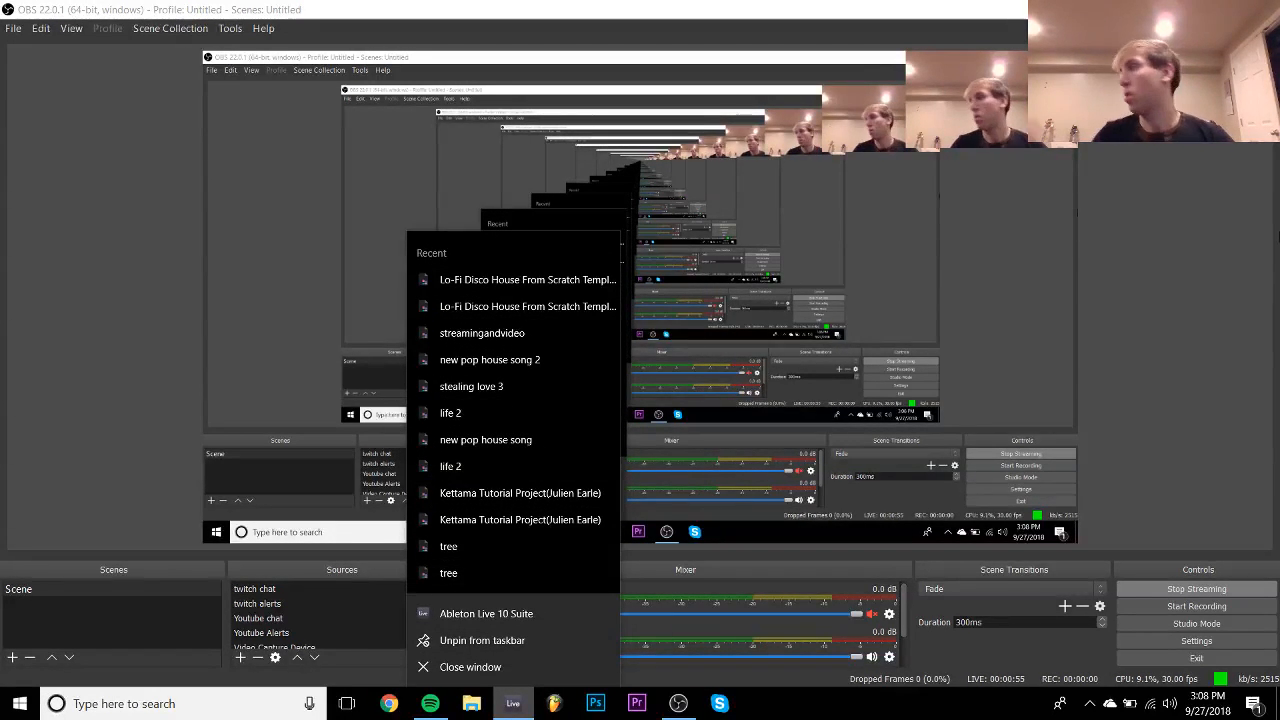
# - Launch Ableton Live 10 Suite and dismiss the ReWire warning
pyautogui.press('Escape')
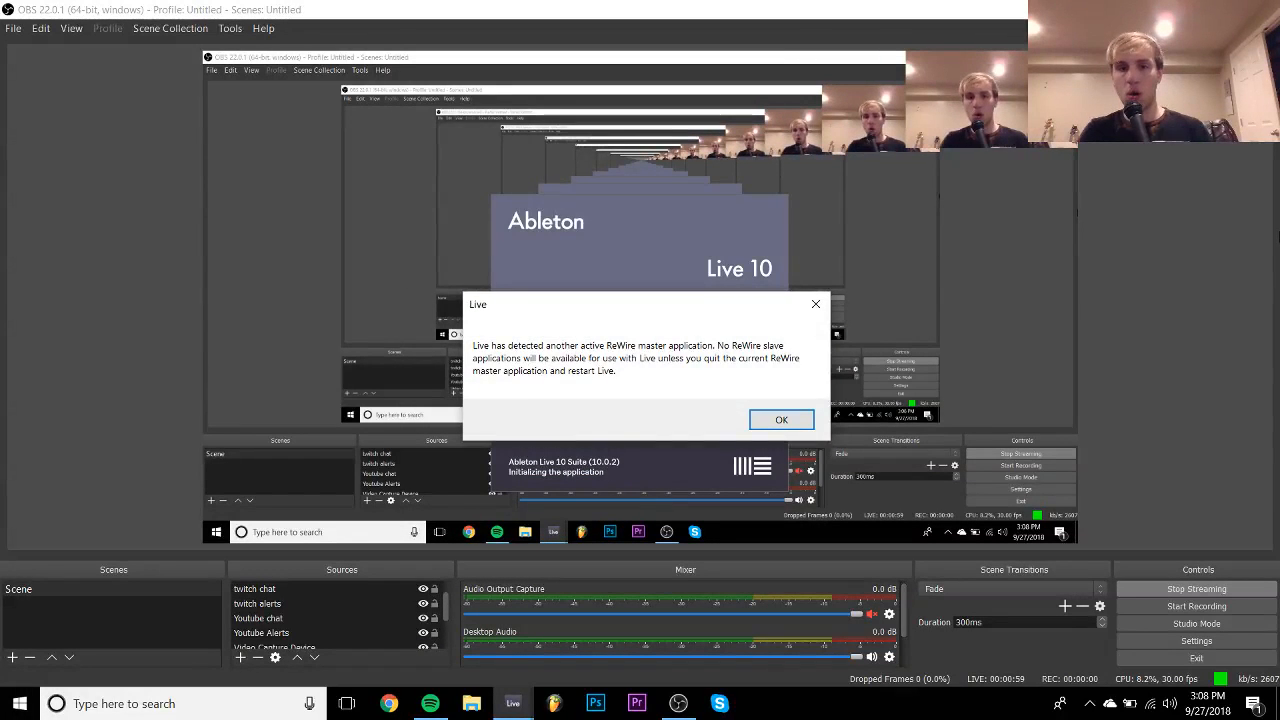
pyautogui.press('Return')
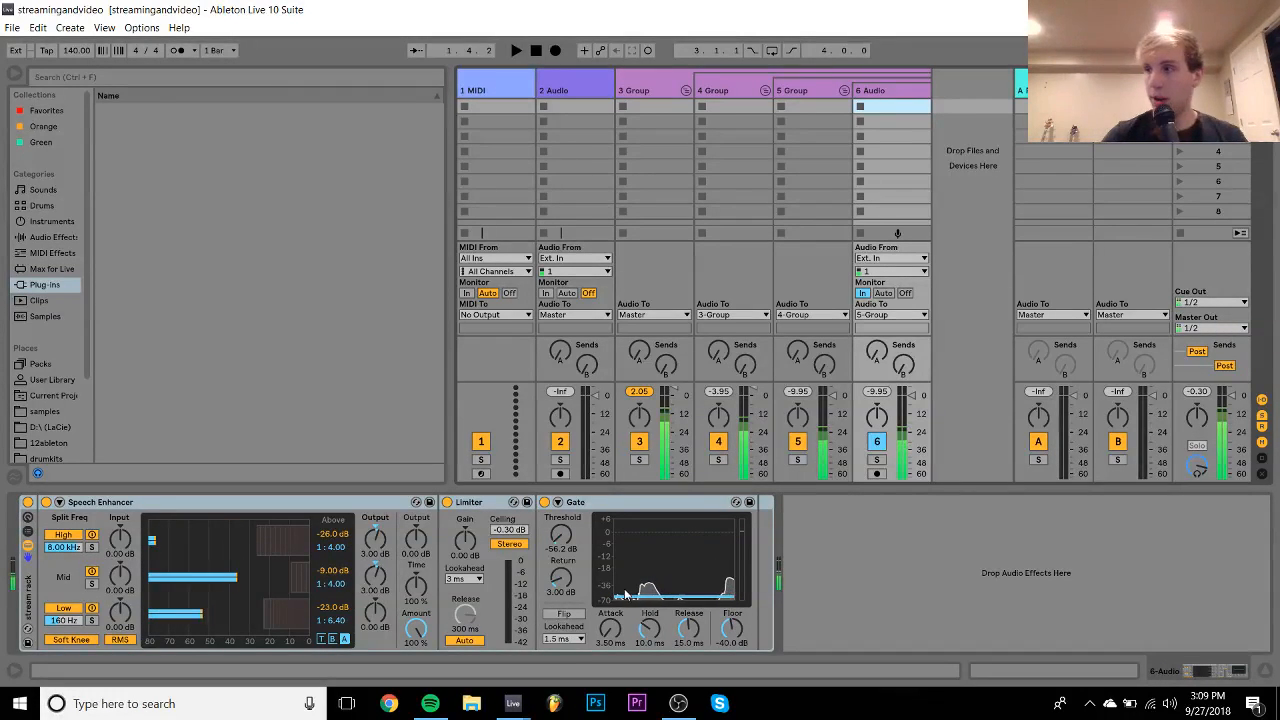
# - Bring the 'Untitled' Live set window to the front from the taskbar preview
pyautogui.moveTo(513, 703)
pyautogui.click(468, 628)
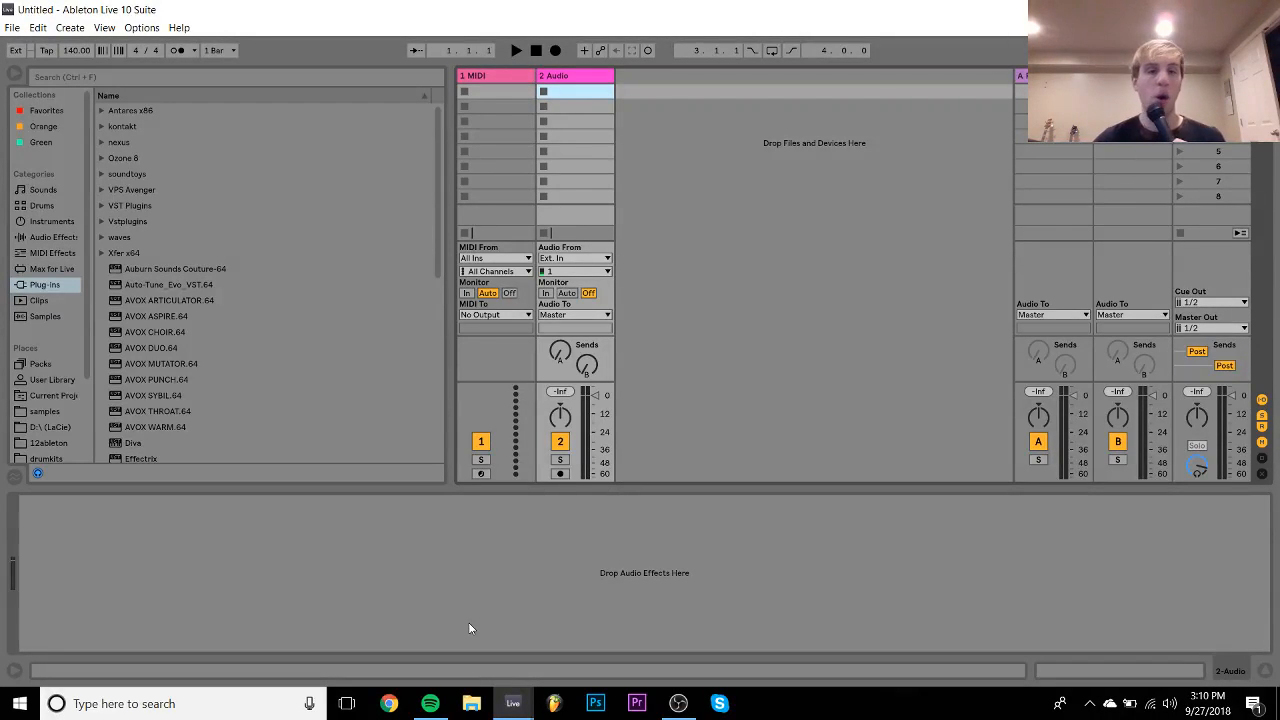
pyautogui.click(12, 27)
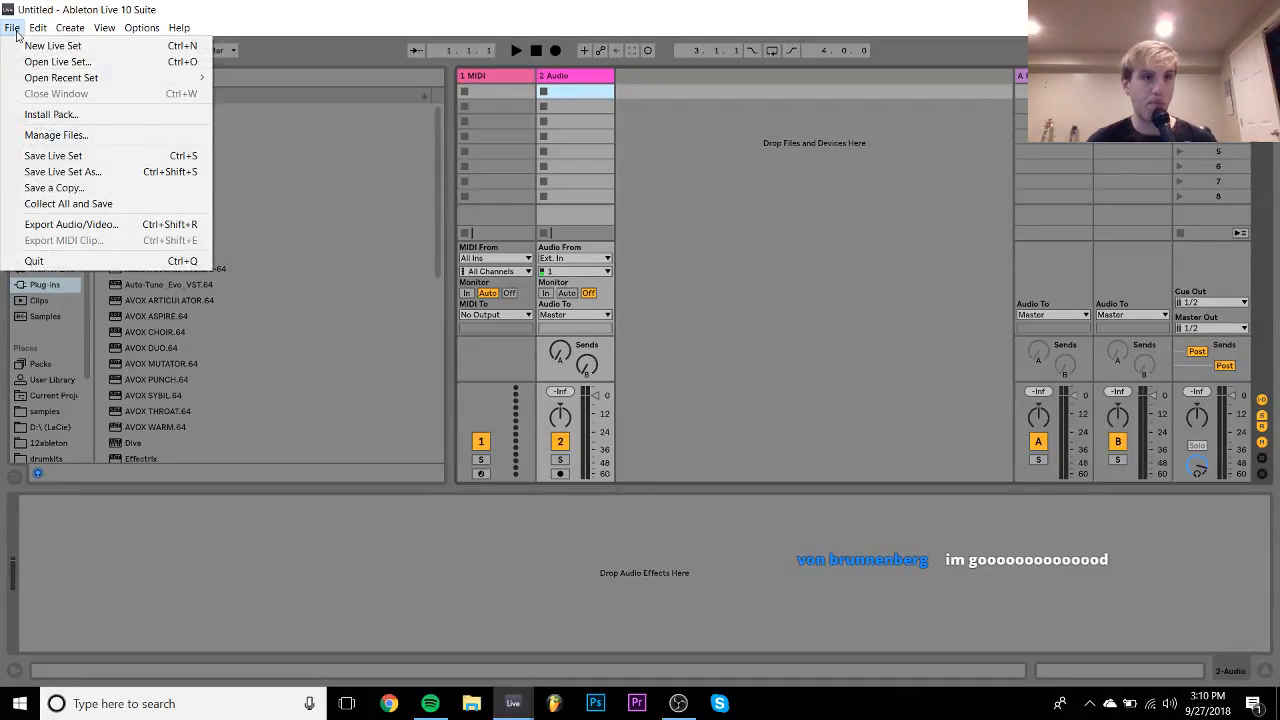
pyautogui.moveTo(80, 79)
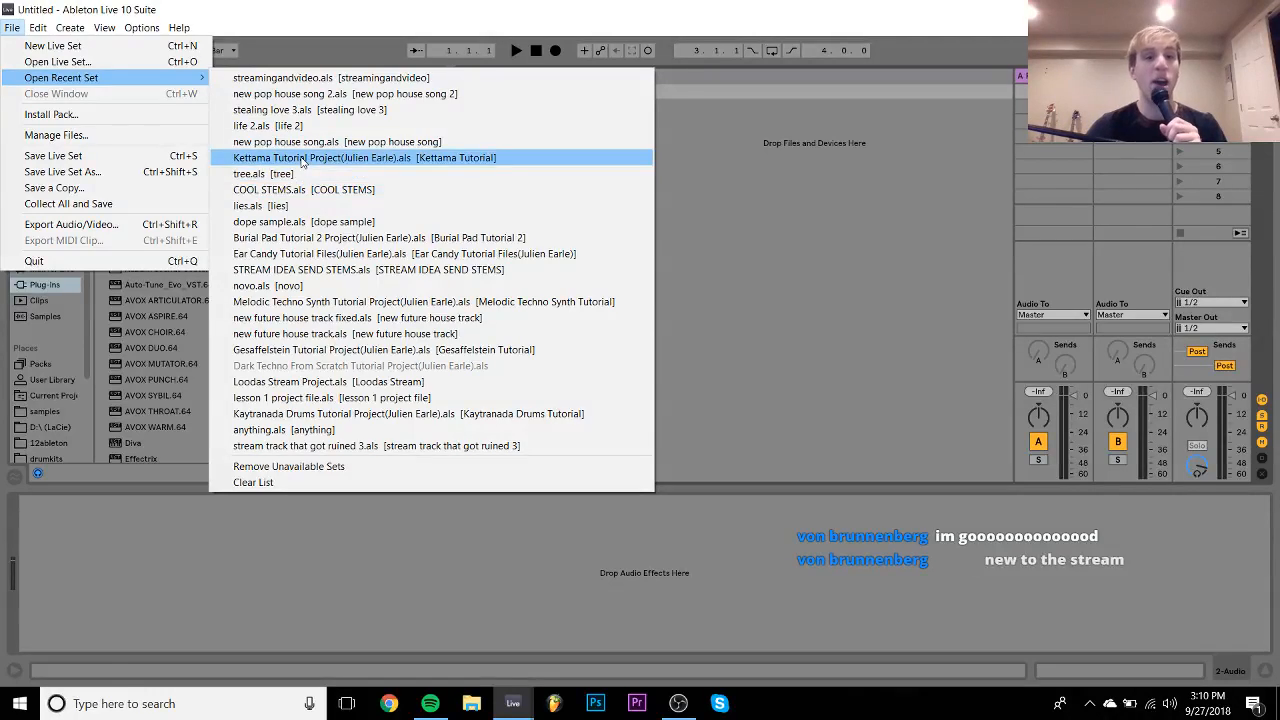
pyautogui.click(322, 158)
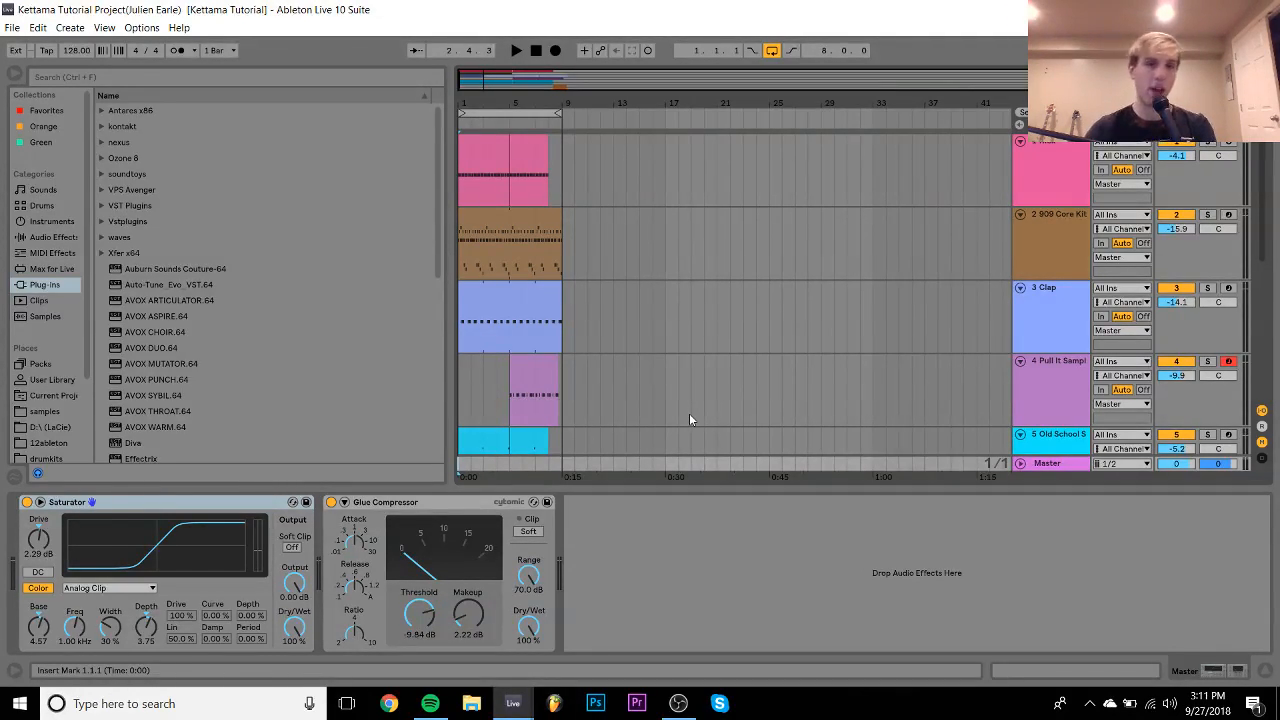
# - Hide the Detail View and play through the arrangement with looping turned off
pyautogui.click(1265, 670)
pyautogui.click(473, 440)
pyautogui.press('space')
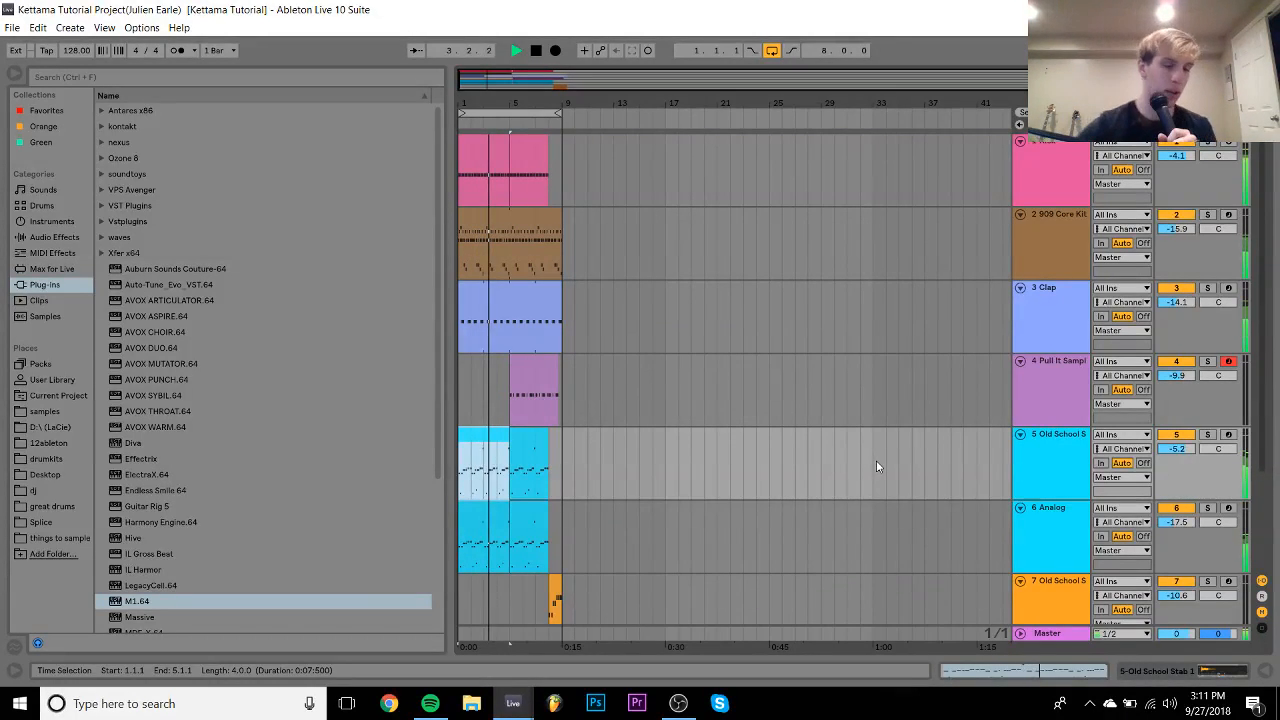
pyautogui.click(771, 50)
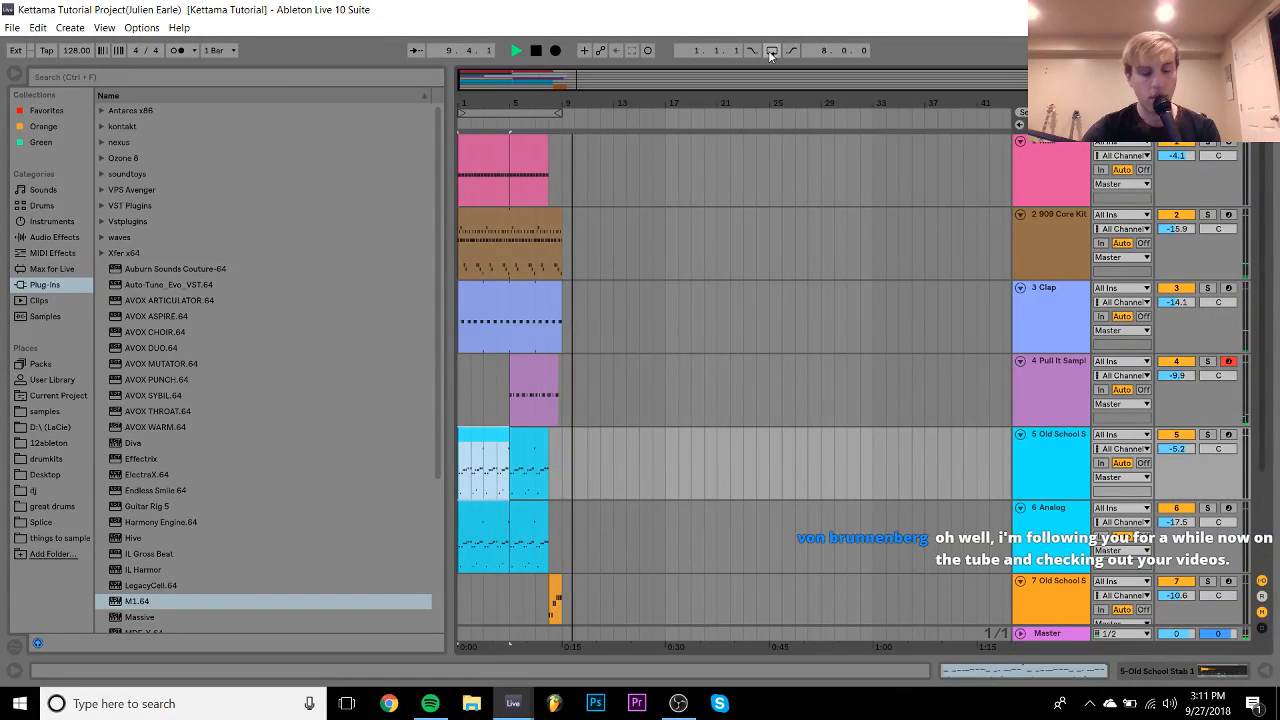
pyautogui.press('space')
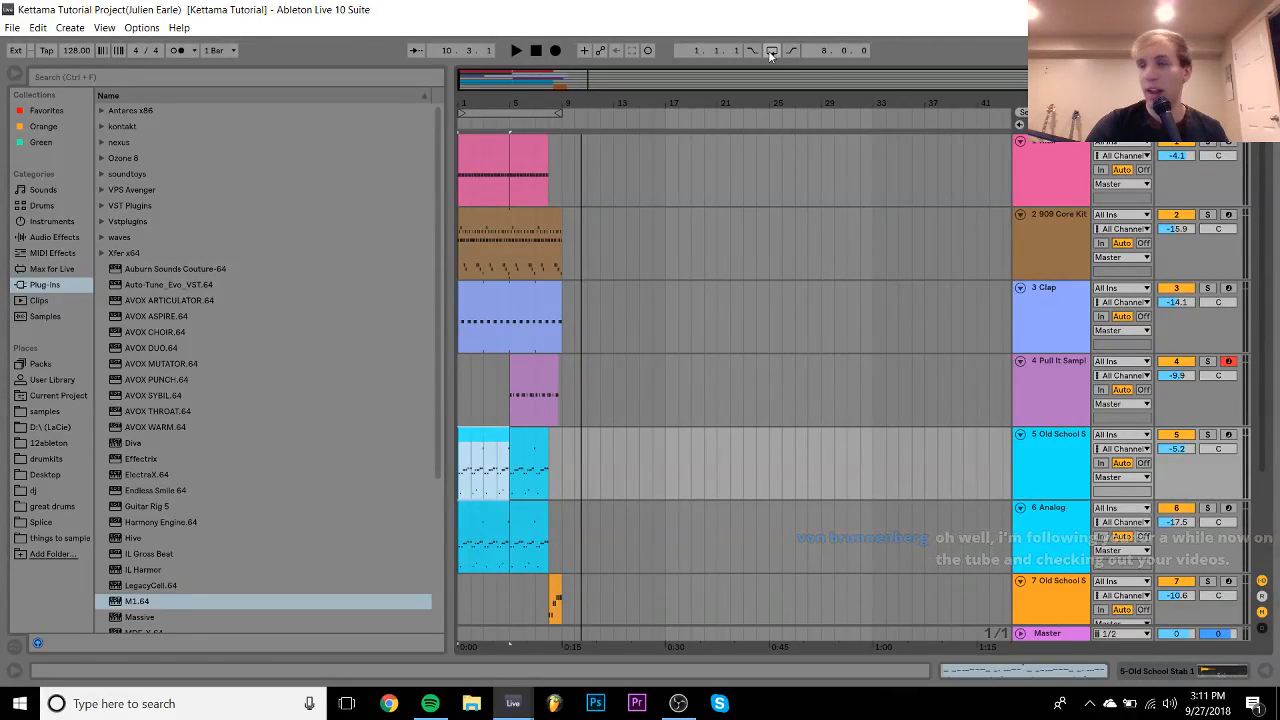
# - Fold all tracks into compact rows and select everything in the arrangement
pyautogui.click(1037, 510)
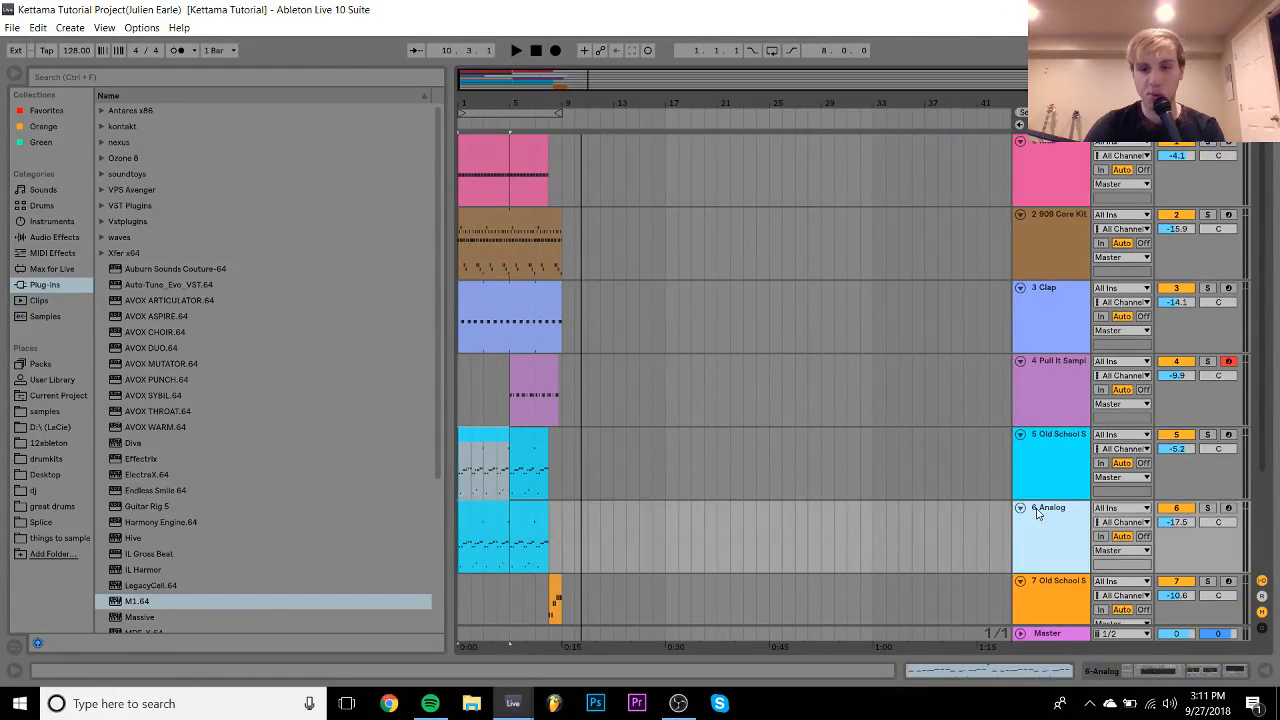
pyautogui.hotkey('ctrl', 'a')
pyautogui.click(1021, 508)
pyautogui.click(476, 145)
pyautogui.hotkey('ctrl', 'a')
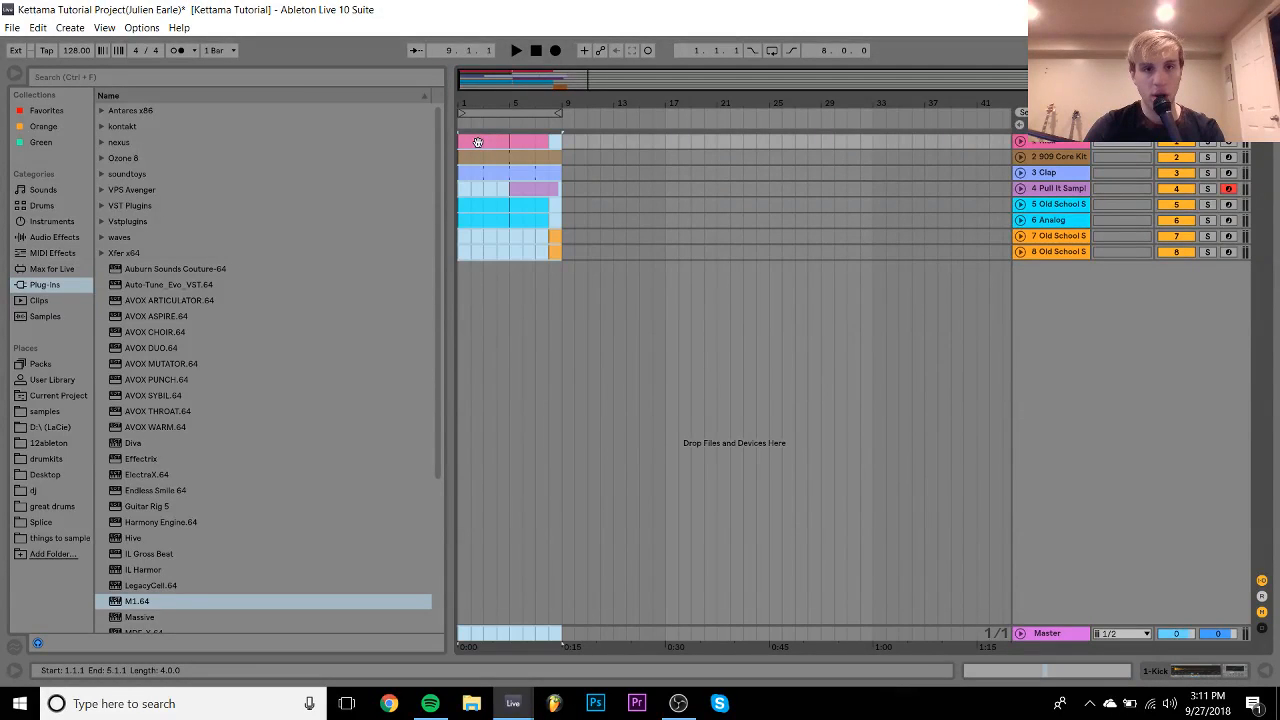
# - Move the clips to bar 49, duplicate them to bar 65, and paste bar 56 from bar 41
pyautogui.moveTo(482, 143); pyautogui.dragTo(938, 143)
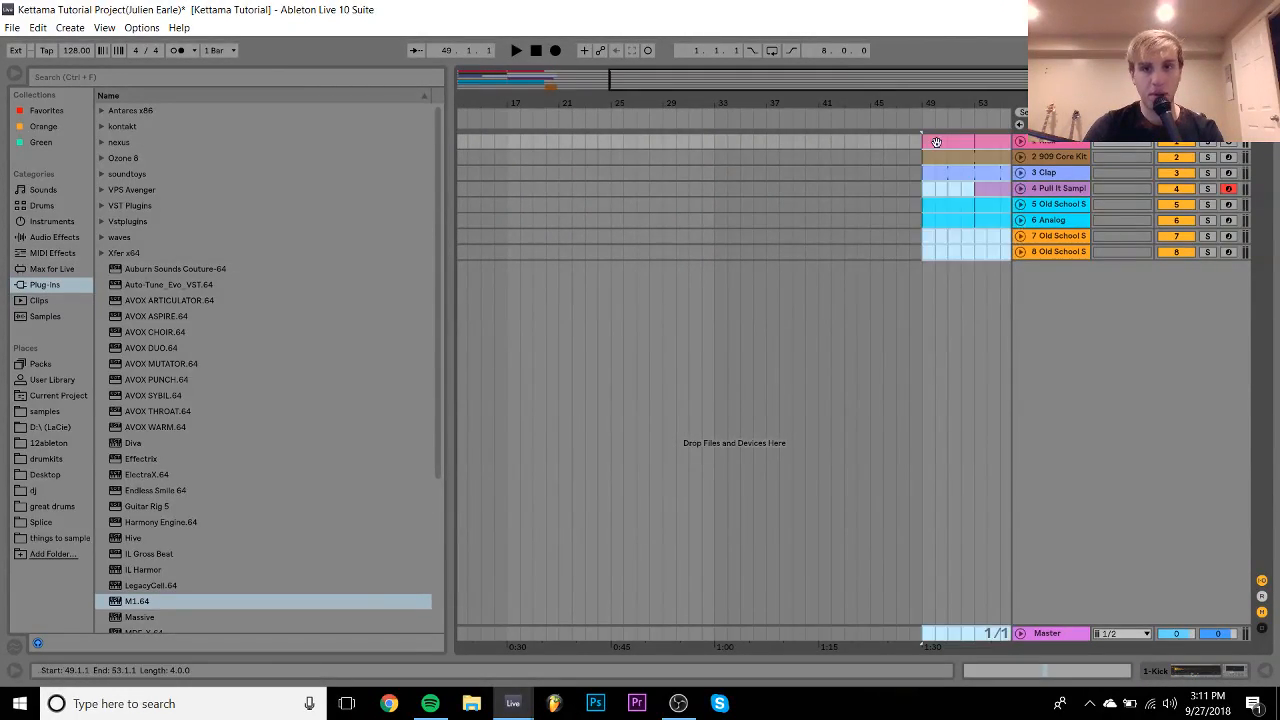
pyautogui.hotkey('ctrl', 'd')
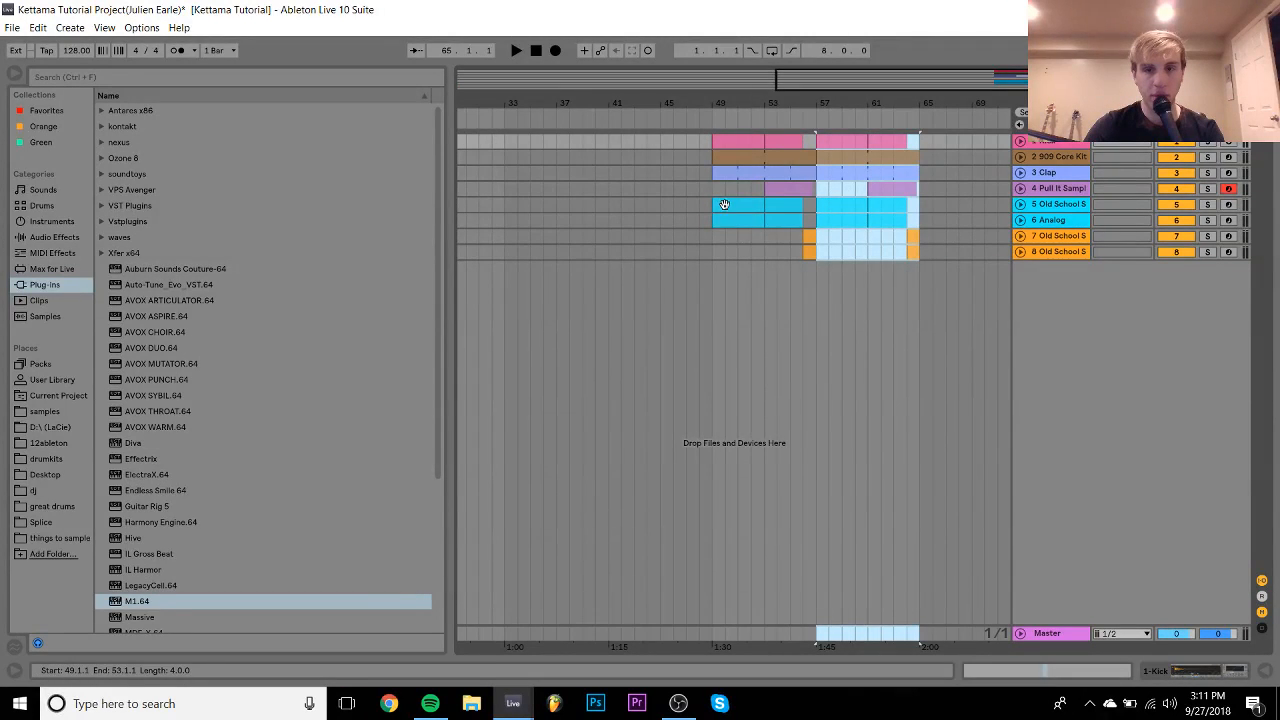
pyautogui.moveTo(806, 256); pyautogui.dragTo(819, 155)
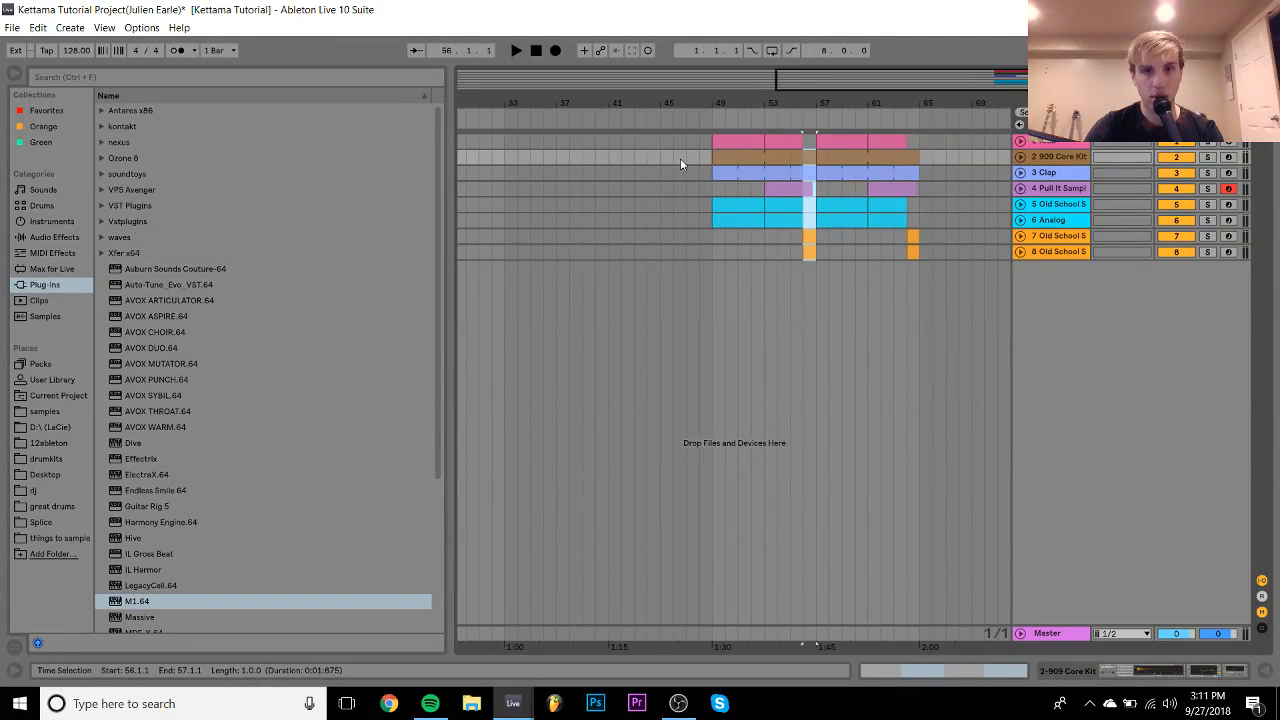
pyautogui.hotkey('ctrl', 'c')
pyautogui.click(609, 156)
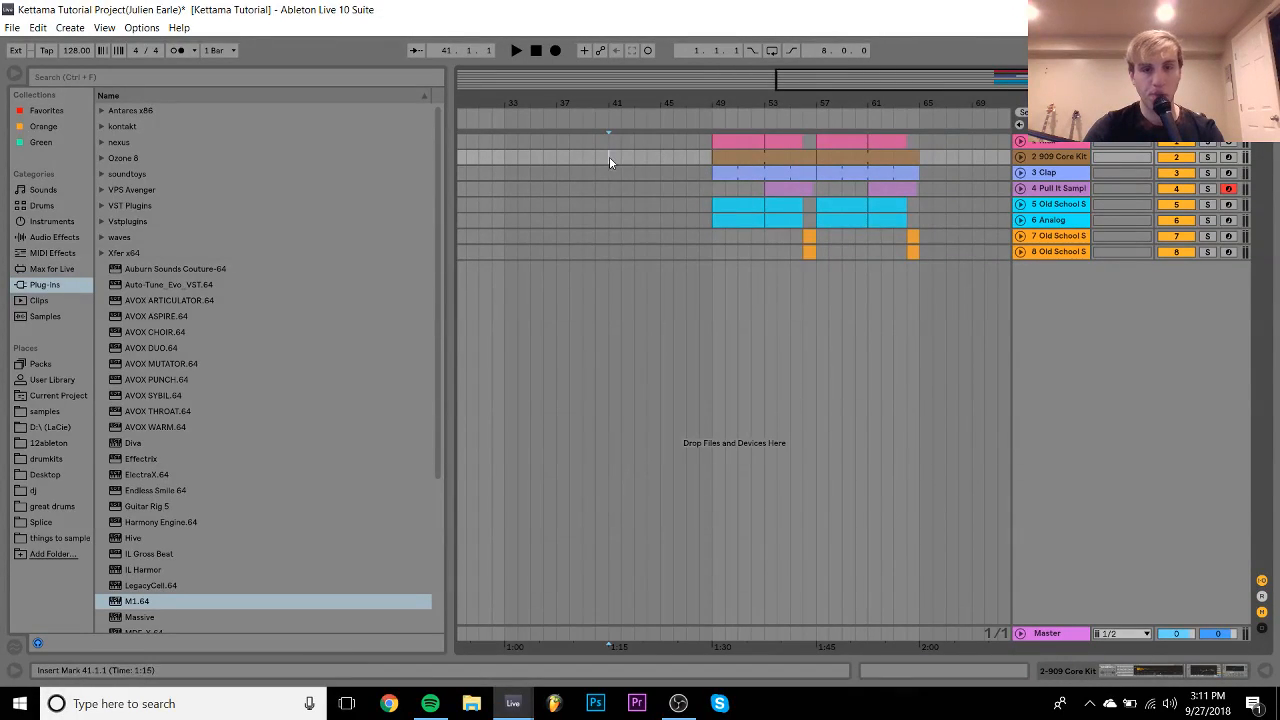
pyautogui.hotkey('ctrl', 'v')
pyautogui.hotkey('ctrl', 'v')
pyautogui.hotkey('ctrl', 'v')
pyautogui.hotkey('ctrl', 'v')
pyautogui.hotkey('ctrl', 'v')
pyautogui.hotkey('ctrl', 'v')
pyautogui.hotkey('ctrl', 'v')
pyautogui.hotkey('ctrl', 'v')
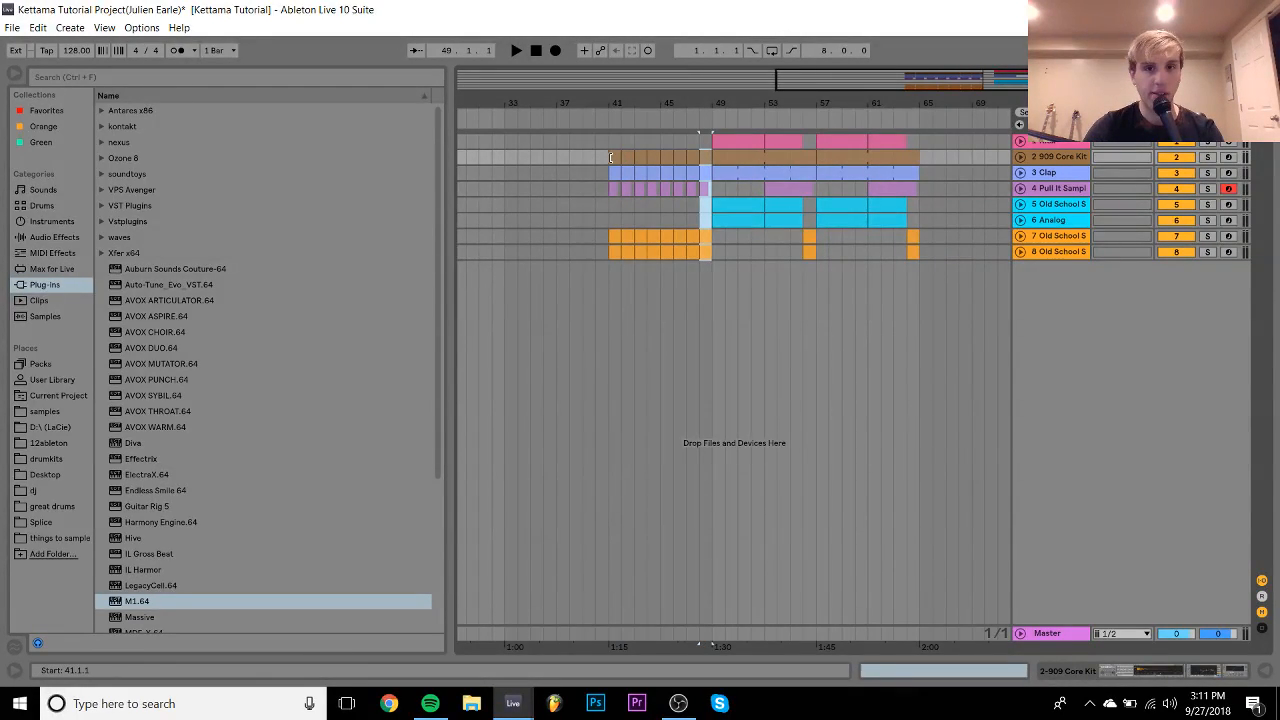
# - Audition the new intro from bar 41 and select bars 41–45 on track 8
pyautogui.keyDown('shift'); pyautogui.click(614, 157); pyautogui.keyUp('shift')
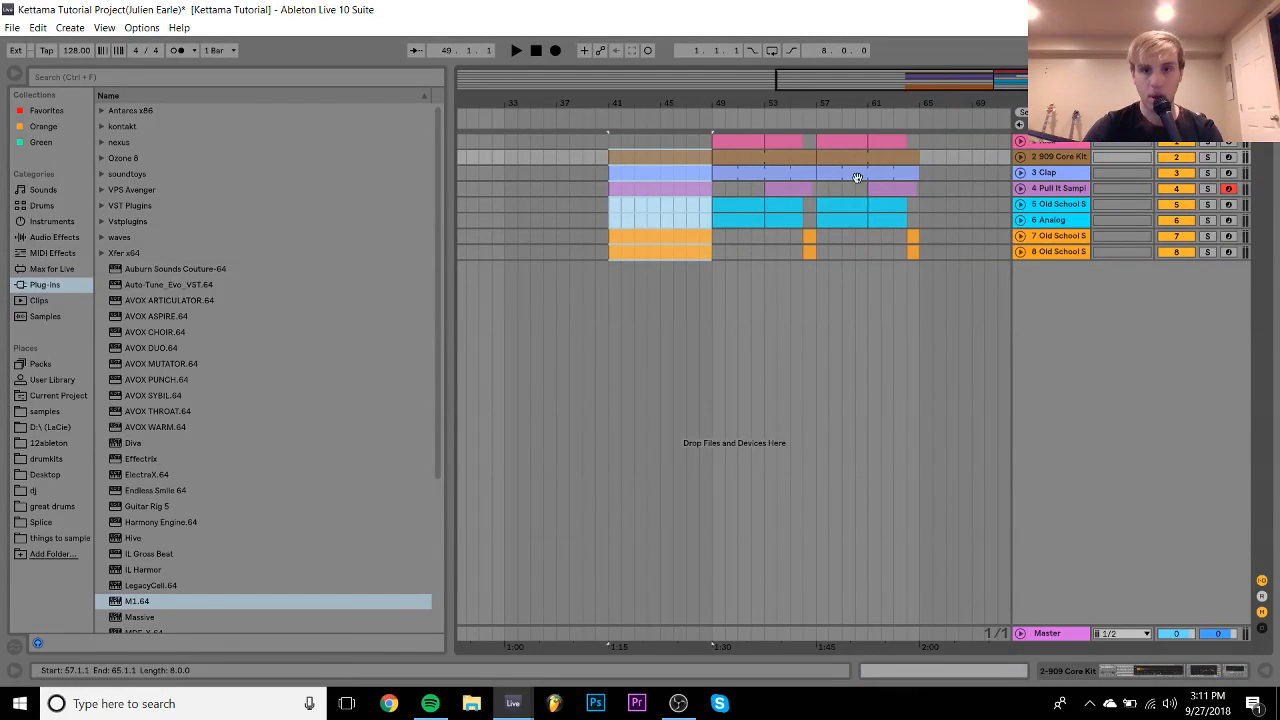
pyautogui.click(793, 187)
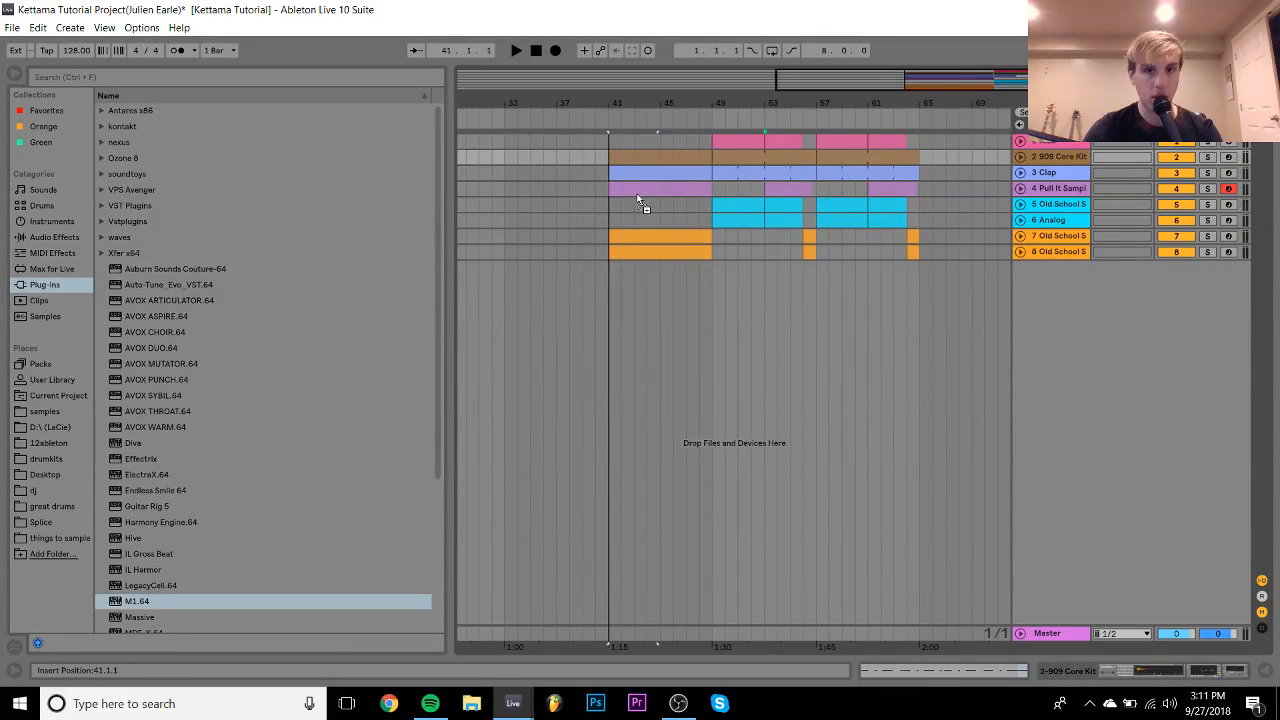
pyautogui.moveTo(609, 189); pyautogui.dragTo(660, 190)
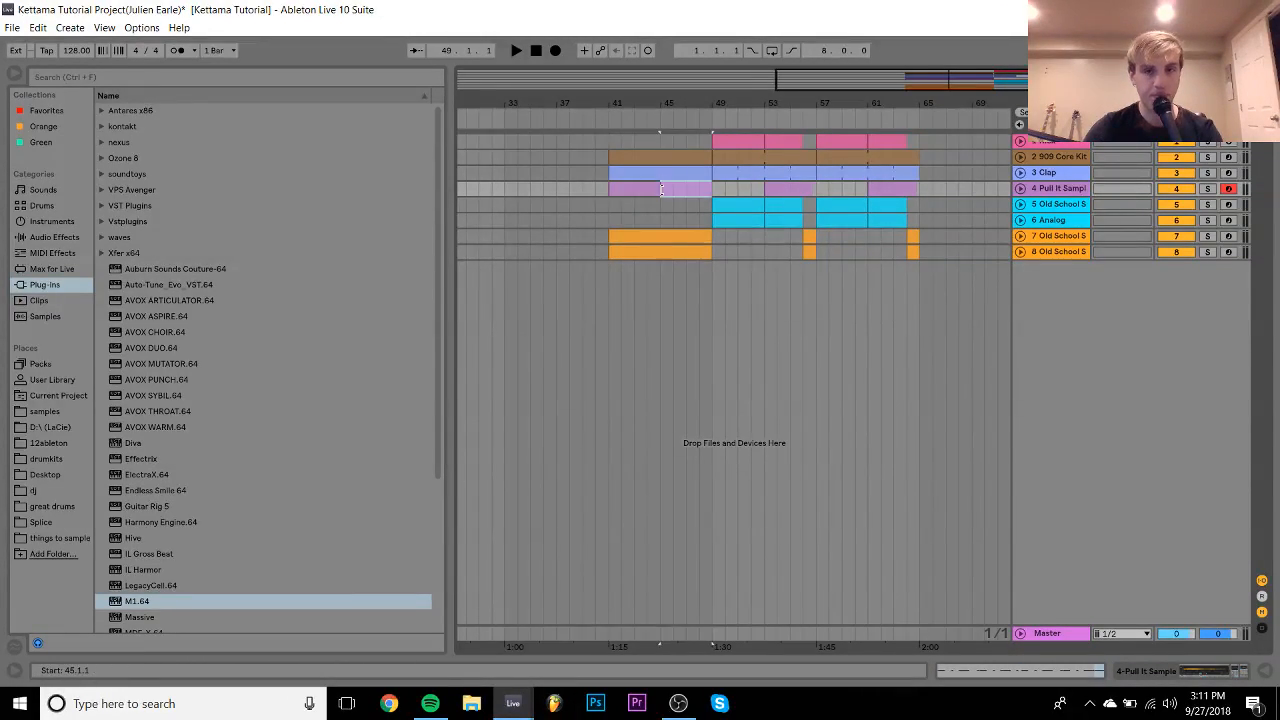
pyautogui.press('space')
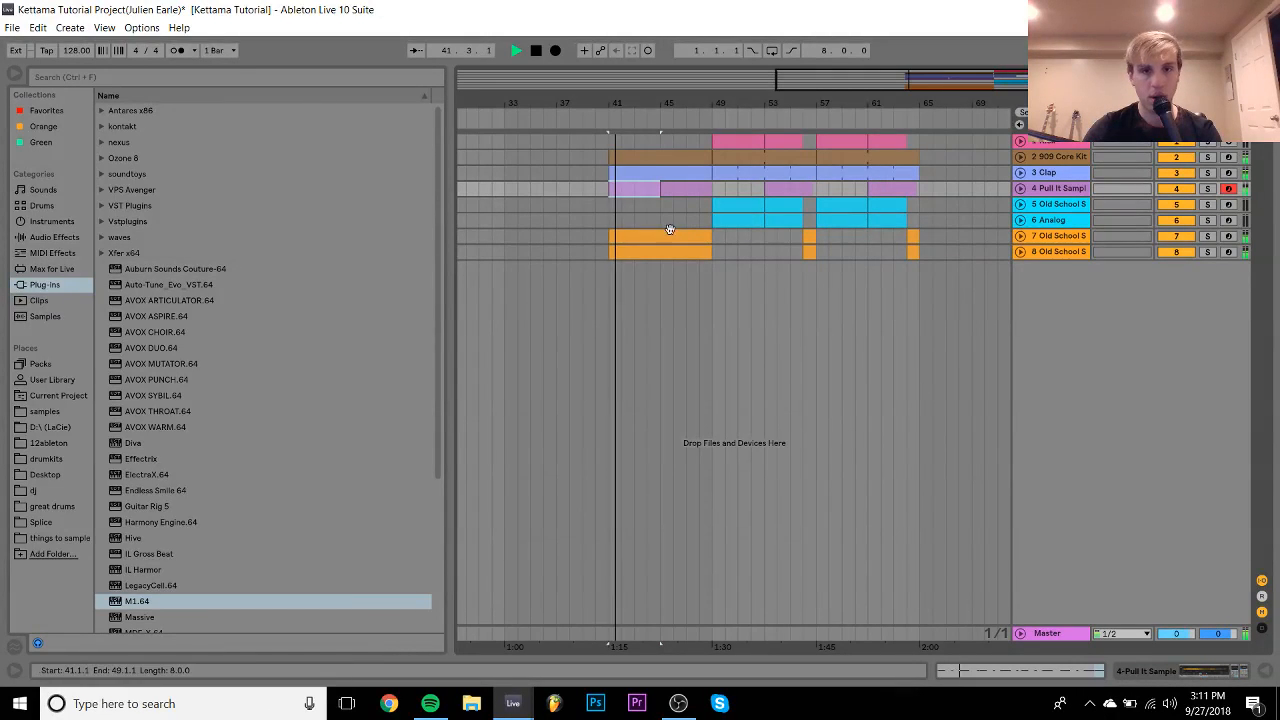
pyautogui.click(661, 252)
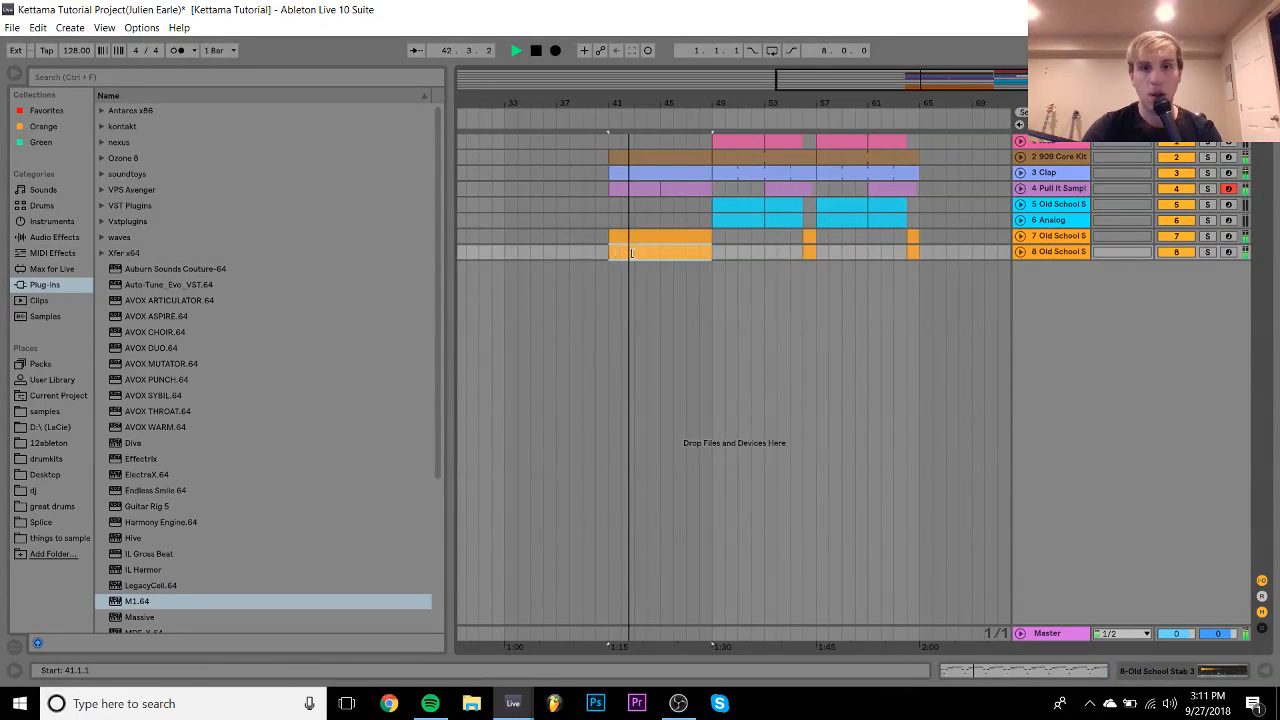
pyautogui.moveTo(661, 252); pyautogui.dragTo(611, 255)
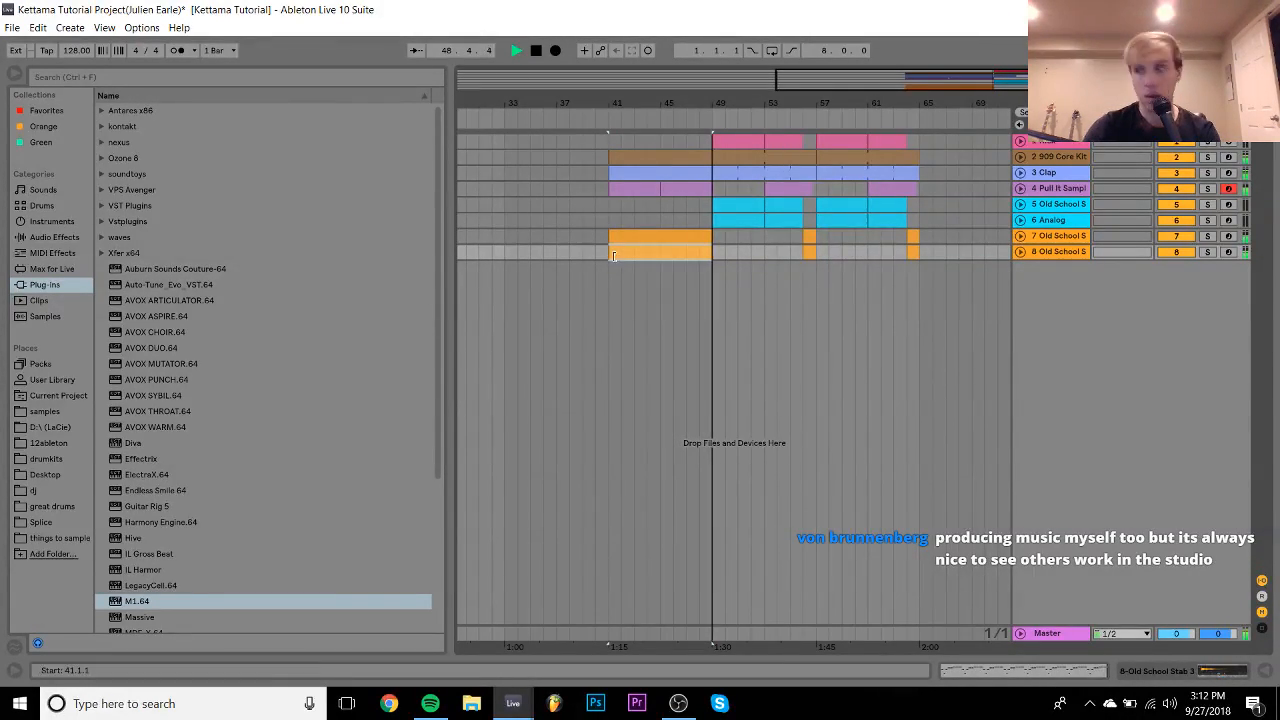
pyautogui.press('space')
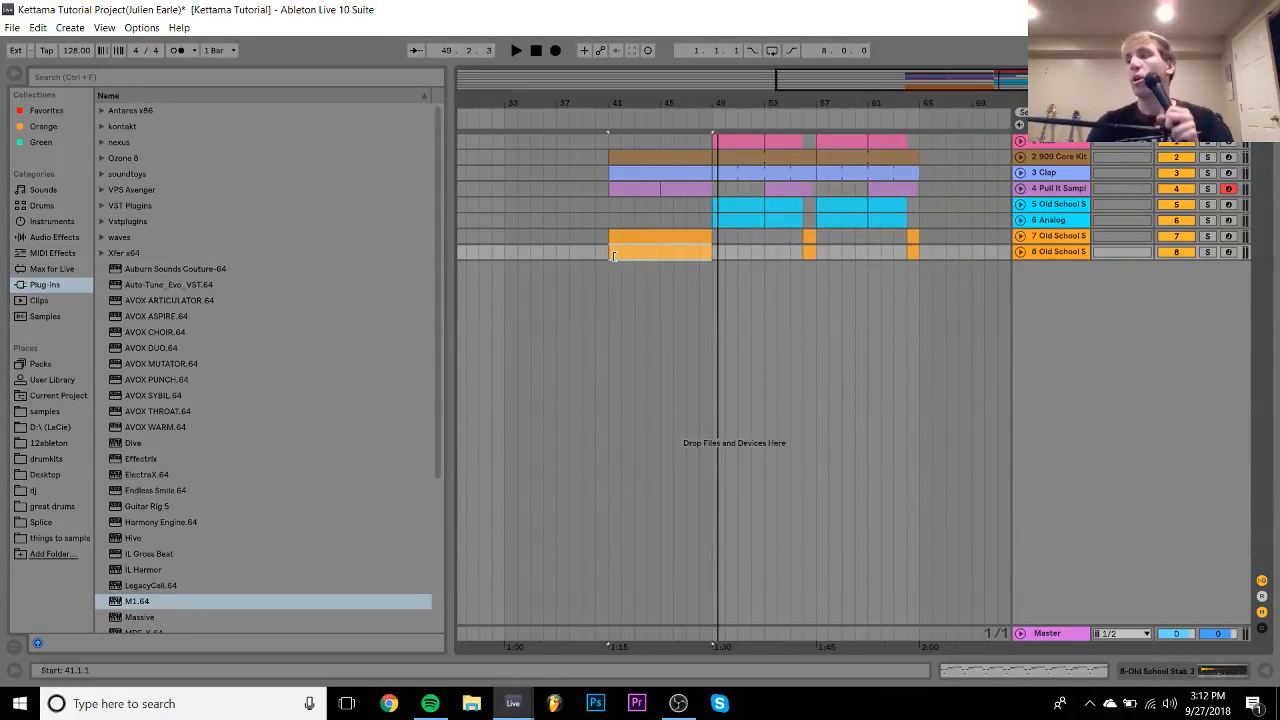
# - Clear bars 41–45 of the Pull It Sample intro and add a new MIDI track
pyautogui.click(614, 255)
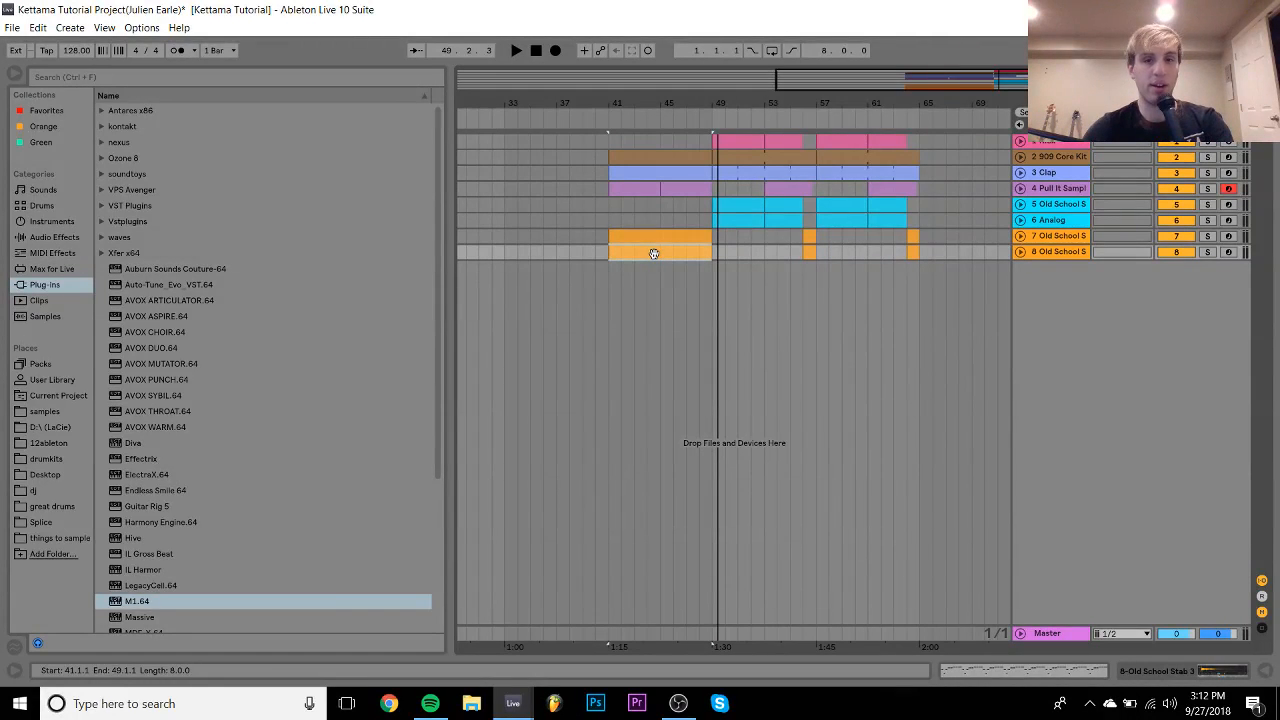
pyautogui.click(631, 184)
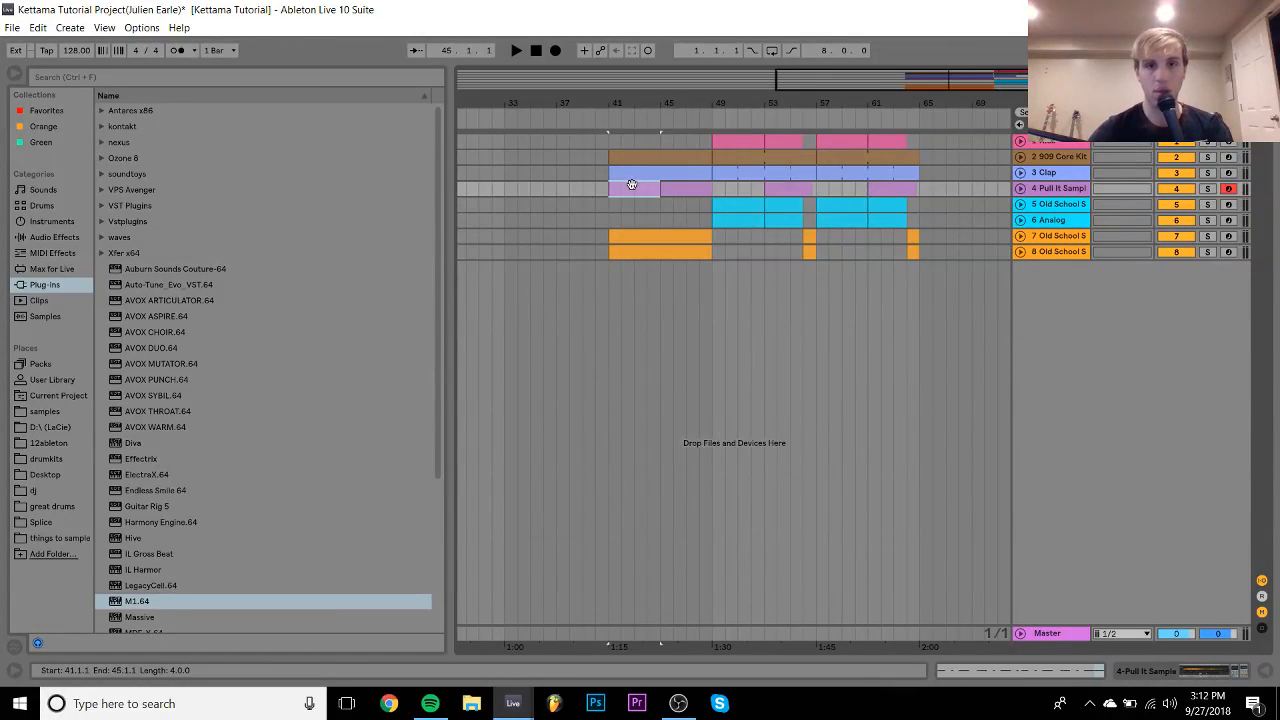
pyautogui.press('space')
pyautogui.press('space')
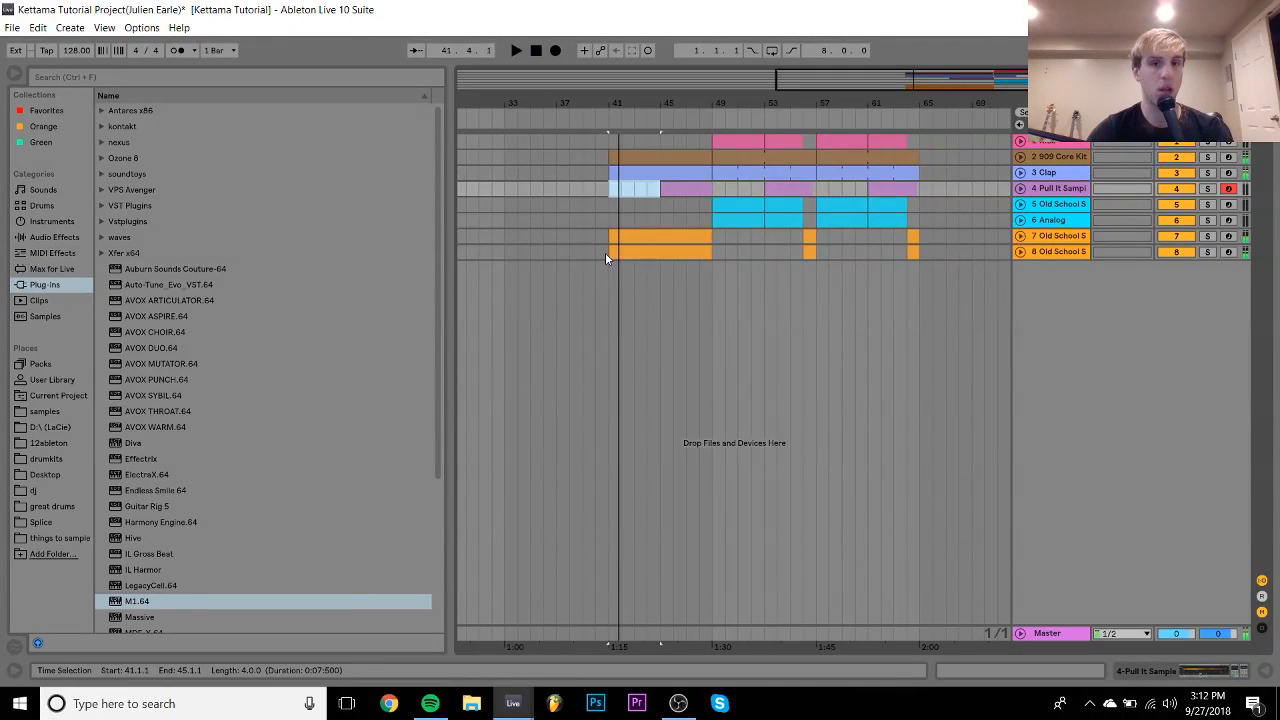
pyautogui.click(605, 252)
pyautogui.hotkey('ctrl', 'shift', 't')
# - Load the 909 Core Kit on track 9 and create a MIDI clip over bars 41–49
pyautogui.click(42, 205)
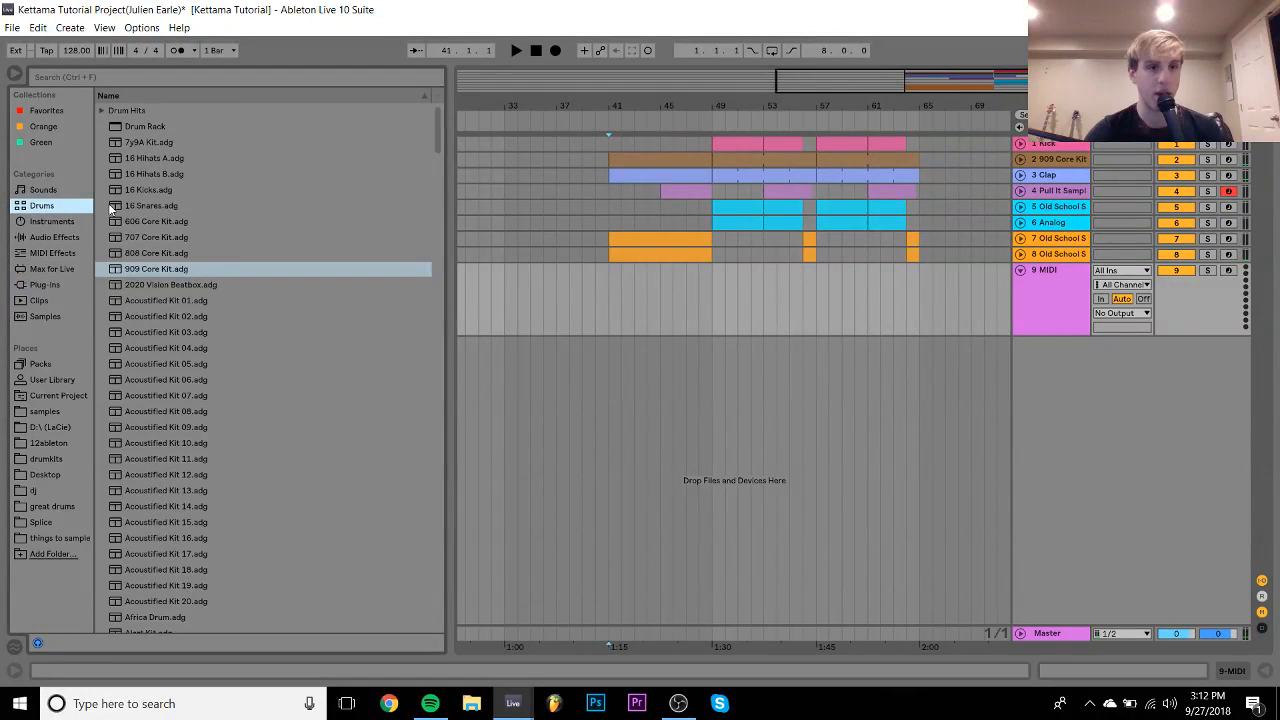
pyautogui.click(150, 272)
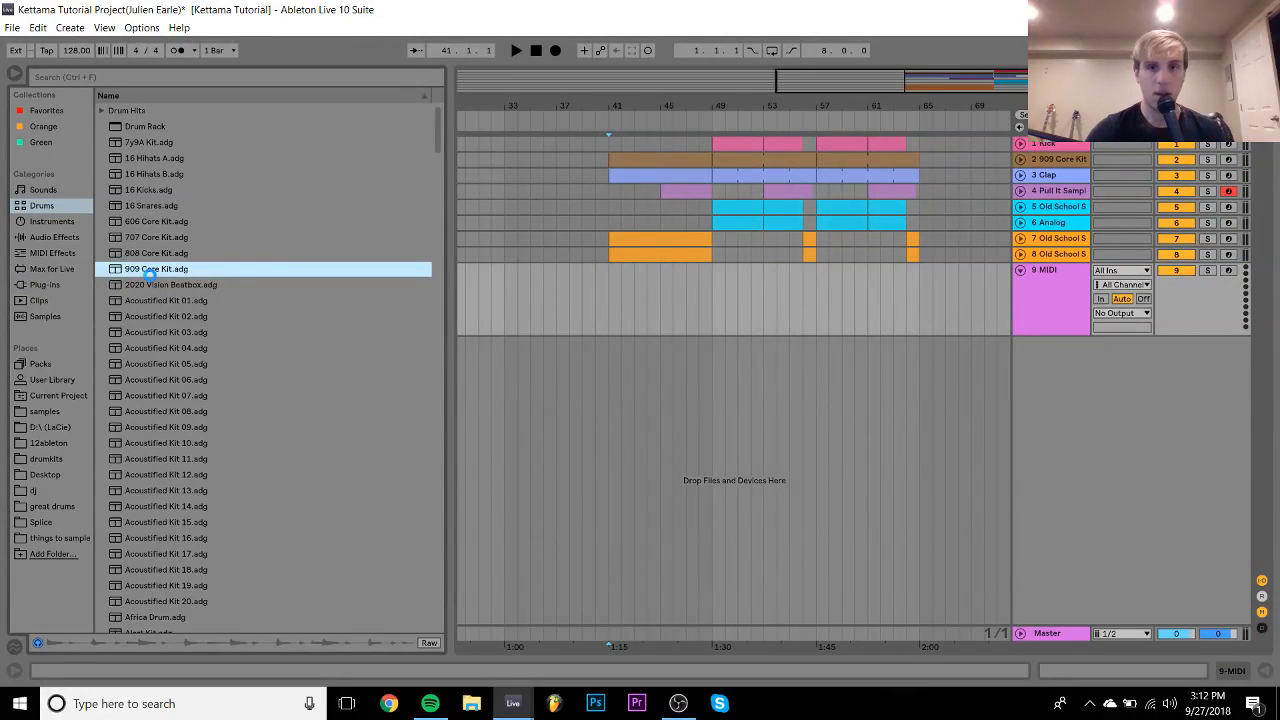
pyautogui.click(1050, 464)
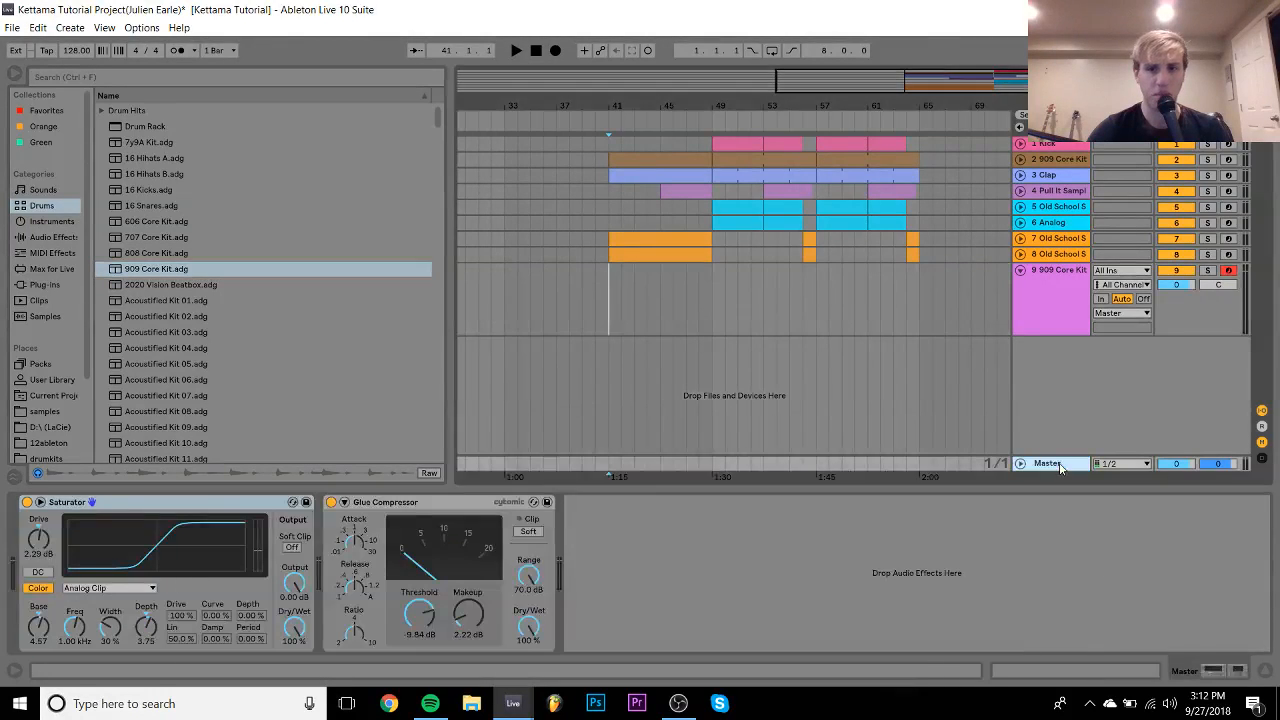
pyautogui.click(612, 283)
pyautogui.moveTo(611, 280); pyautogui.dragTo(710, 282)
pyautogui.doubleClick(710, 282)
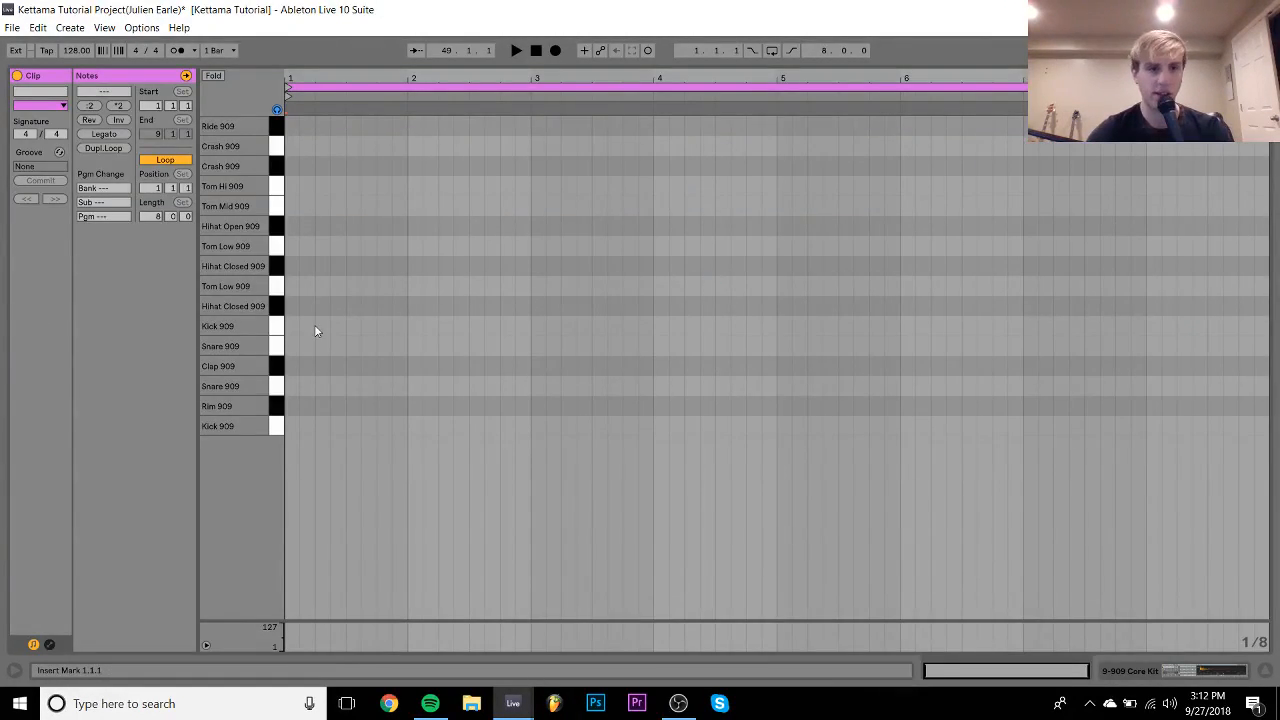
# - Draw a half-length Snare 909 note on D1 and duplicate it to fill all 8 bars
pyautogui.doubleClick(291, 346)
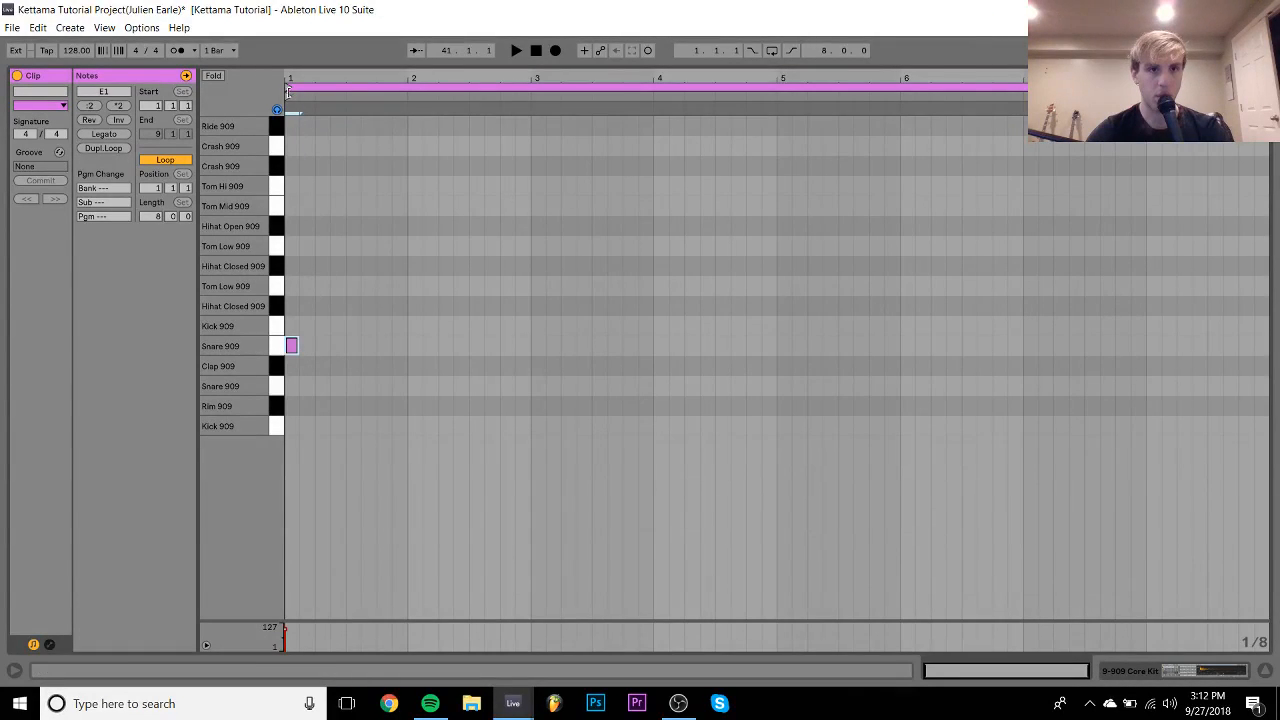
pyautogui.moveTo(287, 76); pyautogui.dragTo(287, 100)
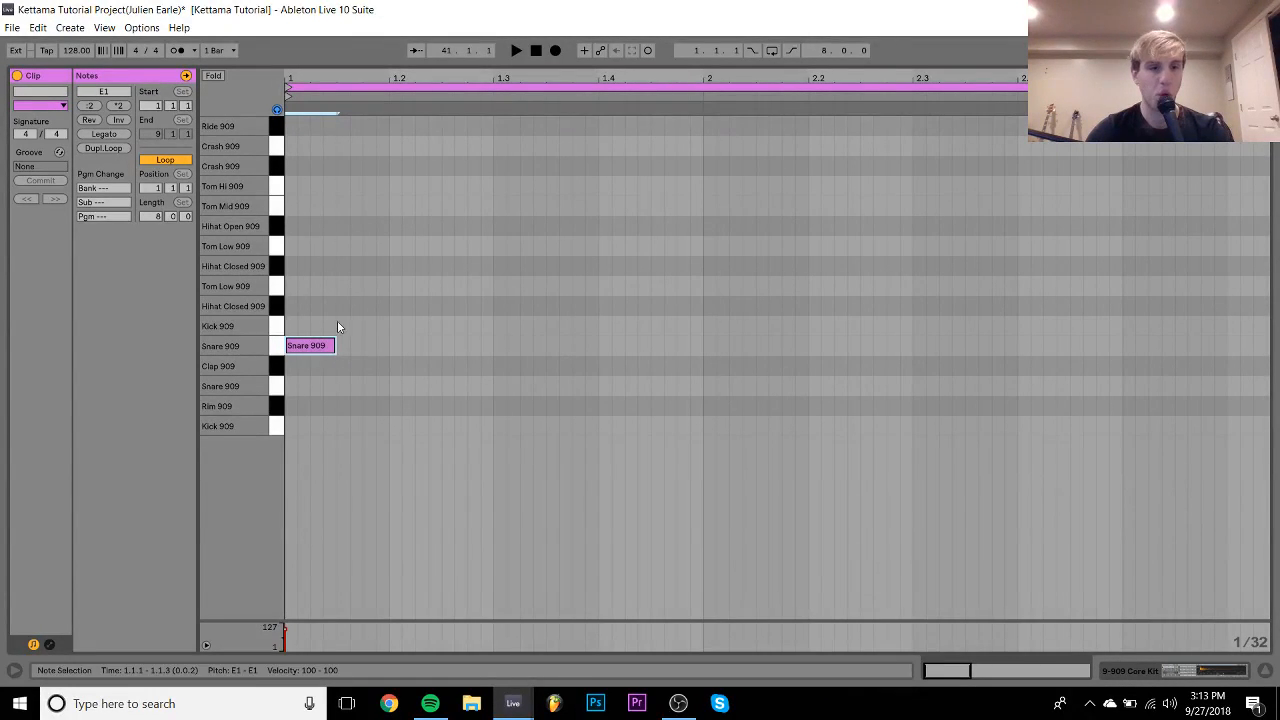
pyautogui.press('Down')
pyautogui.press('Down')
pyautogui.hotkey('shift', 'Left')
pyautogui.hotkey('ctrl', 'd')
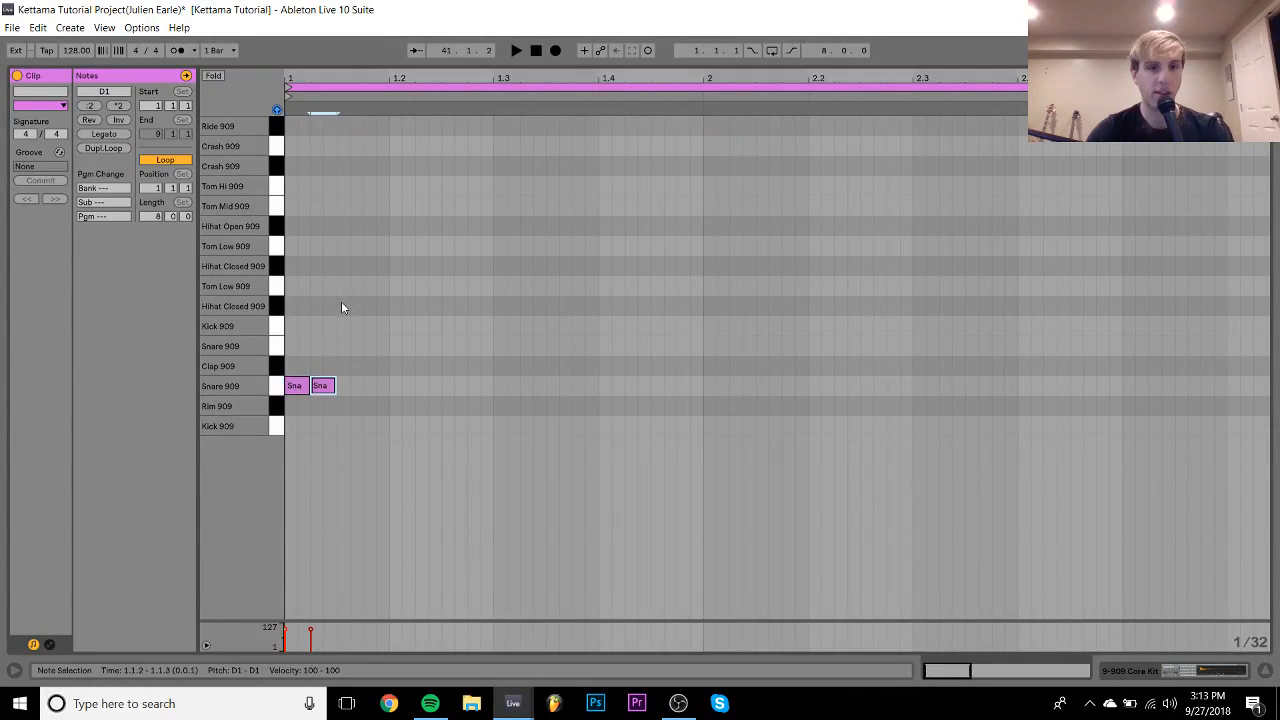
pyautogui.hotkey('ctrl', 'd')
pyautogui.hotkey('ctrl', 'd')
pyautogui.hotkey('ctrl', 'd')
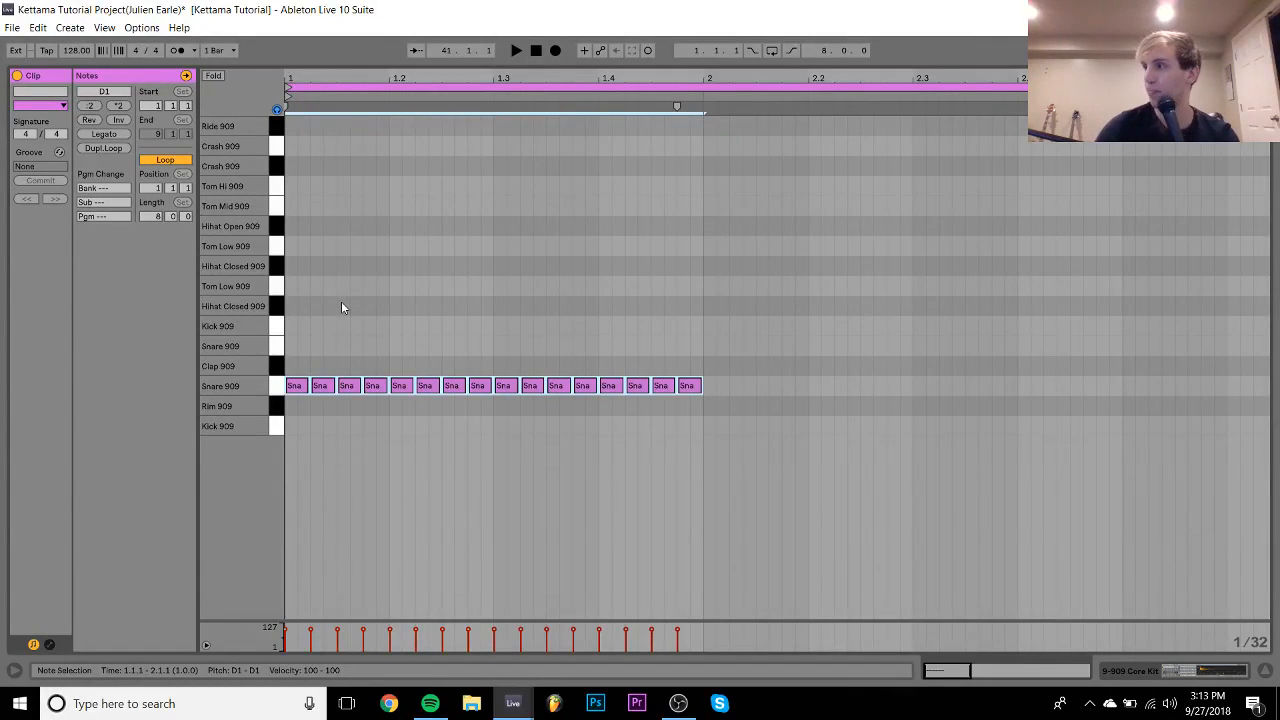
pyautogui.hotkey('ctrl', 'd')
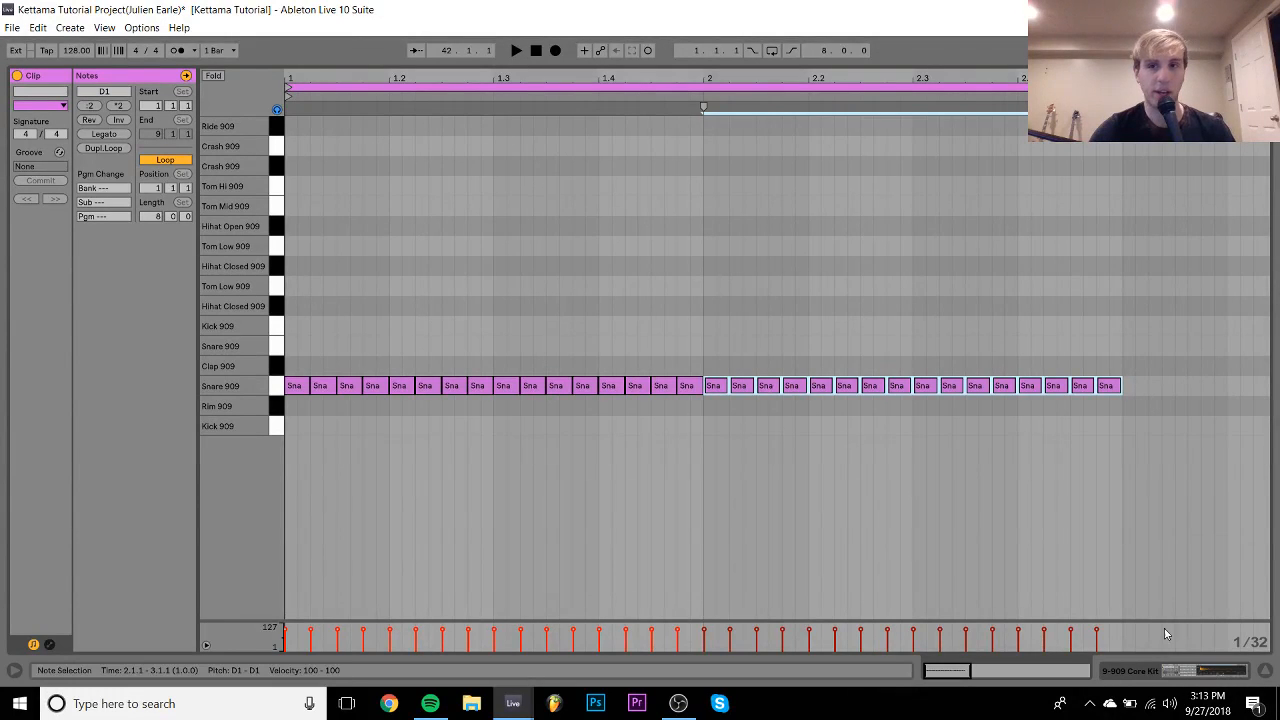
pyautogui.hotkey('ctrl', 'a')
pyautogui.hotkey('ctrl', 'd')
pyautogui.hotkey('ctrl', 'd')
pyautogui.hotkey('ctrl', 'd')
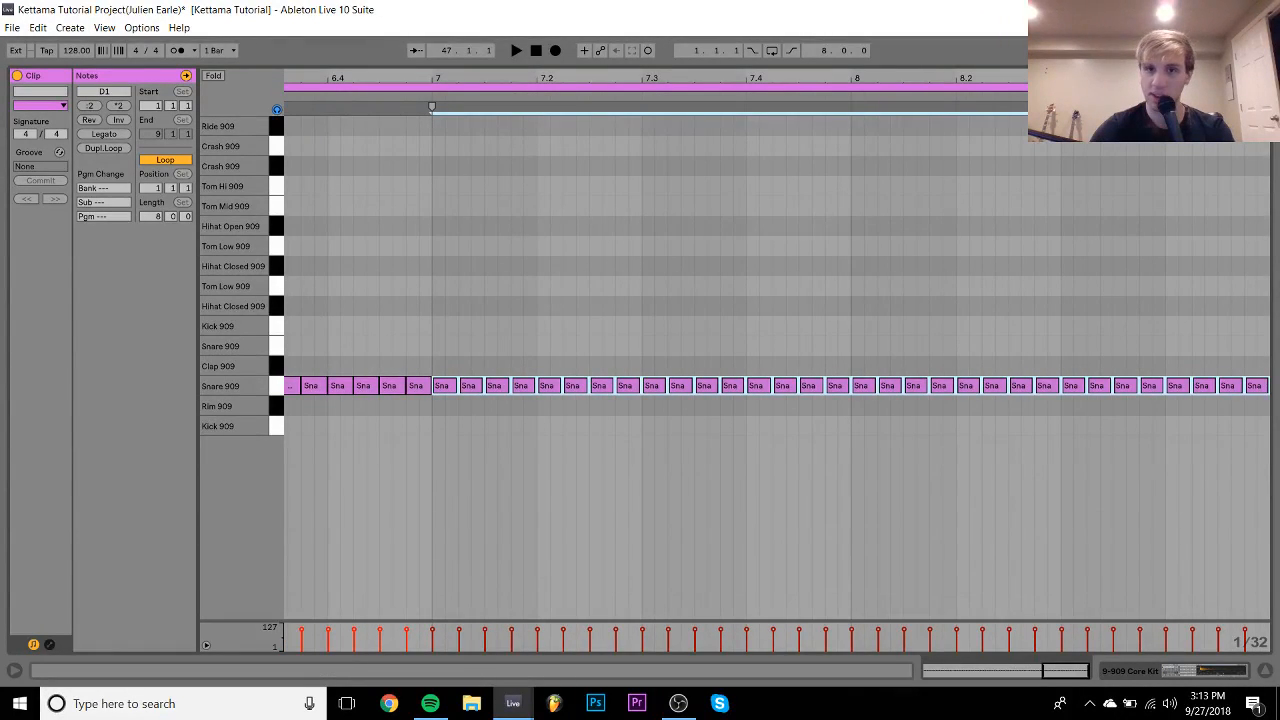
pyautogui.press('-')
pyautogui.press('-')
pyautogui.press('-')
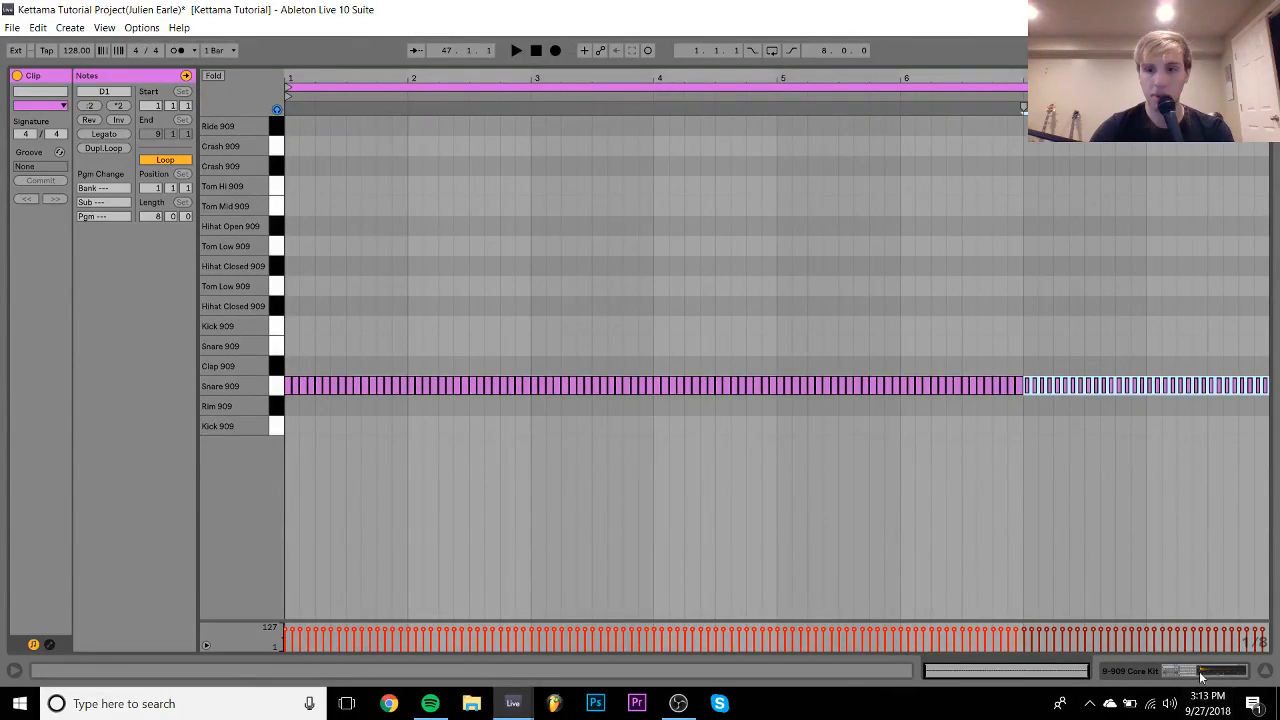
# - Return to the arrangement and play the new snare clip from bar 41
pyautogui.click(1202, 672)
pyautogui.click(640, 272)
pyautogui.press('space')
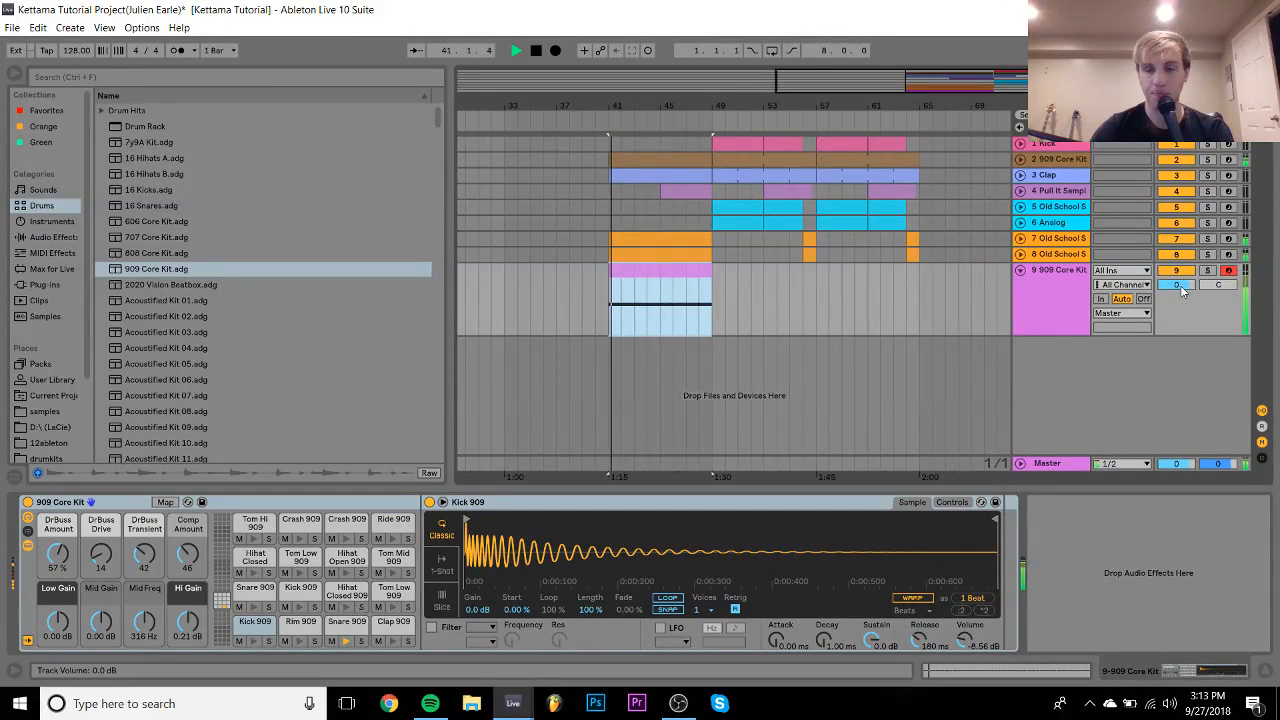
# - Lower the 909 Core Kit track volume and add a Utility device to it
pyautogui.moveTo(1178, 285); pyautogui.dragTo(1178, 319)
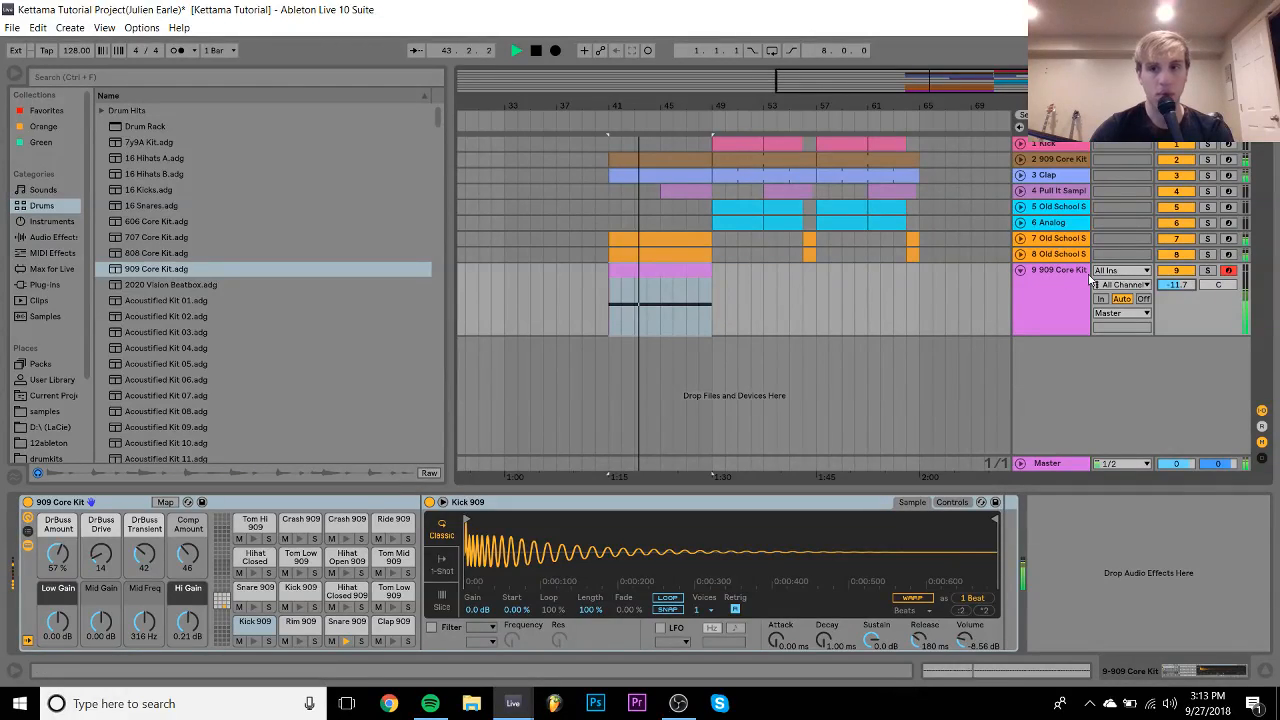
pyautogui.press('space')
pyautogui.click(50, 237)
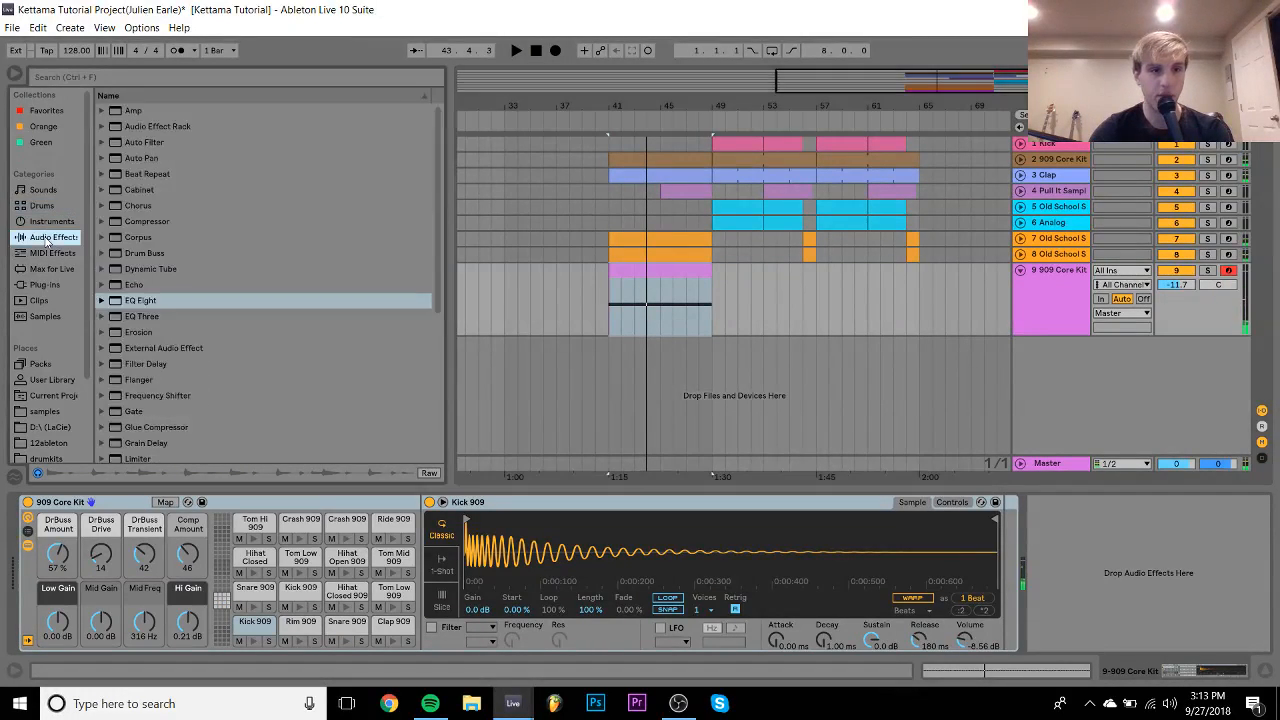
pyautogui.scroll(-3, 217, 325)
pyautogui.scroll(-3, 216, 319)
pyautogui.moveTo(136, 422); pyautogui.dragTo(1221, 505)
# - Automate Utility gain as a curved ramp from silence at bar 41 up to bar 49
pyautogui.rightClick(1114, 568)
pyautogui.click(1135, 573)
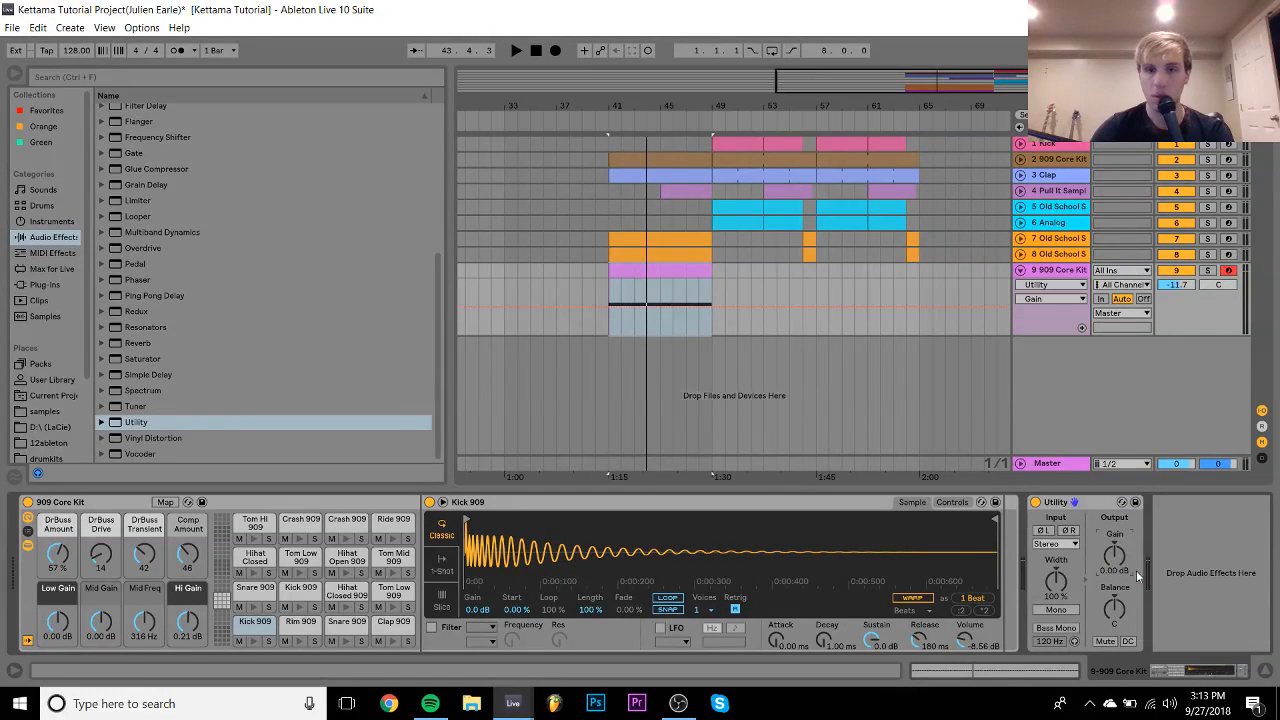
pyautogui.click(712, 307)
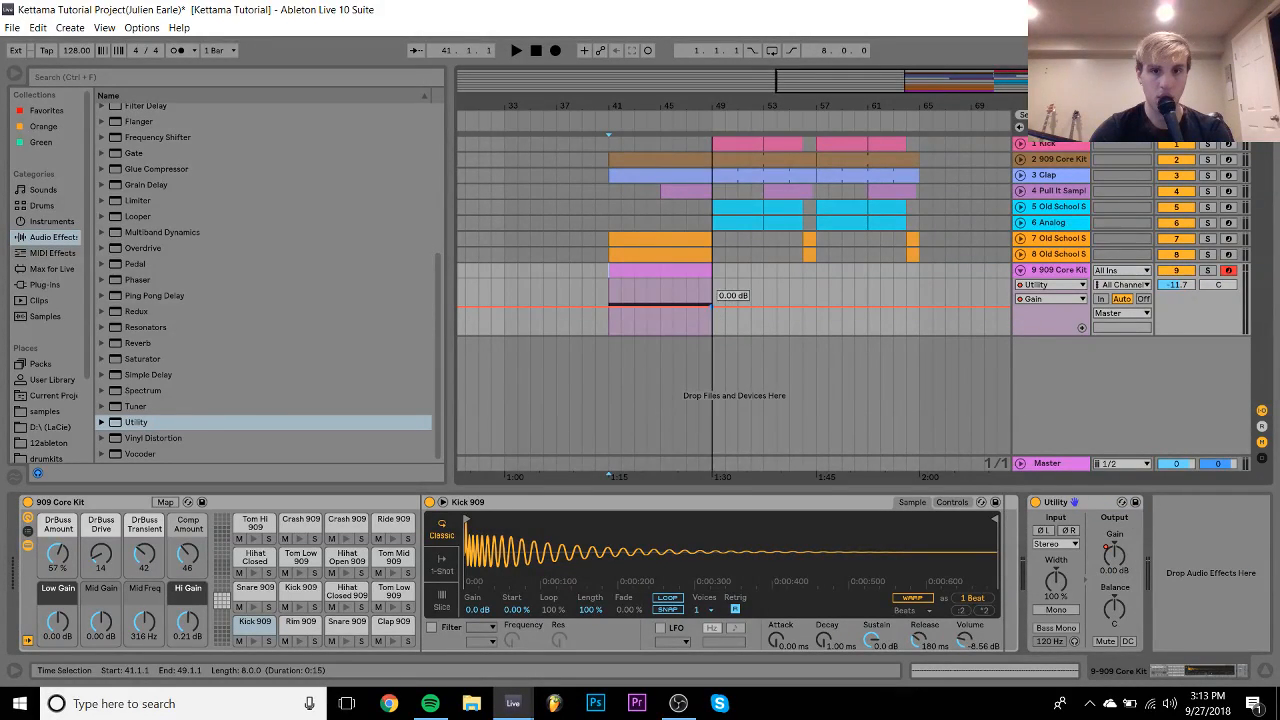
pyautogui.click(608, 307)
pyautogui.moveTo(607, 313); pyautogui.dragTo(607, 334)
pyautogui.press('space')
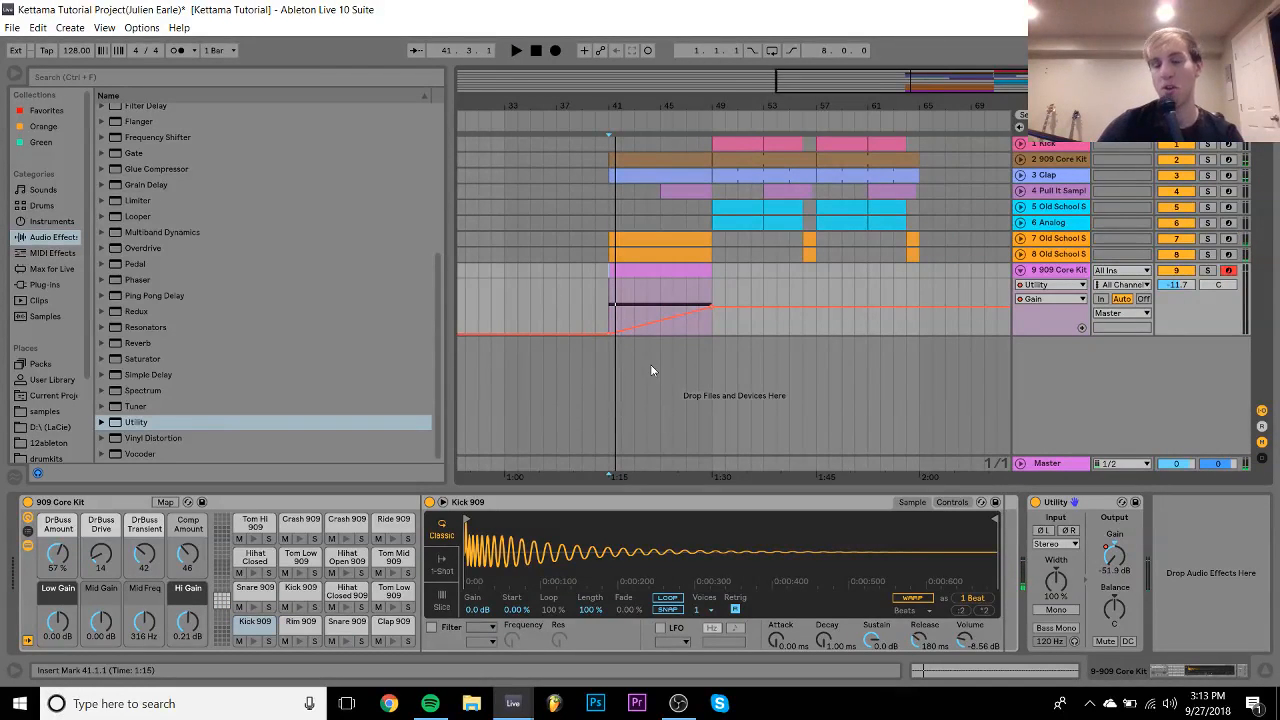
pyautogui.moveTo(661, 322); pyautogui.dragTo(661, 300)
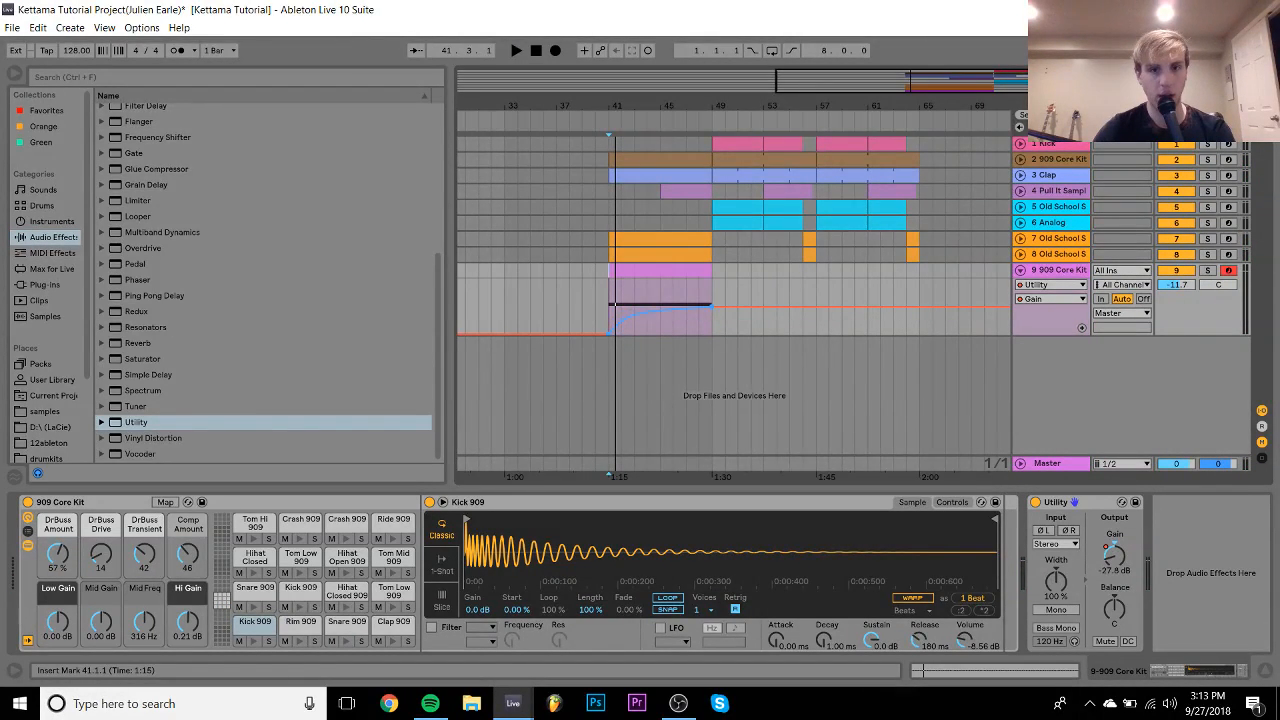
pyautogui.press('space')
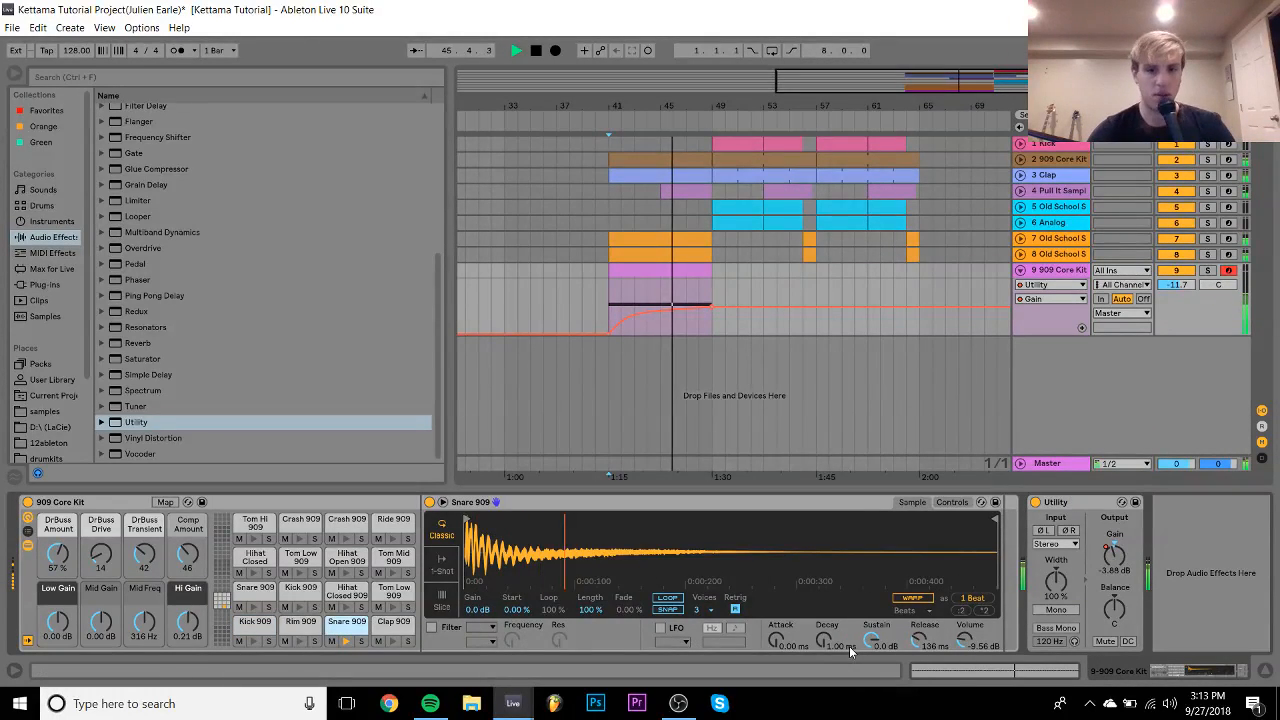
# - Raise the Snare 909 pitch by 2 semitones, then start a new Live Set without saving
pyautogui.click(952, 502)
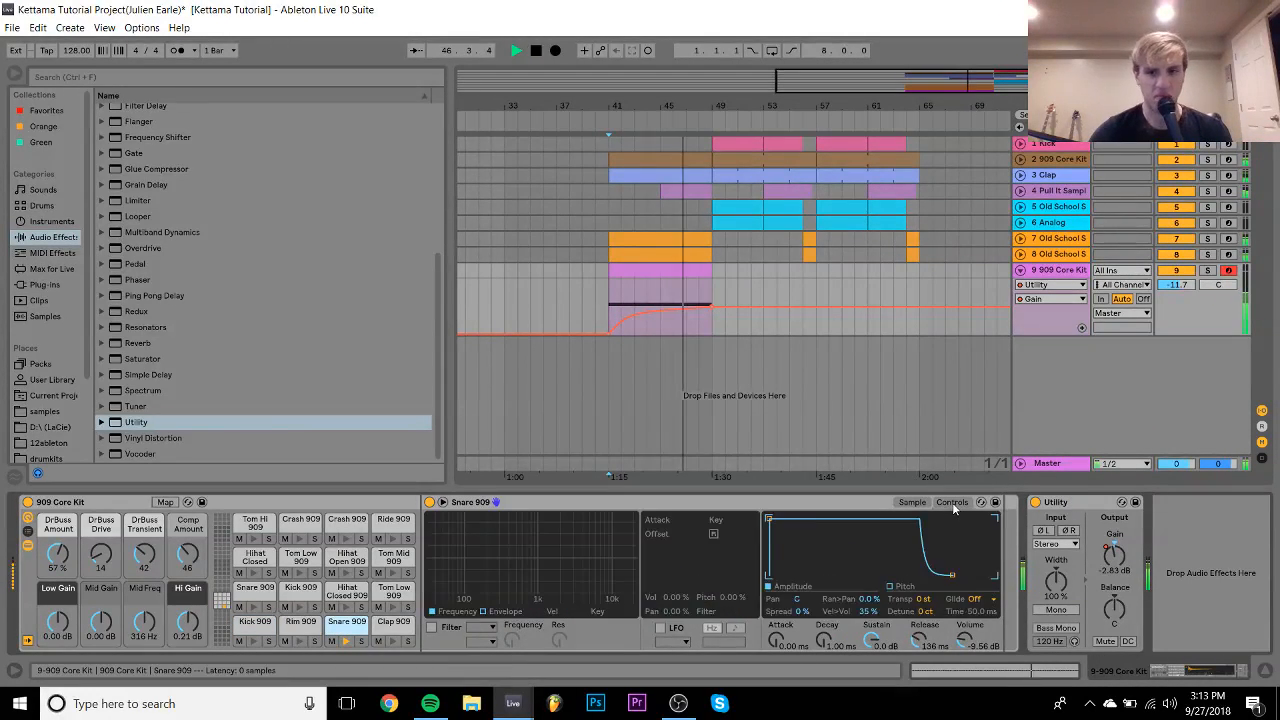
pyautogui.click(925, 601)
pyautogui.moveTo(925, 601); pyautogui.dragTo(925, 593)
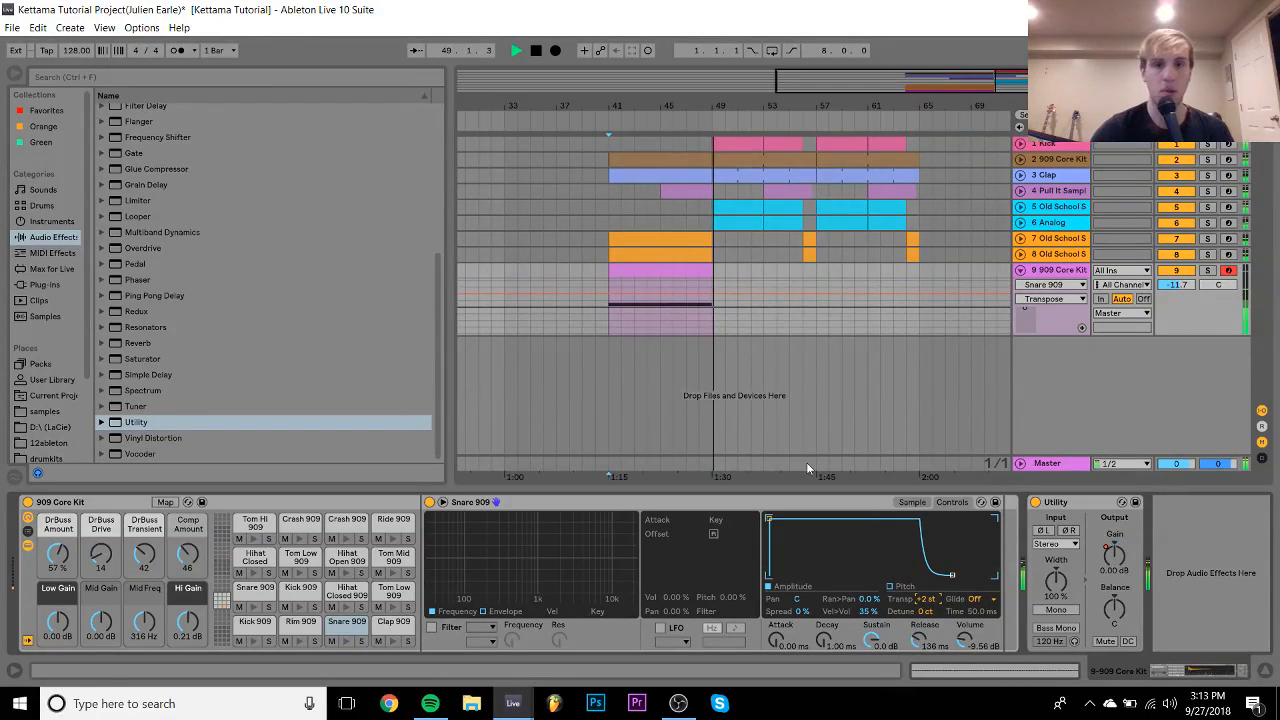
pyautogui.press('space')
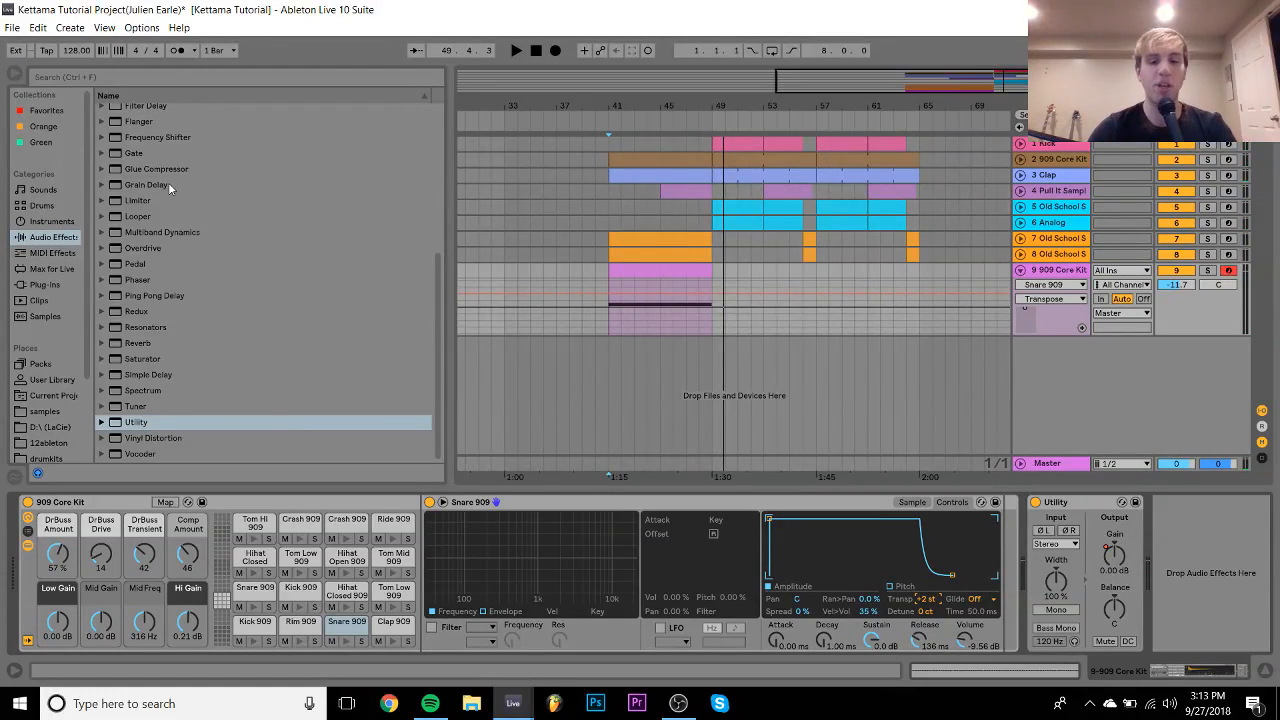
pyautogui.hotkey('ctrl', 'n')
pyautogui.press('Return')
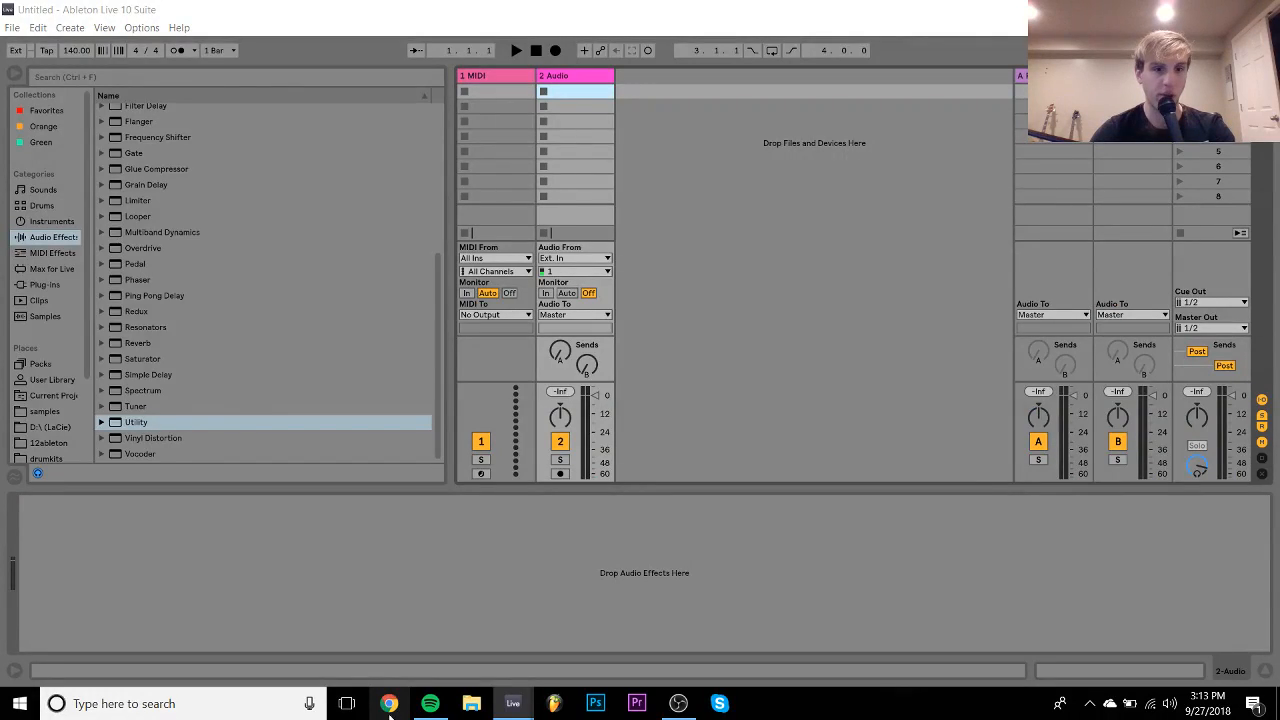
# - Load youtube.com in Chrome and search for 'gabber' from the search history
pyautogui.click(389, 703)
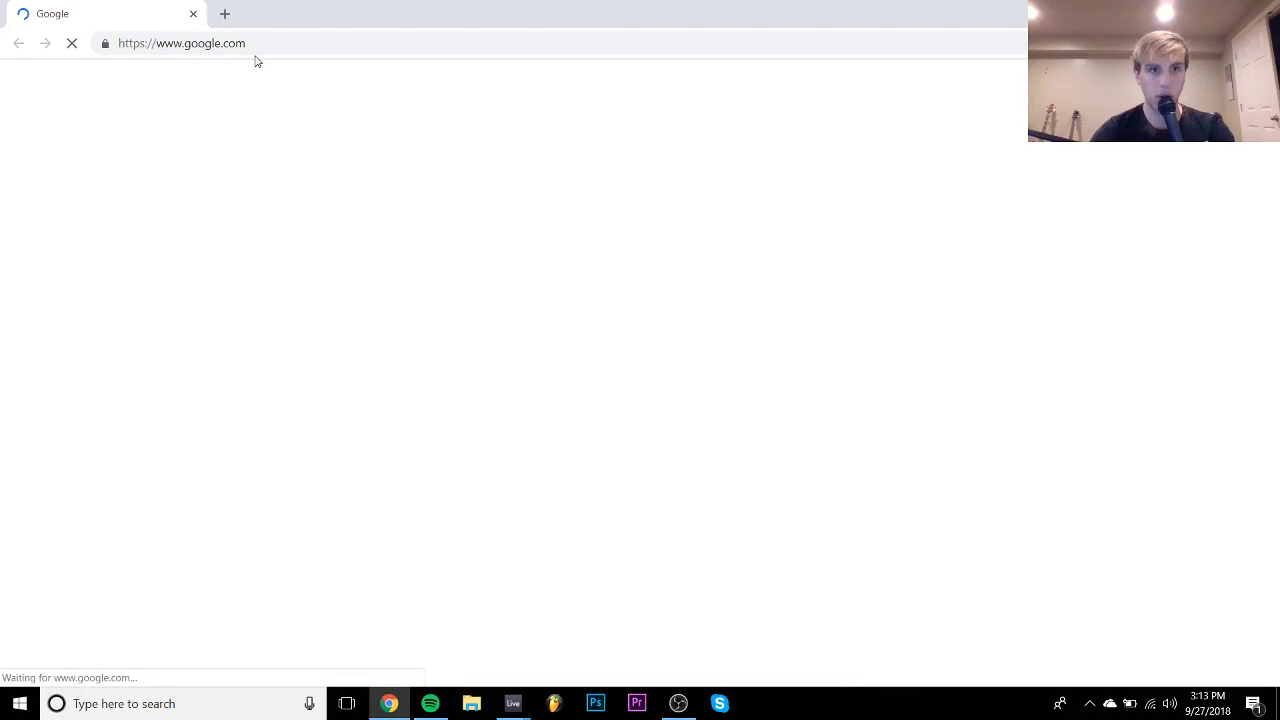
pyautogui.click(256, 50)
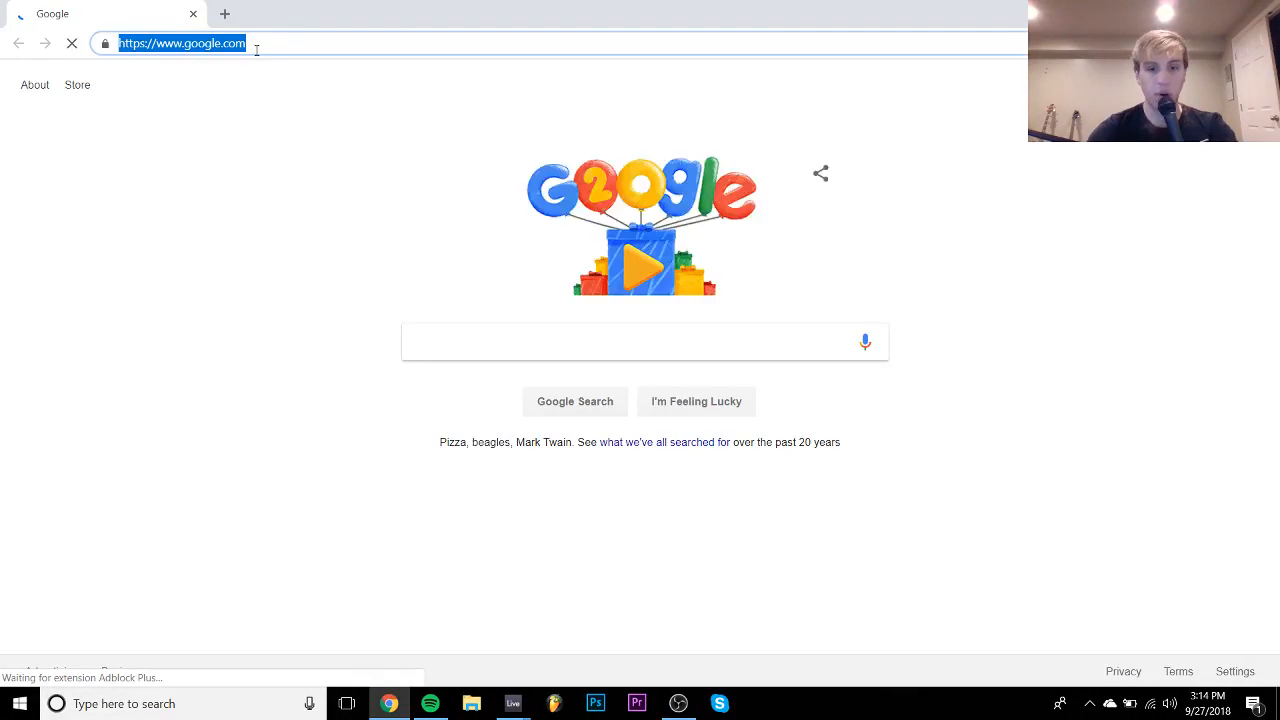
pyautogui.write('yot')
pyautogui.press('BackSpace')
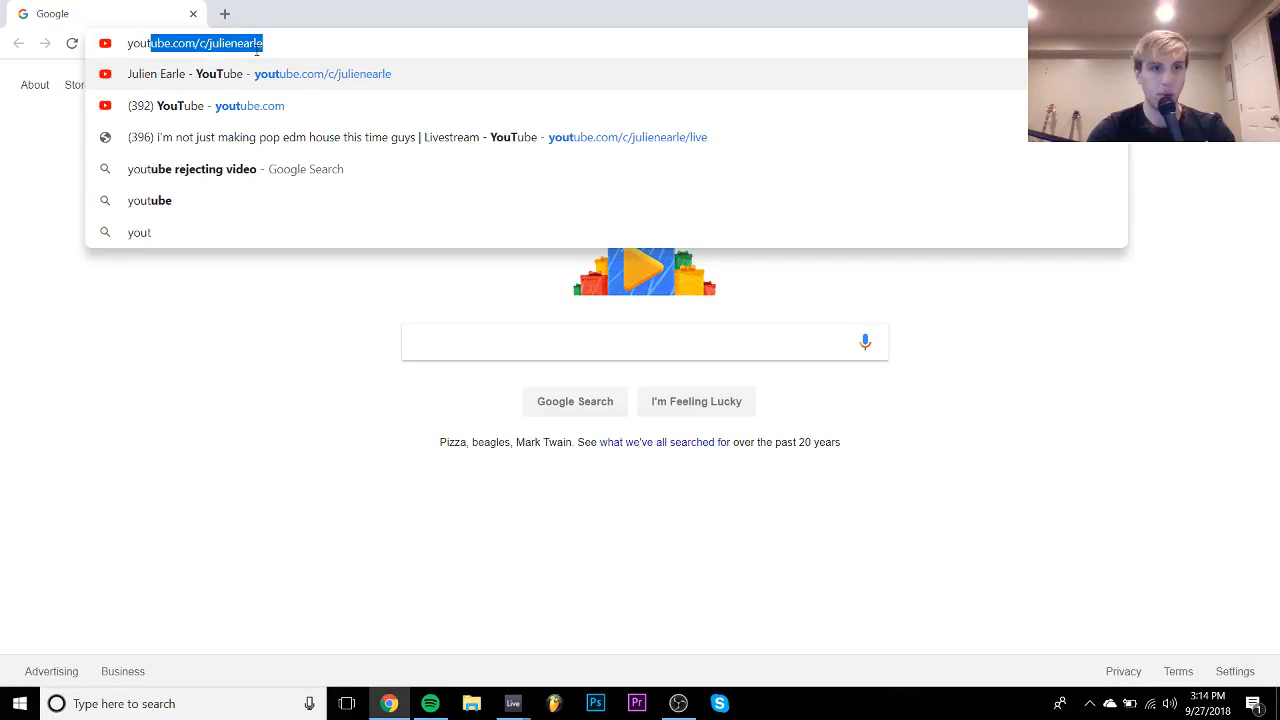
pyautogui.press('Down')
pyautogui.press('Return')
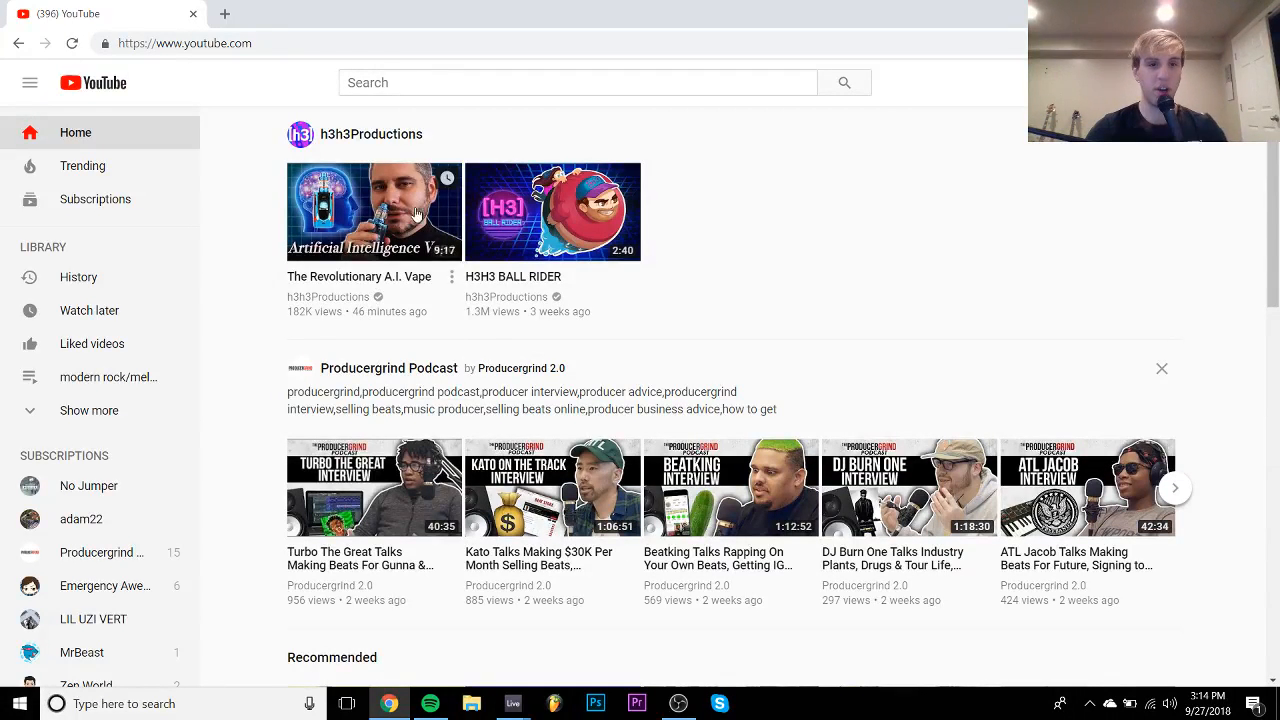
pyautogui.click(390, 85)
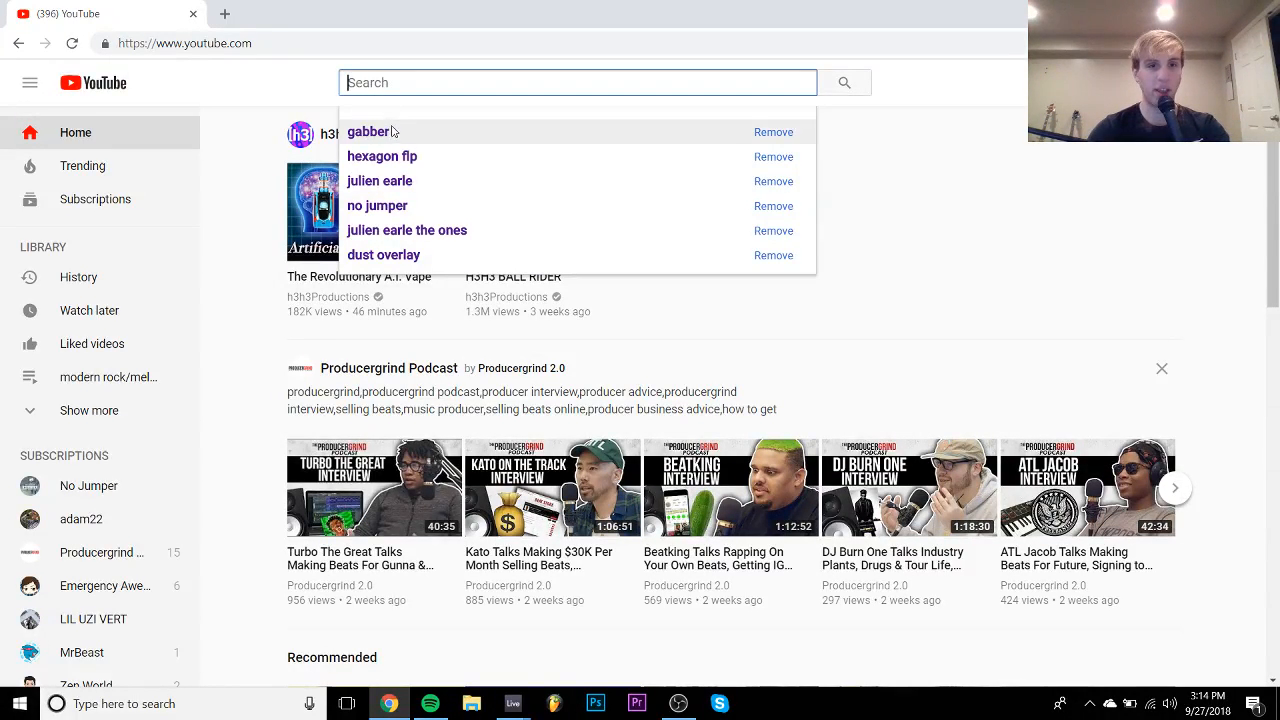
pyautogui.click(393, 131)
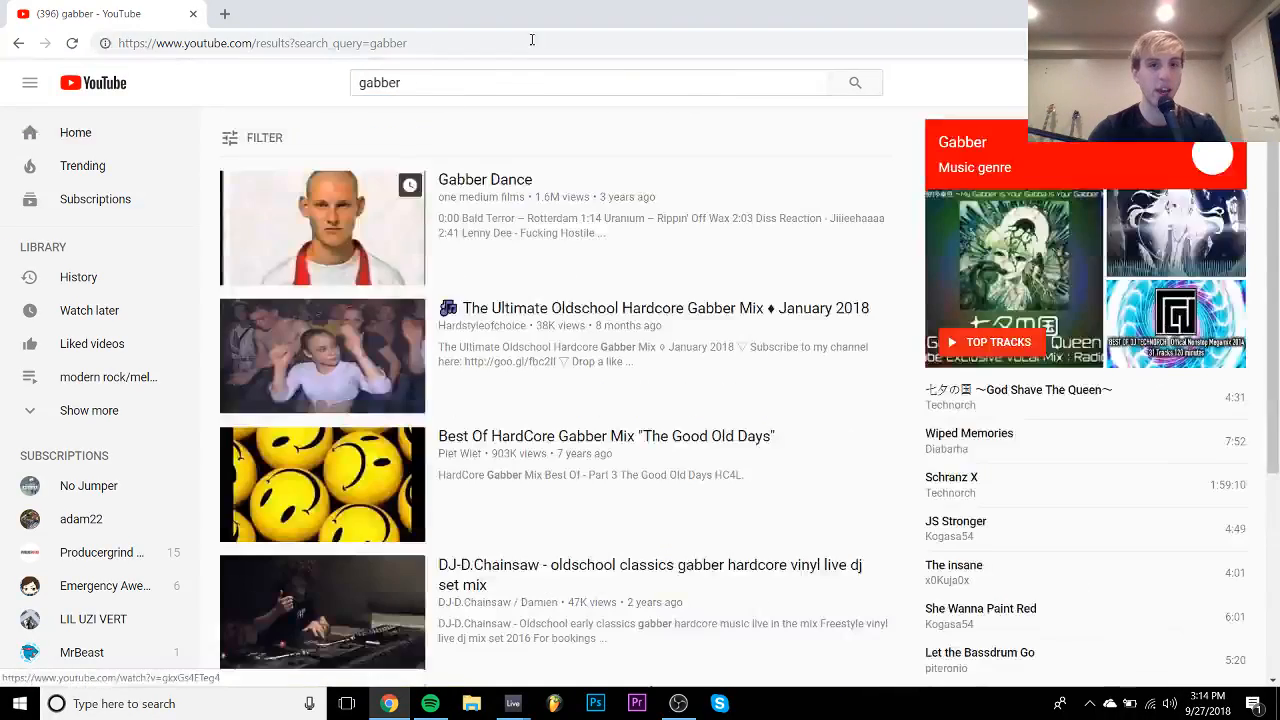
# - Preview the Gabber Dance video, pause it around 0:15, and select its page URL
pyautogui.click(337, 245)
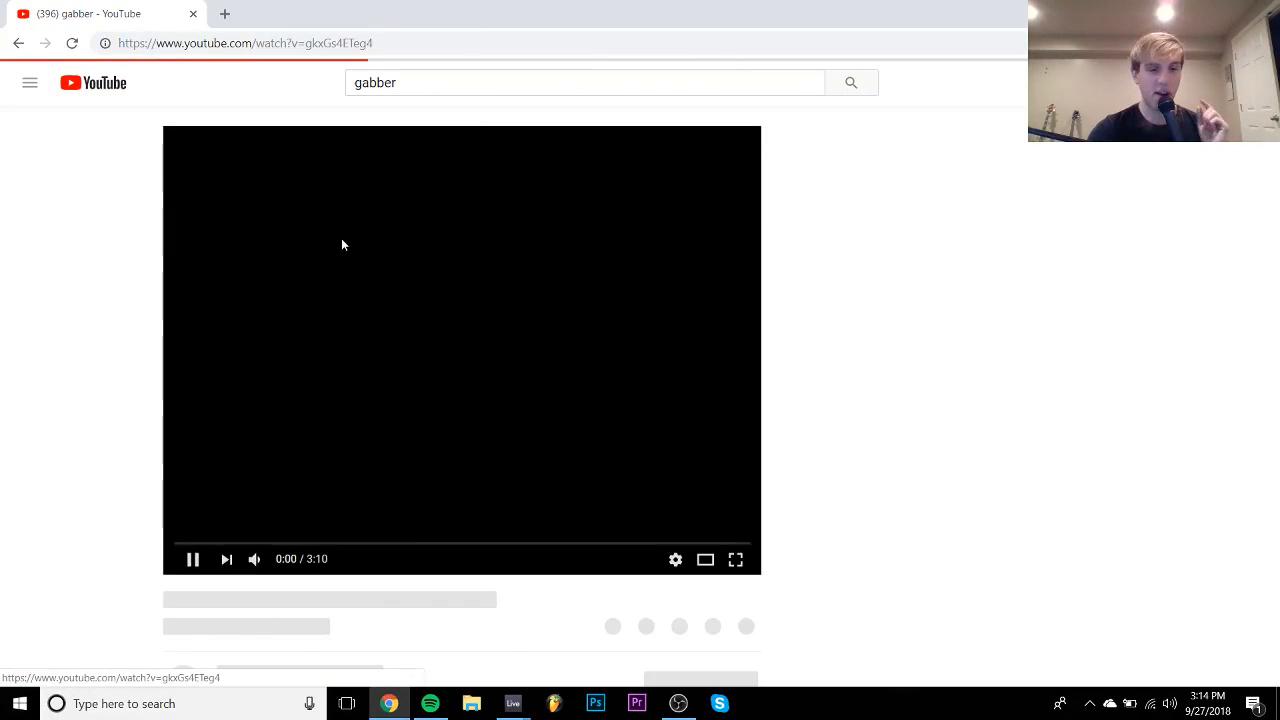
pyautogui.click(385, 295)
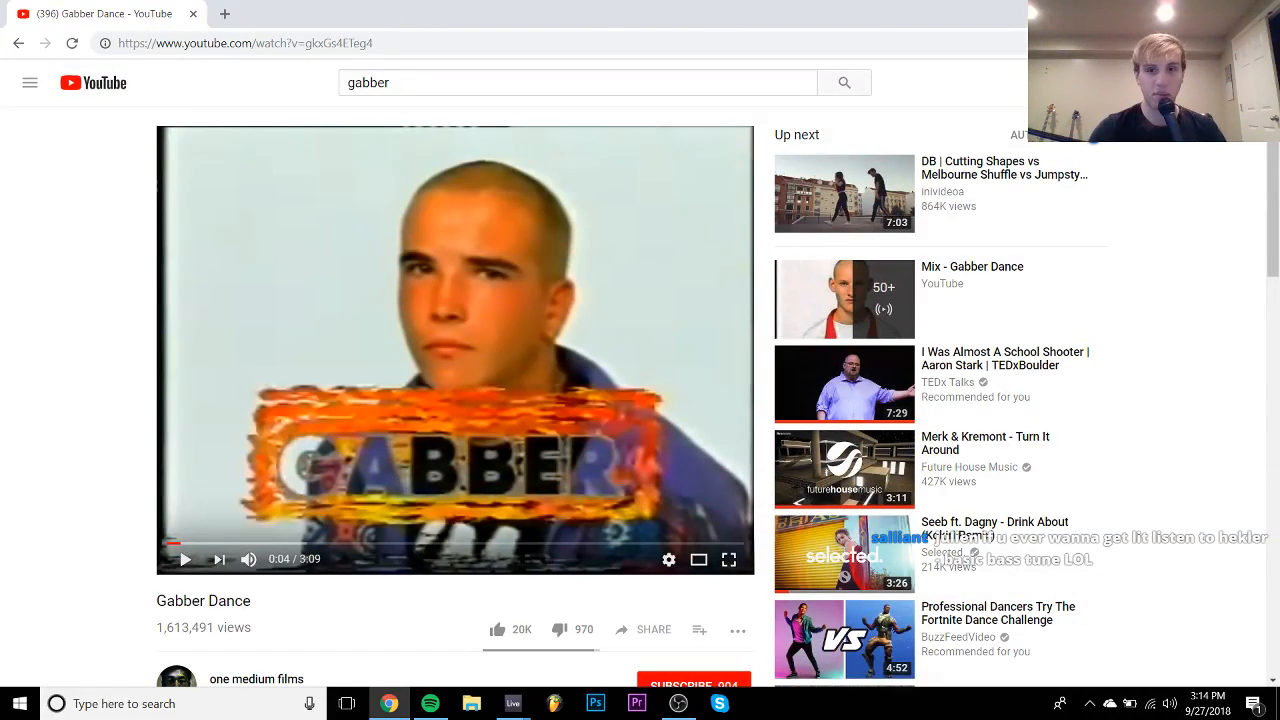
pyautogui.scroll(-2, 1000, 330)
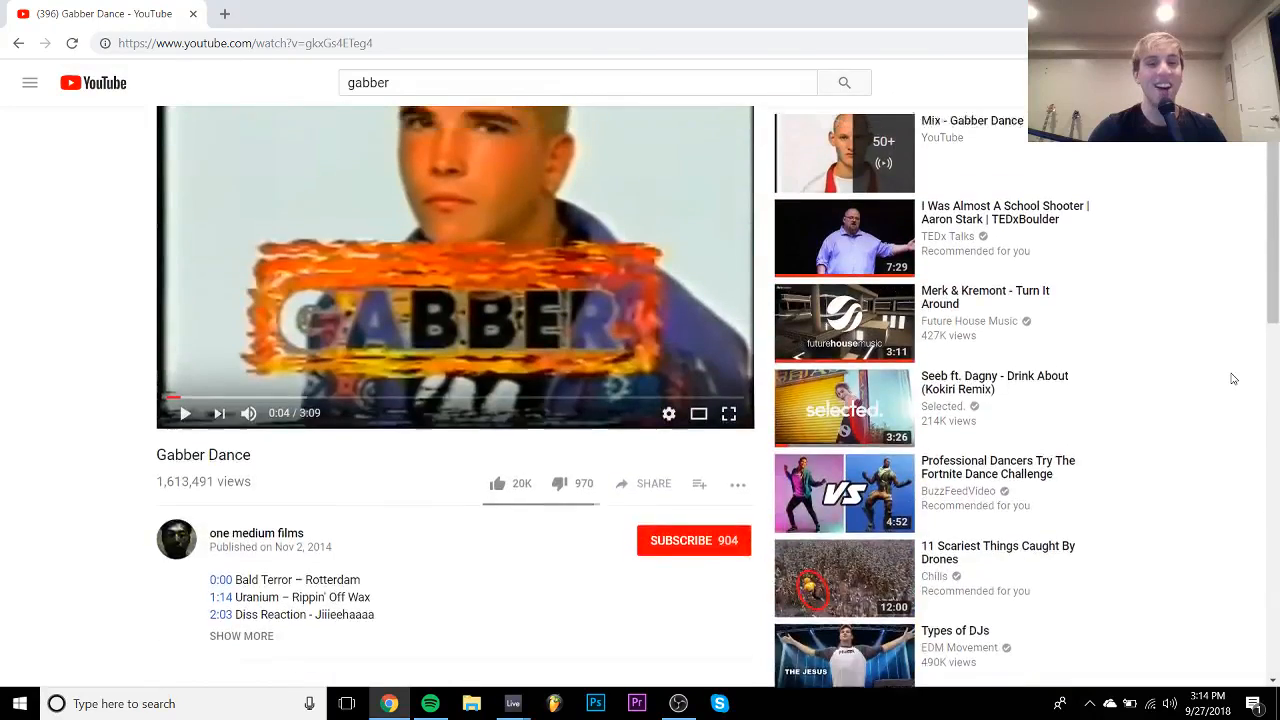
pyautogui.scroll(2, 921, 443)
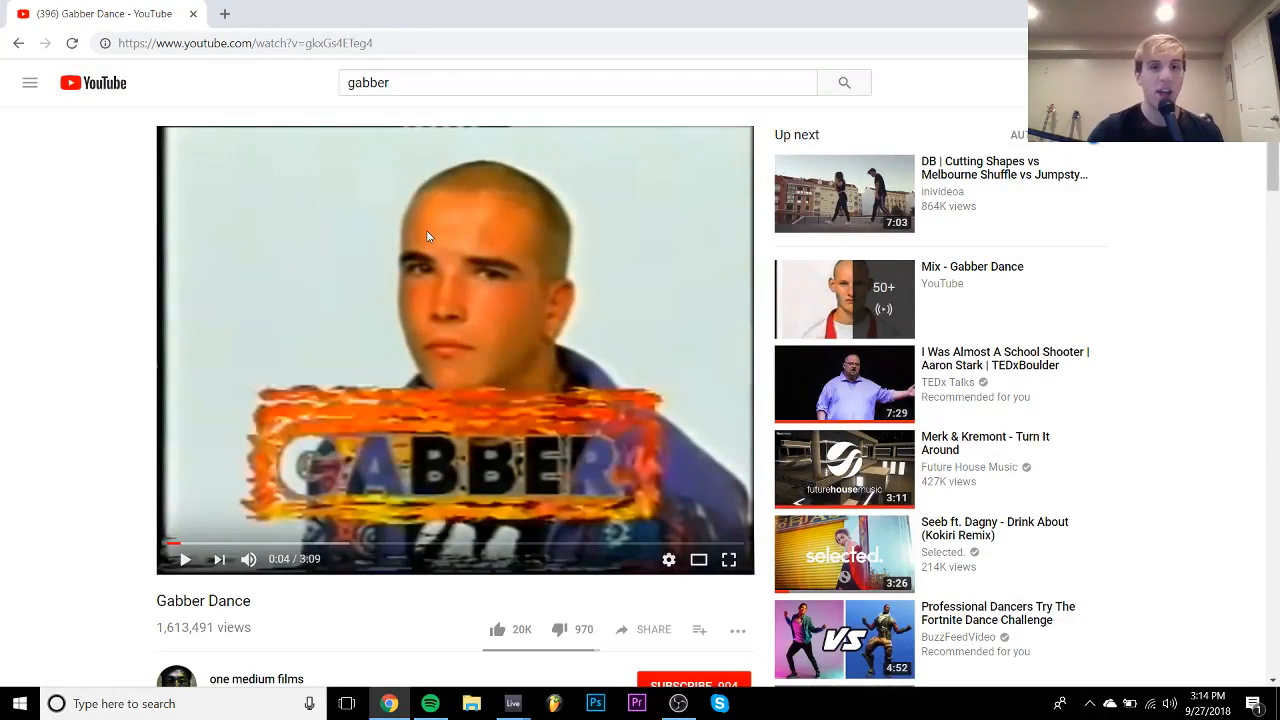
pyautogui.click(427, 236)
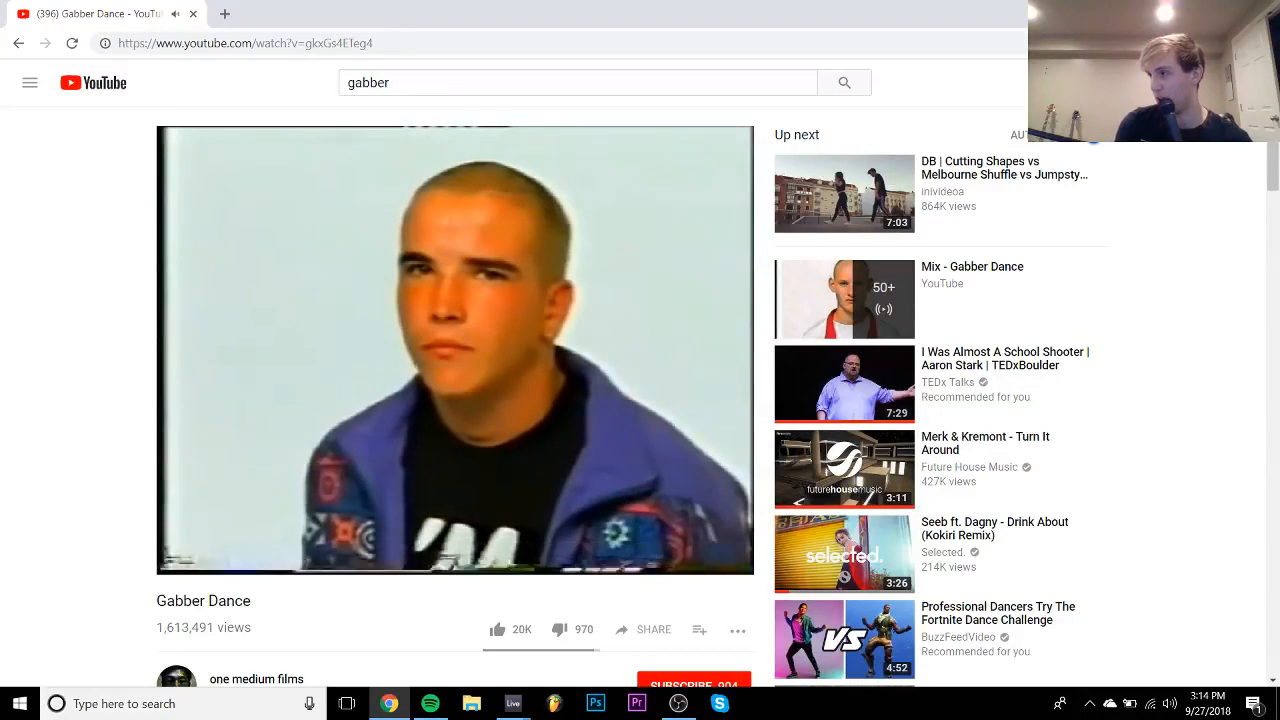
pyautogui.press('Right')
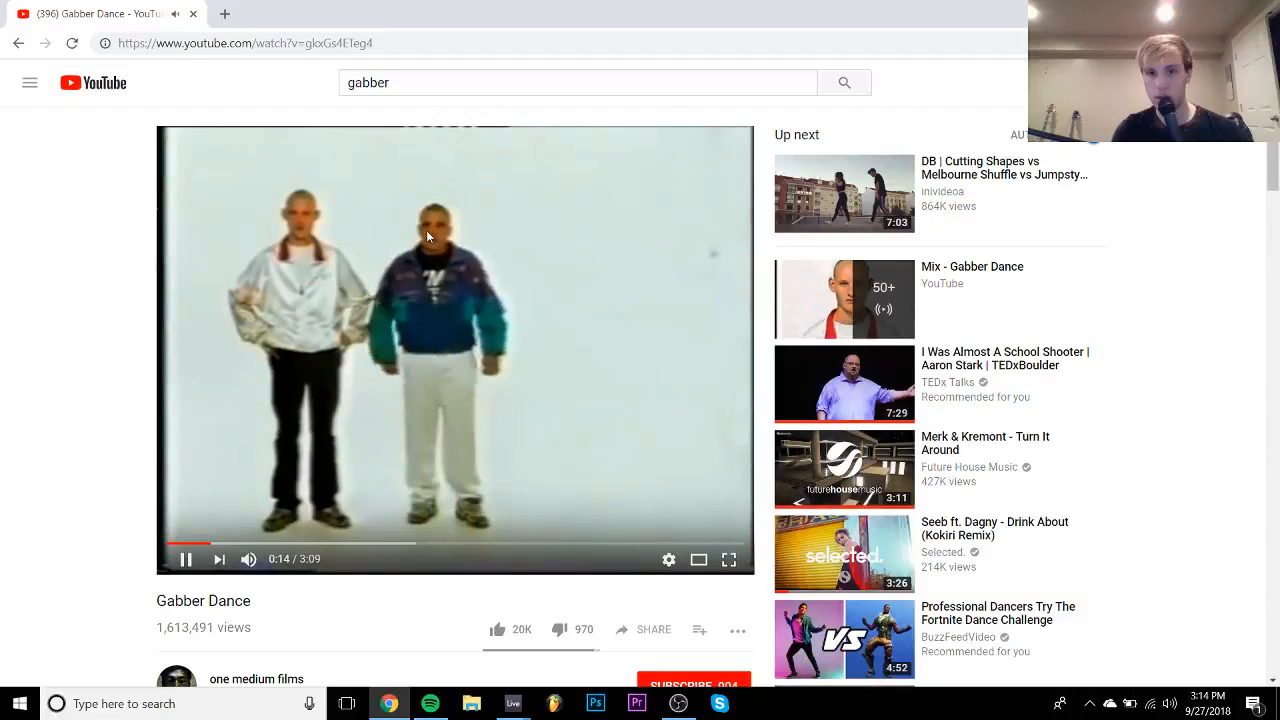
pyautogui.click(427, 236)
pyautogui.click(374, 42)
pyautogui.hotkey('ctrl', 'c')
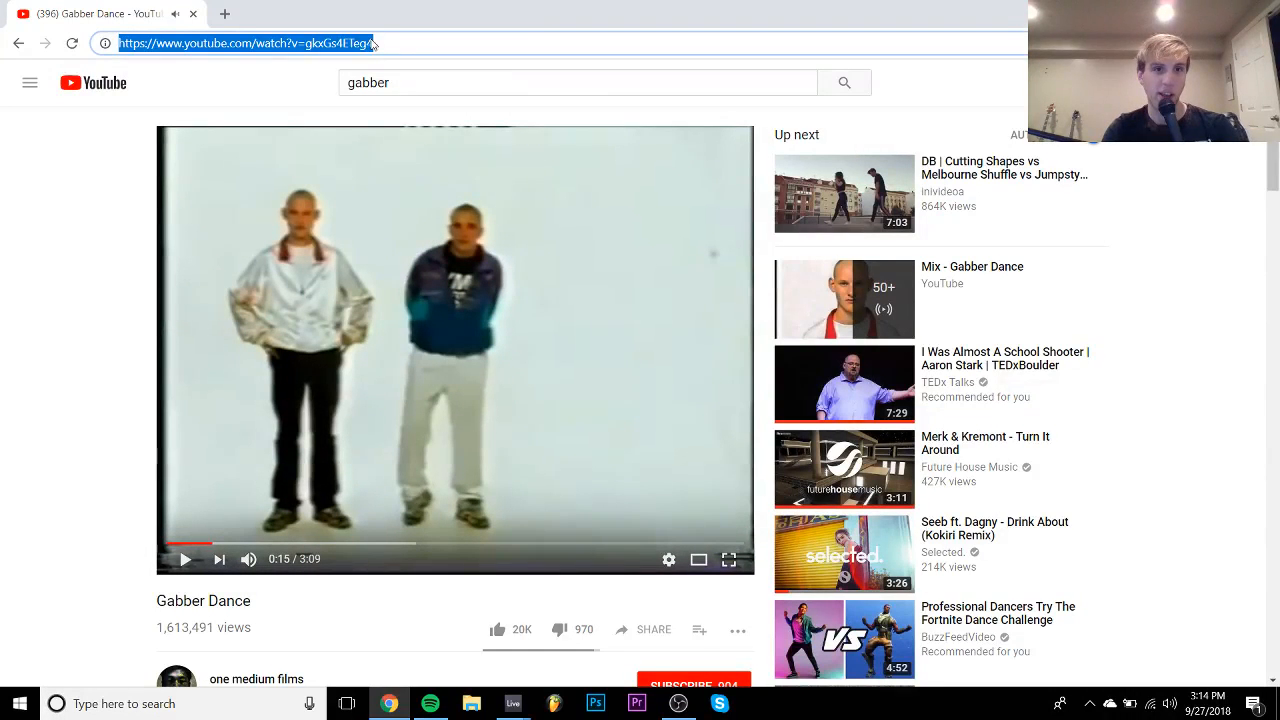
# - Paste the Gabber Dance link into flvto.biz, accept the terms, and convert to MP3
pyautogui.click(224, 14)
pyautogui.write('flv')
pyautogui.press('Return')
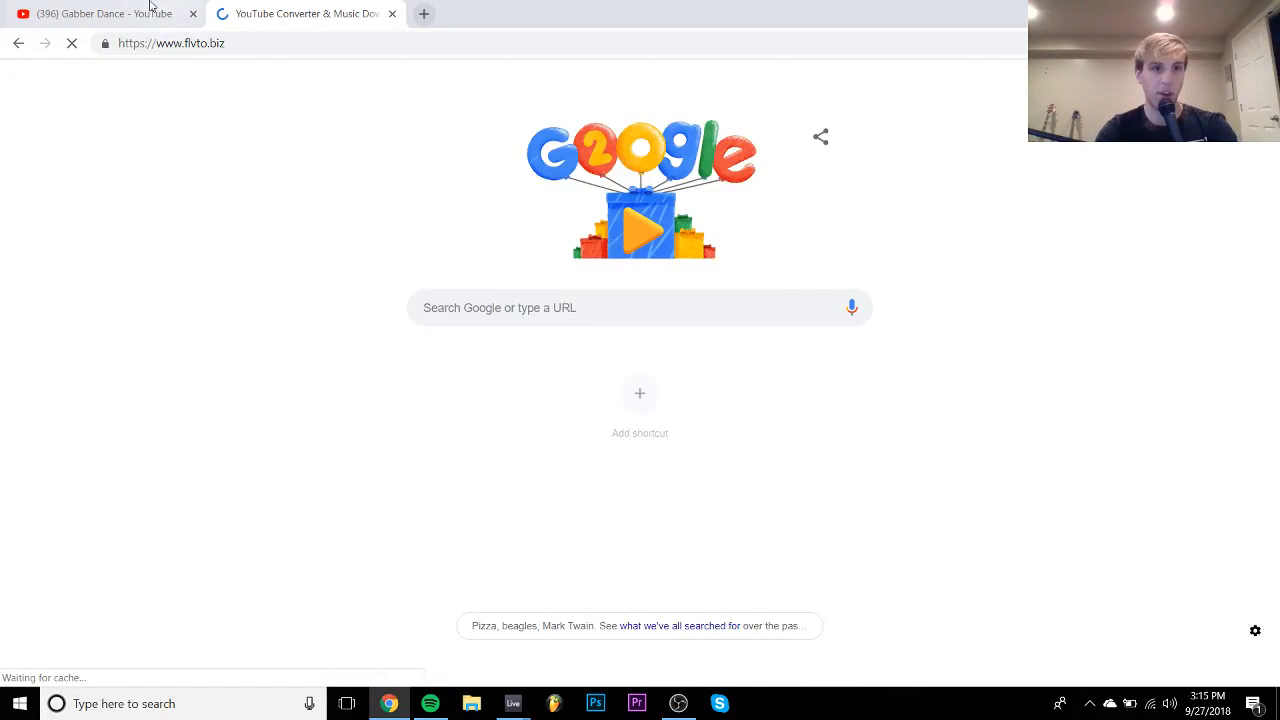
pyautogui.click(149, 10)
pyautogui.click(278, 10)
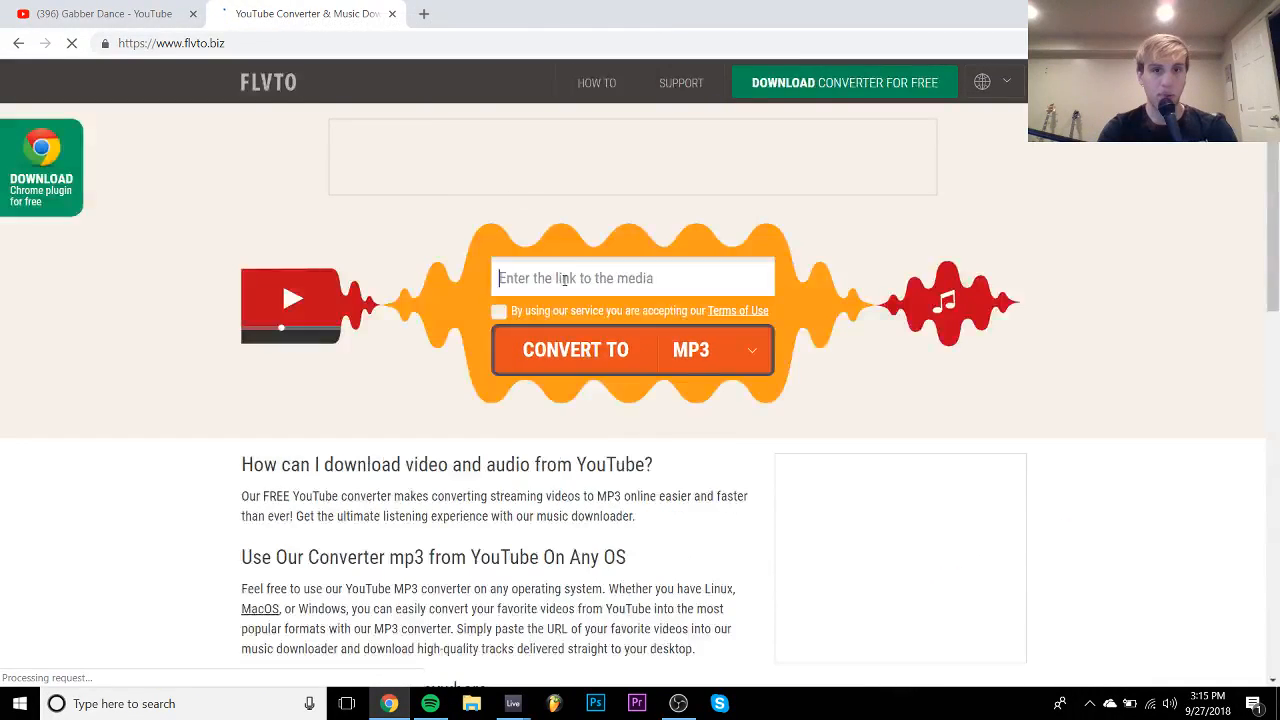
pyautogui.click(614, 278)
pyautogui.hotkey('ctrl', 'v')
pyautogui.click(498, 311)
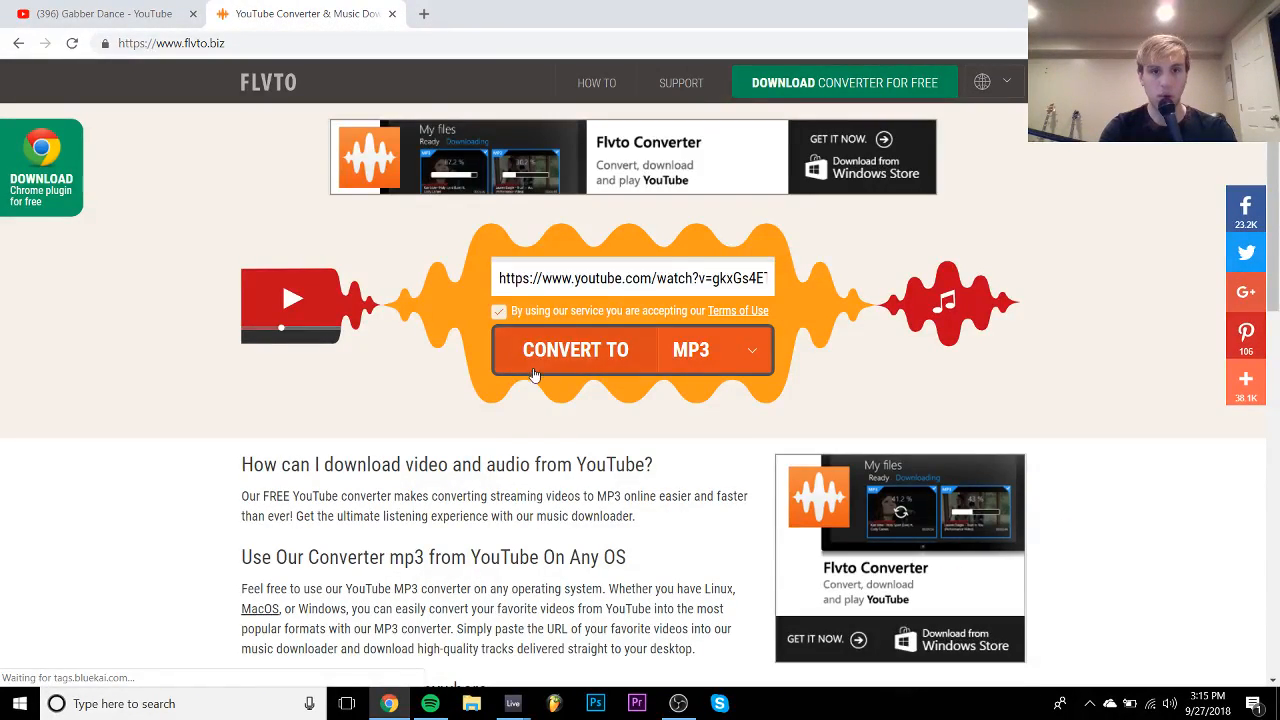
pyautogui.click(535, 362)
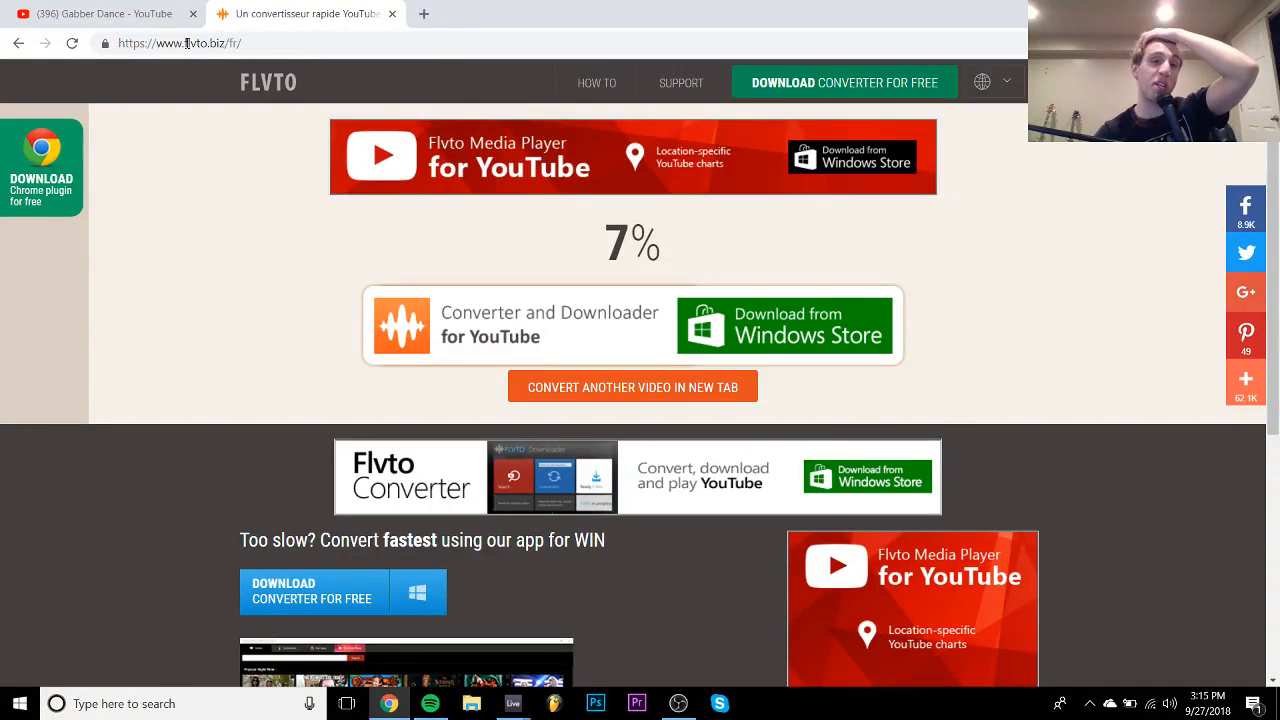
# - Go back to the YouTube tab and leave the Gabber Dance video paused at 0:16
pyautogui.click(72, 8)
pyautogui.click(275, 216)
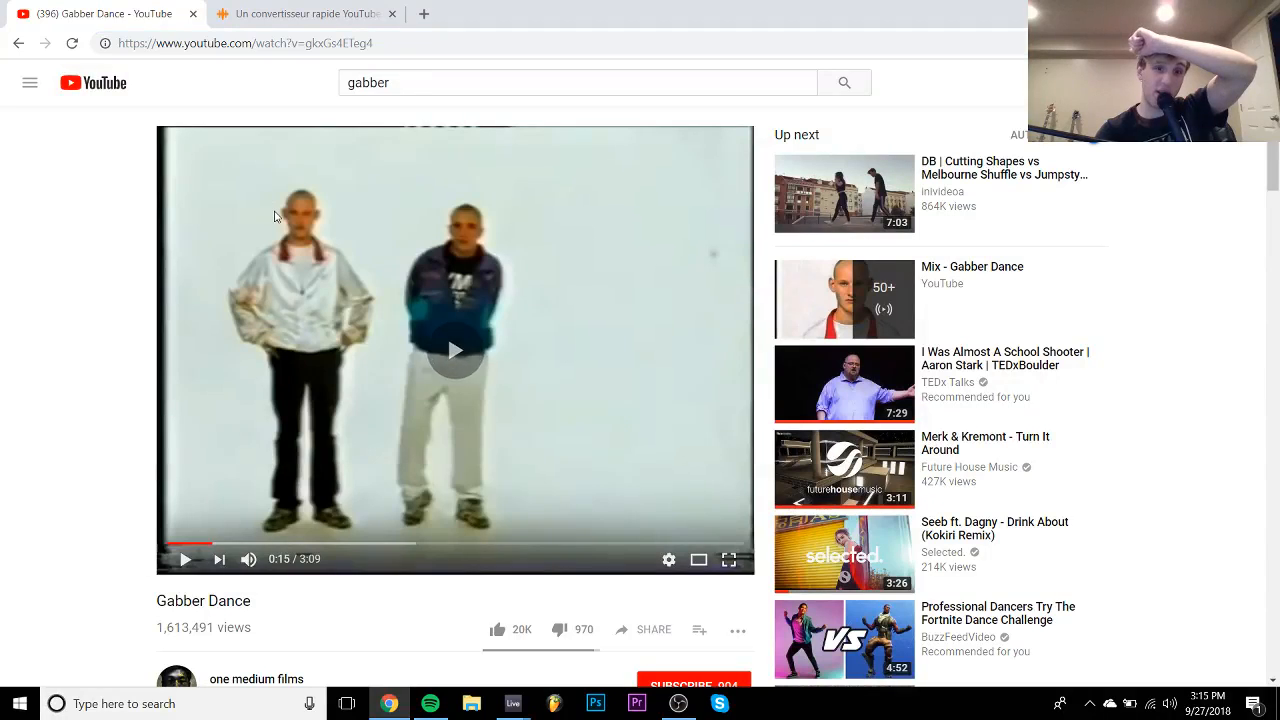
pyautogui.click(275, 216)
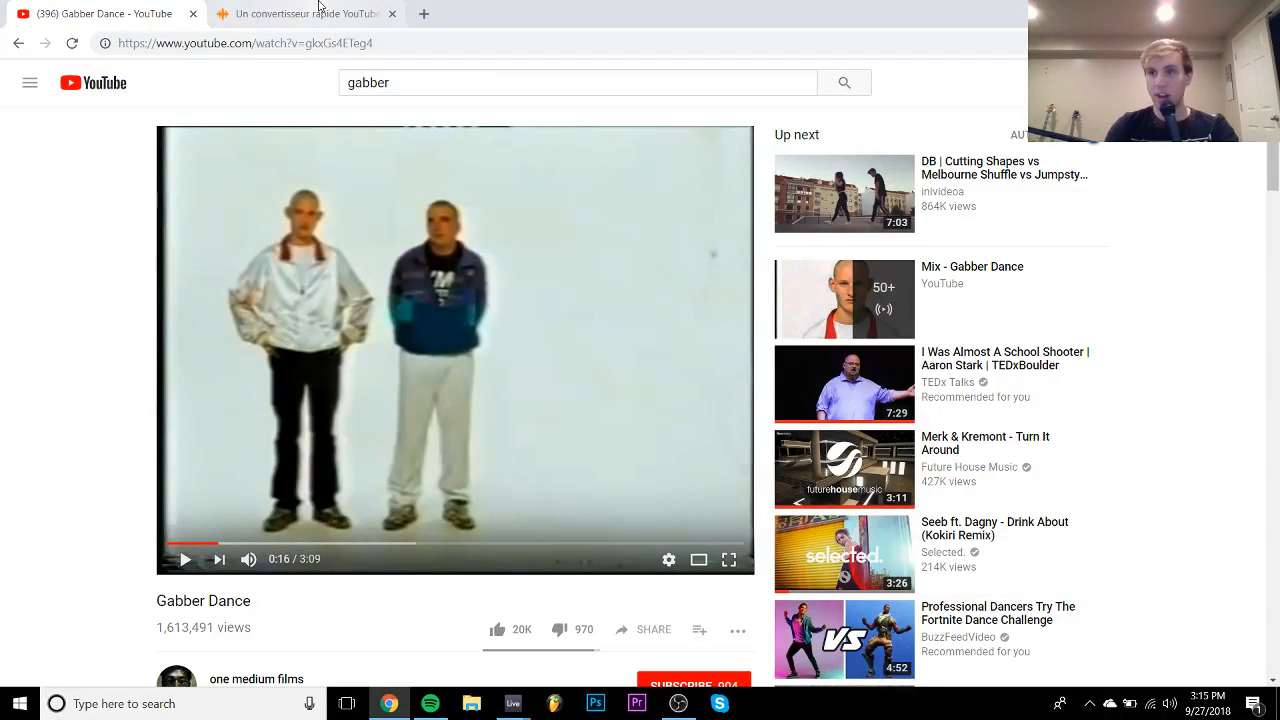
# - Search YouTube for 'hekler basic bass tune' and play HEKLER – BASIC BASS TUNE from about 0:55
pyautogui.moveTo(391, 84); pyautogui.dragTo(287, 95)
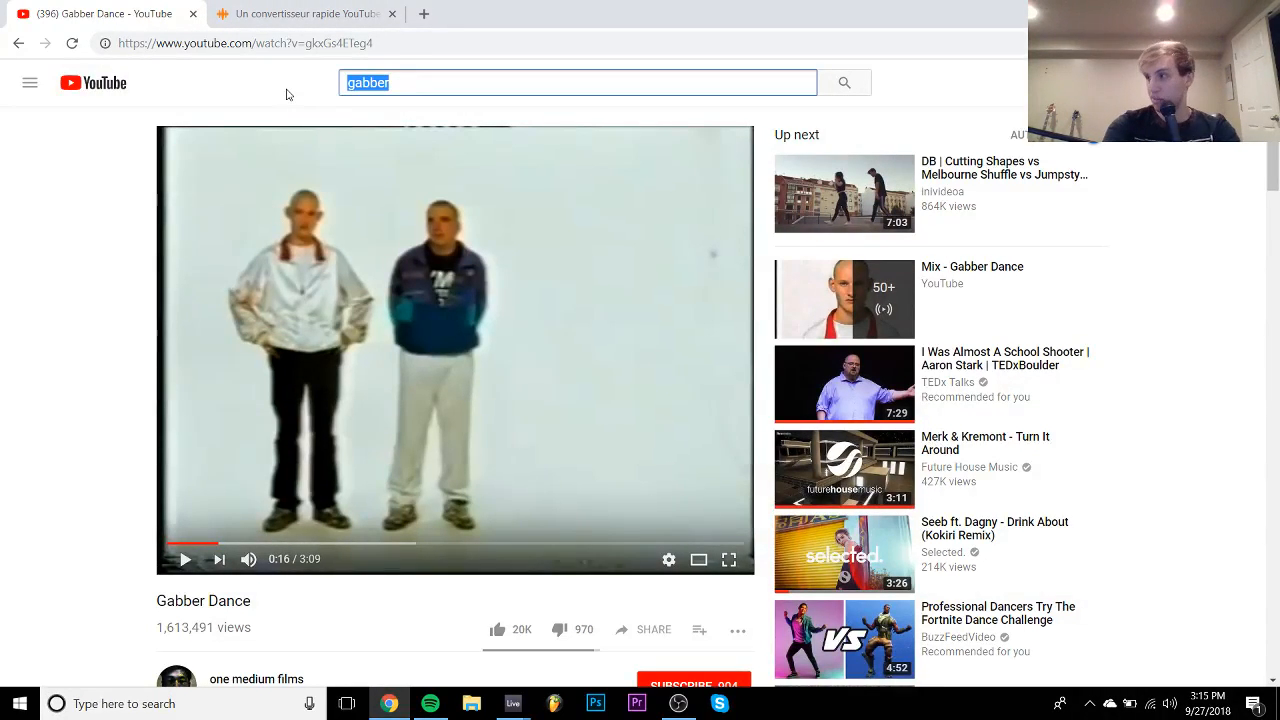
pyautogui.write('hekler basic b')
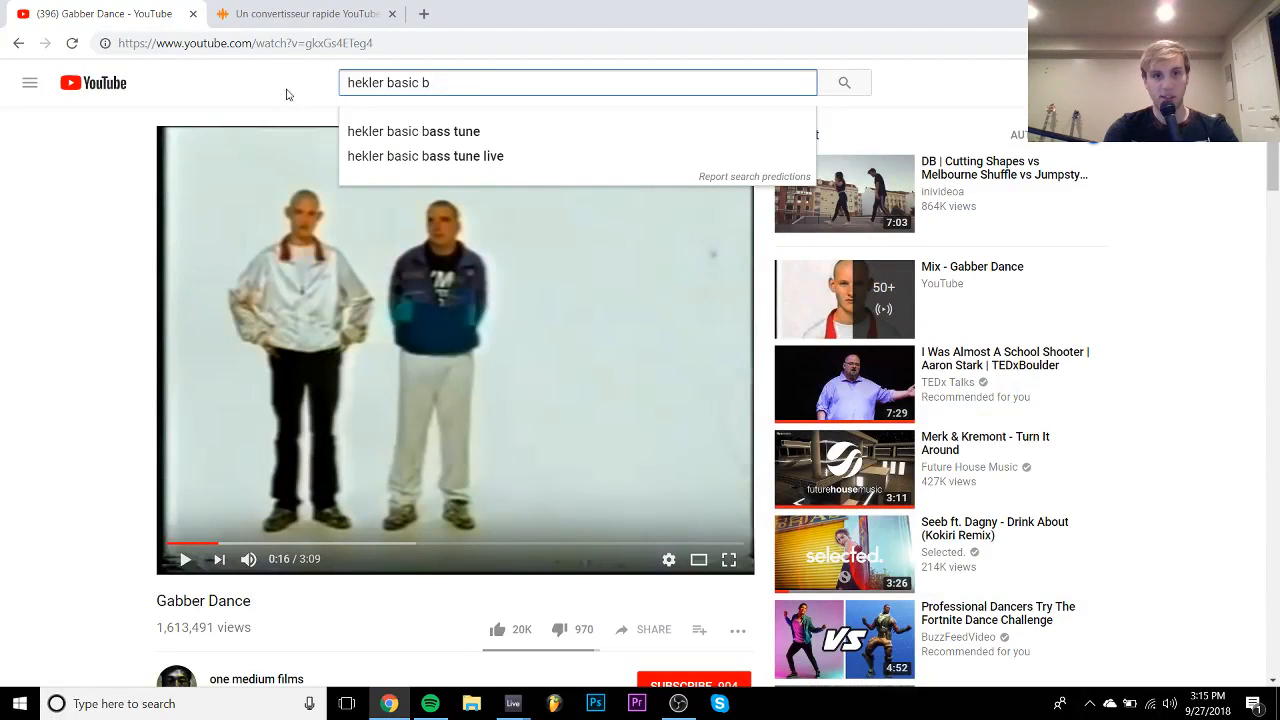
pyautogui.press('Down')
pyautogui.press('Return')
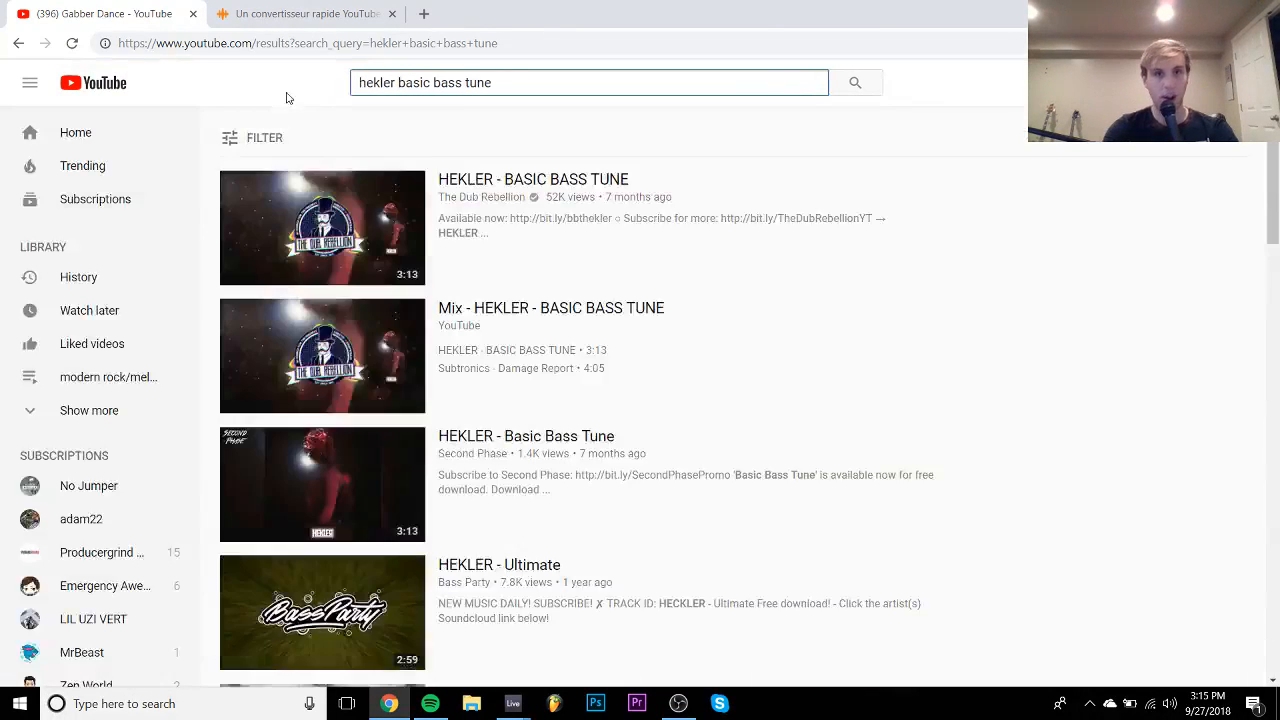
pyautogui.click(360, 218)
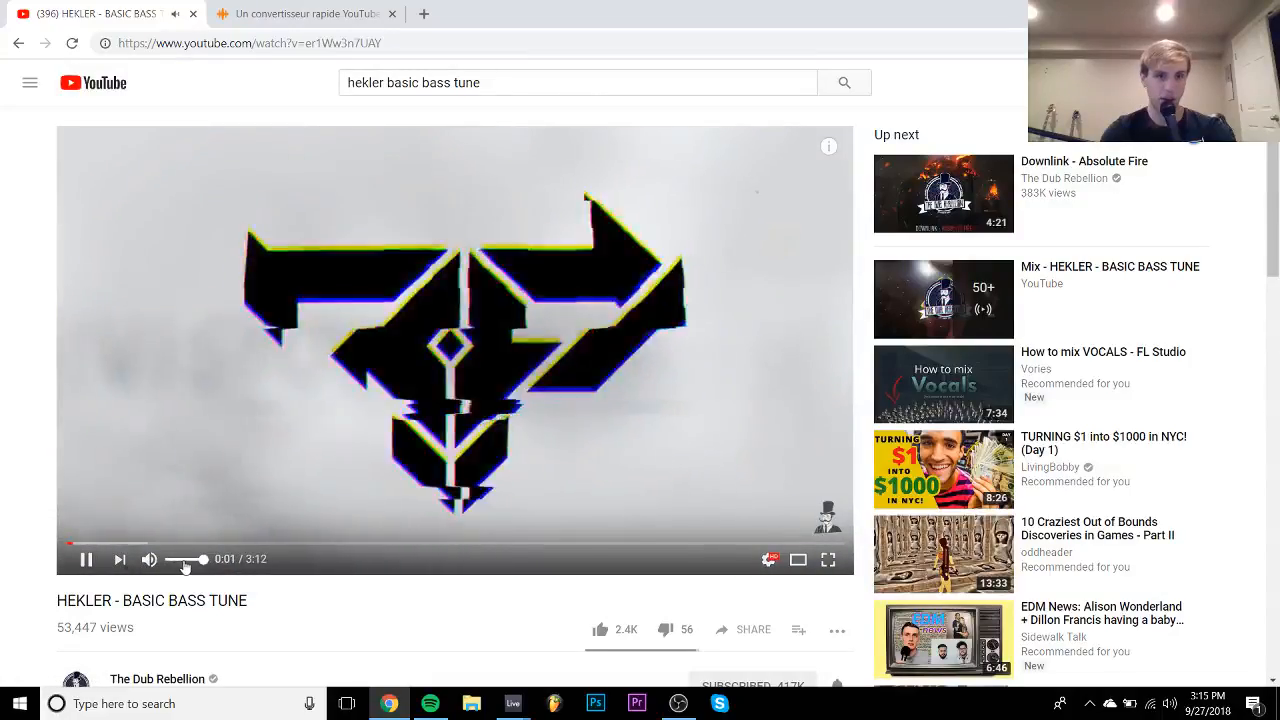
pyautogui.click(313, 546)
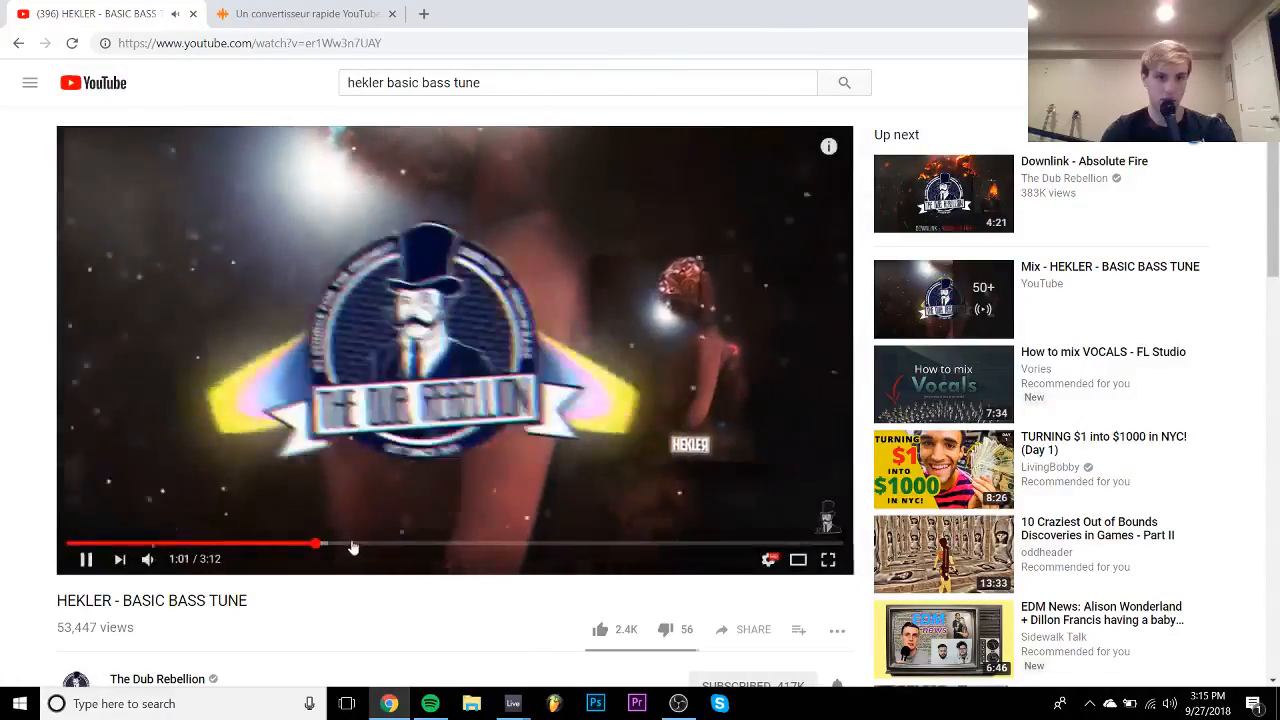
pyautogui.click(291, 545)
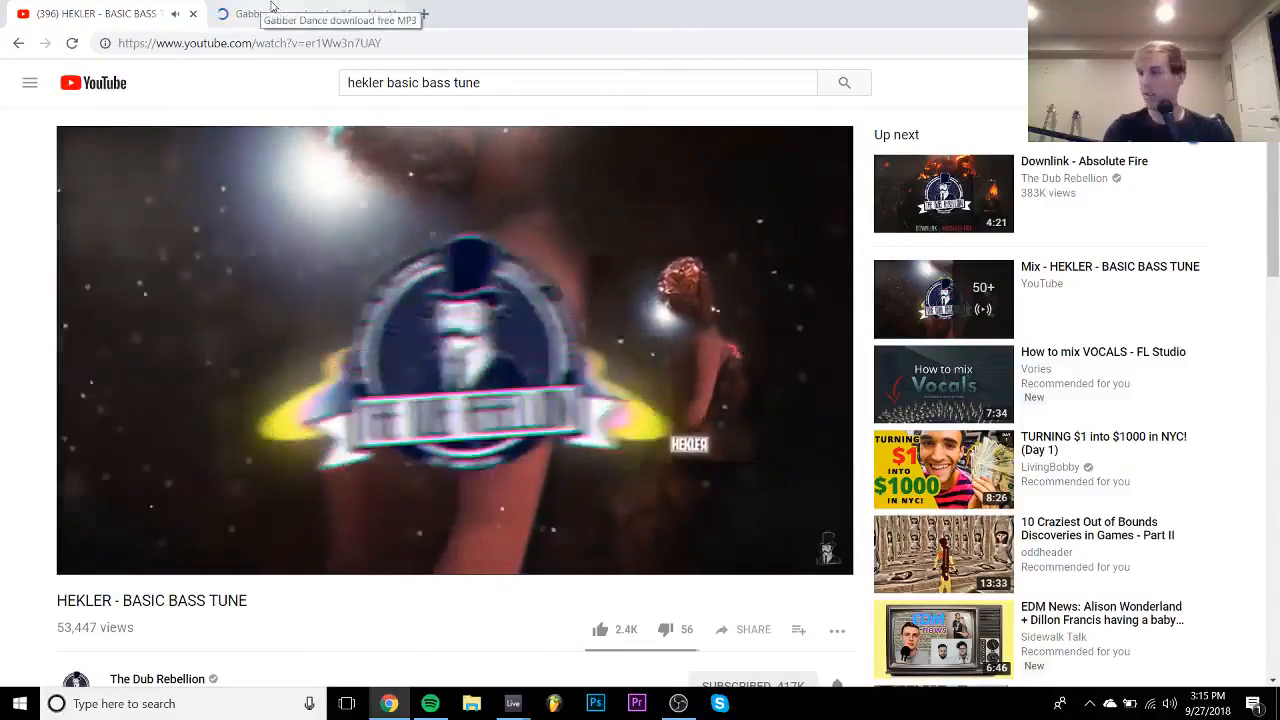
# - Close the YouTube tab and pop-up ad, download Gabber Dance.mp3 from FLVTO, and drag it to Live
pyautogui.click(193, 13)
pyautogui.click(323, 305)
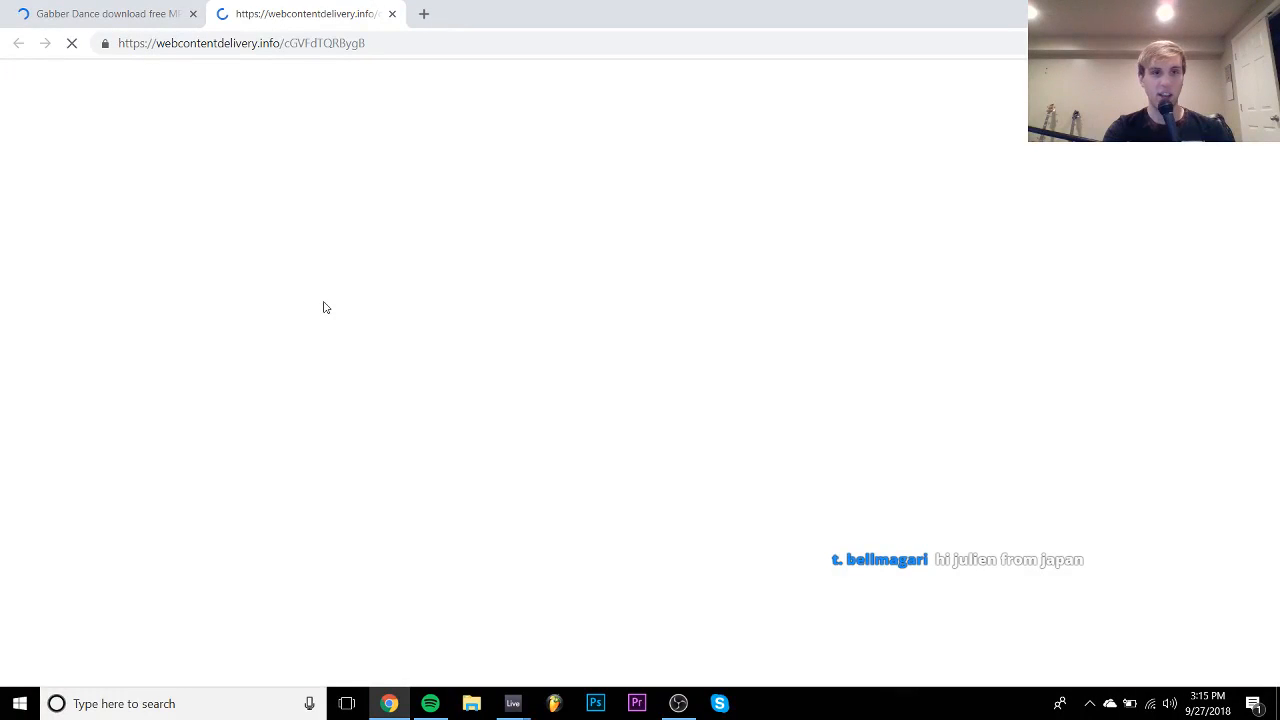
pyautogui.click(392, 13)
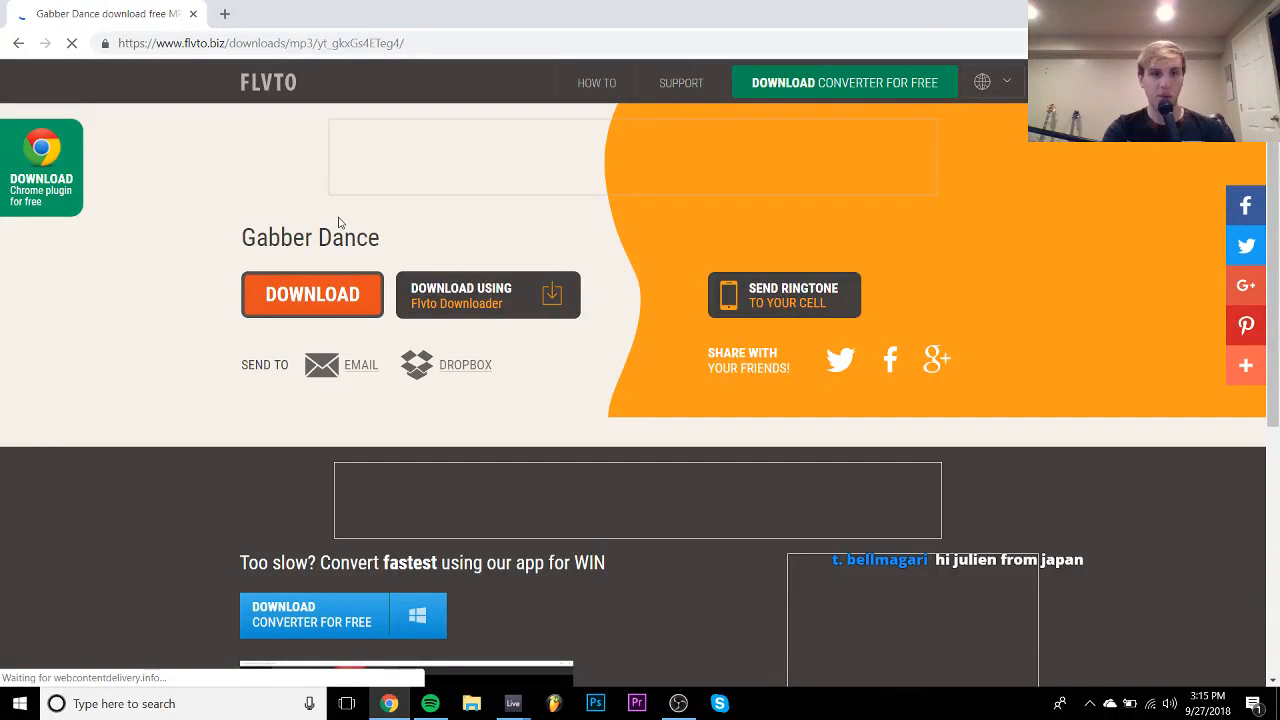
pyautogui.click(320, 308)
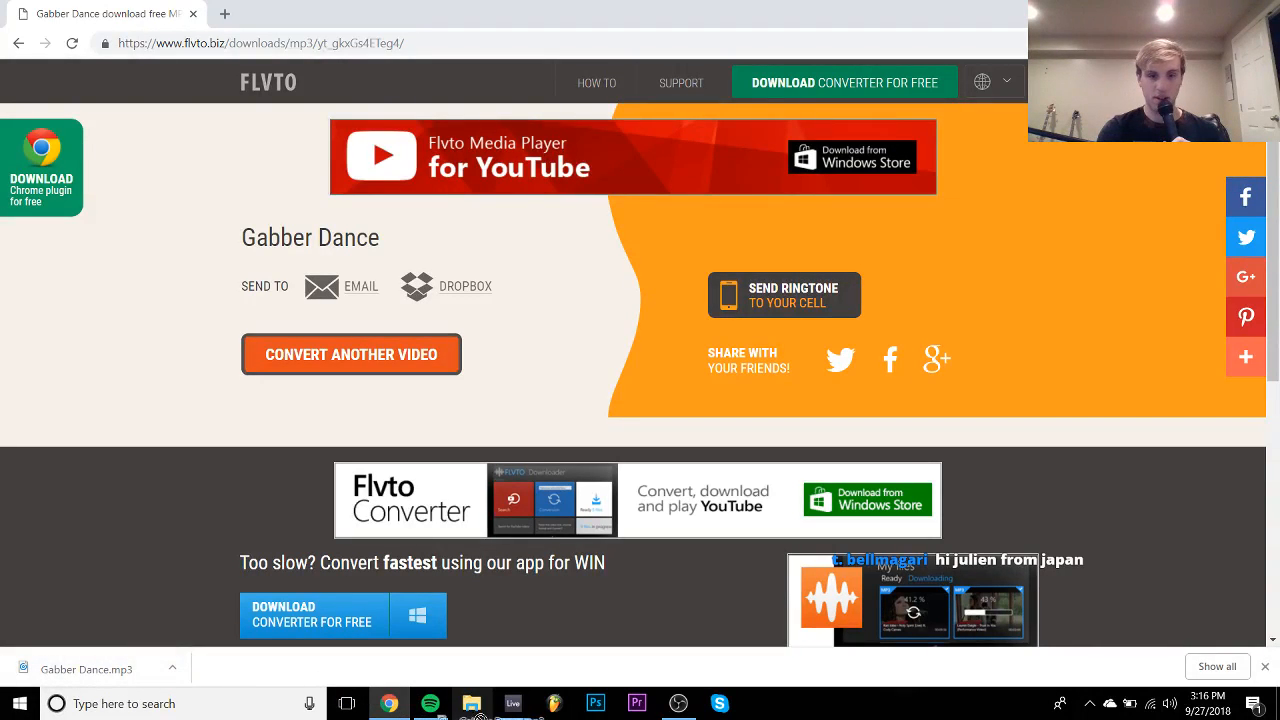
pyautogui.moveTo(478, 712); pyautogui.dragTo(487, 650)
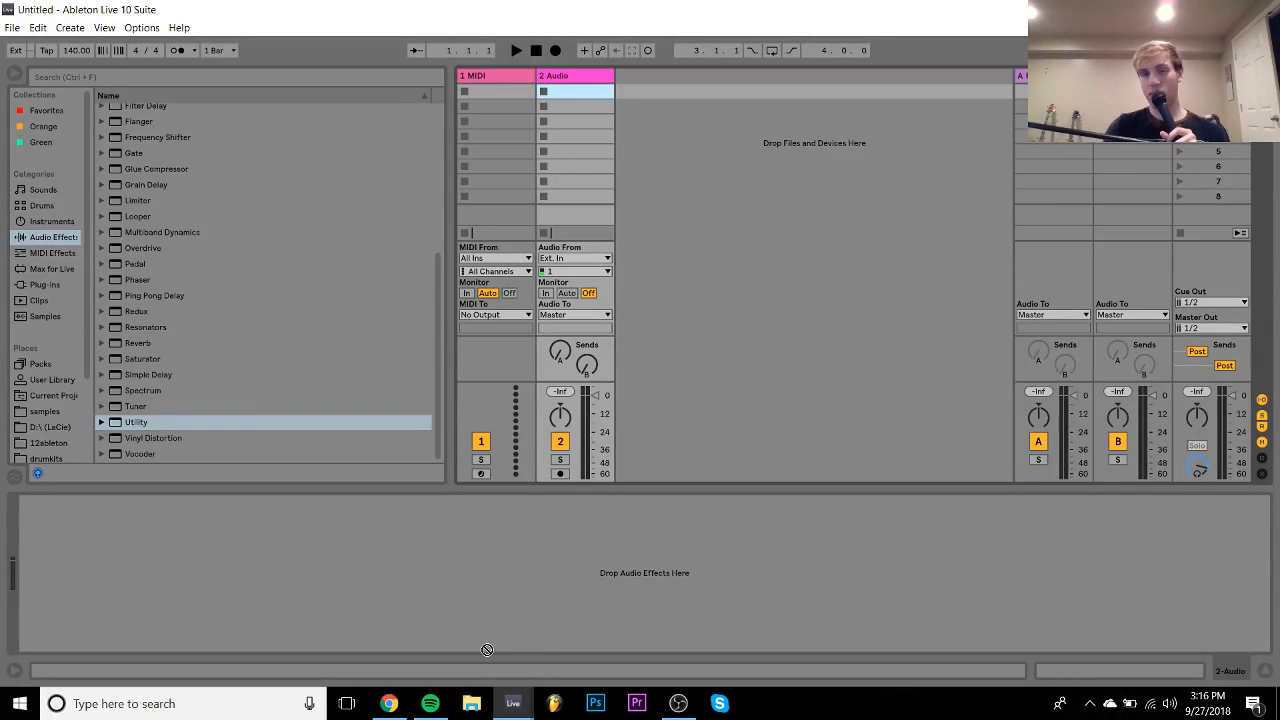
# - Drag Gabber Dance.mp3 from Live's browser onto the first arrangement track at bar 1
pyautogui.moveTo(86, 443)
pyautogui.mouseDown()
pyautogui.moveTo(70, 455)
pyautogui.moveTo(86, 467)
pyautogui.moveTo(63, 441)
pyautogui.mouseUp()
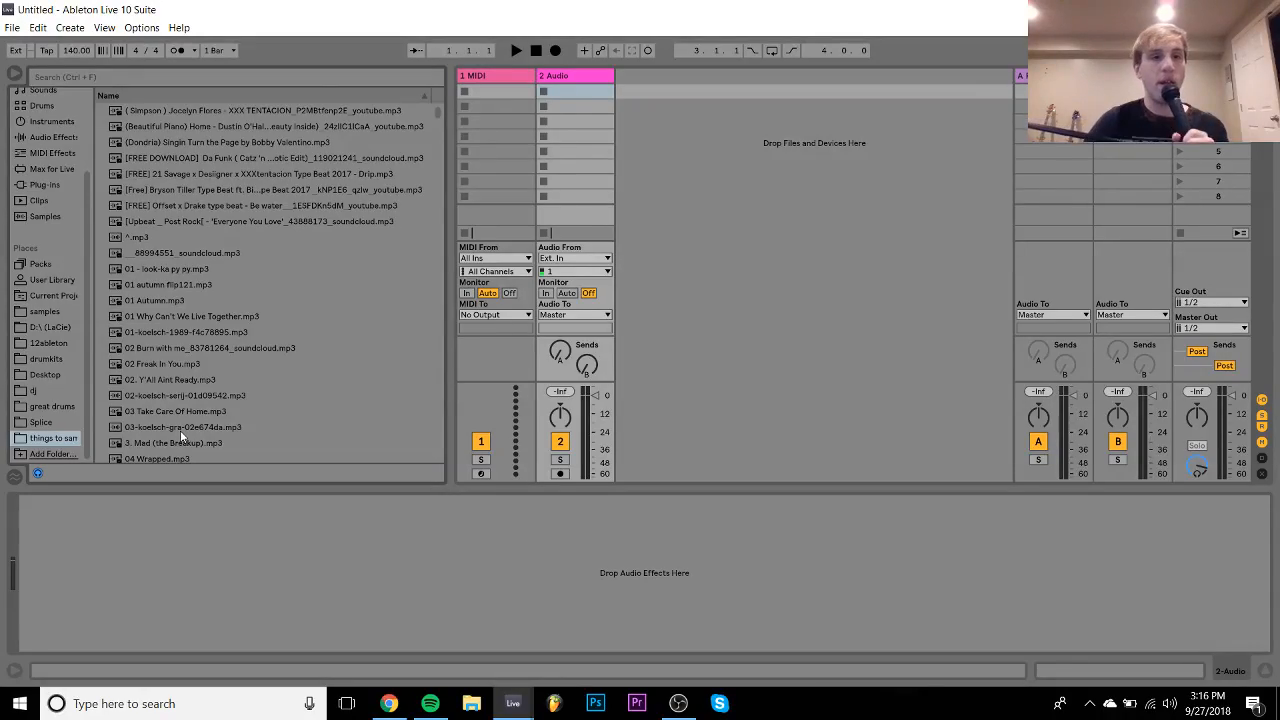
pyautogui.scroll(-5, 226, 300)
pyautogui.scroll(-15, 226, 300)
pyautogui.press('Tab')
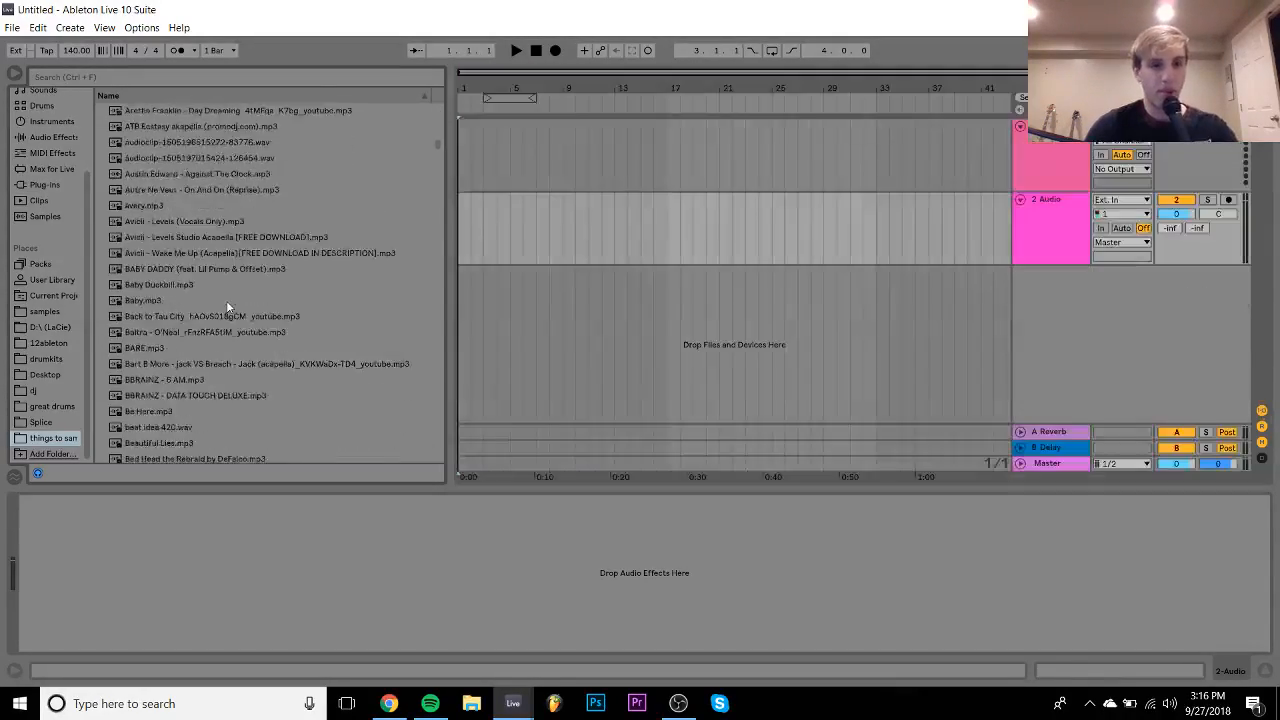
pyautogui.scroll(-15, 227, 305)
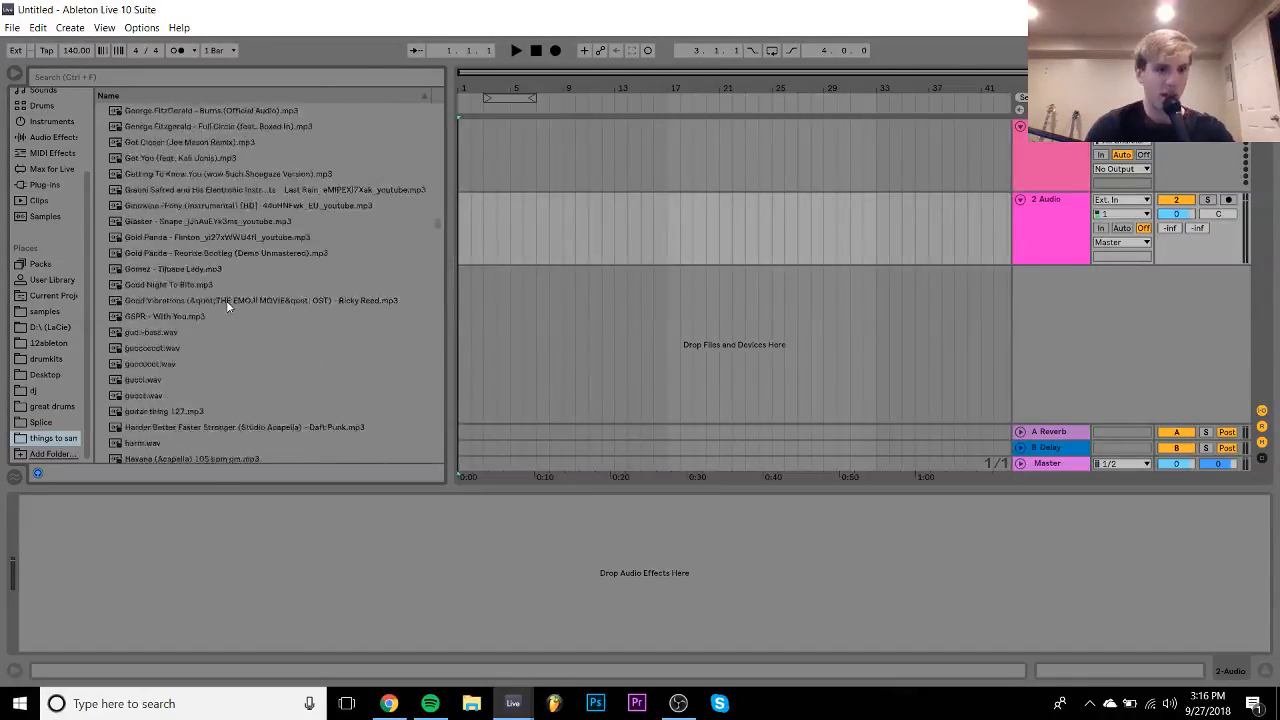
pyautogui.scroll(3, 227, 305)
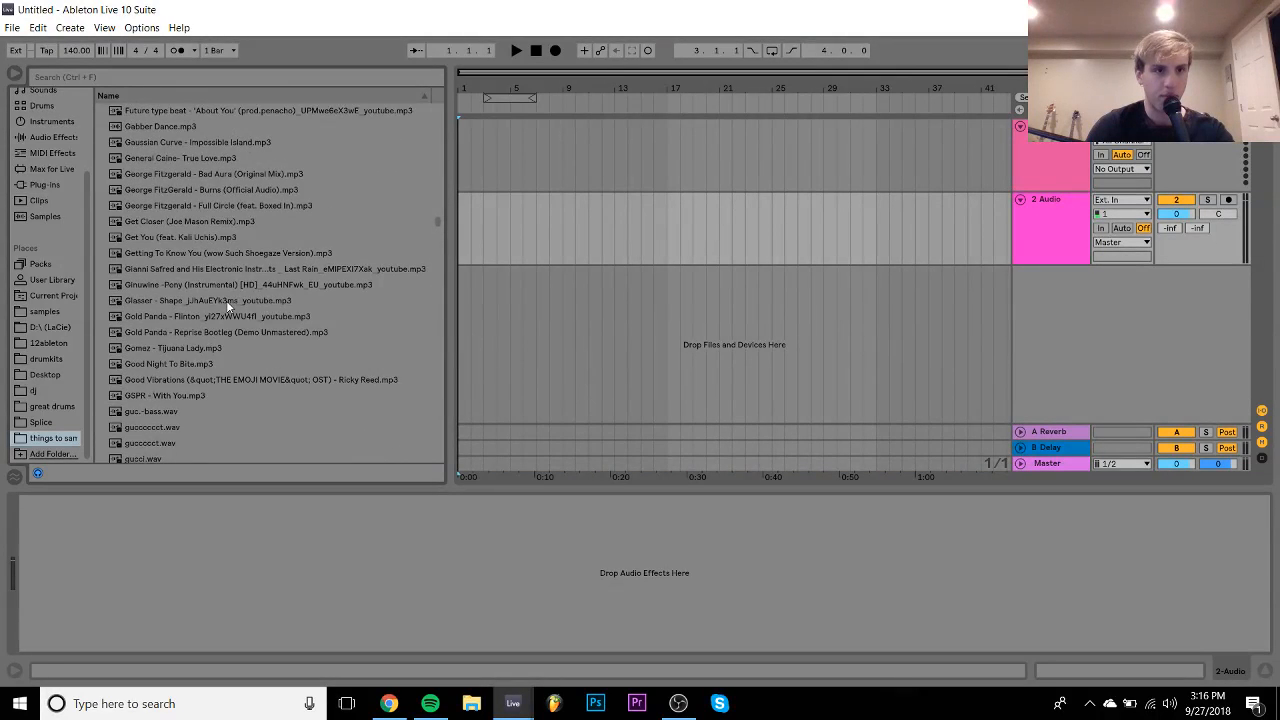
pyautogui.moveTo(150, 205); pyautogui.dragTo(464, 156)
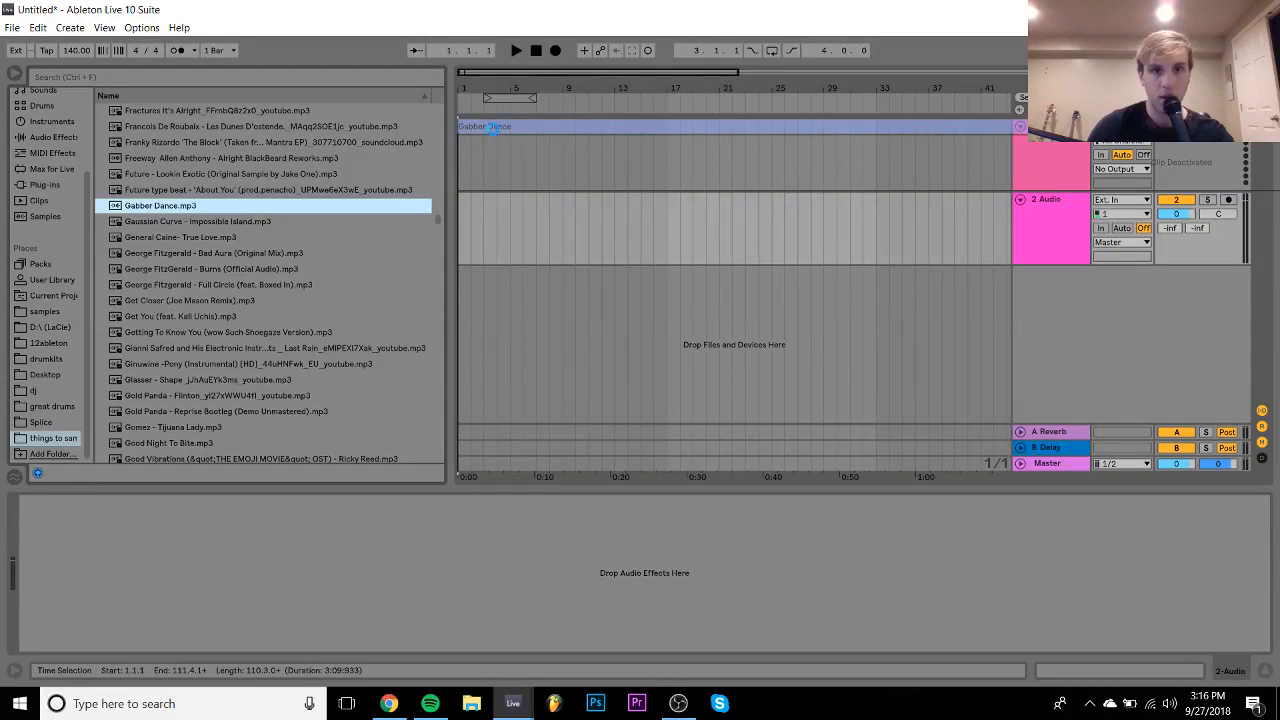
# - Turn off warping on the Gabber Dance clip
pyautogui.doubleClick(505, 125)
pyautogui.click(179, 92)
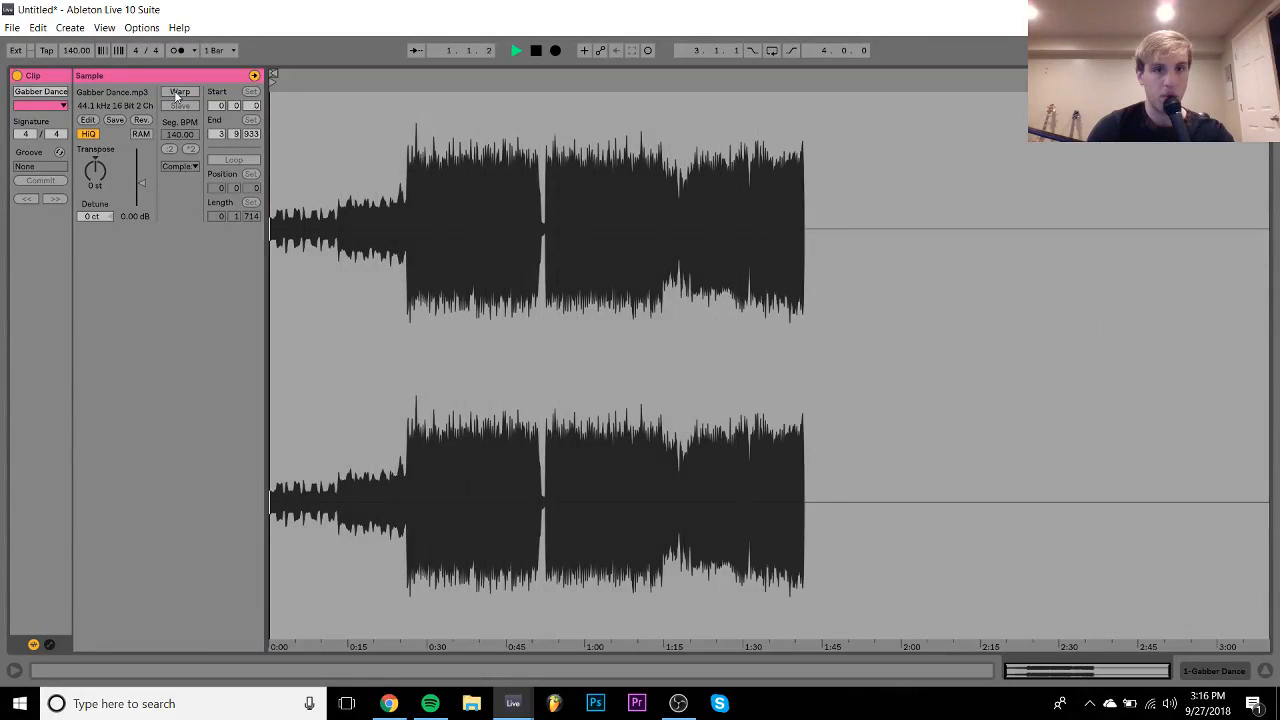
pyautogui.click(1205, 670)
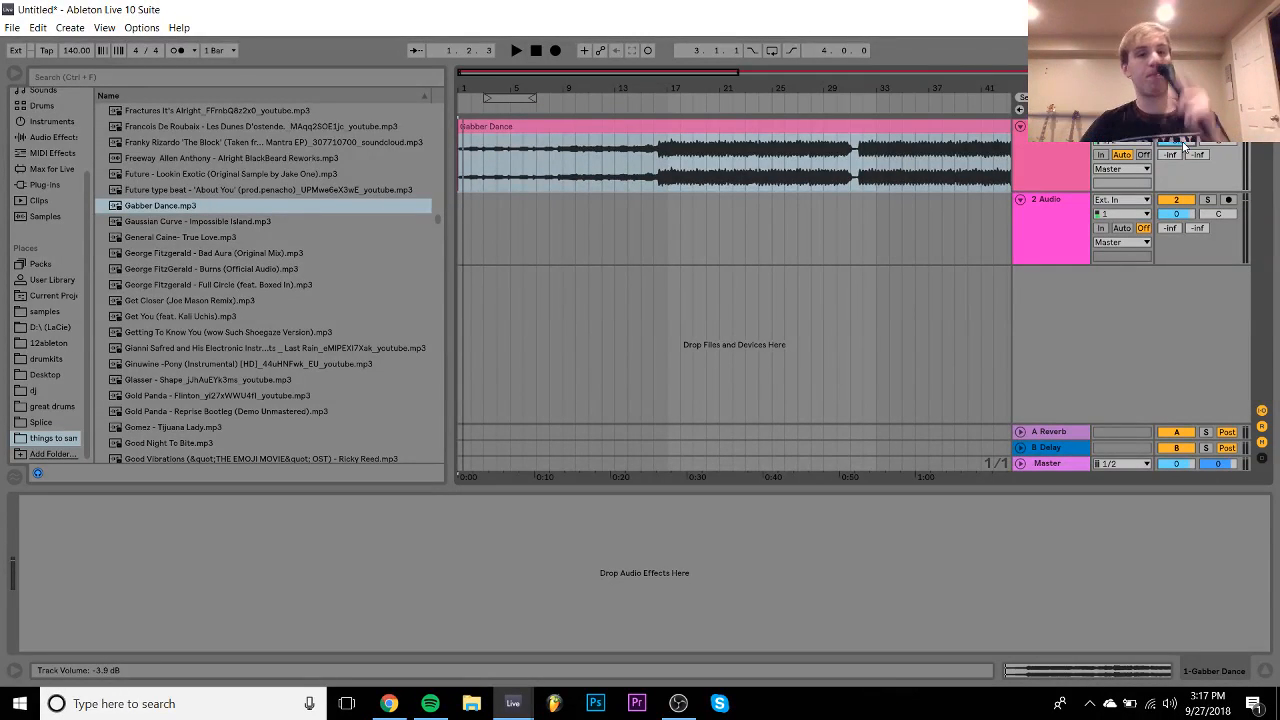
# - Move the clip's sample start to the first hit near 0:26.33 and audition it
pyautogui.doubleClick(730, 134)
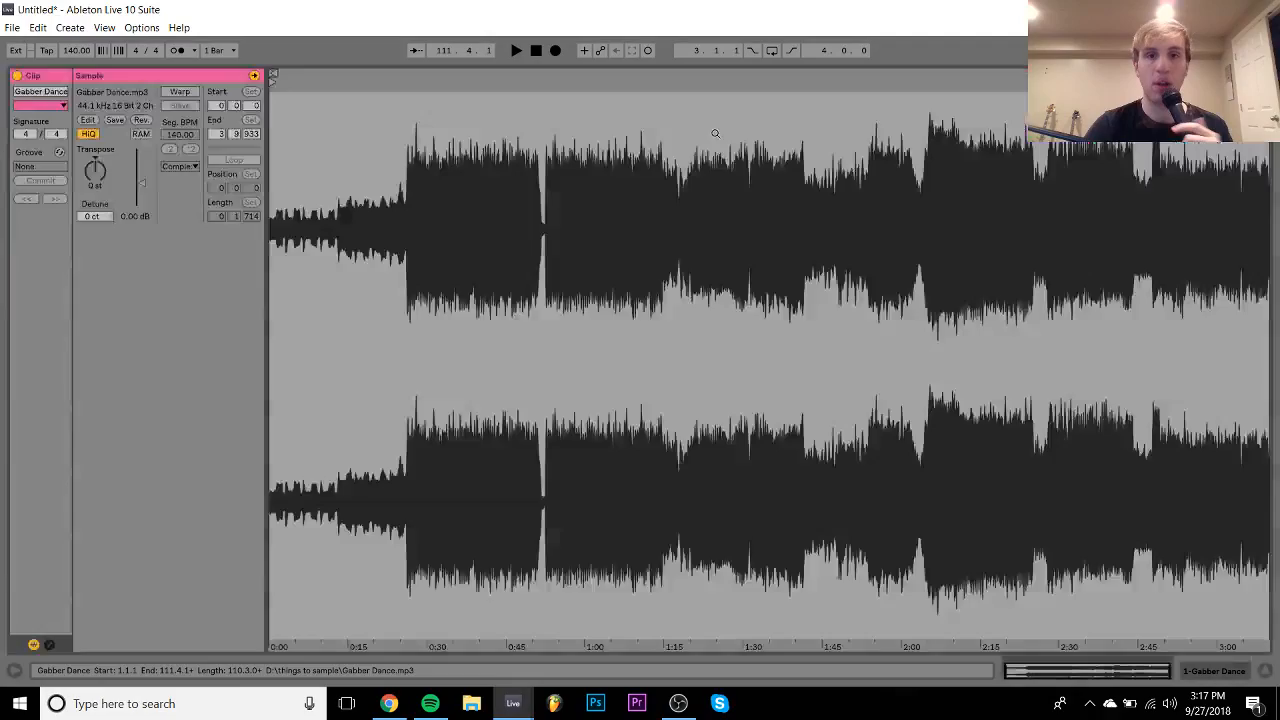
pyautogui.moveTo(274, 79)
pyautogui.mouseDown()
pyautogui.moveTo(423, 84)
pyautogui.moveTo(410, 92)
pyautogui.mouseUp()
pyautogui.moveTo(406, 110); pyautogui.dragTo(406, 400)
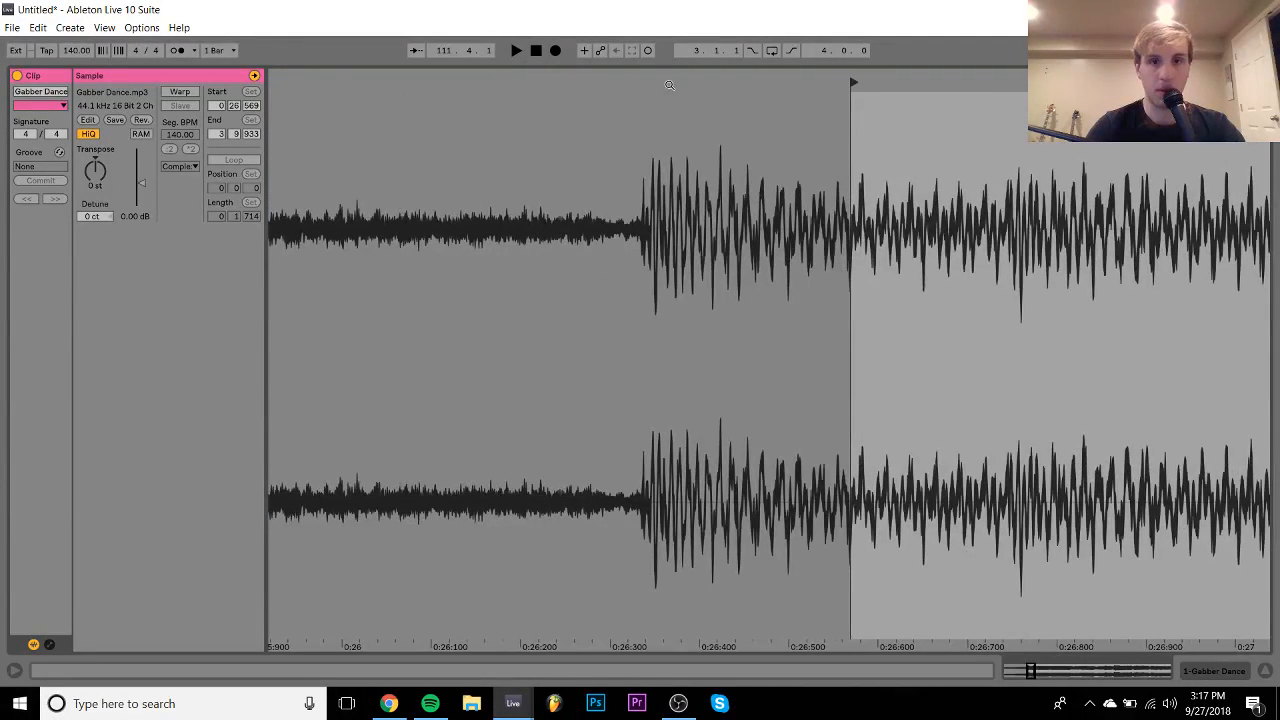
pyautogui.moveTo(844, 81)
pyautogui.mouseDown()
pyautogui.moveTo(620, 82)
pyautogui.moveTo(637, 82)
pyautogui.moveTo(647, 179)
pyautogui.mouseUp()
pyautogui.press('space')
pyautogui.press('space')
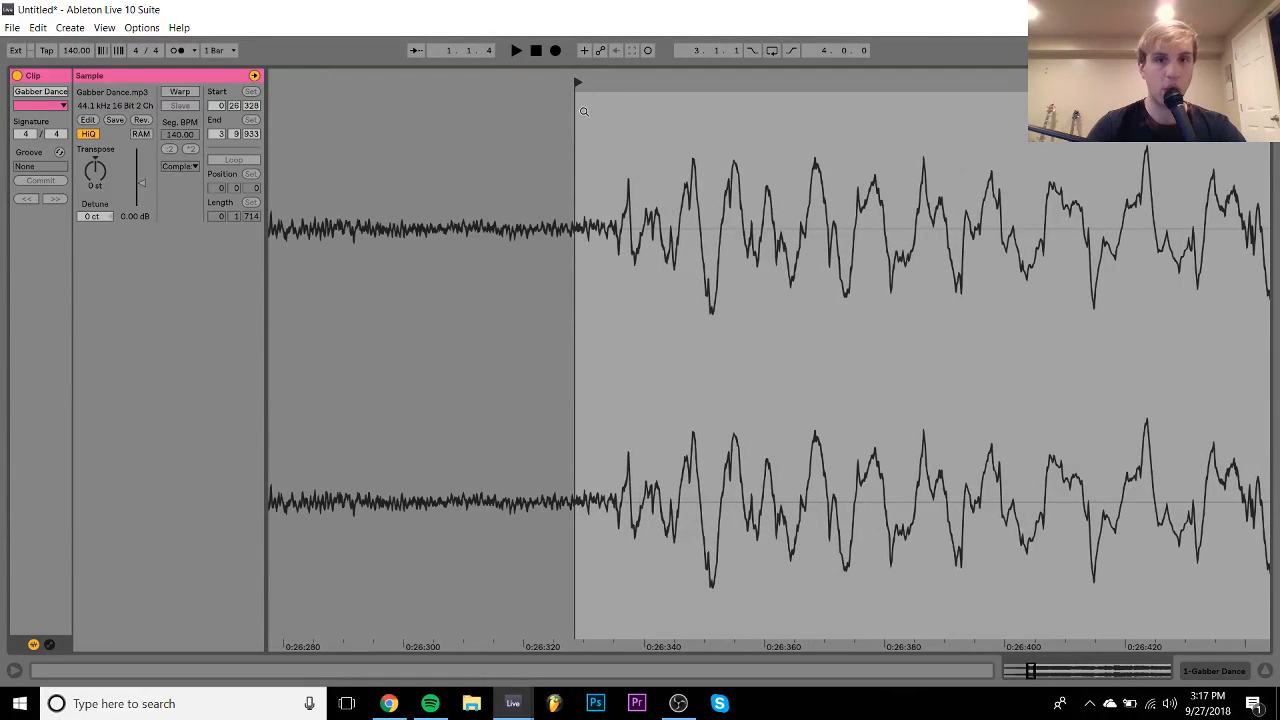
pyautogui.moveTo(577, 82); pyautogui.dragTo(614, 90)
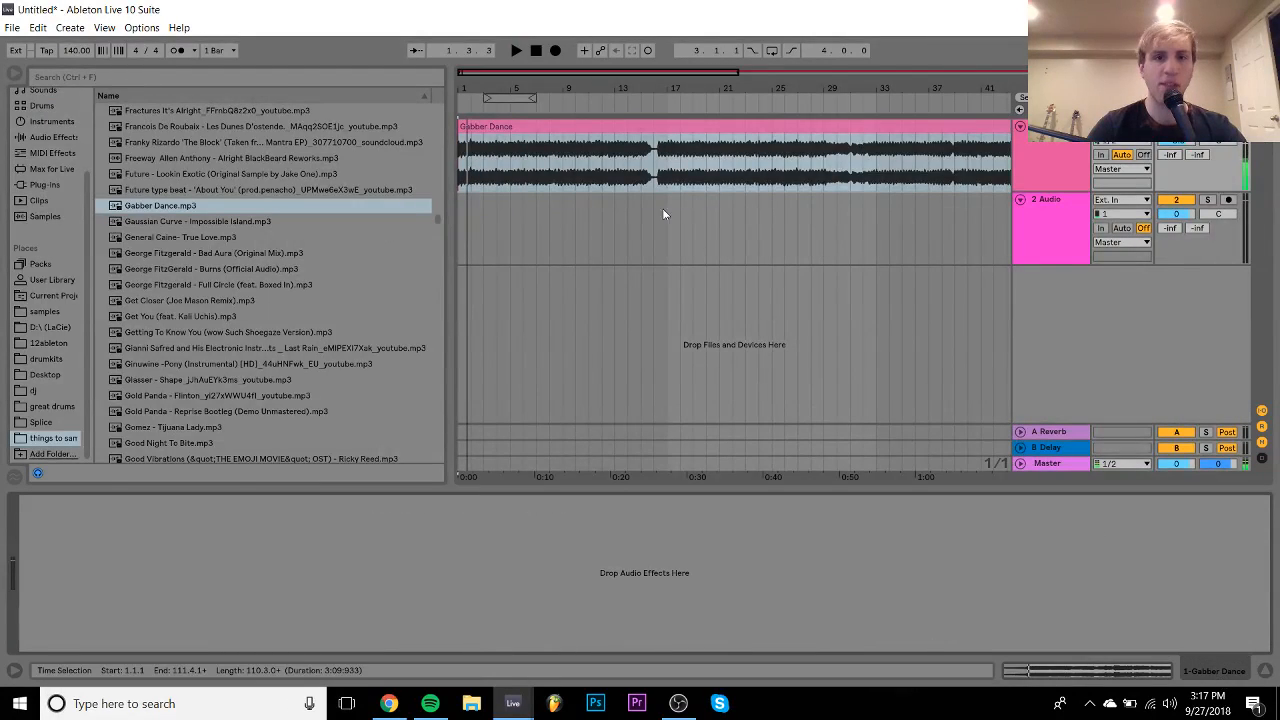
# - Raise the tempo to 147 BPM, enable the metronome, and play the clip against the click
pyautogui.moveTo(464, 104); pyautogui.dragTo(464, 85)
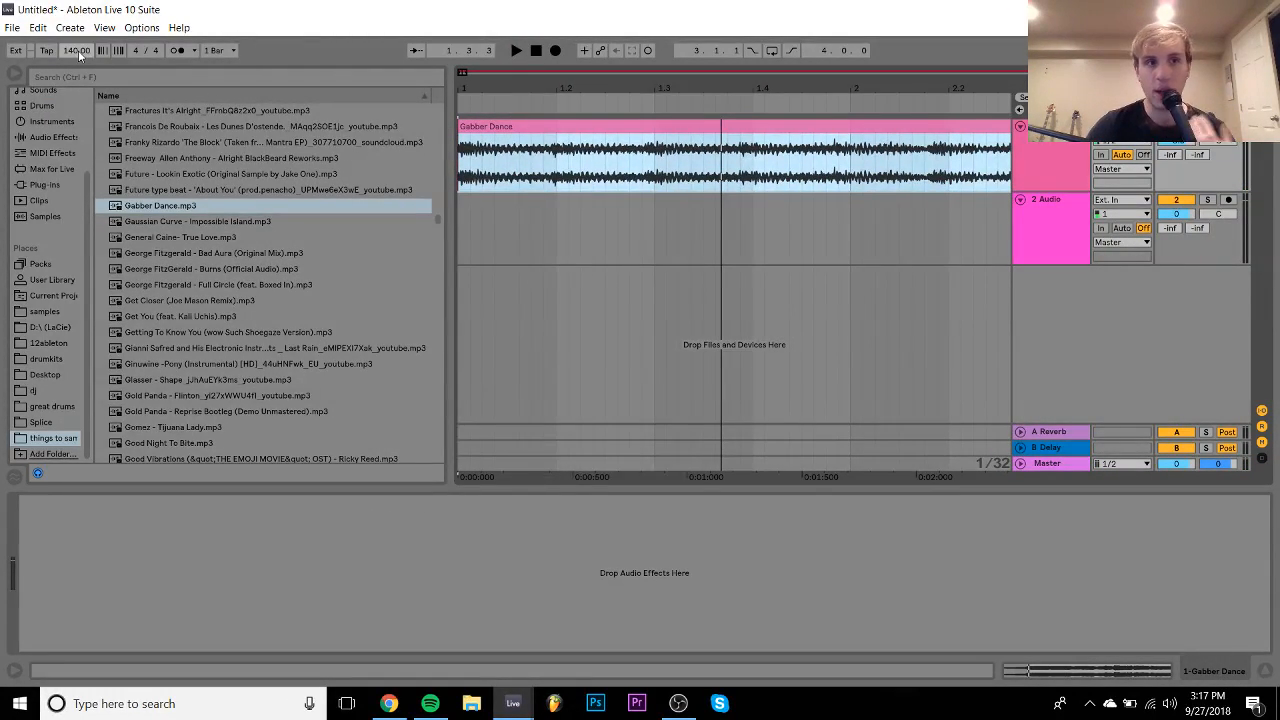
pyautogui.moveTo(80, 56); pyautogui.dragTo(80, 48)
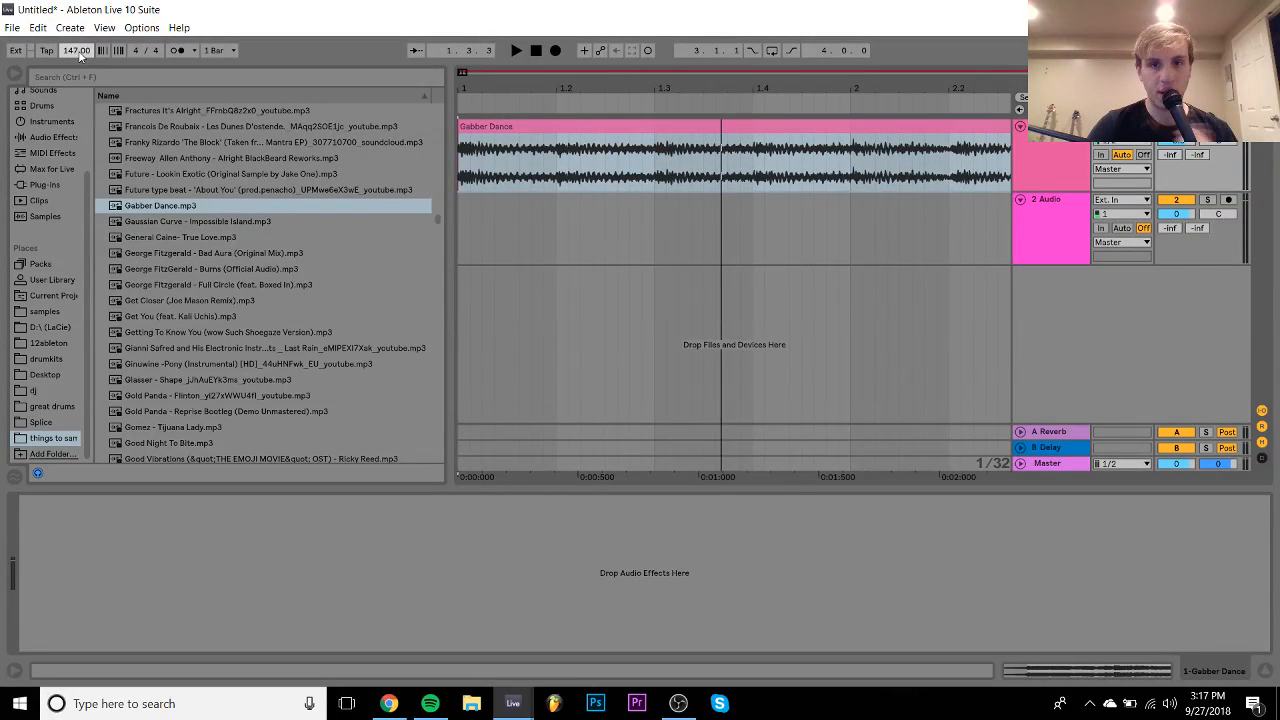
pyautogui.click(176, 50)
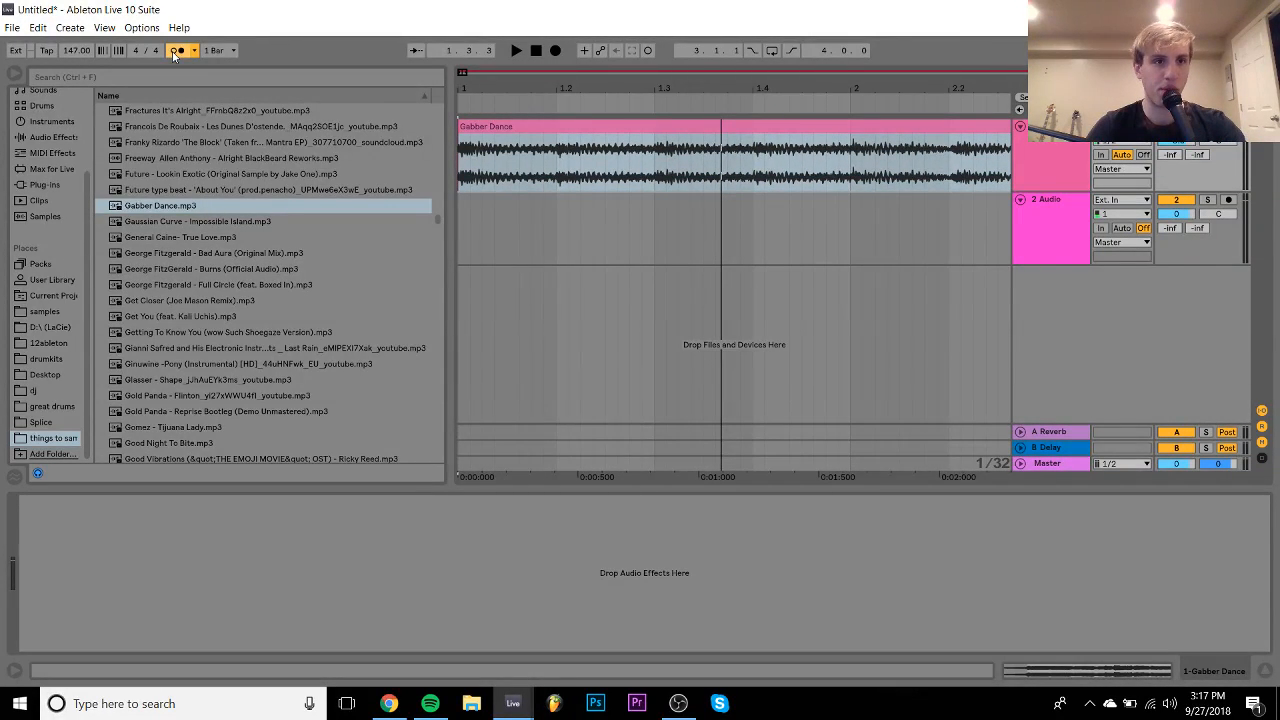
pyautogui.press('space')
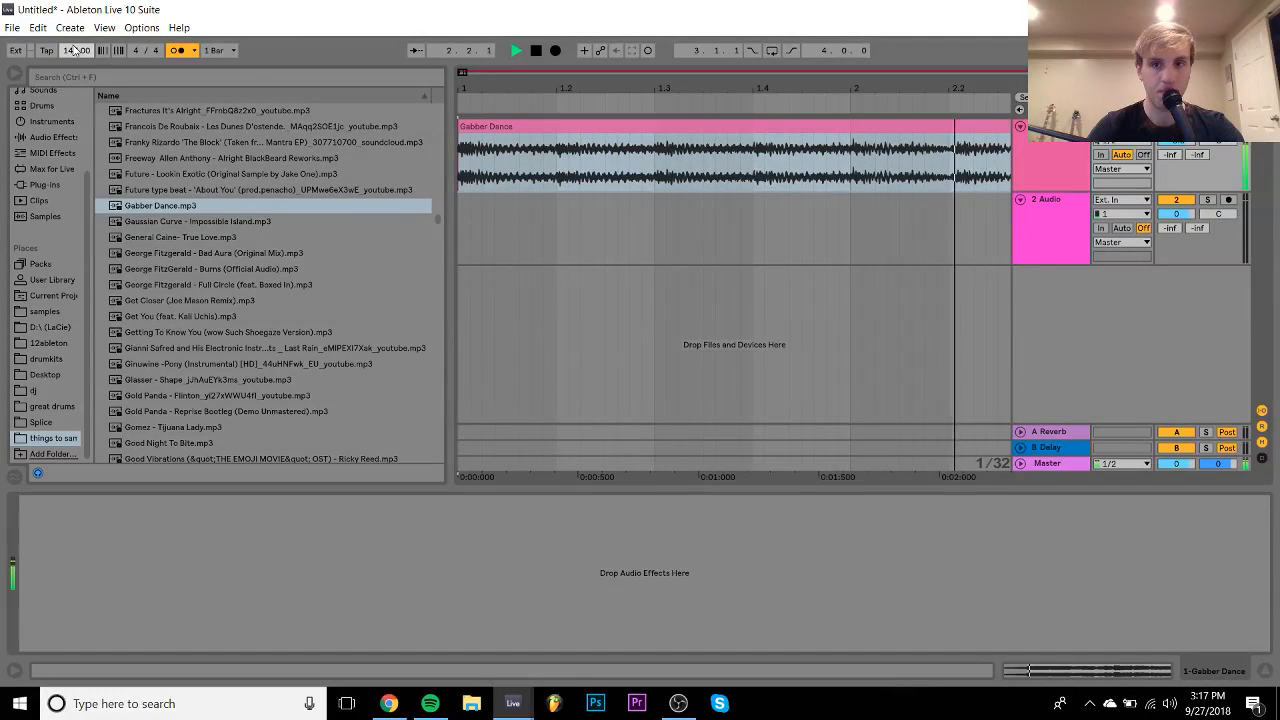
pyautogui.moveTo(495, 77); pyautogui.dragTo(490, 45)
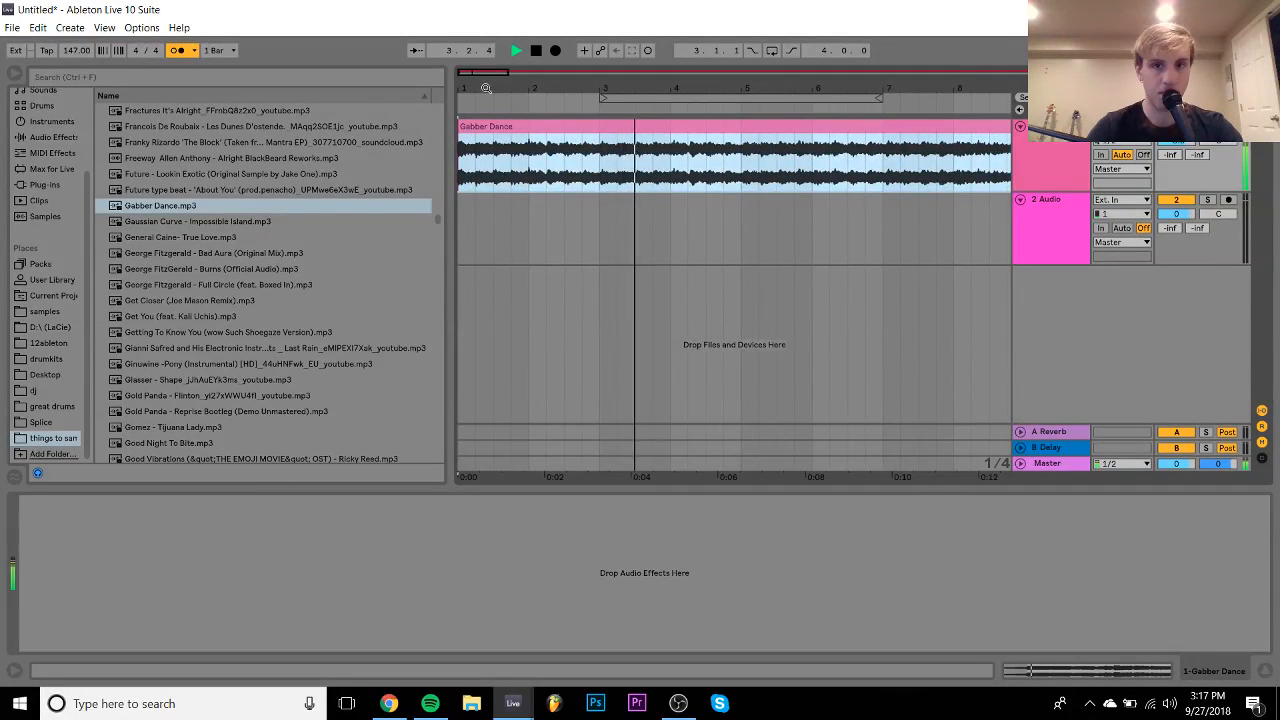
# - Enter a tempo of 146 BPM and review the whole clip at that tempo
pyautogui.click(71, 50)
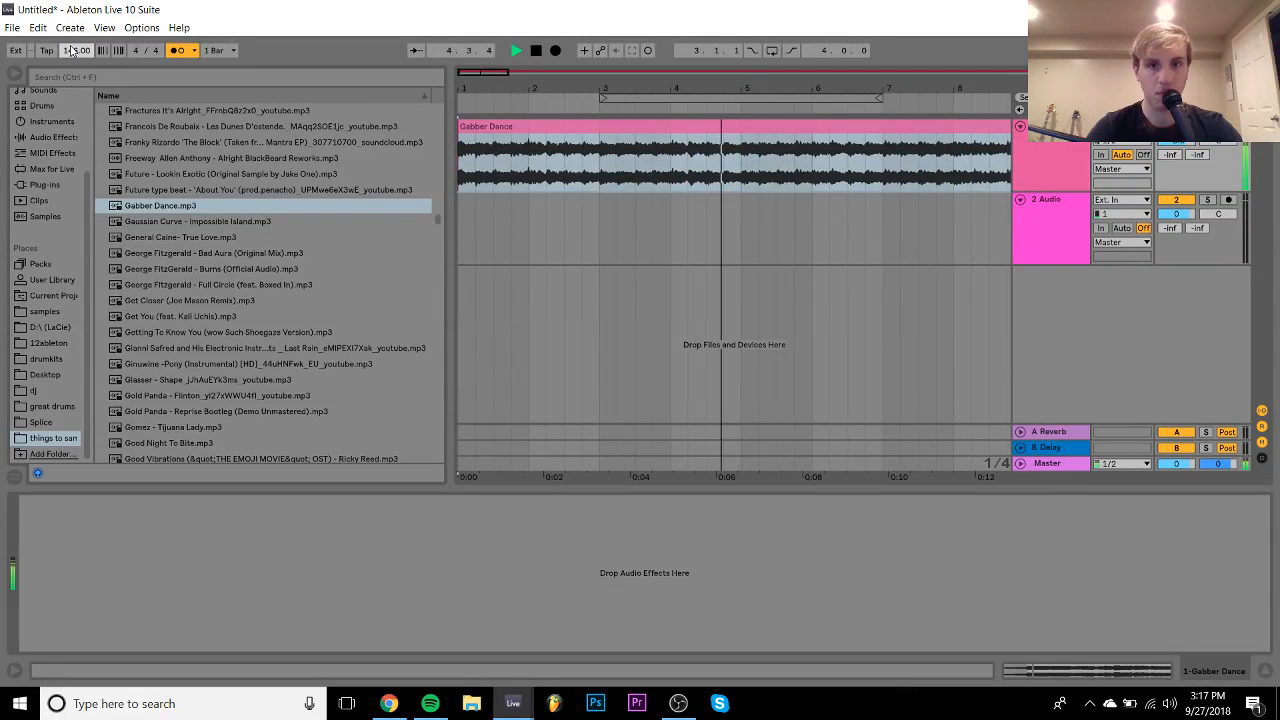
pyautogui.write('146')
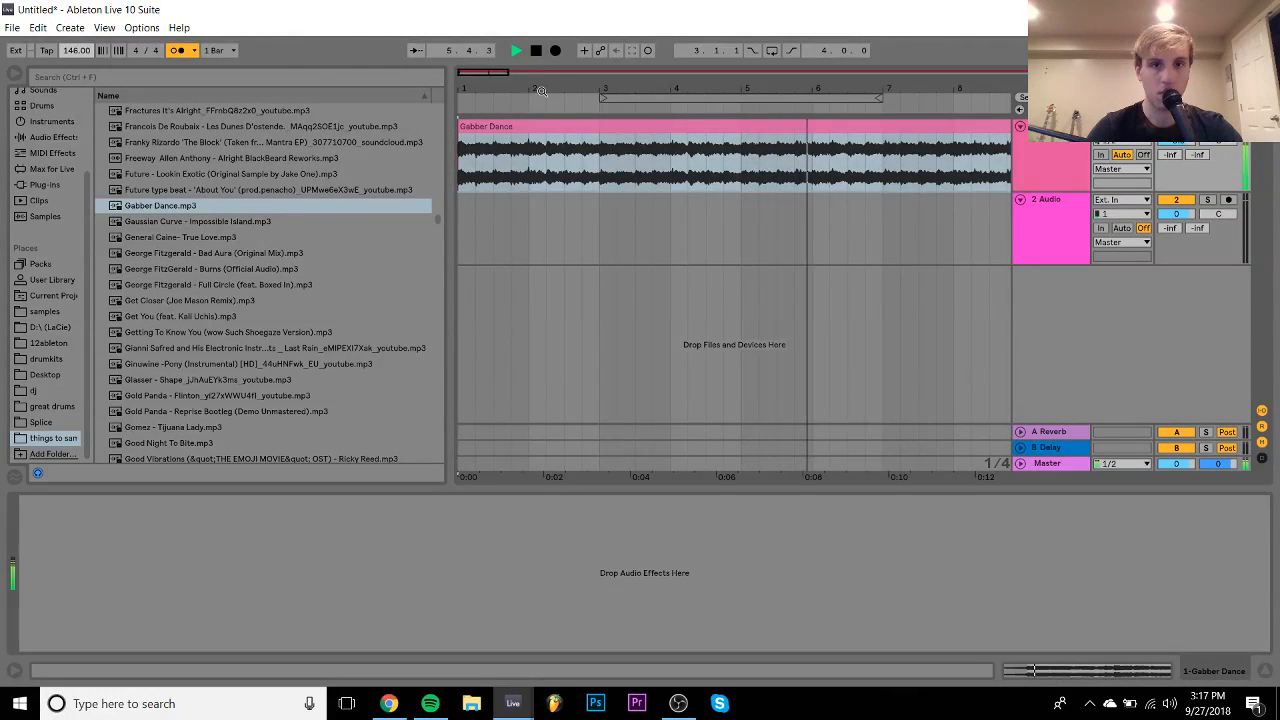
pyautogui.press('Return')
pyautogui.moveTo(775, 88); pyautogui.dragTo(775, 69)
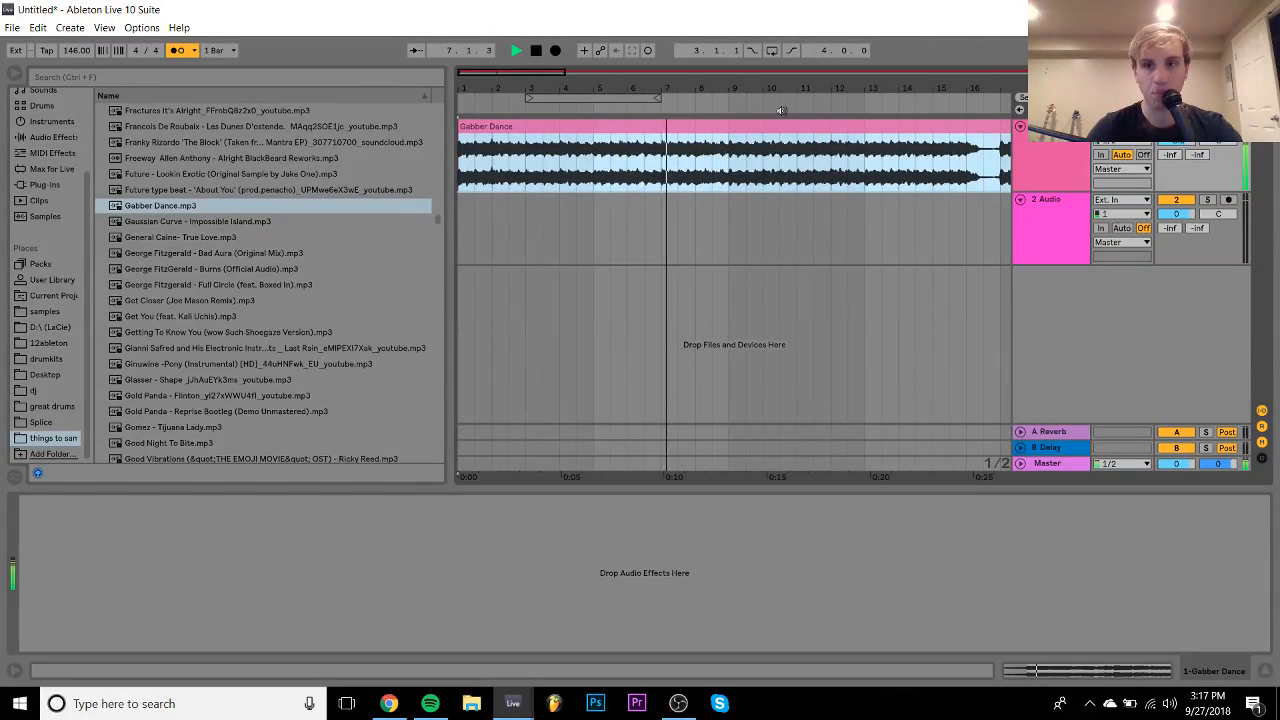
pyautogui.hscroll(3, 979, 211)
pyautogui.press('space')
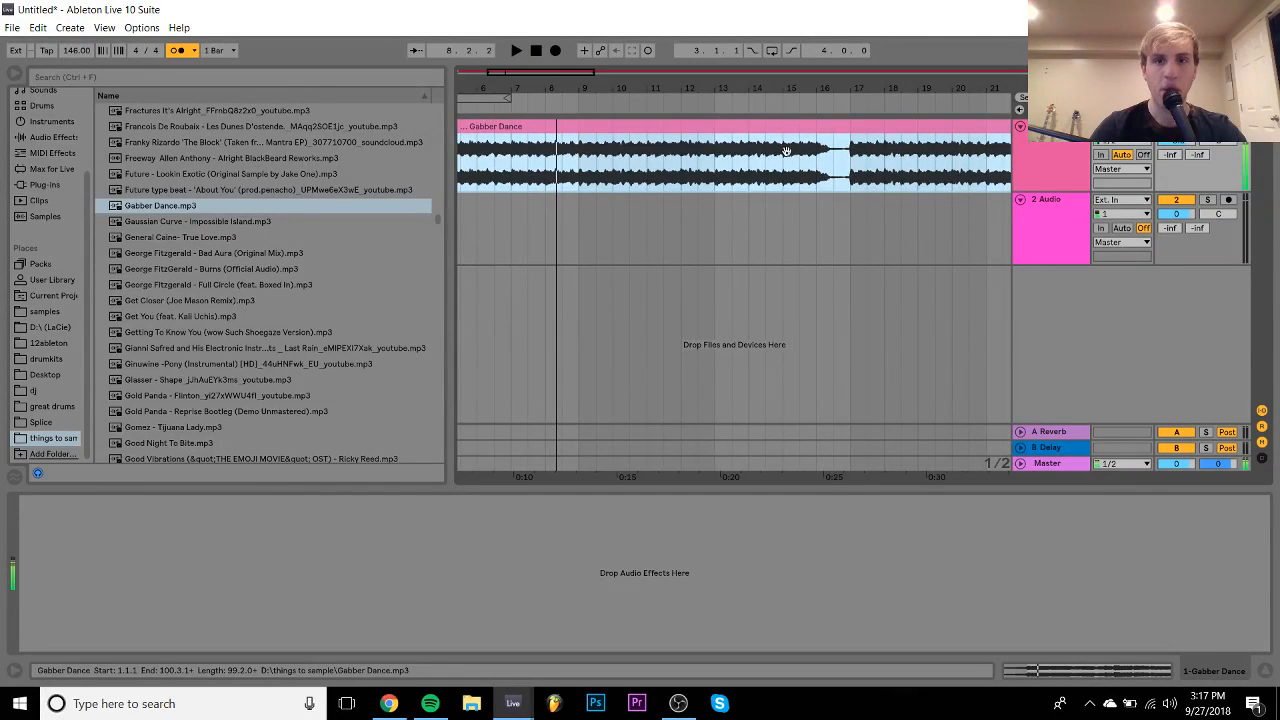
pyautogui.moveTo(766, 90); pyautogui.dragTo(766, 42)
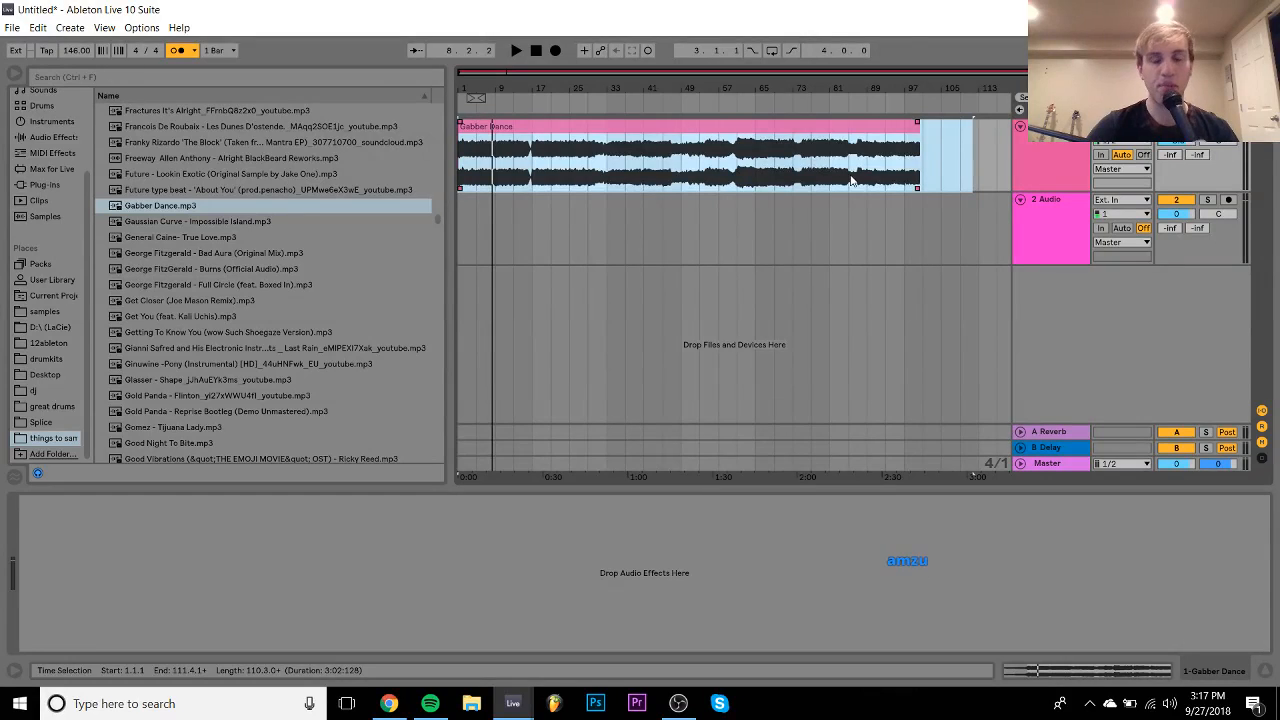
pyautogui.moveTo(461, 84); pyautogui.dragTo(461, 182)
# - Compare 147 BPM against the click, then settle back on 146 BPM and view the whole clip
pyautogui.click(70, 54)
pyautogui.press('Up')
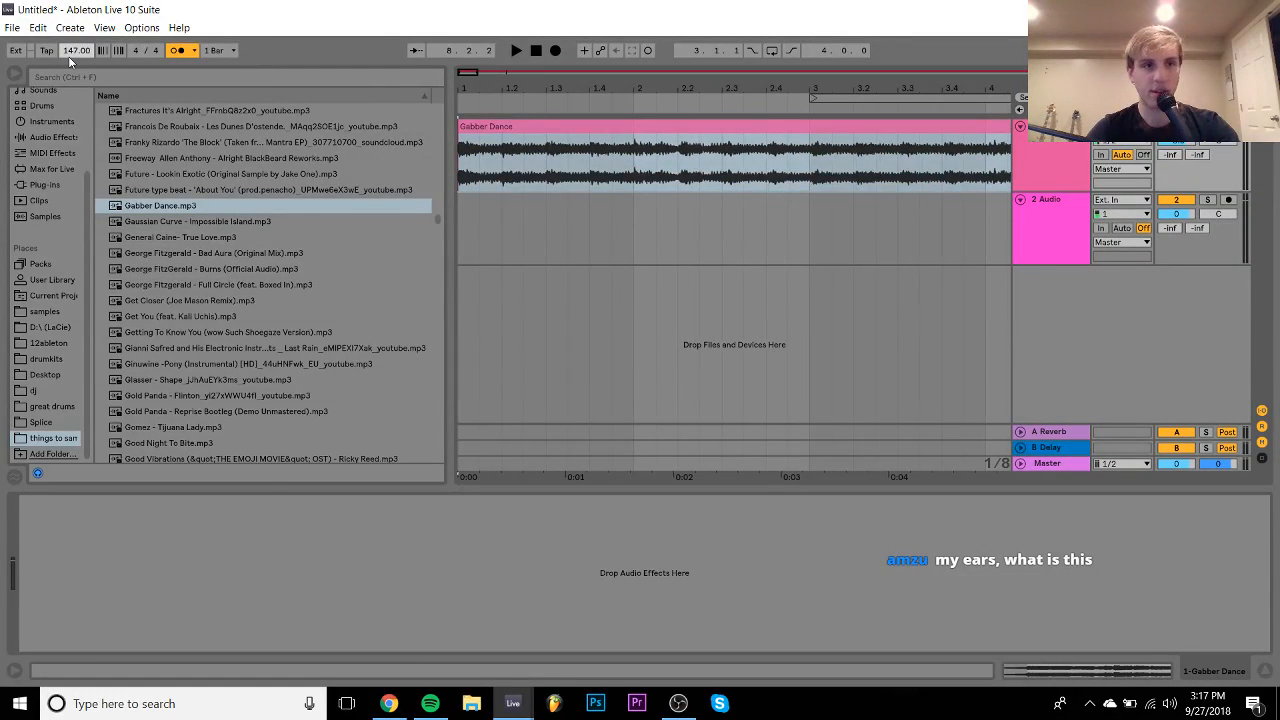
pyautogui.press('space')
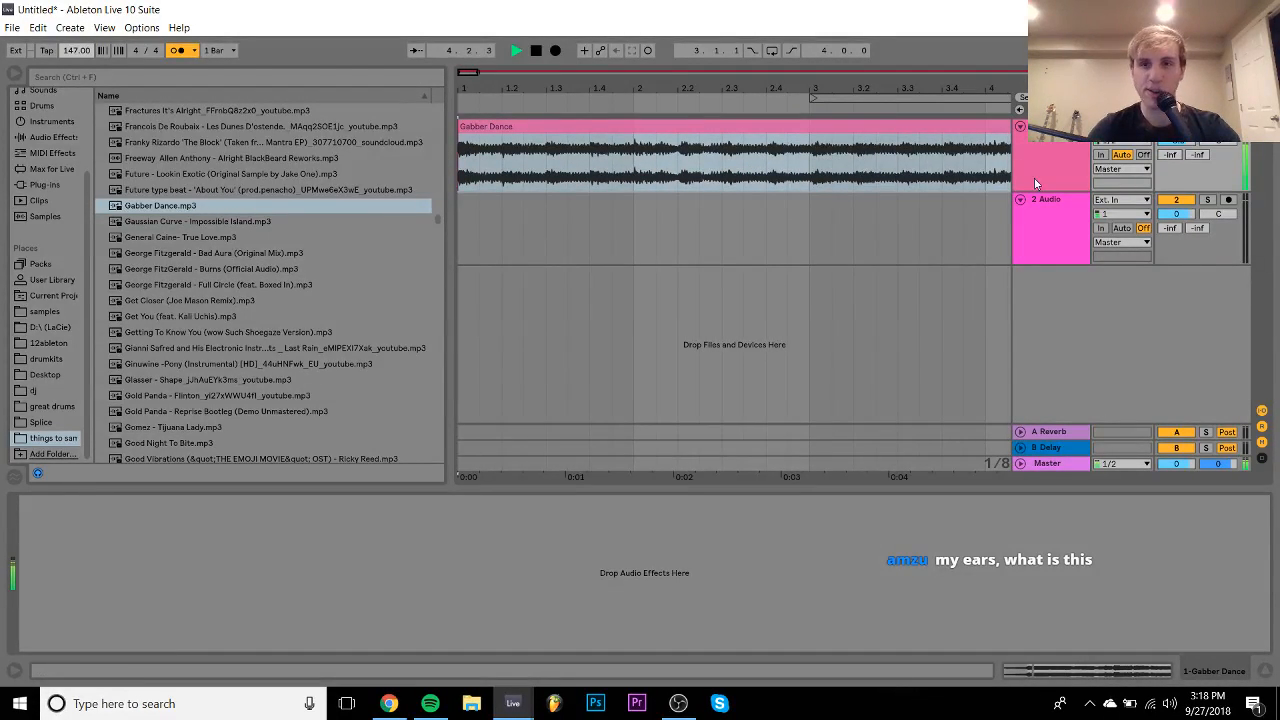
pyautogui.click(988, 178)
pyautogui.press('space')
pyautogui.press('Down')
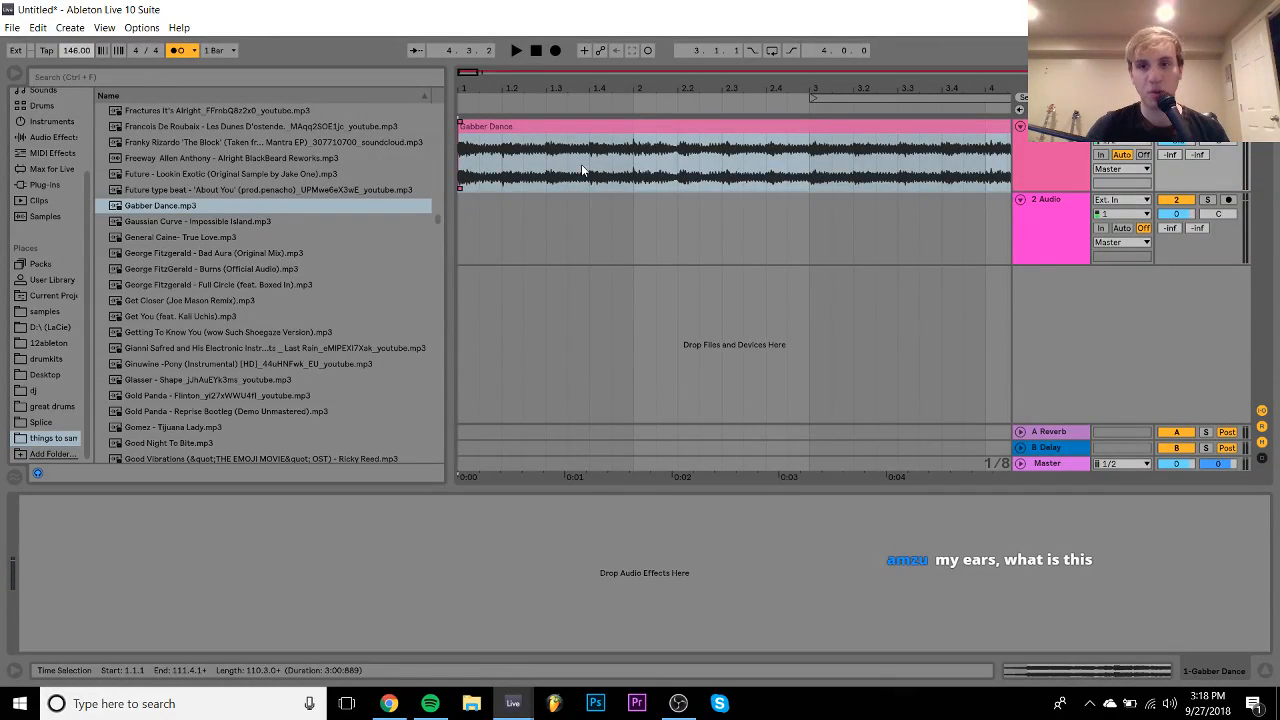
pyautogui.click(684, 101)
pyautogui.moveTo(684, 90); pyautogui.dragTo(684, 31)
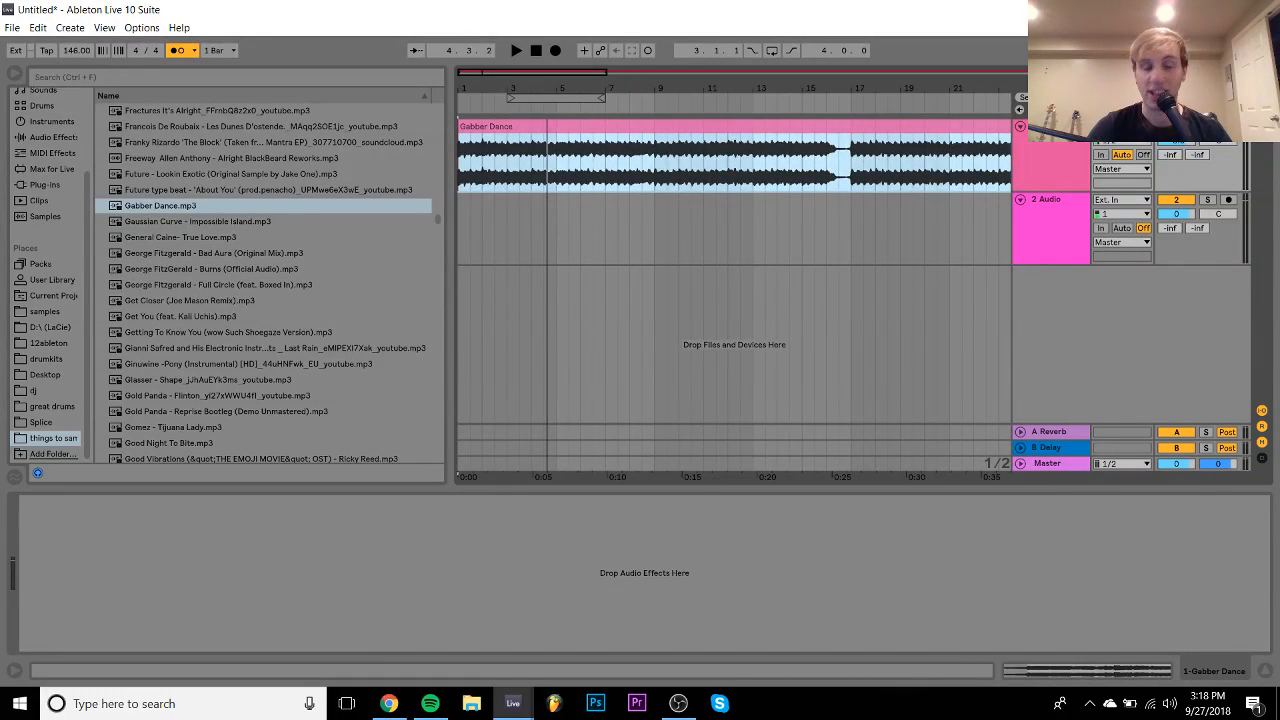
pyautogui.moveTo(602, 88); pyautogui.dragTo(602, 40)
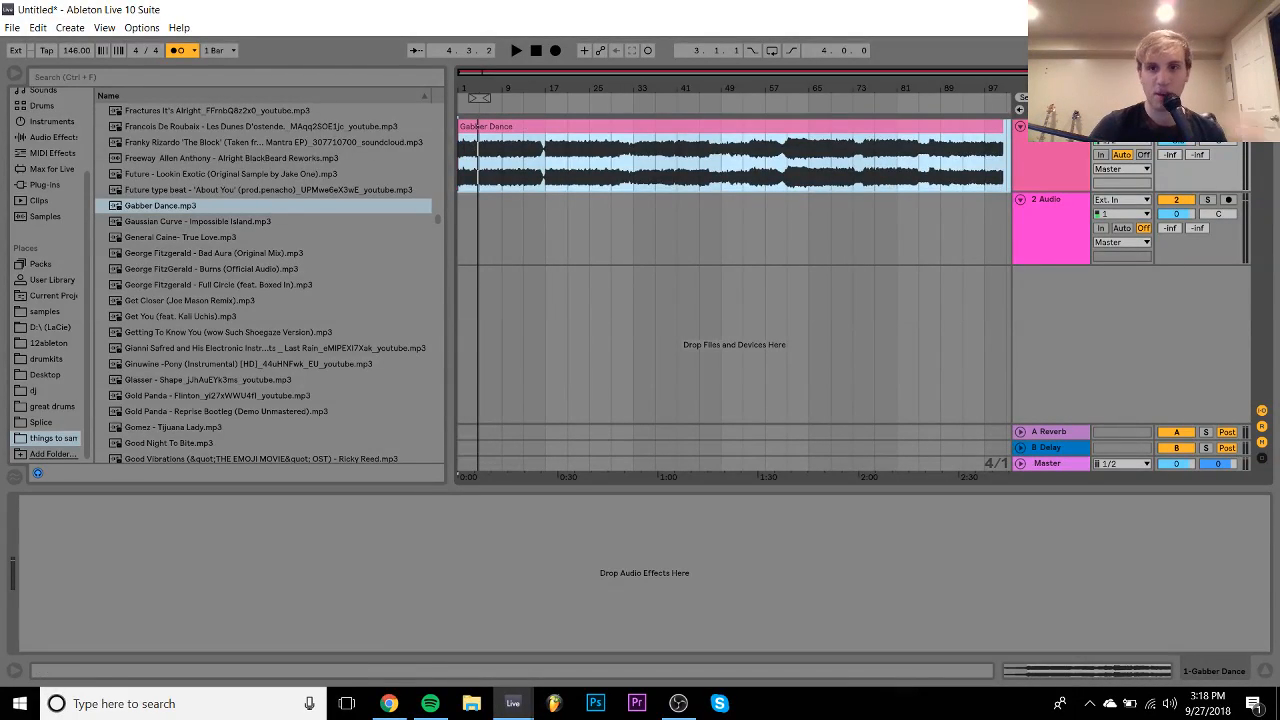
# - Audition the Gabber Dance clip from bars 93, 73, 65, 21 and 29
pyautogui.click(960, 167)
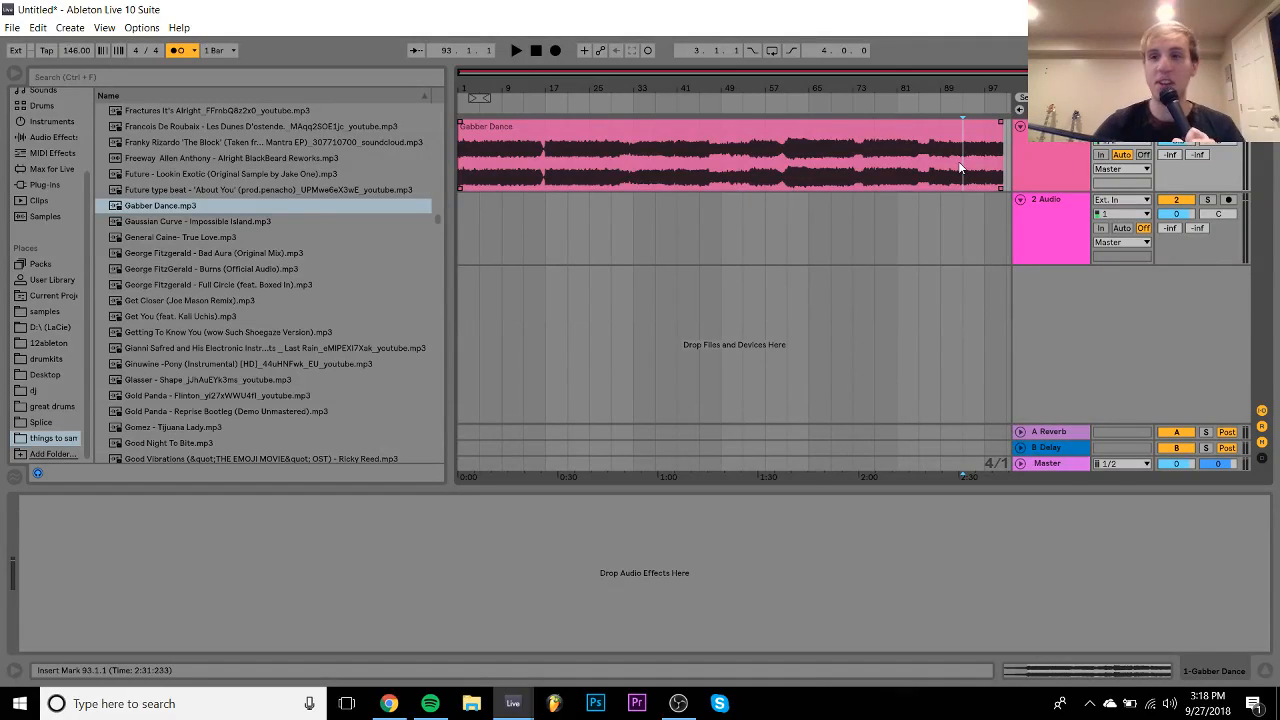
pyautogui.press('space')
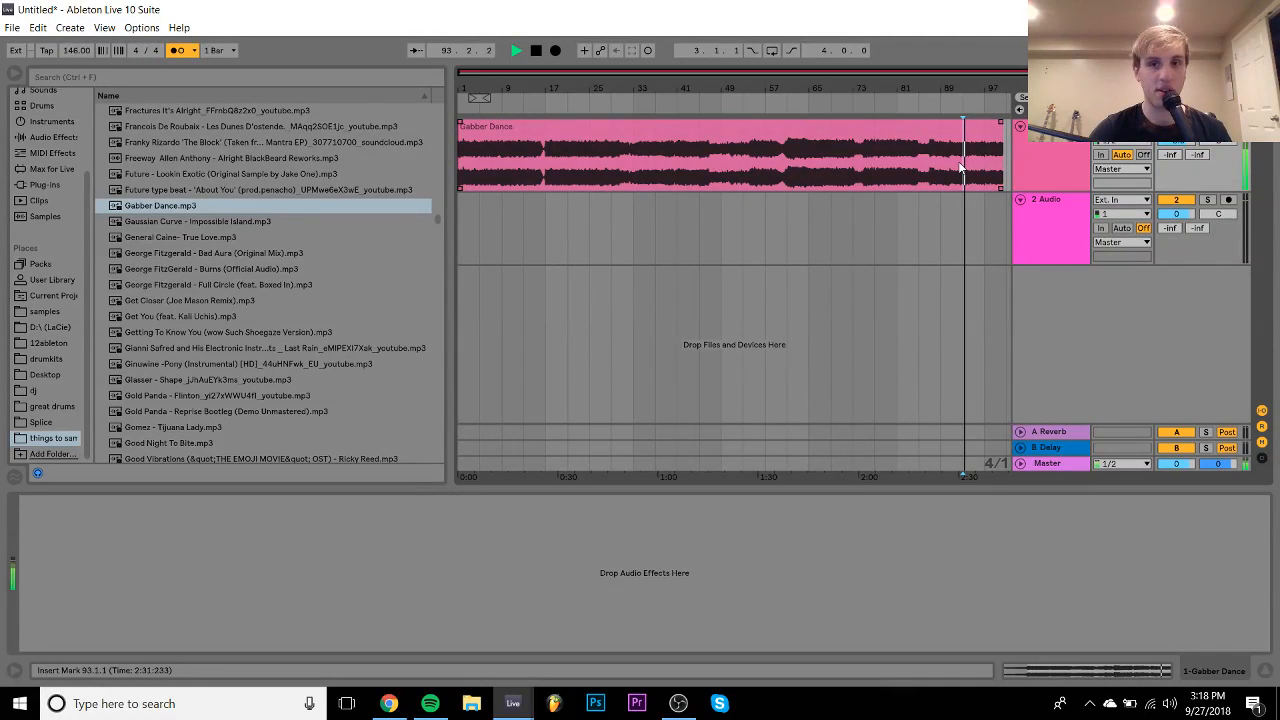
pyautogui.press('space')
pyautogui.click(855, 169)
pyautogui.press('space')
pyautogui.press('space')
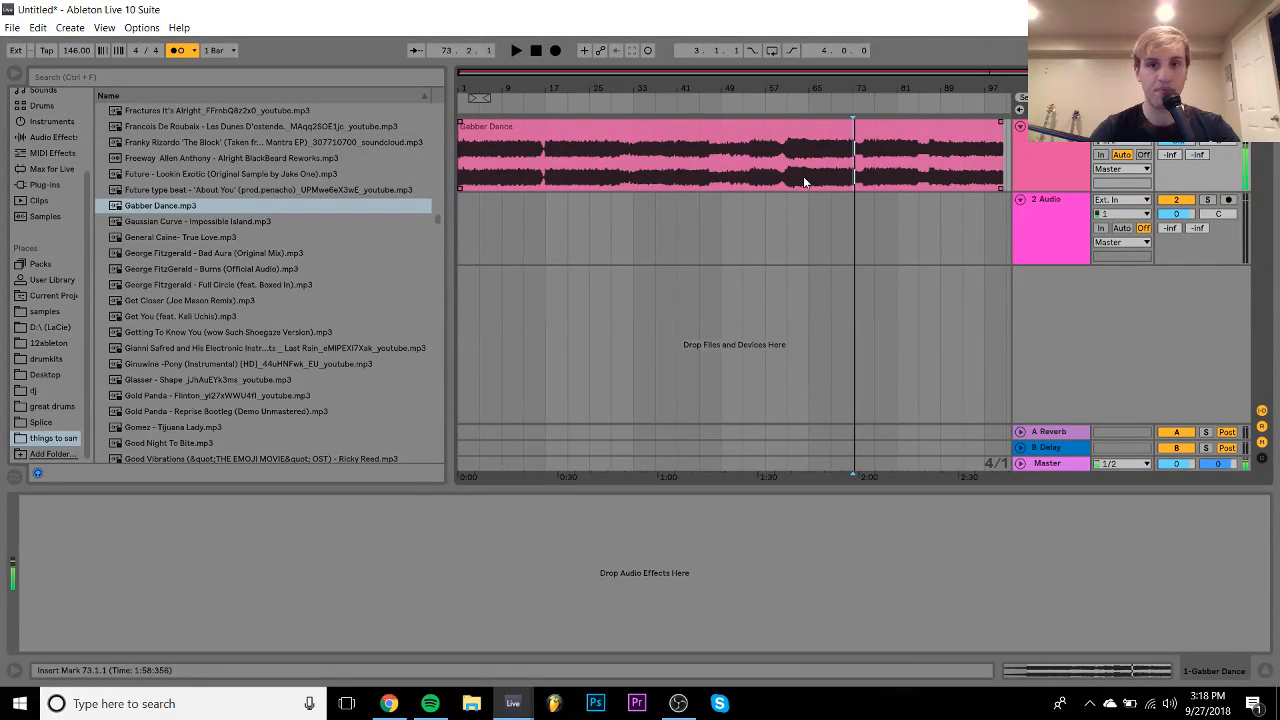
pyautogui.click(804, 178)
pyautogui.press('space')
pyautogui.press('space')
pyautogui.click(571, 177)
pyautogui.press('space')
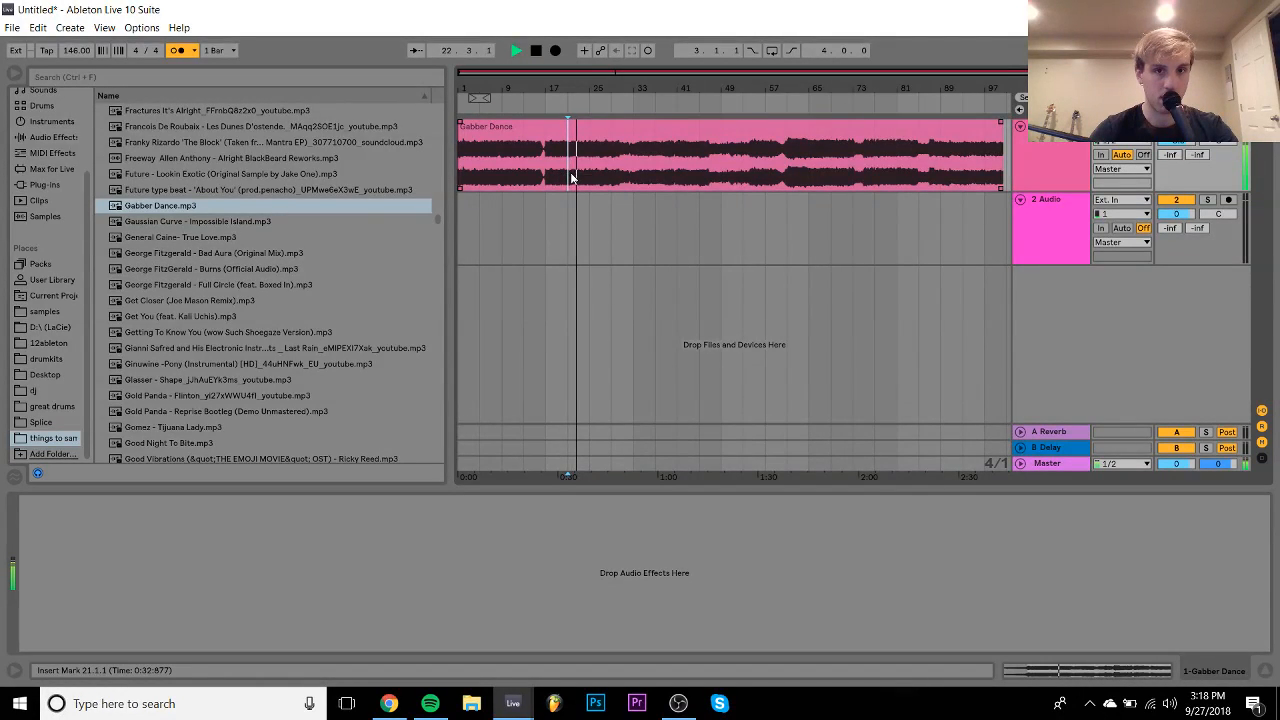
pyautogui.click(610, 175)
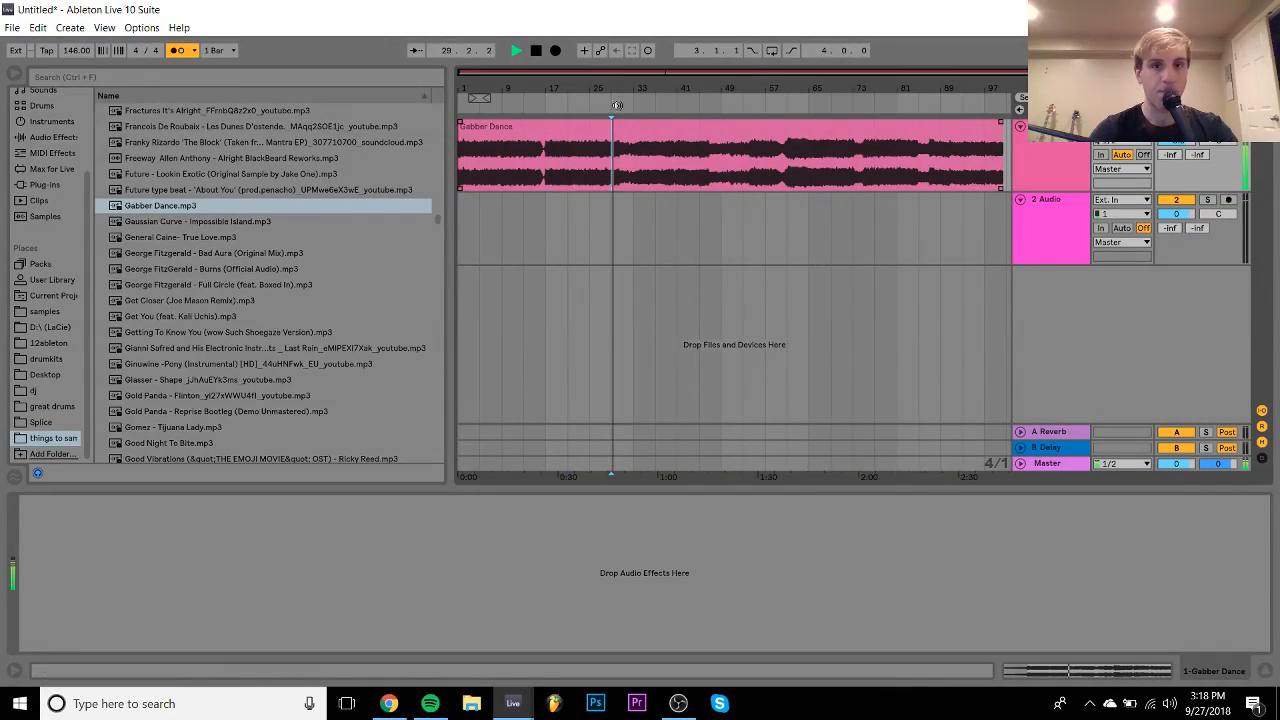
# - Zoom in around bar 30, audition from 34.3 and 30, and place the insert mark at 30.2.2
pyautogui.moveTo(618, 89); pyautogui.dragTo(592, 310)
pyautogui.press('space')
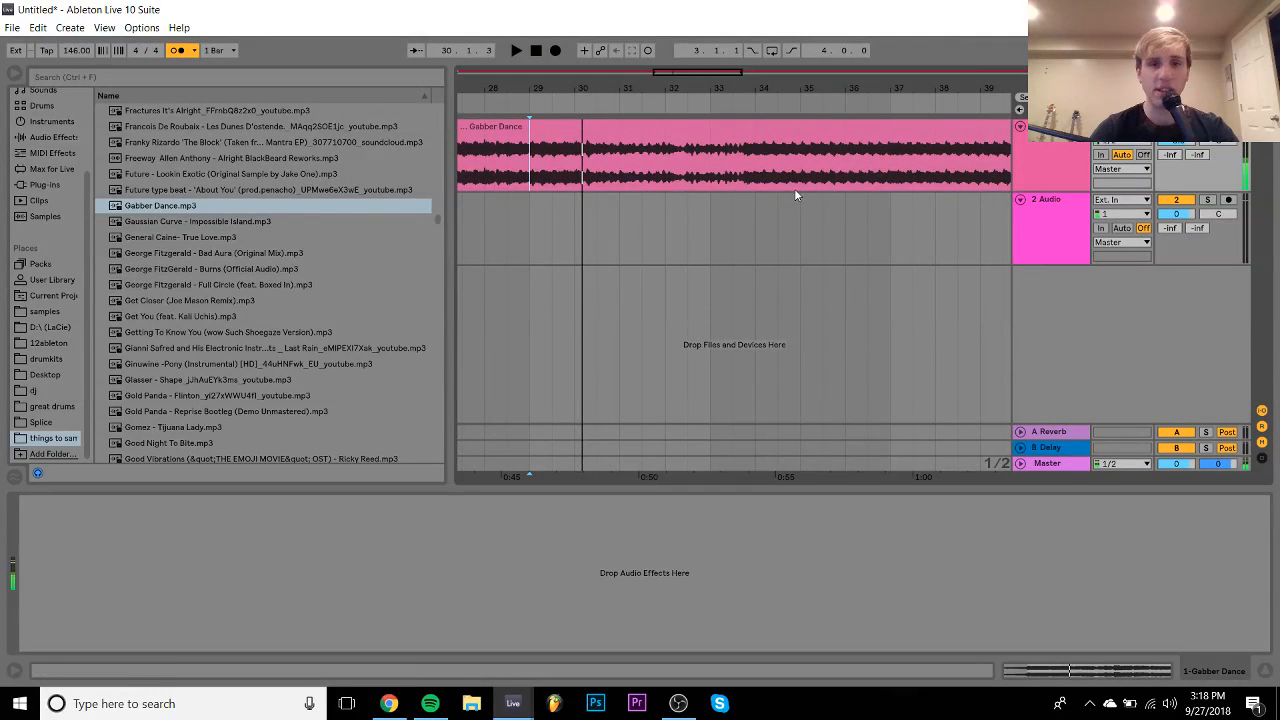
pyautogui.click(779, 170)
pyautogui.press('space')
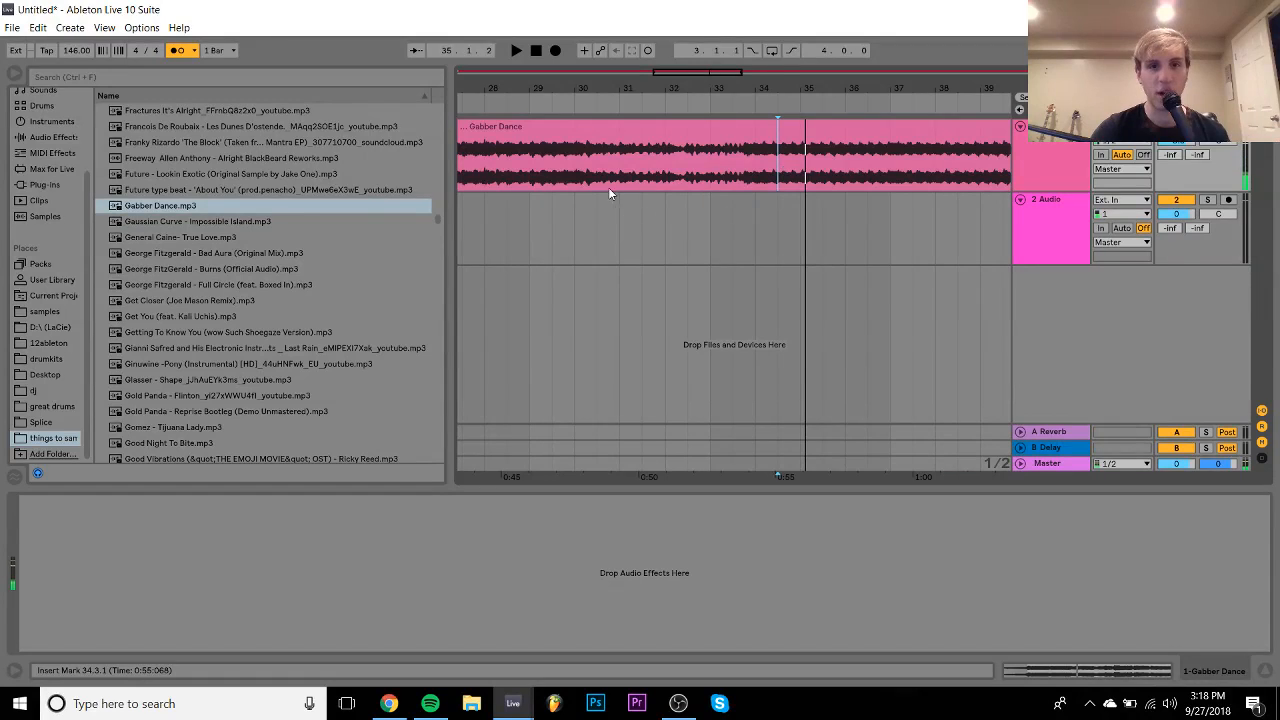
pyautogui.click(573, 181)
pyautogui.press('space')
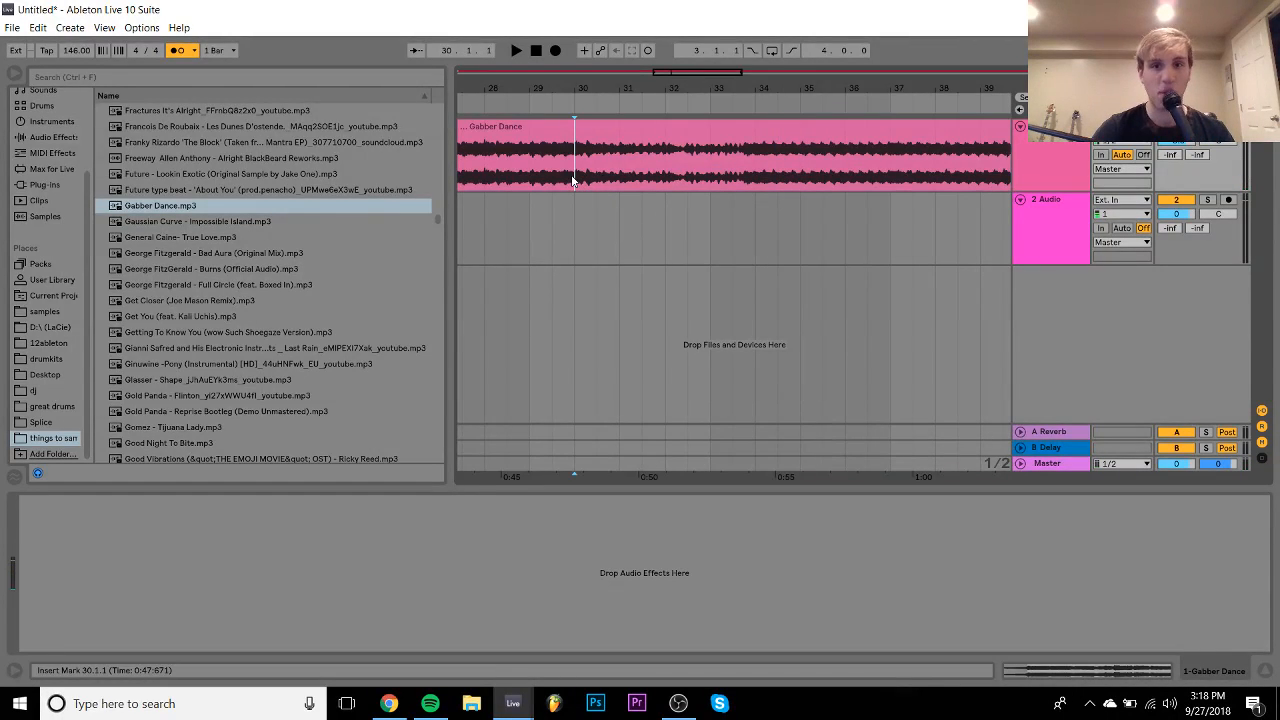
pyautogui.press('space')
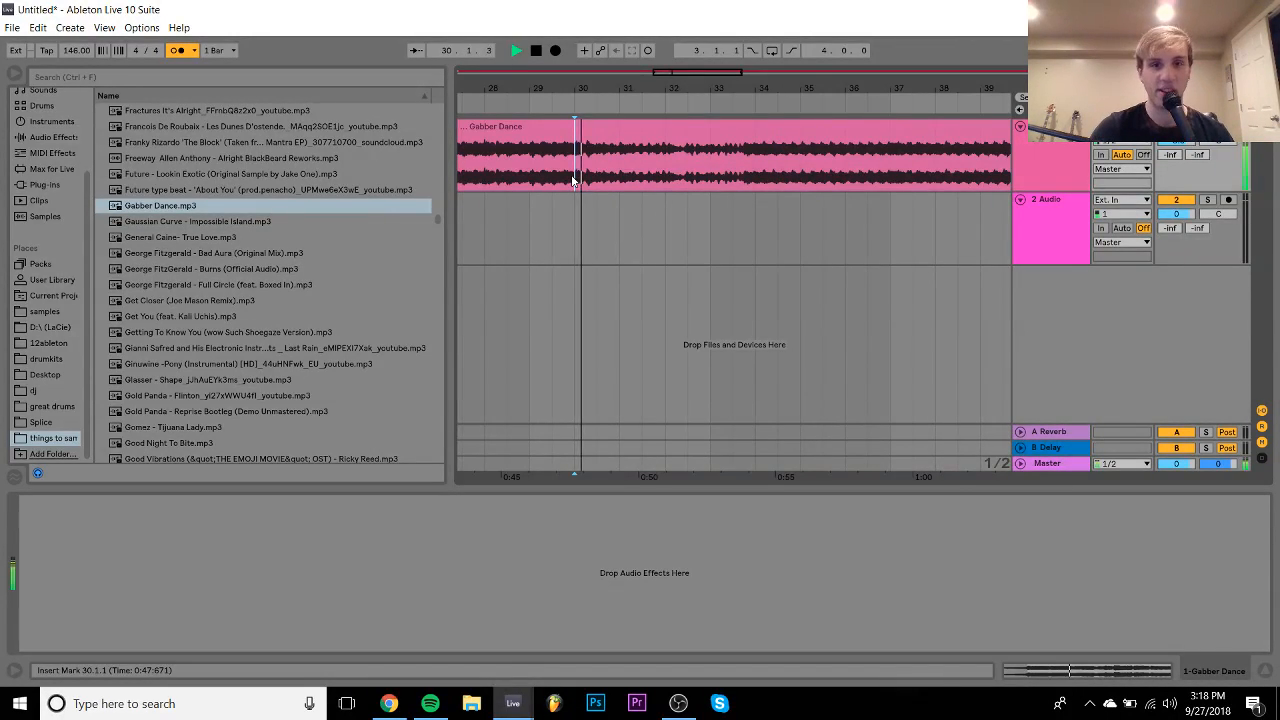
pyautogui.press('space')
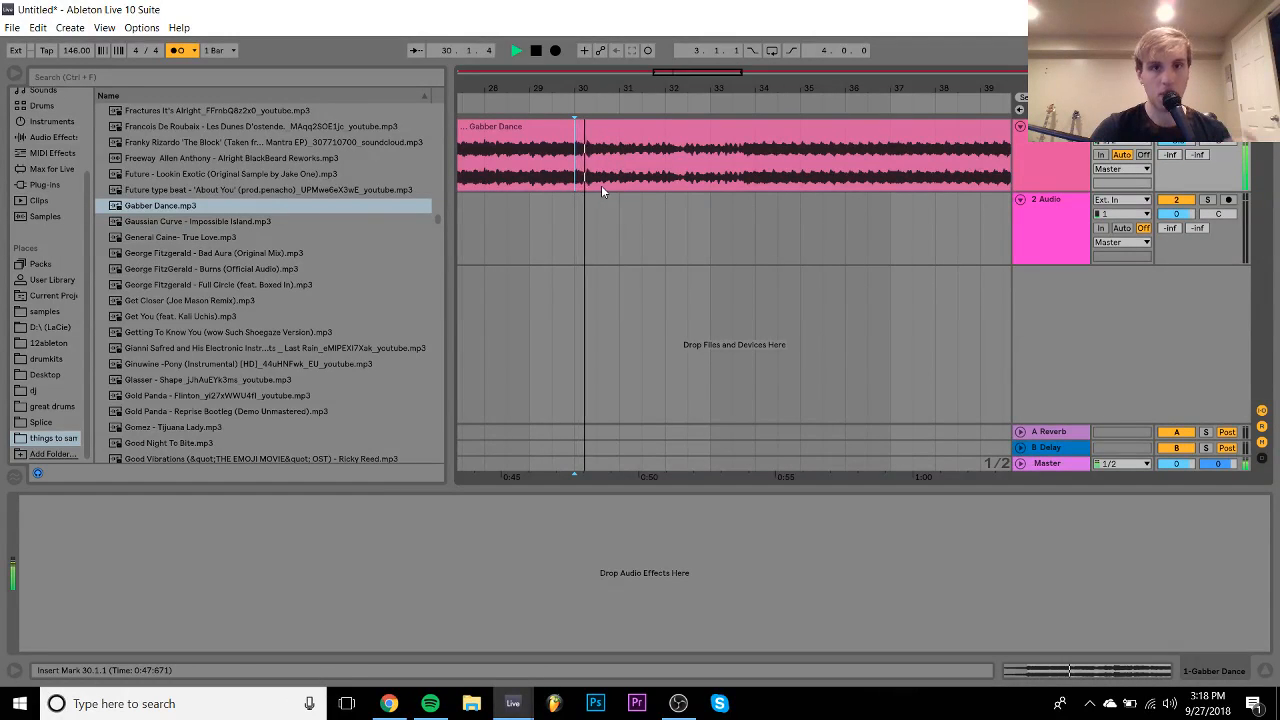
pyautogui.press('space')
pyautogui.moveTo(594, 89)
pyautogui.mouseDown()
pyautogui.moveTo(580, 140)
pyautogui.moveTo(594, 180)
pyautogui.mouseUp()
pyautogui.click(597, 172)
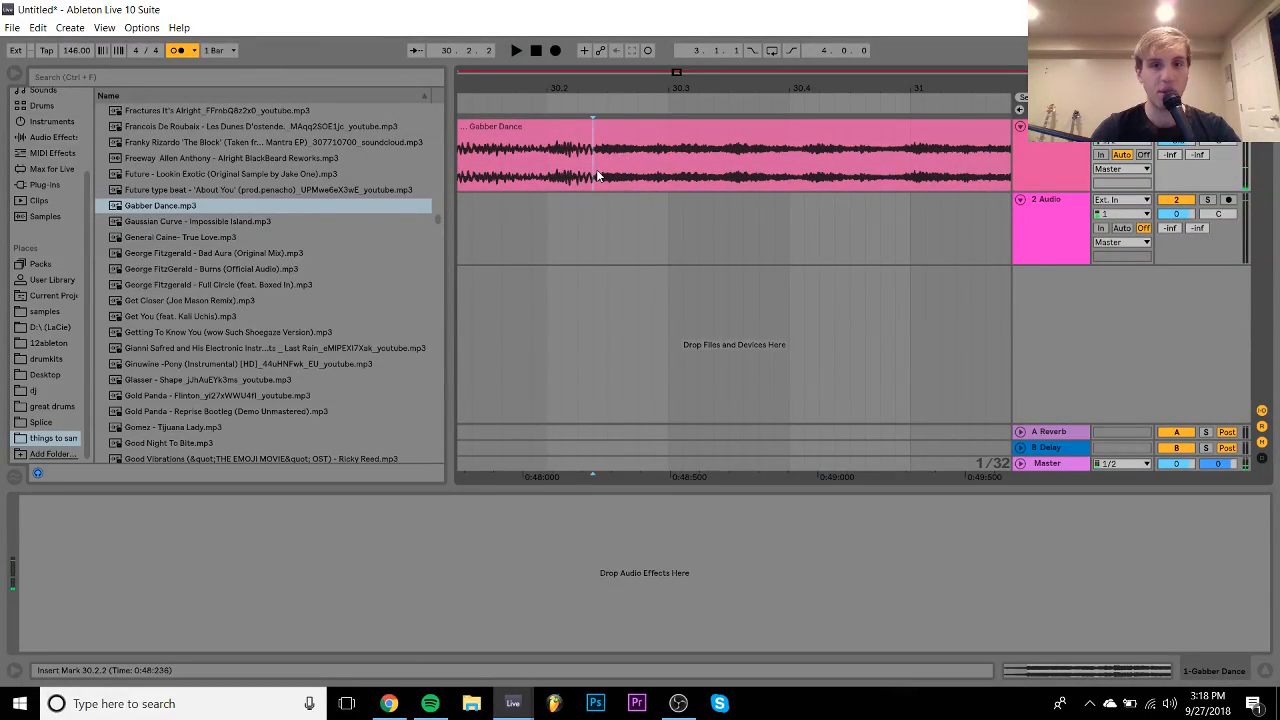
# - Split the clip at 30.2.2 and shift the right part to start at 30.3
pyautogui.hotkey('ctrl', 'e')
pyautogui.moveTo(622, 136); pyautogui.dragTo(700, 139)
pyautogui.press('space')
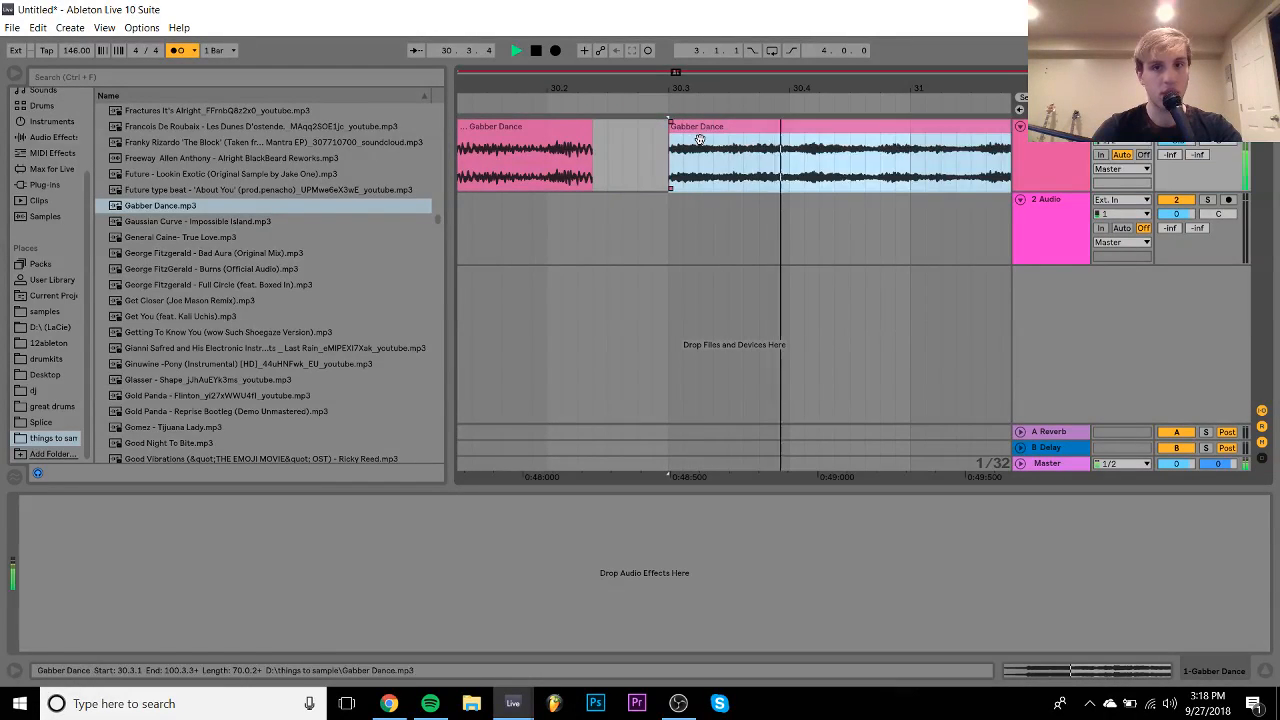
pyautogui.moveTo(776, 84); pyautogui.dragTo(730, 168)
pyautogui.press('space')
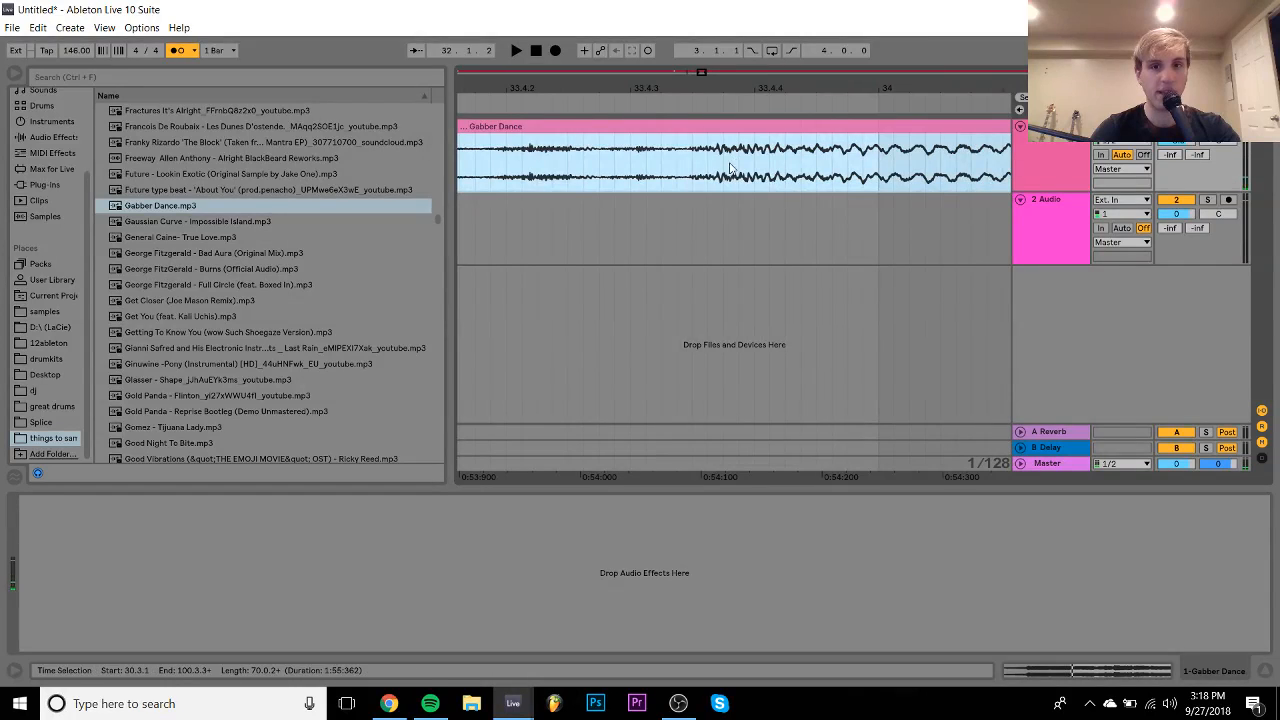
# - Split the clip again near bar 34 and move the split-off part to start at bar 34
pyautogui.click(691, 163)
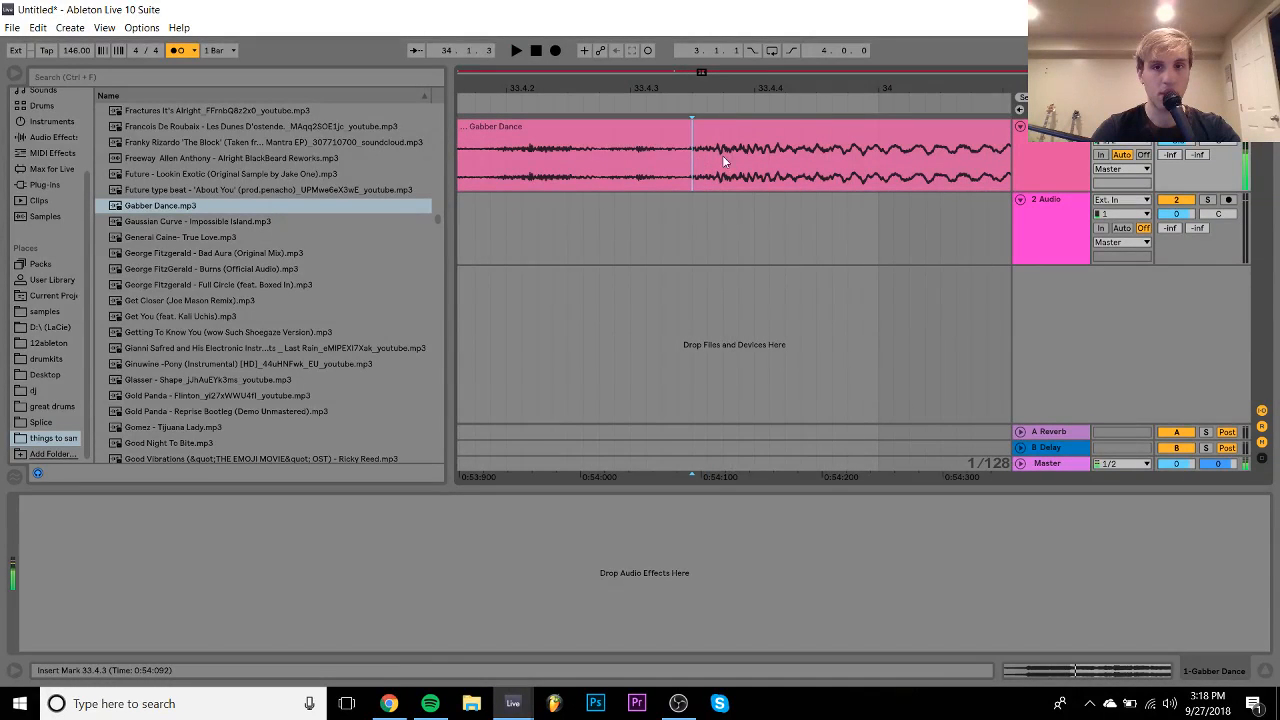
pyautogui.click(722, 159)
pyautogui.moveTo(722, 78); pyautogui.dragTo(666, 88)
pyautogui.moveTo(868, 86); pyautogui.dragTo(643, 78)
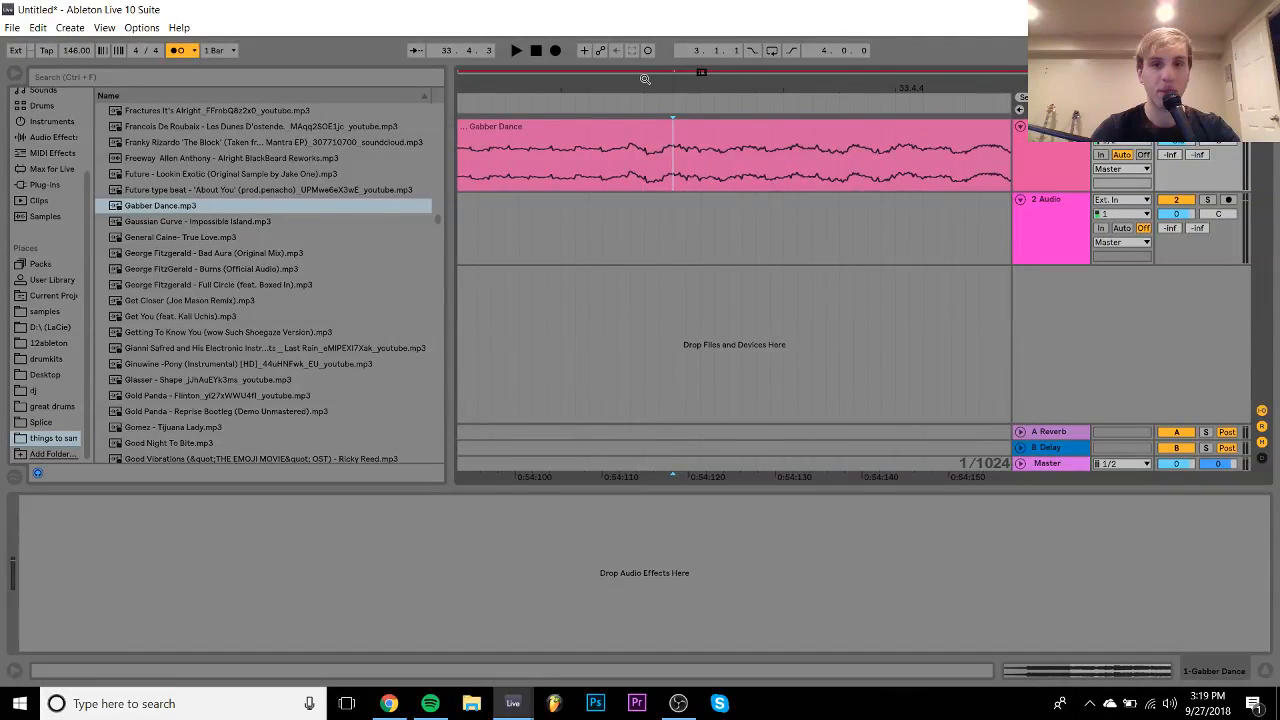
pyautogui.click(608, 171)
pyautogui.click(621, 174)
pyautogui.press('space')
pyautogui.hotkey('ctrl', 'e')
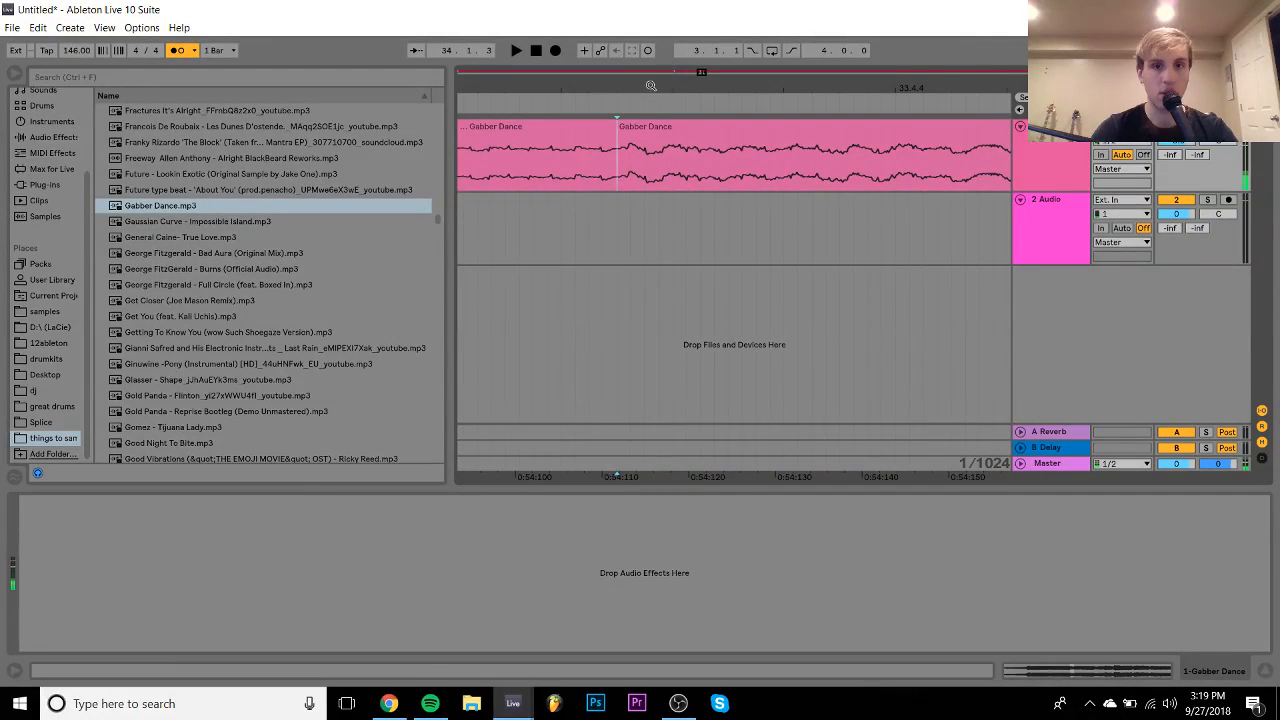
pyautogui.moveTo(650, 88); pyautogui.dragTo(631, 43)
pyautogui.moveTo(662, 116); pyautogui.dragTo(727, 134)
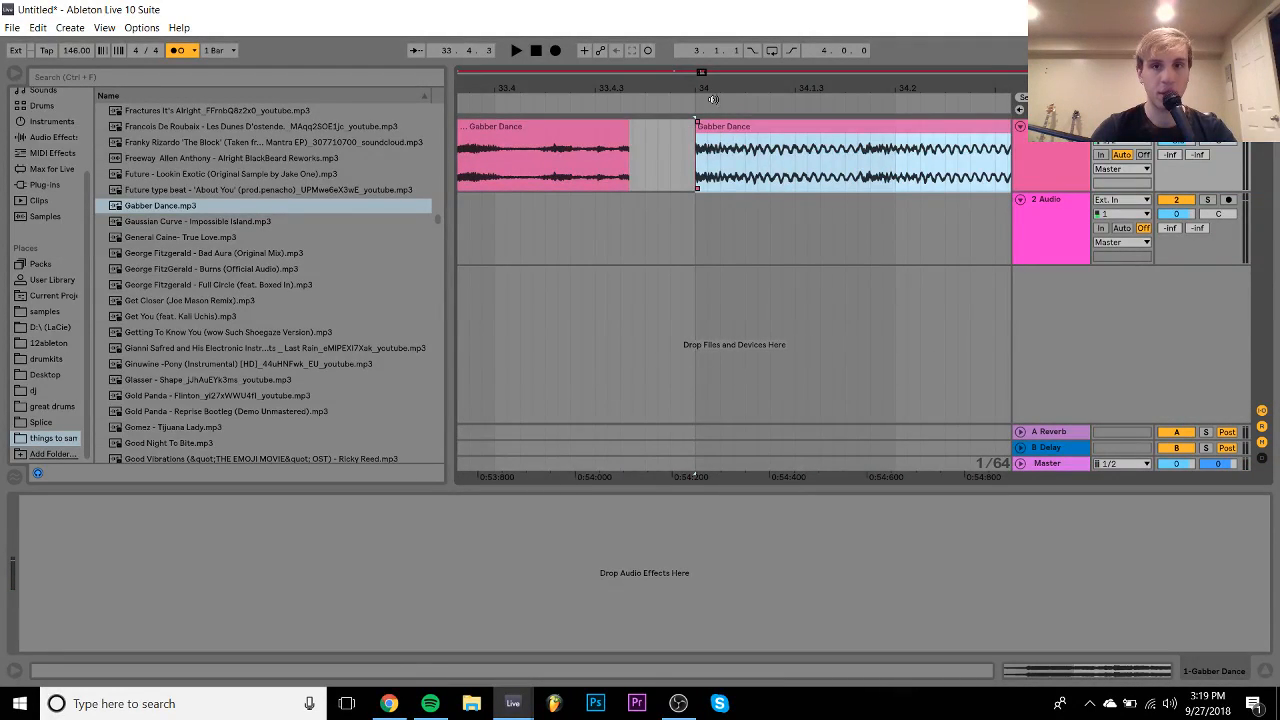
pyautogui.moveTo(708, 92); pyautogui.dragTo(663, 30)
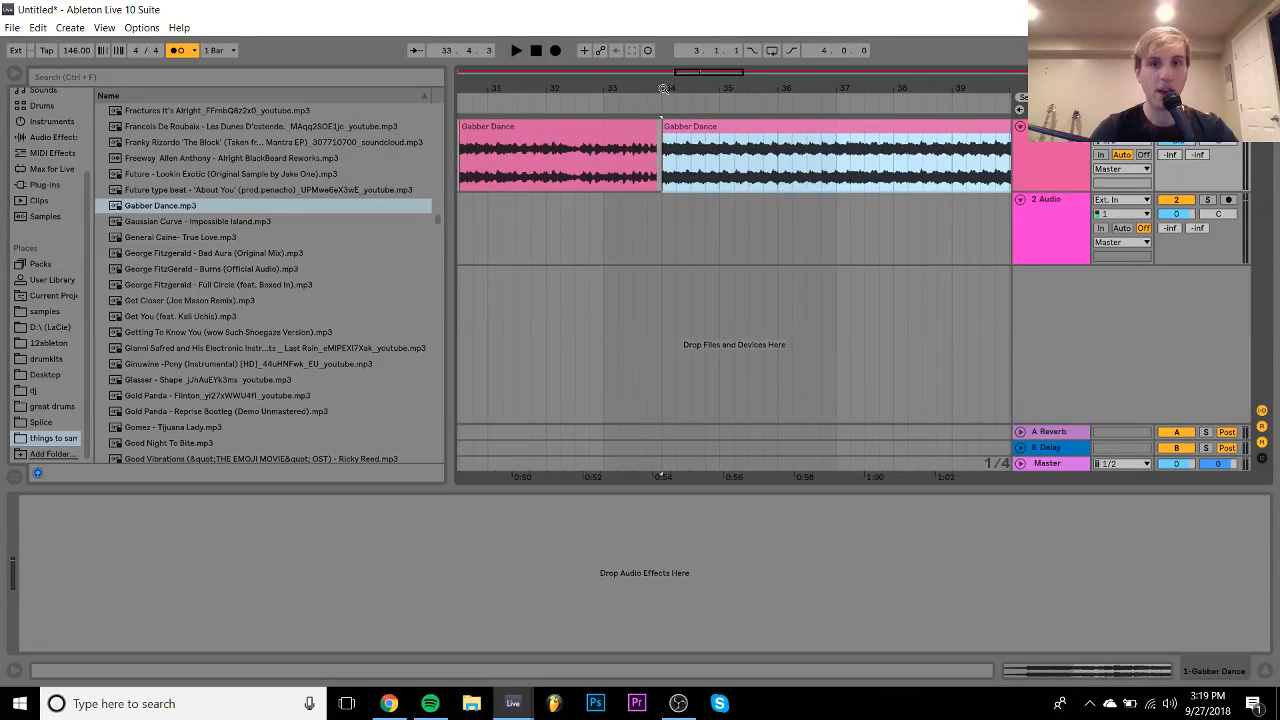
# - Change the project tempo to 167 BPM
pyautogui.click(84, 50)
pyautogui.press('Down')
pyautogui.press('Down')
pyautogui.press('Down')
pyautogui.press('Down')
pyautogui.press('Down')
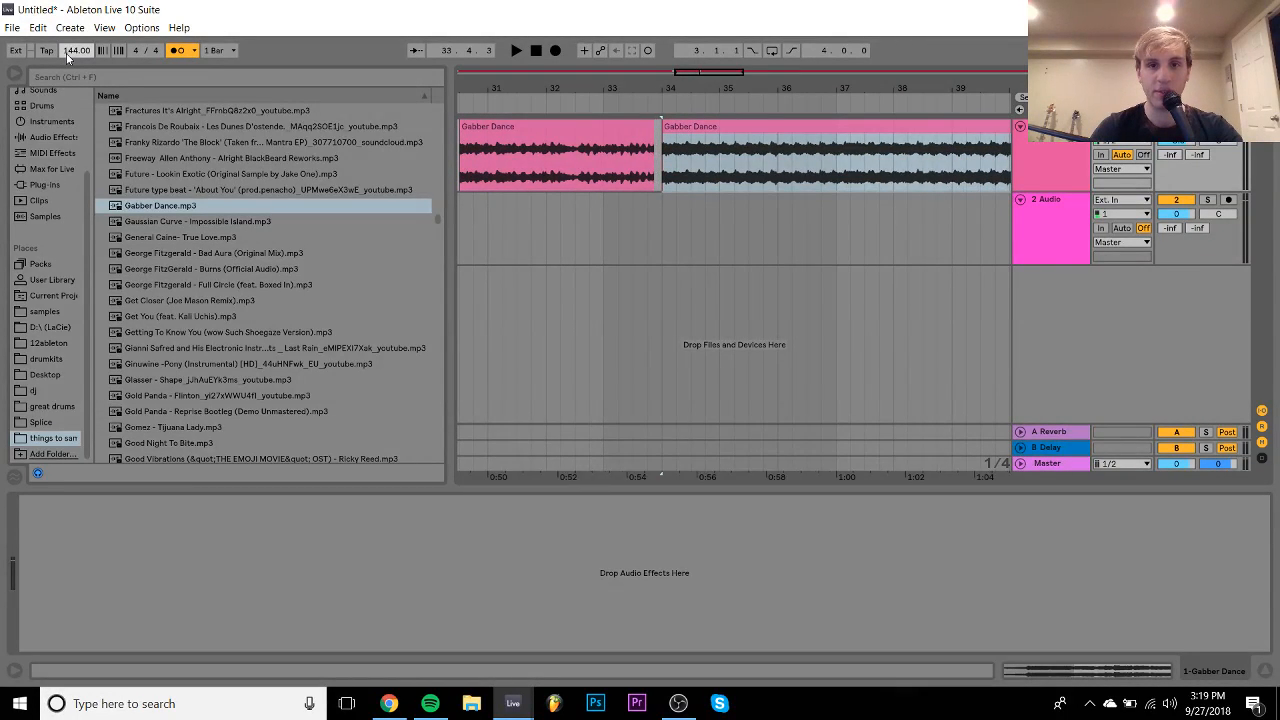
pyautogui.press('Up')
pyautogui.press('Up')
pyautogui.press('Up')
pyautogui.press('Up')
pyautogui.press('Up')
pyautogui.press('Up')
pyautogui.press('Up')
pyautogui.press('Up')
pyautogui.press('Up')
pyautogui.press('Up')
pyautogui.press('Up')
pyautogui.press('Up')
pyautogui.press('Up')
pyautogui.press('Up')
pyautogui.press('Up')
pyautogui.press('Up')
pyautogui.press('Up')
pyautogui.press('Up')
pyautogui.press('Up')
pyautogui.press('Up')
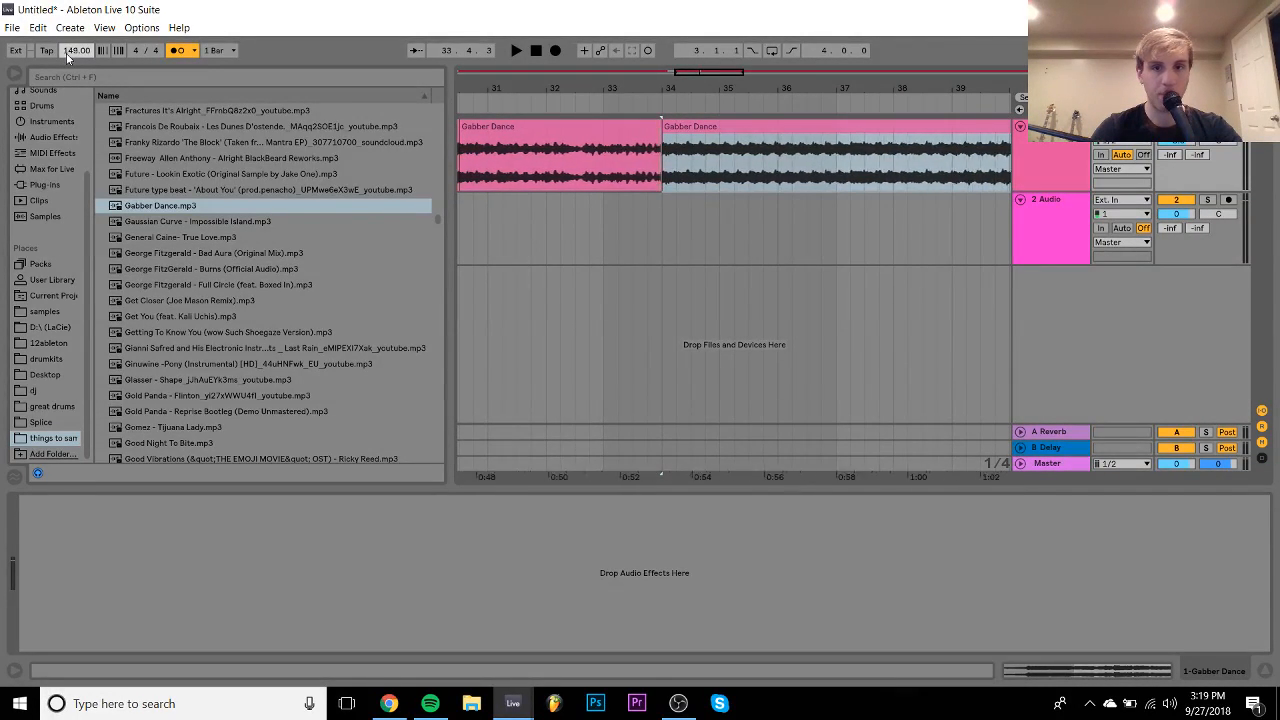
pyautogui.press('Up')
pyautogui.press('Up')
pyautogui.press('Up')
pyautogui.press('Up')
pyautogui.press('Up')
pyautogui.press('Up')
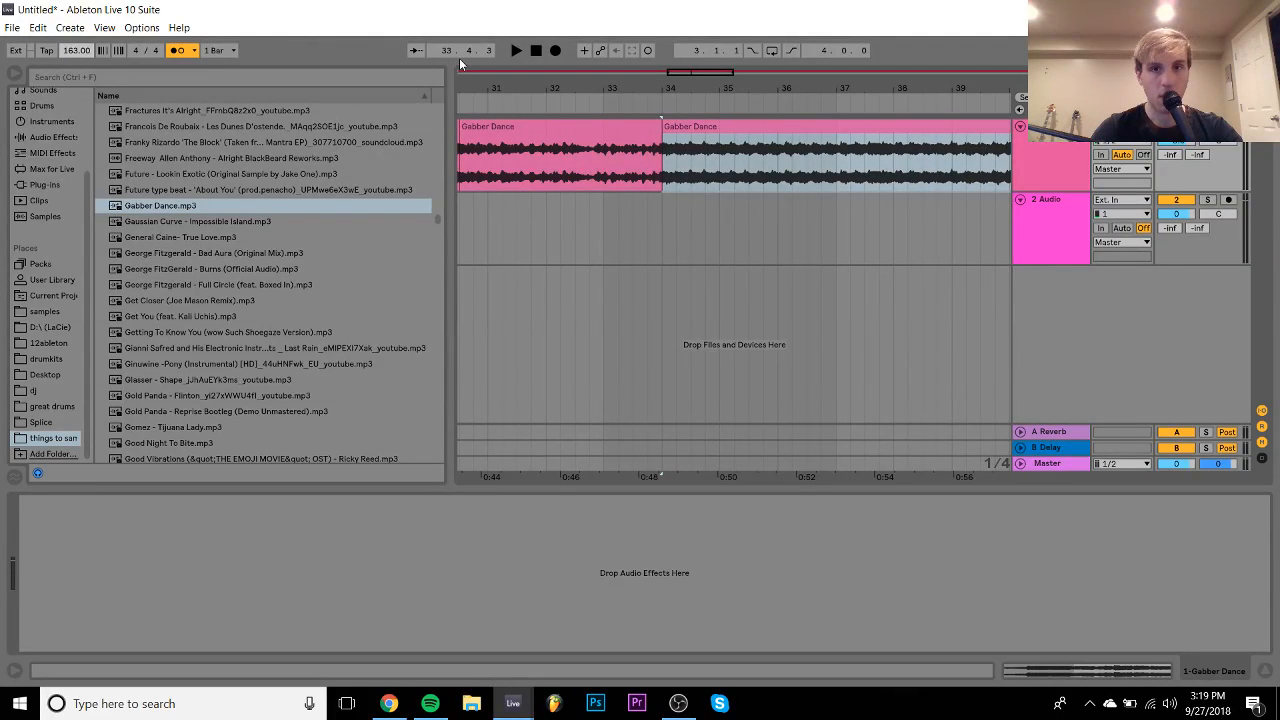
pyautogui.click(543, 130)
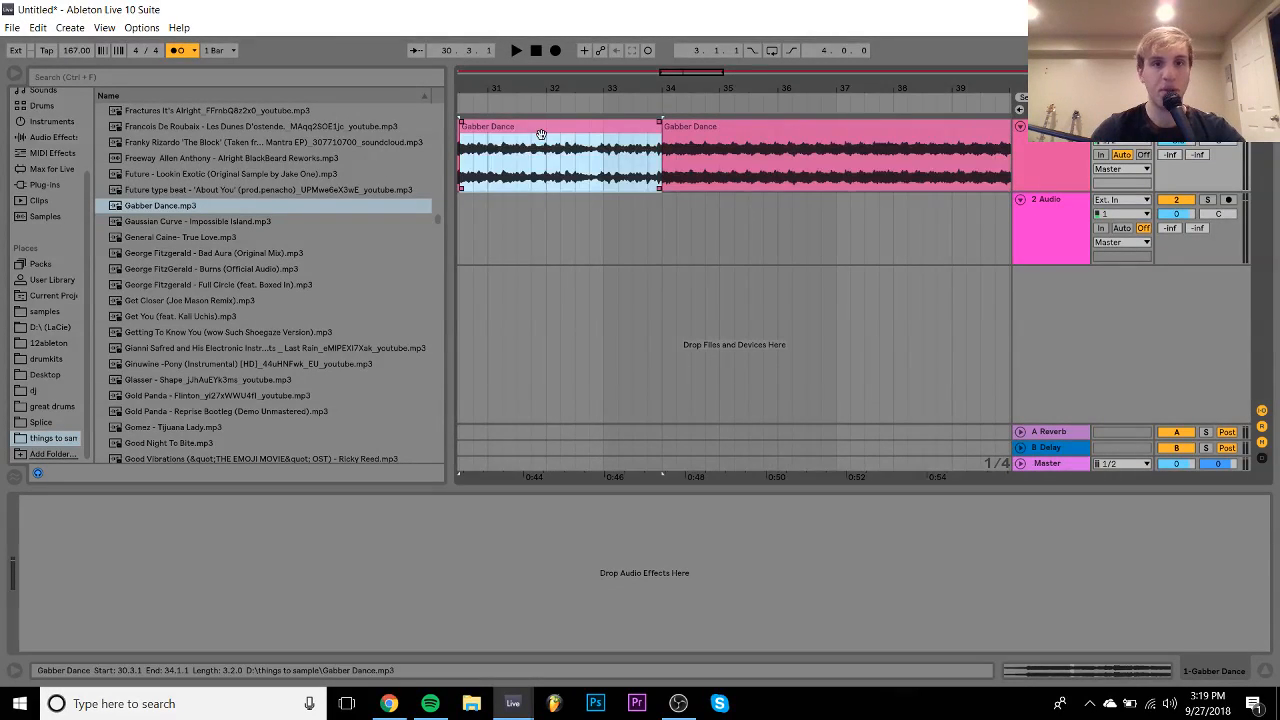
# - Move the first two Gabber Dance clips to start near bar 41 and rename the first '146'
pyautogui.hscroll(-6, 543, 132)
pyautogui.click(734, 129)
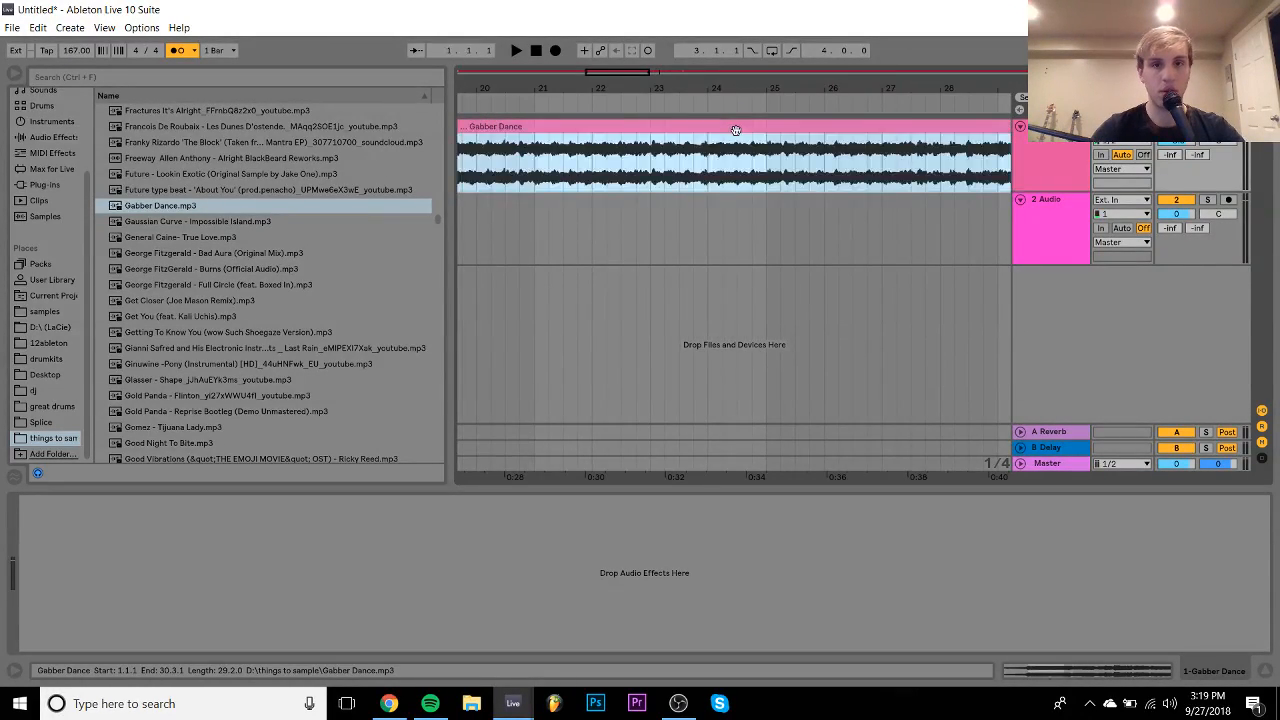
pyautogui.moveTo(674, 91); pyautogui.dragTo(566, 91)
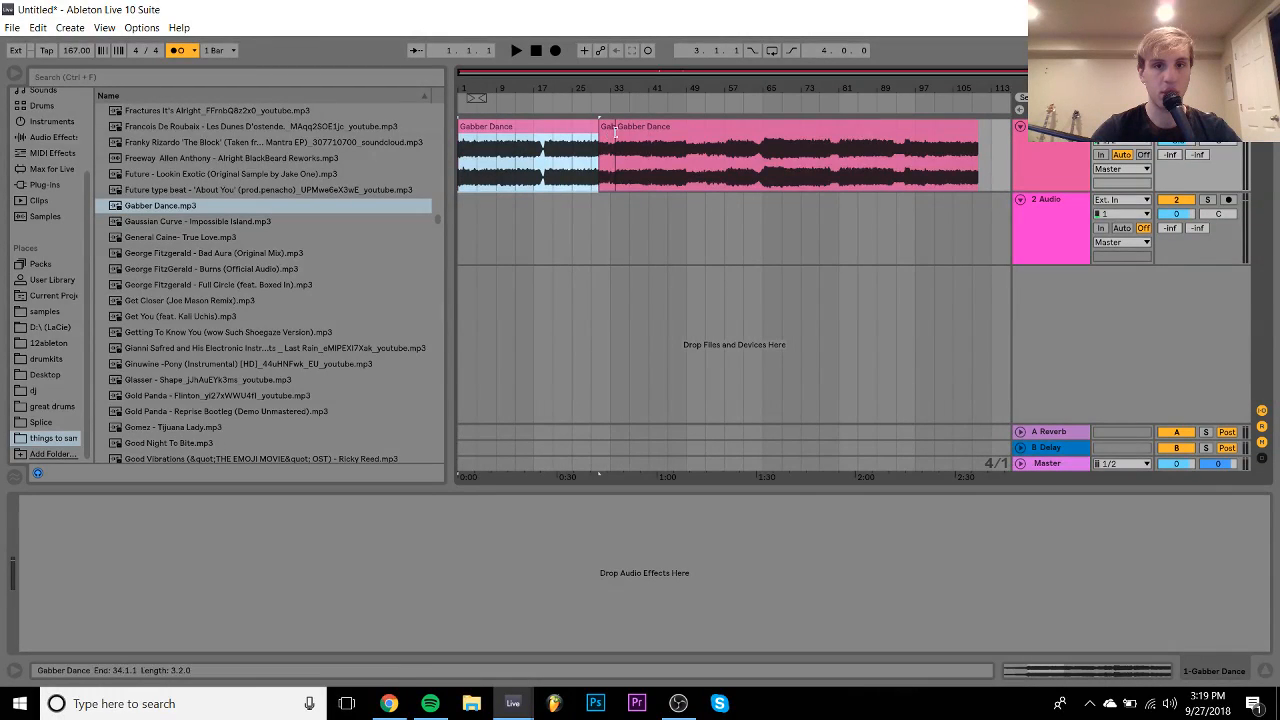
pyautogui.keyDown('shift'); pyautogui.click(636, 153); pyautogui.keyUp('shift')
pyautogui.moveTo(514, 135); pyautogui.dragTo(713, 140)
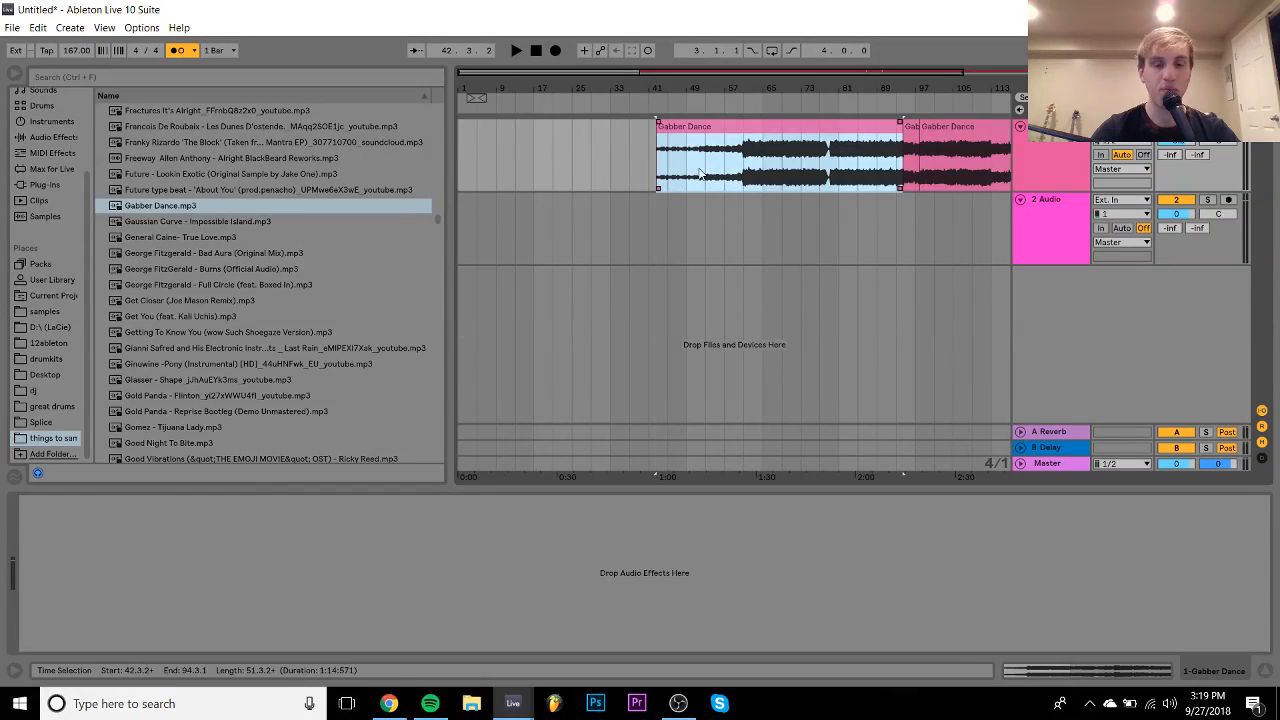
pyautogui.hotkey('ctrl', 'r')
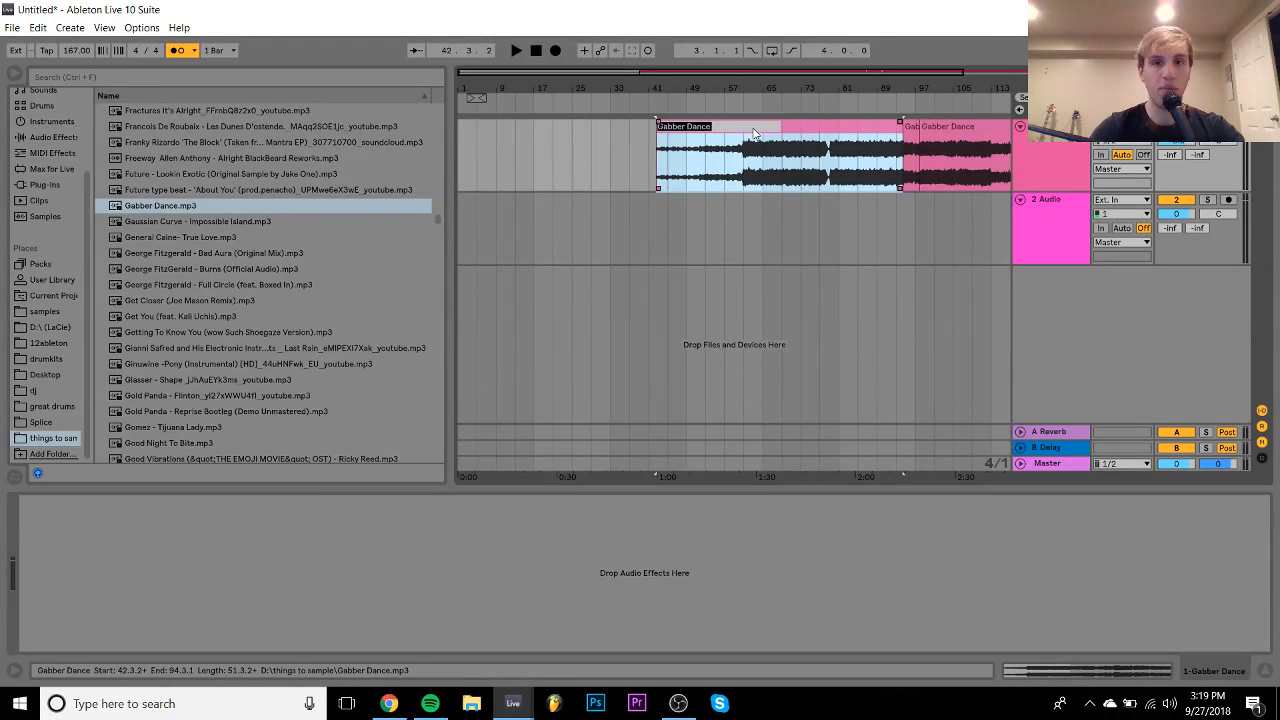
pyautogui.write('146')
pyautogui.press('Return')
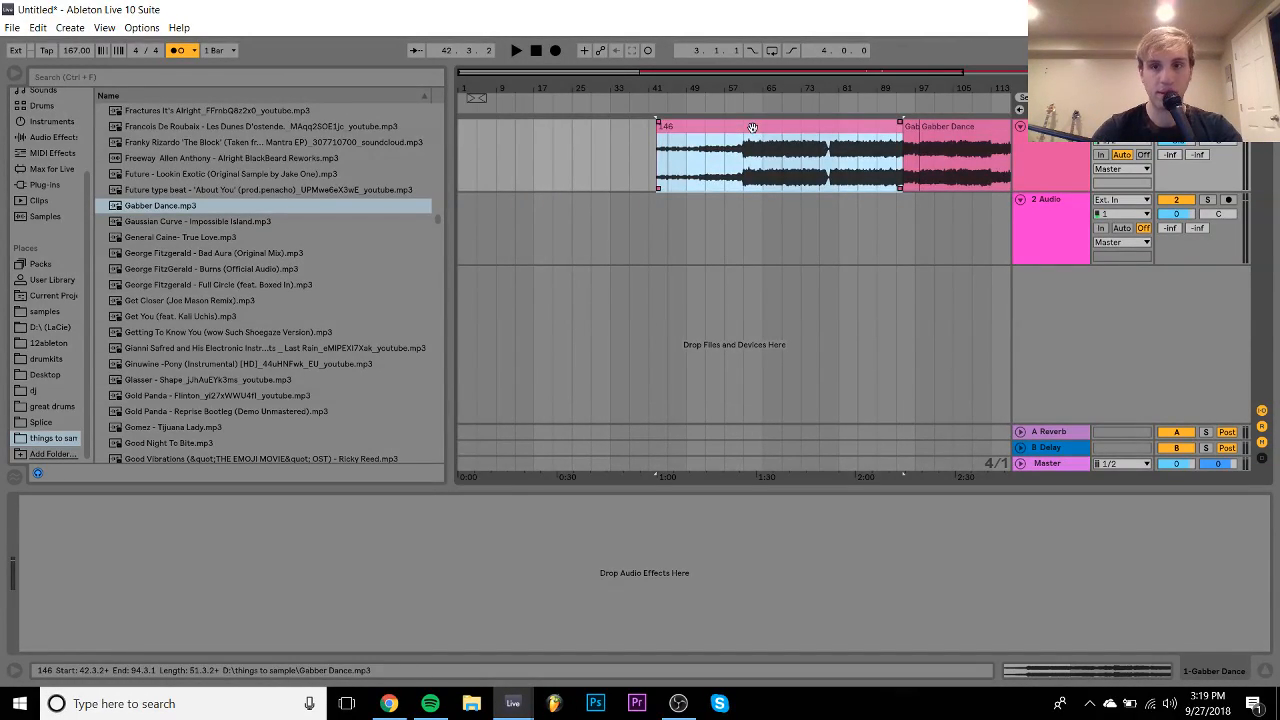
# - Select the later Gabber Dance clip around bars 94–97
pyautogui.click(908, 133)
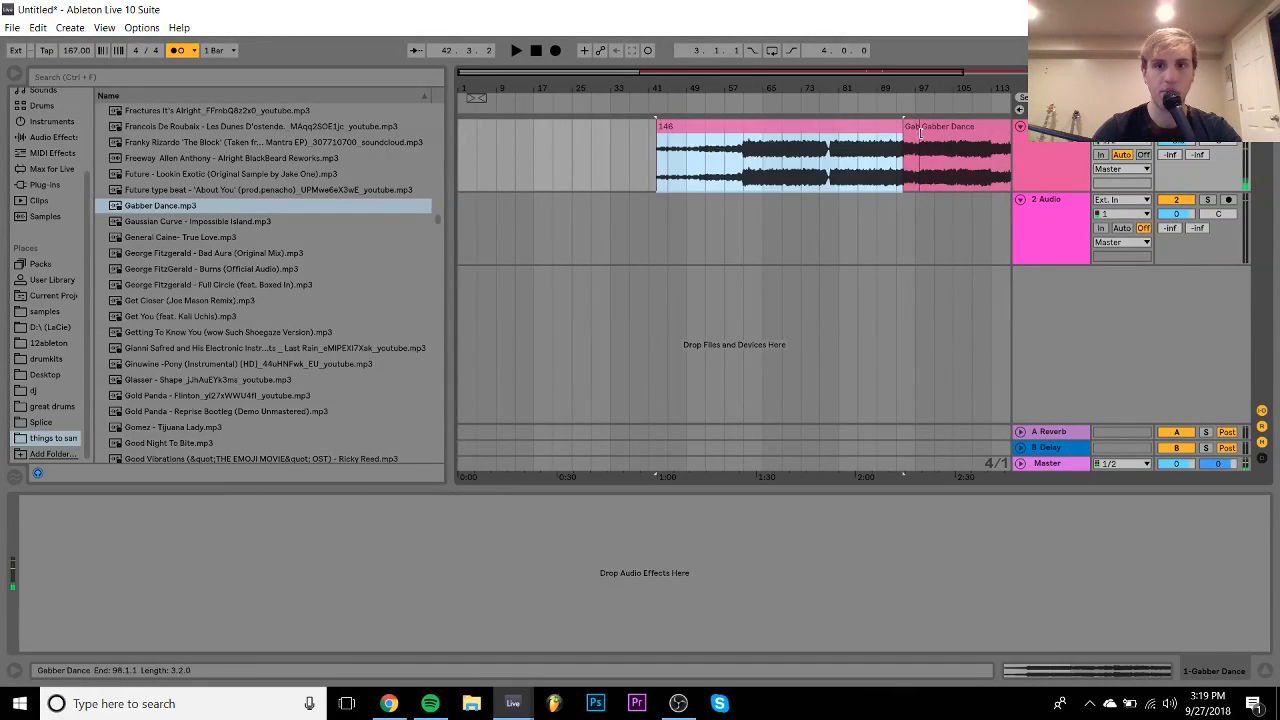
pyautogui.click(905, 125)
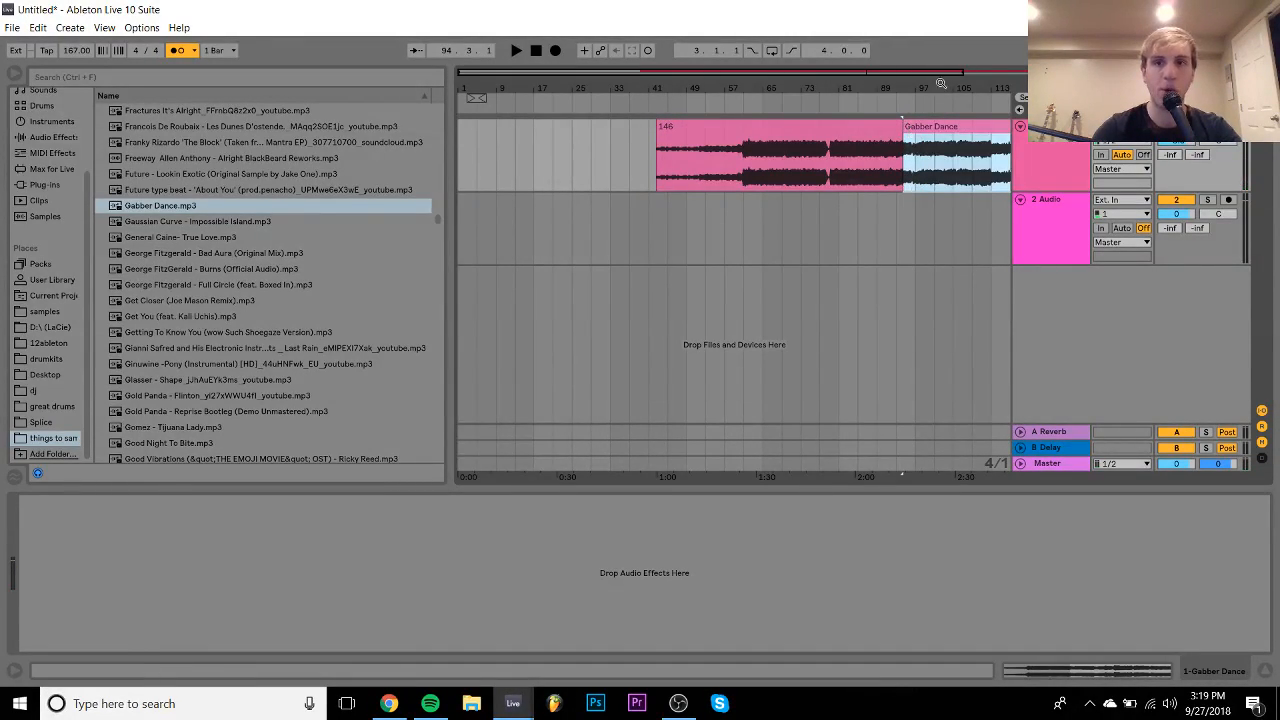
pyautogui.moveTo(942, 86); pyautogui.dragTo(766, 84)
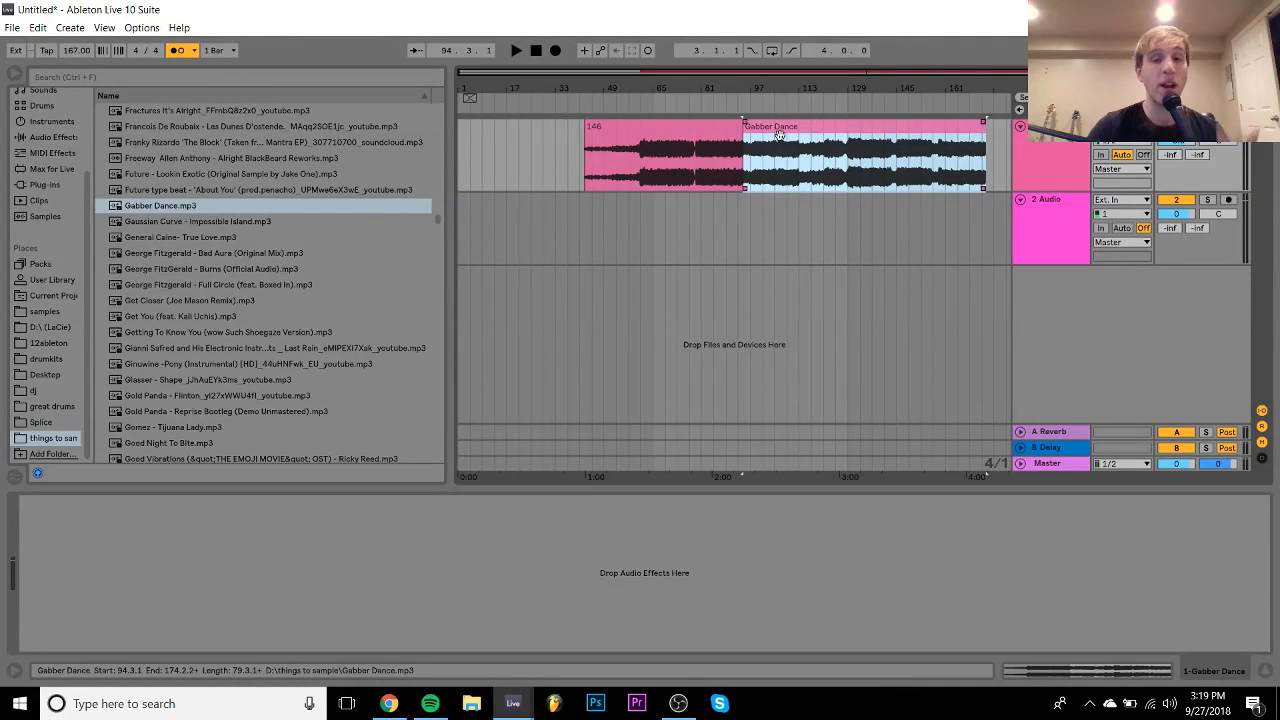
pyautogui.moveTo(754, 90); pyautogui.dragTo(773, 126)
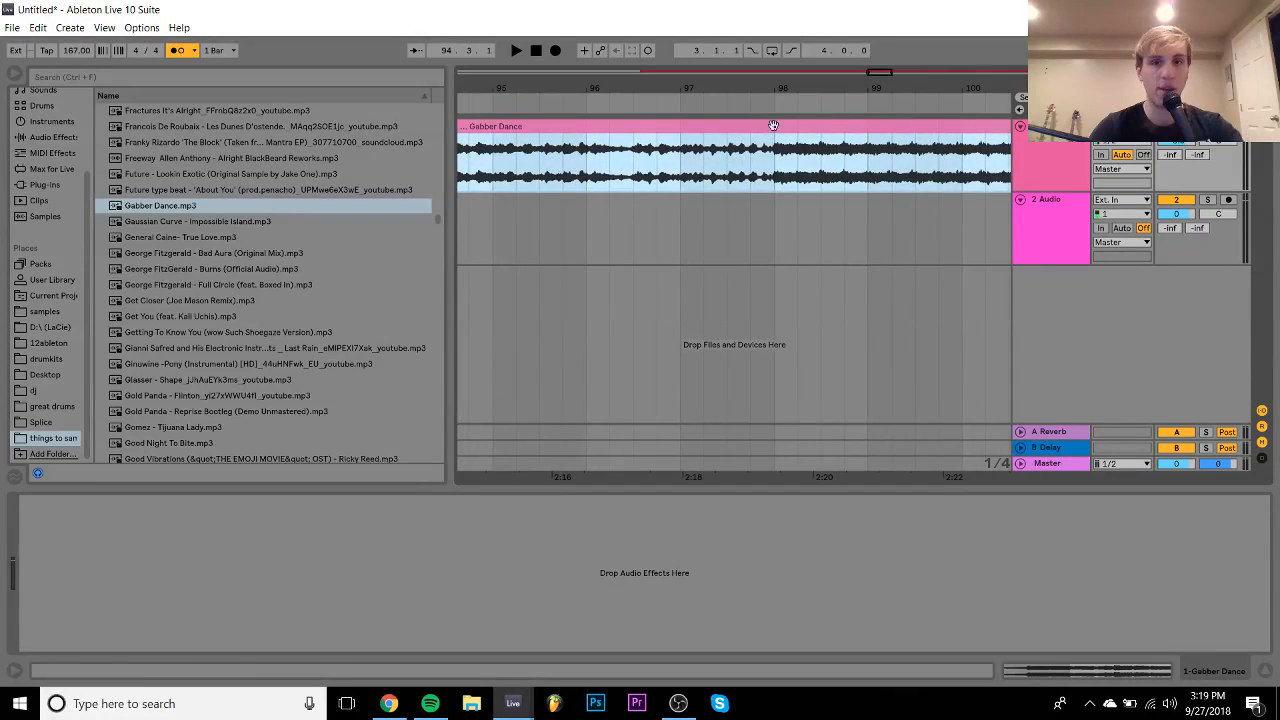
pyautogui.click(773, 126)
# - Reopen the Gabber Dance YouTube video in Chrome, closing the stray ad tab
pyautogui.click(390, 703)
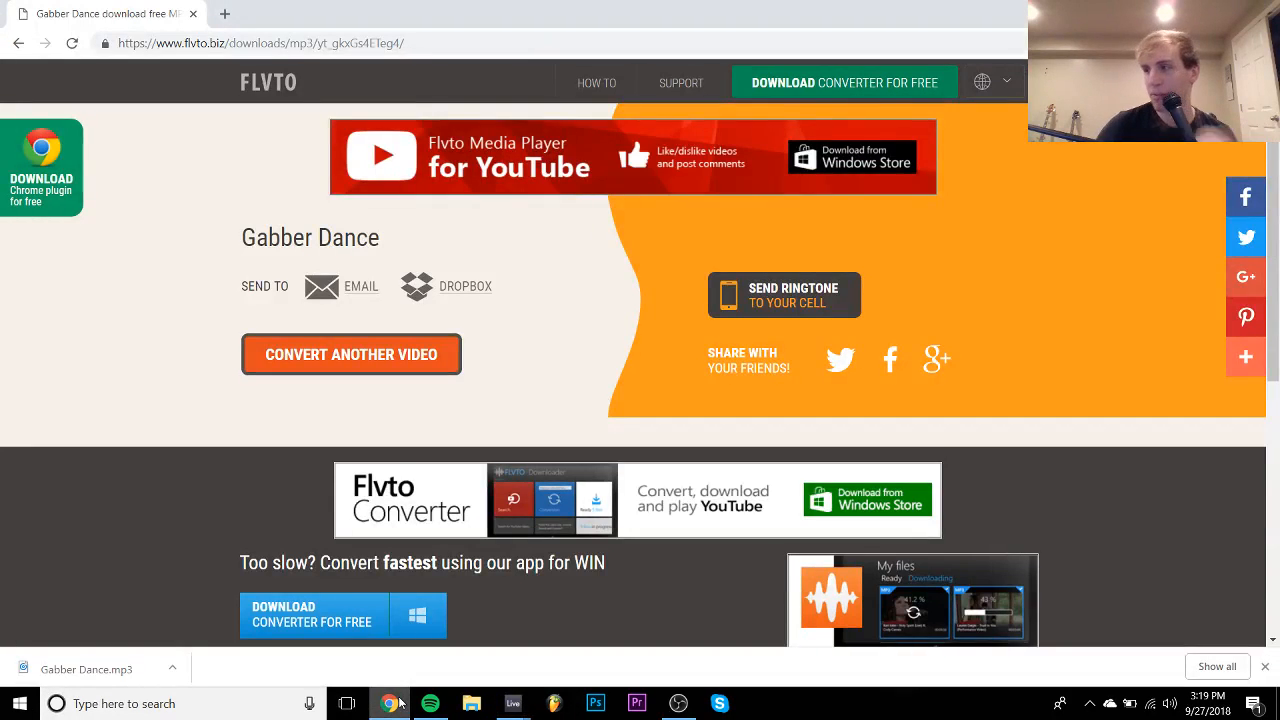
pyautogui.click(222, 66)
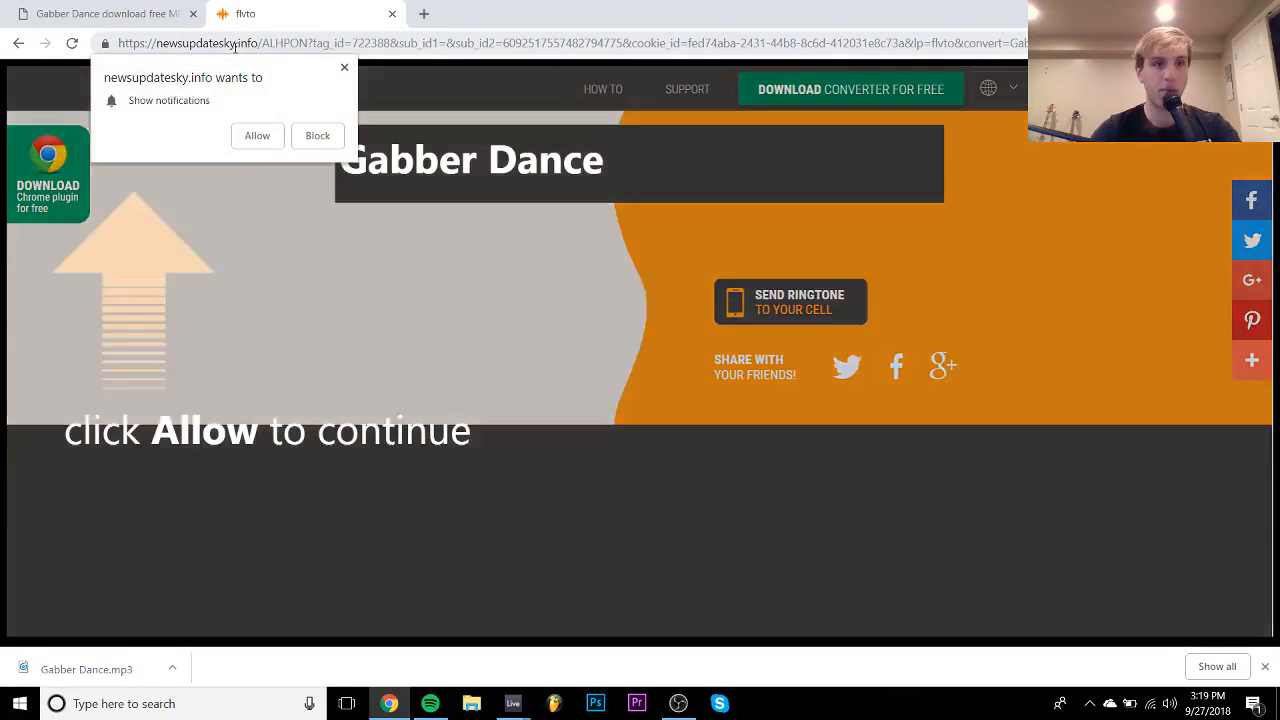
pyautogui.hotkey('ctrl', 'shift', 't')
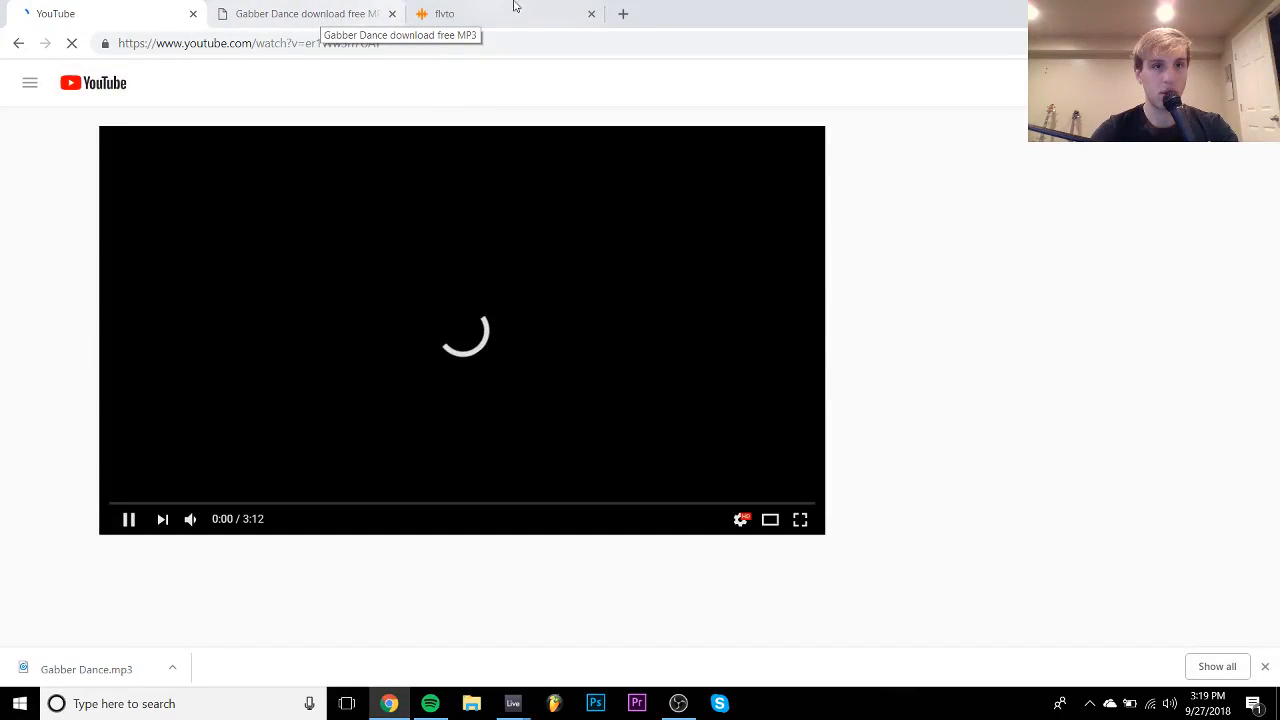
pyautogui.click(591, 13)
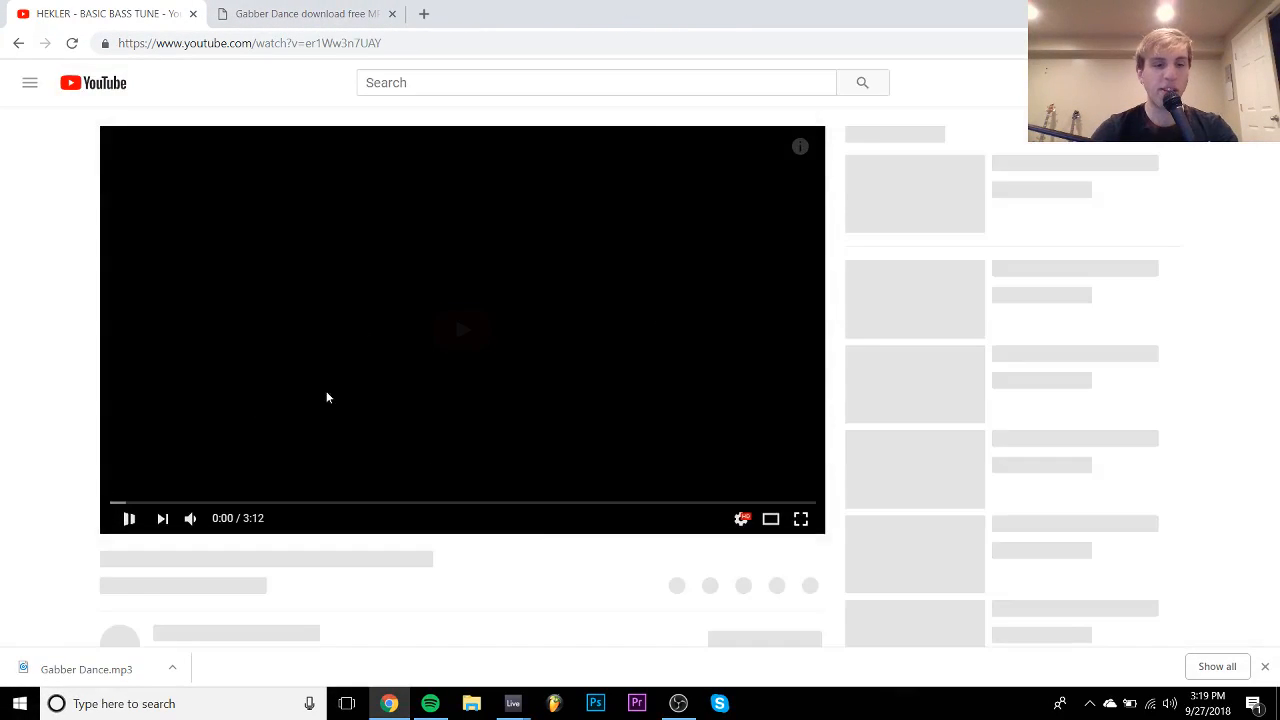
pyautogui.hotkey('alt', 'Left')
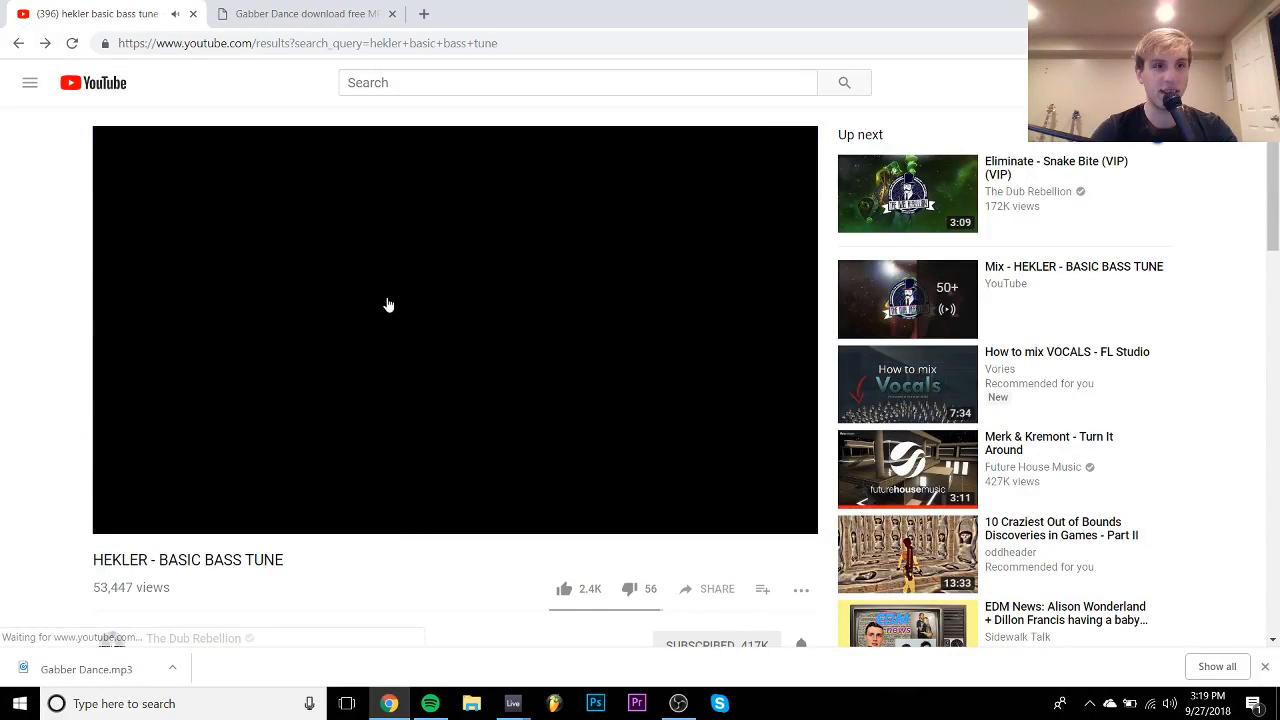
pyautogui.hotkey('alt', 'Left')
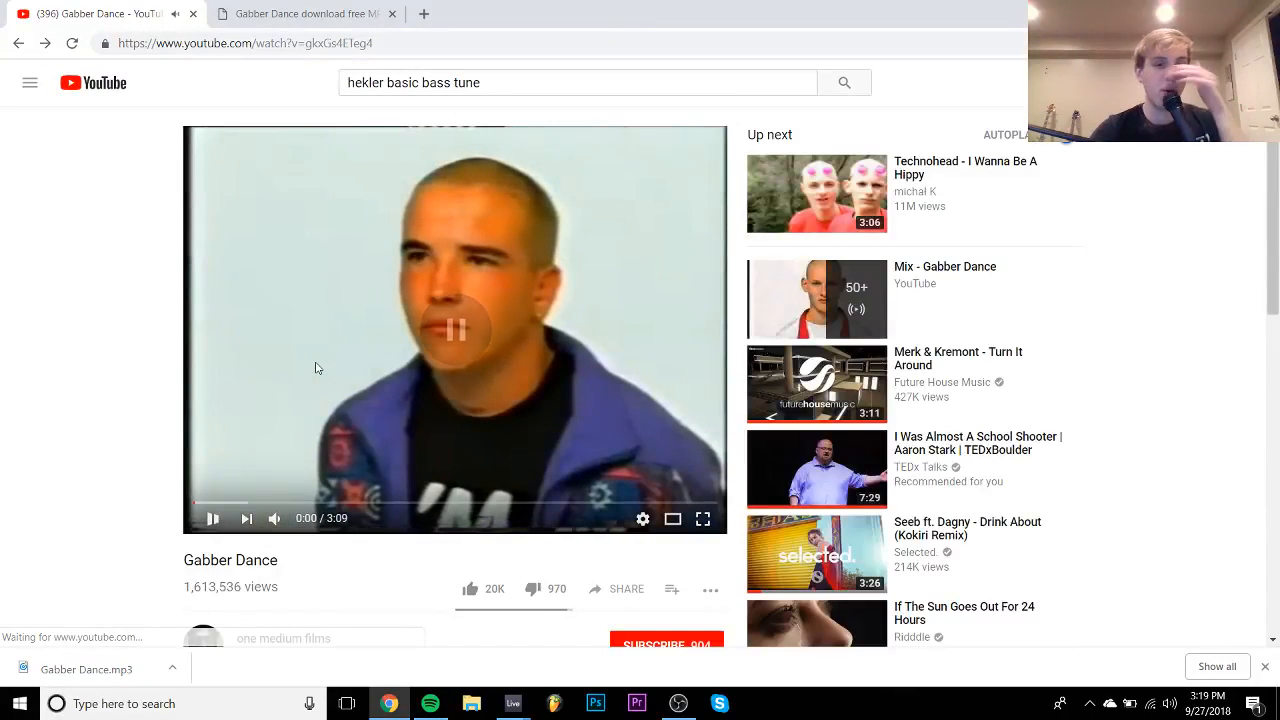
pyautogui.click(316, 368)
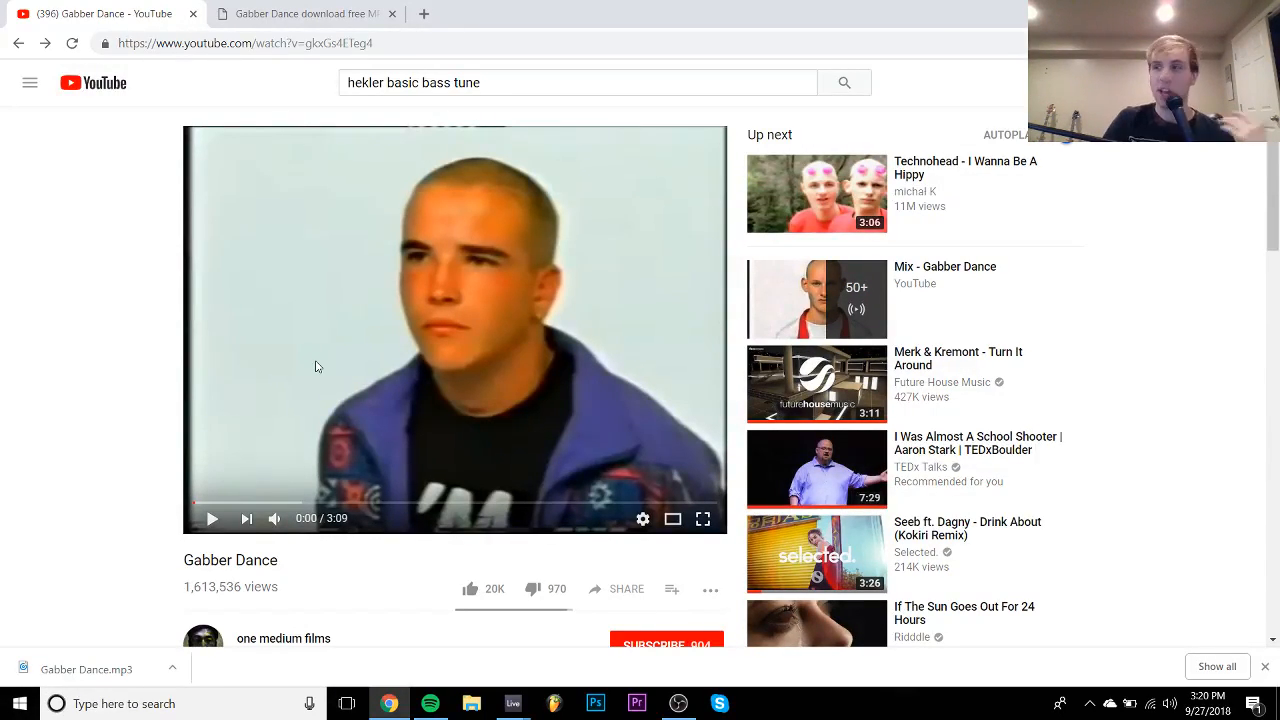
# - Play the Gabber Dance video, skipping ahead and pausing at 0:49
pyautogui.click(315, 366)
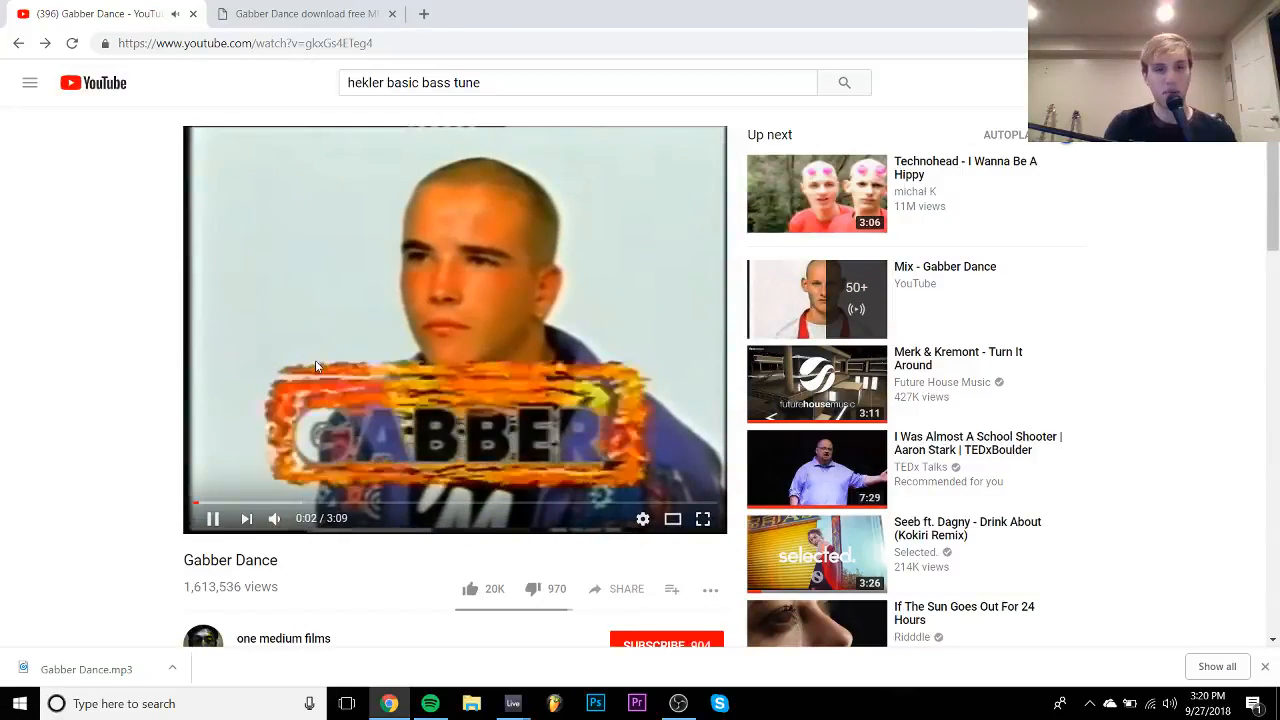
pyautogui.press('Right')
pyautogui.press('Right')
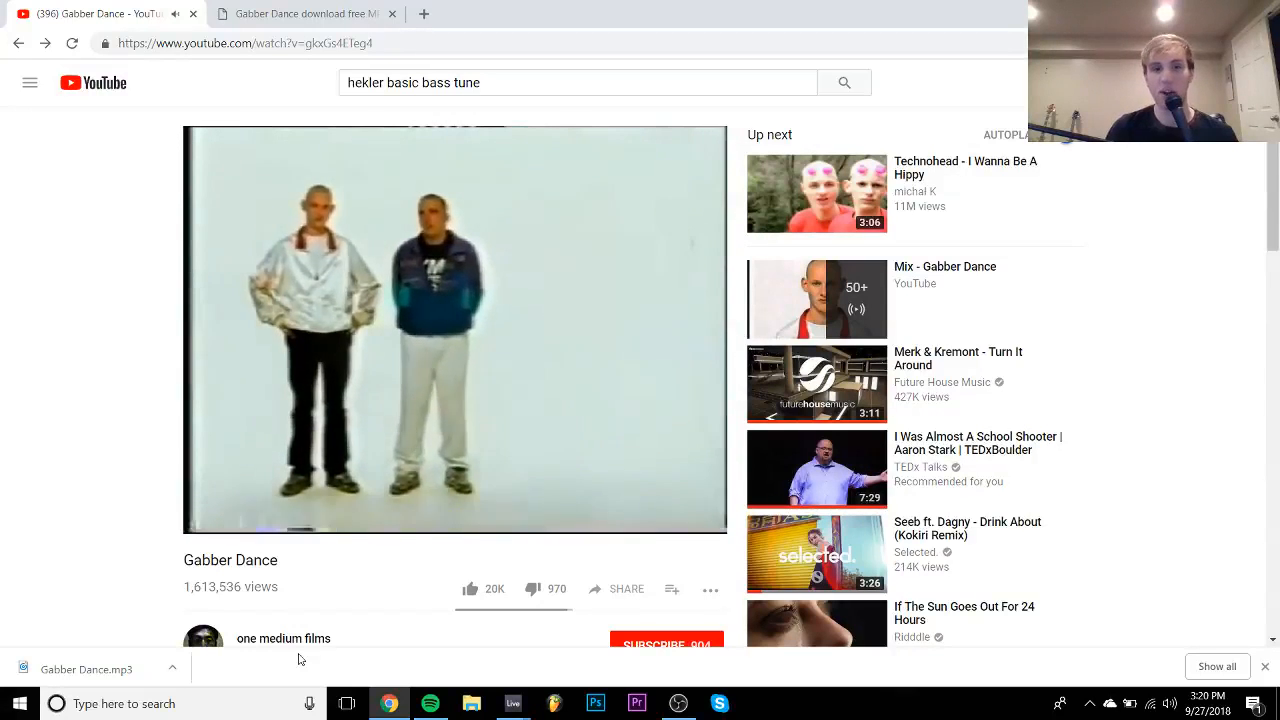
pyautogui.press('Right')
pyautogui.press('Right')
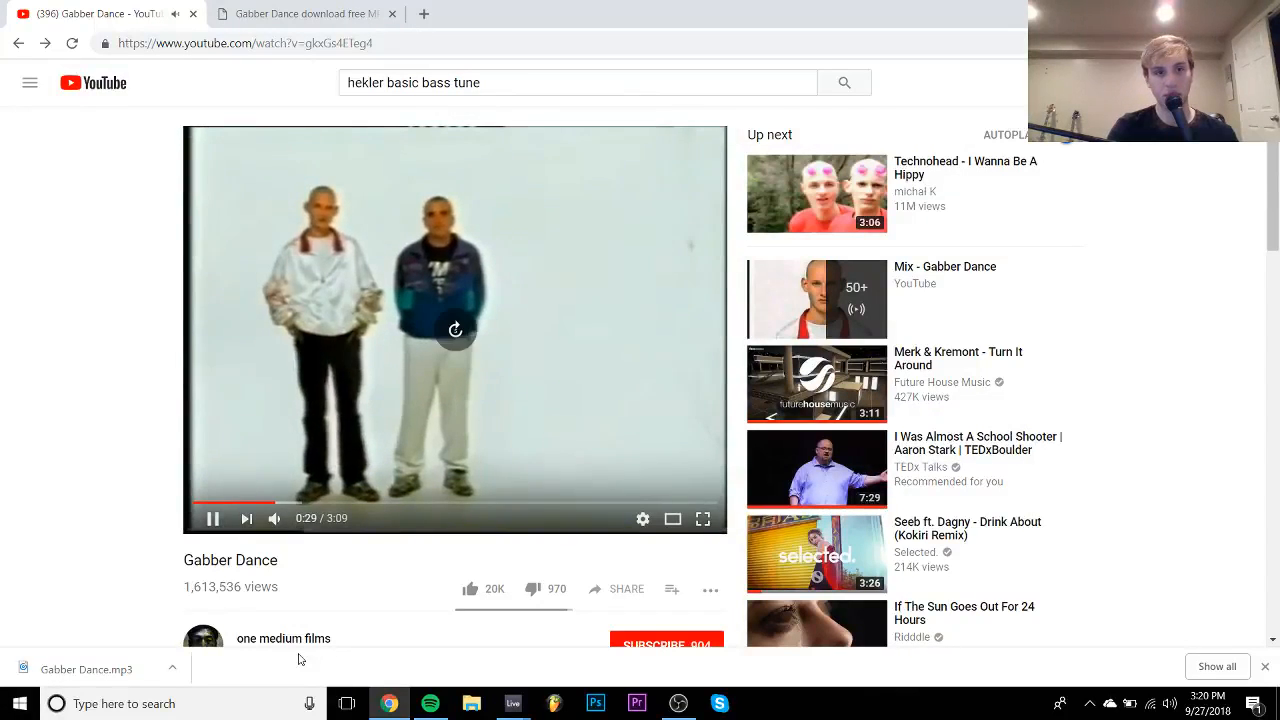
pyautogui.press('Right')
pyautogui.press('Right')
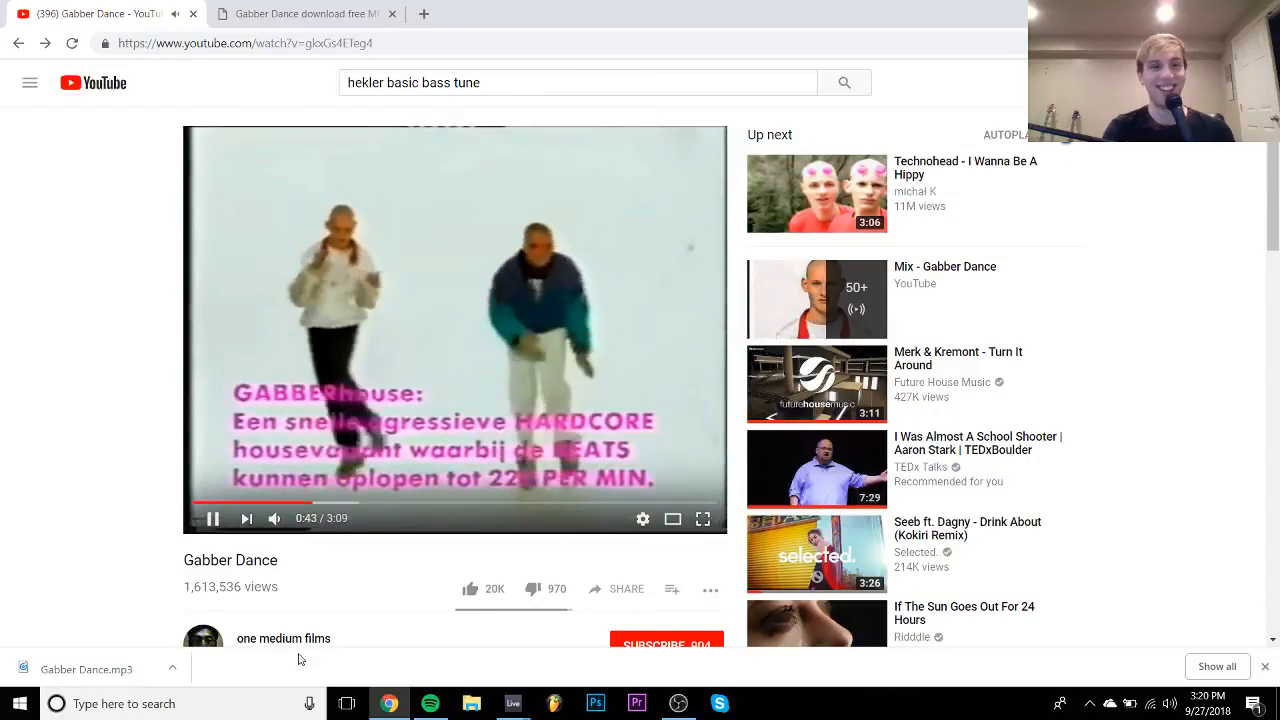
pyautogui.press('space')
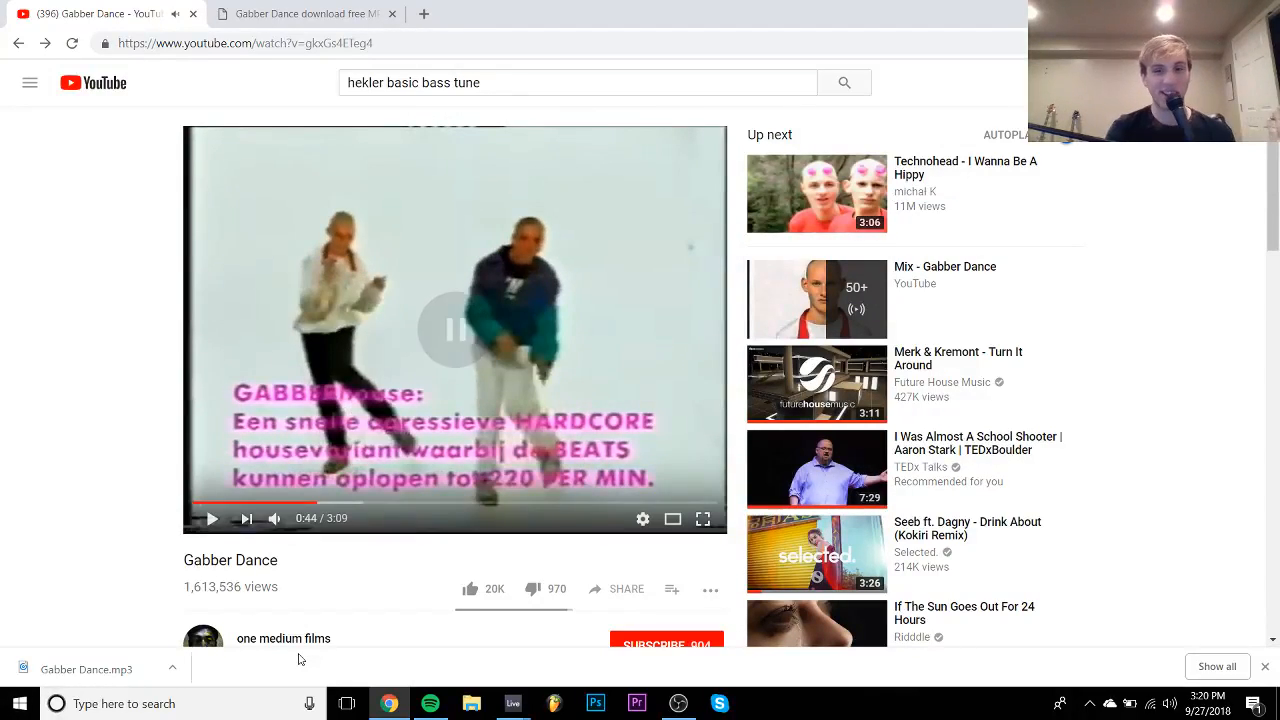
pyautogui.press('Right')
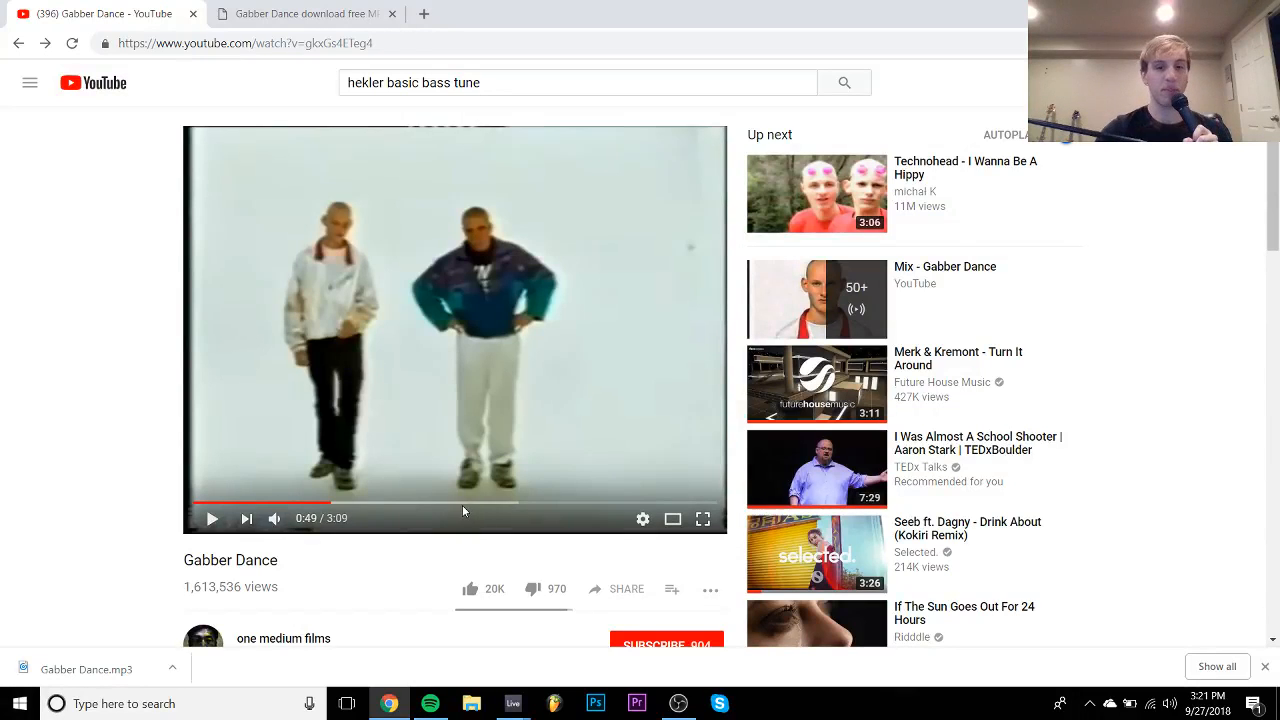
# - Check the untitled Live project, then resume the Gabber Dance video in Chrome
pyautogui.click(512, 703)
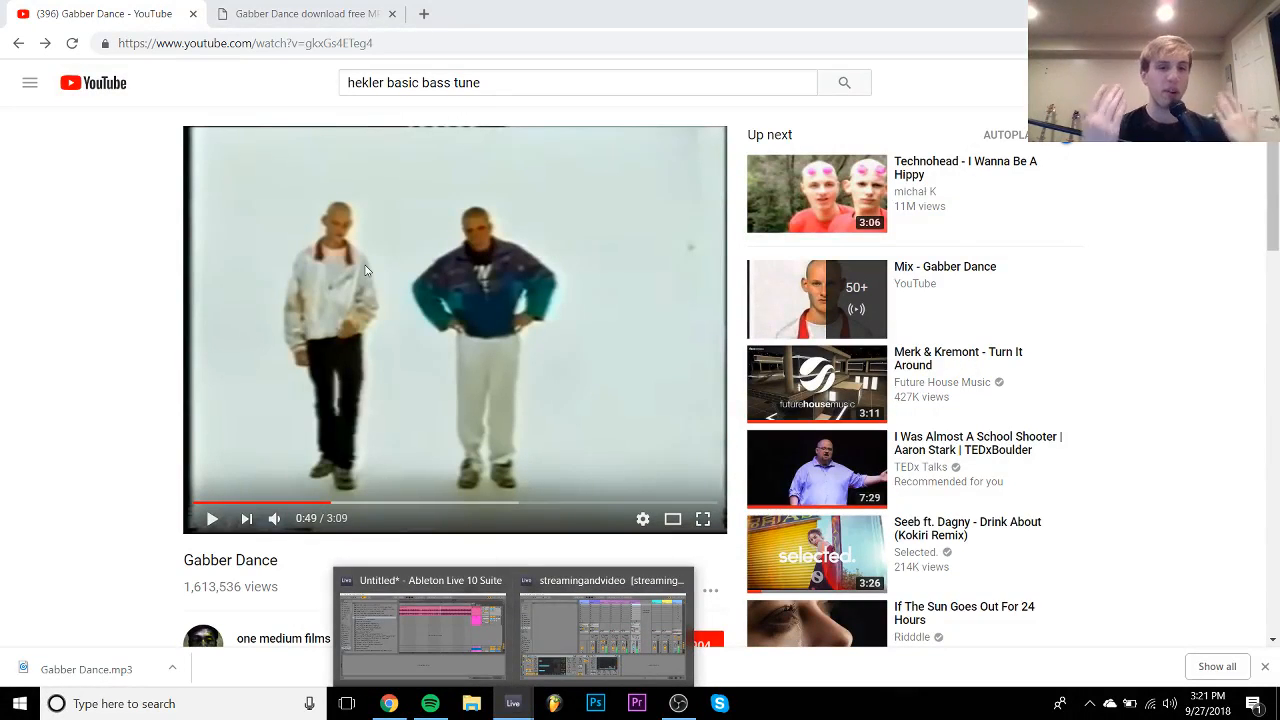
pyautogui.click(450, 612)
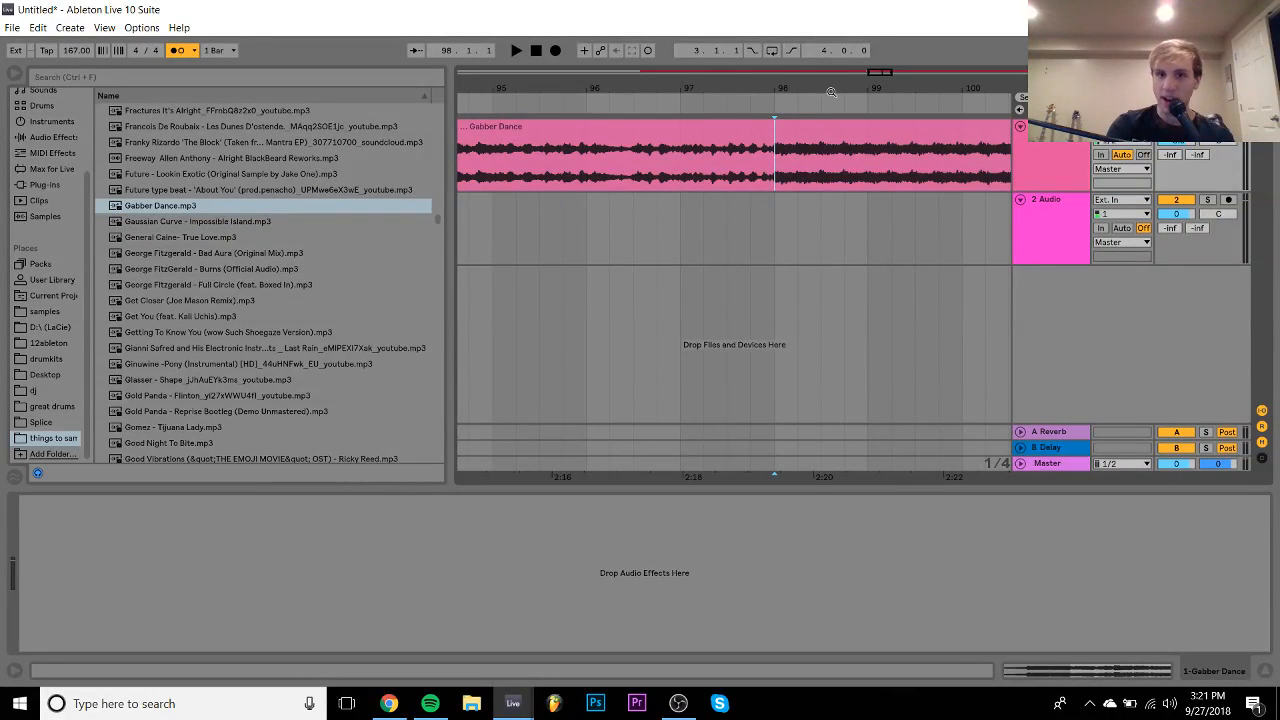
pyautogui.moveTo(825, 88); pyautogui.dragTo(797, 88)
pyautogui.click(388, 703)
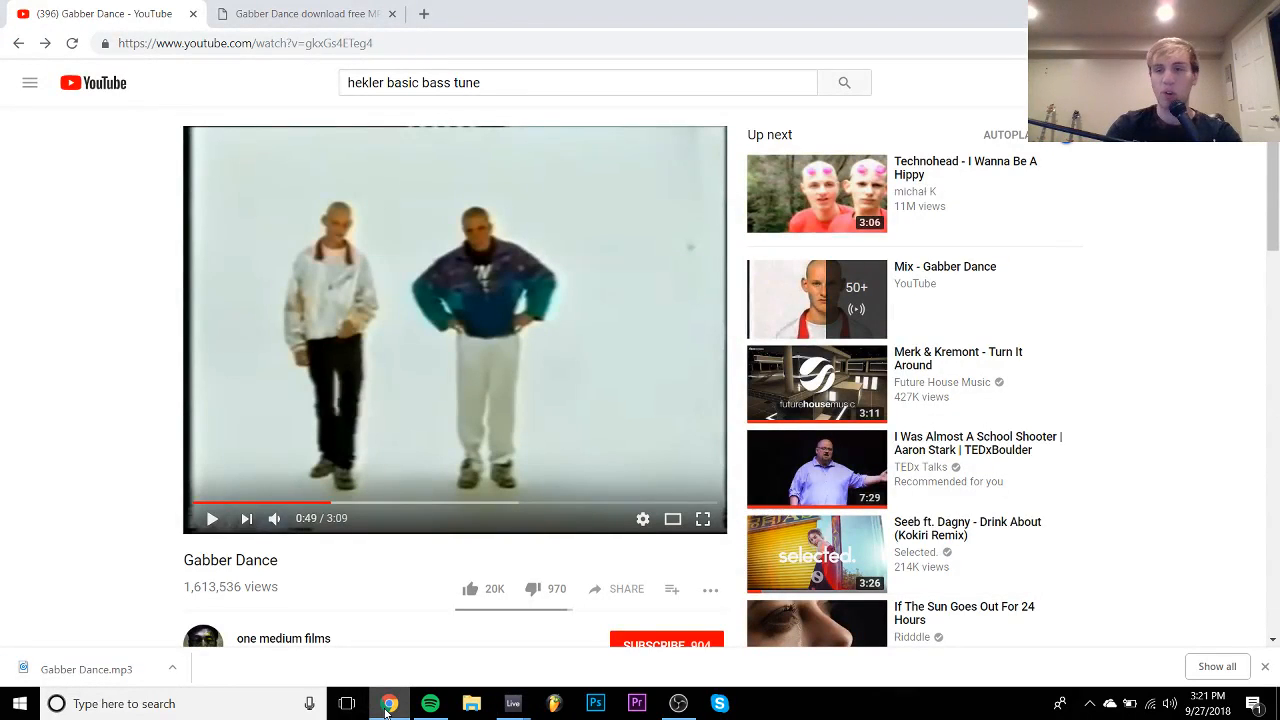
pyautogui.press('space')
pyautogui.press('space')
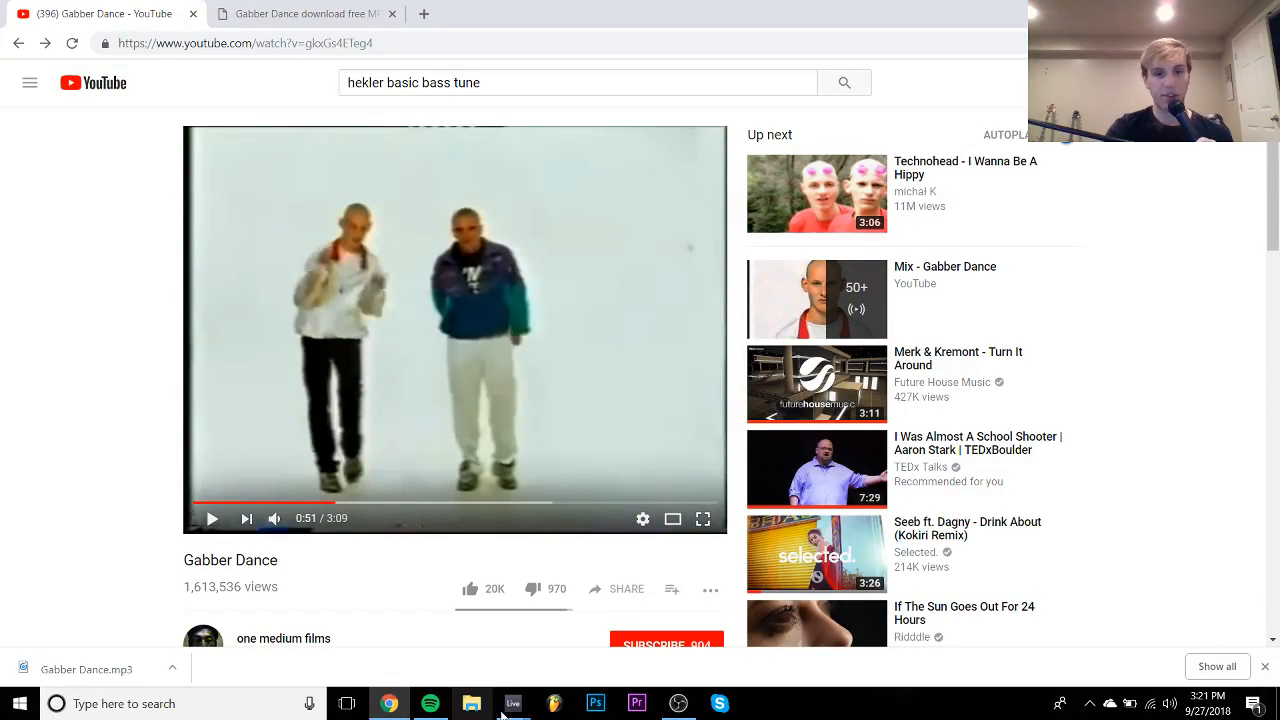
# - Split the Gabber Dance clip at bar 98
pyautogui.moveTo(513, 703)
pyautogui.click(478, 651)
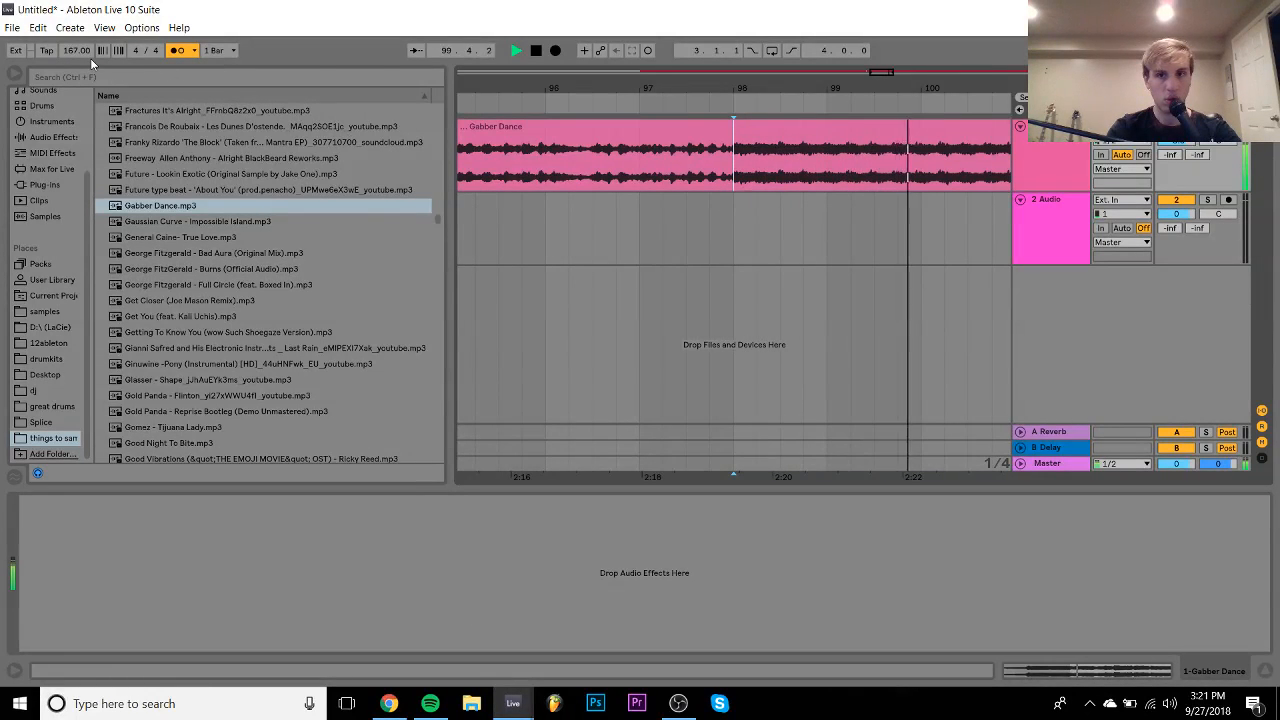
pyautogui.press('space')
pyautogui.moveTo(70, 54); pyautogui.dragTo(70, 54)
pyautogui.press('space')
pyautogui.press('space')
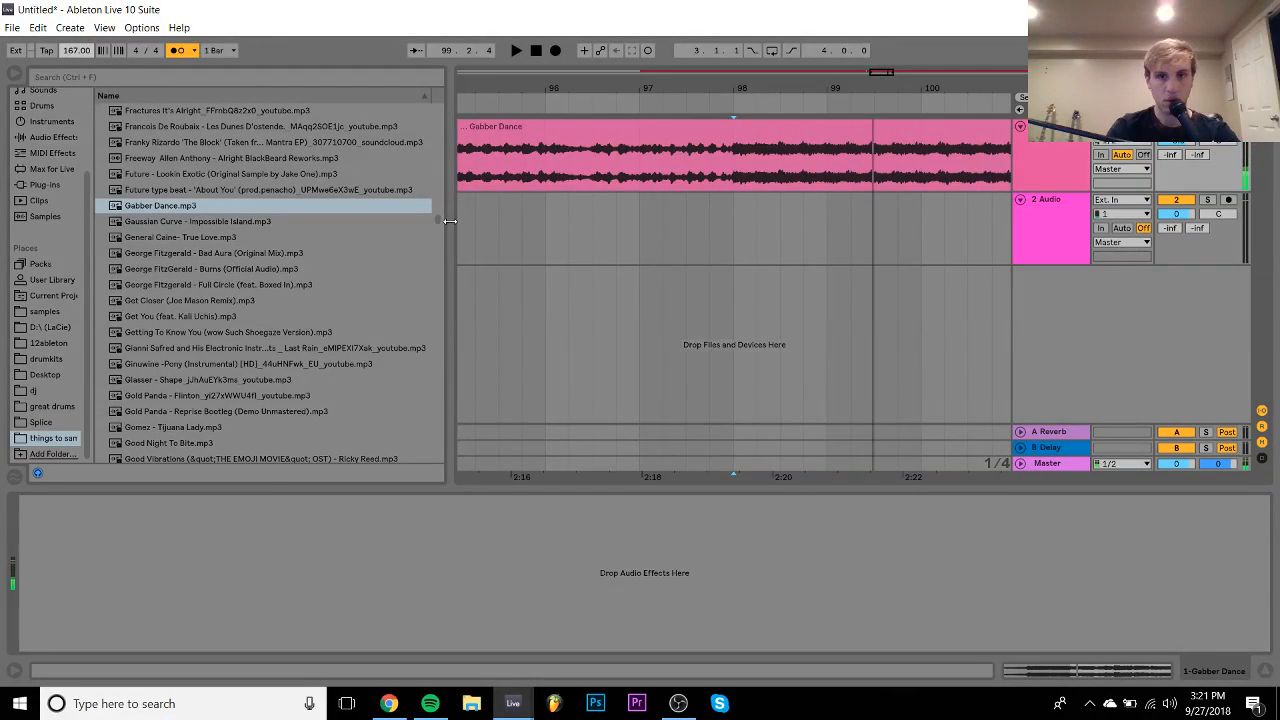
pyautogui.click(737, 87)
pyautogui.moveTo(737, 86); pyautogui.dragTo(738, 94)
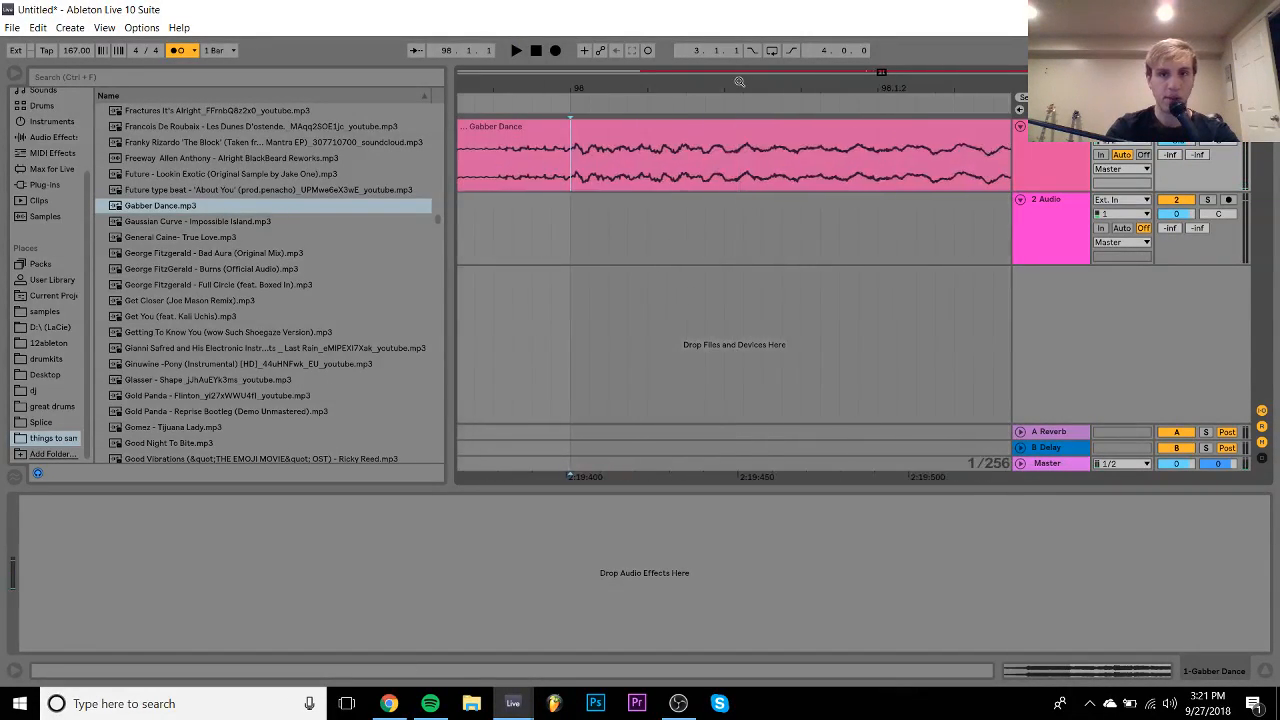
pyautogui.moveTo(571, 87); pyautogui.dragTo(589, 63)
pyautogui.click(567, 154)
pyautogui.hotkey('ctrl', 'e')
pyautogui.press('space')
# - Audition the second clip while adjusting the tempo, settling on 171 BPM
pyautogui.click(681, 122)
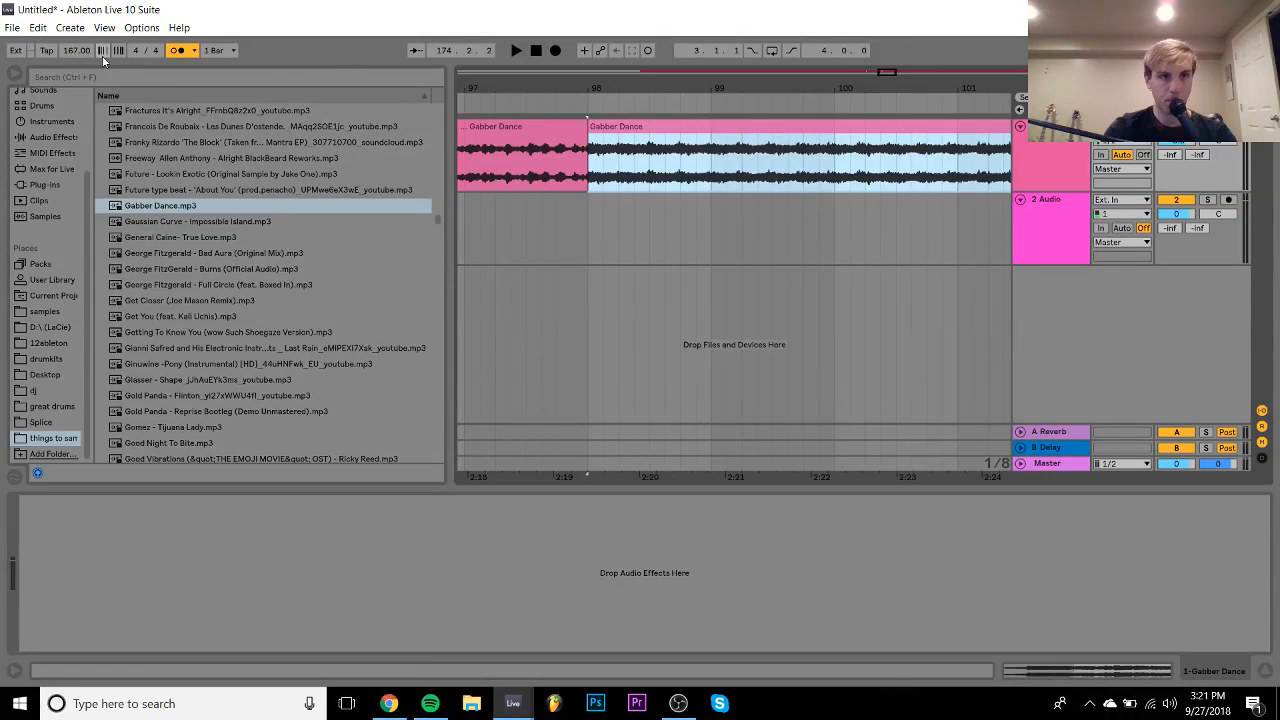
pyautogui.click(76, 54)
pyautogui.press('Up')
pyautogui.press('space')
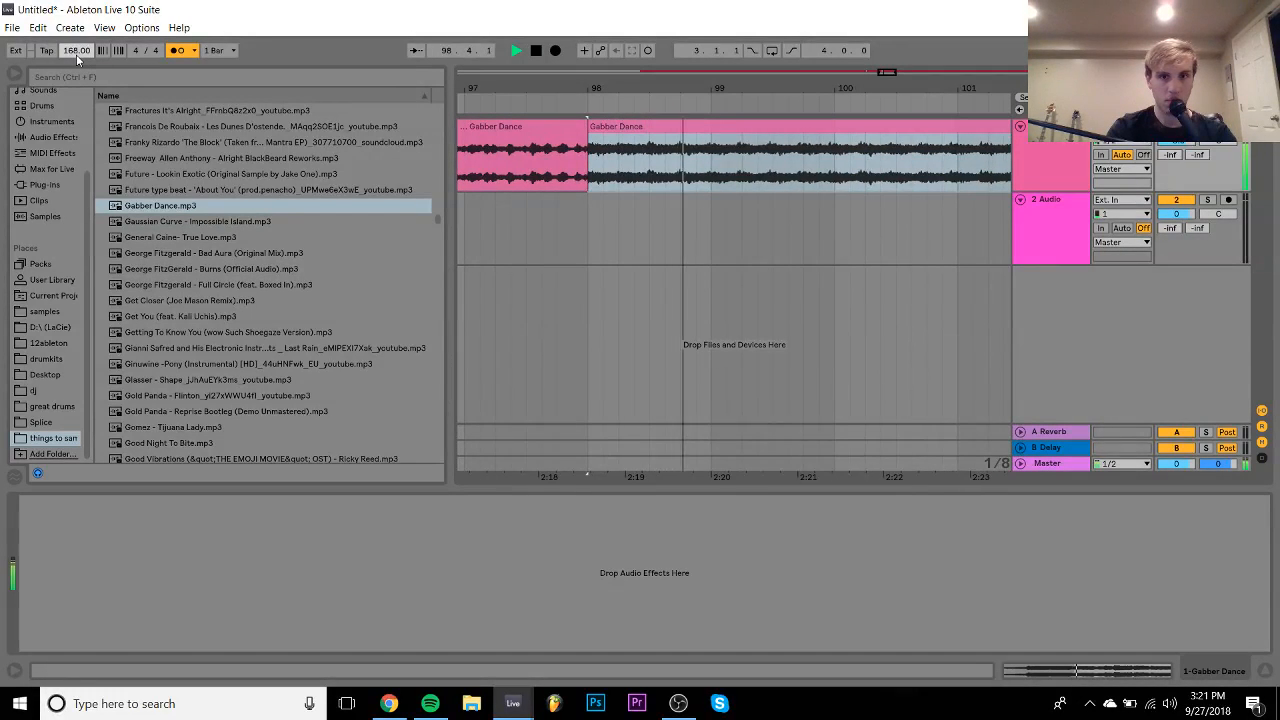
pyautogui.press('space')
pyautogui.press('Up')
pyautogui.press('Up')
pyautogui.press('Up')
pyautogui.press('Up')
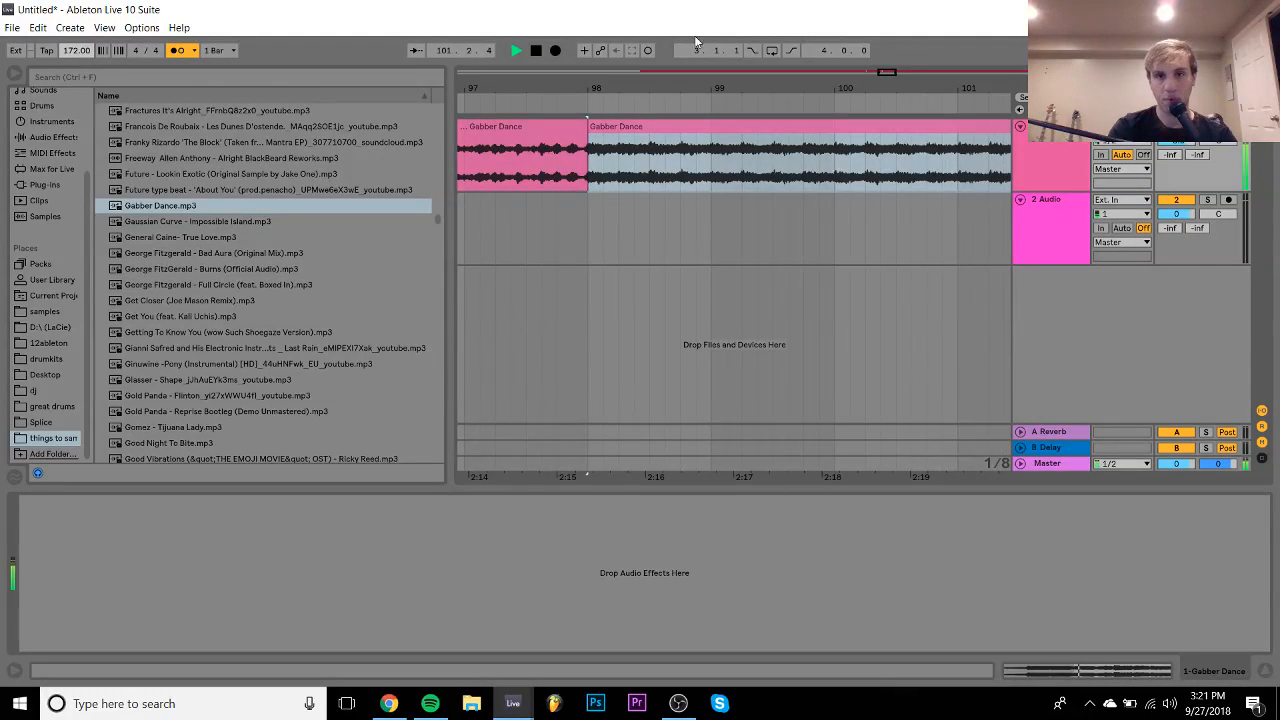
pyautogui.moveTo(740, 87); pyautogui.dragTo(552, 90)
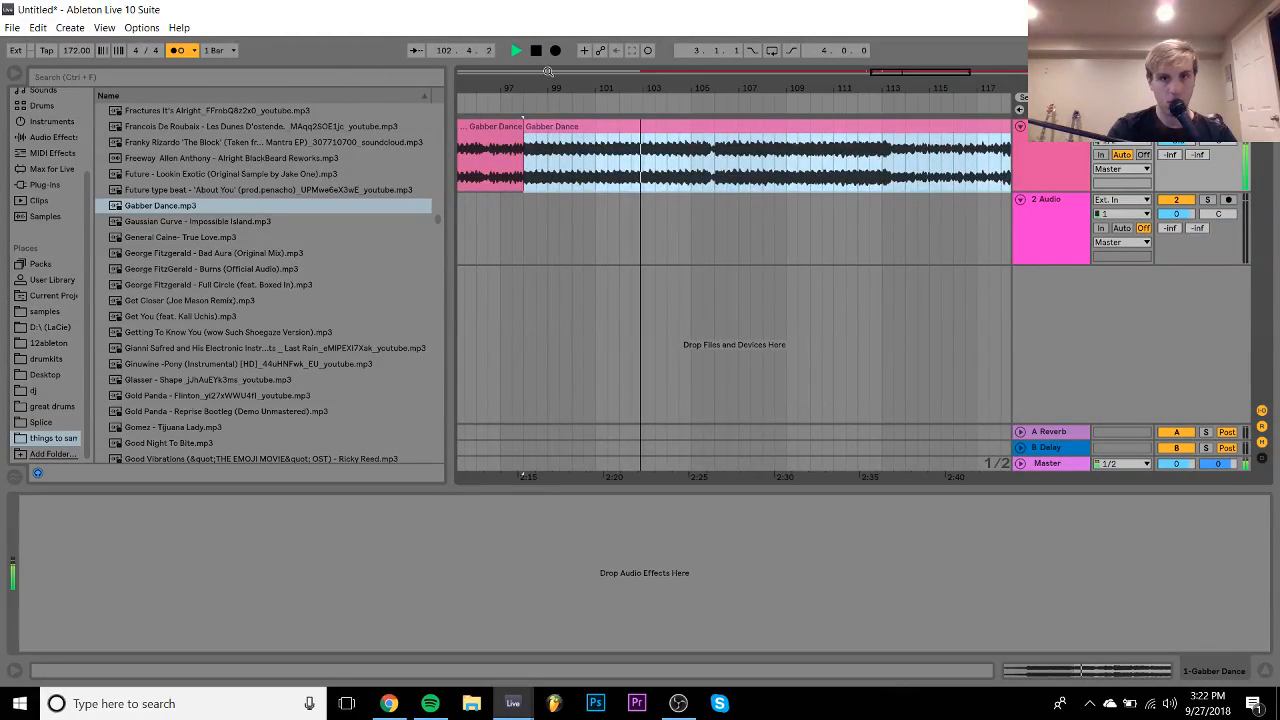
pyautogui.moveTo(65, 52); pyautogui.dragTo(68, 52)
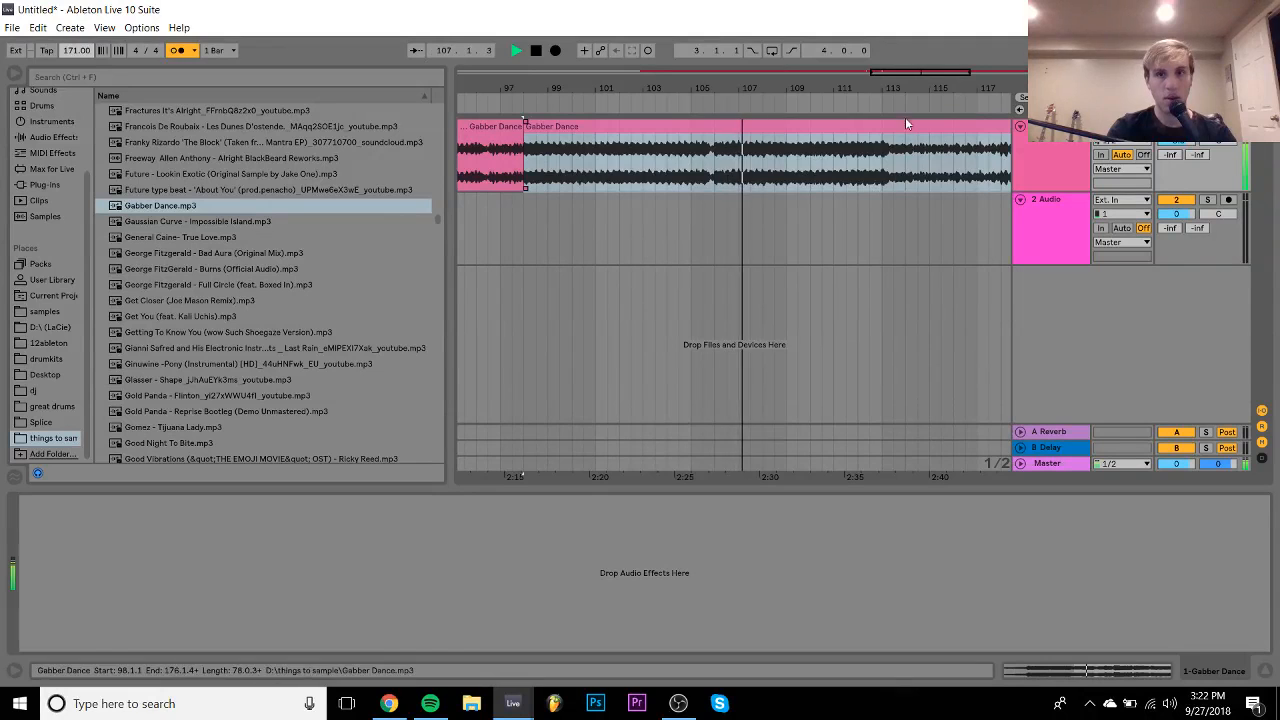
# - Audition around bars 113–116 to find the next cut point
pyautogui.moveTo(883, 88); pyautogui.dragTo(698, 69)
pyautogui.click(753, 178)
pyautogui.press('space')
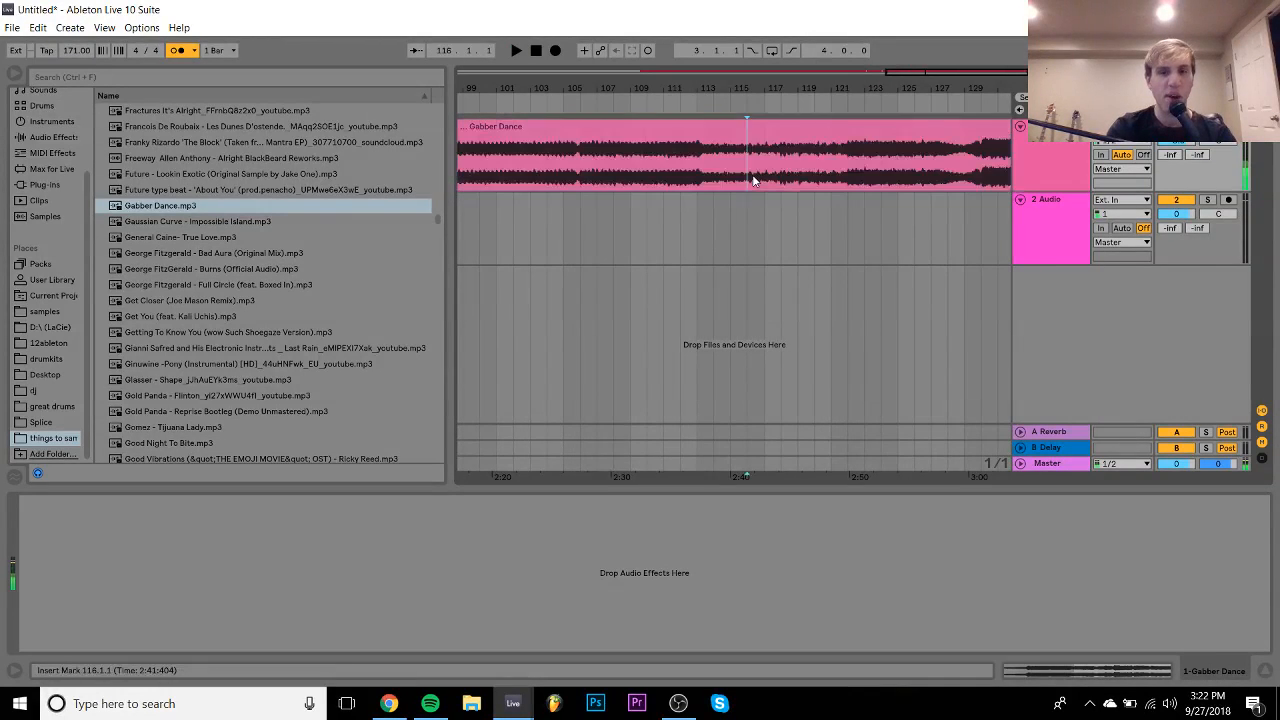
pyautogui.click(691, 177)
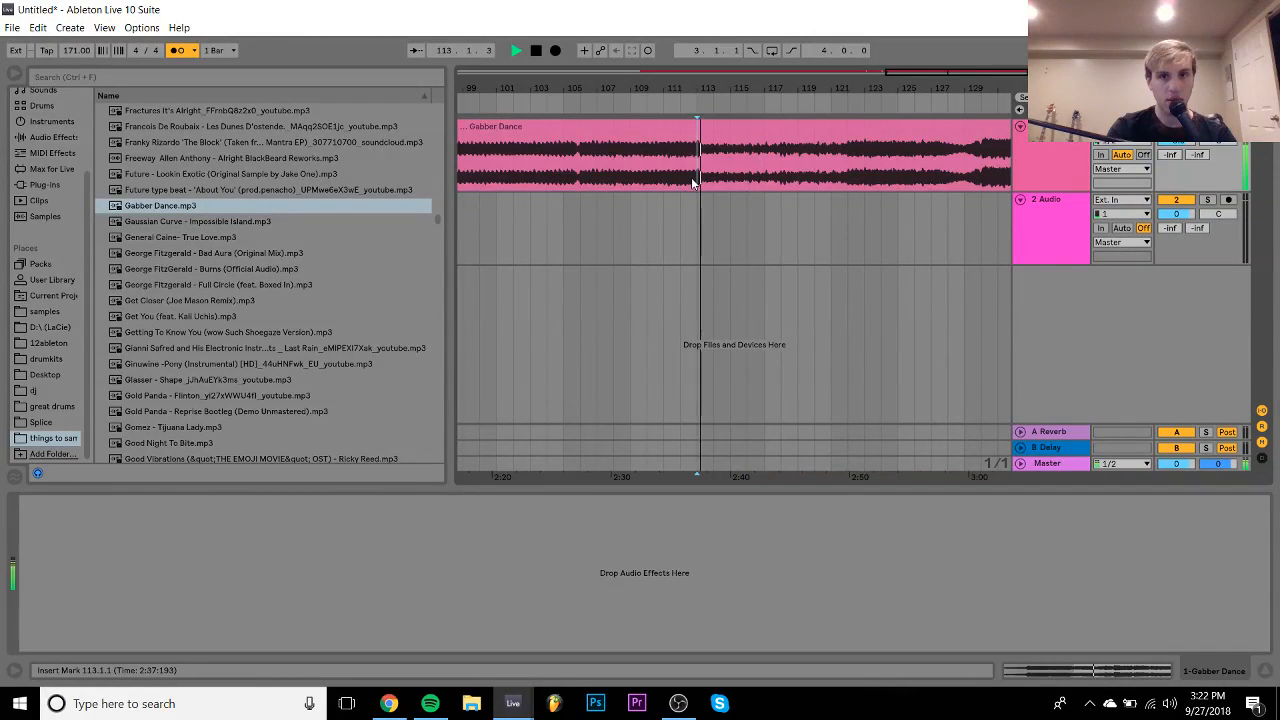
pyautogui.moveTo(711, 86); pyautogui.dragTo(717, 85)
pyautogui.press('space')
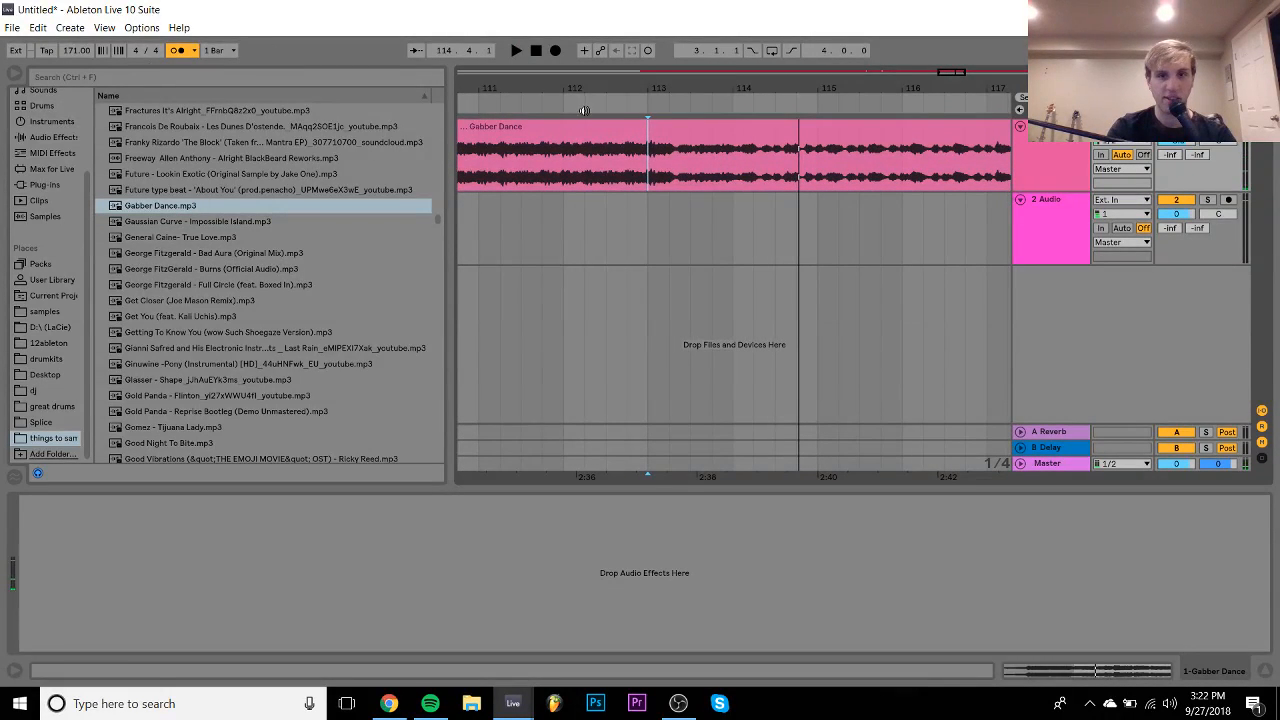
pyautogui.click(728, 168)
pyautogui.press('space')
# - Split the clip at 113.4.4 and open the last part's sample details
pyautogui.press('space')
pyautogui.press('space')
pyautogui.moveTo(743, 88); pyautogui.dragTo(730, 130)
pyautogui.press('space')
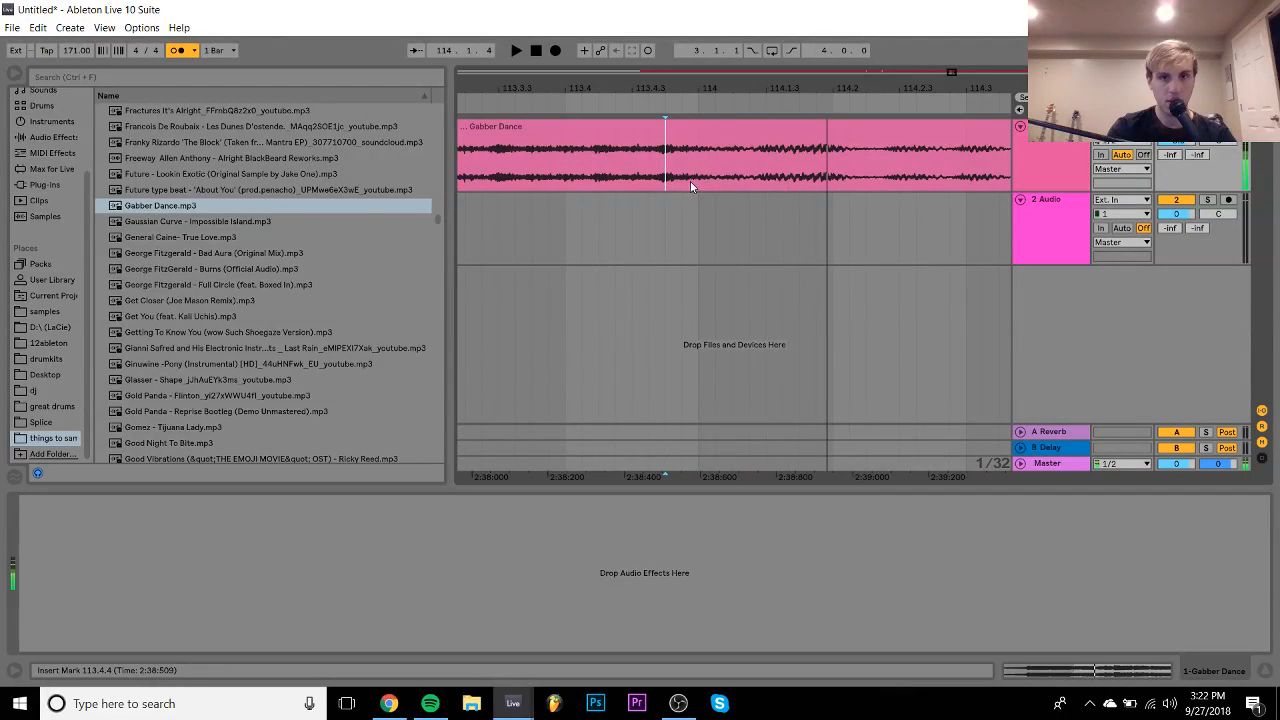
pyautogui.click(697, 183)
pyautogui.press('space')
pyautogui.press('space')
pyautogui.click(680, 181)
pyautogui.press('space')
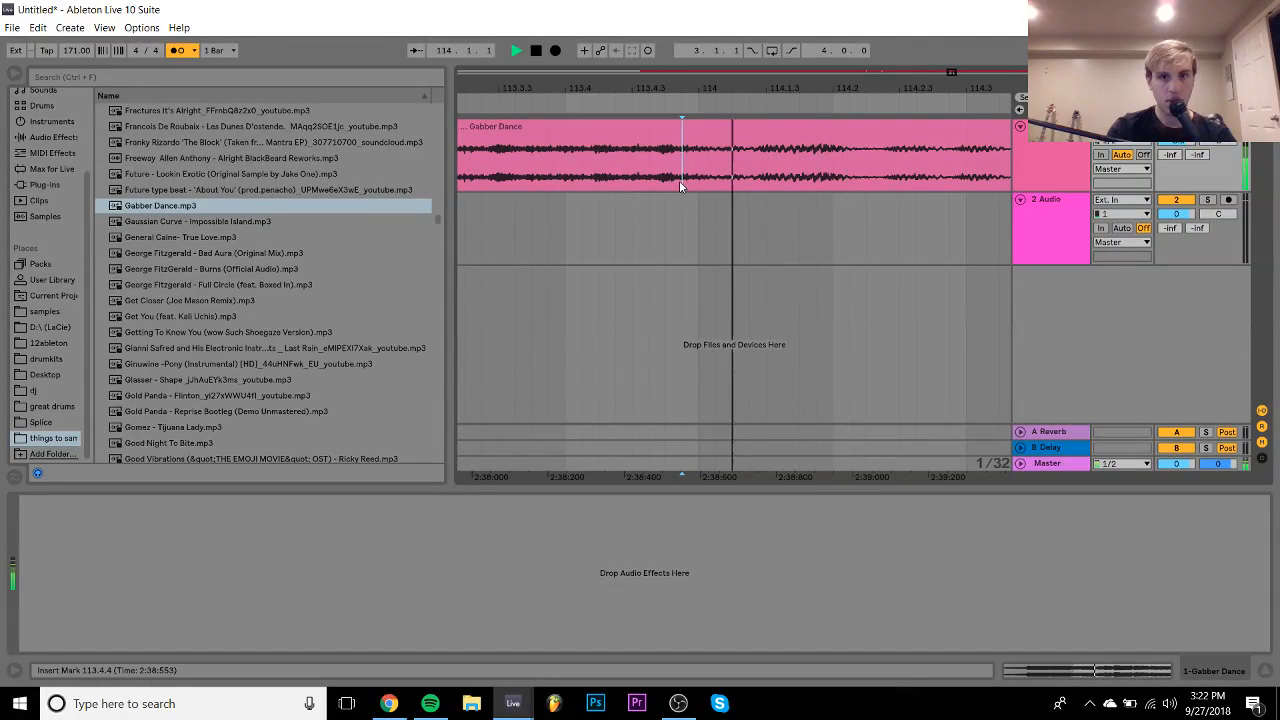
pyautogui.press('space')
pyautogui.press('space')
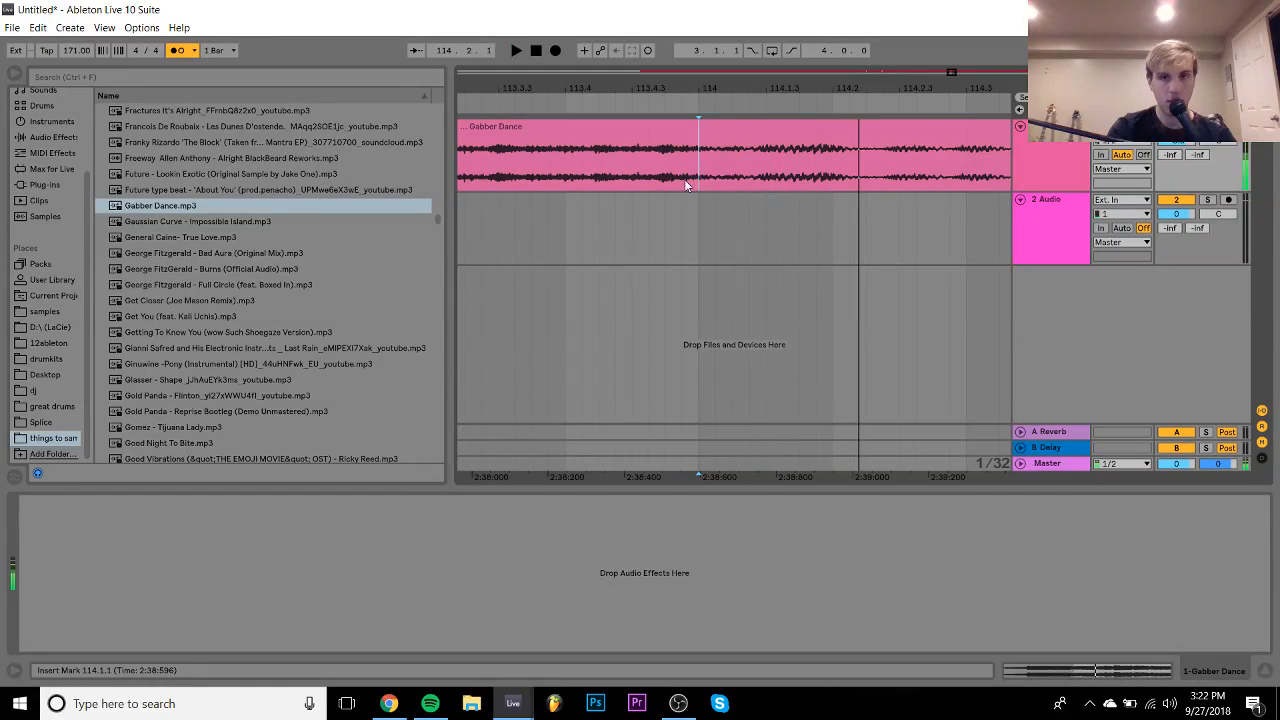
pyautogui.click(680, 181)
pyautogui.press('space')
pyautogui.press('space')
pyautogui.hotkey('ctrl', 'e')
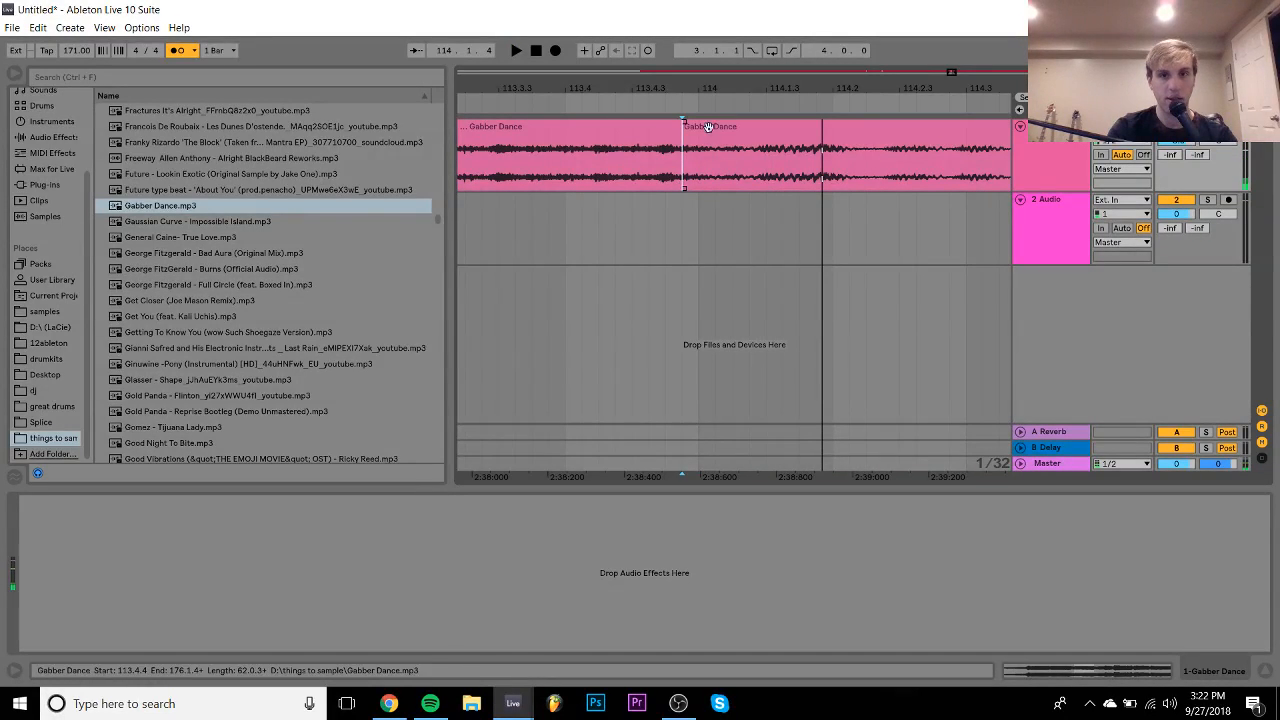
pyautogui.doubleClick(708, 127)
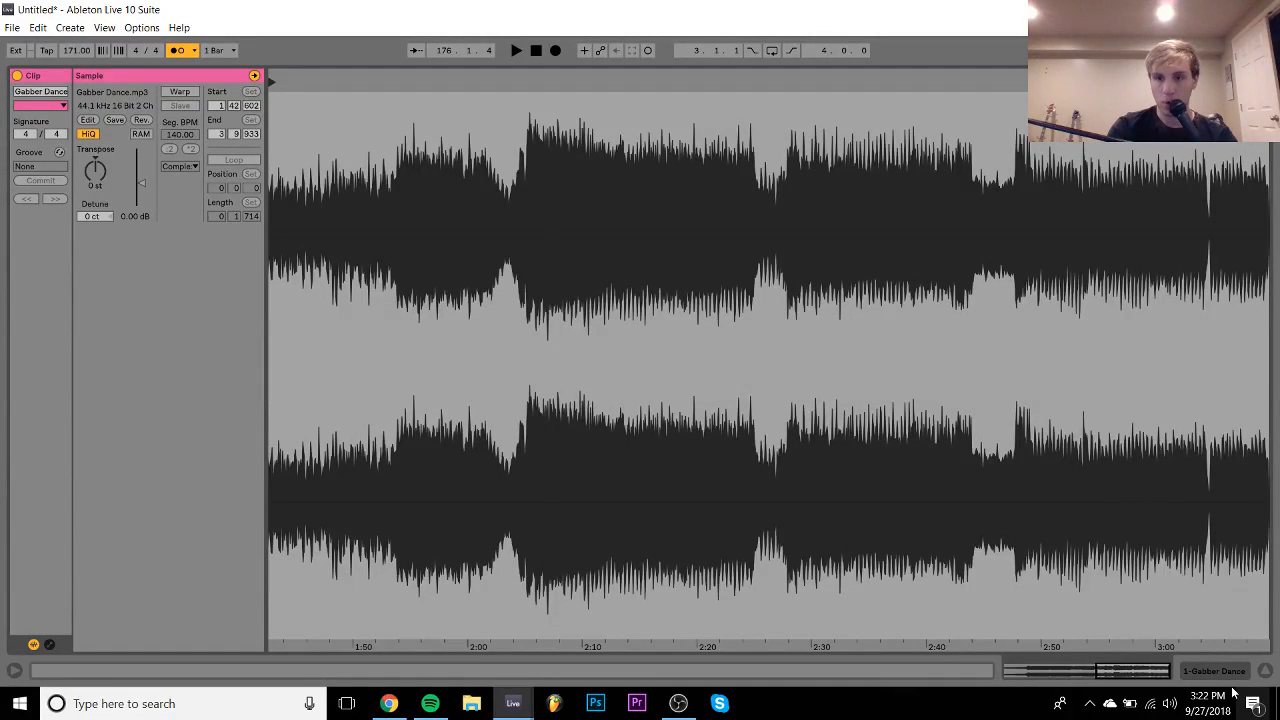
# - Move the final Gabber Dance section to start at bar 114.1.1
pyautogui.click(1219, 672)
pyautogui.moveTo(724, 128)
pyautogui.mouseDown()
pyautogui.moveTo(766, 130)
pyautogui.moveTo(741, 130)
pyautogui.mouseUp()
pyautogui.moveTo(694, 84); pyautogui.dragTo(922, 42)
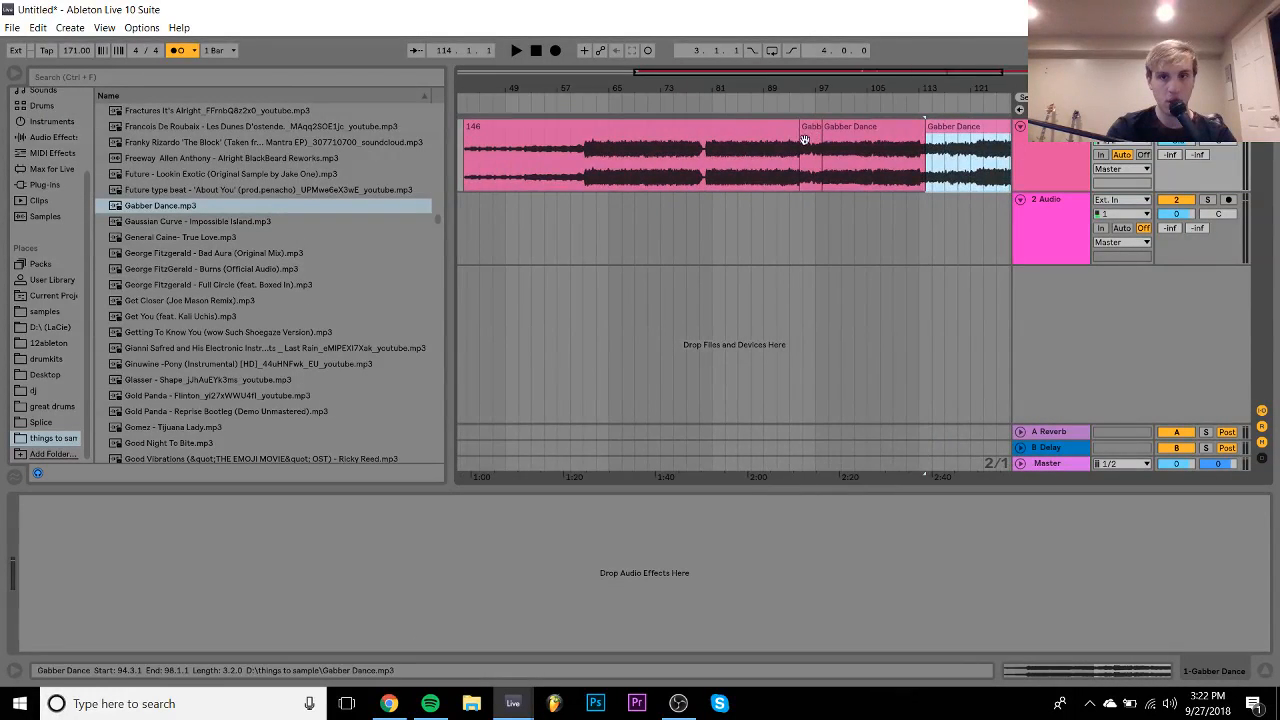
# - Extend the middle clip's start earlier and play the final section from bar 114
pyautogui.click(829, 128)
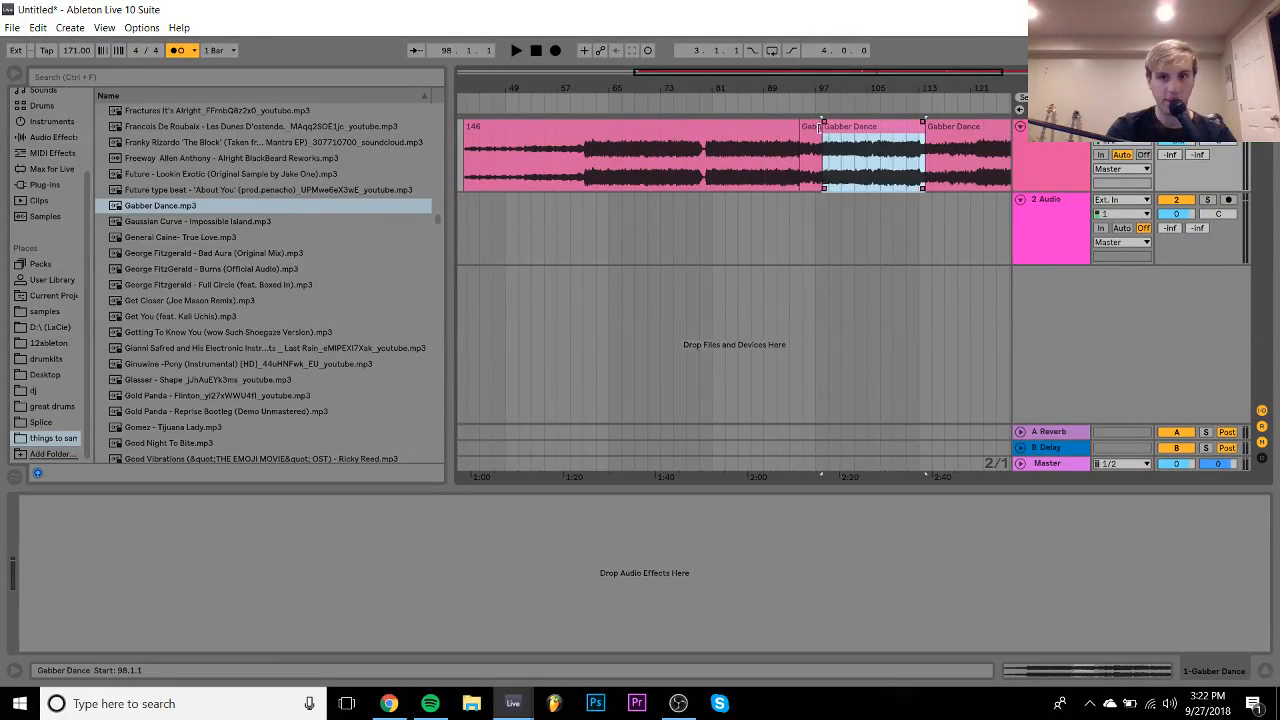
pyautogui.moveTo(820, 128); pyautogui.dragTo(755, 129)
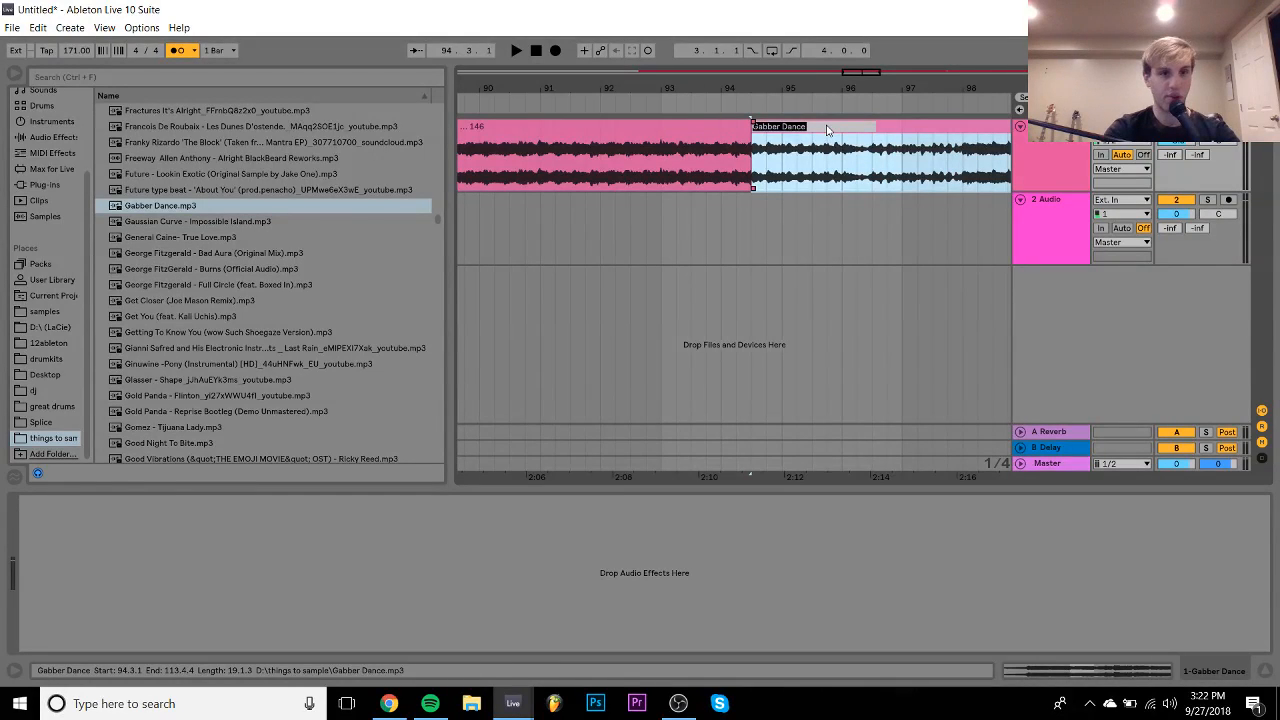
pyautogui.moveTo(810, 88); pyautogui.dragTo(818, 26)
pyautogui.moveTo(800, 88); pyautogui.dragTo(770, 230)
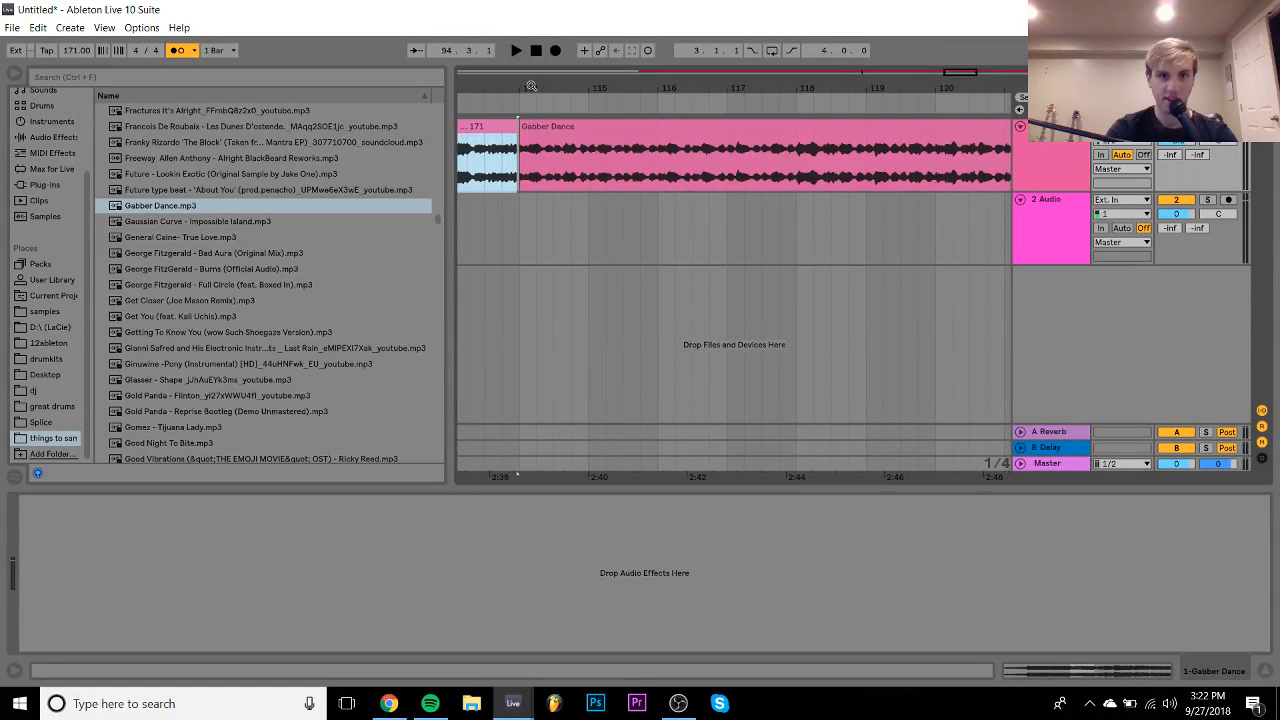
pyautogui.moveTo(531, 87); pyautogui.dragTo(545, 160)
pyautogui.click(650, 135)
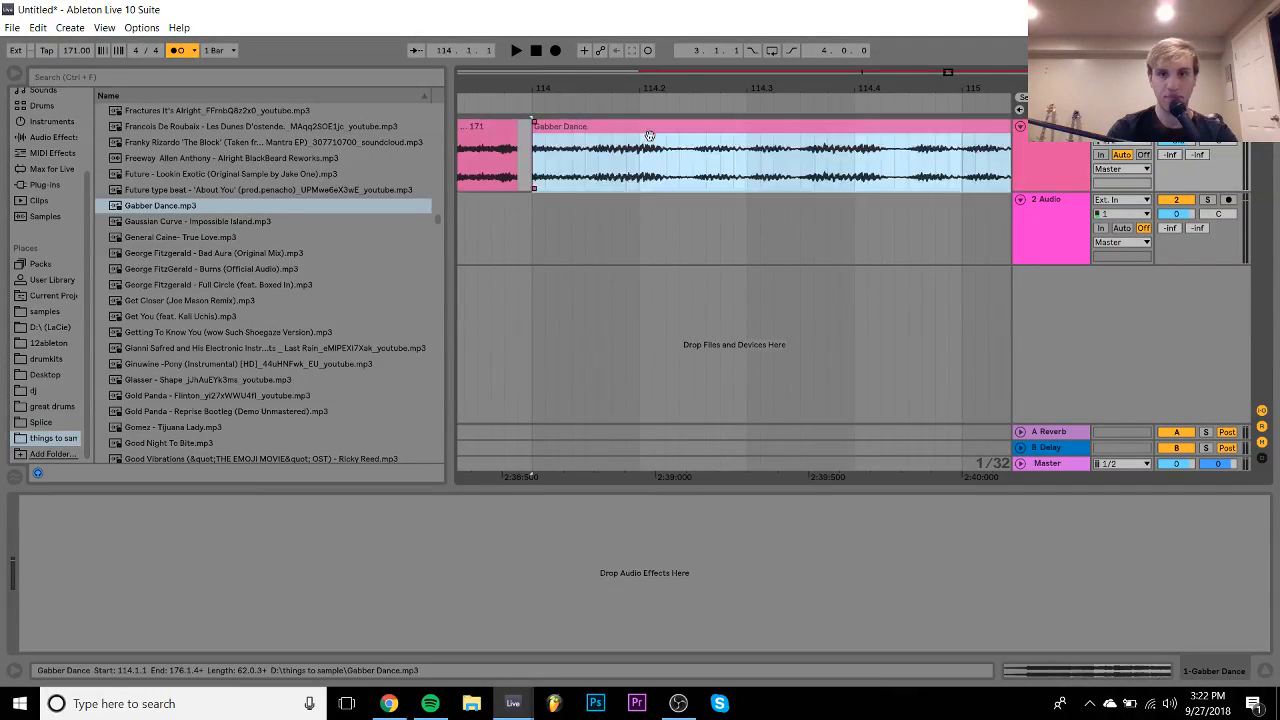
pyautogui.moveTo(735, 88); pyautogui.dragTo(730, 34)
pyautogui.press('space')
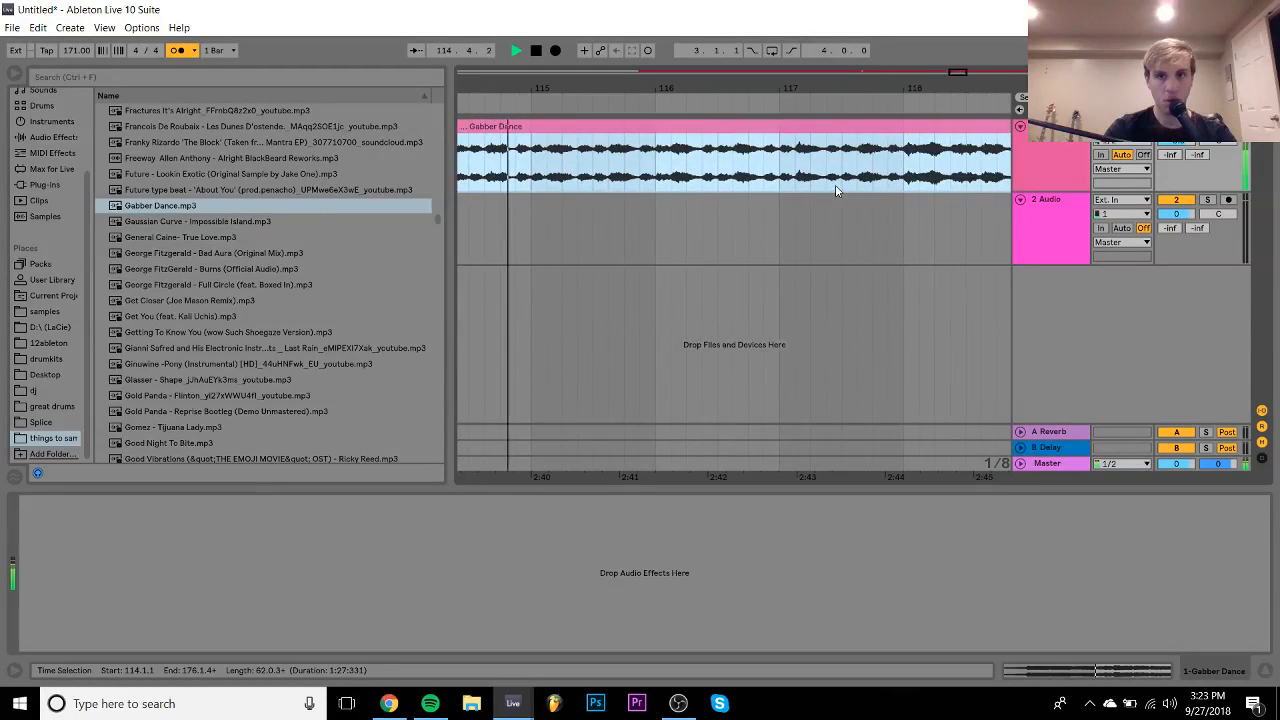
# - Lower the tempo to 170 BPM and audition around bar 122
pyautogui.click(70, 54)
pyautogui.press('Down')
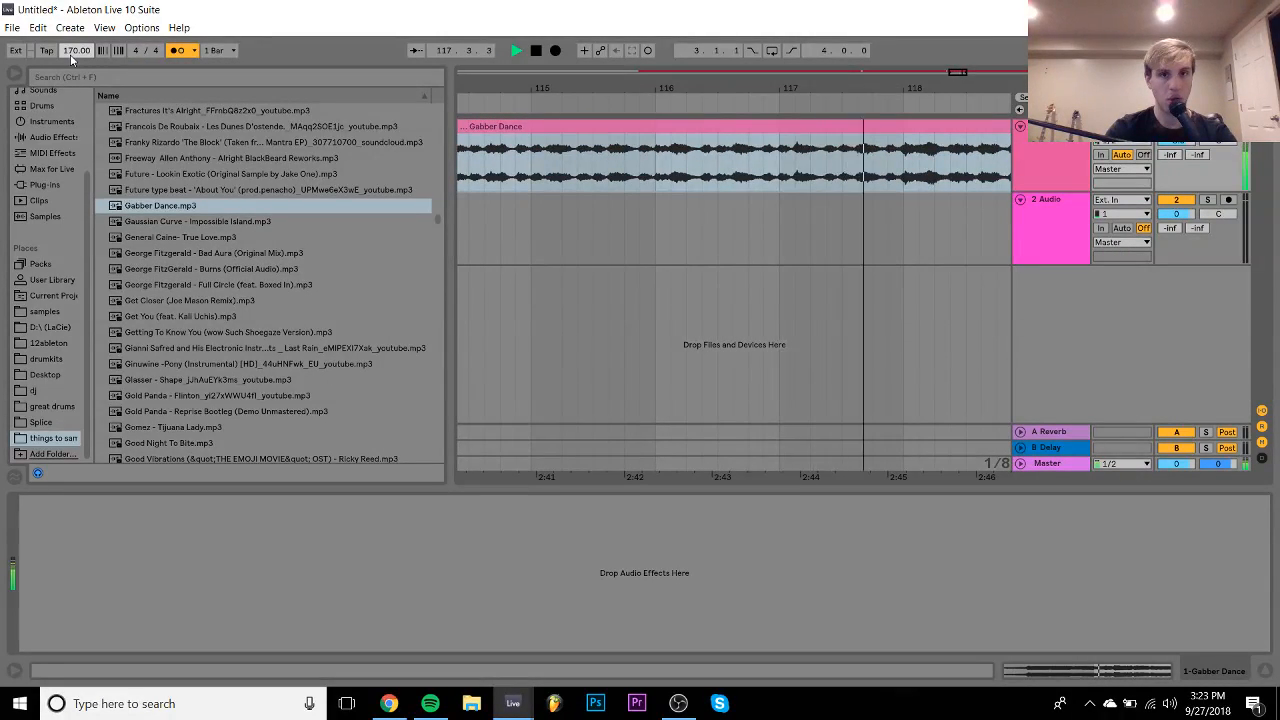
pyautogui.moveTo(688, 87); pyautogui.dragTo(548, 66)
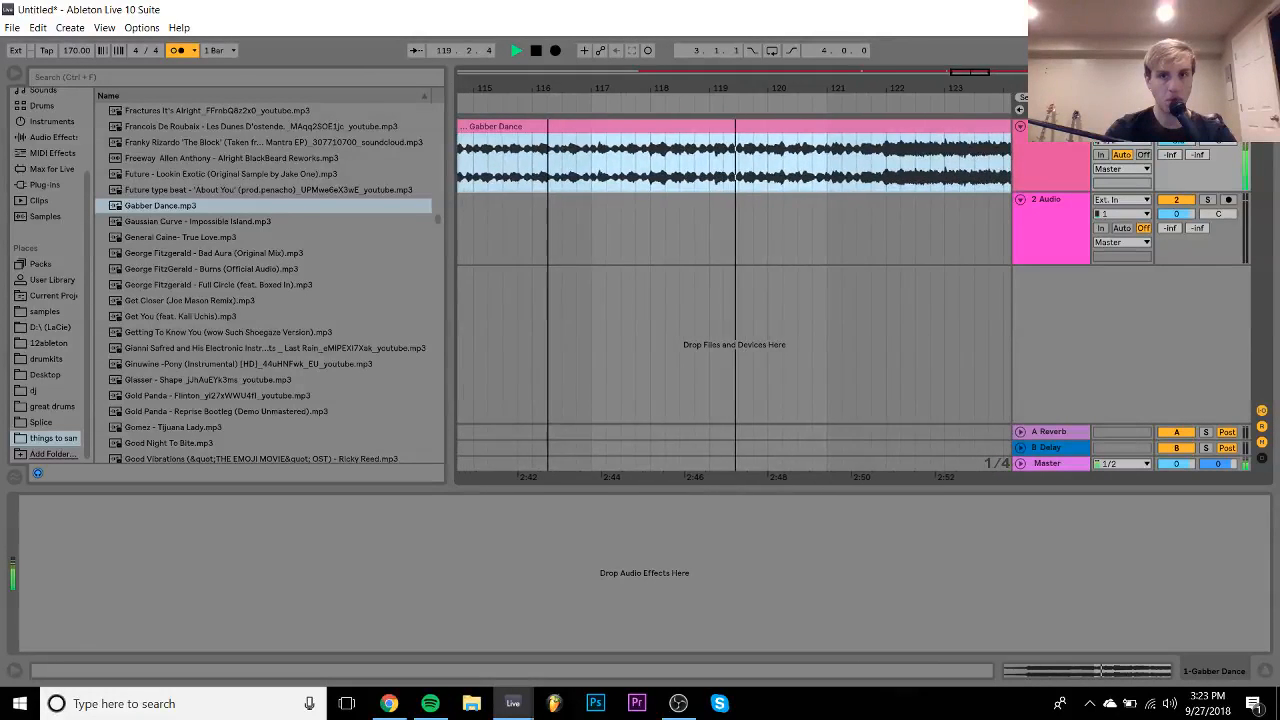
pyautogui.click(878, 178)
pyautogui.press('space')
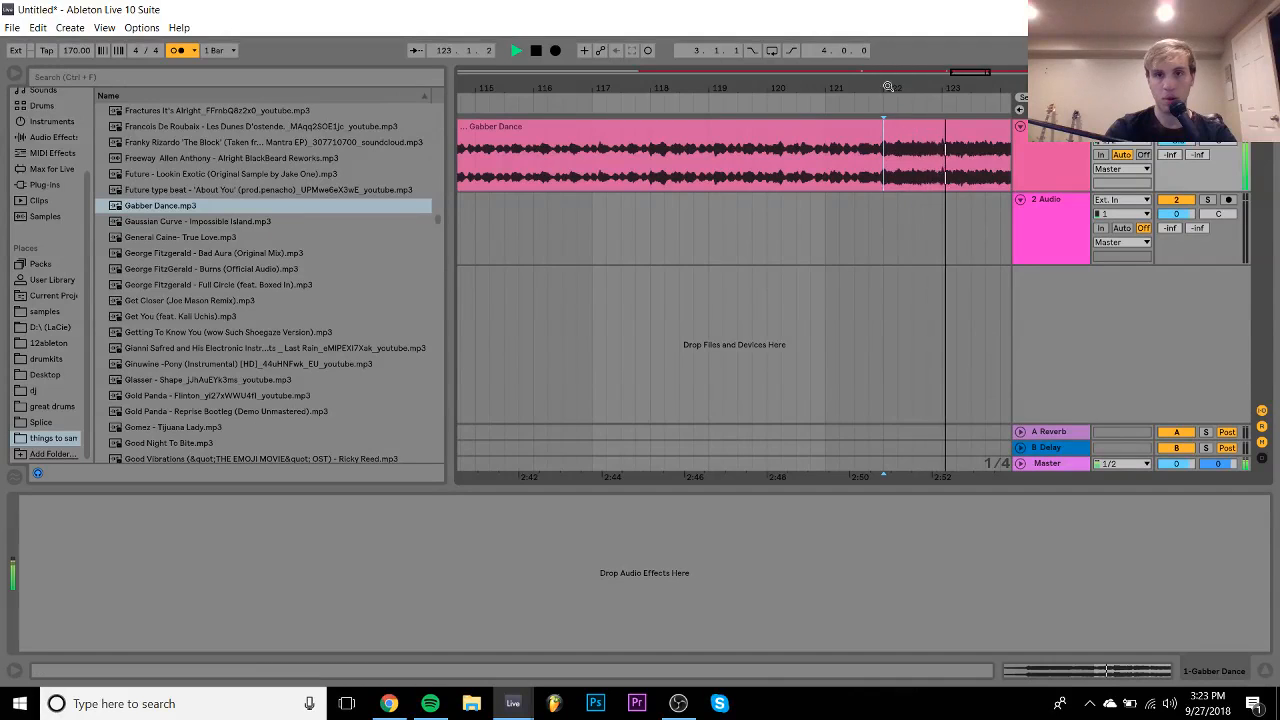
pyautogui.press('space')
pyautogui.moveTo(887, 82); pyautogui.dragTo(827, 88)
pyautogui.press('space')
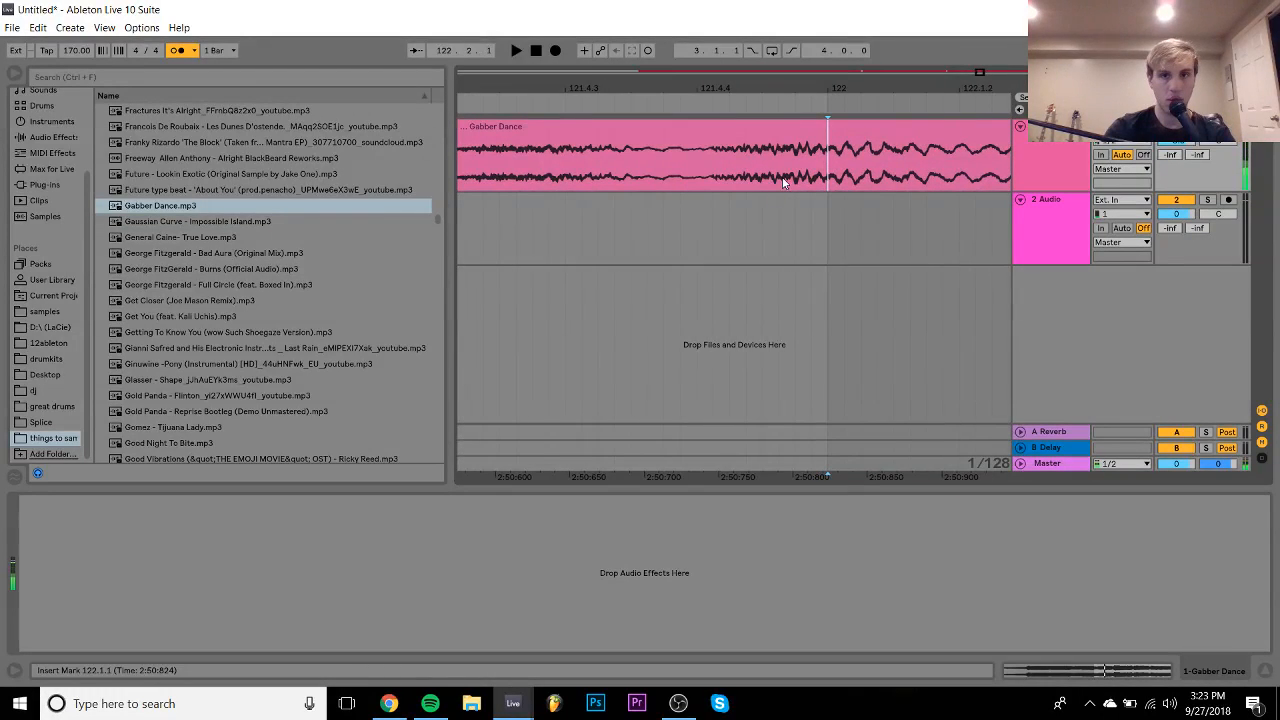
pyautogui.press('space')
# - Split the clip just before bar 122 and move the later part to 122.1.1
pyautogui.click(795, 183)
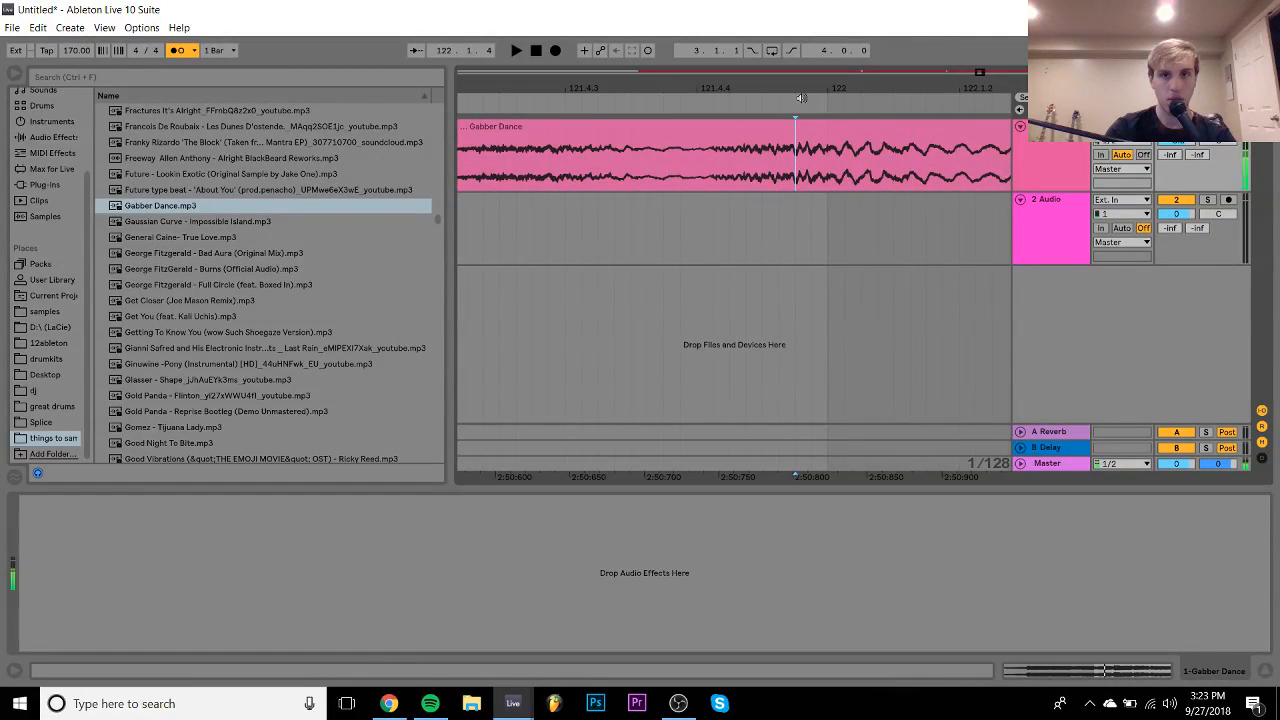
pyautogui.moveTo(797, 81); pyautogui.dragTo(797, 86)
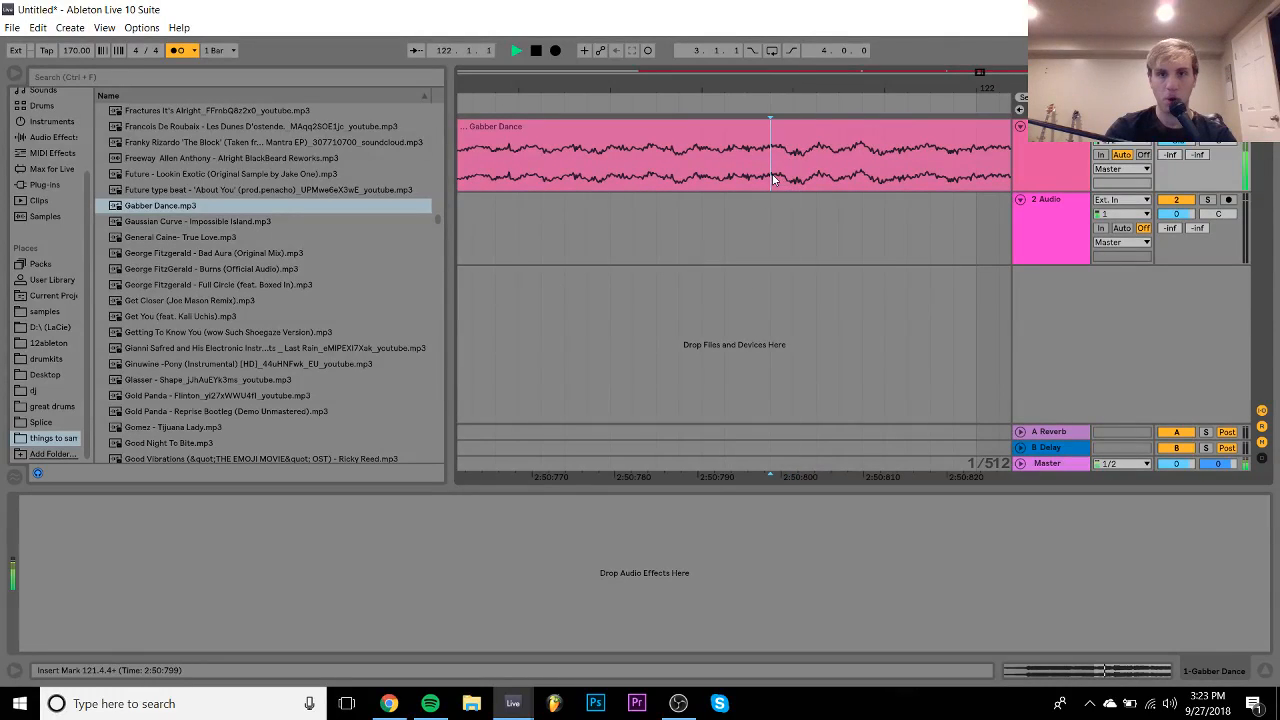
pyautogui.hotkey('ctrl', 'e')
pyautogui.moveTo(800, 127); pyautogui.dragTo(970, 149)
pyautogui.moveTo(965, 88); pyautogui.dragTo(536, 86)
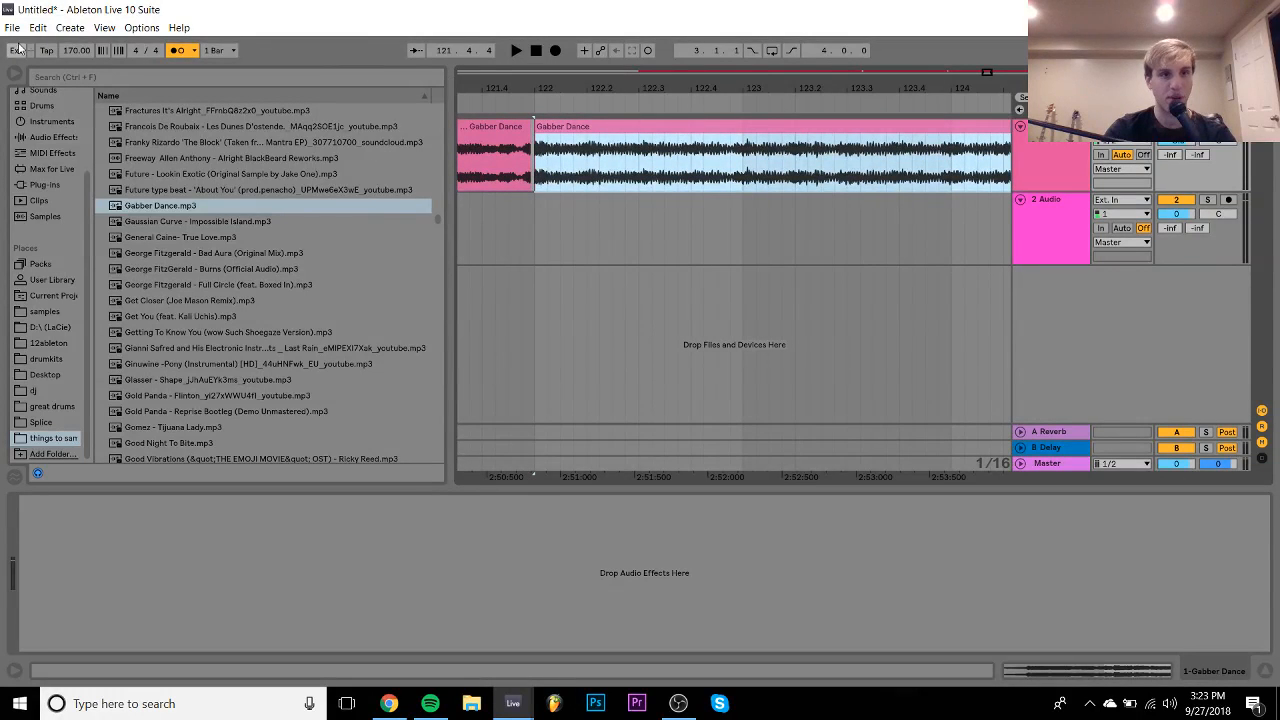
# - Try different tempos and set the song tempo to 165 BPM
pyautogui.moveTo(77, 50); pyautogui.dragTo(78, 56)
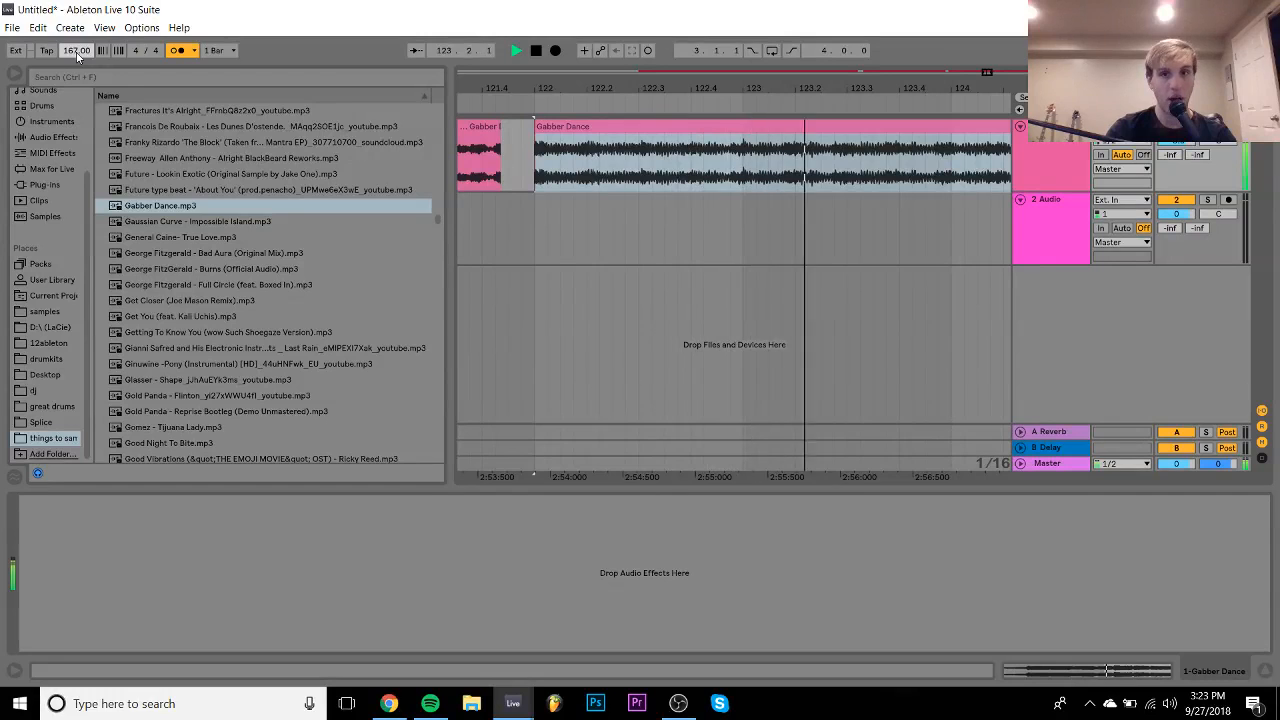
pyautogui.moveTo(78, 56); pyautogui.dragTo(78, 57)
pyautogui.press('space')
pyautogui.press('space')
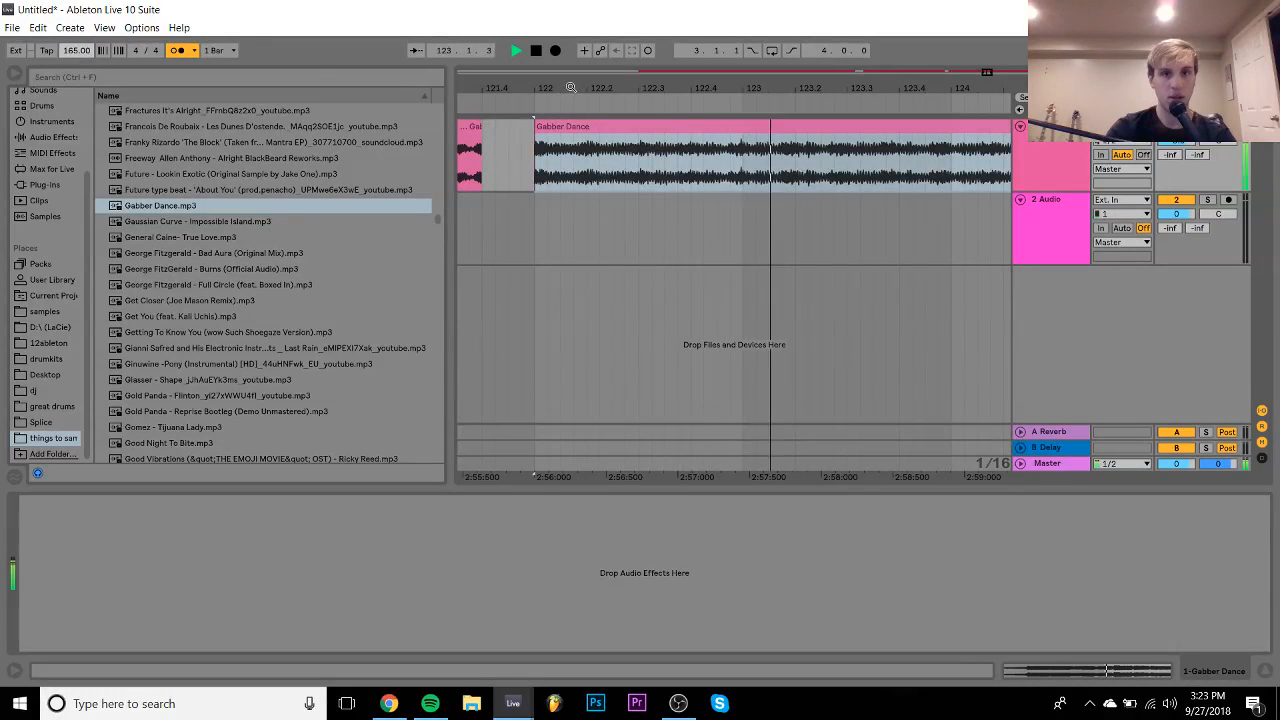
pyautogui.moveTo(572, 88); pyautogui.dragTo(572, 55)
# - Audition bars 130–171 and turn off the metronome
pyautogui.click(683, 170)
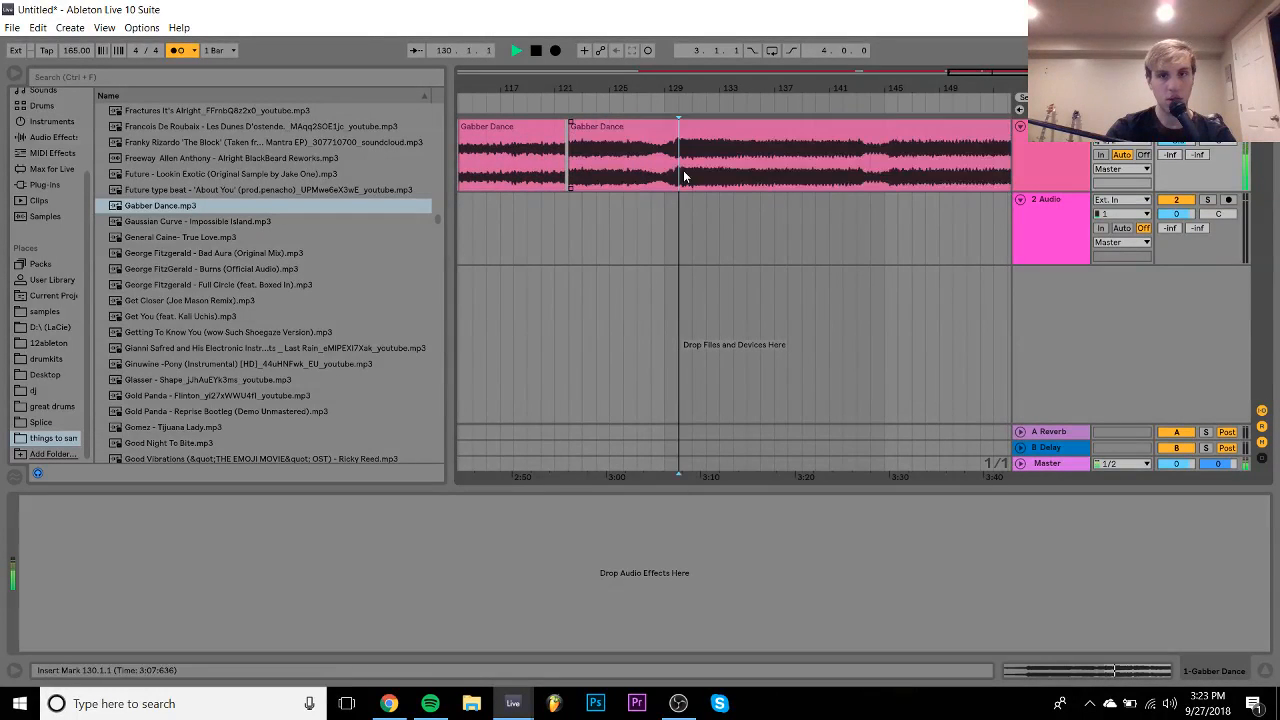
pyautogui.click(884, 170)
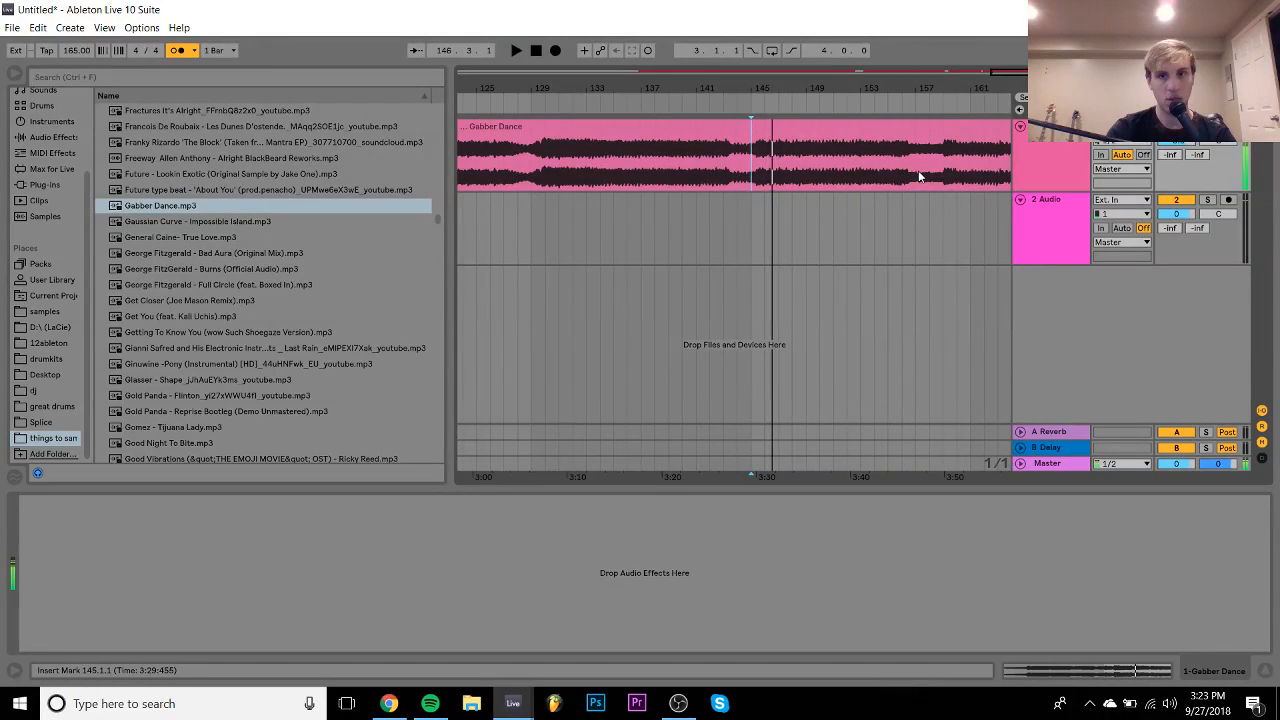
pyautogui.click(918, 176)
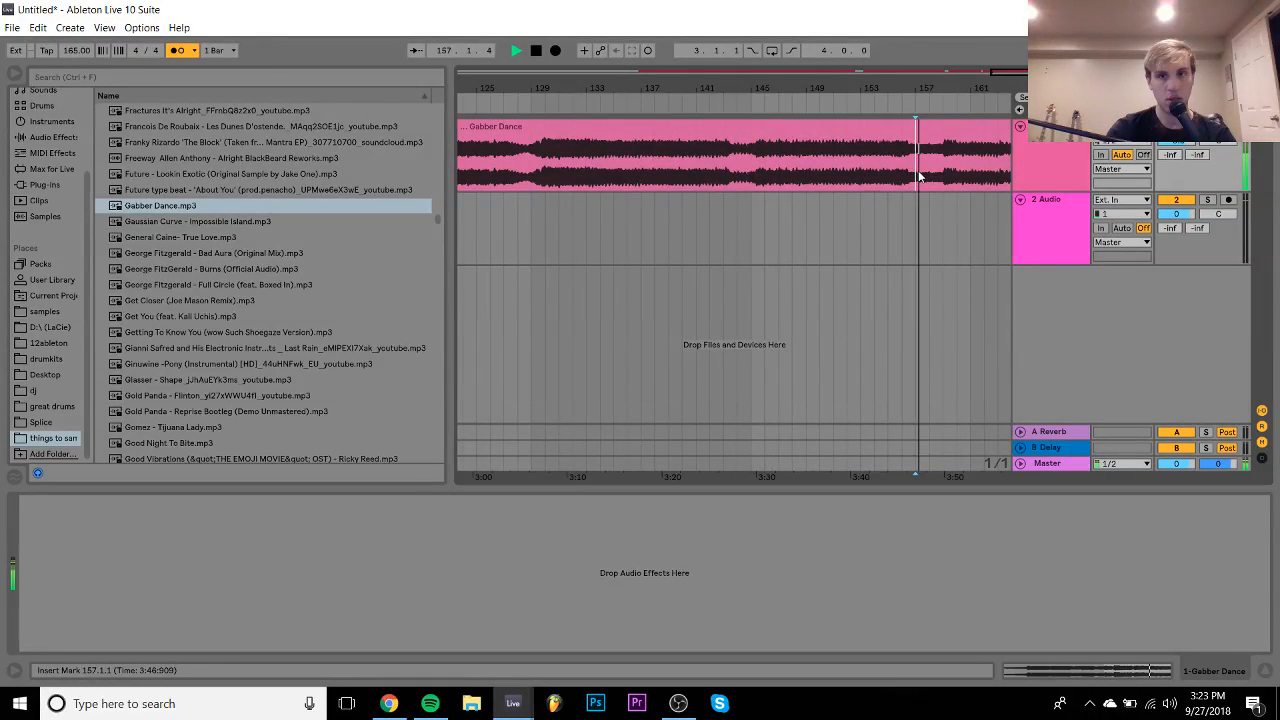
pyautogui.click(180, 51)
pyautogui.press('space')
pyautogui.press('space')
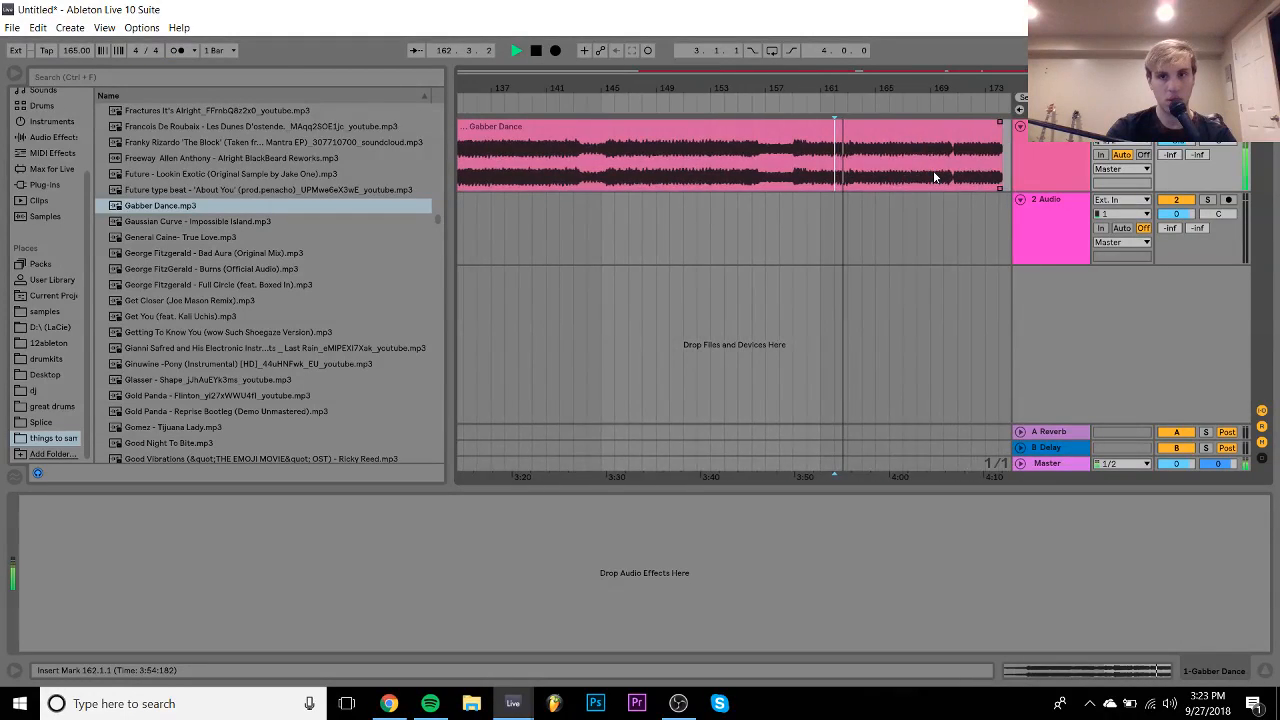
pyautogui.click(835, 183)
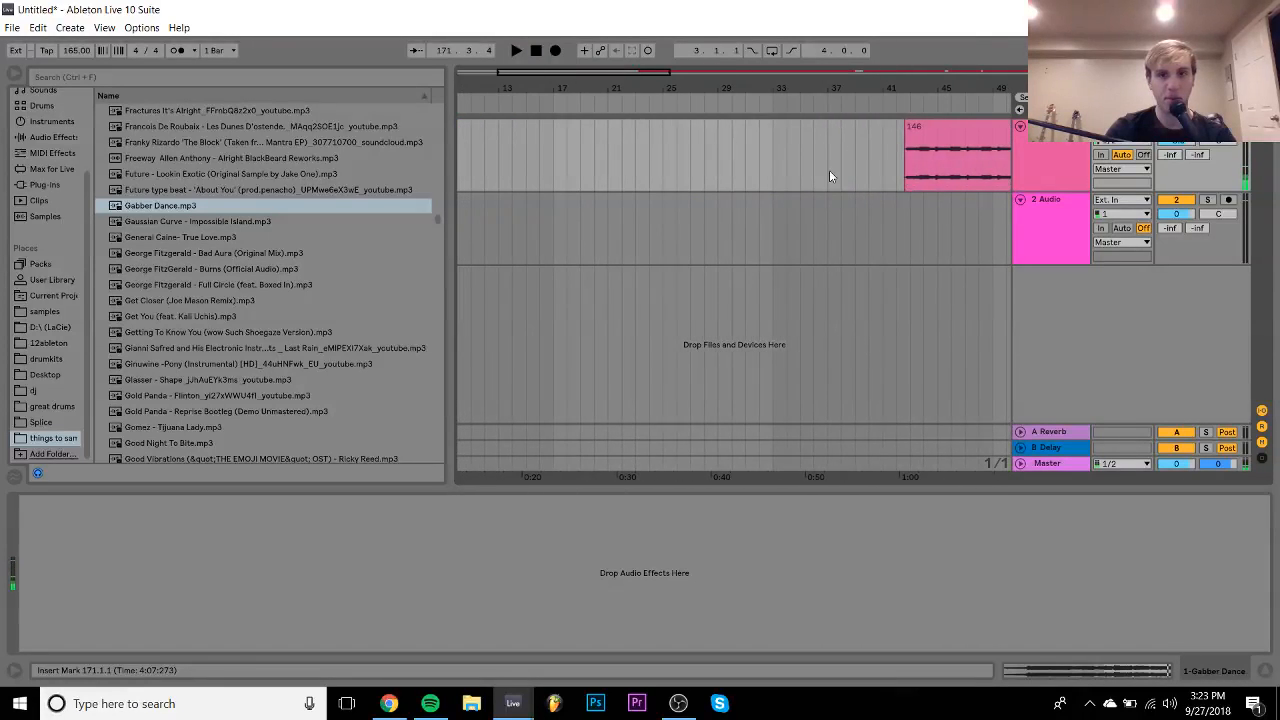
# - Move the 146 clip to bar 1
pyautogui.click(970, 142)
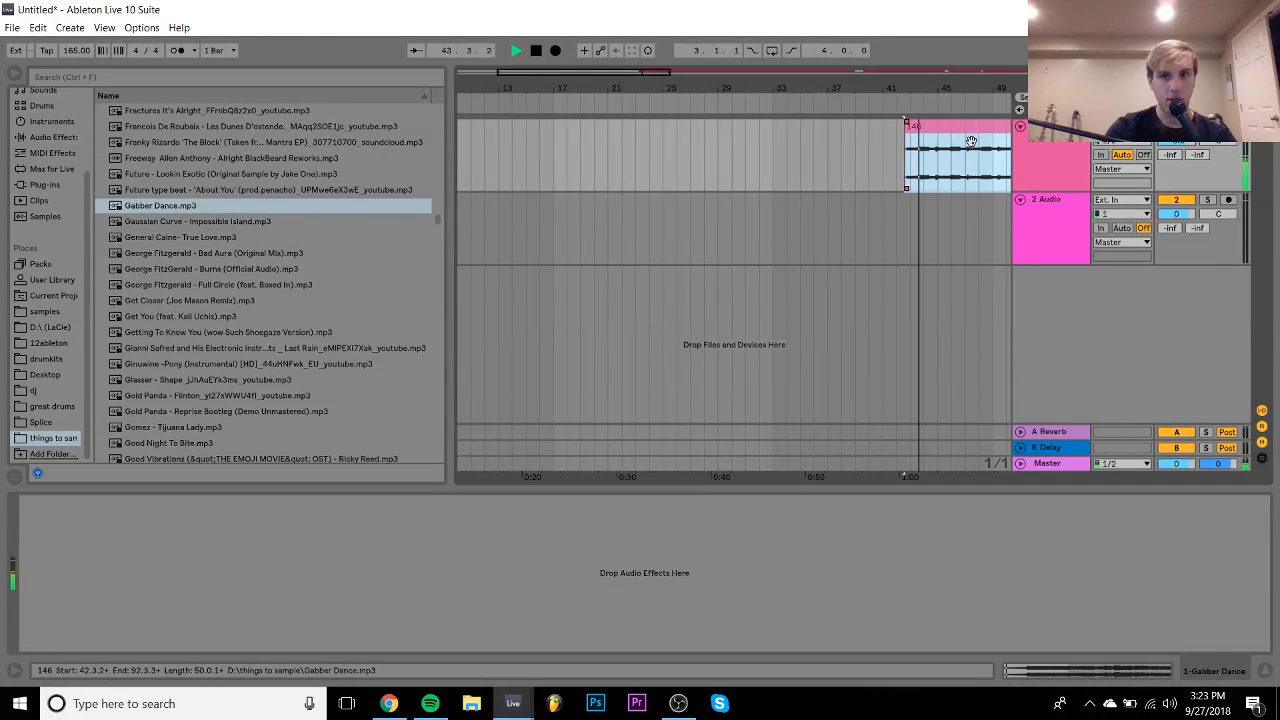
pyautogui.press('space')
pyautogui.press('-')
pyautogui.press('-')
pyautogui.moveTo(738, 127); pyautogui.dragTo(486, 139)
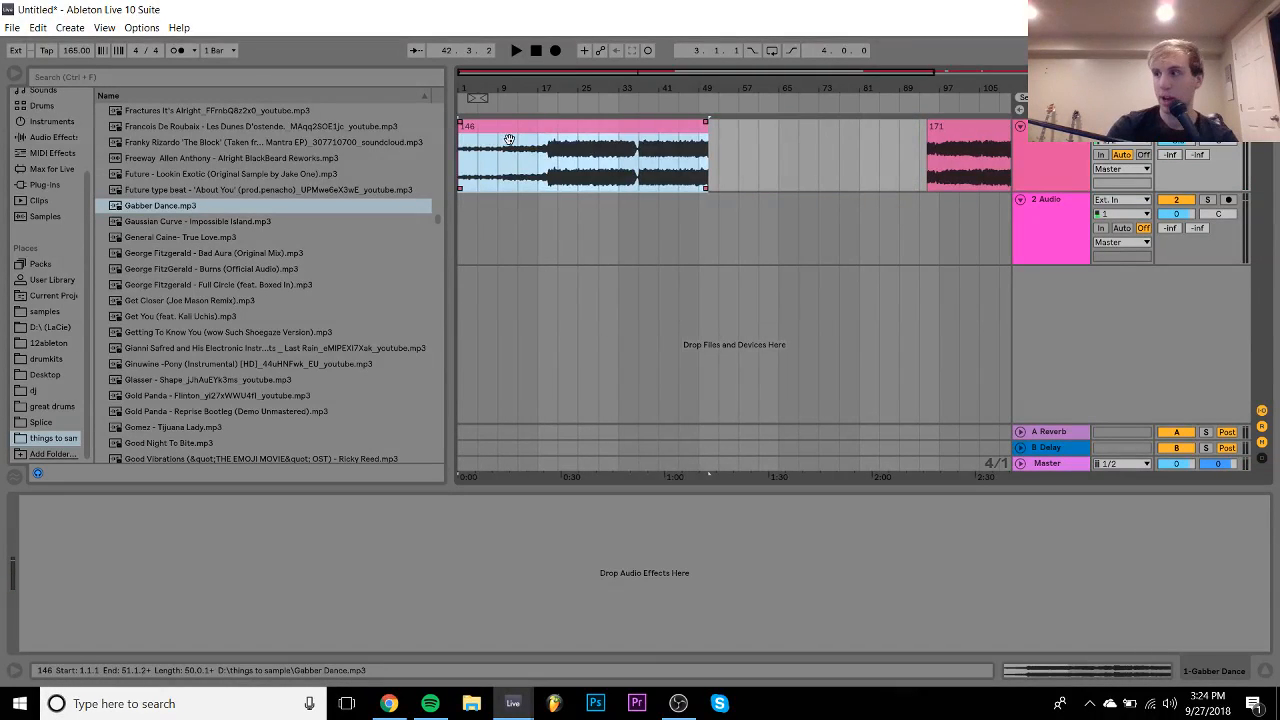
# - Enable Warp so the 146 clip plays at 146 BPM, then mark bar 9
pyautogui.doubleClick(484, 127)
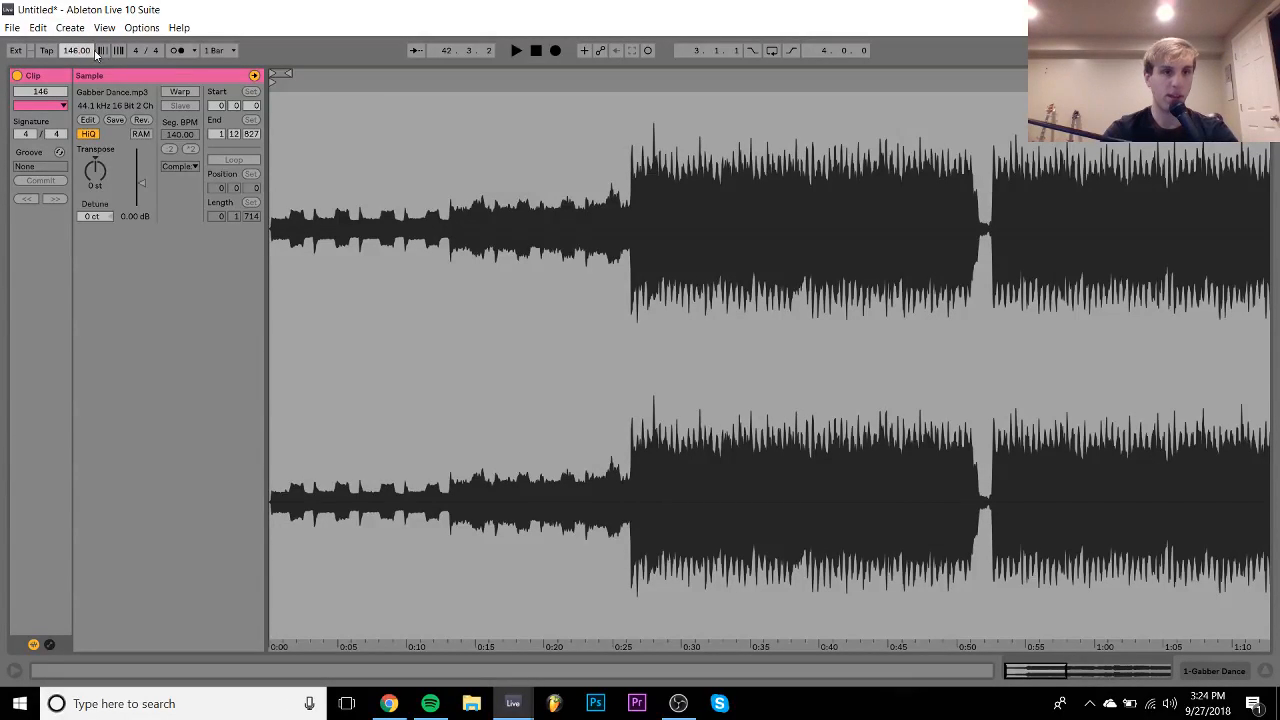
pyautogui.click(179, 92)
pyautogui.press('space')
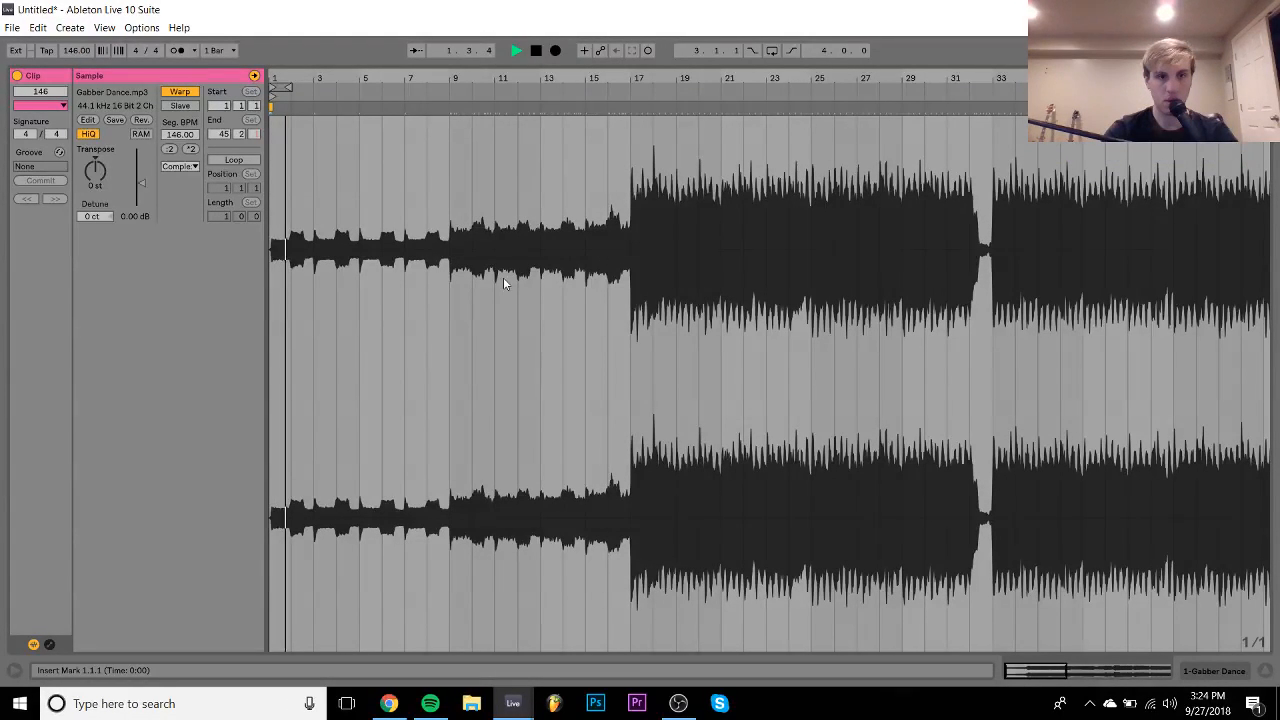
pyautogui.click(1237, 671)
pyautogui.moveTo(540, 90); pyautogui.dragTo(690, 91)
pyautogui.click(578, 175)
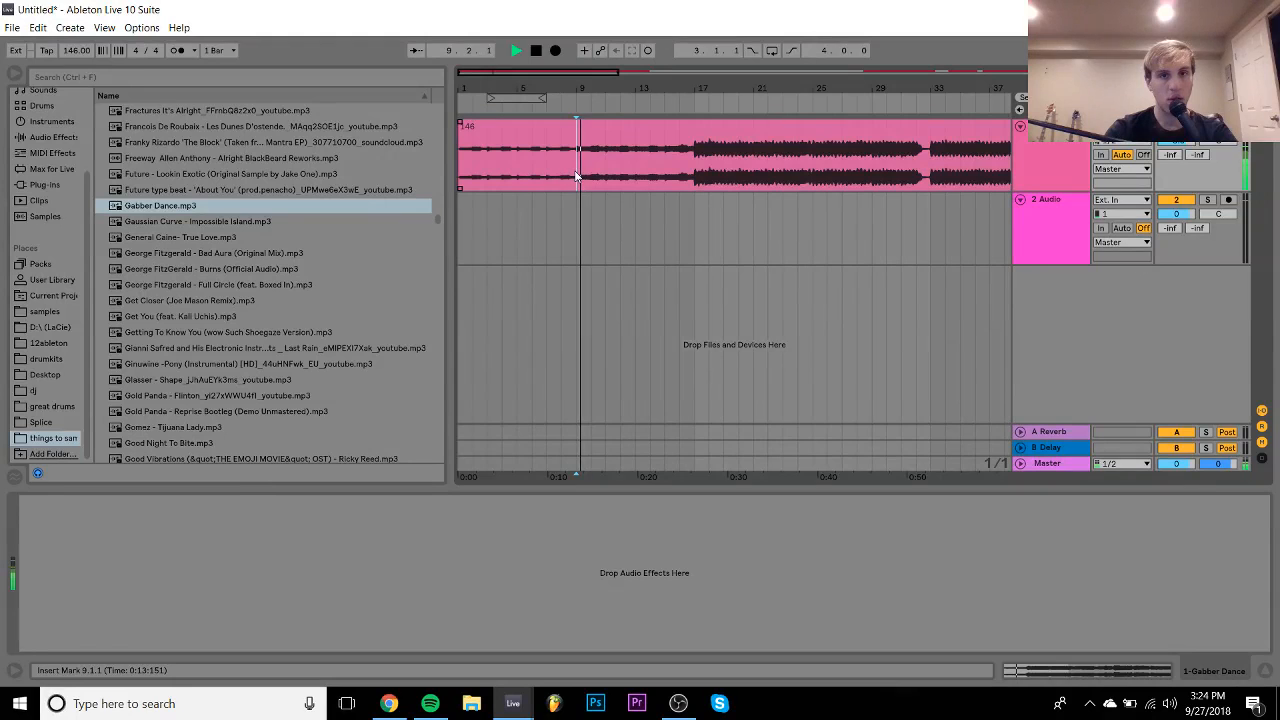
# - Loop bars 9–13 and copy them onto track 2 at bar 1
pyautogui.moveTo(576, 176); pyautogui.dragTo(635, 167)
pyautogui.hotkey('ctrl', 'l')
pyautogui.press('space')
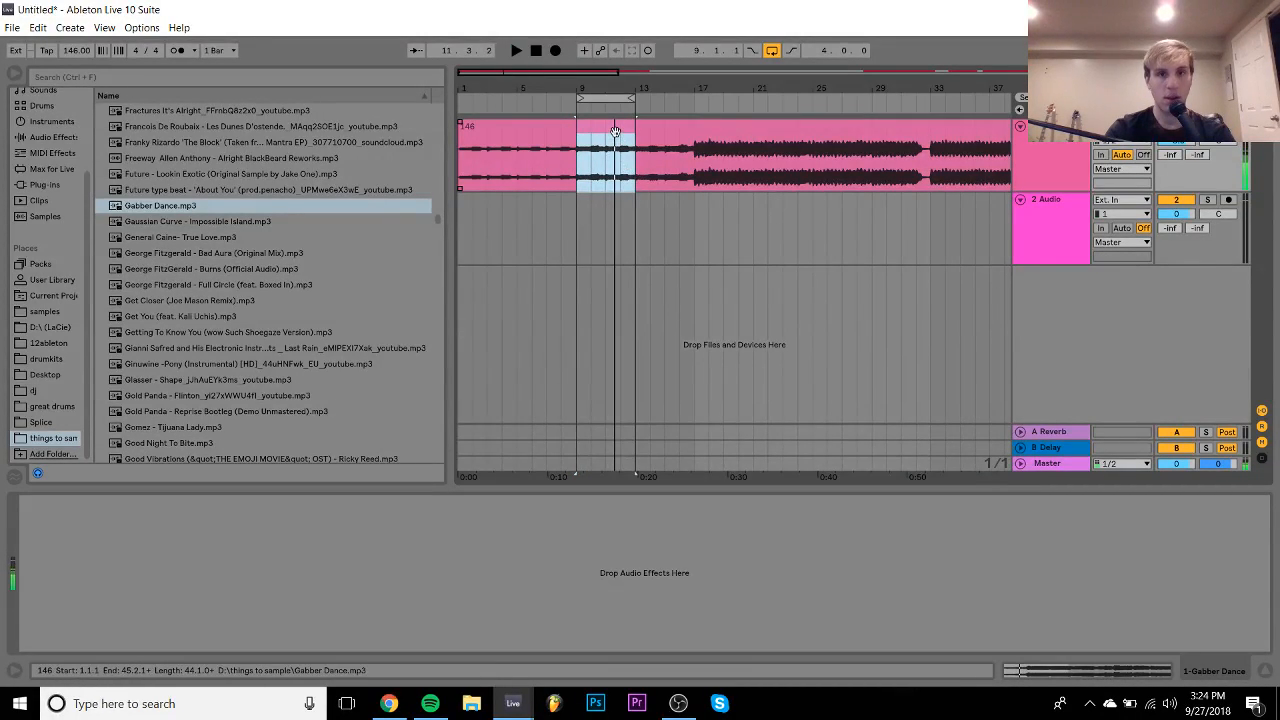
pyautogui.moveTo(615, 132); pyautogui.dragTo(471, 228)
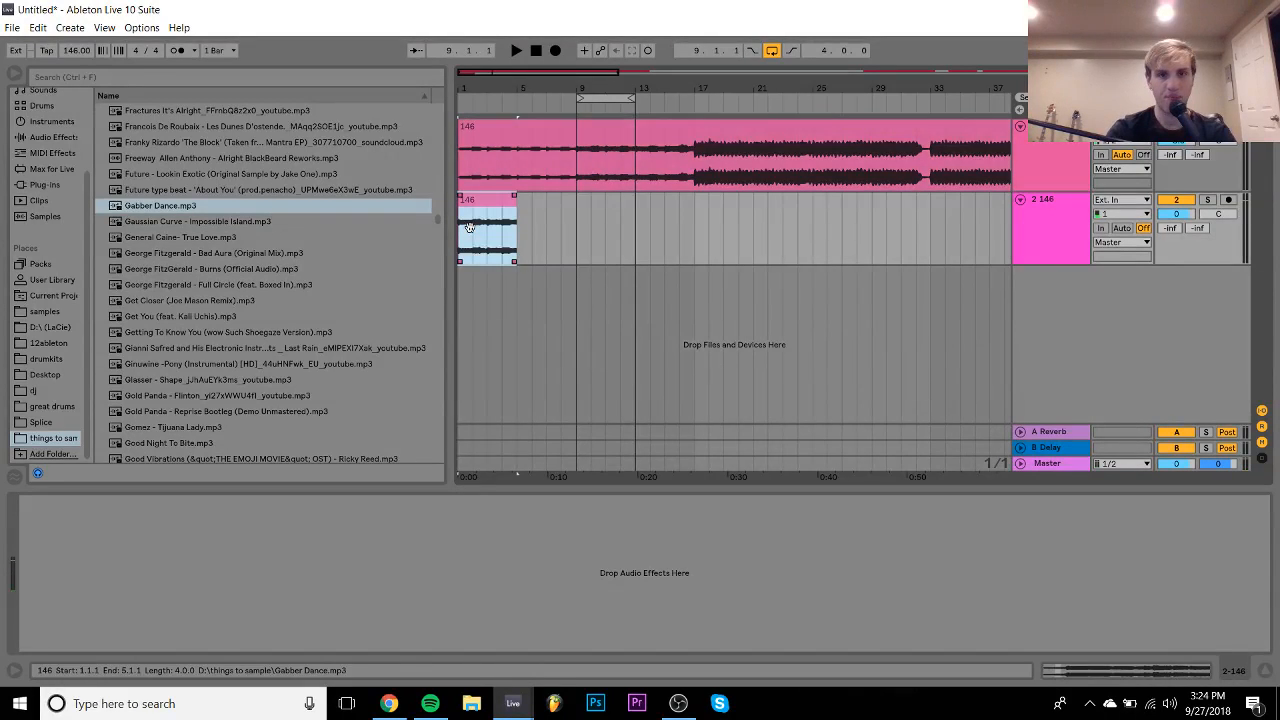
pyautogui.click(1057, 229)
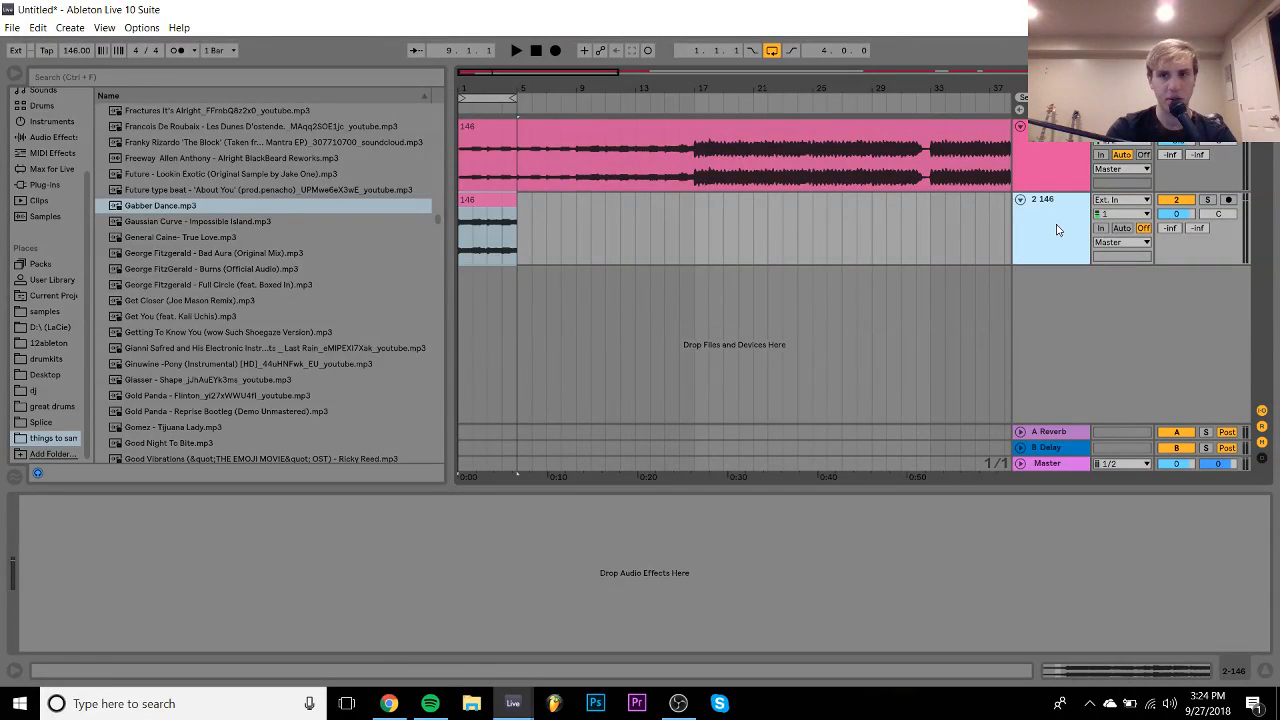
pyautogui.press('space')
# - Lower track 2 to -5.7 dB and drag EQ Eight from Audio Effects onto it
pyautogui.click(1178, 214)
pyautogui.moveTo(1178, 214); pyautogui.dragTo(1178, 230)
pyautogui.click(40, 137)
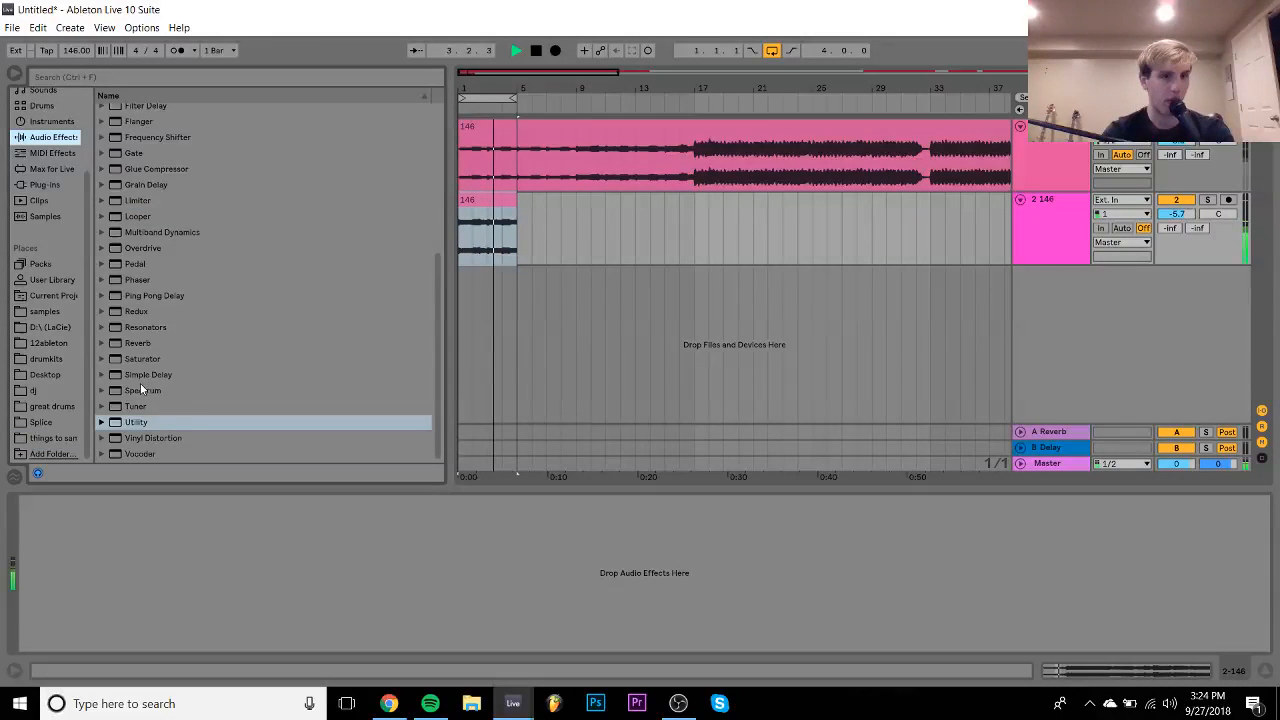
pyautogui.scroll(3, 137, 218)
pyautogui.moveTo(140, 137); pyautogui.dragTo(115, 632)
# - Make EQ band 1 a 563 Hz low cut and dip band 4 by 3.84 dB at 3.37 kHz
pyautogui.click(83, 631)
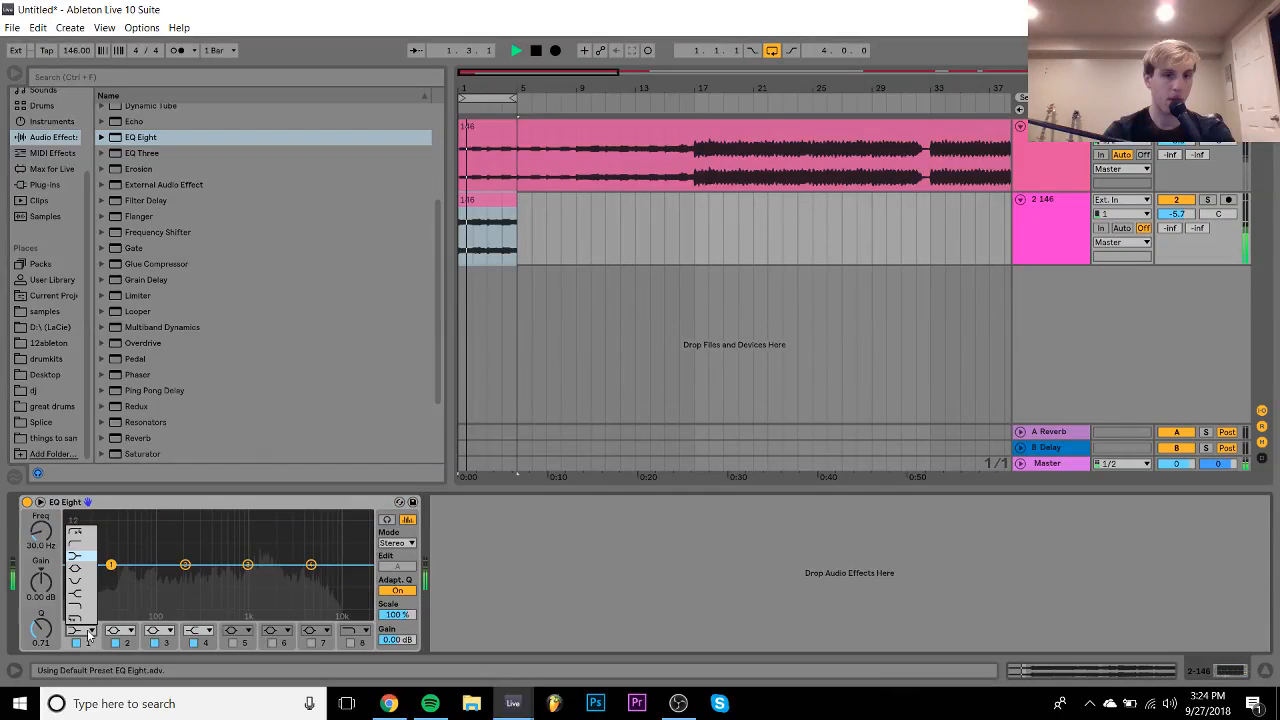
pyautogui.click(79, 548)
pyautogui.moveTo(40, 527); pyautogui.dragTo(40, 452)
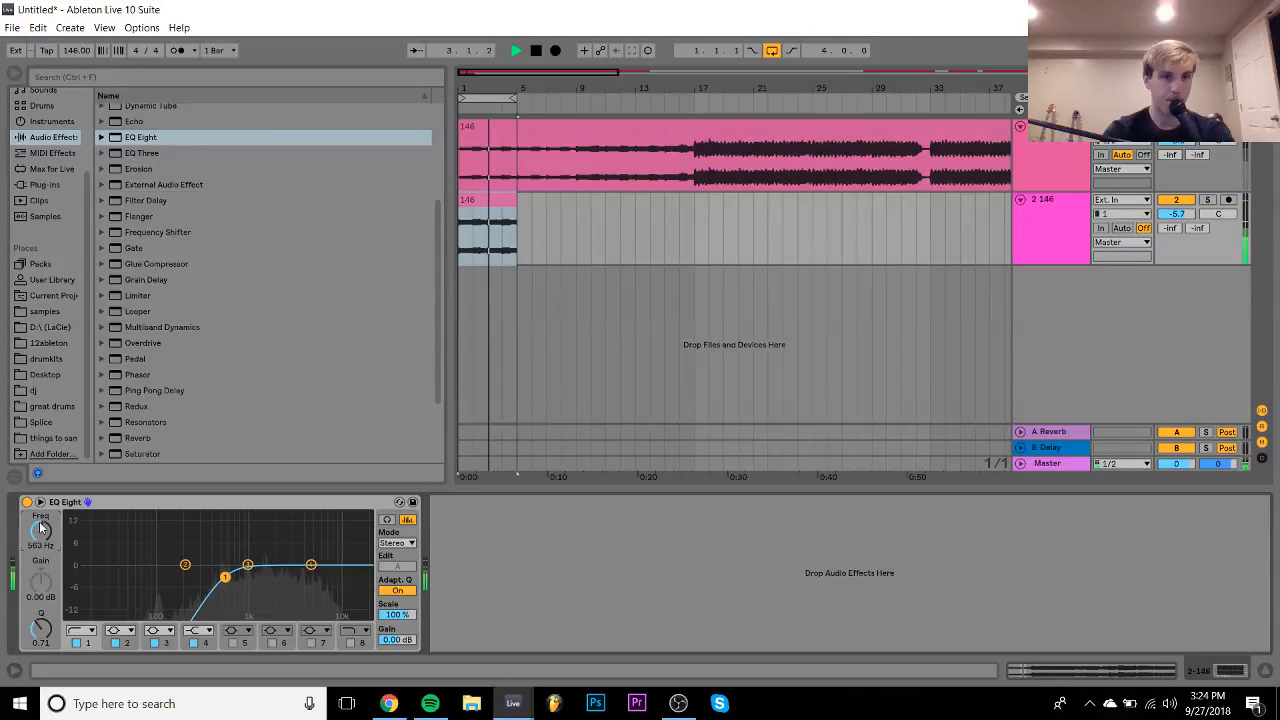
pyautogui.moveTo(311, 565); pyautogui.dragTo(295, 580)
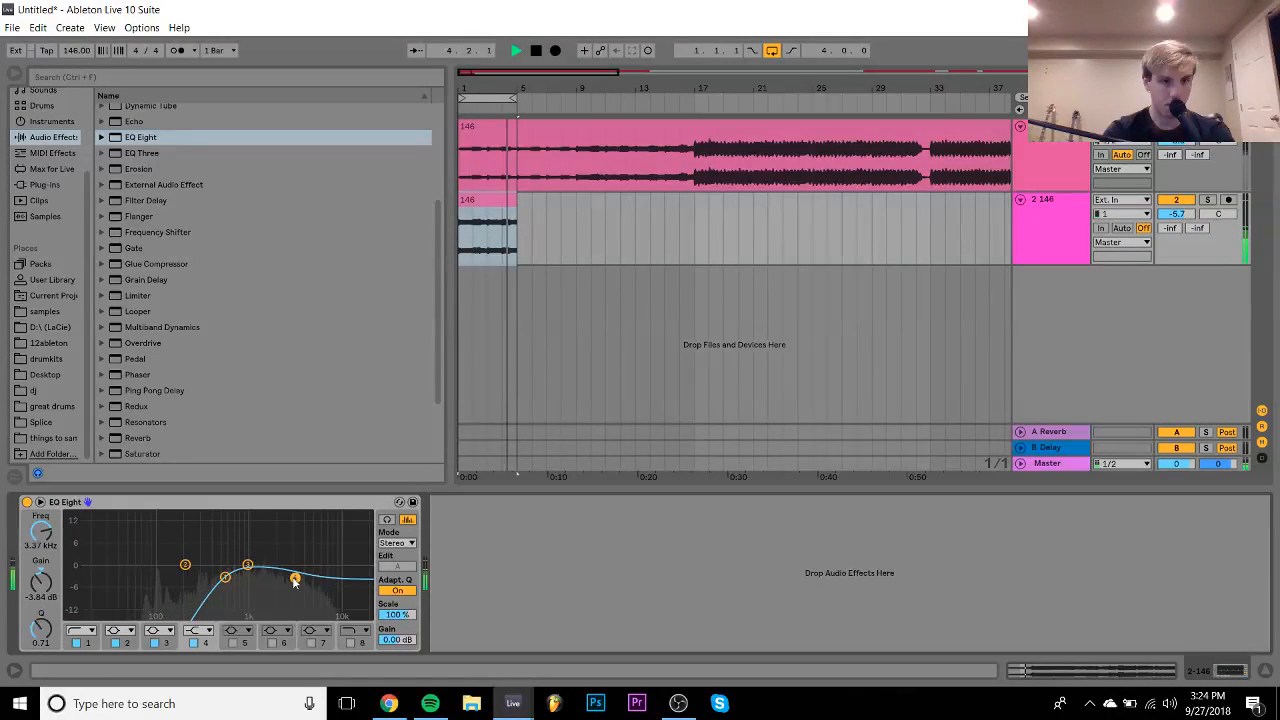
# - Add Grain Delay with Sync off and dry/wet at 31%
pyautogui.doubleClick(148, 282)
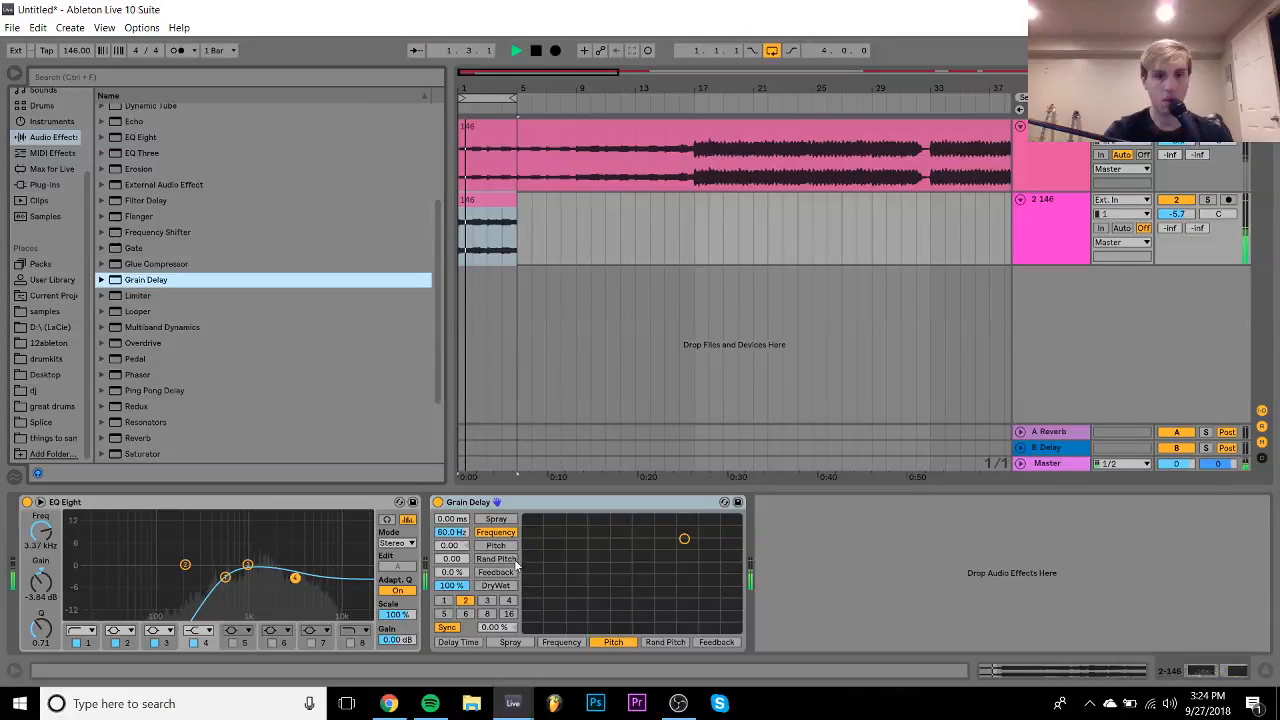
pyautogui.moveTo(451, 585); pyautogui.dragTo(451, 620)
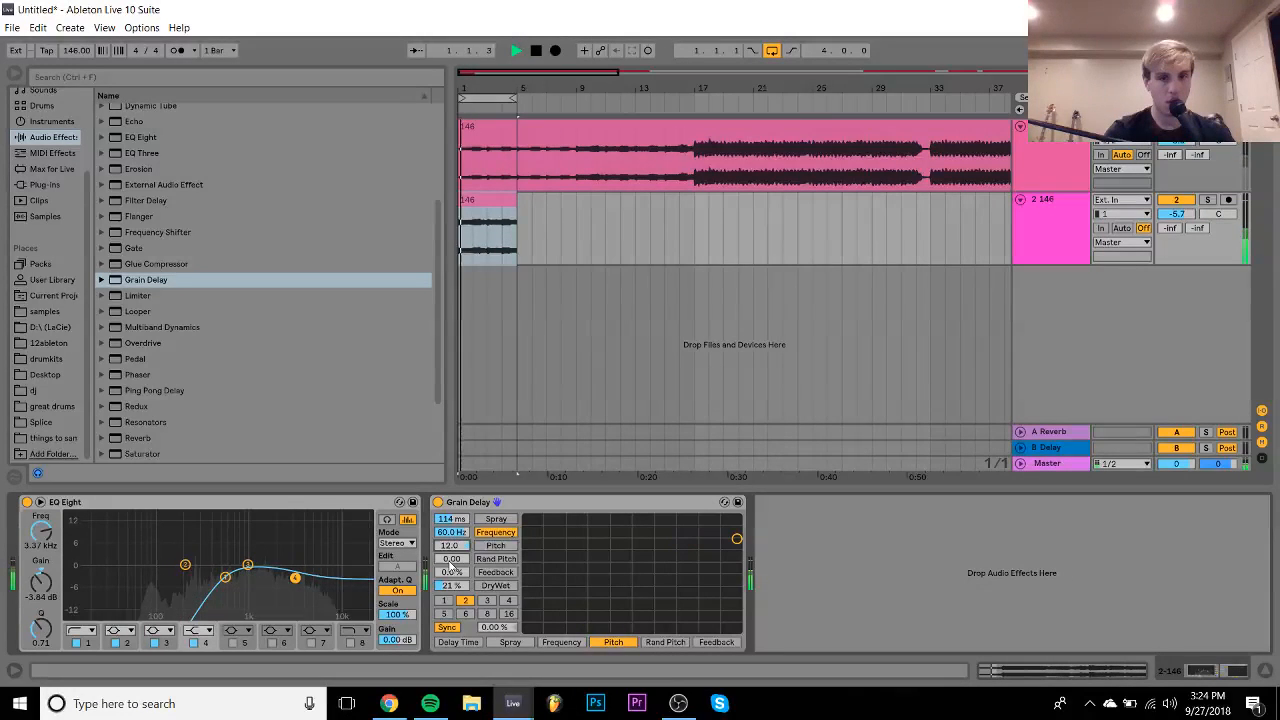
pyautogui.moveTo(453, 585); pyautogui.dragTo(453, 556)
pyautogui.click(447, 627)
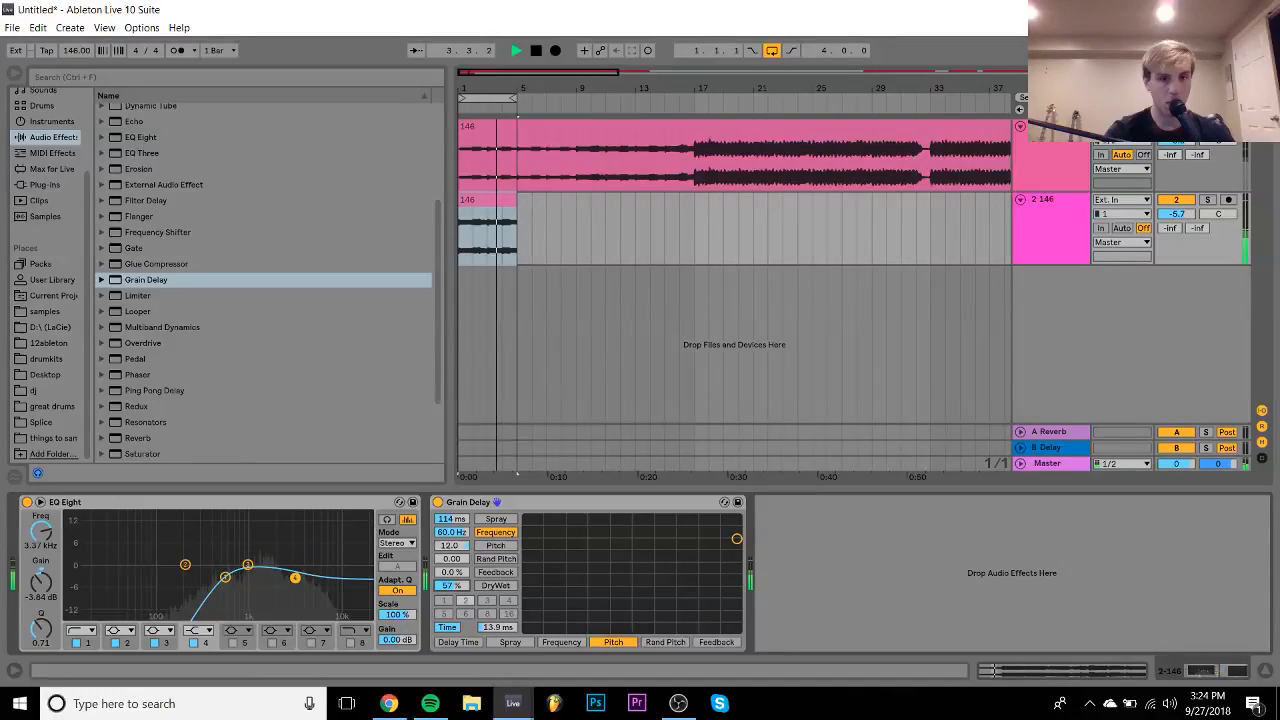
pyautogui.moveTo(448, 587); pyautogui.dragTo(448, 609)
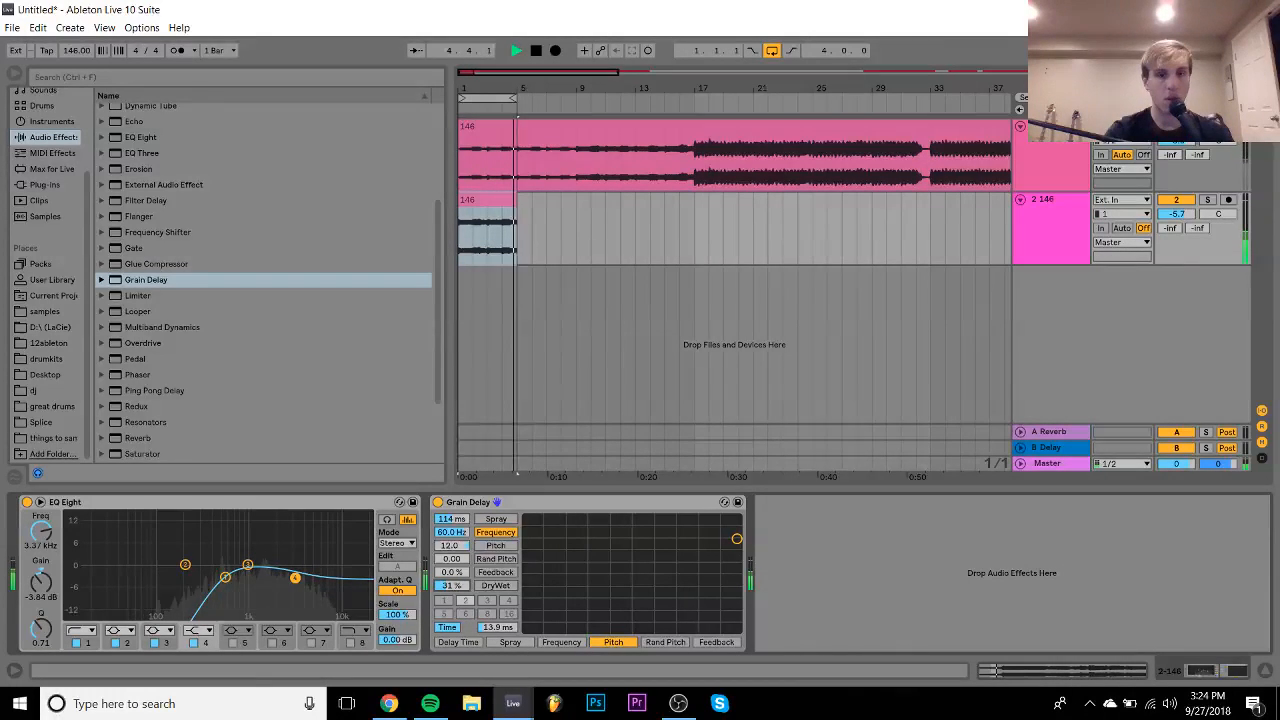
pyautogui.press('space')
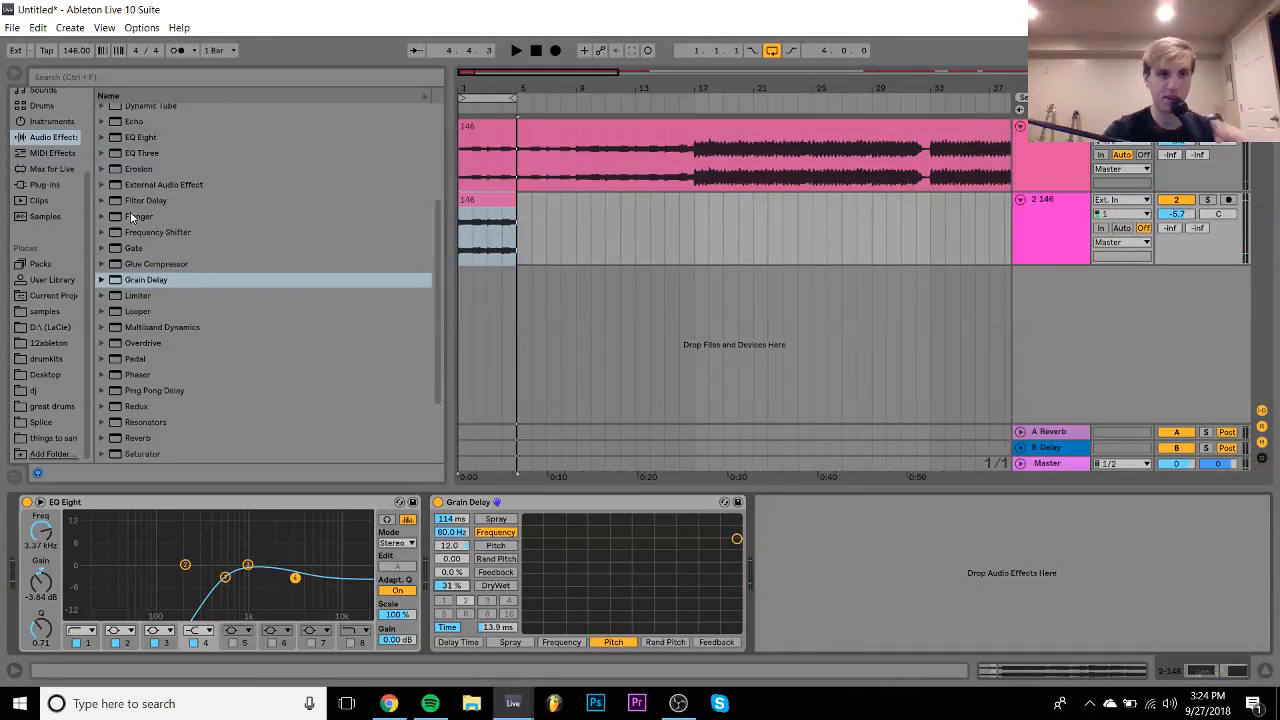
# - Load RC-20 Retro Color on track 2 with the VHS preset
pyautogui.click(48, 186)
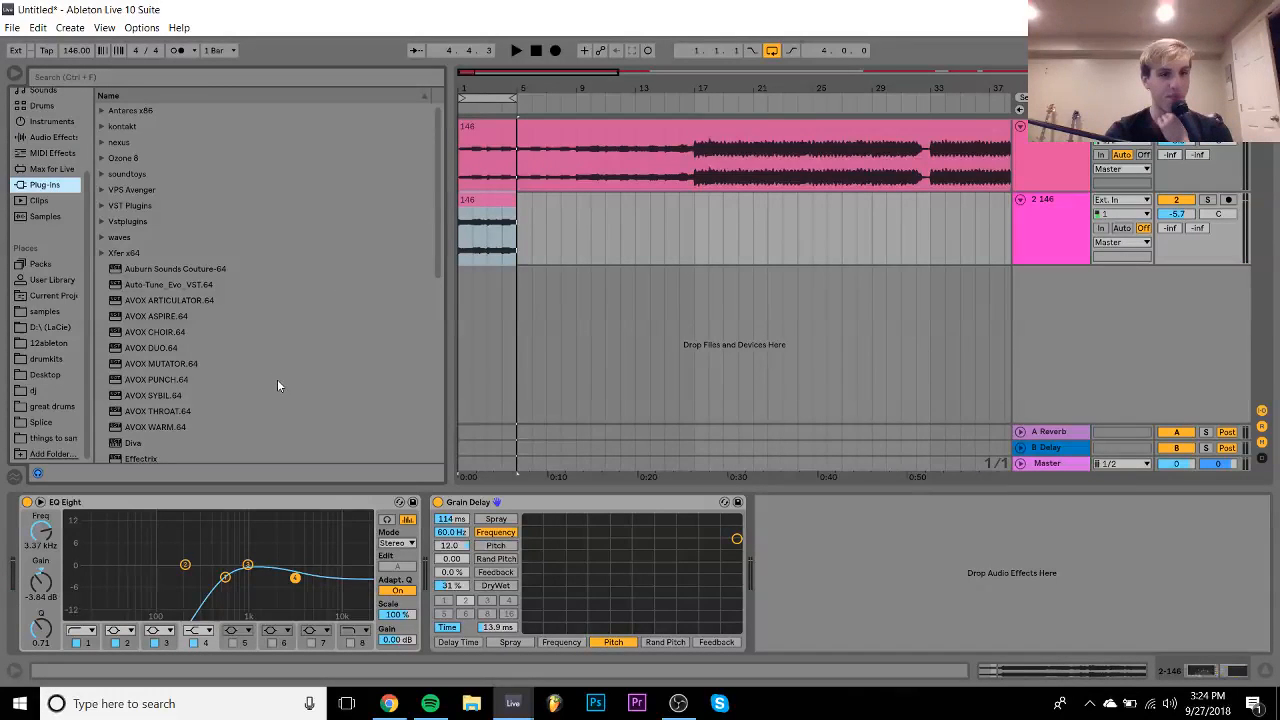
pyautogui.scroll(-5, 179, 303)
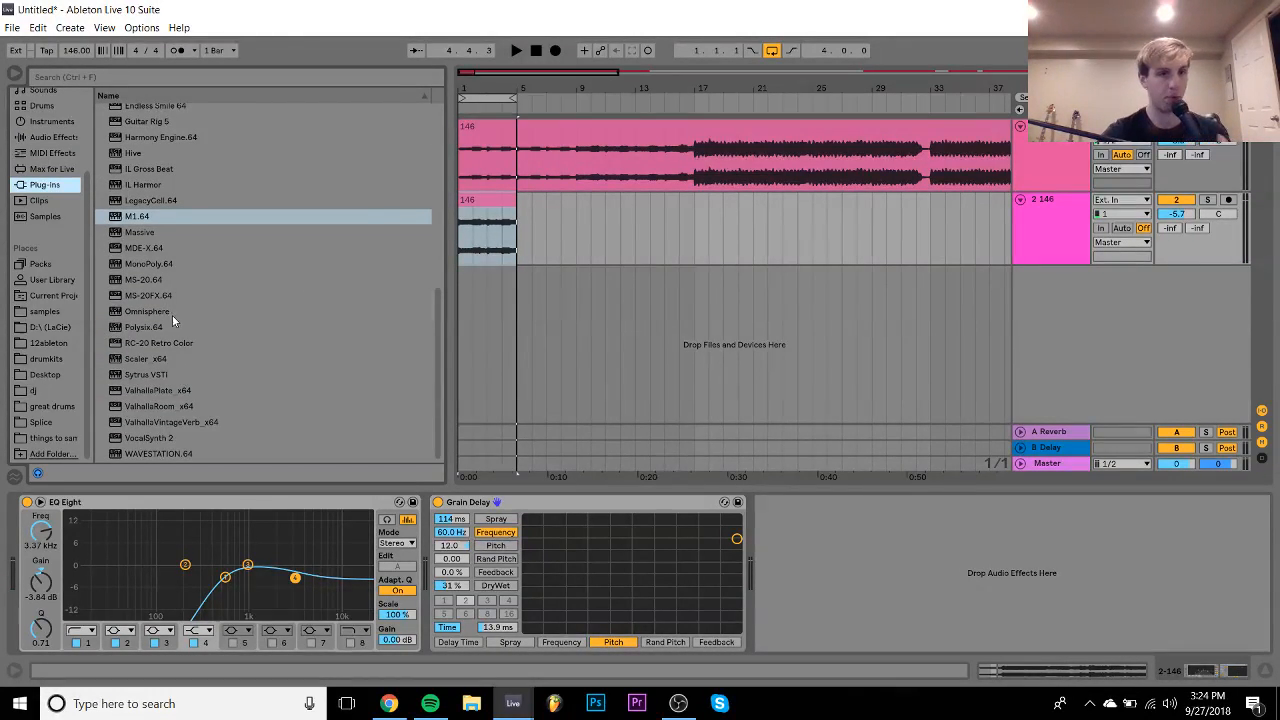
pyautogui.click(131, 301)
pyautogui.press('Down')
pyautogui.press('Down')
pyautogui.press('Down')
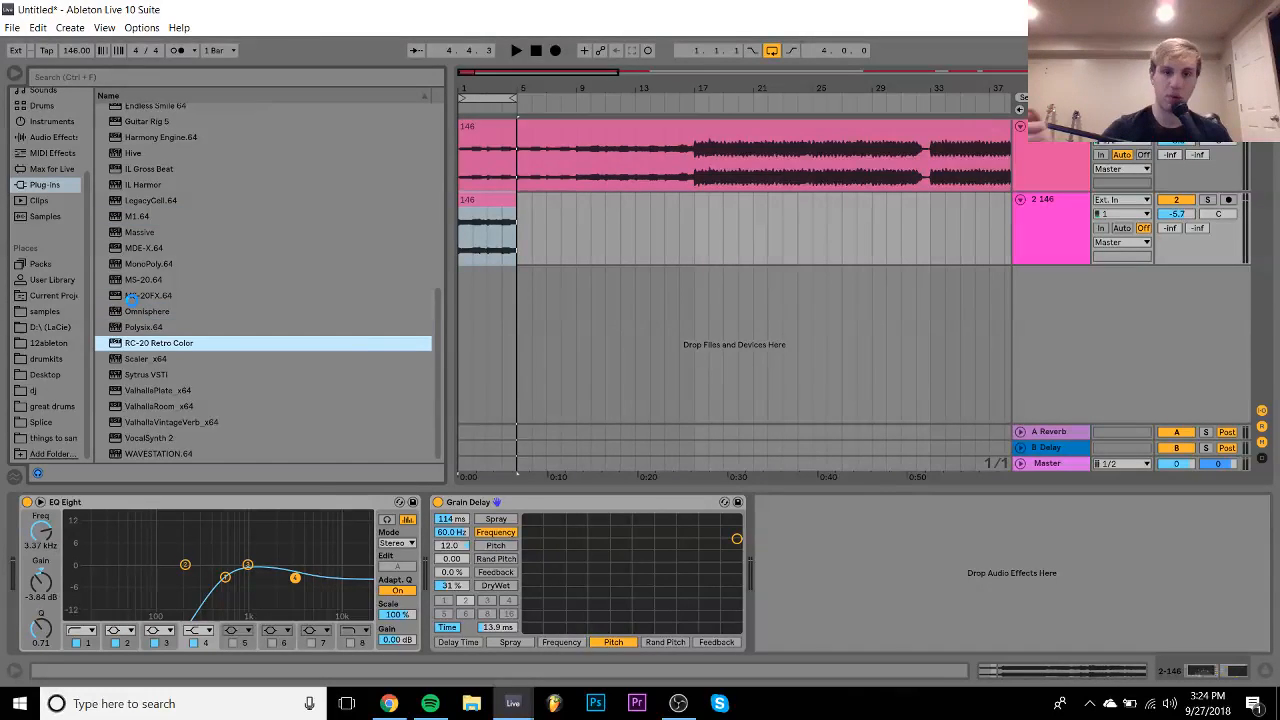
pyautogui.press('Return')
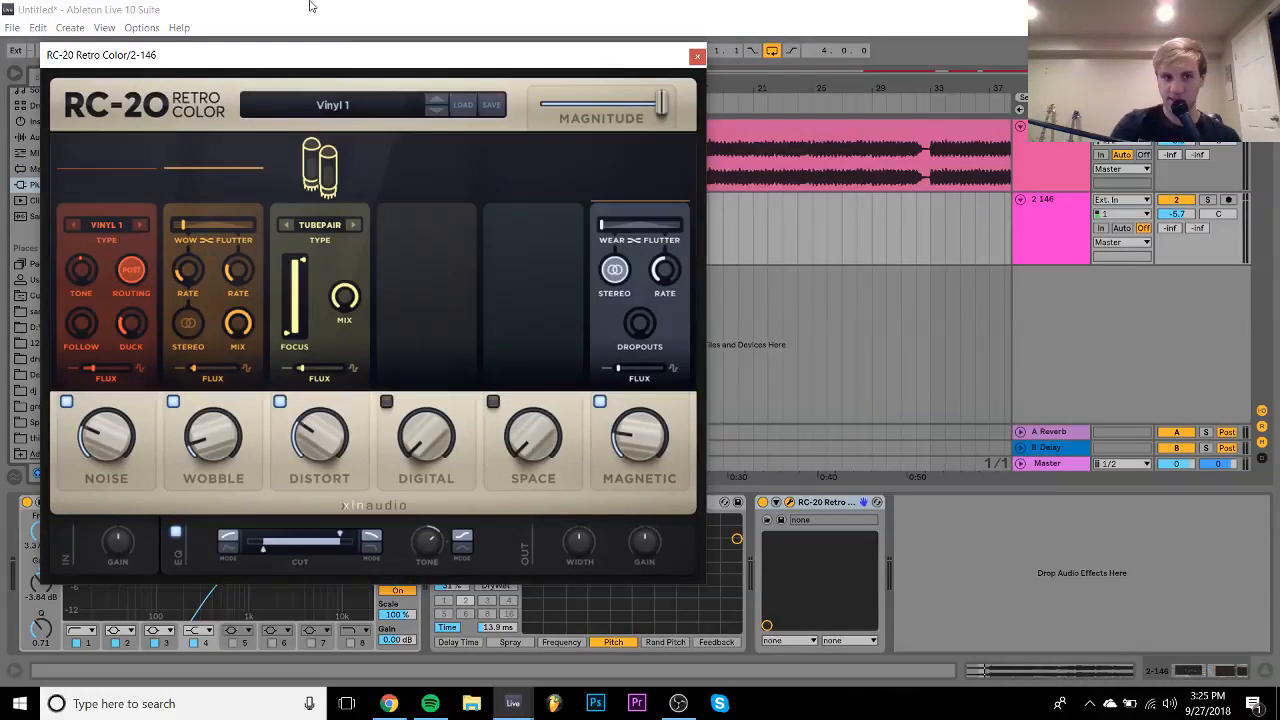
pyautogui.click(434, 98)
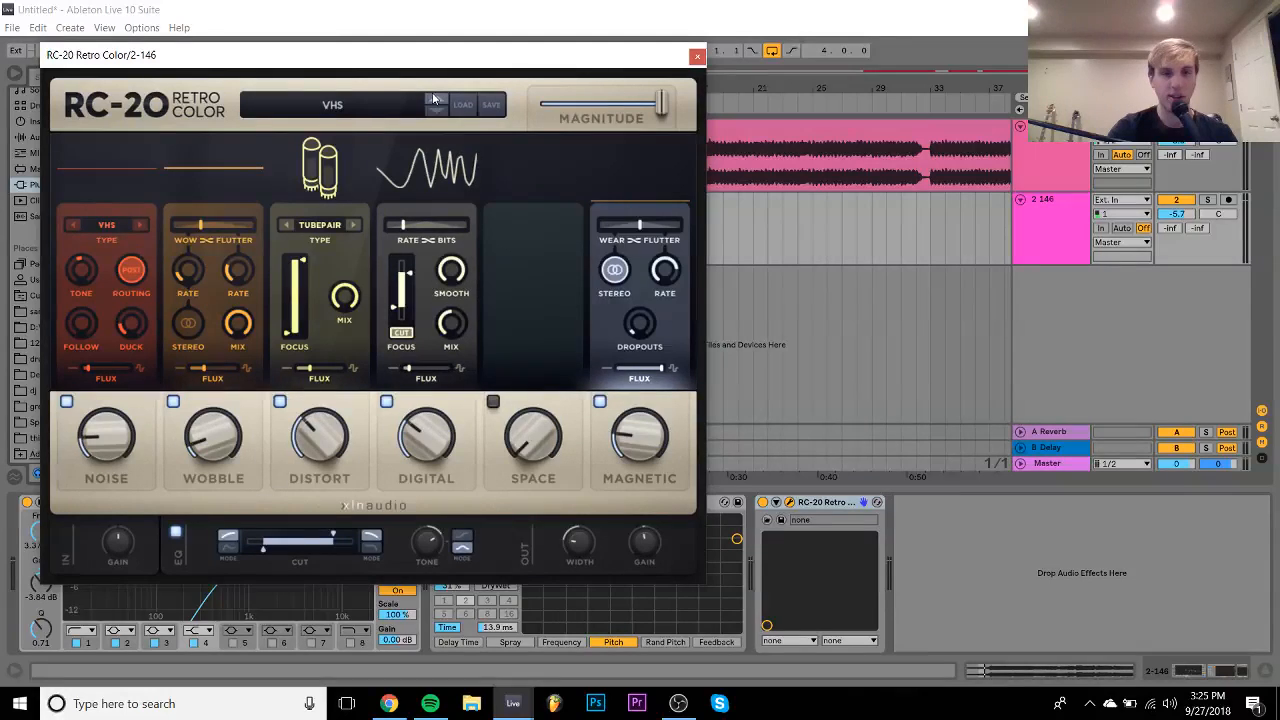
# - Switch off the Digital and Noise modules, close the plug-in, and stop playback
pyautogui.click(386, 401)
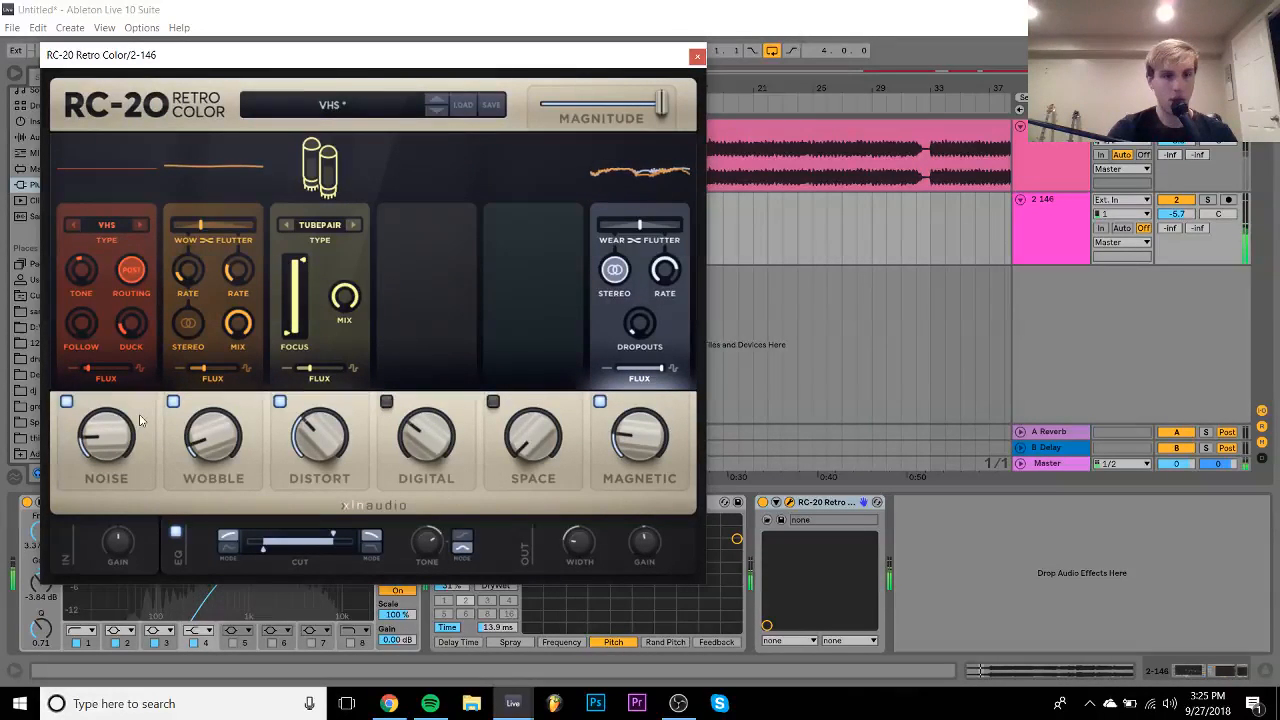
pyautogui.click(66, 403)
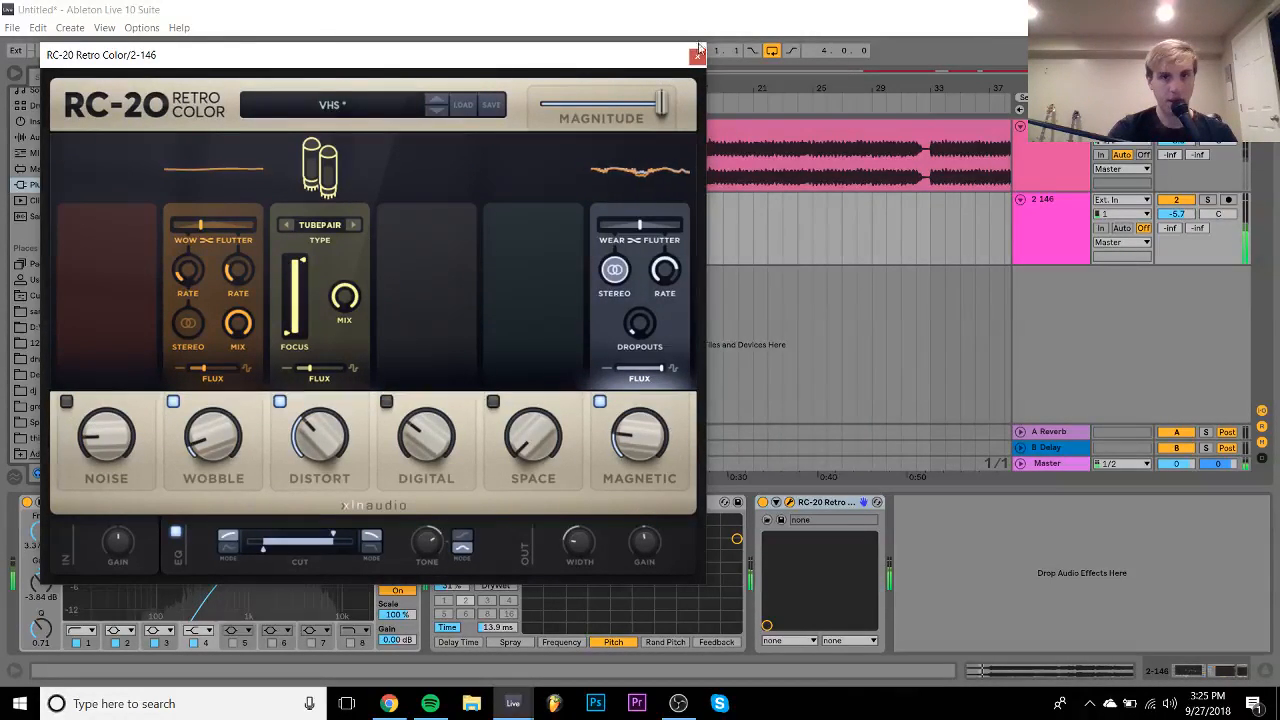
pyautogui.click(697, 56)
pyautogui.press('space')
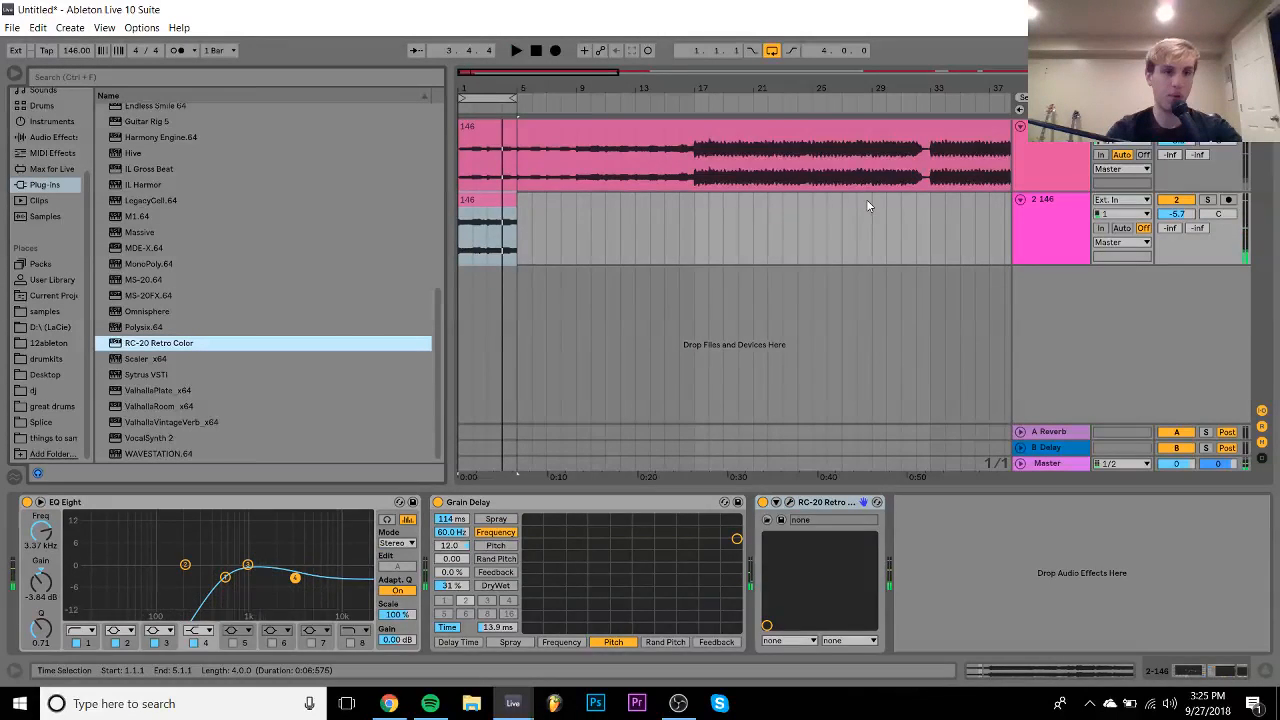
# - Add a new MIDI track and audition the clap samples in the Techno Essentials folder
pyautogui.hotkey('ctrl', 'shift', 't')
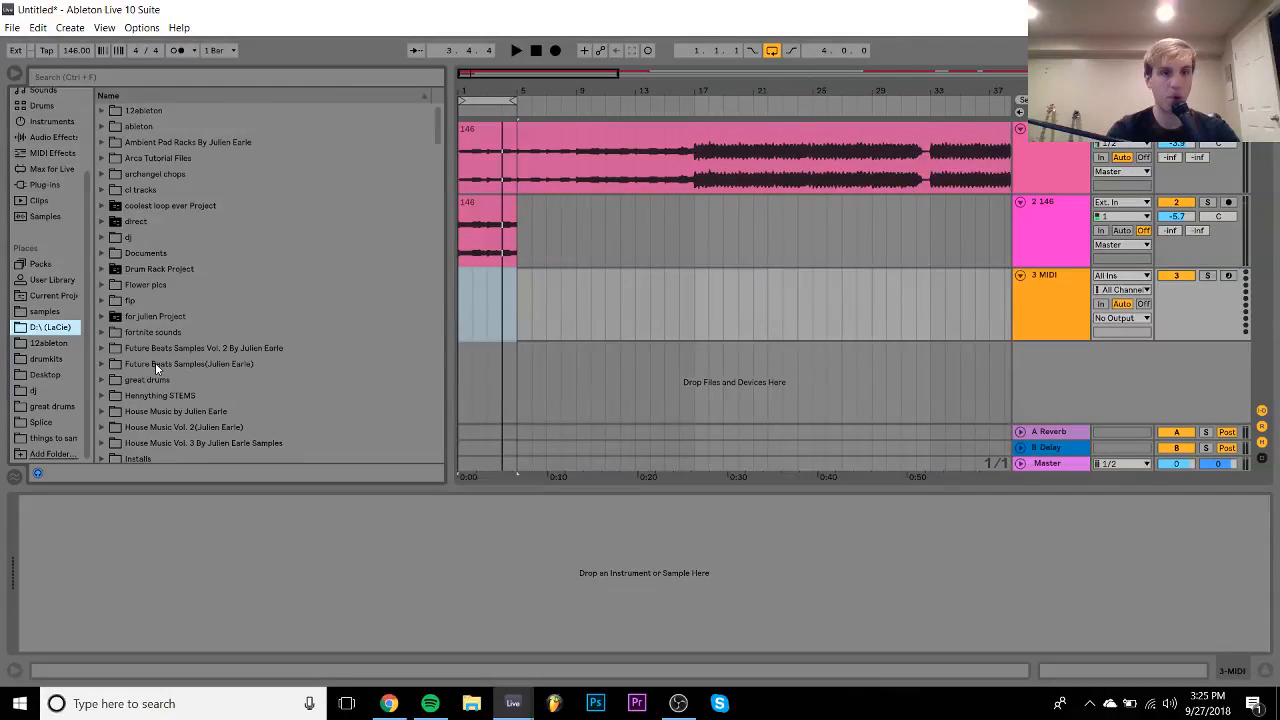
pyautogui.scroll(-15, 155, 362)
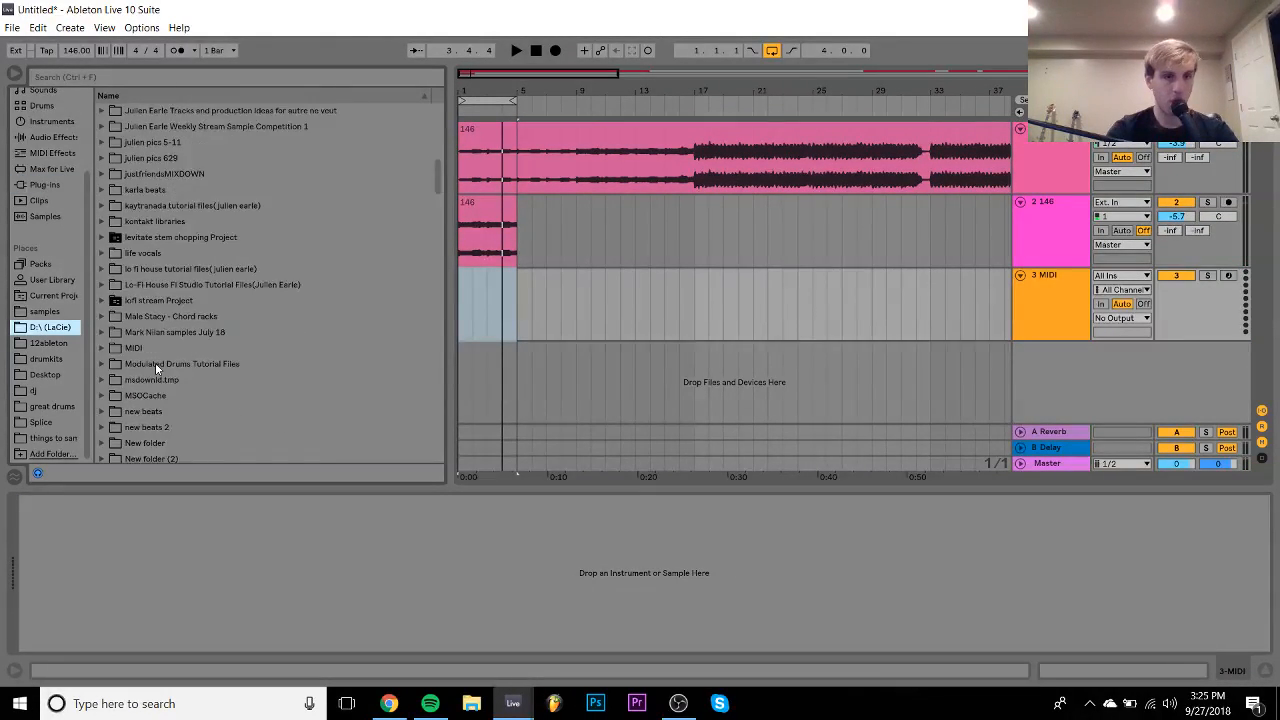
pyautogui.scroll(-15, 155, 362)
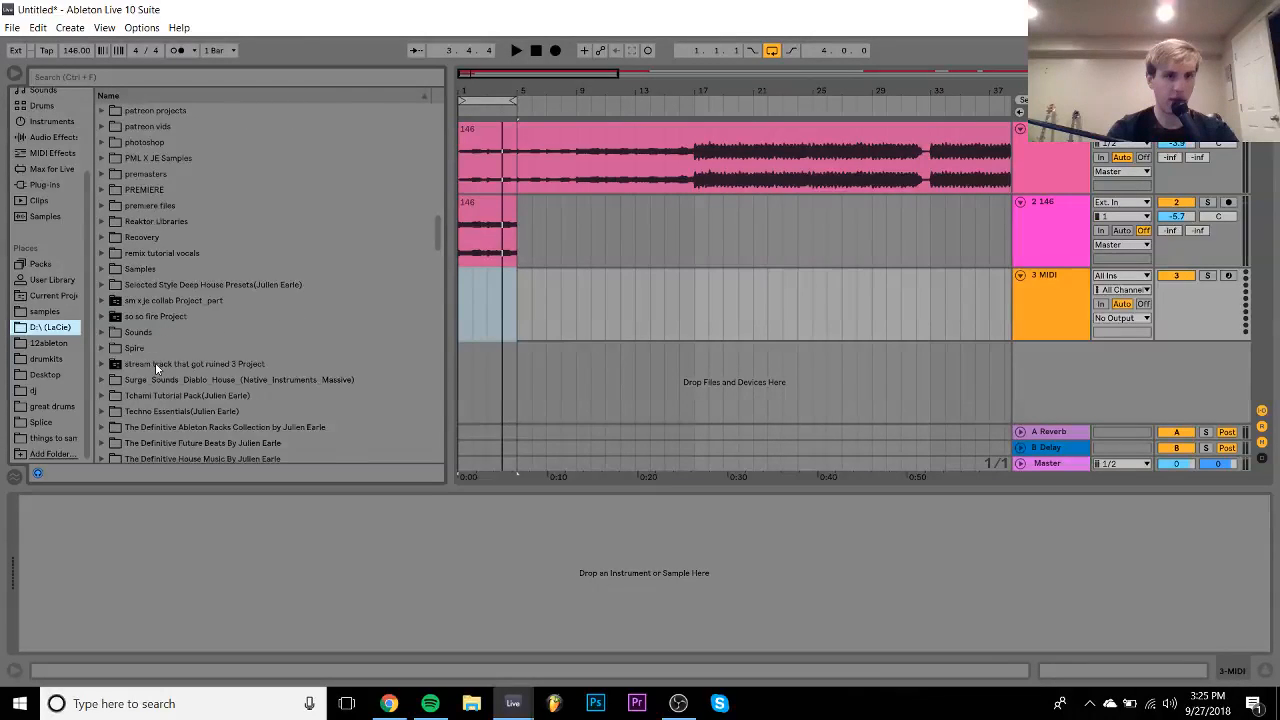
pyautogui.scroll(-5, 155, 362)
pyautogui.click(158, 336)
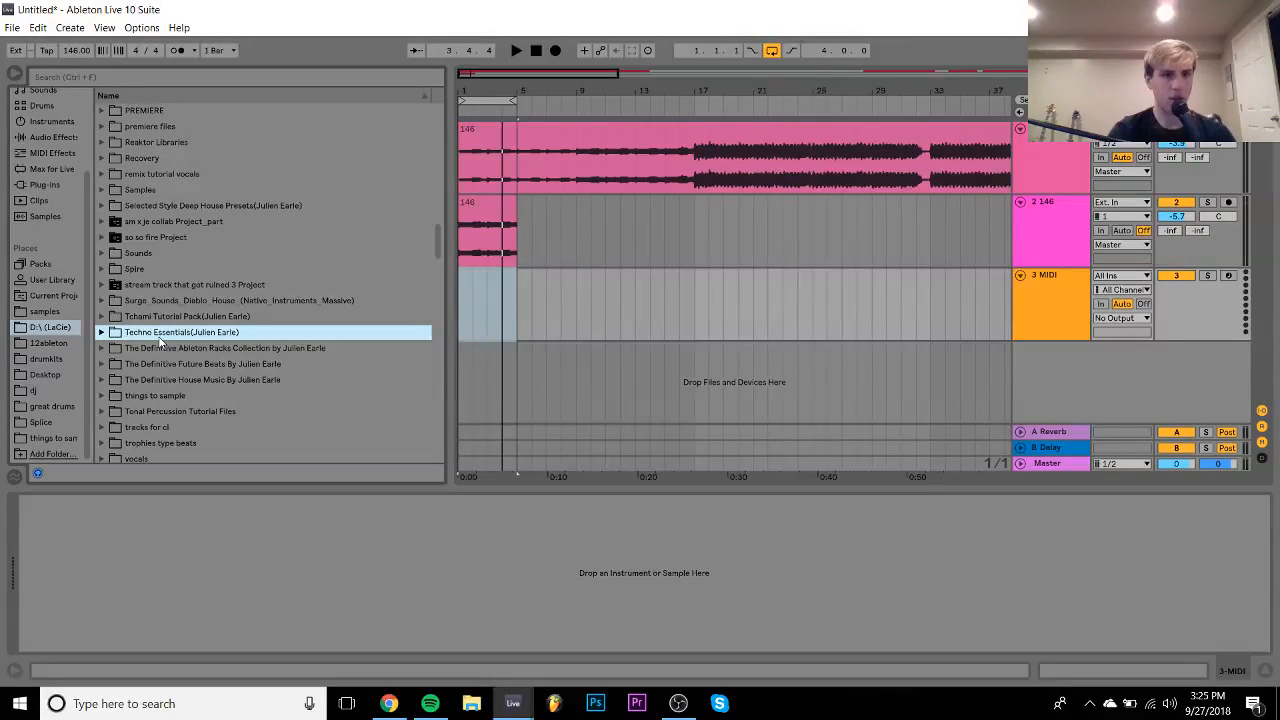
pyautogui.press('Up')
pyautogui.press('Down')
pyautogui.press('Right')
pyautogui.press('Down')
pyautogui.press('Right')
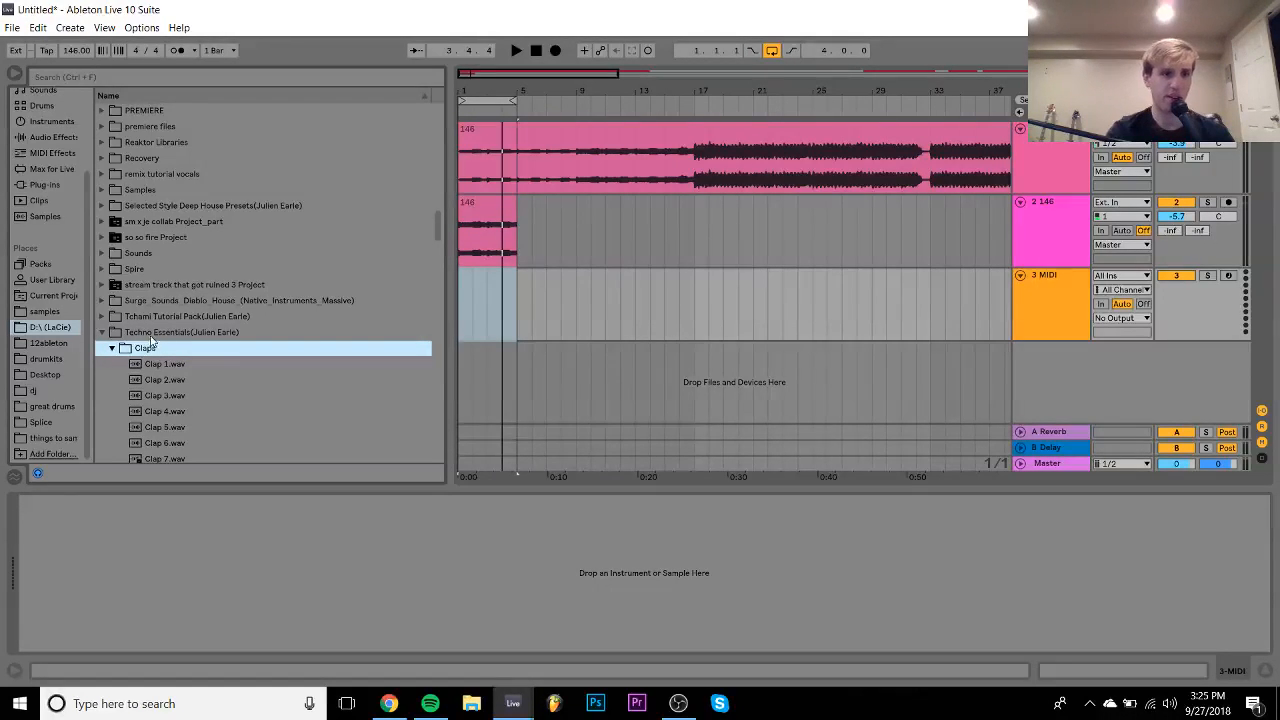
pyautogui.press('Down')
# - Browse the sample folders past Bingoshakerz Free Sampler toward the 99Sounds folders
pyautogui.click(41, 312)
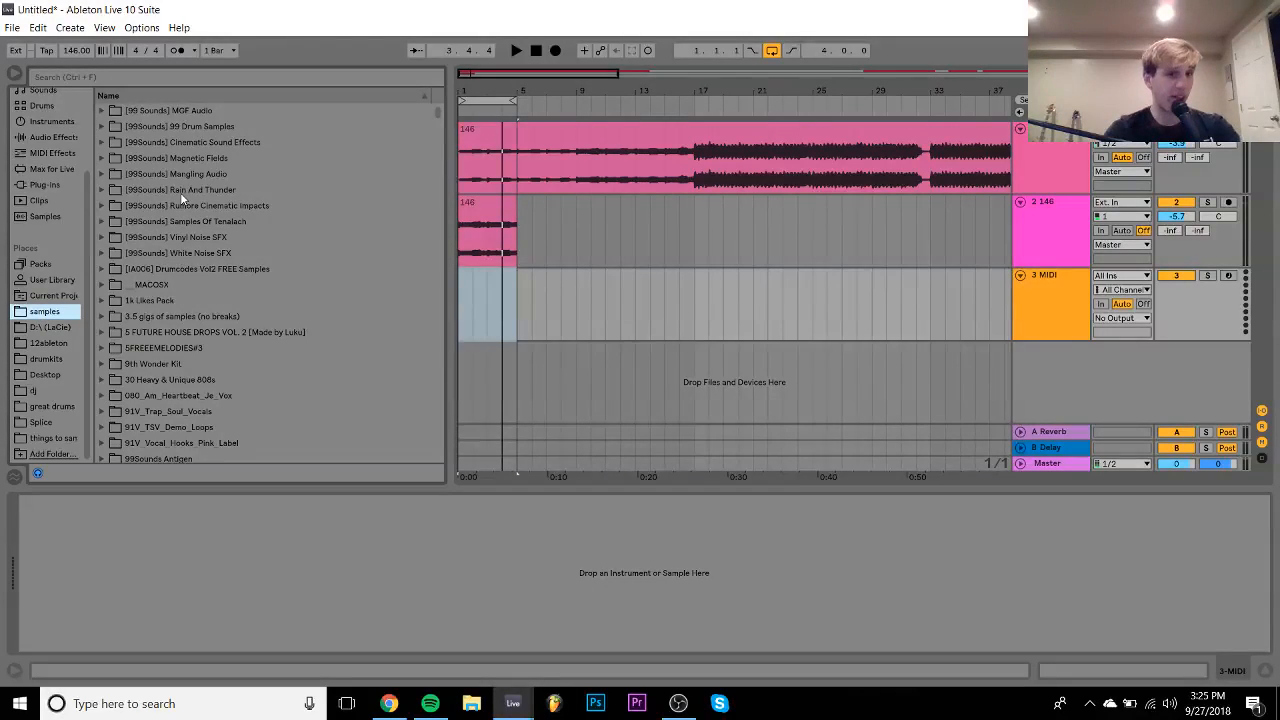
pyautogui.scroll(-10, 180, 192)
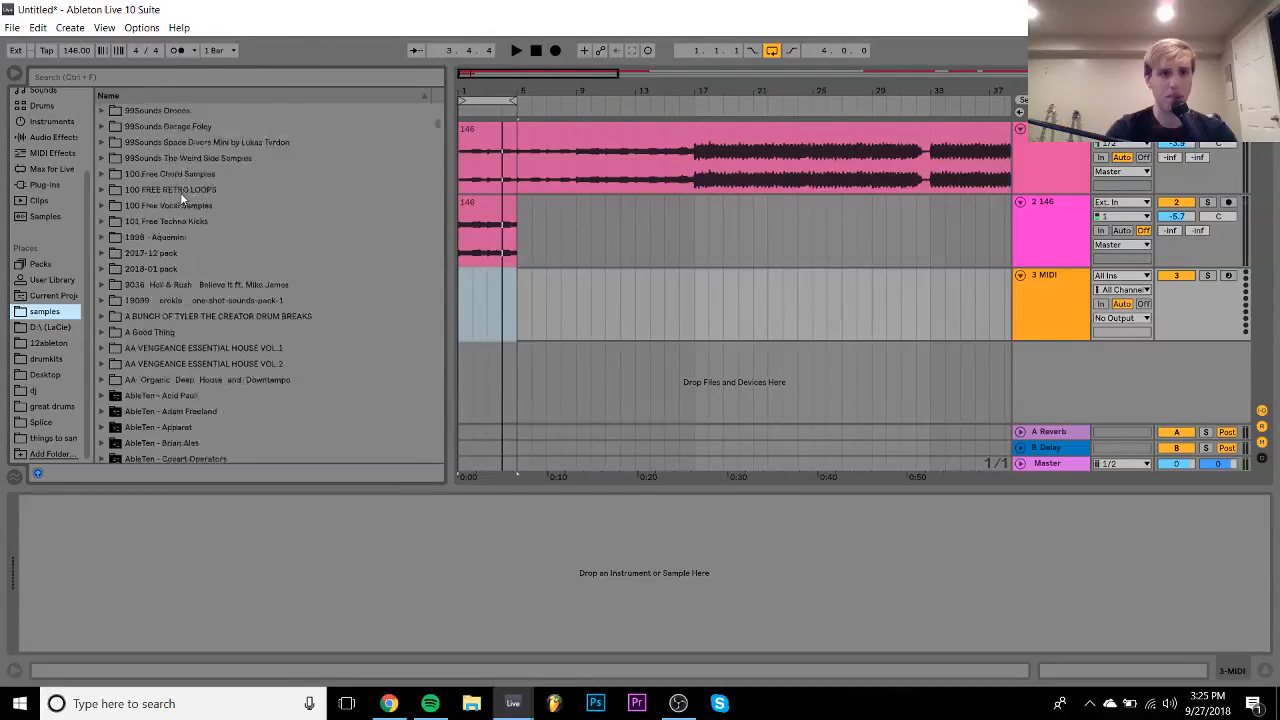
pyautogui.scroll(-15, 180, 192)
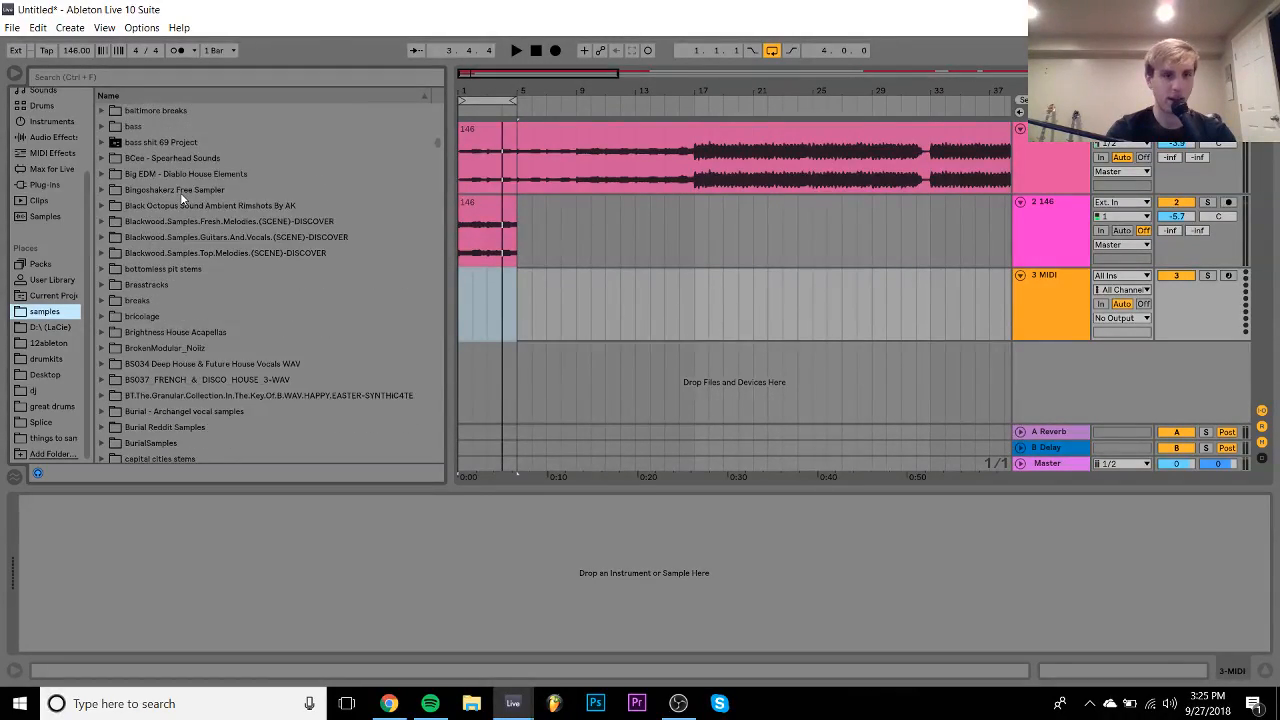
pyautogui.click(180, 192)
pyautogui.press('Down')
pyautogui.press('Down')
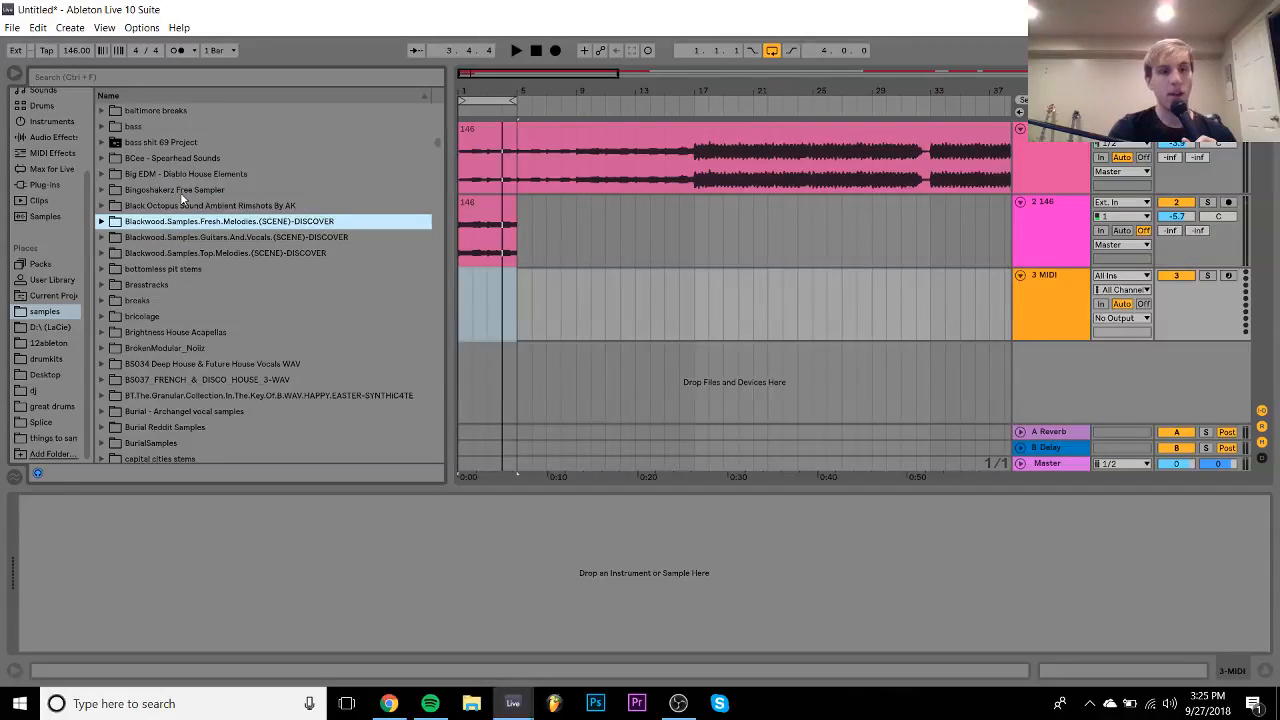
pyautogui.press('Up')
pyautogui.press('Up')
pyautogui.press('Up')
pyautogui.press('Up')
pyautogui.press('Up')
pyautogui.press('Up')
pyautogui.press('Up')
pyautogui.press('Up')
pyautogui.press('Up')
pyautogui.press('Up')
pyautogui.press('Up')
pyautogui.press('Up')
pyautogui.press('Up')
pyautogui.press('Up')
pyautogui.press('Up')
pyautogui.press('Up')
pyautogui.press('Up')
pyautogui.press('Up')
pyautogui.press('Up')
pyautogui.press('Up')
pyautogui.press('Up')
pyautogui.press('Up')
pyautogui.press('Up')
pyautogui.press('Up')
pyautogui.press('Up')
pyautogui.press('Up')
pyautogui.press('Up')
pyautogui.press('Up')
pyautogui.press('Up')
pyautogui.press('Up')
pyautogui.press('Up')
pyautogui.press('Up')
pyautogui.press('Up')
pyautogui.press('Up')
pyautogui.press('Up')
pyautogui.press('Up')
pyautogui.press('Up')
pyautogui.press('Up')
pyautogui.press('Up')
pyautogui.press('Up')
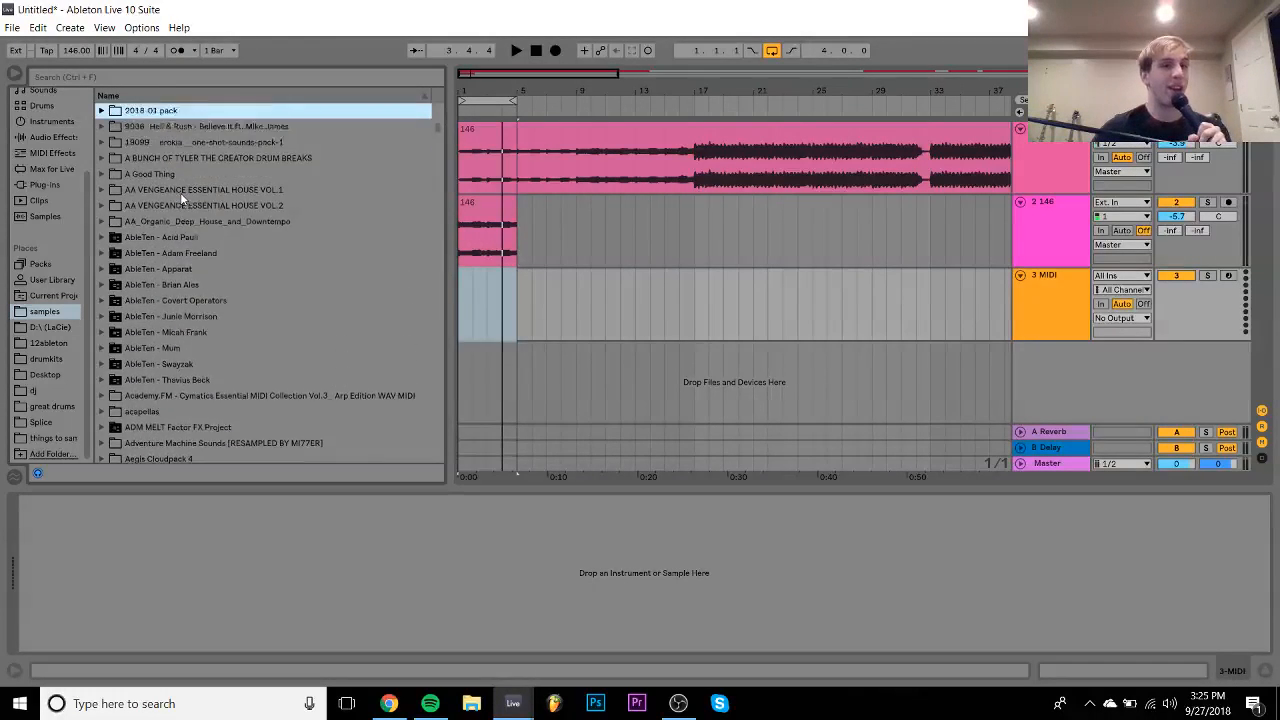
pyautogui.press('Down')
pyautogui.press('Down')
pyautogui.press('Down')
pyautogui.press('Down')
# - Audition the Big Room Techno kicks in 101 Free Techno Kicks and load brt_kck_deep.wav
pyautogui.press('Down')
pyautogui.press('Down')
pyautogui.press('Down')
pyautogui.press('Down')
pyautogui.press('Down')
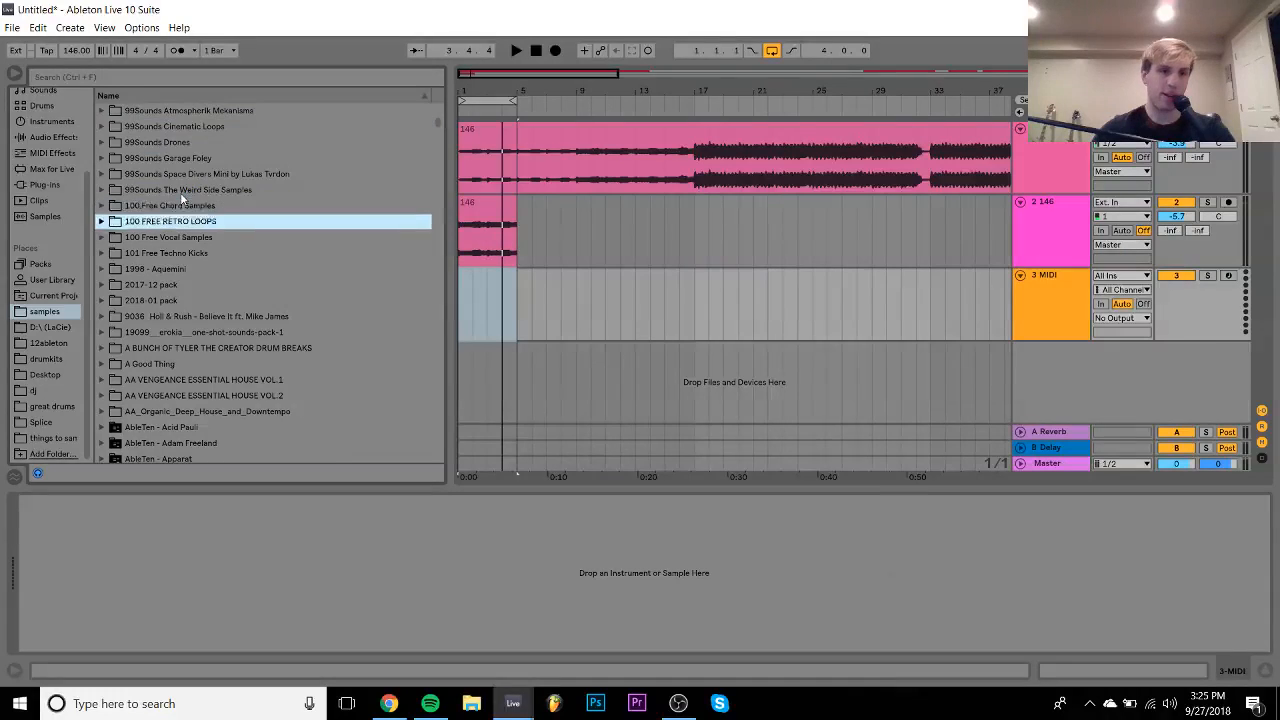
pyautogui.press('Right')
pyautogui.press('Down')
pyautogui.press('Down')
pyautogui.press('Down')
pyautogui.press('Down')
pyautogui.press('Down')
pyautogui.press('Down')
pyautogui.press('Down')
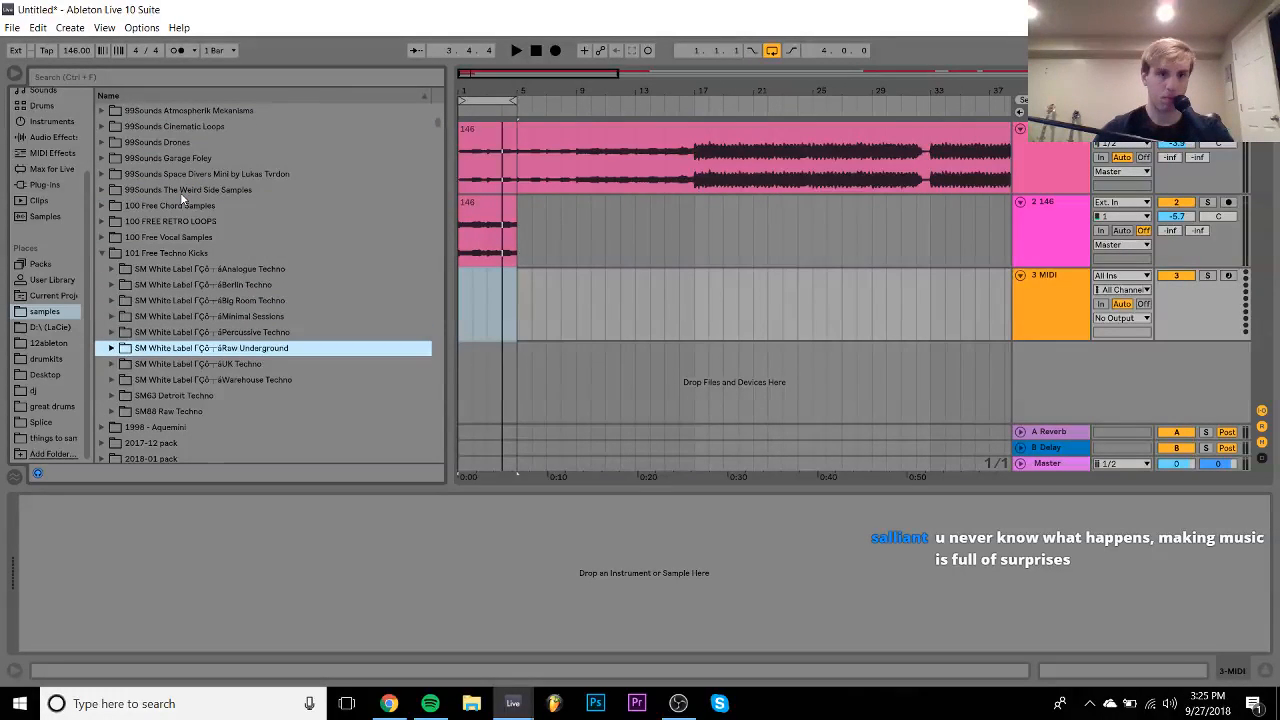
pyautogui.press('Up')
pyautogui.press('Up')
pyautogui.press('Up')
pyautogui.press('Up')
pyautogui.press('Right')
pyautogui.press('Down')
pyautogui.press('Down')
pyautogui.press('Down')
pyautogui.press('Down')
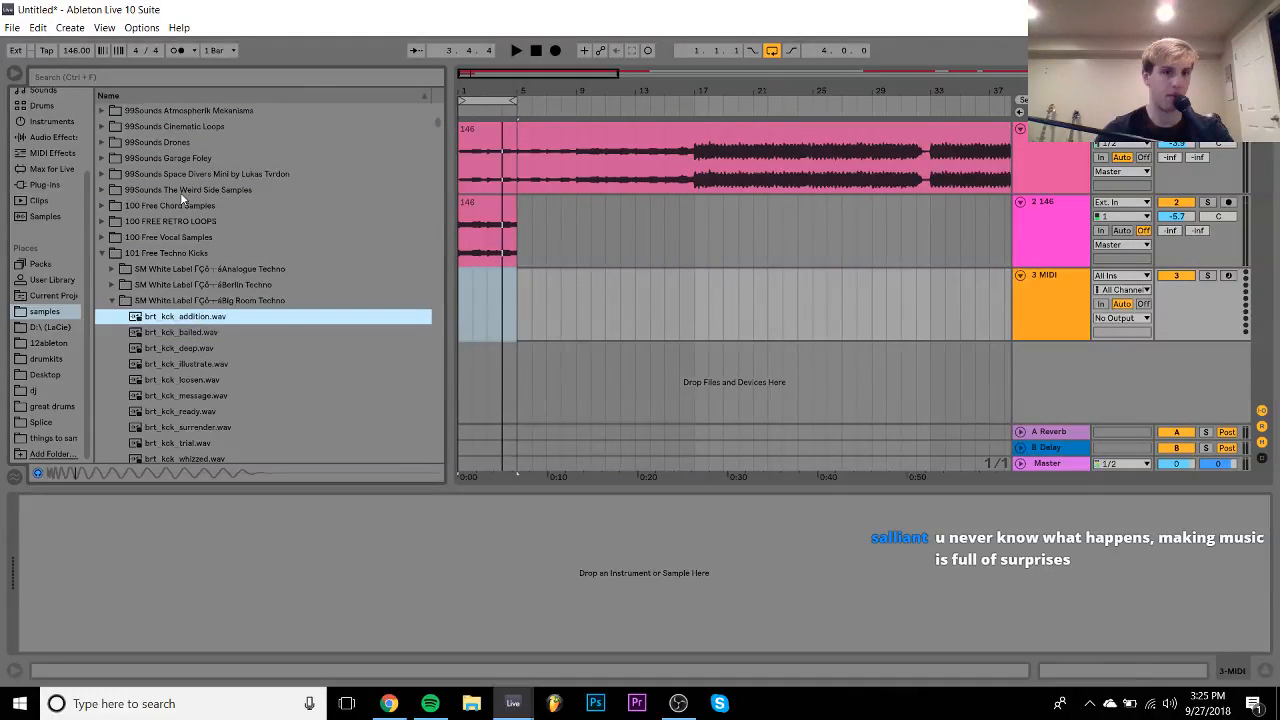
pyautogui.press('Down')
pyautogui.press('Up')
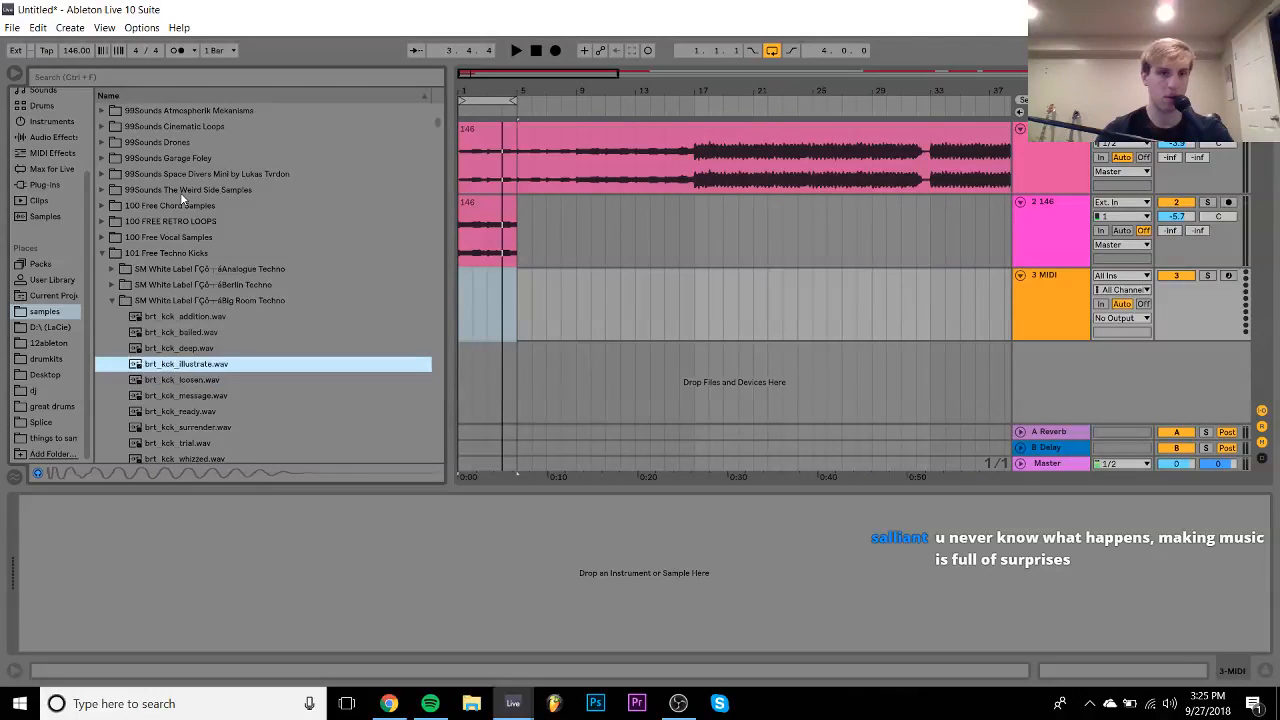
pyautogui.press('Up')
pyautogui.press('Return')
# - Wrap the kick Simpler in an Instrument Rack and duplicate its brt_kck_deep chain
pyautogui.click(160, 504)
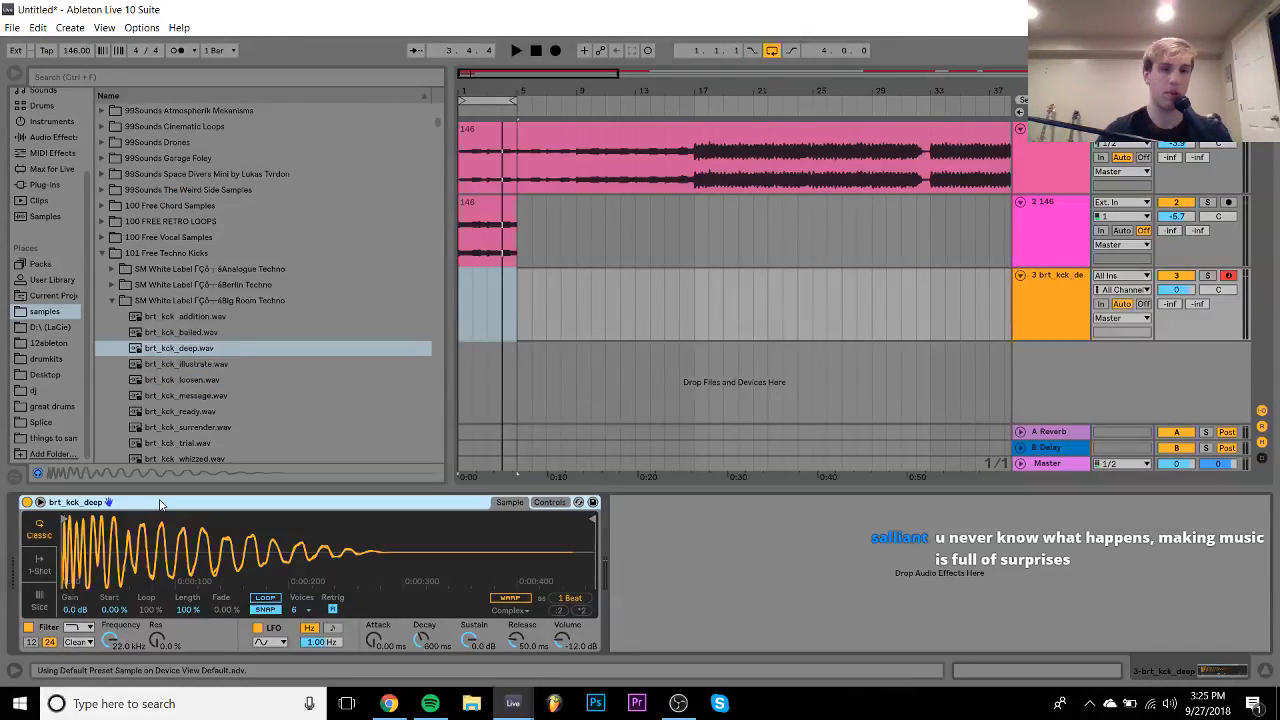
pyautogui.hotkey('ctrl', 'g')
pyautogui.click(28, 540)
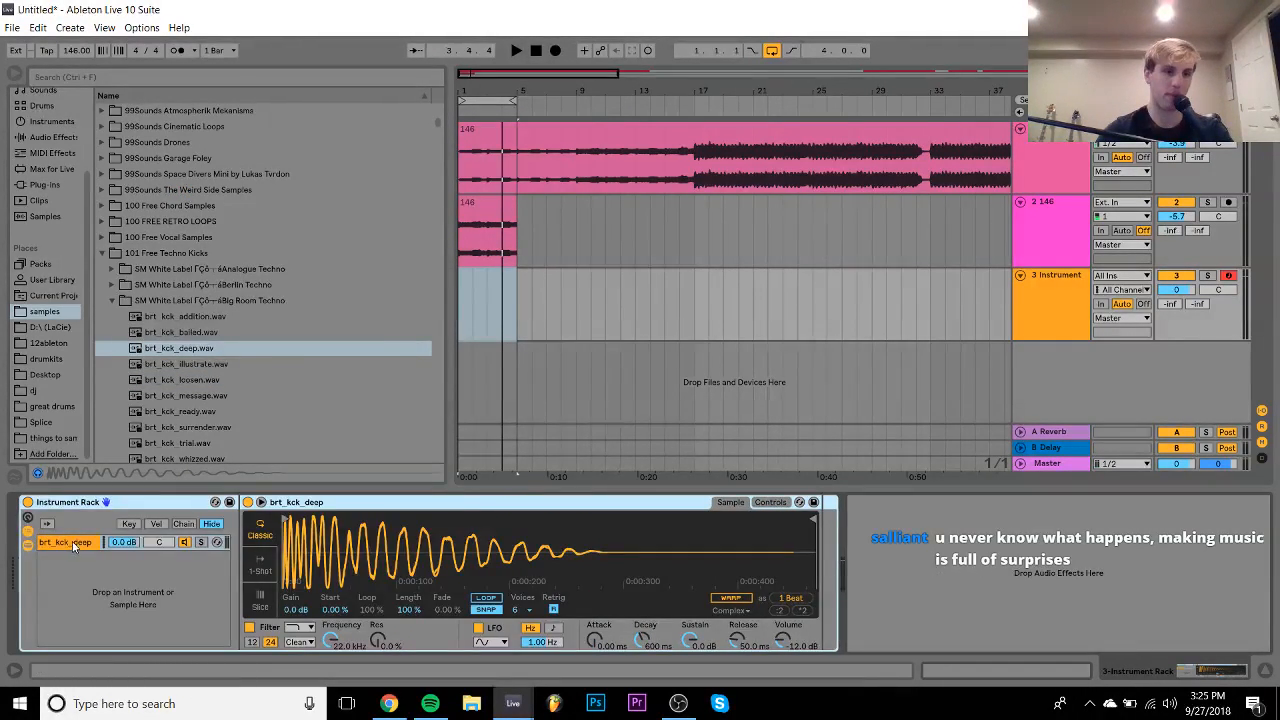
pyautogui.click(150, 544)
pyautogui.hotkey('ctrl', 'd')
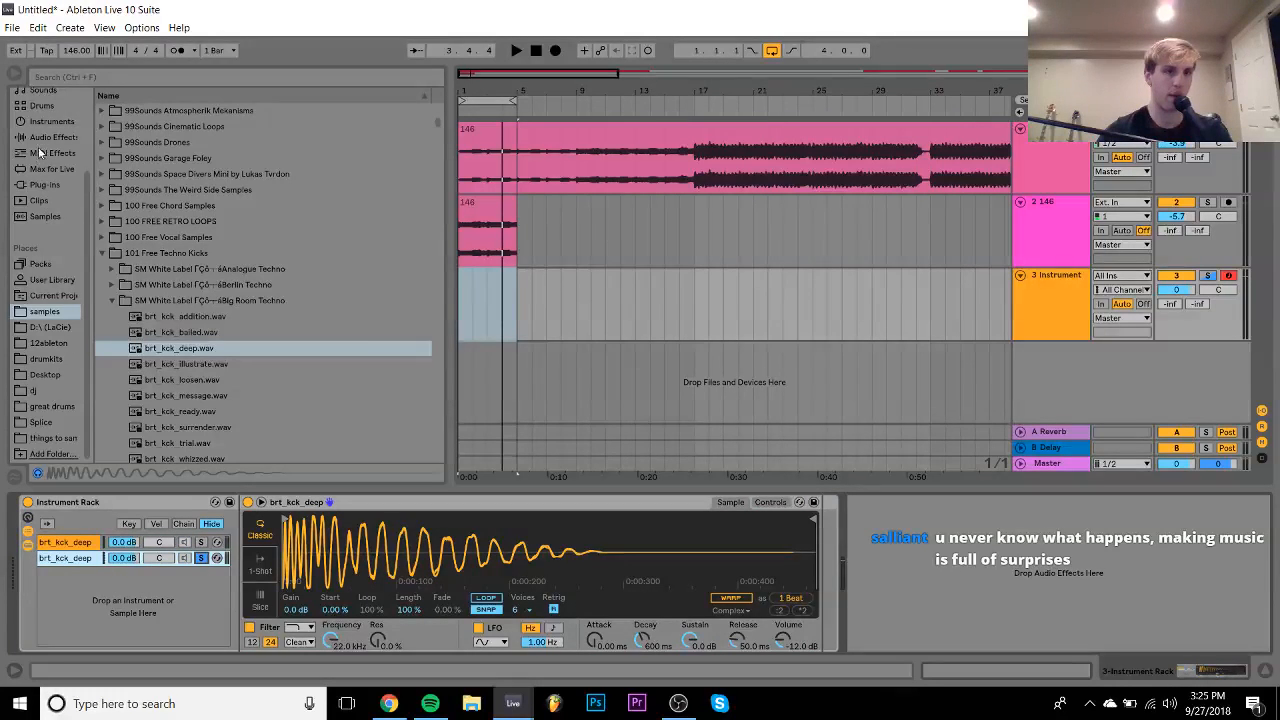
# - Show the installed plug-ins list in the browser and scroll through it
pyautogui.click(50, 184)
pyautogui.scroll(-5, 187, 386)
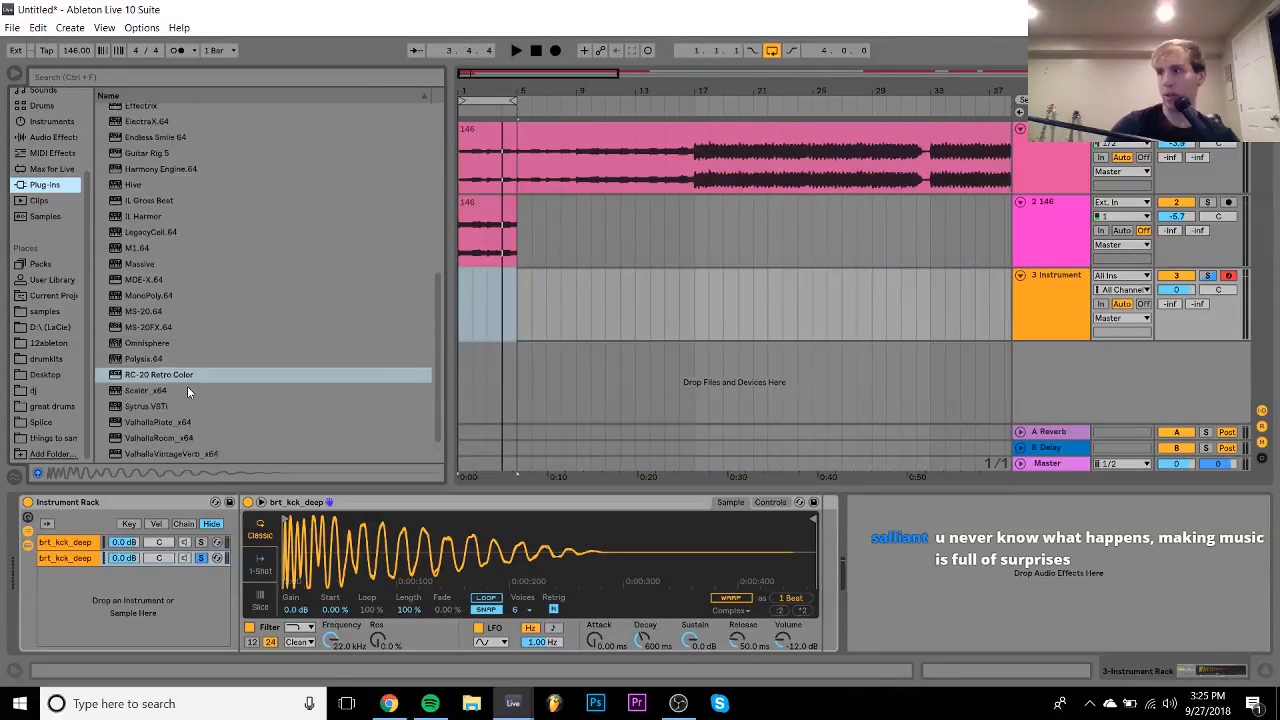
pyautogui.scroll(-1, 187, 386)
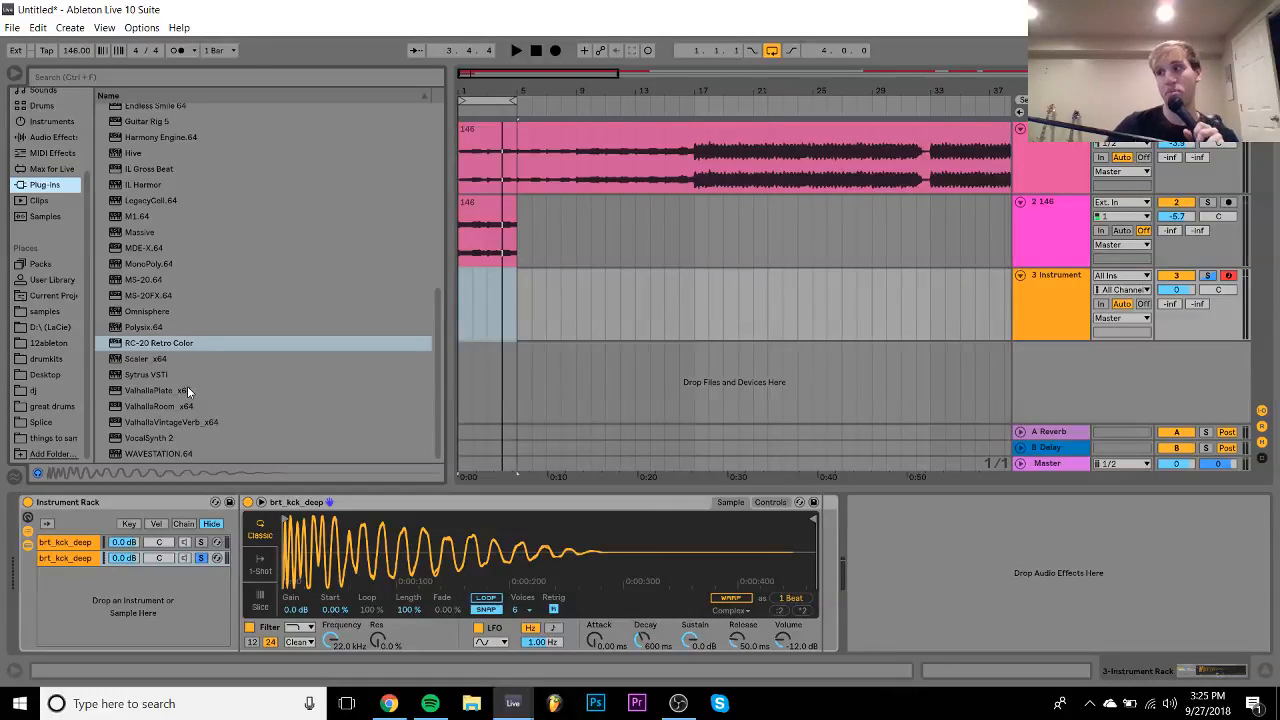
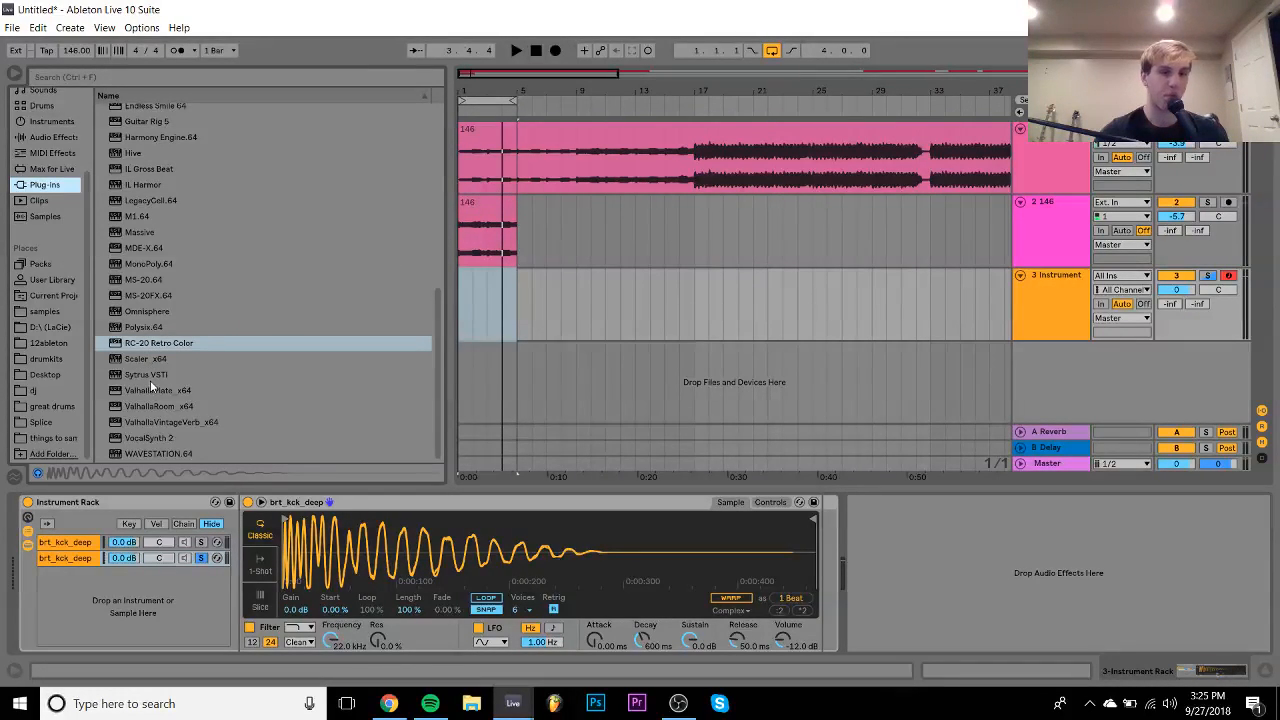
# - Add ValhallaRoom_x64 to the second kick chain, solo the Instrument track and insert a MIDI clip
pyautogui.click(151, 410)
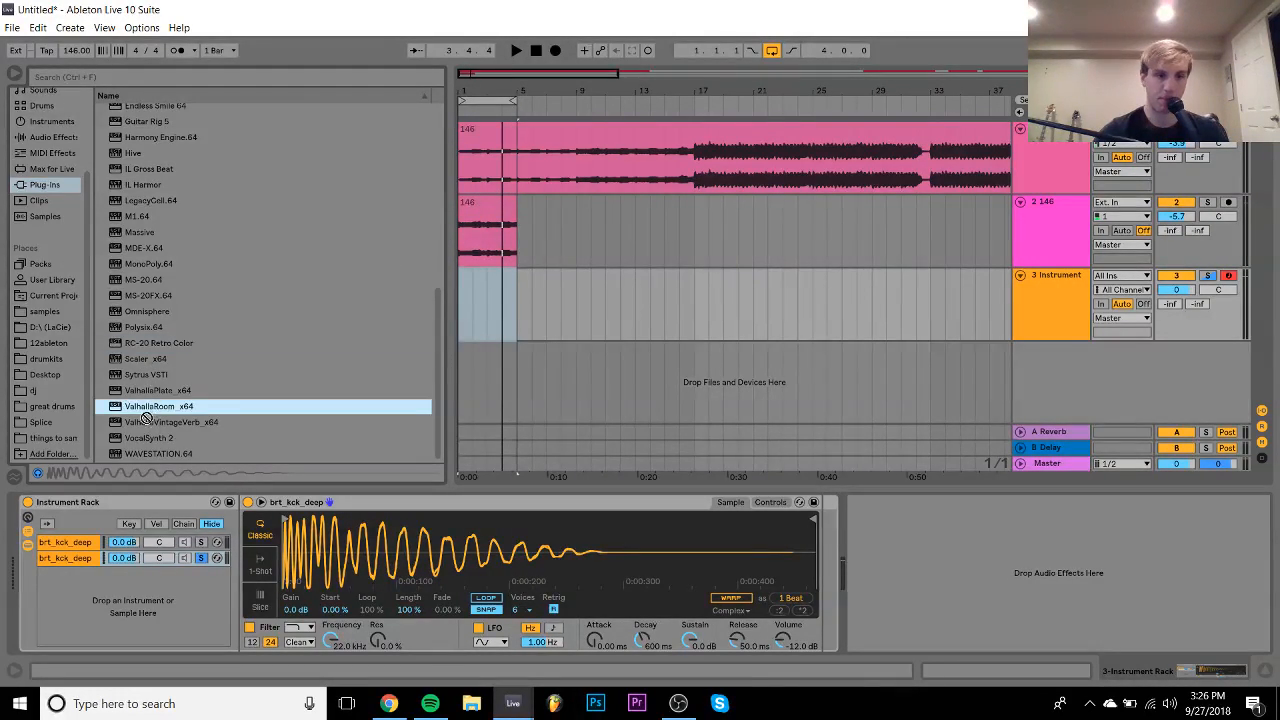
pyautogui.moveTo(84, 531); pyautogui.dragTo(85, 558)
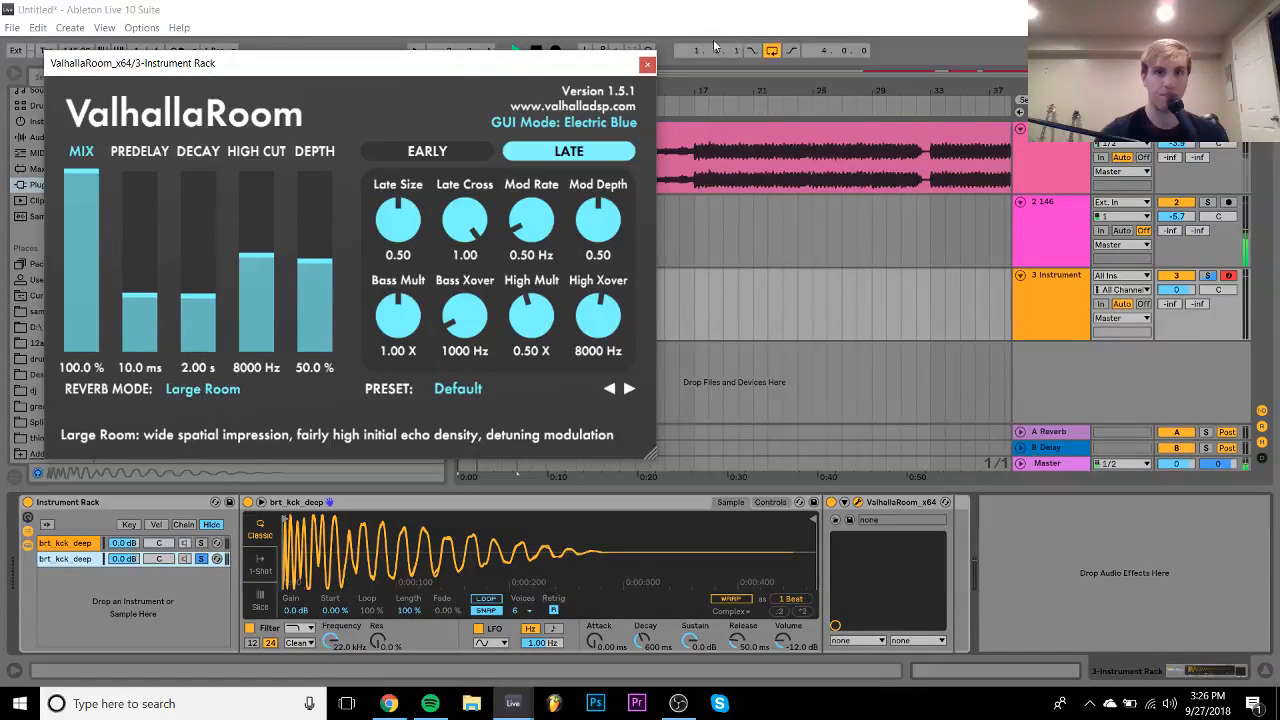
pyautogui.click(647, 65)
pyautogui.click(1210, 277)
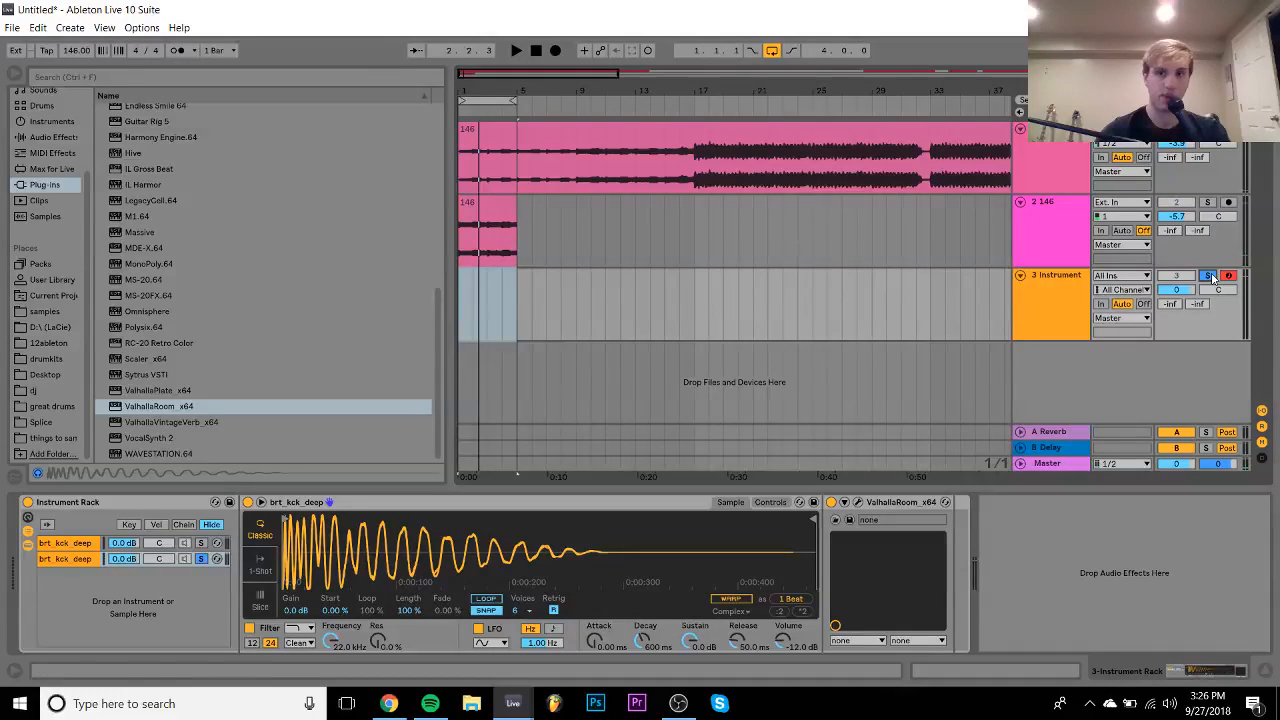
pyautogui.hotkey('ctrl', 'shift', 'm')
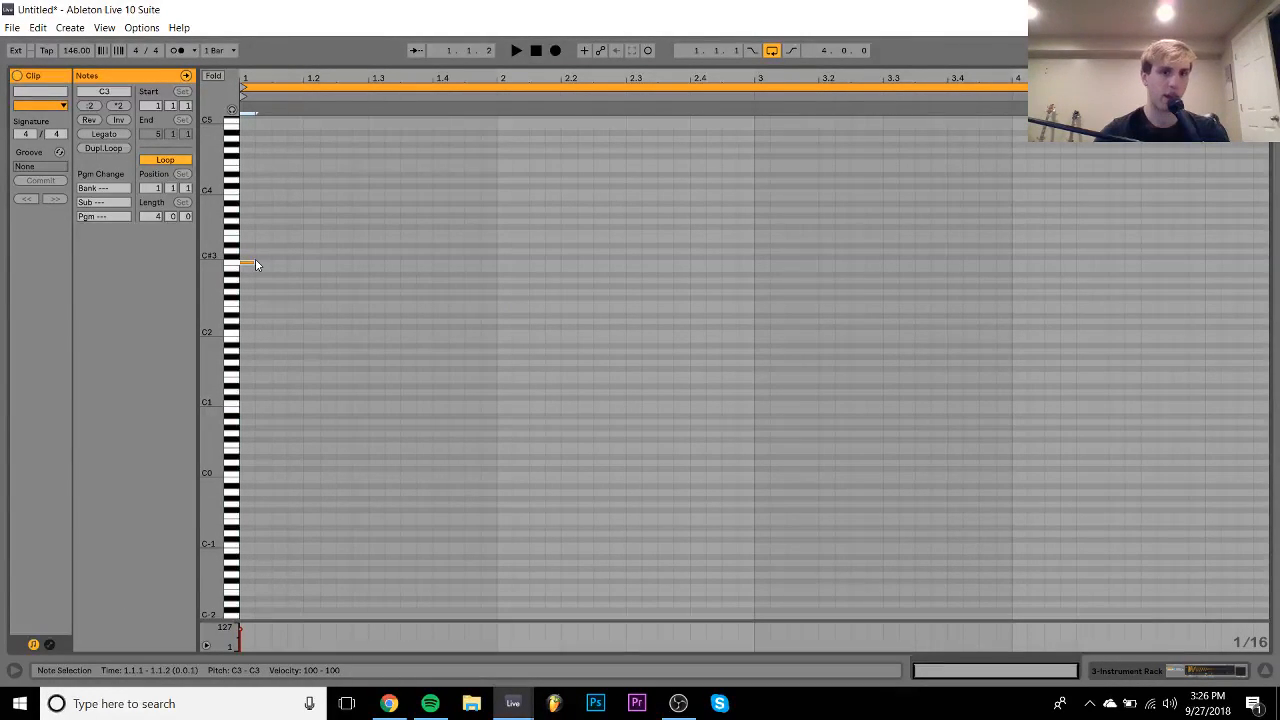
# - Draw a C3 note, duplicate it across the 4-bar clip, and play it at 130 BPM
pyautogui.doubleClick(256, 263)
pyautogui.hotkey('ctrl', 'd')
pyautogui.hotkey('ctrl', 'd')
pyautogui.hotkey('ctrl', 'd')
pyautogui.hotkey('ctrl', 'd')
pyautogui.hotkey('ctrl', 'd')
pyautogui.hotkey('ctrl', 'd')
pyautogui.hotkey('ctrl', 'd')
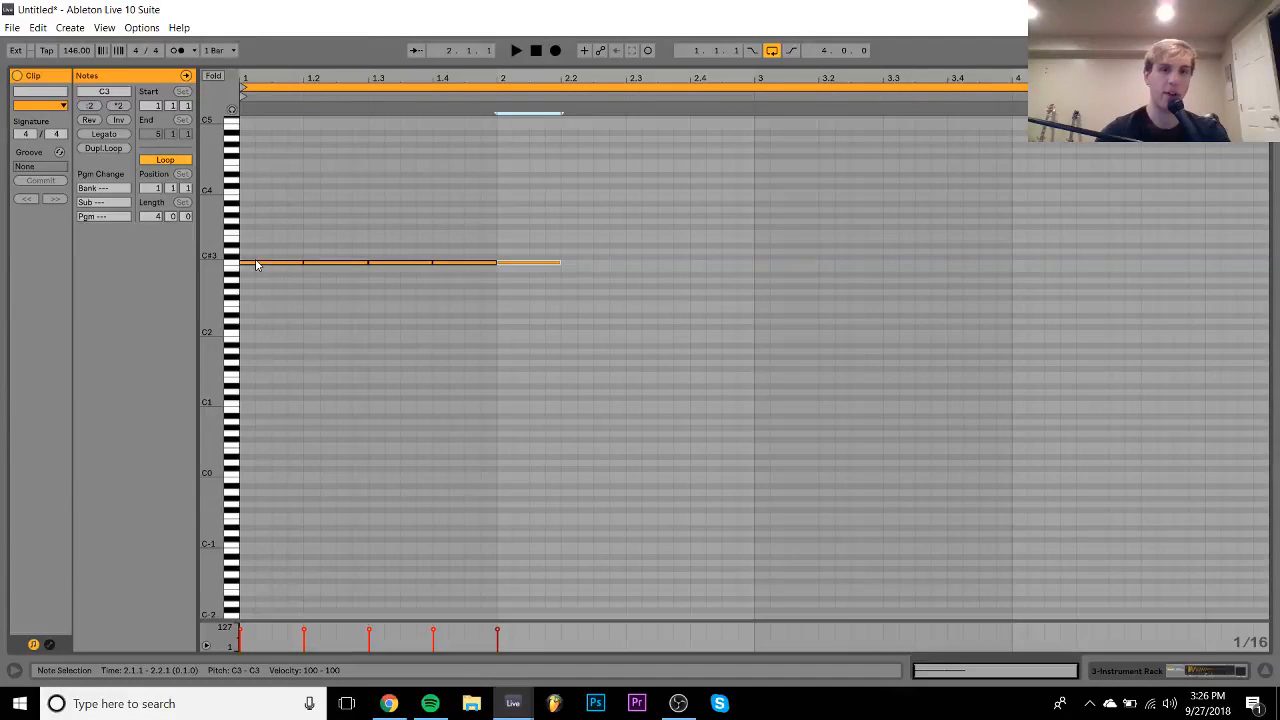
pyautogui.hotkey('ctrl', 'd')
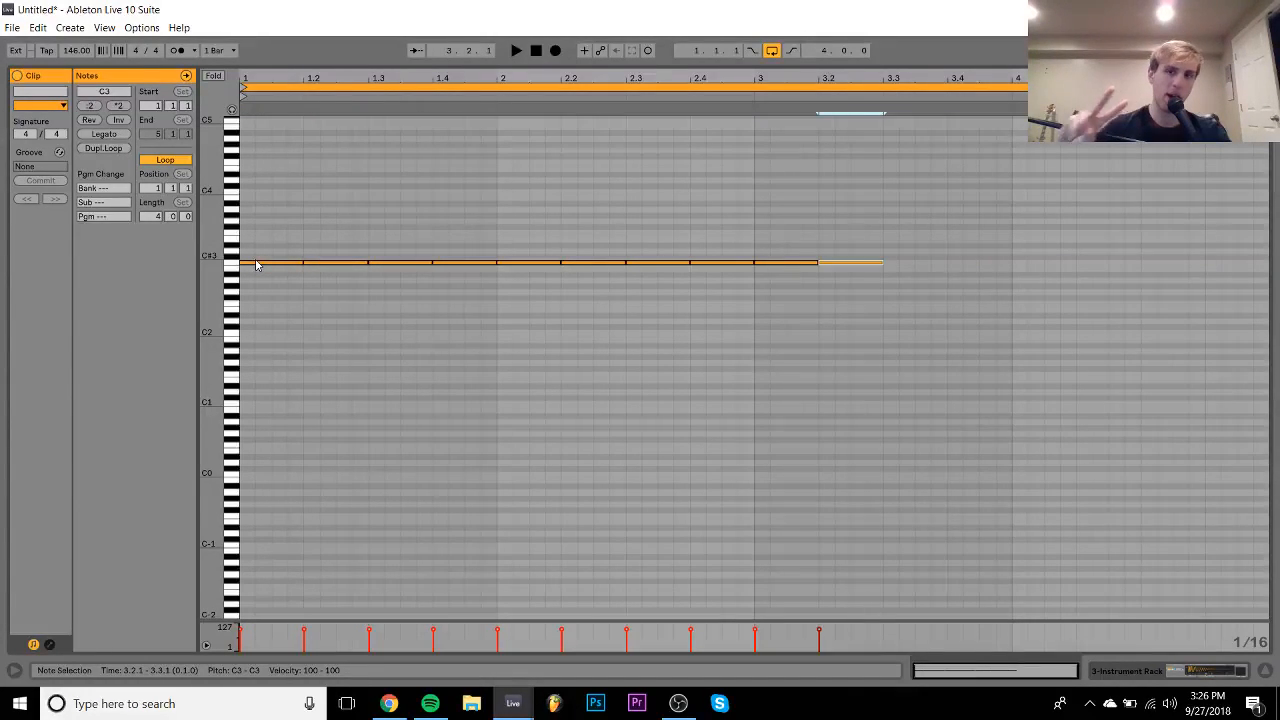
pyautogui.hotkey('ctrl', 'd')
pyautogui.hotkey('ctrl', 'd')
pyautogui.hotkey('ctrl', 'd')
pyautogui.hotkey('ctrl', 'd')
pyautogui.hotkey('ctrl', 'd')
pyautogui.hotkey('ctrl', 'd')
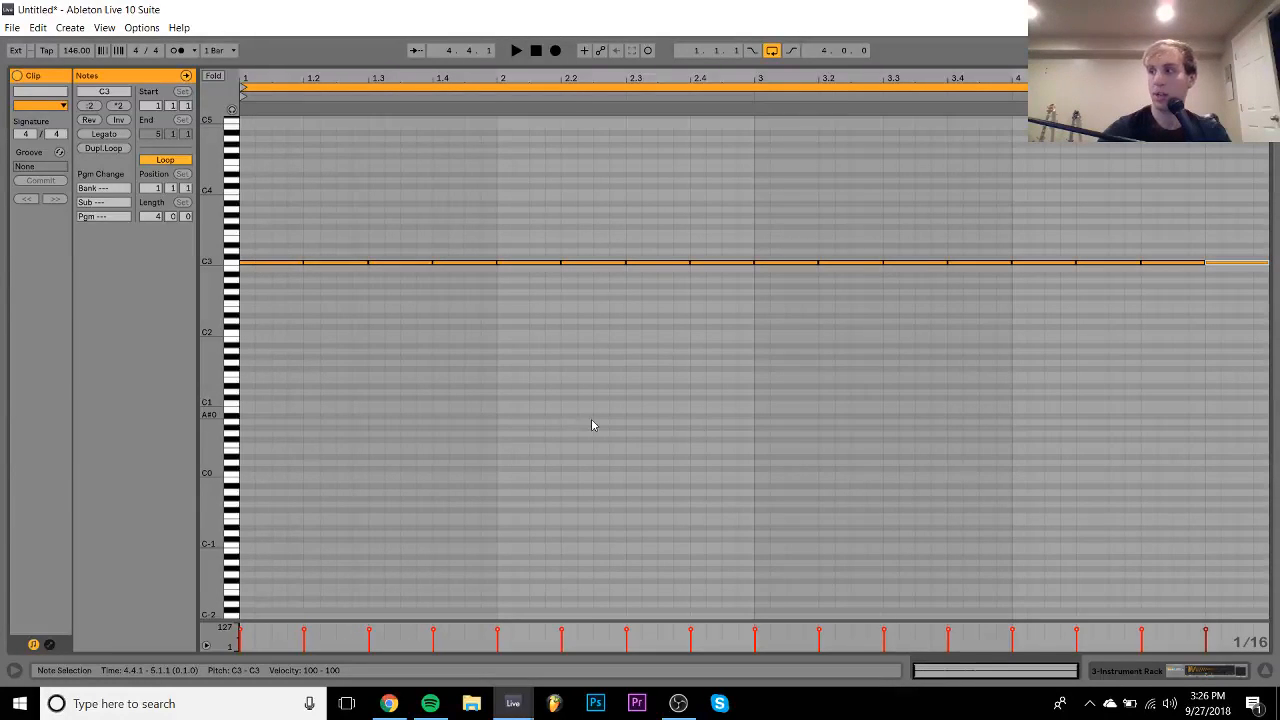
pyautogui.press('space')
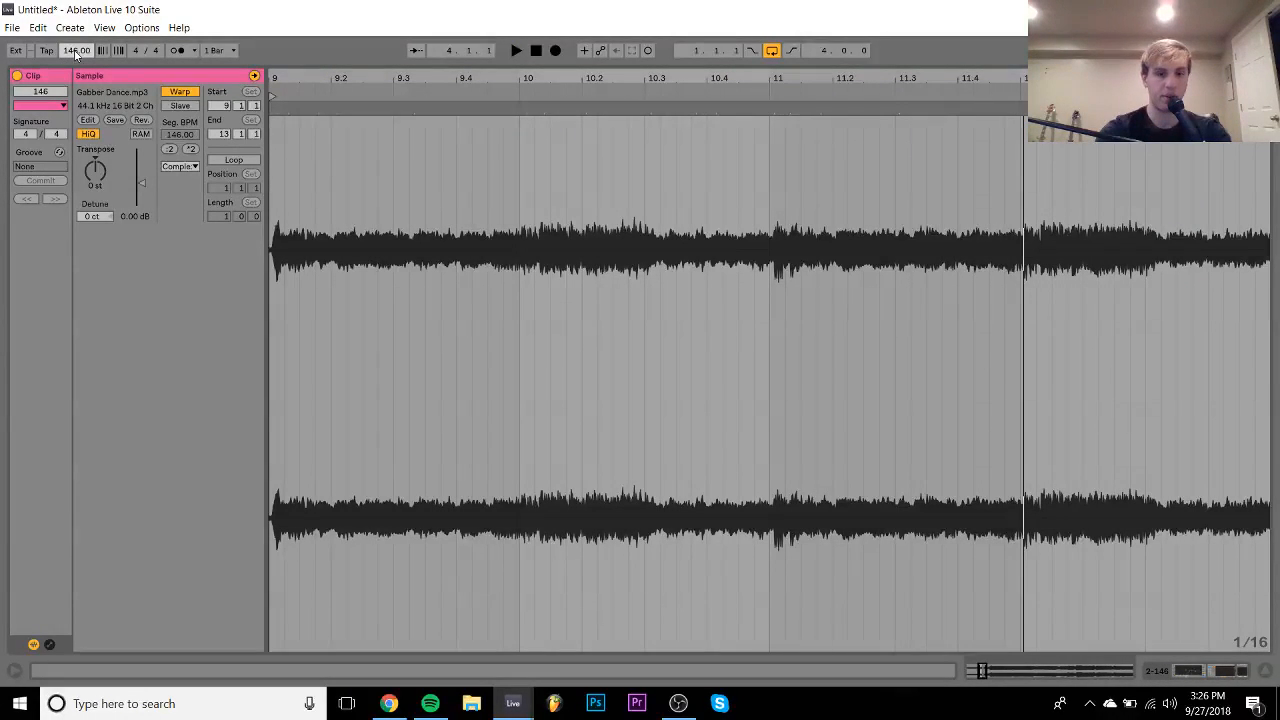
pyautogui.press('space')
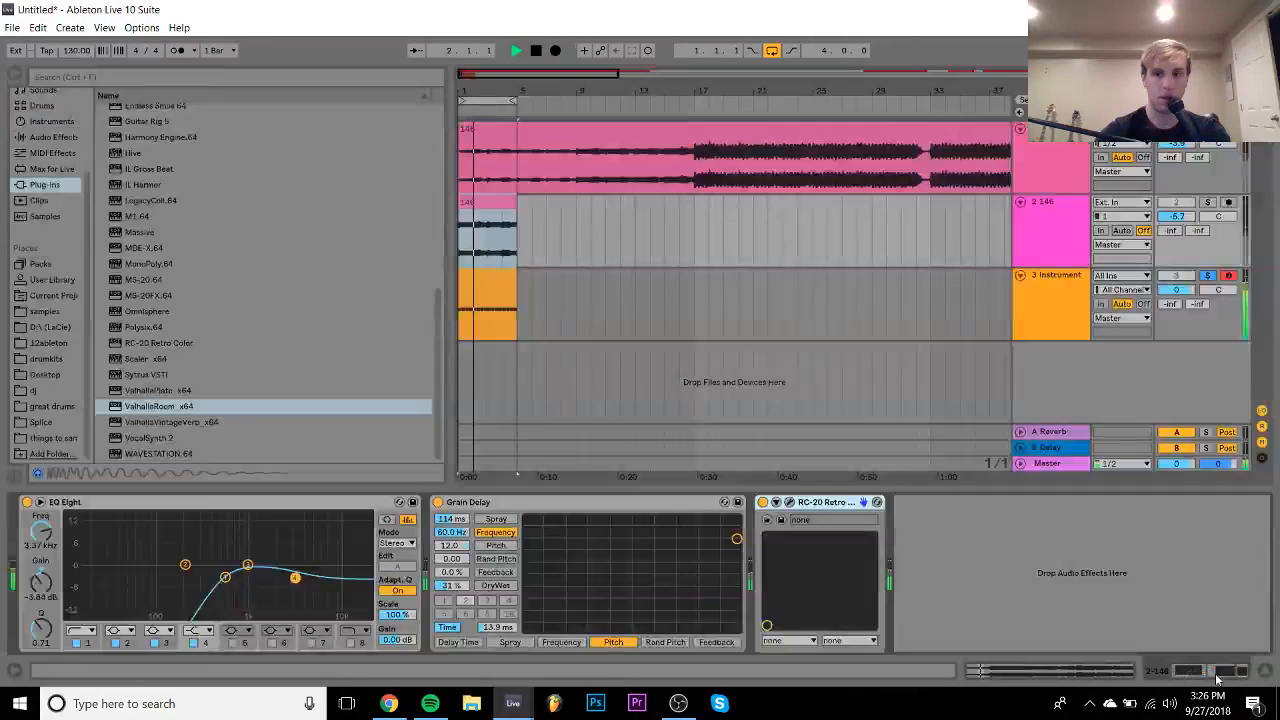
pyautogui.press('space')
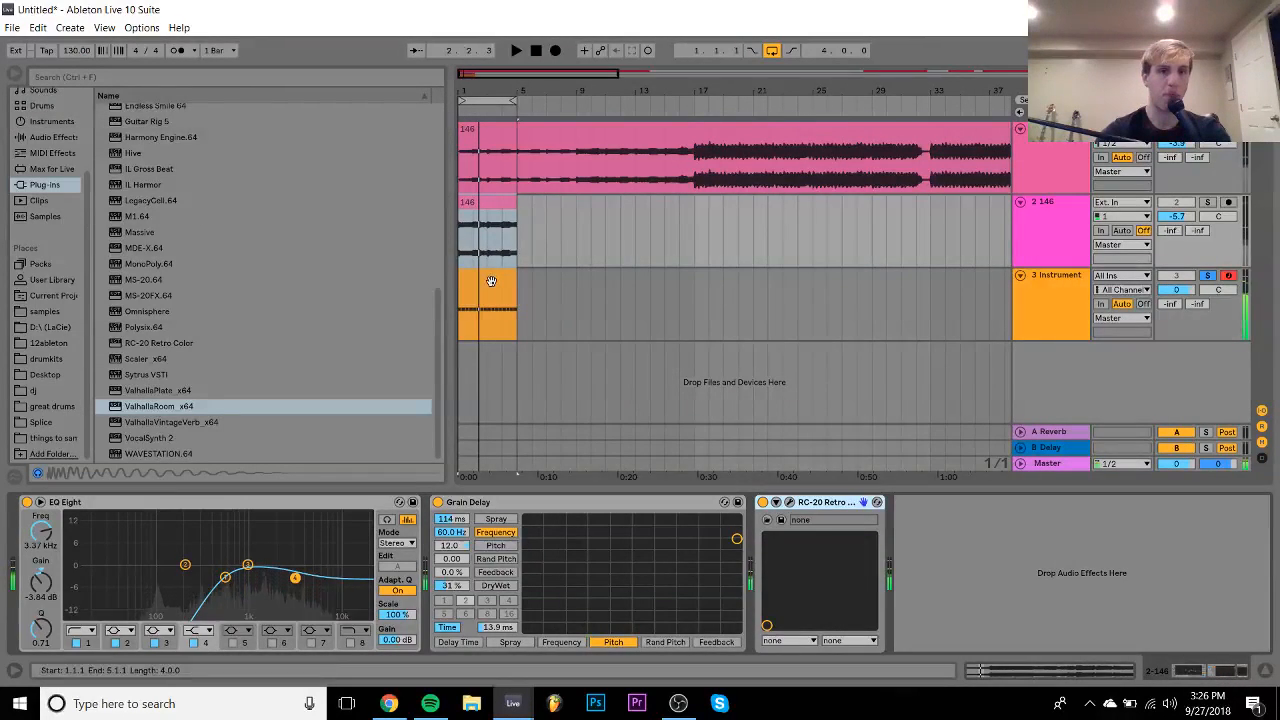
# - Add an Amp effect to the second kick chain, placed right after ValhallaRoom
pyautogui.click(489, 278)
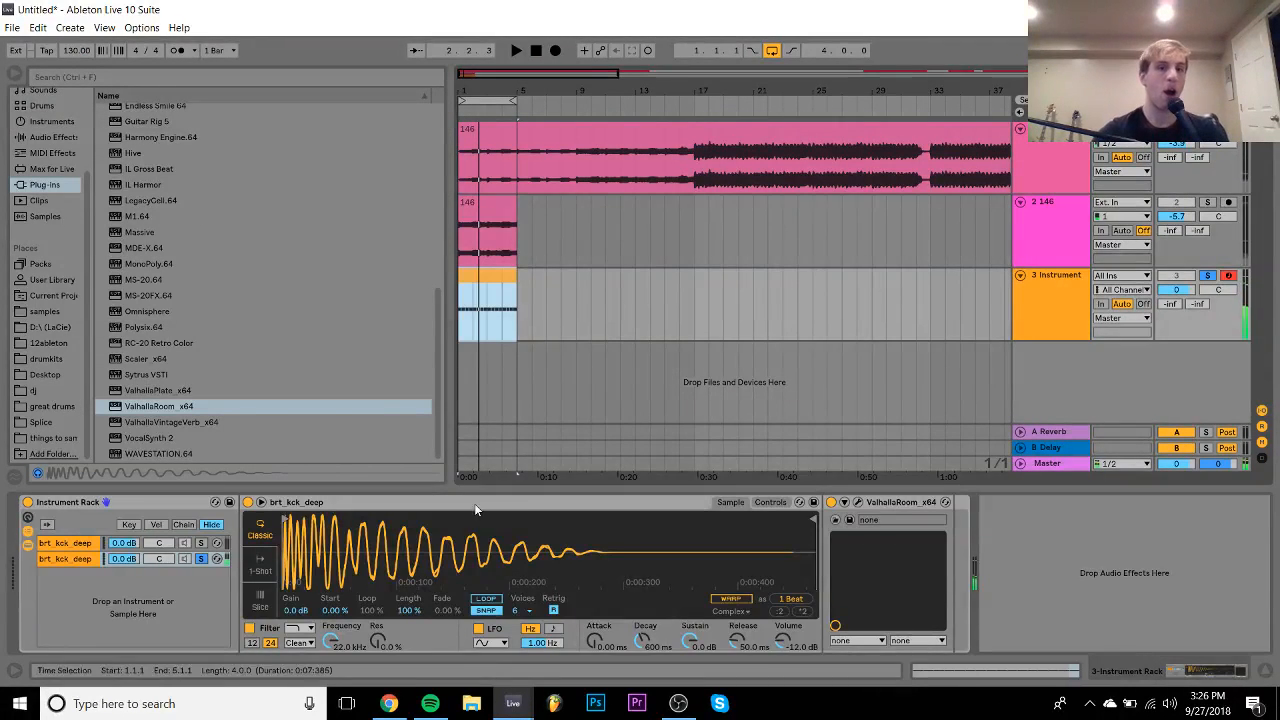
pyautogui.click(50, 137)
pyautogui.scroll(4, 176, 198)
pyautogui.click(127, 112)
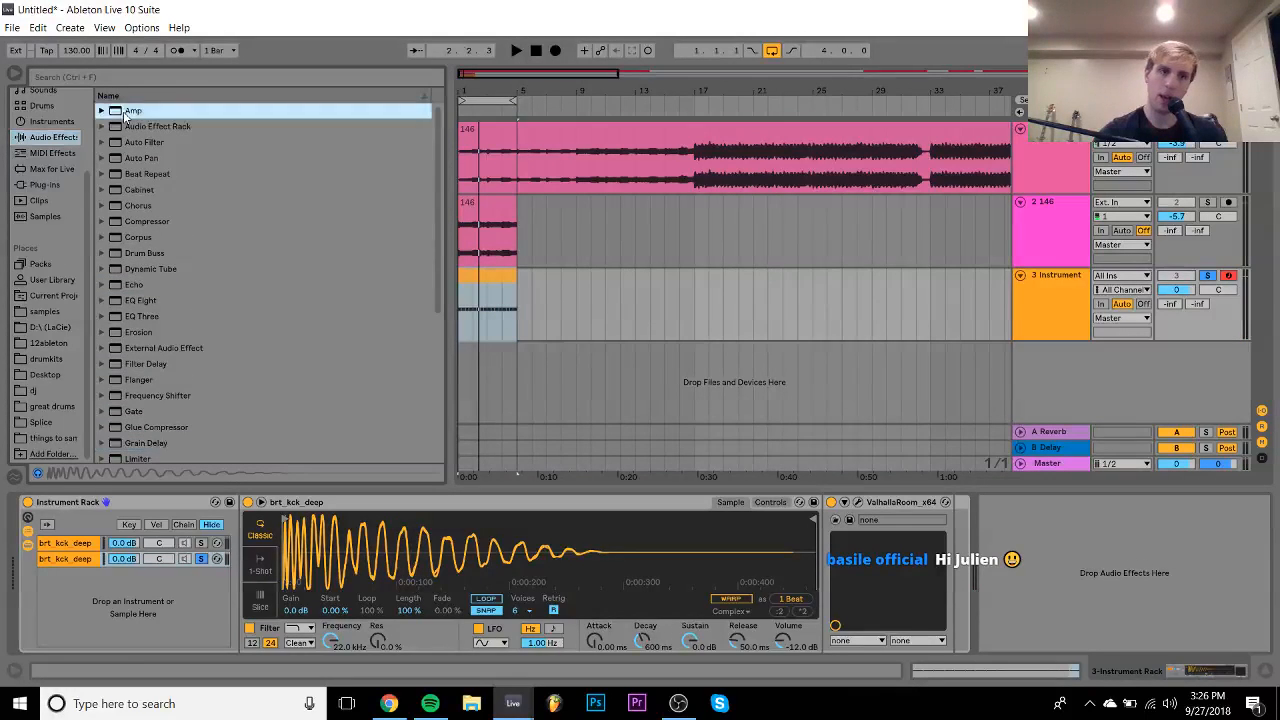
pyautogui.moveTo(125, 112); pyautogui.dragTo(960, 614)
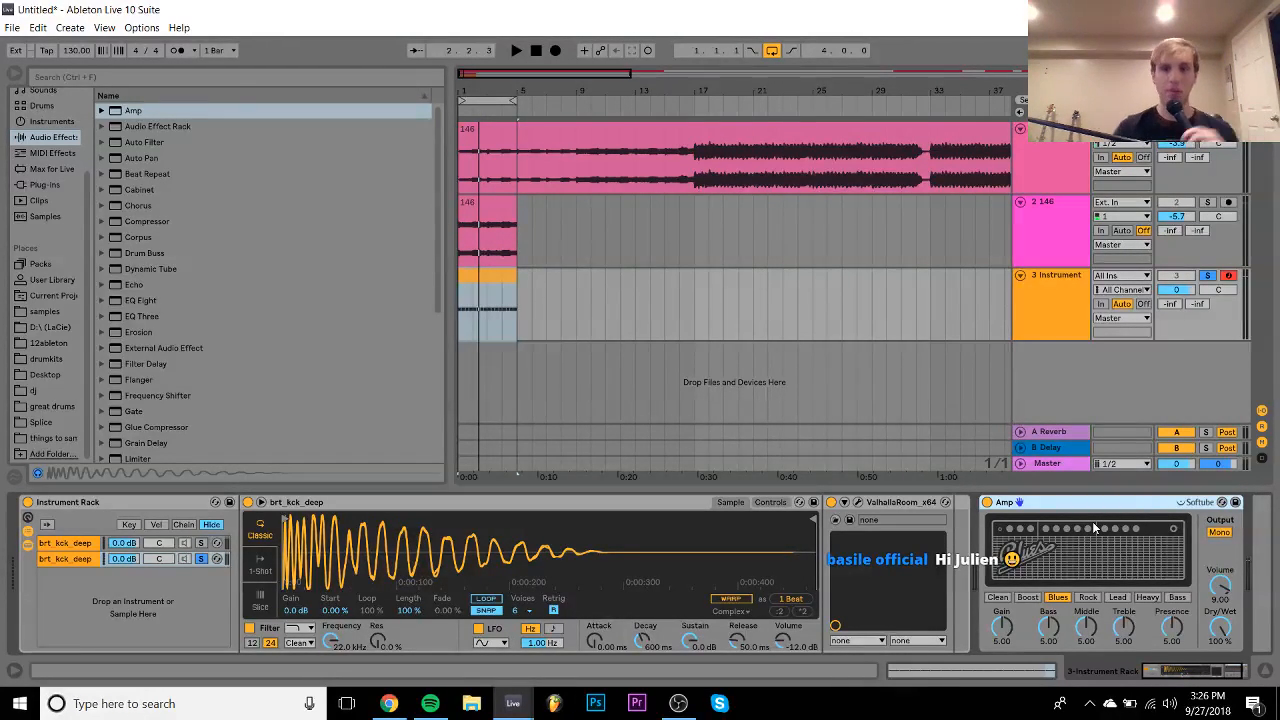
pyautogui.moveTo(962, 512); pyautogui.dragTo(949, 518)
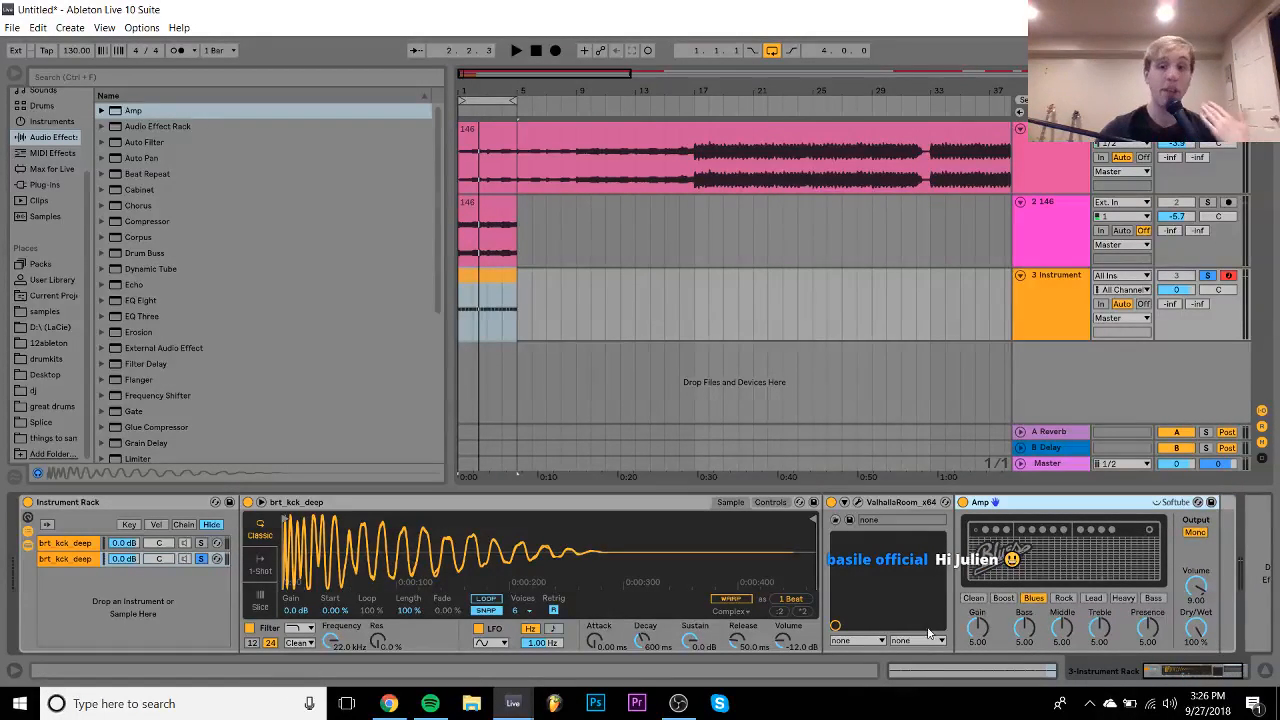
# - Play the amp-distorted kick, then add an Auto Filter to the chain
pyautogui.press('space')
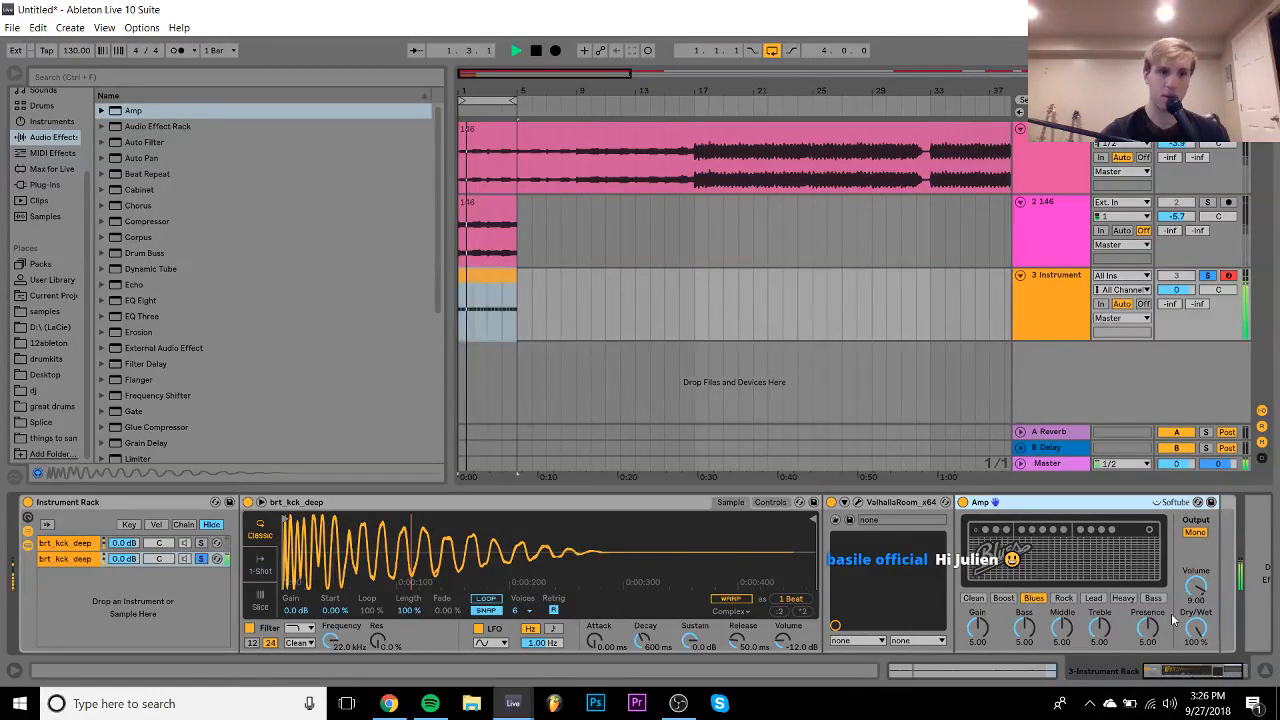
pyautogui.press('space')
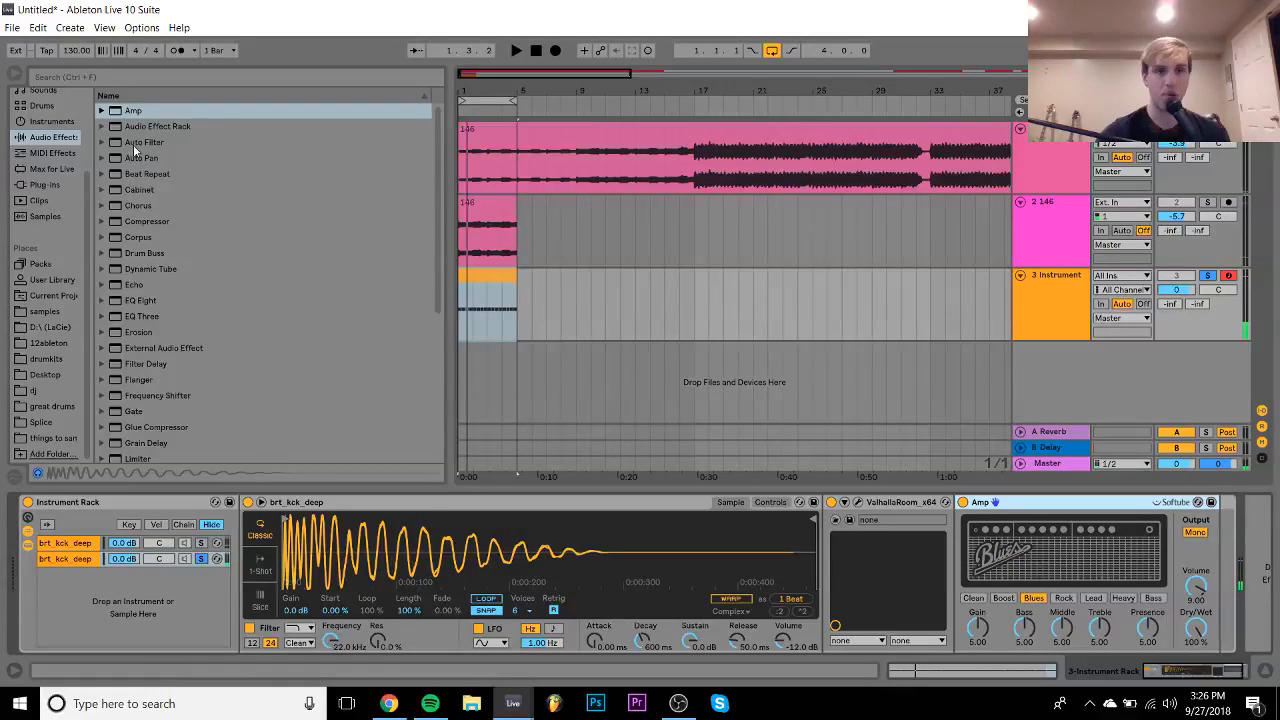
pyautogui.doubleClick(140, 142)
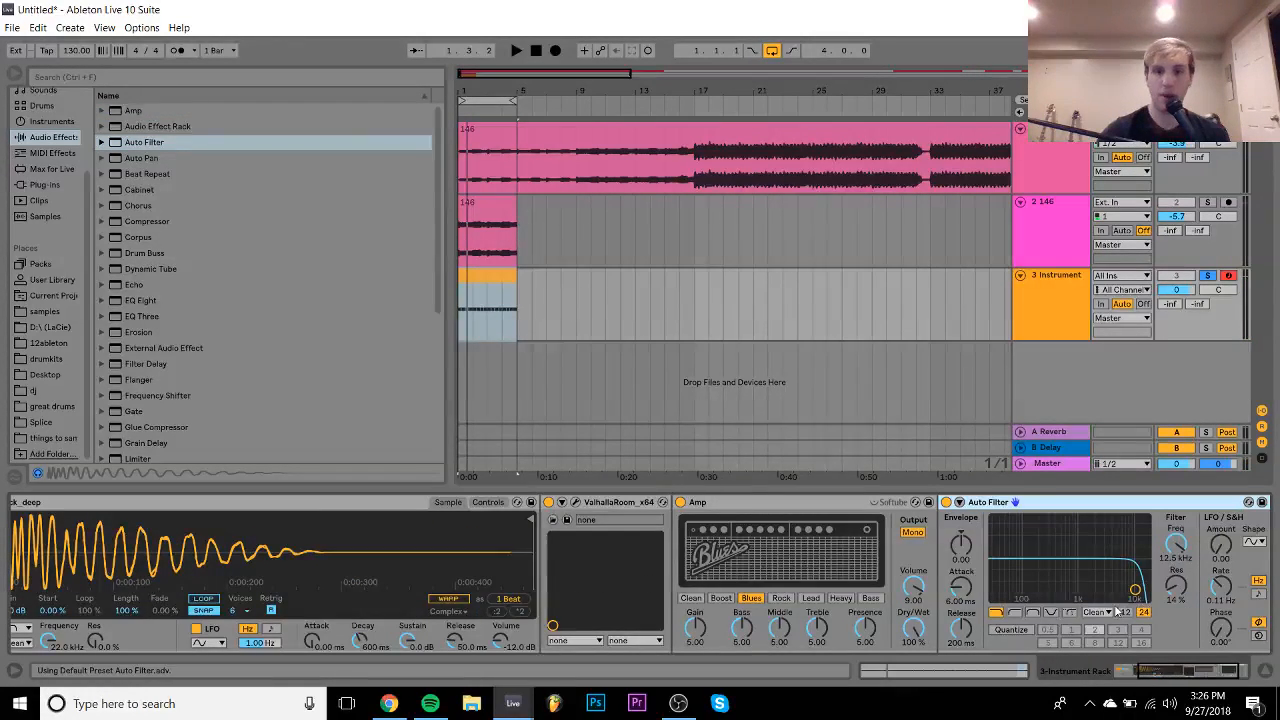
# - Lower the Auto Filter cutoff to 128 Hz and play the filtered kick
pyautogui.click(1044, 605)
pyautogui.press('space')
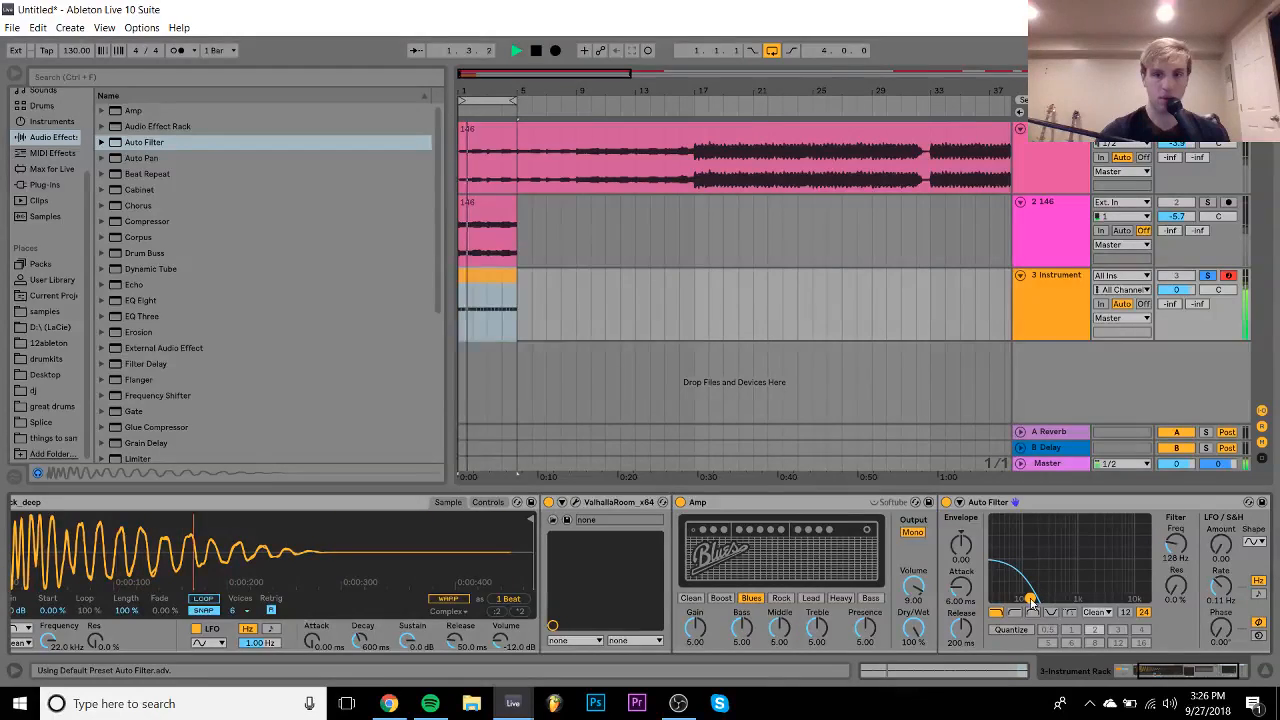
pyautogui.click(1106, 671)
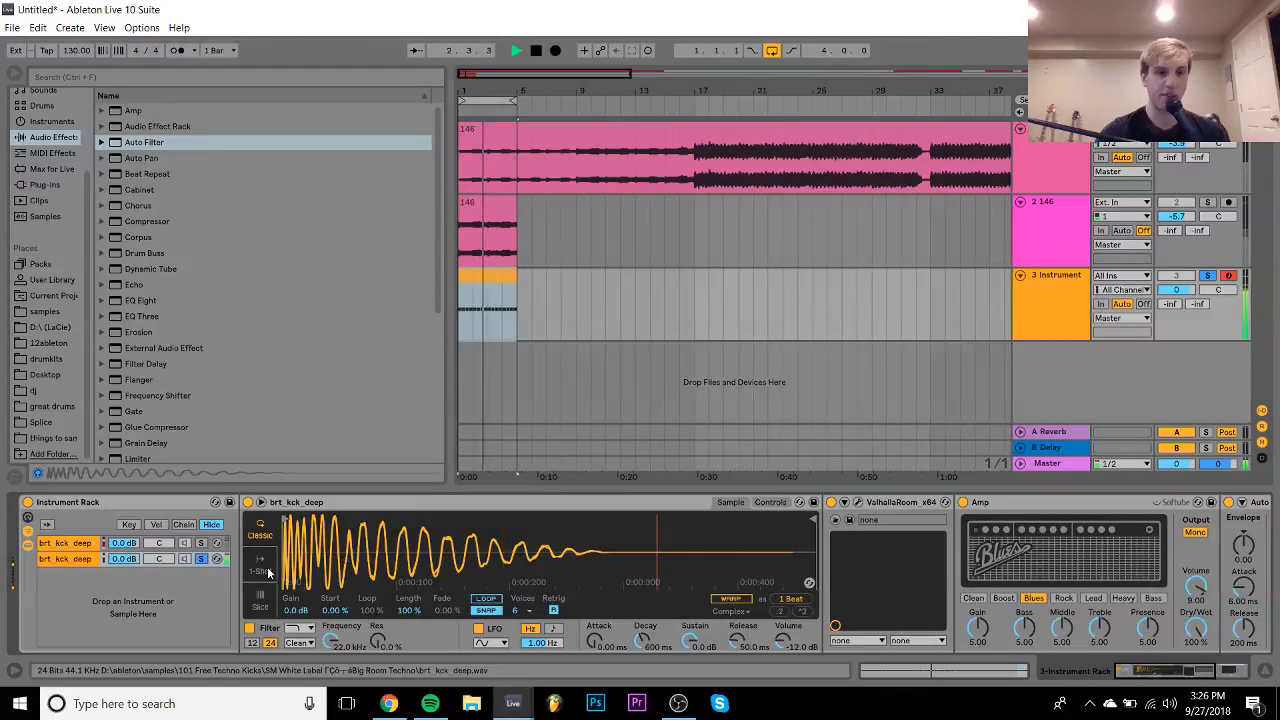
# - Unsolo the second chain, set its volume to -4 dB and add a Limiter
pyautogui.click(200, 558)
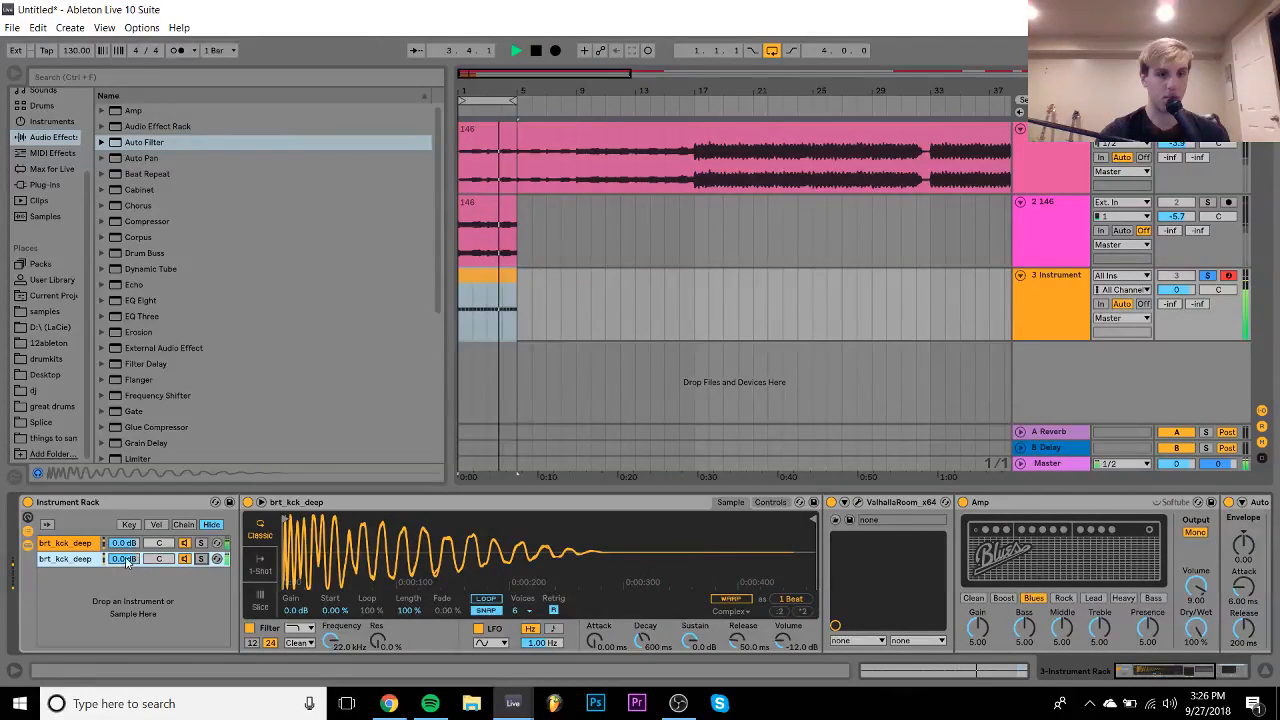
pyautogui.moveTo(124, 558); pyautogui.dragTo(124, 578)
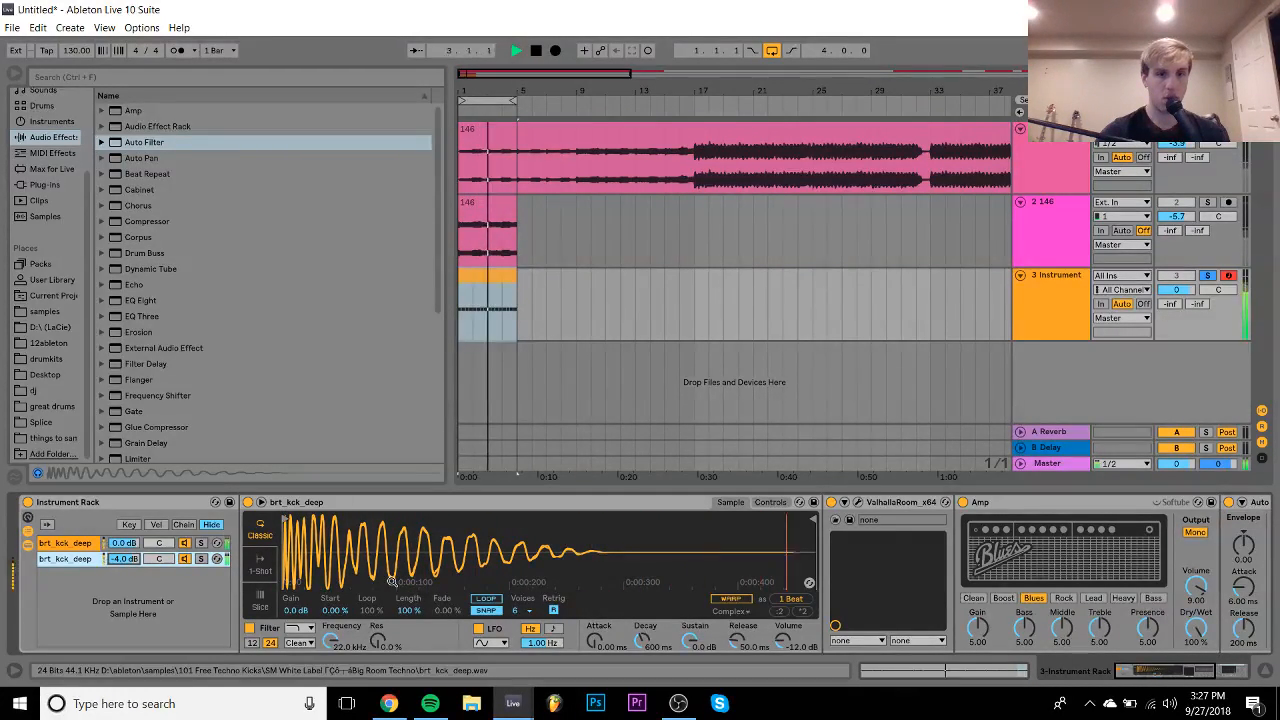
pyautogui.press('space')
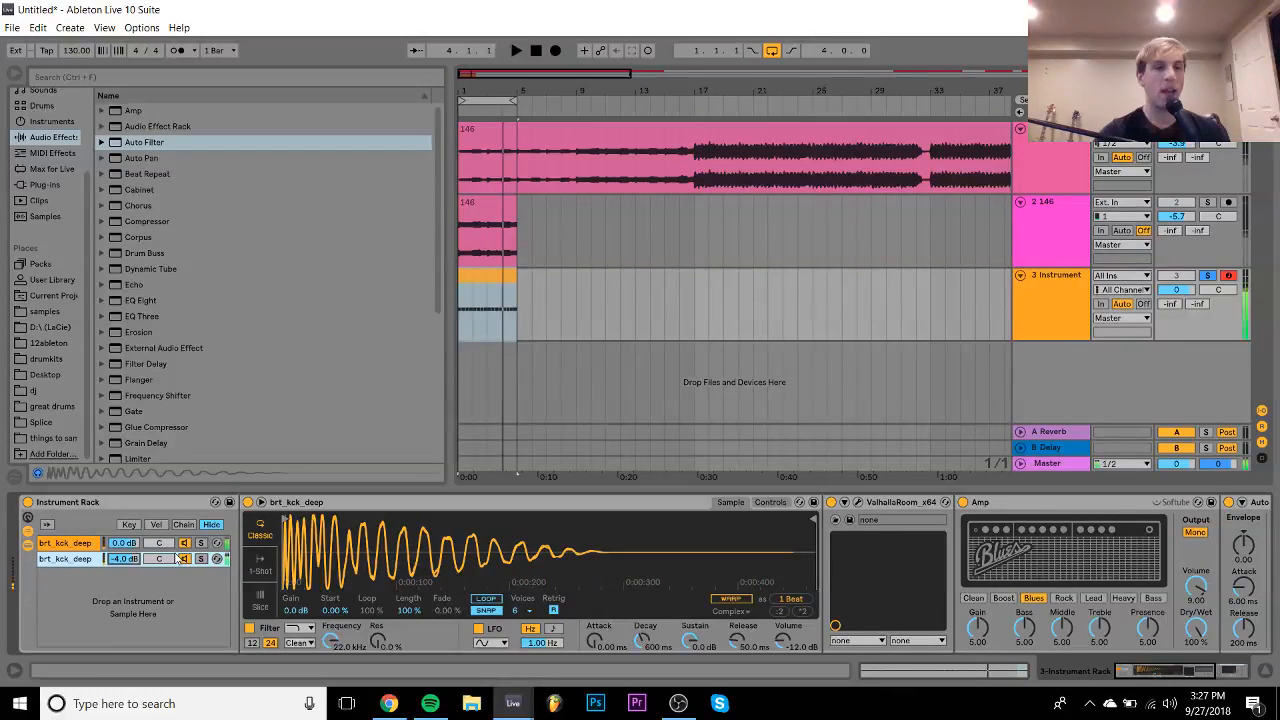
pyautogui.doubleClick(128, 455)
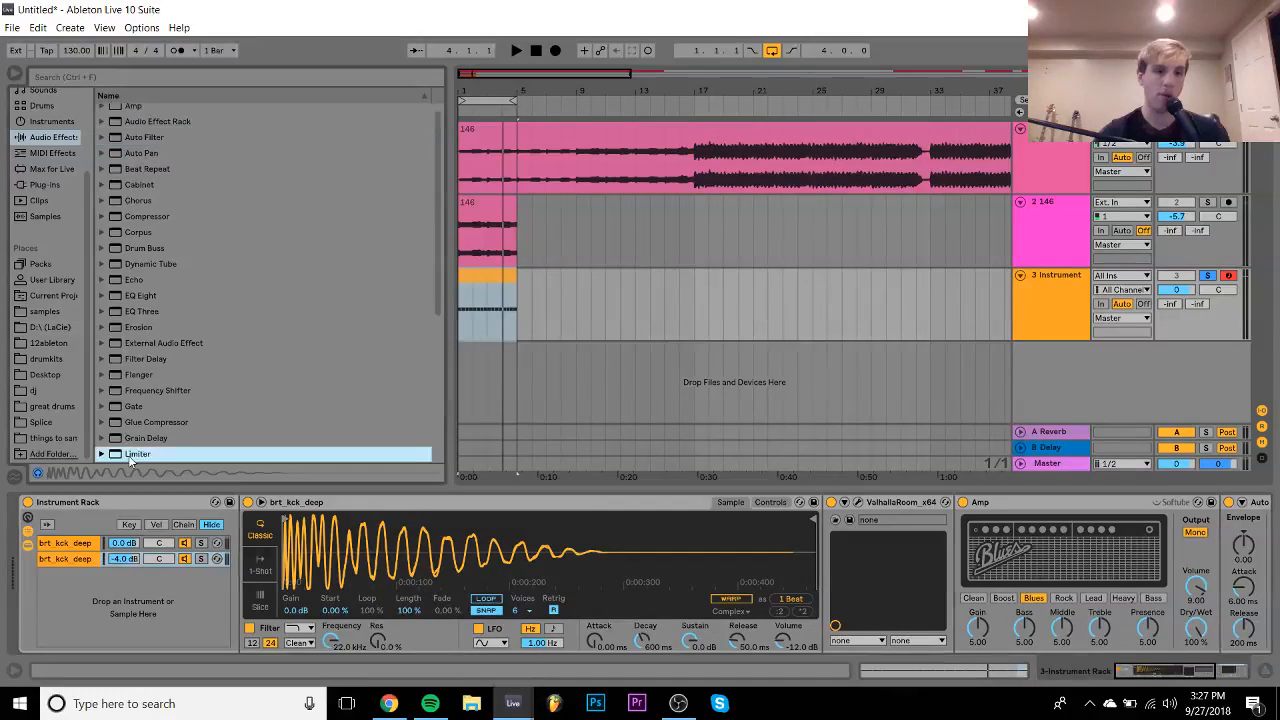
# - Raise the Limiter gain to 12.4 dB and start playback
pyautogui.click(1201, 503)
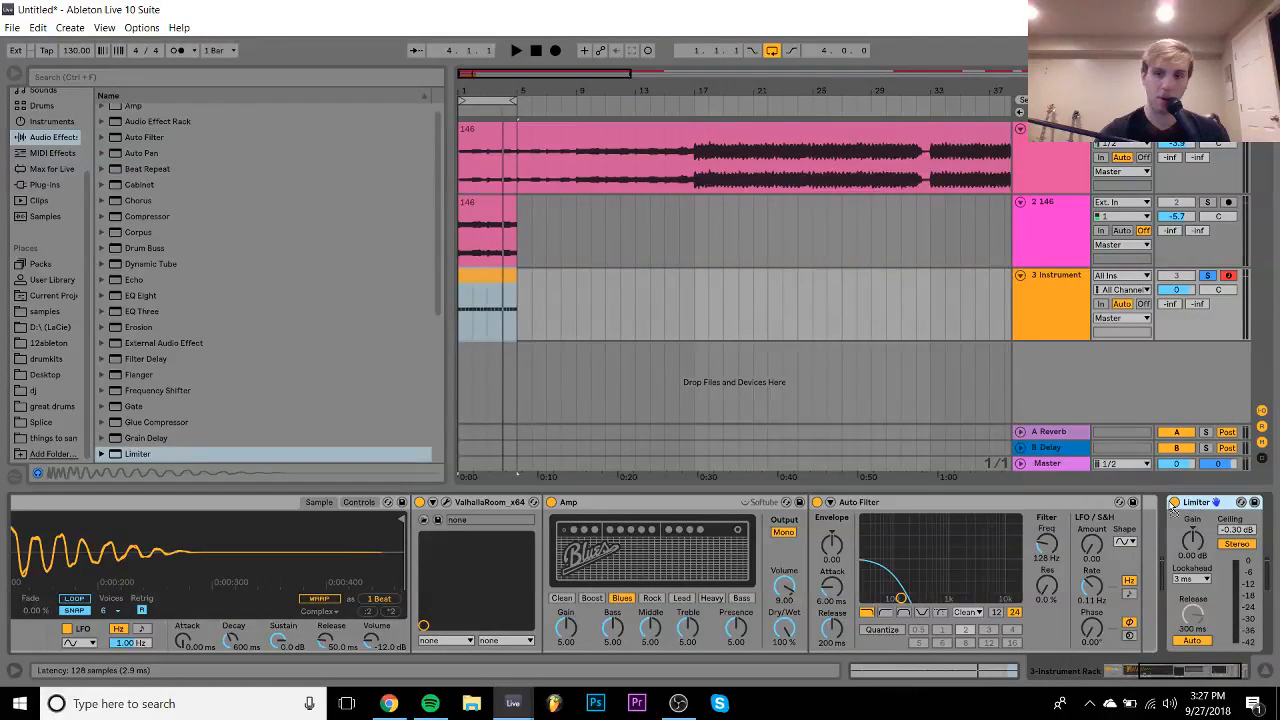
pyautogui.moveTo(1200, 553); pyautogui.dragTo(1200, 495)
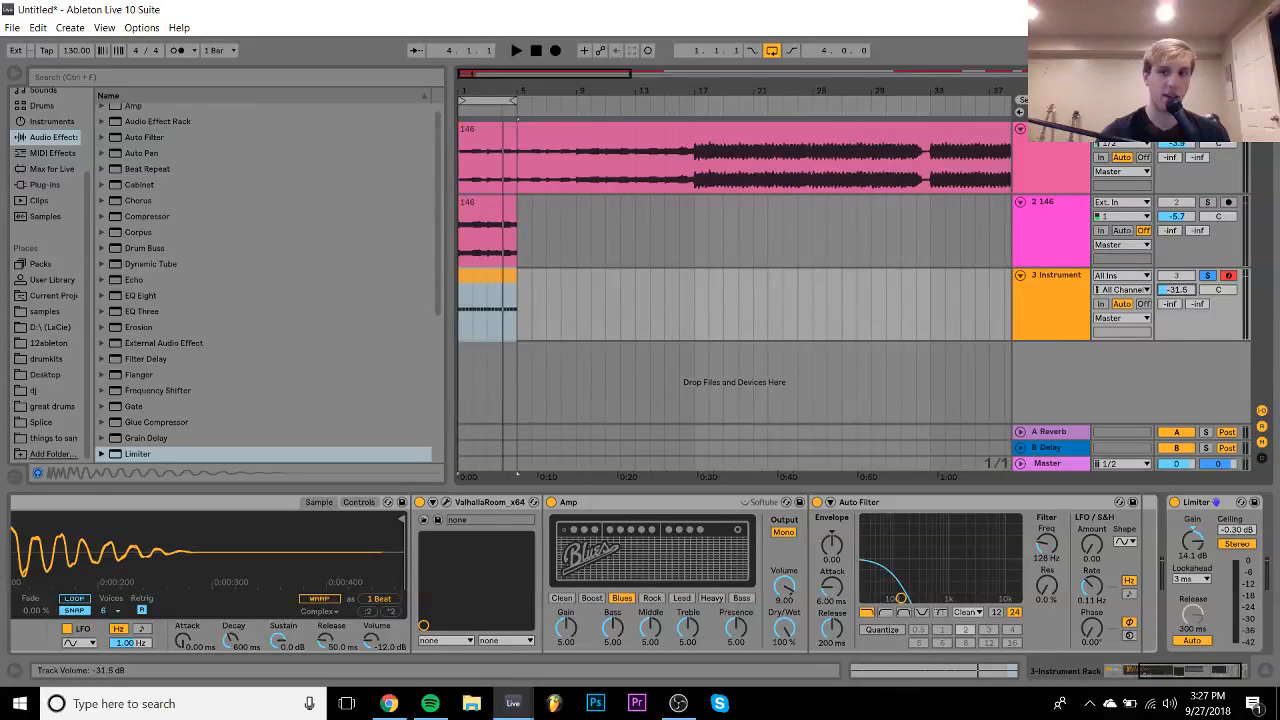
pyautogui.press('space')
# - Set the Instrument track volume to -12.2 dB while the first kick chain is shown
pyautogui.moveTo(1174, 293); pyautogui.dragTo(1174, 268)
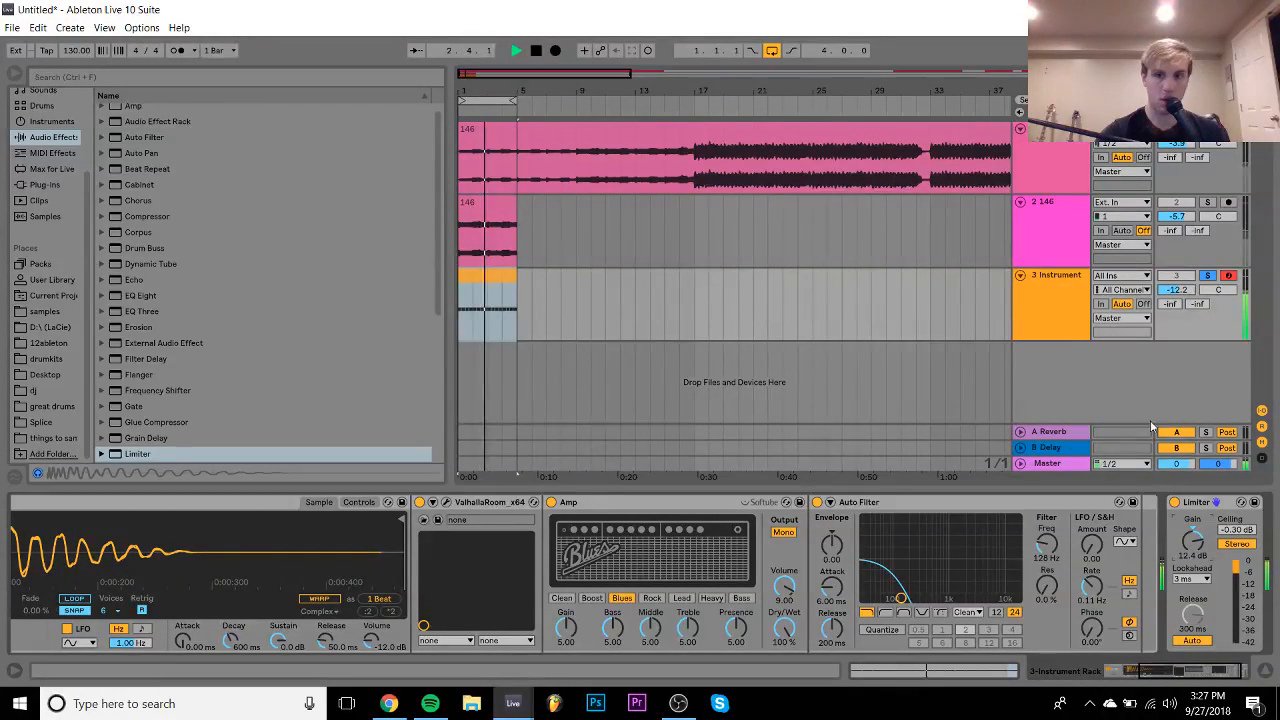
pyautogui.scroll(5, 892, 604)
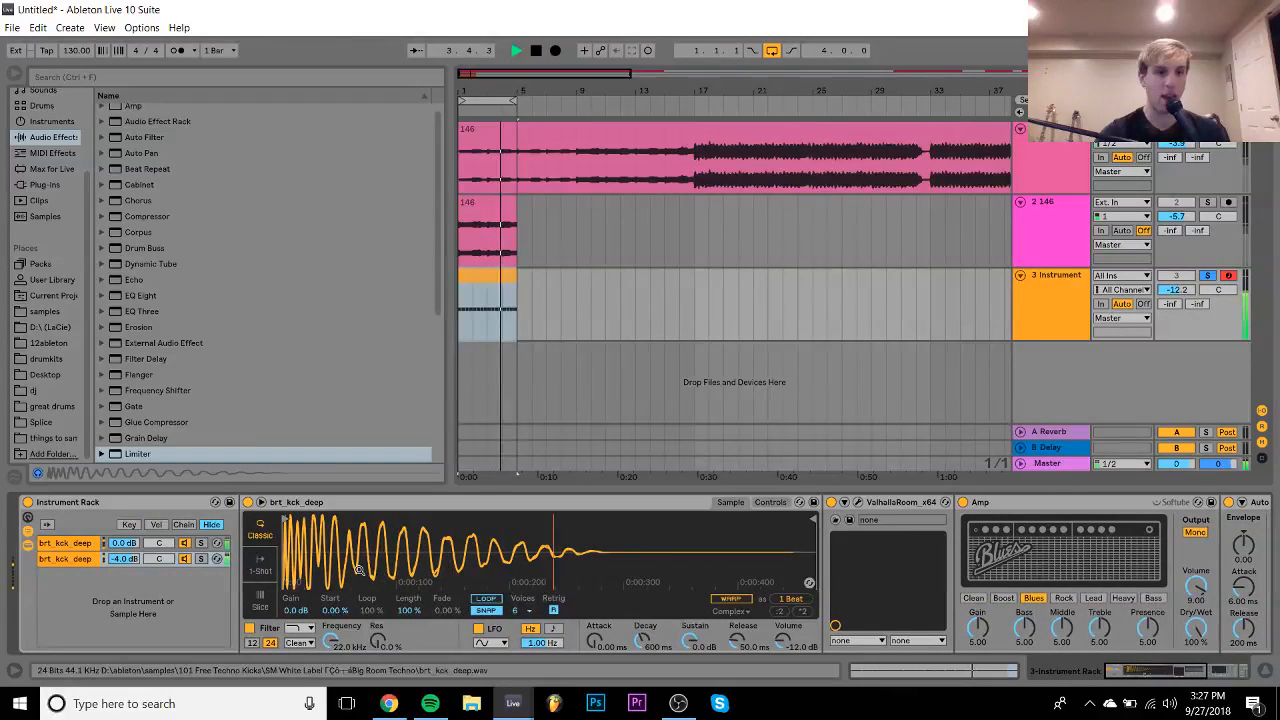
pyautogui.click(90, 543)
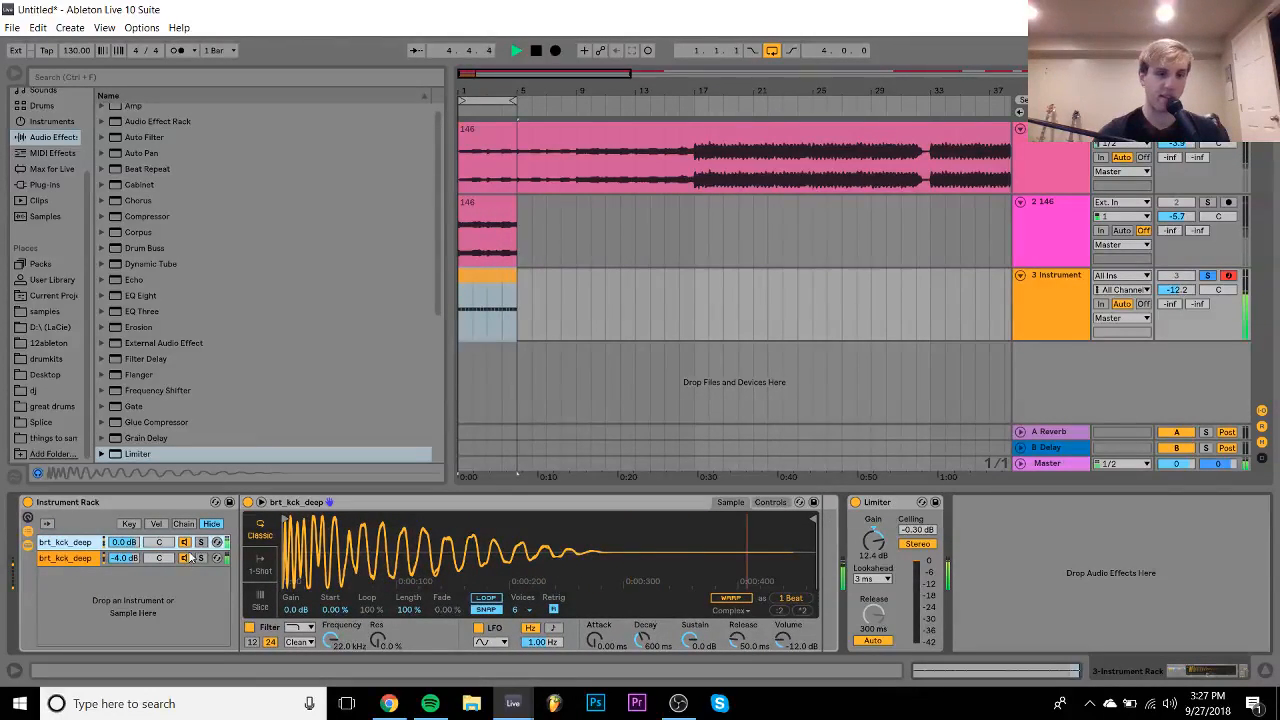
pyautogui.press('space')
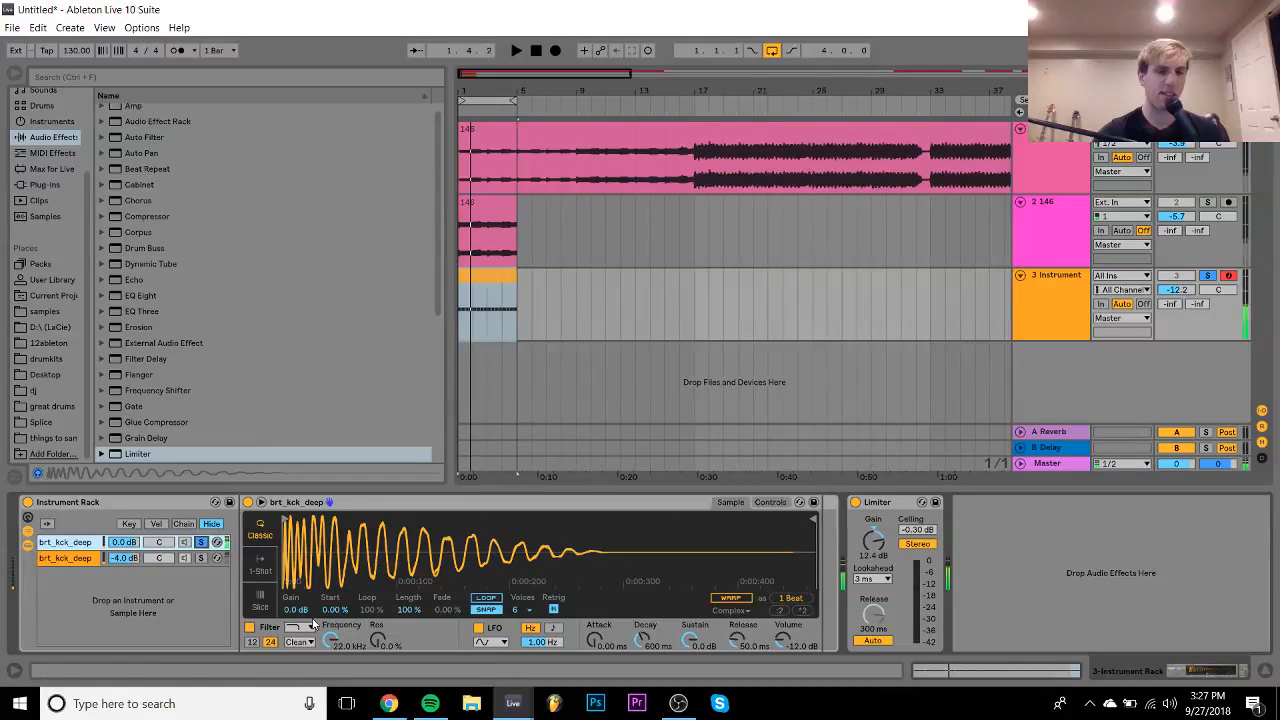
# - Audition brt_kck_illustrate, brt_kck_loosen and other kicks in the samples folder
pyautogui.click(42, 312)
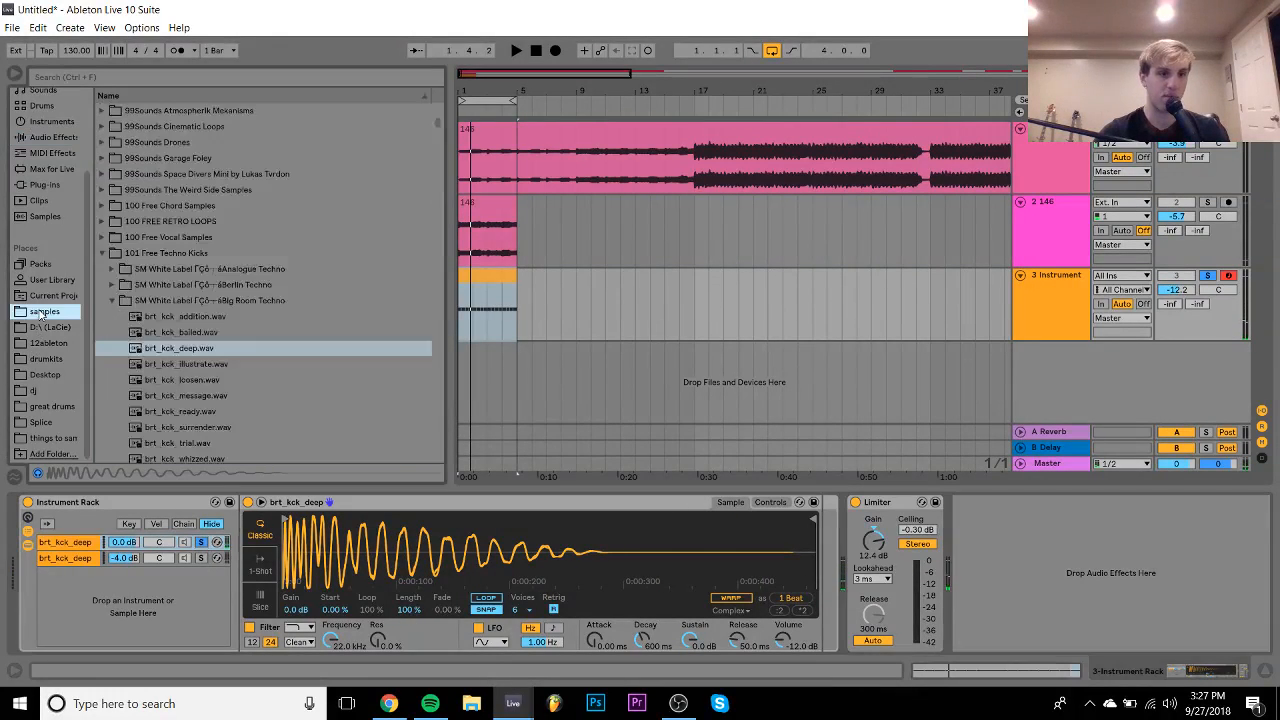
pyautogui.click(186, 364)
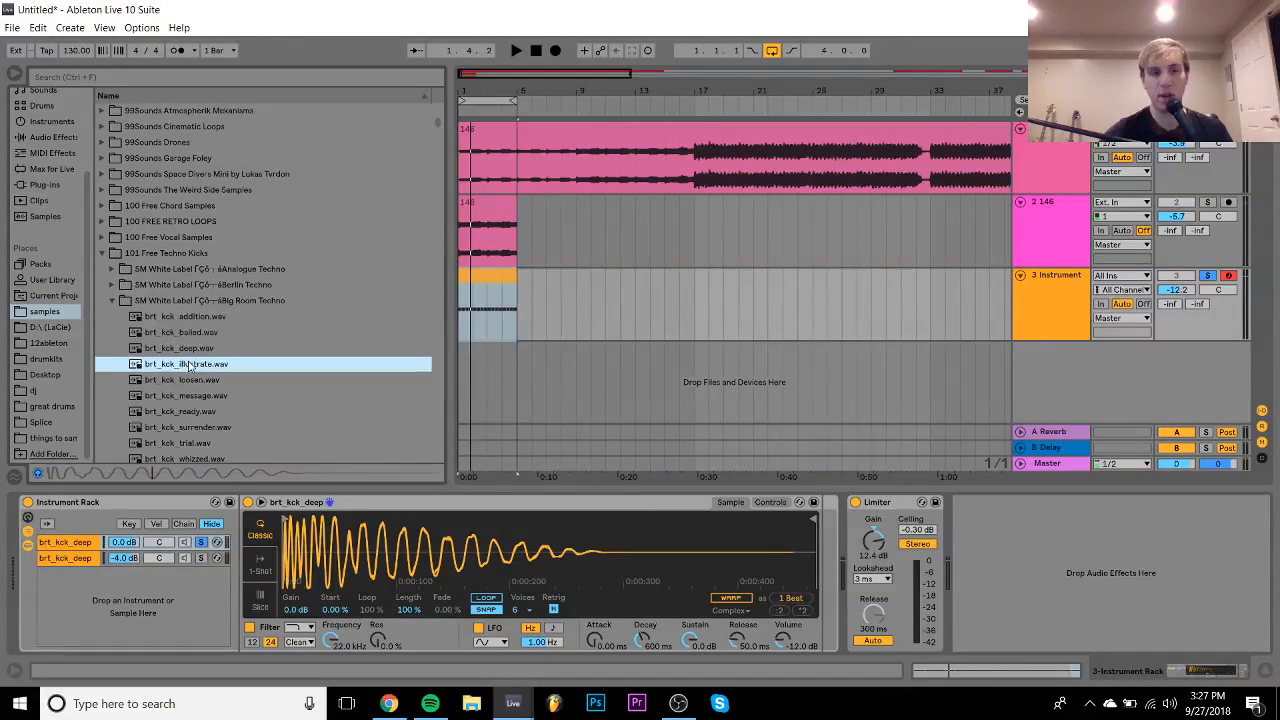
pyautogui.click(199, 381)
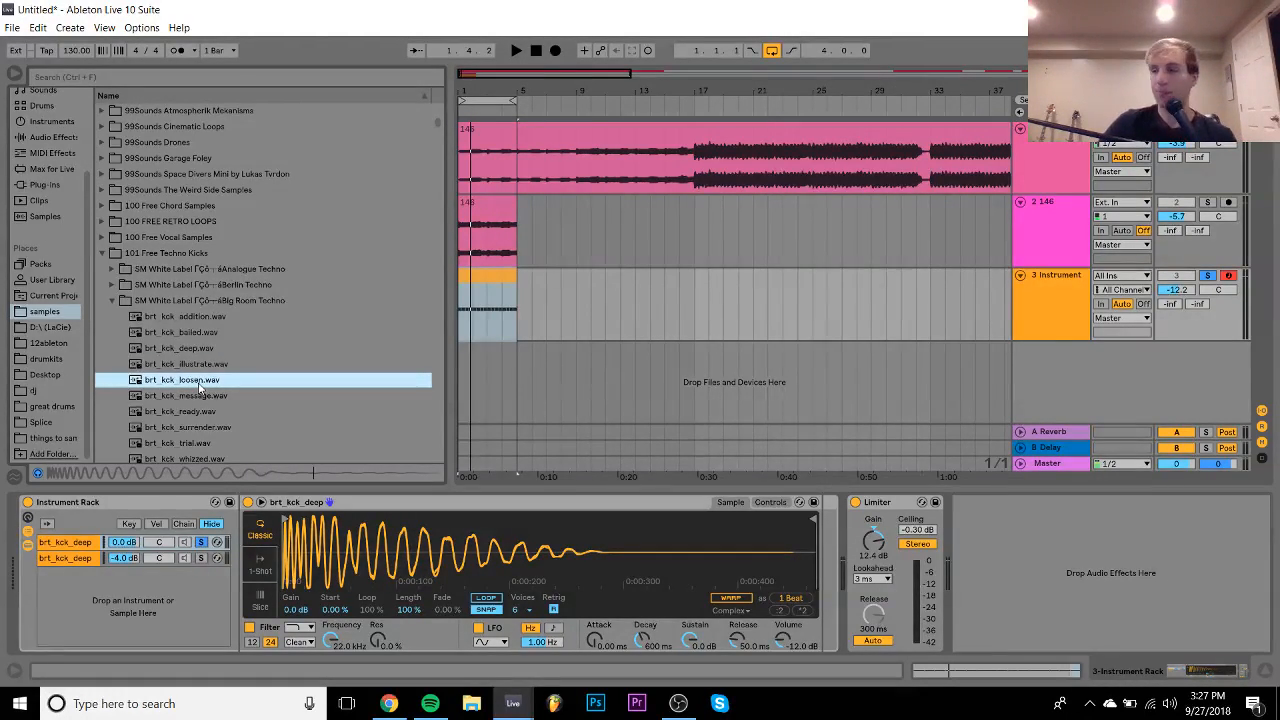
pyautogui.press('Down')
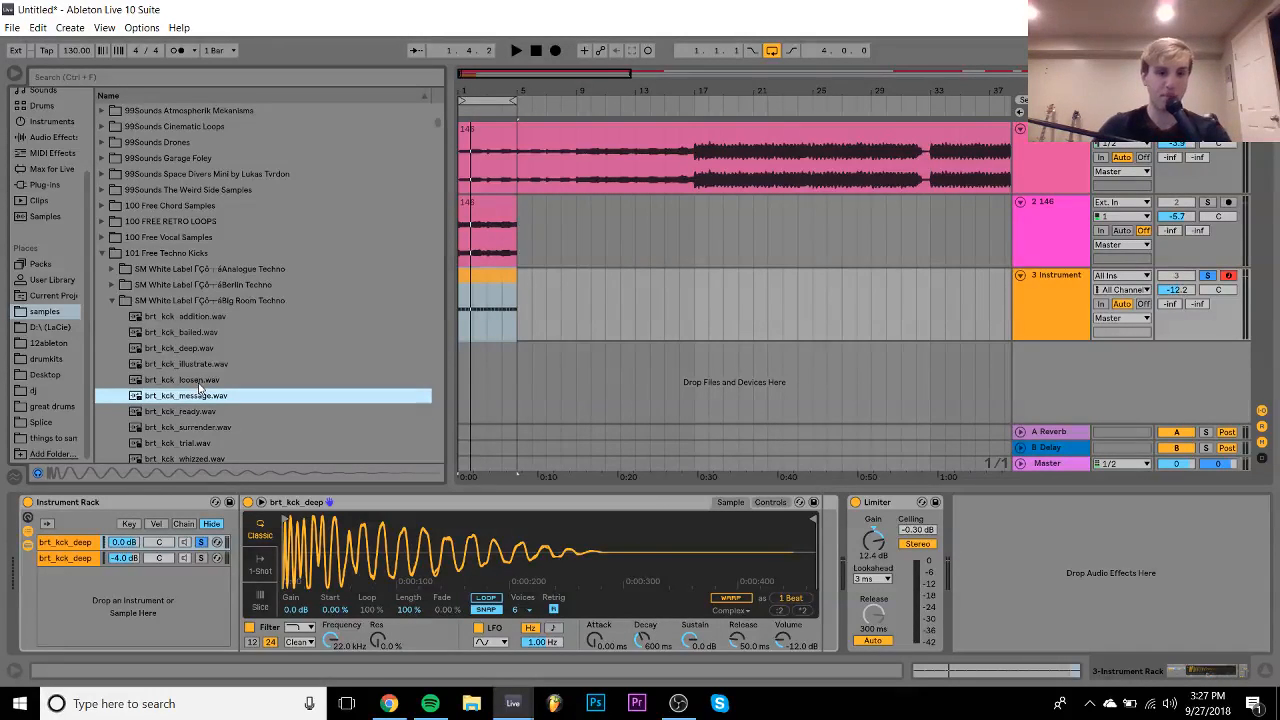
pyautogui.press('Down')
pyautogui.press('Down')
pyautogui.press('Down')
pyautogui.press('Up')
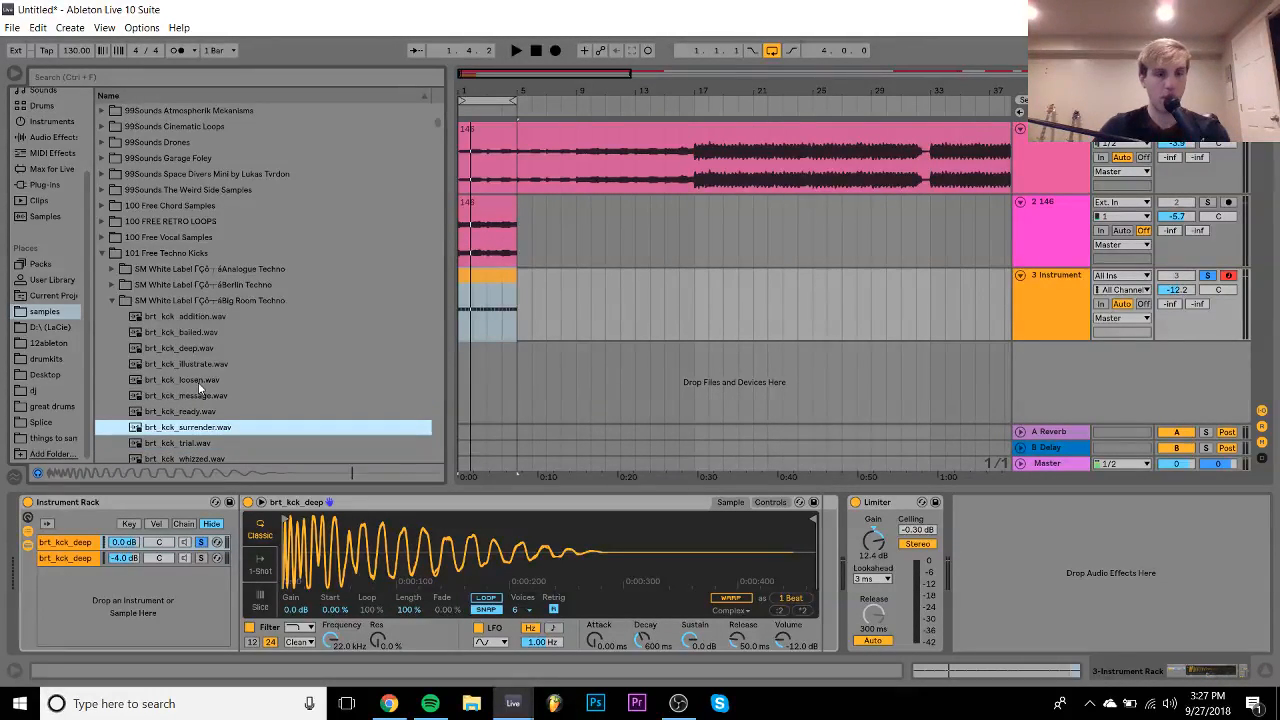
pyautogui.press('Down')
pyautogui.press('Down')
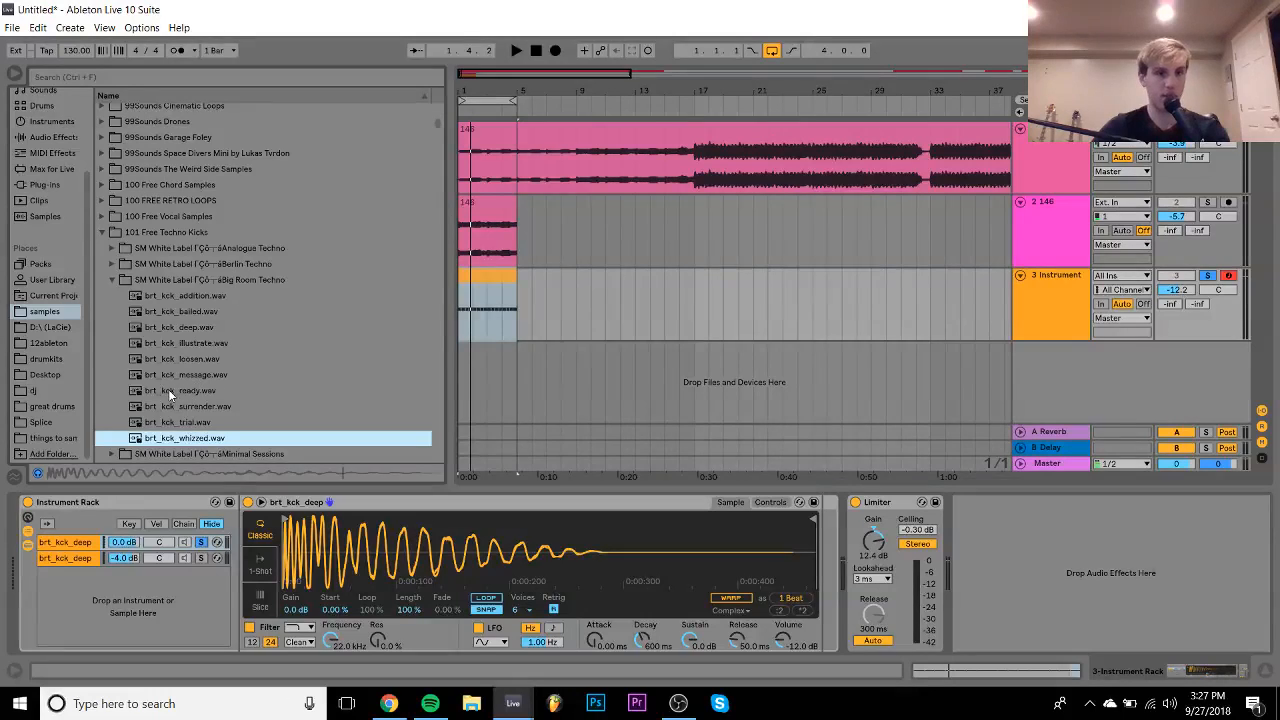
# - Move to the Minimal Sessions kick folder and audition kicks like ms_kick_freq
pyautogui.press('Left')
pyautogui.press('Left')
pyautogui.press('Down')
pyautogui.press('Down')
pyautogui.press('Down')
pyautogui.press('Down')
pyautogui.press('Down')
pyautogui.press('Down')
pyautogui.press('Down')
pyautogui.press('Down')
pyautogui.press('Up')
pyautogui.press('Up')
pyautogui.press('Up')
pyautogui.press('Up')
pyautogui.press('Up')
pyautogui.press('Up')
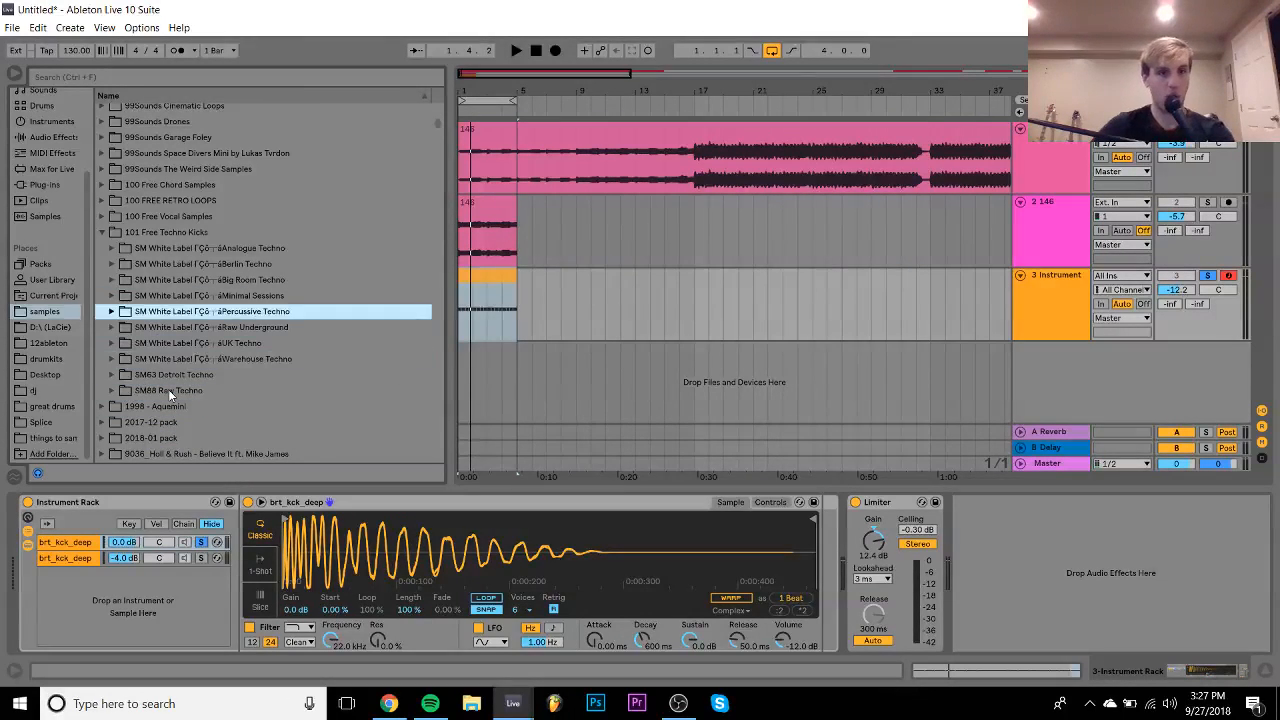
pyautogui.press('Up')
pyautogui.press('Up')
pyautogui.press('Up')
pyautogui.press('Down')
pyautogui.press('Down')
pyautogui.press('Right')
pyautogui.press('Down')
pyautogui.press('Down')
pyautogui.press('Down')
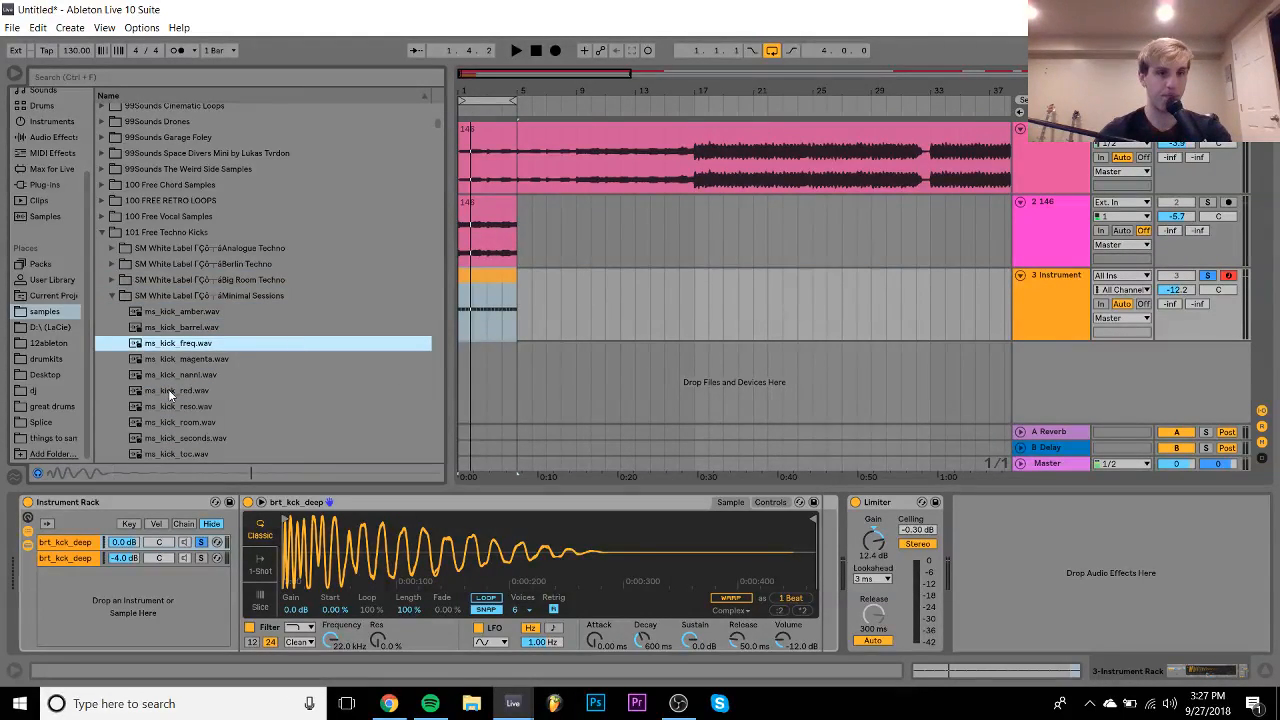
pyautogui.press('Down')
pyautogui.press('Down')
pyautogui.press('Down')
pyautogui.press('Down')
pyautogui.press('Up')
pyautogui.press('Up')
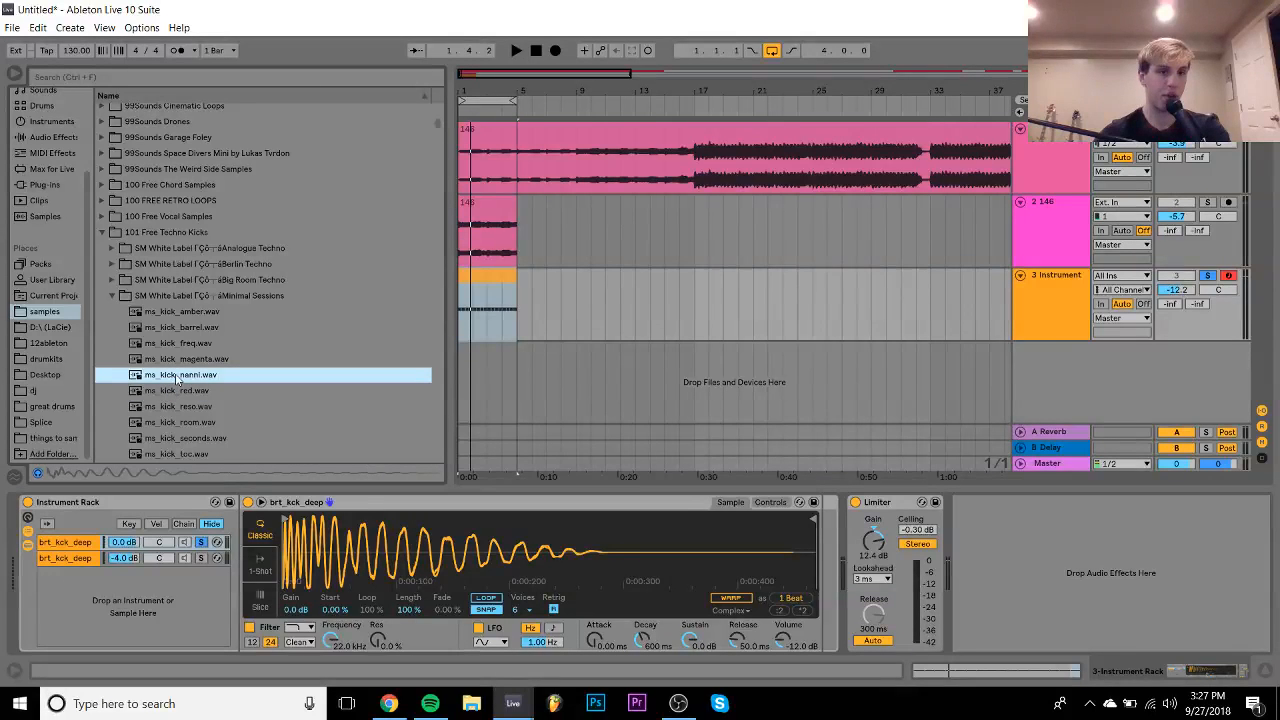
# - Load ms_kick_nanni.wav into the first kick layer and lower its volume to -8.57 dB
pyautogui.press('space')
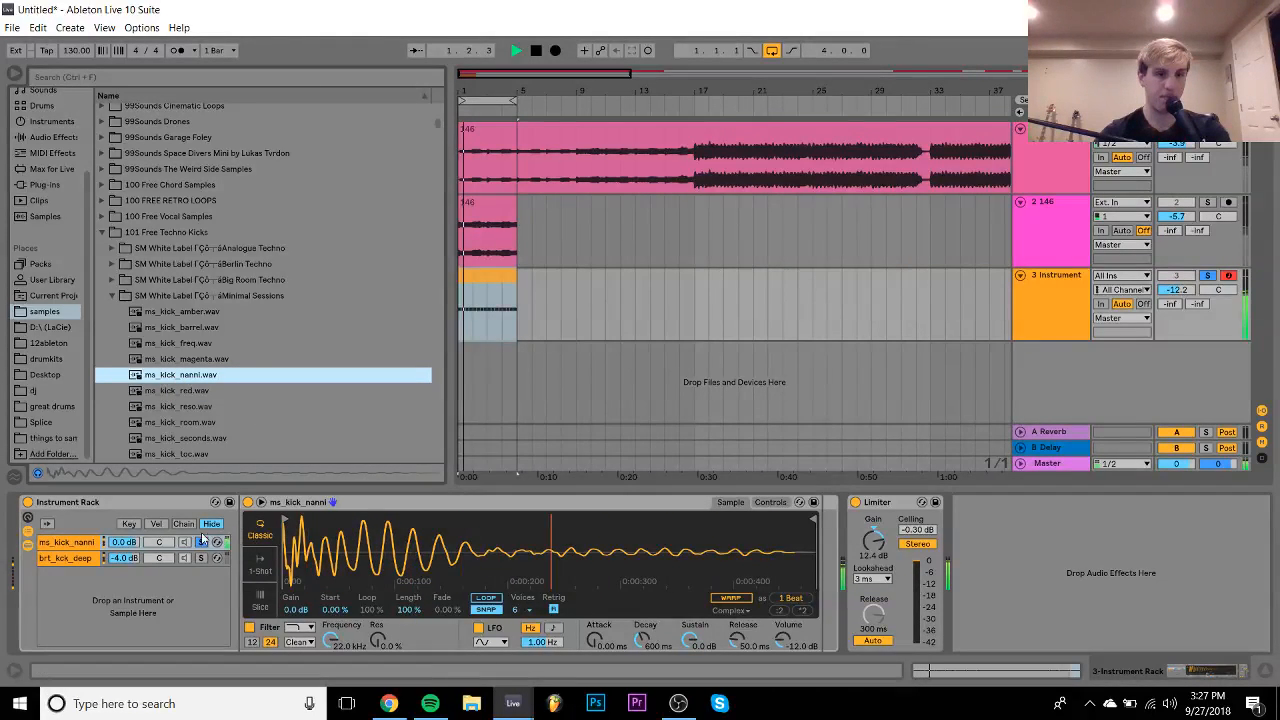
pyautogui.press('Return')
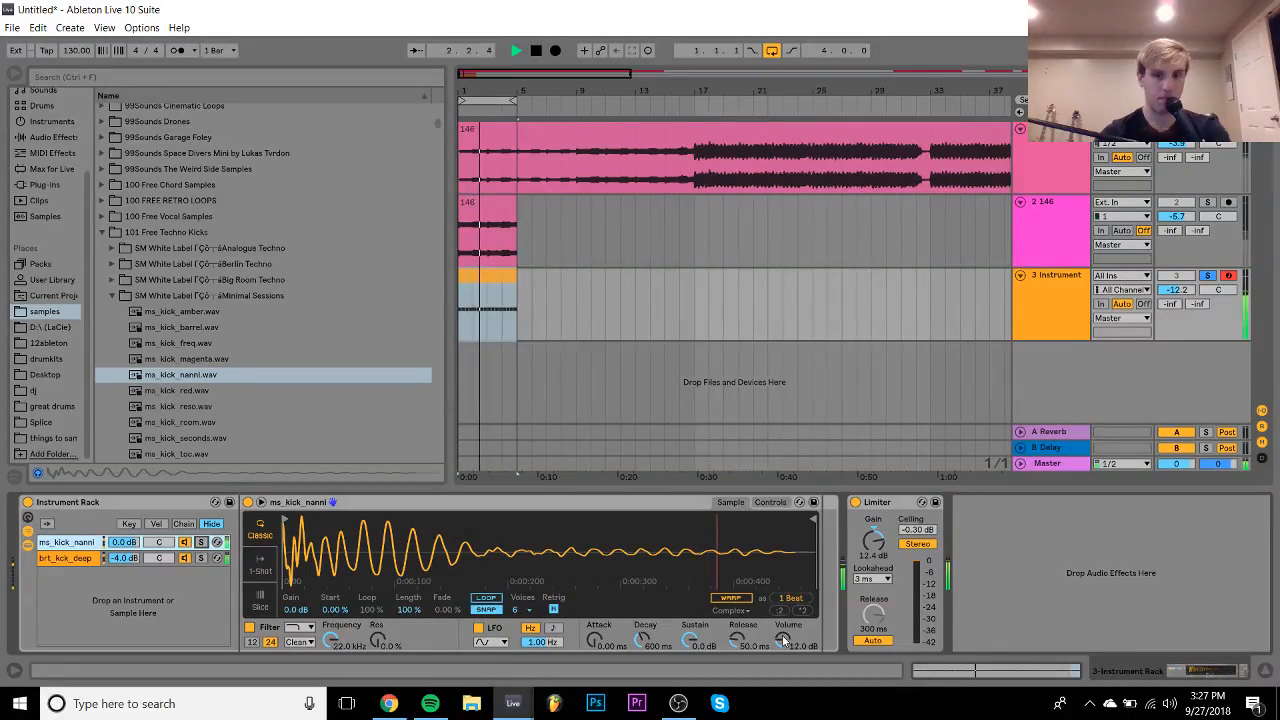
pyautogui.moveTo(783, 639); pyautogui.dragTo(783, 626)
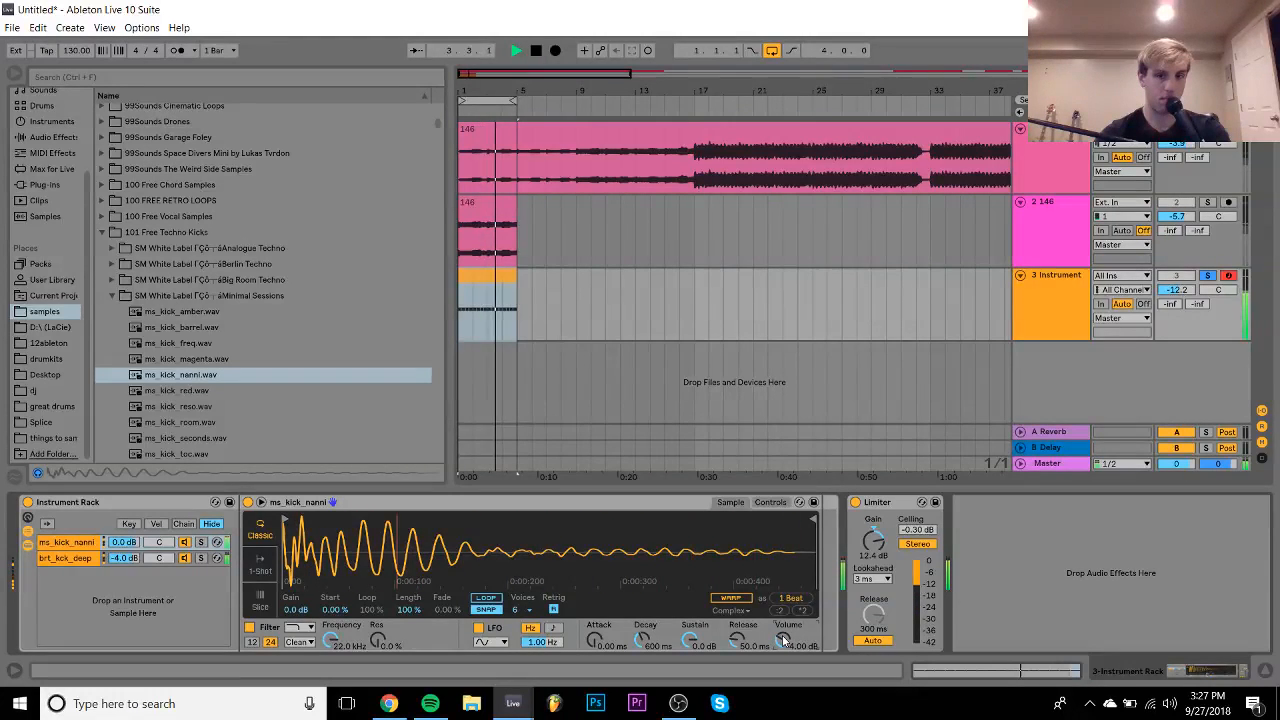
pyautogui.click(772, 502)
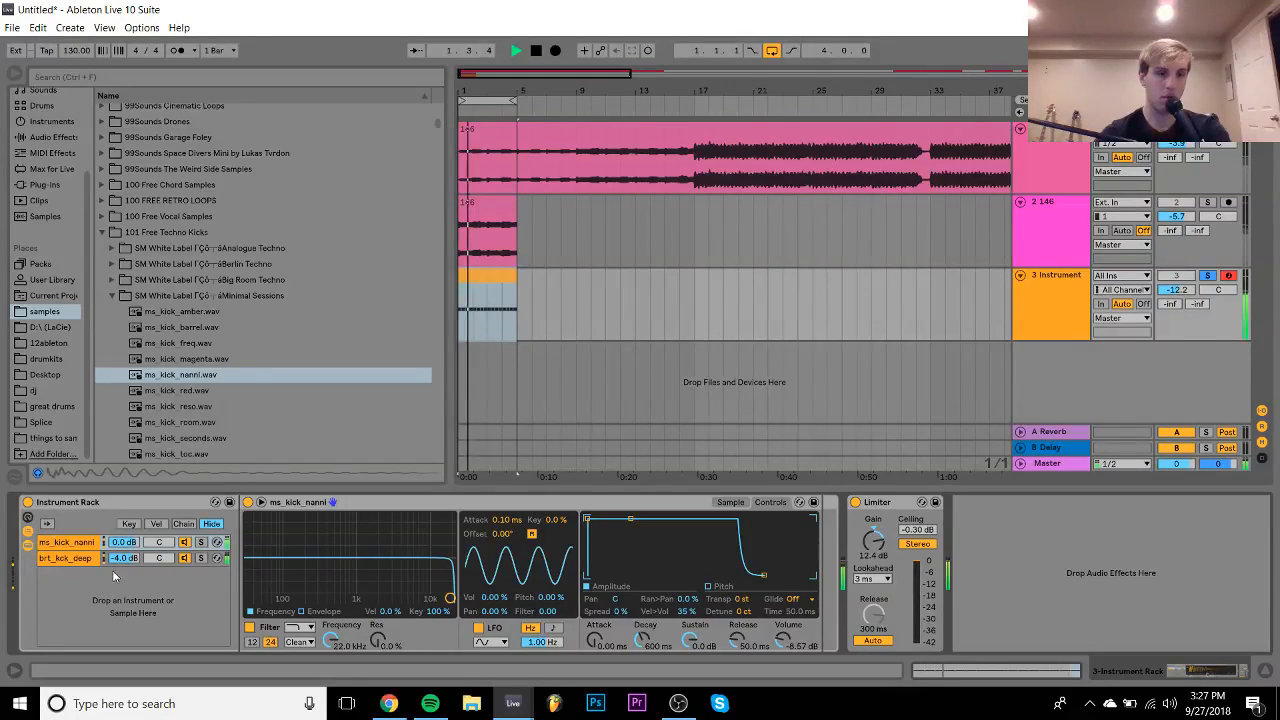
# - Set brt_kck_deep to -26.5 dB, track 3 to about -5 dB, and solo the nanni layer
pyautogui.click(70, 558)
pyautogui.moveTo(124, 558); pyautogui.dragTo(127, 566)
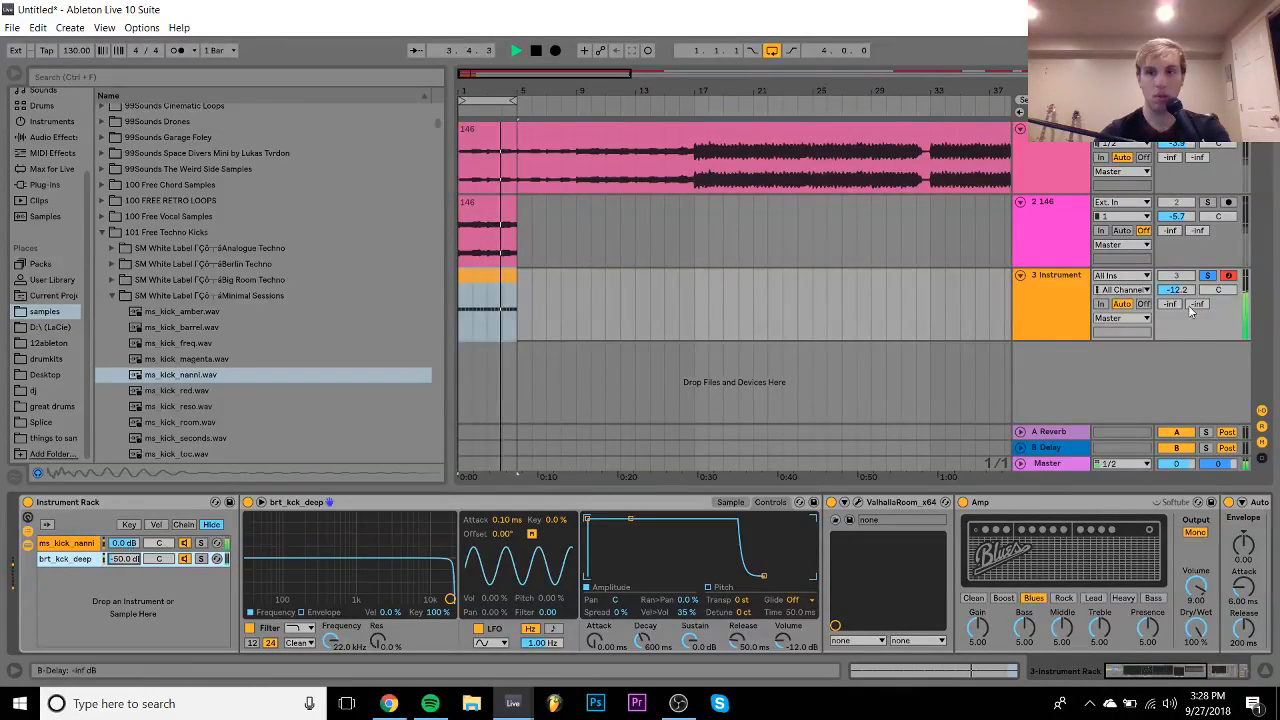
pyautogui.moveTo(1178, 294); pyautogui.dragTo(1180, 290)
pyautogui.moveTo(126, 562); pyautogui.dragTo(127, 565)
pyautogui.click(200, 542)
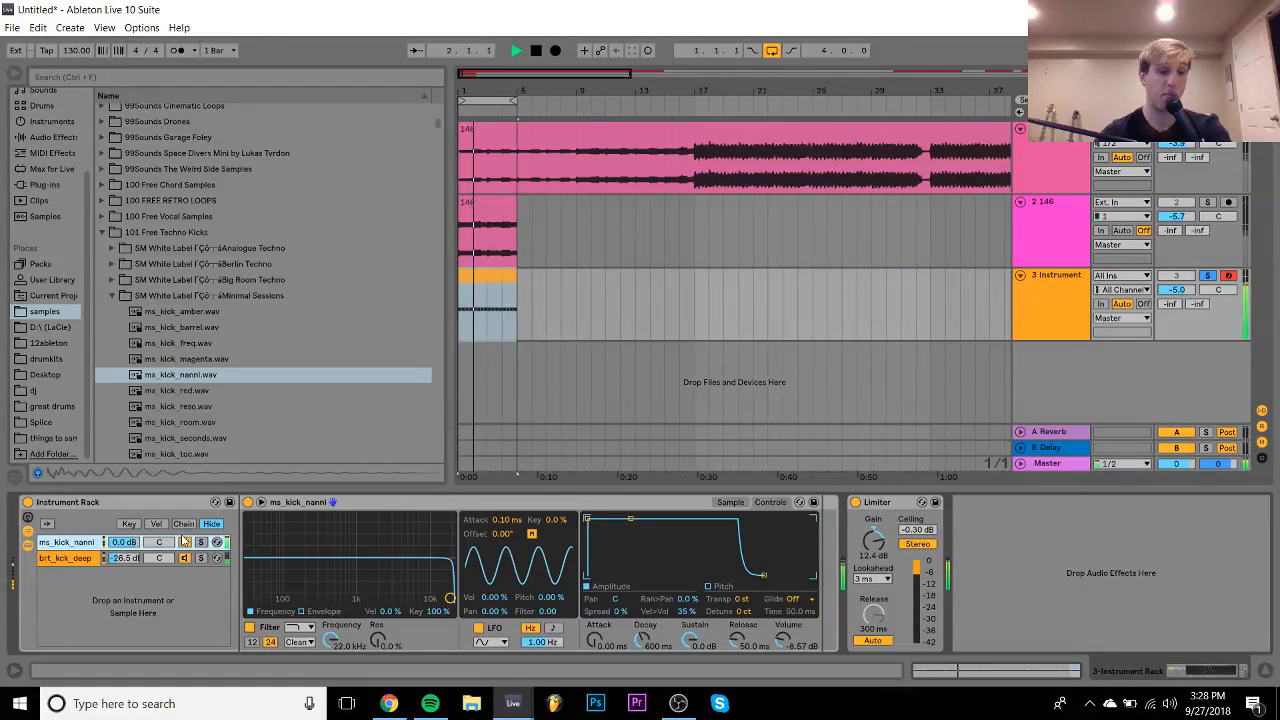
# - Turn on the nanni kick's pitch envelope and shorten its decay to about 4 ms
pyautogui.click(717, 587)
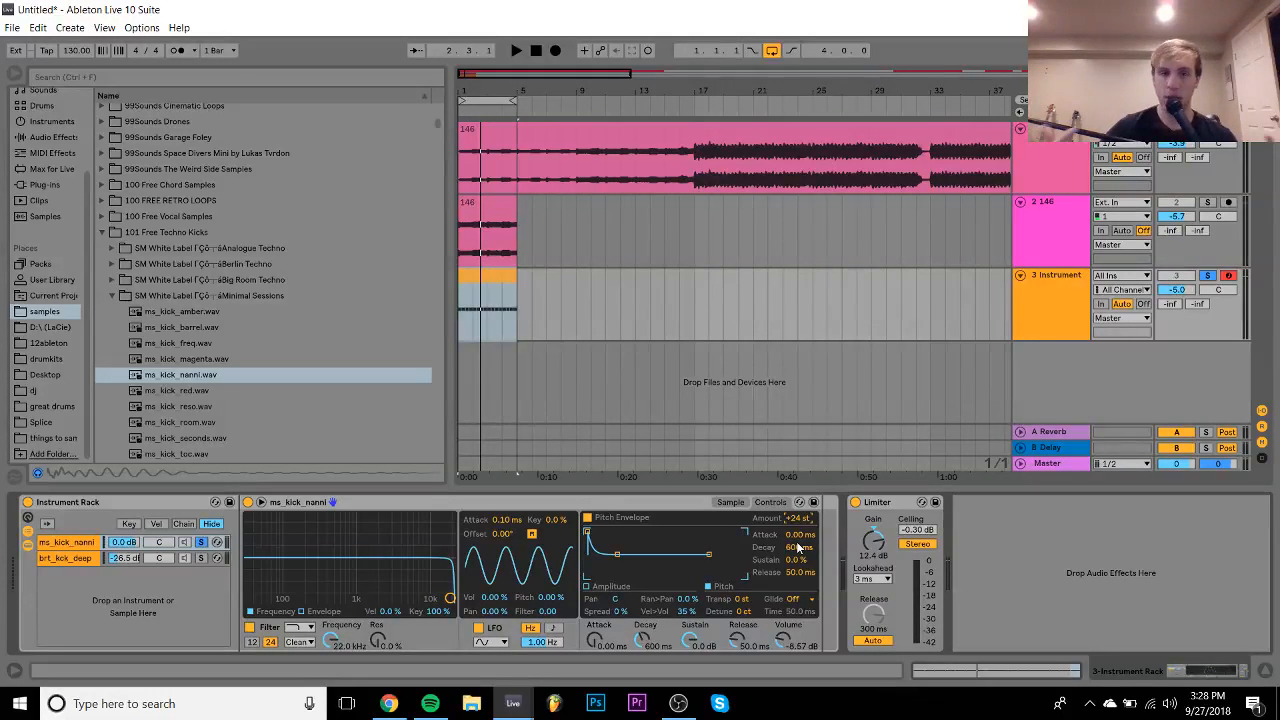
pyautogui.moveTo(800, 548); pyautogui.dragTo(800, 600)
pyautogui.press('space')
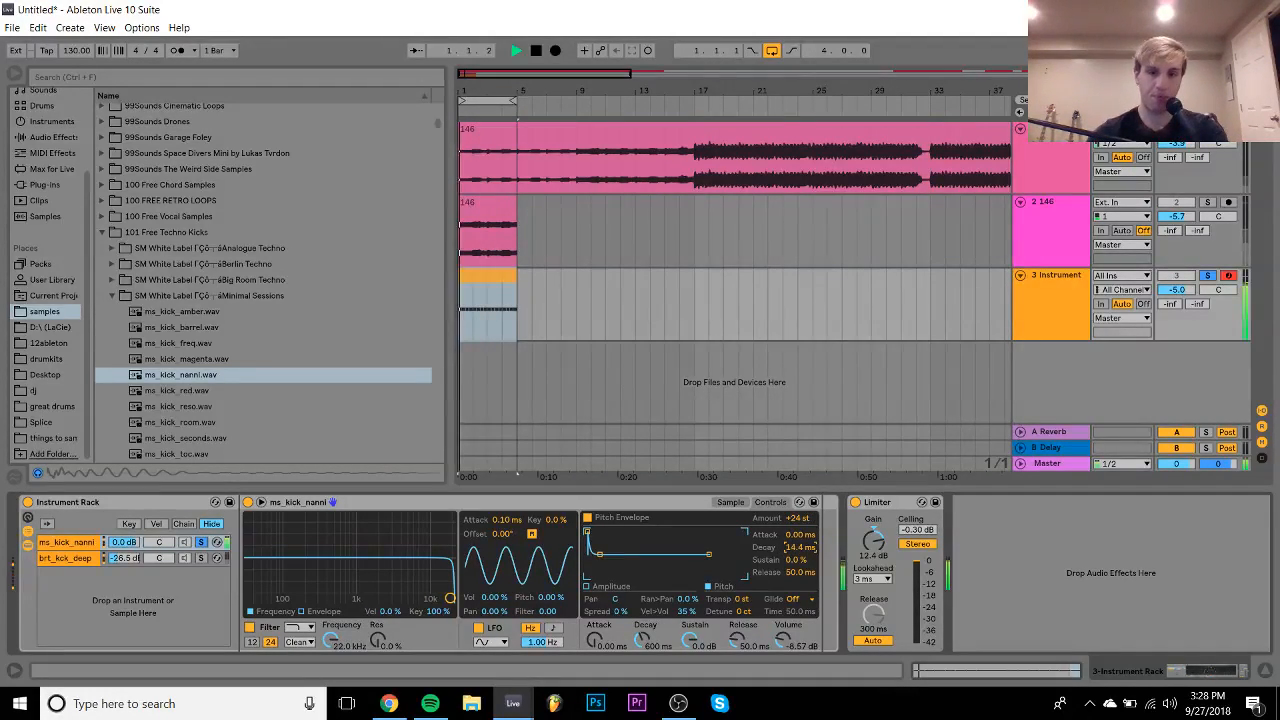
pyautogui.moveTo(802, 549); pyautogui.dragTo(802, 535)
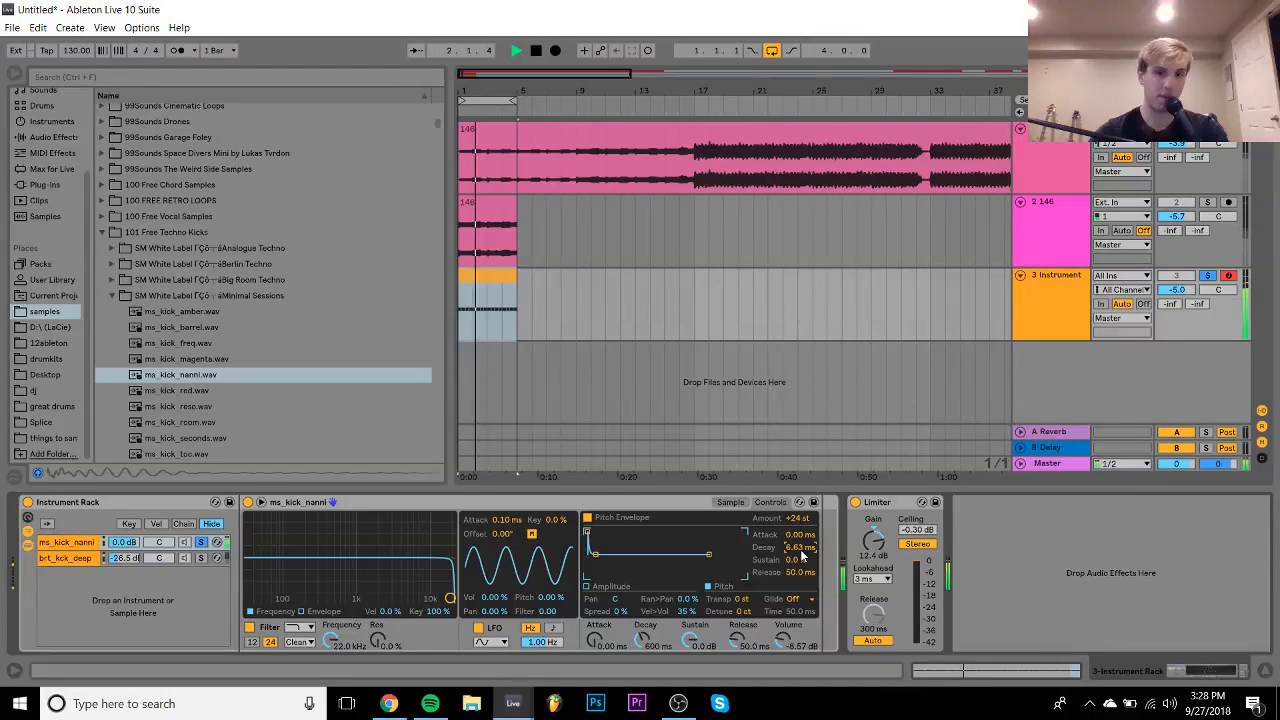
pyautogui.press('space')
# - Set the nanni kick to 1-Shot with pitch envelope amount +38 st, playing to sample end
pyautogui.click(730, 502)
pyautogui.click(261, 571)
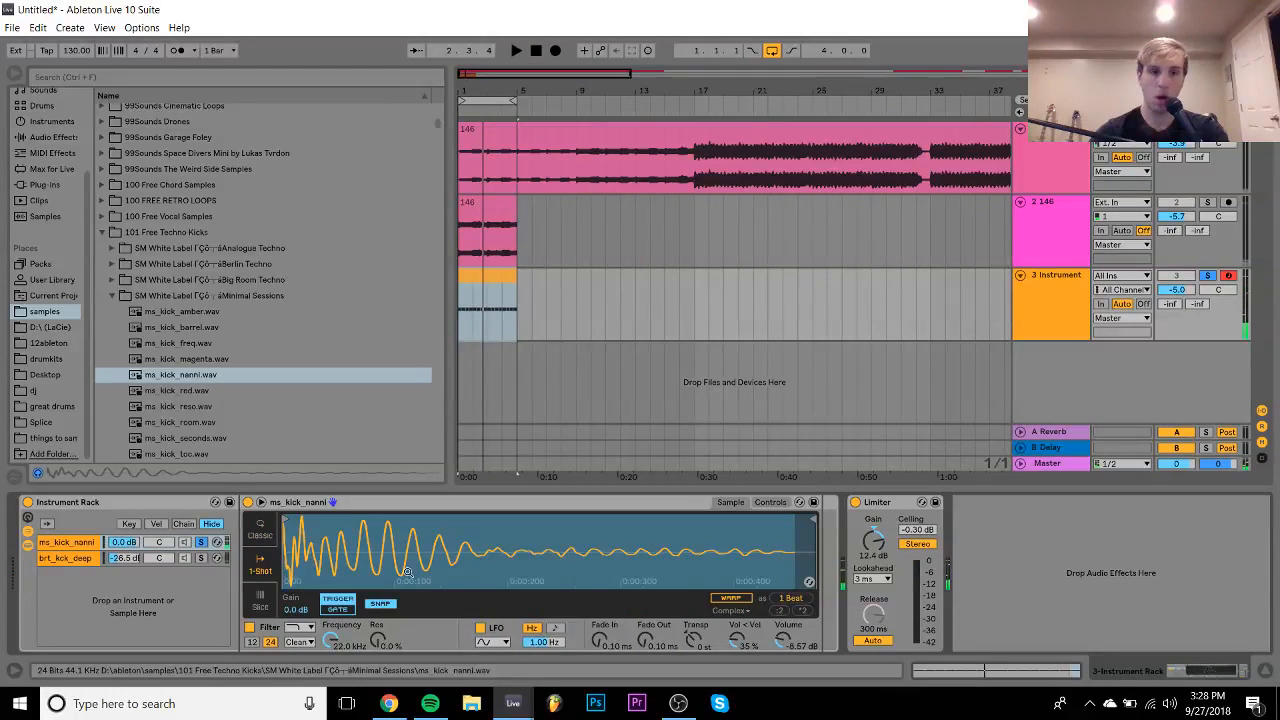
pyautogui.press('space')
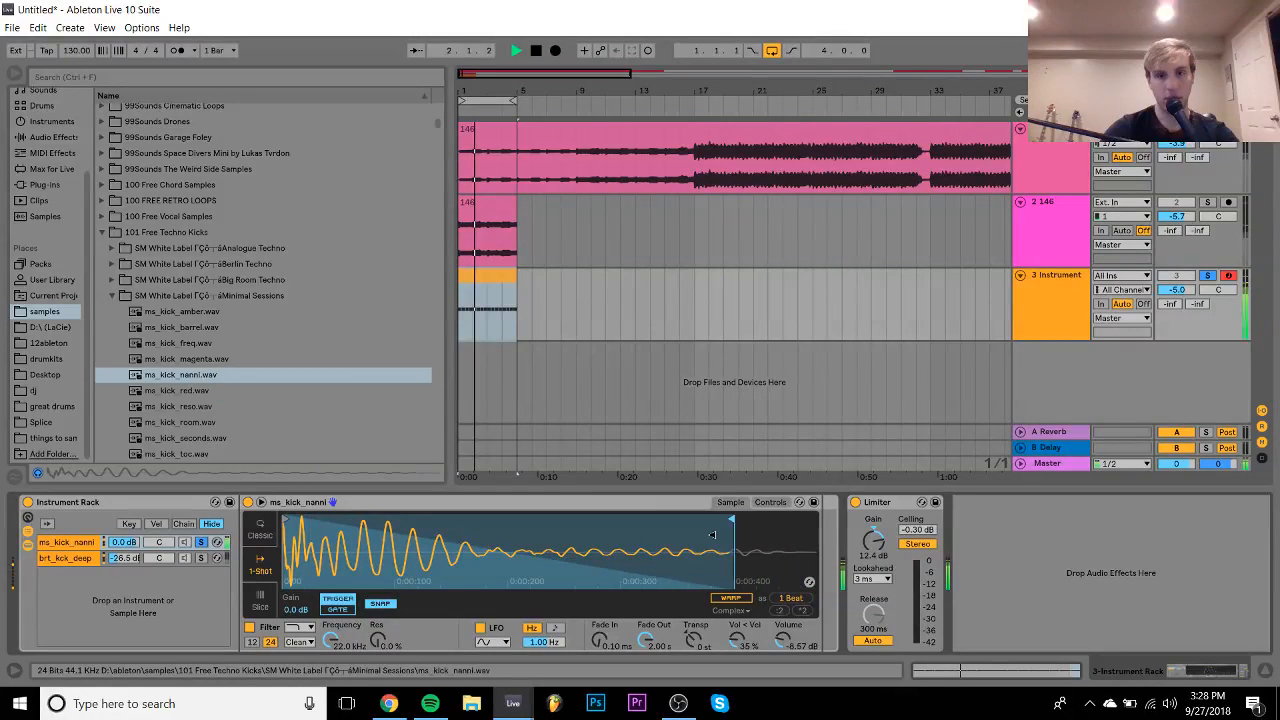
pyautogui.click(770, 502)
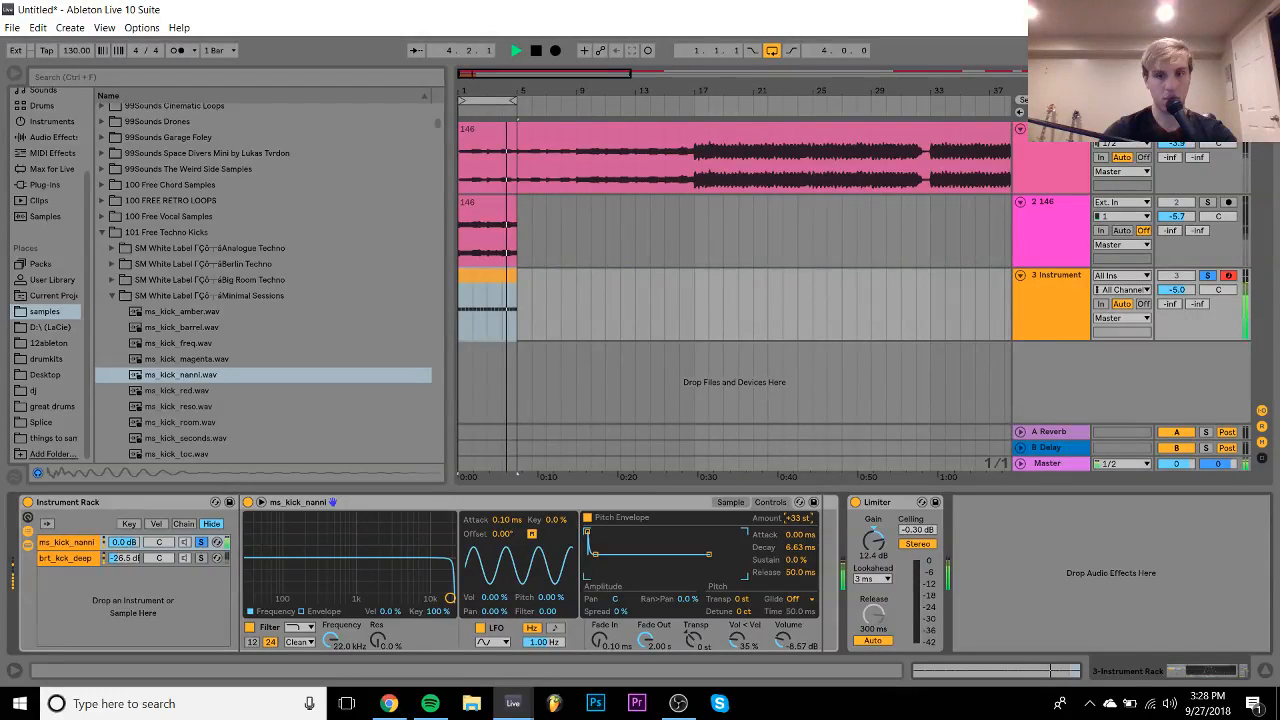
pyautogui.moveTo(798, 518); pyautogui.dragTo(801, 558)
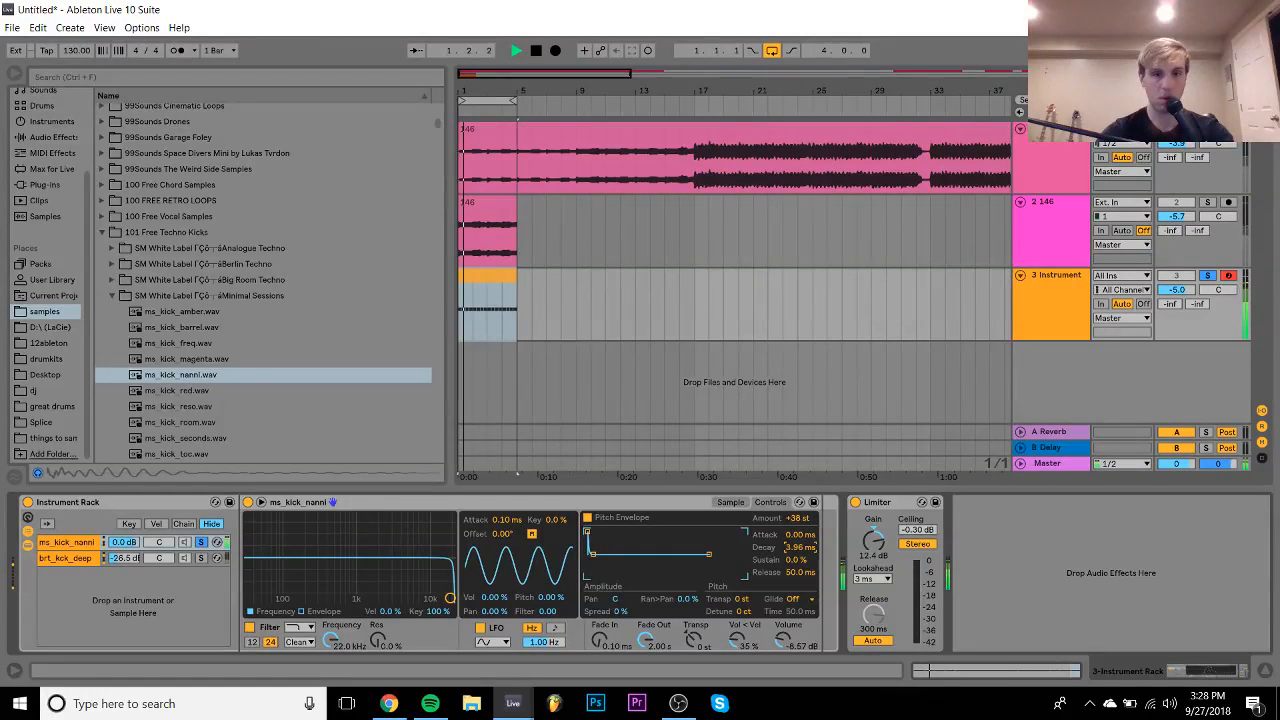
pyautogui.click(718, 502)
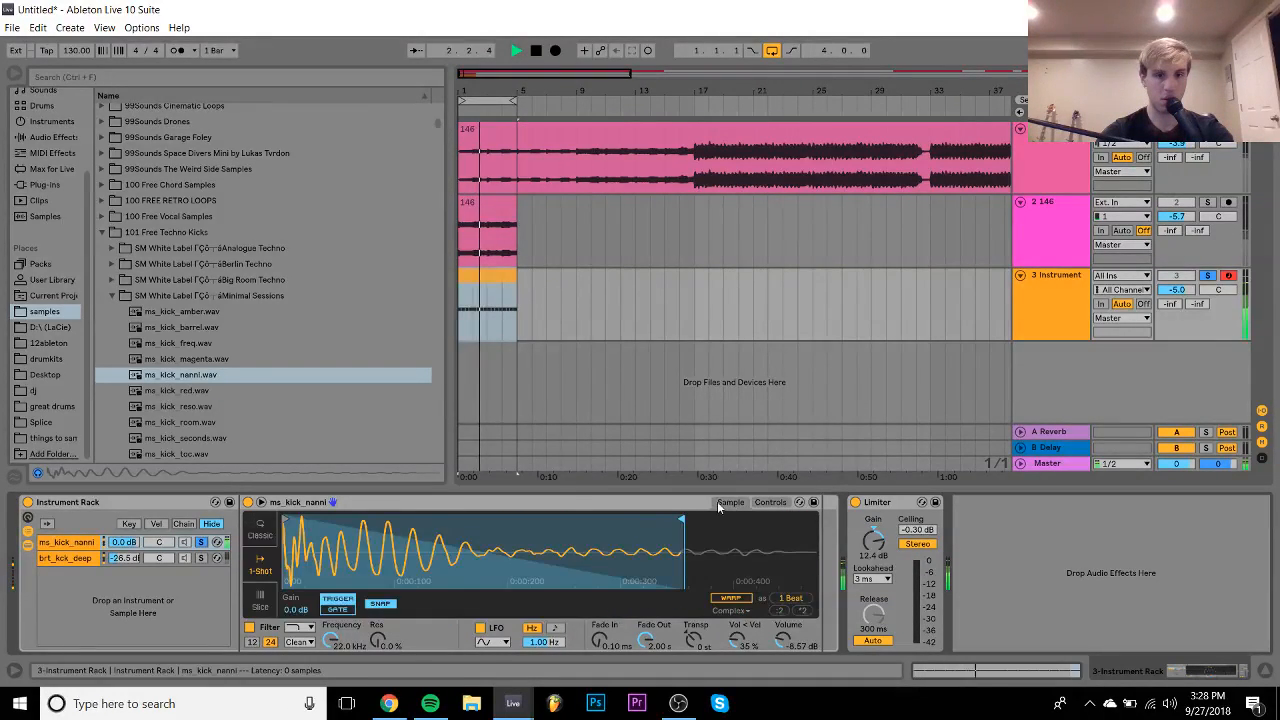
pyautogui.moveTo(683, 519); pyautogui.dragTo(836, 527)
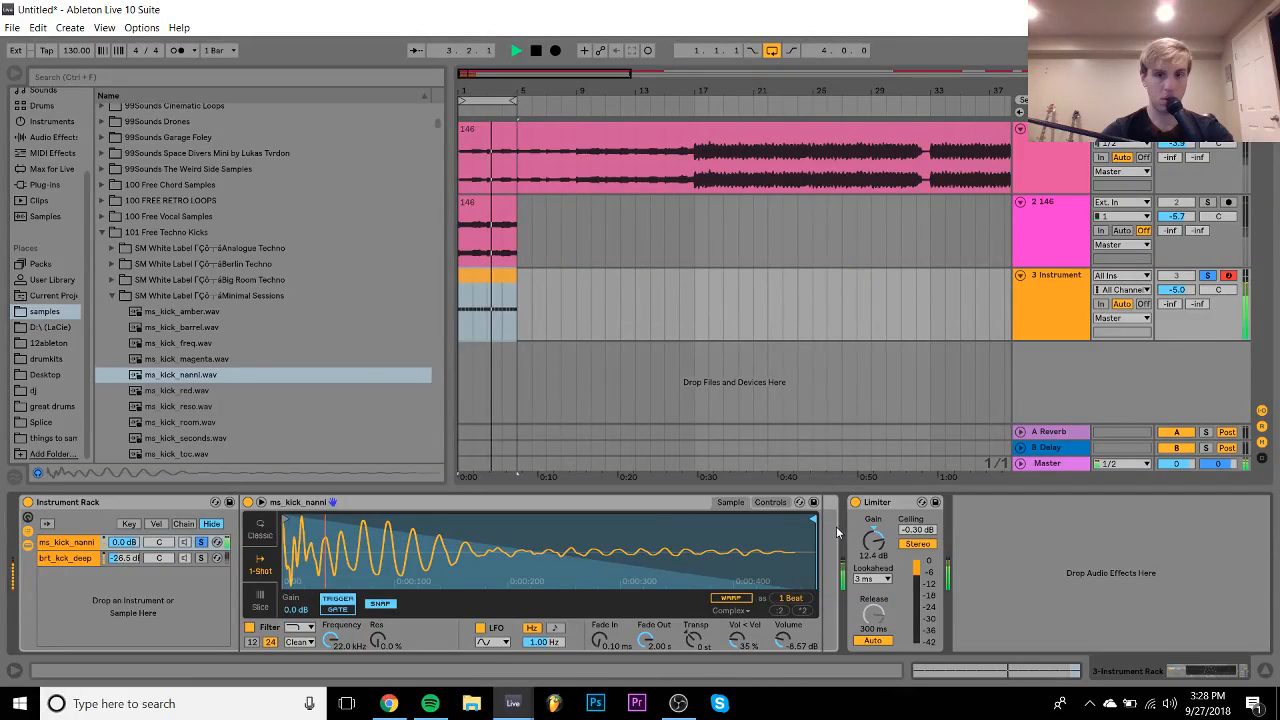
# - Unsolo the nanni layer and raise the brt_kck_deep layer's volume
pyautogui.click(201, 542)
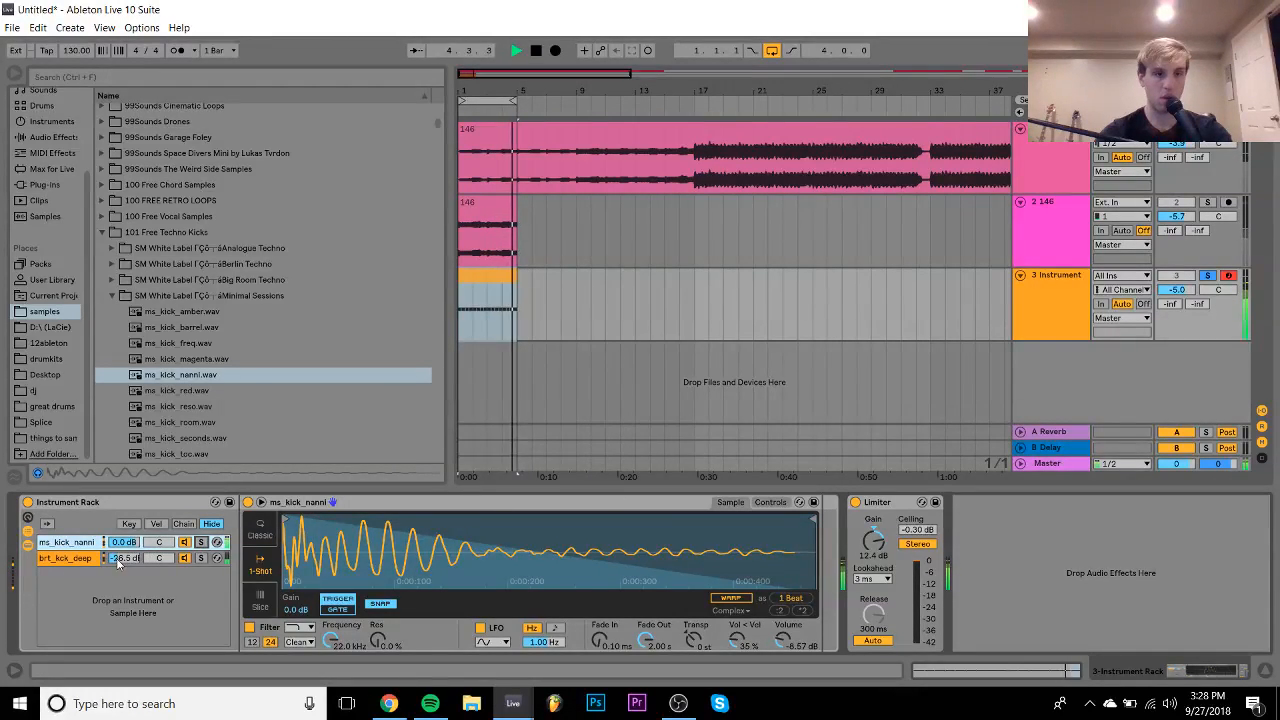
pyautogui.click(118, 562)
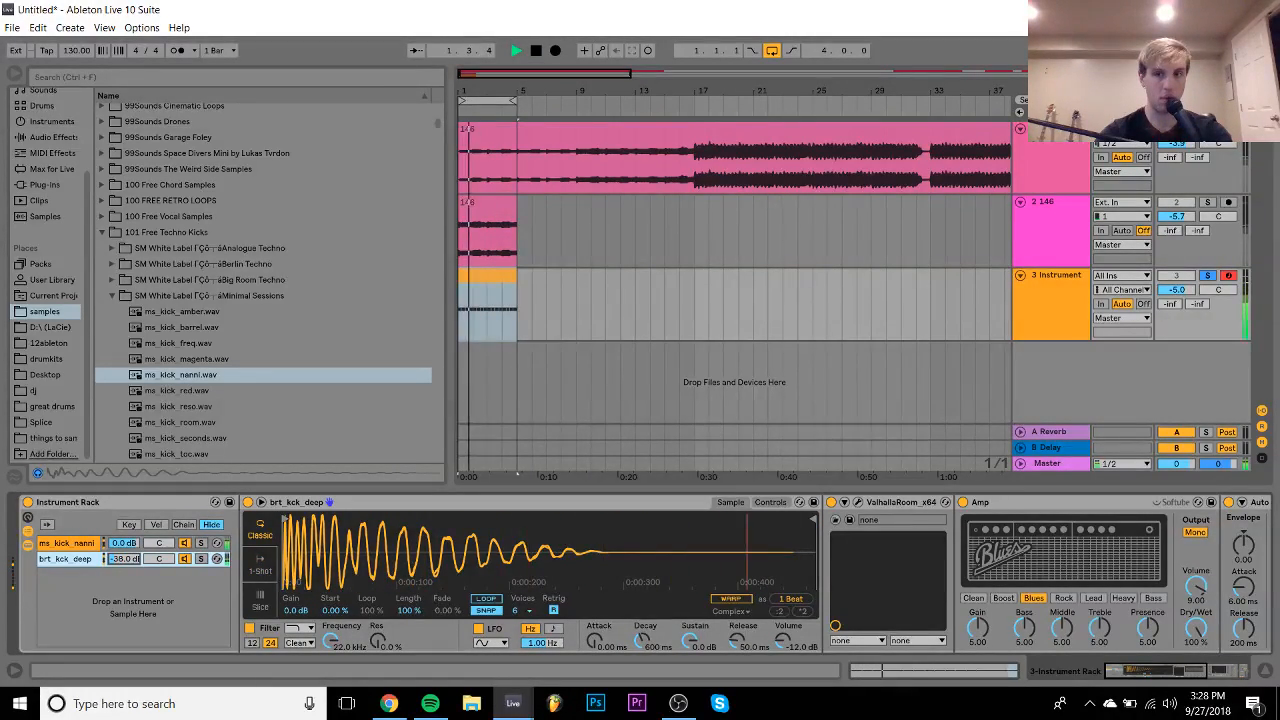
pyautogui.moveTo(118, 560); pyautogui.dragTo(118, 524)
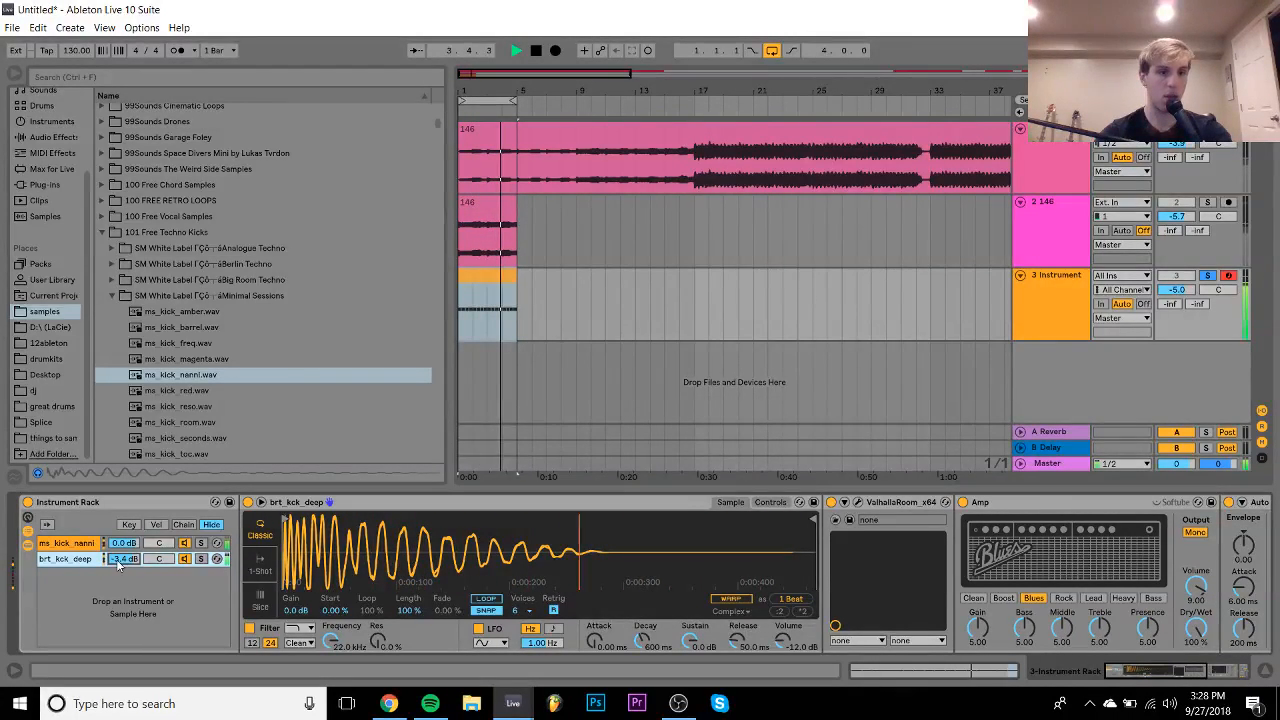
pyautogui.press('space')
# - Delete the kick Instrument Rack, leaving track 3 an empty MIDI track
pyautogui.click(92, 544)
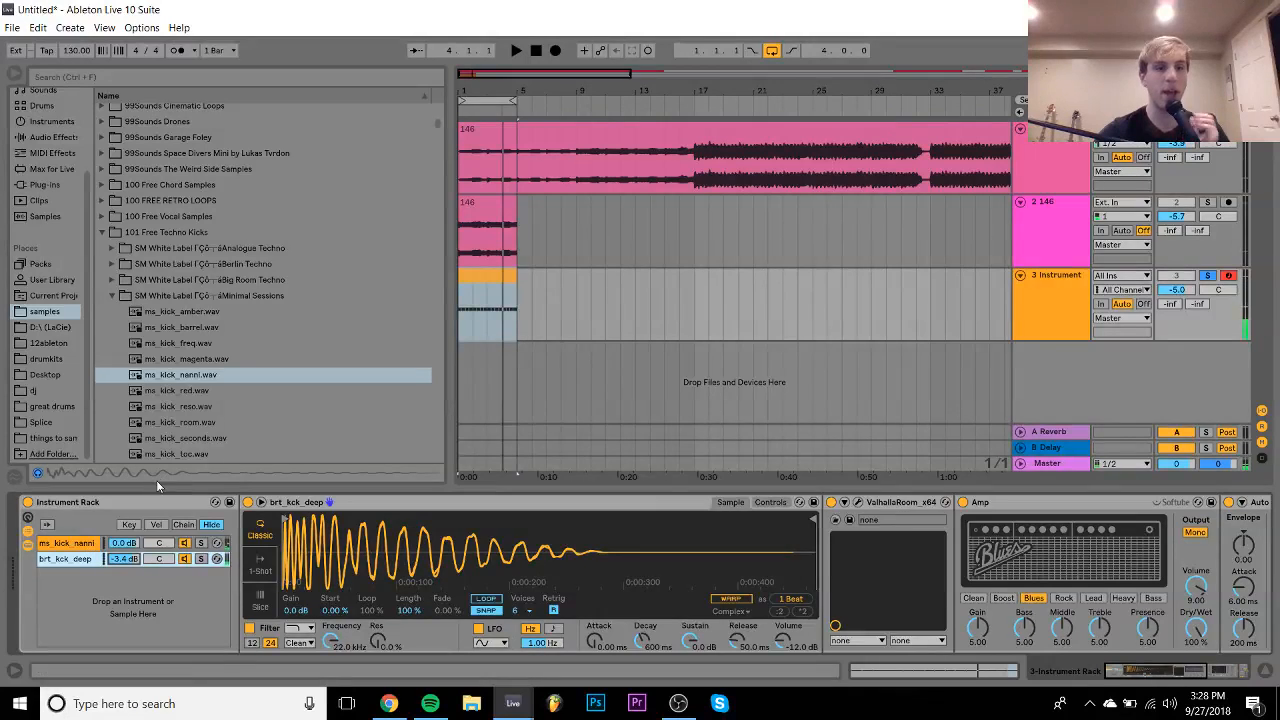
pyautogui.click(140, 500)
pyautogui.press('Delete')
pyautogui.press('Delete')
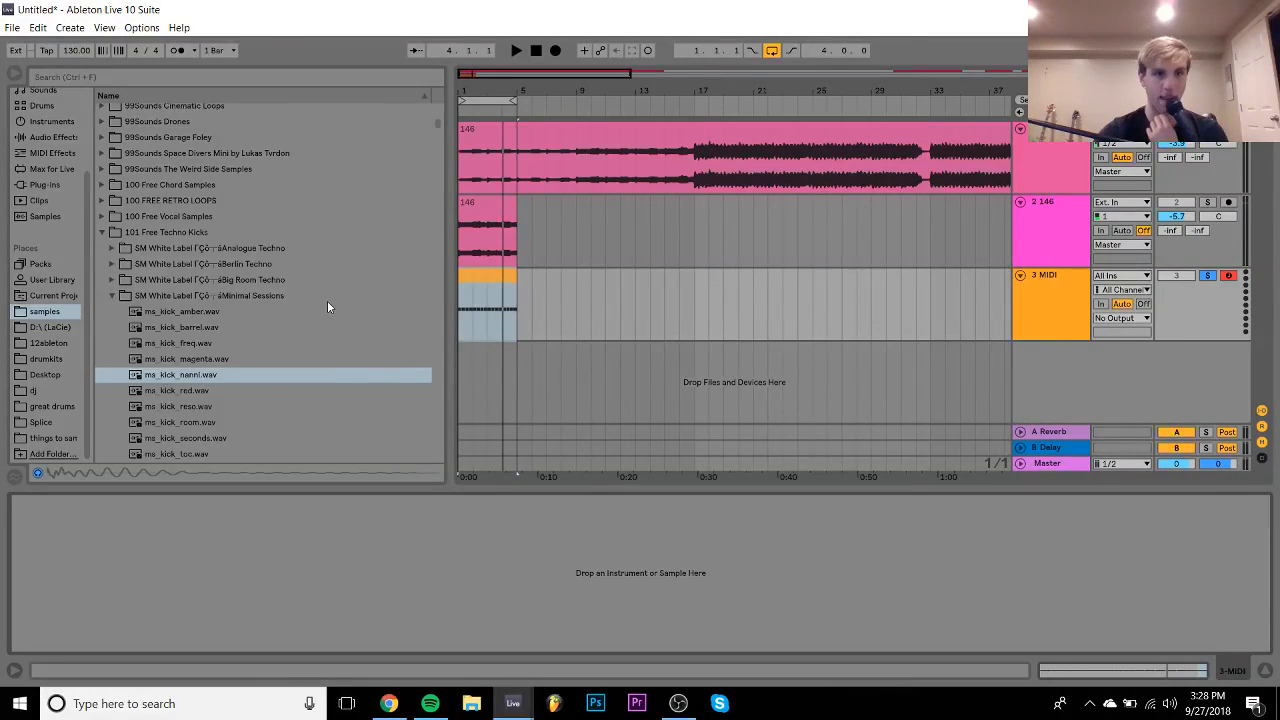
# - Browse the sample pack folders from [99Sounds] Mangling Audio to Rumore Cinematic Impacts
pyautogui.scroll(10, 327, 300)
pyautogui.click(190, 176)
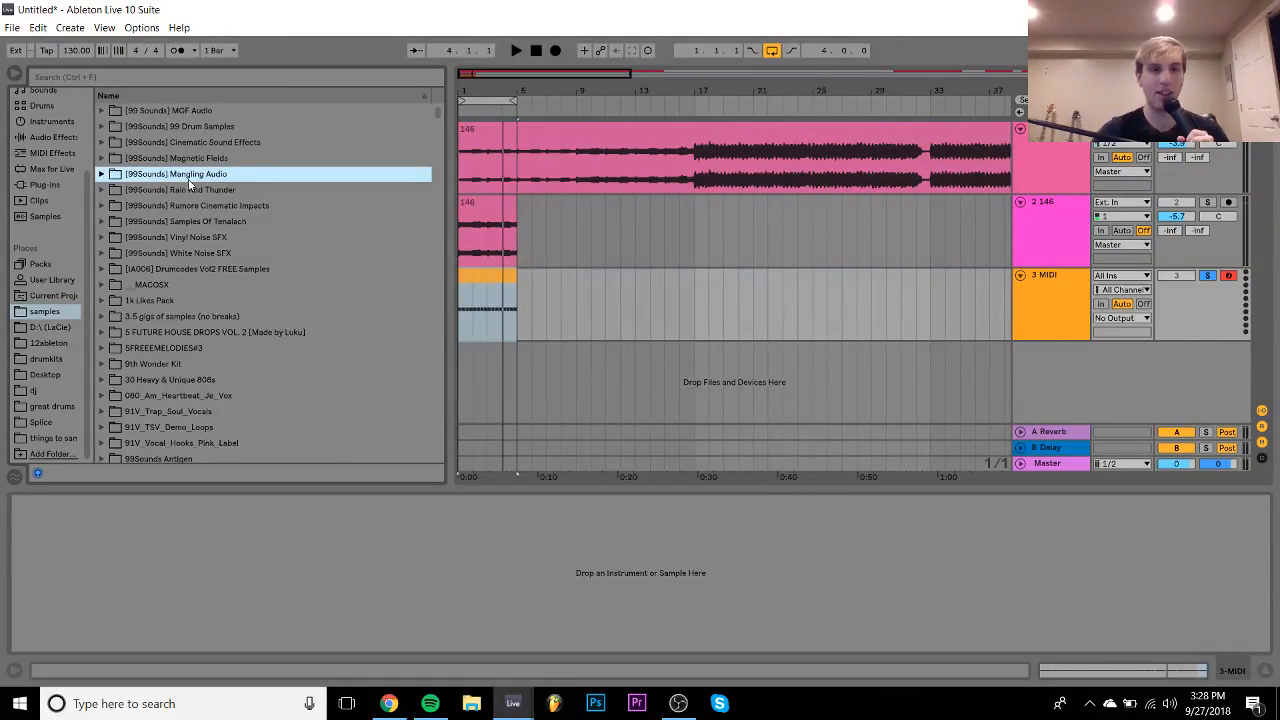
pyautogui.press('Up')
pyautogui.press('Up')
pyautogui.press('Up')
pyautogui.press('Up')
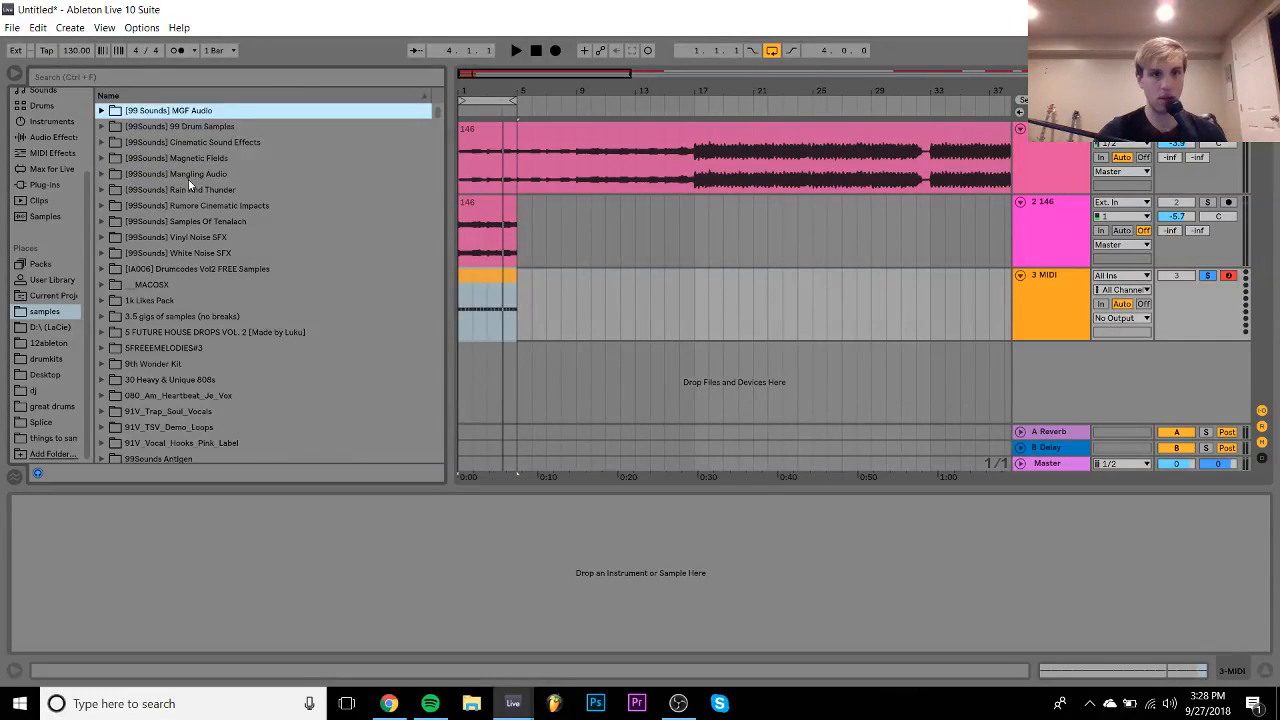
pyautogui.press('Down')
pyautogui.press('Down')
pyautogui.press('Down')
pyautogui.press('Down')
pyautogui.press('Down')
pyautogui.press('Down')
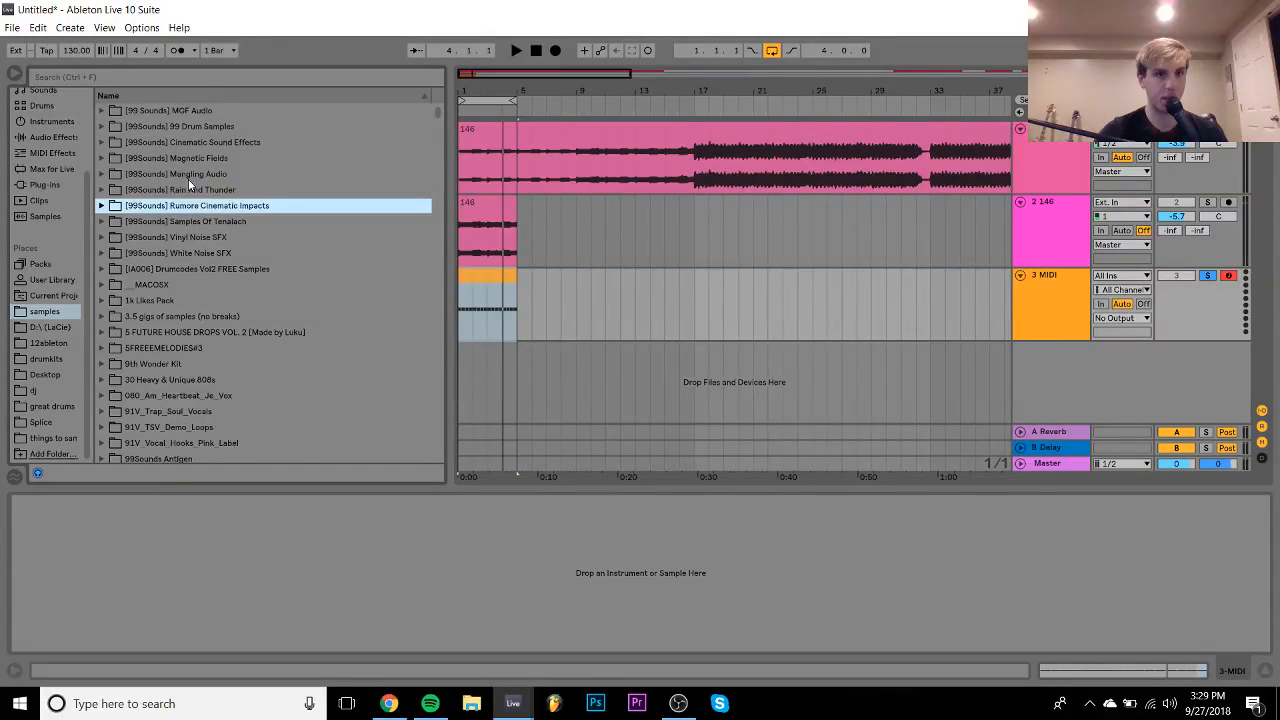
pyautogui.press('Up')
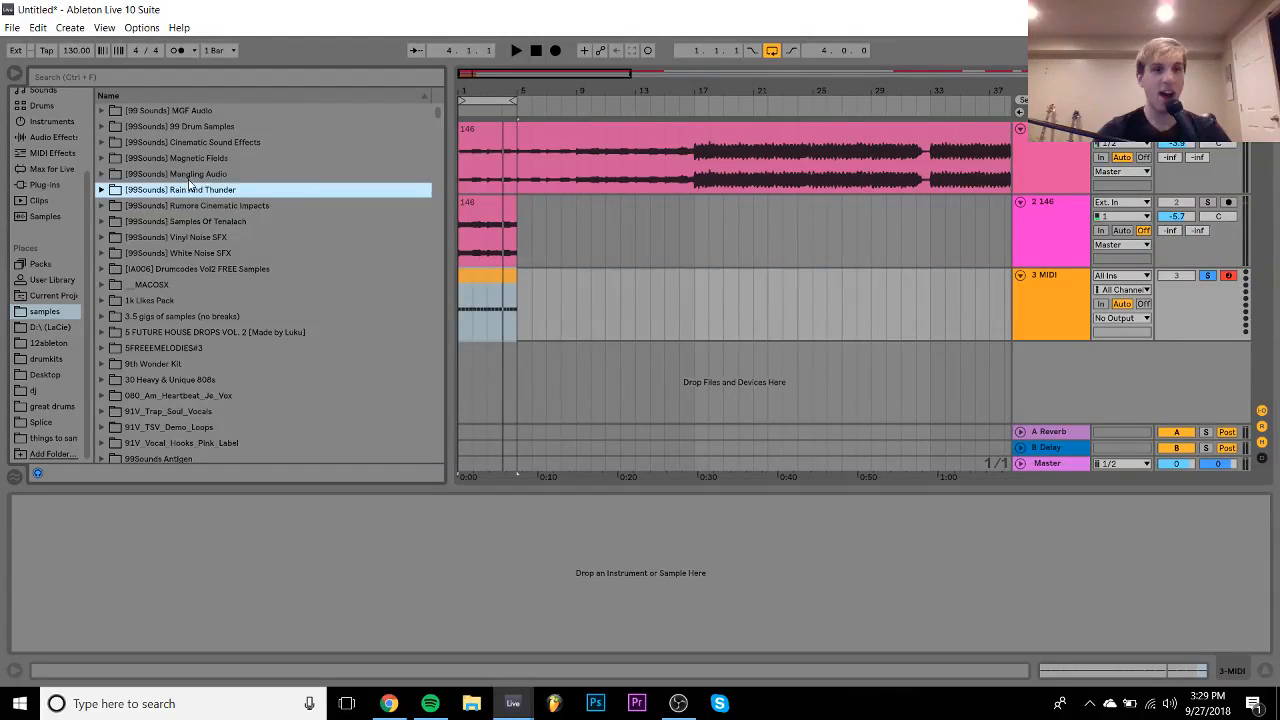
pyautogui.press('Down')
pyautogui.press('Down')
pyautogui.press('Down')
pyautogui.press('Down')
pyautogui.press('Down')
pyautogui.press('Down')
pyautogui.press('Up')
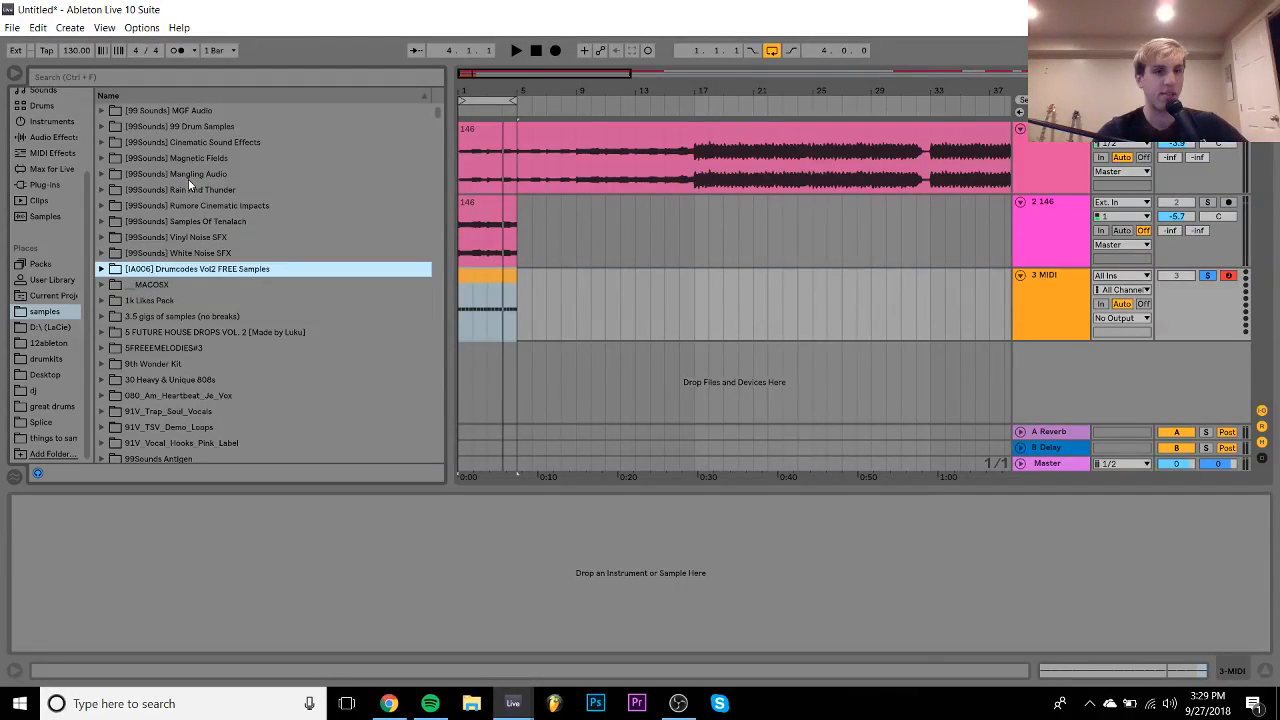
pyautogui.press('Up')
pyautogui.press('Up')
pyautogui.press('Up')
pyautogui.press('Up')
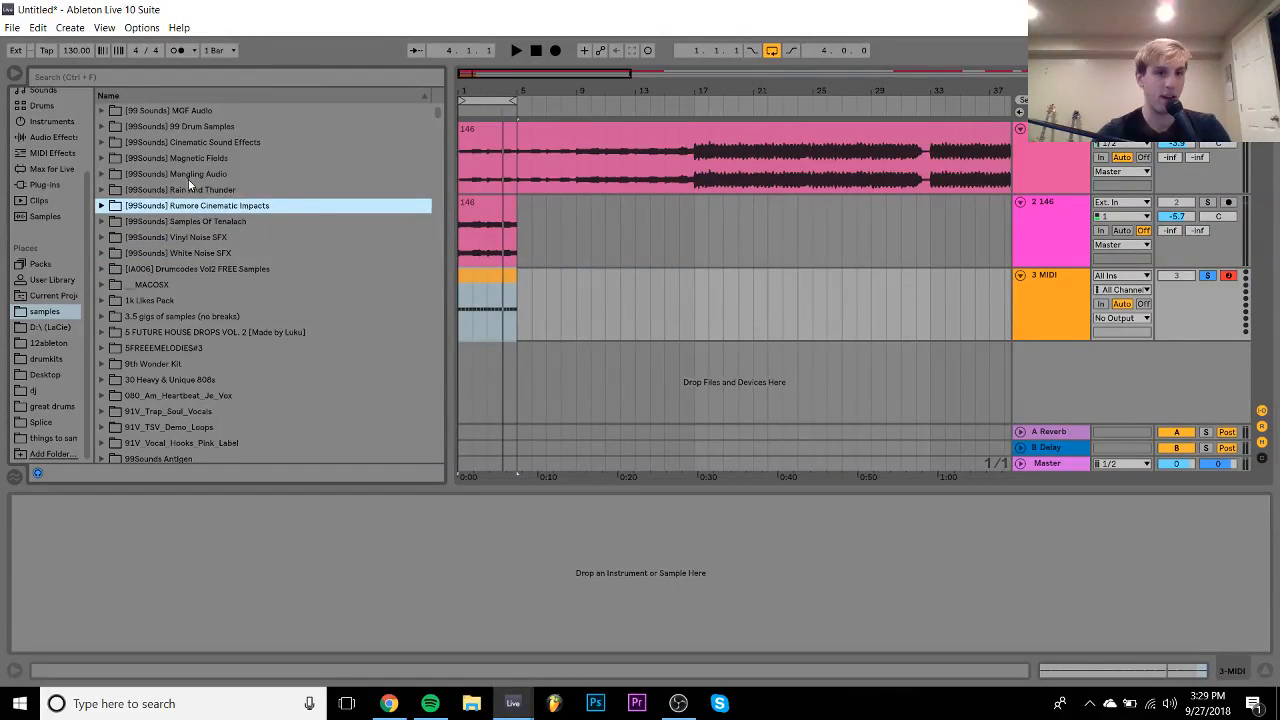
# - Open the Rumore Cinematic Impacts pack's Samples folder
pyautogui.press('Right')
pyautogui.press('Down')
pyautogui.press('Right')
pyautogui.press('Left')
pyautogui.press('Down')
pyautogui.press('Right')
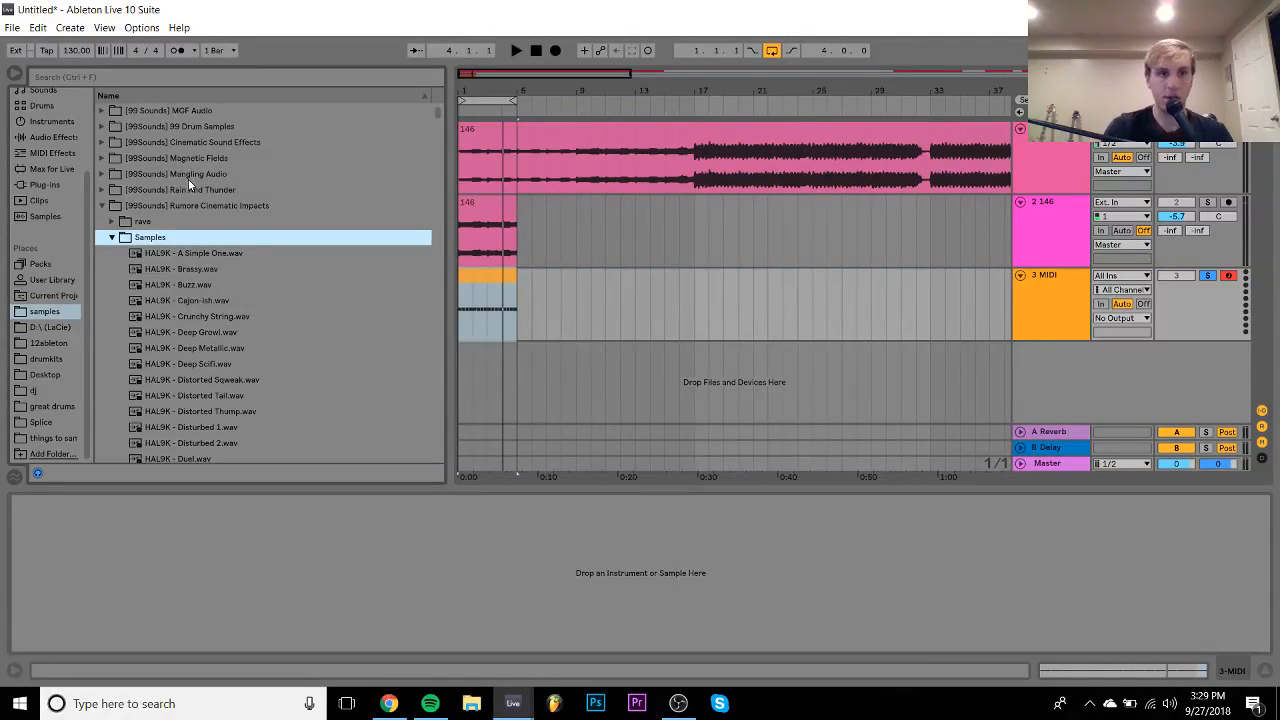
# - Preview the HAL9K samples and load HAL9K - Deep Growl.wav onto track 3
pyautogui.press('Down')
pyautogui.press('Down')
pyautogui.press('Down')
pyautogui.press('Down')
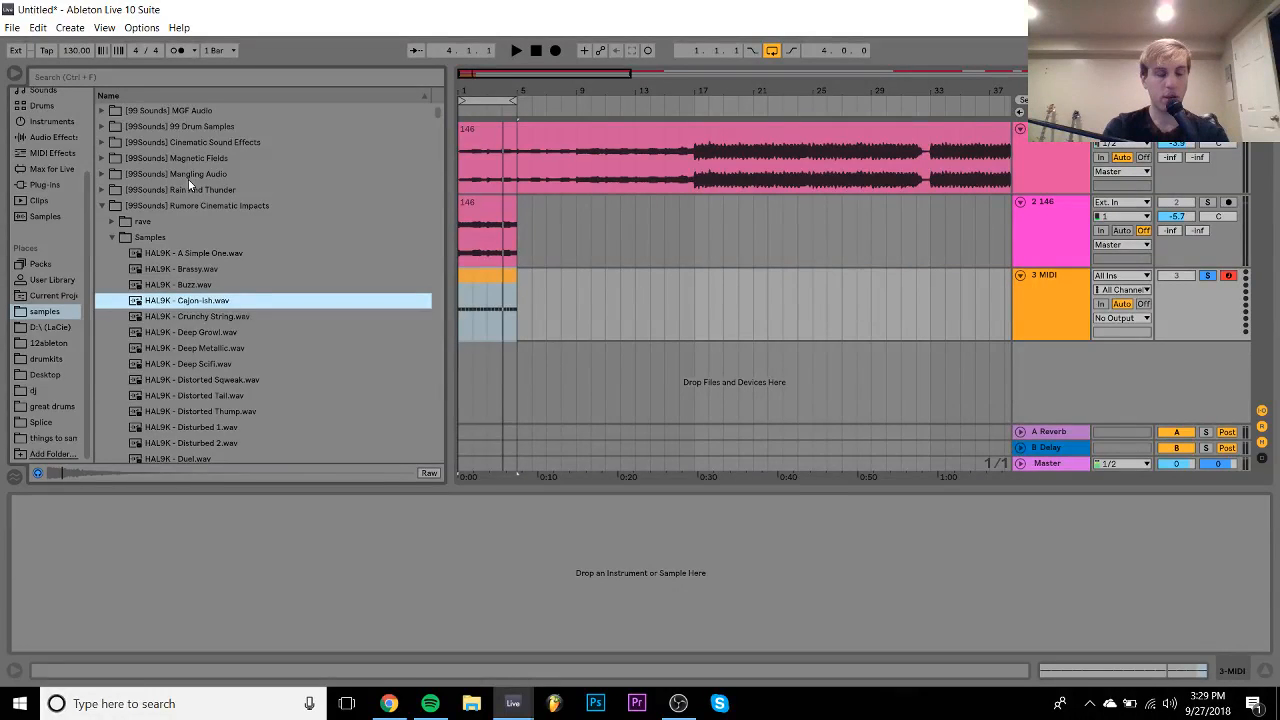
pyautogui.press('Down')
pyautogui.press('Up')
pyautogui.press('Down')
pyautogui.press('Down')
pyautogui.press('Down')
pyautogui.press('Down')
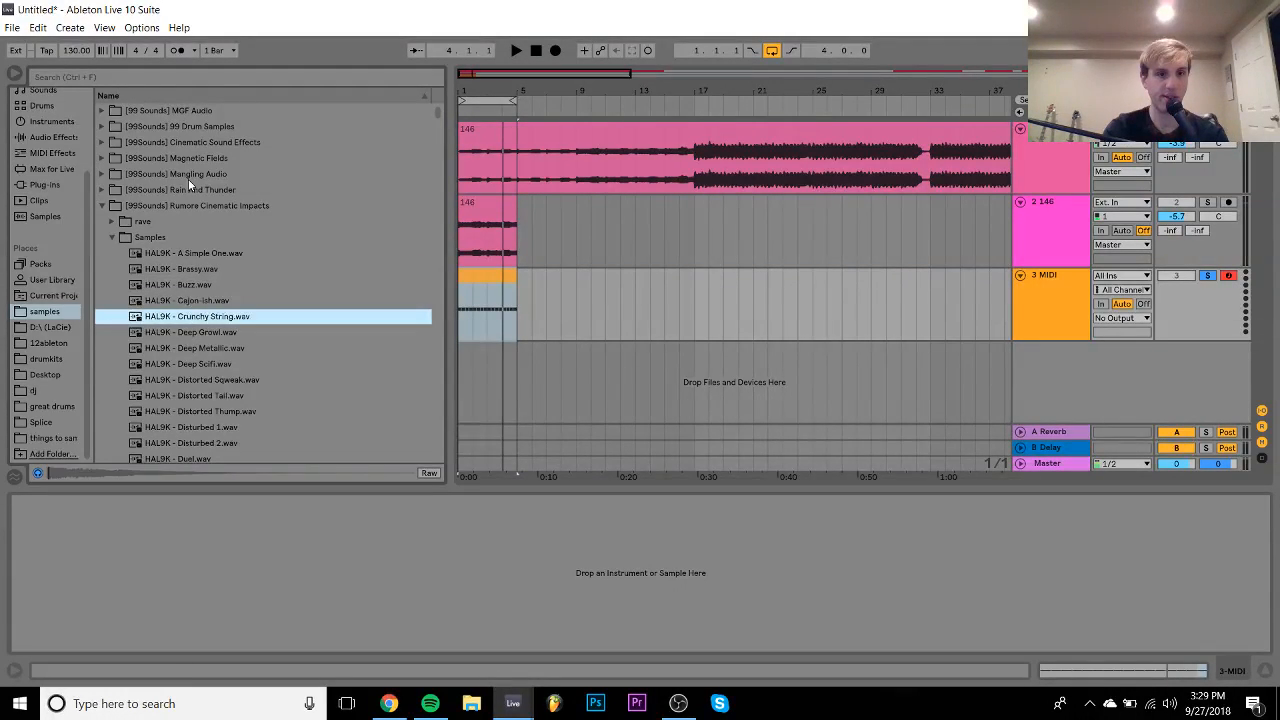
pyautogui.press('Up')
pyautogui.press('Up')
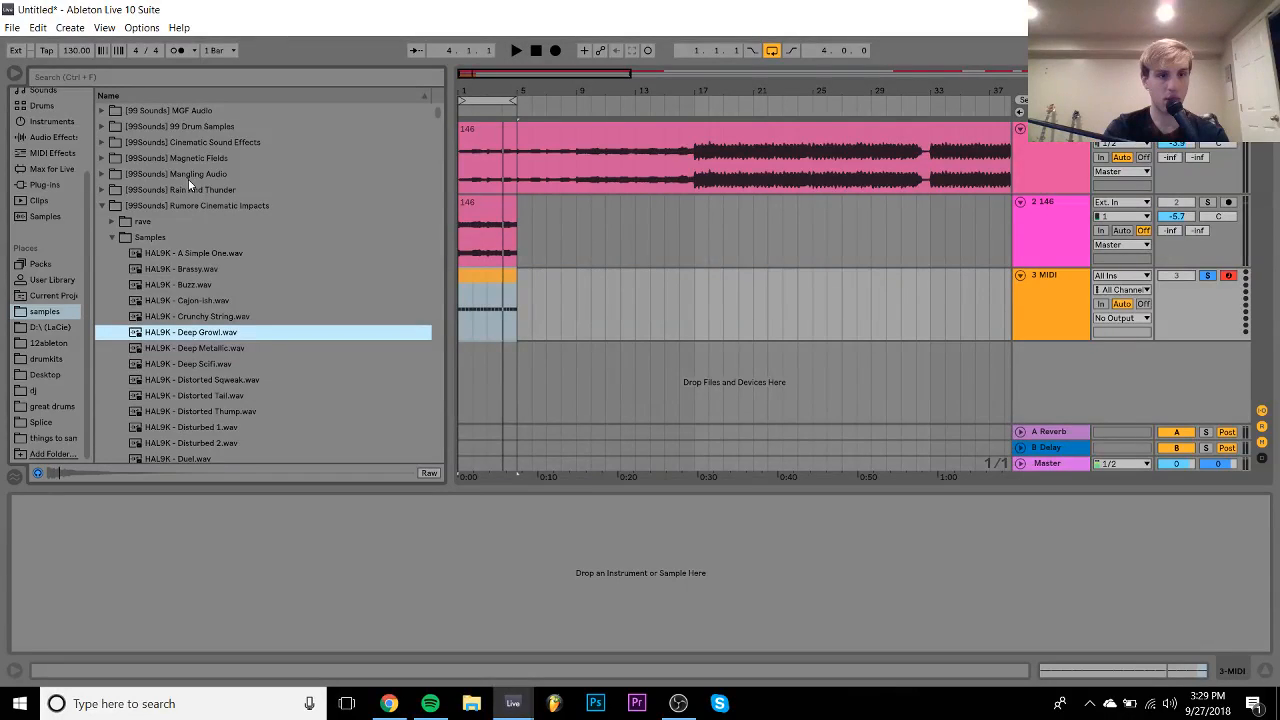
pyautogui.press('Return')
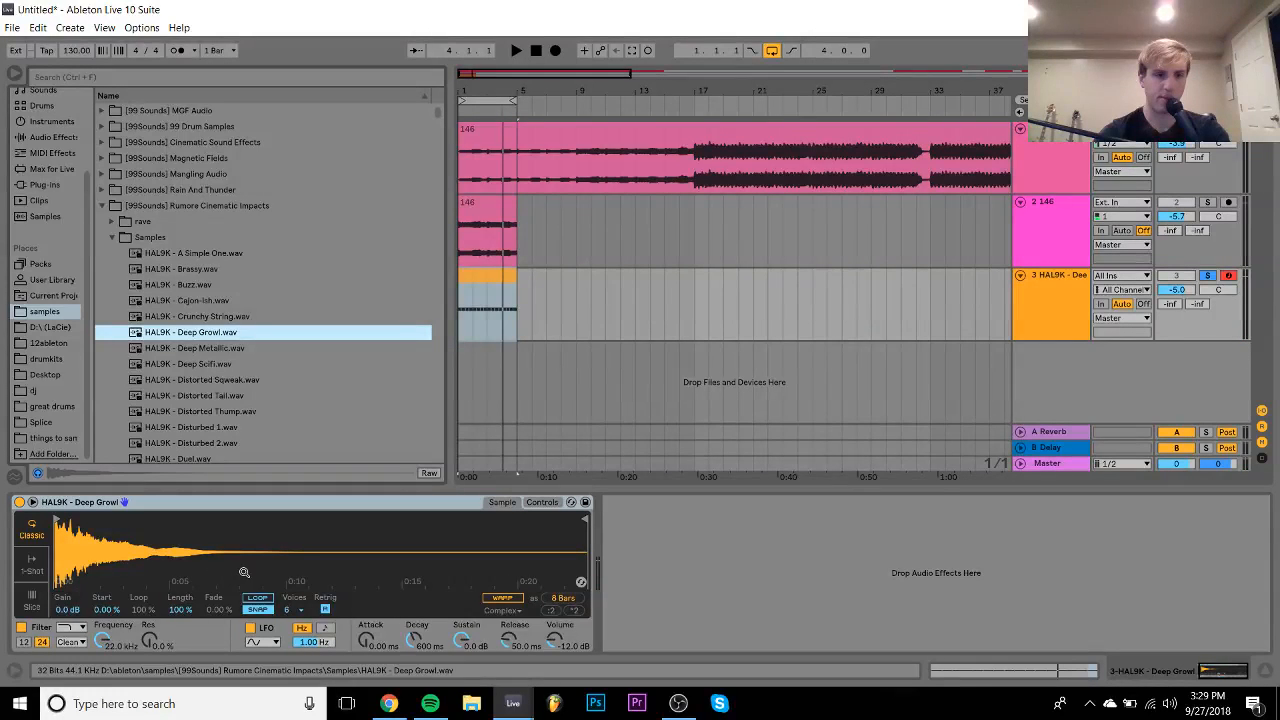
# - Set the Deep Growl Simpler's cutoff to 178 Hz and its filter envelope amount to 65
pyautogui.moveTo(105, 639); pyautogui.dragTo(105, 698)
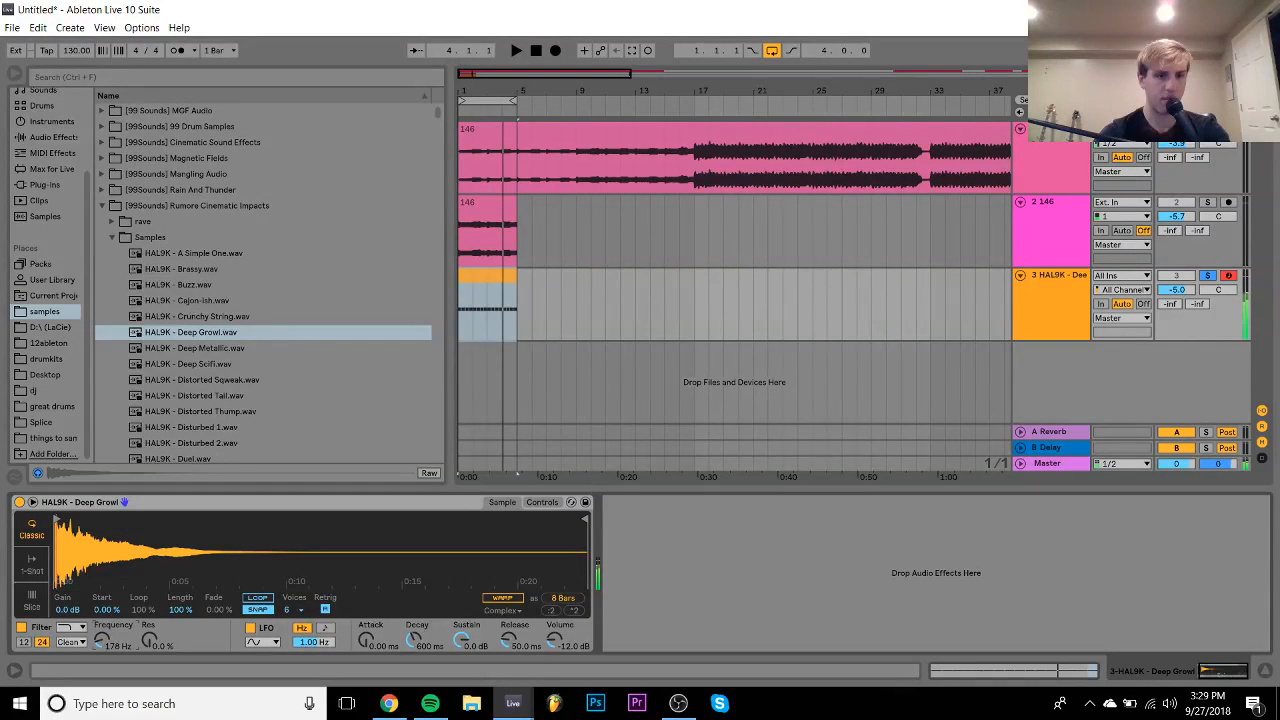
pyautogui.click(544, 504)
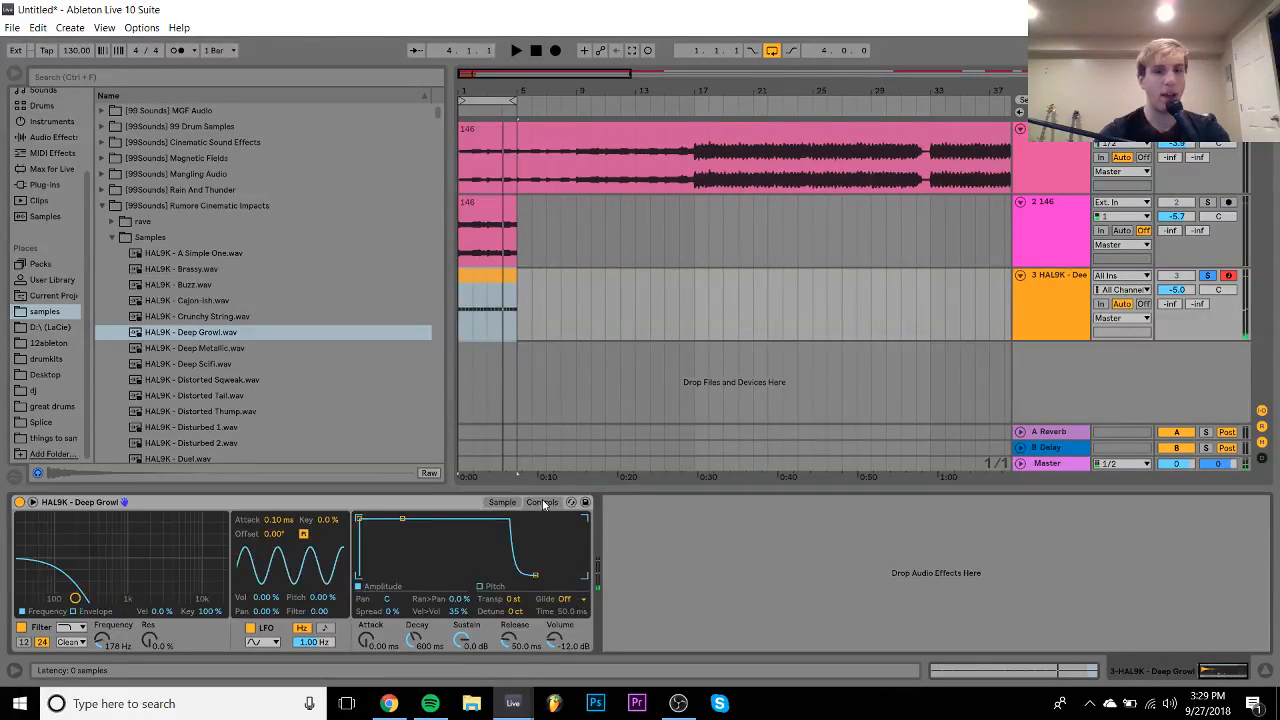
pyautogui.click(90, 611)
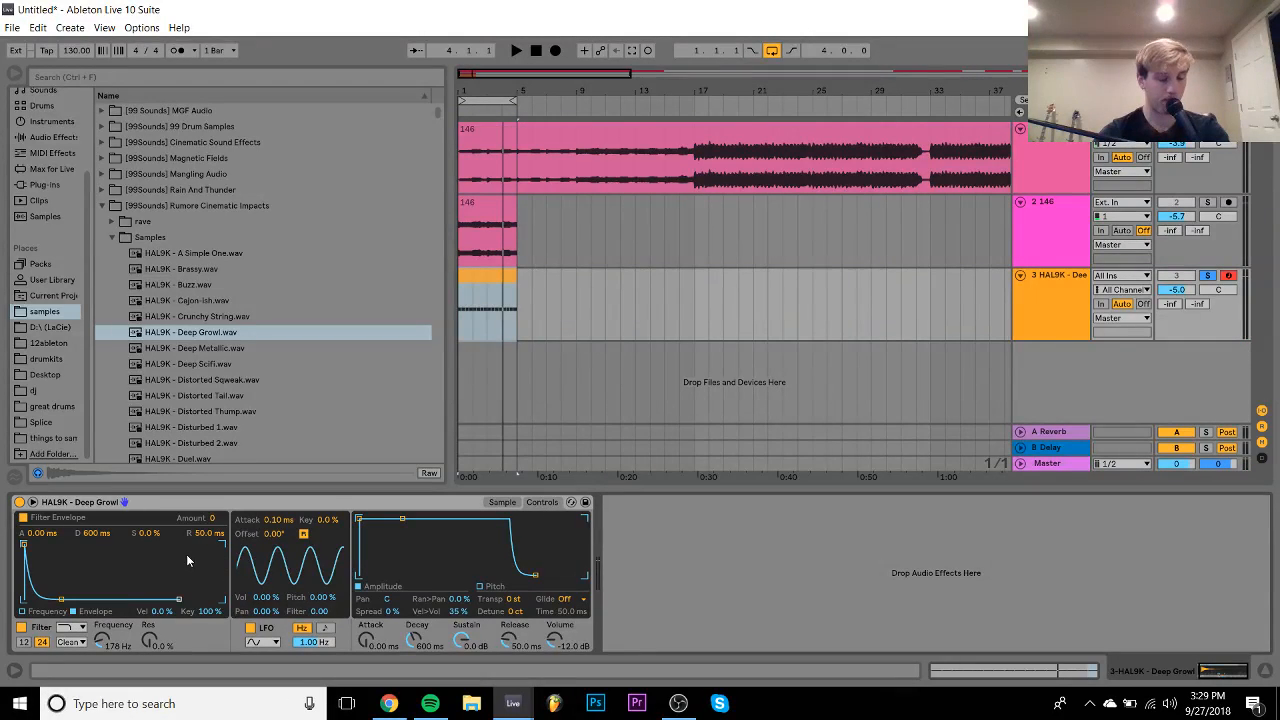
pyautogui.click(58, 137)
pyautogui.scroll(-5, 222, 326)
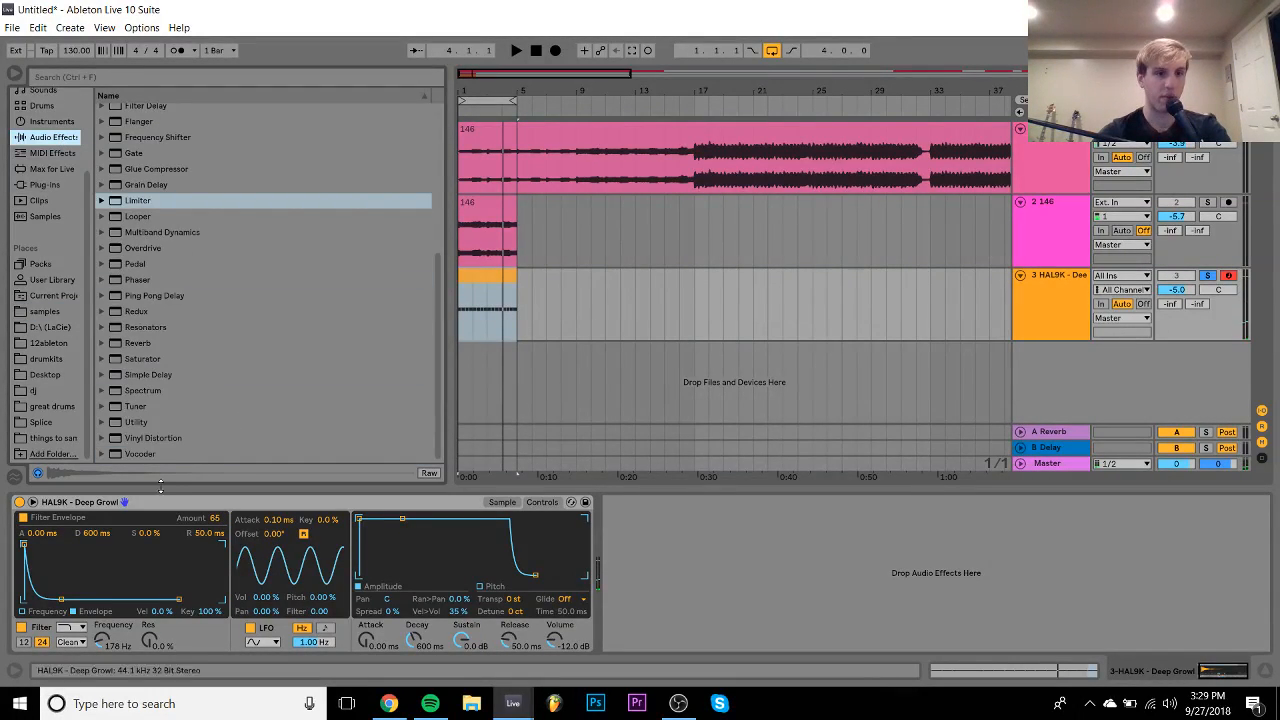
# - Add a Utility after the Deep Growl Simpler with Input set to Left, toggling it to compare
pyautogui.doubleClick(132, 423)
pyautogui.click(630, 544)
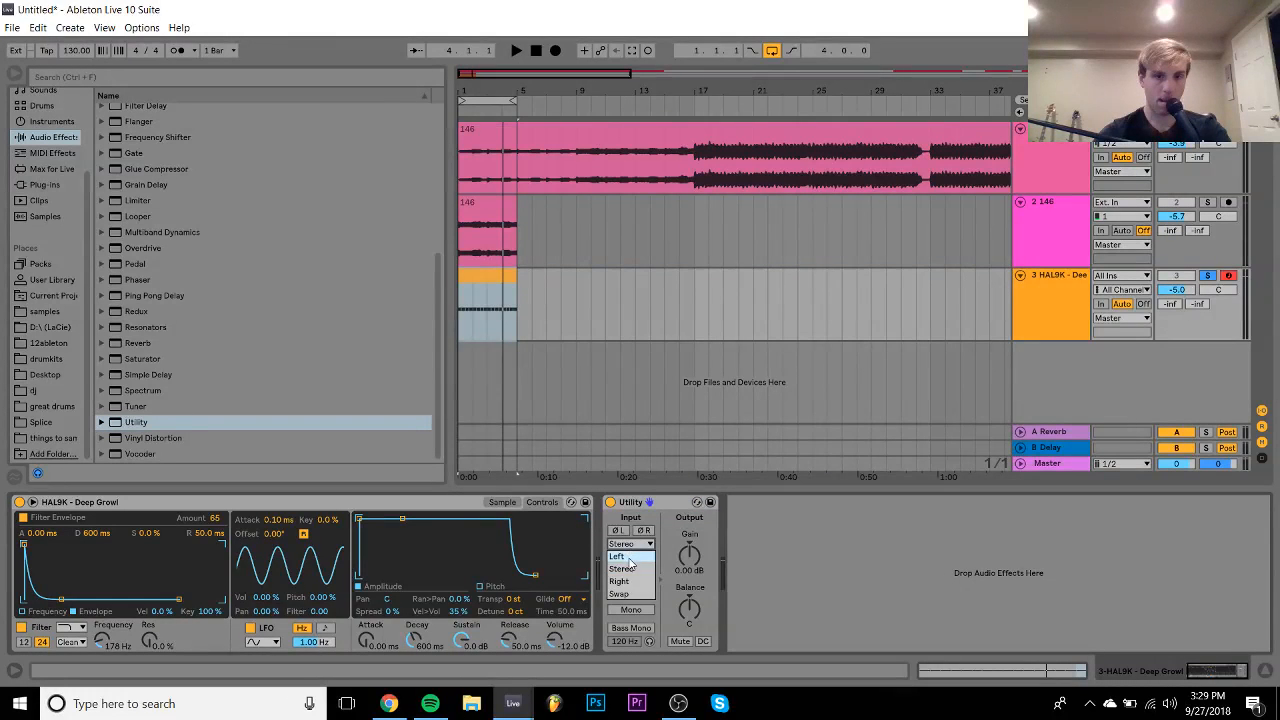
pyautogui.click(617, 556)
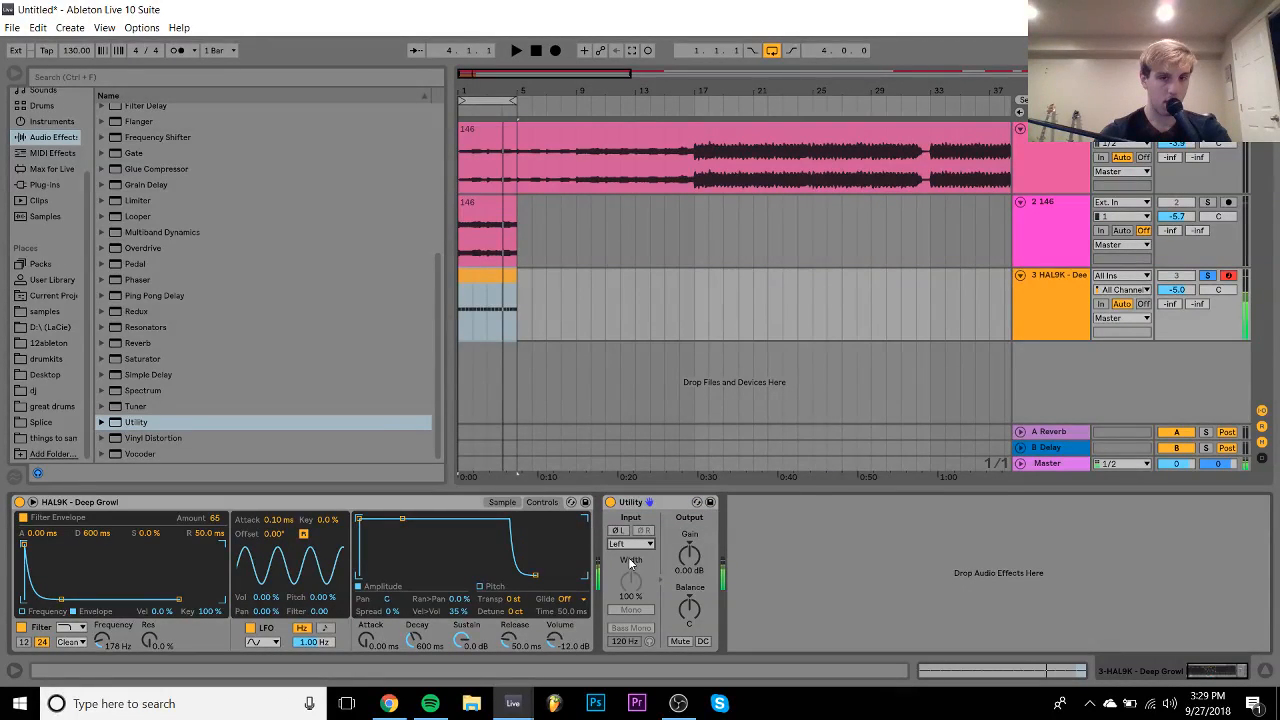
pyautogui.click(610, 502)
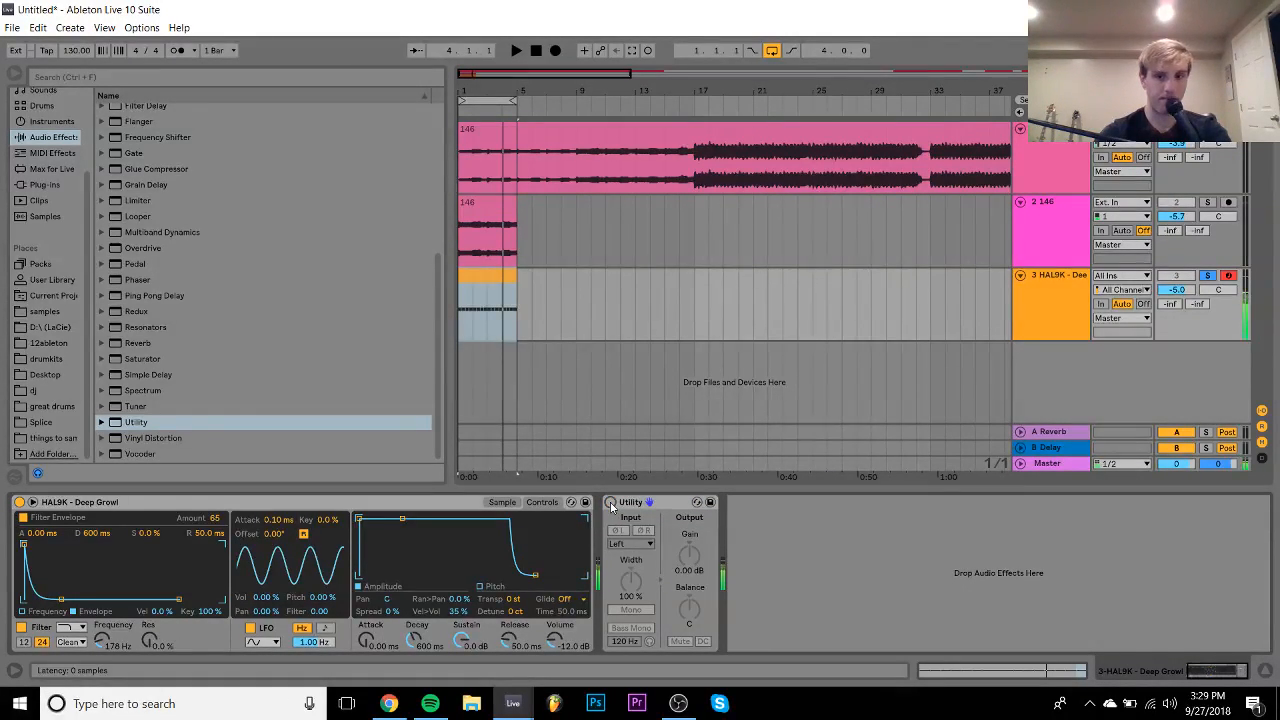
pyautogui.click(610, 502)
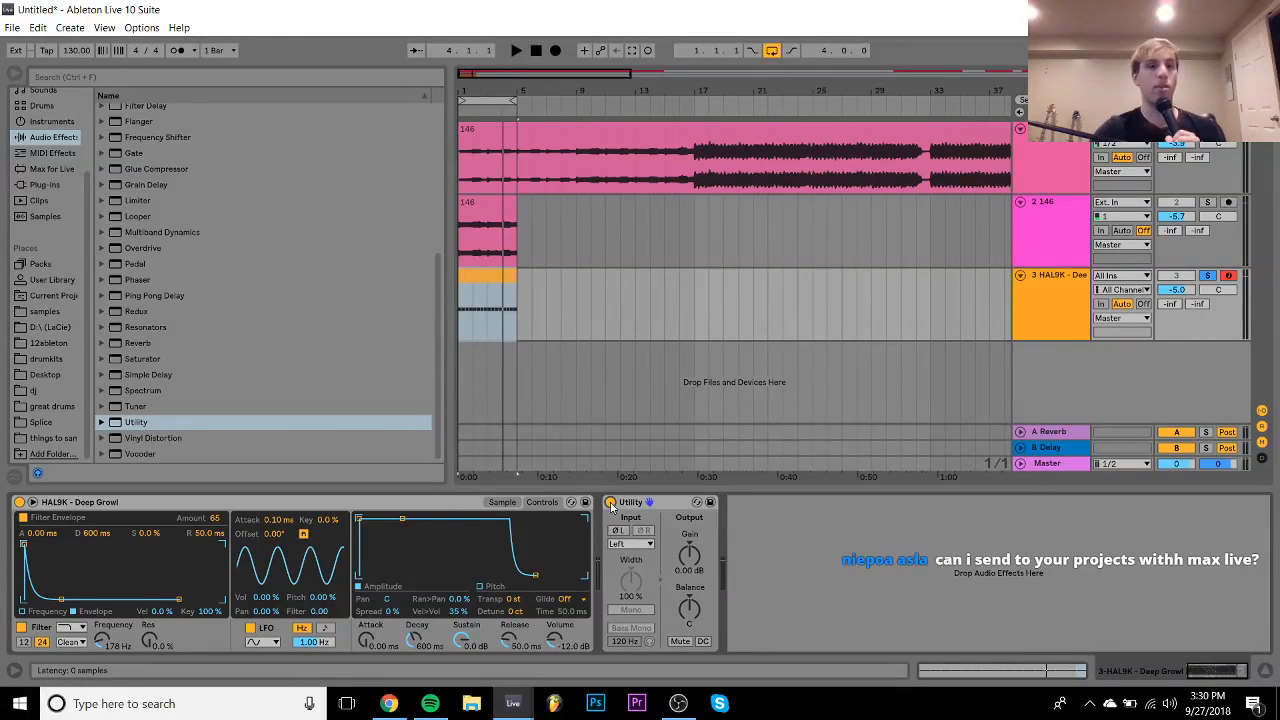
# - While the growl plays, shorten its filter envelope decay and lower the envelope amount to 51
pyautogui.press('space')
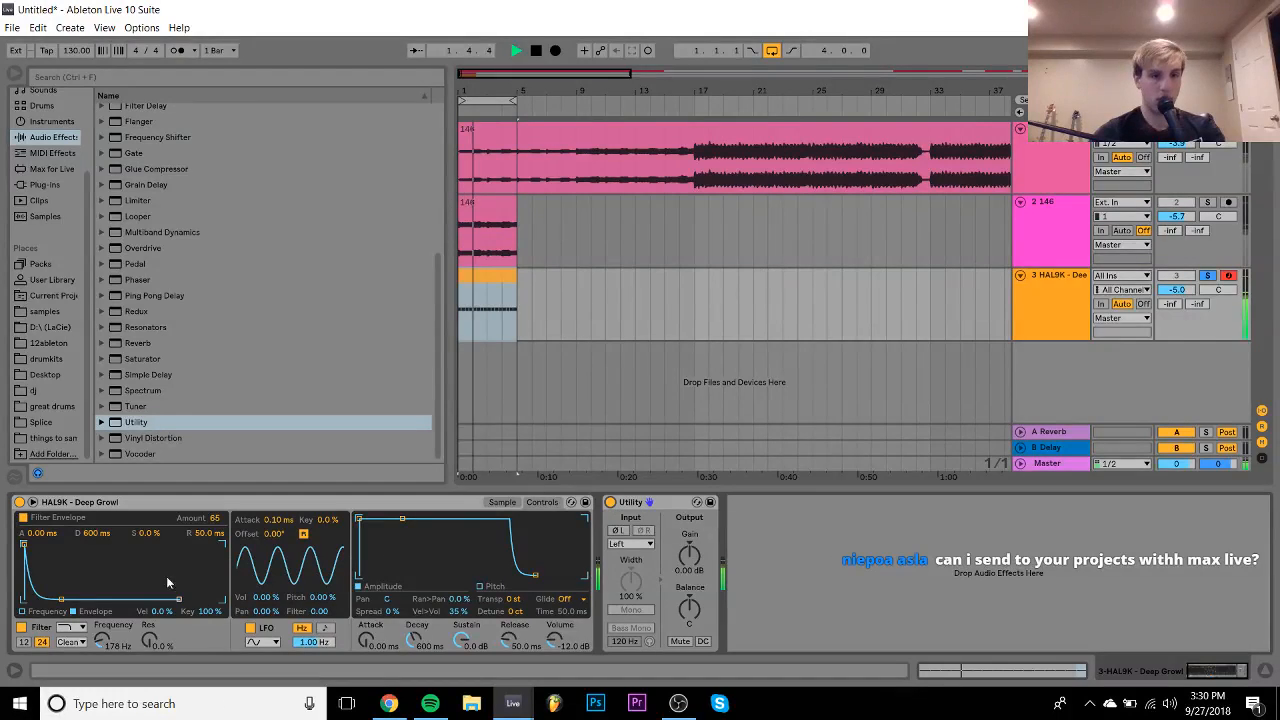
pyautogui.moveTo(61, 599); pyautogui.dragTo(61, 599)
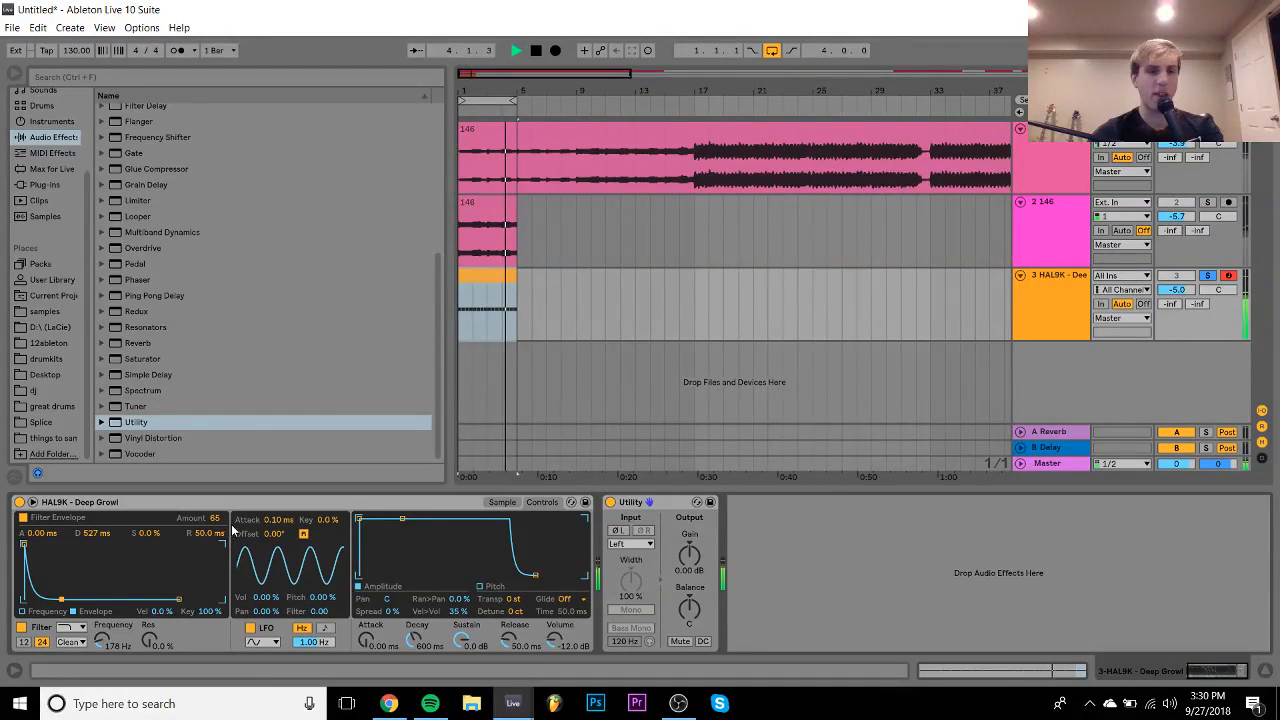
pyautogui.moveTo(215, 518); pyautogui.dragTo(215, 532)
pyautogui.press('space')
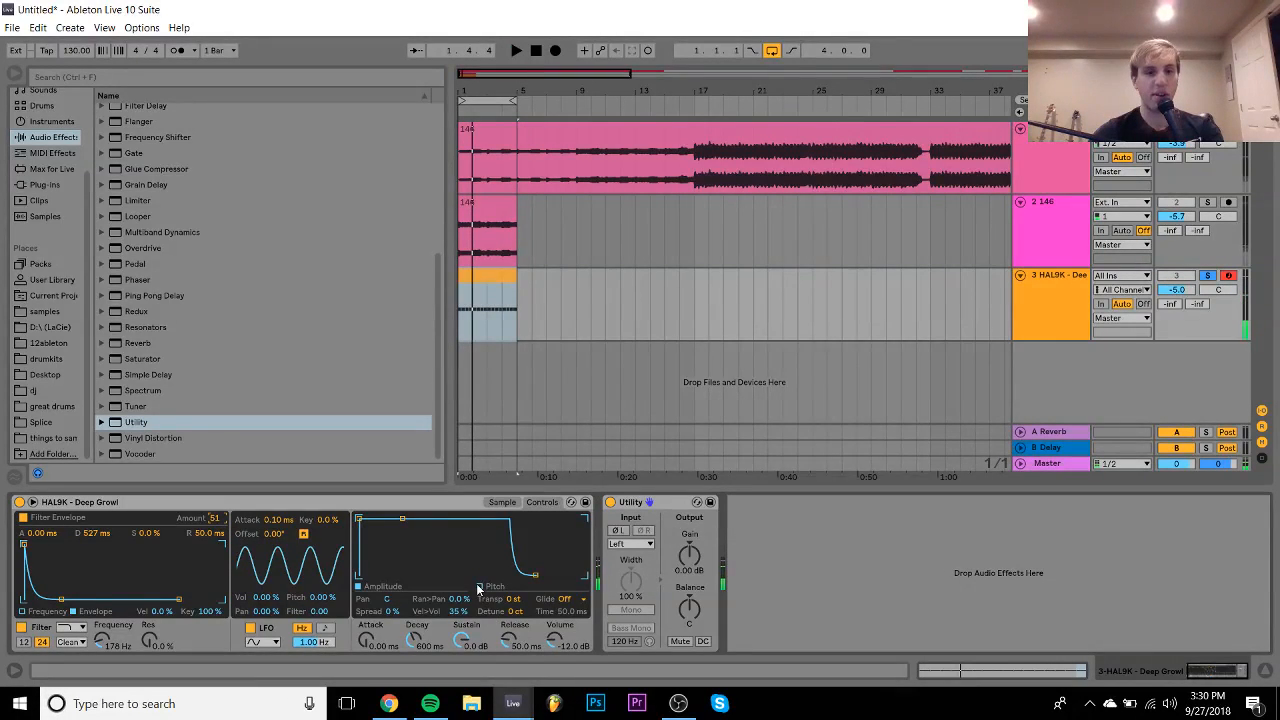
# - Give the growl a +29 st pitch envelope with 24.1 ms decay and raise the track volume
pyautogui.click(478, 588)
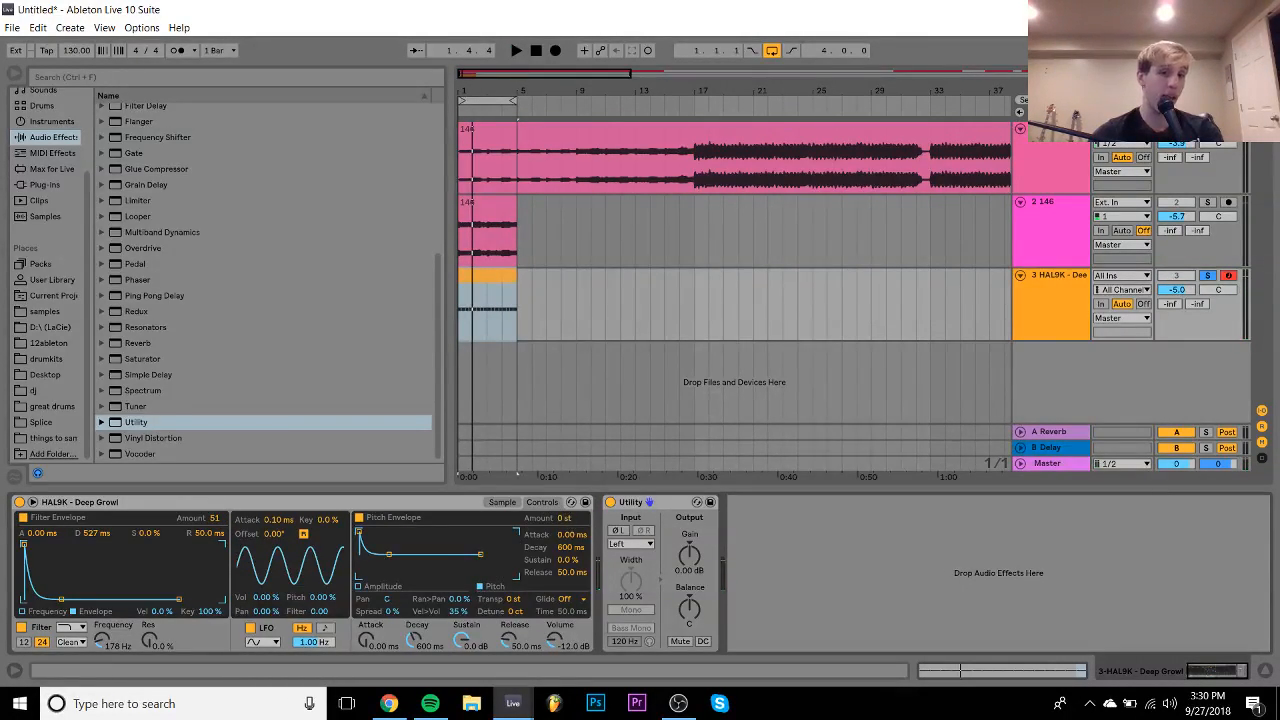
pyautogui.press('space')
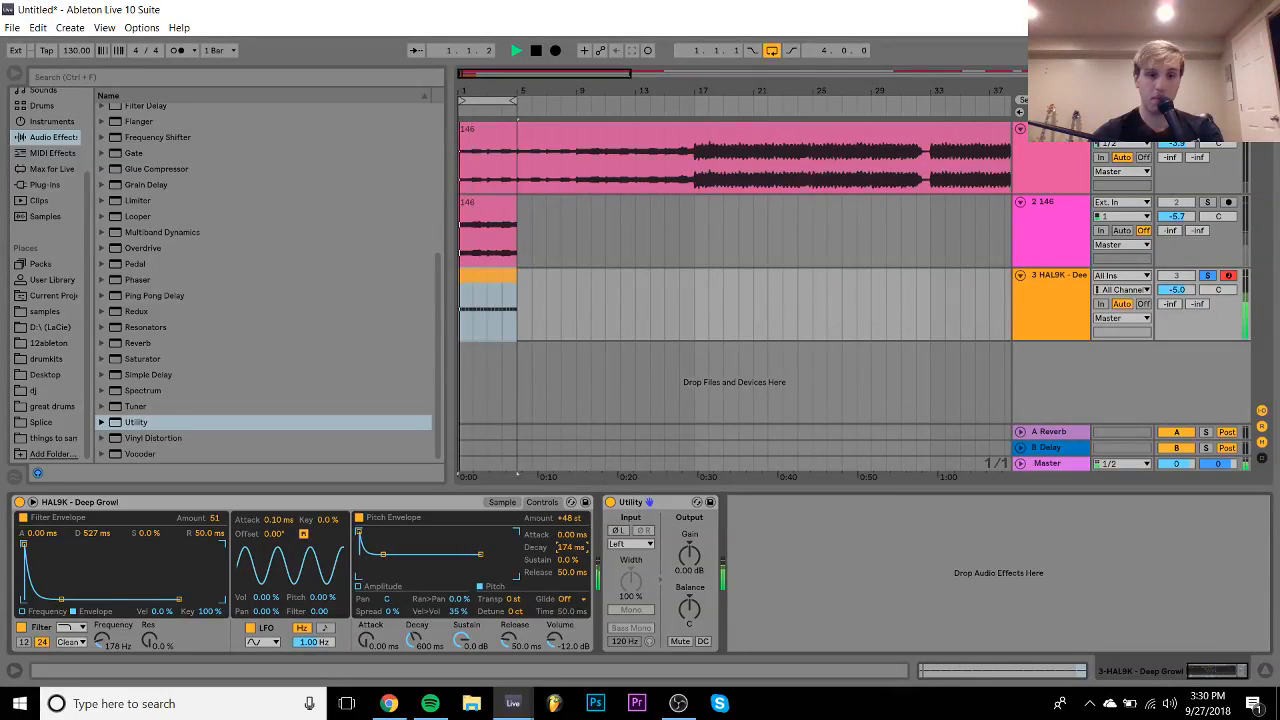
pyautogui.moveTo(574, 548); pyautogui.dragTo(574, 556)
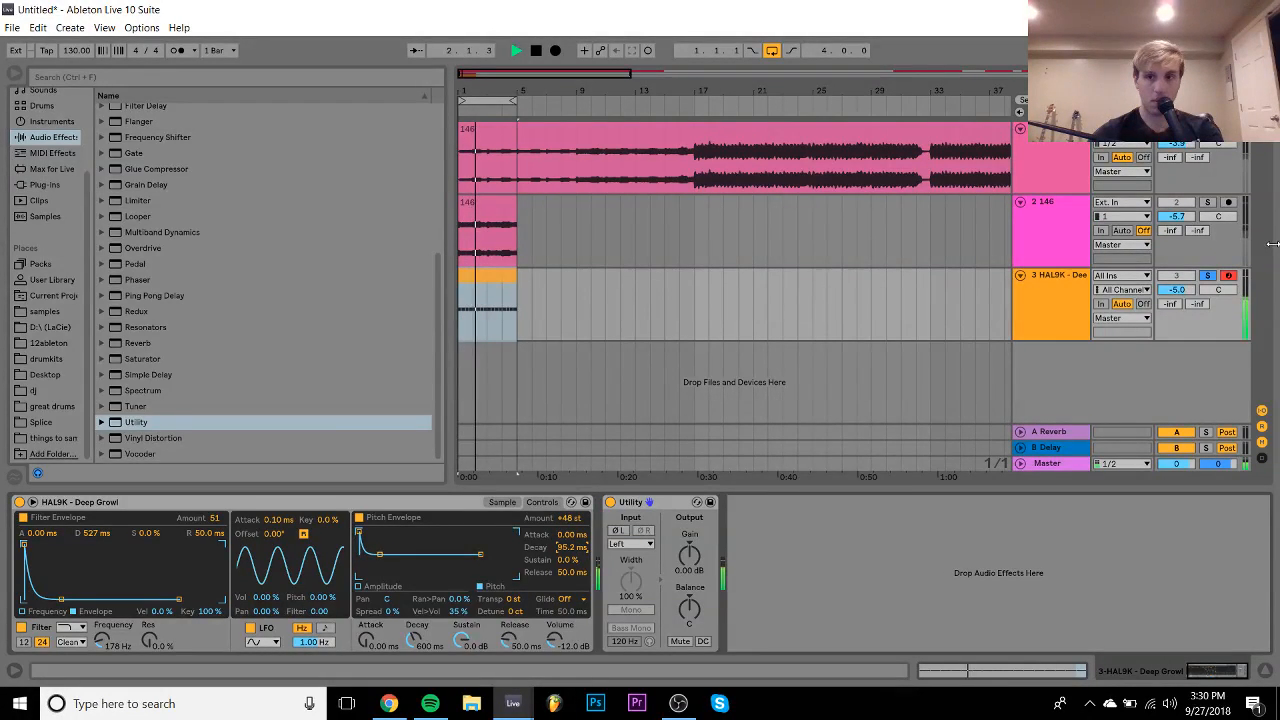
pyautogui.moveTo(1177, 297); pyautogui.dragTo(1177, 290)
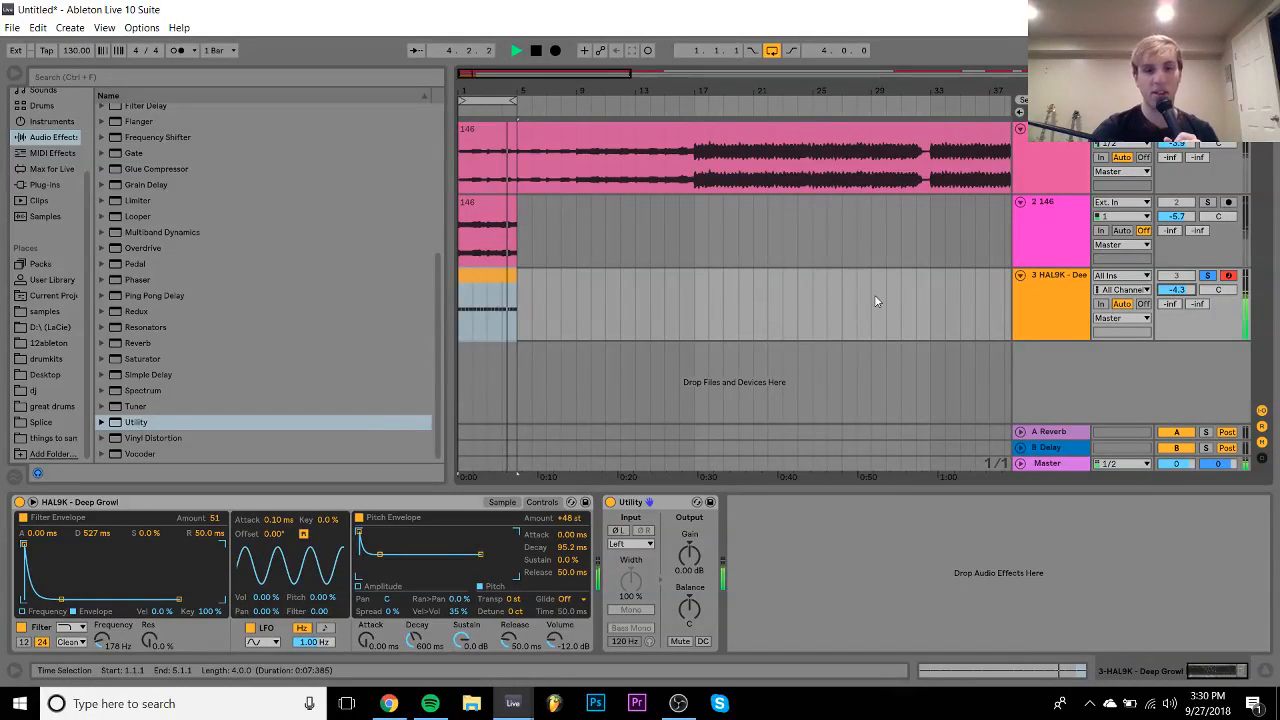
pyautogui.moveTo(568, 517); pyautogui.dragTo(566, 575)
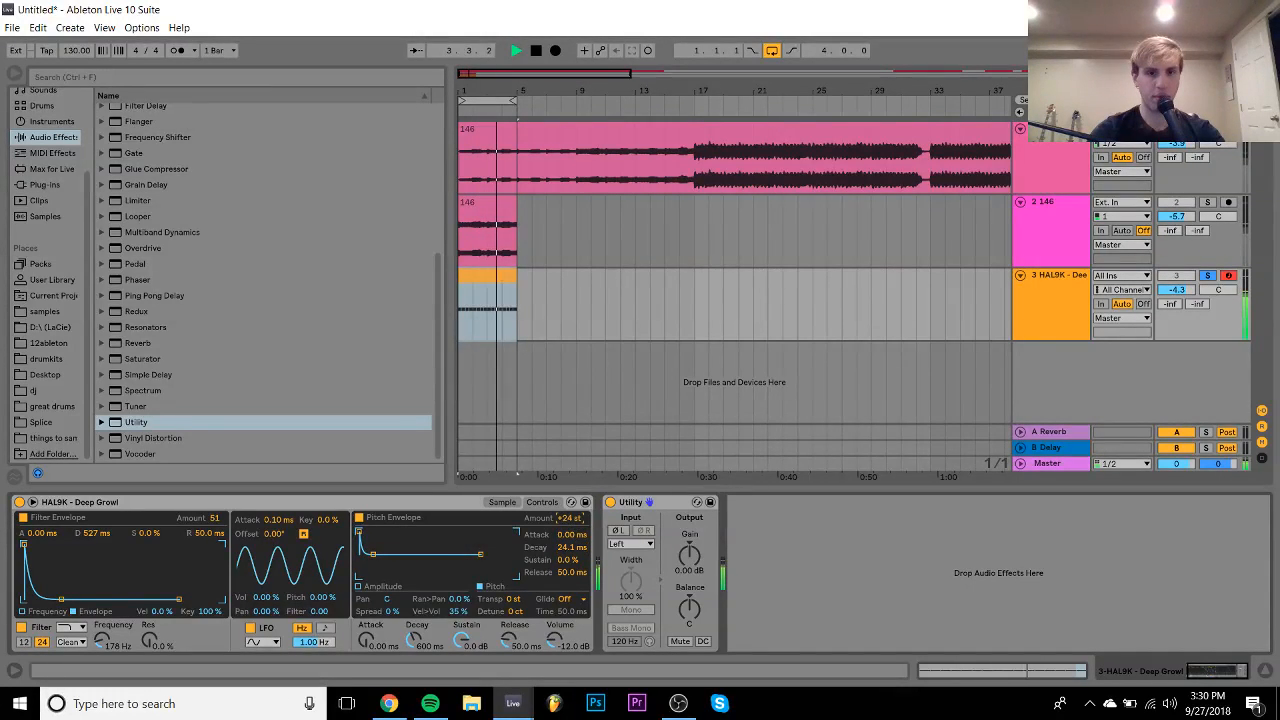
pyautogui.moveTo(573, 522); pyautogui.dragTo(573, 516)
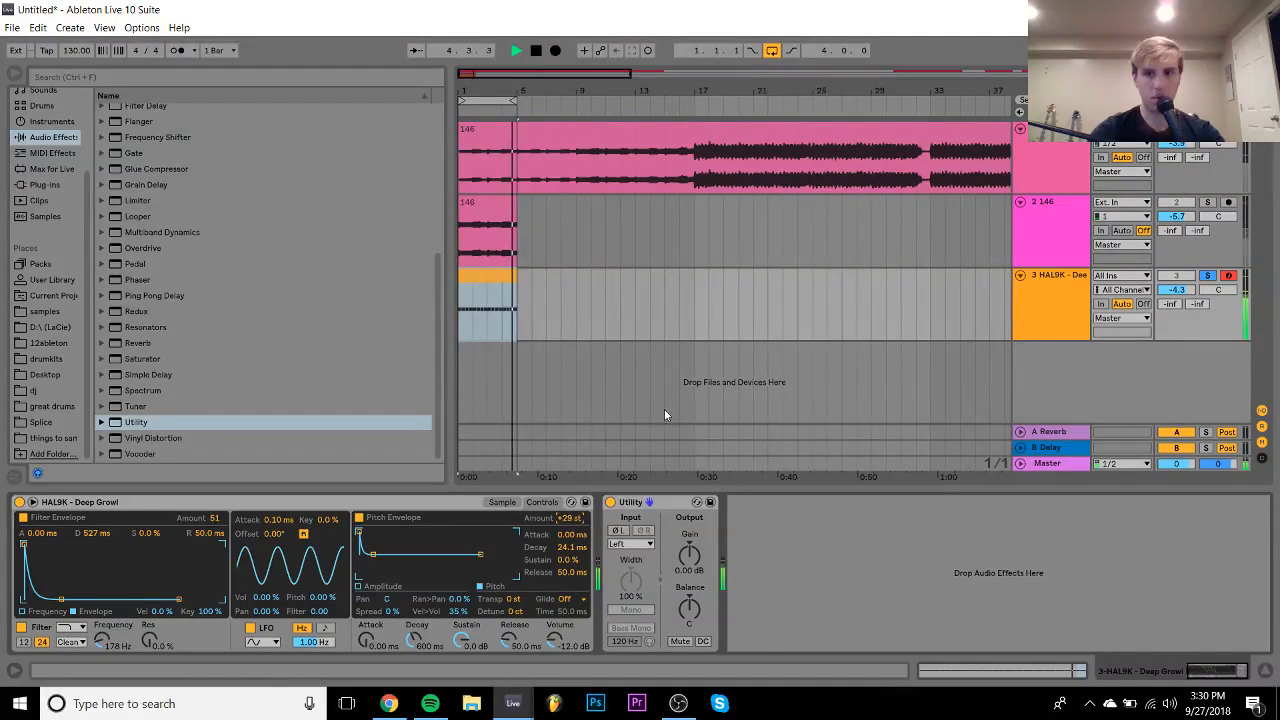
pyautogui.moveTo(1176, 289); pyautogui.dragTo(1187, 291)
# - Add a Limiter after the Utility with 16.4 dB gain and set the track volume to -9.1 dB
pyautogui.press('space')
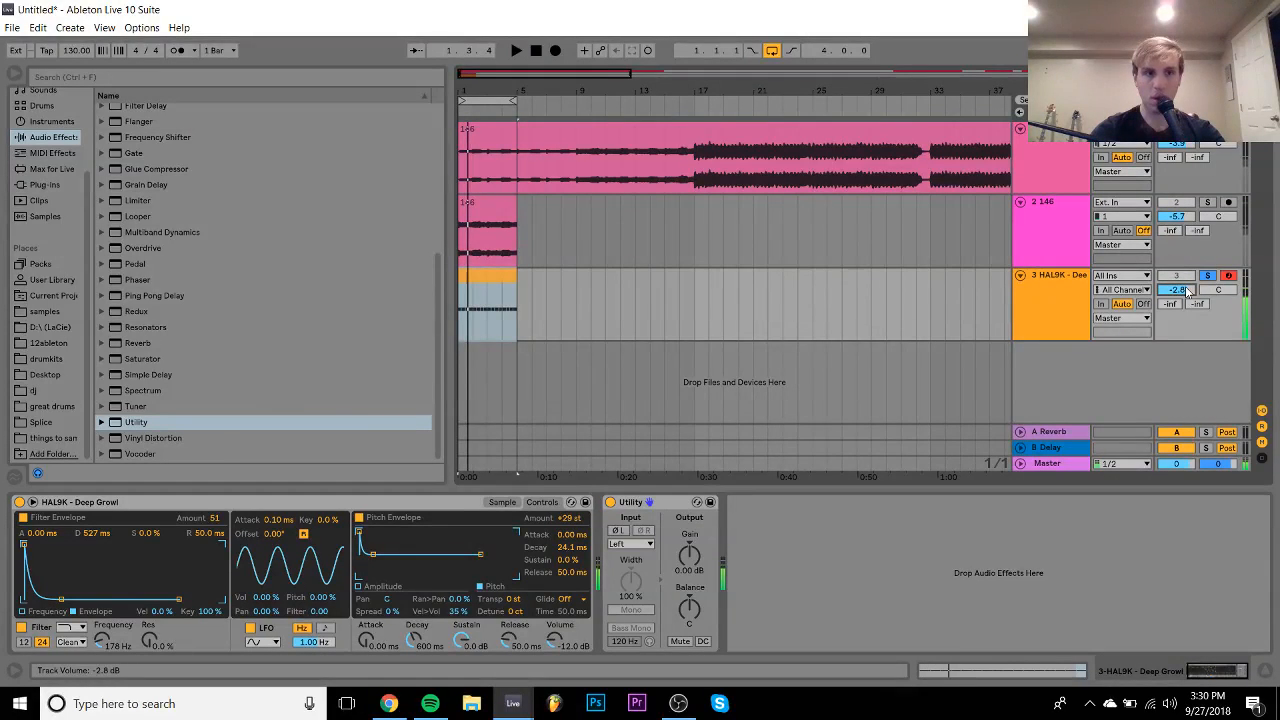
pyautogui.doubleClick(142, 205)
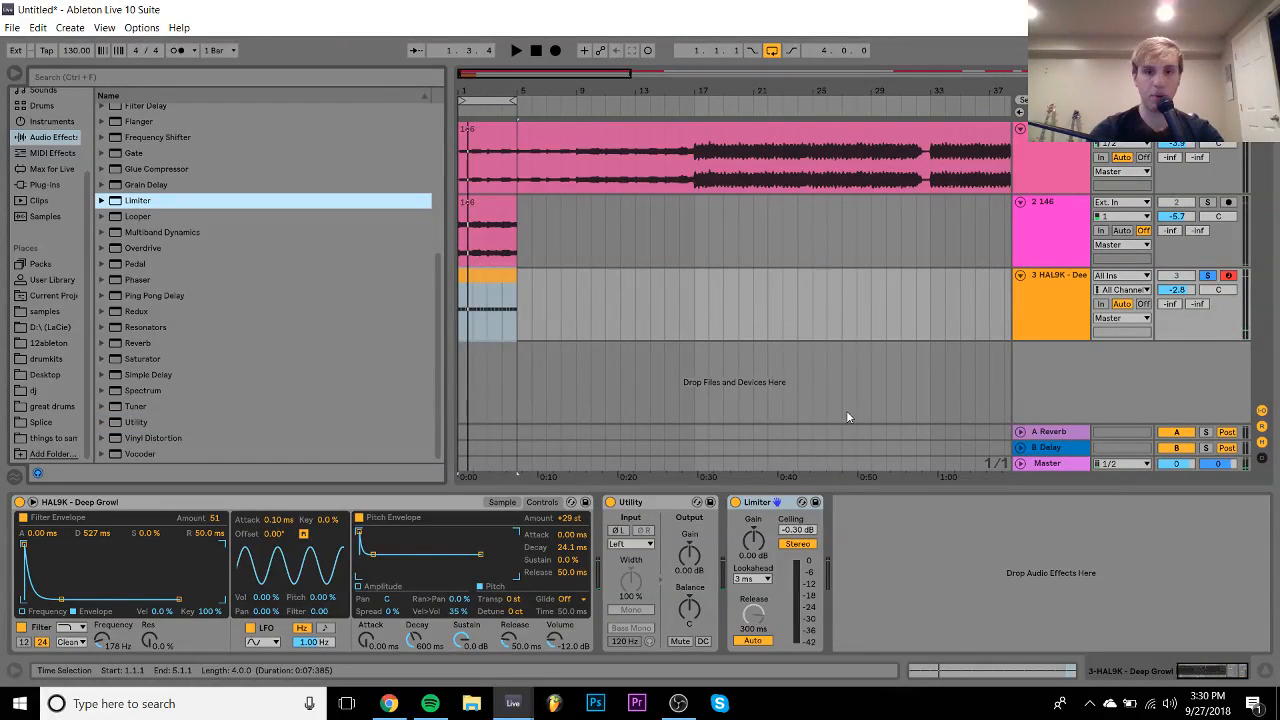
pyautogui.press('space')
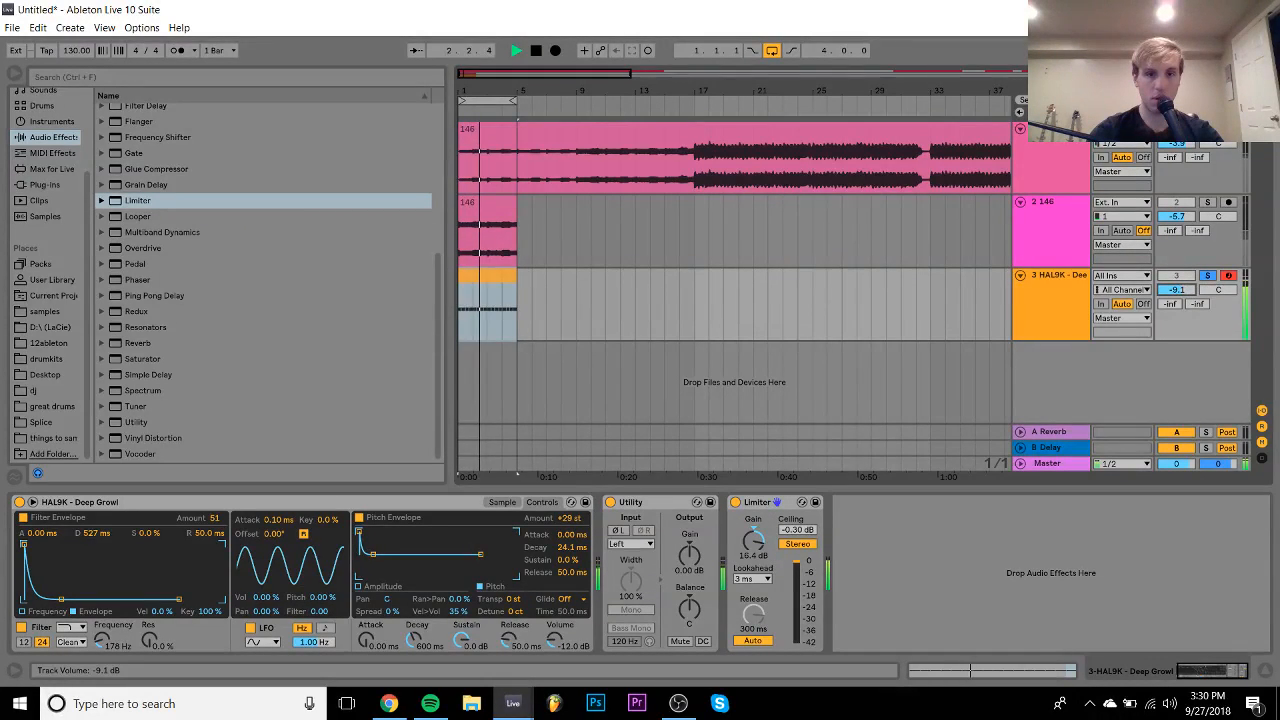
pyautogui.moveTo(1185, 291); pyautogui.dragTo(1185, 320)
# - Set the growl sample to 1-Shot with a 2.00 s fade-out, trimmed to its opening hit
pyautogui.click(503, 502)
pyautogui.press('space')
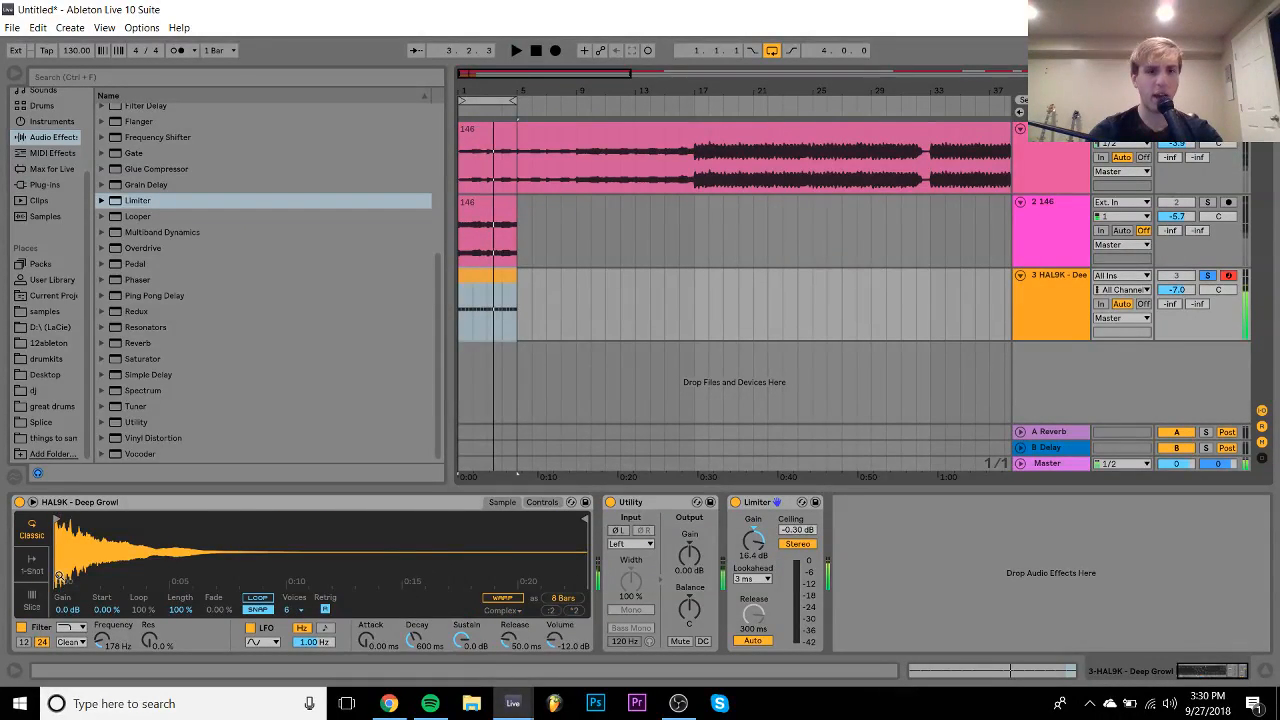
pyautogui.click(20, 570)
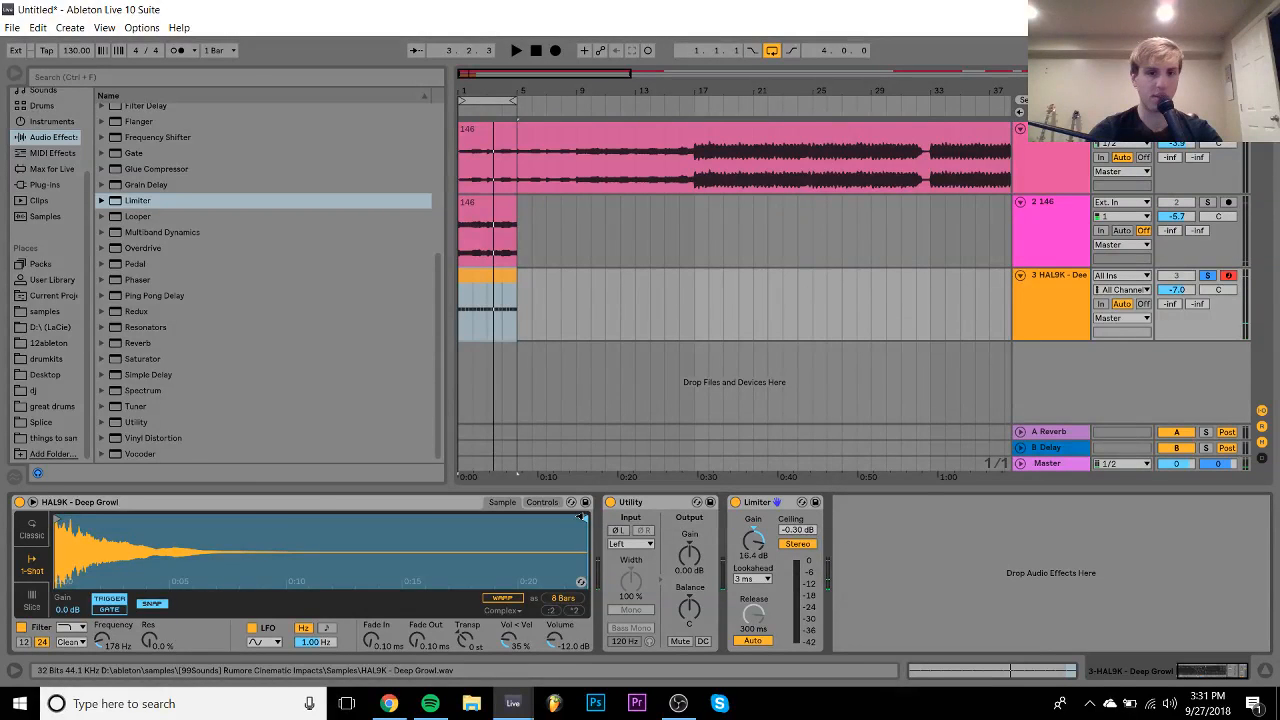
pyautogui.moveTo(585, 518); pyautogui.dragTo(250, 506)
pyautogui.moveTo(417, 640); pyautogui.dragTo(417, 540)
pyautogui.press('space')
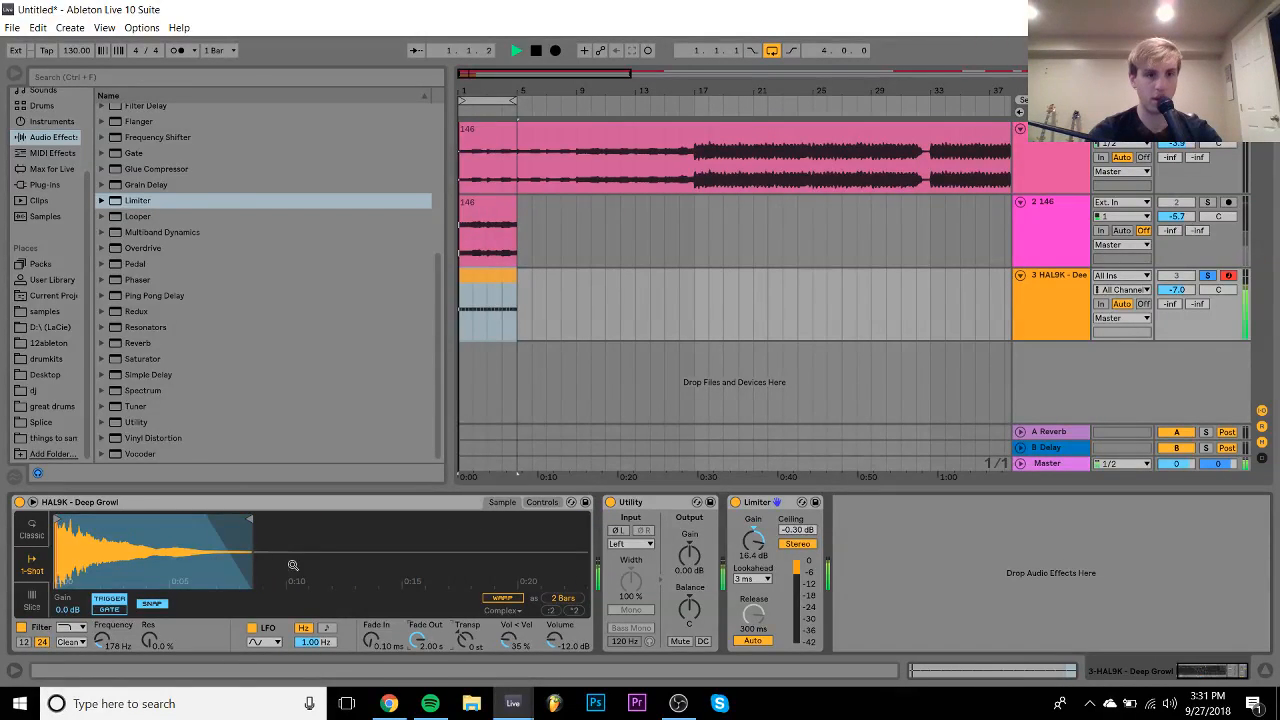
pyautogui.moveTo(250, 520)
pyautogui.mouseDown()
pyautogui.moveTo(45, 513)
pyautogui.moveTo(115, 517)
pyautogui.mouseUp()
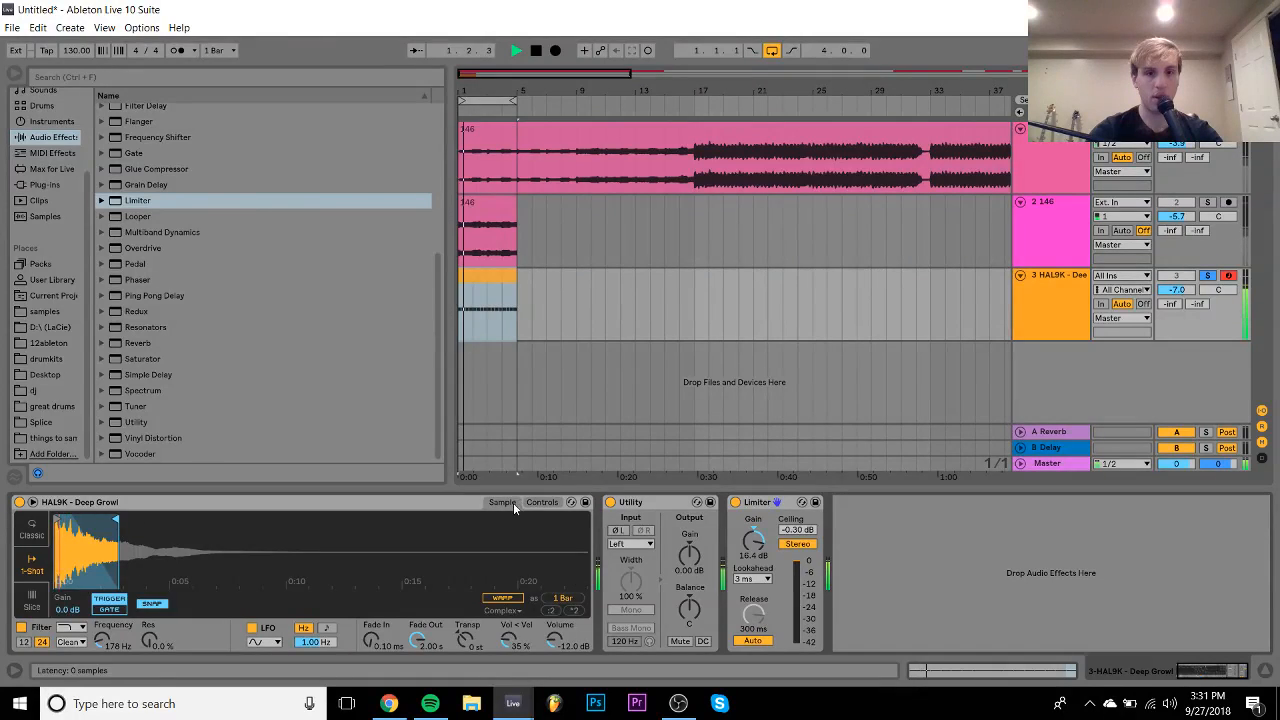
# - Set the filter envelope amount to 46, lower the pitch envelope to +25 st, and solo track 2
pyautogui.click(541, 501)
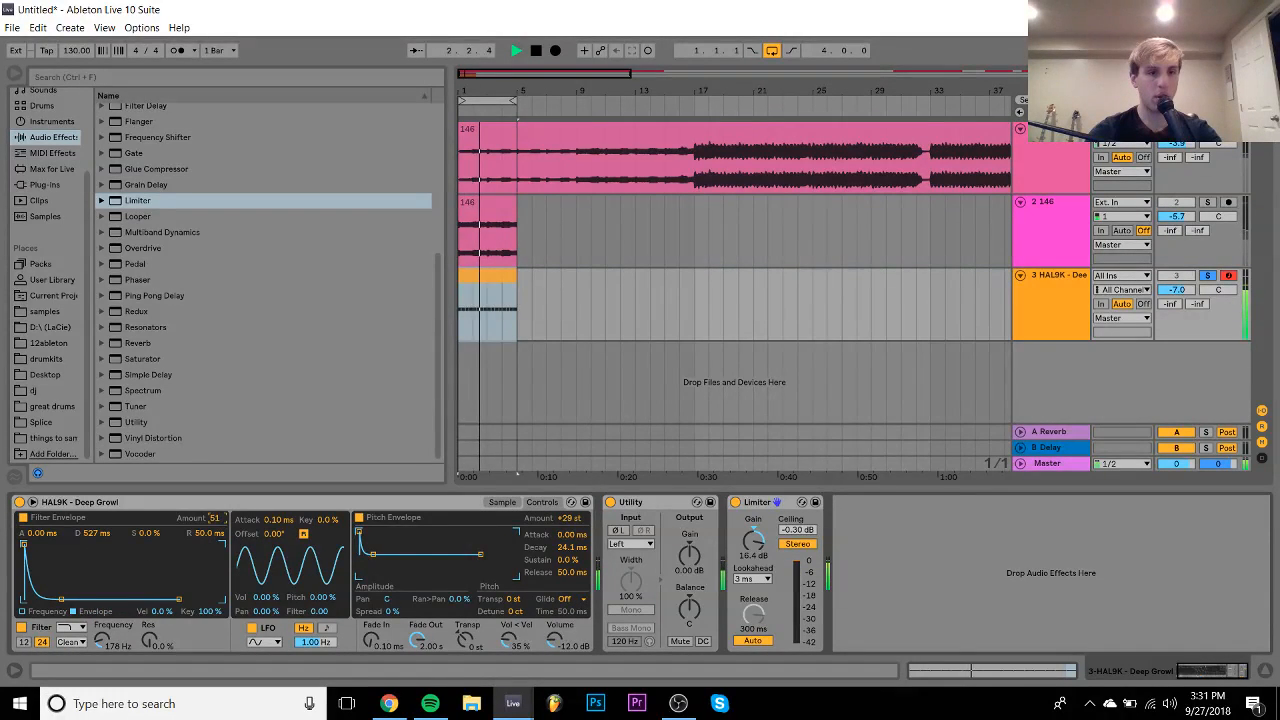
pyautogui.moveTo(216, 518); pyautogui.dragTo(216, 492)
pyautogui.moveTo(568, 518)
pyautogui.mouseDown()
pyautogui.moveTo(573, 563)
pyautogui.moveTo(568, 499)
pyautogui.mouseUp()
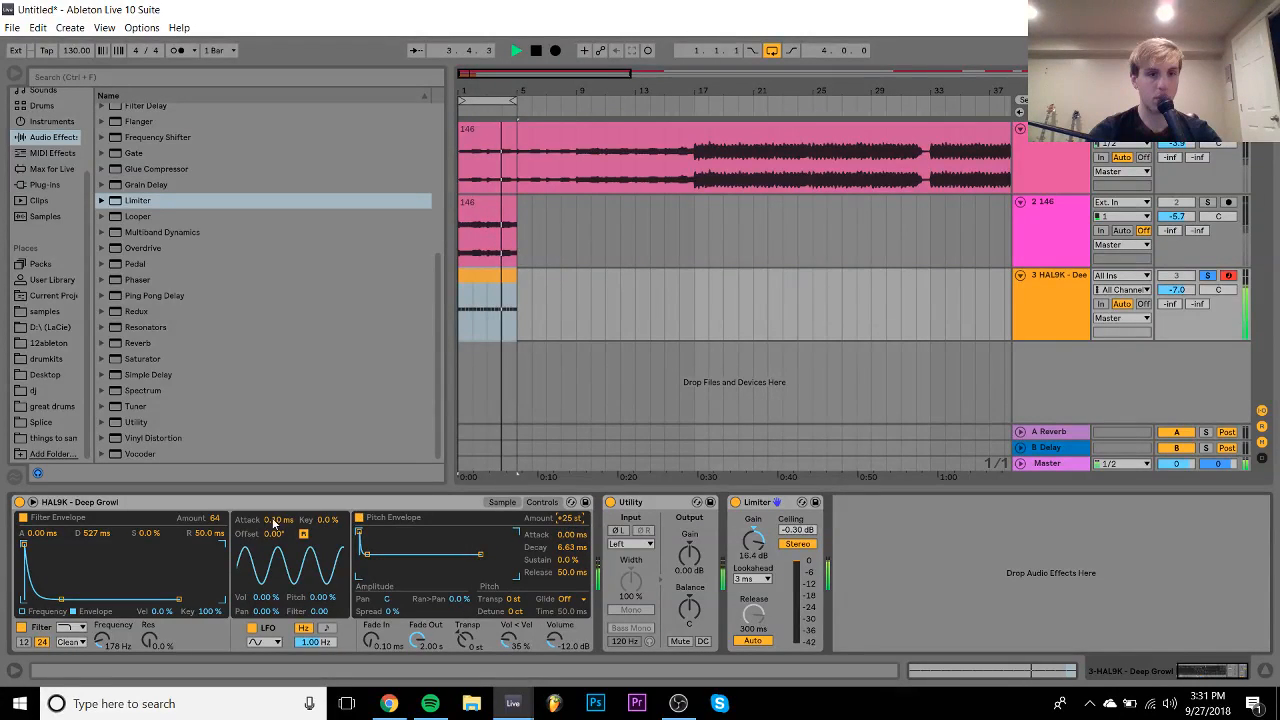
pyautogui.moveTo(214, 524); pyautogui.dragTo(214, 542)
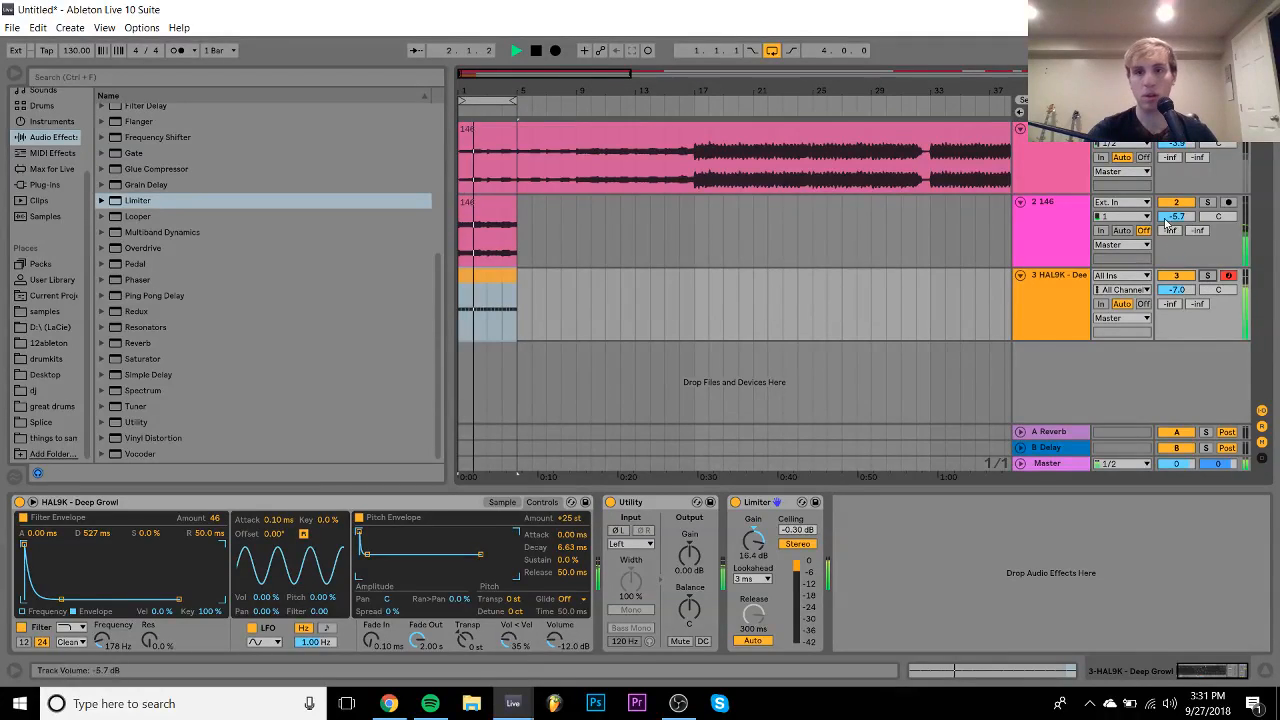
pyautogui.click(1058, 226)
pyautogui.click(1208, 203)
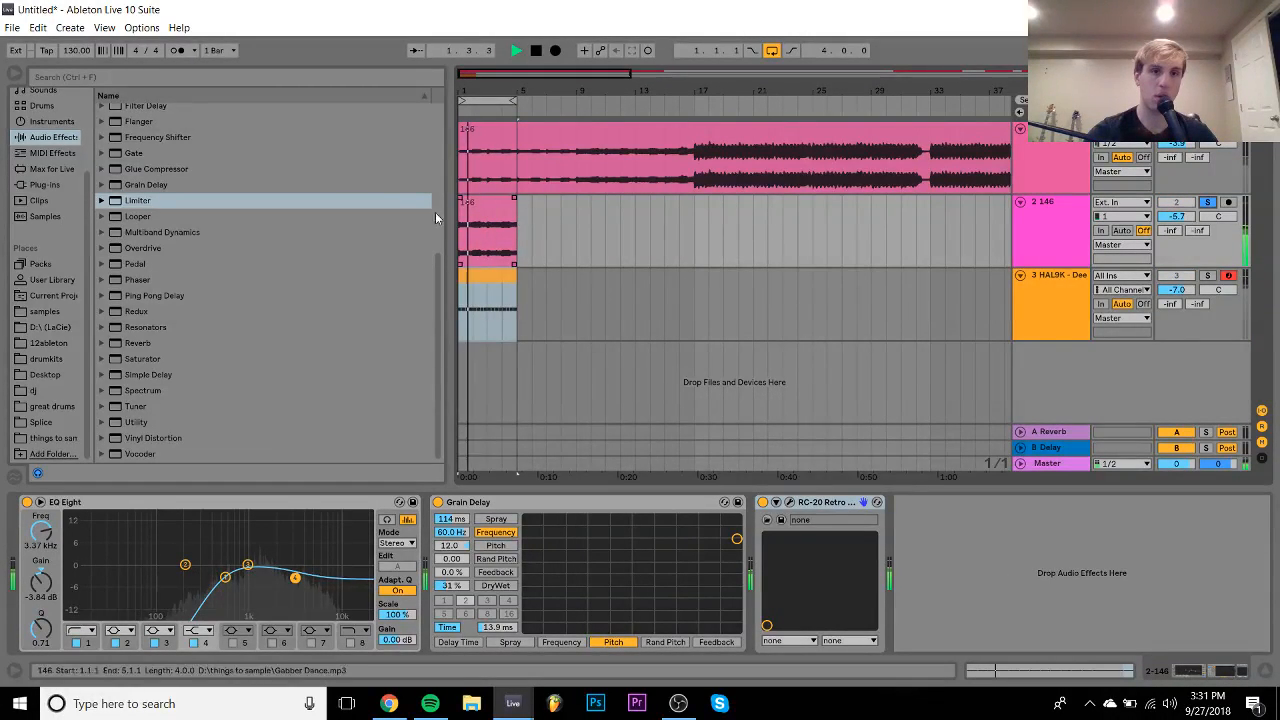
# - Toggle the metronome, stop playback, and load LFOTool from the Xfer x64 plug-ins onto track 2
pyautogui.click(177, 50)
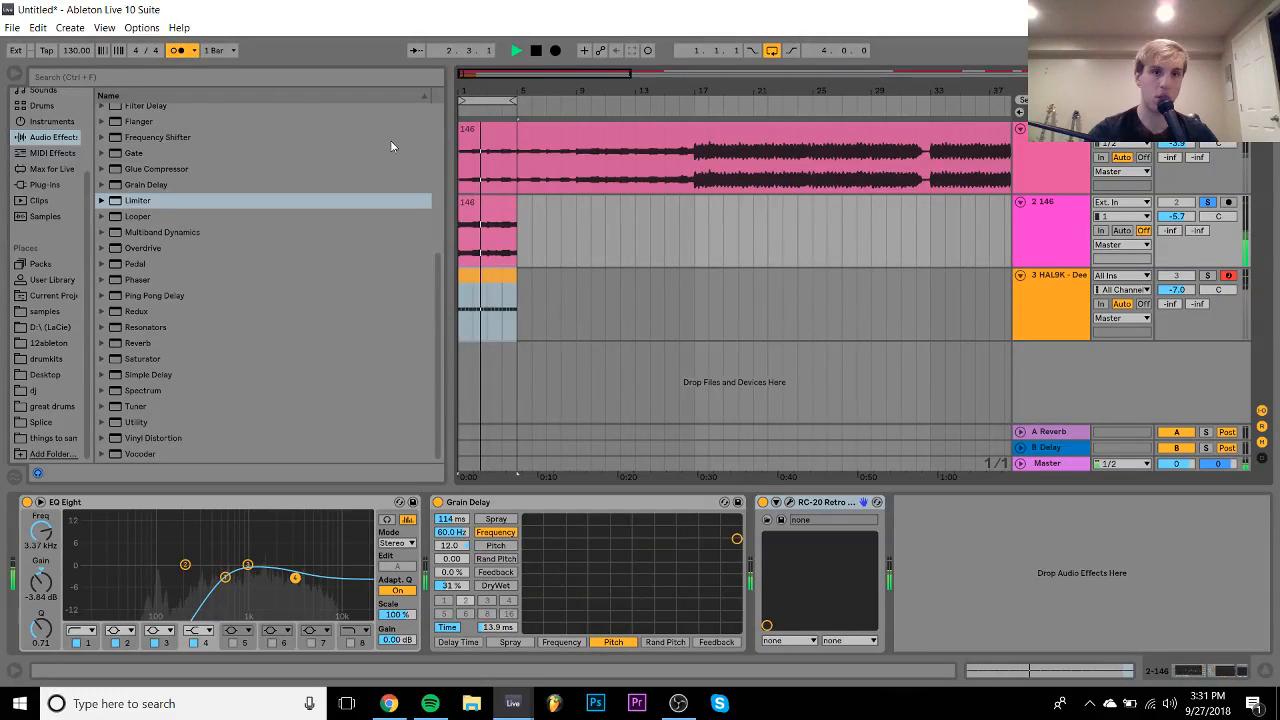
pyautogui.click(488, 201)
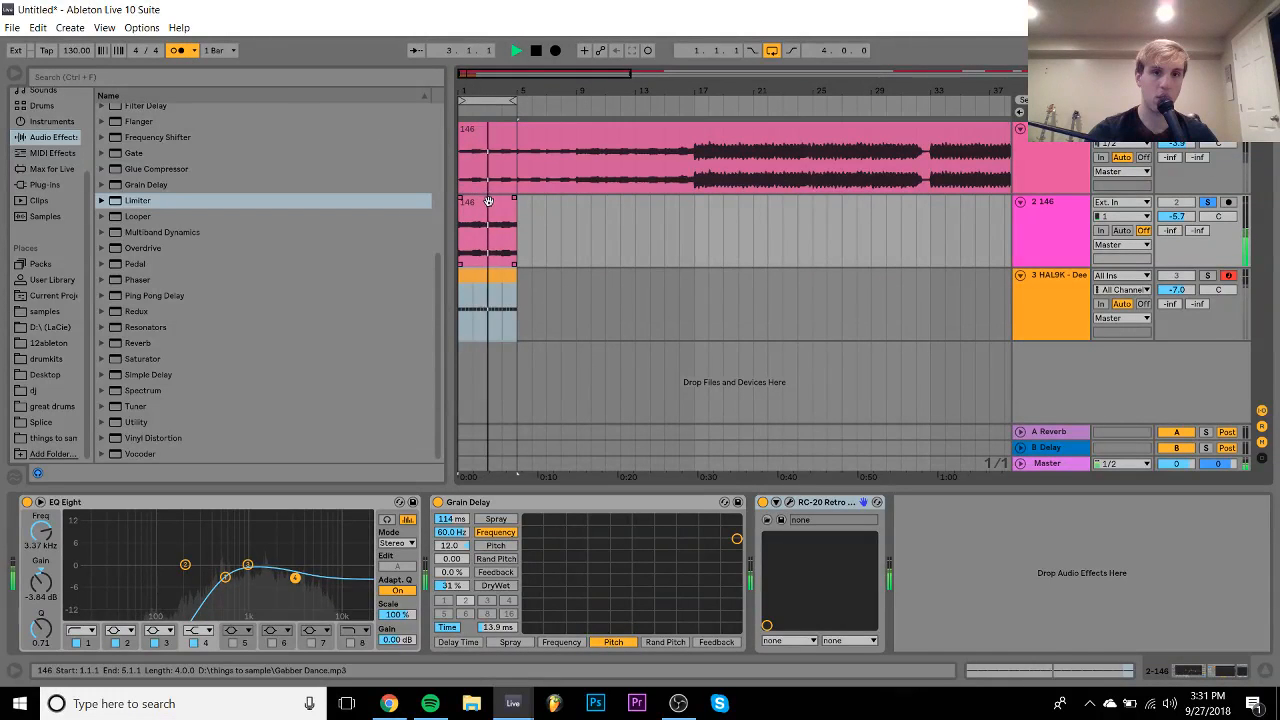
pyautogui.click(177, 50)
pyautogui.press('space')
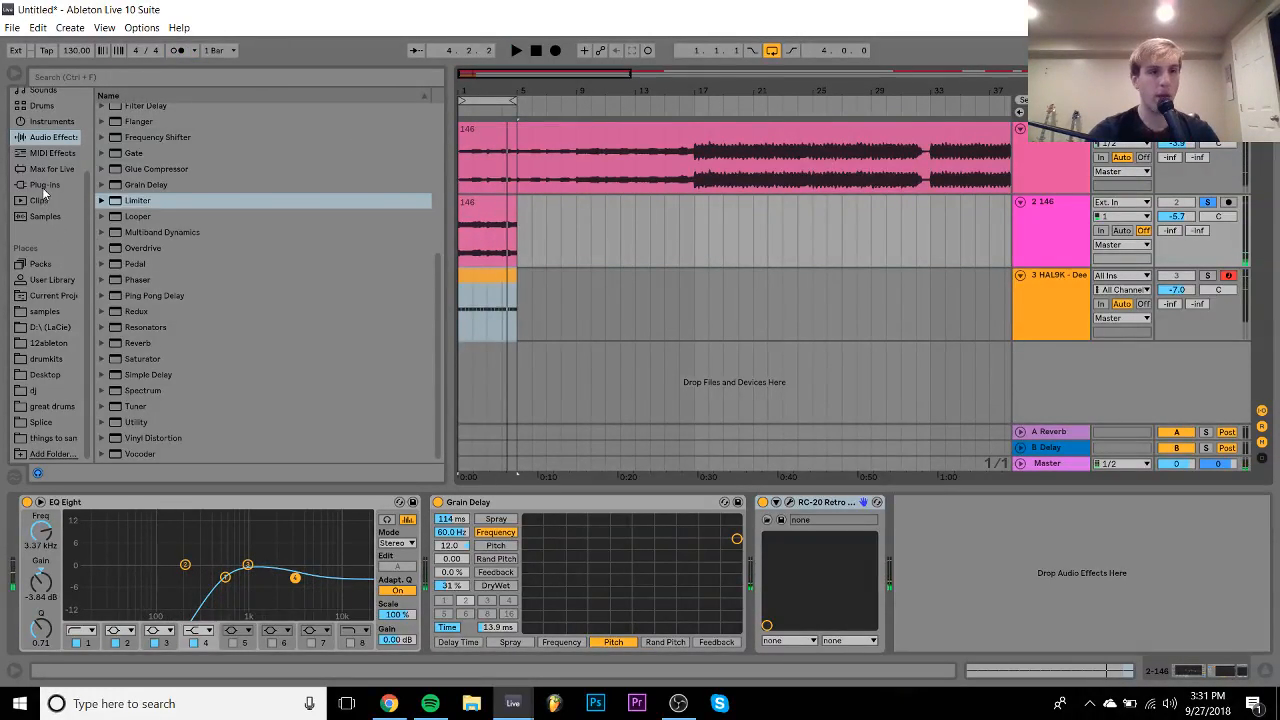
pyautogui.click(44, 186)
pyautogui.scroll(10, 113, 251)
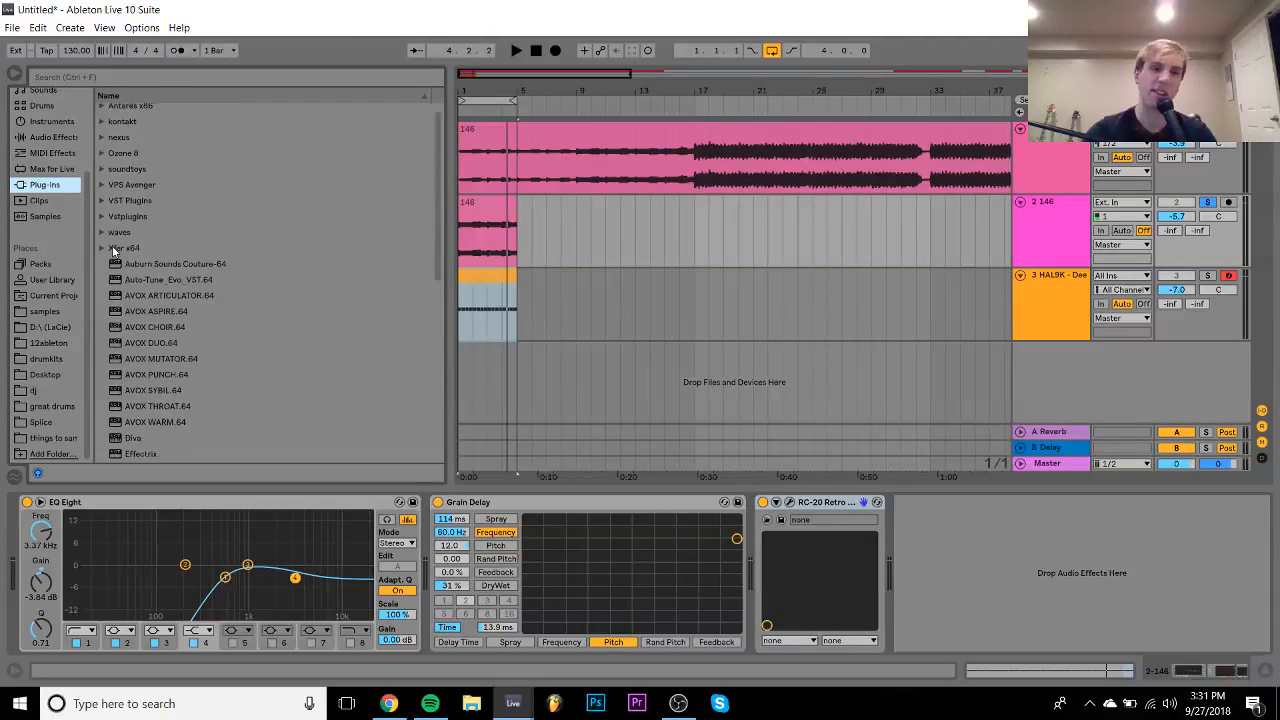
pyautogui.click(102, 254)
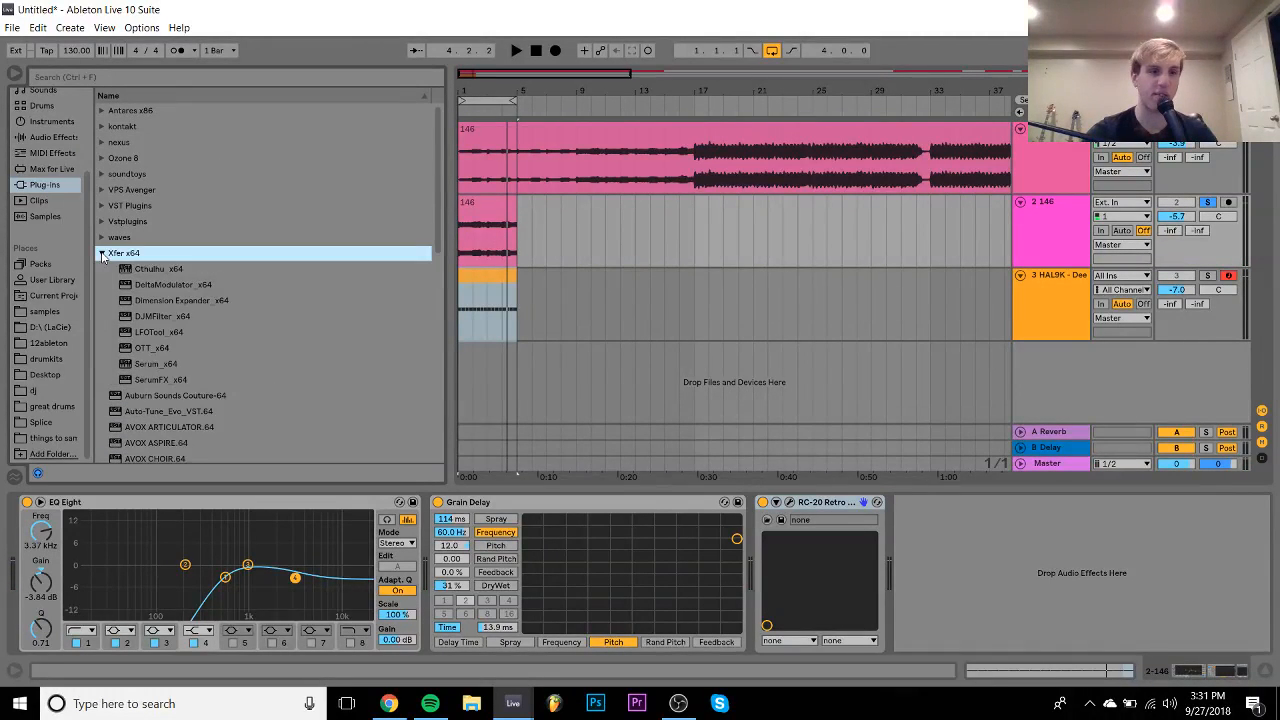
pyautogui.doubleClick(157, 332)
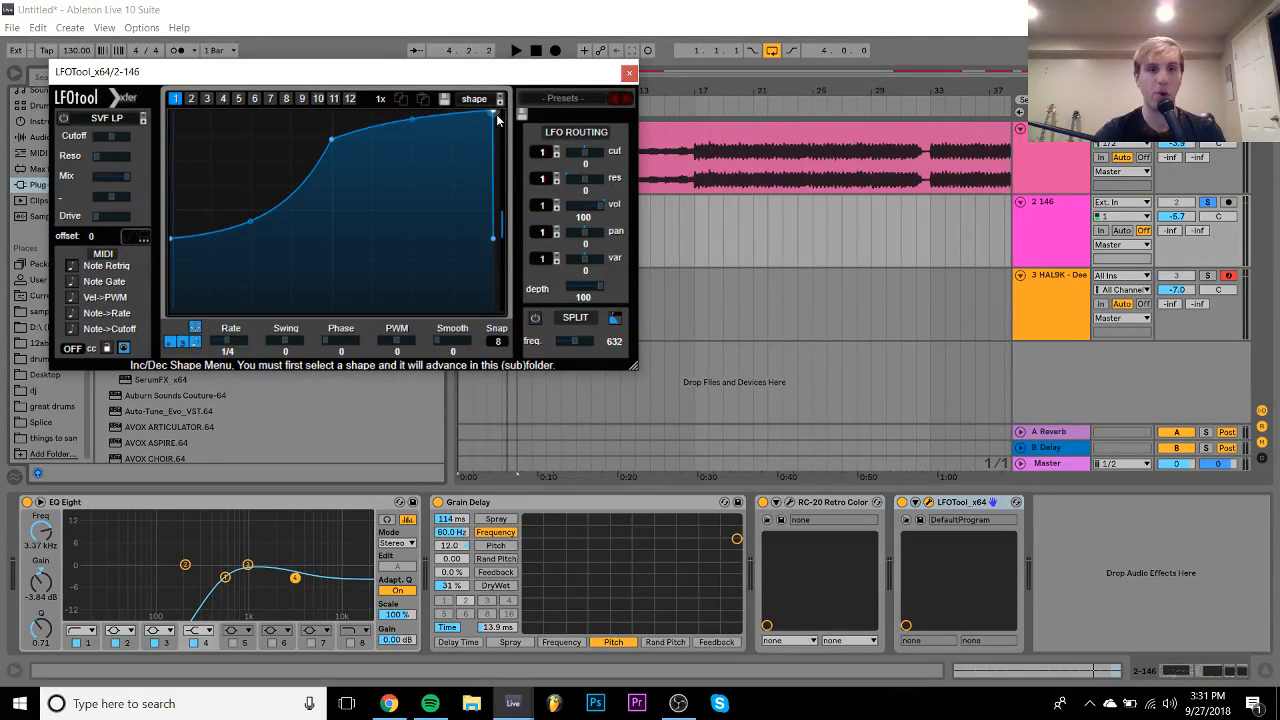
# - Draw LFOTool's volume curve with a lower start and slanted drop, then unsolo track 2
pyautogui.moveTo(494, 115); pyautogui.dragTo(483, 101)
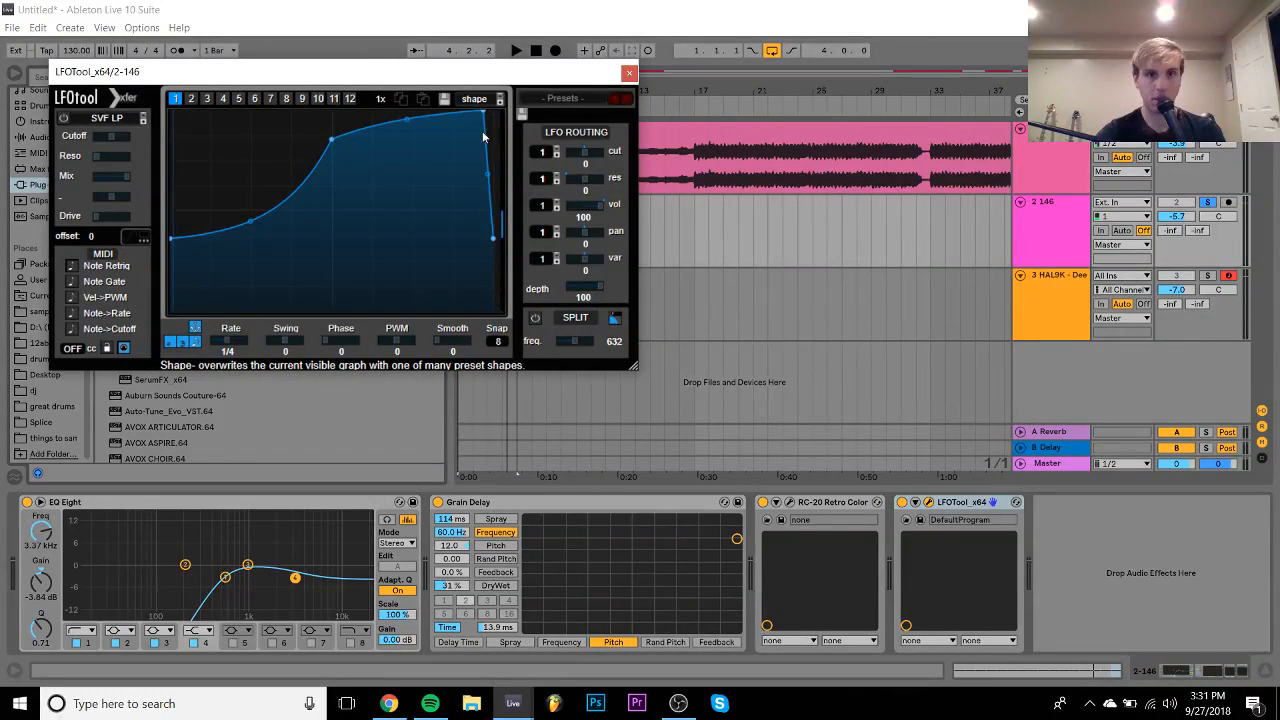
pyautogui.moveTo(493, 238); pyautogui.dragTo(493, 289)
pyautogui.press('space')
pyautogui.click(1207, 202)
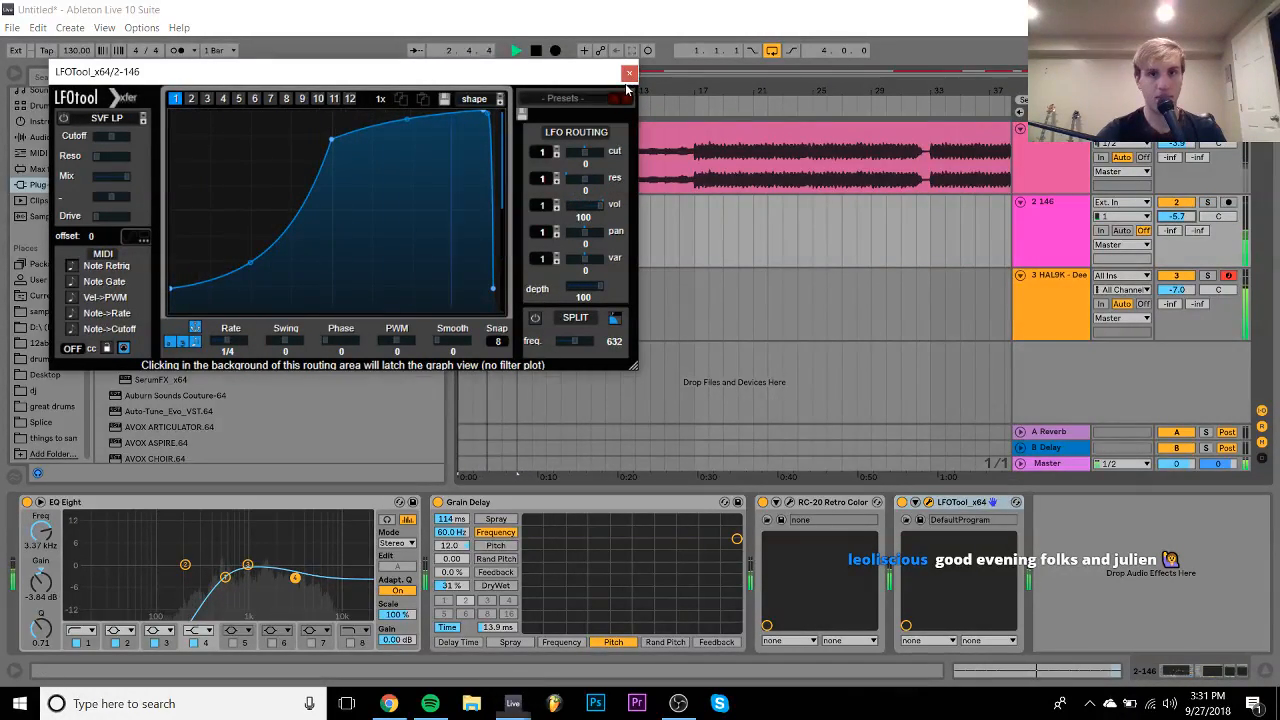
pyautogui.click(628, 72)
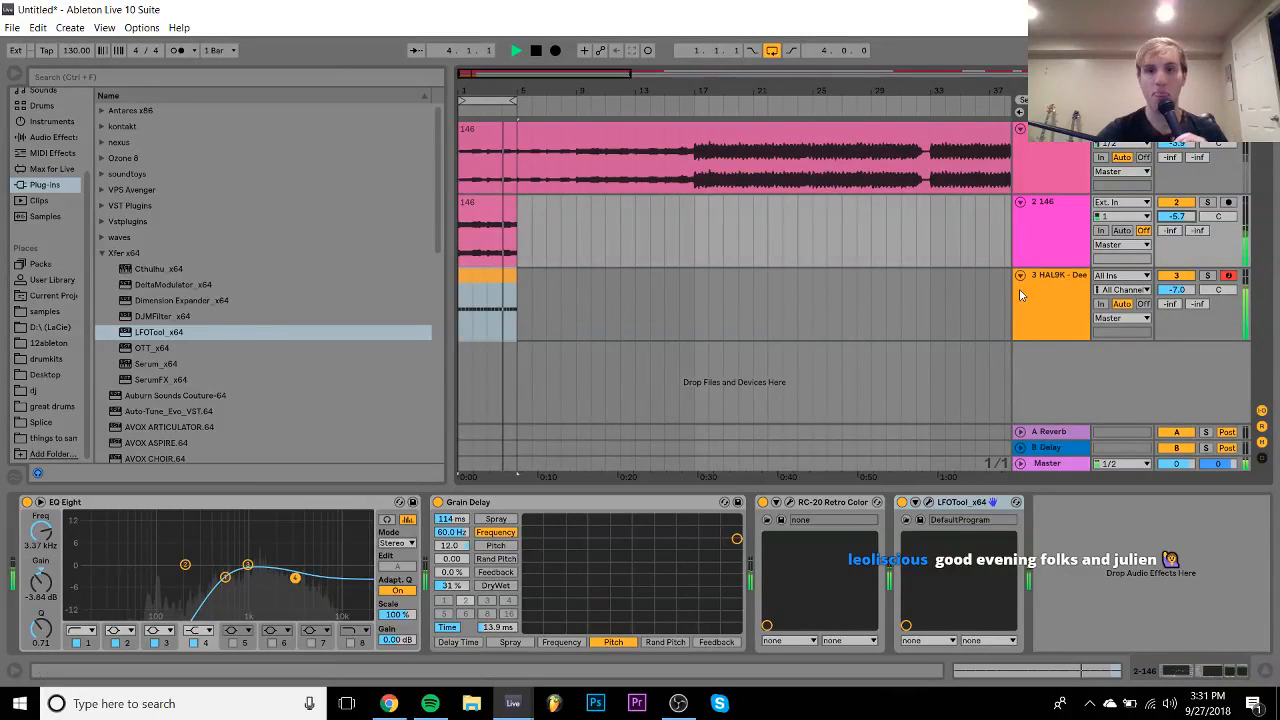
# - Extend the soloed Deep Growl sample's end slightly, then unsolo it and insert a new MIDI track
pyautogui.click(1055, 300)
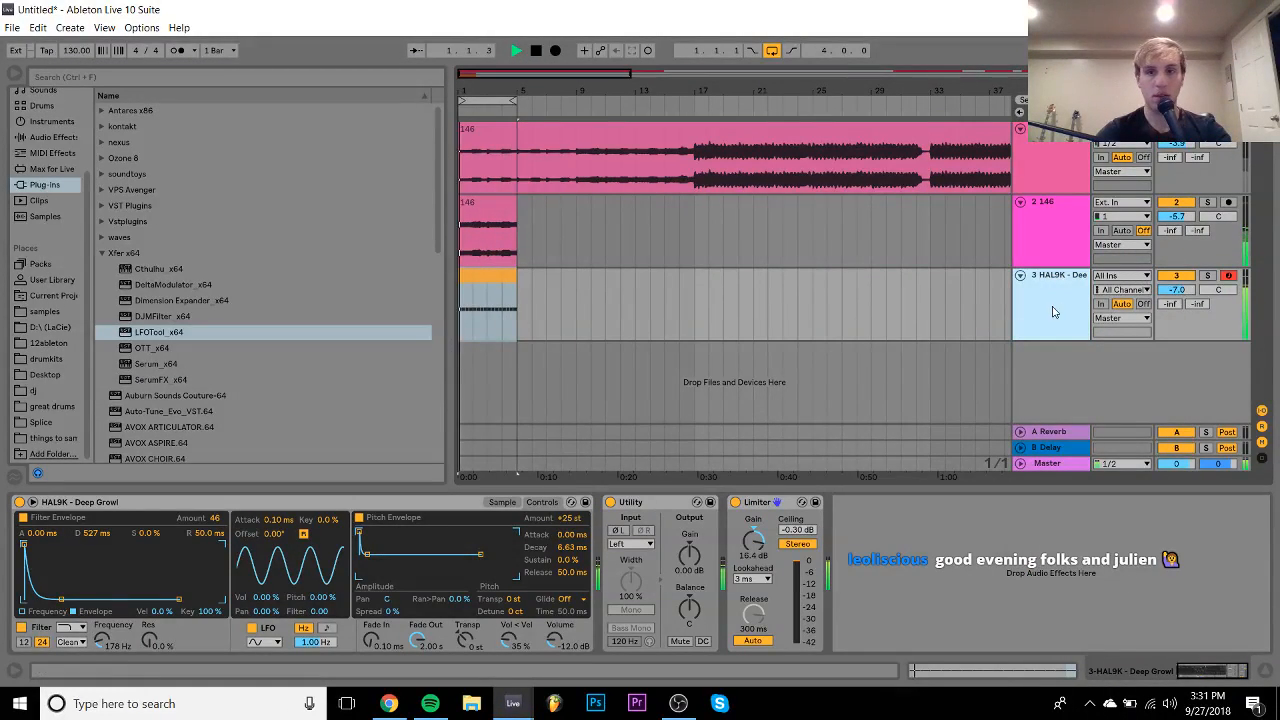
pyautogui.click(1207, 275)
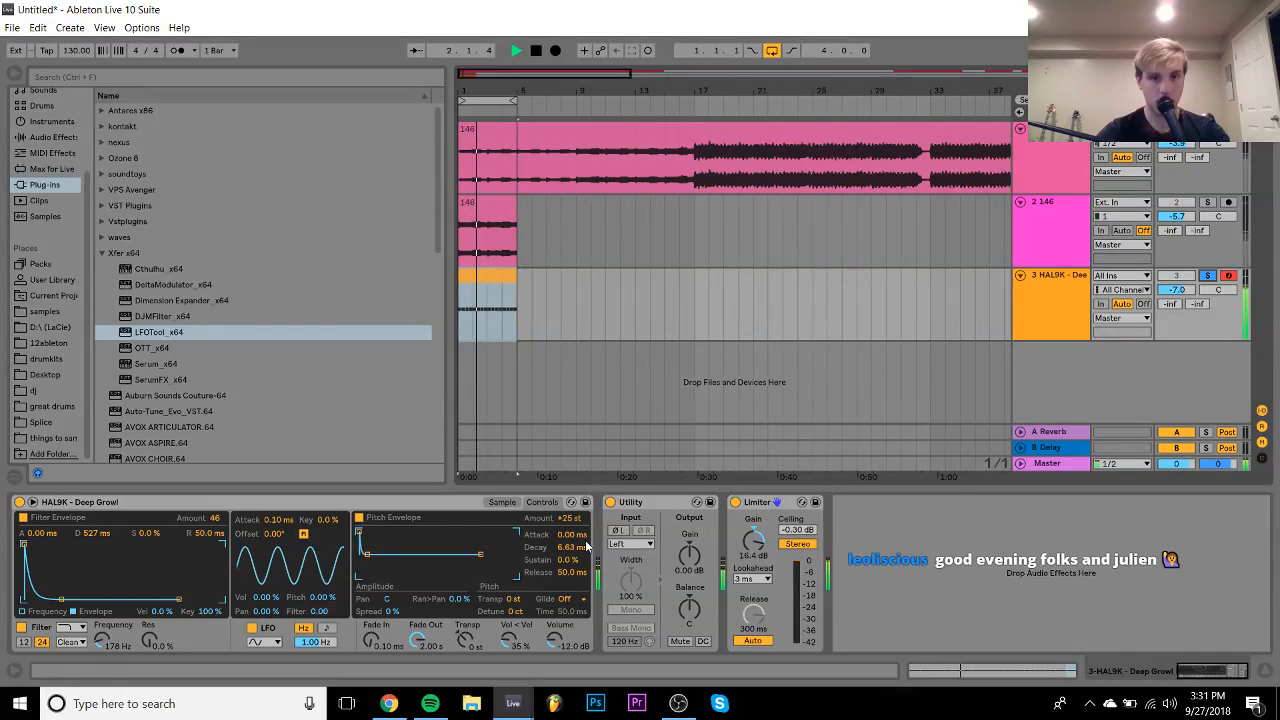
pyautogui.click(502, 502)
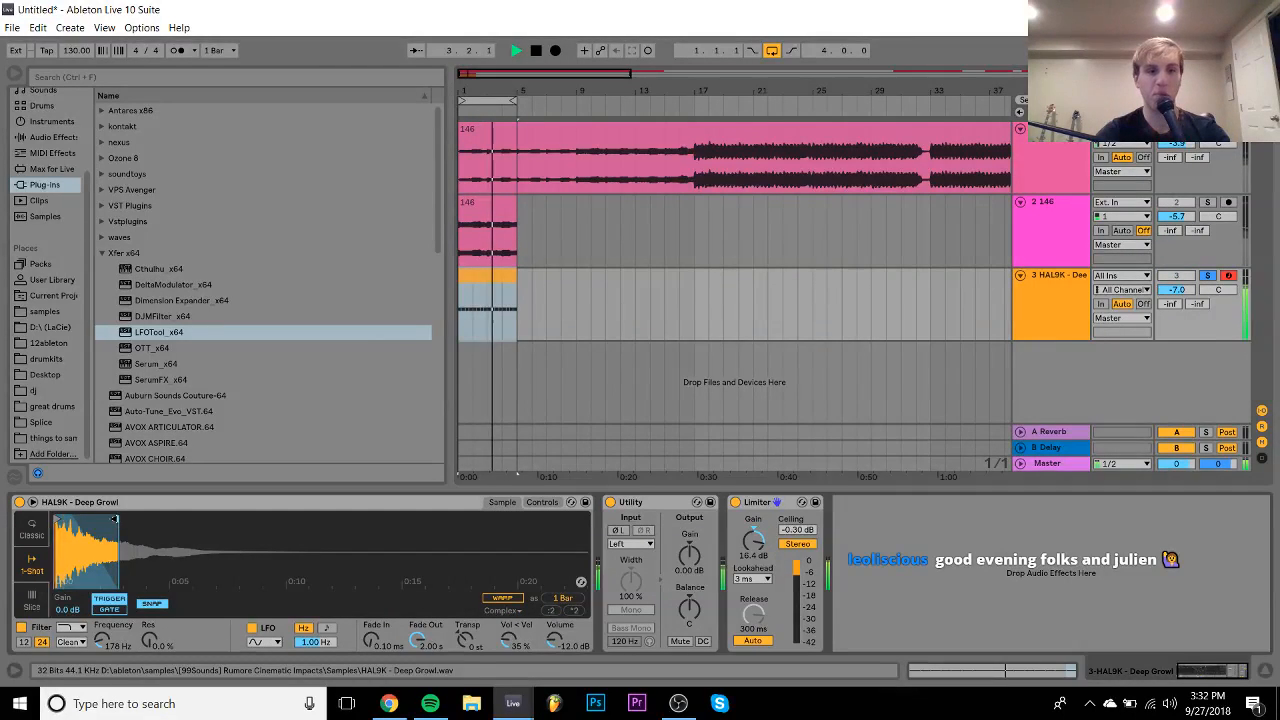
pyautogui.moveTo(120, 519); pyautogui.dragTo(129, 520)
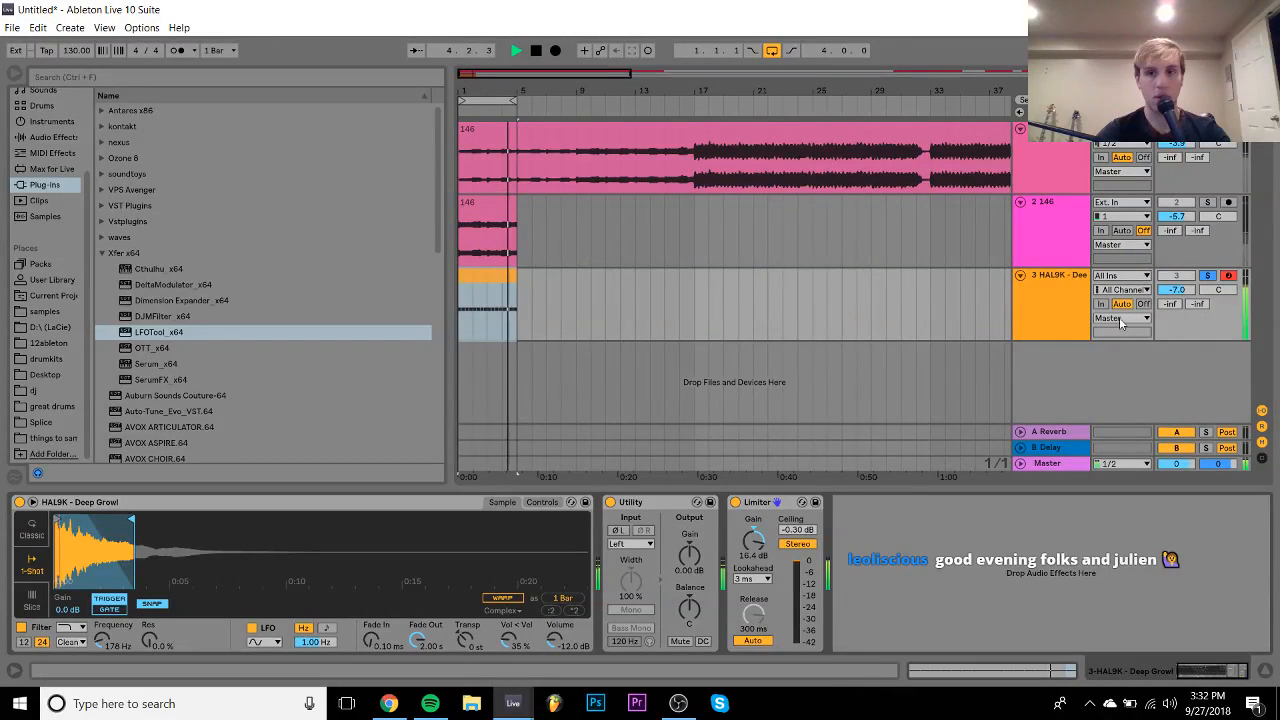
pyautogui.click(1207, 275)
pyautogui.click(1020, 315)
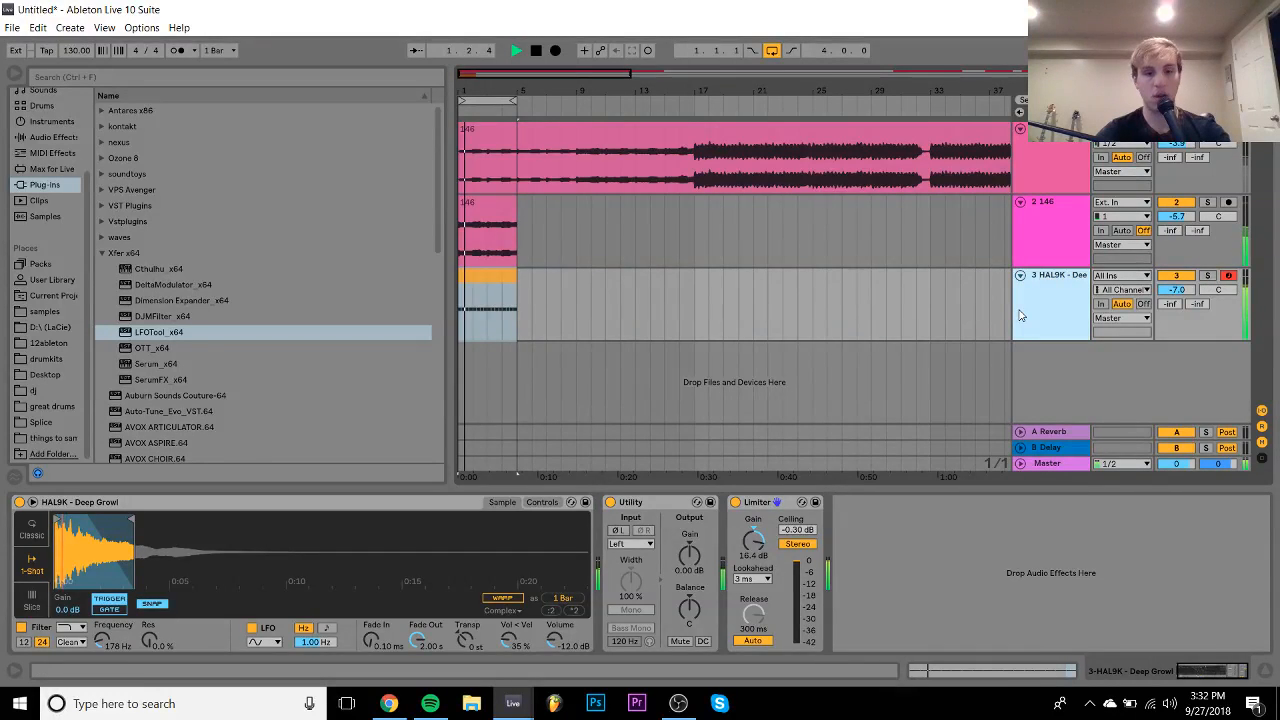
pyautogui.hotkey('ctrl', 'shift', 't')
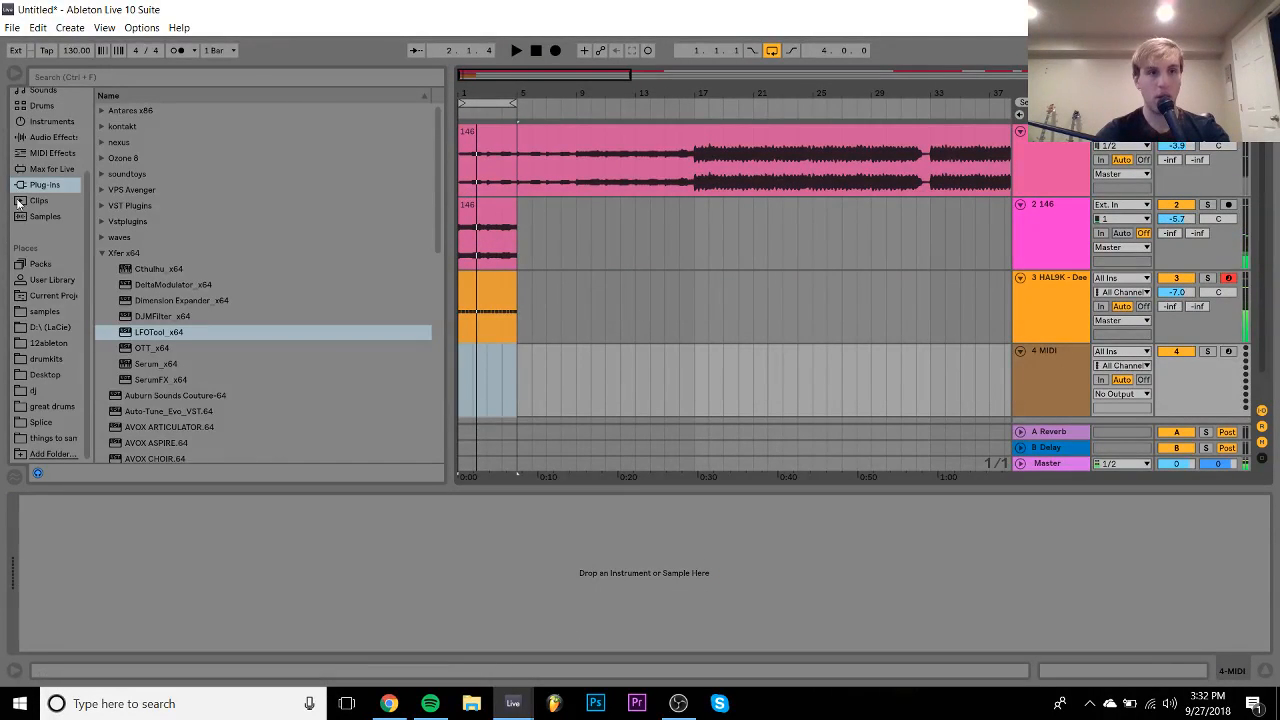
# - Load the 606 Core Kit on track 4 and create a one-bar MIDI clip
pyautogui.click(38, 106)
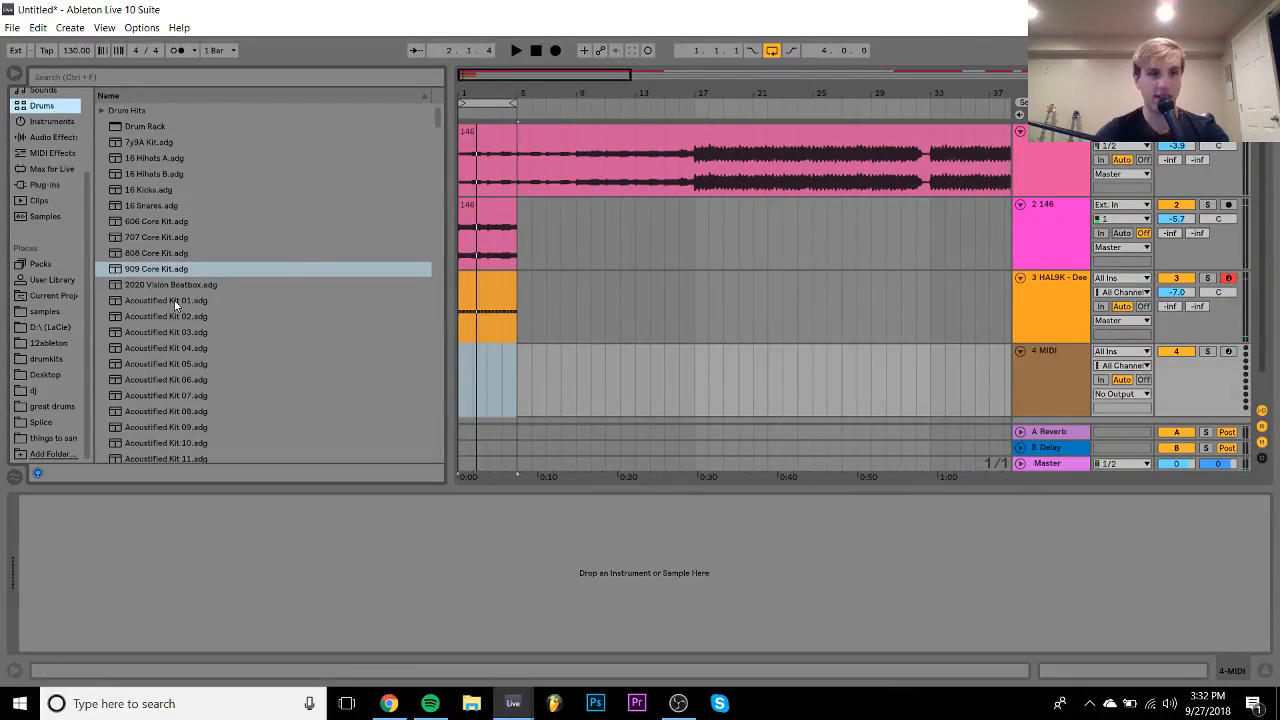
pyautogui.click(145, 224)
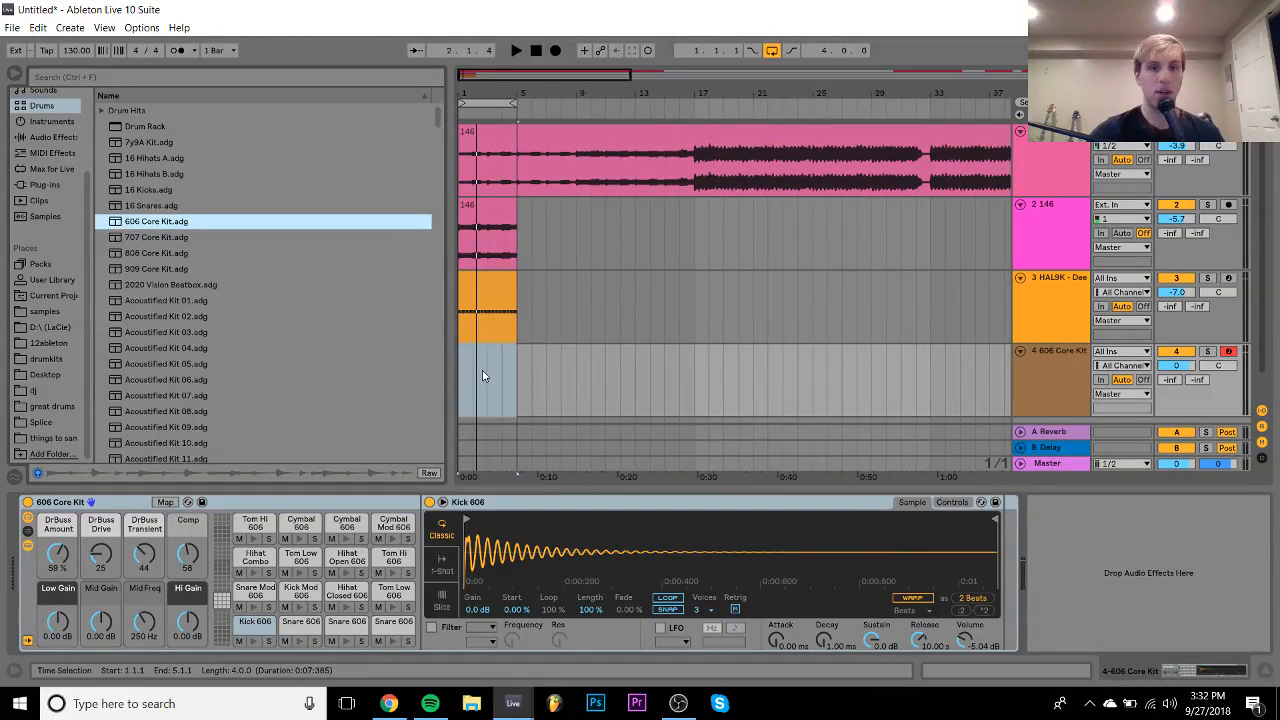
pyautogui.moveTo(474, 378); pyautogui.dragTo(457, 377)
pyautogui.hotkey('ctrl', 'shift', 'm')
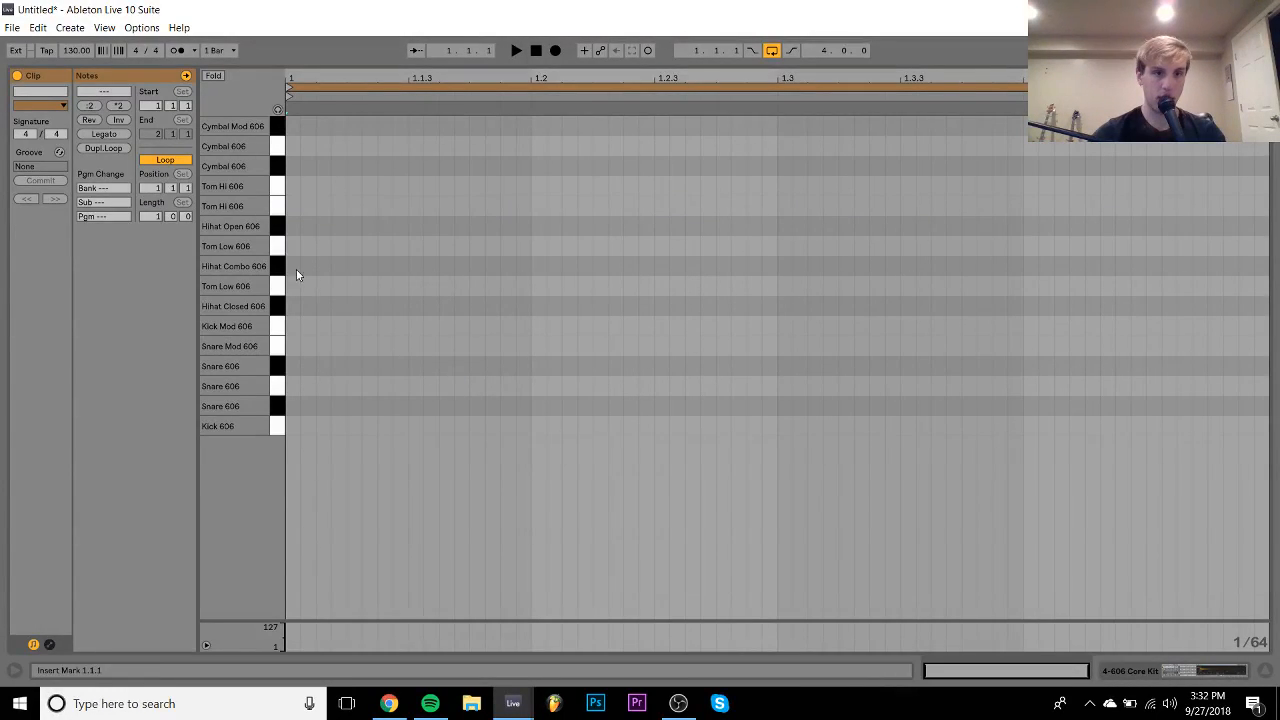
# - Program a 16th-note pattern of Hihat Closed 606 and Hihat Combo 606 notes filling the bar
pyautogui.doubleClick(321, 228)
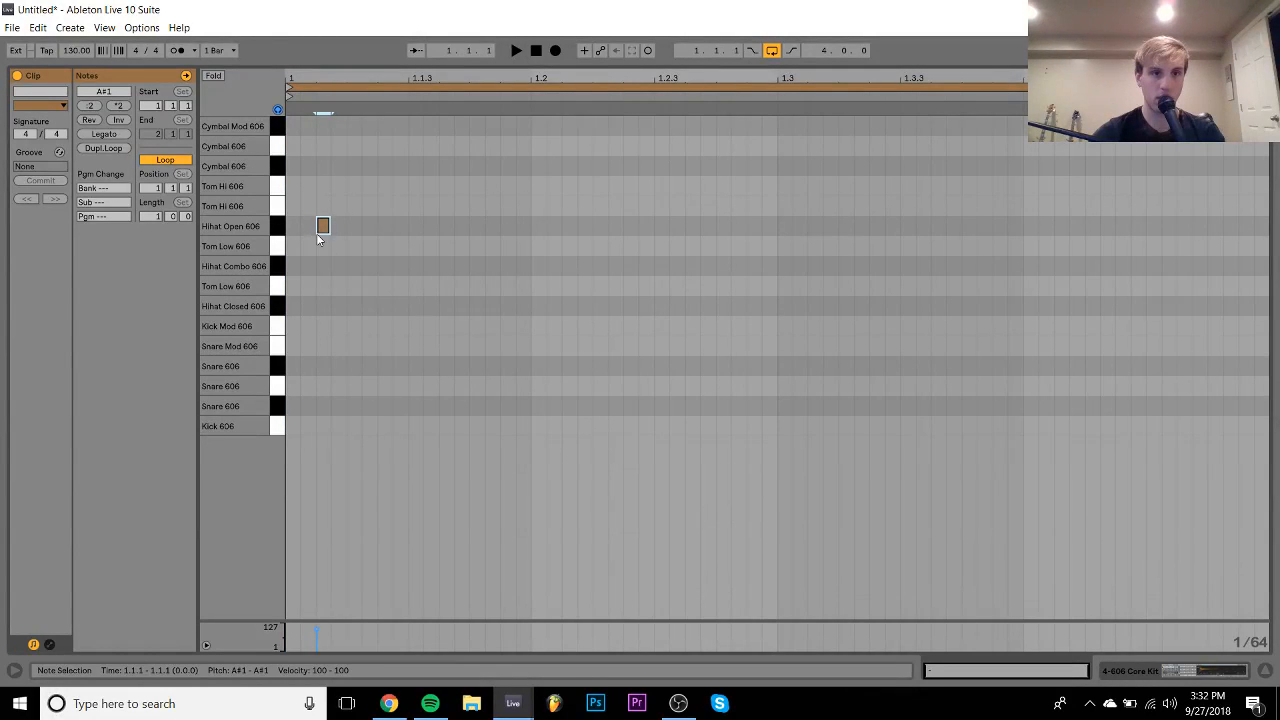
pyautogui.press('Down')
pyautogui.press('Down')
pyautogui.press('Down')
pyautogui.press('Down')
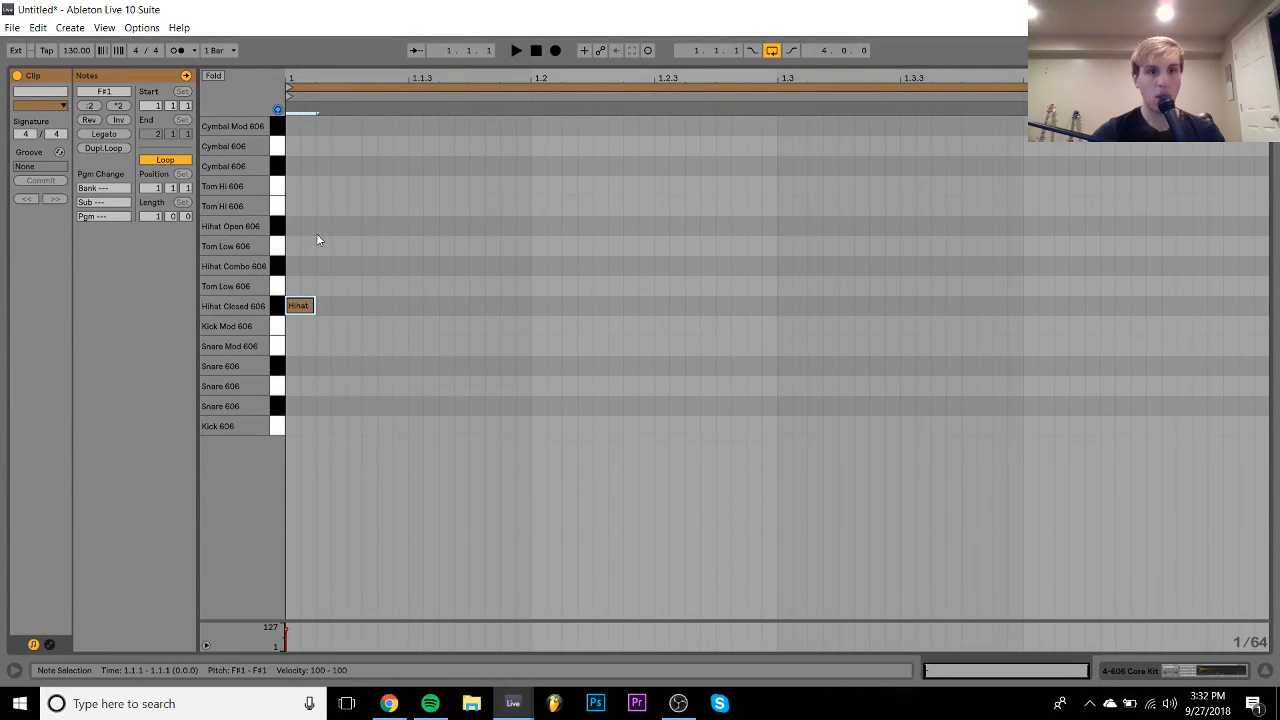
pyautogui.hotkey('shift', 'Right')
pyautogui.hotkey('shift', 'Right')
pyautogui.hotkey('ctrl', 'd')
pyautogui.hotkey('ctrl', 'd')
pyautogui.press('Up')
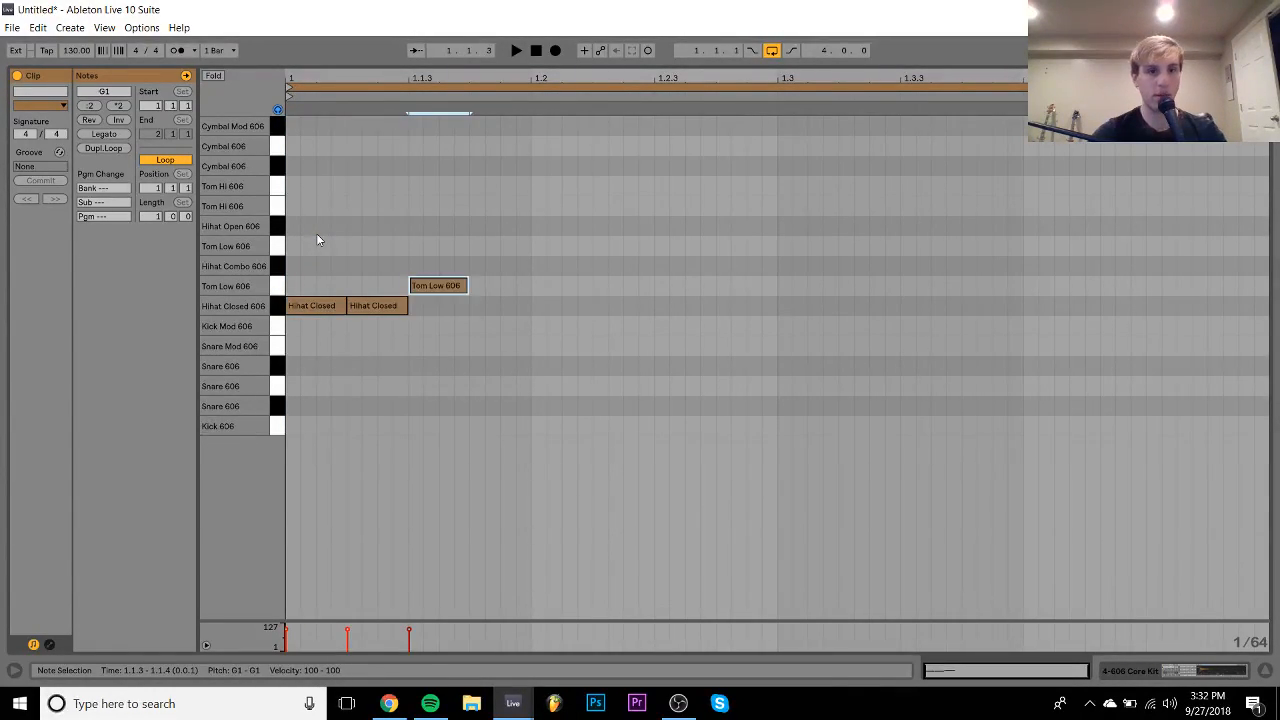
pyautogui.press('Up')
pyautogui.hotkey('ctrl', 'd')
pyautogui.press('Down')
pyautogui.press('Down')
pyautogui.hotkey('ctrl', 'a')
pyautogui.hotkey('ctrl', 'd')
pyautogui.hotkey('ctrl', 'a')
pyautogui.hotkey('ctrl', 'd')
pyautogui.hotkey('ctrl', 'a')
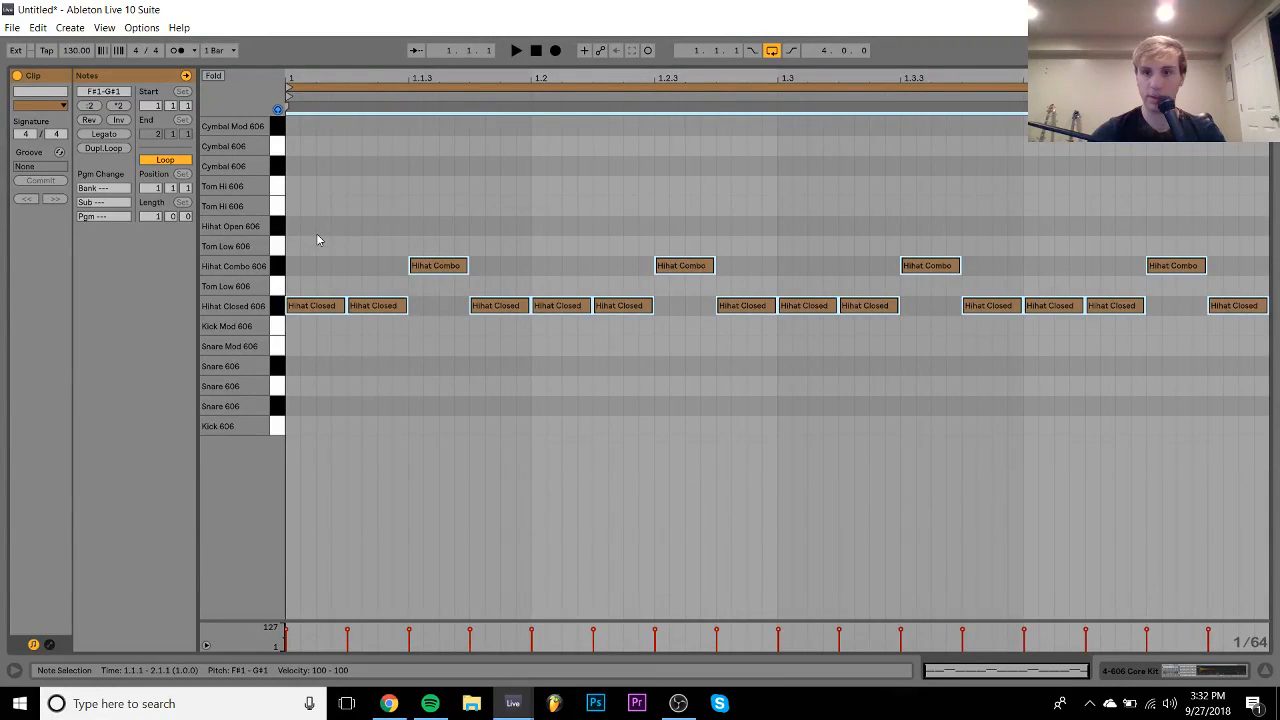
# - Go back to the arrangement, briefly reopening the 606 clip's notes before returning
pyautogui.click(1108, 674)
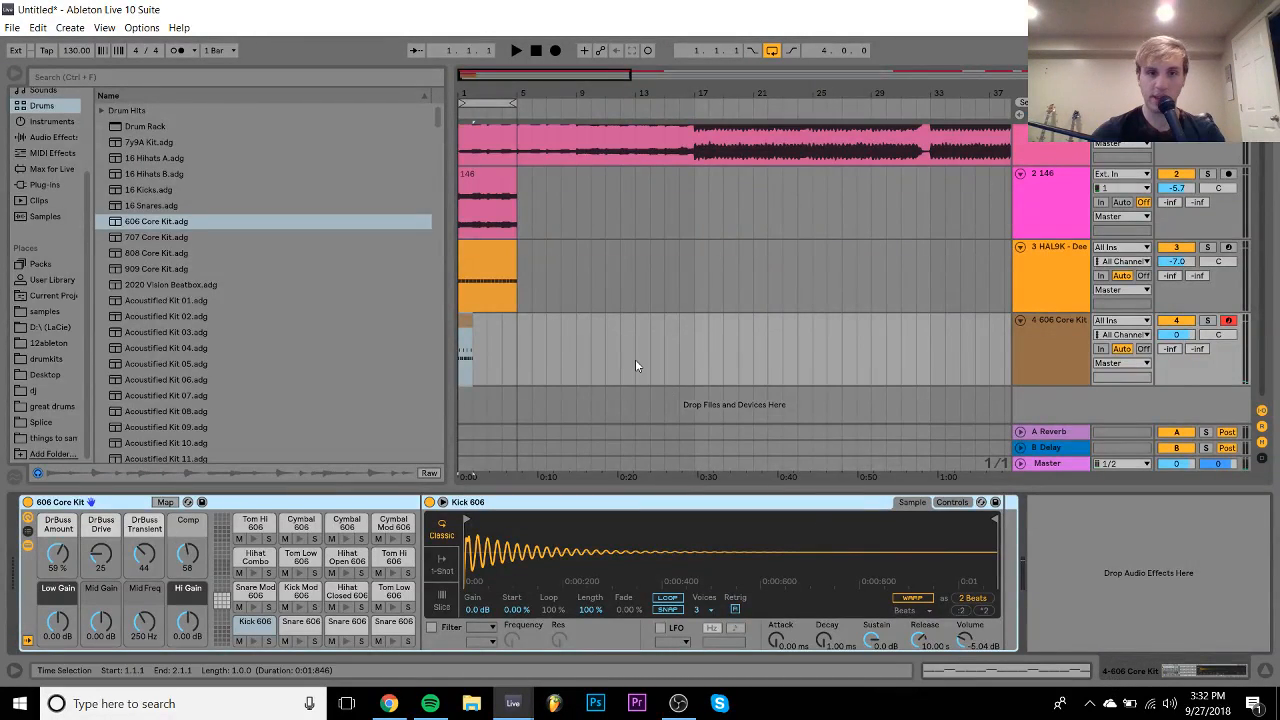
pyautogui.doubleClick(477, 326)
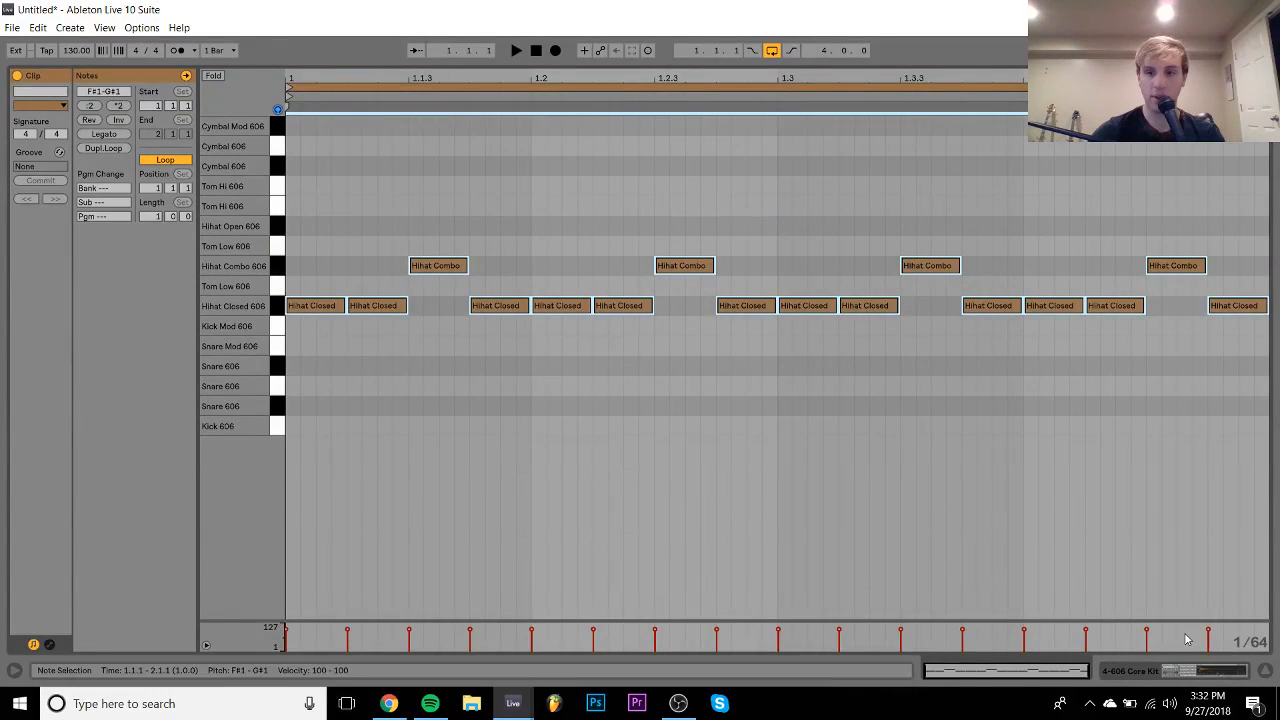
pyautogui.click(1183, 671)
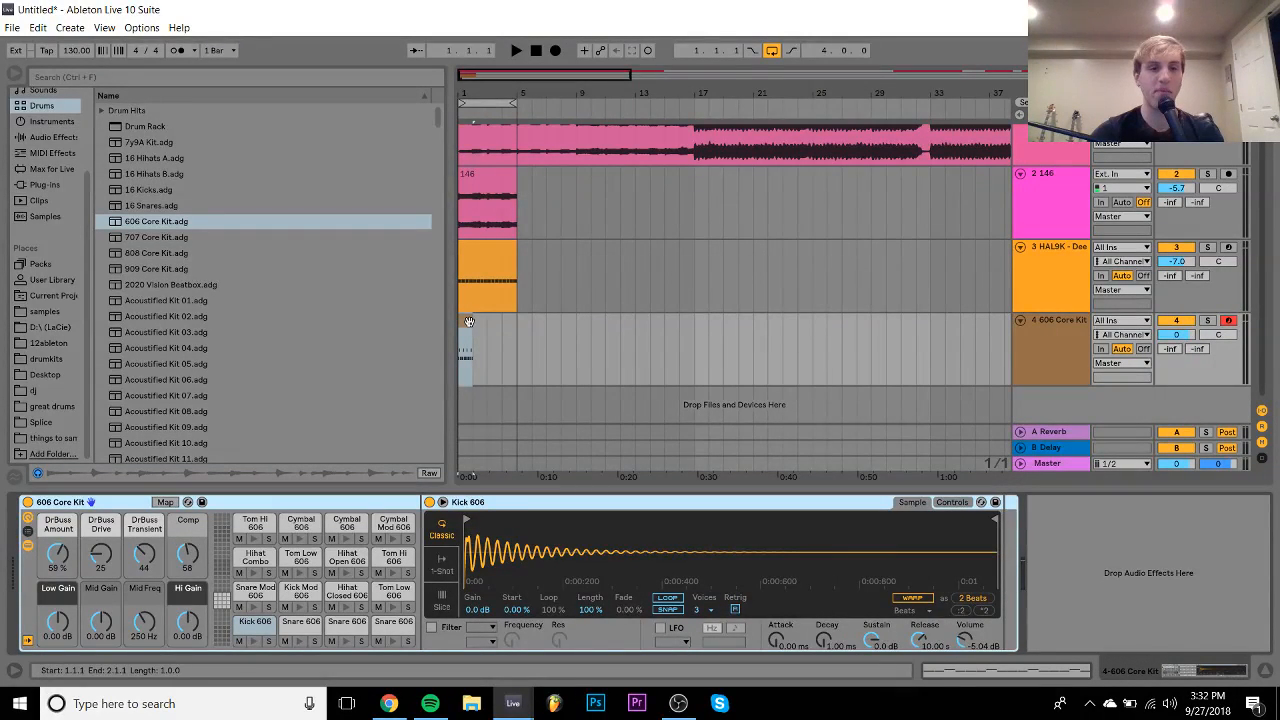
# - Extend the 606 clip to end at bar 5 and lower track 4 to -15 dB
pyautogui.moveTo(469, 321); pyautogui.dragTo(517, 321)
pyautogui.click(535, 321)
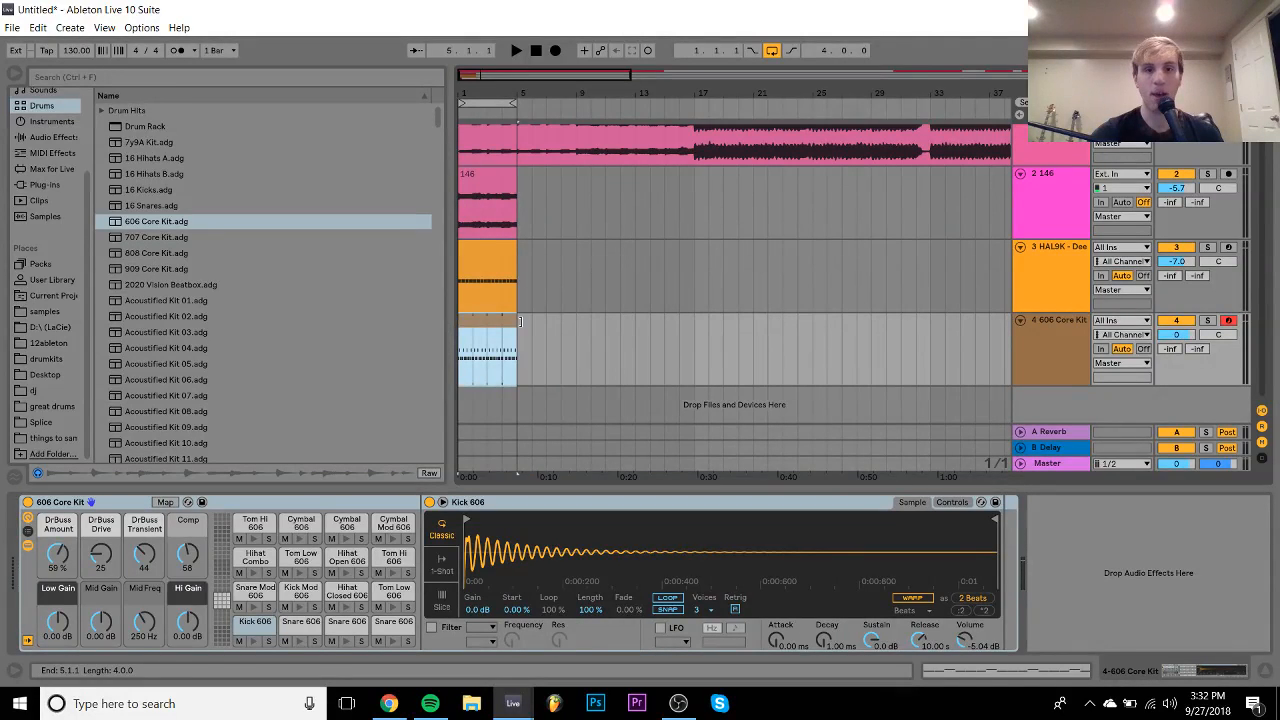
pyautogui.moveTo(1176, 334); pyautogui.dragTo(1176, 380)
pyautogui.press('space')
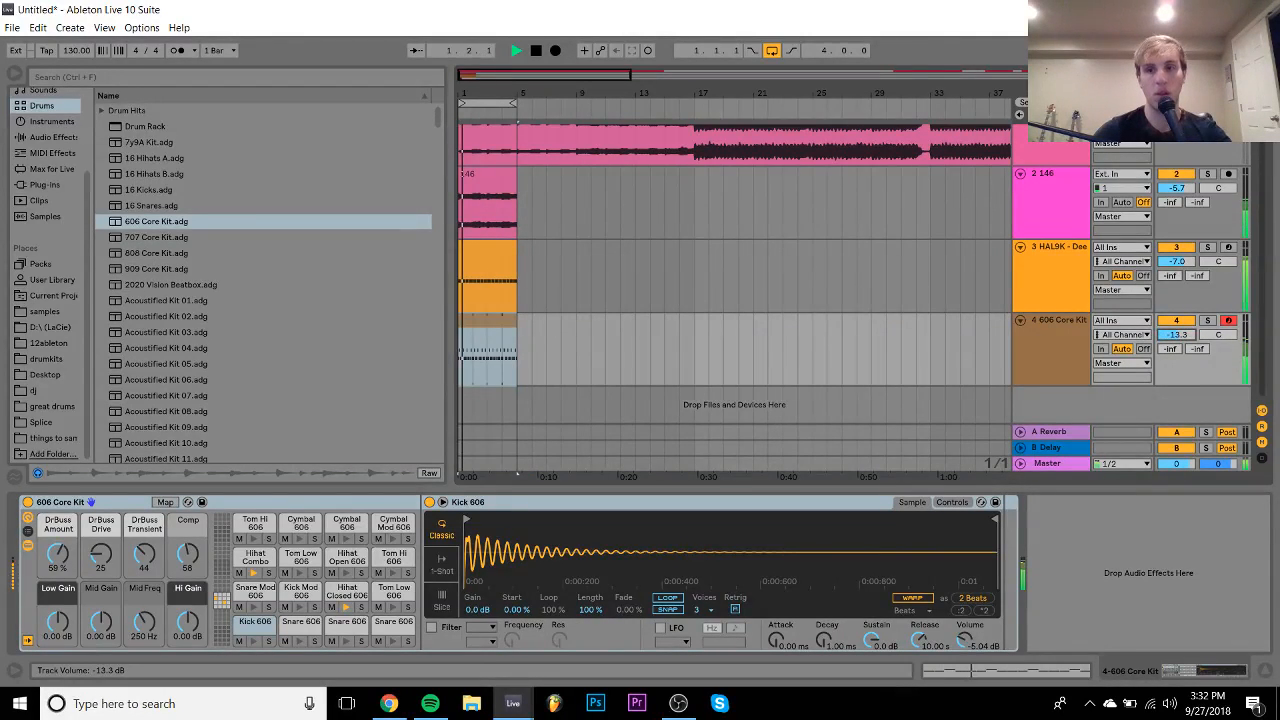
pyautogui.moveTo(1180, 336); pyautogui.dragTo(1180, 340)
# - Solo track 2 and duplicate the bars 5–7 selection of track 1's audio
pyautogui.click(1042, 212)
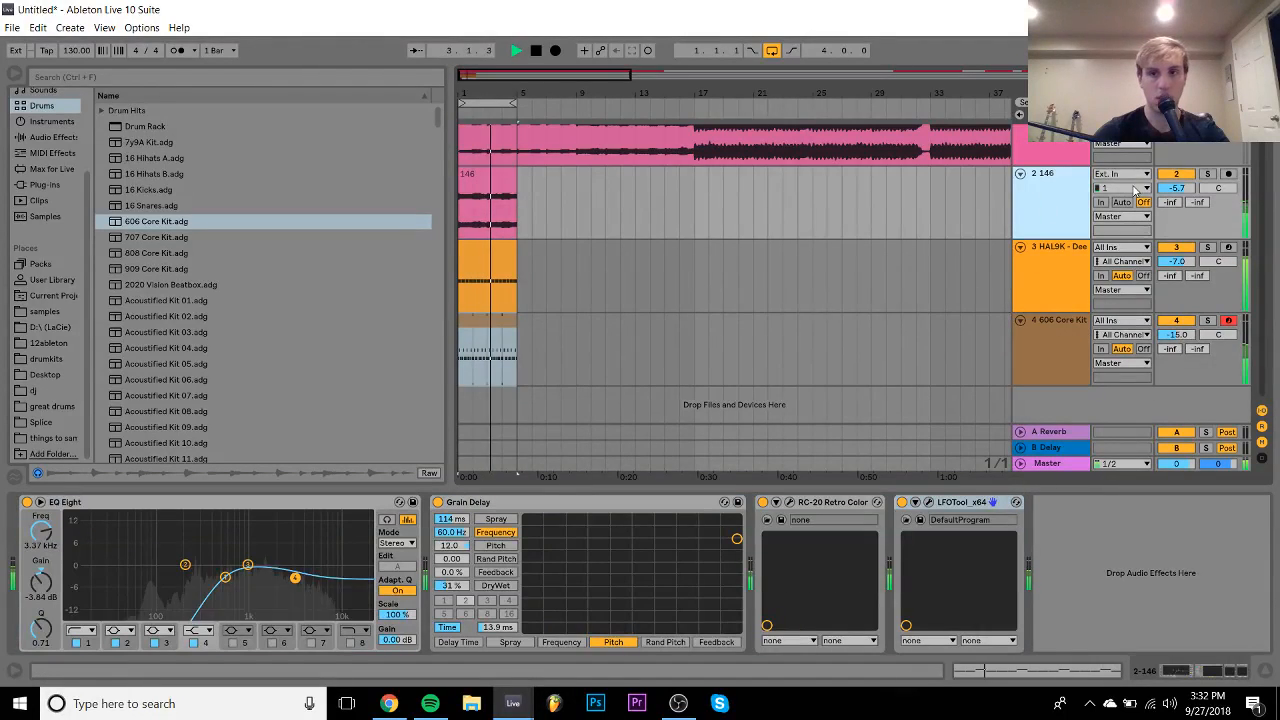
pyautogui.click(1207, 175)
pyautogui.press('space')
pyautogui.scroll(2, 626, 260)
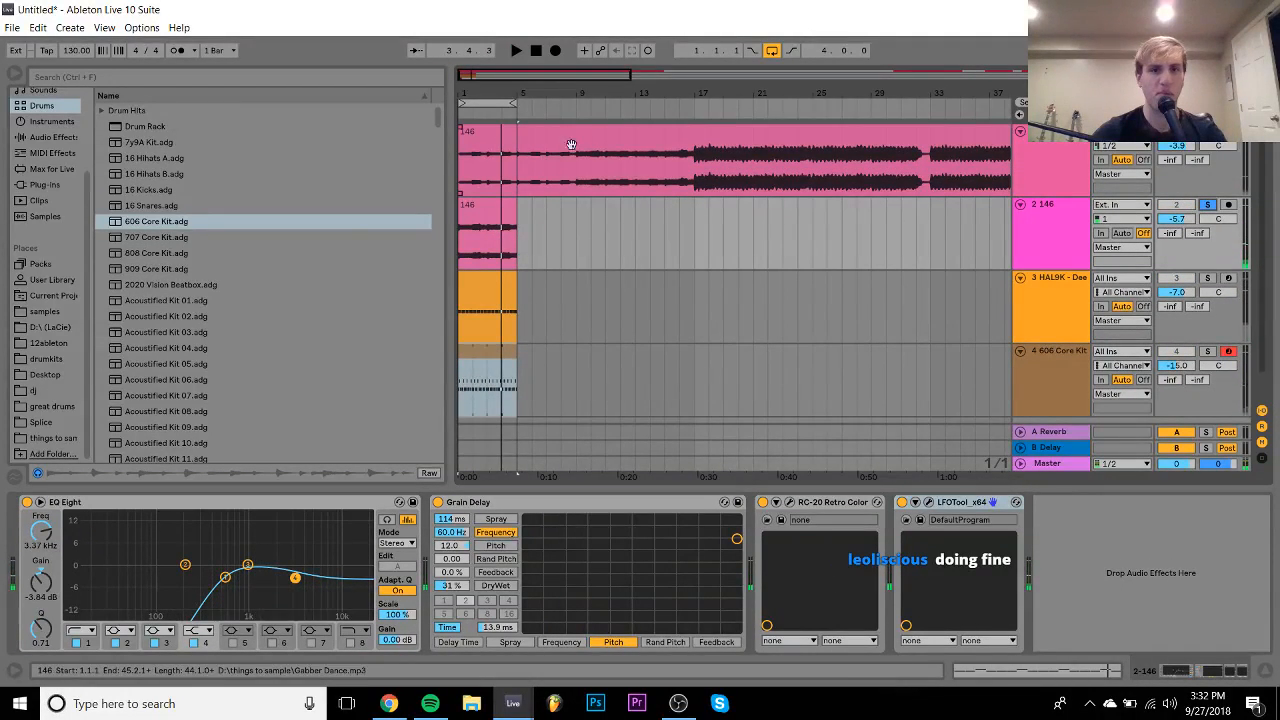
pyautogui.click(574, 172)
pyautogui.moveTo(574, 172); pyautogui.dragTo(474, 207)
pyautogui.hotkey('ctrl', 'd')
# - Raise track 2's volume to -4.9 dB, fold it to one row, and show the growl devices
pyautogui.click(462, 215)
pyautogui.press('space')
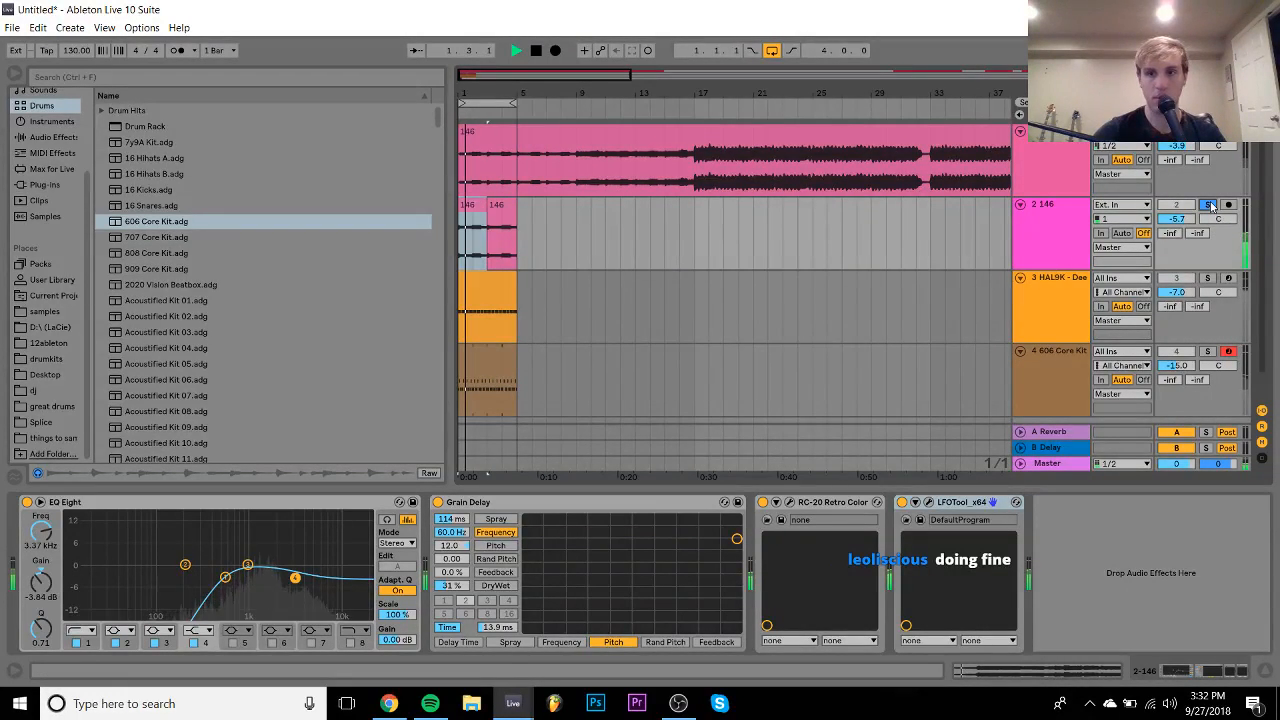
pyautogui.moveTo(1180, 226); pyautogui.dragTo(1178, 222)
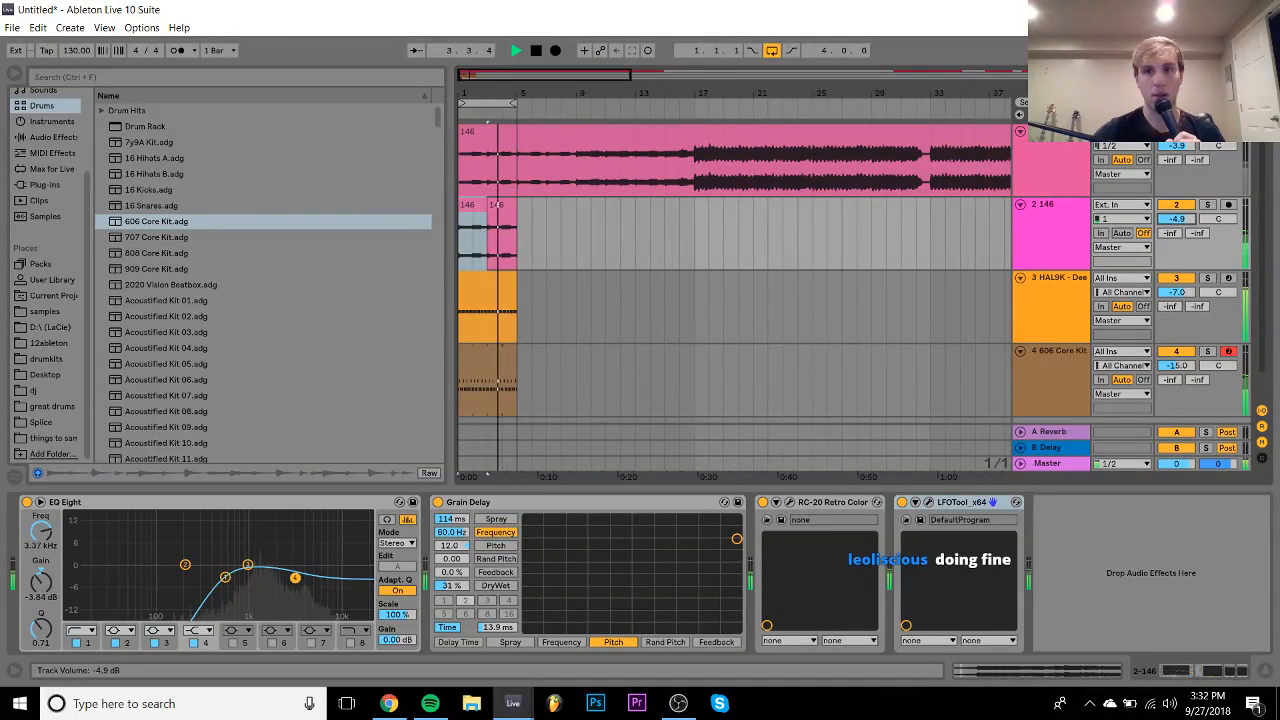
pyautogui.click(1020, 204)
pyautogui.click(1054, 296)
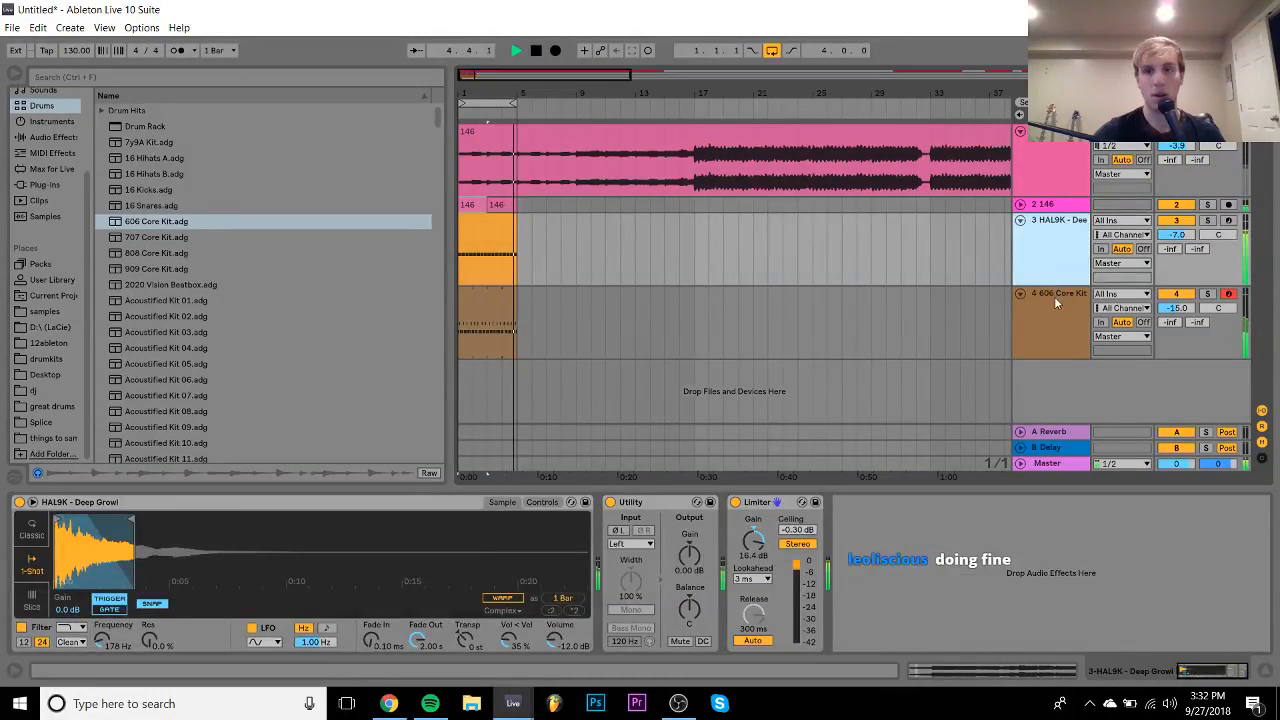
# - Undo the 606 kit and load Operator onto track 4 instead
pyautogui.press('space')
pyautogui.hotkey('ctrl', 'z')
pyautogui.hotkey('ctrl', 'z')
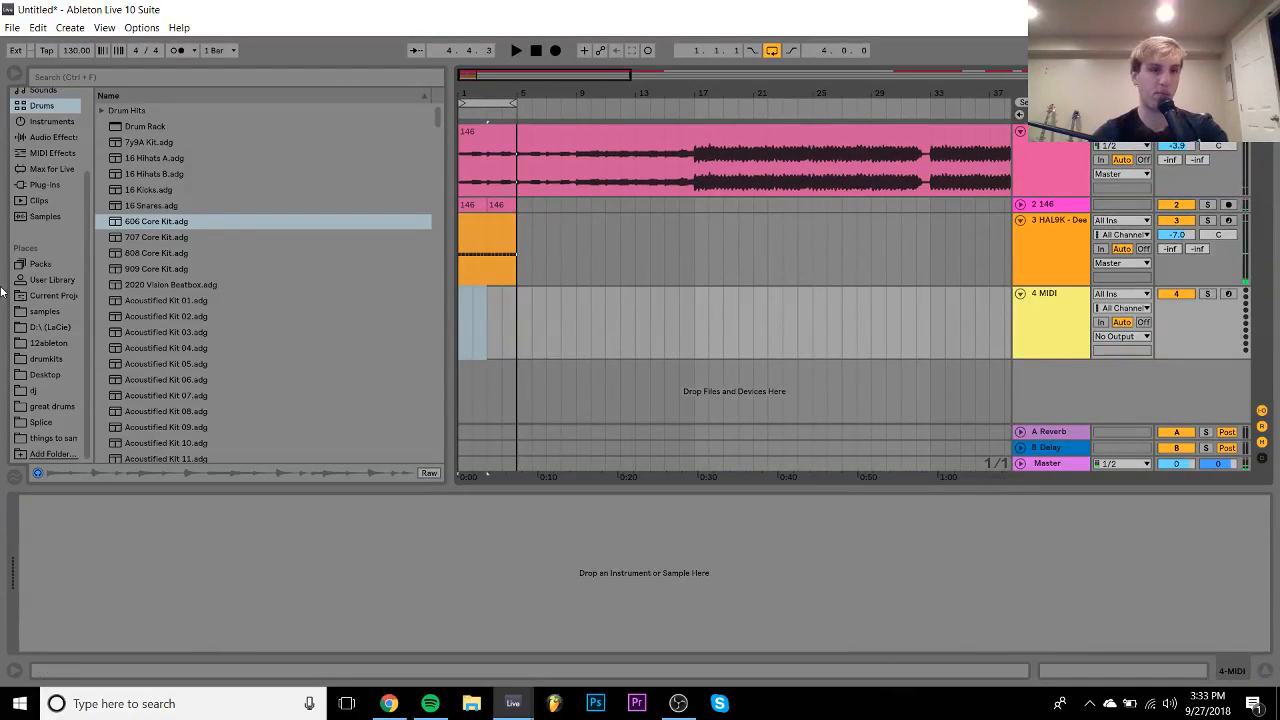
pyautogui.click(41, 123)
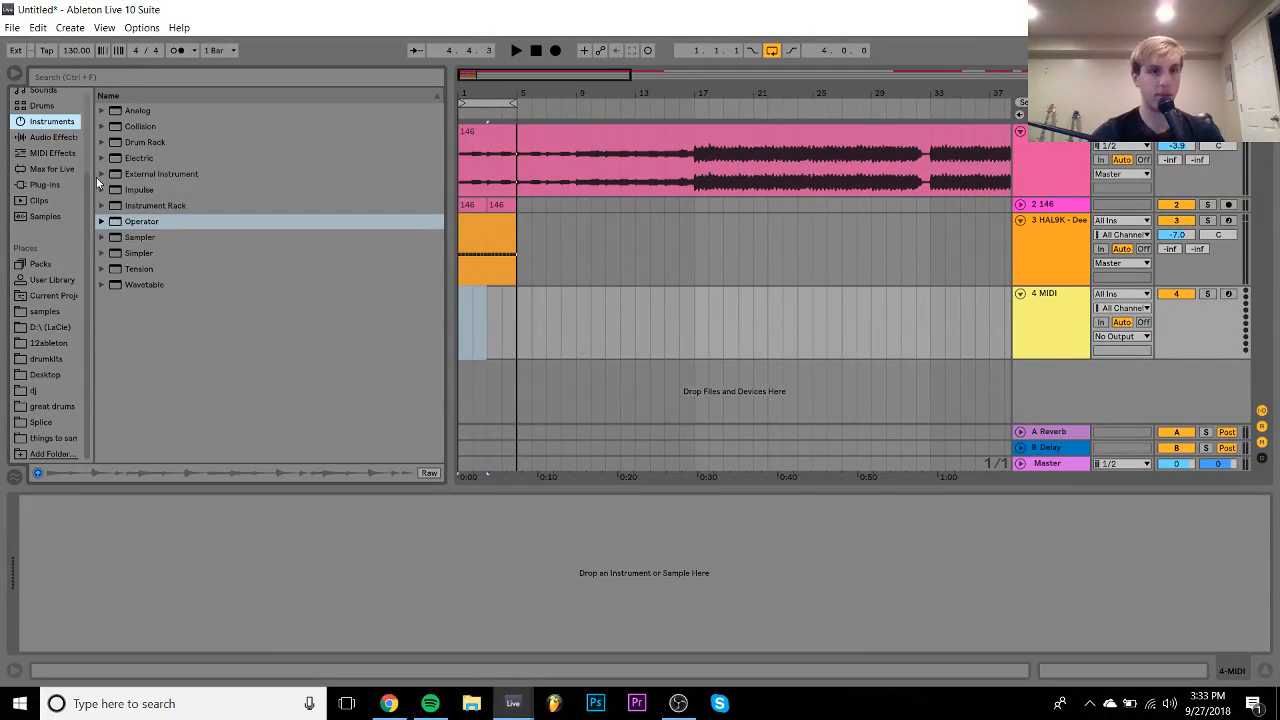
pyautogui.click(133, 221)
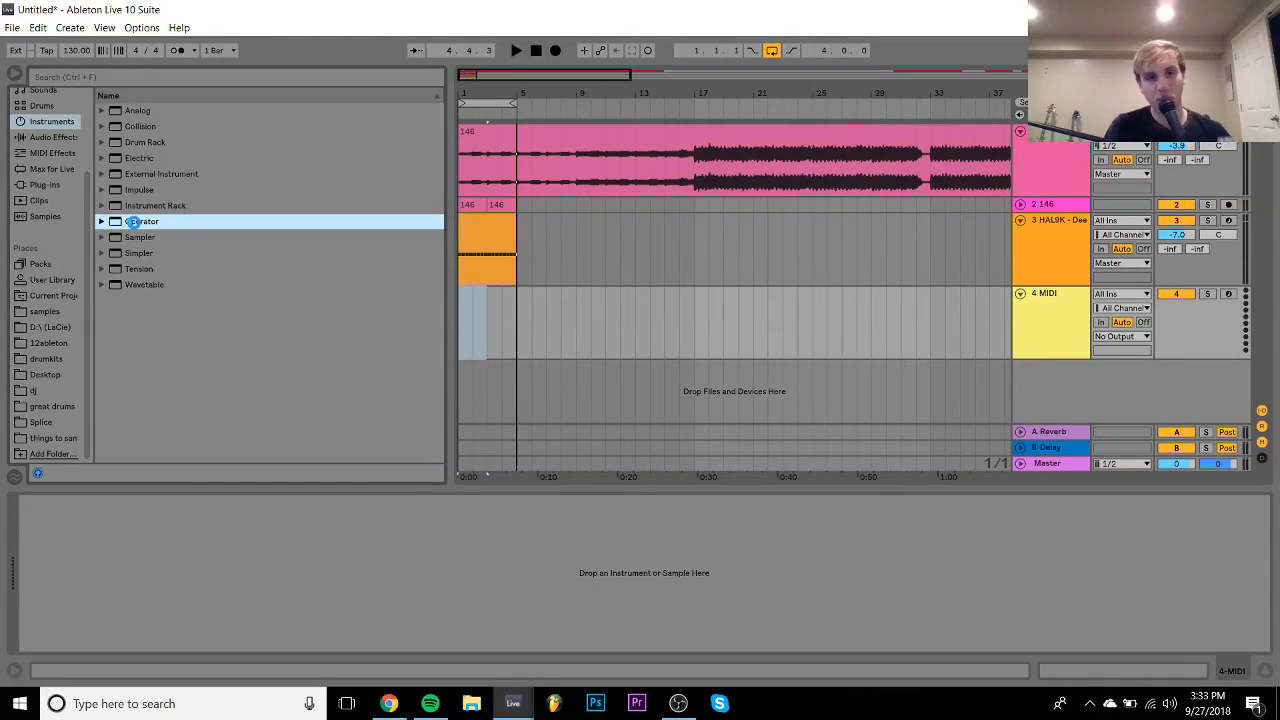
pyautogui.doubleClick(133, 221)
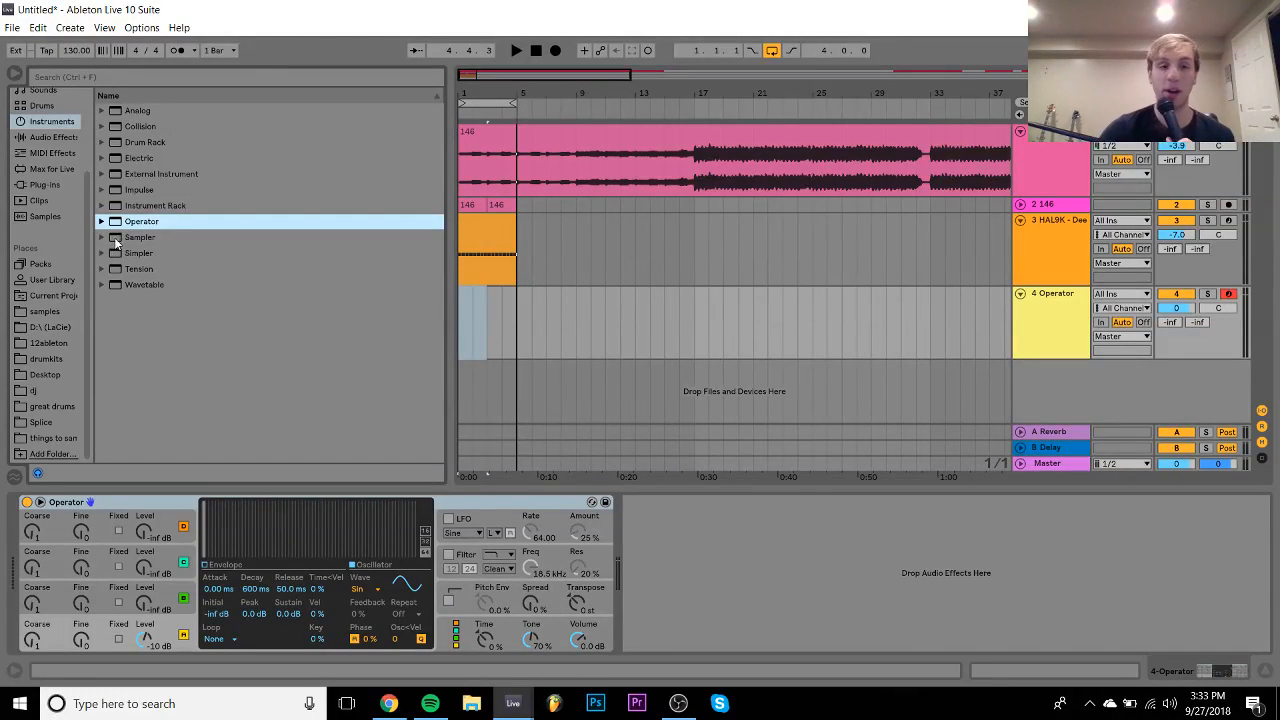
# - Set Operator's oscillator to Noise with sustain at -inf dB and a short decay
pyautogui.click(370, 590)
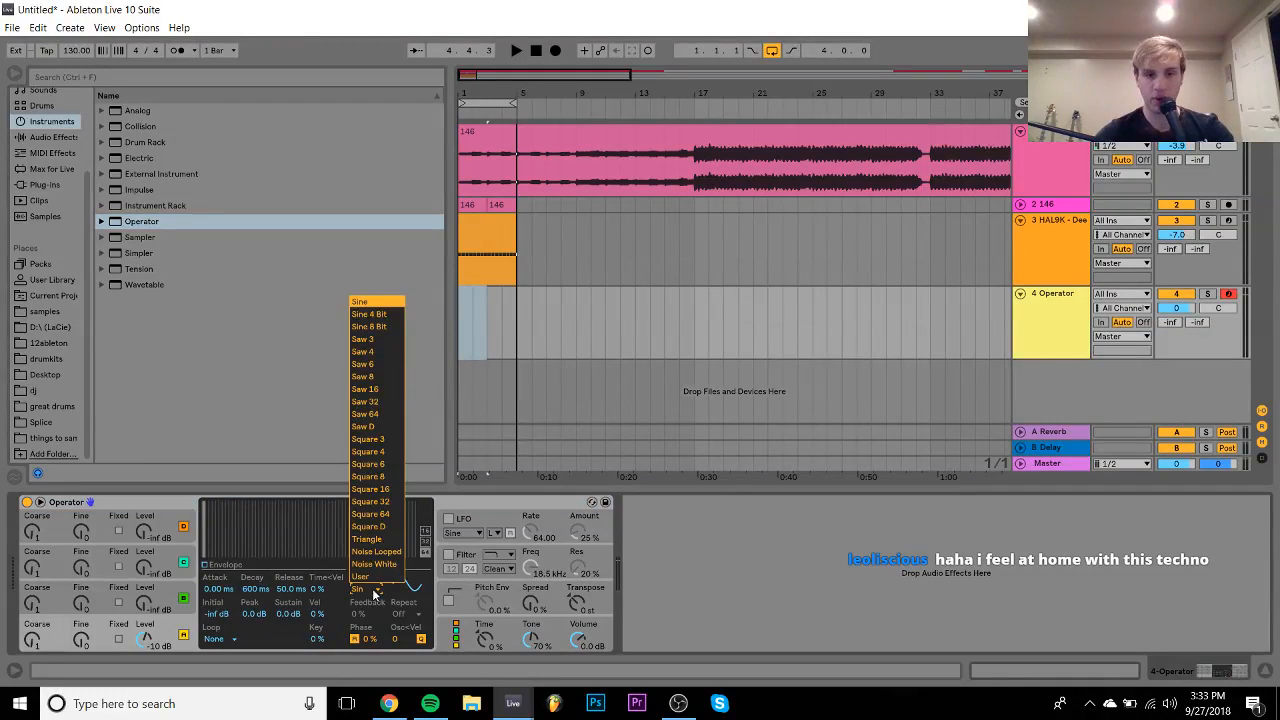
pyautogui.click(380, 567)
pyautogui.moveTo(287, 614); pyautogui.dragTo(287, 690)
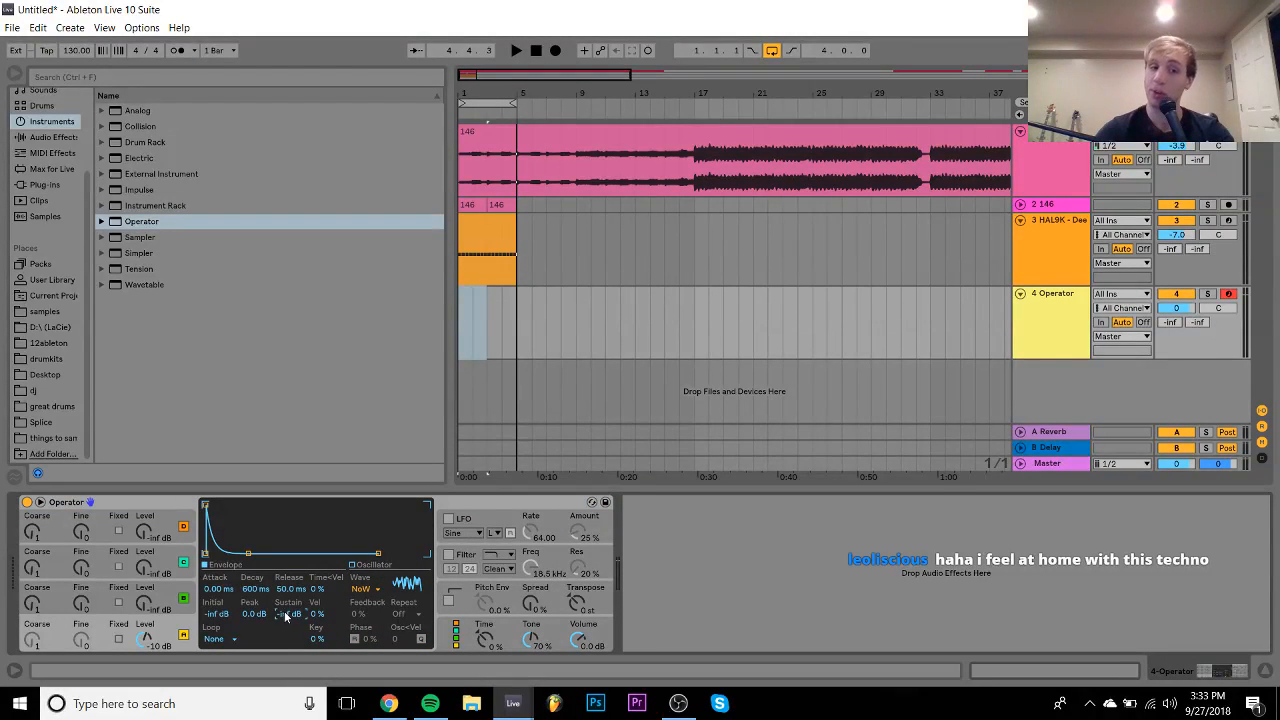
pyautogui.moveTo(250, 590); pyautogui.dragTo(250, 640)
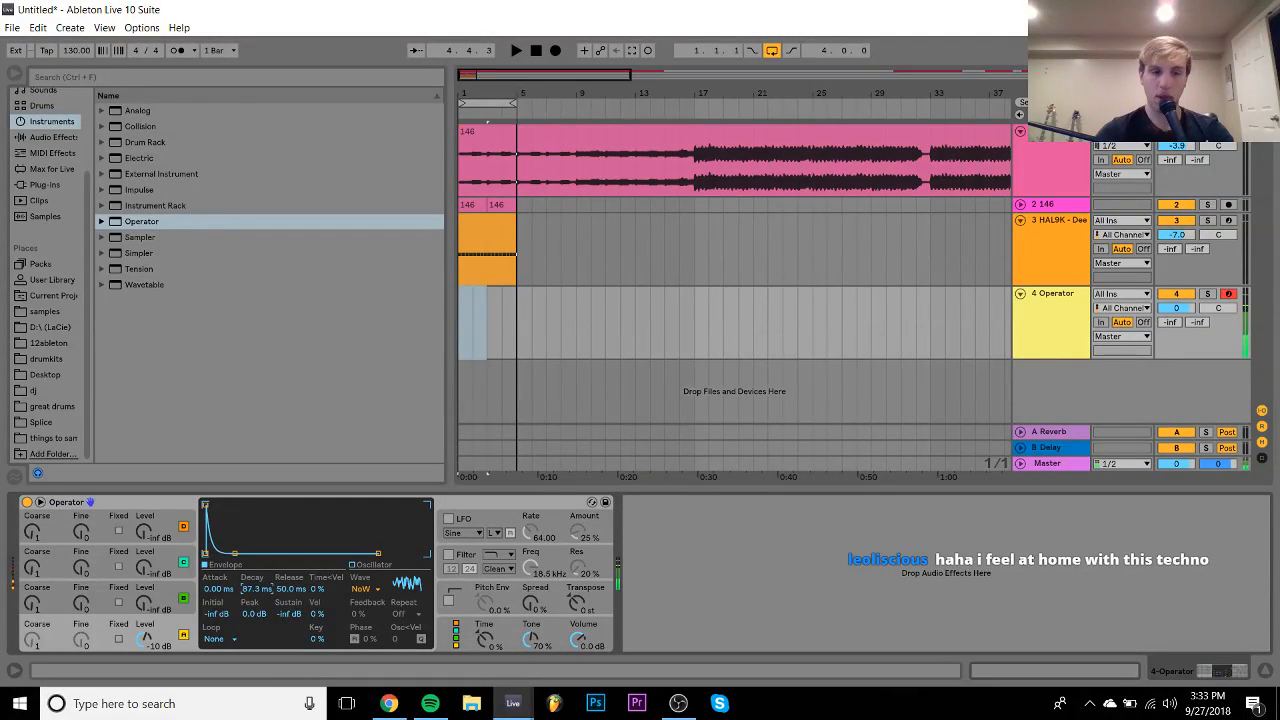
pyautogui.moveTo(250, 590); pyautogui.dragTo(243, 580)
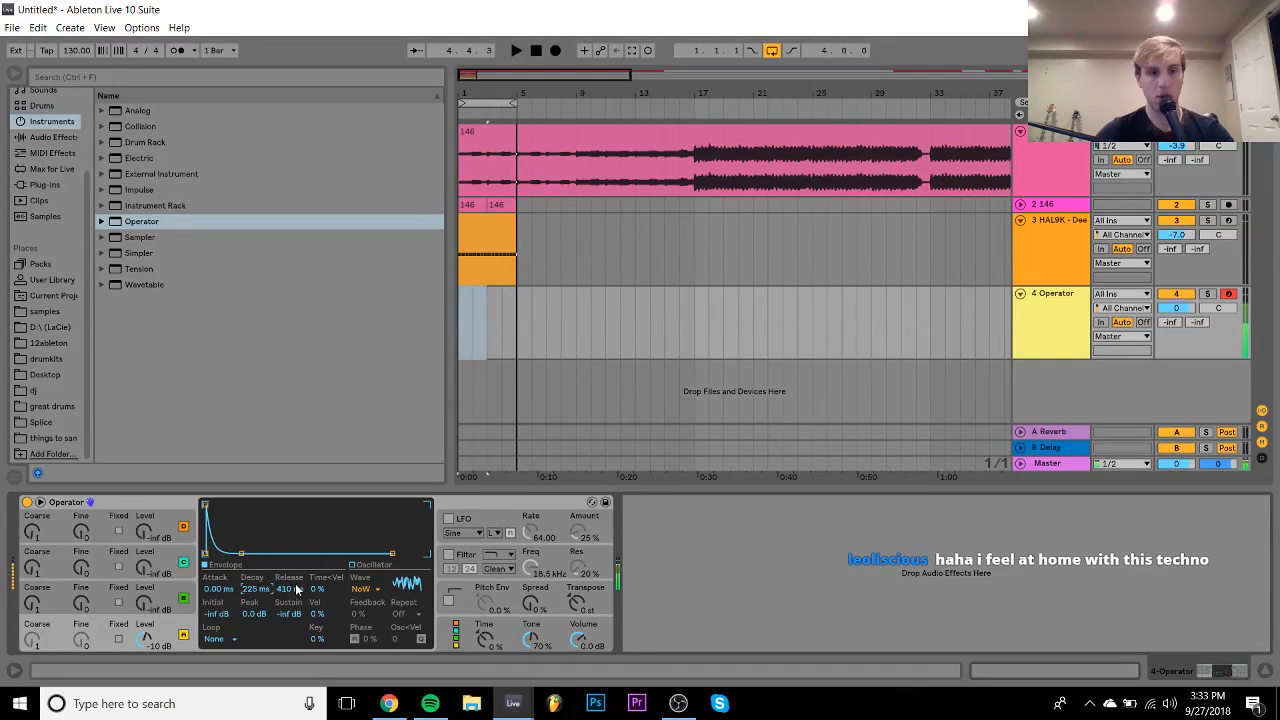
# - Enable Operator's filter with a new type, cutoff around 5.17 kHz, and track 4 at -4.7 dB
pyautogui.click(472, 558)
pyautogui.click(497, 555)
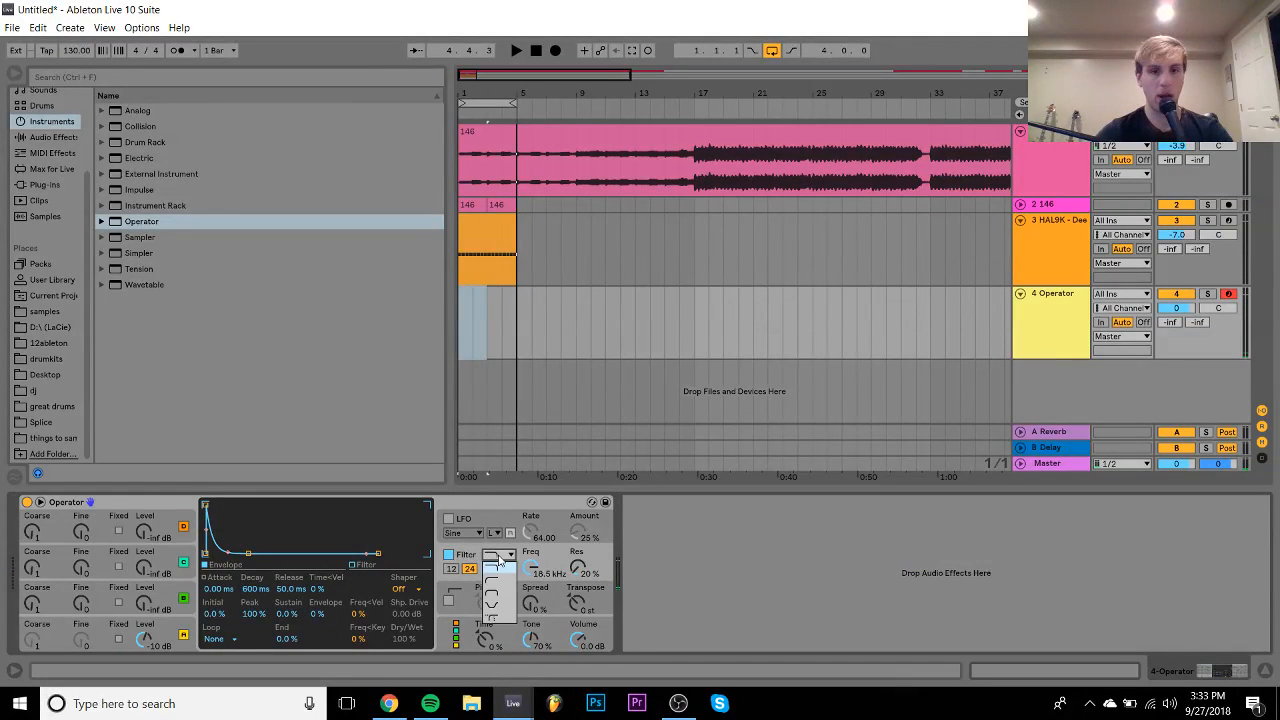
pyautogui.click(494, 597)
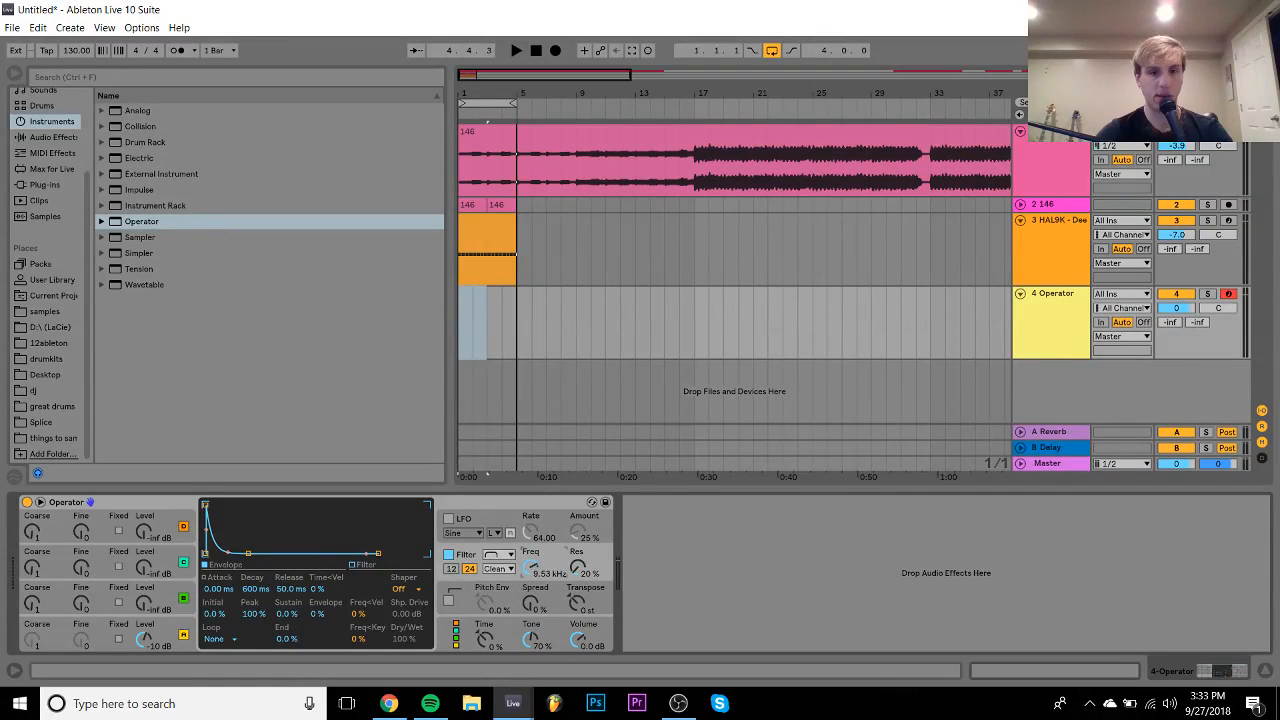
pyautogui.moveTo(531, 567); pyautogui.dragTo(531, 585)
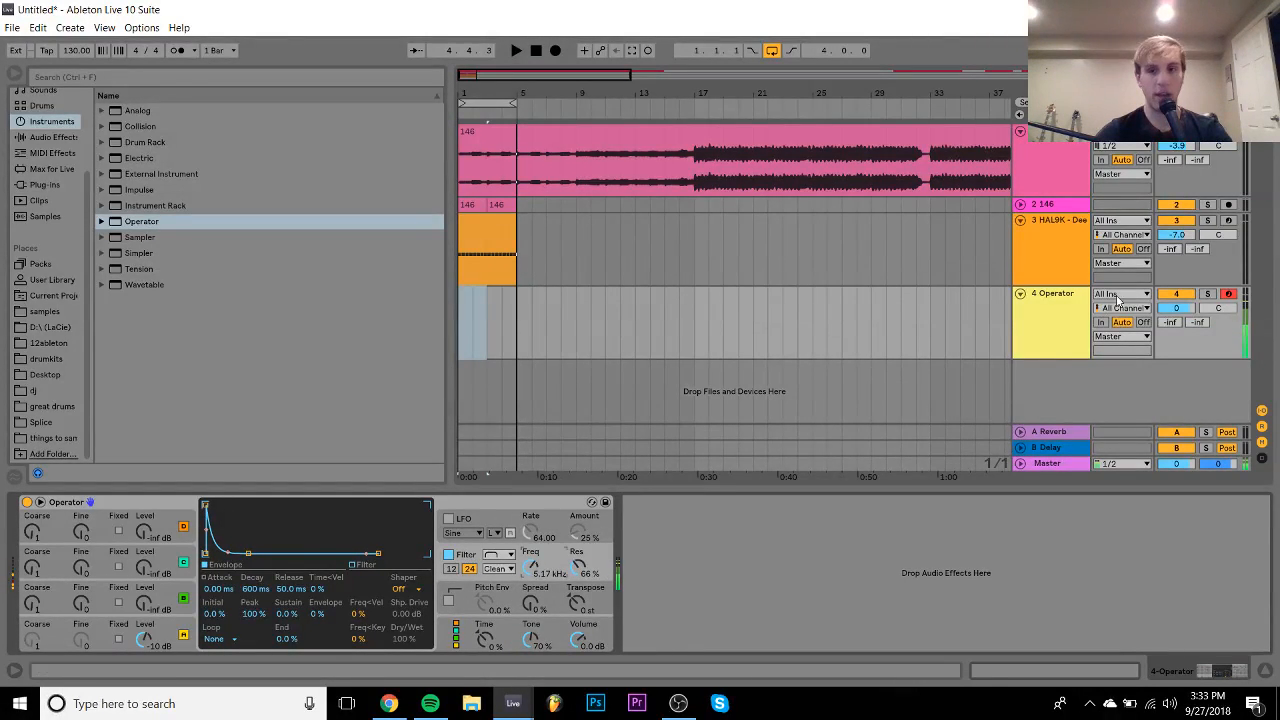
pyautogui.moveTo(1178, 307); pyautogui.dragTo(1178, 315)
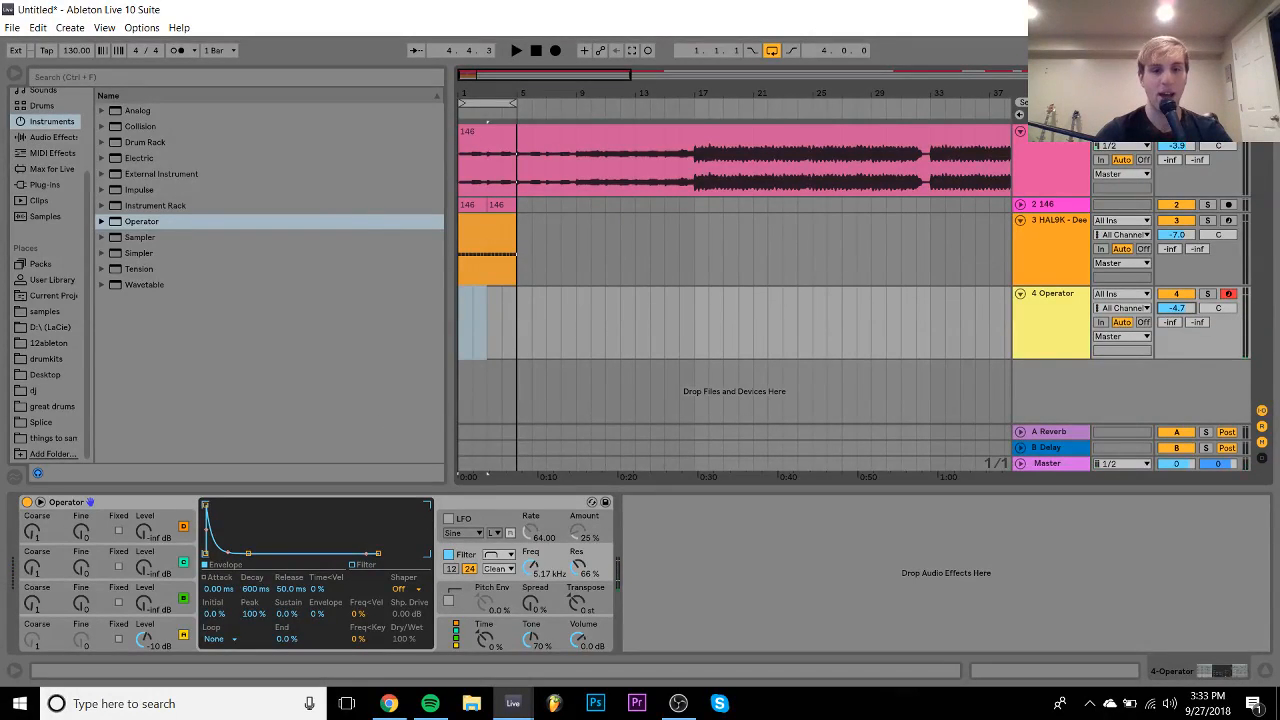
pyautogui.moveTo(535, 571); pyautogui.dragTo(535, 575)
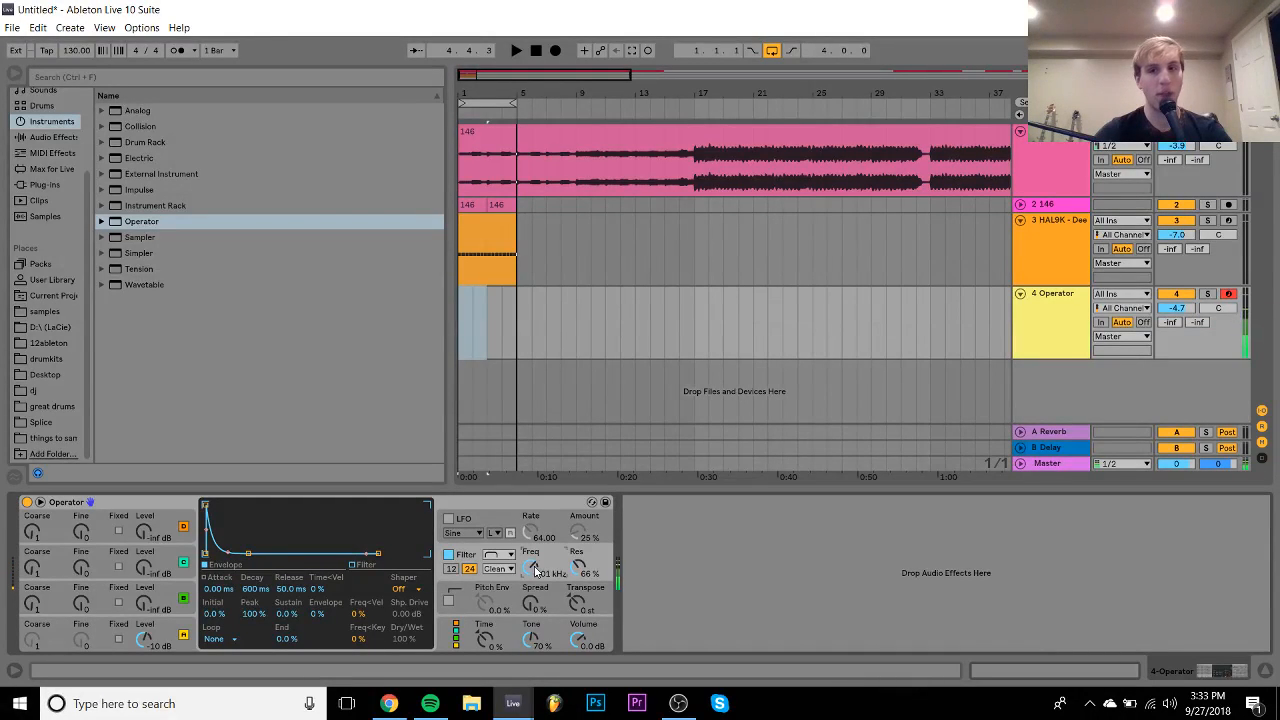
# - Add a 1/16 Arpeggiator before Operator with its gate well above 100 %
pyautogui.click(52, 153)
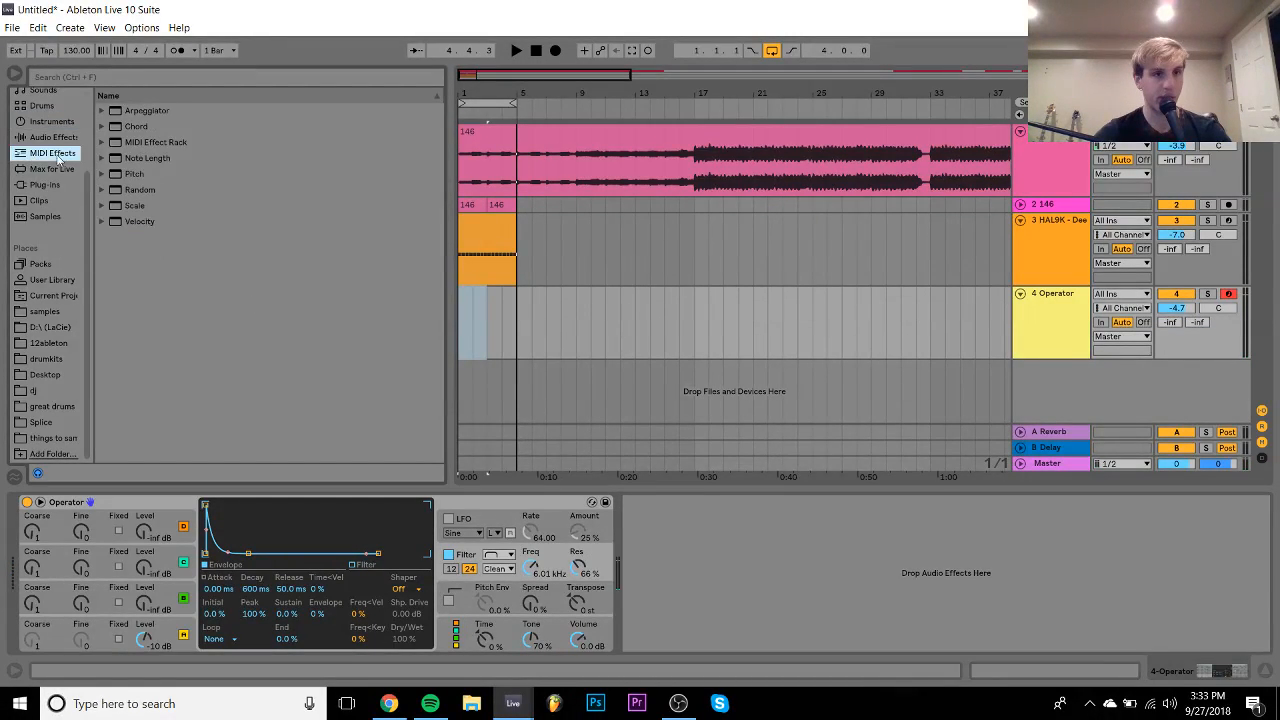
pyautogui.doubleClick(140, 111)
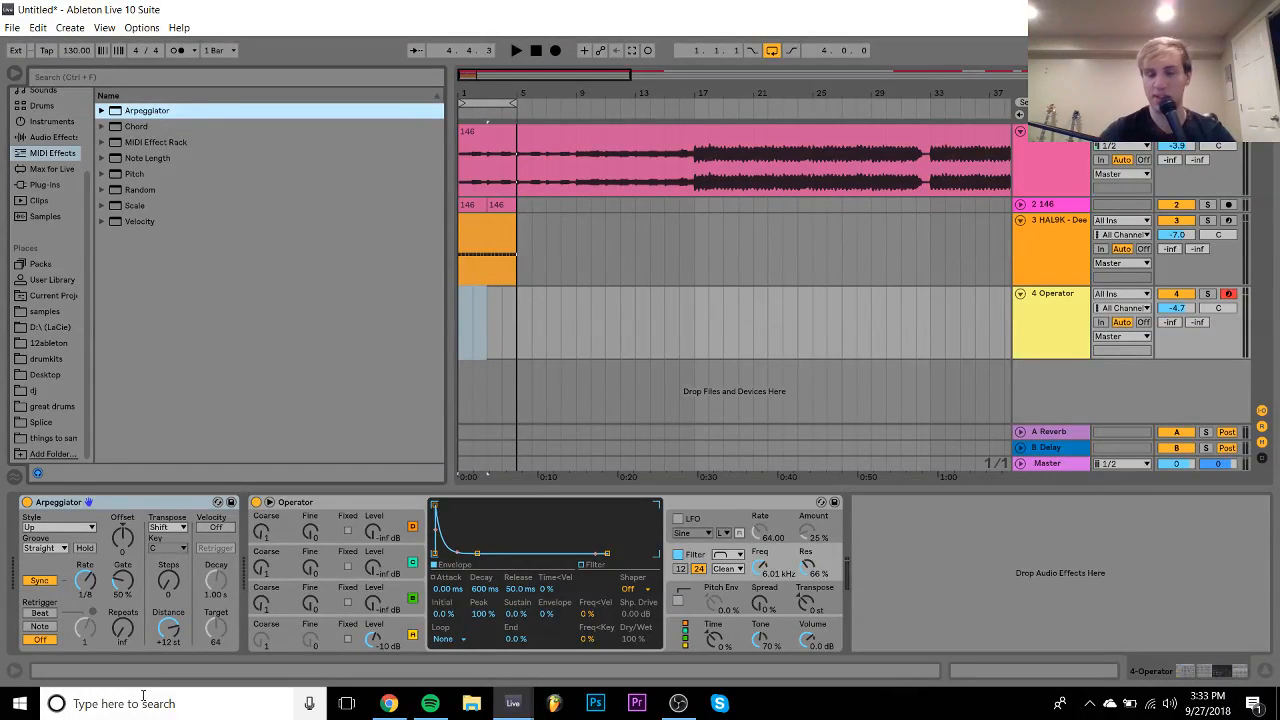
pyautogui.moveTo(126, 597); pyautogui.dragTo(126, 560)
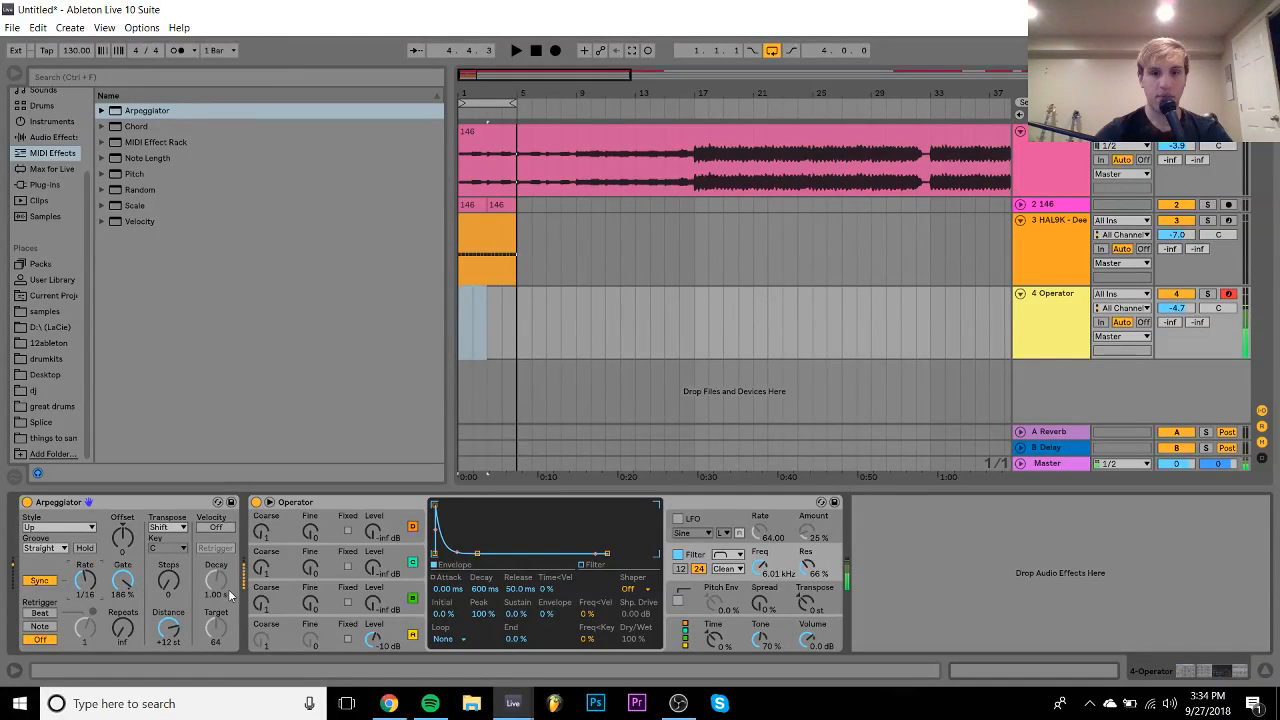
# - Set track 4's volume to -9.1 dB and mark bars 1 to 5 on the Operator track
pyautogui.click(413, 632)
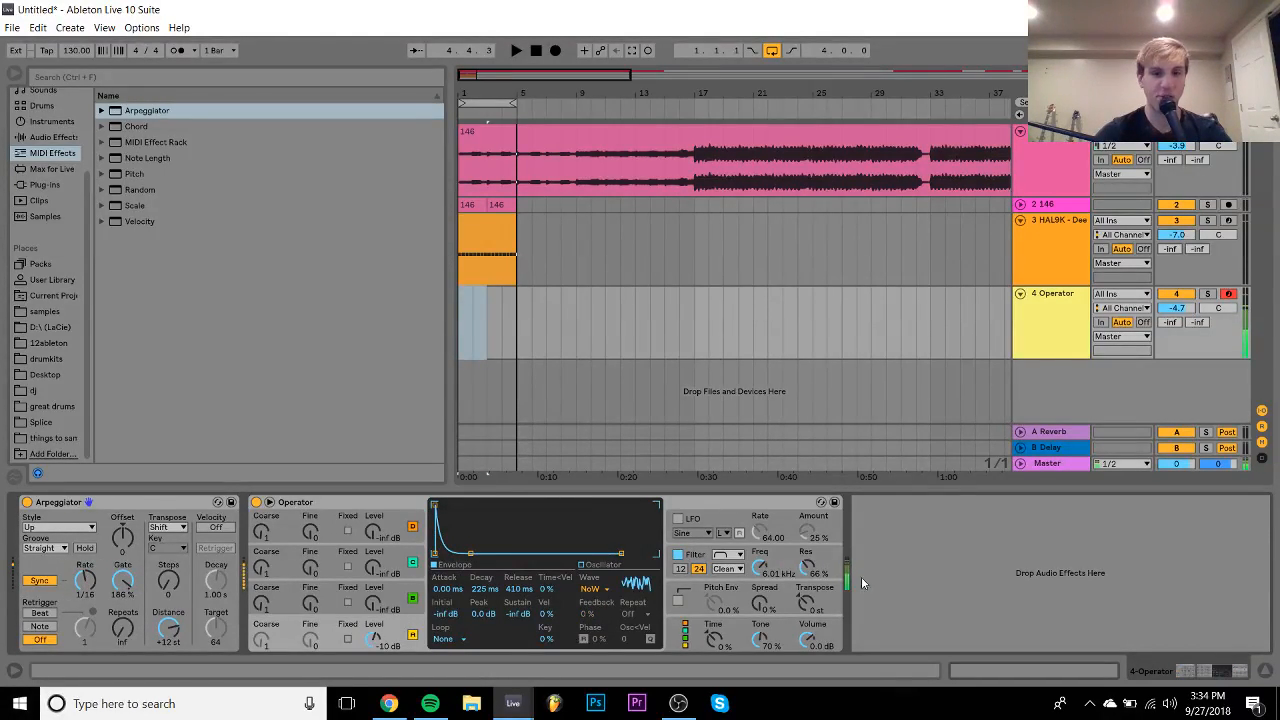
pyautogui.moveTo(1176, 308); pyautogui.dragTo(1177, 330)
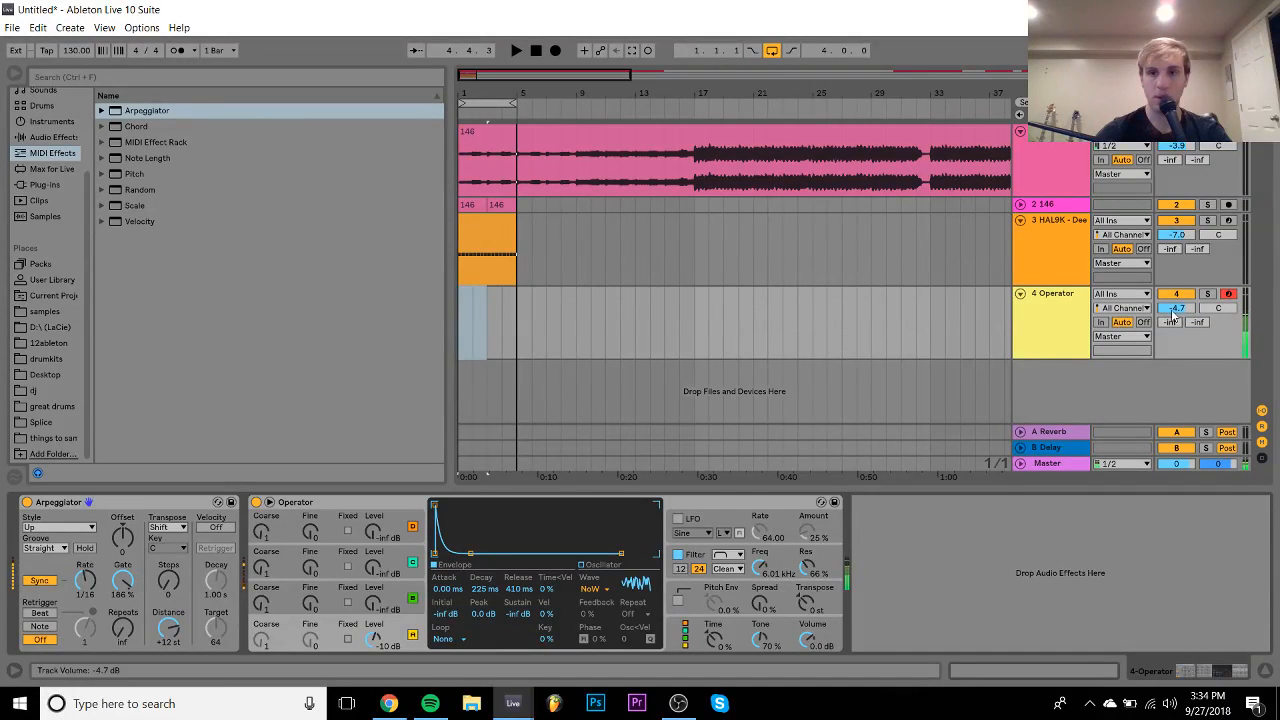
pyautogui.press('space')
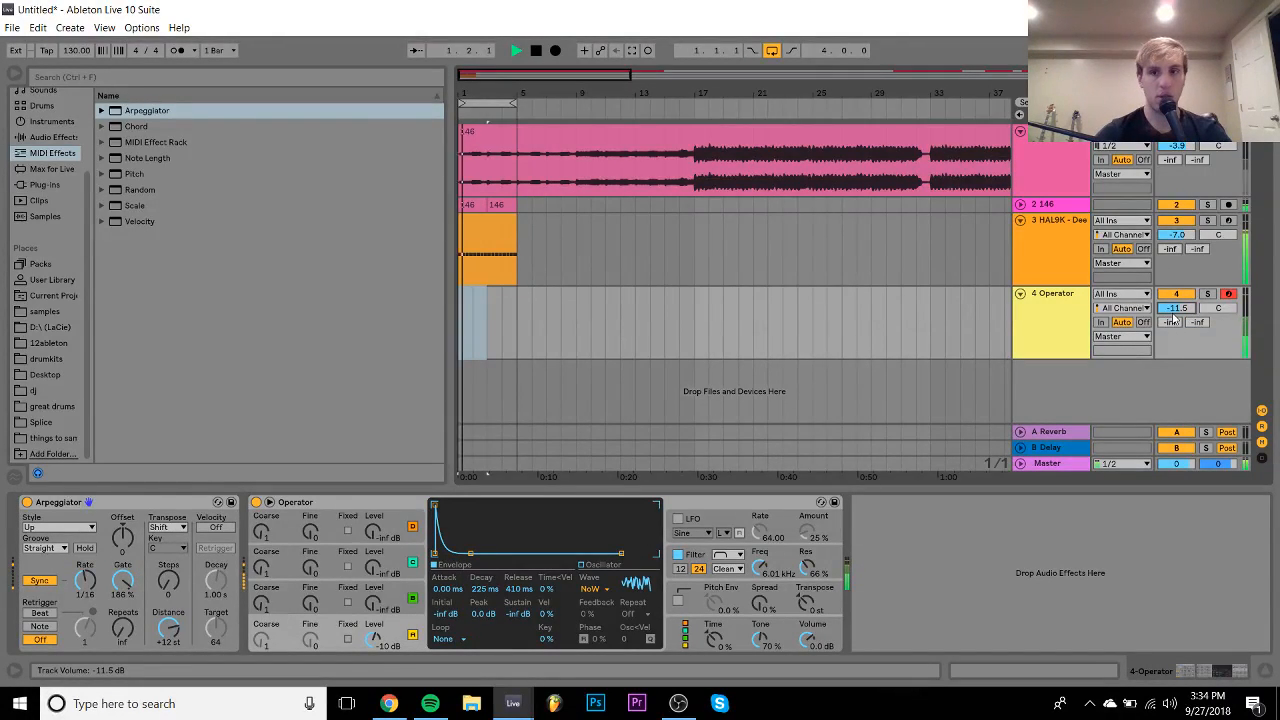
pyautogui.moveTo(1175, 309); pyautogui.dragTo(1175, 298)
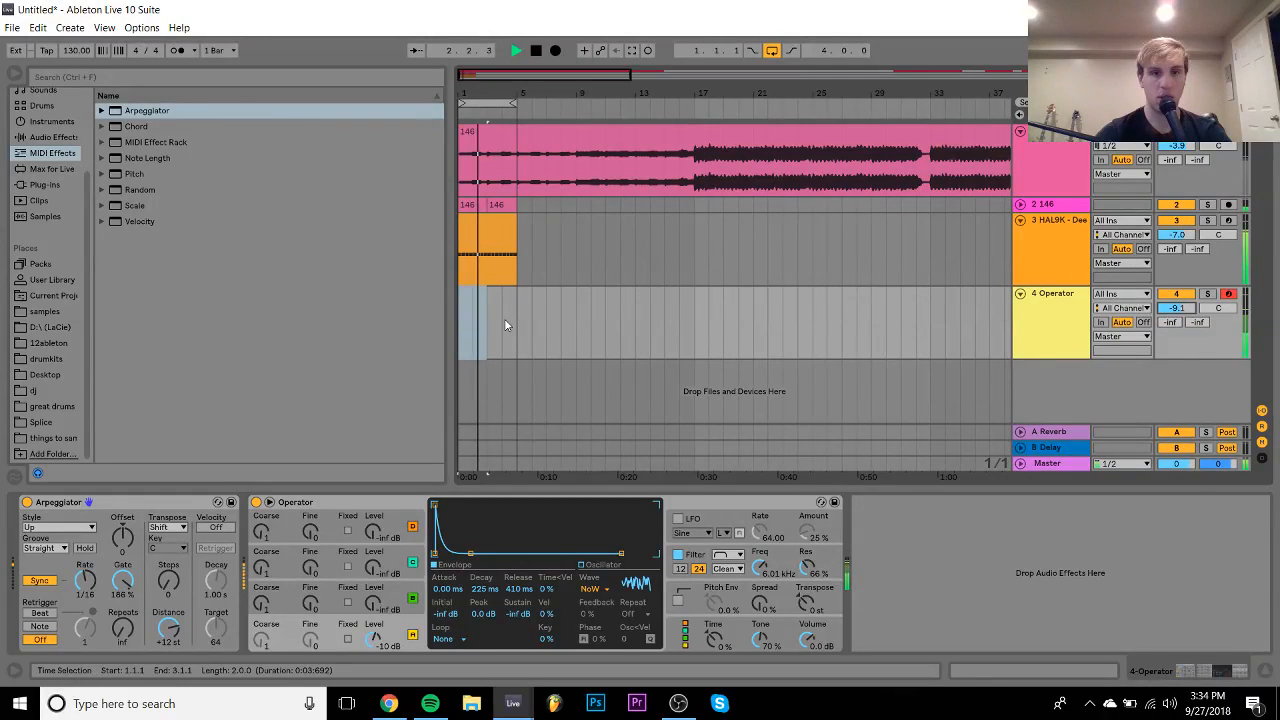
pyautogui.press('space')
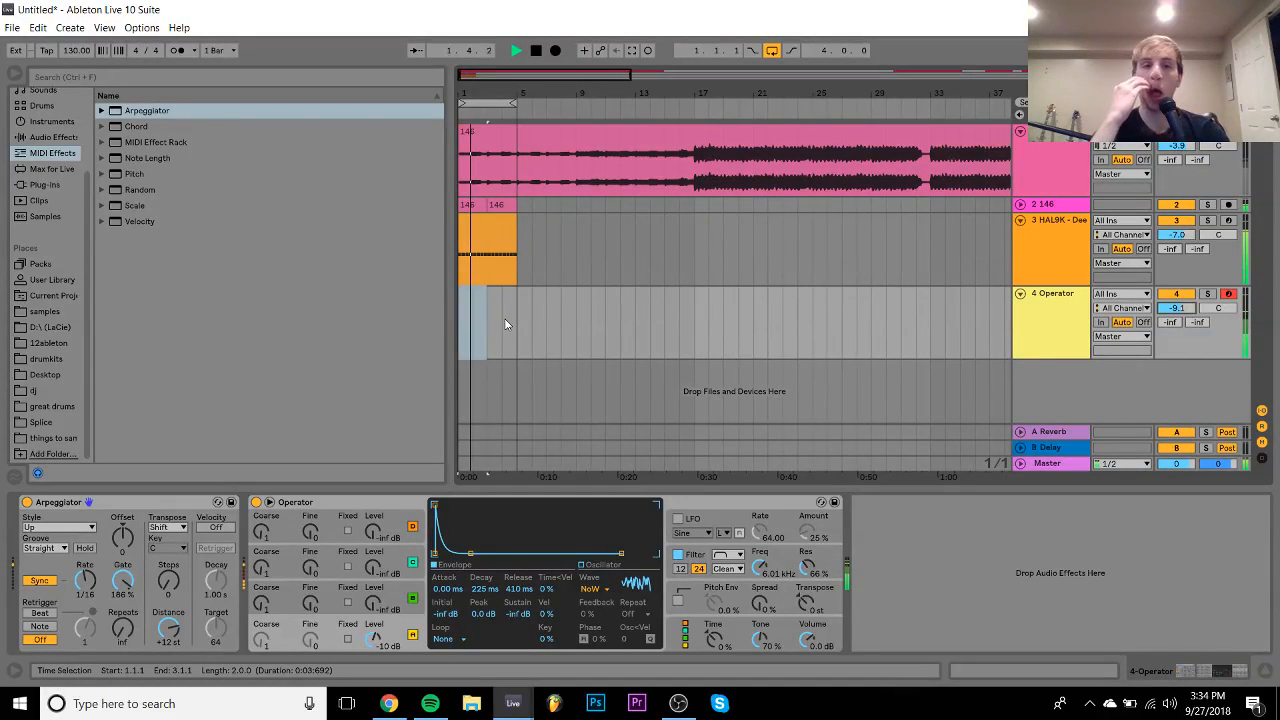
pyautogui.moveTo(517, 328); pyautogui.dragTo(462, 323)
# - Turn the marked range into a MIDI clip holding one legato C3 note across its whole length
pyautogui.hotkey('ctrl', 'shift', 'm')
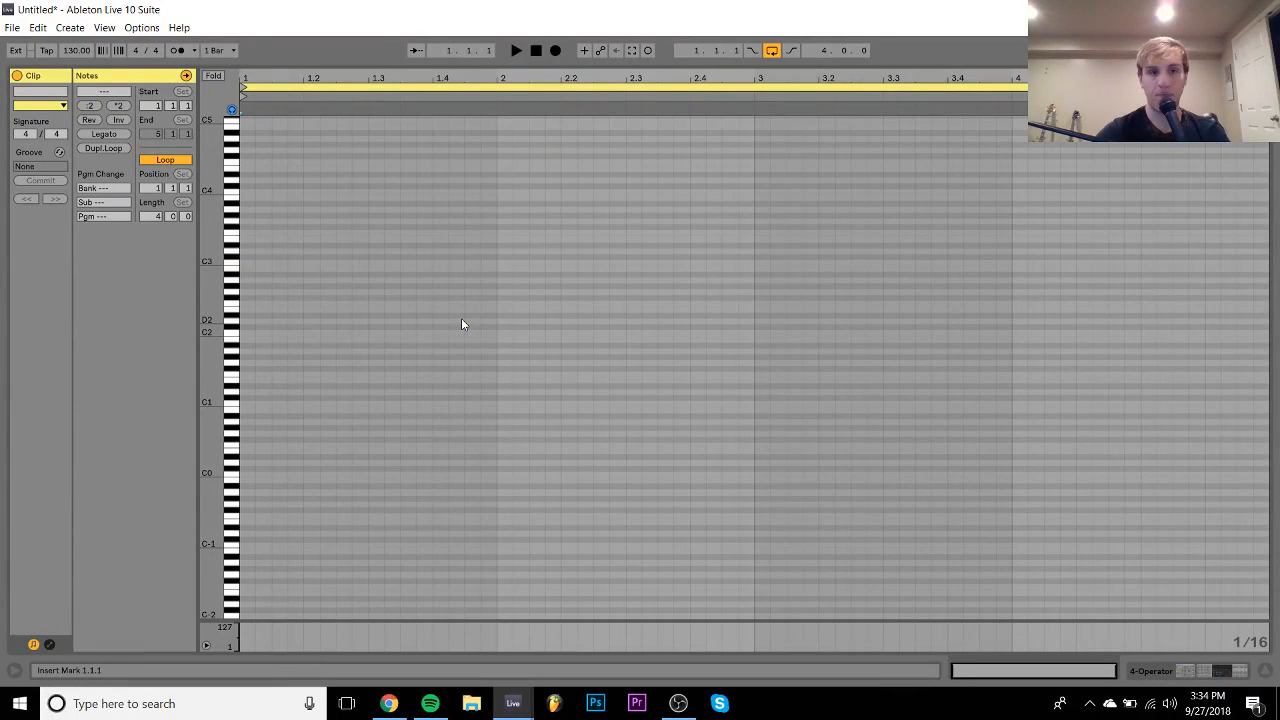
pyautogui.doubleClick(248, 263)
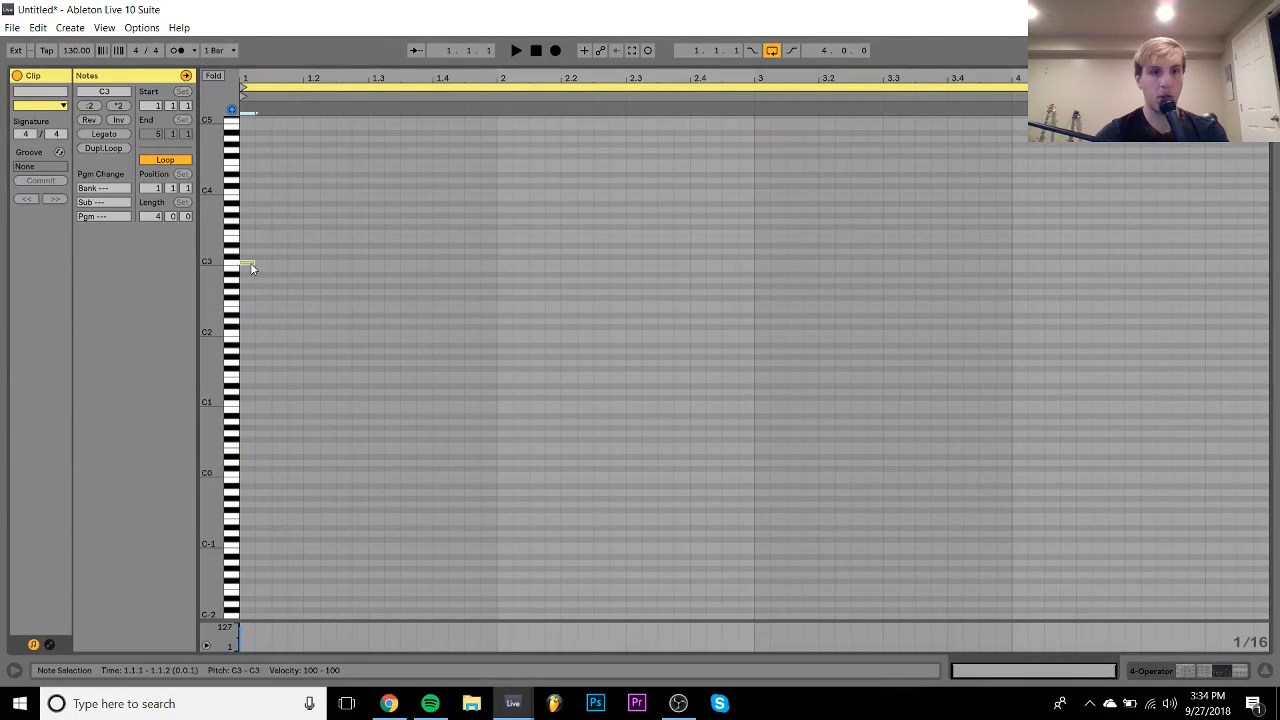
pyautogui.click(108, 129)
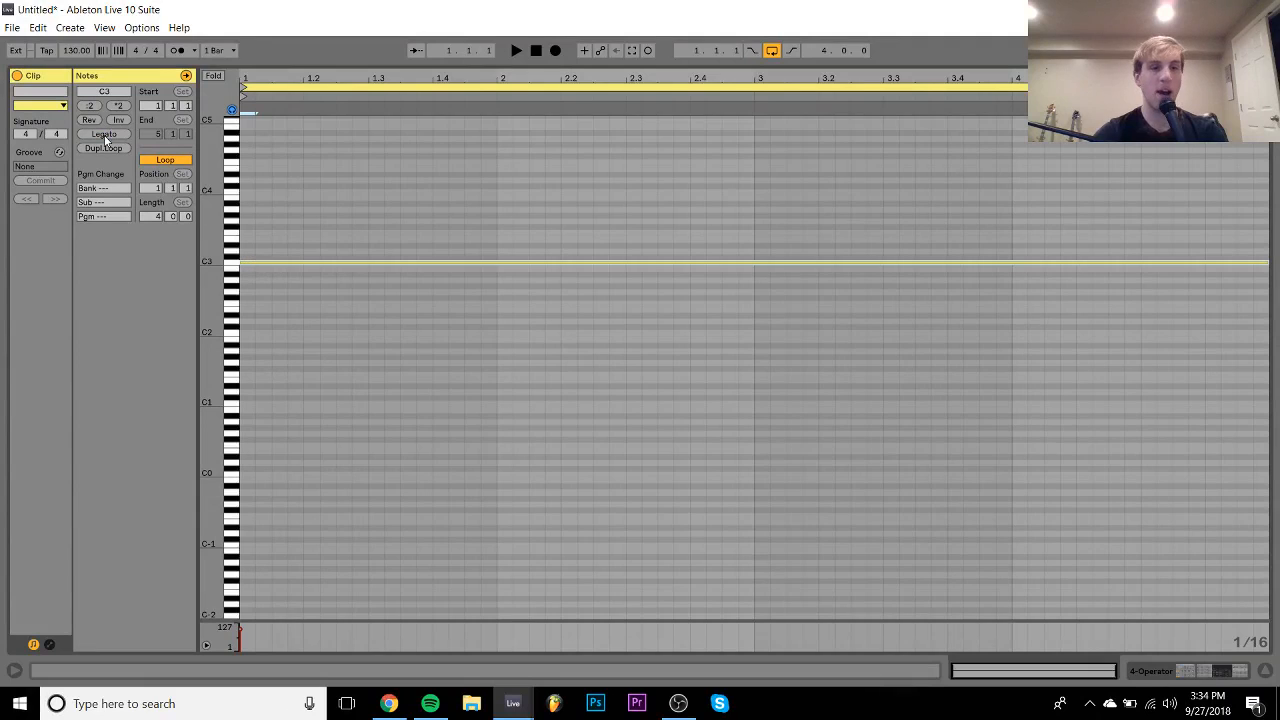
pyautogui.click(1183, 666)
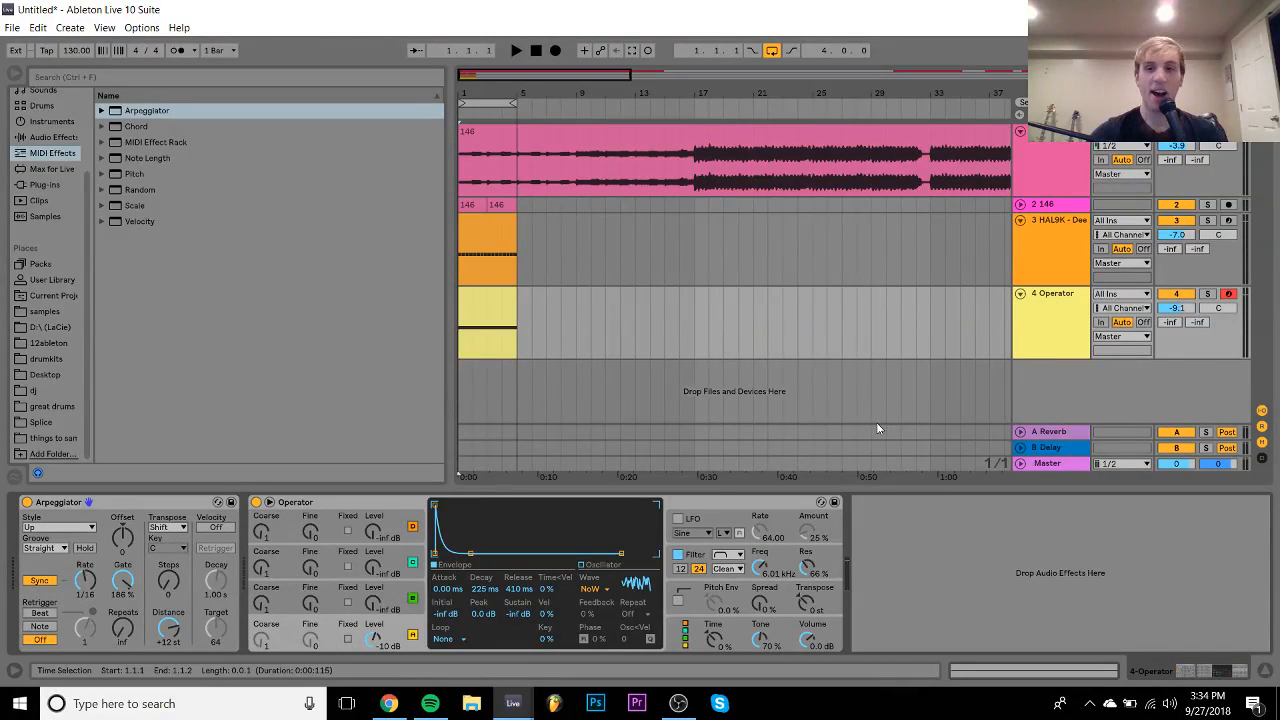
# - Set Operator's filter envelope amount to 5 % with a shorter decay
pyautogui.press('space')
pyautogui.click(697, 556)
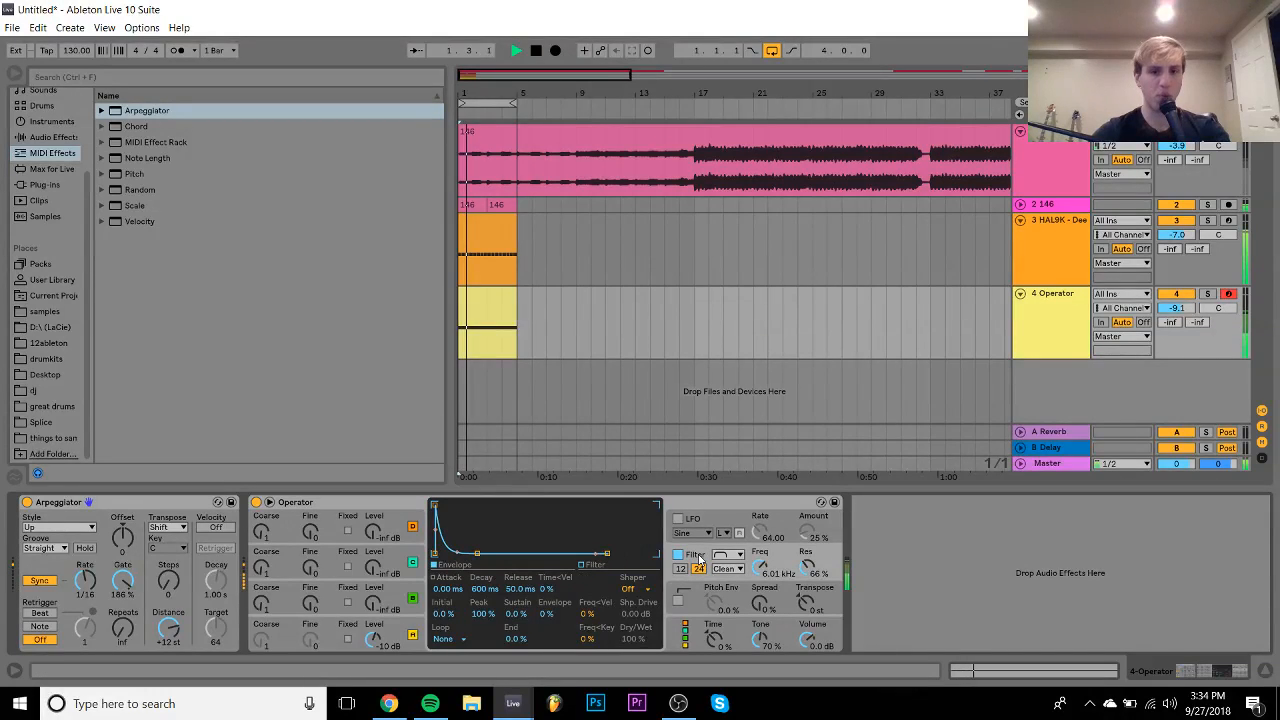
pyautogui.moveTo(548, 614)
pyautogui.mouseDown()
pyautogui.moveTo(500, 600)
pyautogui.moveTo(500, 612)
pyautogui.moveTo(500, 590)
pyautogui.moveTo(548, 626)
pyautogui.mouseUp()
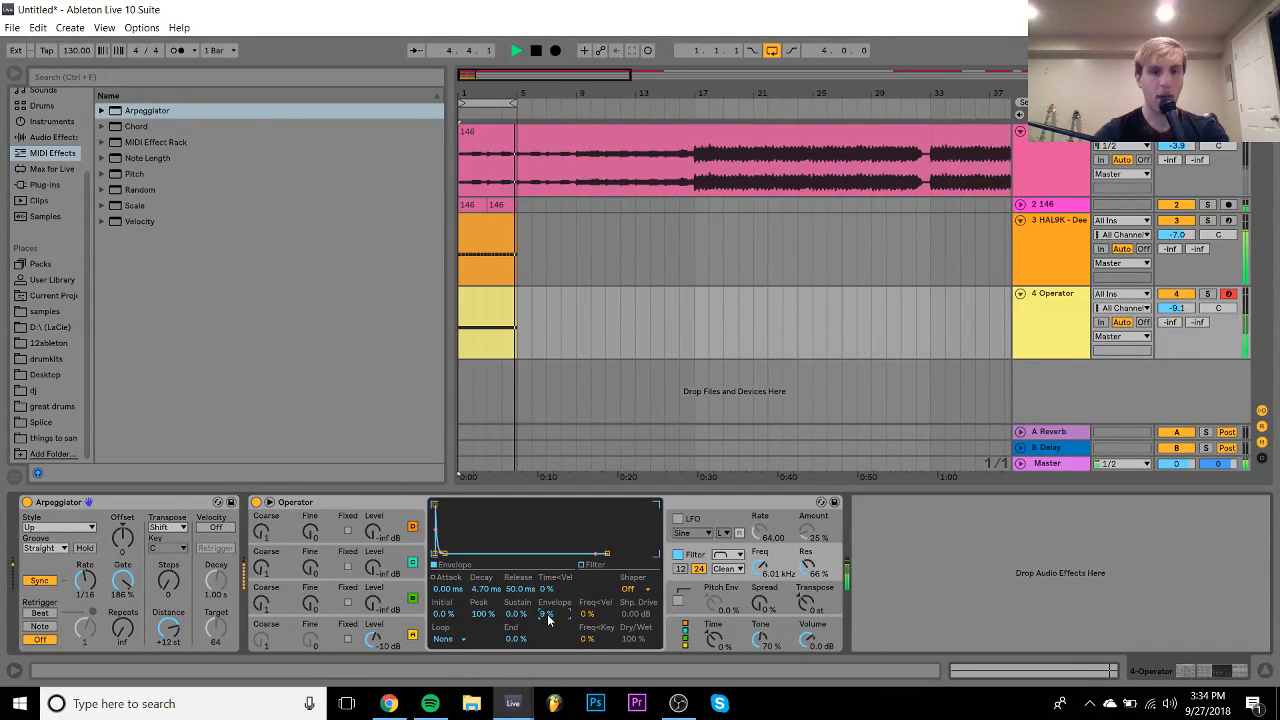
pyautogui.moveTo(500, 590); pyautogui.dragTo(546, 614)
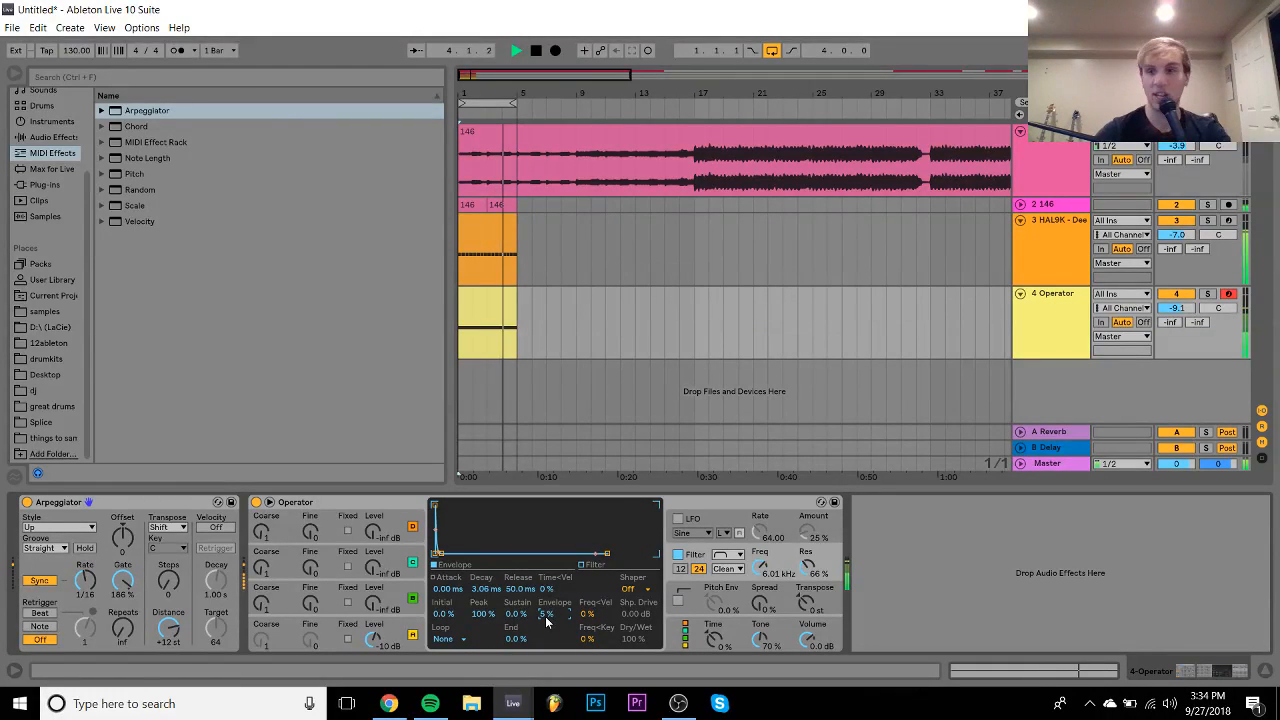
# - Raise the Operator filter cutoff to 6.99 kHz, stop playback, and add a new MIDI track
pyautogui.click(1040, 308)
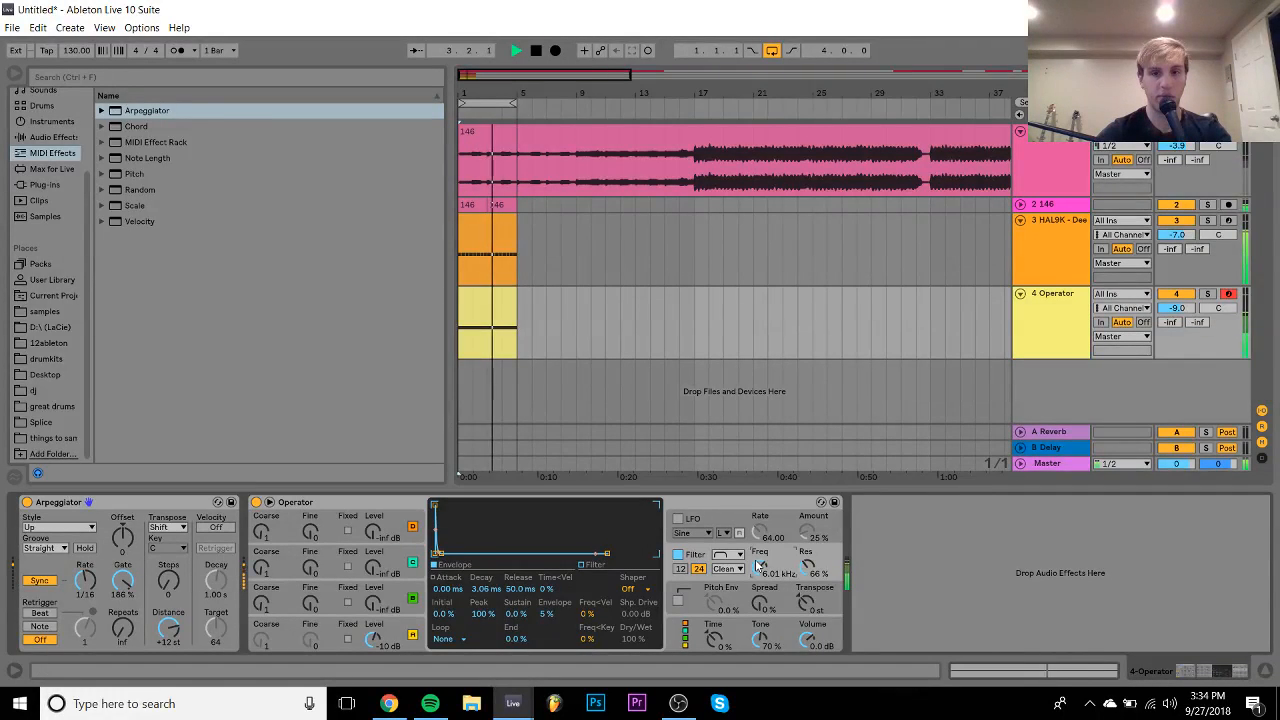
pyautogui.moveTo(757, 566); pyautogui.dragTo(757, 562)
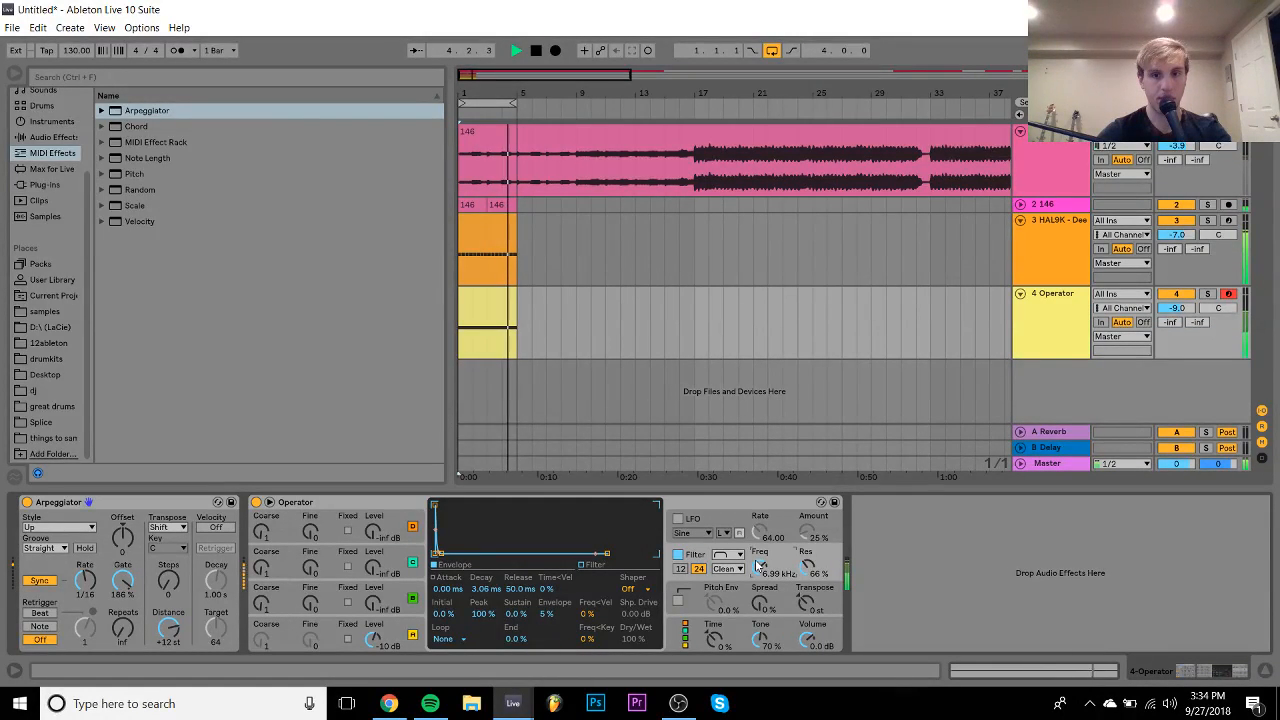
pyautogui.click(1062, 310)
pyautogui.press('space')
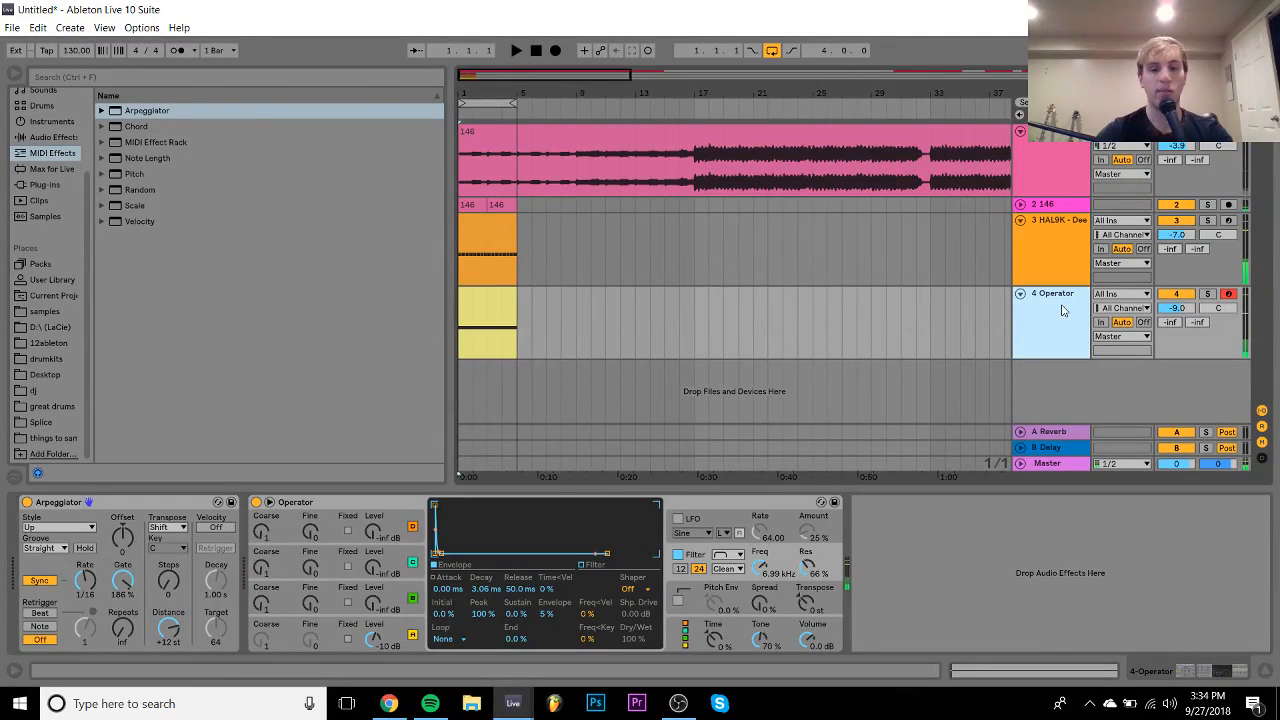
pyautogui.hotkey('ctrl', 'shift', 't')
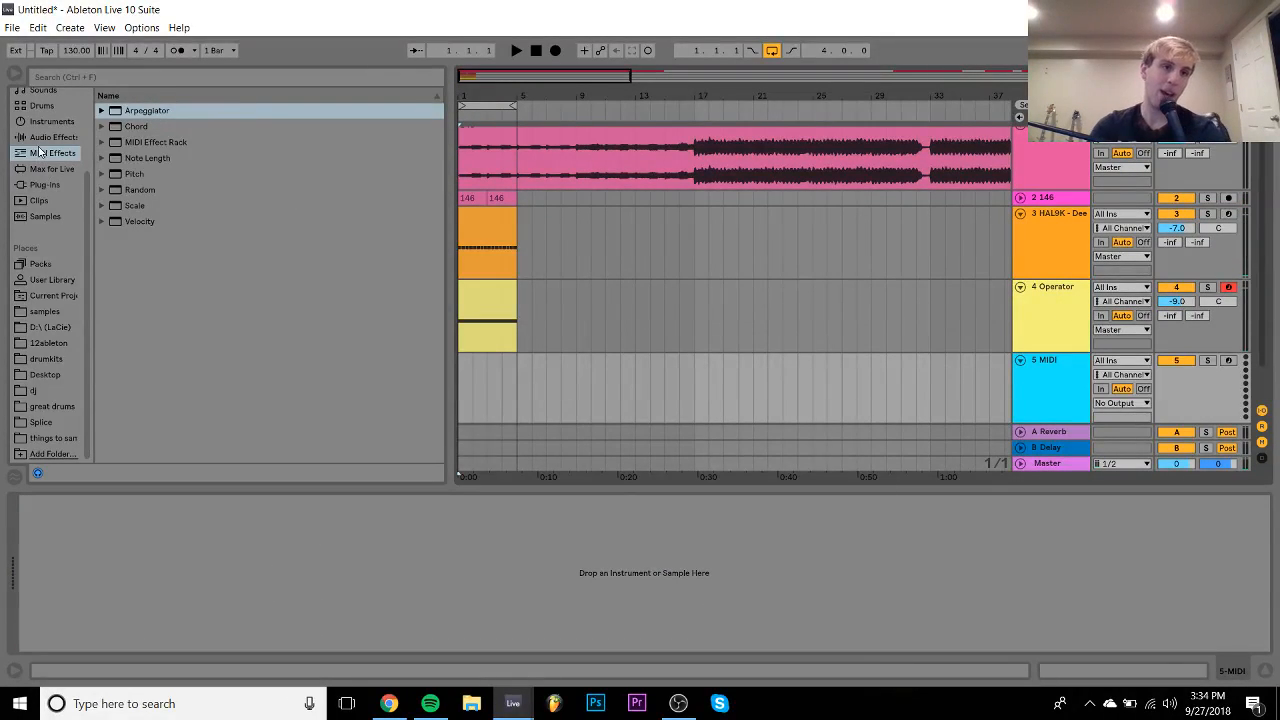
# - Load Operator onto track 5 and set its oscillator to Noise
pyautogui.click(38, 124)
pyautogui.doubleClick(126, 222)
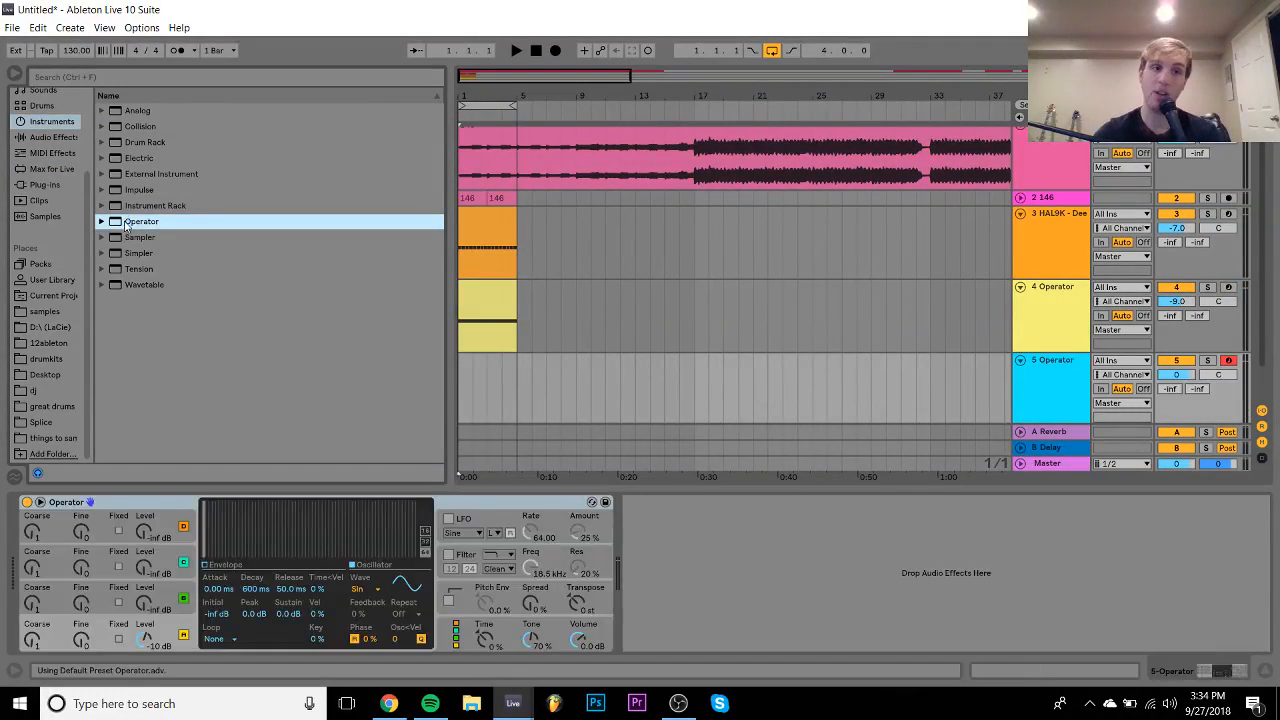
pyautogui.click(378, 589)
pyautogui.click(380, 566)
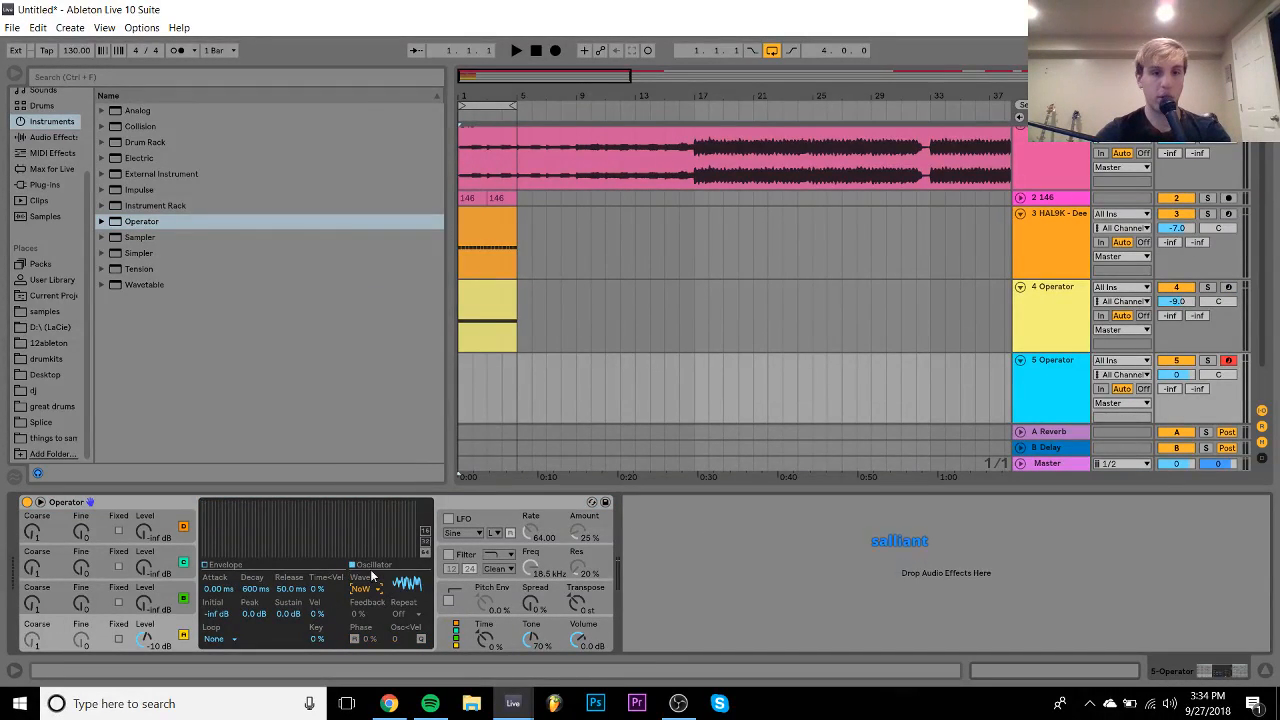
# - Drop sustain to -inf with 531 ms decay and 631 ms release
pyautogui.moveTo(286, 616); pyautogui.dragTo(221, 587)
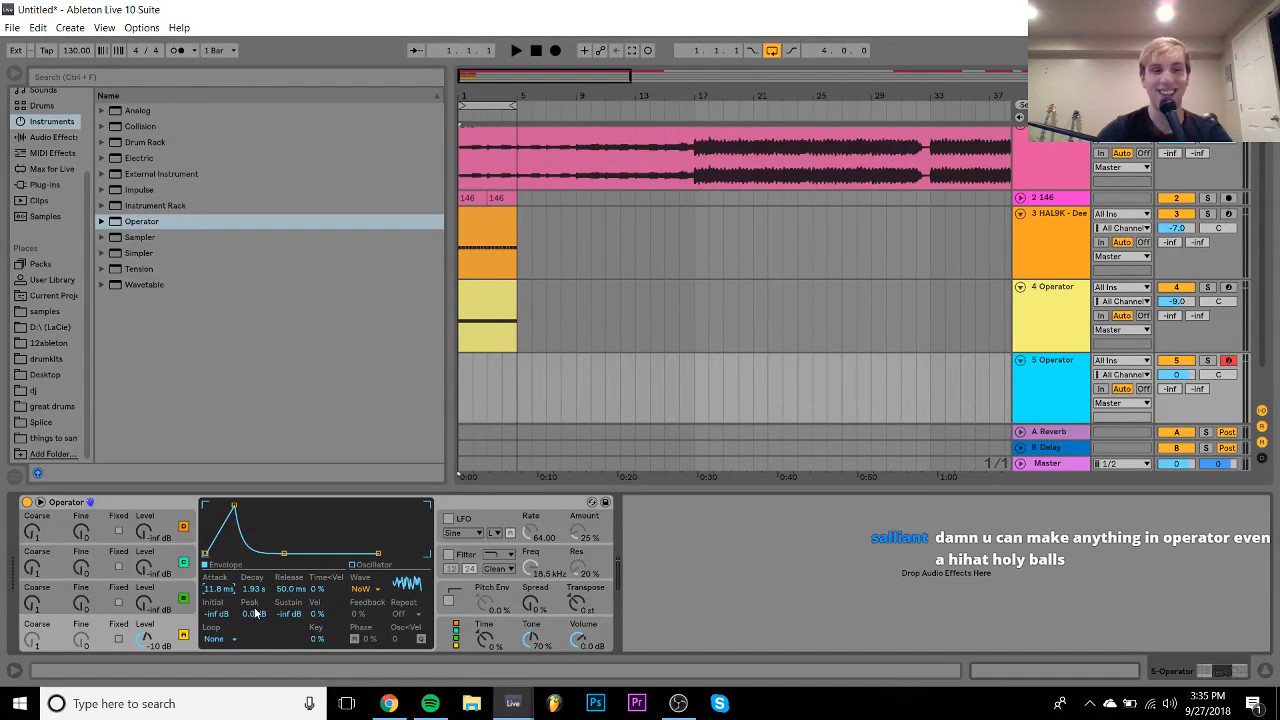
pyautogui.moveTo(242, 588); pyautogui.dragTo(242, 592)
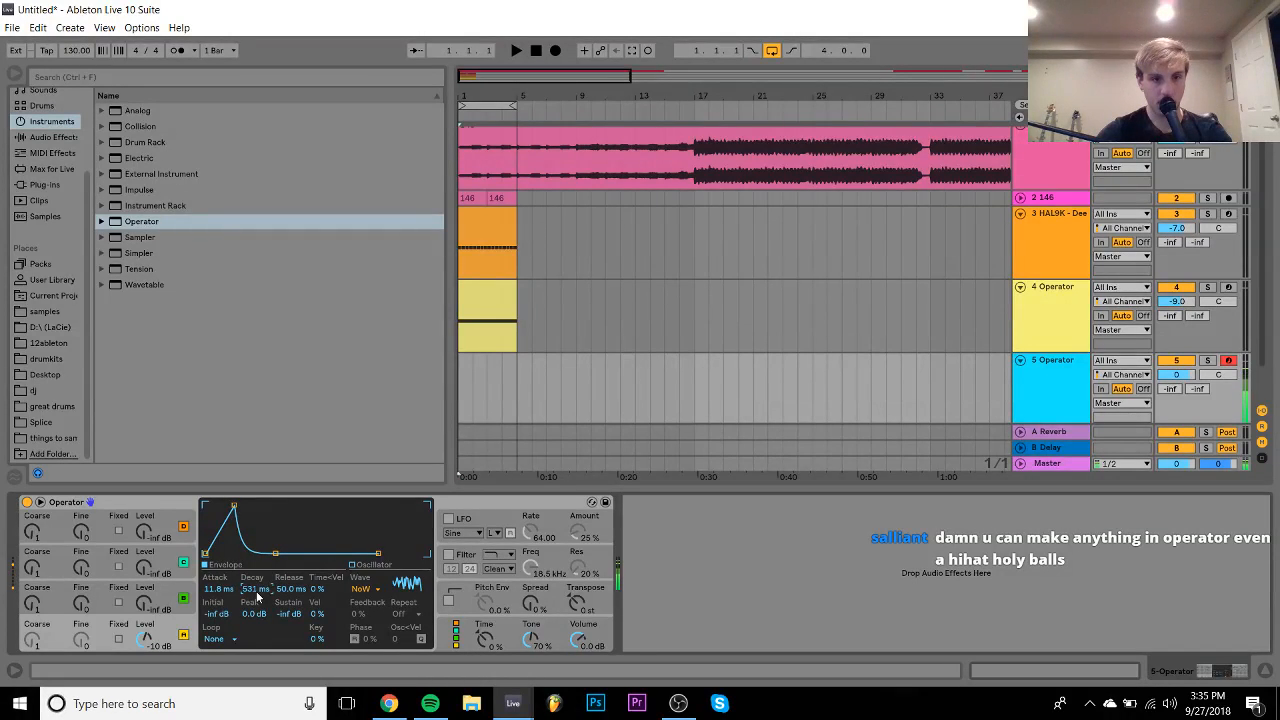
pyautogui.moveTo(290, 589); pyautogui.dragTo(290, 583)
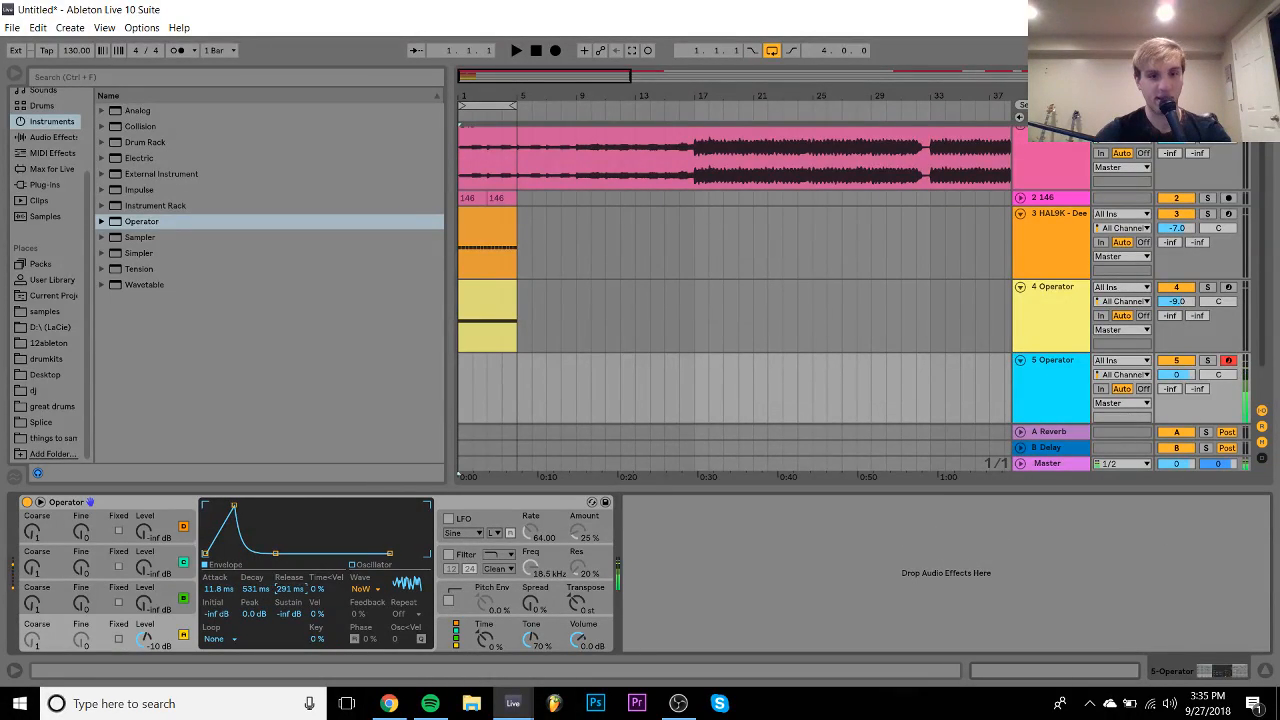
pyautogui.moveTo(291, 593); pyautogui.dragTo(291, 614)
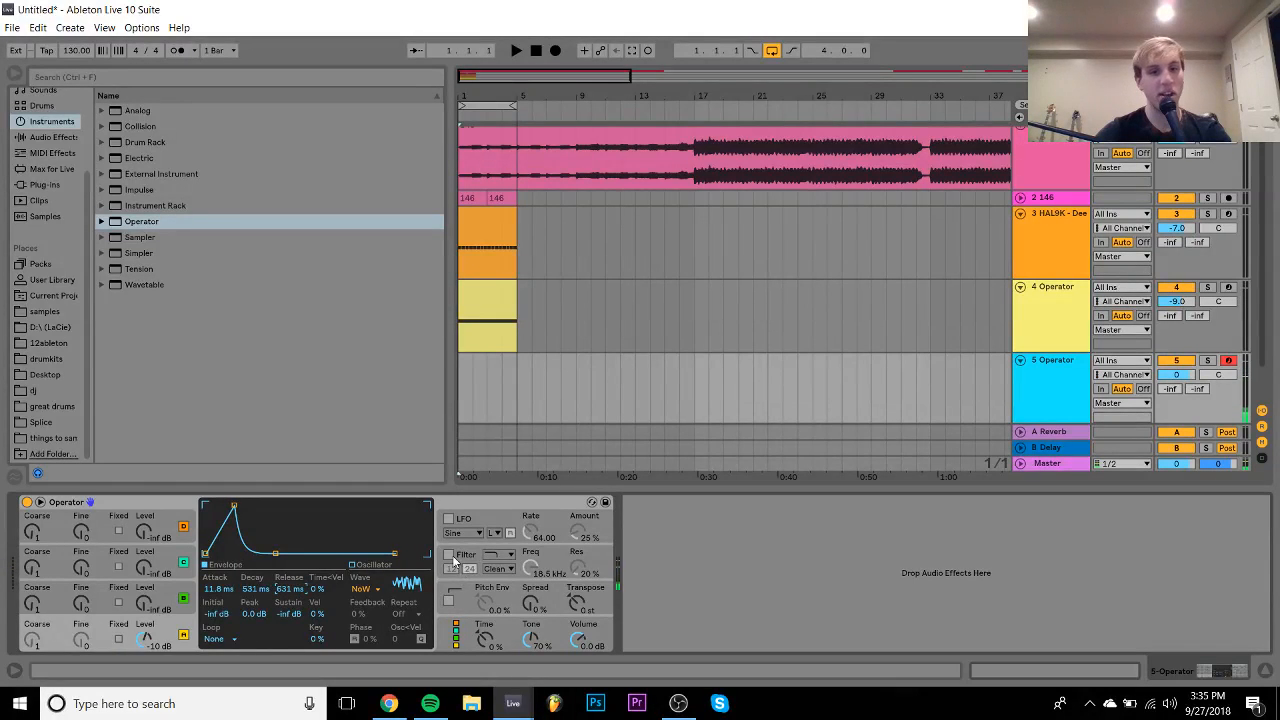
# - Turn on Operator's filter, choose its type, and set 45 % resonance with a lower cutoff
pyautogui.click(448, 554)
pyautogui.click(497, 555)
pyautogui.click(502, 591)
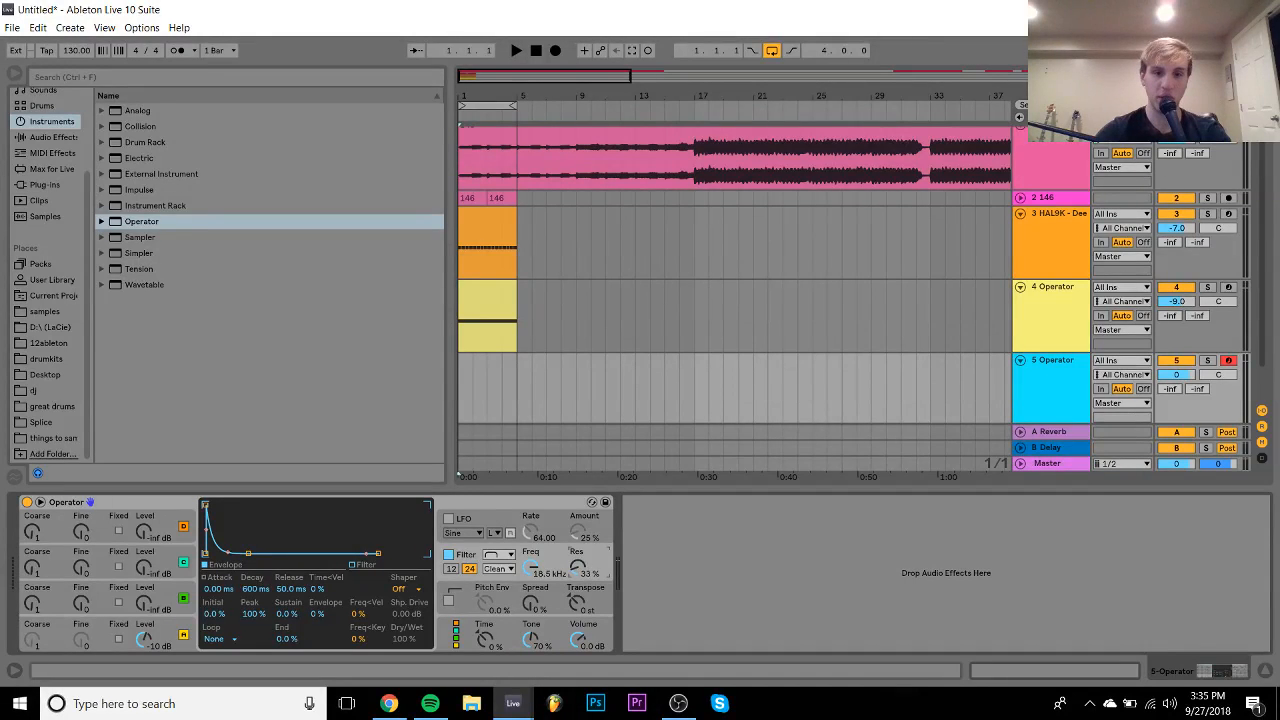
pyautogui.moveTo(582, 571); pyautogui.dragTo(533, 570)
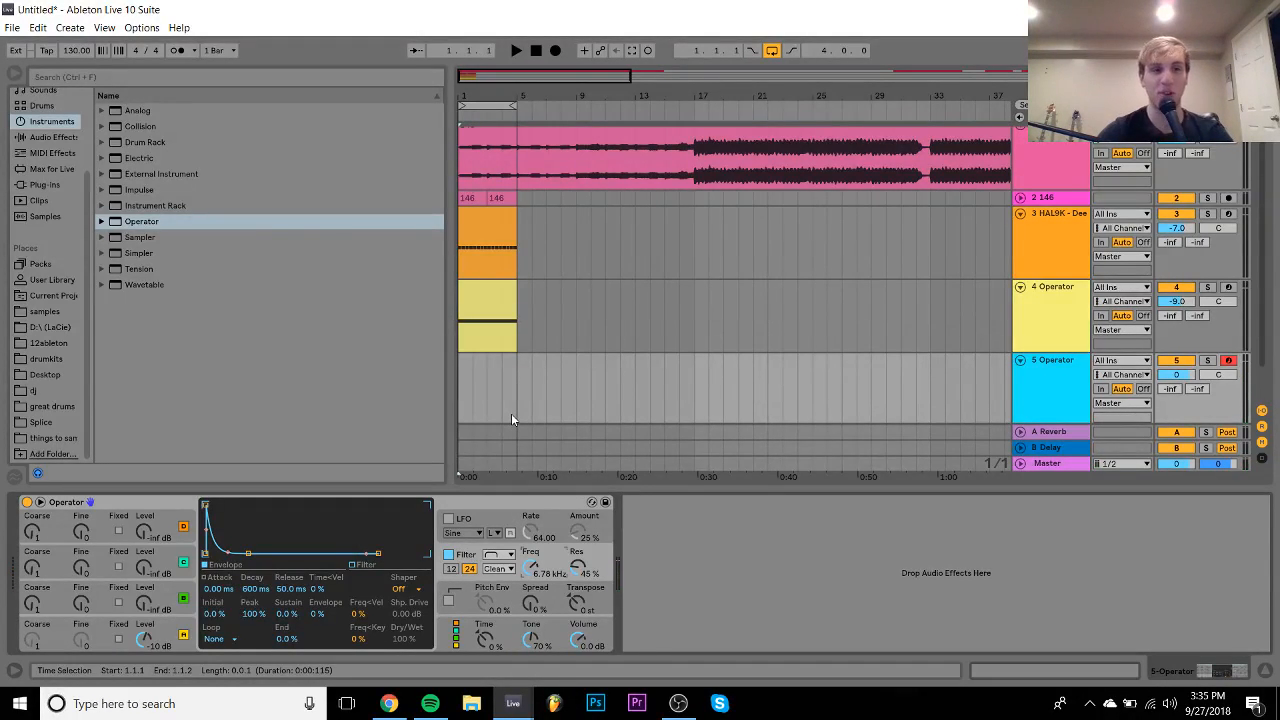
# - Preview Hihat-808-Open.aif from Core Library > Samples > Drums > Hihat
pyautogui.click(38, 264)
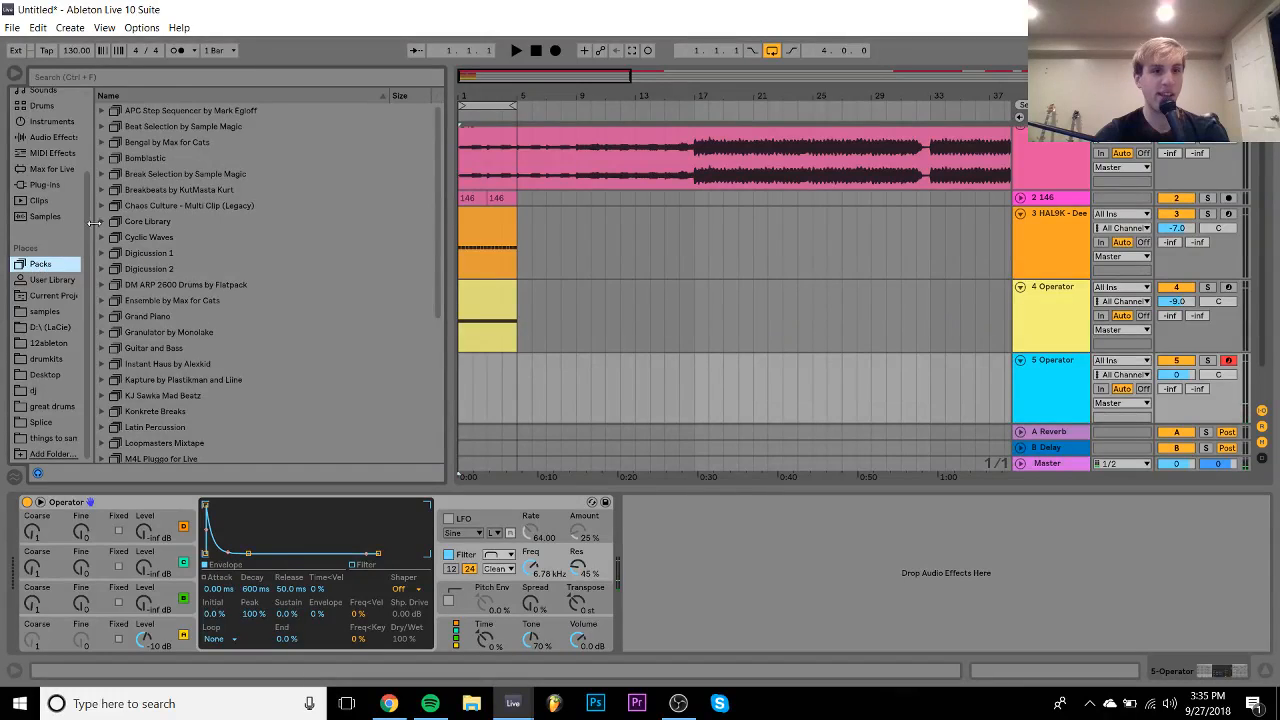
pyautogui.scroll(-1, 105, 184)
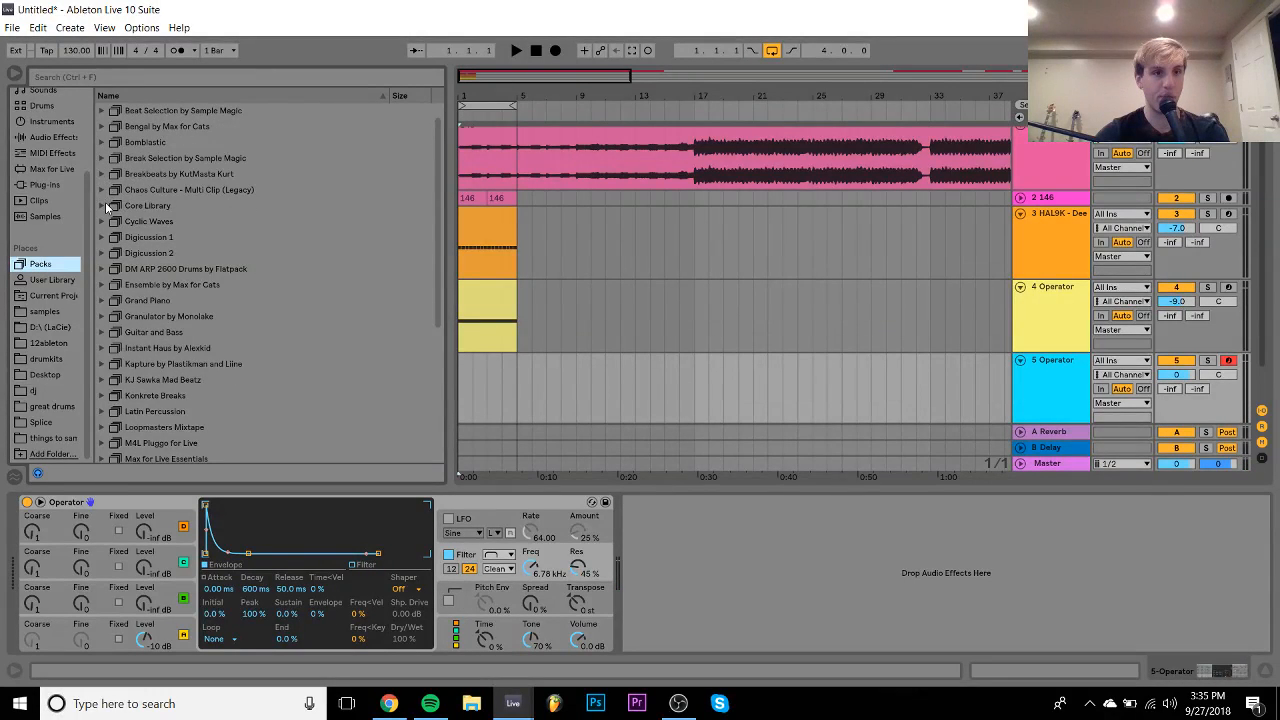
pyautogui.click(102, 206)
pyautogui.scroll(-2, 104, 212)
pyautogui.click(112, 238)
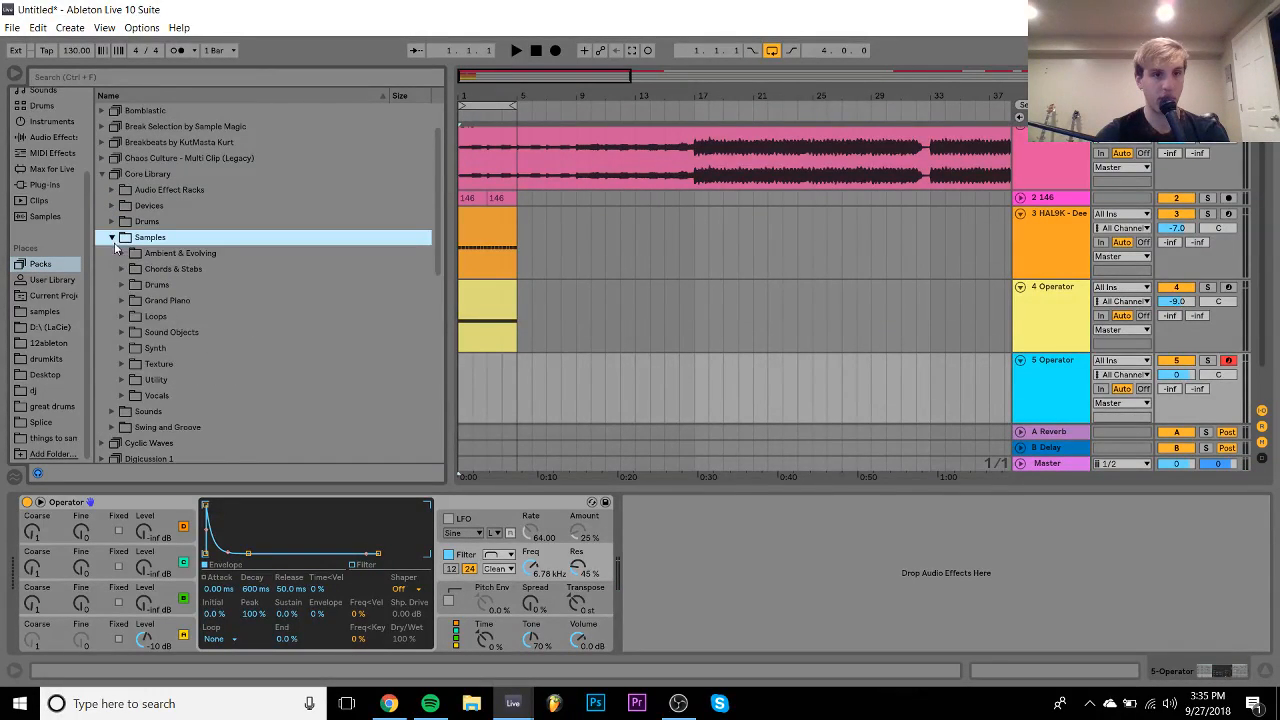
pyautogui.click(123, 285)
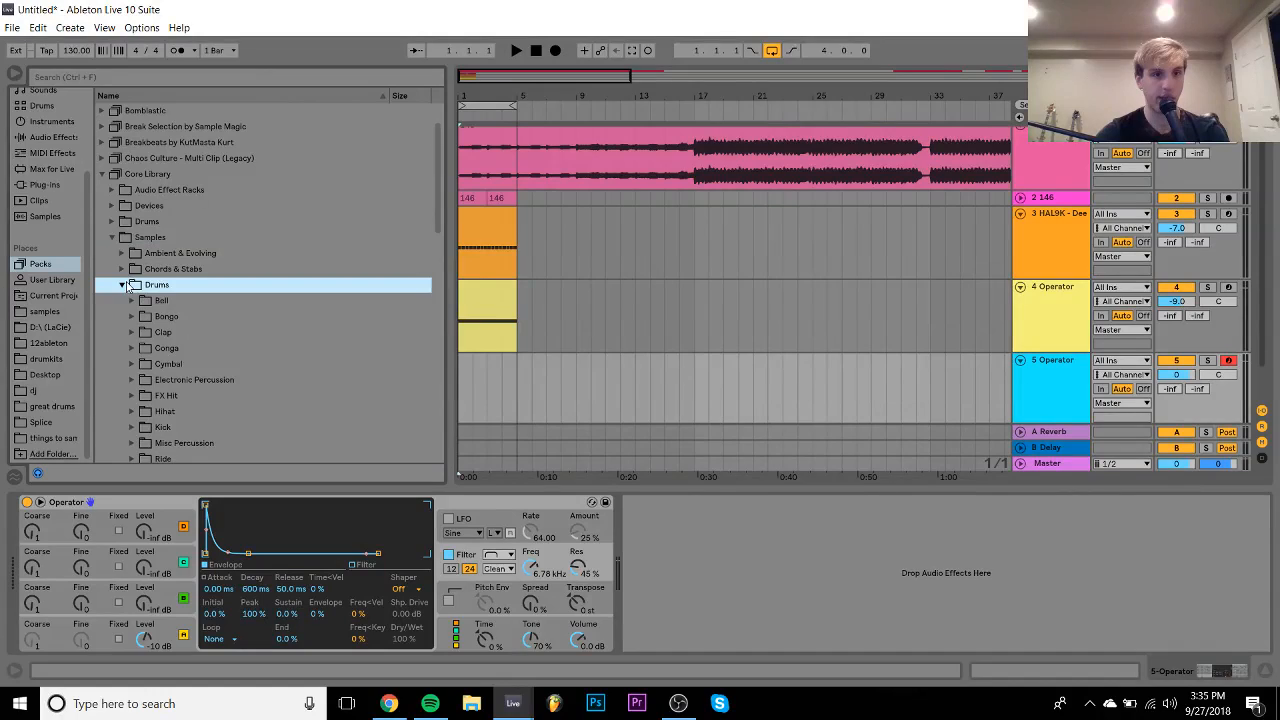
pyautogui.click(132, 412)
pyautogui.scroll(-10, 132, 416)
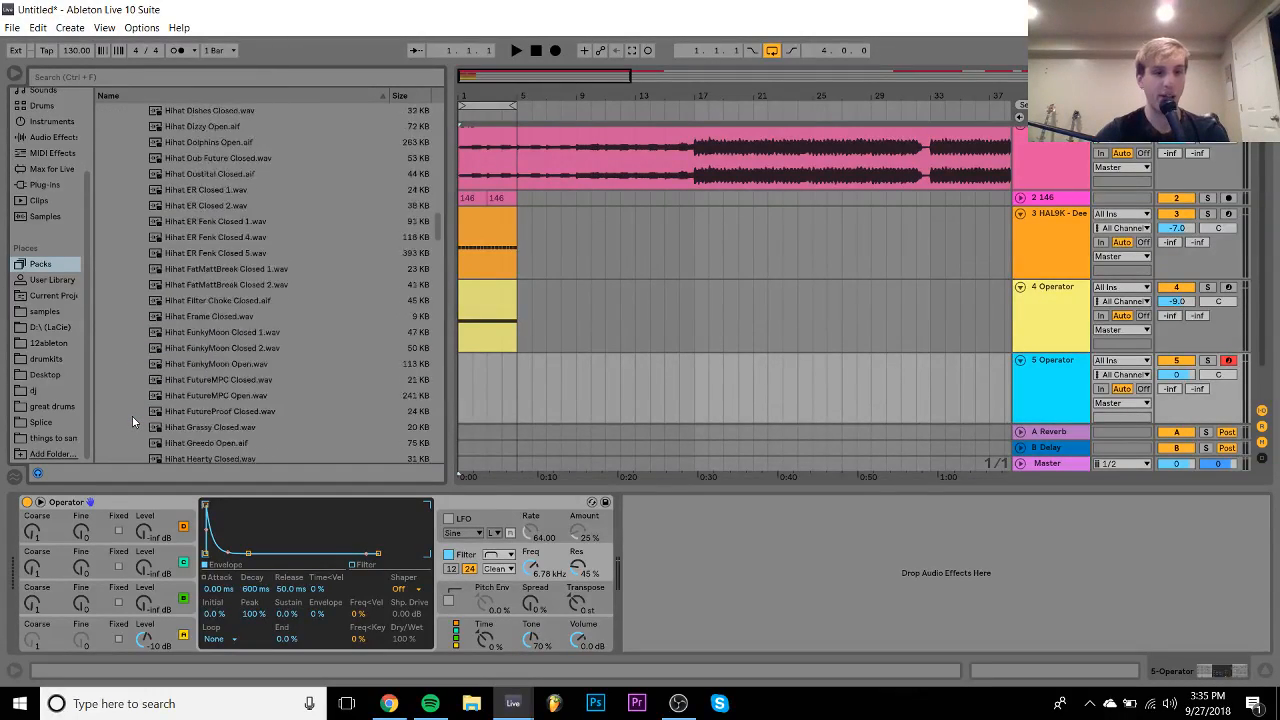
pyautogui.scroll(-15, 132, 416)
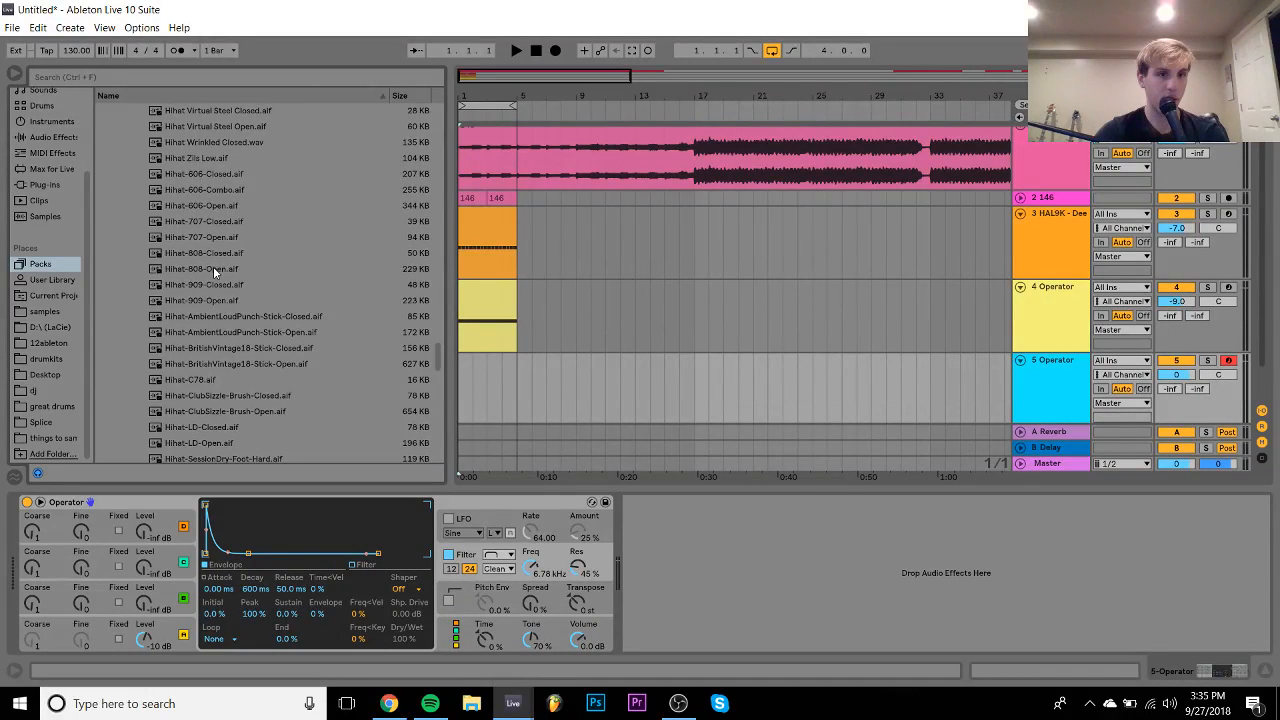
pyautogui.click(213, 270)
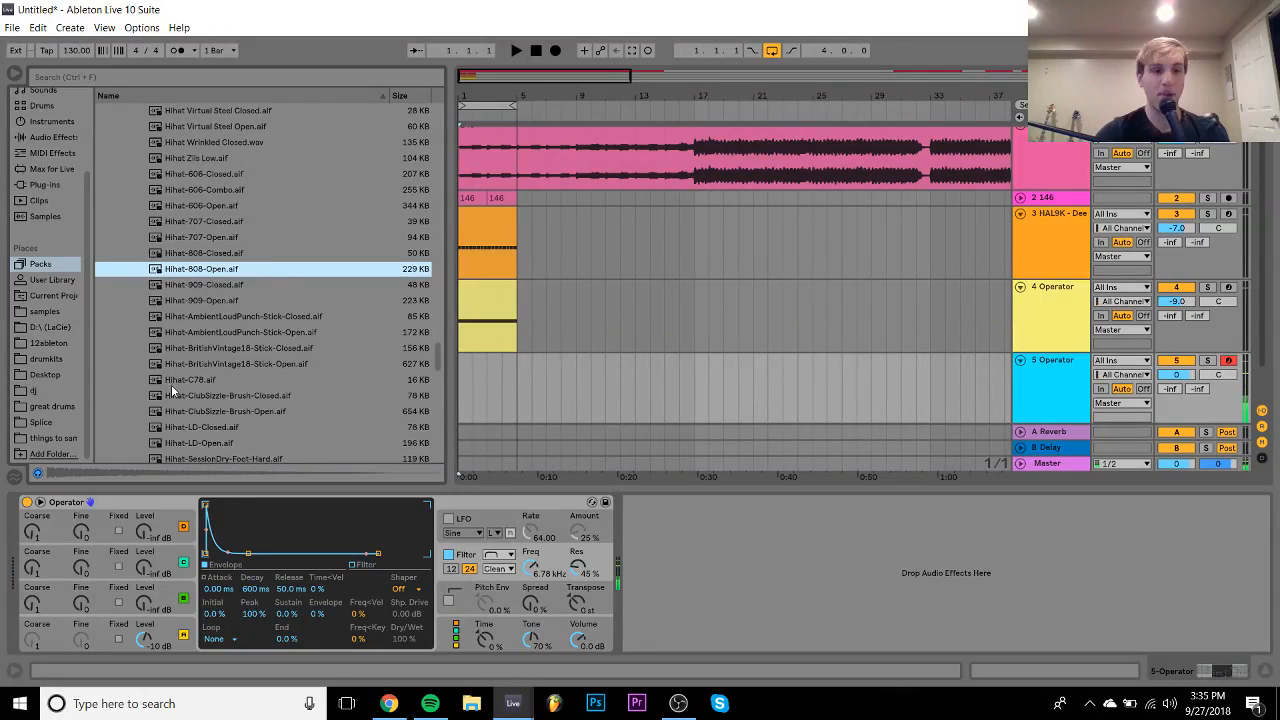
# - Lengthen Operator's decay to 2.10 s and raise its filter cutoff, then re-audition the hi-hat
pyautogui.click(188, 634)
pyautogui.moveTo(257, 591); pyautogui.dragTo(257, 562)
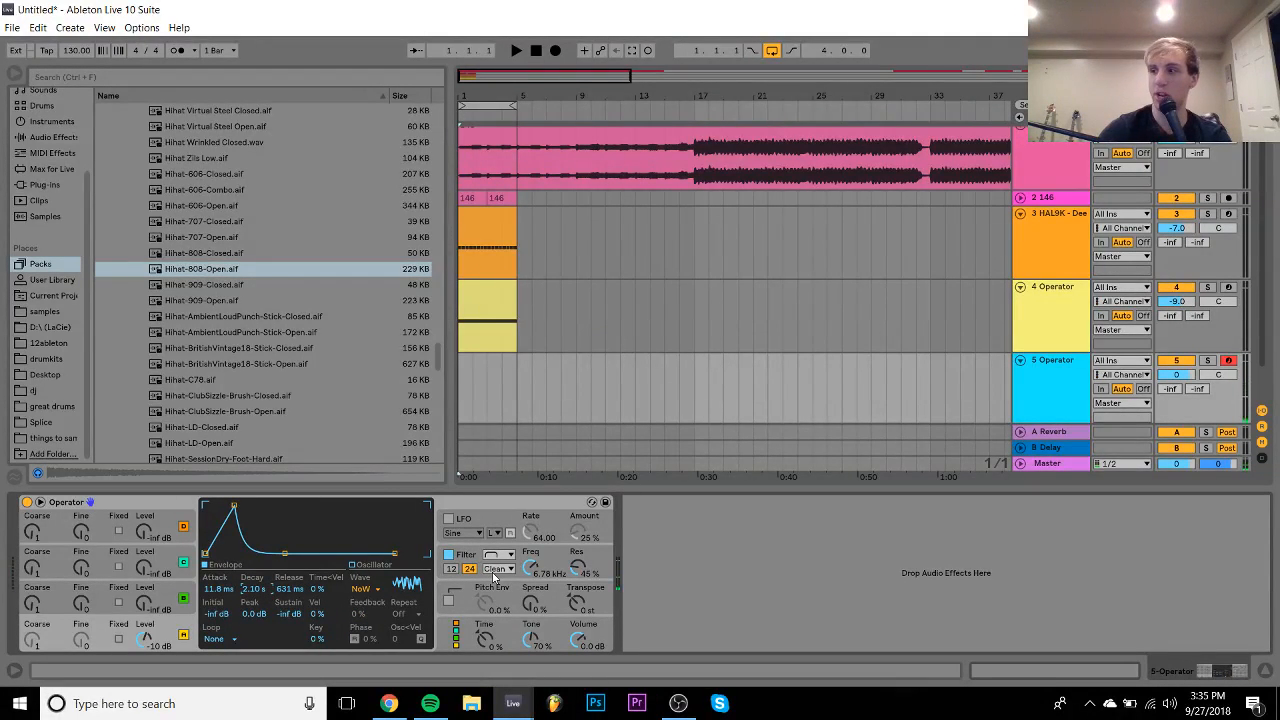
pyautogui.click(536, 570)
pyautogui.moveTo(536, 570); pyautogui.dragTo(536, 565)
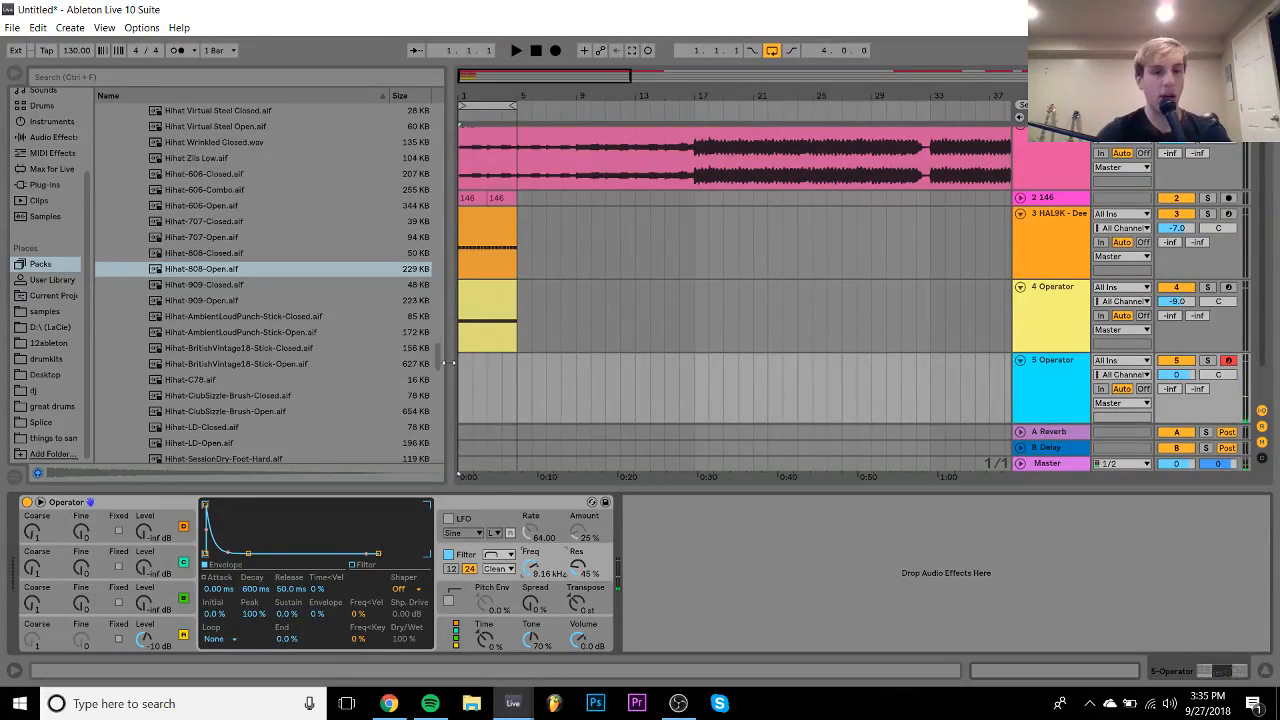
pyautogui.click(222, 270)
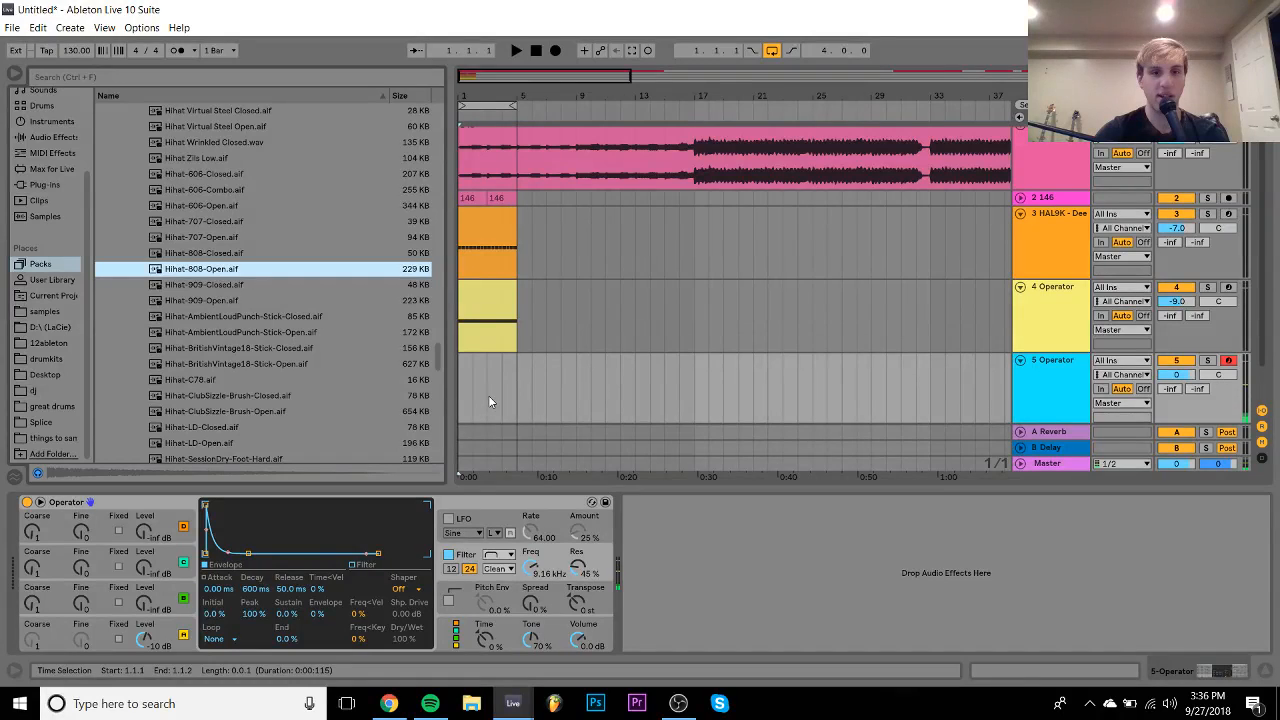
# - Shorten Operator oscillator D's decay on track 5 to 1.15 s
pyautogui.click(182, 620)
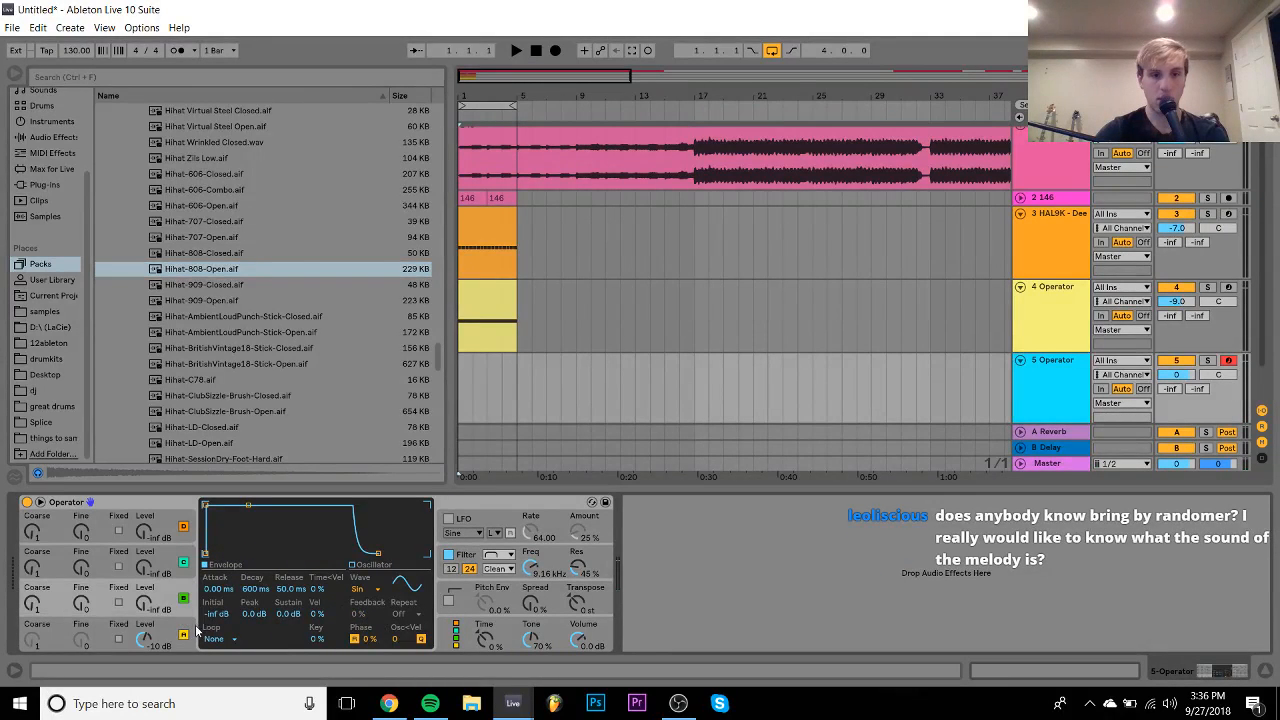
pyautogui.click(193, 630)
pyautogui.moveTo(253, 603); pyautogui.dragTo(253, 630)
# - Insert a two-bar MIDI clip on track 5 and draw a lengthened C3 note
pyautogui.moveTo(485, 400); pyautogui.dragTo(460, 397)
pyautogui.hotkey('ctrl', 'shift', 'm')
pyautogui.doubleClick(310, 366)
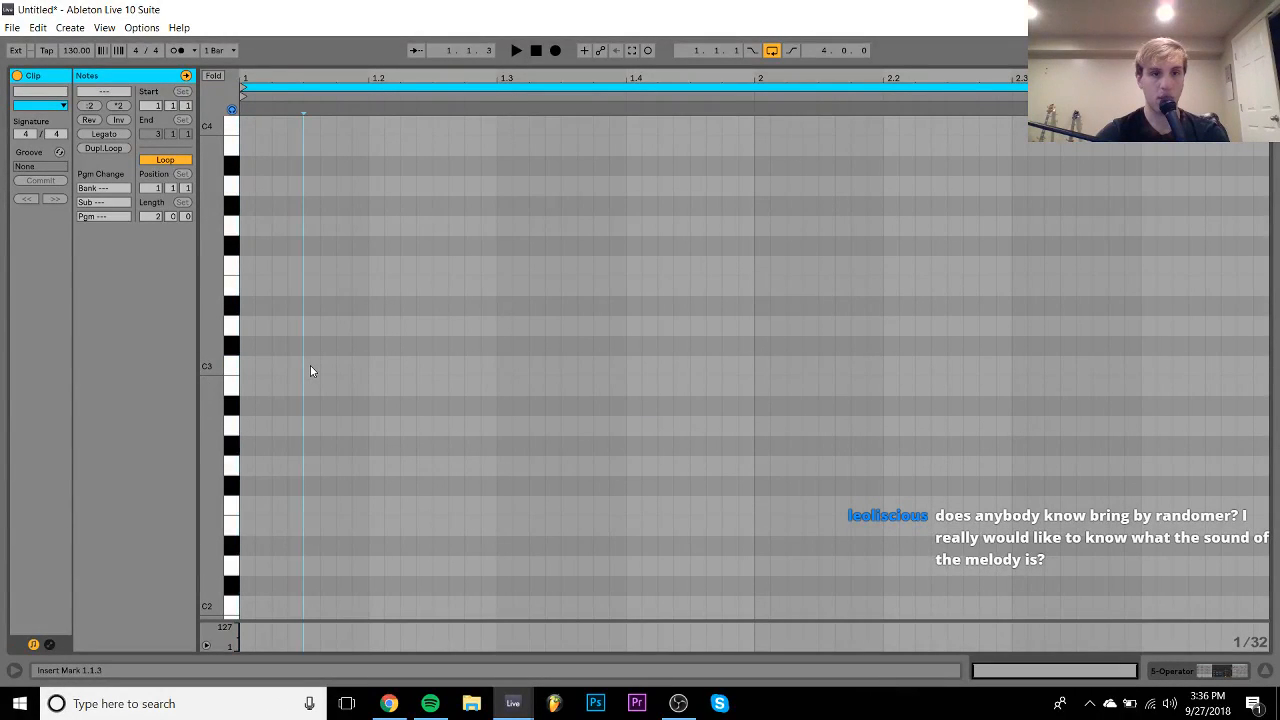
pyautogui.hotkey('shift', 'Right')
pyautogui.hotkey('shift', 'Right')
pyautogui.hotkey('shift', 'Right')
# - Duplicate and shift the C3 notes to fill the clip with an off-beat pattern
pyautogui.hotkey('ctrl', 'd')
pyautogui.press('Right')
pyautogui.press('Right')
pyautogui.press('Right')
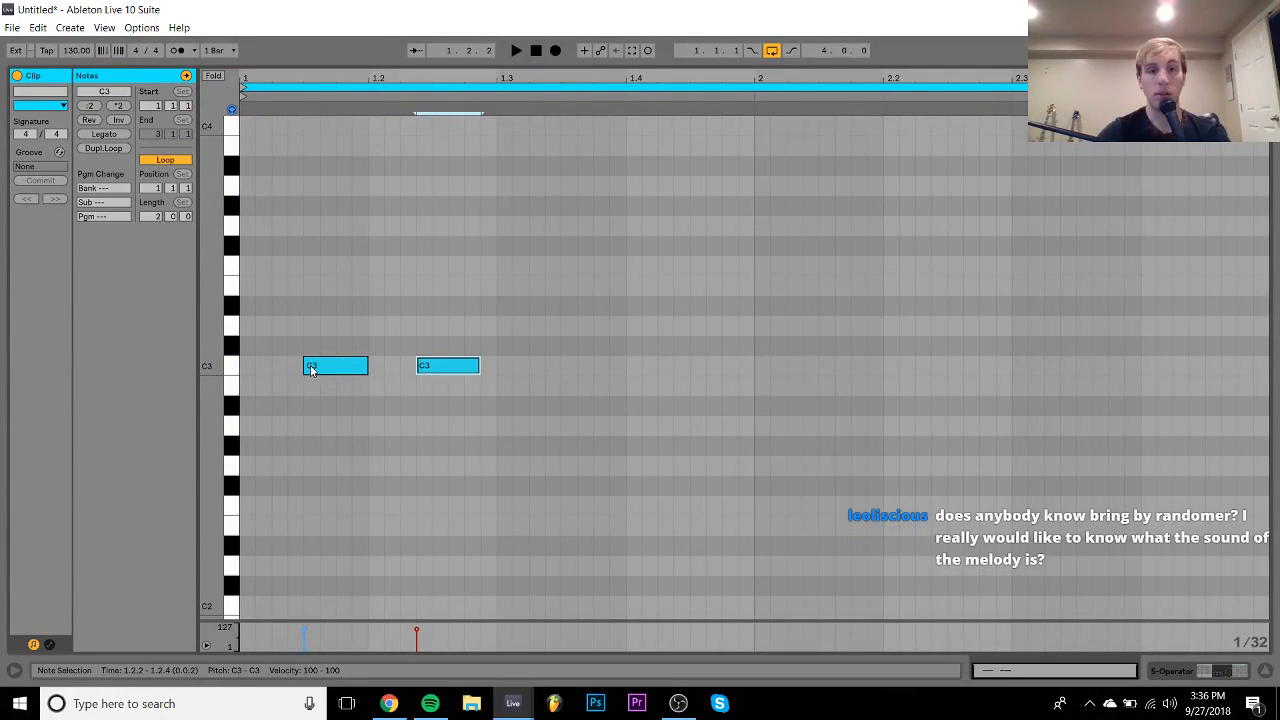
pyautogui.press('Right')
pyautogui.hotkey('ctrl', 'a')
pyautogui.hotkey('ctrl', 'd')
pyautogui.press('Right')
pyautogui.press('Right')
pyautogui.press('Right')
pyautogui.press('Right')
pyautogui.hotkey('ctrl', 'a')
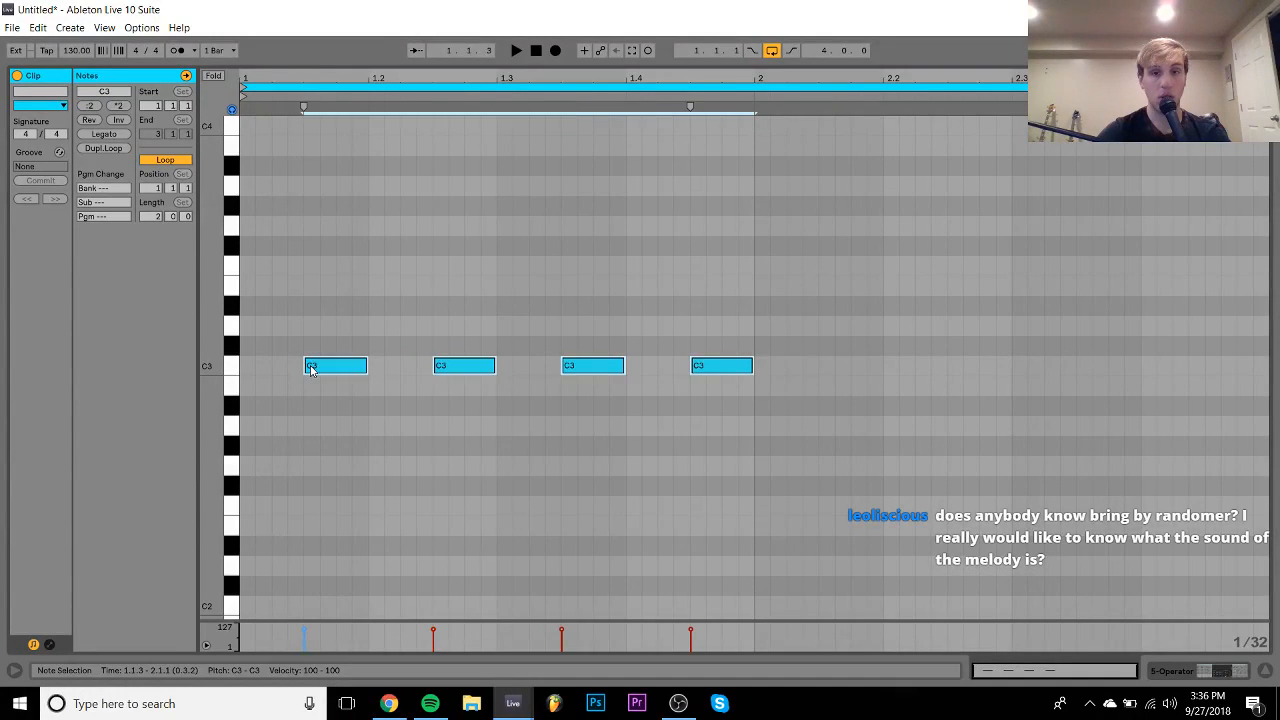
pyautogui.hotkey('ctrl', 'd')
pyautogui.press('Right')
pyautogui.press('Right')
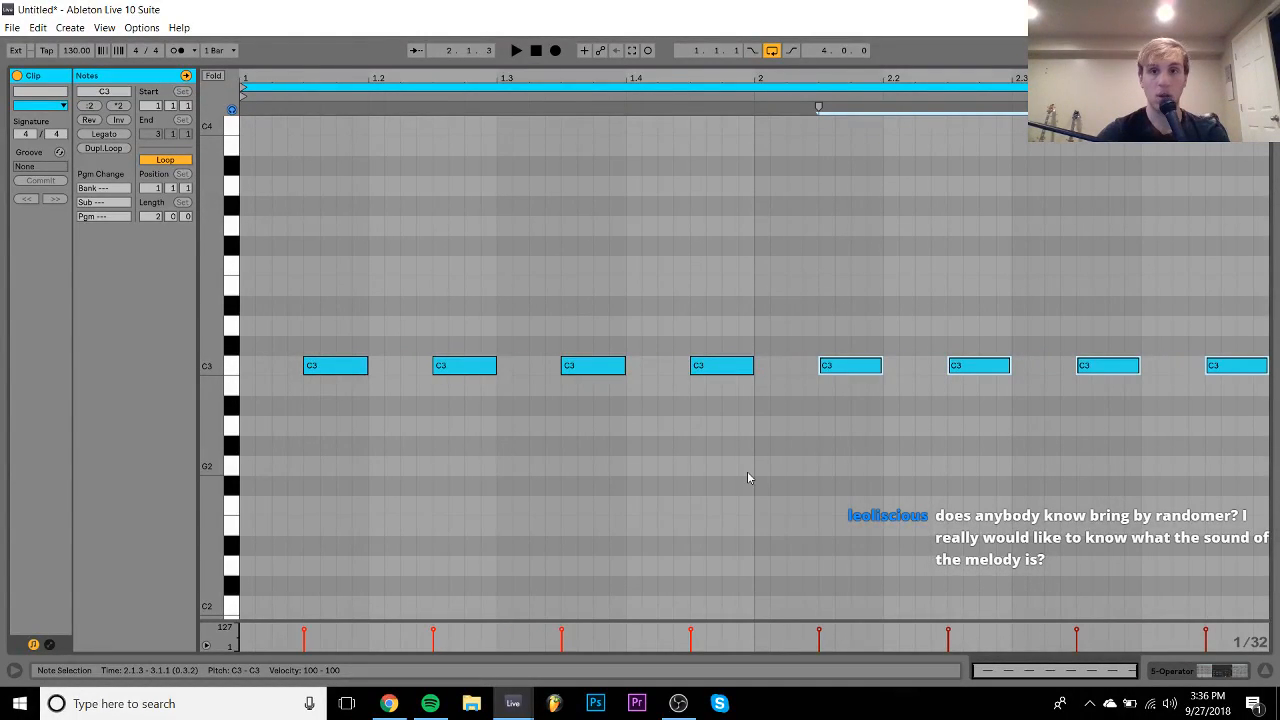
pyautogui.click(1174, 671)
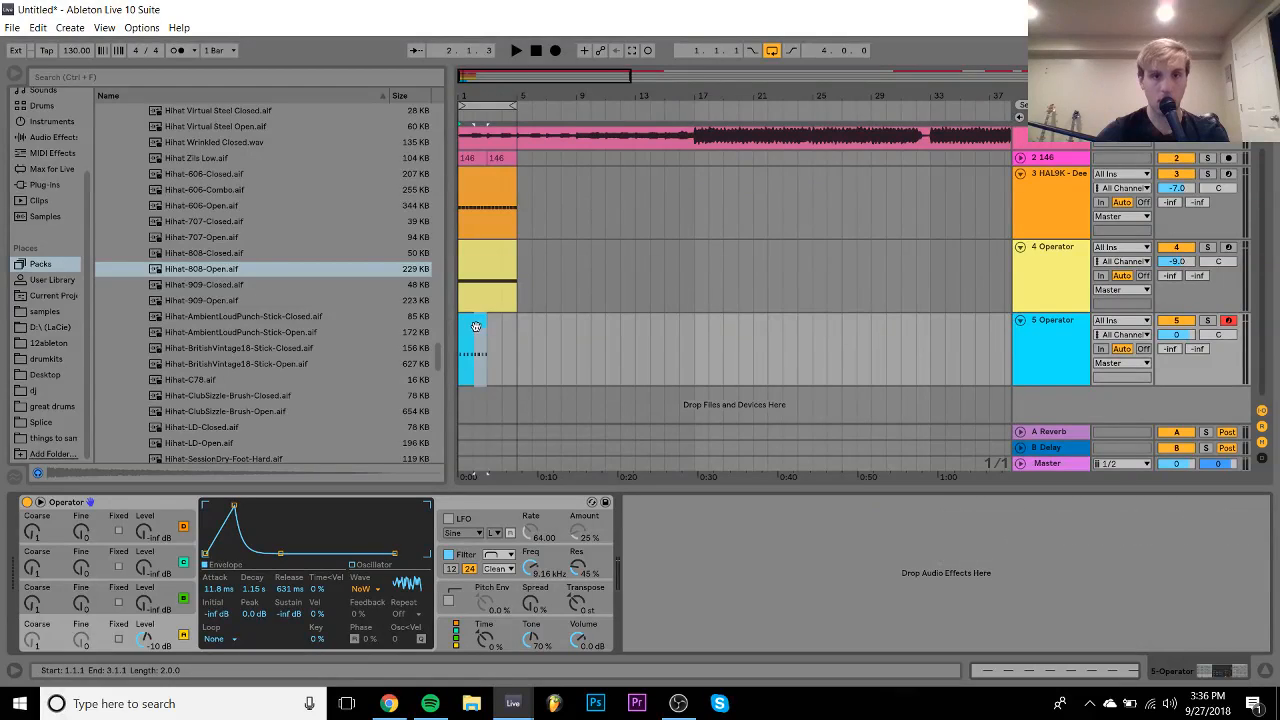
# - Stretch track 5's C3 clip to bar 5, briefly audition the soloed Deep Growl track, and reselect track 5
pyautogui.moveTo(486, 320); pyautogui.dragTo(508, 323)
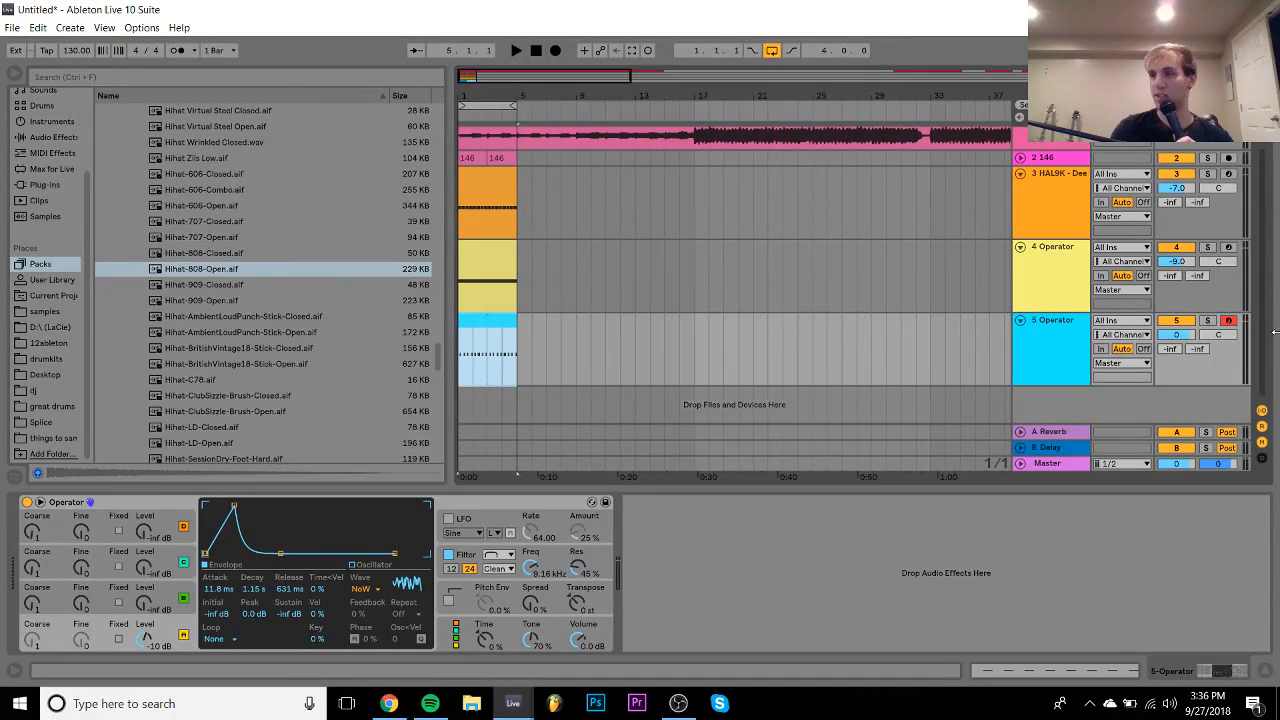
pyautogui.click(1088, 198)
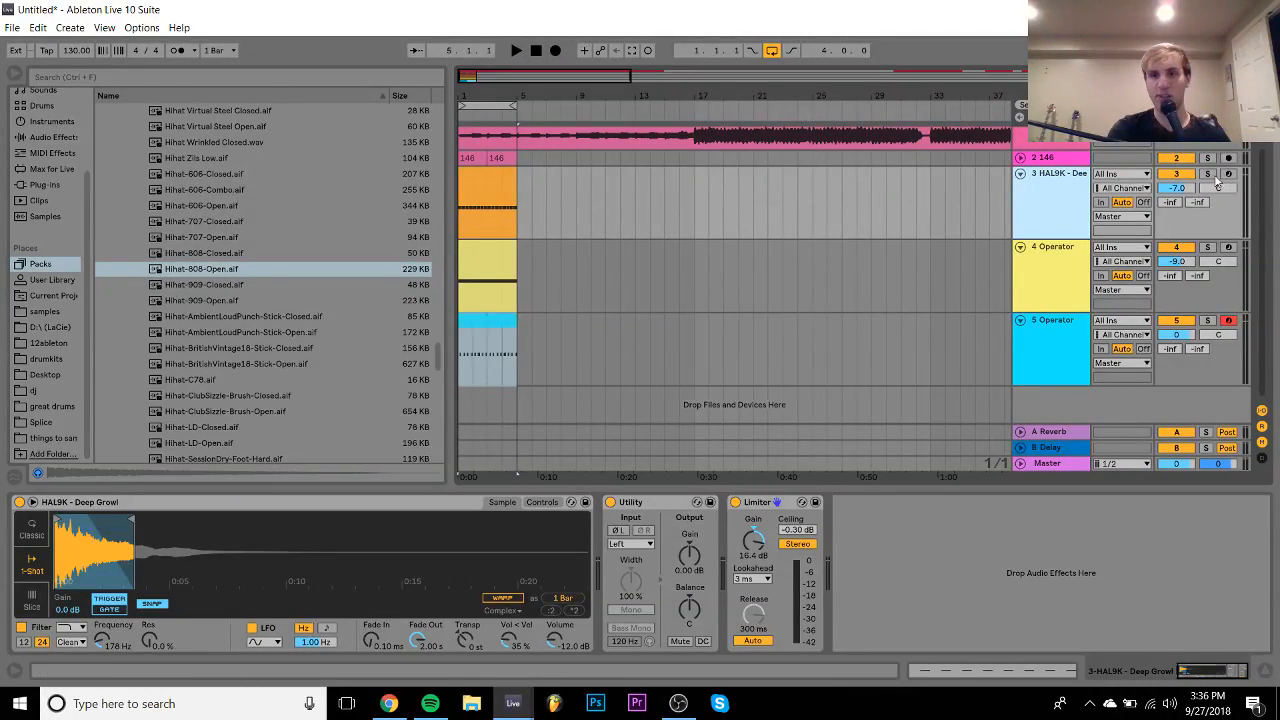
pyautogui.click(1207, 174)
pyautogui.press('space')
pyautogui.press('space')
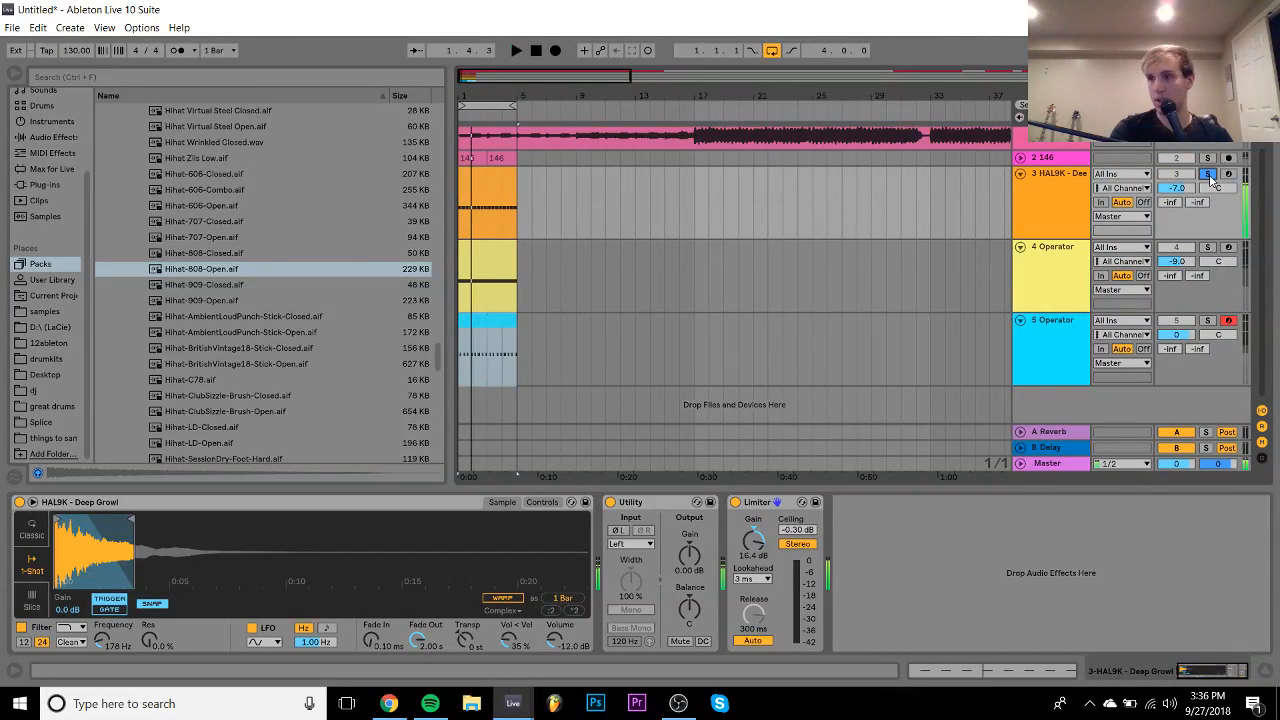
pyautogui.click(1207, 174)
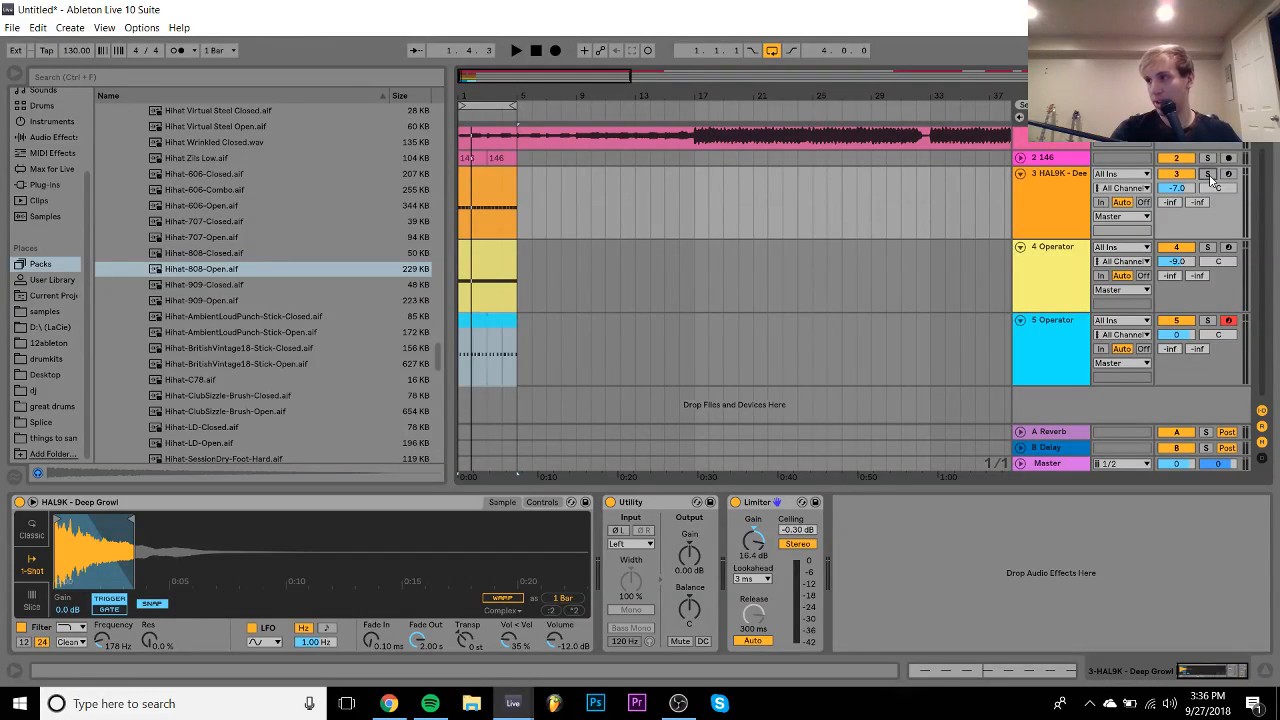
pyautogui.click(1078, 349)
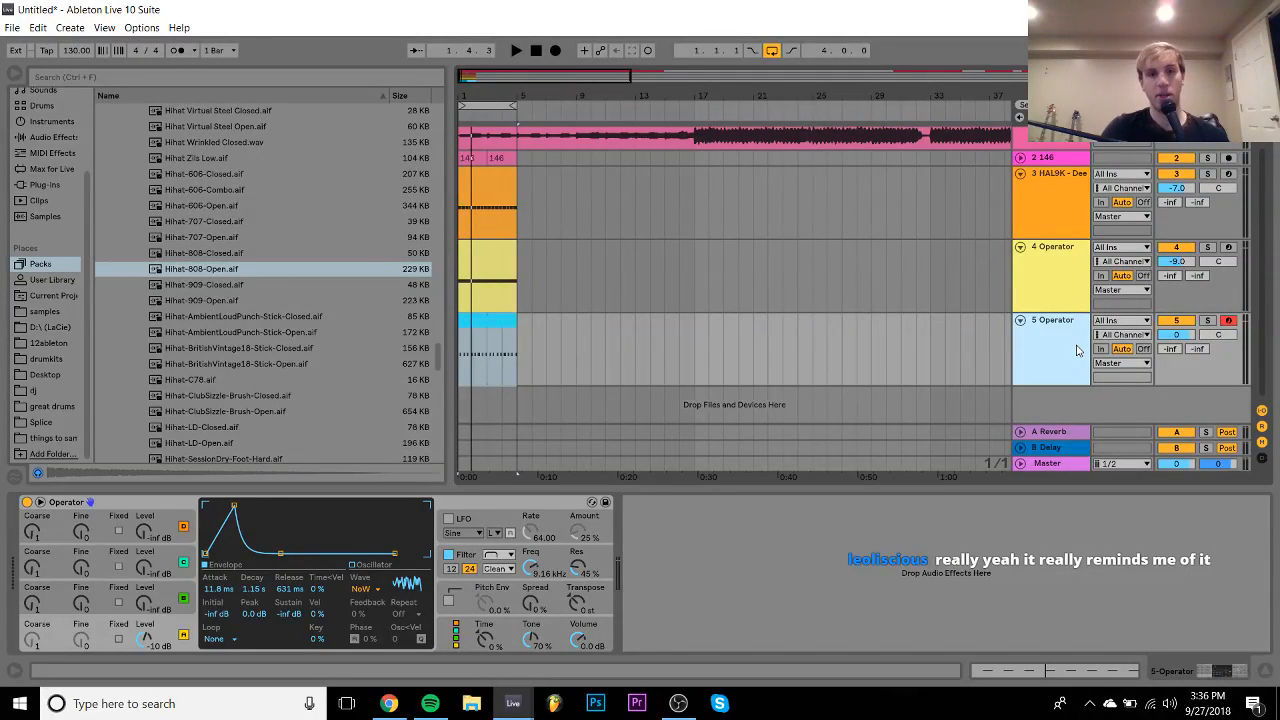
# - Turn track 5 down to -4.3 dB, lower track 4's filter cutoff, and set track 4 to -11.4 dB
pyautogui.press('space')
pyautogui.moveTo(1177, 335); pyautogui.dragTo(1177, 357)
pyautogui.moveTo(532, 566); pyautogui.dragTo(532, 576)
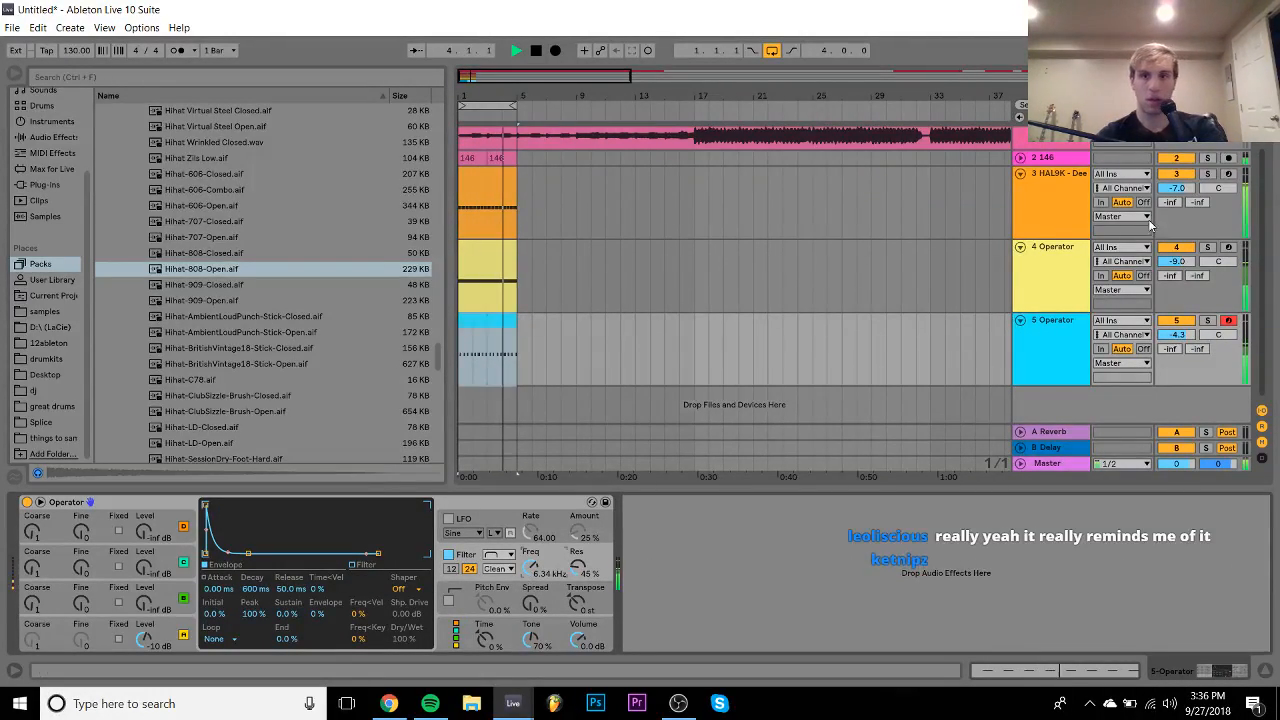
pyautogui.click(1057, 283)
pyautogui.moveTo(765, 570); pyautogui.dragTo(766, 578)
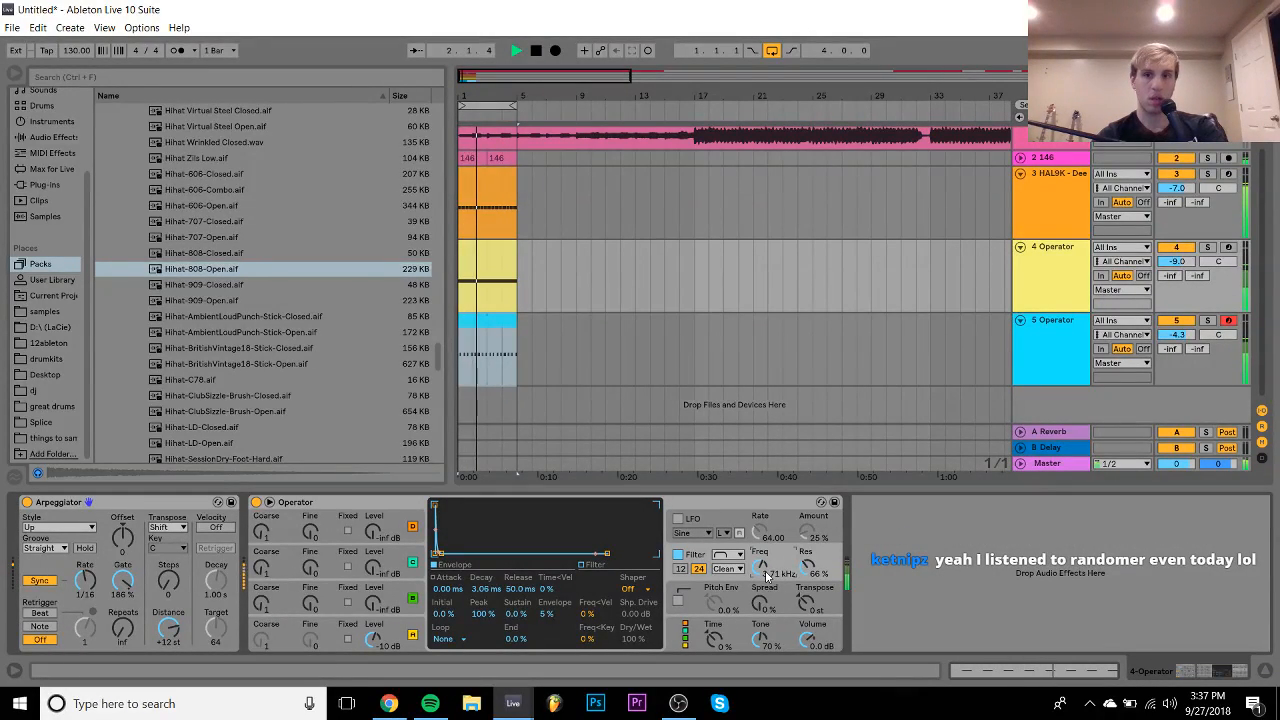
pyautogui.moveTo(1176, 261); pyautogui.dragTo(1176, 275)
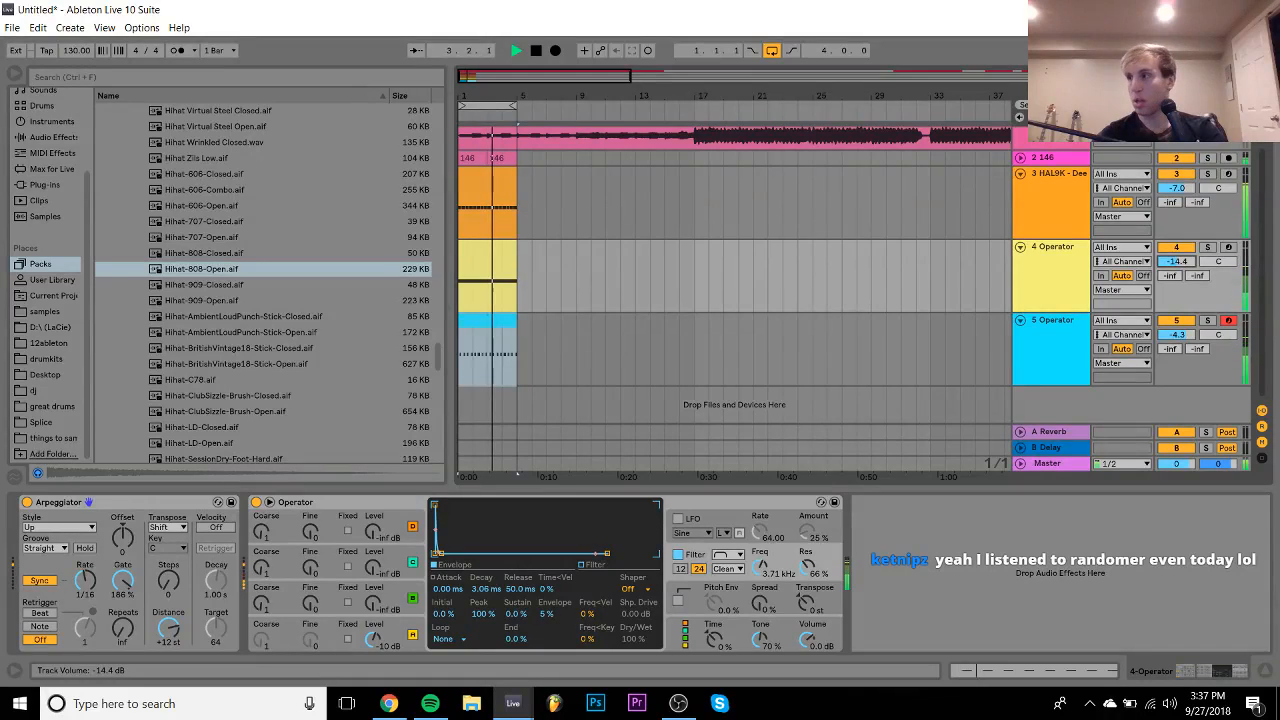
pyautogui.press('space')
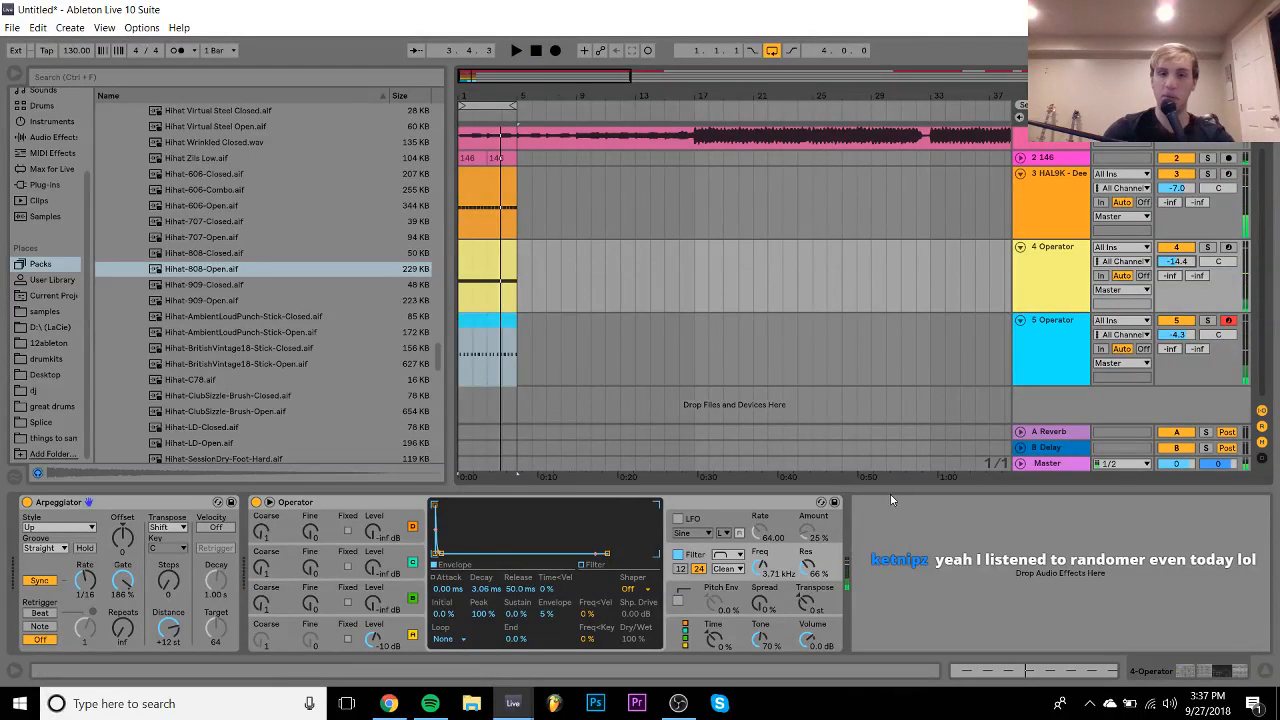
pyautogui.press('space')
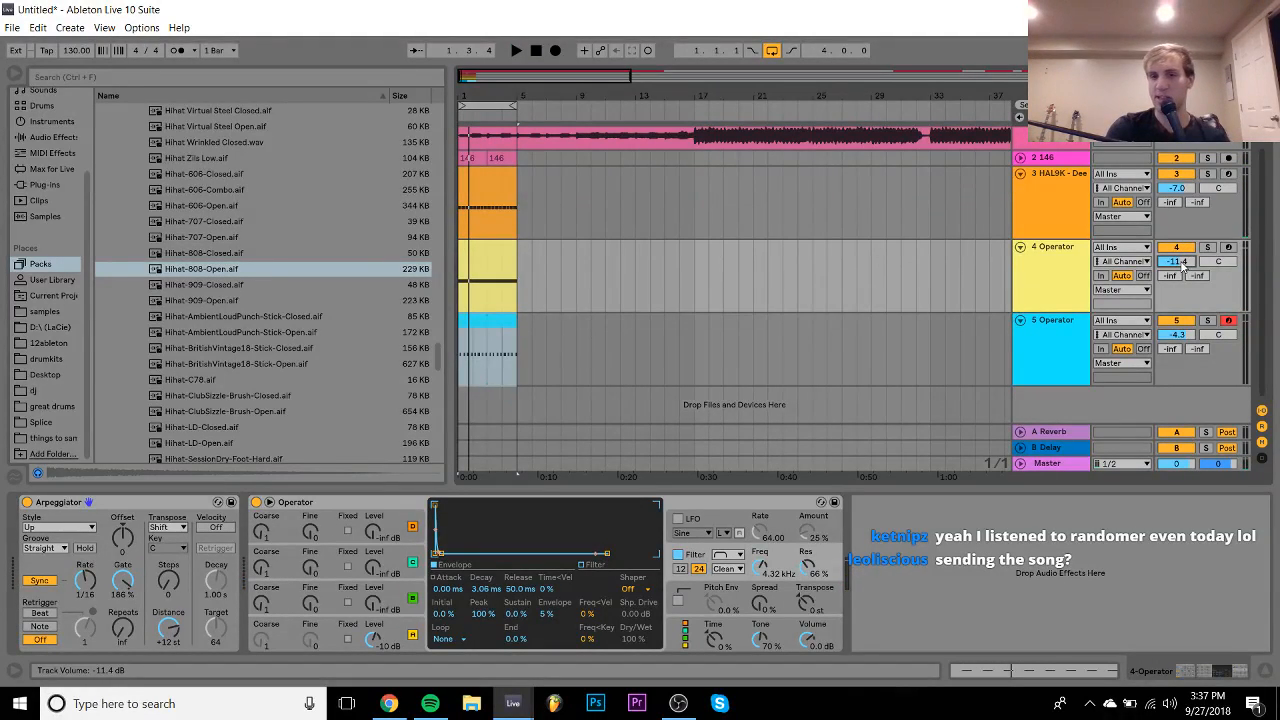
# - Set track 5 Operator oscillator A's attack to 0 ms during playback
pyautogui.click(1044, 322)
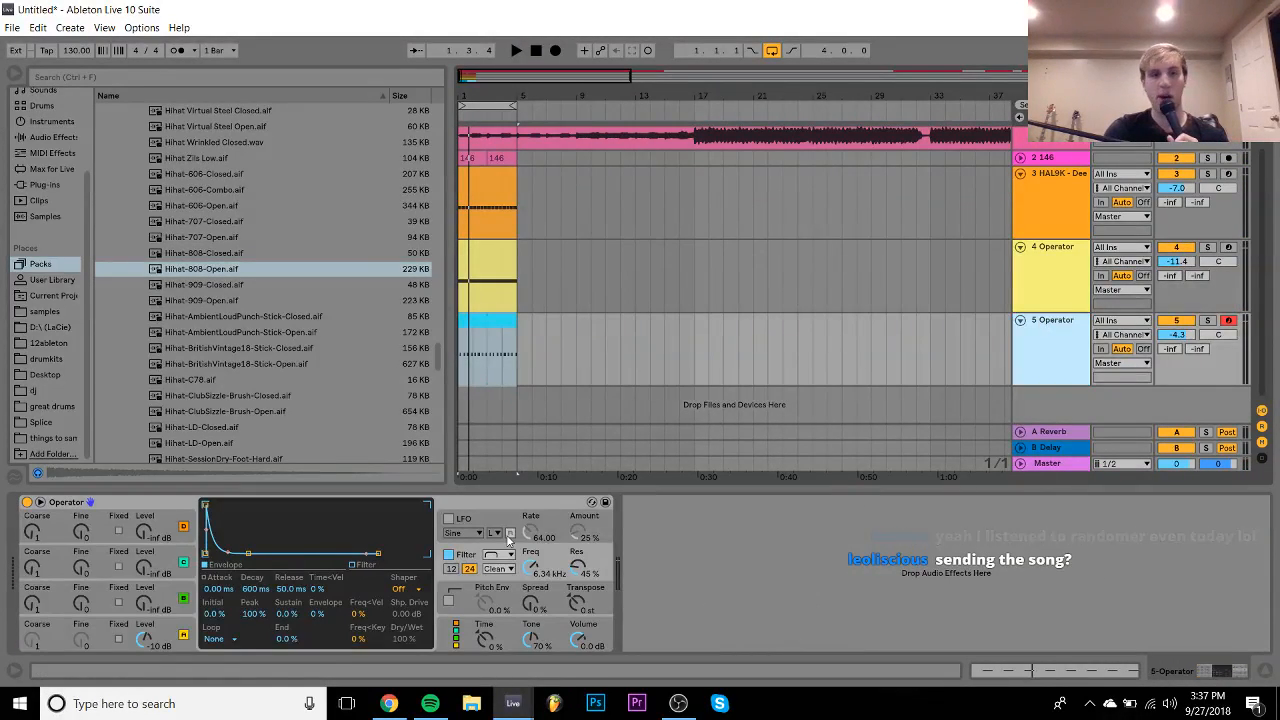
pyautogui.click(175, 630)
pyautogui.press('space')
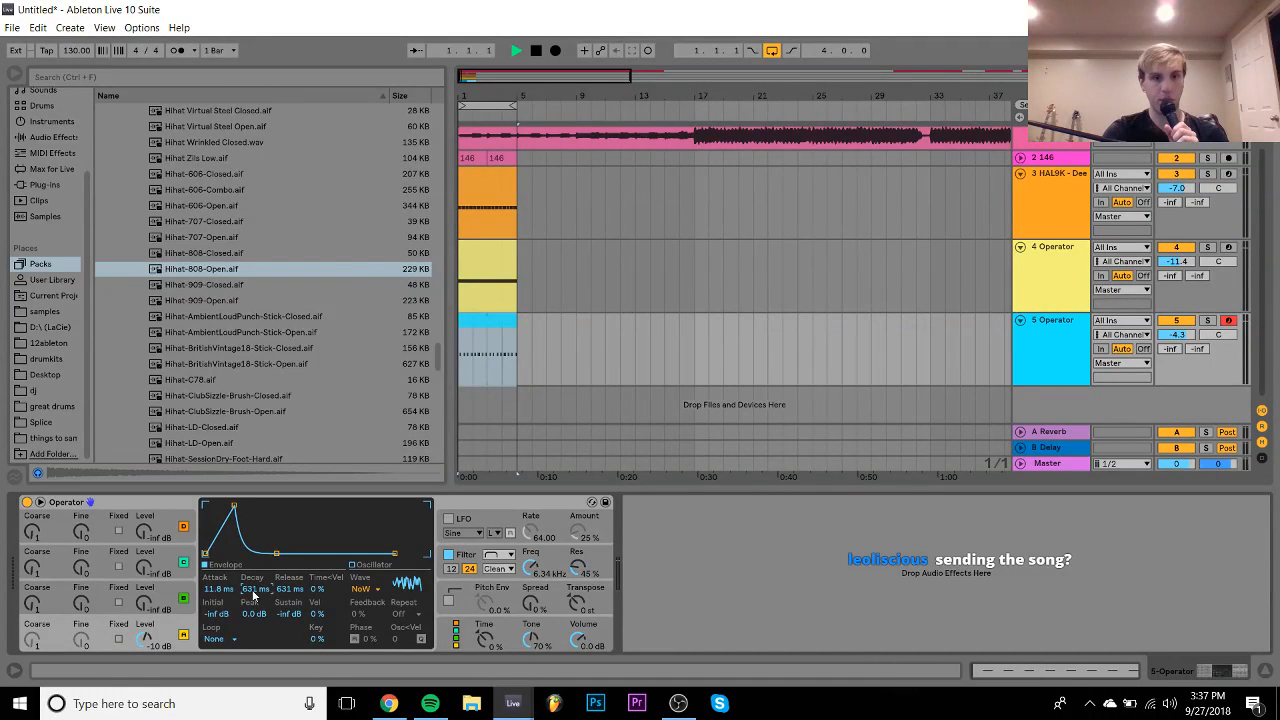
pyautogui.moveTo(219, 590); pyautogui.dragTo(219, 640)
pyautogui.moveTo(256, 587); pyautogui.dragTo(256, 578)
pyautogui.press('space')
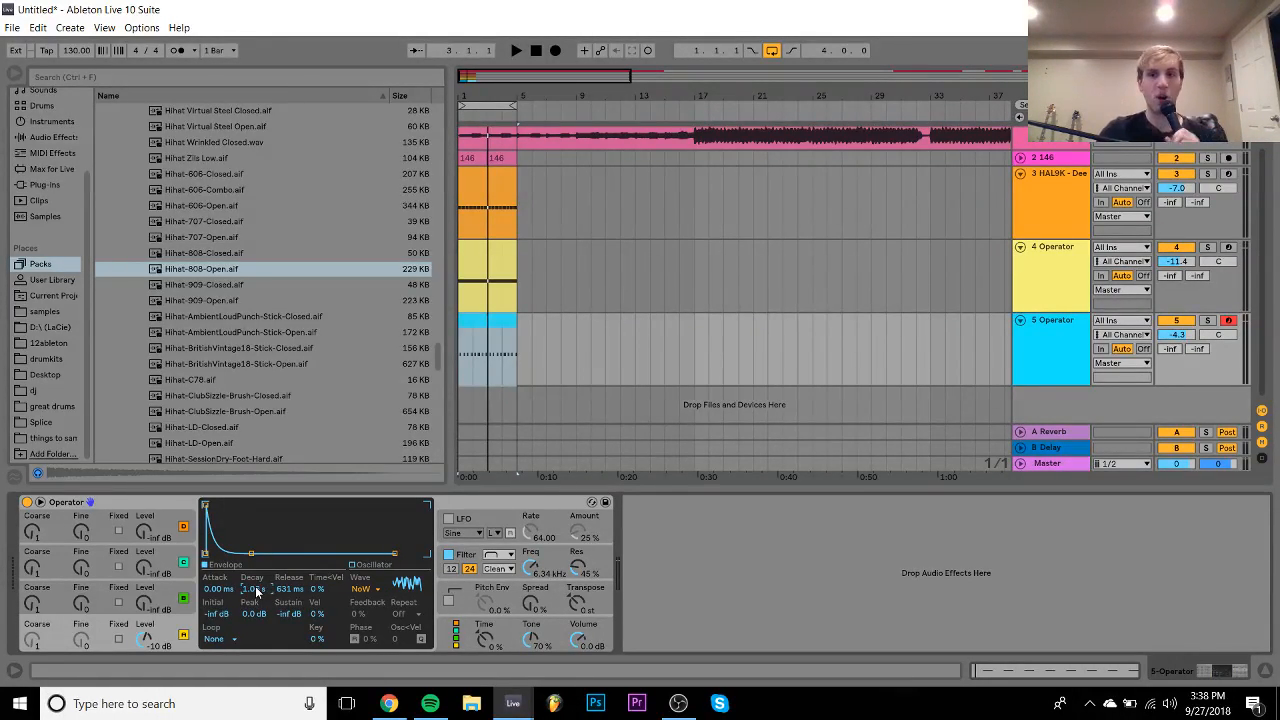
pyautogui.press('space')
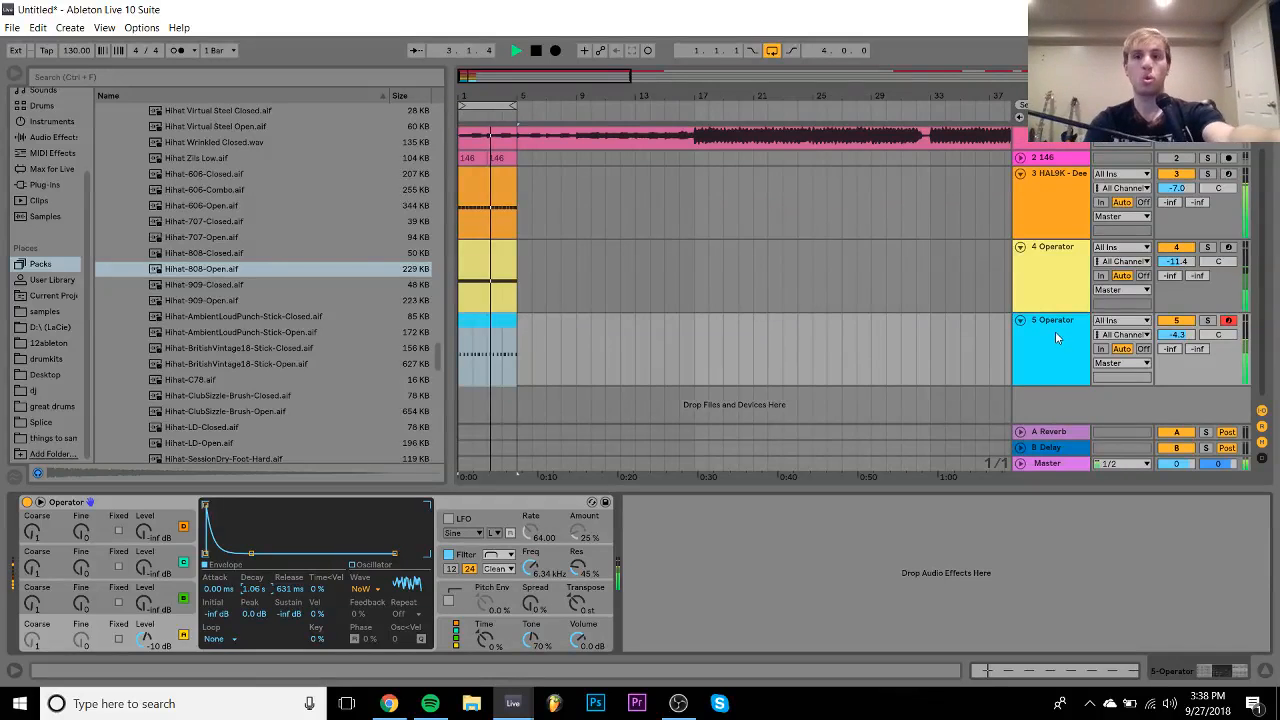
pyautogui.press('space')
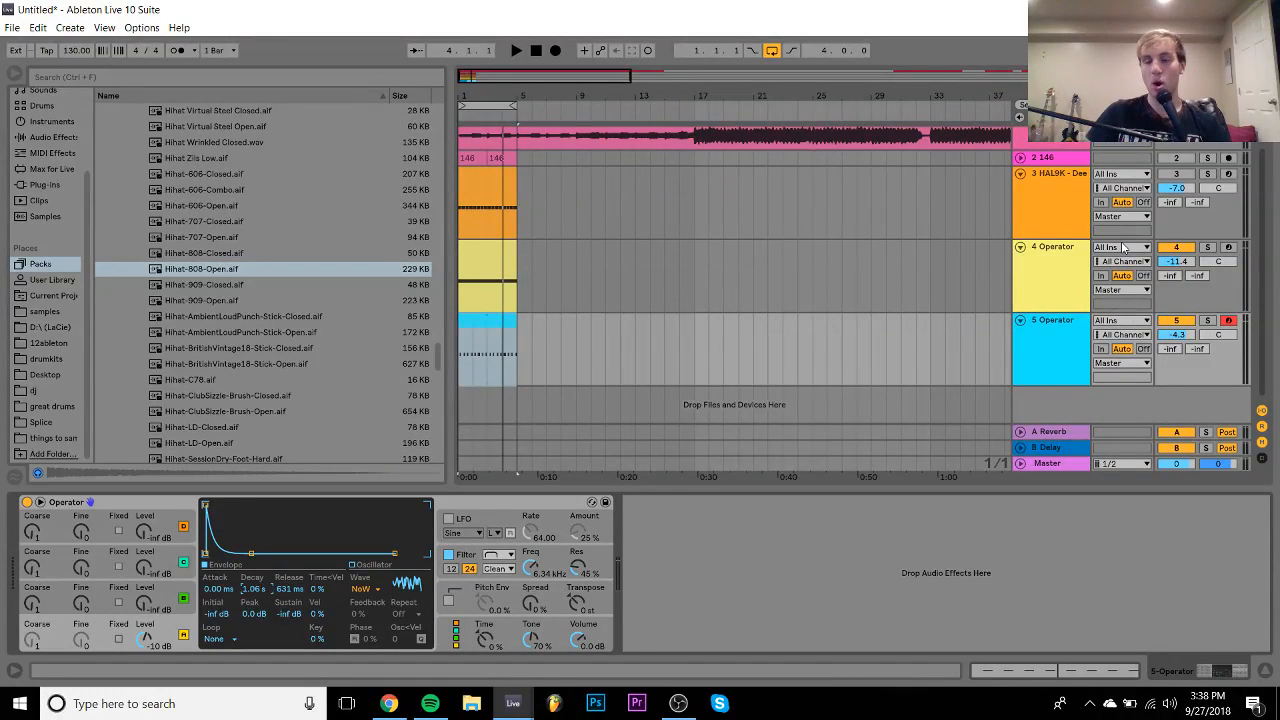
pyautogui.press('space')
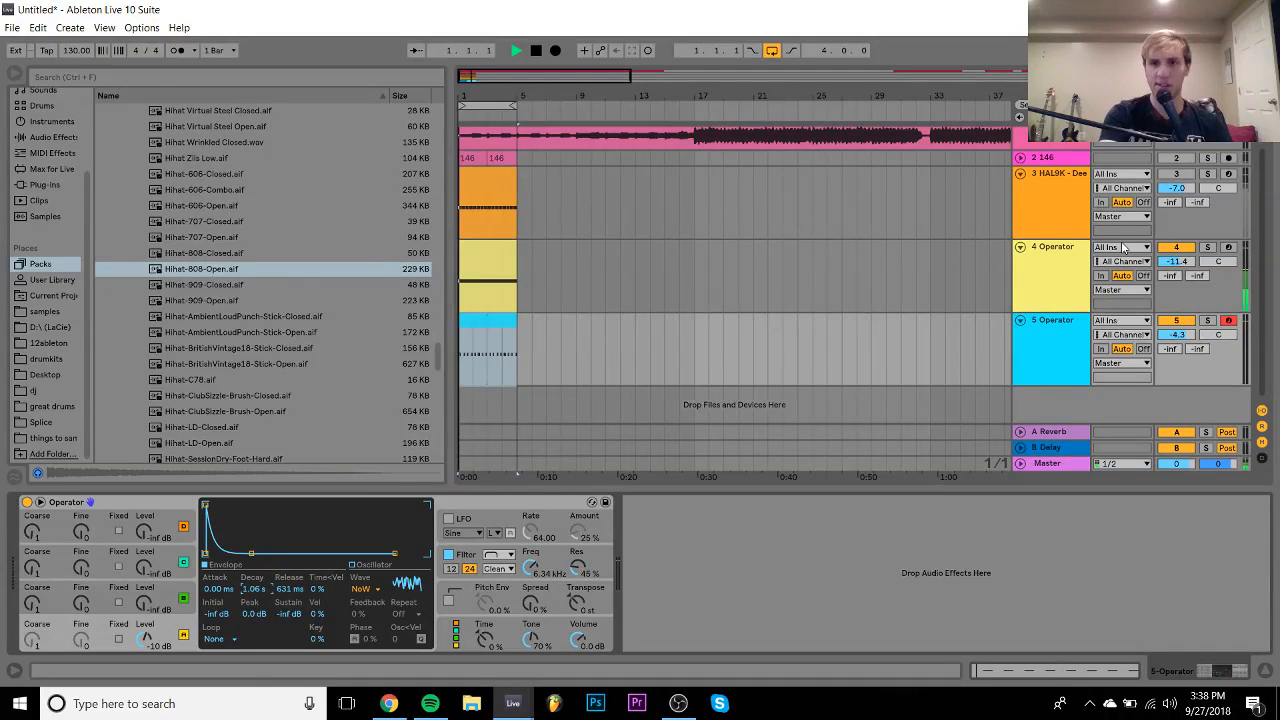
pyautogui.click(1053, 249)
pyautogui.click(1207, 247)
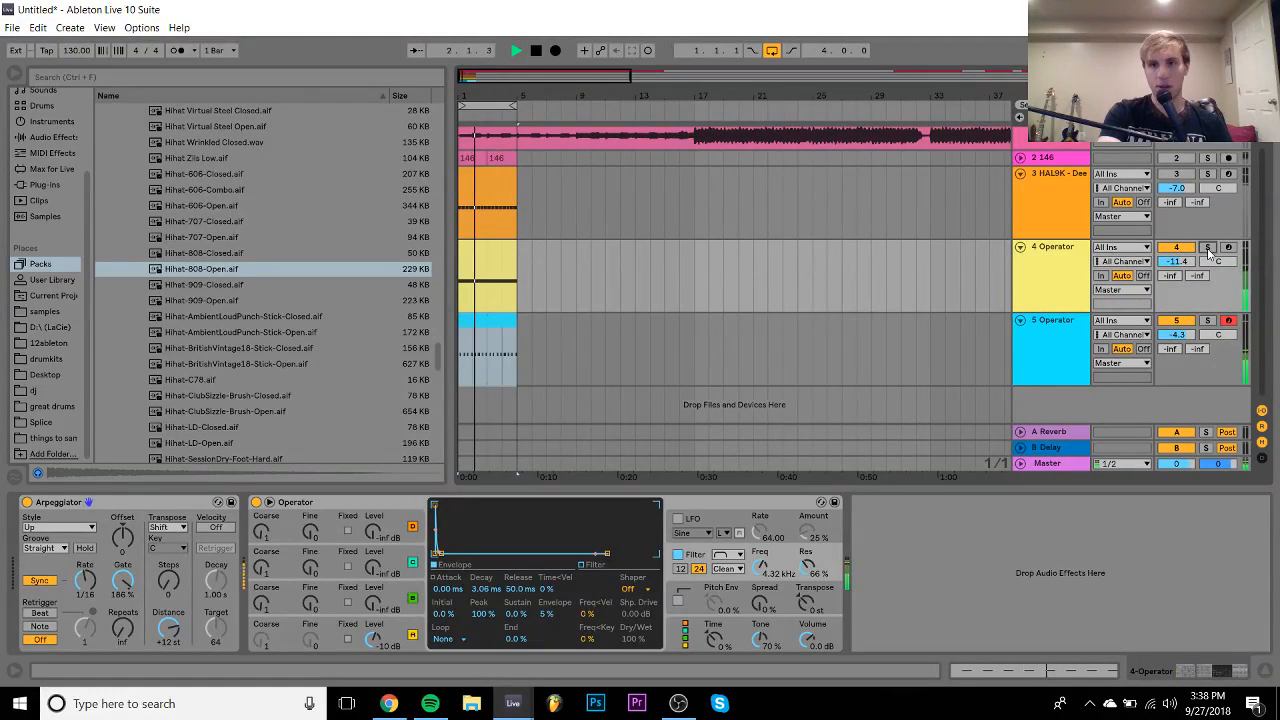
pyautogui.click(1048, 272)
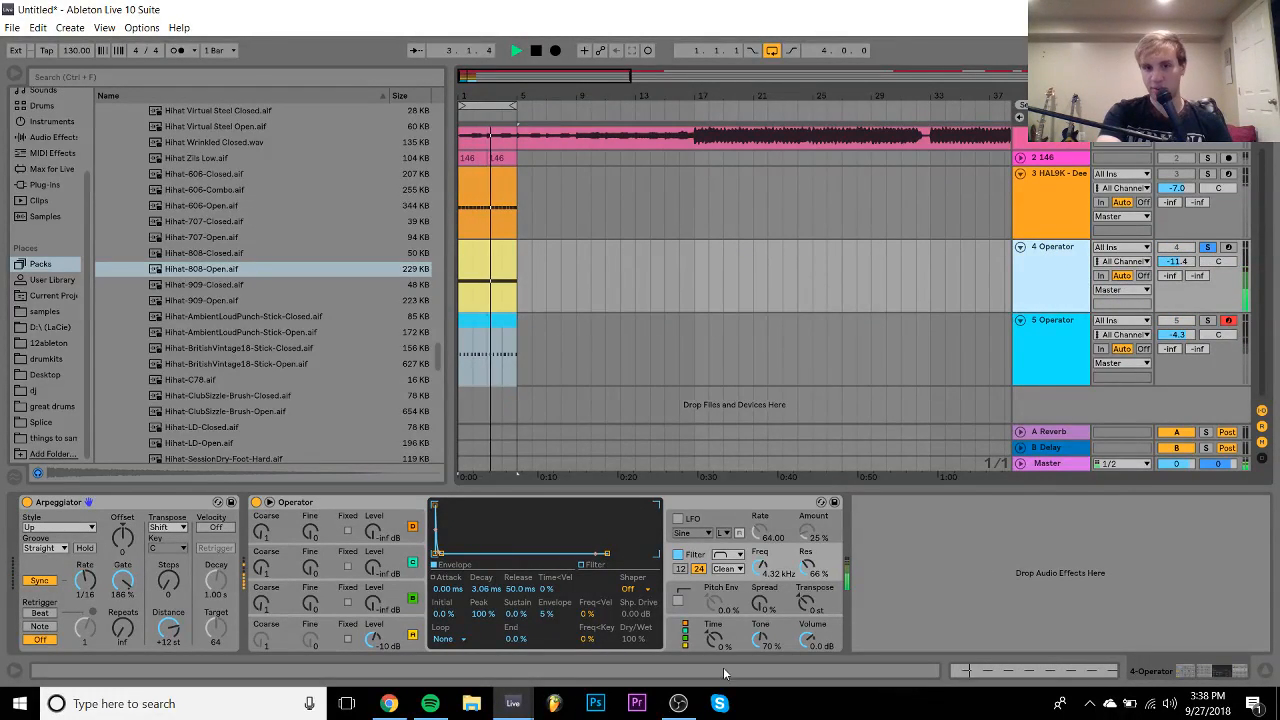
pyautogui.click(1049, 363)
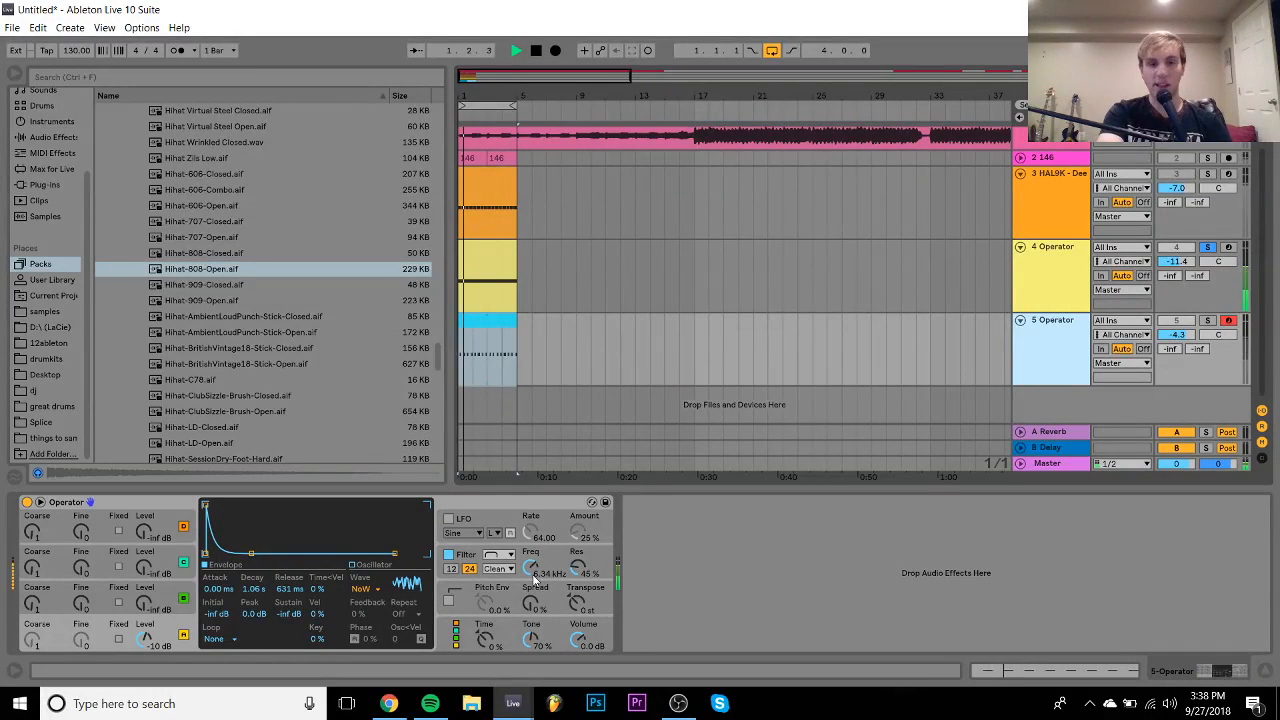
pyautogui.press('space')
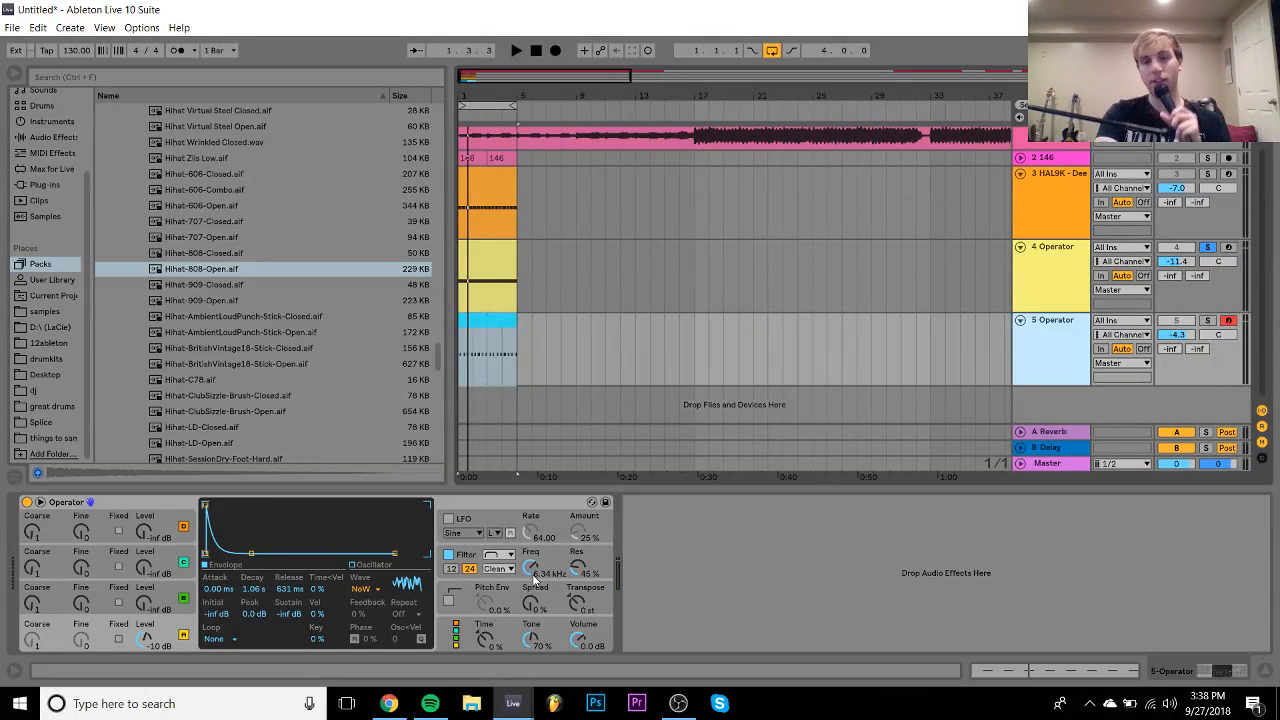
pyautogui.press('space')
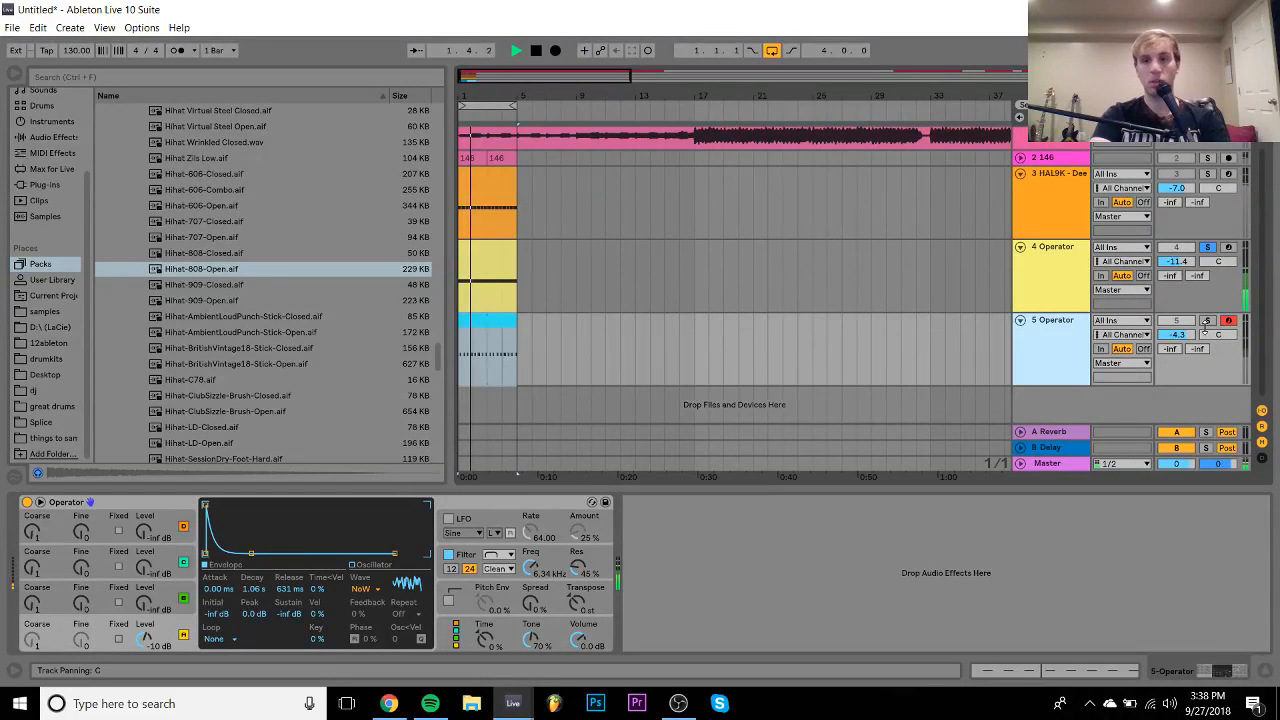
pyautogui.keyDown('ctrl'); pyautogui.click(1207, 322); pyautogui.keyUp('ctrl')
pyautogui.click(1207, 322)
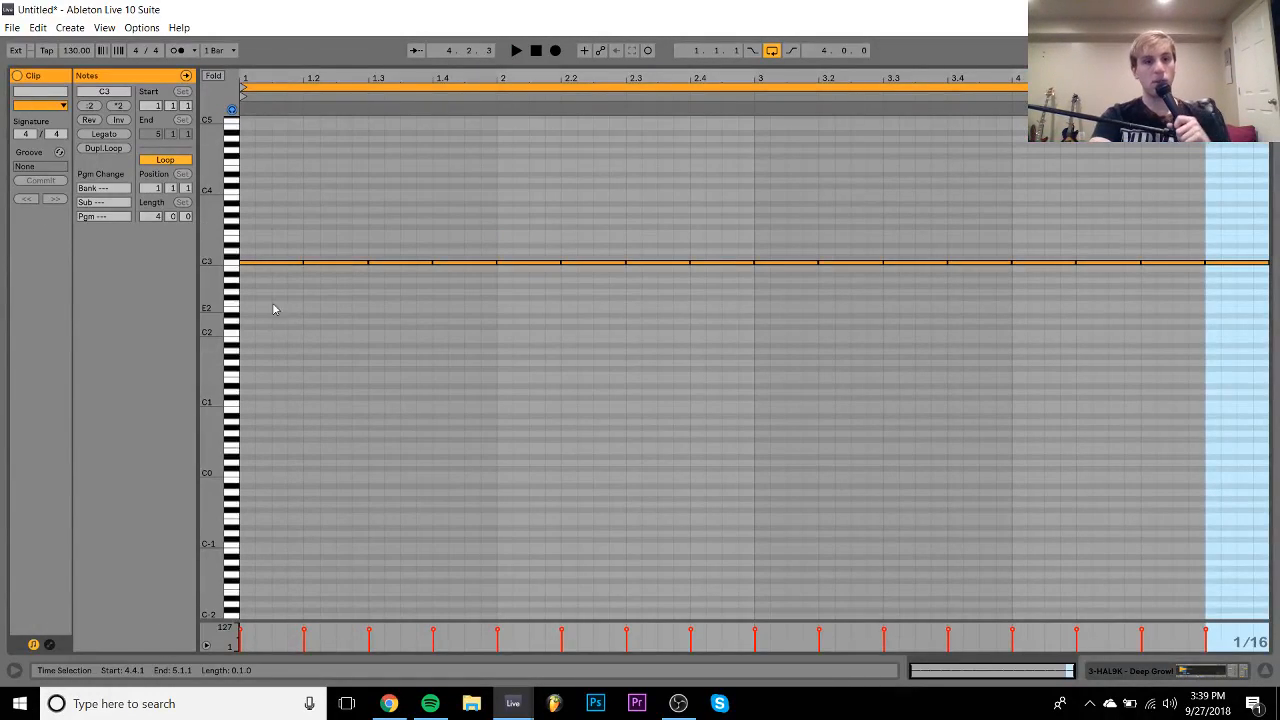
# - Duplicate the first C3 notes along the growl clip and play it back
pyautogui.click(274, 262)
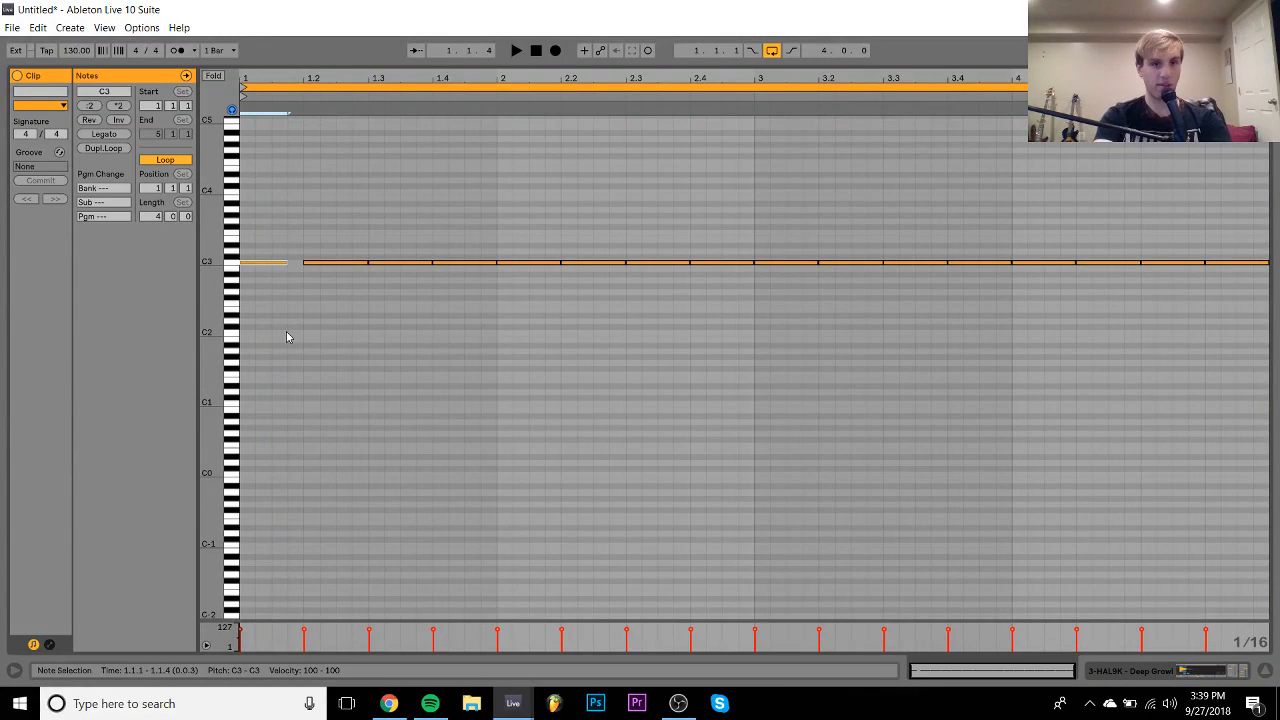
pyautogui.hotkey('ctrl', 'd')
pyautogui.hotkey('ctrl', 'd')
pyautogui.click(352, 243)
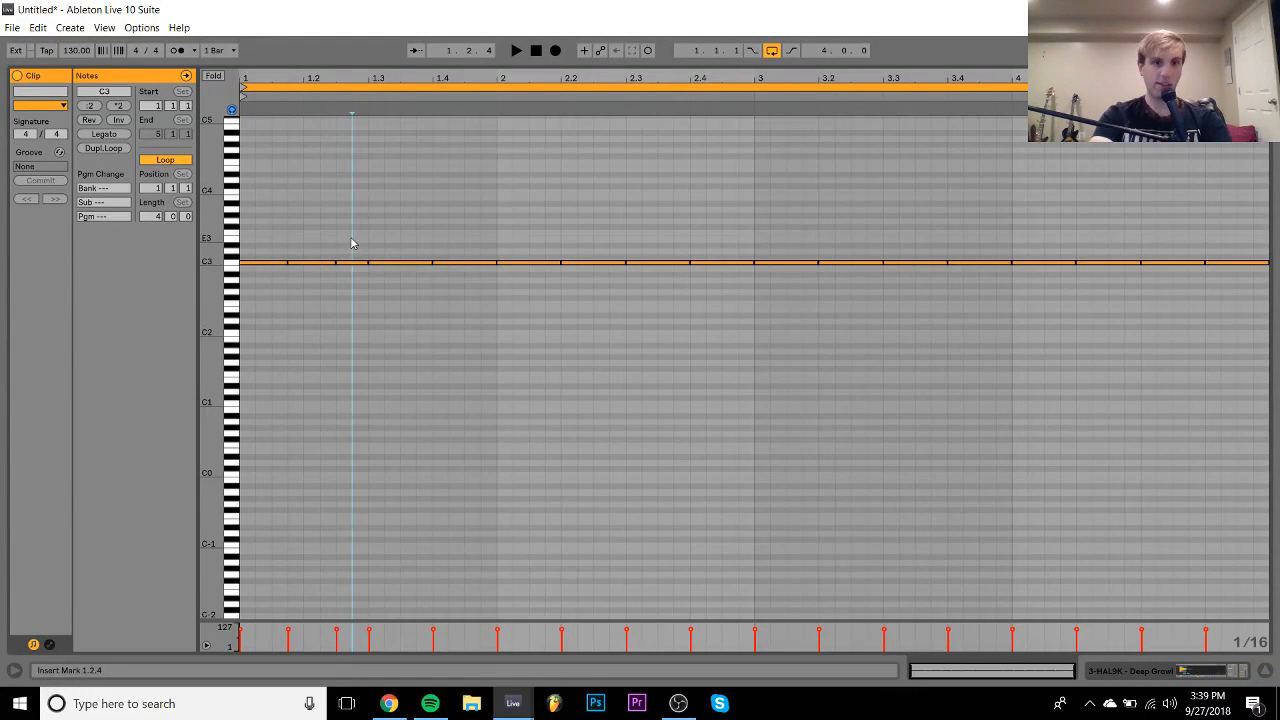
pyautogui.moveTo(352, 243); pyautogui.dragTo(235, 293)
pyautogui.hotkey('ctrl', 'd')
pyautogui.hotkey('ctrl', 'd')
pyautogui.hotkey('ctrl', 'd')
pyautogui.hotkey('ctrl', 'd')
pyautogui.hotkey('ctrl', 'd')
pyautogui.hotkey('ctrl', 'd')
pyautogui.hotkey('ctrl', 'd')
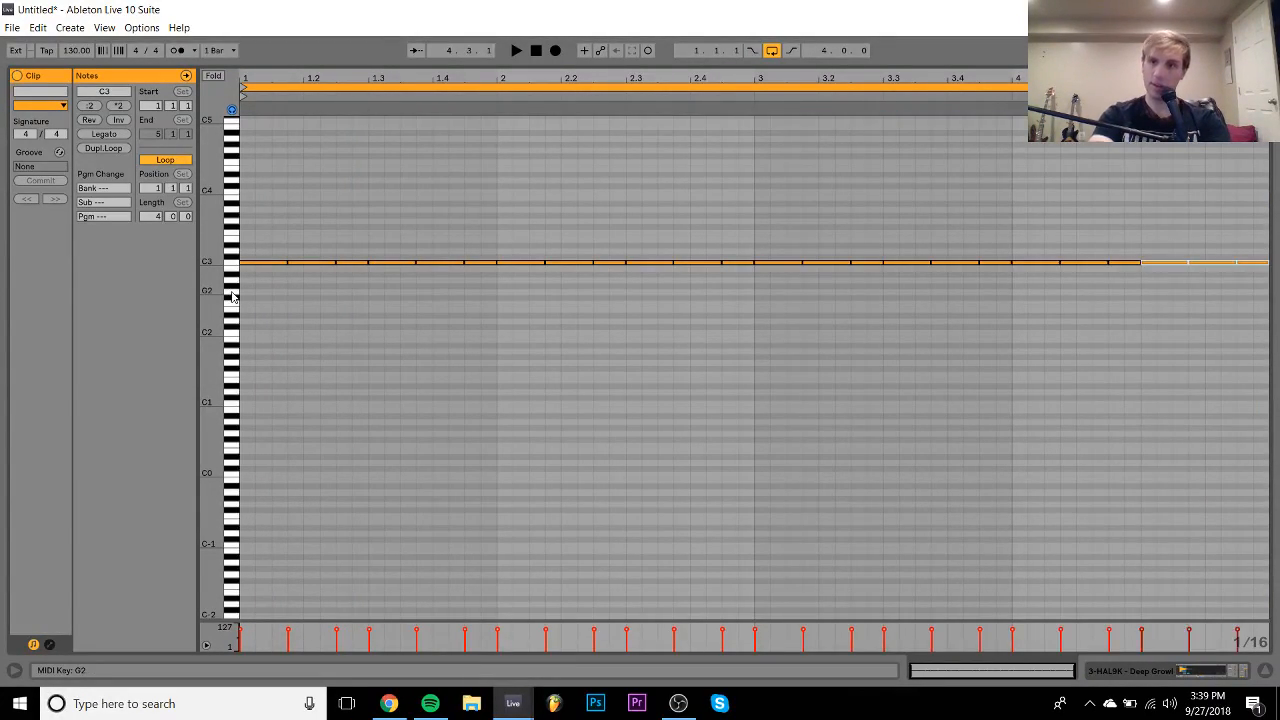
pyautogui.press('space')
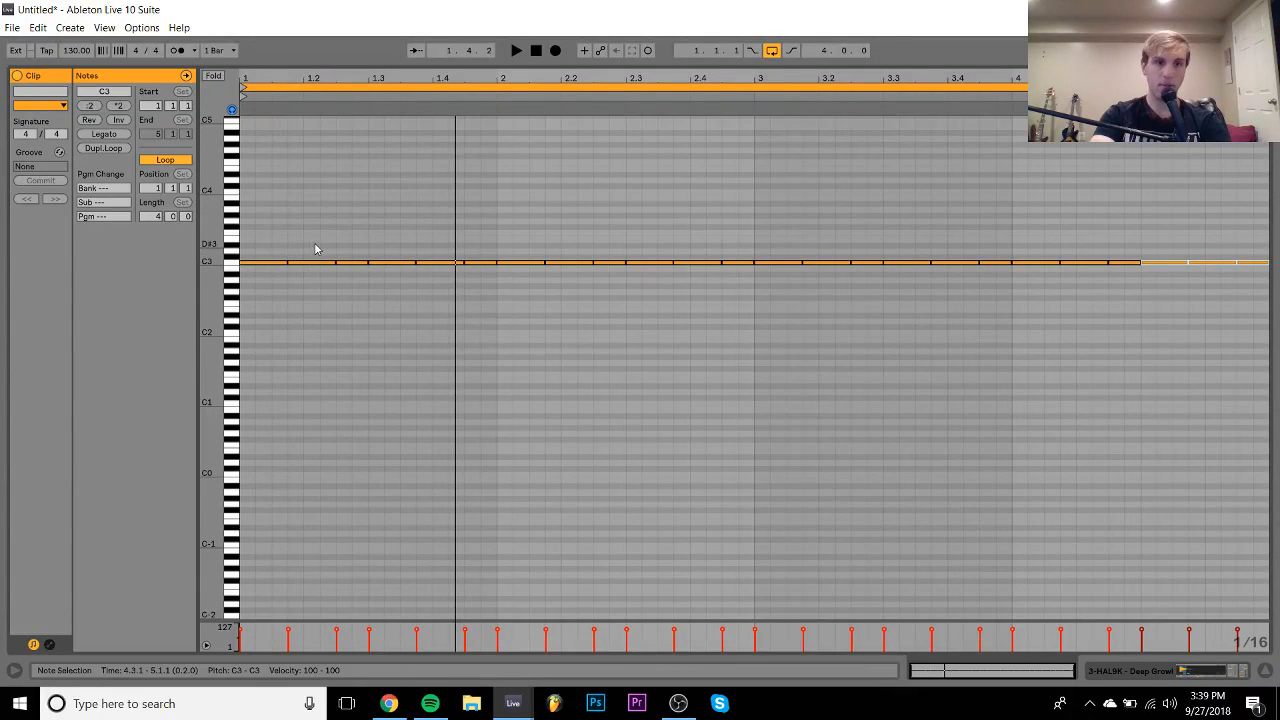
# - Duplicate the first three C3 notes twice more, audition the pattern, and return to Arrangement
pyautogui.click(348, 262)
pyautogui.press('space')
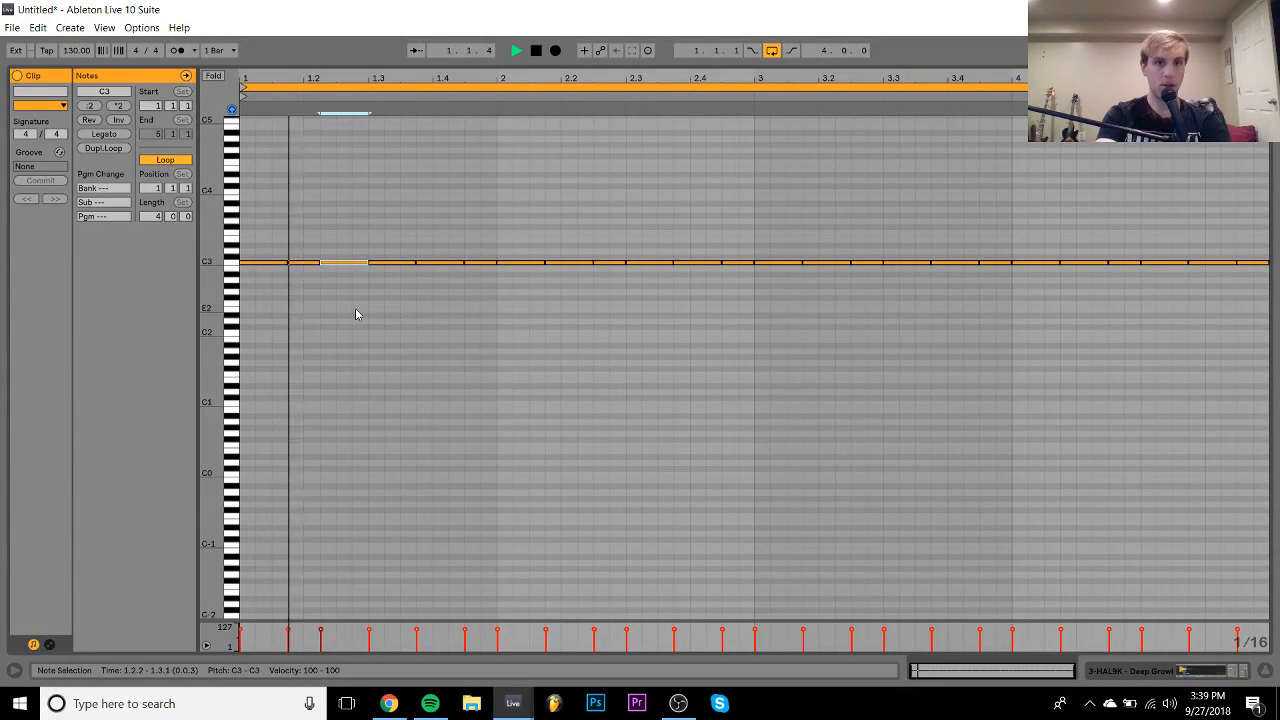
pyautogui.press('space')
pyautogui.moveTo(343, 290); pyautogui.dragTo(268, 238)
pyautogui.hotkey('ctrl', 'd')
pyautogui.hotkey('ctrl', 'd')
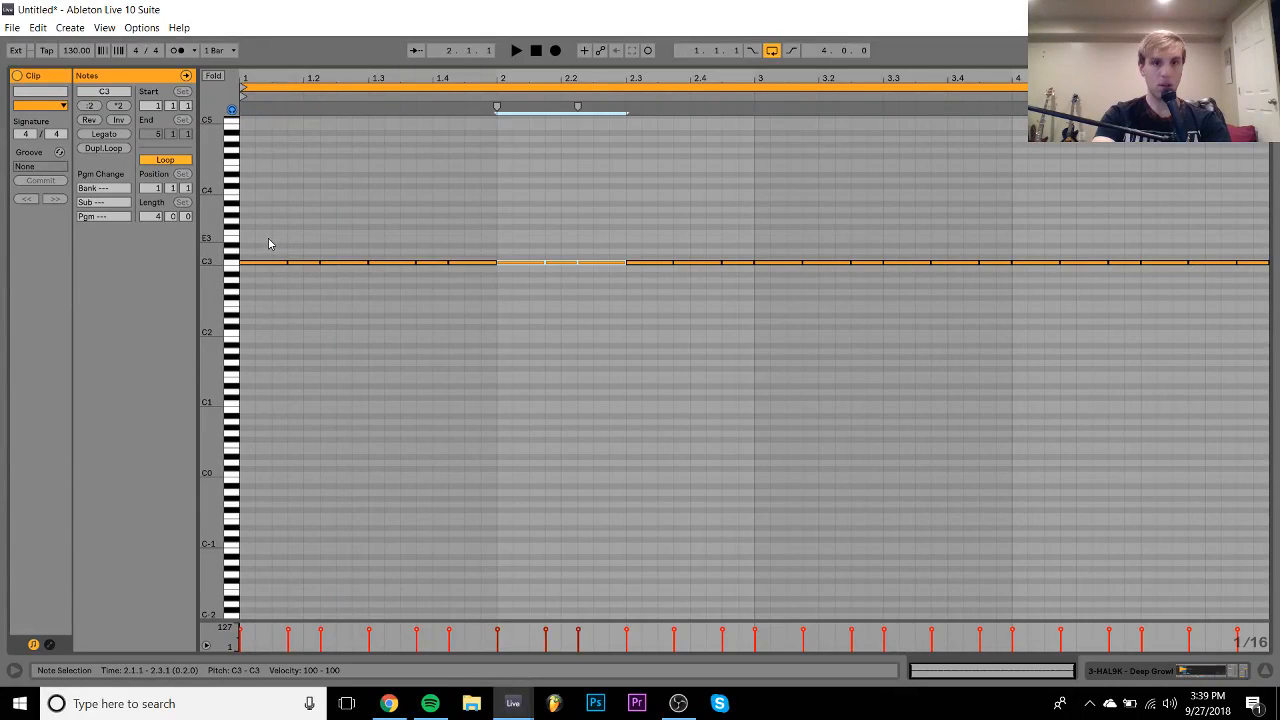
pyautogui.hotkey('ctrl', 'd')
pyautogui.hotkey('ctrl', 'd')
pyautogui.hotkey('ctrl', 'd')
pyautogui.hotkey('ctrl', 'd')
pyautogui.hotkey('ctrl', 'd')
pyautogui.press('space')
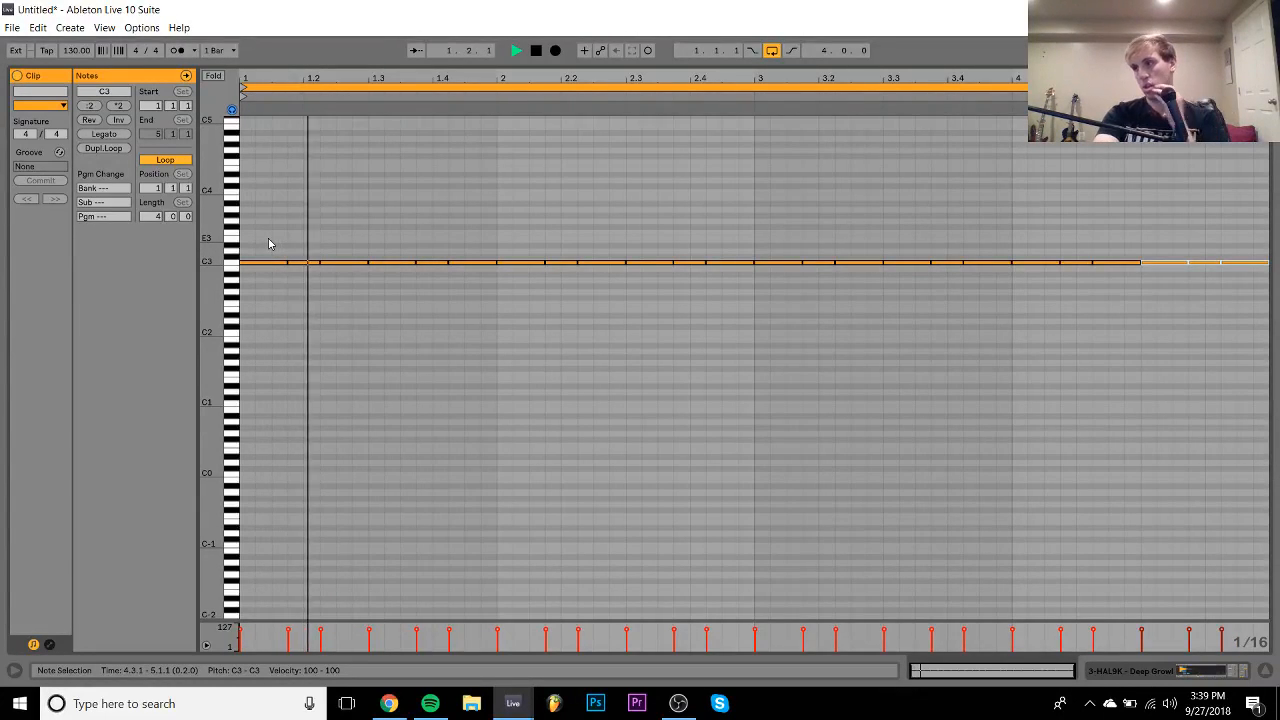
pyautogui.click(1208, 675)
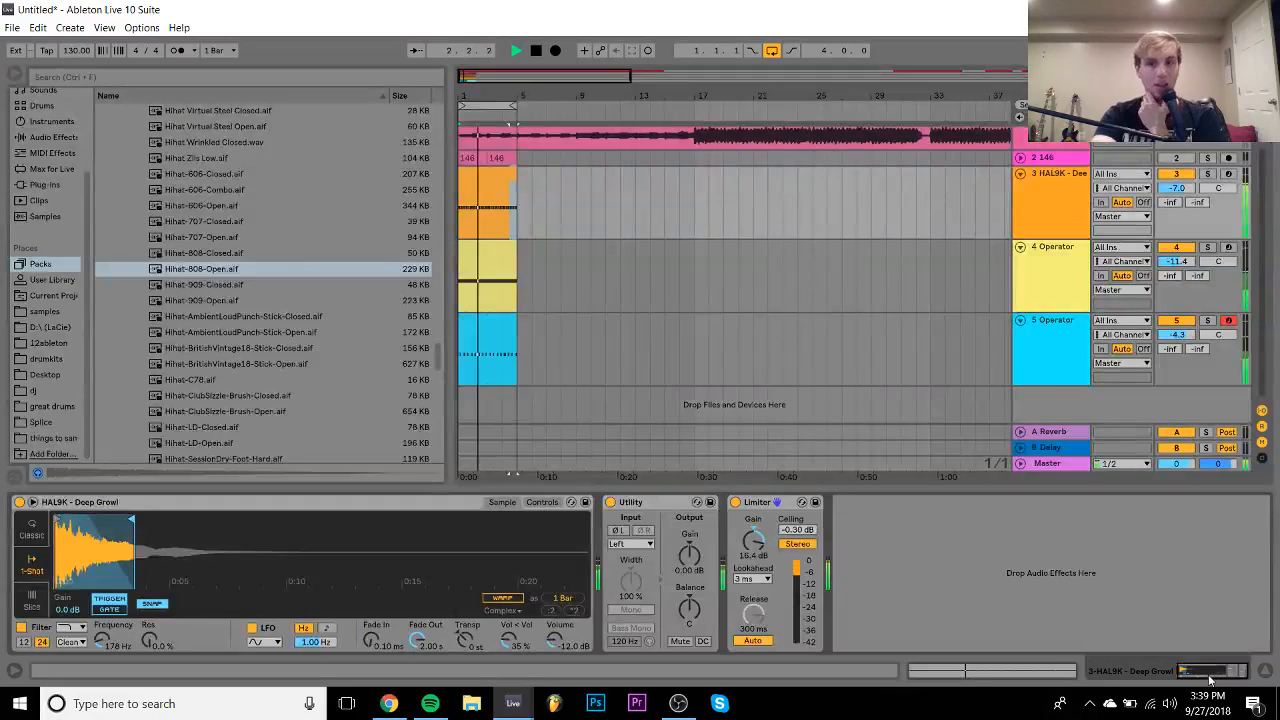
# - Insert a new MIDI track below the Deep Growl track and select it
pyautogui.press('space')
pyautogui.hotkey('ctrl', 'shift', 't')
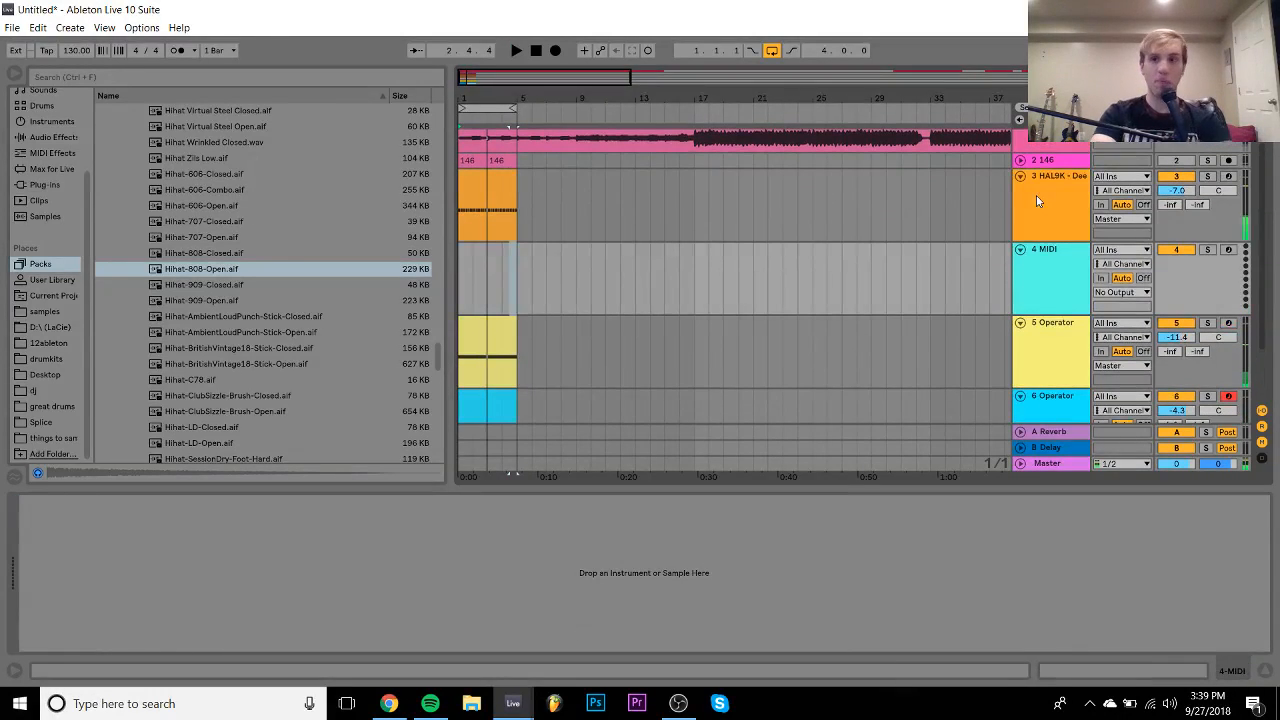
pyautogui.click(490, 176)
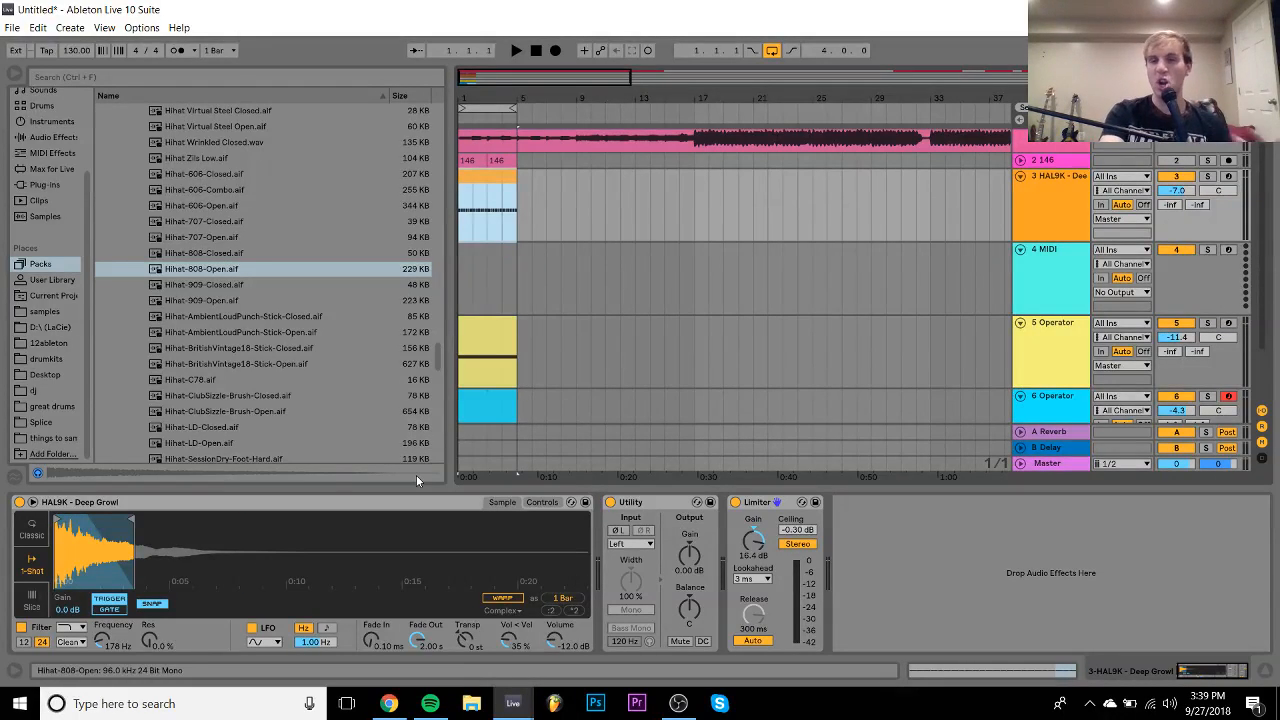
pyautogui.click(464, 258)
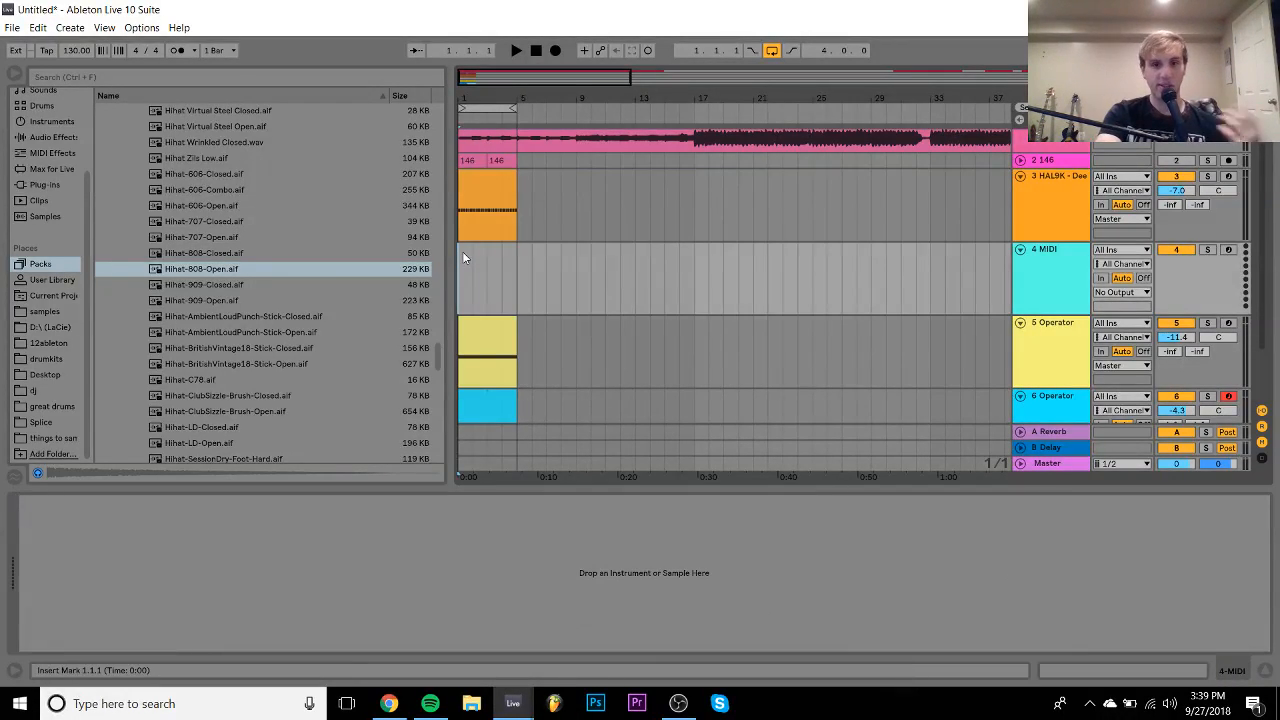
pyautogui.click(471, 176)
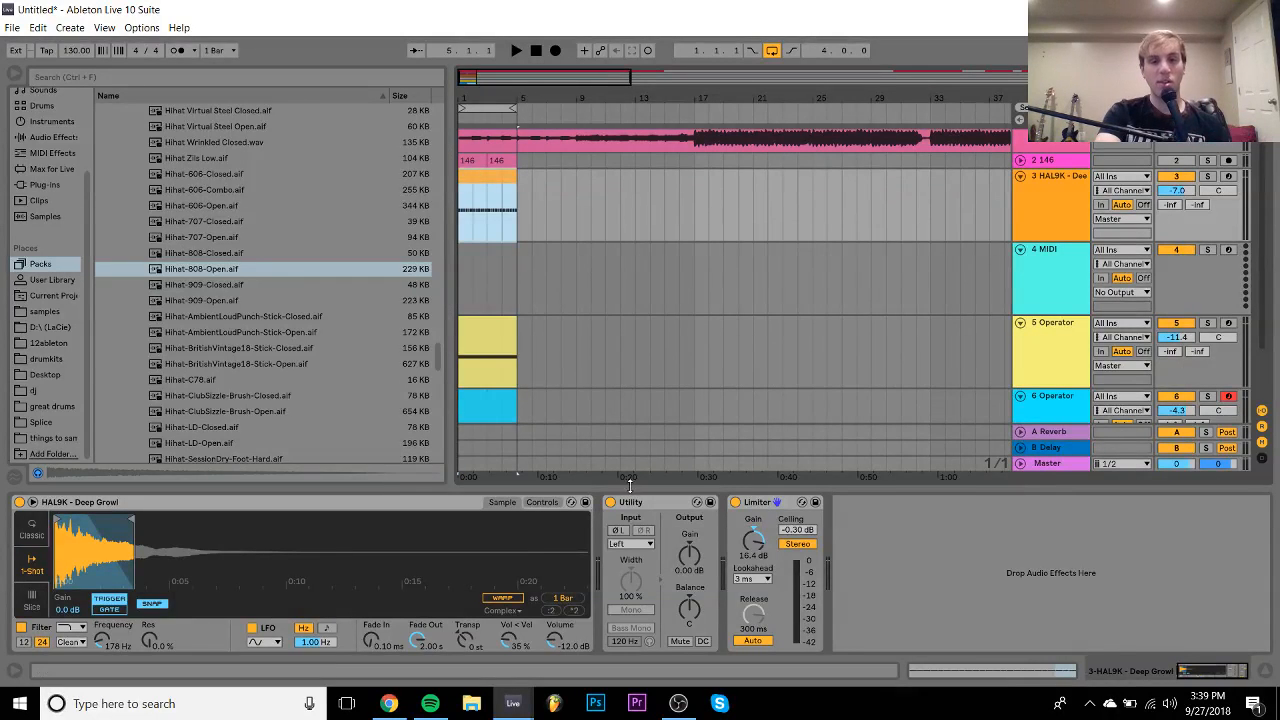
pyautogui.click(462, 266)
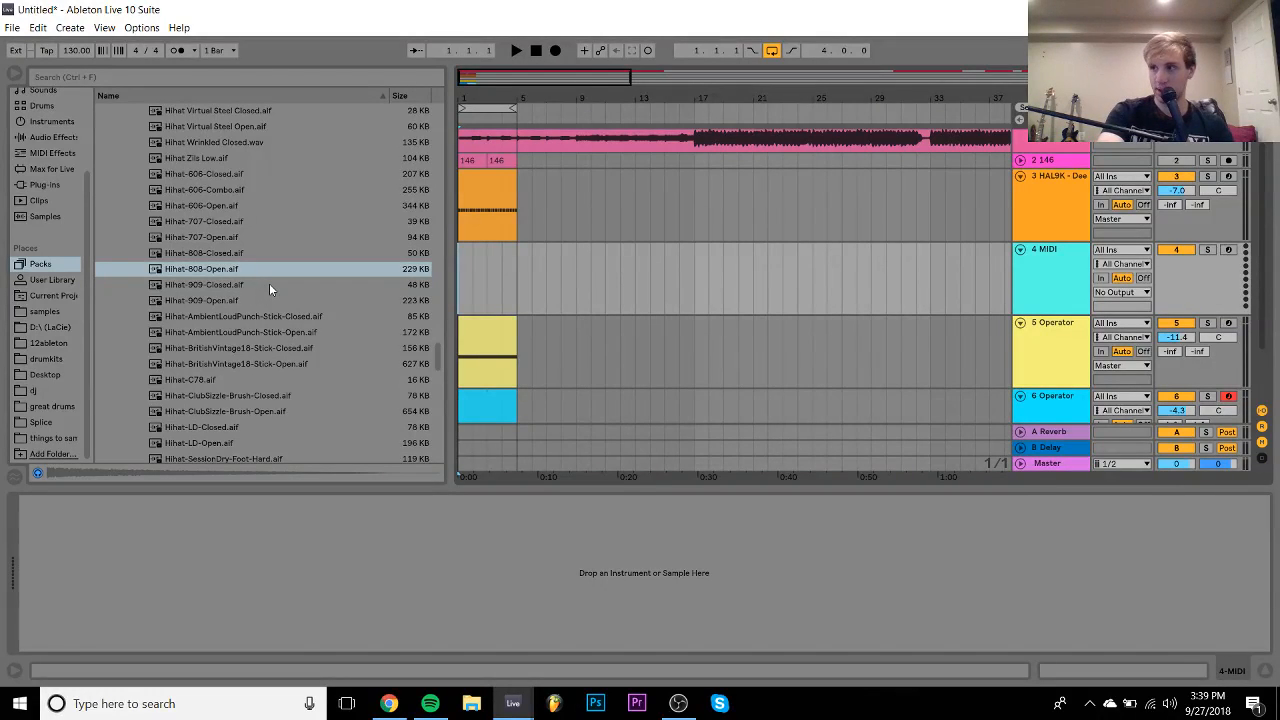
# - Load Serum_x64 from the Plug-ins browser onto the new track 4
pyautogui.press('space')
pyautogui.press('space')
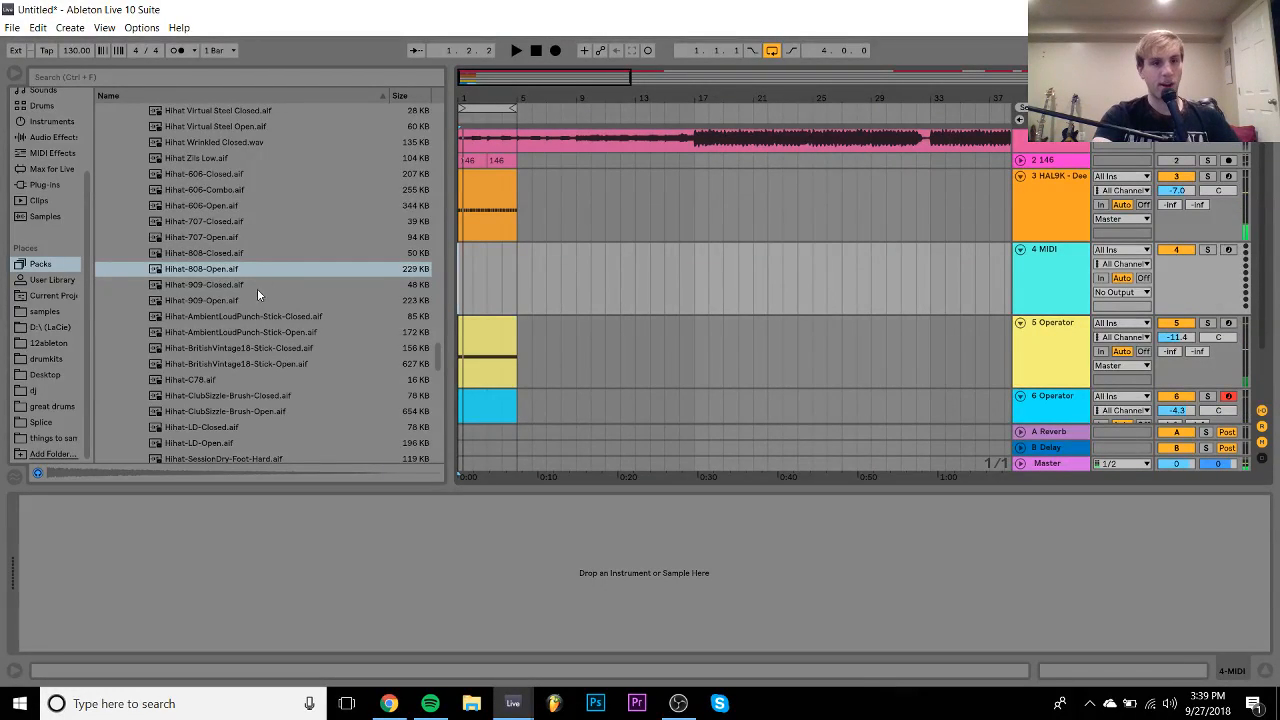
pyautogui.click(40, 312)
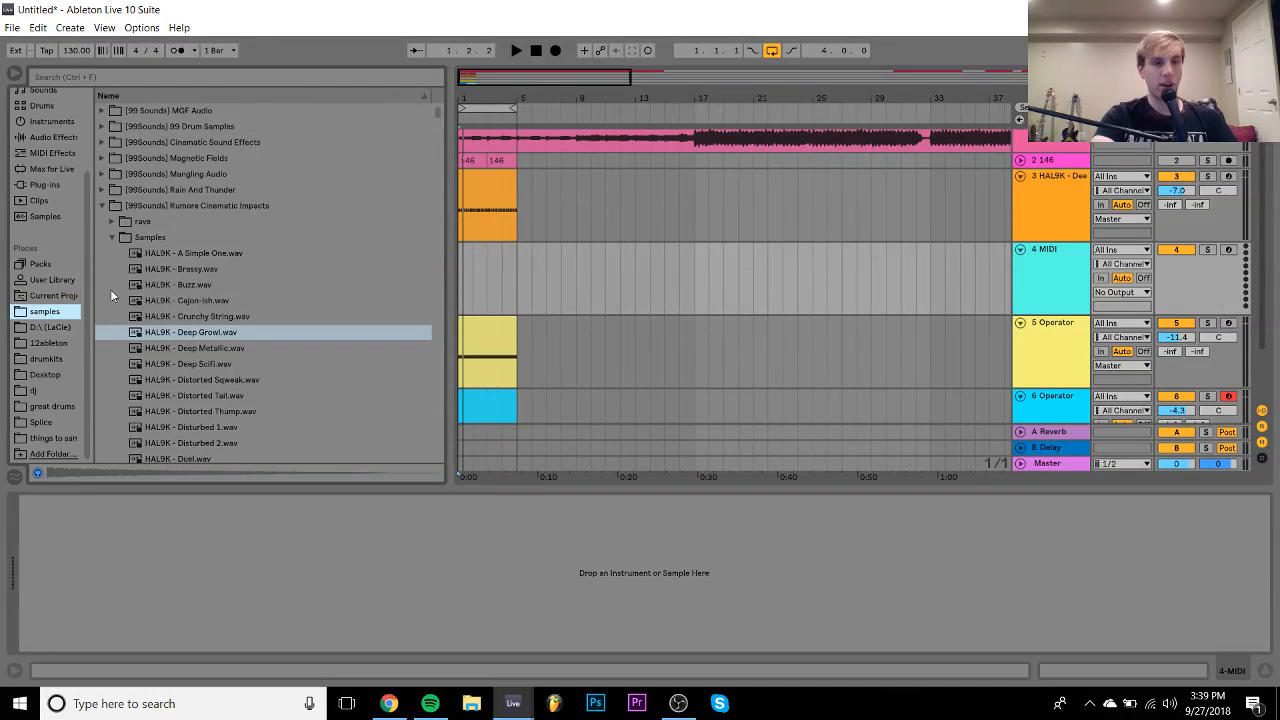
pyautogui.click(44, 186)
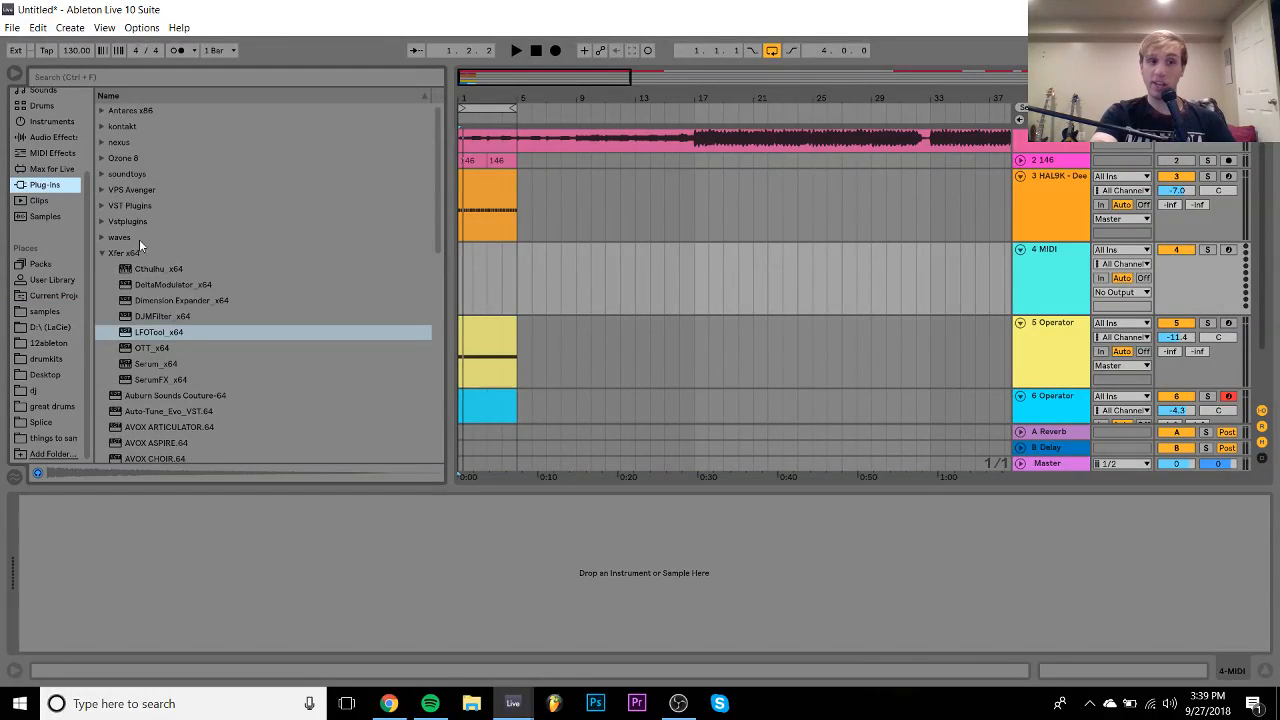
pyautogui.click(155, 365)
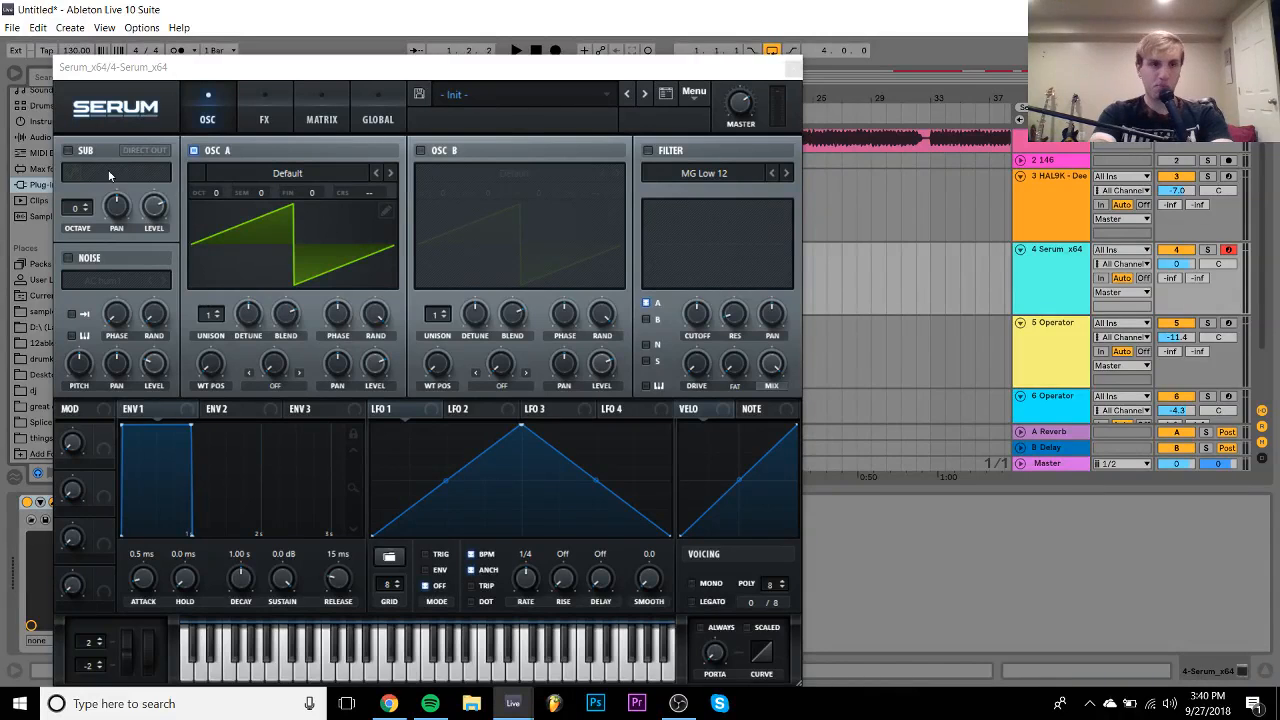
# - Disable OSC A, enable noise with Analog > ARP white, and modulate its level with LFO 1 in ENV mode
pyautogui.click(193, 152)
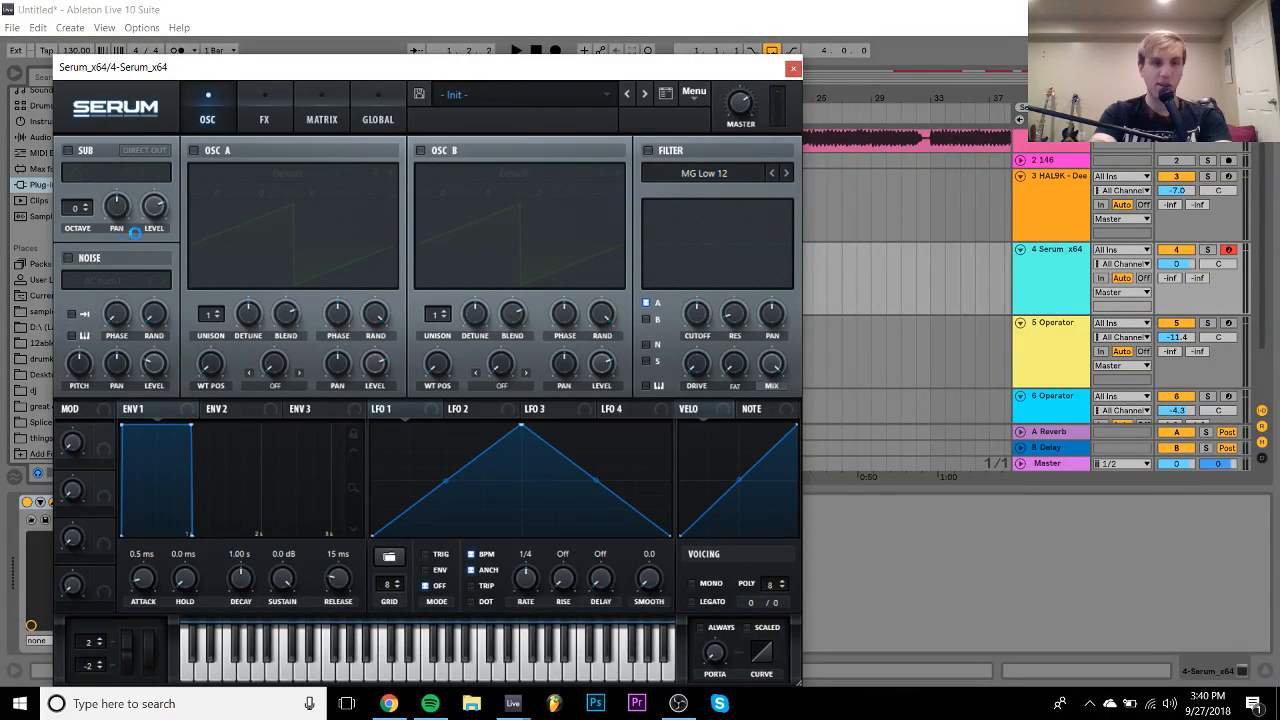
pyautogui.click(72, 258)
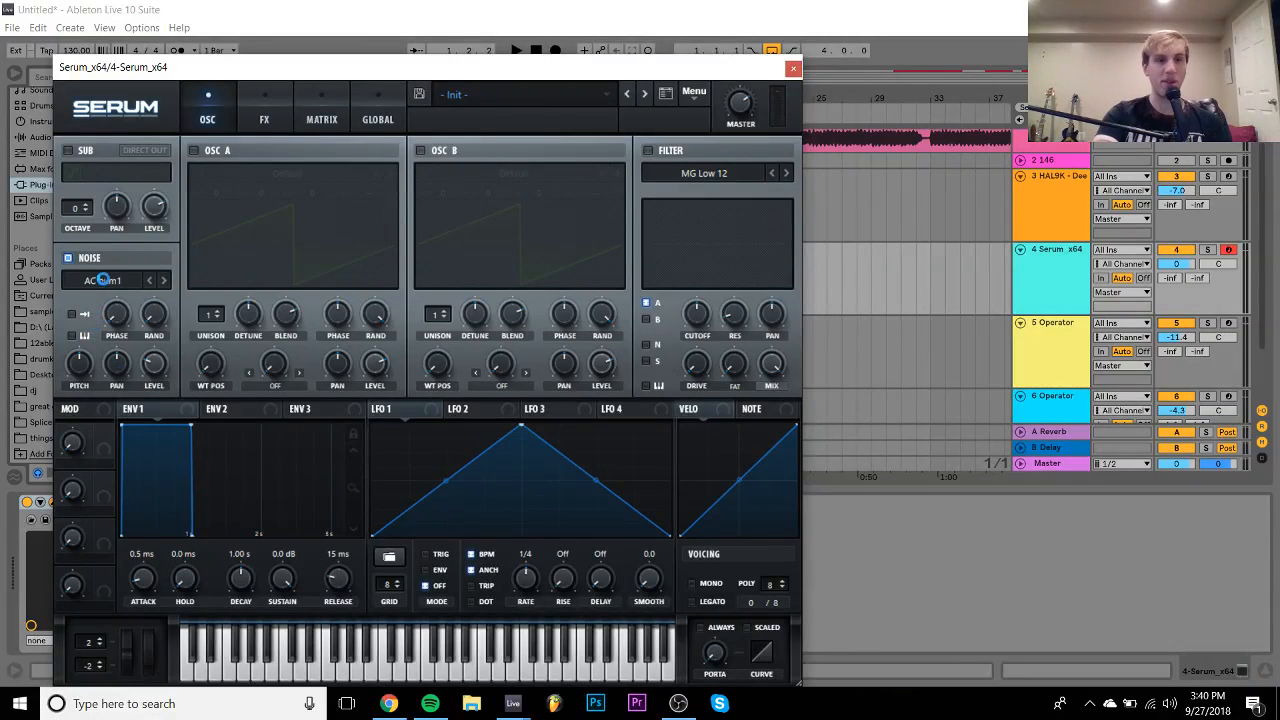
pyautogui.click(103, 280)
pyautogui.moveTo(130, 303)
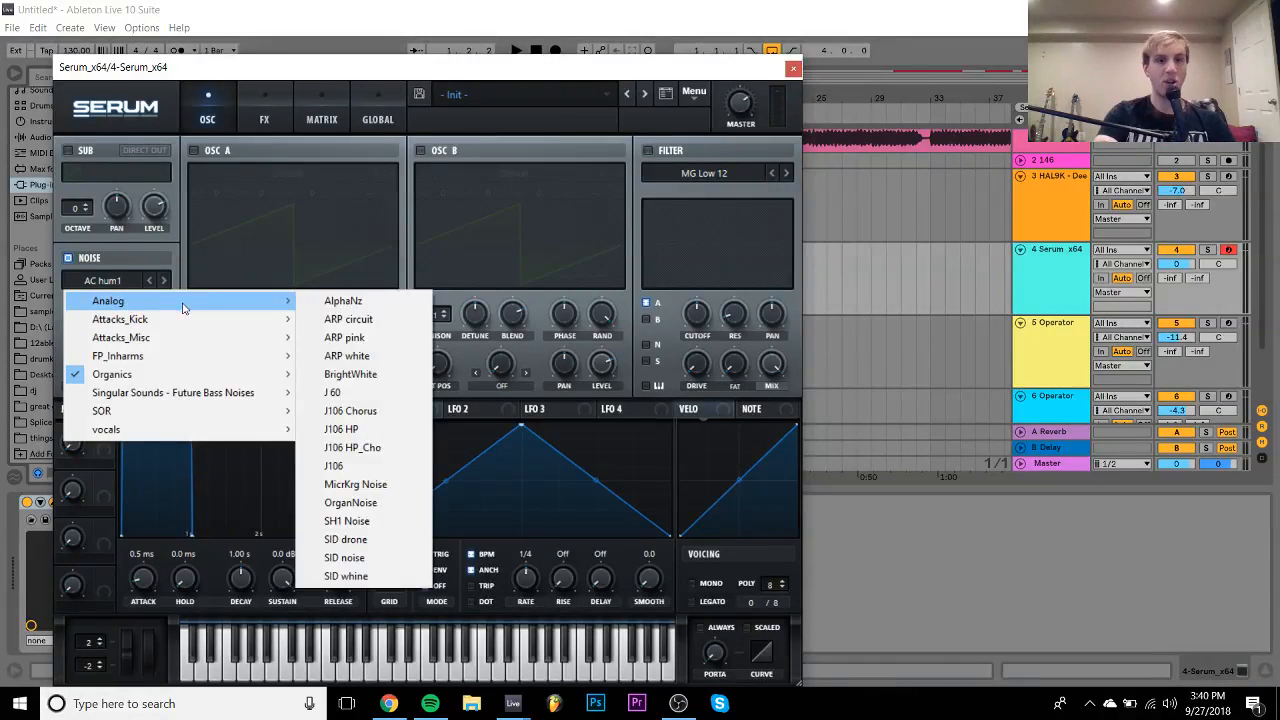
pyautogui.click(368, 362)
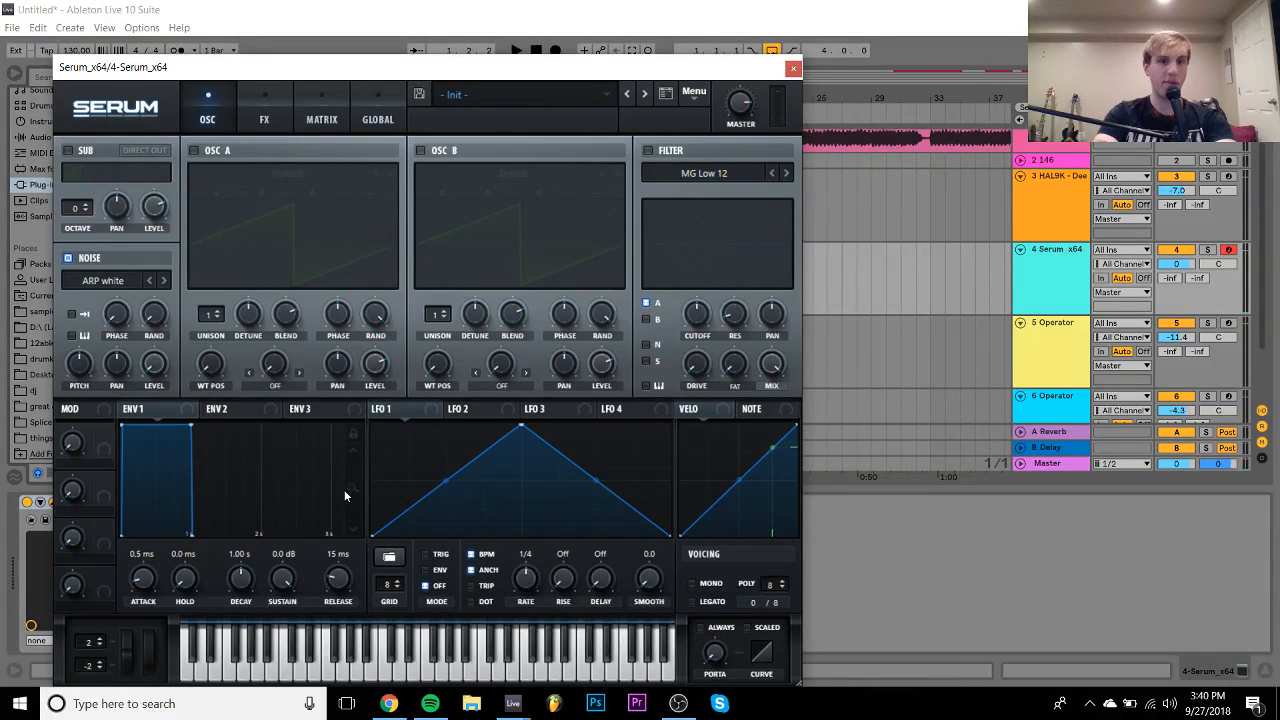
pyautogui.moveTo(97, 357); pyautogui.dragTo(154, 364)
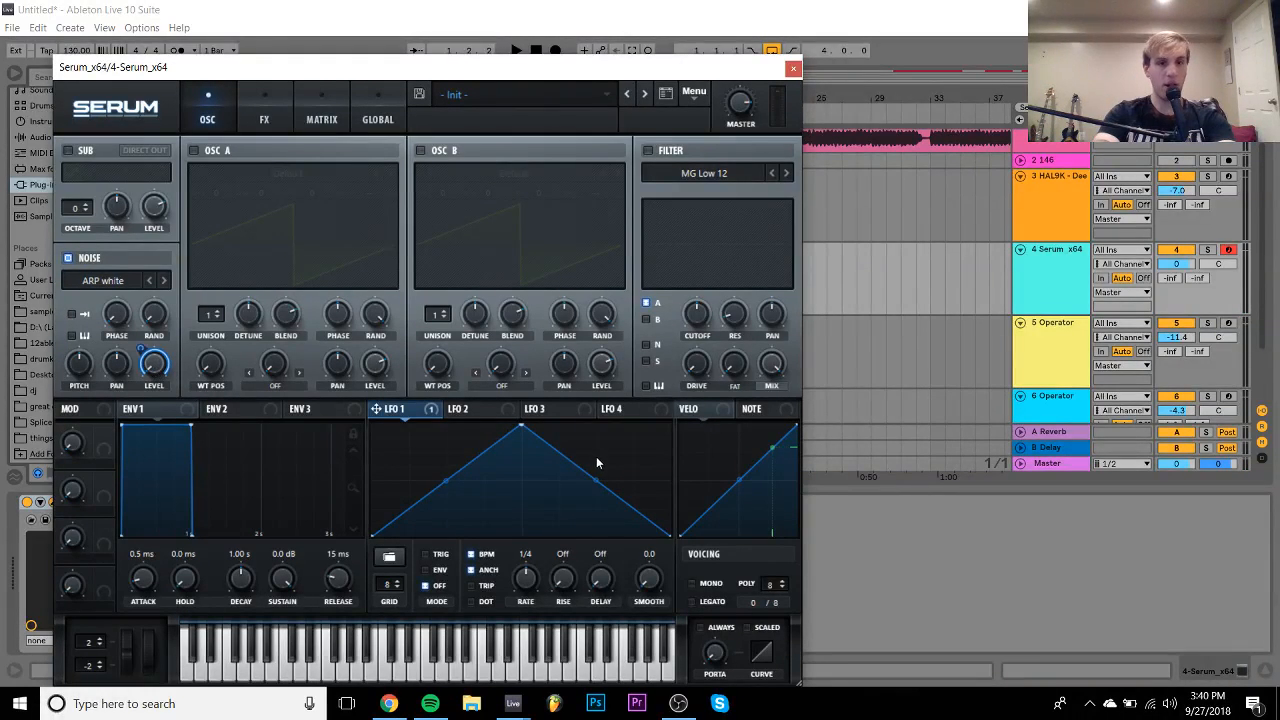
pyautogui.click(440, 569)
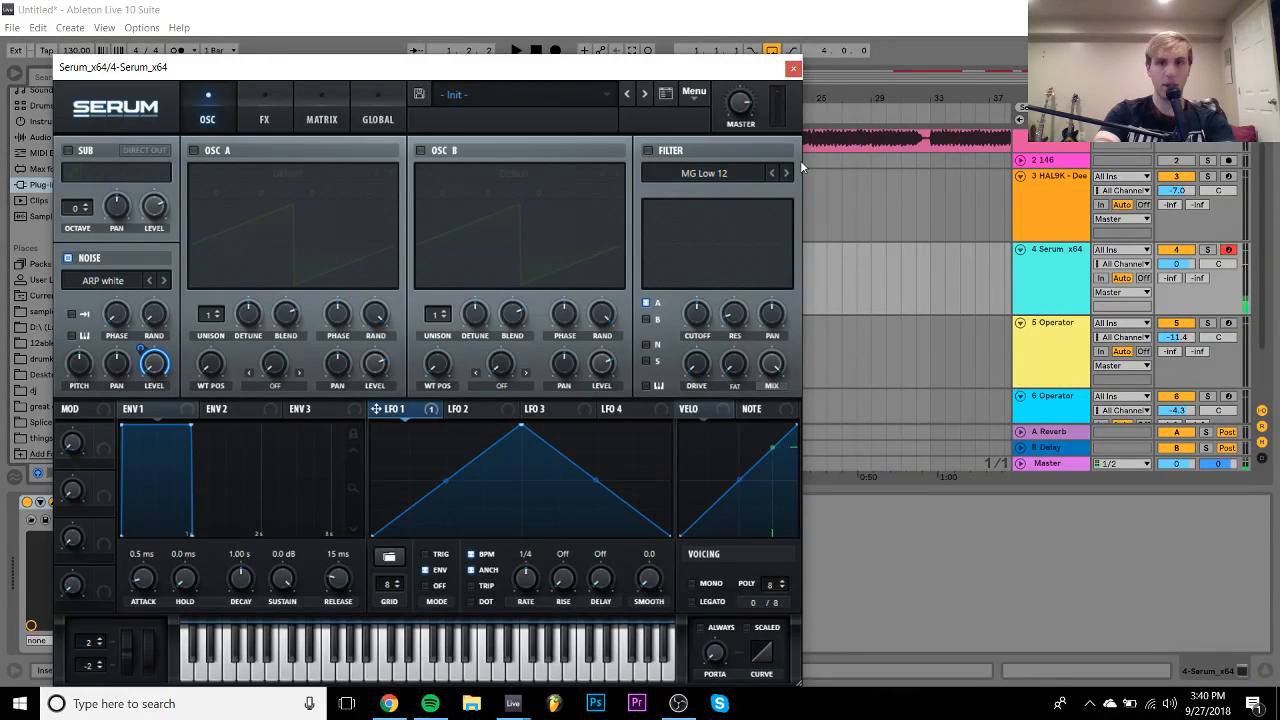
# - Redraw LFO 1's shape as a sharp spike followed by an exponential decay
pyautogui.moveTo(738, 115)
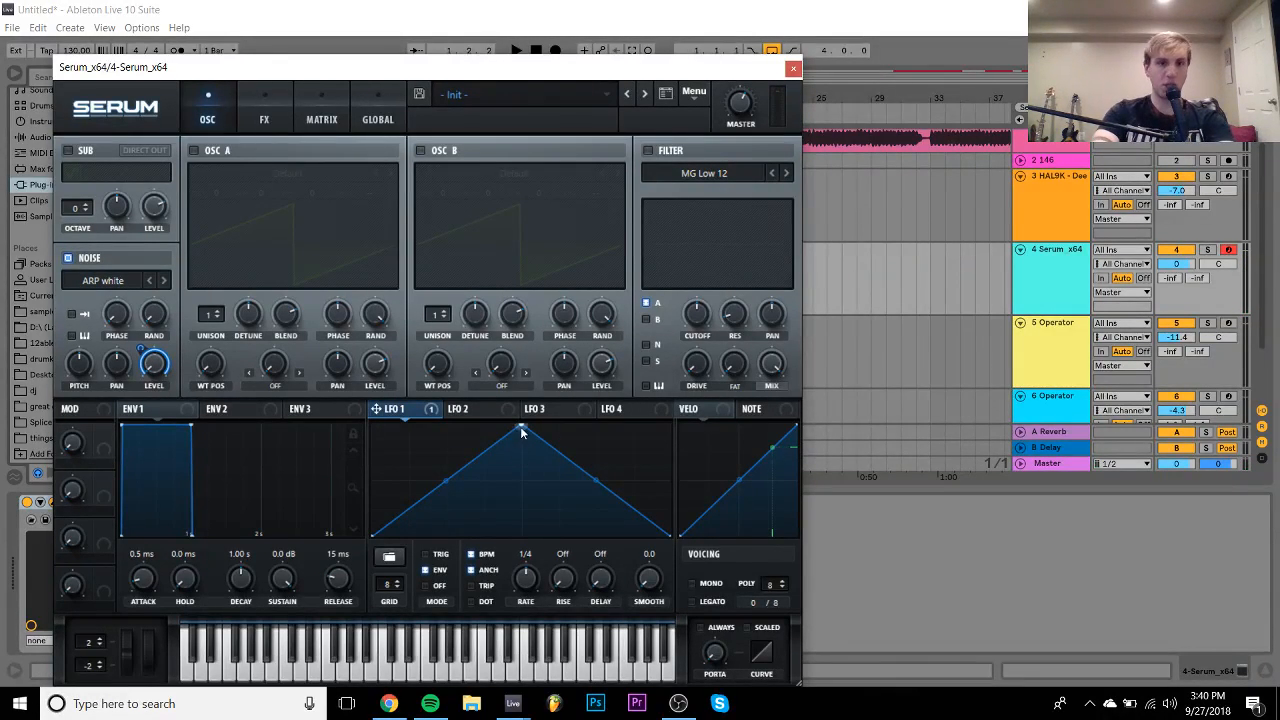
pyautogui.moveTo(521, 432); pyautogui.dragTo(303, 377)
pyautogui.moveTo(400, 437); pyautogui.dragTo(375, 401)
pyautogui.doubleClick(409, 440)
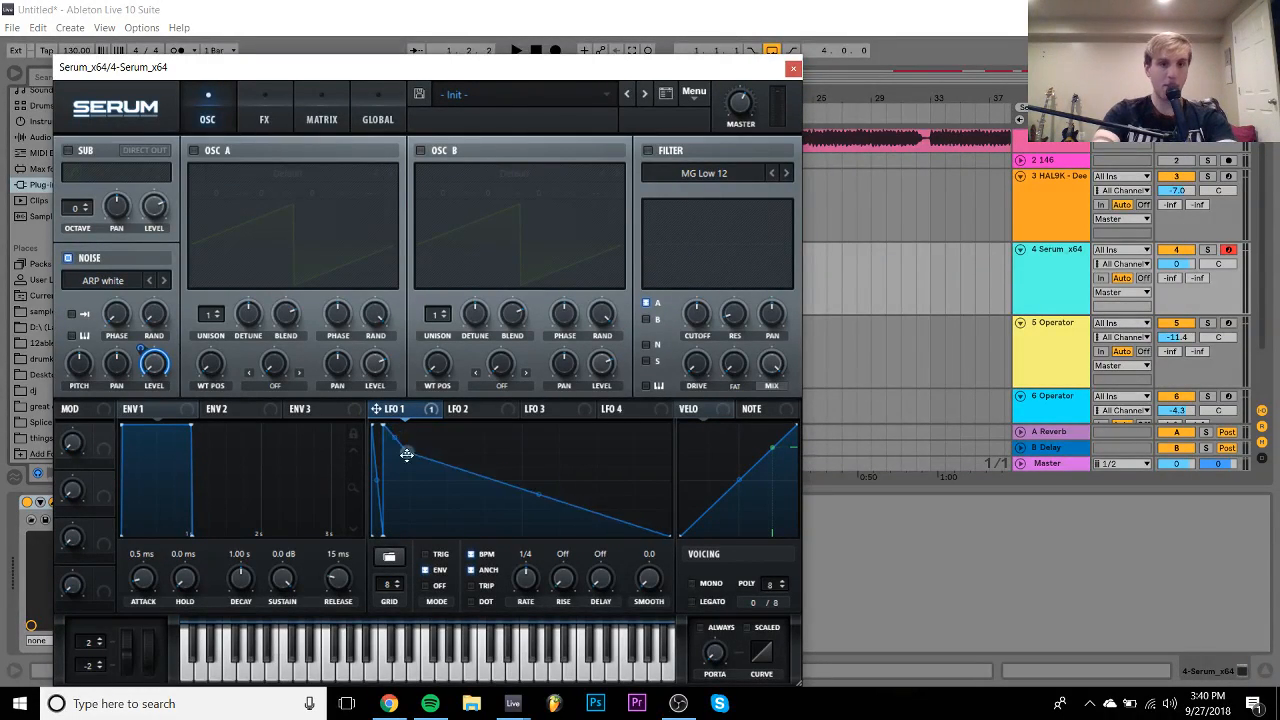
pyautogui.moveTo(408, 446); pyautogui.dragTo(391, 557)
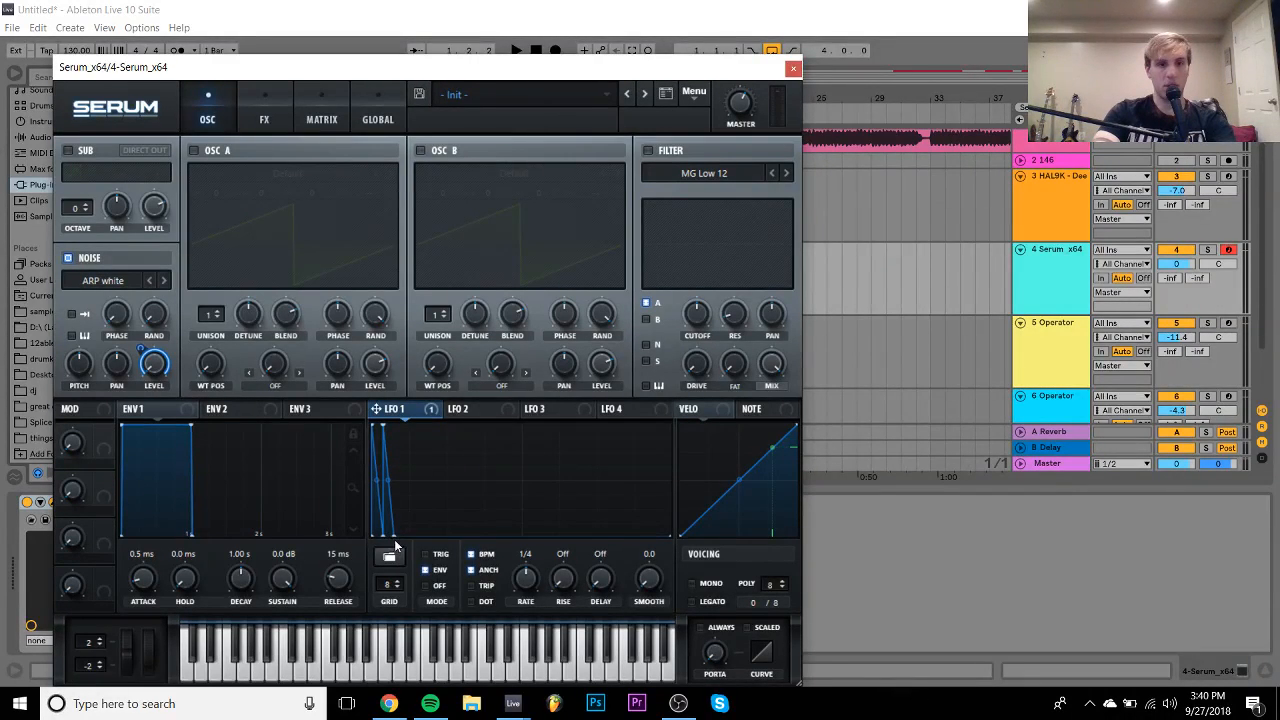
pyautogui.moveTo(395, 545); pyautogui.dragTo(367, 388)
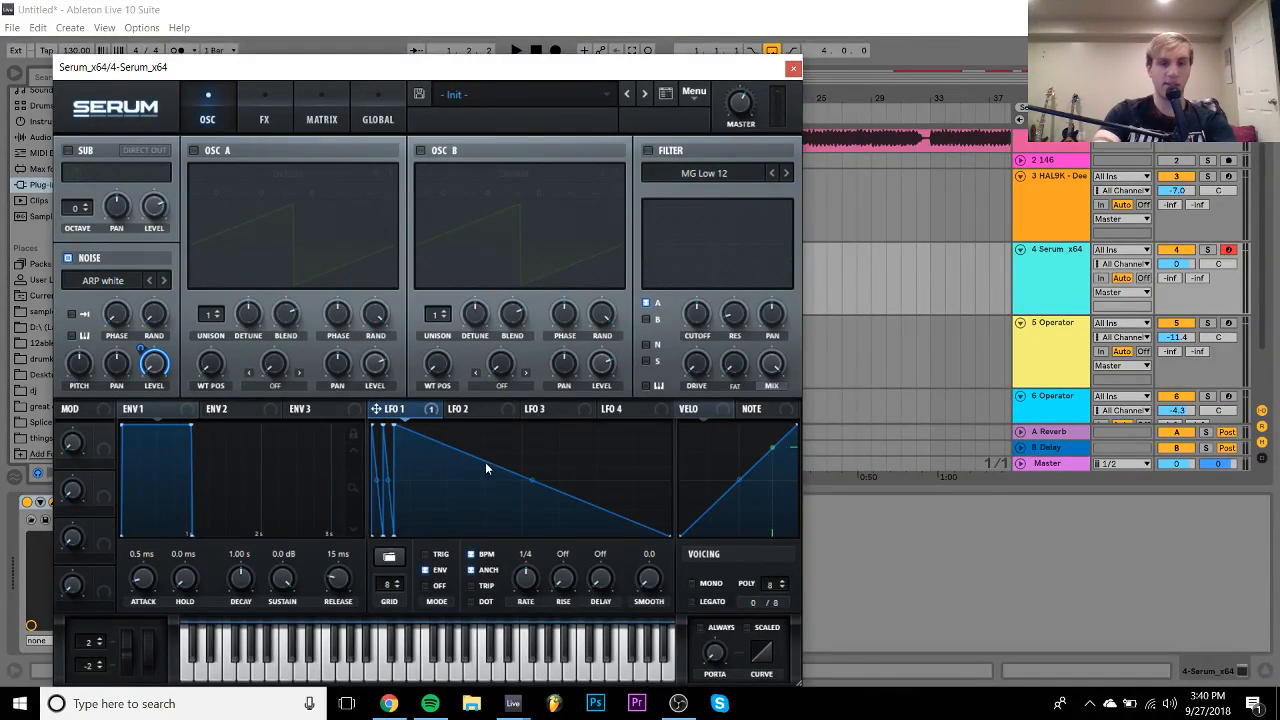
pyautogui.moveTo(536, 480); pyautogui.dragTo(532, 522)
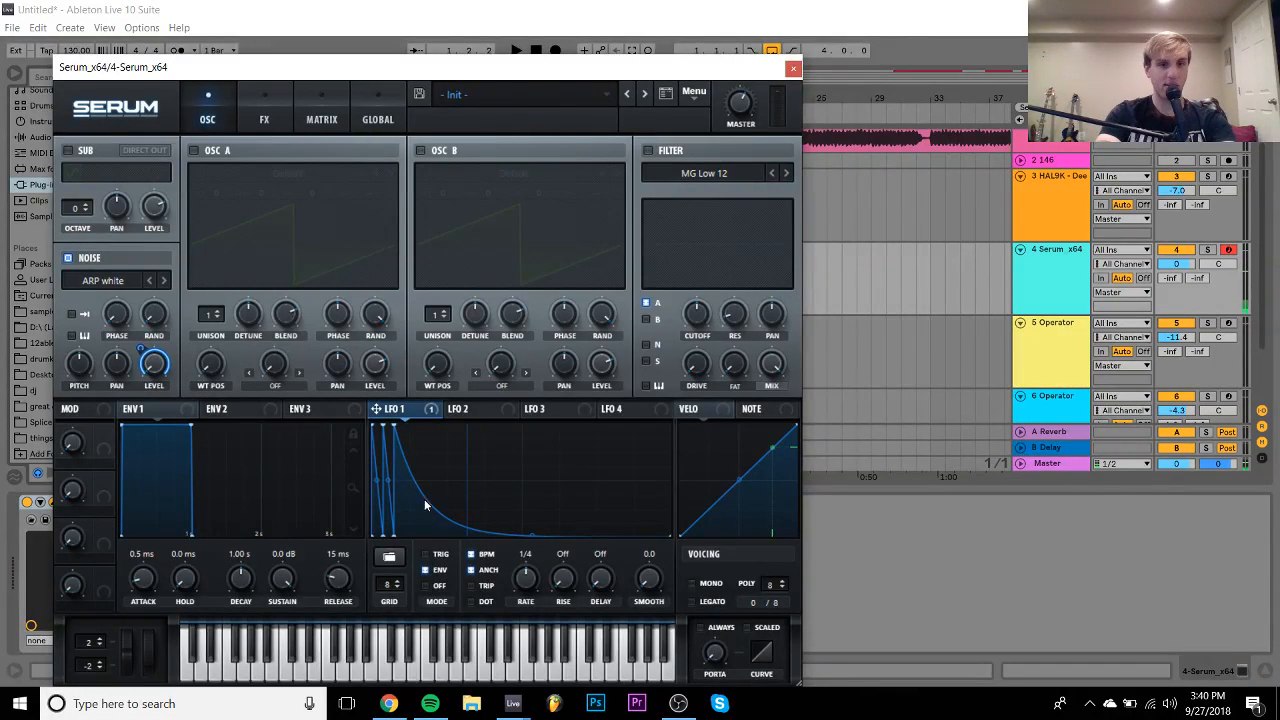
# - Unsync LFO 1's rate, refine the curve's decay segments, and settle the rate at 0.5 Hz
pyautogui.click(483, 556)
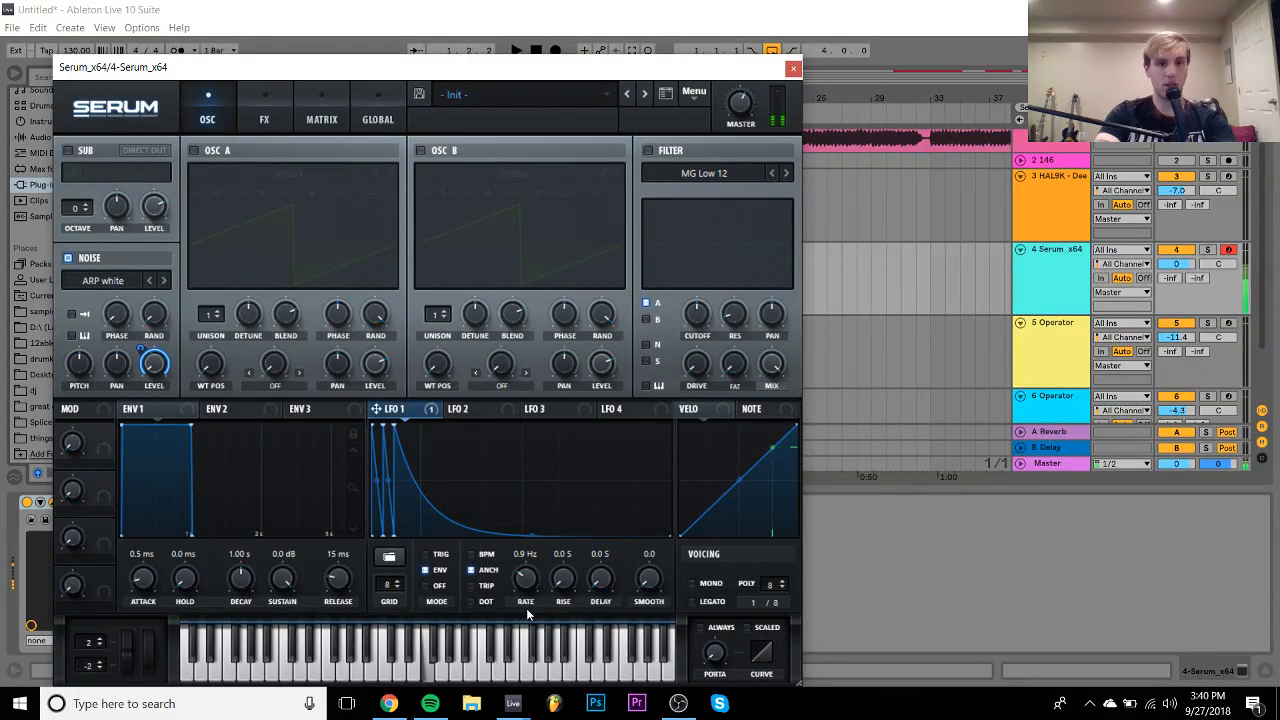
pyautogui.moveTo(527, 597); pyautogui.dragTo(527, 576)
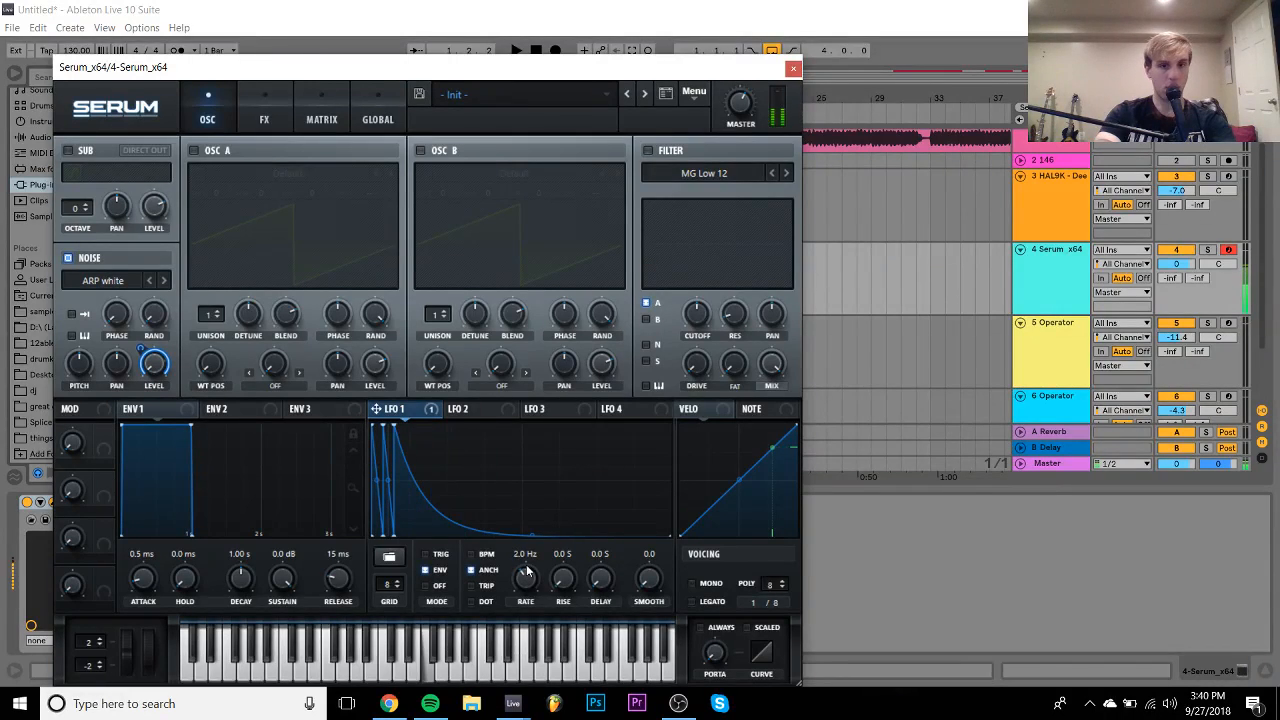
pyautogui.moveTo(418, 490); pyautogui.dragTo(456, 554)
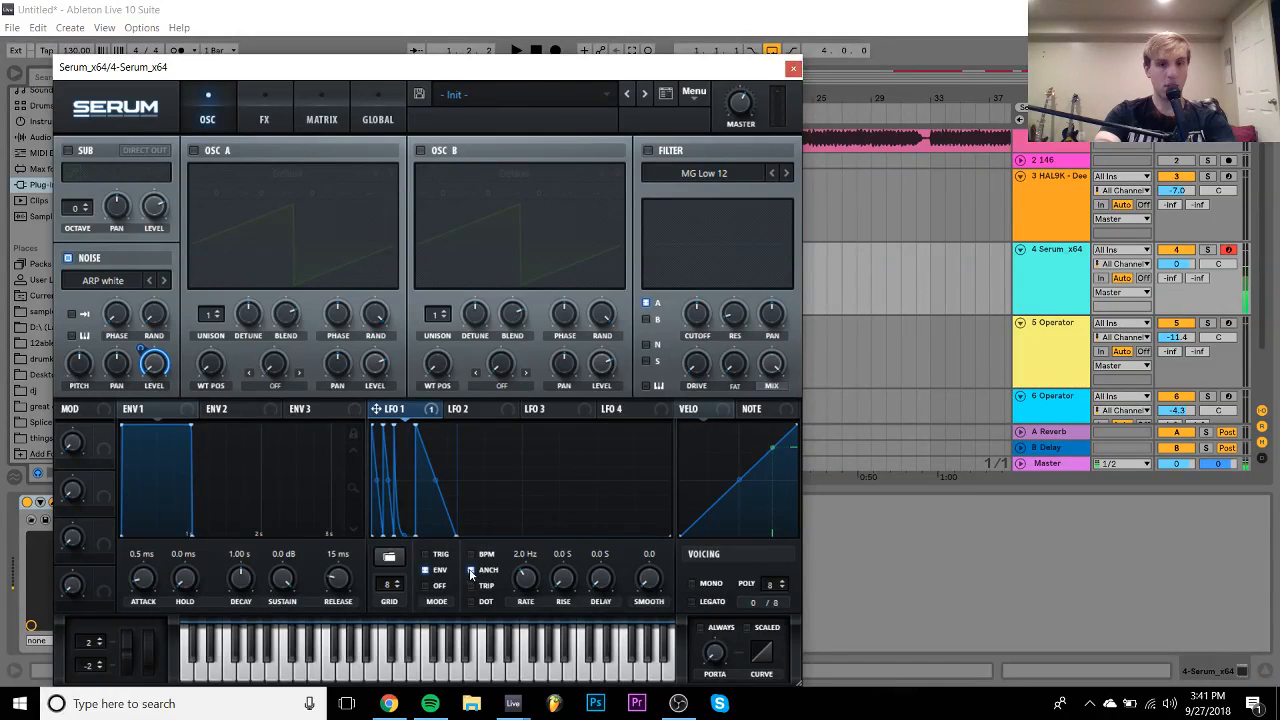
pyautogui.moveTo(405, 536); pyautogui.dragTo(412, 493)
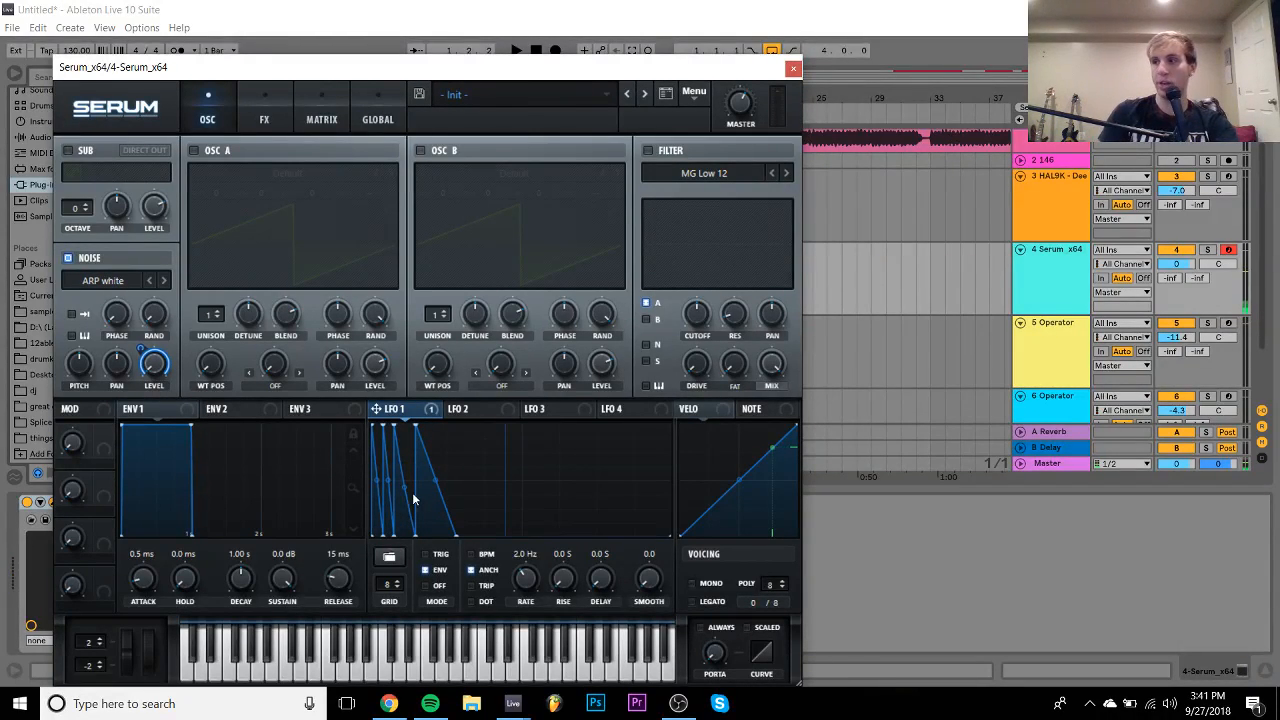
pyautogui.moveTo(530, 577); pyautogui.dragTo(532, 587)
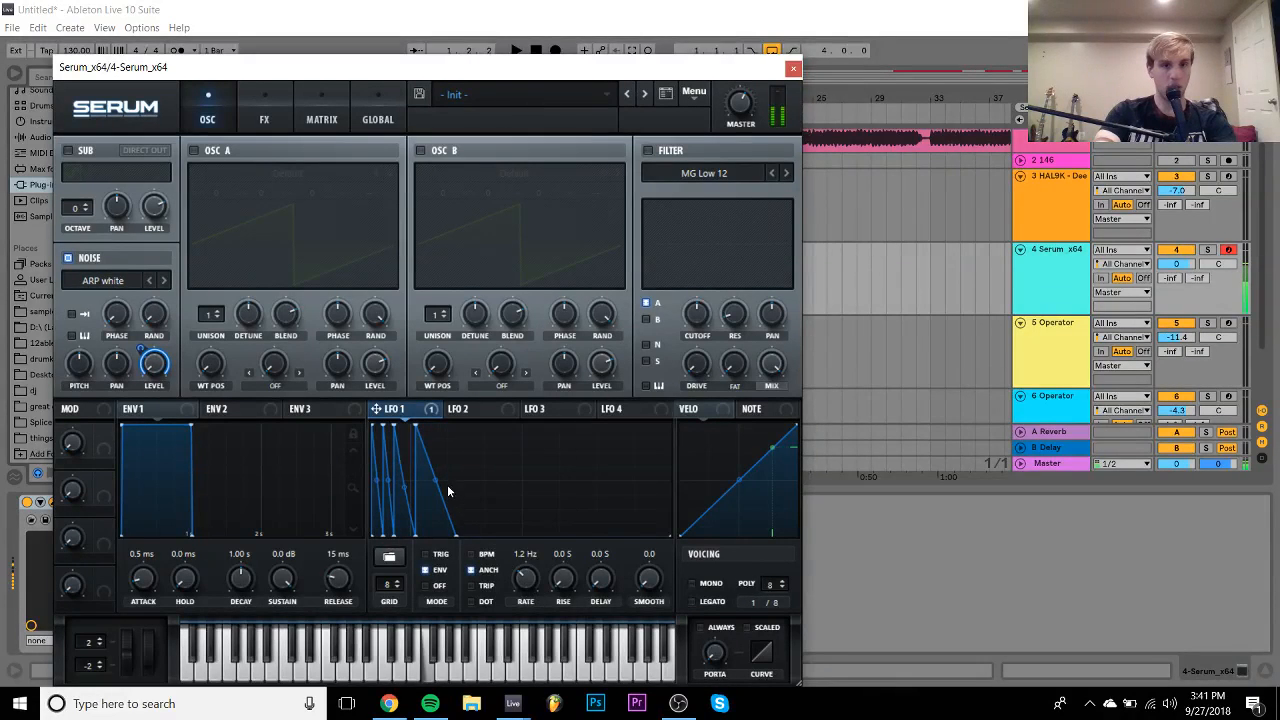
pyautogui.moveTo(447, 484)
pyautogui.mouseDown()
pyautogui.moveTo(458, 534)
pyautogui.moveTo(455, 496)
pyautogui.mouseUp()
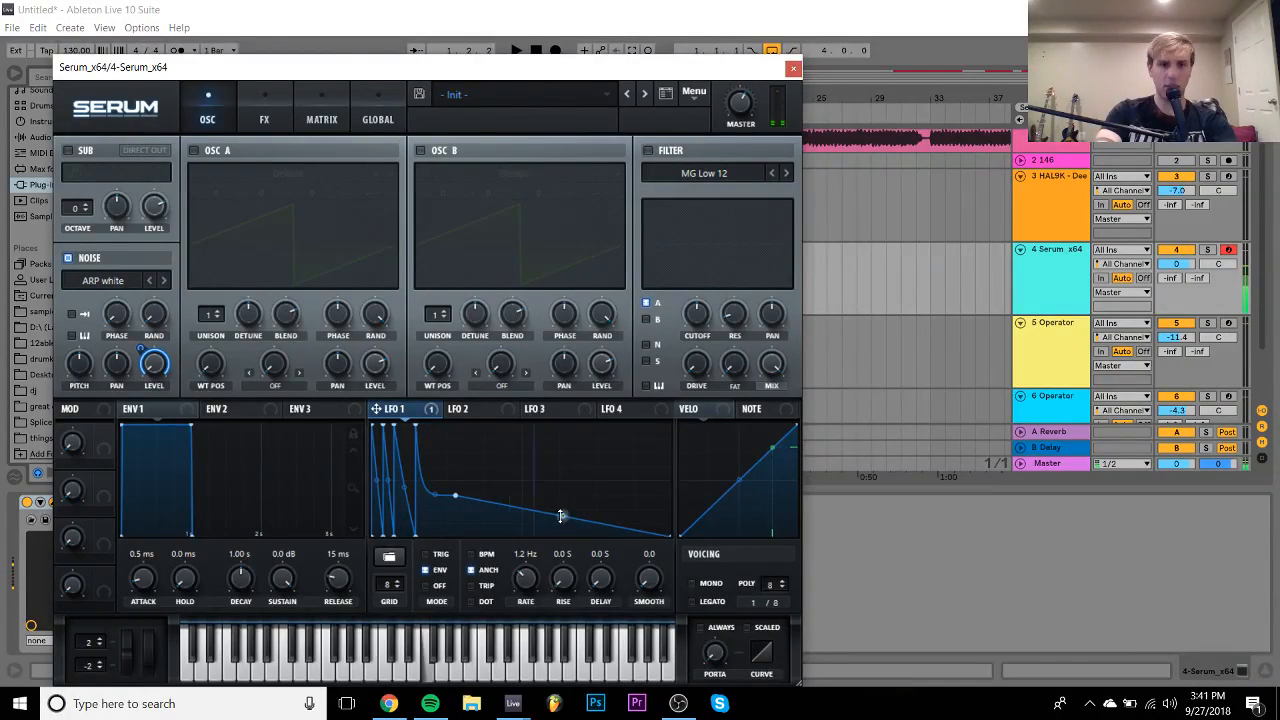
pyautogui.moveTo(561, 516); pyautogui.dragTo(563, 548)
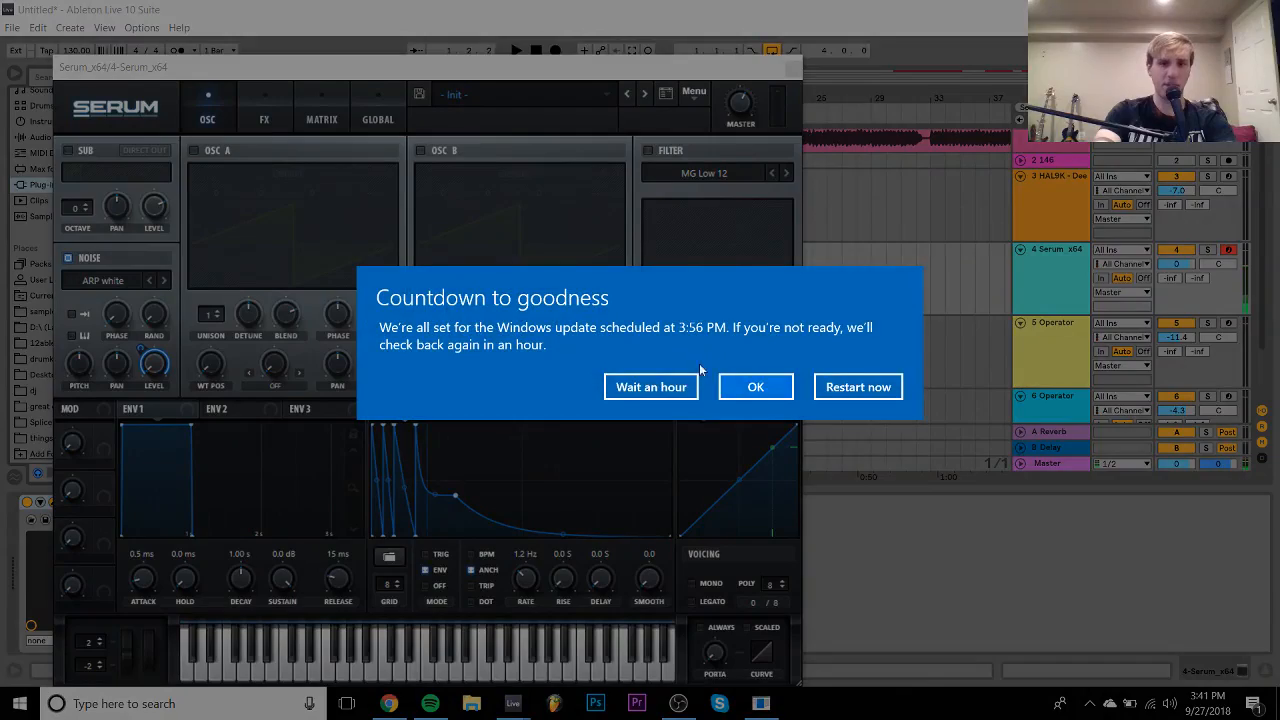
pyautogui.click(680, 386)
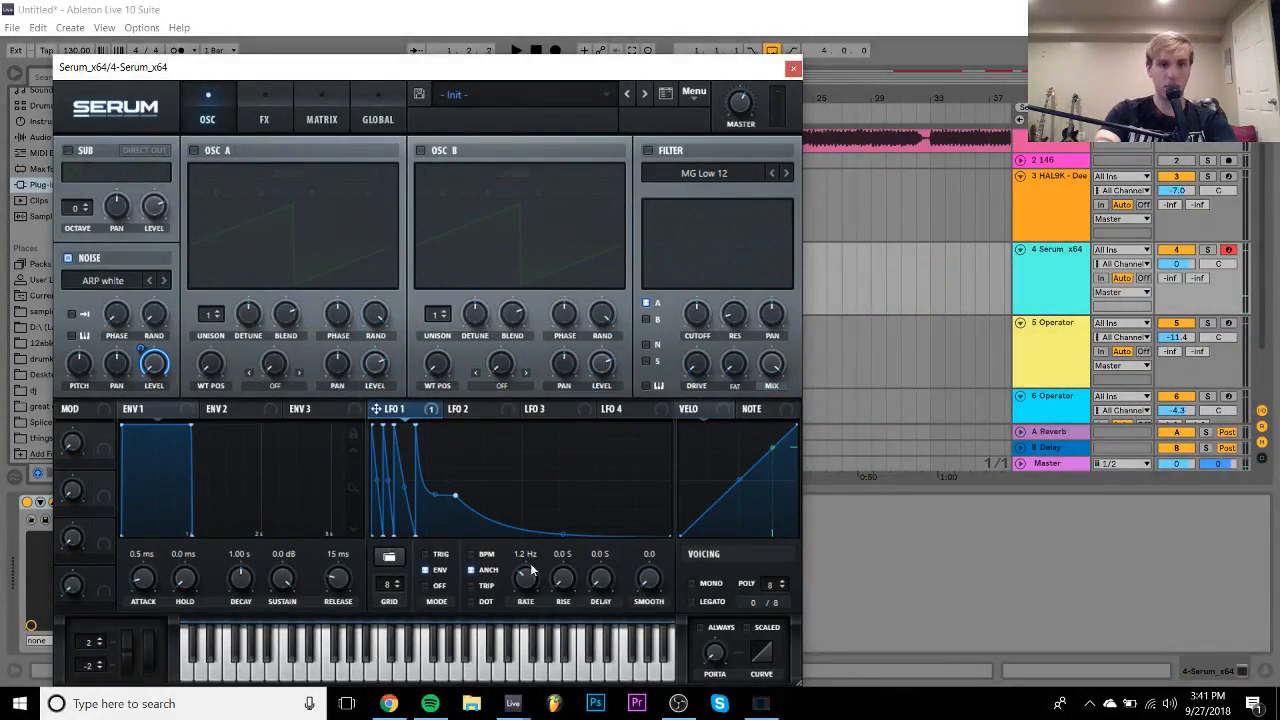
pyautogui.moveTo(525, 580)
pyautogui.mouseDown()
pyautogui.moveTo(525, 611)
pyautogui.moveTo(523, 580)
pyautogui.mouseUp()
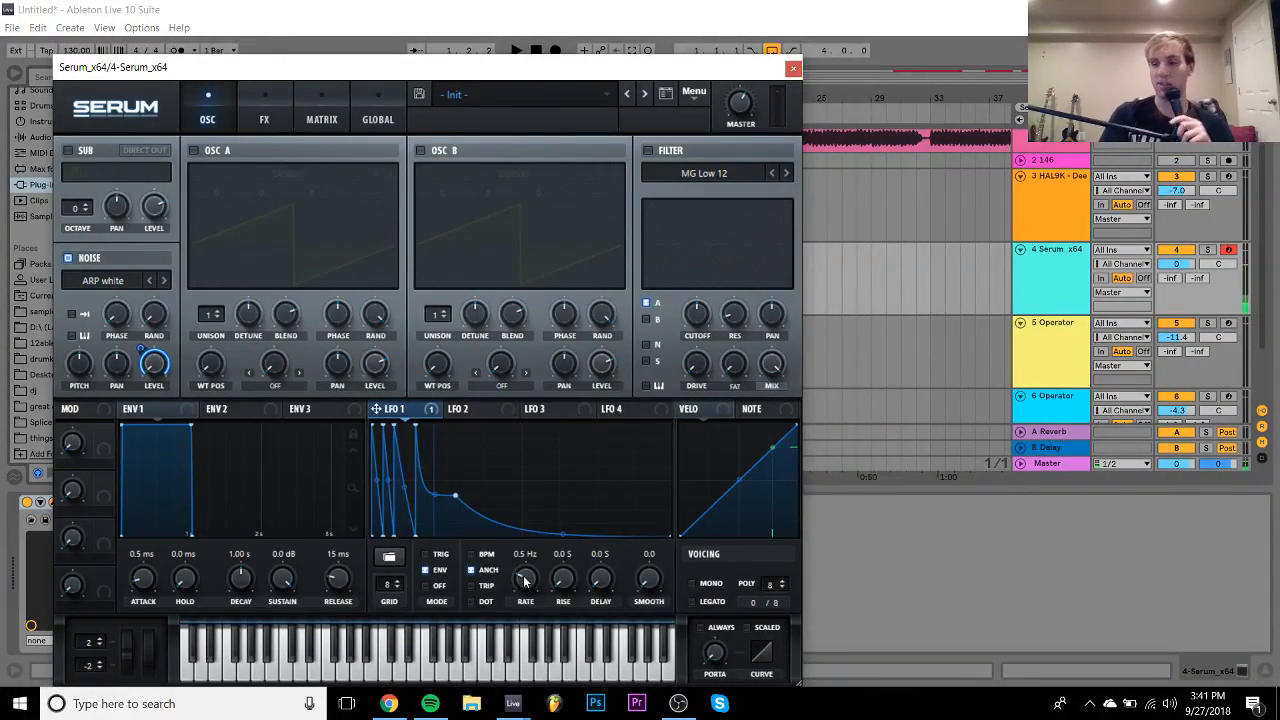
pyautogui.press('space')
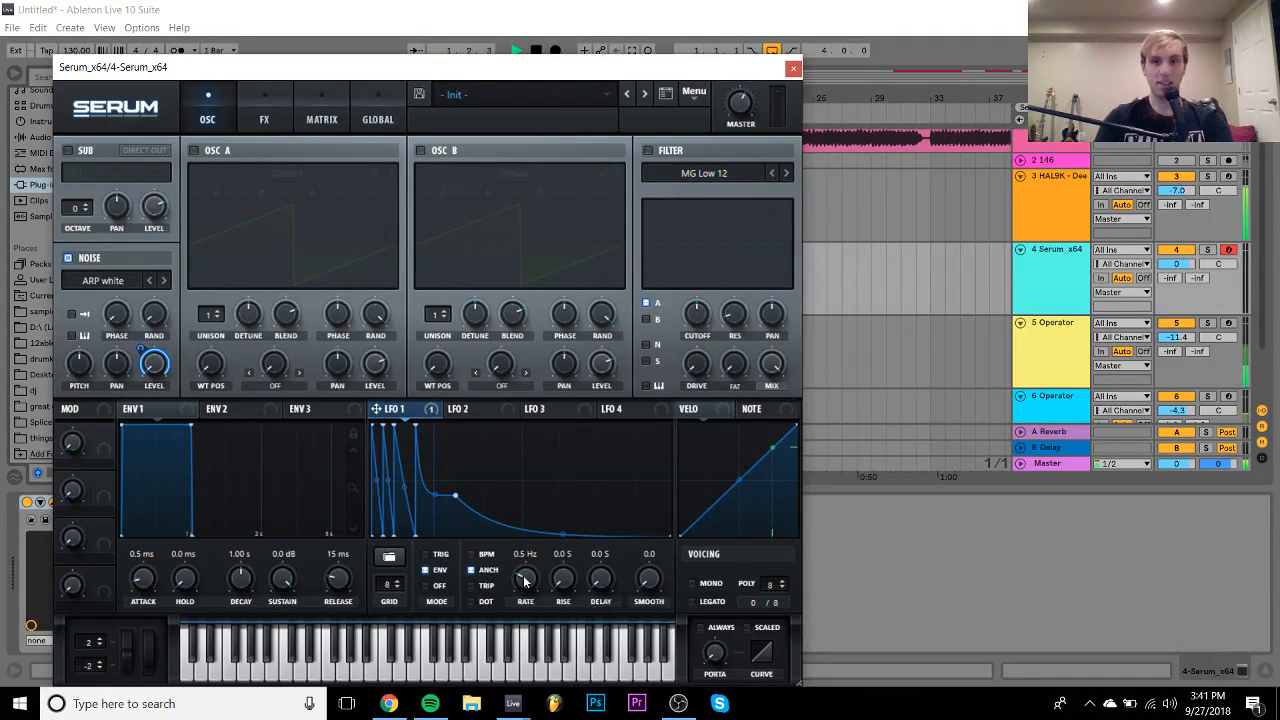
# - Close Serum, delete its track, and insert a fresh MIDI track
pyautogui.click(793, 68)
pyautogui.click(1048, 250)
pyautogui.press('Delete')
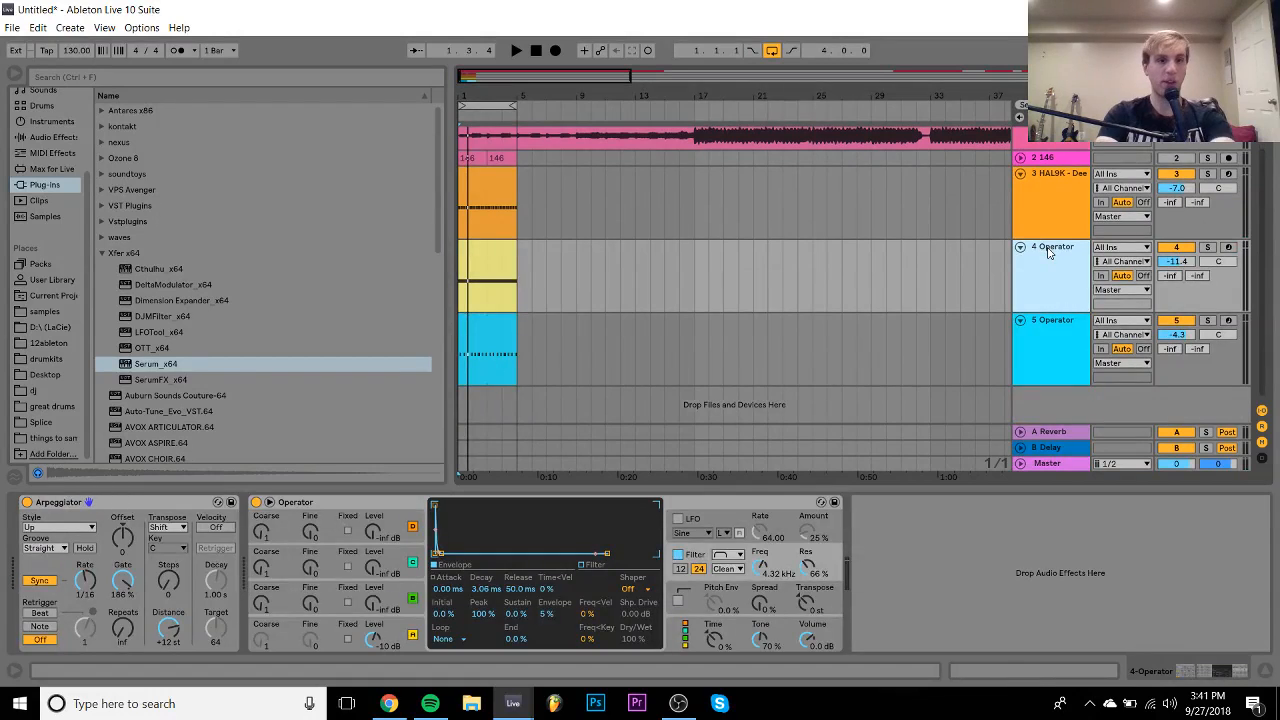
pyautogui.hotkey('ctrl', 'shift', 't')
# - Browse the samples to the [99Sounds] 99 Drum Samples > Samples folder
pyautogui.click(44, 311)
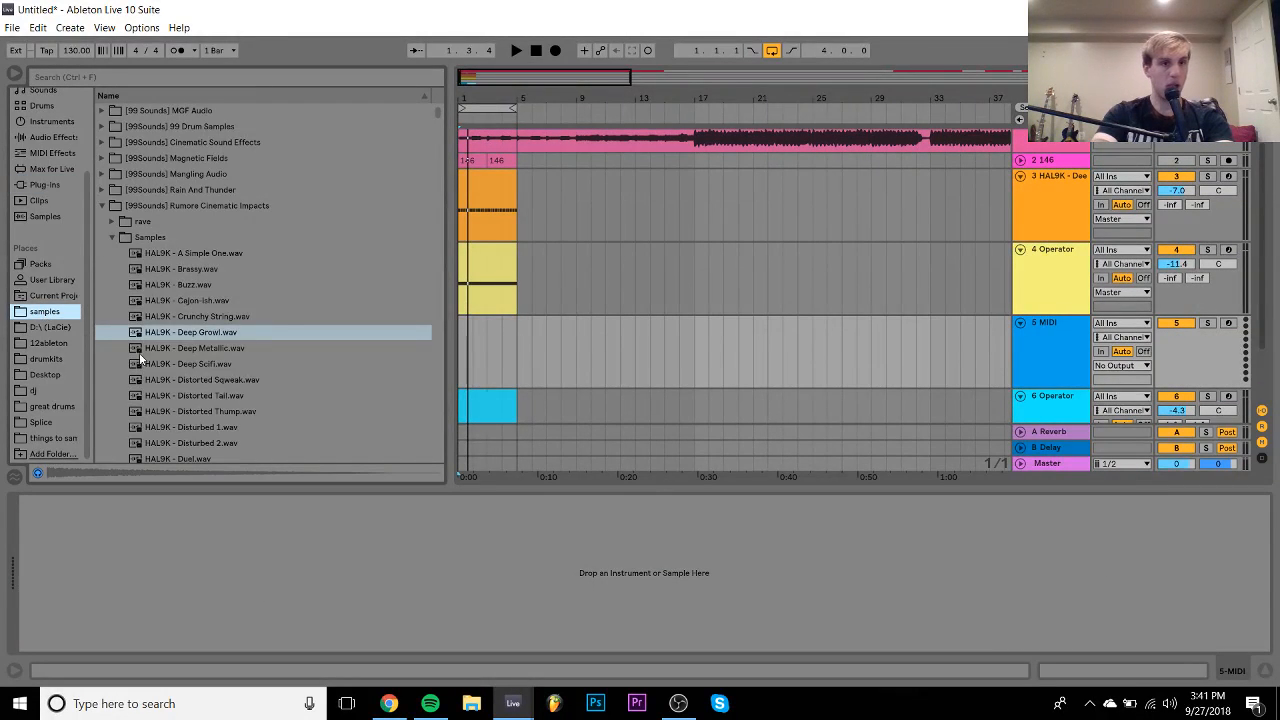
pyautogui.scroll(-3, 137, 350)
pyautogui.scroll(3, 137, 350)
pyautogui.click(181, 207)
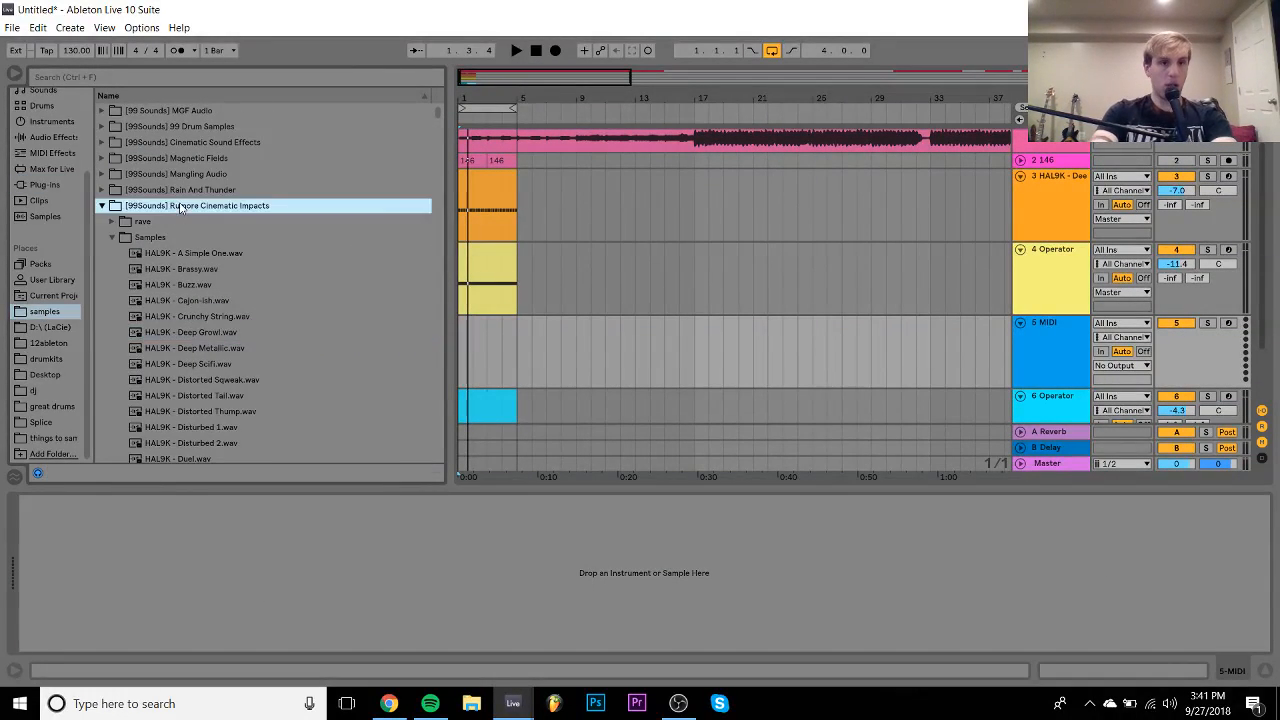
pyautogui.press('Left')
pyautogui.press('Down')
pyautogui.press('Down')
pyautogui.press('Down')
pyautogui.press('Down')
pyautogui.press('Down')
pyautogui.press('Down')
pyautogui.press('Down')
pyautogui.press('Down')
pyautogui.press('Down')
pyautogui.press('Down')
pyautogui.press('Down')
pyautogui.press('Down')
pyautogui.press('Down')
pyautogui.press('Down')
pyautogui.press('Down')
pyautogui.press('Down')
pyautogui.press('Down')
pyautogui.press('Down')
pyautogui.press('Down')
pyautogui.press('Down')
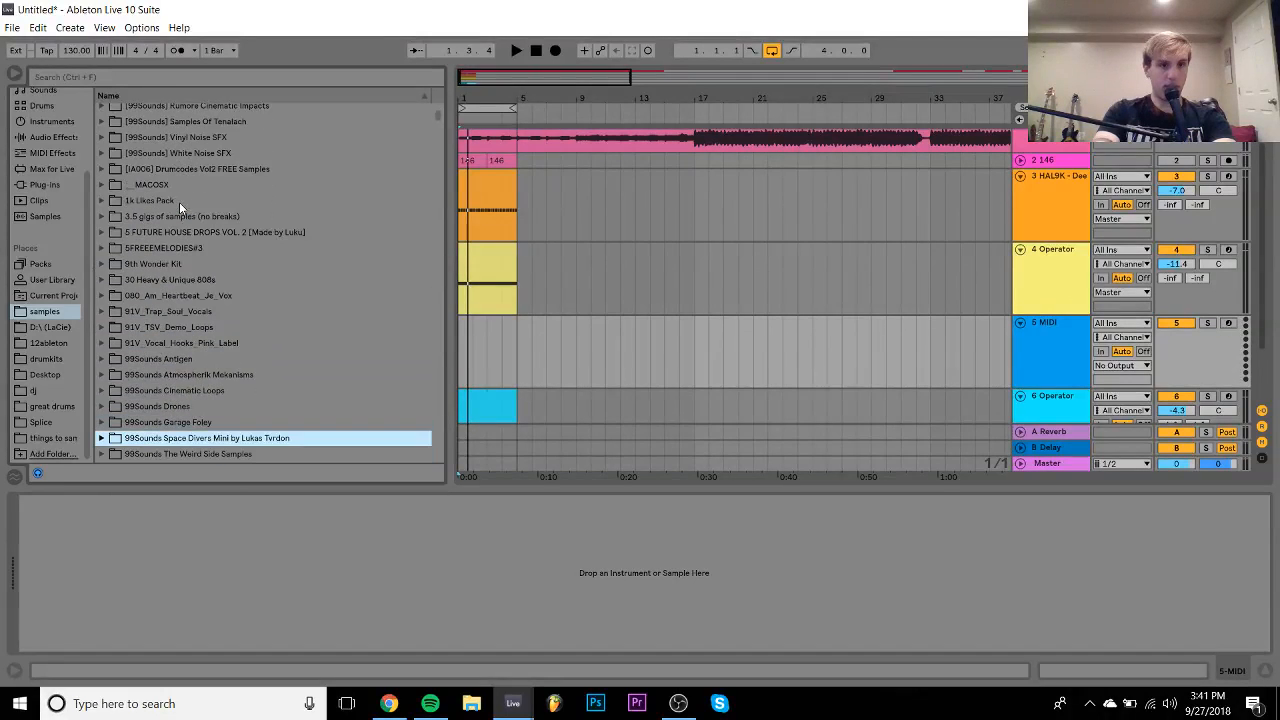
pyautogui.press('Up')
pyautogui.press('Up')
pyautogui.press('Up')
pyautogui.press('Up')
pyautogui.press('Up')
pyautogui.press('Up')
pyautogui.press('Up')
pyautogui.press('Up')
pyautogui.press('Up')
pyautogui.press('Up')
pyautogui.press('Up')
pyautogui.press('Down')
pyautogui.press('Down')
pyautogui.press('Down')
pyautogui.press('Down')
pyautogui.press('Down')
pyautogui.press('Down')
pyautogui.press('Down')
pyautogui.press('Down')
pyautogui.press('Down')
pyautogui.press('Down')
pyautogui.press('Down')
pyautogui.press('Down')
pyautogui.press('Down')
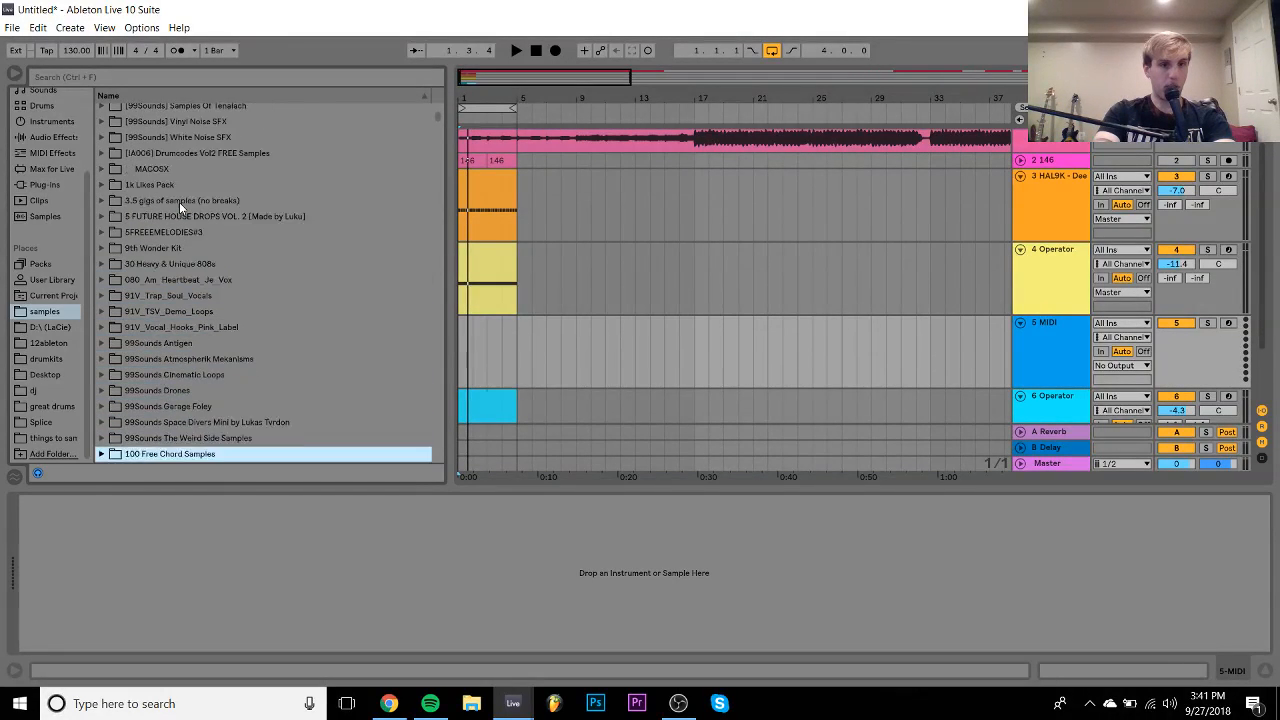
pyautogui.press('Up')
pyautogui.press('Up')
pyautogui.press('Up')
pyautogui.press('Up')
pyautogui.press('Down')
pyautogui.press('Up')
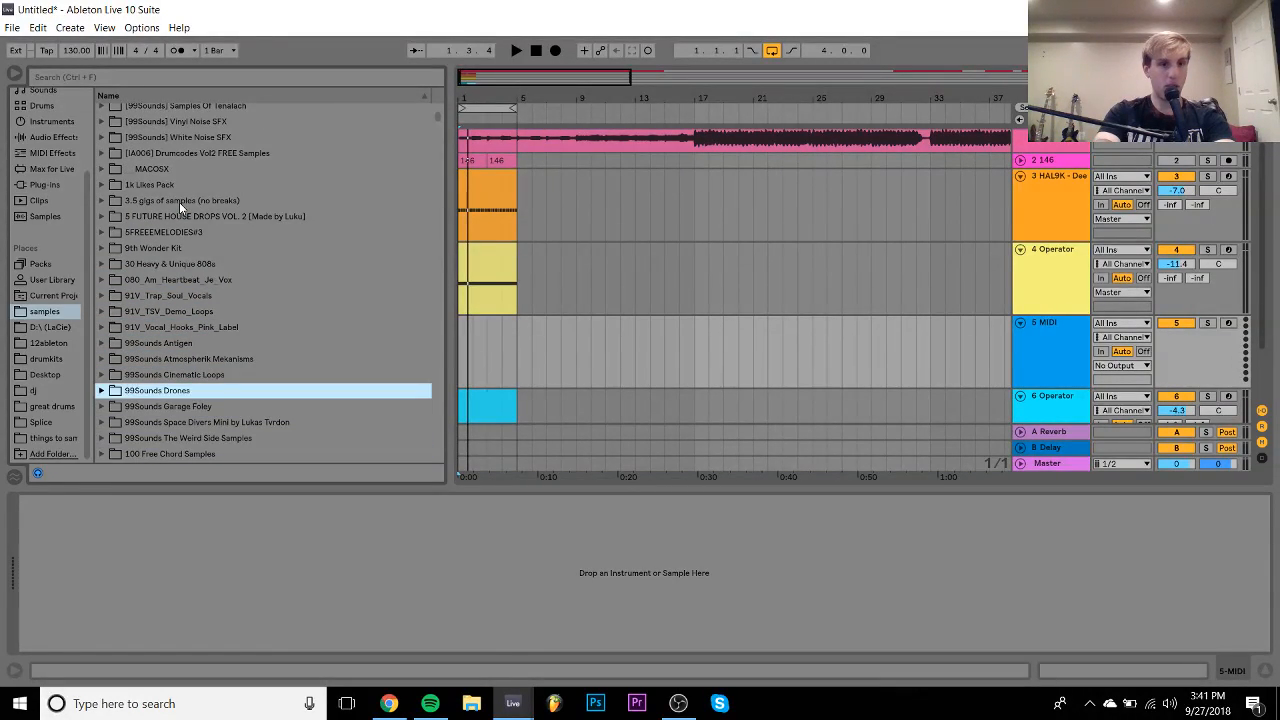
pyautogui.press('Up')
pyautogui.press('Up')
pyautogui.press('Up')
pyautogui.press('Up')
pyautogui.press('Up')
pyautogui.press('Up')
pyautogui.press('Up')
pyautogui.press('Up')
pyautogui.press('Up')
pyautogui.press('Up')
pyautogui.press('Up')
pyautogui.press('Up')
pyautogui.press('Up')
pyautogui.press('Up')
pyautogui.press('Up')
pyautogui.press('Up')
pyautogui.press('Up')
pyautogui.press('Up')
pyautogui.press('Up')
pyautogui.press('Up')
pyautogui.press('Right')
pyautogui.press('Down')
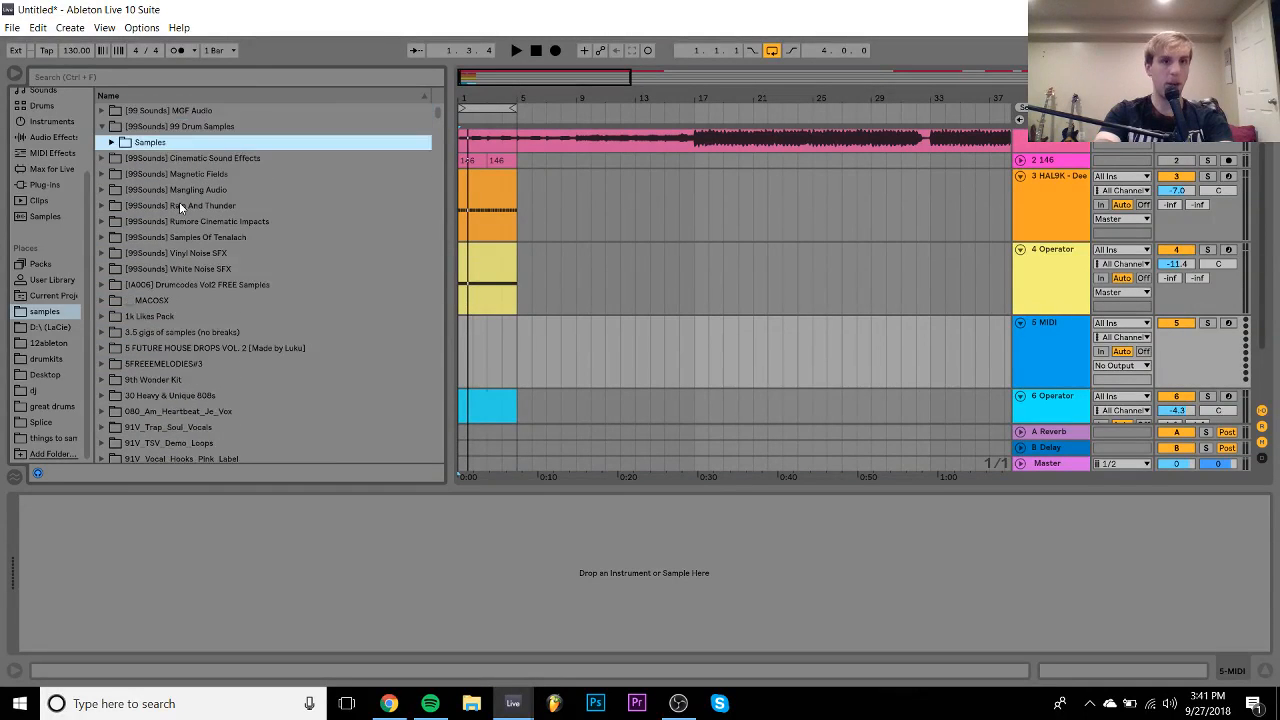
pyautogui.press('Right')
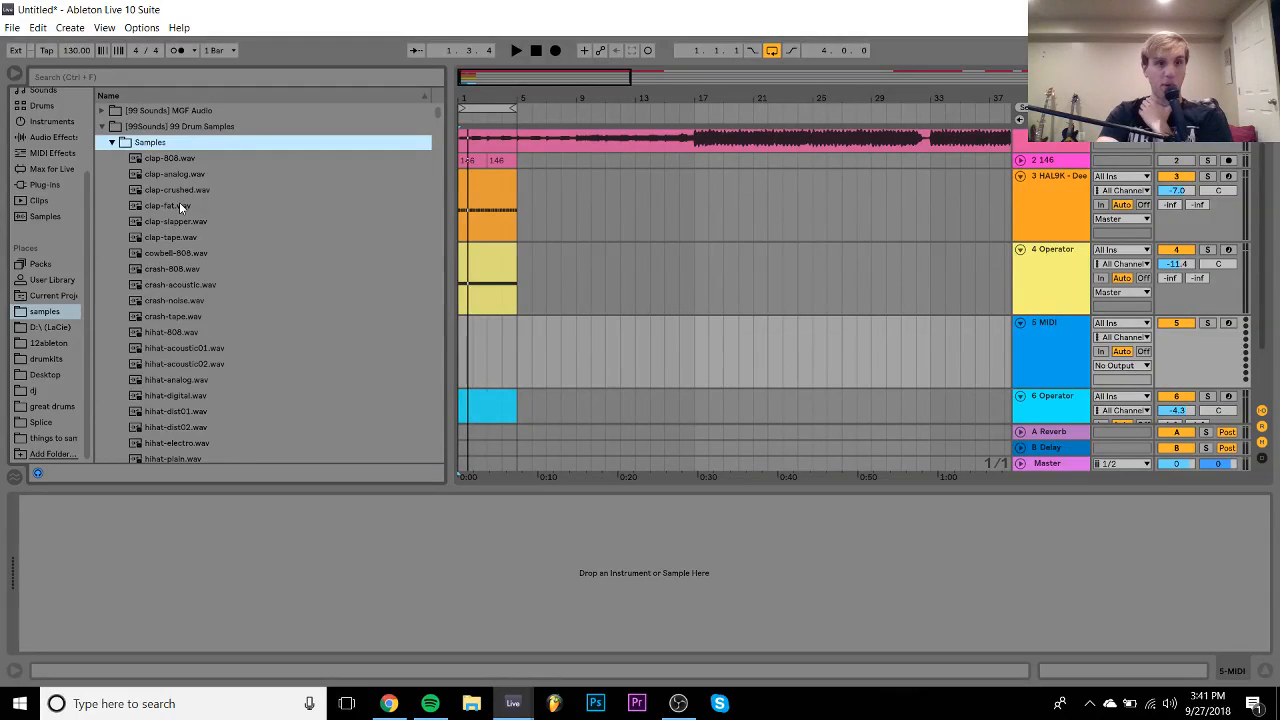
# - Audition the clap samples and drag clap-tape.wav into the arrangement
pyautogui.press('Down')
pyautogui.press('Down')
pyautogui.press('Down')
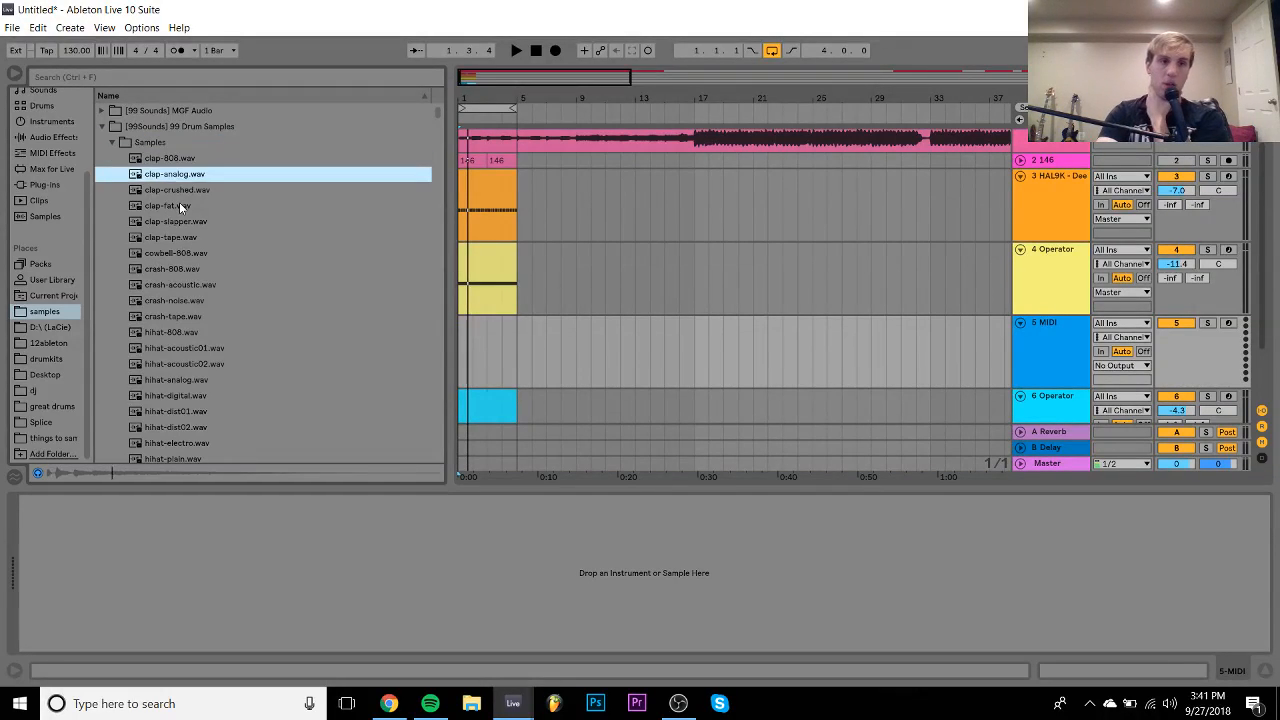
pyautogui.press('Down')
pyautogui.press('Down')
pyautogui.press('Down')
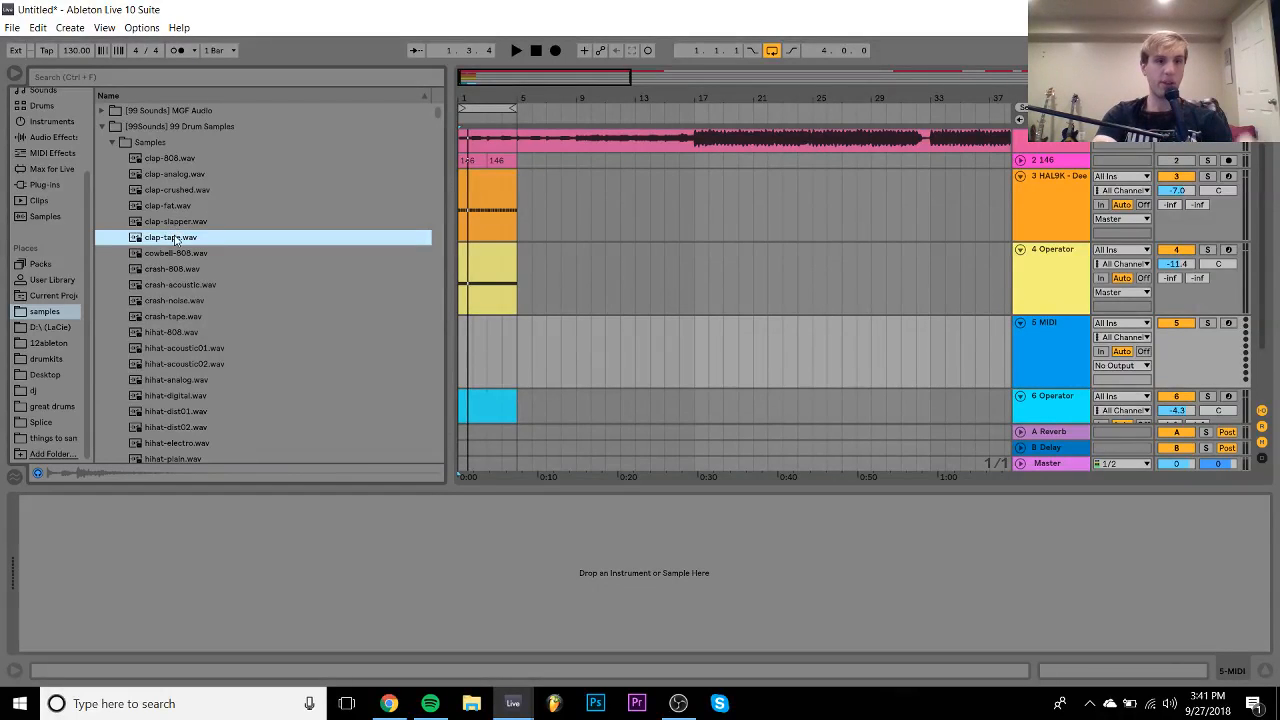
pyautogui.moveTo(176, 237); pyautogui.dragTo(460, 337)
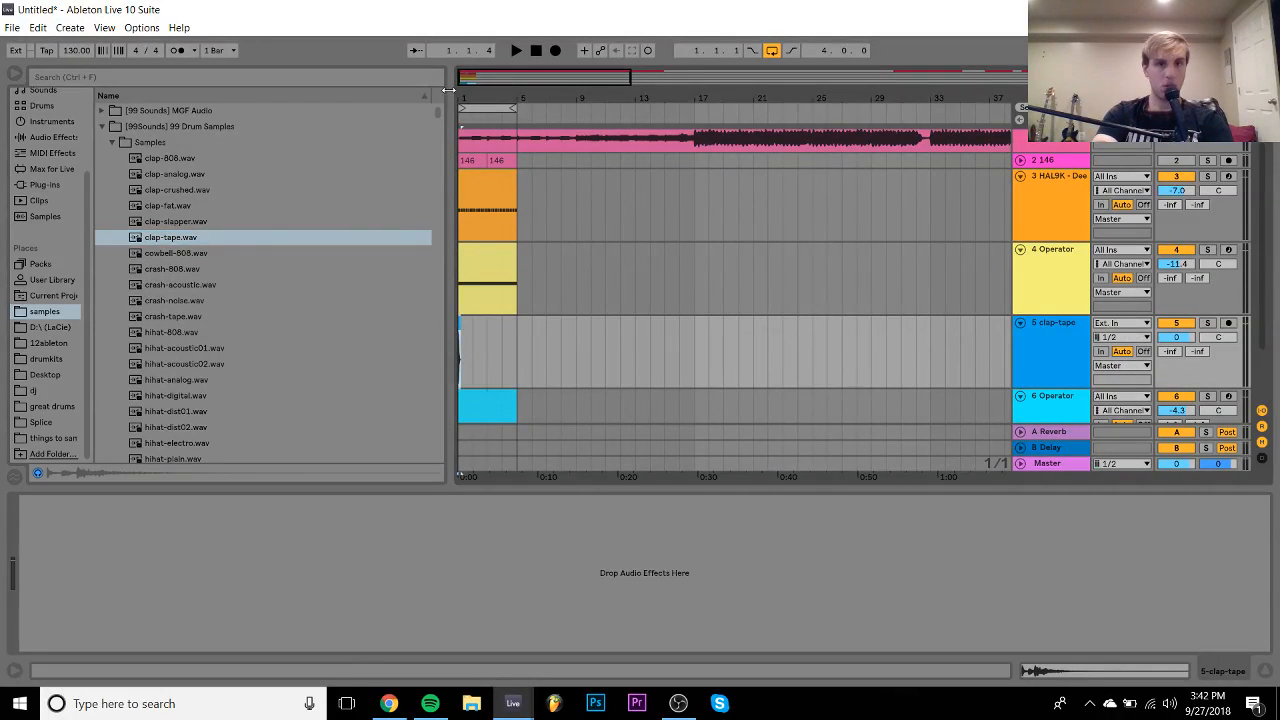
# - Place clap-tape.wav on track 5 at bar 1 and repeat it on every beat through bar 4
pyautogui.moveTo(466, 95); pyautogui.dragTo(468, 220)
pyautogui.hotkey('ctrl', 'd')
pyautogui.hotkey('ctrl', 'd')
pyautogui.hotkey('ctrl', 'd')
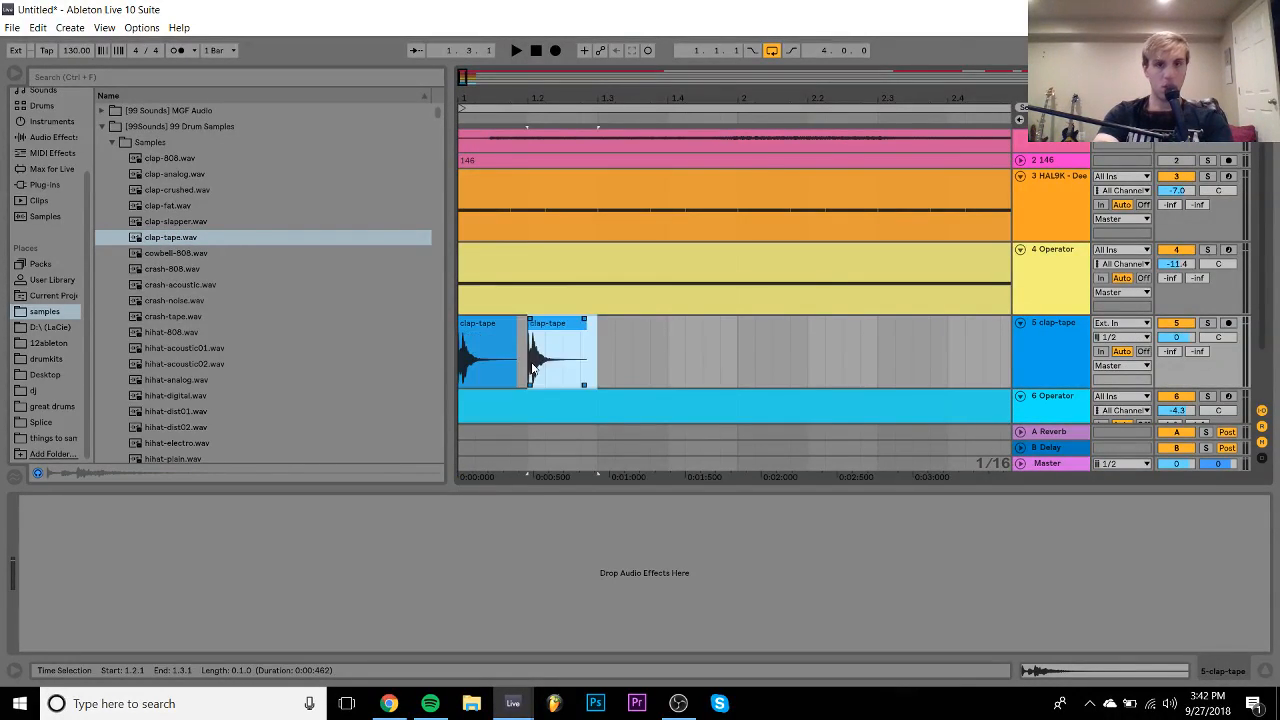
pyautogui.click(492, 334)
pyautogui.moveTo(494, 96); pyautogui.dragTo(468, 93)
pyautogui.hotkey('ctrl', 'd')
pyautogui.hotkey('ctrl', 'd')
pyautogui.hotkey('ctrl', 'd')
pyautogui.click(466, 324)
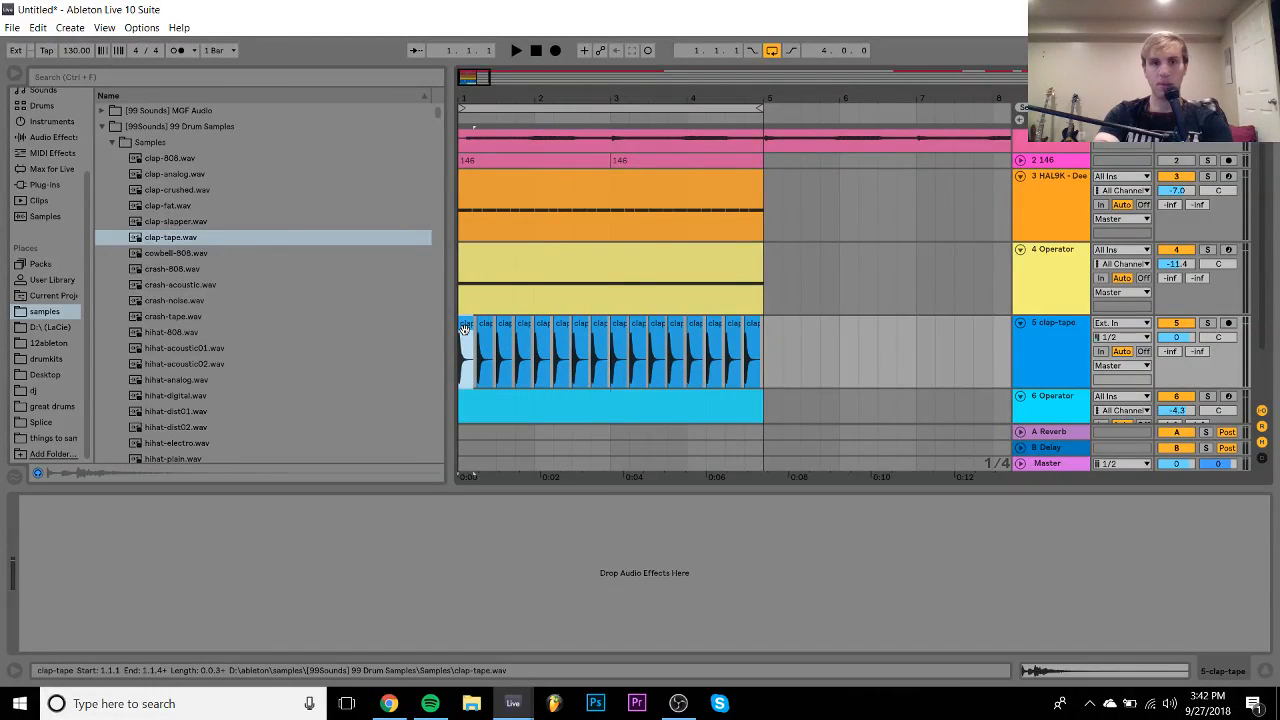
# - Turn the clap-tape track down to -7.8 dB and select all 16 clap clips
pyautogui.press('space')
pyautogui.moveTo(1178, 345)
pyautogui.mouseDown()
pyautogui.moveTo(1178, 375)
pyautogui.moveTo(1177, 348)
pyautogui.mouseUp()
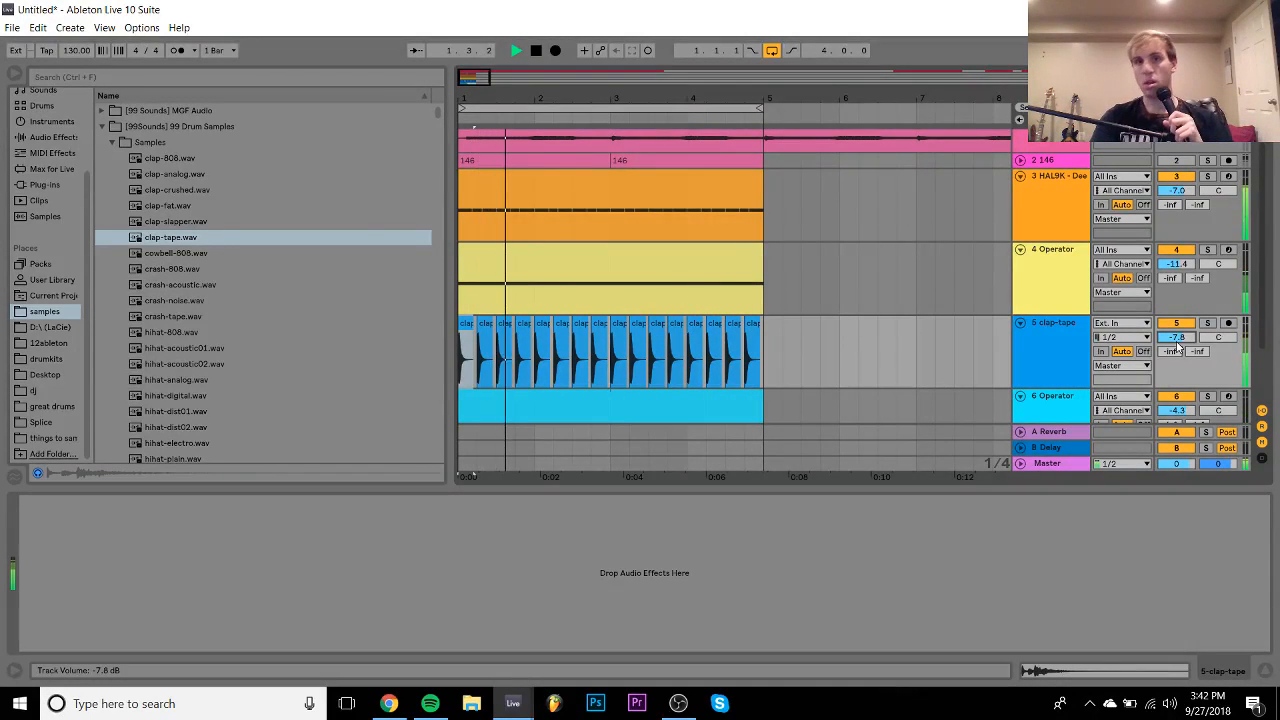
pyautogui.keyDown('shift'); pyautogui.click(753, 324); pyautogui.keyUp('shift')
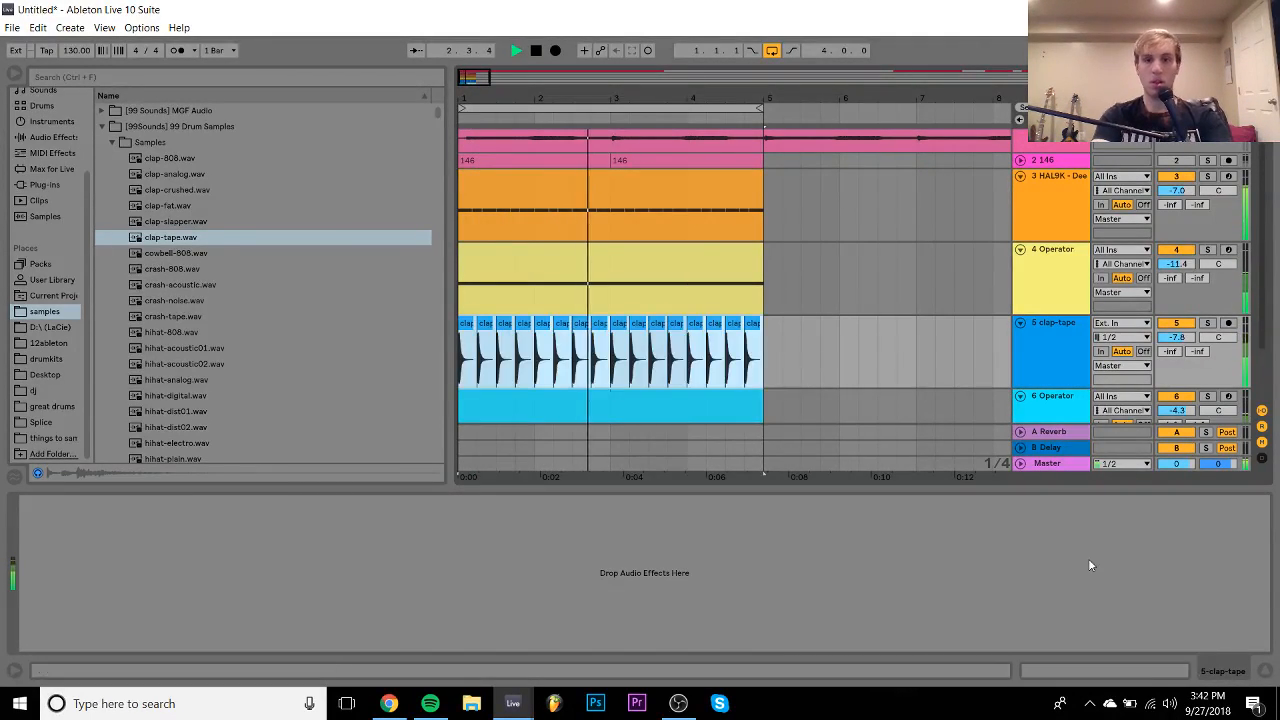
pyautogui.click(1106, 672)
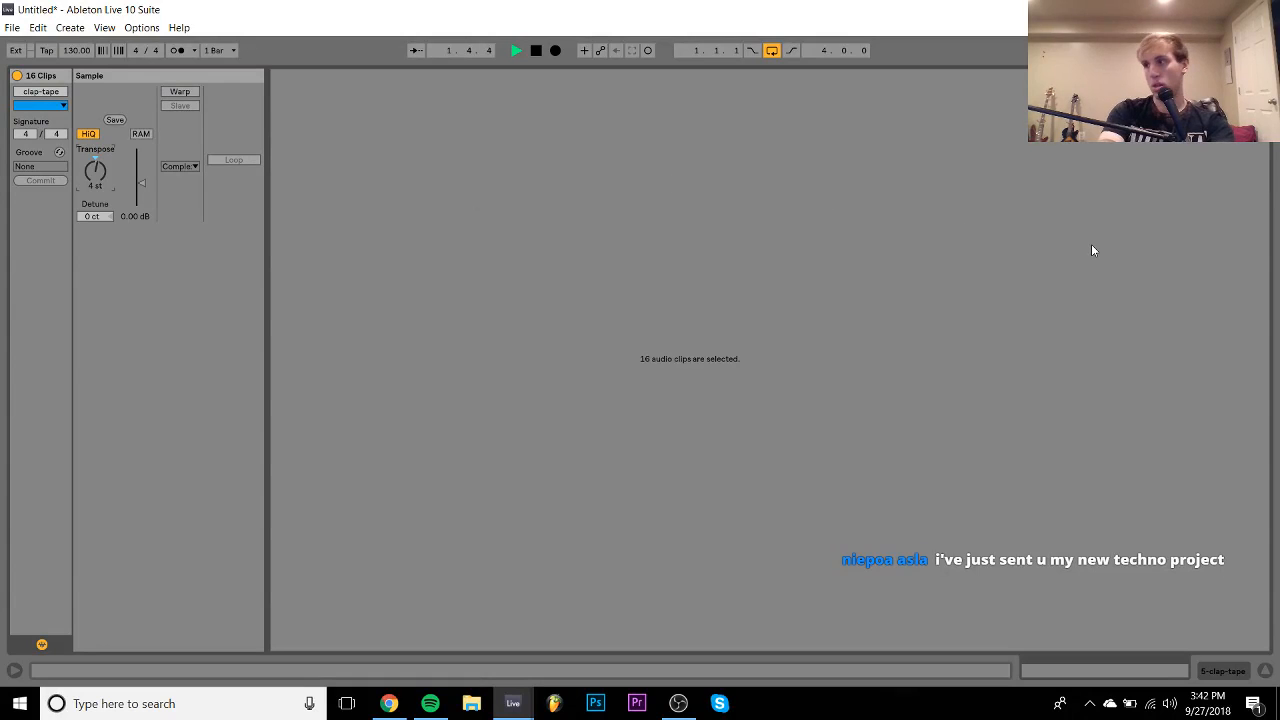
# - Stop playback and load a Saturator onto the clap-tape track
pyautogui.press('space')
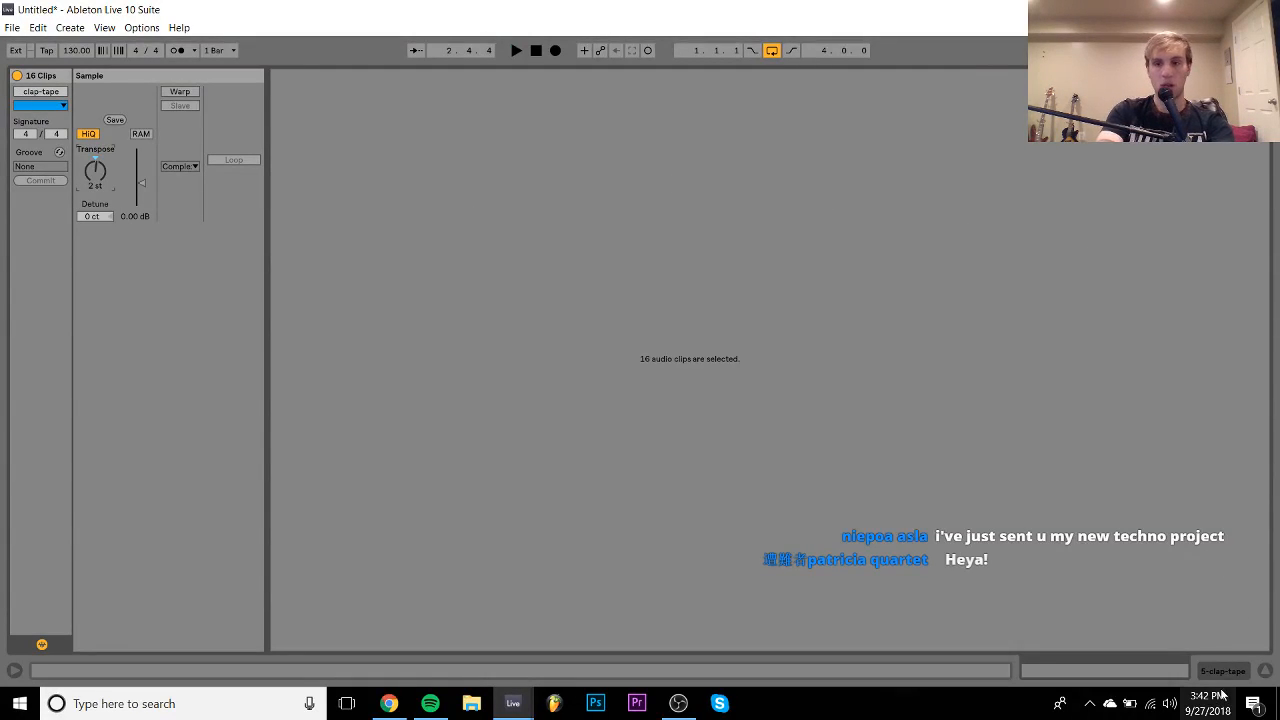
pyautogui.click(1222, 671)
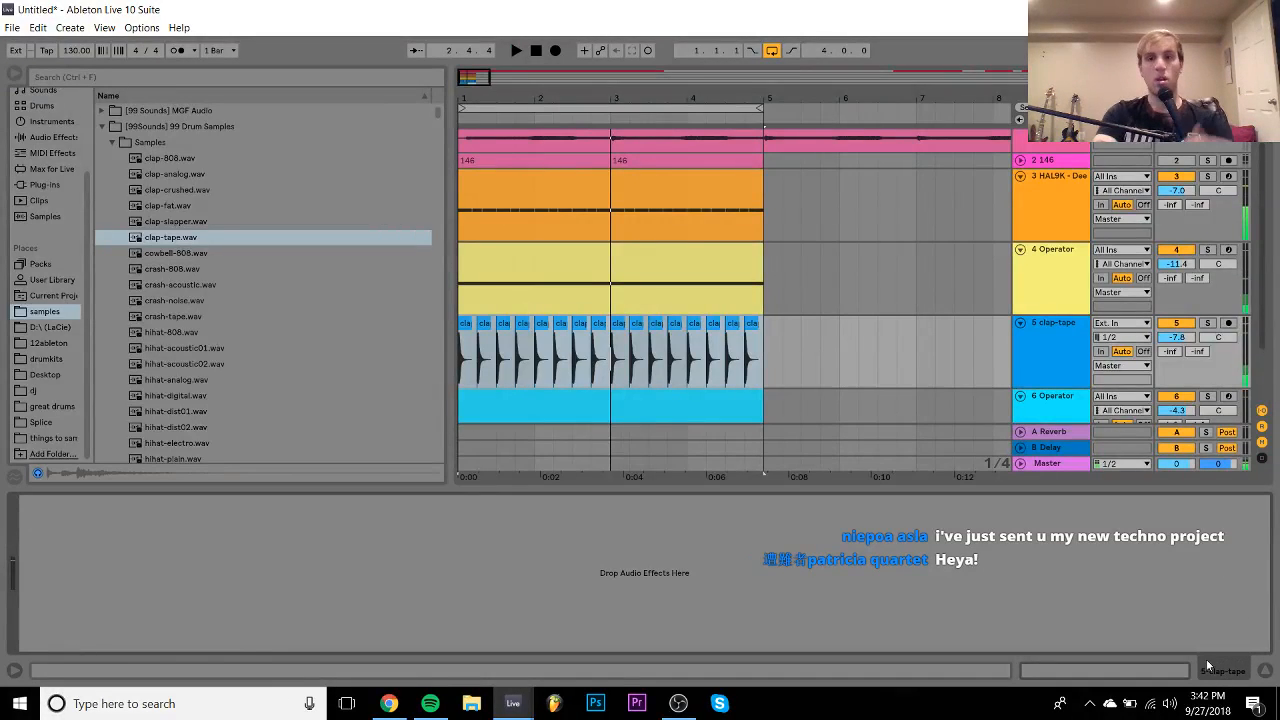
pyautogui.click(46, 140)
pyautogui.doubleClick(141, 364)
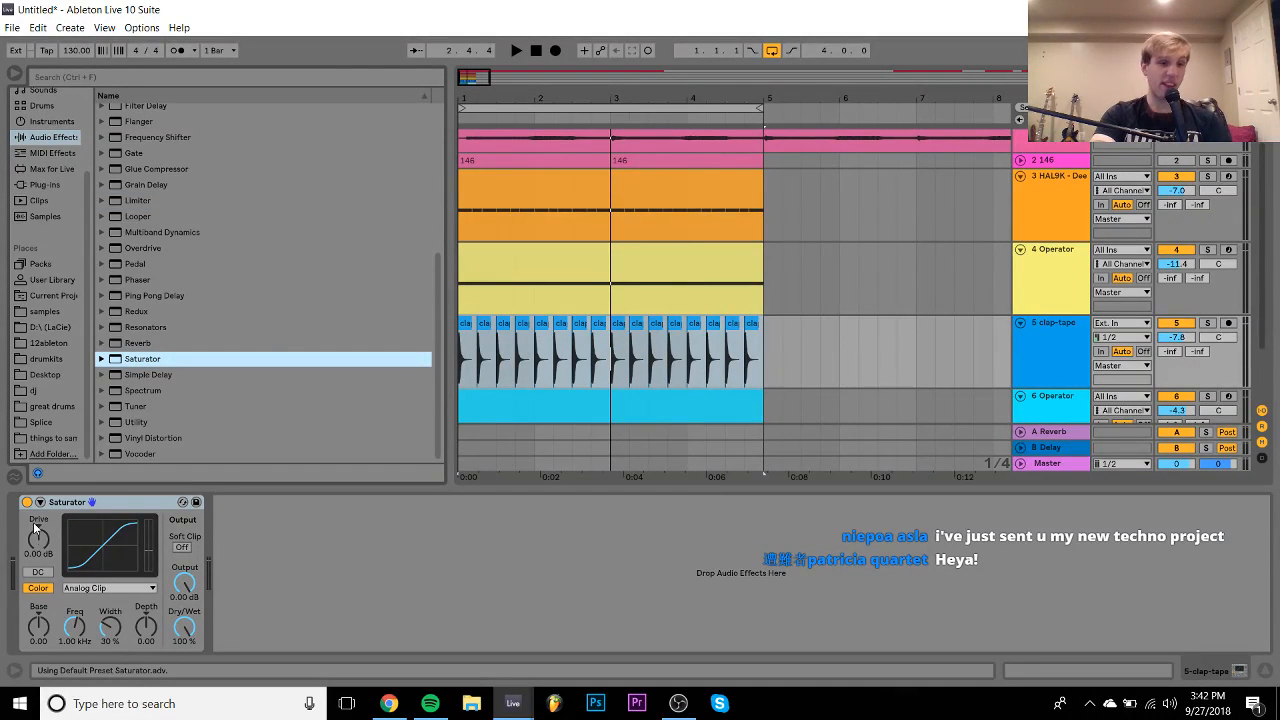
# - Set Saturator Drive 5.71 dB, Base 17.7, Depth 10.7, and the track volume to -11.2 dB
pyautogui.click(40, 502)
pyautogui.moveTo(38, 539); pyautogui.dragTo(38, 529)
pyautogui.press('space')
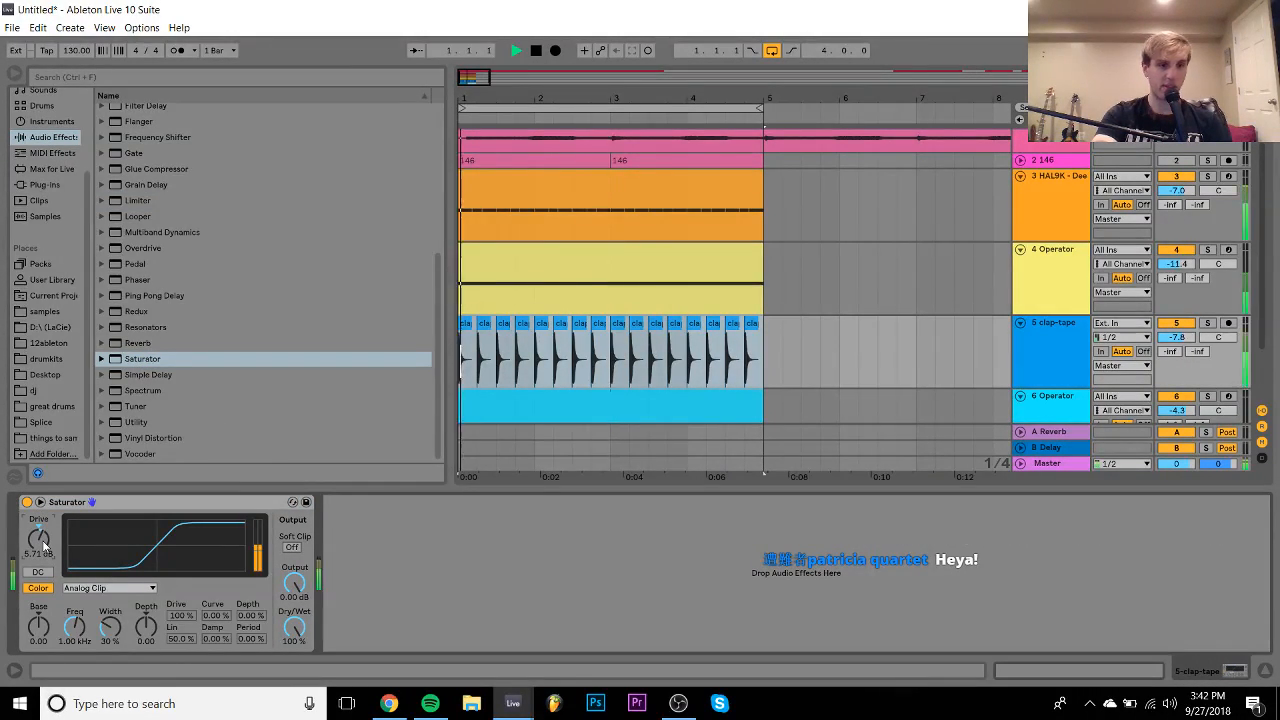
pyautogui.moveTo(38, 627); pyautogui.dragTo(38, 596)
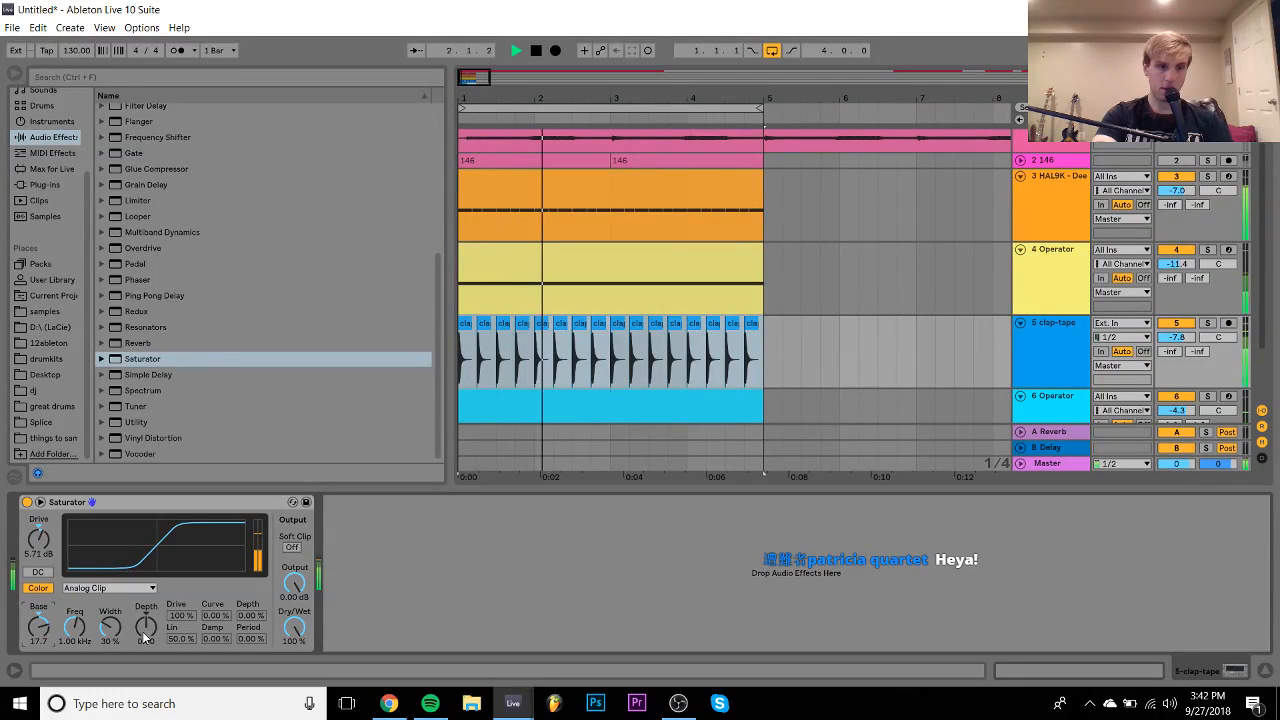
pyautogui.moveTo(150, 632)
pyautogui.mouseDown()
pyautogui.moveTo(150, 601)
pyautogui.moveTo(150, 644)
pyautogui.mouseUp()
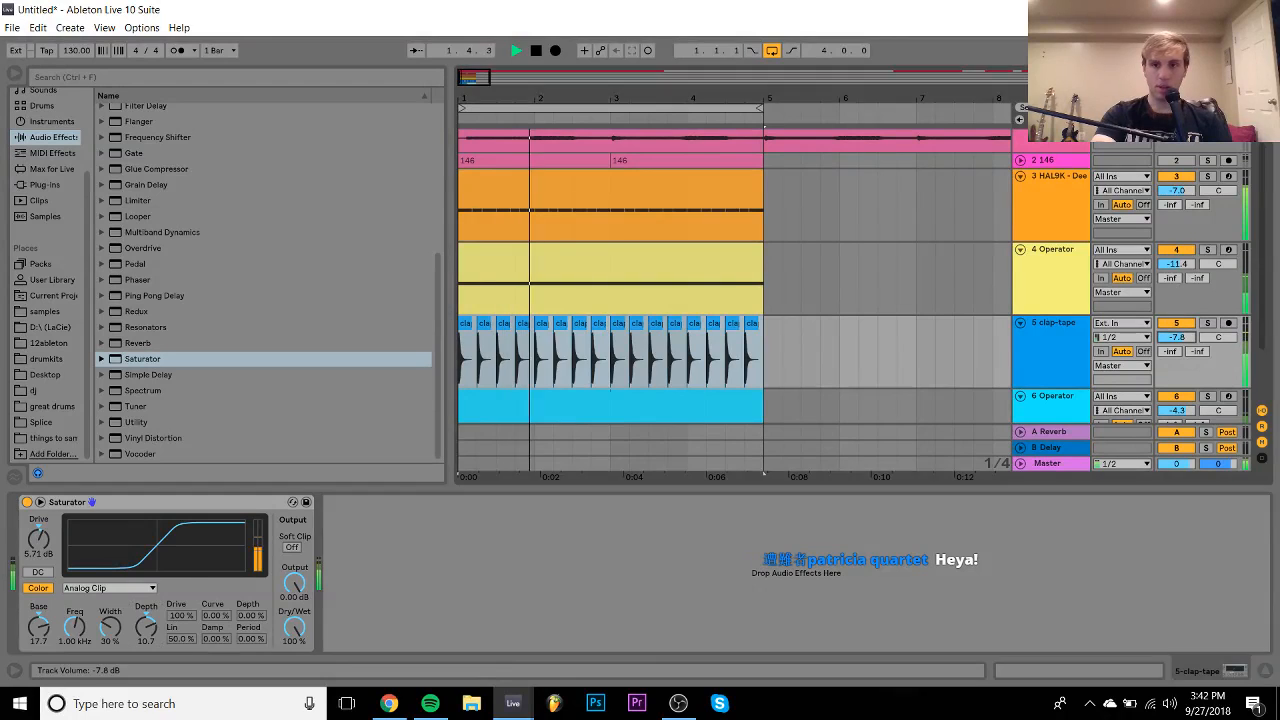
pyautogui.moveTo(1174, 337); pyautogui.dragTo(1174, 354)
pyautogui.click(1052, 338)
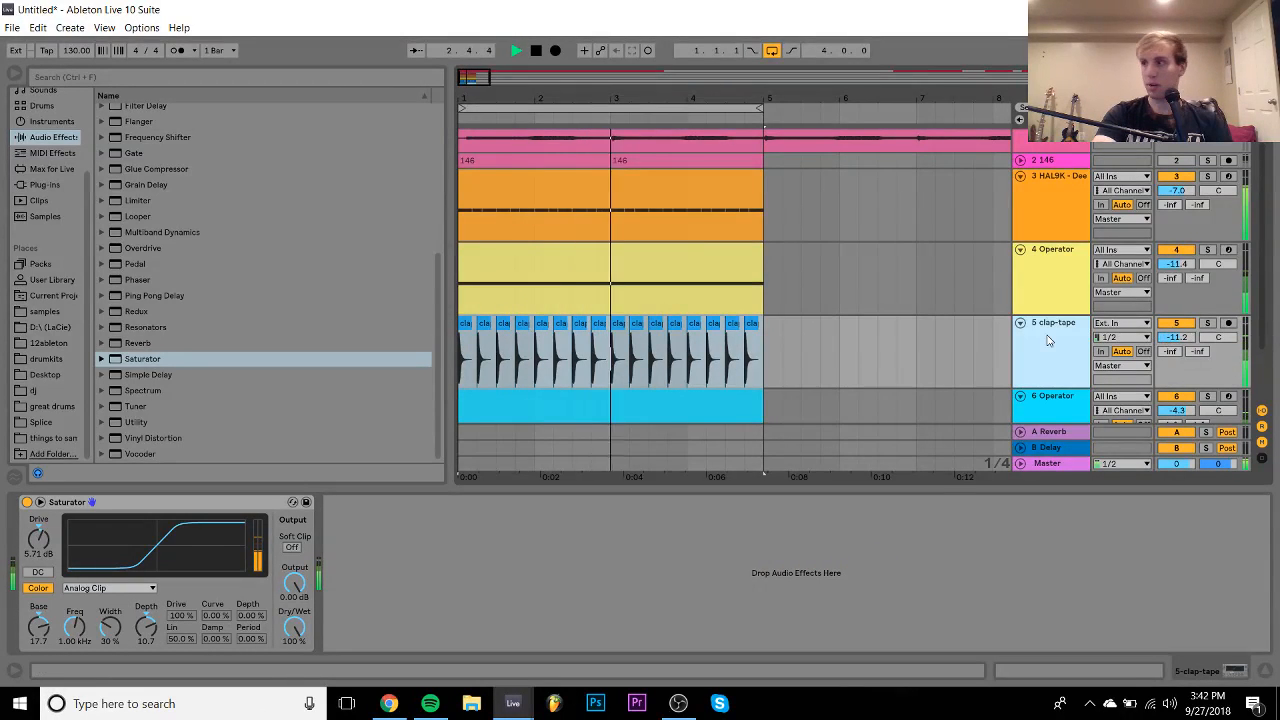
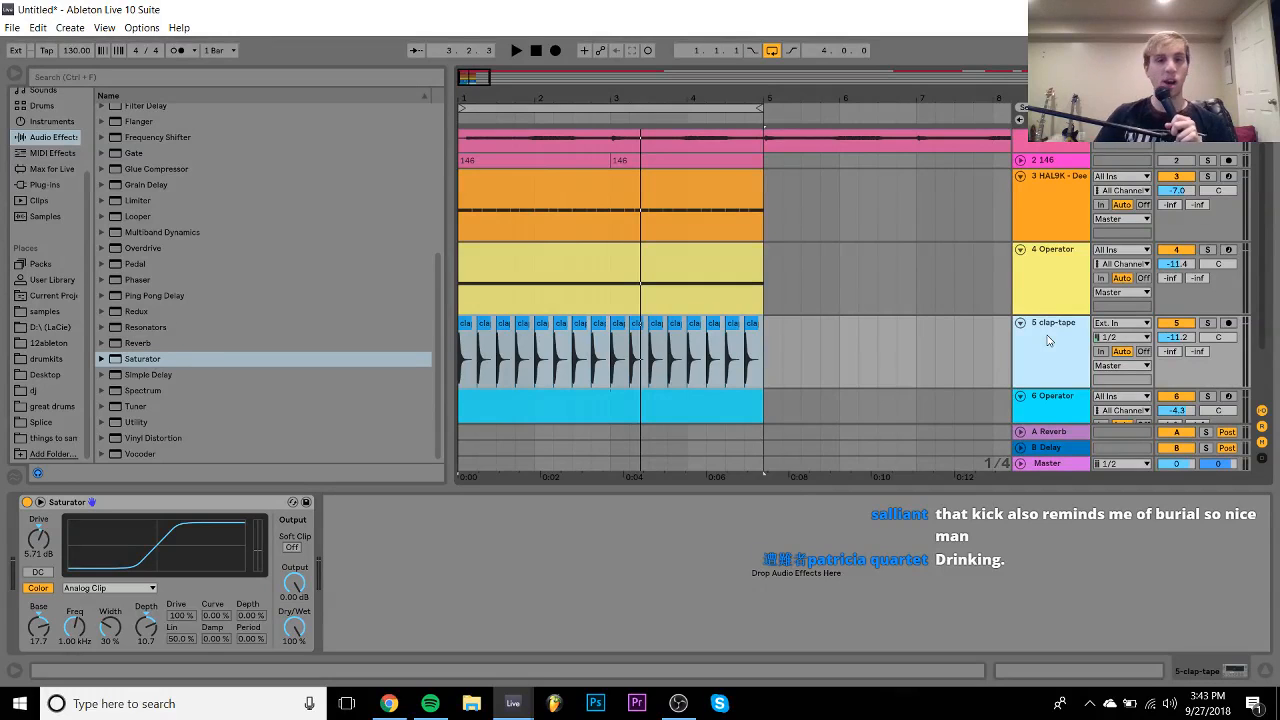
# - Start playback, solo clap-tape, and load ValhallaRoom from the Plug-ins browser onto it
pyautogui.press('space')
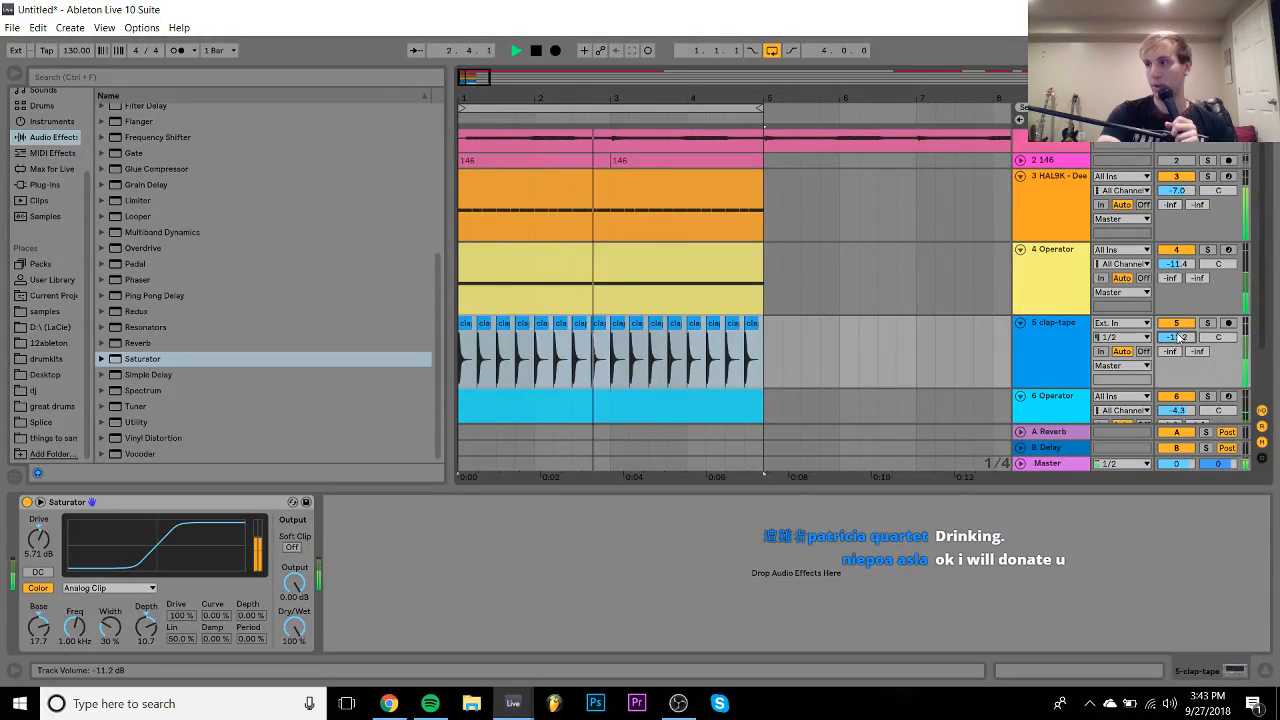
pyautogui.click(1207, 323)
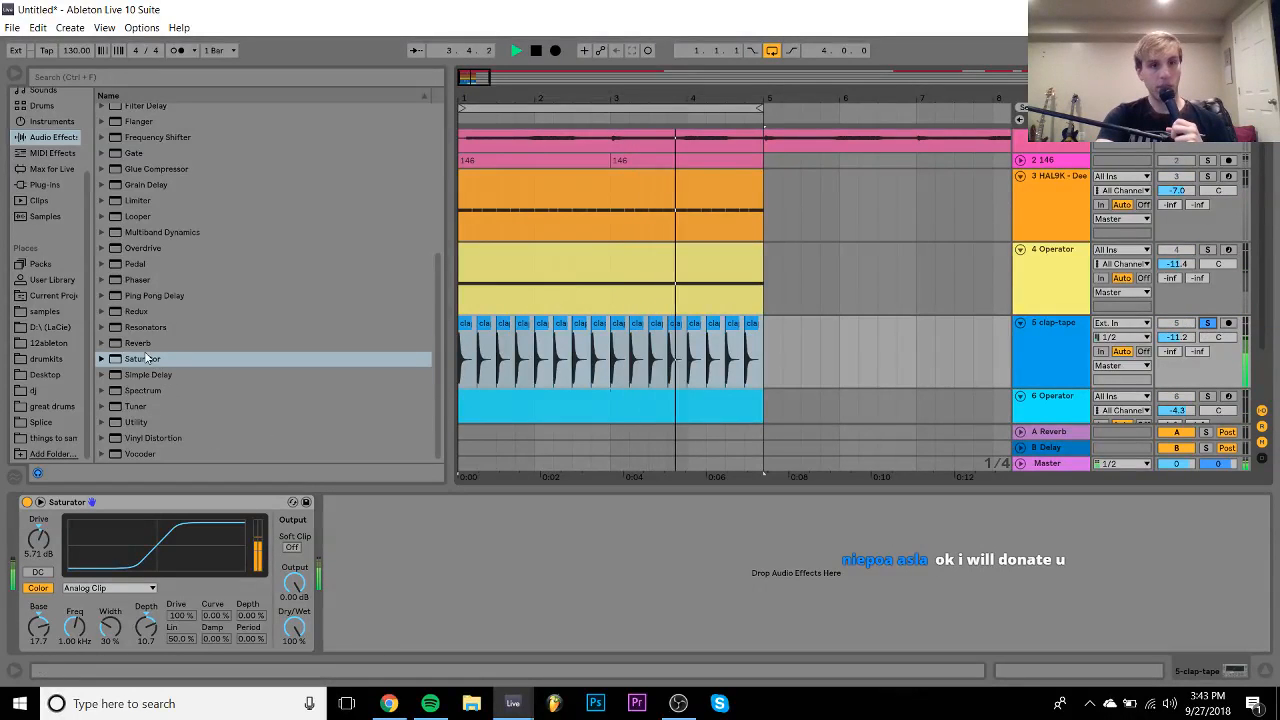
pyautogui.click(44, 184)
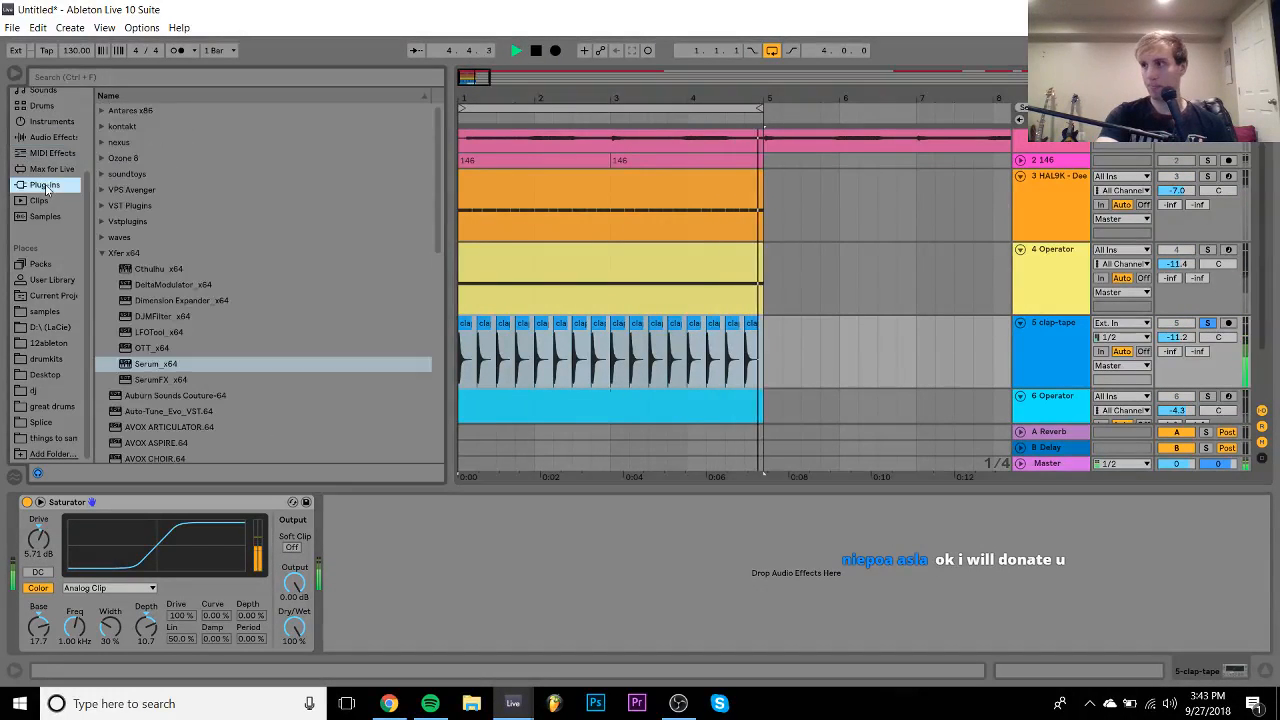
pyautogui.scroll(-10, 236, 277)
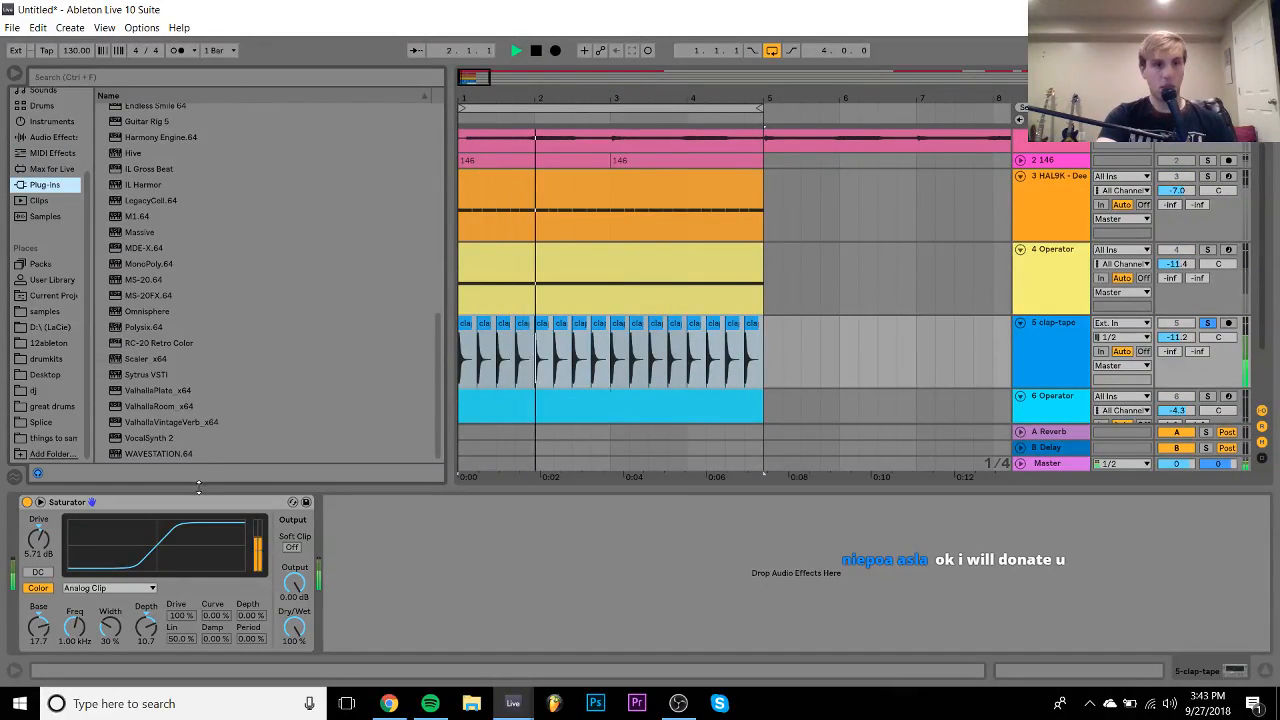
pyautogui.doubleClick(157, 406)
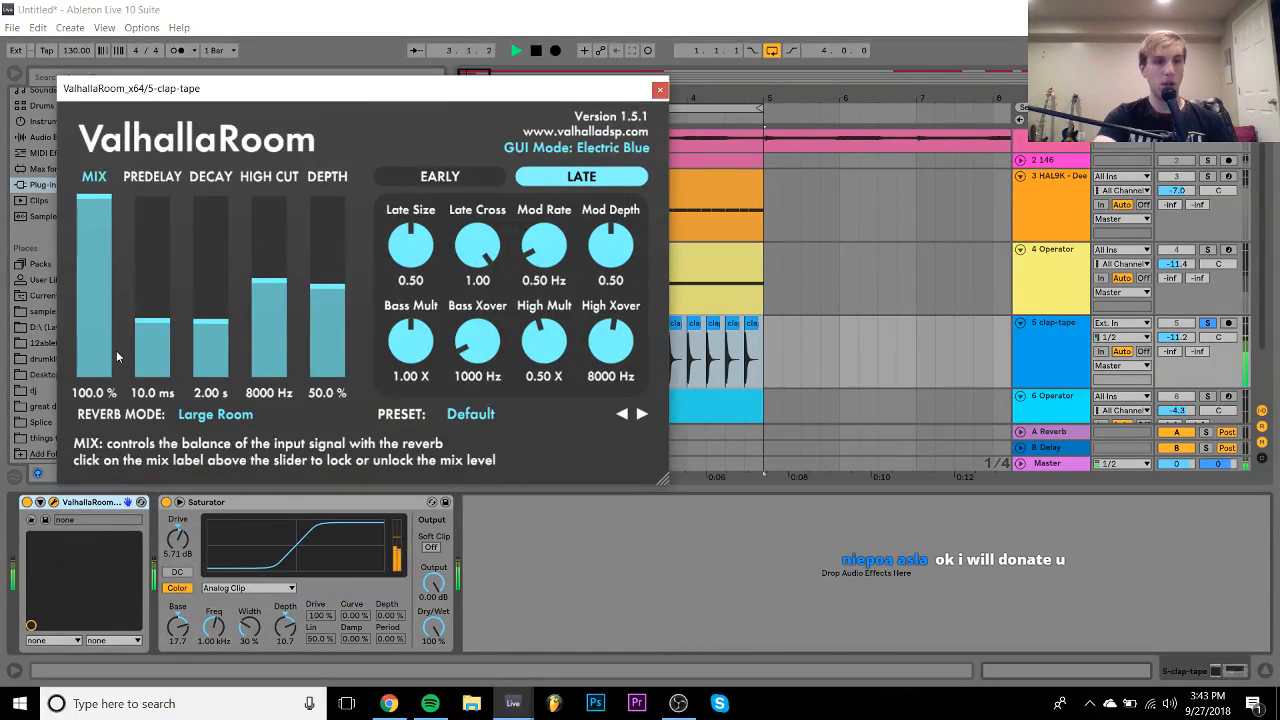
# - Try reverb mix and decay values, unsolo clap-tape, and lower it to -12.2 dB
pyautogui.click(95, 335)
pyautogui.moveTo(210, 324); pyautogui.dragTo(210, 344)
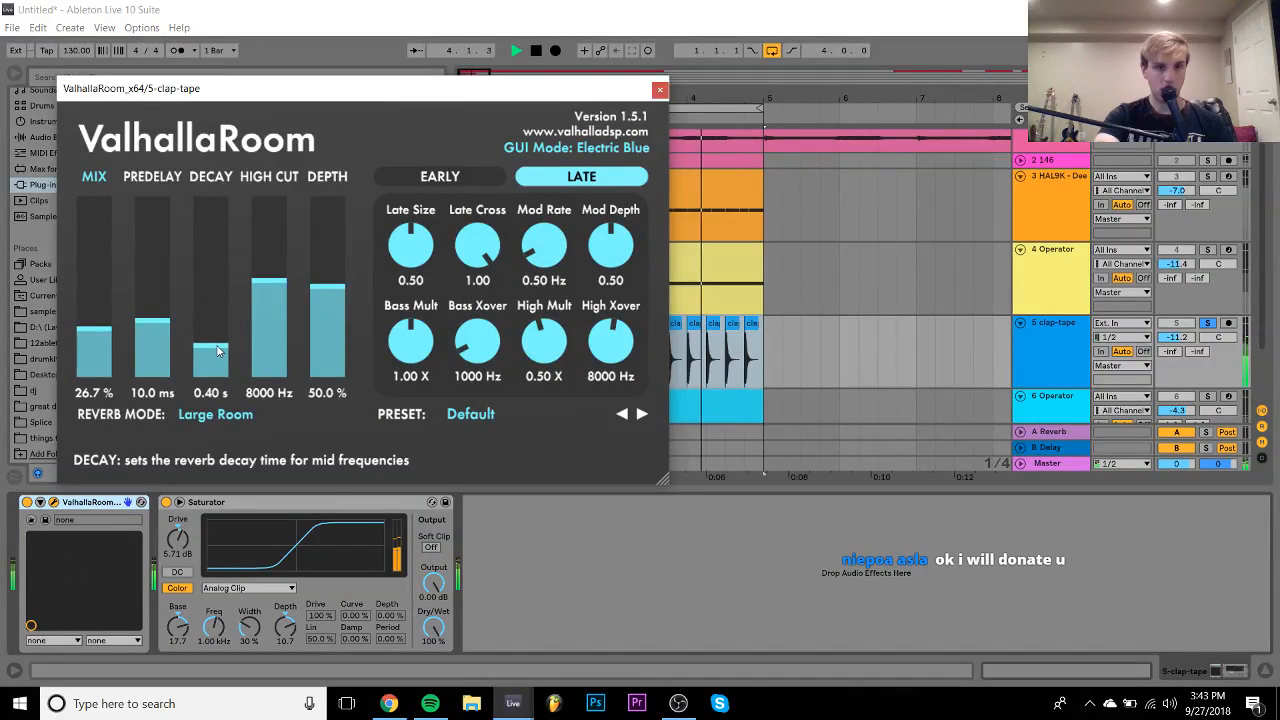
pyautogui.click(210, 314)
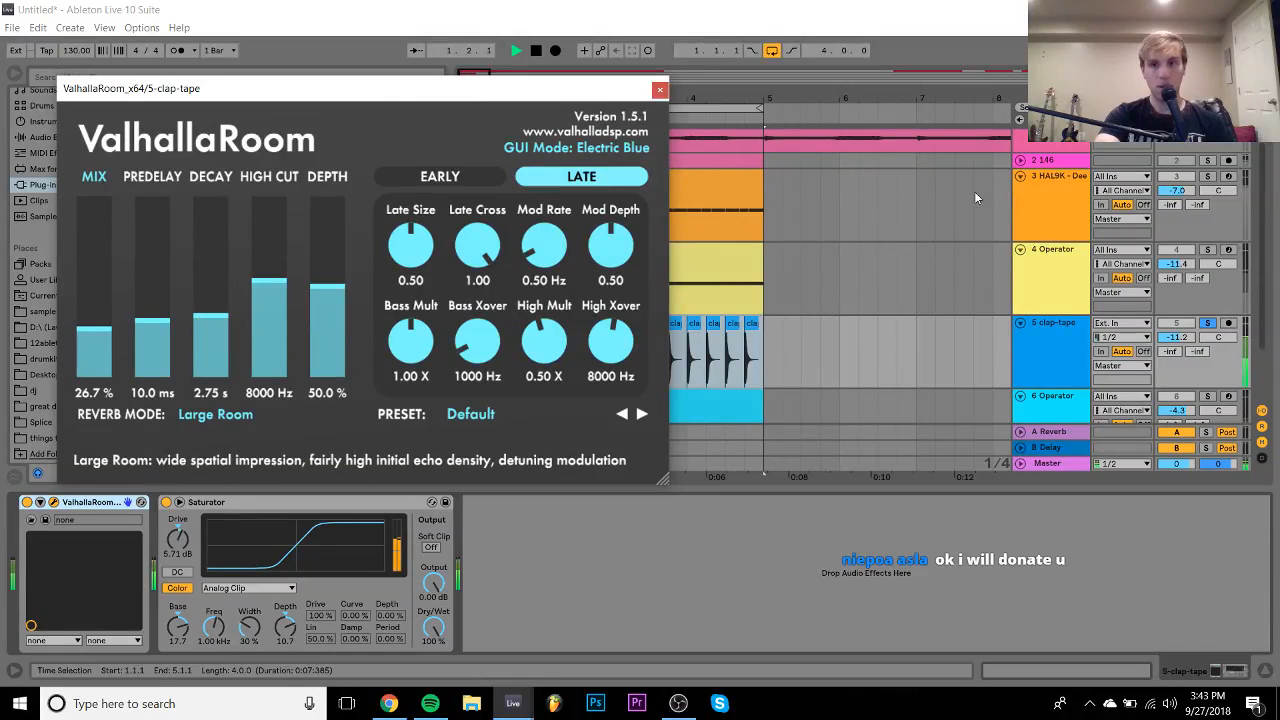
pyautogui.click(1208, 323)
pyautogui.moveTo(1187, 337); pyautogui.dragTo(1188, 342)
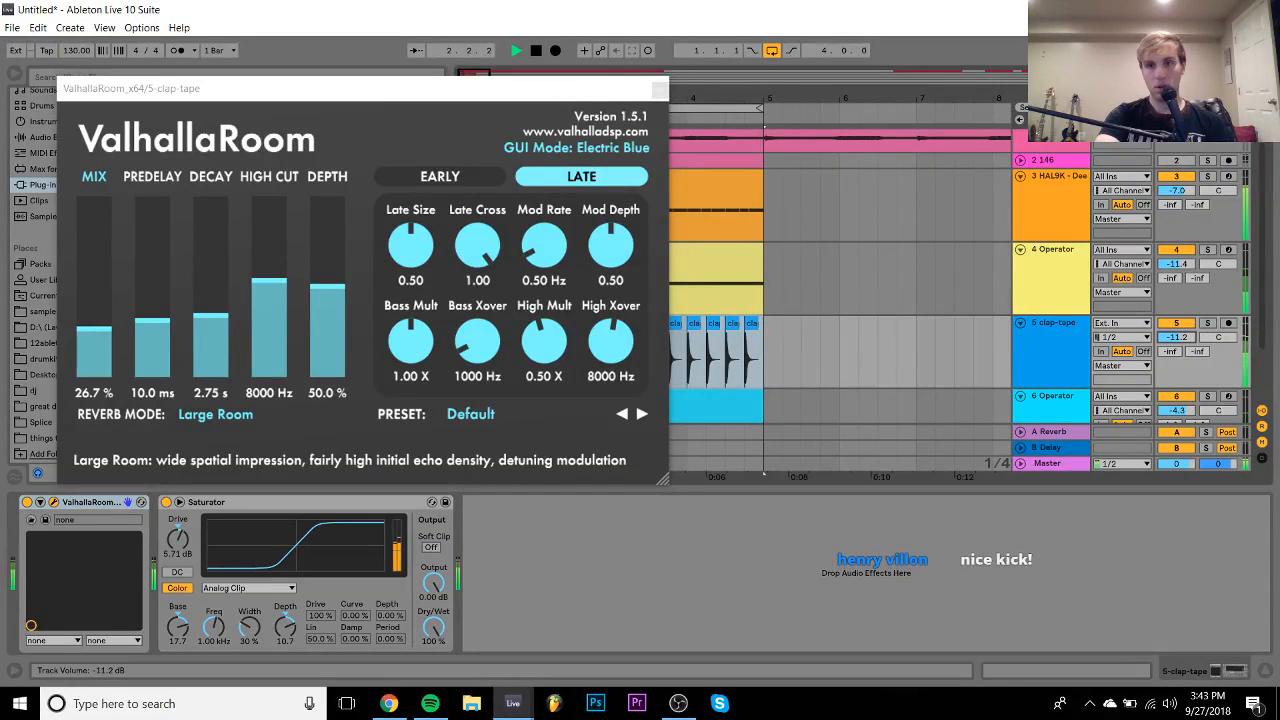
# - Set ValhallaRoom decay to 1.26 s and mix to 19.4%, and switch Saturator to Waveshaper
pyautogui.moveTo(216, 338); pyautogui.dragTo(216, 329)
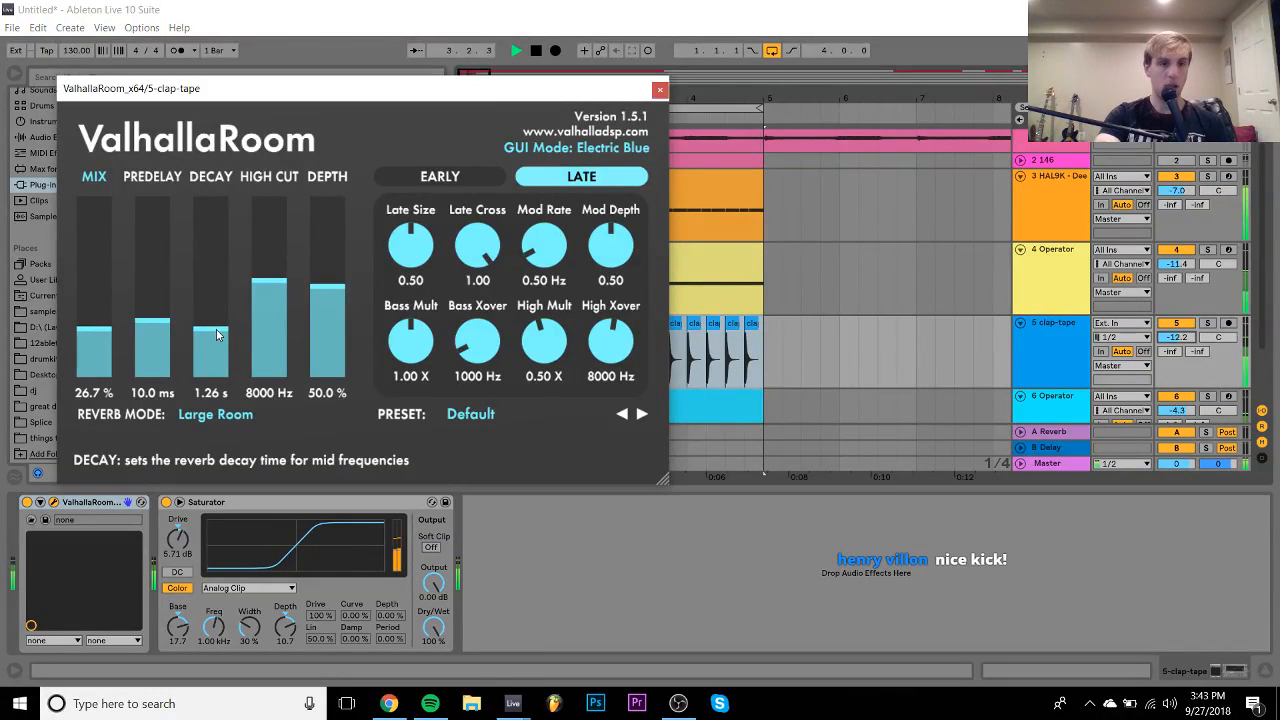
pyautogui.click(116, 344)
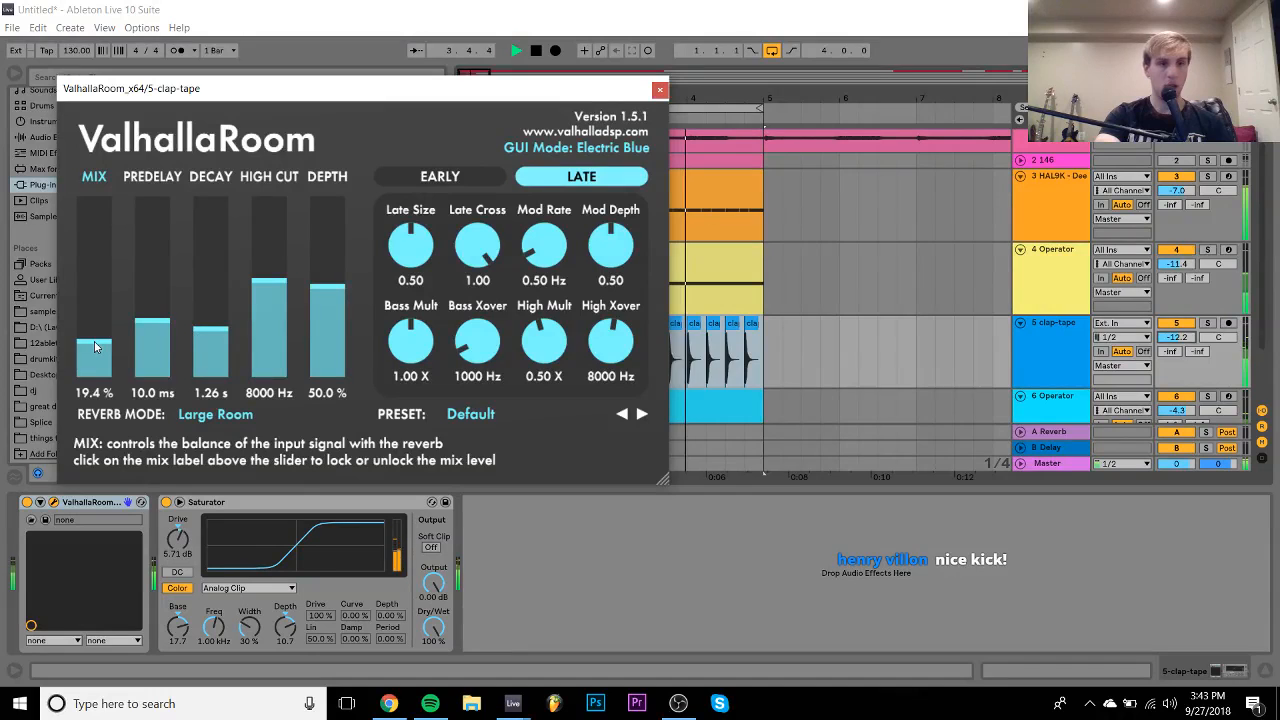
pyautogui.click(248, 588)
pyautogui.click(241, 676)
# - Set Waveshaper Drive 89.8%, Curve 30.5%, Depth 51.6%, Lin 82%, Damp 70.3%, Period 60.2%
pyautogui.moveTo(375, 621); pyautogui.dragTo(375, 540)
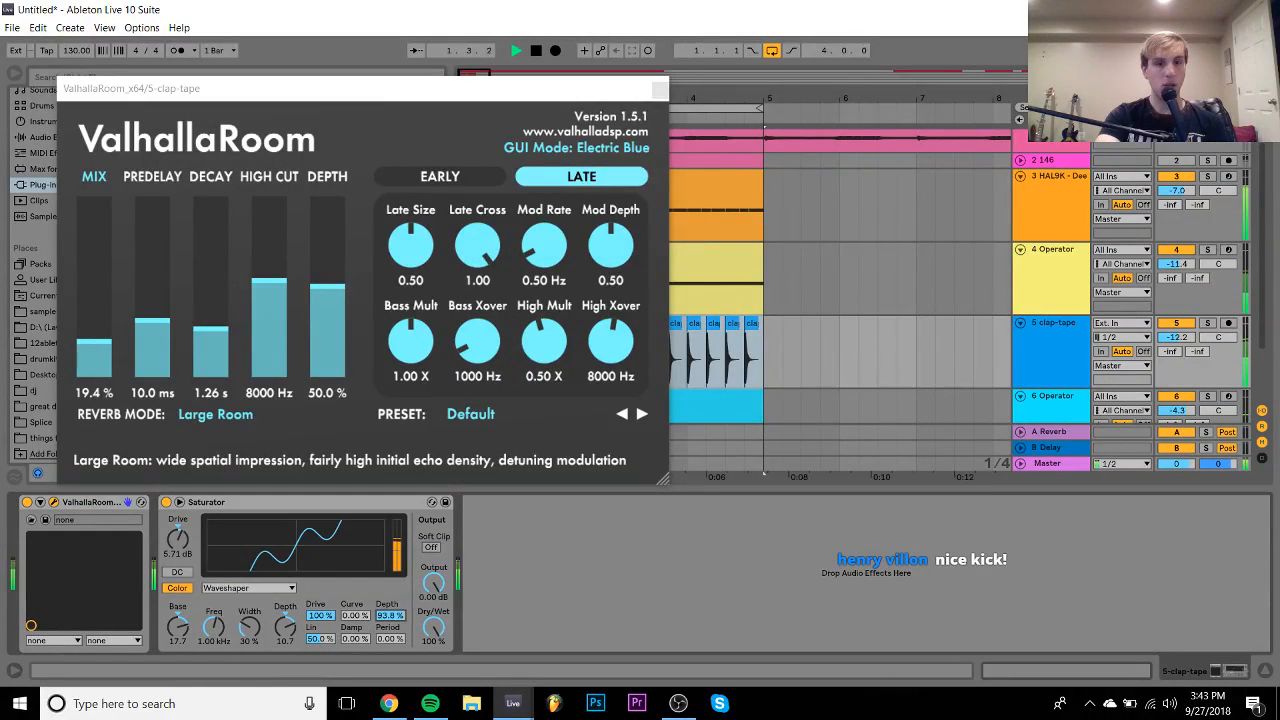
pyautogui.moveTo(357, 616); pyautogui.dragTo(357, 590)
pyautogui.moveTo(385, 616); pyautogui.dragTo(385, 647)
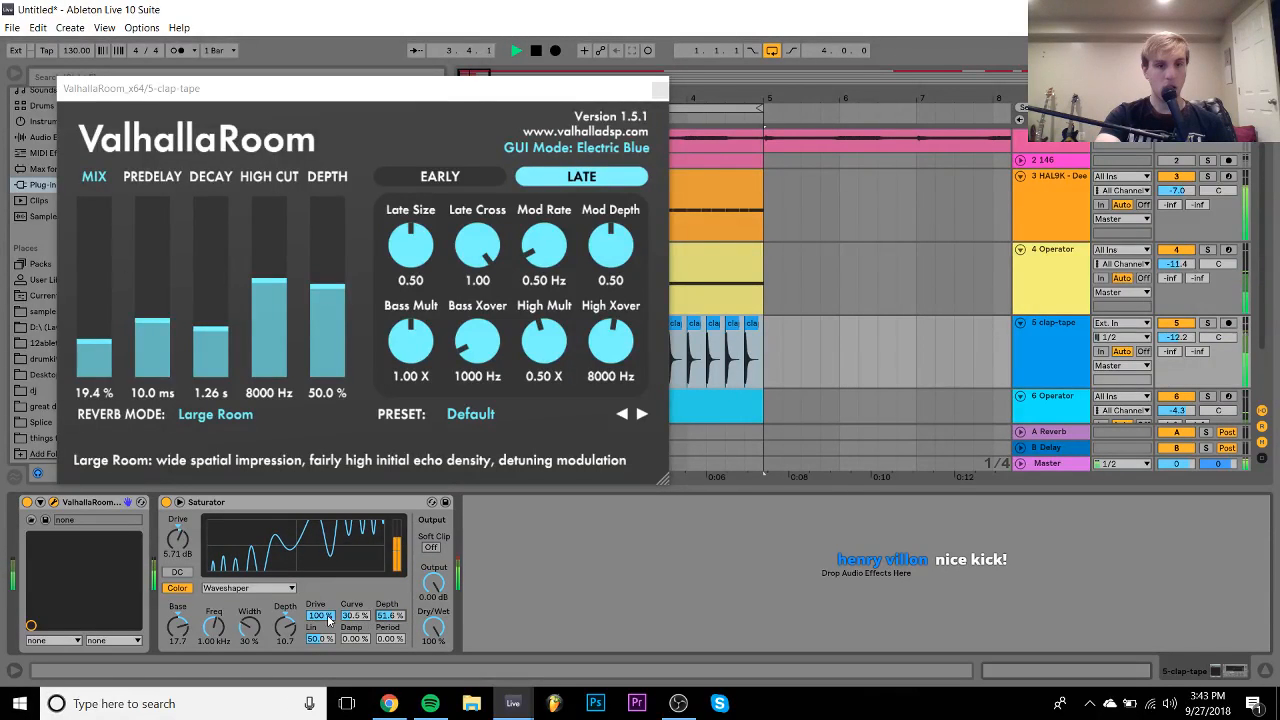
pyautogui.moveTo(328, 617); pyautogui.dragTo(320, 611)
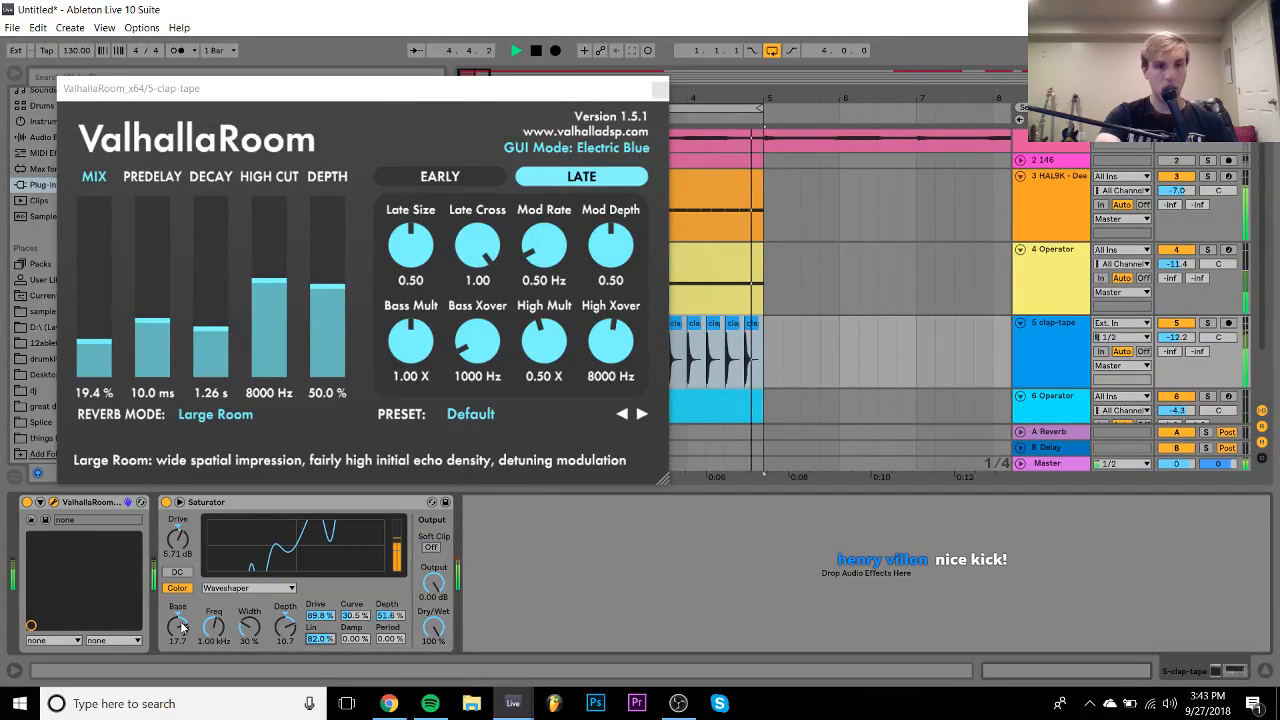
pyautogui.moveTo(178, 627)
pyautogui.mouseDown()
pyautogui.moveTo(178, 644)
pyautogui.moveTo(176, 607)
pyautogui.moveTo(180, 625)
pyautogui.mouseUp()
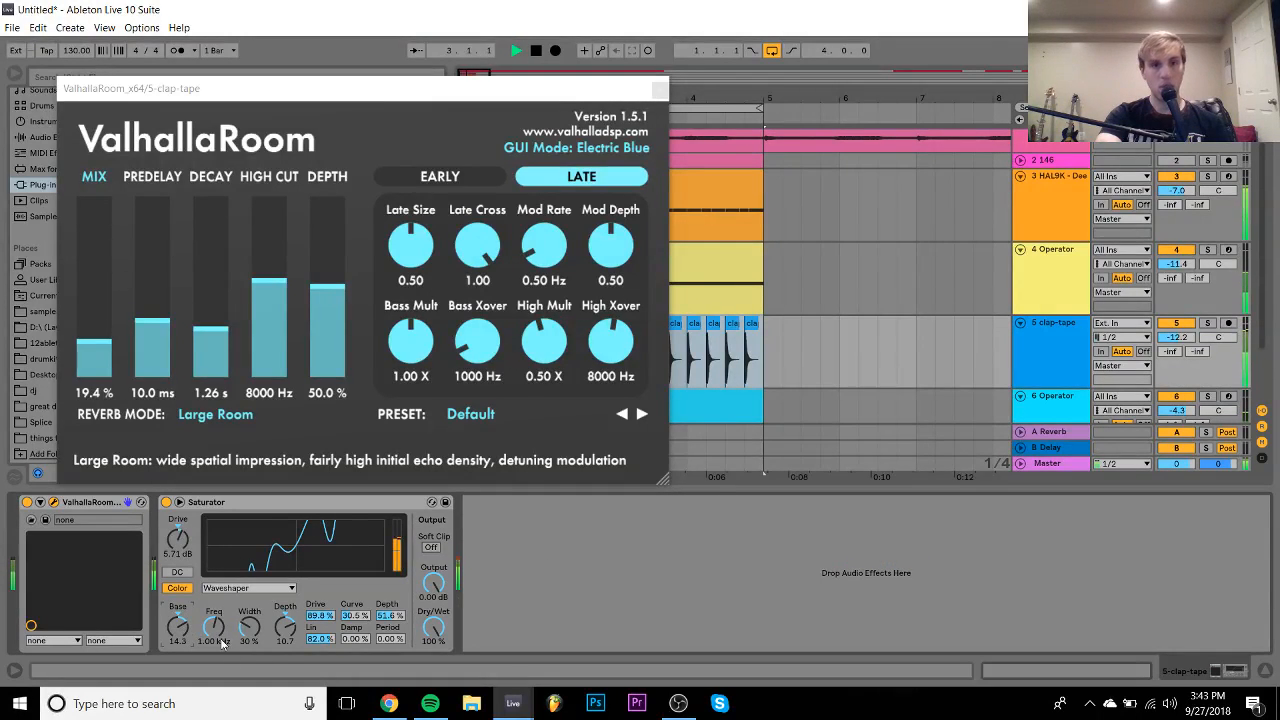
pyautogui.moveTo(355, 639); pyautogui.dragTo(355, 558)
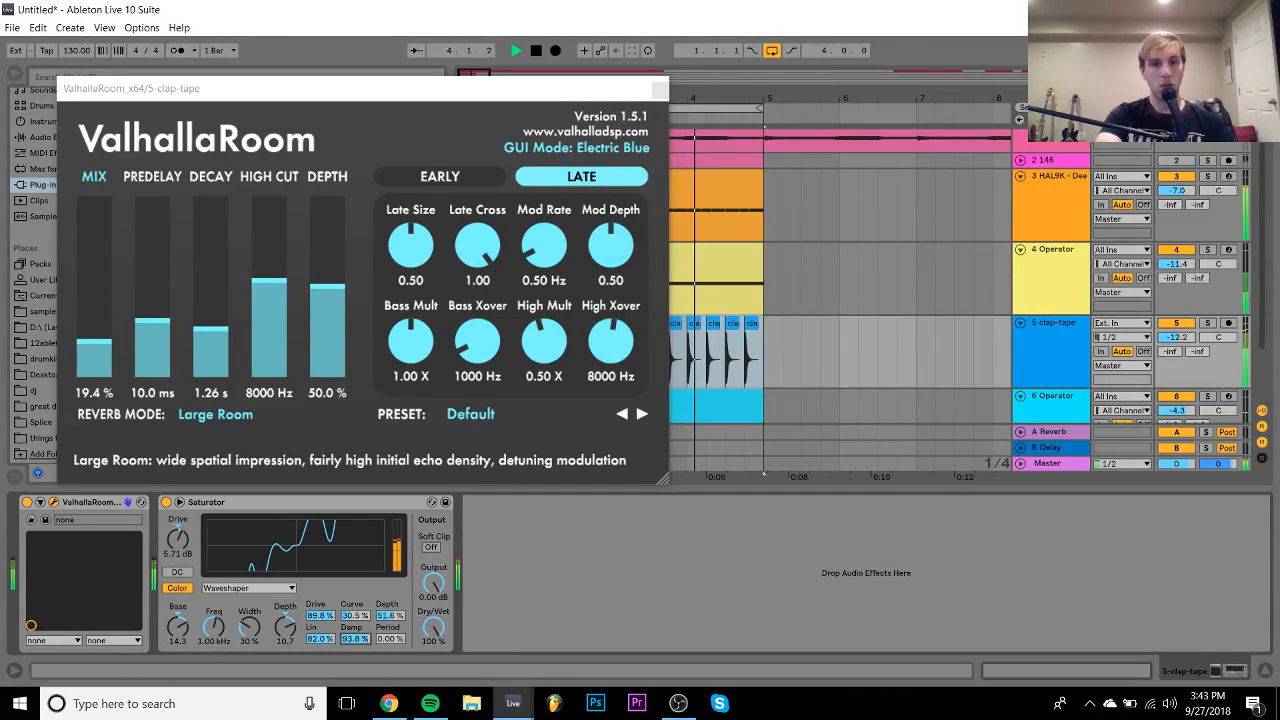
pyautogui.moveTo(391, 640); pyautogui.dragTo(391, 588)
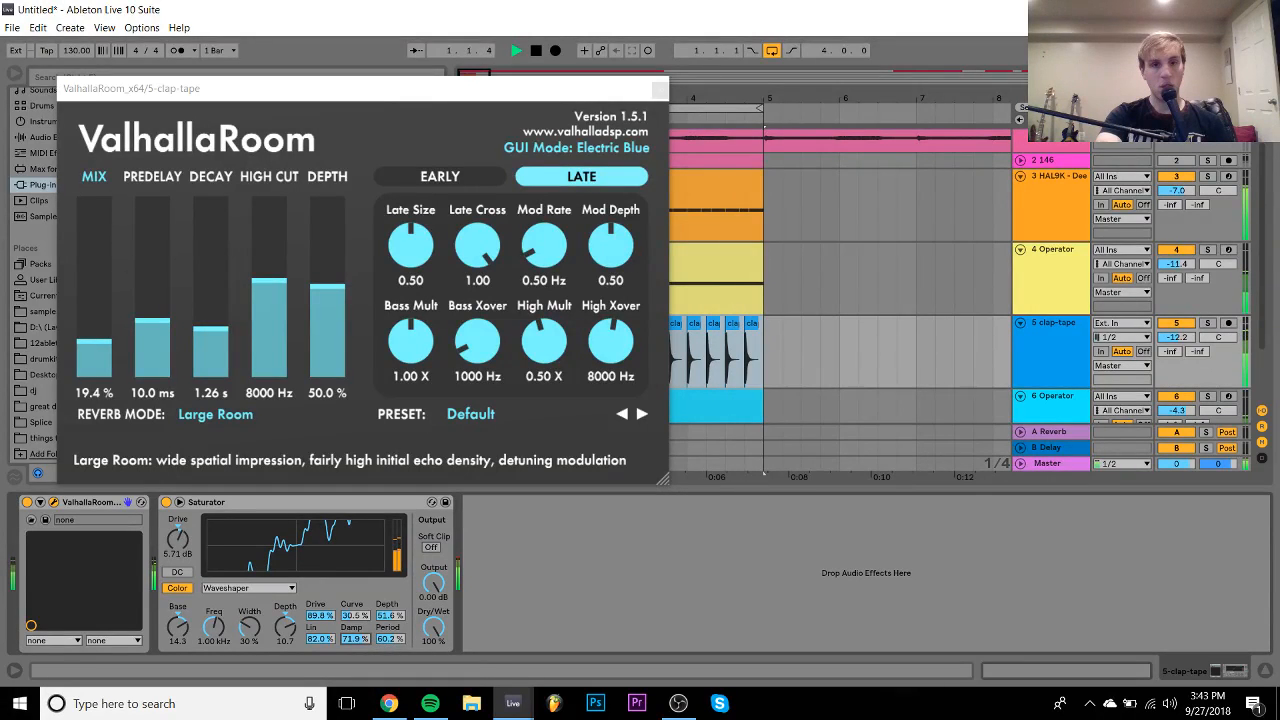
# - Solo clap-tape again, settle the ValhallaRoom decay at 1.90 s, and stop playback
pyautogui.click(208, 298)
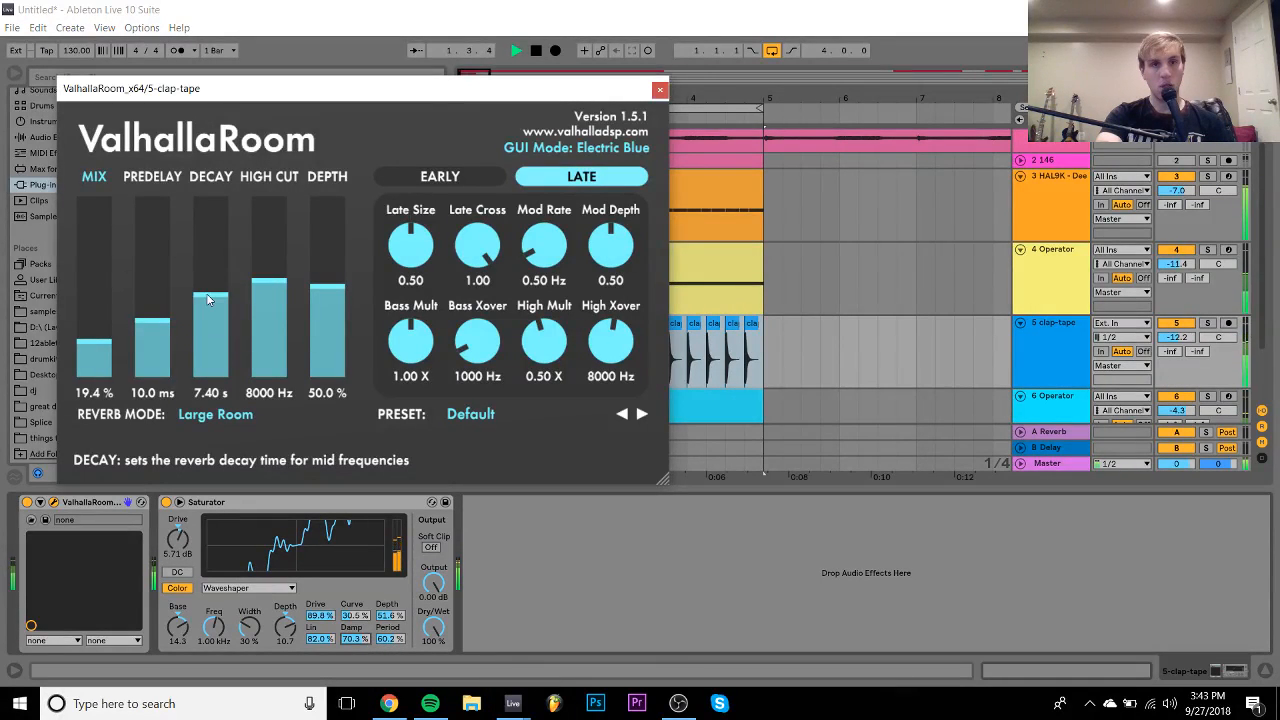
pyautogui.click(1207, 323)
pyautogui.moveTo(230, 305); pyautogui.dragTo(228, 322)
pyautogui.press('space')
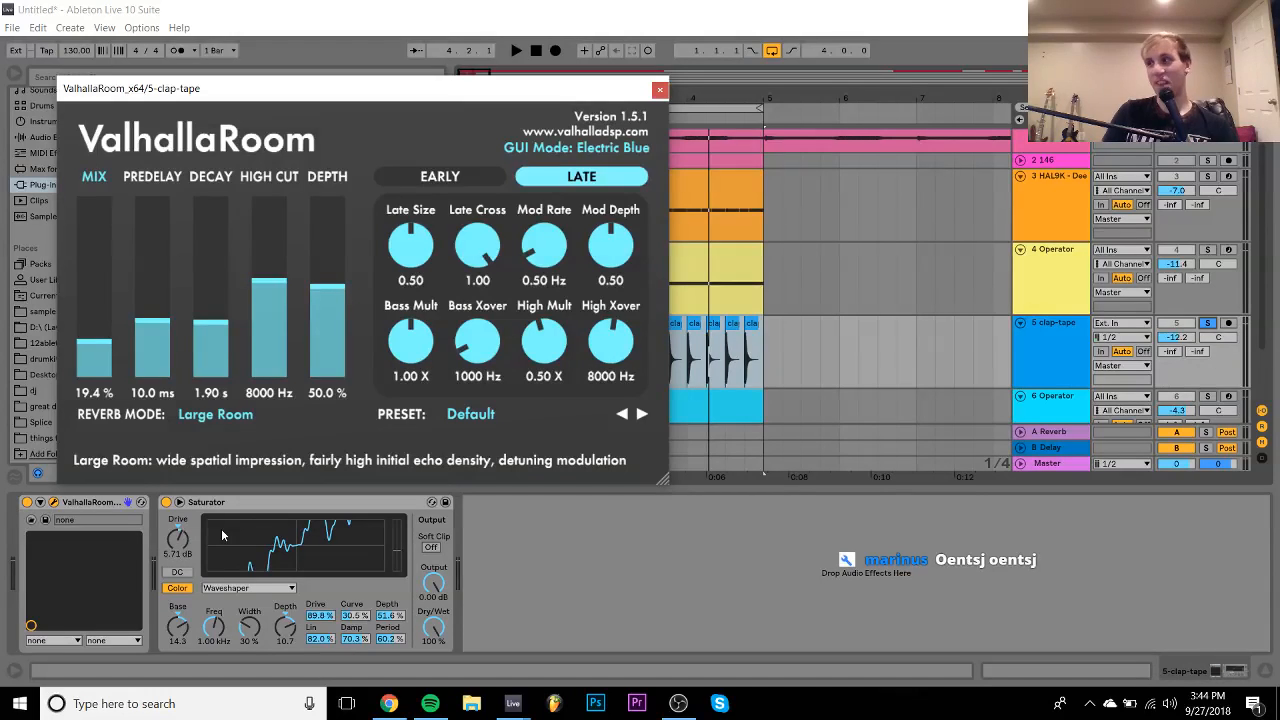
# - Audition the loop while trying a long 9.27 s reverb decay
pyautogui.press('space')
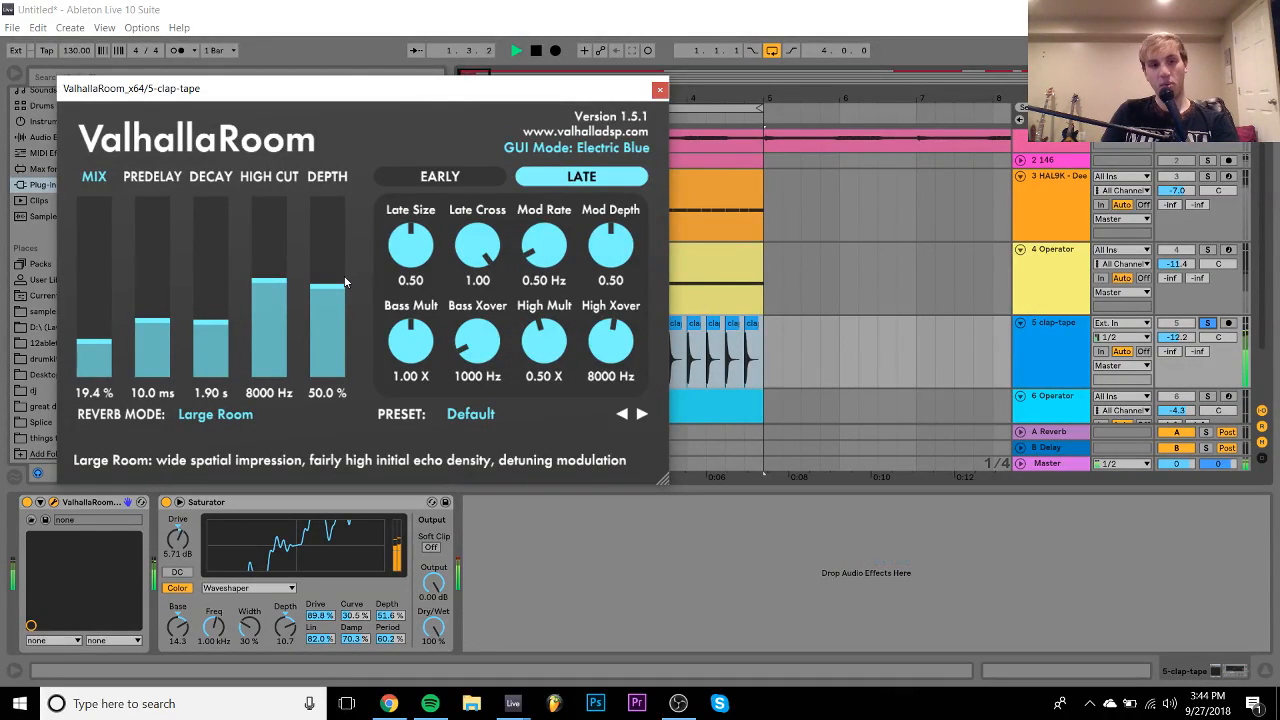
pyautogui.press('space')
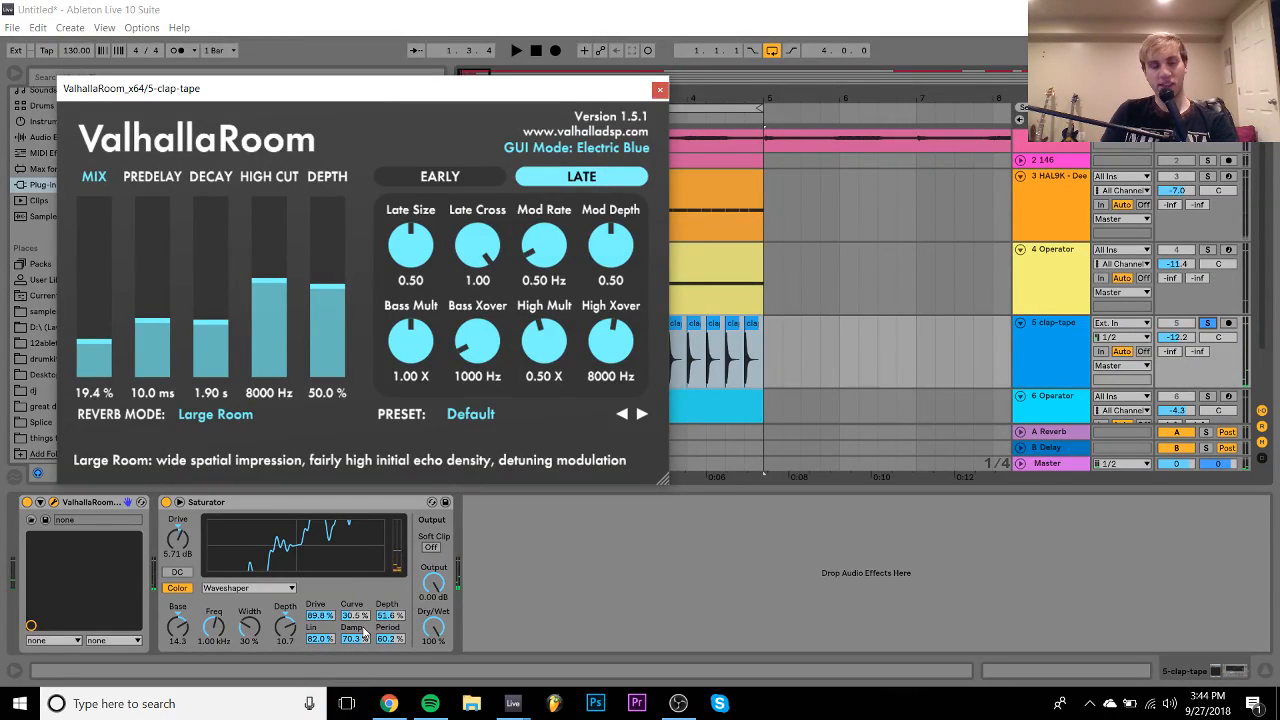
pyautogui.press('space')
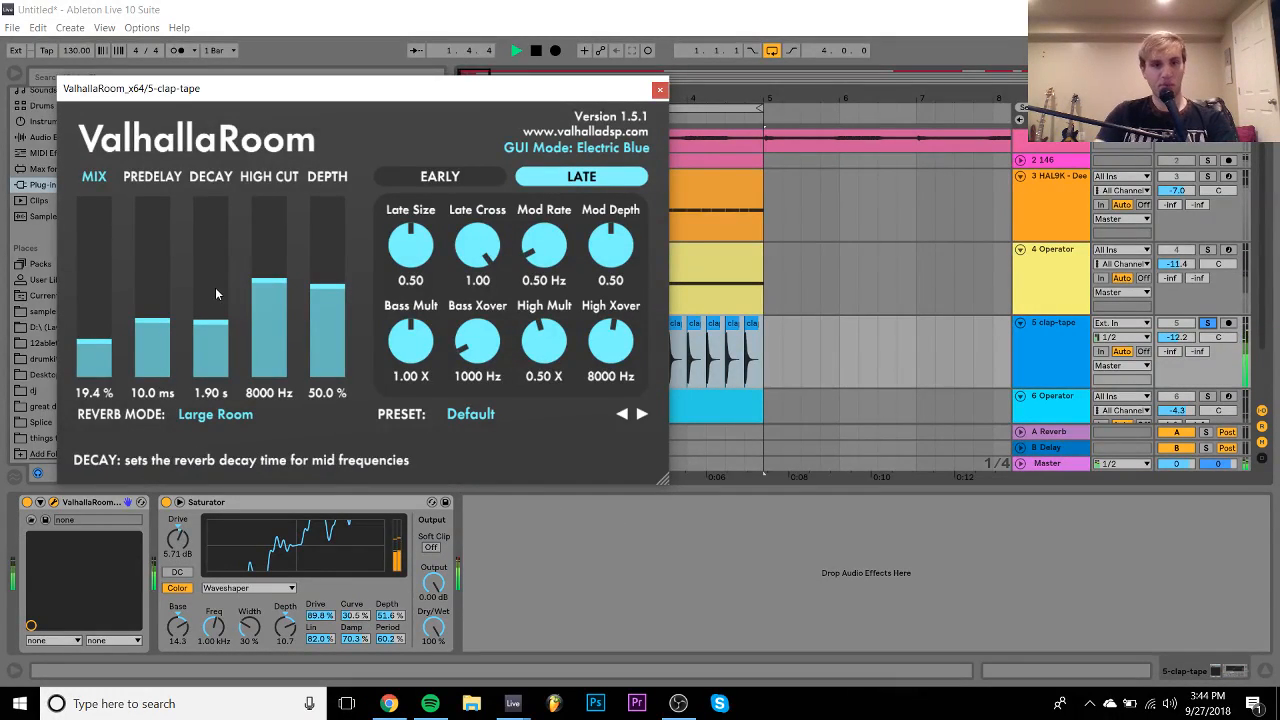
pyautogui.click(215, 287)
pyautogui.press('space')
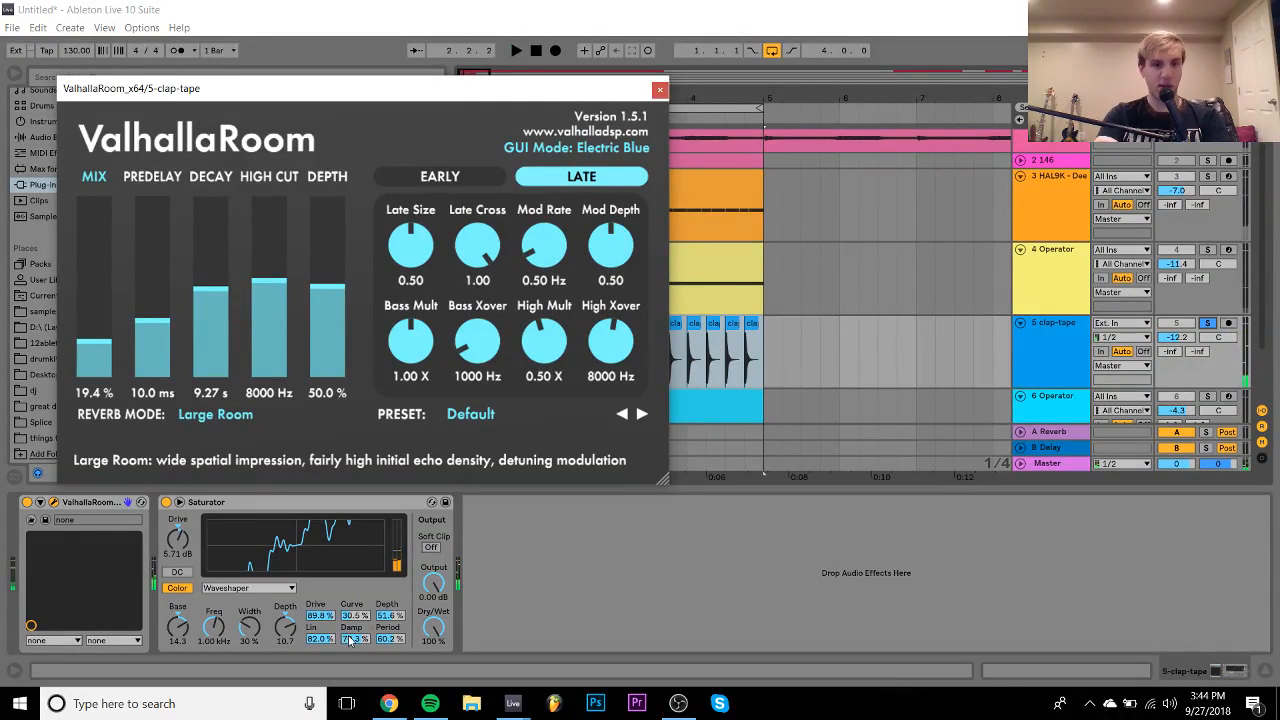
# - Sweep the Waveshaper Damp from 0% up to 100% while listening
pyautogui.moveTo(350, 640); pyautogui.dragTo(350, 715)
pyautogui.press('space')
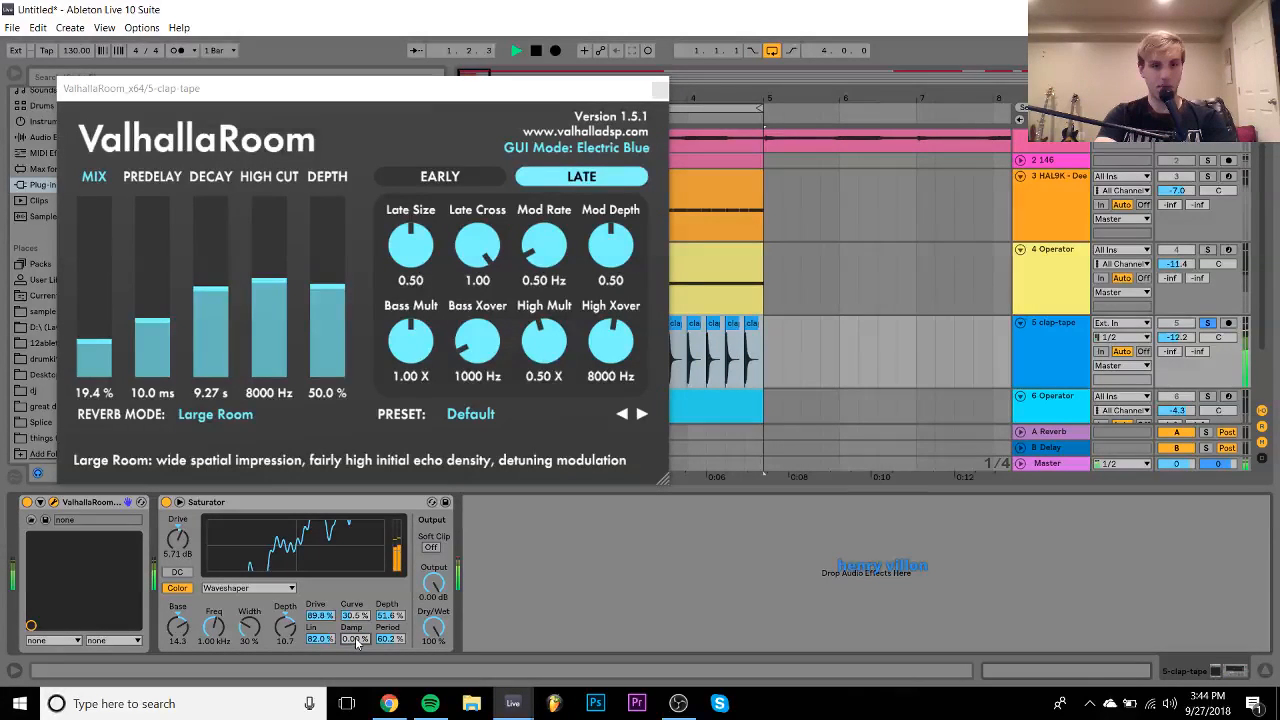
pyautogui.moveTo(356, 642); pyautogui.dragTo(356, 630)
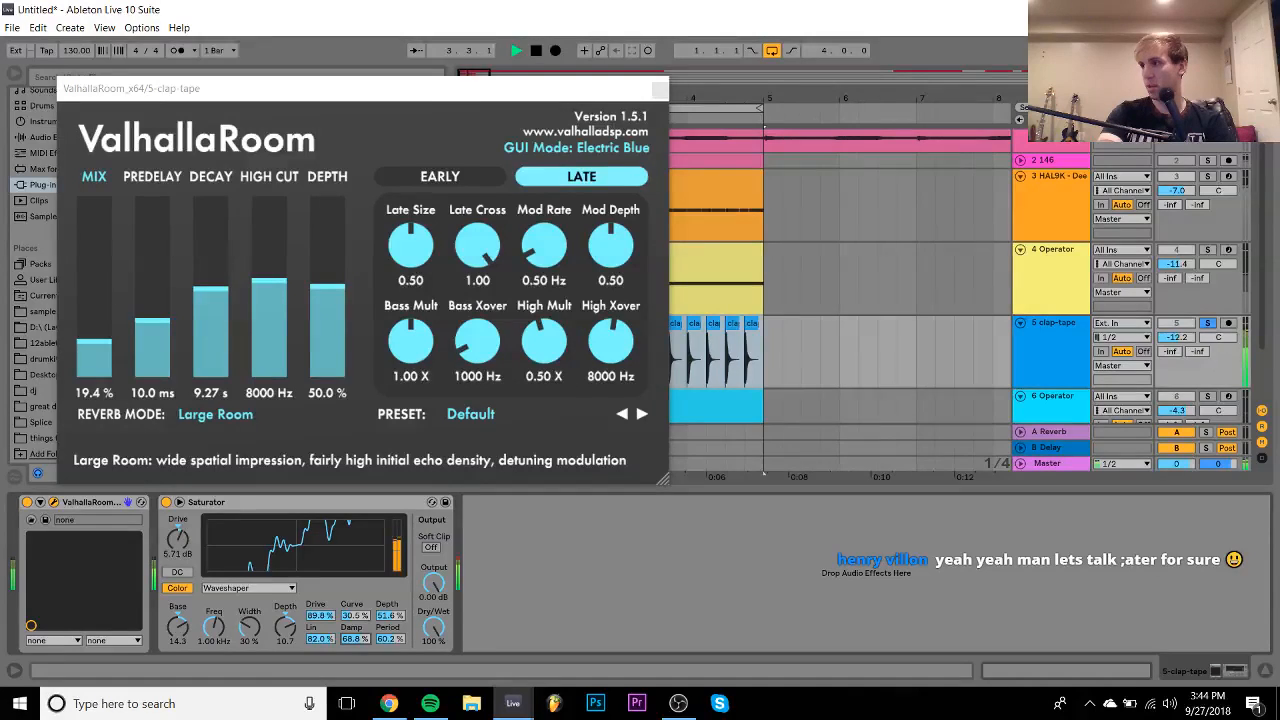
pyautogui.moveTo(356, 640); pyautogui.dragTo(356, 643)
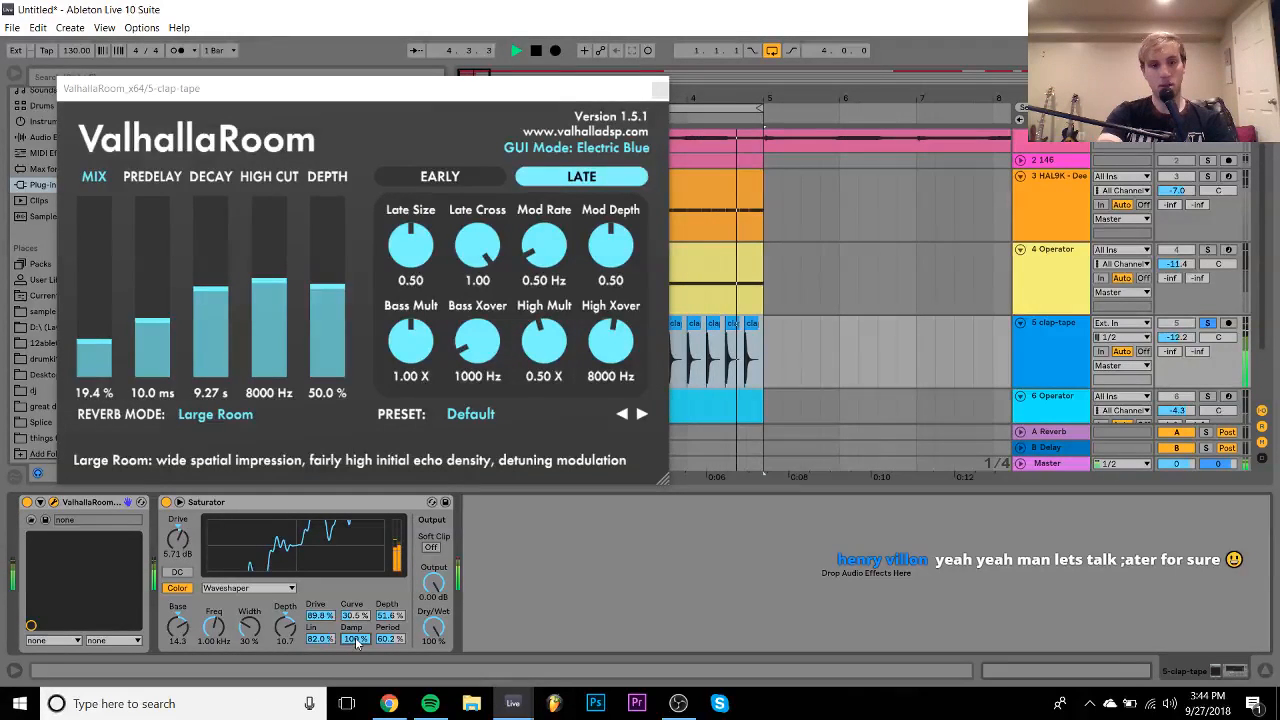
pyautogui.press('space')
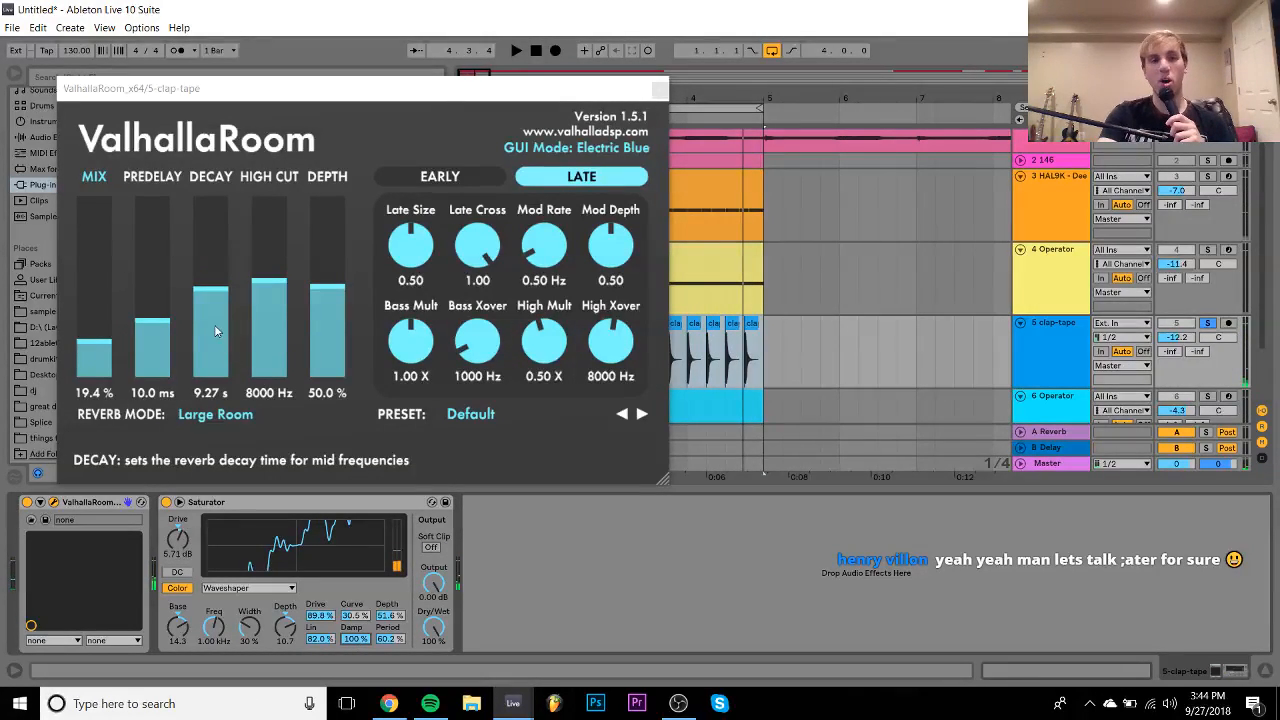
# - Set ValhallaRoom decay to 1.81 s, predelay to 0.4 ms, and high cut to 15000 Hz
pyautogui.click(214, 308)
pyautogui.press('space')
pyautogui.moveTo(214, 308); pyautogui.dragTo(158, 258)
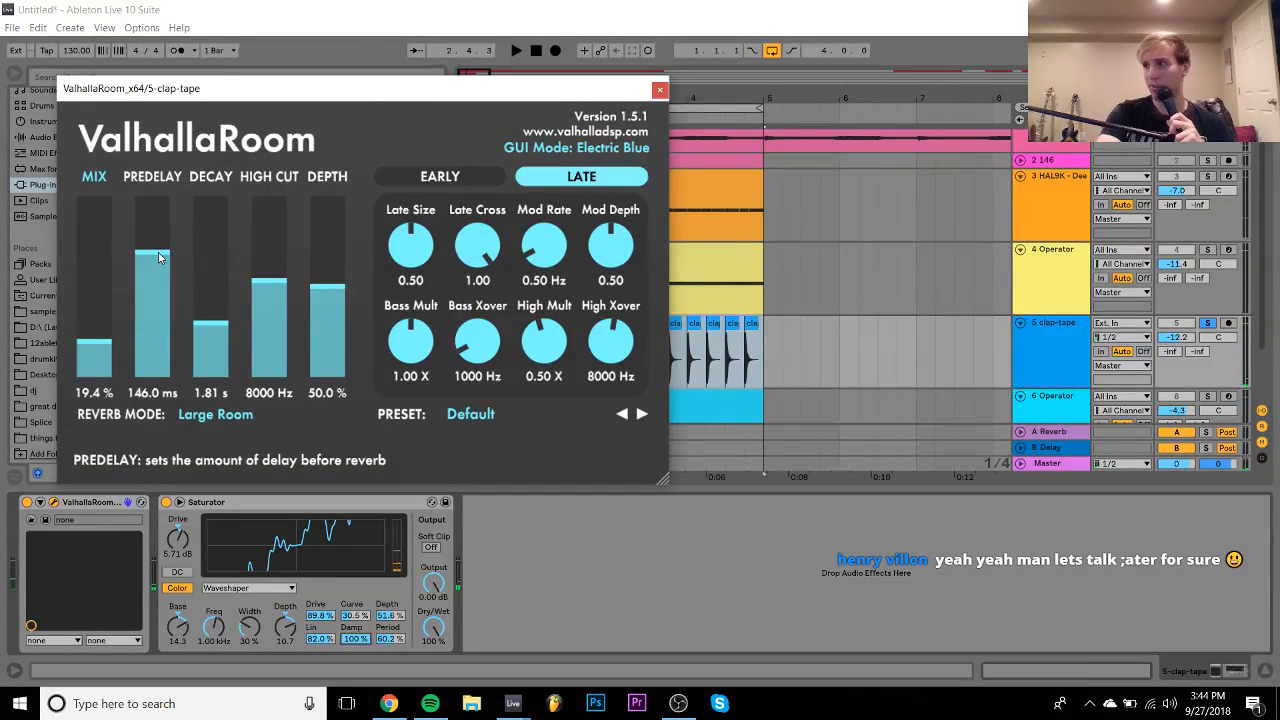
pyautogui.moveTo(158, 314); pyautogui.dragTo(144, 356)
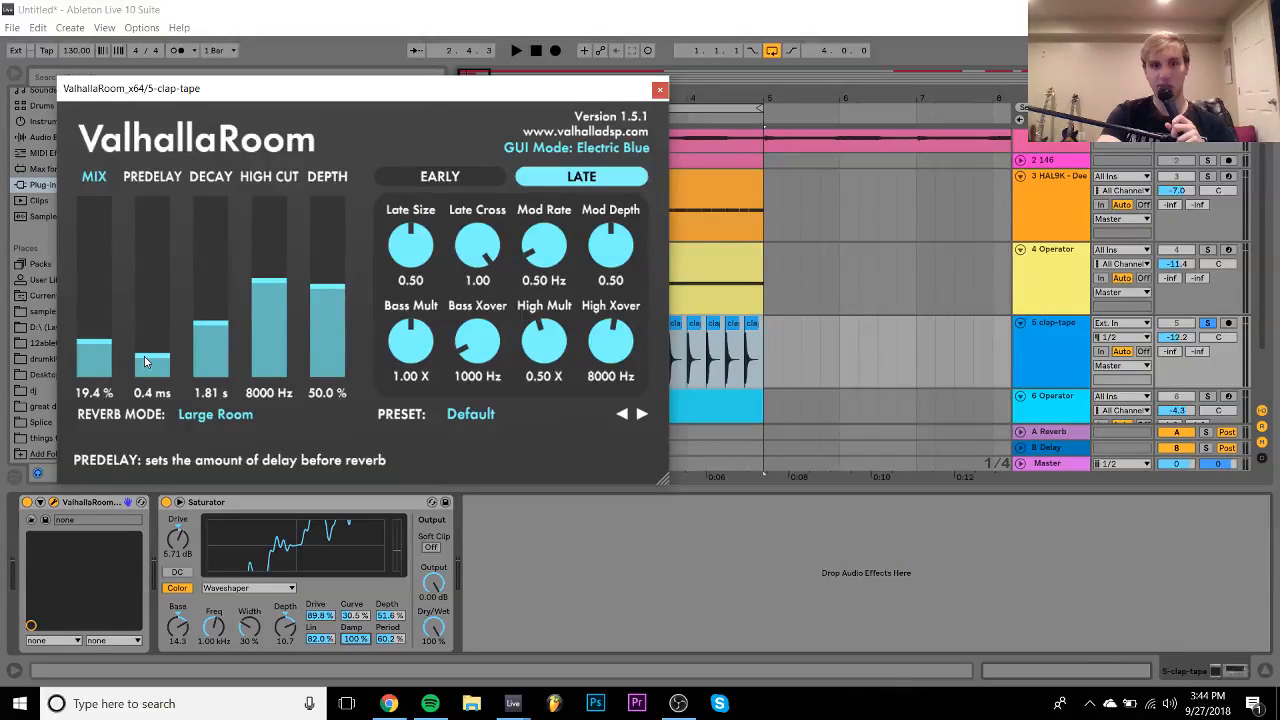
pyautogui.moveTo(268, 284); pyautogui.dragTo(268, 197)
pyautogui.press('space')
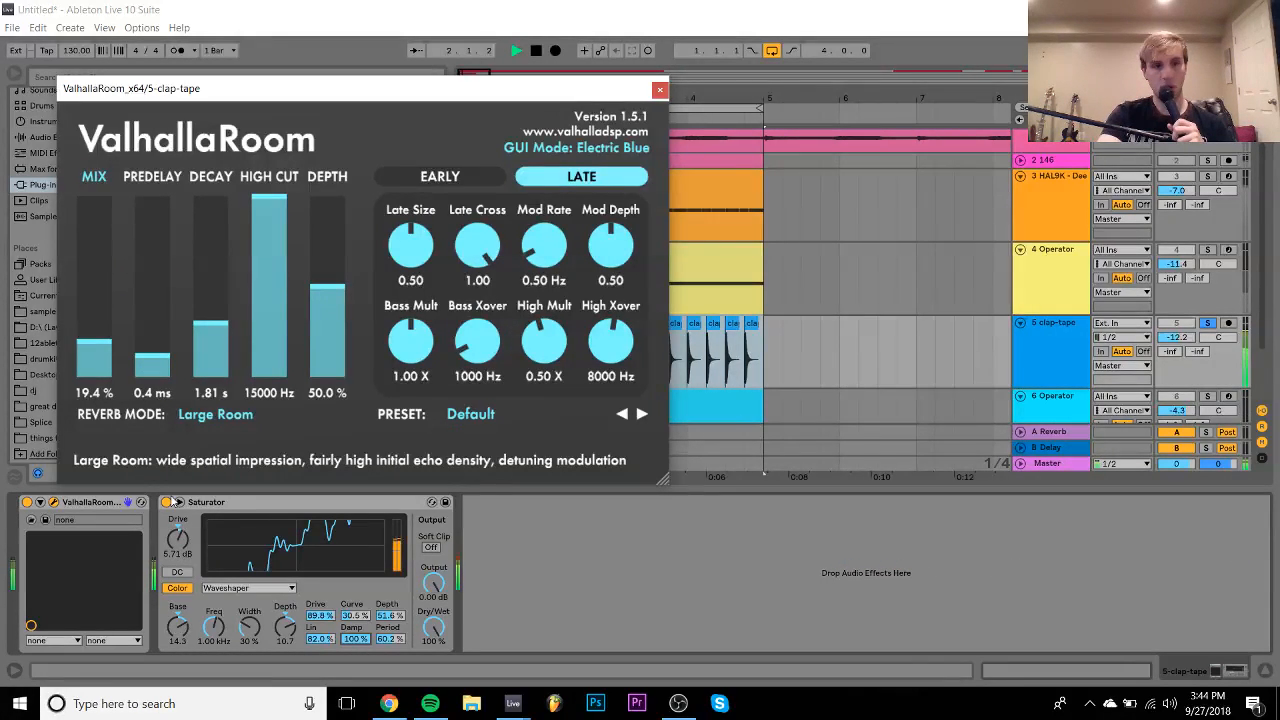
# - Lower the Saturator Base and Freq to 347 Hz, unsolo clap-tape, and drop it to -17.7 dB
pyautogui.click(179, 538)
pyautogui.press('Delete')
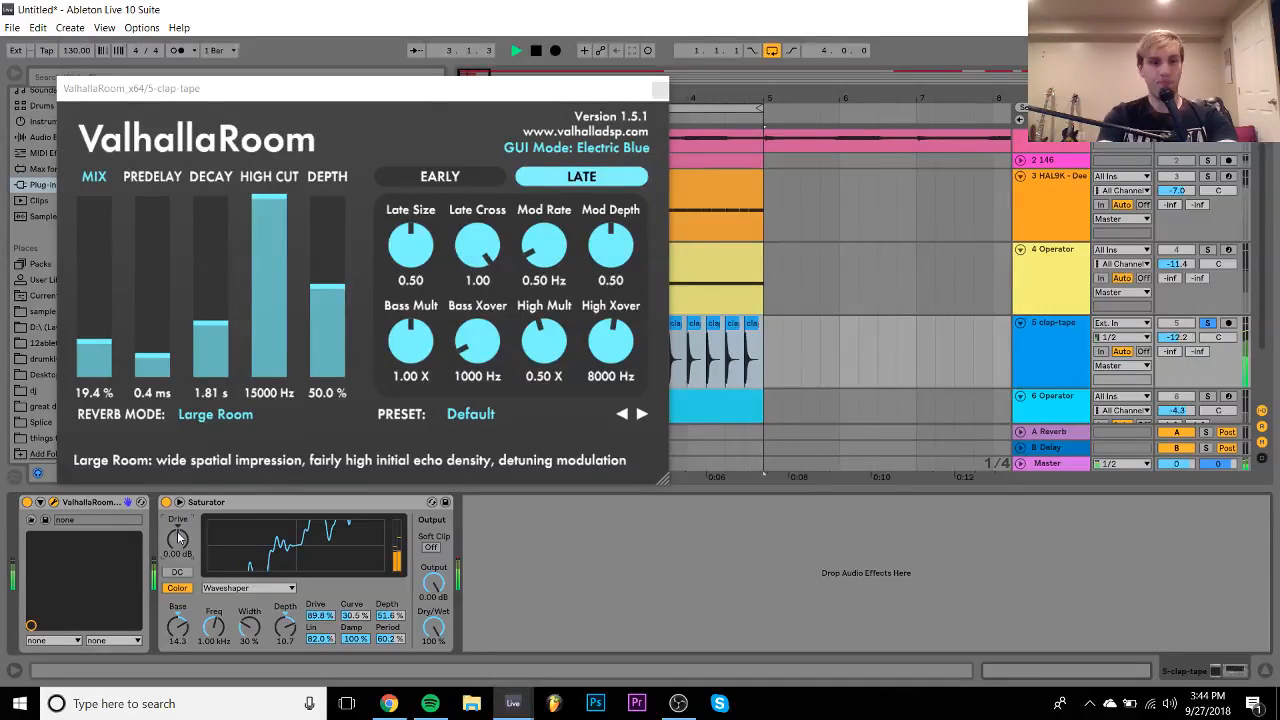
pyautogui.hotkey('ctrl', 'z')
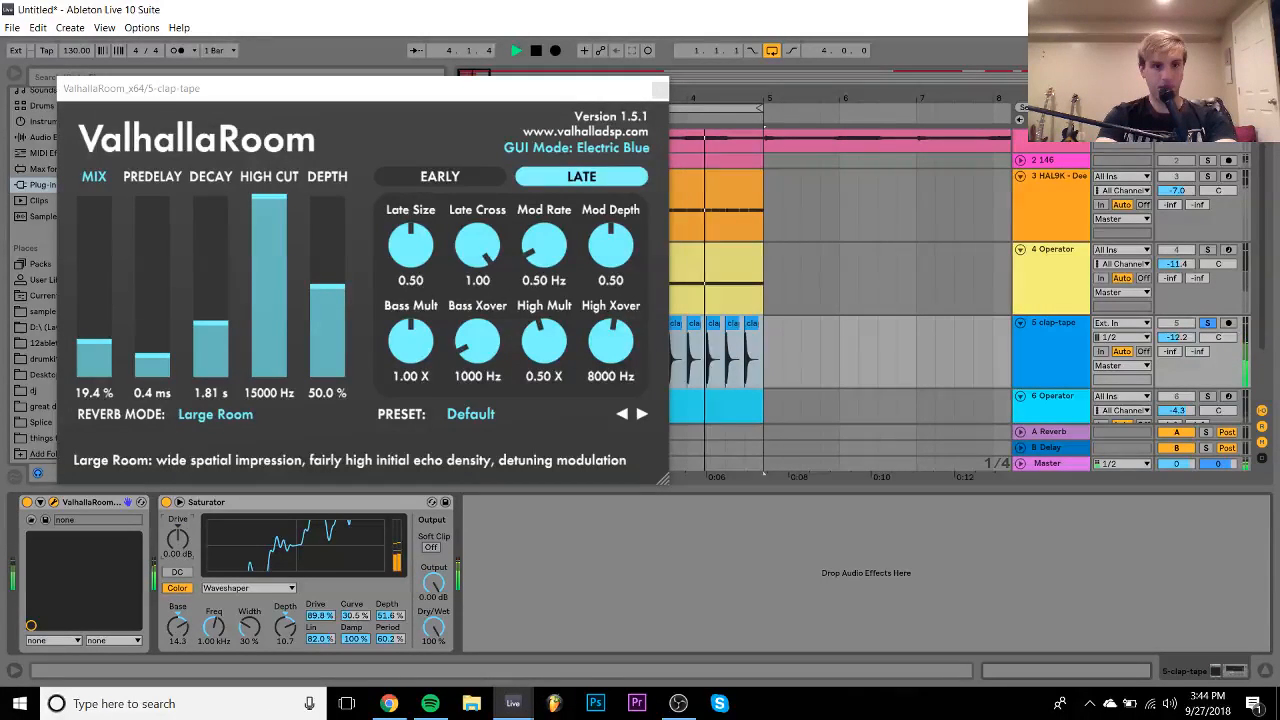
pyautogui.moveTo(177, 627); pyautogui.dragTo(177, 615)
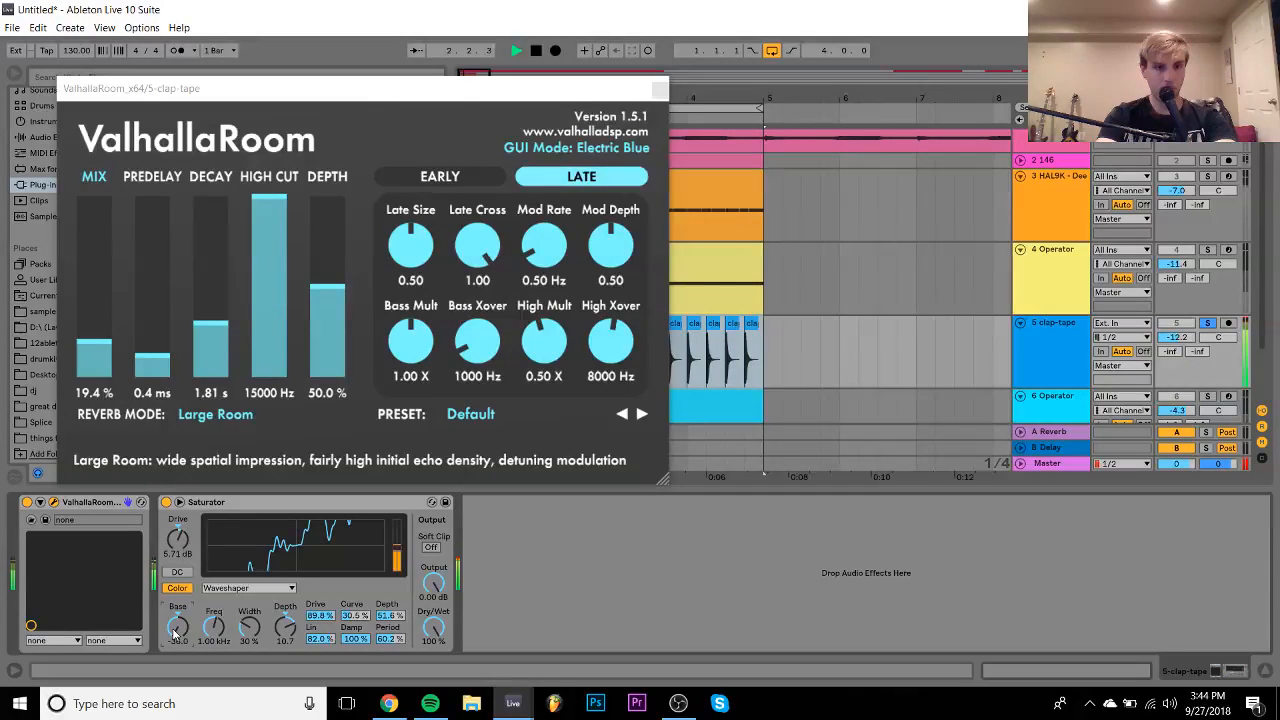
pyautogui.moveTo(213, 627); pyautogui.dragTo(177, 645)
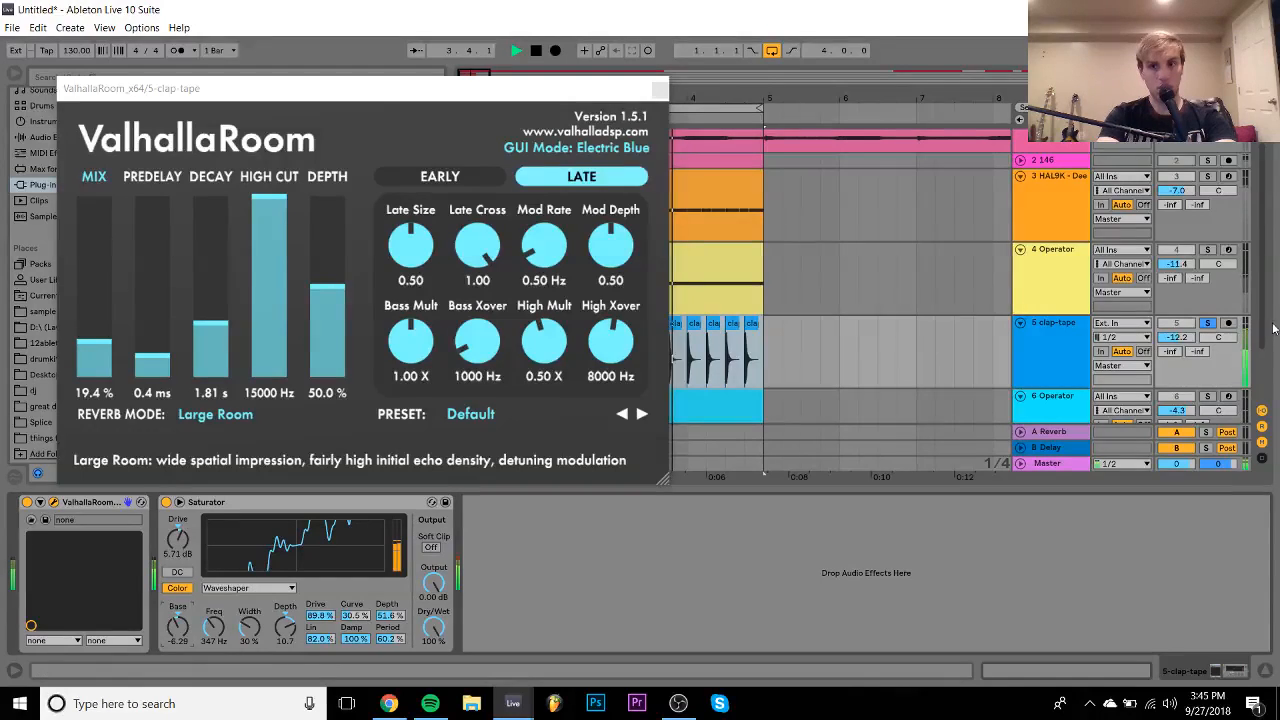
pyautogui.click(1207, 324)
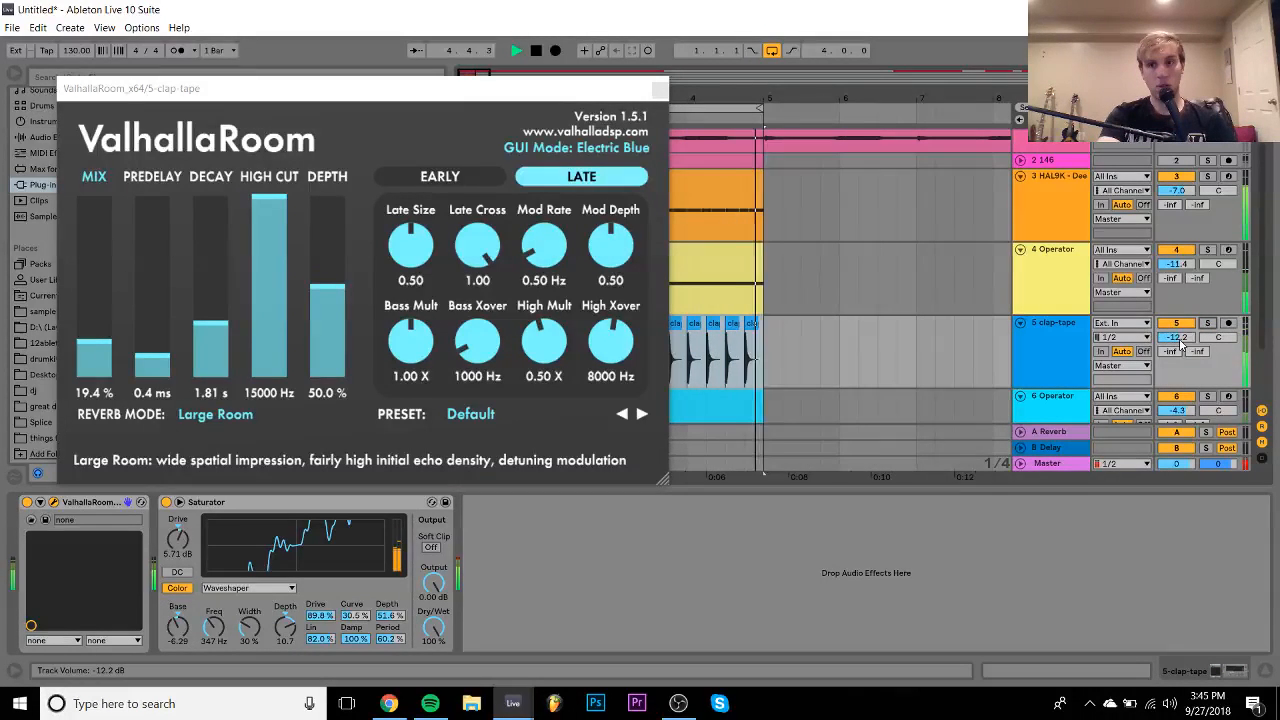
pyautogui.moveTo(1176, 337); pyautogui.dragTo(1176, 344)
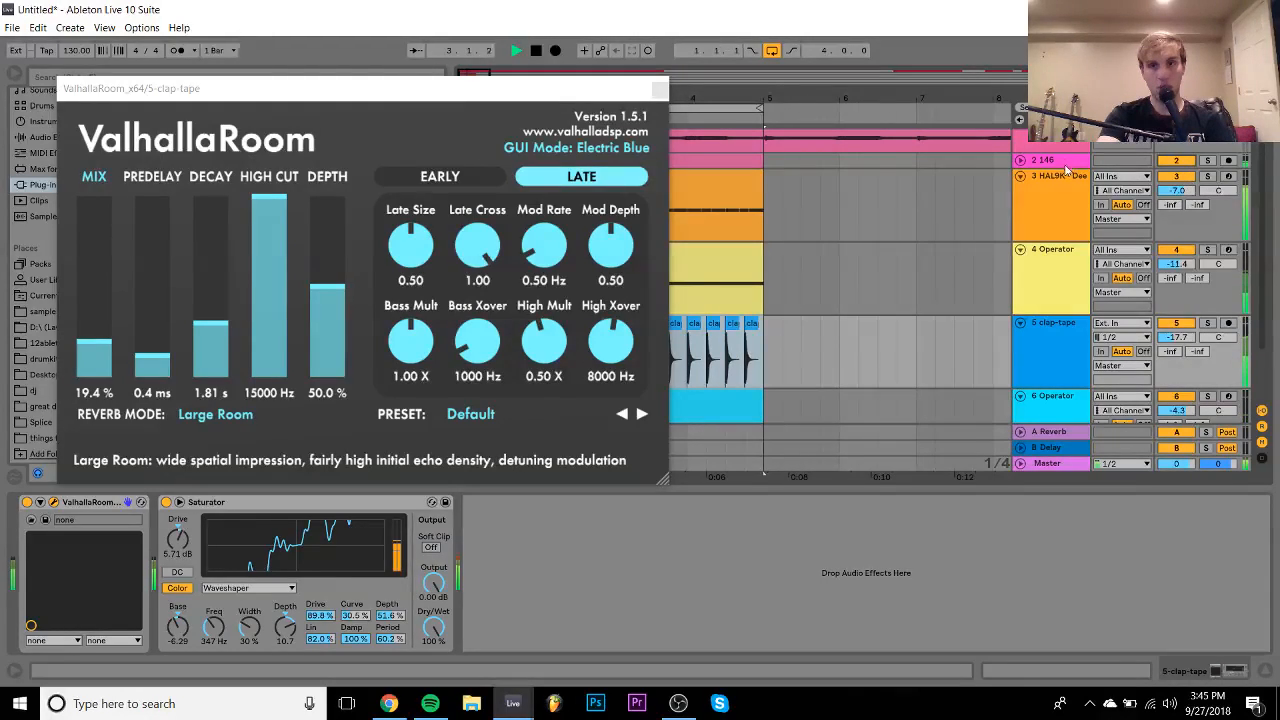
# - Raise the 146 track to -2.3 dB and boost EQ Eight band 4 by 4.34 dB at 7.11 kHz
pyautogui.click(1066, 164)
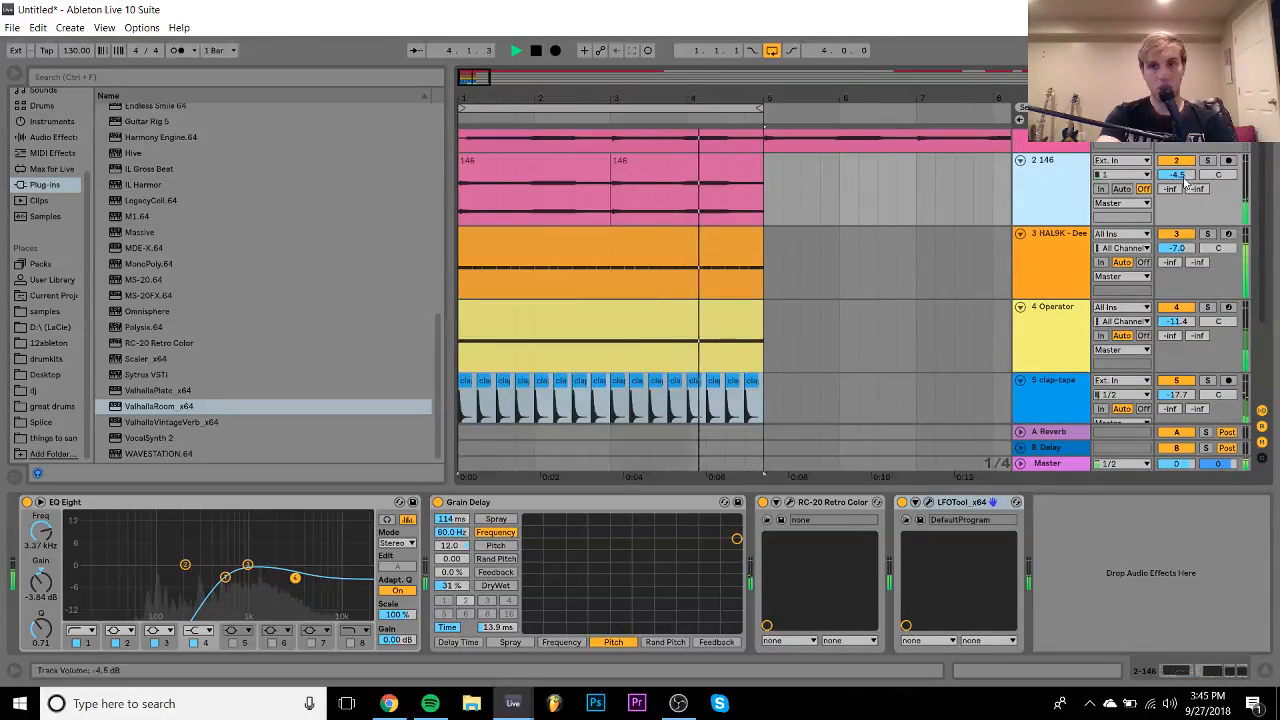
pyautogui.moveTo(1177, 180); pyautogui.dragTo(1178, 176)
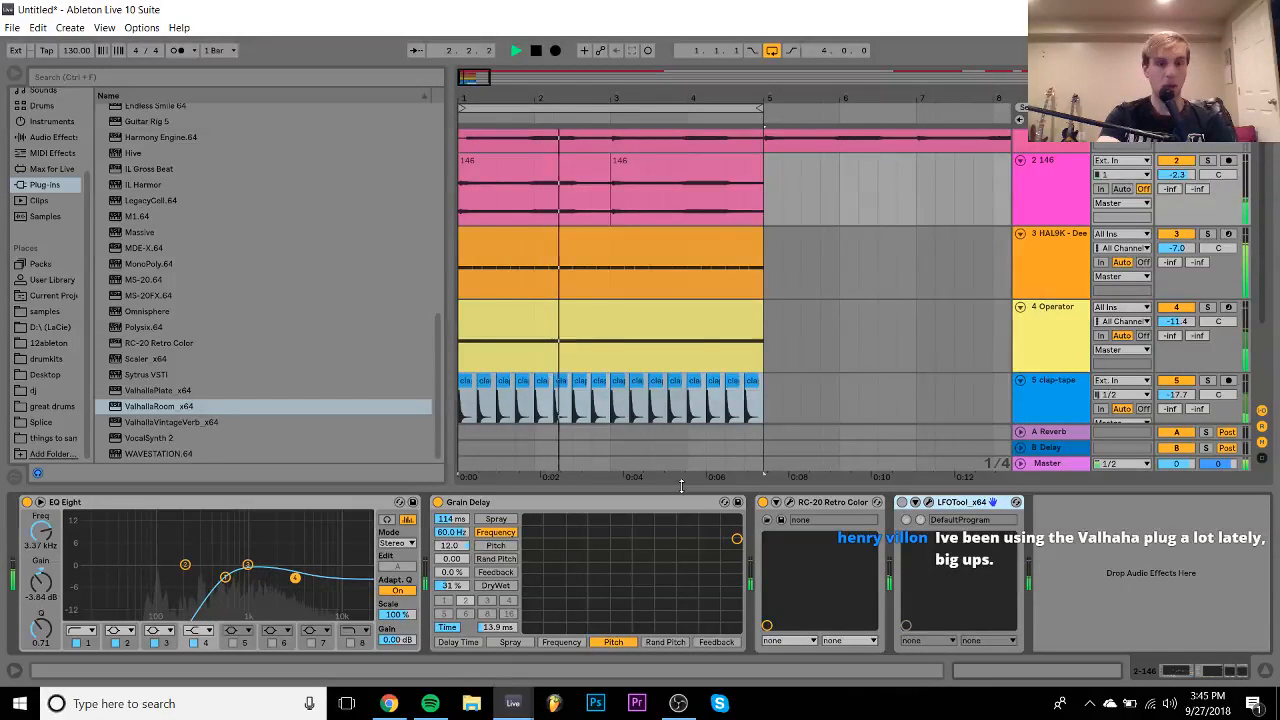
pyautogui.moveTo(299, 571); pyautogui.dragTo(324, 551)
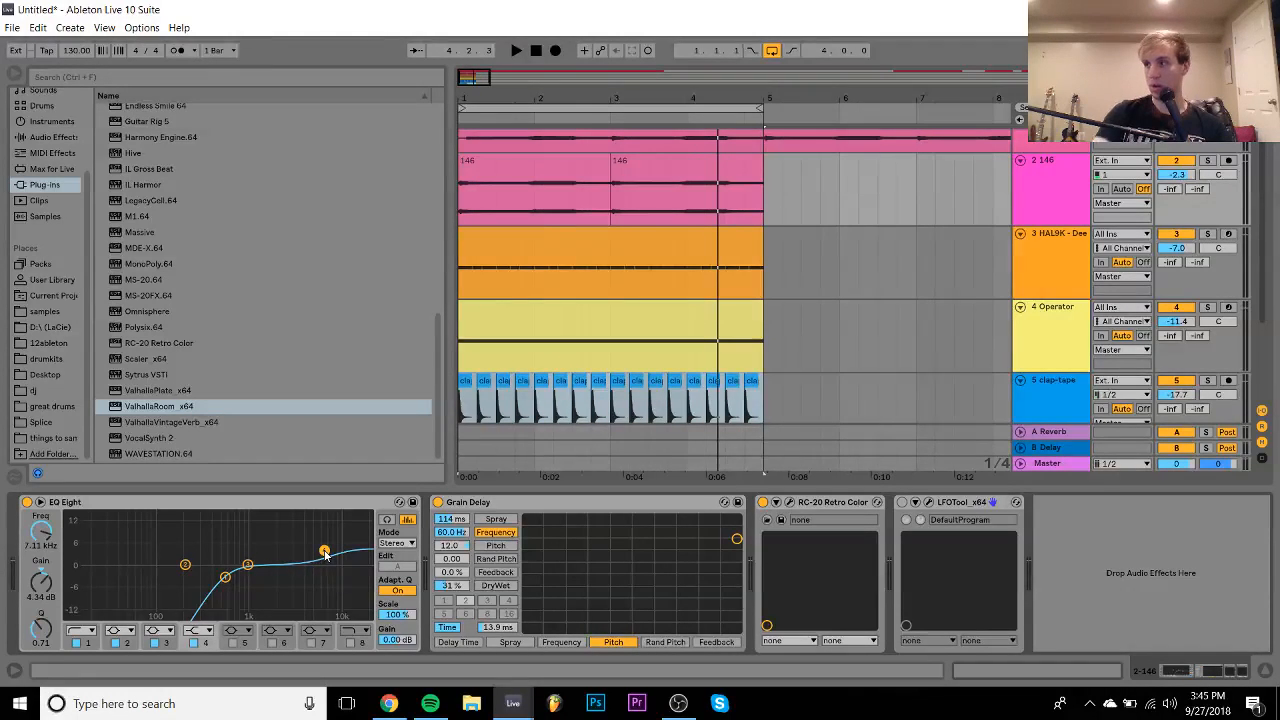
pyautogui.press('space')
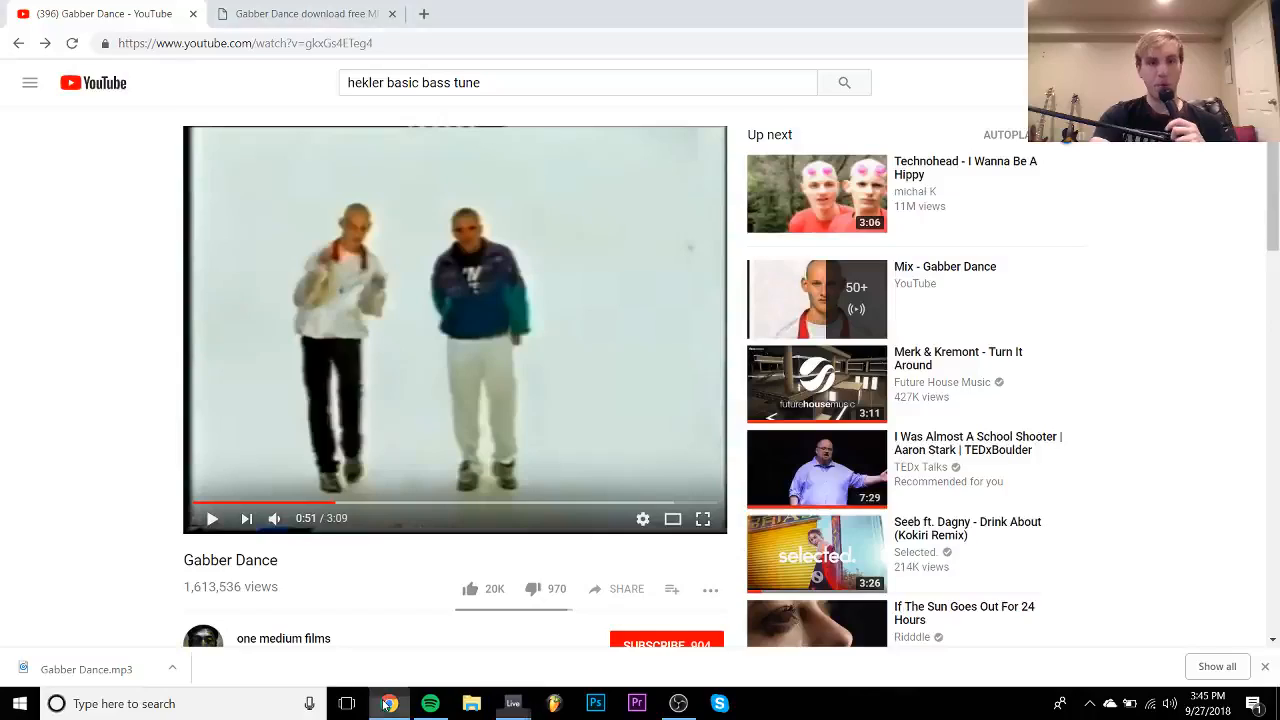
# - Bring Chrome forward, switch to the other signed-in Google account, and open its Gmail inbox
pyautogui.click(389, 703)
pyautogui.click(389, 703)
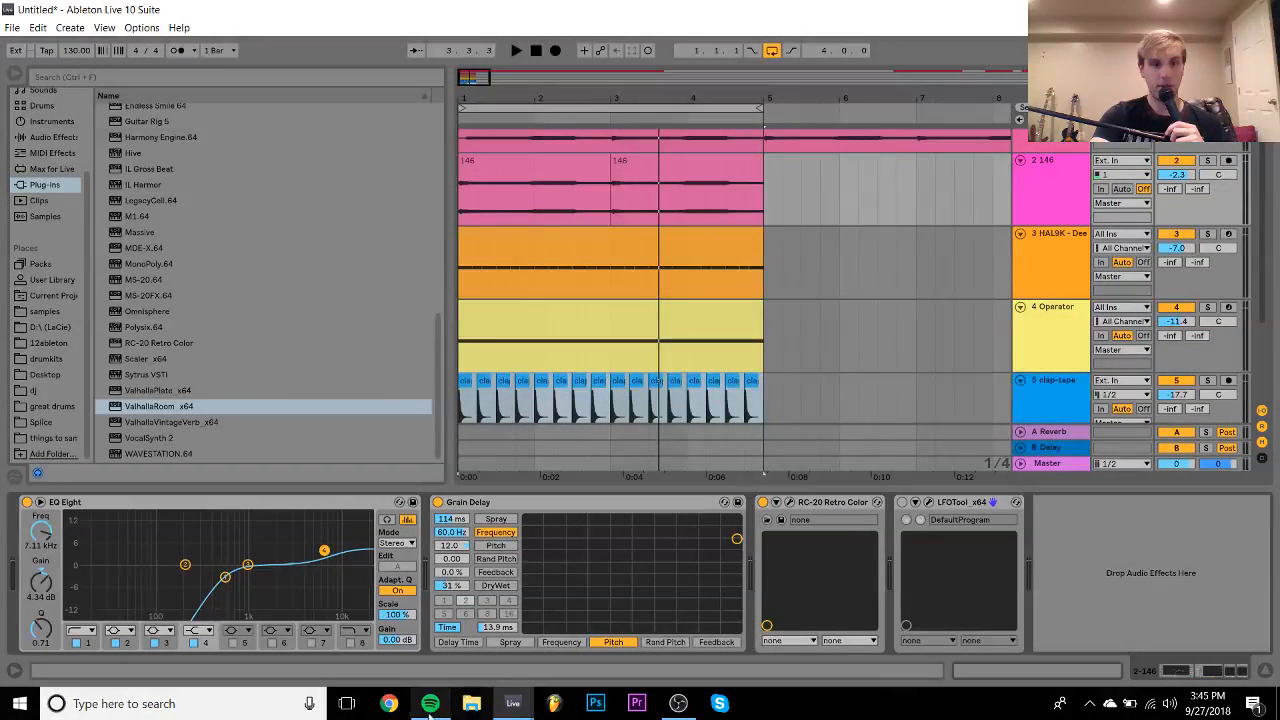
pyautogui.click(398, 705)
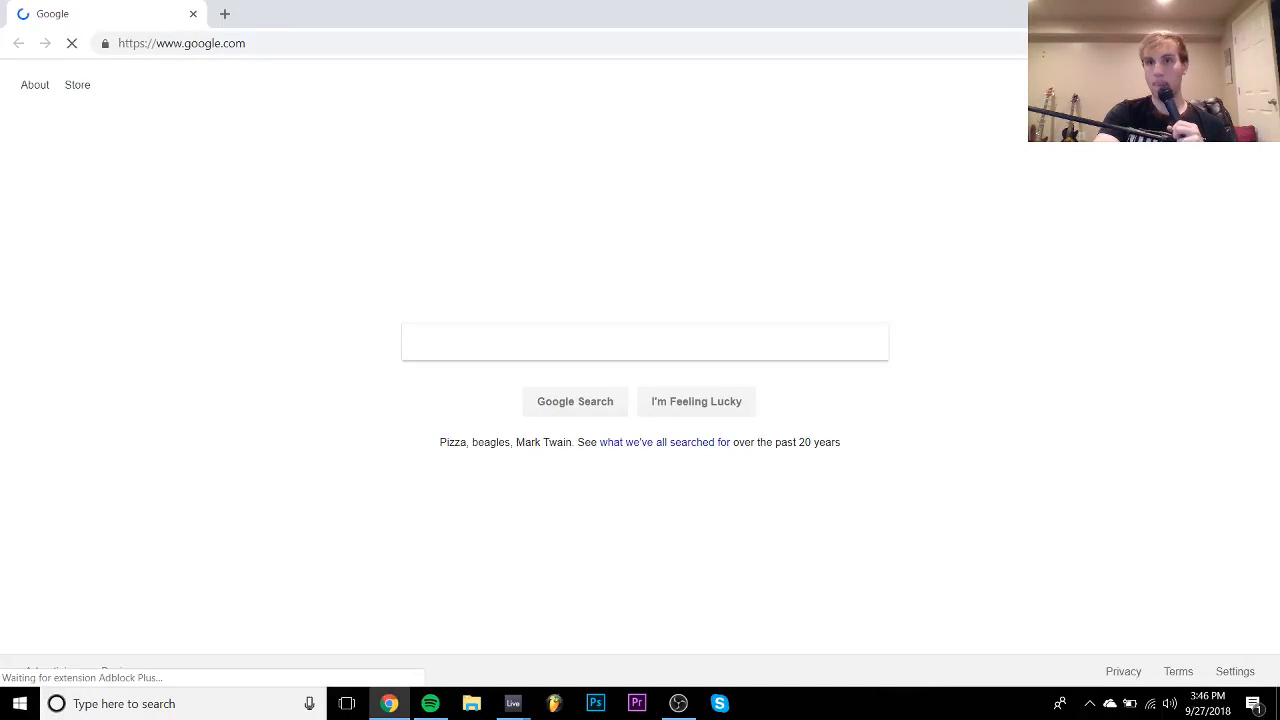
pyautogui.click(1245, 85)
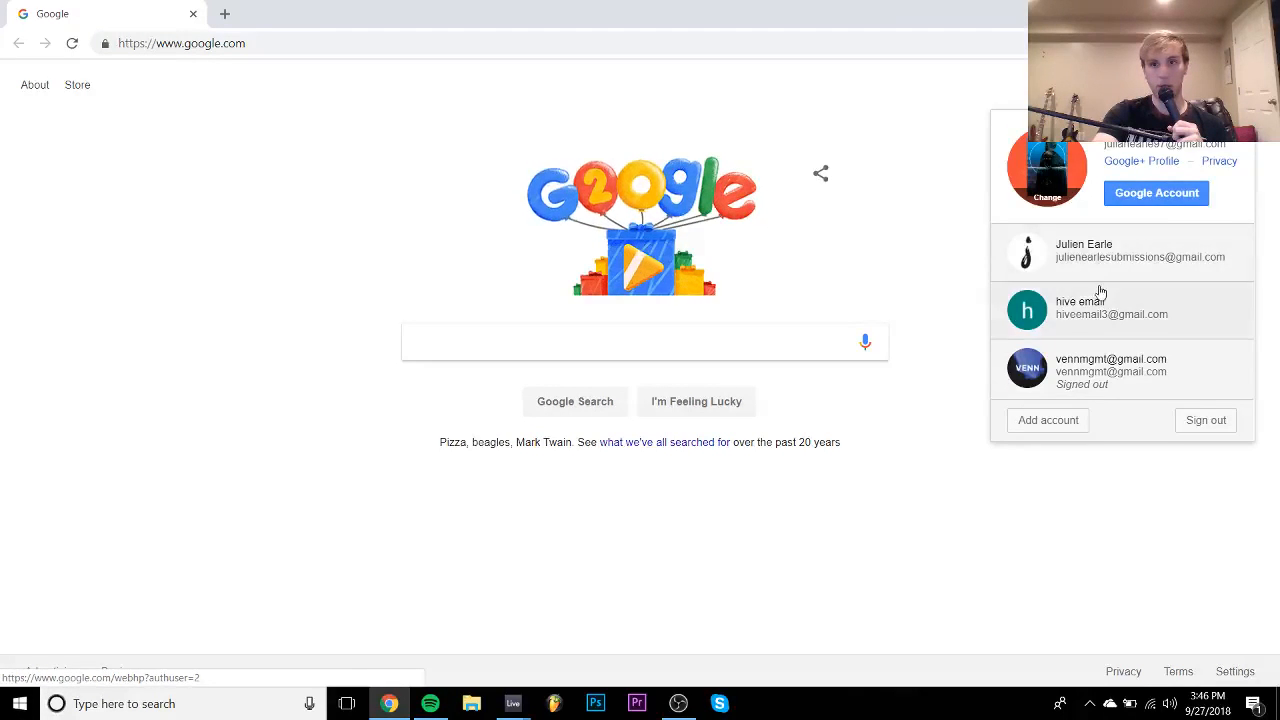
pyautogui.click(1080, 251)
pyautogui.click(1085, 85)
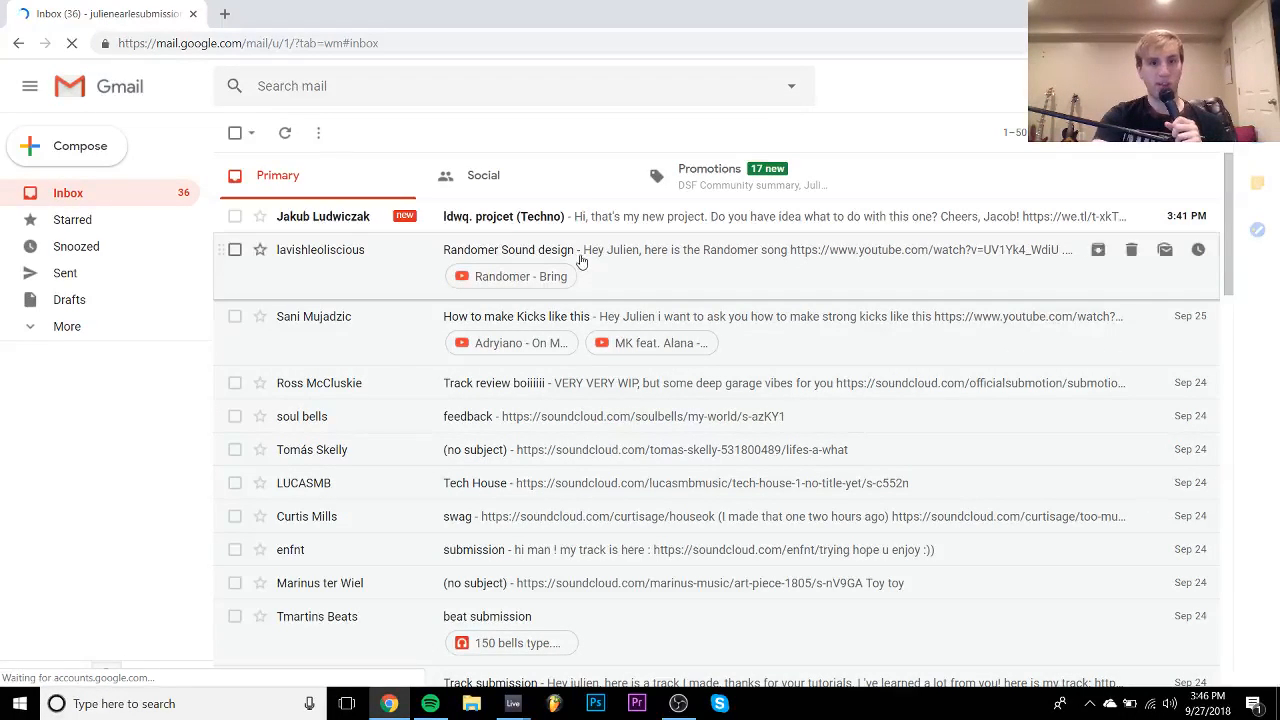
# - Preview the Randomer - Bring video, then open the Randomer Sound design email's embedded video
pyautogui.click(547, 281)
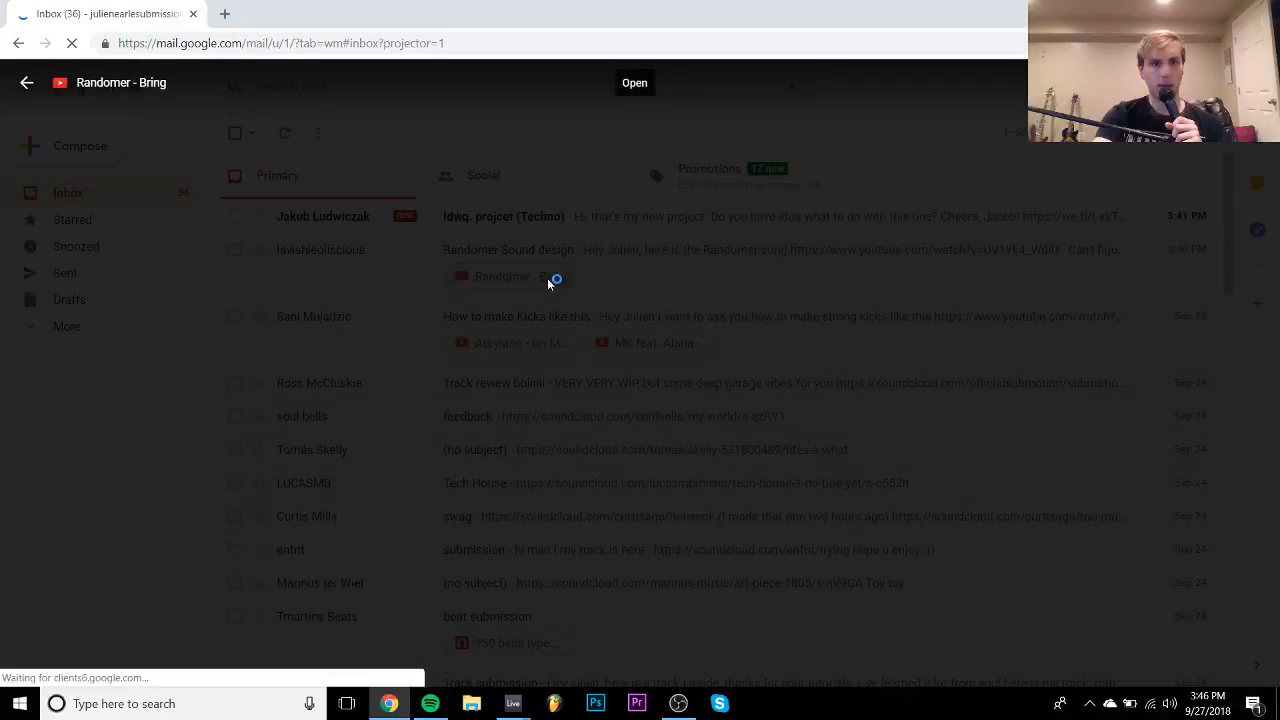
pyautogui.click(635, 374)
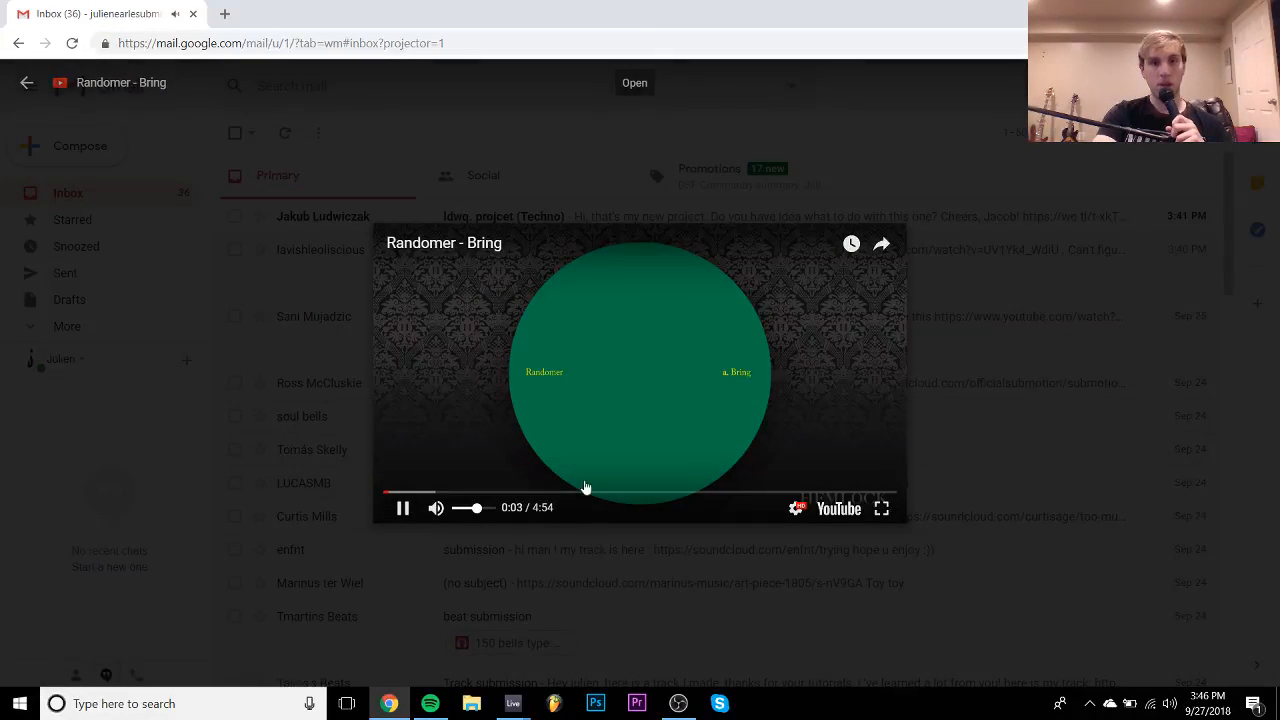
pyautogui.click(320, 363)
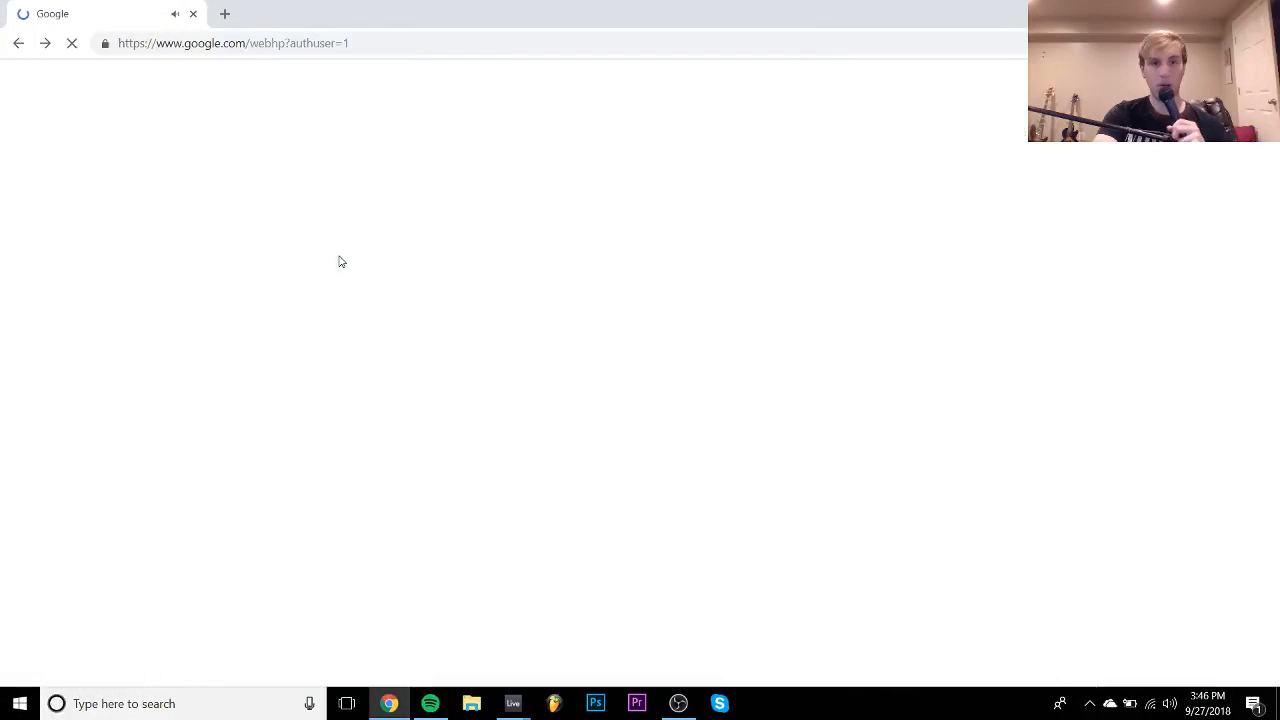
pyautogui.click(20, 44)
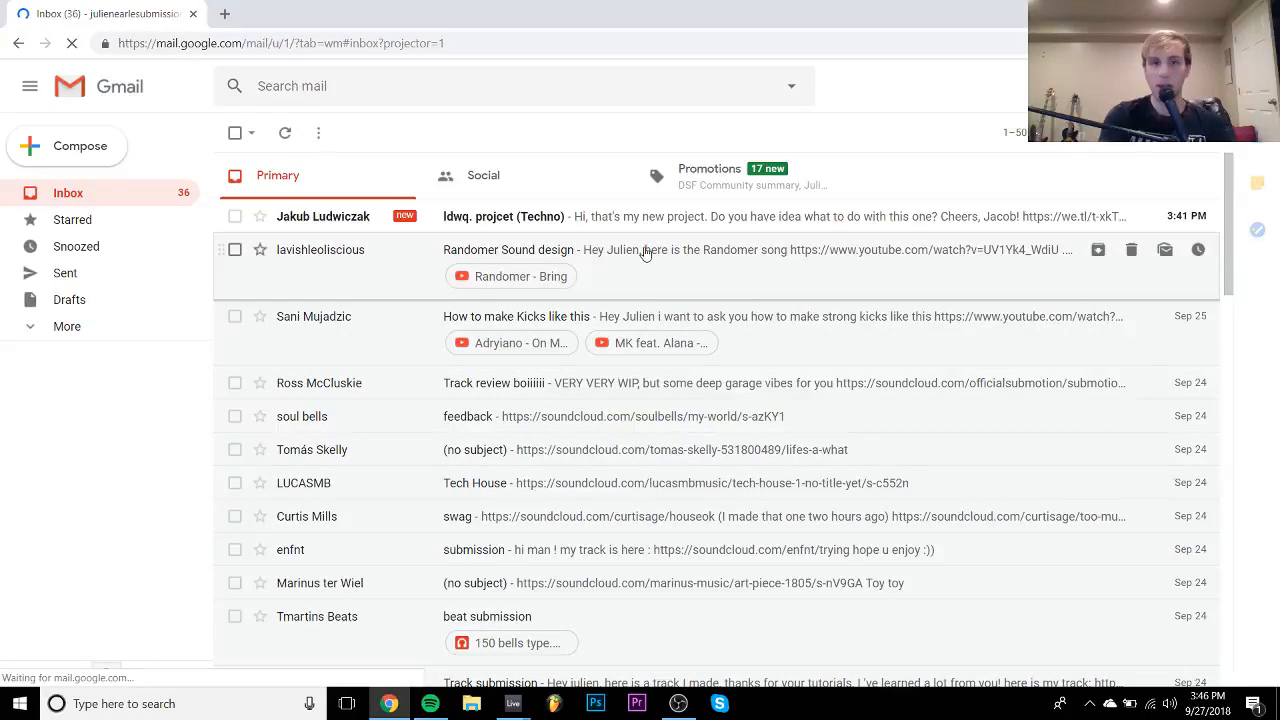
pyautogui.click(645, 254)
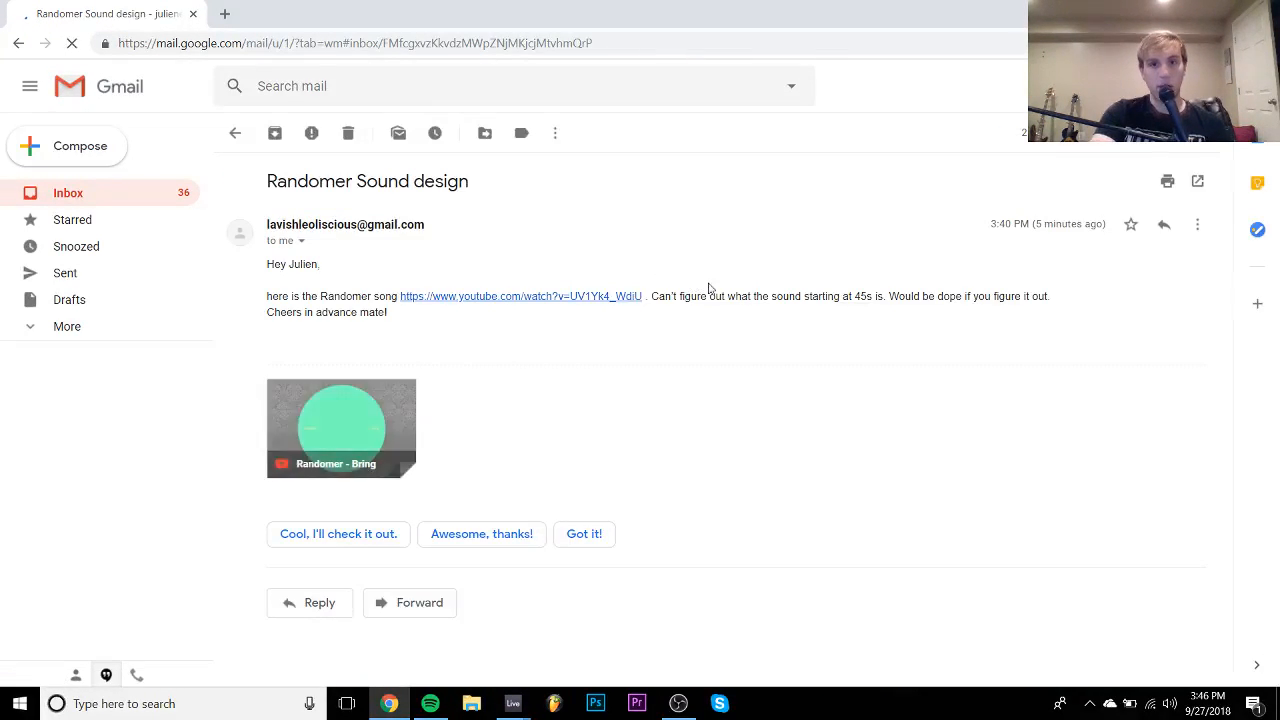
pyautogui.click(322, 436)
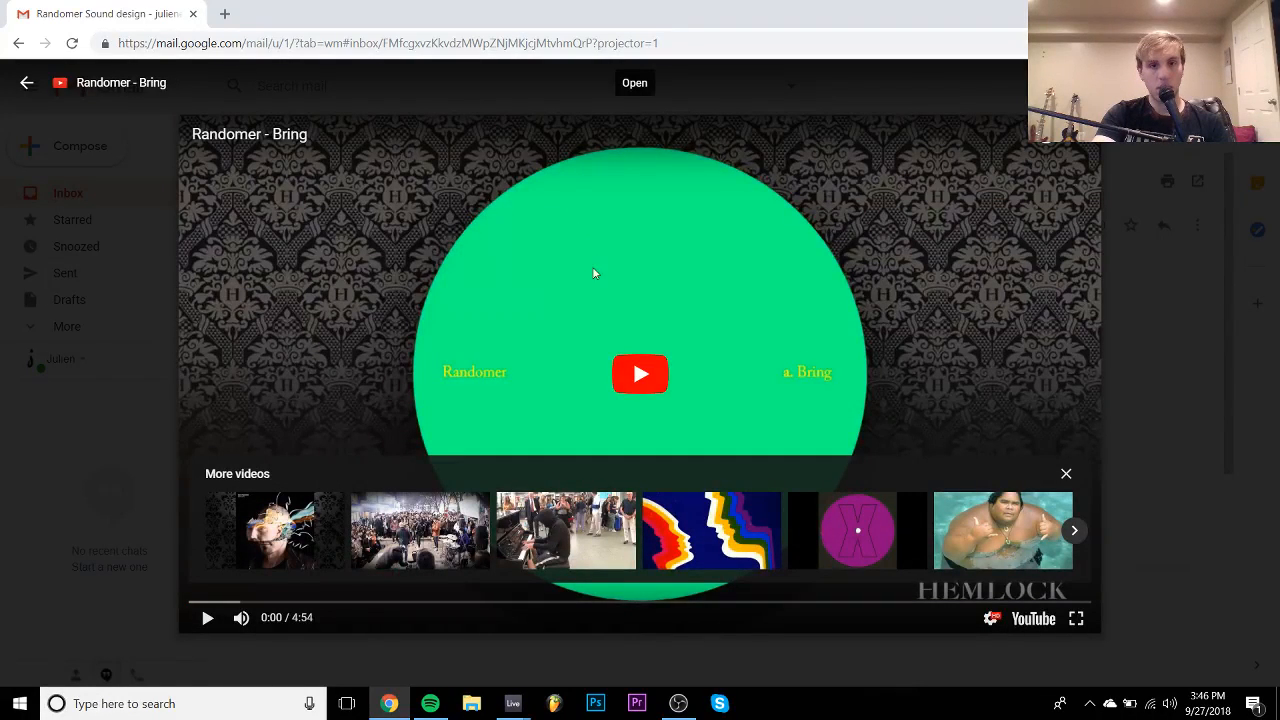
# - Play the Randomer - Bring video from about 0:46, then close the preview
pyautogui.click(600, 358)
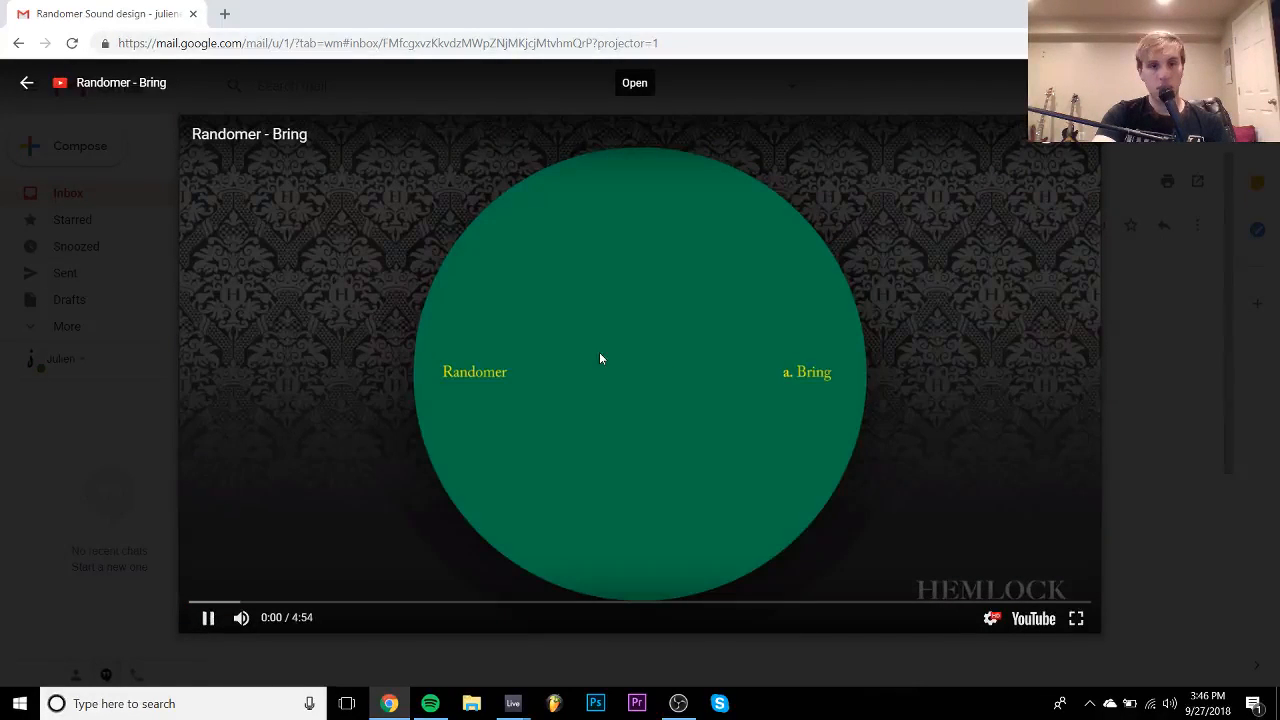
pyautogui.click(334, 615)
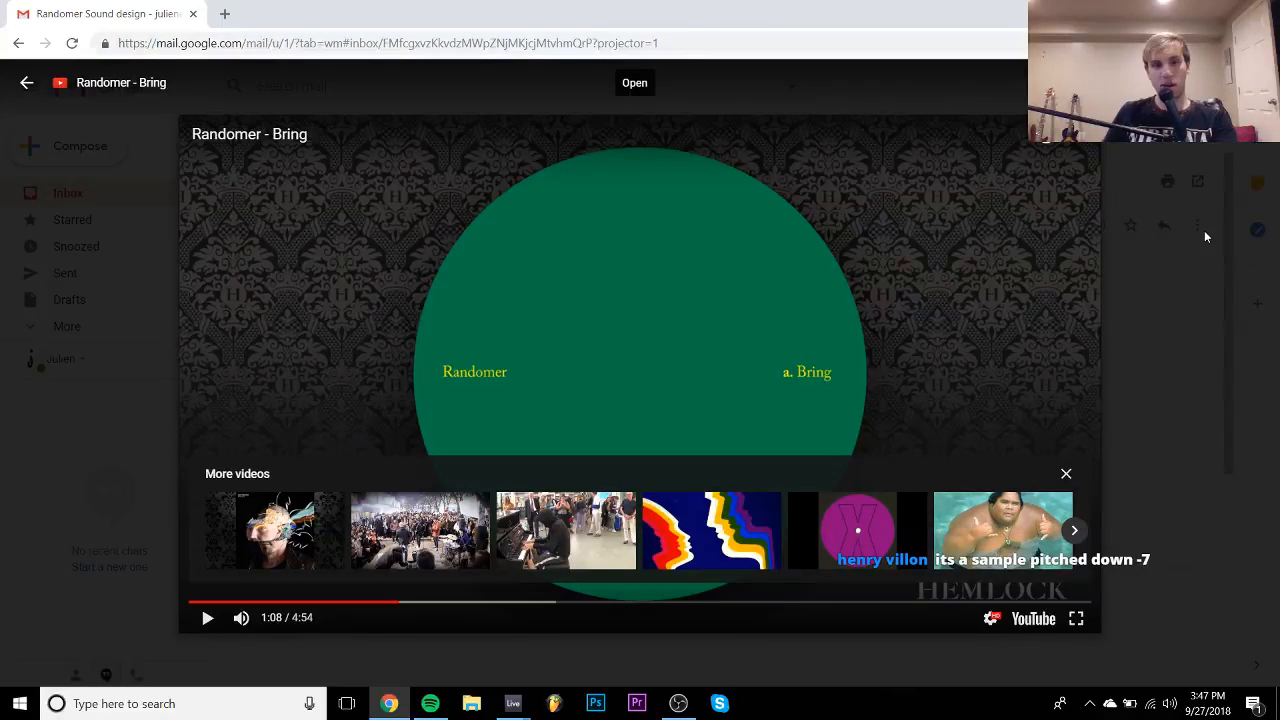
pyautogui.press('Escape')
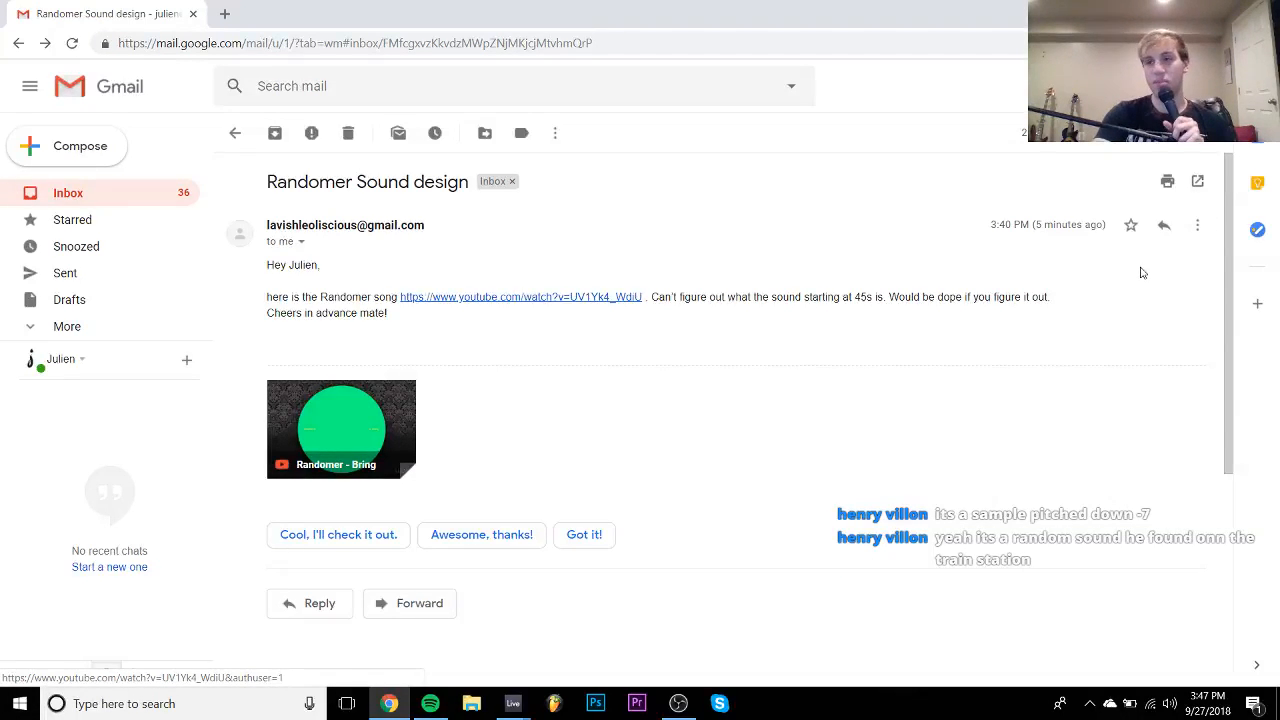
# - Return to Live, stop playback, select HAL9K - Deep Growl, and open the samples folder
pyautogui.moveTo(516, 700)
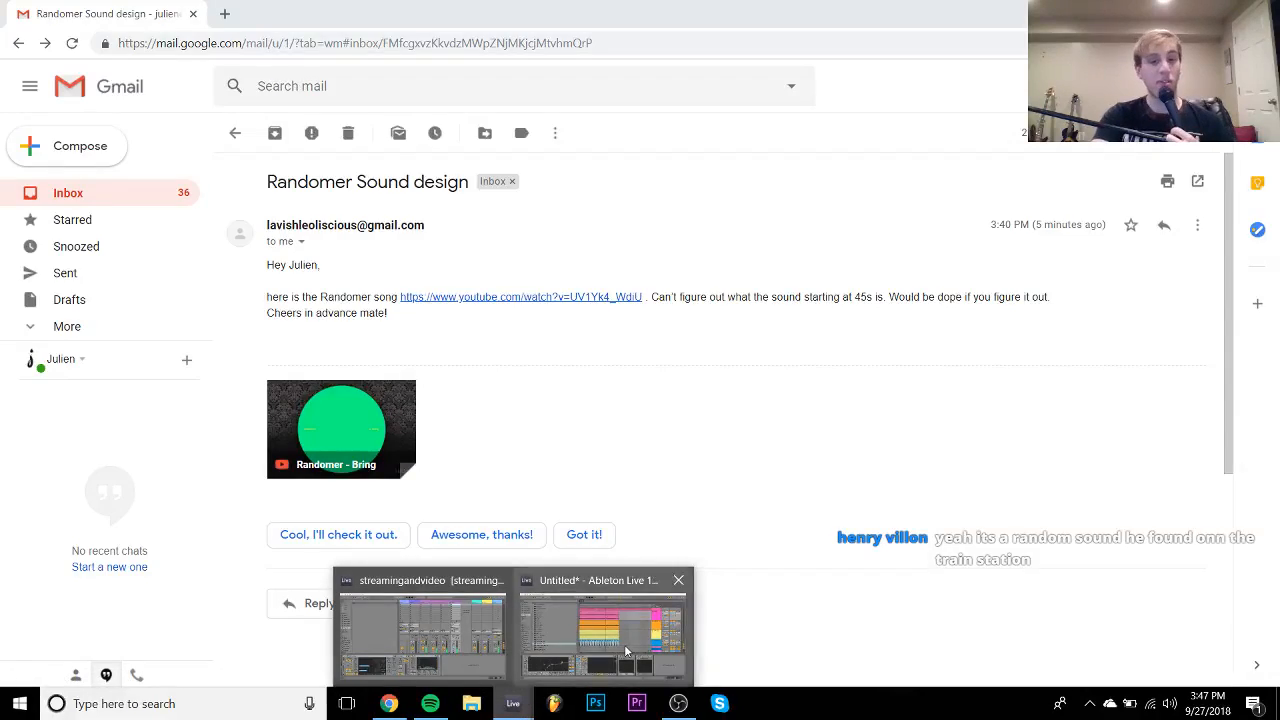
pyautogui.click(620, 640)
pyautogui.press('space')
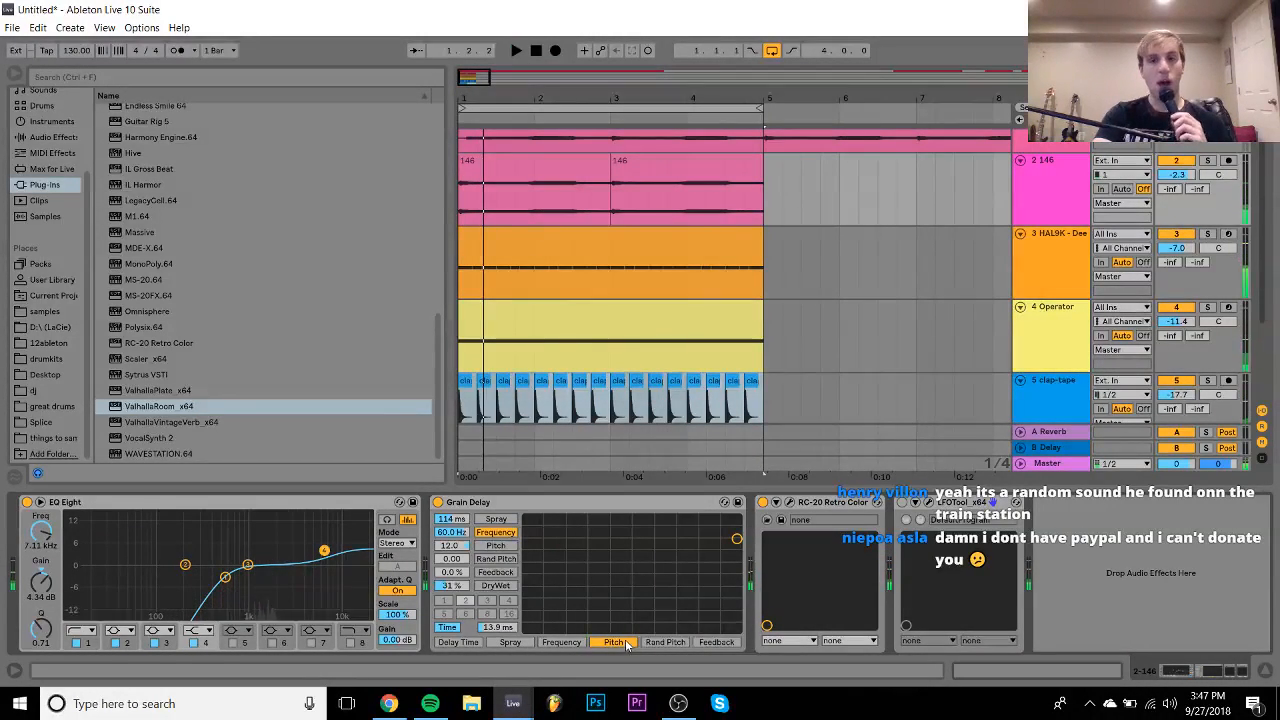
pyautogui.click(1057, 258)
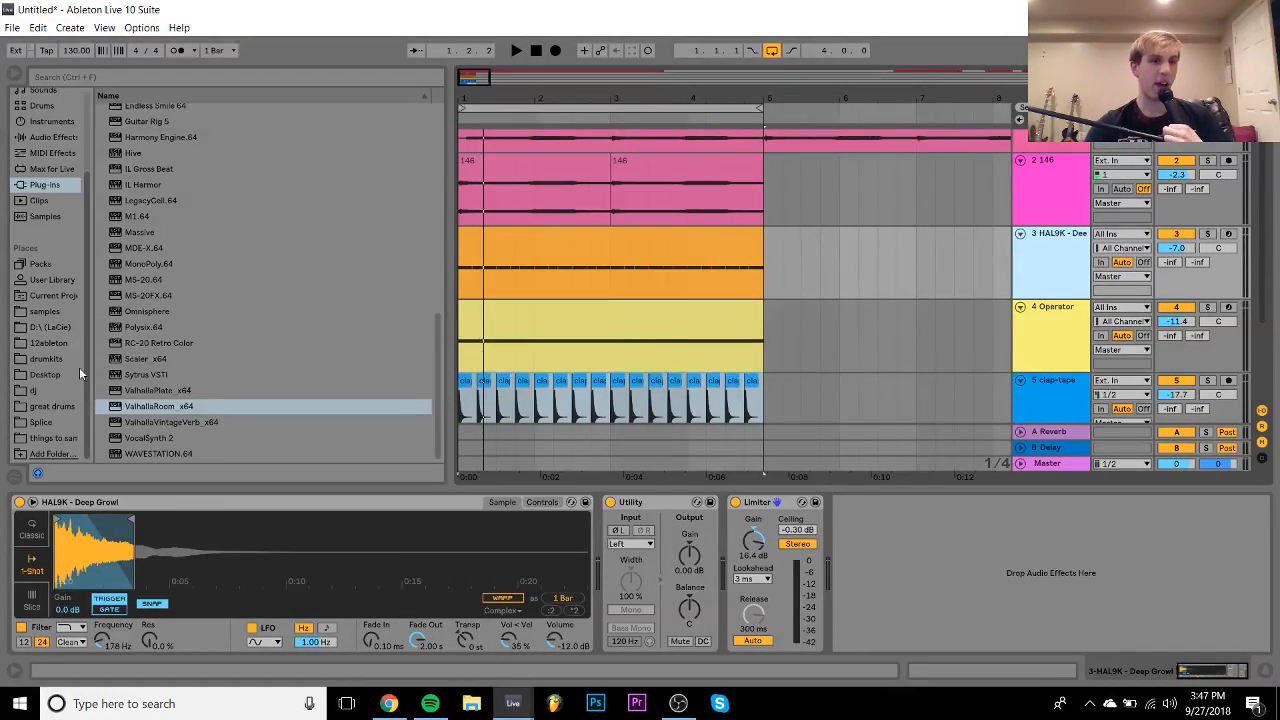
pyautogui.click(44, 311)
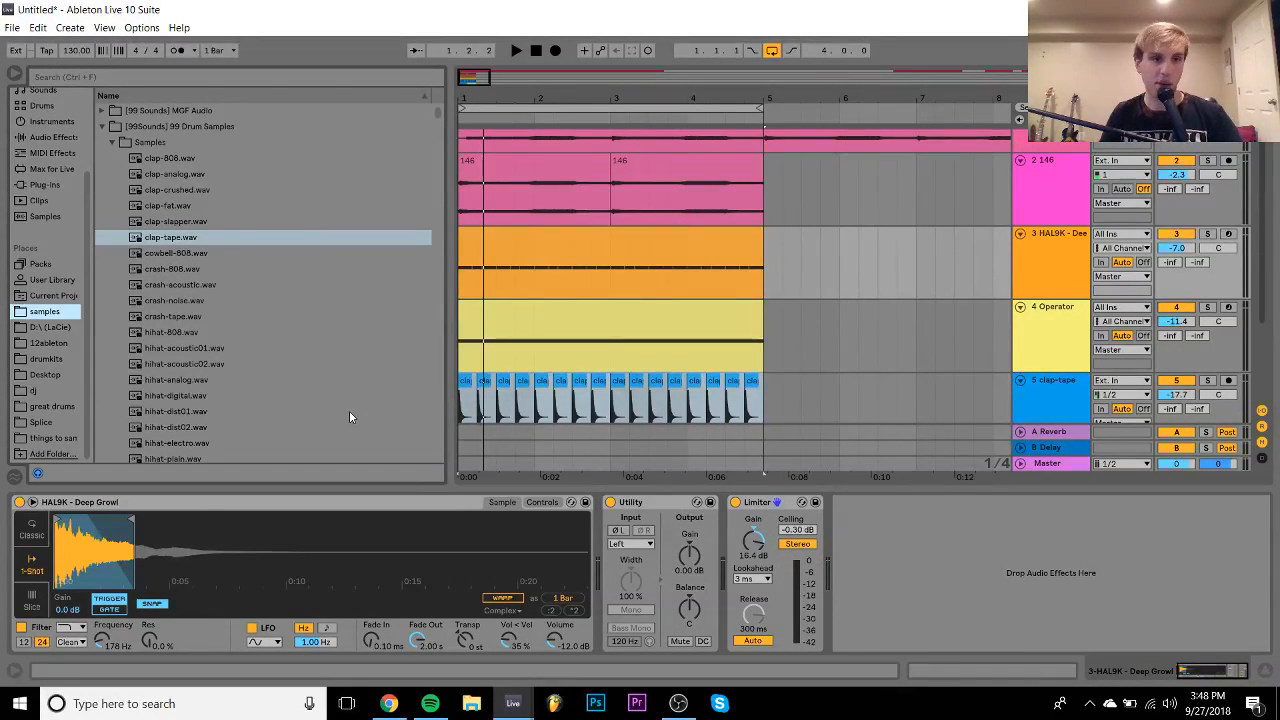
# - Turn the HAL9K clip into an even repeated pattern of C3 quarter notes
pyautogui.press('space')
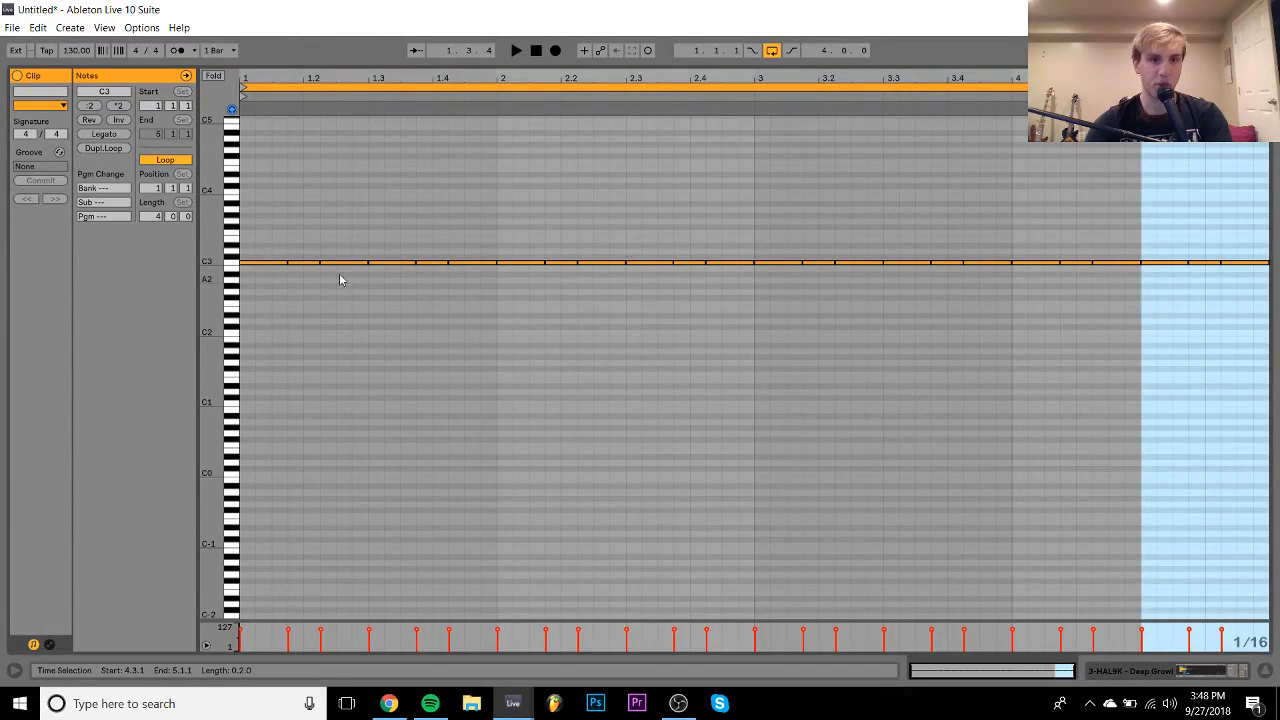
pyautogui.click(260, 317)
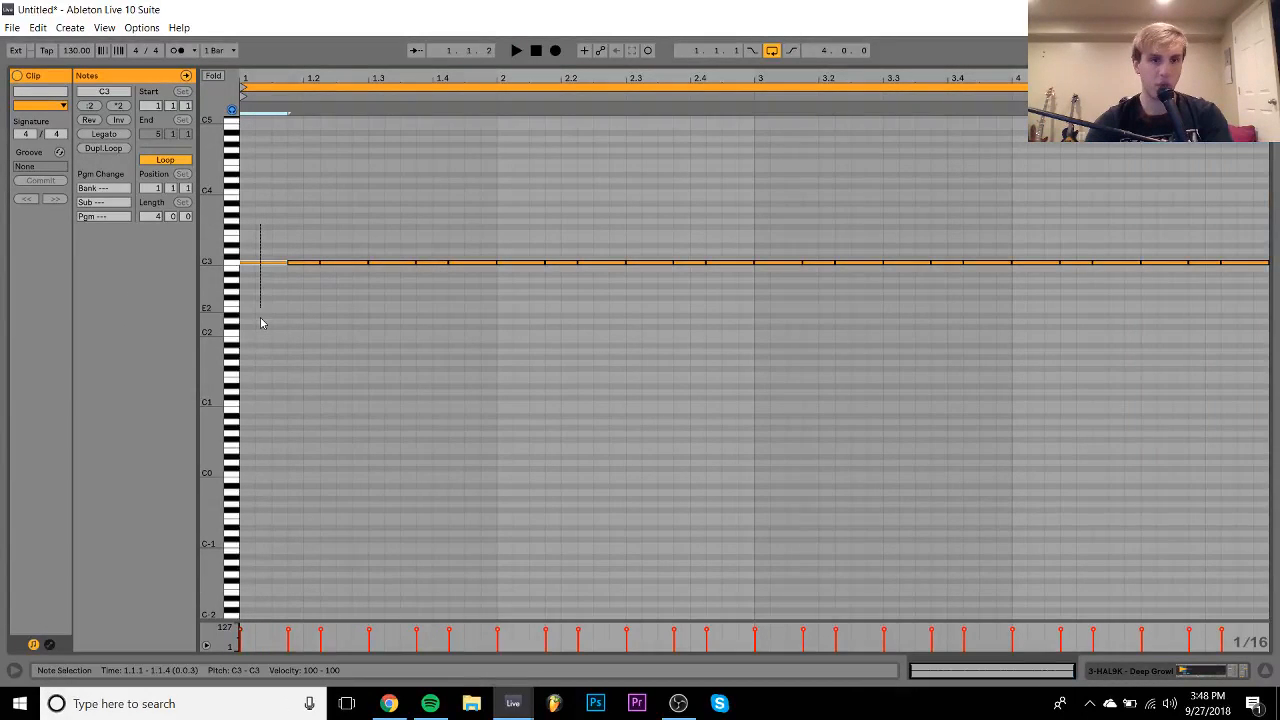
pyautogui.hotkey('ctrl', 'a')
pyautogui.moveTo(260, 320); pyautogui.dragTo(333, 214)
pyautogui.hotkey('ctrl', 'd')
pyautogui.hotkey('ctrl', 'd')
pyautogui.hotkey('ctrl', 'd')
pyautogui.hotkey('ctrl', 'd')
pyautogui.hotkey('ctrl', 'd')
pyautogui.hotkey('ctrl', 'd')
pyautogui.hotkey('ctrl', 'd')
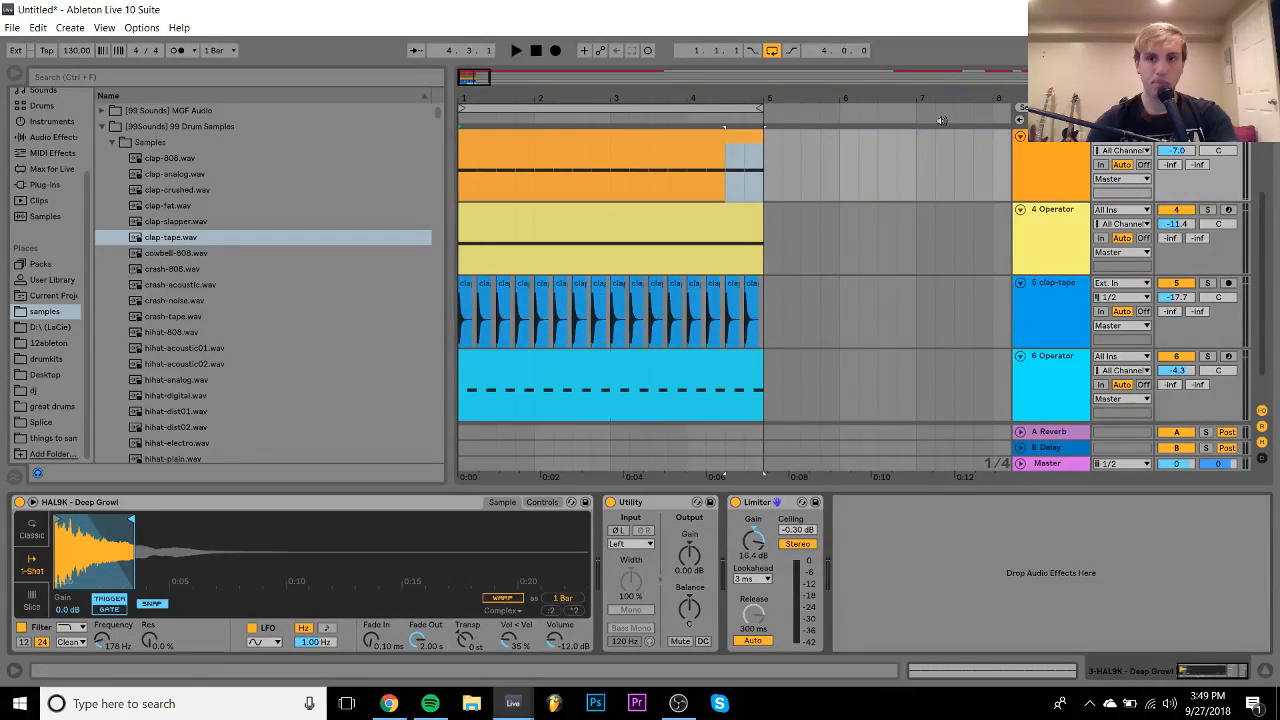
# - Deactivate track 146, delete the clap-tape track, and insert a new MIDI track
pyautogui.scroll(4, 1040, 184)
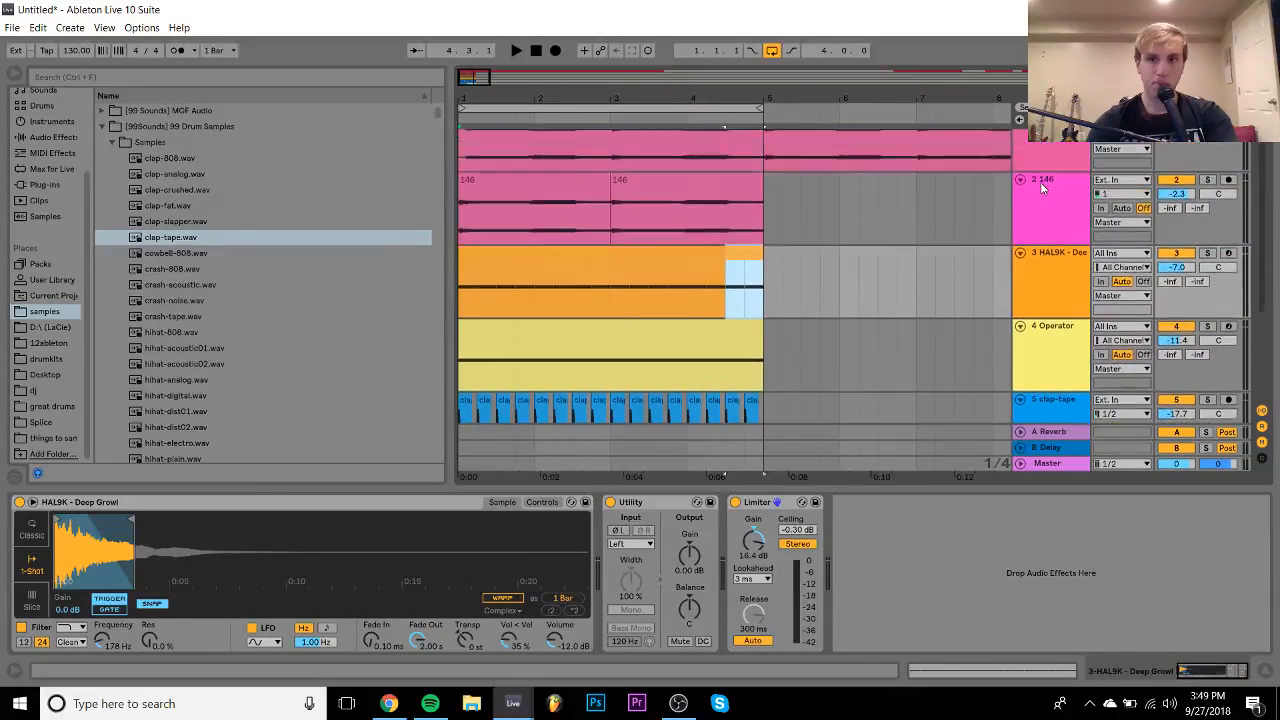
pyautogui.click(1177, 199)
pyautogui.press('space')
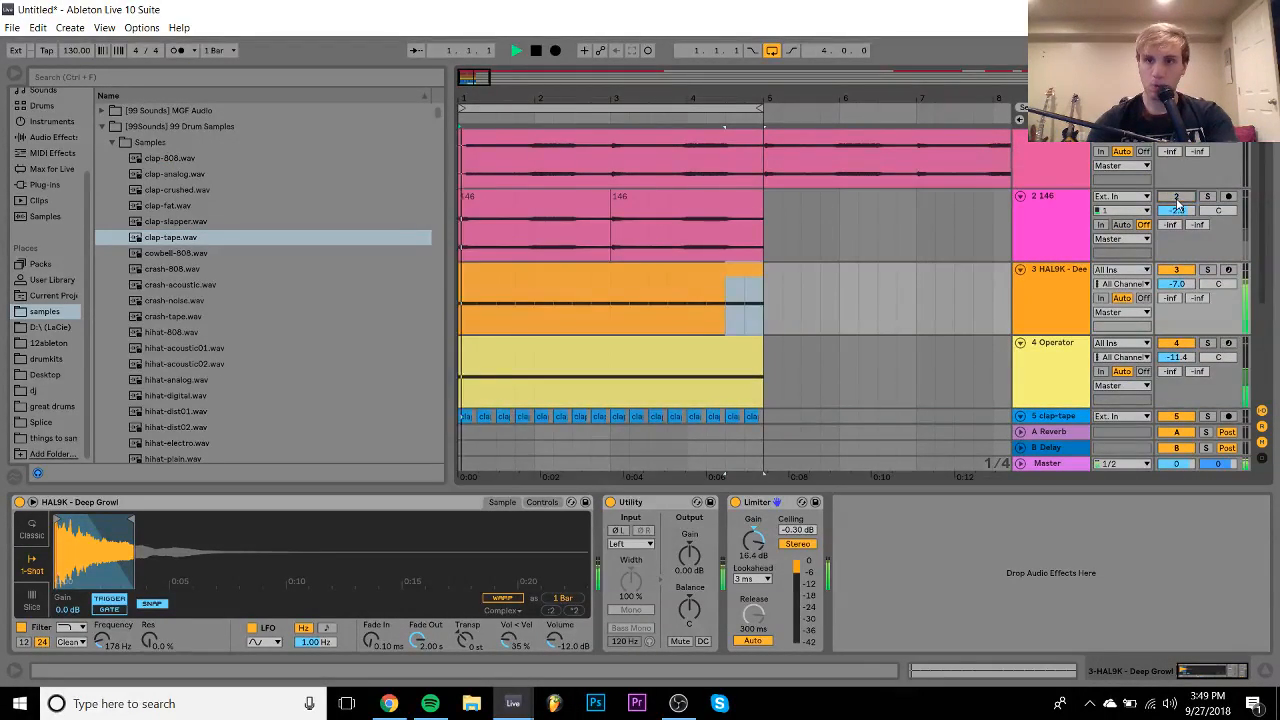
pyautogui.scroll(-4, 1193, 320)
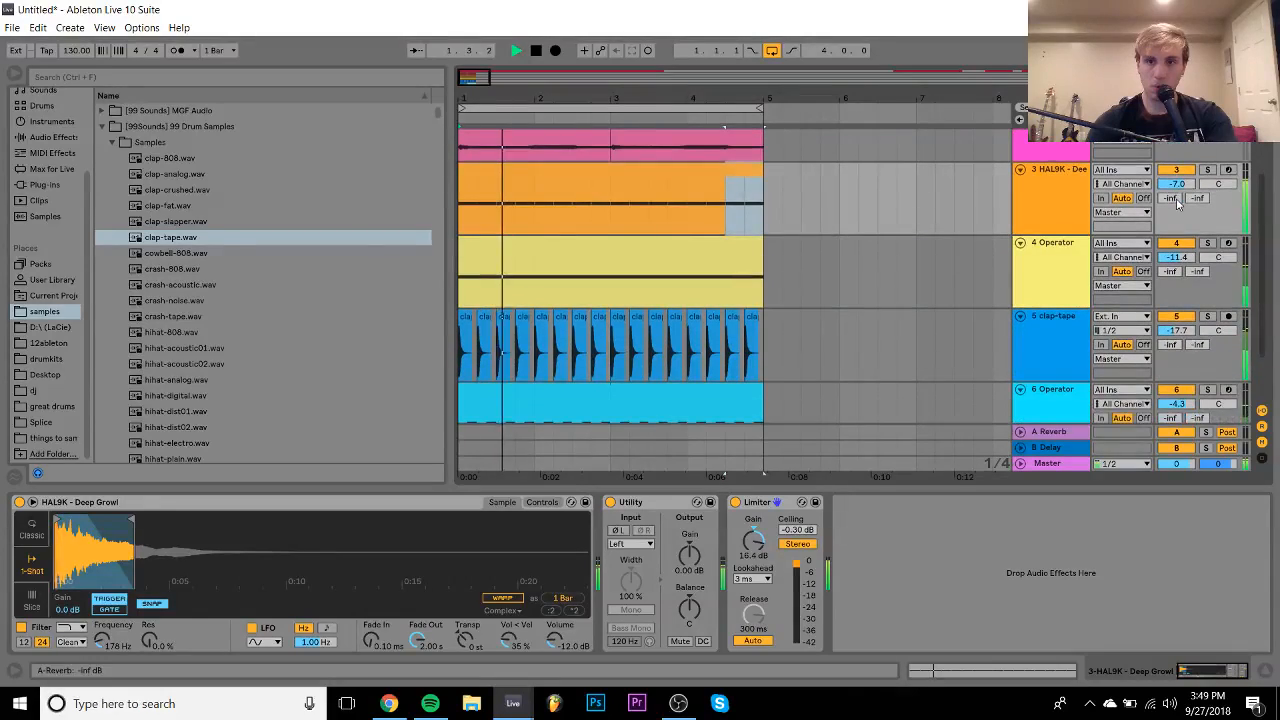
pyautogui.click(1072, 337)
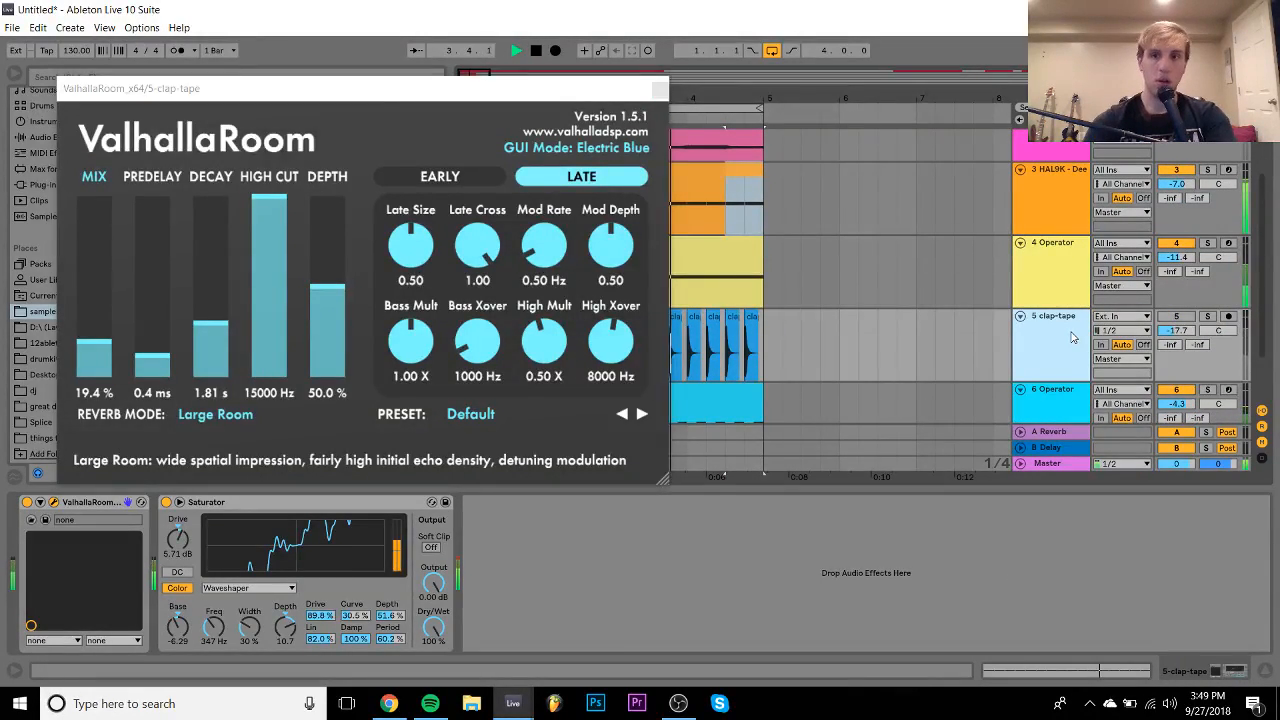
pyautogui.press('Delete')
pyautogui.hotkey('ctrl', 'shift', 't')
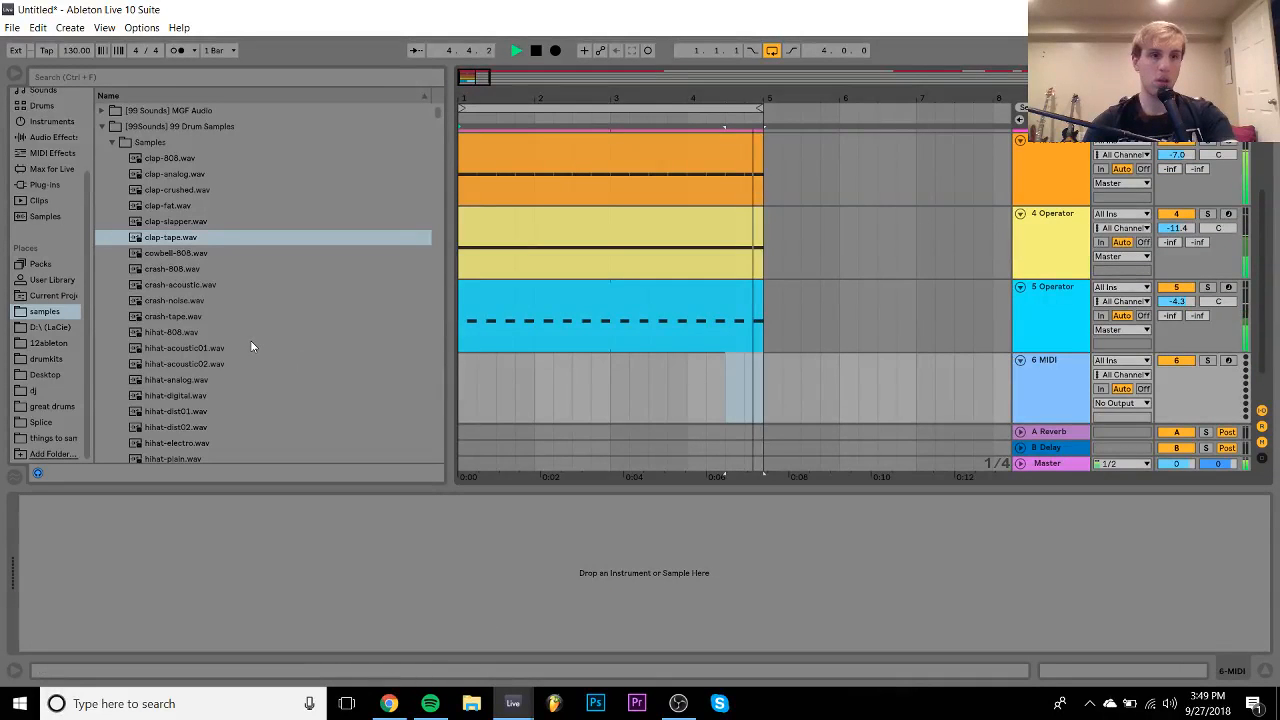
# - Audition the kick samples: kick-electro01, kick-dry, kick-deep and kick-heavy
pyautogui.click(167, 411)
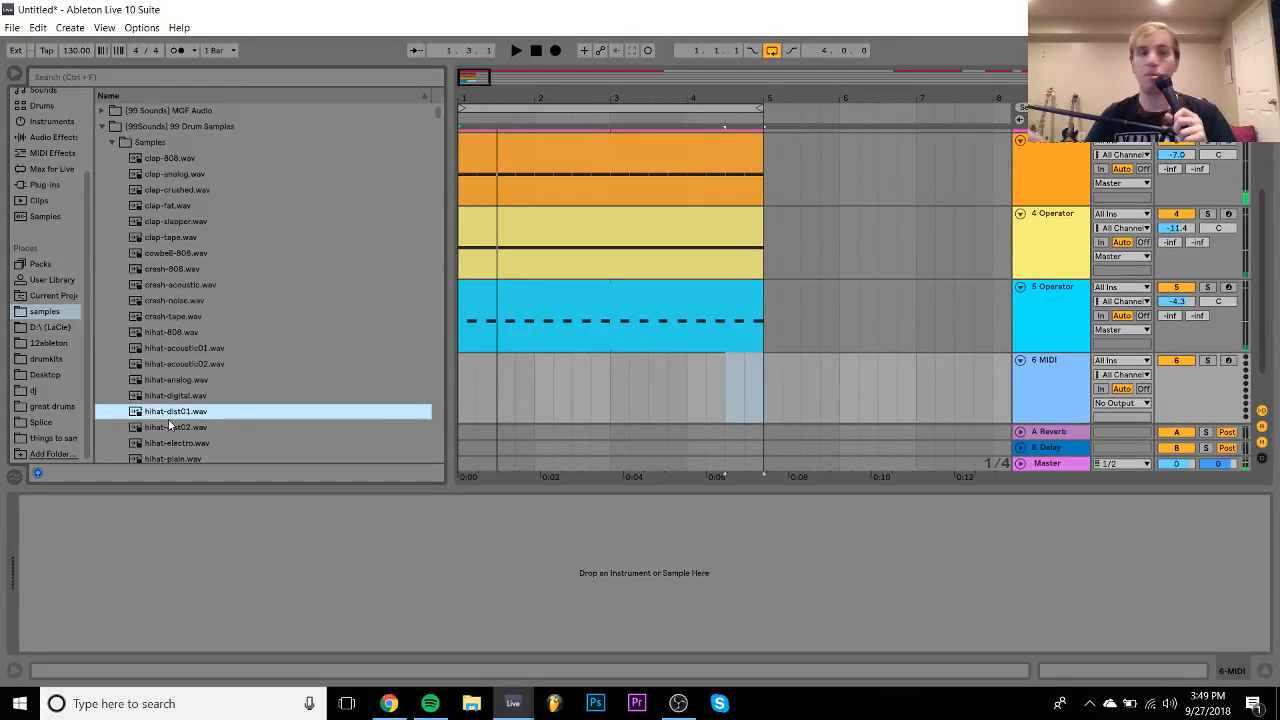
pyautogui.scroll(-6, 168, 423)
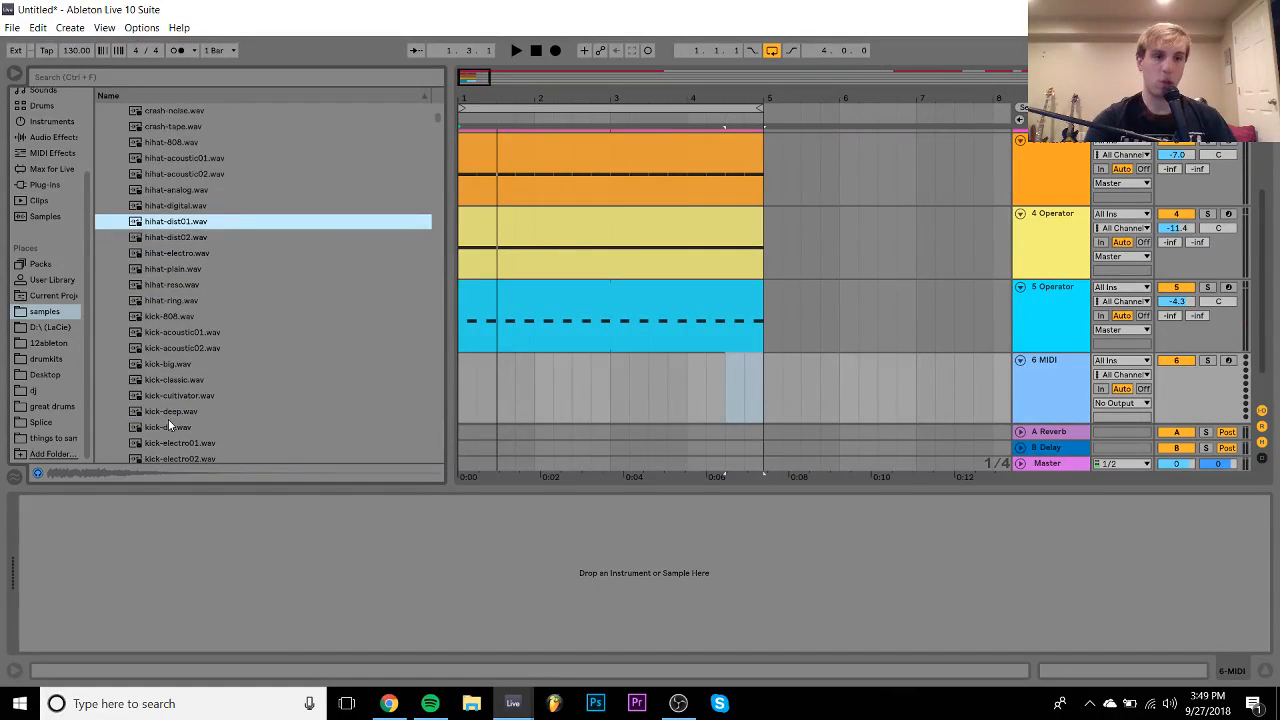
pyautogui.click(198, 366)
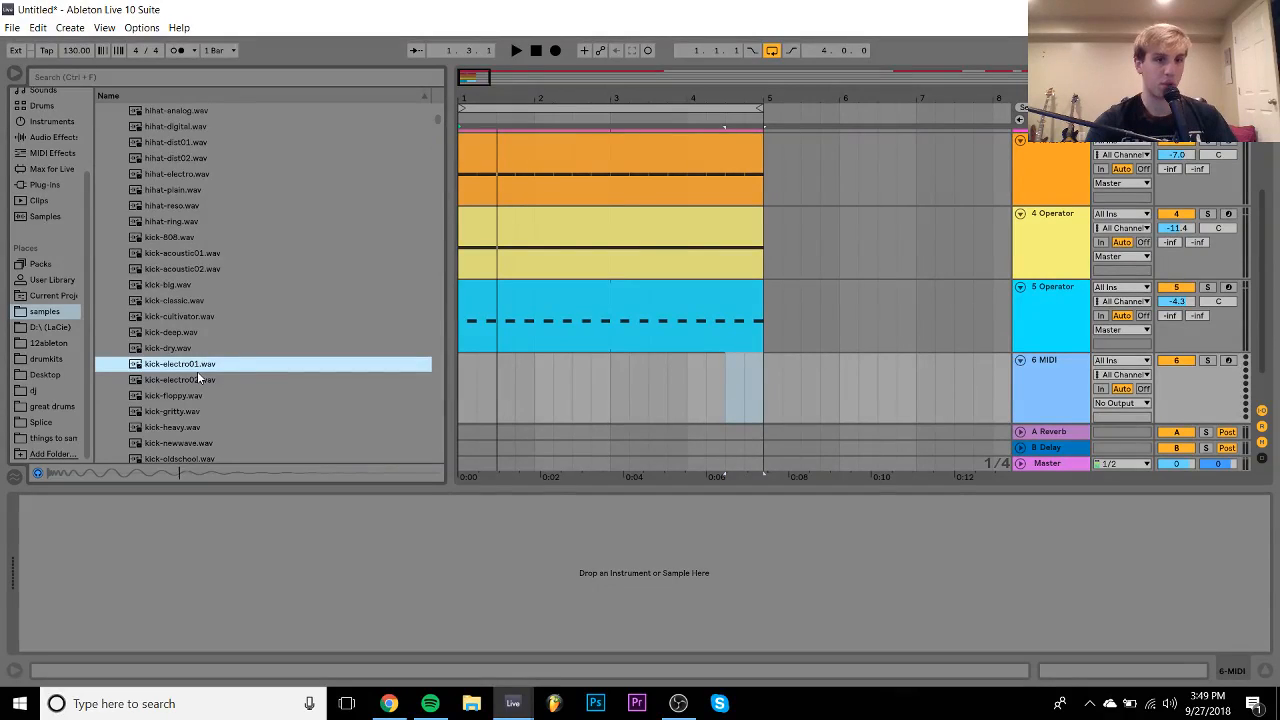
pyautogui.press('Down')
pyautogui.press('Down')
pyautogui.press('Down')
pyautogui.press('Down')
pyautogui.press('Up')
pyautogui.press('Up')
pyautogui.press('Up')
pyautogui.press('Up')
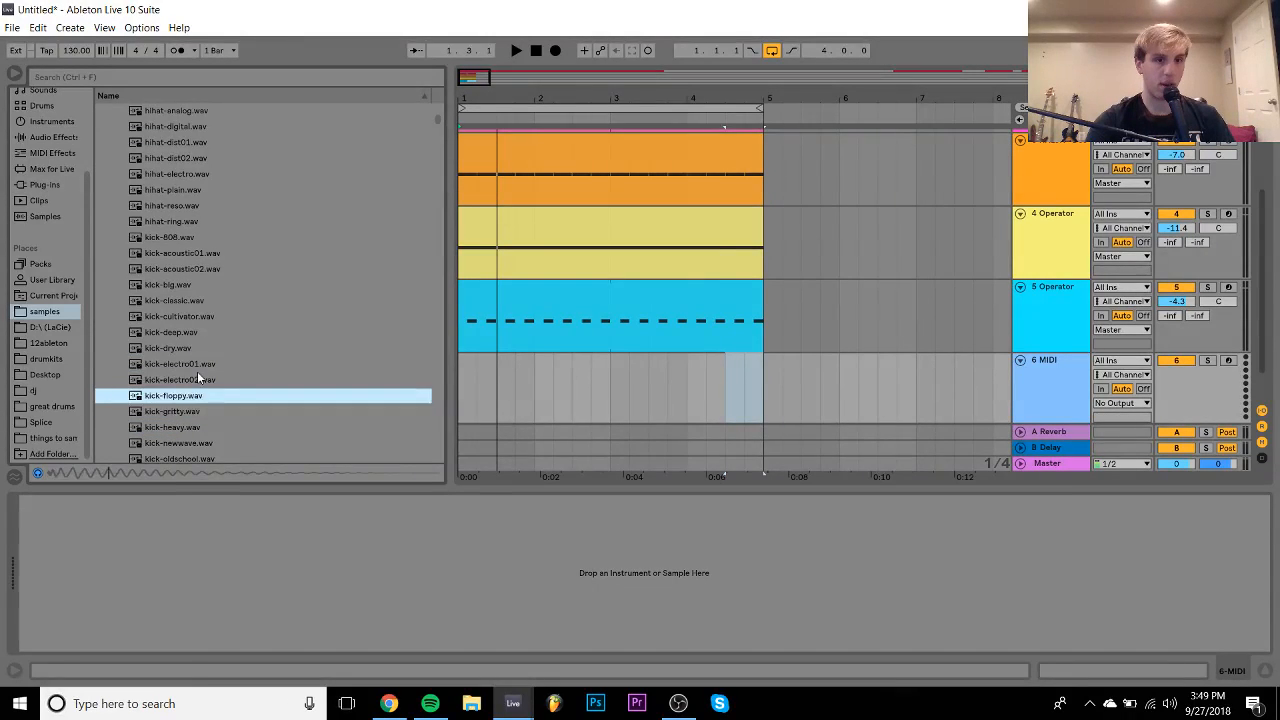
pyautogui.press('Up')
pyautogui.press('Up')
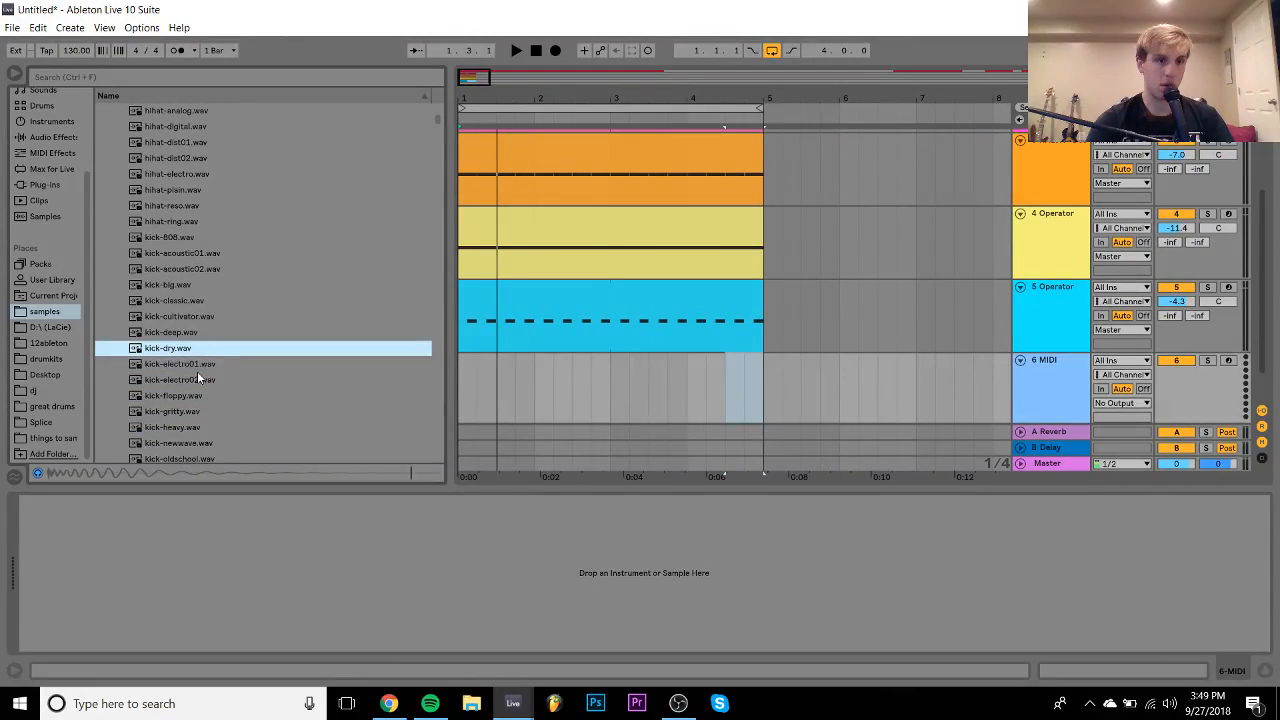
pyautogui.press('Down')
pyautogui.press('Down')
pyautogui.press('Down')
pyautogui.press('Down')
pyautogui.press('Down')
pyautogui.press('Down')
pyautogui.press('Down')
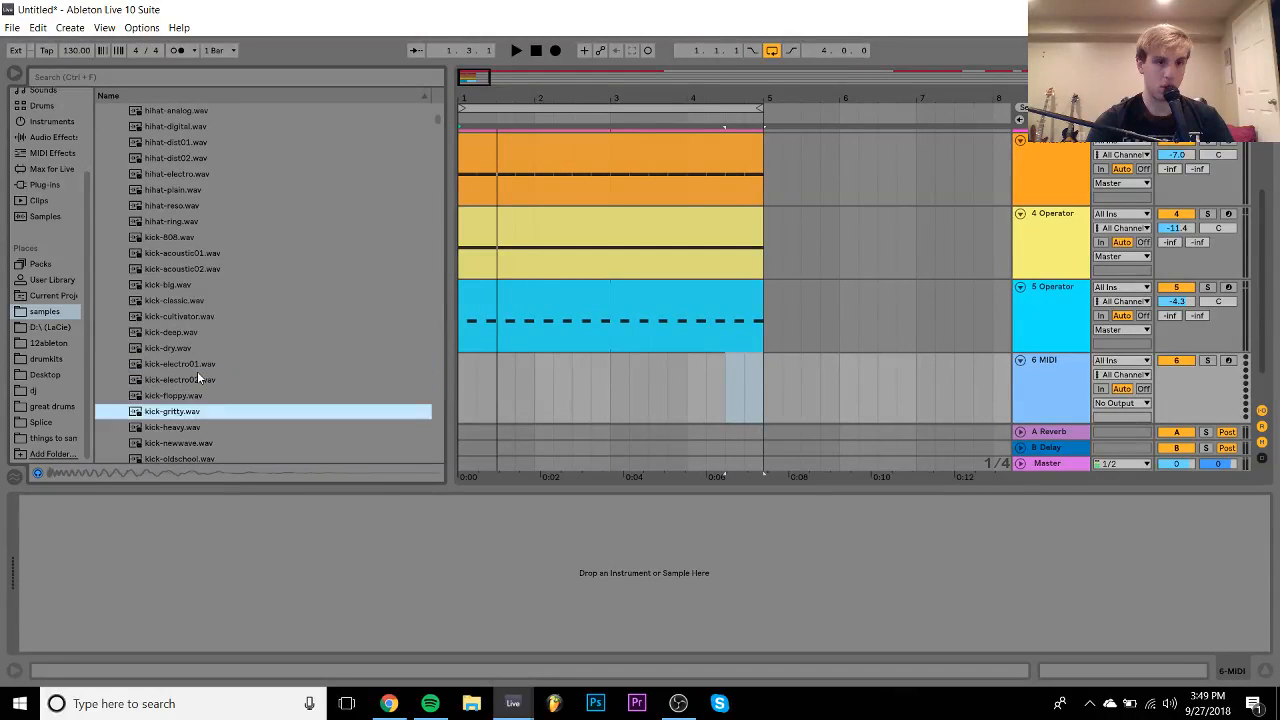
pyautogui.press('Up')
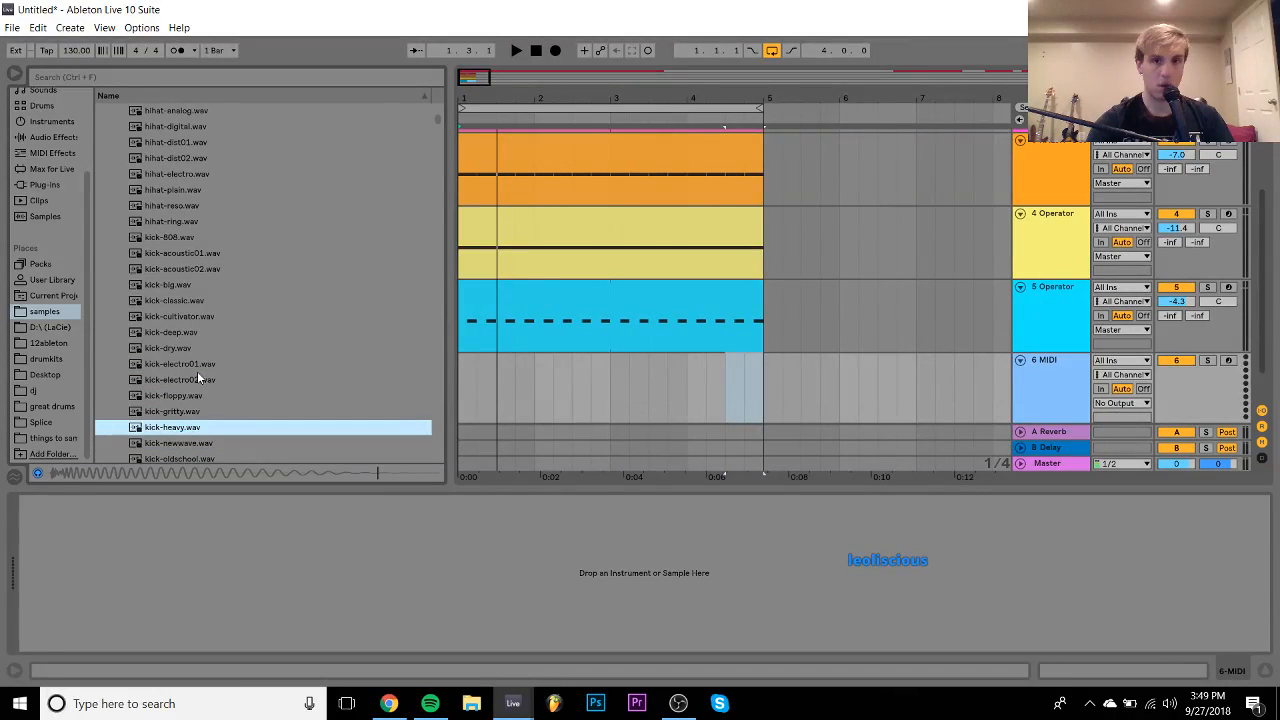
# - Load kick-heavy.wav into a Simpler on track 6 and play the project to hear it
pyautogui.press('Return')
pyautogui.press('space')
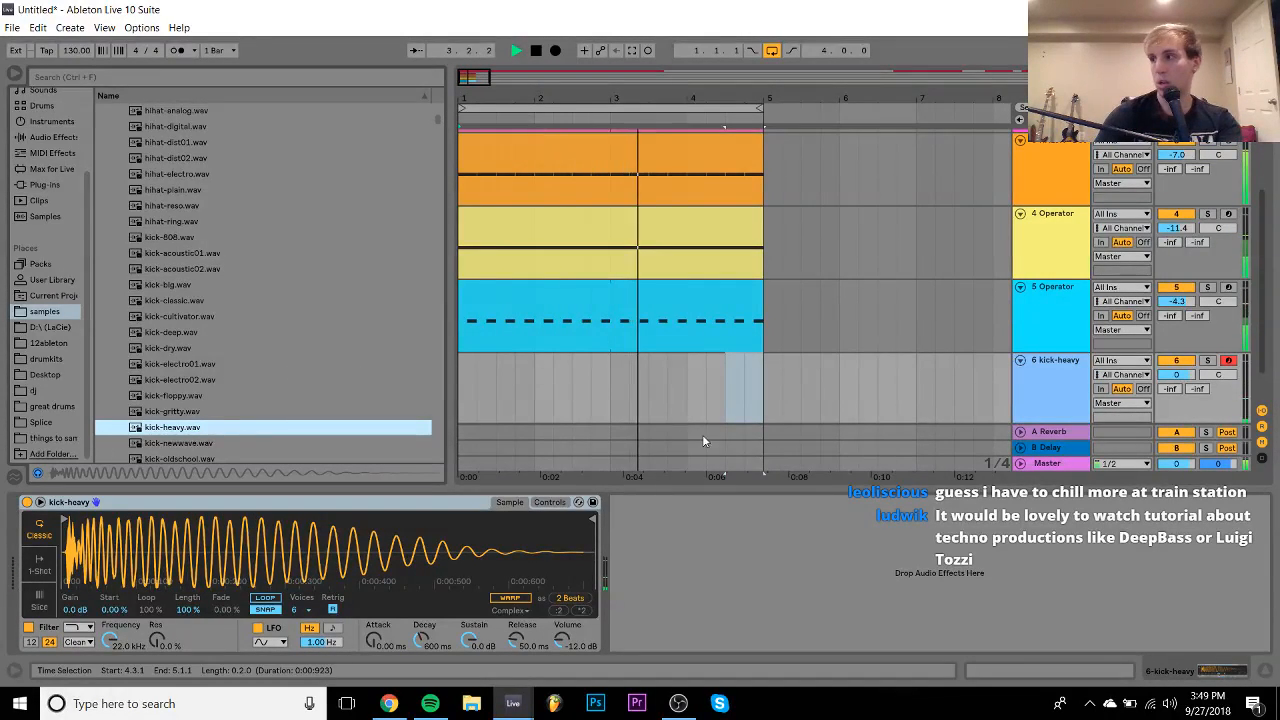
pyautogui.press('space')
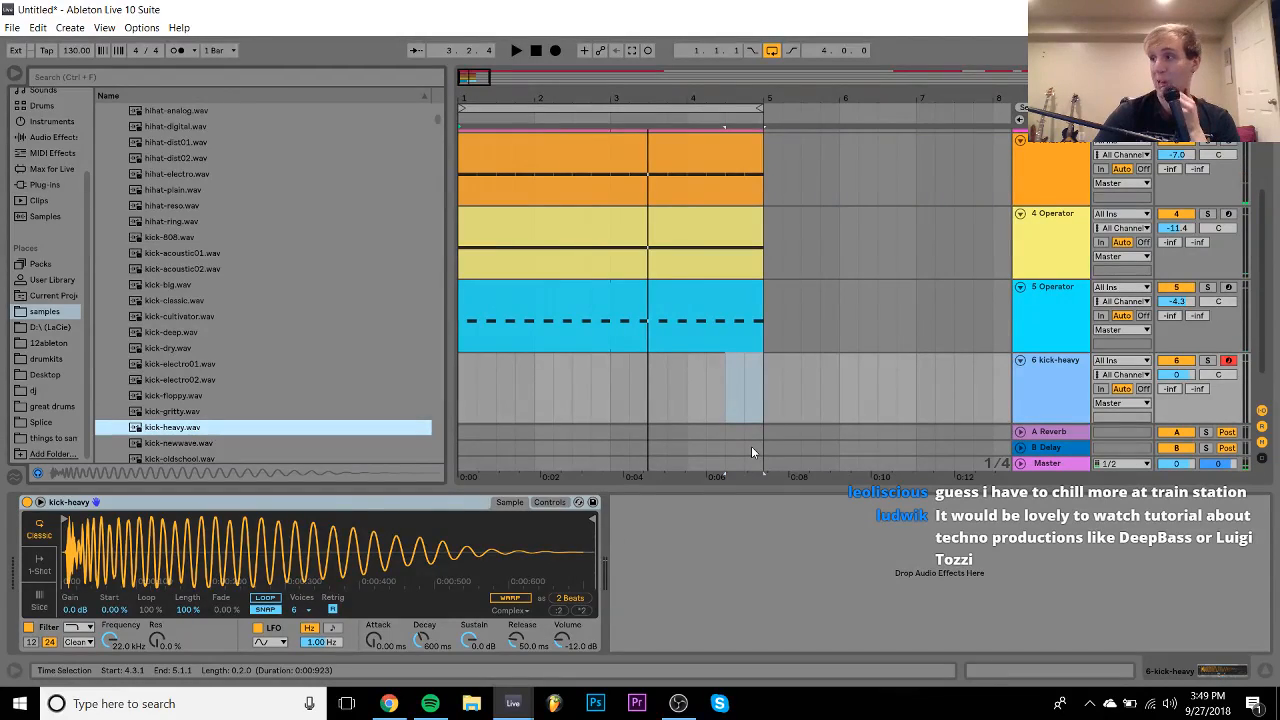
pyautogui.scroll(3, 751, 446)
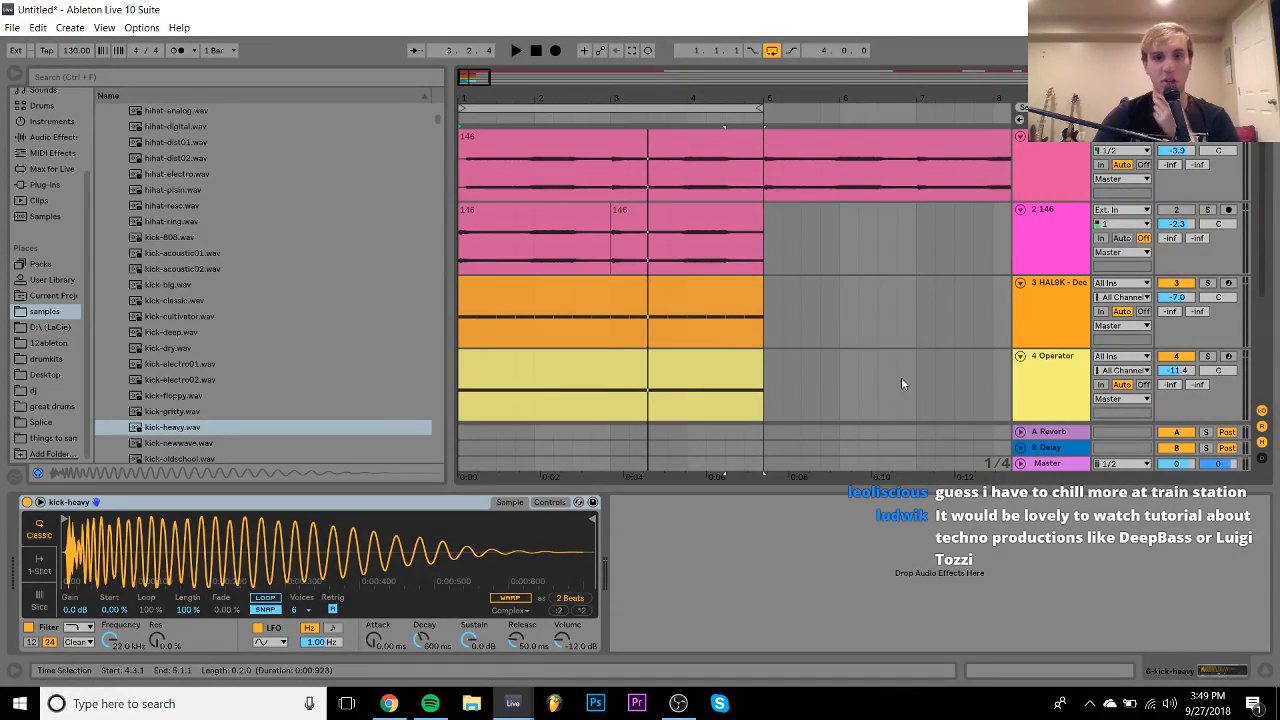
# - Insert a new empty MIDI track below the HAL9K Deep Growl track
pyautogui.click(1062, 307)
pyautogui.hotkey('ctrl', 'shift', 't')
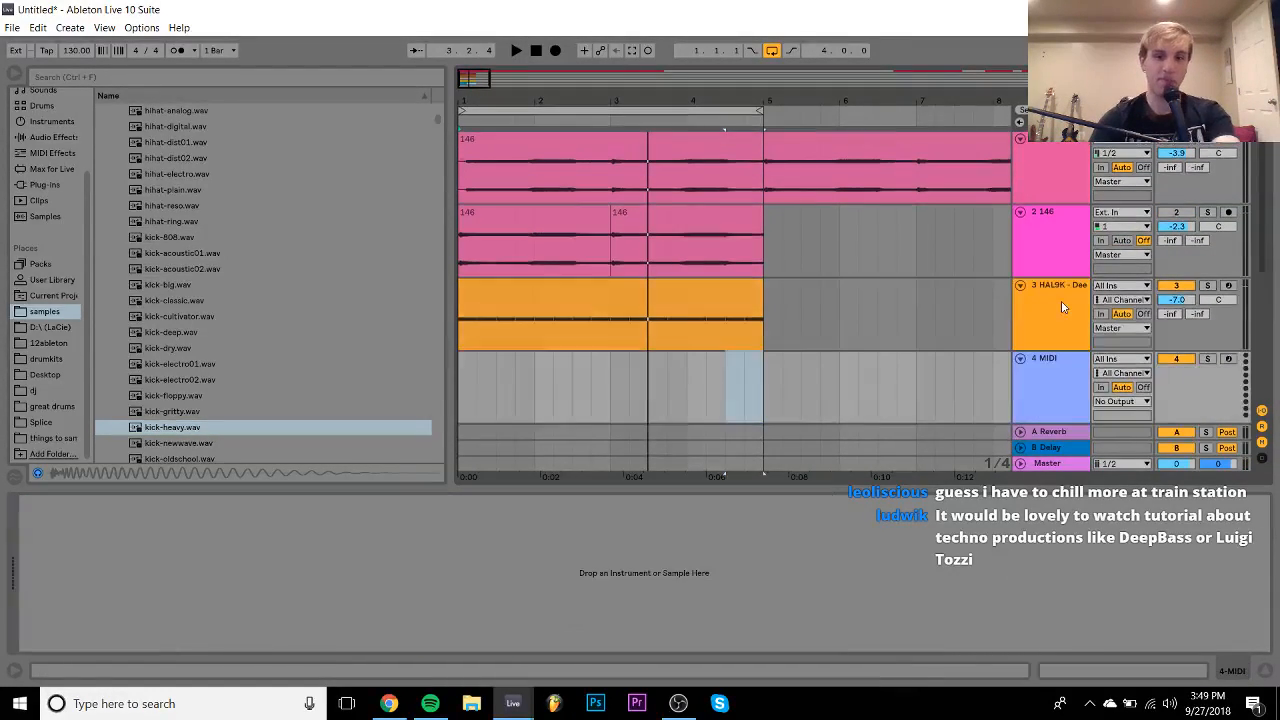
pyautogui.click(1061, 307)
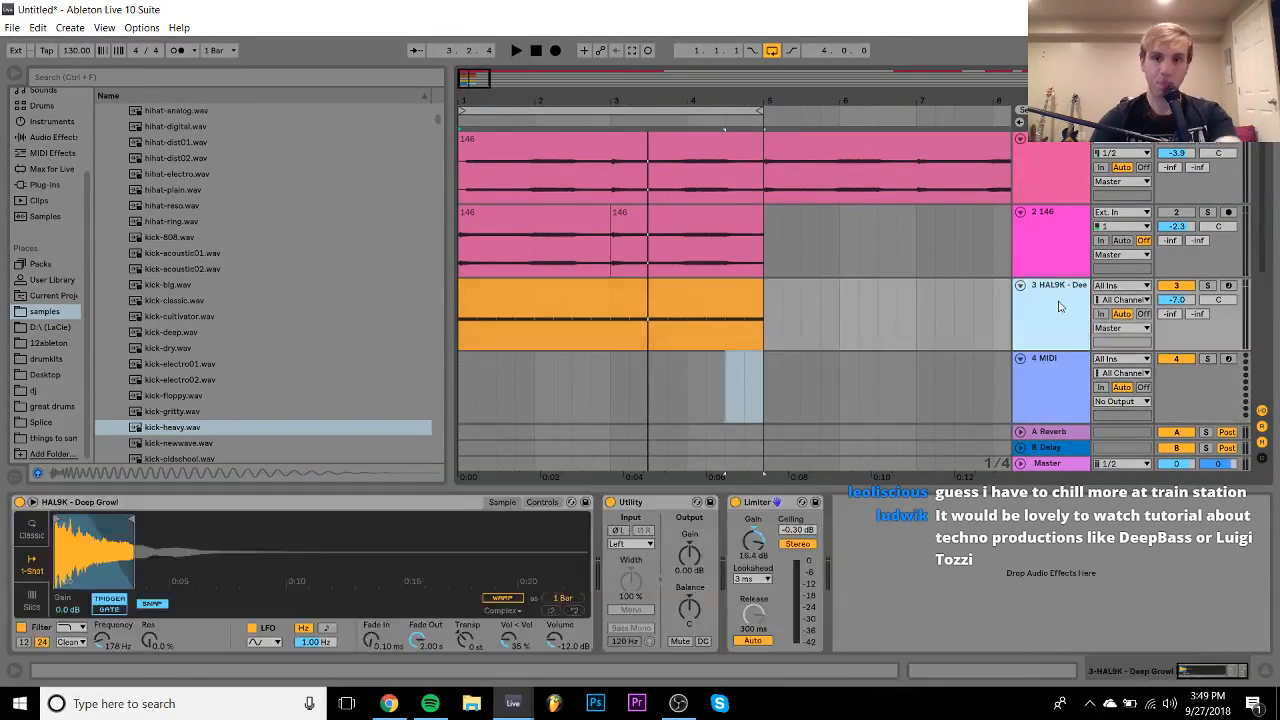
# - Add EQ Eight to HAL9K and low-pass it with band 8 at about 190 Hz
pyautogui.click(40, 138)
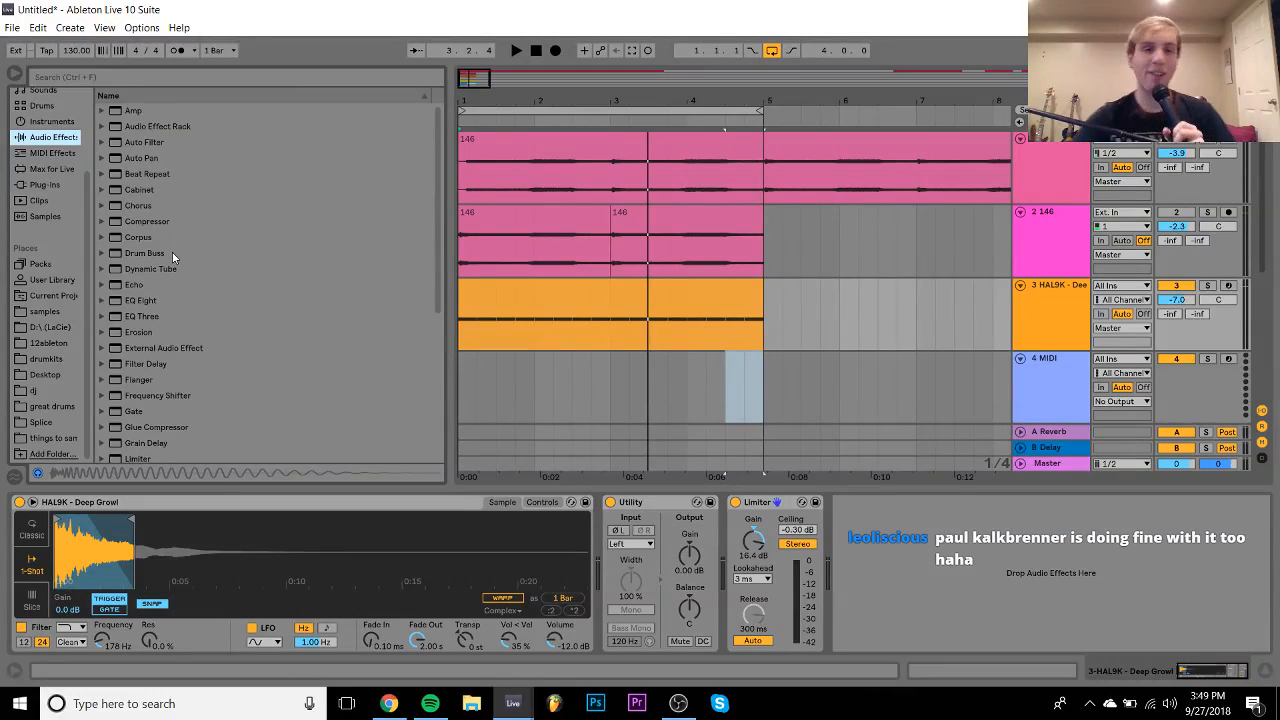
pyautogui.doubleClick(135, 302)
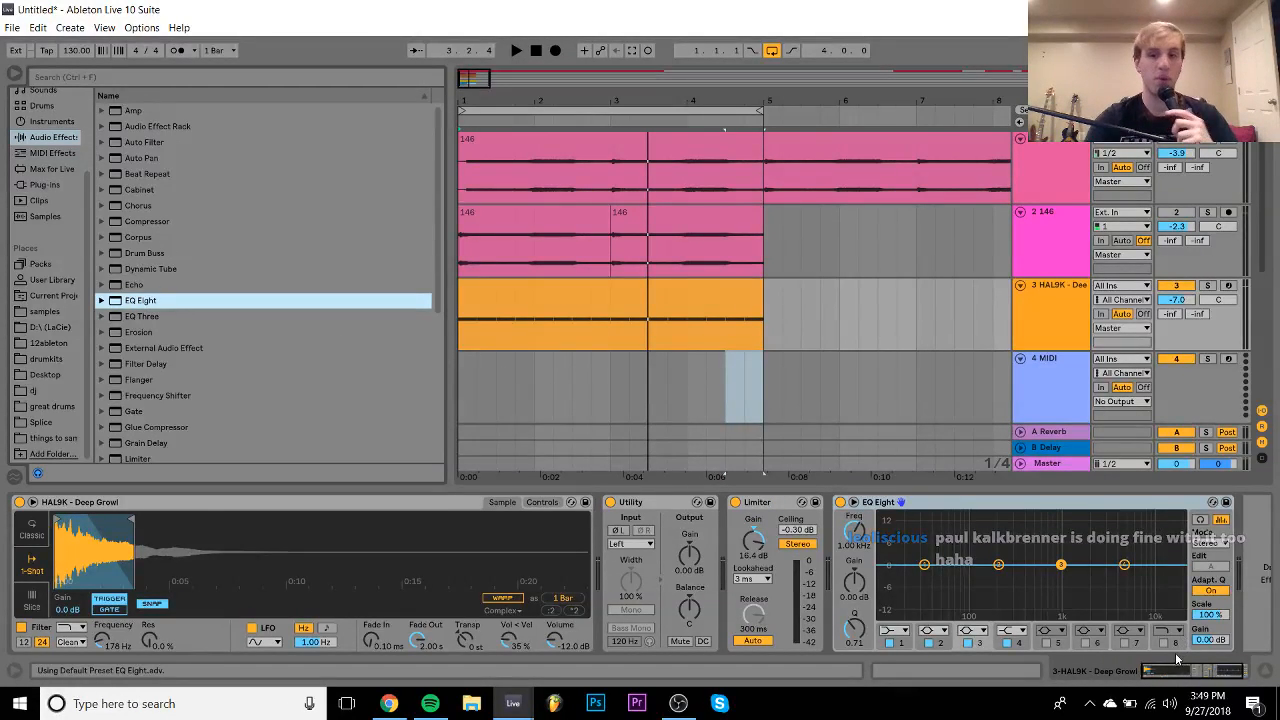
pyautogui.click(1165, 643)
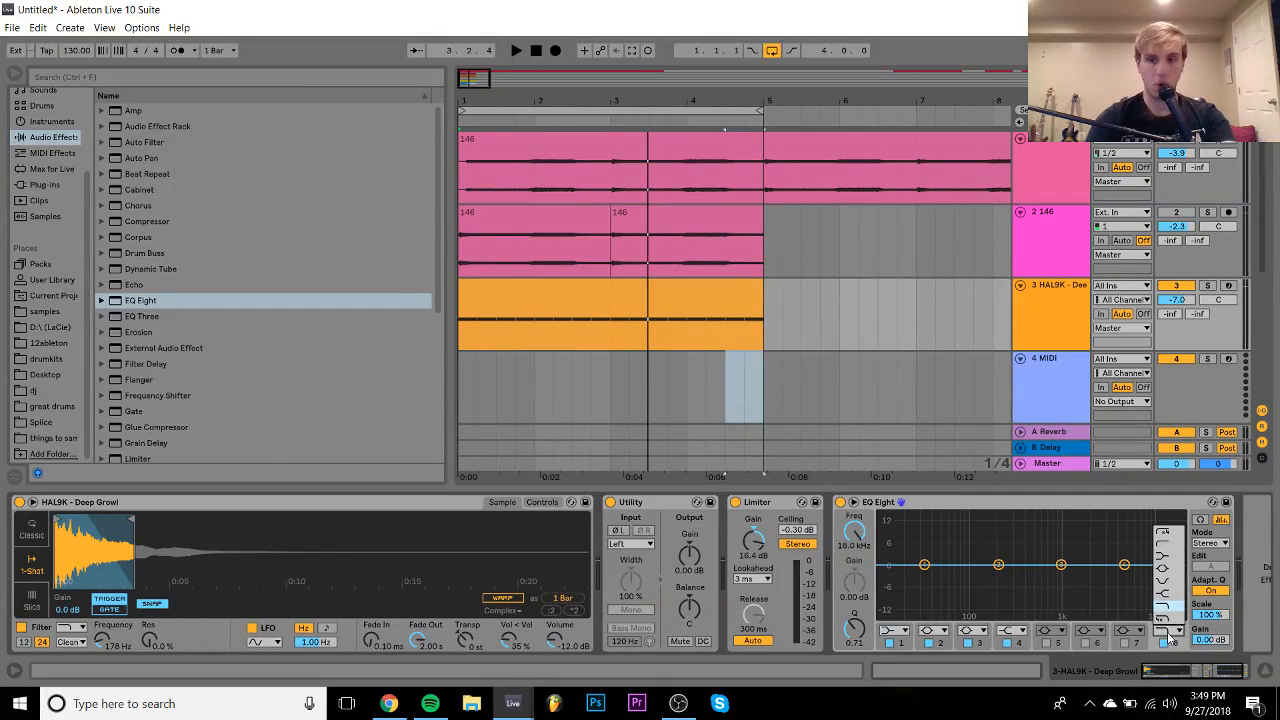
pyautogui.moveTo(870, 536); pyautogui.dragTo(870, 575)
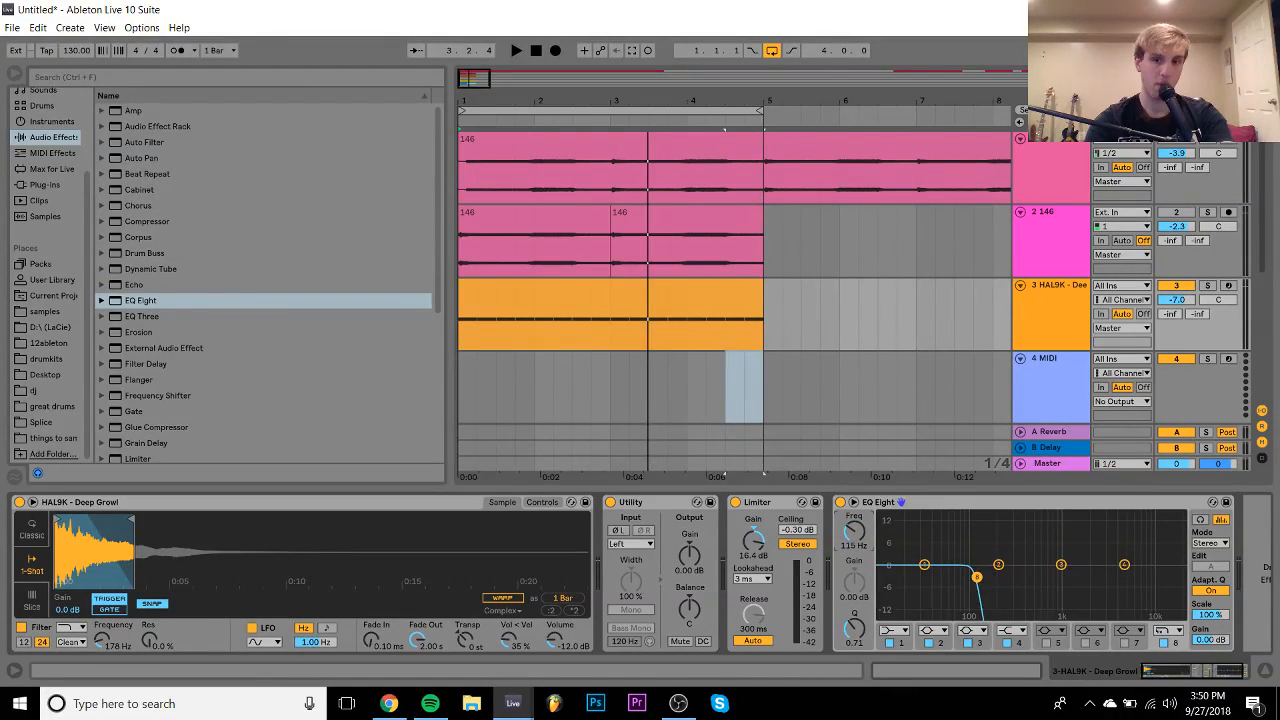
pyautogui.press('space')
pyautogui.press('space')
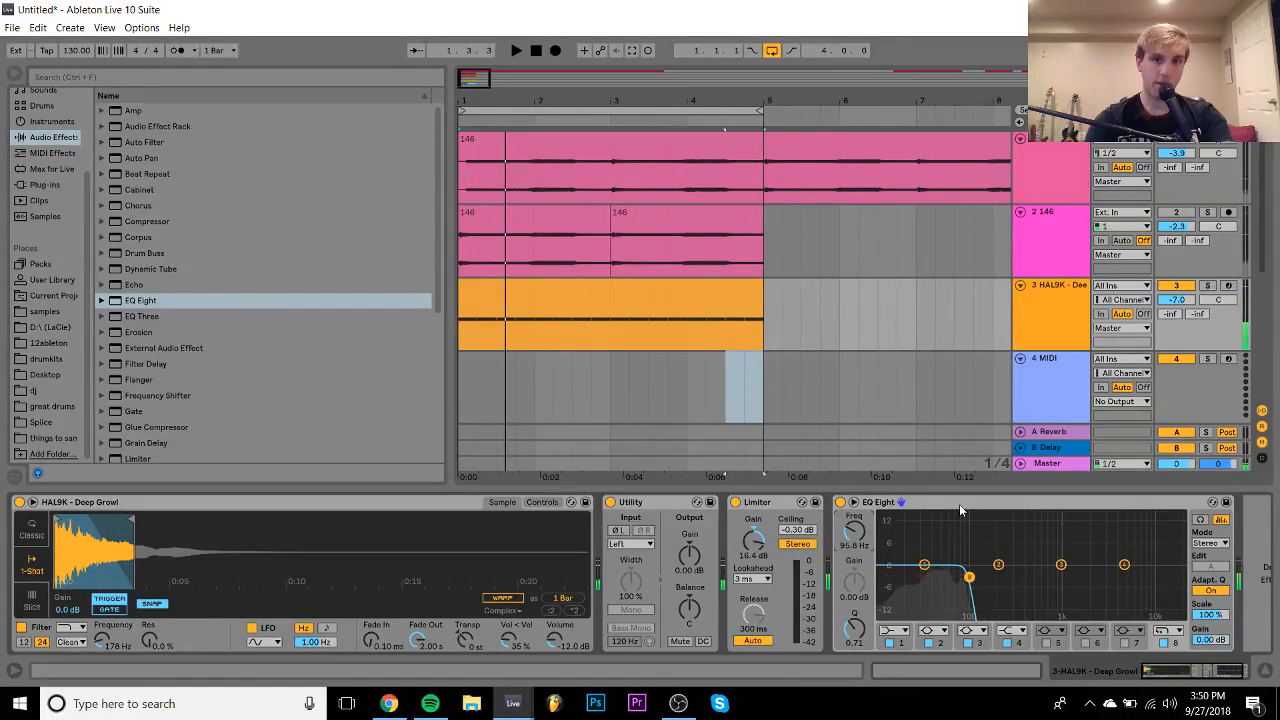
pyautogui.press('space')
pyautogui.moveTo(860, 533); pyautogui.dragTo(860, 538)
pyautogui.press('space')
pyautogui.click(1008, 412)
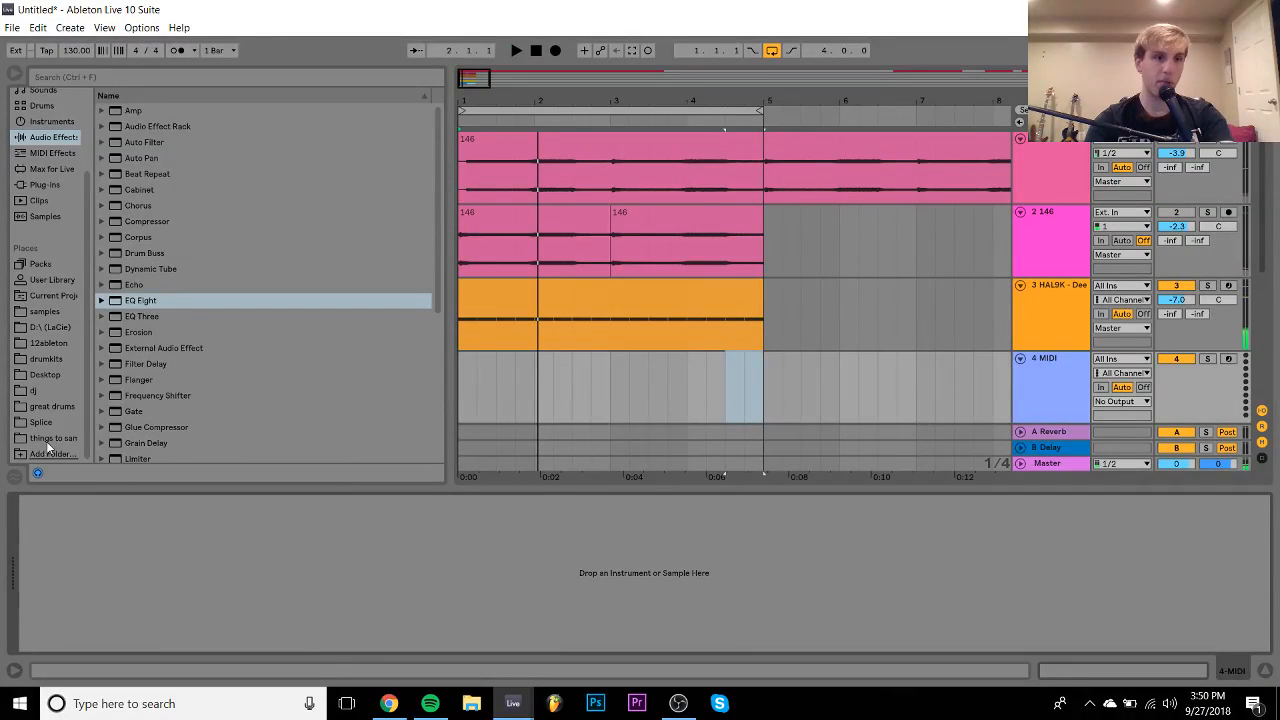
# - Browse the samples to Vengeance Clubsounds Vol.2 > VEC2 Bassdrums > VEC2 Clubby Kicks
pyautogui.click(42, 312)
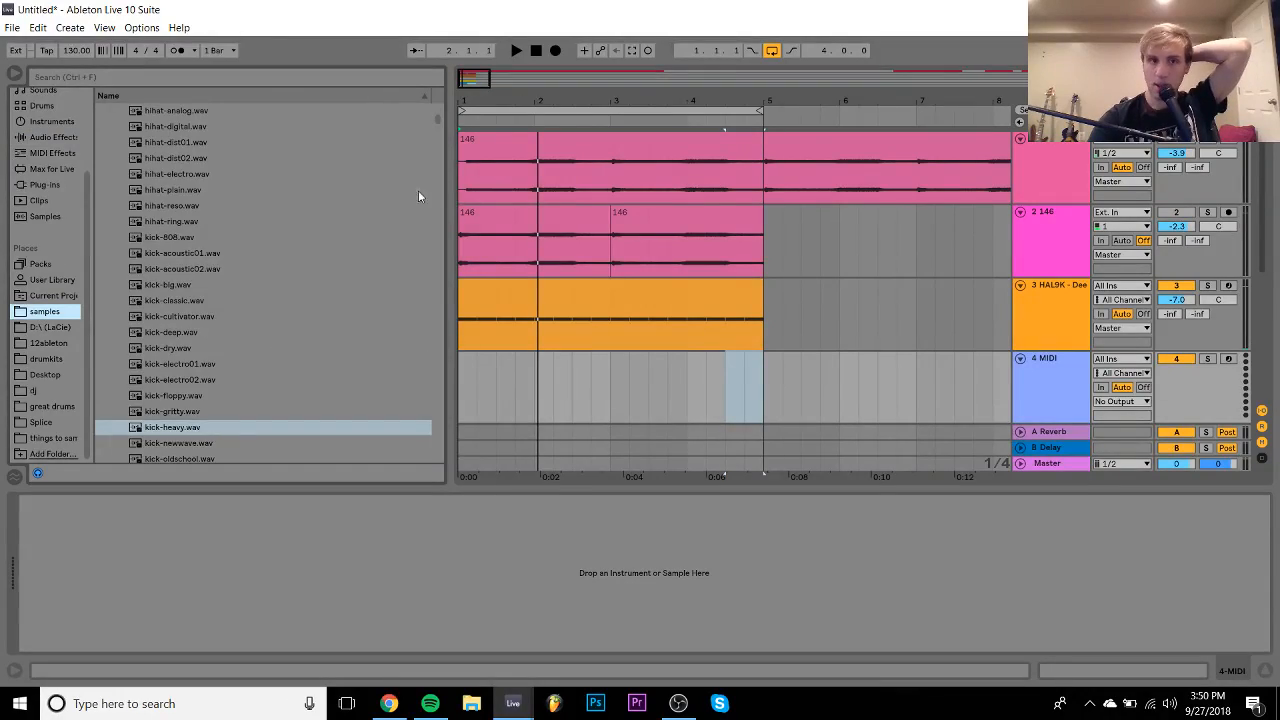
pyautogui.moveTo(444, 116); pyautogui.dragTo(434, 319)
pyautogui.keyDown('shift'); pyautogui.click(239, 267); pyautogui.keyUp('shift')
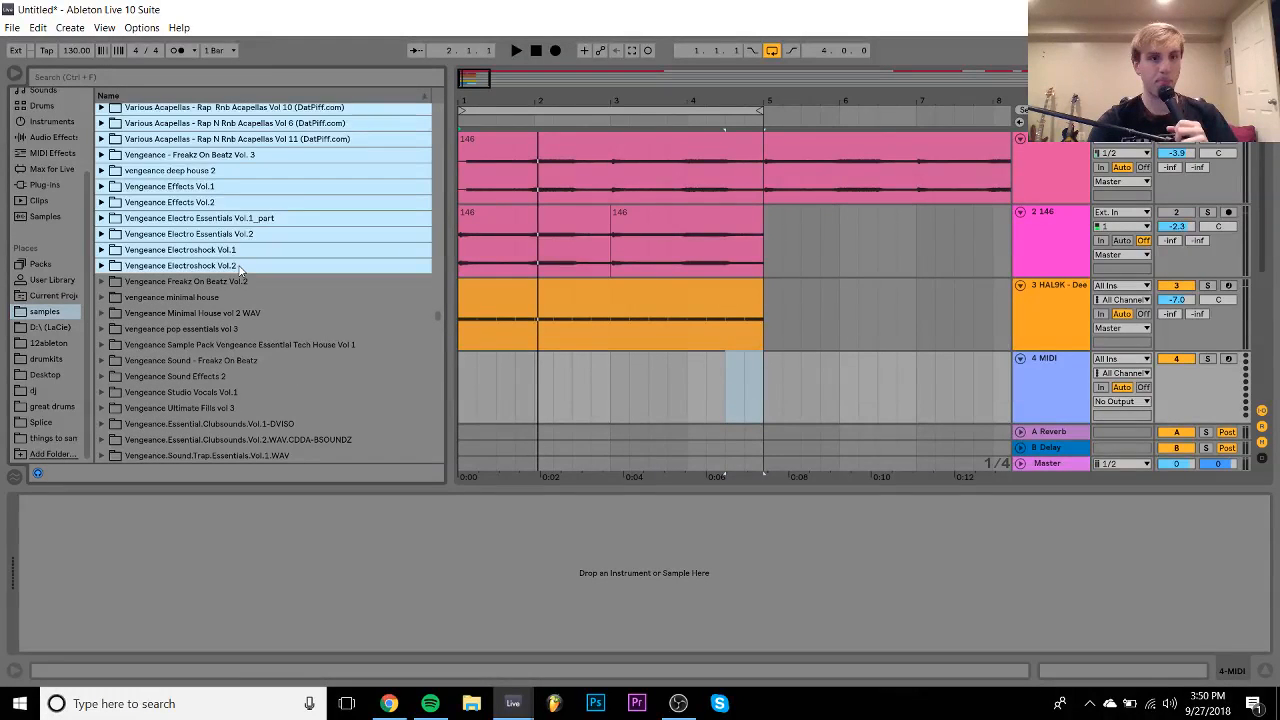
pyautogui.press('Up')
pyautogui.press('Up')
pyautogui.press('Up')
pyautogui.press('Down')
pyautogui.press('Down')
pyautogui.press('Down')
pyautogui.press('Down')
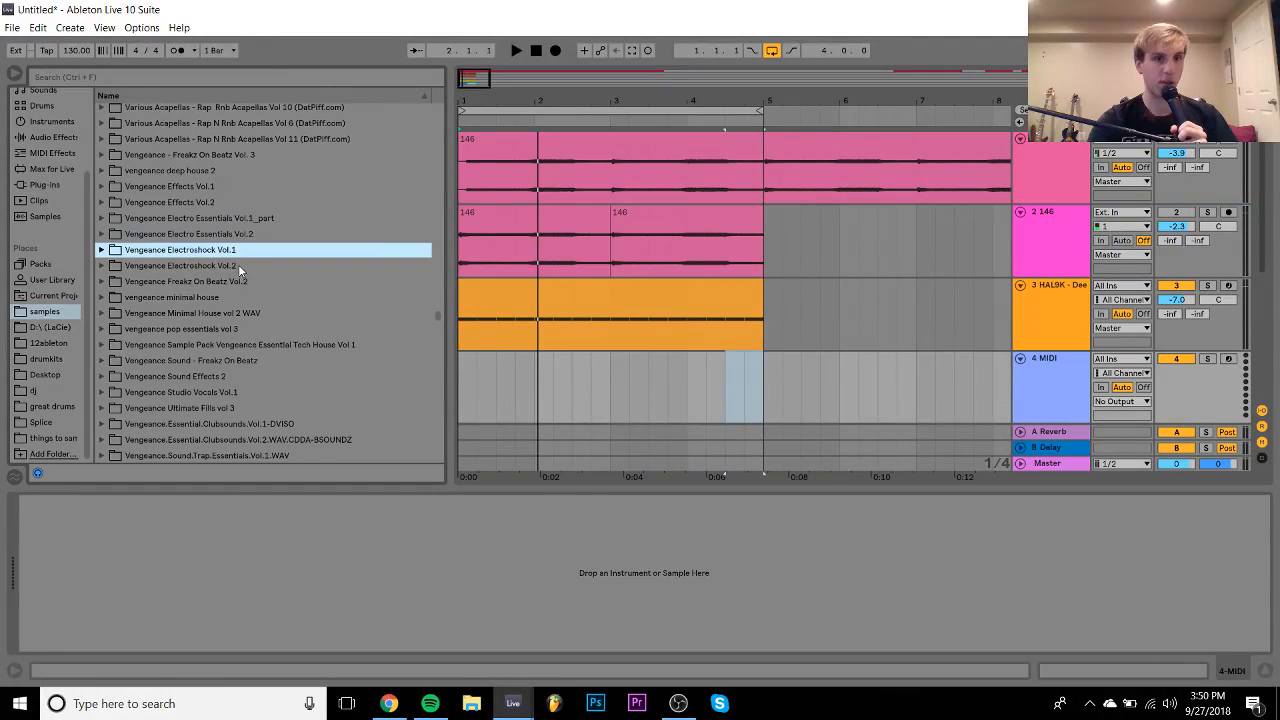
pyautogui.press('Down')
pyautogui.press('Down')
pyautogui.press('Down')
pyautogui.press('Down')
pyautogui.press('Down')
pyautogui.press('Down')
pyautogui.press('Down')
pyautogui.press('Down')
pyautogui.press('Down')
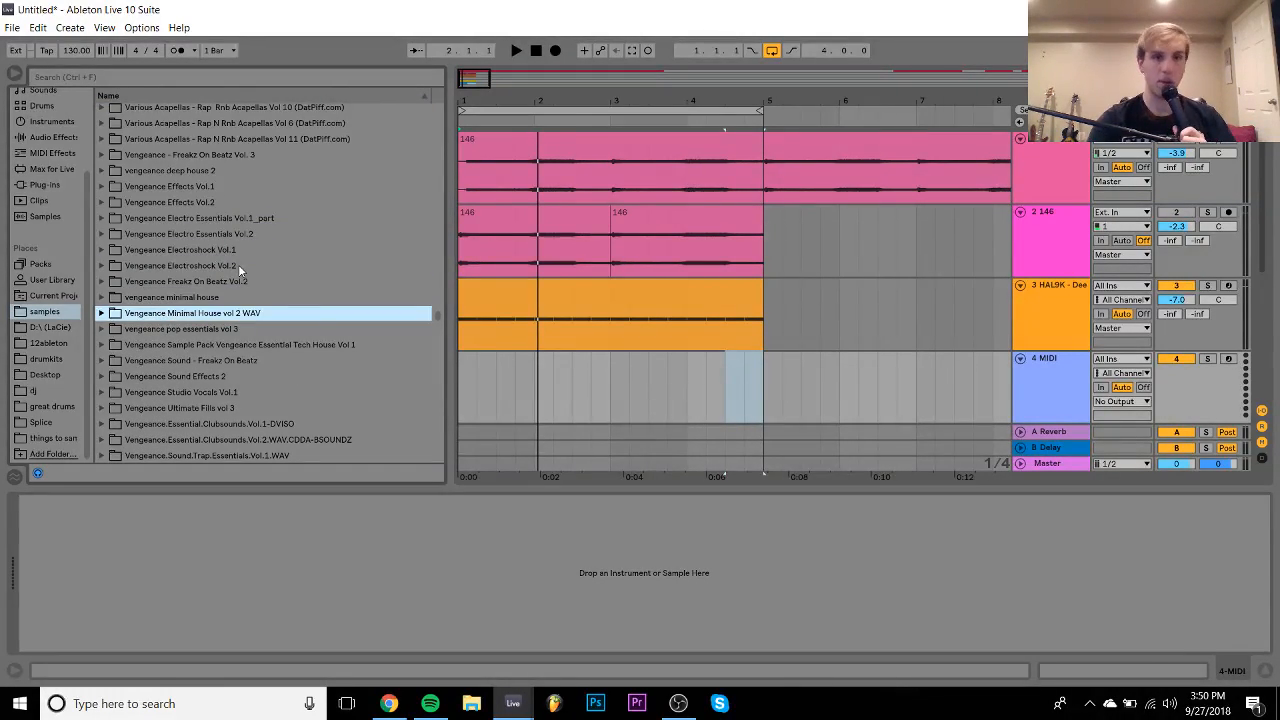
pyautogui.press('Down')
pyautogui.press('Down')
pyautogui.press('Down')
pyautogui.press('Down')
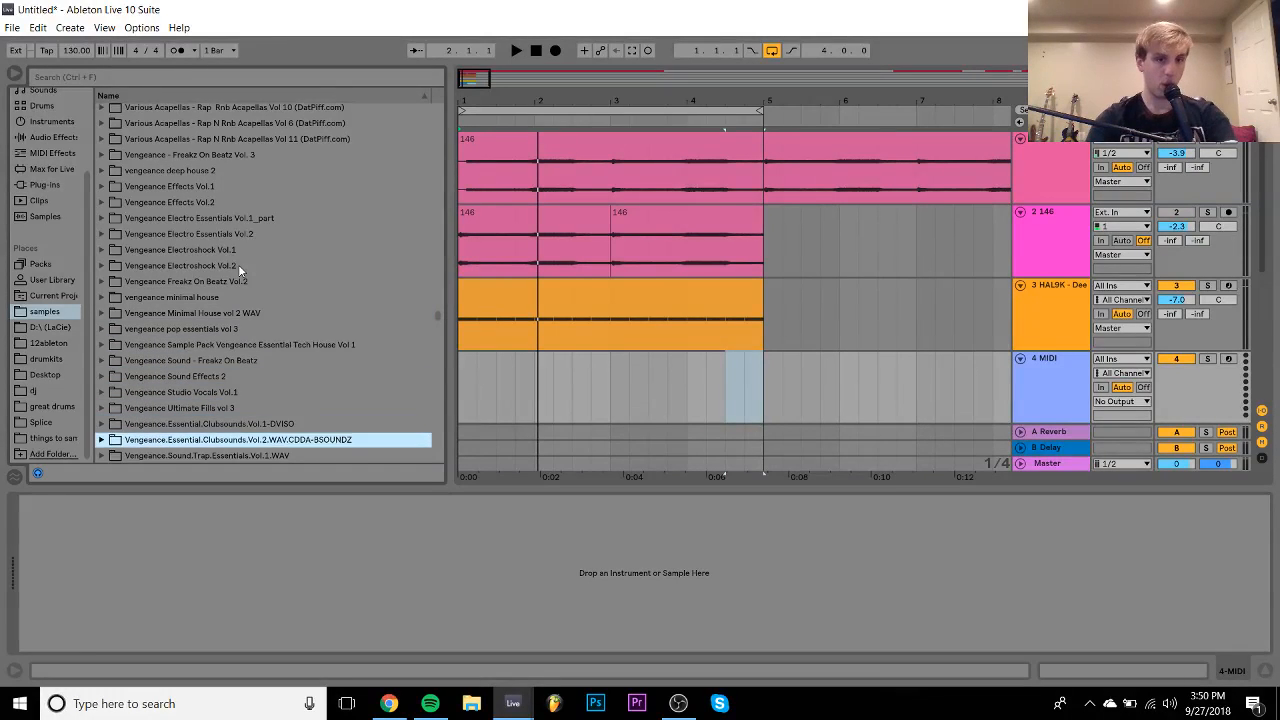
pyautogui.press('Up')
pyautogui.press('Up')
pyautogui.press('Up')
pyautogui.press('Right')
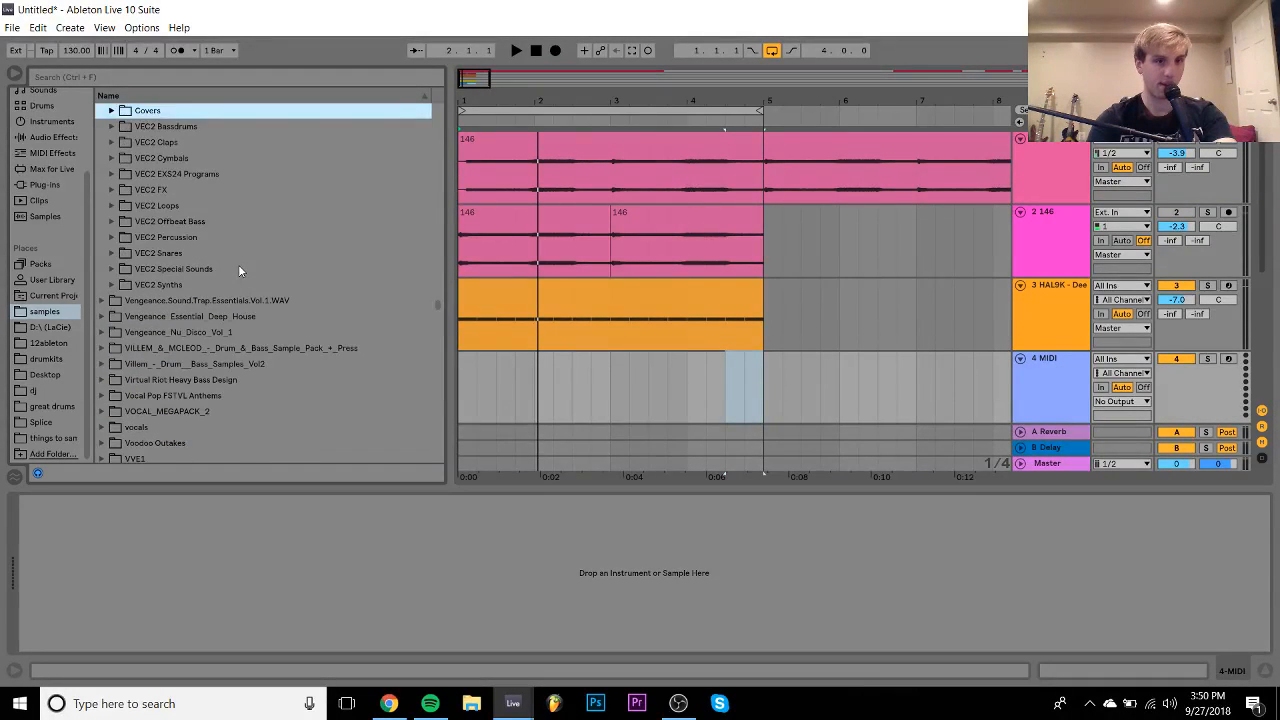
pyautogui.press('Down')
pyautogui.press('Right')
pyautogui.press('Down')
pyautogui.press('Down')
pyautogui.press('Right')
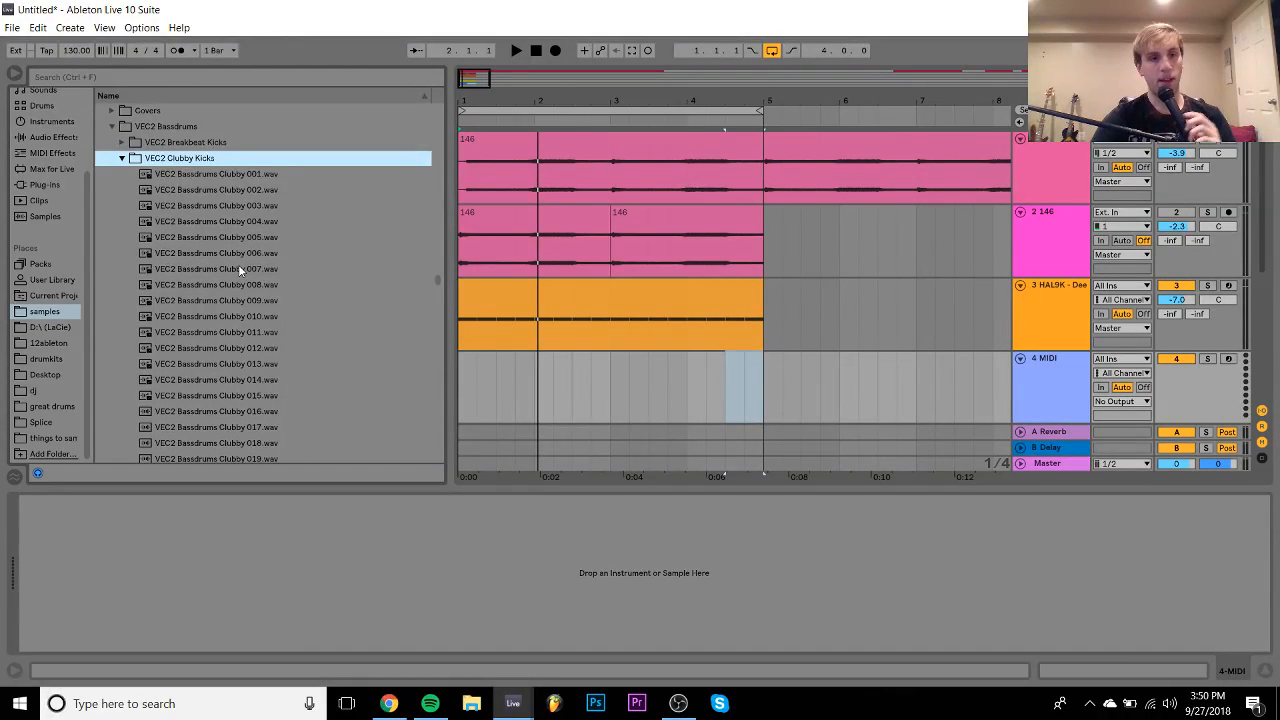
# - Audition the Clubby kick samples, from Clubby 001 through 011
pyautogui.press('Down')
pyautogui.press('Down')
pyautogui.press('Down')
pyautogui.press('Down')
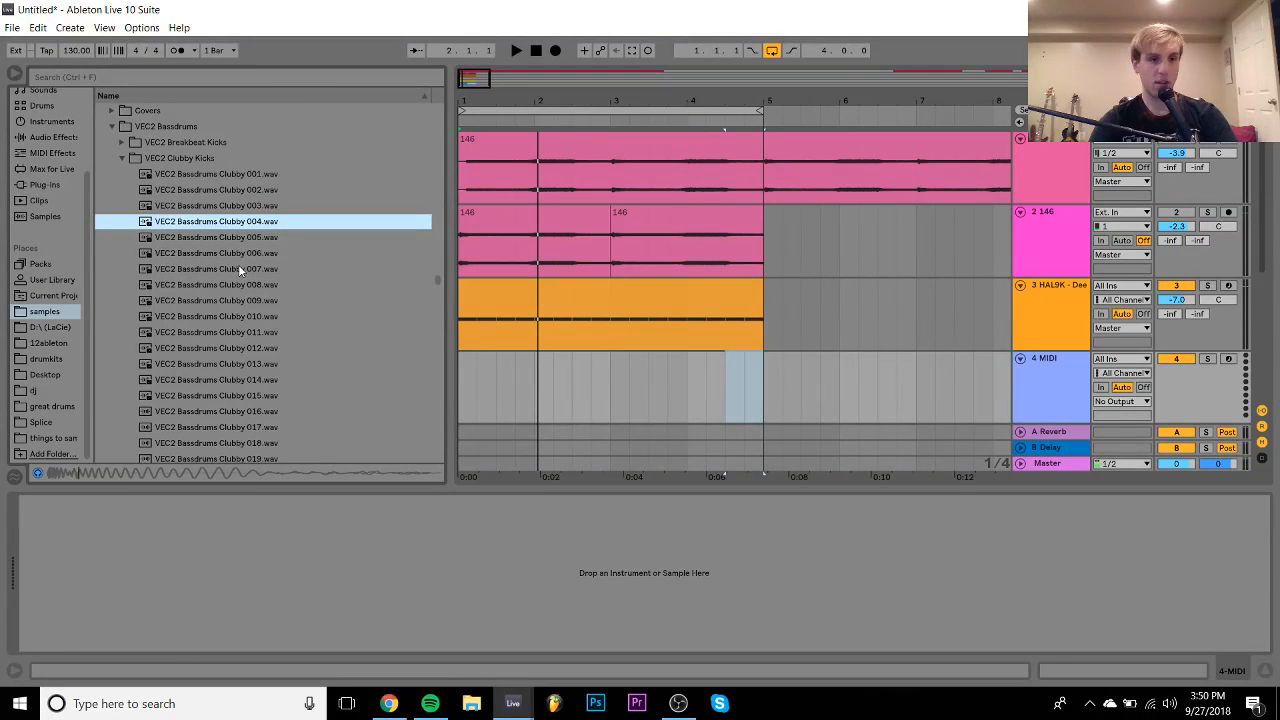
pyautogui.press('Up')
pyautogui.press('Down')
pyautogui.press('Down')
pyautogui.press('Down')
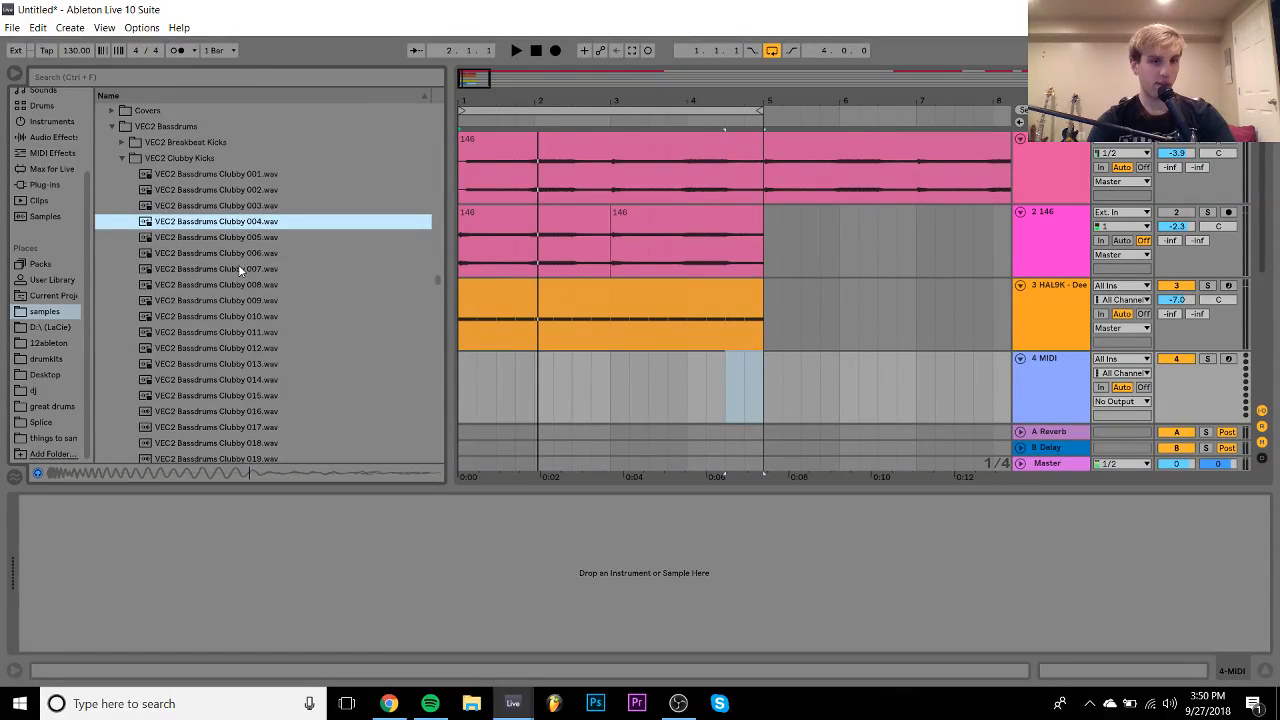
pyautogui.press('Down')
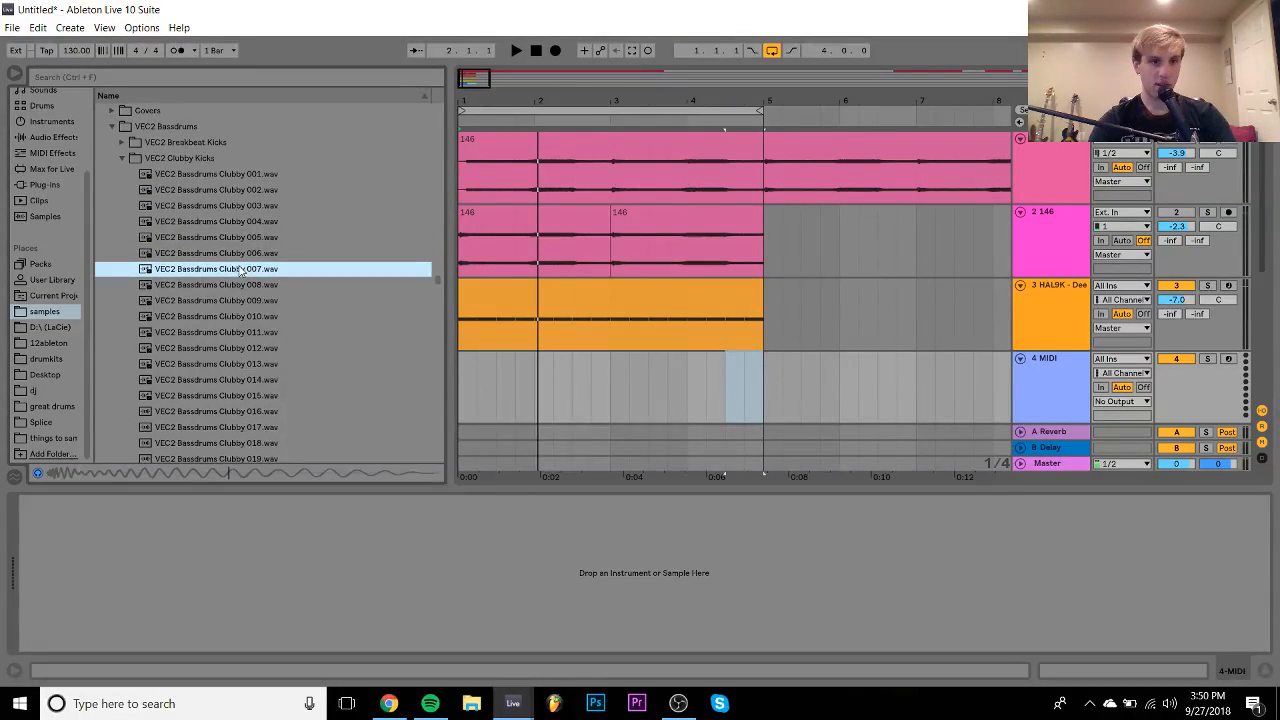
pyautogui.press('Down')
pyautogui.press('Down')
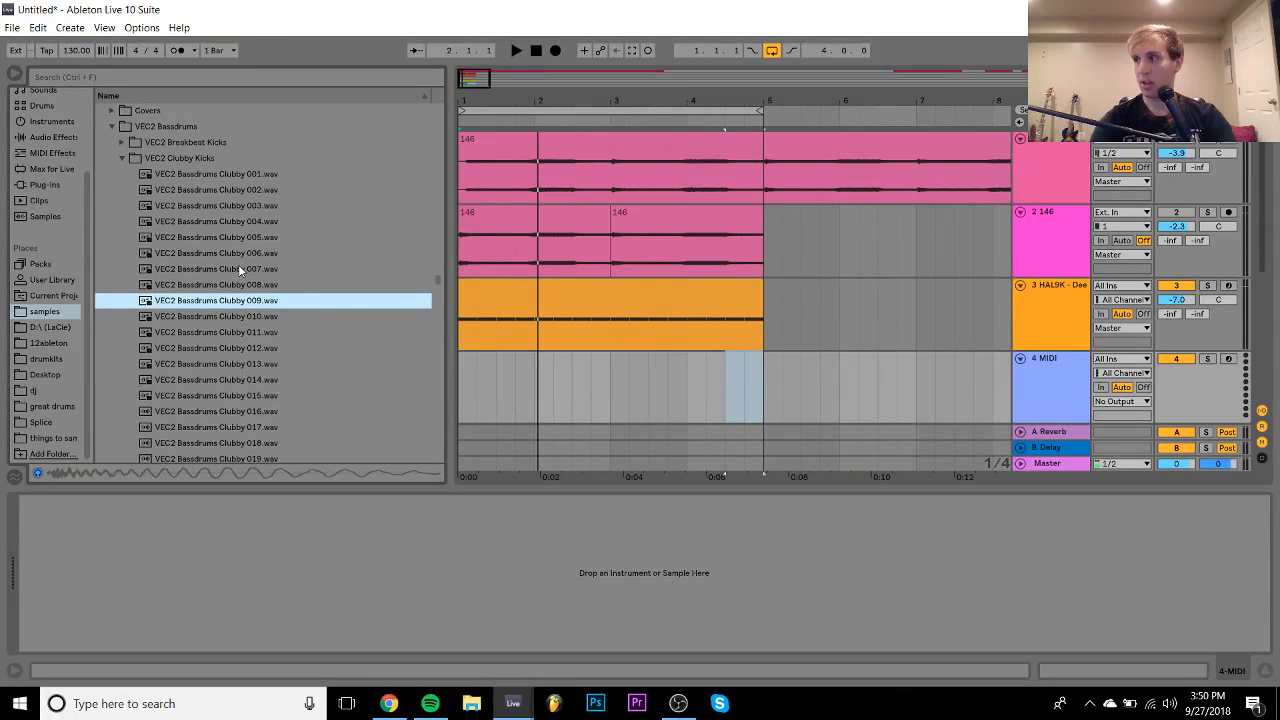
pyautogui.press('Down')
pyautogui.press('Down')
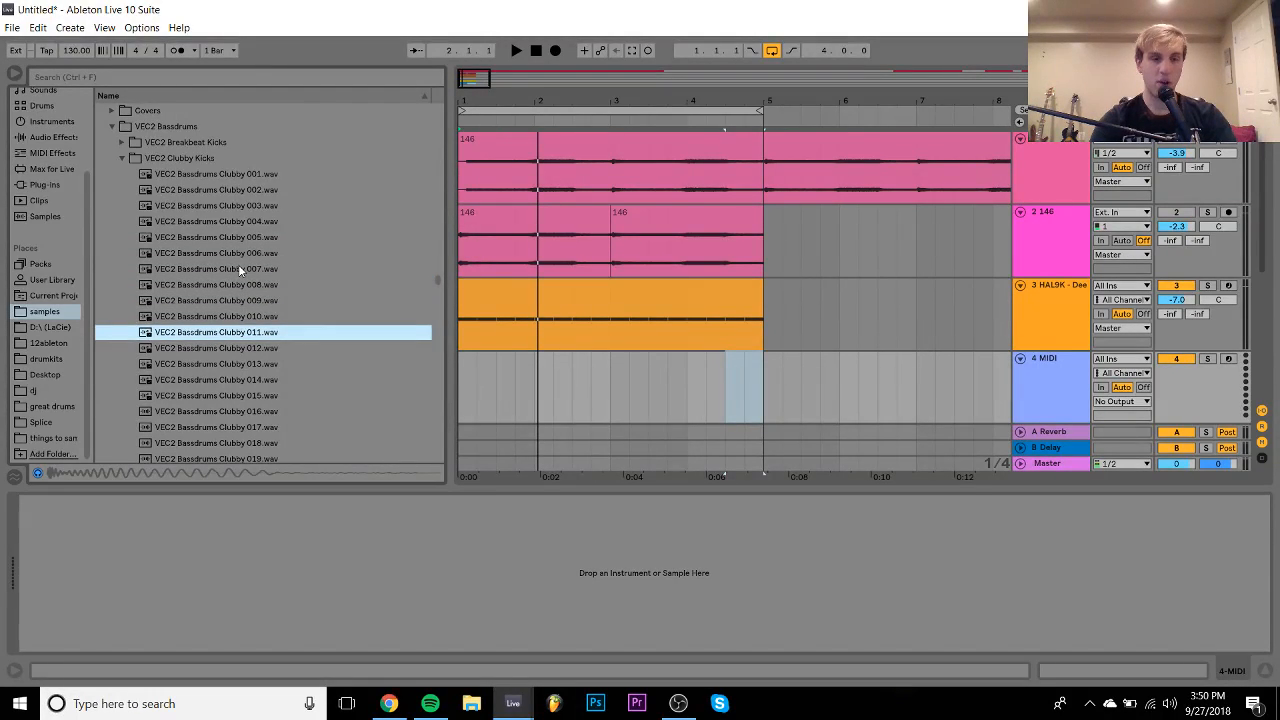
pyautogui.press('Left')
pyautogui.press('Down')
pyautogui.press('Down')
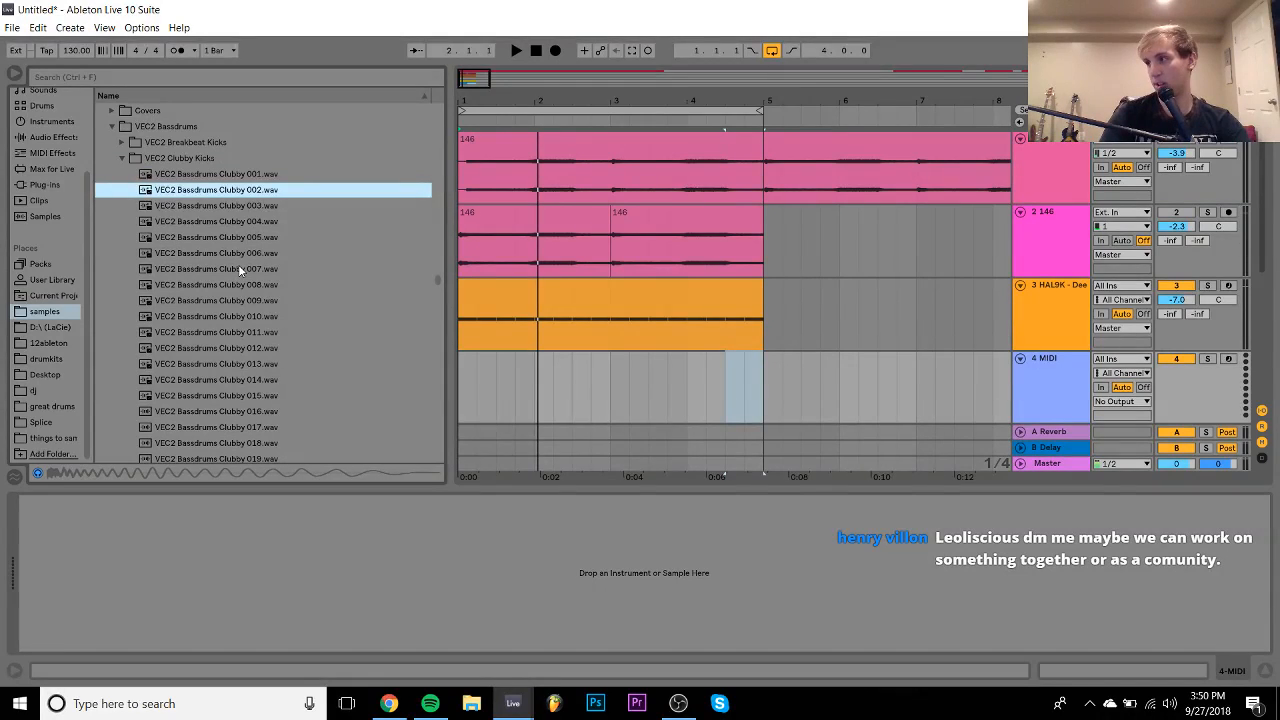
pyautogui.press('Down')
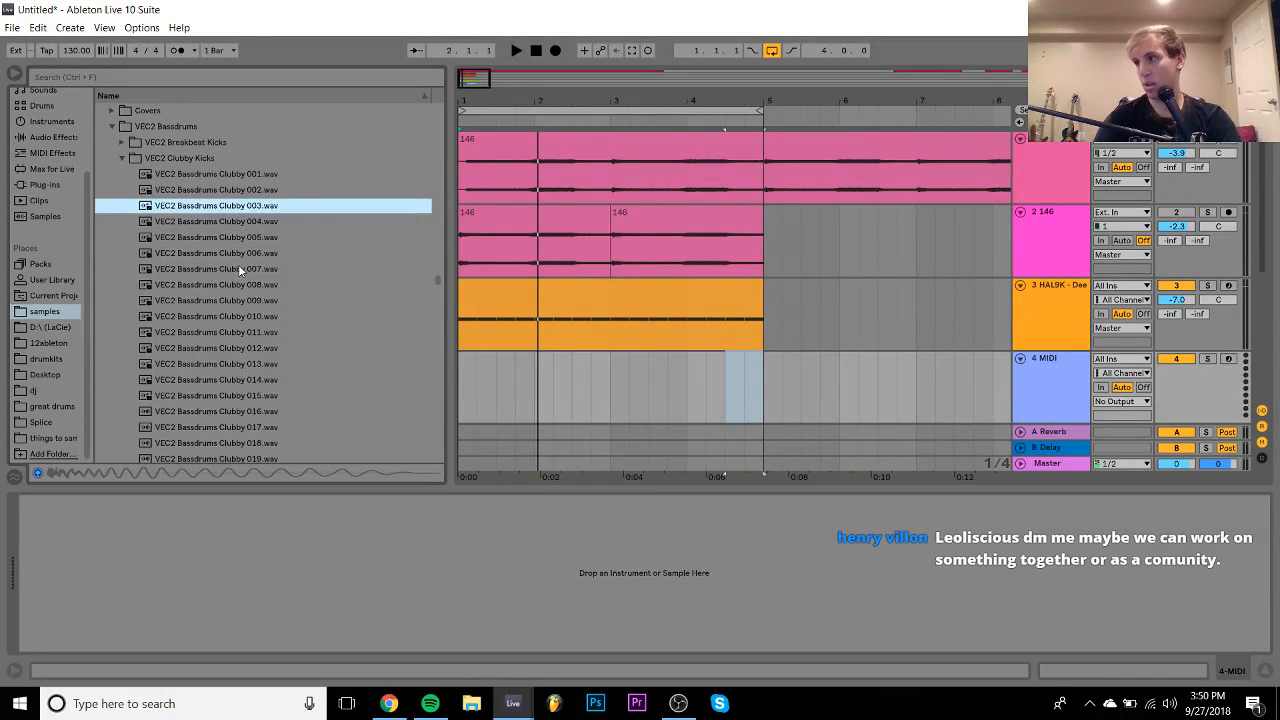
pyautogui.press('Down')
pyautogui.press('Down')
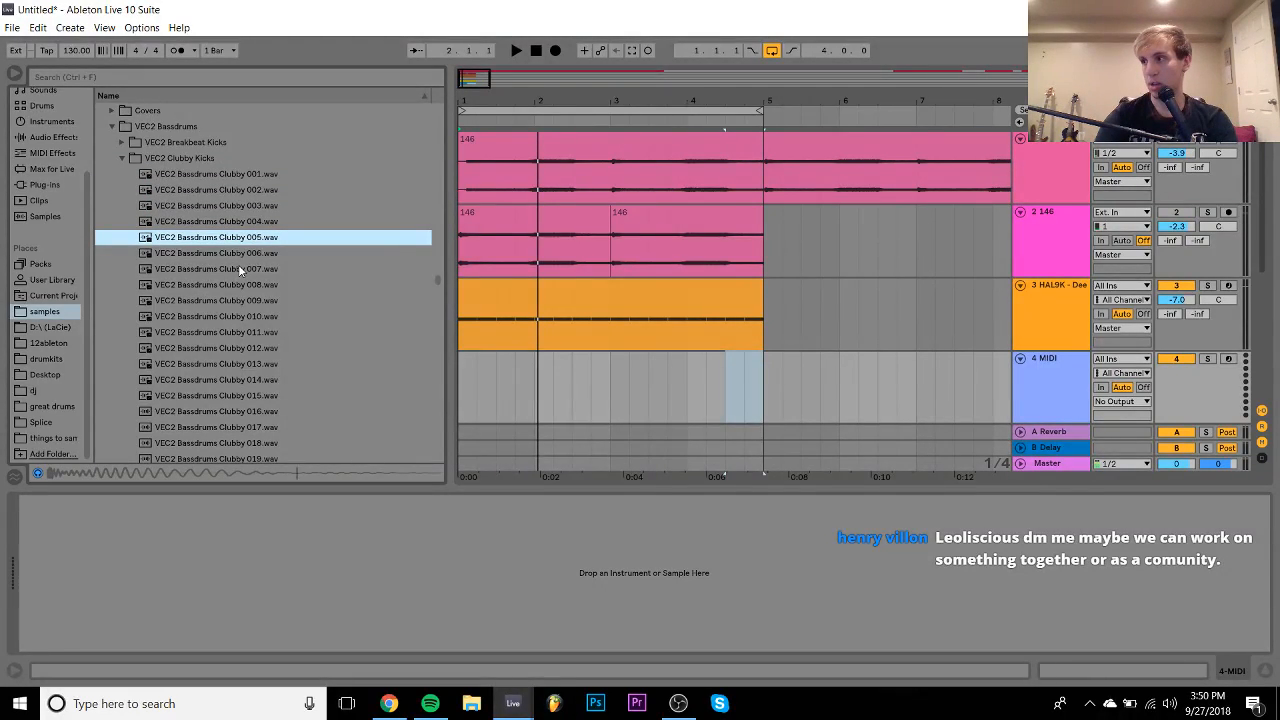
# - Load the Clubby 003 kick onto MIDI track 4 and solo it
pyautogui.press('Down')
pyautogui.press('Down')
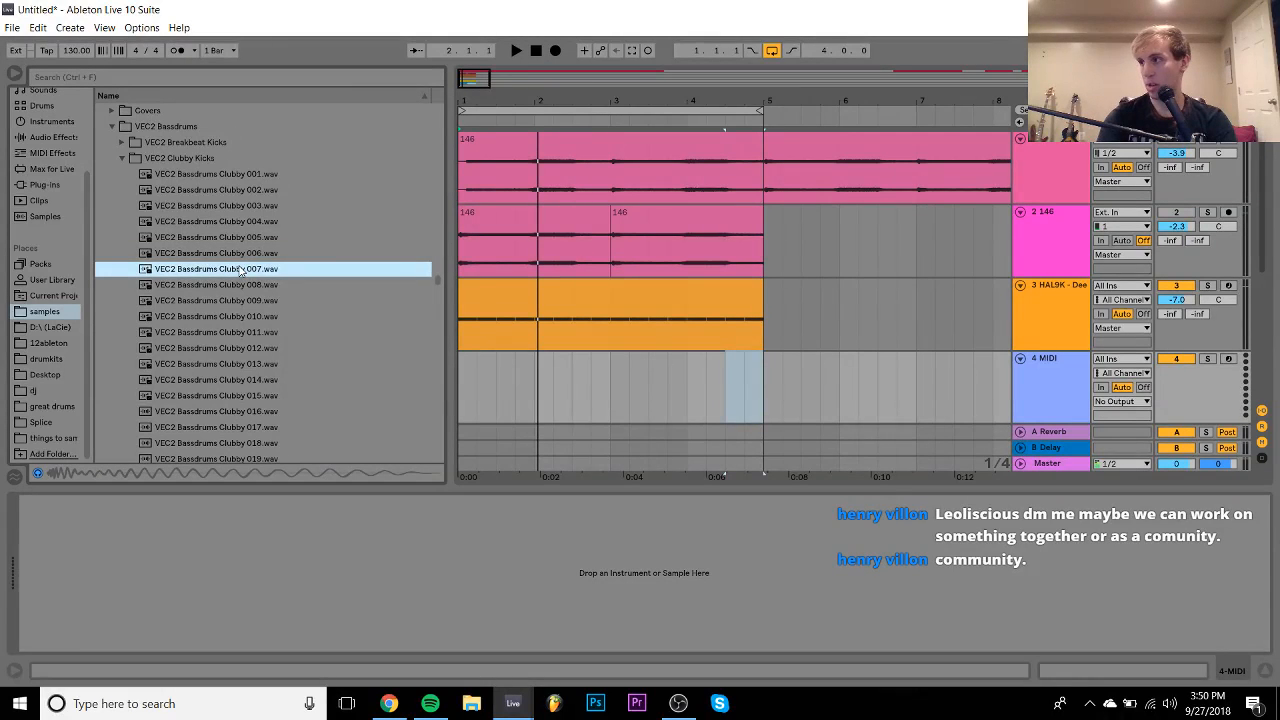
pyautogui.press('Up')
pyautogui.press('Up')
pyautogui.press('Up')
pyautogui.press('Up')
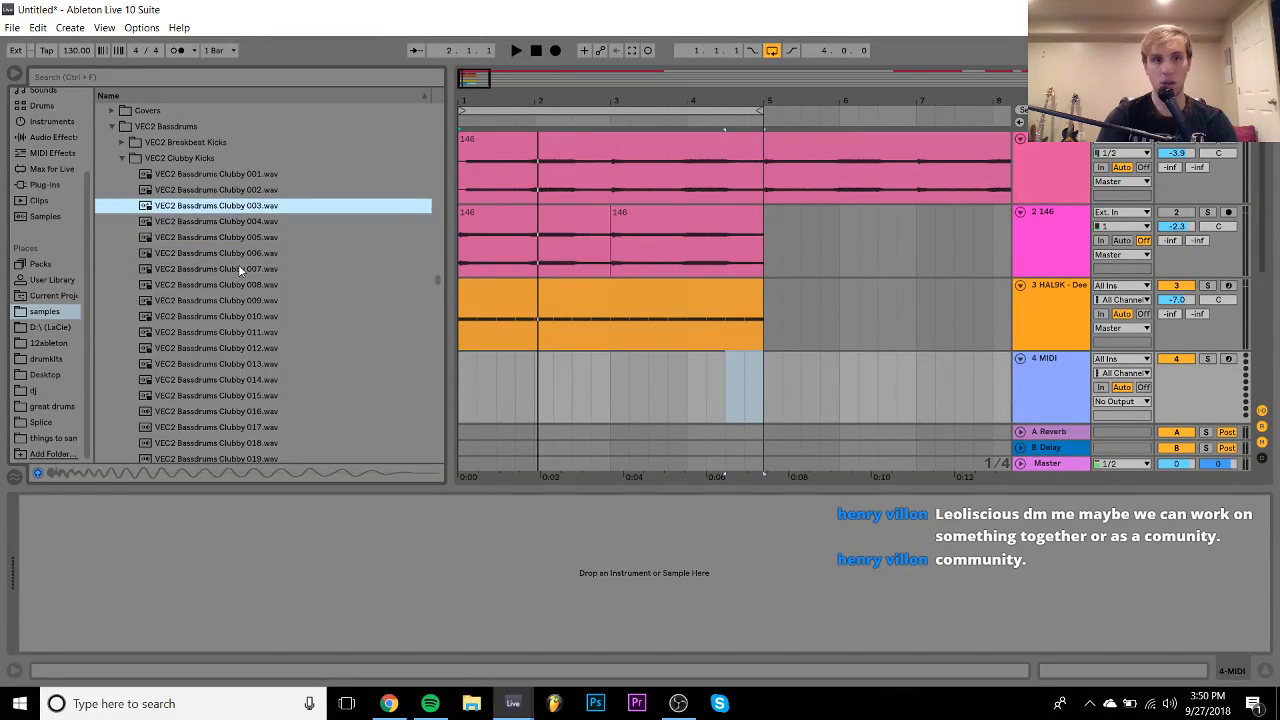
pyautogui.press('Return')
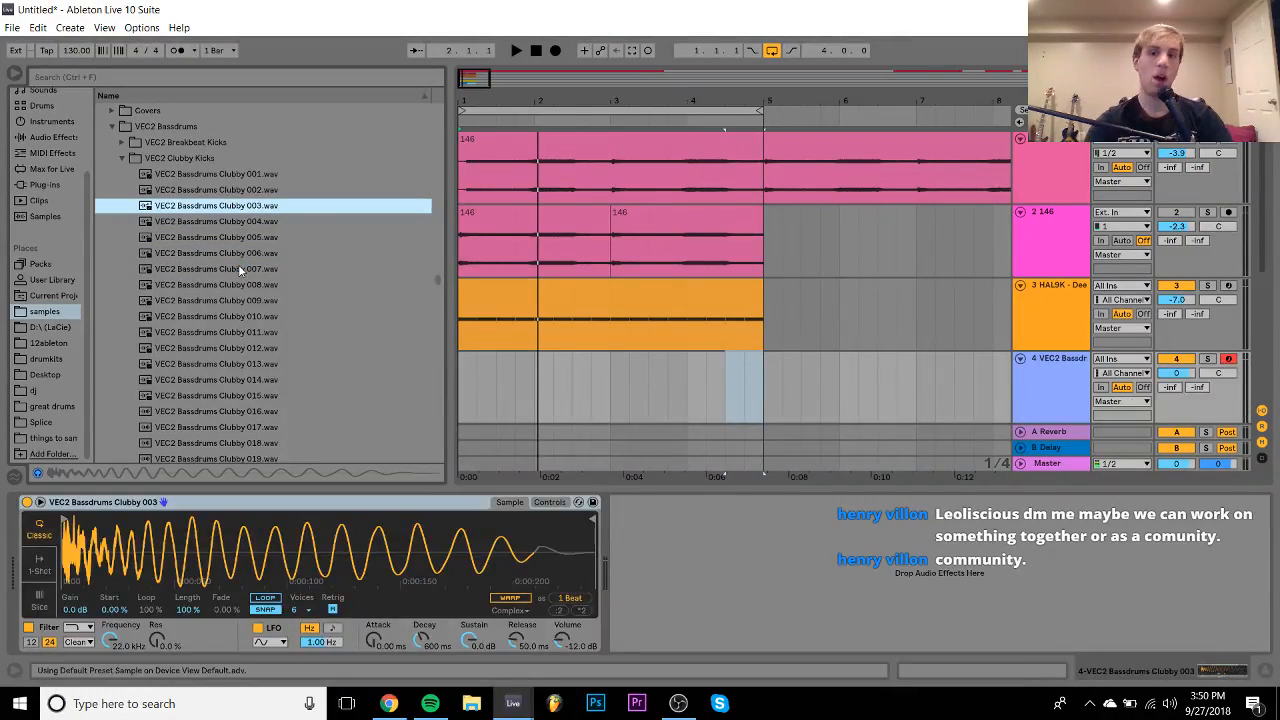
pyautogui.click(1208, 360)
pyautogui.press('space')
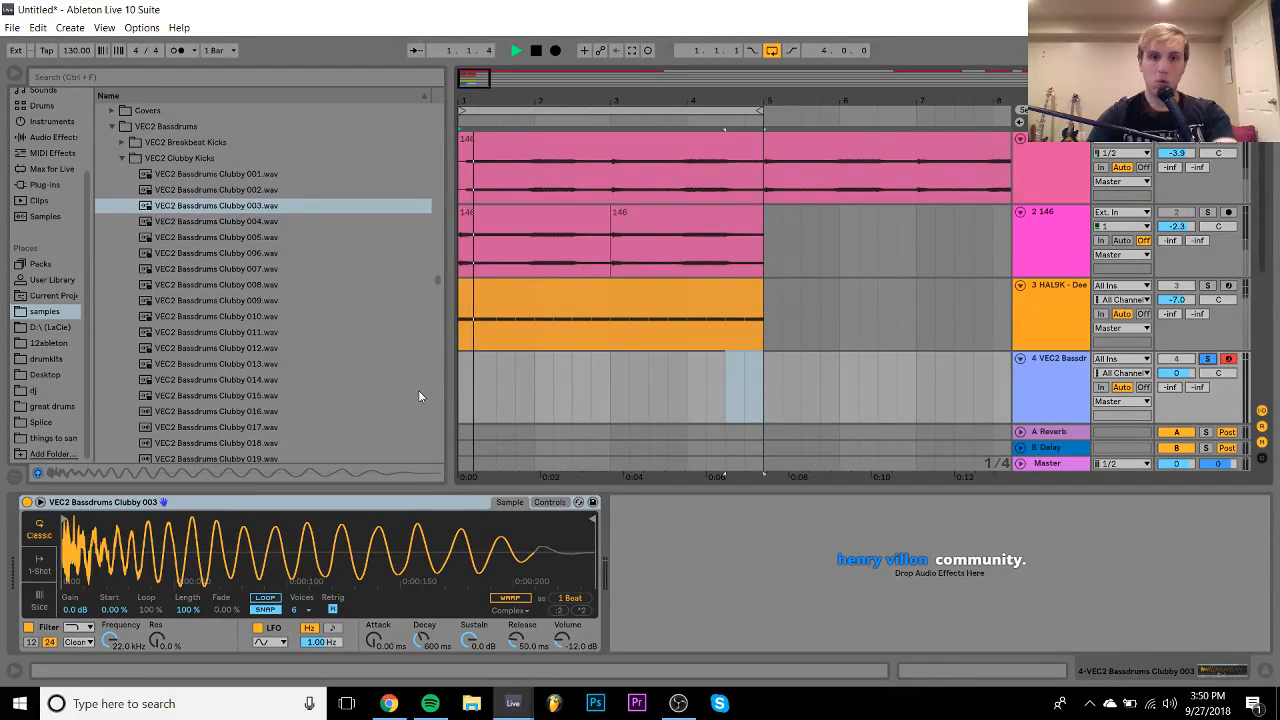
pyautogui.press('space')
# - Open the kick's four-bar C3 clip and set track 4's volume to -2.8 dB
pyautogui.moveTo(534, 307); pyautogui.dragTo(537, 362)
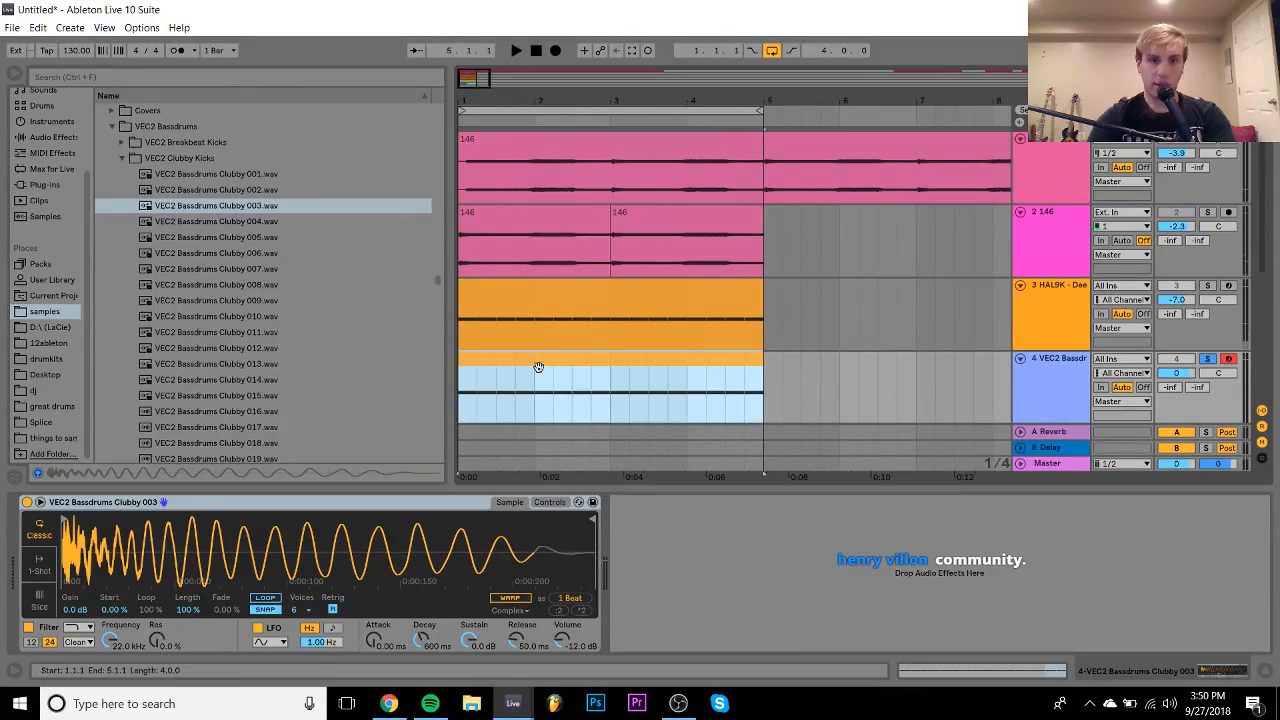
pyautogui.doubleClick(538, 361)
pyautogui.press('space')
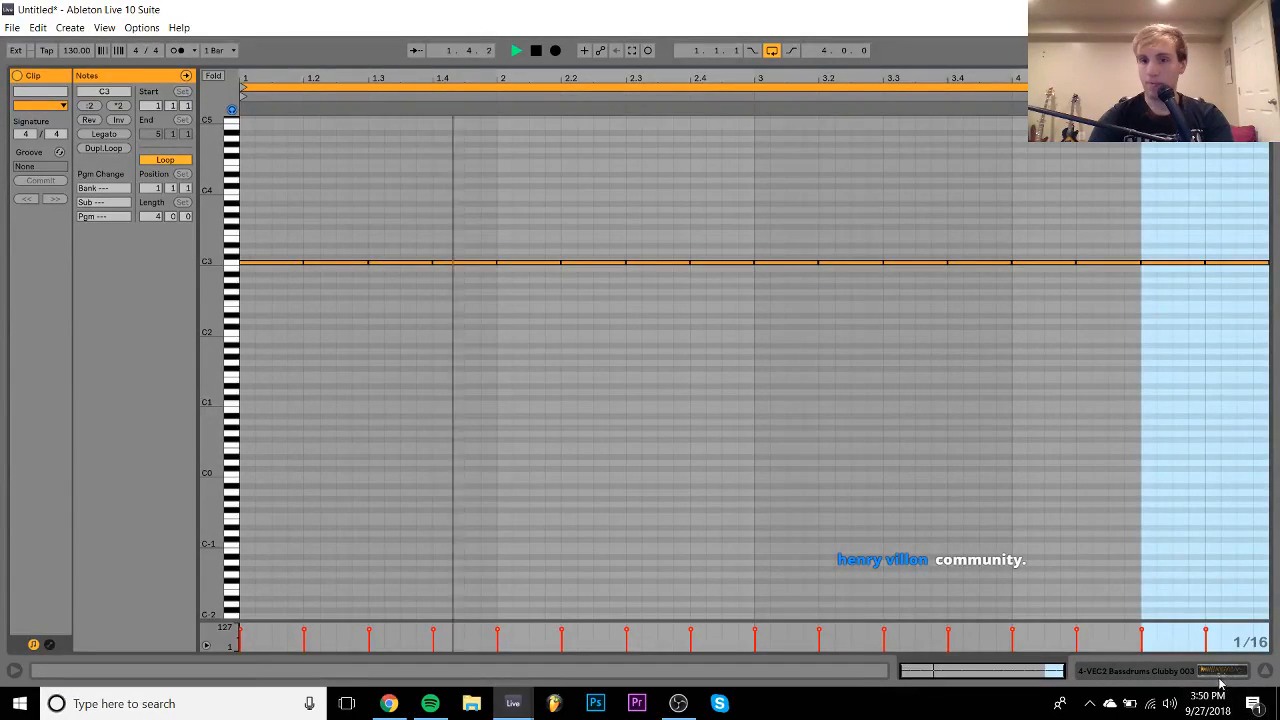
pyautogui.click(1220, 671)
pyautogui.scroll(3, 1100, 300)
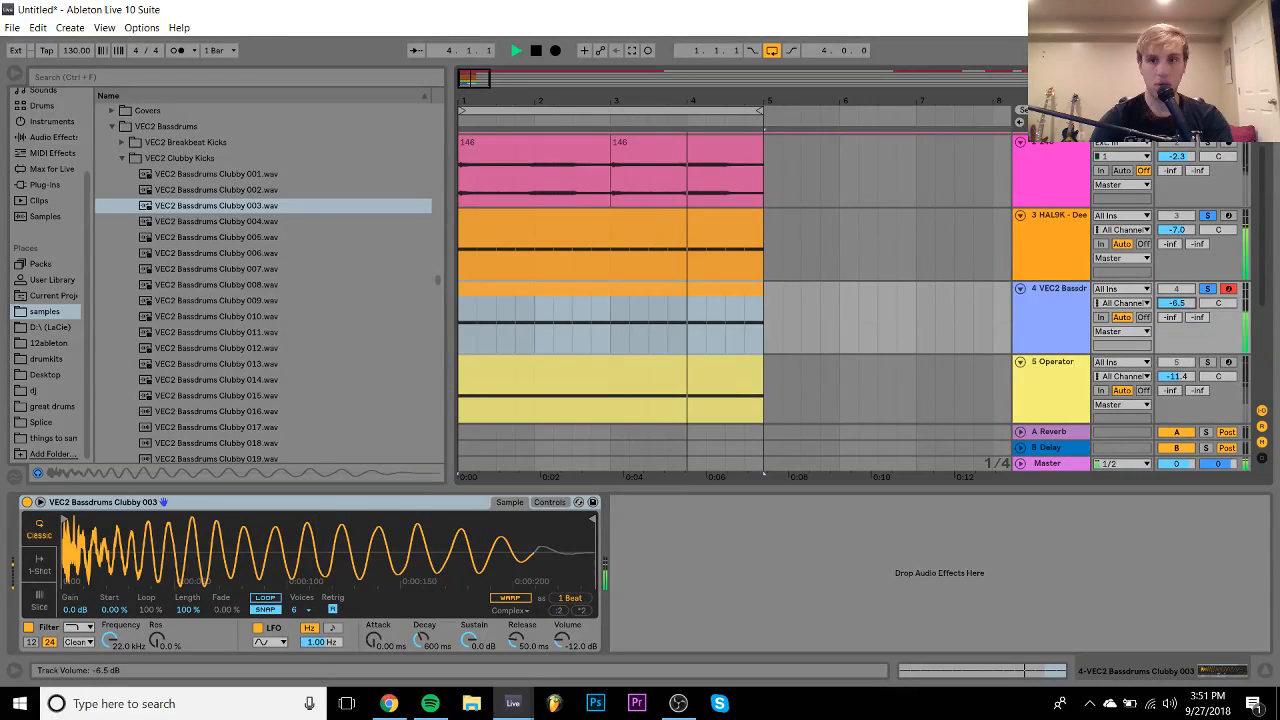
pyautogui.moveTo(1176, 302)
pyautogui.mouseDown()
pyautogui.moveTo(1176, 320)
pyautogui.moveTo(1176, 308)
pyautogui.mouseUp()
pyautogui.click(1059, 291)
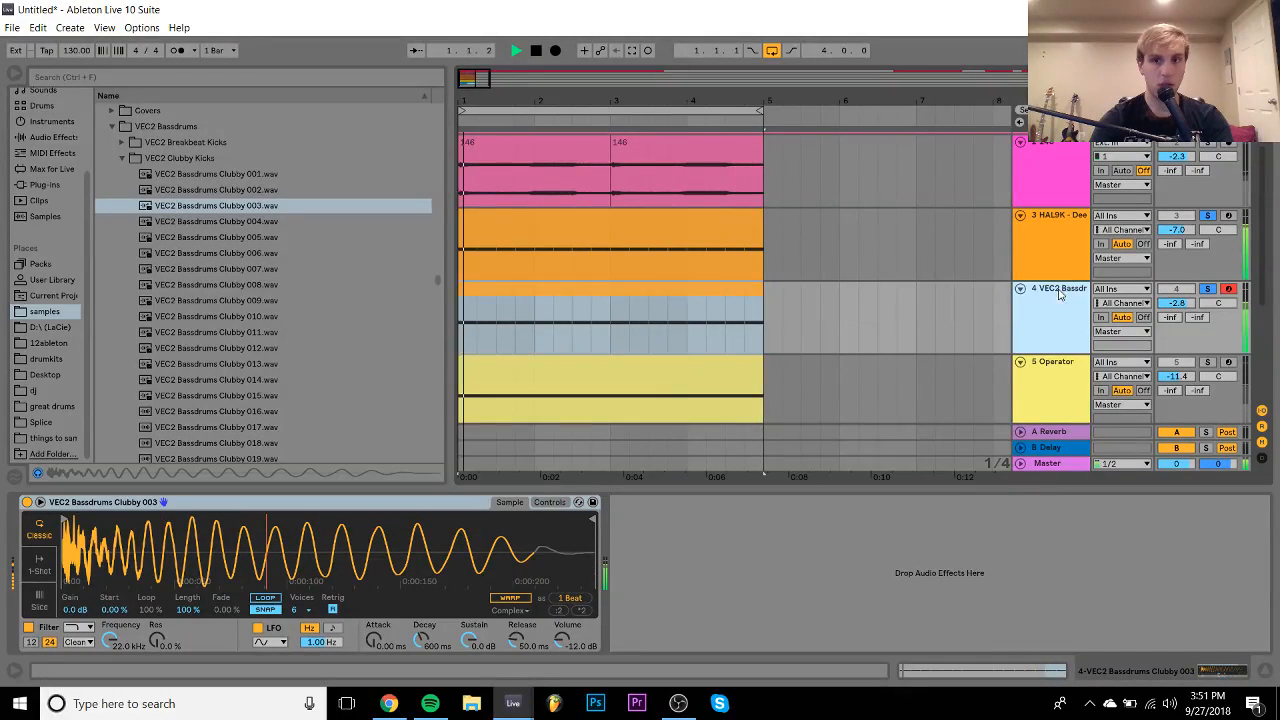
pyautogui.click(52, 137)
# - Add EQ Eight to the Clubby 003 kick track
pyautogui.doubleClick(140, 300)
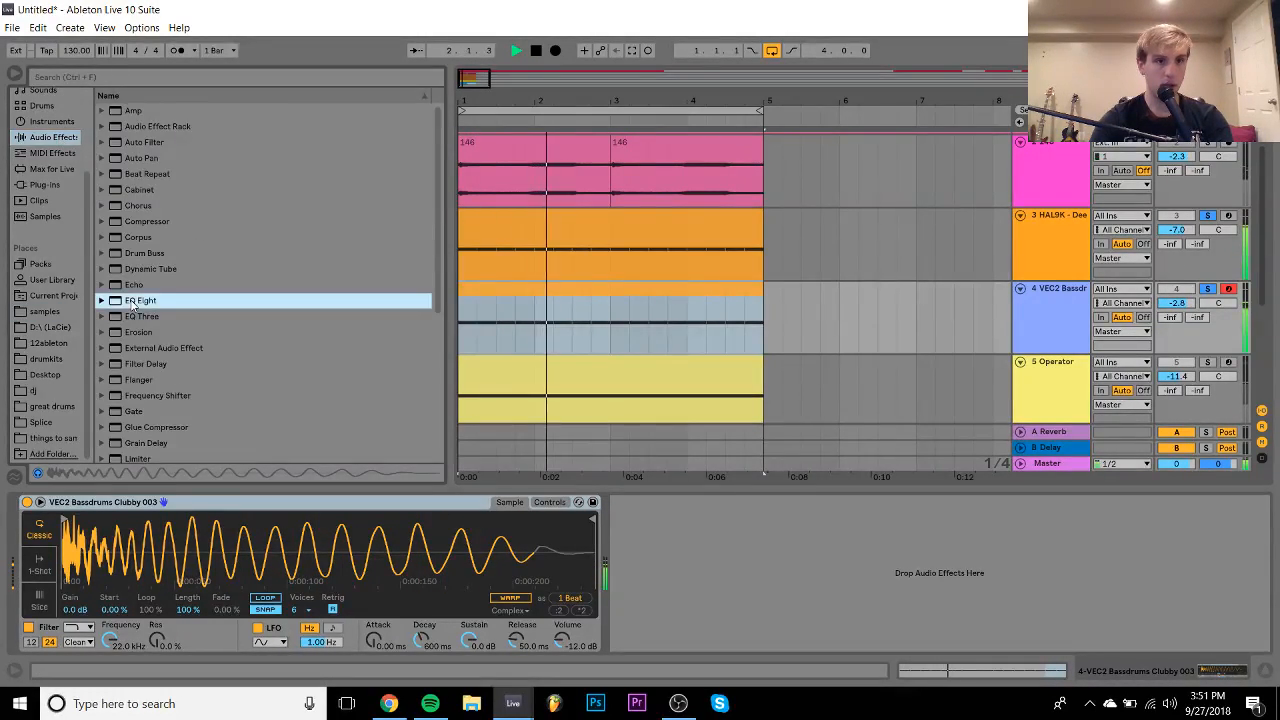
pyautogui.click(1122, 230)
pyautogui.click(1048, 229)
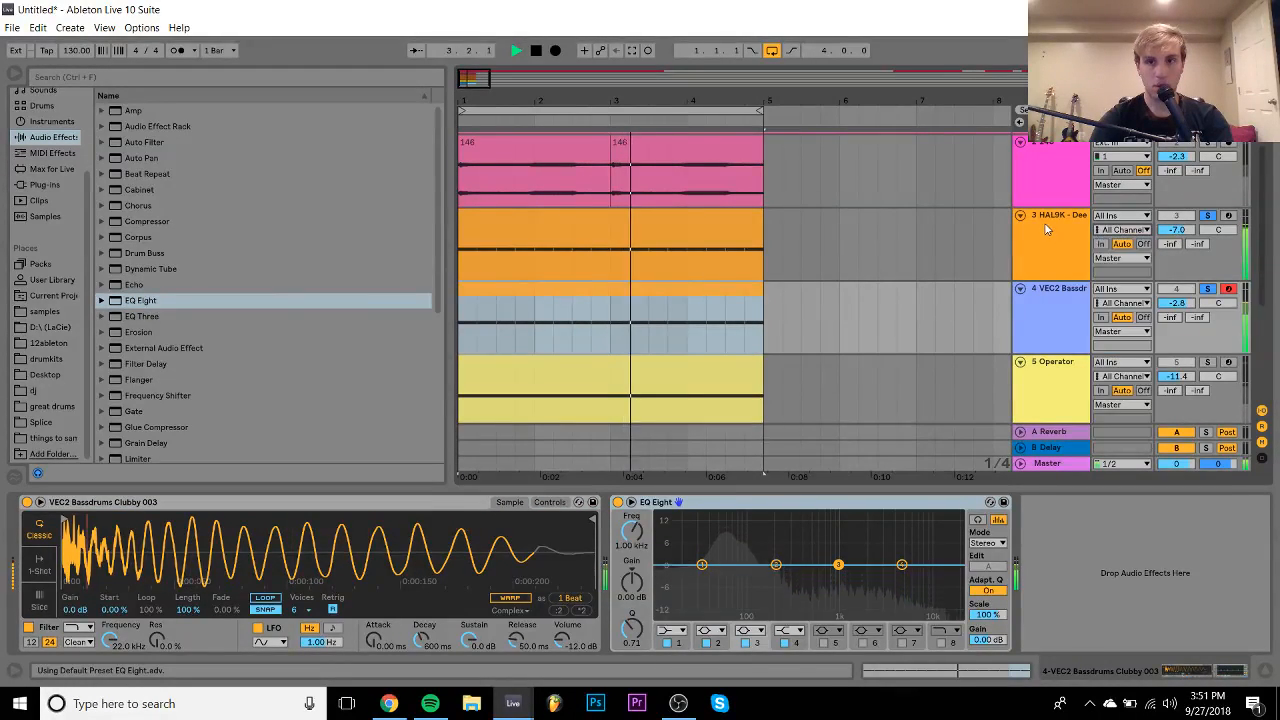
pyautogui.click(1047, 229)
# - Shorten the growl sample's end point and turn the growl track down to about -8 dB
pyautogui.moveTo(131, 520); pyautogui.dragTo(102, 517)
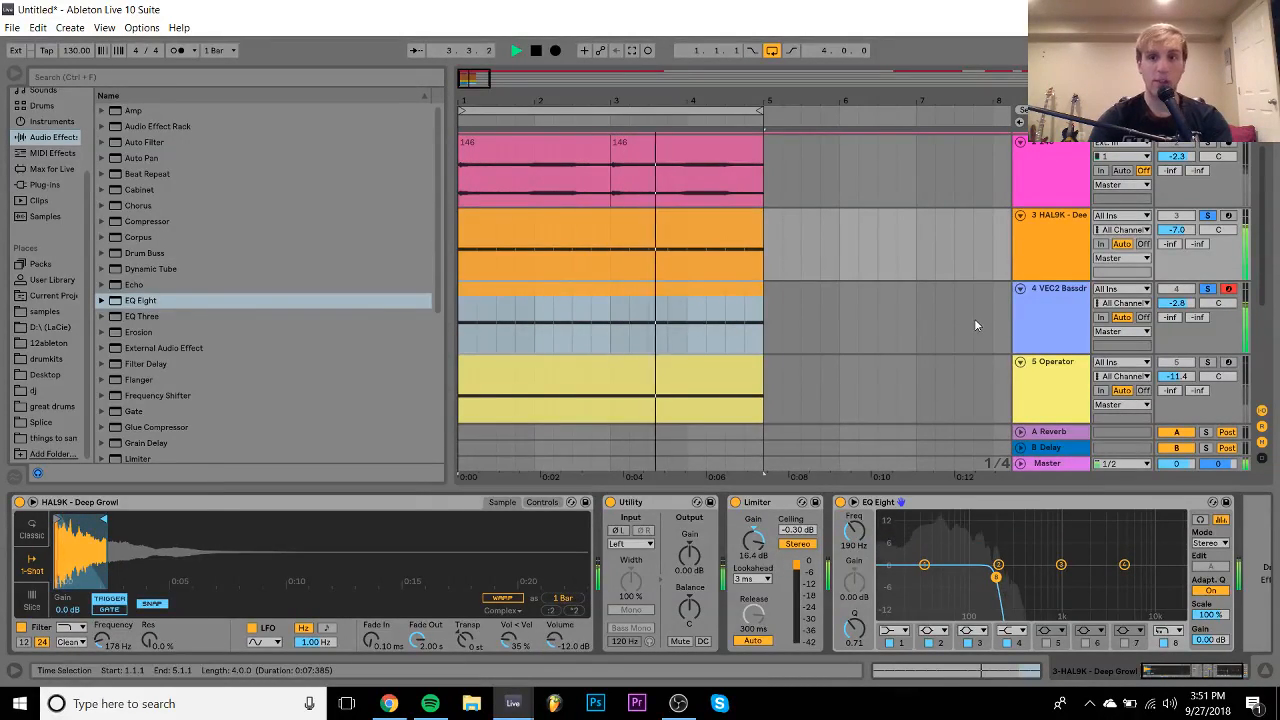
pyautogui.click(1060, 324)
pyautogui.moveTo(1177, 229); pyautogui.dragTo(1177, 237)
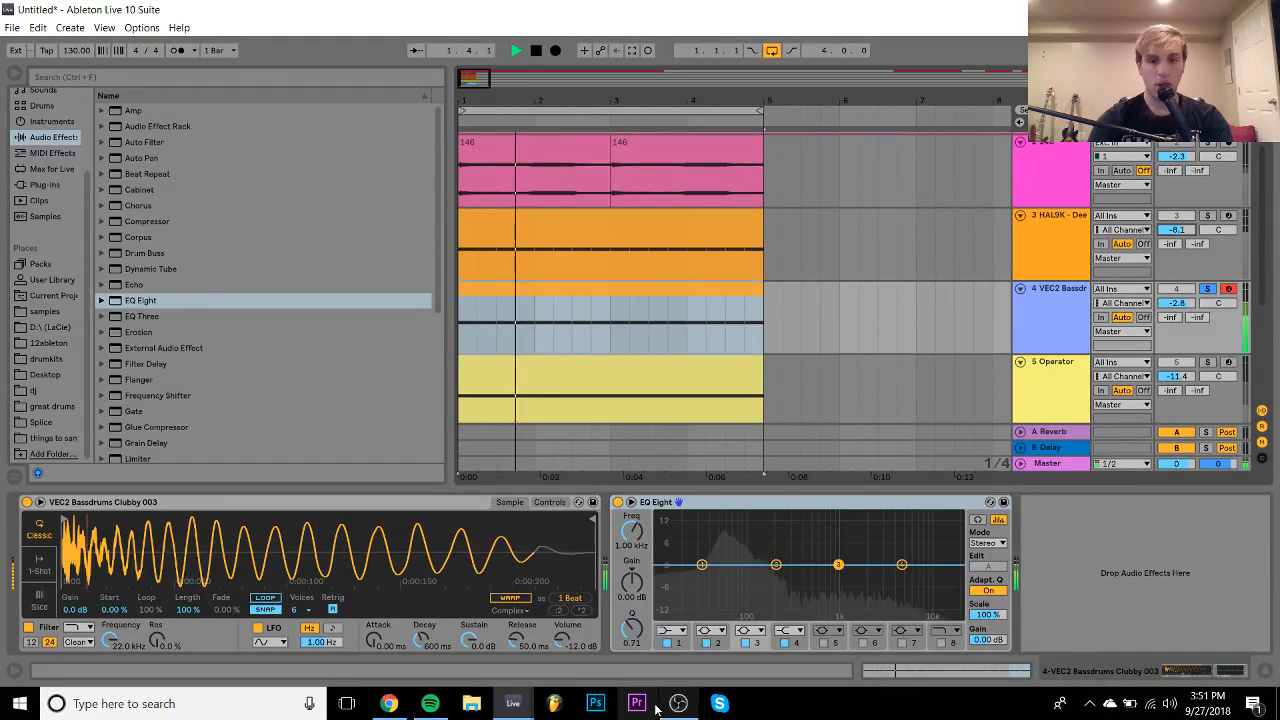
# - Make the kick EQ's lowest band a steep low cut at 68.5 Hz
pyautogui.click(670, 637)
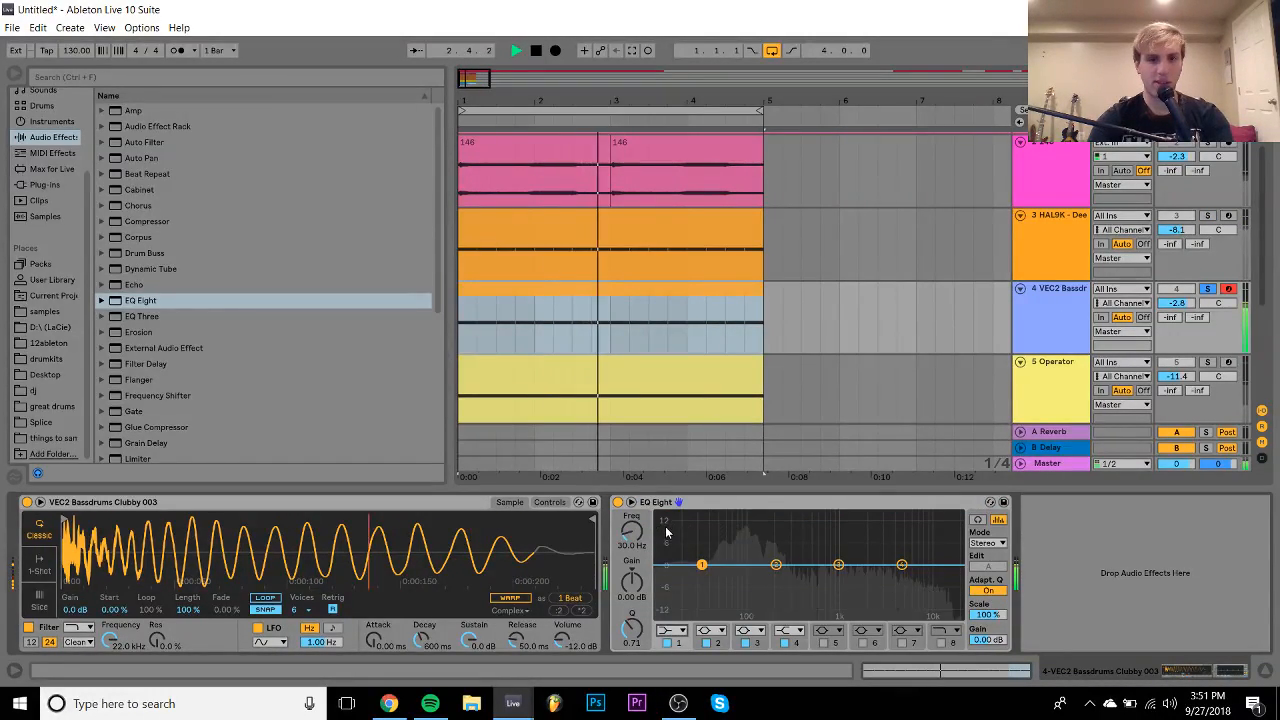
pyautogui.click(656, 648)
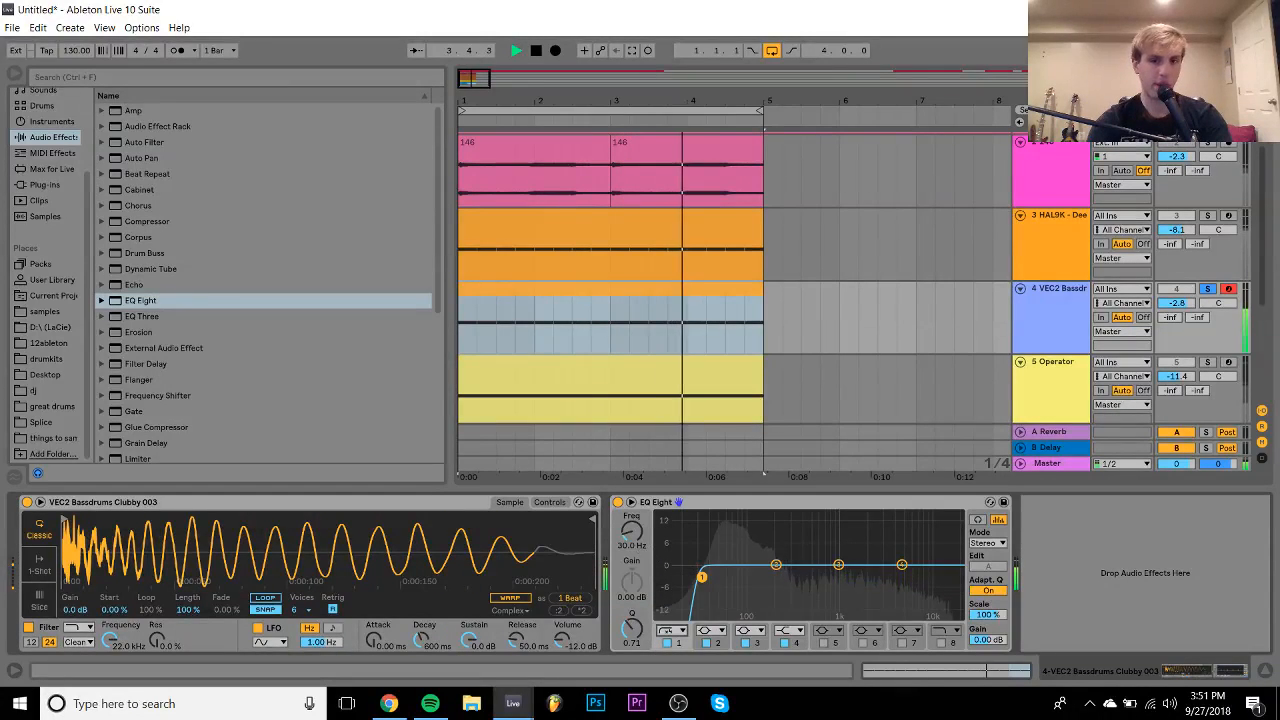
pyautogui.moveTo(631, 531); pyautogui.dragTo(631, 514)
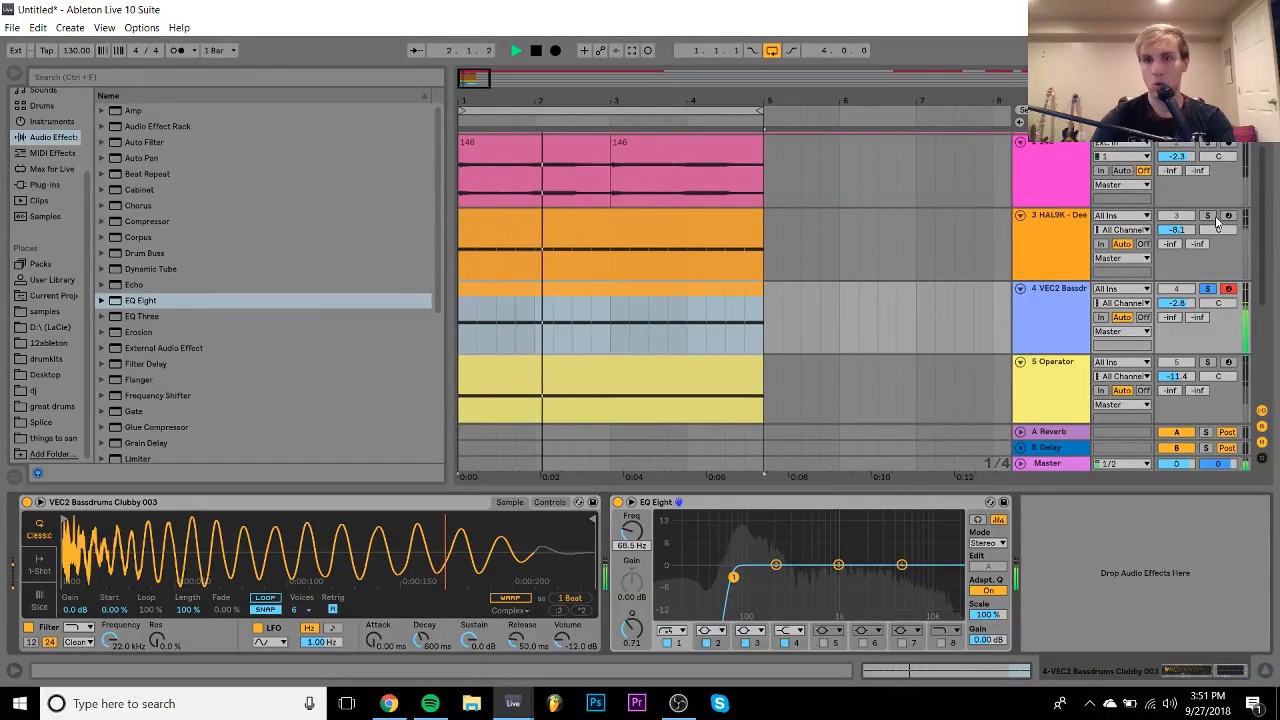
# - Solo the HAL9K growl, raise it to -7.8 dB and move its low-pass to 225 Hz
pyautogui.click(1208, 216)
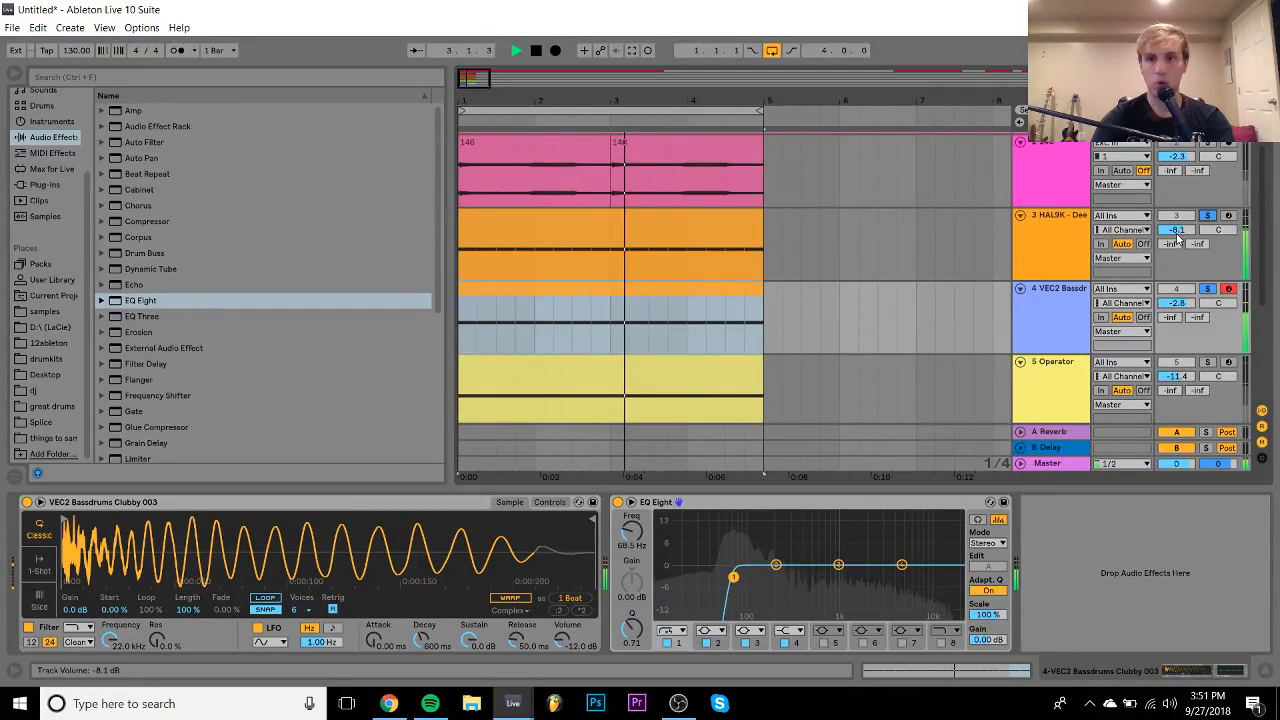
pyautogui.moveTo(1177, 230); pyautogui.dragTo(1177, 227)
pyautogui.click(1063, 251)
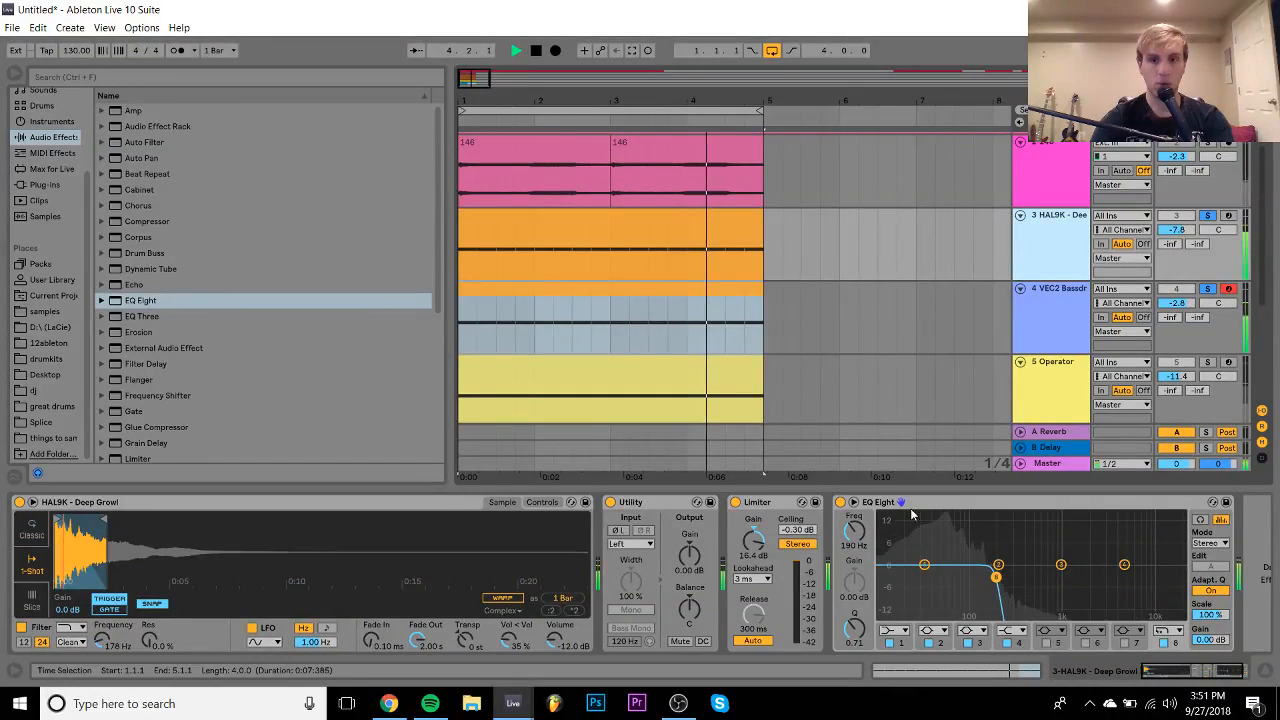
pyautogui.moveTo(854, 541)
pyautogui.mouseDown()
pyautogui.moveTo(854, 521)
pyautogui.moveTo(854, 537)
pyautogui.mouseUp()
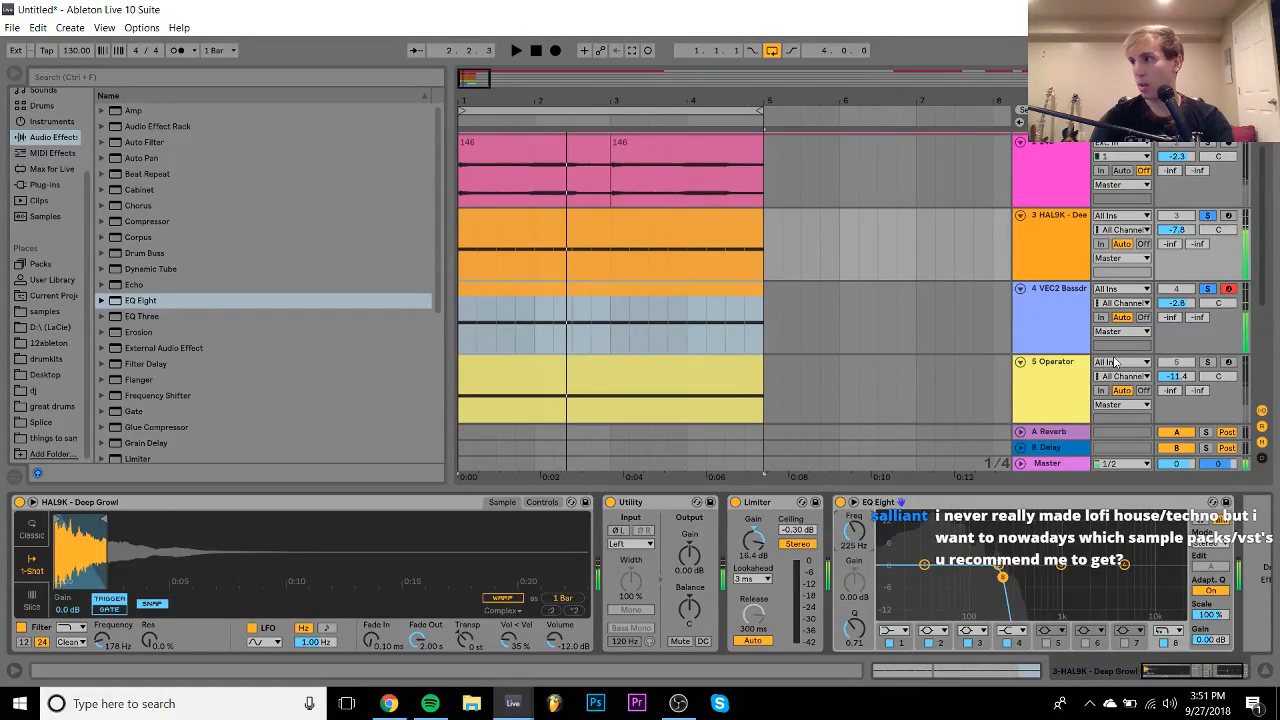
pyautogui.press('space')
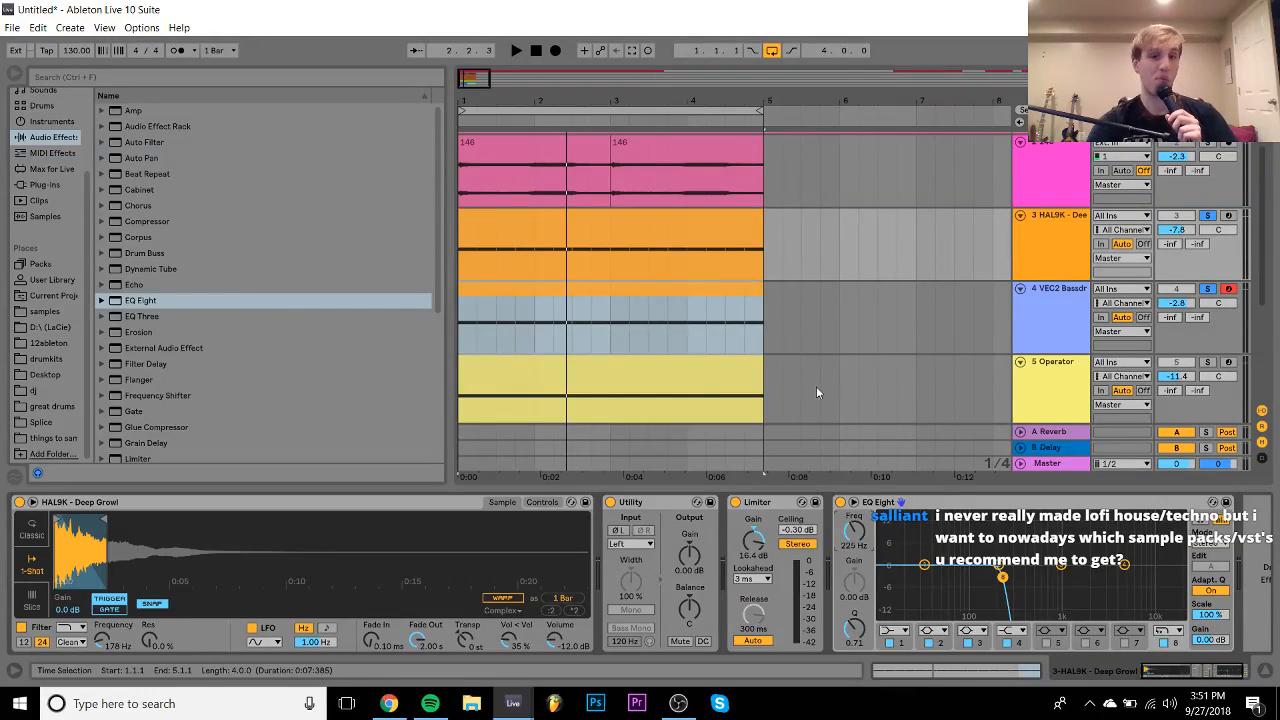
pyautogui.click(578, 311)
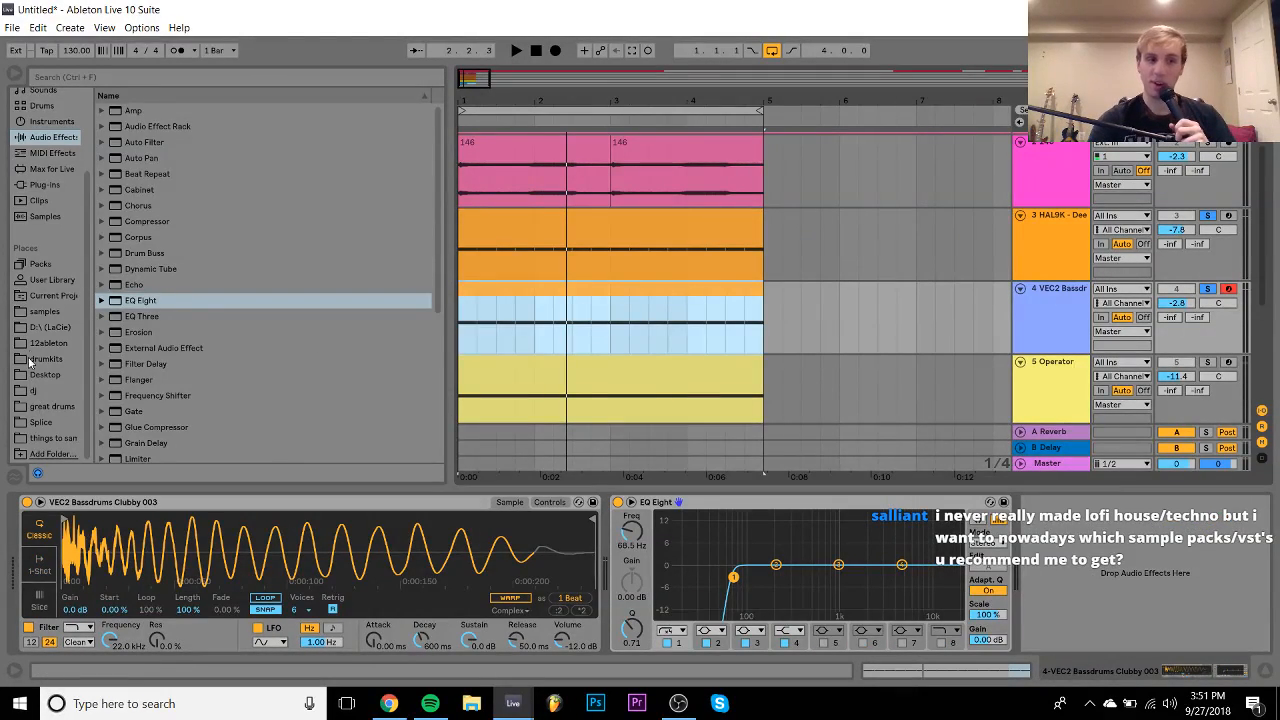
# - Replace the kick sample in track 4's Simpler with Clubby 004
pyautogui.click(38, 315)
pyautogui.click(212, 226)
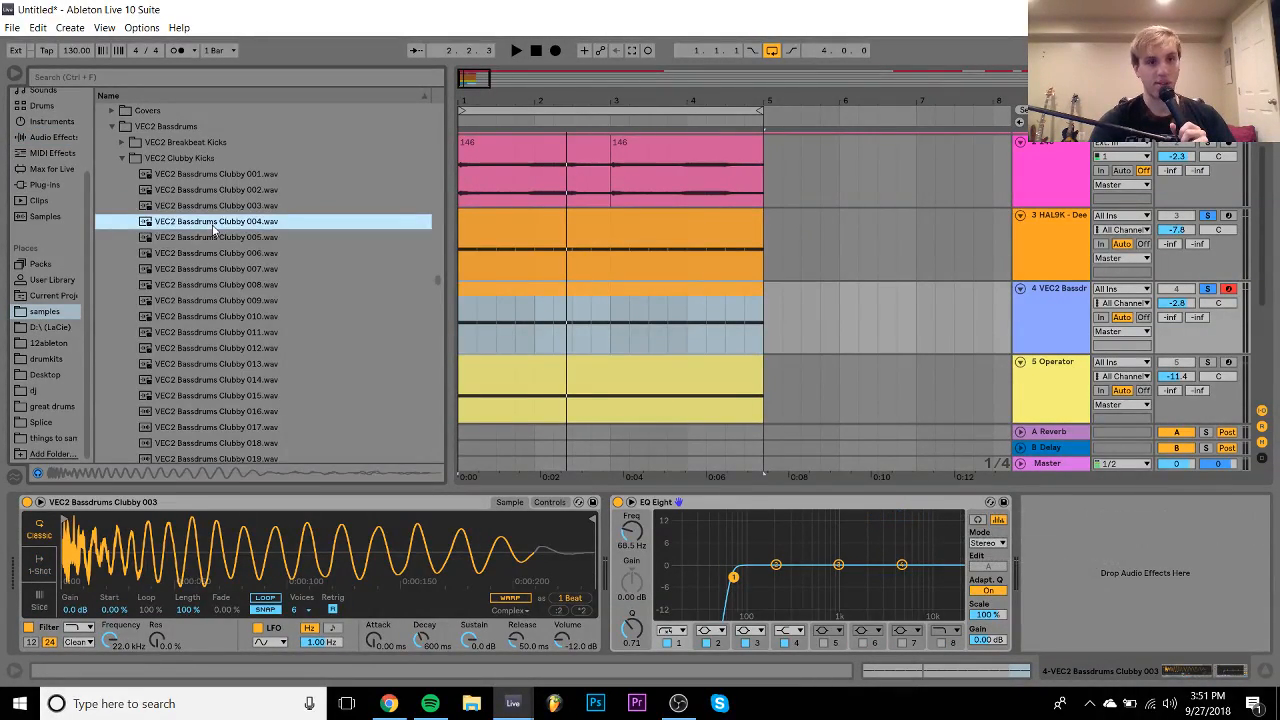
pyautogui.press('Down')
pyautogui.press('Up')
pyautogui.moveTo(213, 228); pyautogui.dragTo(342, 543)
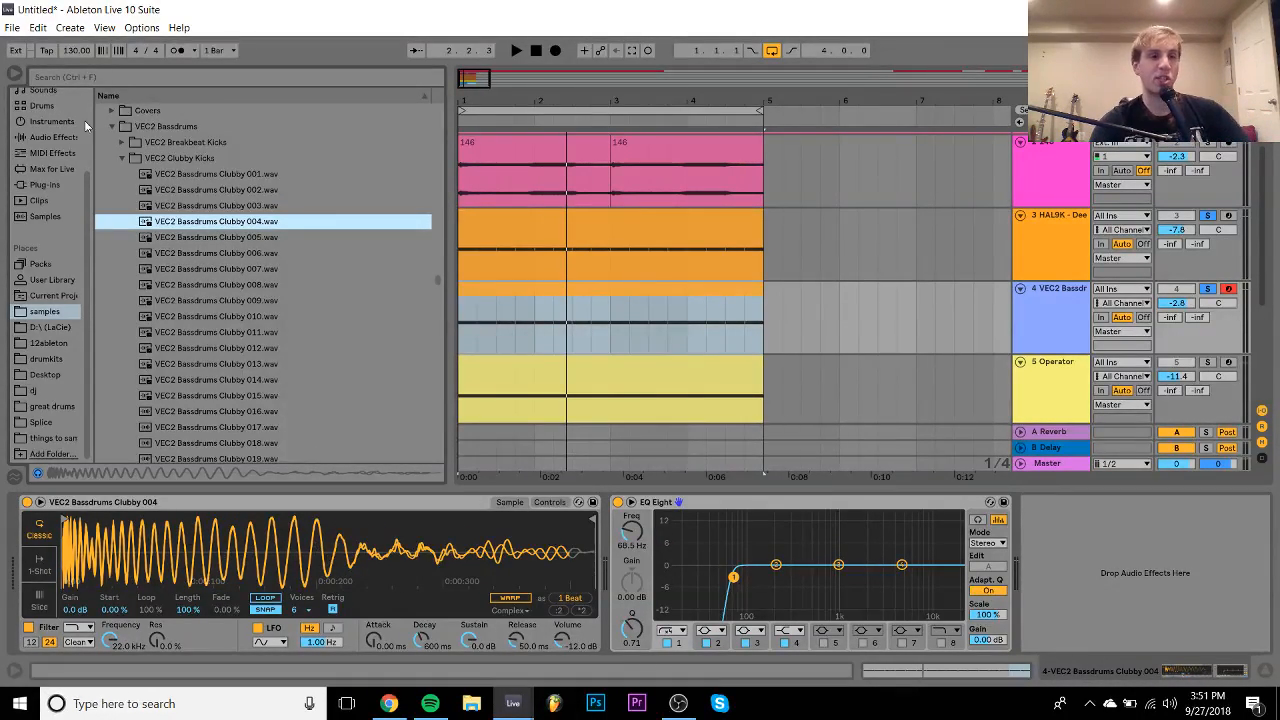
# - Switch Simpler to 1-Shot, trim the sample end, and set a 59.3 ms fade-out
pyautogui.click(39, 568)
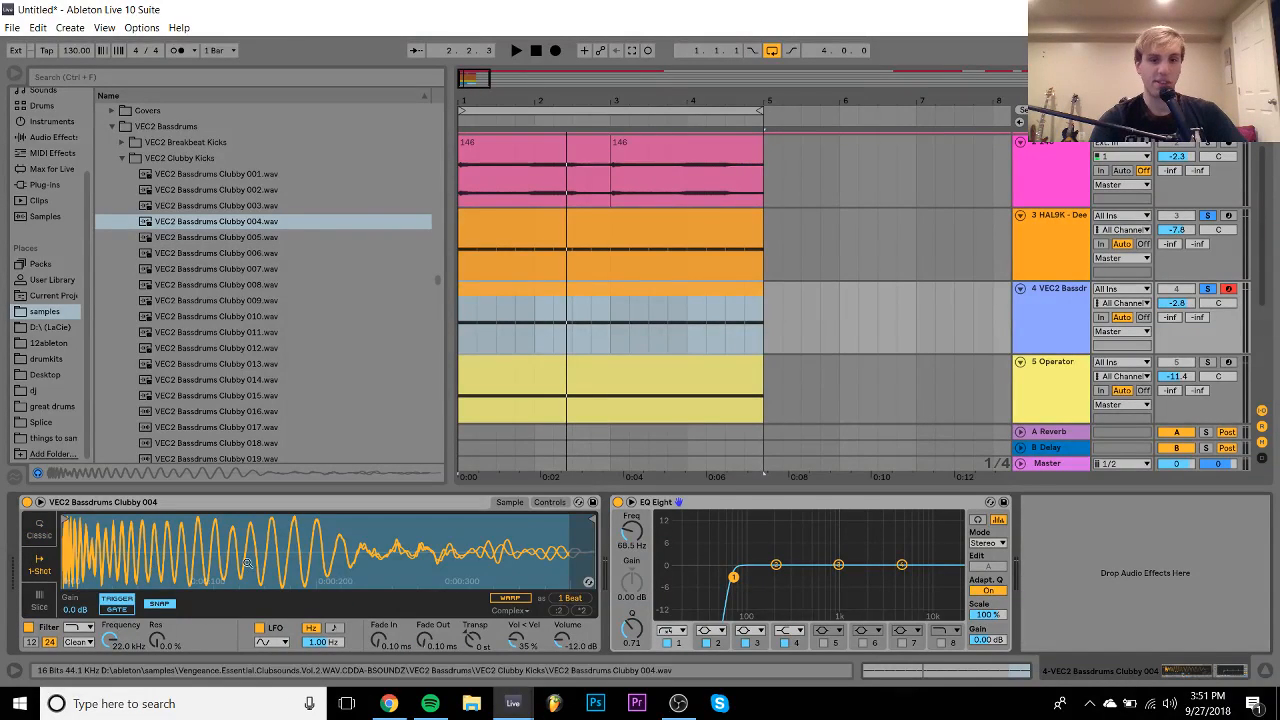
pyautogui.moveTo(592, 518); pyautogui.dragTo(380, 516)
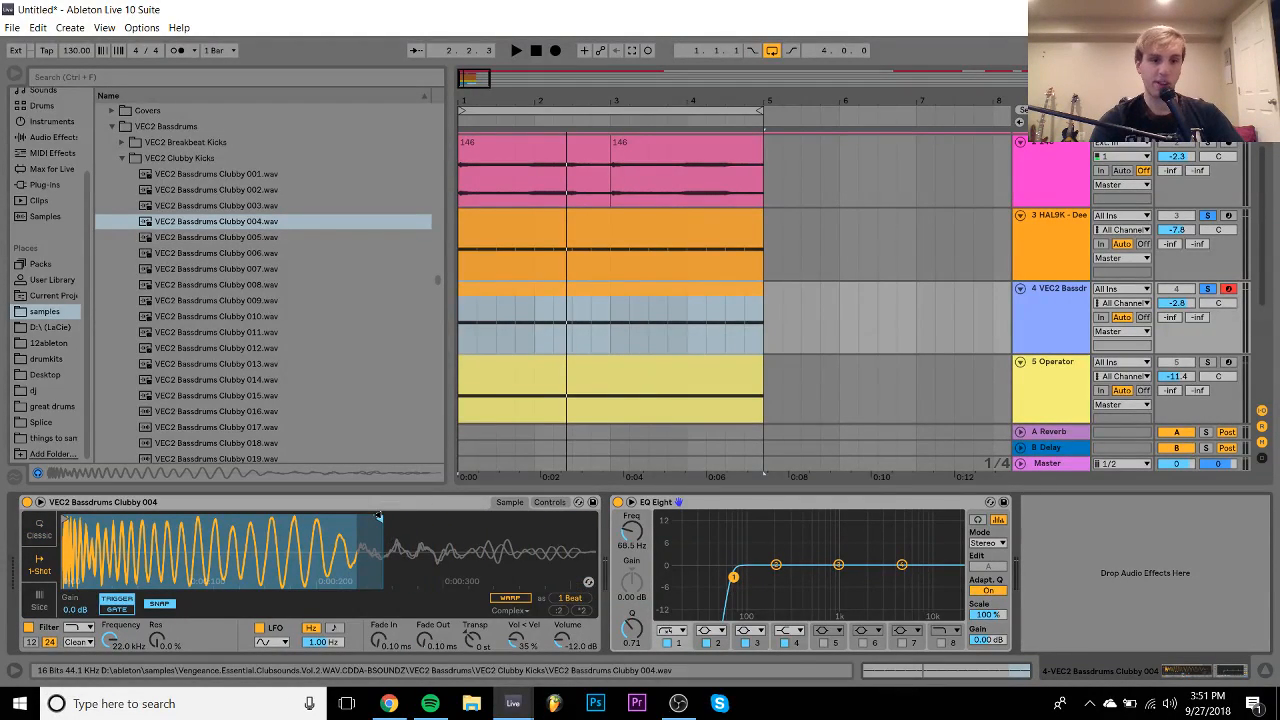
pyautogui.moveTo(425, 640); pyautogui.dragTo(425, 596)
pyautogui.press('space')
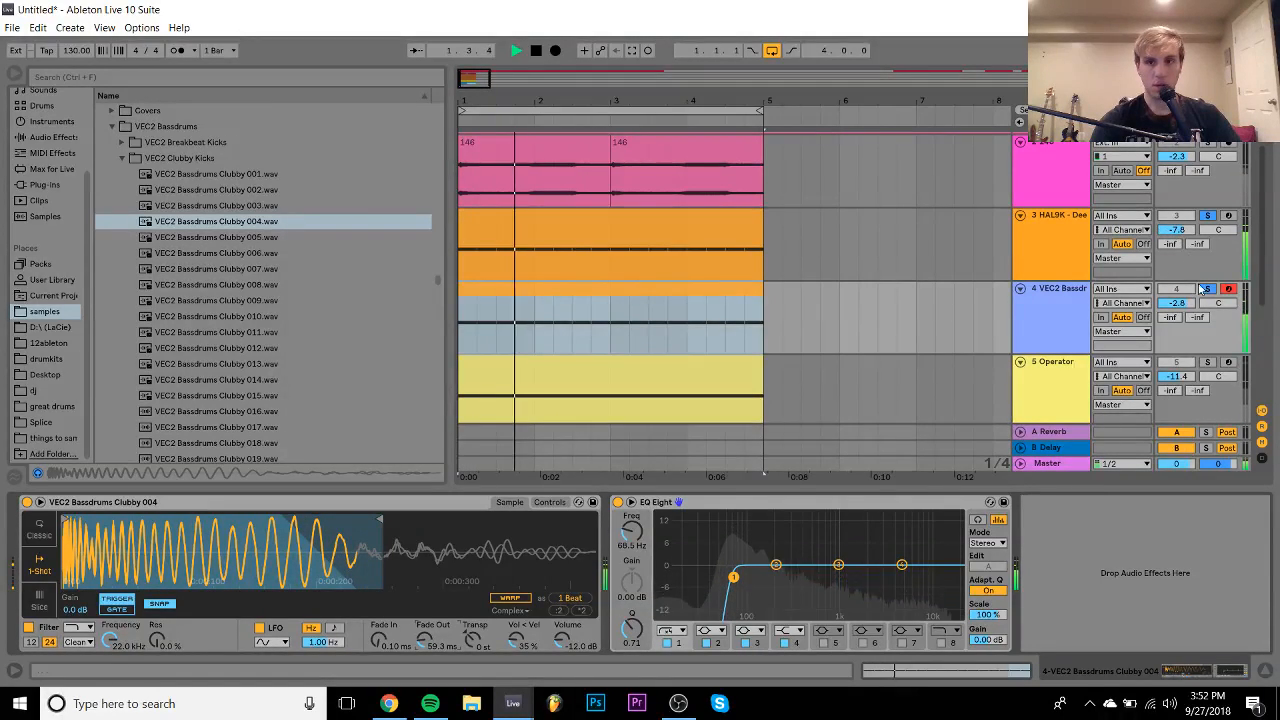
# - Set the kick track volume to -5.5 dB and transpose the kick down 3 semitones
pyautogui.moveTo(1177, 302); pyautogui.dragTo(1177, 329)
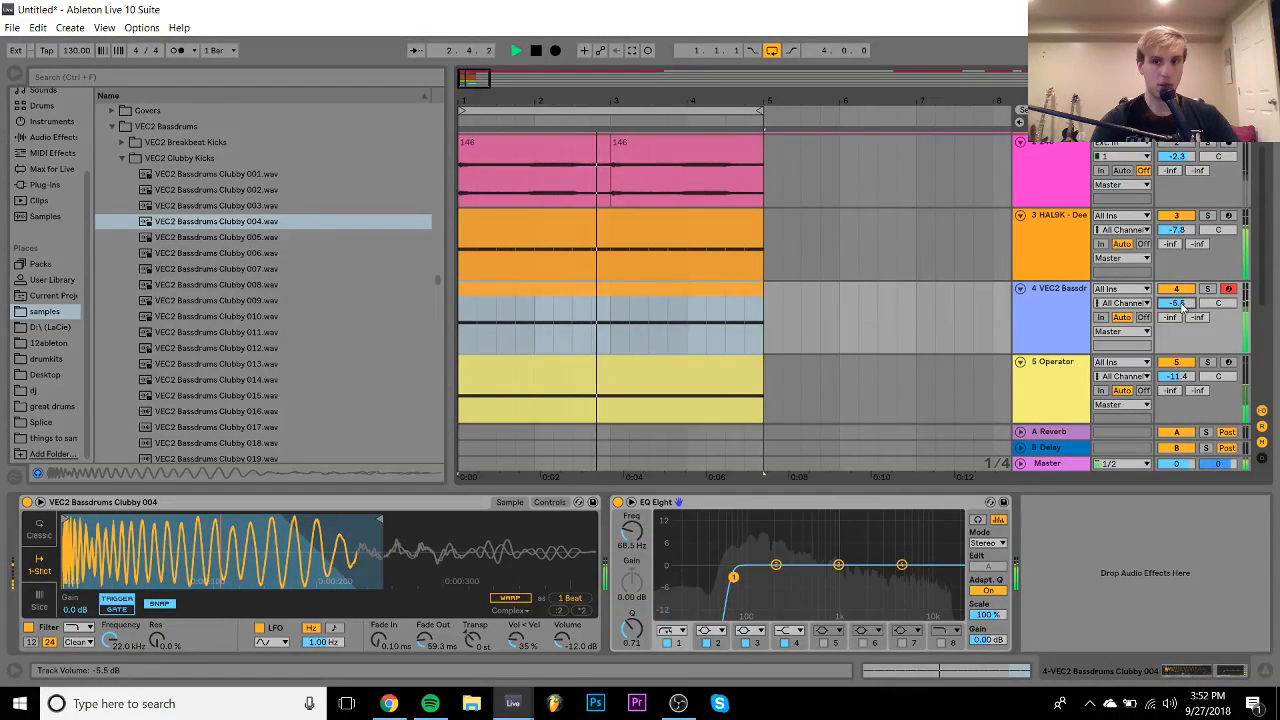
pyautogui.click(1051, 310)
pyautogui.press('space')
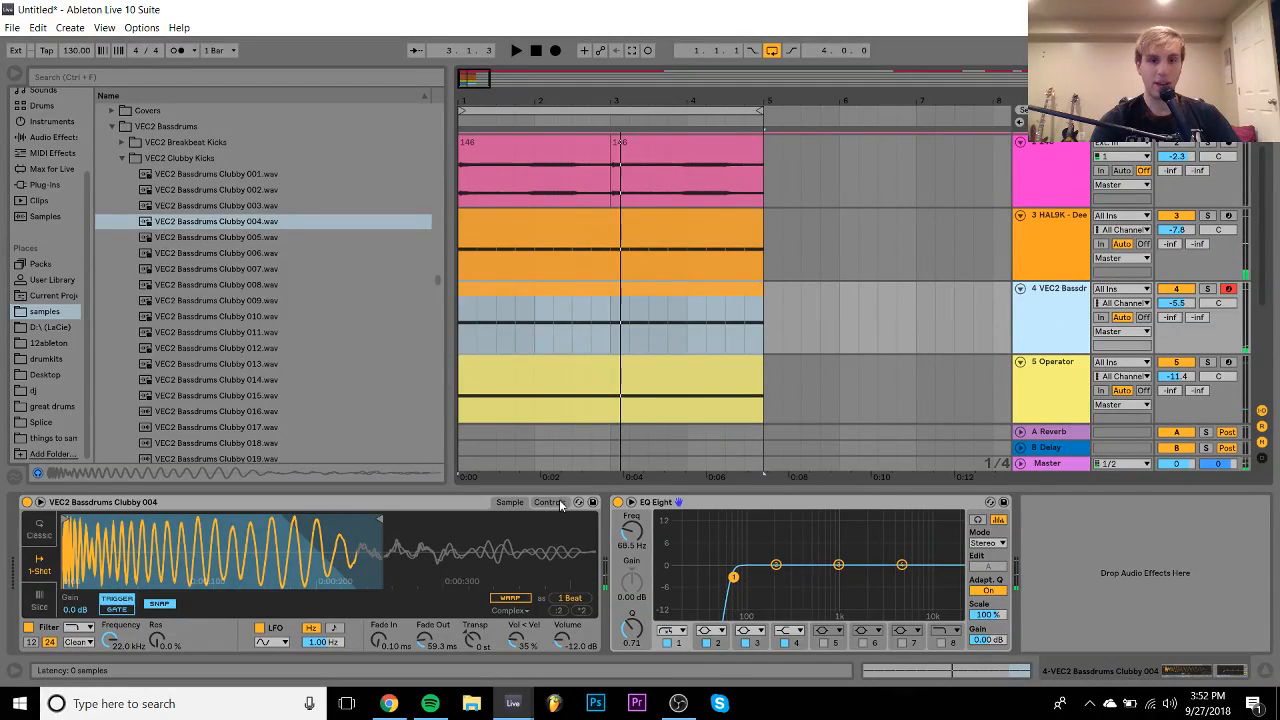
pyautogui.click(549, 502)
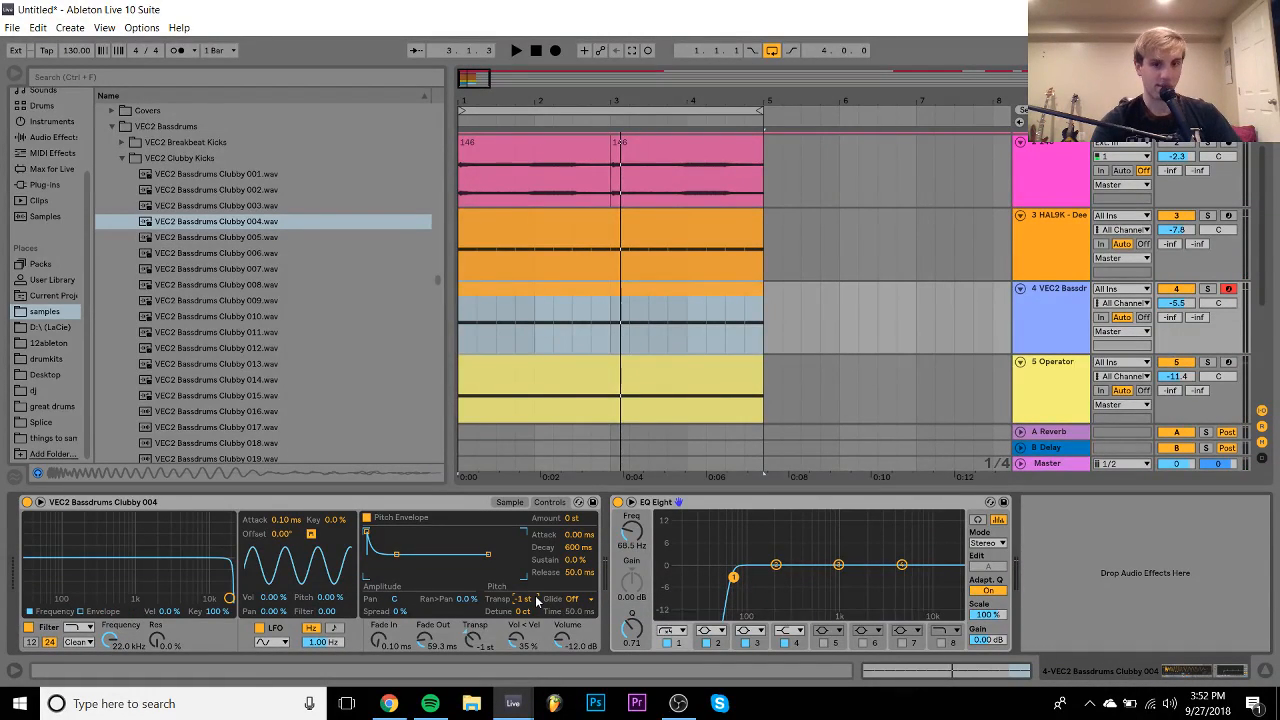
pyautogui.press('Down')
pyautogui.press('Down')
pyautogui.press('space')
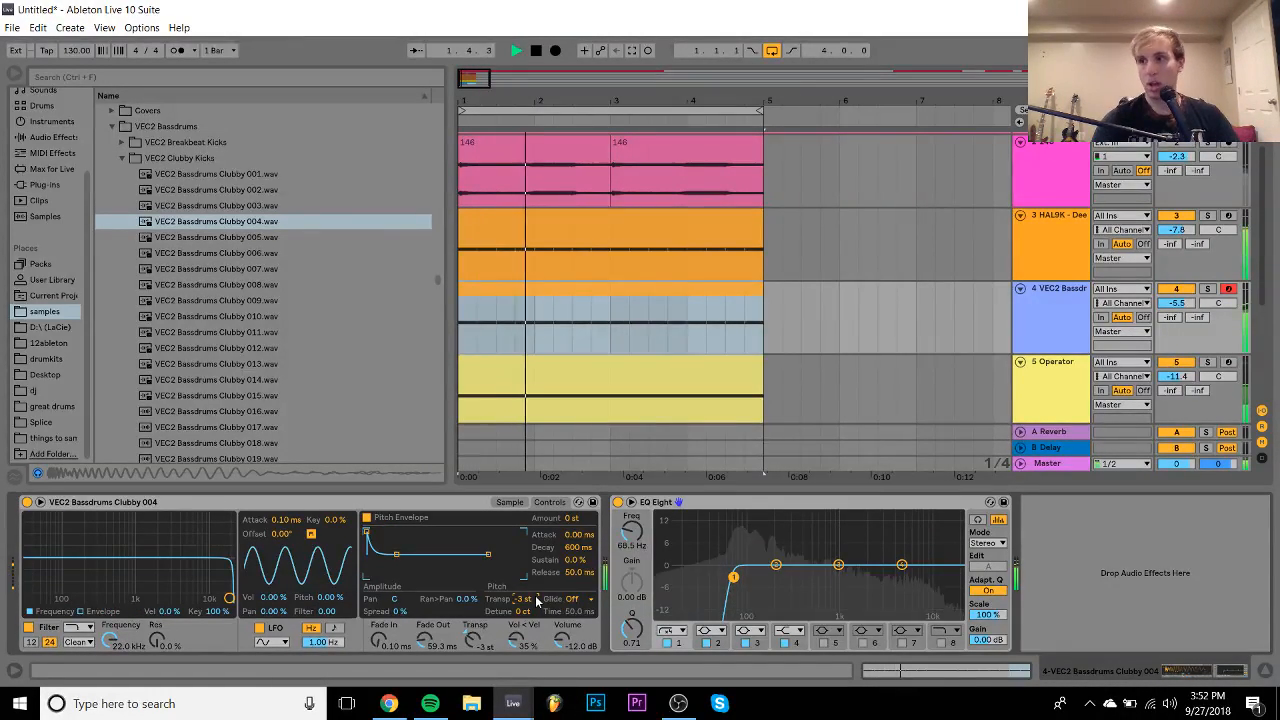
pyautogui.moveTo(1187, 353); pyautogui.dragTo(1187, 289)
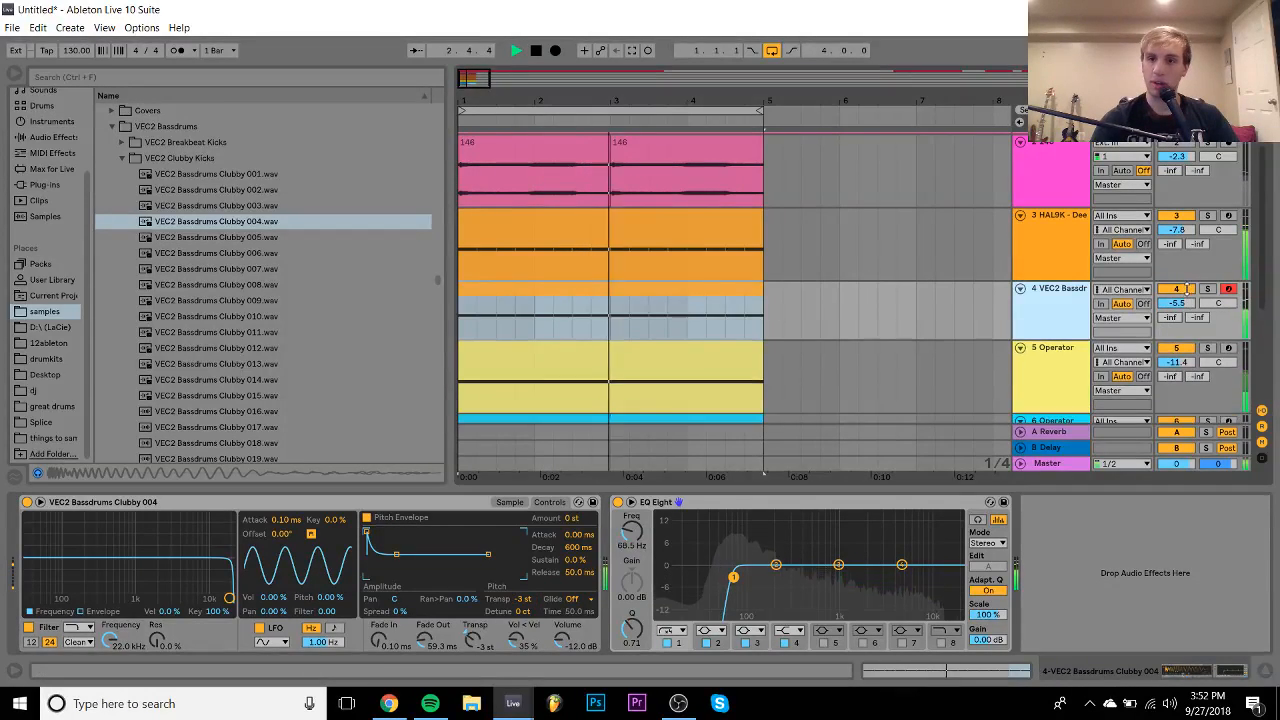
# - Set the Clubby 004 kick track to -6.0 dB and make its lane taller
pyautogui.click(1185, 303)
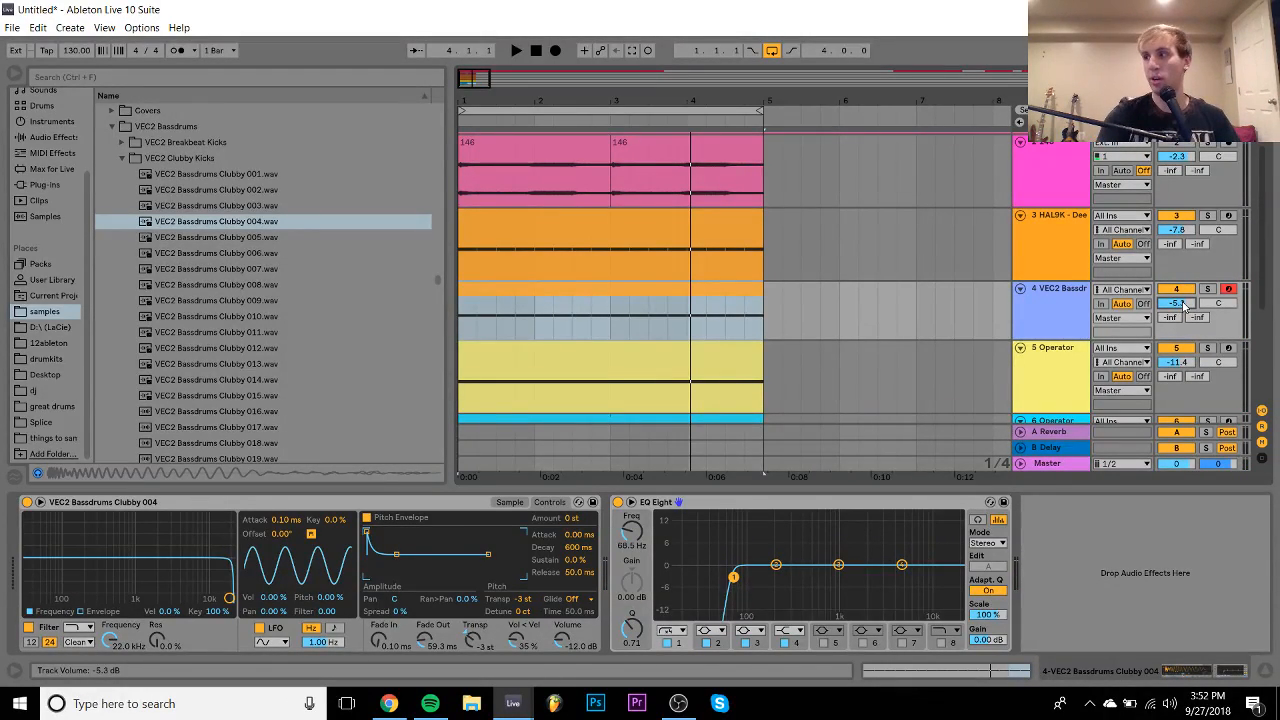
pyautogui.press('space')
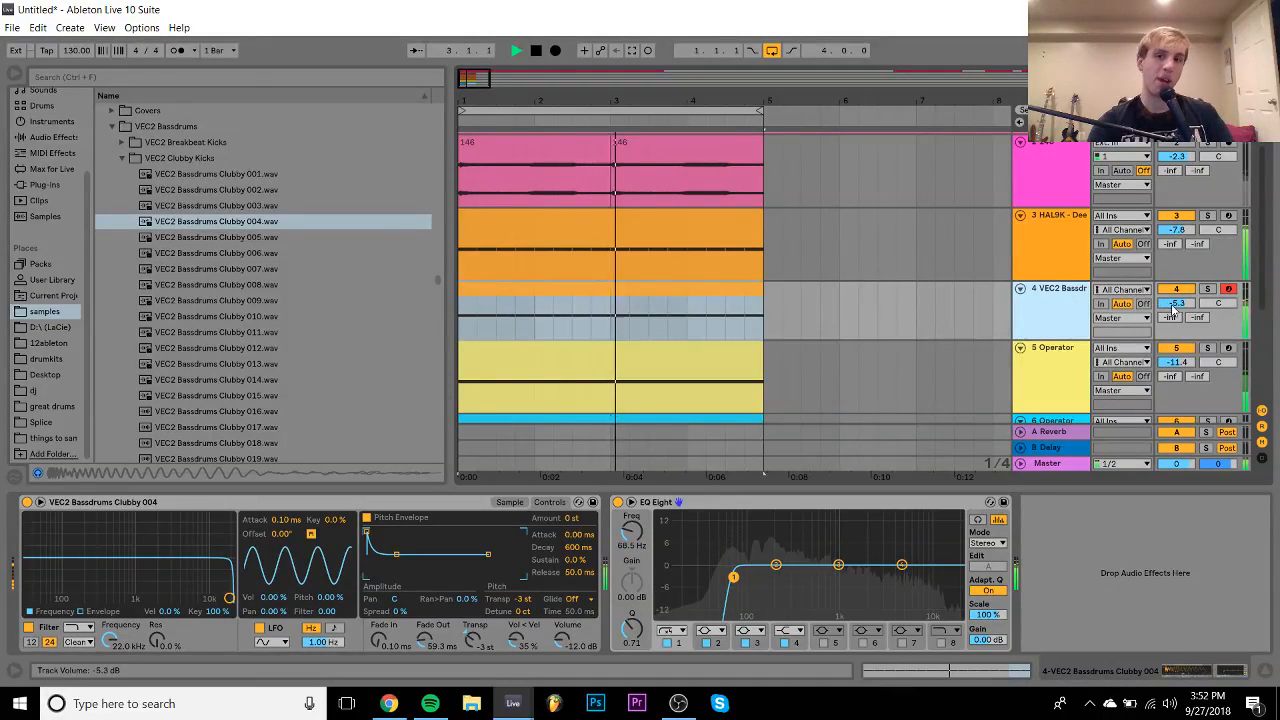
pyautogui.moveTo(1173, 306); pyautogui.dragTo(1175, 309)
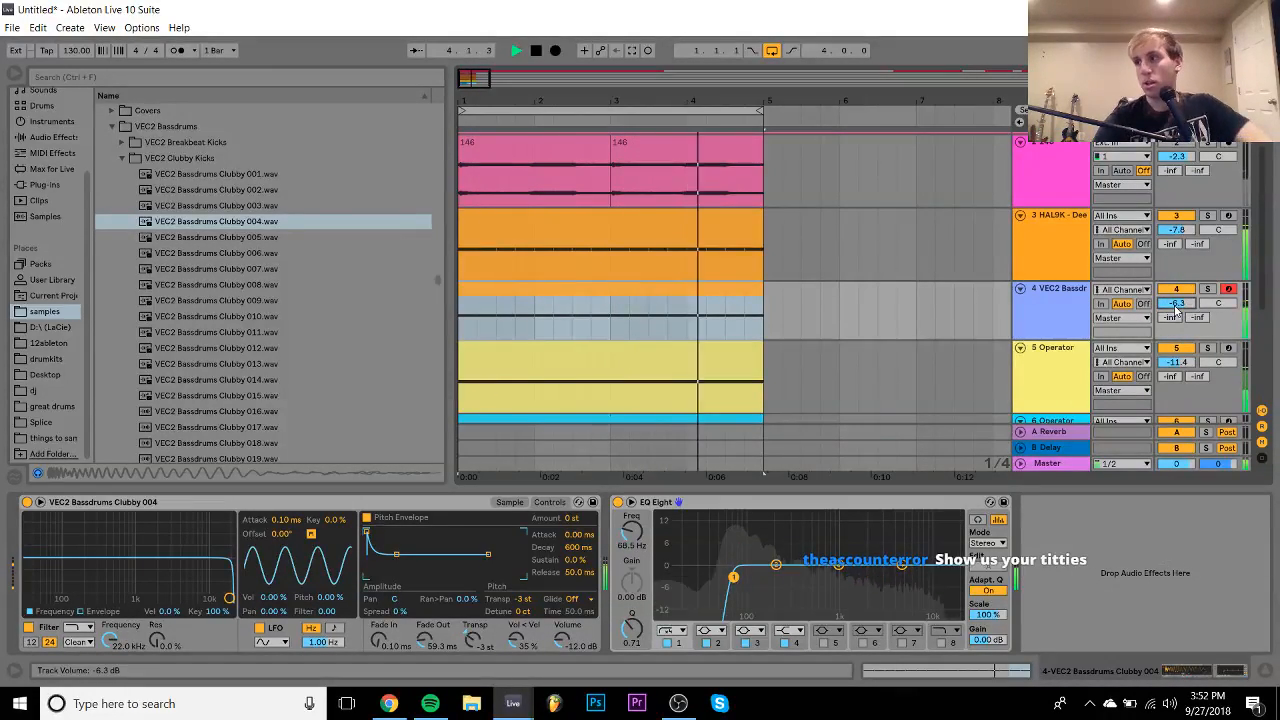
pyautogui.press('space')
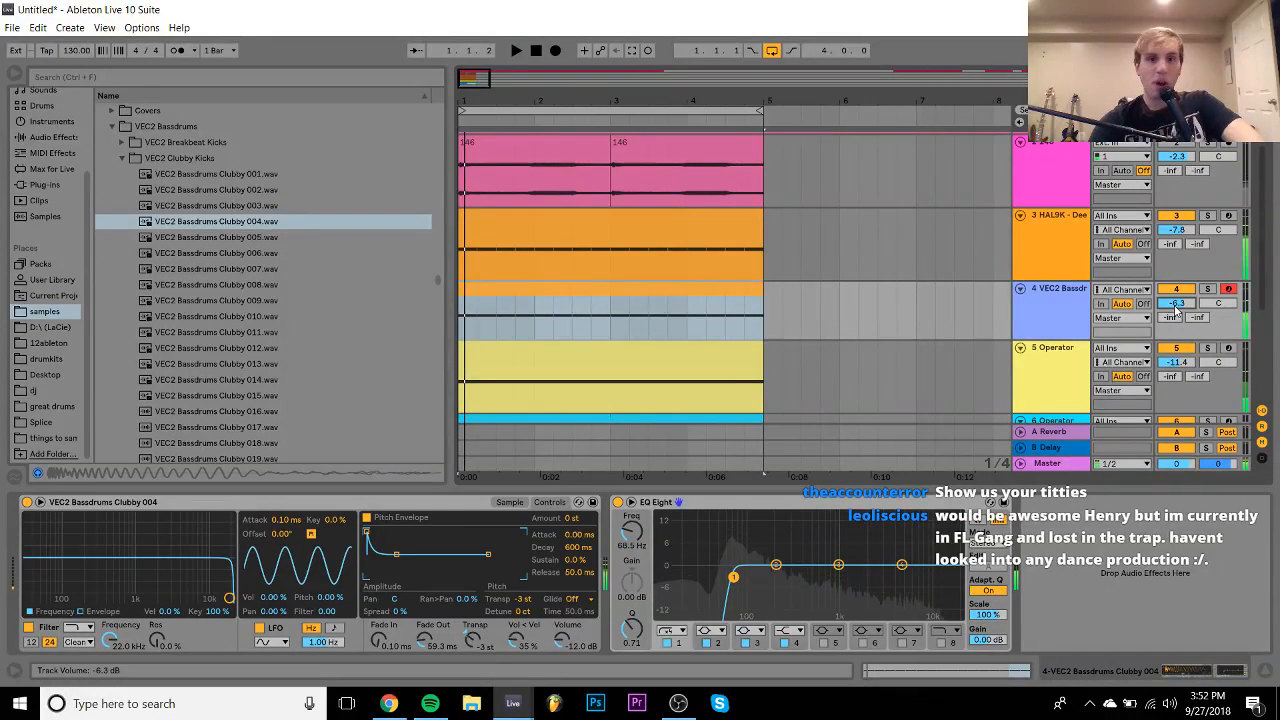
pyautogui.moveTo(1048, 336); pyautogui.dragTo(1046, 353)
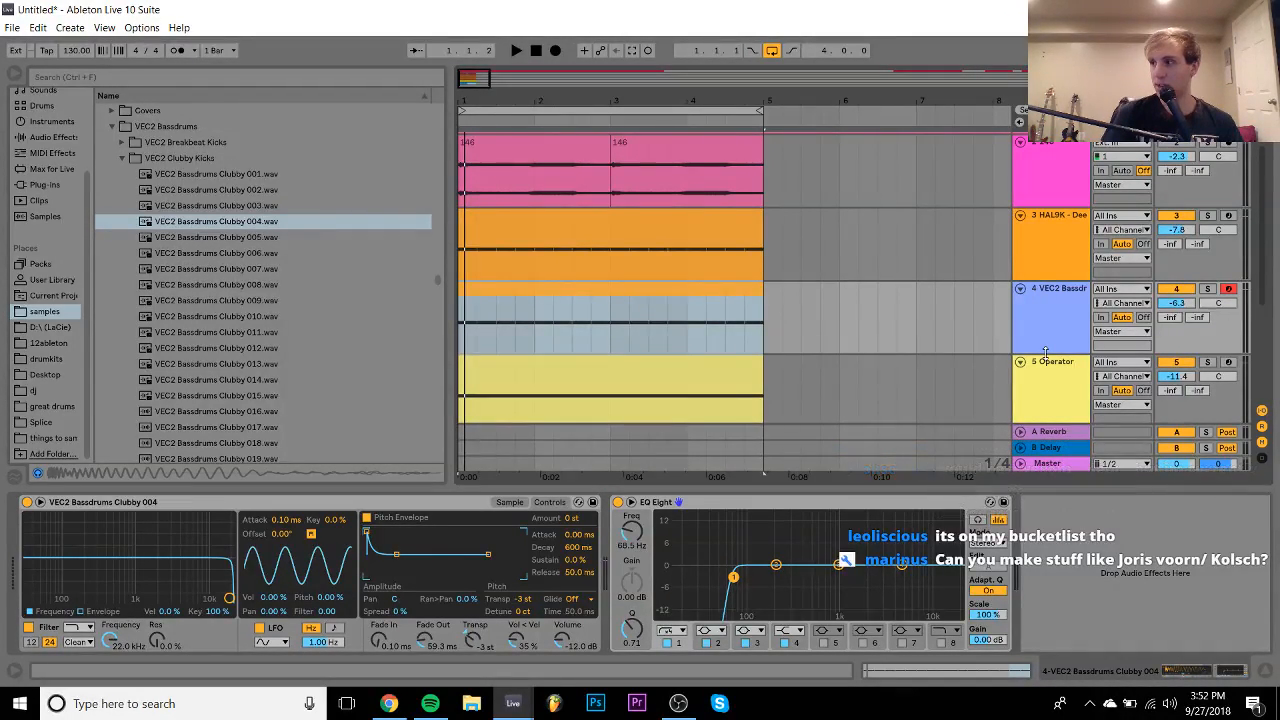
pyautogui.press('space')
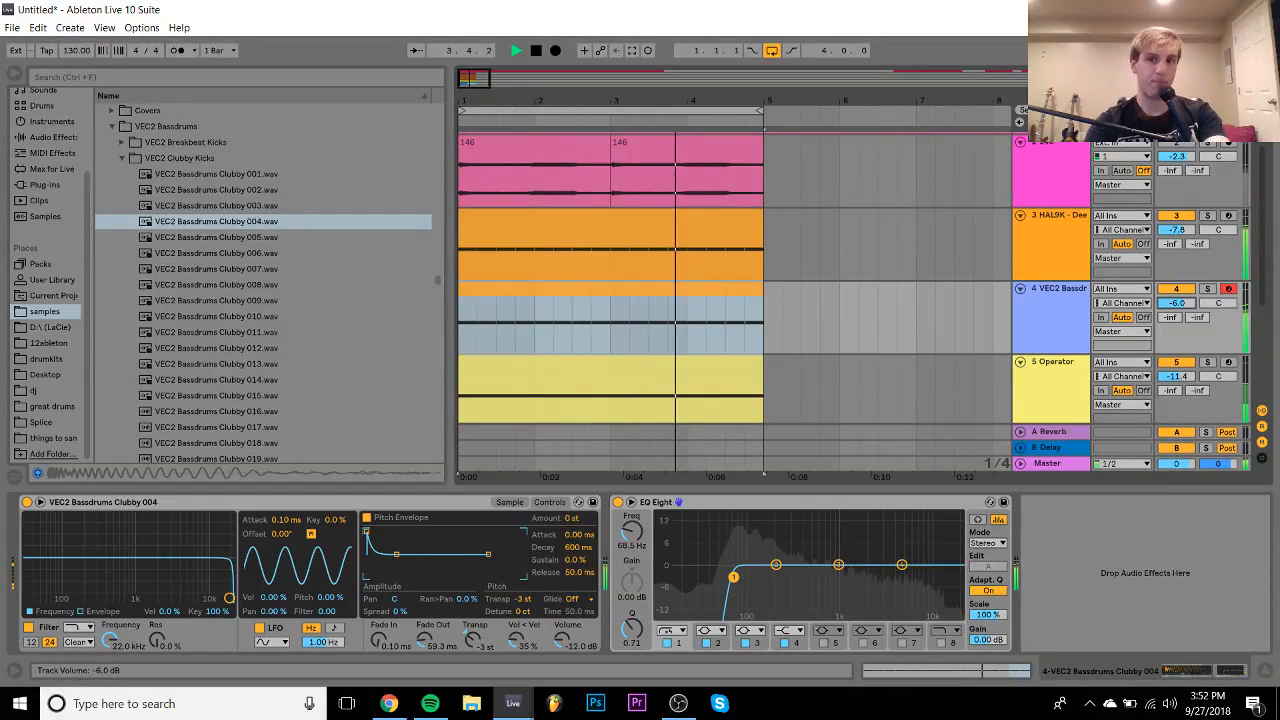
# - Fold the kick, HAL9K, both Operator tracks and track 2 into thin rows
pyautogui.click(1021, 289)
pyautogui.scroll(2, 1022, 287)
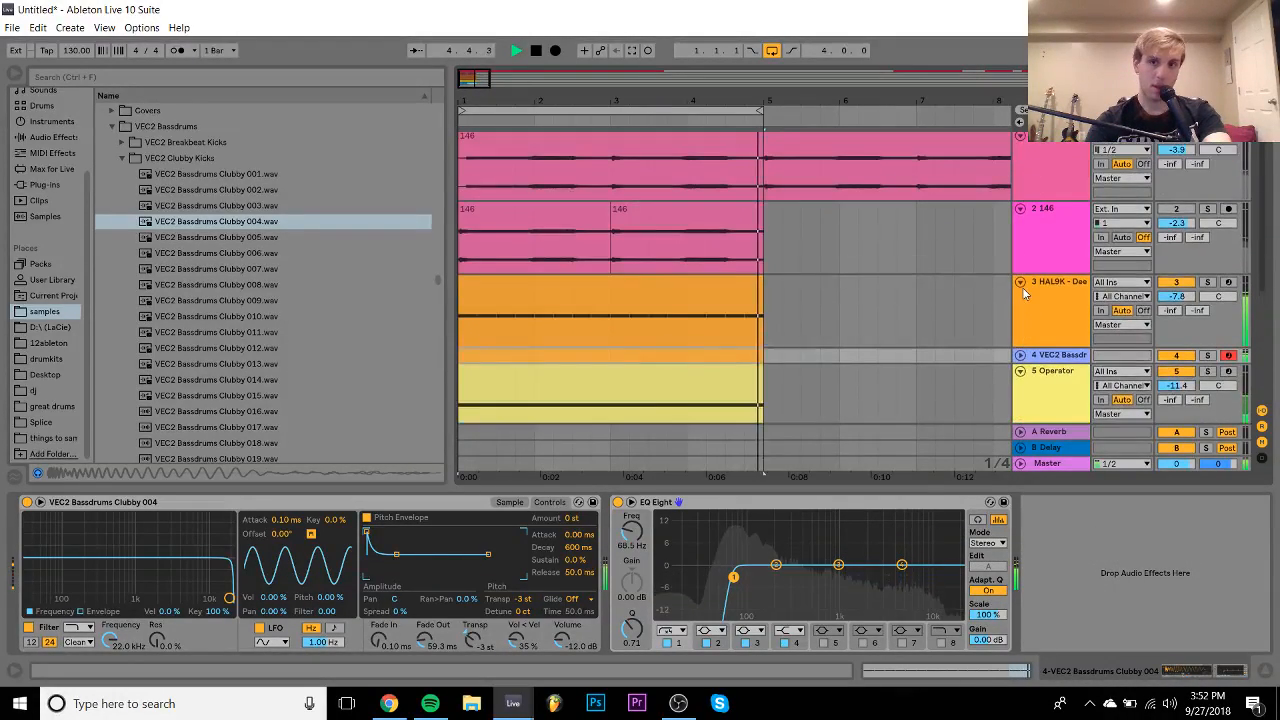
pyautogui.click(1070, 240)
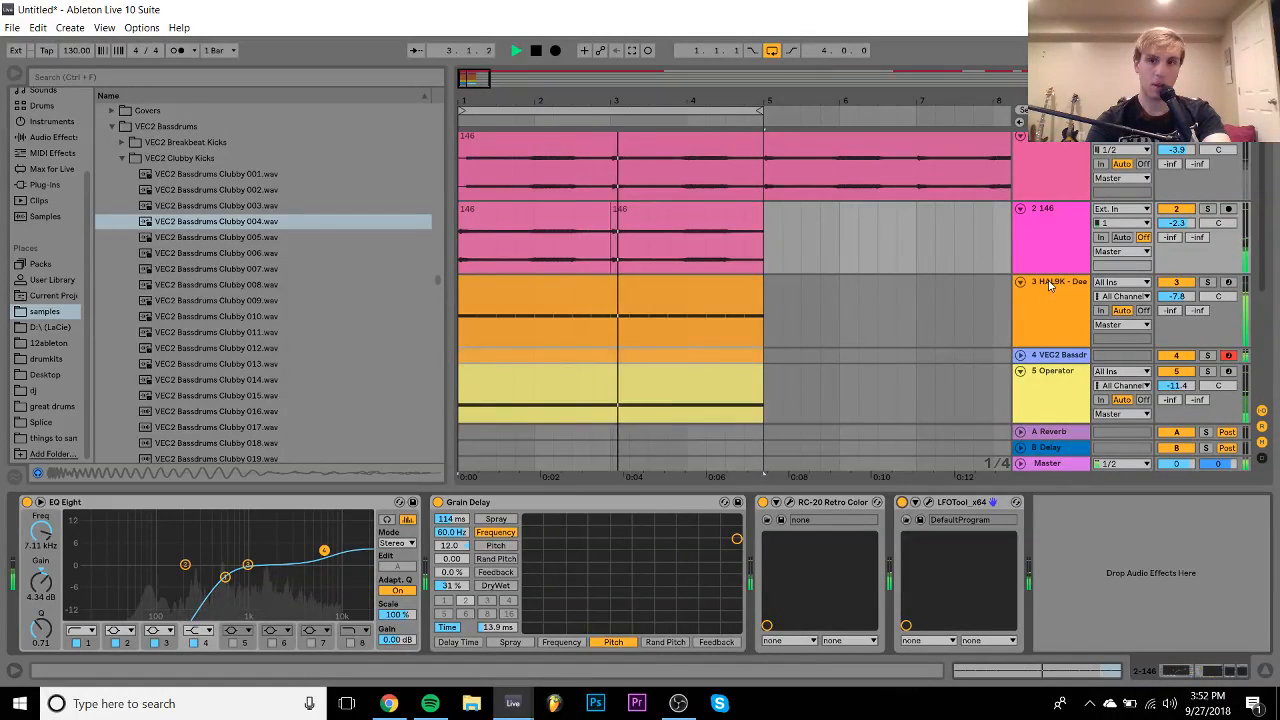
pyautogui.click(1020, 281)
pyautogui.click(1019, 316)
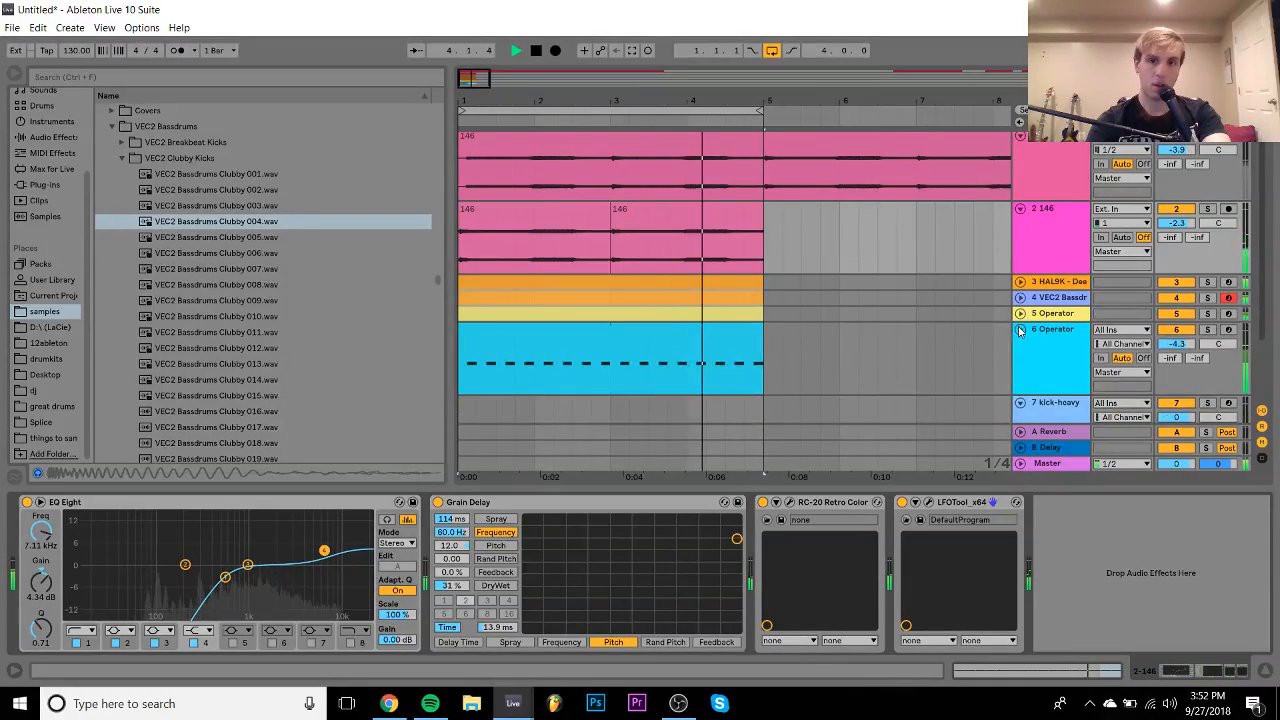
pyautogui.click(1020, 332)
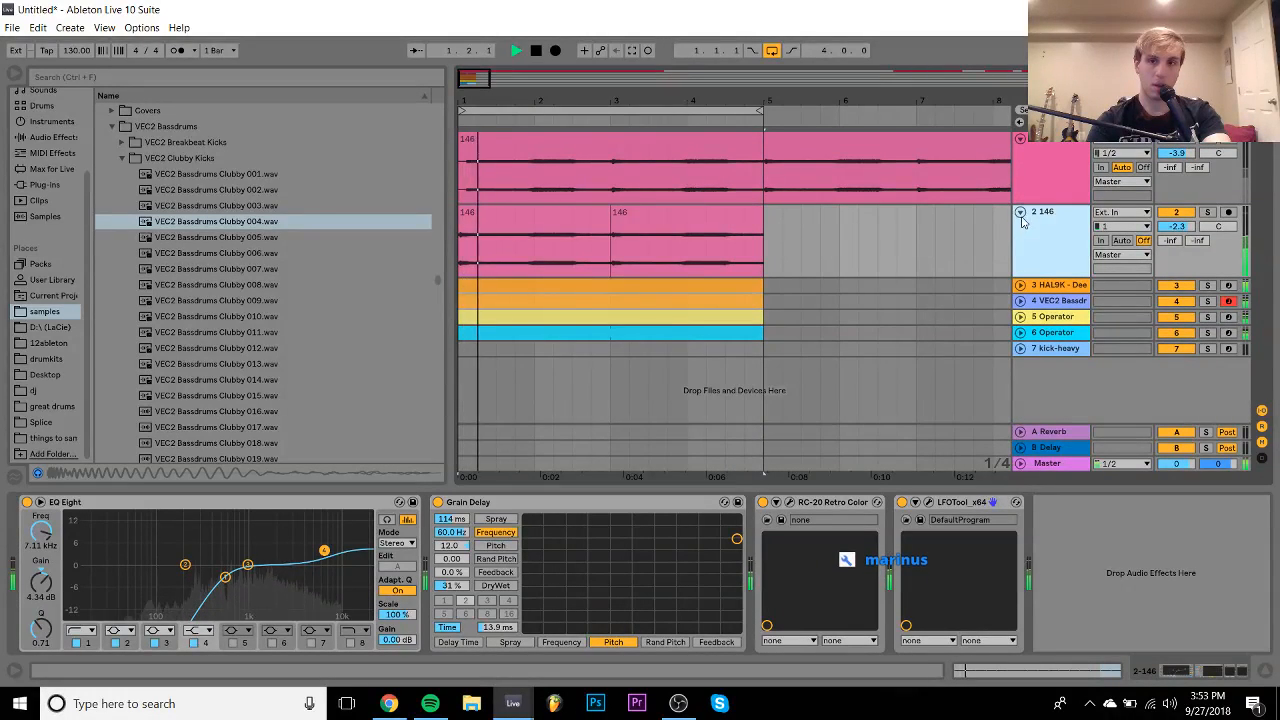
pyautogui.click(1020, 213)
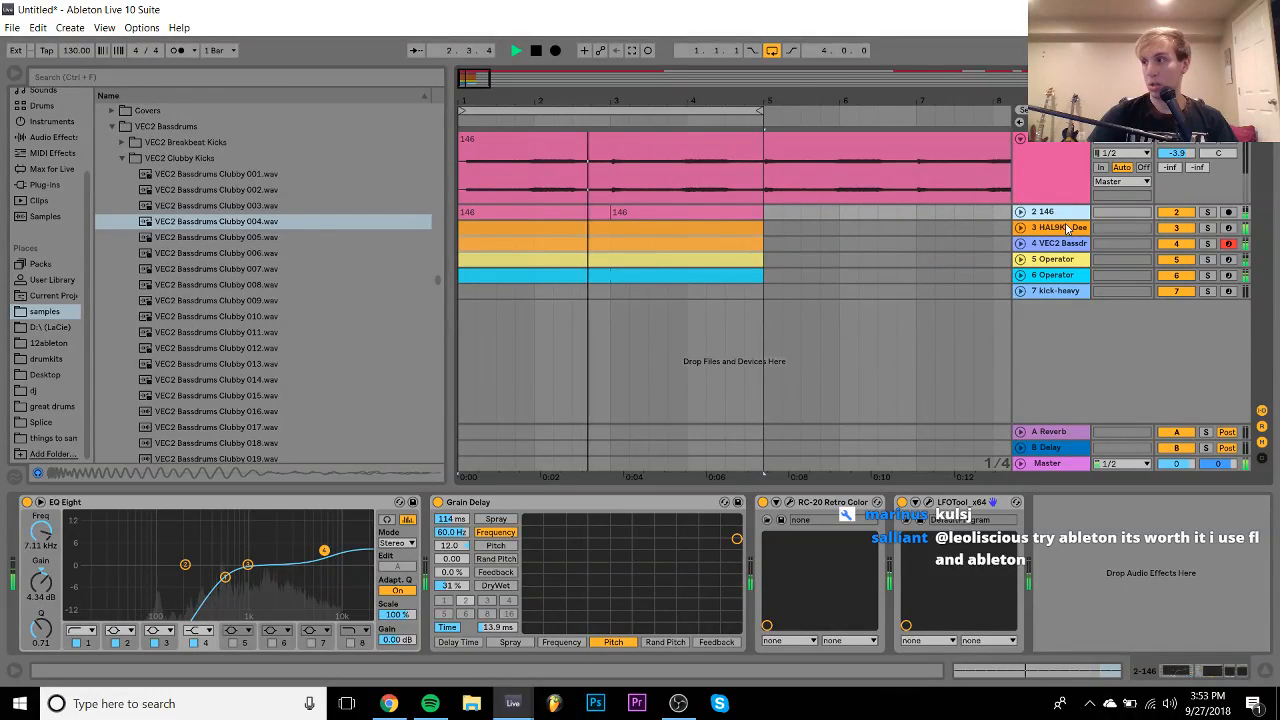
# - Deactivate track 2 and insert a new MIDI track 8 after kick-heavy
pyautogui.click(1177, 212)
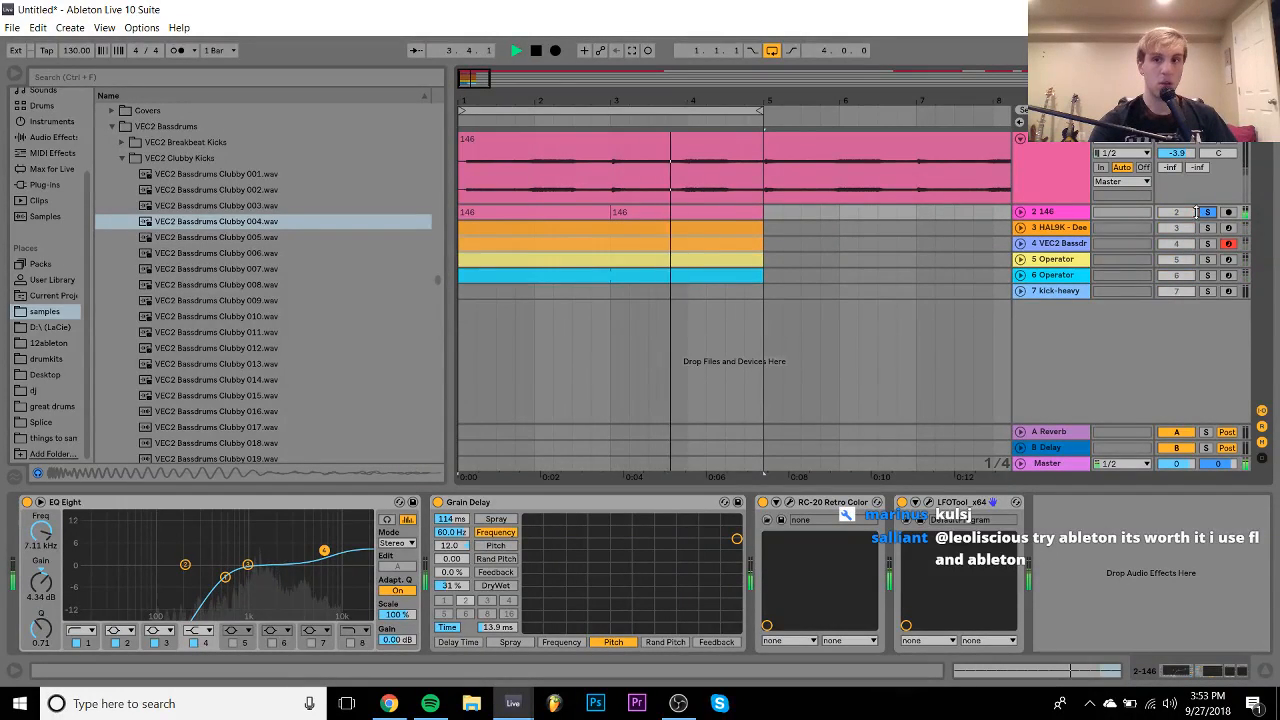
pyautogui.click(1055, 291)
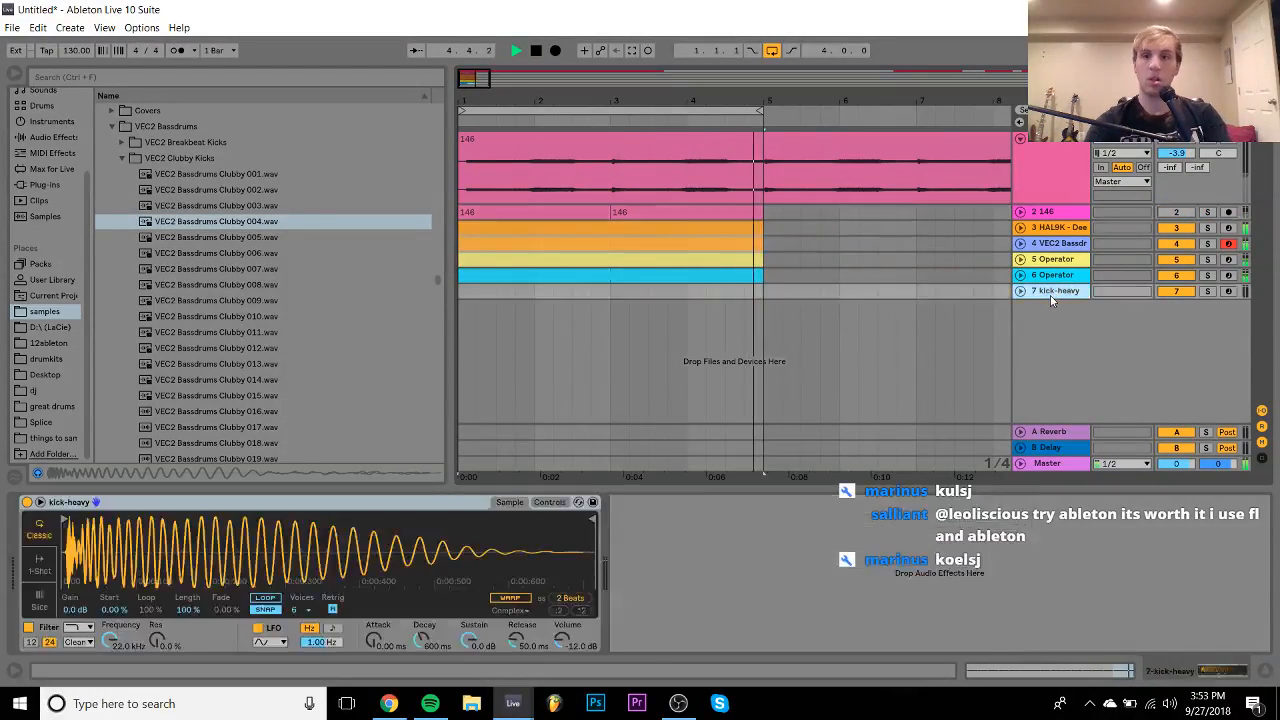
pyautogui.press('space')
pyautogui.hotkey('ctrl', 'shift', 't')
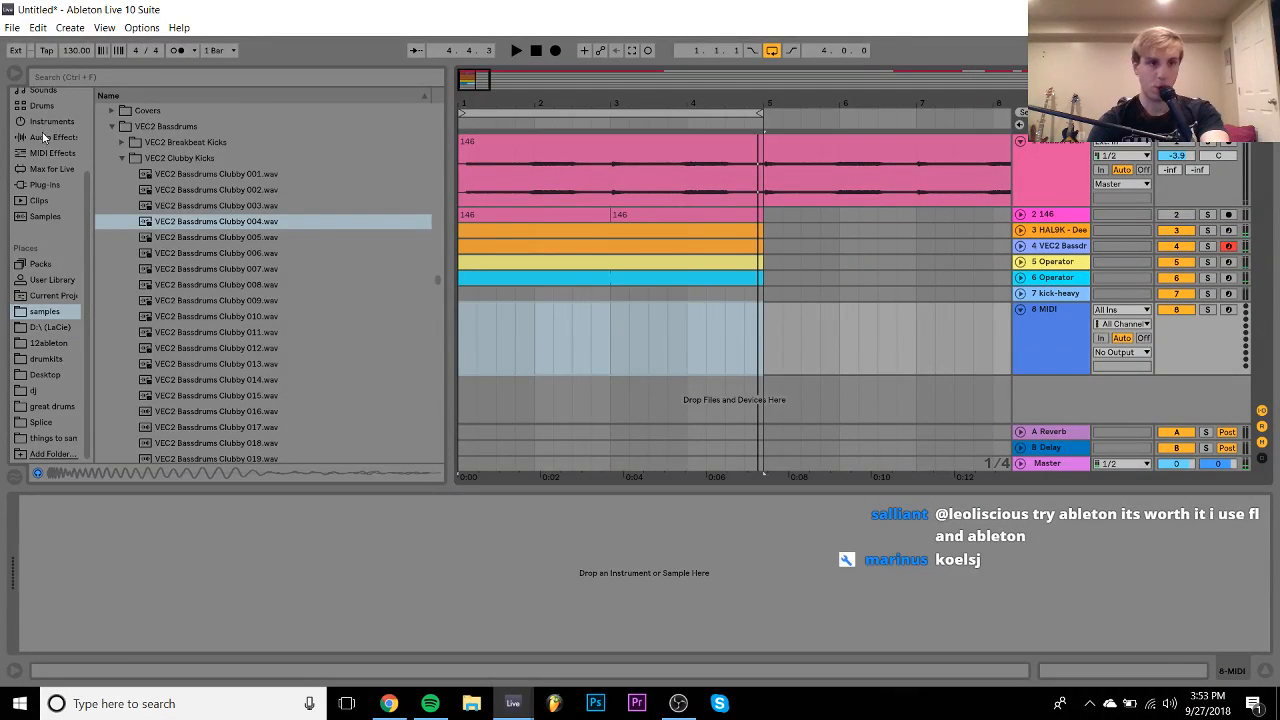
# - Add a Tuner to the HAL9K track's chain, then delete it again
pyautogui.click(45, 122)
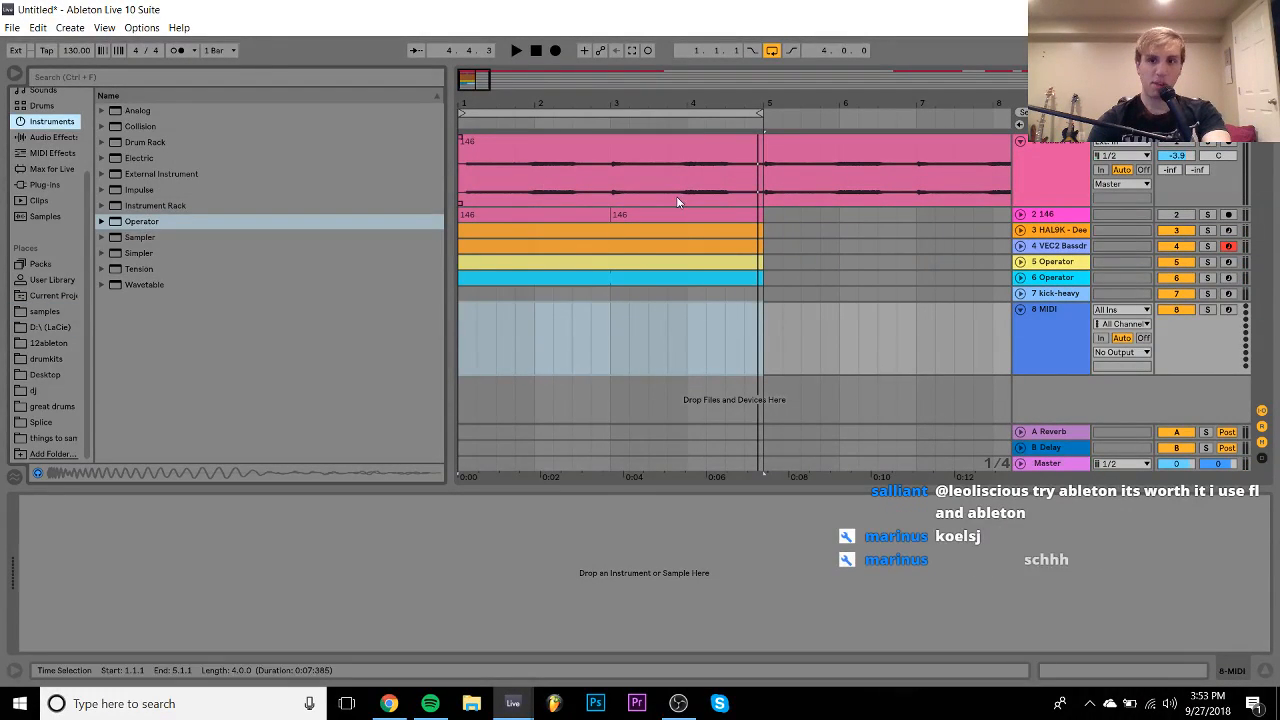
pyautogui.click(1056, 231)
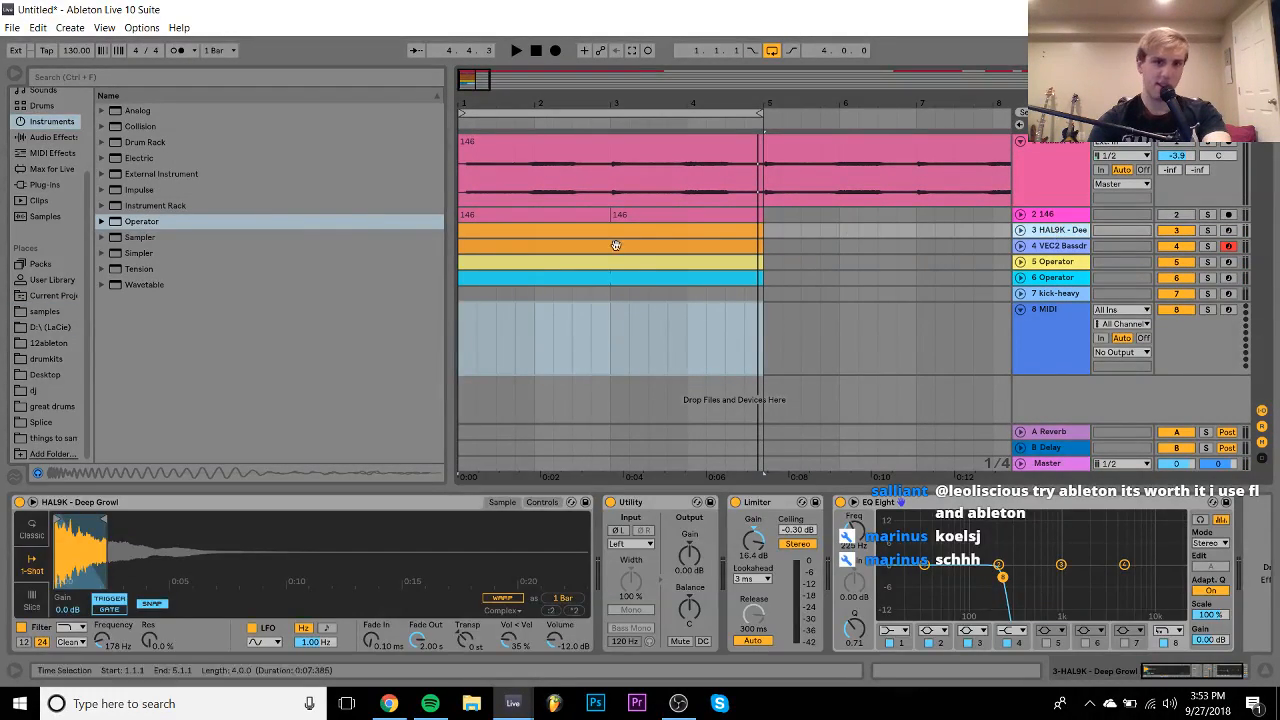
pyautogui.click(45, 137)
pyautogui.scroll(-5, 179, 283)
pyautogui.click(135, 405)
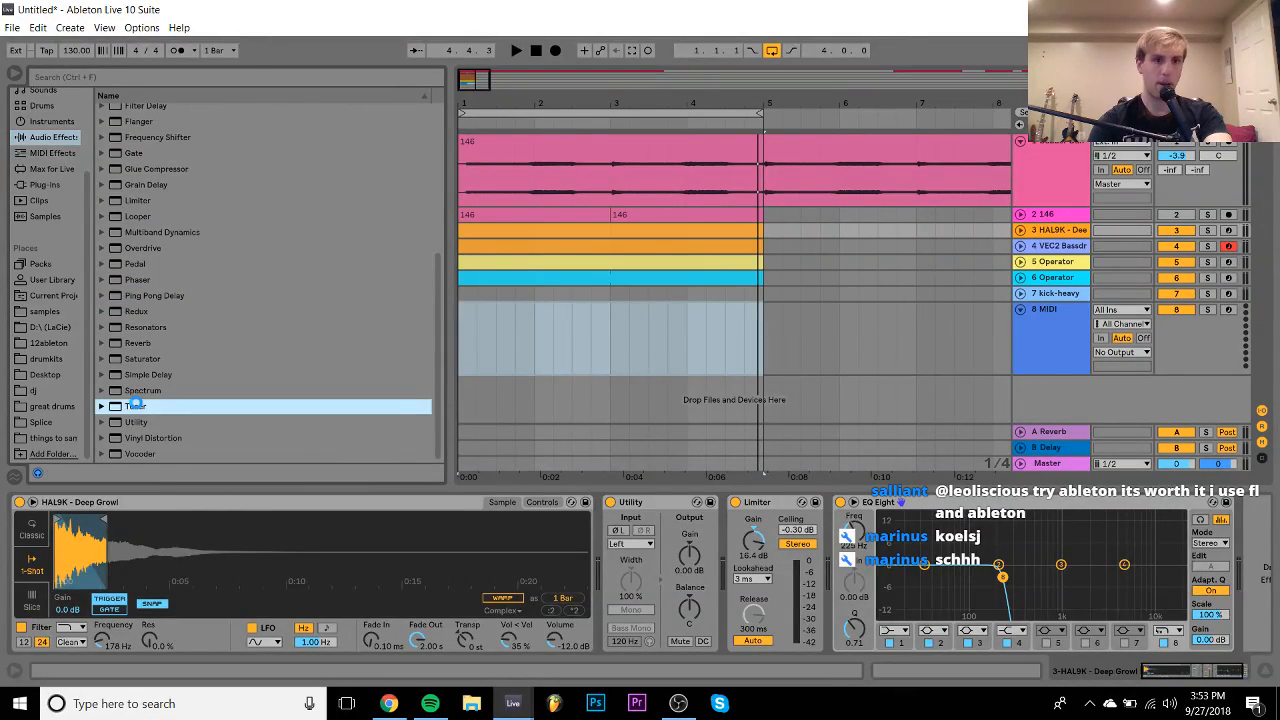
pyautogui.doubleClick(135, 405)
pyautogui.press('space')
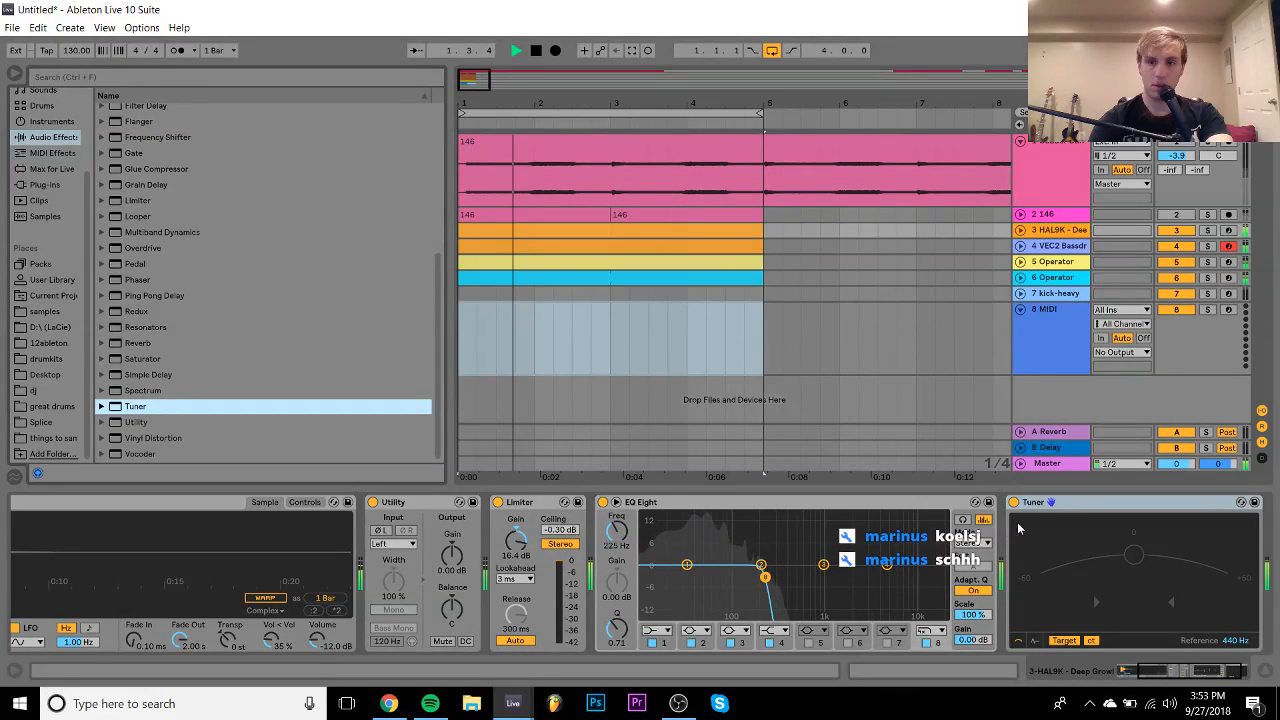
pyautogui.click(1080, 502)
pyautogui.press('space')
pyautogui.press('Delete')
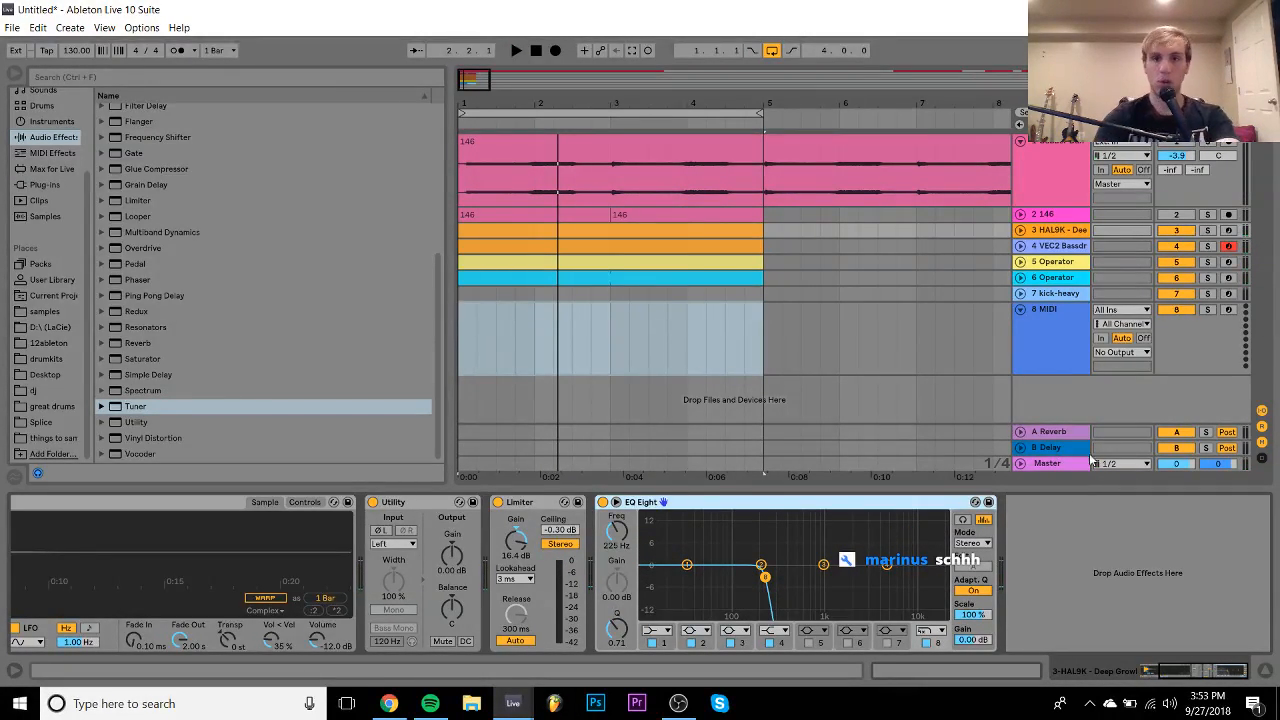
# - Load Operator onto the new MIDI track 8
pyautogui.click(1043, 347)
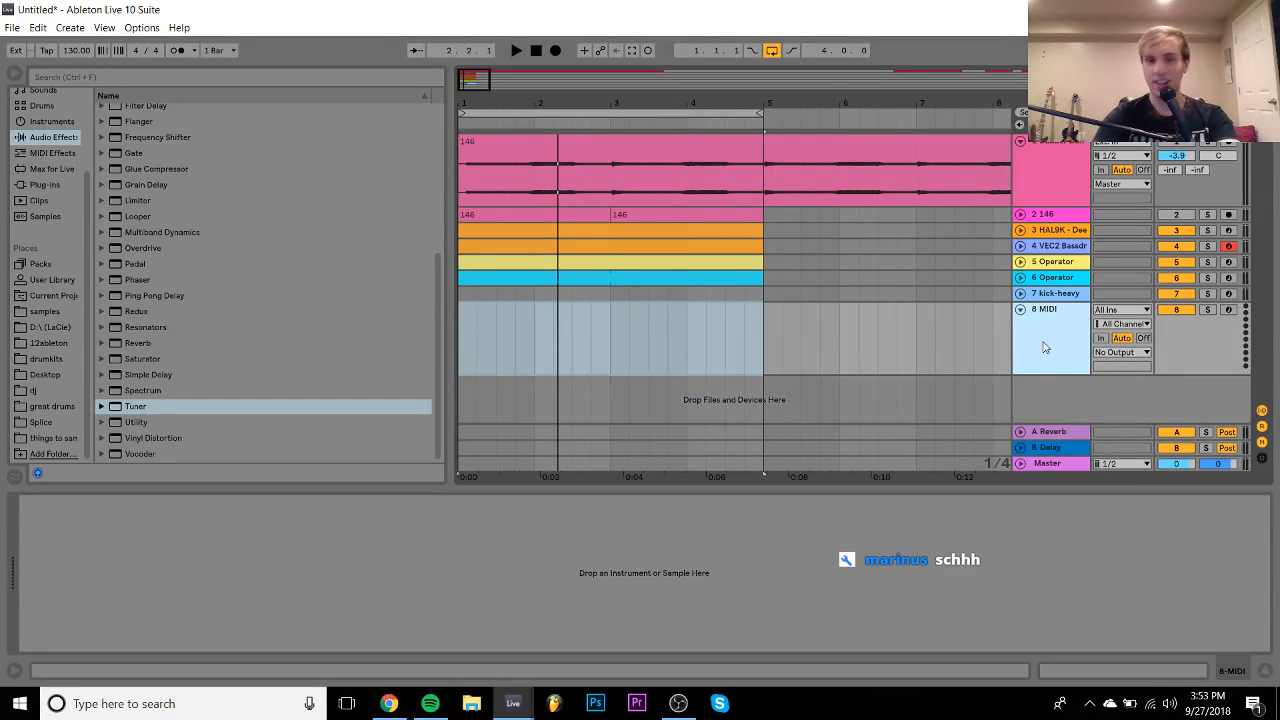
pyautogui.press('space')
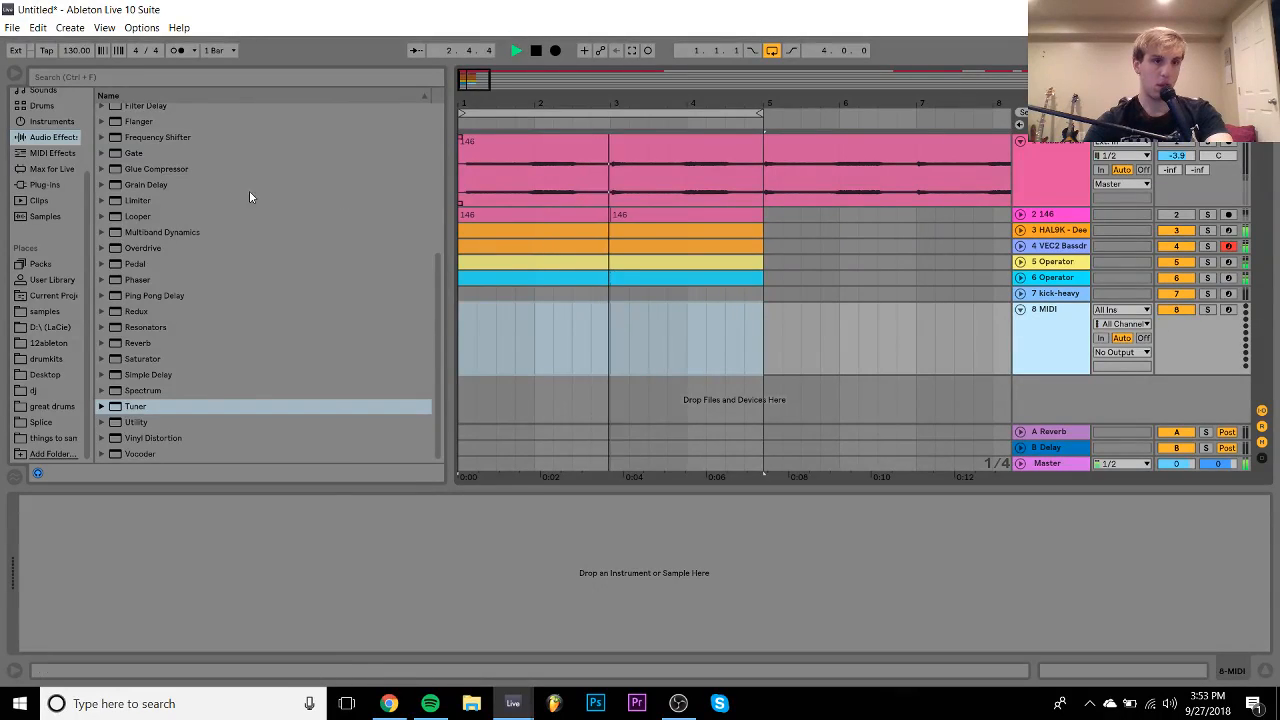
pyautogui.press('space')
pyautogui.click(51, 121)
pyautogui.doubleClick(145, 224)
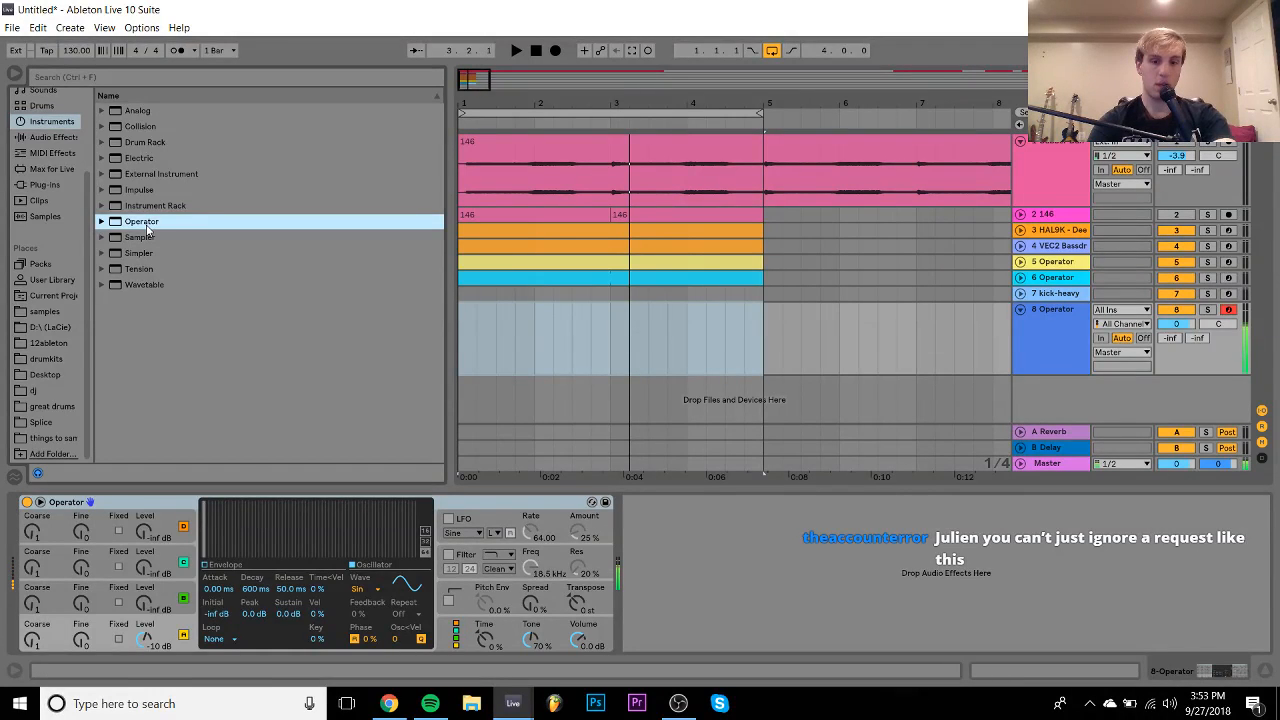
# - Set Operator's sustain to -inf dB, shorten the decay, and enable a 100% pitch envelope
pyautogui.press('z')
pyautogui.press('z')
pyautogui.press('z')
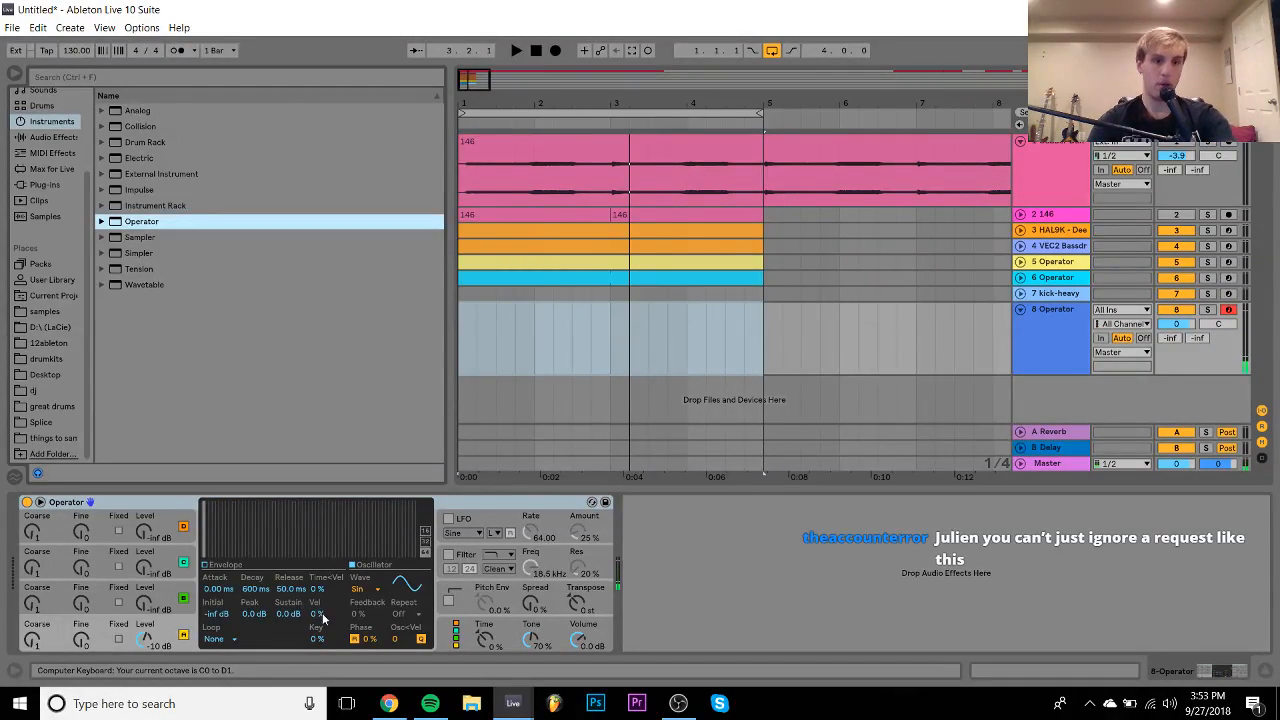
pyautogui.moveTo(292, 614); pyautogui.dragTo(292, 680)
pyautogui.moveTo(254, 590)
pyautogui.mouseDown()
pyautogui.moveTo(254, 606)
pyautogui.moveTo(249, 597)
pyautogui.mouseUp()
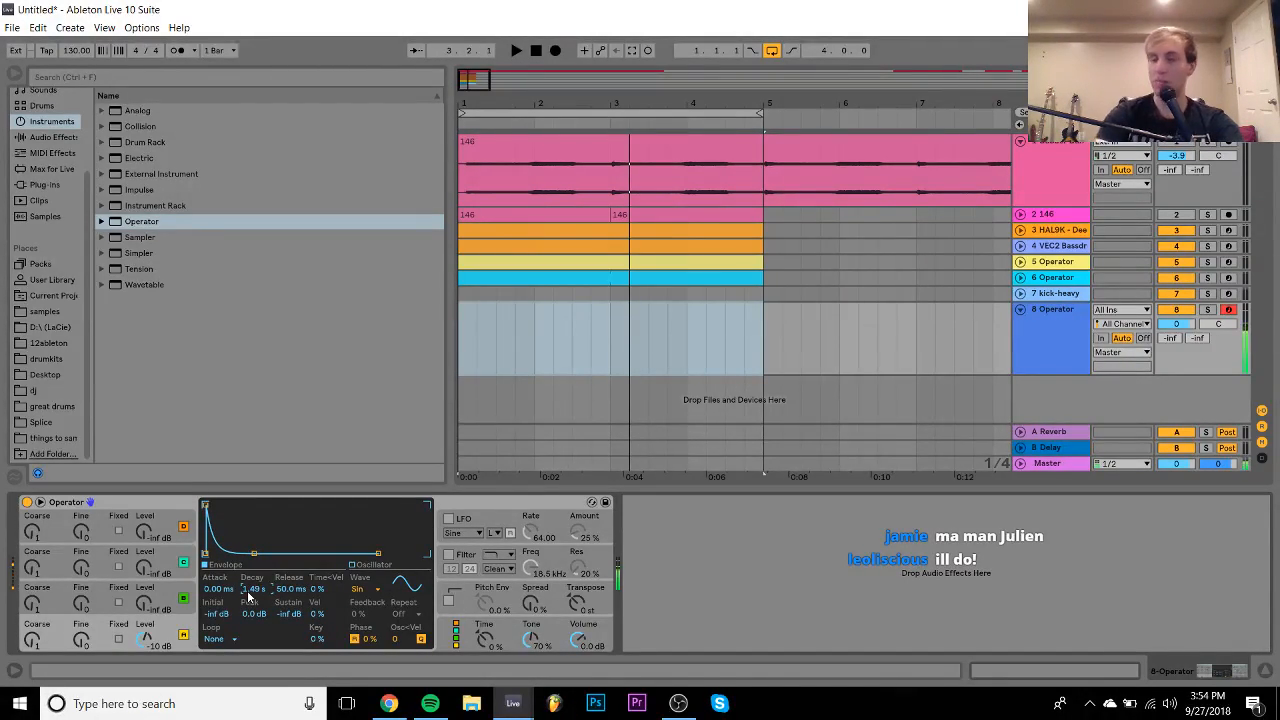
pyautogui.click(449, 601)
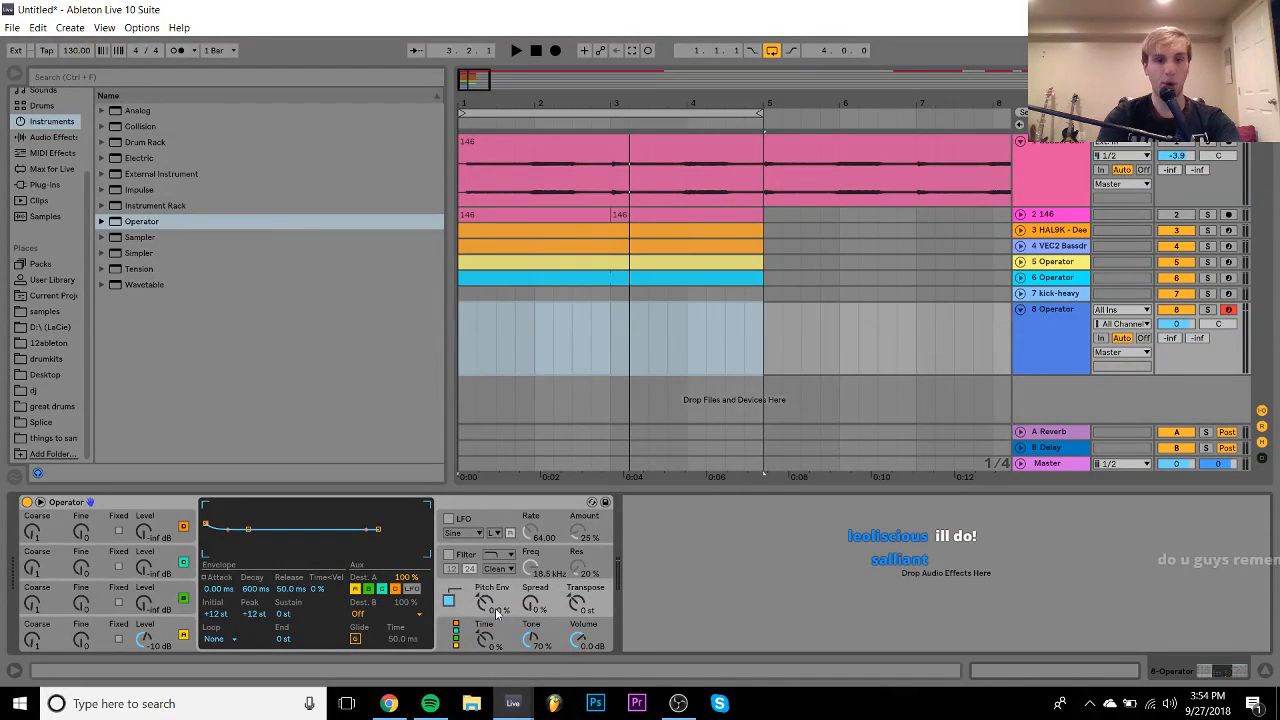
pyautogui.moveTo(486, 604); pyautogui.dragTo(486, 510)
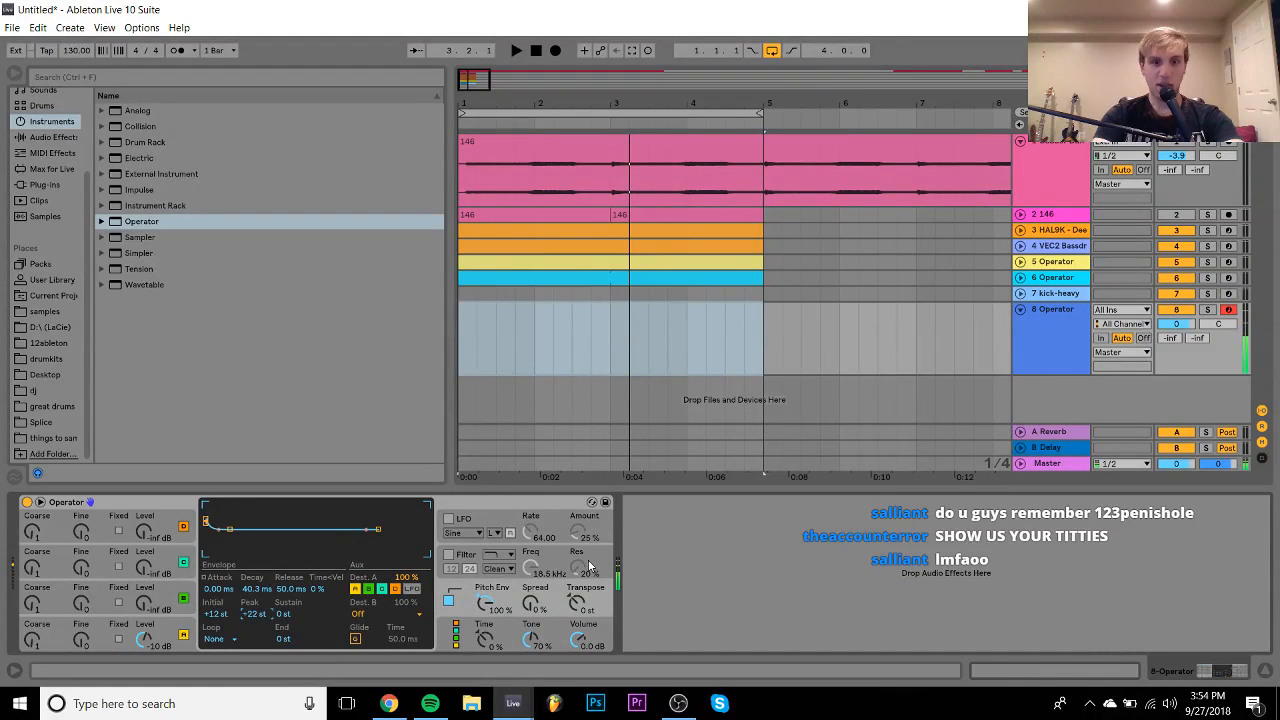
pyautogui.press('z')
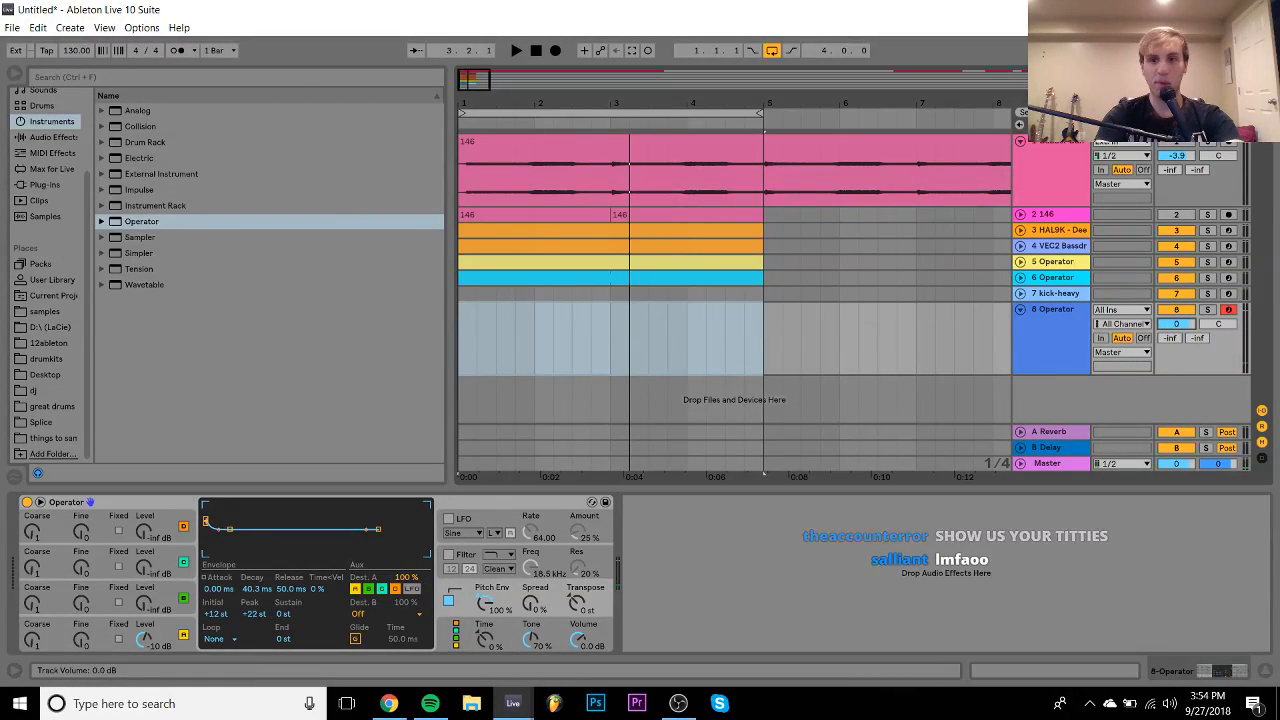
# - Place a Saturator after Operator on track 8 and raise its Drive to 9.14 dB
pyautogui.click(50, 139)
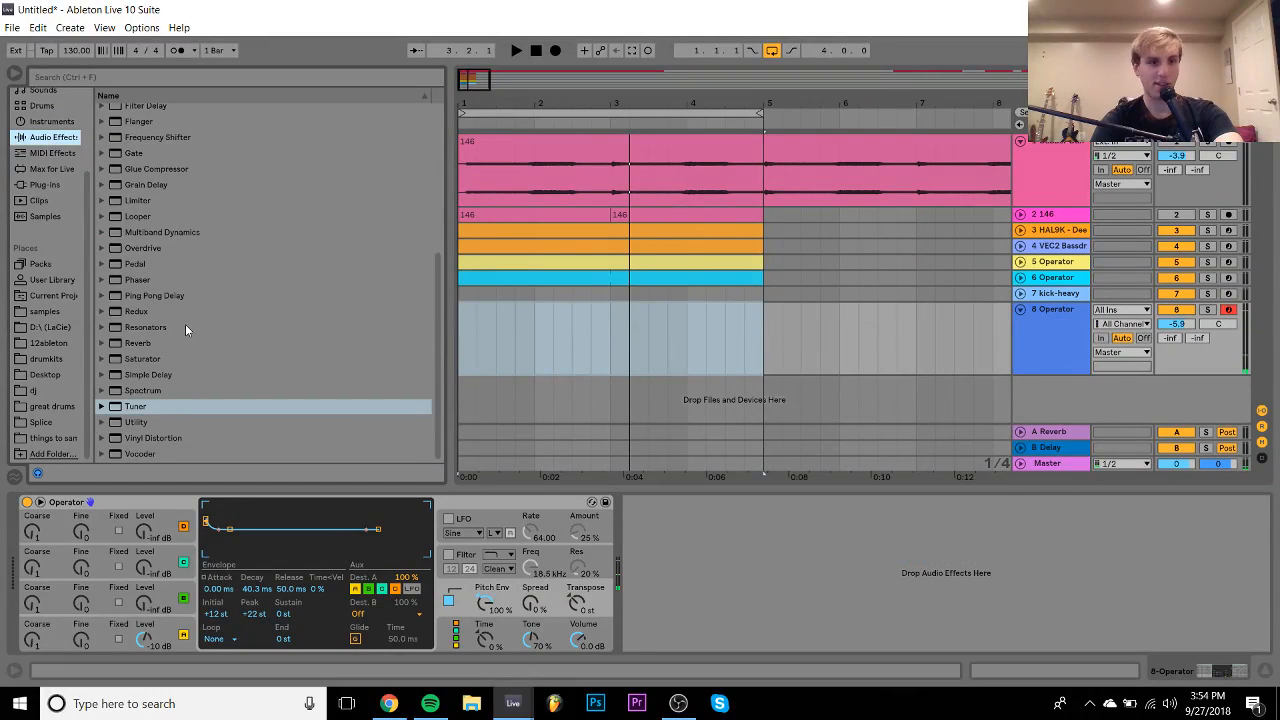
pyautogui.moveTo(117, 362); pyautogui.dragTo(778, 548)
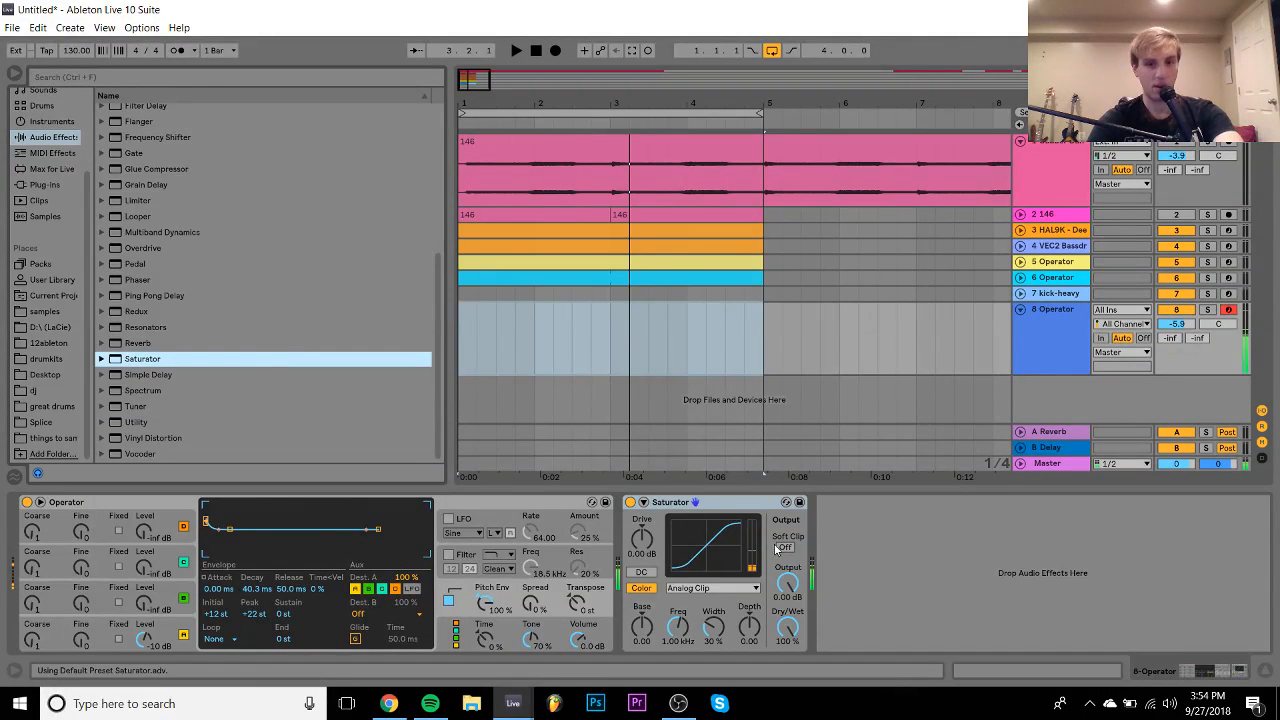
pyautogui.click(643, 502)
pyautogui.moveTo(641, 537); pyautogui.dragTo(641, 505)
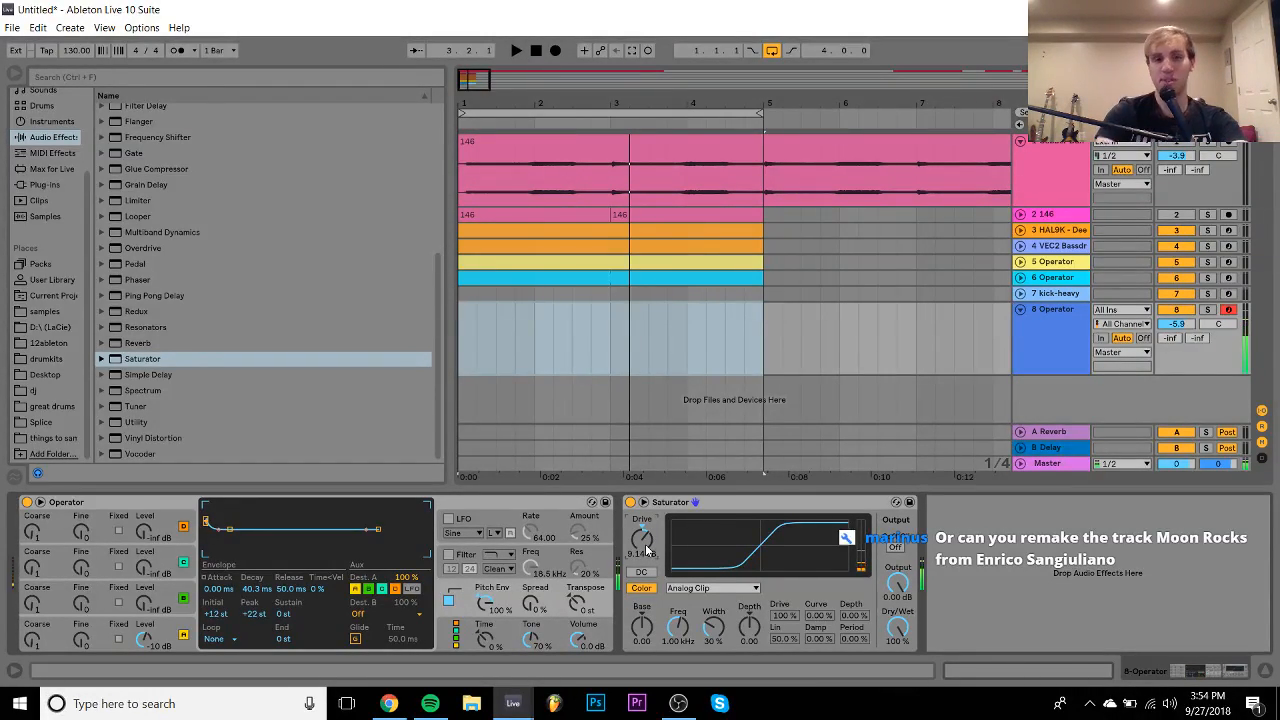
pyautogui.click(544, 352)
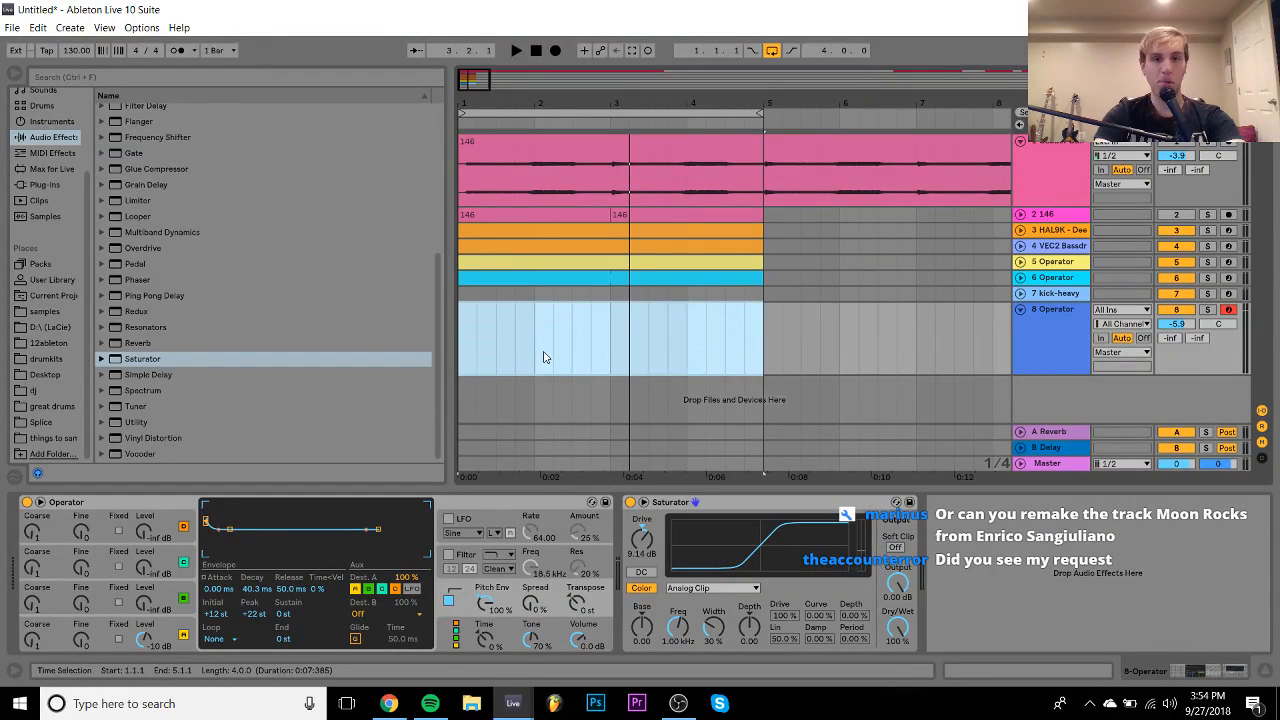
# - Create a MIDI clip on track 8 by double-clicking, then delete it again
pyautogui.doubleClick(544, 353)
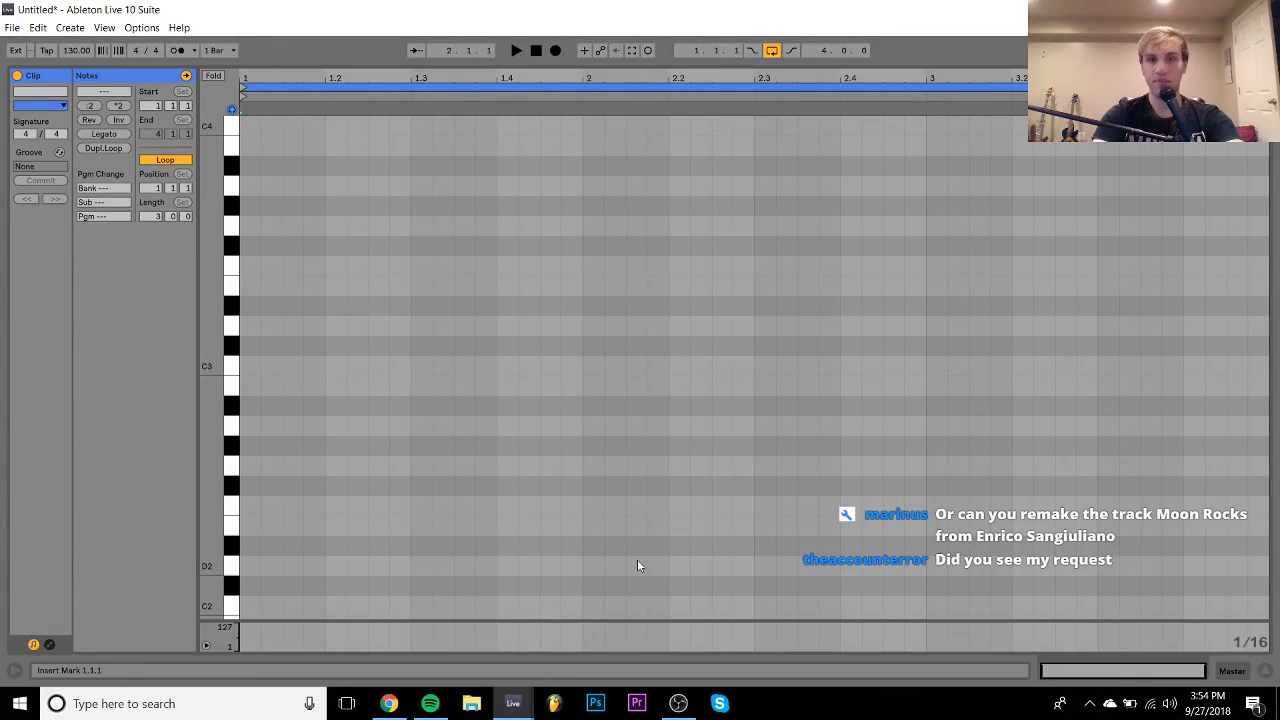
pyautogui.click(1243, 670)
pyautogui.click(669, 306)
pyautogui.press('Delete')
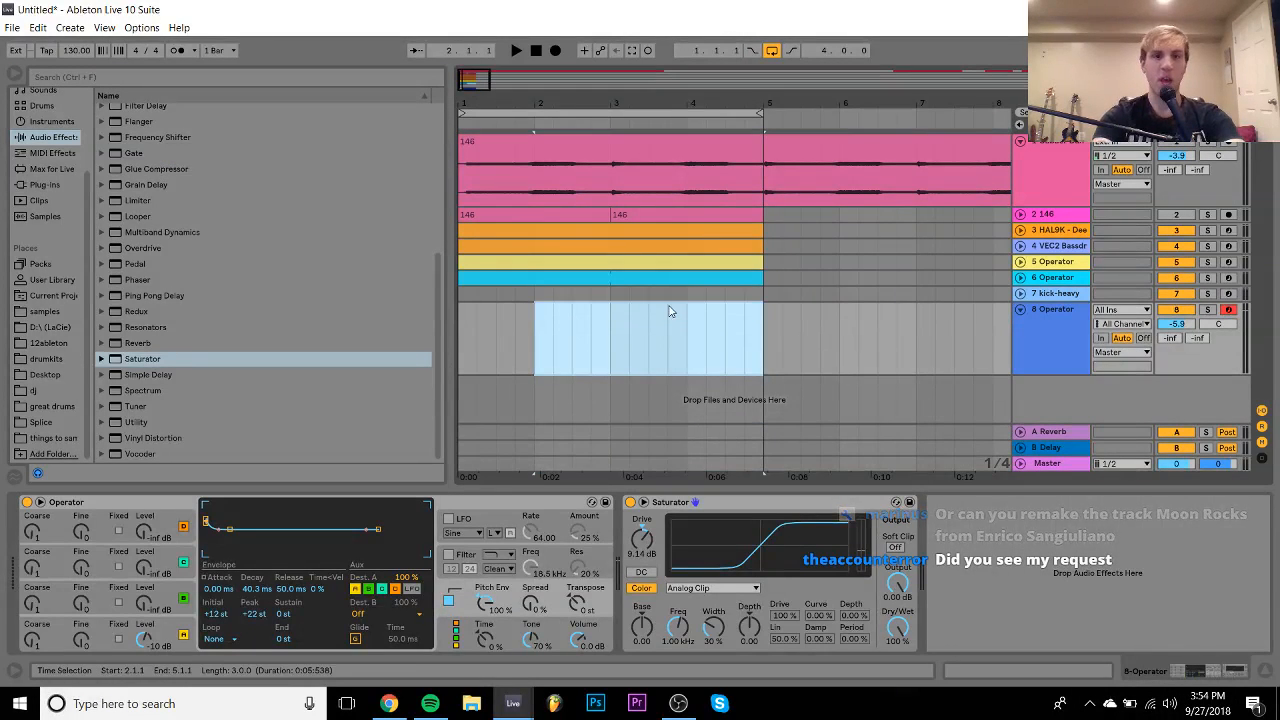
# - Insert an empty MIDI clip over bars 1–3 with Ctrl+Shift+M and zoom the note editor to C1–C6
pyautogui.moveTo(606, 343); pyautogui.dragTo(458, 343)
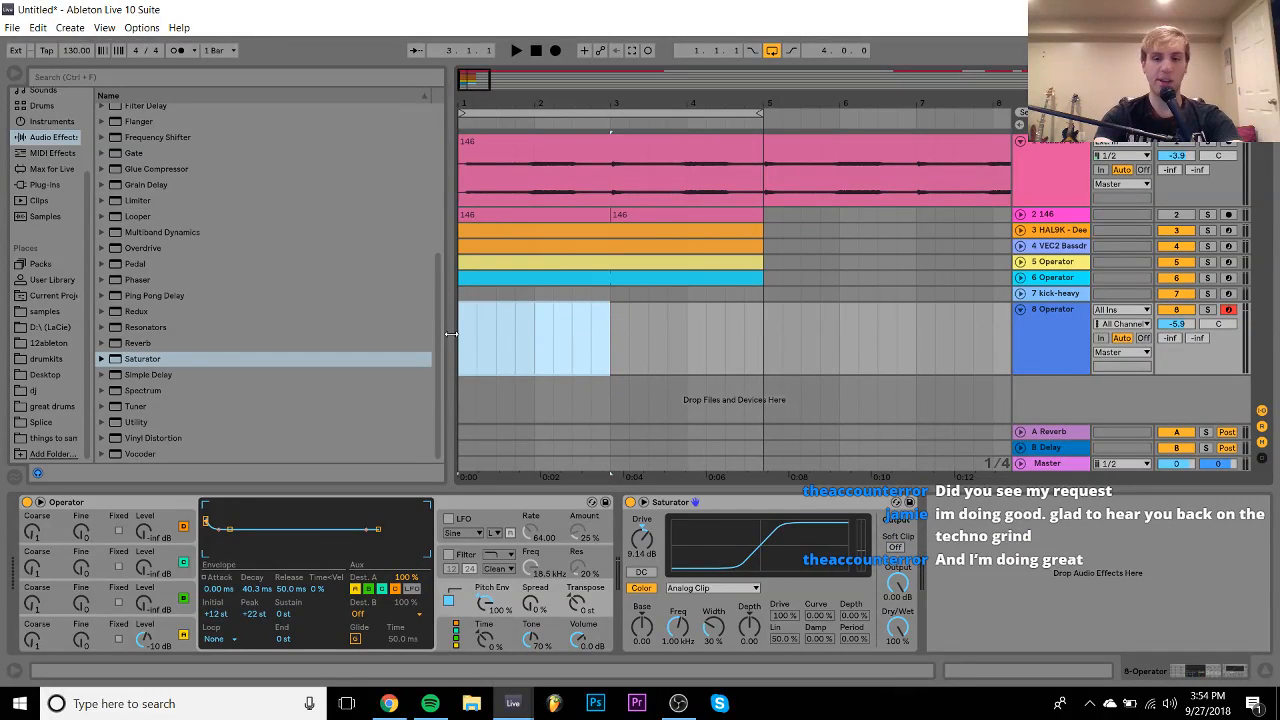
pyautogui.hotkey('ctrl', 'shift', 'm')
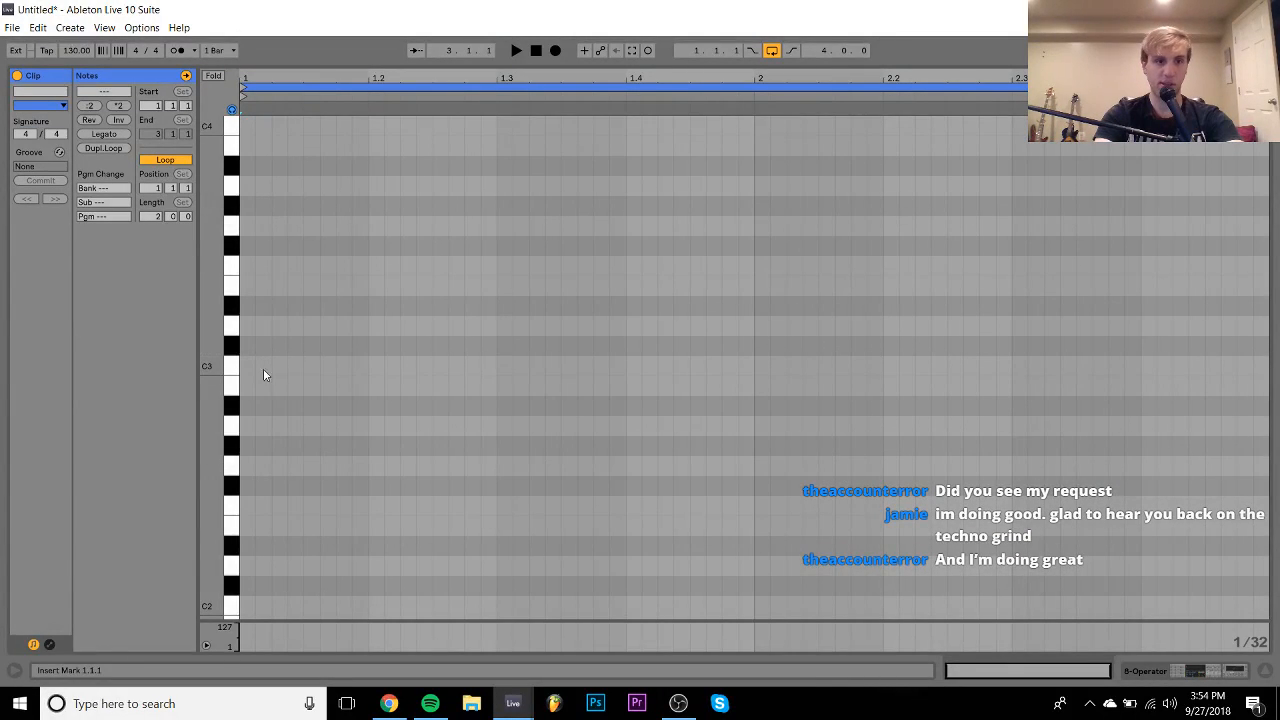
pyautogui.moveTo(211, 366); pyautogui.dragTo(202, 350)
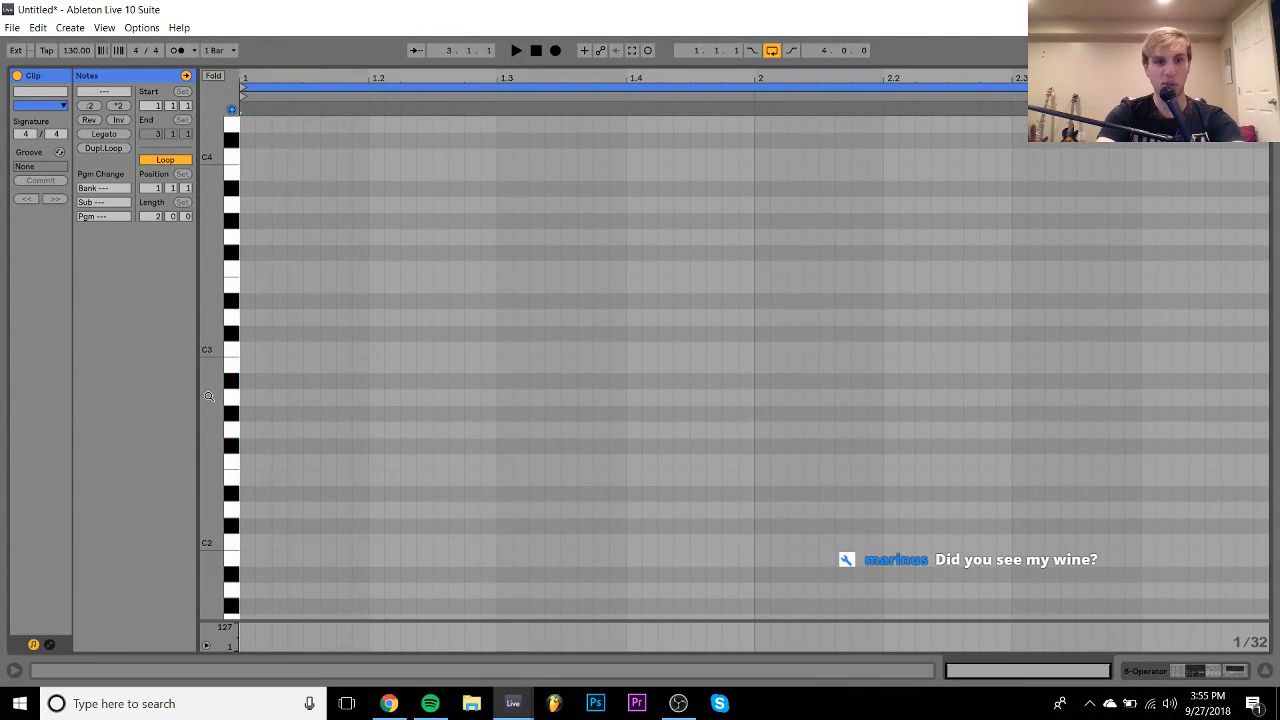
pyautogui.moveTo(211, 388); pyautogui.dragTo(178, 385)
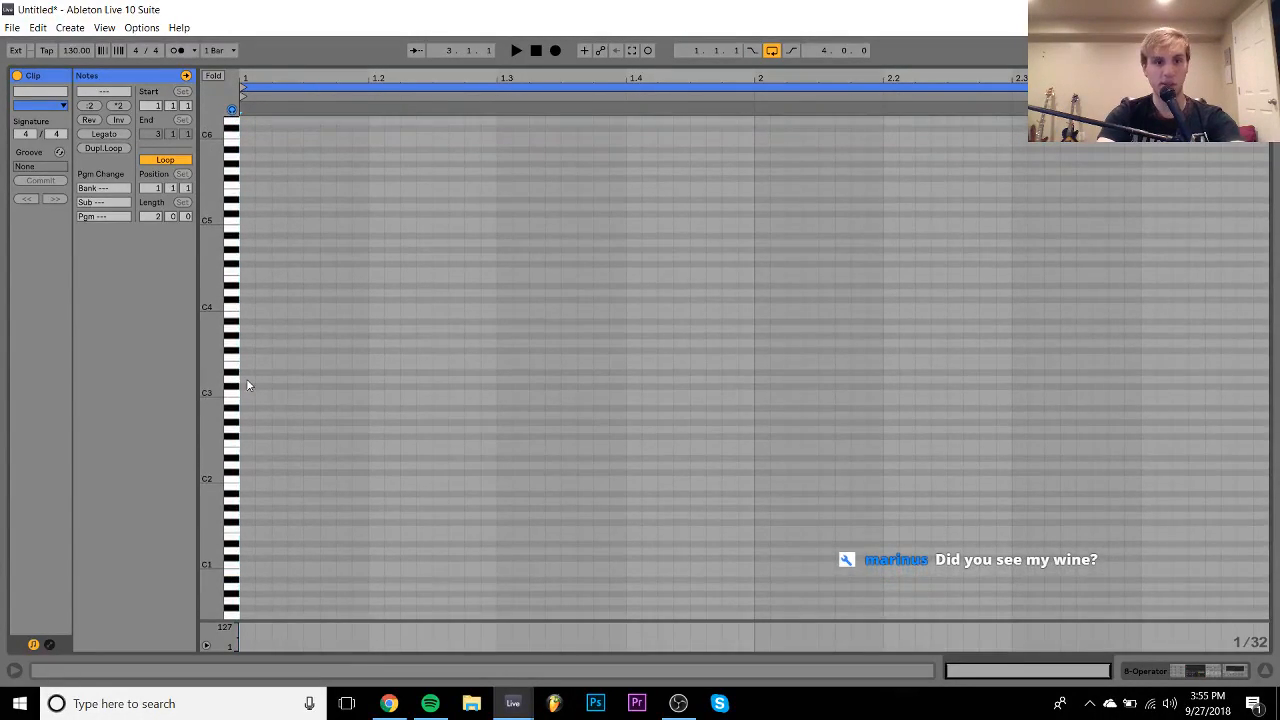
# - Draw a B0 note at the clip start and shorten it
pyautogui.doubleClick(276, 571)
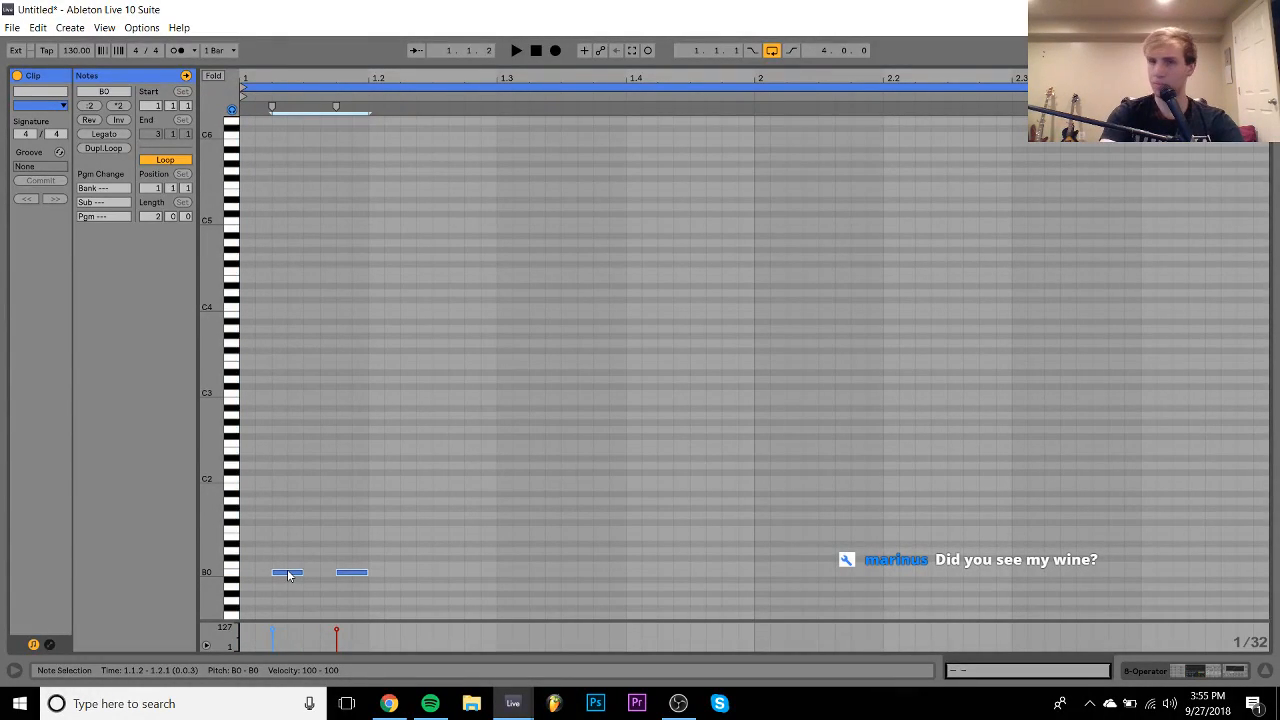
pyautogui.hotkey('shift', 'Left')
pyautogui.press('space')
pyautogui.press('space')
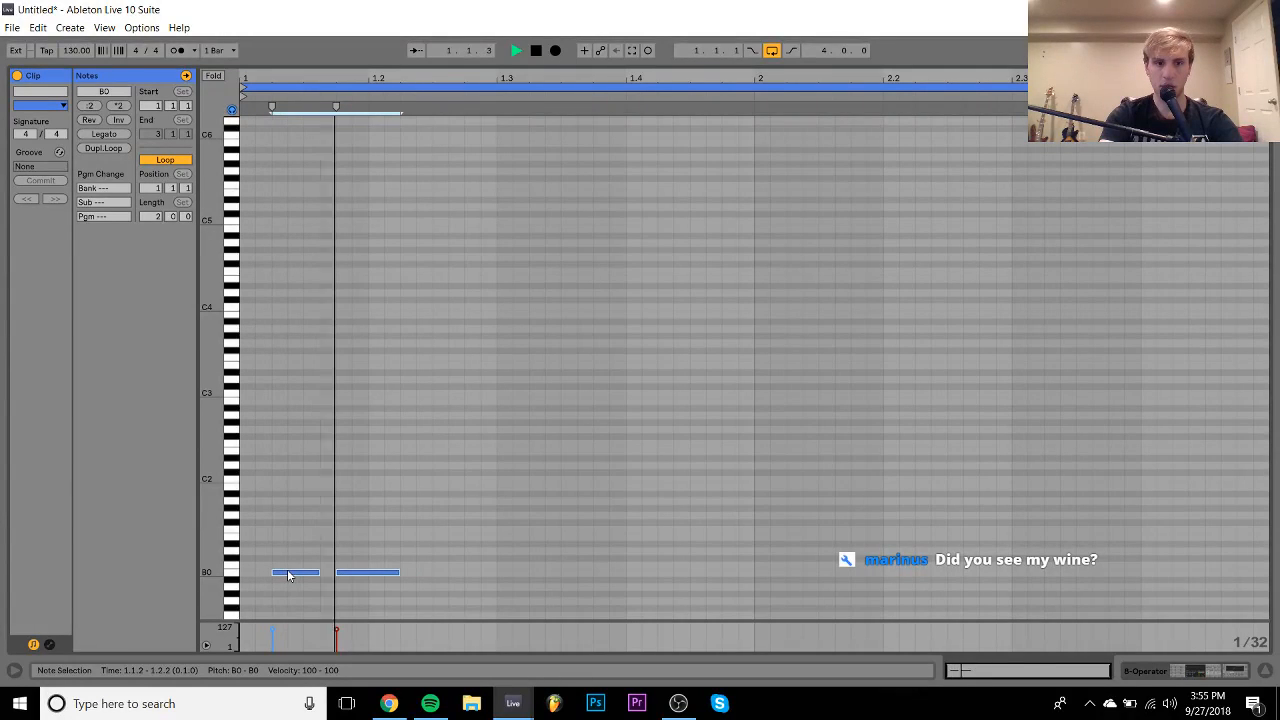
pyautogui.press('space')
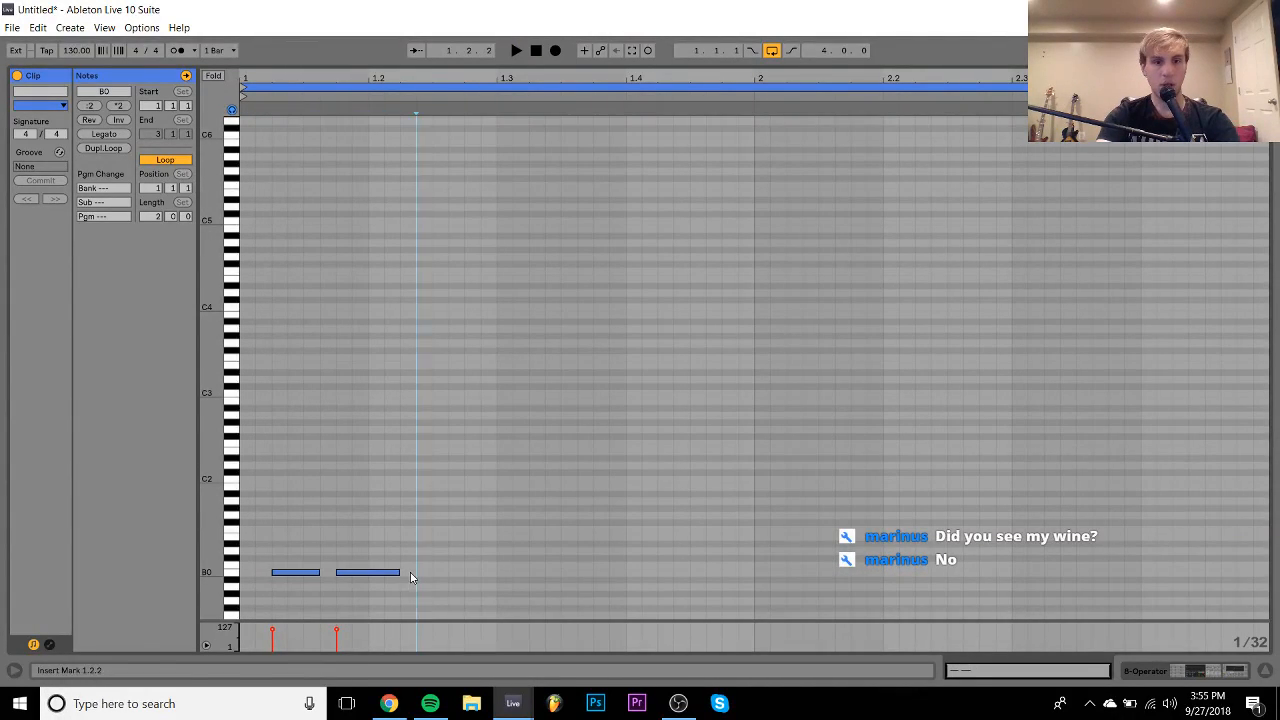
# - Add and duplicate another note, lengthen the last note to 1.3.1, and raise it to B1
pyautogui.doubleClick(410, 572)
pyautogui.press('space')
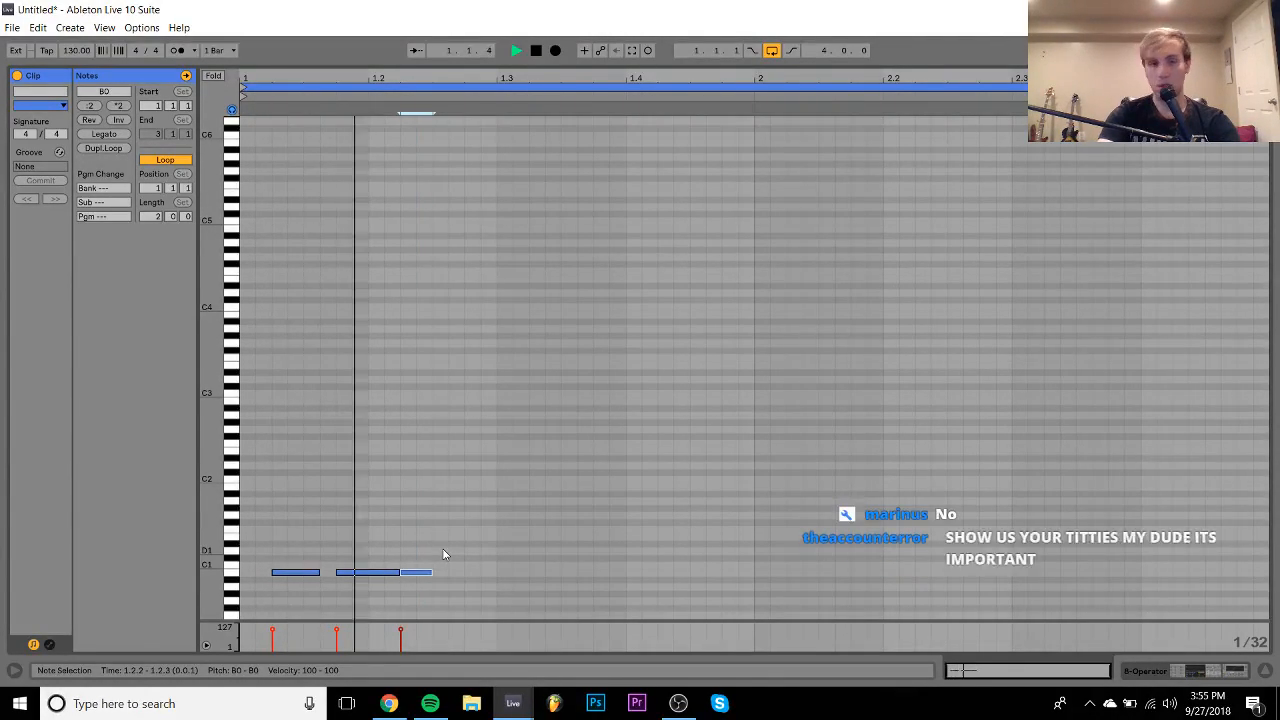
pyautogui.press('space')
pyautogui.press('space')
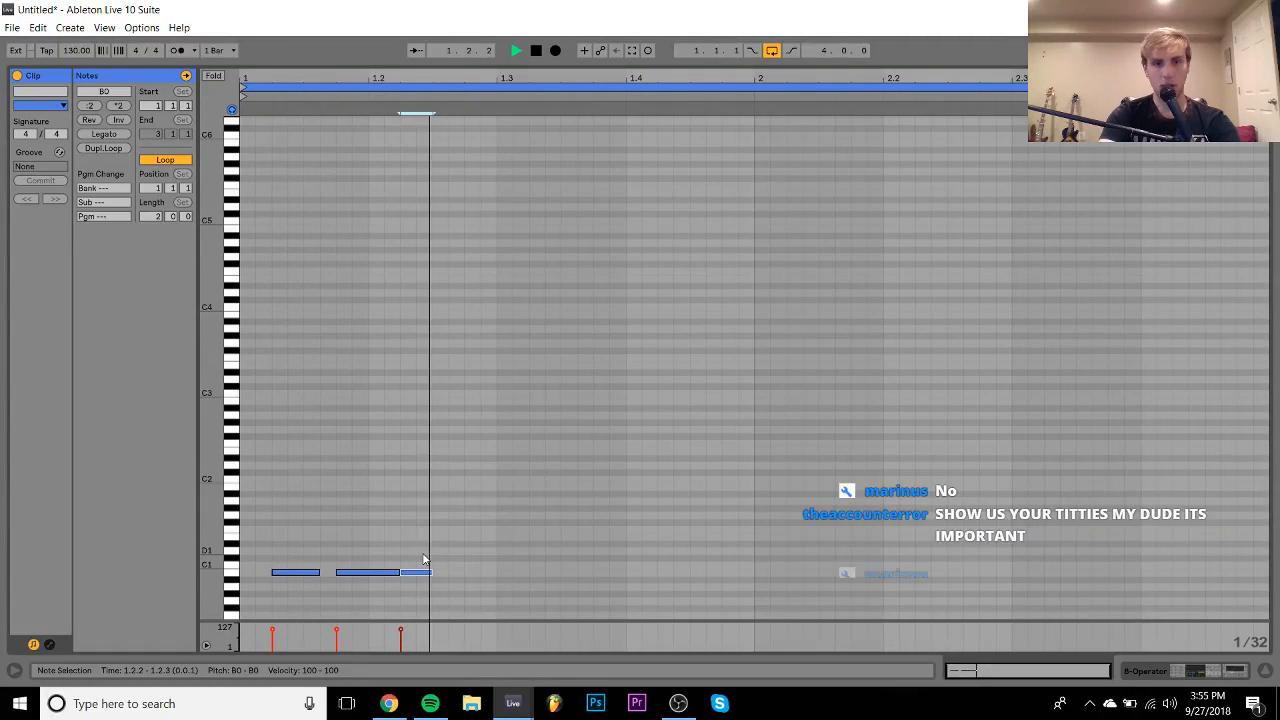
pyautogui.press('space')
pyautogui.hotkey('ctrl', 'd')
pyautogui.press('space')
pyautogui.hotkey('shift', 'Right')
pyautogui.press('space')
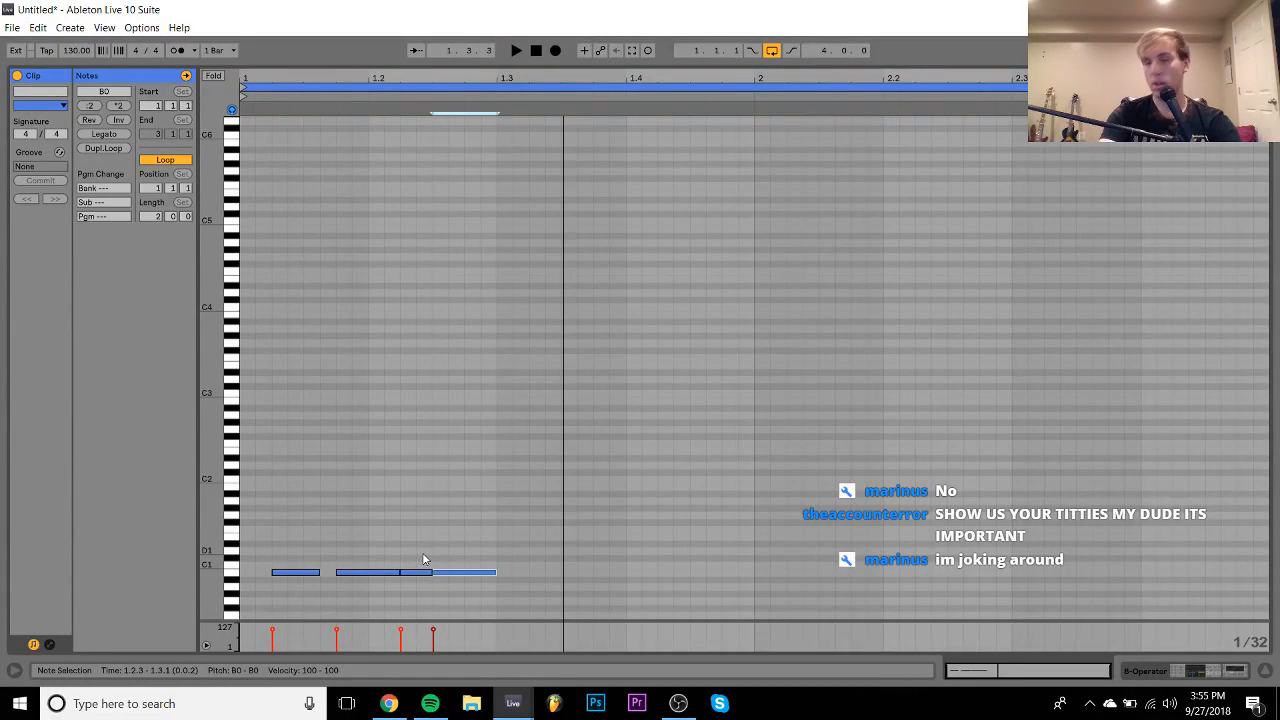
pyautogui.hotkey('shift', 'Up')
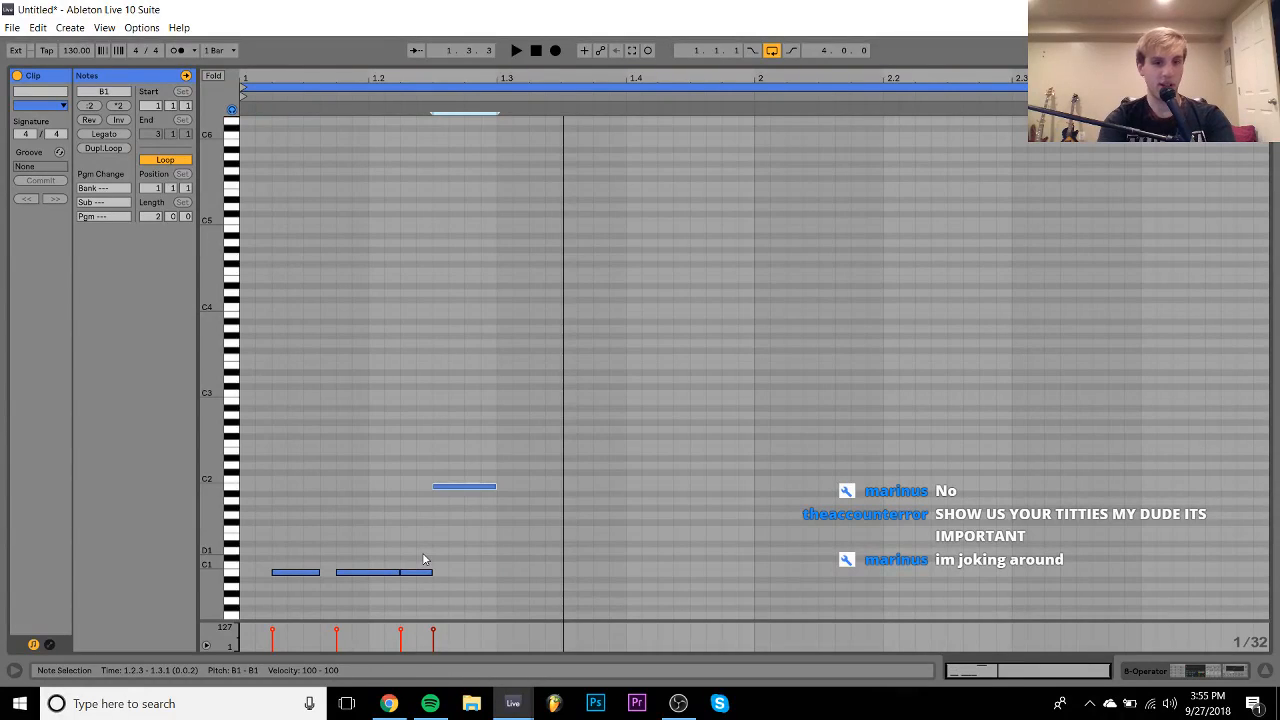
pyautogui.press('space')
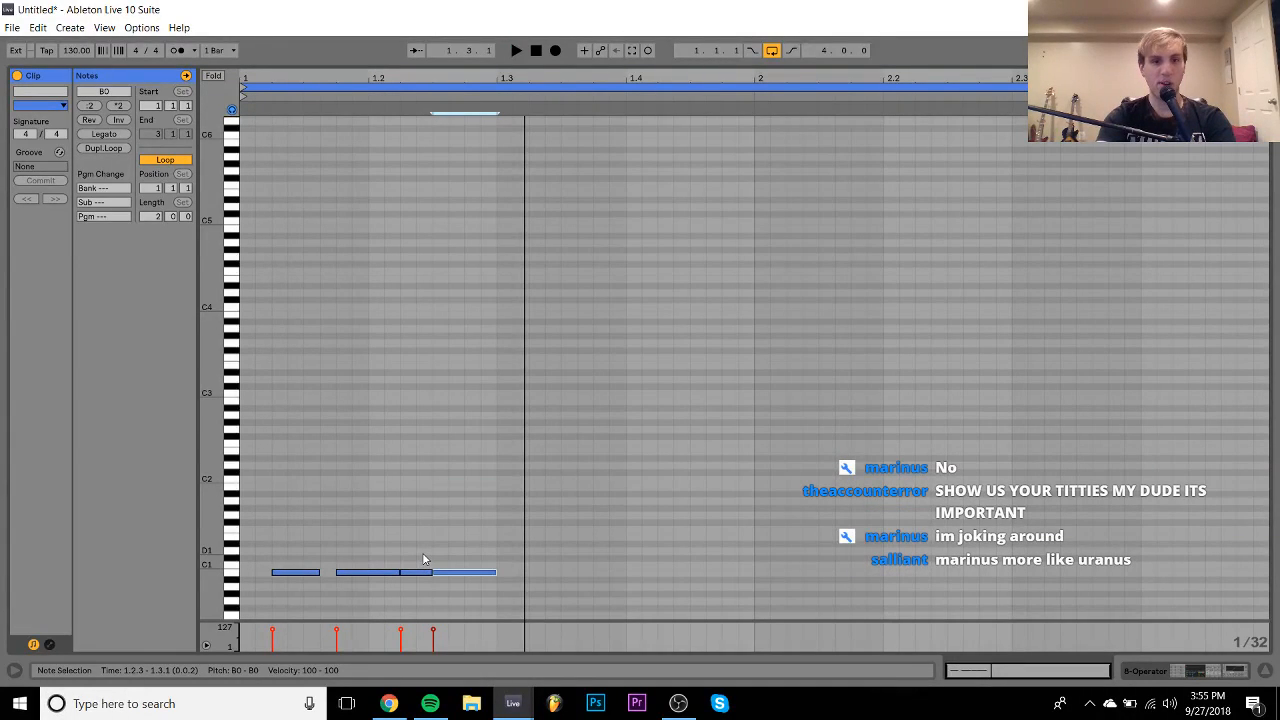
# - Retune the second note an octave up, then to D1, and audition the melody
pyautogui.click(368, 572)
pyautogui.hotkey('shift', 'Up')
pyautogui.press('space')
pyautogui.press('space')
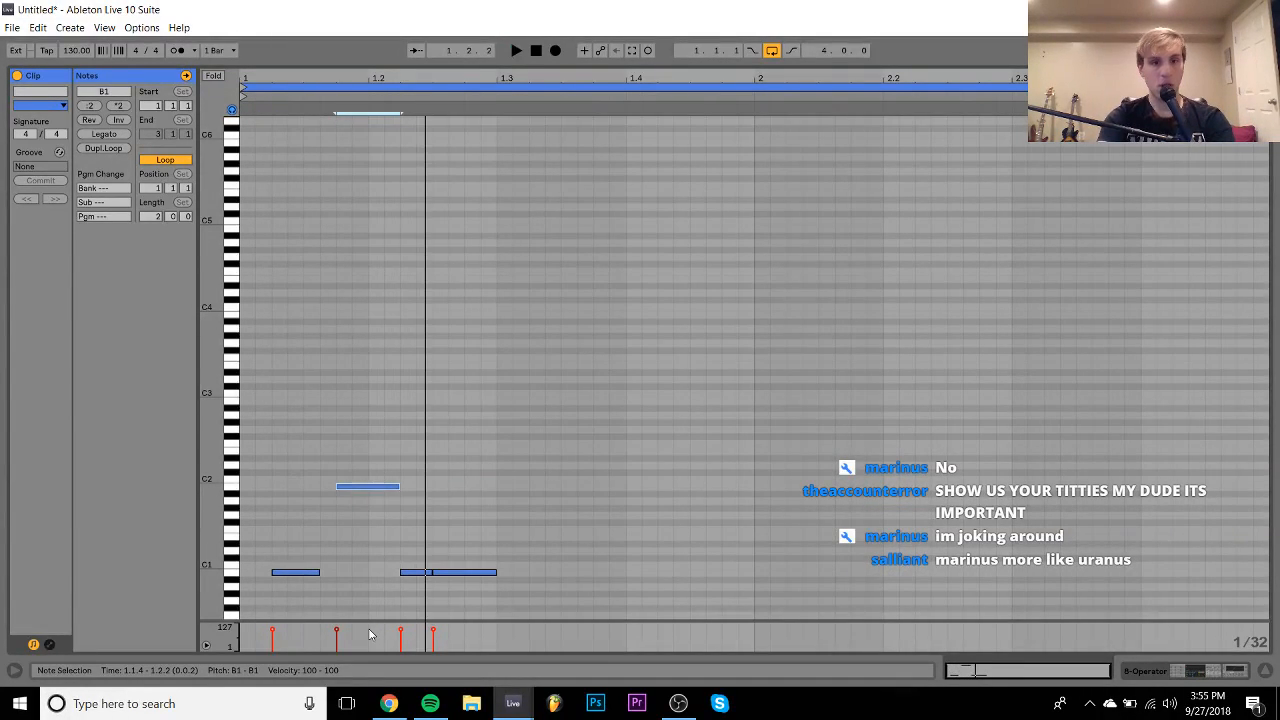
pyautogui.press('Down')
pyautogui.press('Down')
pyautogui.press('Down')
pyautogui.press('Down')
pyautogui.press('Down')
pyautogui.press('Down')
pyautogui.press('Down')
pyautogui.press('Down')
pyautogui.press('Down')
pyautogui.press('Down')
pyautogui.press('Down')
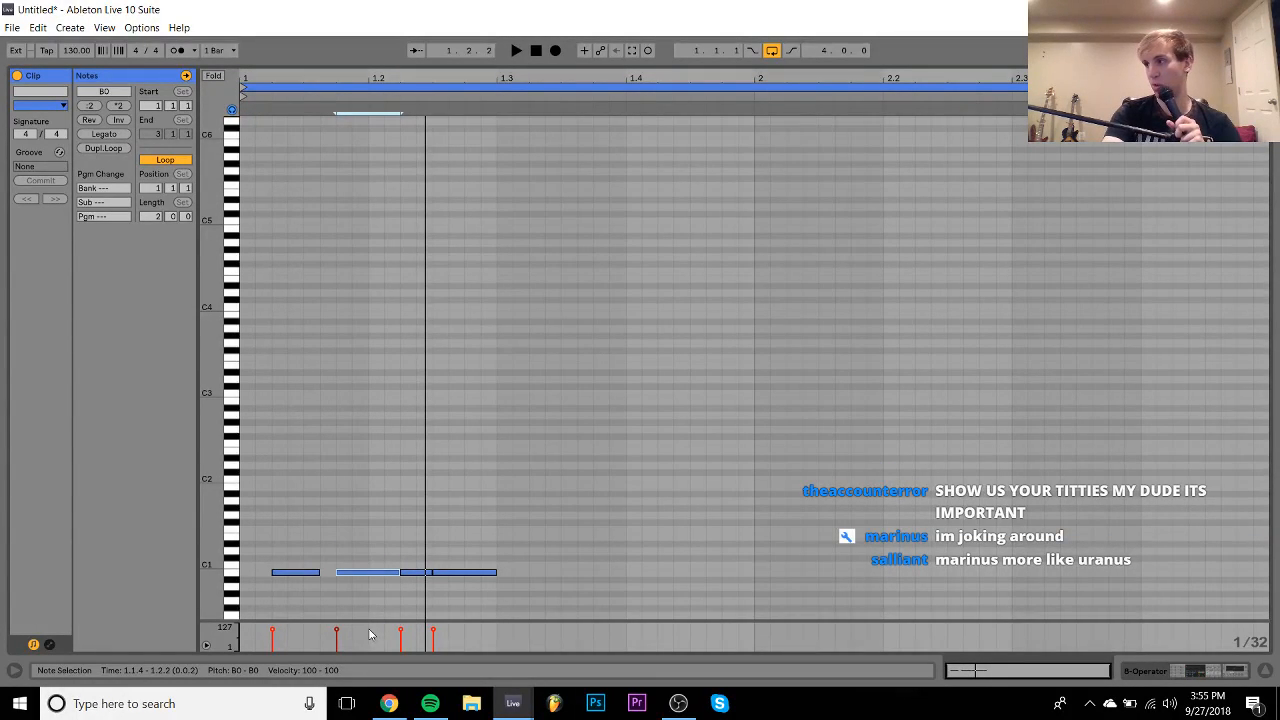
pyautogui.press('Up')
pyautogui.press('Up')
pyautogui.press('Up')
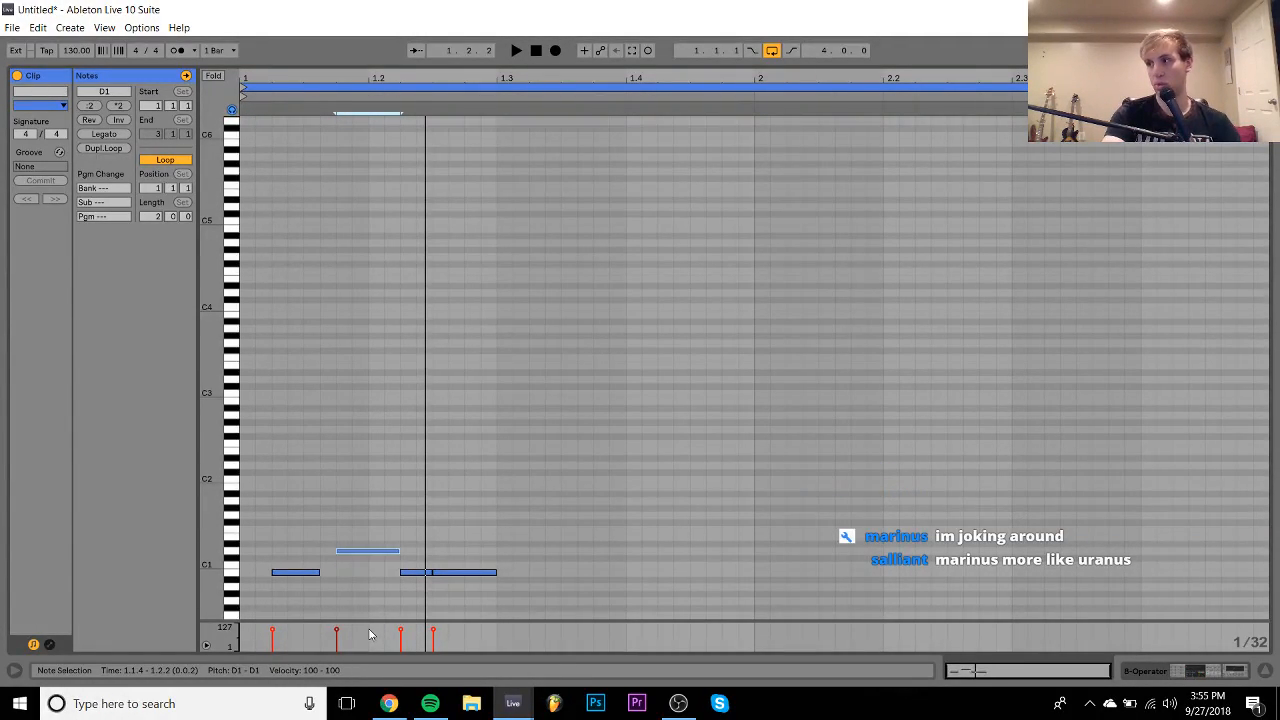
pyautogui.press('Up')
pyautogui.press('Up')
pyautogui.press('Up')
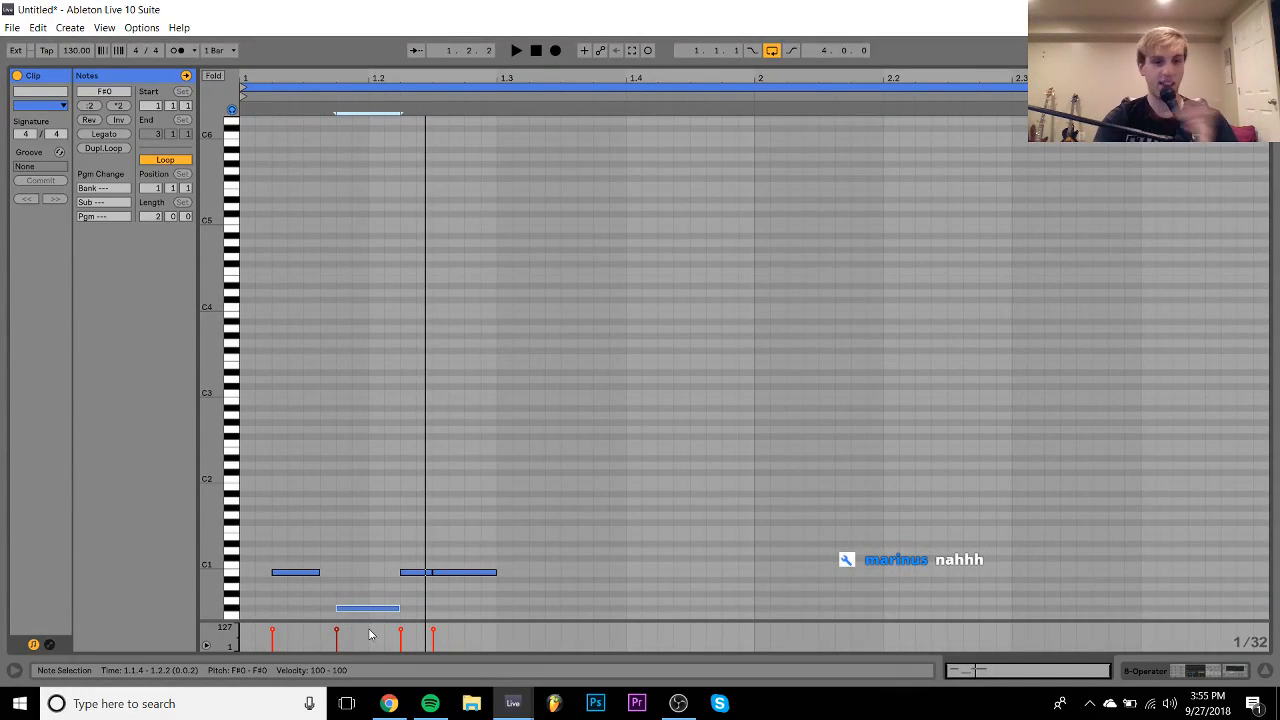
pyautogui.press('space')
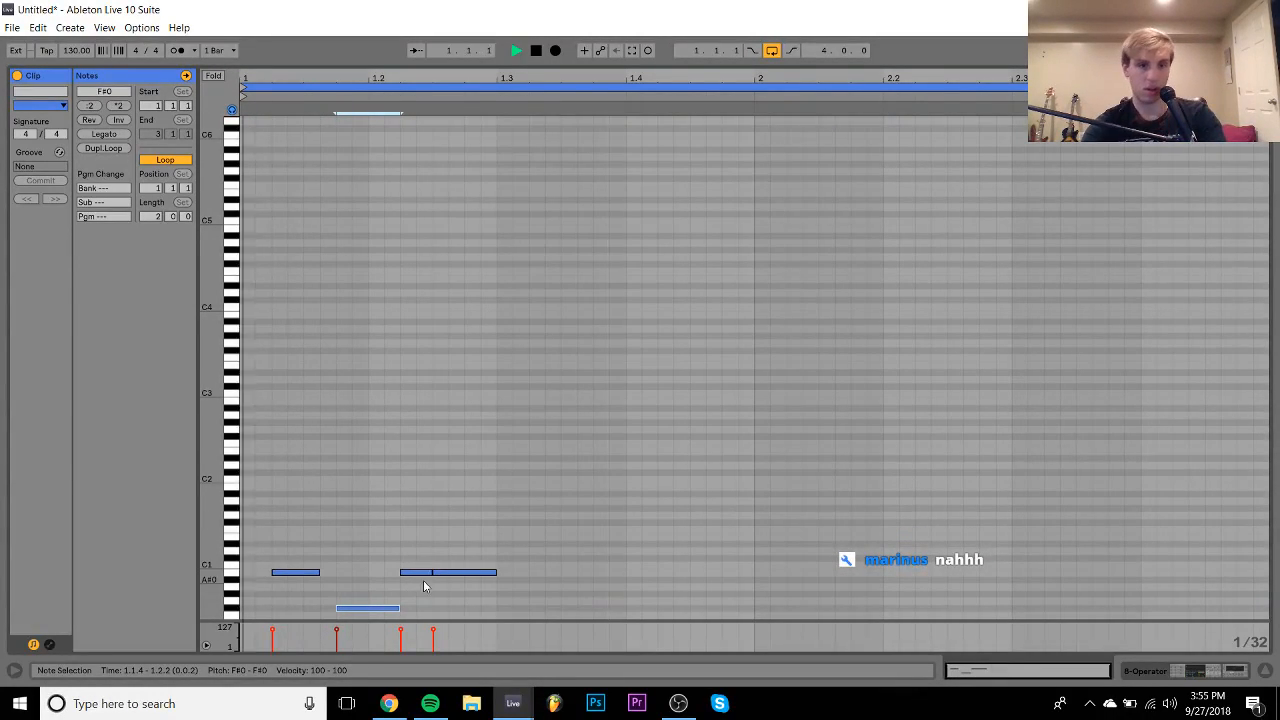
# - Adjust the selected notes' pitch, then duplicate all notes to the right and nudge them over
pyautogui.moveTo(428, 572); pyautogui.dragTo(446, 594)
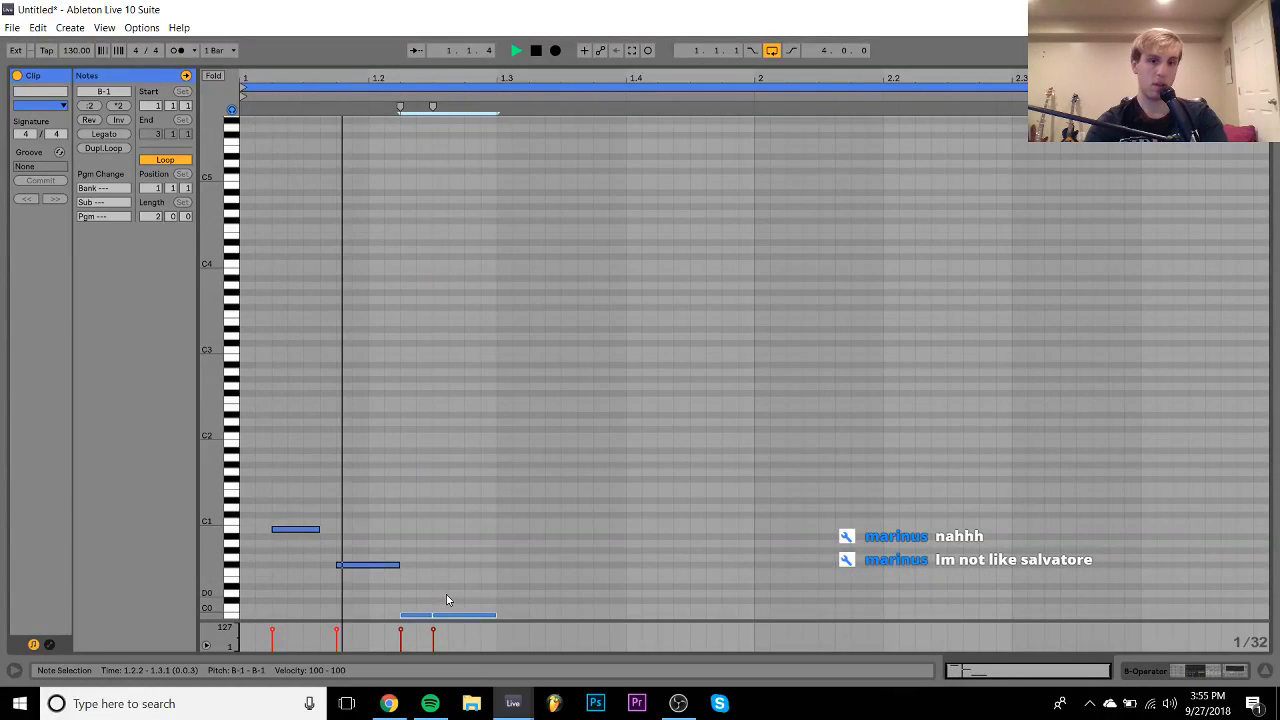
pyautogui.press('space')
pyautogui.press('Up')
pyautogui.press('Up')
pyautogui.press('Up')
pyautogui.press('Down')
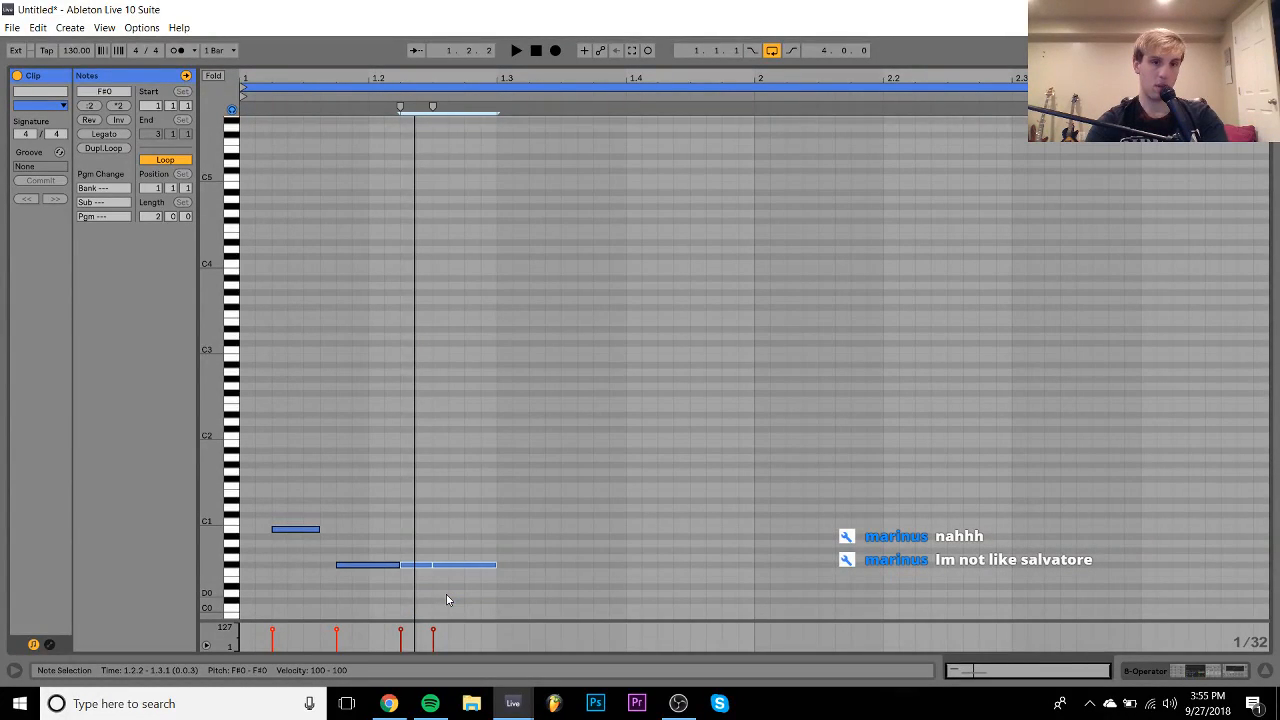
pyautogui.hotkey('ctrl', 'a')
pyautogui.hotkey('ctrl', 'd')
pyautogui.press('Right')
pyautogui.press('Right')
pyautogui.press('space')
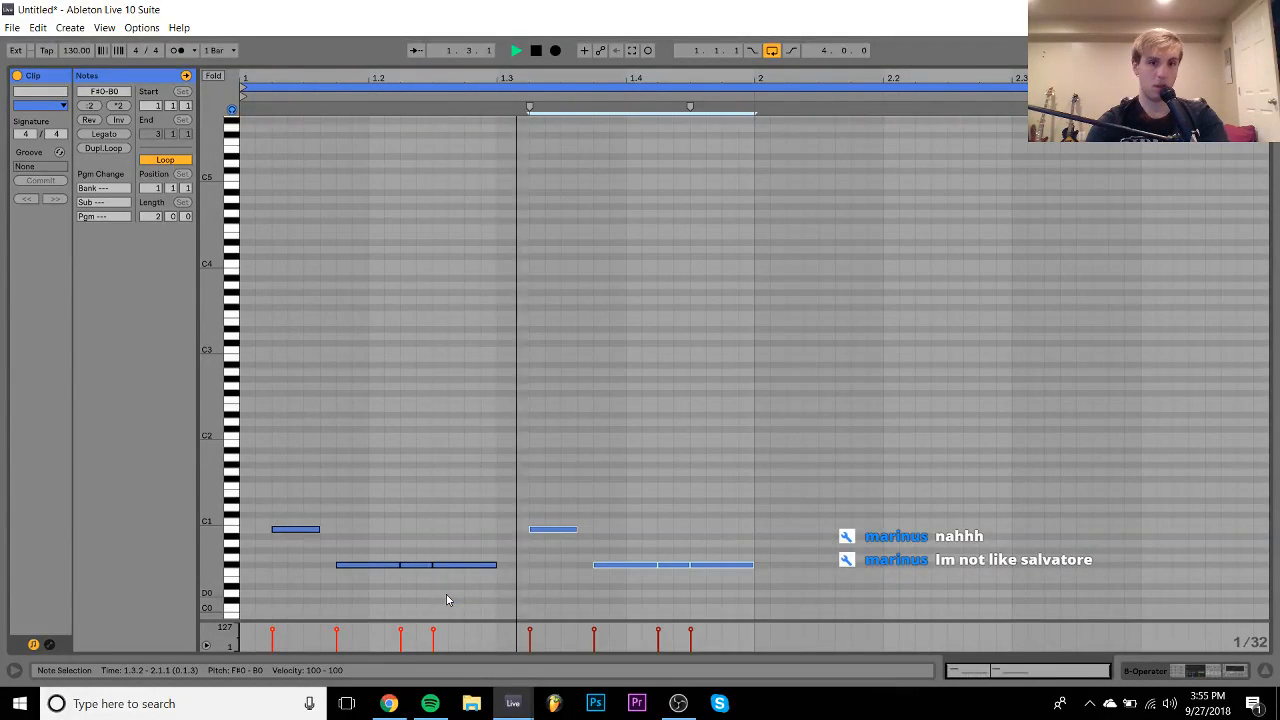
pyautogui.press('space')
# - Delete the two C1 notes and play the clip back
pyautogui.moveTo(276, 502); pyautogui.dragTo(564, 528)
pyautogui.press('Delete')
pyautogui.press('space')
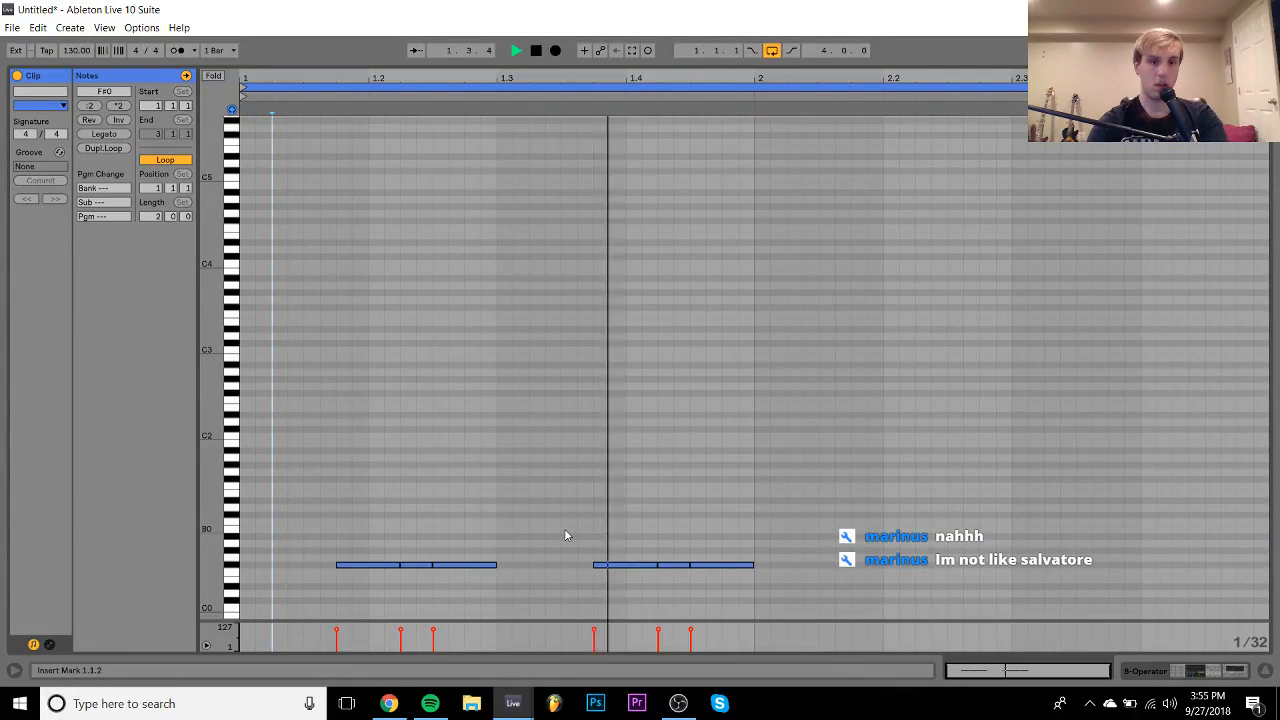
pyautogui.press('space')
# - Duplicate both note groups into bar 2 starting at 2.1.4, then play from the arrangement
pyautogui.hotkey('ctrl', 'a')
pyautogui.hotkey('ctrl', 'd')
pyautogui.press('Right')
pyautogui.press('Right')
pyautogui.press('Right')
pyautogui.press('Right')
pyautogui.press('Right')
pyautogui.press('Right')
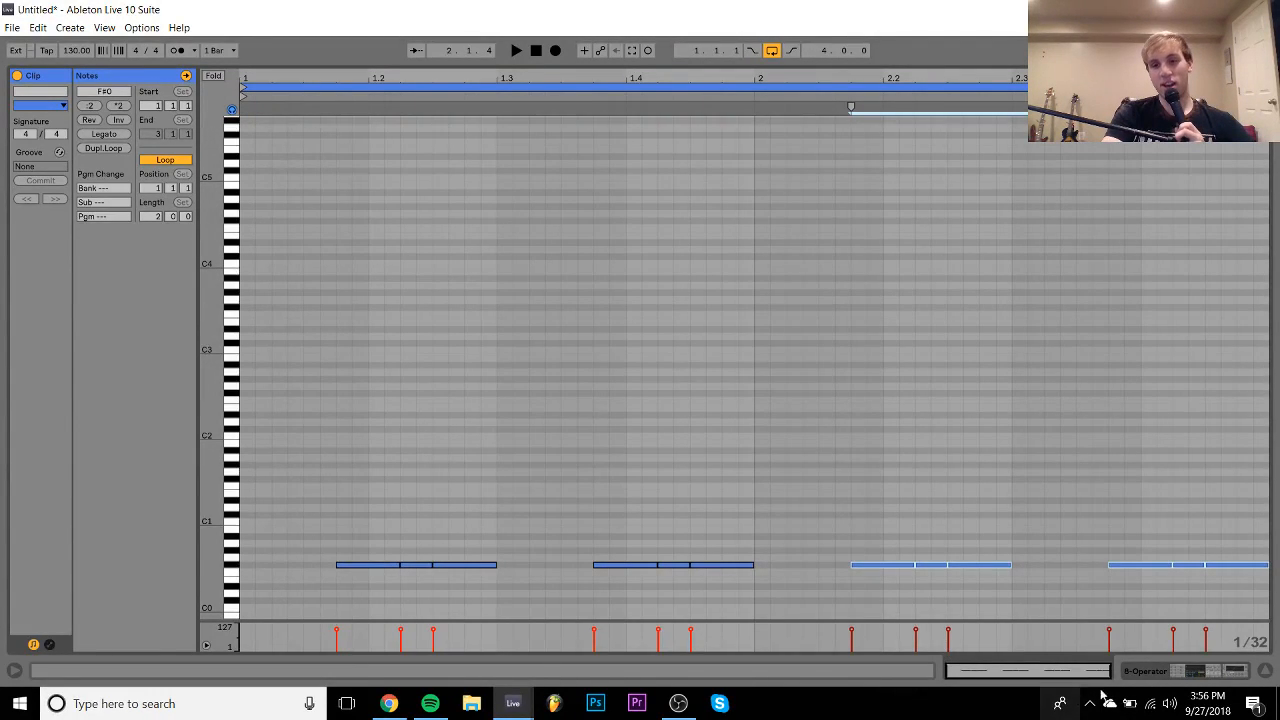
pyautogui.click(1161, 675)
pyautogui.press('space')
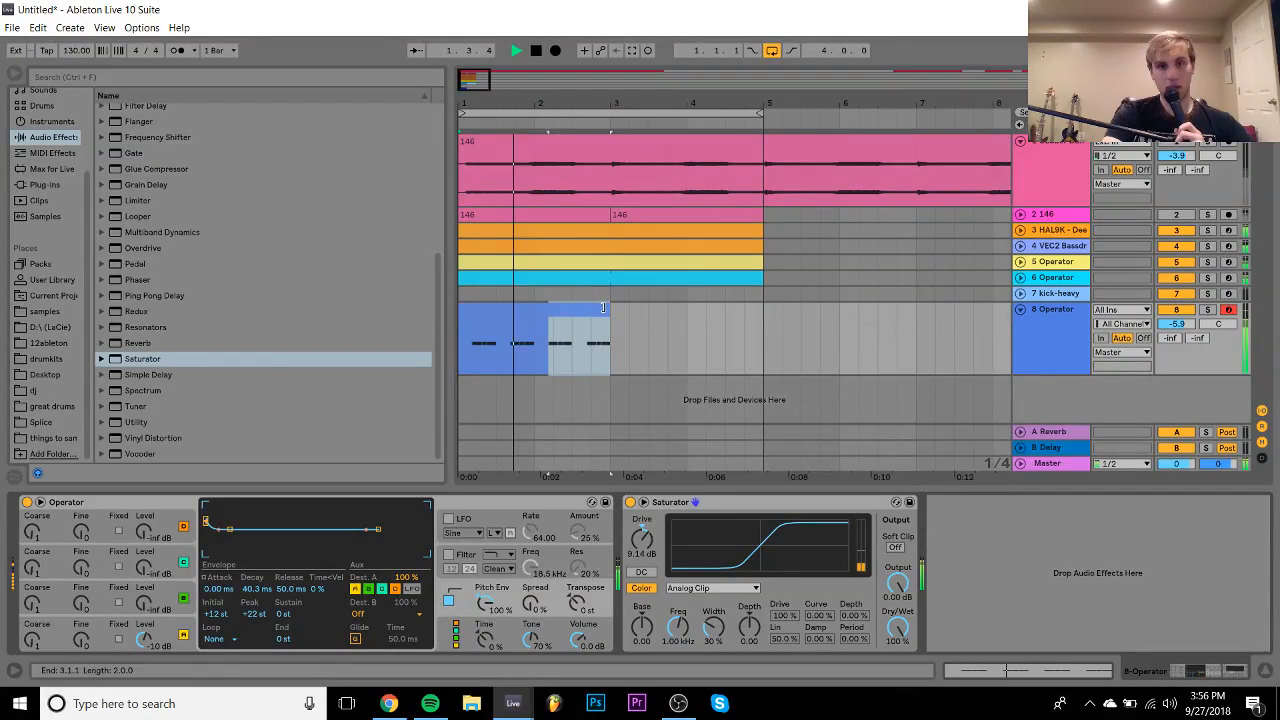
# - Extend the Operator clip to about bar 5.5, solo the track, and lengthen oscillator decay to 1.77 s
pyautogui.moveTo(610, 309); pyautogui.dragTo(764, 309)
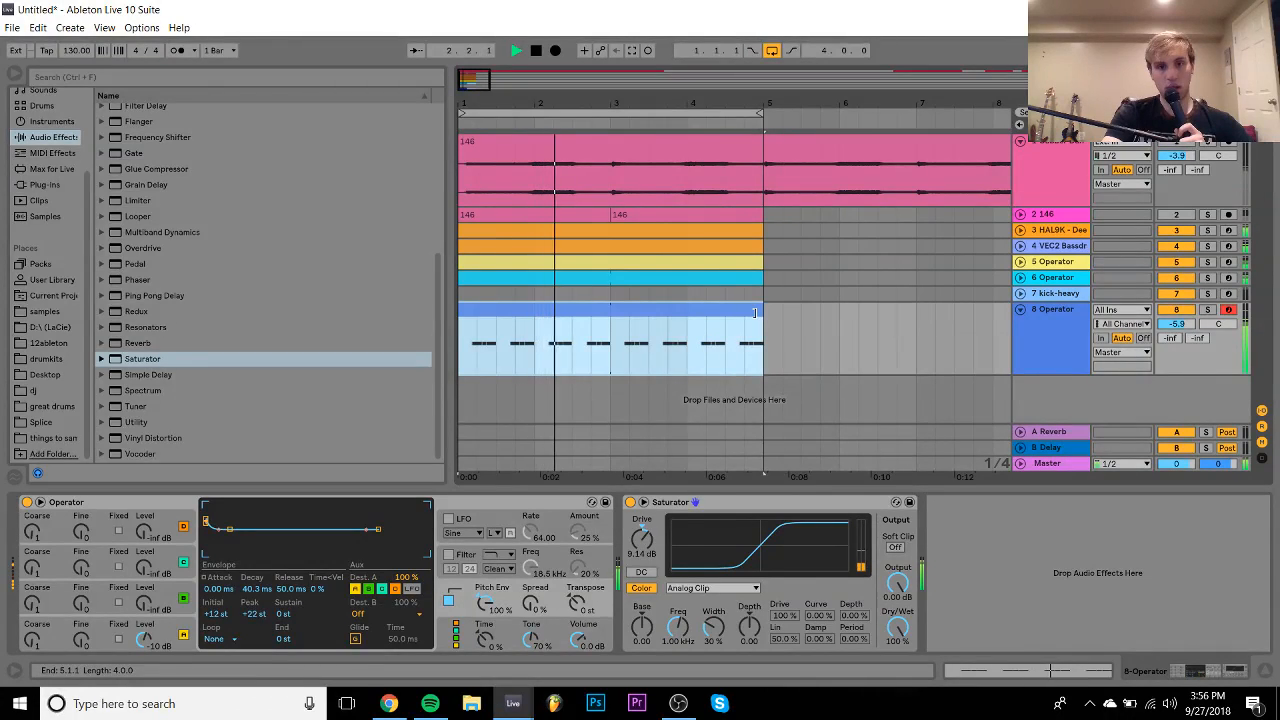
pyautogui.click(1207, 310)
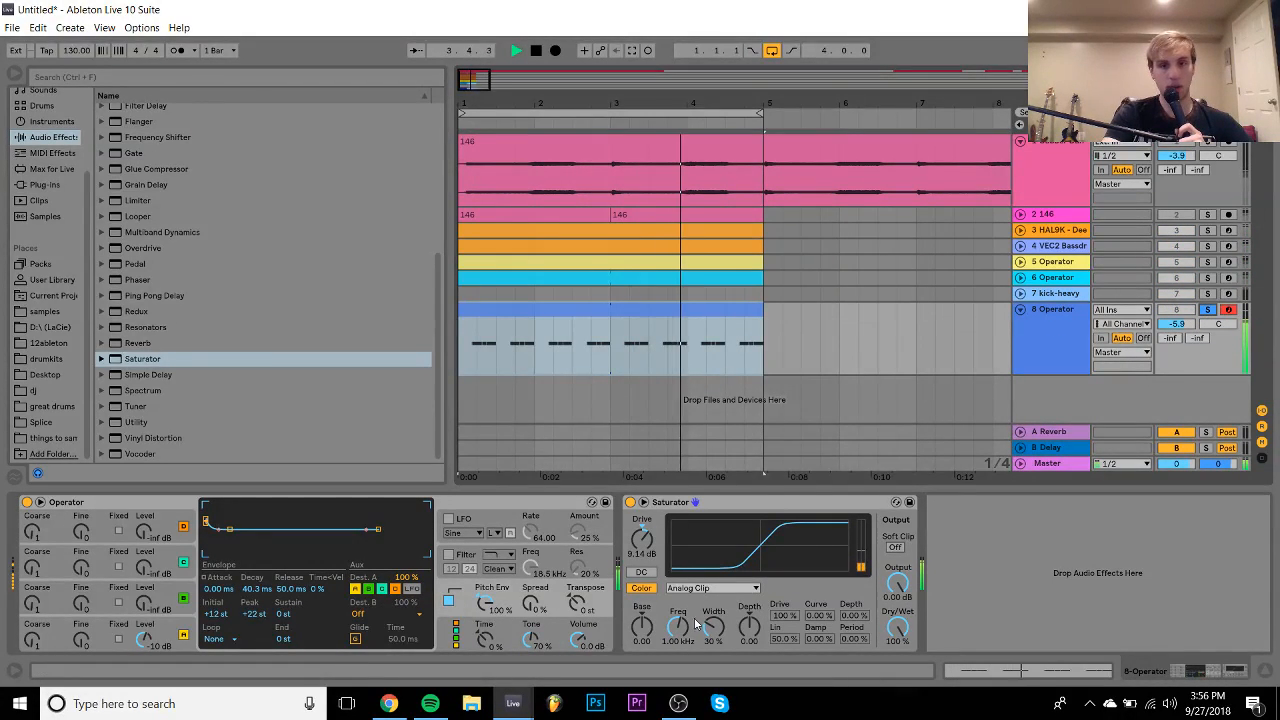
pyautogui.moveTo(642, 627); pyautogui.dragTo(650, 596)
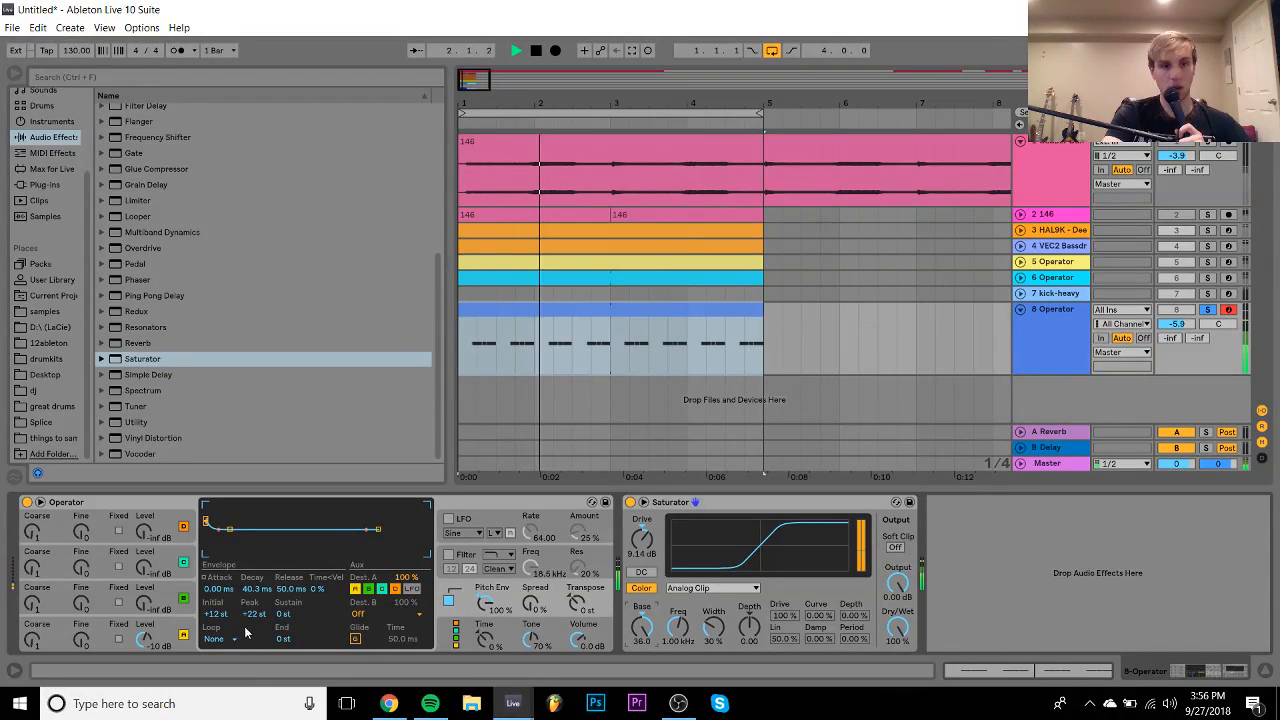
pyautogui.click(175, 628)
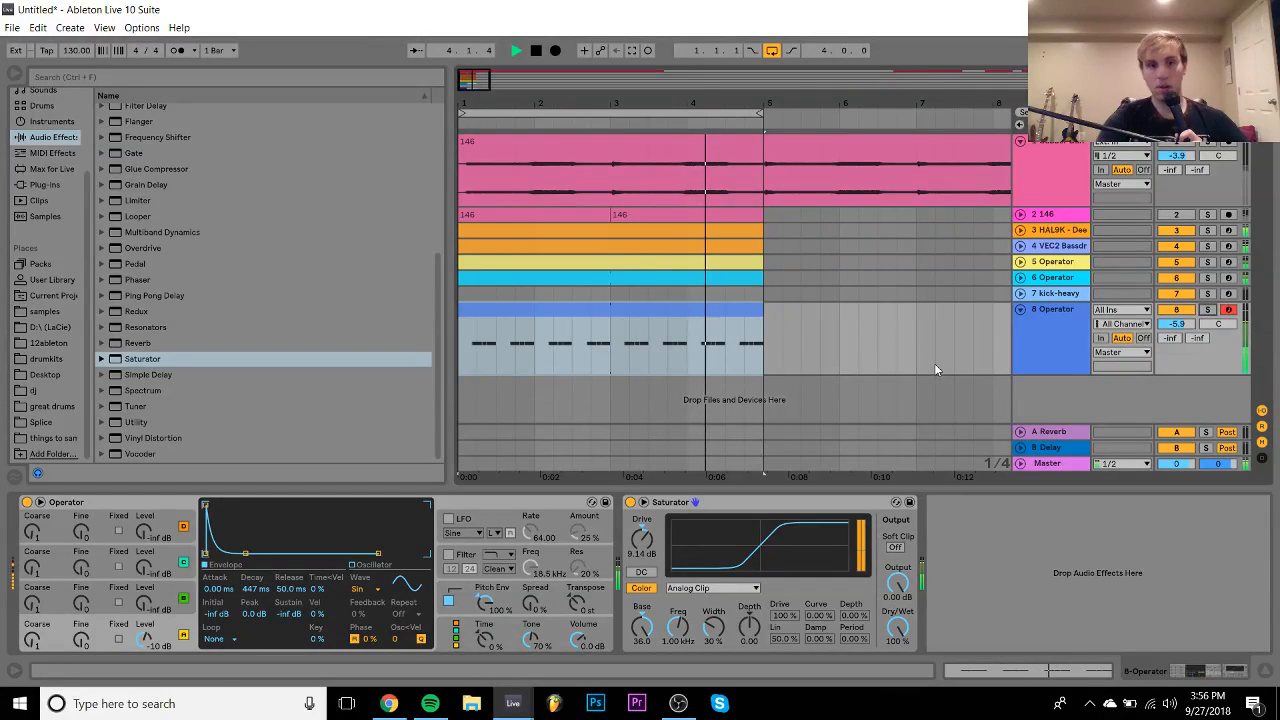
pyautogui.moveTo(256, 592); pyautogui.dragTo(256, 570)
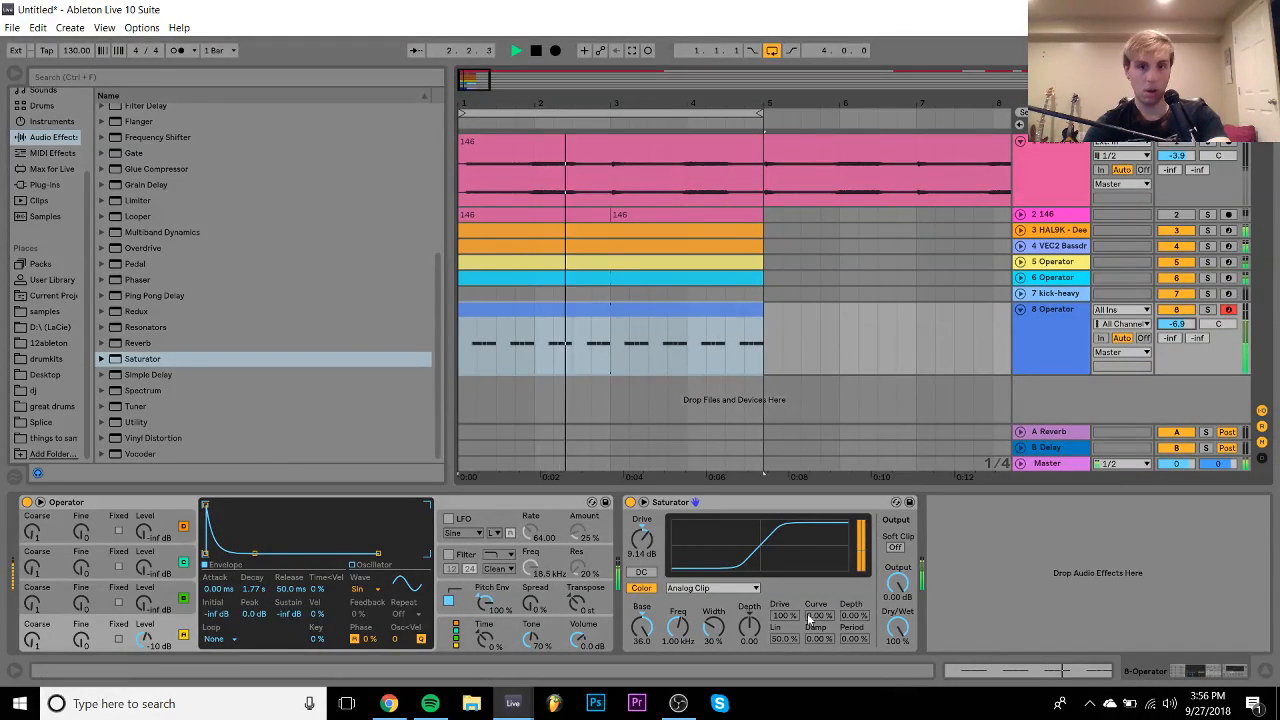
# - Tweak the Saturator: width 7.9%, depth -24.0, Base -8.00, frequency 298 Hz
pyautogui.moveTo(678, 628); pyautogui.dragTo(678, 690)
pyautogui.moveTo(712, 630); pyautogui.dragTo(712, 550)
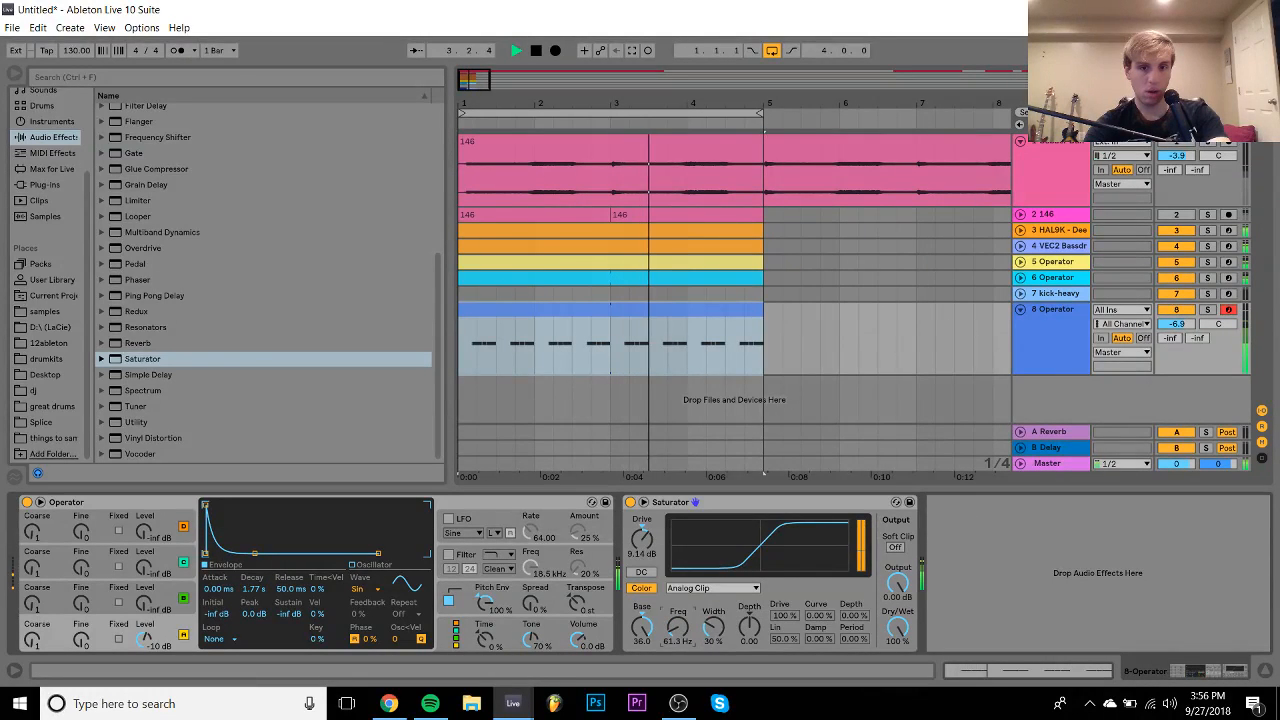
pyautogui.moveTo(678, 628); pyautogui.dragTo(678, 540)
pyautogui.moveTo(749, 628); pyautogui.dragTo(749, 540)
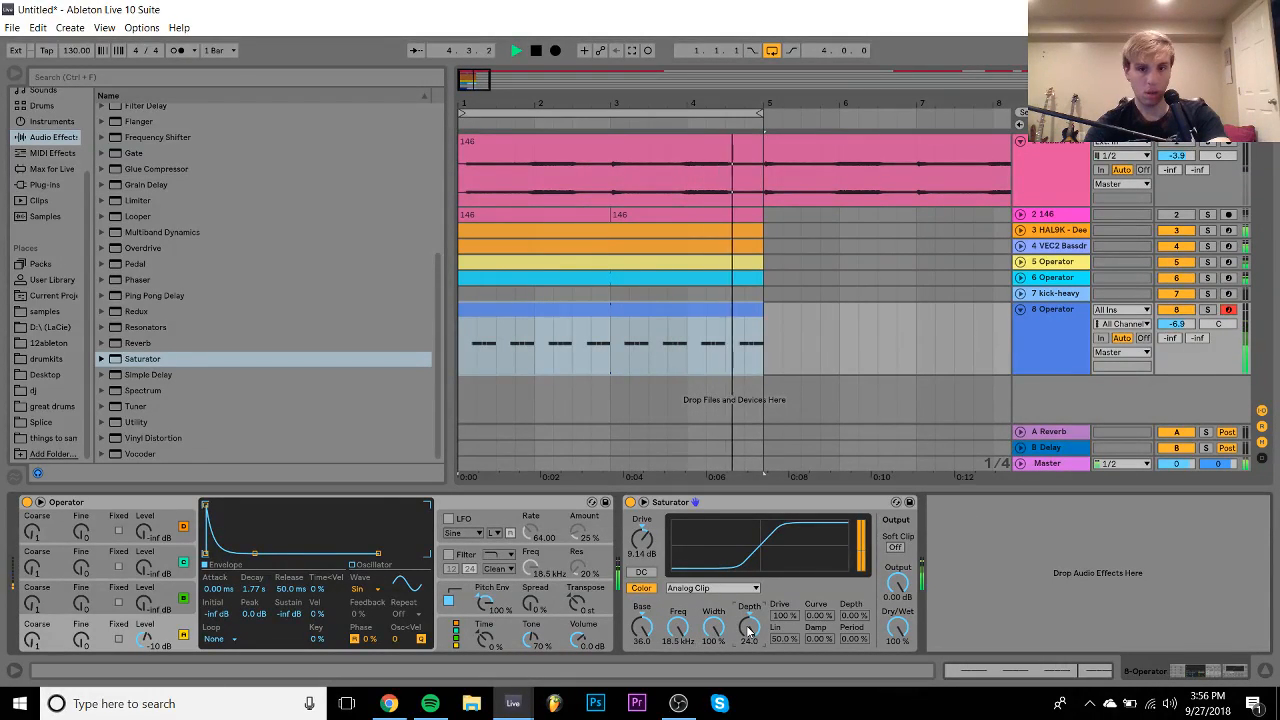
pyautogui.moveTo(713, 628); pyautogui.dragTo(749, 710)
pyautogui.moveTo(642, 628); pyautogui.dragTo(642, 705)
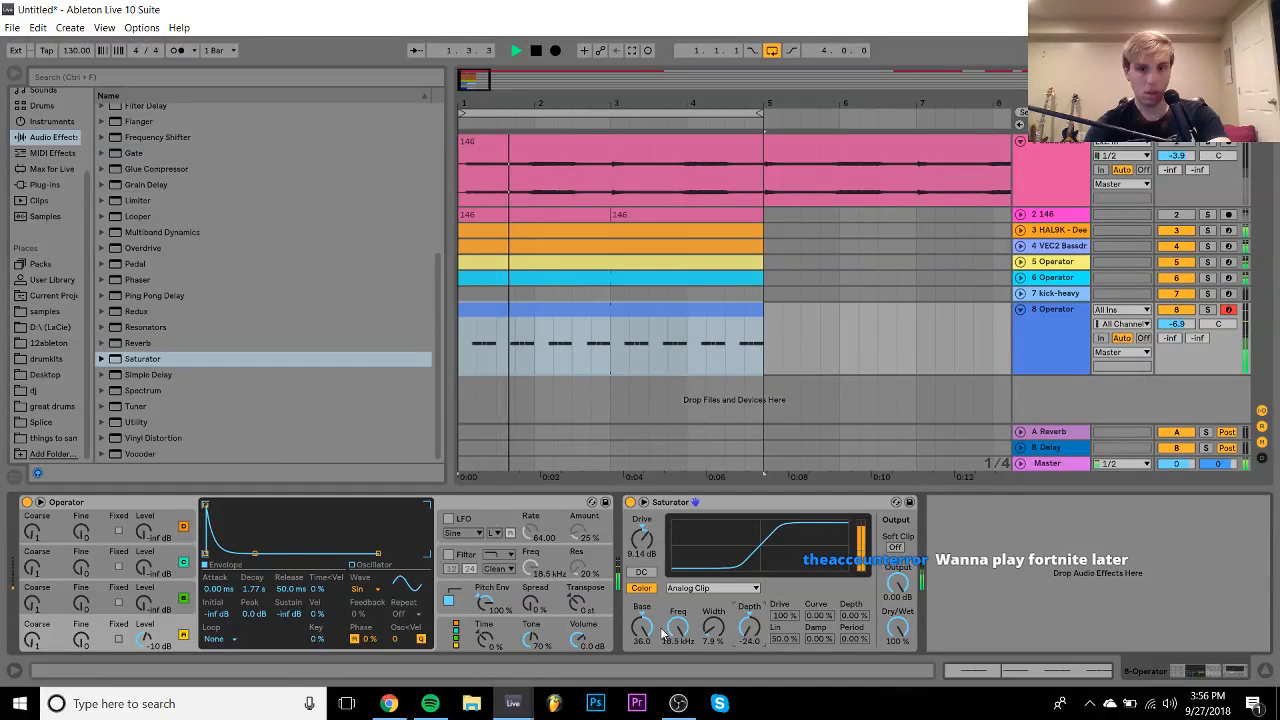
pyautogui.moveTo(642, 628); pyautogui.dragTo(713, 555)
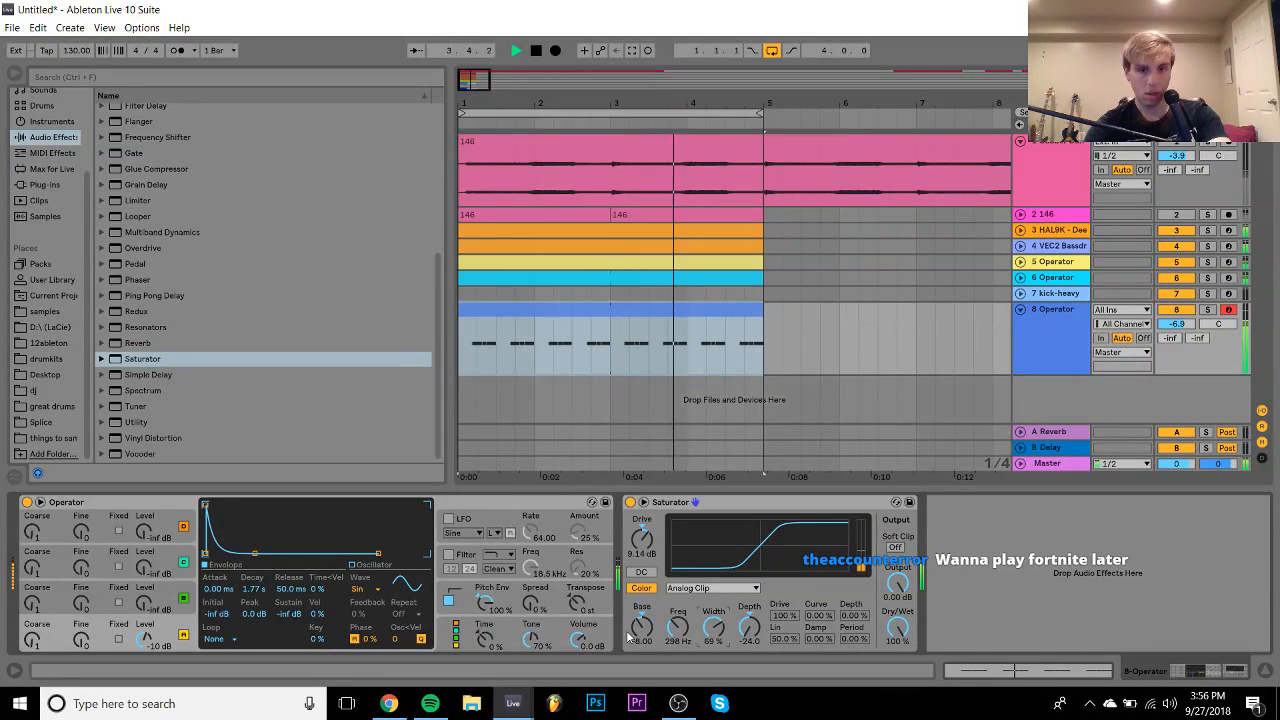
pyautogui.moveTo(642, 628)
pyautogui.mouseDown()
pyautogui.moveTo(642, 580)
pyautogui.moveTo(642, 646)
pyautogui.mouseUp()
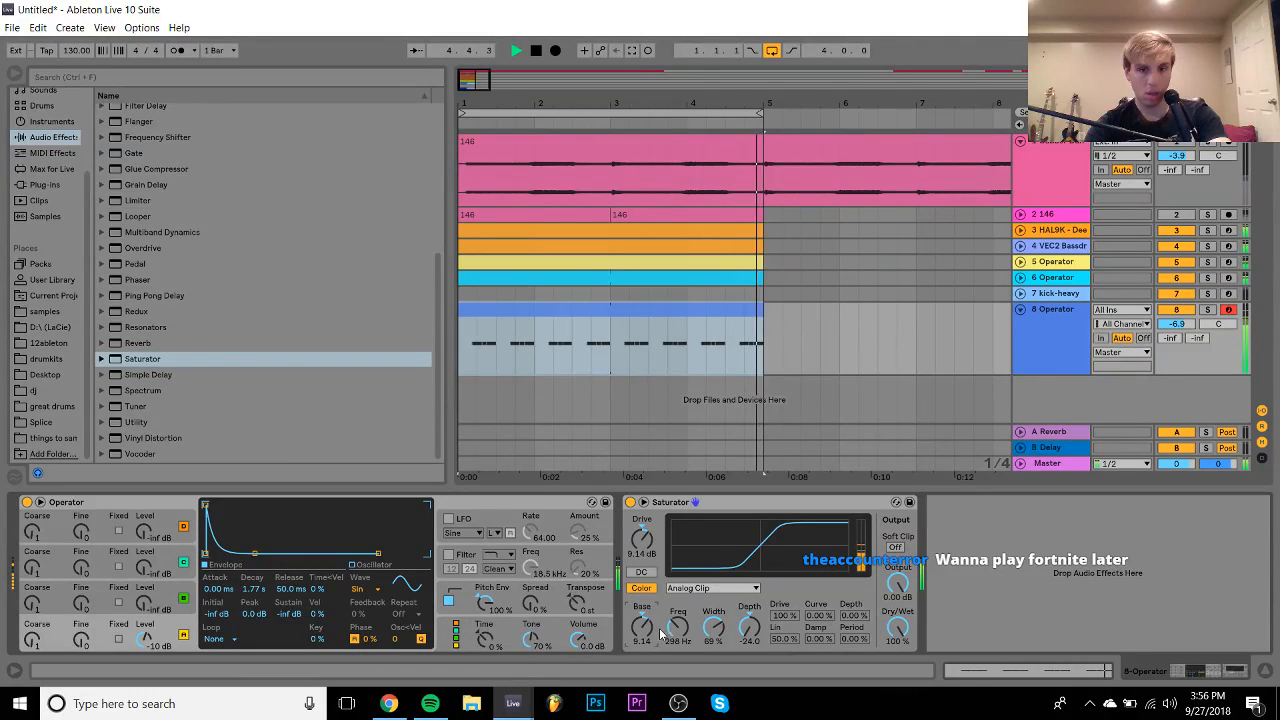
pyautogui.press('space')
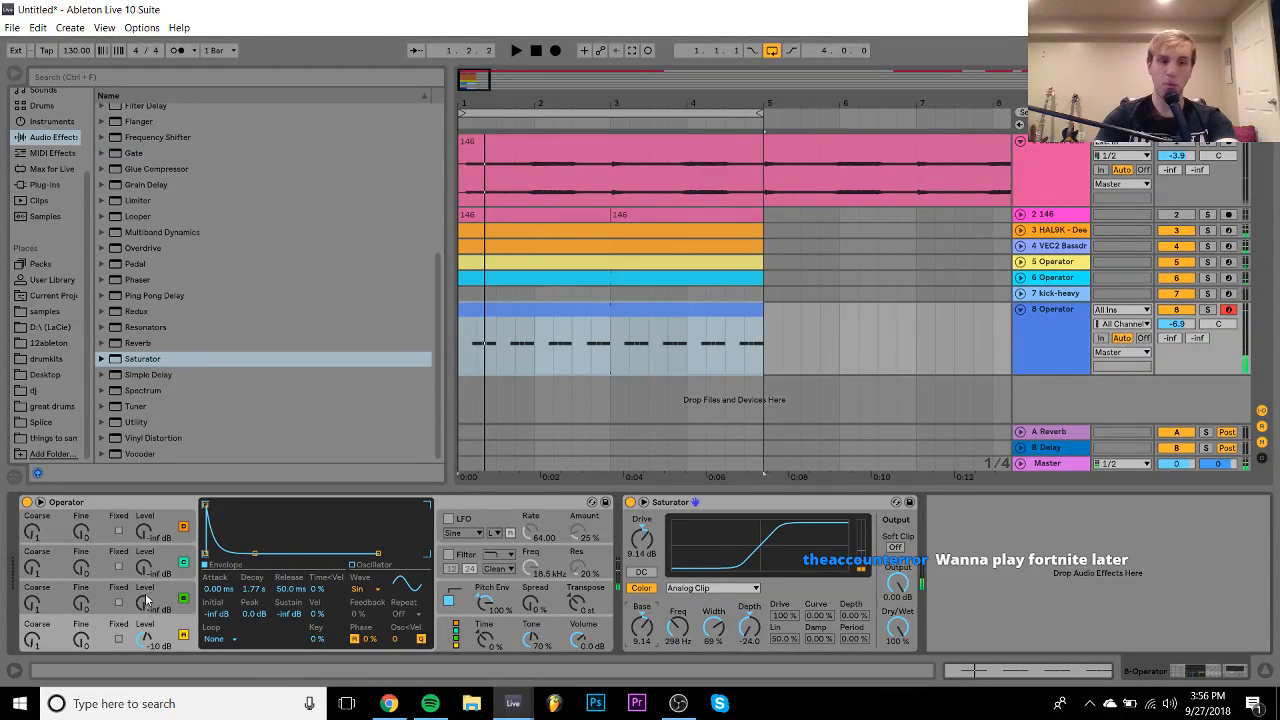
# - Bring Operator's third oscillator level up to about -17 dB with envelope sustain at -inf dB
pyautogui.moveTo(146, 600); pyautogui.dragTo(146, 575)
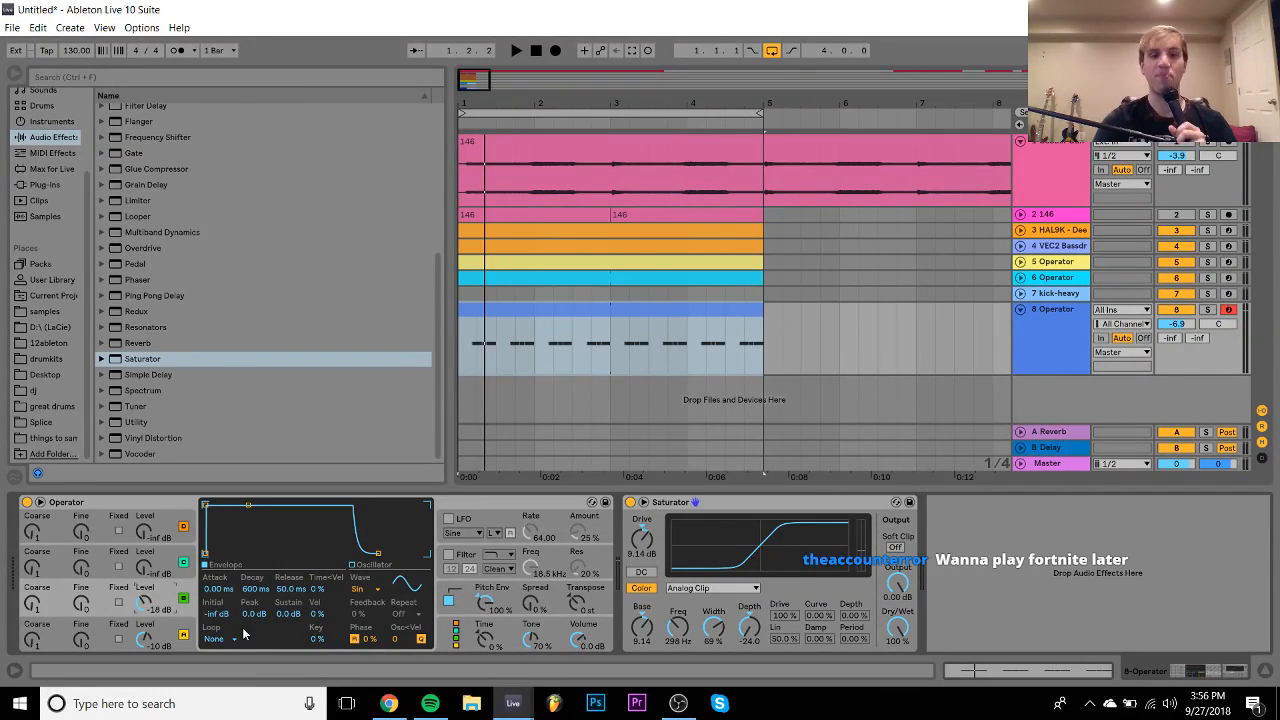
pyautogui.moveTo(288, 613); pyautogui.dragTo(285, 638)
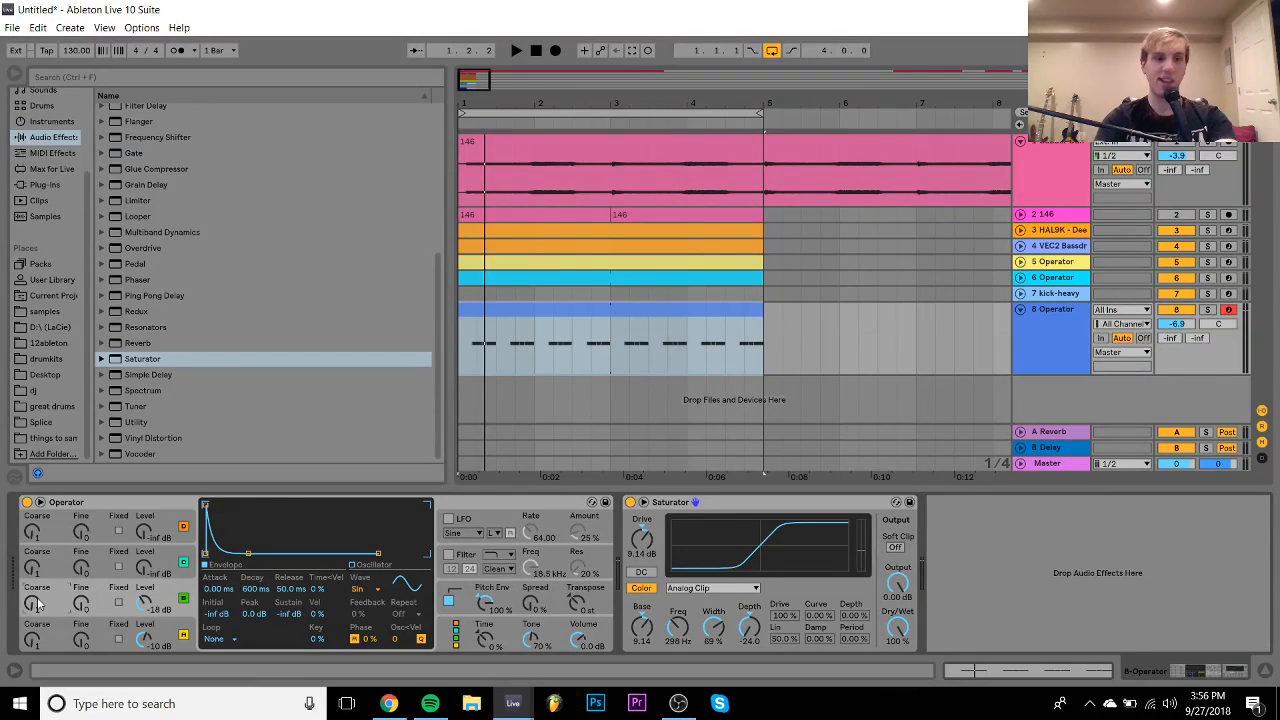
pyautogui.press('space')
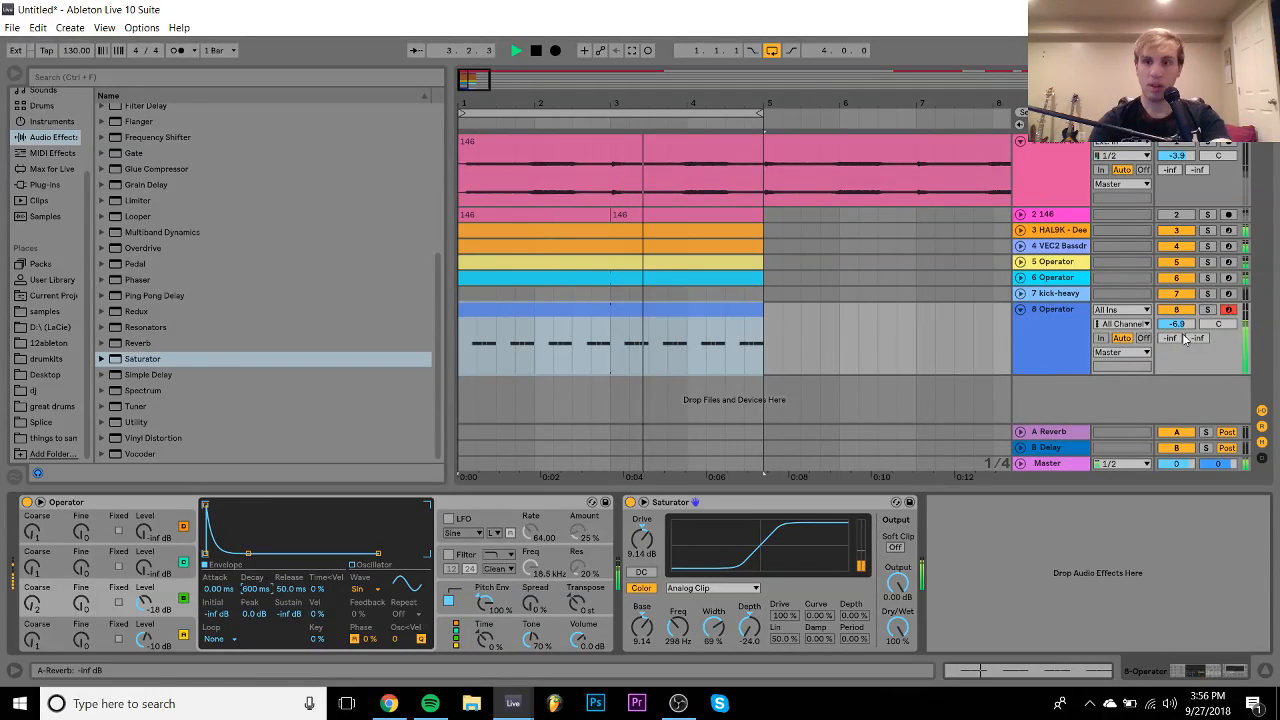
pyautogui.click(1207, 310)
pyautogui.press('space')
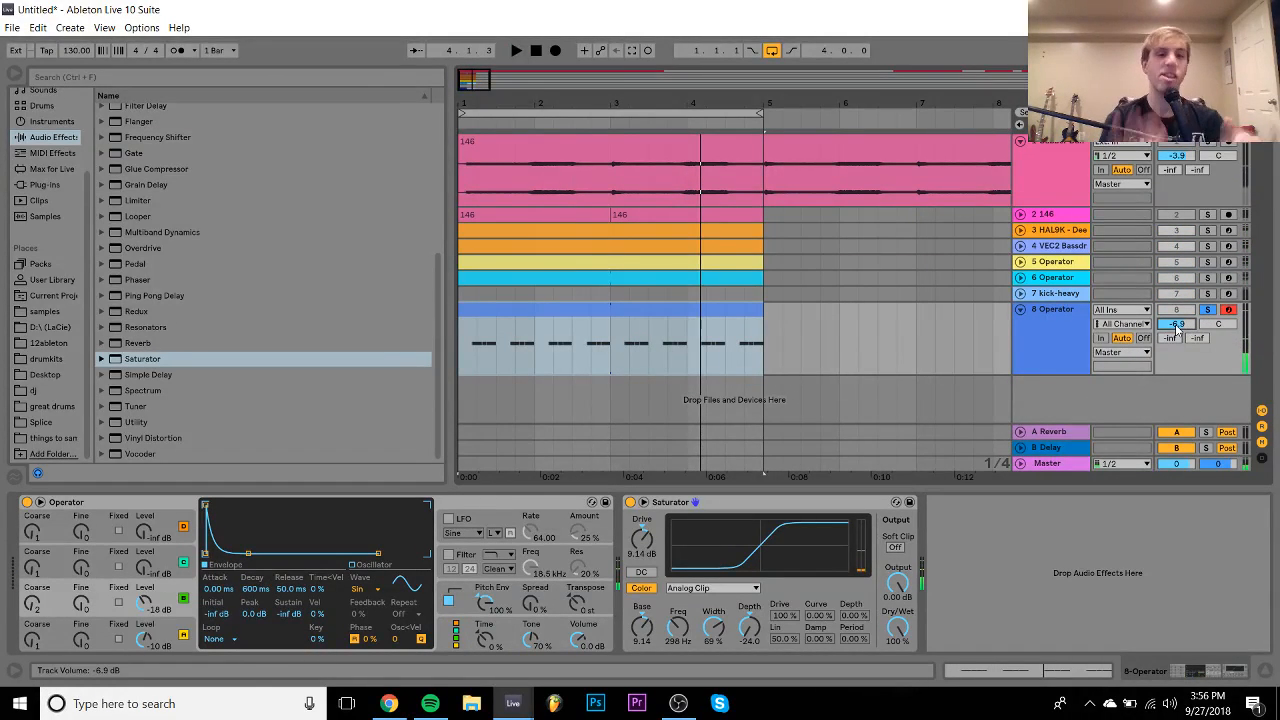
pyautogui.click(147, 603)
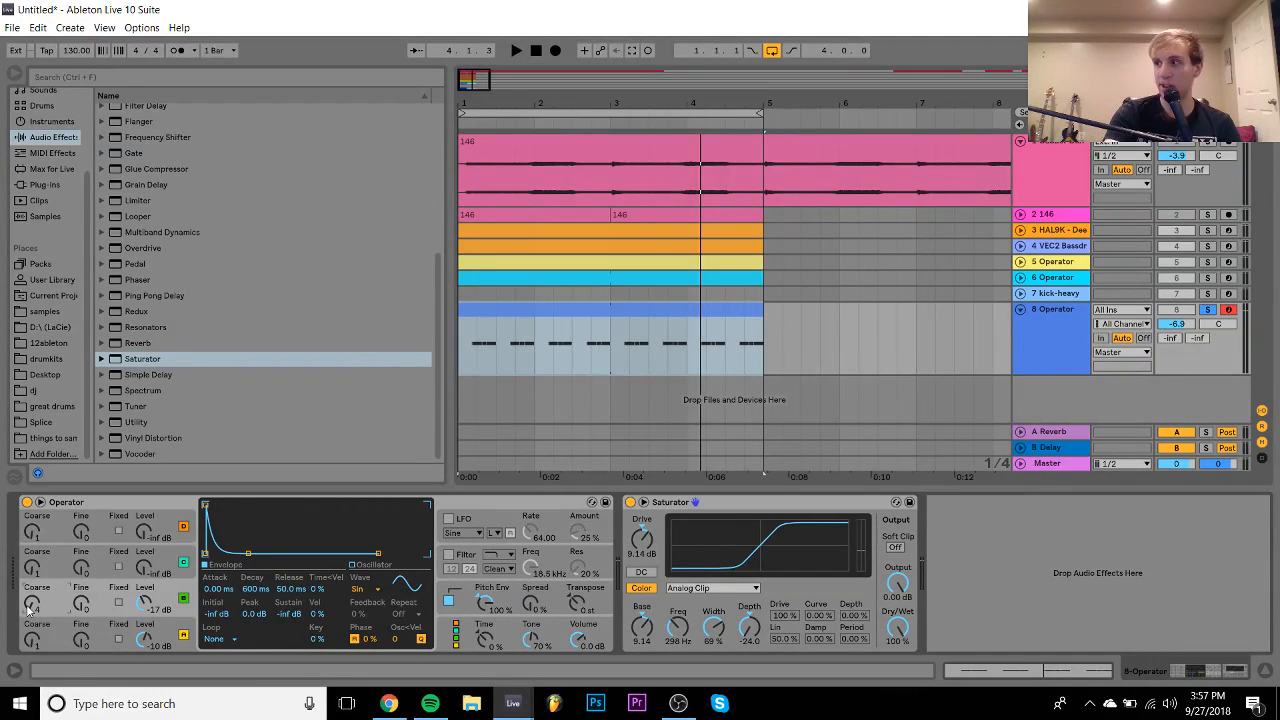
pyautogui.press('space')
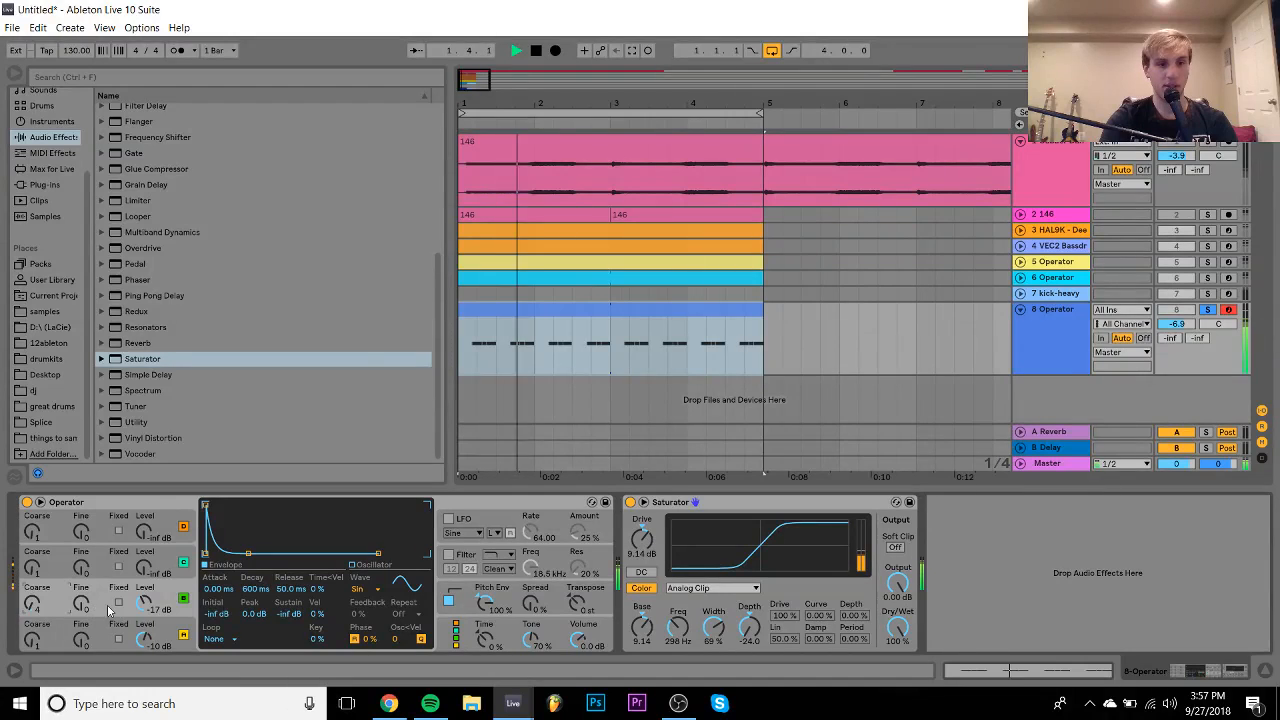
# - Unsolo the Operator track, lower its volume to -11.2 dB, and solo it again
pyautogui.click(1208, 310)
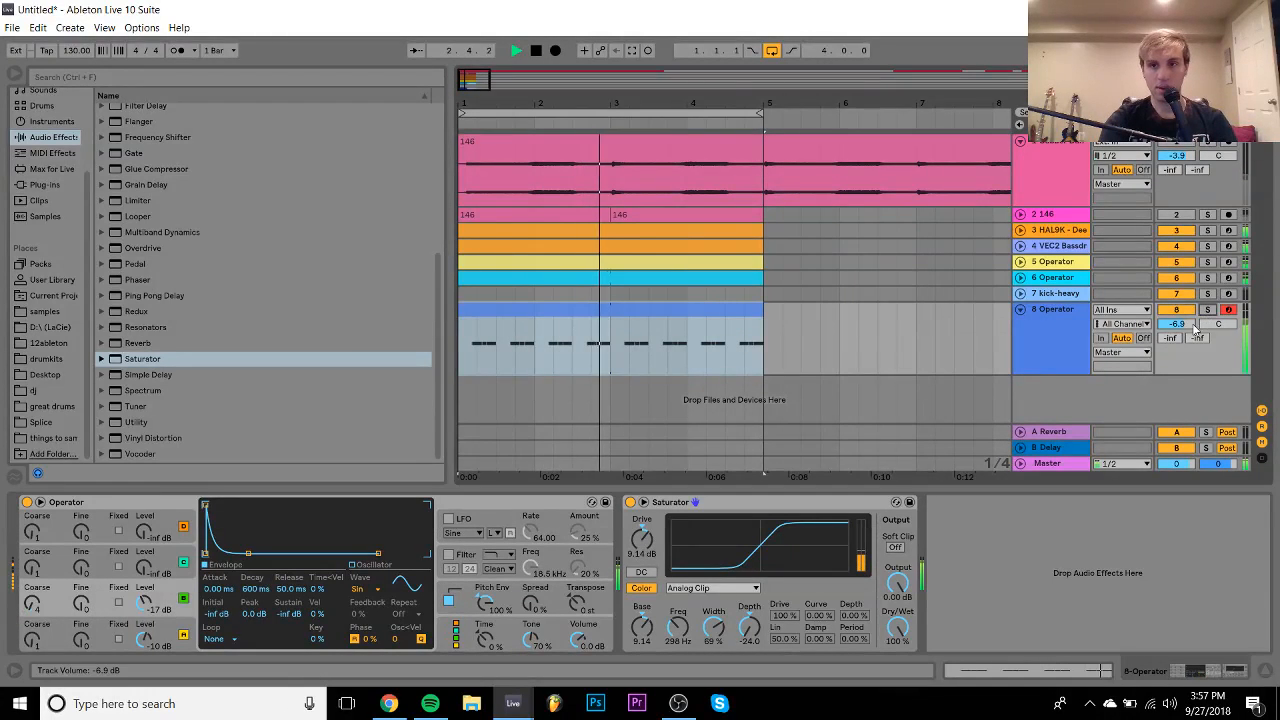
pyautogui.moveTo(1177, 324); pyautogui.dragTo(1177, 364)
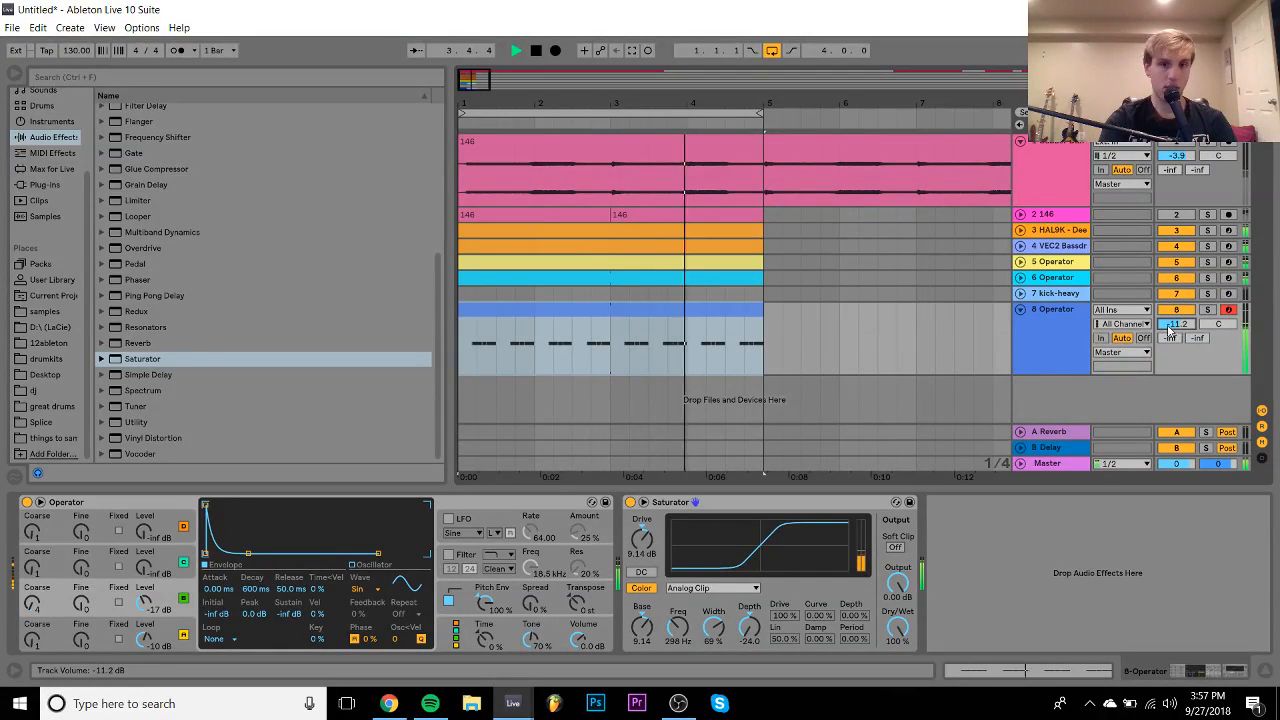
pyautogui.click(1061, 329)
pyautogui.click(1208, 310)
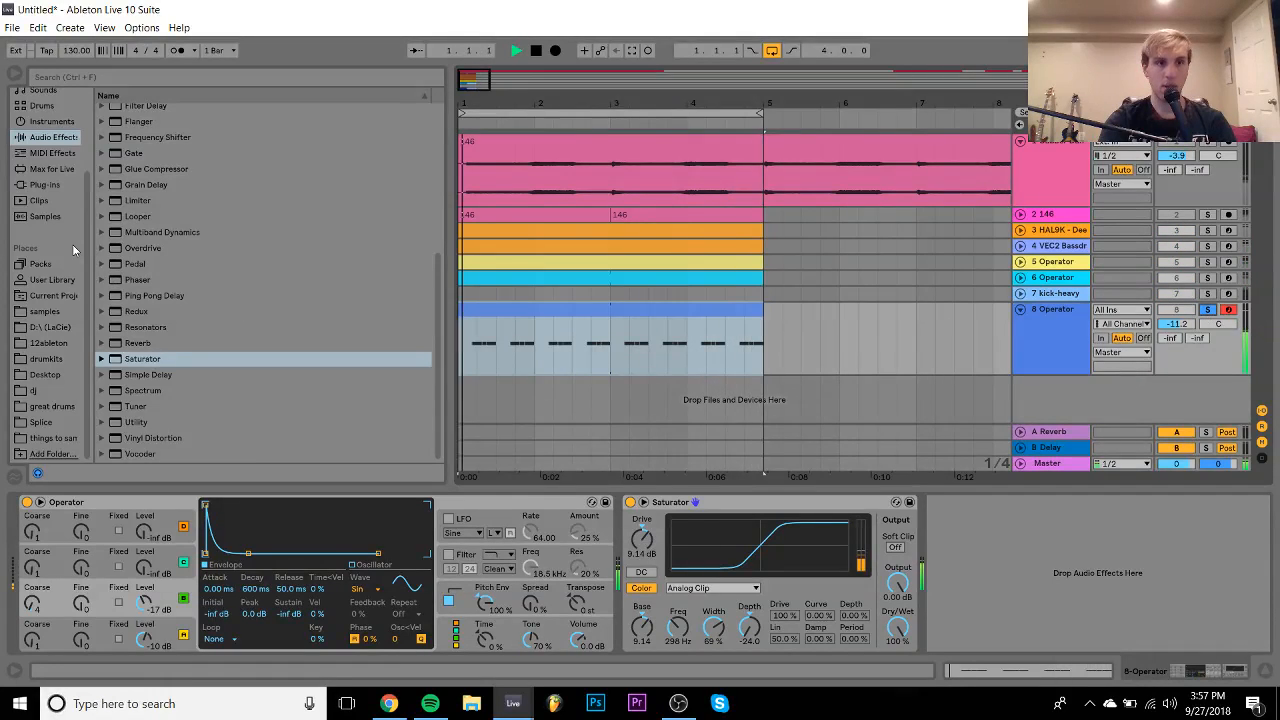
pyautogui.click(42, 185)
# - Load LFOTool from the Xfer plug-ins and reduce its volume modulation to 90
pyautogui.scroll(5, 147, 293)
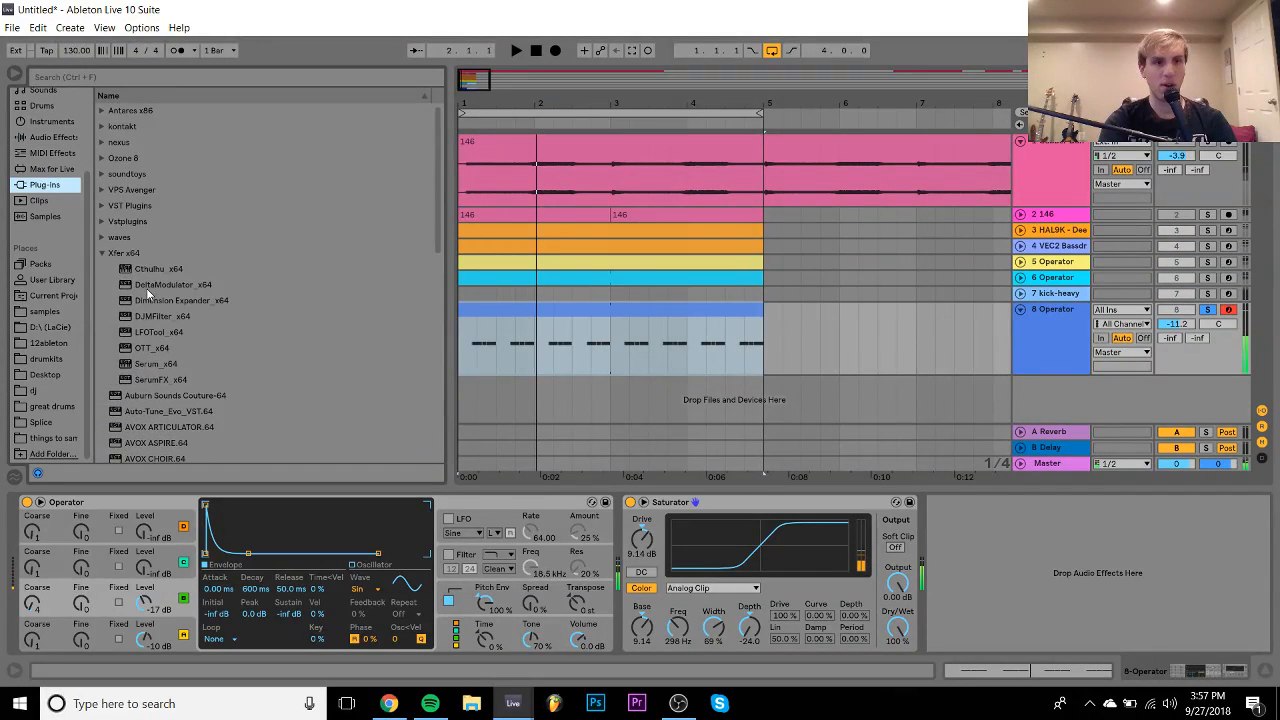
pyautogui.doubleClick(149, 334)
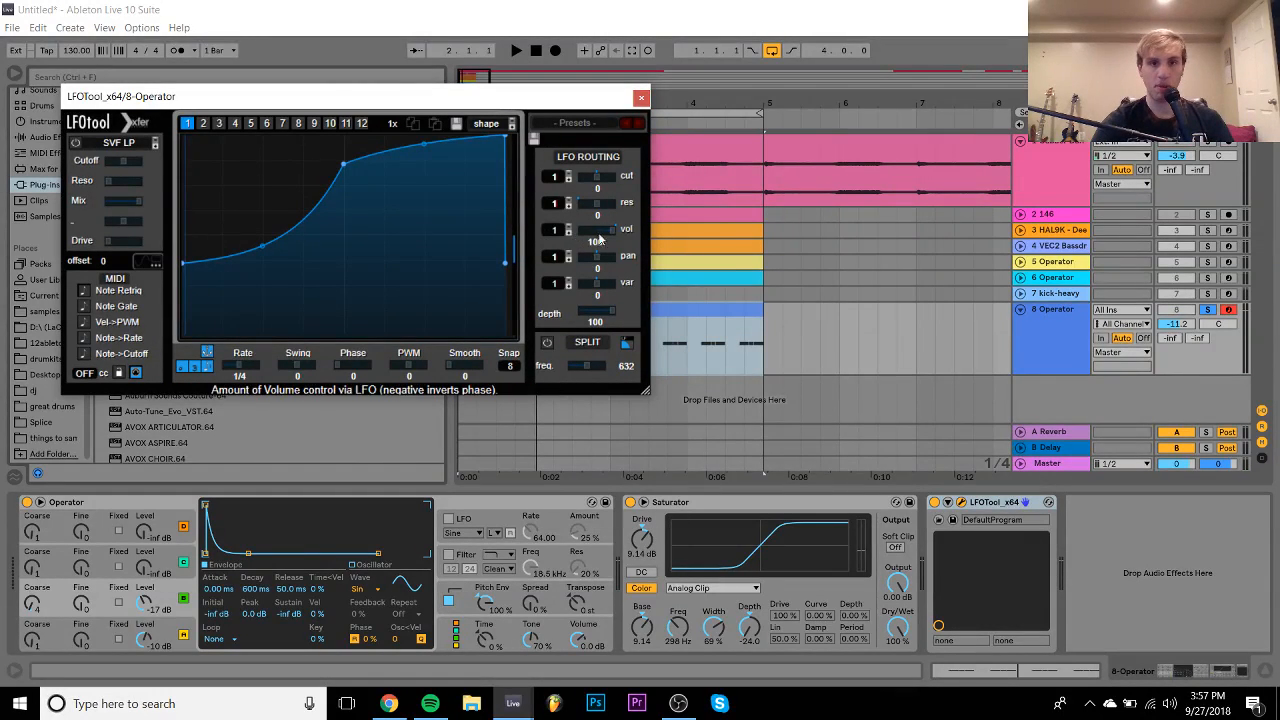
pyautogui.moveTo(612, 230); pyautogui.dragTo(601, 234)
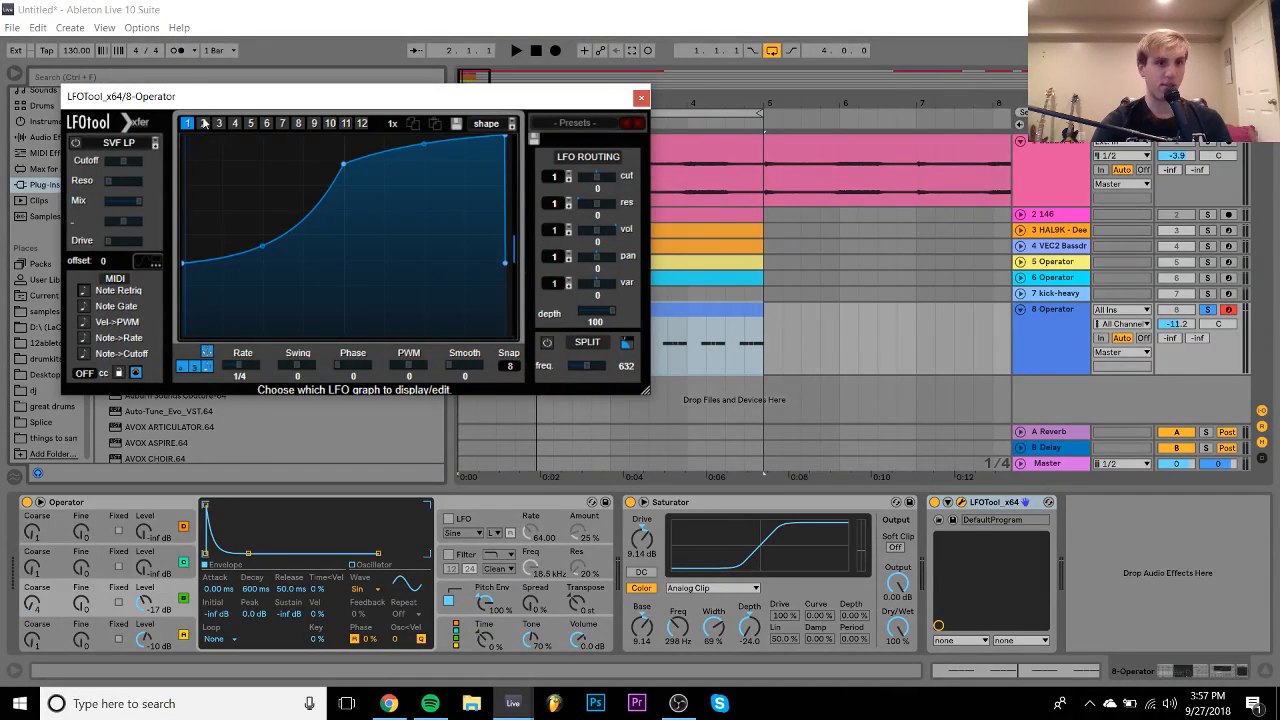
# - Switch on LFOTool's filter as a Cmb + comb filter with resonance around 80%
pyautogui.click(75, 143)
pyautogui.click(96, 148)
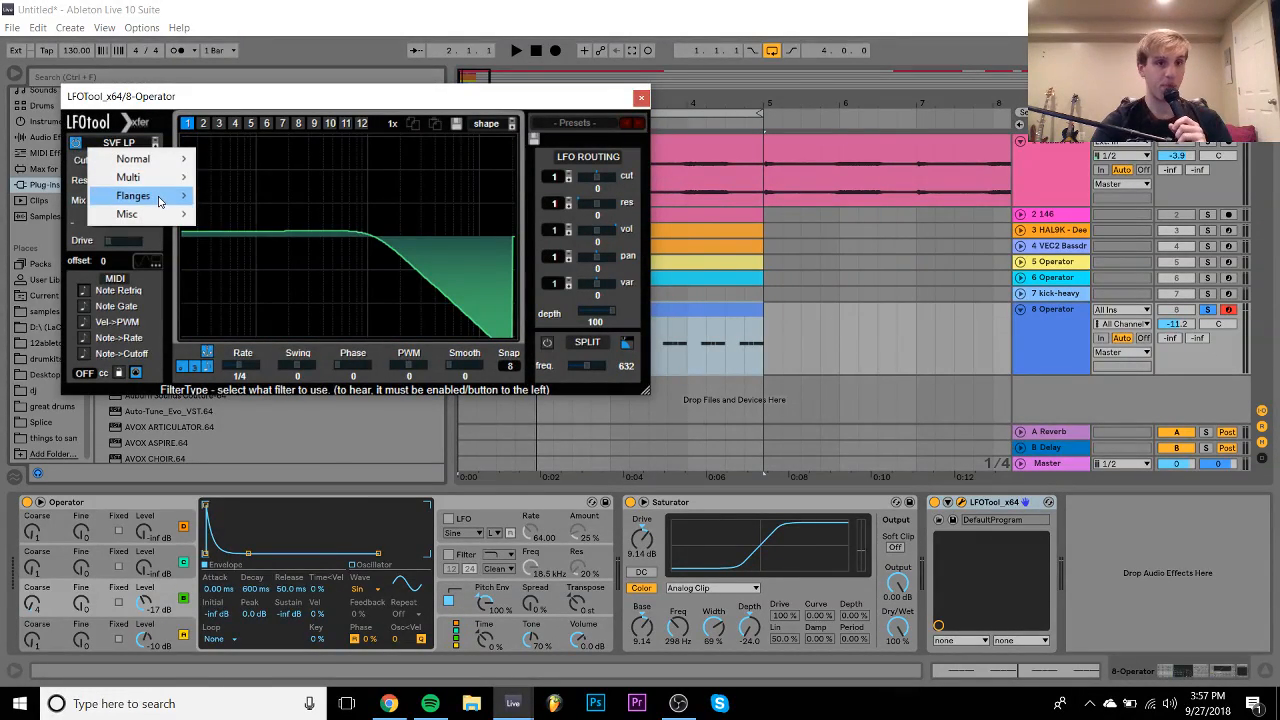
pyautogui.moveTo(160, 198)
pyautogui.click(285, 141)
pyautogui.press('space')
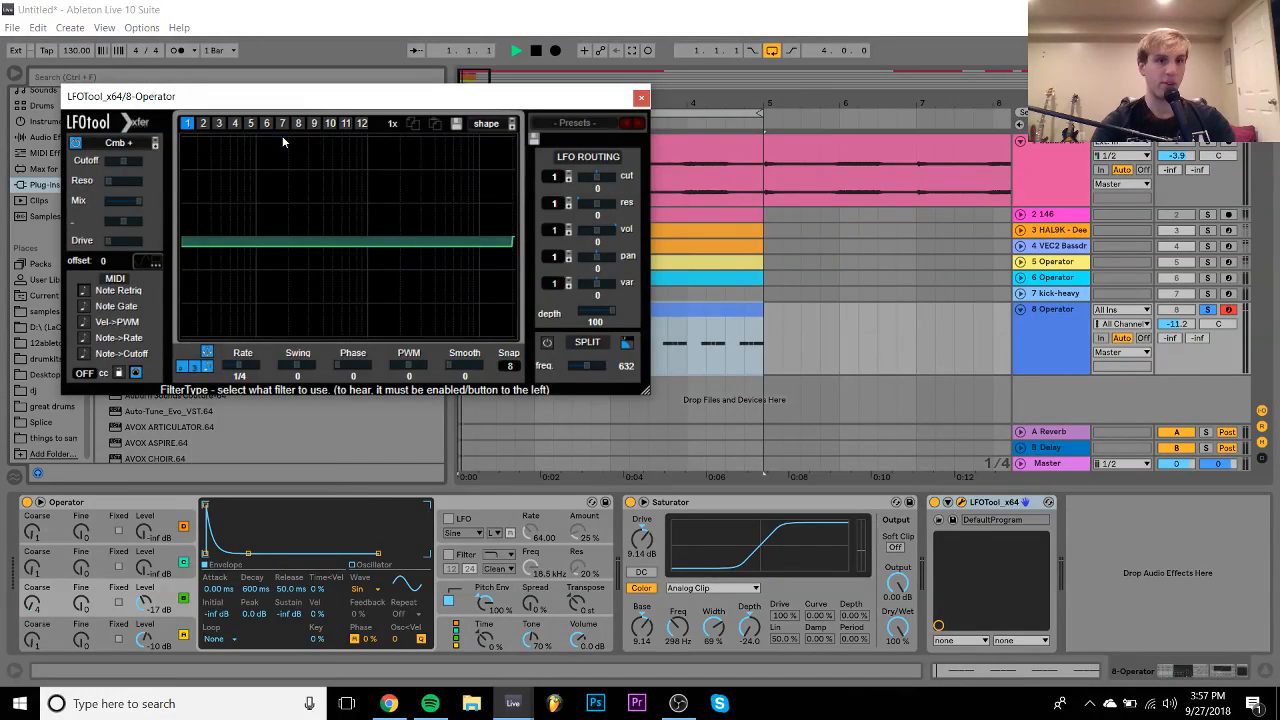
pyautogui.moveTo(110, 182); pyautogui.dragTo(134, 182)
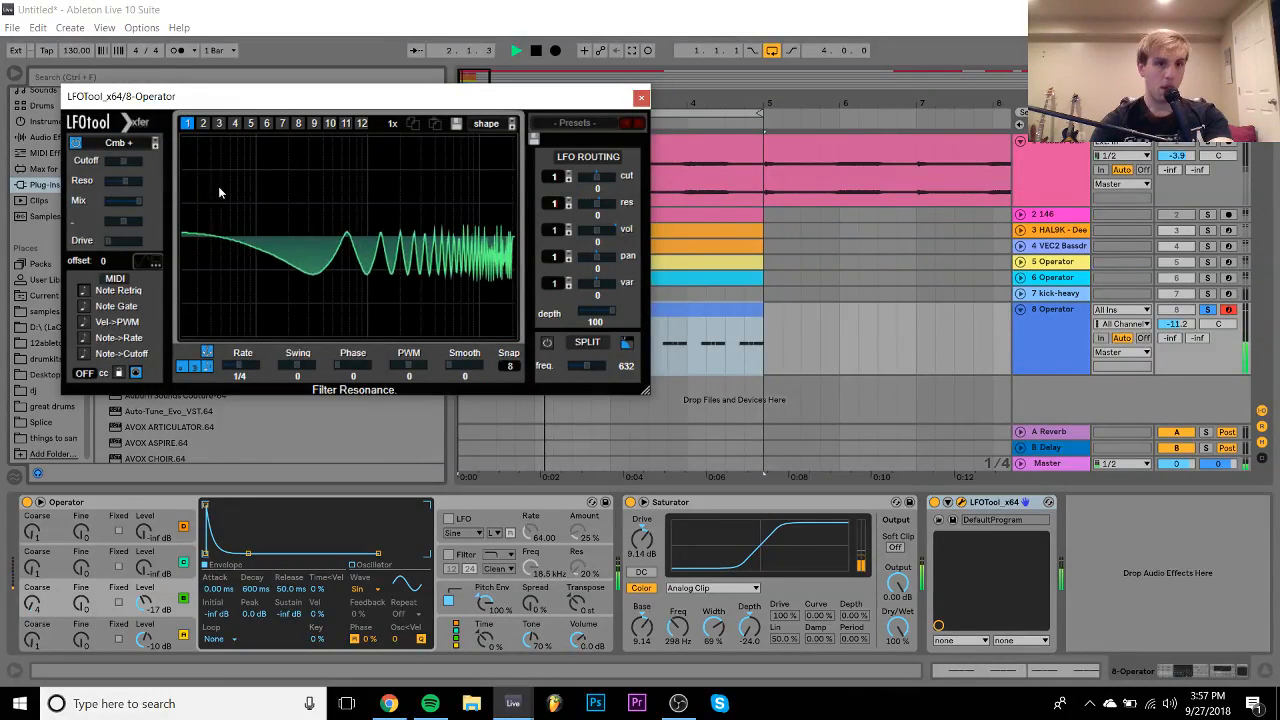
# - Move LFOTool ahead of the Saturator, set the filter to Cmb L6+, and raise cutoff and LP Frq
pyautogui.moveTo(1006, 525); pyautogui.dragTo(635, 520)
pyautogui.moveTo(109, 156)
pyautogui.mouseDown()
pyautogui.moveTo(124, 162)
pyautogui.moveTo(96, 161)
pyautogui.moveTo(133, 162)
pyautogui.mouseUp()
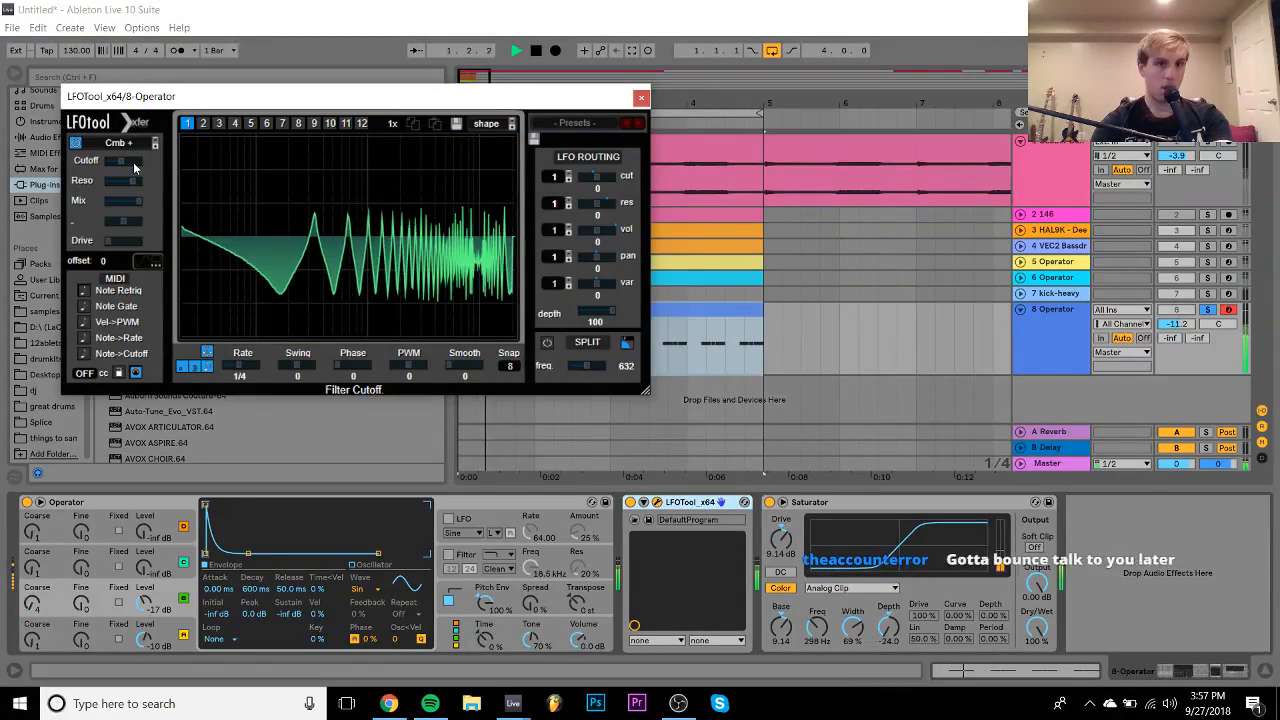
pyautogui.press('space')
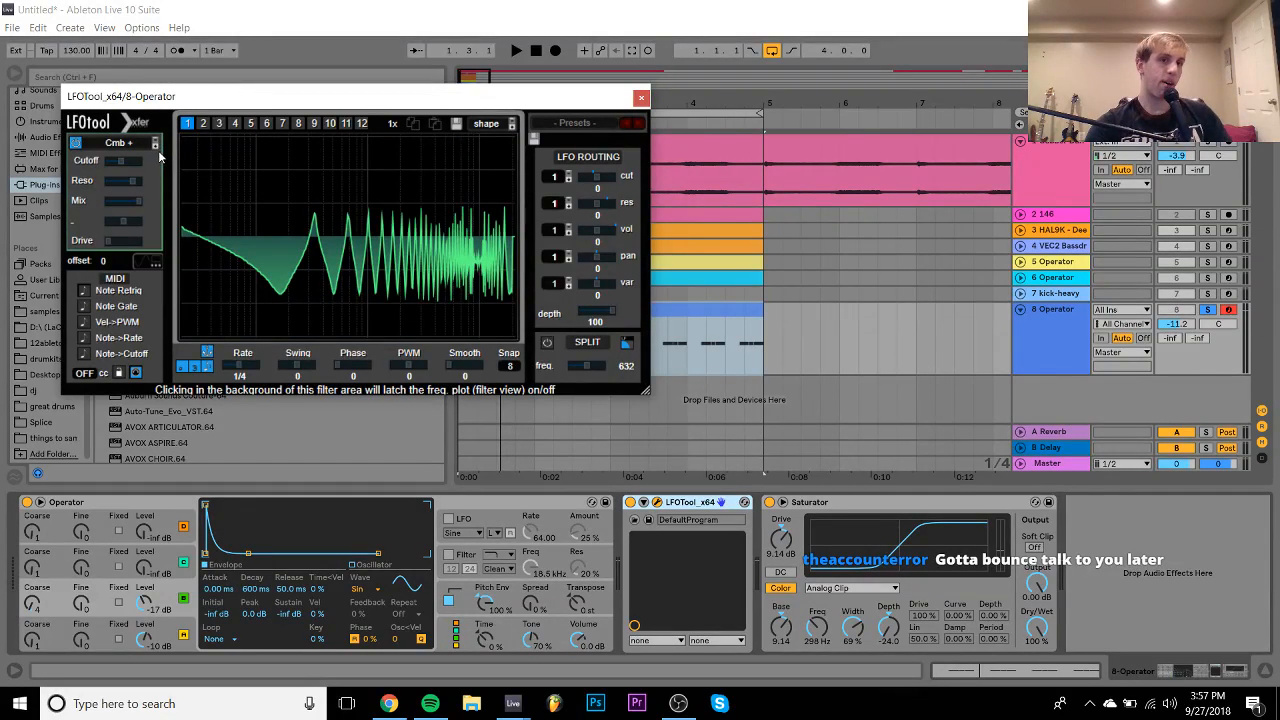
pyautogui.click(156, 148)
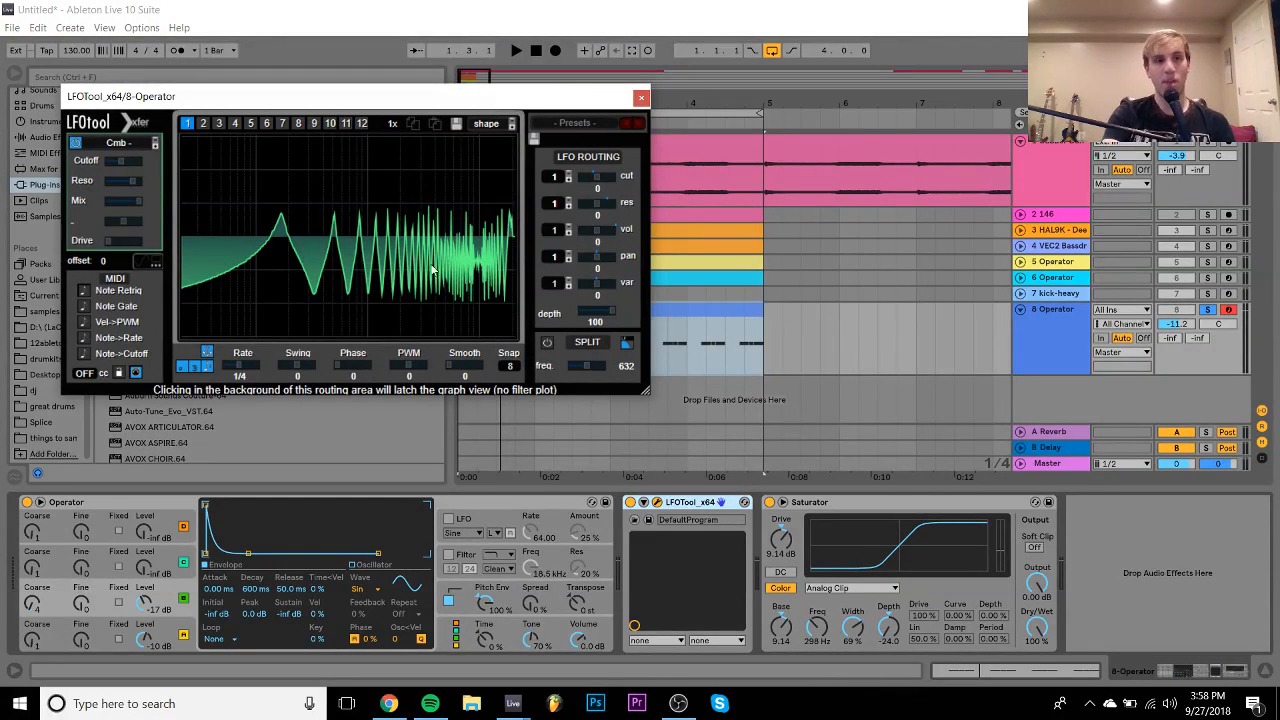
pyautogui.click(156, 146)
pyautogui.press('space')
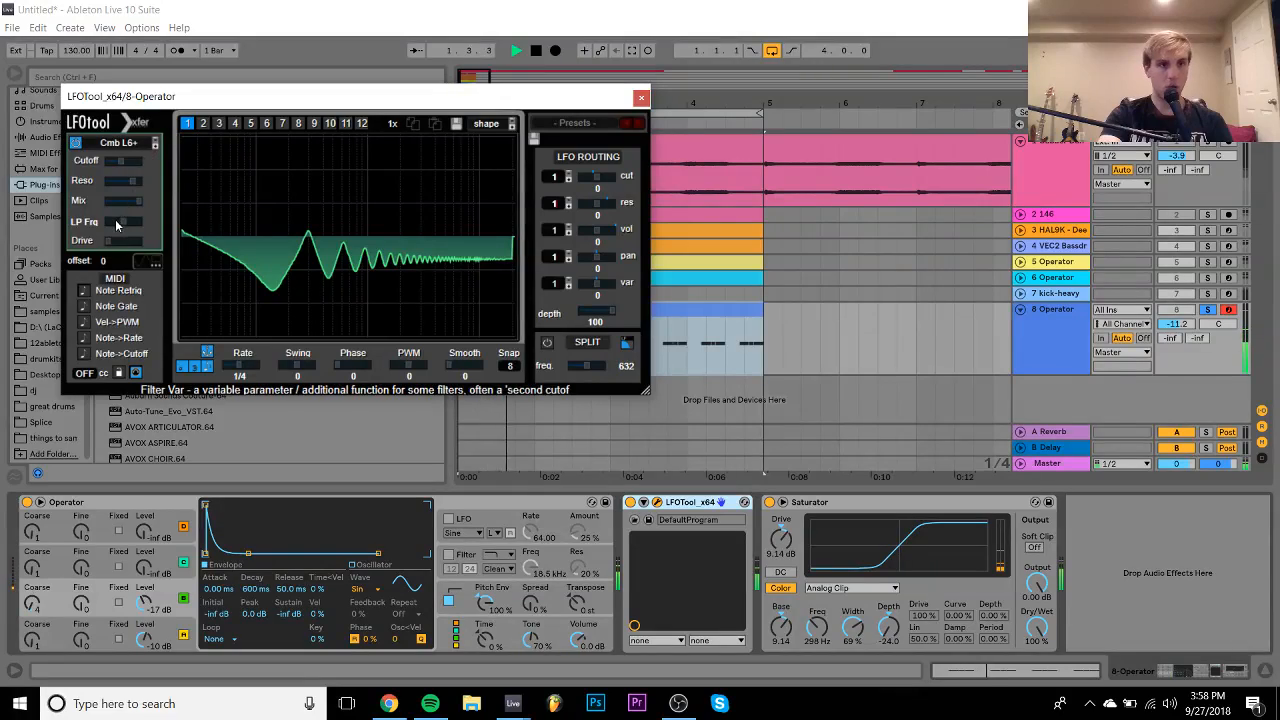
pyautogui.moveTo(116, 226); pyautogui.dragTo(142, 222)
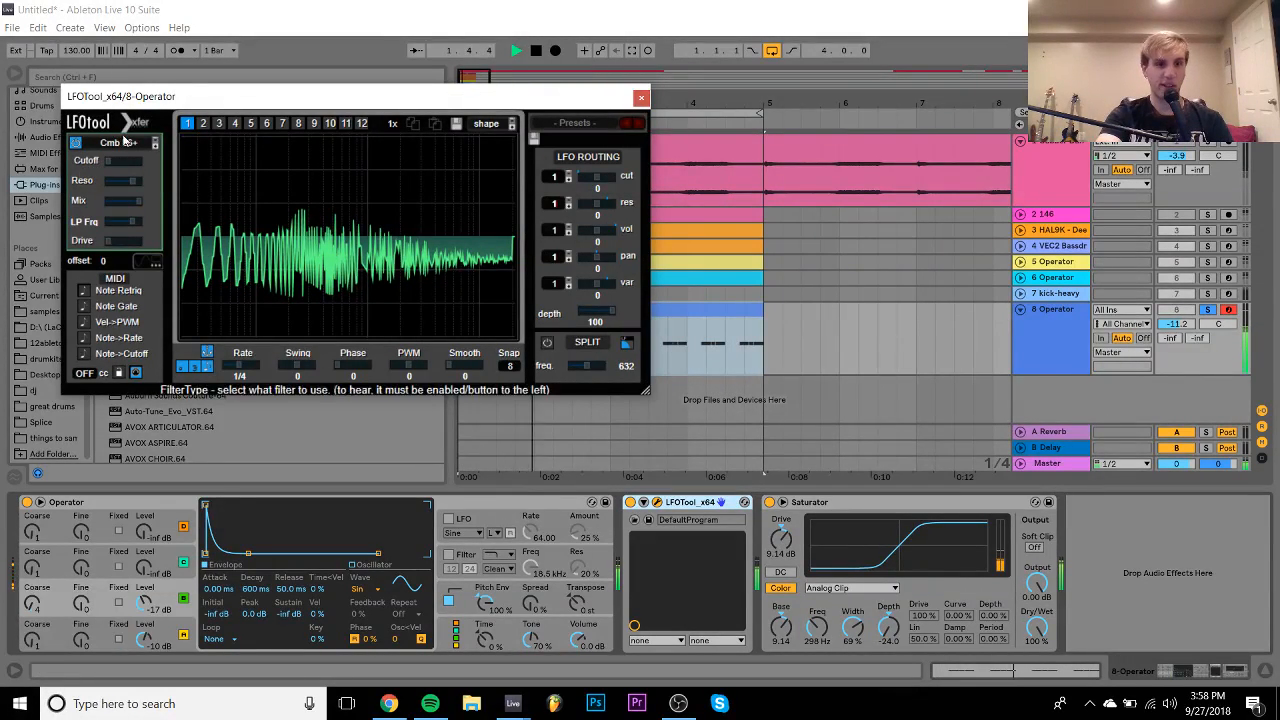
pyautogui.click(473, 600)
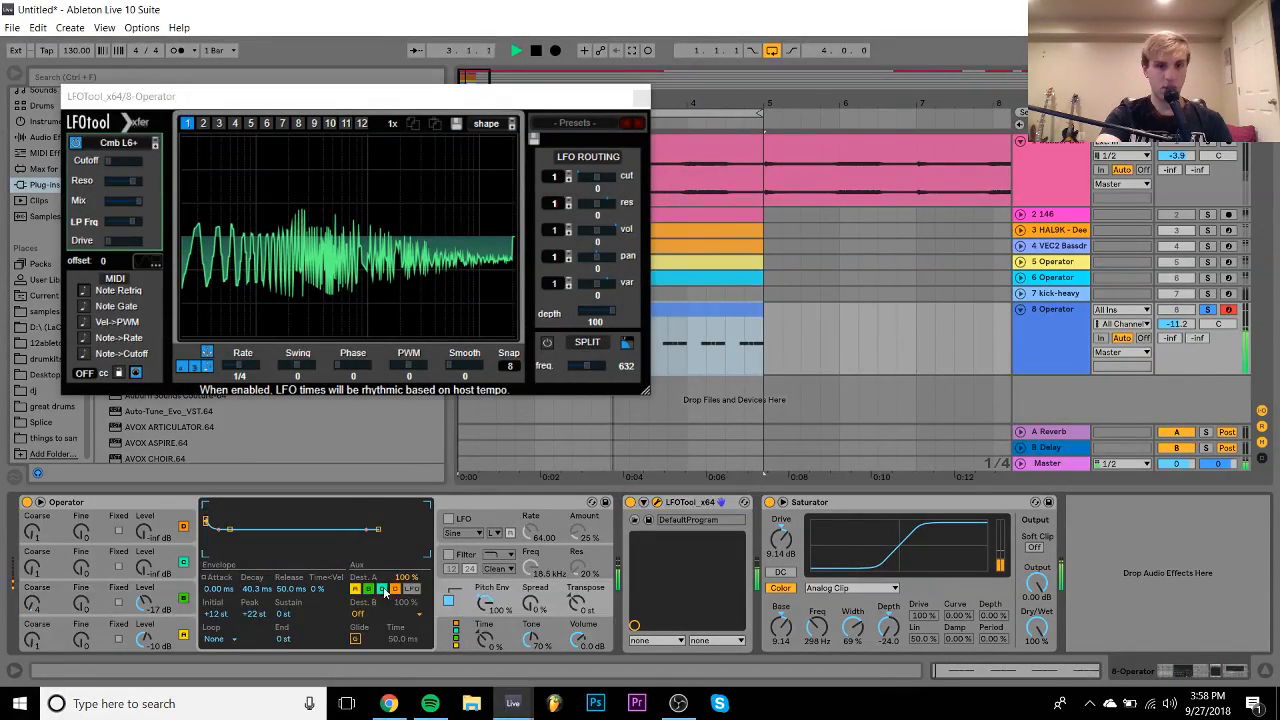
# - Set Operator's pitch envelope peak to +34 st and reshape the oscillator envelopes' attack and decay
pyautogui.moveTo(256, 617); pyautogui.dragTo(256, 605)
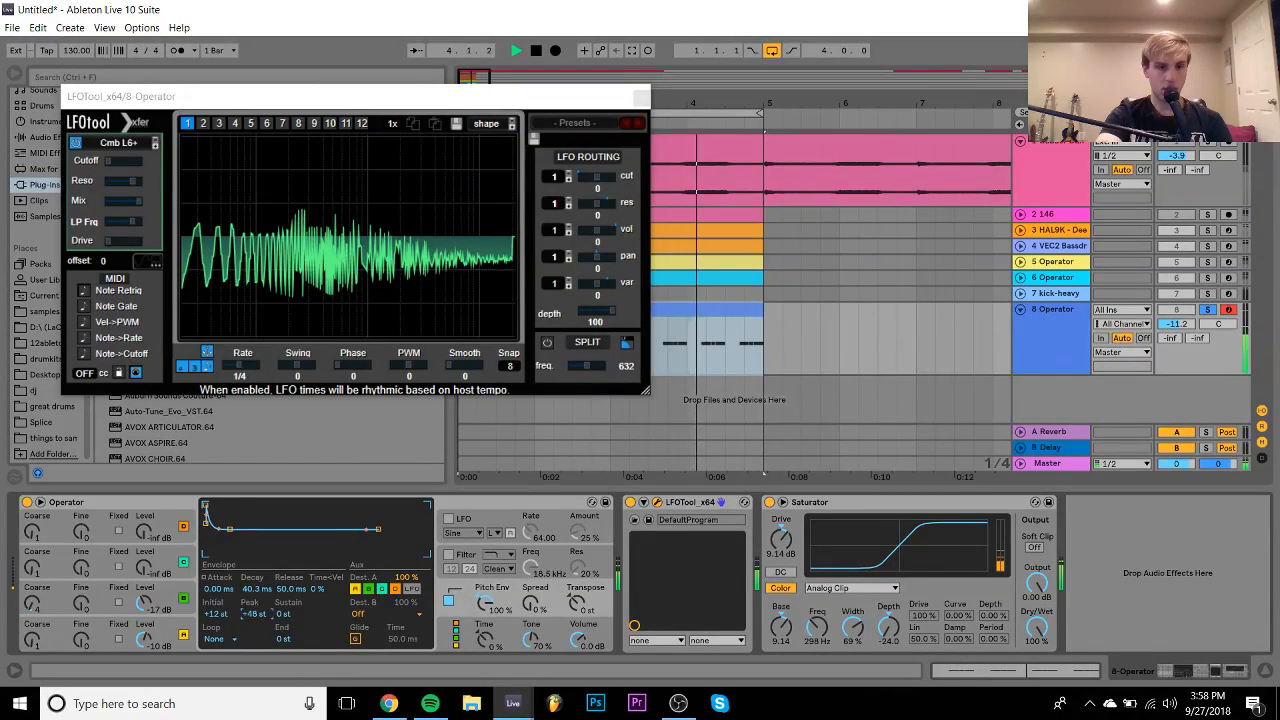
pyautogui.click(166, 596)
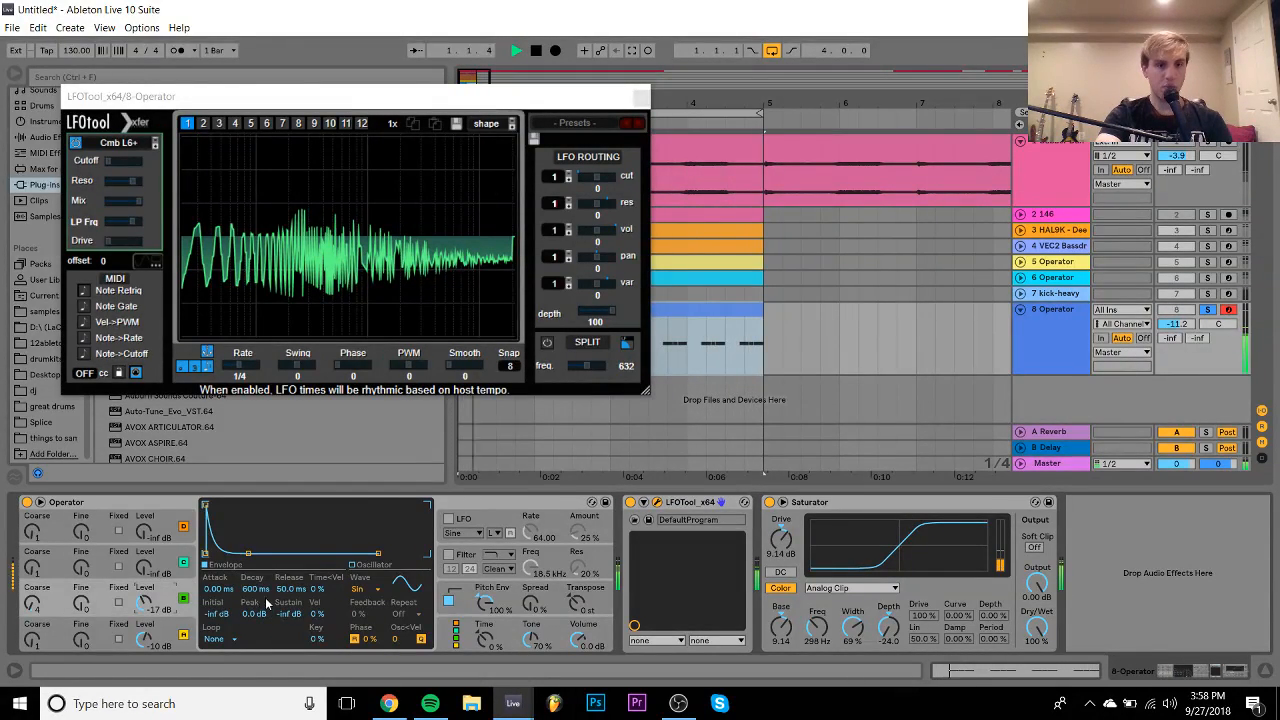
pyautogui.click(178, 632)
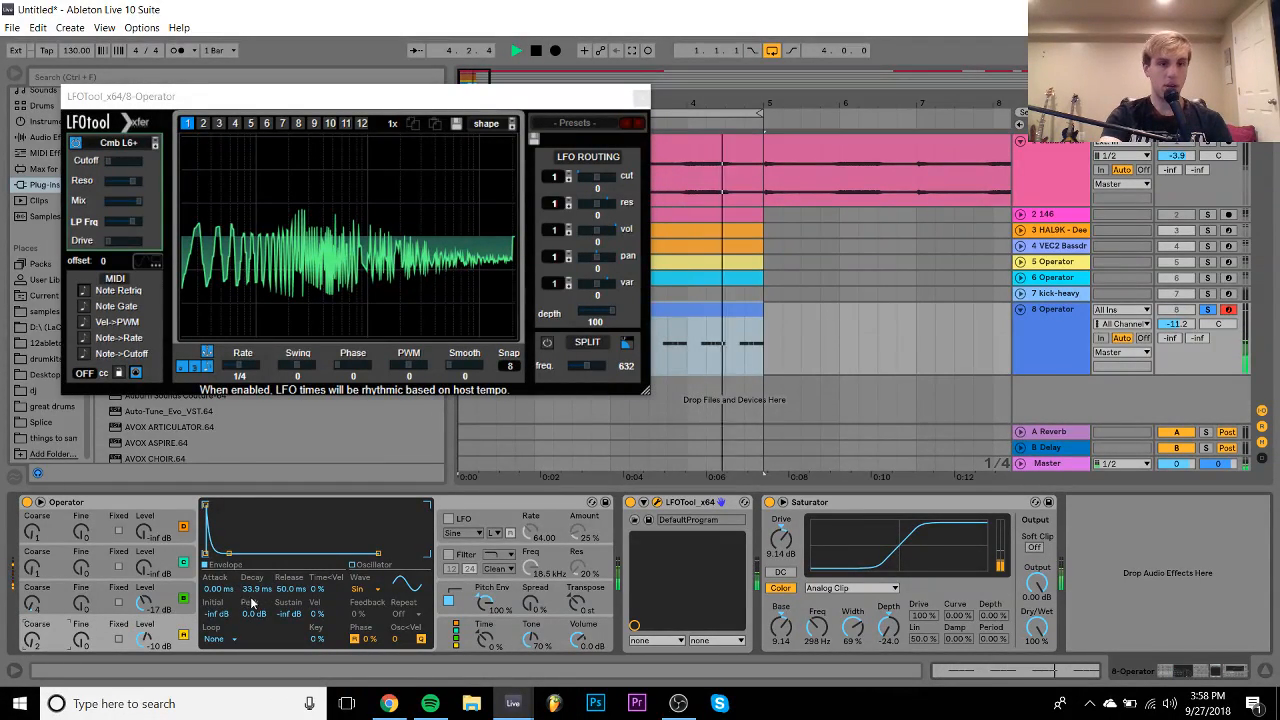
pyautogui.moveTo(252, 591); pyautogui.dragTo(252, 545)
pyautogui.click(35, 613)
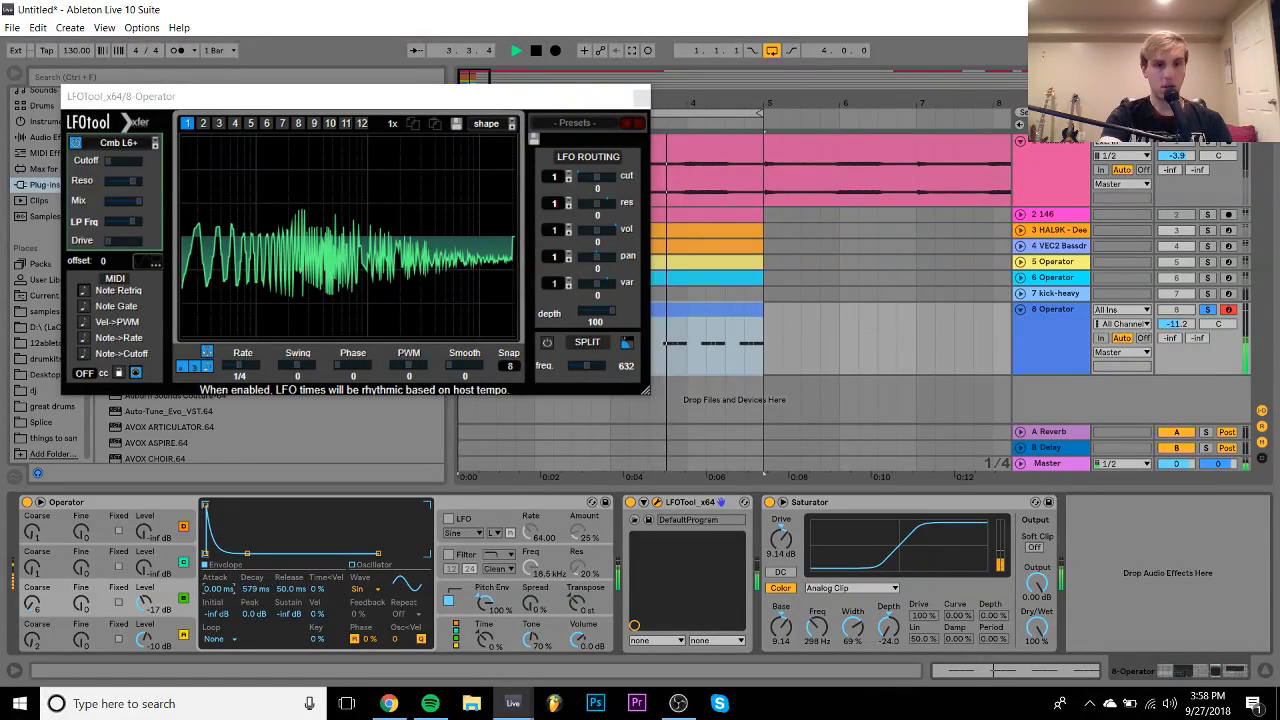
pyautogui.moveTo(218, 589); pyautogui.dragTo(254, 611)
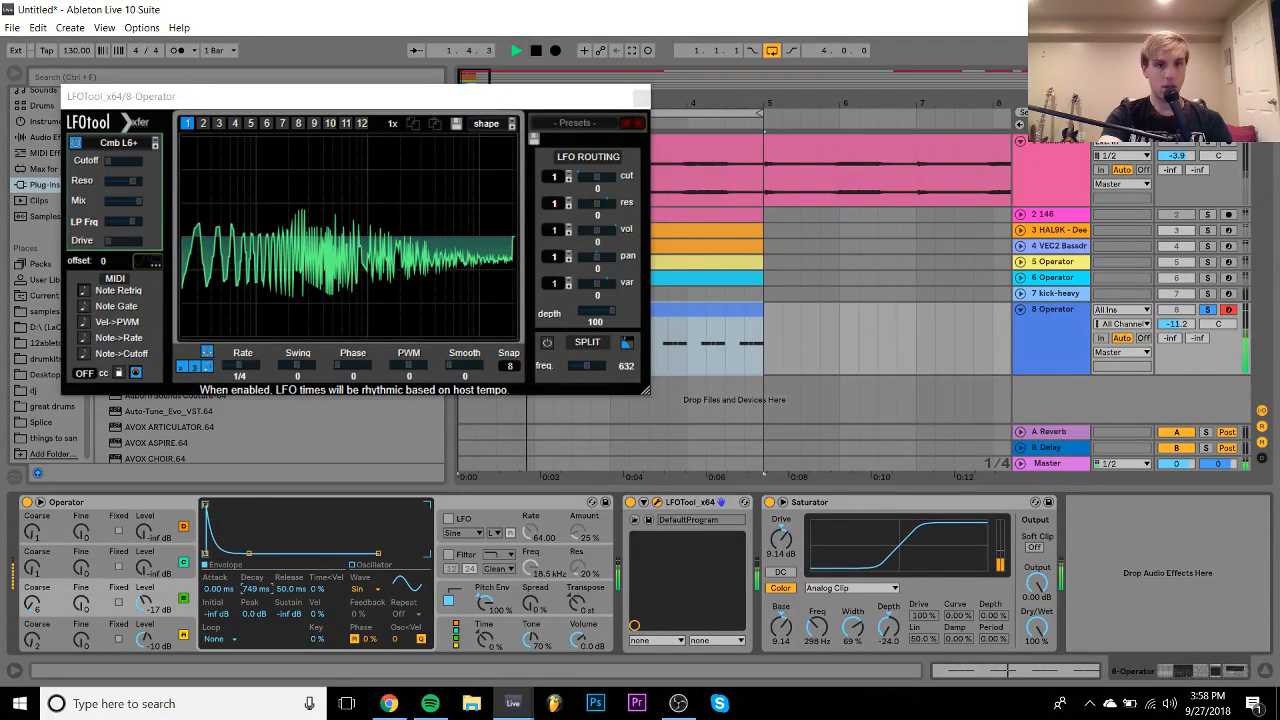
# - Unsolo the Operator track and close the LFOTool window
pyautogui.click(1206, 310)
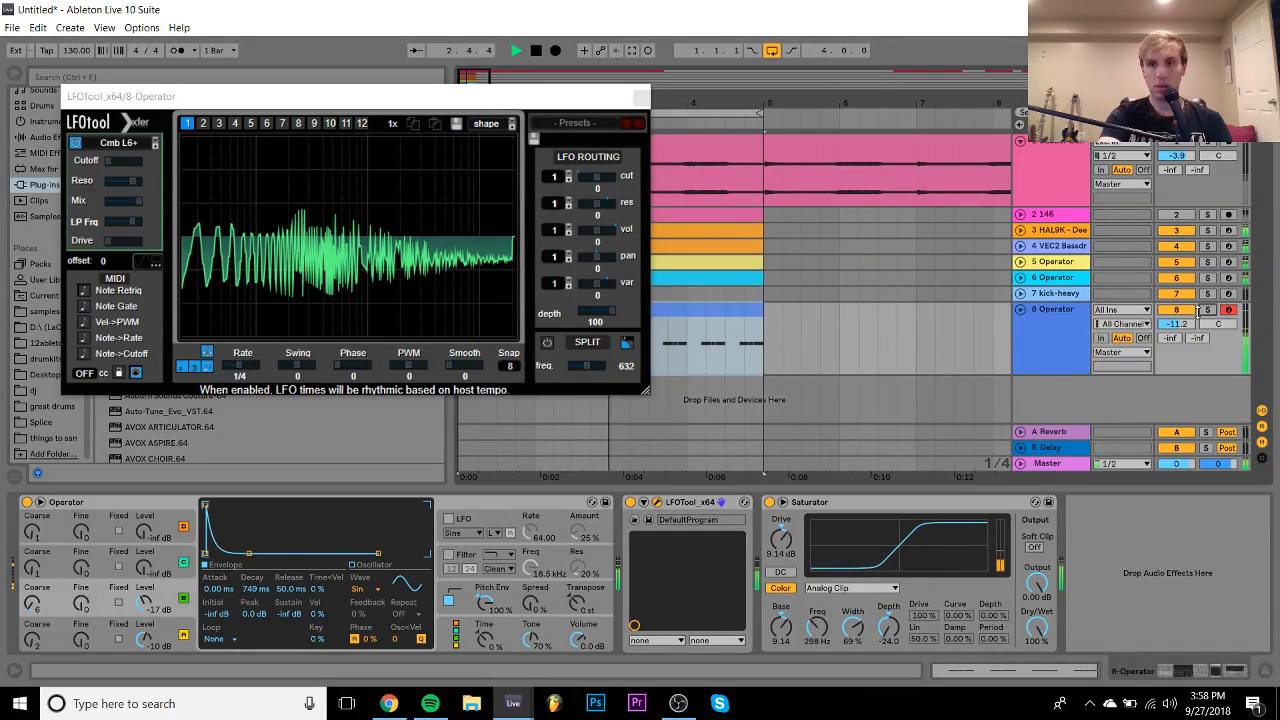
pyautogui.click(1097, 326)
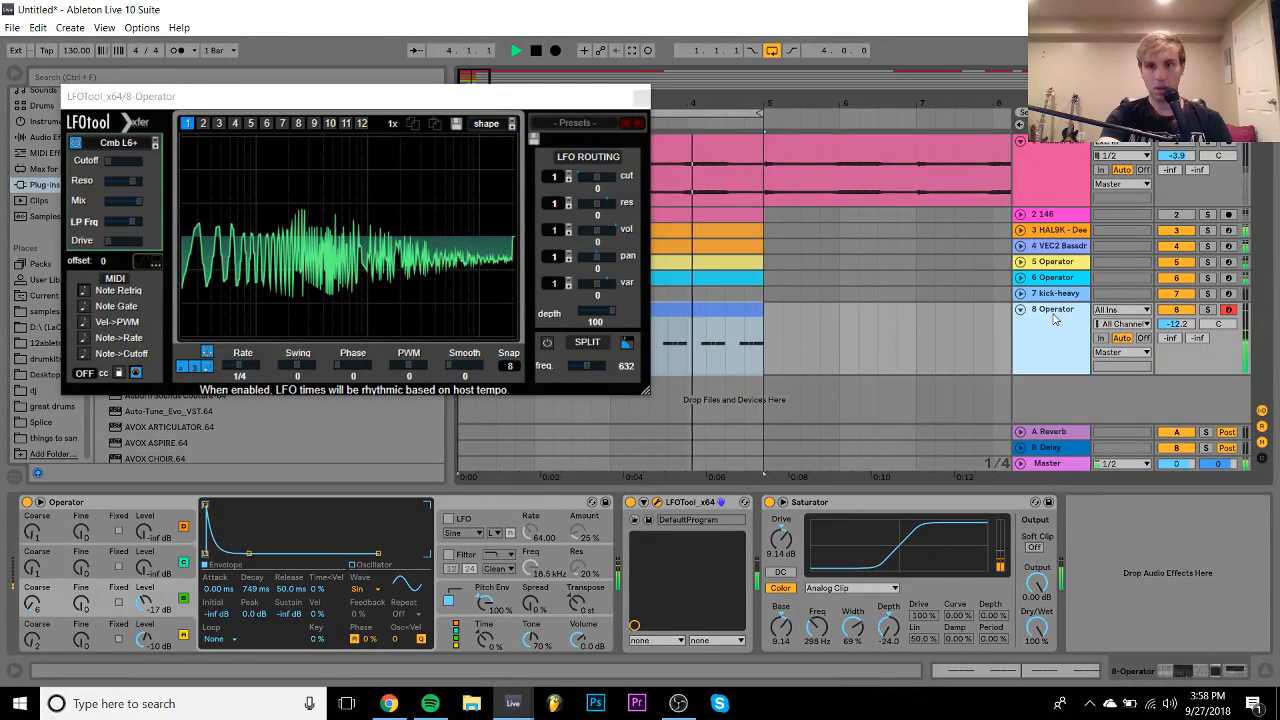
pyautogui.click(640, 96)
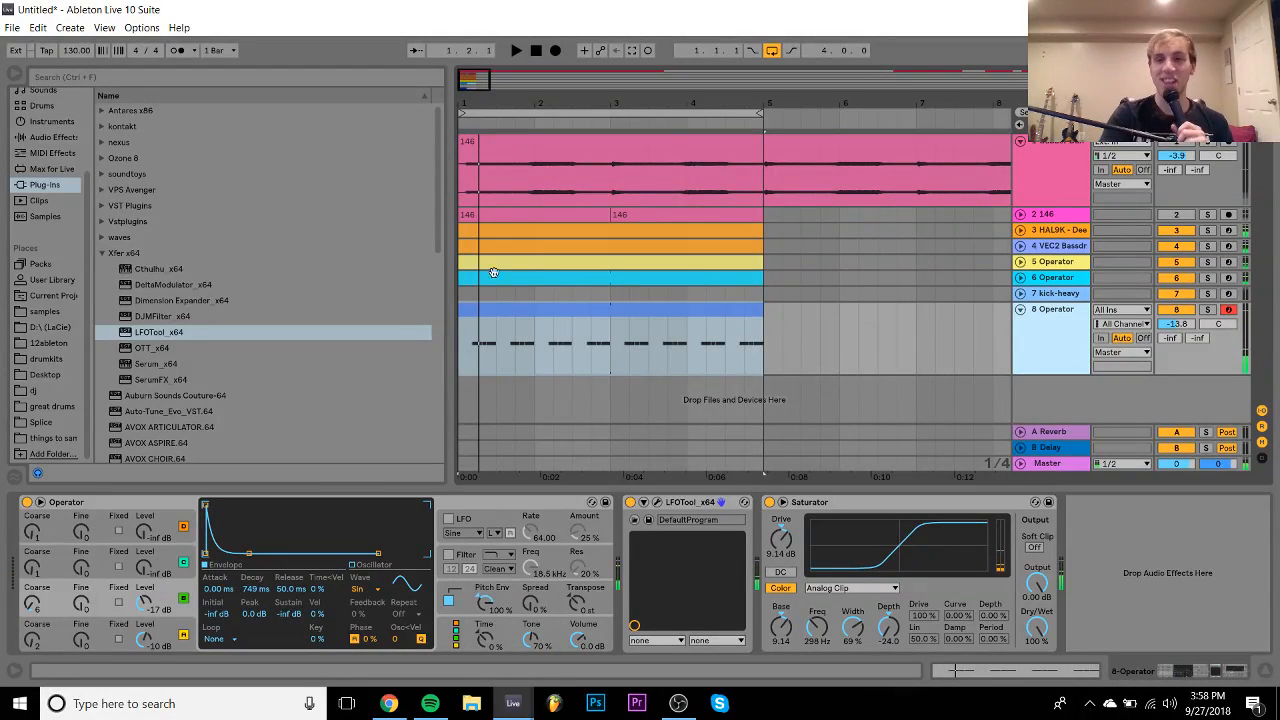
# - Add EQ Eight to the bass track with a band 1 low cut and a band 4 high boost
pyautogui.click(1207, 313)
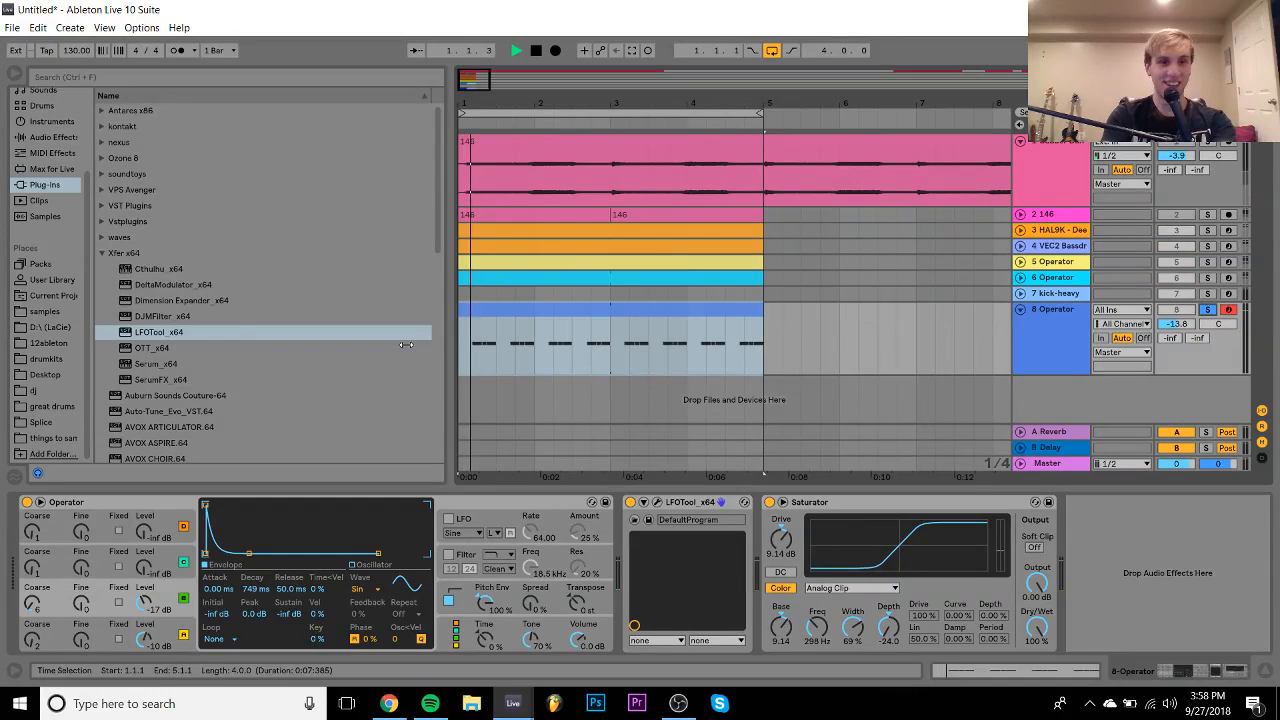
pyautogui.click(45, 138)
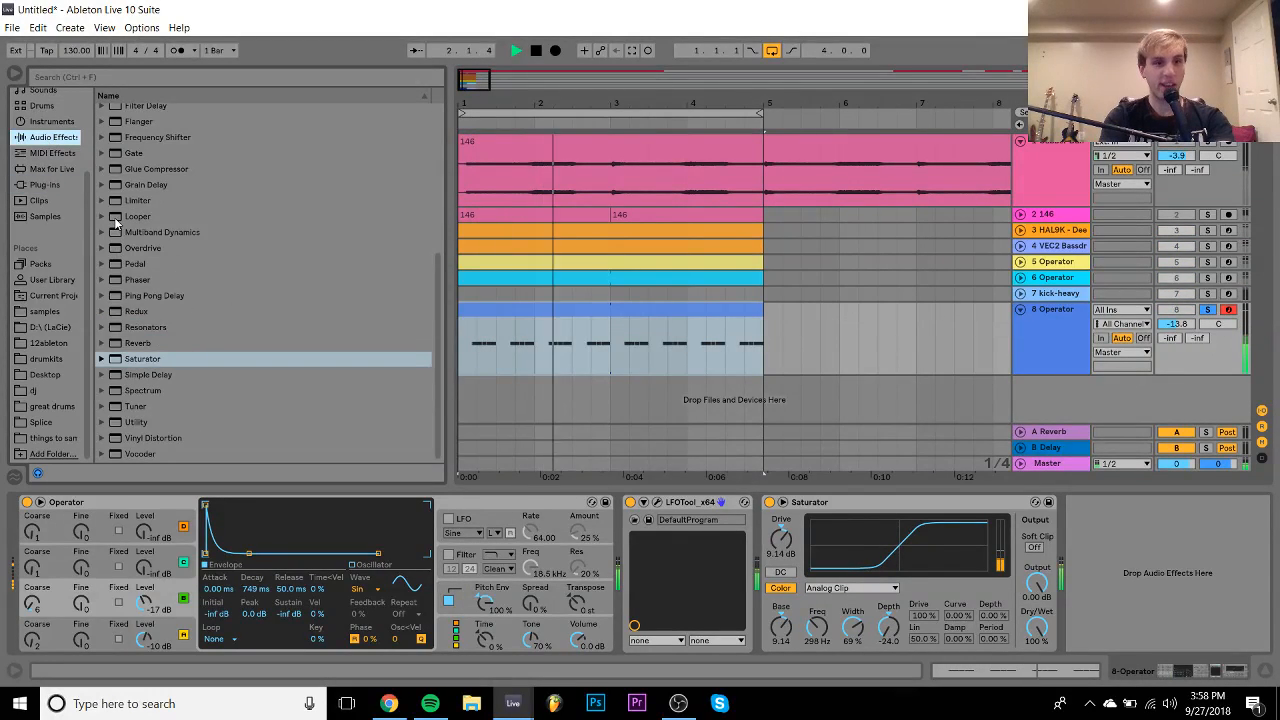
pyautogui.scroll(1, 116, 224)
pyautogui.doubleClick(140, 106)
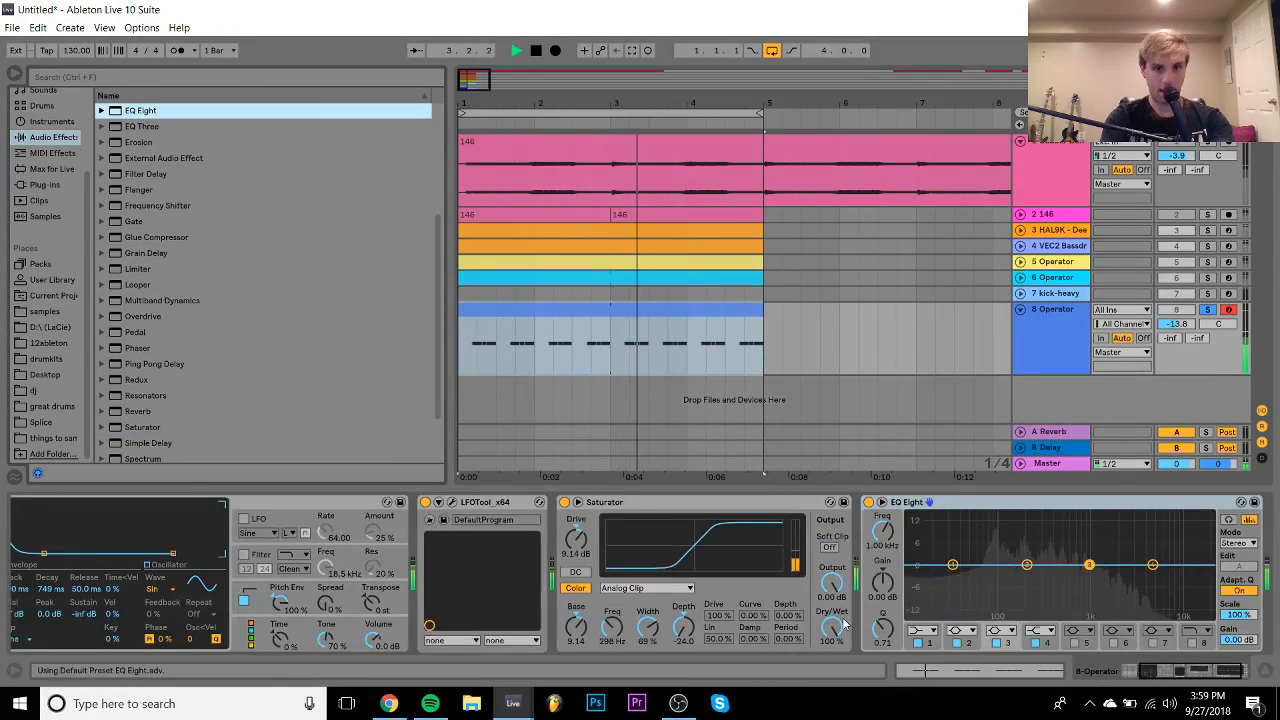
pyautogui.click(928, 631)
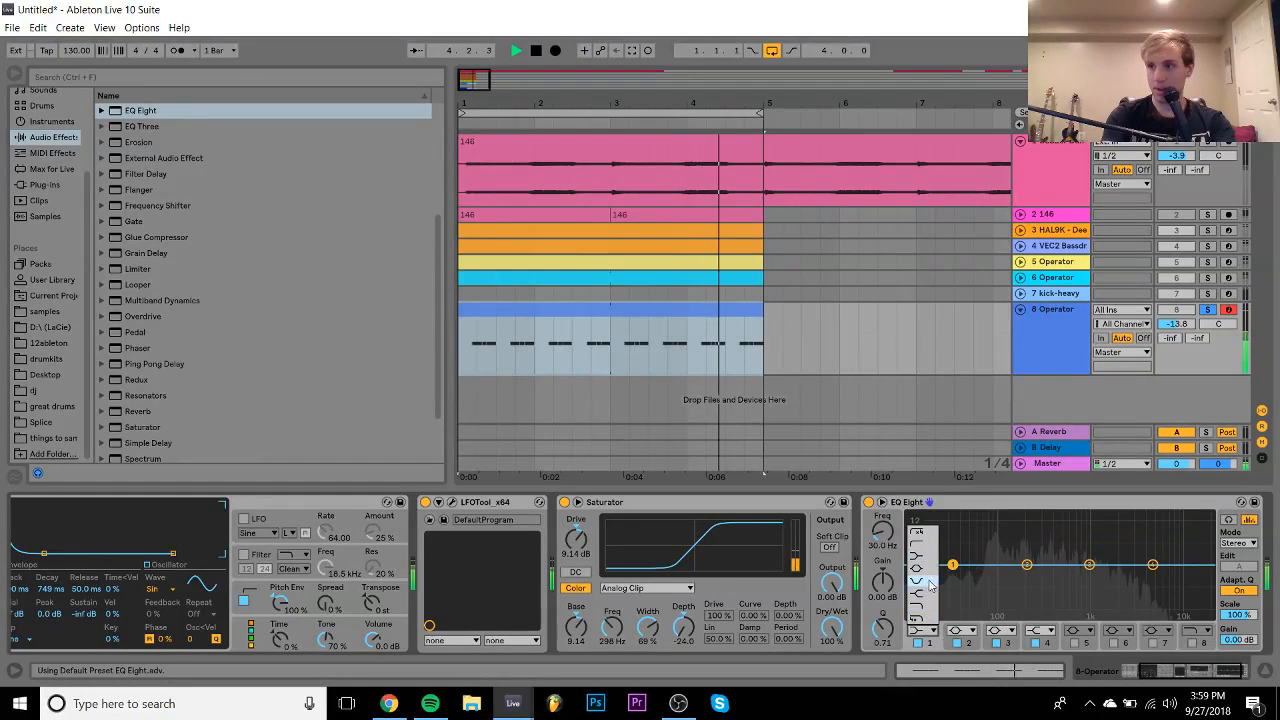
pyautogui.click(923, 545)
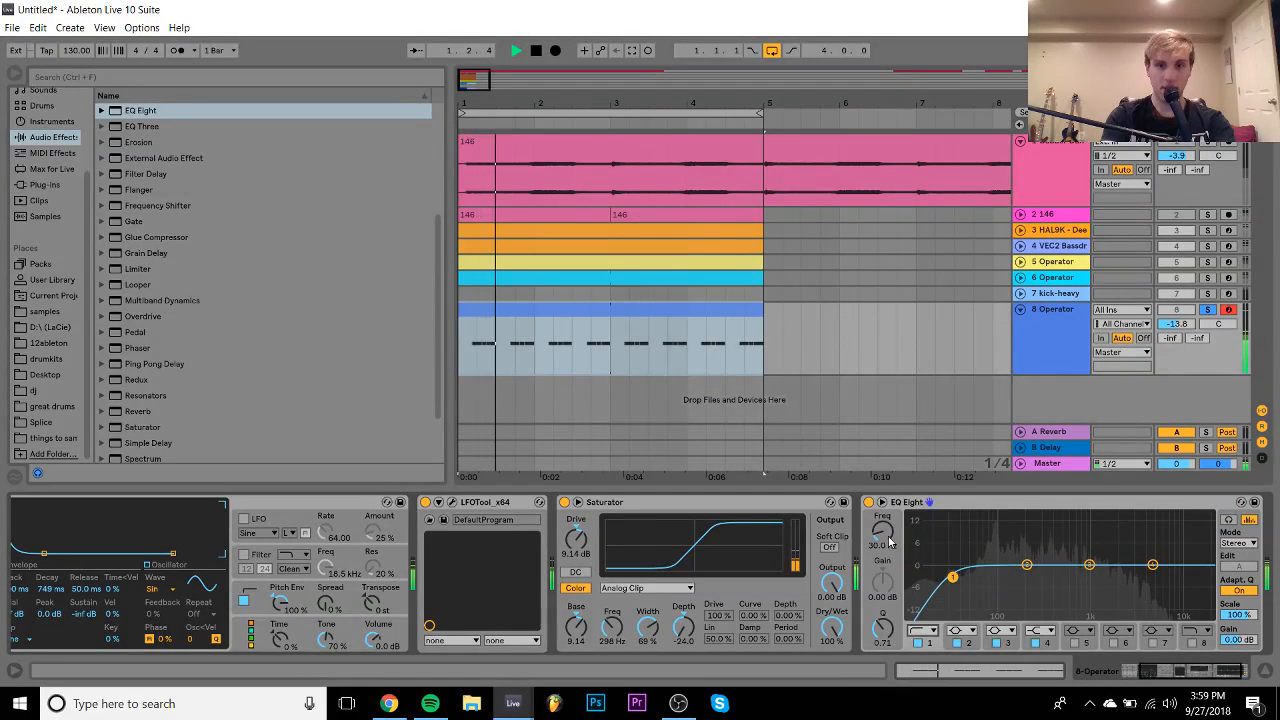
pyautogui.moveTo(884, 534); pyautogui.dragTo(884, 496)
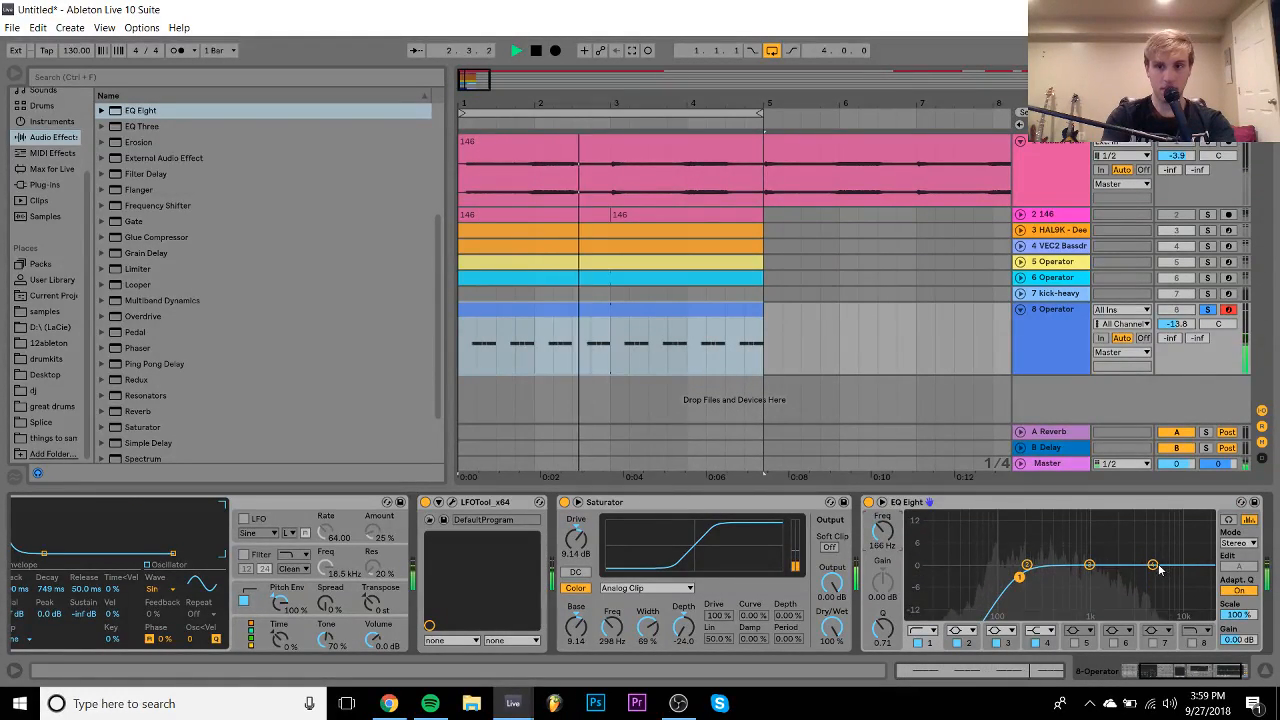
pyautogui.moveTo(1153, 565); pyautogui.dragTo(1141, 532)
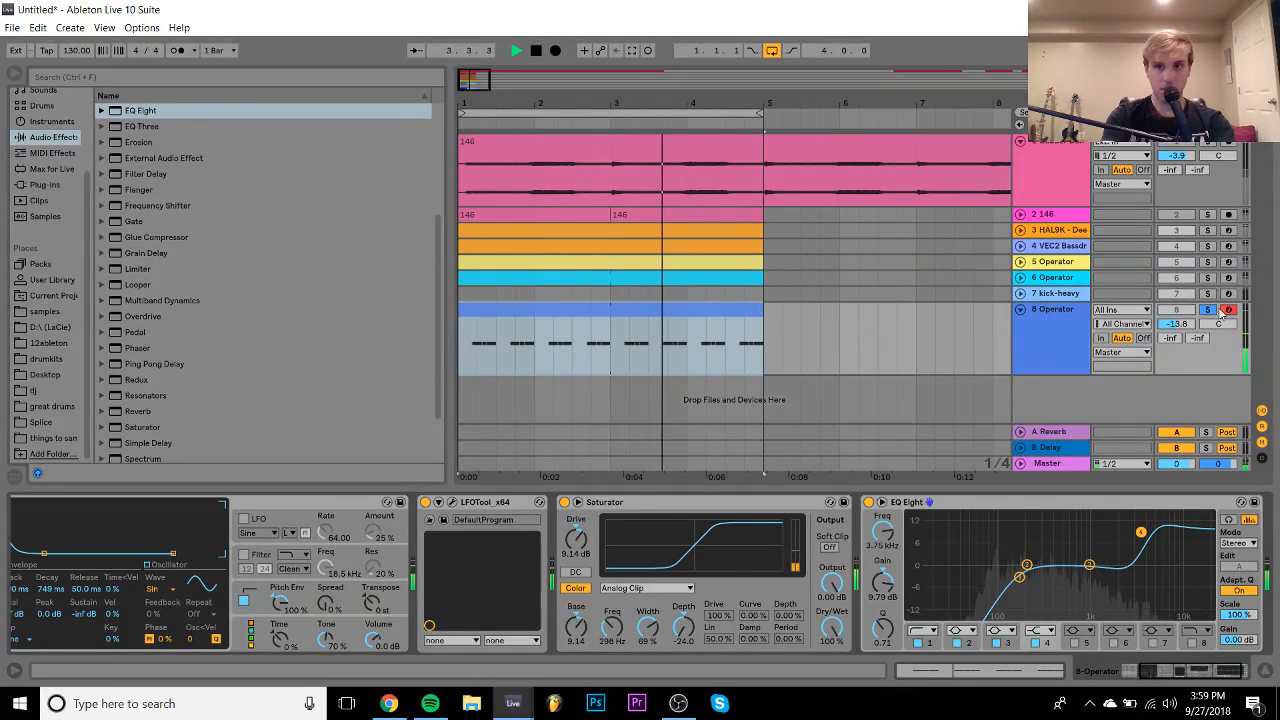
pyautogui.click(1208, 310)
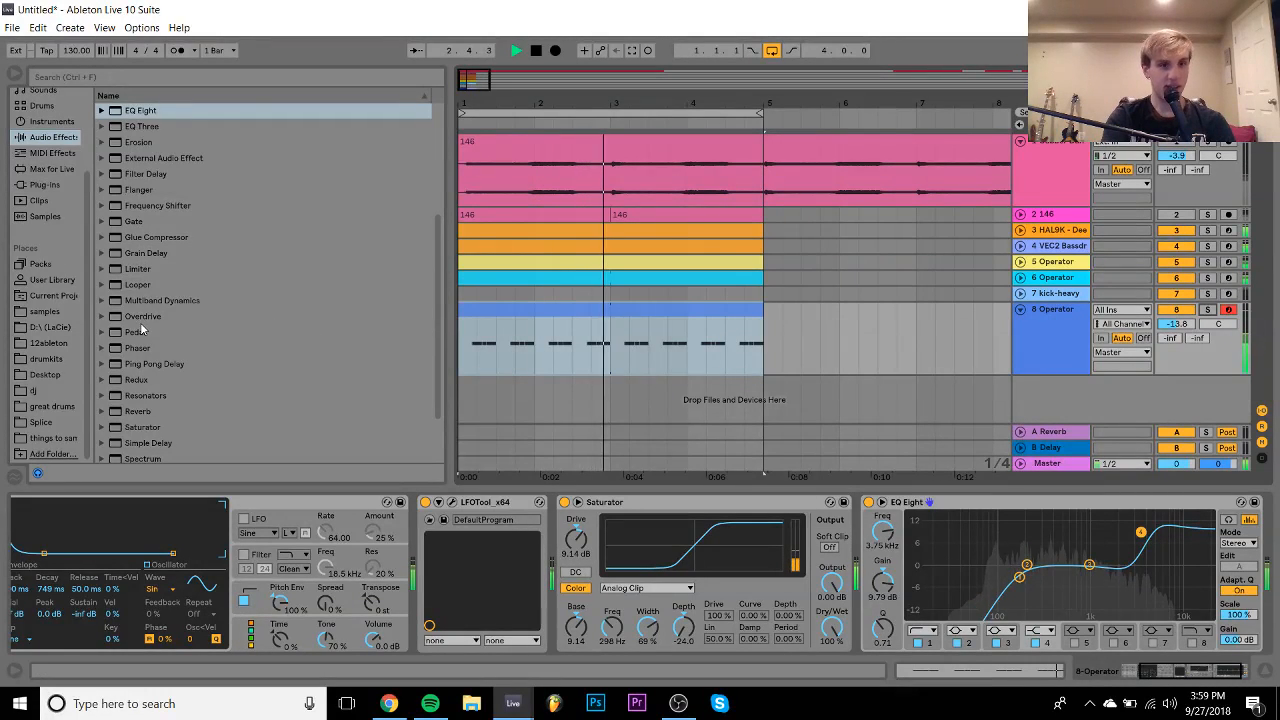
# - Load the Berlin Resonators preset at 28% dry/wet, then open the bass clip's notes
pyautogui.scroll(-3, 184, 406)
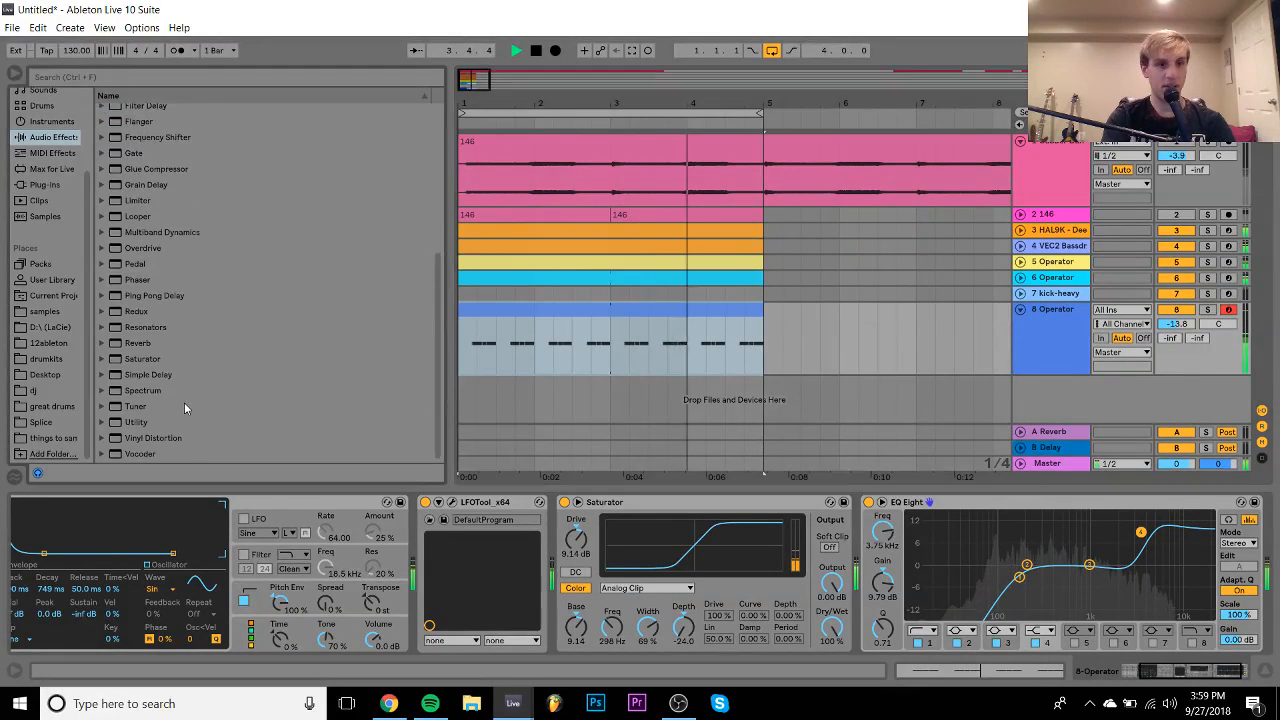
pyautogui.click(102, 328)
pyautogui.click(150, 343)
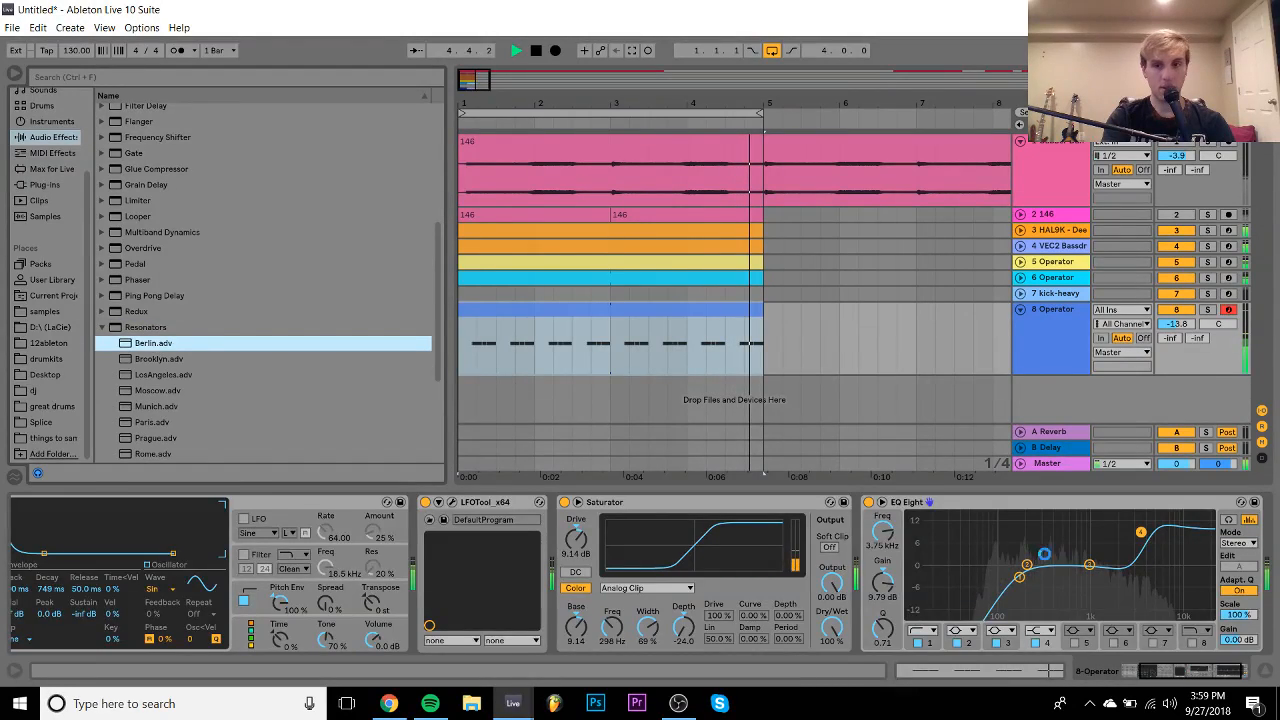
pyautogui.doubleClick(150, 343)
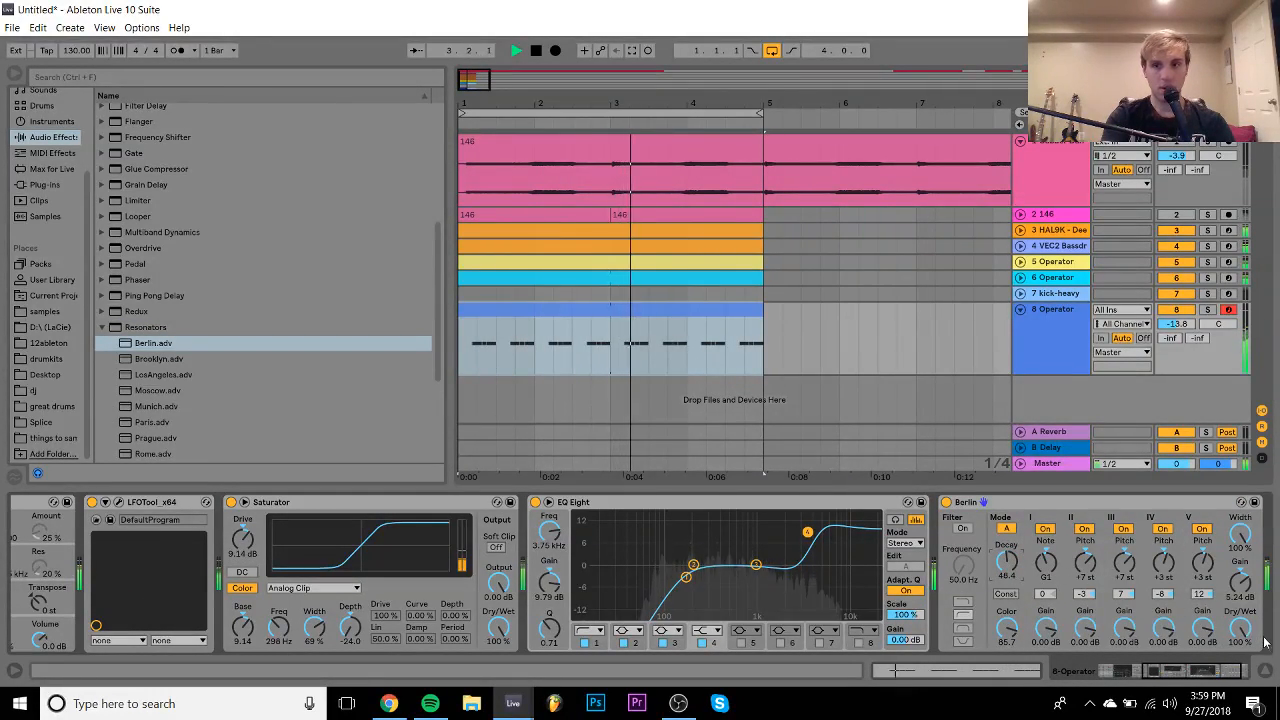
pyautogui.moveTo(1241, 629); pyautogui.dragTo(1245, 641)
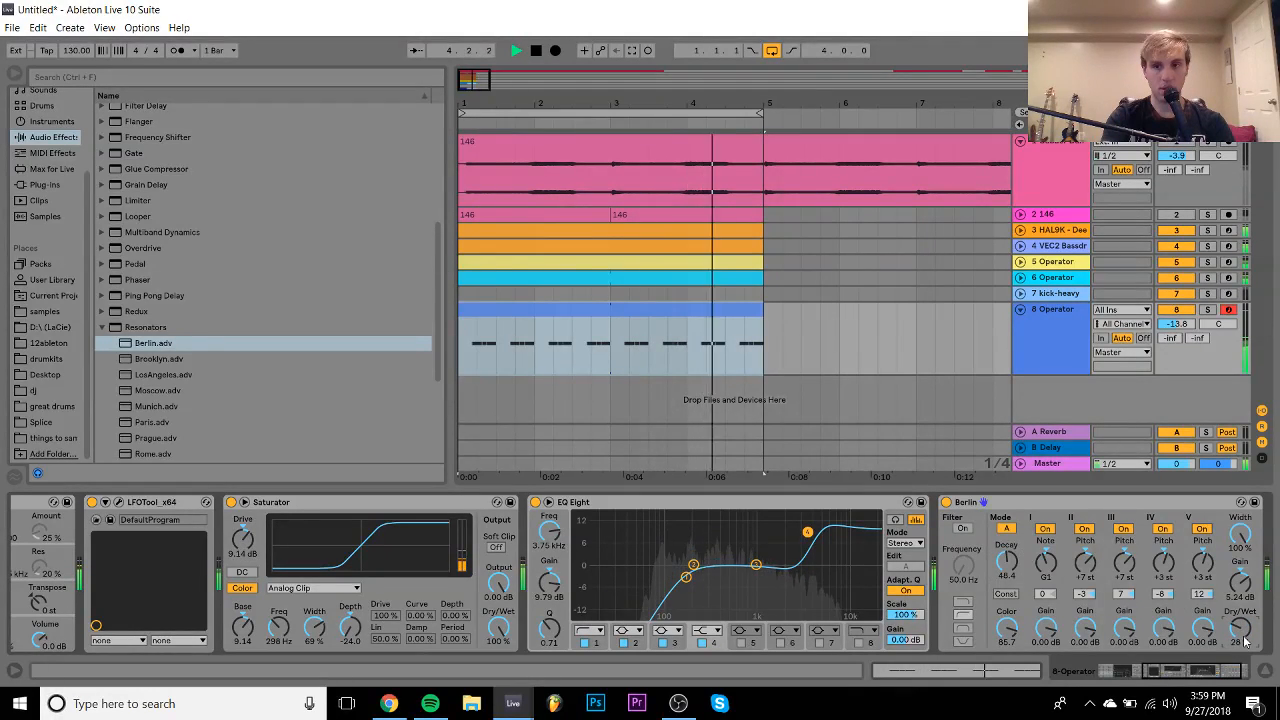
pyautogui.doubleClick(645, 328)
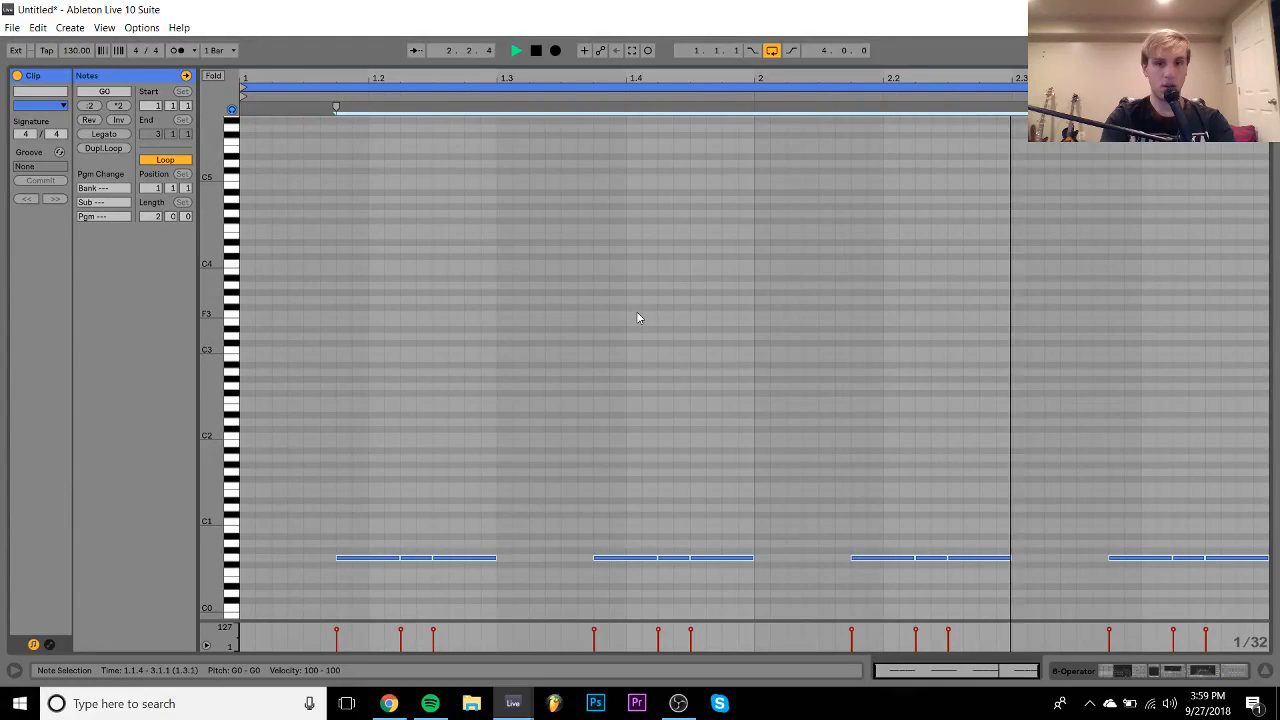
# - Transpose the bass clip's notes from G0 up to C#1 and go back to the arrangement
pyautogui.hotkey('shift', 'Up')
pyautogui.hotkey('shift', 'Up')
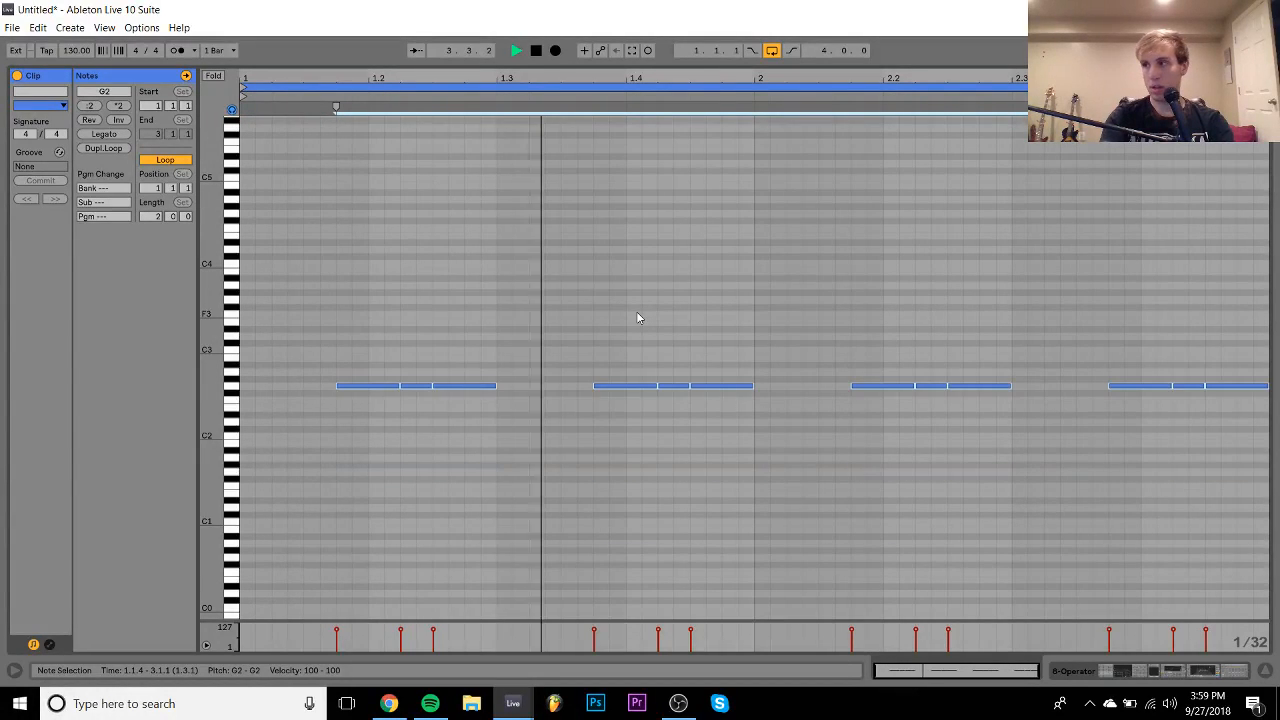
pyautogui.hotkey('shift', 'Down')
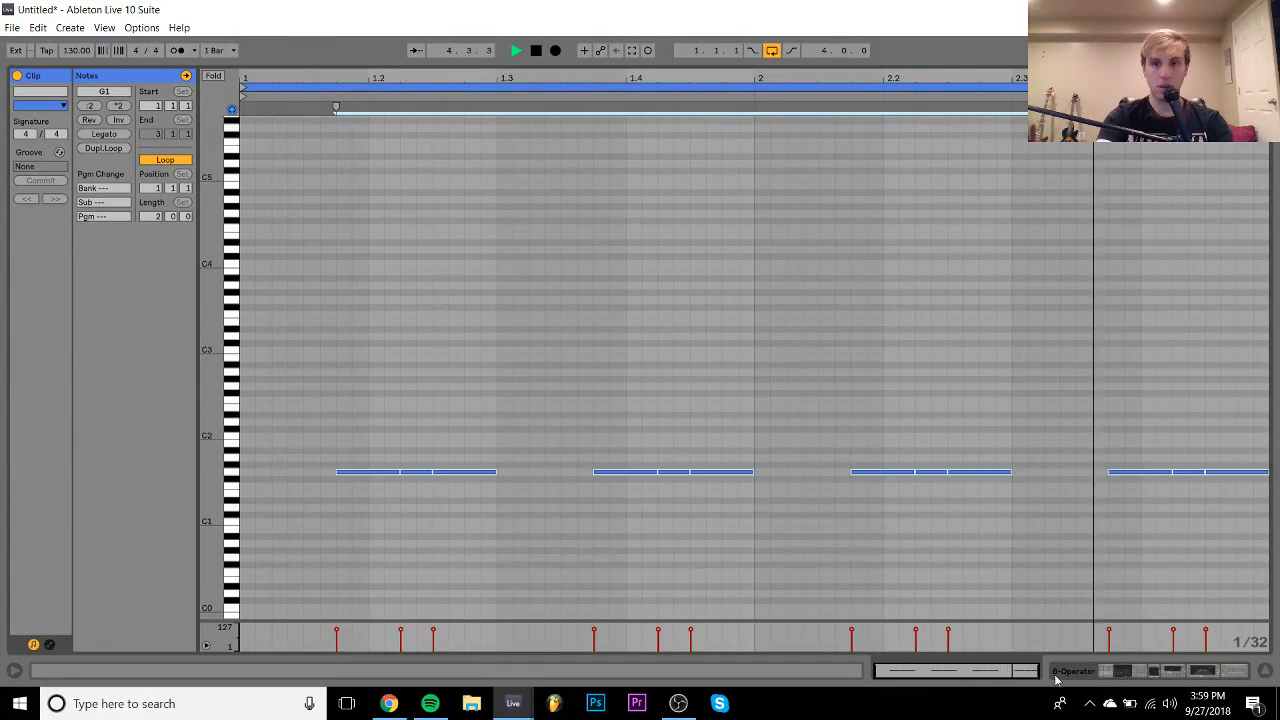
pyautogui.click(1080, 672)
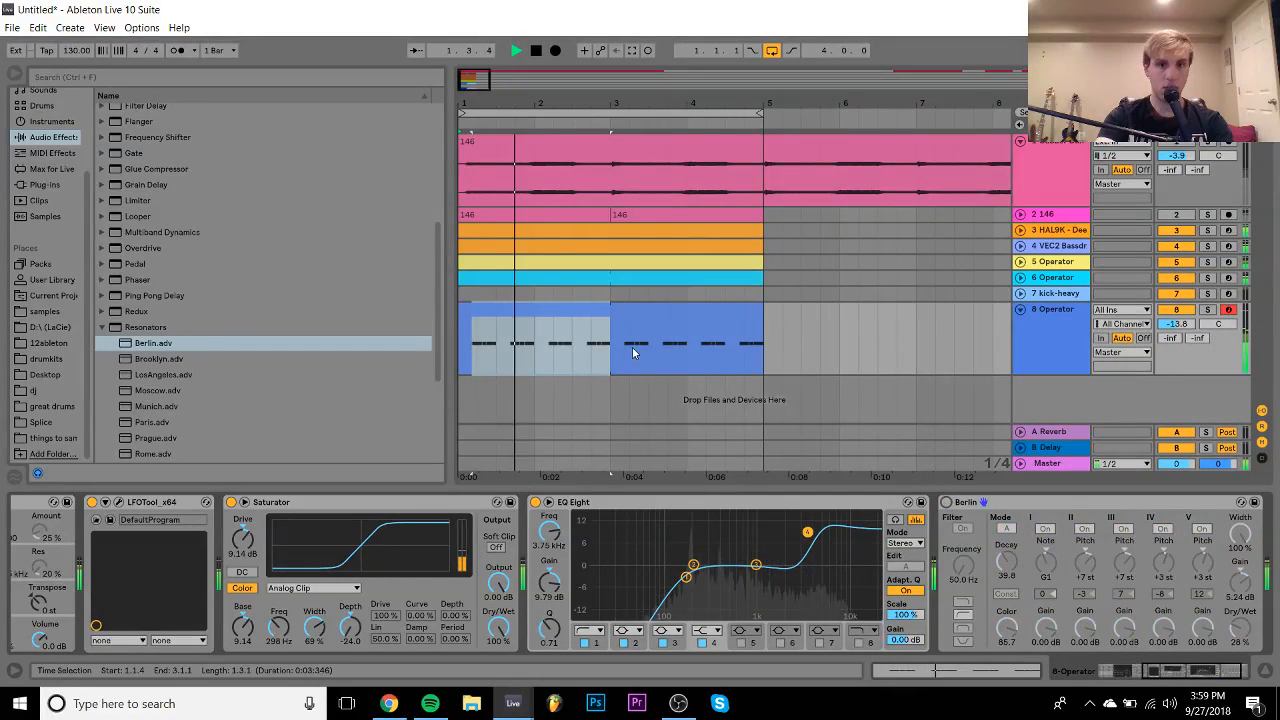
pyautogui.doubleClick(616, 325)
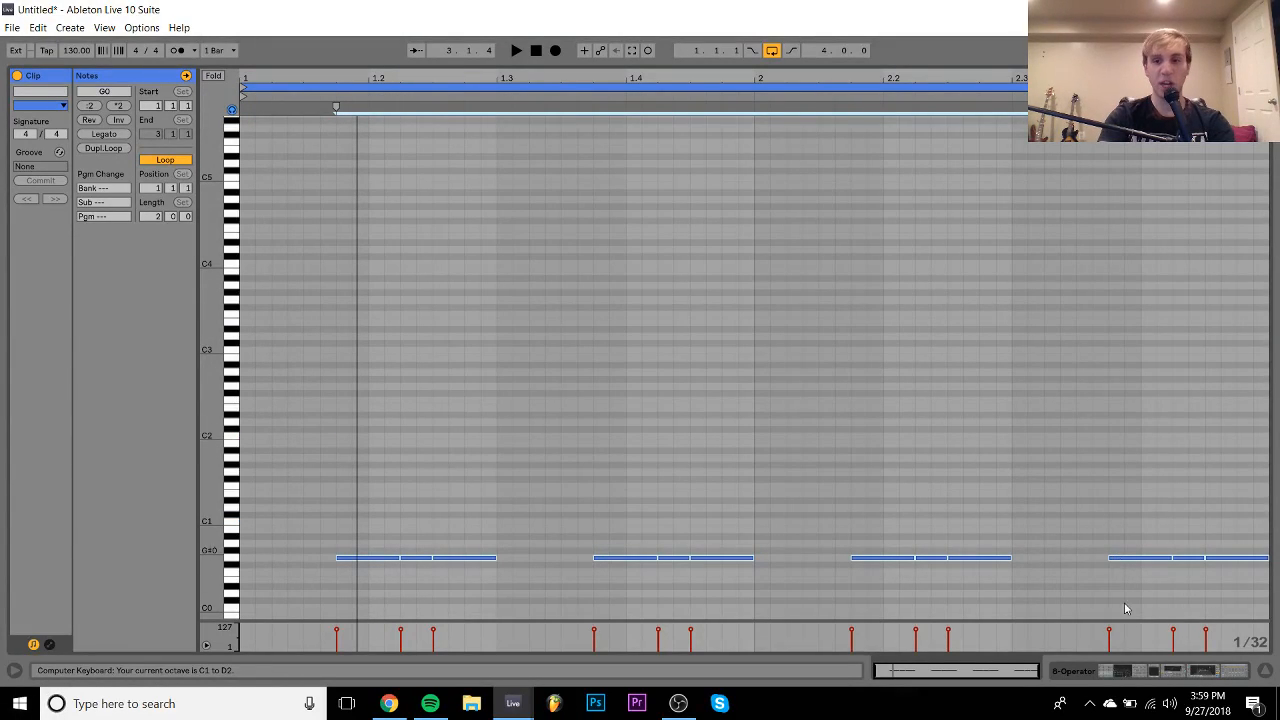
pyautogui.press('Up')
pyautogui.press('Up')
pyautogui.press('Up')
pyautogui.press('Up')
pyautogui.press('Up')
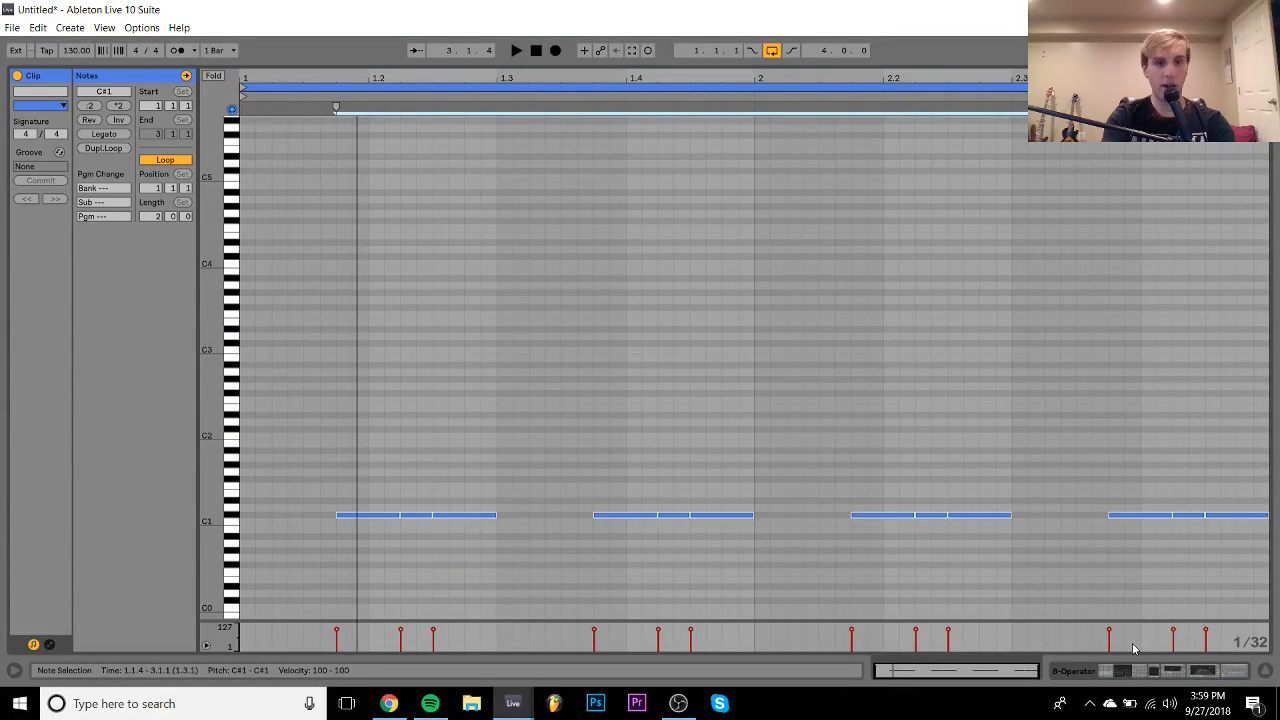
pyautogui.click(1134, 673)
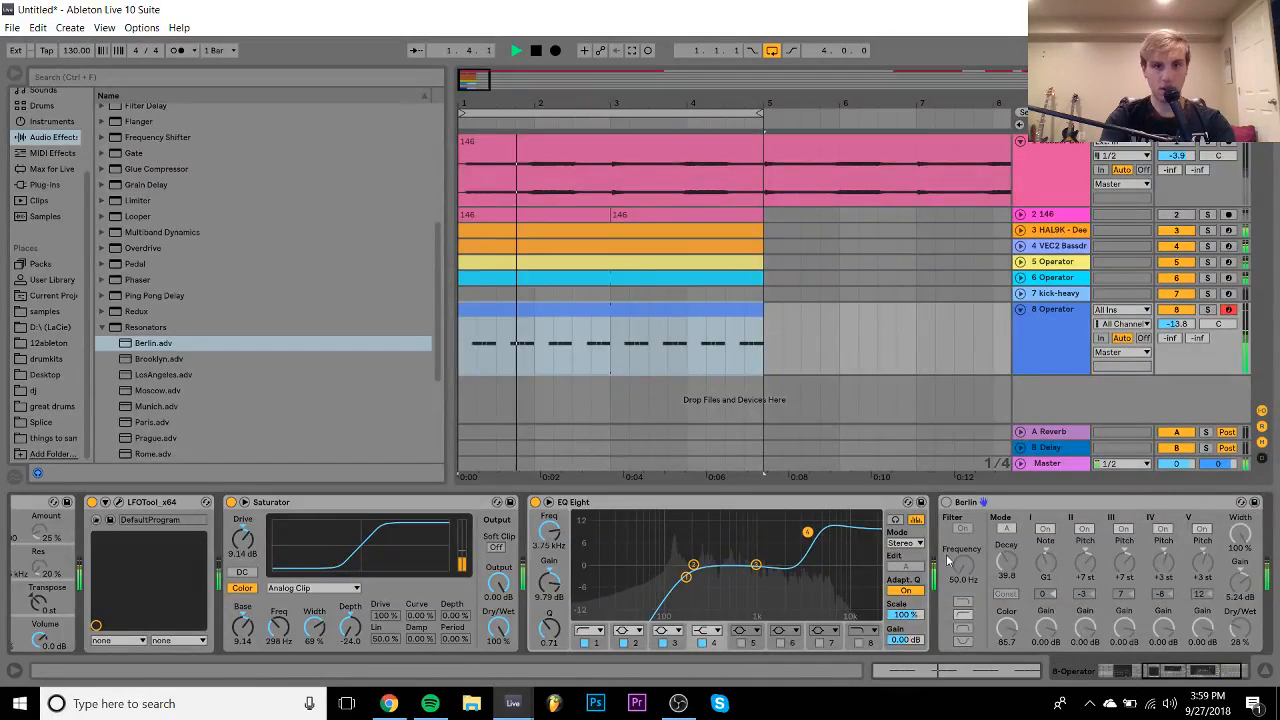
# - Select the arrangement's clips and duplicate them with Ctrl+D to extend the song
pyautogui.doubleClick(634, 90)
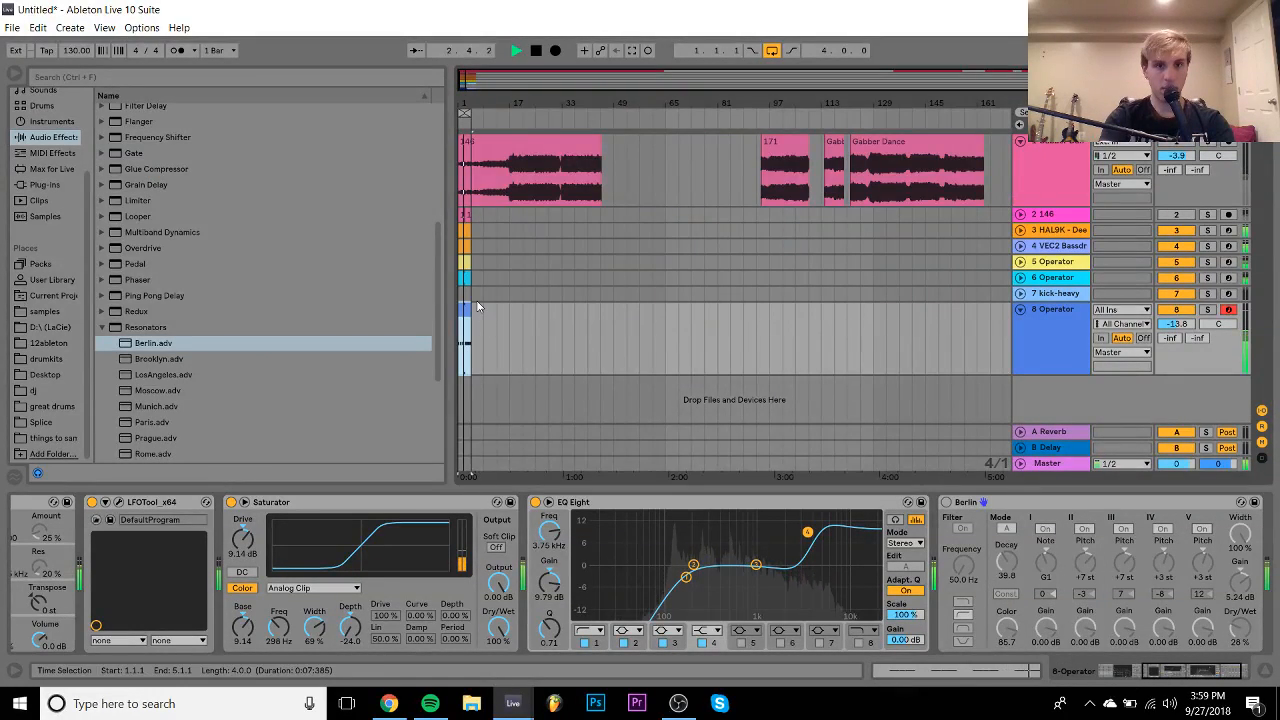
pyautogui.press('space')
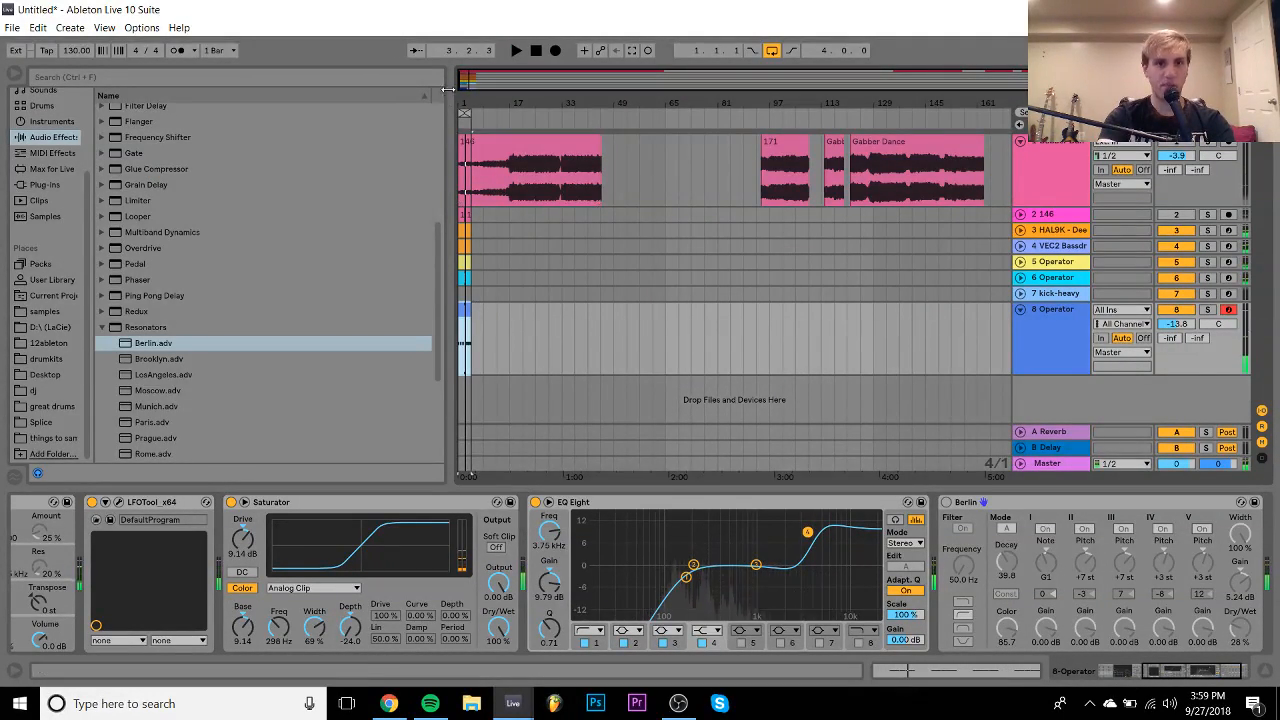
pyautogui.moveTo(464, 83); pyautogui.dragTo(464, 102)
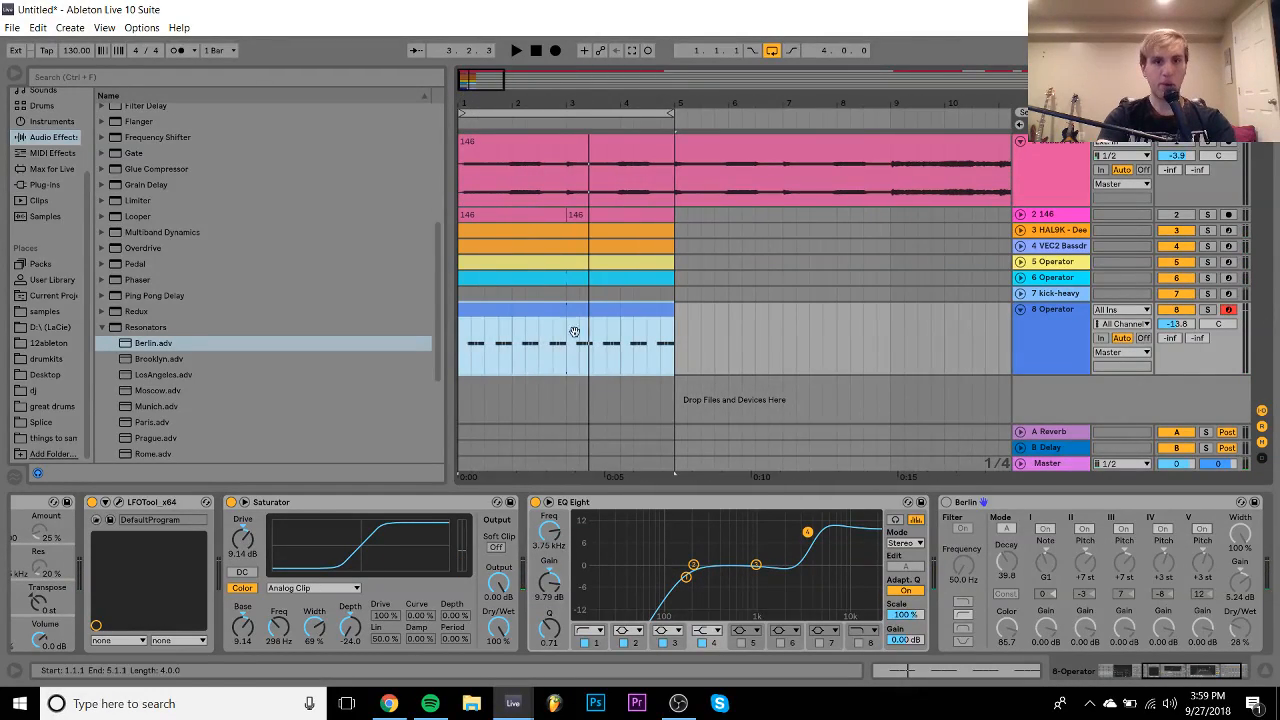
pyautogui.click(486, 231)
pyautogui.press('space')
pyautogui.hotkey('ctrl', 'd')
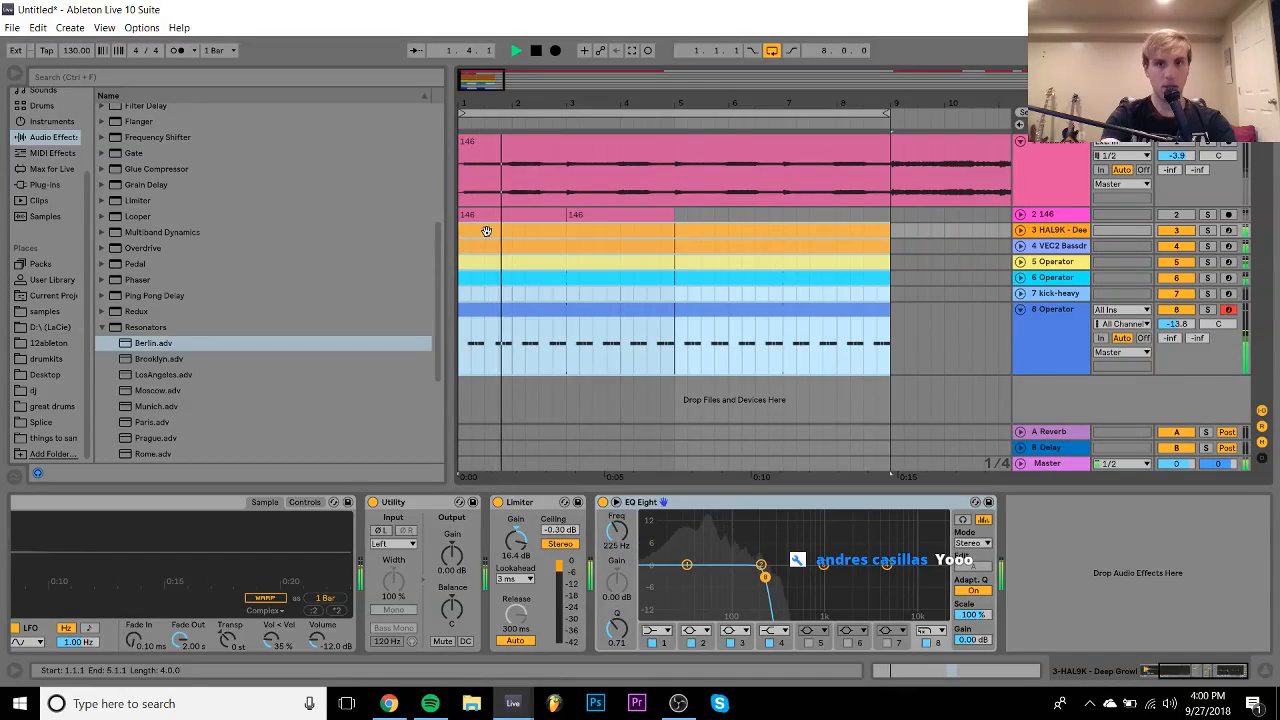
pyautogui.press('space')
pyautogui.hotkey('ctrl', 'a')
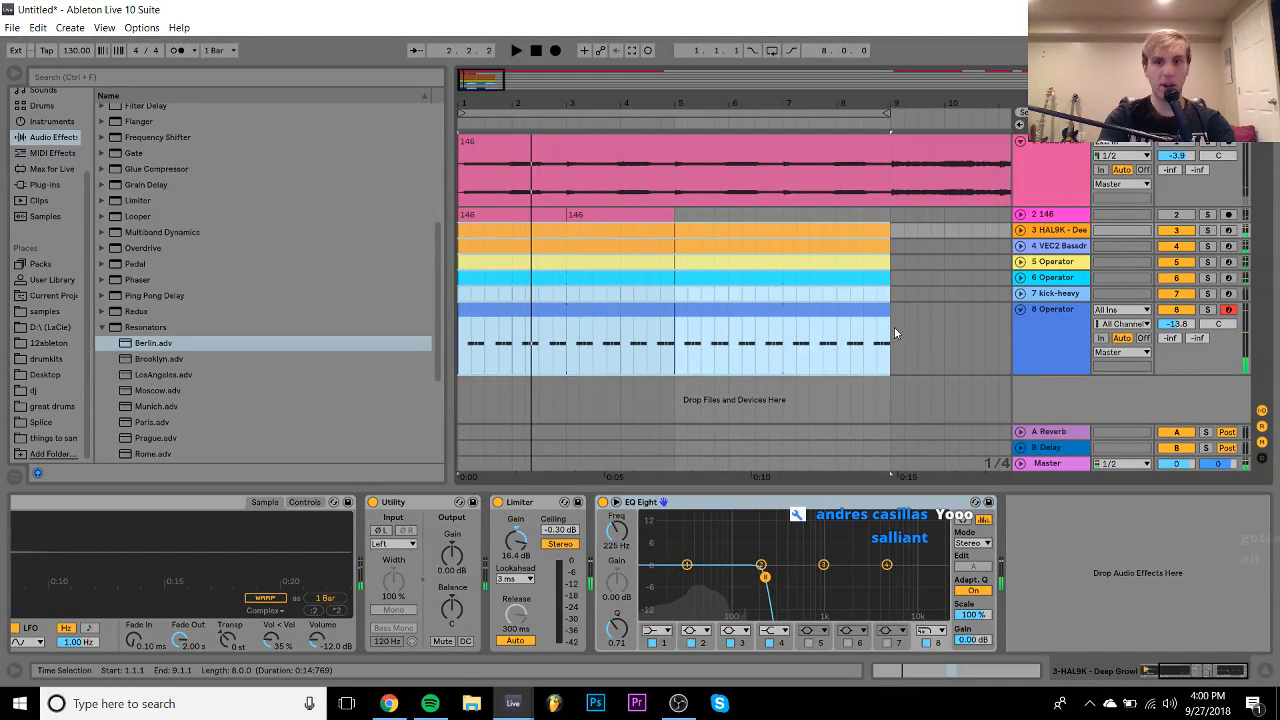
# - Insert an empty MIDI clip at bars 9–13 on the 8 Operator track
pyautogui.moveTo(894, 328); pyautogui.dragTo(950, 399)
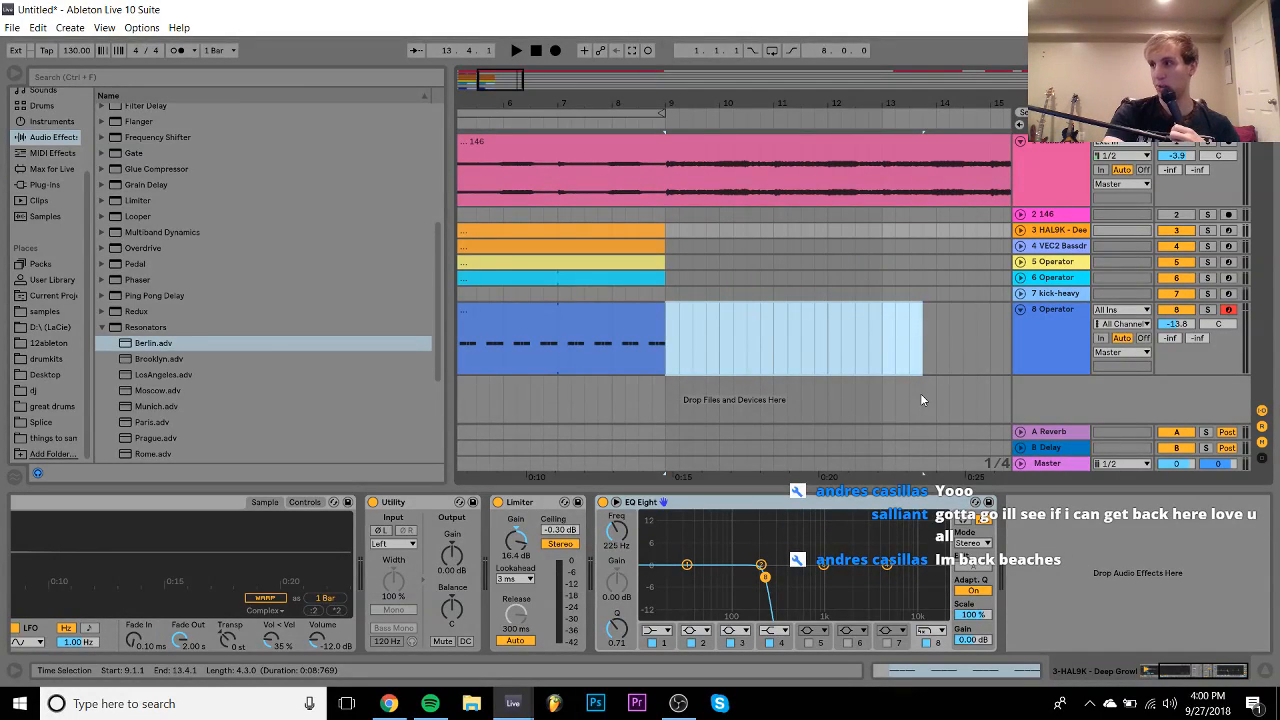
pyautogui.moveTo(920, 393); pyautogui.dragTo(884, 365)
pyautogui.click(883, 369)
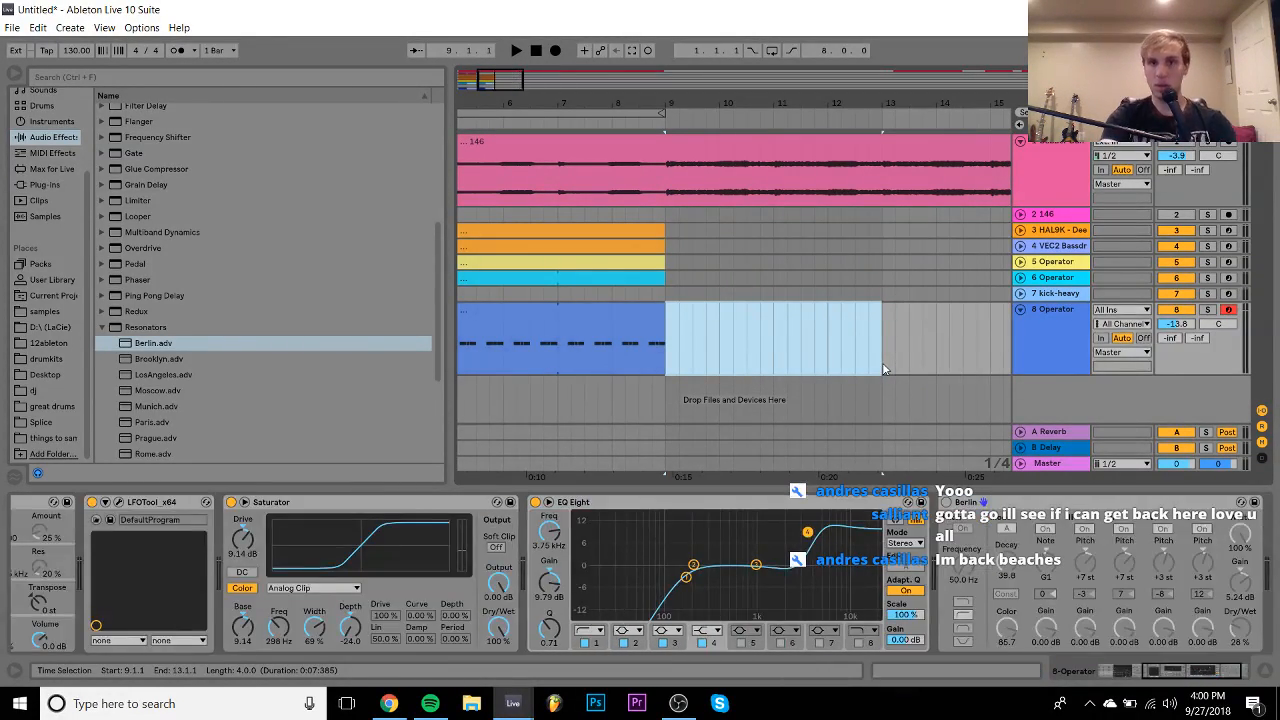
pyautogui.keyDown('shift'); pyautogui.click(668, 358); pyautogui.keyUp('shift')
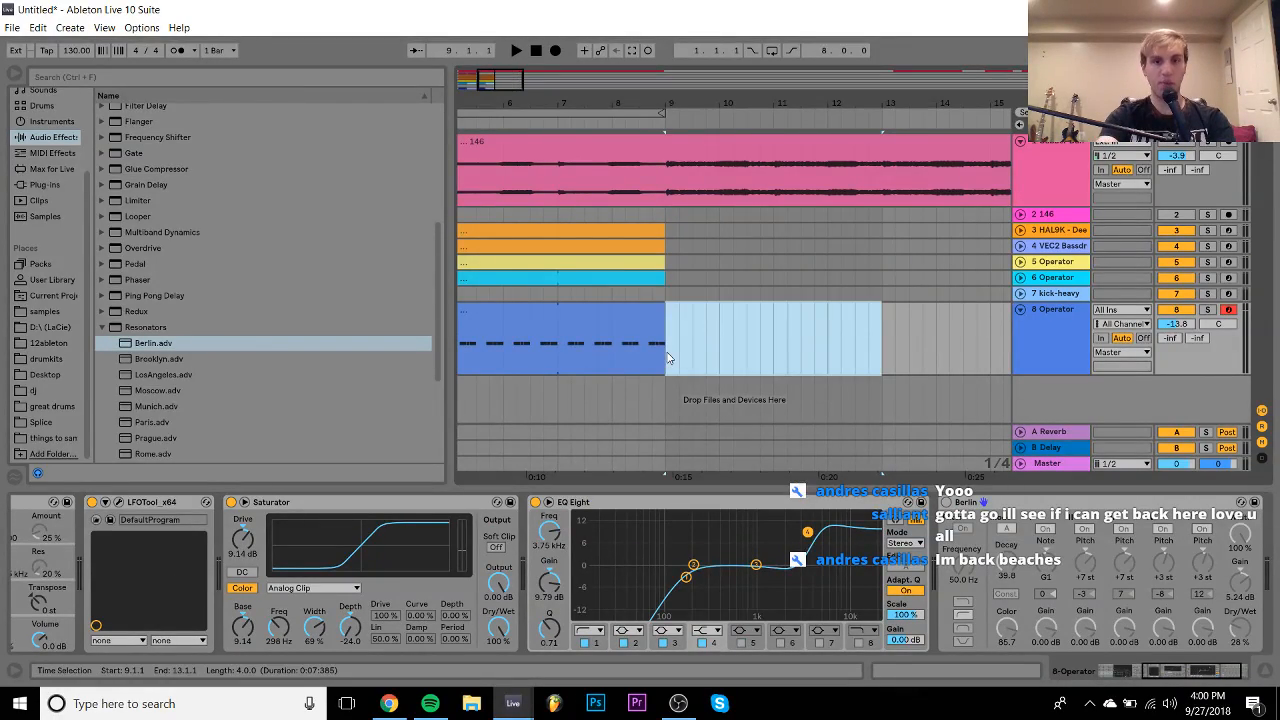
pyautogui.hotkey('ctrl', 'shift', 'm')
pyautogui.click(668, 357)
pyautogui.click(1138, 668)
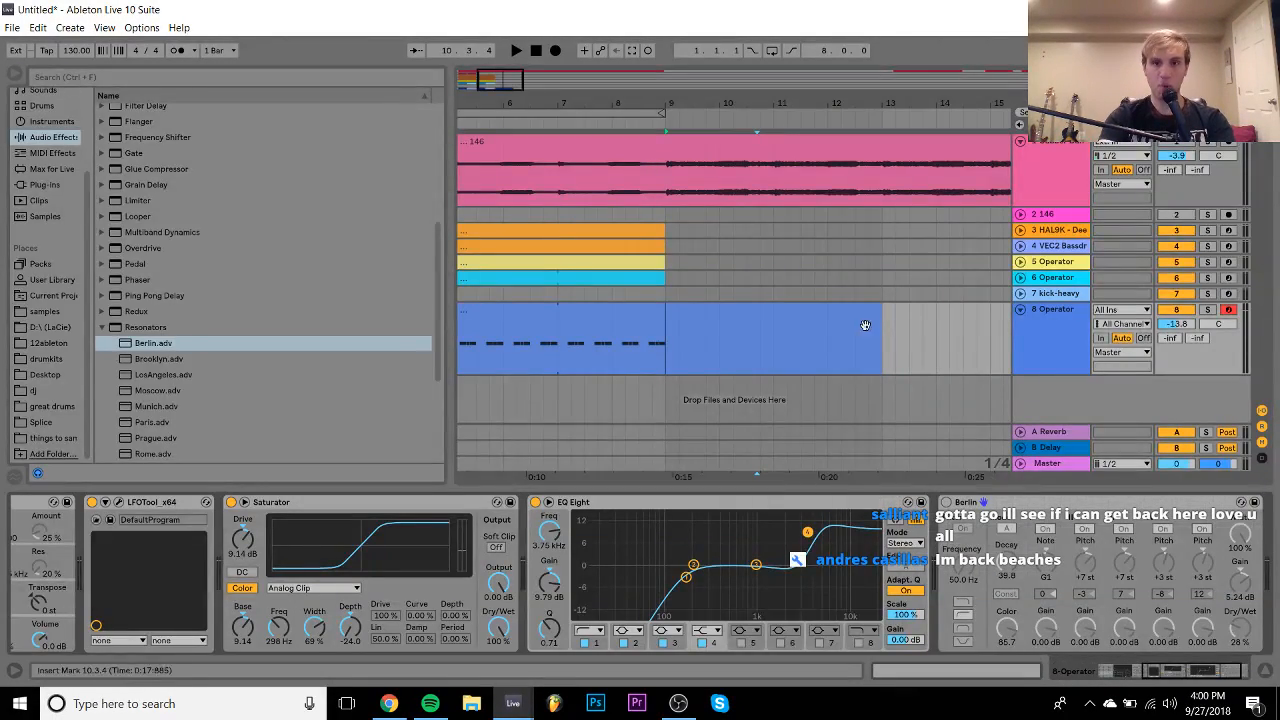
pyautogui.click(854, 319)
# - Open the empty clip, draw a C1 note at the start and an F1 note at 1.2.3, and audition them
pyautogui.doubleClick(854, 320)
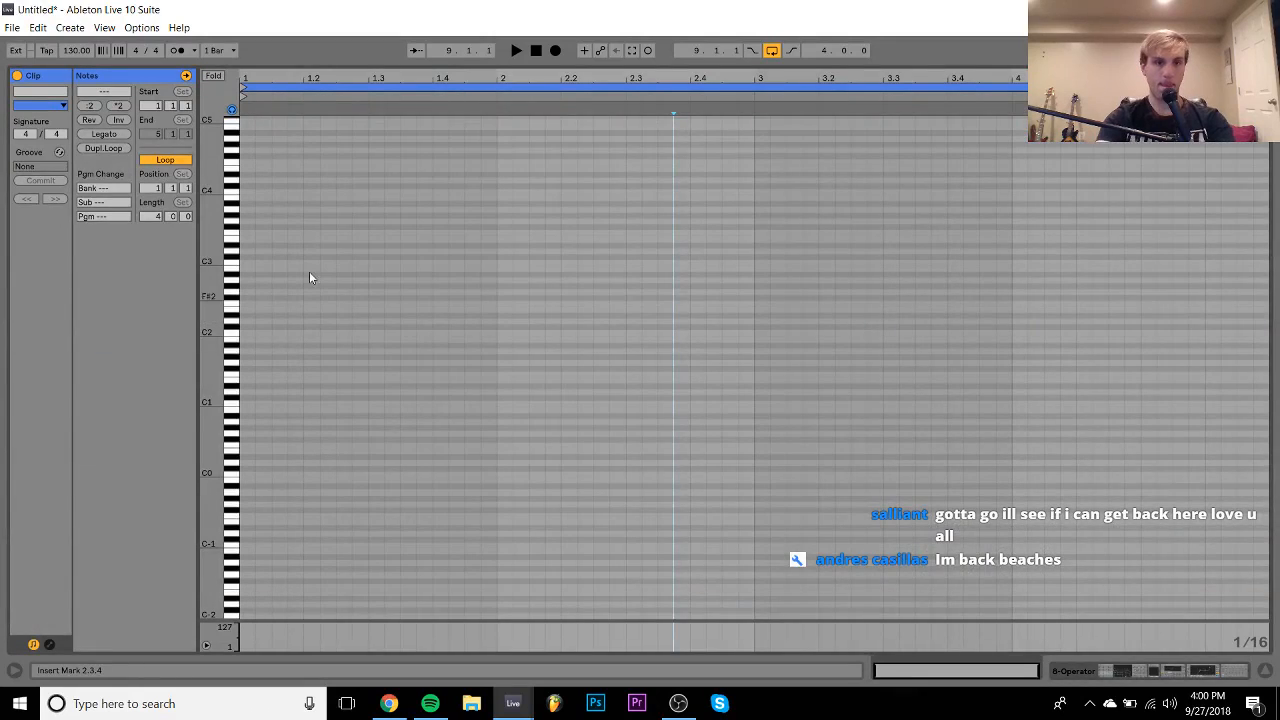
pyautogui.doubleClick(247, 408)
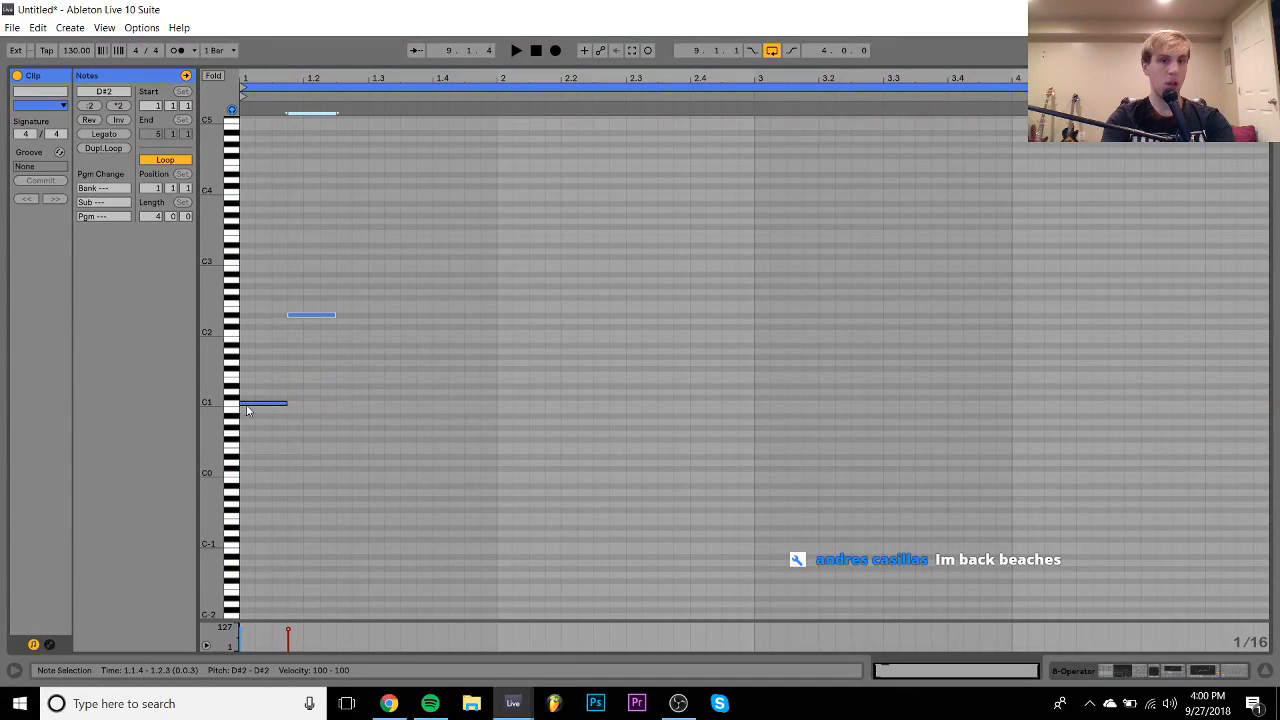
pyautogui.doubleClick(349, 377)
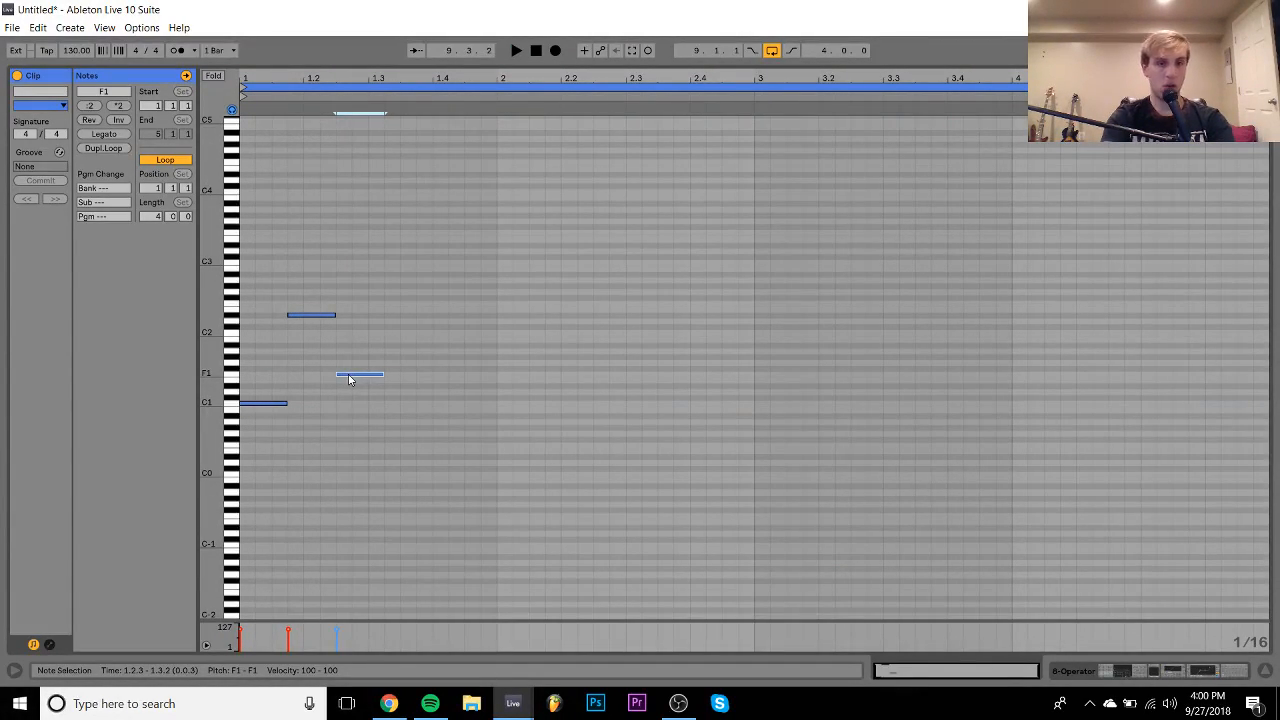
pyautogui.press('space')
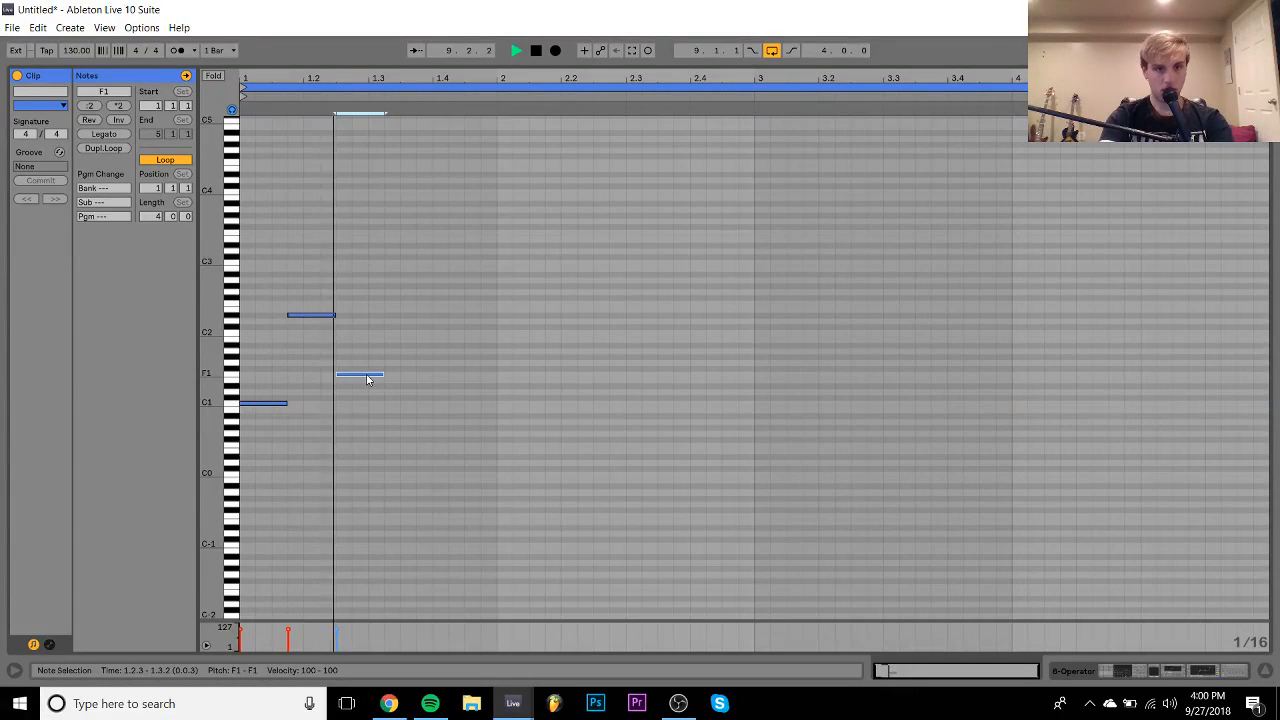
pyautogui.press('space')
# - Draw a G1 note at 1.4.2, lengthen it to end at 1.4.4, and play it back
pyautogui.doubleClick(451, 365)
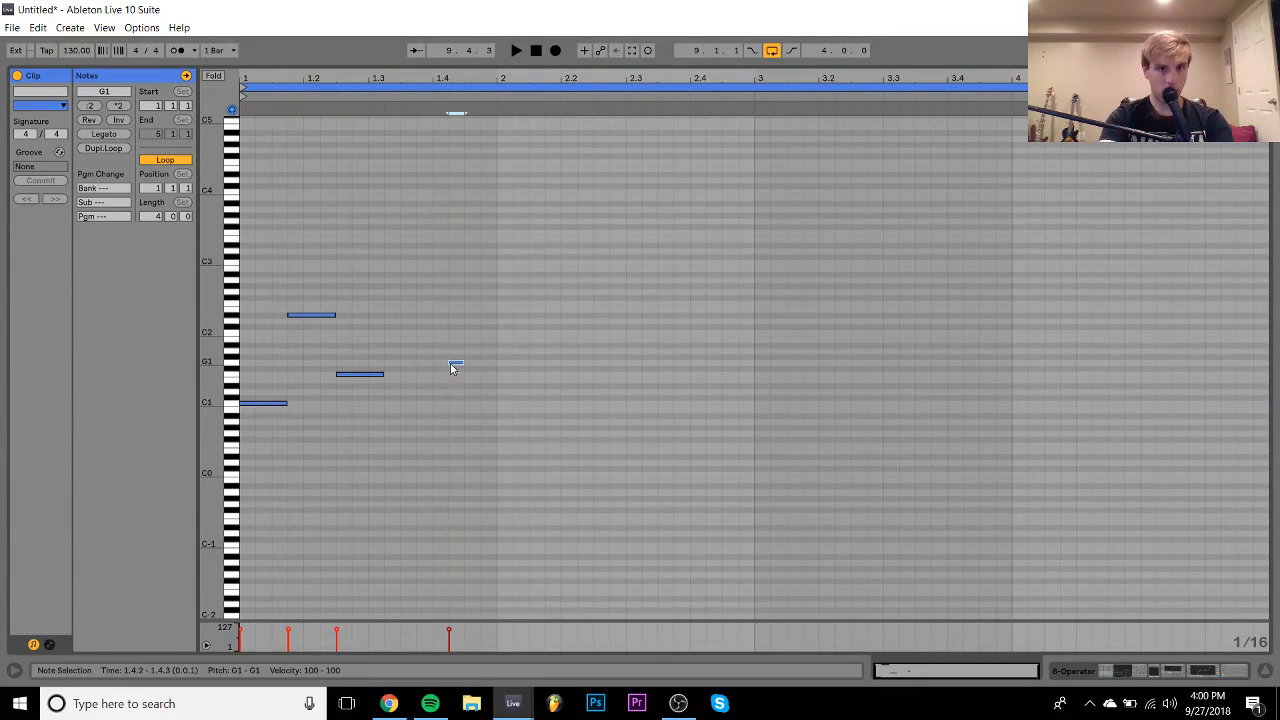
pyautogui.press('space')
pyautogui.moveTo(456, 364); pyautogui.dragTo(491, 361)
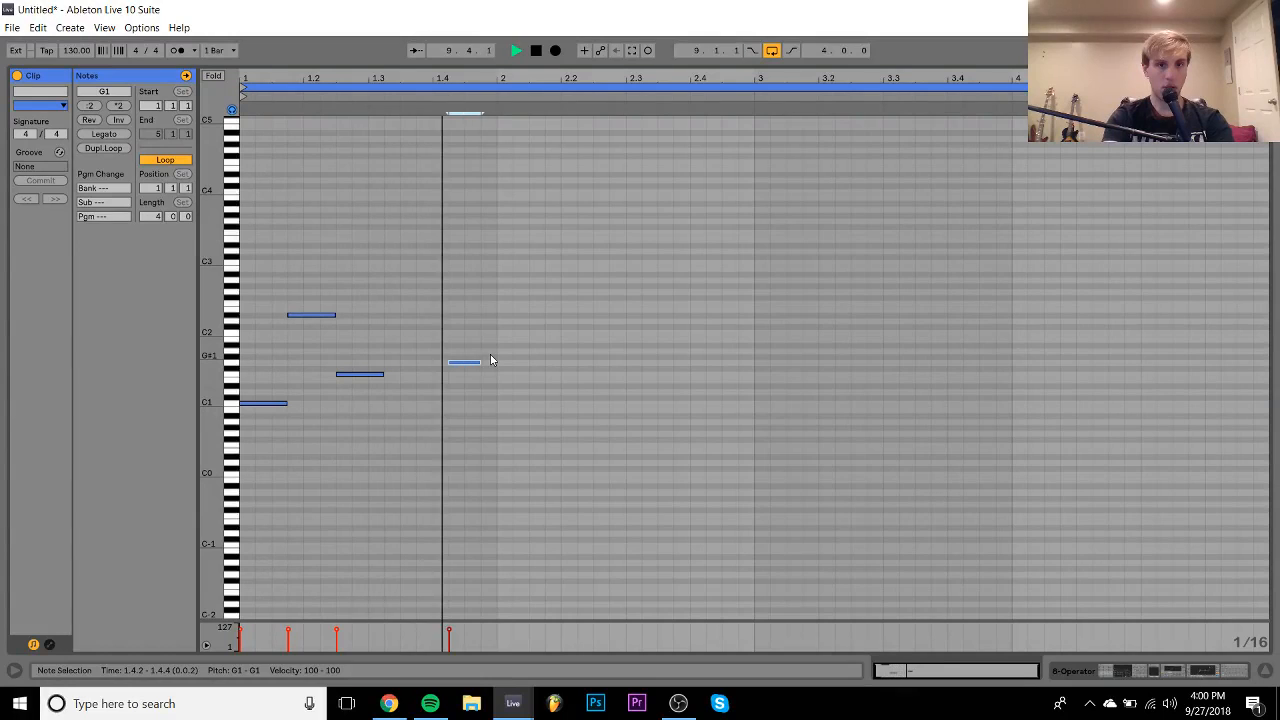
pyautogui.press('space')
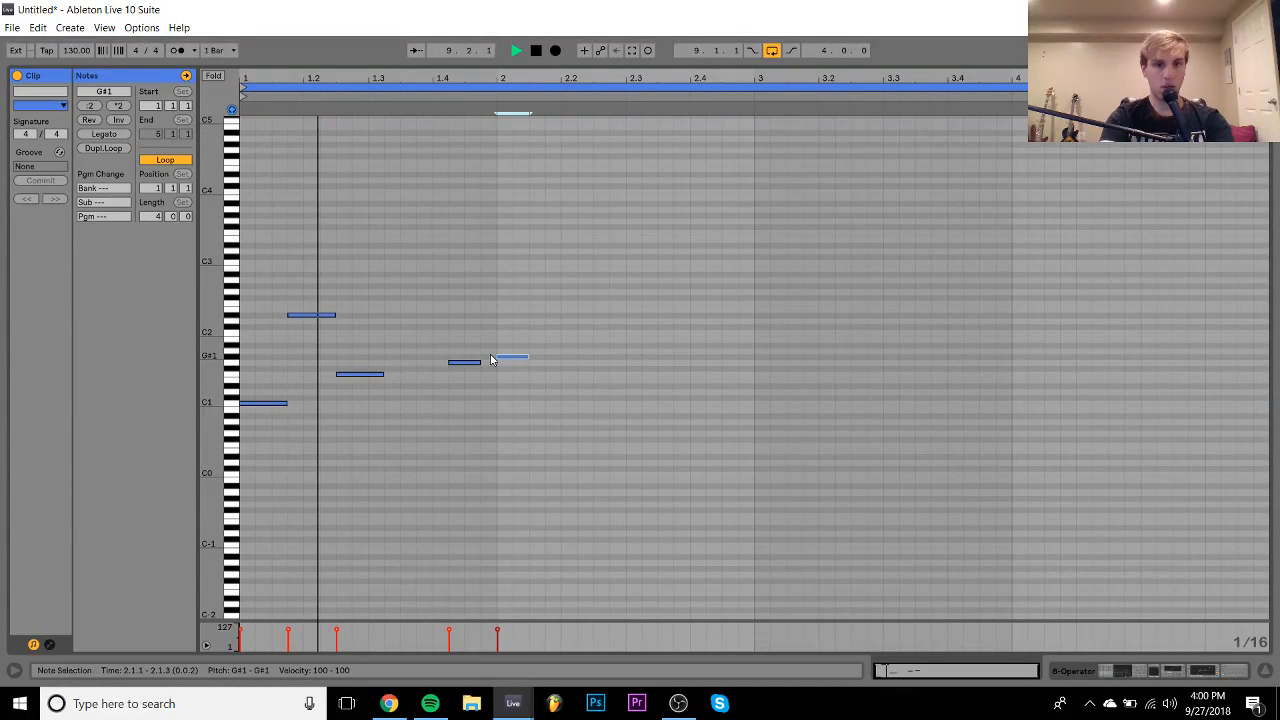
pyautogui.press('space')
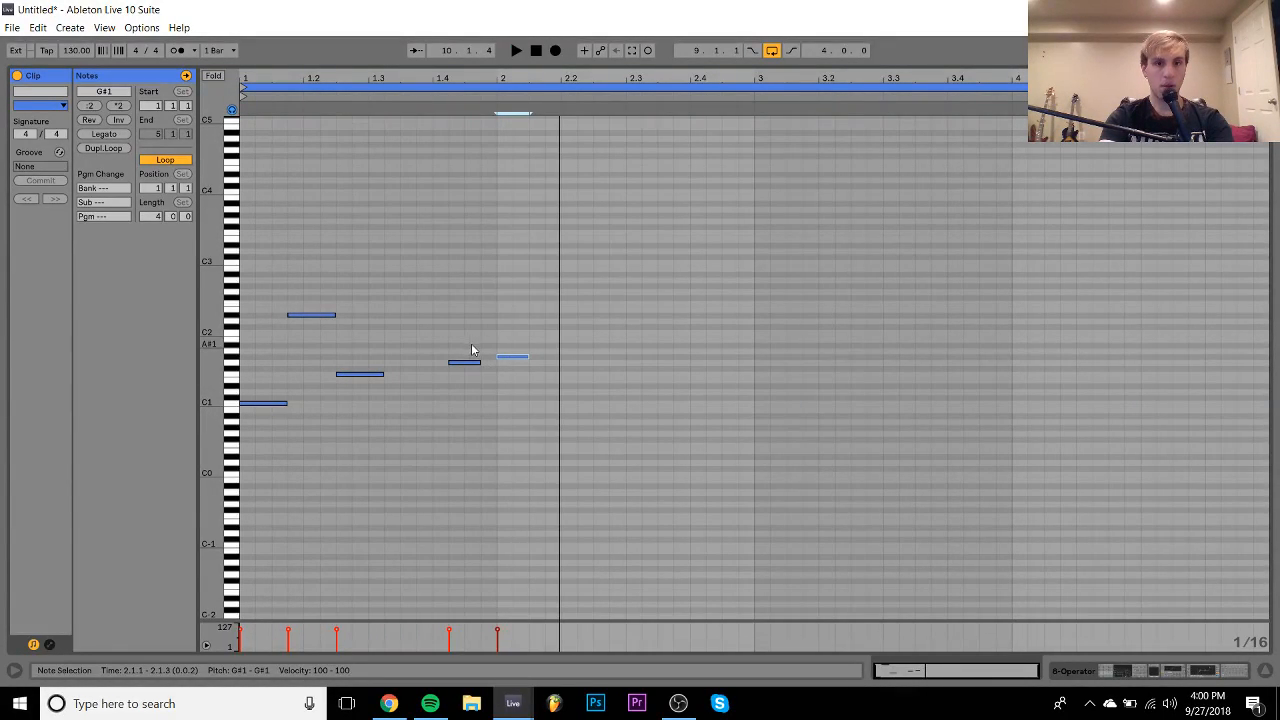
# - Add a short note after the G#1 note and move it to G2, then select the G1 note
pyautogui.doubleClick(566, 430)
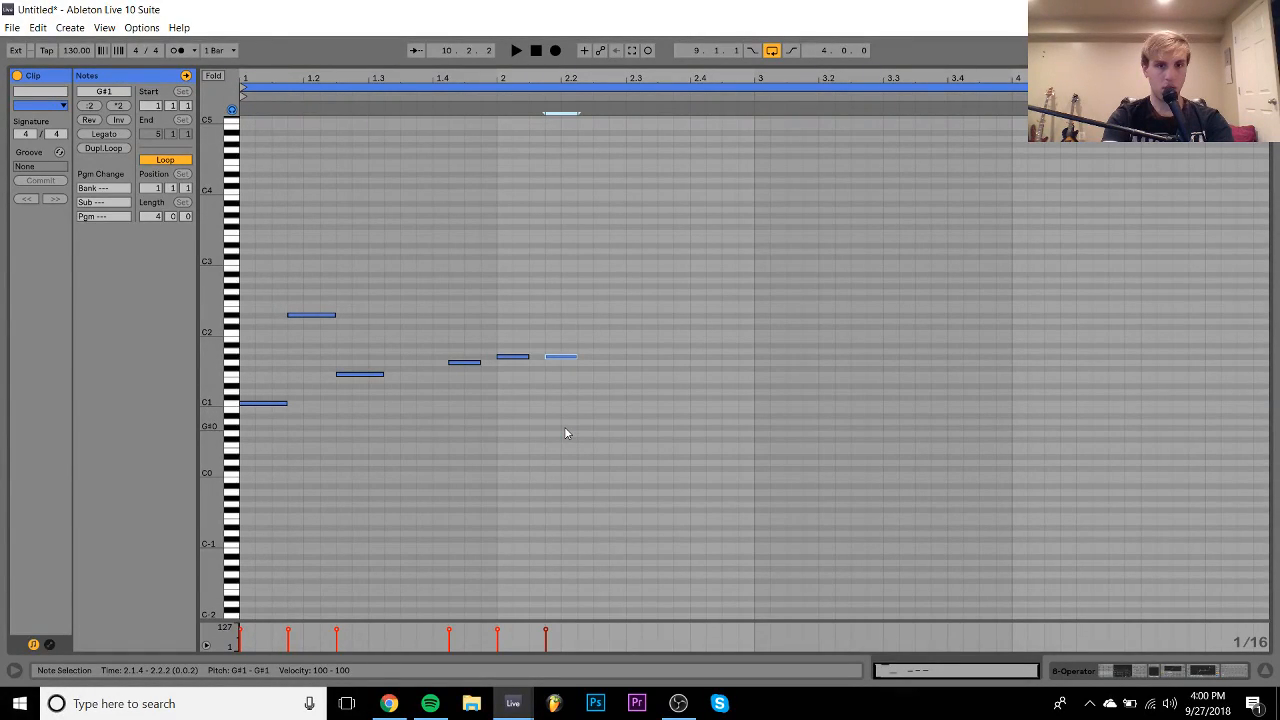
pyautogui.press('Down')
pyautogui.hotkey('shift', 'Up')
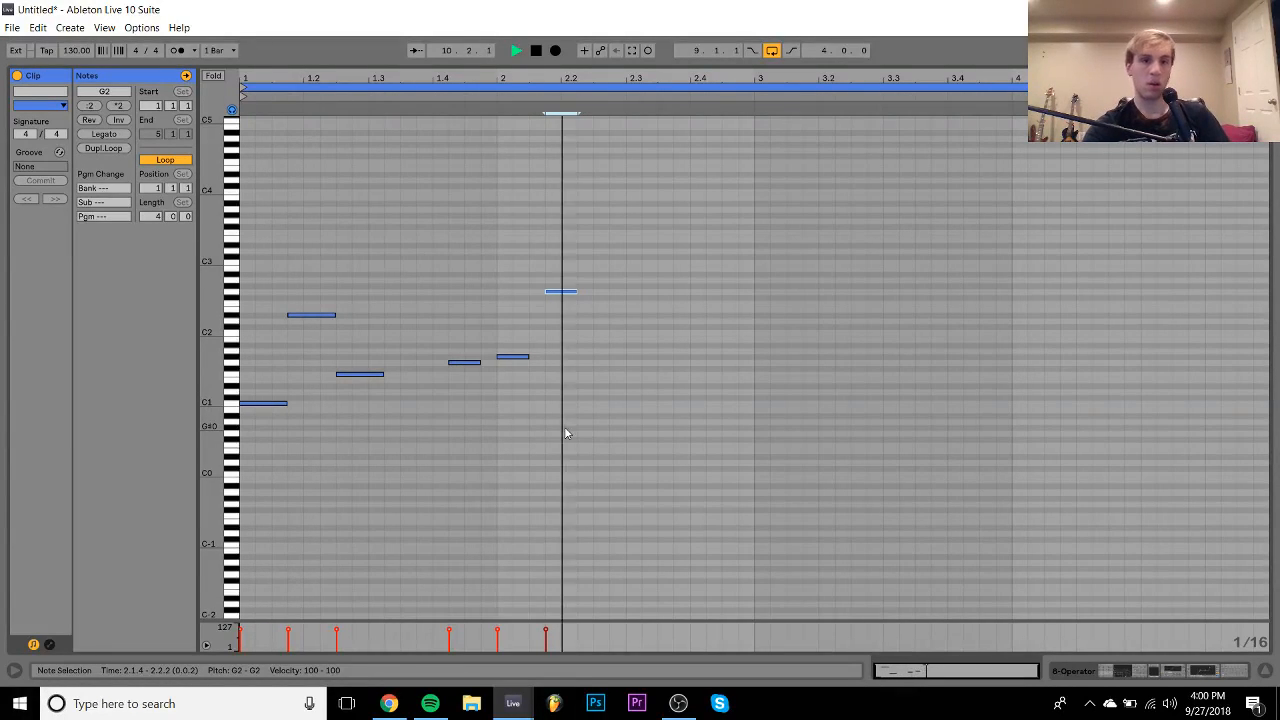
pyautogui.press('space')
pyautogui.moveTo(482, 409); pyautogui.dragTo(473, 366)
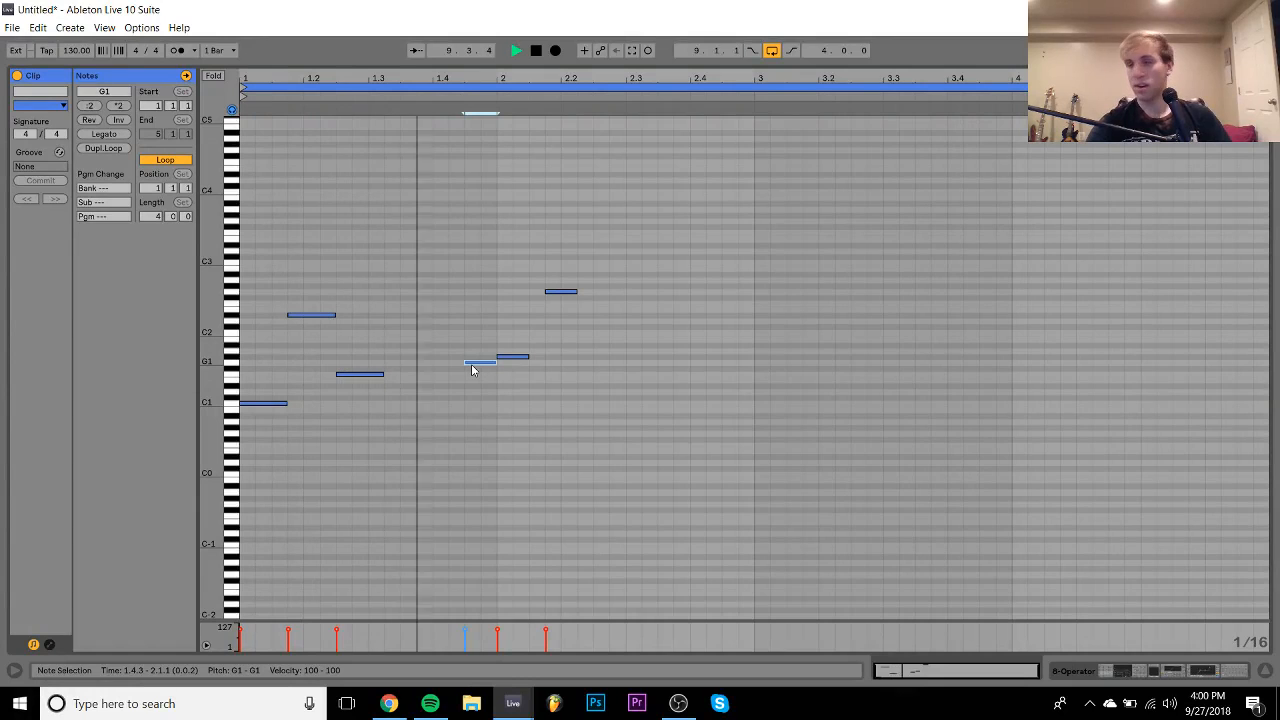
pyautogui.press('space')
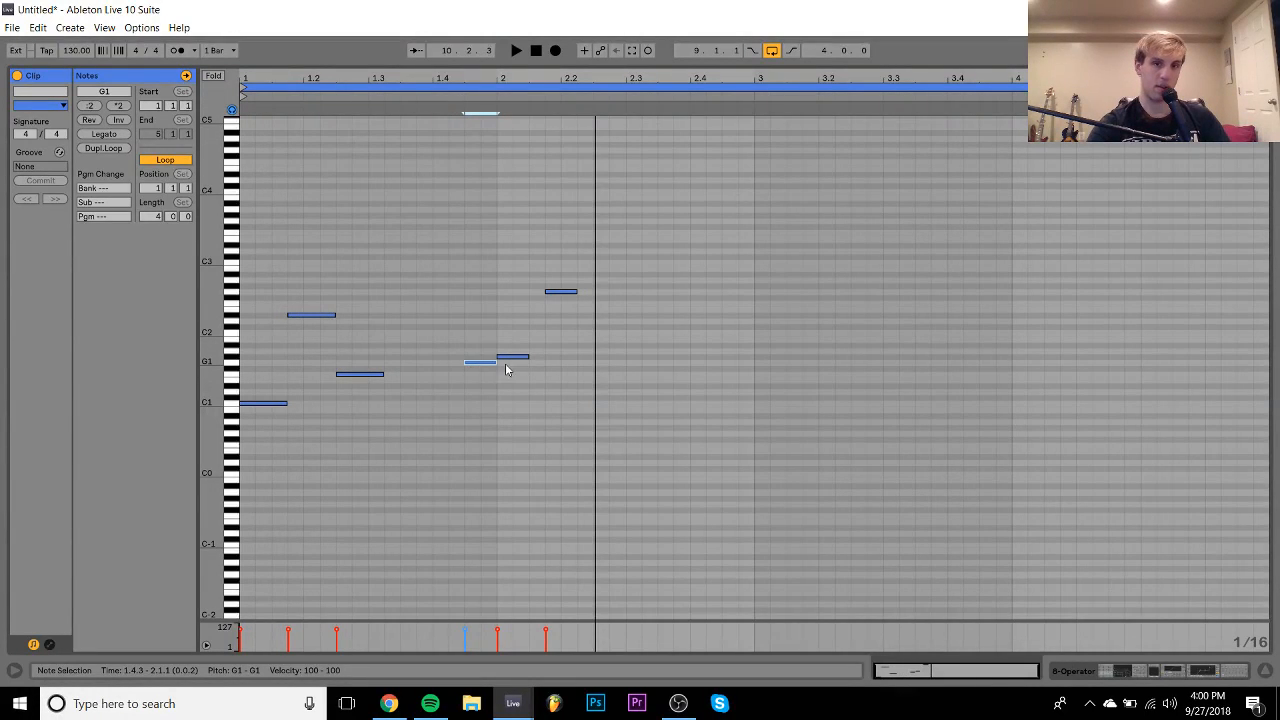
# - Add a B1 note just after 2.2, two sixteenths long
pyautogui.doubleClick(572, 346)
pyautogui.press('Right')
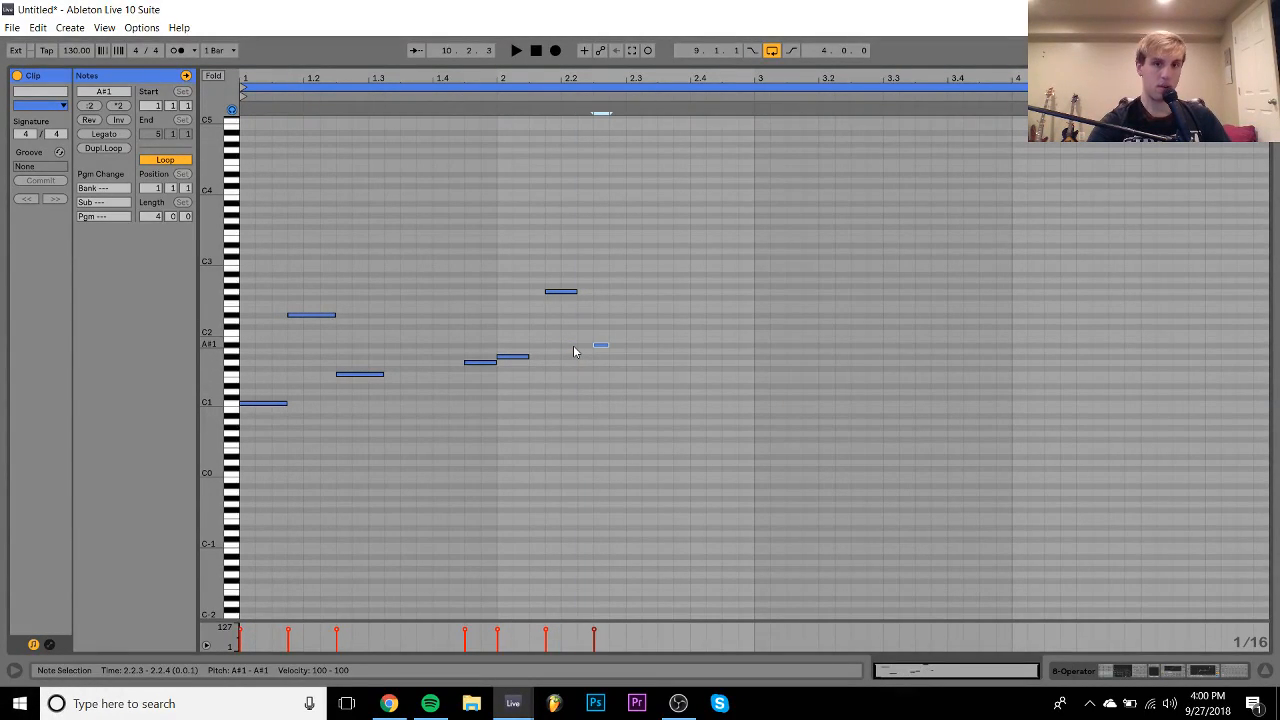
pyautogui.press('Up')
pyautogui.hotkey('shift', 'Right')
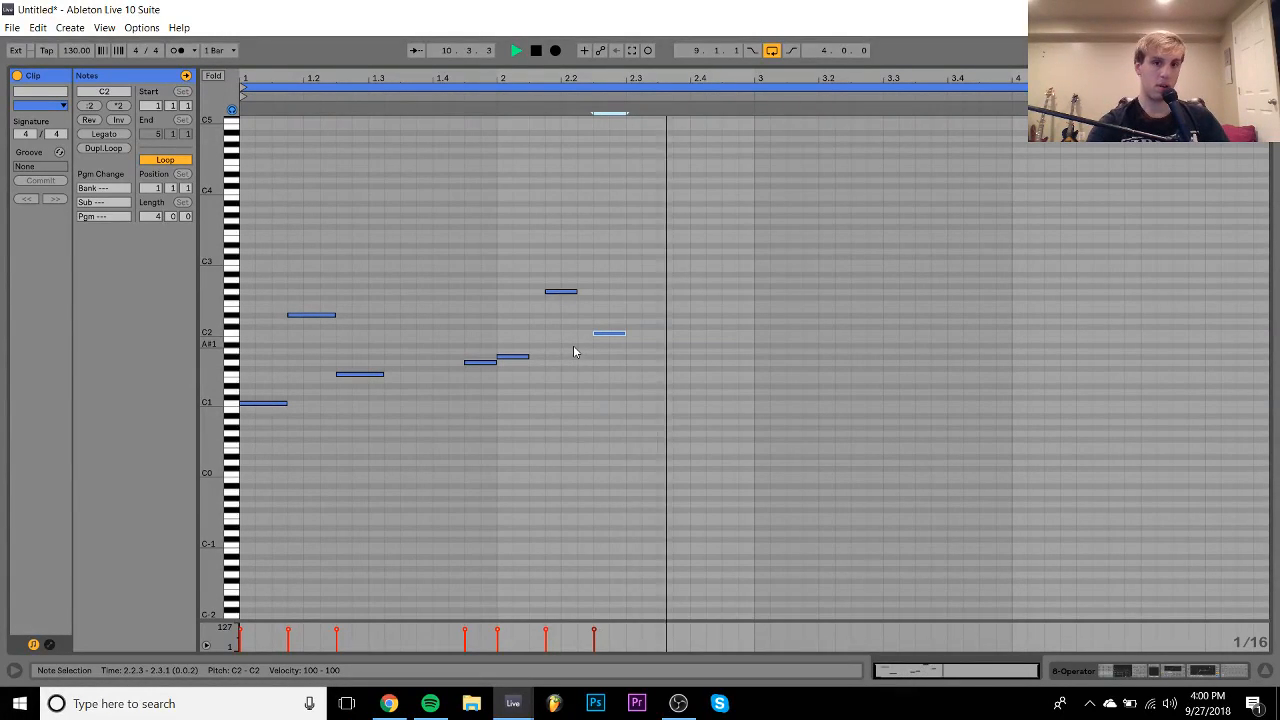
pyautogui.press('space')
# - Add an eighth-length D2 note around 2.3.1 and audition the melody
pyautogui.doubleClick(638, 322)
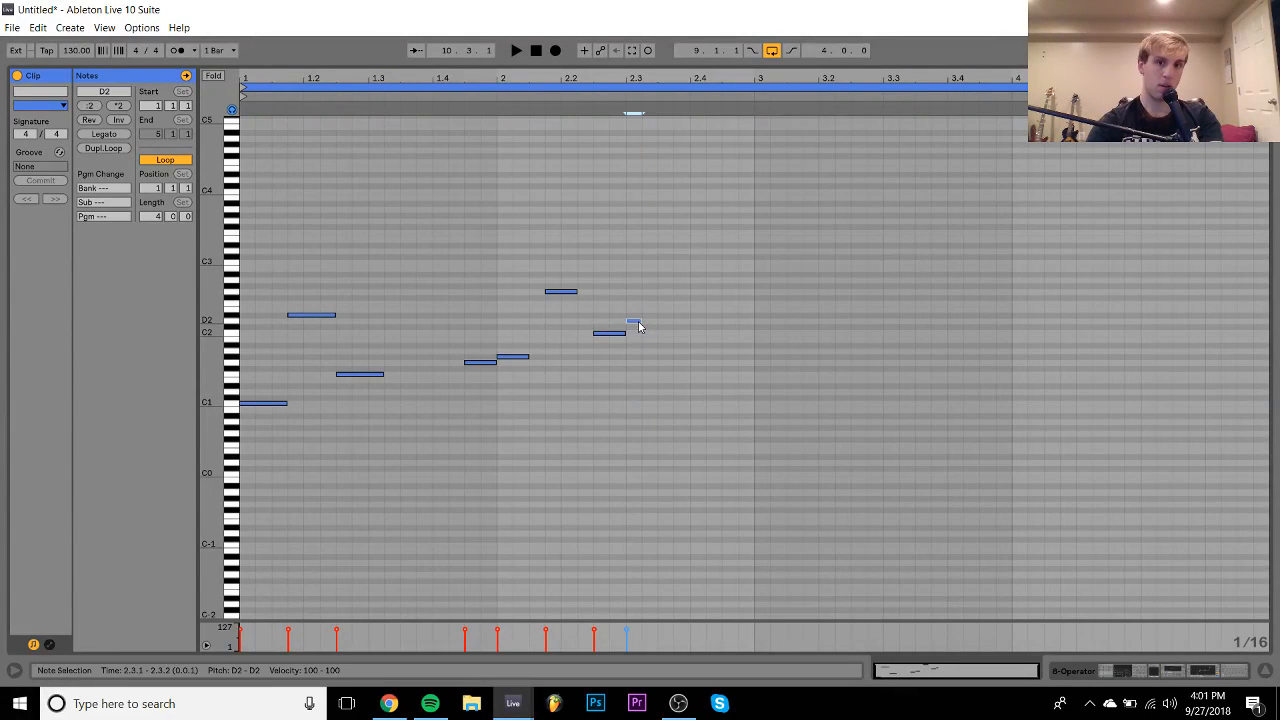
pyautogui.press('space')
pyautogui.hotkey('shift', 'Right')
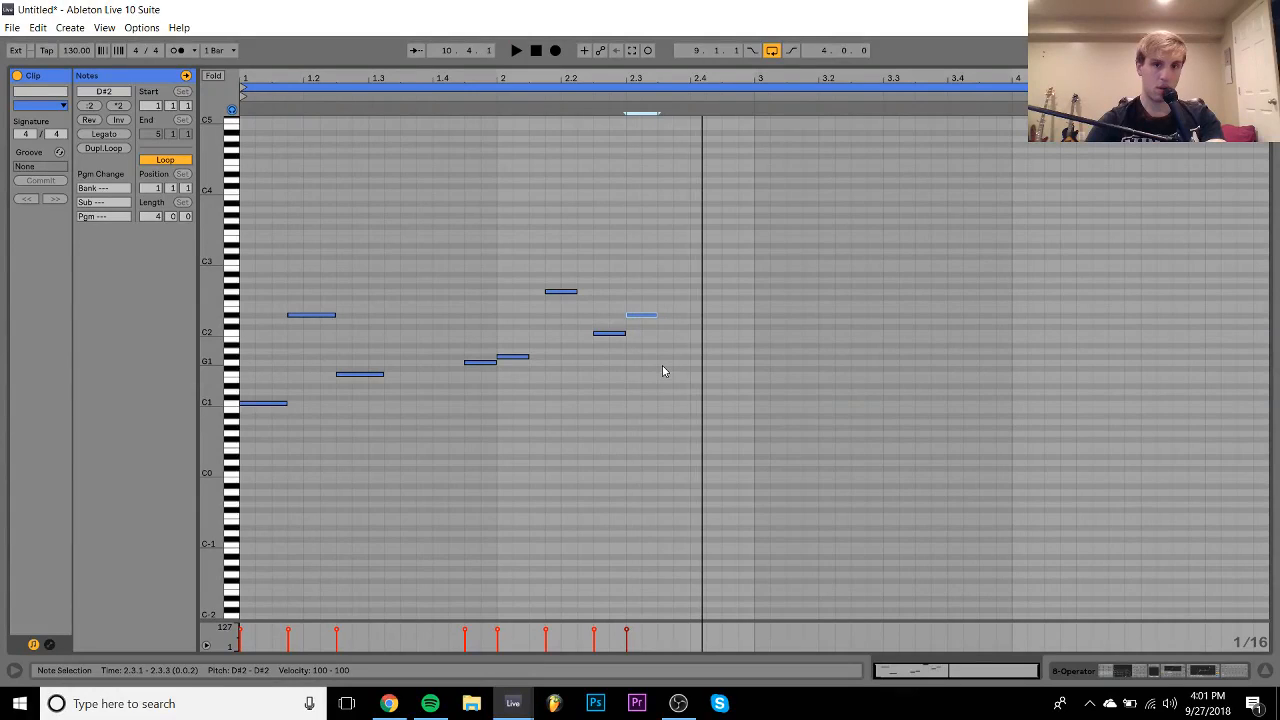
pyautogui.press('Right')
pyautogui.press('Right')
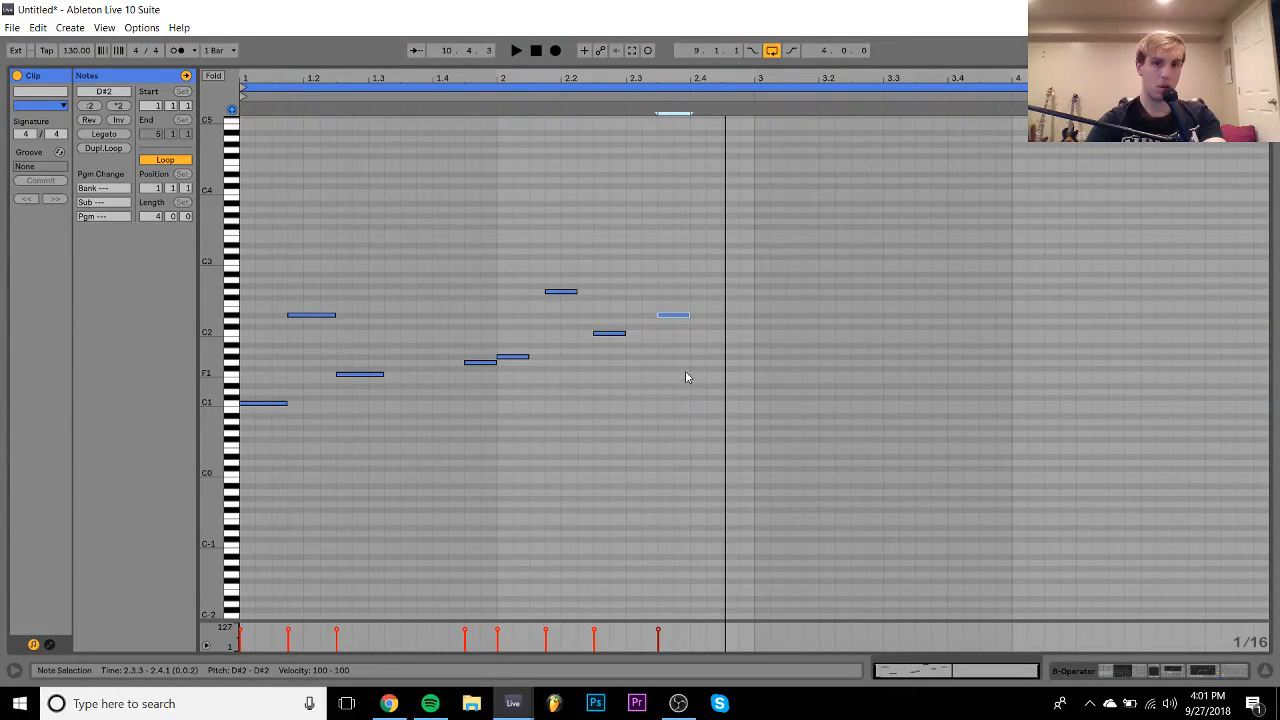
pyautogui.press('Left')
pyautogui.press('space')
pyautogui.press('space')
# - Add a three-sixteenth F1 note at 2.4.1, then duplicate all notes into bars 3–4
pyautogui.doubleClick(689, 370)
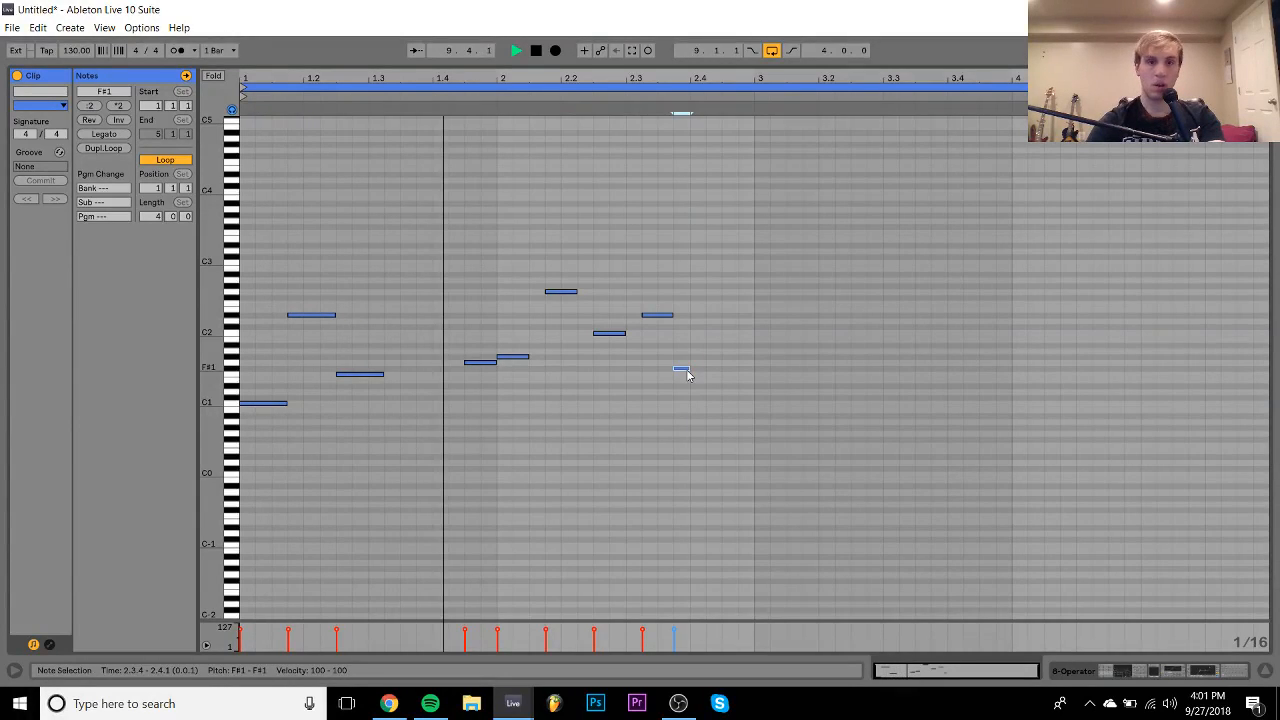
pyautogui.press('Down')
pyautogui.hotkey('shift', 'Right')
pyautogui.hotkey('shift', 'Right')
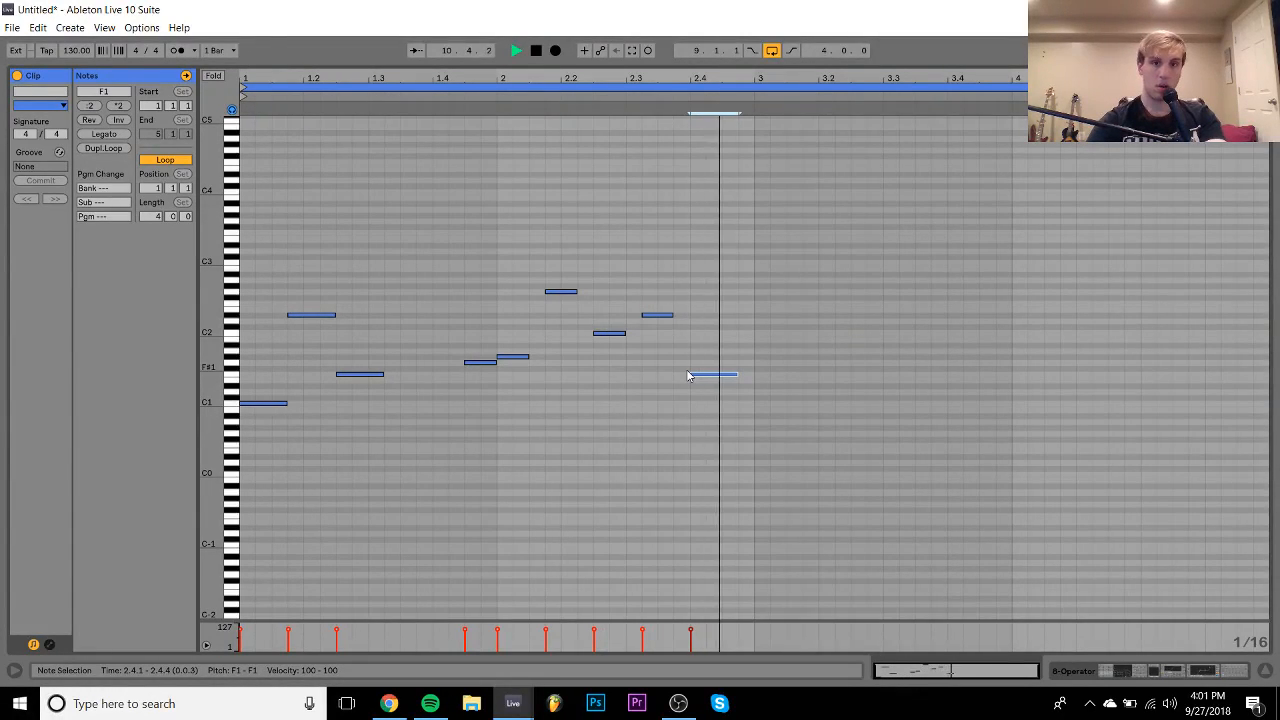
pyautogui.hotkey('ctrl', 'a')
pyautogui.hotkey('ctrl', 'd')
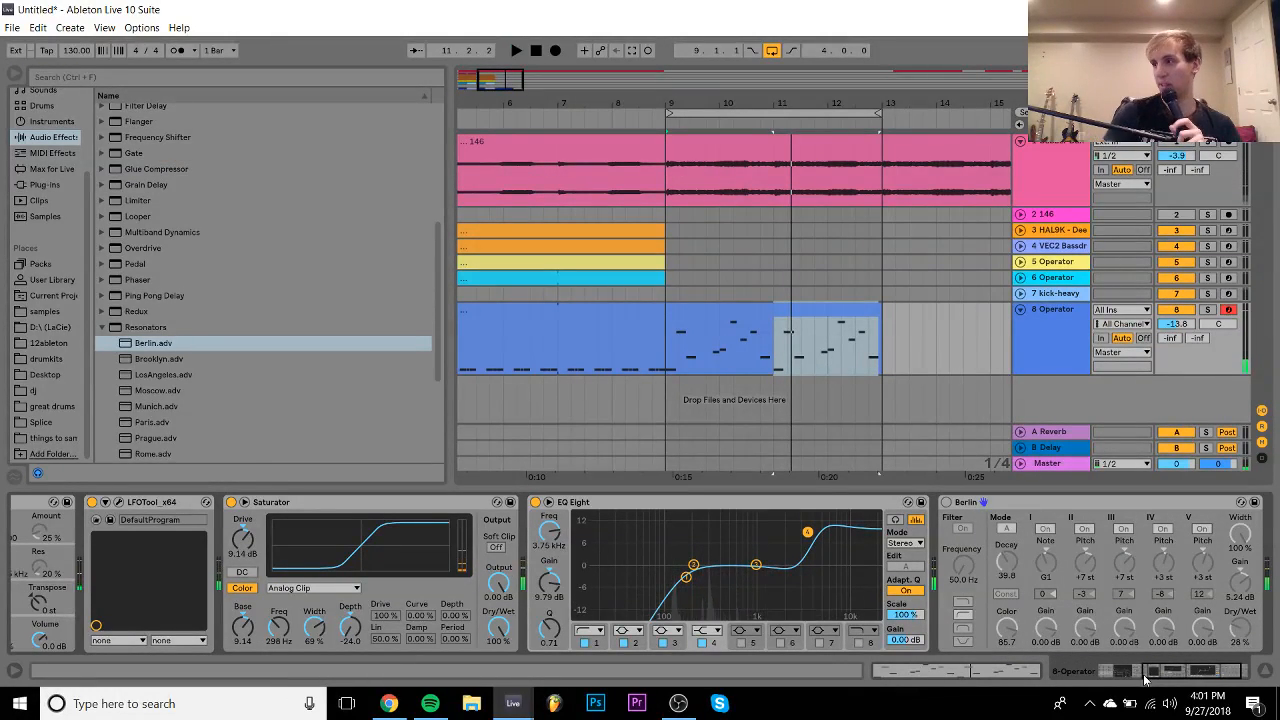
# - Play the project while viewing the devices on tracks 3 through 6
pyautogui.click(615, 278)
pyautogui.click(612, 263)
pyautogui.press('space')
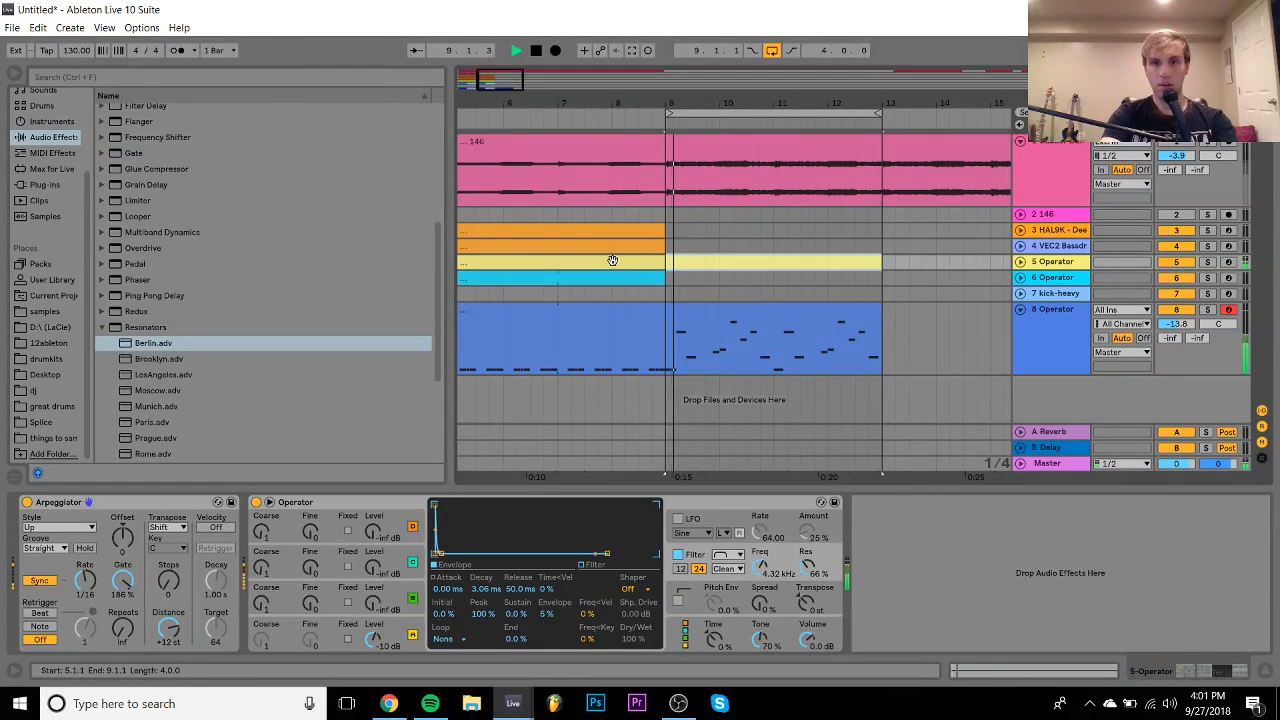
pyautogui.click(608, 278)
pyautogui.click(606, 246)
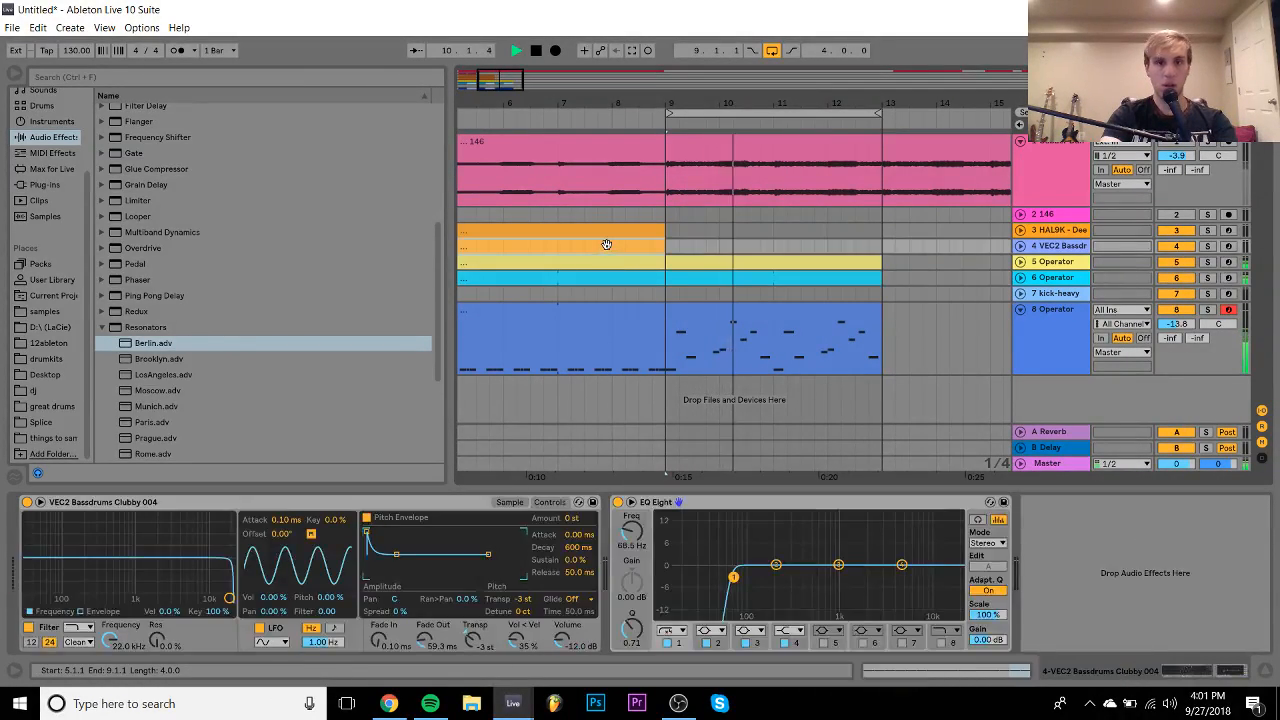
pyautogui.click(604, 233)
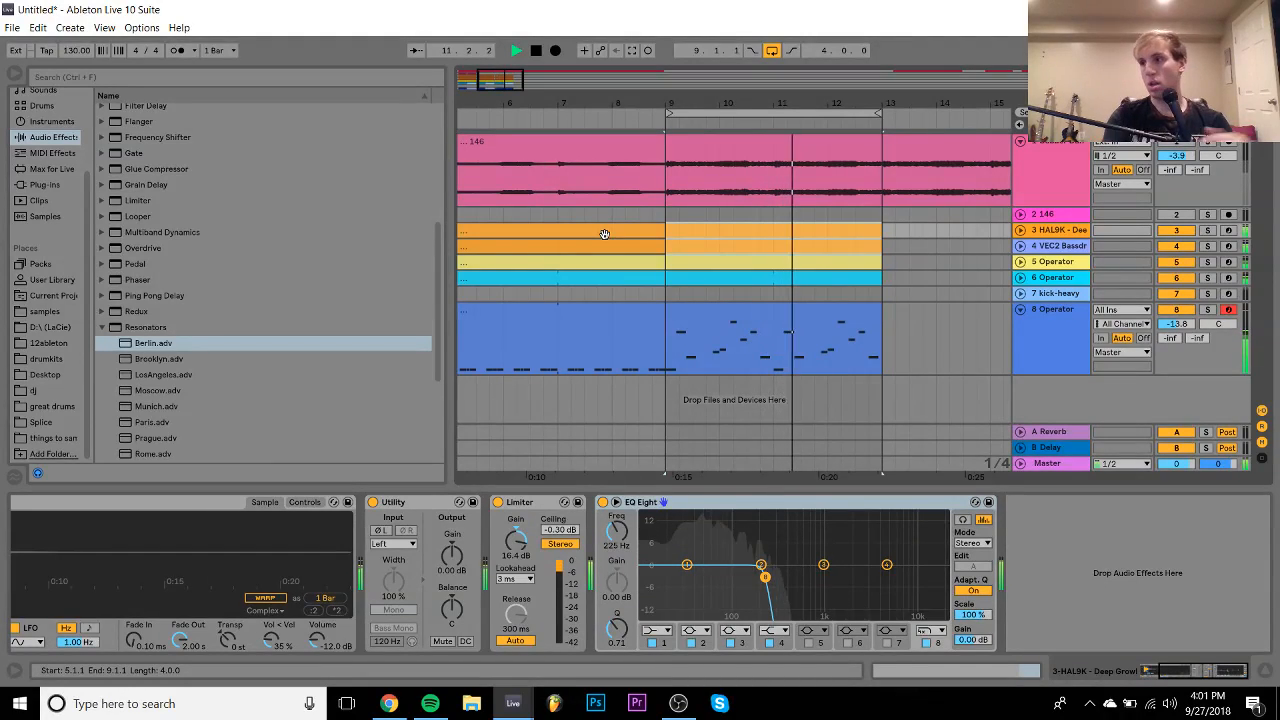
# - Loop bars 5–9 using track 8's clip selection
pyautogui.click(581, 322)
pyautogui.press('space')
pyautogui.hotkey('ctrl', 'l')
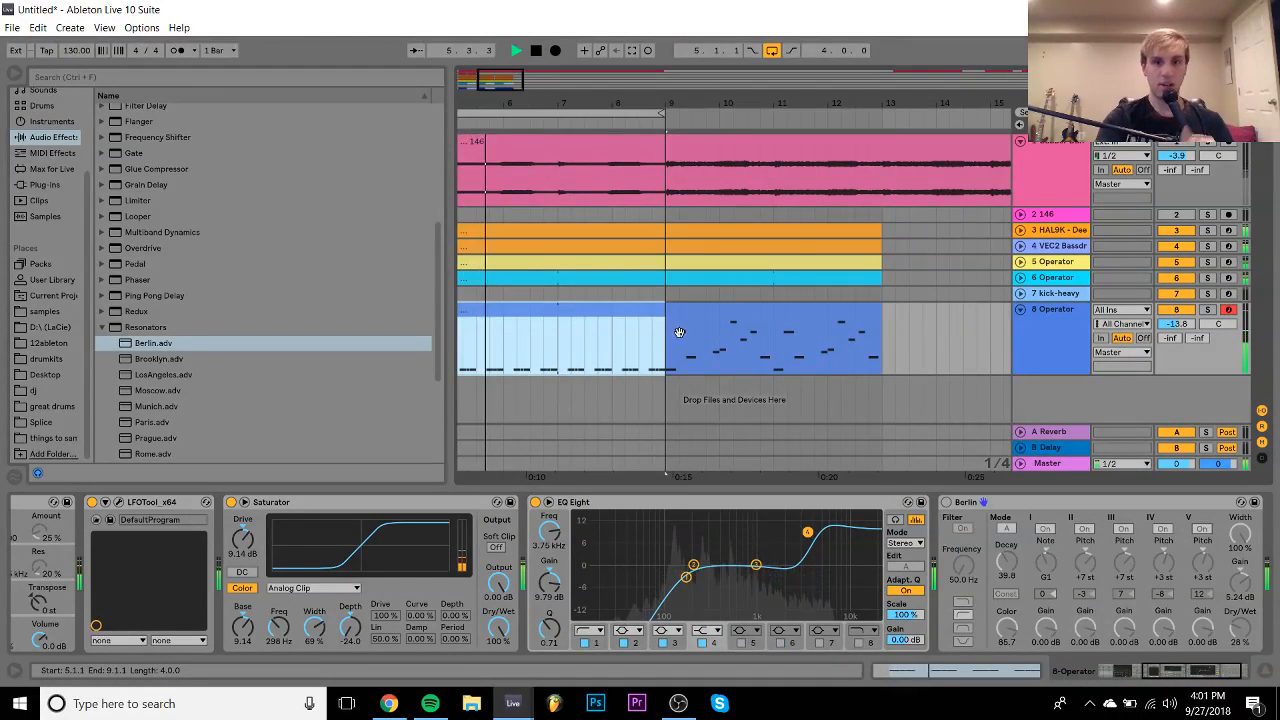
# - Delete the clips after bar 9 on tracks 4–8
pyautogui.click(716, 320)
pyautogui.keyDown('shift'); pyautogui.click(705, 251); pyautogui.keyUp('shift')
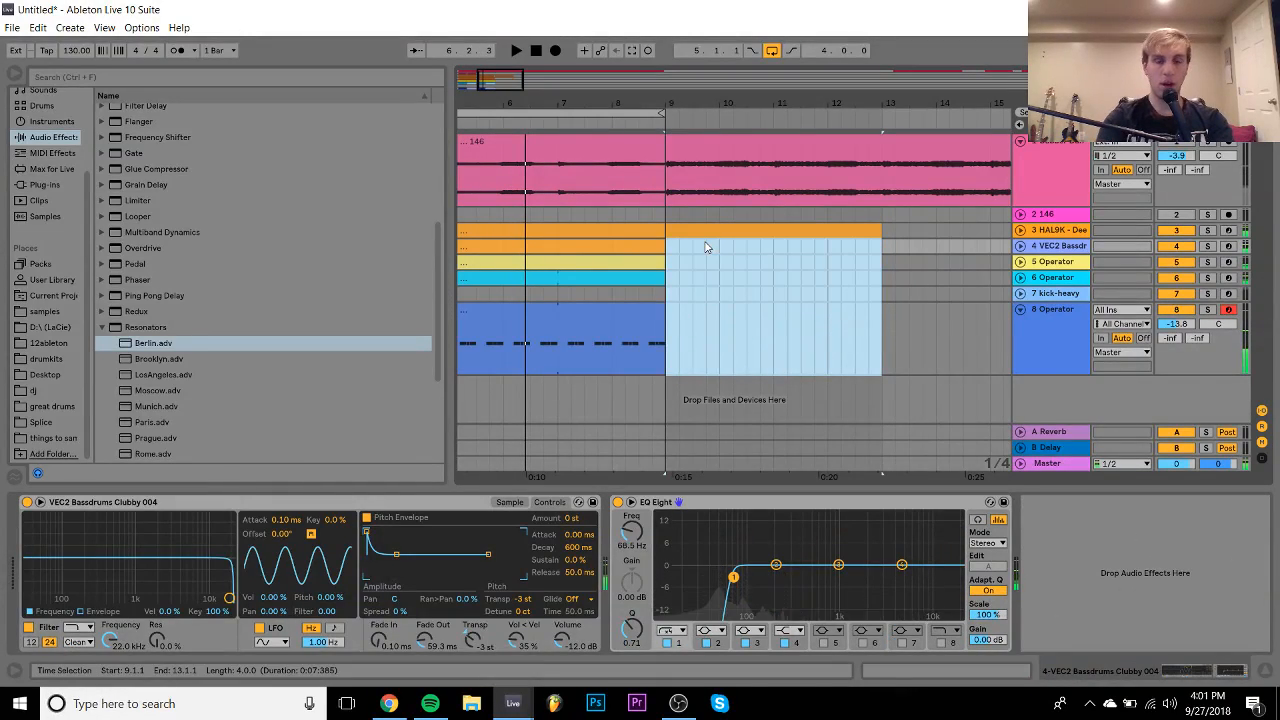
pyautogui.press('Delete')
pyautogui.click(685, 236)
# - Check track 8's clip notes, then lower track 8's volume to -16.8 dB
pyautogui.doubleClick(610, 318)
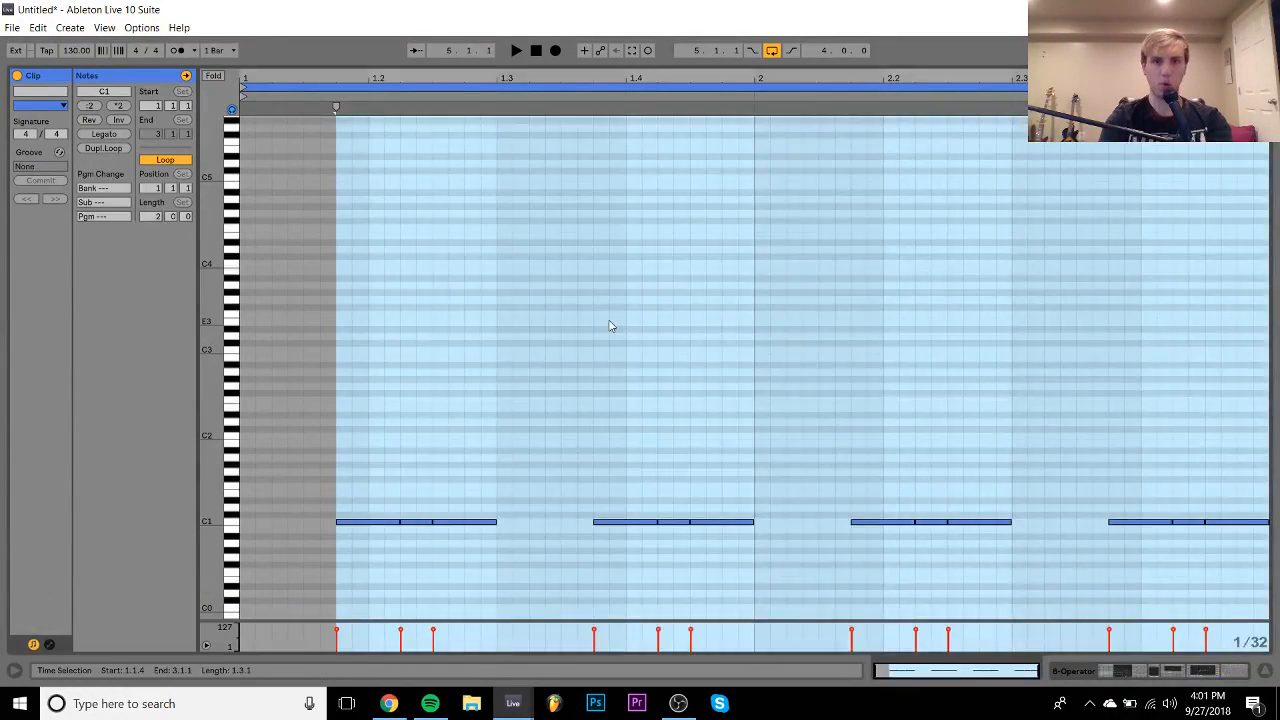
pyautogui.click(608, 319)
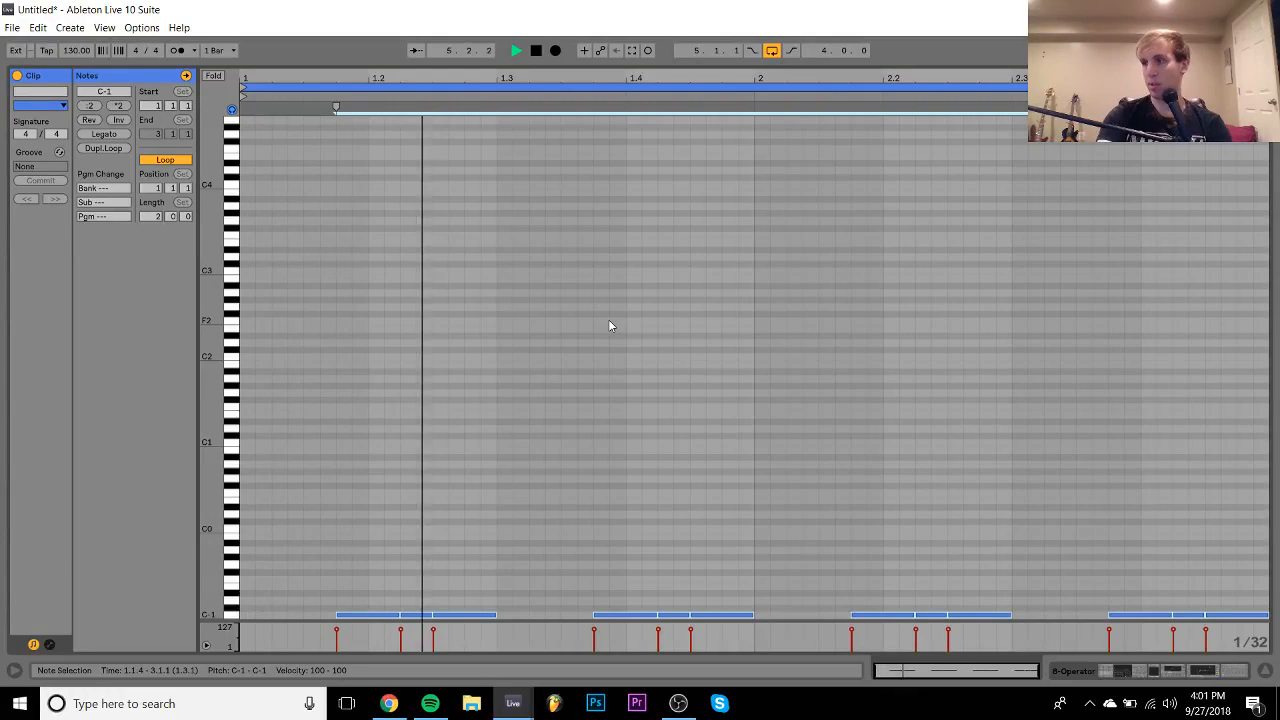
pyautogui.click(1157, 670)
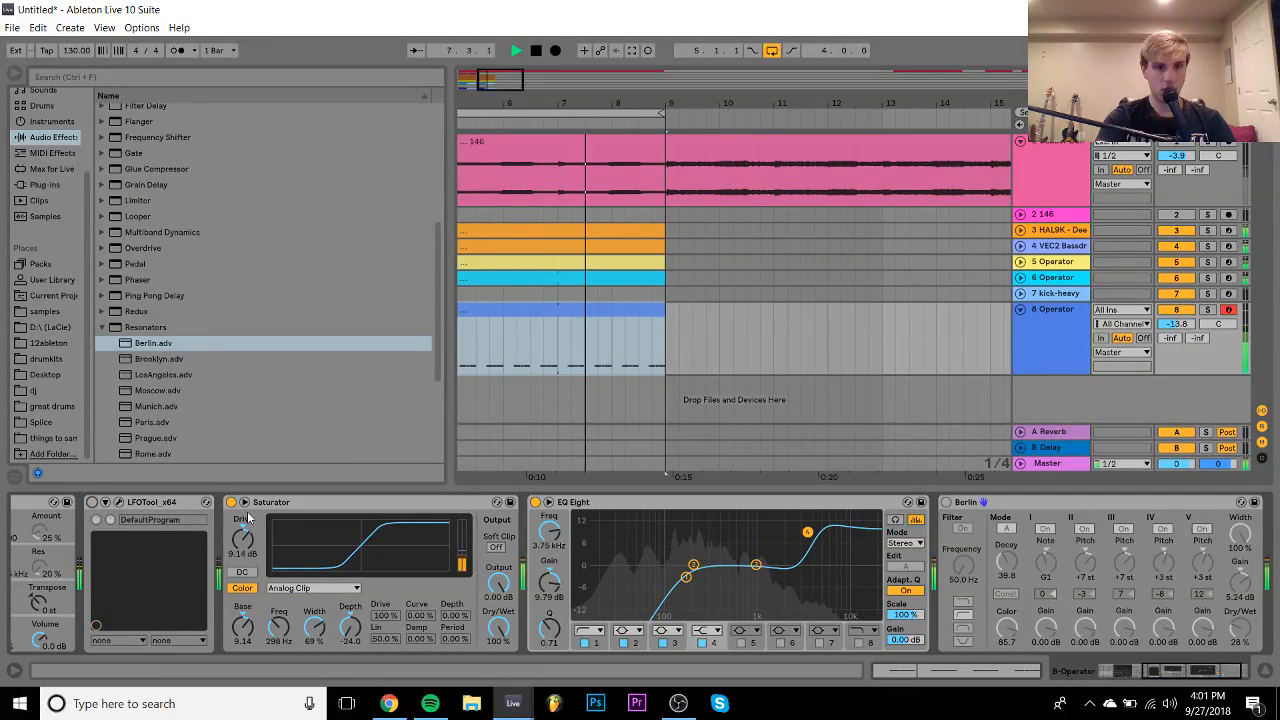
pyautogui.moveTo(1176, 324); pyautogui.dragTo(1176, 338)
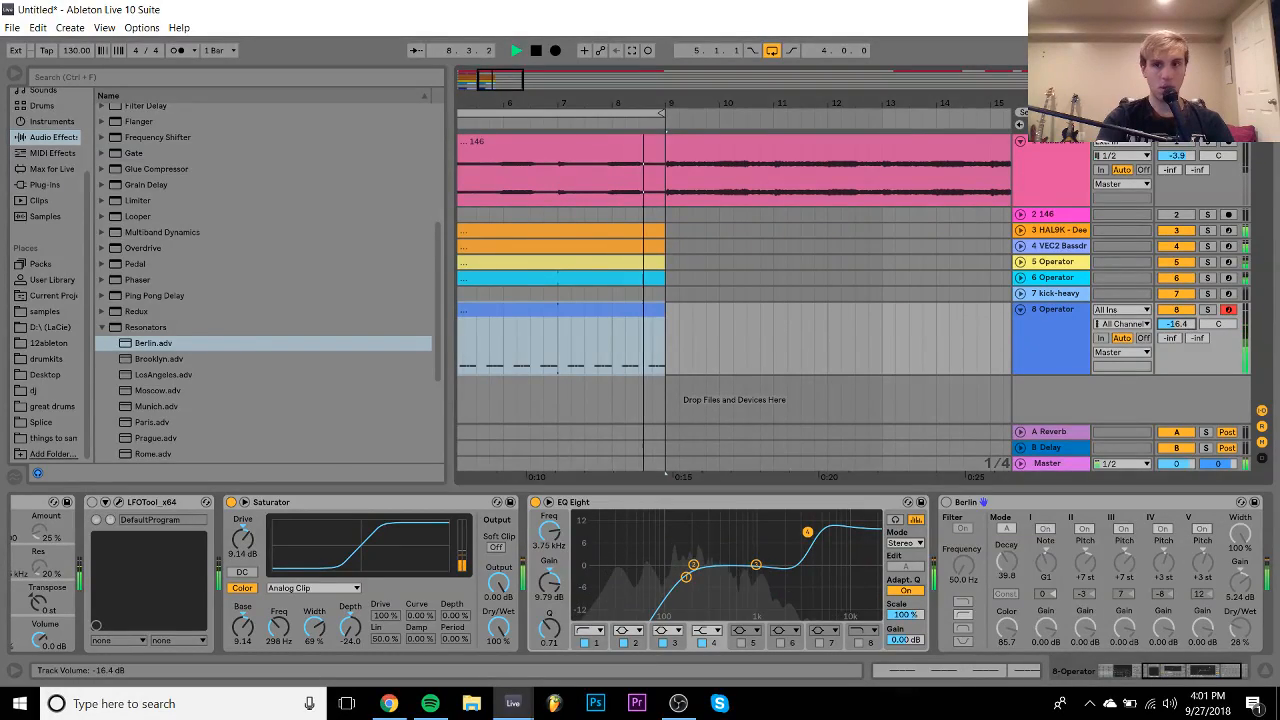
pyautogui.scroll(2, 757, 581)
pyautogui.scroll(4, 757, 581)
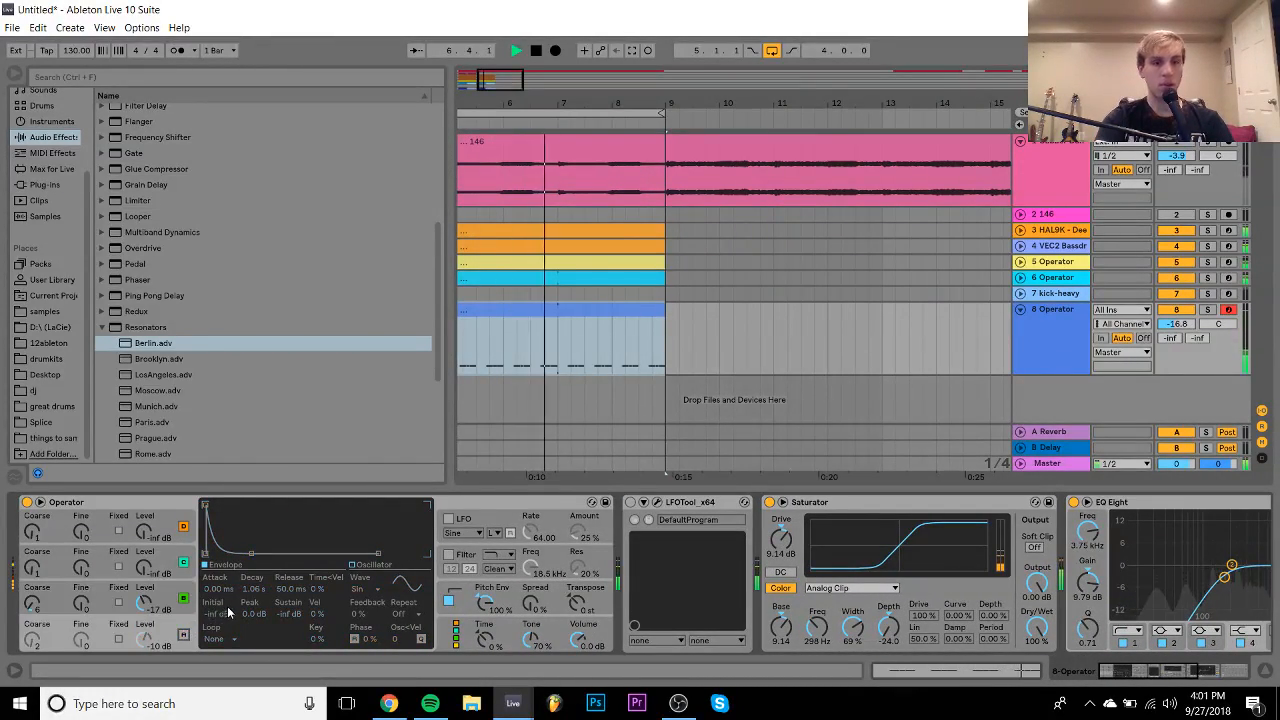
# - Set Operator's oscillator C envelope decay to 1.49 s
pyautogui.moveTo(254, 589); pyautogui.dragTo(254, 559)
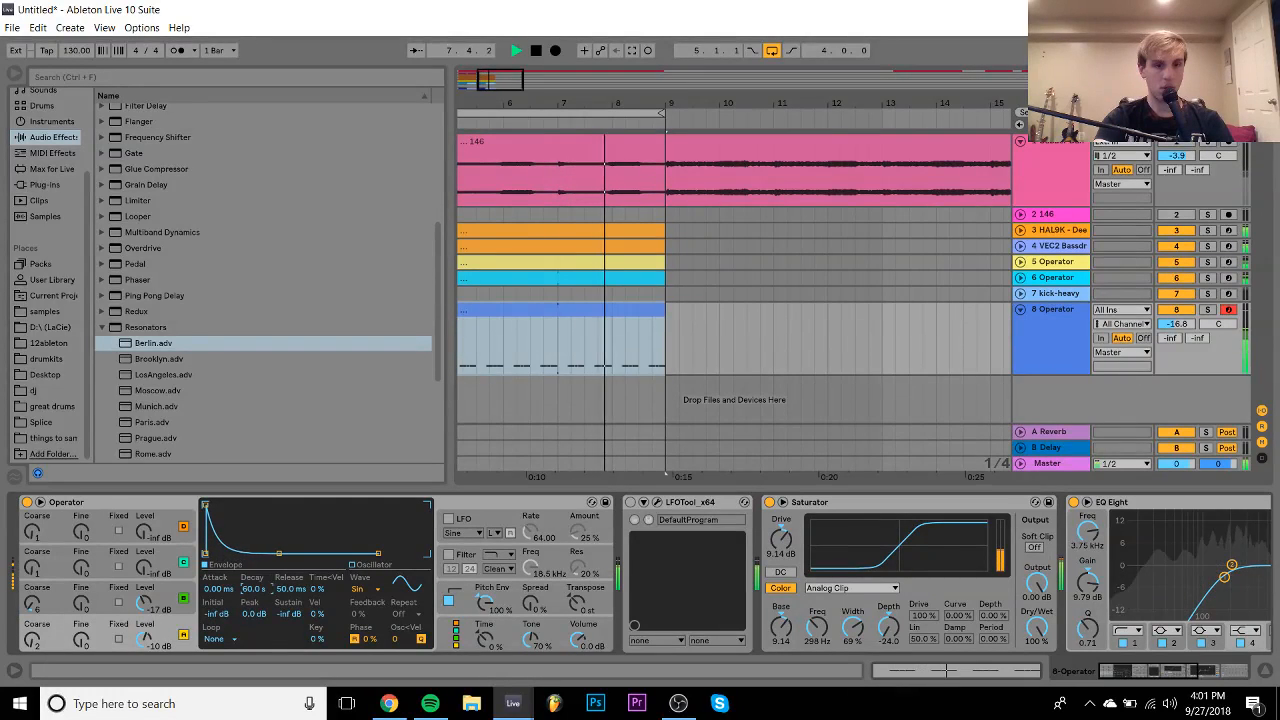
pyautogui.click(198, 591)
pyautogui.moveTo(261, 593); pyautogui.dragTo(259, 603)
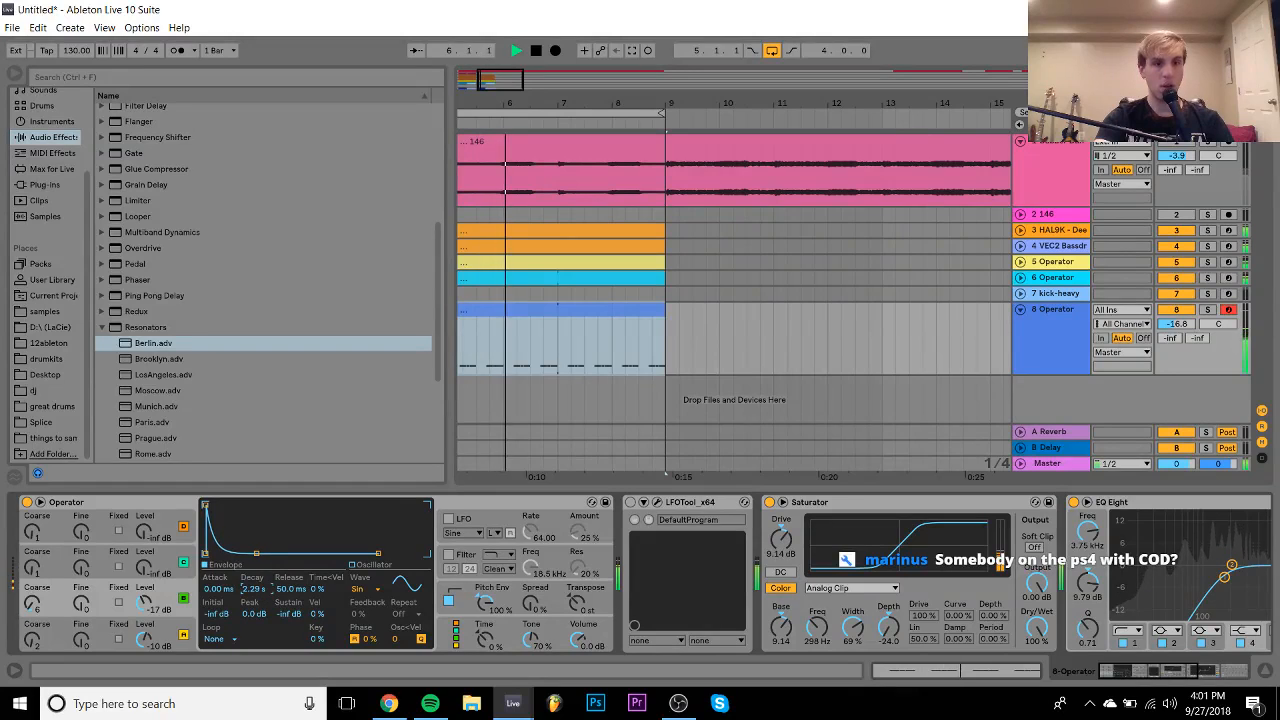
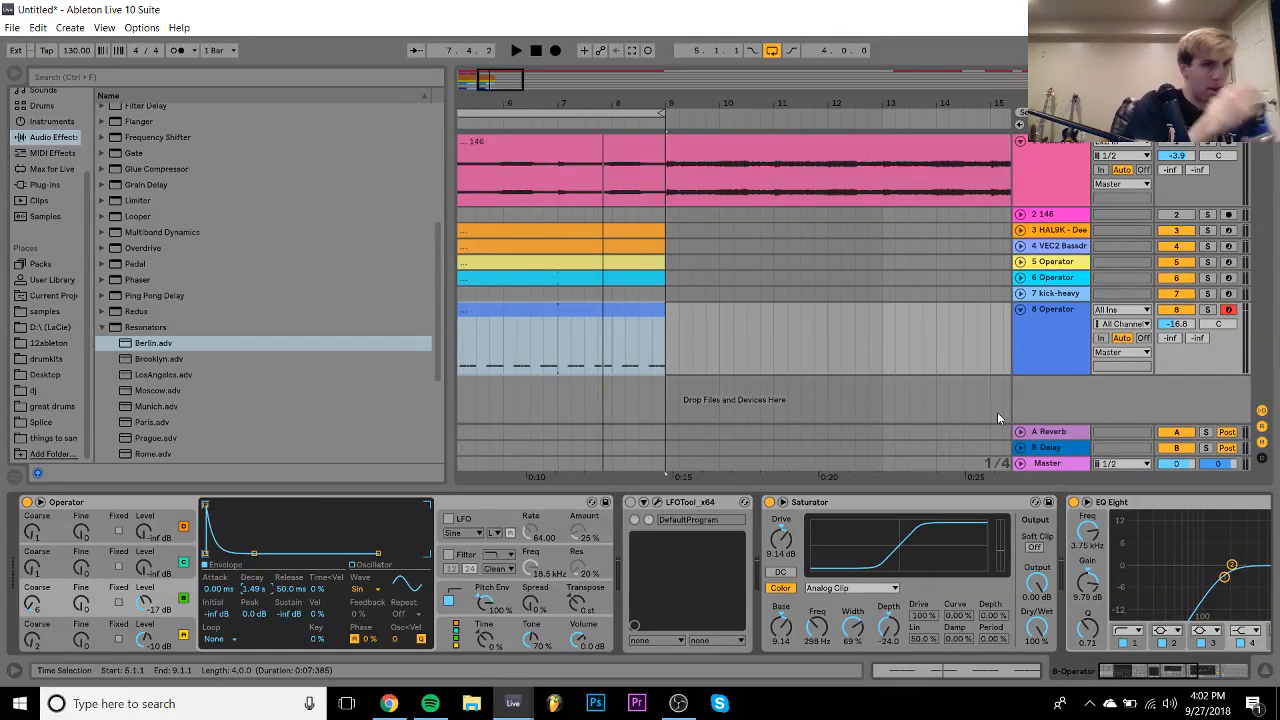
# - Bring Operator's oscillator C in at a level of -19 dB while the arrangement plays
pyautogui.press('space')
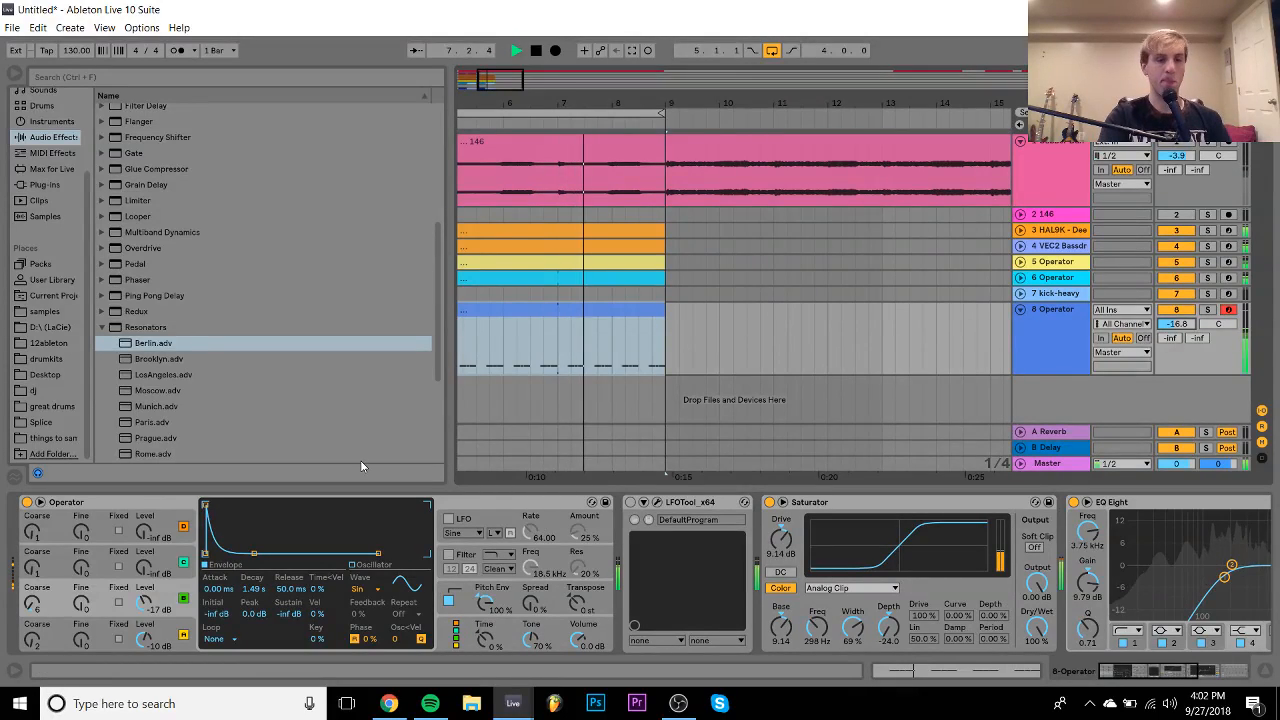
pyautogui.moveTo(144, 567); pyautogui.dragTo(144, 535)
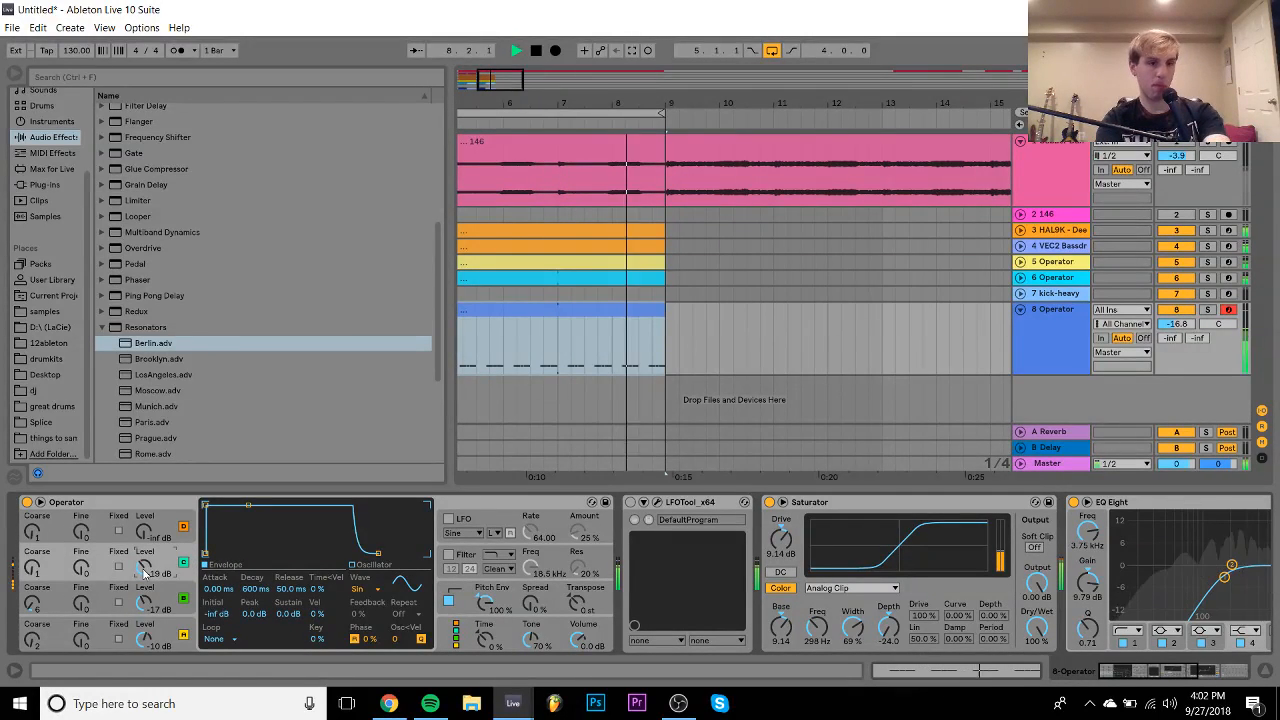
pyautogui.click(32, 568)
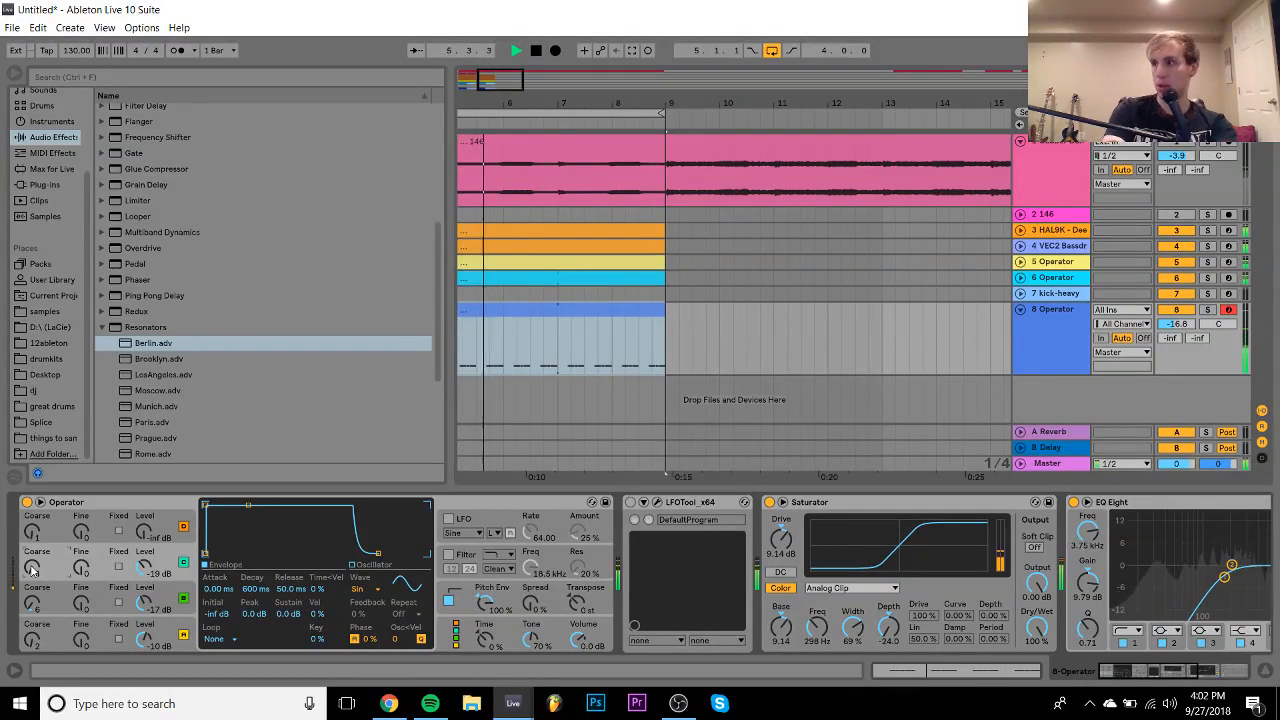
pyautogui.press('space')
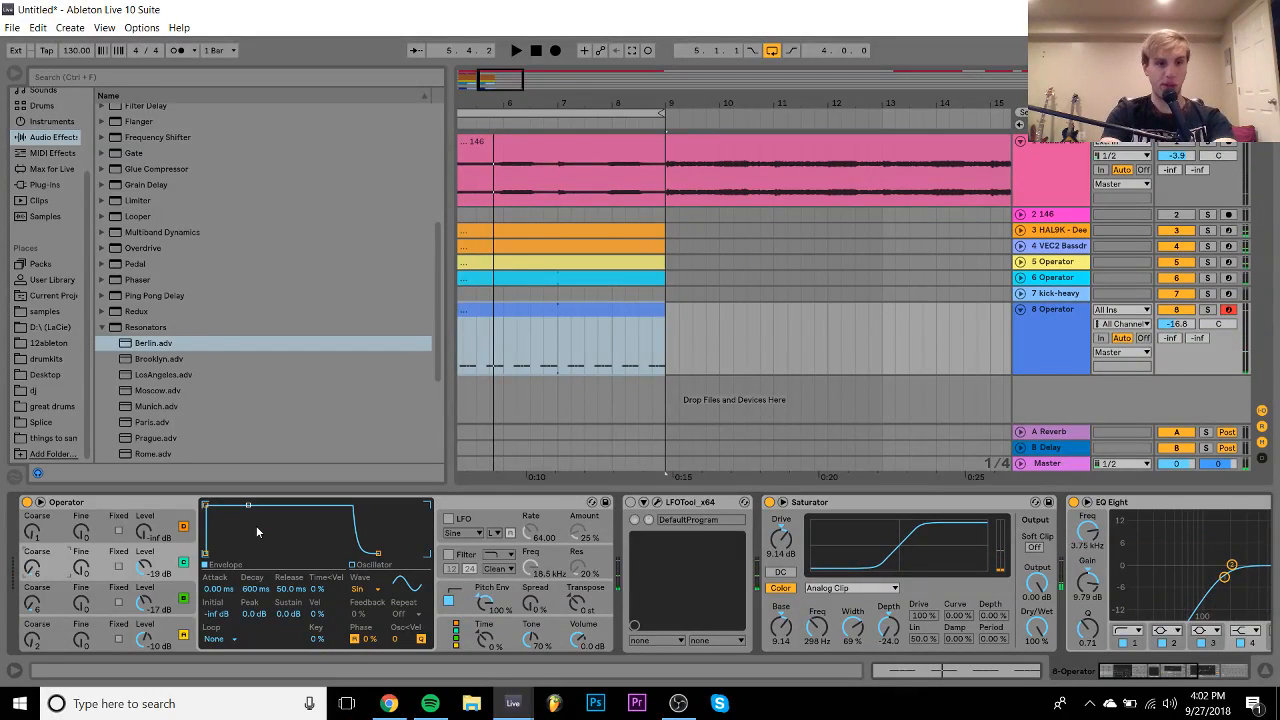
pyautogui.press('space')
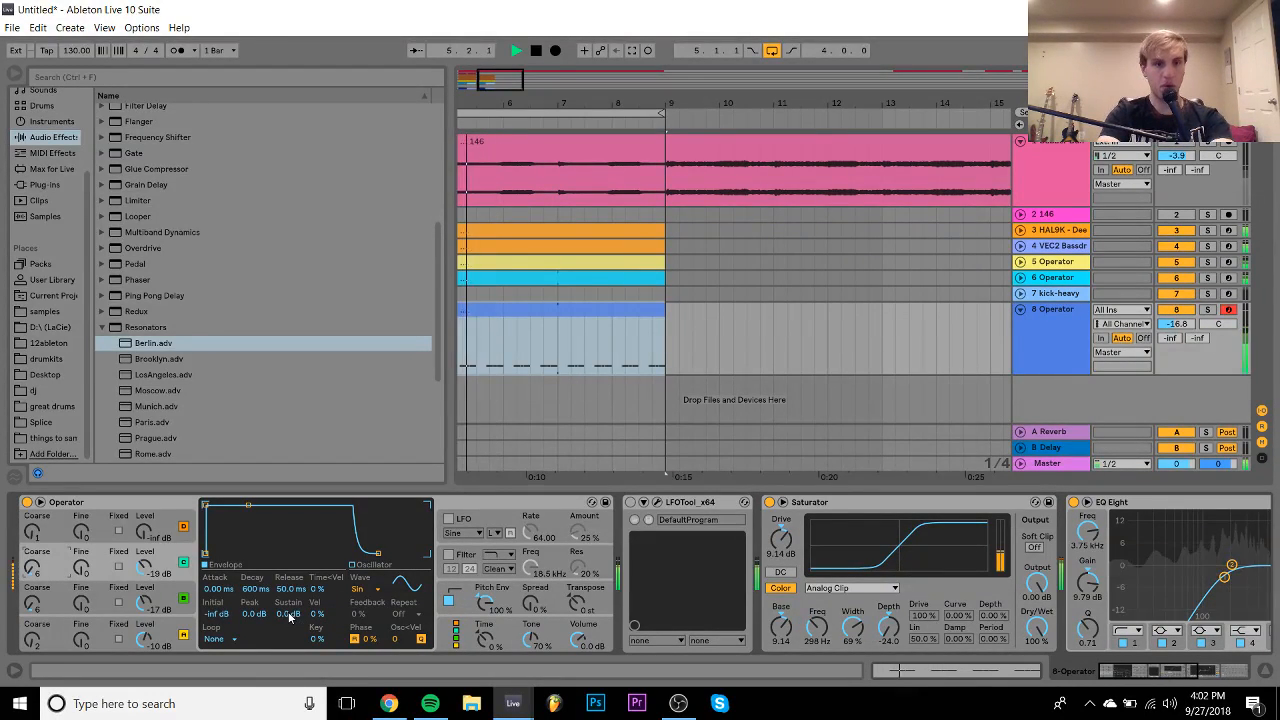
# - Drop the envelope sustain to -inf and shorten the decay to 46.4 ms, then play the bars 5–9 clip
pyautogui.moveTo(289, 617); pyautogui.dragTo(289, 690)
pyautogui.moveTo(250, 591); pyautogui.dragTo(250, 565)
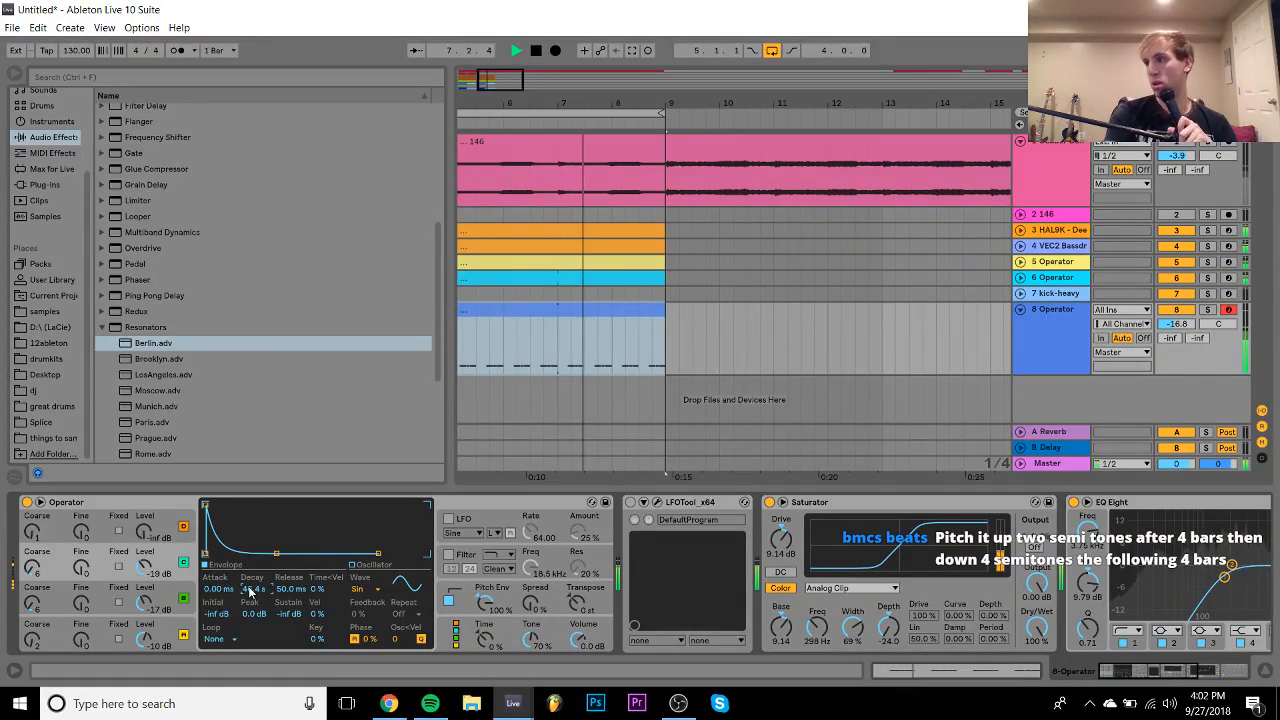
pyautogui.press('space')
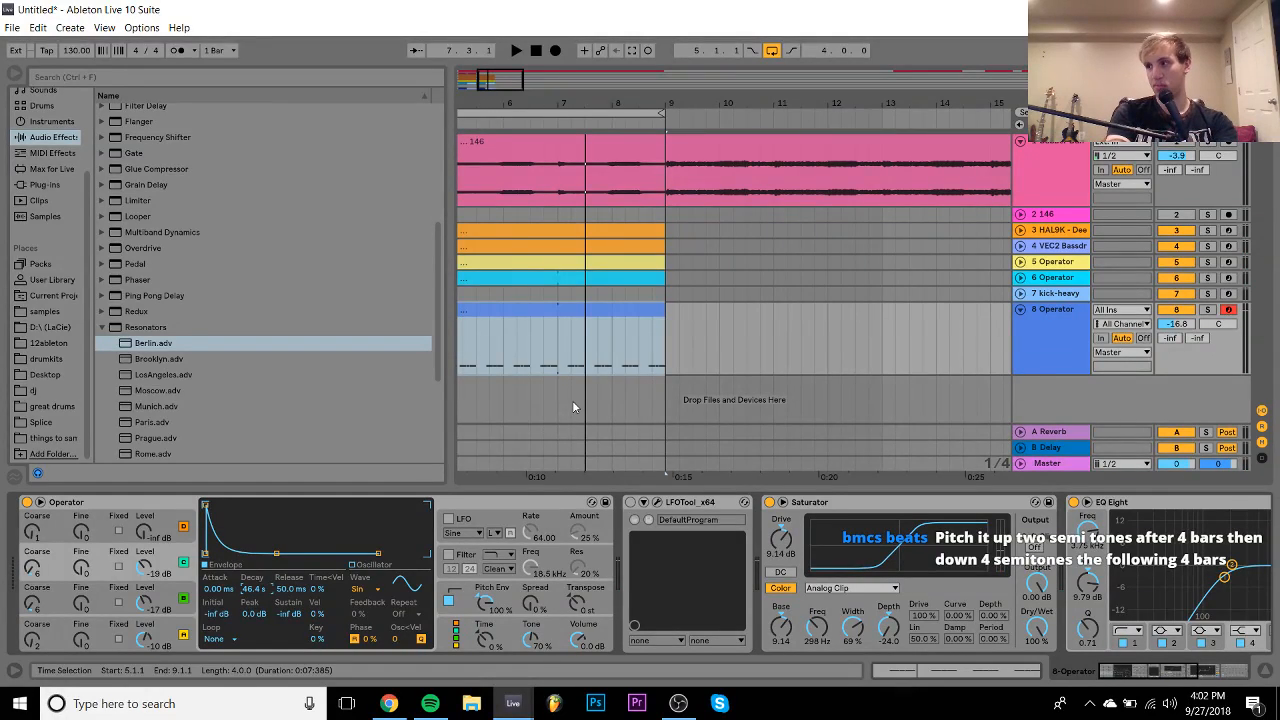
pyautogui.click(569, 313)
pyautogui.press('space')
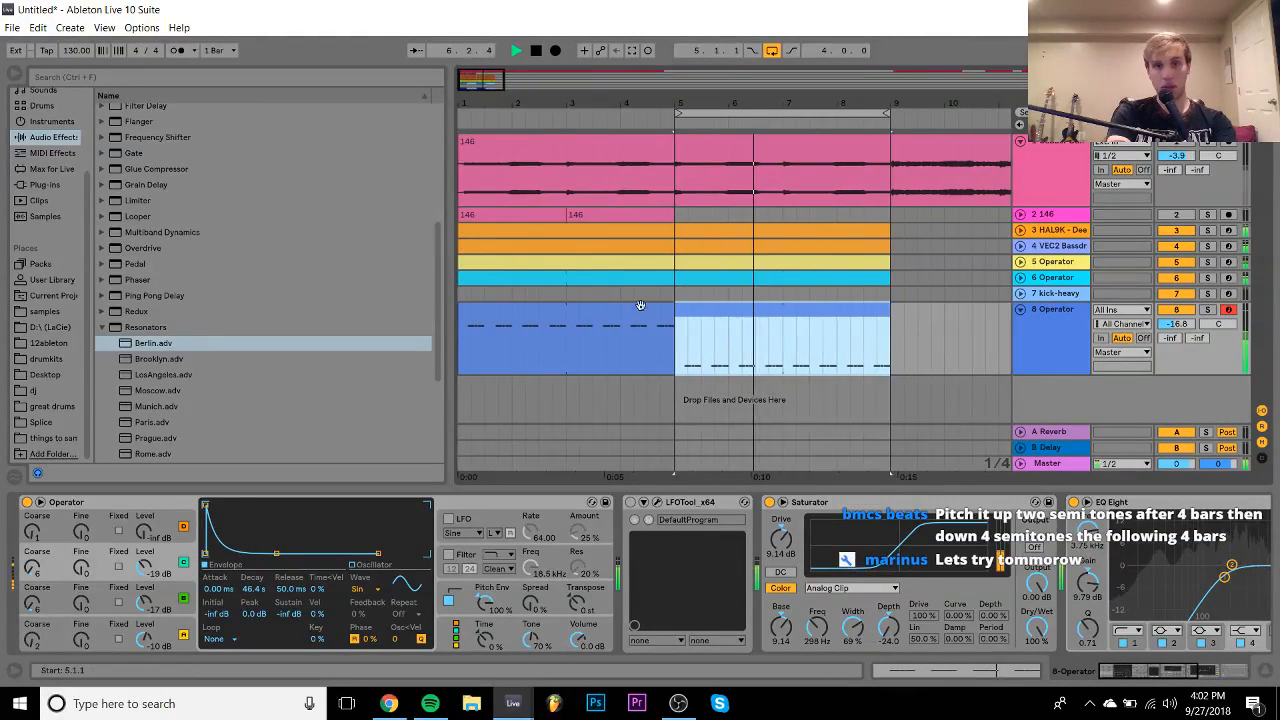
# - Reposition the bars 5–9 Operator clip and audition the chords from bar 1
pyautogui.moveTo(689, 315); pyautogui.dragTo(811, 324)
pyautogui.click(606, 314)
pyautogui.press('space')
pyautogui.press('space')
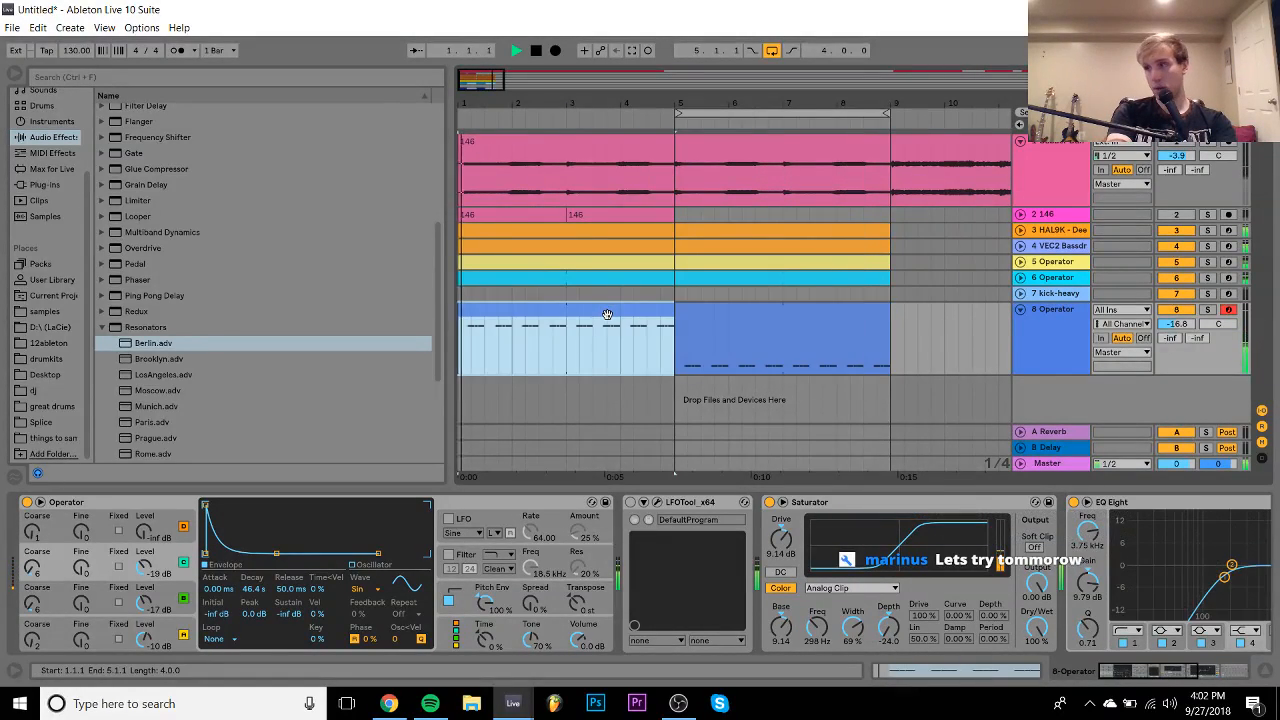
pyautogui.press('space')
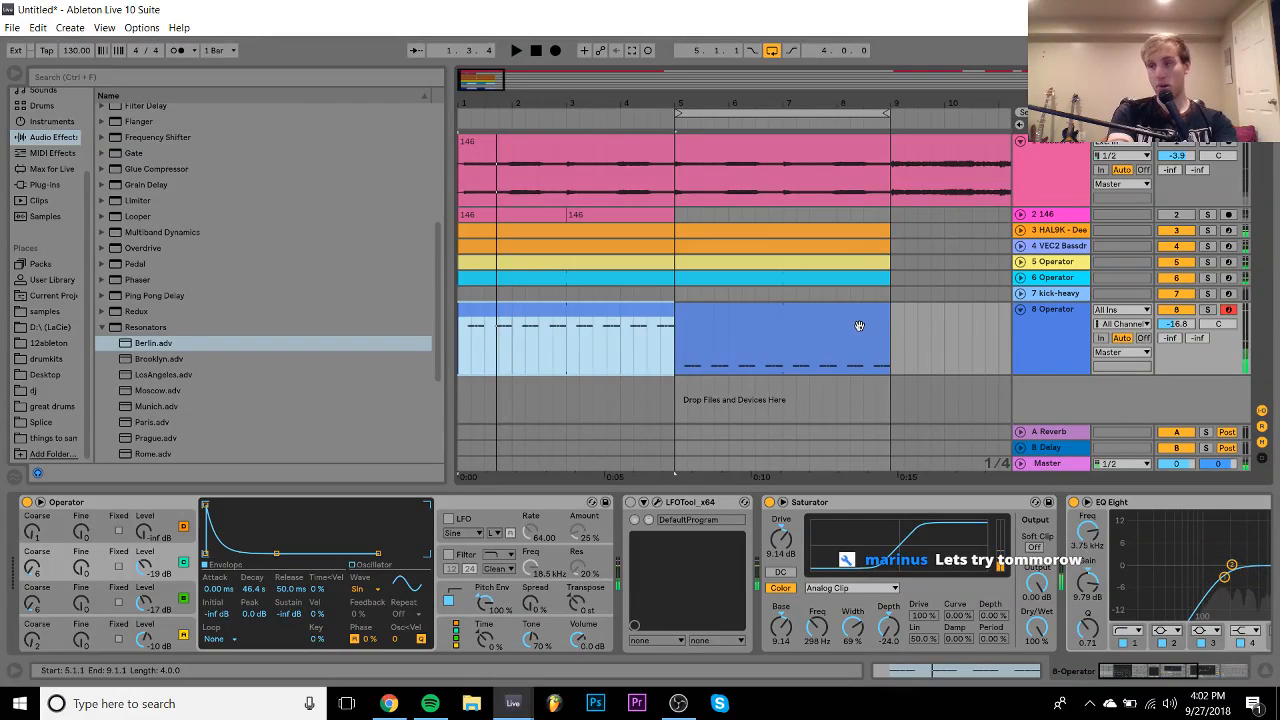
pyautogui.click(859, 326)
pyautogui.click(586, 304)
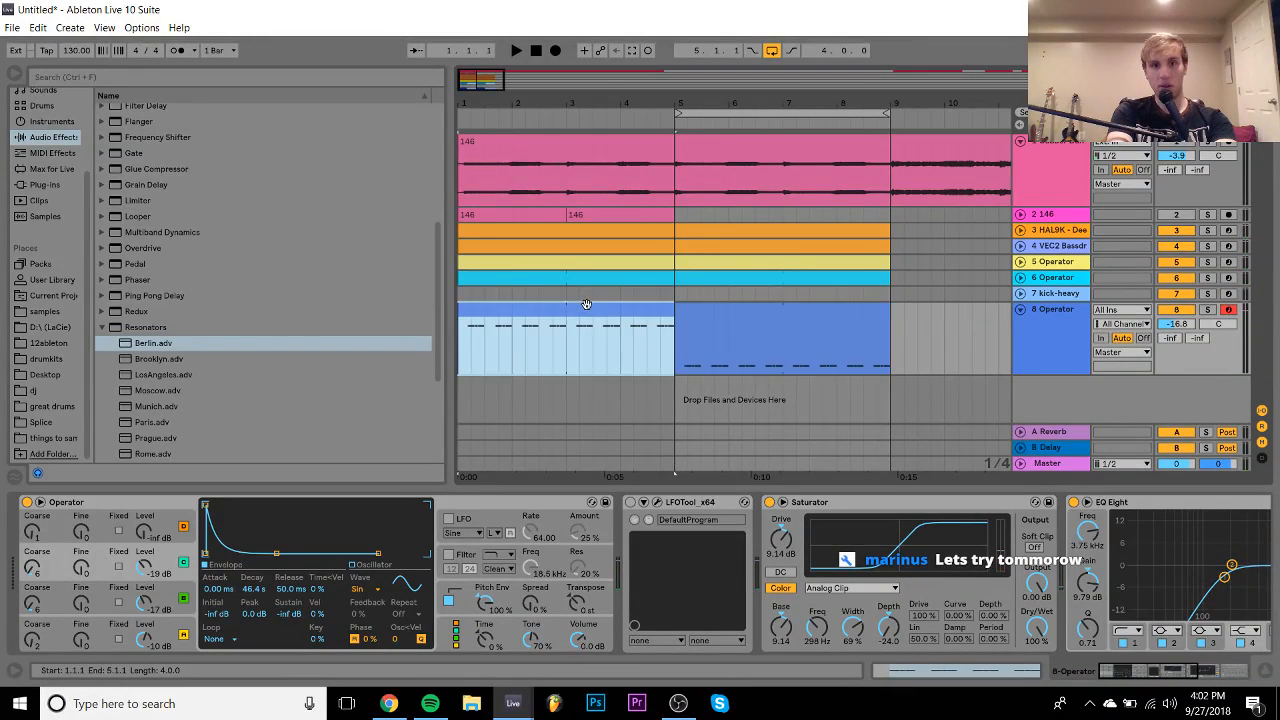
pyautogui.press('space')
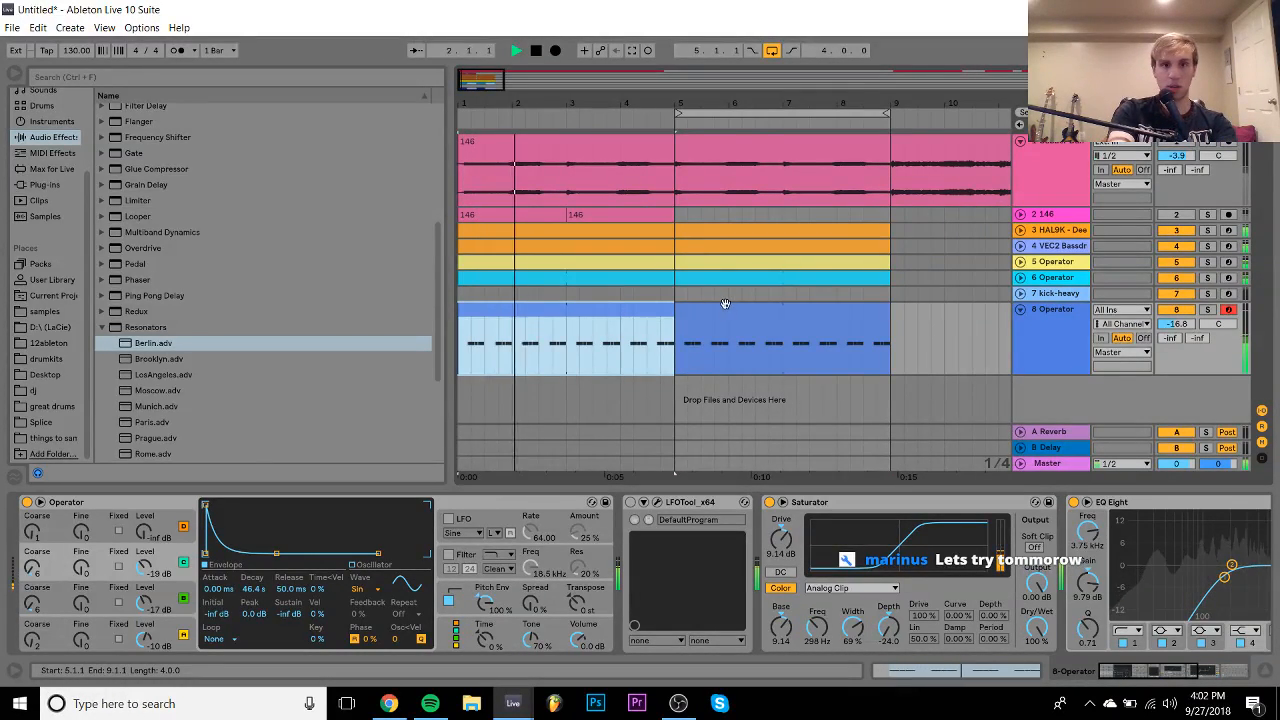
# - Select both Operator clips, loop bars 1–9, zoom out and fold track 8 to one row
pyautogui.keyDown('shift'); pyautogui.click(725, 303); pyautogui.keyUp('shift')
pyautogui.hotkey('ctrl', 'l')
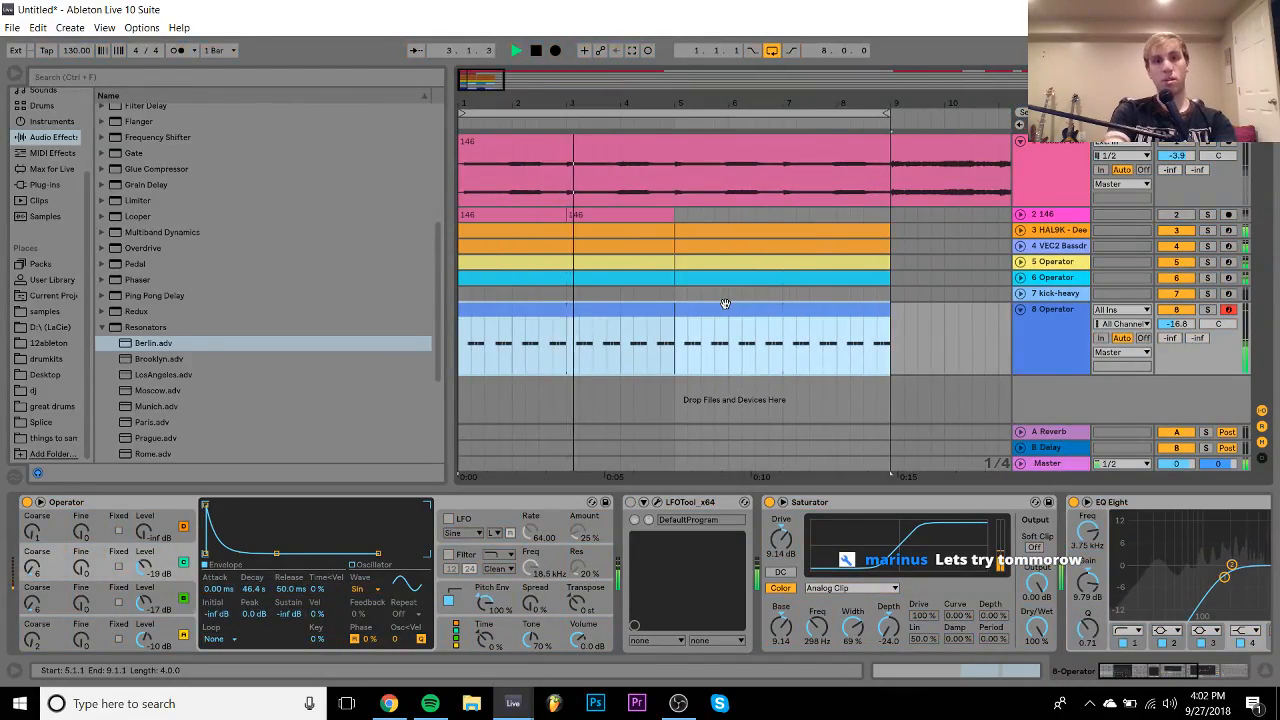
pyautogui.moveTo(677, 104); pyautogui.dragTo(674, 68)
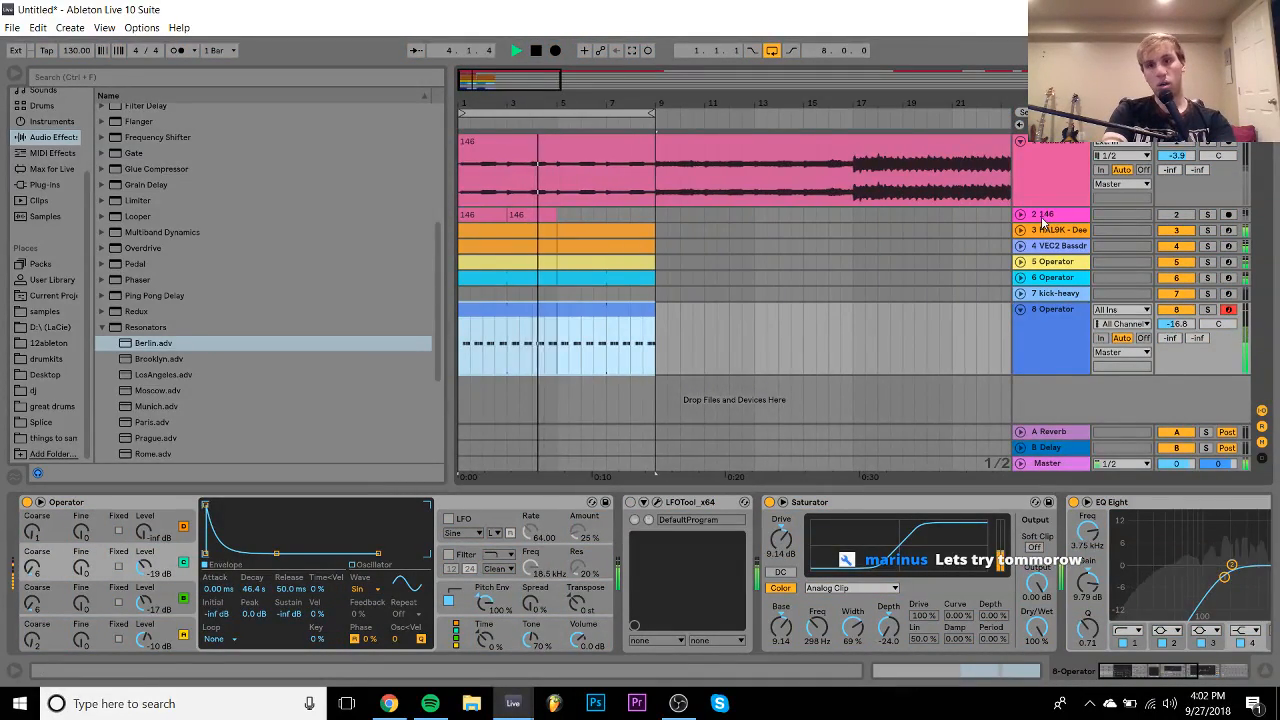
pyautogui.click(1020, 310)
# - Toggle track 5 Operator's mute and the HAL9K track's EQ Eight off and back on
pyautogui.click(1050, 293)
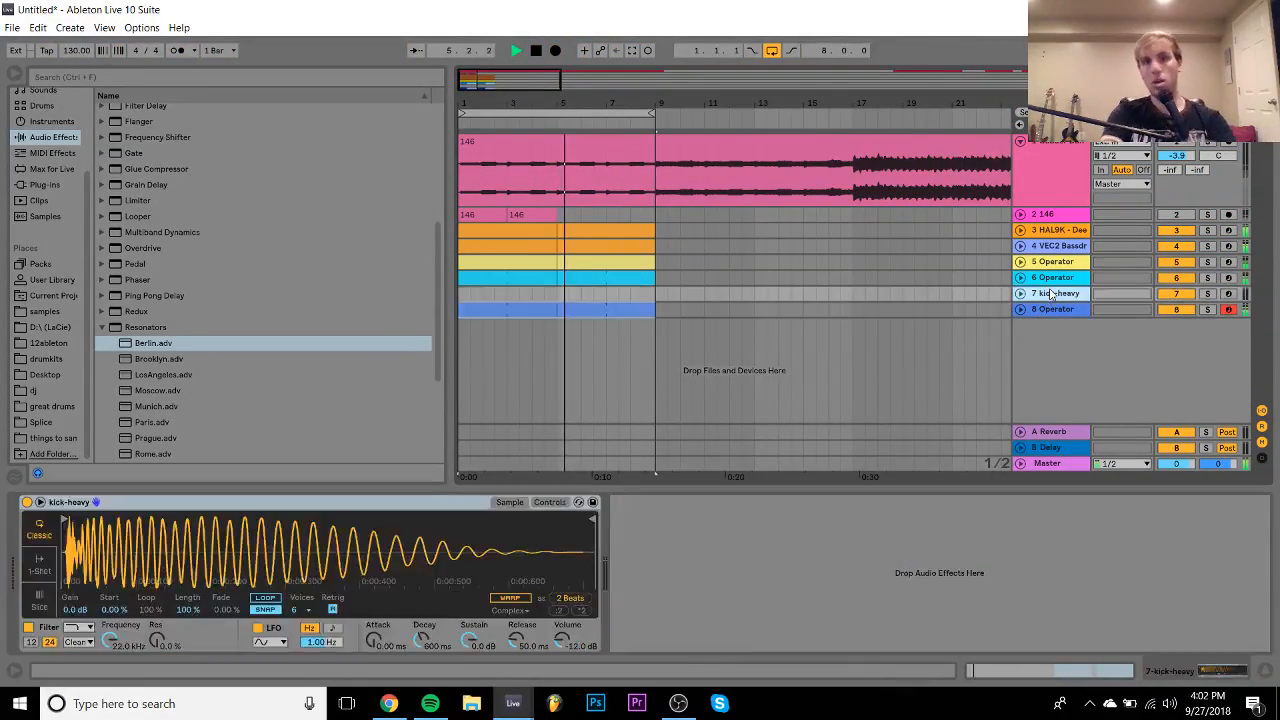
pyautogui.click(1176, 262)
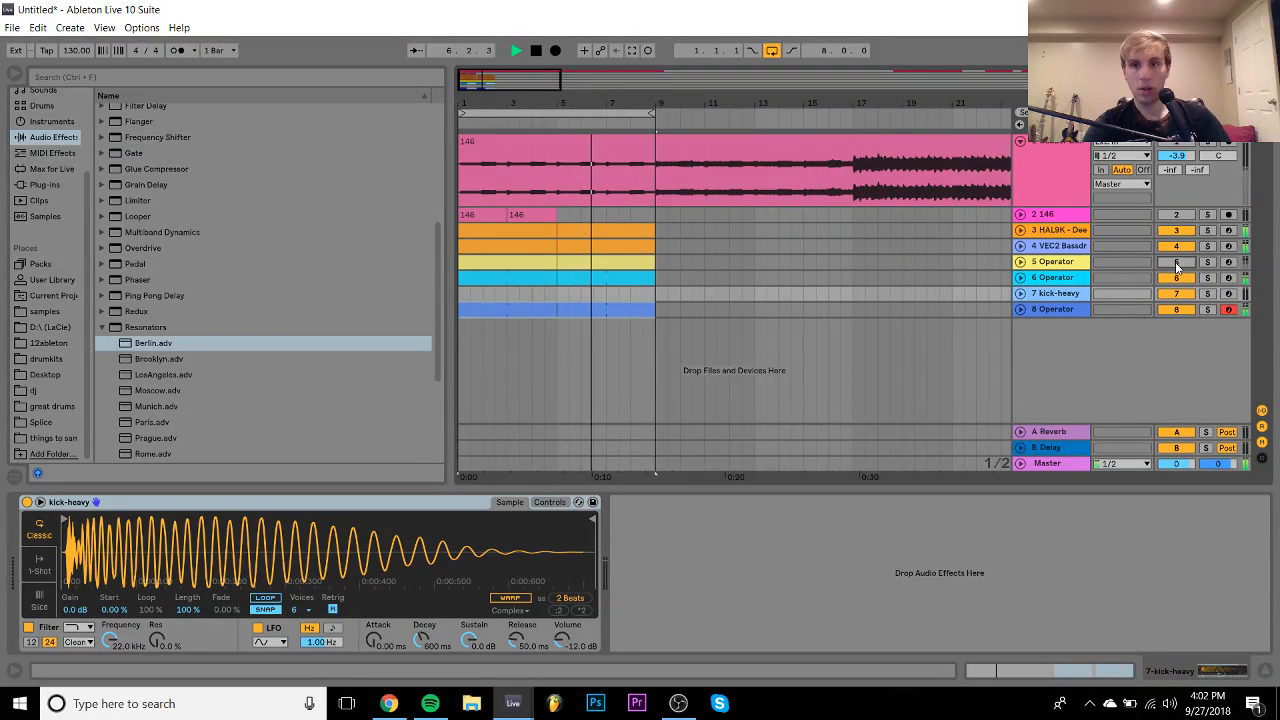
pyautogui.click(1176, 262)
pyautogui.click(1084, 246)
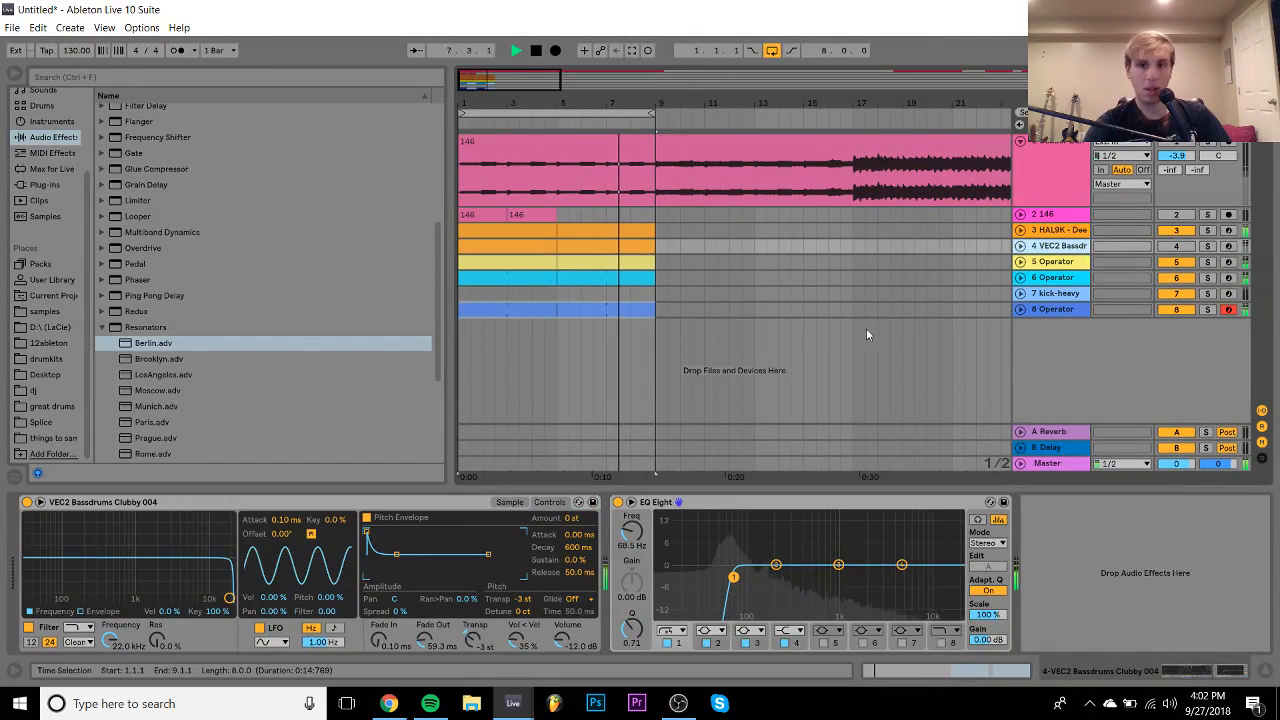
pyautogui.click(1060, 230)
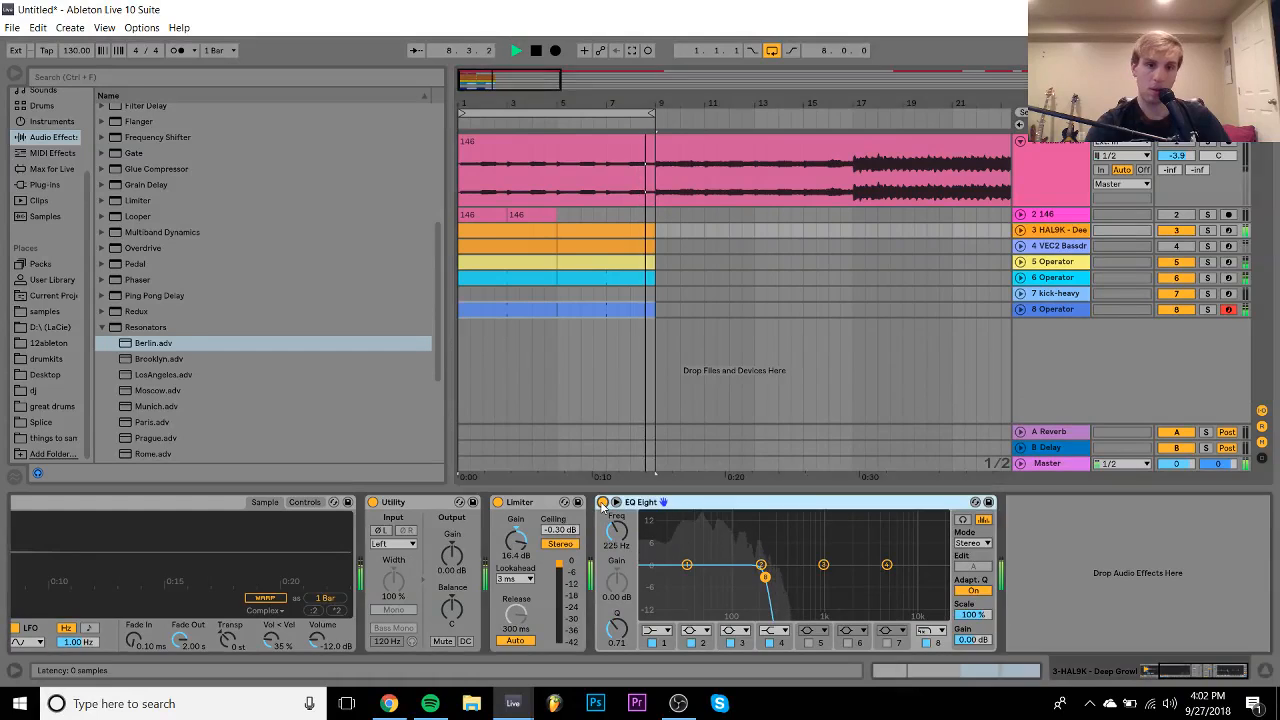
pyautogui.click(602, 502)
pyautogui.click(602, 502)
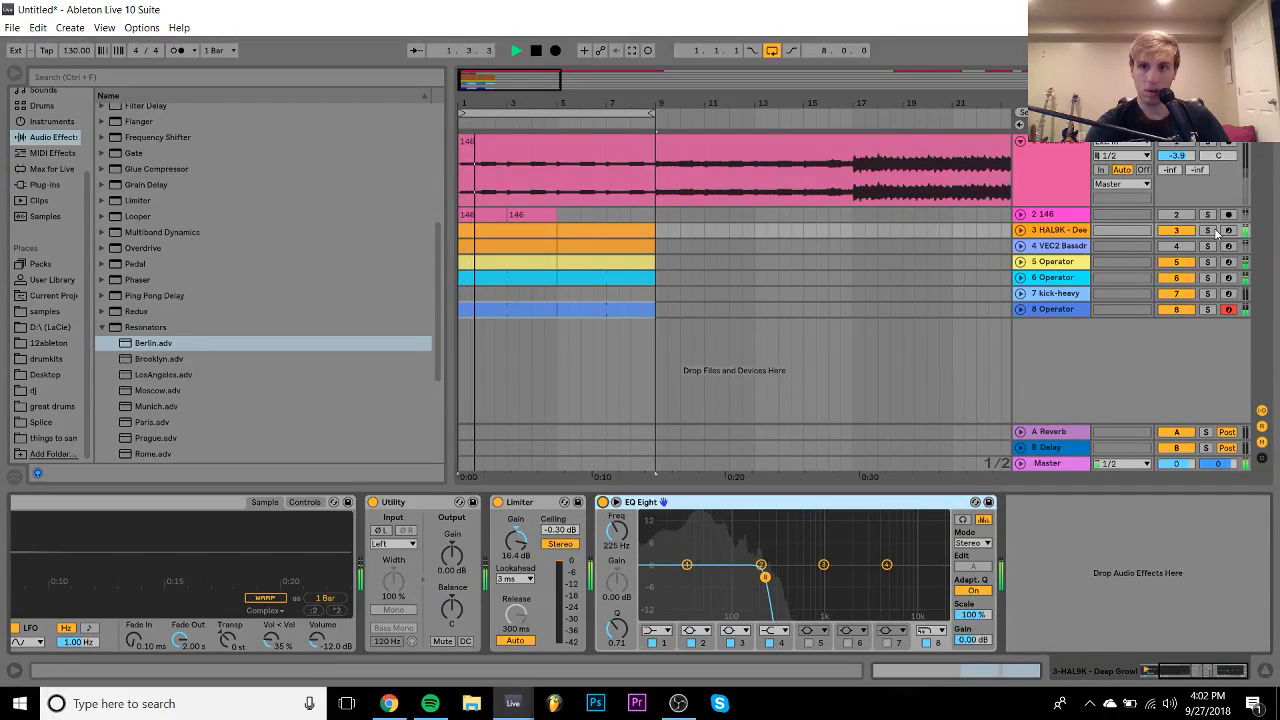
# - Solo VEC2 Bassdrums, track 6 Operator and kick-heavy in turn, then unsolo all
pyautogui.click(1060, 247)
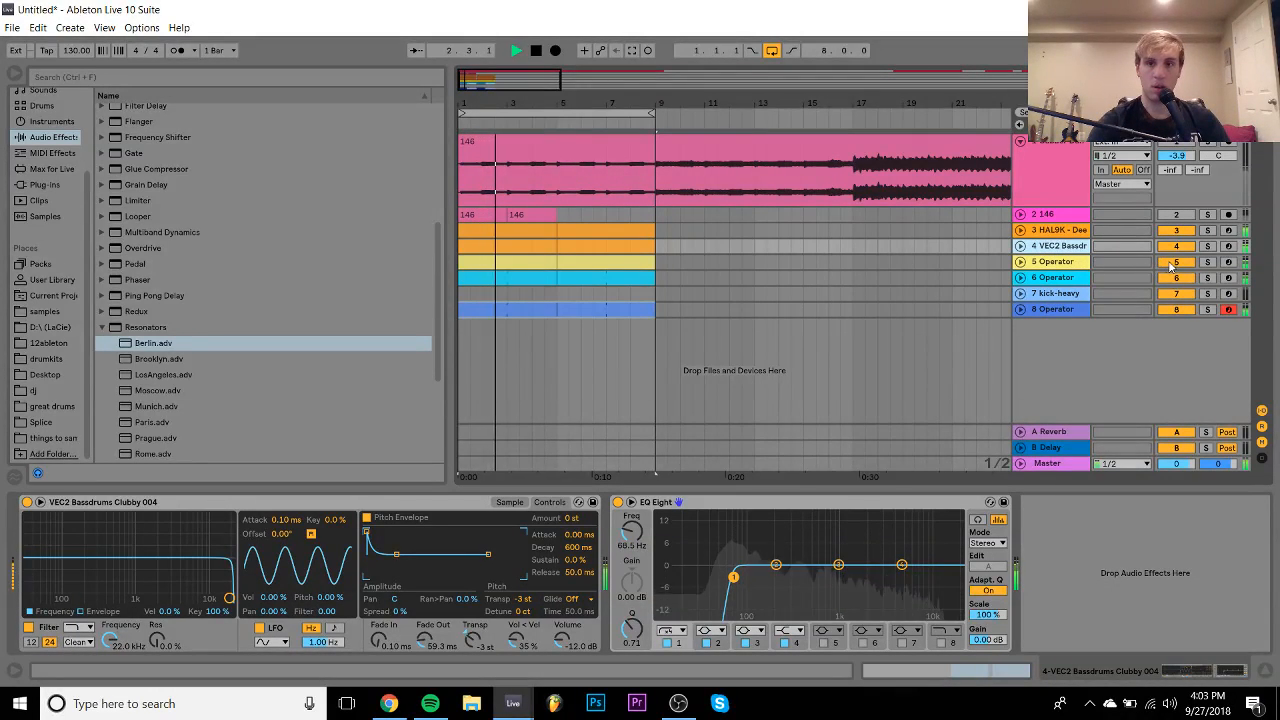
pyautogui.click(1208, 246)
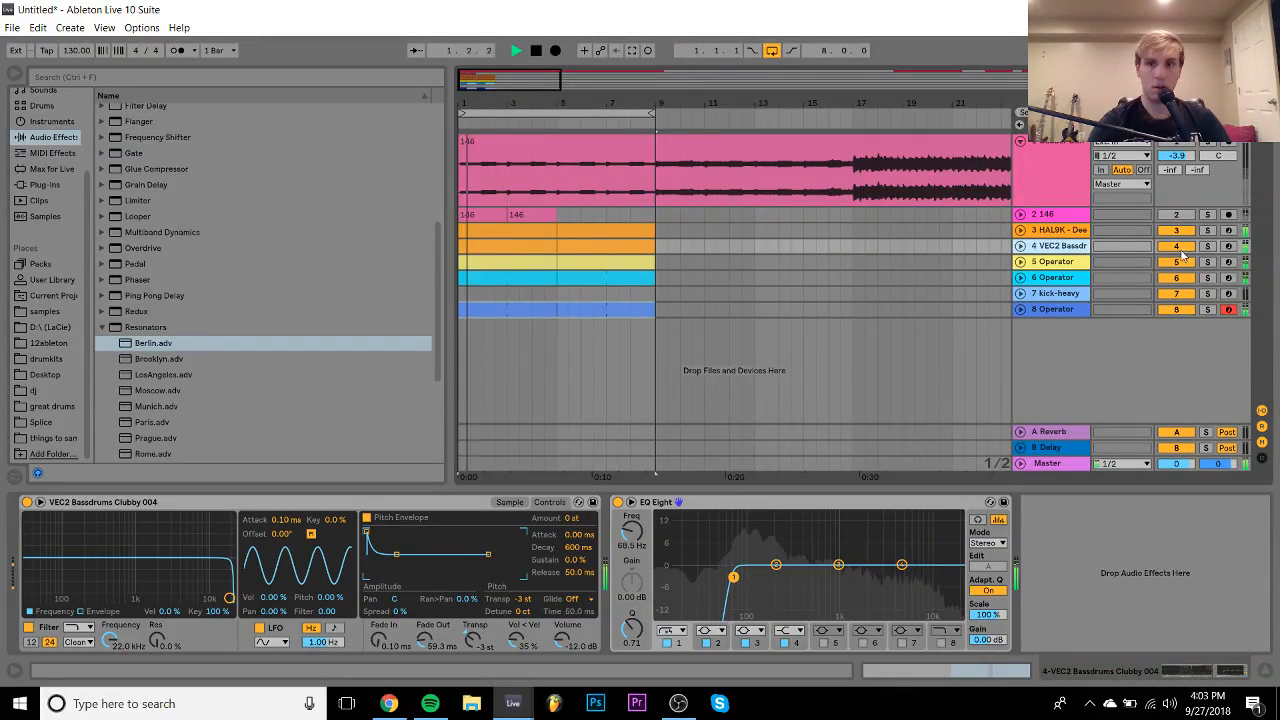
pyautogui.click(1207, 277)
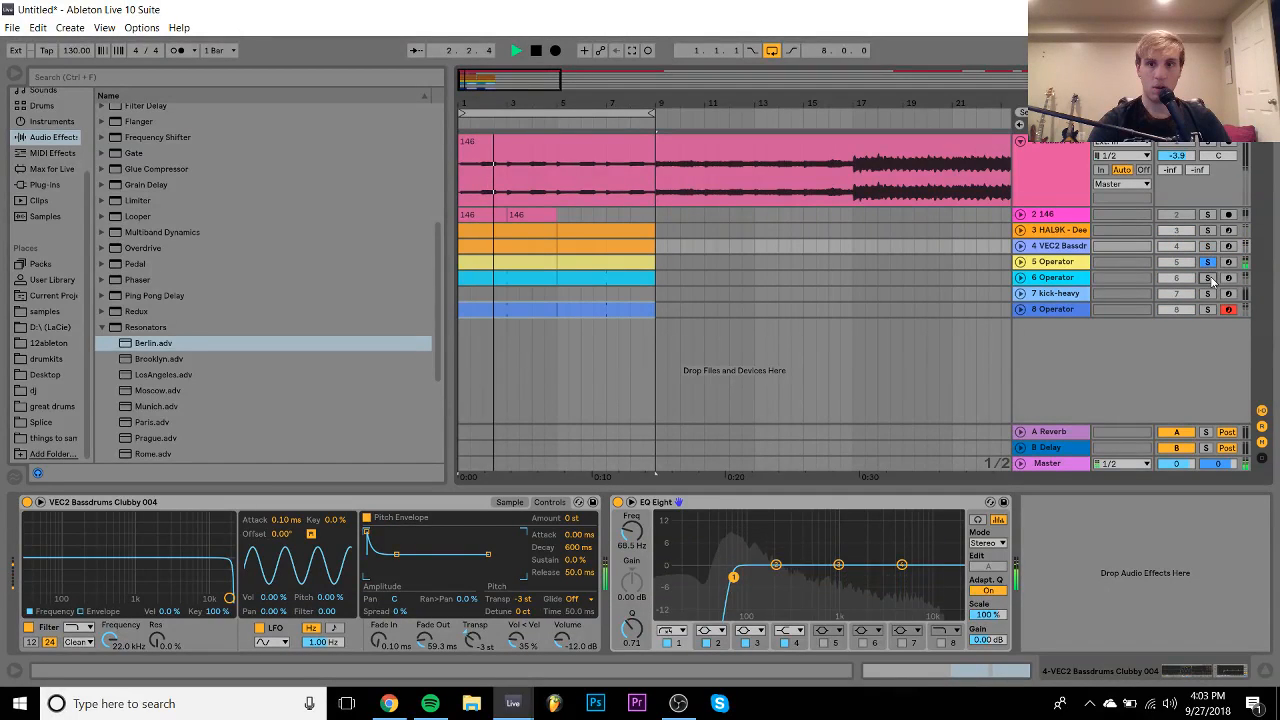
pyautogui.click(1210, 295)
pyautogui.click(1210, 295)
# - Arm the kick-heavy track for recording and shift the computer keyboard up an octave
pyautogui.click(1230, 296)
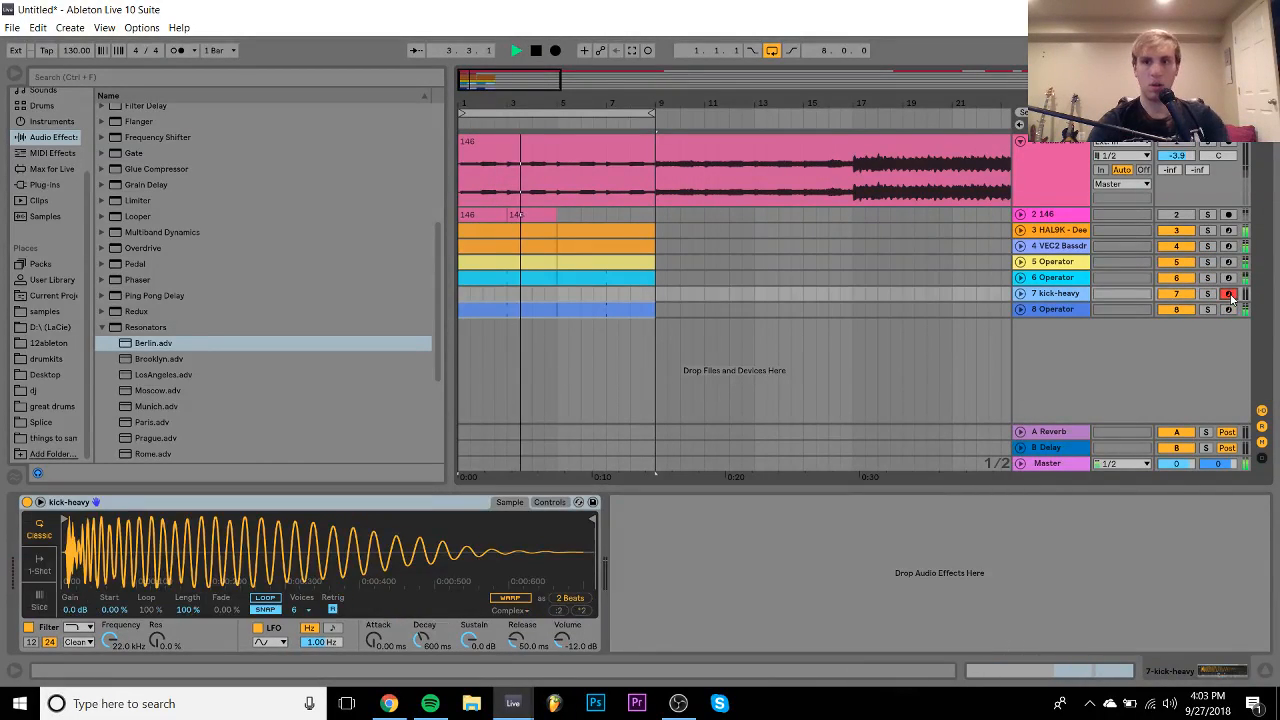
pyautogui.press('space')
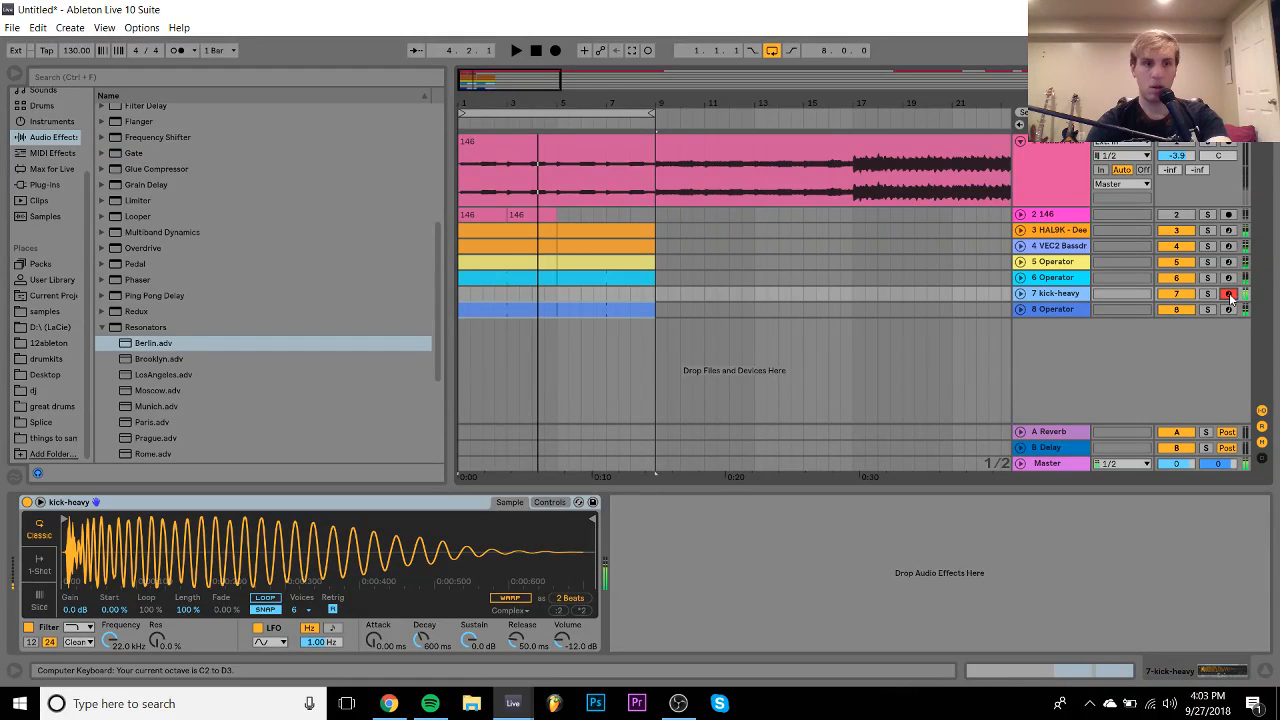
pyautogui.press('x')
pyautogui.press('space')
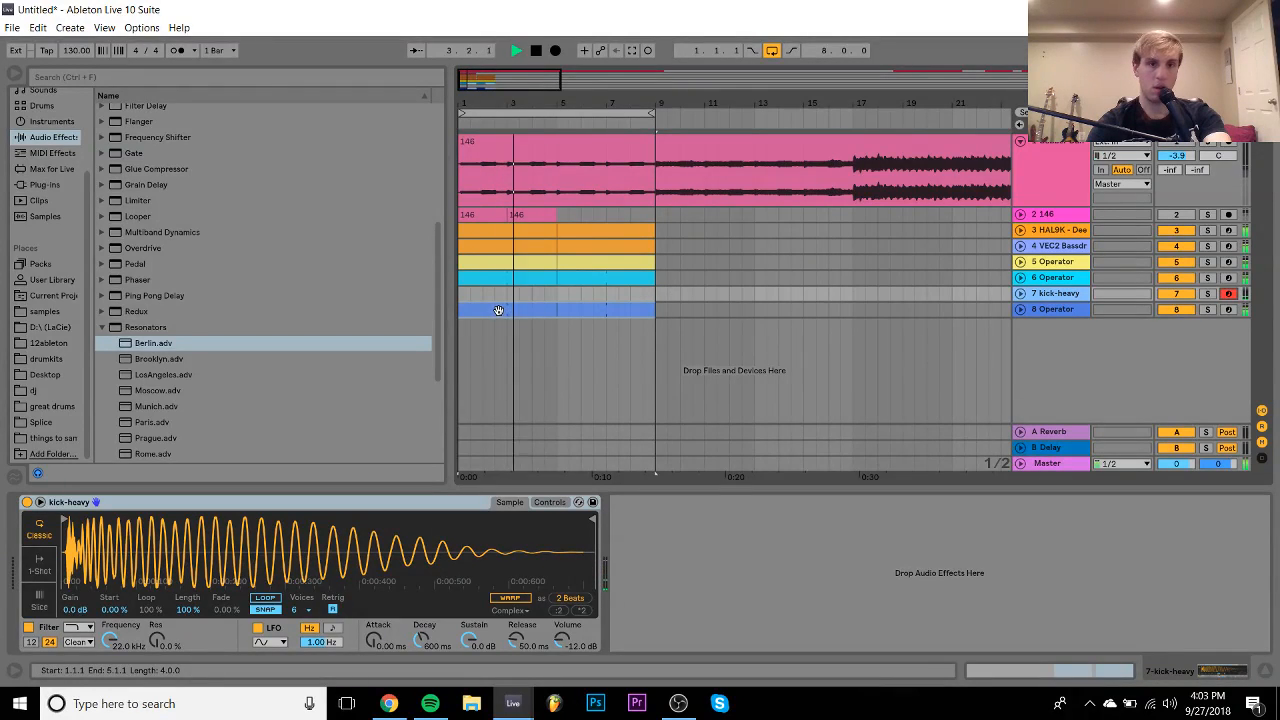
pyautogui.press('space')
# - Shift the keyboard down an octave and open 'new pop house song 2' from recent sets
pyautogui.press('z')
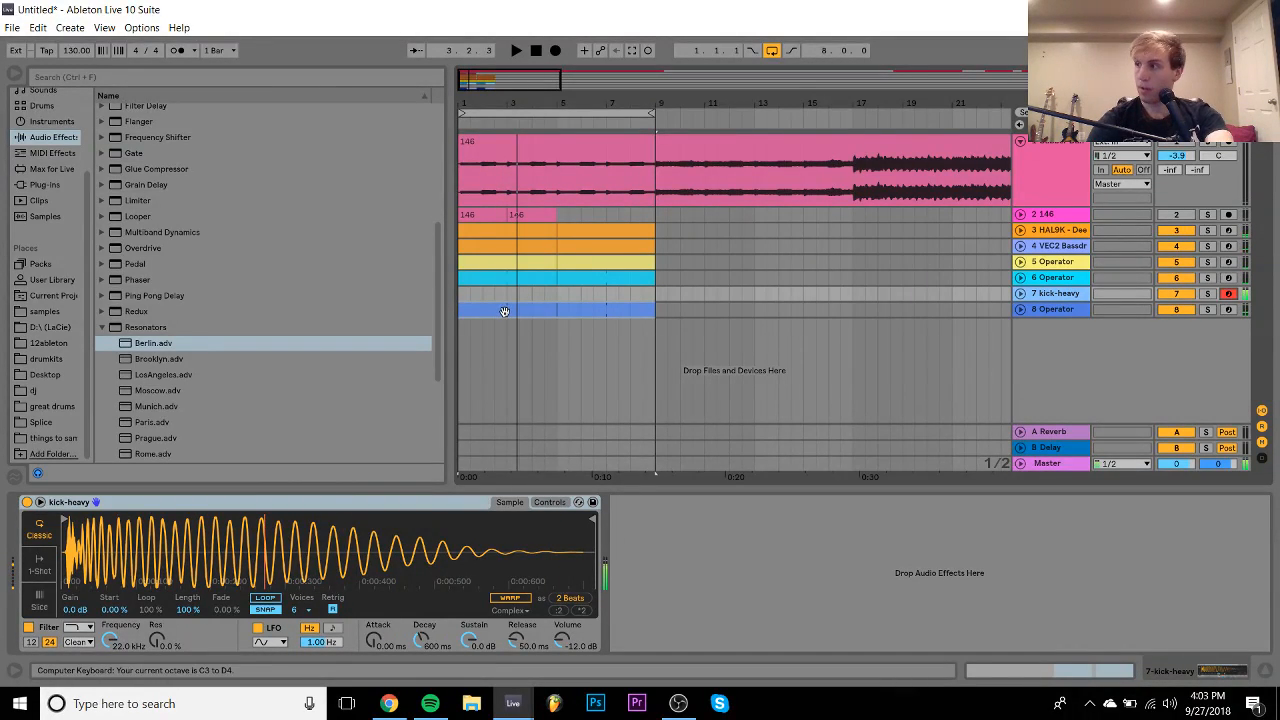
pyautogui.click(12, 27)
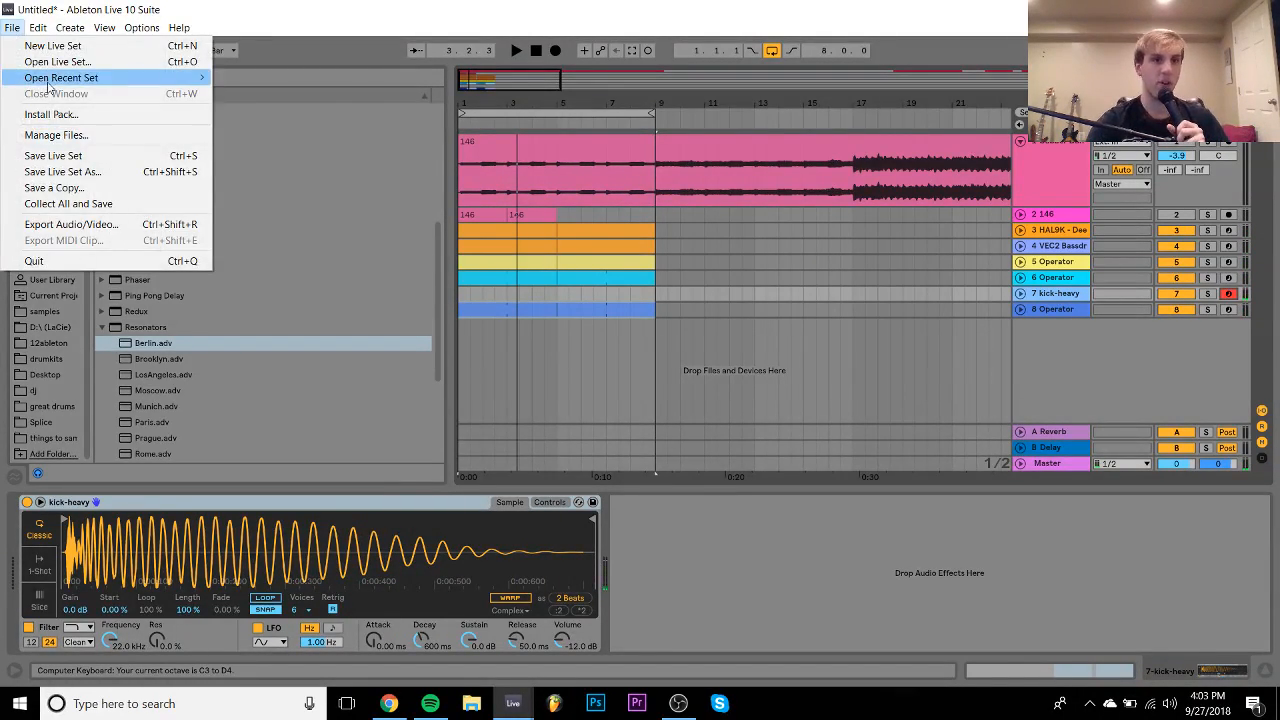
pyautogui.moveTo(52, 80)
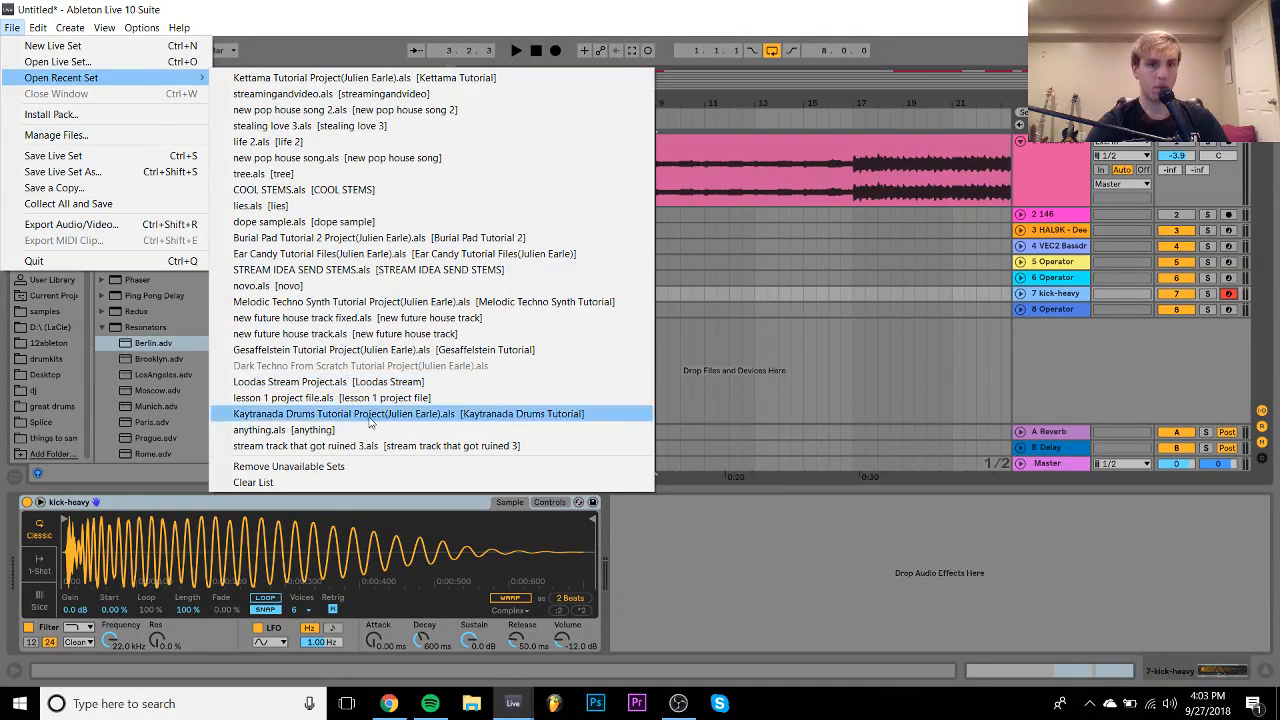
pyautogui.click(306, 112)
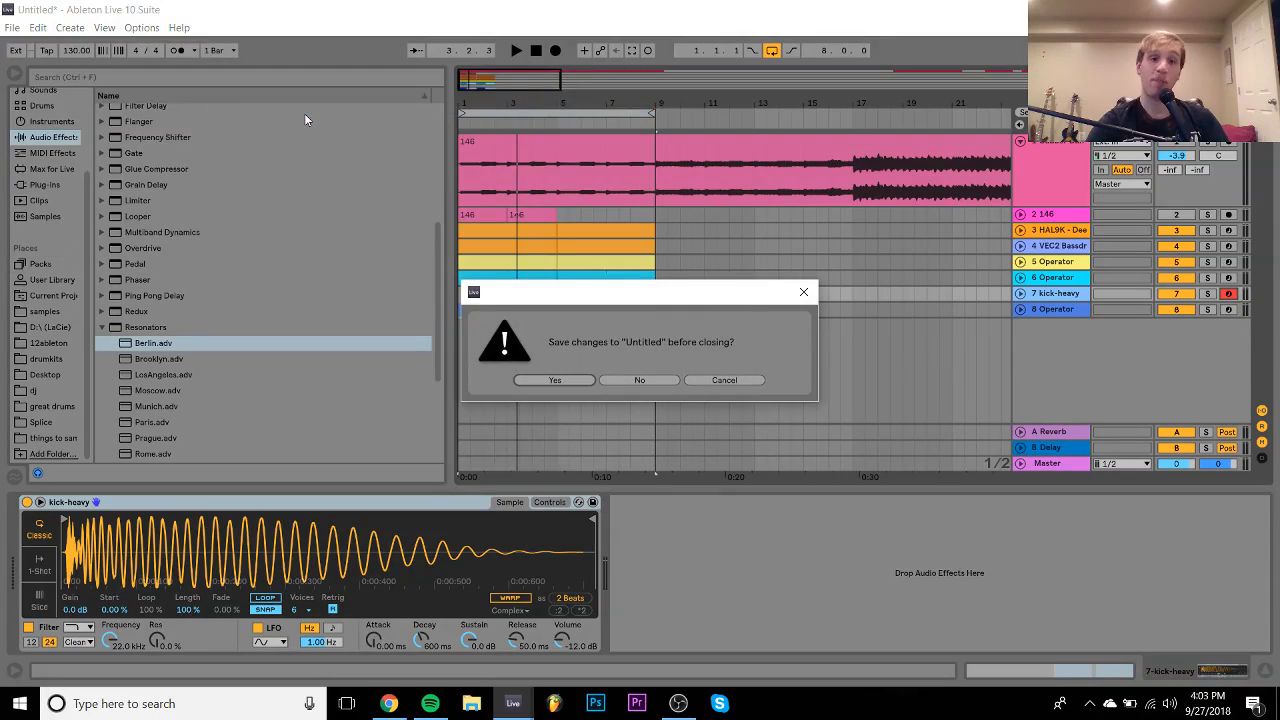
# - Save the untitled set as 'techno 666' in the 12ableton folder
pyautogui.click(553, 380)
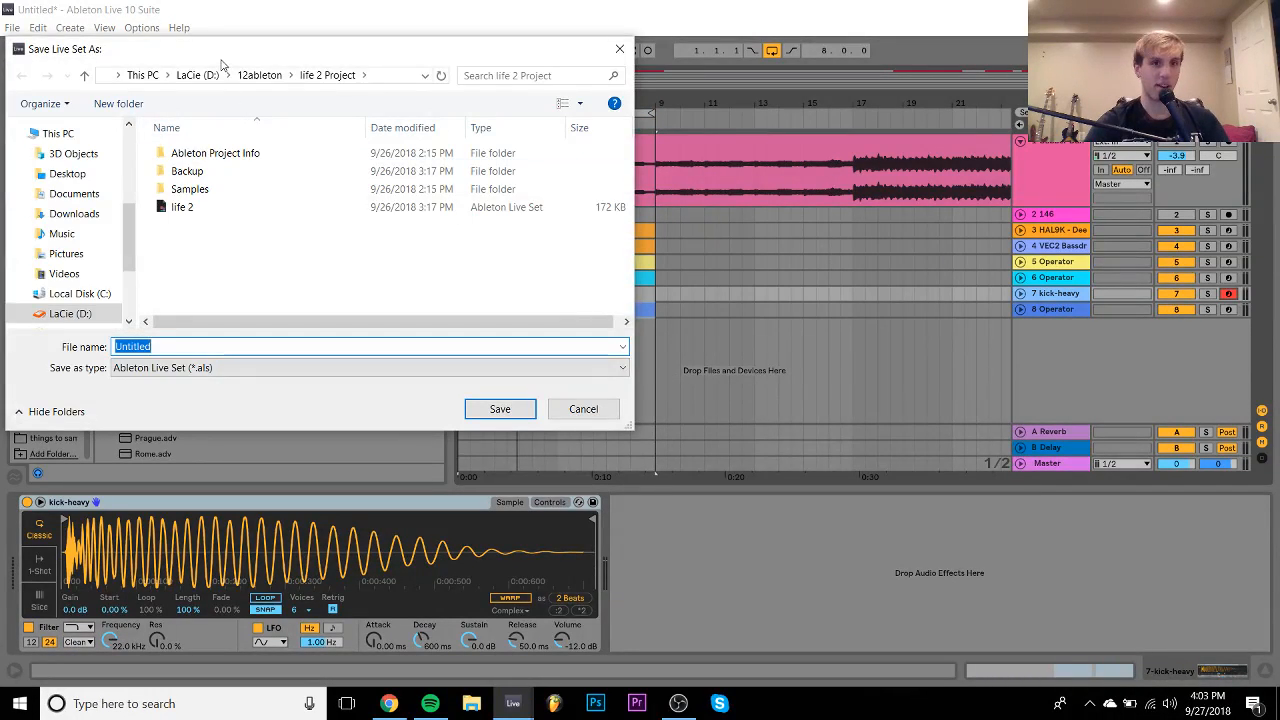
pyautogui.click(259, 75)
pyautogui.write('te')
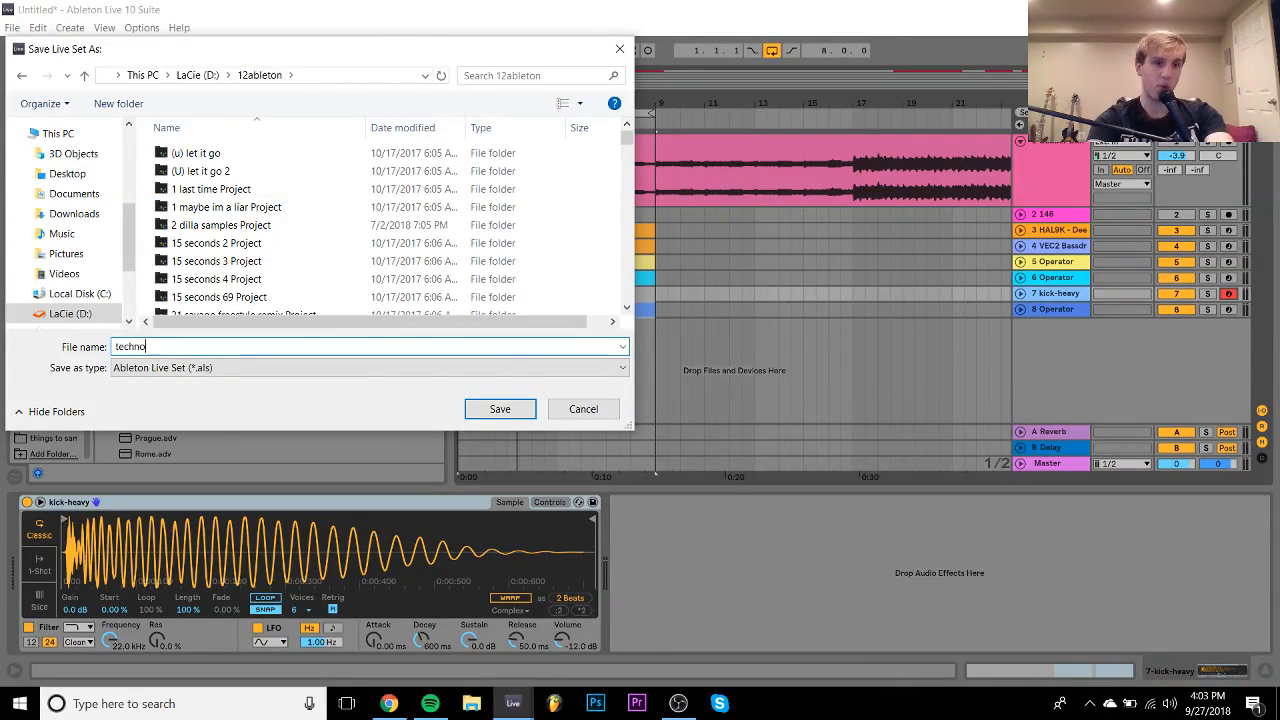
pyautogui.write('chno')
pyautogui.write(' 666')
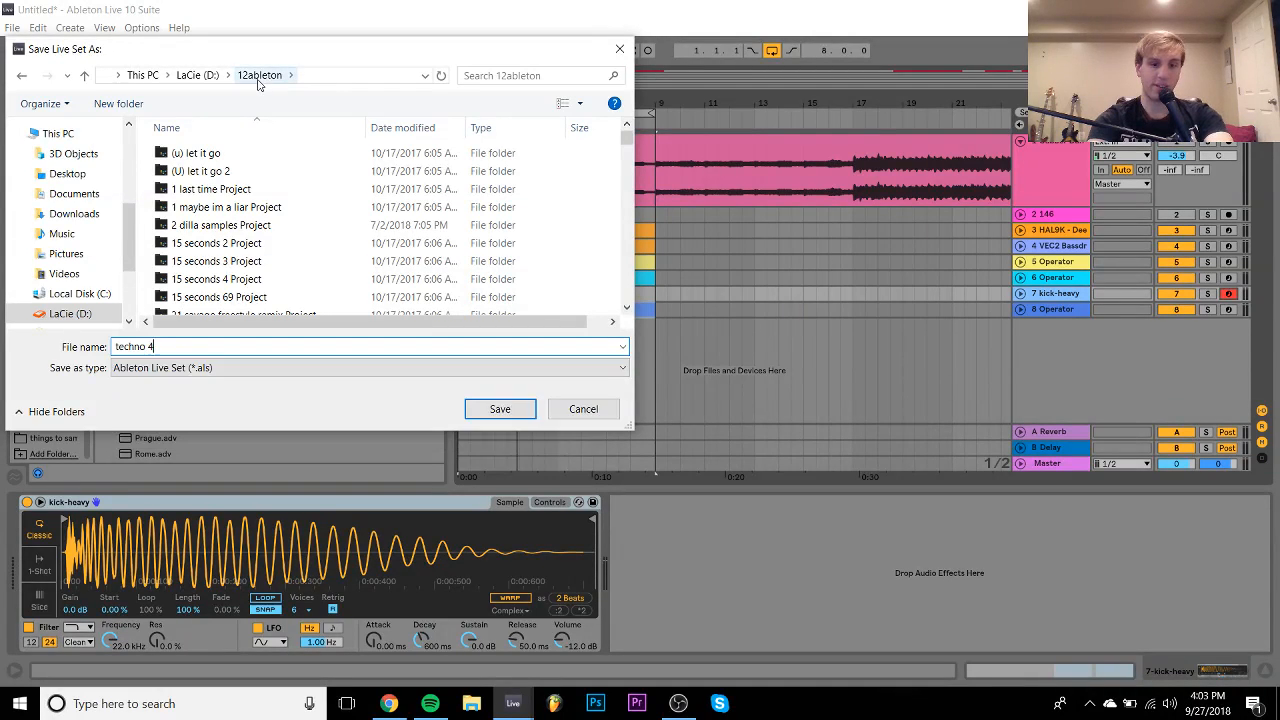
pyautogui.press('Return')
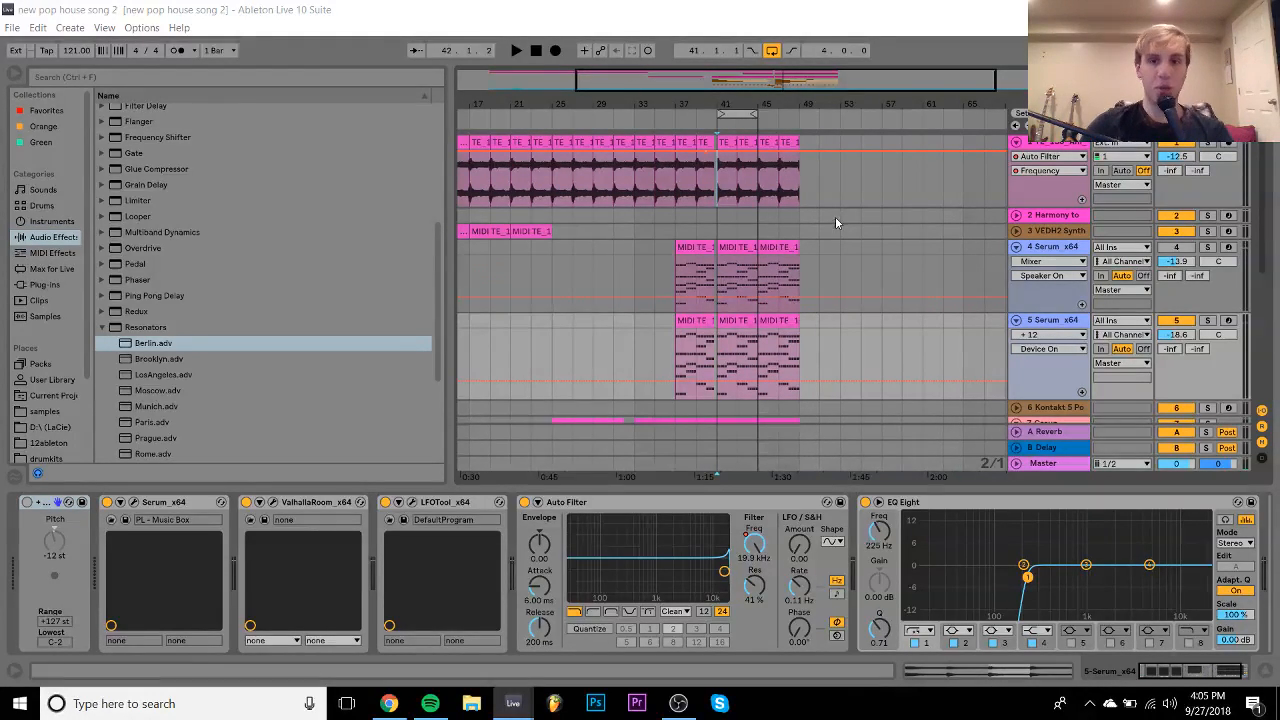
# - Start playback from bar 29
pyautogui.click(664, 327)
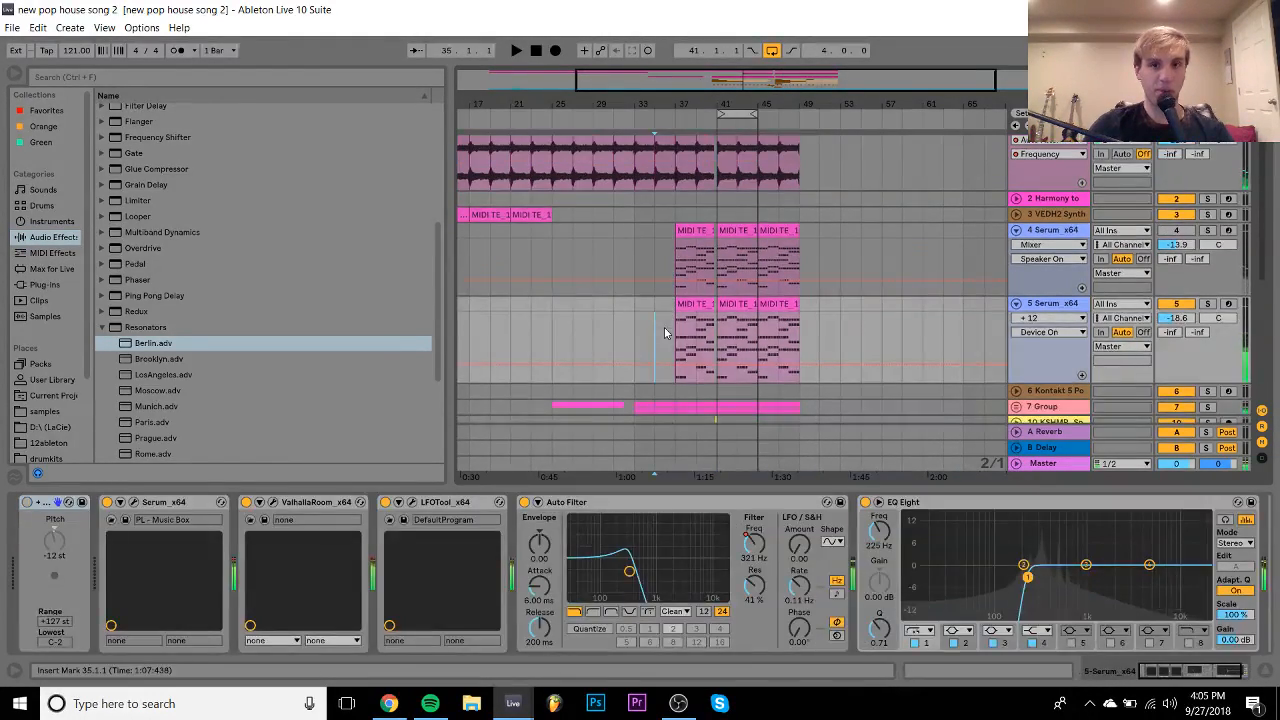
pyautogui.scroll(-2, 631, 336)
pyautogui.scroll(-4, 631, 336)
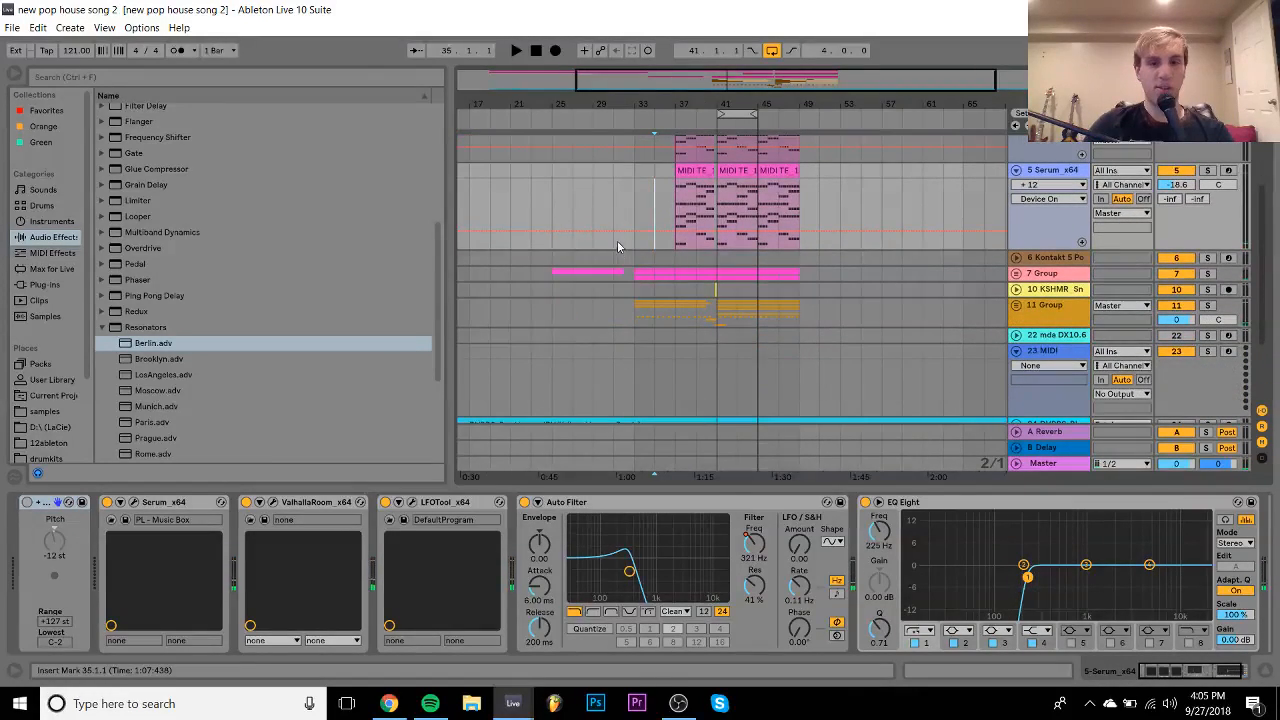
pyautogui.click(592, 210)
pyautogui.scroll(6, 592, 210)
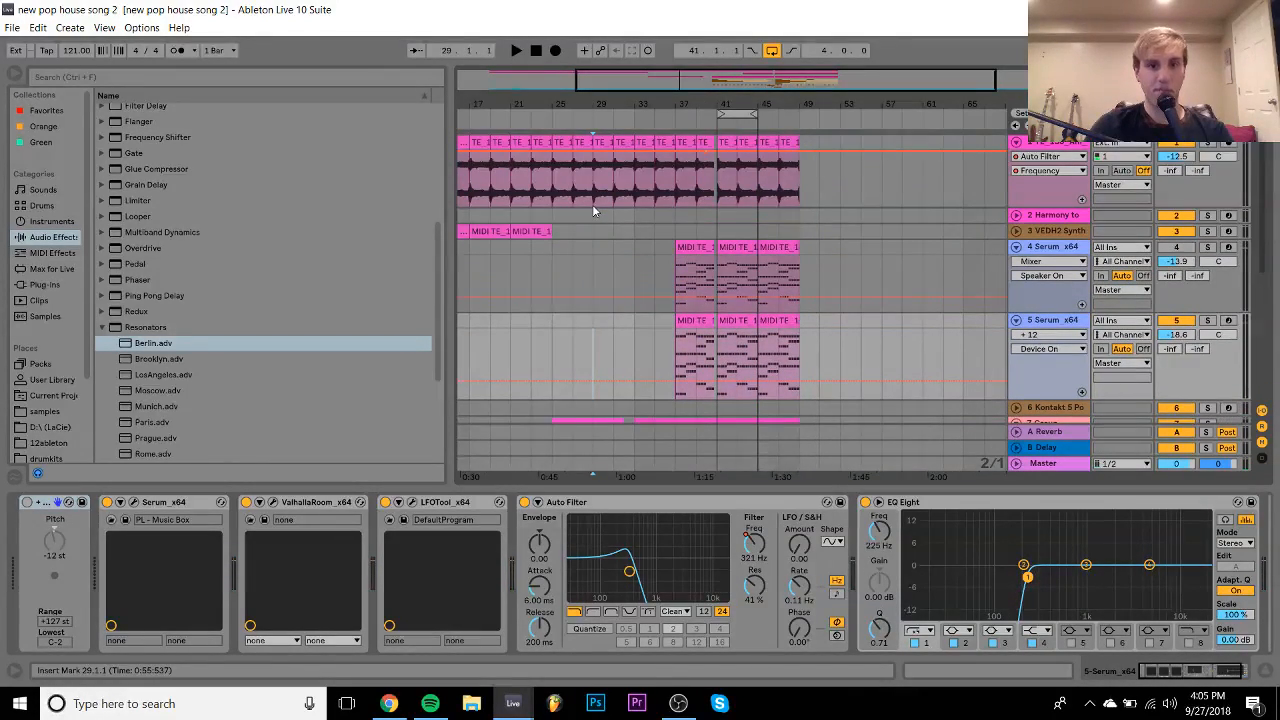
pyautogui.scroll(-1, 592, 210)
pyautogui.press('space')
pyautogui.scroll(-9, 600, 300)
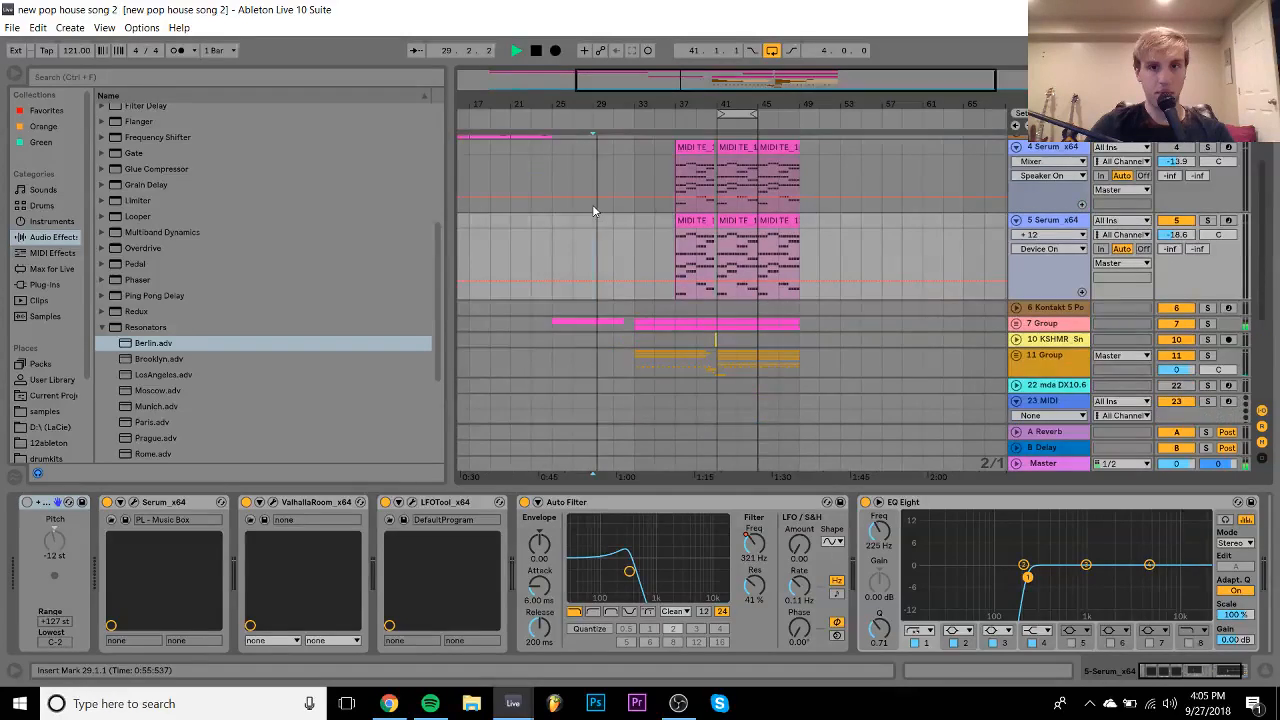
# - Delete the DVBBS reference-song track
pyautogui.click(1067, 320)
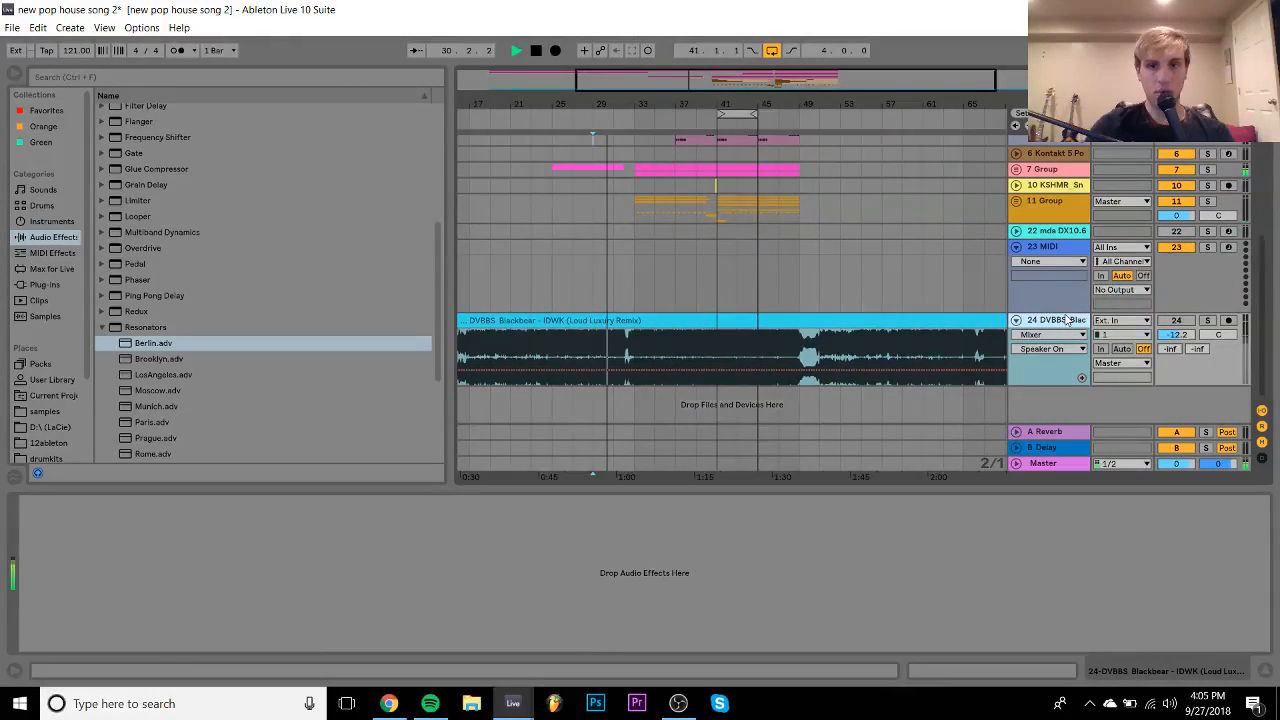
pyautogui.press('Delete')
pyautogui.scroll(5, 754, 316)
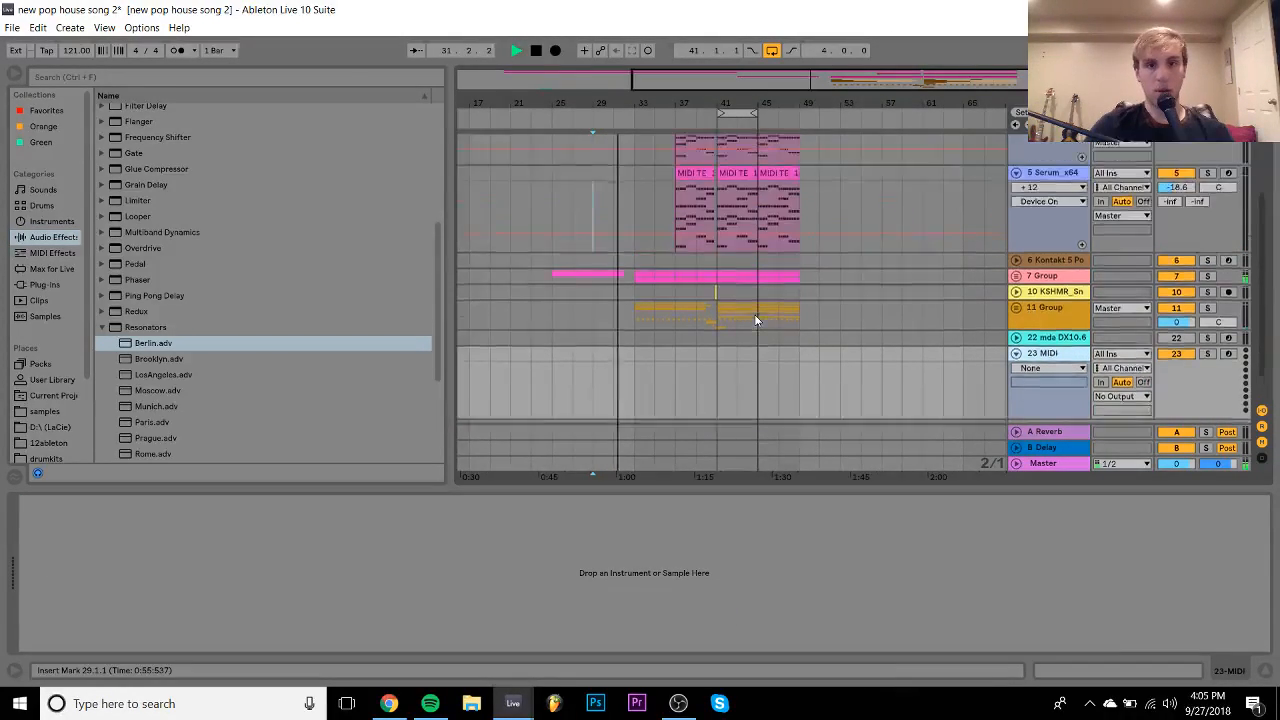
pyautogui.scroll(3, 754, 316)
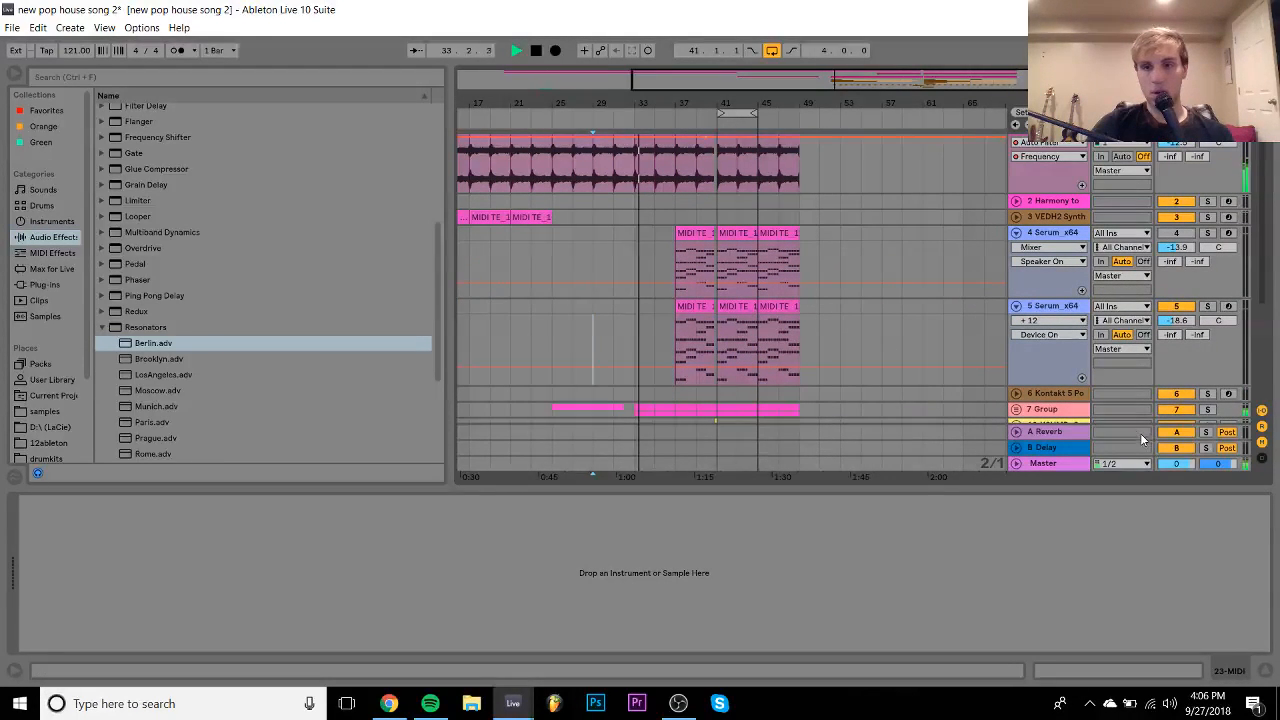
# - Collapse the track 4 and 5 Serum lanes and 23 MIDI, and hide the device area
pyautogui.click(1016, 306)
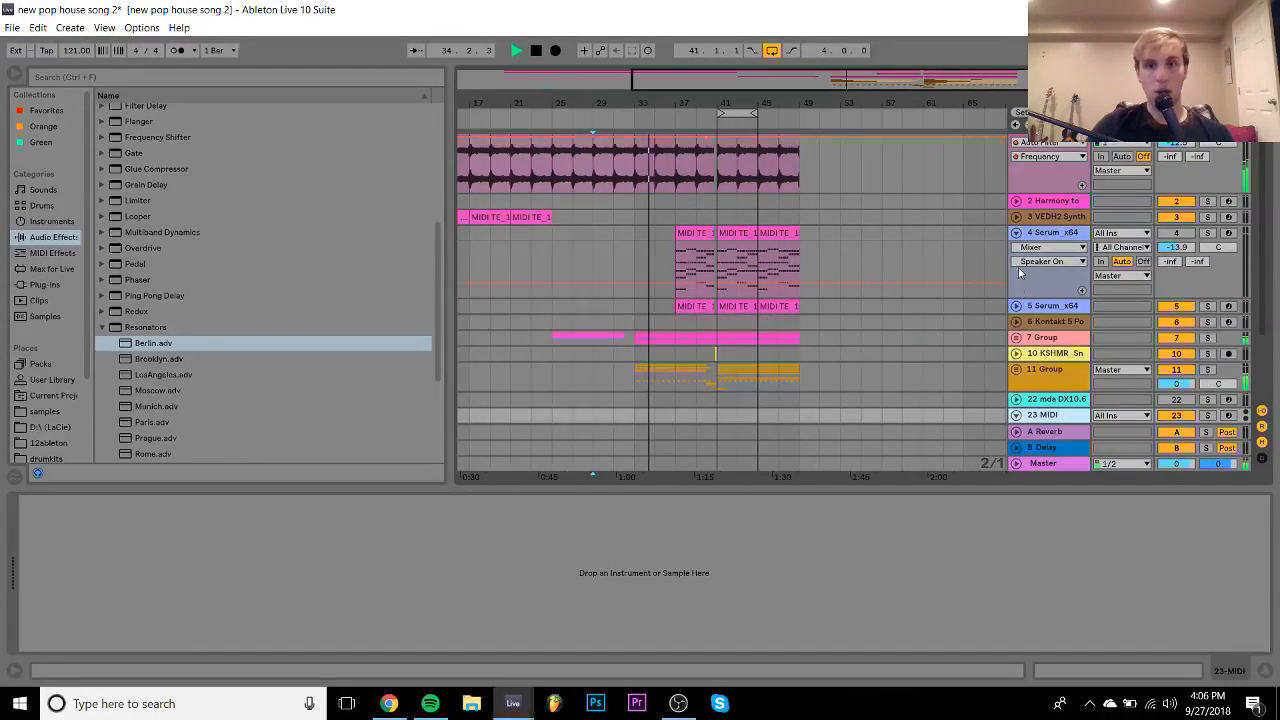
pyautogui.click(1016, 233)
pyautogui.scroll(1, 809, 268)
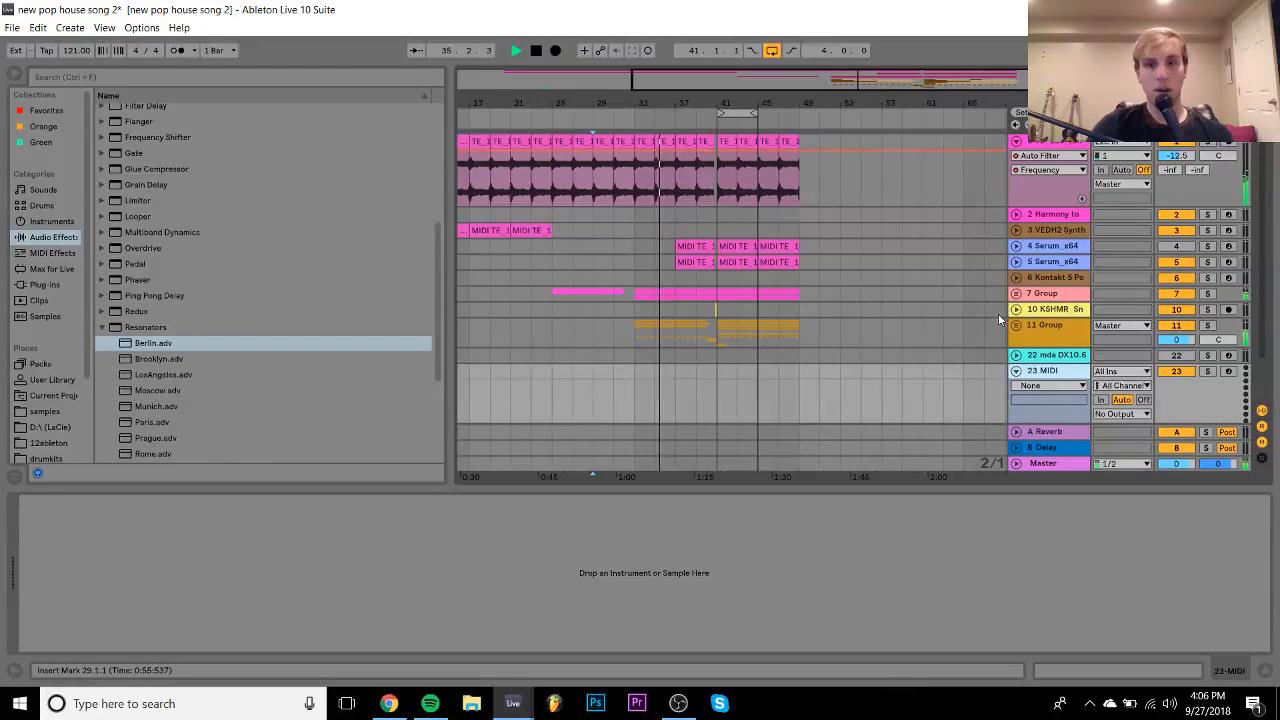
pyautogui.click(1016, 371)
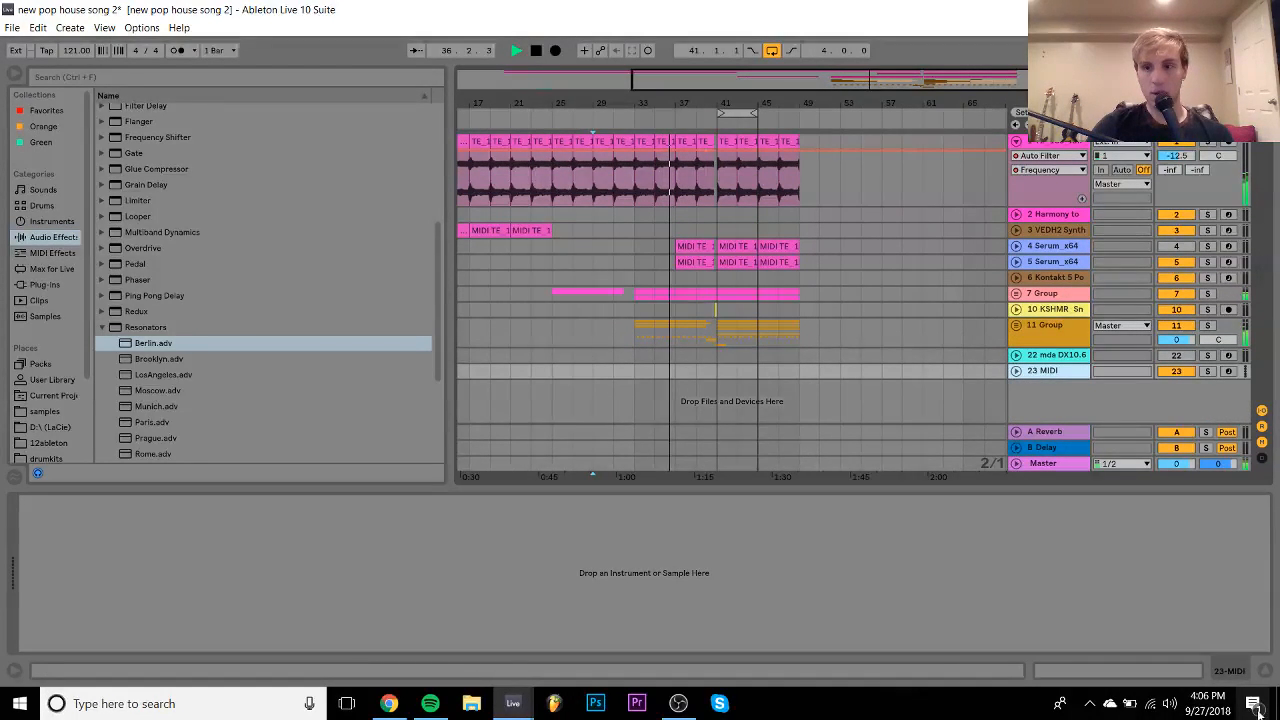
pyautogui.click(1265, 671)
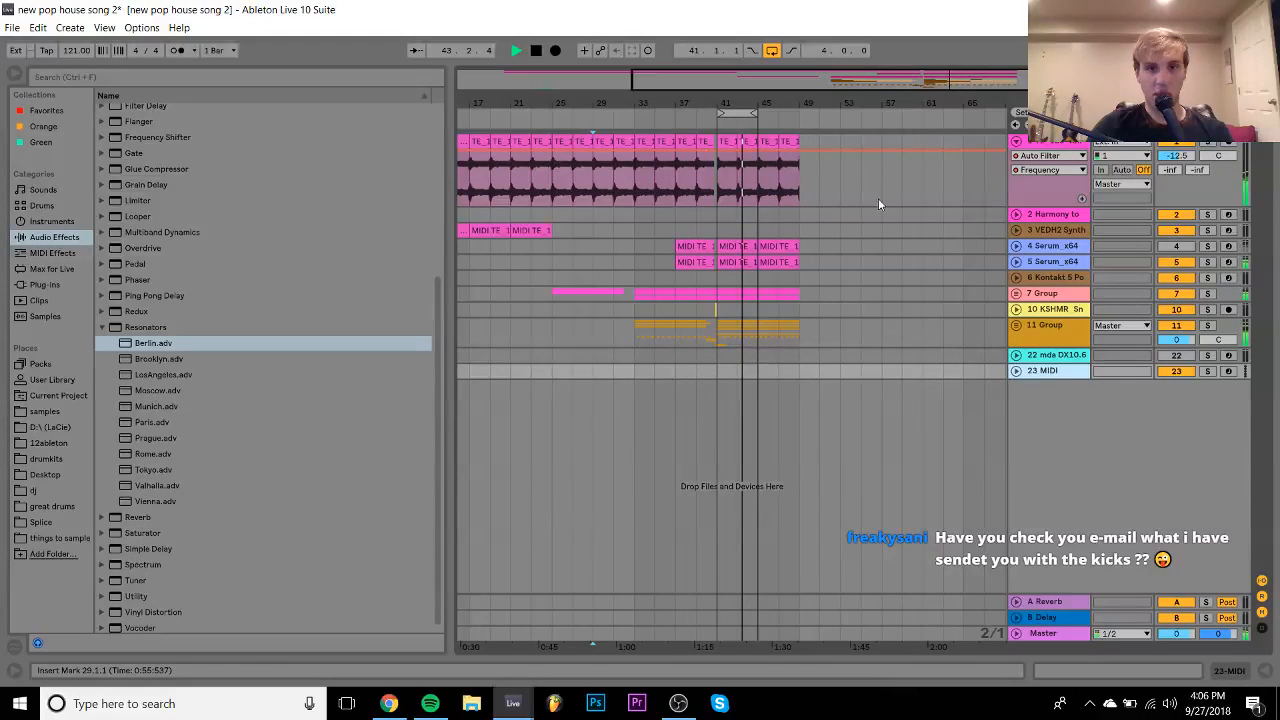
# - Zoom in and briefly solo track 5 Serum before returning to the full mix
pyautogui.moveTo(725, 104); pyautogui.dragTo(725, 126)
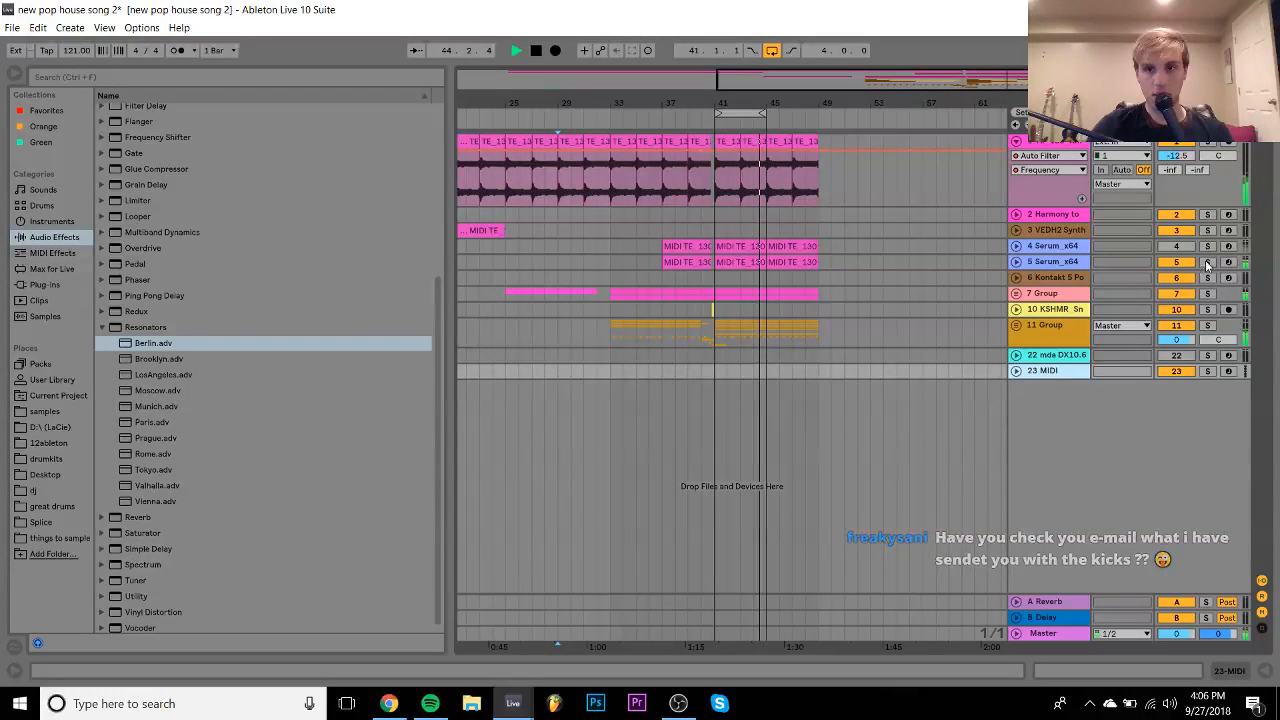
pyautogui.click(1208, 262)
pyautogui.click(1207, 262)
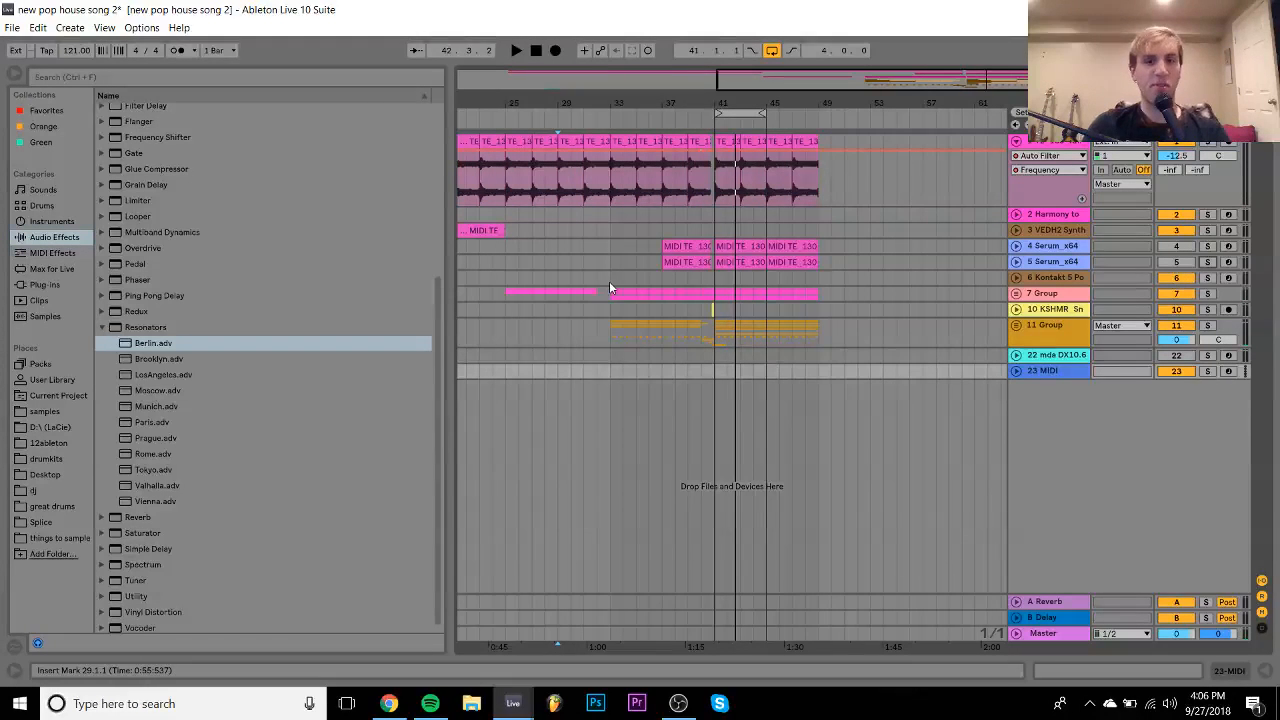
# - Loop bars 33–37 of the arrangement
pyautogui.press('space')
pyautogui.moveTo(611, 276); pyautogui.dragTo(652, 283)
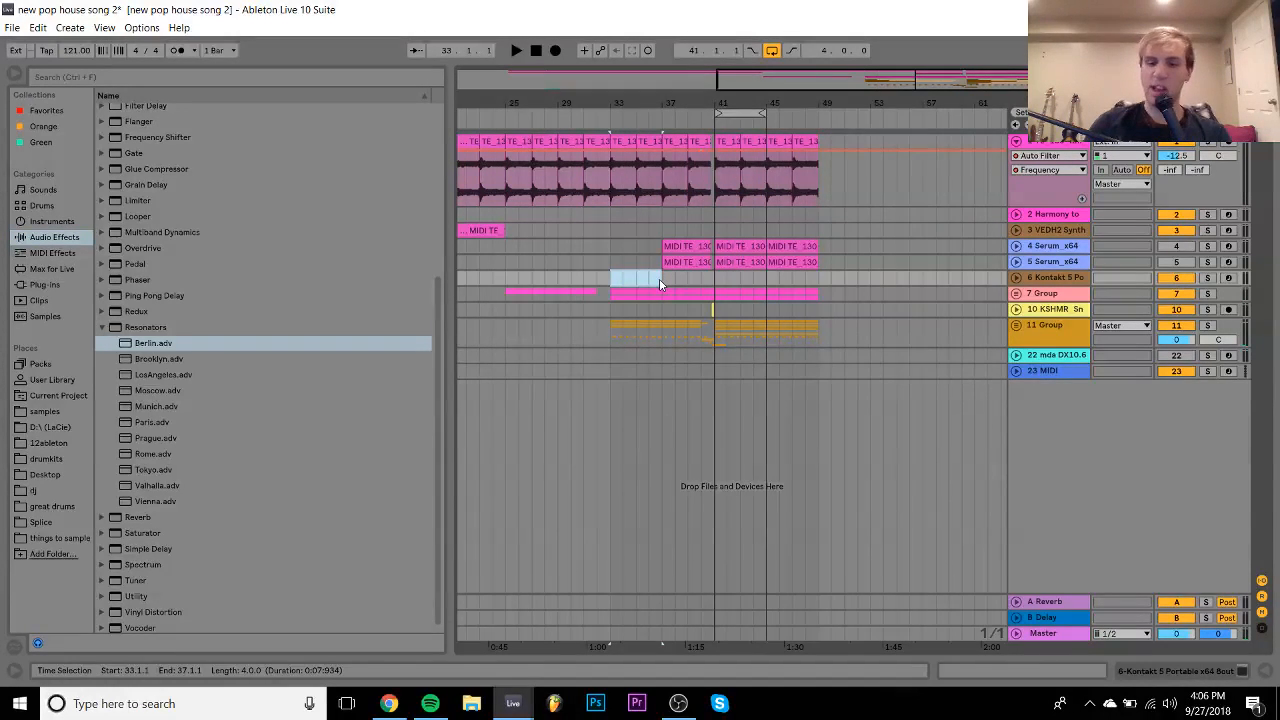
pyautogui.hotkey('ctrl', 'l')
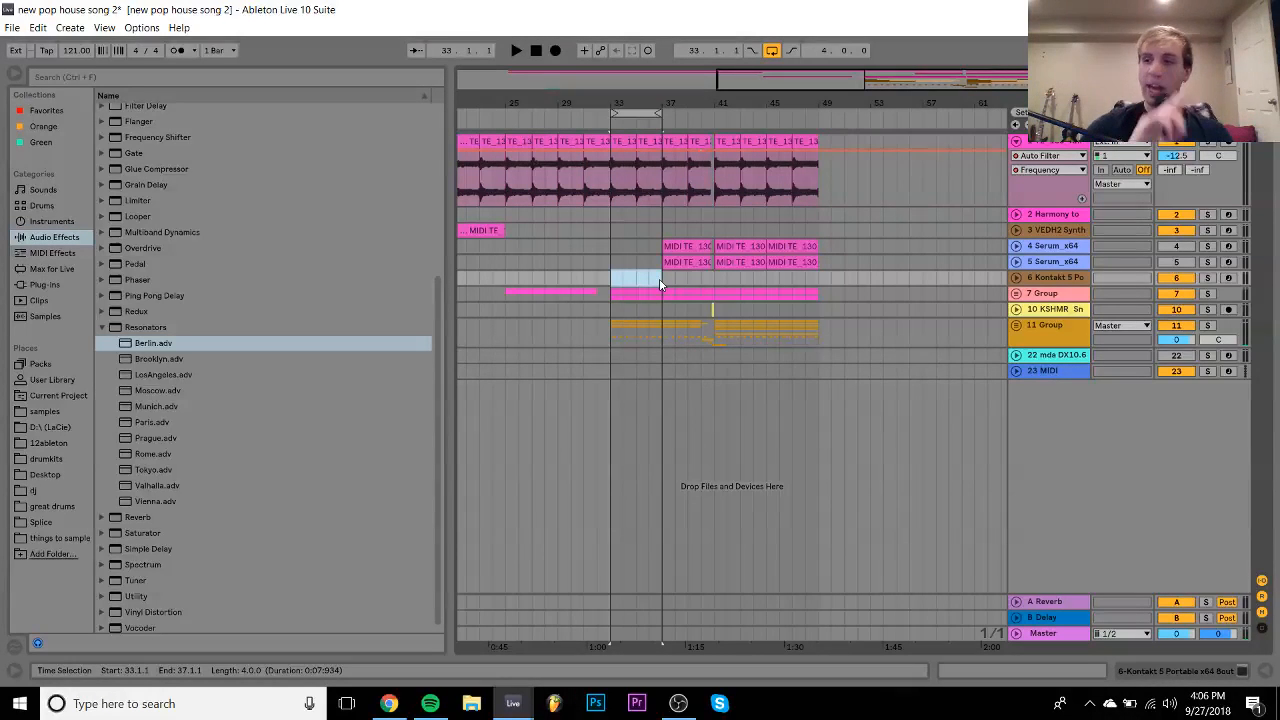
# - Unfold and solo 7 Group, raise its volume to -3.4 dB, and expand track 8
pyautogui.click(1036, 296)
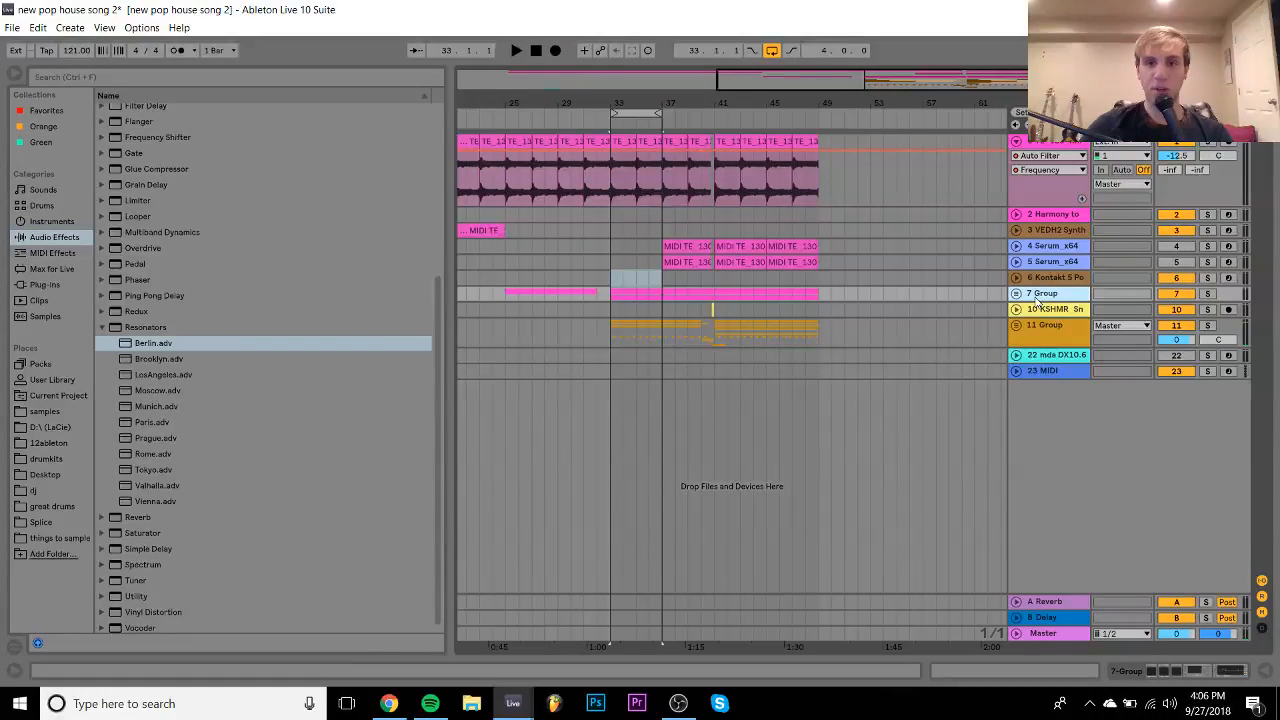
pyautogui.press('space')
pyautogui.click(1016, 294)
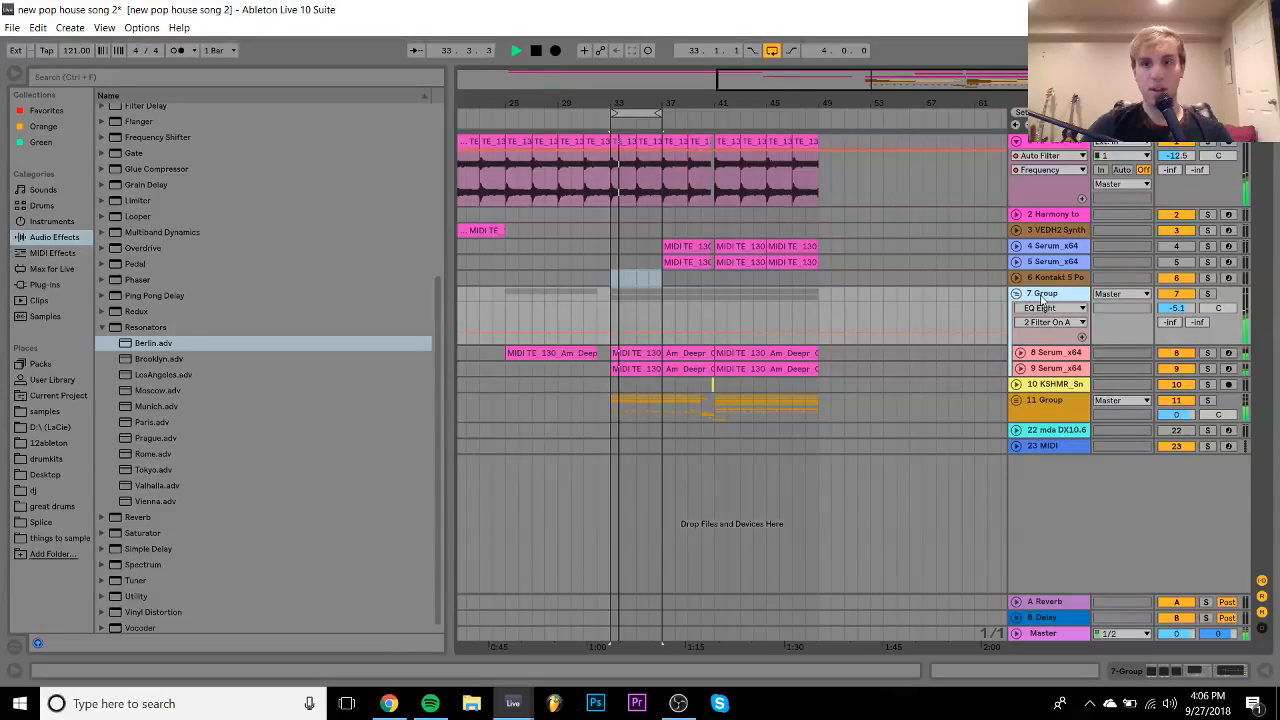
pyautogui.click(1207, 294)
pyautogui.moveTo(1177, 308); pyautogui.dragTo(1177, 299)
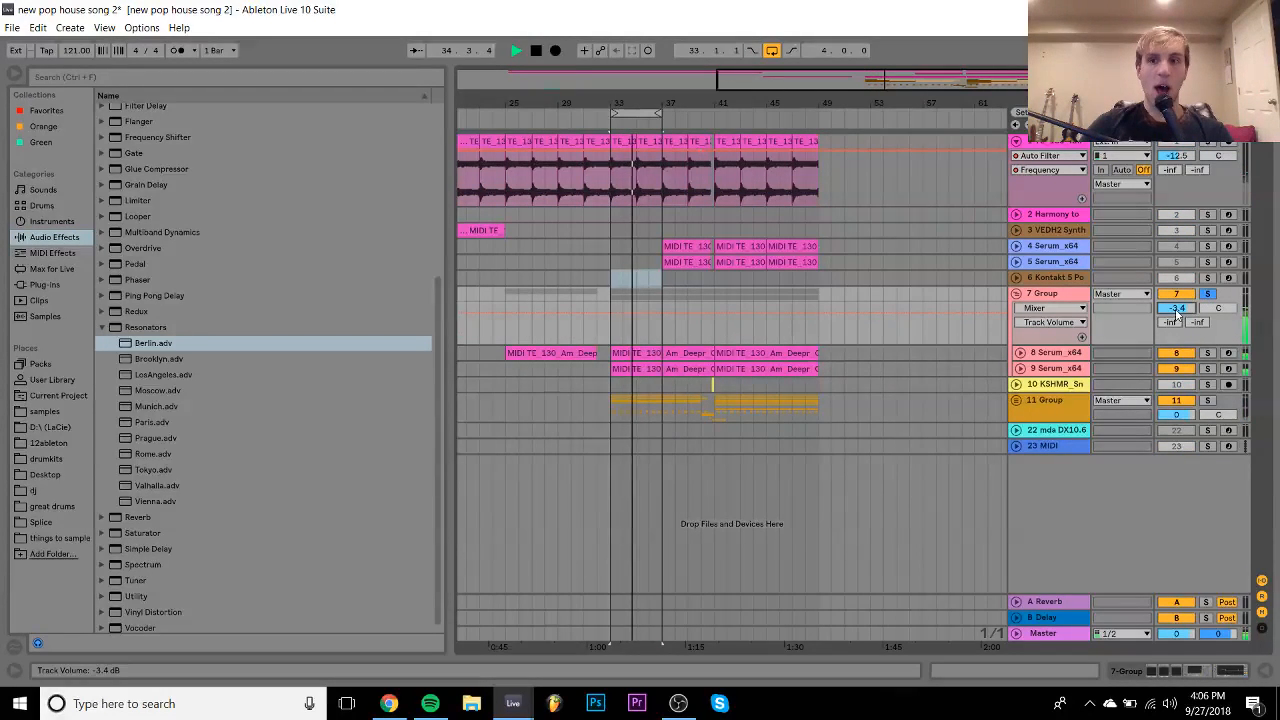
pyautogui.press('space')
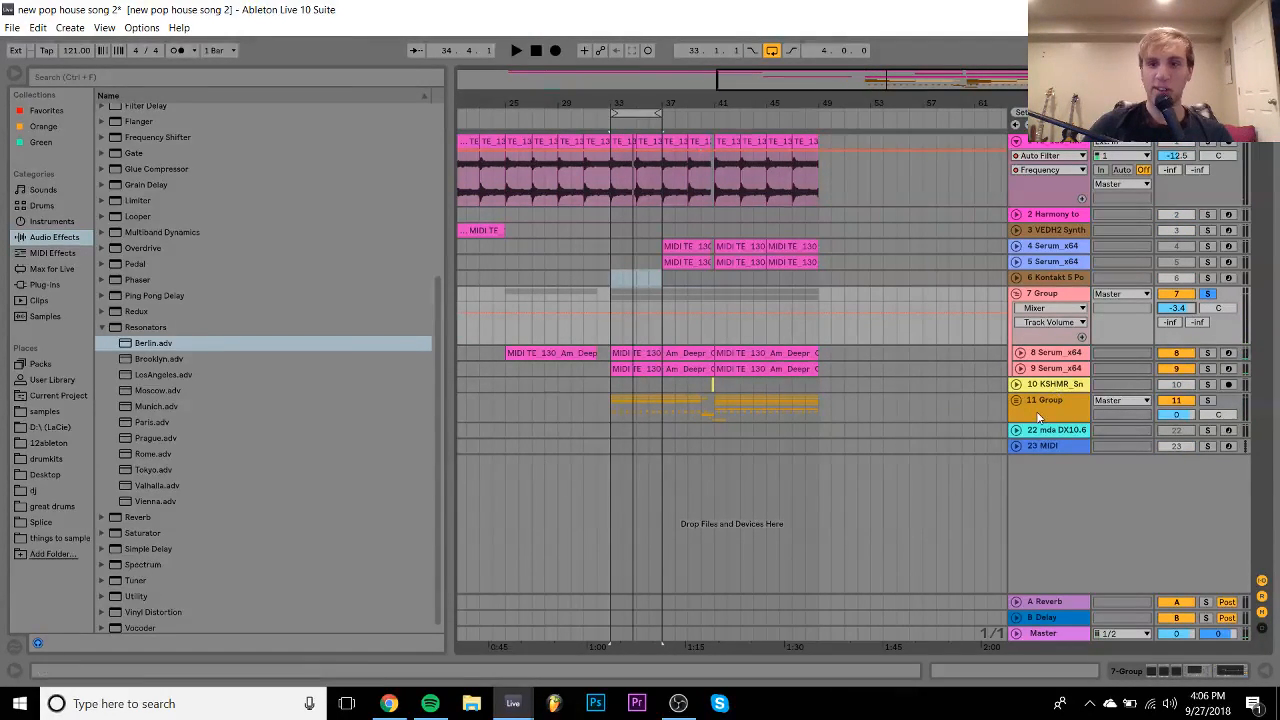
pyautogui.click(1020, 352)
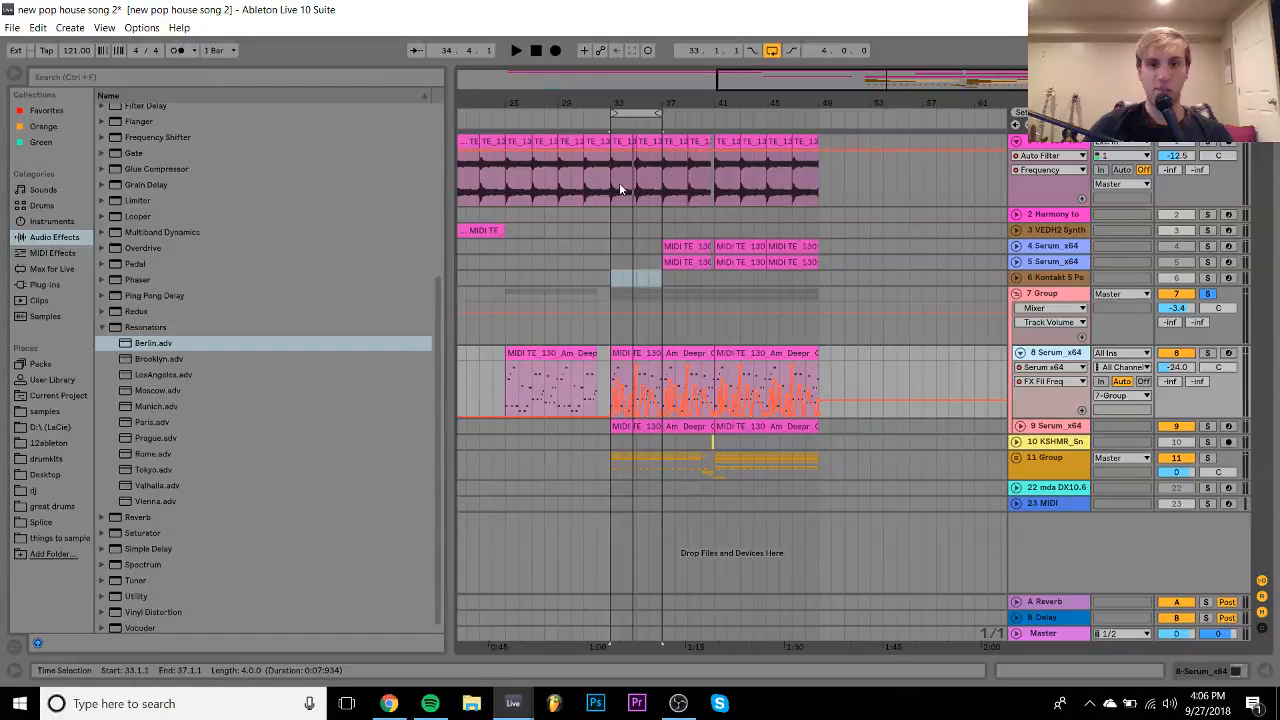
# - Lower track 8's filter-frequency automation in bars 33–37 and solo it to listen
pyautogui.moveTo(610, 105); pyautogui.dragTo(615, 235)
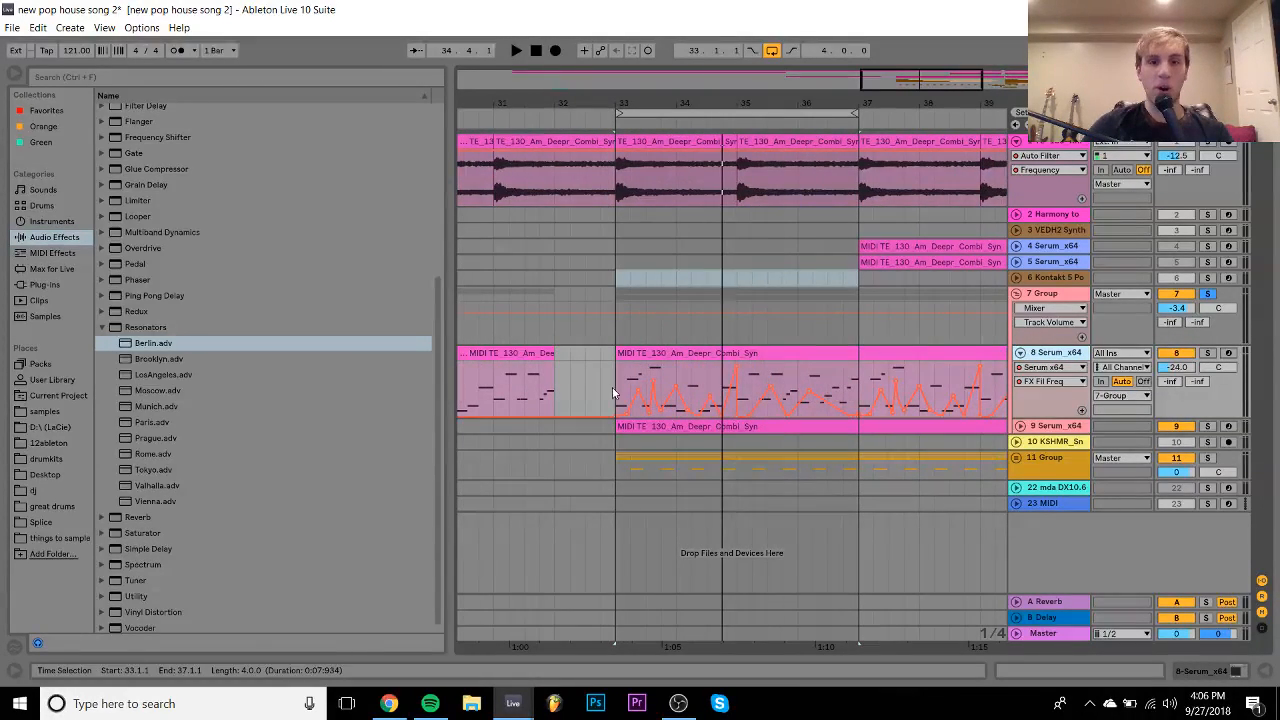
pyautogui.moveTo(613, 390); pyautogui.dragTo(851, 408)
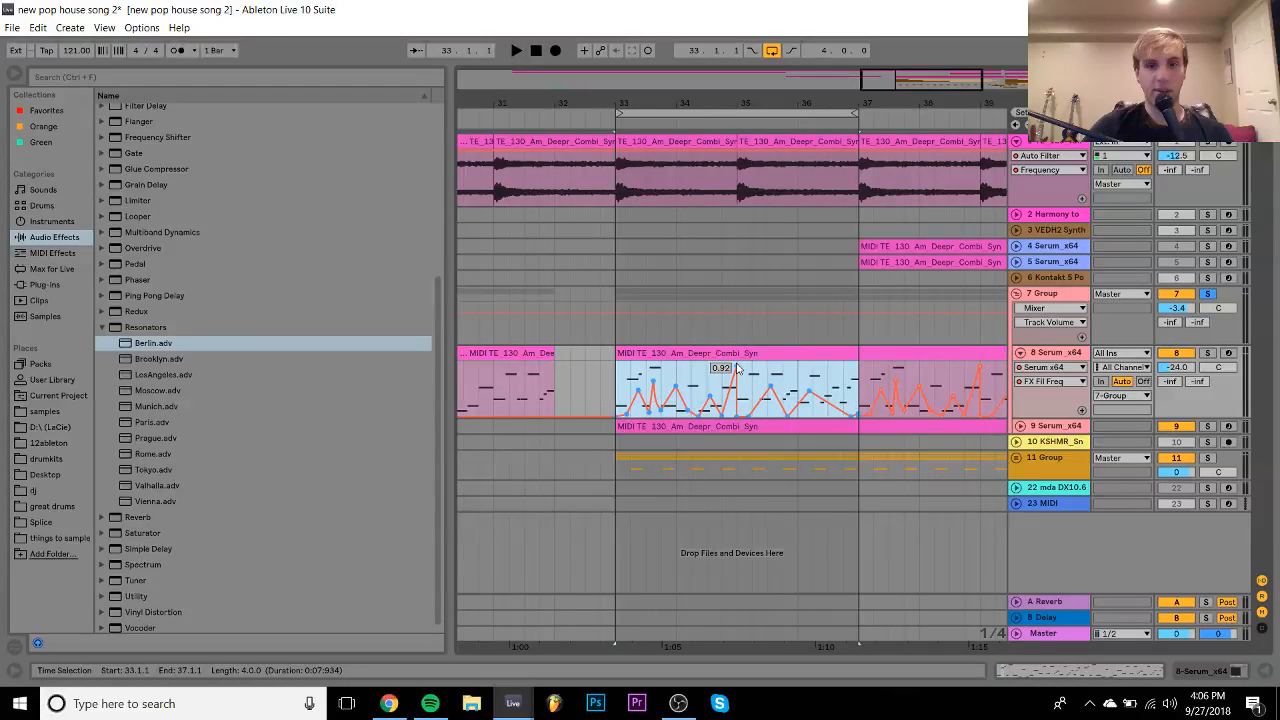
pyautogui.moveTo(737, 366); pyautogui.dragTo(737, 373)
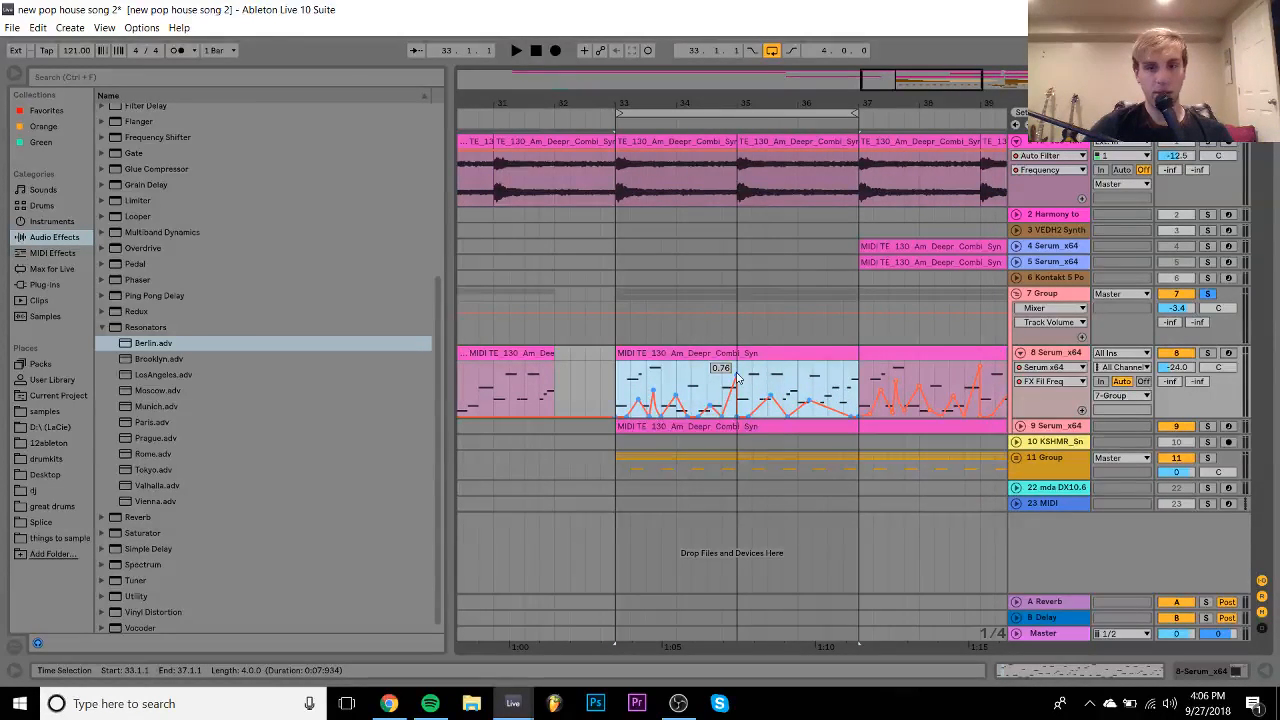
pyautogui.press('space')
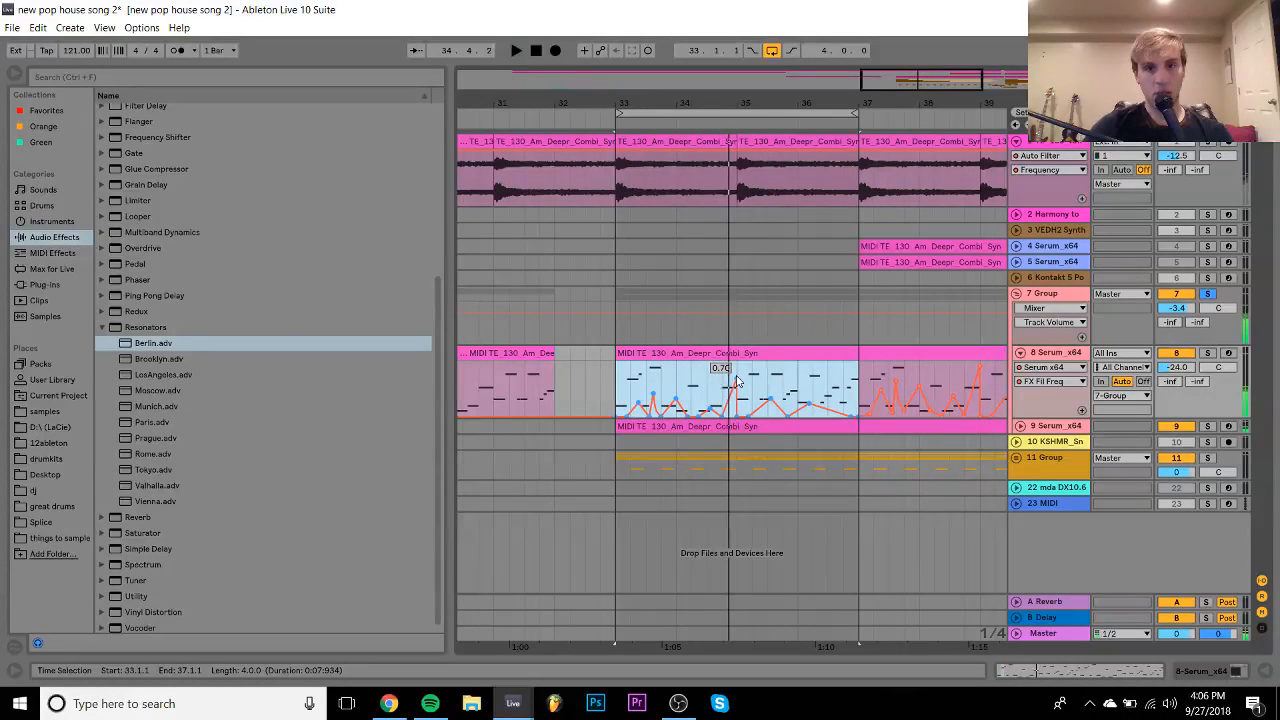
pyautogui.click(1207, 355)
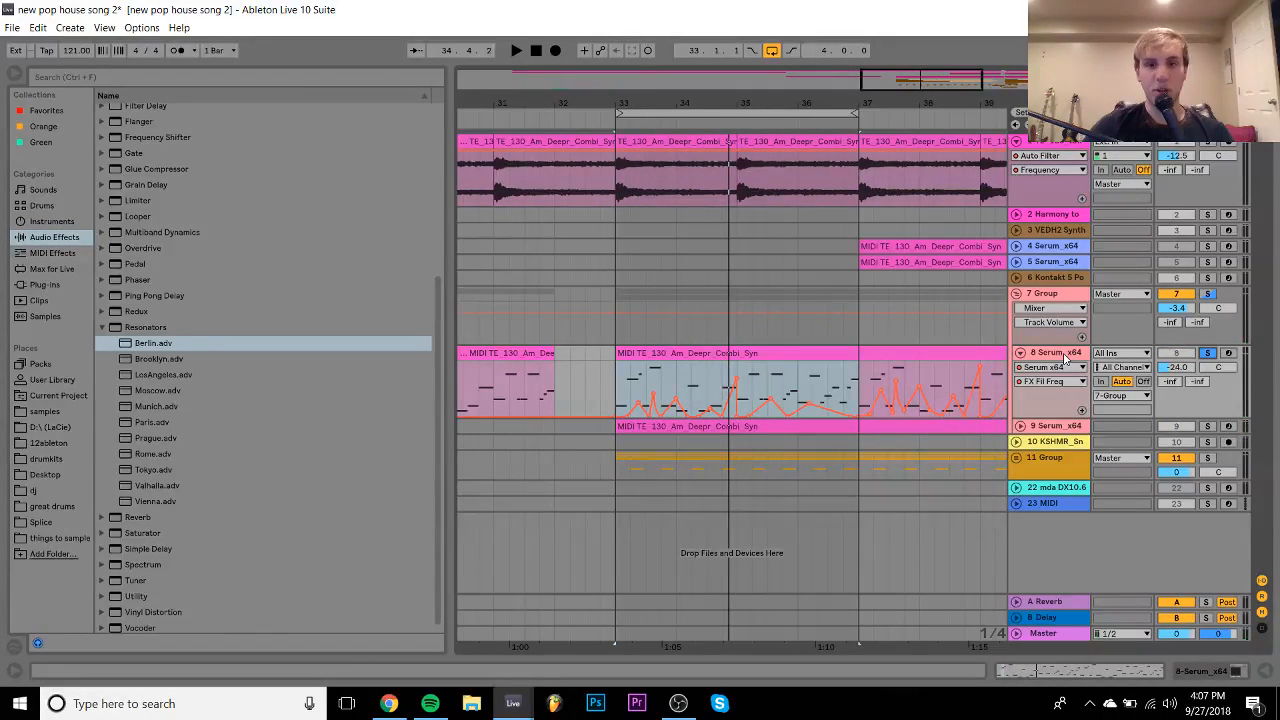
pyautogui.press('space')
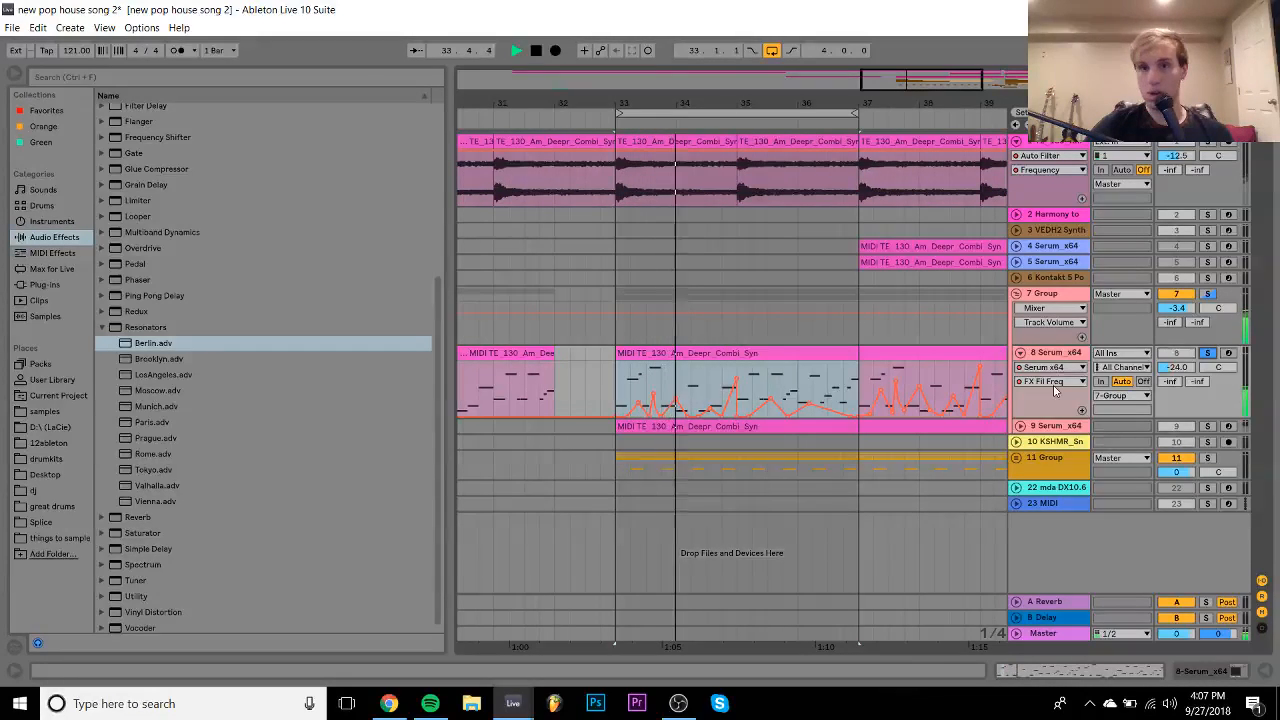
# - Show track 9's filter-frequency automation and delete it across bars 33–51
pyautogui.click(1020, 426)
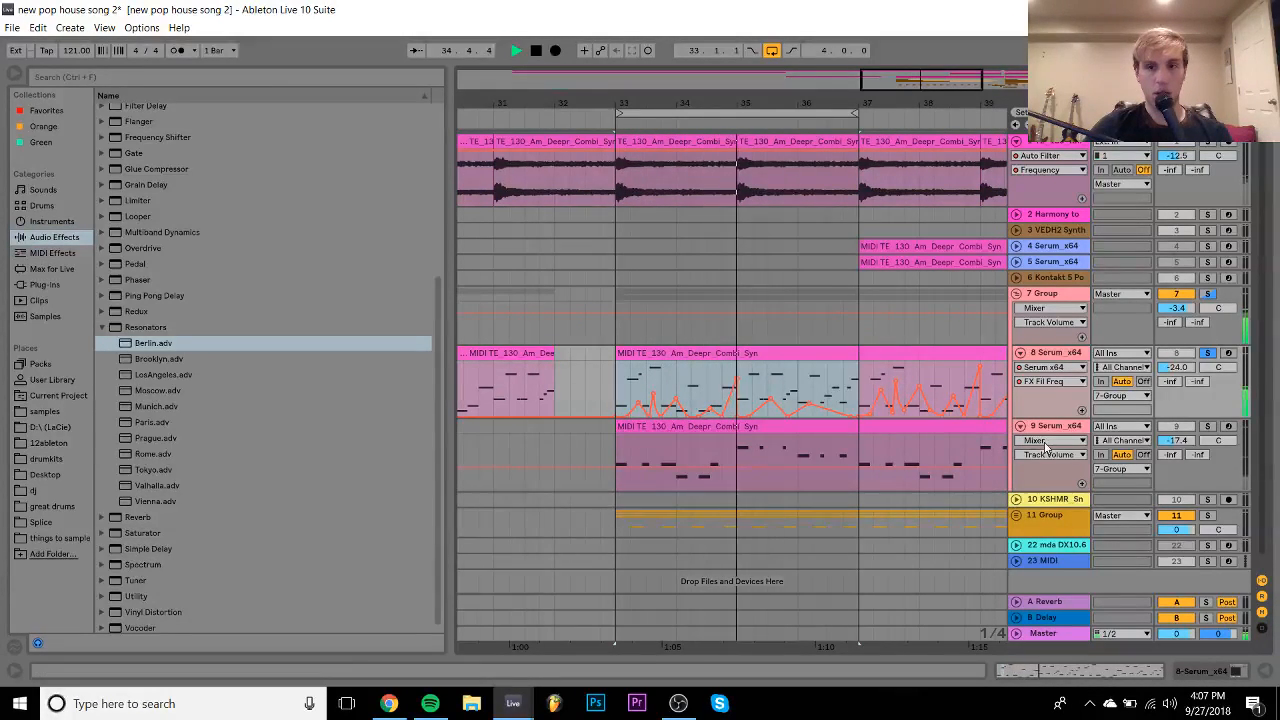
pyautogui.click(1046, 441)
pyautogui.click(1040, 461)
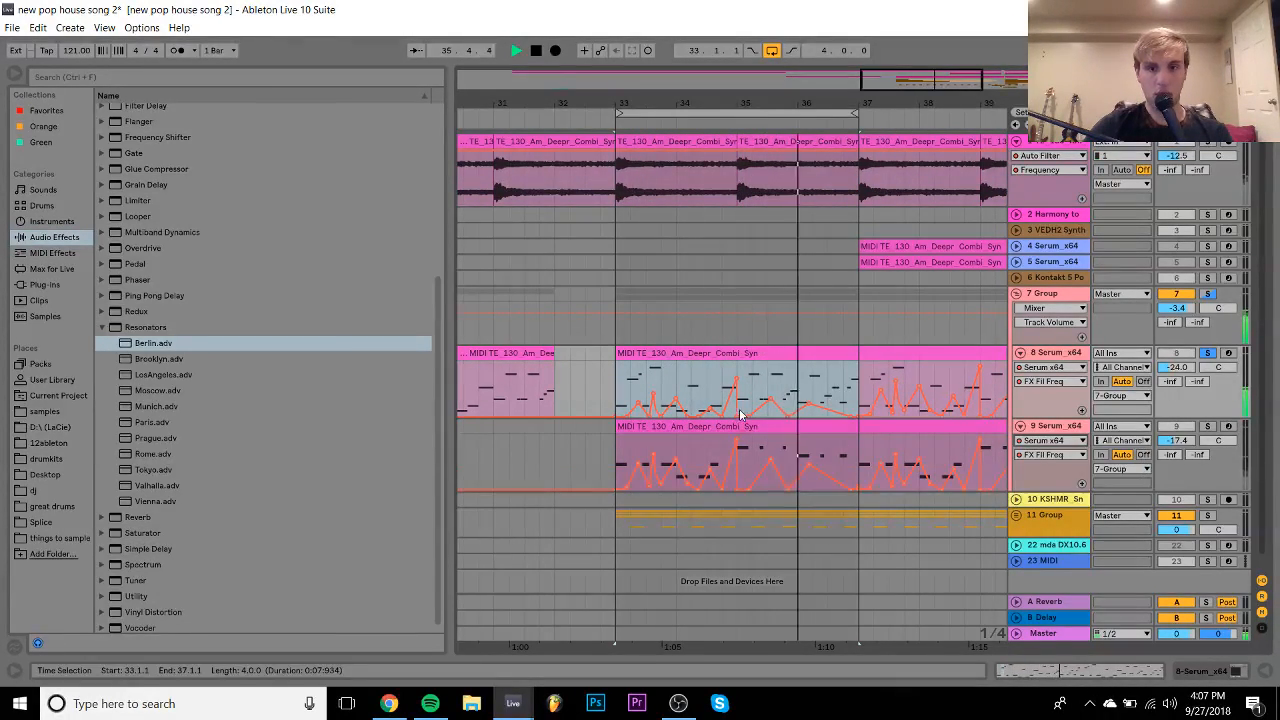
pyautogui.press('space')
pyautogui.moveTo(859, 462); pyautogui.dragTo(619, 470)
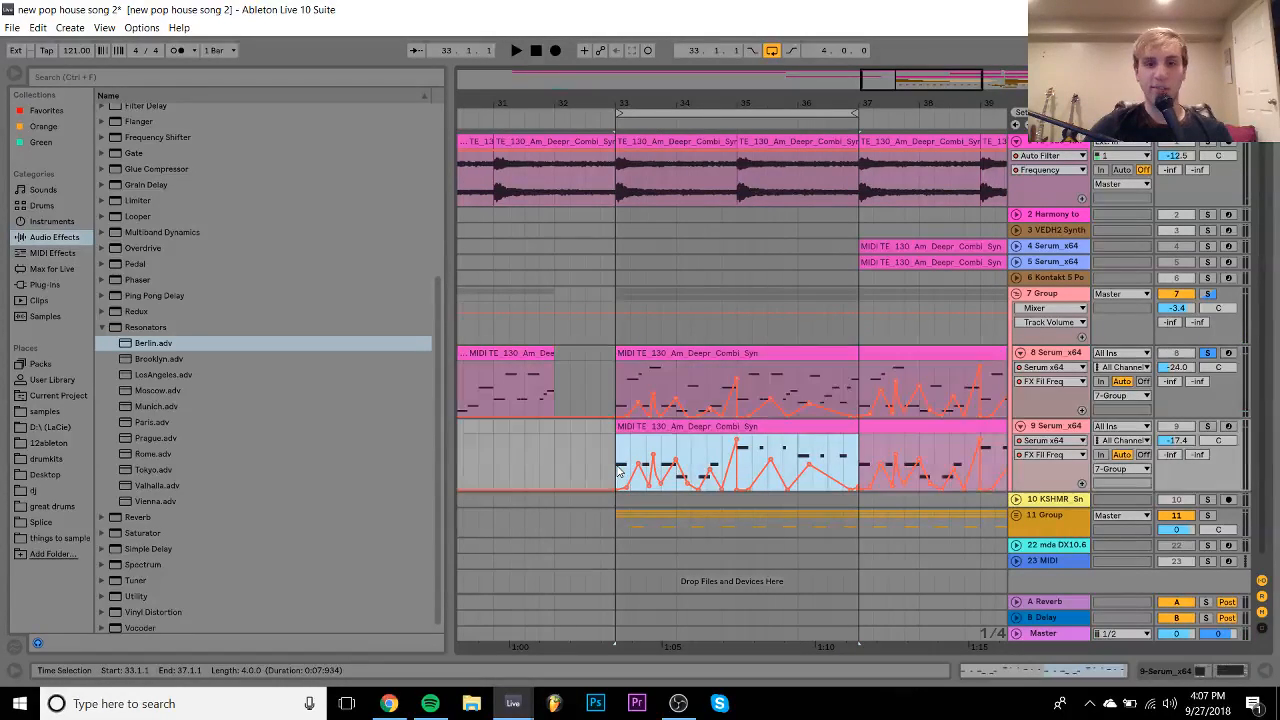
pyautogui.moveTo(738, 104); pyautogui.dragTo(723, 96)
pyautogui.keyDown('shift'); pyautogui.click(913, 459); pyautogui.keyUp('shift')
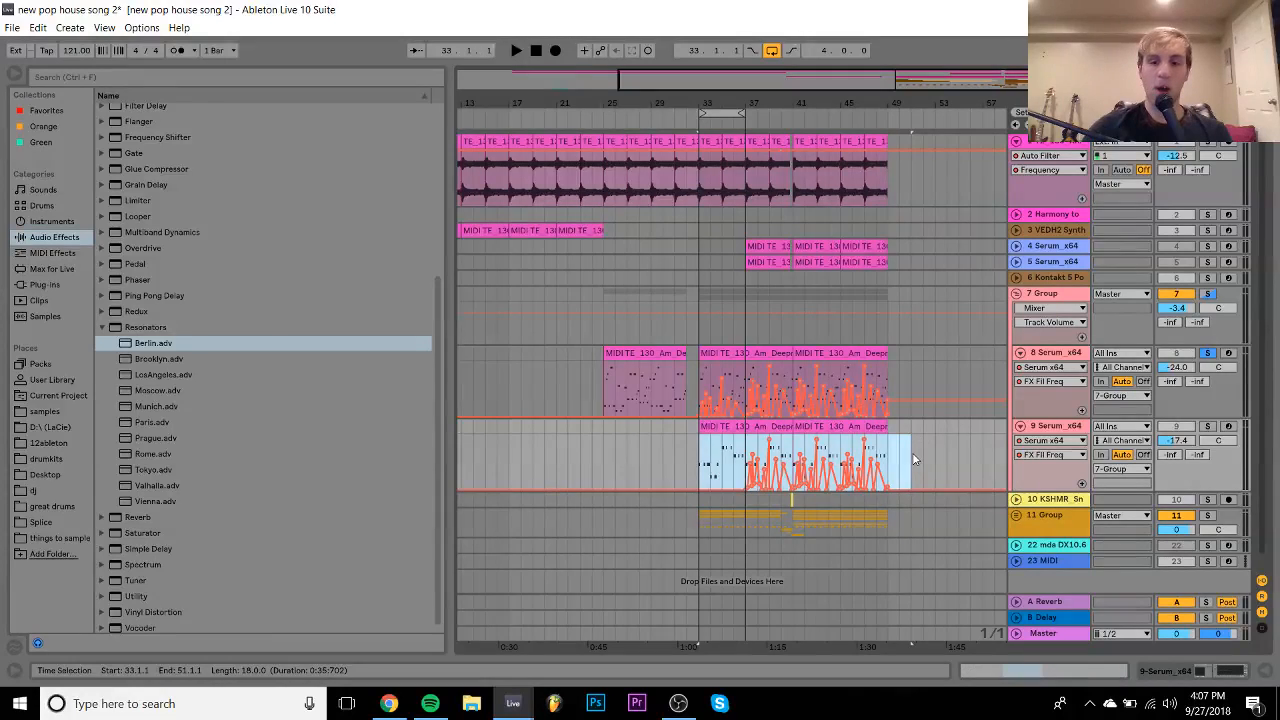
pyautogui.press('Delete')
# - Delete track 8's filter automation after bar 37
pyautogui.click(699, 372)
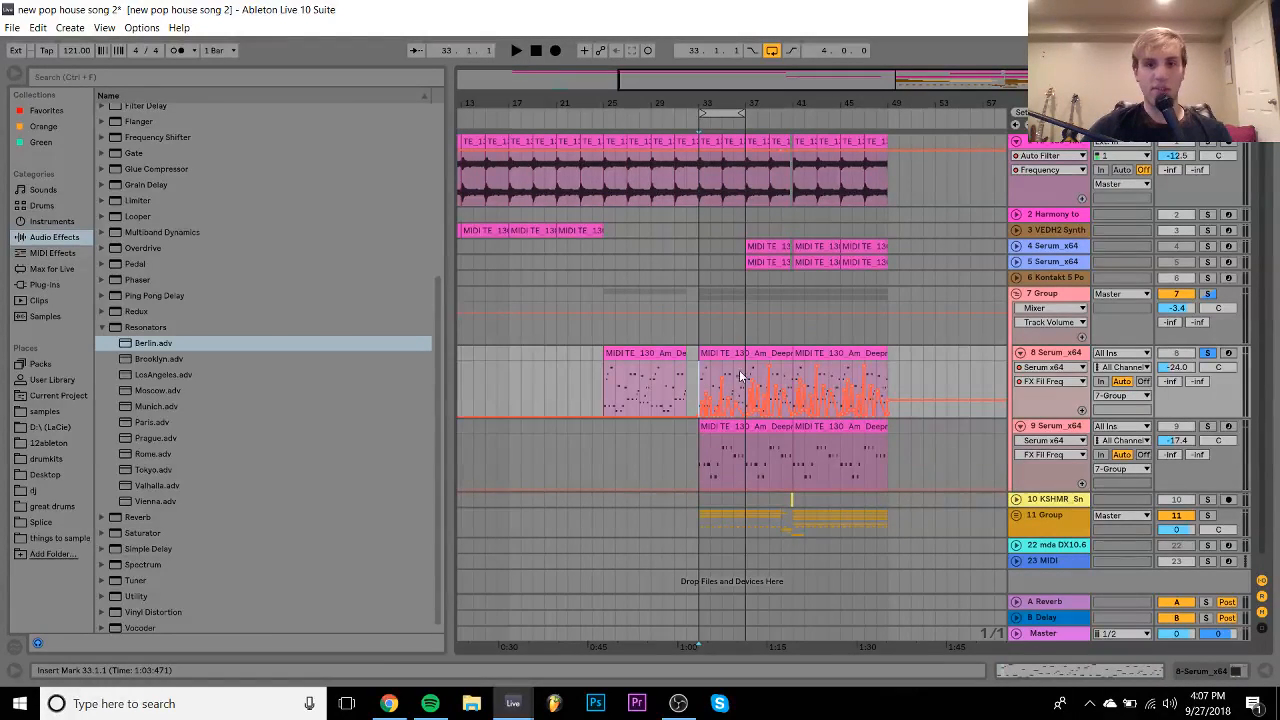
pyautogui.moveTo(744, 374); pyautogui.dragTo(883, 393)
pyautogui.press('Delete')
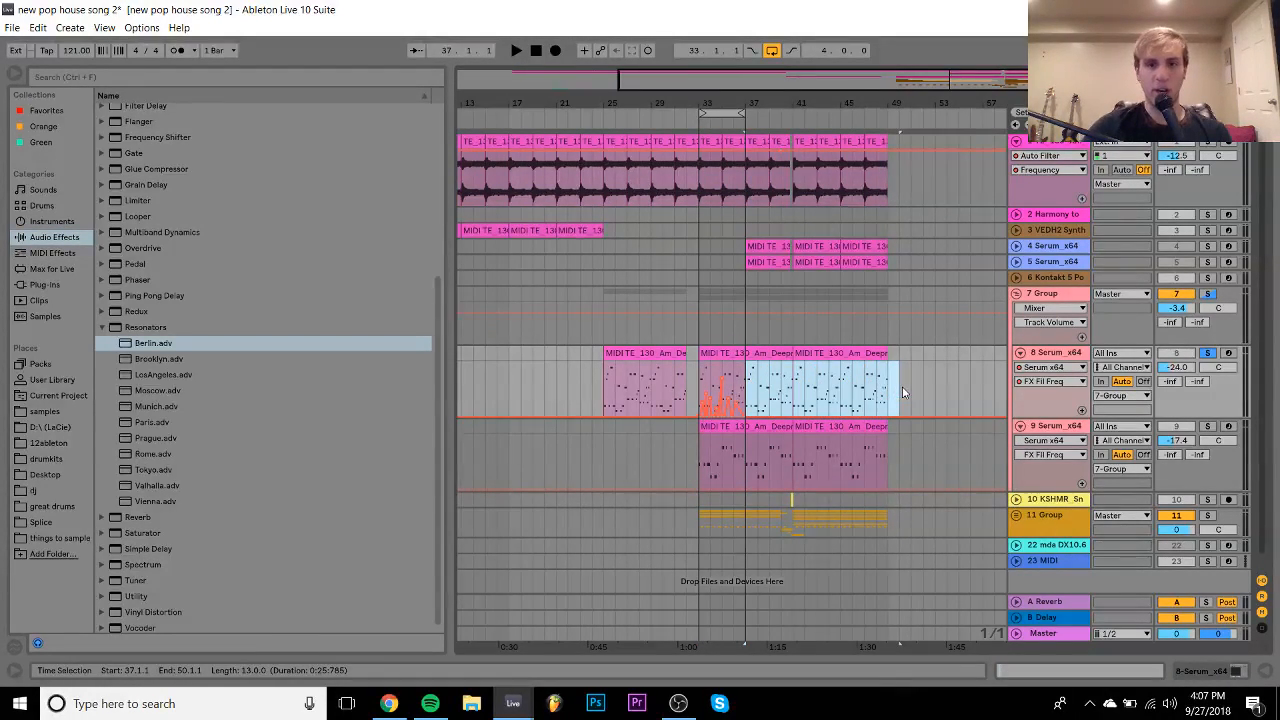
# - Repeat track 8's four-bar automation through bar 49 and copy it onto track 9
pyautogui.moveTo(699, 382); pyautogui.dragTo(733, 379)
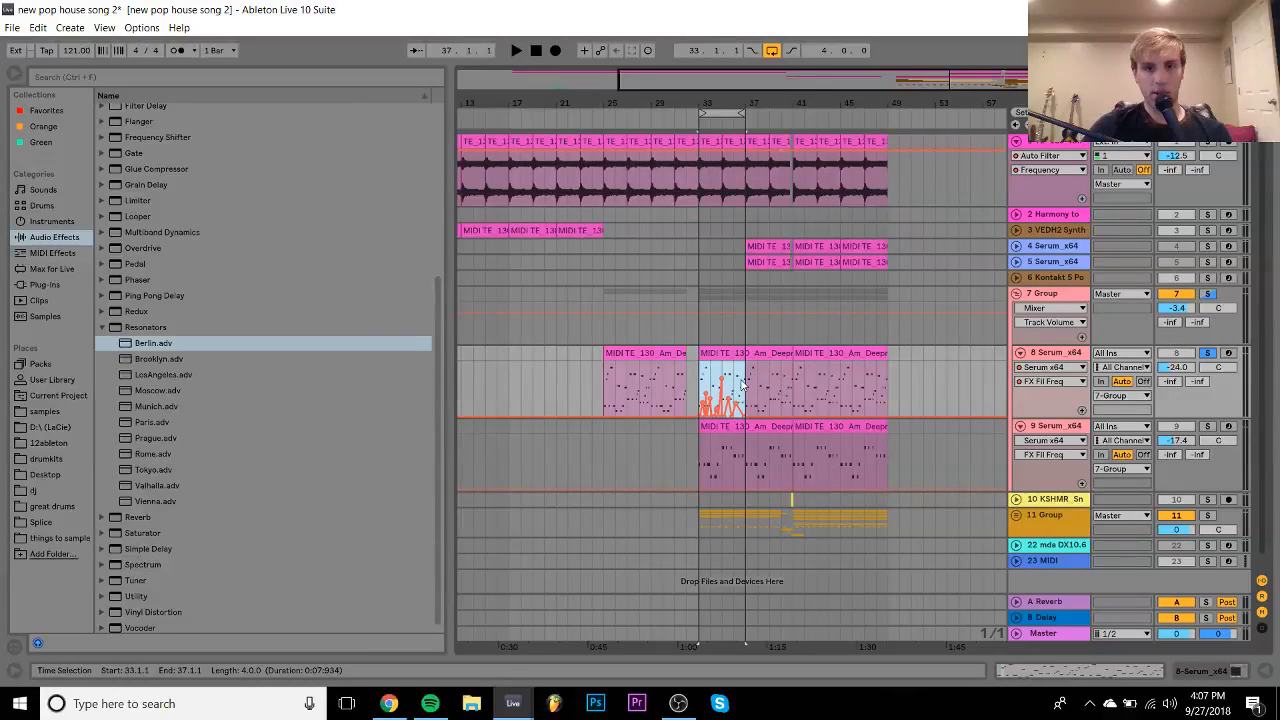
pyautogui.click(1208, 147)
pyautogui.press('space')
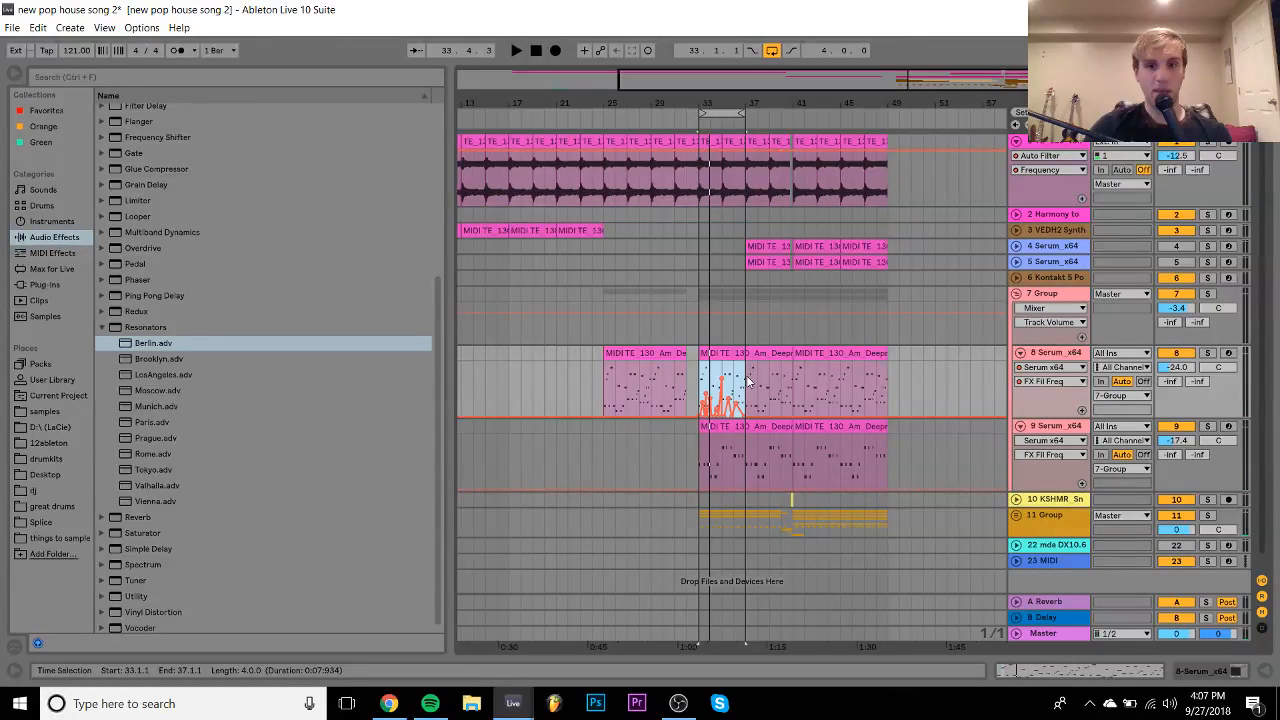
pyautogui.hotkey('ctrl', 'd')
pyautogui.hotkey('ctrl', 'd')
pyautogui.hotkey('ctrl', 'd')
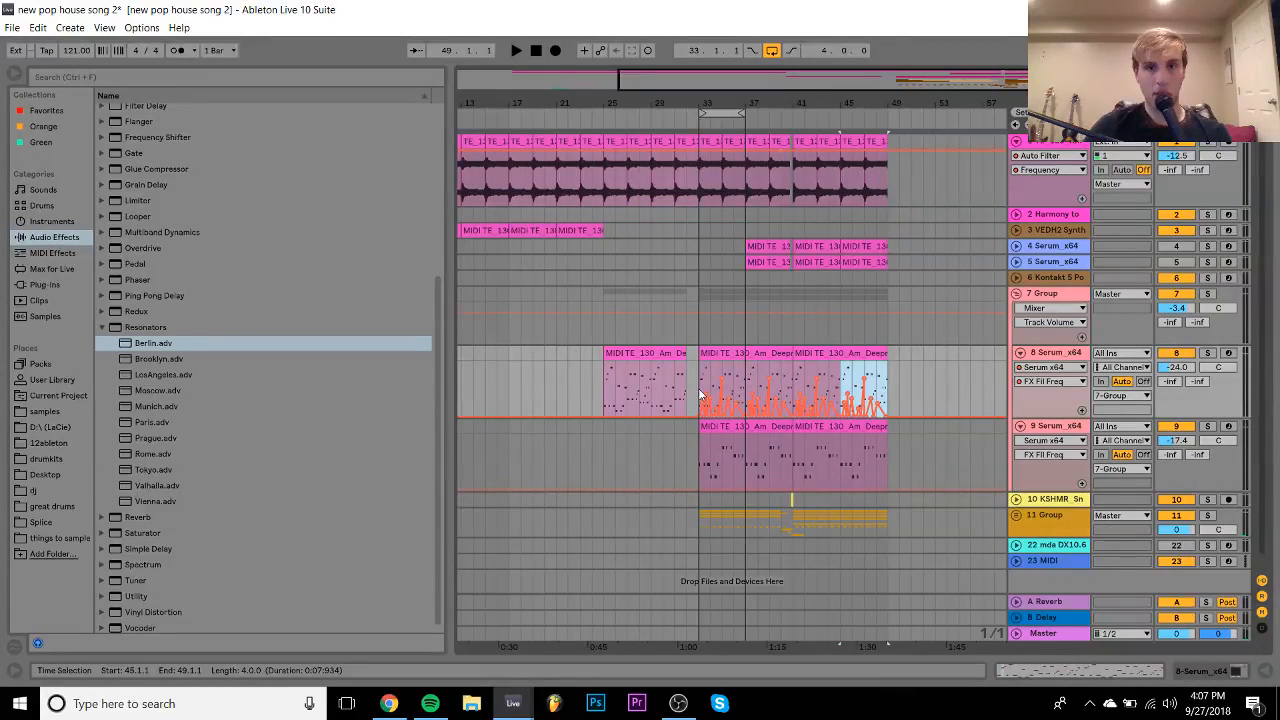
pyautogui.keyDown('shift'); pyautogui.click(700, 380); pyautogui.keyUp('shift')
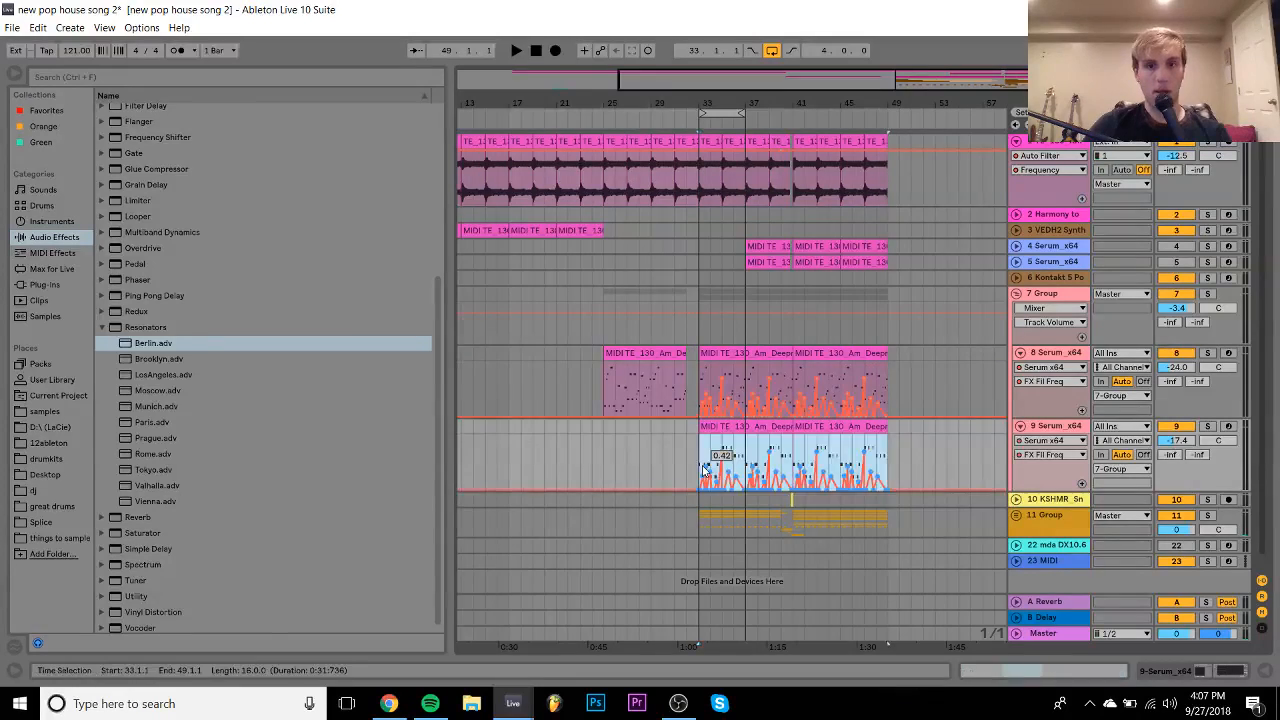
pyautogui.press('Down')
pyautogui.press('space')
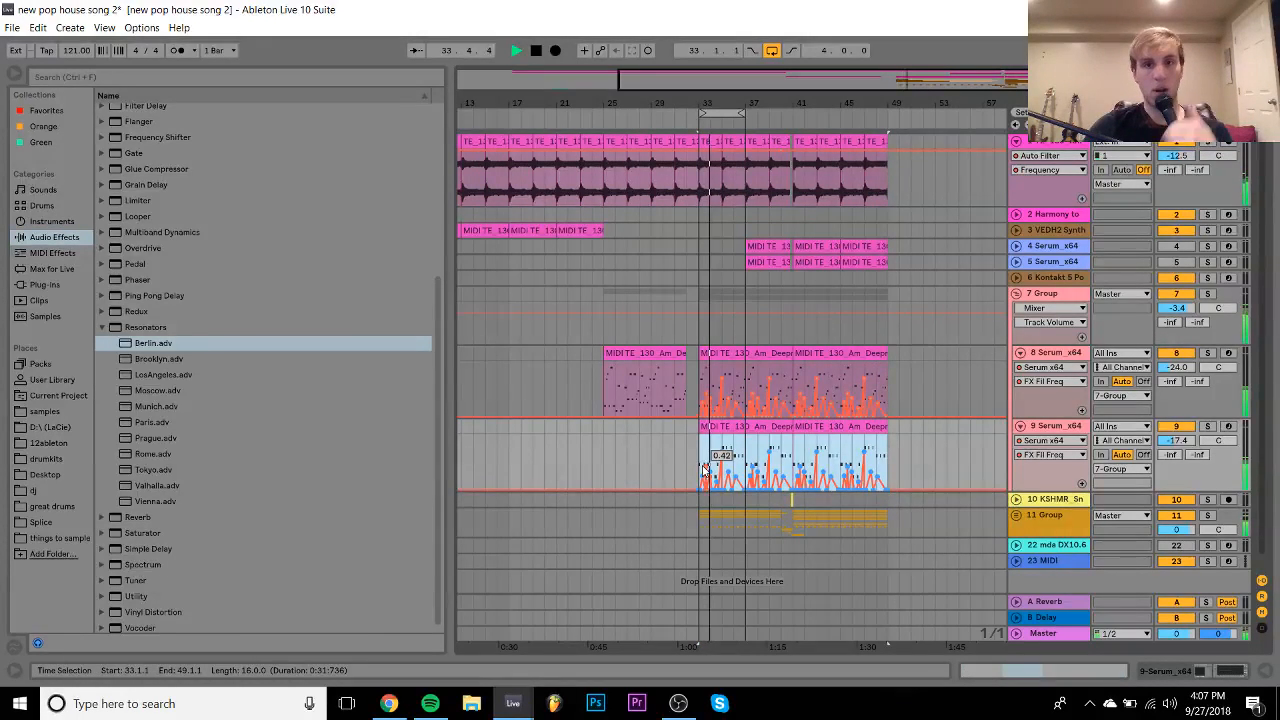
# - Raise 7 Group's volume from -3.4 to -1.9 dB, fold it, and unfold 11 Group
pyautogui.click(1016, 295)
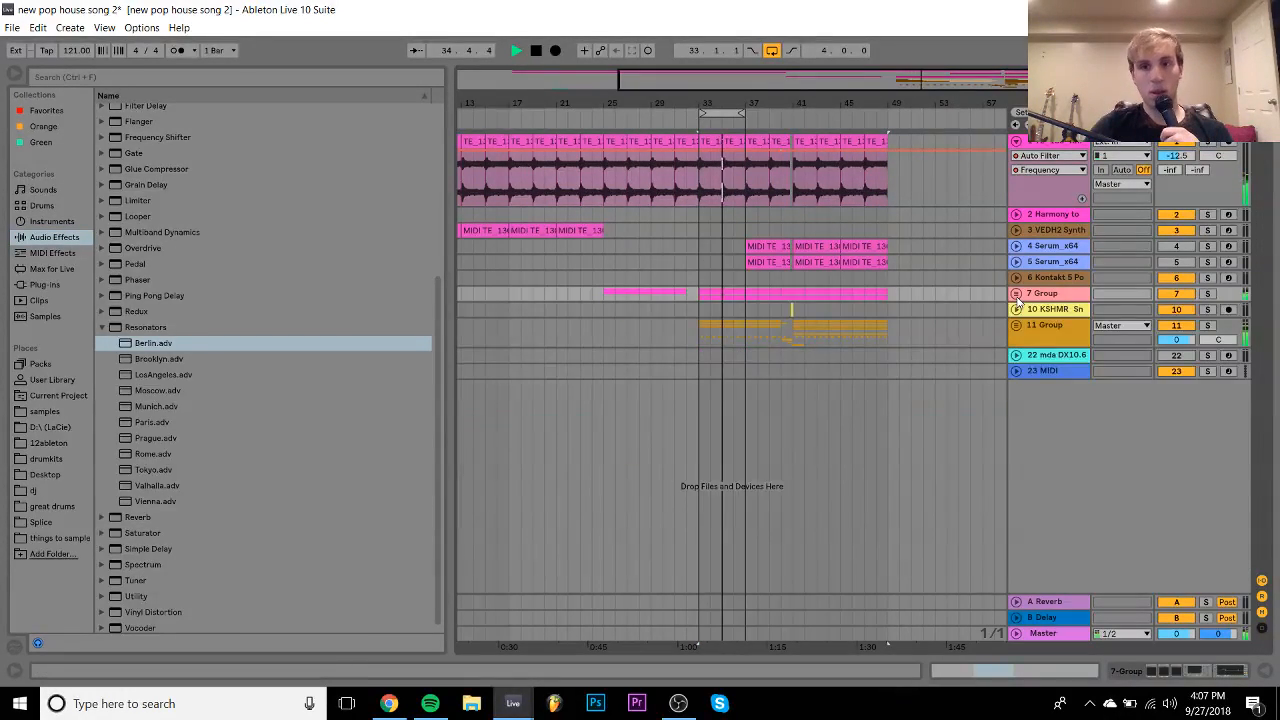
pyautogui.click(1016, 295)
pyautogui.moveTo(1186, 313); pyautogui.dragTo(1186, 305)
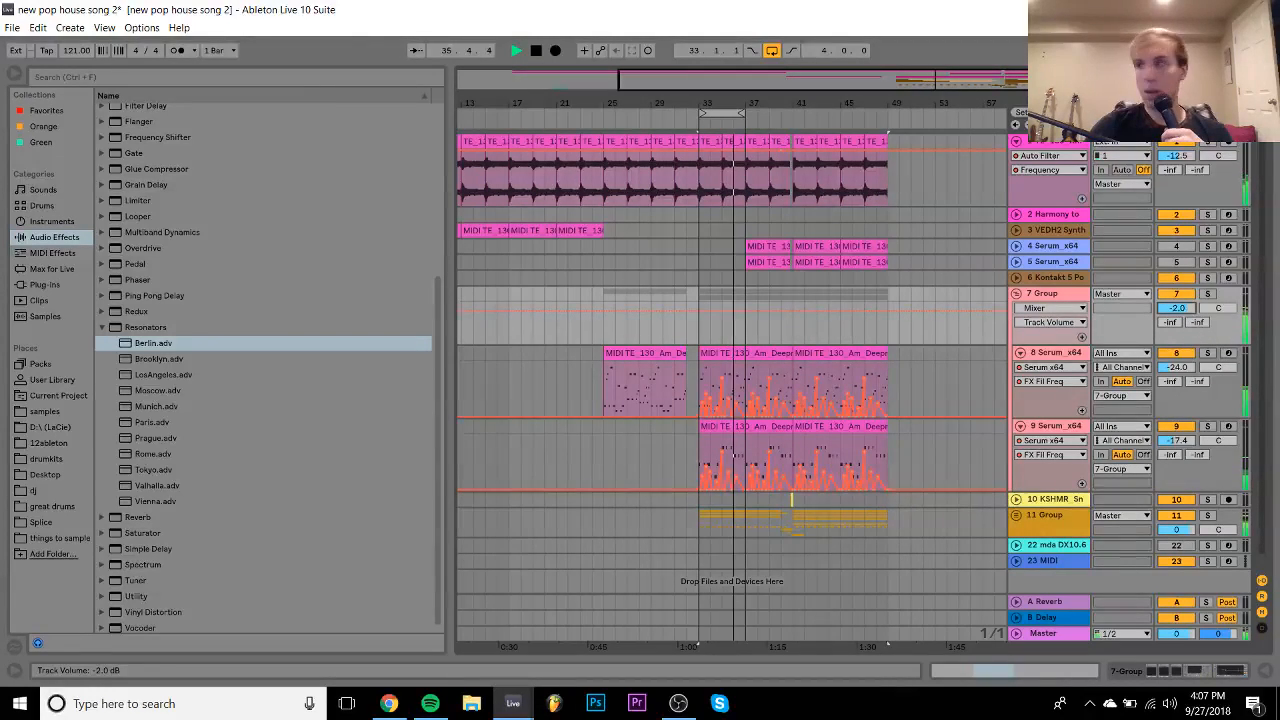
pyautogui.click(1016, 294)
pyautogui.click(1016, 327)
pyautogui.press('space')
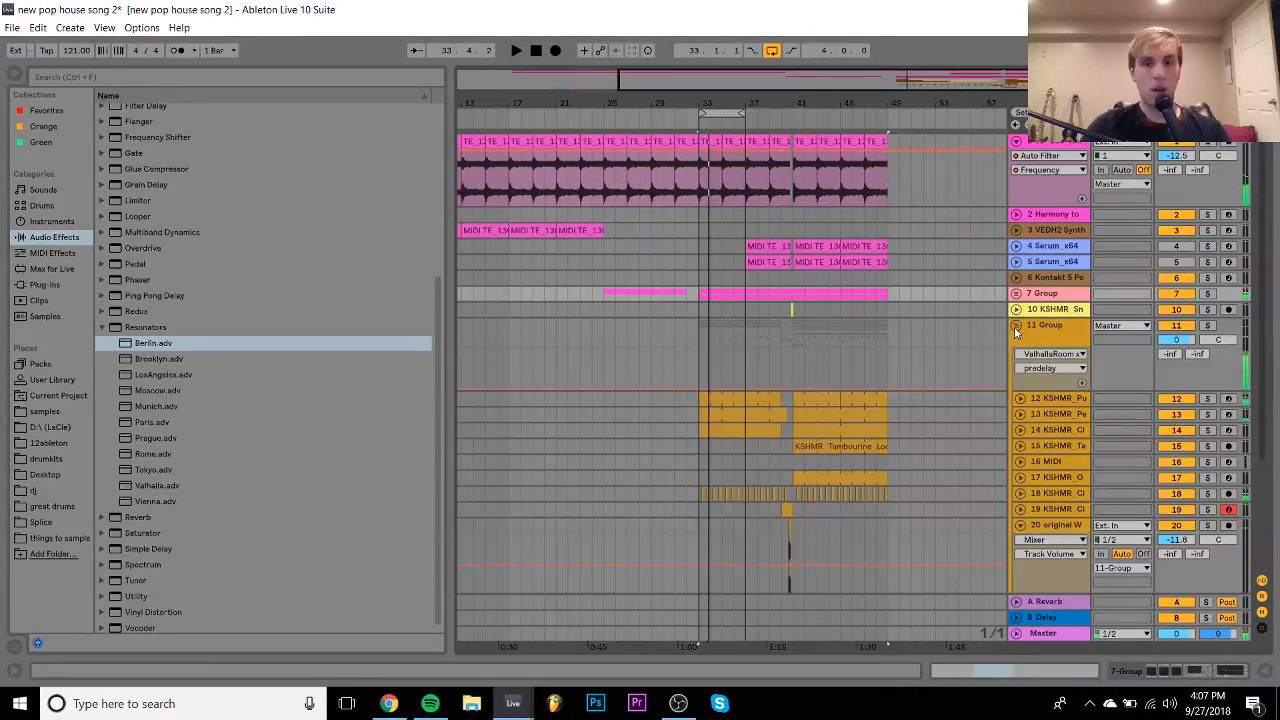
# - Reveal track 13's Clank_04_D sample in the browser and solo track 13 to hear it
pyautogui.doubleClick(1045, 414)
pyautogui.rightClick(375, 547)
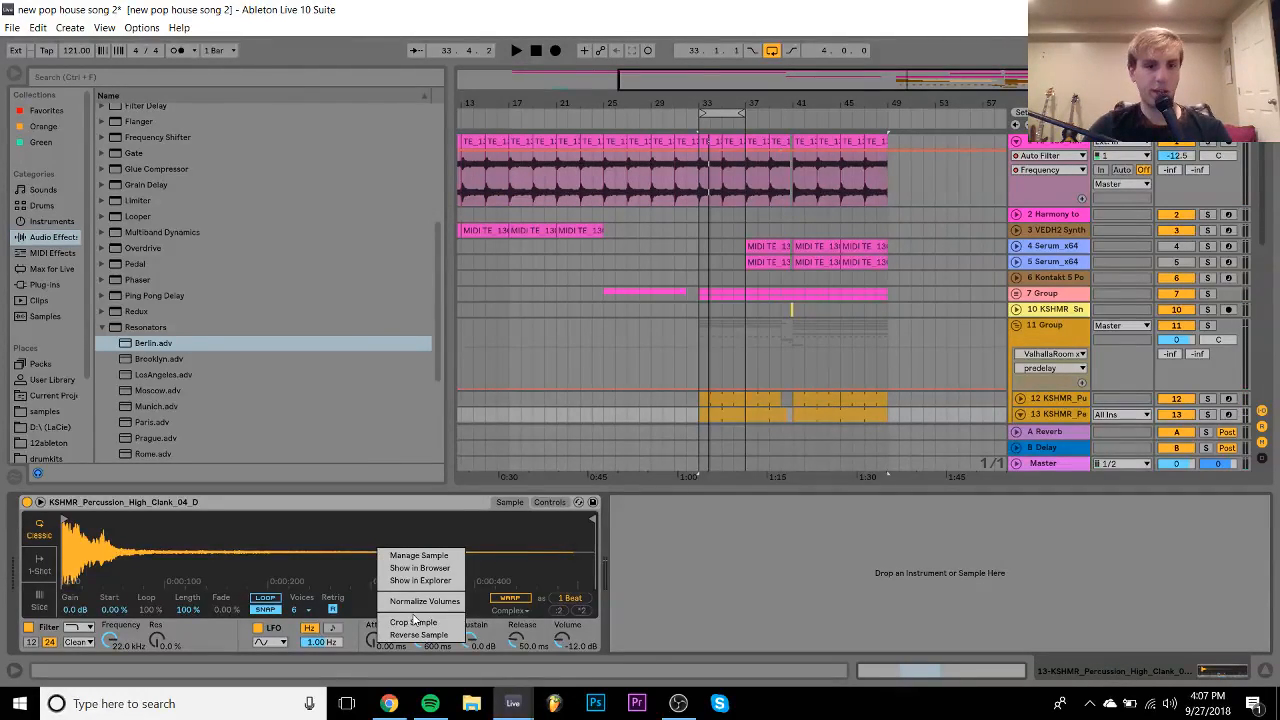
pyautogui.click(405, 577)
pyautogui.scroll(-2, 277, 288)
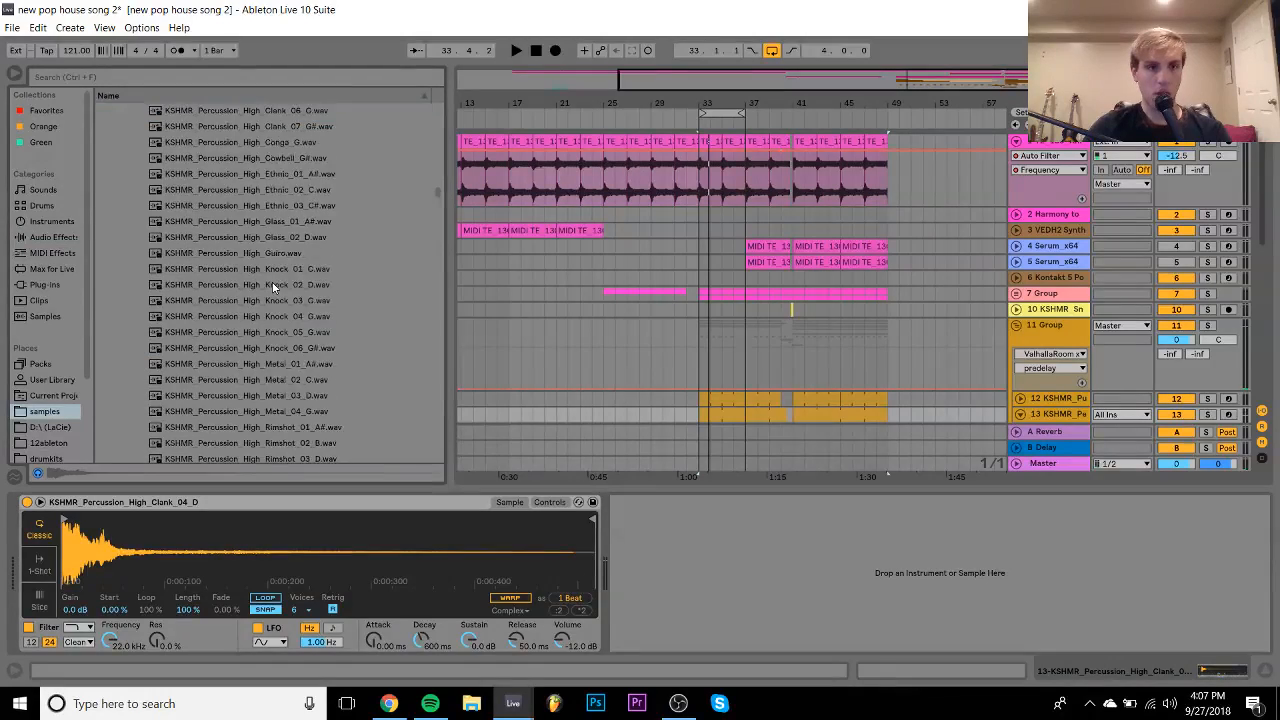
pyautogui.press('space')
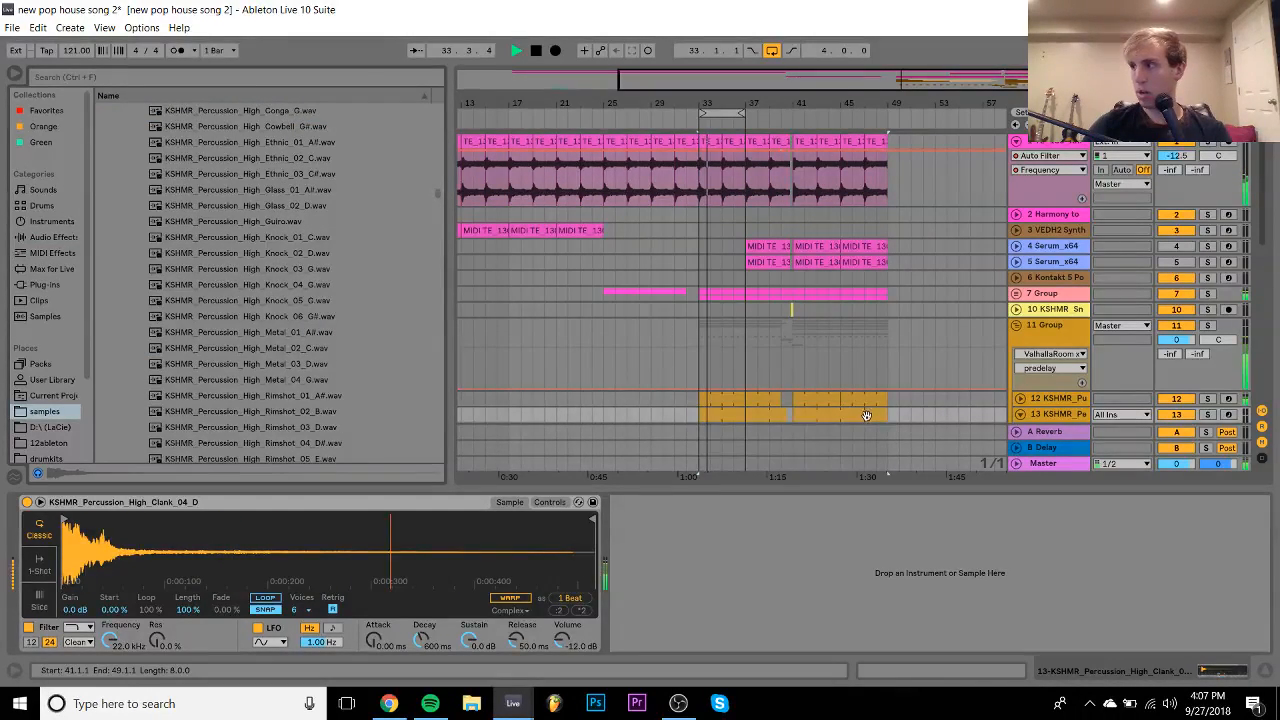
pyautogui.click(1207, 326)
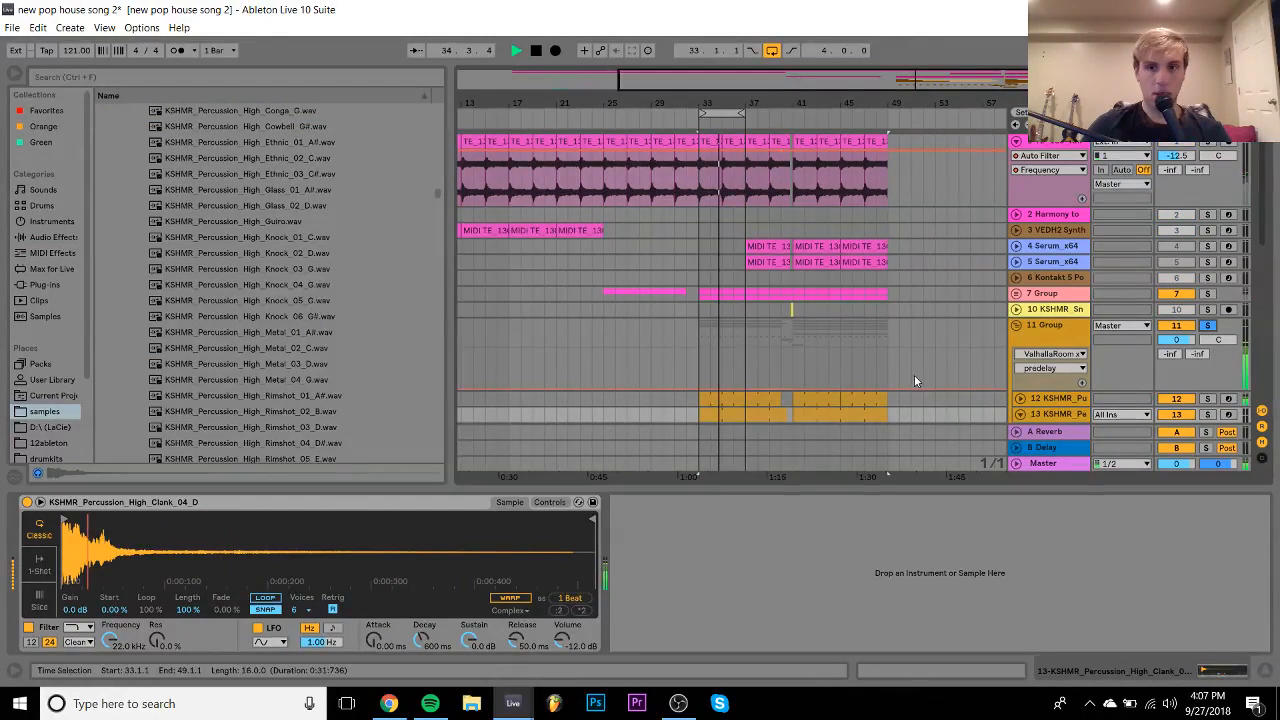
pyautogui.scroll(-5, 914, 375)
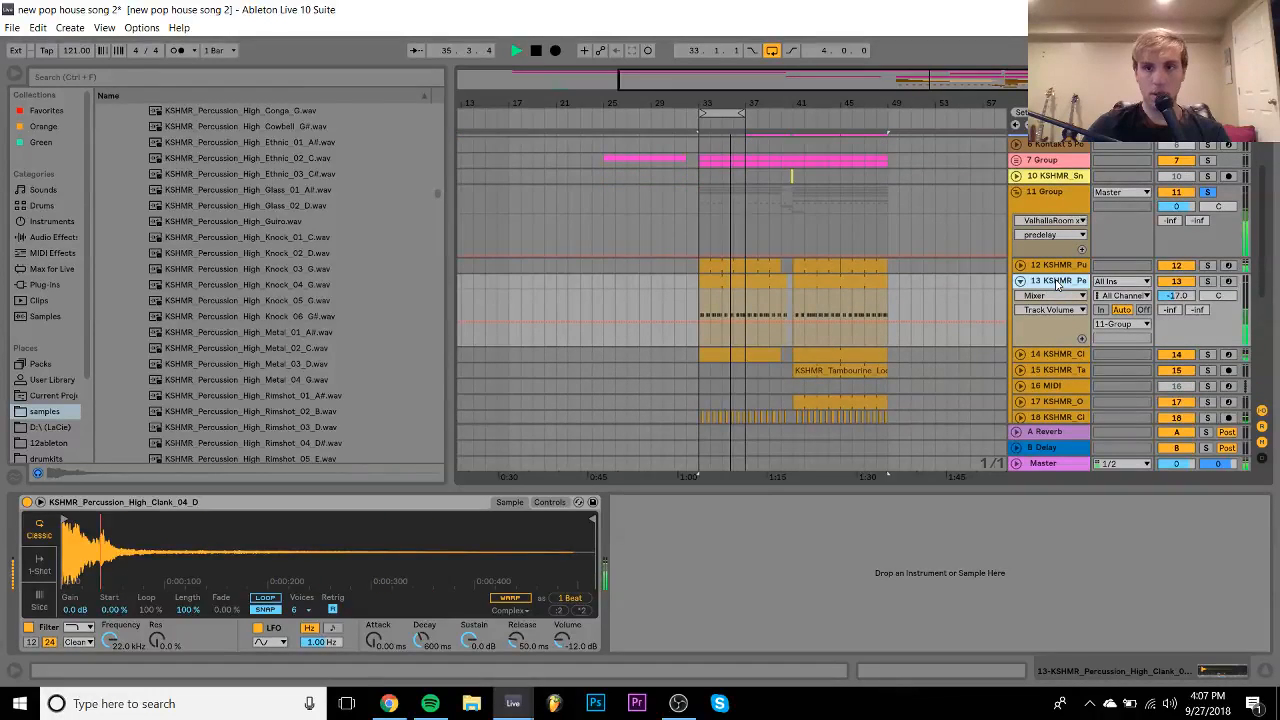
pyautogui.click(1207, 281)
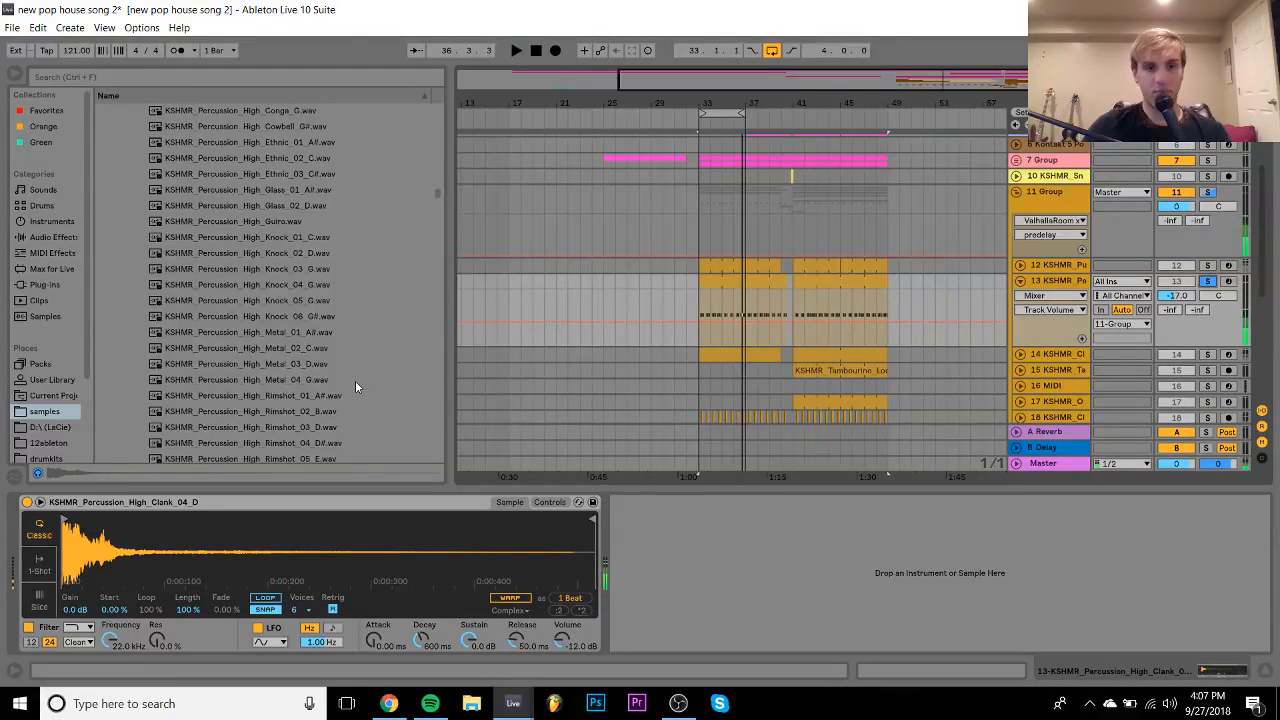
pyautogui.press('space')
pyautogui.scroll(-1, 355, 380)
# - Audition Rimshot, Slap and Wooden samples and load Wooden_01_A into track 13's sampler
pyautogui.click(267, 362)
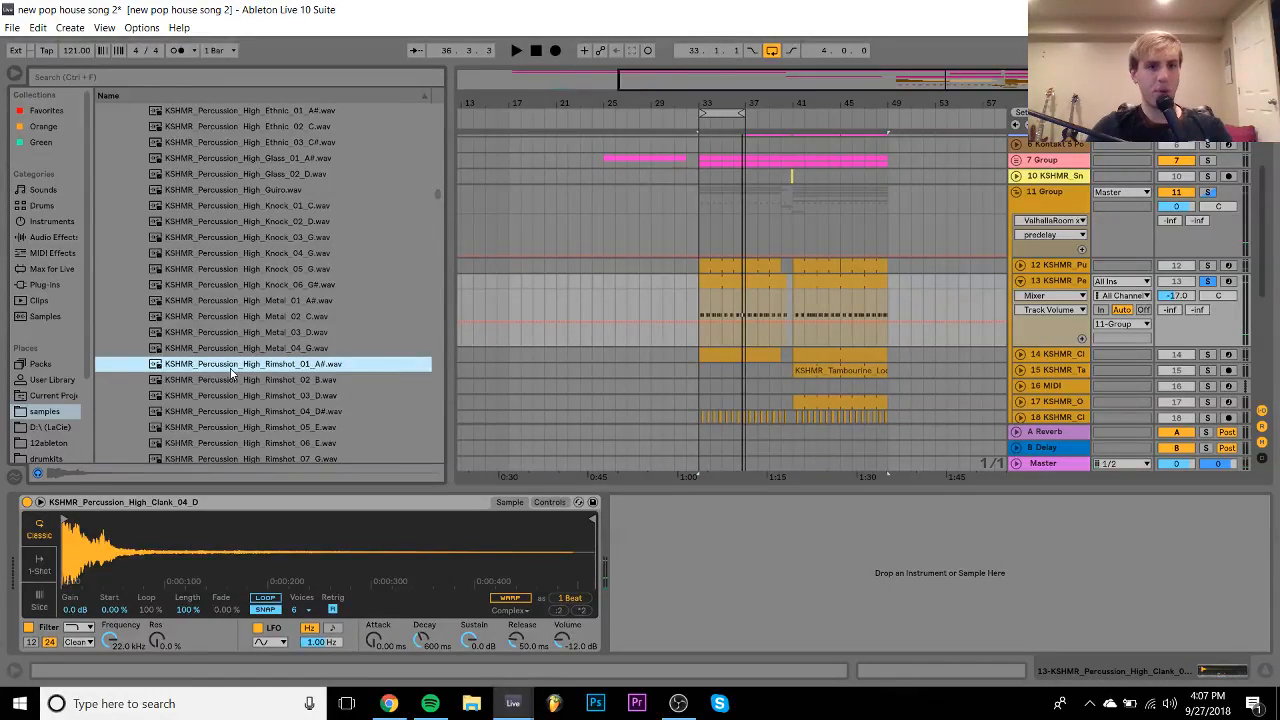
pyautogui.press('Down')
pyautogui.scroll(-4, 231, 372)
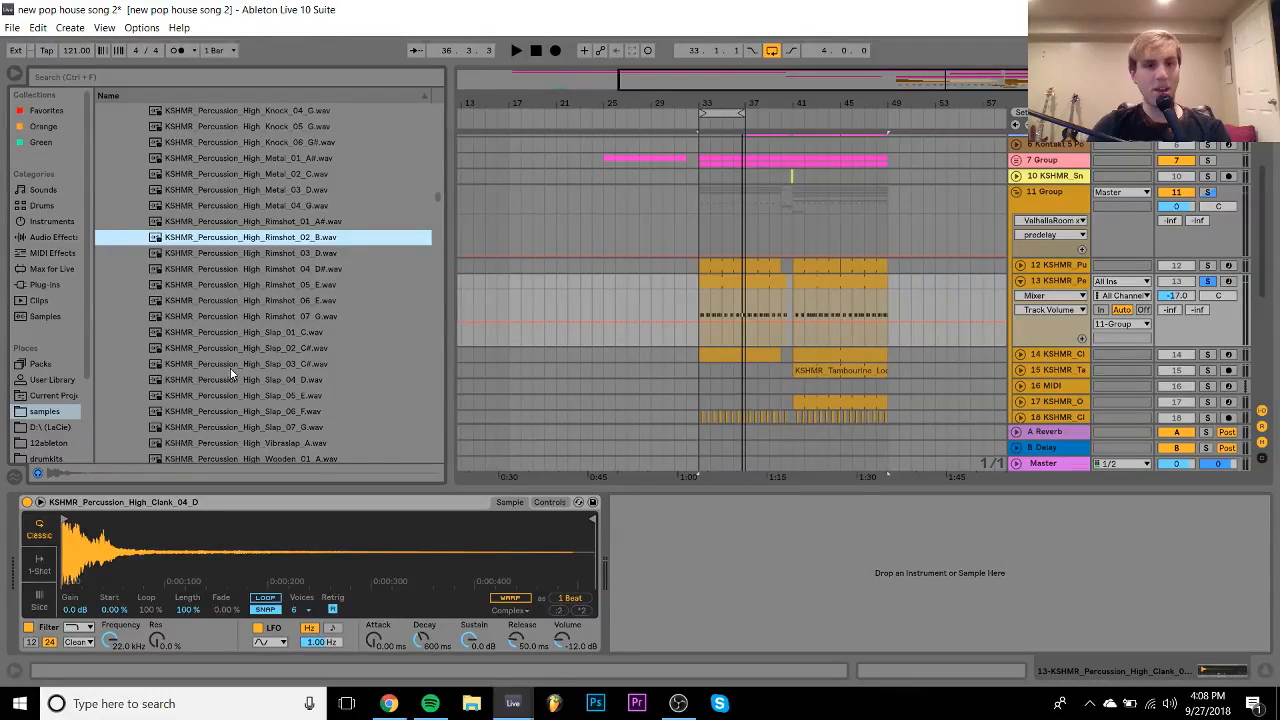
pyautogui.press('Down')
pyautogui.press('Down')
pyautogui.press('Down')
pyautogui.press('Down')
pyautogui.press('Down')
pyautogui.press('Down')
pyautogui.press('Down')
pyautogui.press('Down')
pyautogui.press('Down')
pyautogui.press('Down')
pyautogui.press('Down')
pyautogui.press('Down')
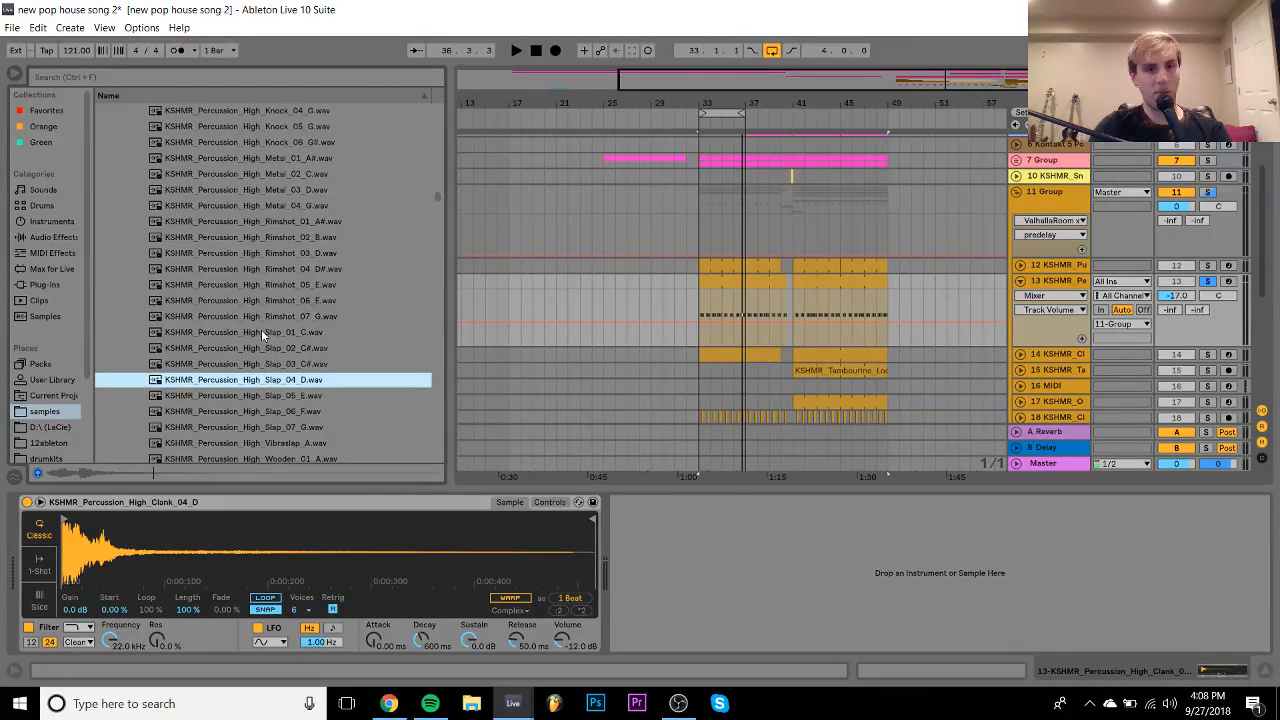
pyautogui.press('Down')
pyautogui.press('Down')
pyautogui.press('Down')
pyautogui.press('Down')
pyautogui.press('Up')
pyautogui.press('Up')
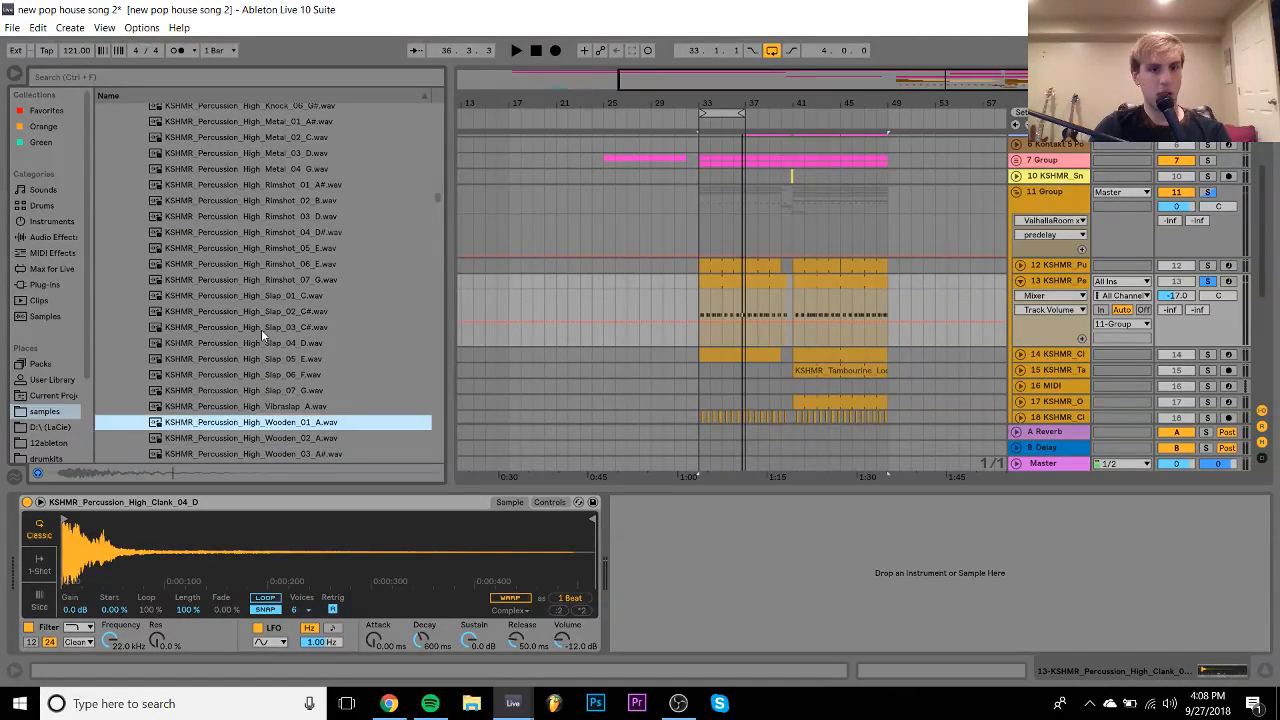
pyautogui.moveTo(337, 424); pyautogui.dragTo(320, 533)
pyautogui.press('space')
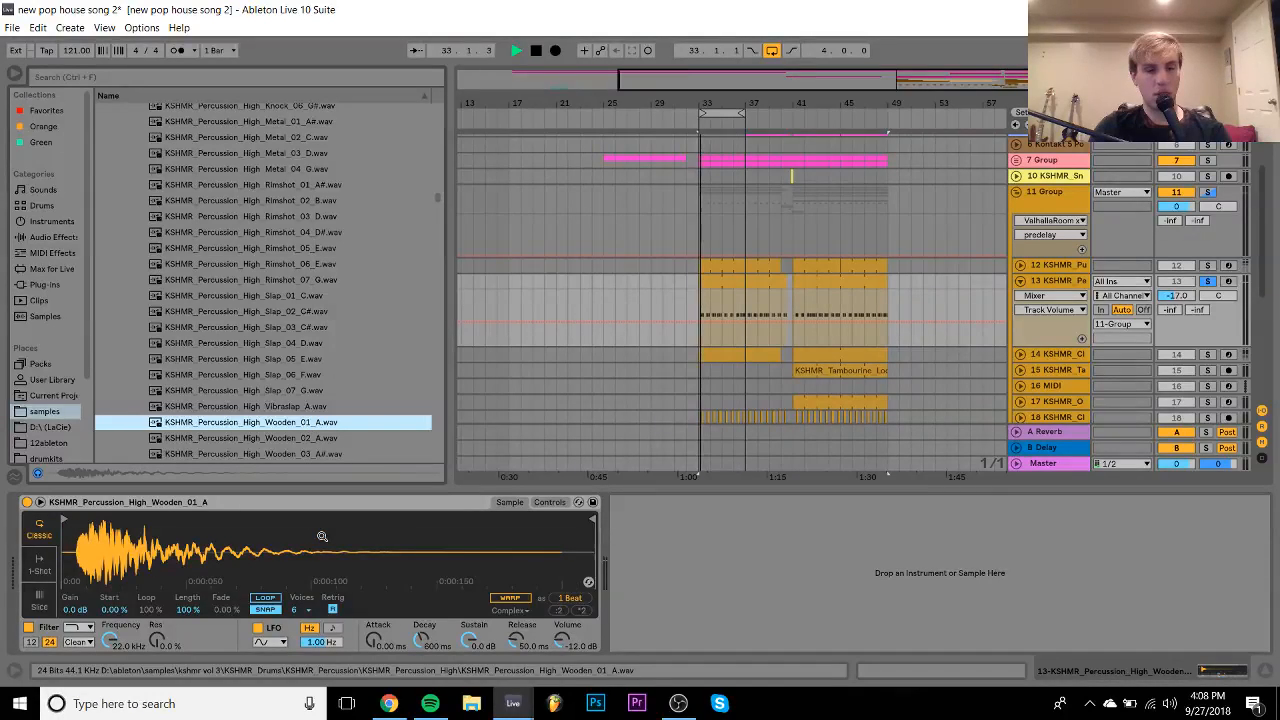
# - Reset the sample transpose to 0 st and set track 13's volume to -15.5 dB
pyautogui.click(548, 503)
pyautogui.doubleClick(525, 599)
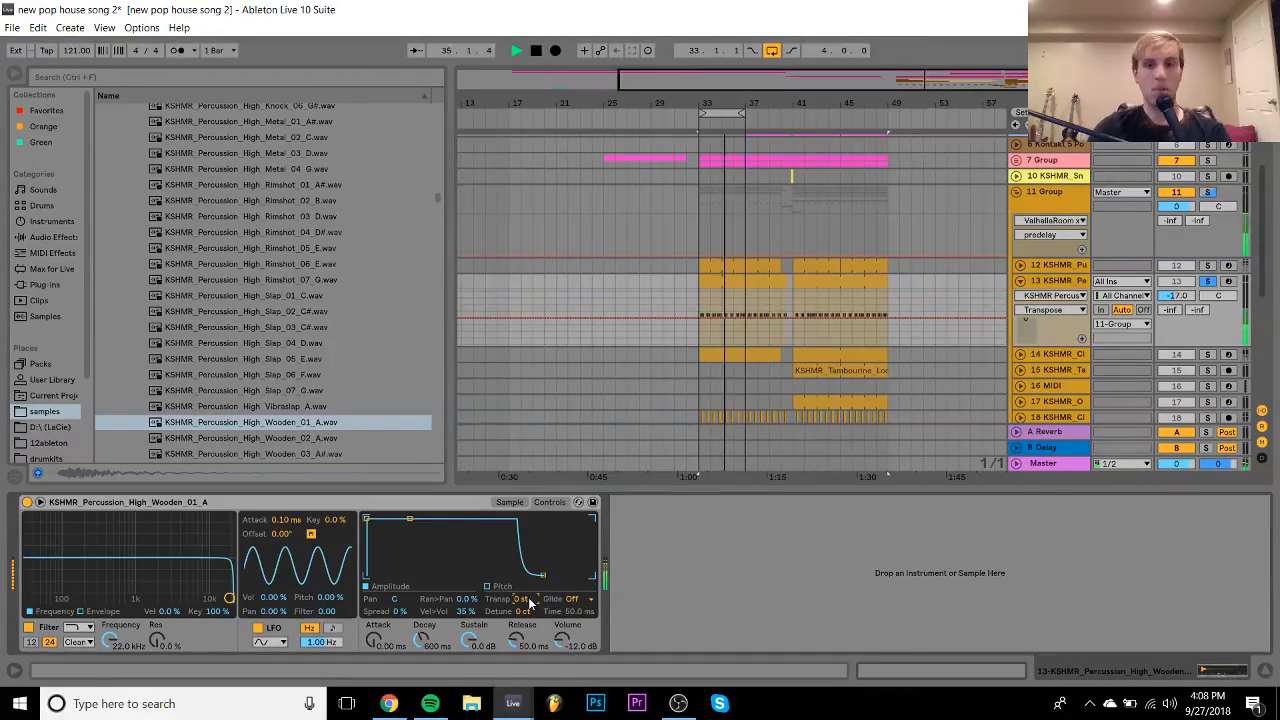
pyautogui.moveTo(1174, 296); pyautogui.dragTo(1170, 290)
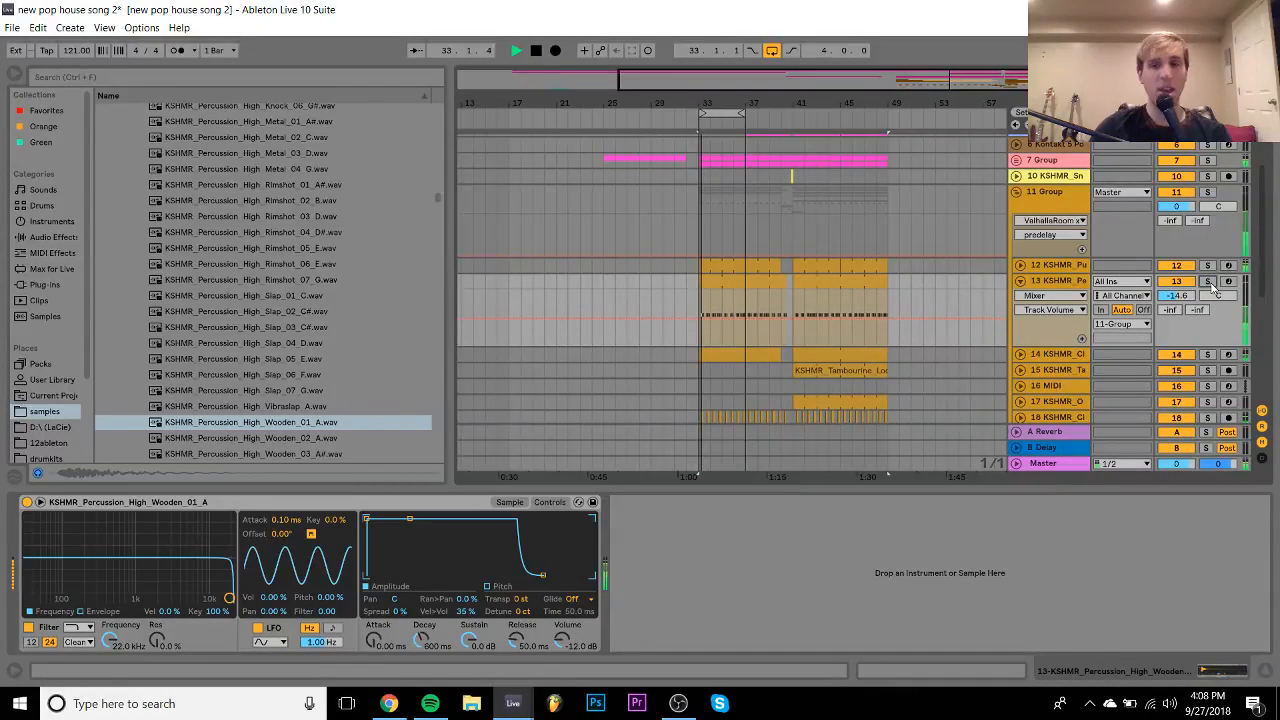
pyautogui.moveTo(1188, 292); pyautogui.dragTo(1188, 296)
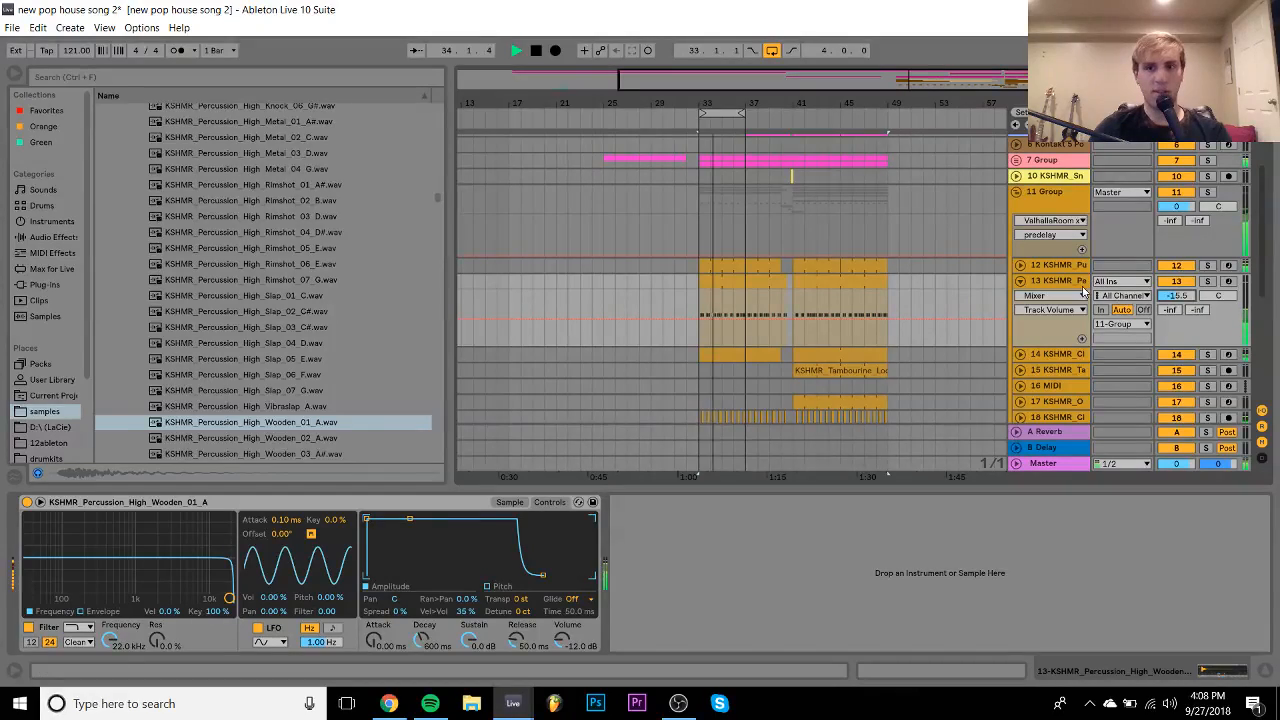
# - Fold track 13, hide the bottom clip panel, check group track 7, and zoom to bars 35–37
pyautogui.click(1056, 282)
pyautogui.click(1020, 282)
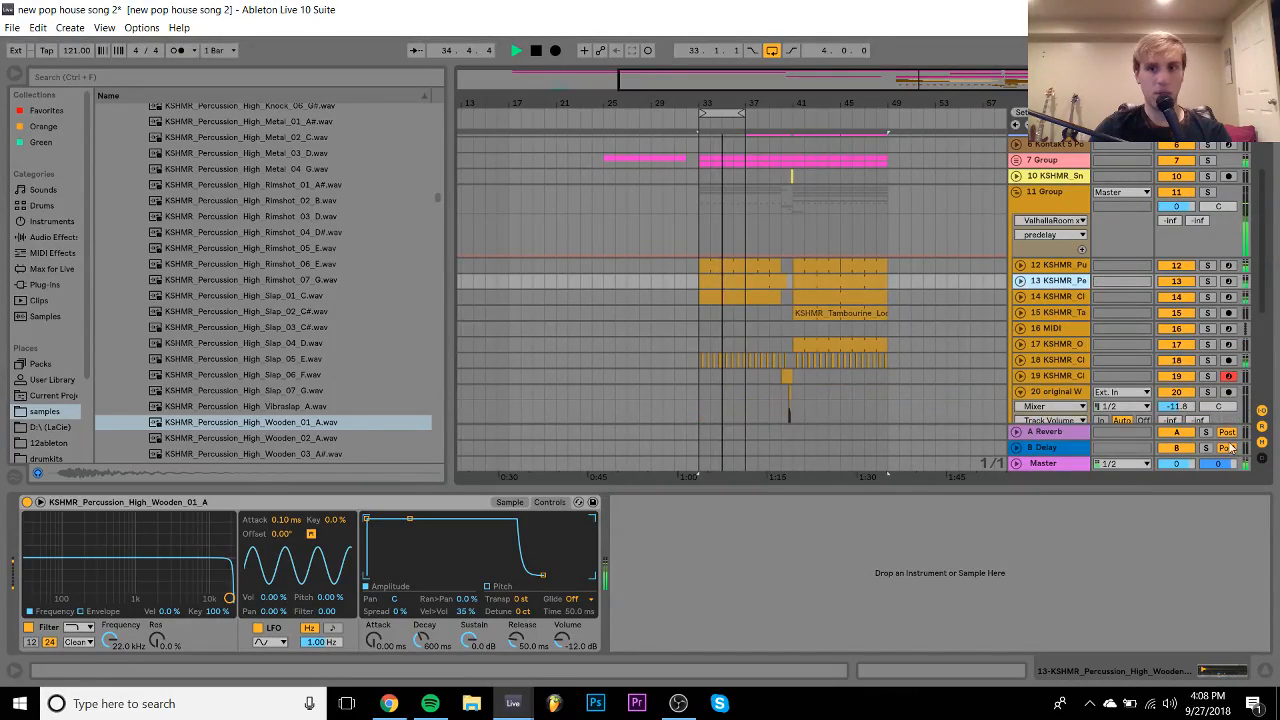
pyautogui.click(1265, 670)
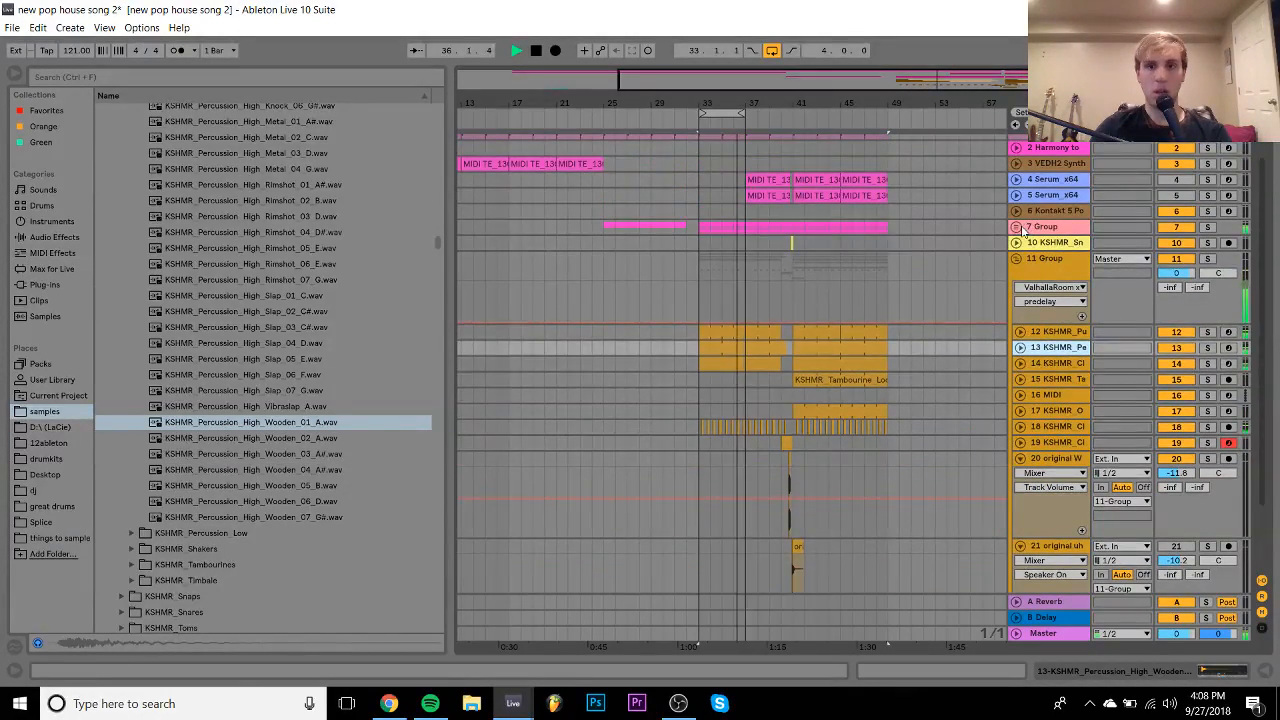
pyautogui.click(1016, 226)
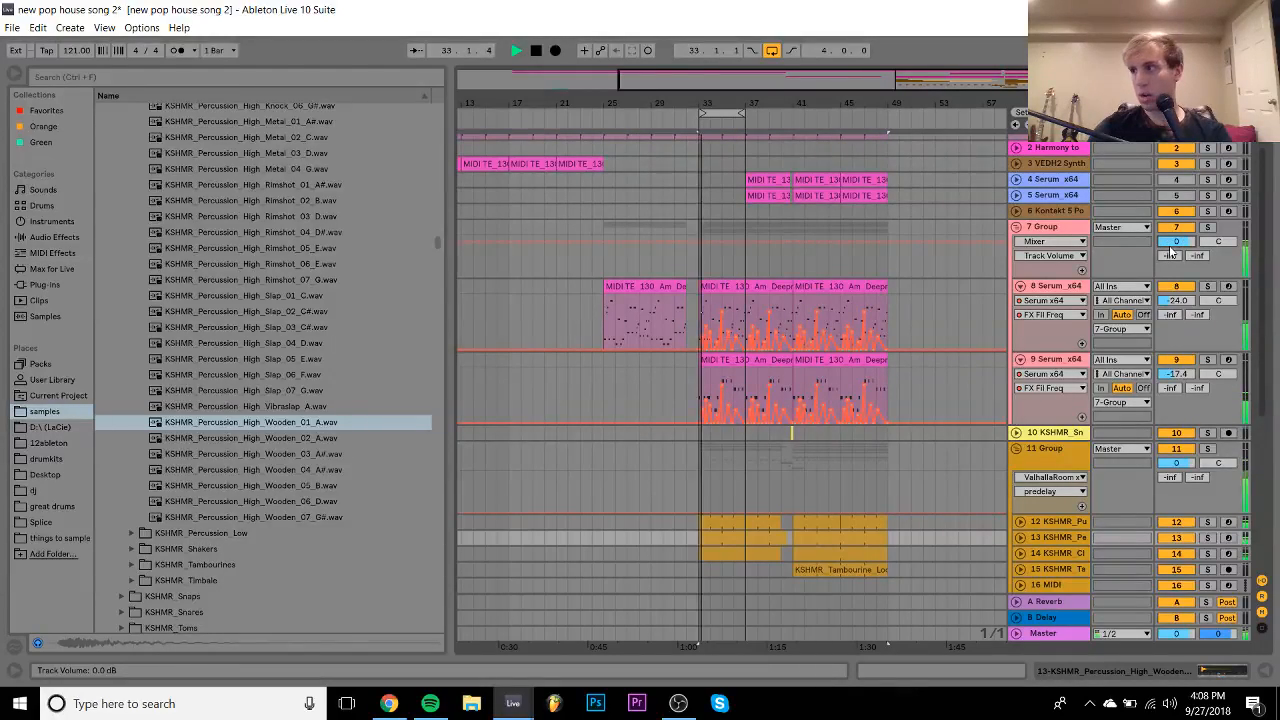
pyautogui.click(1016, 227)
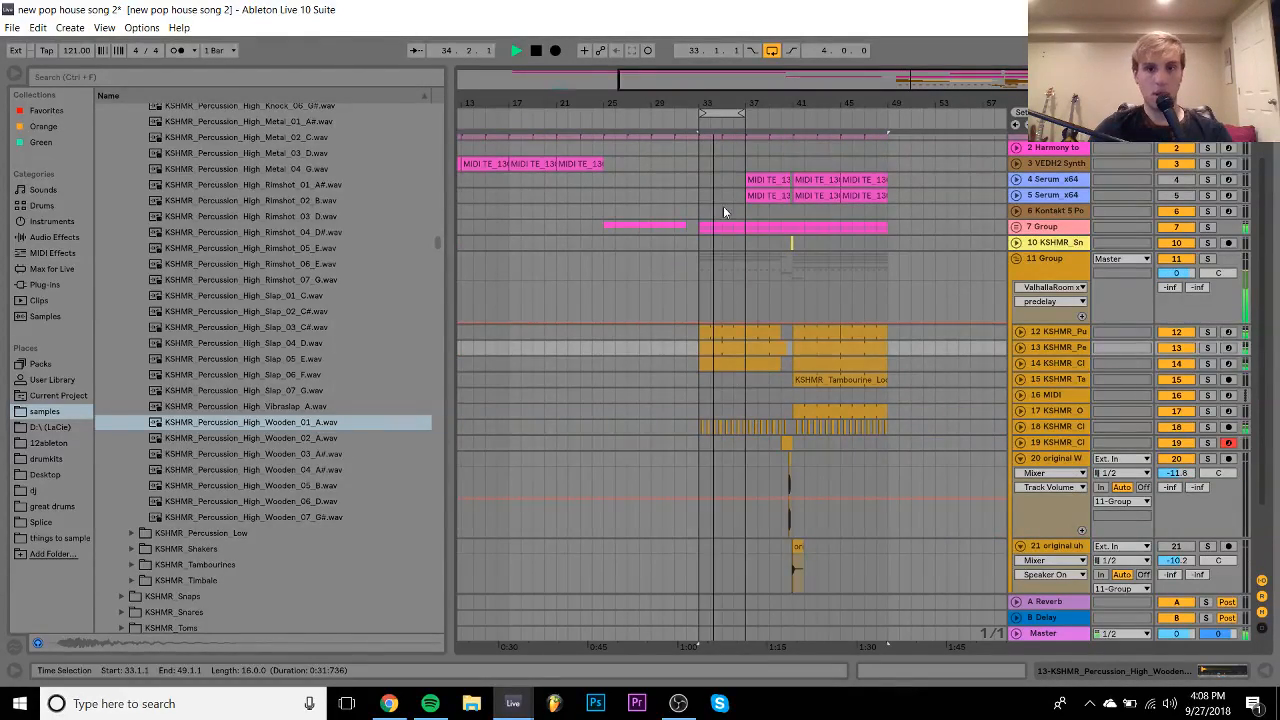
pyautogui.moveTo(742, 103); pyautogui.dragTo(812, 343)
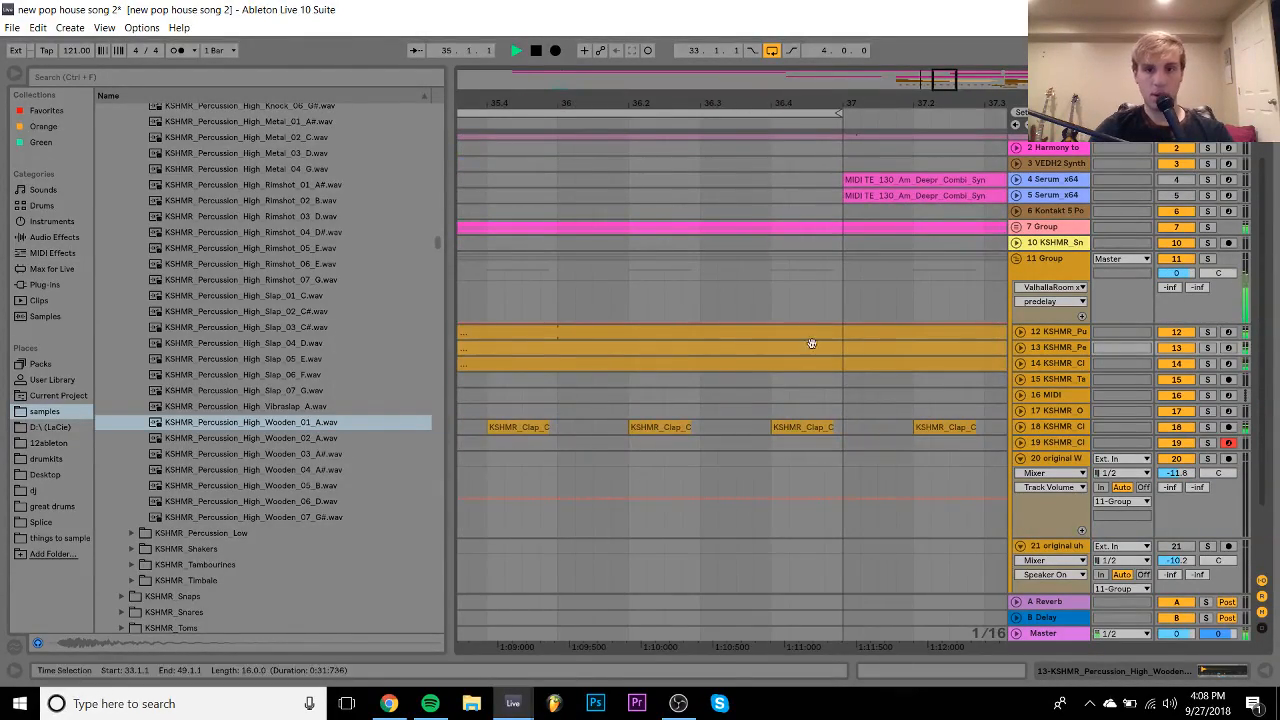
# - Copy the KSHMR clap clip on track 18 to 36.3.3 and audition from bar 36
pyautogui.click(790, 428)
pyautogui.moveTo(793, 427); pyautogui.dragTo(757, 428)
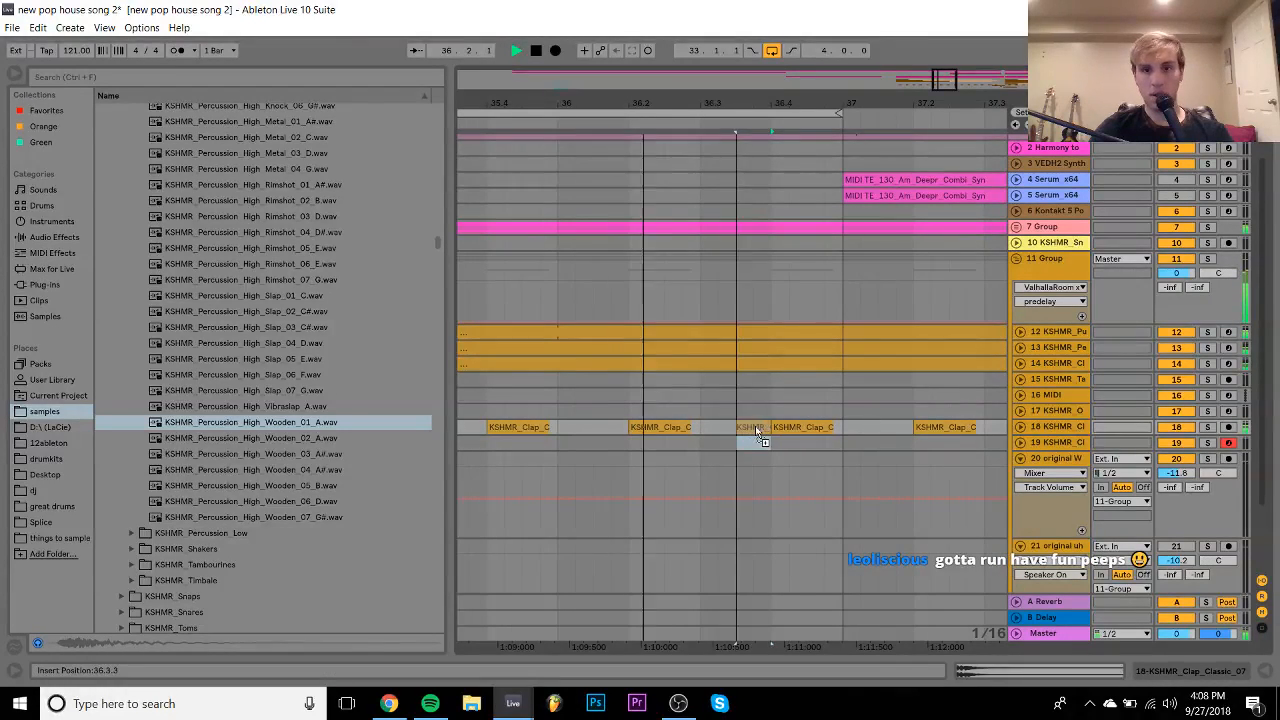
pyautogui.press('space')
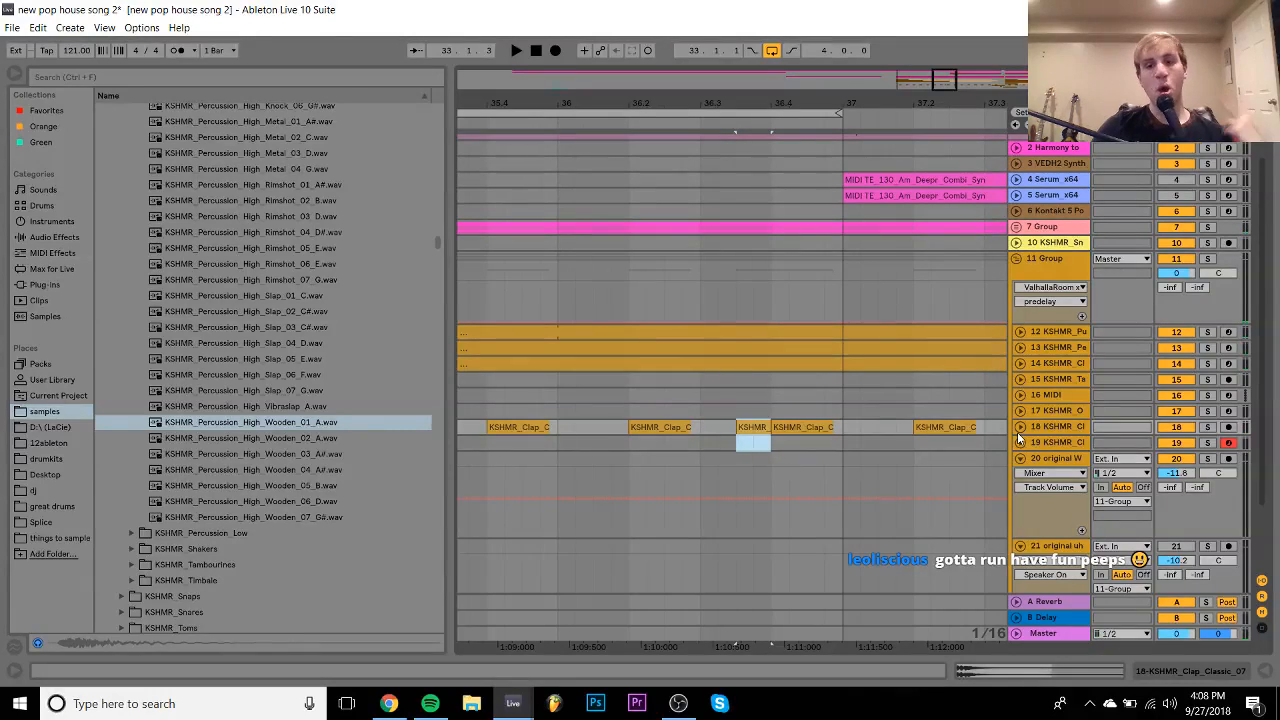
pyautogui.click(1019, 436)
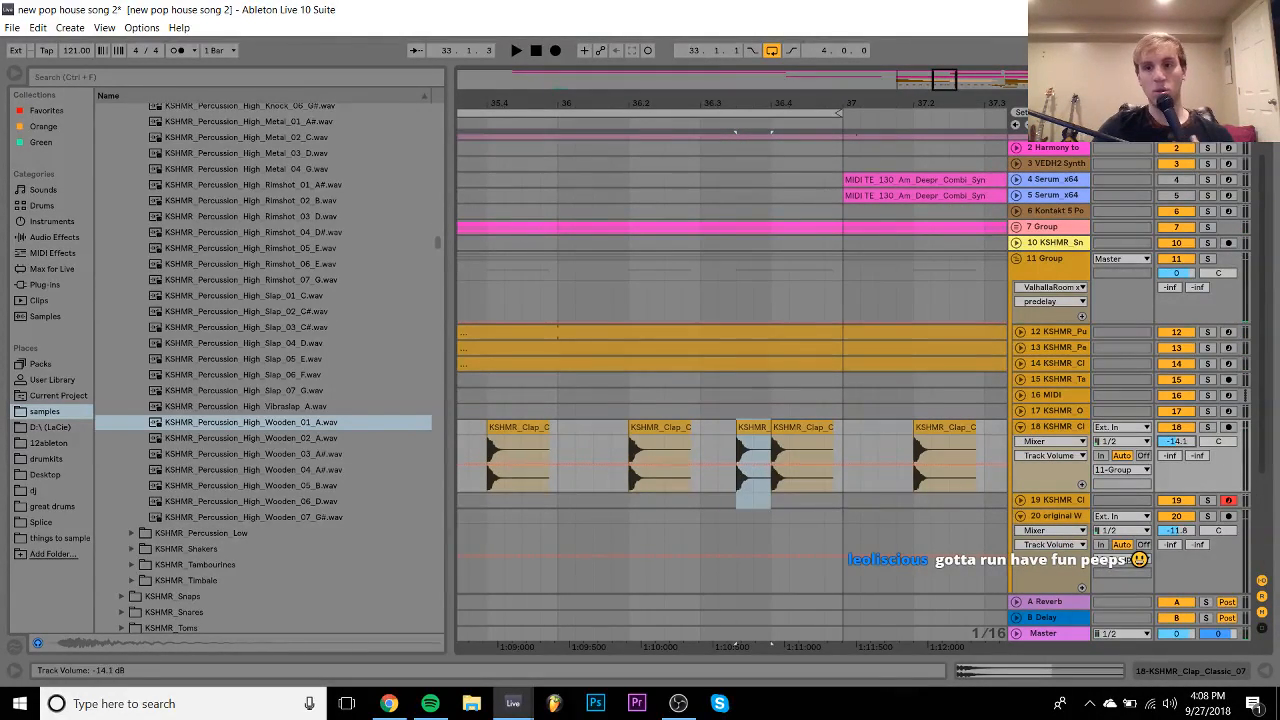
pyautogui.click(554, 425)
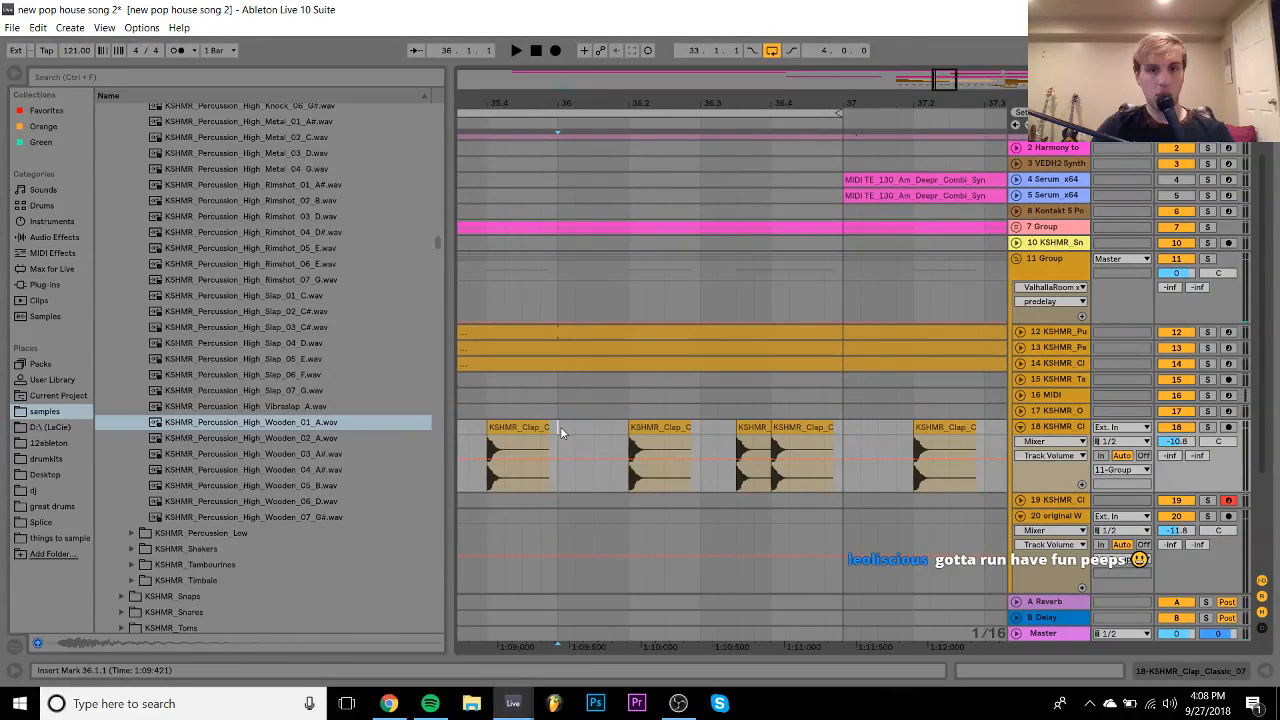
pyautogui.press('space')
# - Add another clap copy at 36.4.2, audition the fill from 36.3.1, and turn off the loop
pyautogui.click(892, 333)
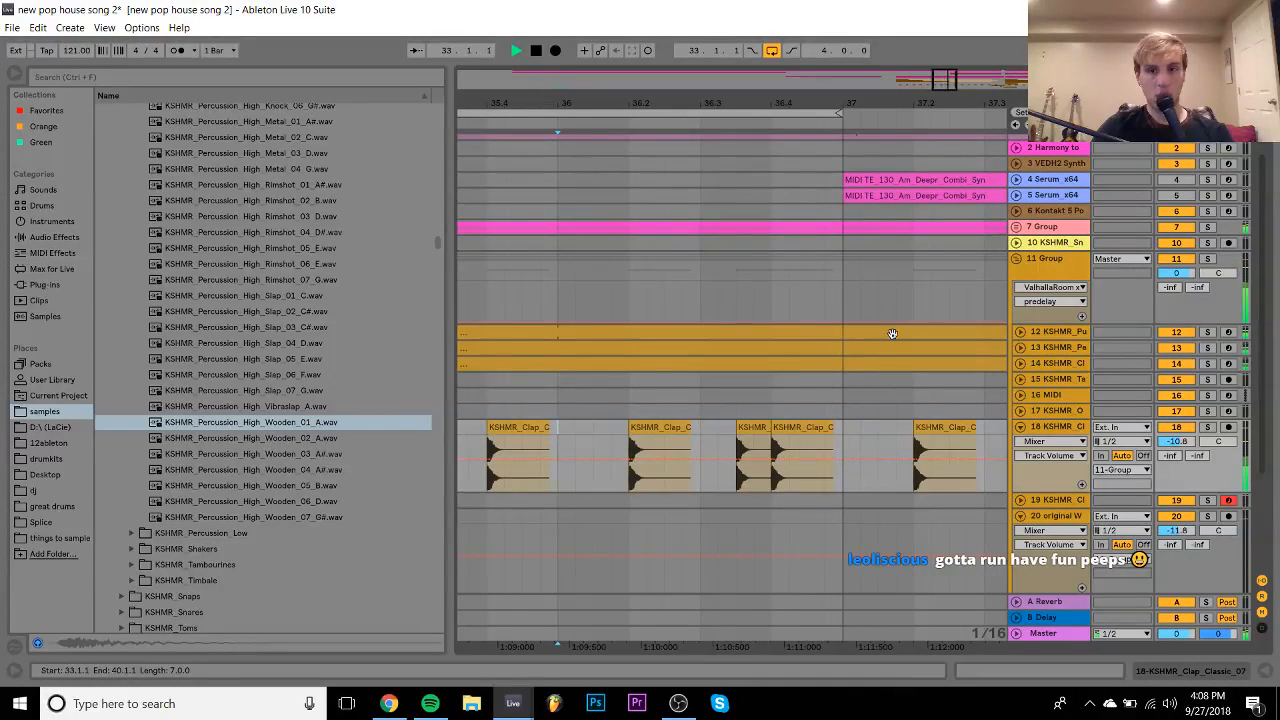
pyautogui.press('space')
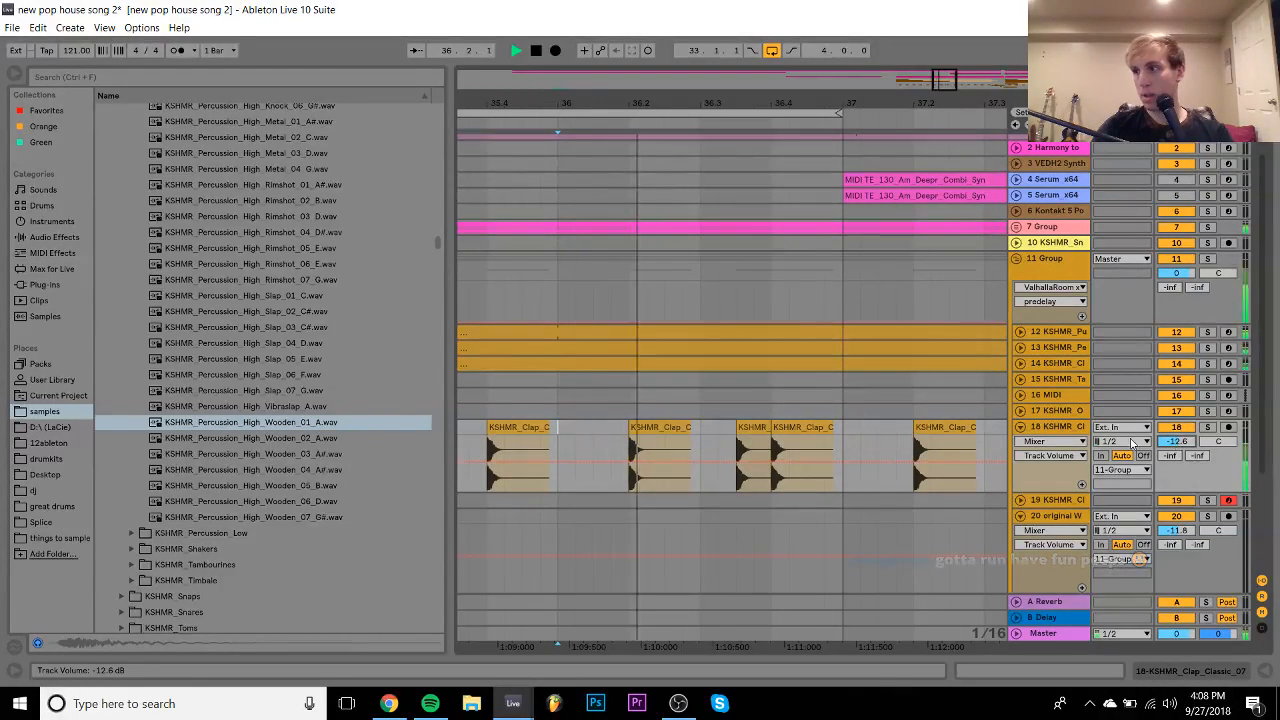
pyautogui.press('space')
pyautogui.moveTo(757, 443); pyautogui.dragTo(840, 433)
pyautogui.click(703, 426)
pyautogui.press('space')
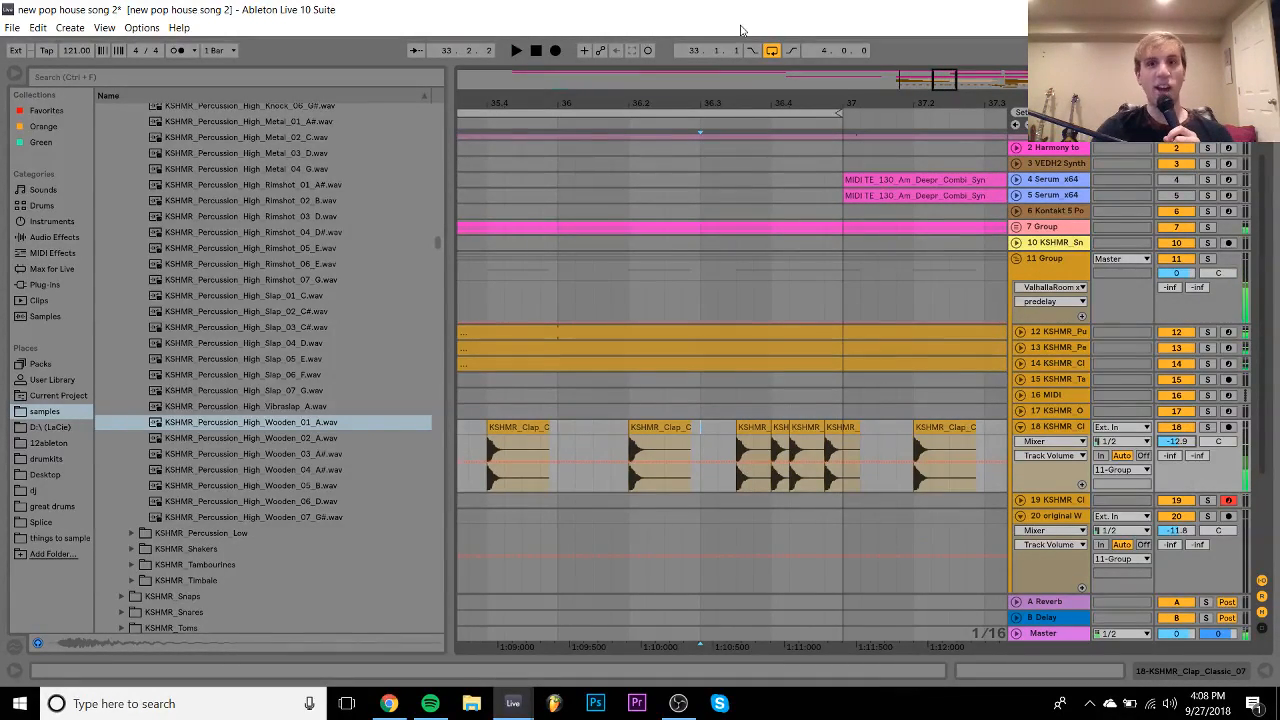
pyautogui.click(776, 53)
pyautogui.moveTo(767, 98); pyautogui.dragTo(748, 16)
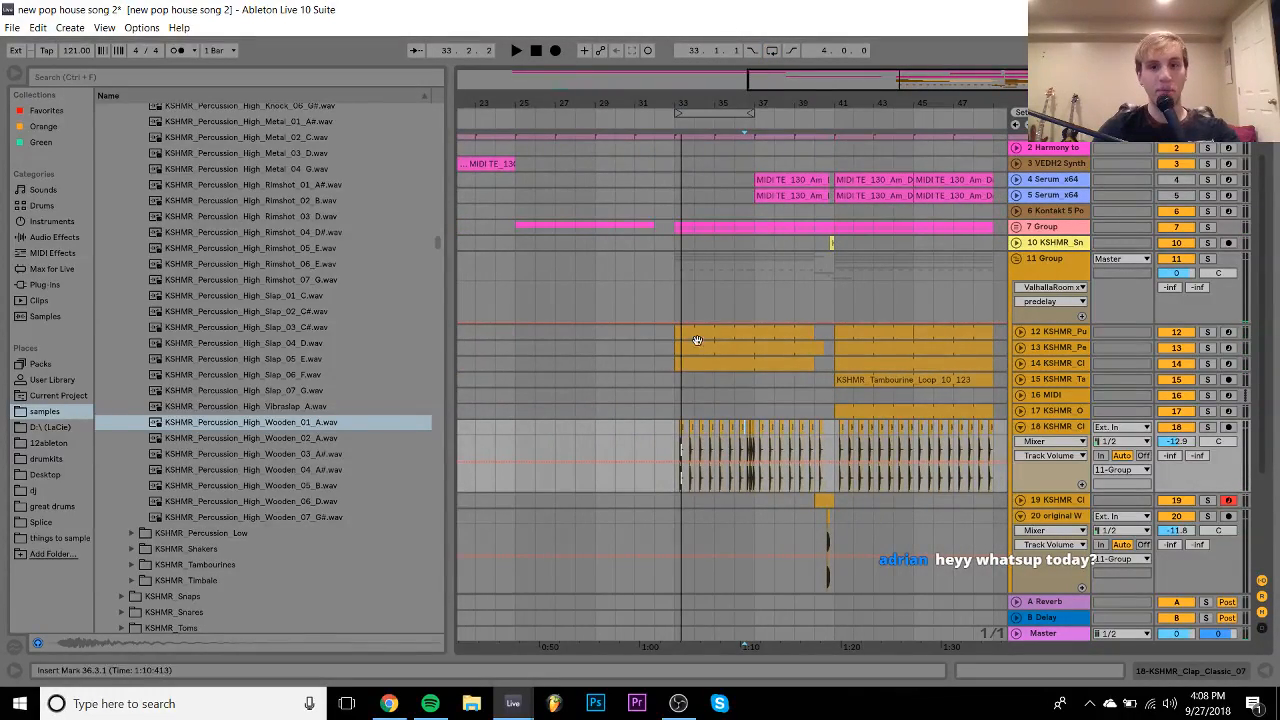
# - Audition the fill from bars 33 and 36 and reveal track 12's volume automation
pyautogui.click(670, 428)
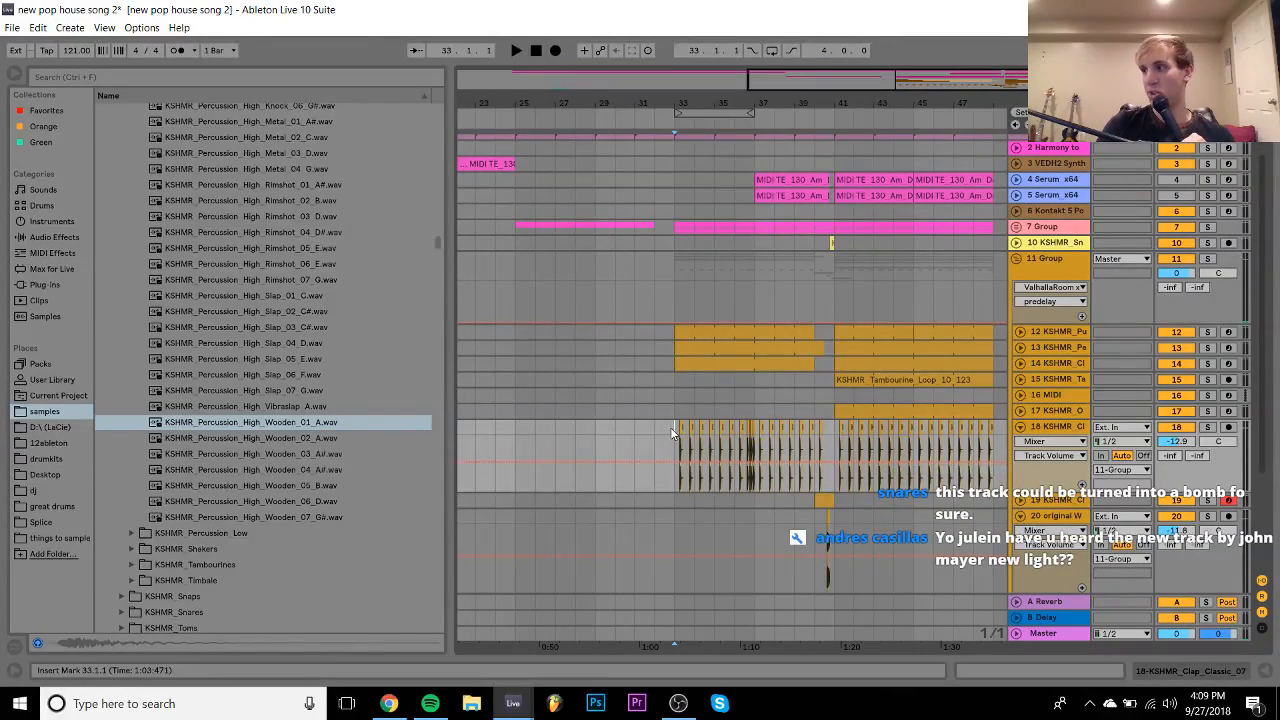
pyautogui.press('space')
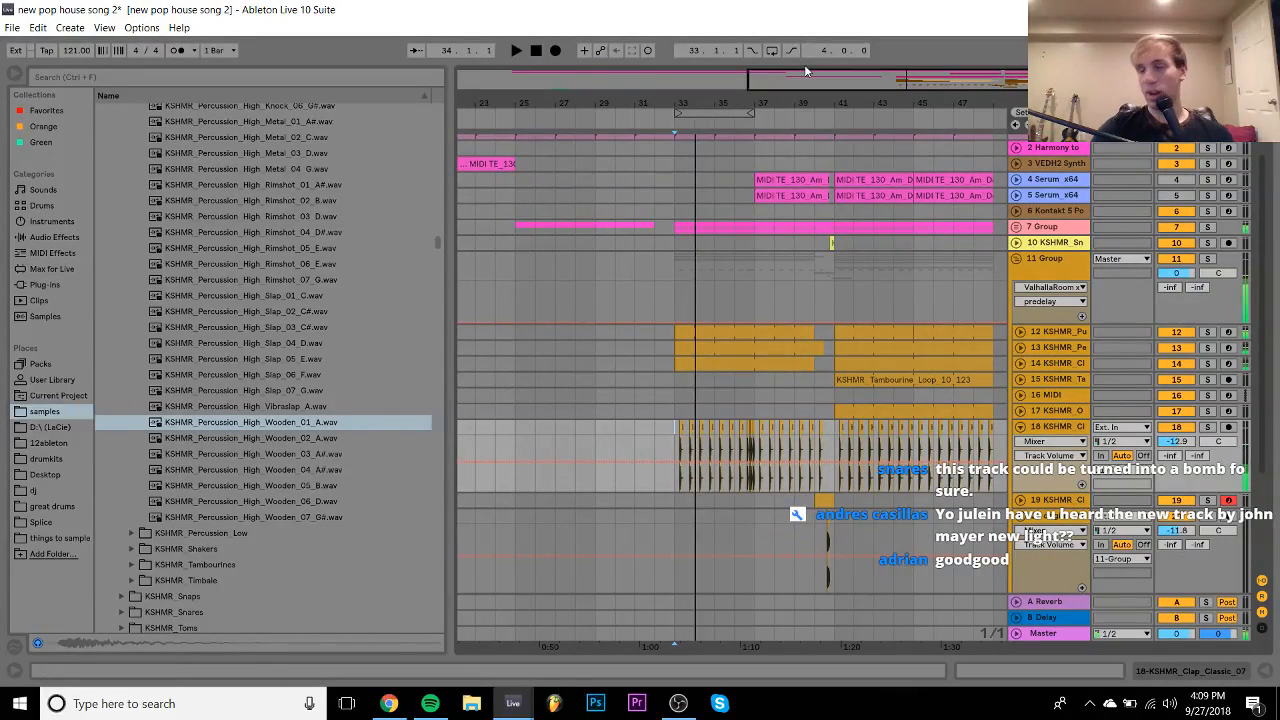
pyautogui.press('space')
pyautogui.moveTo(753, 95); pyautogui.dragTo(753, 103)
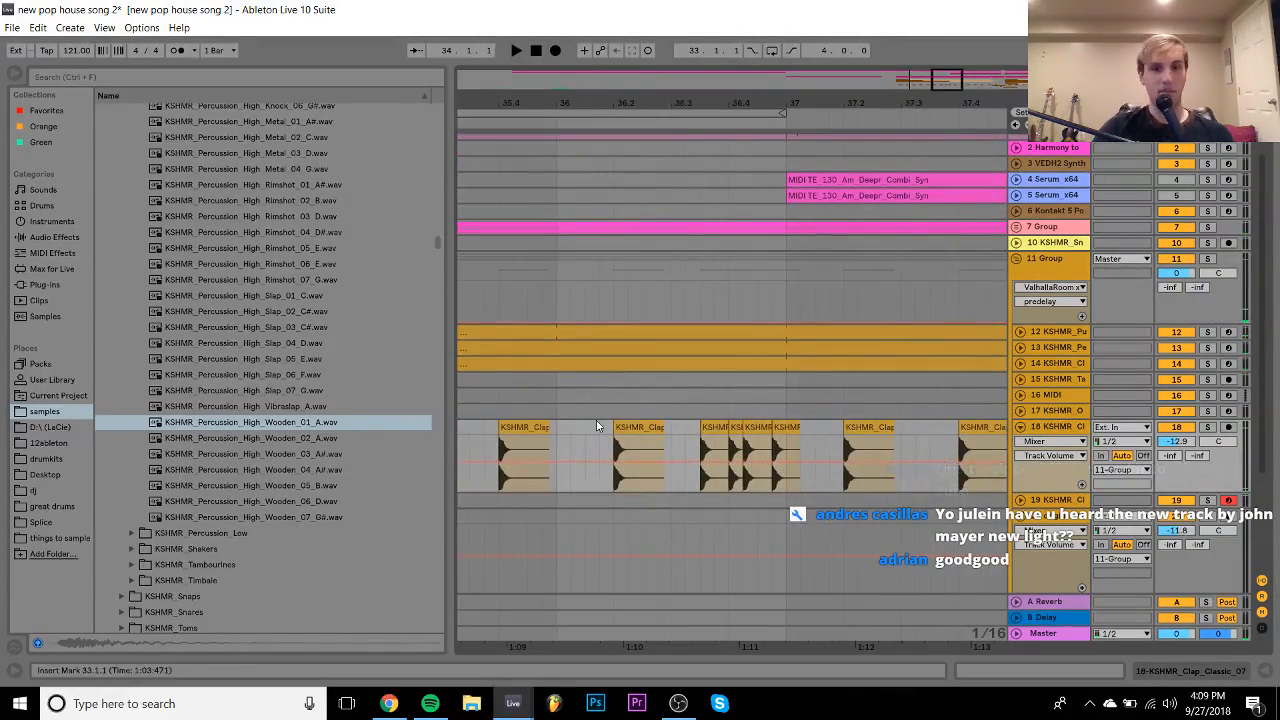
pyautogui.click(551, 412)
pyautogui.press('space')
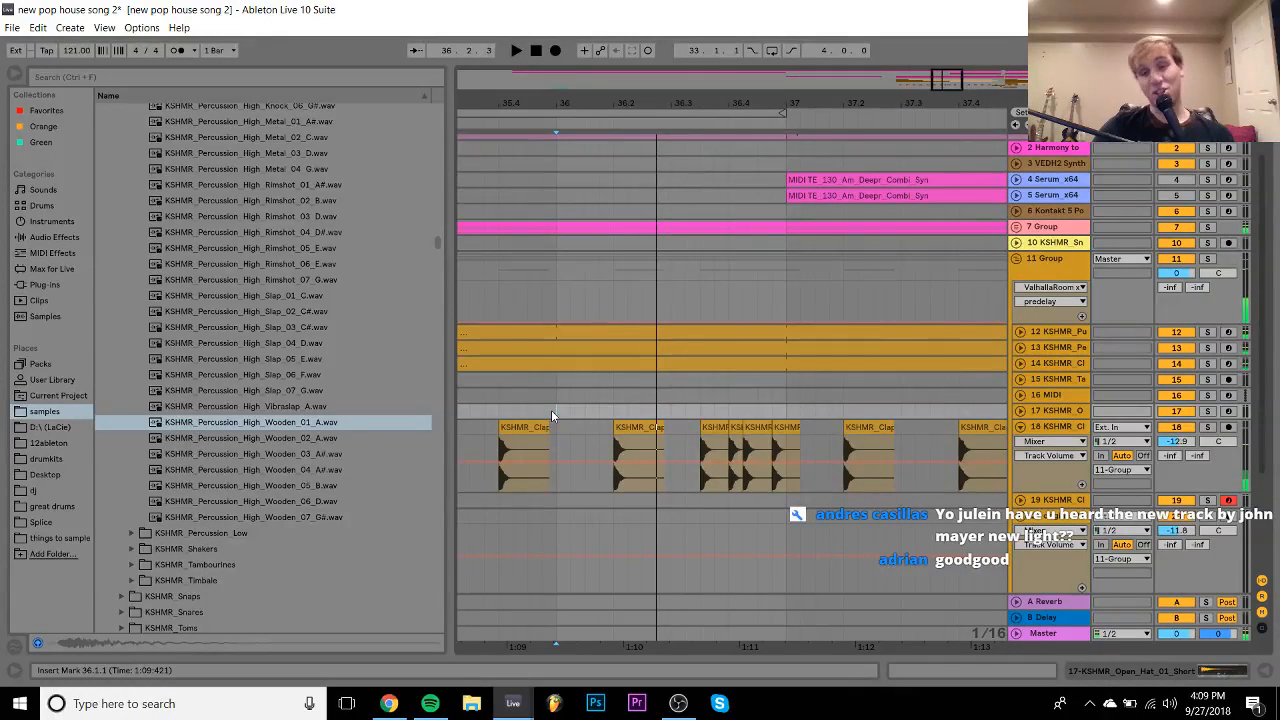
pyautogui.press('space')
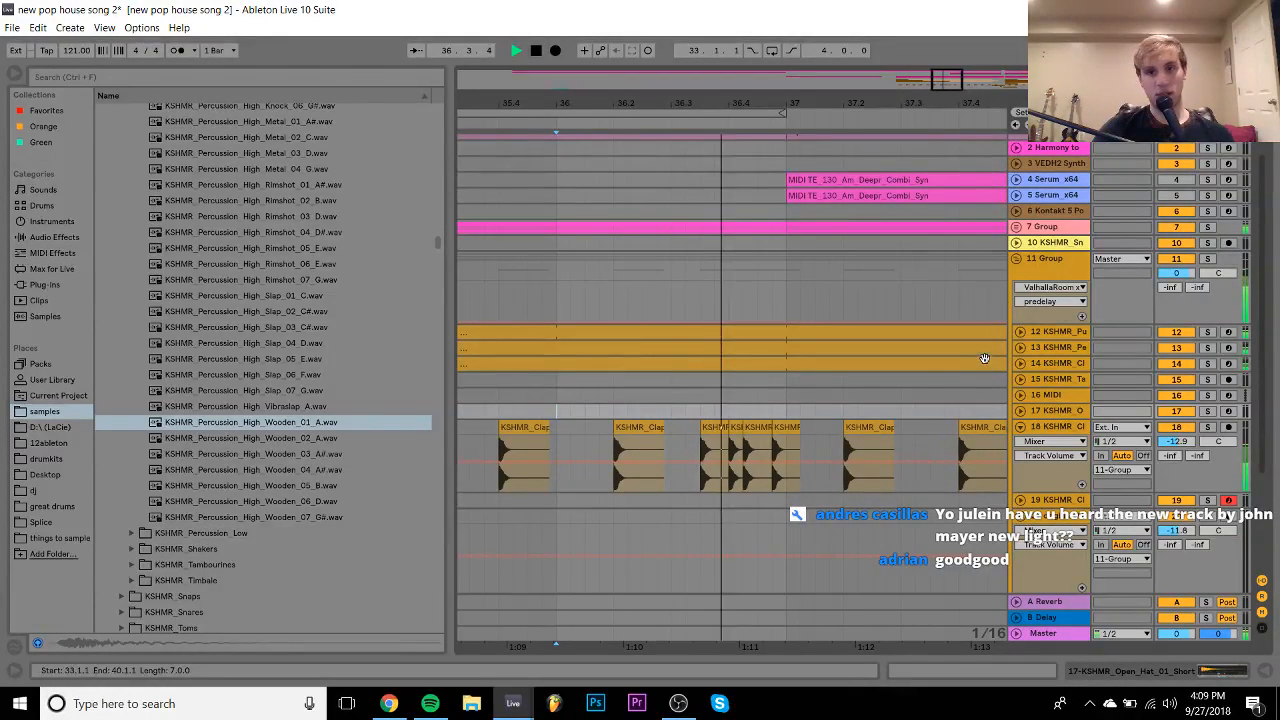
pyautogui.click(1020, 332)
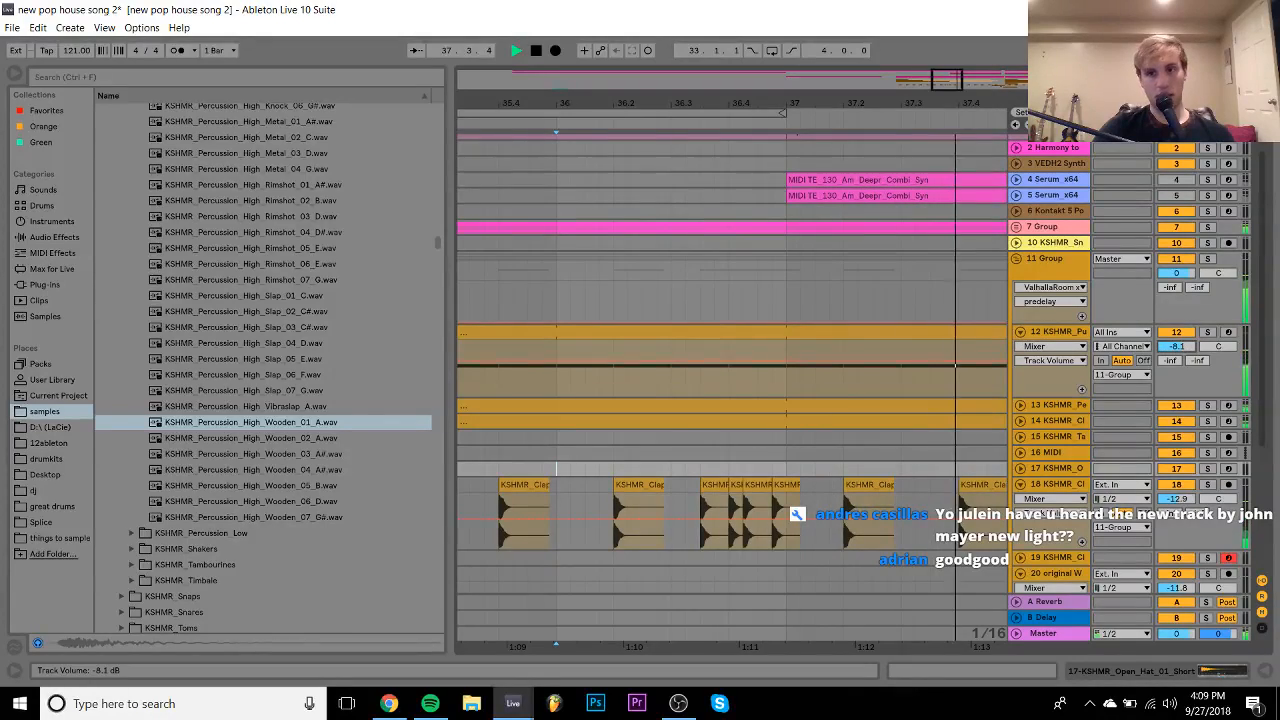
pyautogui.press('space')
pyautogui.press('space')
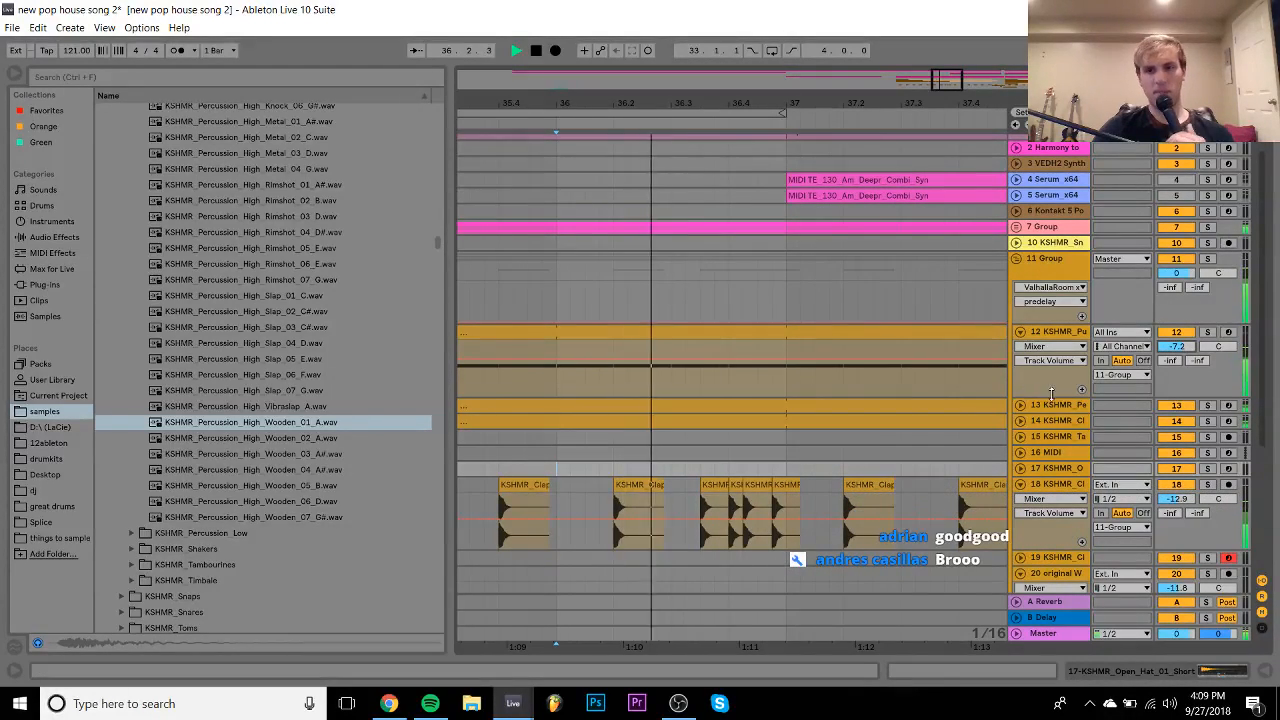
pyautogui.press('space')
# - Solo track 13 and show its sampler holding KSHMR_Percussion_High_Wooden_01_A
pyautogui.click(1209, 407)
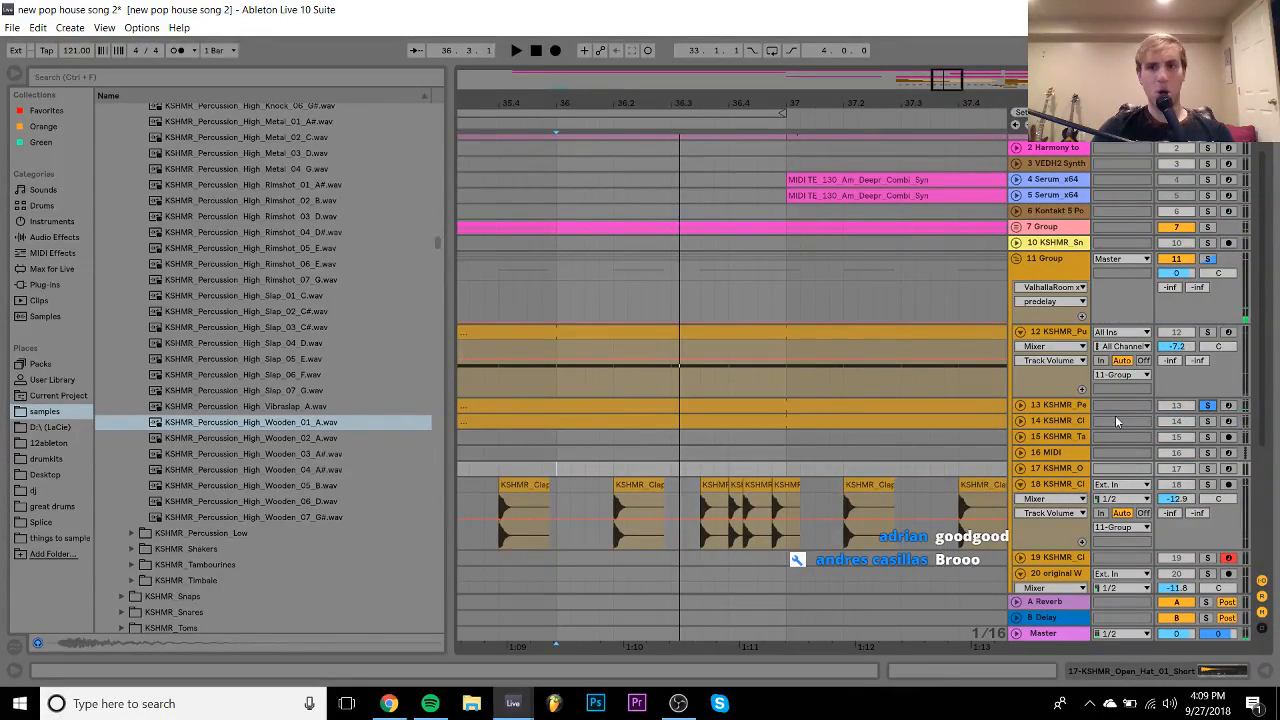
pyautogui.press('space')
pyautogui.doubleClick(1056, 411)
pyautogui.press('space')
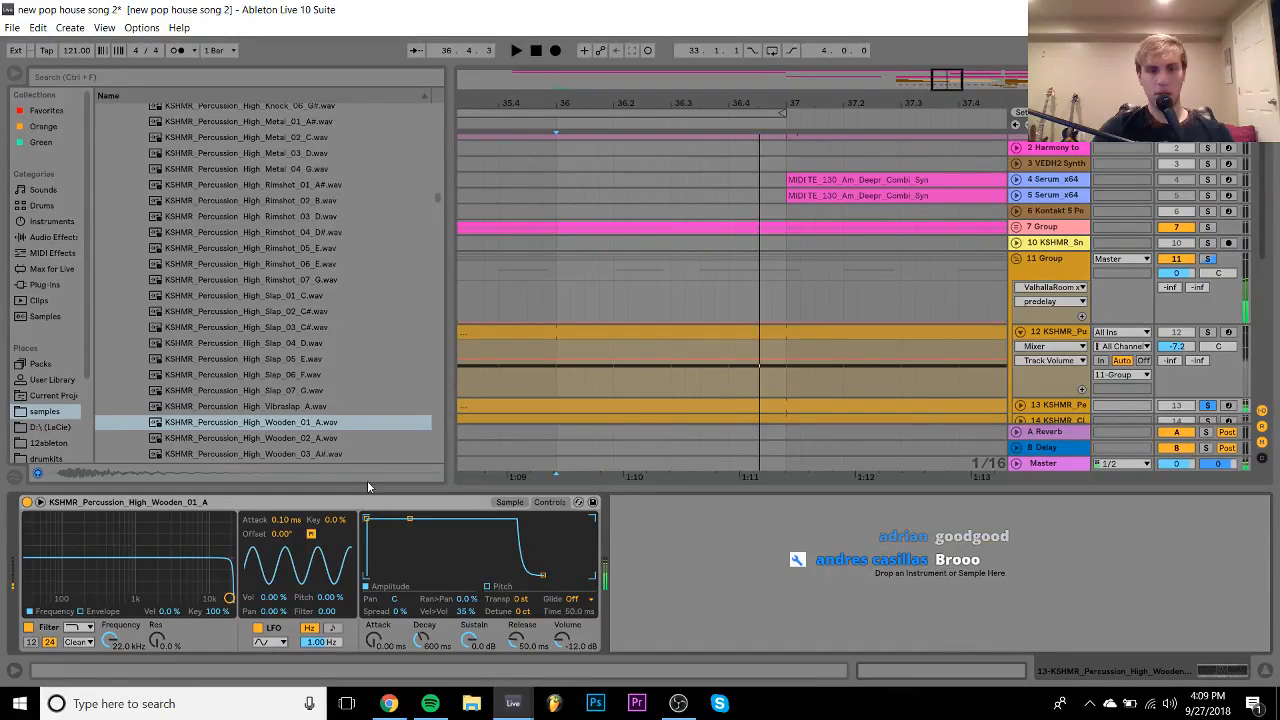
# - Add an EQ Eight after track 13's sampler with a 346 Hz low-cut on band 1
pyautogui.click(33, 238)
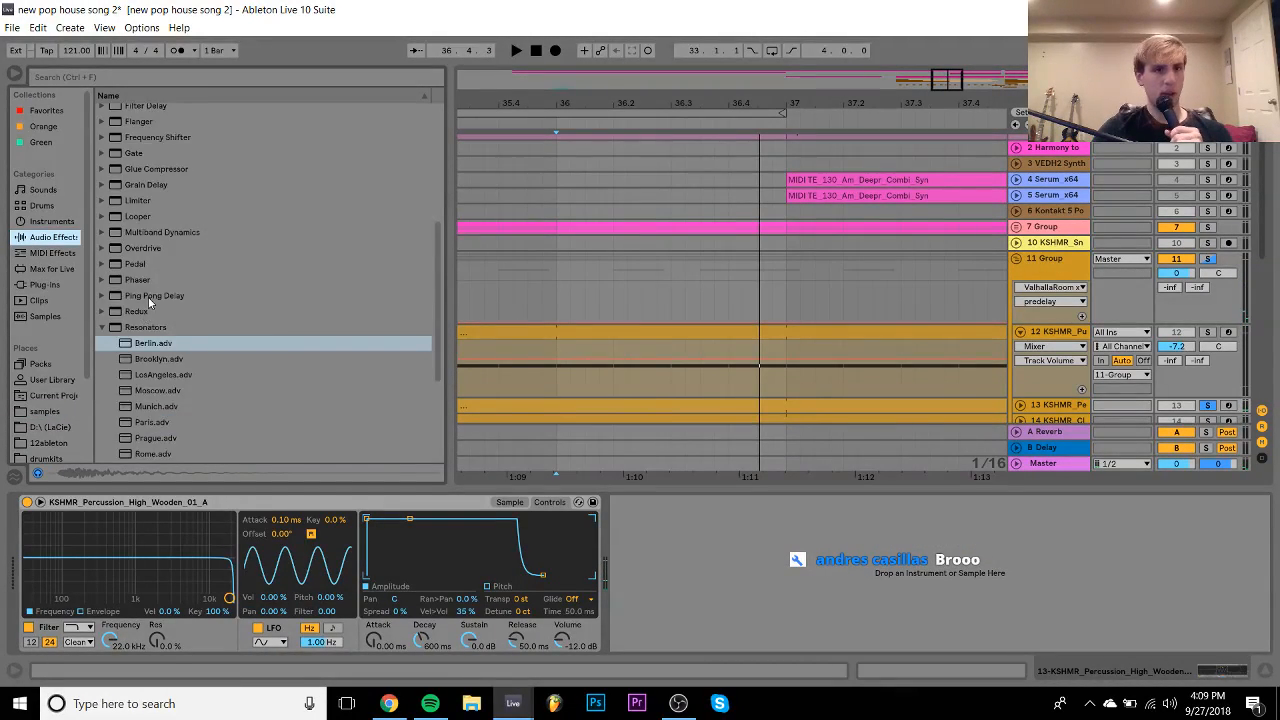
pyautogui.scroll(5, 148, 298)
pyautogui.moveTo(148, 299); pyautogui.dragTo(655, 580)
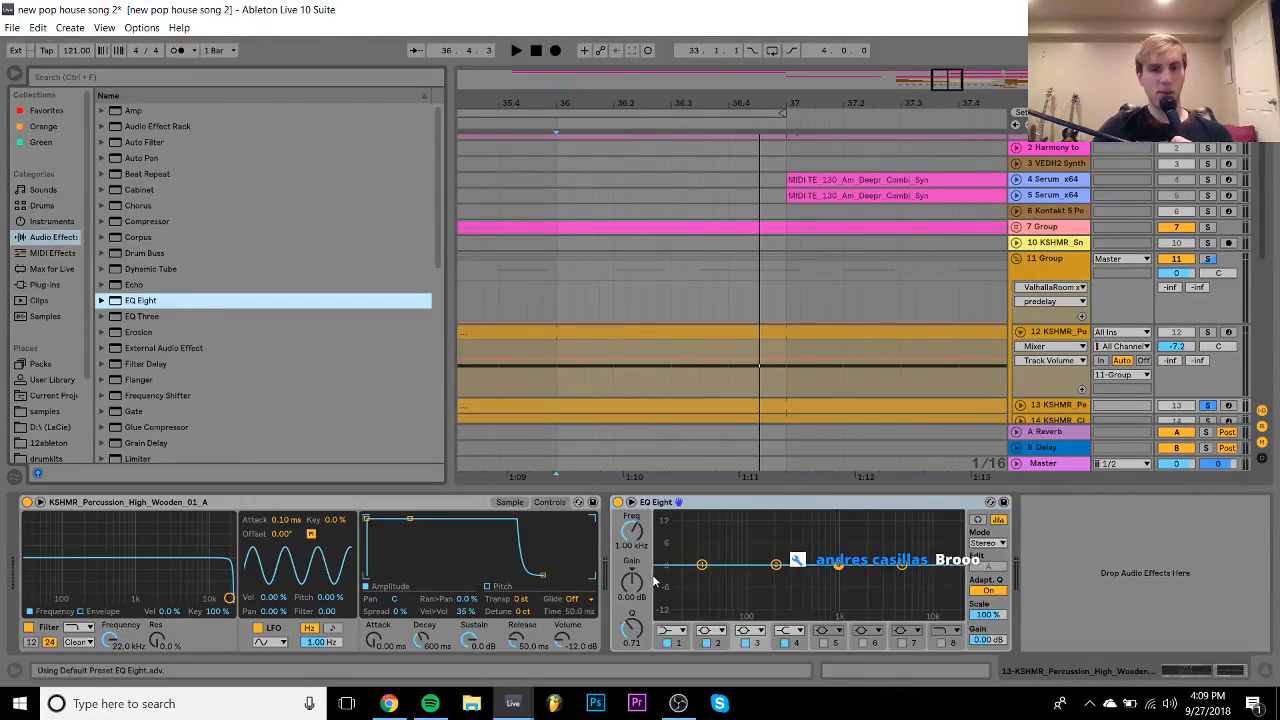
pyautogui.click(683, 633)
pyautogui.click(670, 537)
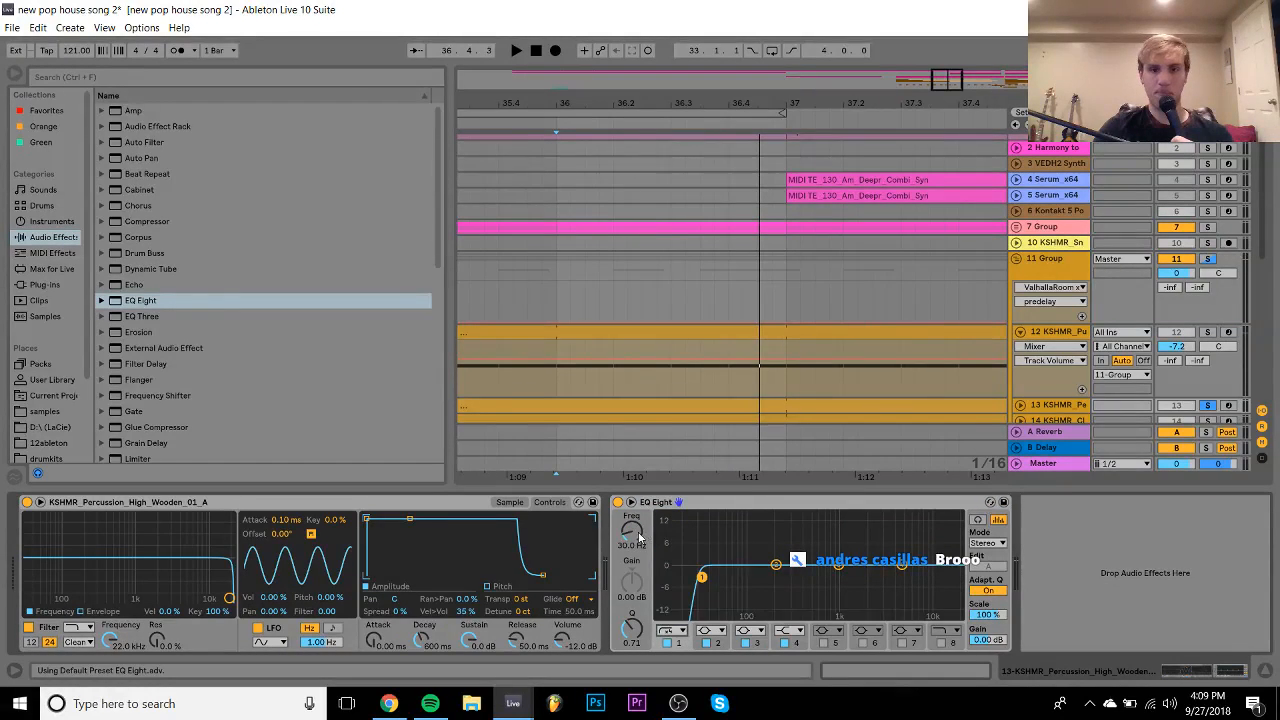
pyautogui.moveTo(640, 538); pyautogui.dragTo(640, 552)
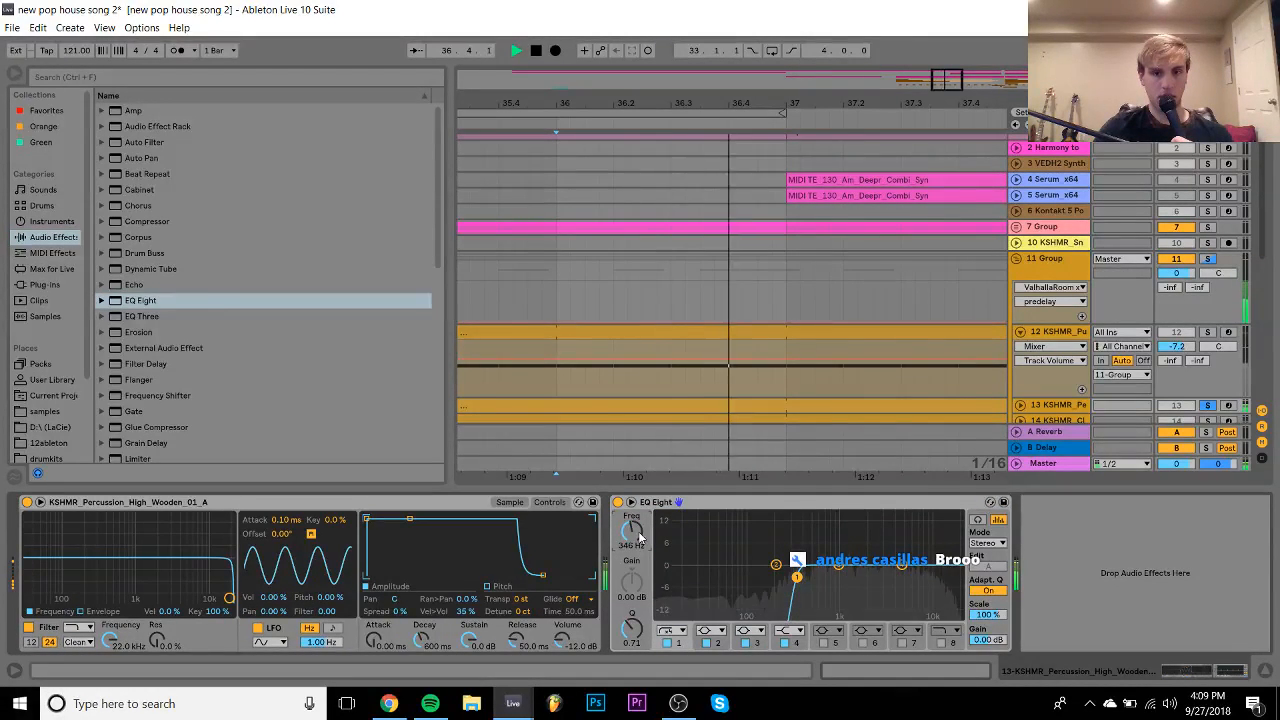
# - Unsolo track 13, fold track 12, and switch the sampler envelope to pitch
pyautogui.click(1207, 405)
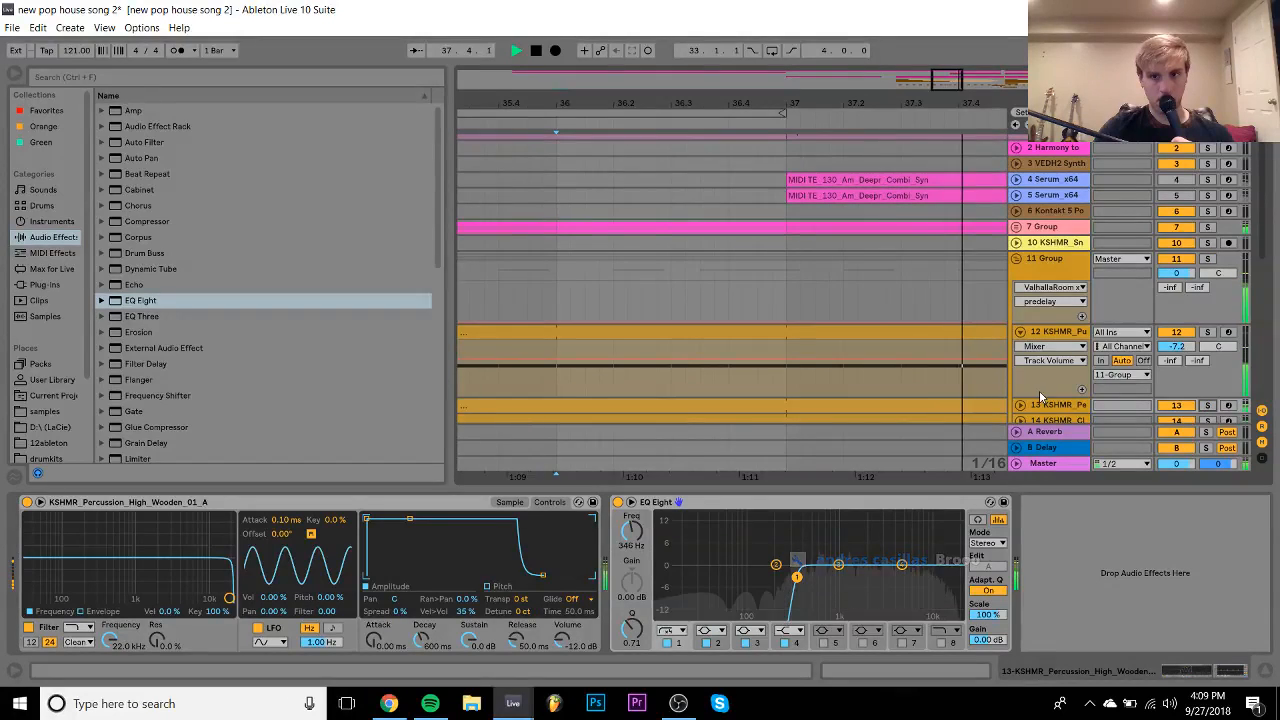
pyautogui.click(1020, 332)
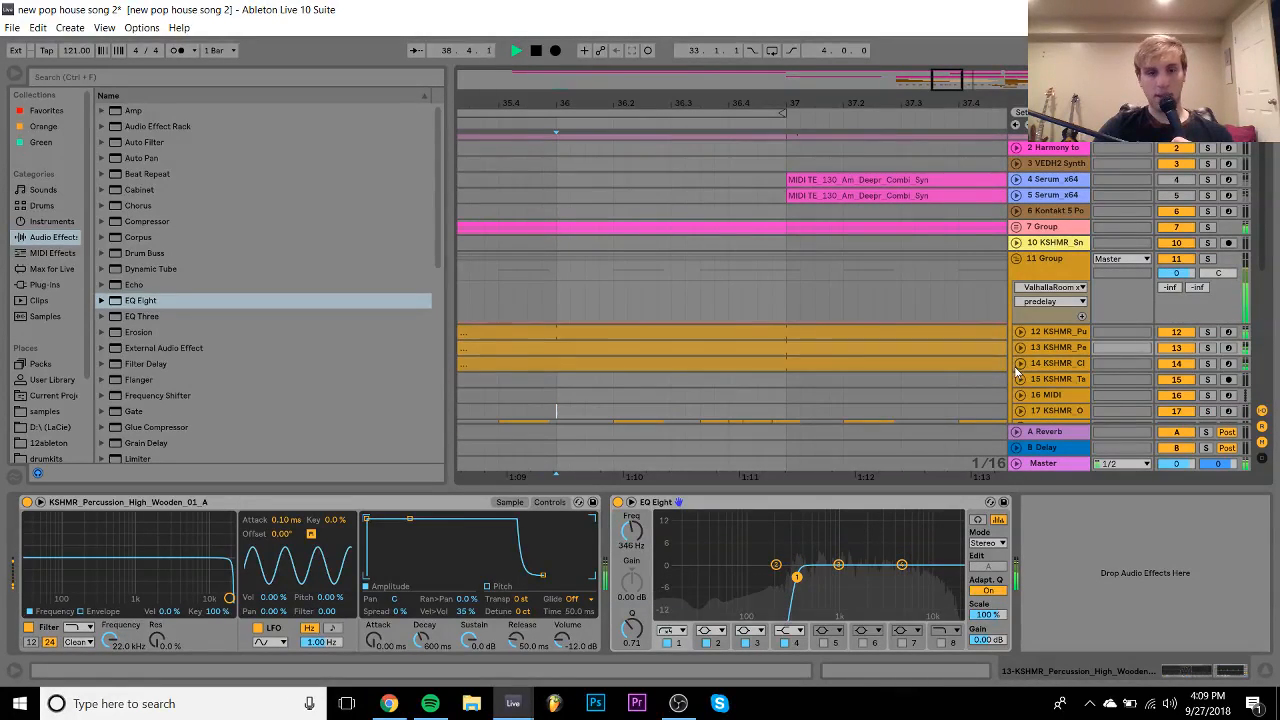
pyautogui.click(499, 586)
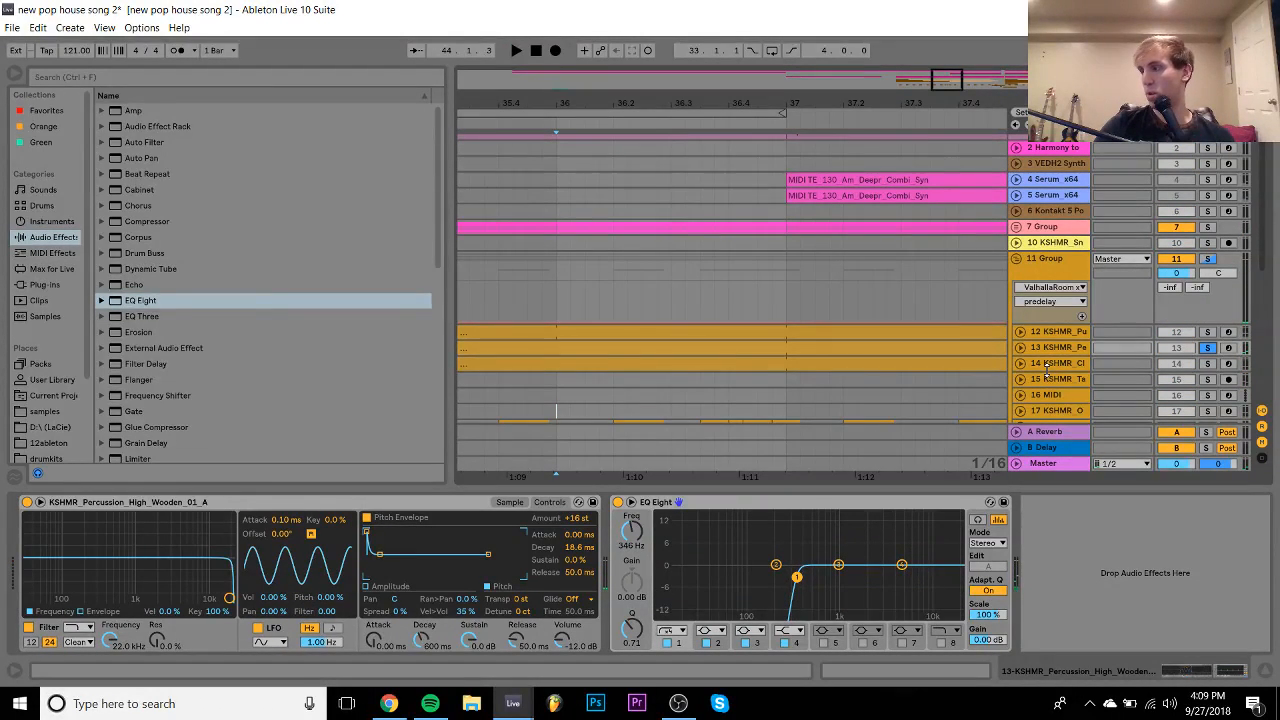
# - Raise track 13's percussion volume to -12.0 dB, then fold the track
pyautogui.click(1021, 347)
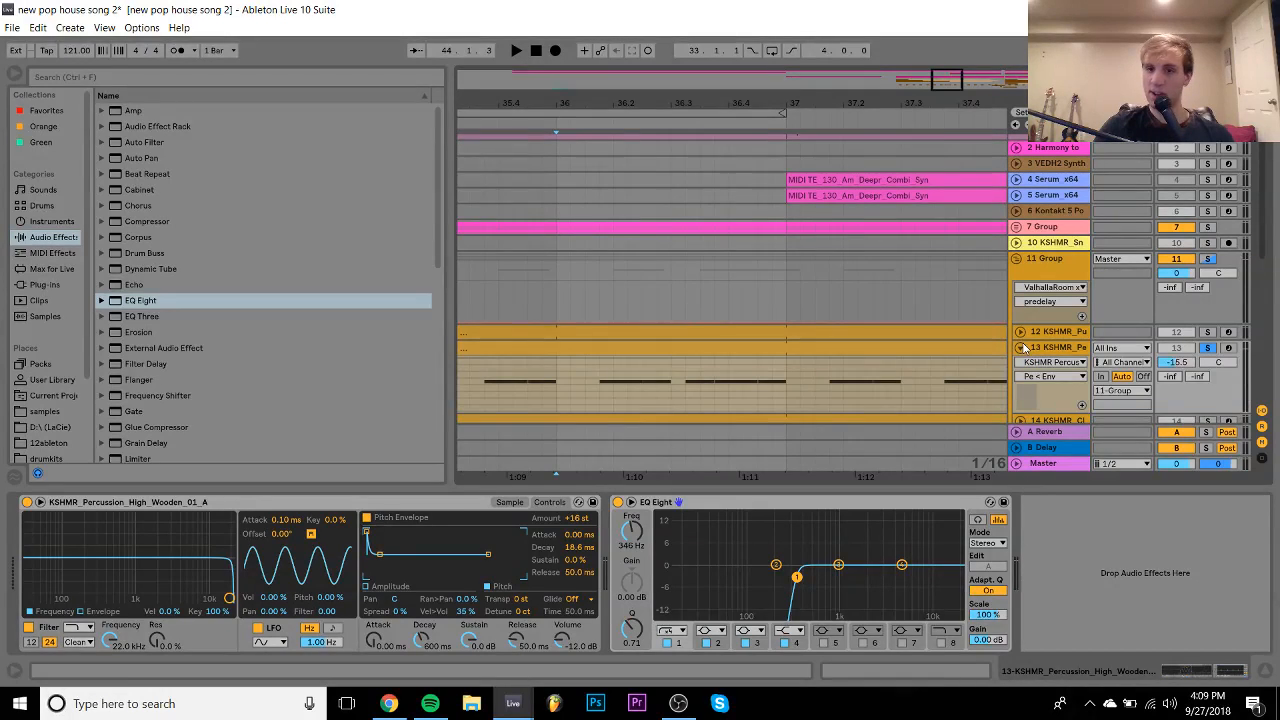
pyautogui.moveTo(1189, 366); pyautogui.dragTo(1189, 356)
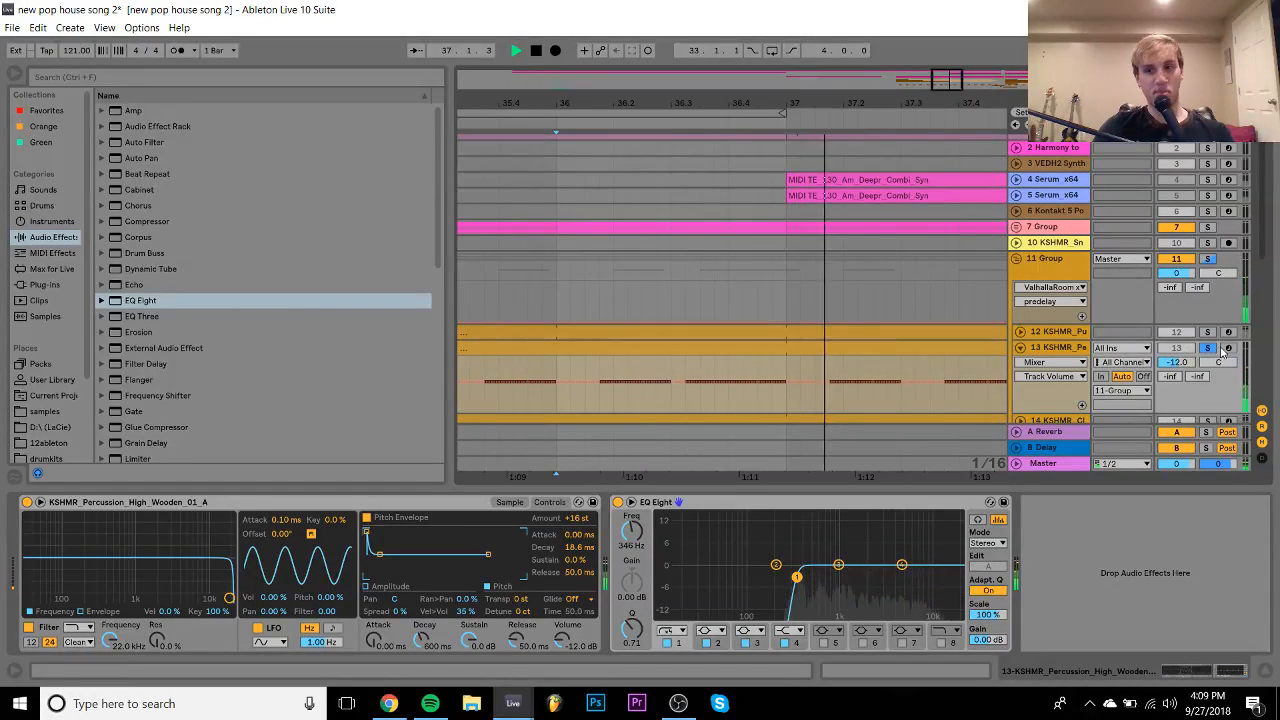
pyautogui.click(1020, 347)
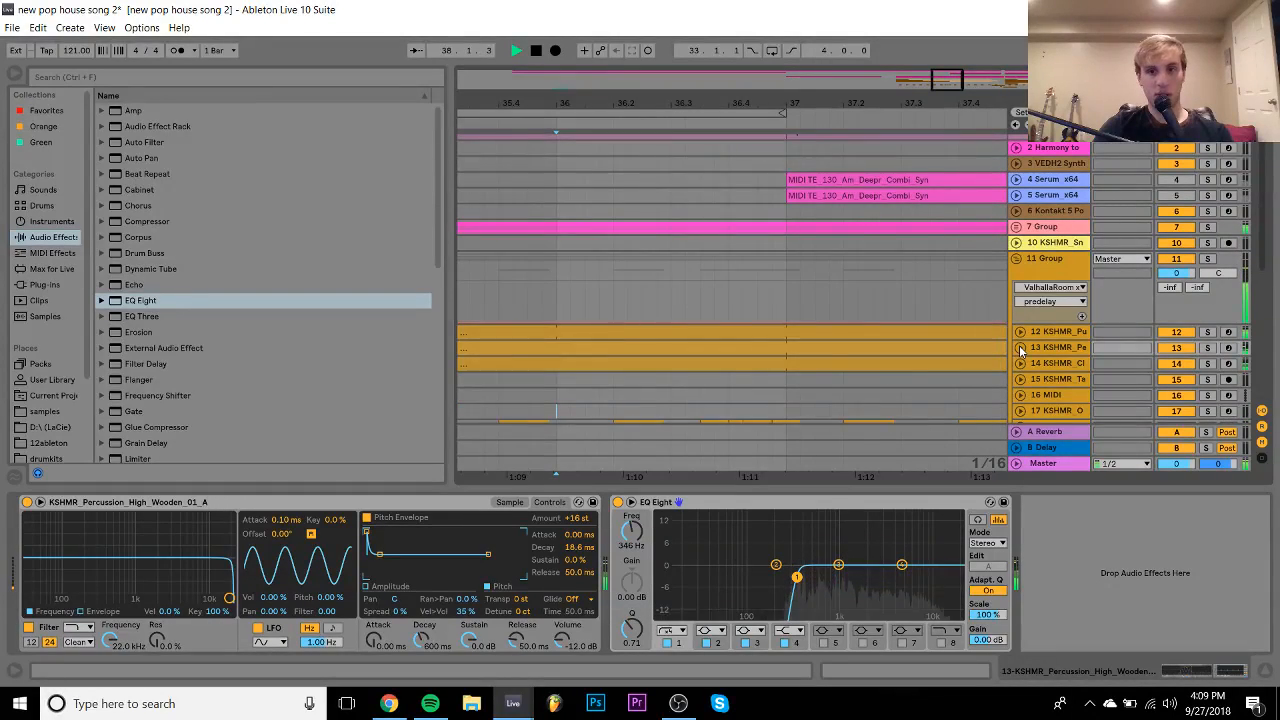
pyautogui.scroll(-1, 1020, 350)
pyautogui.moveTo(638, 103); pyautogui.dragTo(640, 22)
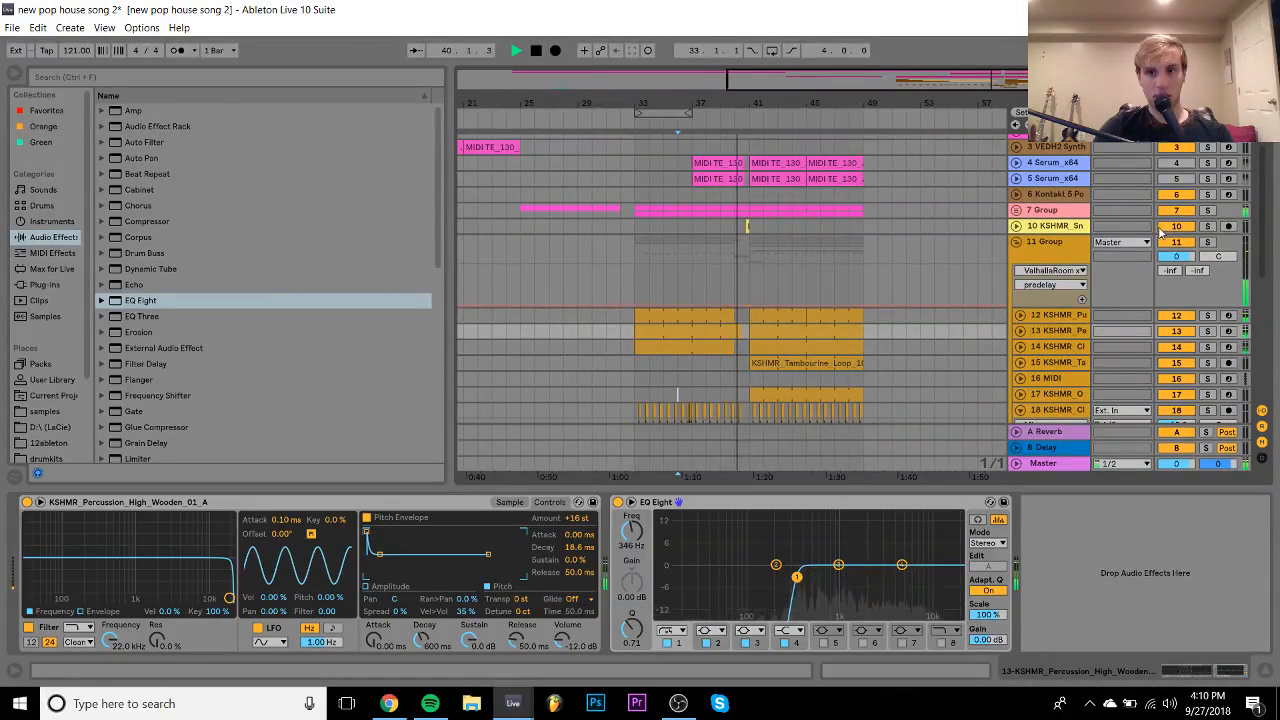
# - Select track 10, collapse group 11, and stop playback
pyautogui.scroll(-5, 976, 262)
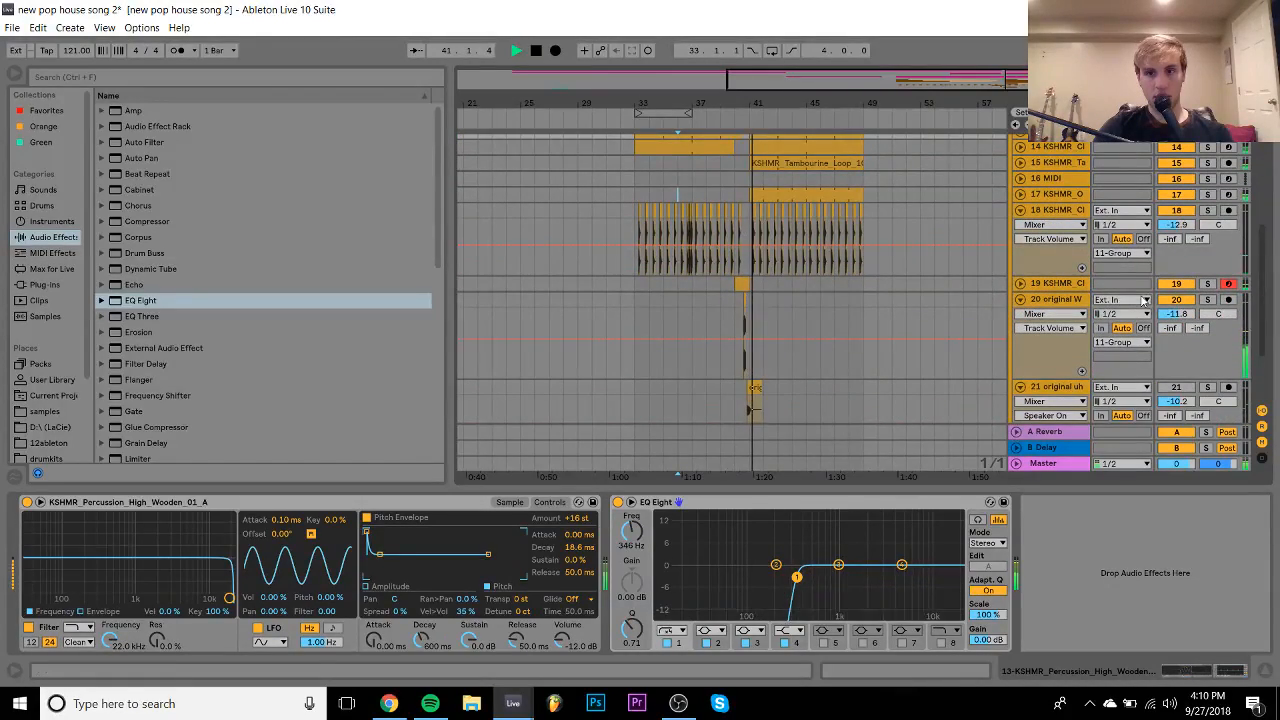
pyautogui.scroll(2, 1022, 303)
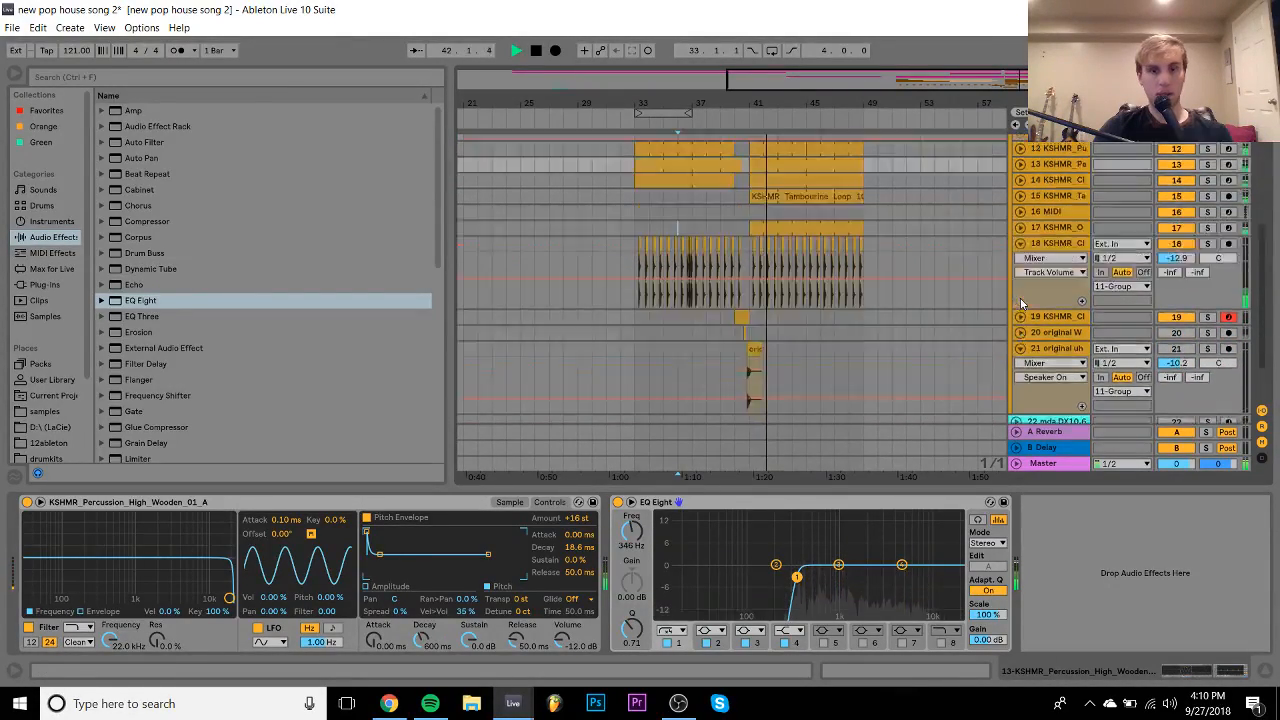
pyautogui.scroll(5, 1022, 303)
pyautogui.click(723, 240)
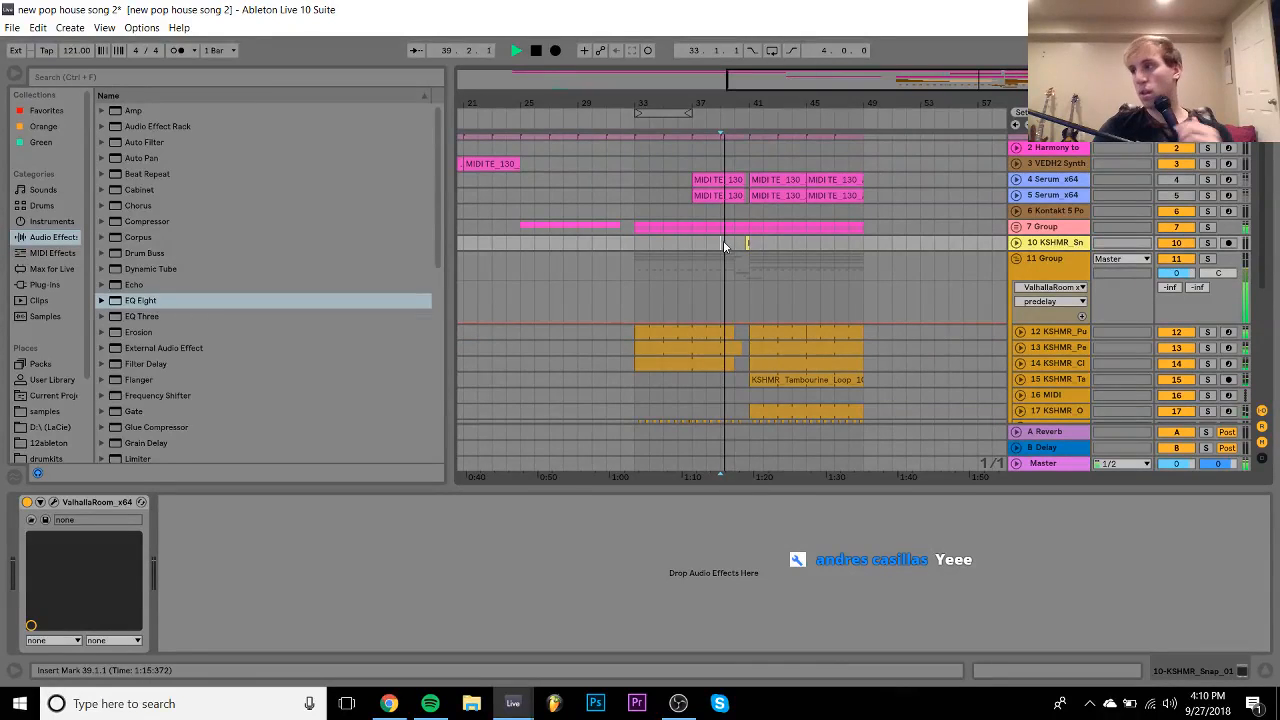
pyautogui.click(1015, 259)
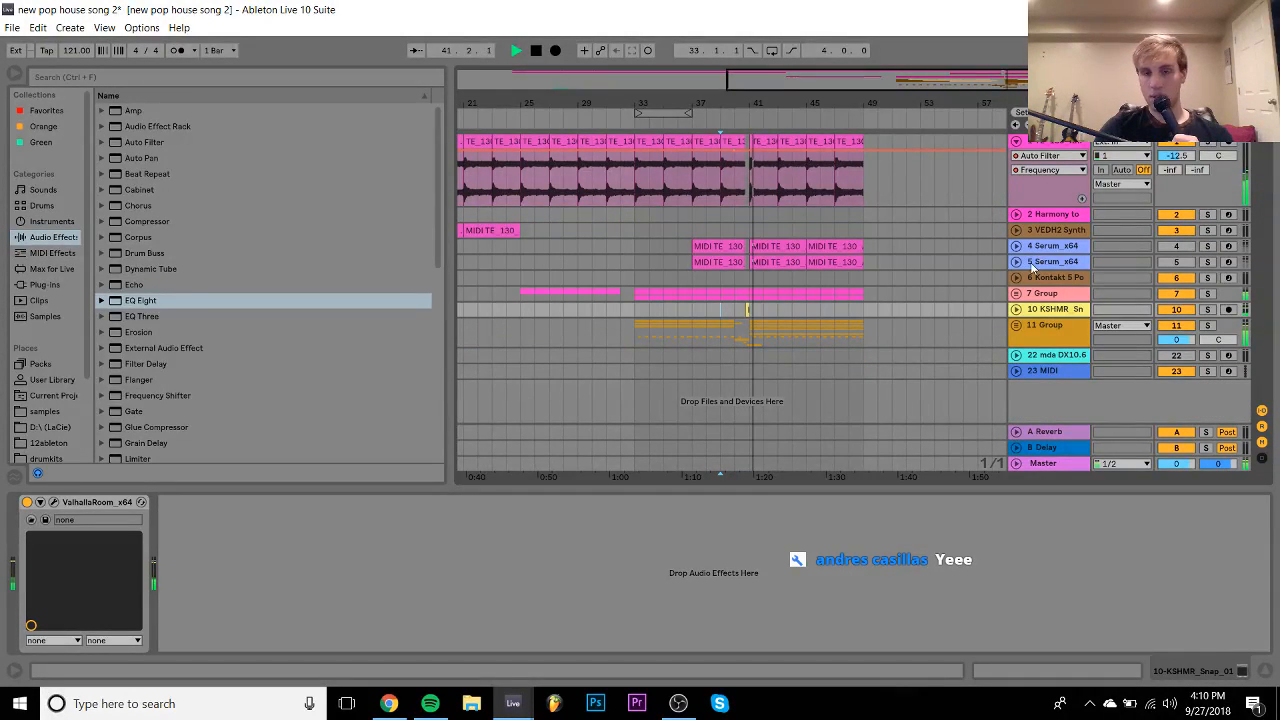
pyautogui.press('space')
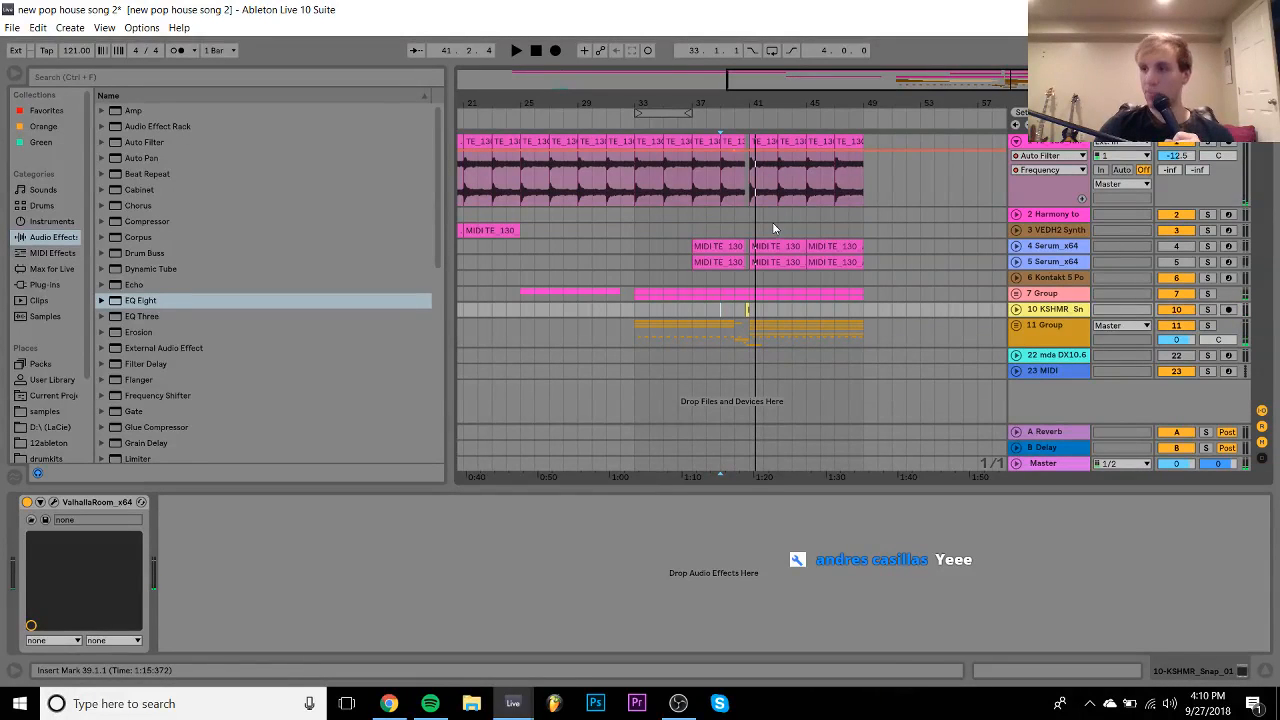
# - Solo the Serum_x64 track 5 and play from bar 39 to hear its chords
pyautogui.moveTo(748, 103); pyautogui.dragTo(748, 165)
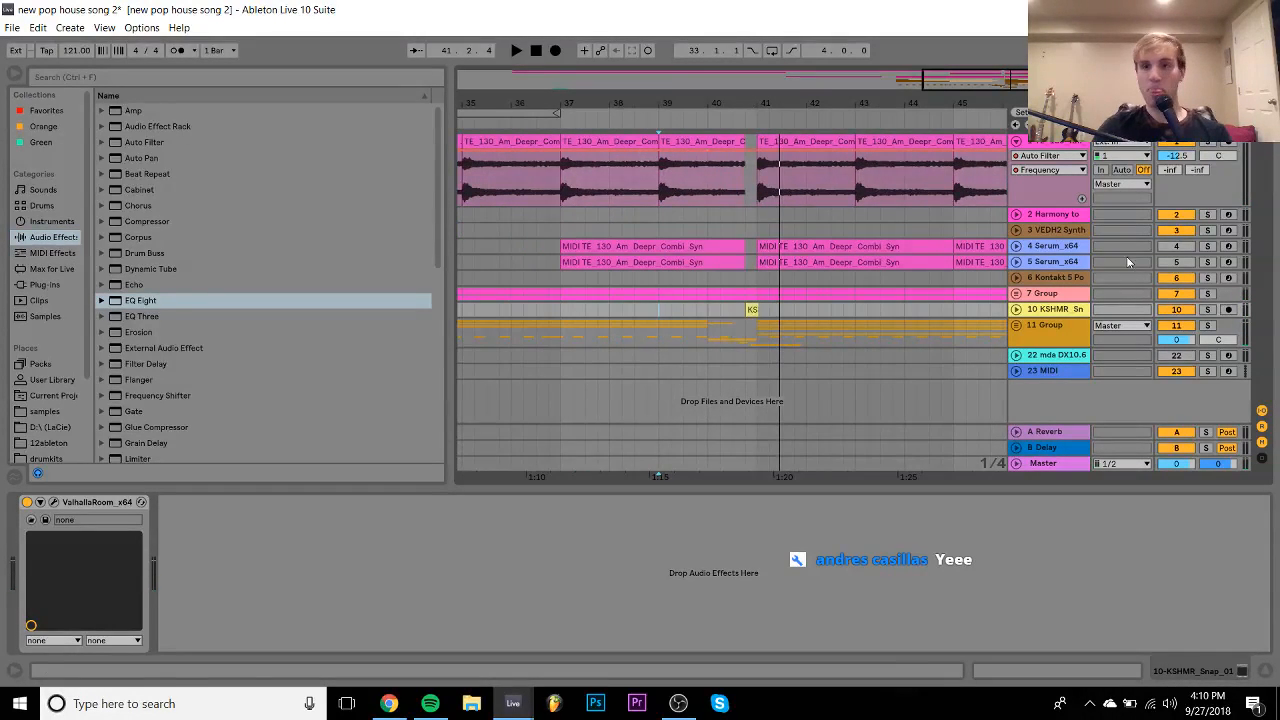
pyautogui.click(1208, 261)
pyautogui.press('space')
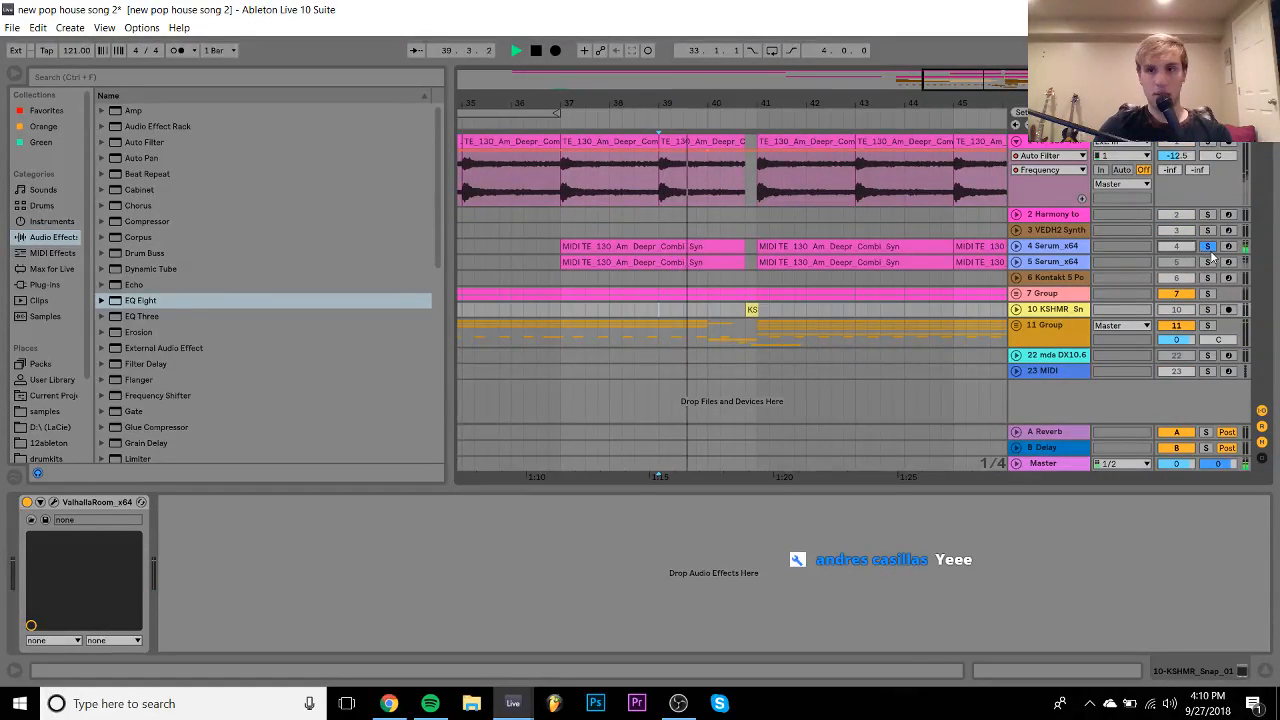
pyautogui.click(1058, 262)
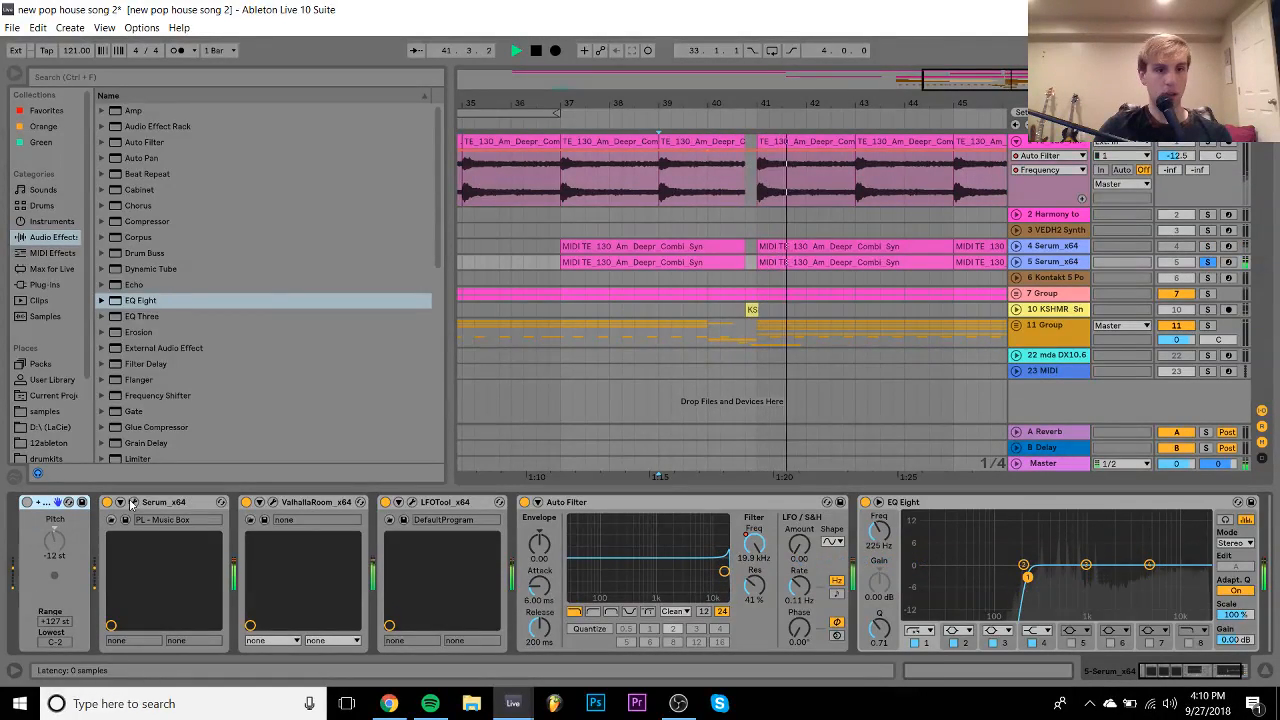
# - Lower Serum's filter cutoff, unsolo track 5, and nudge its volume to -18.3 dB
pyautogui.click(133, 502)
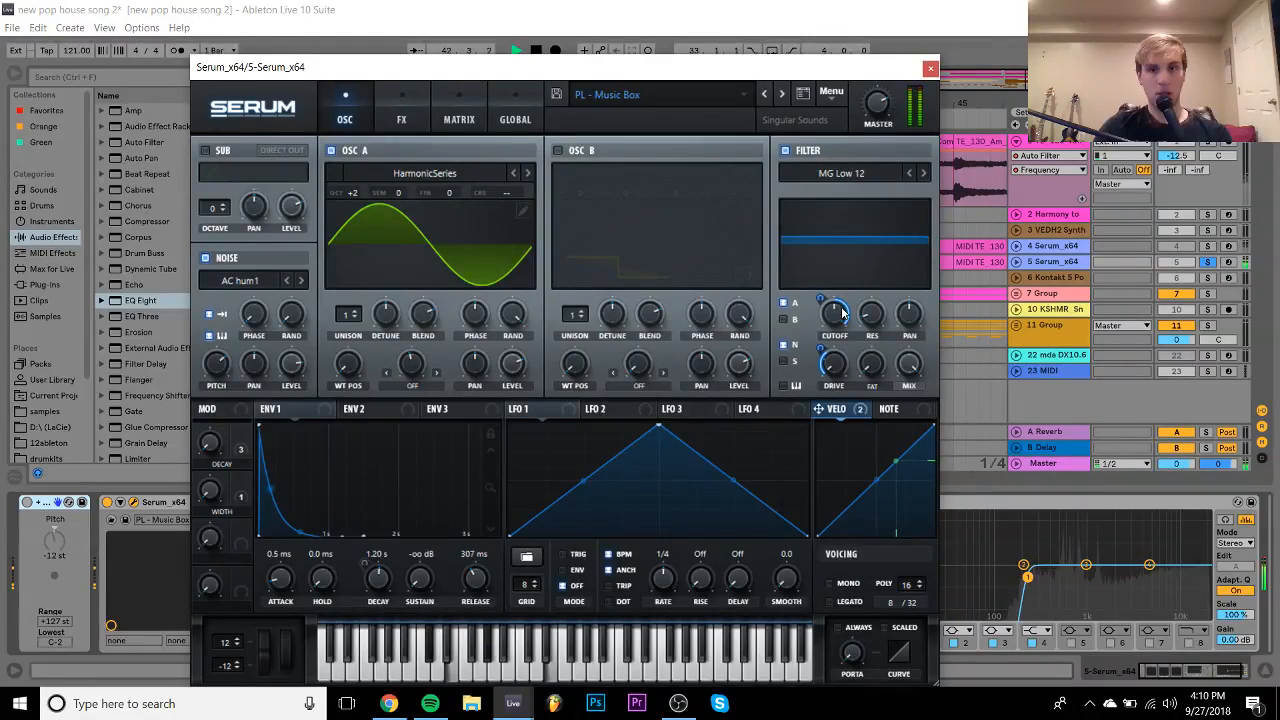
pyautogui.moveTo(841, 314); pyautogui.dragTo(802, 410)
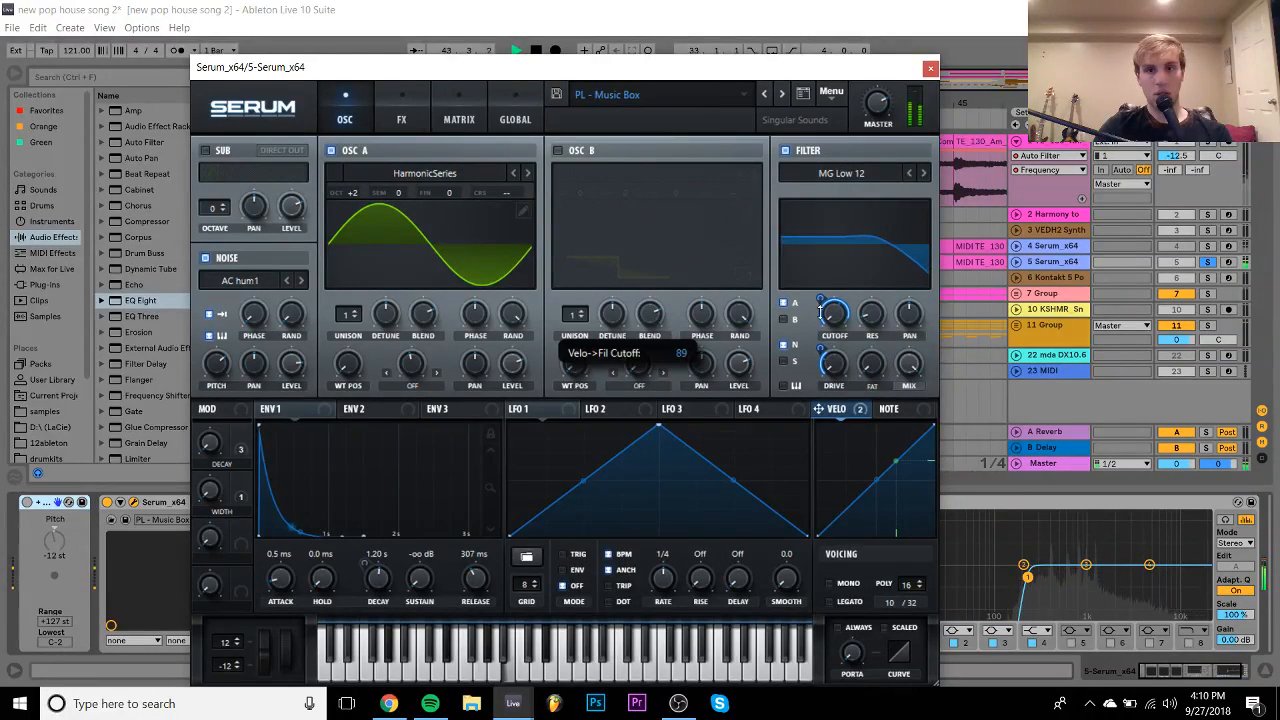
pyautogui.click(1207, 261)
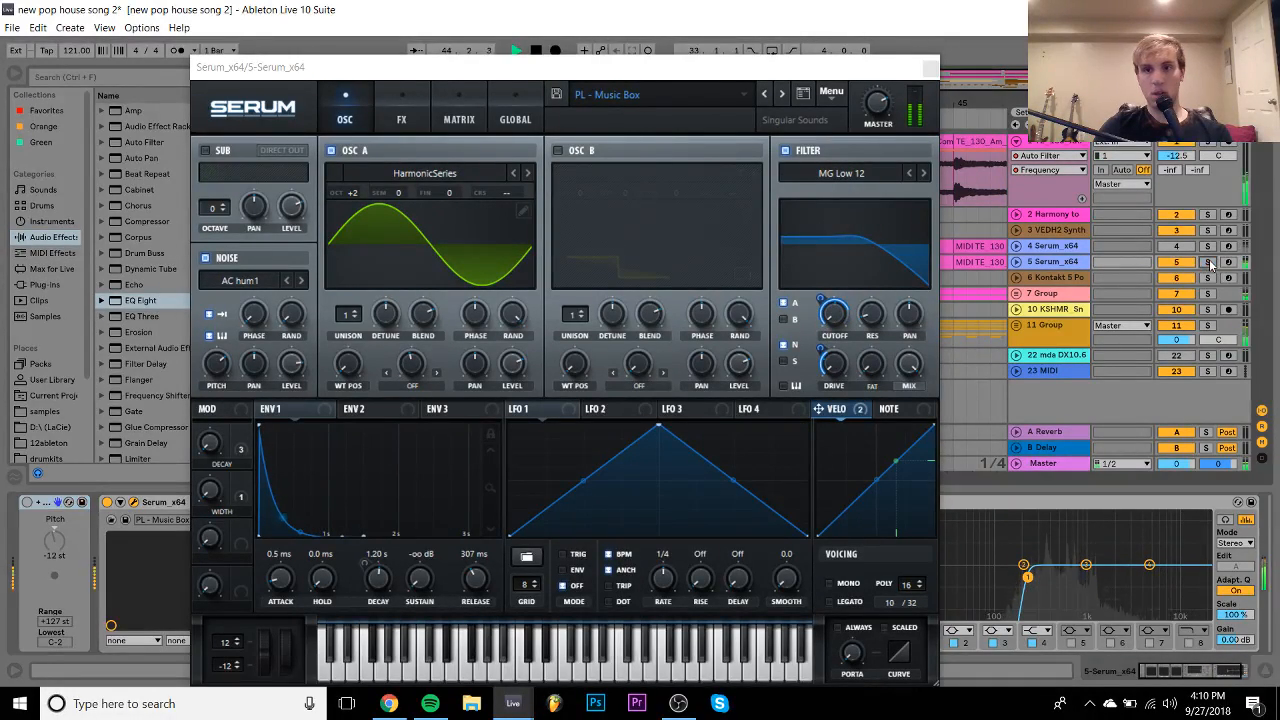
pyautogui.click(1017, 262)
pyautogui.moveTo(1174, 279); pyautogui.dragTo(1174, 275)
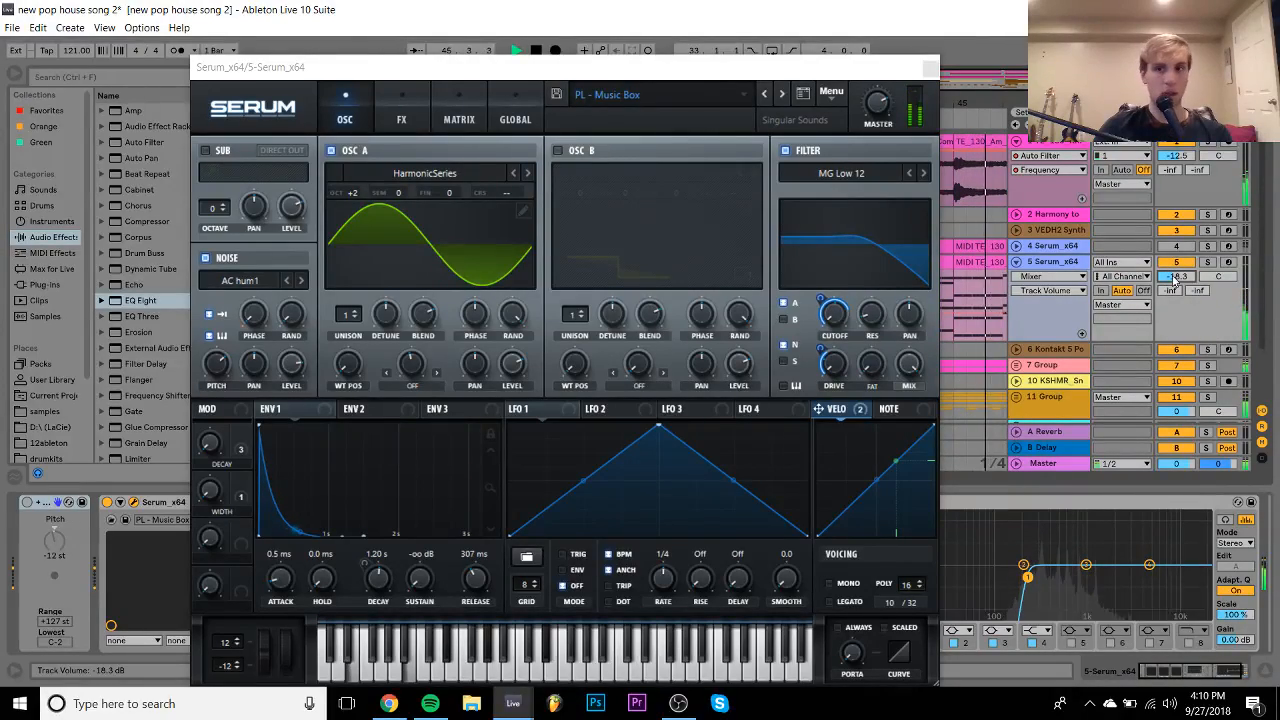
pyautogui.click(930, 68)
# - Select track 5's clips at bars 41 and 45 and loop bars 41–49
pyautogui.moveTo(915, 106); pyautogui.dragTo(813, 52)
pyautogui.click(850, 263)
pyautogui.keyDown('shift'); pyautogui.click(796, 265); pyautogui.keyUp('shift')
pyautogui.hotkey('ctrl', 'l')
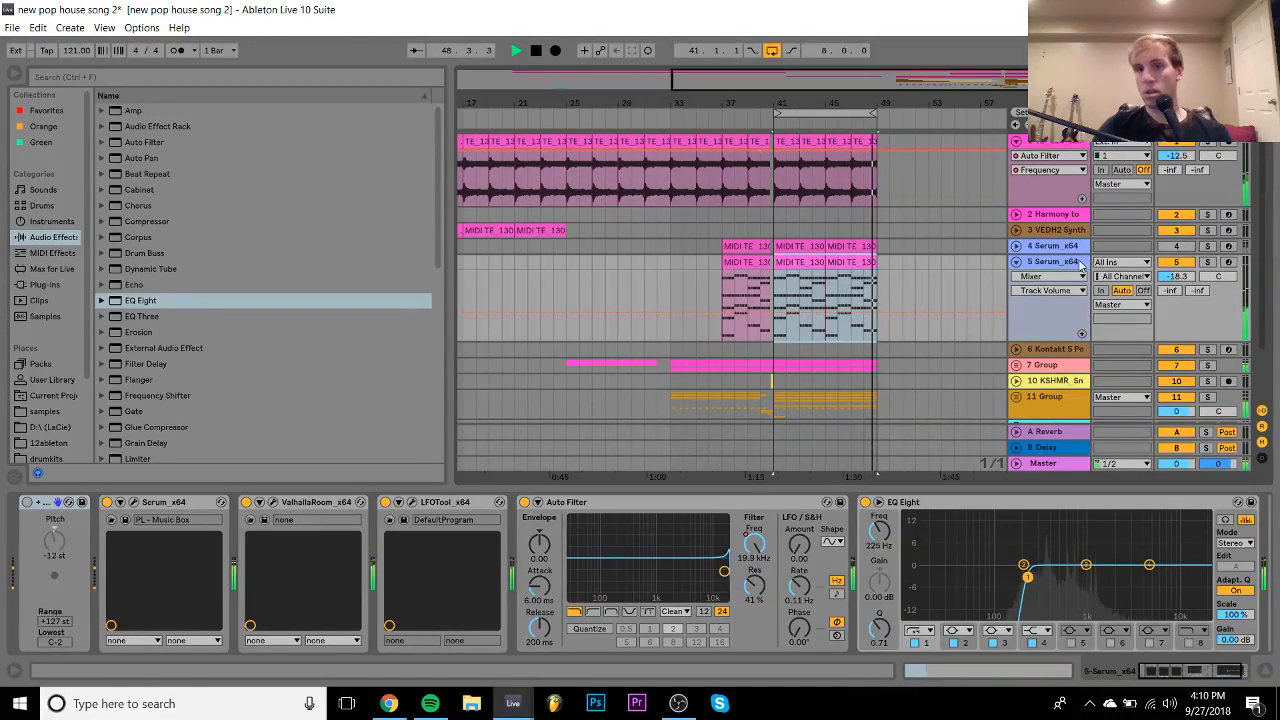
# - Stop playback and switch off track 5's ValhallaRoom reverb
pyautogui.press('space')
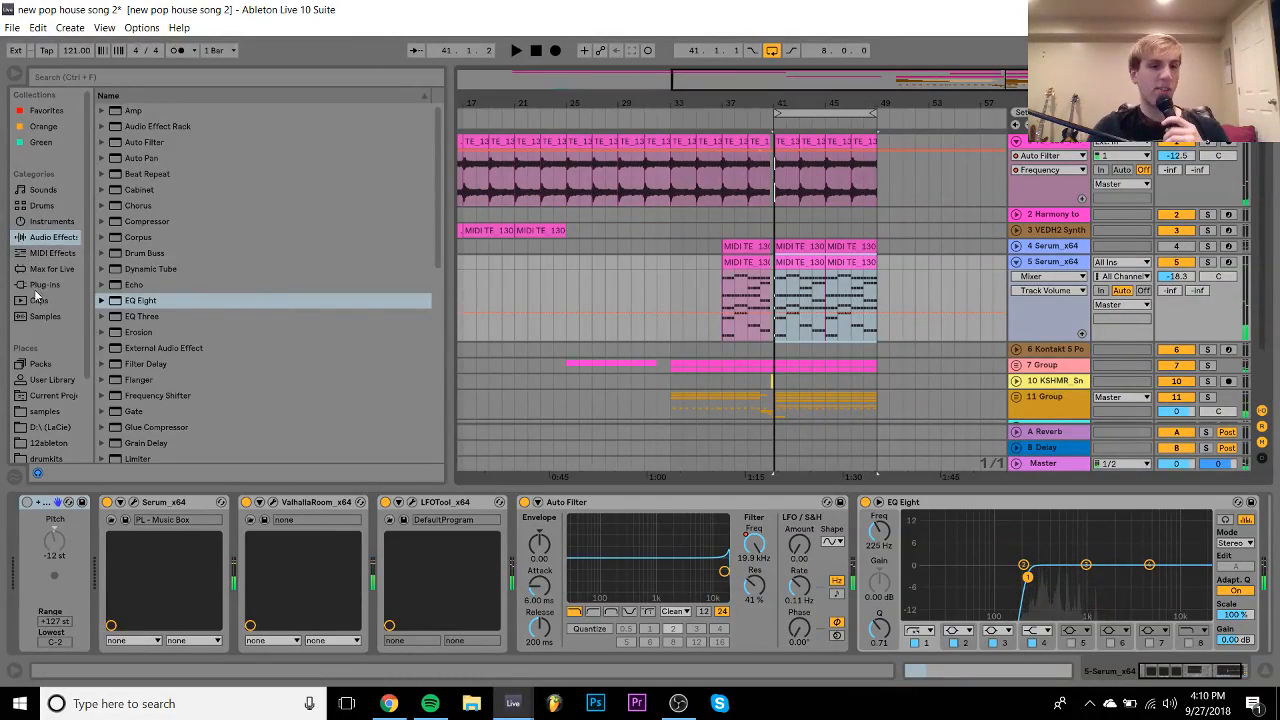
pyautogui.click(42, 286)
pyautogui.click(247, 503)
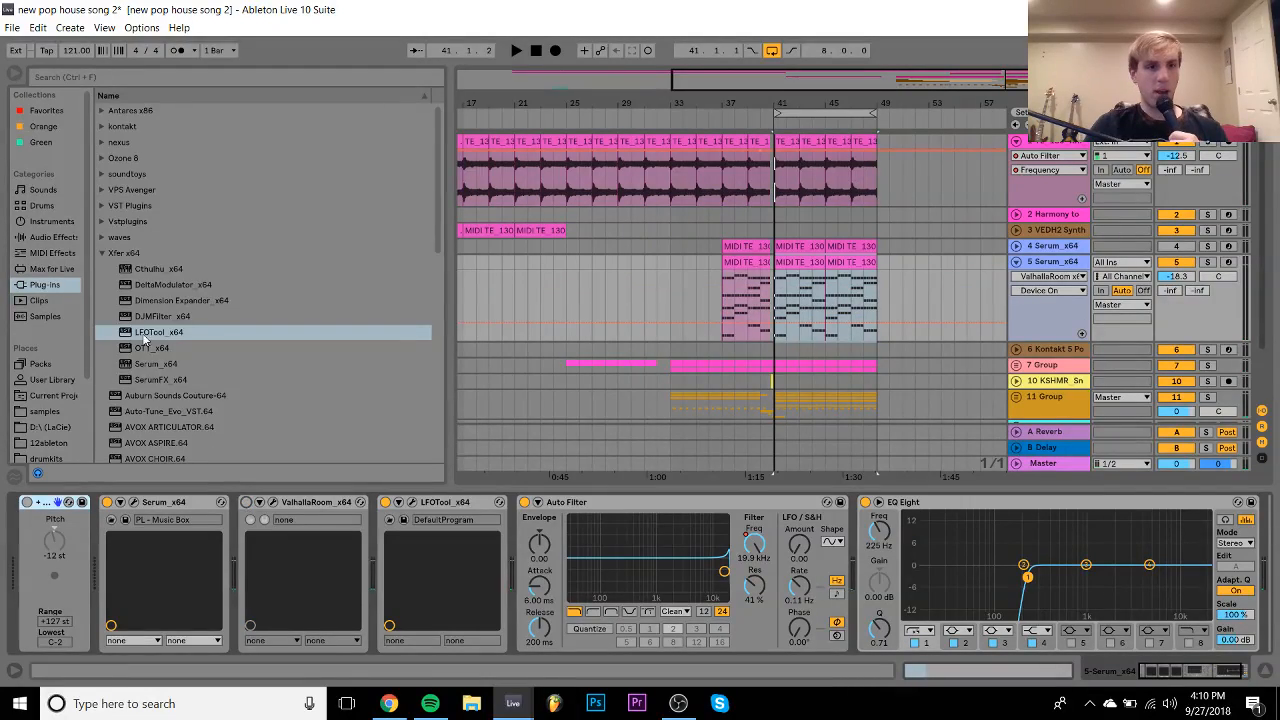
# - Replace Serum with the M1.64 instrument and dismiss the jBridge error
pyautogui.scroll(-10, 142, 335)
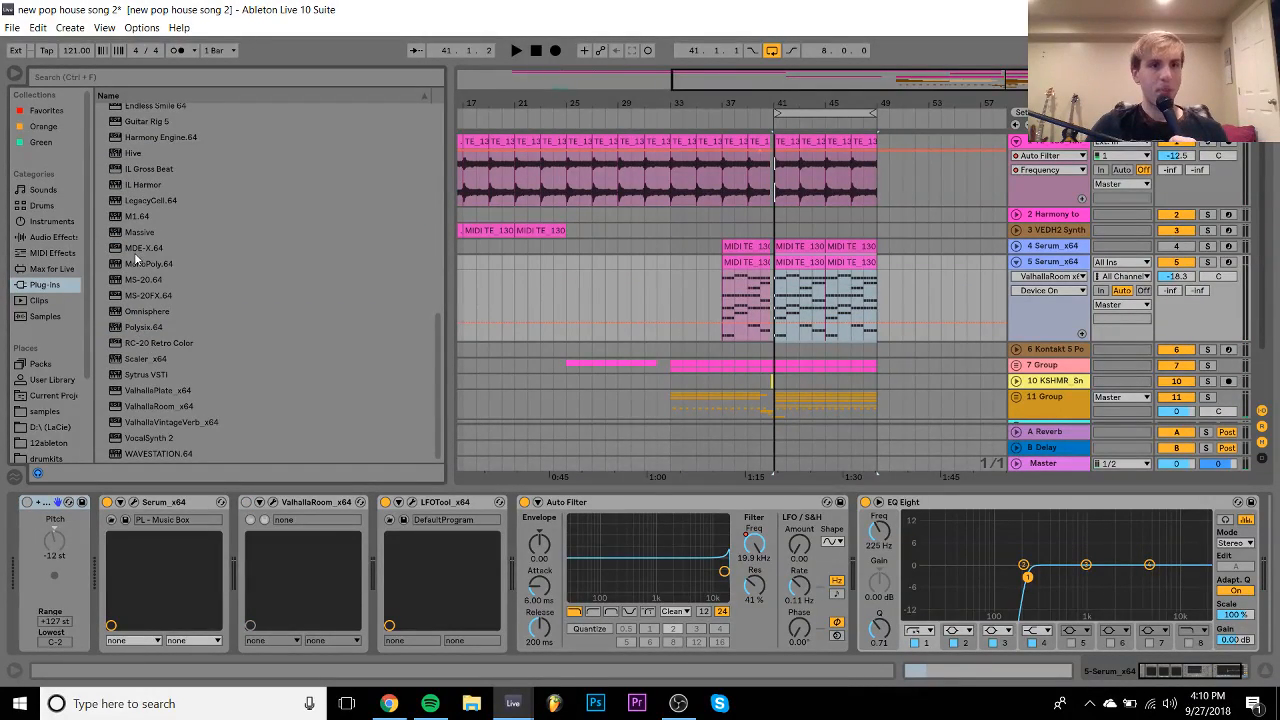
pyautogui.moveTo(135, 216); pyautogui.dragTo(150, 546)
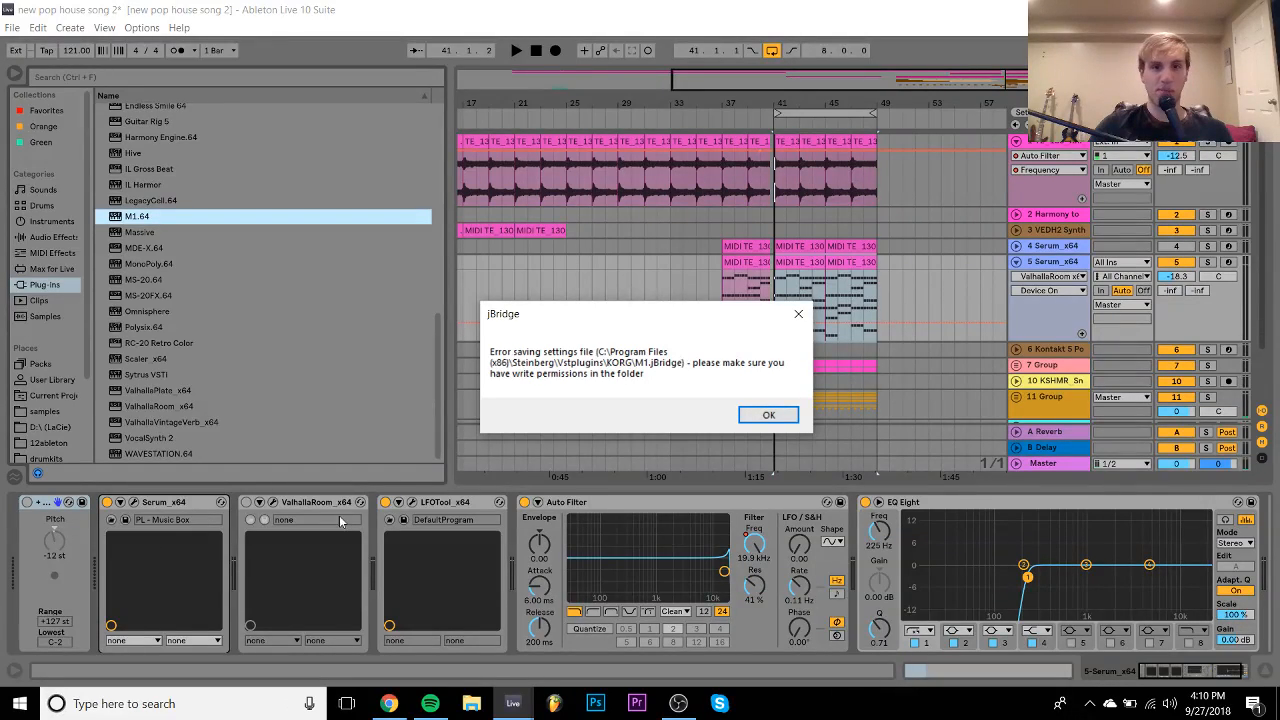
pyautogui.click(769, 416)
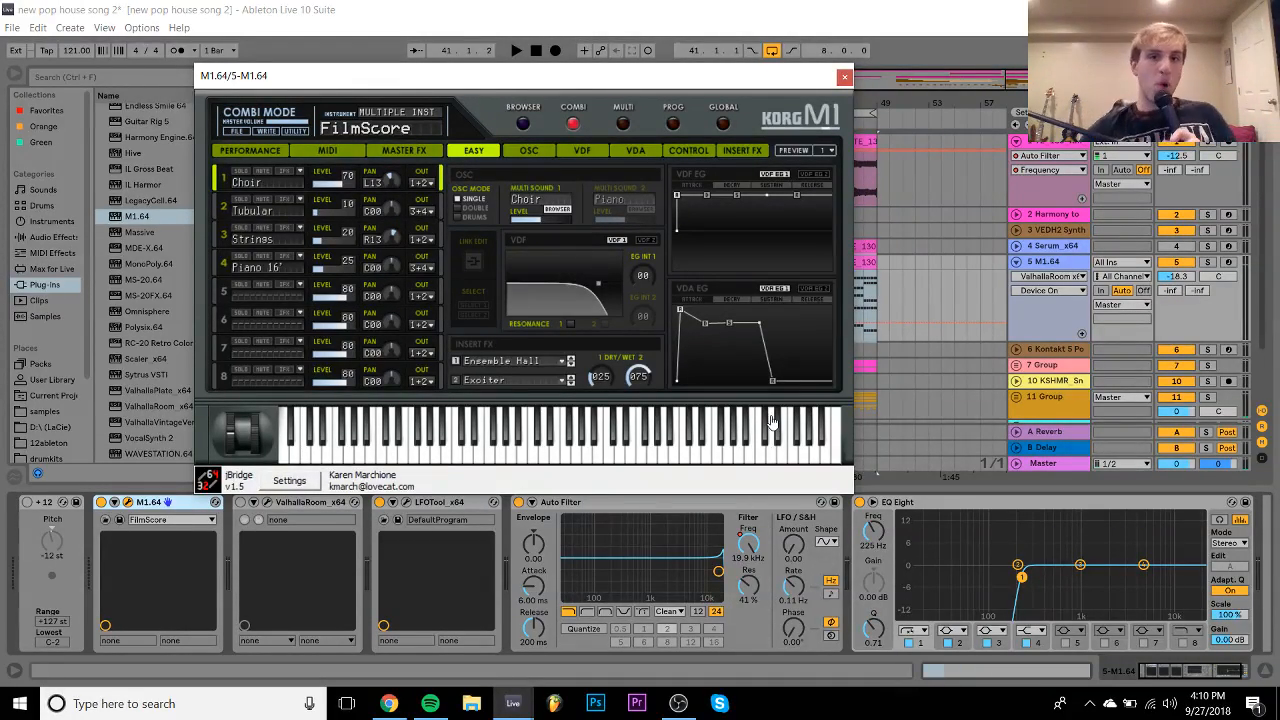
# - Put the M1 in Prog mode, load the M1HousePiano program, and close its window
pyautogui.click(673, 124)
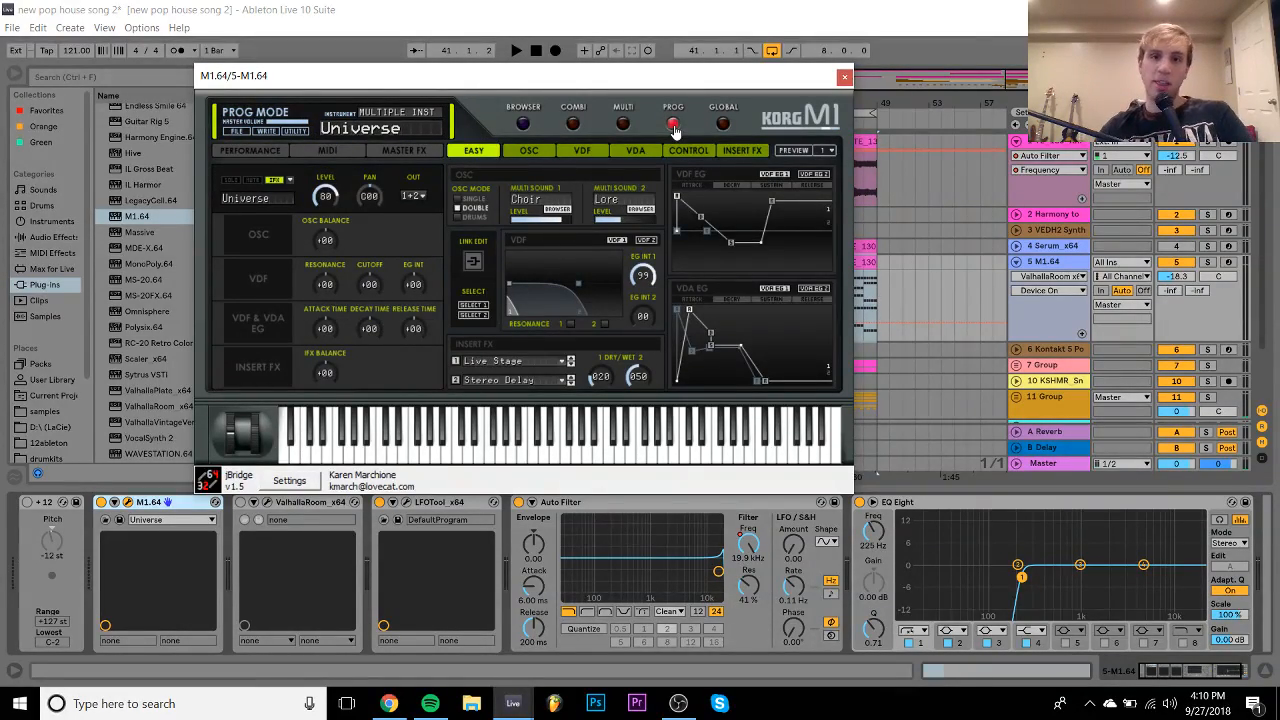
pyautogui.click(522, 123)
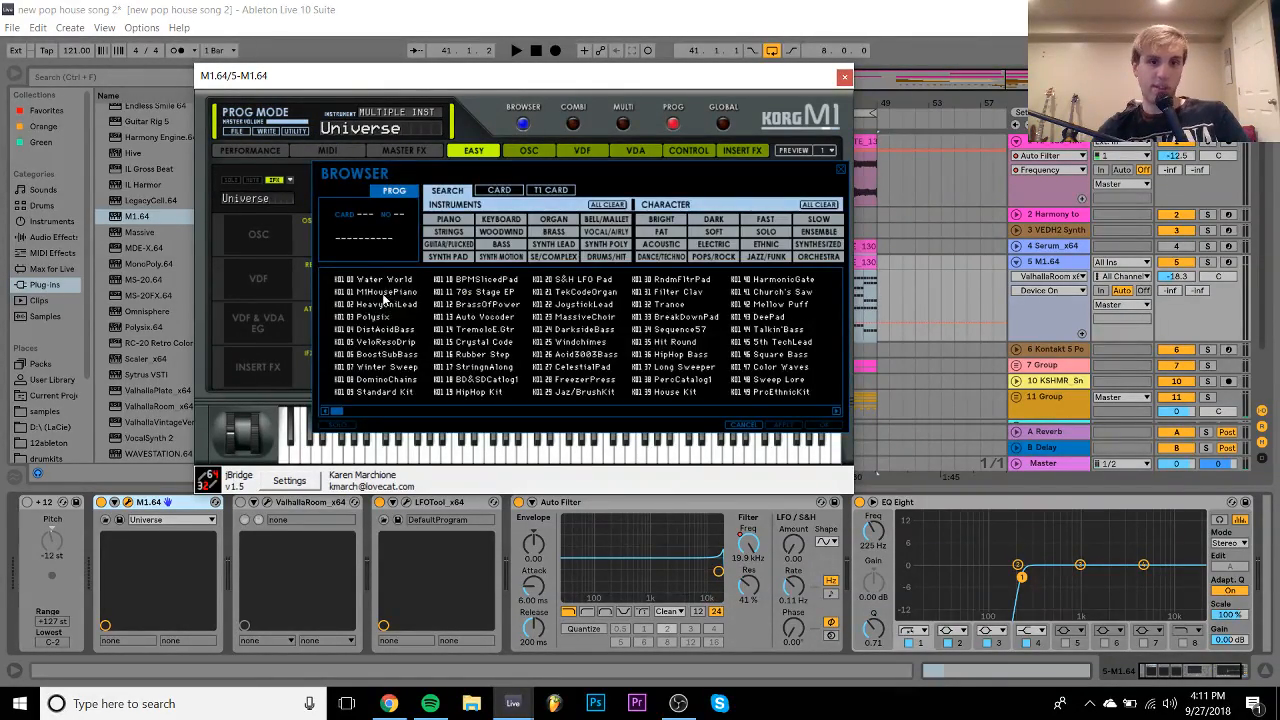
pyautogui.doubleClick(383, 294)
pyautogui.click(844, 77)
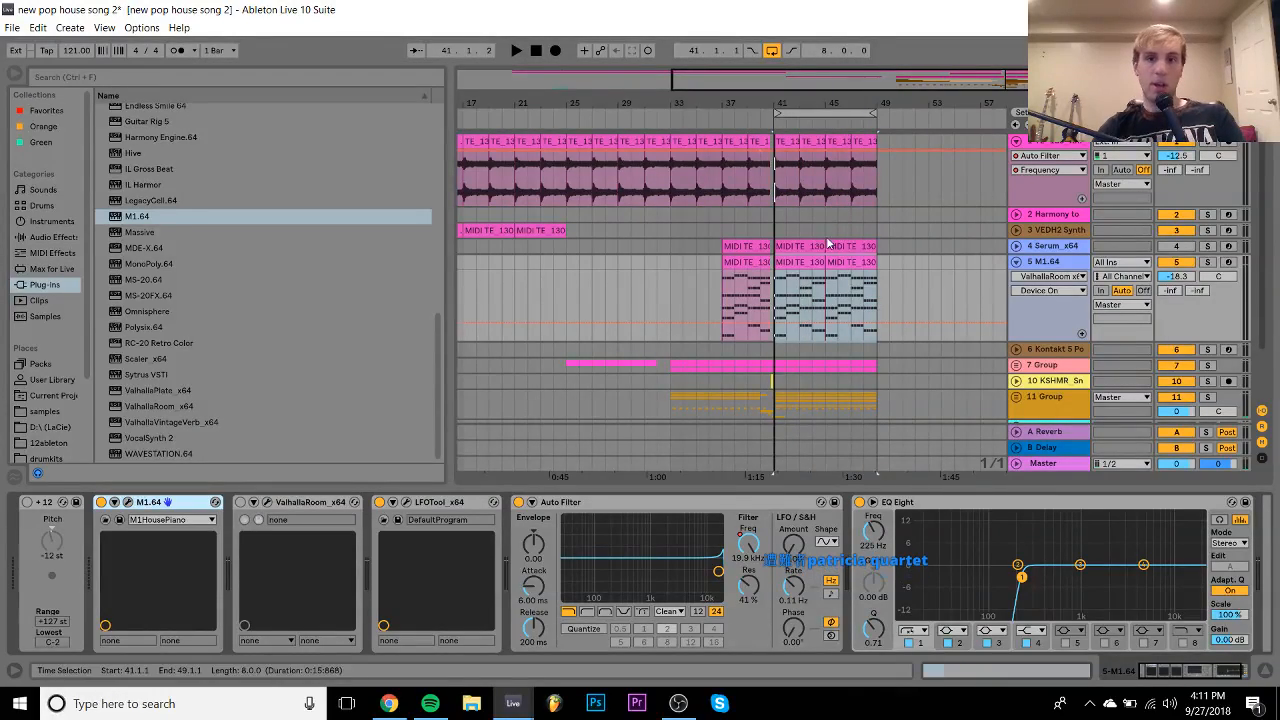
# - Solo the M1 track at -5.6 dB, set EQ Eight's low cut to 66.4 Hz, and bypass it
pyautogui.press('space')
pyautogui.click(1207, 262)
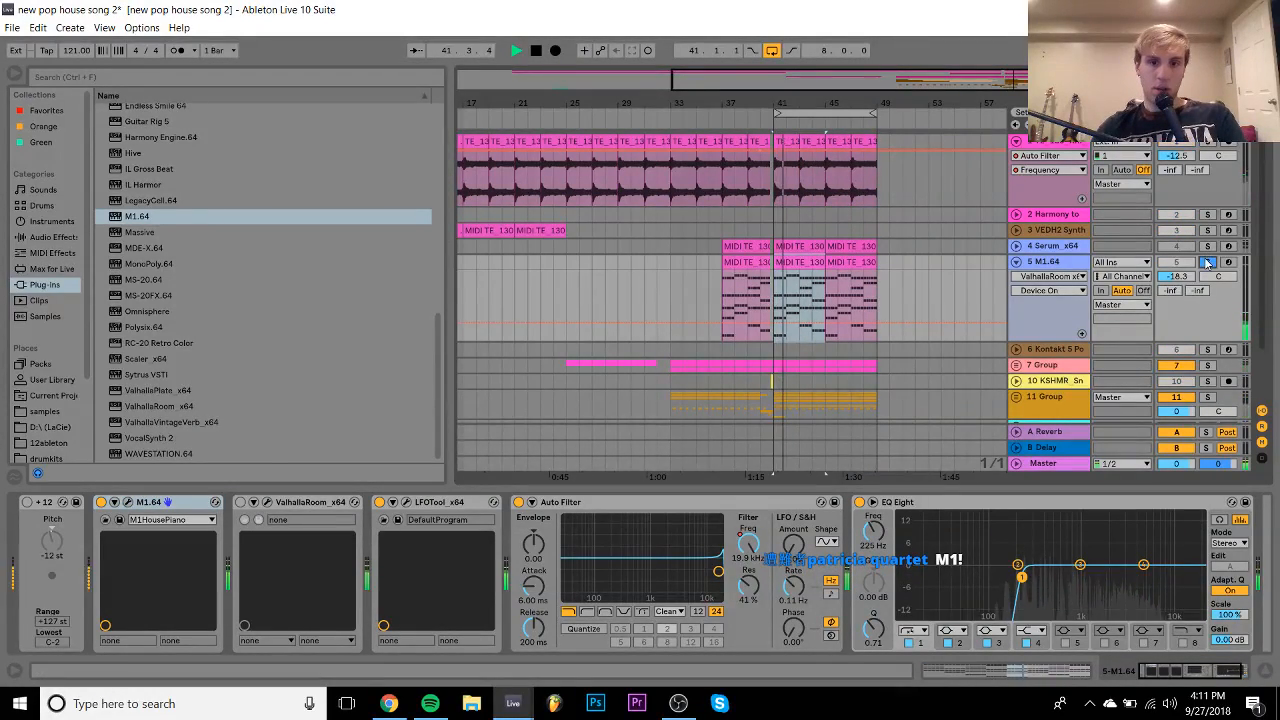
pyautogui.moveTo(1177, 277); pyautogui.dragTo(1177, 248)
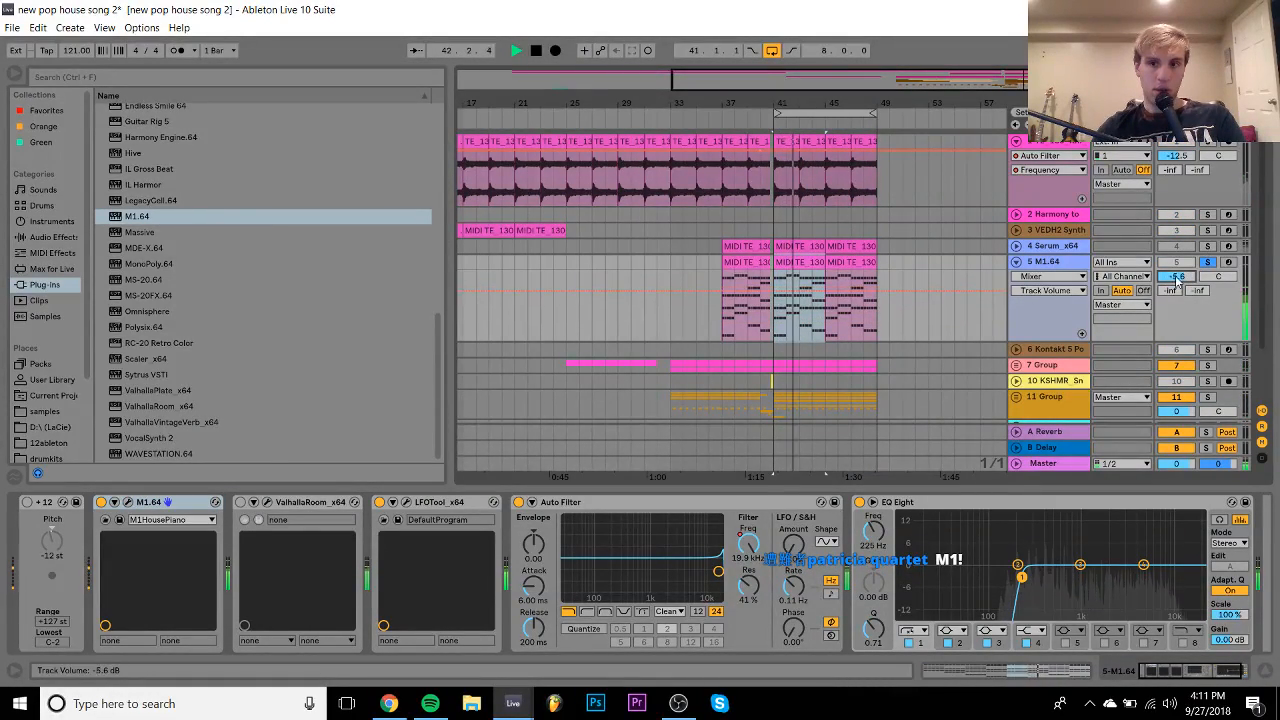
pyautogui.click(870, 546)
pyautogui.moveTo(873, 531); pyautogui.dragTo(873, 559)
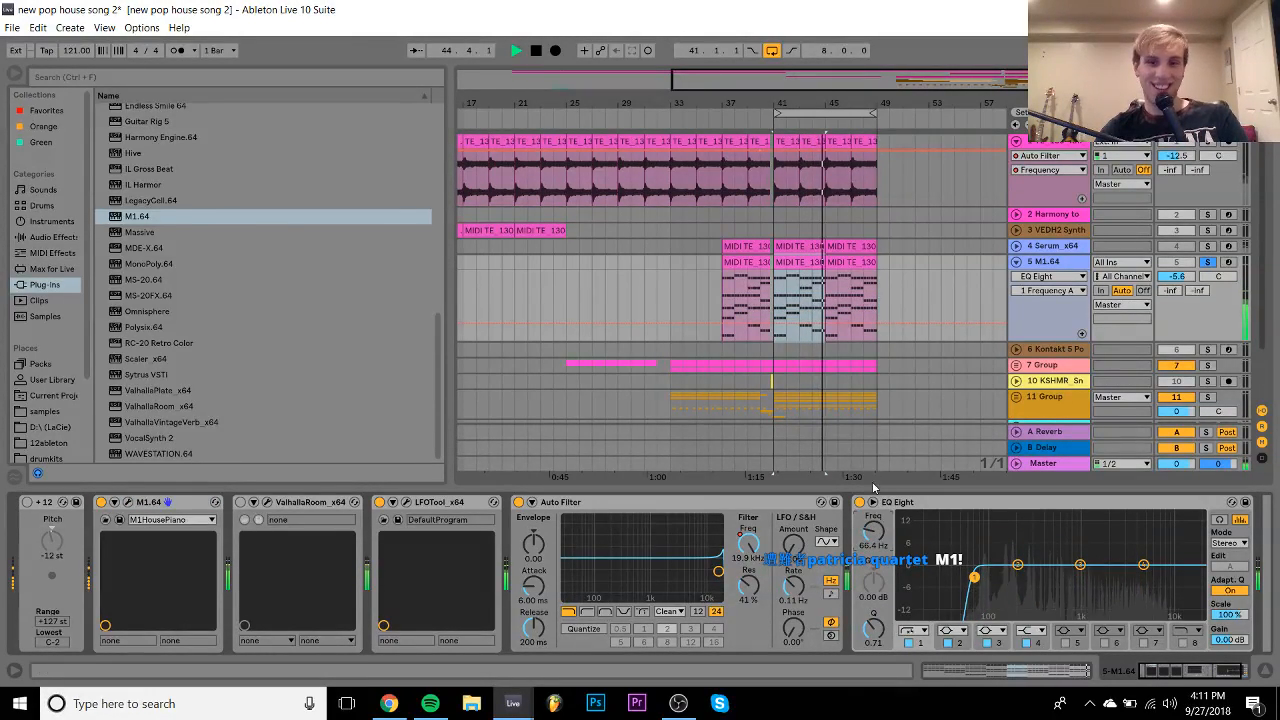
pyautogui.click(859, 502)
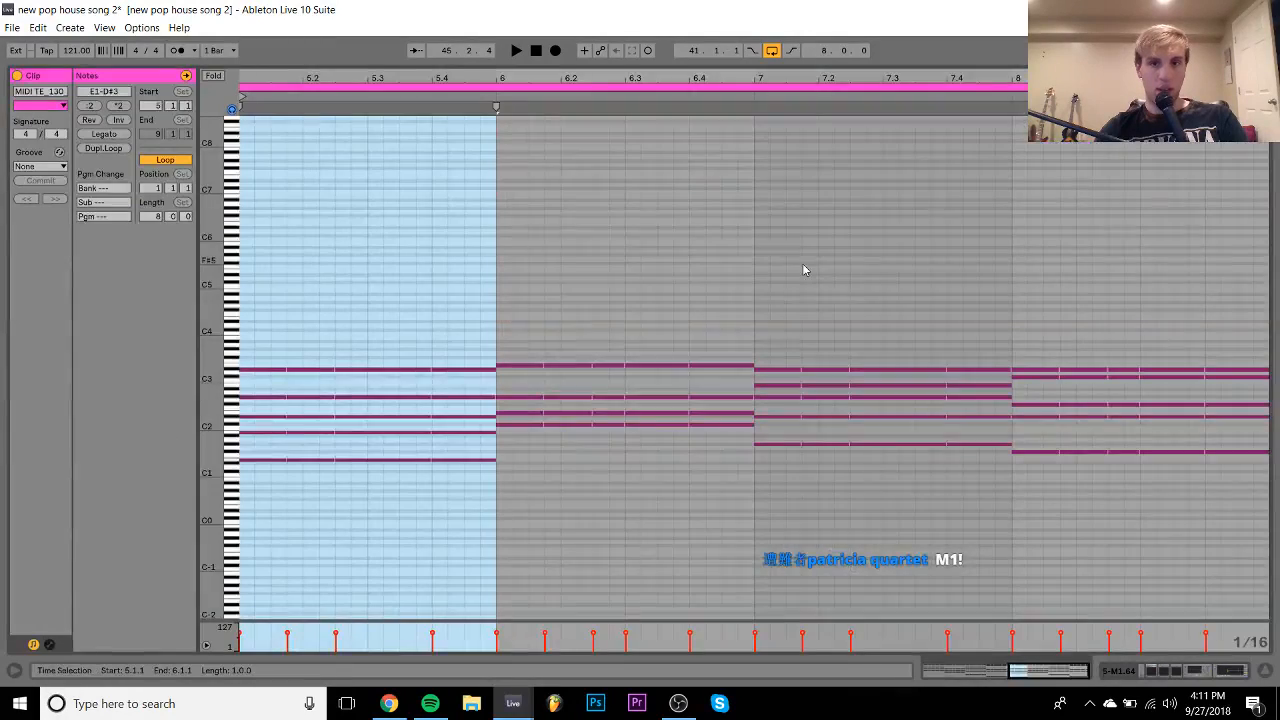
# - Try duplicating bar 5's lower chord notes, then delete the stray E0 note
pyautogui.moveTo(261, 511); pyautogui.dragTo(263, 285)
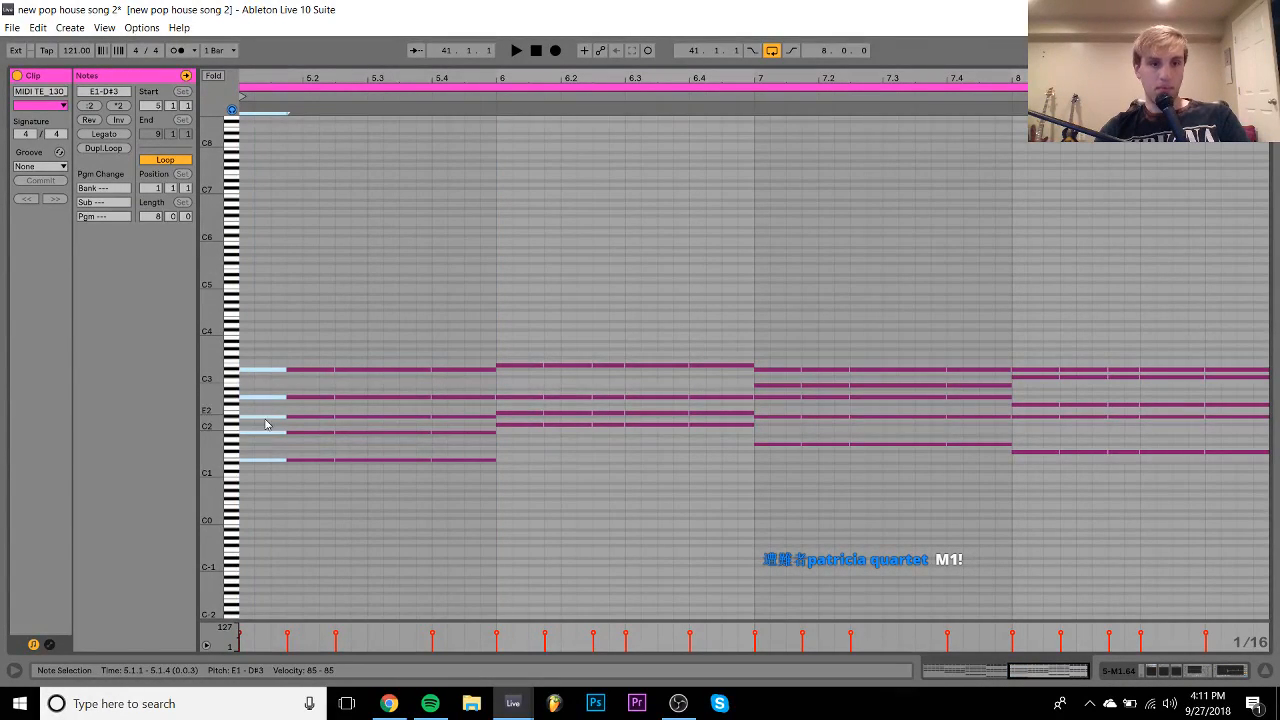
pyautogui.moveTo(252, 446); pyautogui.dragTo(458, 478)
pyautogui.hotkey('ctrl', 'd')
pyautogui.hotkey('shift', 'Down')
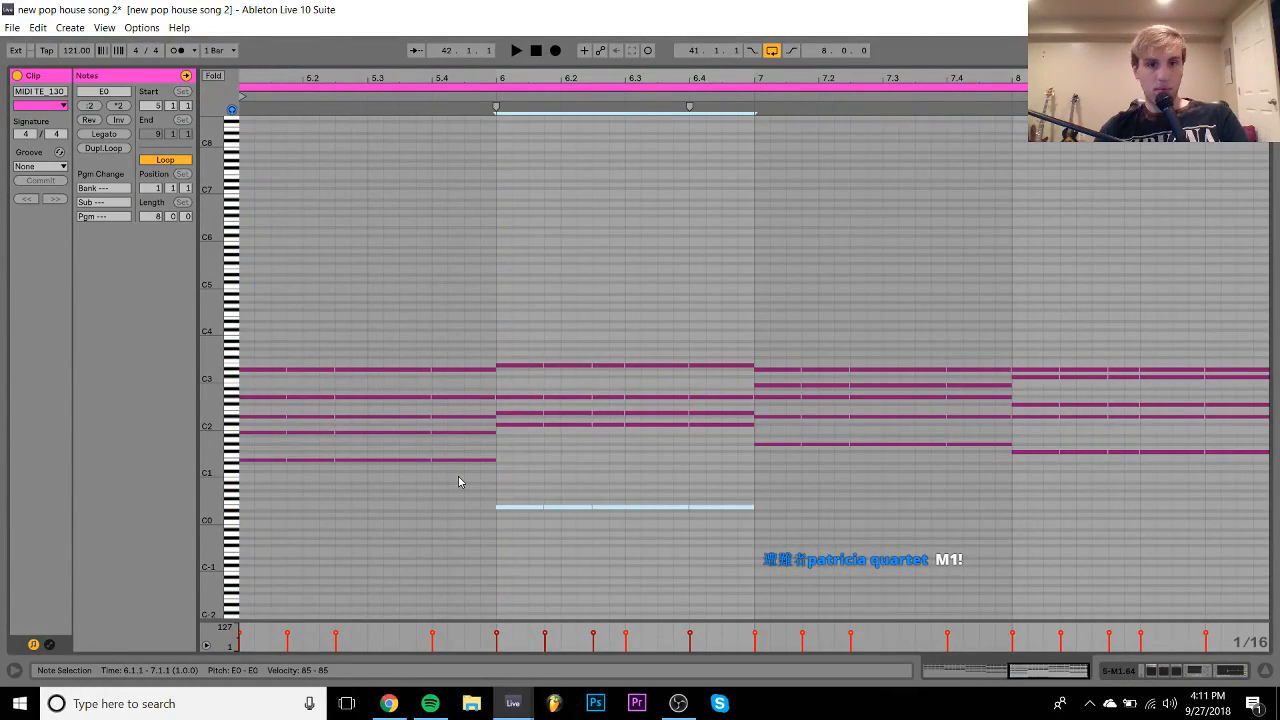
pyautogui.press('Left')
pyautogui.press('Left')
pyautogui.press('Left')
pyautogui.press('Left')
pyautogui.press('Left')
pyautogui.press('Left')
pyautogui.press('Left')
pyautogui.press('Left')
pyautogui.press('Left')
pyautogui.press('Left')
pyautogui.press('Left')
pyautogui.press('Left')
pyautogui.press('Left')
pyautogui.press('Left')
pyautogui.press('Left')
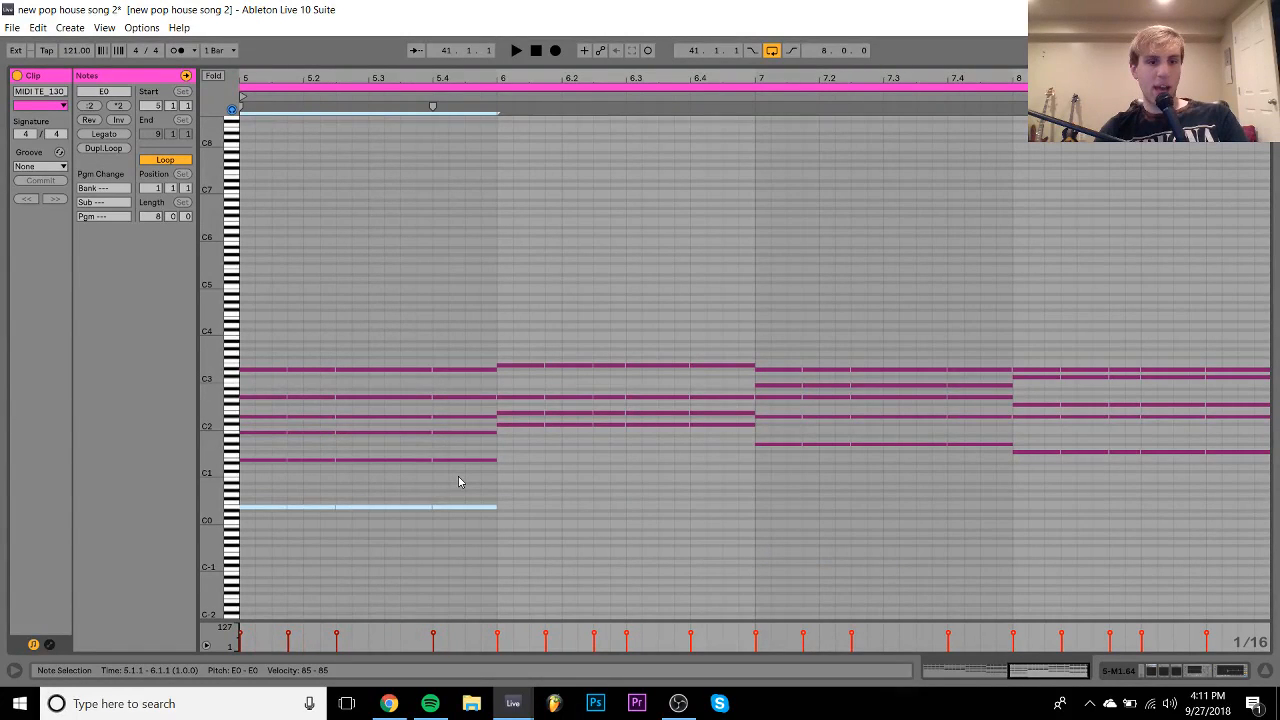
pyautogui.hotkey('ctrl', 'd')
pyautogui.hotkey('ctrl', 'z')
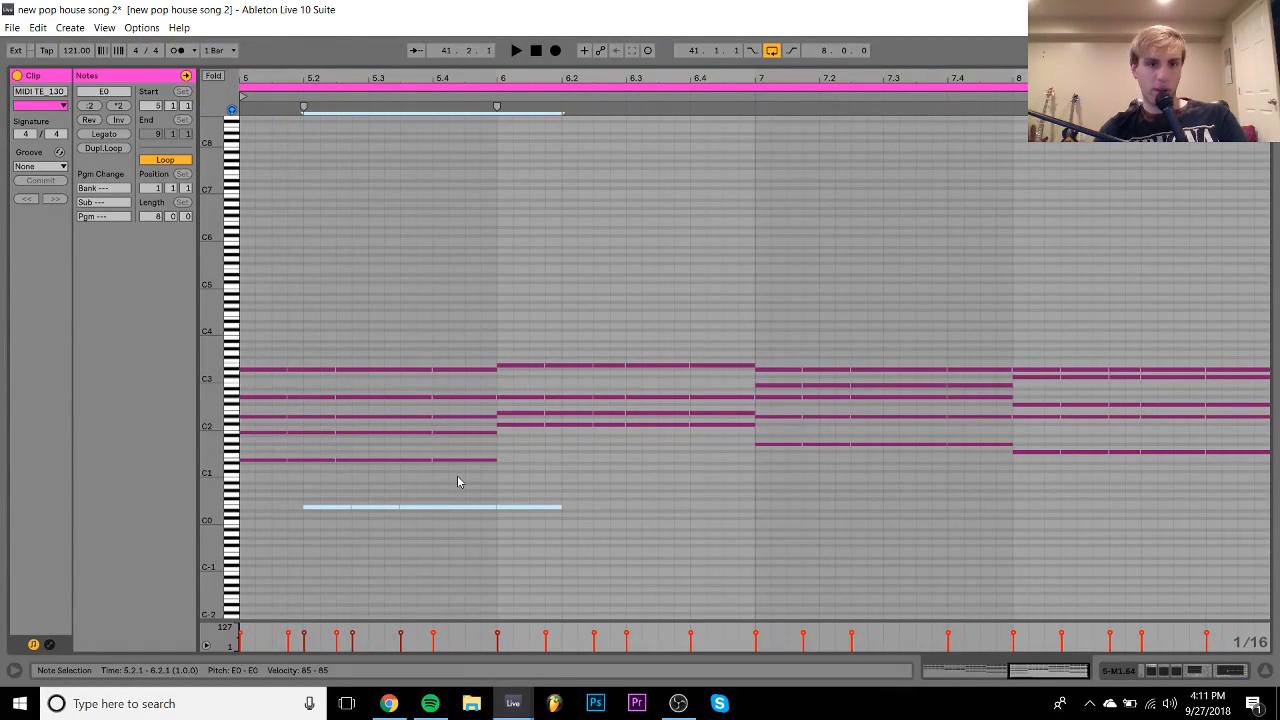
pyautogui.press('Right')
pyautogui.press('Right')
pyautogui.press('Right')
pyautogui.press('Right')
pyautogui.press('Right')
pyautogui.press('Delete')
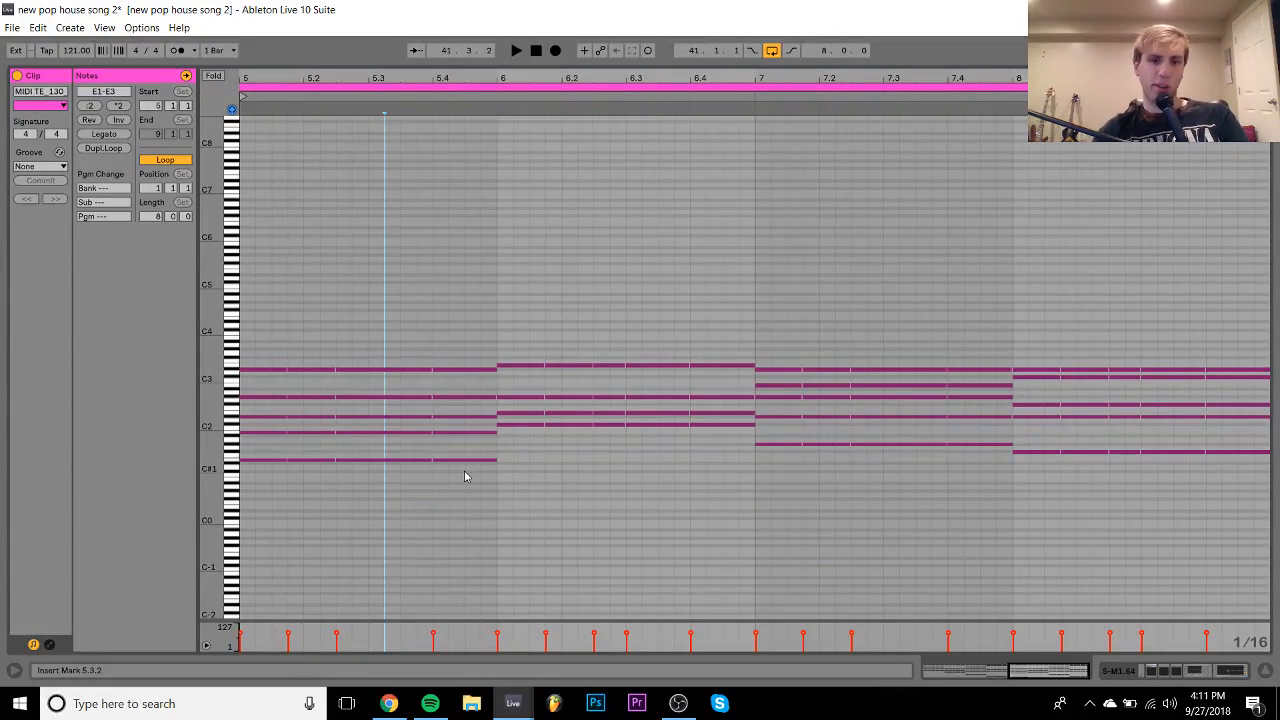
# - Drop bar 5's G#2 to G#1 and its top note to D#2, keeping E1
pyautogui.moveTo(252, 477); pyautogui.dragTo(484, 458)
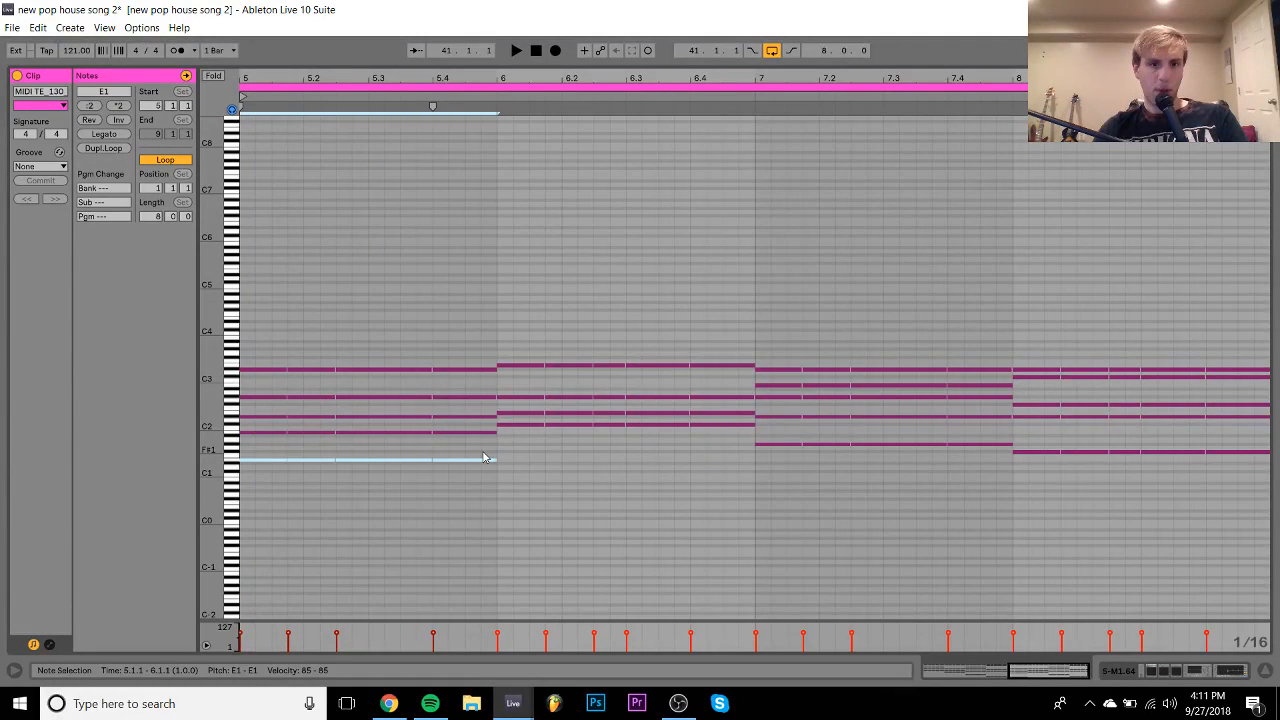
pyautogui.hotkey('shift', 'Up')
pyautogui.hotkey('shift', 'Down')
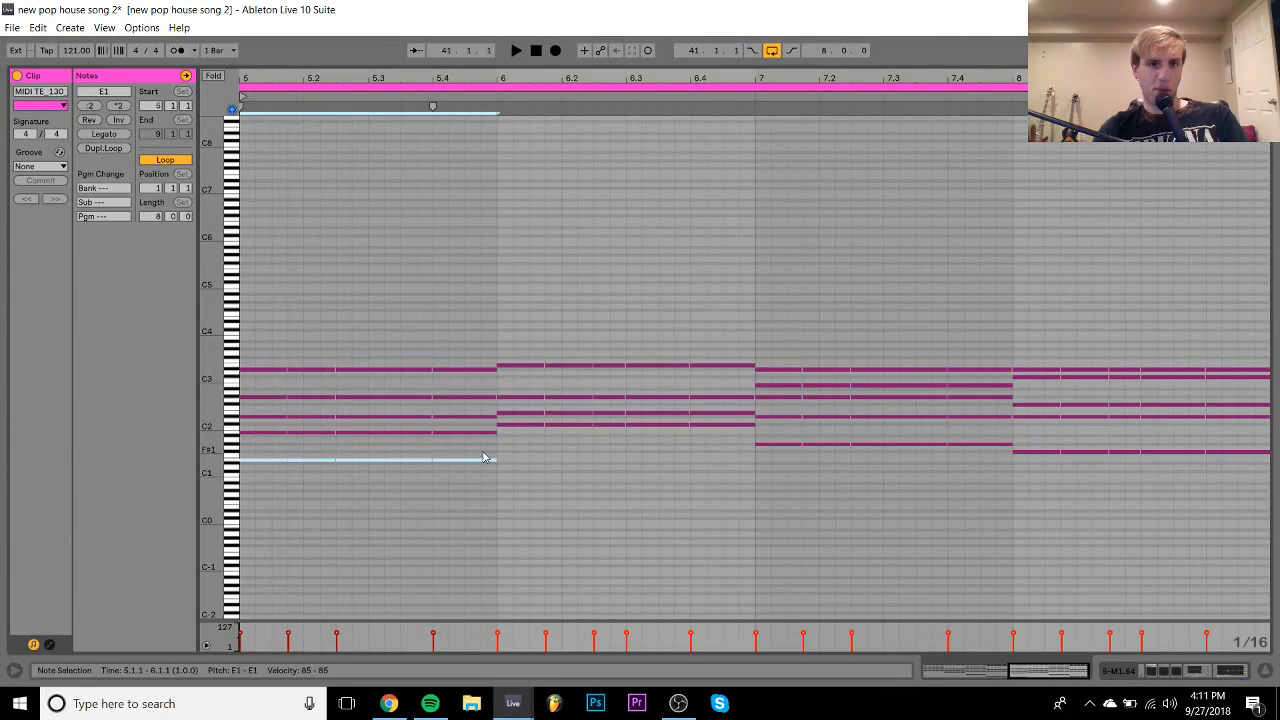
pyautogui.click(290, 397)
pyautogui.hotkey('shift', 'Down')
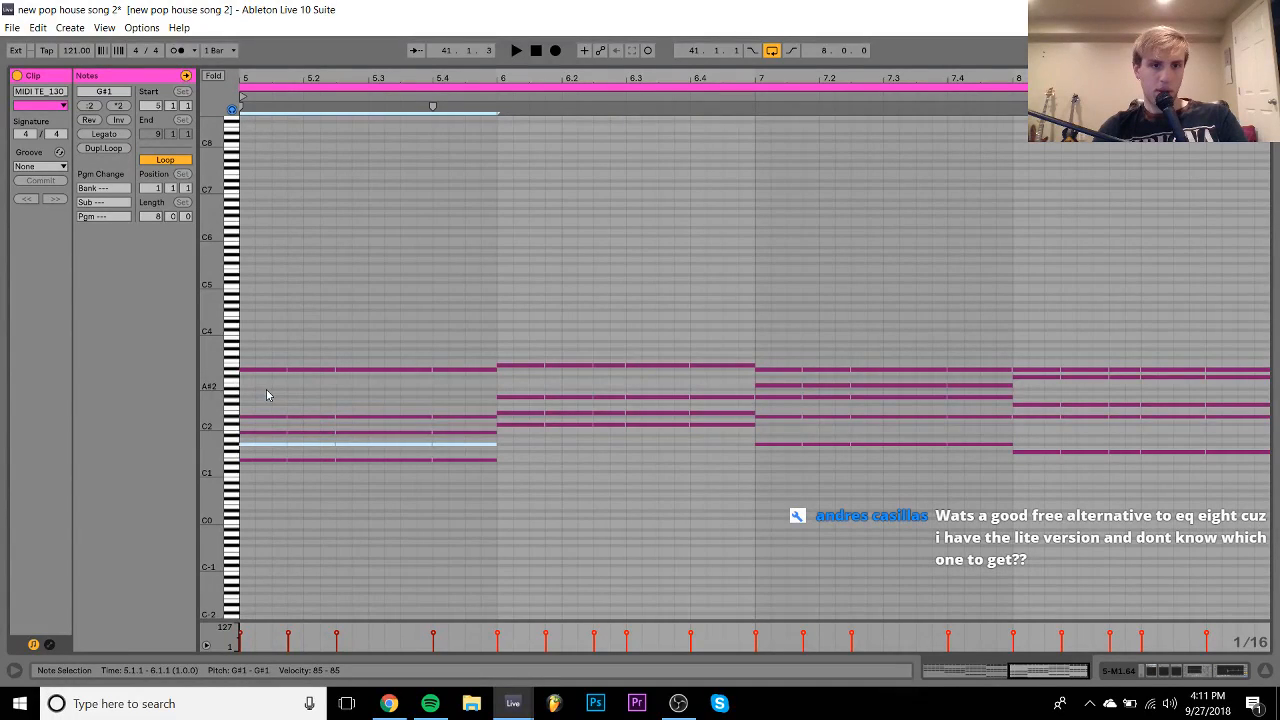
pyautogui.moveTo(258, 390); pyautogui.dragTo(437, 470)
pyautogui.hotkey('shift', 'Down')
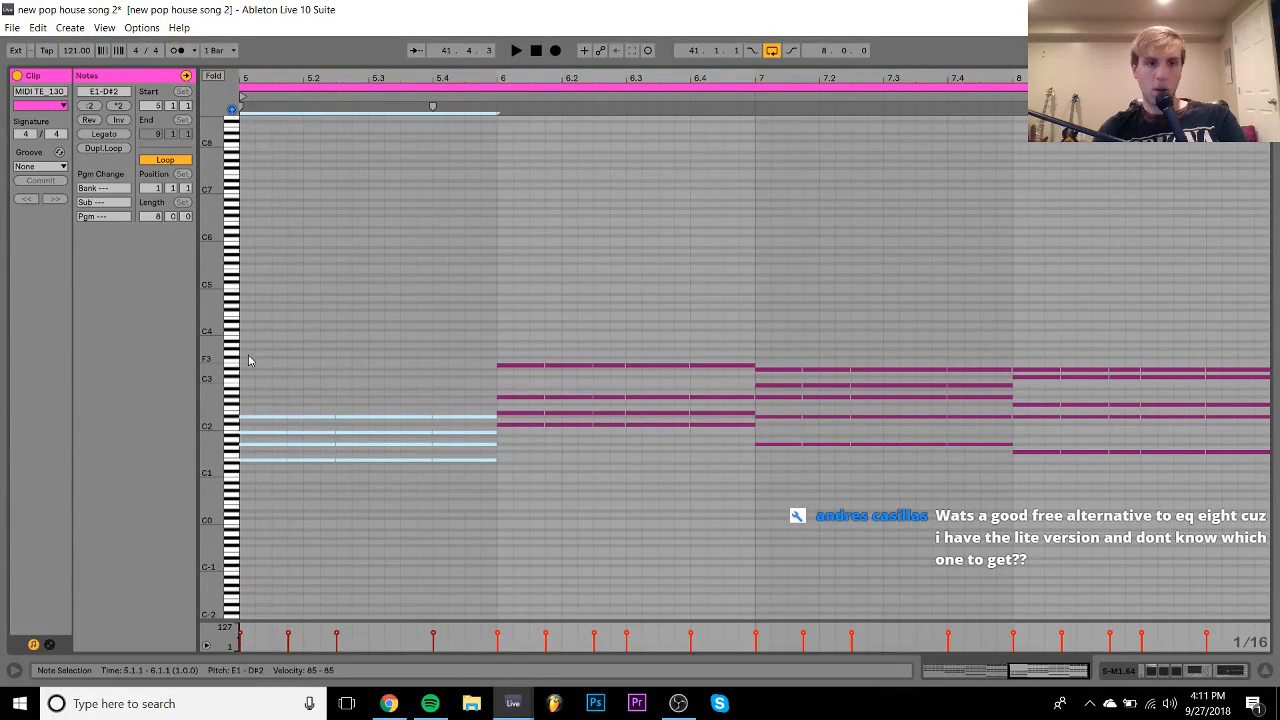
# - Drop bar 6's E3 to E2 and bar 7's D#3 and G#2 down an octave
pyautogui.moveTo(508, 334); pyautogui.dragTo(1005, 376)
pyautogui.hotkey('shift', 'Down')
pyautogui.hotkey('shift', 'Down')
pyautogui.moveTo(766, 371); pyautogui.dragTo(980, 394)
pyautogui.hotkey('shift', 'Down')
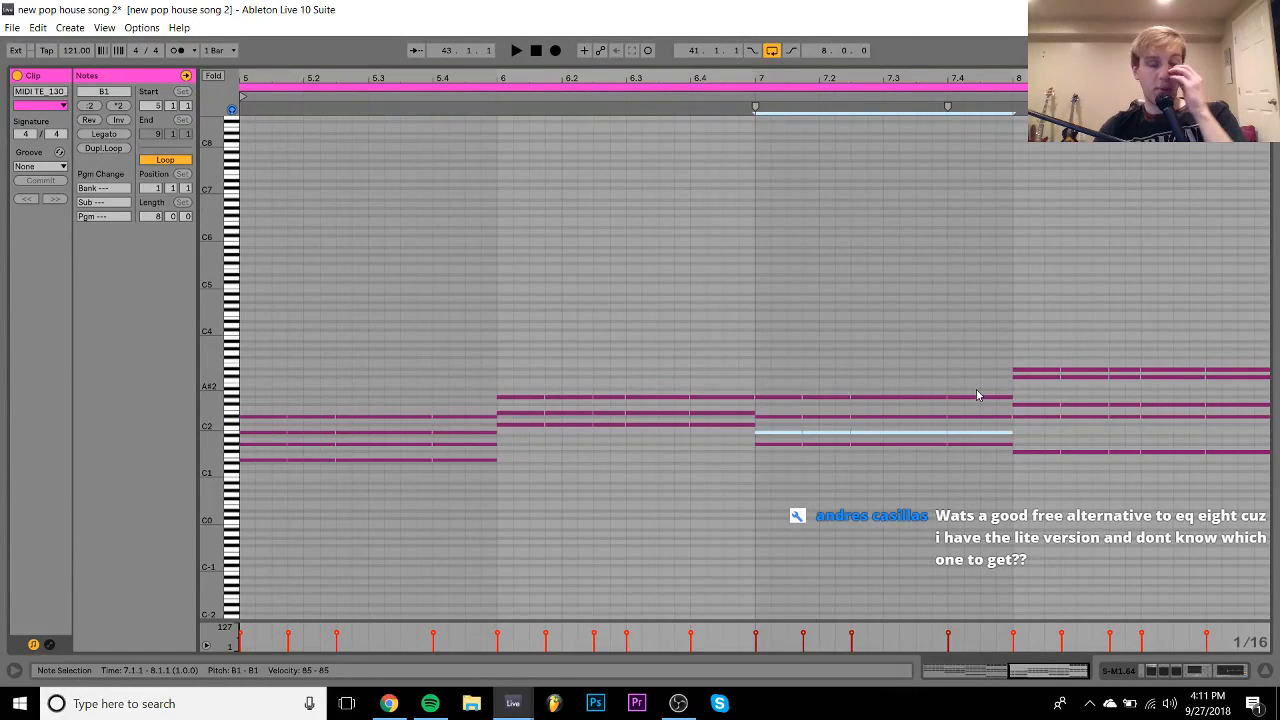
pyautogui.moveTo(782, 371); pyautogui.dragTo(994, 414)
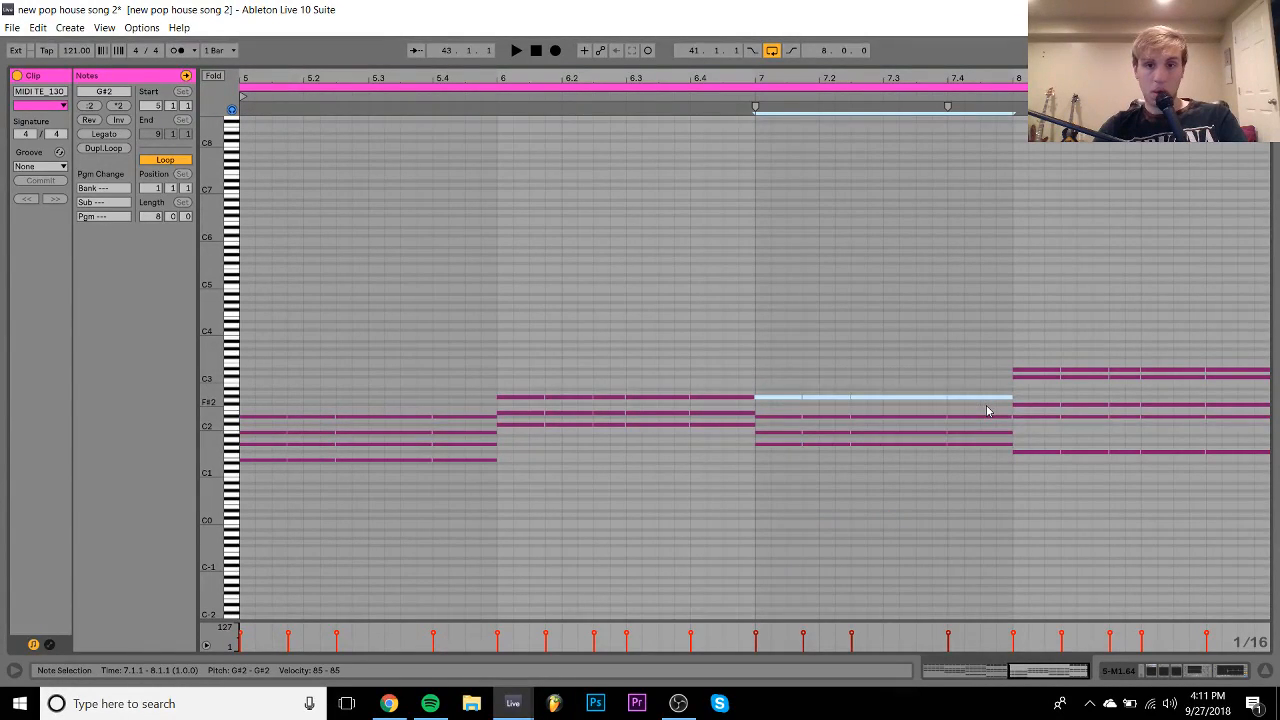
pyautogui.hotkey('shift', 'Down')
pyautogui.click(780, 403)
pyautogui.moveTo(769, 486); pyautogui.dragTo(993, 292)
# - Drop bar 8's F#2 to F#1 and C#3 to C#2, keeping D#2
pyautogui.moveTo(1016, 434); pyautogui.dragTo(1270, 420)
pyautogui.hotkey('shift', 'Down')
pyautogui.hotkey('shift', 'Up')
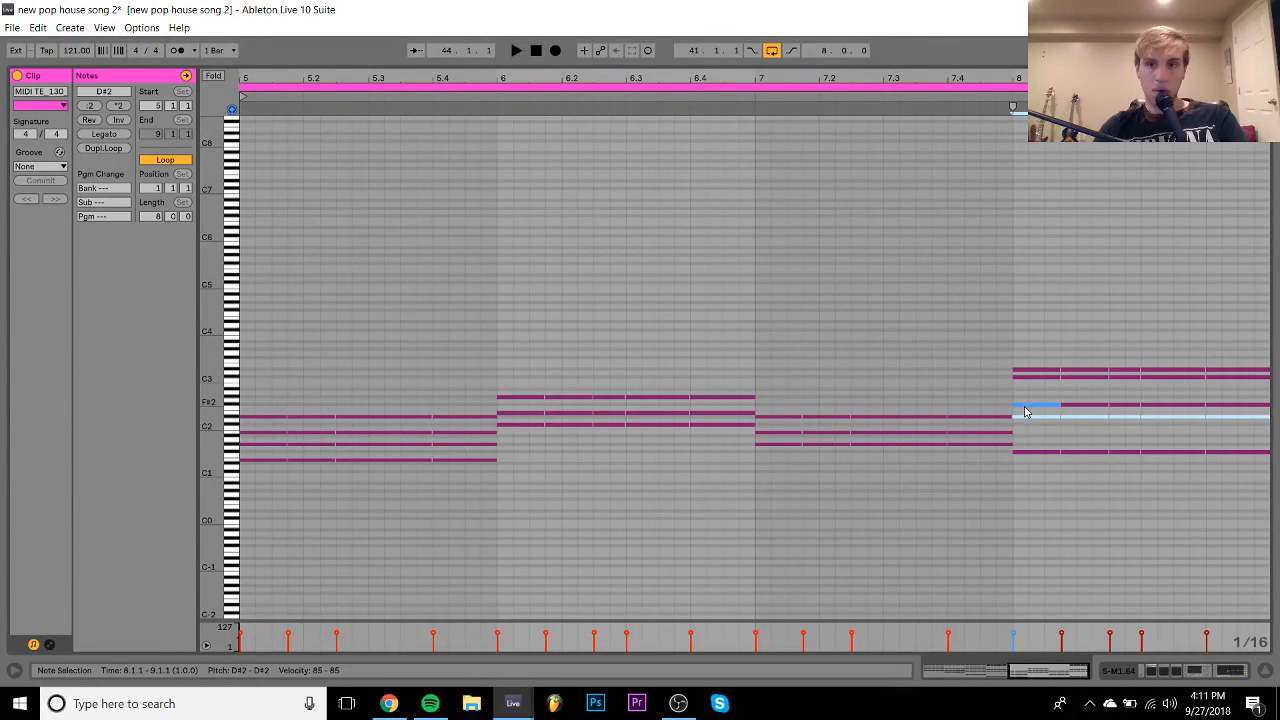
pyautogui.moveTo(1025, 411); pyautogui.dragTo(1215, 398)
pyautogui.hotkey('shift', 'Down')
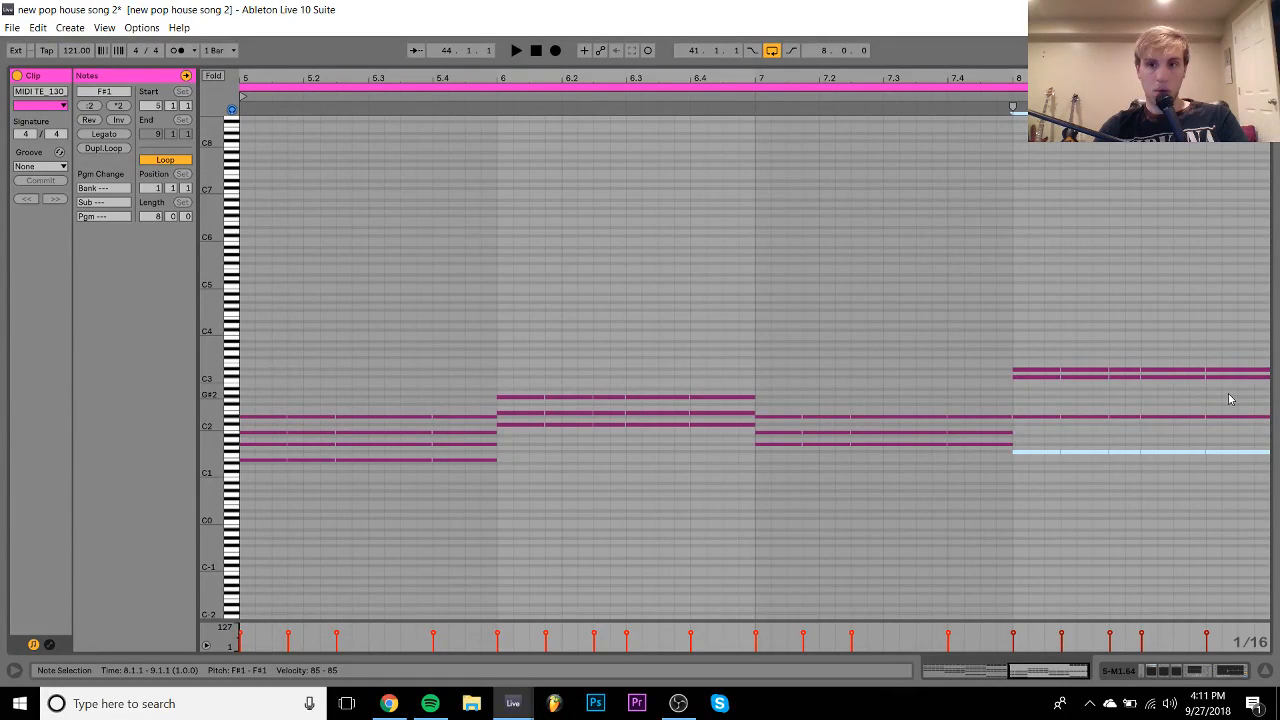
pyautogui.click(1047, 388)
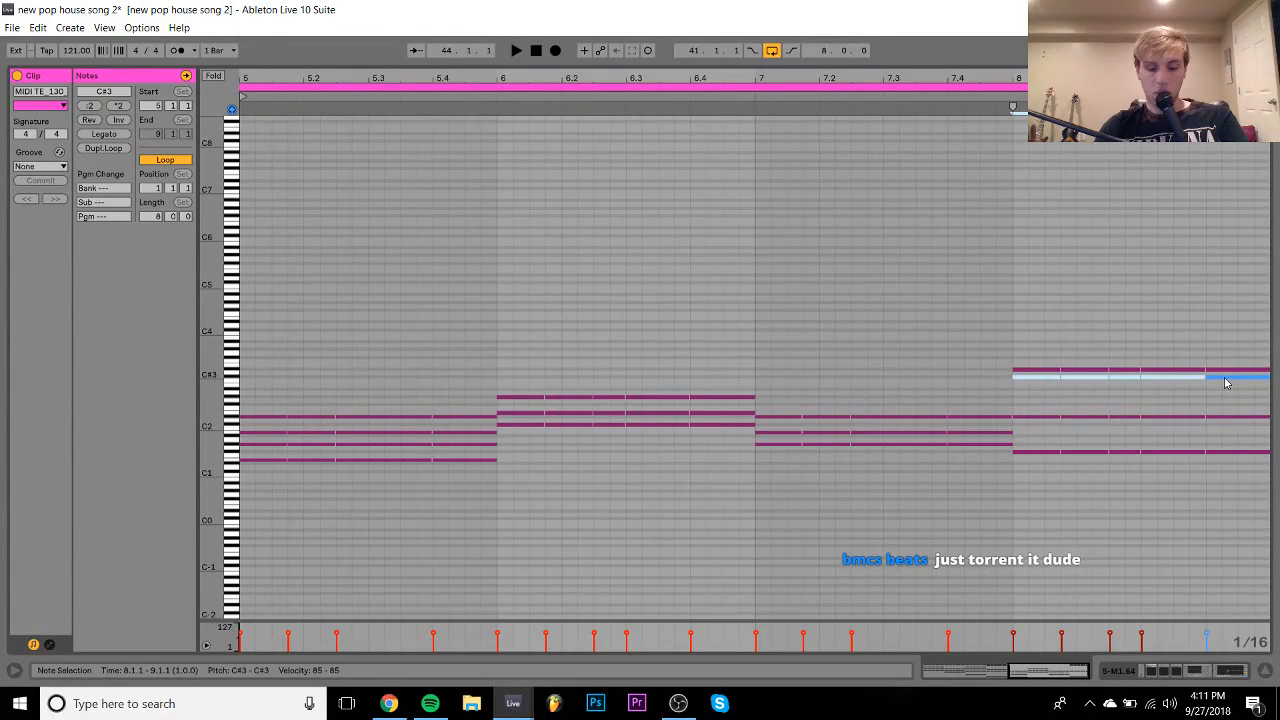
pyautogui.hotkey('shift', 'Down')
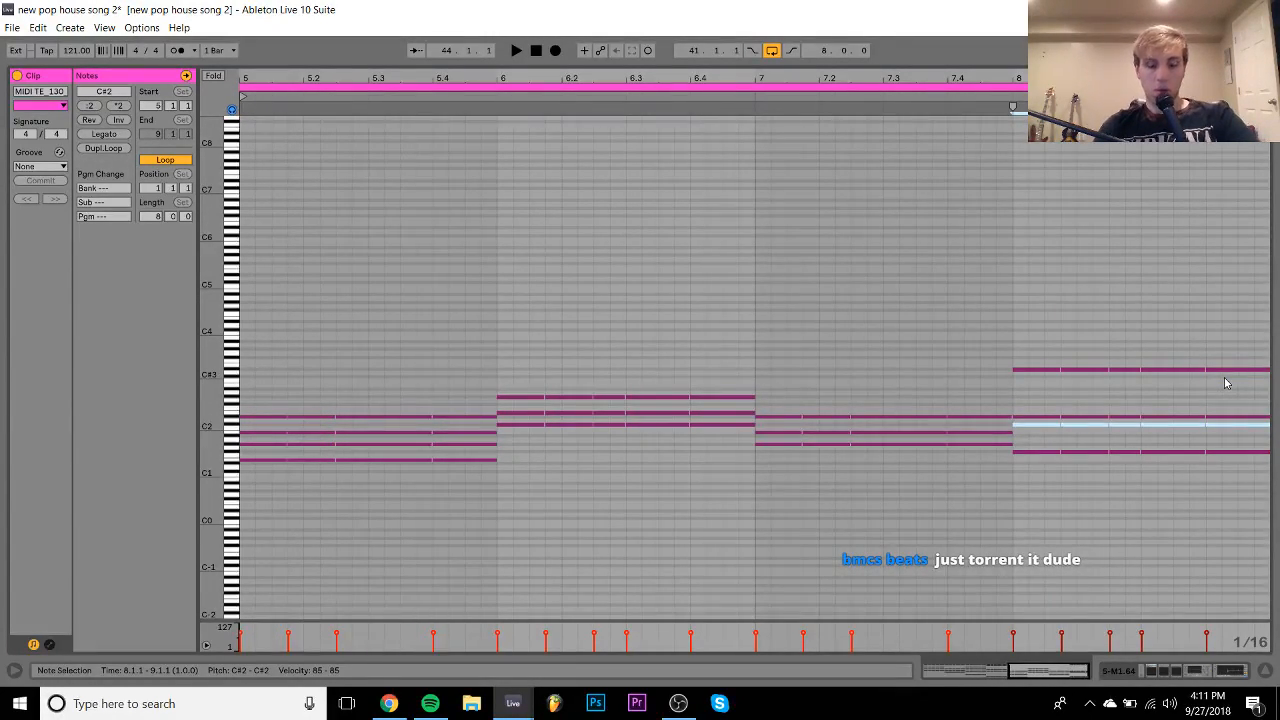
# - Drop bar 8's D#3 to D#2 and raise its C#2 to C#3
pyautogui.moveTo(1023, 388); pyautogui.dragTo(1275, 340)
pyautogui.hotkey('shift', 'Down')
pyautogui.moveTo(1037, 482); pyautogui.dragTo(1275, 278)
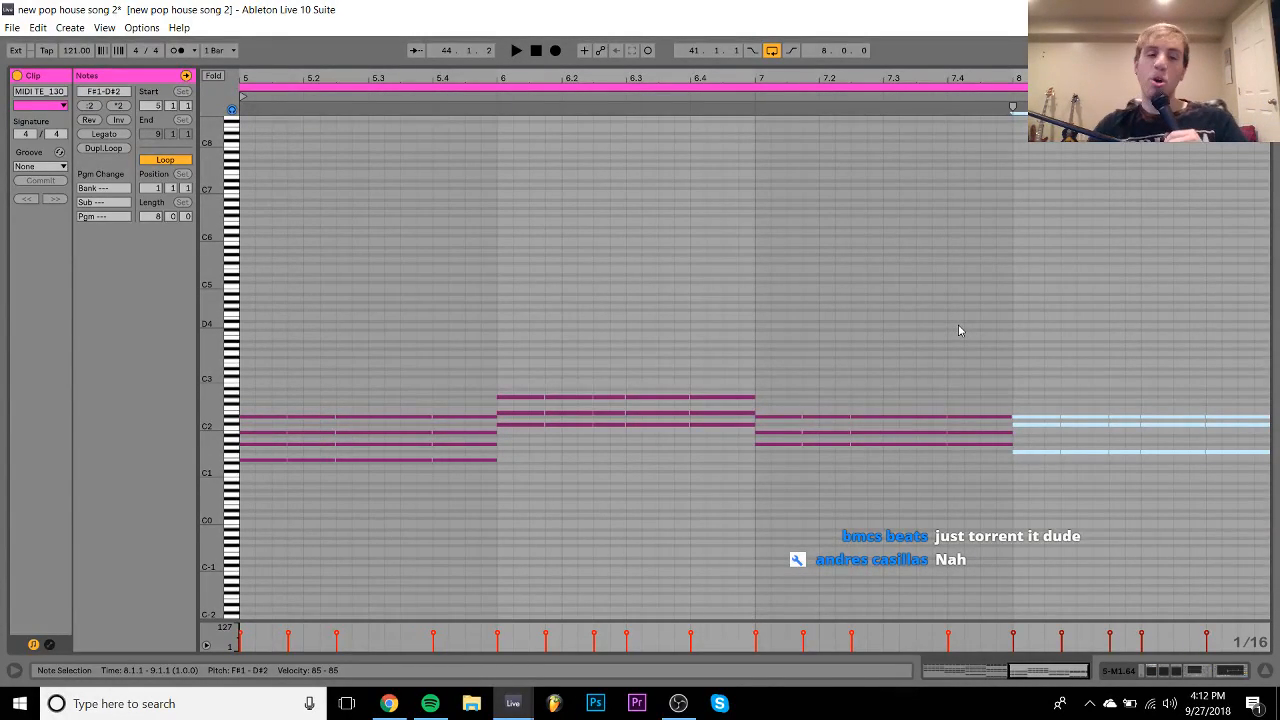
pyautogui.moveTo(1036, 432); pyautogui.dragTo(1270, 432)
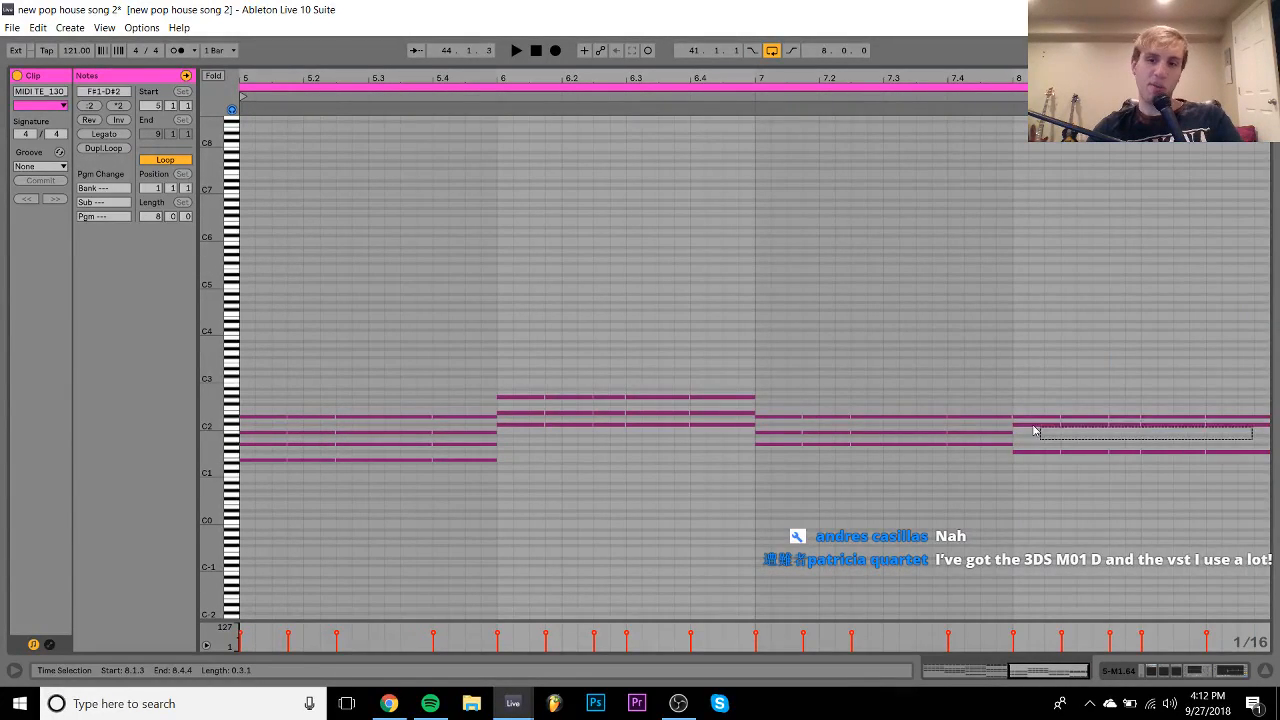
pyautogui.click(1030, 425)
pyautogui.hotkey('shift', 'Up')
# - Stretch bar 7's B1 to the bar start and raise it, bar 6's E2 and bar 5's G#1 an octave
pyautogui.moveTo(1015, 518); pyautogui.dragTo(1013, 341)
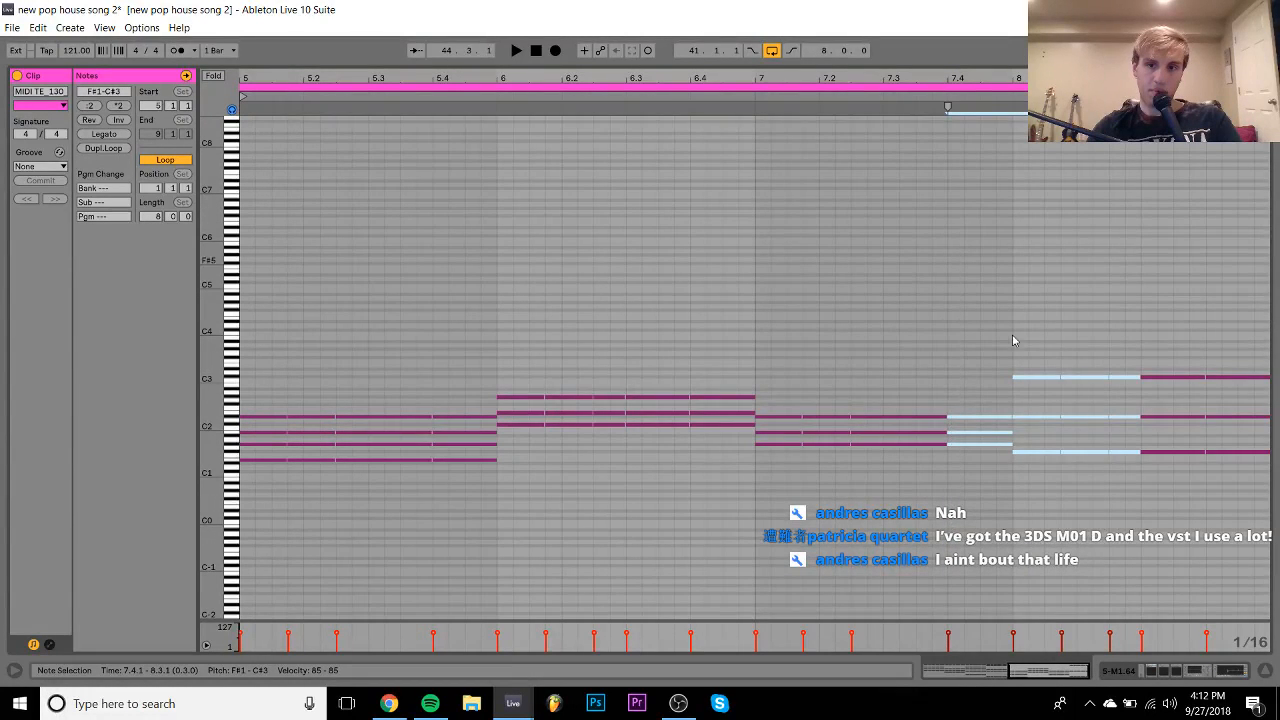
pyautogui.moveTo(948, 432); pyautogui.dragTo(778, 442)
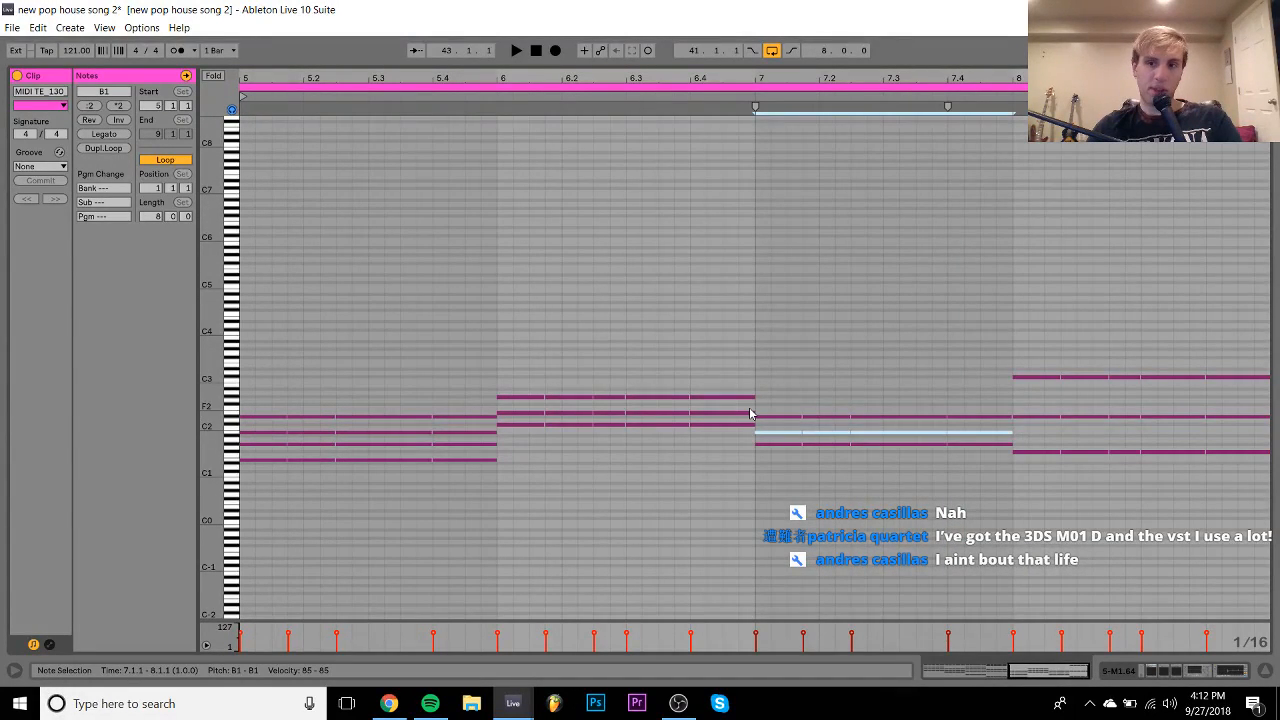
pyautogui.hotkey('shift', 'Up')
pyautogui.moveTo(721, 409); pyautogui.dragTo(529, 424)
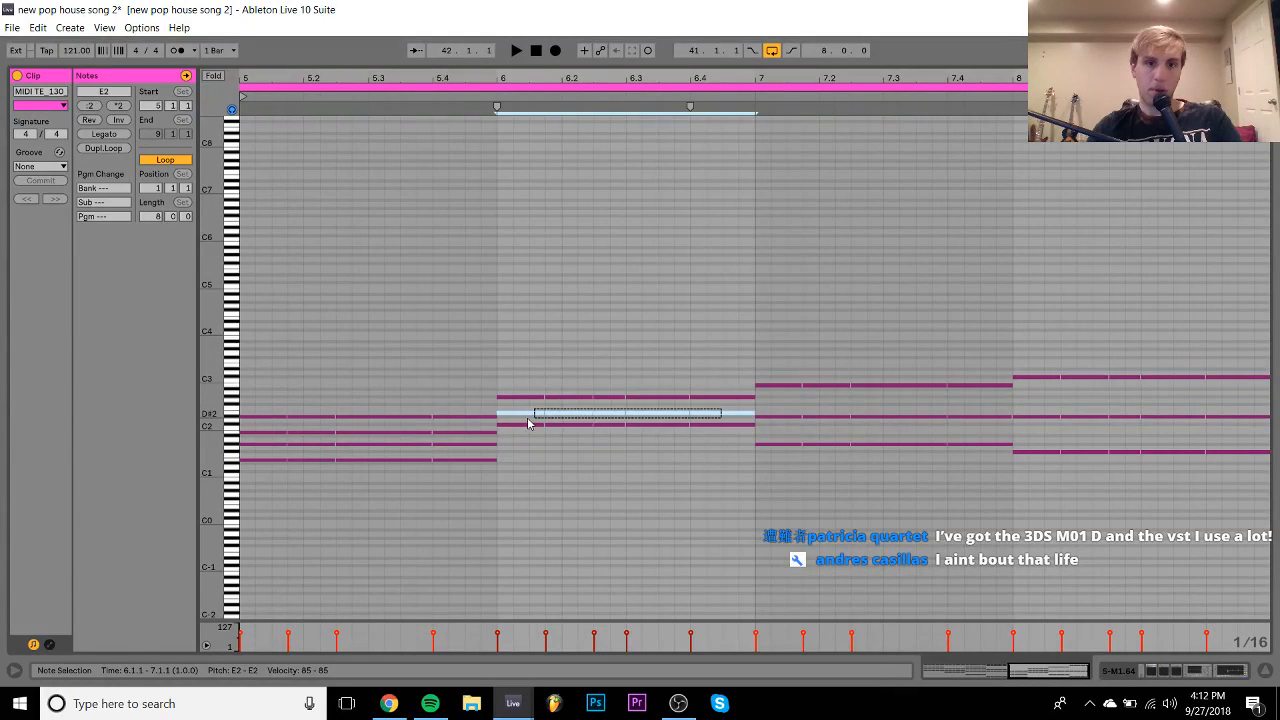
pyautogui.hotkey('shift', 'Up')
pyautogui.moveTo(437, 447); pyautogui.dragTo(347, 456)
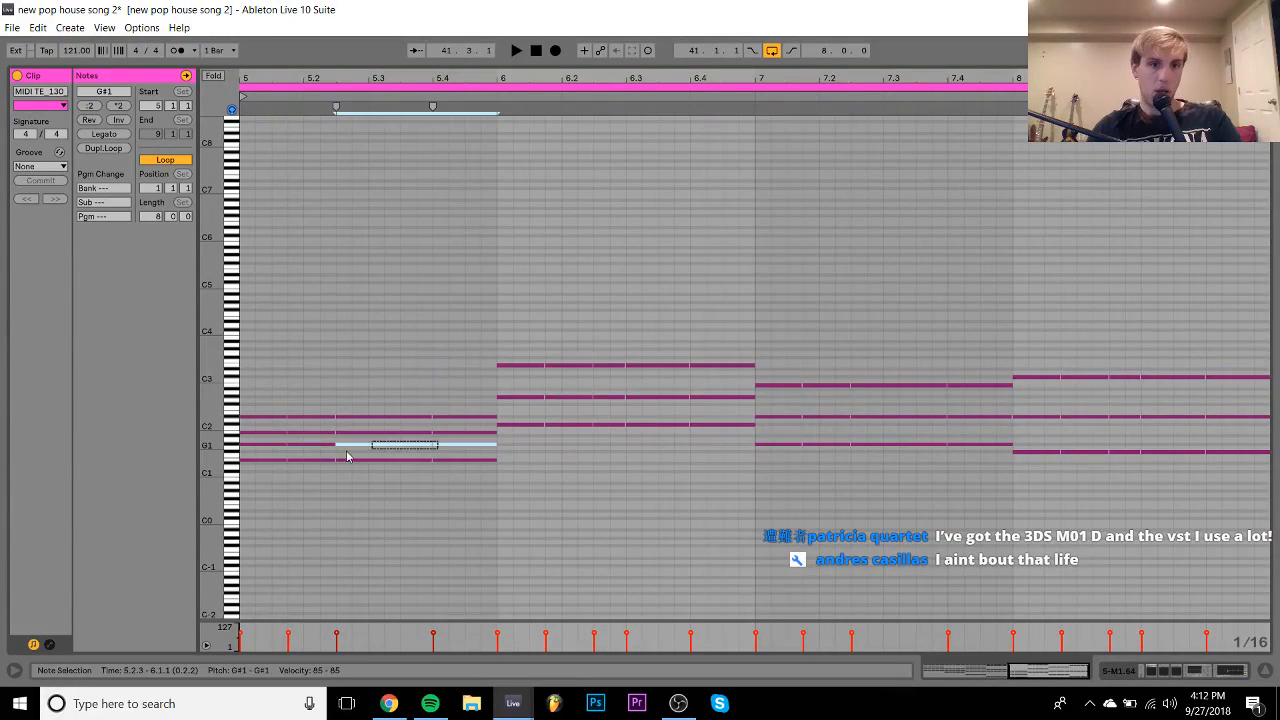
pyautogui.hotkey('shift', 'Up')
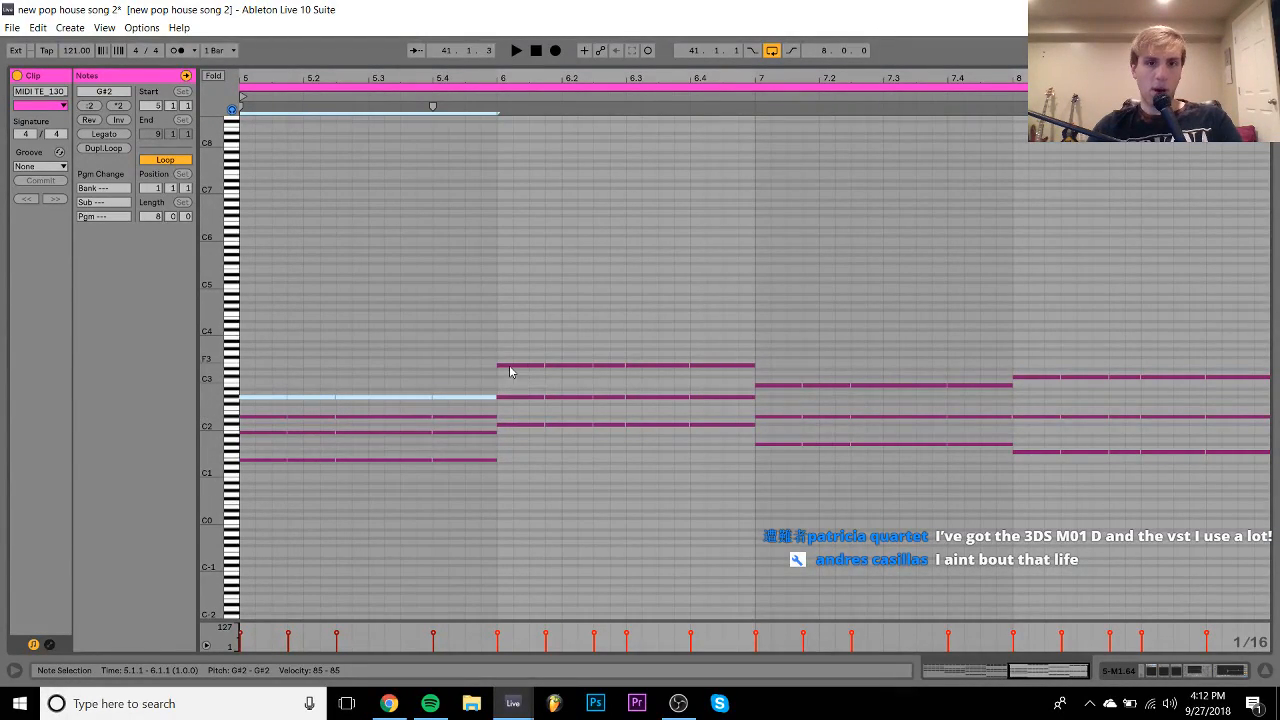
# - Copy the top note of every chord an octave higher, aligned to the bar starts
pyautogui.moveTo(514, 390); pyautogui.dragTo(1169, 290)
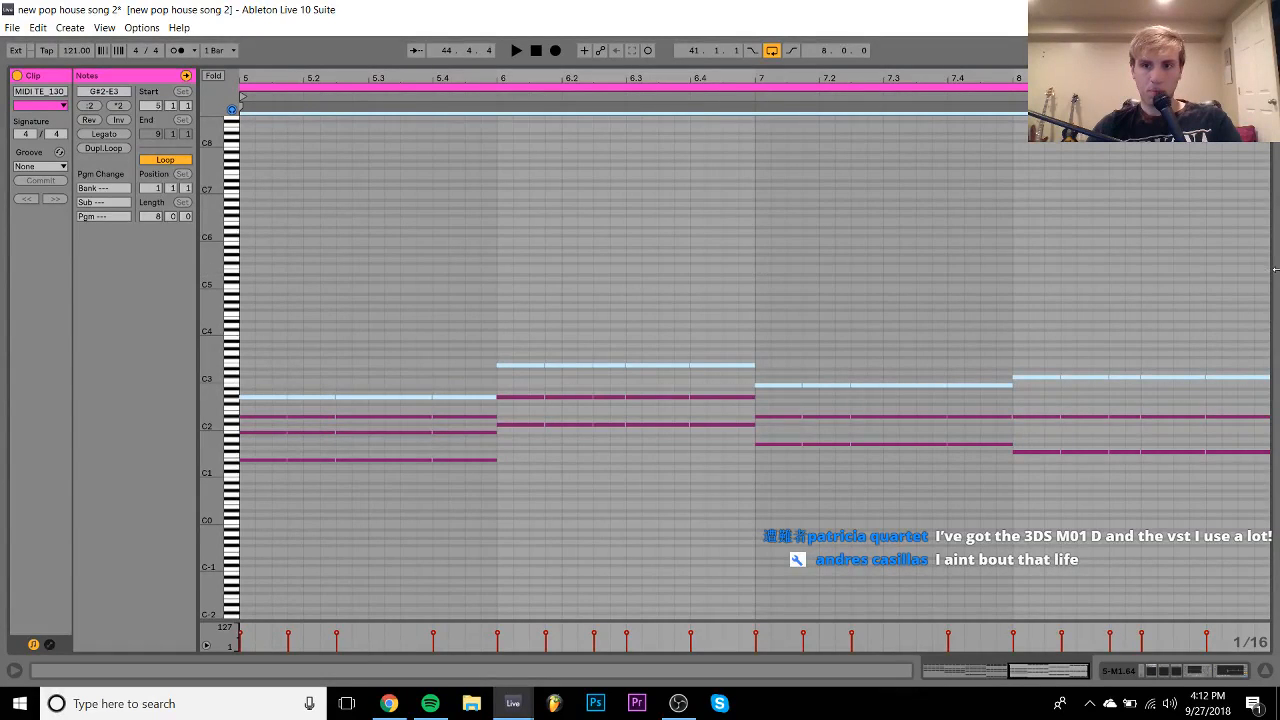
pyautogui.moveTo(526, 365); pyautogui.dragTo(553, 365)
pyautogui.hotkey('shift', 'Up')
pyautogui.press('Left')
pyautogui.press('Left')
pyautogui.press('space')
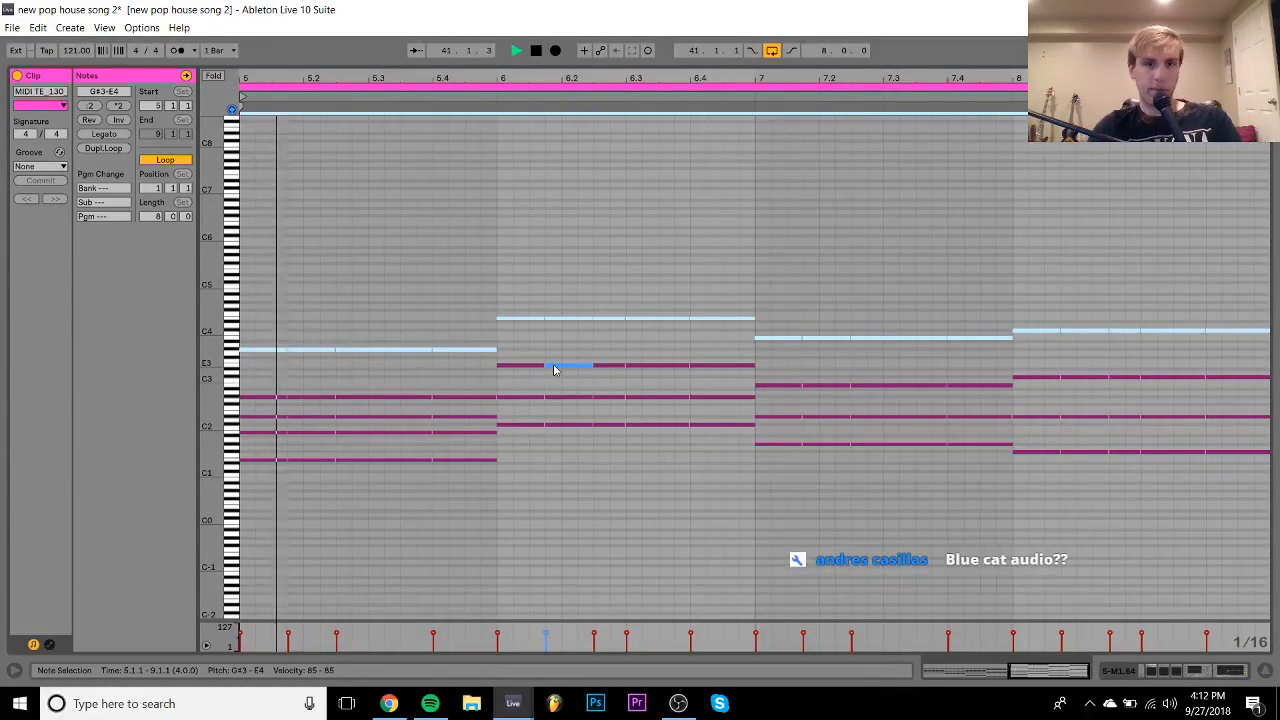
pyautogui.click(262, 443)
# - Drop the bar 5–6 bass notes an octave to E0–C#1, then go back to the arrangement
pyautogui.press('space')
pyautogui.click(362, 461)
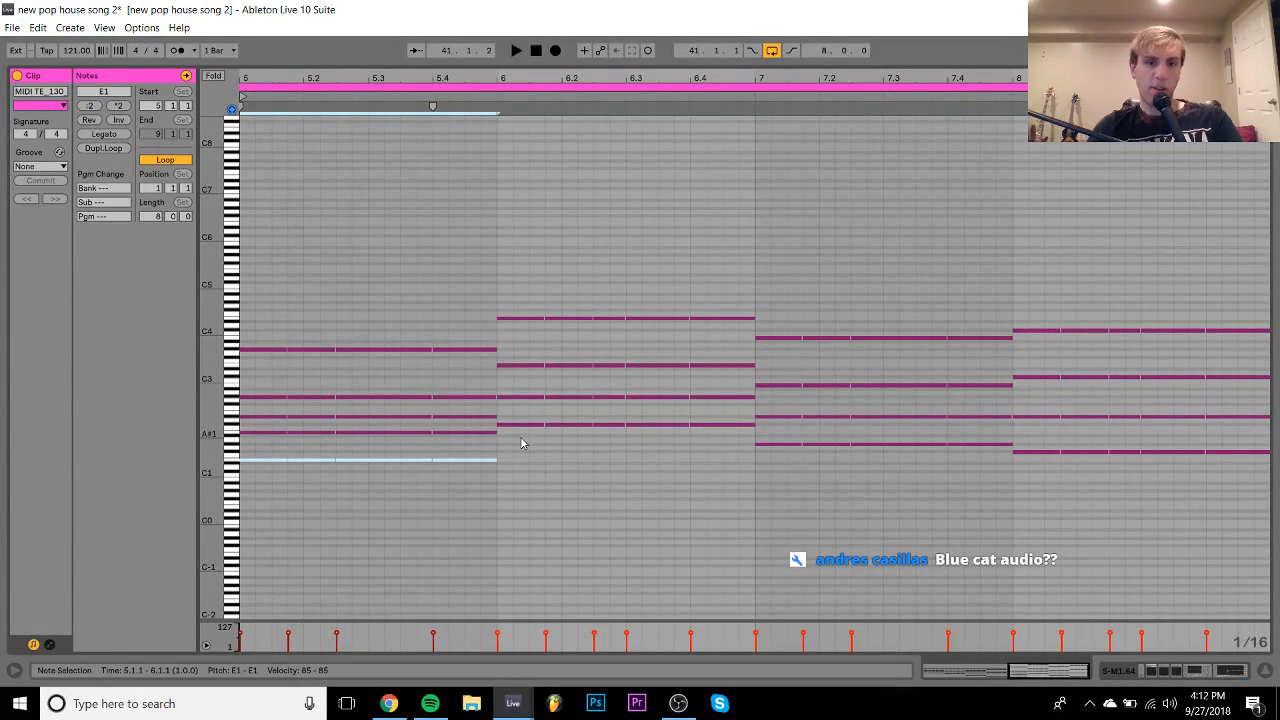
pyautogui.moveTo(697, 433); pyautogui.dragTo(1157, 506)
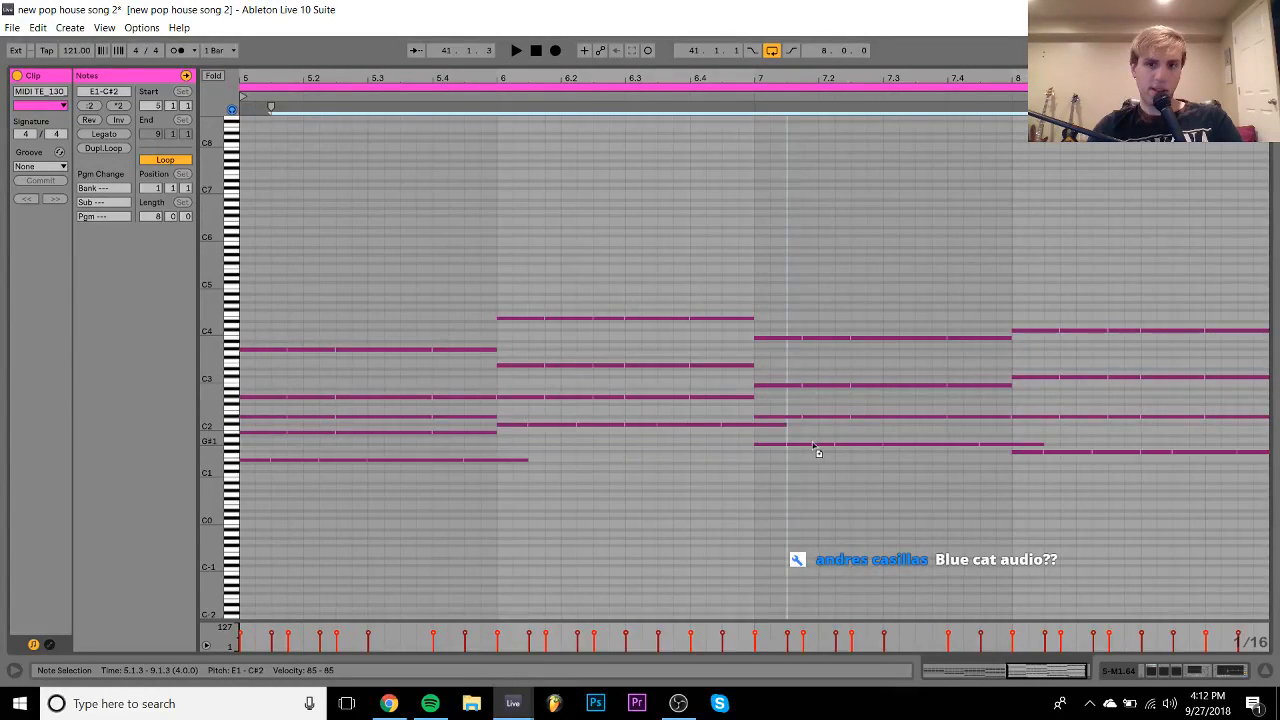
pyautogui.hotkey('shift', 'Down')
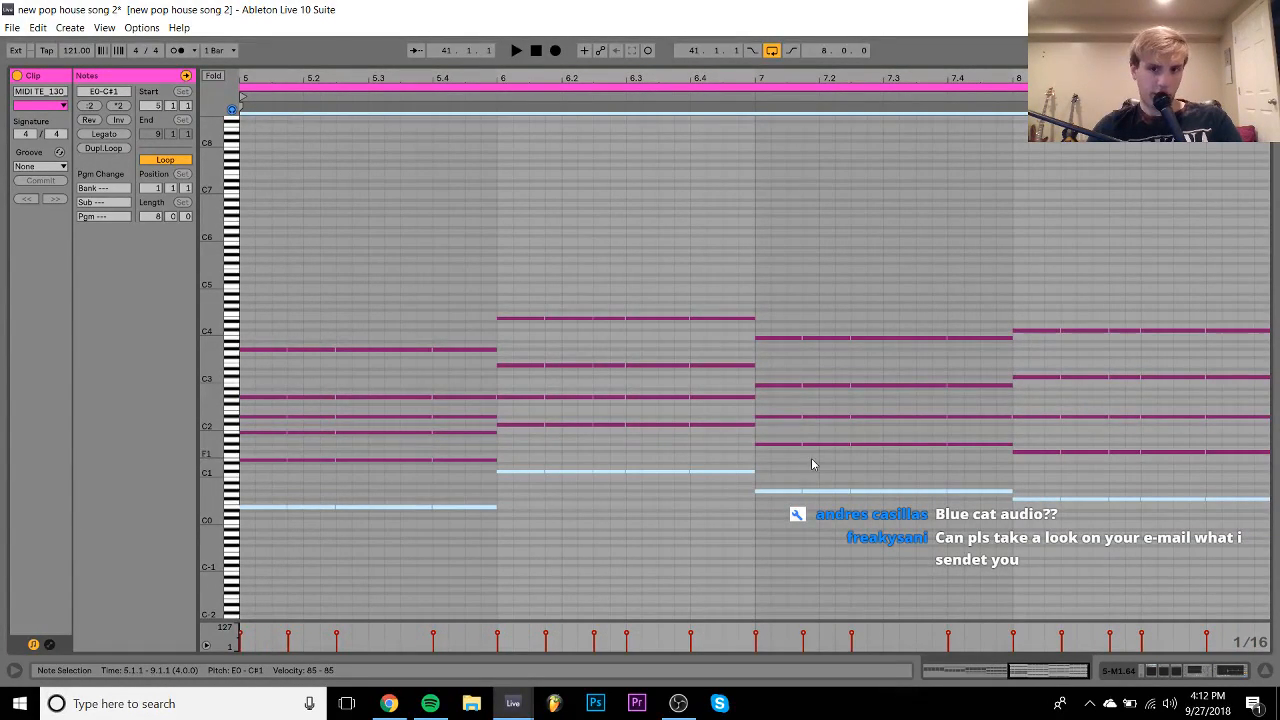
pyautogui.press('space')
pyautogui.hotkey('ctrl', 'a')
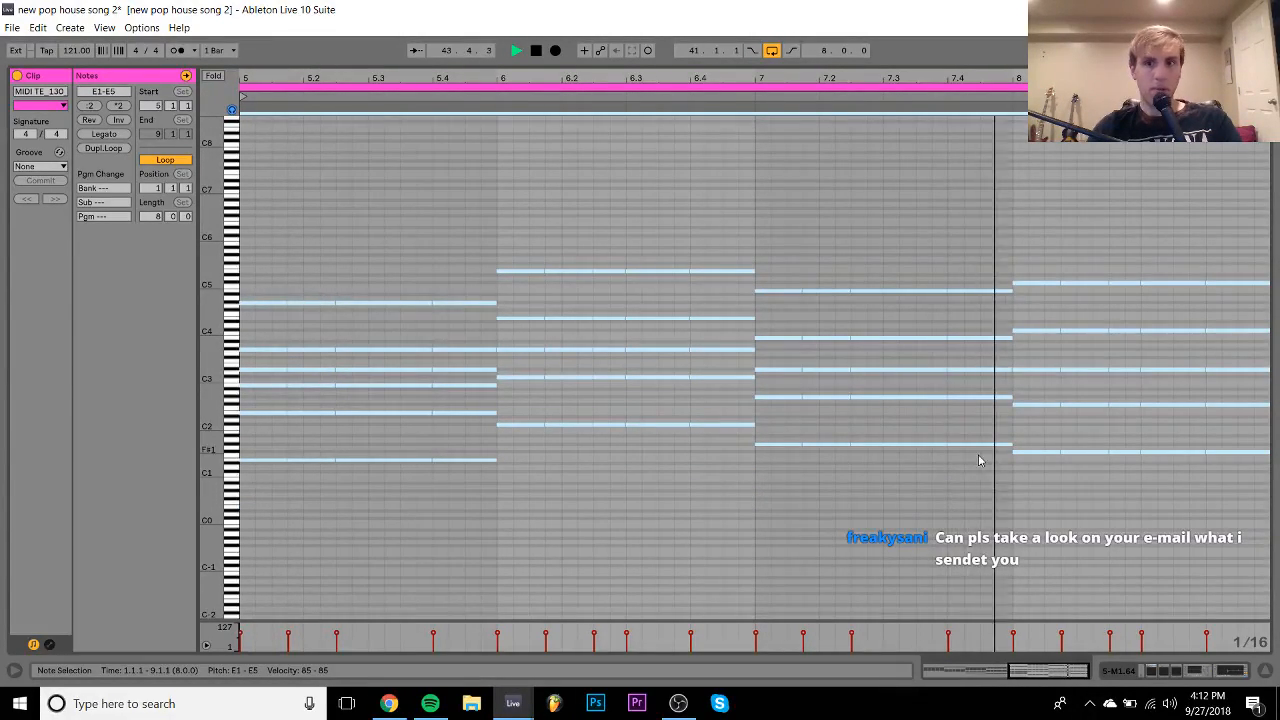
pyautogui.press('space')
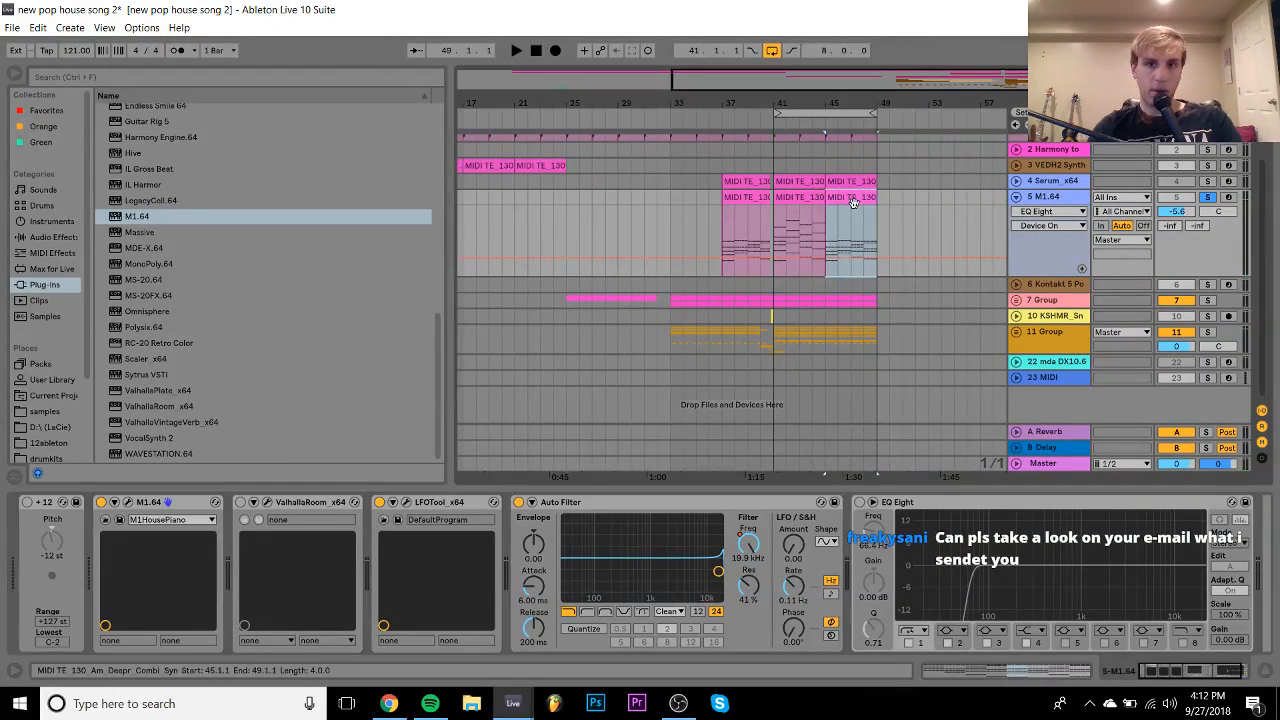
pyautogui.click(818, 205)
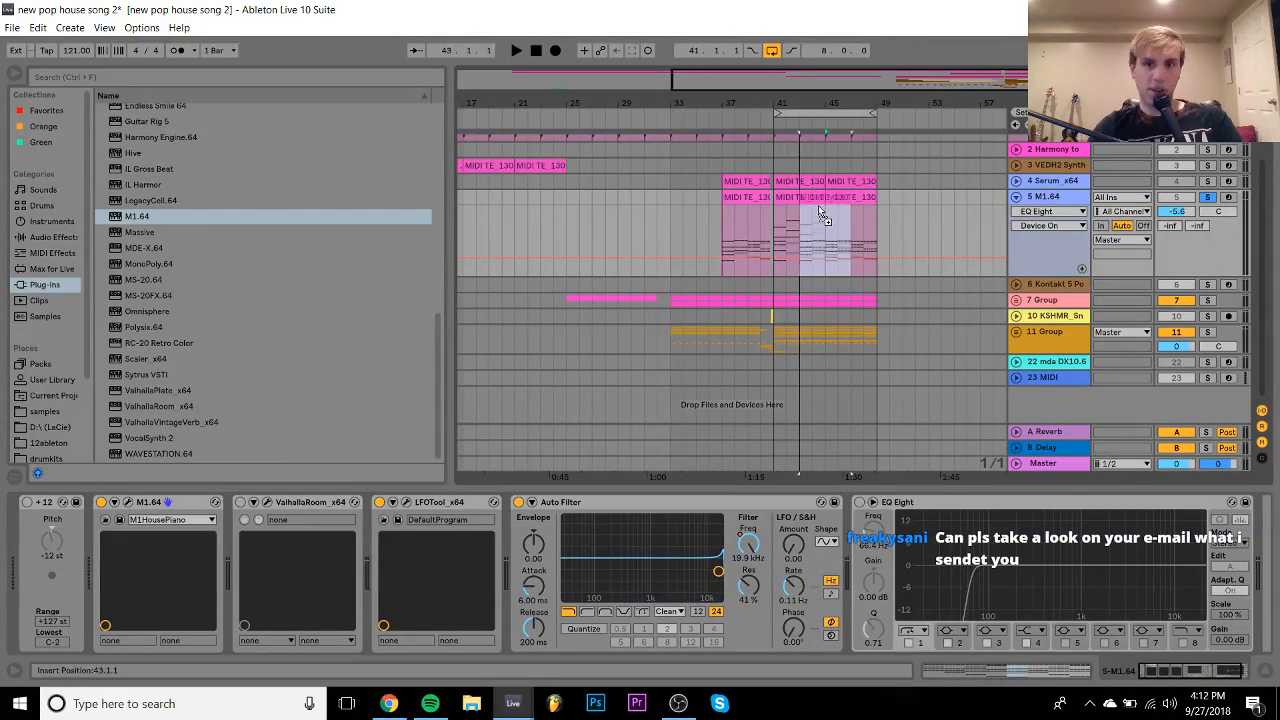
# - Play the arrangement from just before bar 41 and open the M1 clip's notes
pyautogui.moveTo(818, 205); pyautogui.dragTo(797, 206)
pyautogui.press('space')
pyautogui.doubleClick(804, 206)
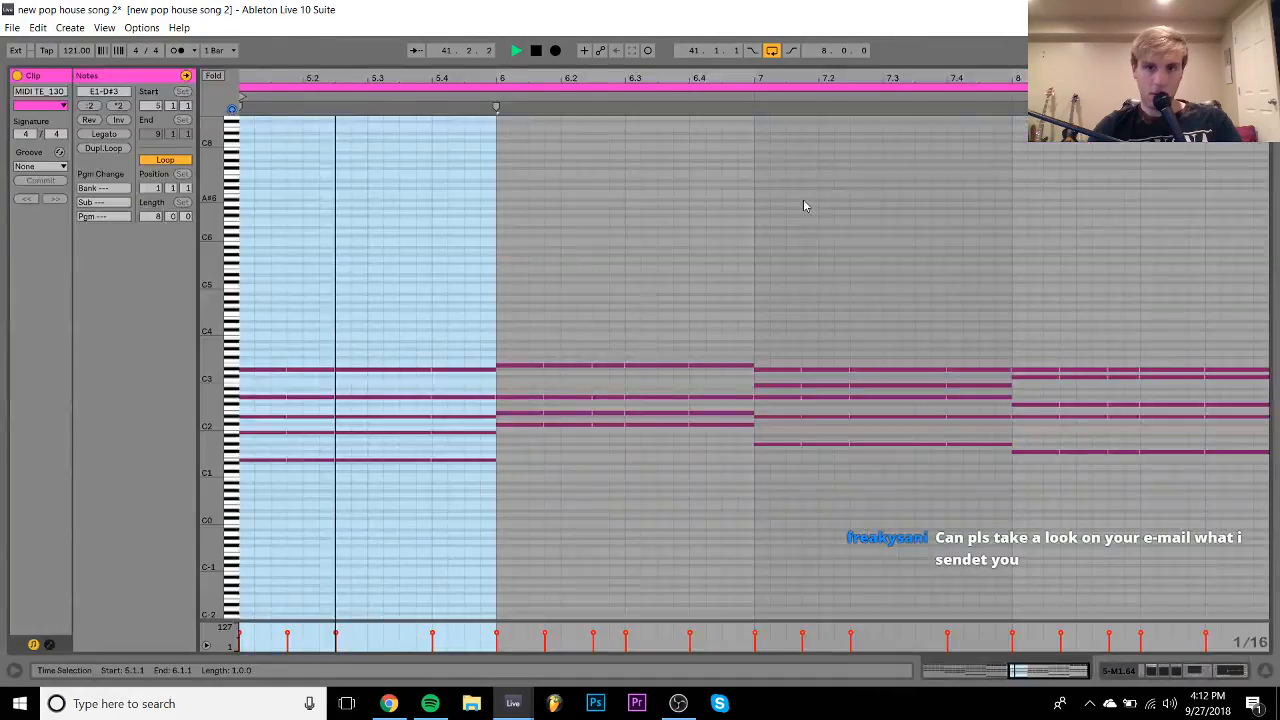
pyautogui.hotkey('ctrl', 'a')
pyautogui.press('space')
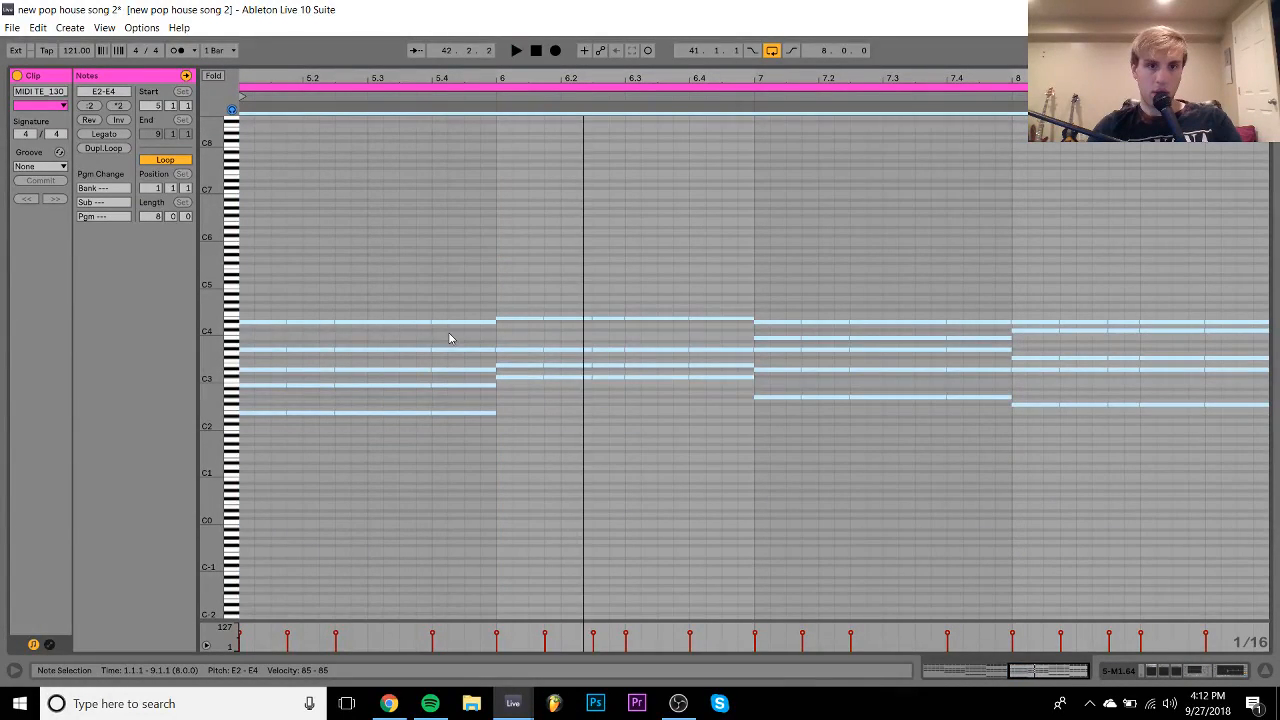
pyautogui.press('space')
pyautogui.press('space')
# - Add octave copies: C#2 and G#1 below the chords, F#2 above the bar-8 bass at 8.1.1
pyautogui.moveTo(452, 332); pyautogui.dragTo(345, 330)
pyautogui.click(345, 323)
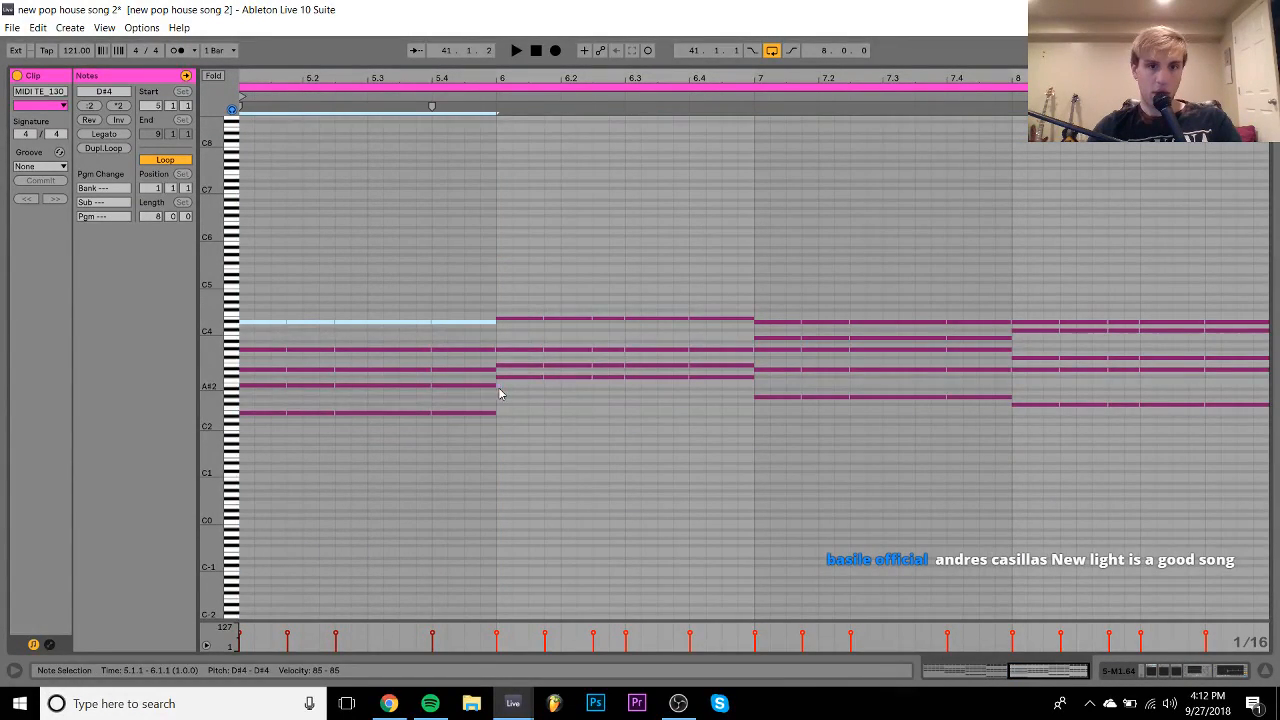
pyautogui.moveTo(521, 381); pyautogui.dragTo(1236, 438)
pyautogui.hotkey('shift', 'Down')
pyautogui.press('Left')
pyautogui.hotkey('shift', 'Down')
pyautogui.hotkey('shift', 'Down')
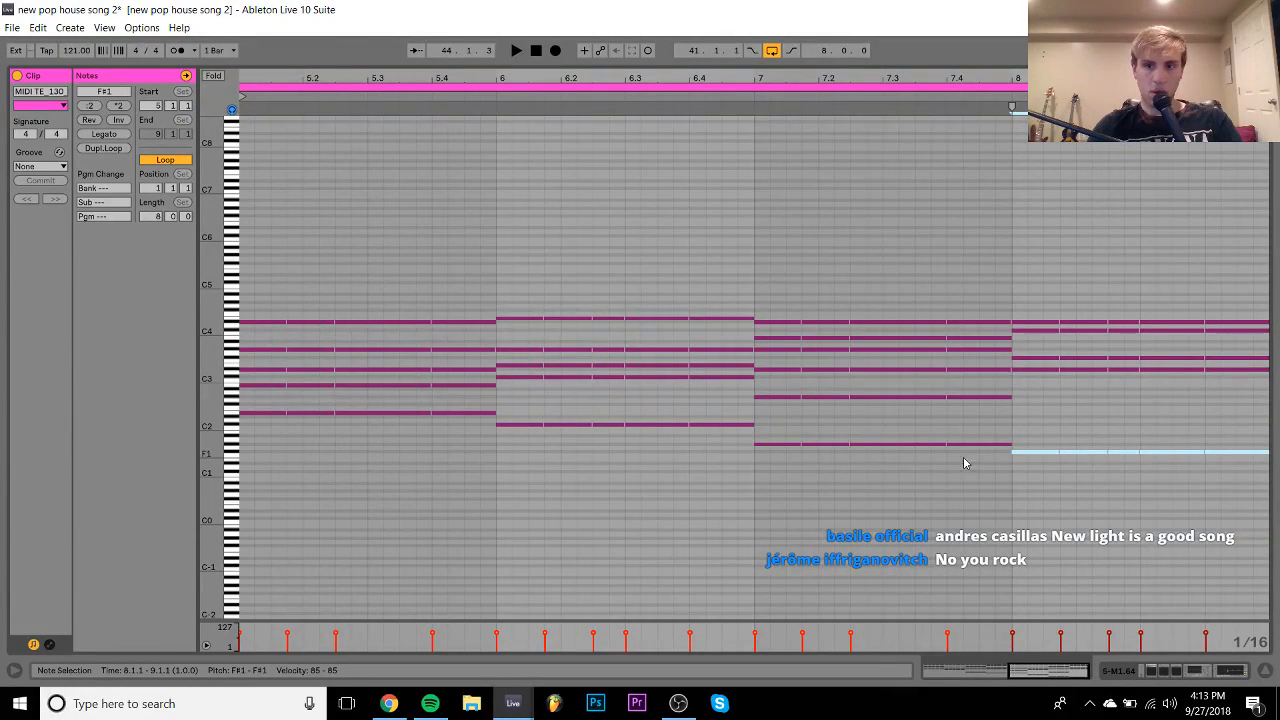
pyautogui.moveTo(1034, 453); pyautogui.dragTo(1057, 453)
pyautogui.hotkey('shift', 'Up')
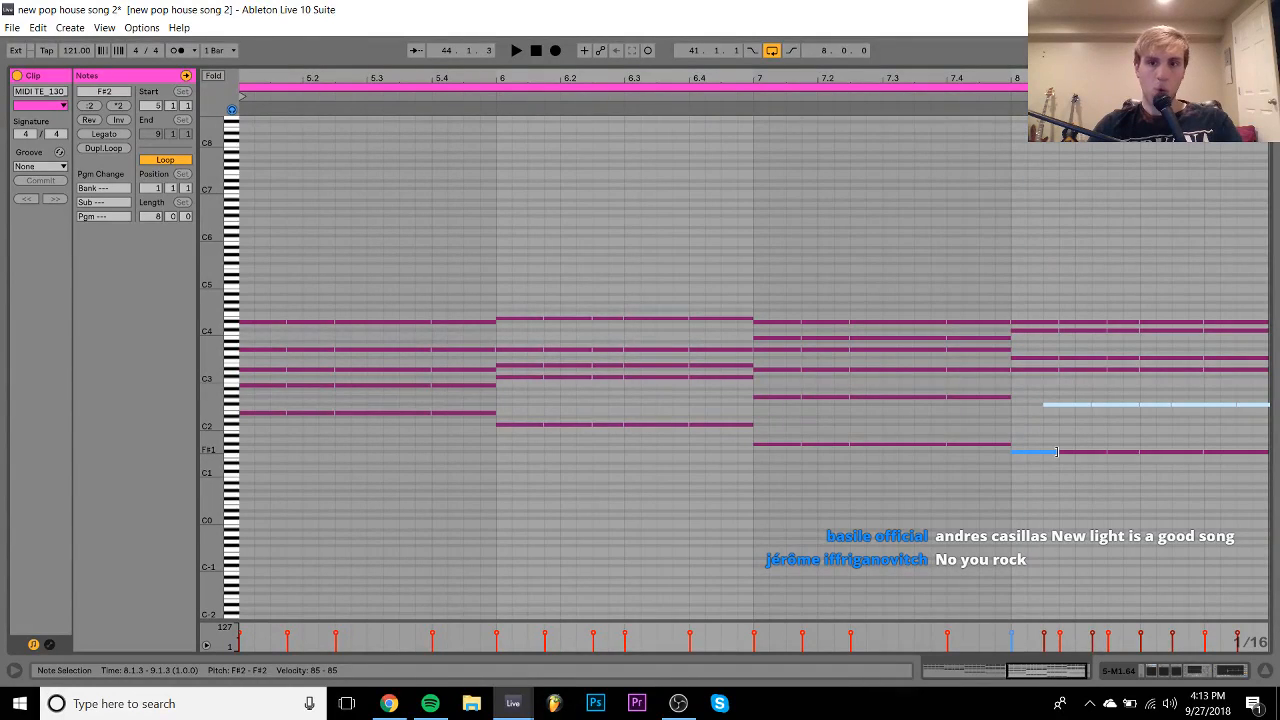
pyautogui.press('Left')
pyautogui.press('Left')
pyautogui.press('space')
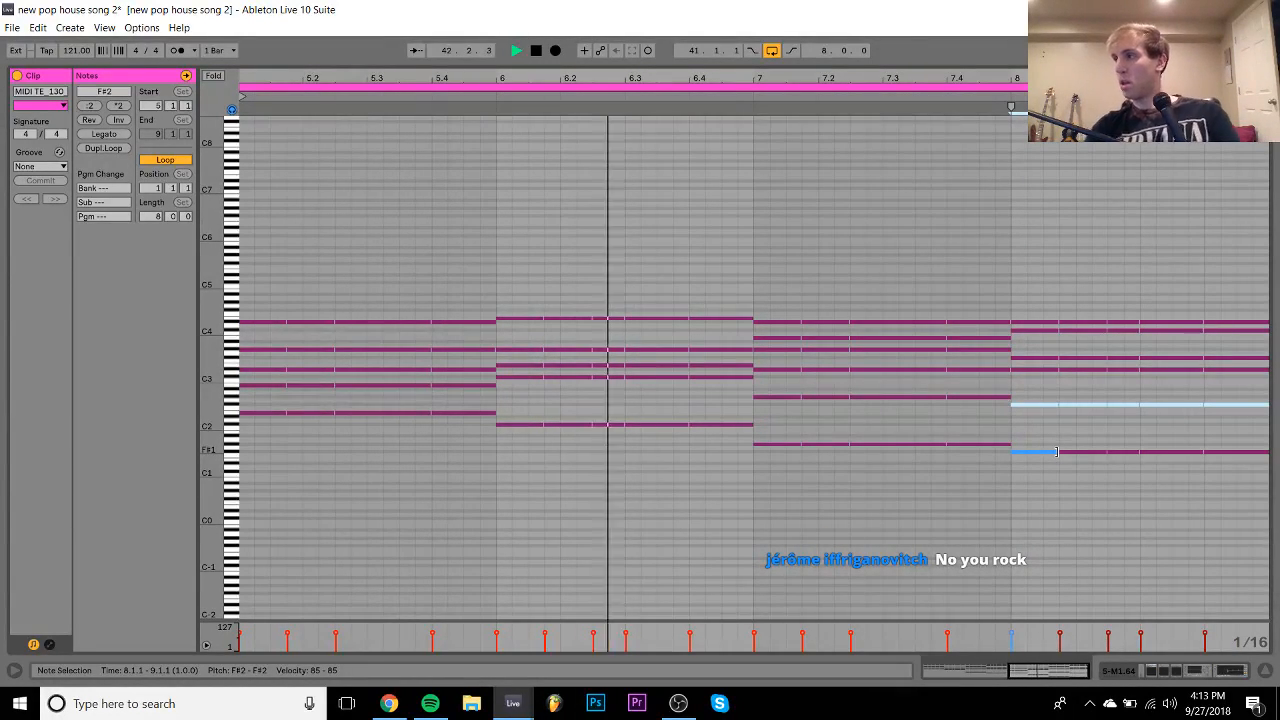
pyautogui.press('space')
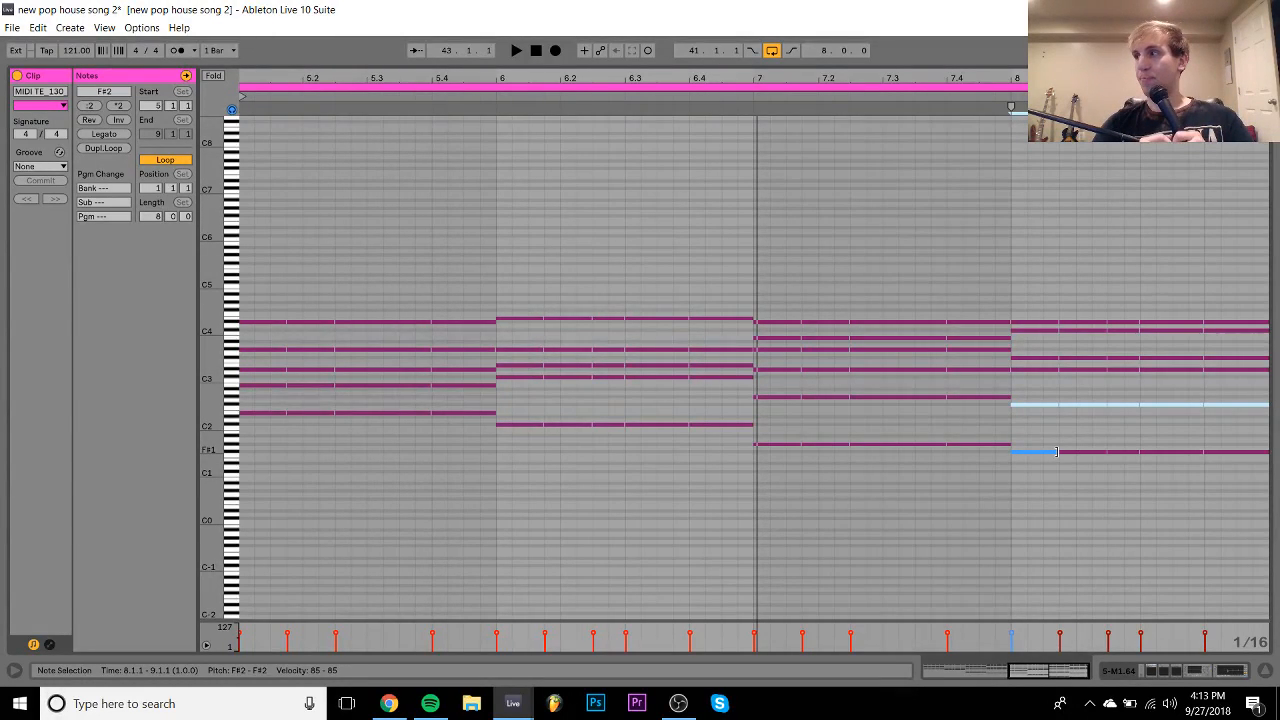
# - Drop the two bass notes in bars 5–7 an octave and audition the change
pyautogui.press('space')
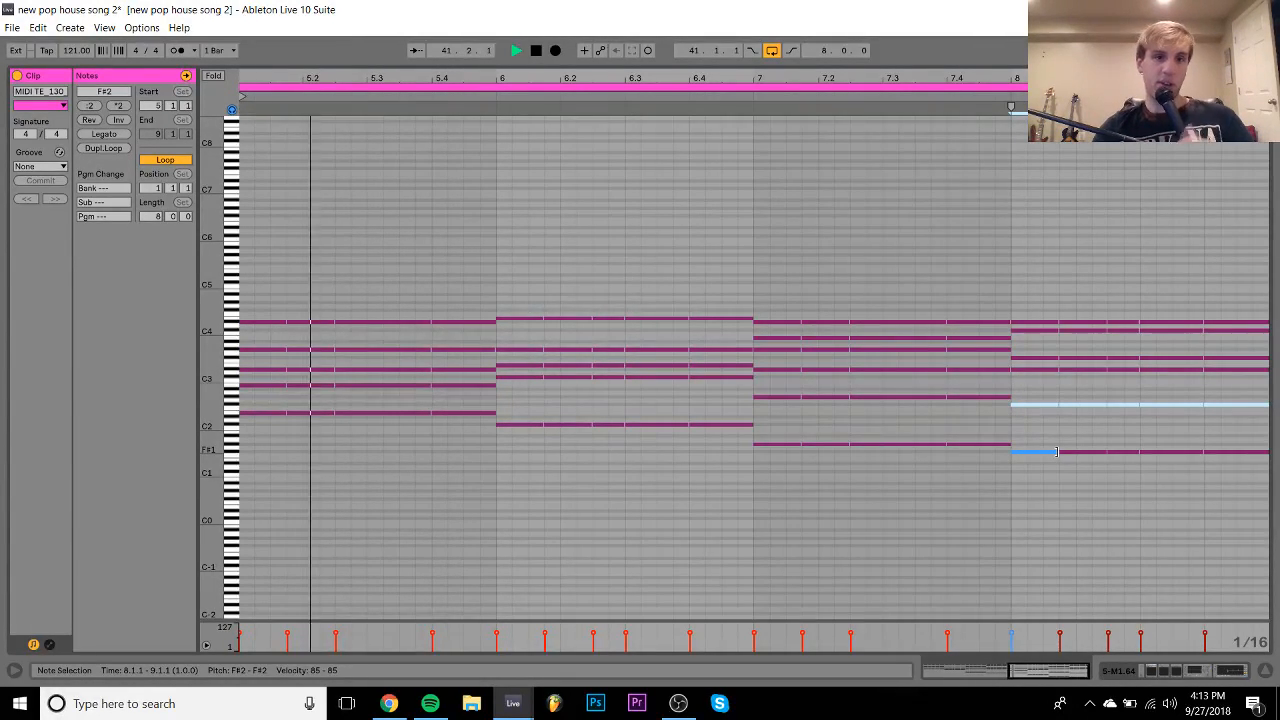
pyautogui.press('space')
pyautogui.click(489, 330)
pyautogui.moveTo(472, 331); pyautogui.dragTo(240, 298)
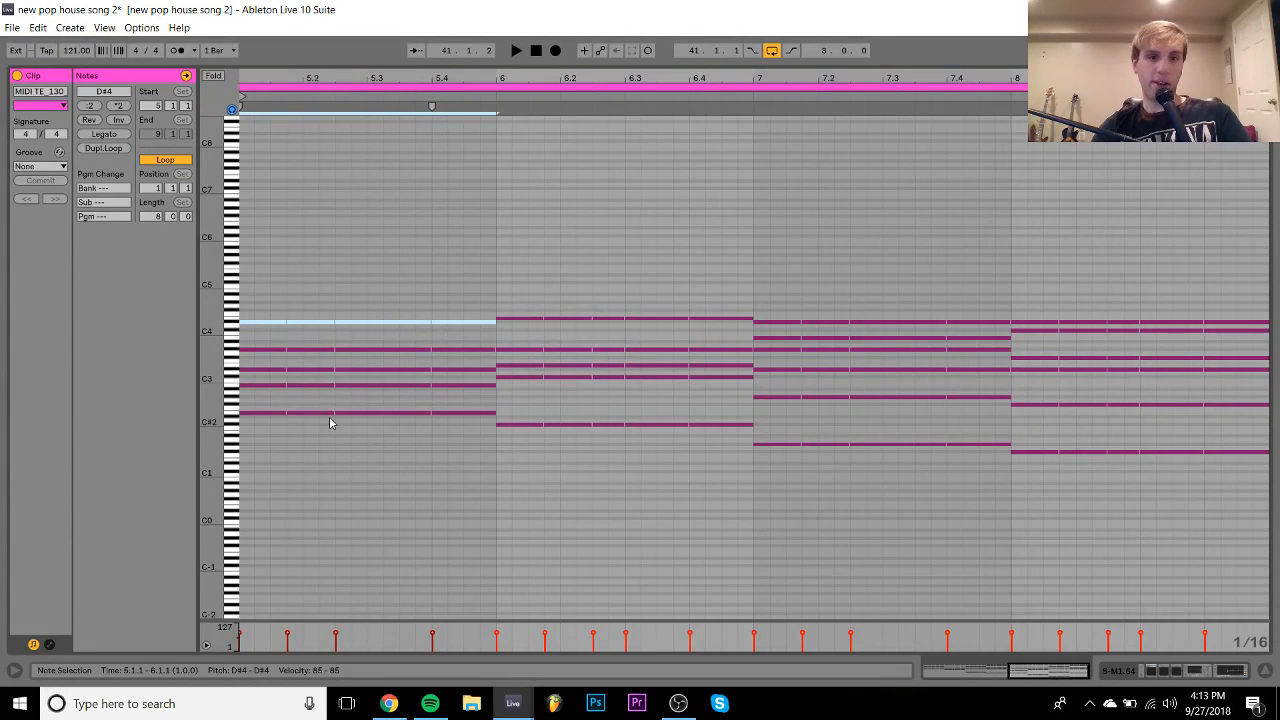
pyautogui.moveTo(262, 406); pyautogui.dragTo(740, 436)
pyautogui.hotkey('shift', 'Down')
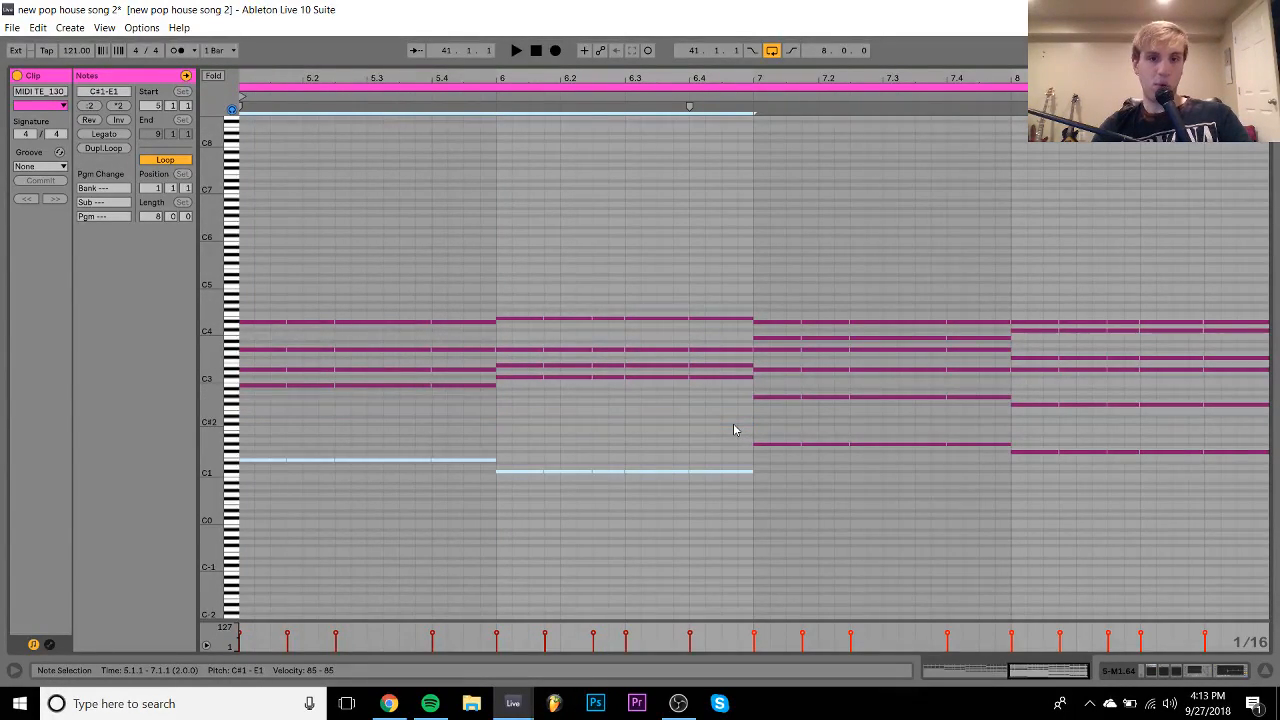
pyautogui.press('space')
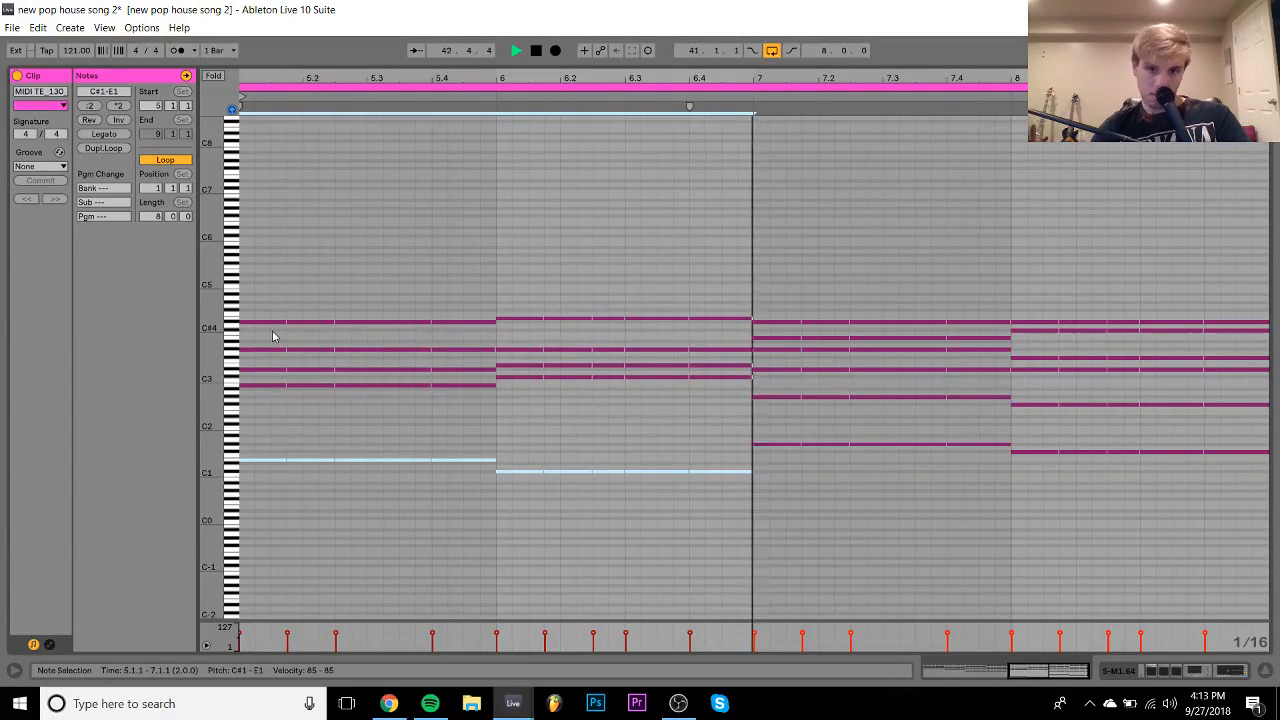
pyautogui.press('space')
# - Raise the two top notes in bars 5–7 an octave to D#5–E5
pyautogui.moveTo(272, 327); pyautogui.dragTo(1274, 320)
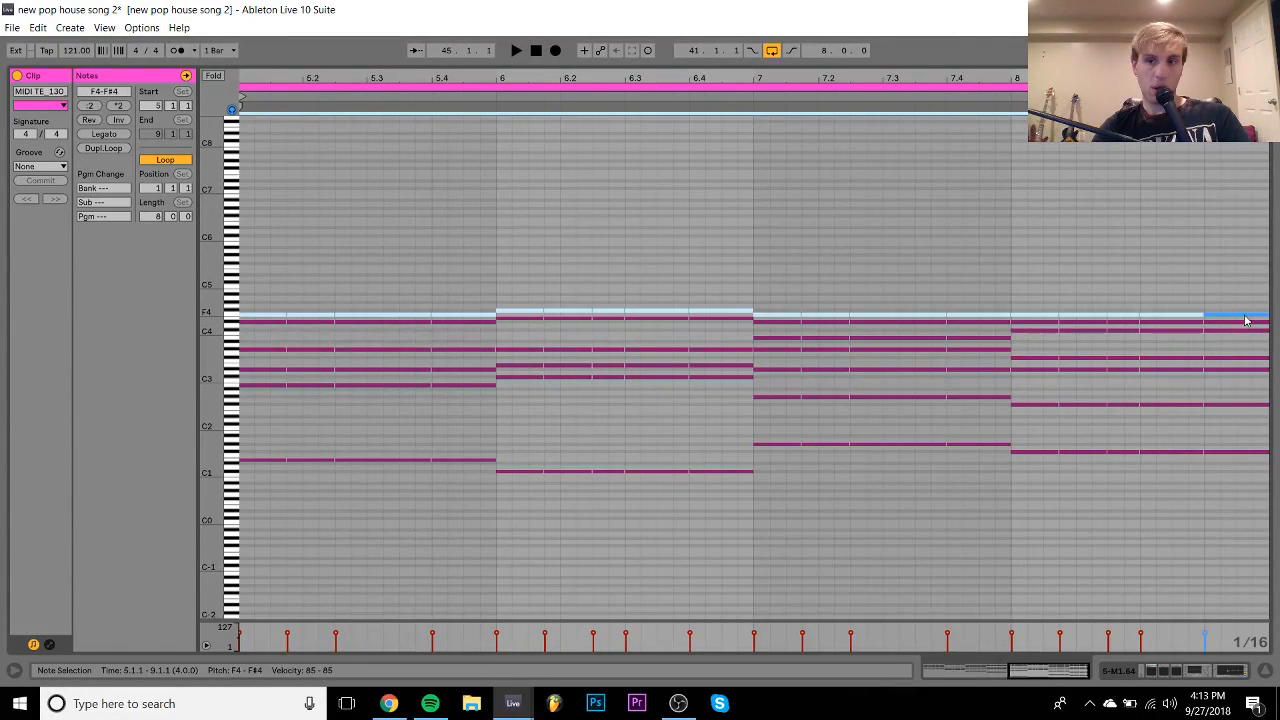
pyautogui.hotkey('shift', 'Up')
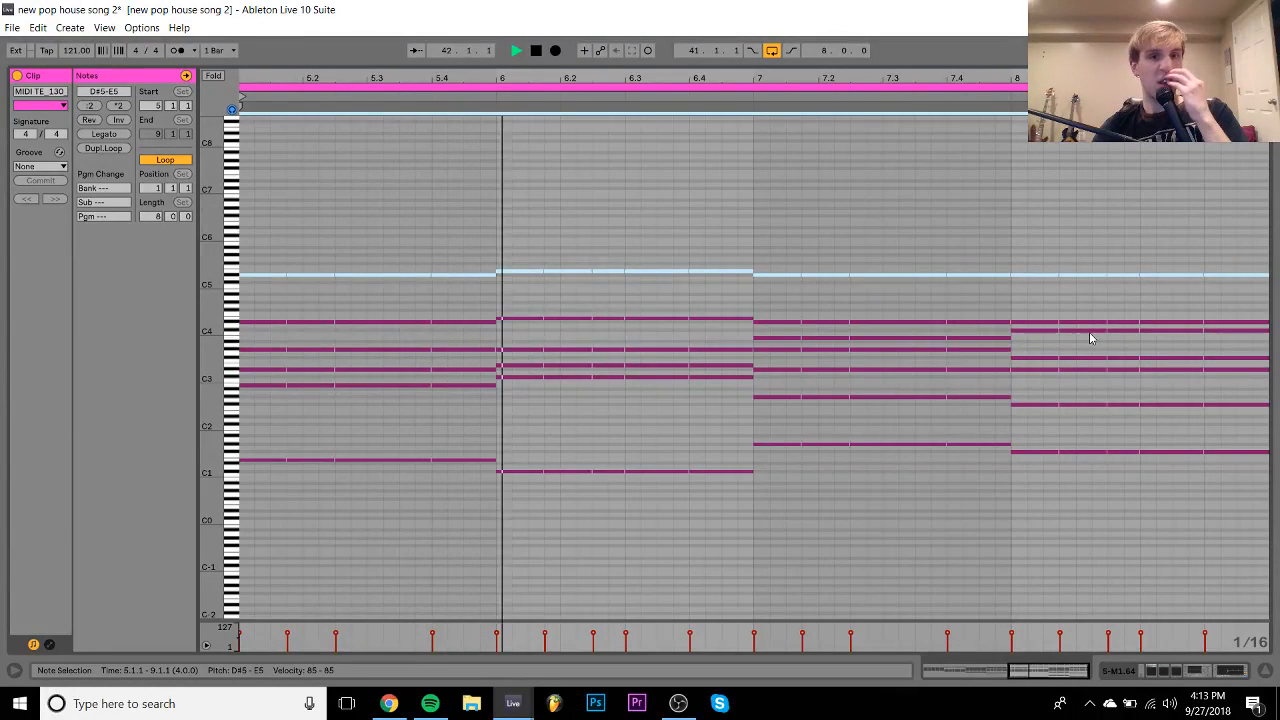
pyautogui.click(707, 378)
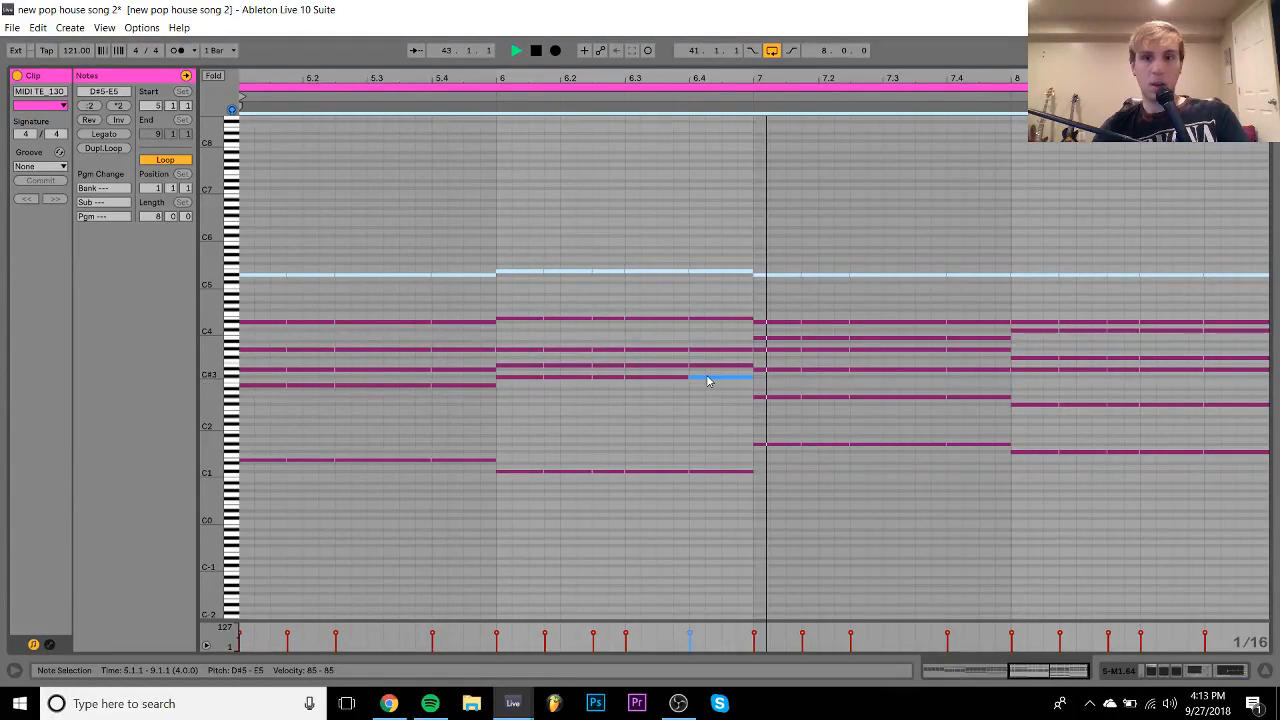
pyautogui.hotkey('ctrl', 'a')
pyautogui.hotkey('shift', 'Down')
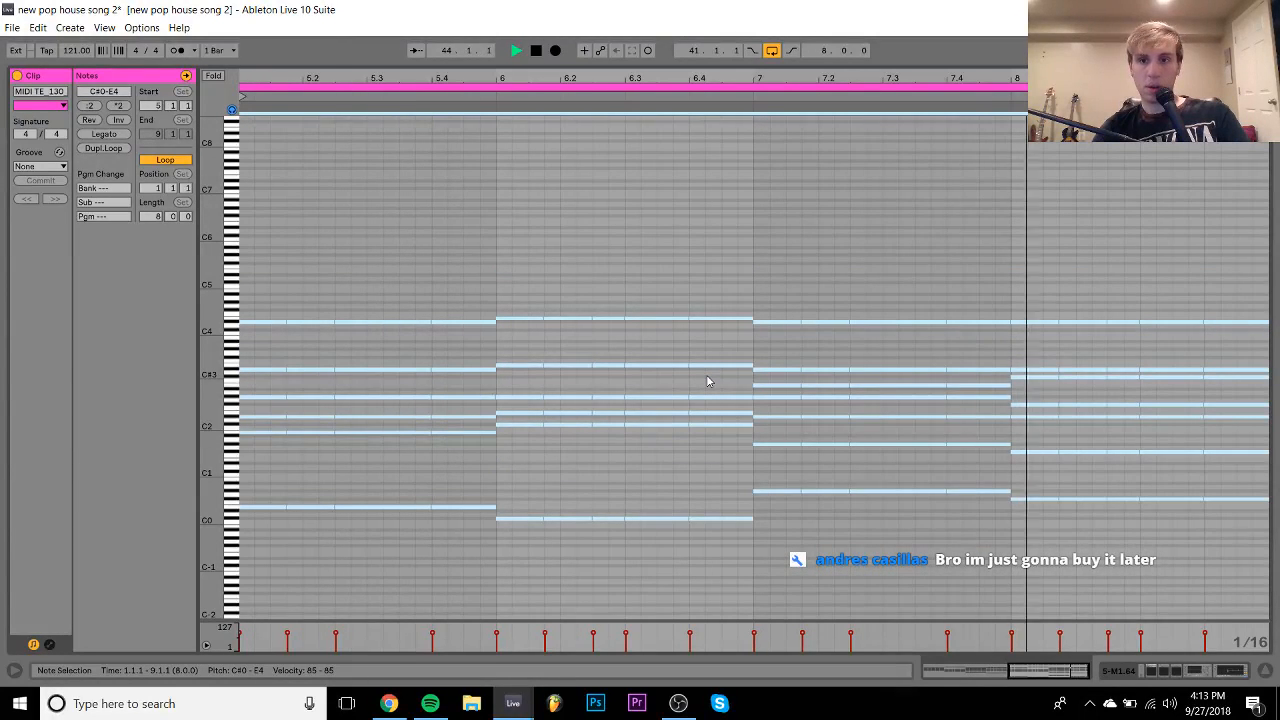
pyautogui.hotkey('shift', 'Up')
pyautogui.press('space')
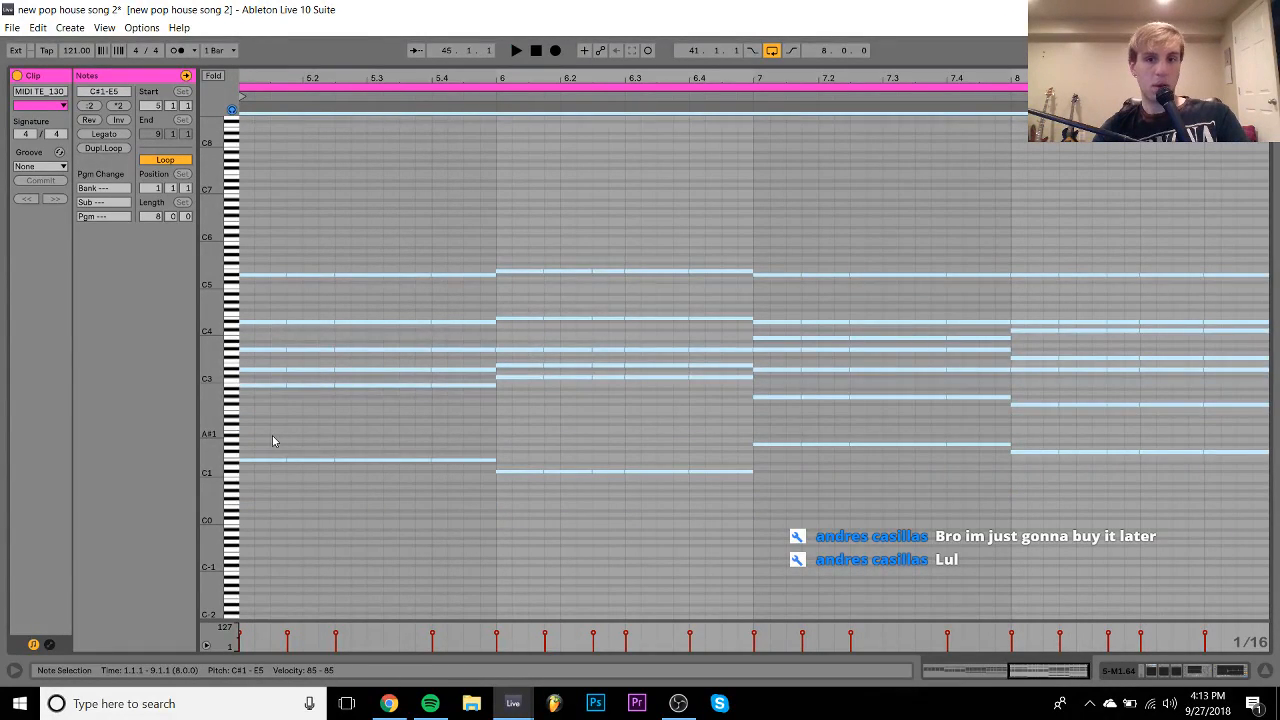
# - Raise the four lowest bass notes to G#1–D#2 and audition the new chords
pyautogui.moveTo(272, 441); pyautogui.dragTo(1265, 550)
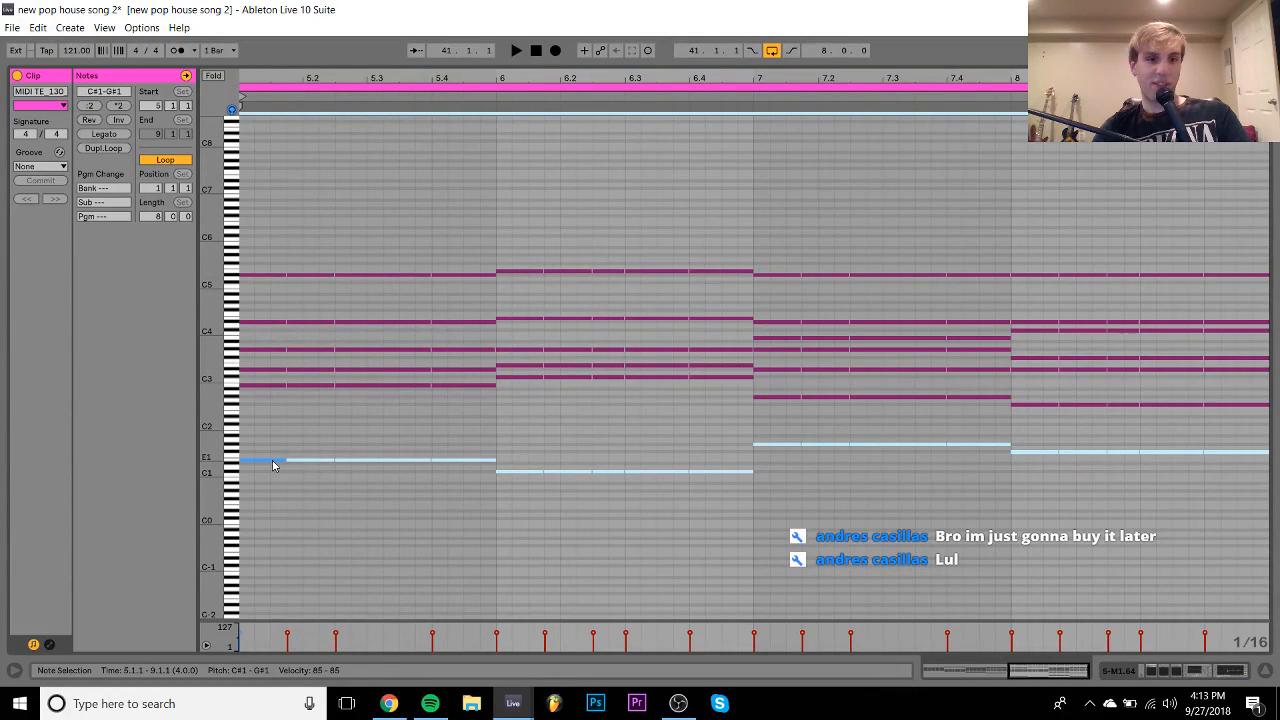
pyautogui.press('Up')
pyautogui.press('Up')
pyautogui.press('Up')
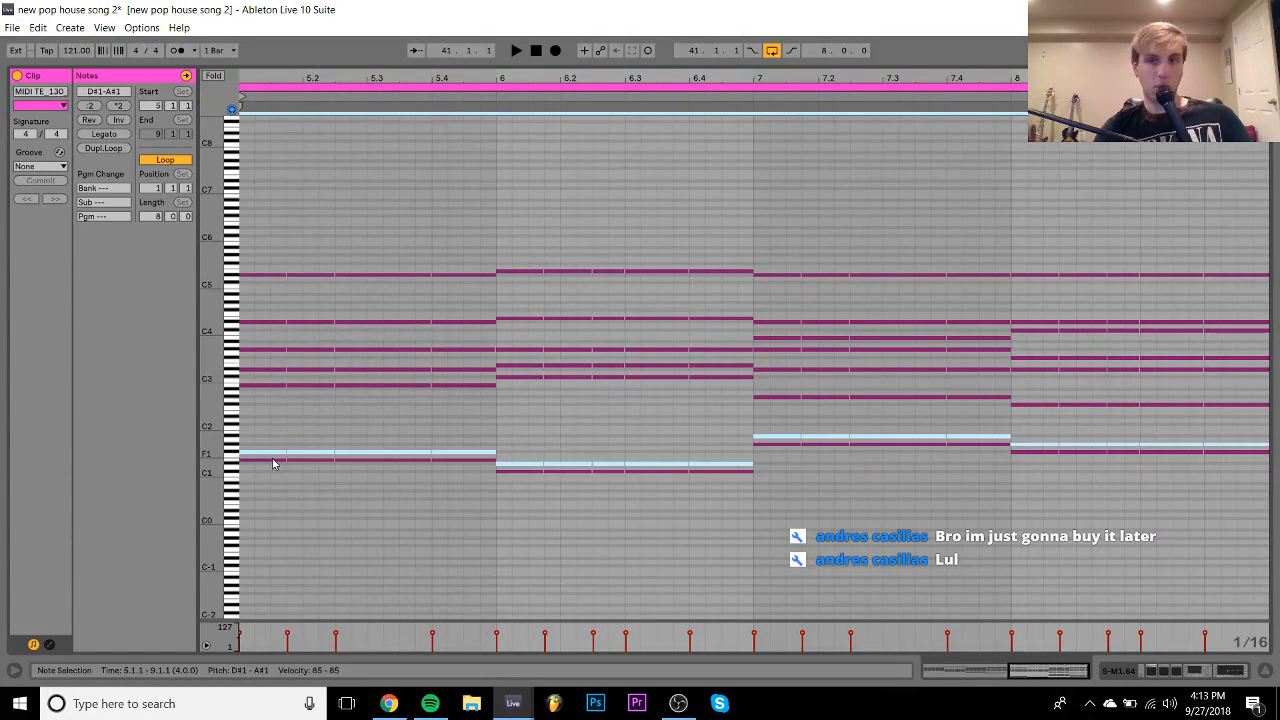
pyautogui.press('Up')
pyautogui.press('Up')
pyautogui.press('Up')
pyautogui.press('Up')
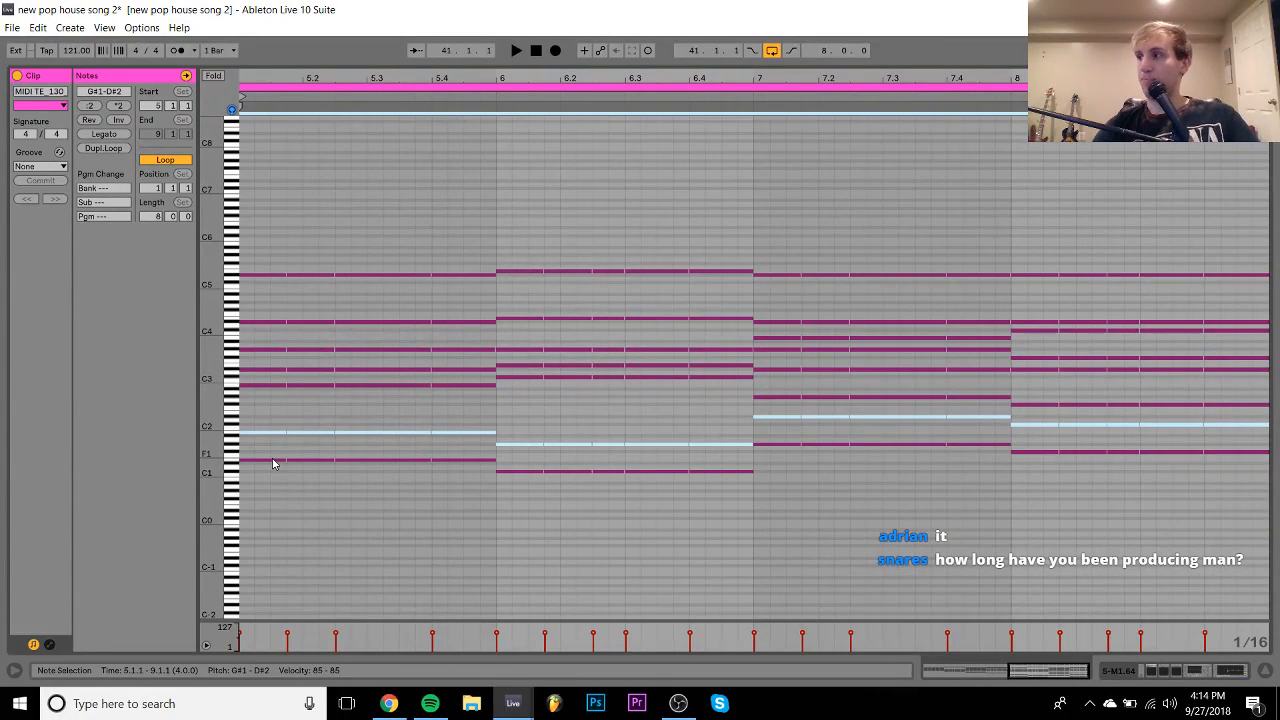
pyautogui.press('space')
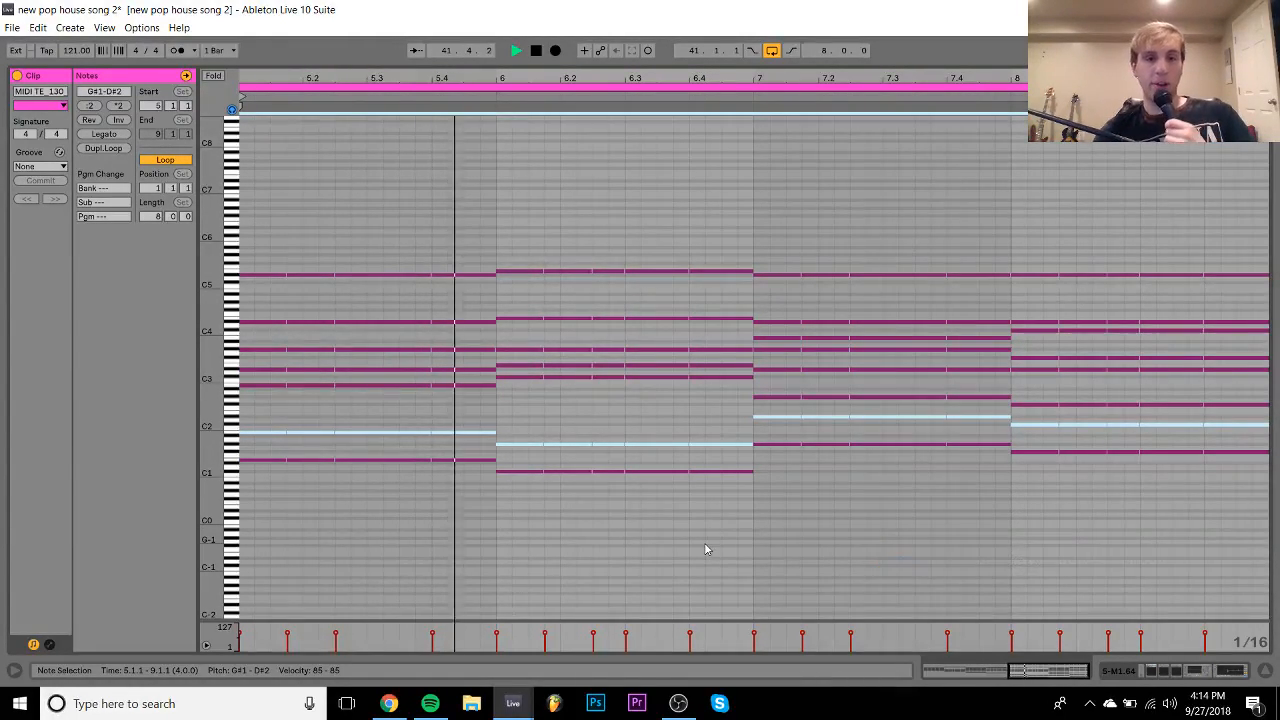
pyautogui.click(1176, 671)
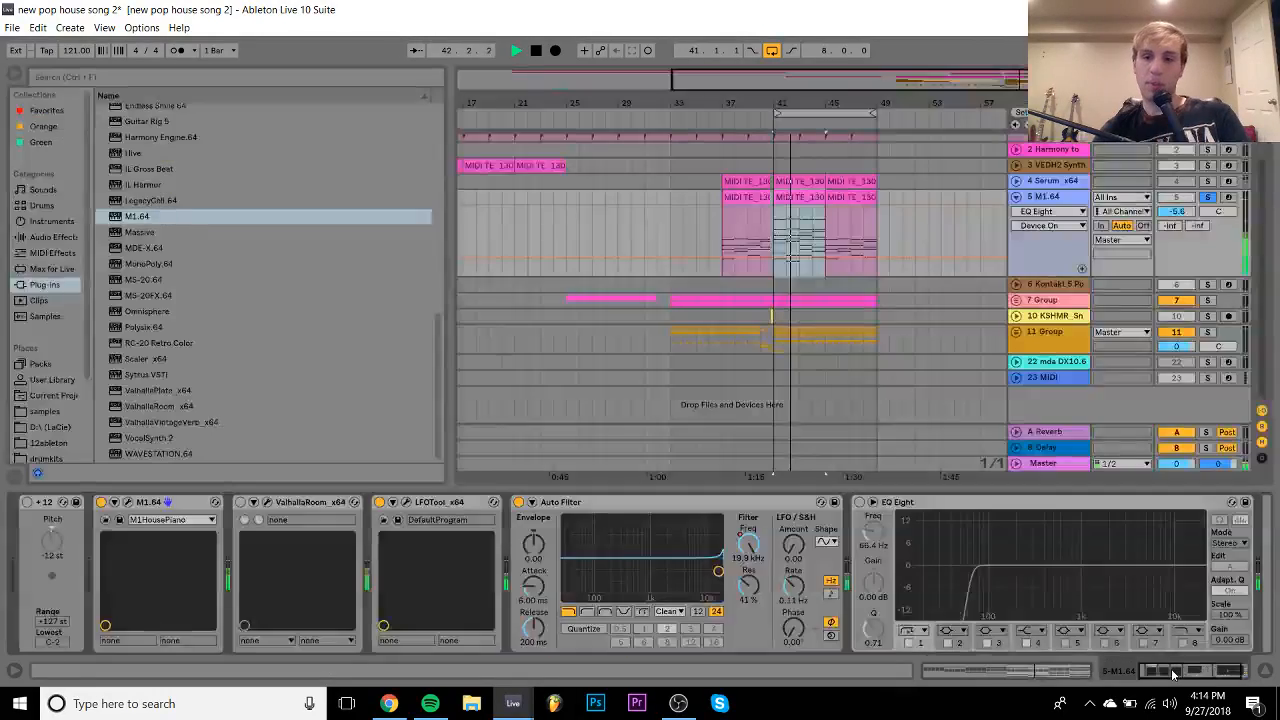
# - Duplicate the M1 clip at bars 41–45 onto bars 45–49
pyautogui.click(1207, 197)
pyautogui.press('space')
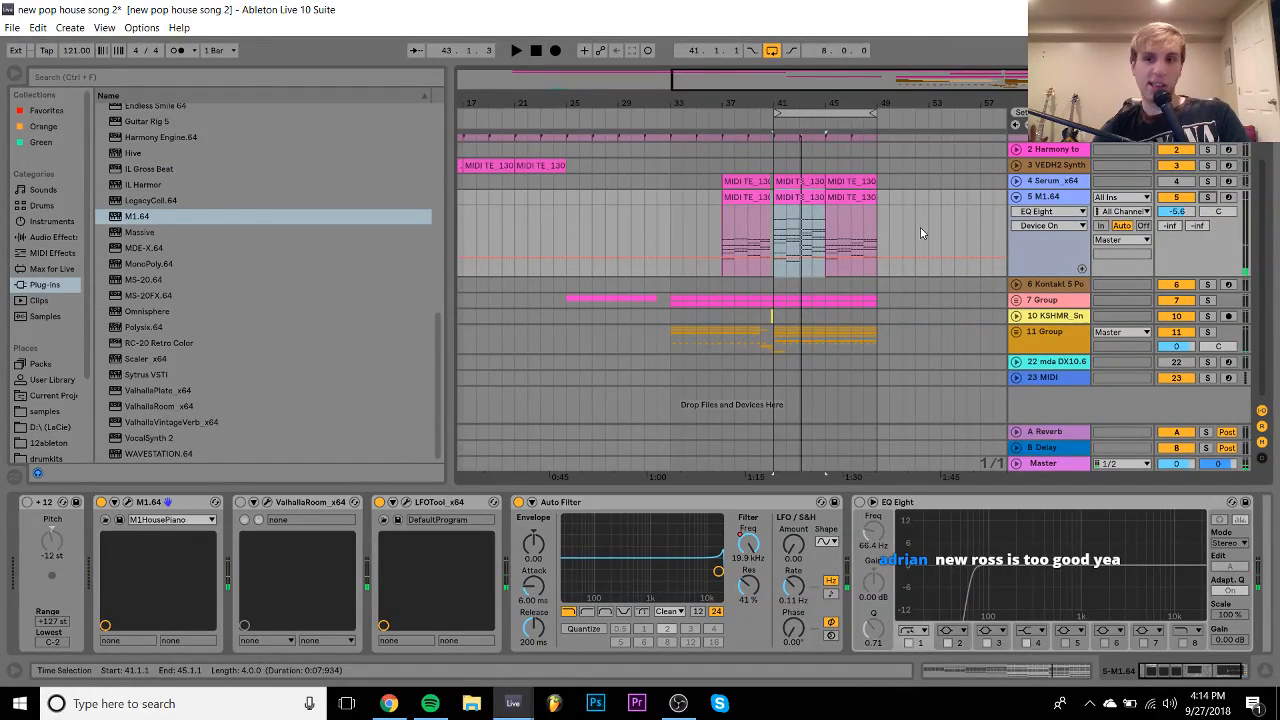
pyautogui.press('space')
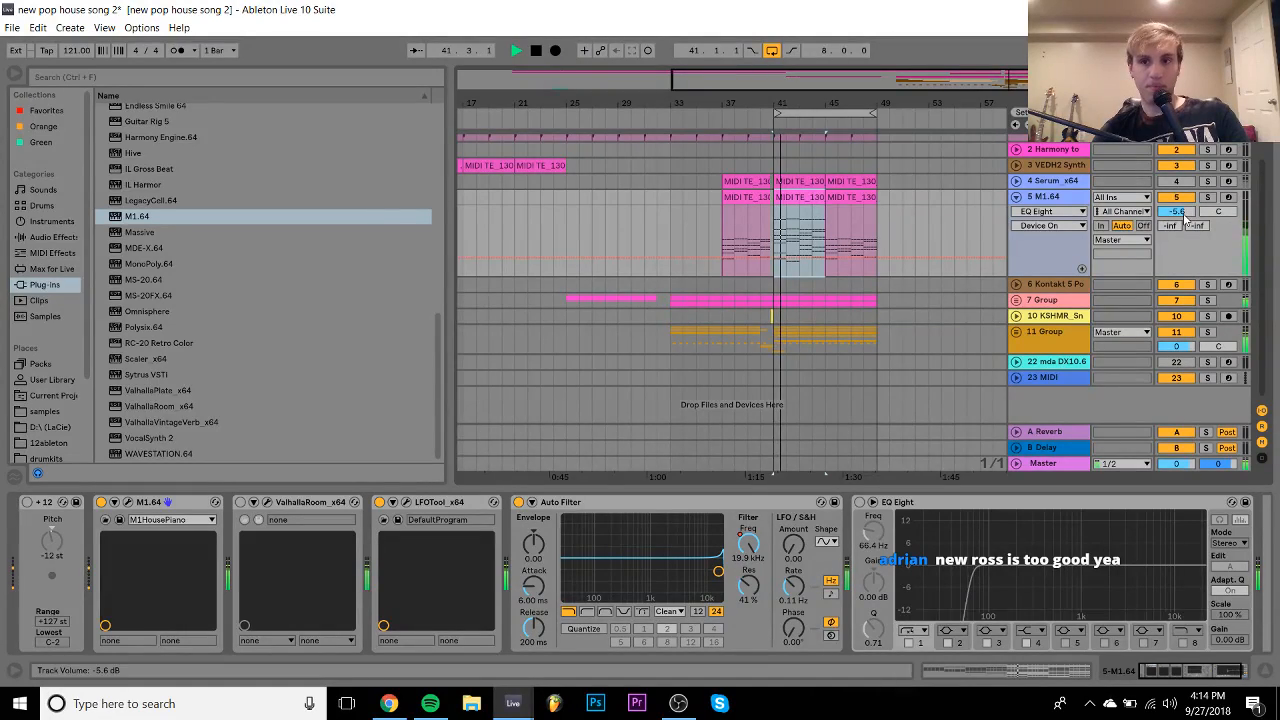
pyautogui.moveTo(1181, 213); pyautogui.dragTo(1181, 211)
pyautogui.click(794, 200)
pyautogui.hotkey('ctrl', 'd')
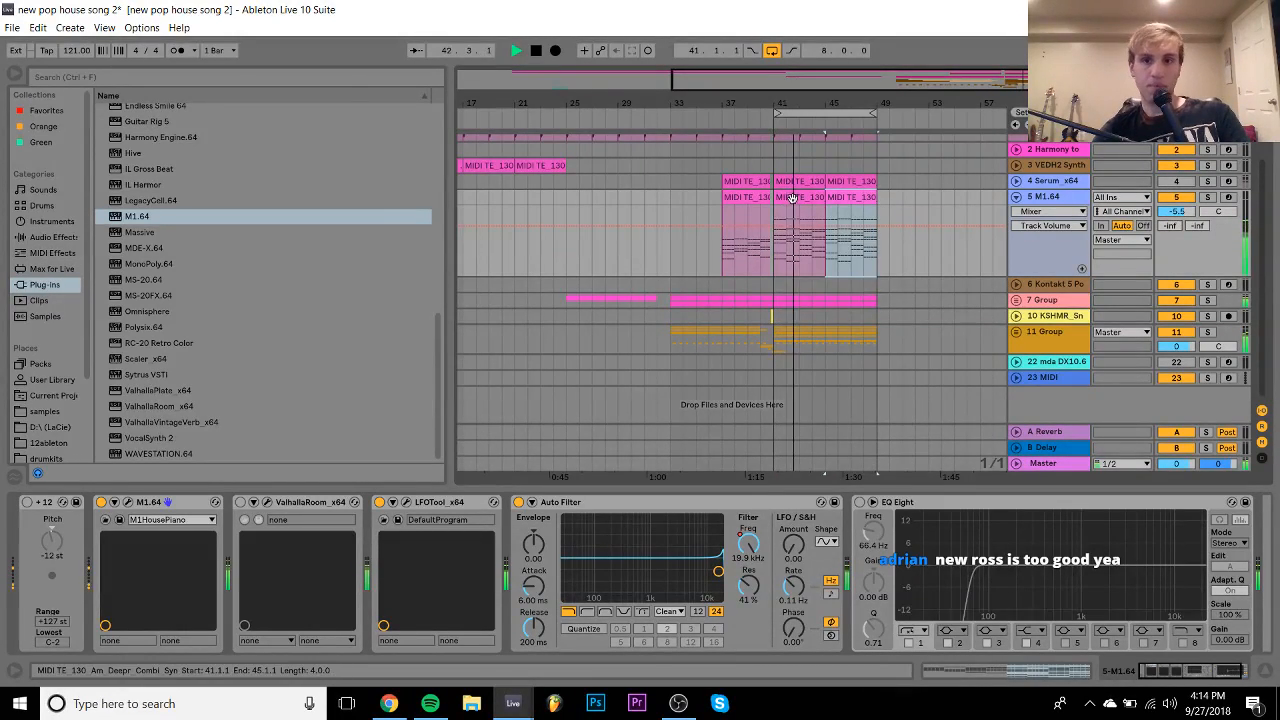
pyautogui.keyDown('shift'); pyautogui.click(793, 197); pyautogui.keyUp('shift')
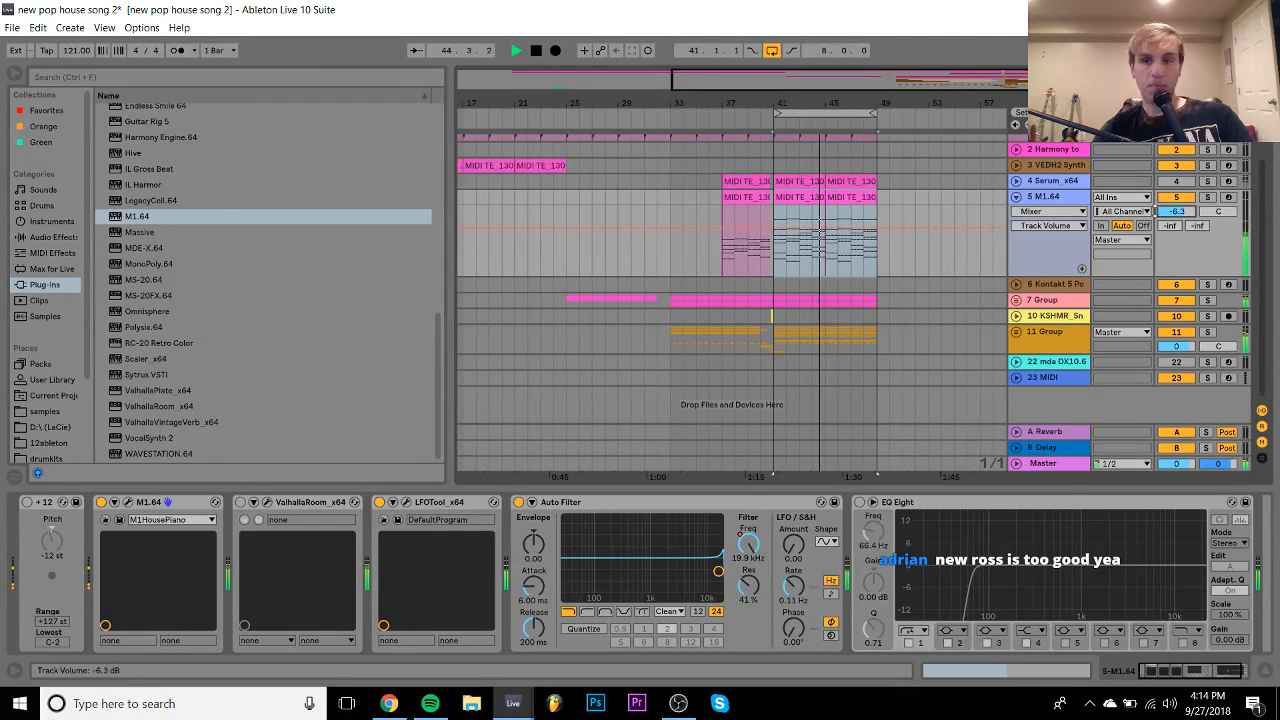
# - Try the +12 Pitch device, then bypass LFOTool, Auto Filter and +12 and unsolo the piano
pyautogui.click(54, 542)
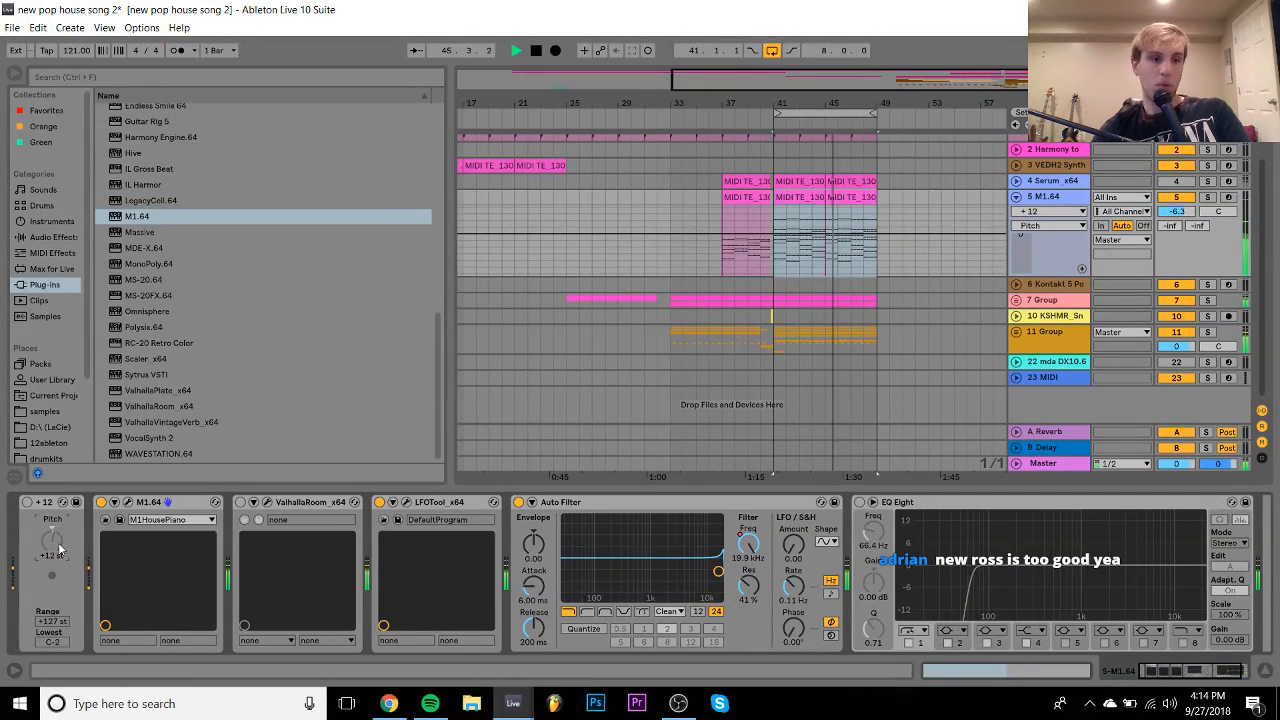
pyautogui.click(27, 501)
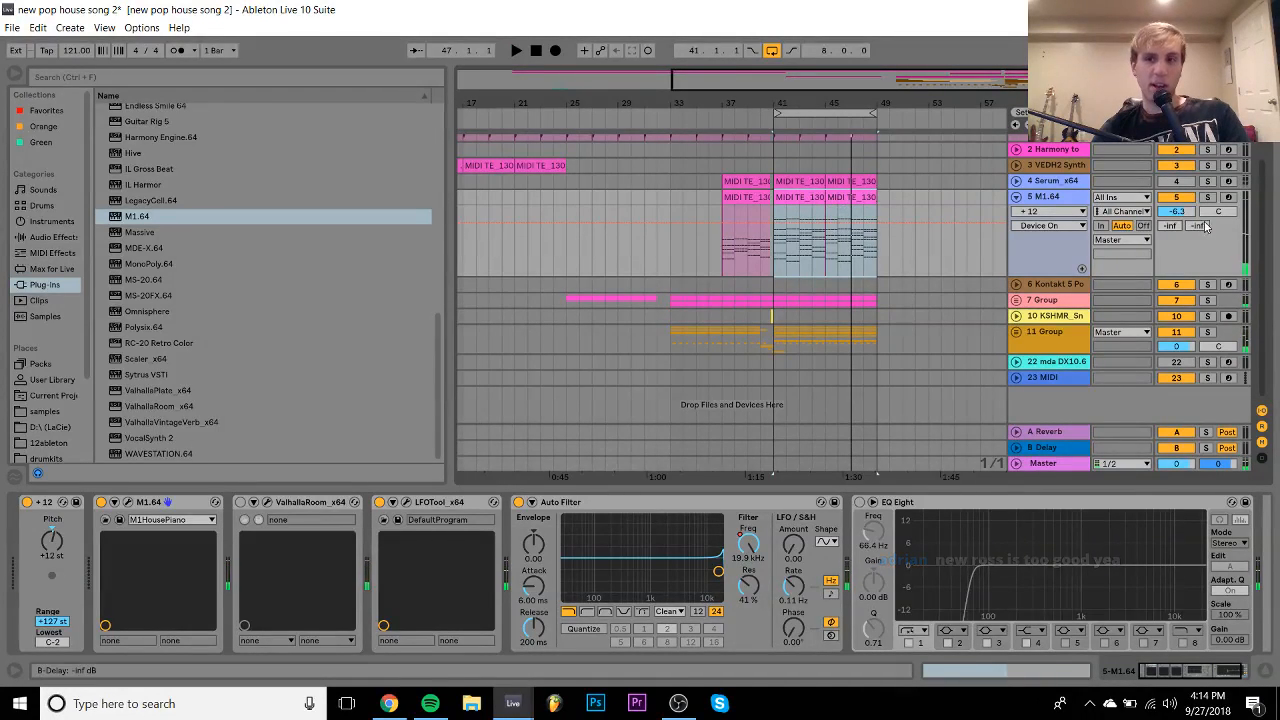
pyautogui.press('space')
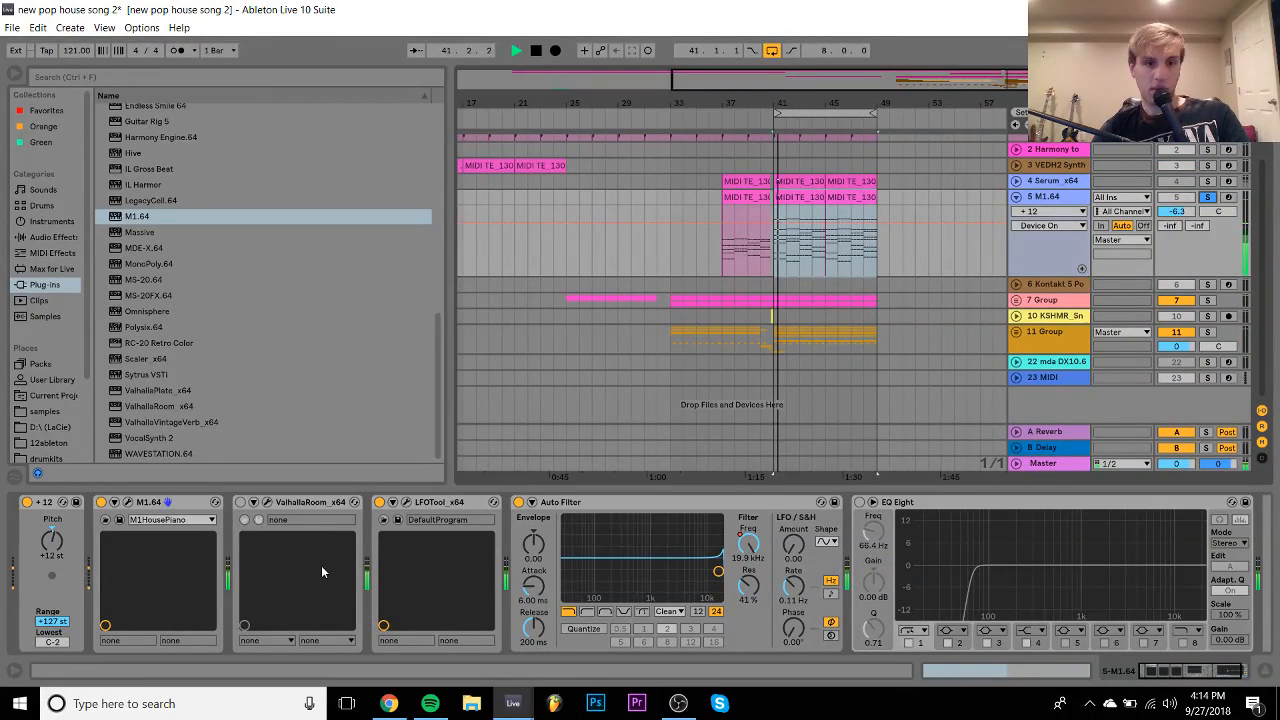
pyautogui.click(379, 503)
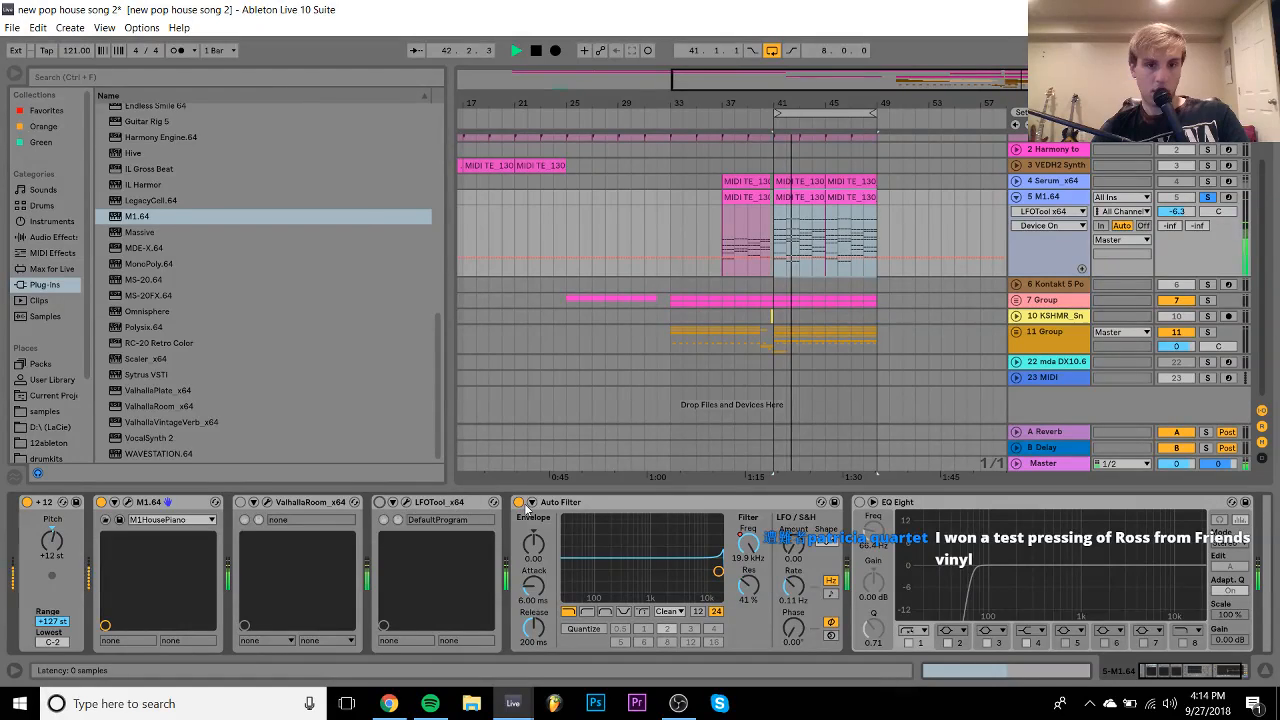
pyautogui.click(518, 502)
pyautogui.click(1209, 198)
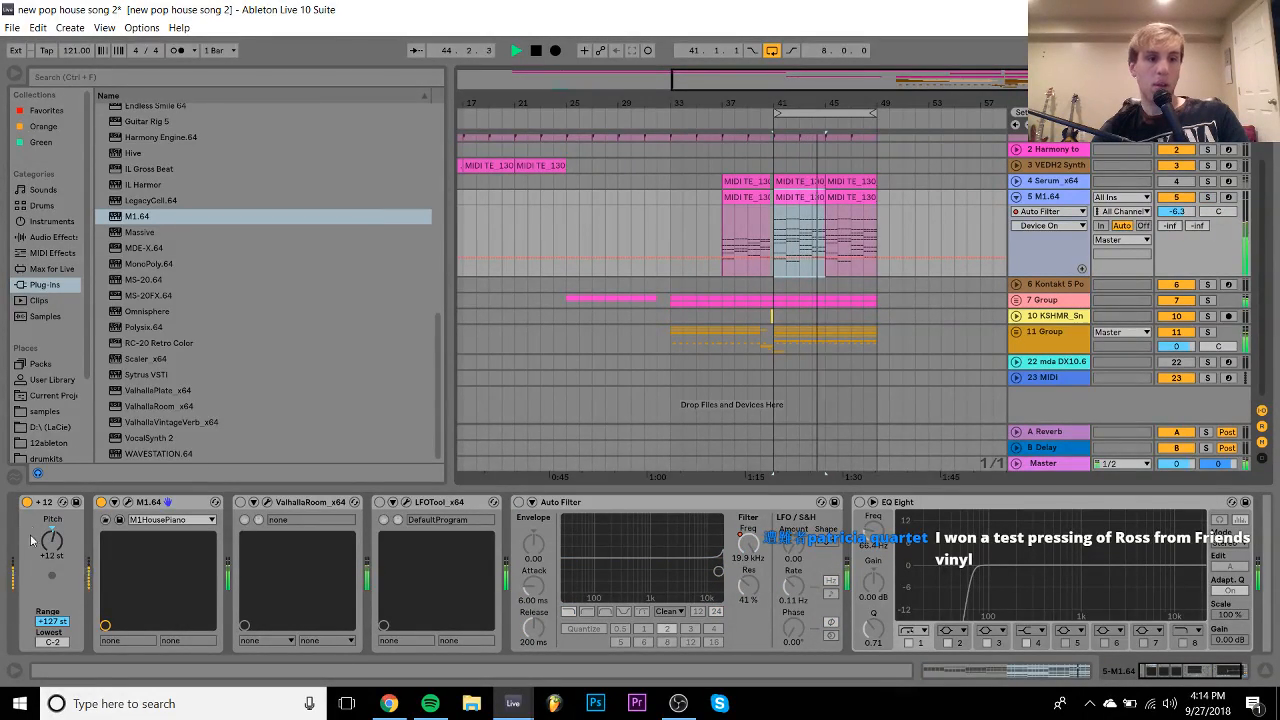
pyautogui.click(27, 502)
# - Copy the middle piano clip onto bar 37 and zoom in on bars 37–43
pyautogui.moveTo(800, 198); pyautogui.dragTo(752, 217)
pyautogui.press('space')
pyautogui.moveTo(772, 103); pyautogui.dragTo(786, 198)
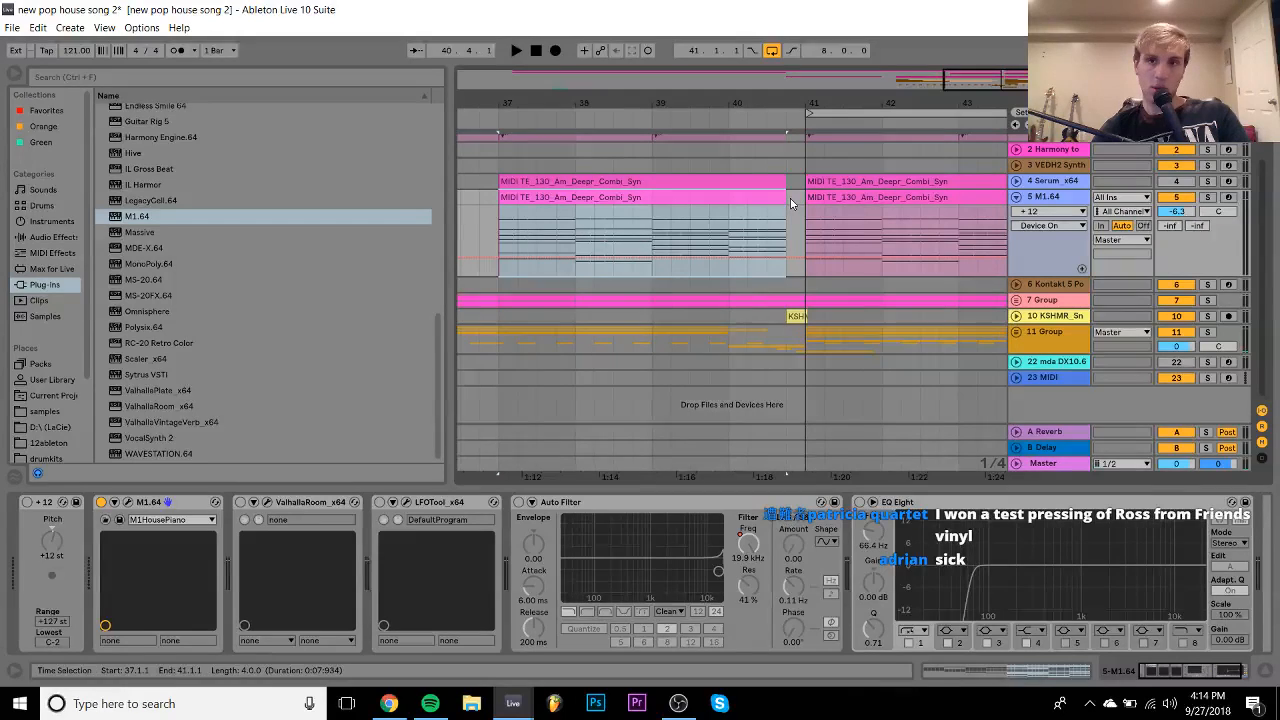
# - Delete the Auto Filter's frequency automation and switch the filter back on
pyautogui.rightClick(753, 553)
pyautogui.click(792, 616)
pyautogui.click(518, 503)
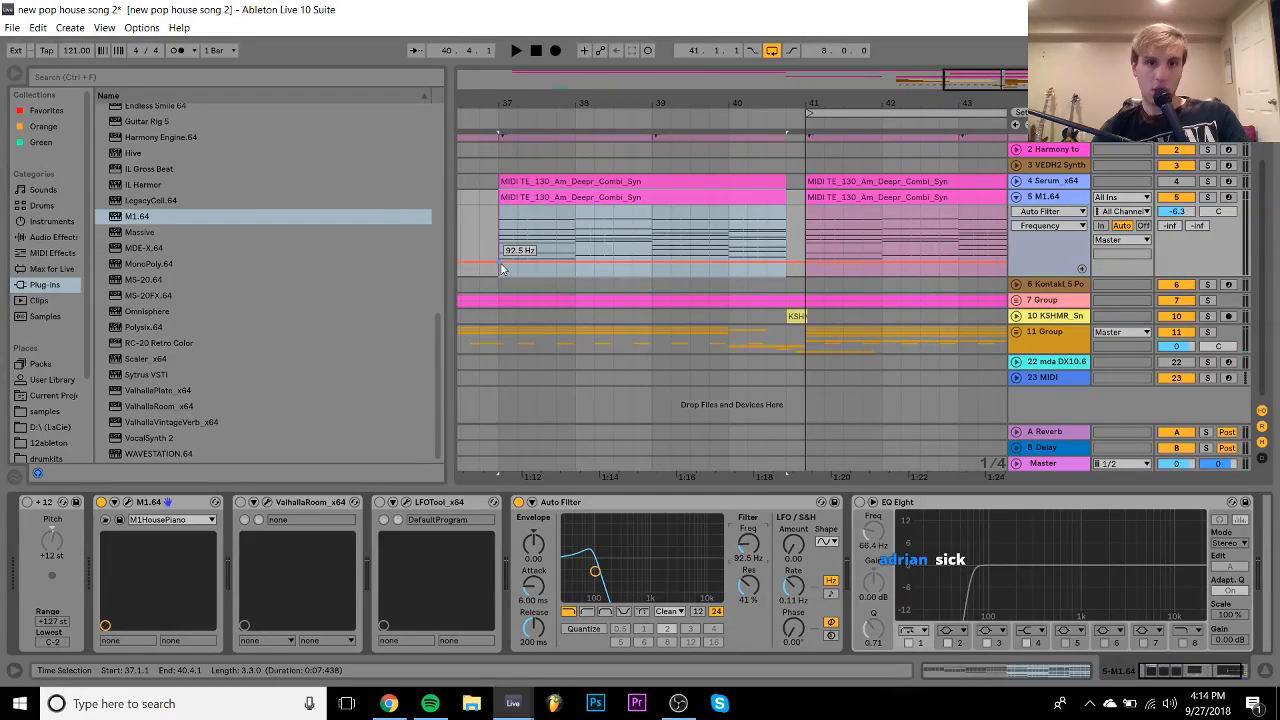
# - Draw a frequency ramp from 92.5 Hz at bar 37 to 19.9 kHz at bar 41, and re-enable LFOTool
pyautogui.click(503, 268)
pyautogui.press('space')
pyautogui.moveTo(810, 261); pyautogui.dragTo(808, 212)
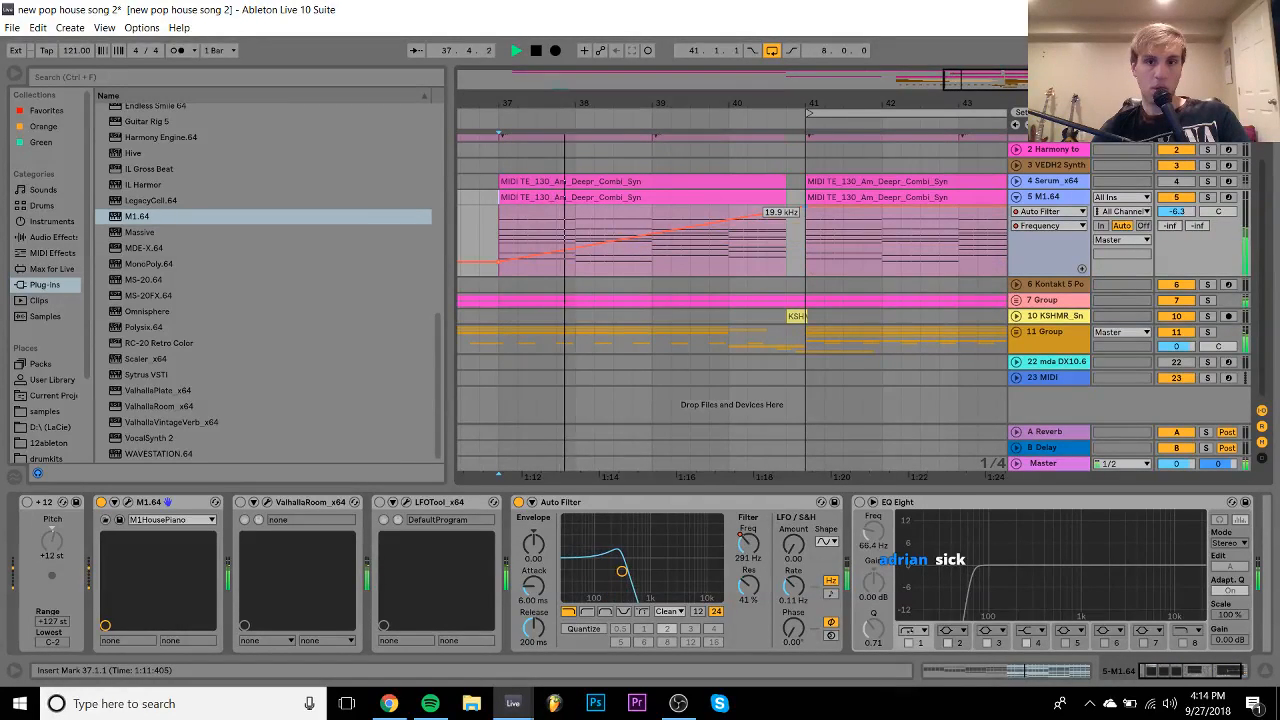
pyautogui.moveTo(752, 100); pyautogui.dragTo(752, 60)
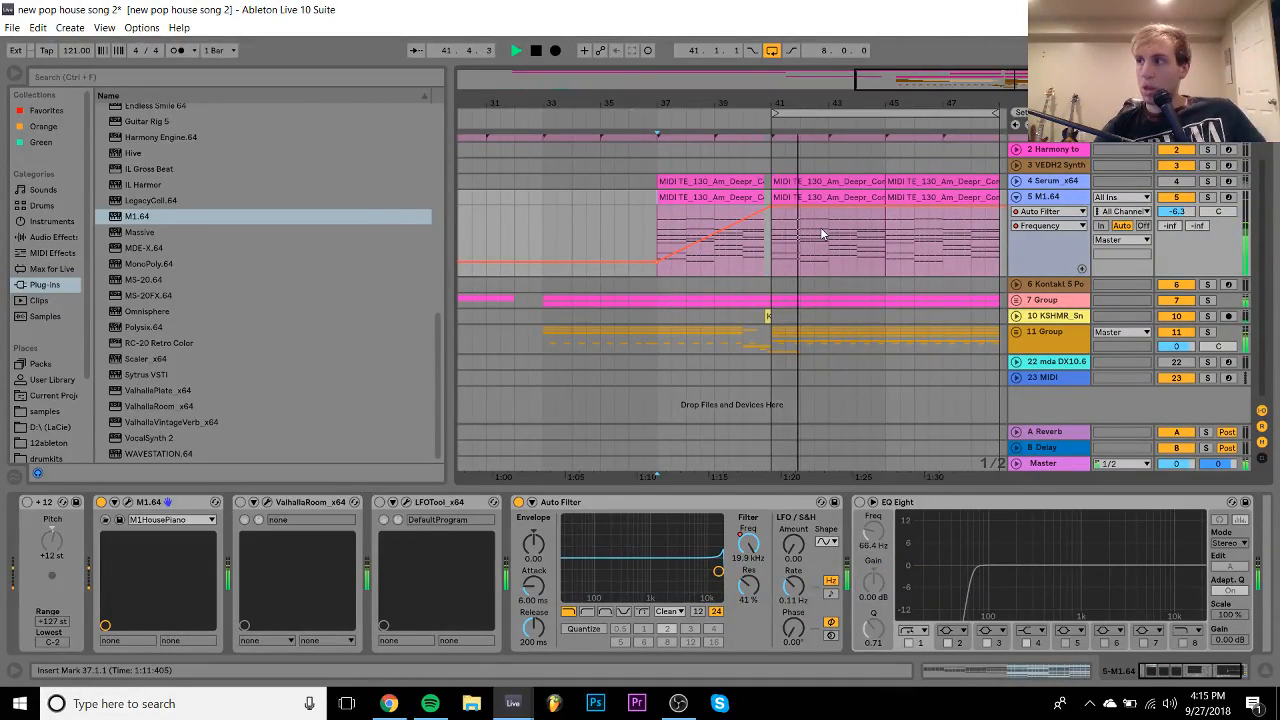
pyautogui.press('space')
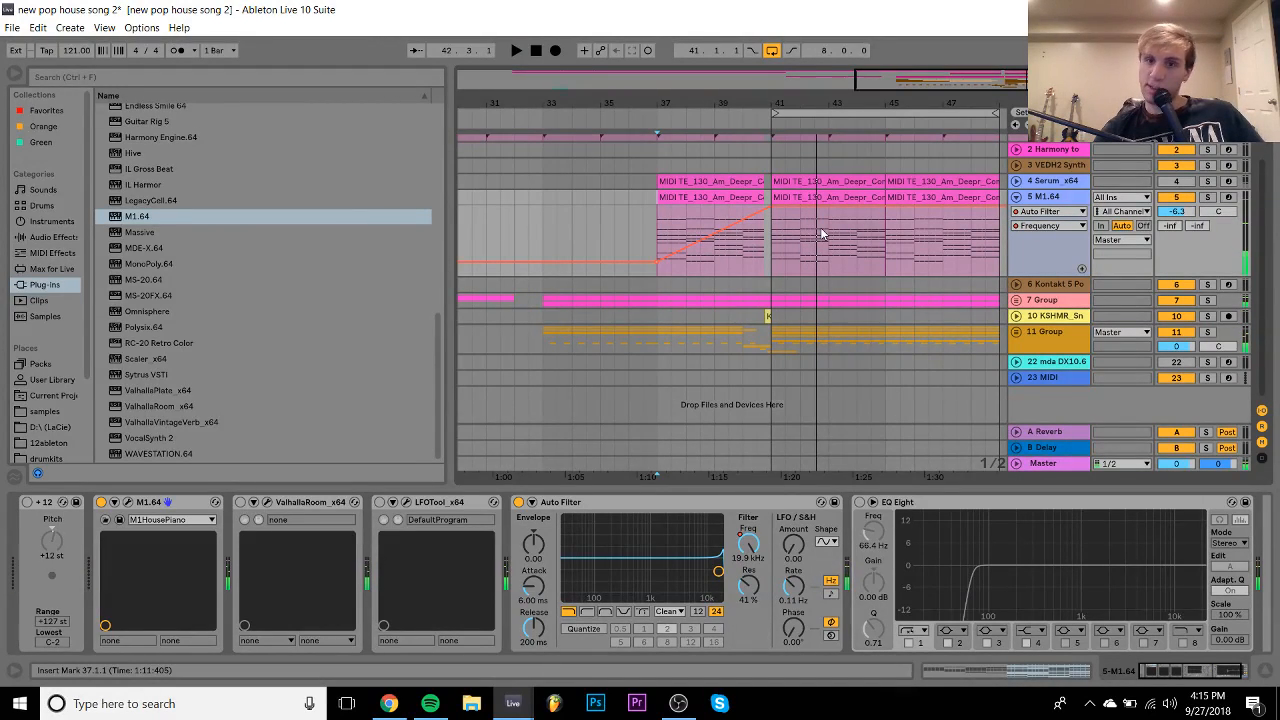
pyautogui.click(1174, 211)
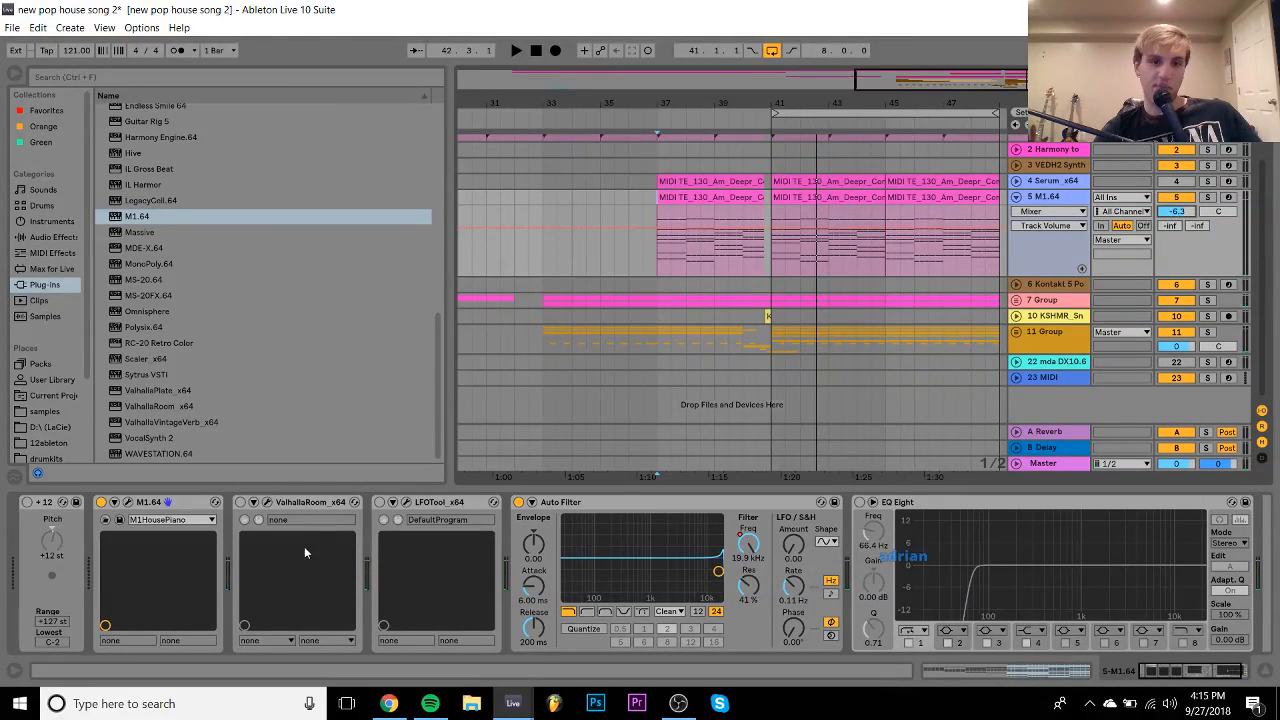
pyautogui.click(381, 503)
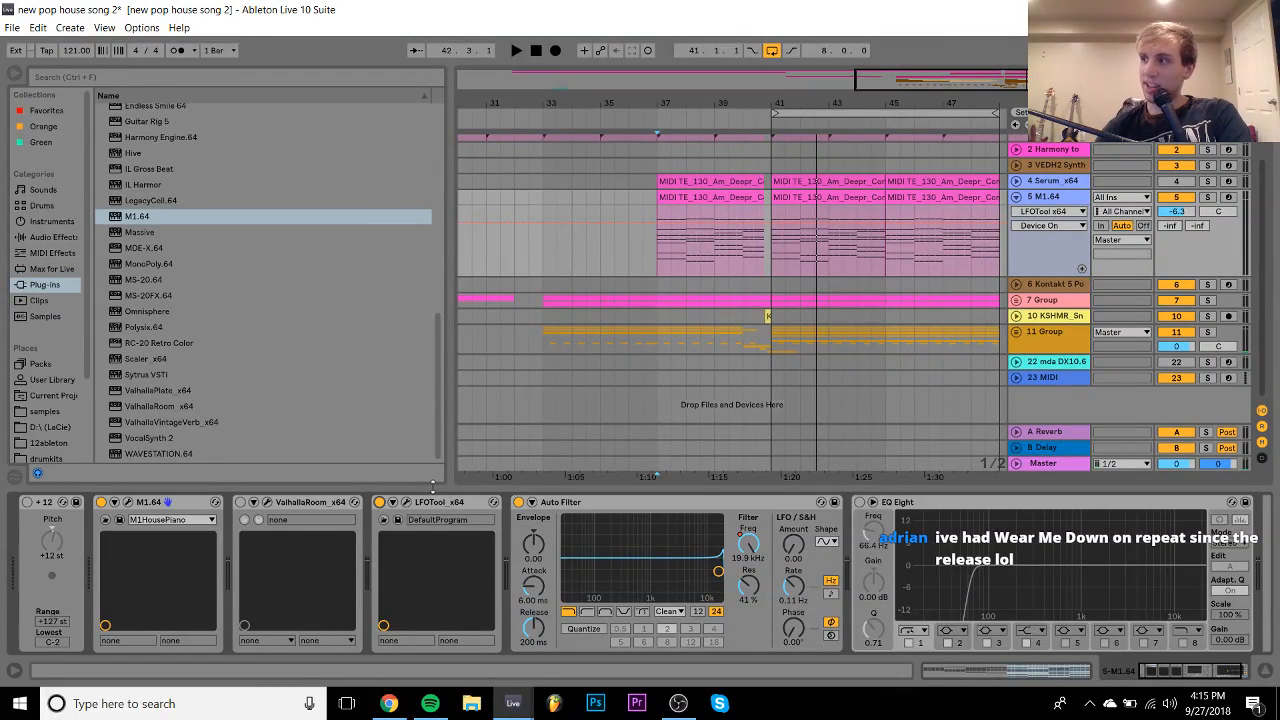
# - Raise the last point of the LFOTool curve
pyautogui.click(408, 501)
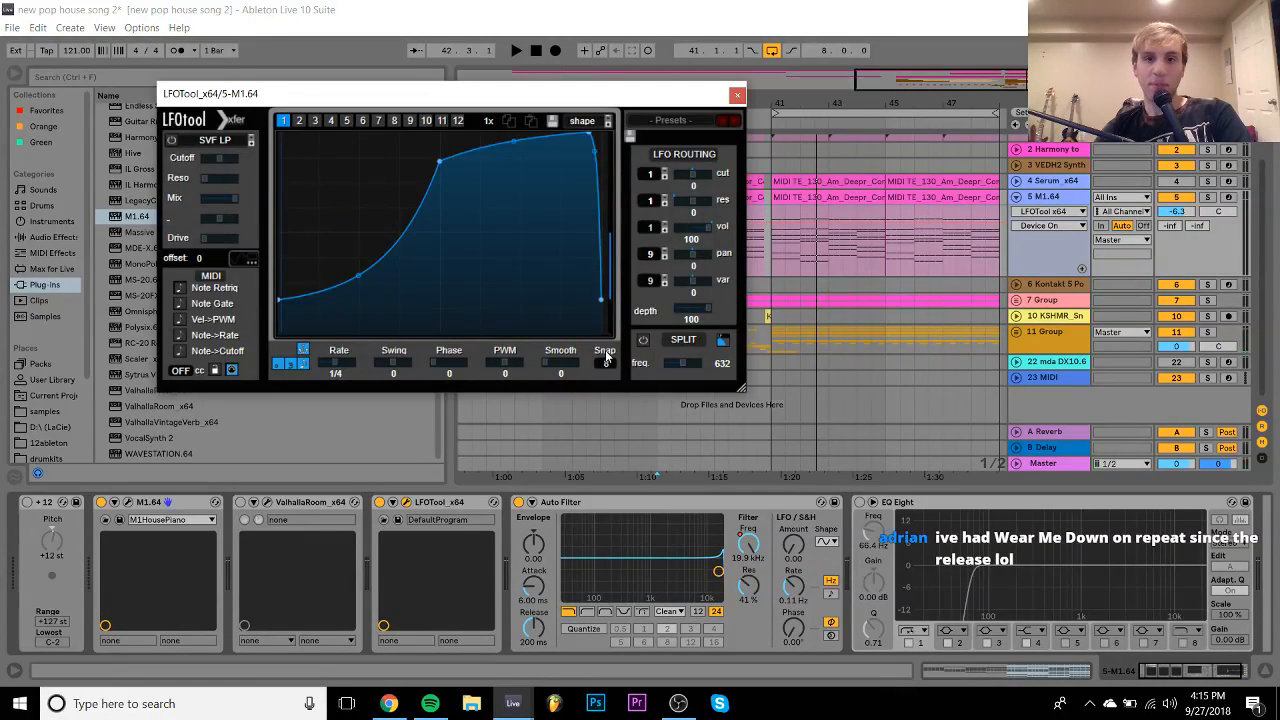
pyautogui.moveTo(600, 298); pyautogui.dragTo(615, 266)
pyautogui.press('space')
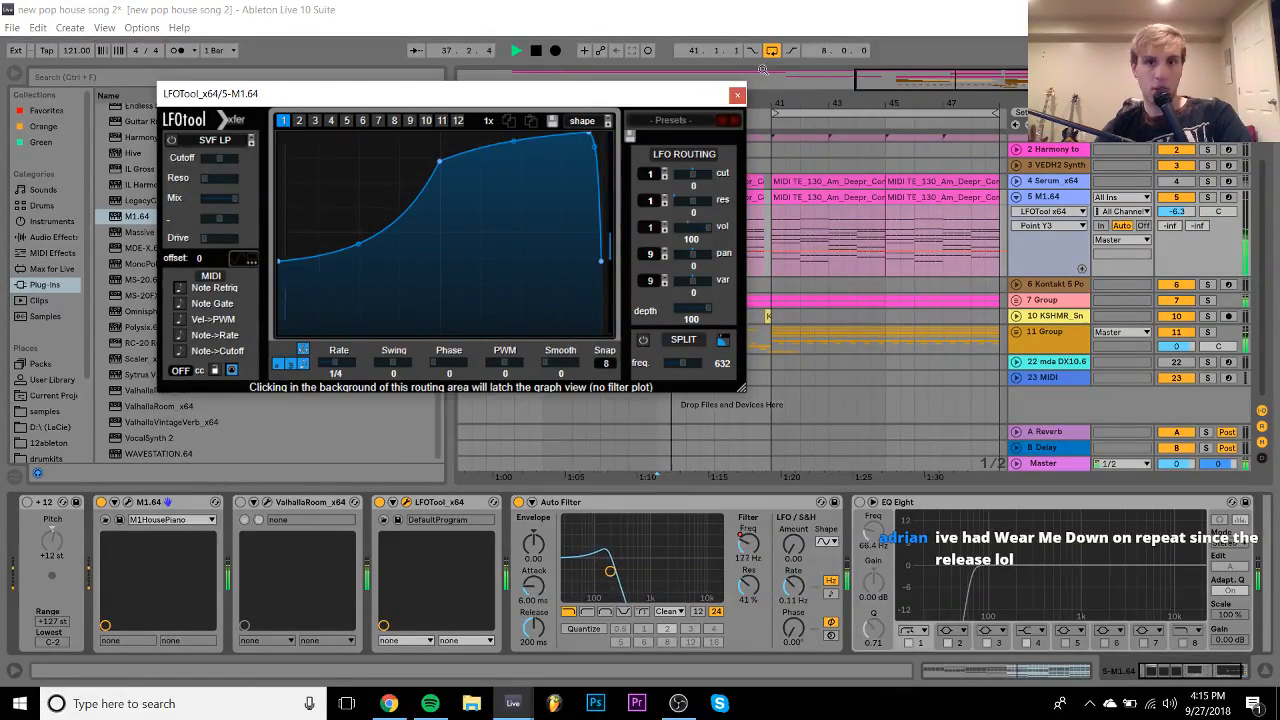
pyautogui.click(737, 94)
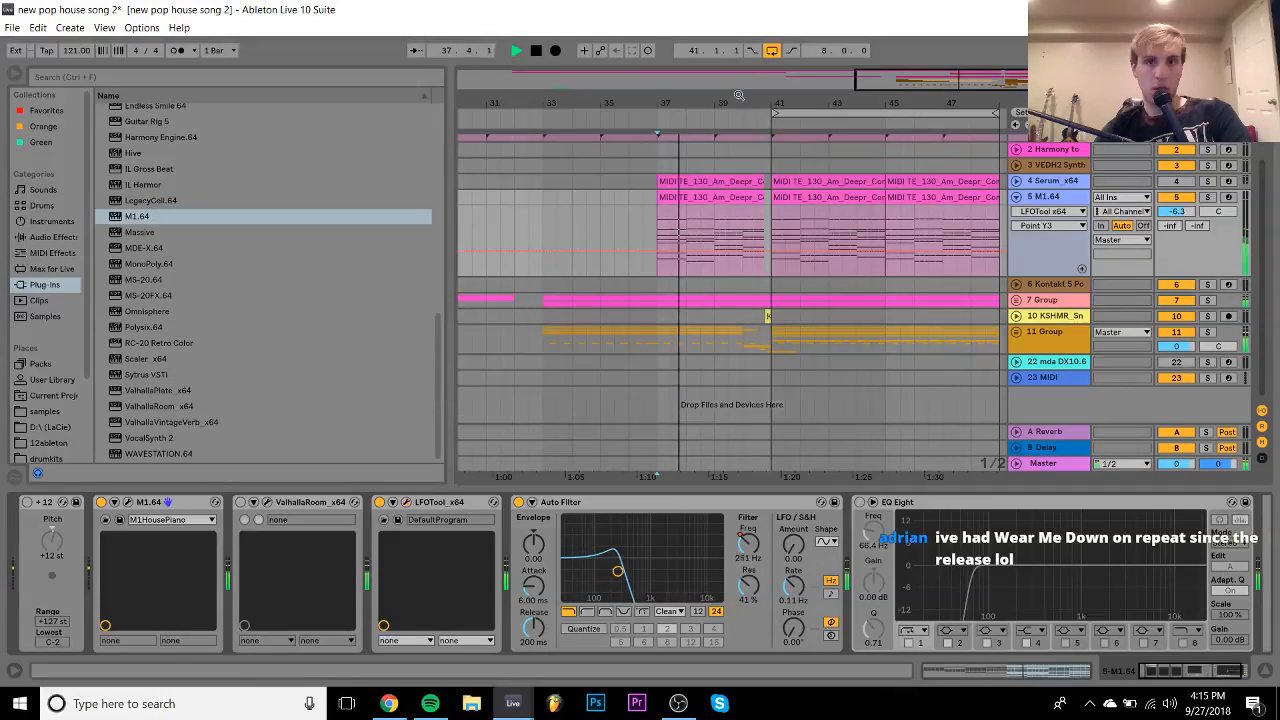
# - Enable EQ Eight on the piano and move its low cut from 66.4 Hz to 255 Hz
pyautogui.click(860, 502)
pyautogui.moveTo(973, 578); pyautogui.dragTo(1027, 578)
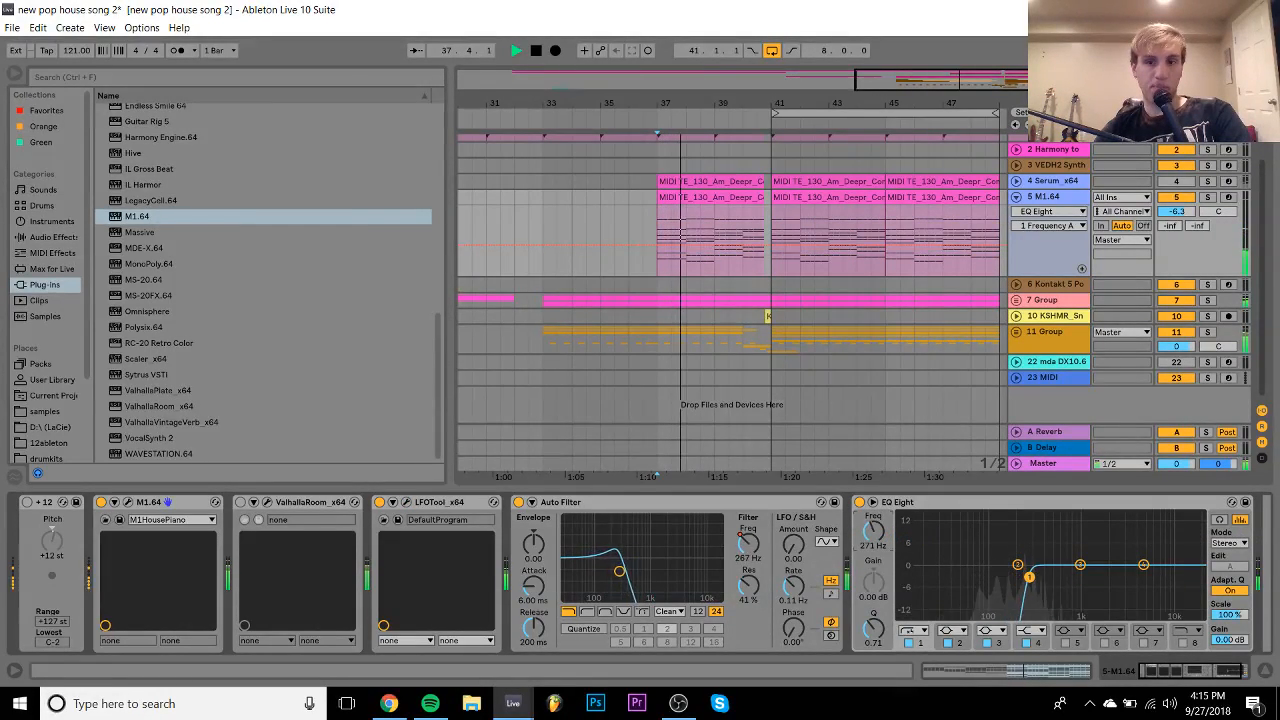
pyautogui.press('space')
pyautogui.click(798, 197)
pyautogui.press('space')
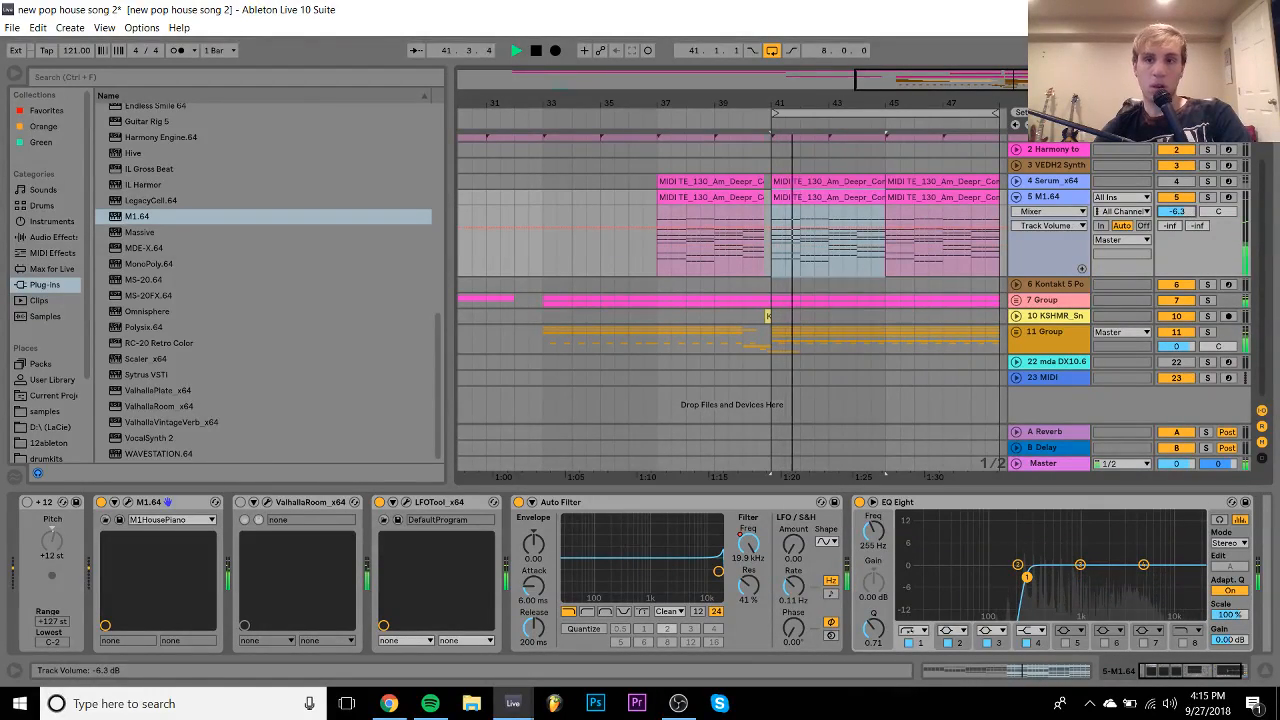
# - Check the 7 Group track's devices, then bring back the M1.64 track's device chain
pyautogui.click(1178, 212)
pyautogui.click(1017, 198)
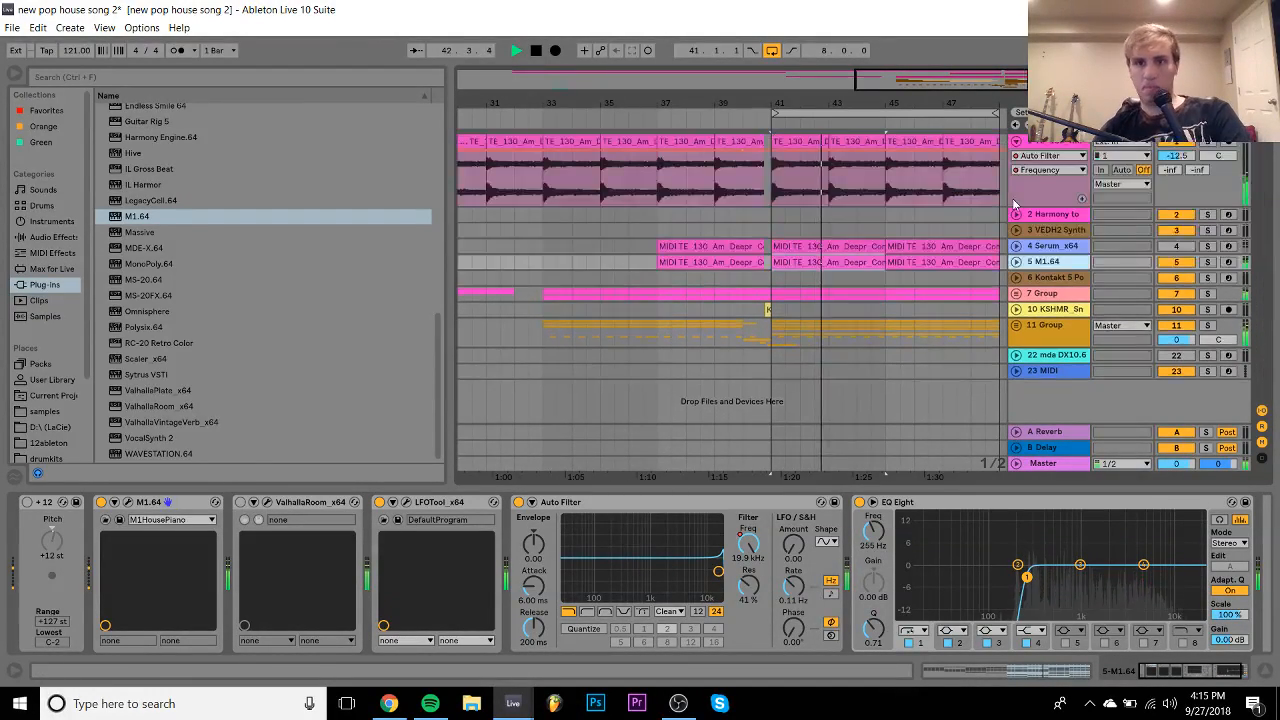
pyautogui.click(1045, 293)
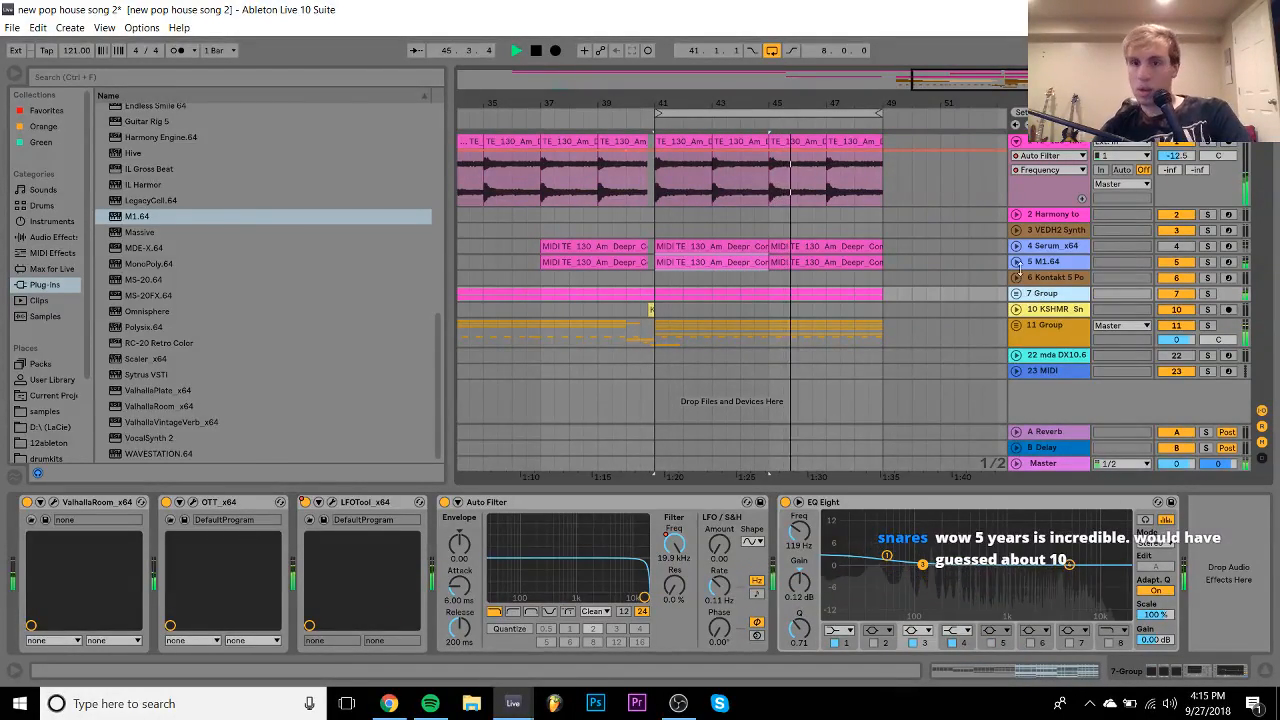
pyautogui.click(1016, 261)
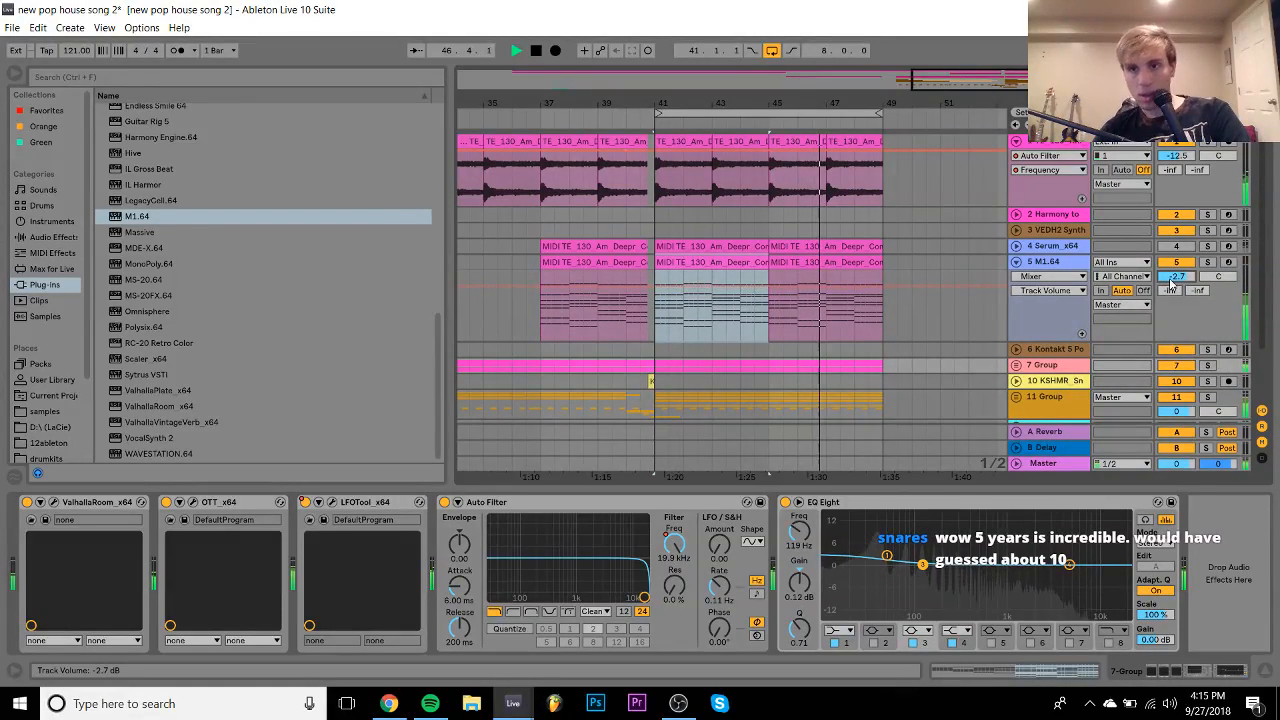
pyautogui.scroll(-3, 1053, 335)
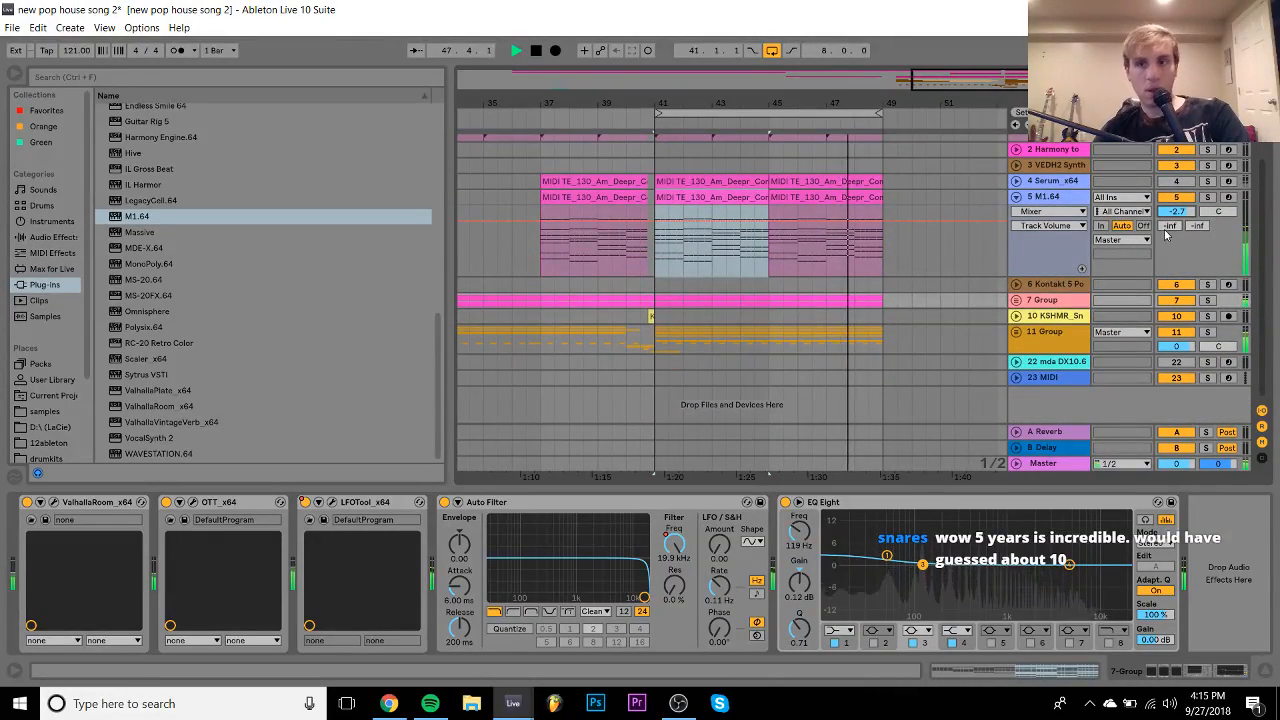
pyautogui.click(1045, 199)
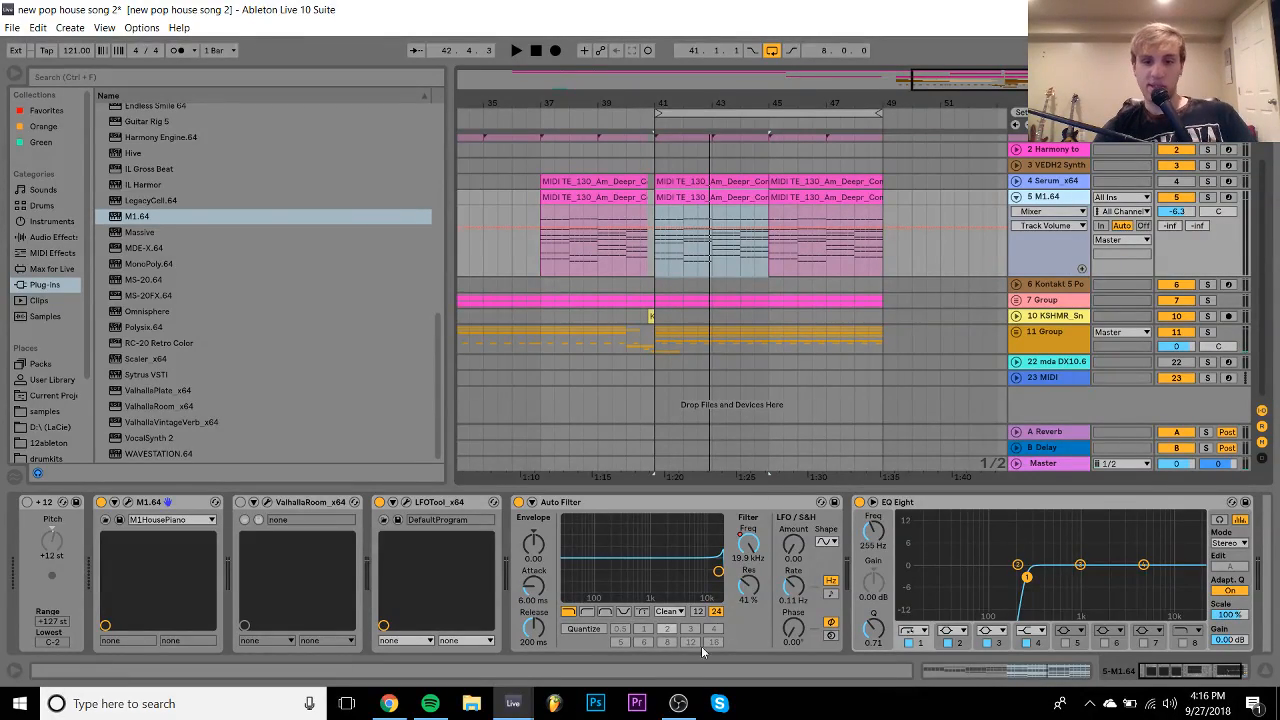
# - Leave OBS, return to Live and play the arrangement from bar 9
pyautogui.click(677, 704)
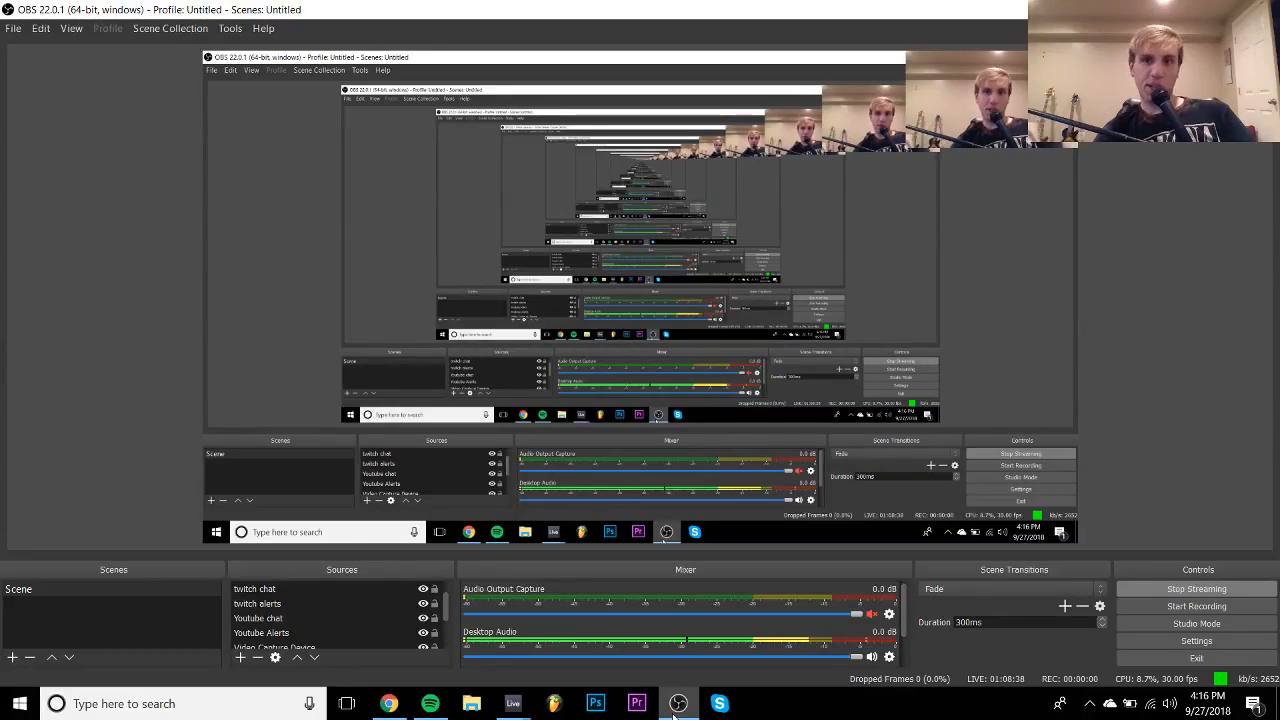
pyautogui.click(676, 704)
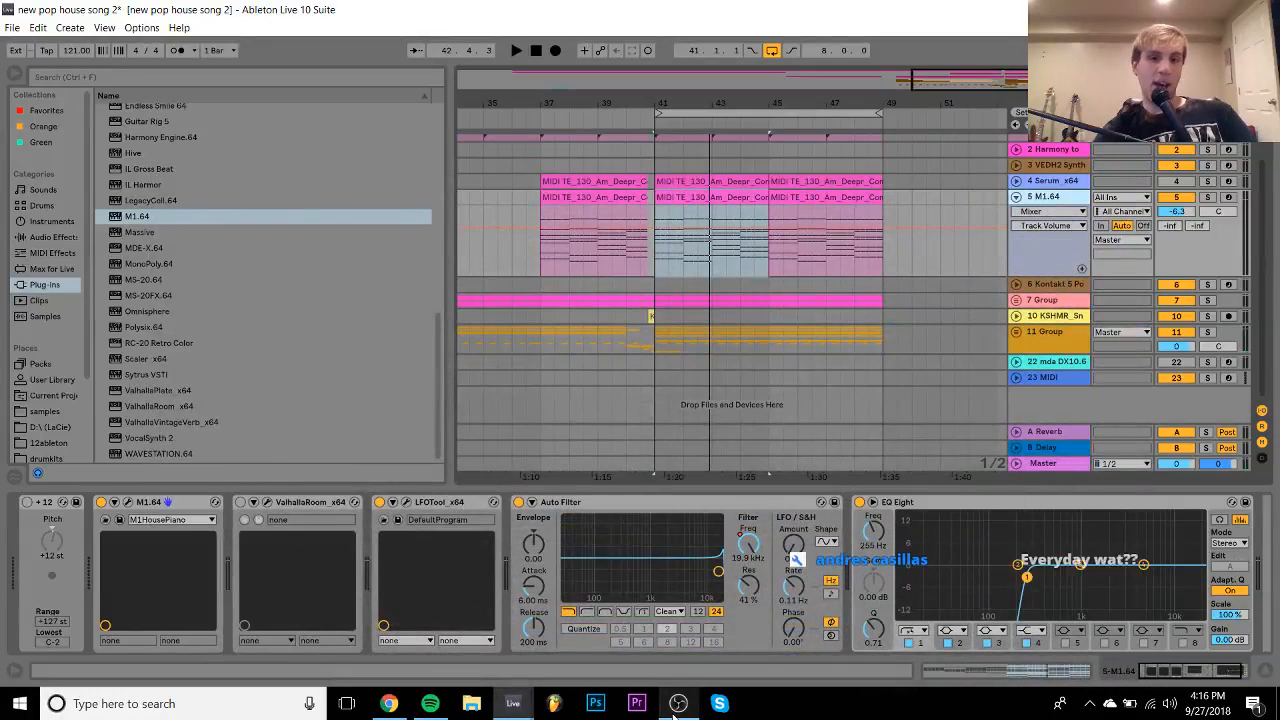
pyautogui.hscroll(-3, 614, 277)
pyautogui.hscroll(-8, 612, 271)
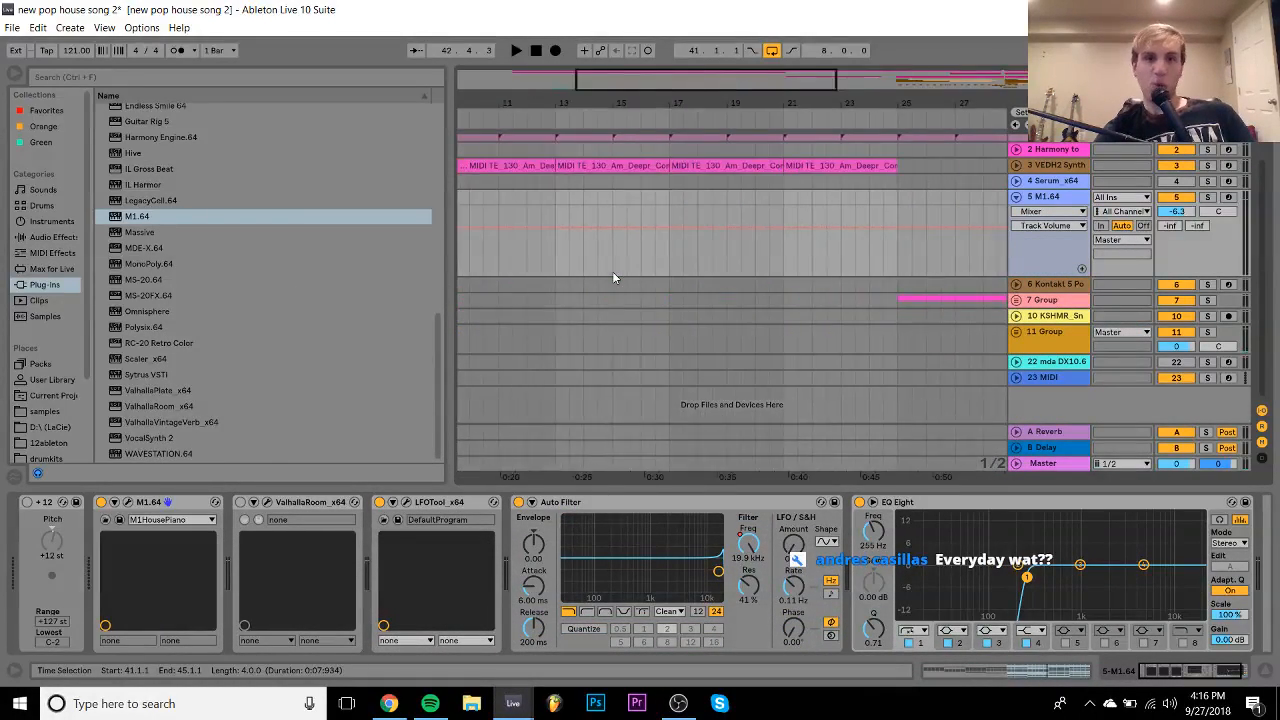
pyautogui.scroll(2, 548, 187)
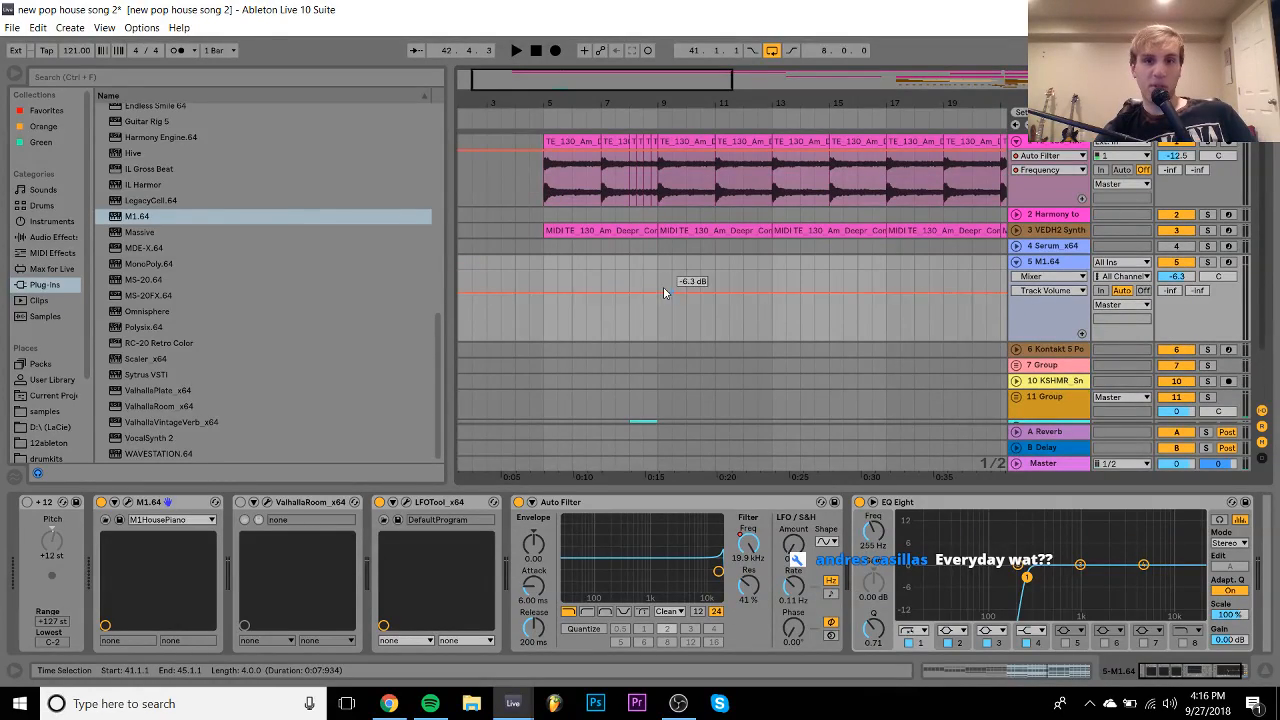
pyautogui.click(657, 248)
pyautogui.press('space')
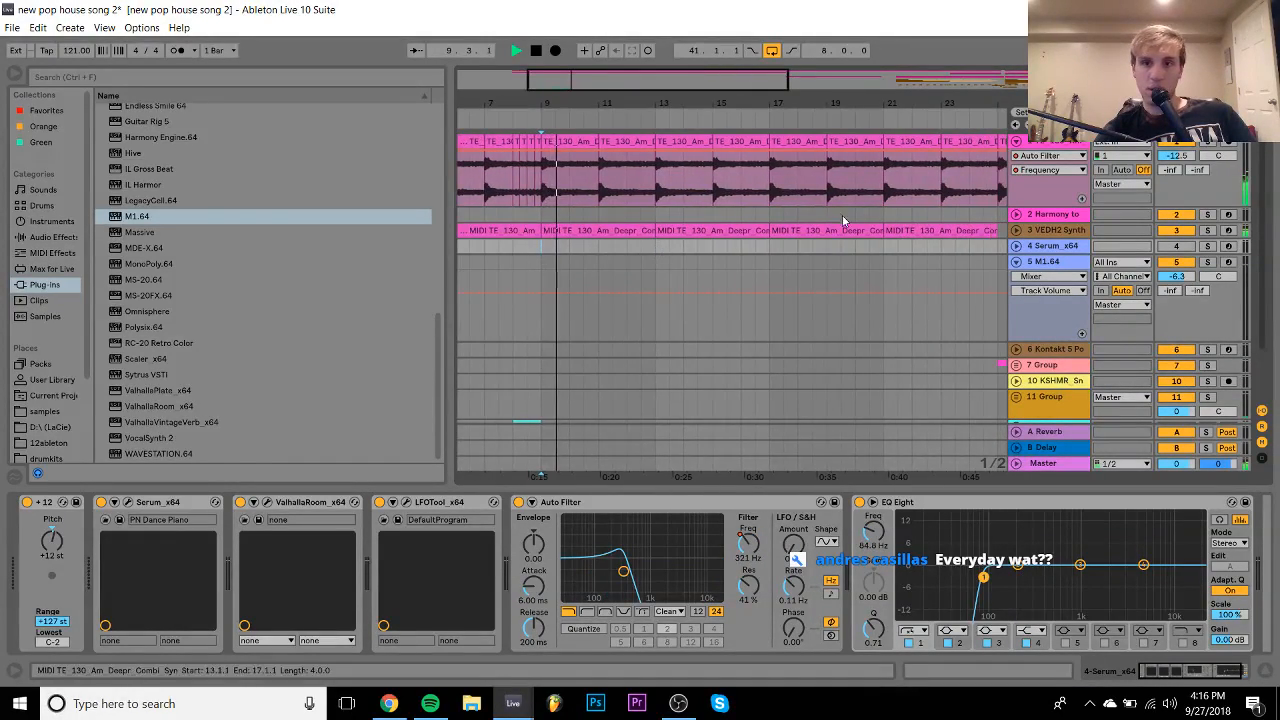
# - Raise VEDH2 Synth from -13.7 to -12.2 dB, solo it and play its bar-9 clip
pyautogui.click(1016, 230)
pyautogui.moveTo(1181, 247); pyautogui.dragTo(1181, 238)
pyautogui.press('space')
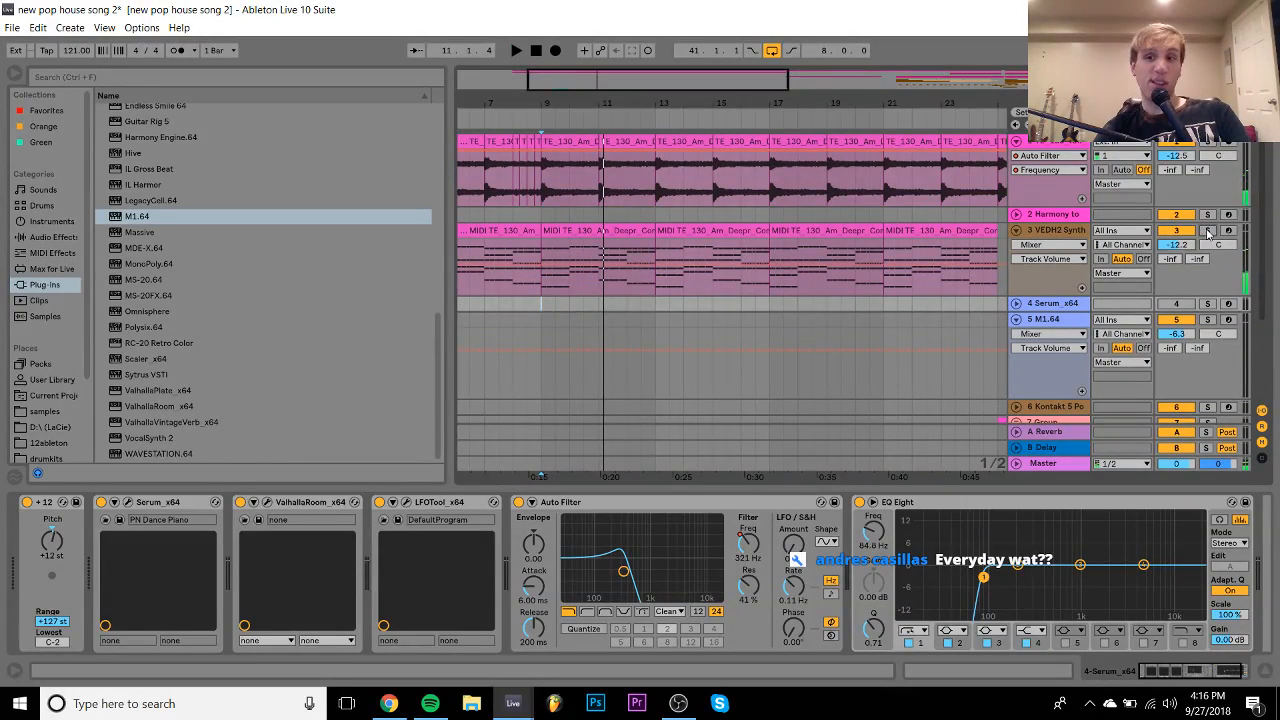
pyautogui.click(1207, 230)
pyautogui.click(584, 228)
pyautogui.press('space')
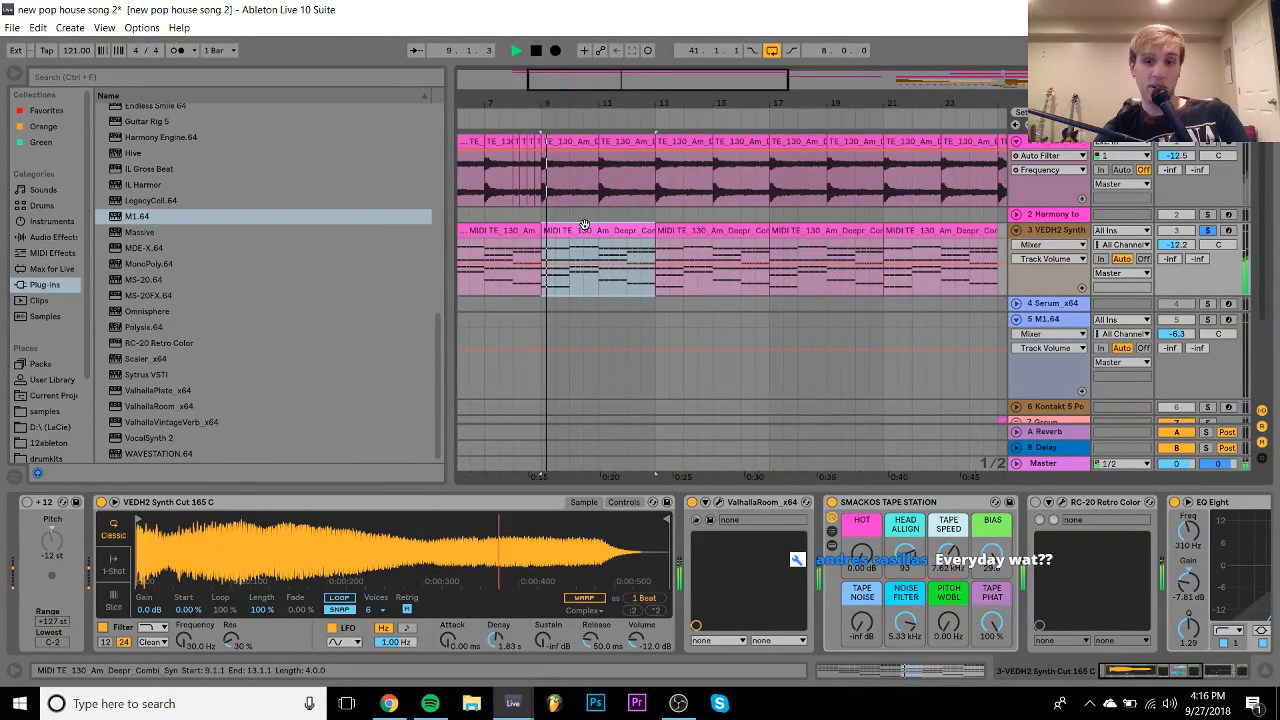
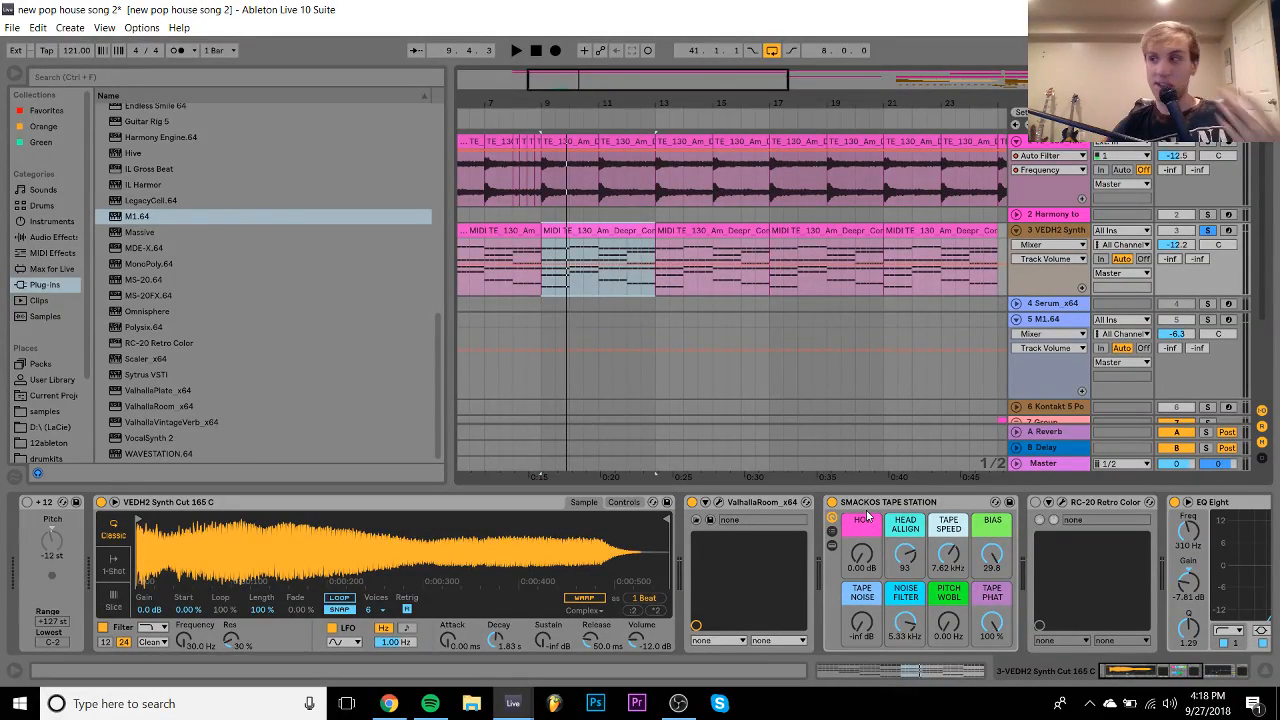
# - Audition the synth part and reveal the VEDH2 Synth Cut 165 C sample in the browser
pyautogui.press('space')
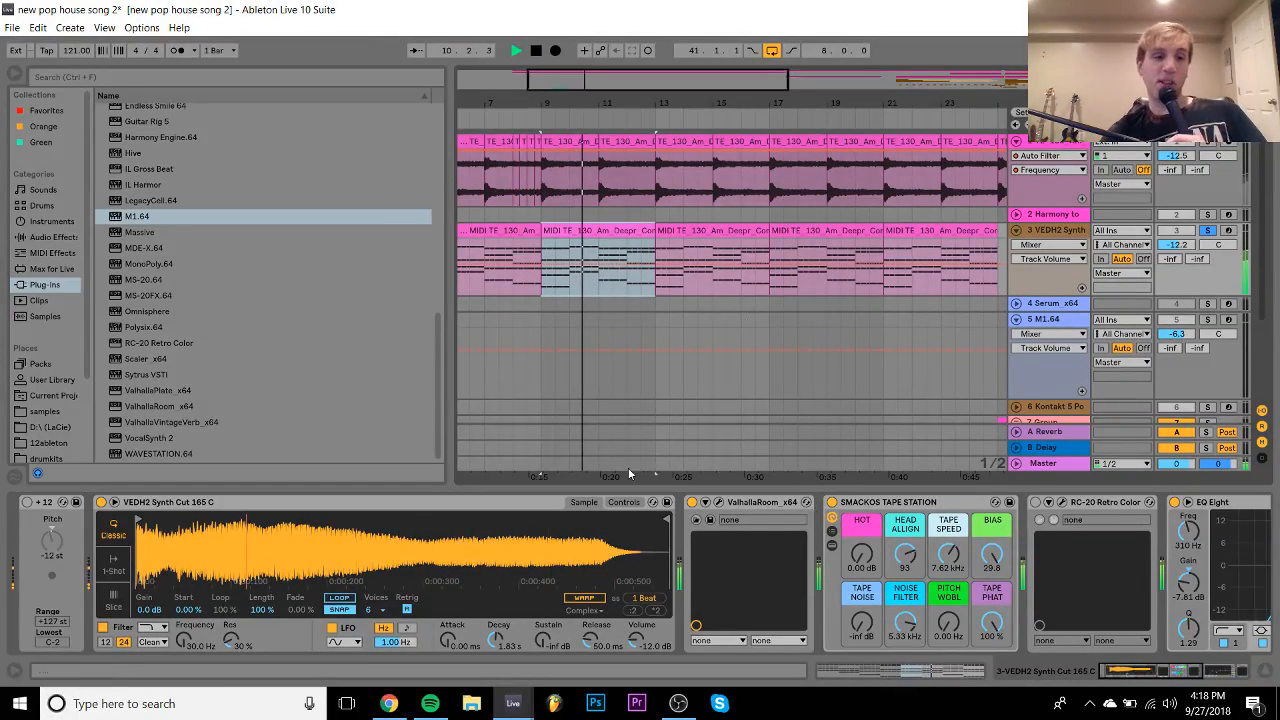
pyautogui.press('space')
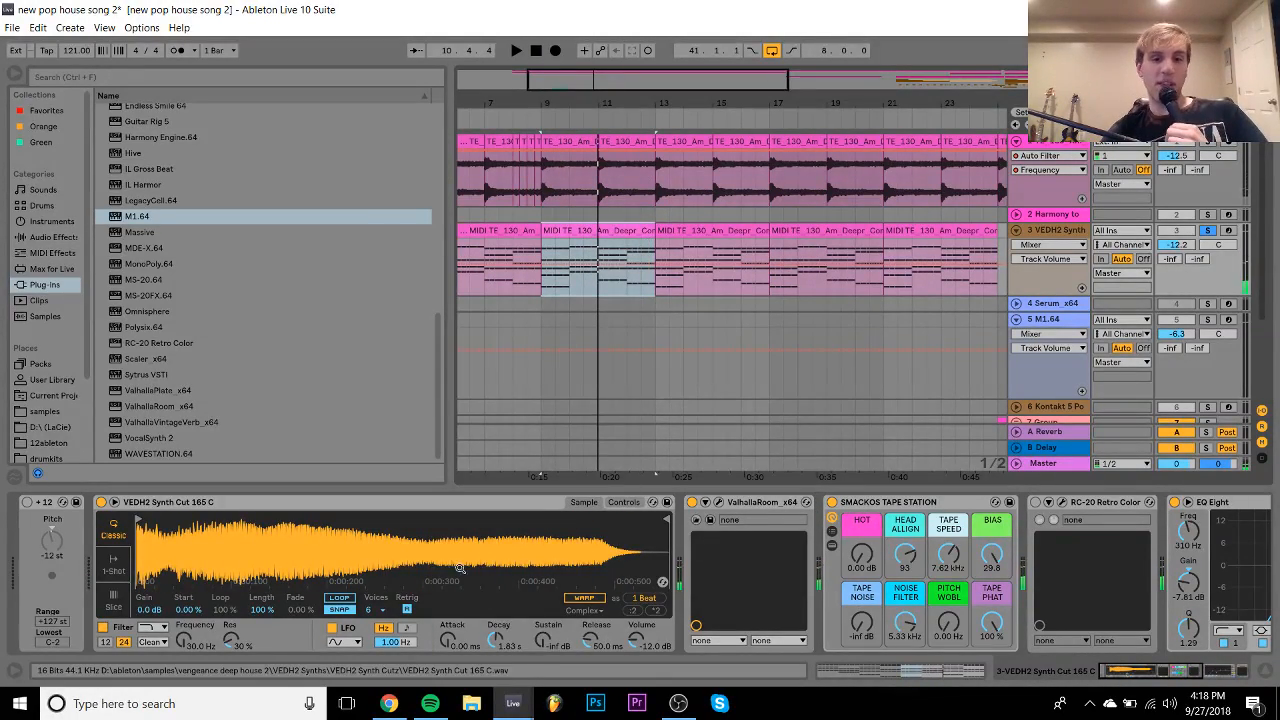
pyautogui.rightClick(458, 568)
pyautogui.click(502, 584)
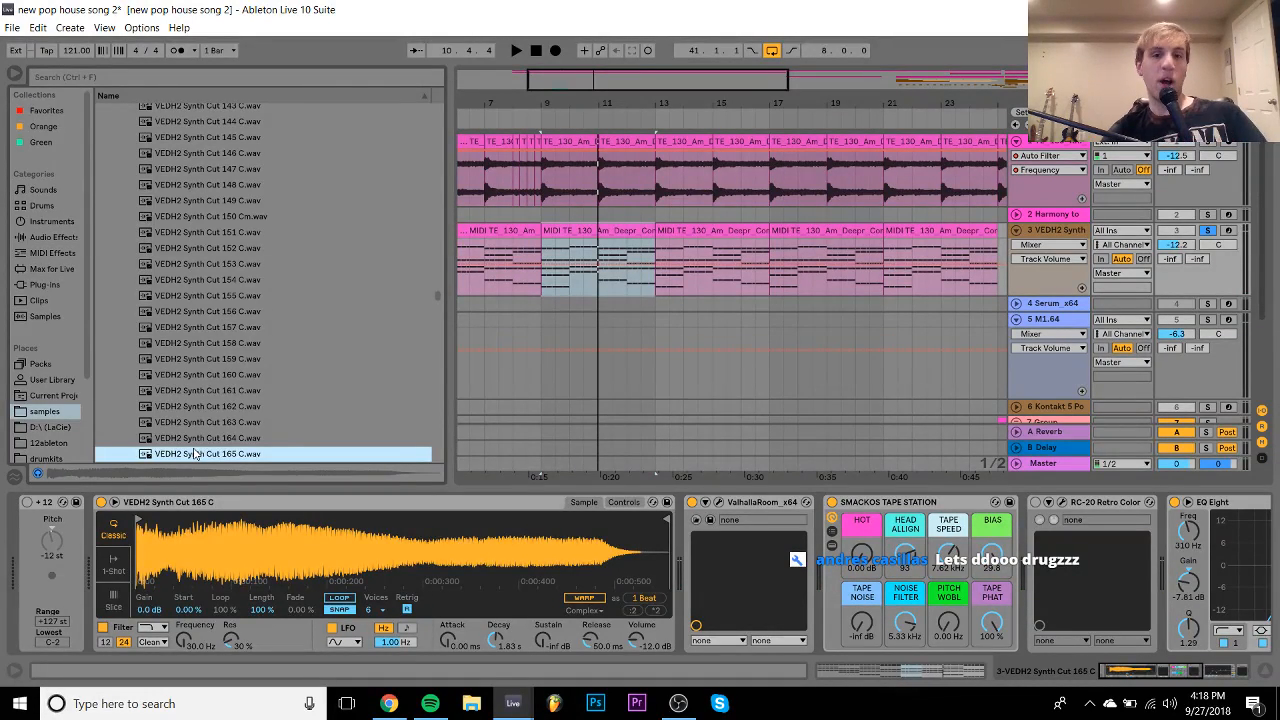
# - Show Simpler's filter envelope controls and A/B the filter during playback, leaving it on
pyautogui.click(623, 502)
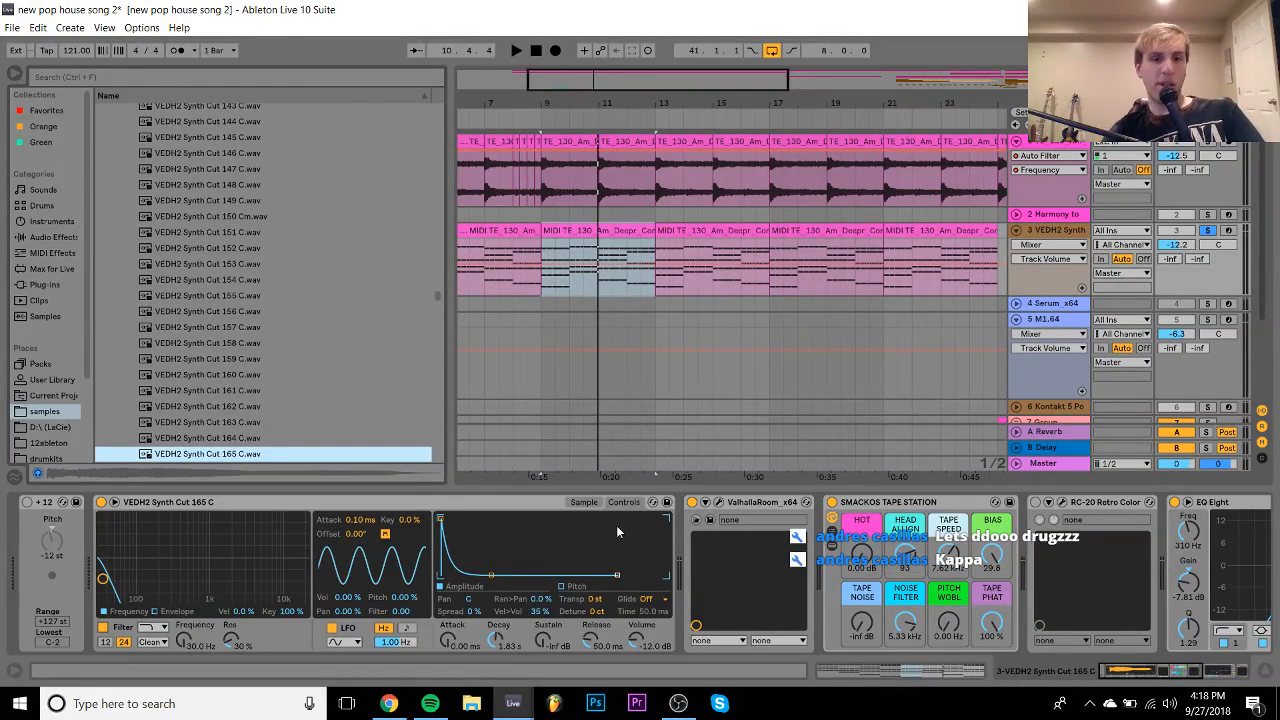
pyautogui.click(178, 611)
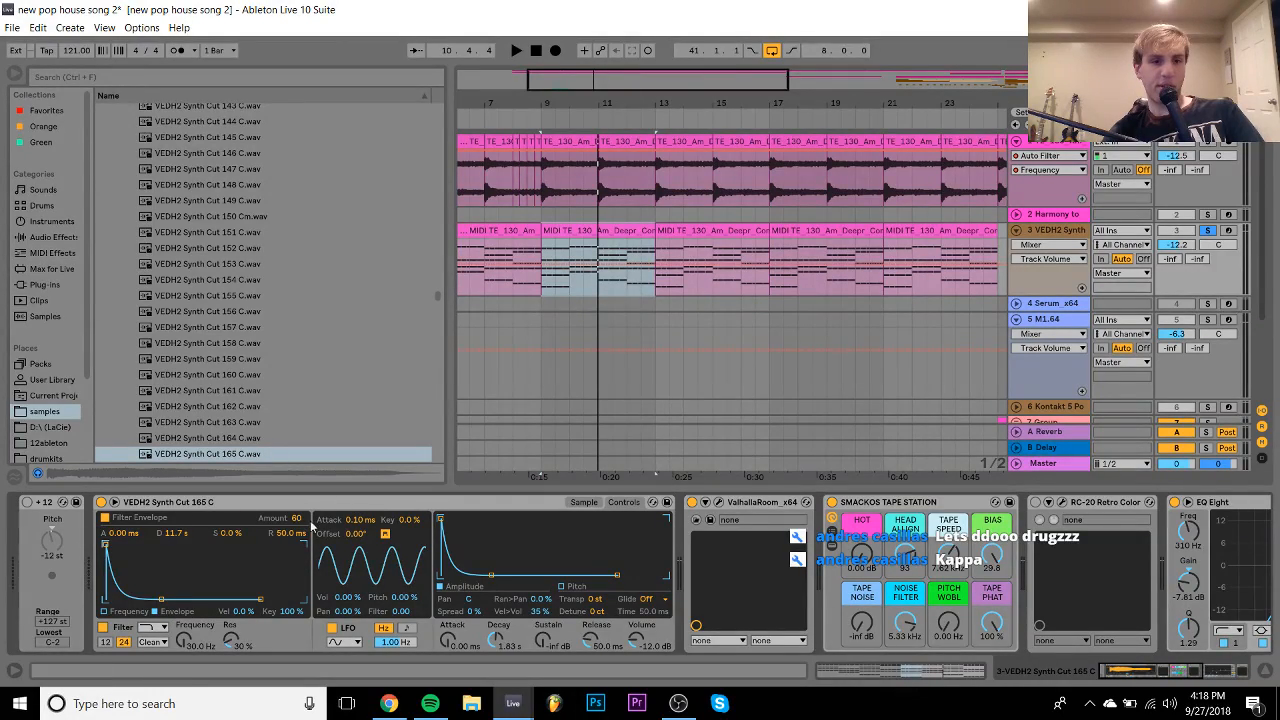
pyautogui.press('space')
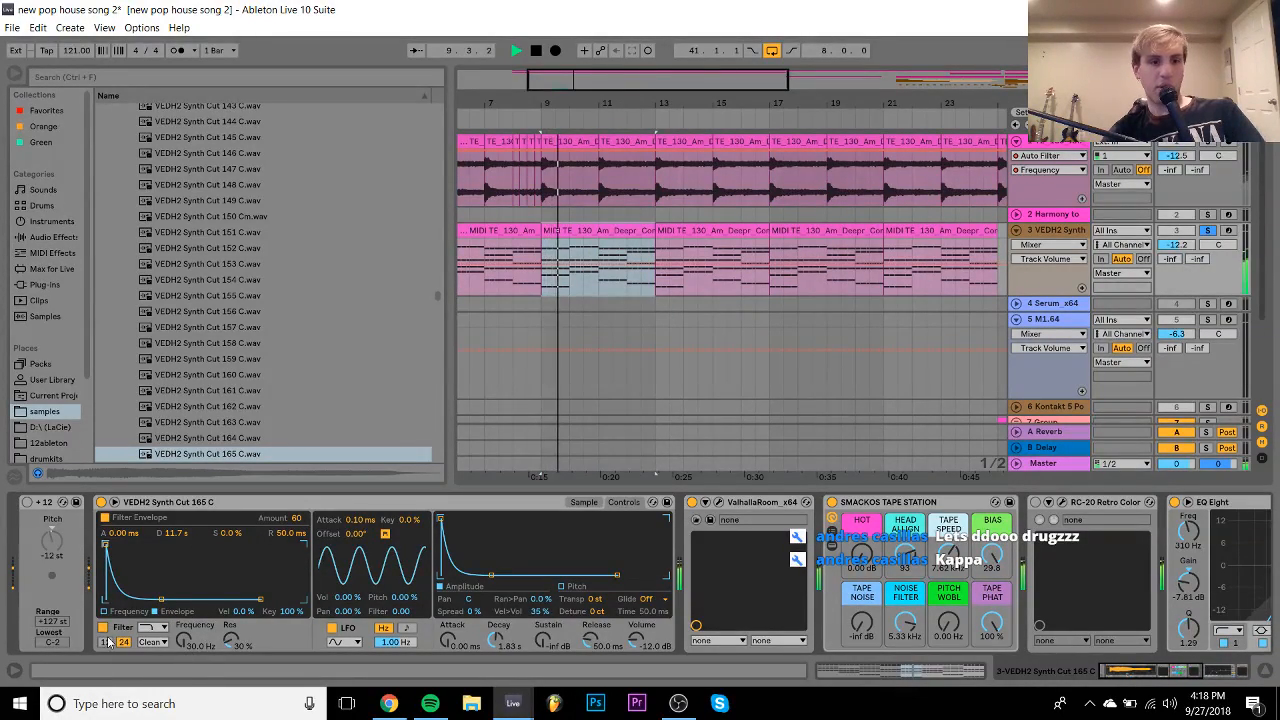
pyautogui.click(103, 627)
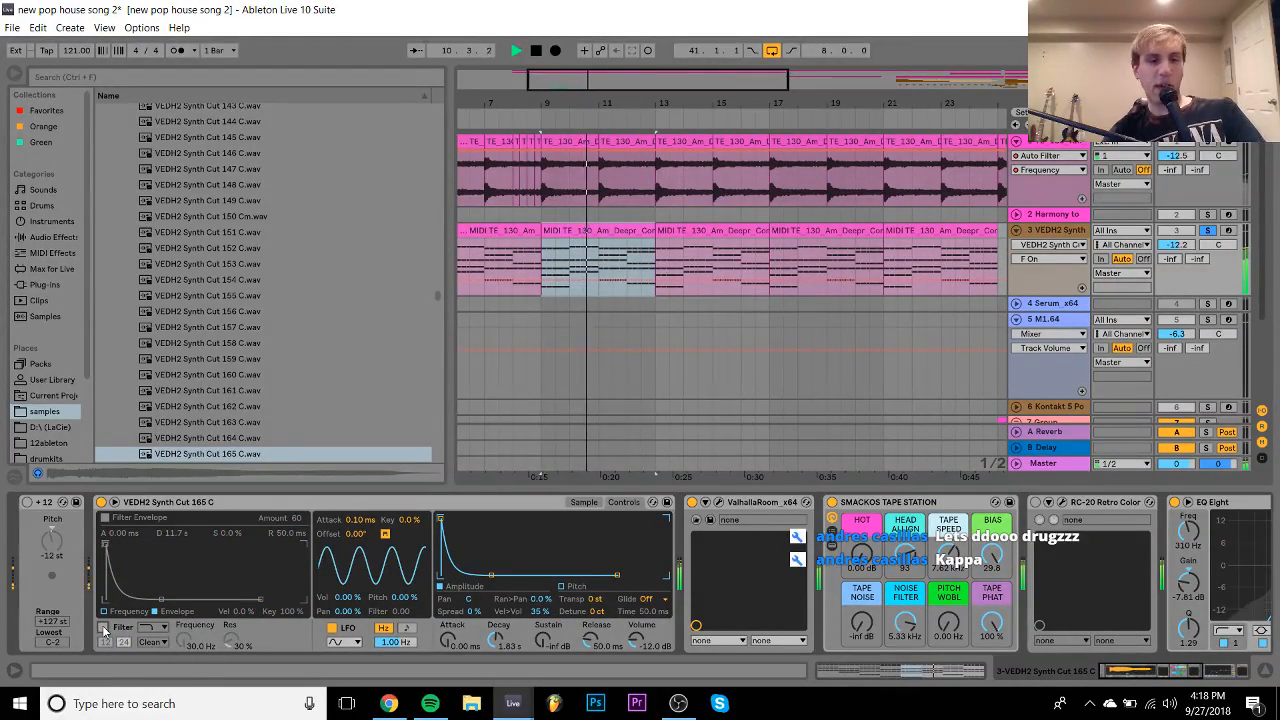
pyautogui.click(103, 627)
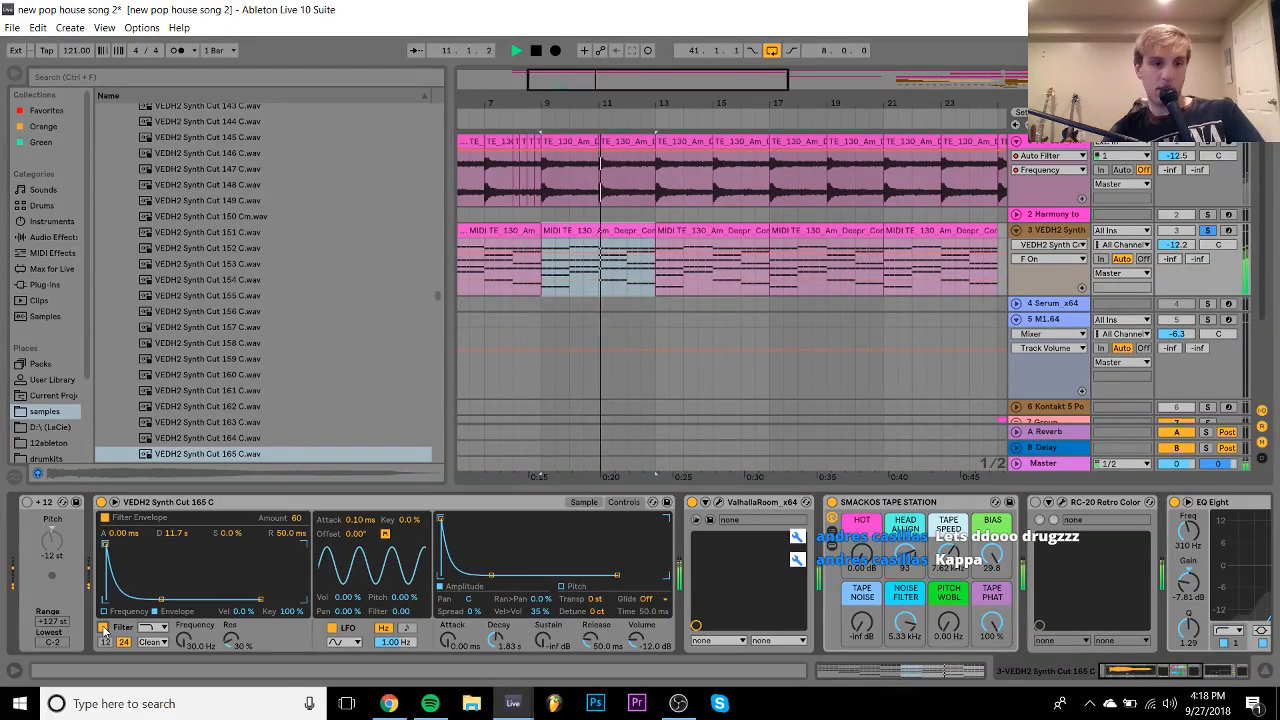
# - A/B the Simpler pitch envelope, leave it on at +10 st, and stop playback
pyautogui.click(562, 587)
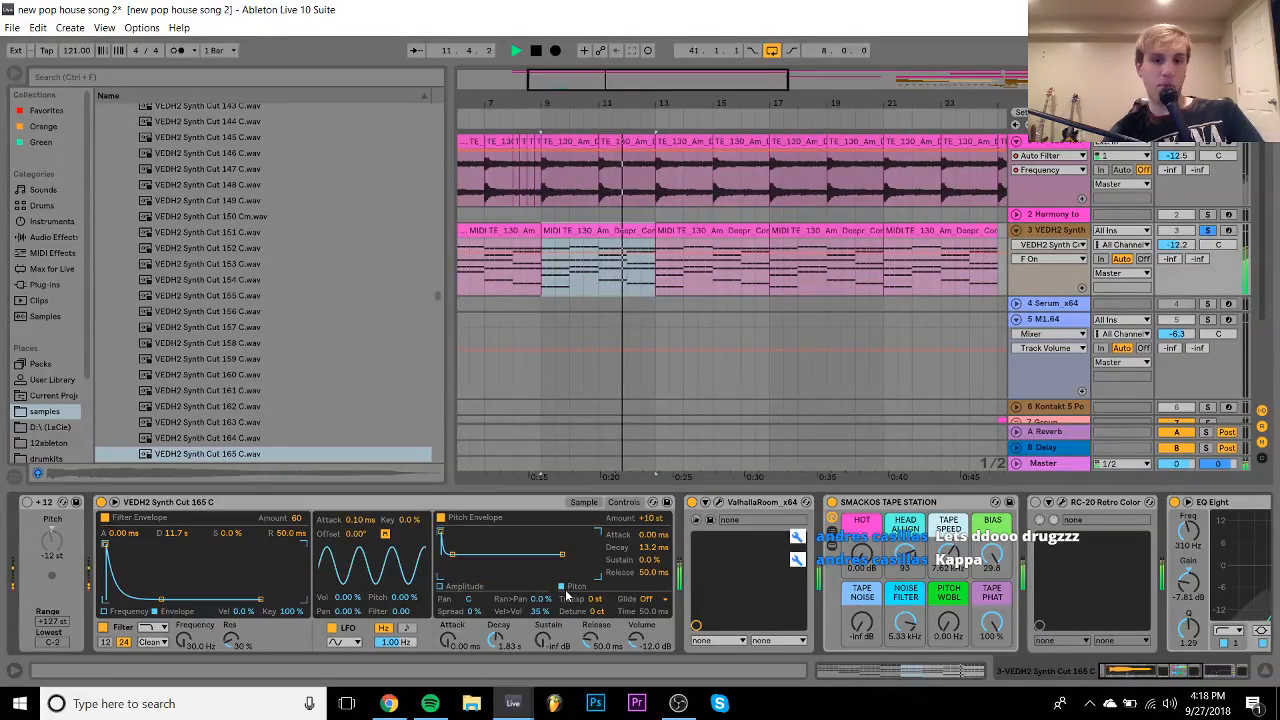
pyautogui.click(440, 519)
pyautogui.click(440, 519)
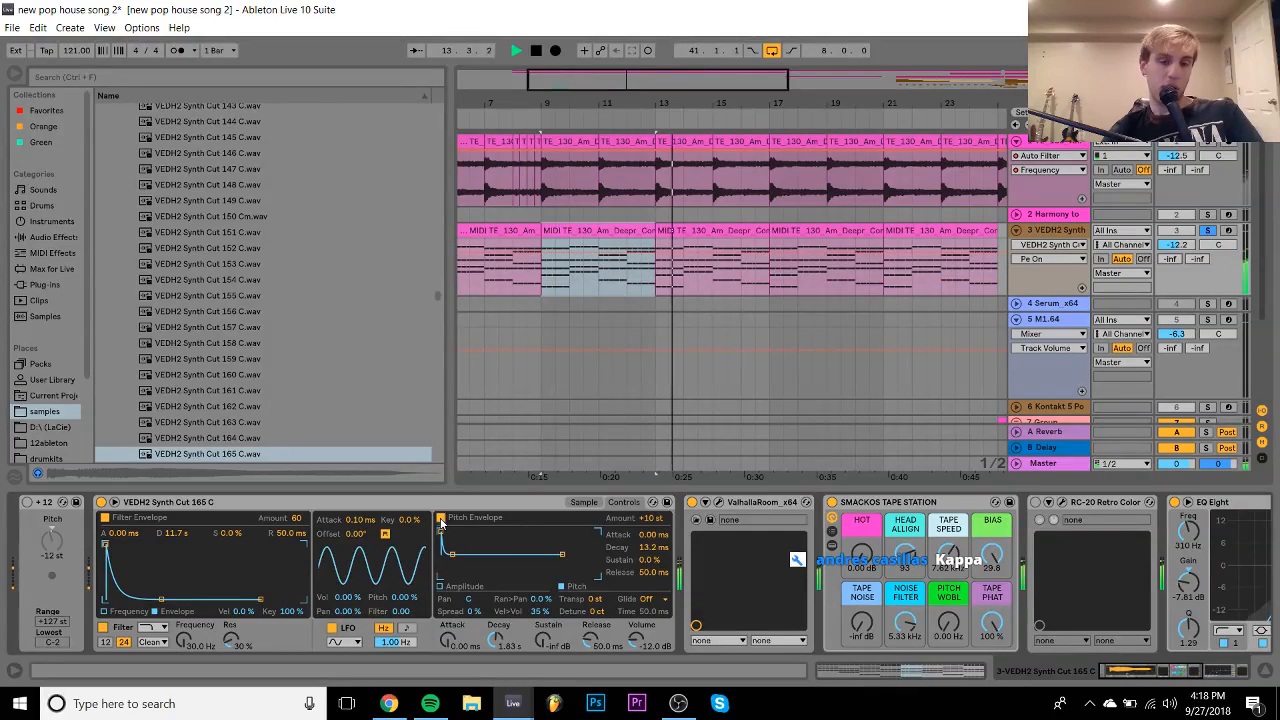
pyautogui.click(440, 586)
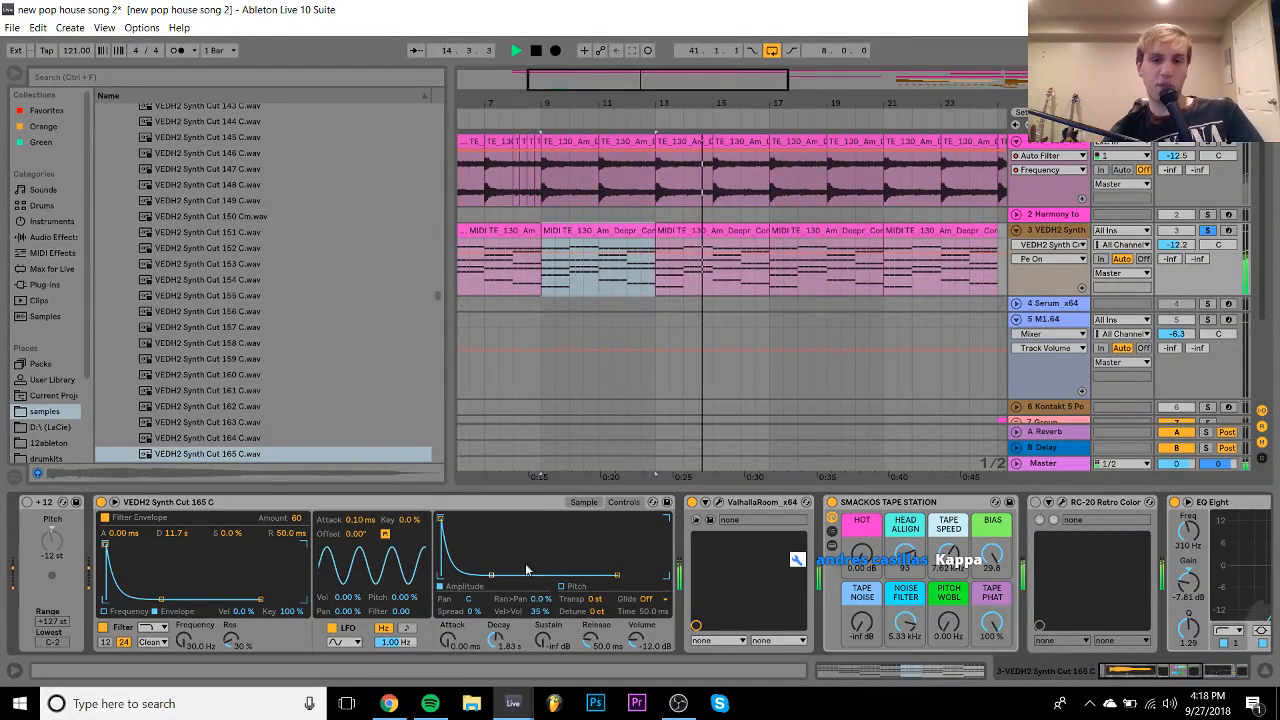
pyautogui.hscroll(5, 523, 572)
pyautogui.press('space')
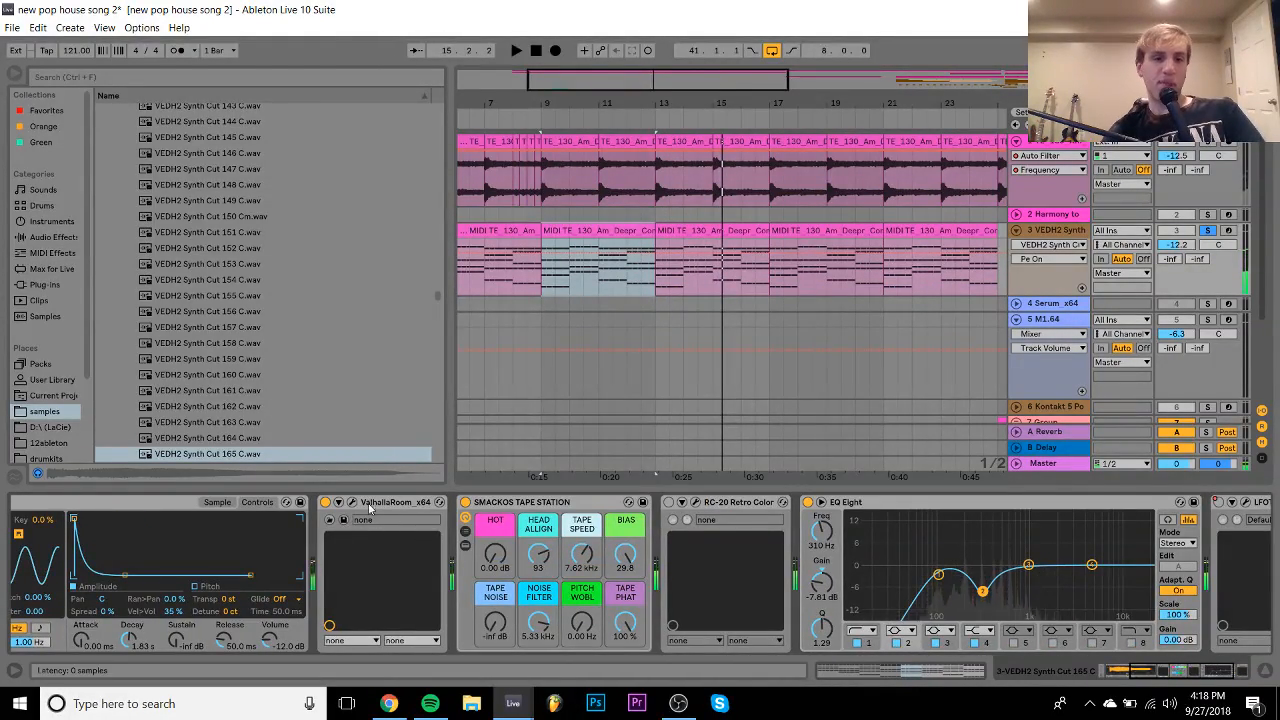
# - In the ValhallaRoom window on VEDH2 Synth, drag the MIX slider down to about 15.7%
pyautogui.click(351, 502)
pyautogui.moveTo(84, 290); pyautogui.dragTo(78, 307)
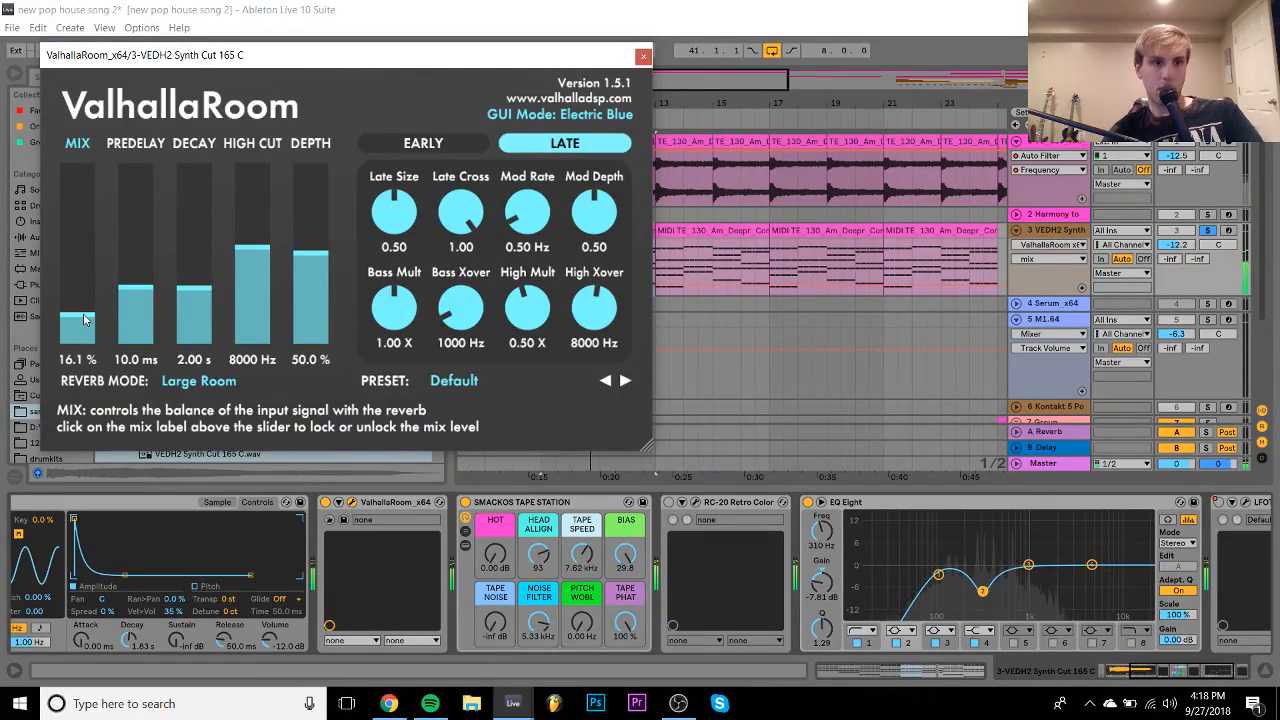
pyautogui.moveTo(85, 322); pyautogui.dragTo(86, 321)
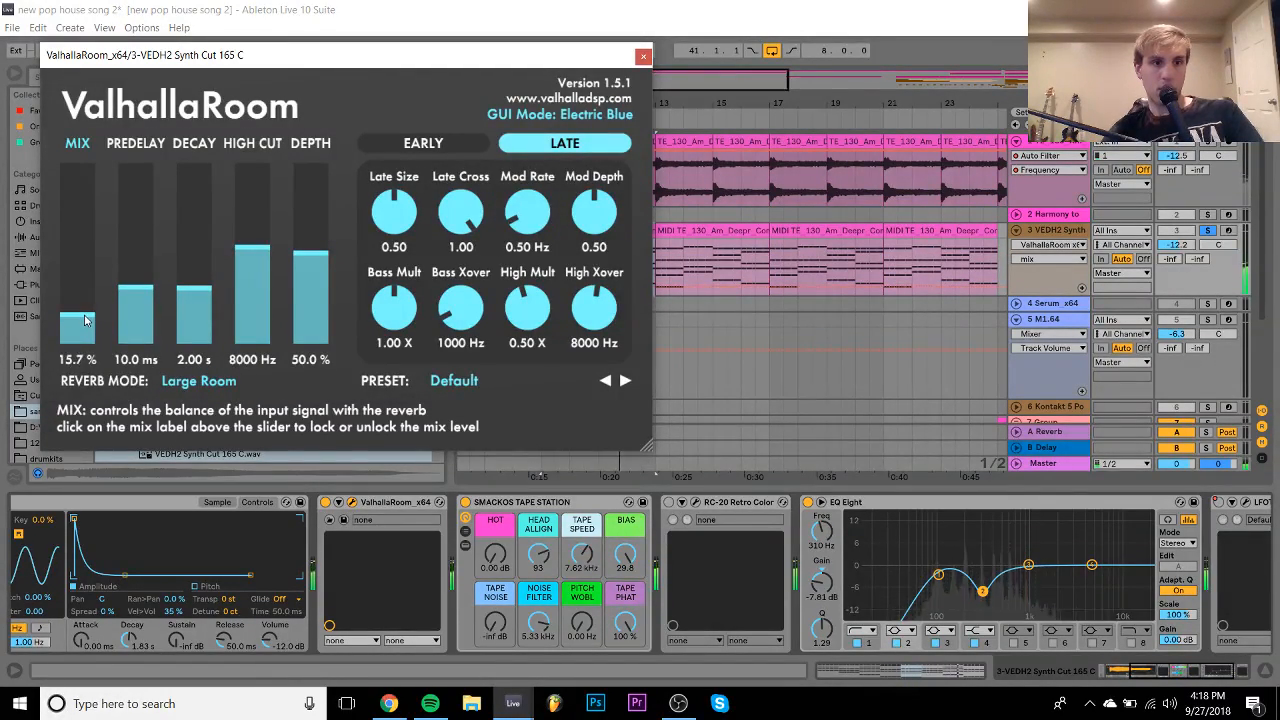
pyautogui.click(643, 57)
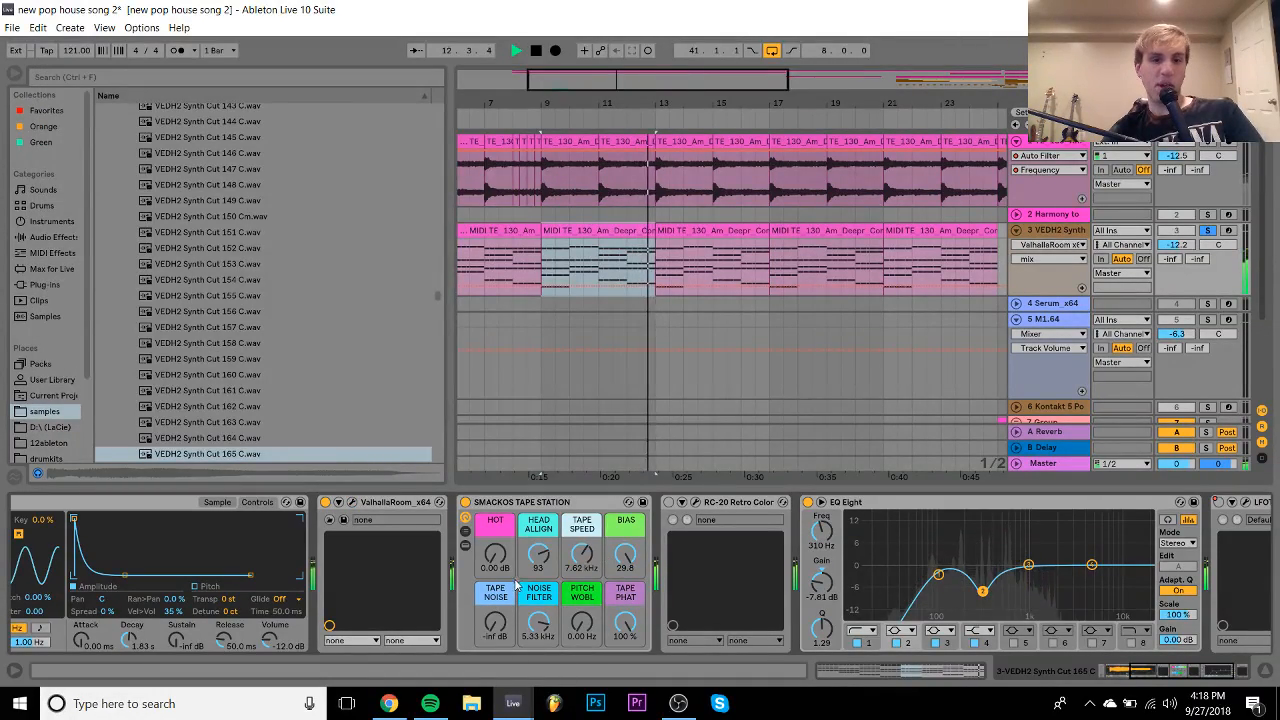
# - A/B the SMACKOS Tape Station, play from bar 9, and unsolo VEDH2 Synth
pyautogui.click(464, 503)
pyautogui.click(465, 503)
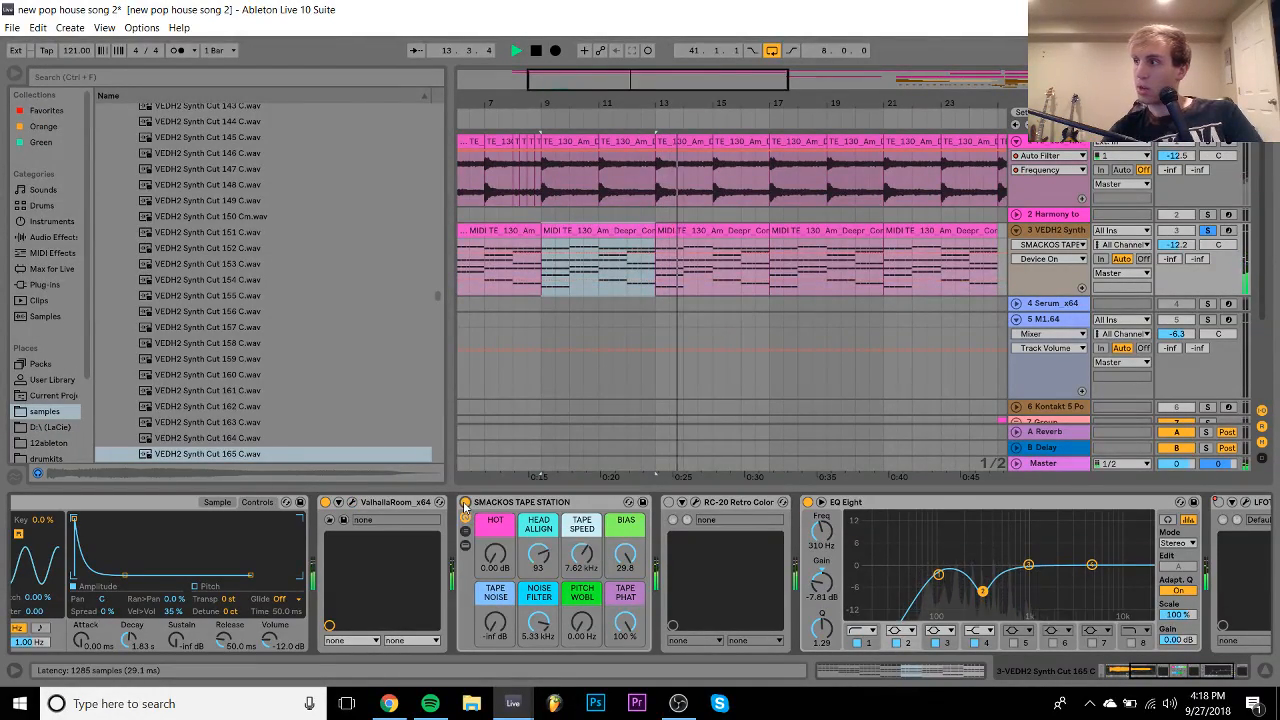
pyautogui.hscroll(1, 464, 516)
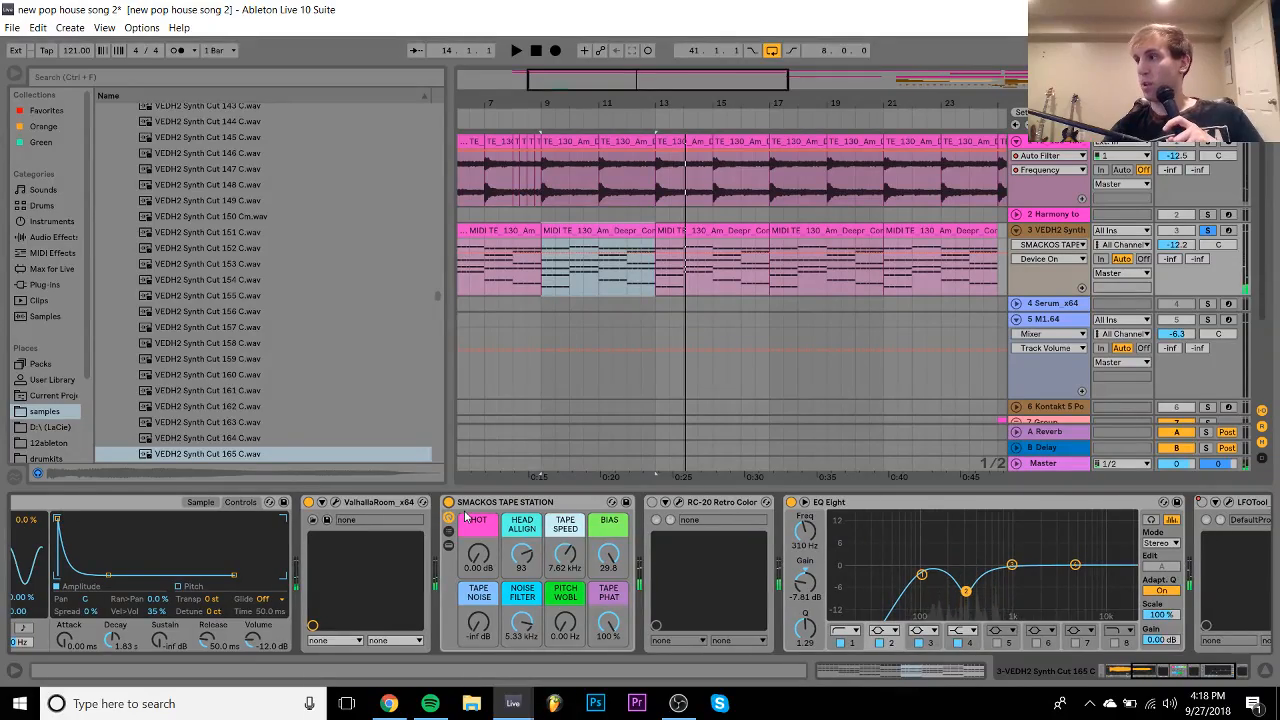
pyautogui.hscroll(6, 464, 516)
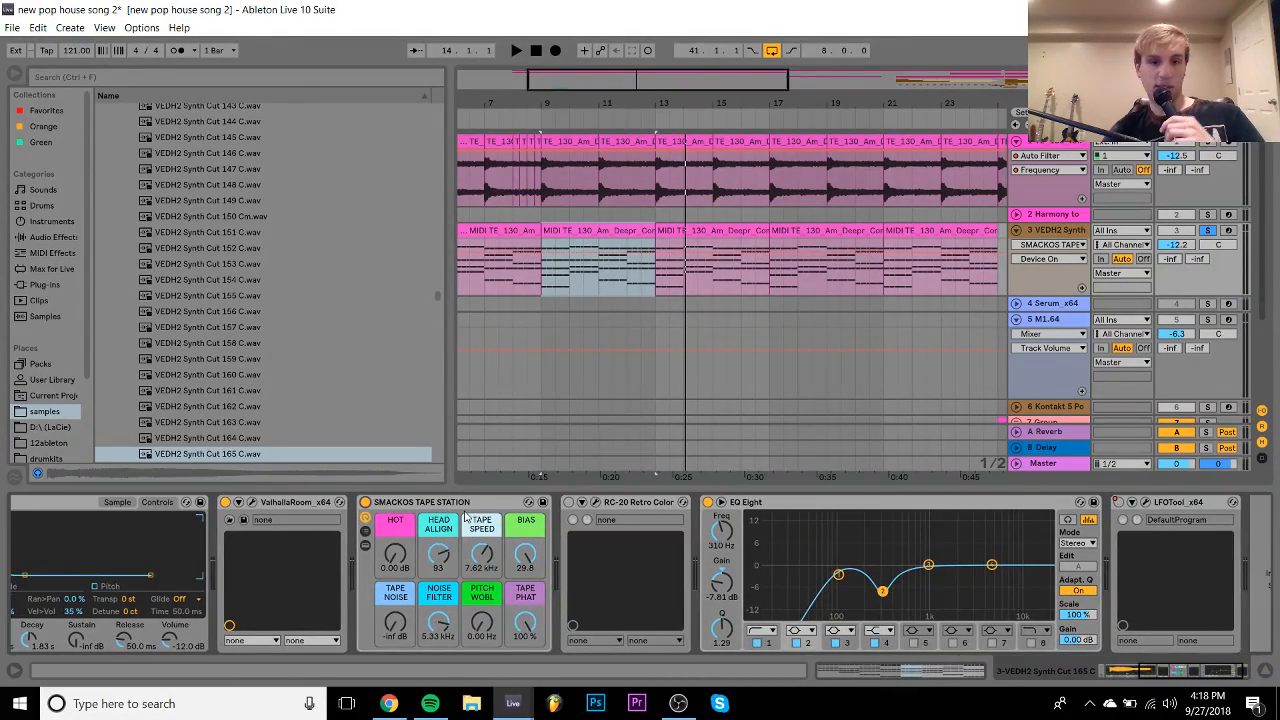
pyautogui.hscroll(2, 464, 516)
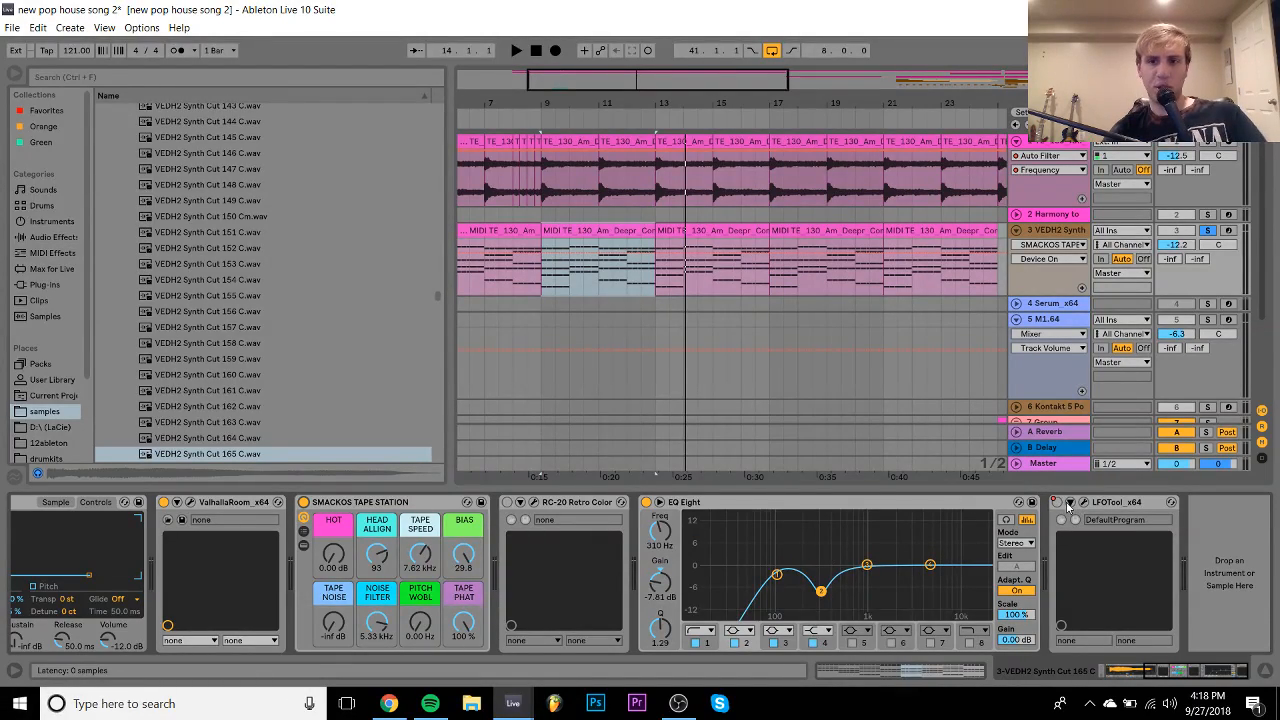
pyautogui.press('space')
pyautogui.click(1207, 230)
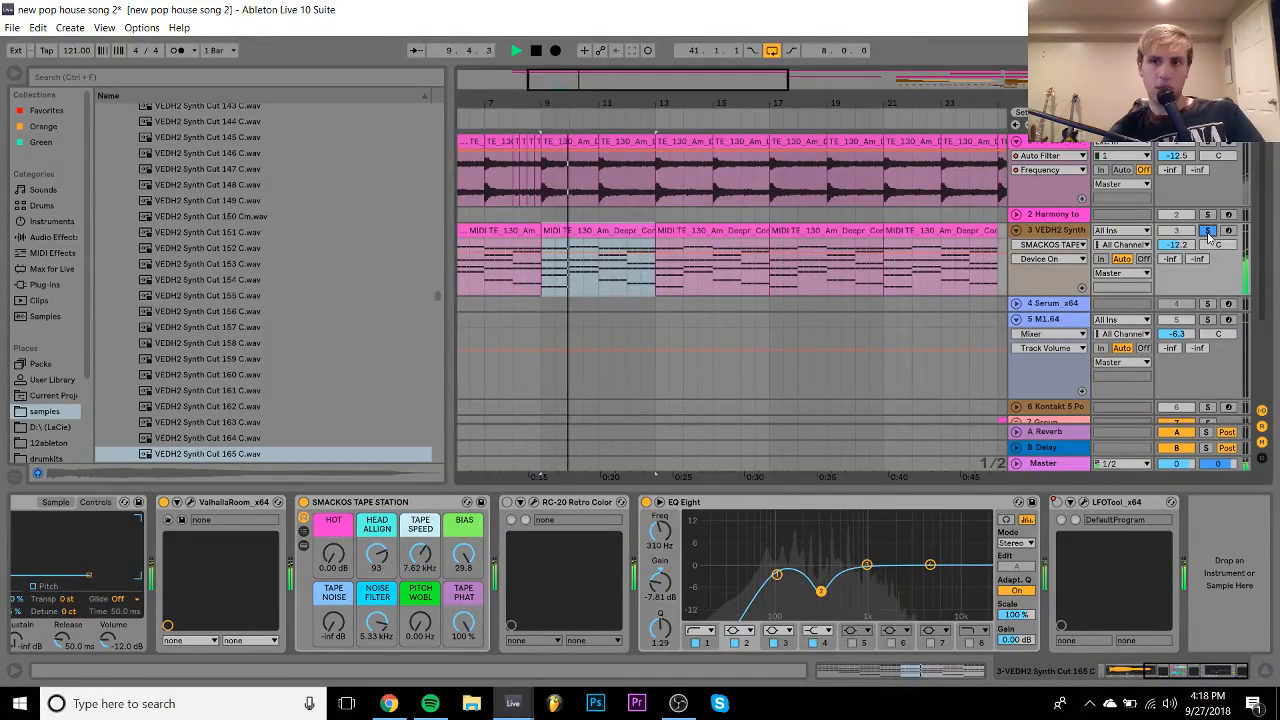
# - Fold the VEDH2 Synth track and deactivate the mda DX10 track
pyautogui.click(1208, 231)
pyautogui.click(1016, 230)
pyautogui.scroll(-2, 667, 297)
pyautogui.press('space')
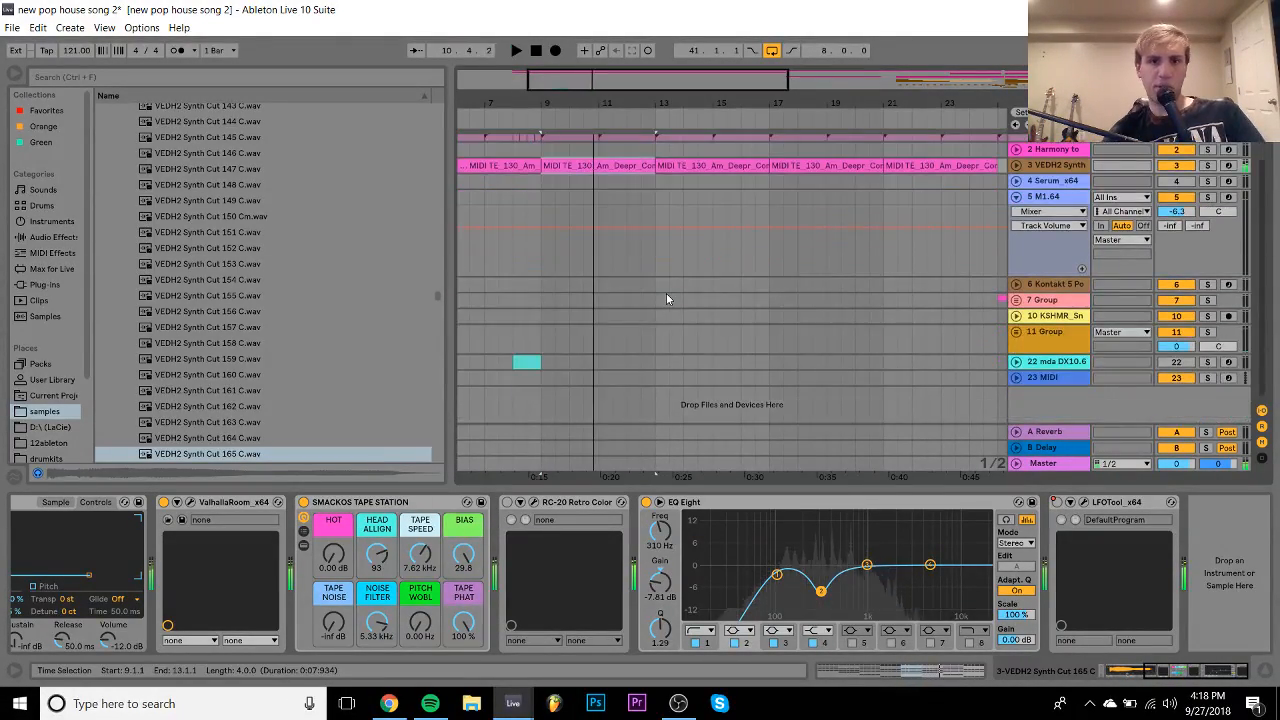
pyautogui.hscroll(-3, 687, 361)
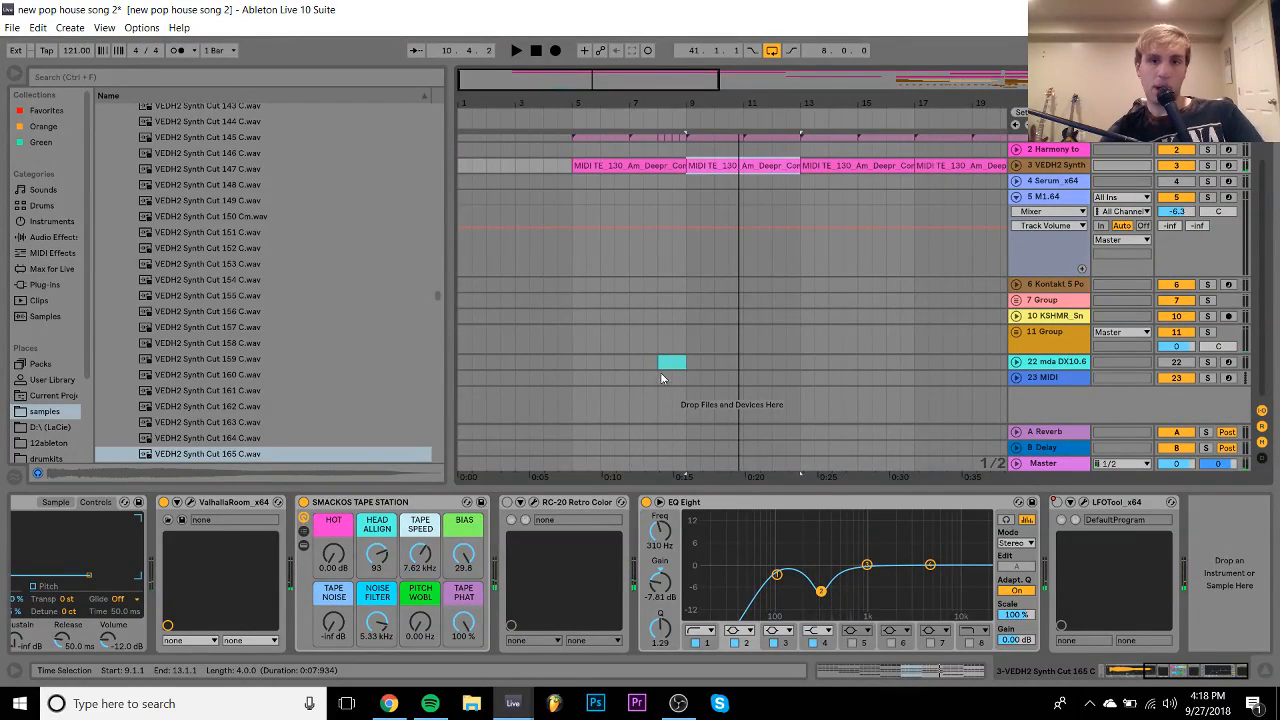
pyautogui.click(671, 362)
pyautogui.press('space')
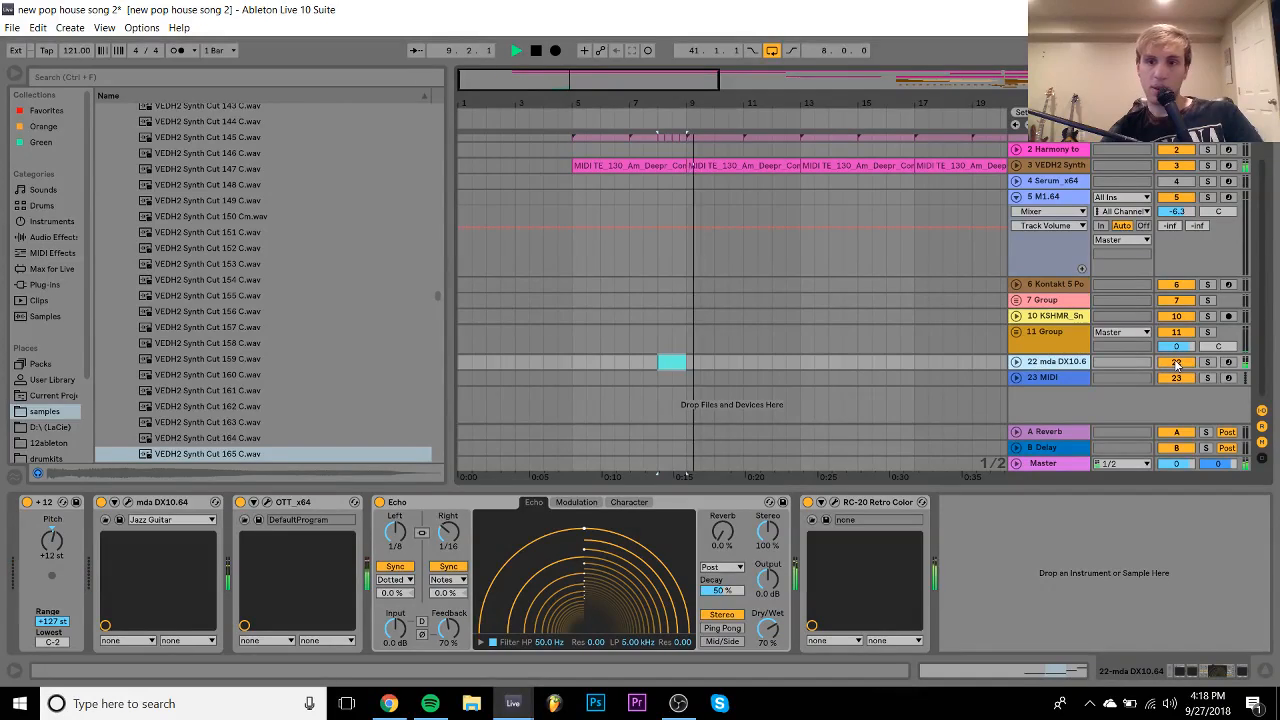
pyautogui.click(1176, 361)
# - Select the clips across bars 9–17 and loop that range with Ctrl+L
pyautogui.moveTo(833, 107); pyautogui.dragTo(645, 108)
pyautogui.click(588, 166)
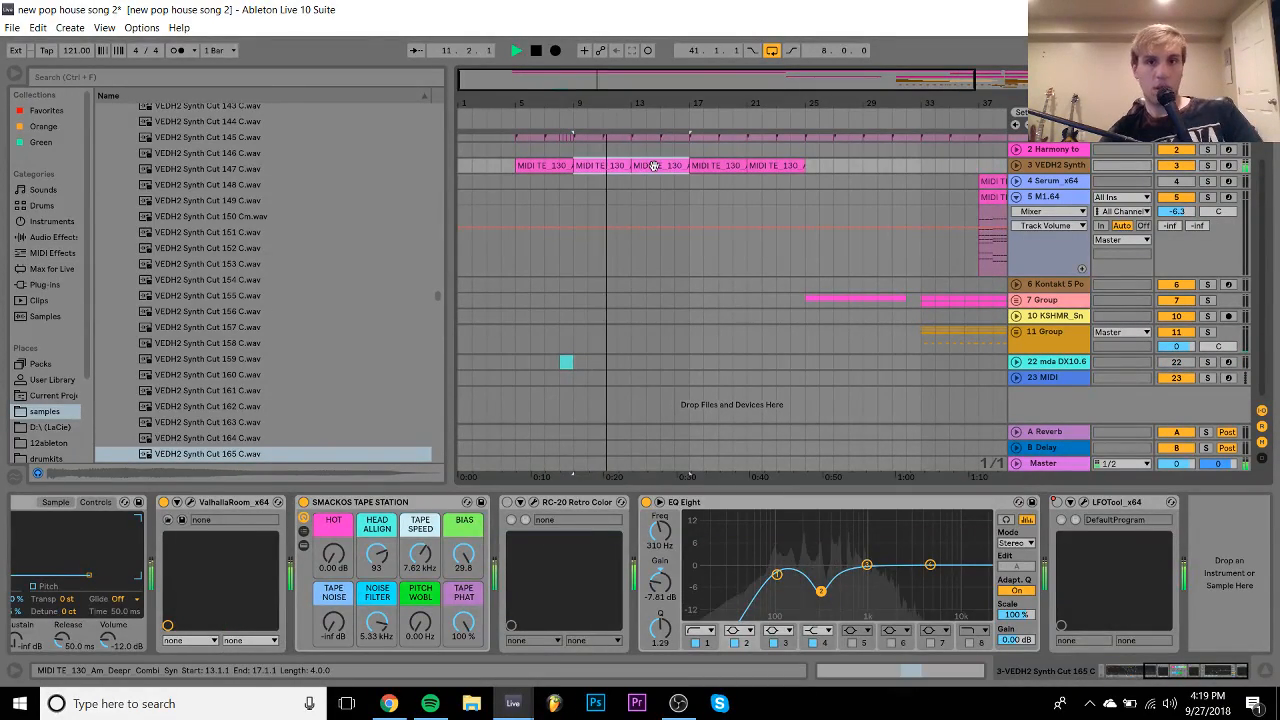
pyautogui.keyDown('shift'); pyautogui.click(640, 166); pyautogui.keyUp('shift')
pyautogui.hotkey('ctrl', 'l')
# - Insert an empty MIDI track directly below the VEDH2 Synth track
pyautogui.click(1017, 197)
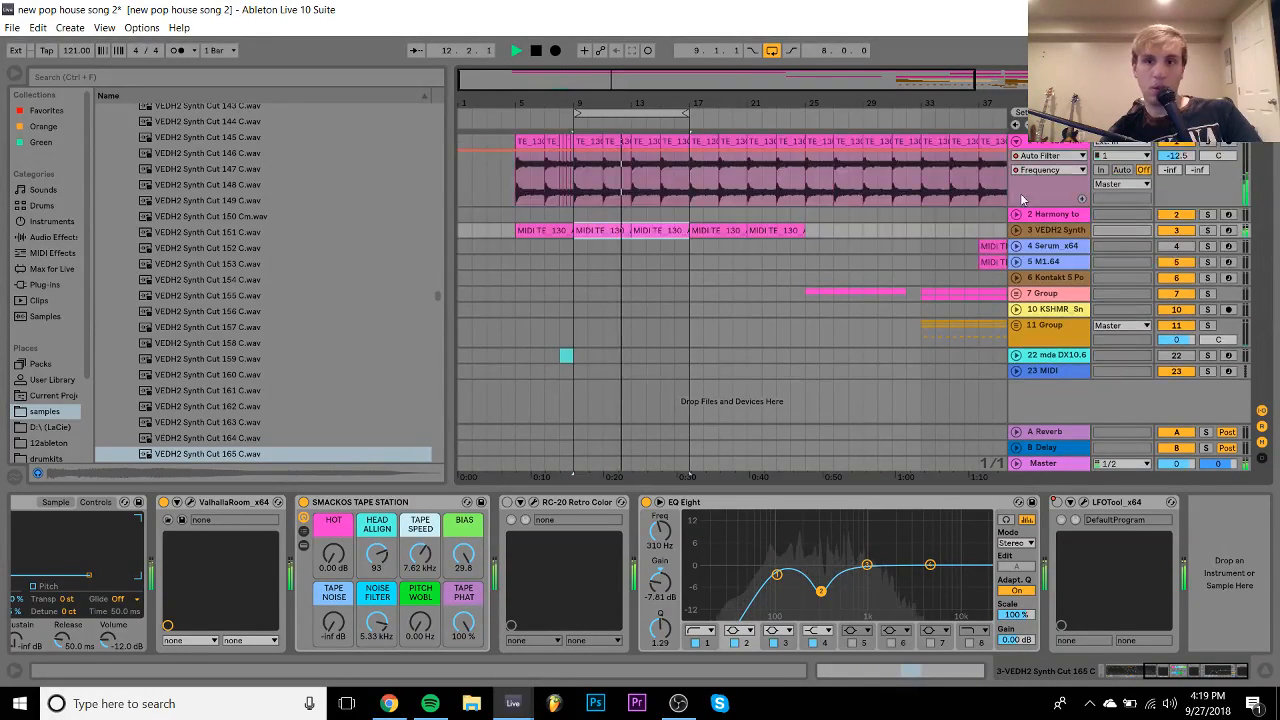
pyautogui.click(1048, 229)
pyautogui.press('space')
pyautogui.hotkey('ctrl', 'shift', 't')
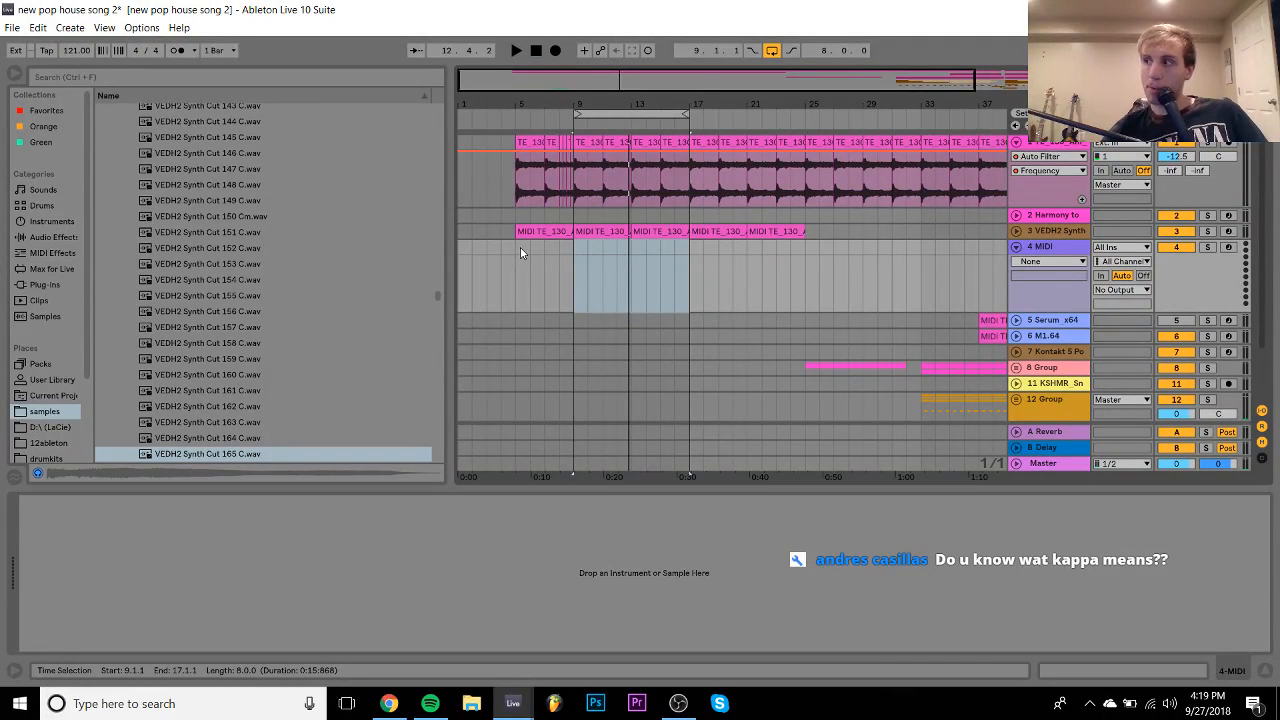
# - Browse Splice > Samples > packs to the Diablo House 3 sample pack
pyautogui.scroll(-3, 40, 390)
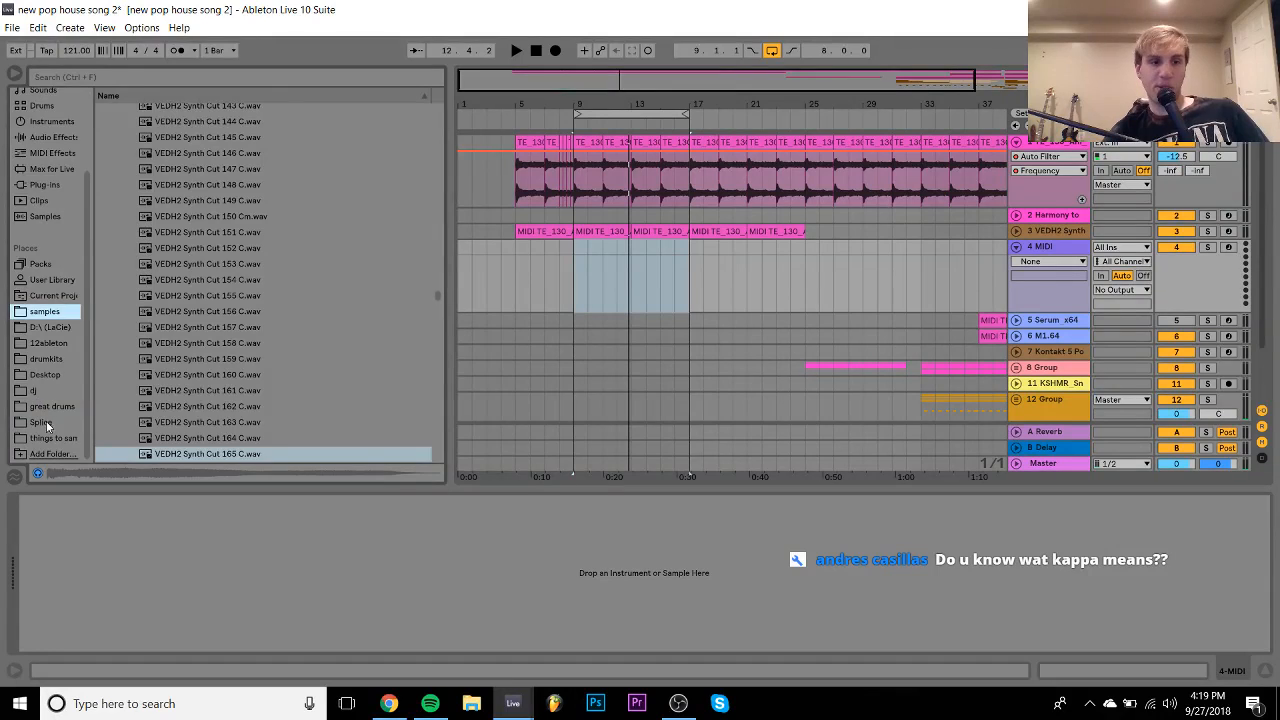
pyautogui.click(46, 421)
pyautogui.click(101, 111)
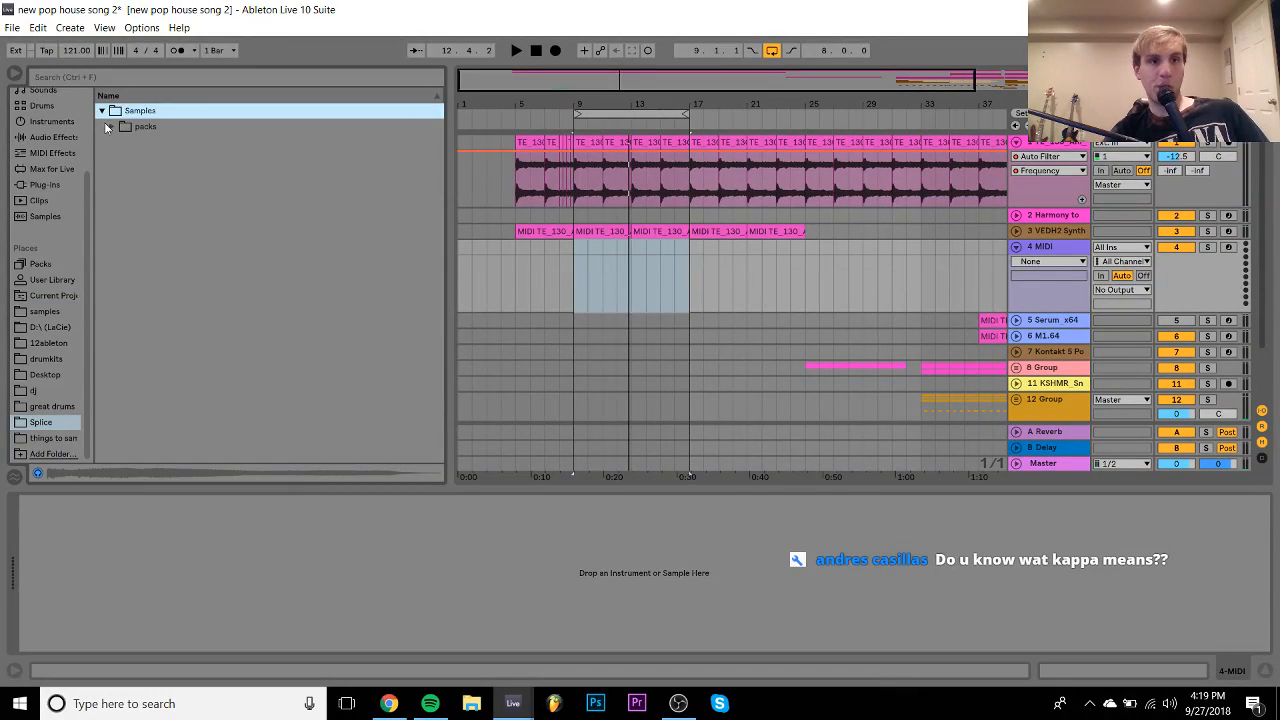
pyautogui.click(108, 127)
pyautogui.scroll(-6, 161, 250)
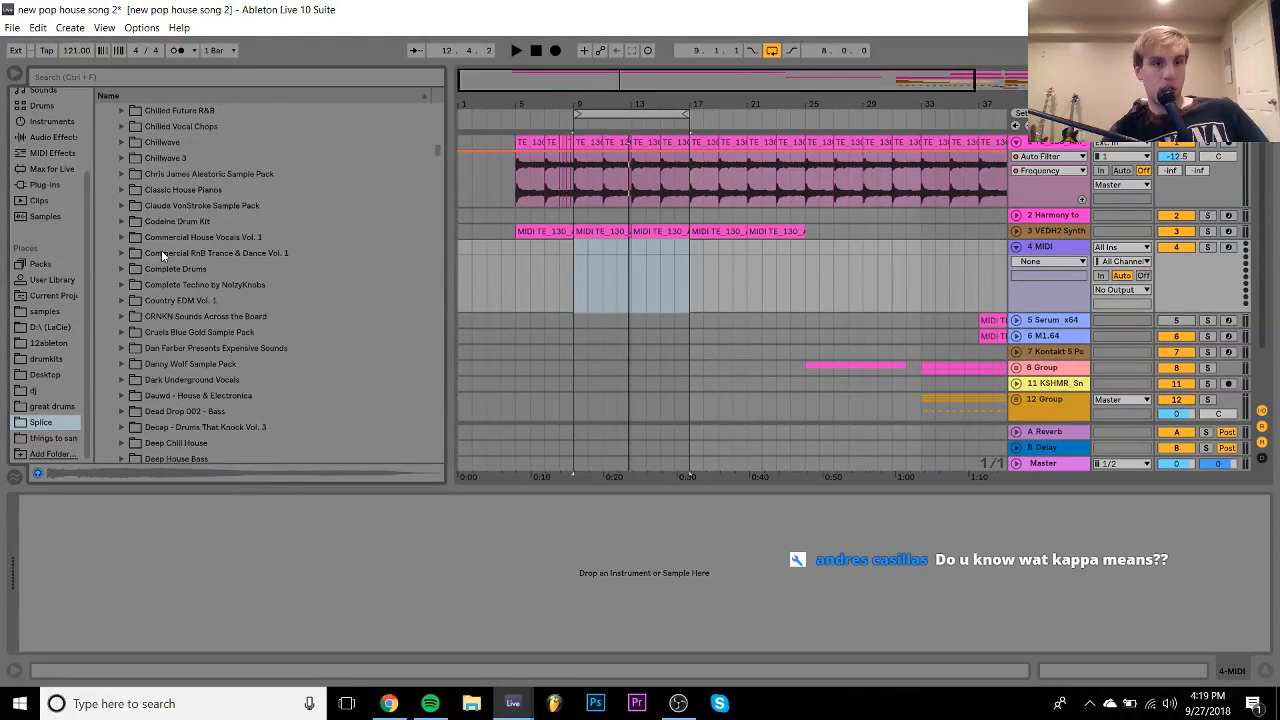
pyautogui.scroll(7, 161, 250)
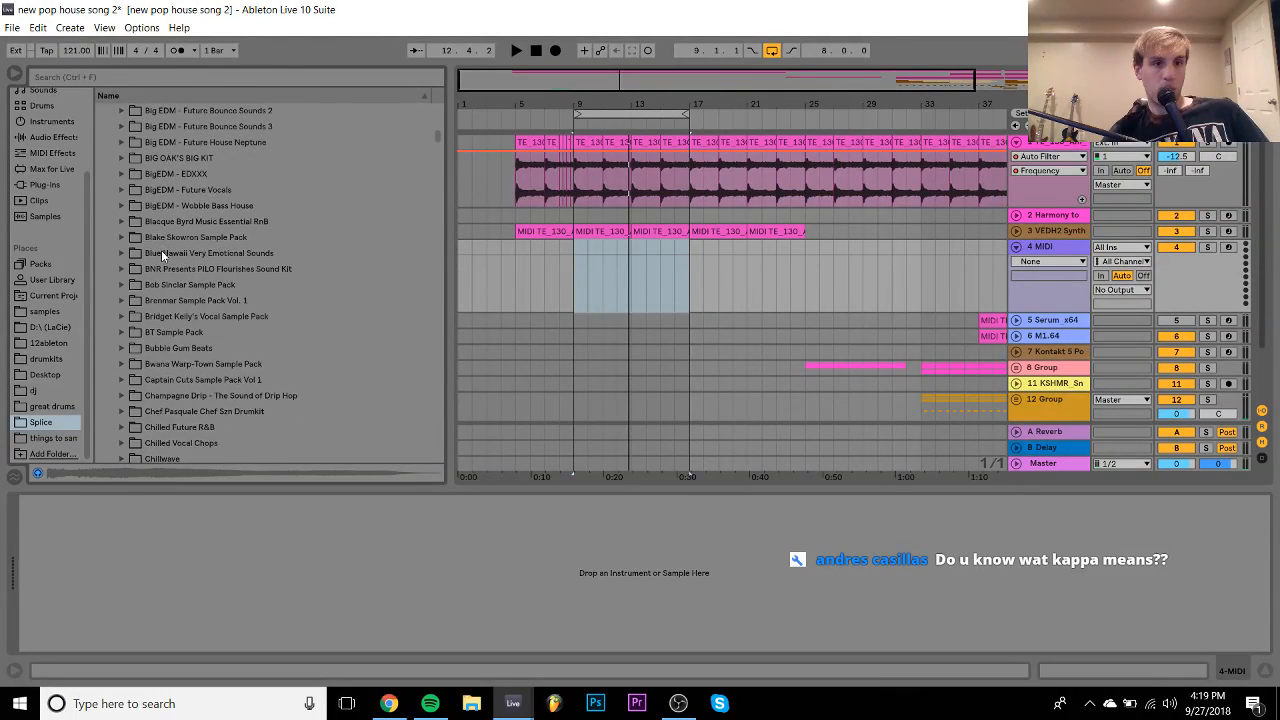
pyautogui.scroll(-4, 161, 250)
pyautogui.scroll(-4, 161, 250)
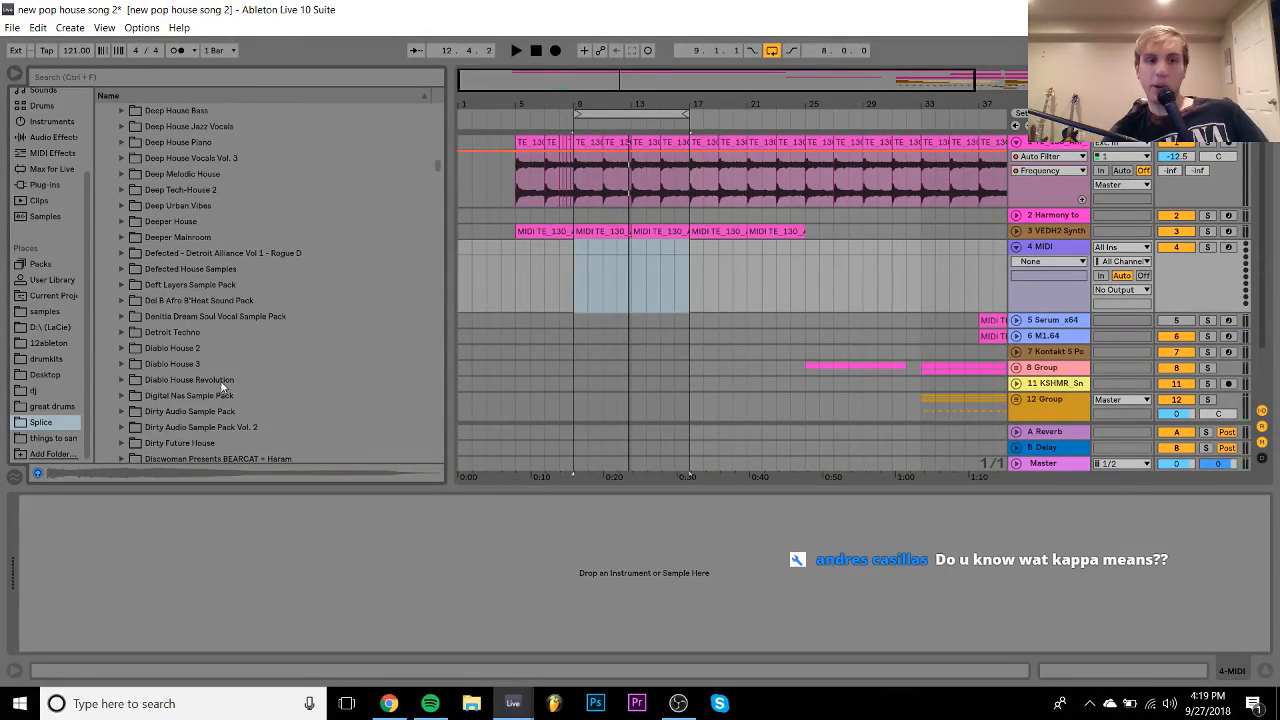
pyautogui.click(220, 380)
# - Go into STD3_Kits > STD3_Kit_01_G and drop Break_Drums_Snap_Loop_01_126_BPM onto track 4
pyautogui.press('Up')
pyautogui.press('Right')
pyautogui.press('Right')
pyautogui.press('Right')
pyautogui.press('Right')
pyautogui.press('Right')
pyautogui.press('Right')
pyautogui.press('Down')
pyautogui.press('Right')
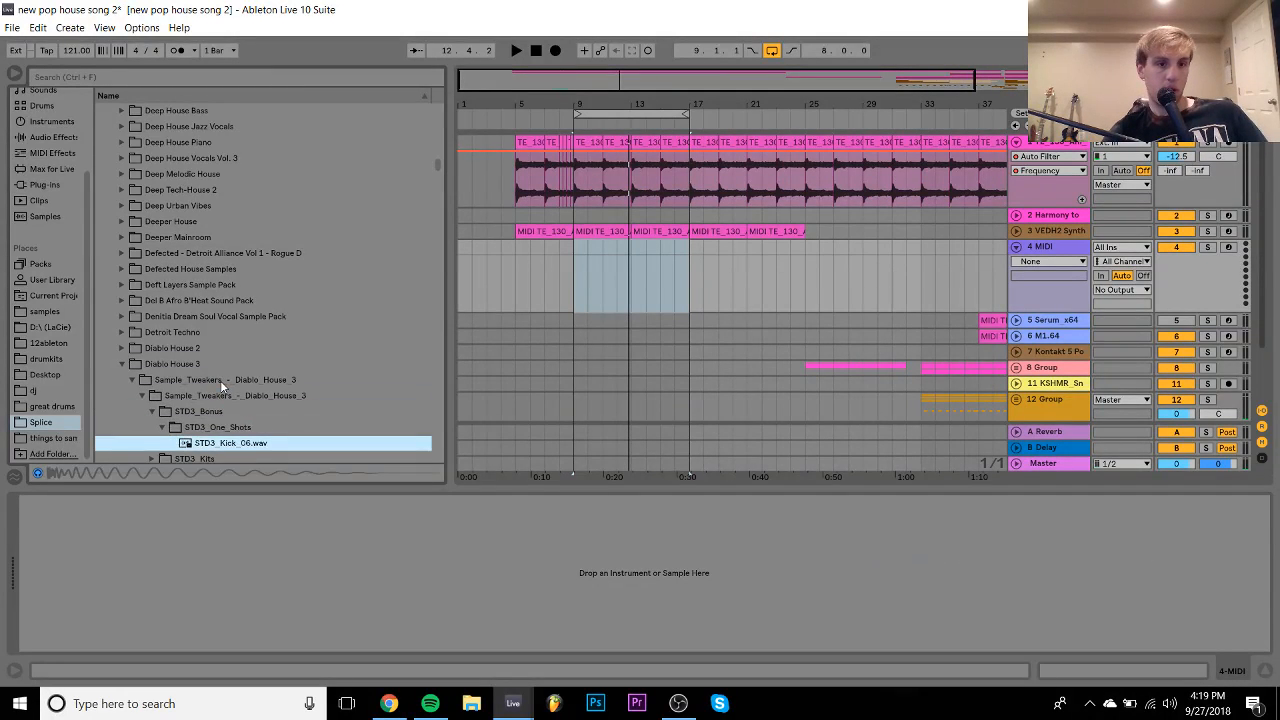
pyautogui.press('Down')
pyautogui.press('Right')
pyautogui.press('Down')
pyautogui.press('Down')
pyautogui.press('Up')
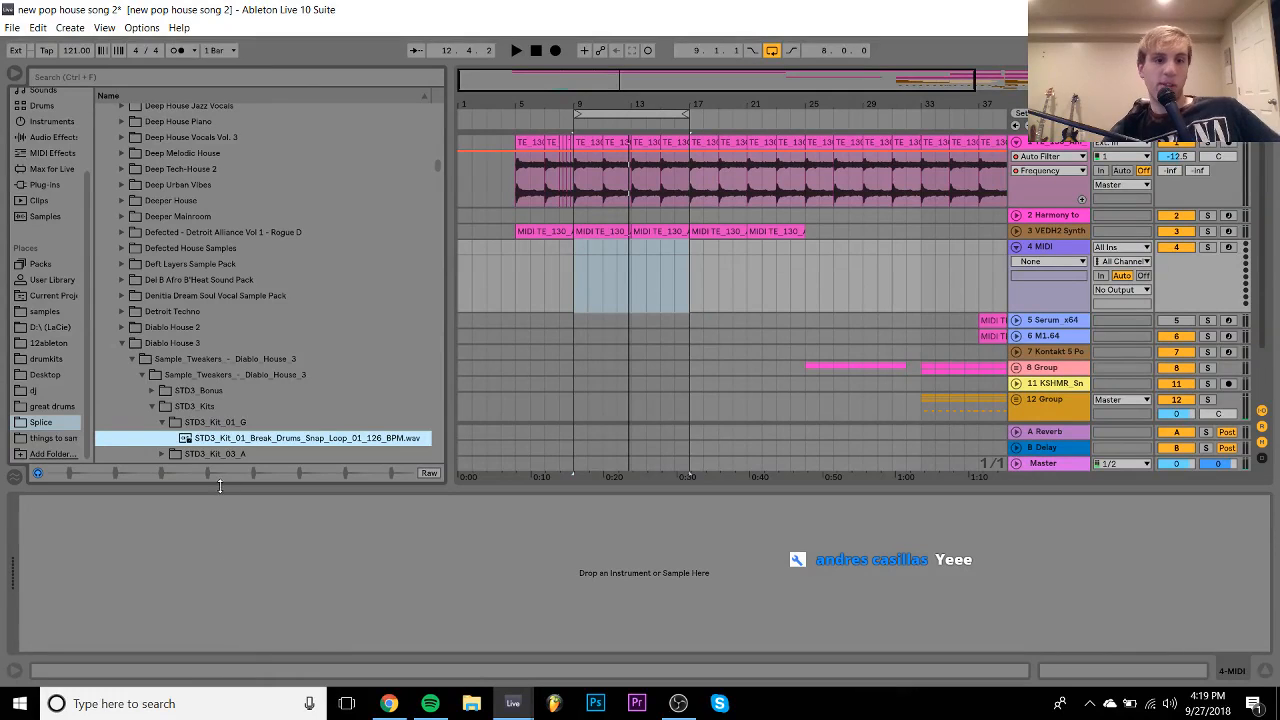
pyautogui.click(229, 558)
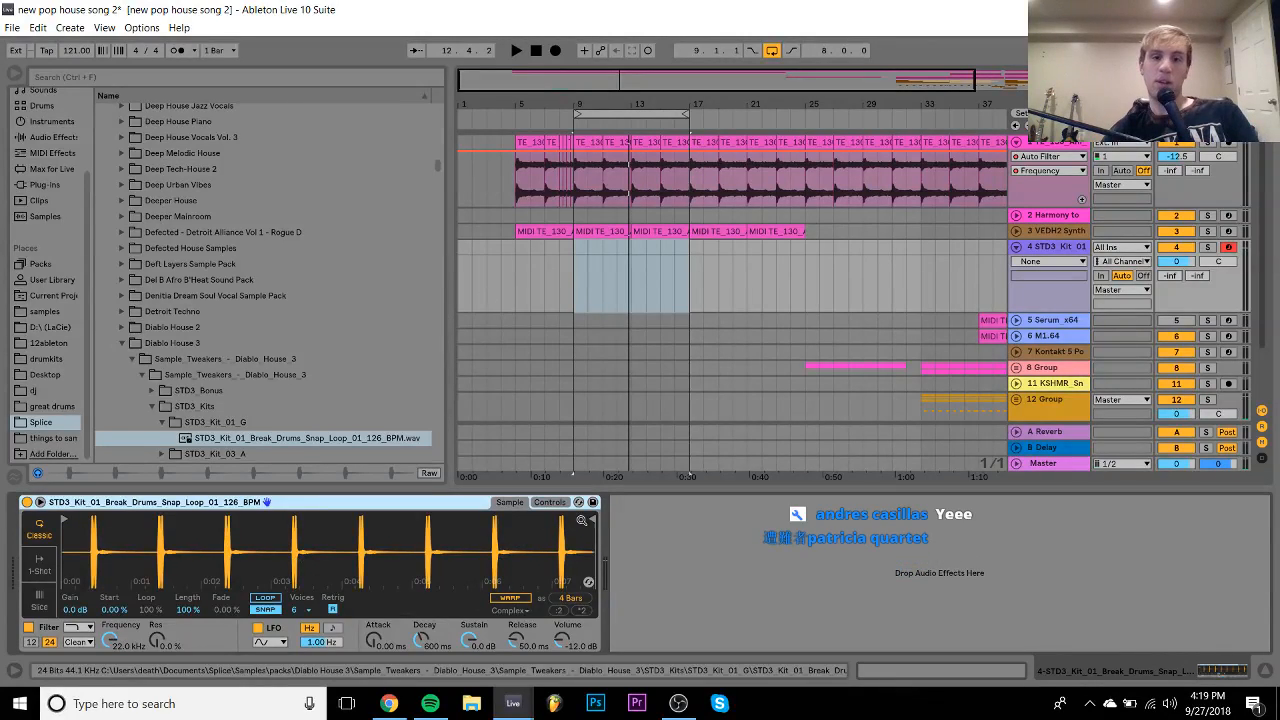
# - Cut the break sample's end down to 2 beats and move its start earlier
pyautogui.moveTo(582, 520)
pyautogui.mouseDown()
pyautogui.moveTo(107, 562)
pyautogui.moveTo(120, 562)
pyautogui.mouseUp()
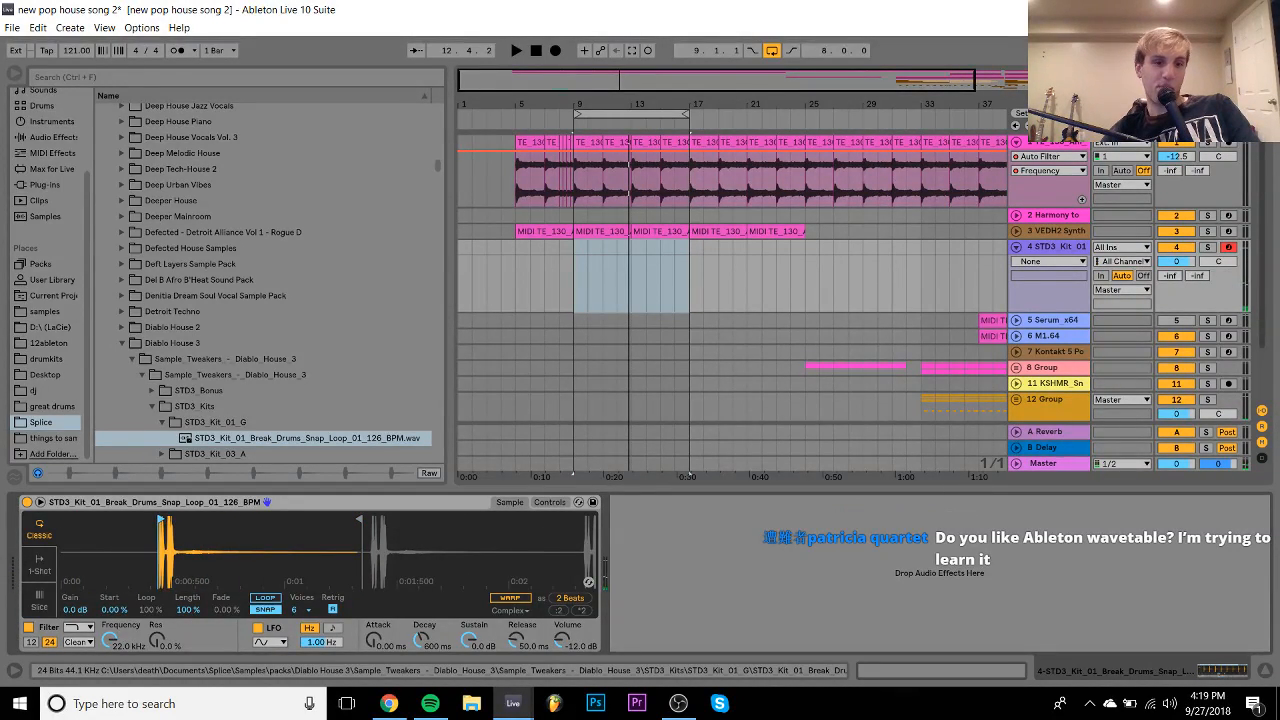
pyautogui.moveTo(157, 521)
pyautogui.mouseDown()
pyautogui.moveTo(255, 523)
pyautogui.moveTo(165, 515)
pyautogui.moveTo(193, 517)
pyautogui.mouseUp()
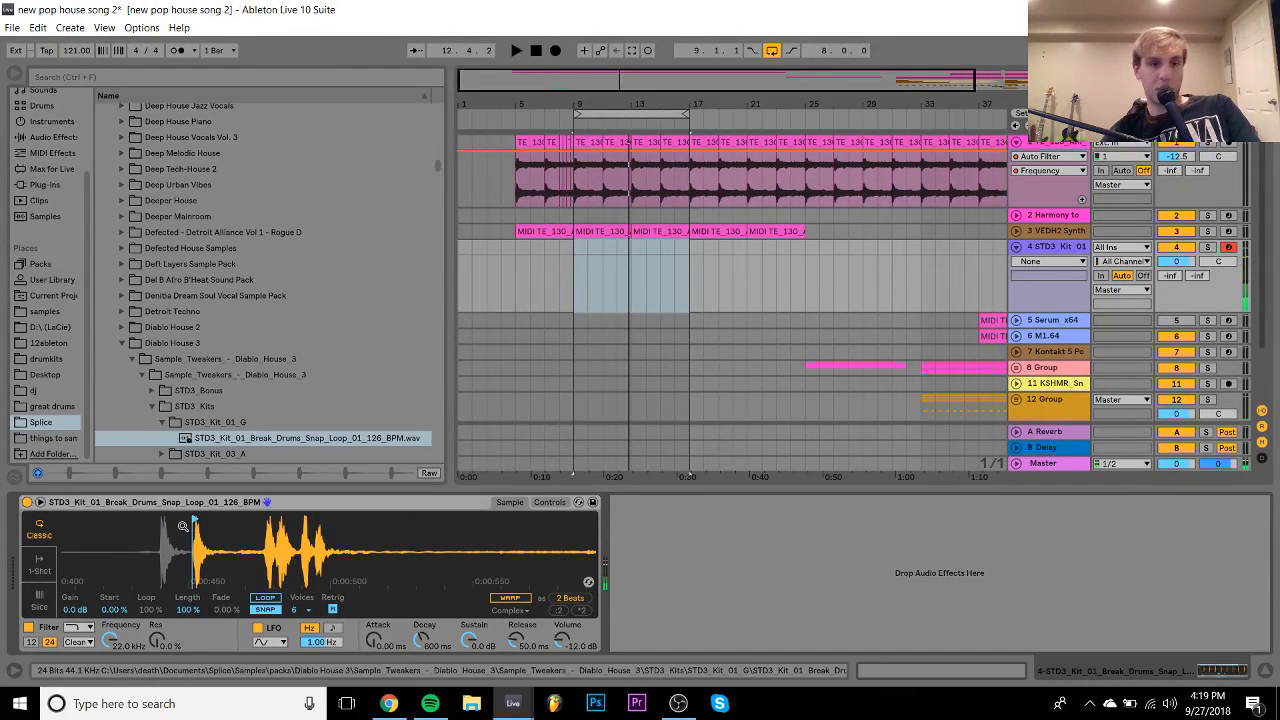
pyautogui.moveTo(184, 517); pyautogui.dragTo(156, 517)
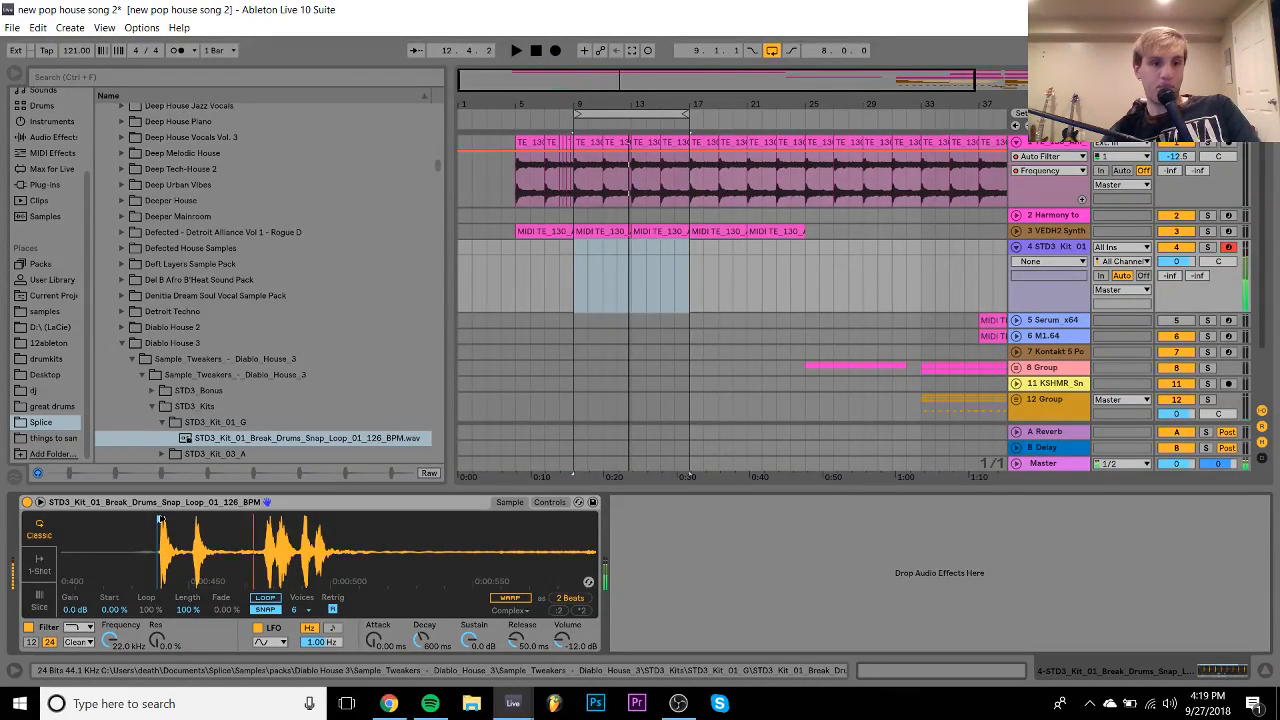
# - Switch Simpler's filter to a different shape and select bars 9–11 on track 4
pyautogui.click(72, 627)
pyautogui.click(72, 580)
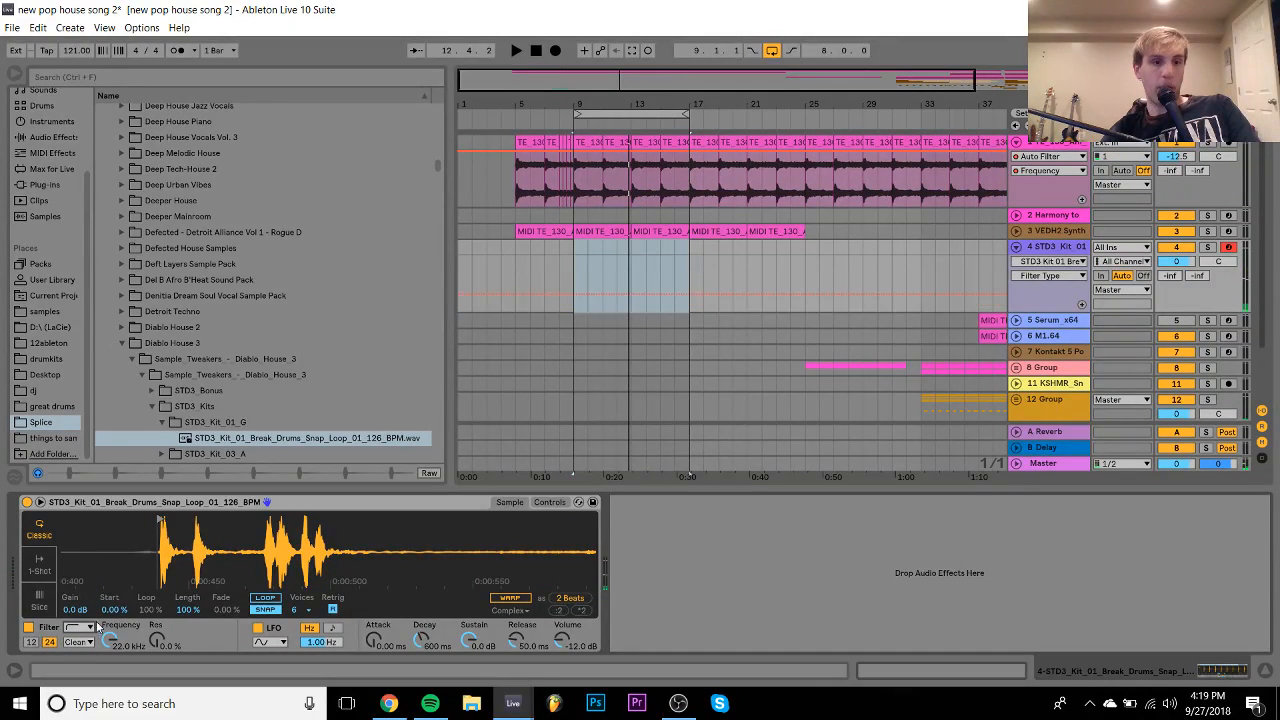
pyautogui.click(583, 256)
pyautogui.moveTo(583, 256); pyautogui.dragTo(600, 257)
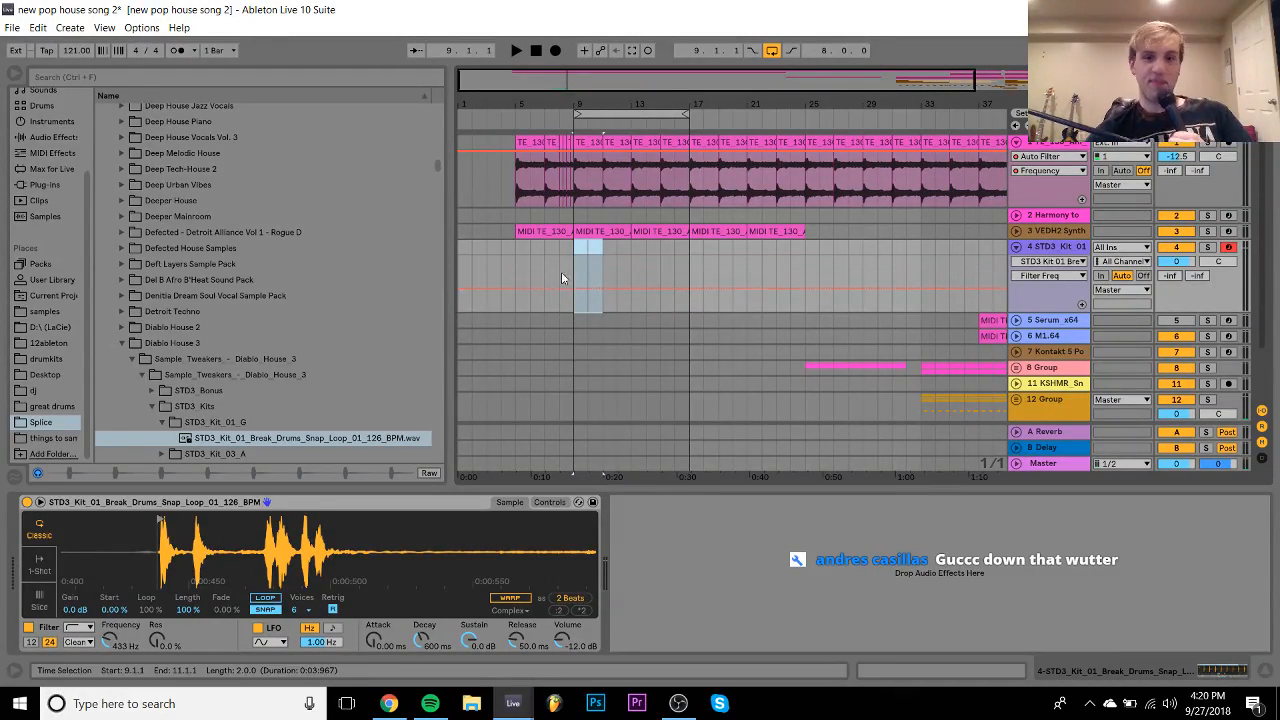
# - Create a 2-bar MIDI clip at bar 9 with one-beat C3 notes on beats 2 and 4
pyautogui.doubleClick(577, 253)
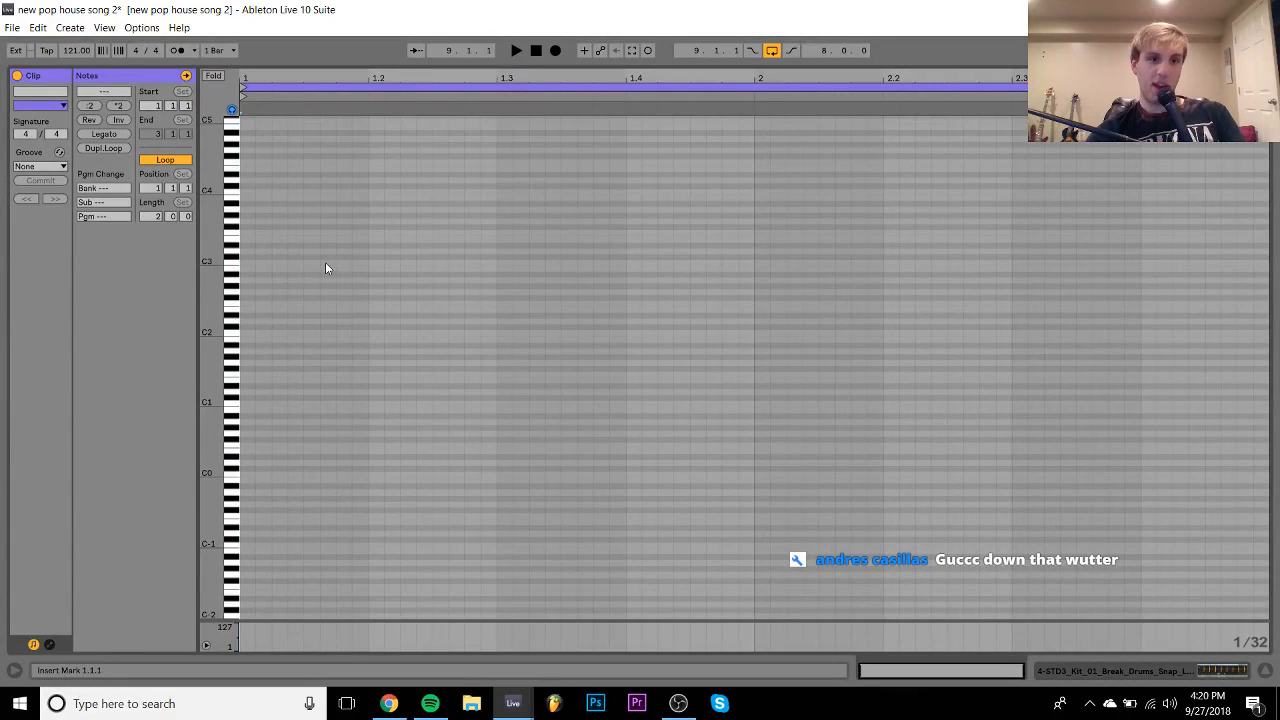
pyautogui.doubleClick(364, 263)
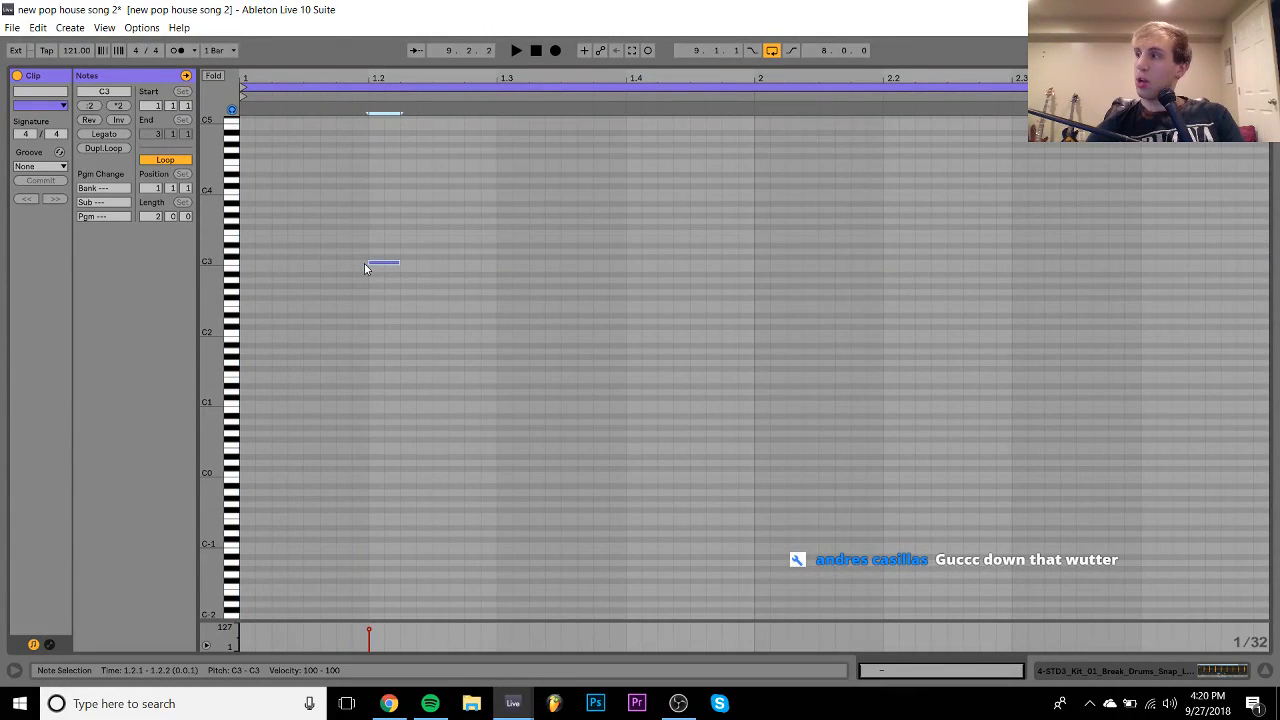
pyautogui.hotkey('shift', 'Right')
pyautogui.hotkey('shift', 'Right')
pyautogui.hotkey('shift', 'Right')
pyautogui.hotkey('shift', 'Right')
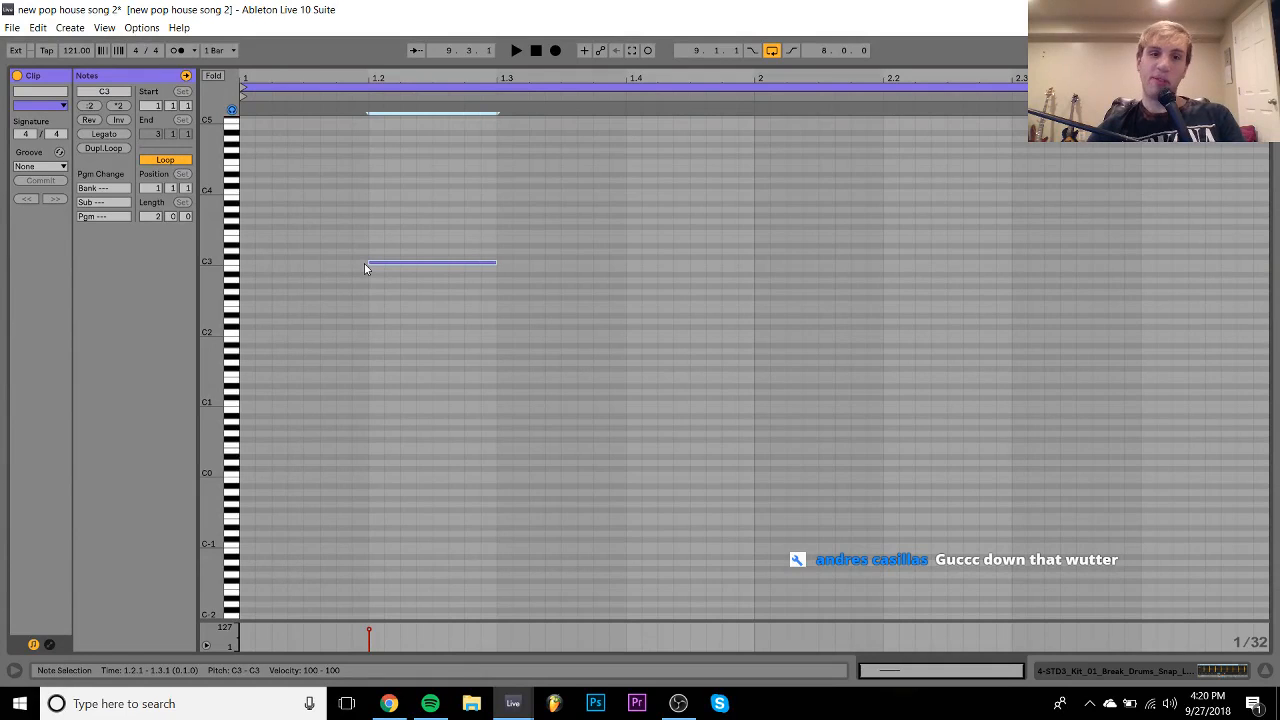
pyautogui.moveTo(408, 248); pyautogui.dragTo(233, 313)
pyautogui.hotkey('ctrl', 'd')
pyautogui.hotkey('ctrl', 'd')
pyautogui.hotkey('ctrl', 'd')
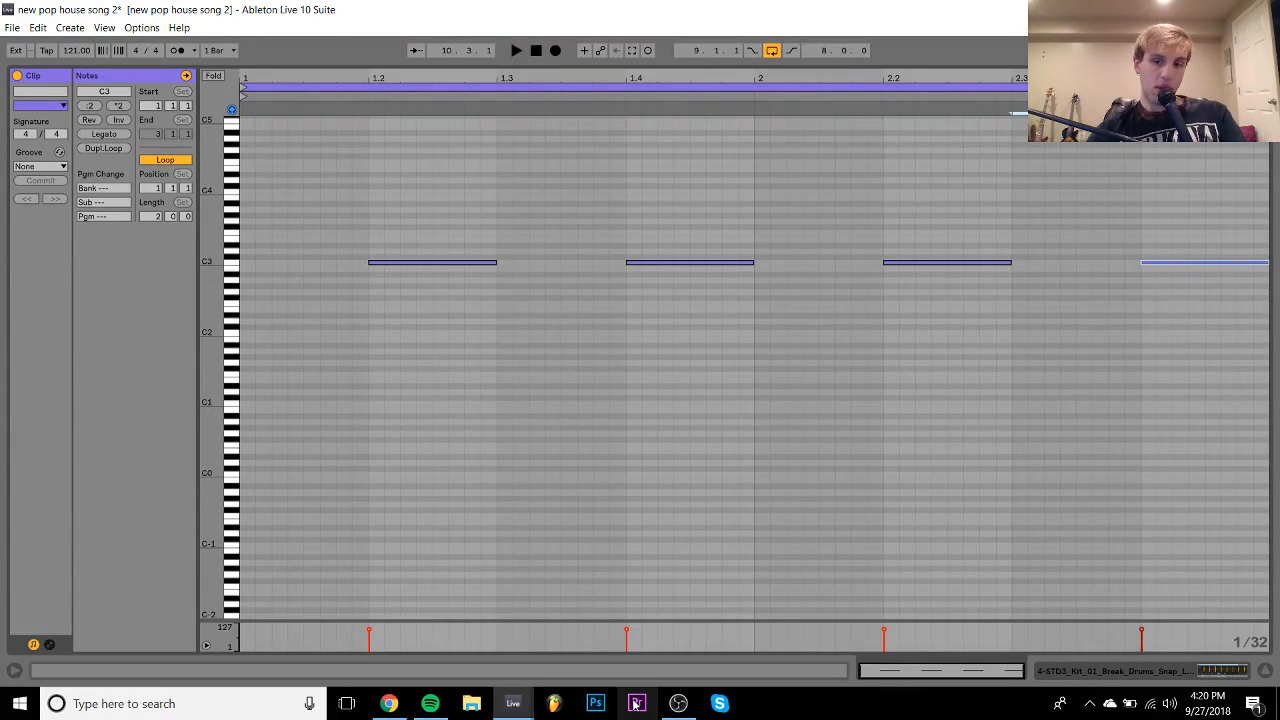
# - Extend the break clip on track 4 through bar 17
pyautogui.click(1143, 675)
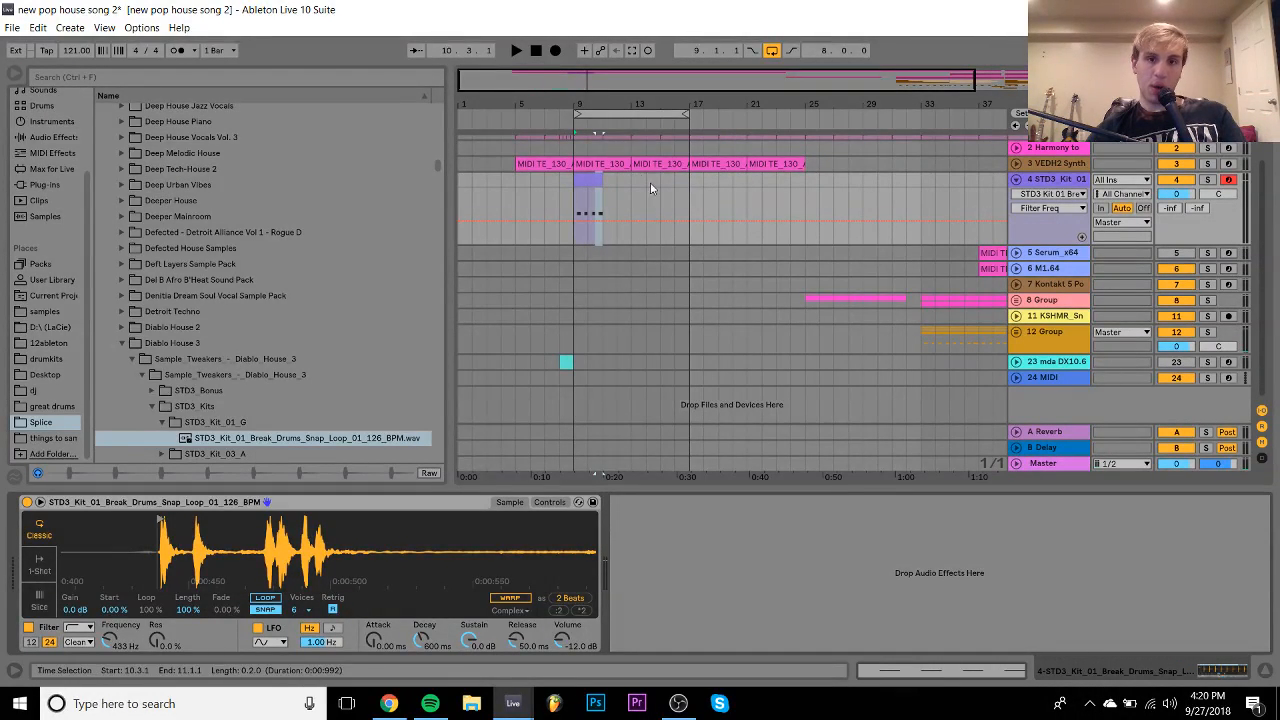
pyautogui.click(604, 185)
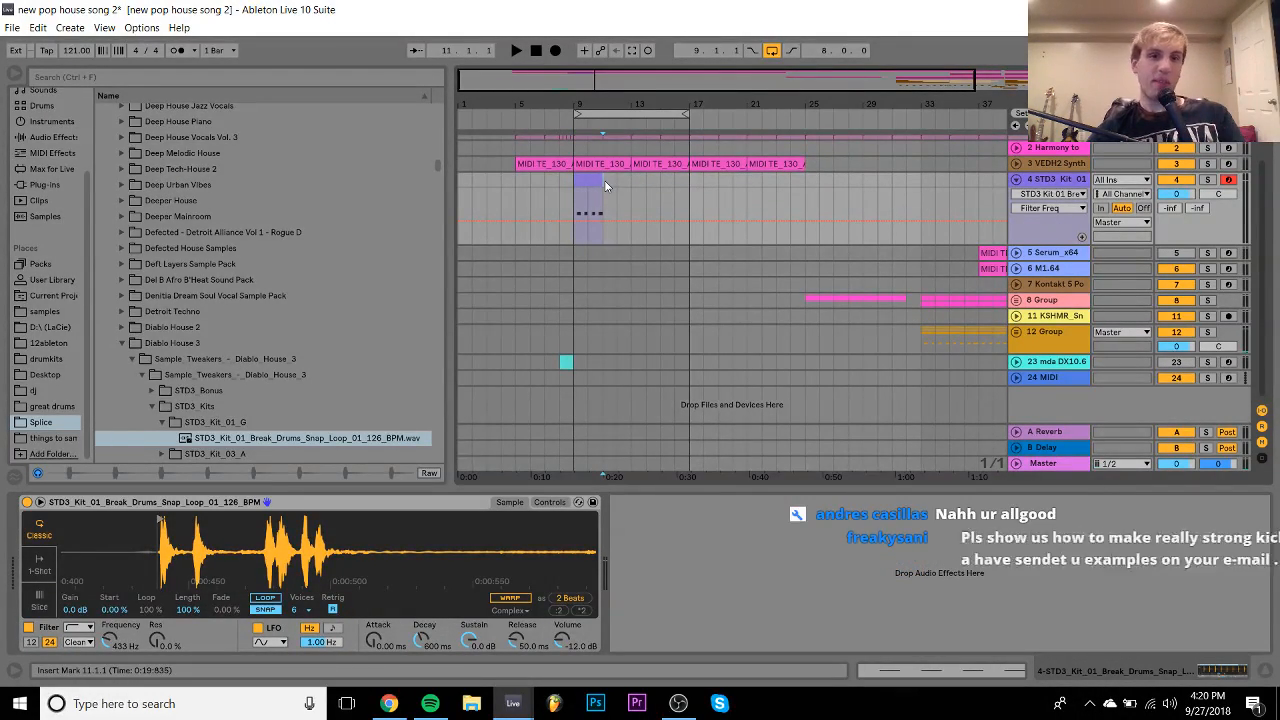
pyautogui.moveTo(604, 185); pyautogui.dragTo(687, 197)
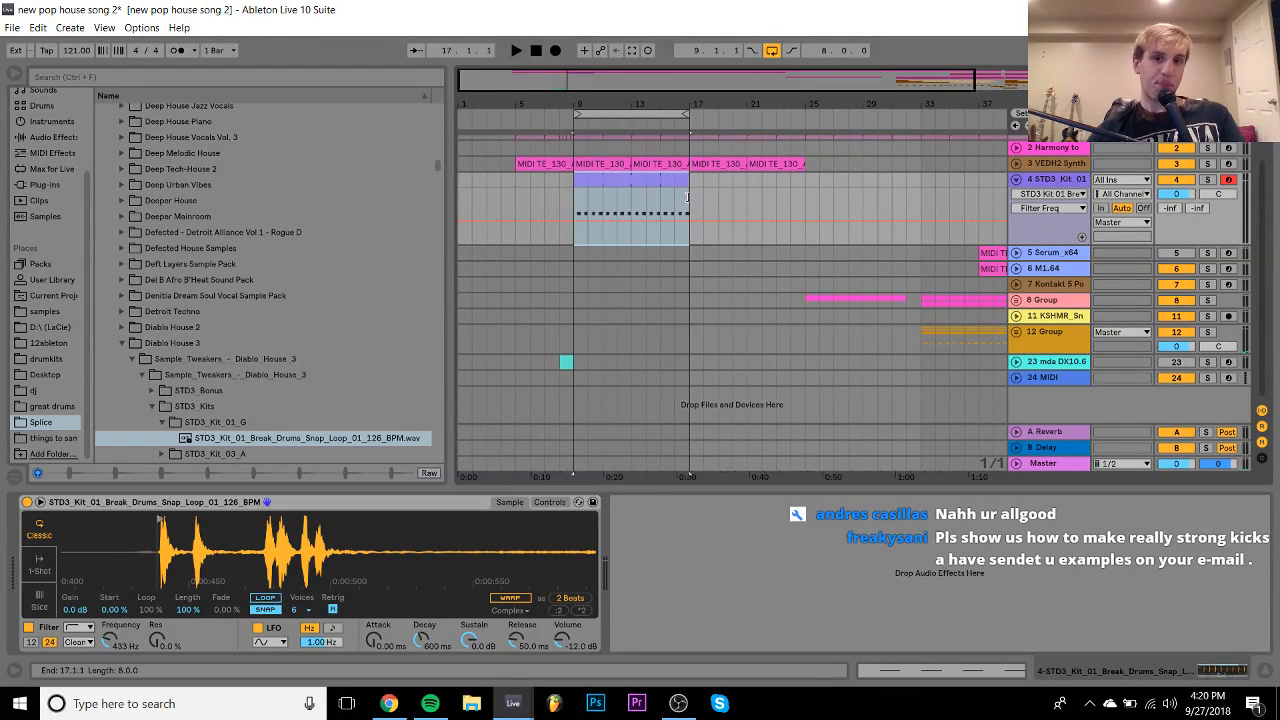
# - Set track 4's volume to -6.2 dB
pyautogui.click(1176, 194)
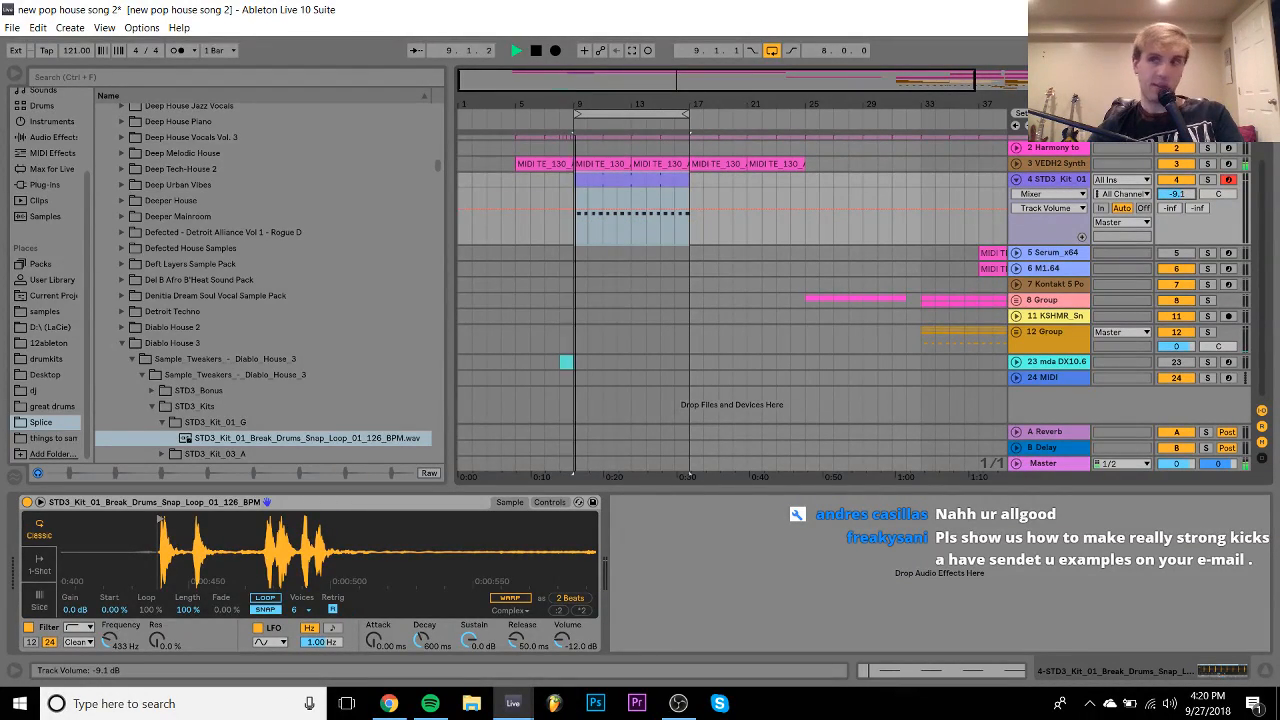
pyautogui.moveTo(1172, 197); pyautogui.dragTo(1172, 190)
pyautogui.click(1075, 181)
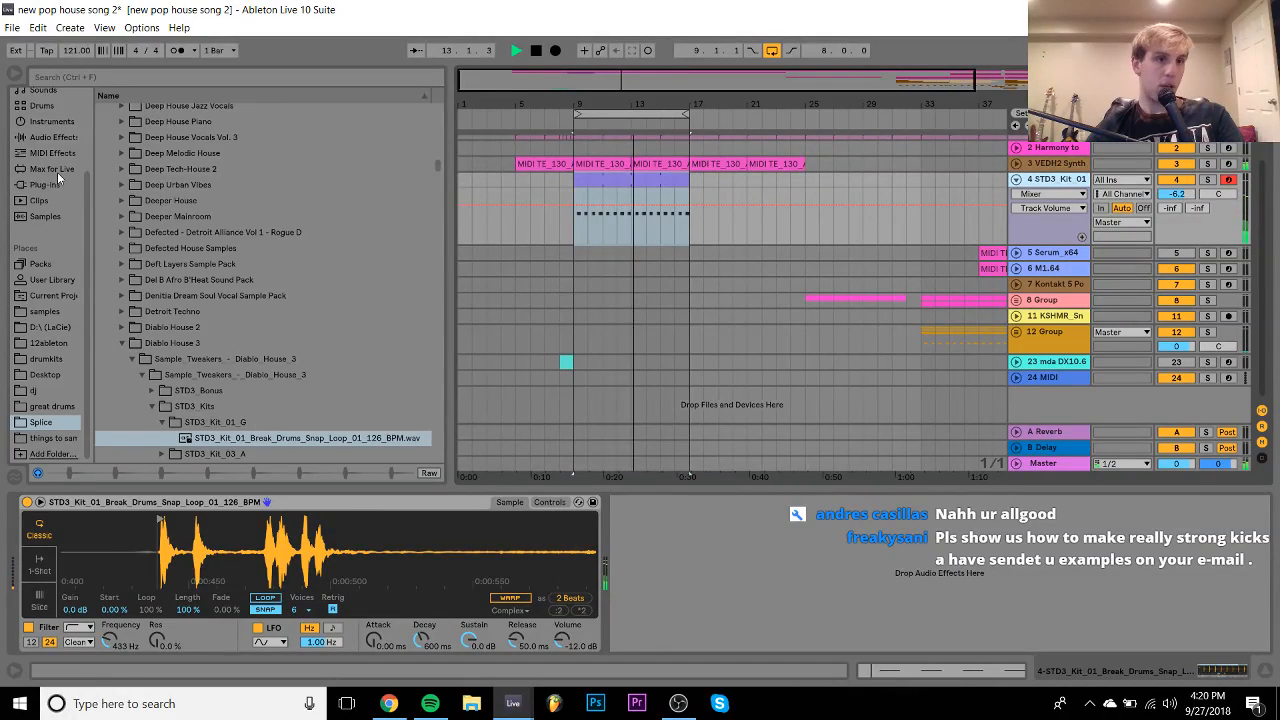
pyautogui.click(52, 137)
pyautogui.scroll(-10, 254, 267)
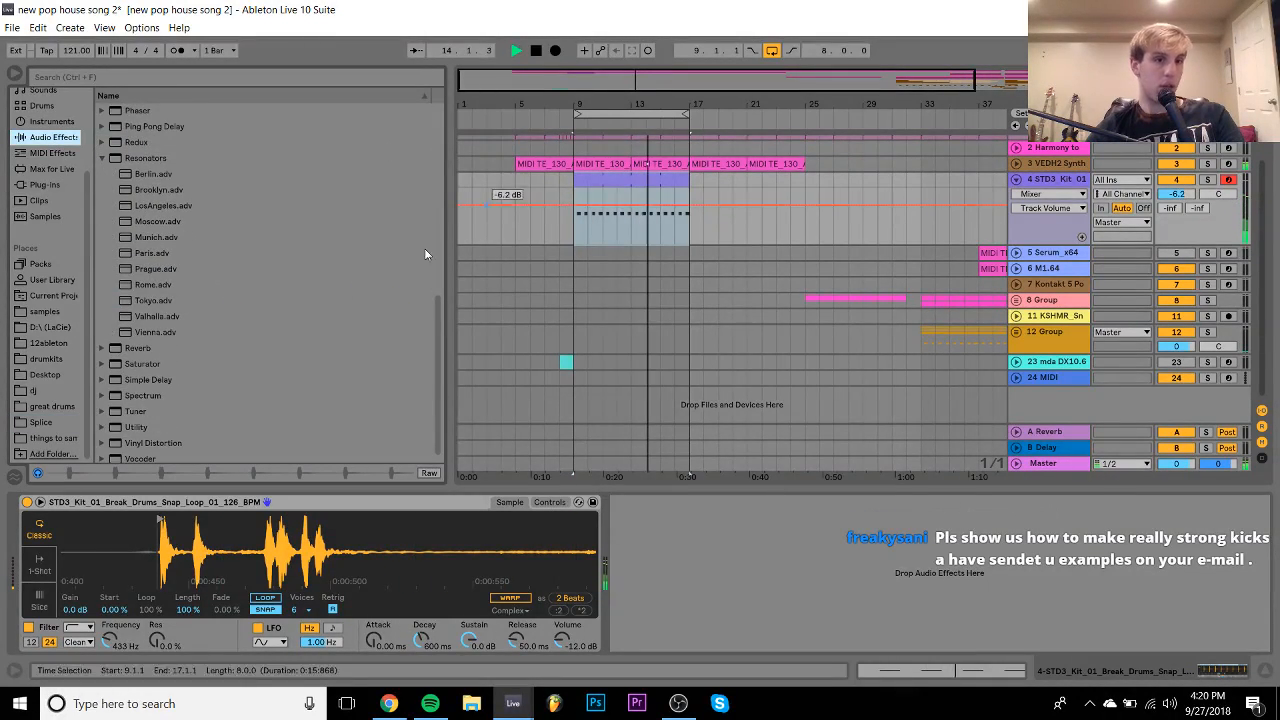
# - Add Utility to the break track, try Left and Right modes, and leave it on Stereo
pyautogui.click(157, 426)
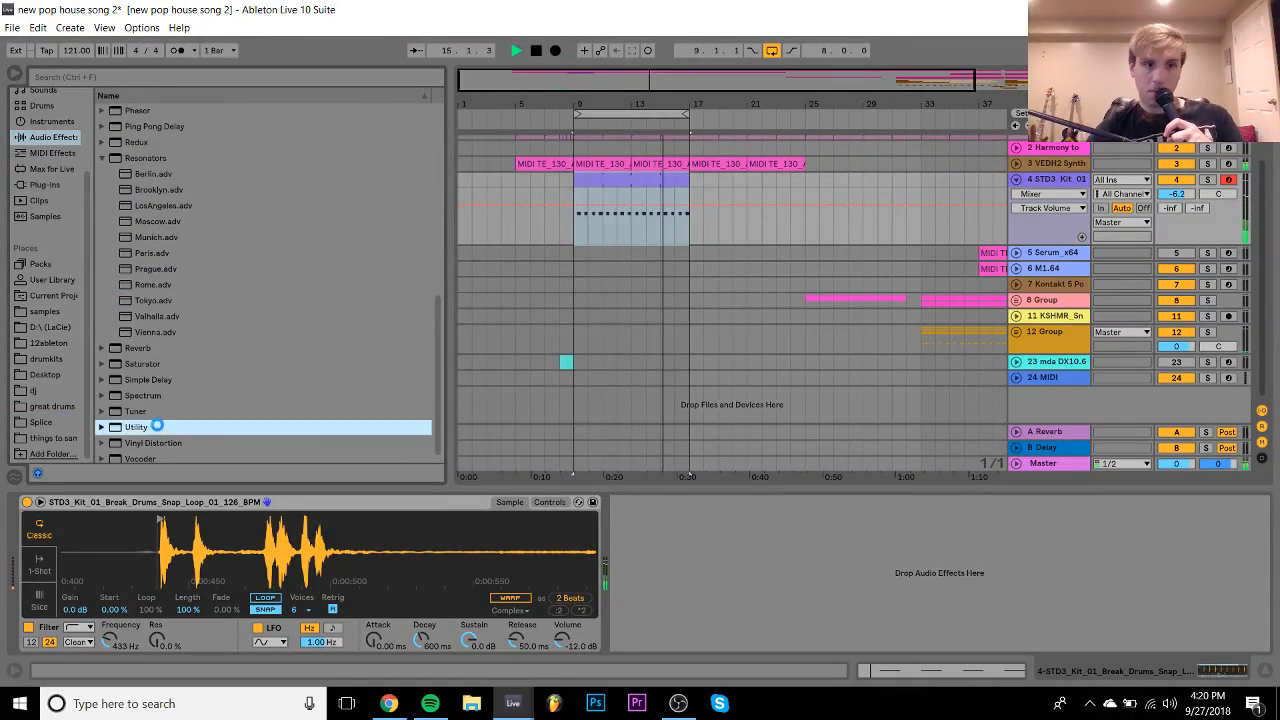
pyautogui.click(644, 545)
pyautogui.click(642, 559)
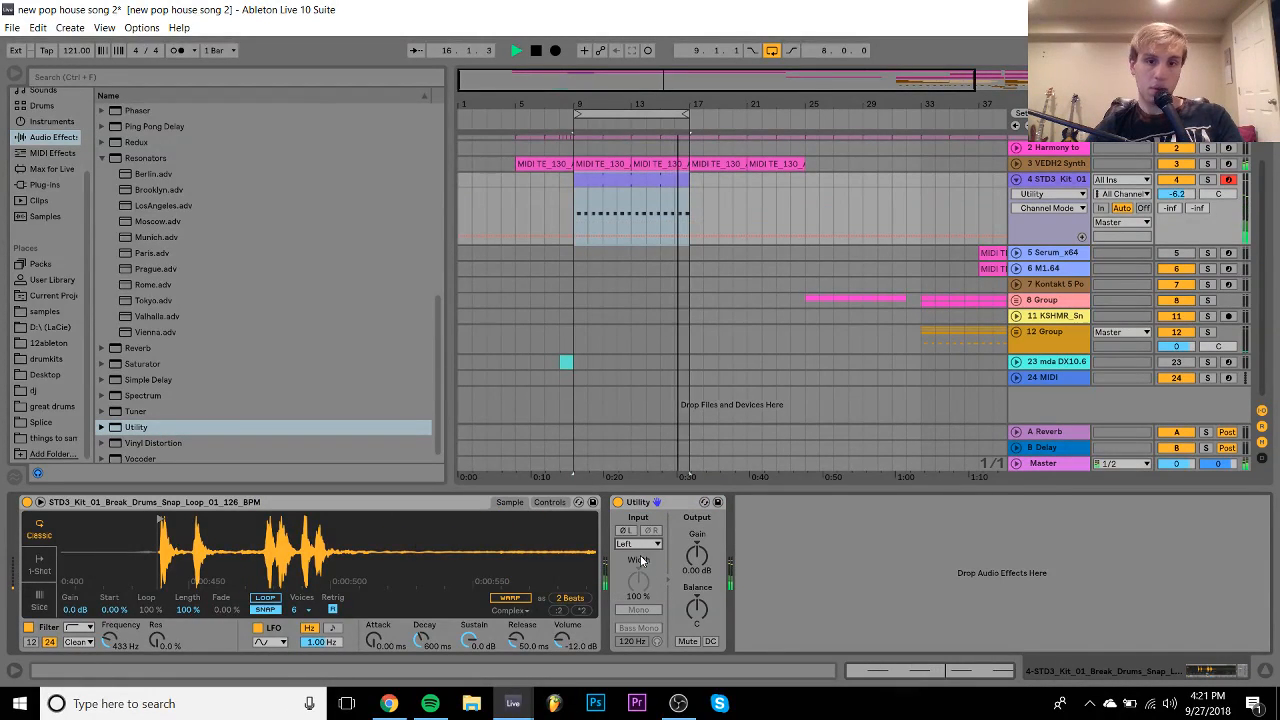
pyautogui.hotkey('ctrl', 'z')
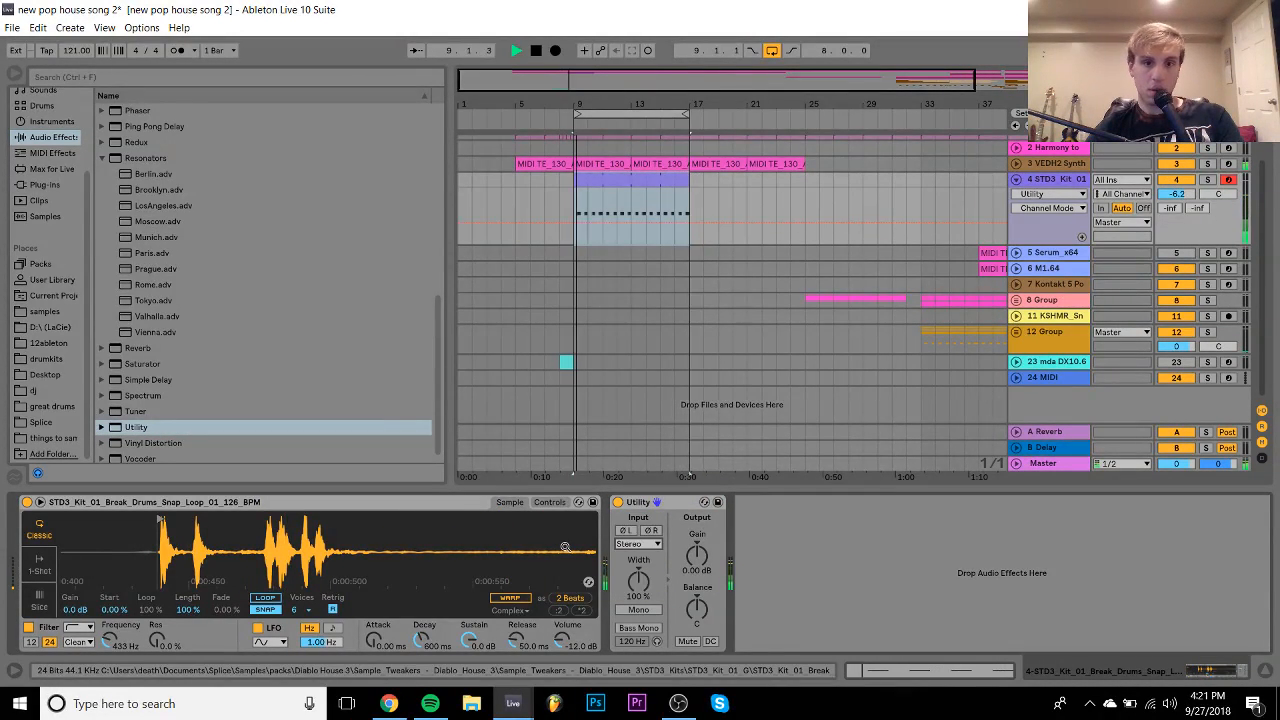
pyautogui.press('Down')
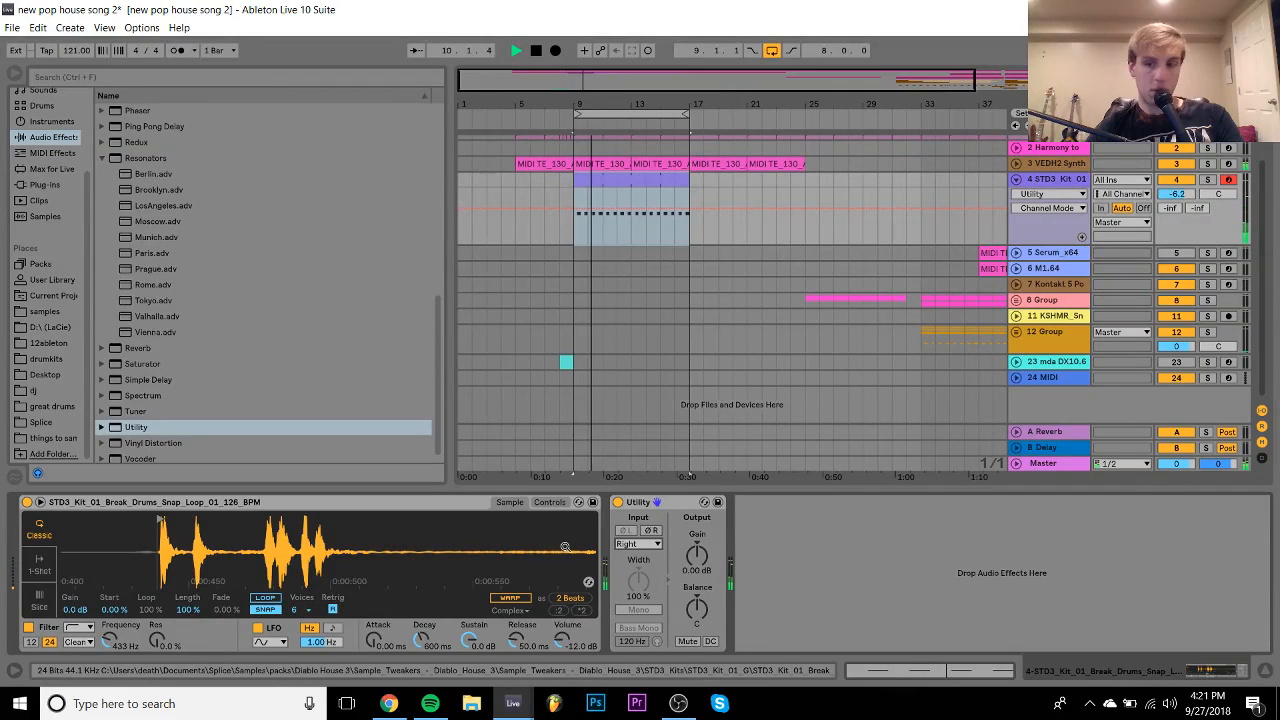
pyautogui.press('space')
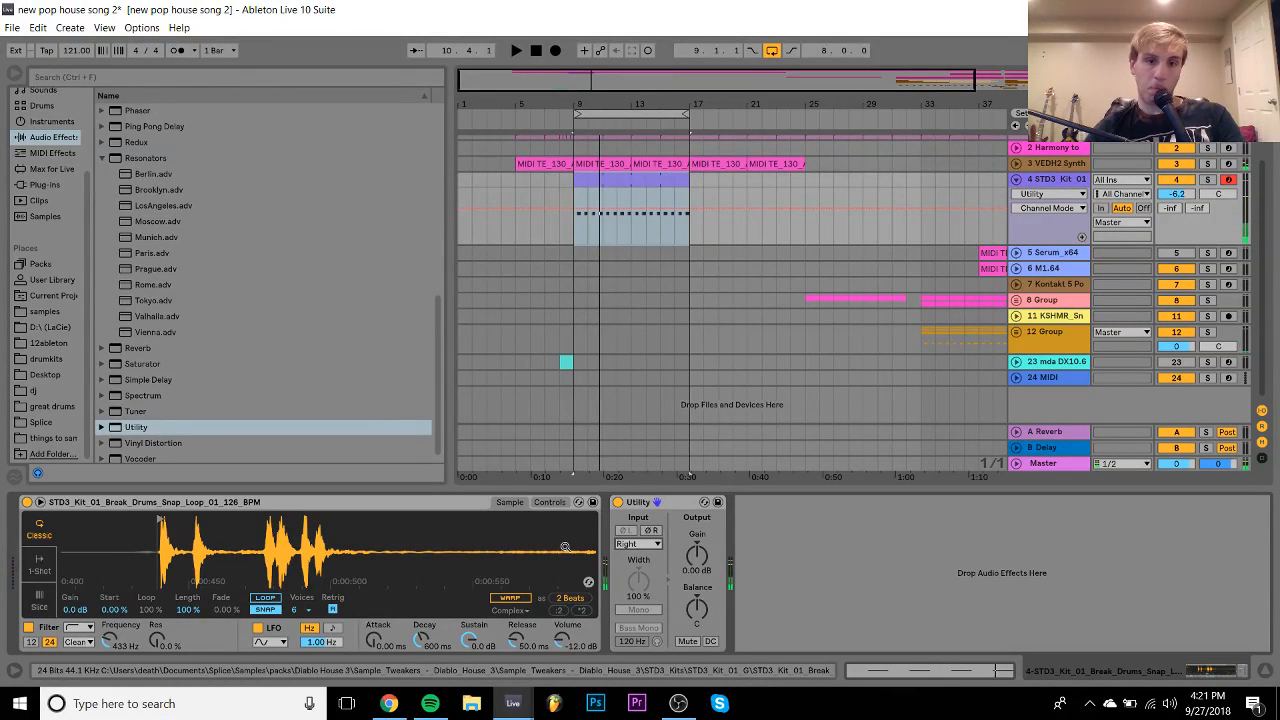
pyautogui.hotkey('ctrl', 'z')
pyautogui.press('space')
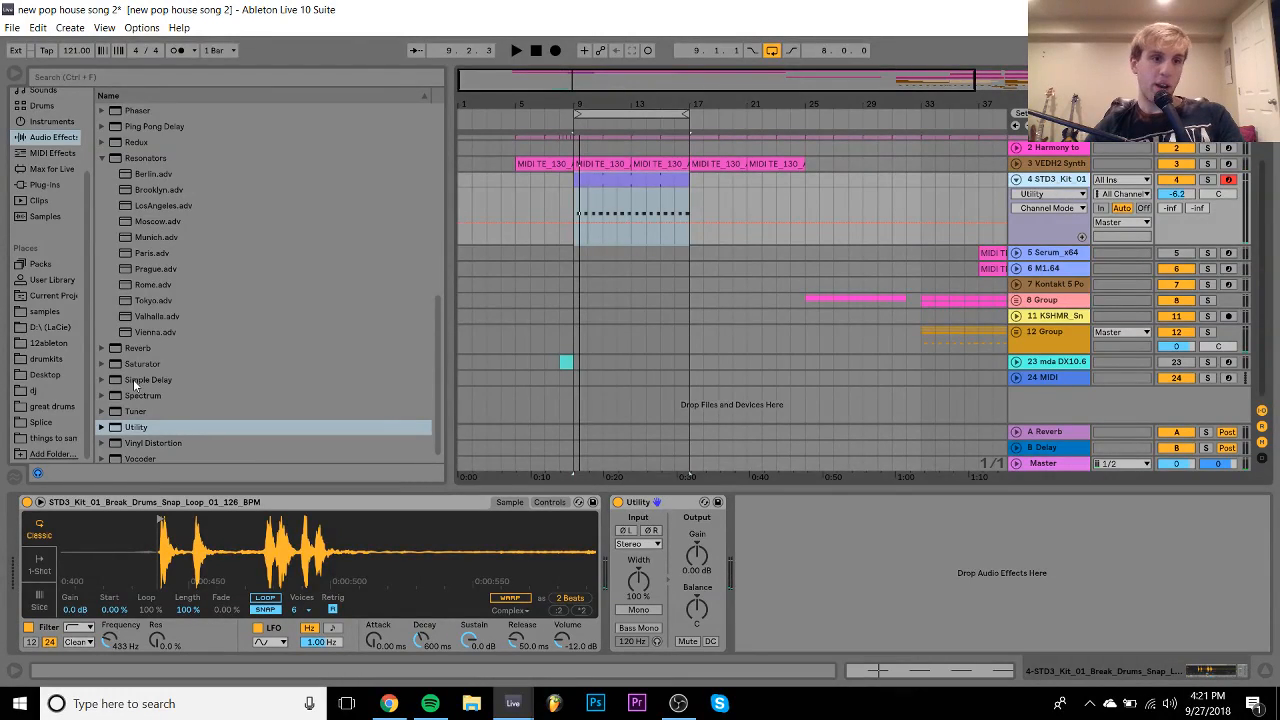
# - Duplicate the break track as track 5 and open the samples folder in the browser
pyautogui.hotkey('ctrl', 'd')
pyautogui.click(44, 311)
pyautogui.click(102, 343)
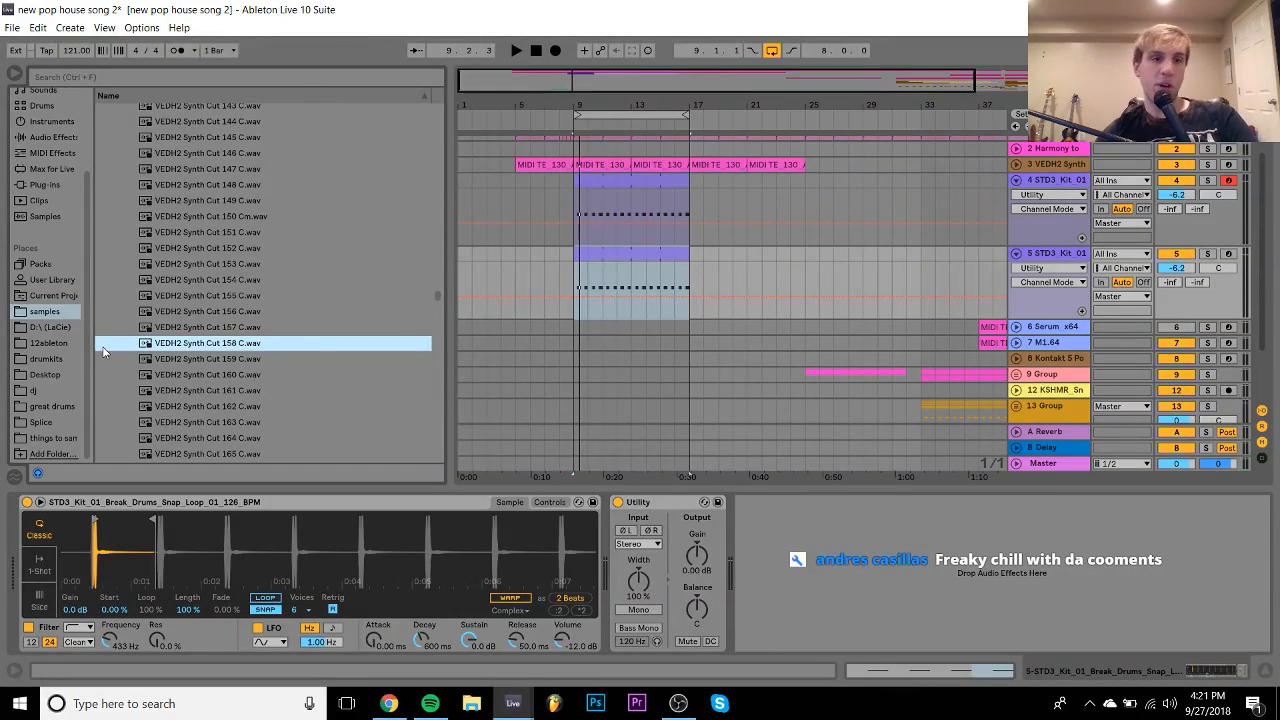
# - Scroll the browser up to the KSHMR percussion sample folders
pyautogui.scroll(15, 102, 346)
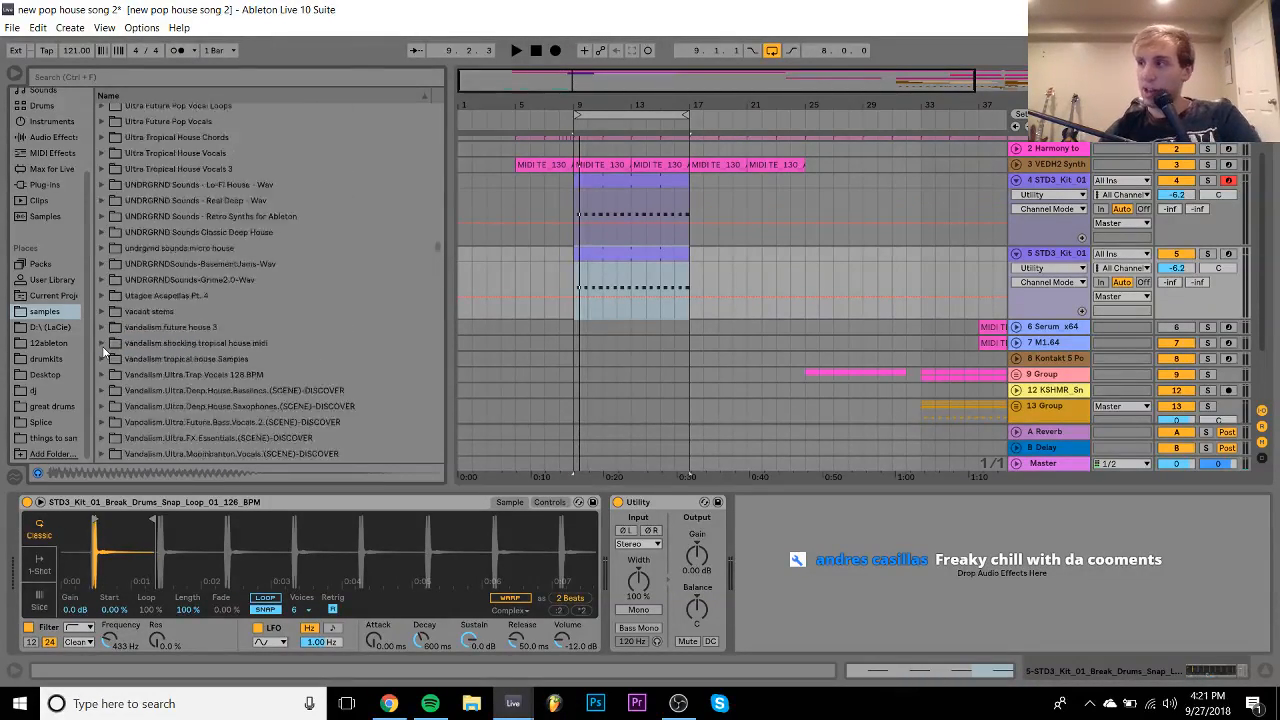
pyautogui.scroll(10, 104, 351)
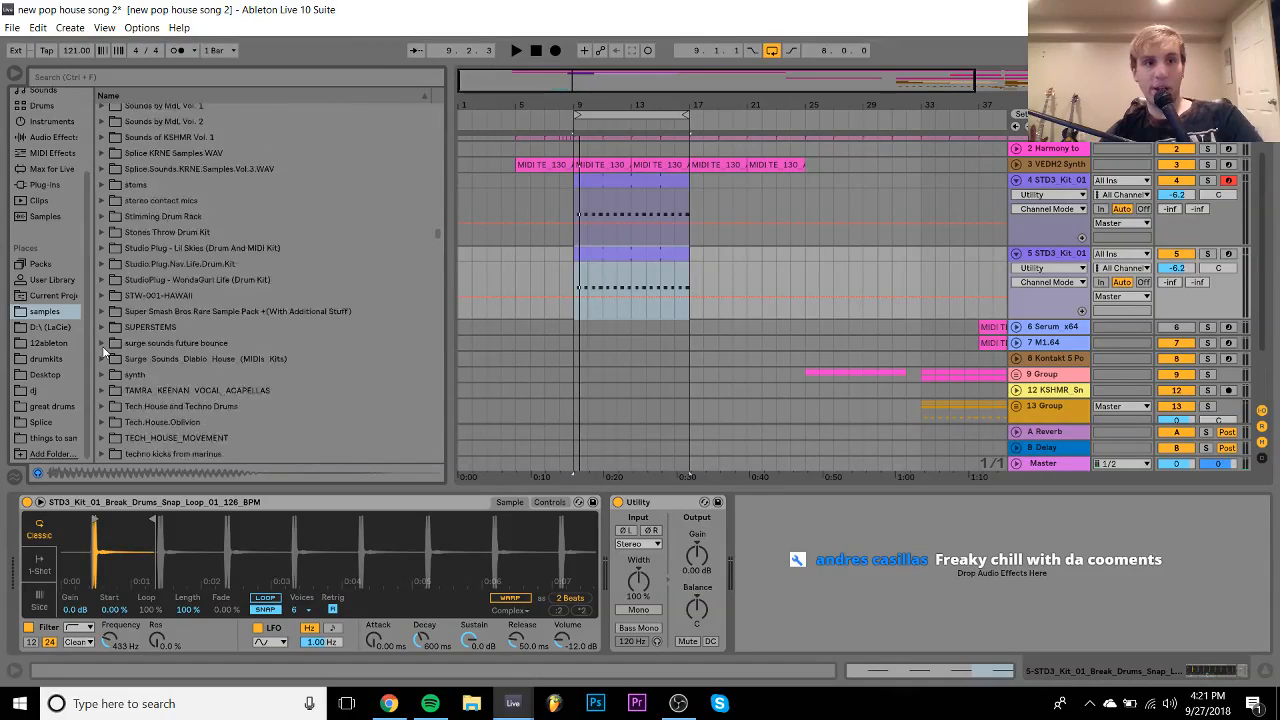
pyautogui.scroll(3, 104, 351)
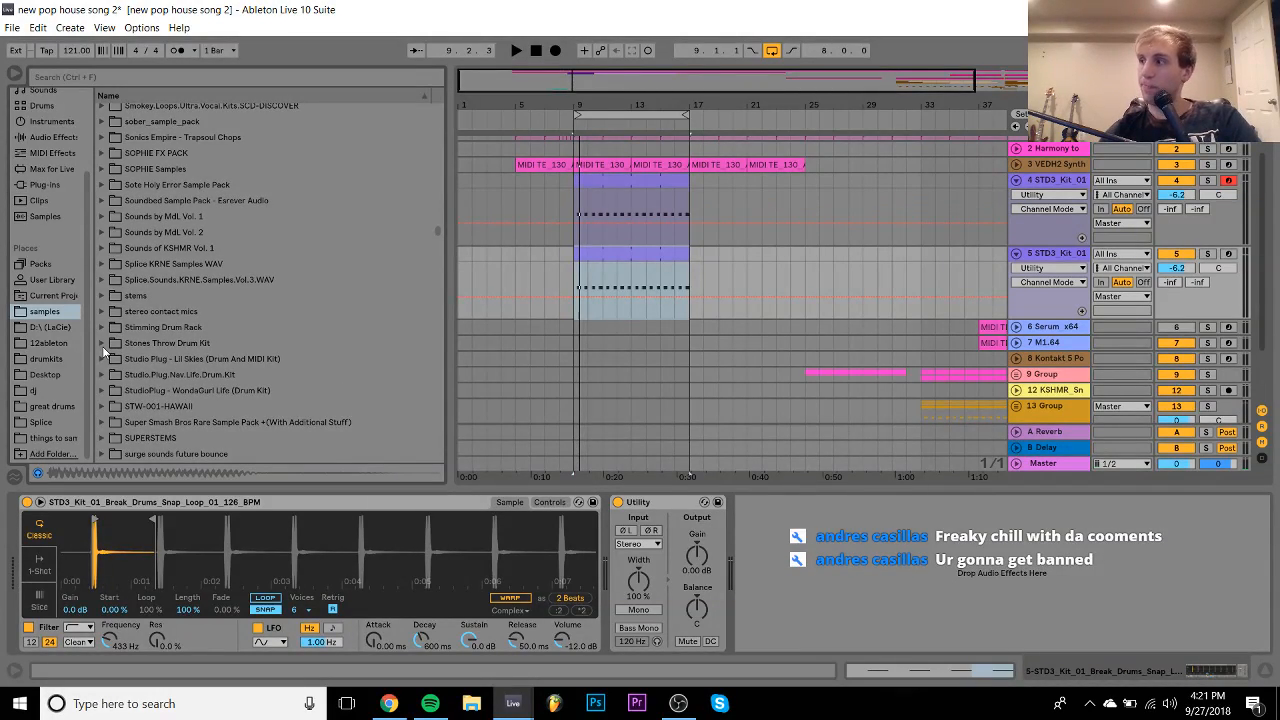
pyautogui.scroll(7, 206, 338)
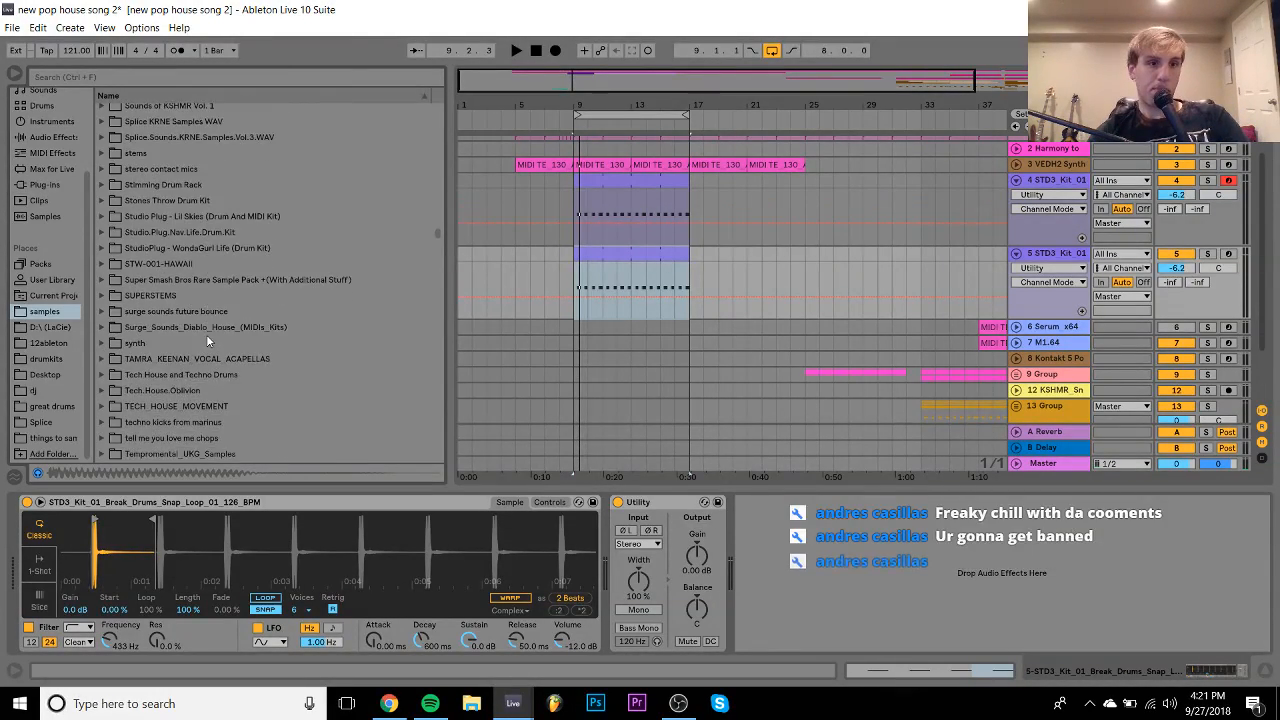
pyautogui.scroll(1, 207, 342)
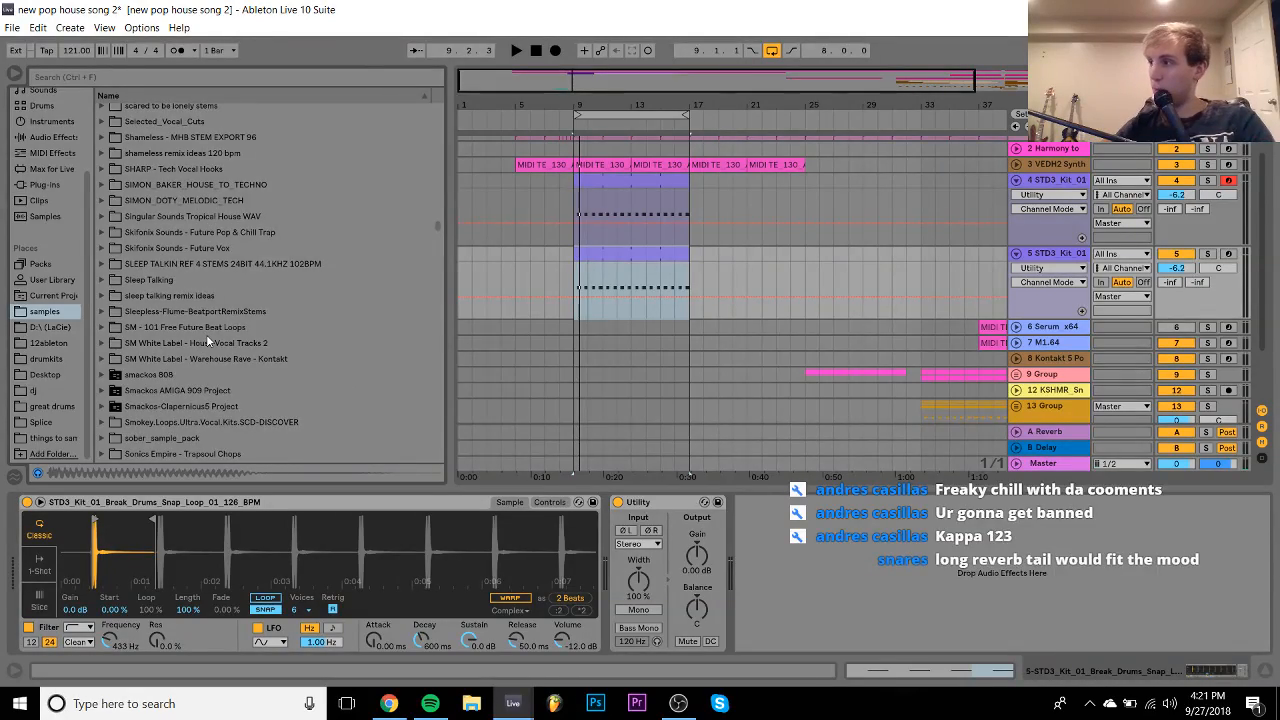
pyautogui.scroll(6, 206, 340)
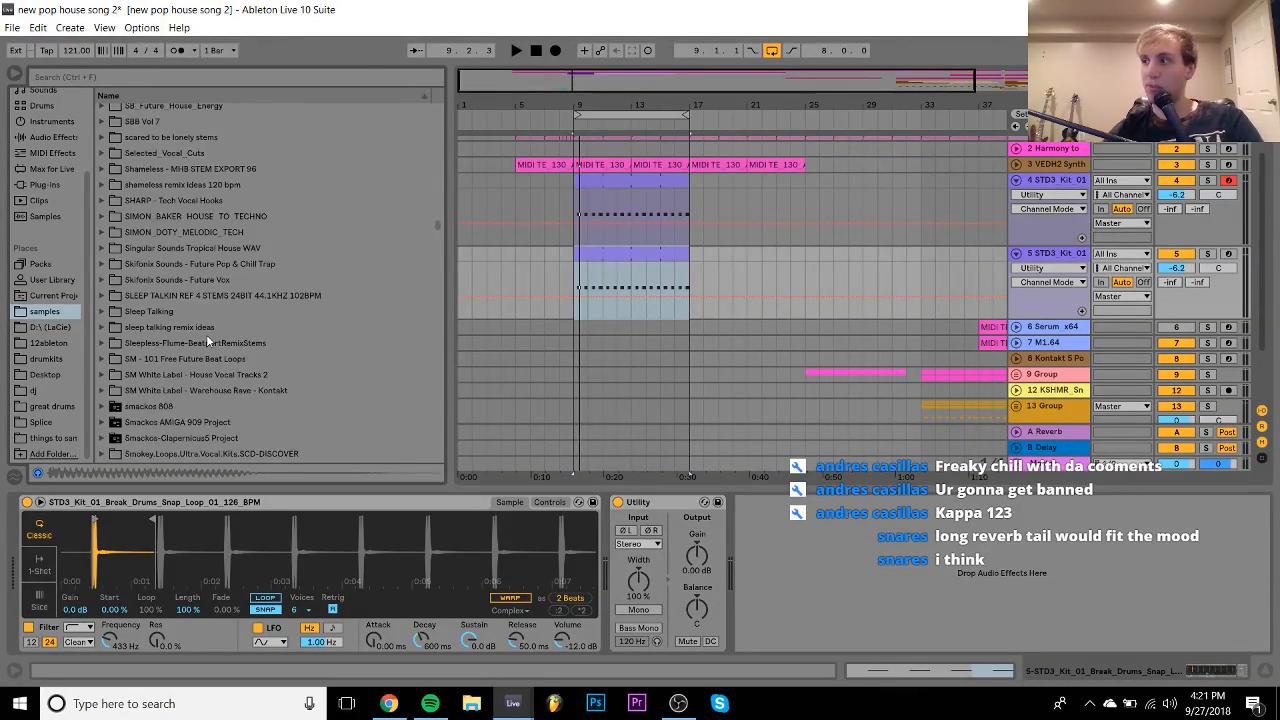
pyautogui.scroll(18, 206, 334)
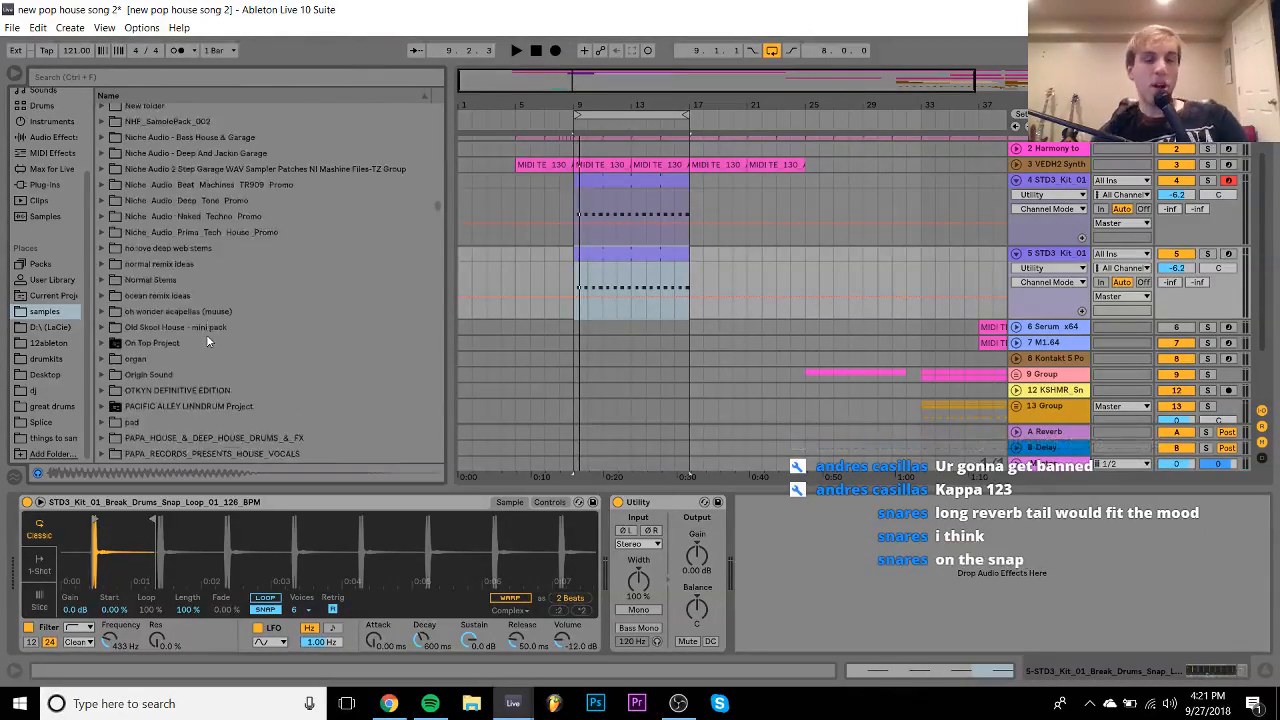
pyautogui.scroll(10, 338, 228)
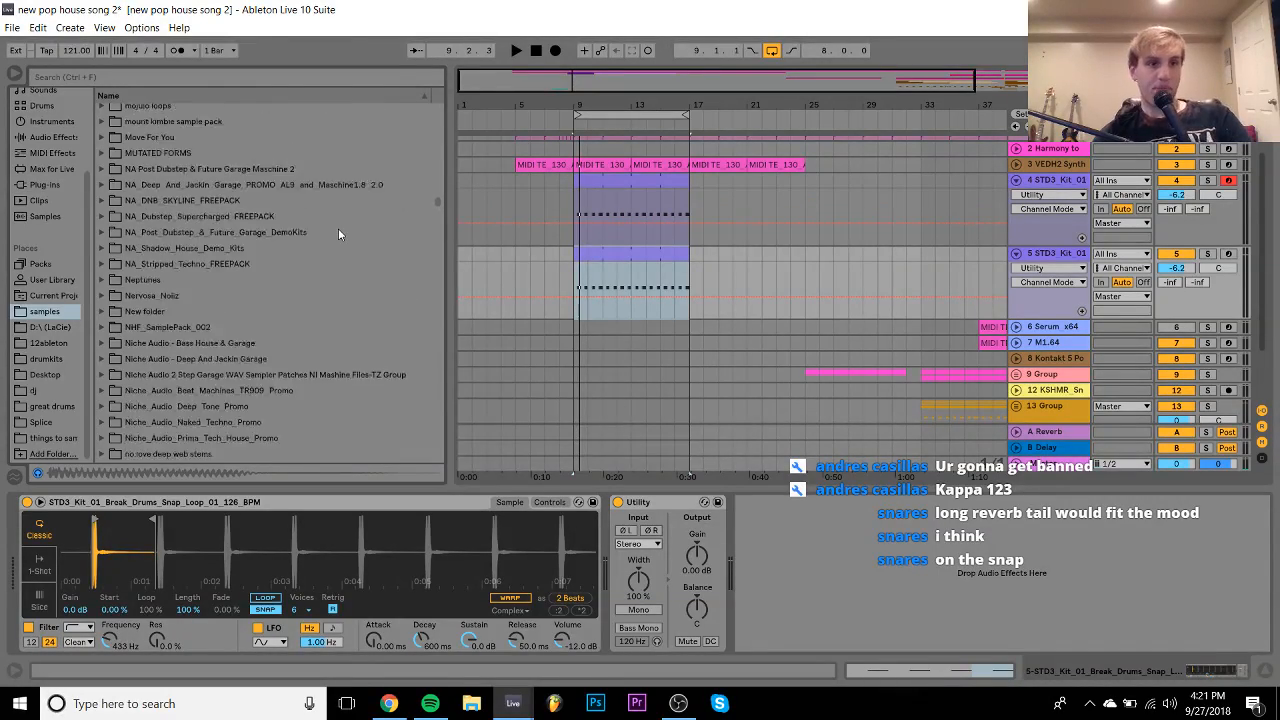
pyautogui.scroll(12, 338, 228)
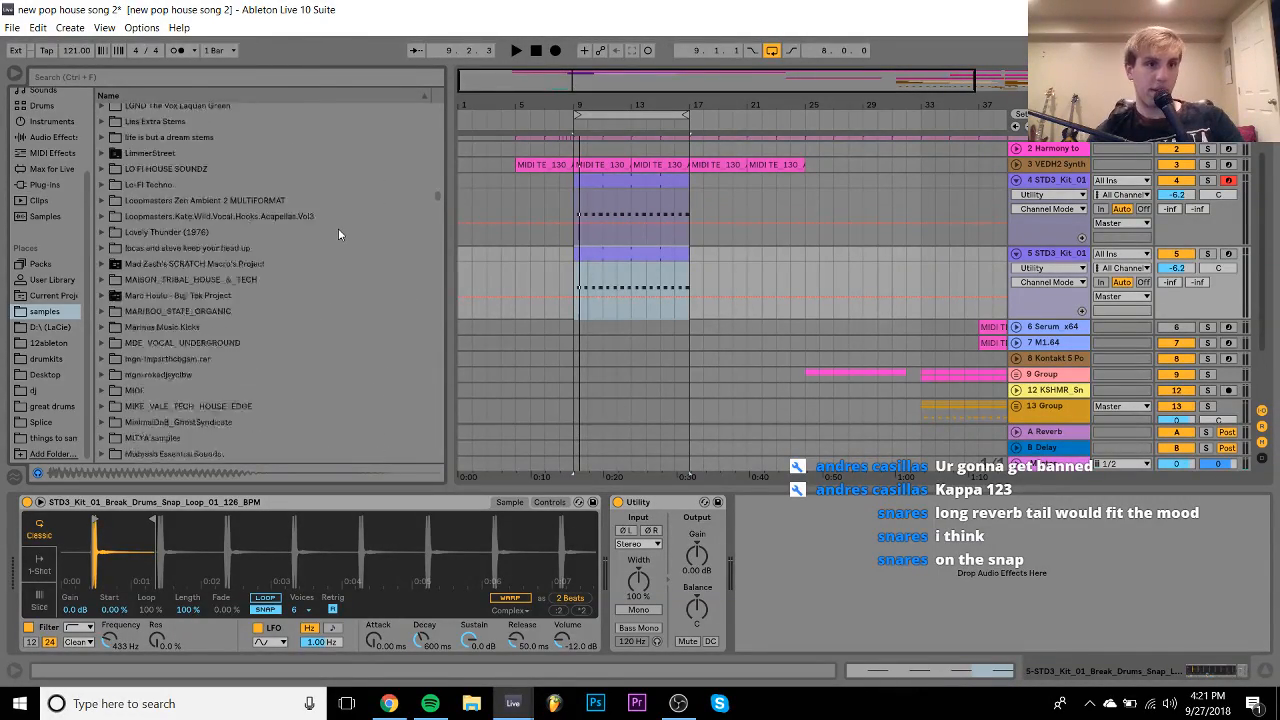
pyautogui.scroll(4, 338, 228)
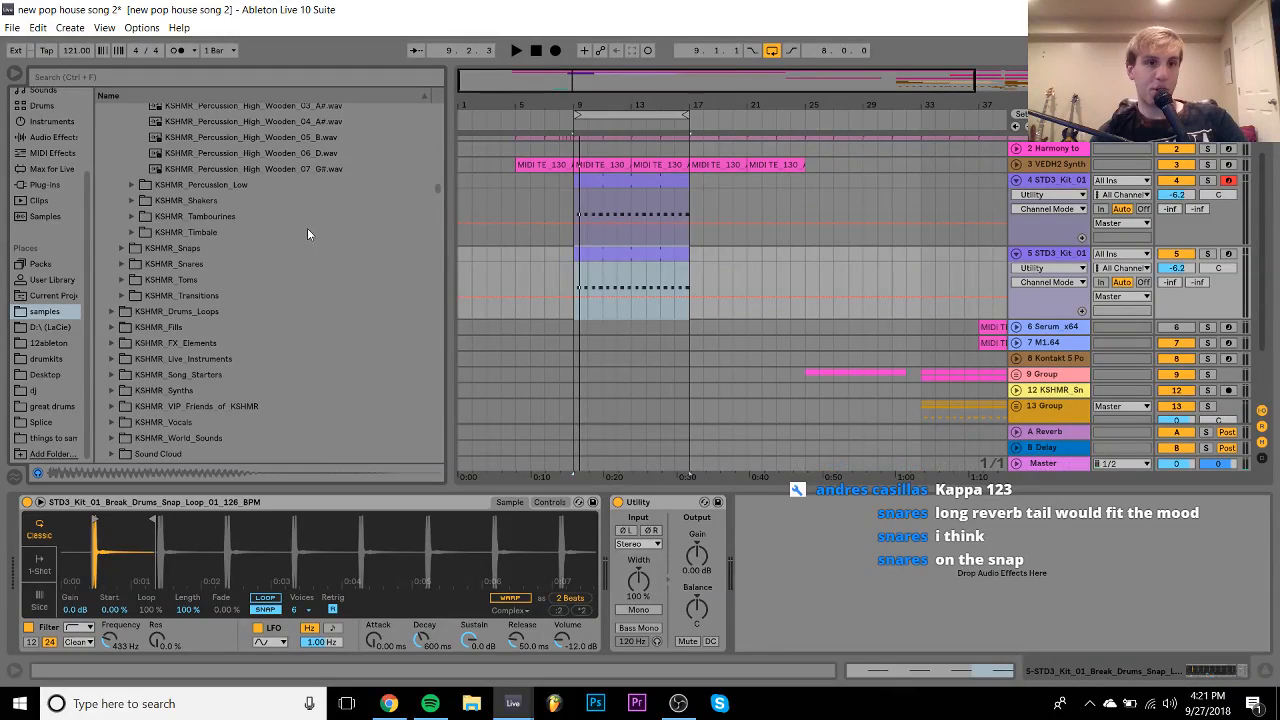
pyautogui.click(198, 286)
# - Audition the KSHMR_Snaps samples and load KSHMR_Snap_01.wav into track 5's Simpler
pyautogui.press('Down')
pyautogui.press('Down')
pyautogui.press('Down')
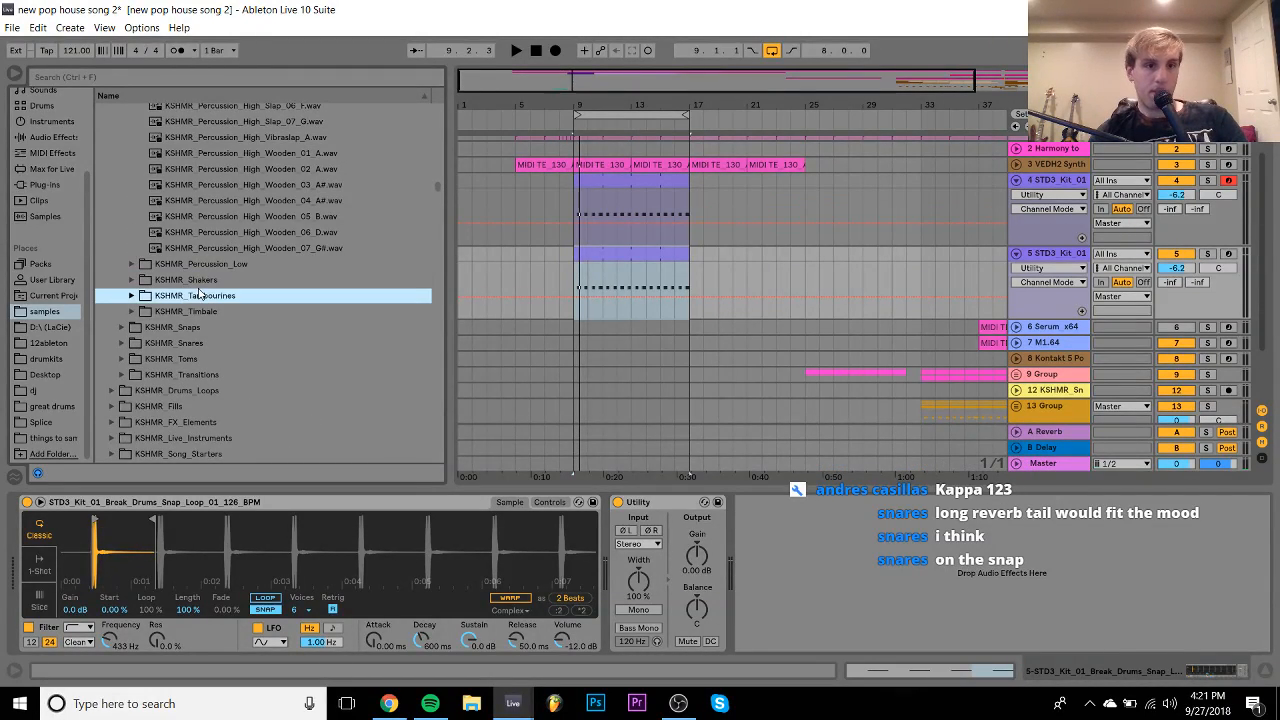
pyautogui.press('Right')
pyautogui.press('Down')
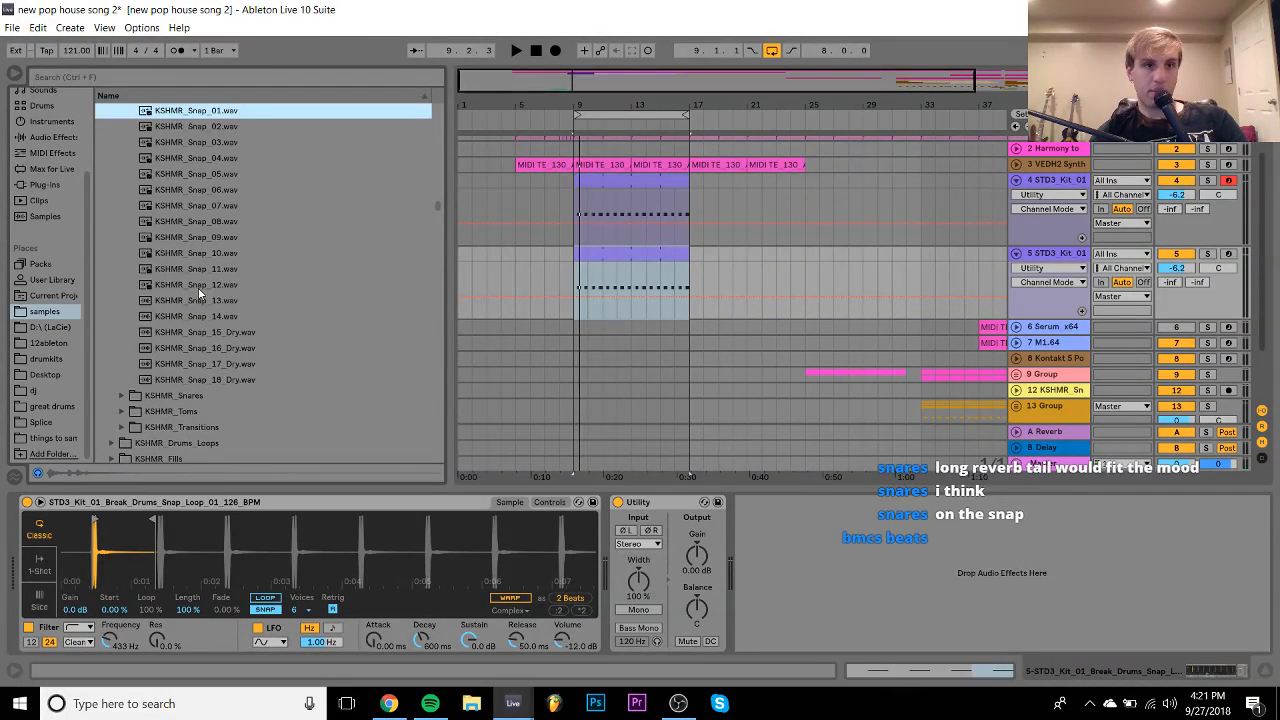
pyautogui.press('Down')
pyautogui.press('Up')
pyautogui.press('Return')
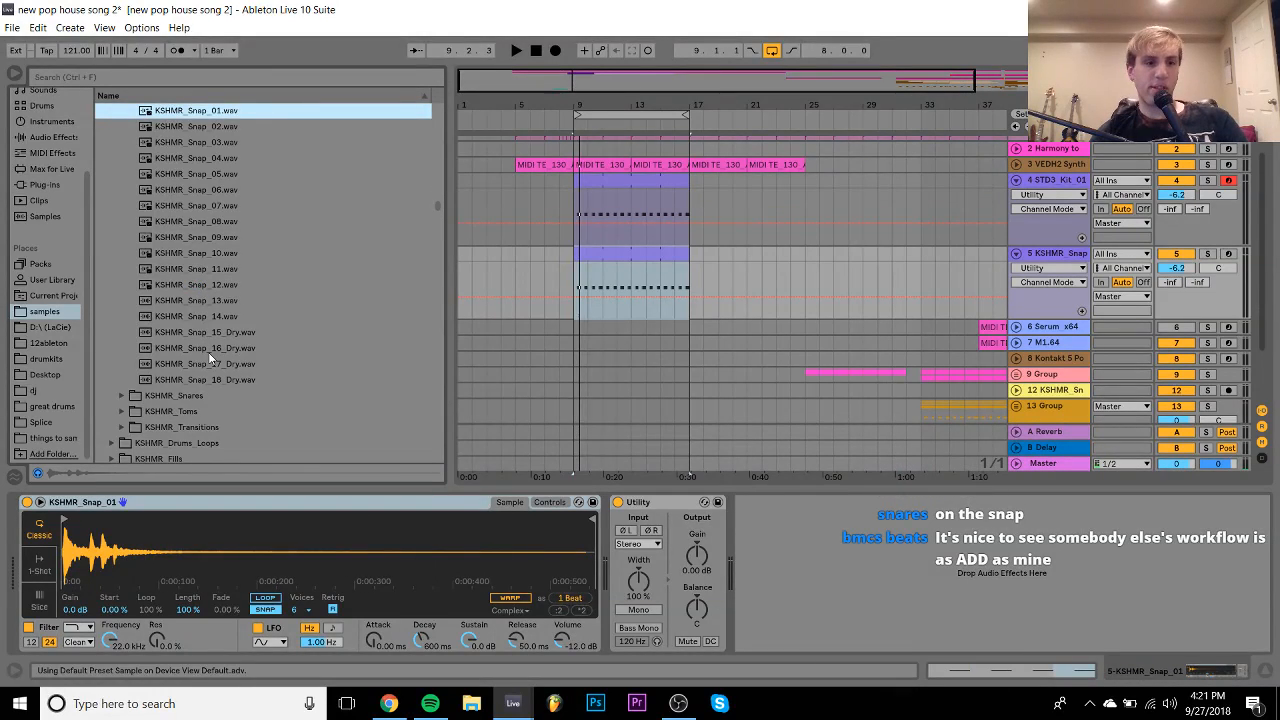
# - Drop the break track to -11.4 dB, then set the snap's Utility to Left and shorten its end
pyautogui.press('space')
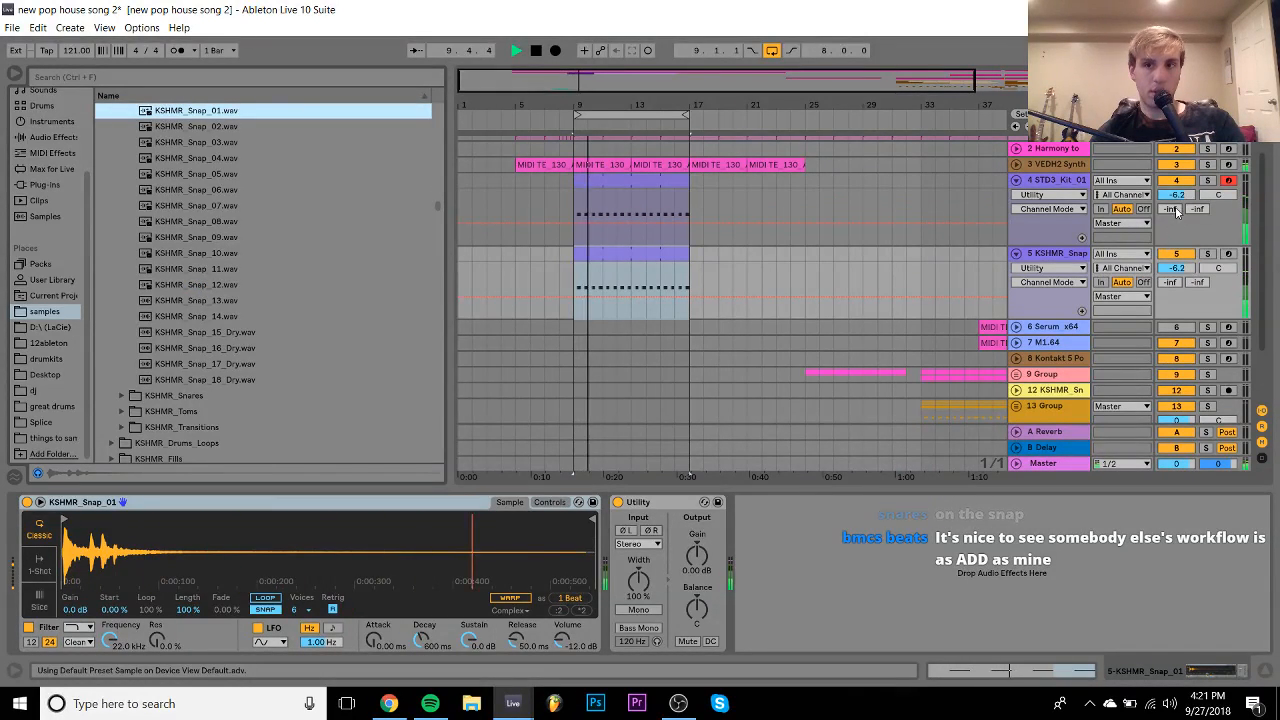
pyautogui.moveTo(1177, 195); pyautogui.dragTo(1177, 214)
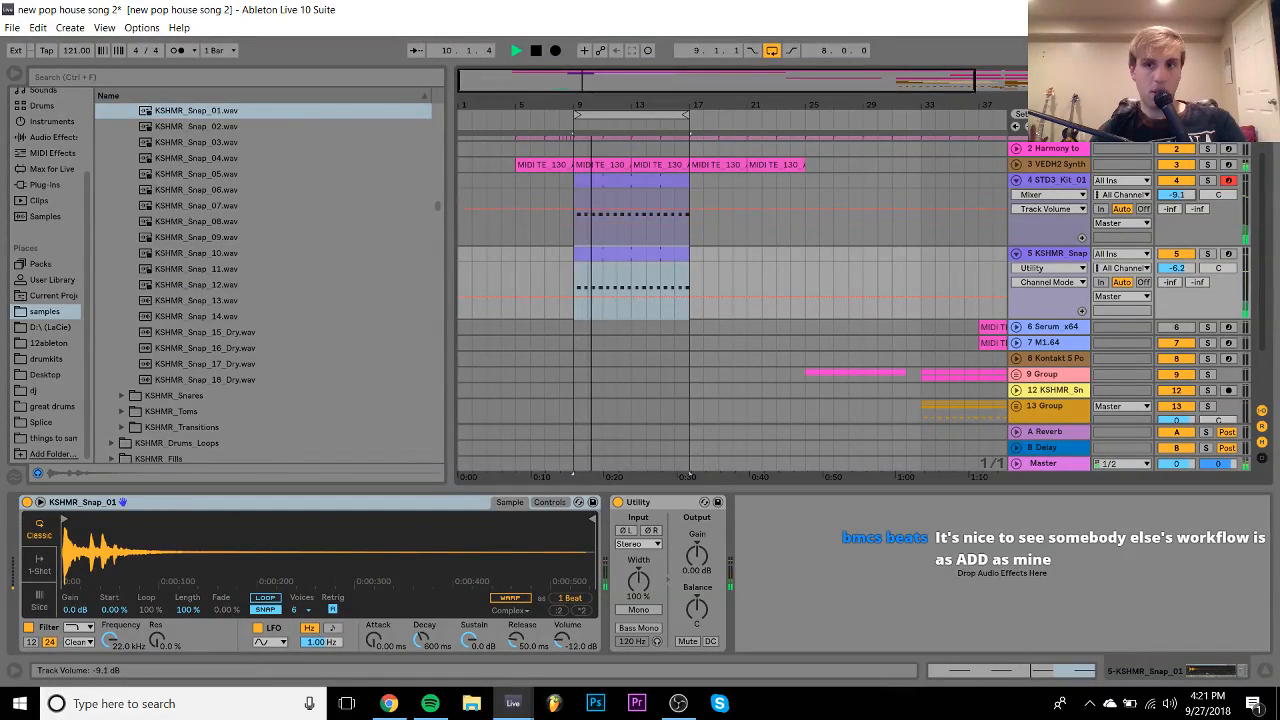
pyautogui.click(1207, 253)
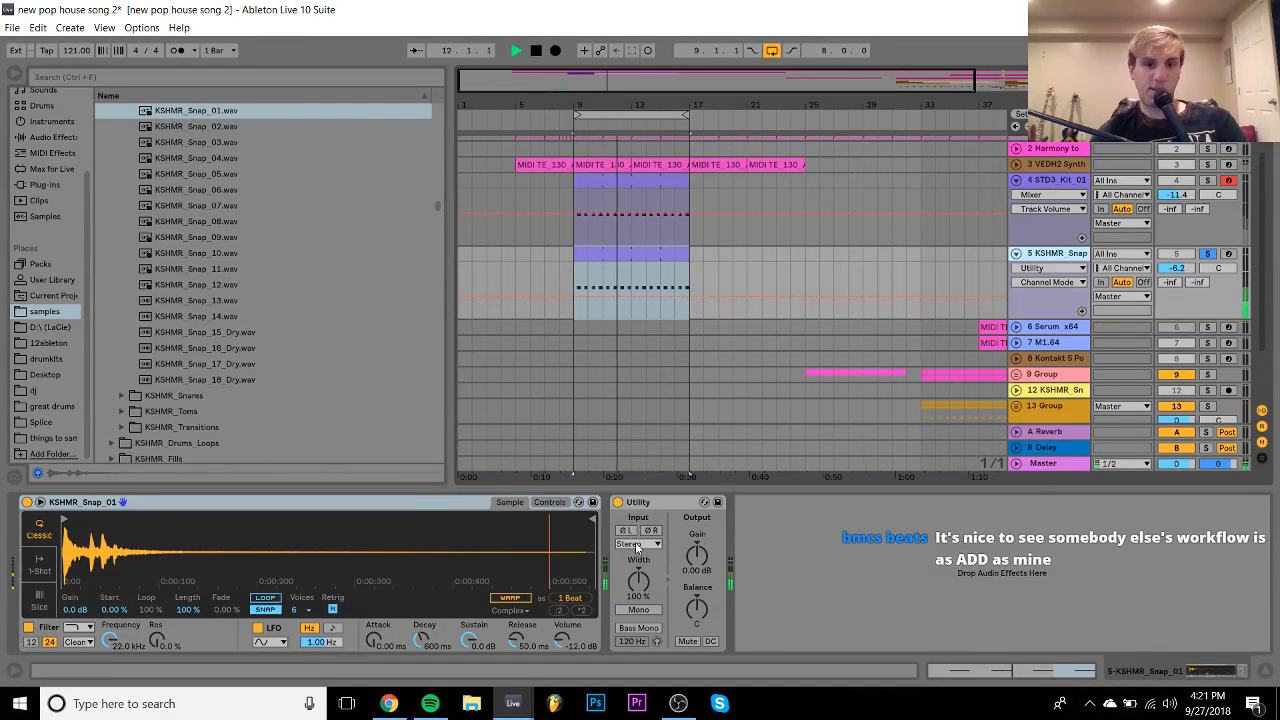
pyautogui.click(637, 545)
pyautogui.click(629, 557)
pyautogui.moveTo(590, 520); pyautogui.dragTo(157, 541)
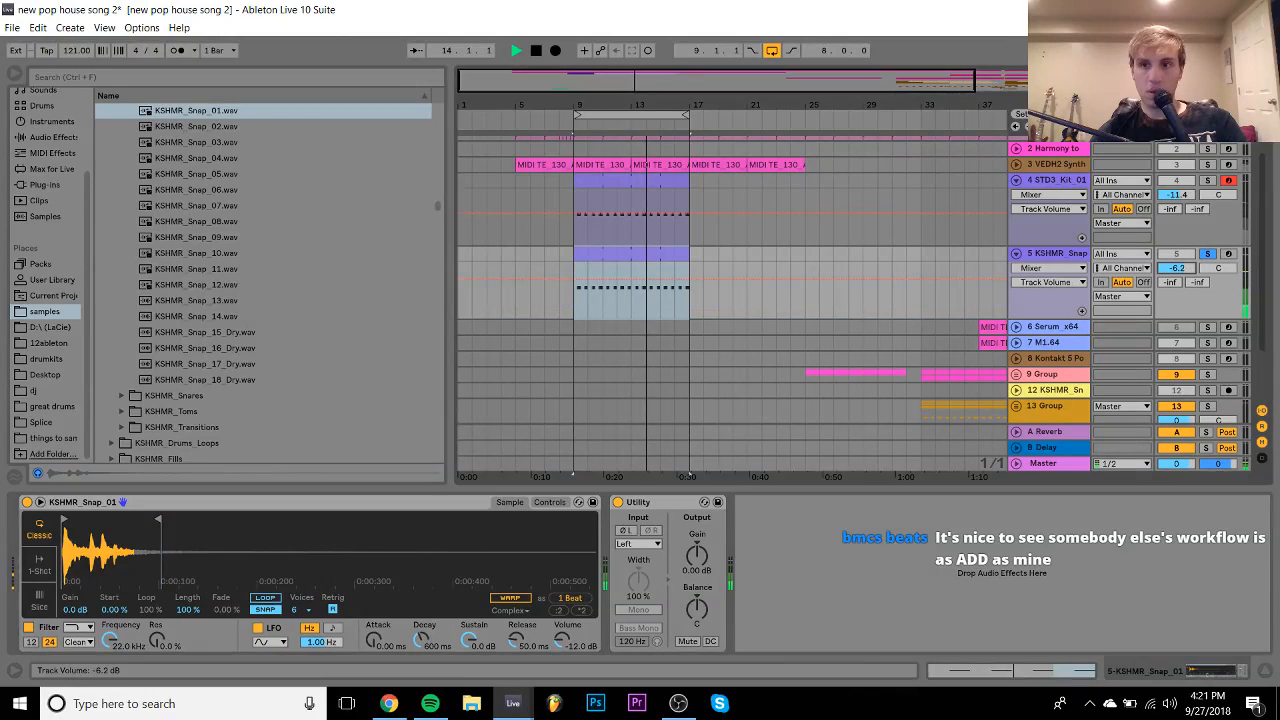
pyautogui.click(1207, 254)
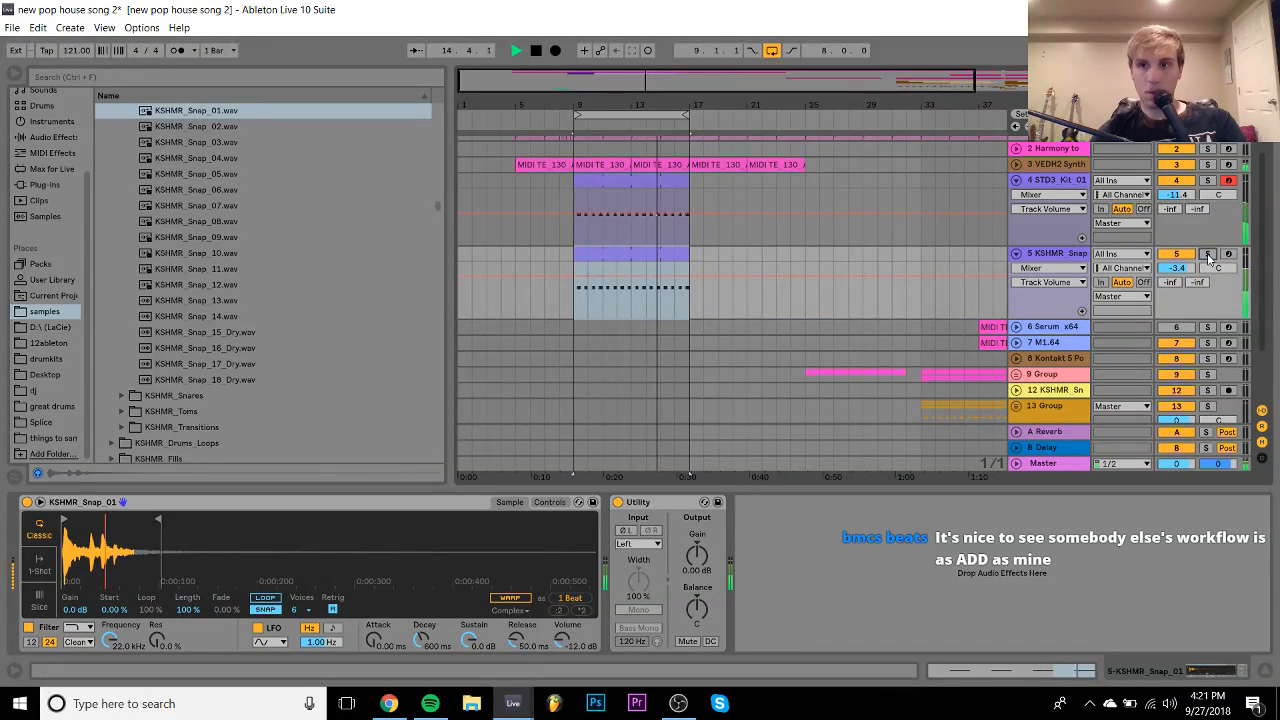
# - Raise the break loop to -10.1 dB and delete its Utility device
pyautogui.click(1178, 195)
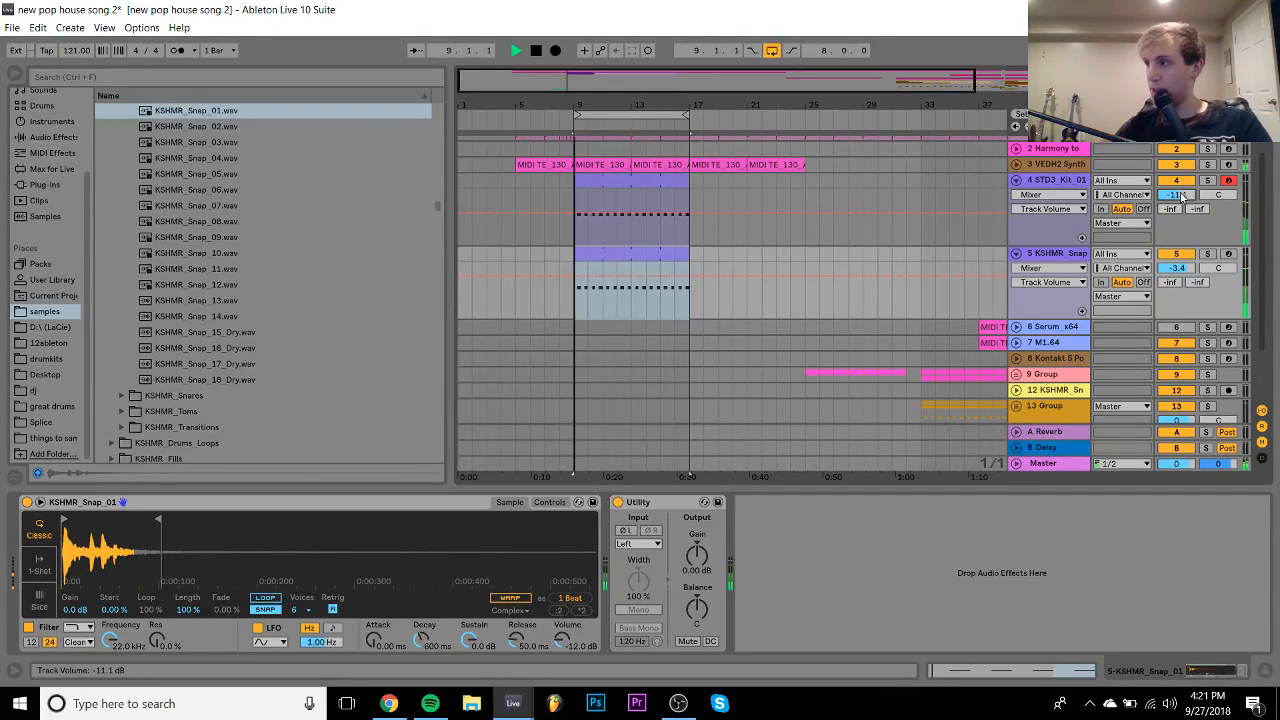
pyautogui.moveTo(1181, 197); pyautogui.dragTo(1181, 194)
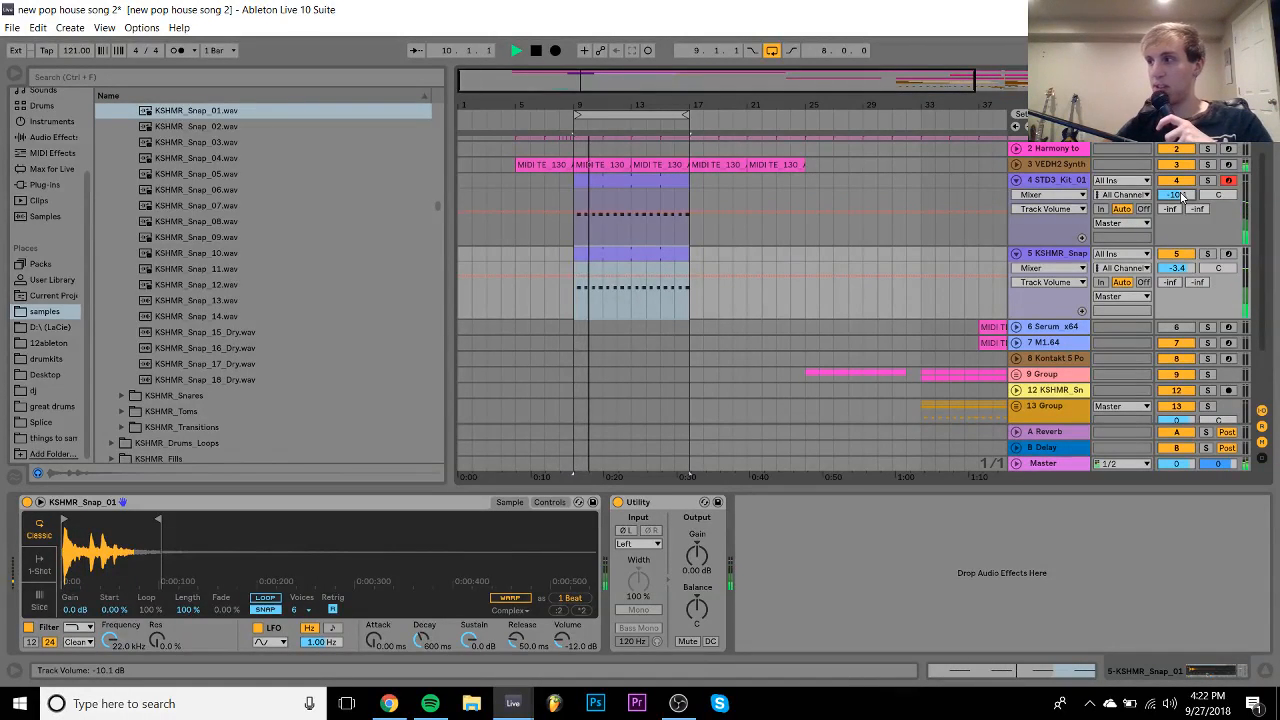
pyautogui.press('space')
pyautogui.click(1238, 181)
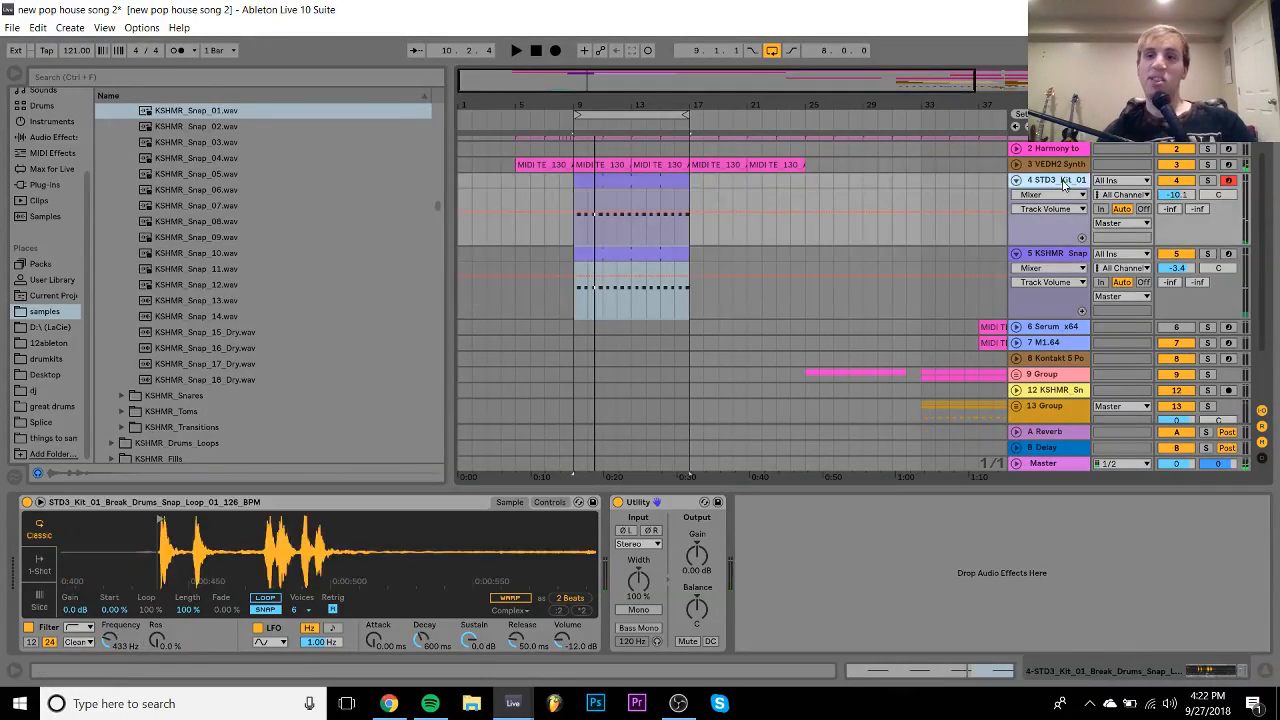
pyautogui.click(664, 503)
pyautogui.press('Delete')
pyautogui.press('space')
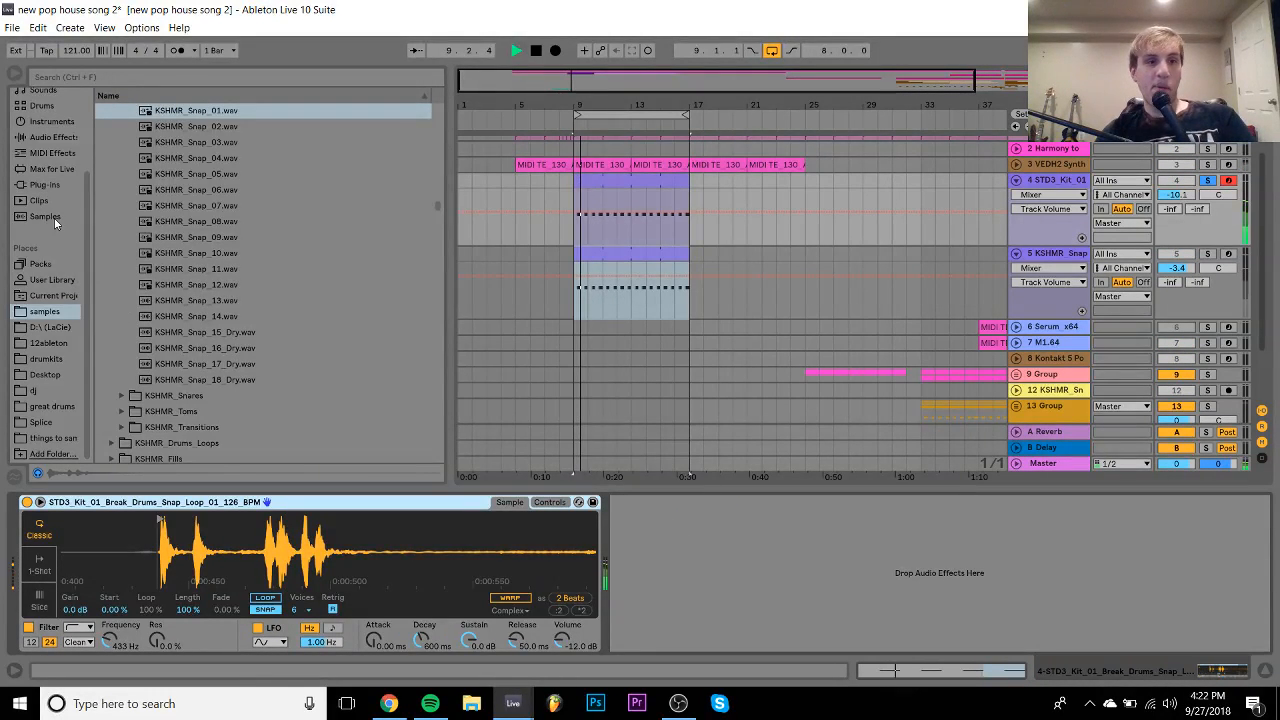
# - Load ValhallaRoom_x64 from the Plug-ins list onto the break loop track
pyautogui.press('space')
pyautogui.click(40, 185)
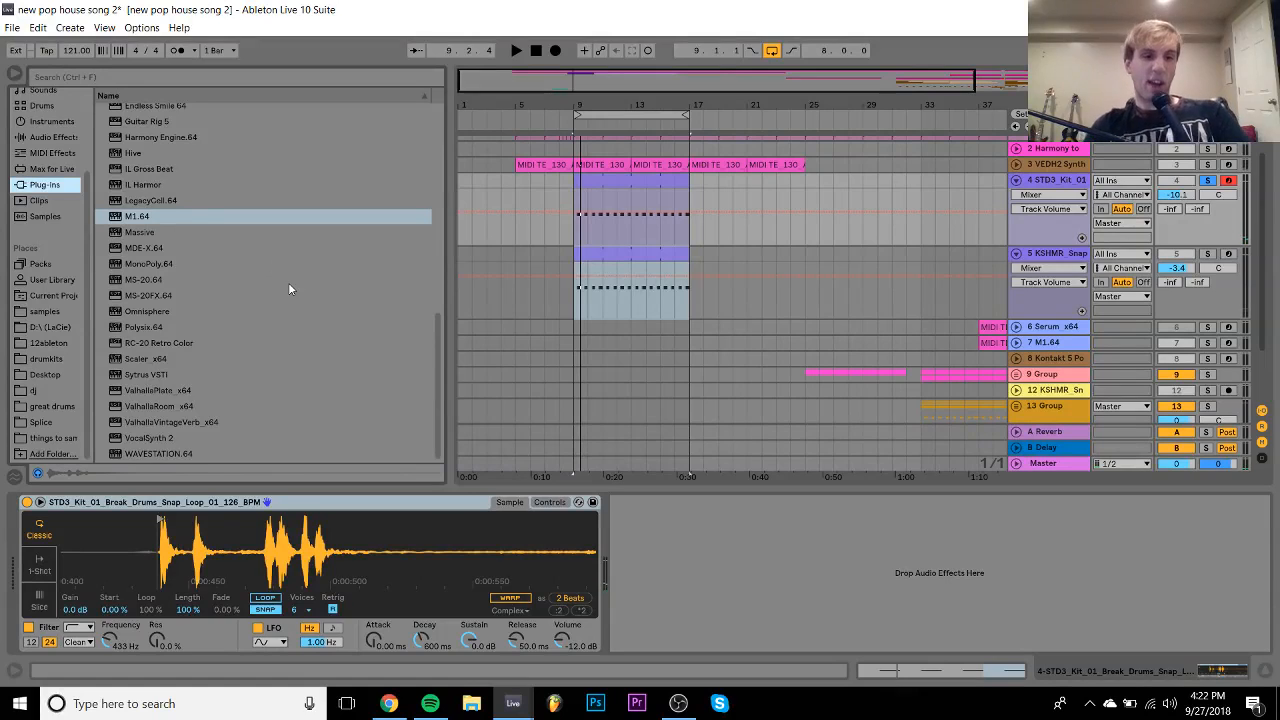
pyautogui.click(185, 407)
pyautogui.doubleClick(185, 407)
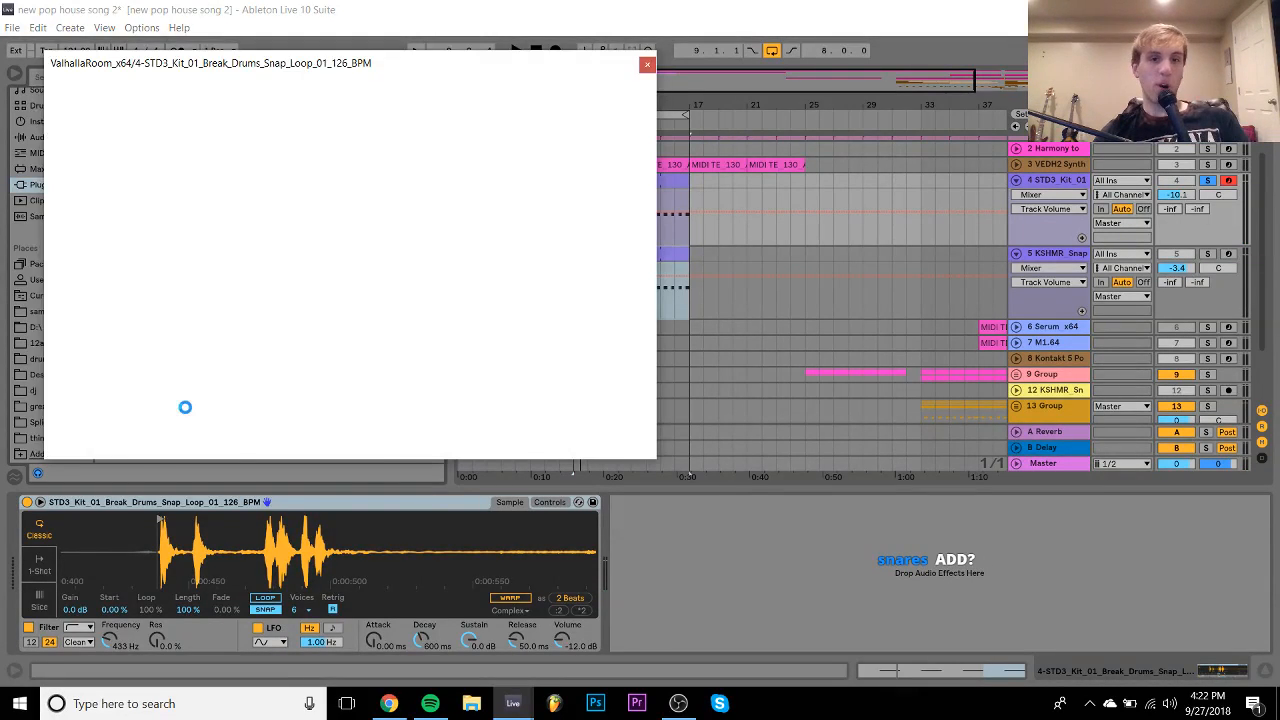
# - Dial the reverb mix to 22.1% and decay to 2.63 s, then close the plug-in window
pyautogui.click(79, 276)
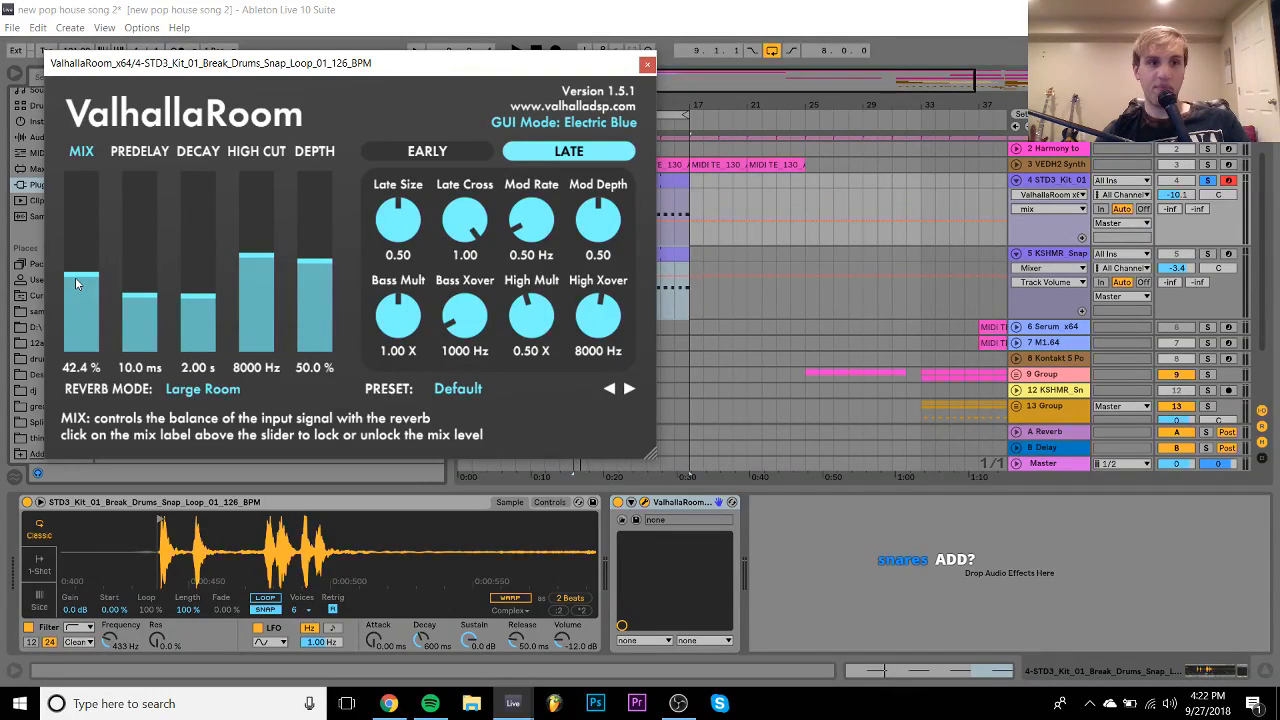
pyautogui.moveTo(75, 277); pyautogui.dragTo(80, 292)
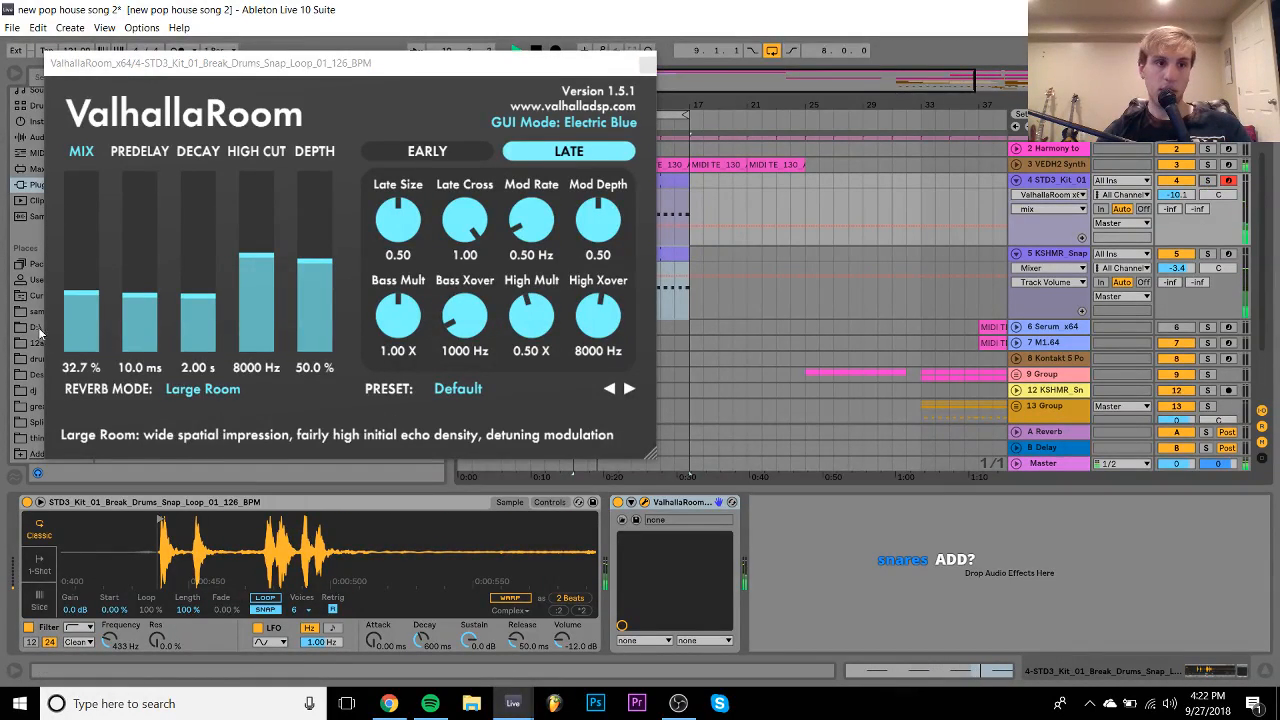
pyautogui.moveTo(76, 293)
pyautogui.mouseDown()
pyautogui.moveTo(75, 326)
pyautogui.moveTo(76, 314)
pyautogui.mouseUp()
pyautogui.moveTo(190, 309)
pyautogui.mouseDown()
pyautogui.moveTo(192, 258)
pyautogui.moveTo(205, 294)
pyautogui.mouseUp()
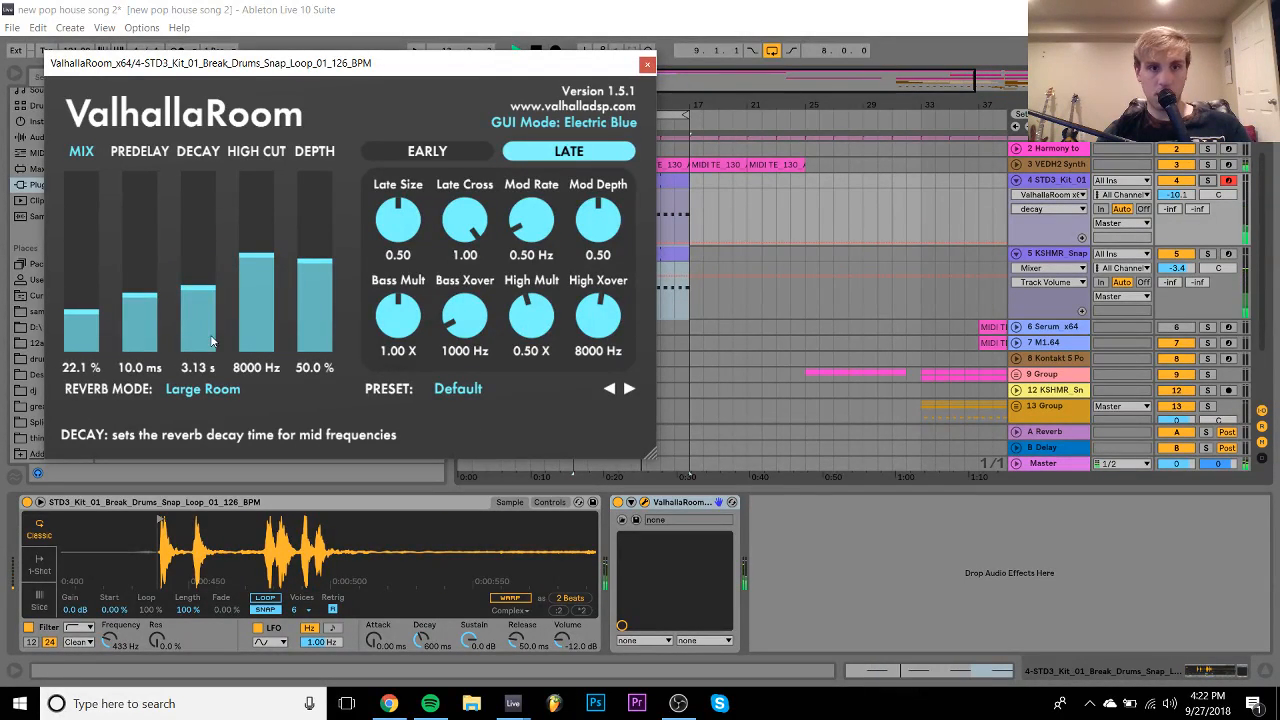
pyautogui.moveTo(211, 341)
pyautogui.mouseDown()
pyautogui.moveTo(207, 358)
pyautogui.moveTo(205, 332)
pyautogui.mouseUp()
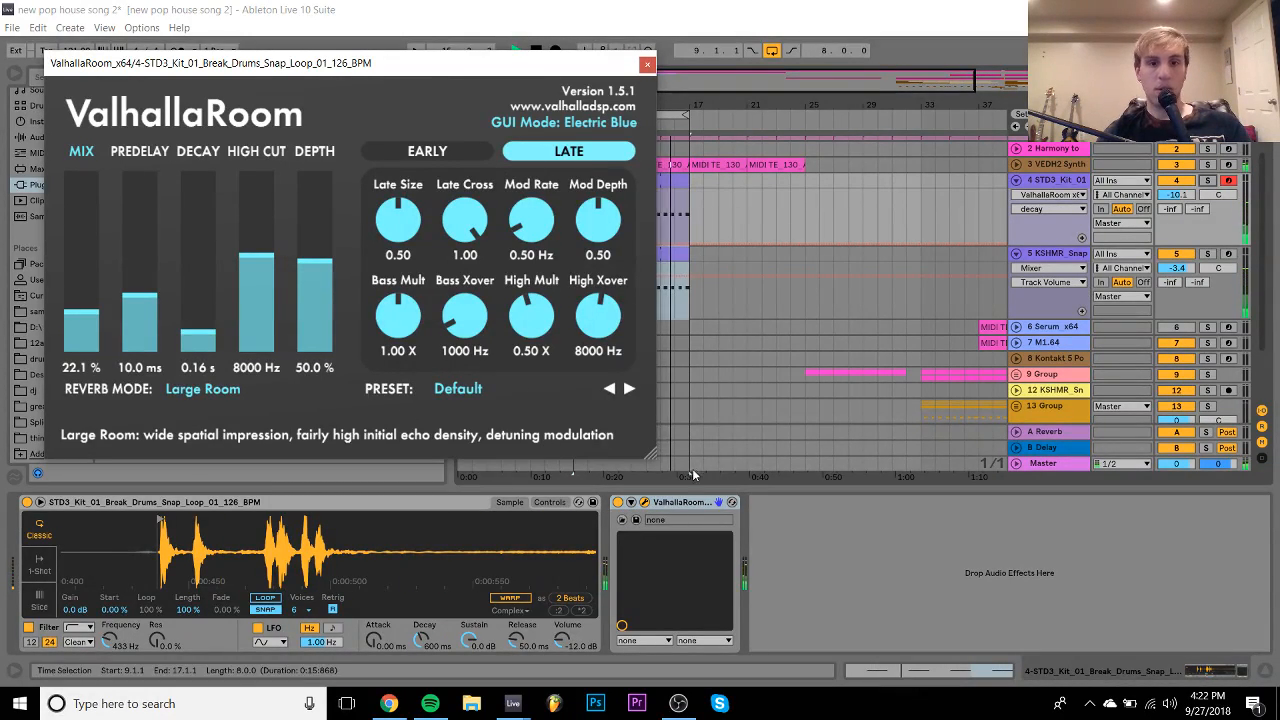
pyautogui.moveTo(197, 332); pyautogui.dragTo(201, 291)
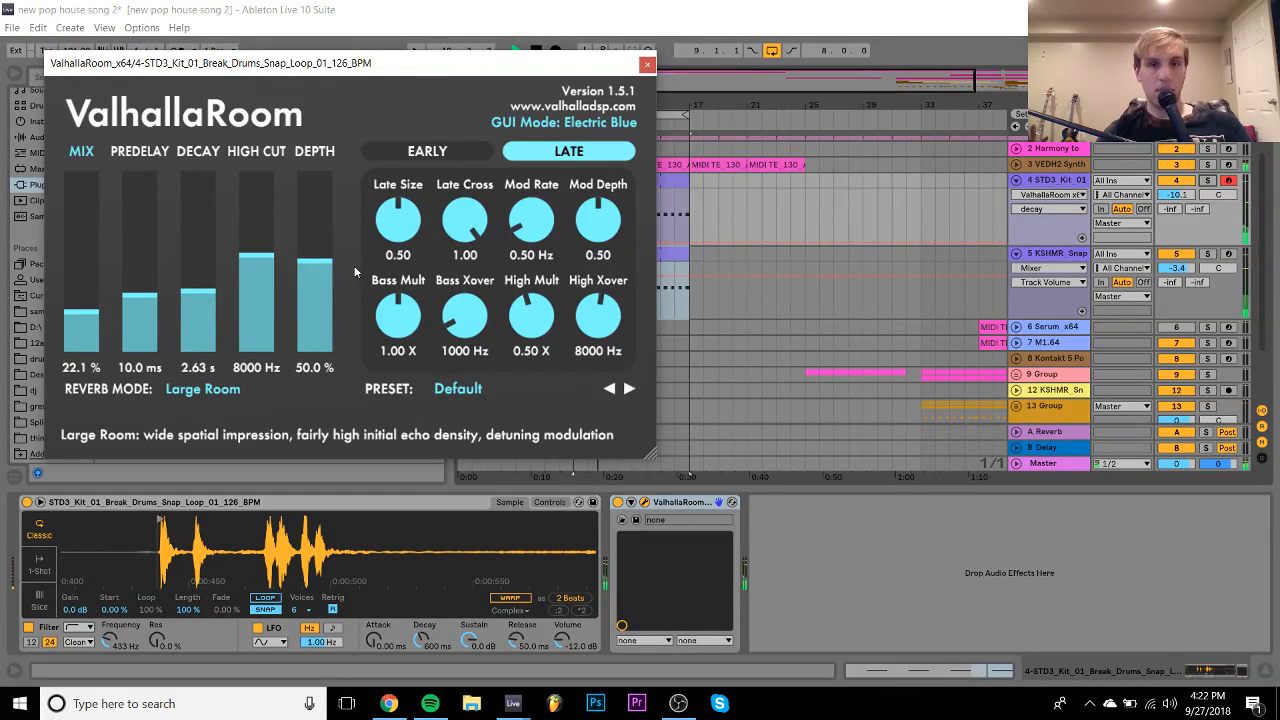
pyautogui.click(647, 64)
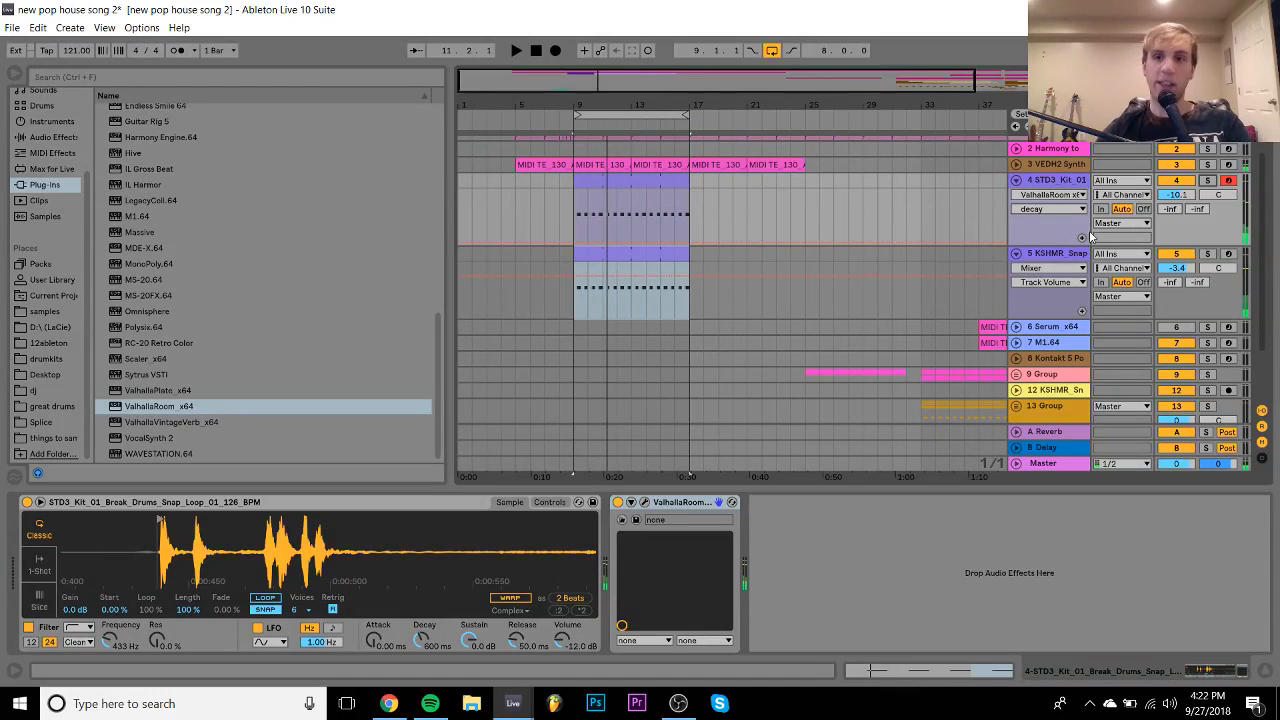
# - Insert a new MIDI track after the KSHMR_Snap track and return the browser to the samples folder
pyautogui.click(1046, 254)
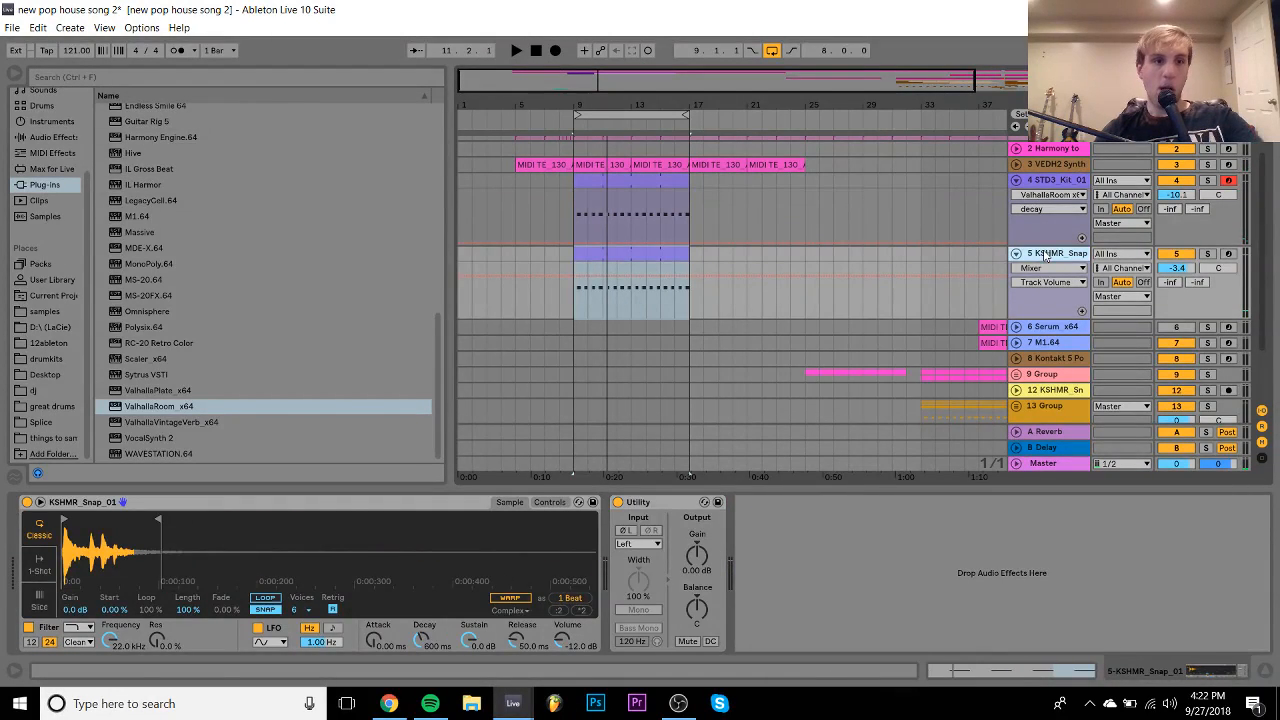
pyautogui.hotkey('ctrl', 'shift', 't')
pyautogui.click(45, 312)
pyautogui.click(164, 287)
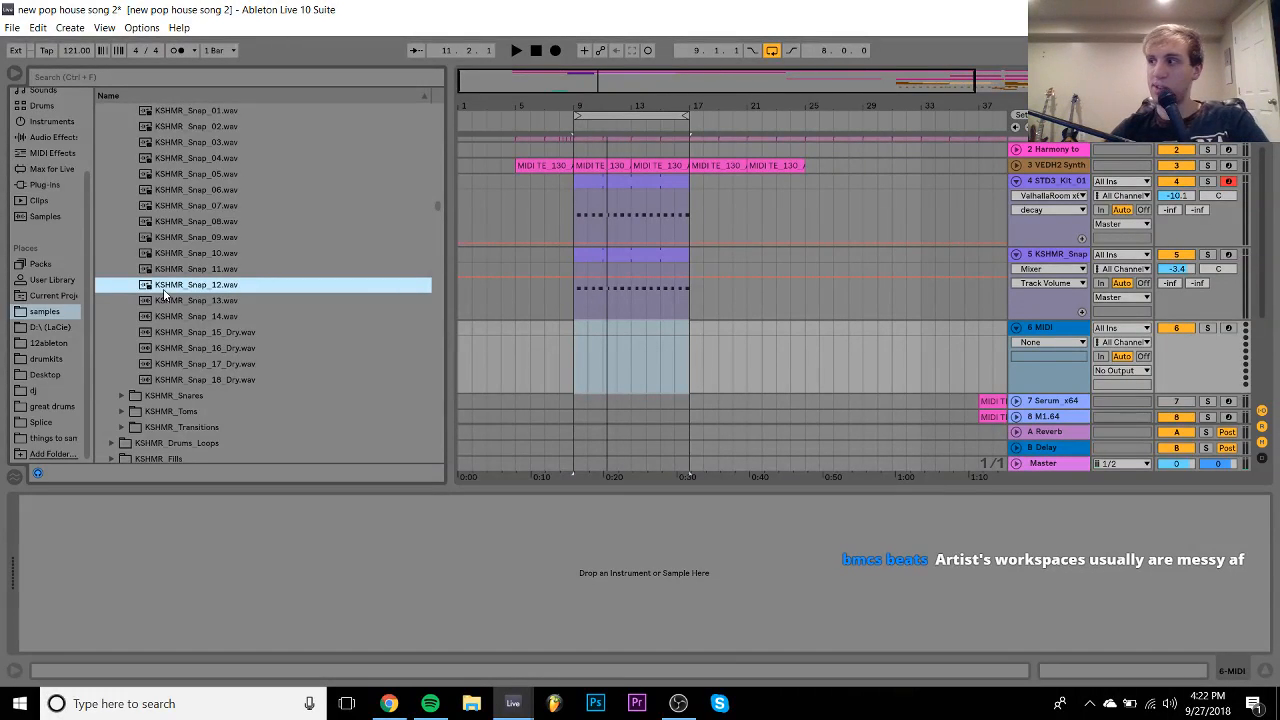
# - Navigate the browser from KSHMR_Snaps through KSHMR_Drums_Loops into the solo drum loops folder
pyautogui.press('Left')
pyautogui.press('Up')
pyautogui.press('Up')
pyautogui.press('Up')
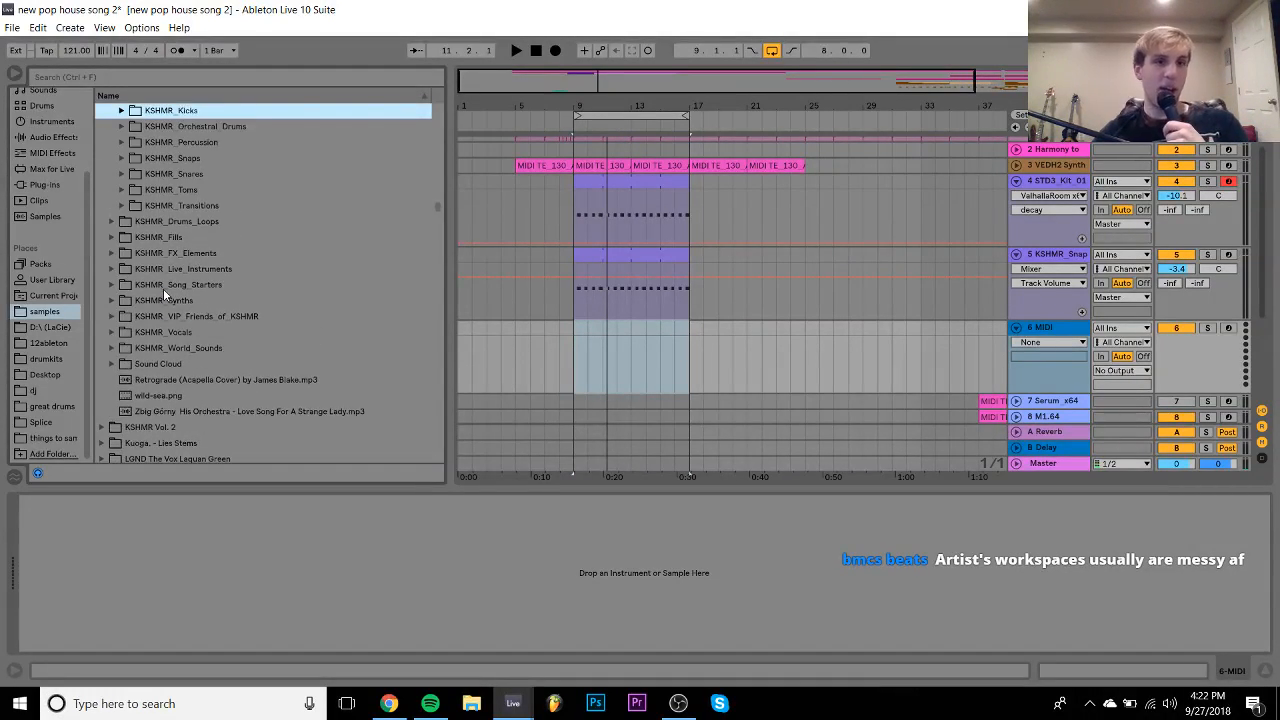
pyautogui.press('Up')
pyautogui.press('Up')
pyautogui.press('Up')
pyautogui.press('Up')
pyautogui.press('Up')
pyautogui.press('Up')
pyautogui.press('Up')
pyautogui.press('Up')
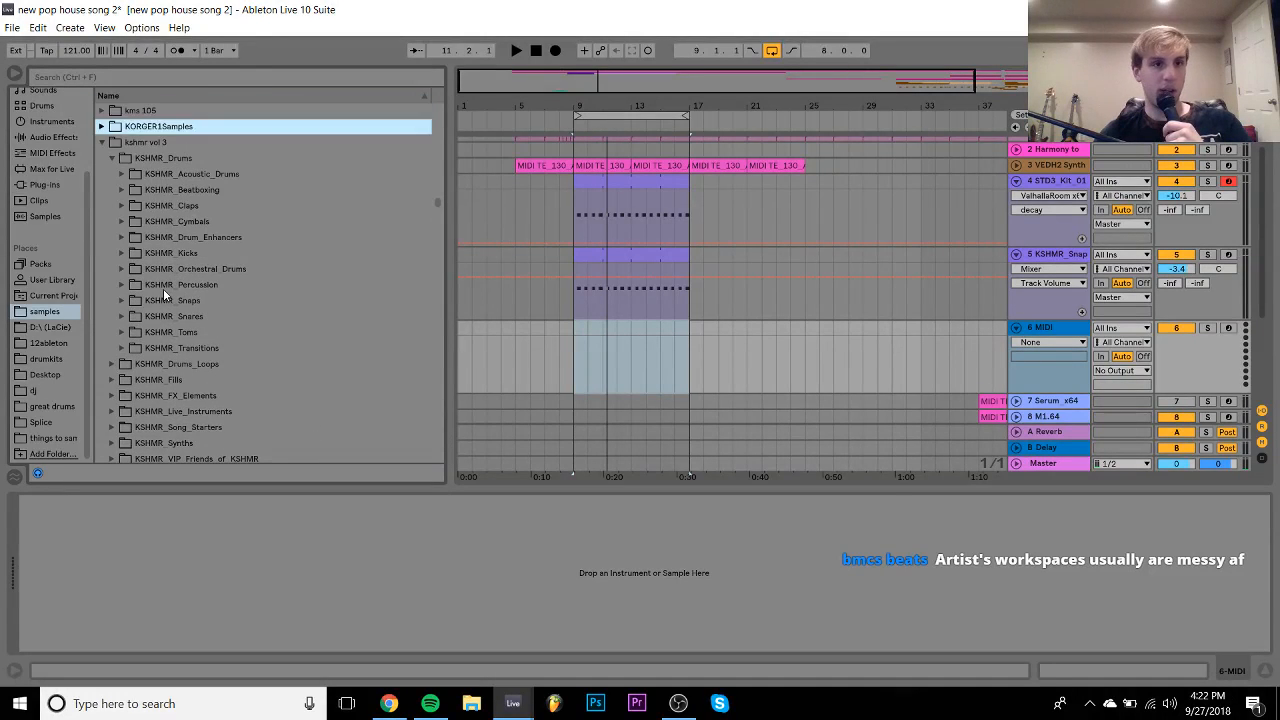
pyautogui.press('Down')
pyautogui.press('Down')
pyautogui.press('Left')
pyautogui.press('Down')
pyautogui.press('Right')
pyautogui.press('Down')
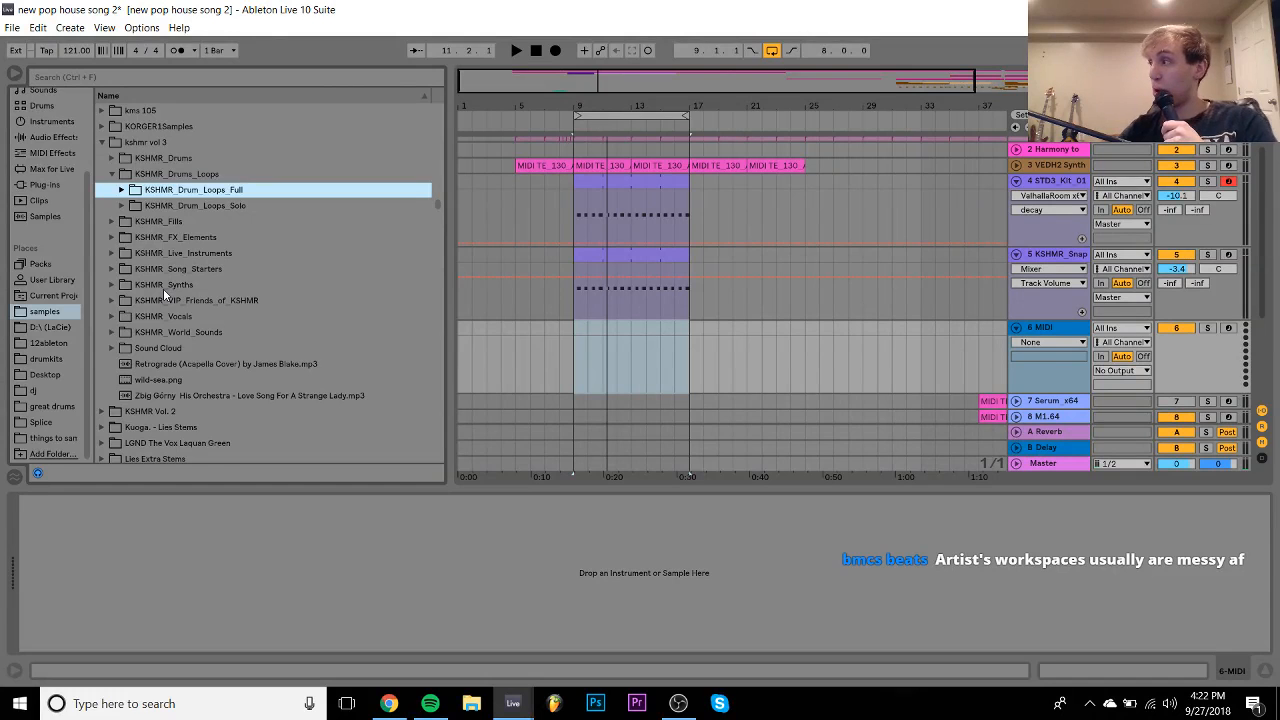
pyautogui.press('Down')
pyautogui.press('Right')
# - Enter KSHMR_Shaker_Loops and preview the shaker loops in turn up to Shaker_Loop_05
pyautogui.press('Down')
pyautogui.press('Down')
pyautogui.press('Down')
pyautogui.press('Down')
pyautogui.press('Right')
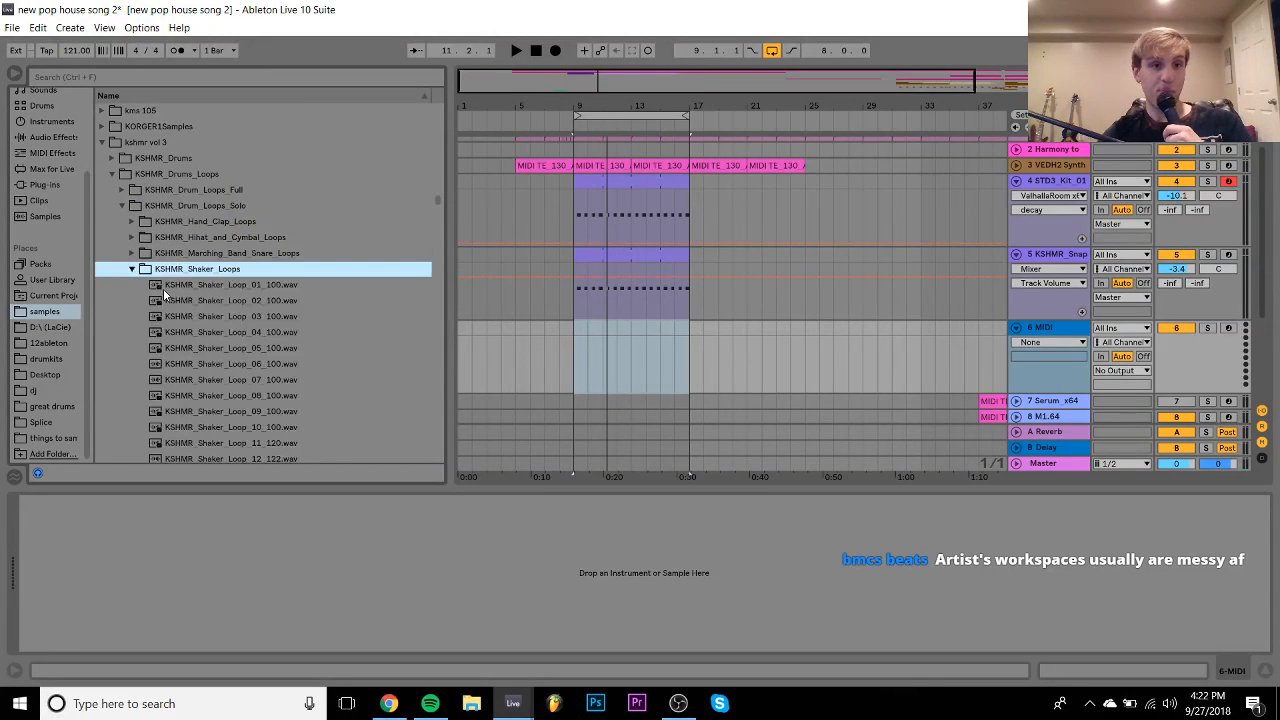
pyautogui.press('Down')
pyautogui.press('Down')
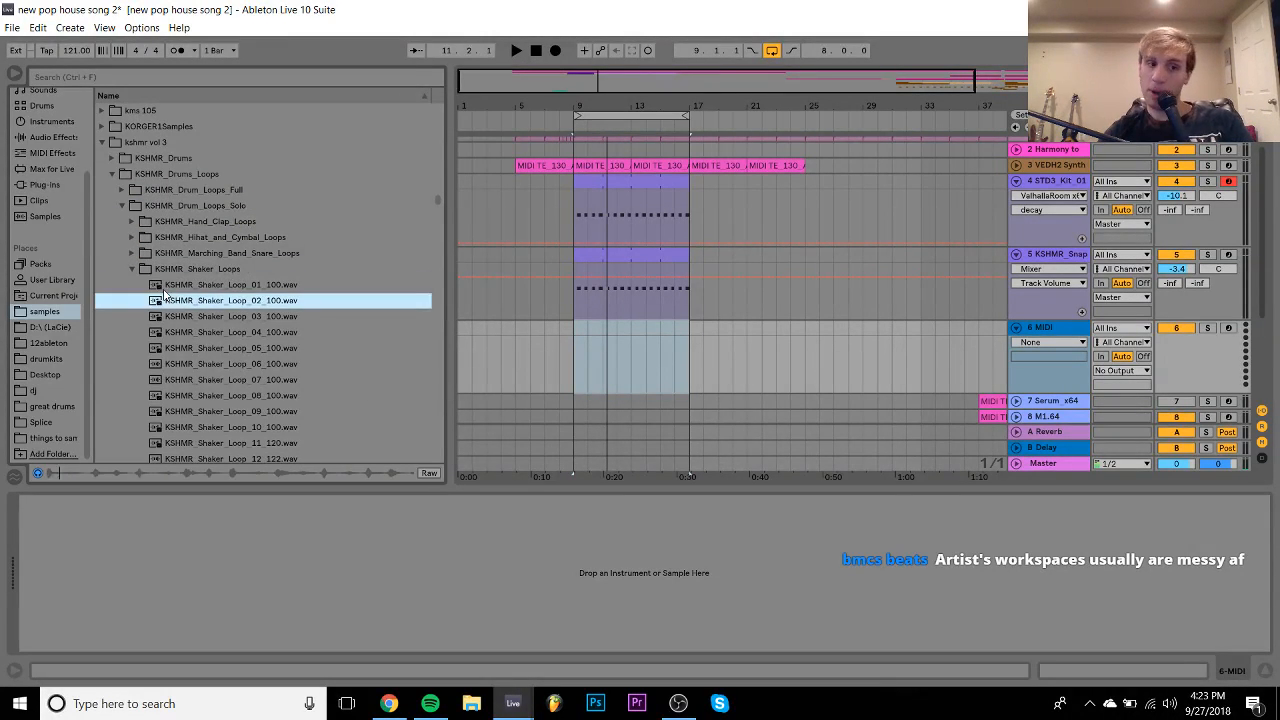
pyautogui.press('Down')
pyautogui.press('Down')
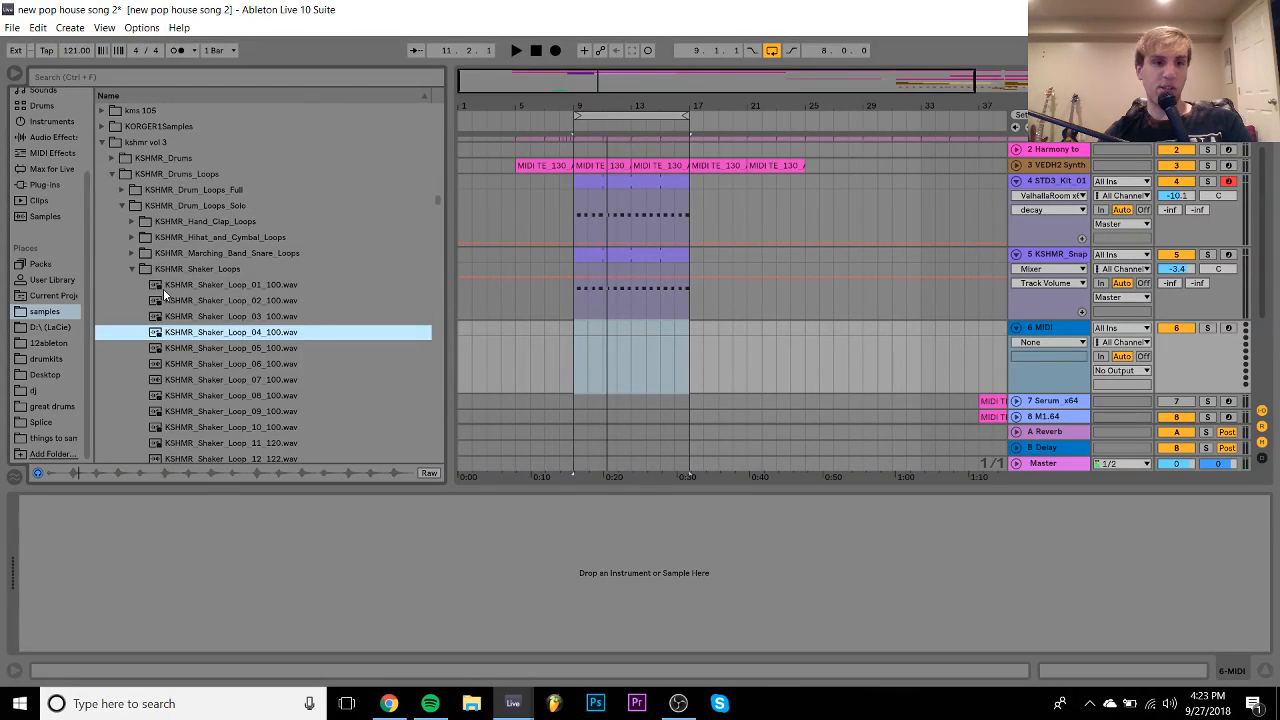
pyautogui.press('Down')
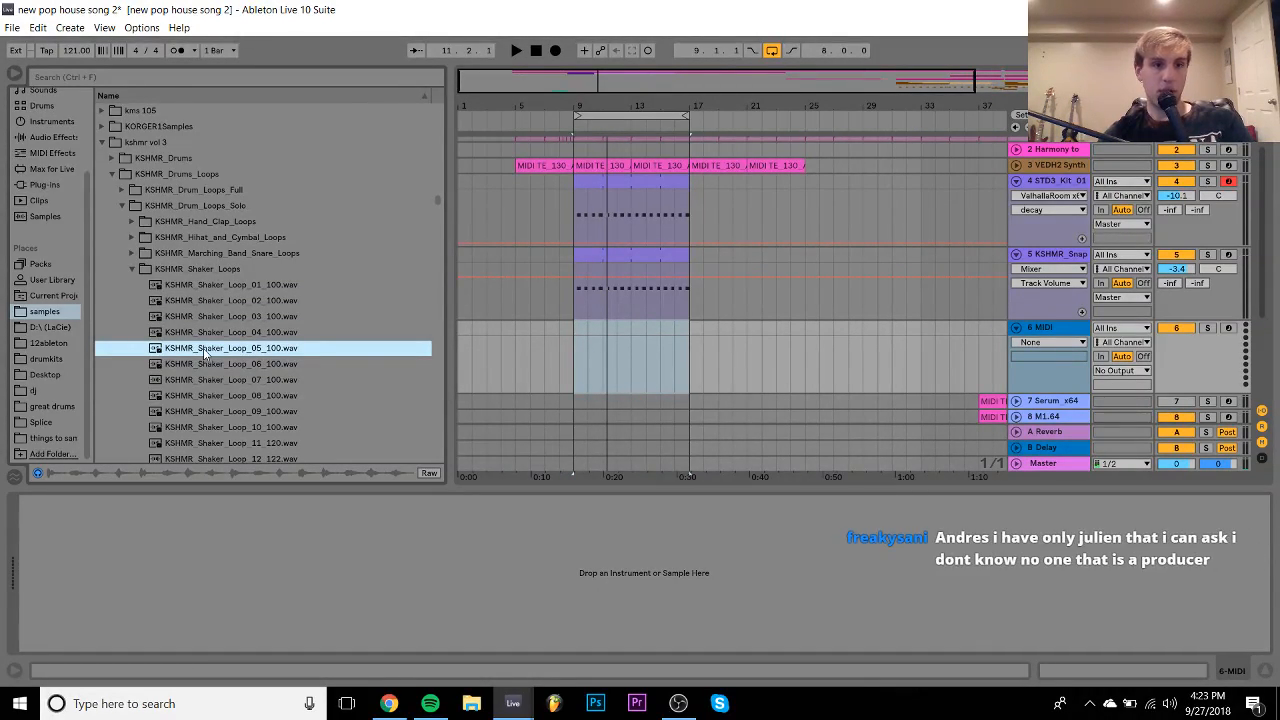
# - Place KSHMR_Shaker_Loop_05 on track 6 at bar 9 and turn the track's volume down
pyautogui.moveTo(205, 350); pyautogui.dragTo(580, 357)
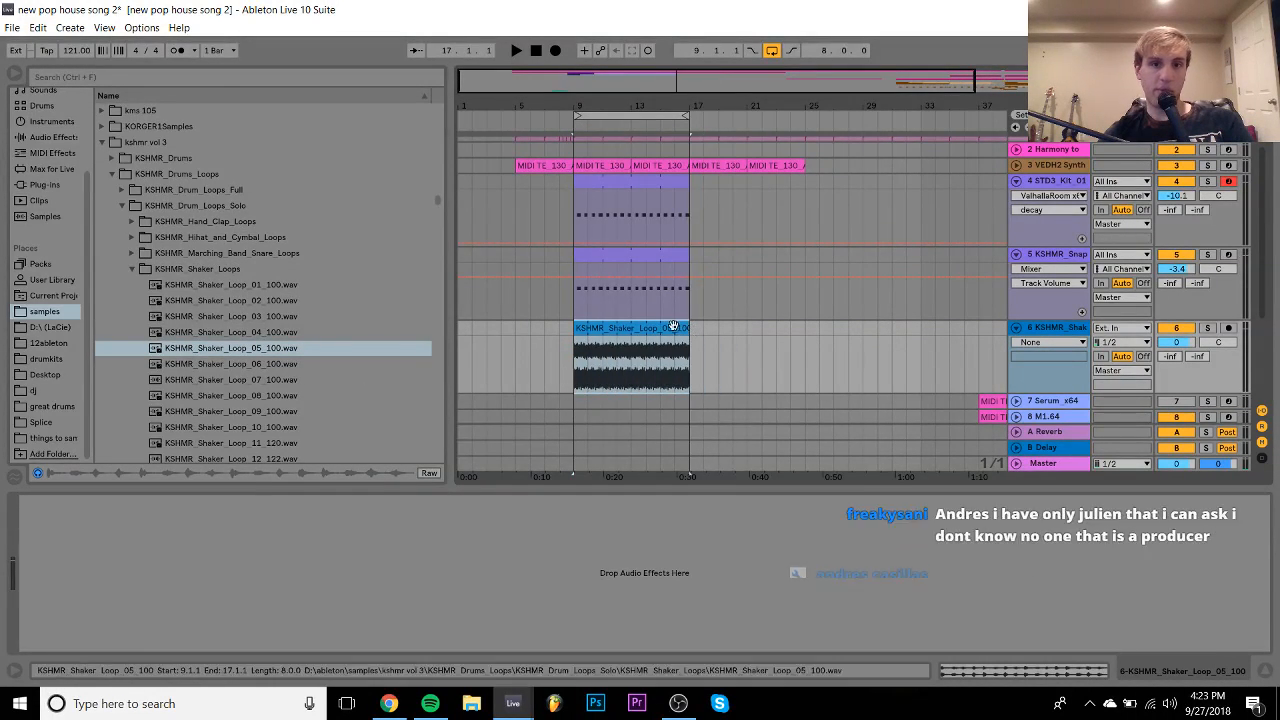
pyautogui.doubleClick(668, 330)
pyautogui.click(180, 166)
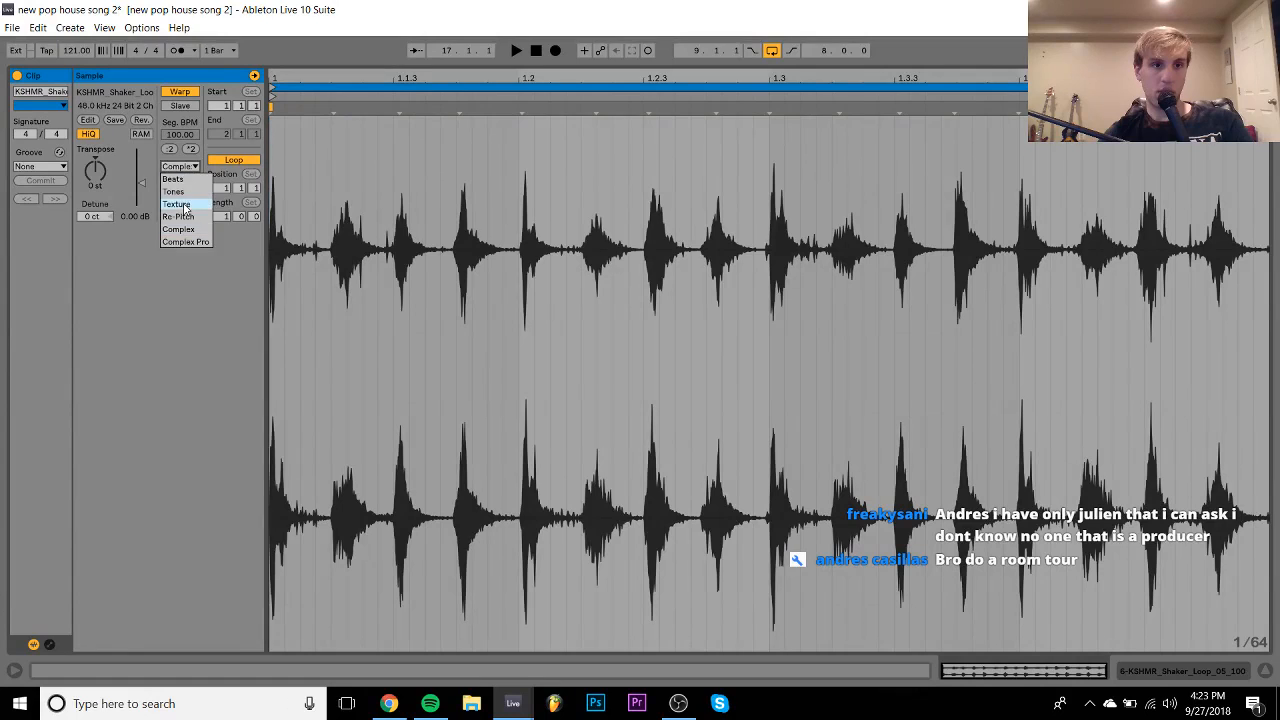
pyautogui.click(185, 210)
pyautogui.click(1197, 672)
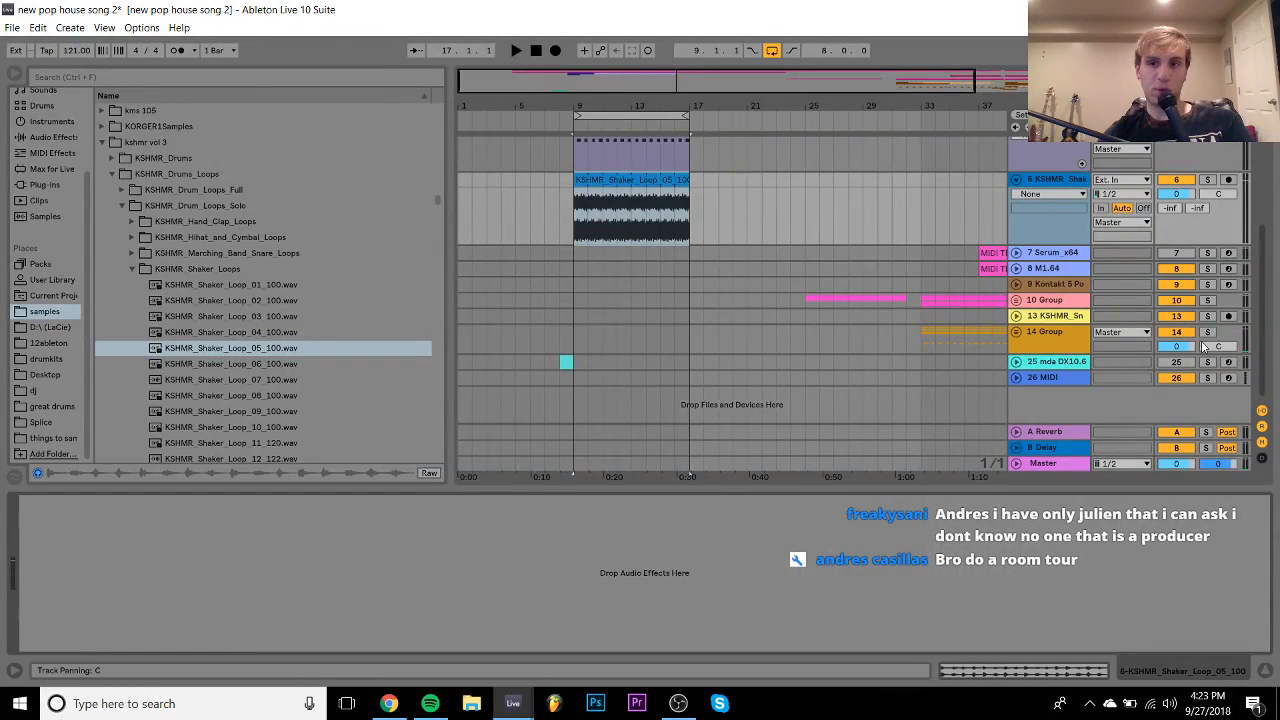
pyautogui.click(1176, 194)
pyautogui.press('space')
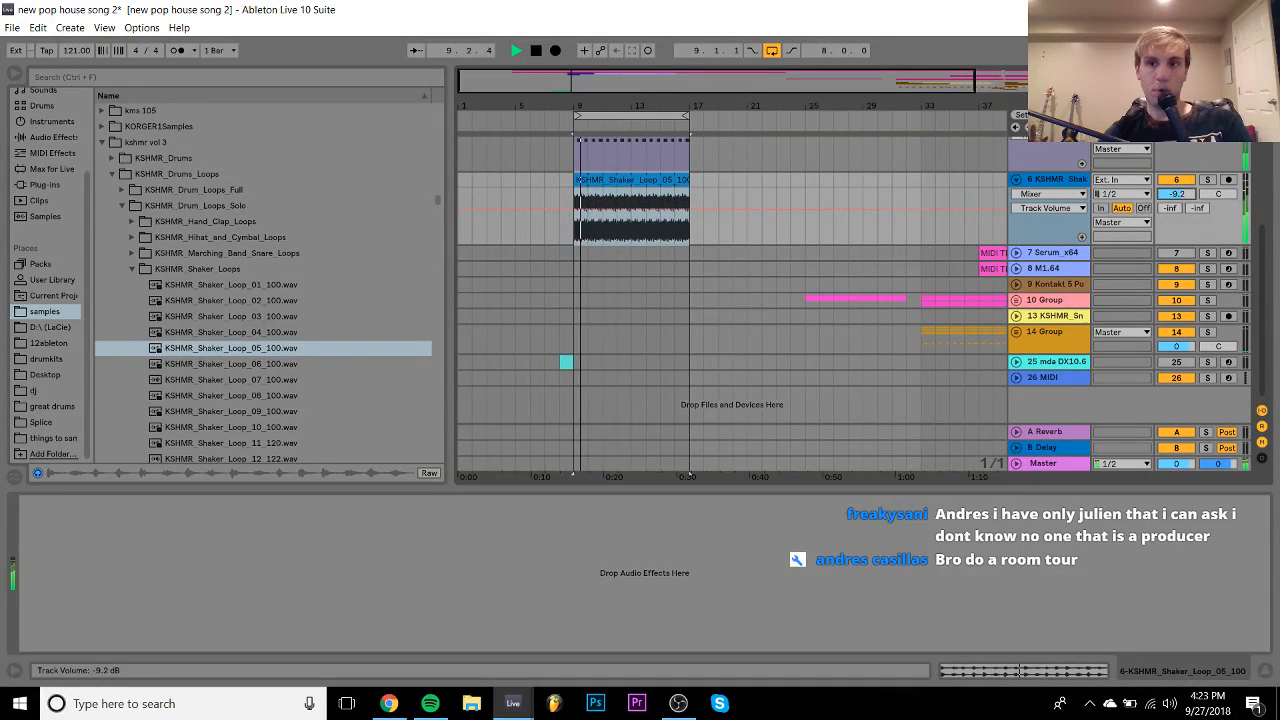
pyautogui.moveTo(1176, 194); pyautogui.dragTo(1180, 198)
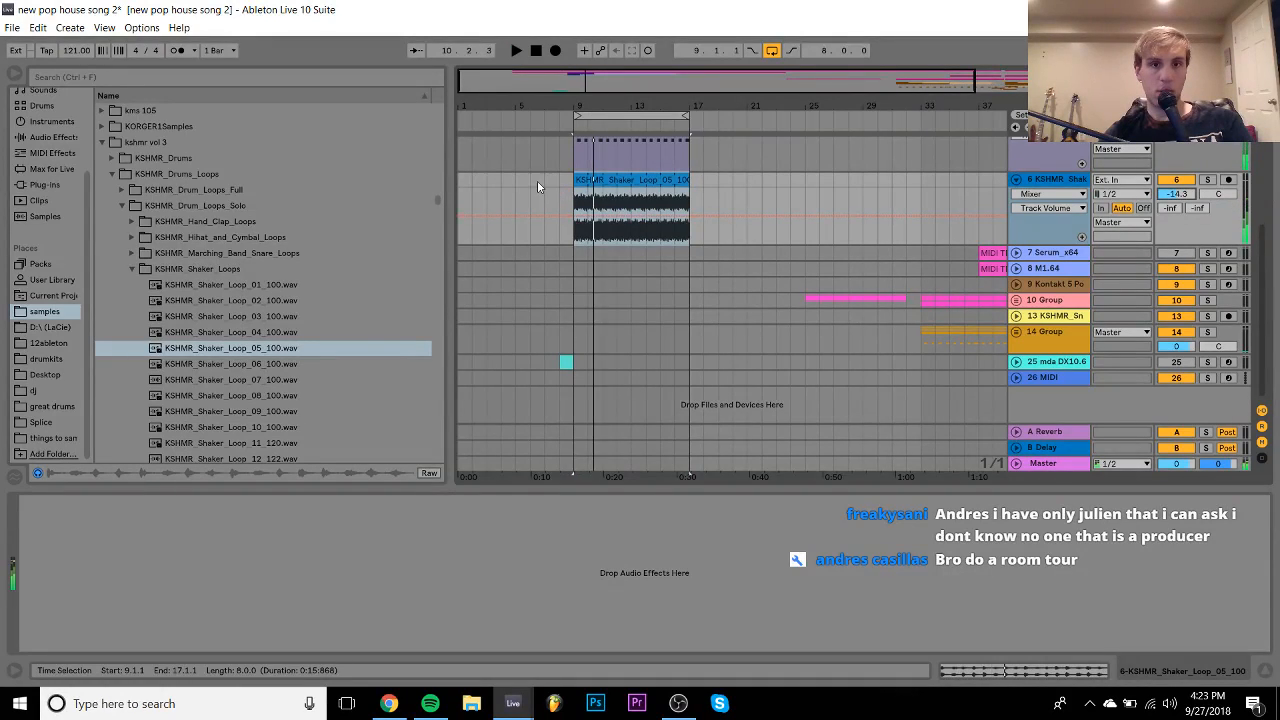
pyautogui.click(518, 180)
# - Switch the shaker clip's warp mode to Beats
pyautogui.doubleClick(611, 181)
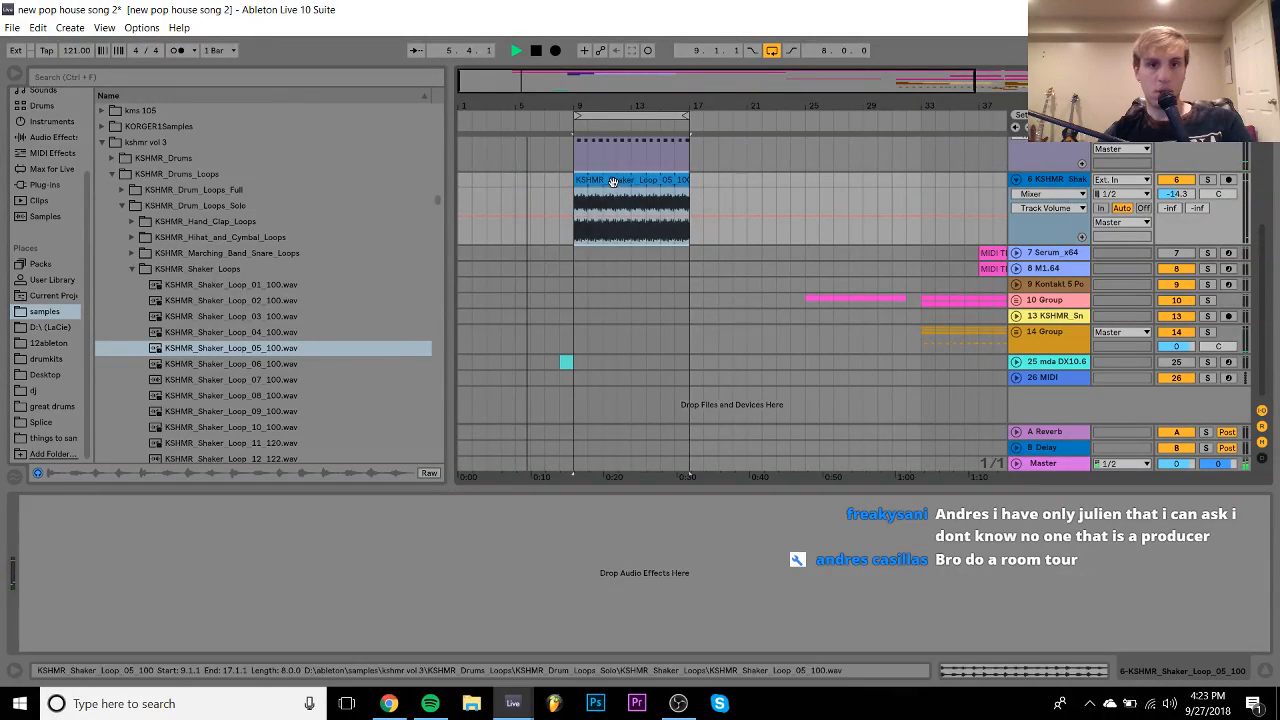
pyautogui.click(171, 168)
pyautogui.click(175, 179)
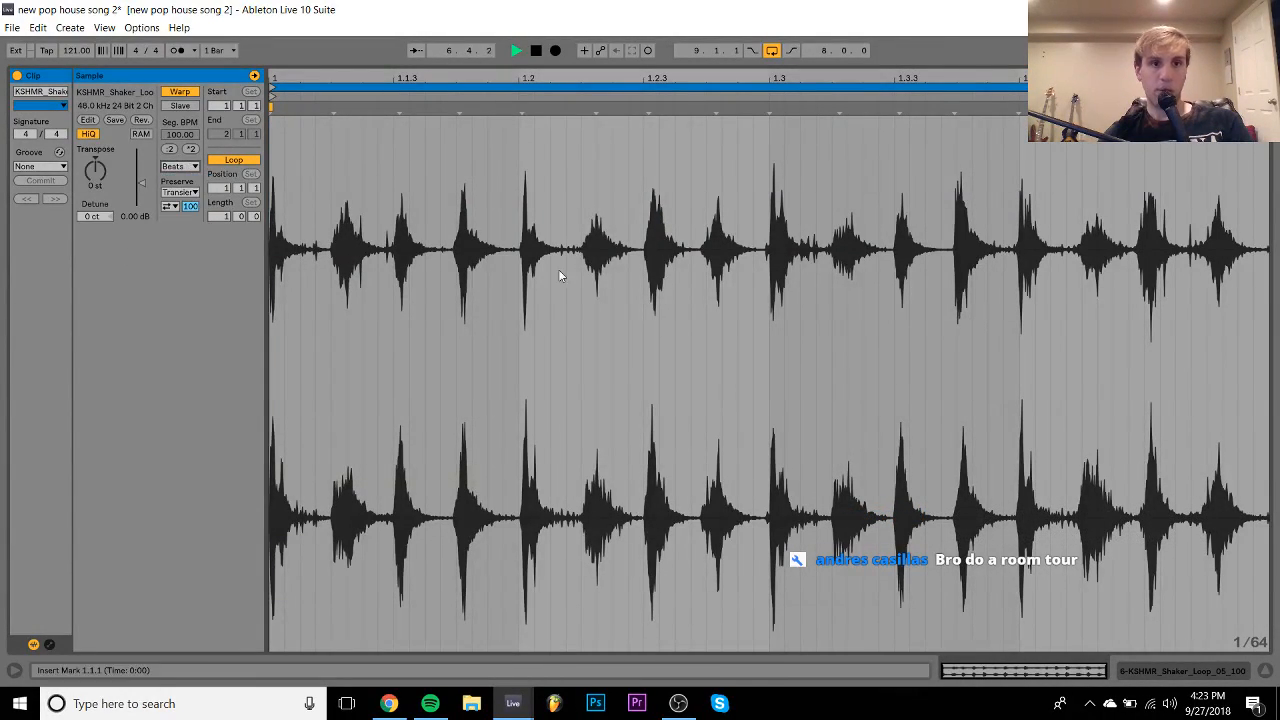
pyautogui.click(1186, 675)
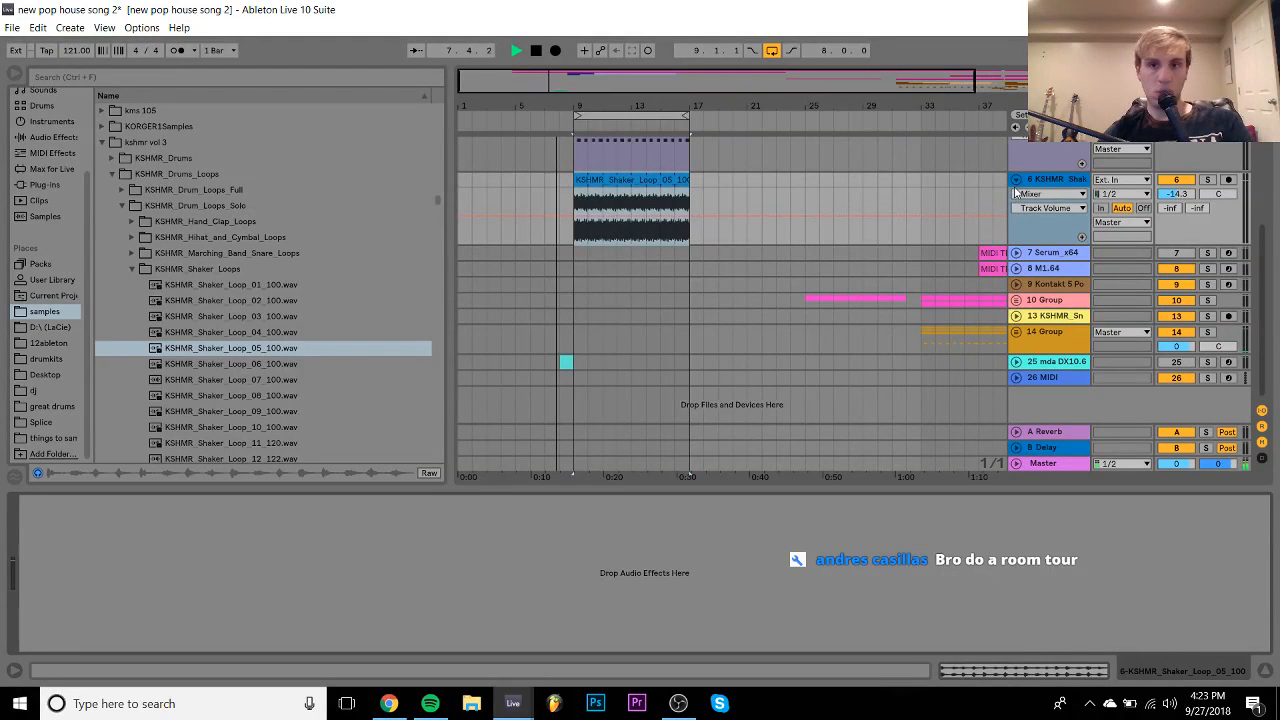
pyautogui.click(1016, 180)
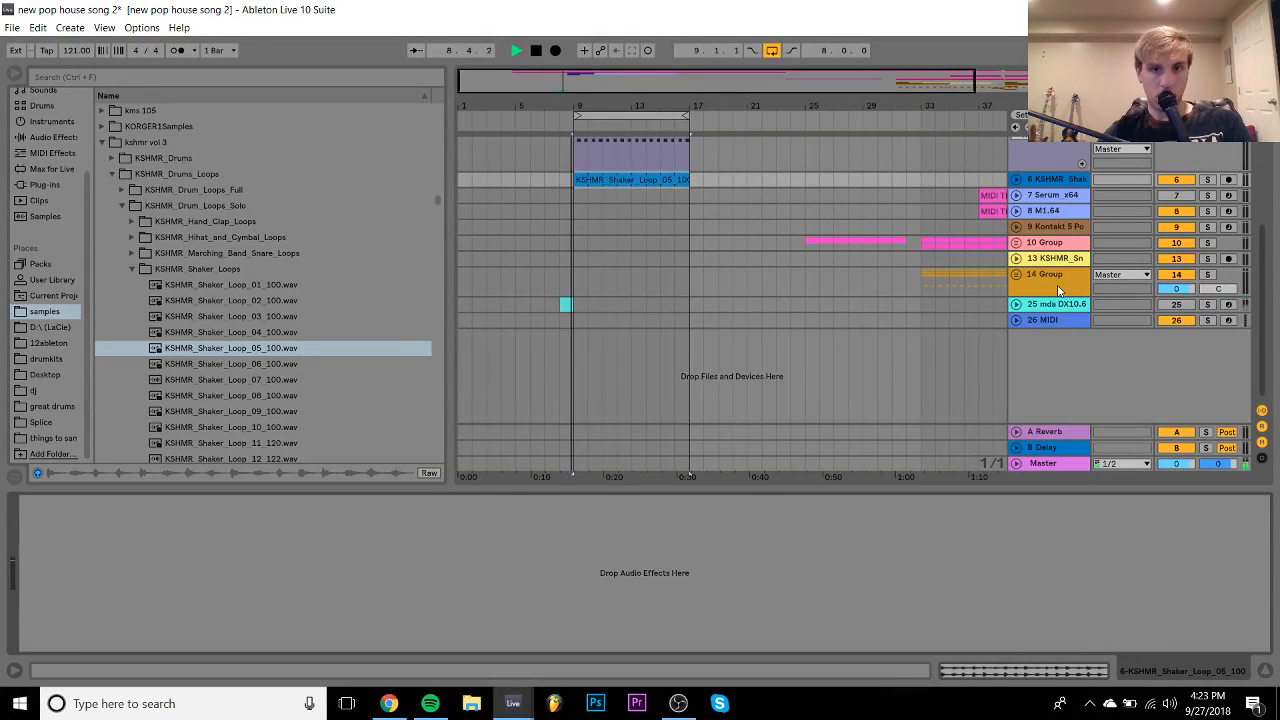
pyautogui.click(1016, 180)
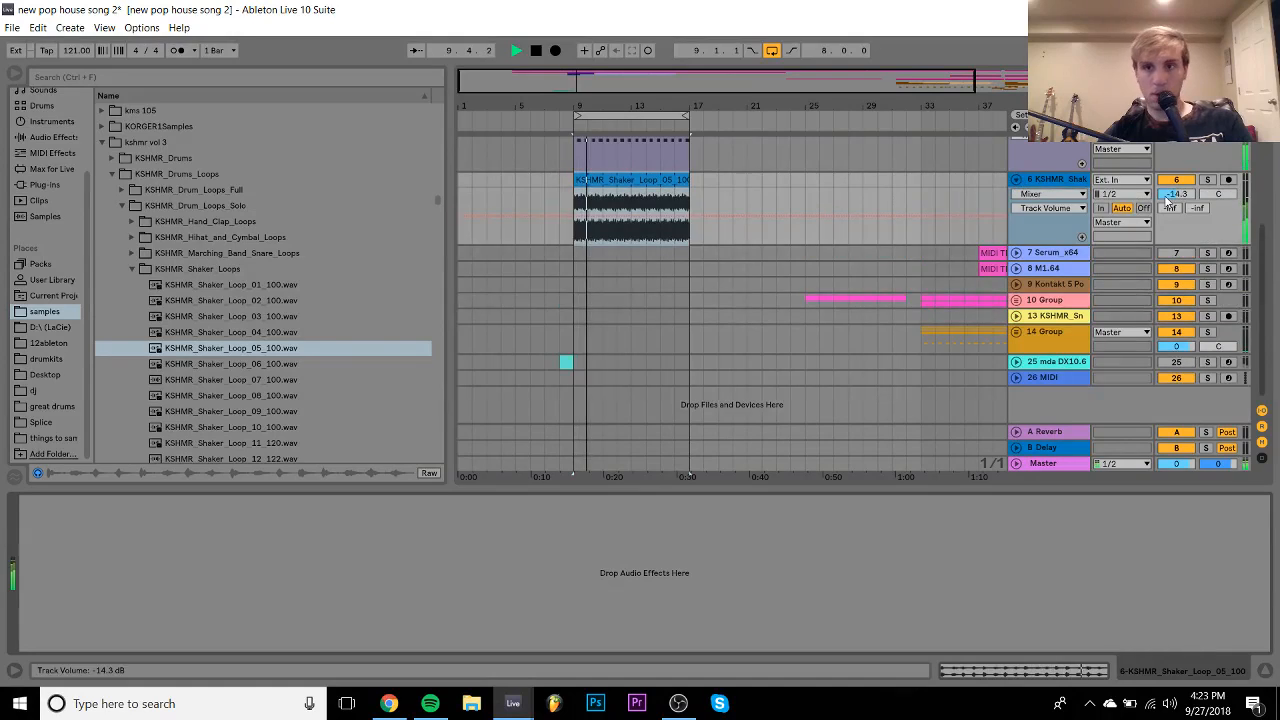
# - Duplicate bars 9–17 onto bars 17–25, loop them, and add a MIDI track below the shaker
pyautogui.scroll(2, 1180, 200)
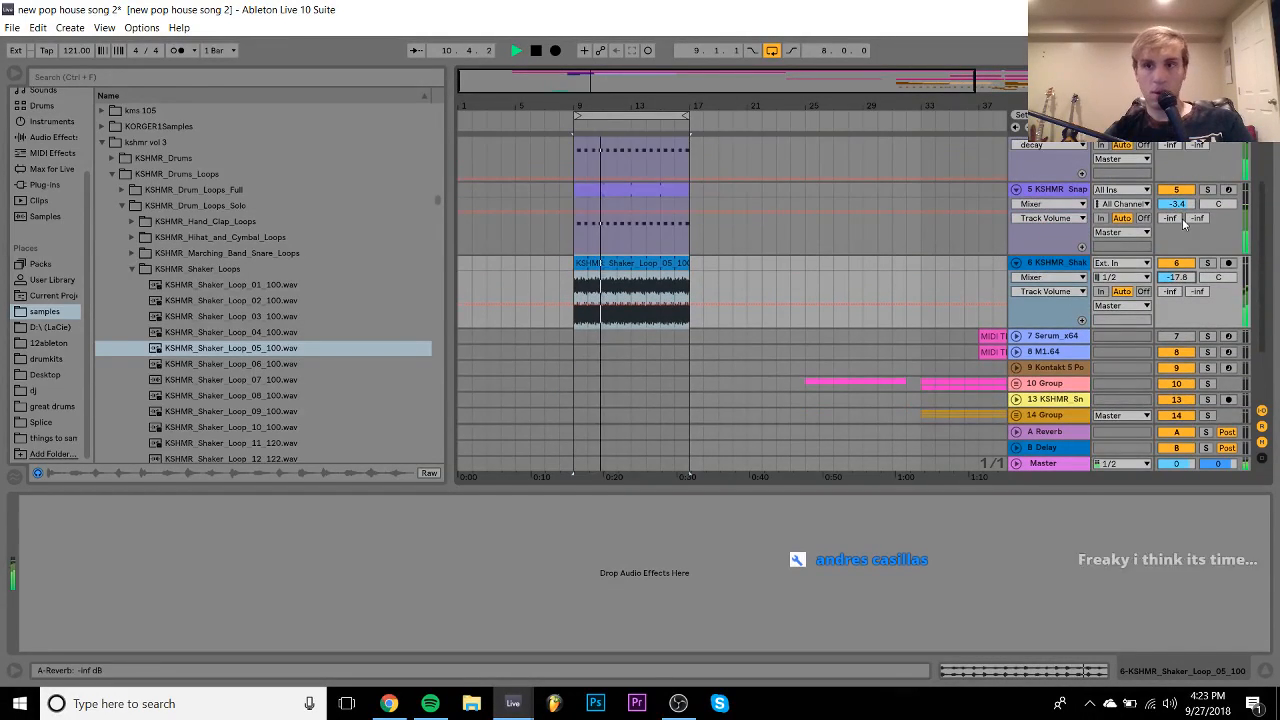
pyautogui.scroll(2, 1180, 204)
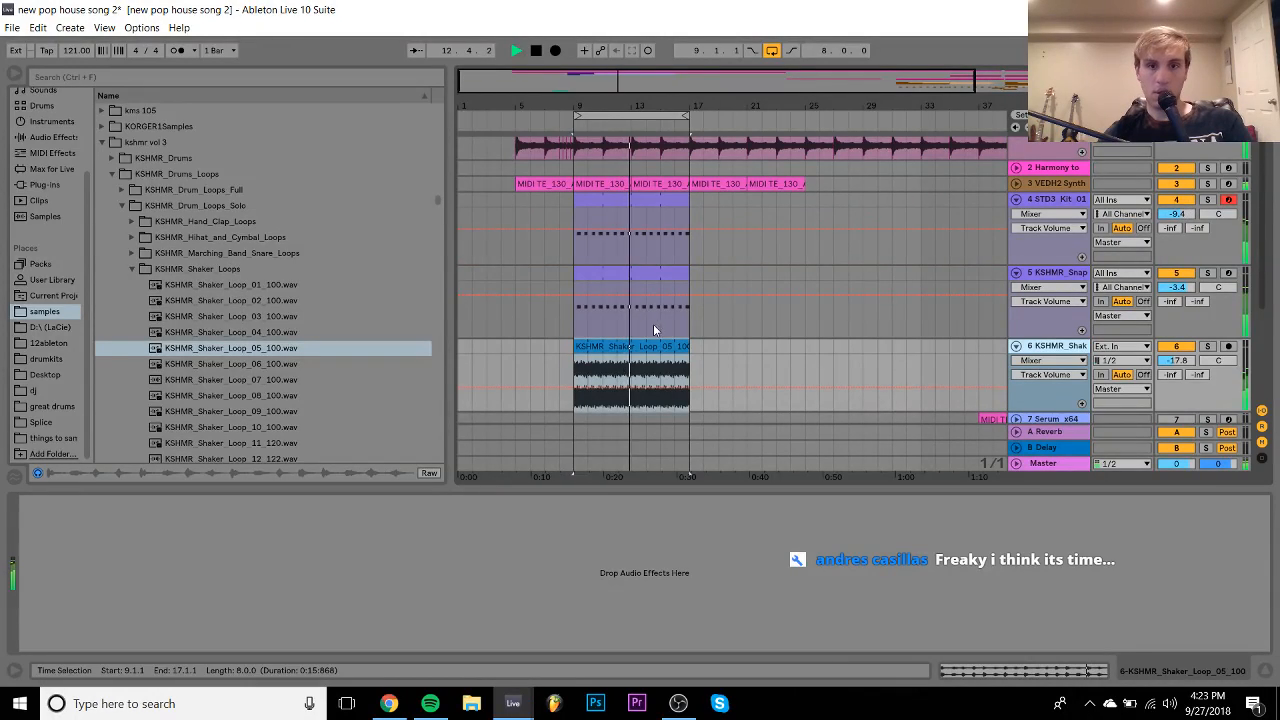
pyautogui.scroll(-1, 655, 322)
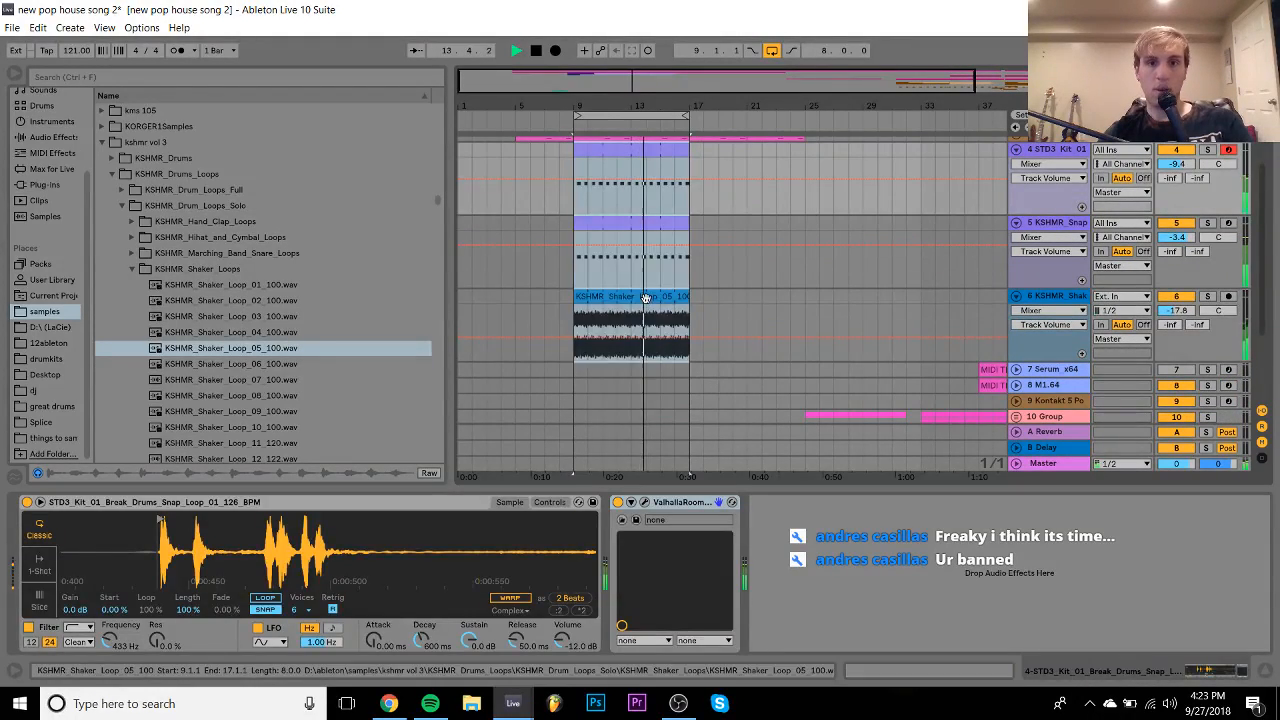
pyautogui.hotkey('ctrl', 'd')
pyautogui.hotkey('ctrl', 'l')
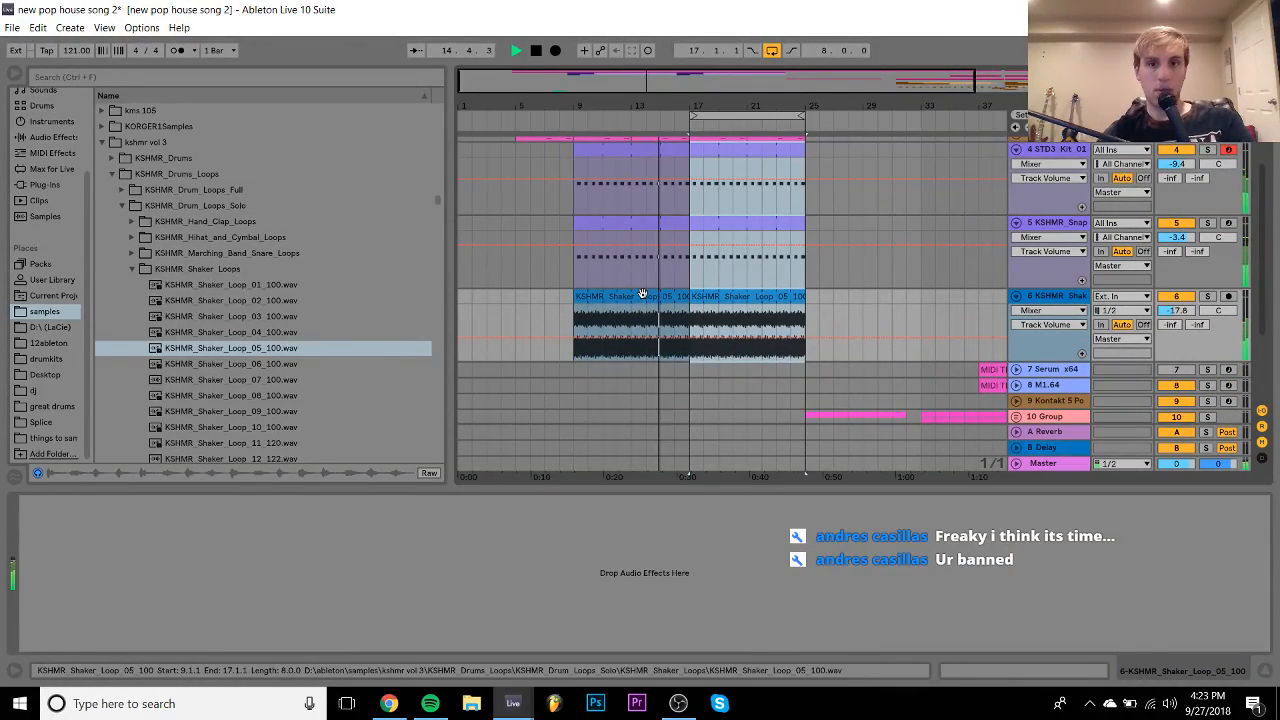
pyautogui.click(736, 300)
pyautogui.hotkey('ctrl', 'shift', 't')
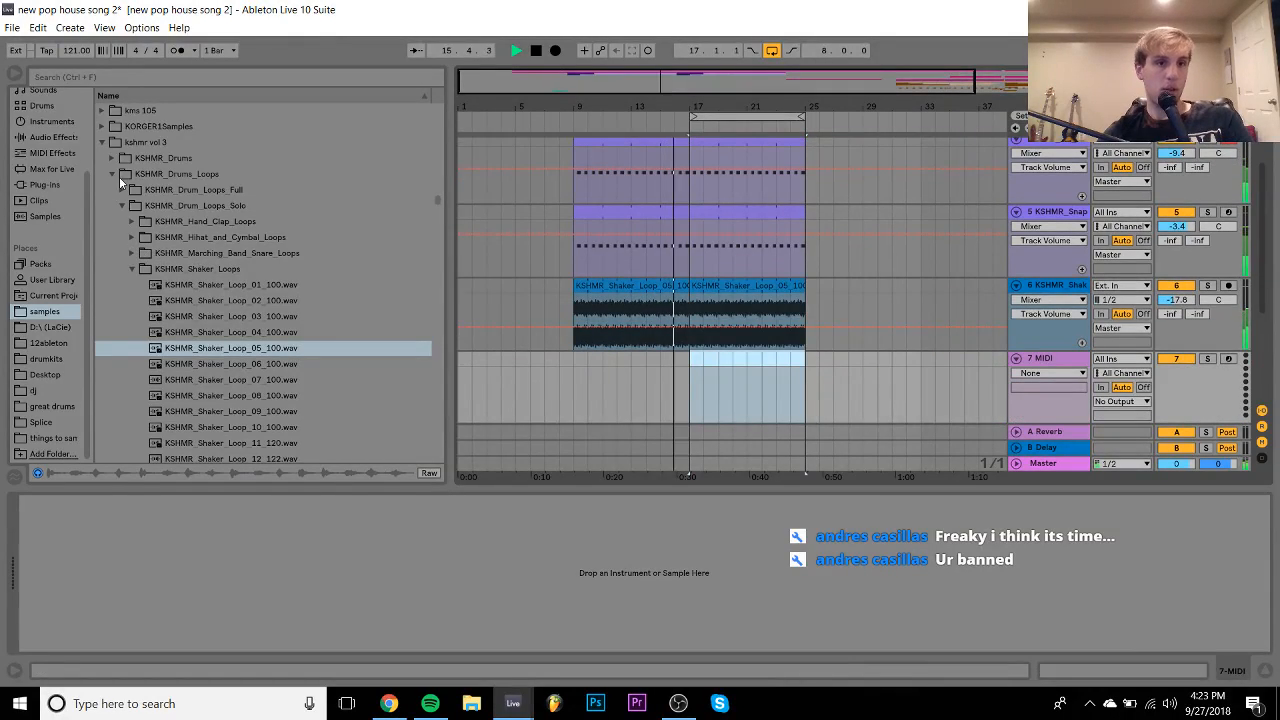
# - Insert a MIDI track below track 3 and copy track 3's MIDI clip onto it
pyautogui.click(113, 160)
pyautogui.scroll(4, 736, 308)
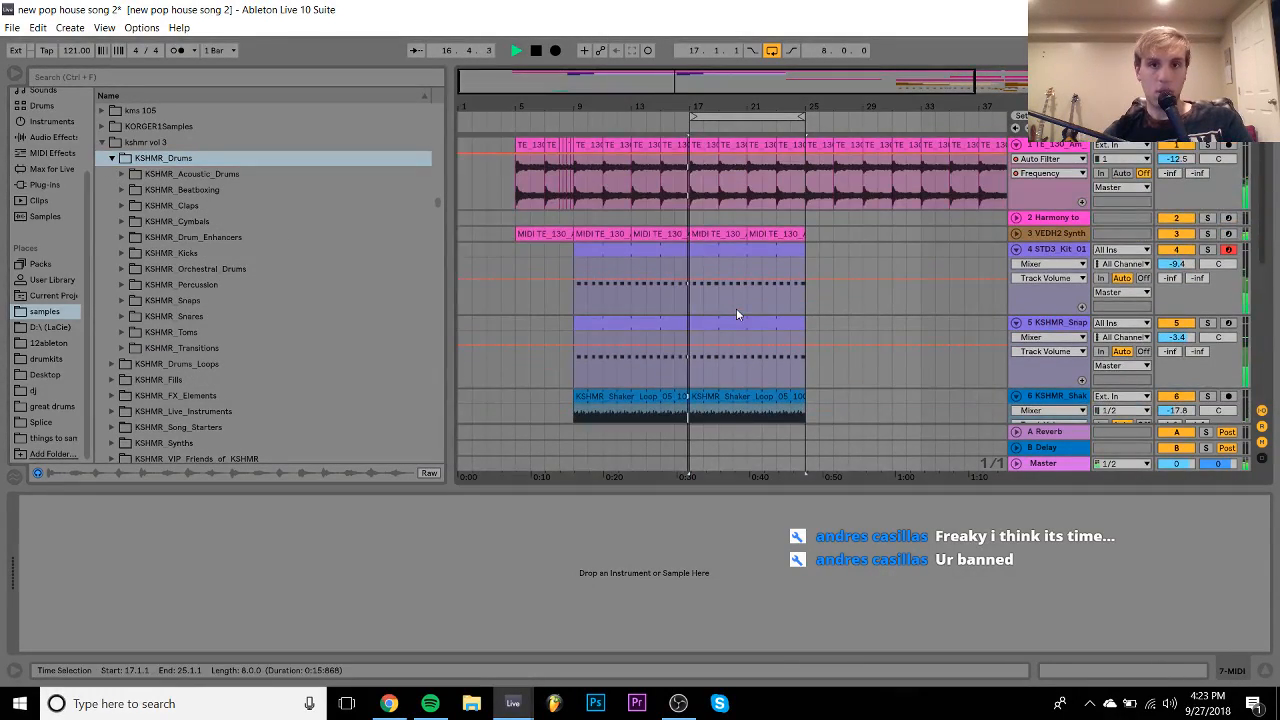
pyautogui.press('space')
pyautogui.click(1068, 232)
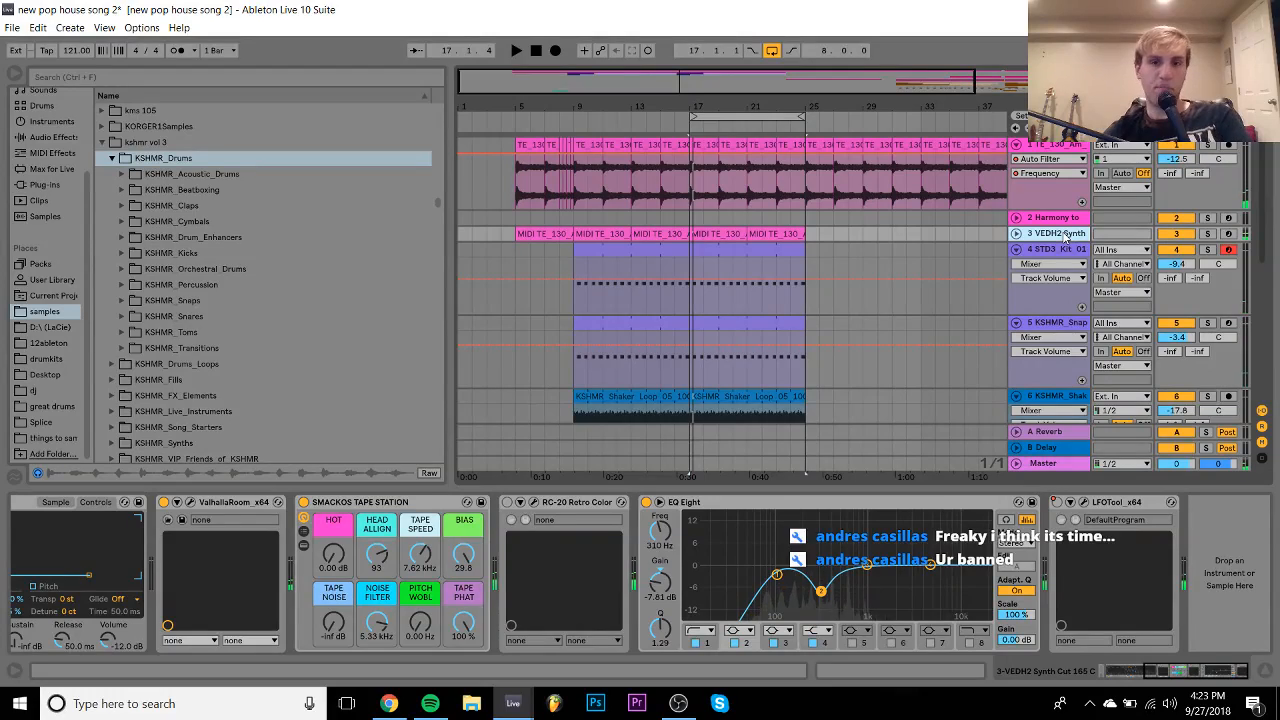
pyautogui.hotkey('ctrl', 'shift', 't')
pyautogui.click(597, 236)
pyautogui.moveTo(598, 237); pyautogui.dragTo(598, 250)
pyautogui.doubleClick(599, 252)
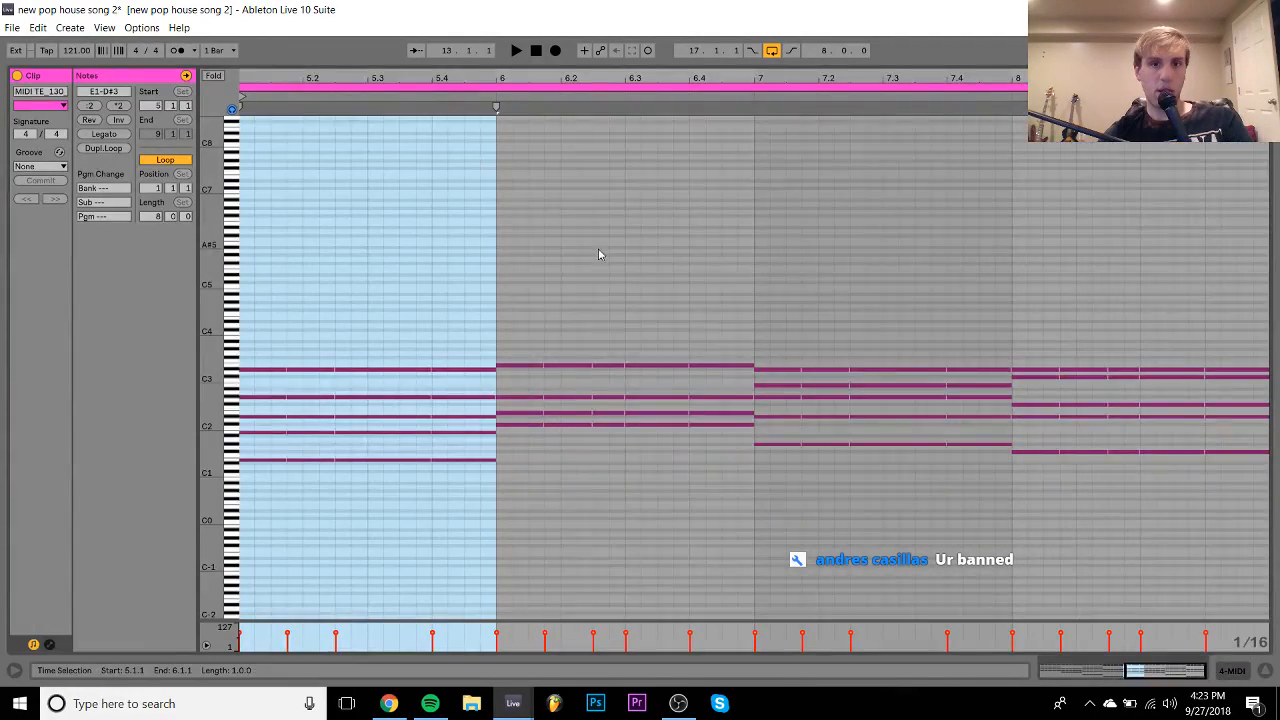
# - Delete all the chord notes in the copied clip, keeping only the bass line
pyautogui.moveTo(258, 441); pyautogui.dragTo(494, 314)
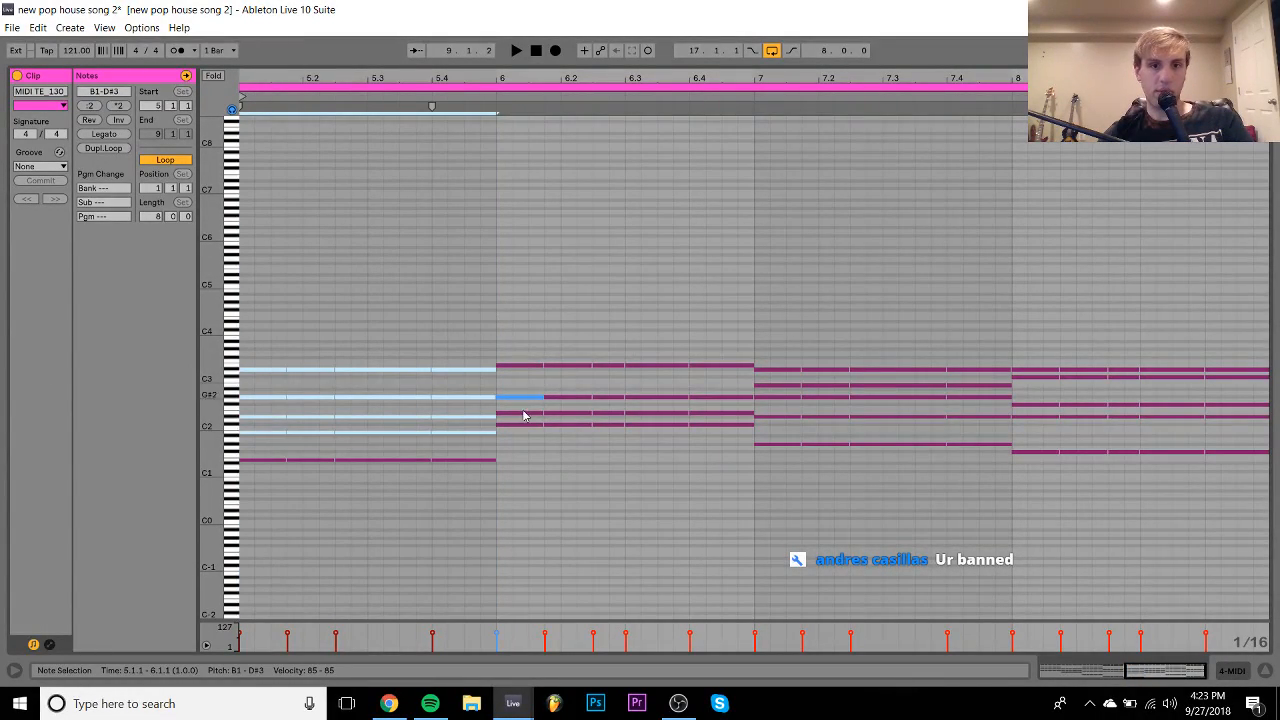
pyautogui.moveTo(527, 421); pyautogui.dragTo(727, 339)
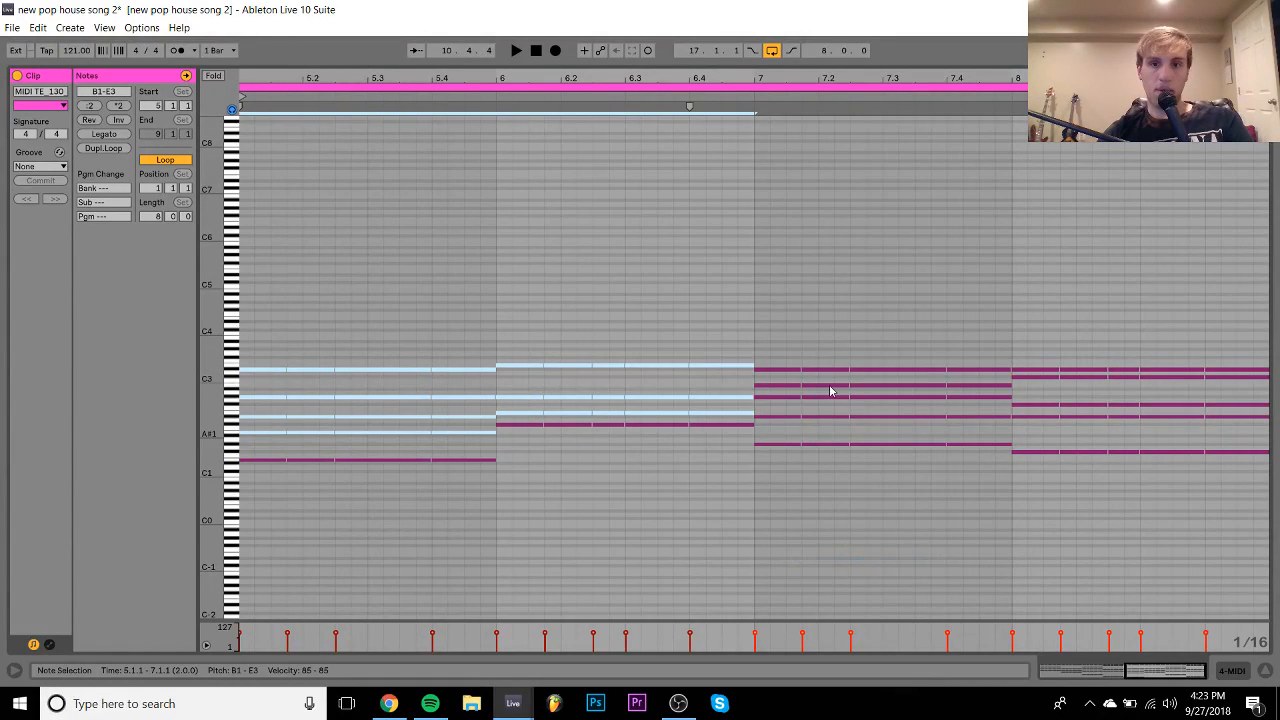
pyautogui.moveTo(771, 432); pyautogui.dragTo(1270, 180)
pyautogui.press('Delete')
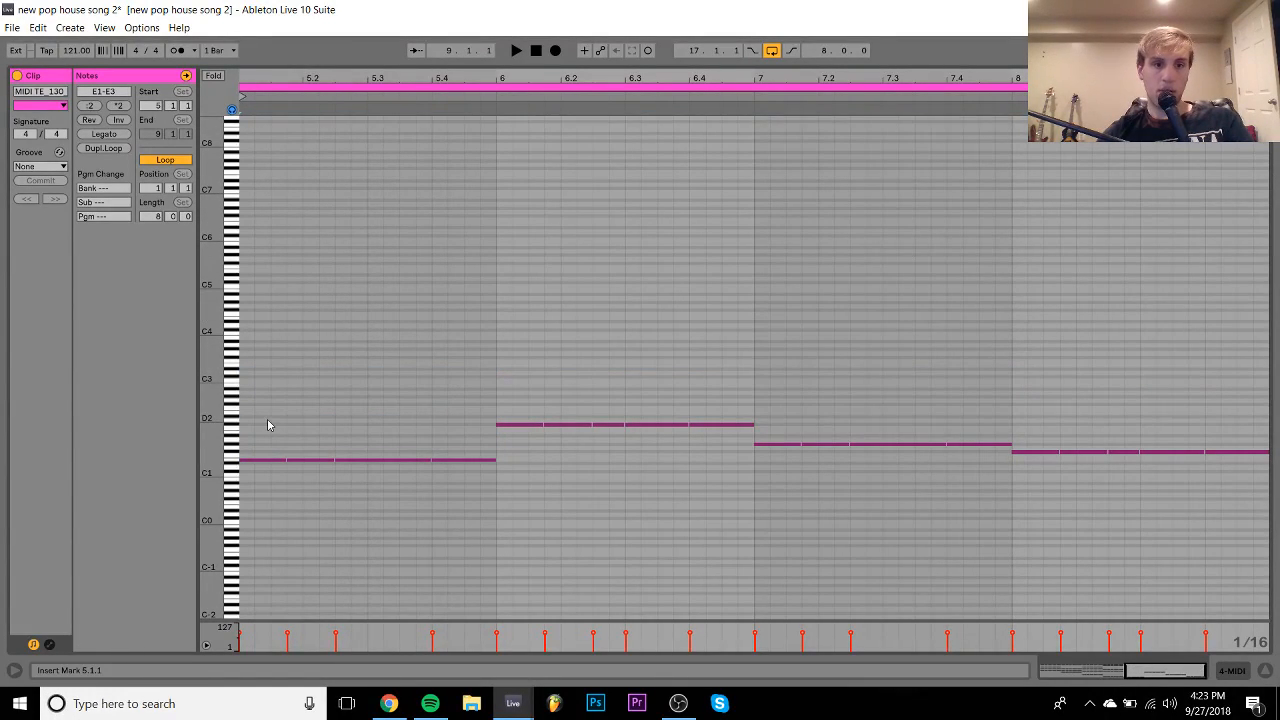
# - Trim the E1 bass note to bar 5 and copy it into bars 6–8, raising bar 6 to C#2
pyautogui.click(264, 522)
pyautogui.hotkey('shift', 'Right')
pyautogui.hotkey('shift', 'Right')
pyautogui.hotkey('shift', 'Right')
pyautogui.hotkey('shift', 'Right')
pyautogui.hotkey('shift', 'Right')
pyautogui.hotkey('shift', 'Right')
pyautogui.hotkey('shift', 'Right')
pyautogui.hotkey('shift', 'Right')
pyautogui.hotkey('shift', 'Right')
pyautogui.hotkey('shift', 'Right')
pyautogui.hotkey('shift', 'Right')
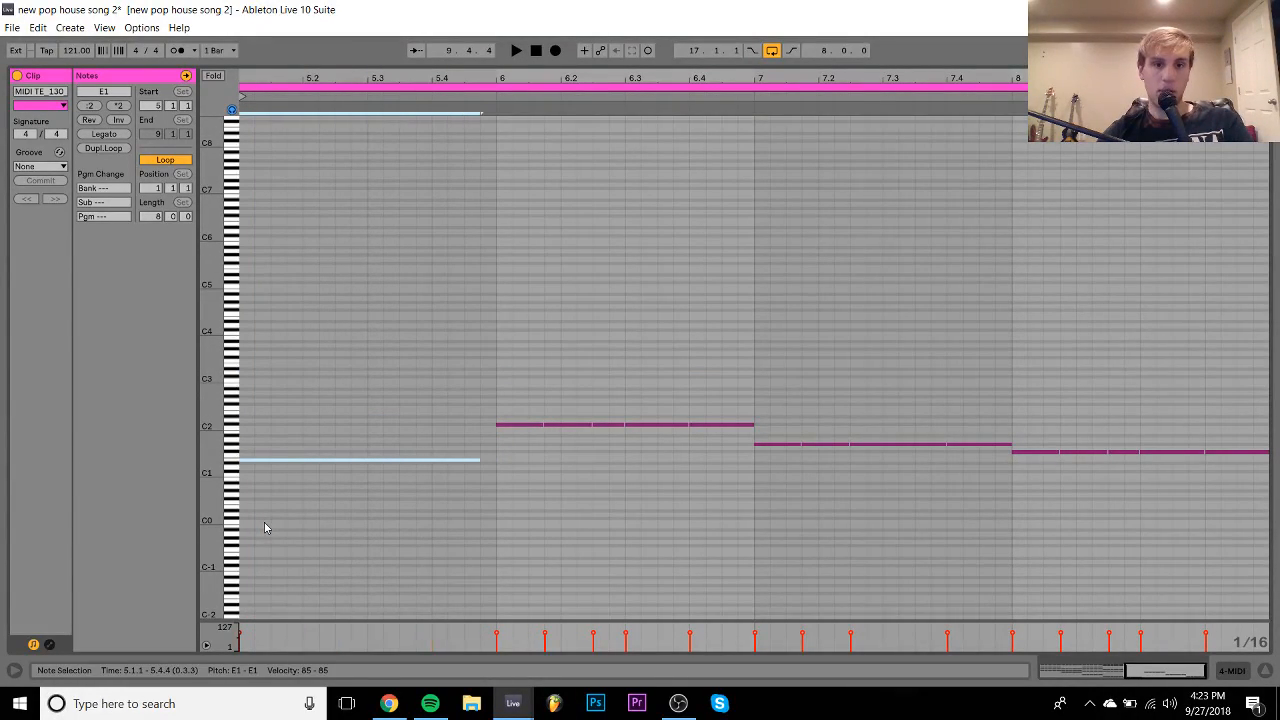
pyautogui.hotkey('shift', 'Left')
pyautogui.hotkey('ctrl', 'd')
pyautogui.press('Up')
pyautogui.press('Up')
pyautogui.press('Up')
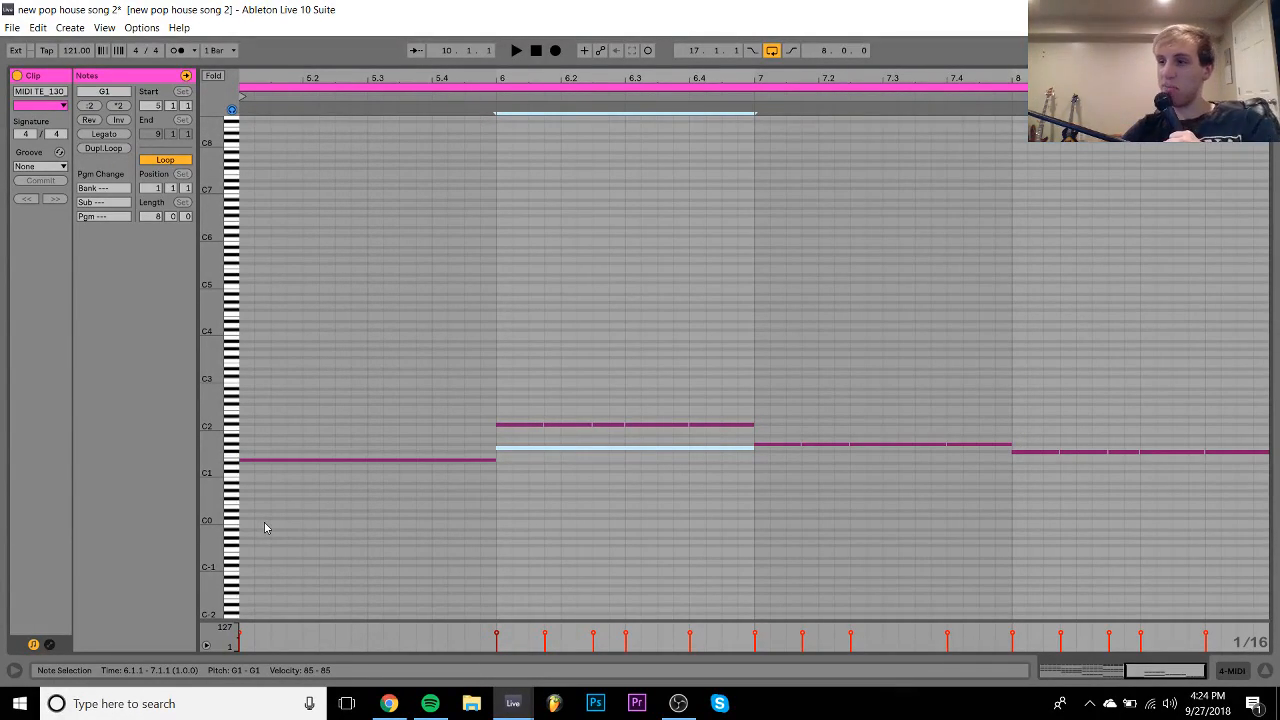
pyautogui.press('Up')
pyautogui.press('Up')
pyautogui.press('Up')
pyautogui.press('Up')
pyautogui.press('Up')
pyautogui.press('Up')
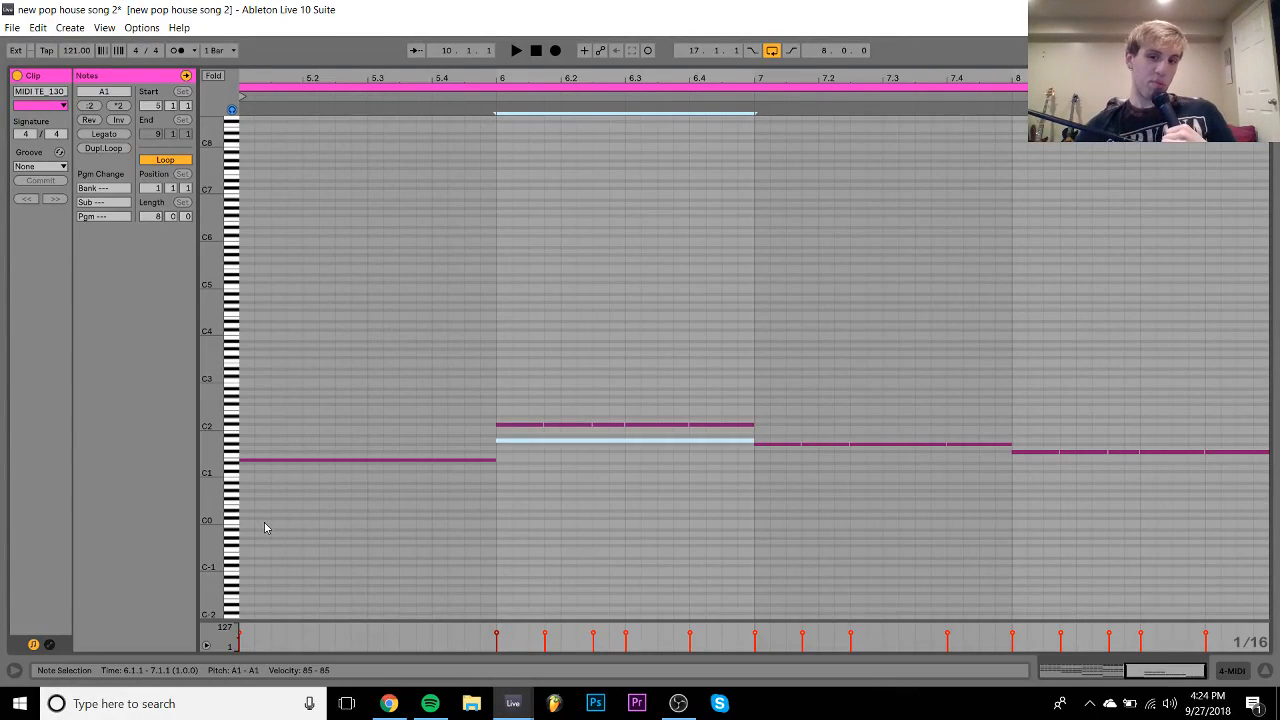
pyautogui.hotkey('ctrl', 'd')
pyautogui.press('Down')
pyautogui.press('Down')
pyautogui.press('Down')
pyautogui.press('Down')
pyautogui.press('Down')
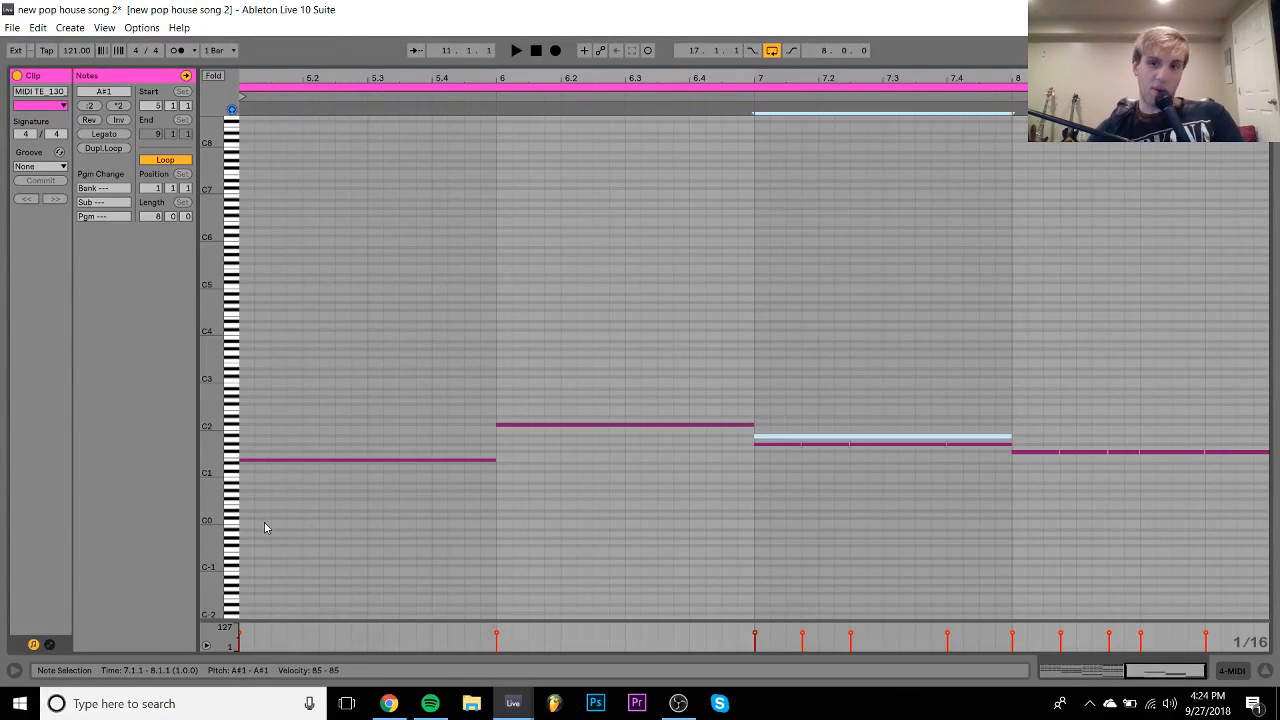
pyautogui.hotkey('ctrl', 'd')
pyautogui.press('Down')
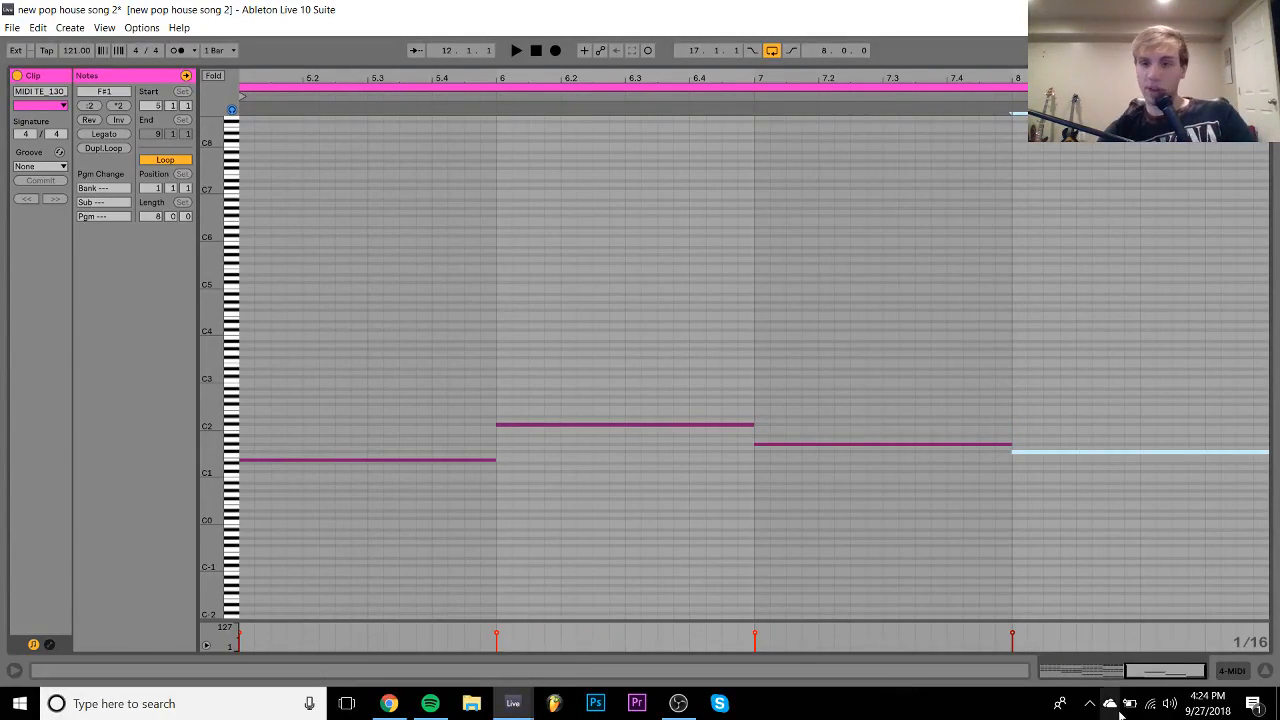
pyautogui.click(1238, 672)
pyautogui.scroll(3, 670, 360)
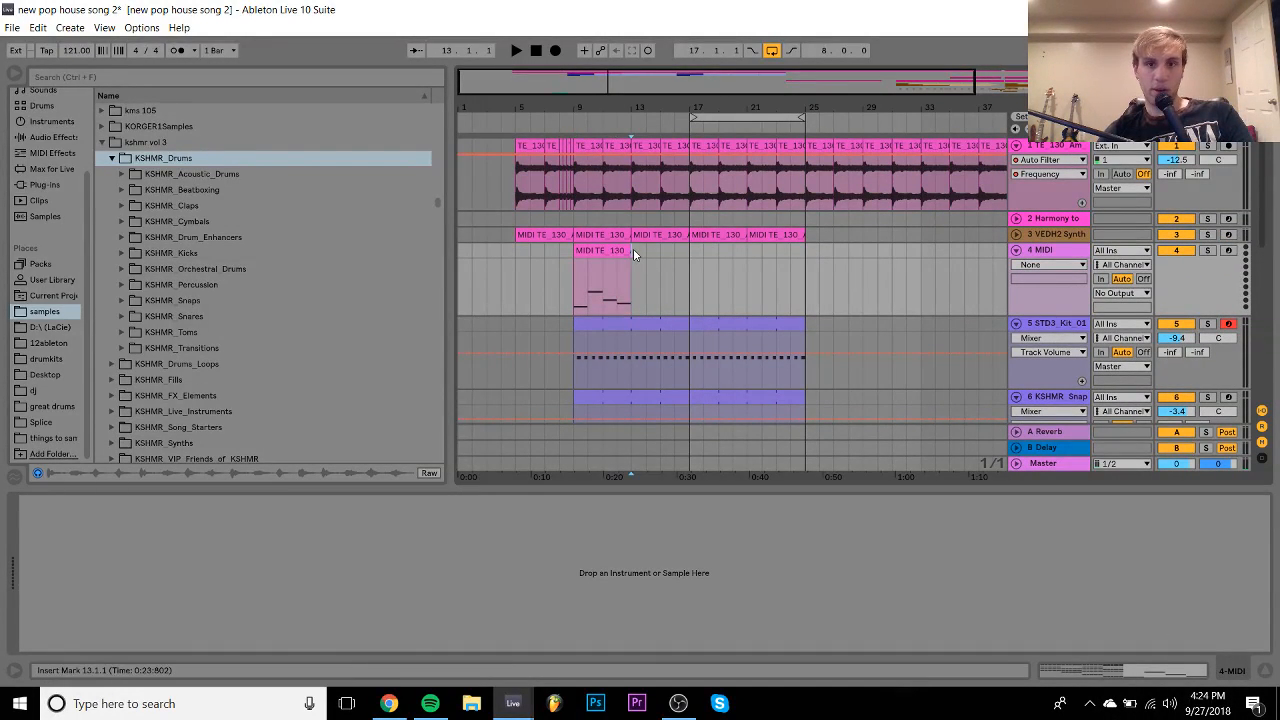
# - Duplicate the bass clip into bars 13–17 and set the loop to bars 9–25
pyautogui.click(578, 250)
pyautogui.hotkey('ctrl', 'd')
pyautogui.hotkey('ctrl', 'd')
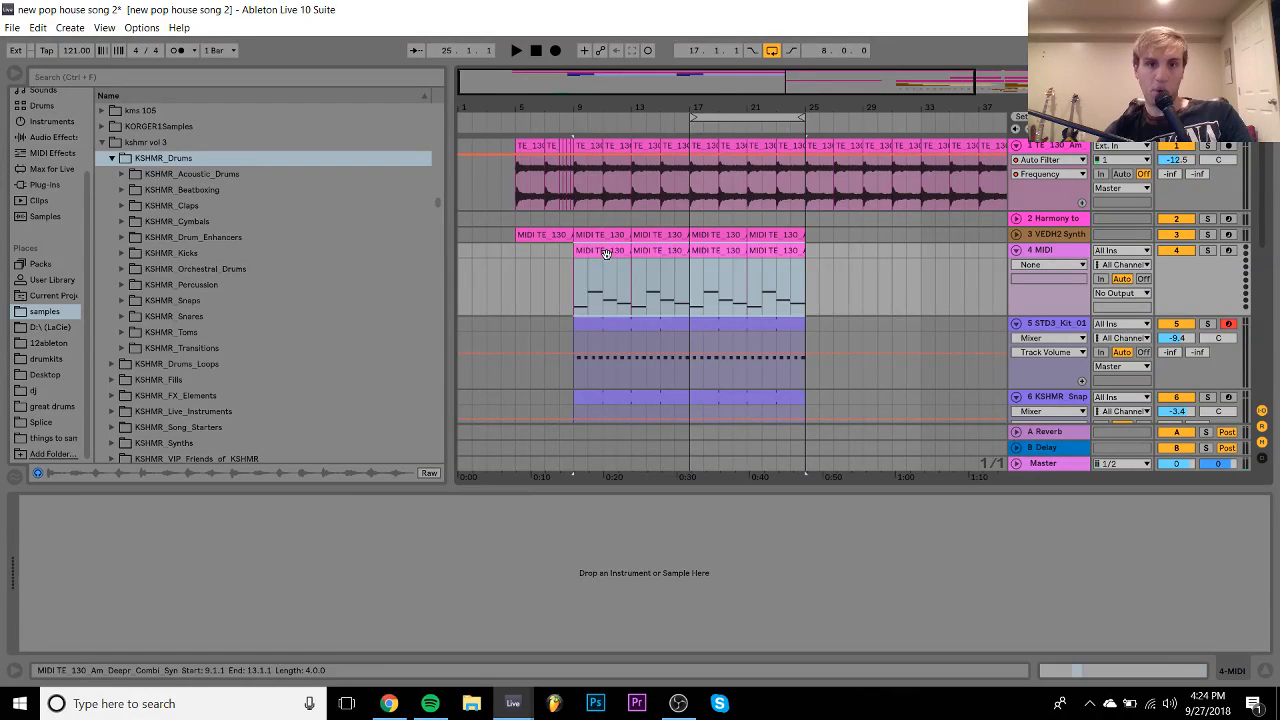
pyautogui.hotkey('ctrl', 'l')
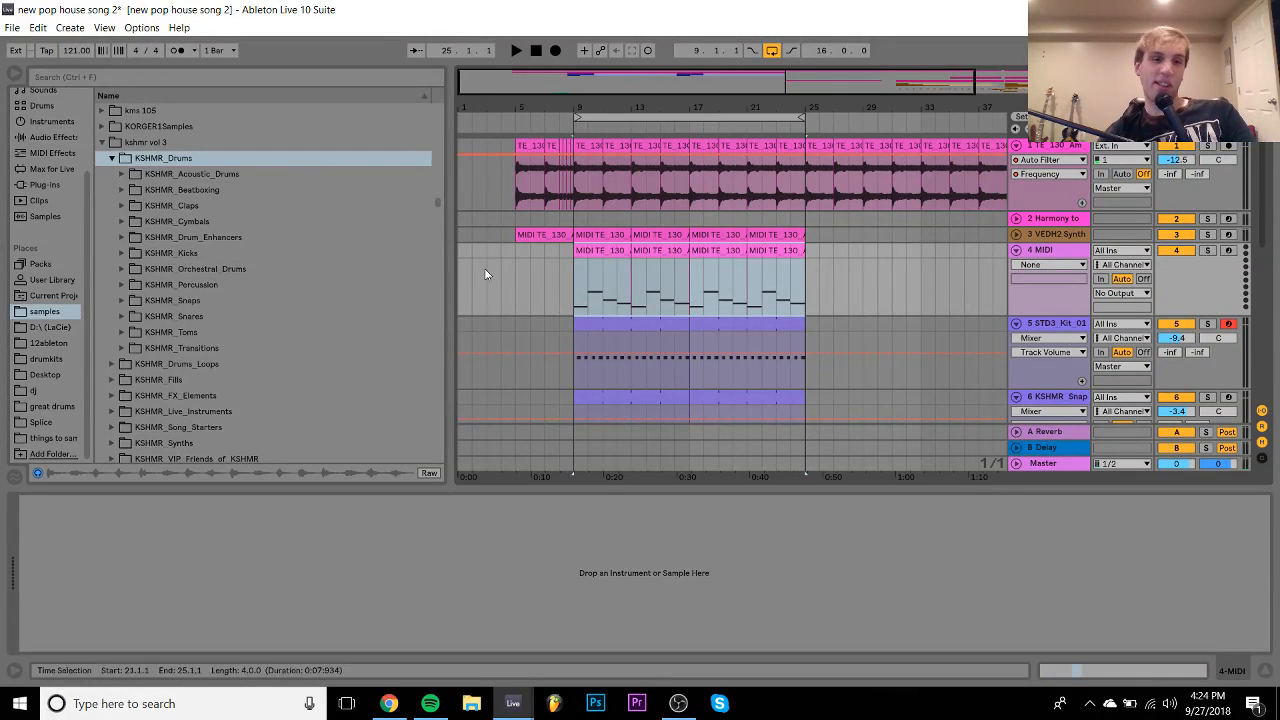
# - Load the Serum plug-in onto the bass MIDI track 4
pyautogui.click(29, 187)
pyautogui.scroll(5, 166, 352)
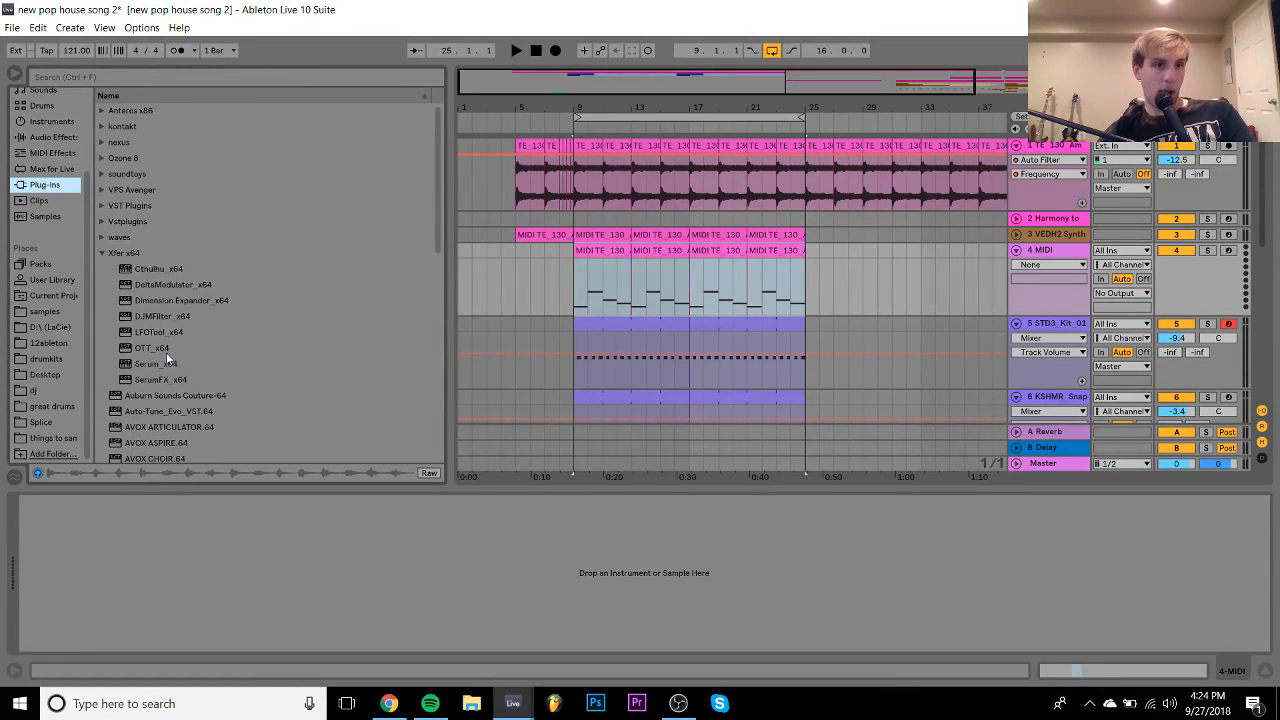
pyautogui.doubleClick(152, 363)
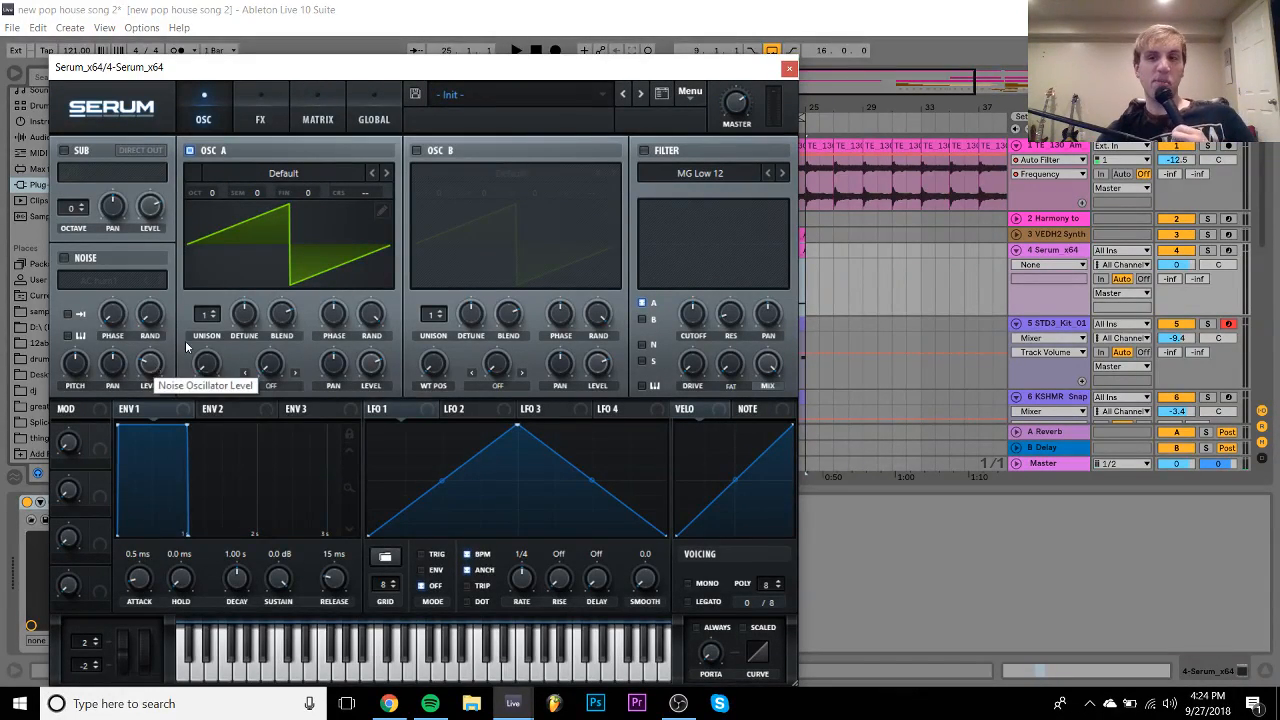
# - Lower the Serum track volume to -5.5 and raise oscillator A unison to 16 voices
pyautogui.click(1064, 251)
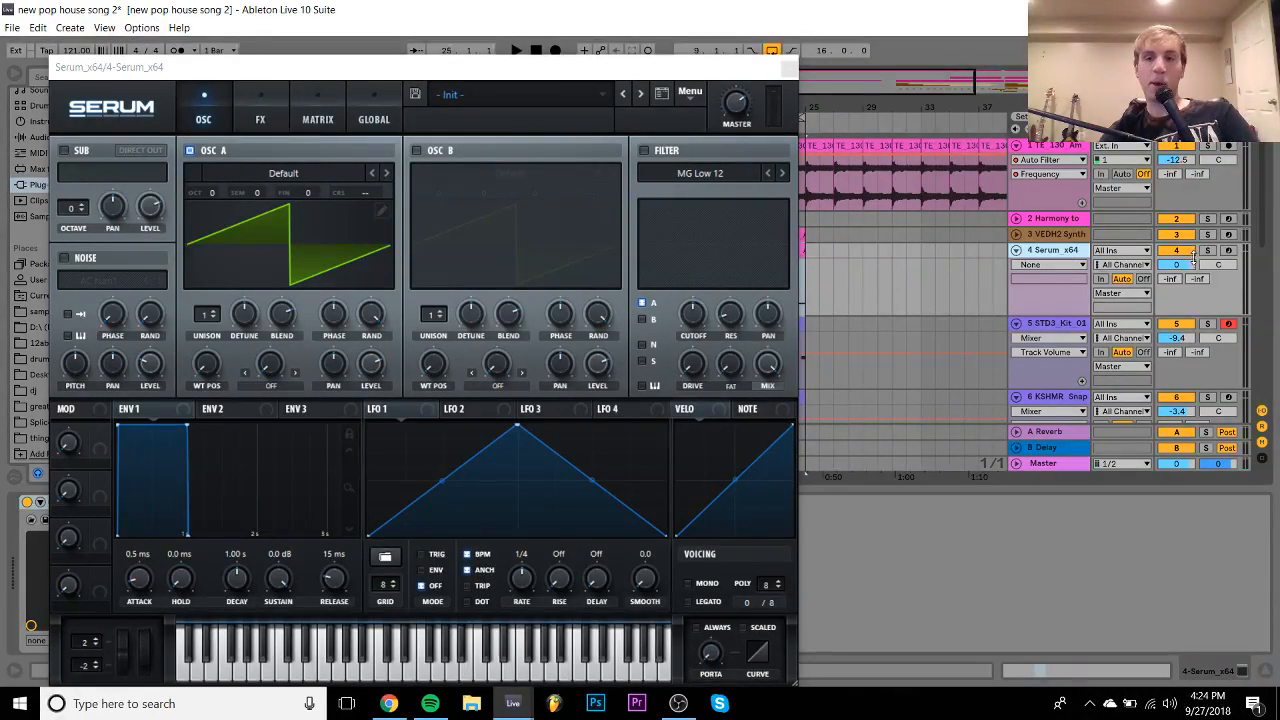
pyautogui.moveTo(1180, 268); pyautogui.dragTo(1178, 272)
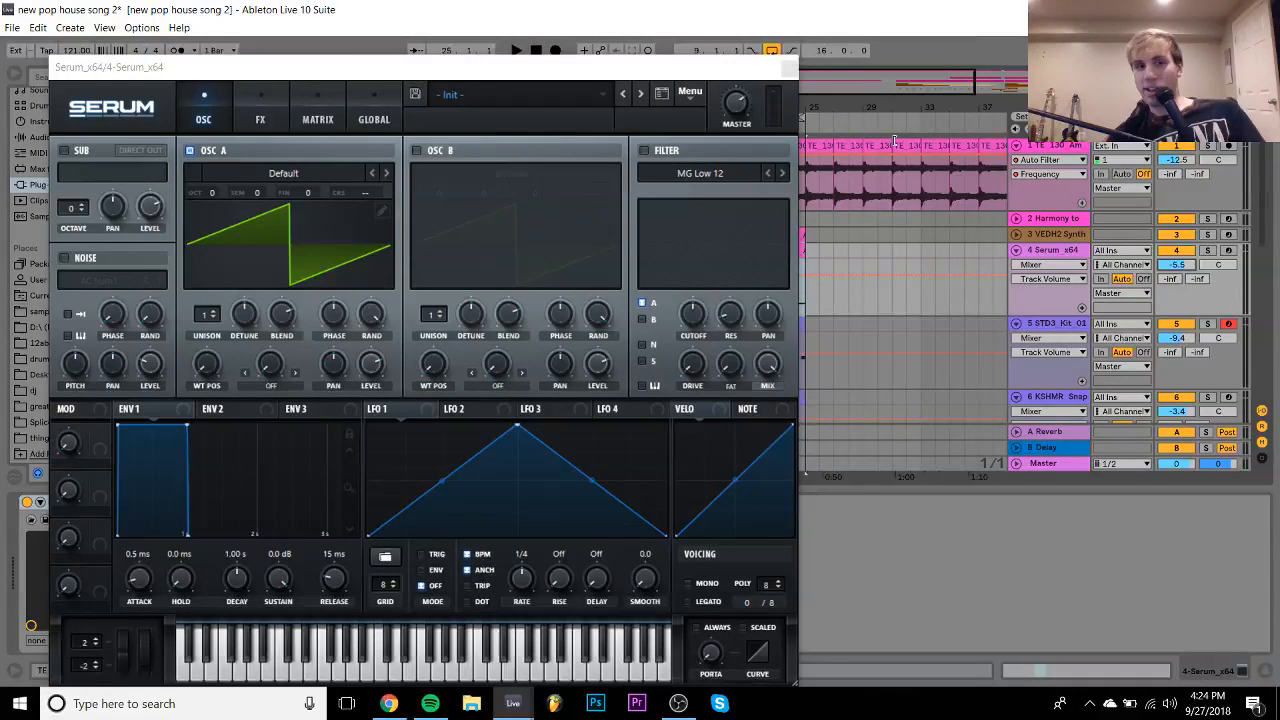
pyautogui.moveTo(212, 316); pyautogui.dragTo(212, 260)
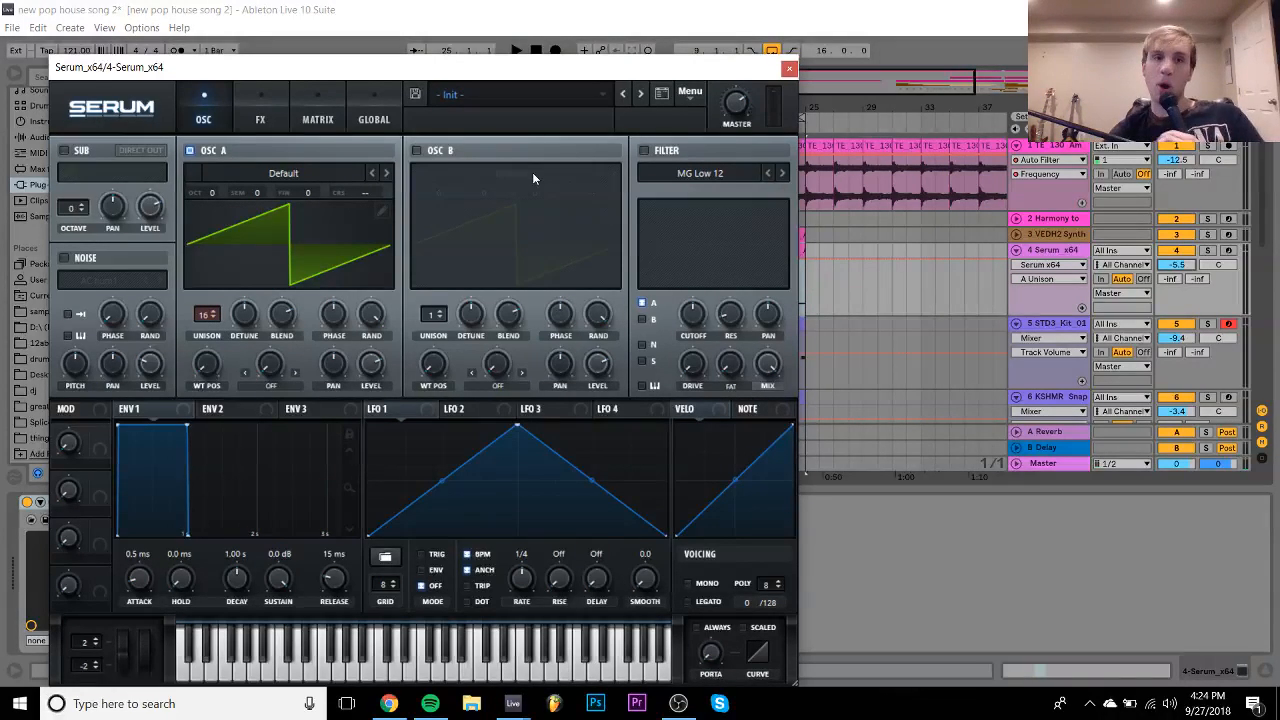
# - Enable Serum's Filter effect with the MG Low 18 type and arm track 4
pyautogui.click(259, 120)
pyautogui.click(70, 379)
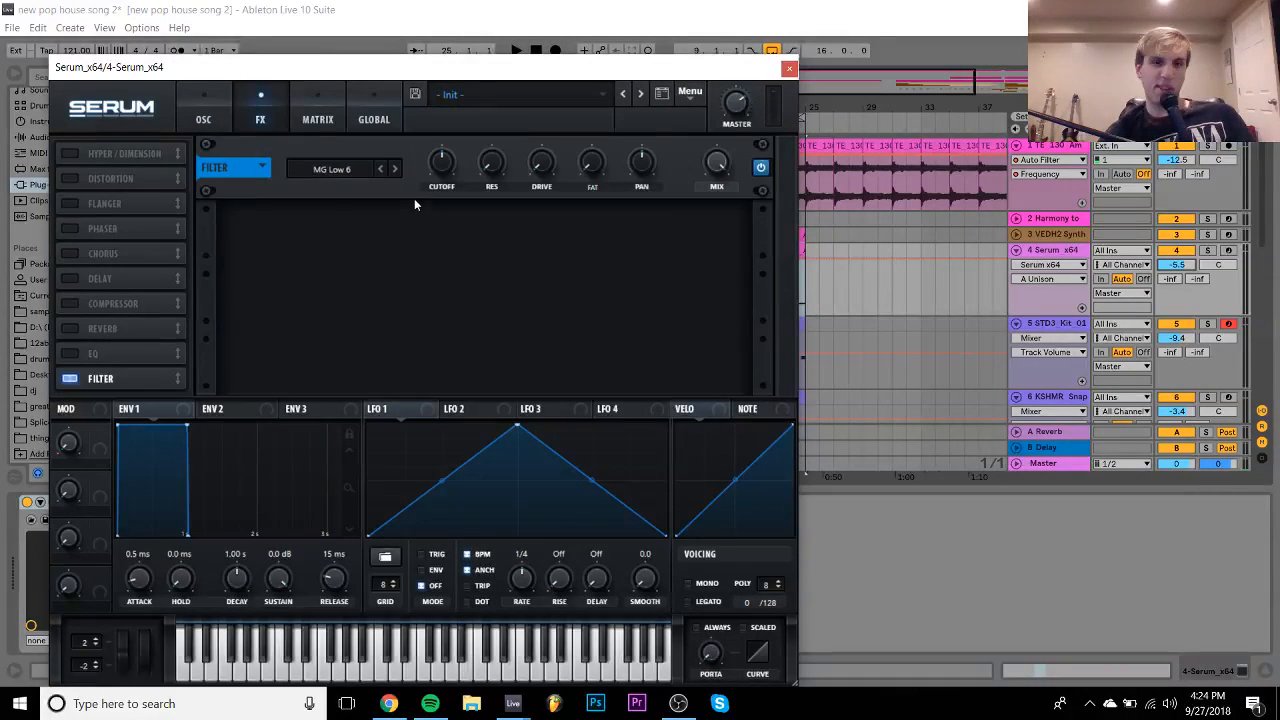
pyautogui.click(395, 169)
pyautogui.click(443, 164)
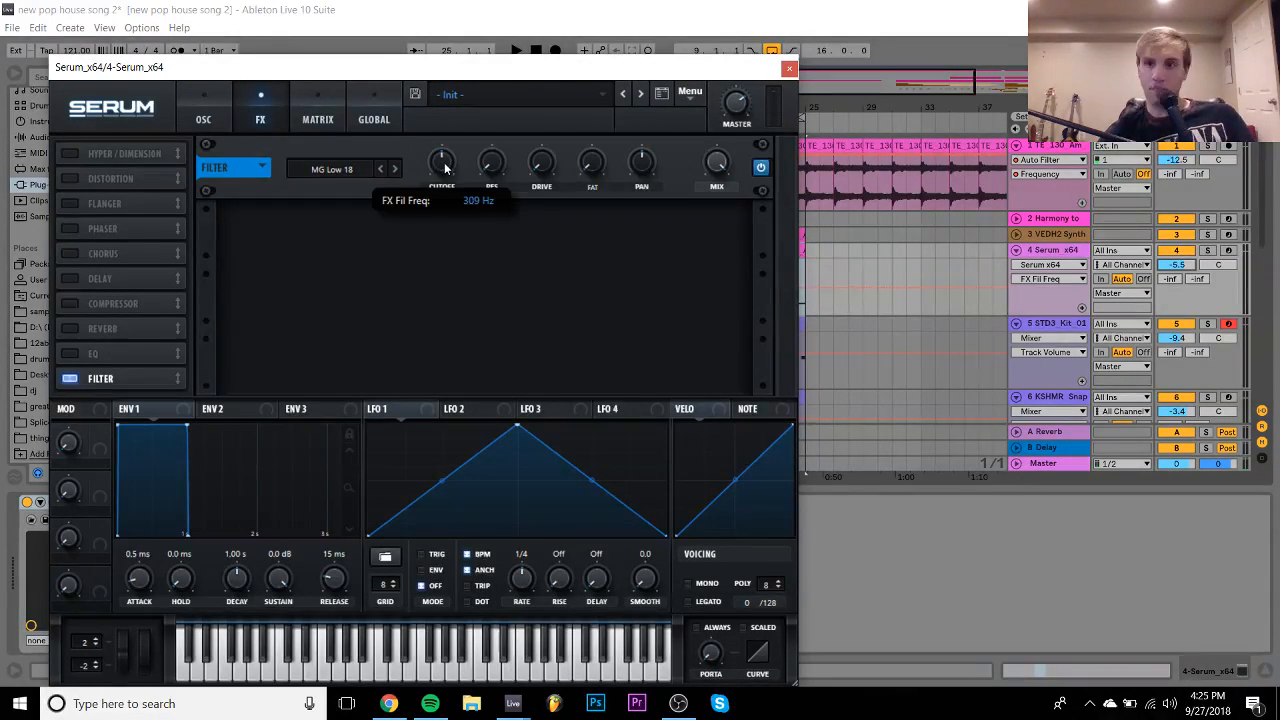
pyautogui.click(1229, 250)
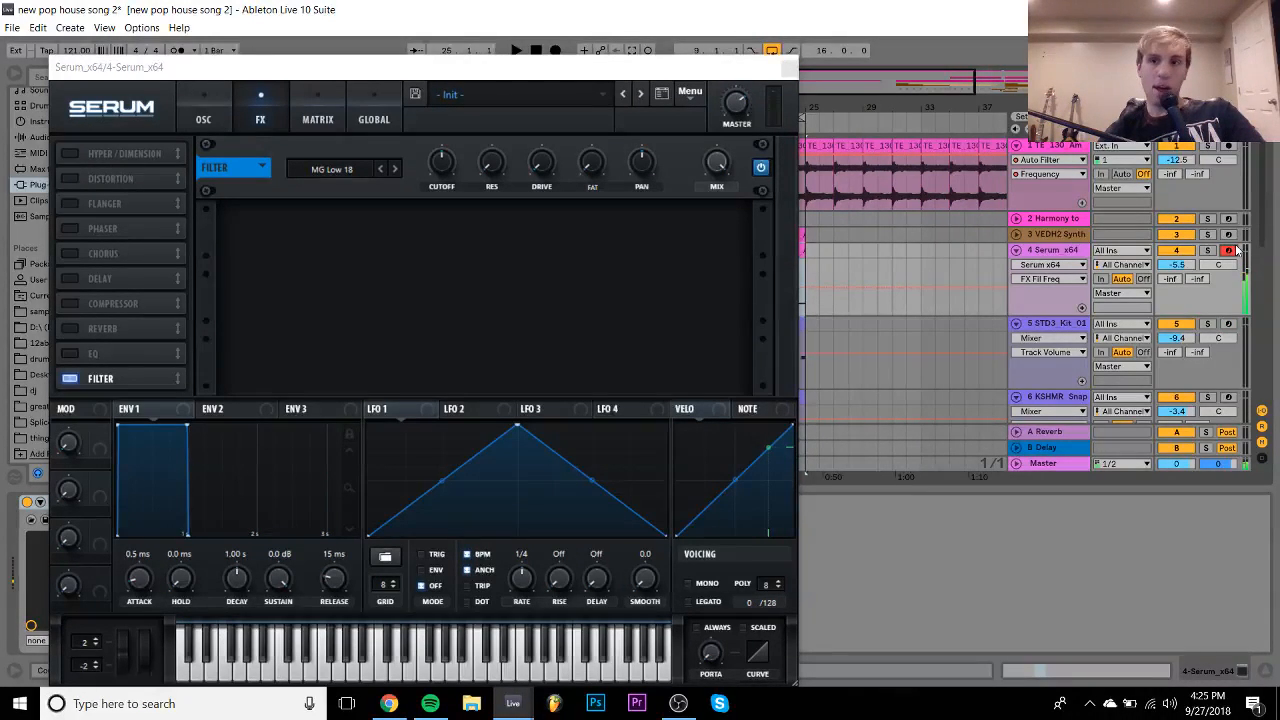
# - Set oscillator A's octave to -1 and close the Serum window
pyautogui.click(215, 104)
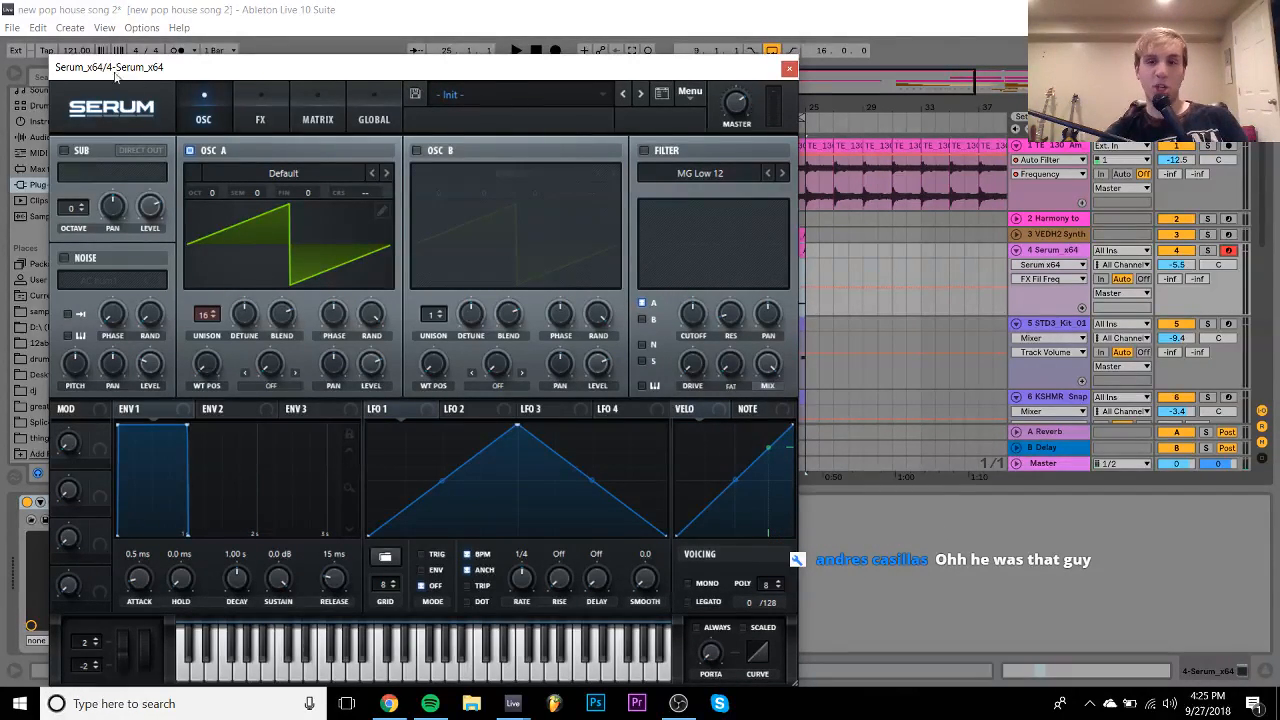
pyautogui.press('space')
pyautogui.press('space')
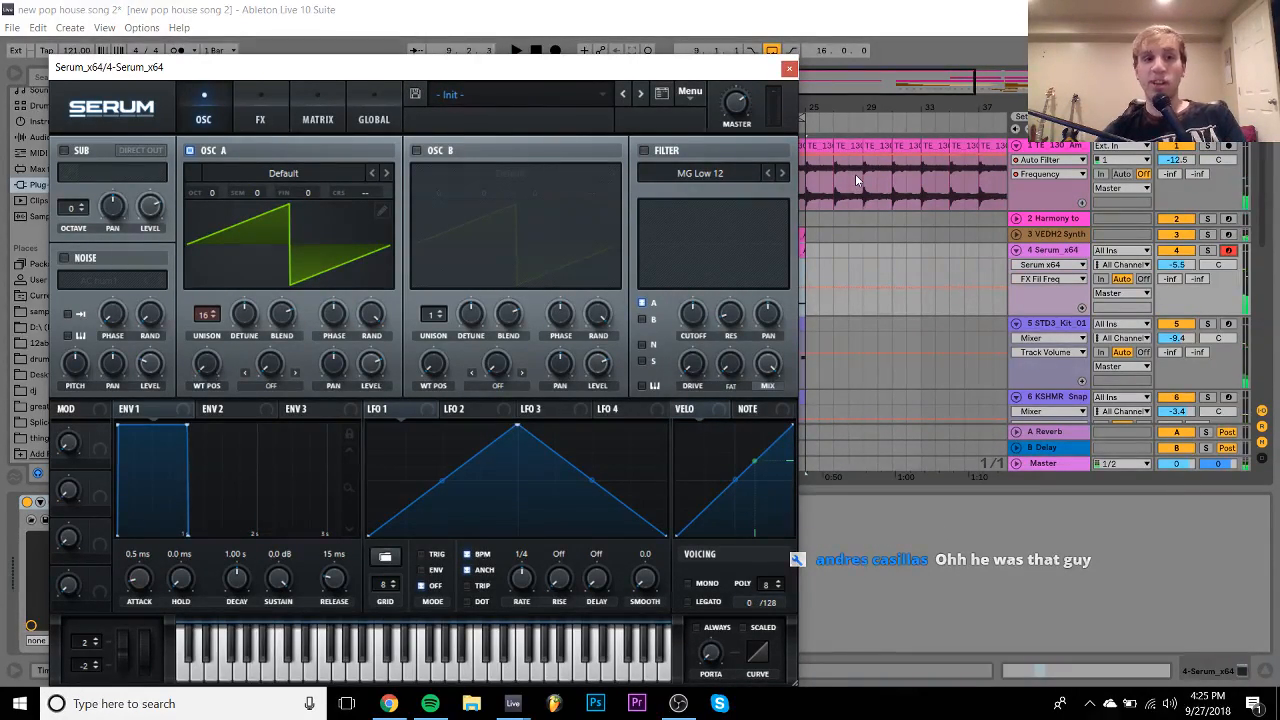
pyautogui.moveTo(214, 191); pyautogui.dragTo(214, 208)
pyautogui.press('space')
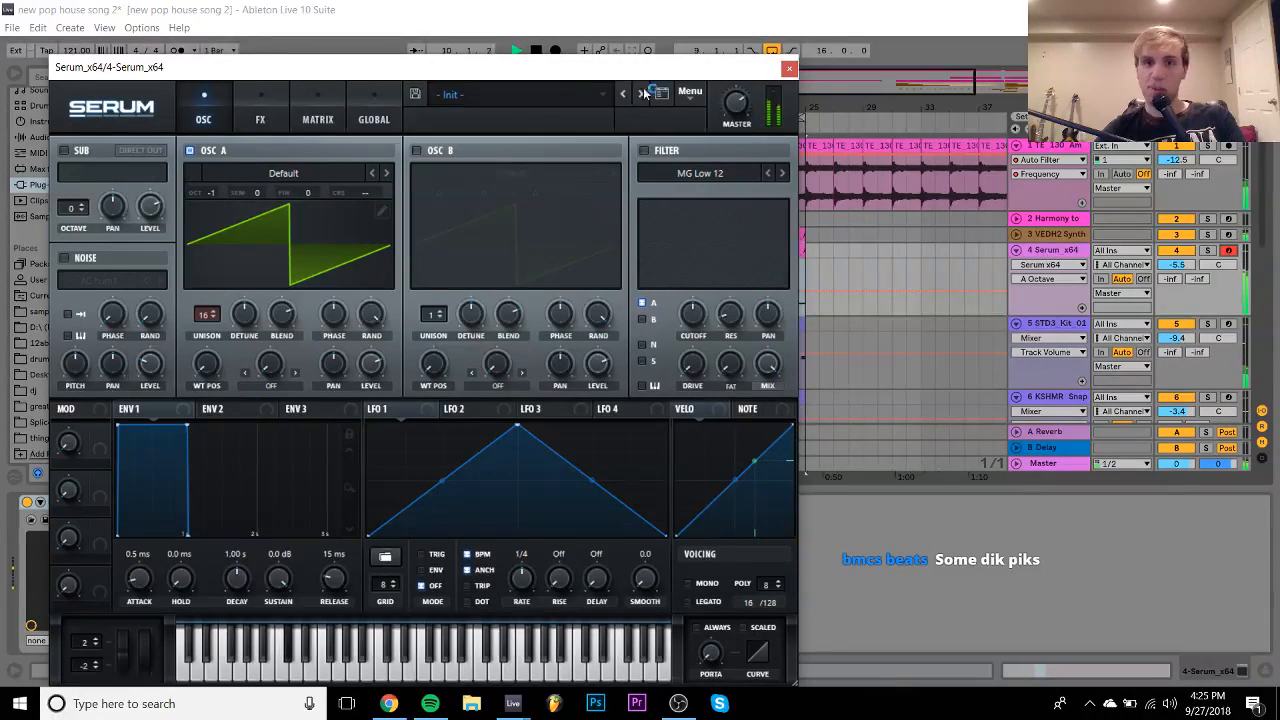
pyautogui.click(789, 68)
pyautogui.press('space')
pyautogui.click(597, 251)
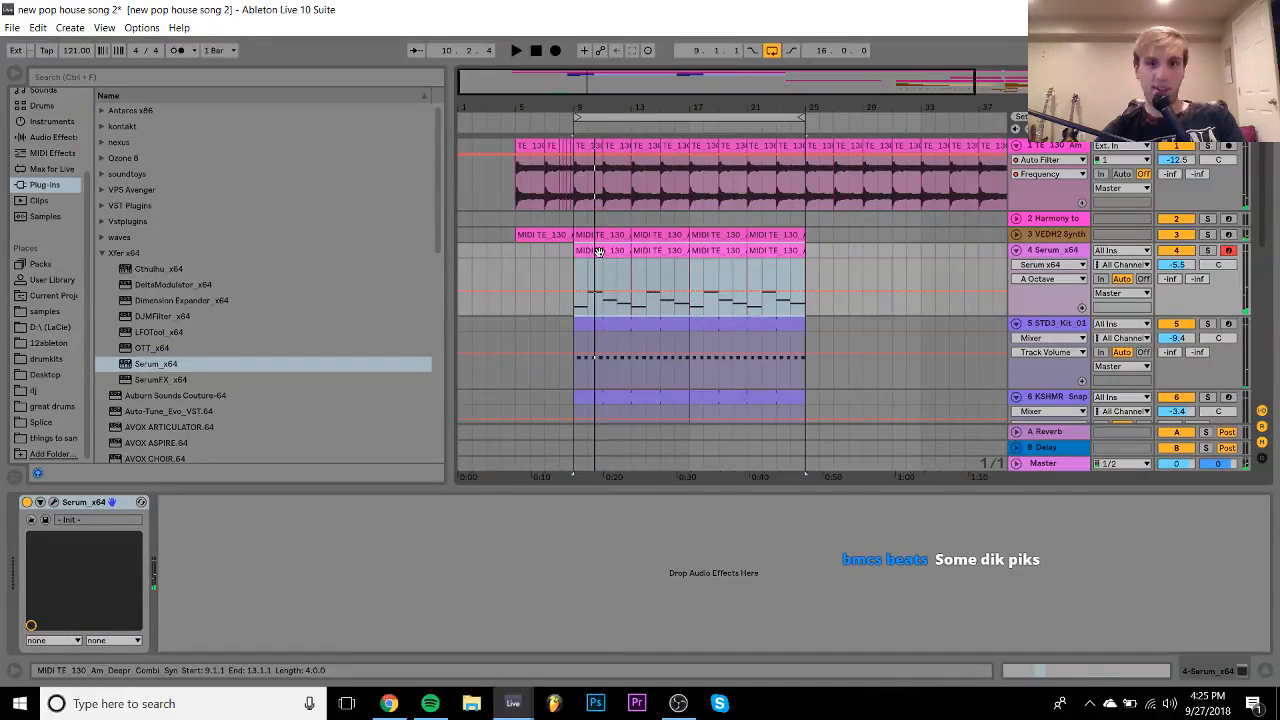
pyautogui.click(598, 251)
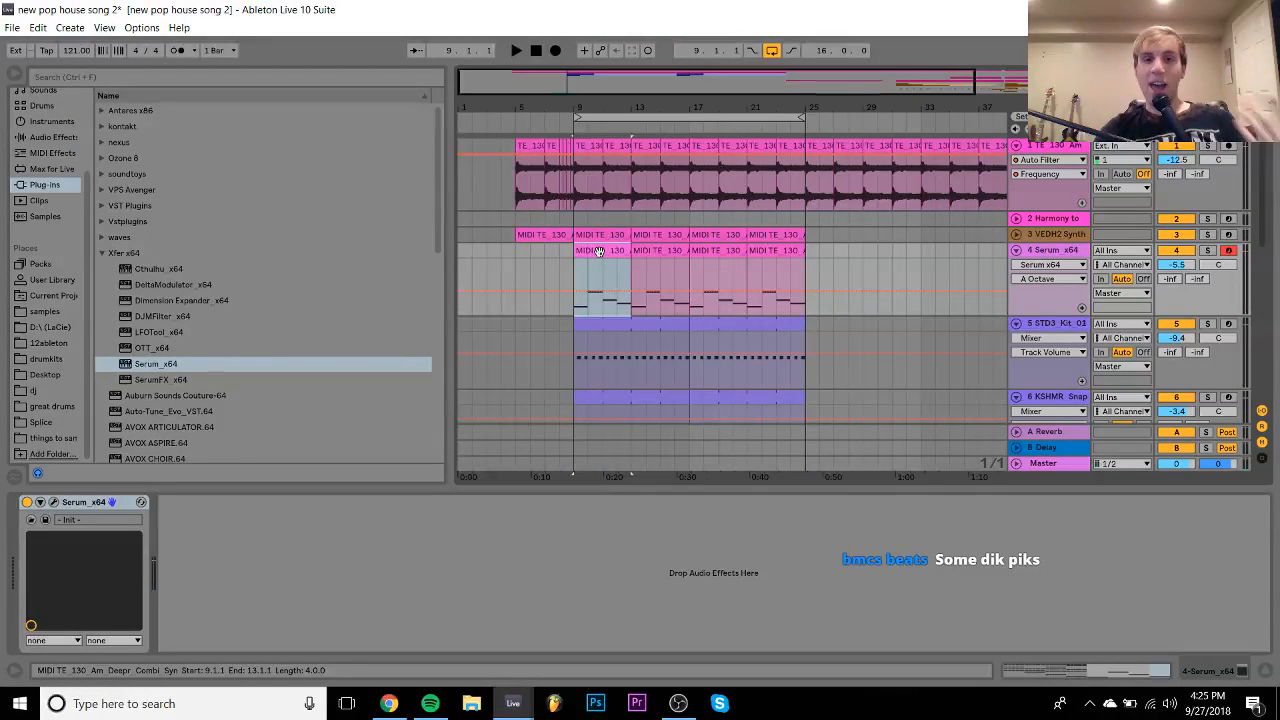
# - Insert a new MIDI track and browse the samples into the KSHMR_Kicks folders
pyautogui.hotkey('ctrl', 'shift', 't')
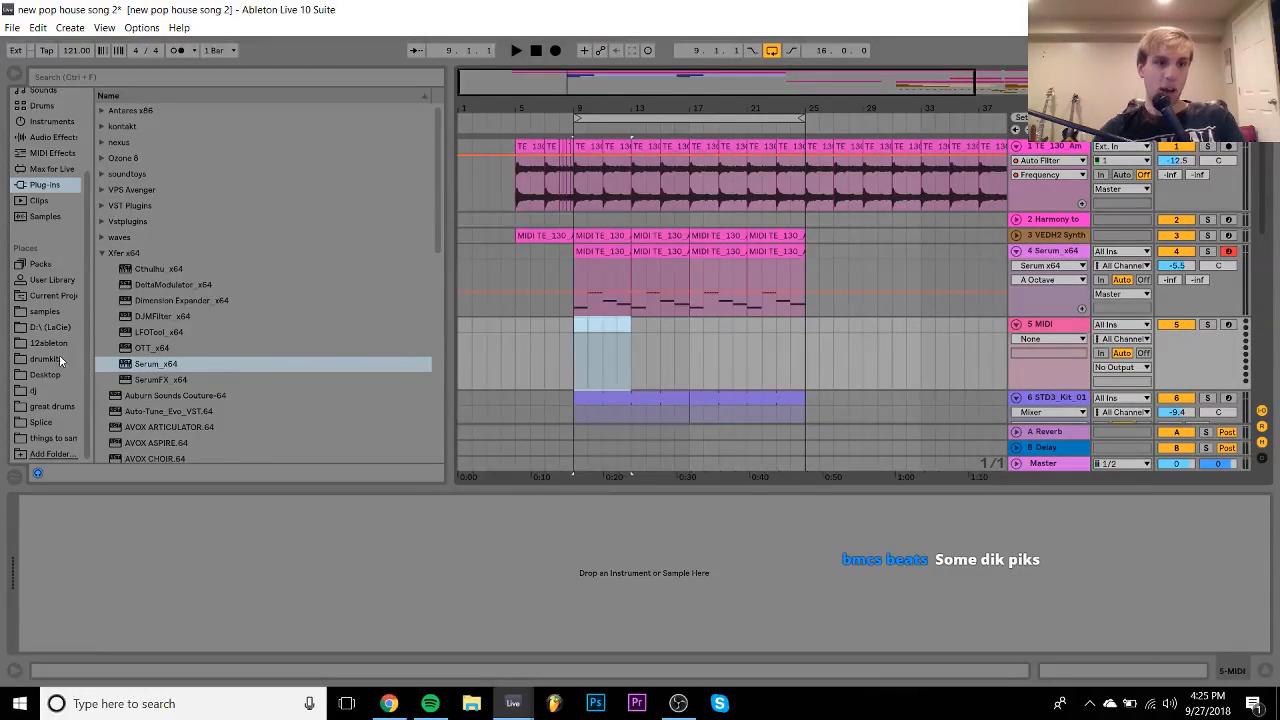
pyautogui.click(43, 313)
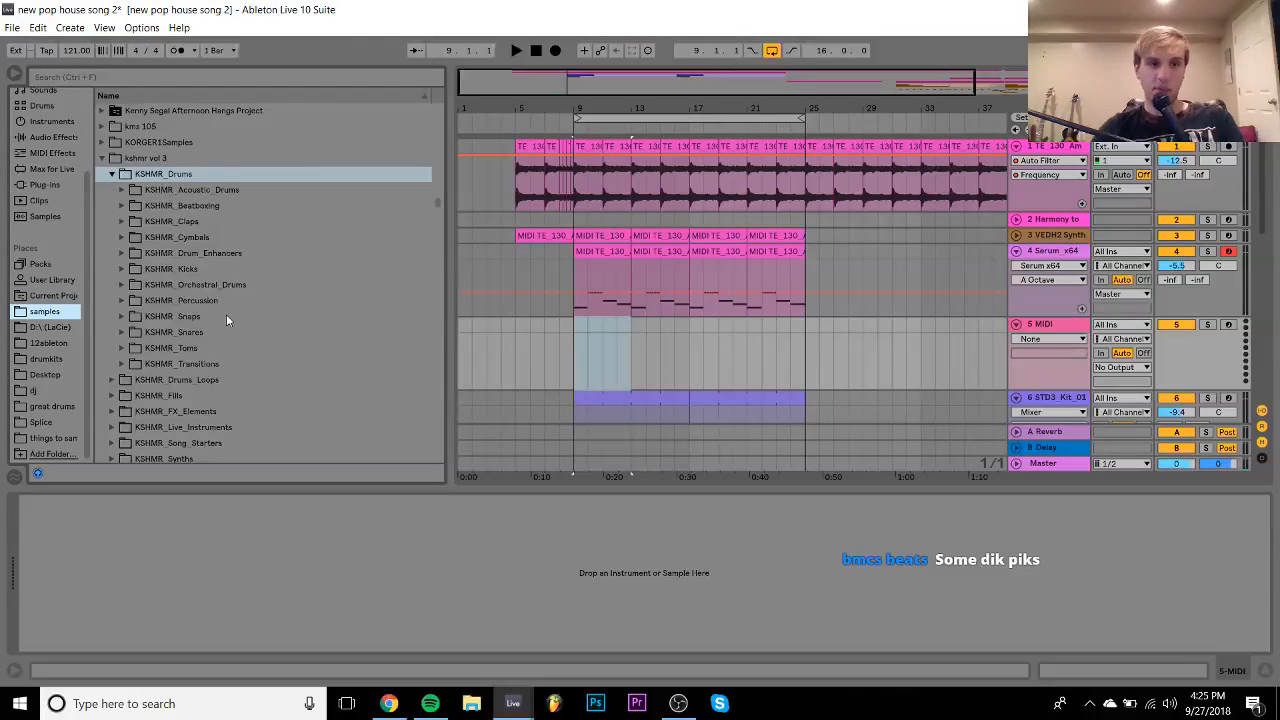
pyautogui.keyDown('shift'); pyautogui.click(182, 269); pyautogui.keyUp('shift')
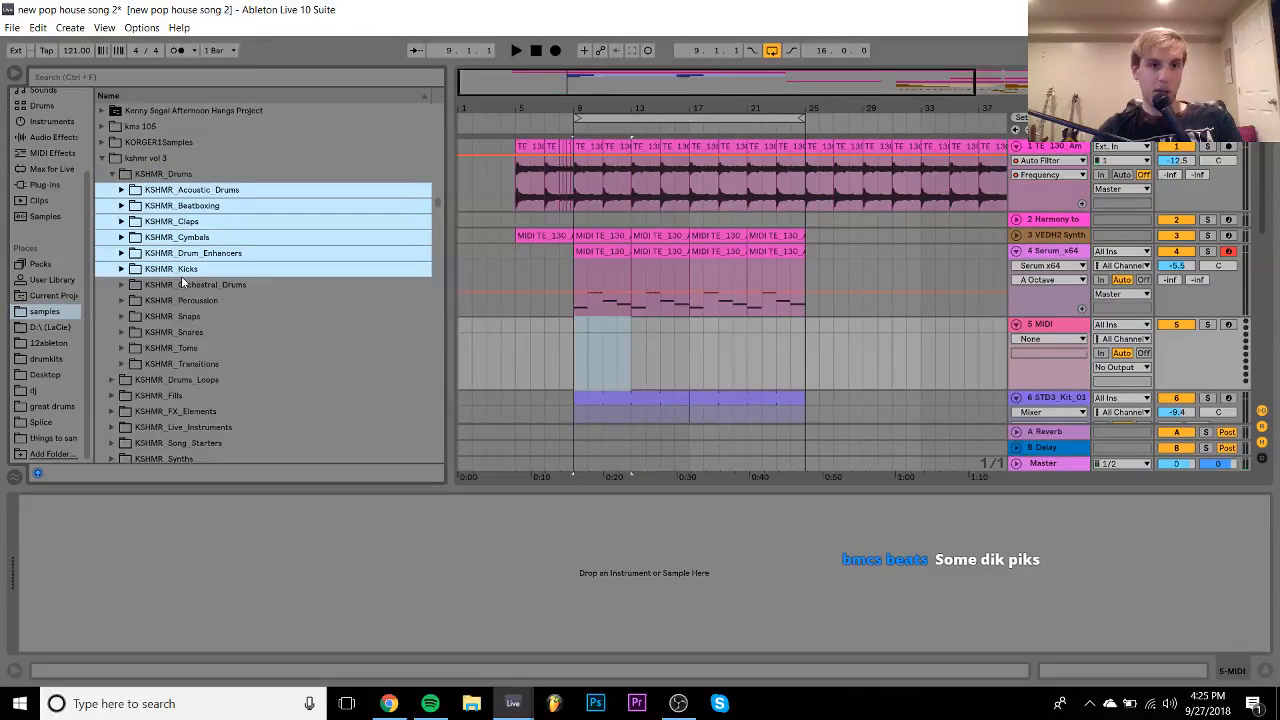
pyautogui.click(181, 272)
pyautogui.press('Right')
pyautogui.press('Down')
pyautogui.press('Down')
pyautogui.press('Down')
pyautogui.press('Down')
pyautogui.press('Down')
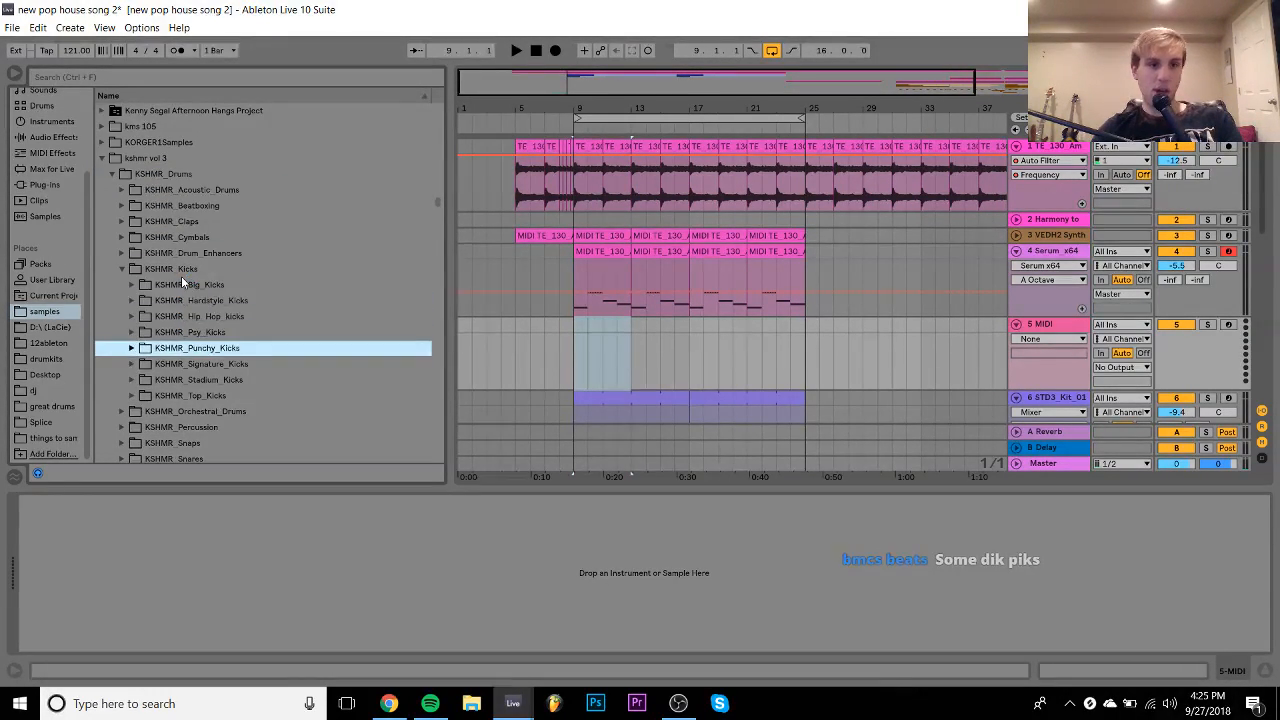
pyautogui.press('Up')
pyautogui.press('Right')
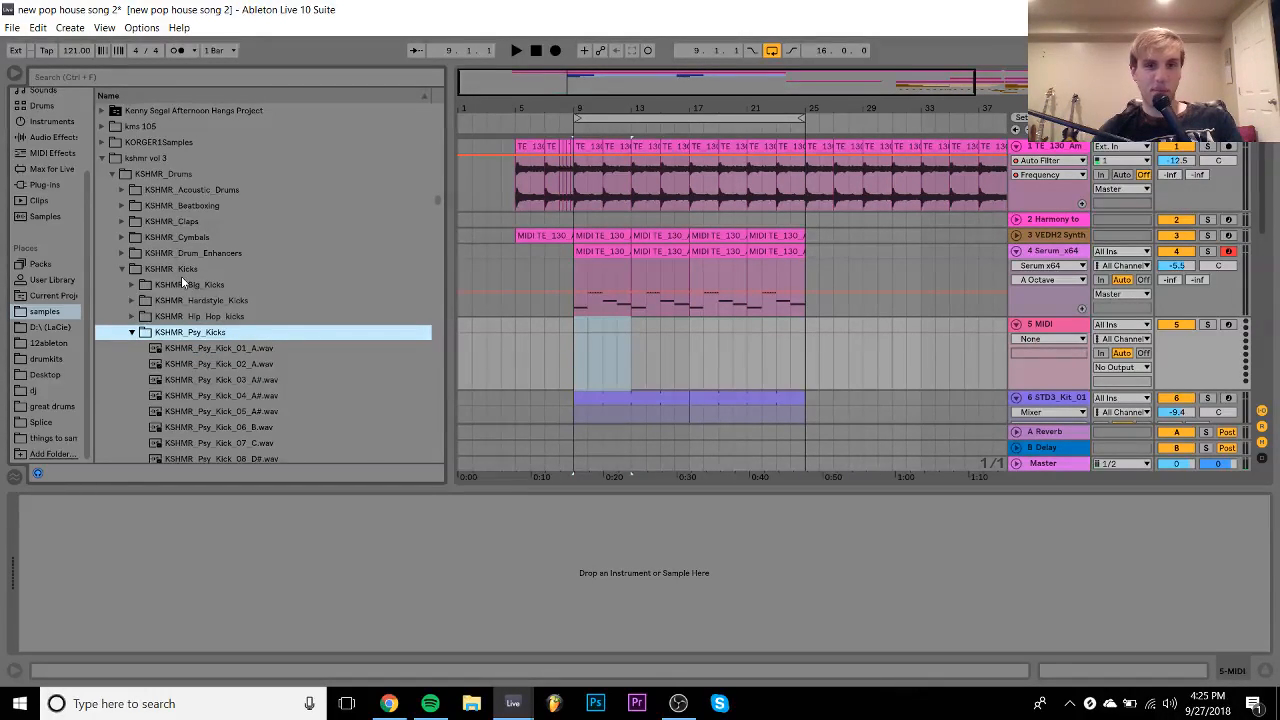
# - Preview the first two KSHMR psy kick samples
pyautogui.press('Down')
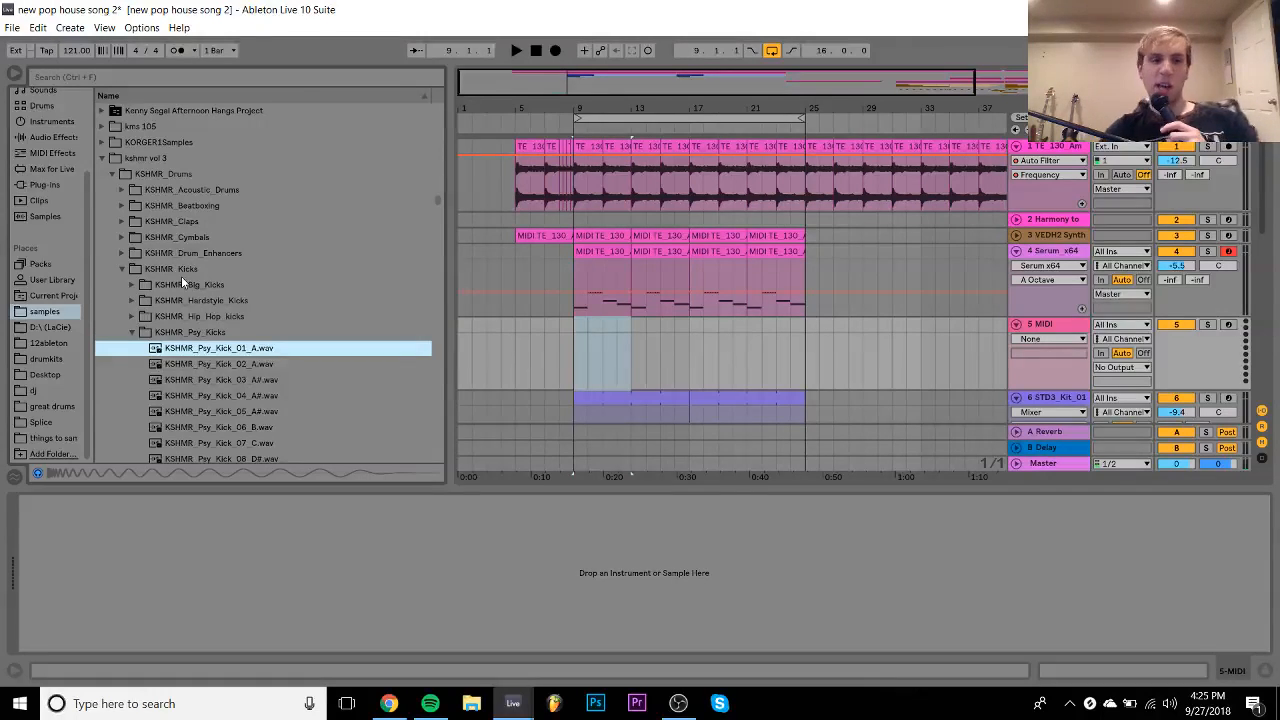
pyautogui.press('Up')
pyautogui.press('Down')
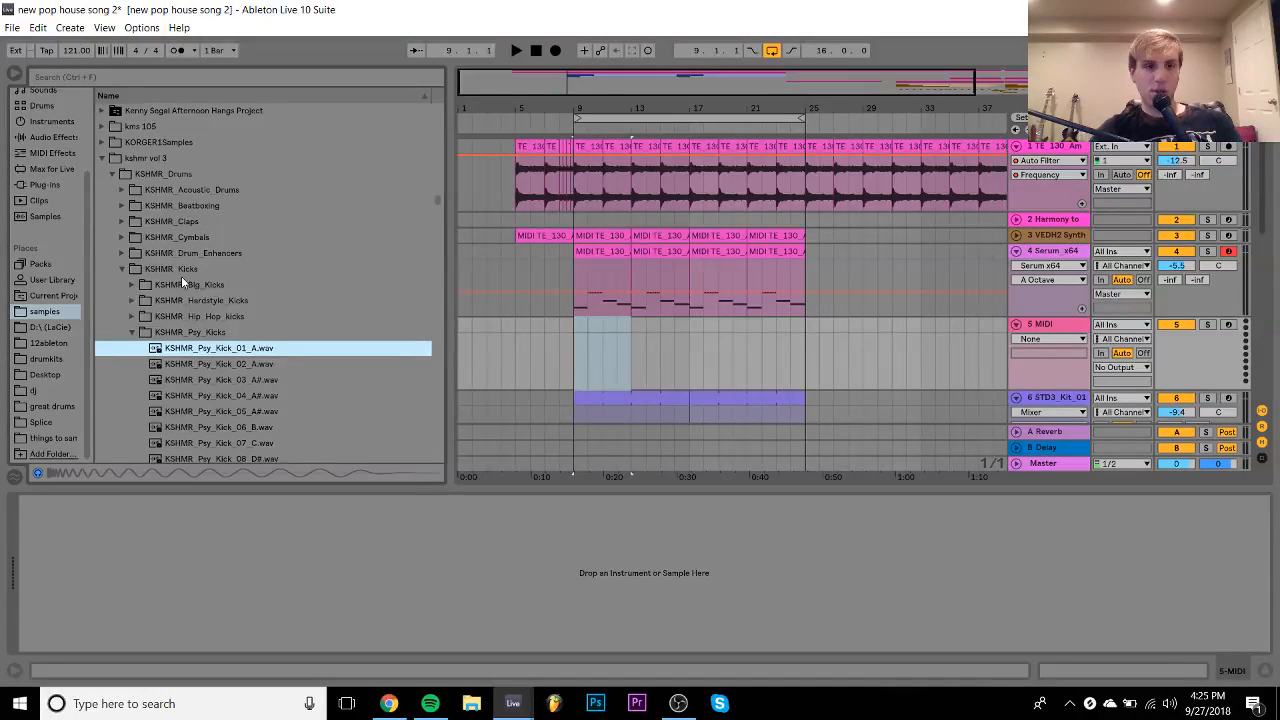
pyautogui.press('Down')
pyautogui.press('Up')
pyautogui.press('Up')
pyautogui.press('Left')
# - Find the Chest_Kicks folder and load KSHMR_Chest_Kick_02.wav onto the new track
pyautogui.press('Up')
pyautogui.press('Right')
pyautogui.press('Down')
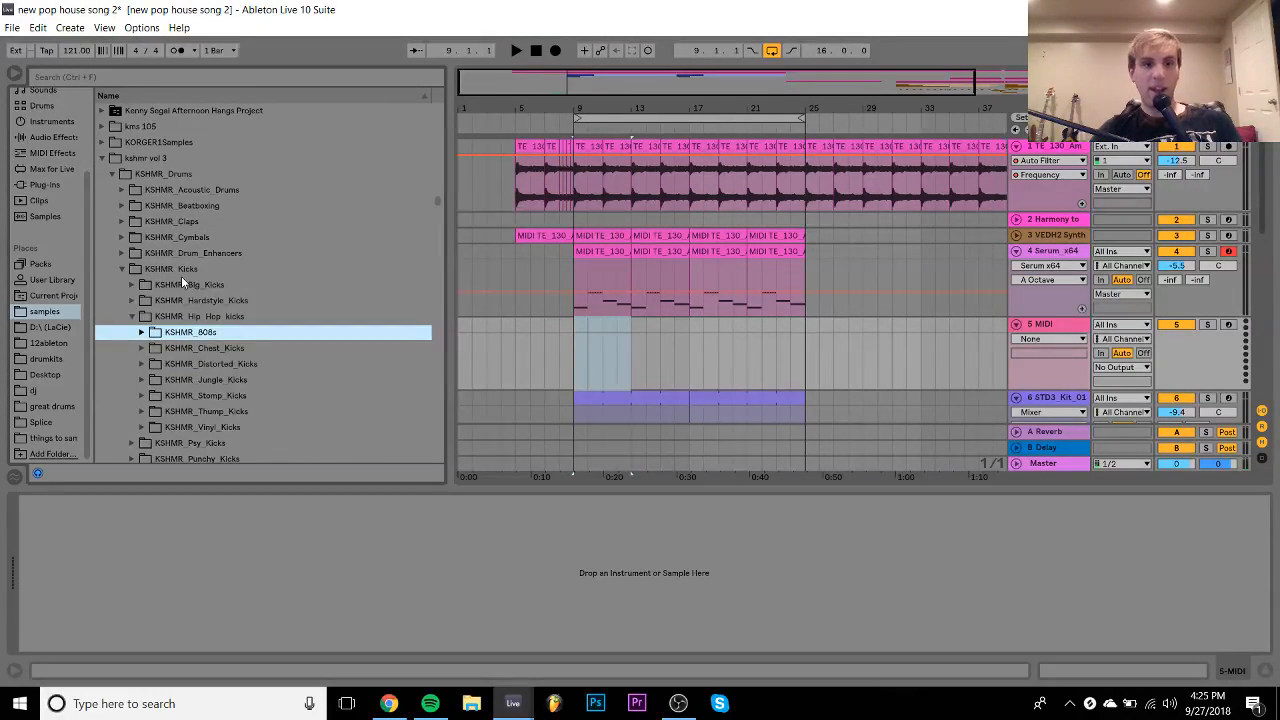
pyautogui.press('Down')
pyautogui.press('Down')
pyautogui.press('Up')
pyautogui.press('Right')
pyautogui.press('Down')
pyautogui.press('Down')
pyautogui.press('Up')
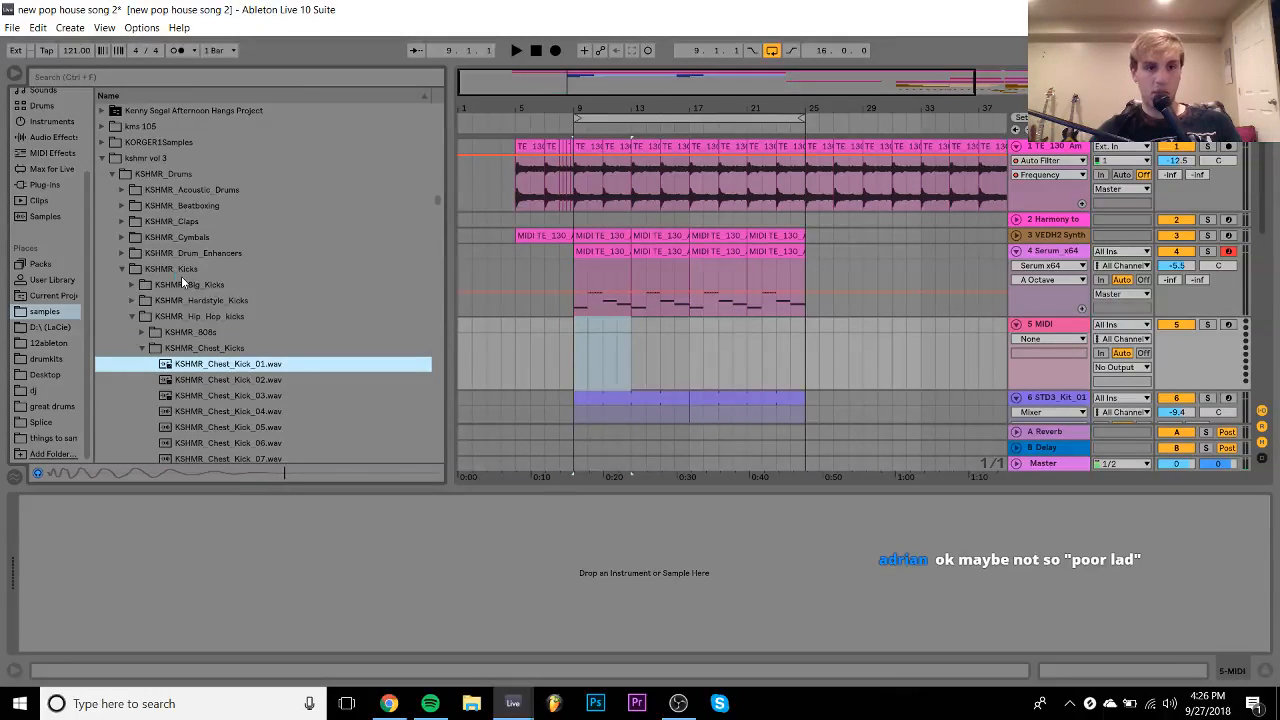
pyautogui.doubleClick(343, 378)
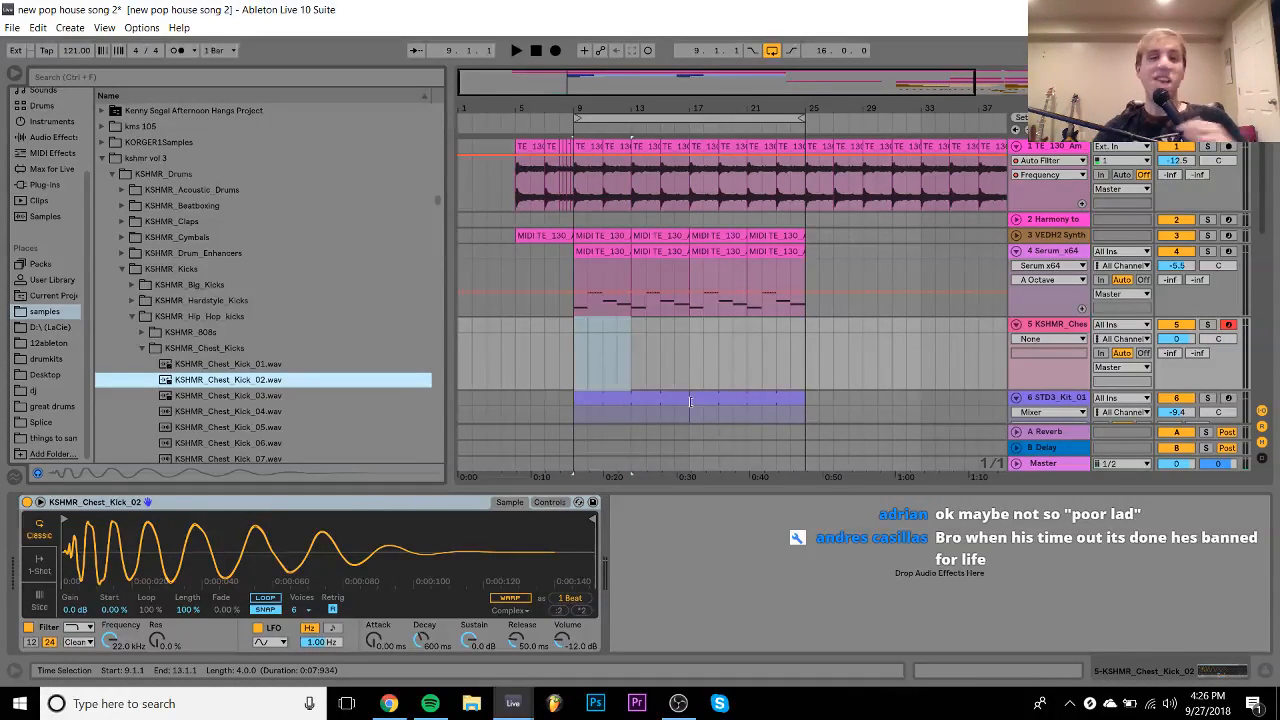
pyautogui.moveTo(695, 331); pyautogui.dragTo(713, 332)
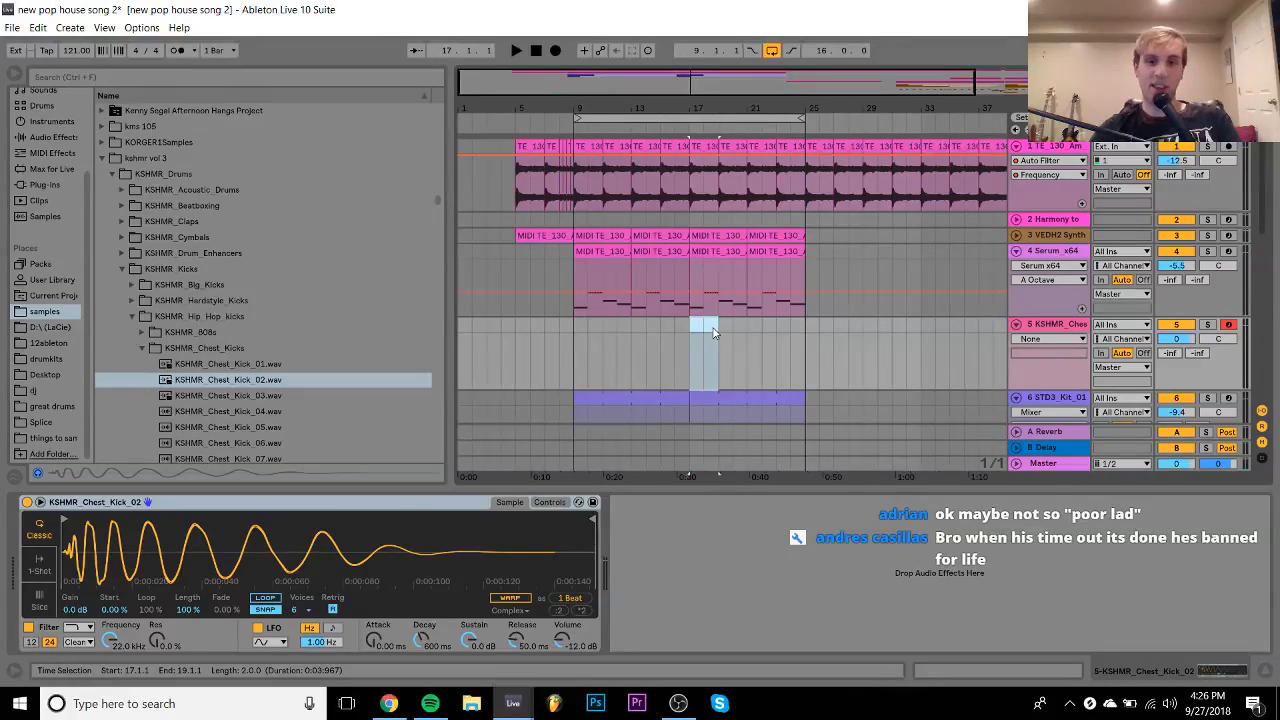
# - Create an empty MIDI clip and program a lengthened kick note duplicated twice
pyautogui.hotkey('ctrl', 'shift', 'm')
pyautogui.doubleClick(250, 266)
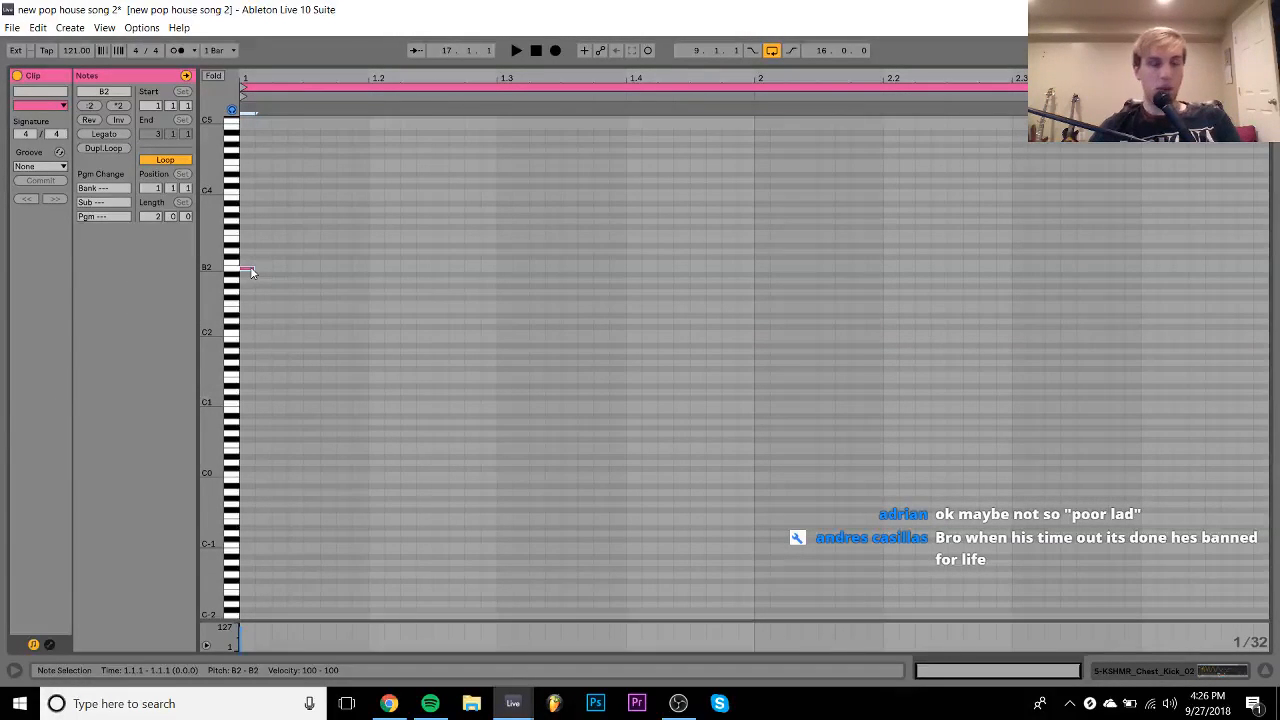
pyautogui.hotkey('shift', 'Right')
pyautogui.hotkey('shift', 'Right')
pyautogui.hotkey('shift', 'Right')
pyautogui.hotkey('shift', 'Right')
pyautogui.hotkey('shift', 'Right')
pyautogui.hotkey('ctrl', 'd')
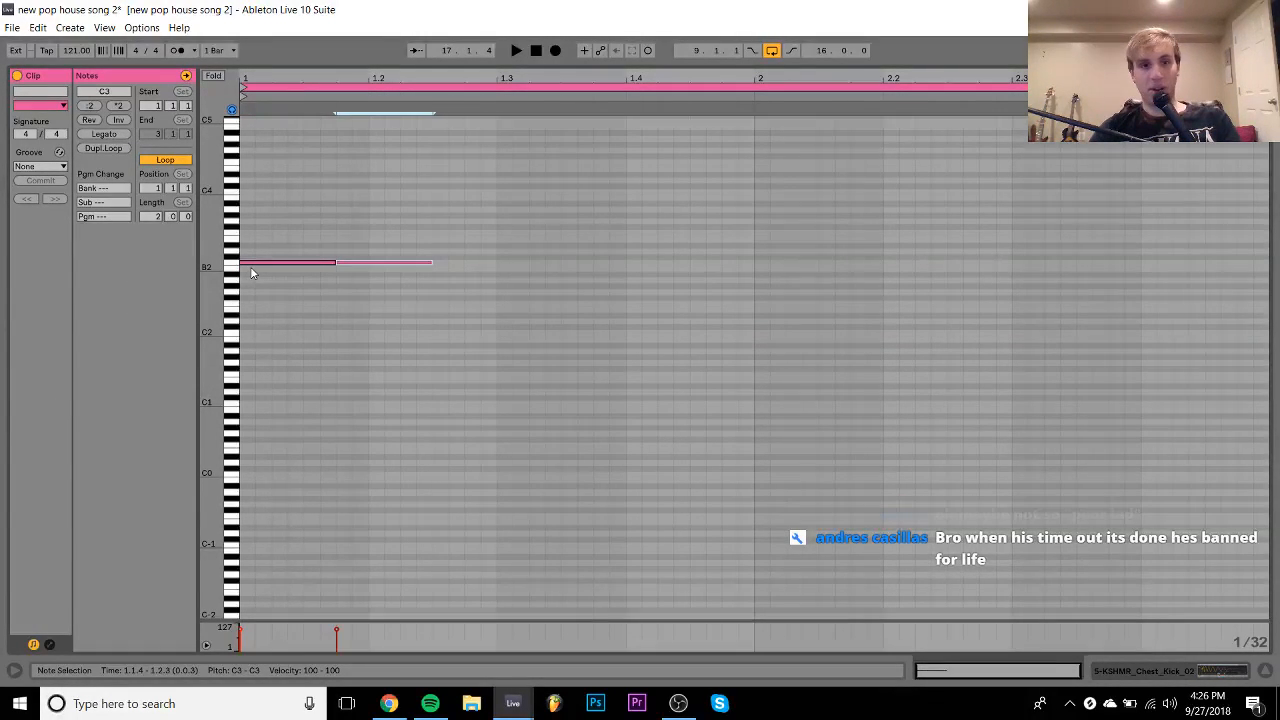
pyautogui.hotkey('ctrl', 'd')
pyautogui.press('space')
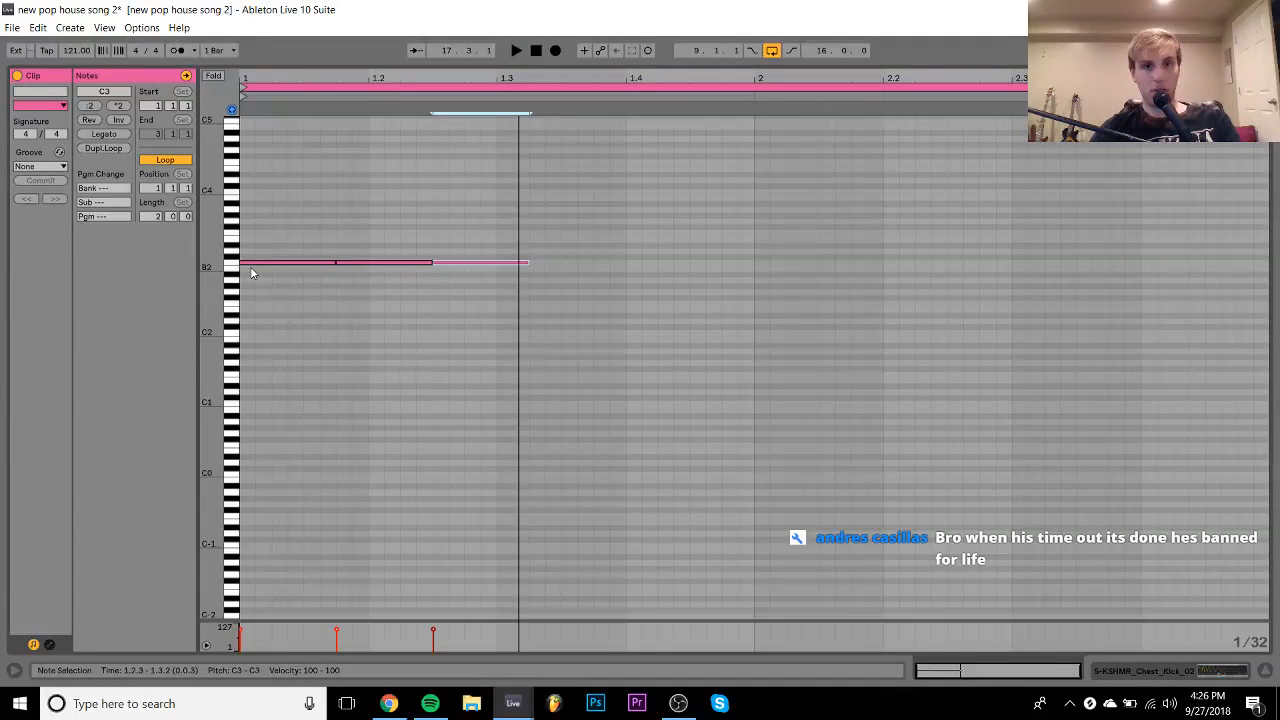
# - Extend the kick pattern across bar 2 and duplicate the third kick note to 1.3.3
pyautogui.press('Right')
pyautogui.press('Right')
pyautogui.press('Right')
pyautogui.press('Right')
pyautogui.press('Right')
pyautogui.press('Right')
pyautogui.press('Right')
pyautogui.press('Right')
pyautogui.press('Right')
pyautogui.press('Right')
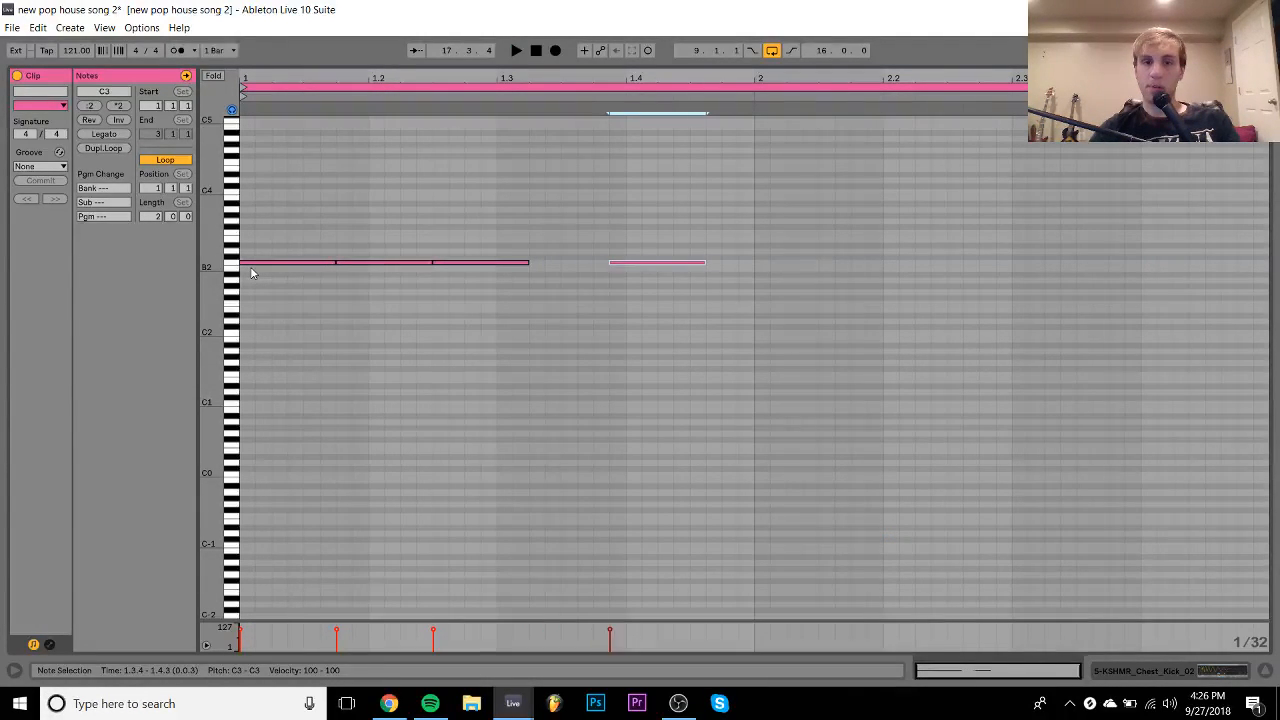
pyautogui.press('Left')
pyautogui.hotkey('ctrl', 'd')
pyautogui.hotkey('ctrl', 'd')
pyautogui.hotkey('ctrl', 'd')
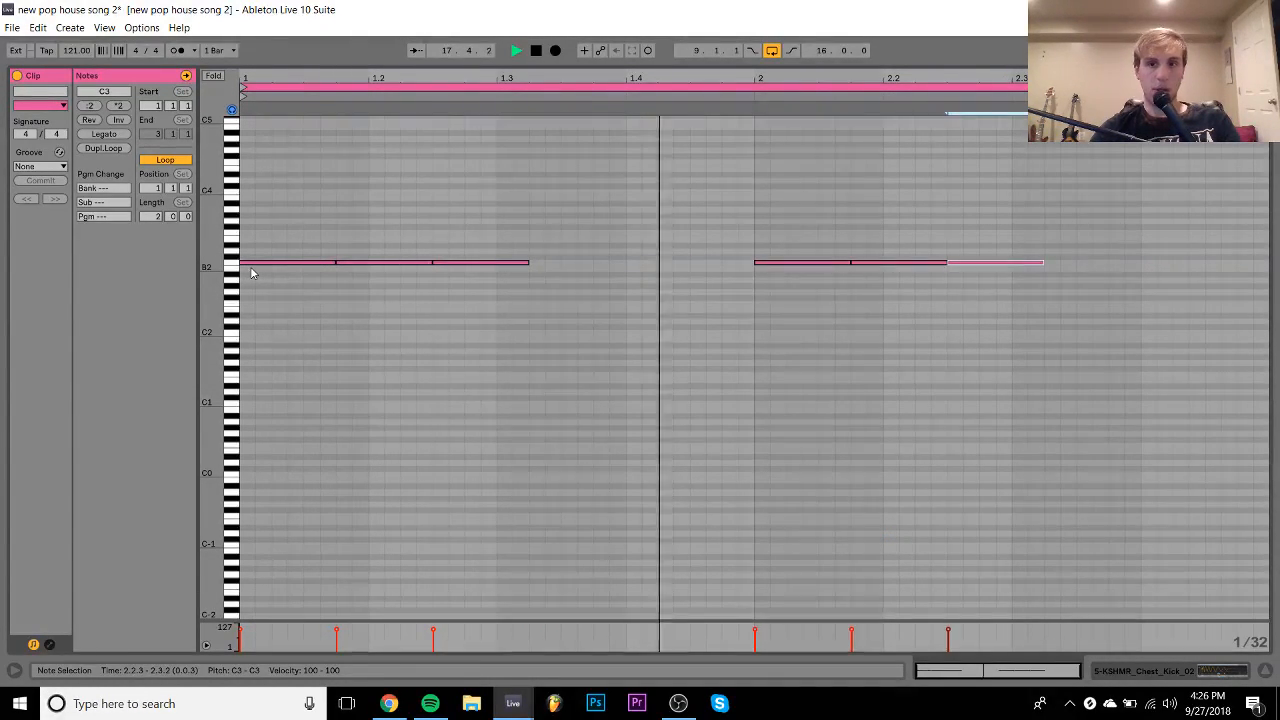
pyautogui.press('Right')
pyautogui.press('Right')
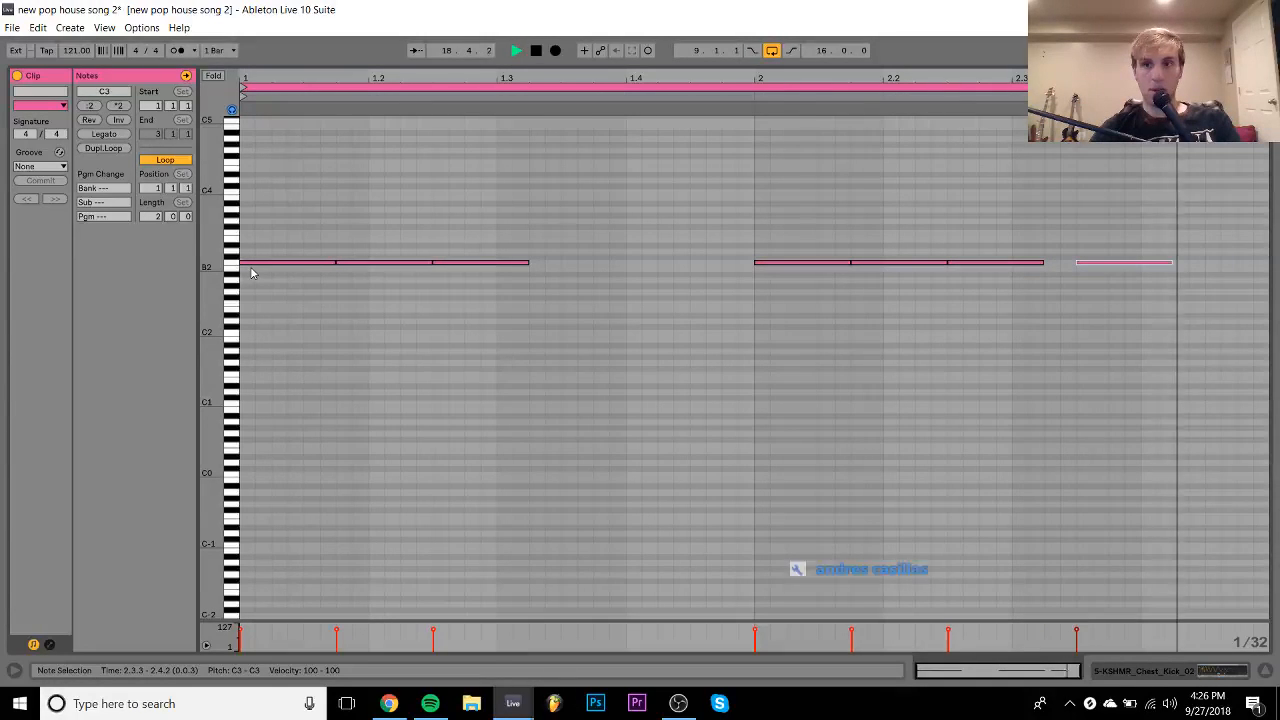
pyautogui.press('space')
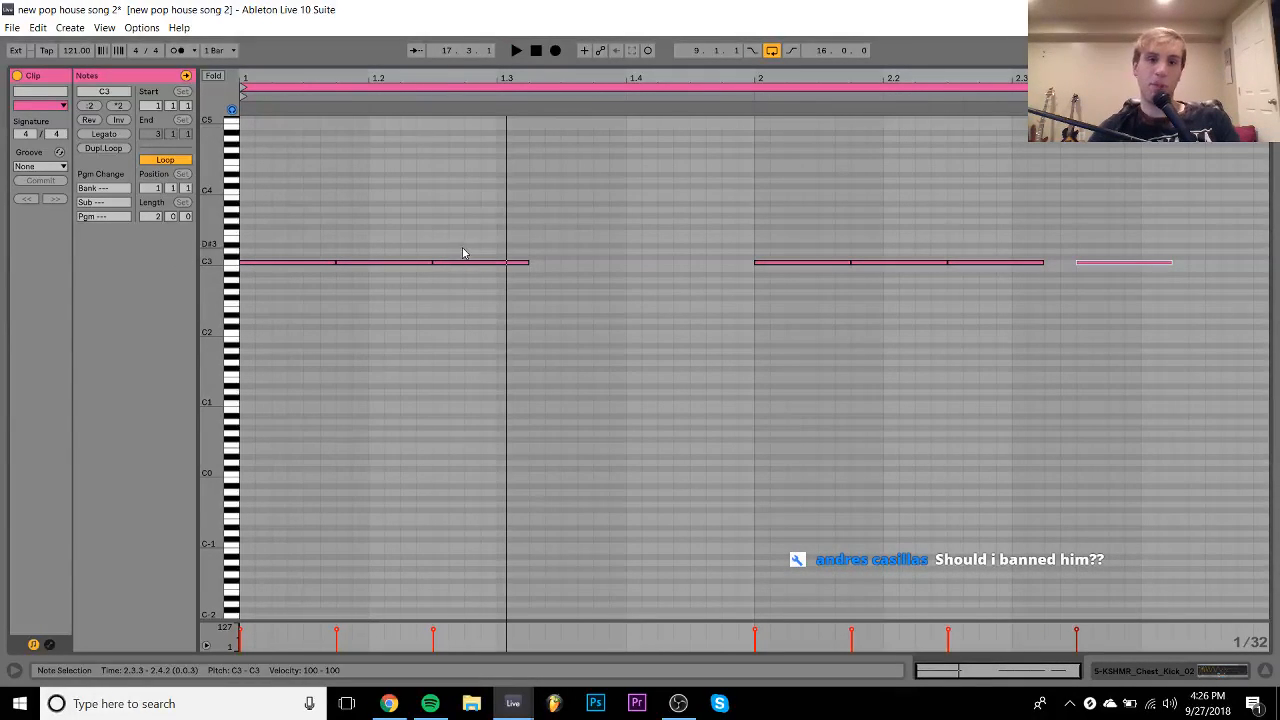
pyautogui.moveTo(462, 249); pyautogui.dragTo(560, 314)
pyautogui.hotkey('ctrl', 'd')
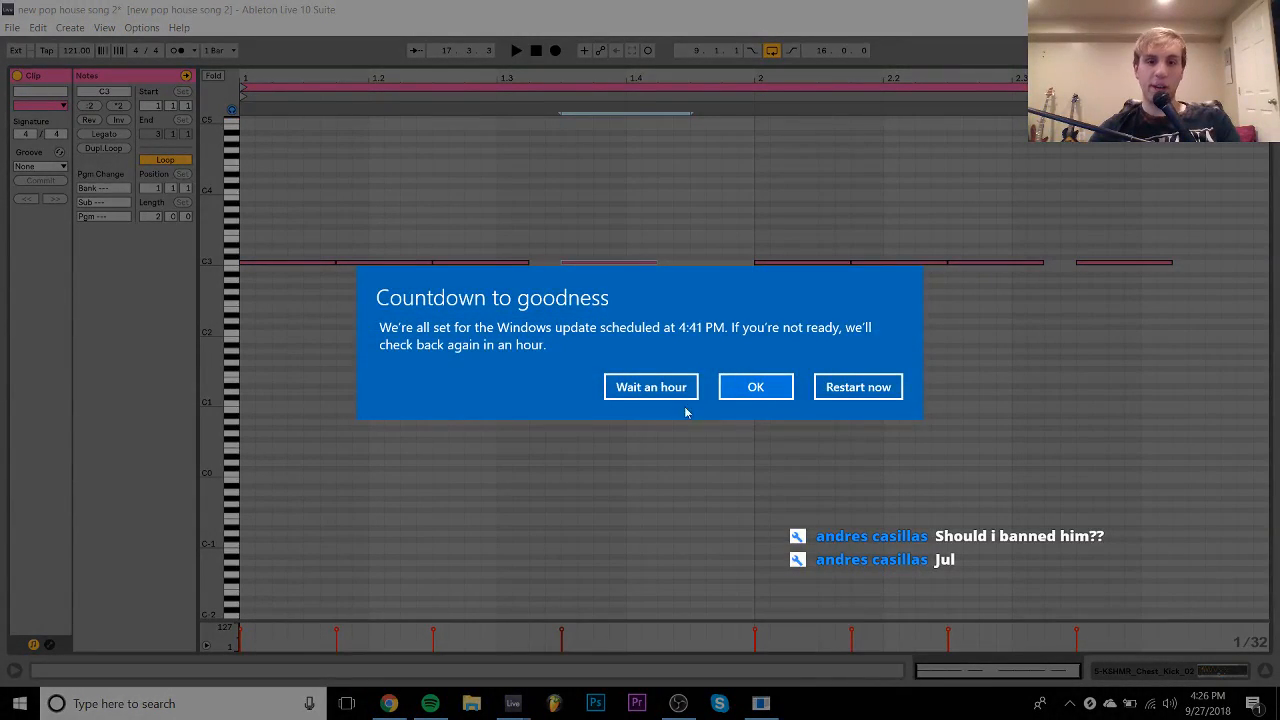
pyautogui.click(672, 388)
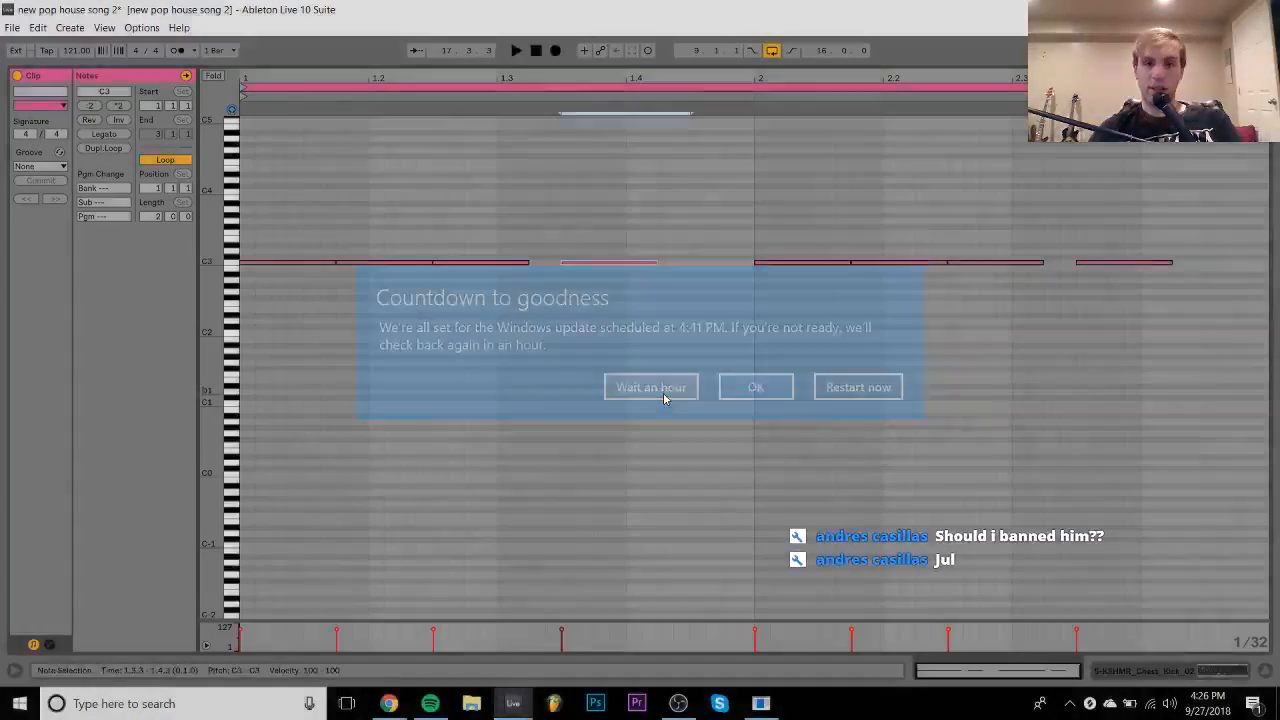
# - Duplicate the last C3 kick note so a new one lands at 2.4.2
pyautogui.click(1140, 262)
pyautogui.hotkey('ctrl', 'd')
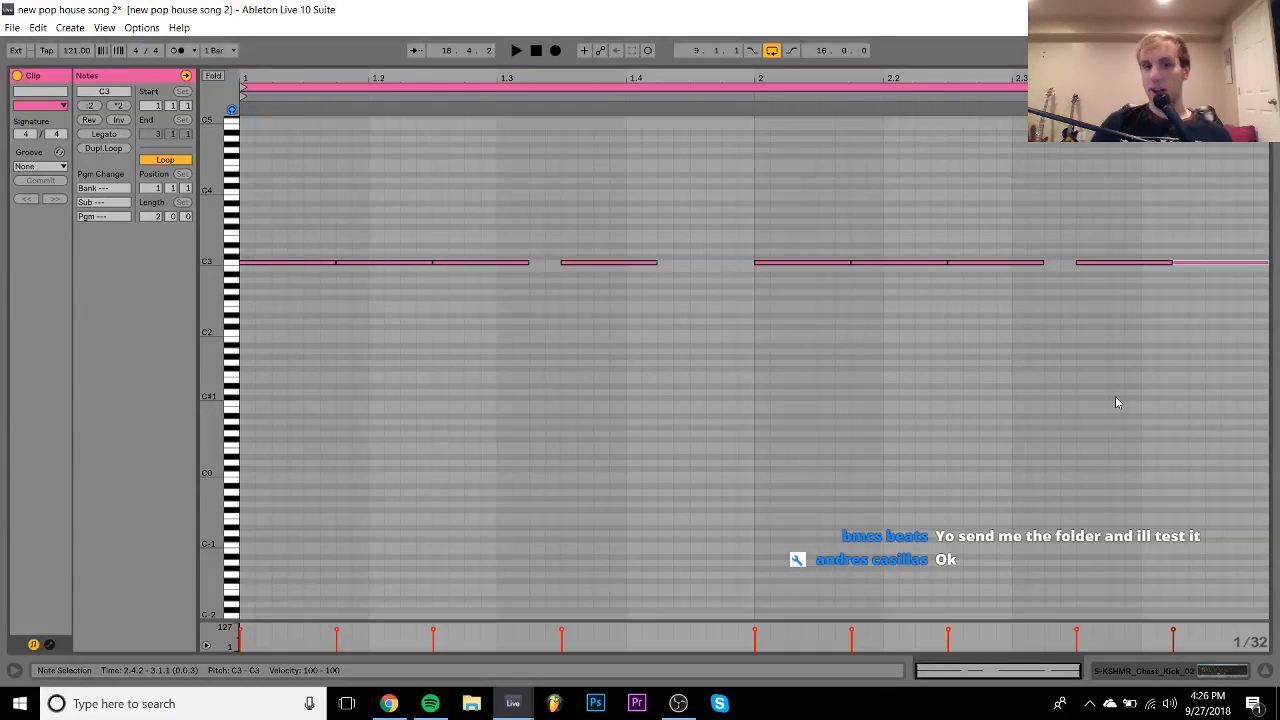
# - Audition the kick pattern and nudge the late C3 note to start at 2.3.4
pyautogui.press('space')
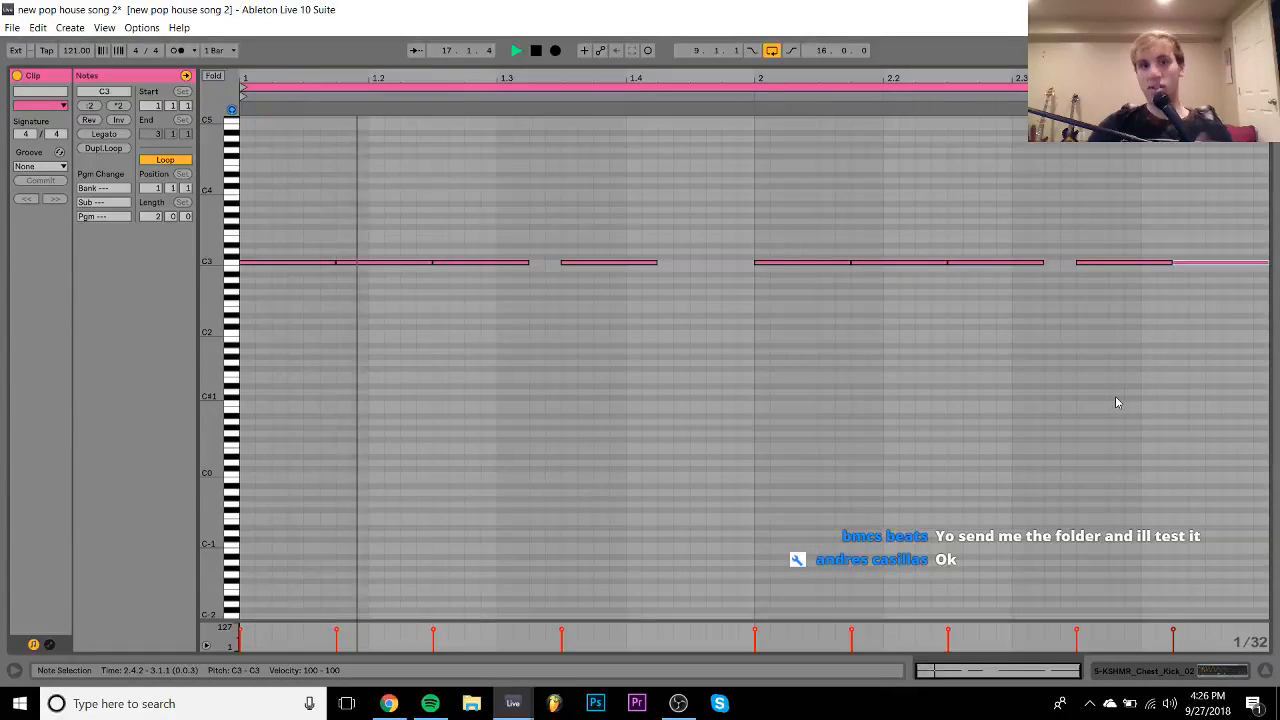
pyautogui.press('space')
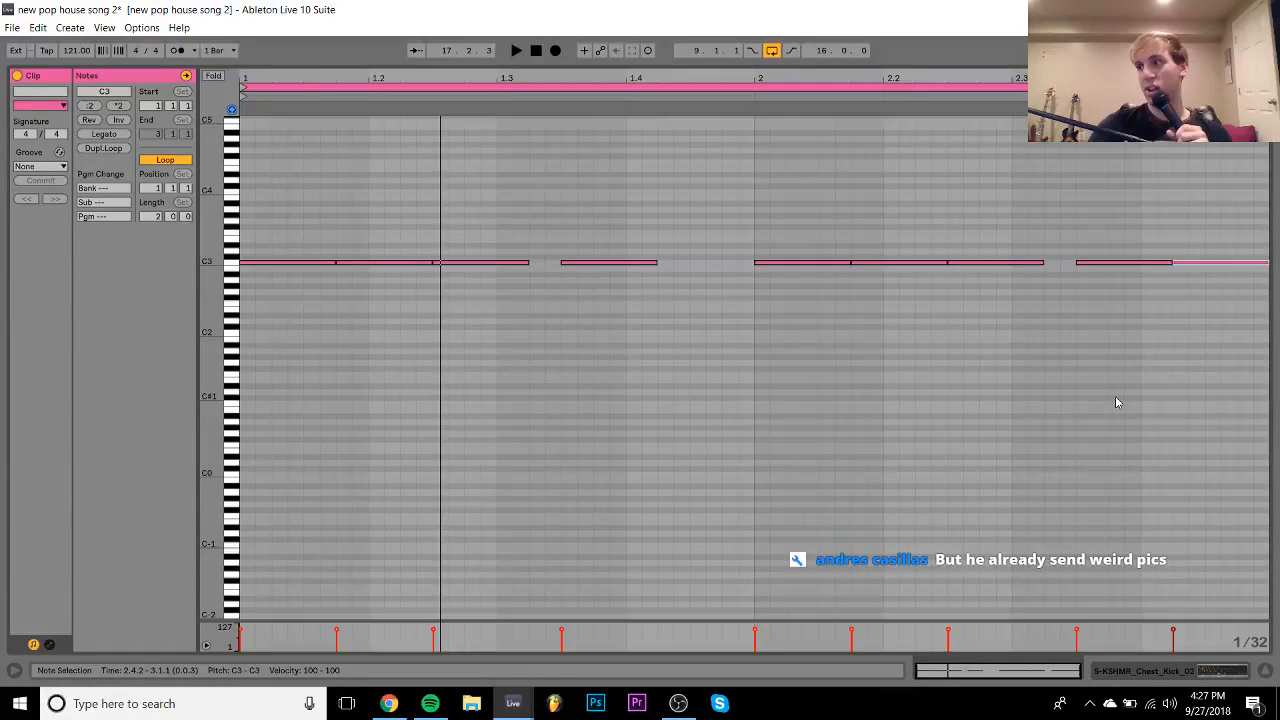
pyautogui.press('space')
pyautogui.press('space')
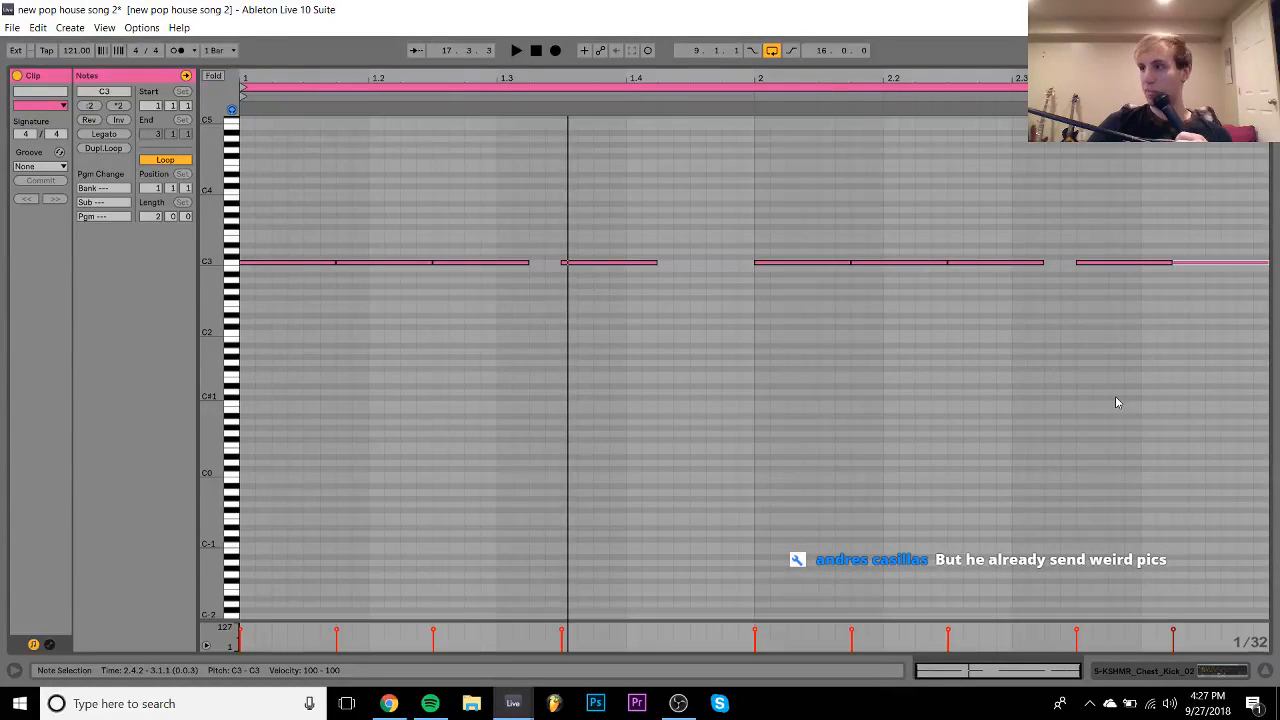
pyautogui.press('space')
pyautogui.press('space')
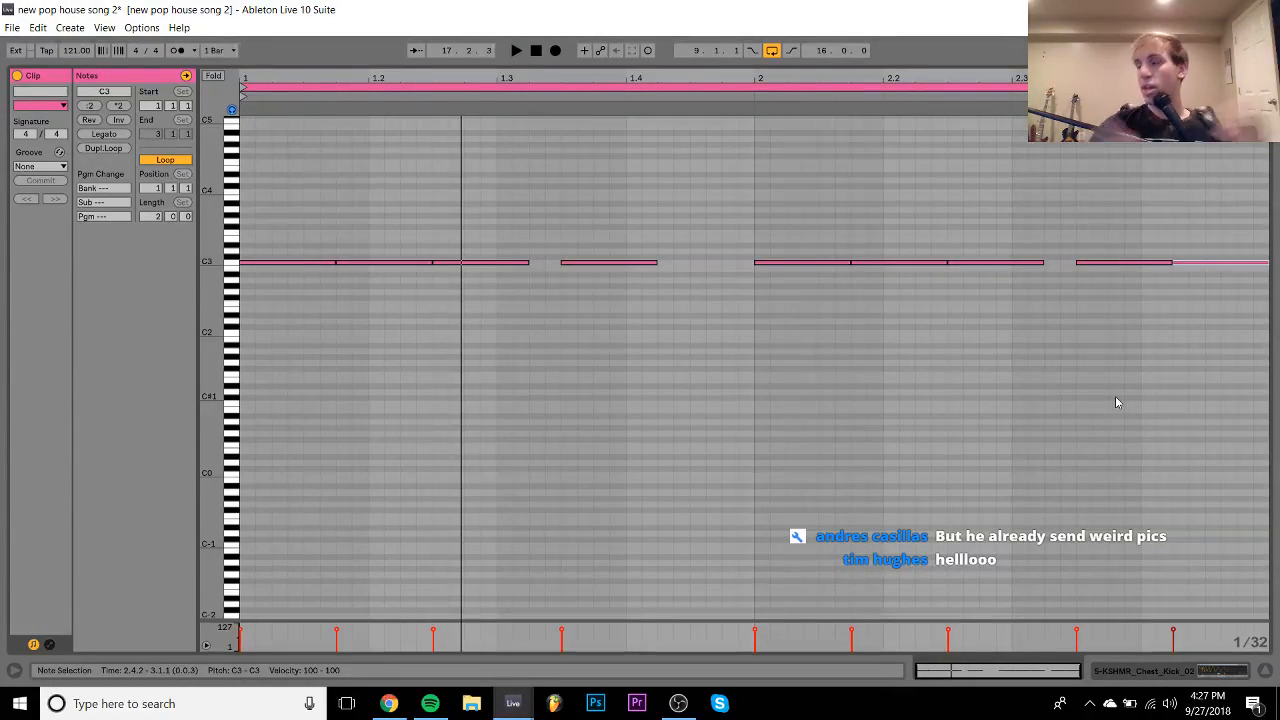
pyautogui.press('space')
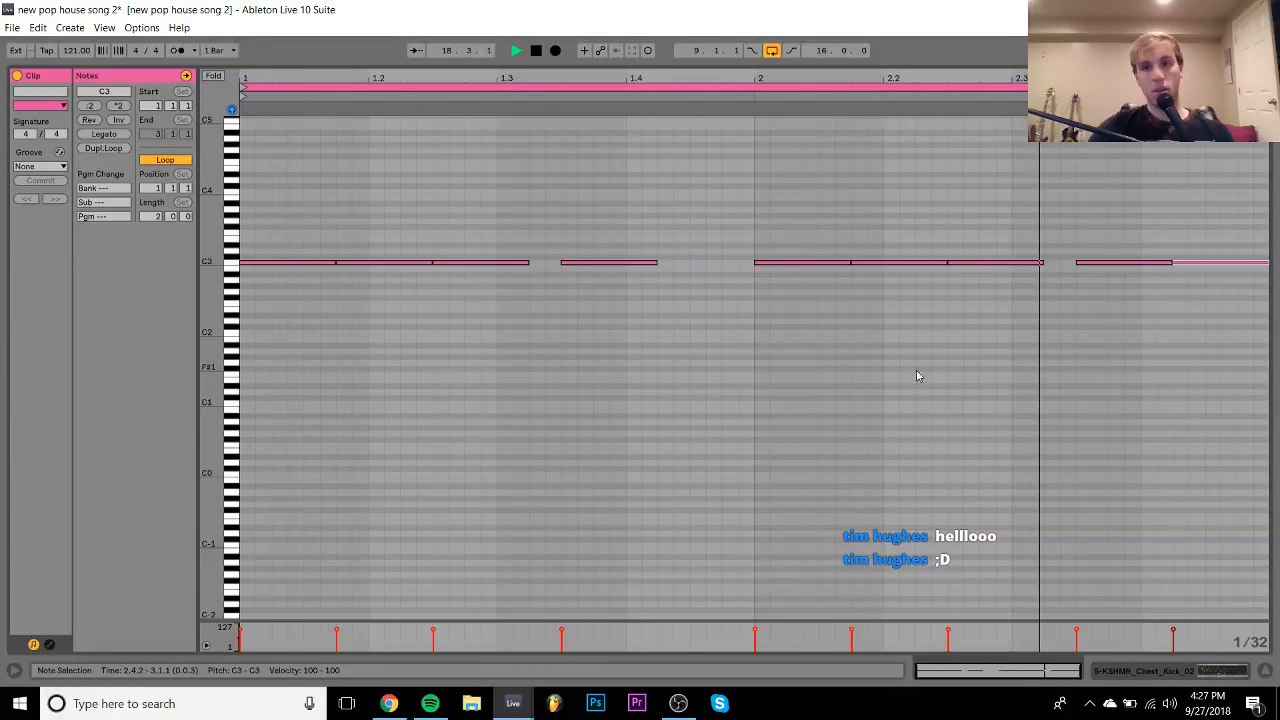
pyautogui.press('space')
pyautogui.click(1126, 262)
pyautogui.press('Right')
pyautogui.press('Right')
pyautogui.press('Right')
pyautogui.press('Right')
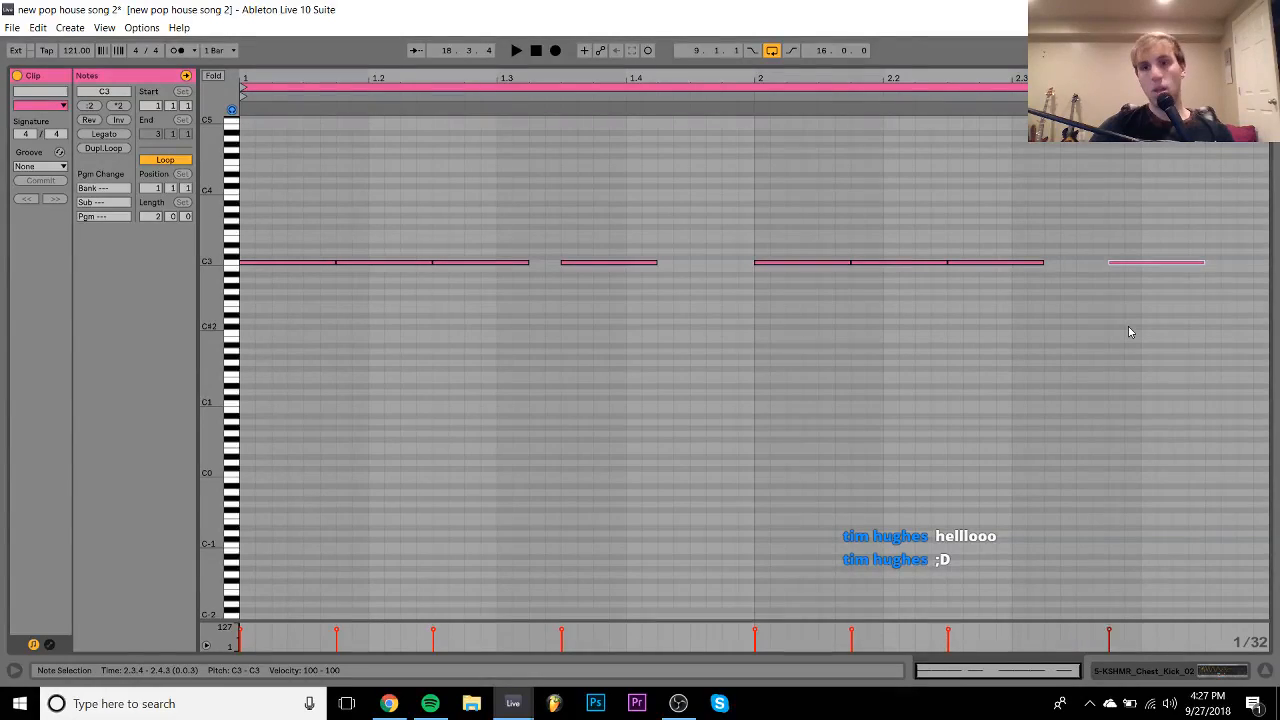
pyautogui.press('space')
pyautogui.click(1209, 669)
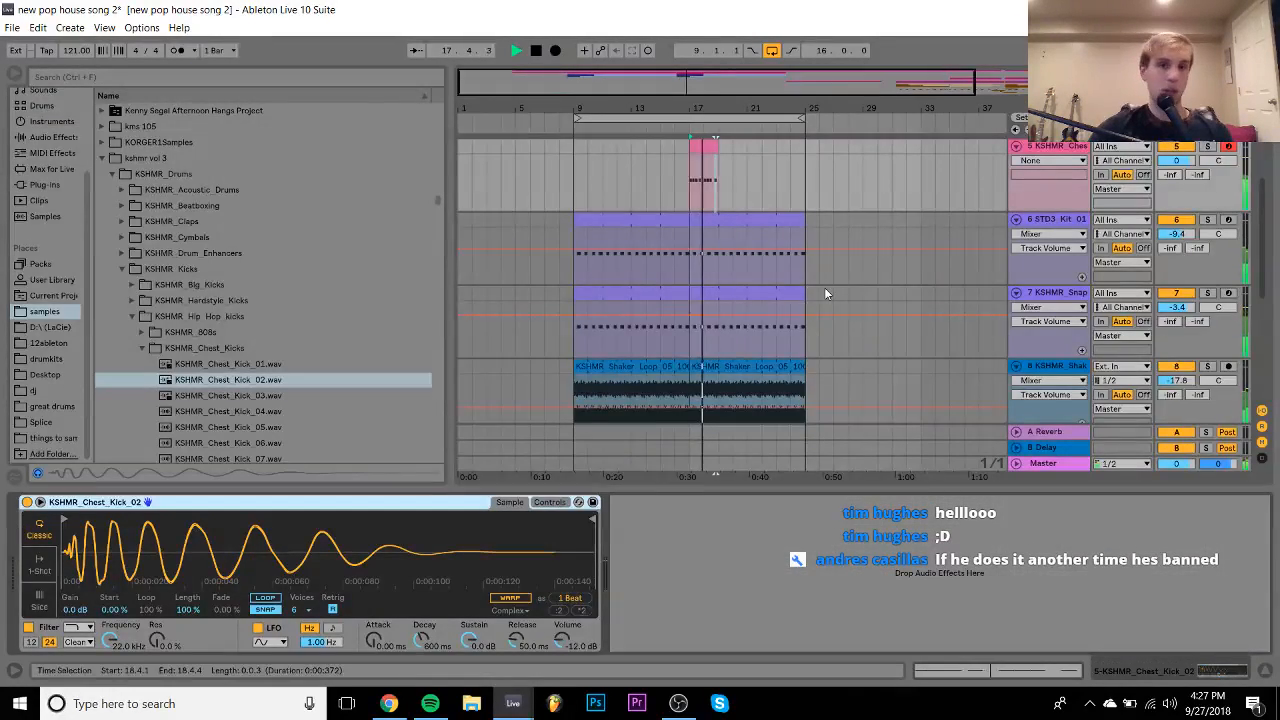
# - Extend the kick clip on track 5 to bar 25 and insert a new MIDI track below it
pyautogui.scroll(2, 824, 287)
pyautogui.click(713, 262)
pyautogui.moveTo(713, 262); pyautogui.dragTo(806, 262)
pyautogui.press('space')
pyautogui.click(1060, 263)
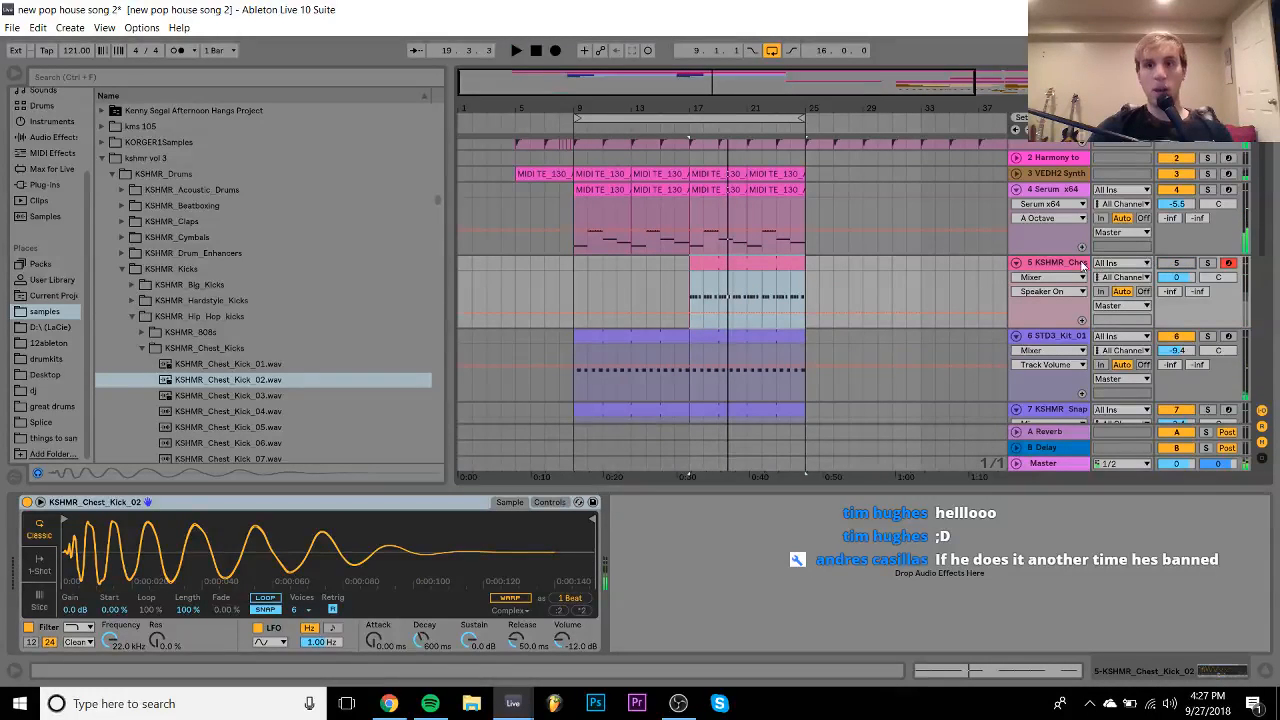
pyautogui.hotkey('ctrl', 'shift', 't')
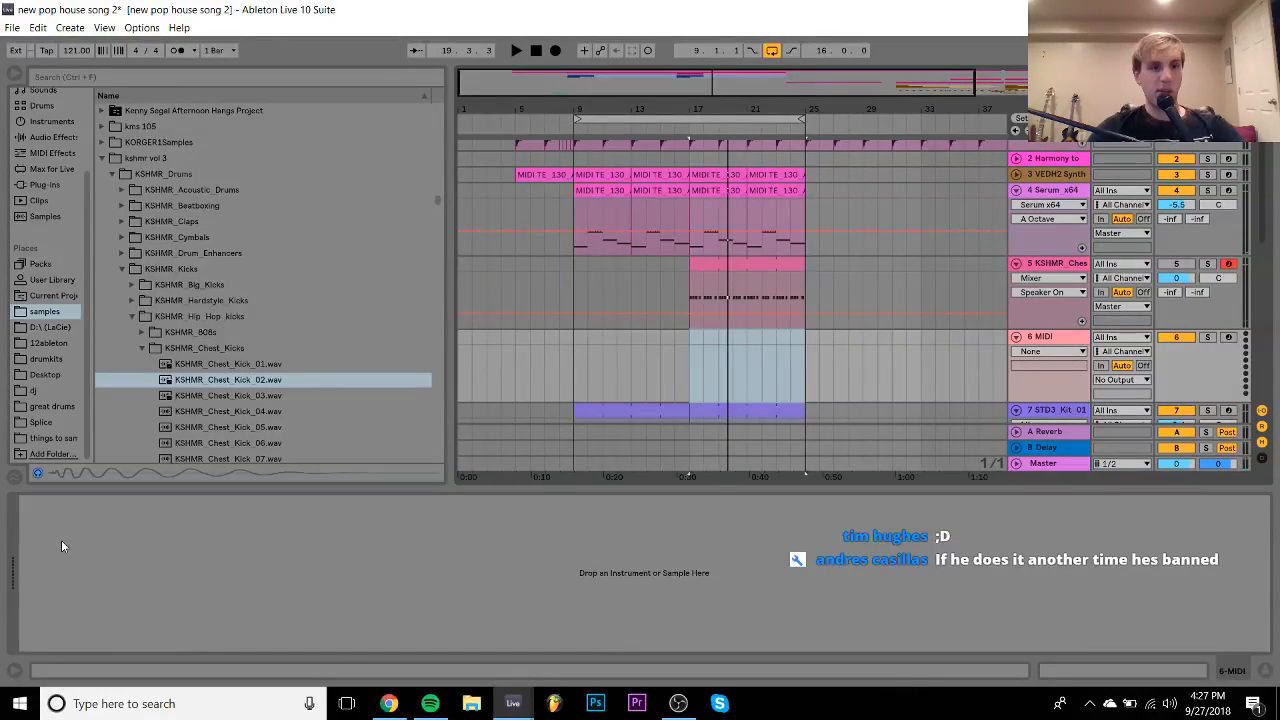
# - Search the Splice sample folders for 'break' and preview the results
pyautogui.click(31, 424)
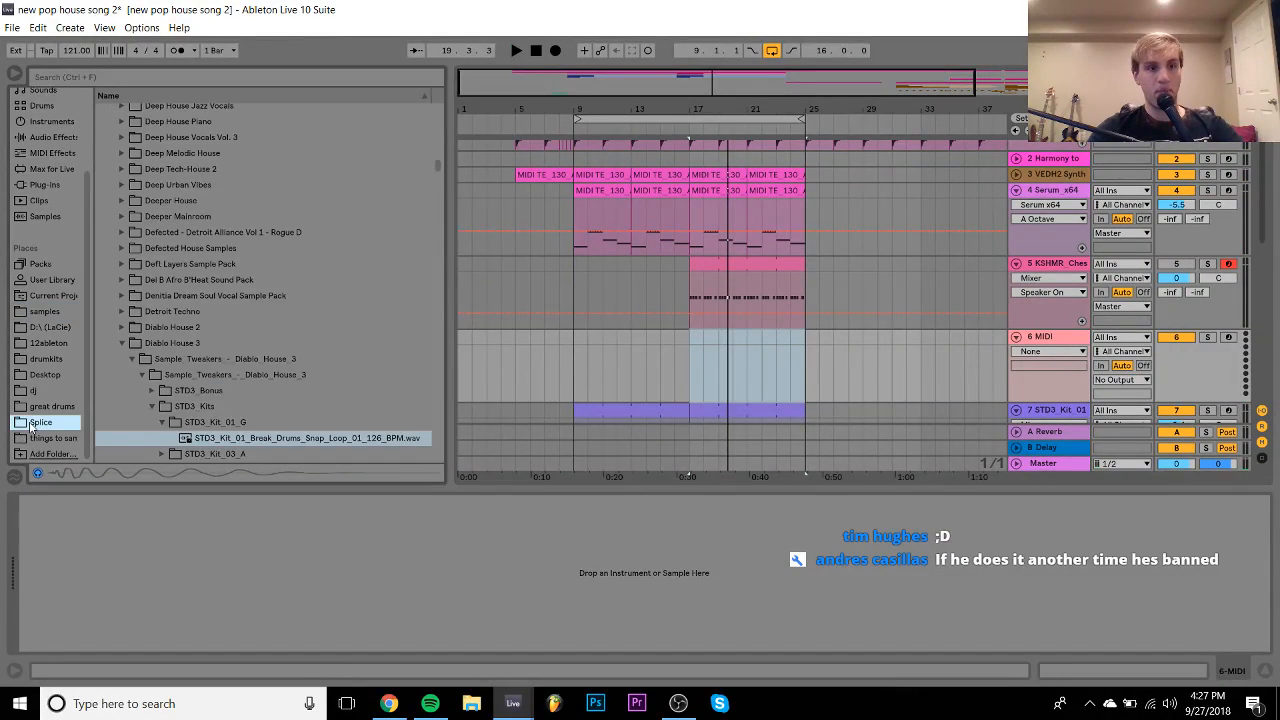
pyautogui.click(172, 76)
pyautogui.write('break')
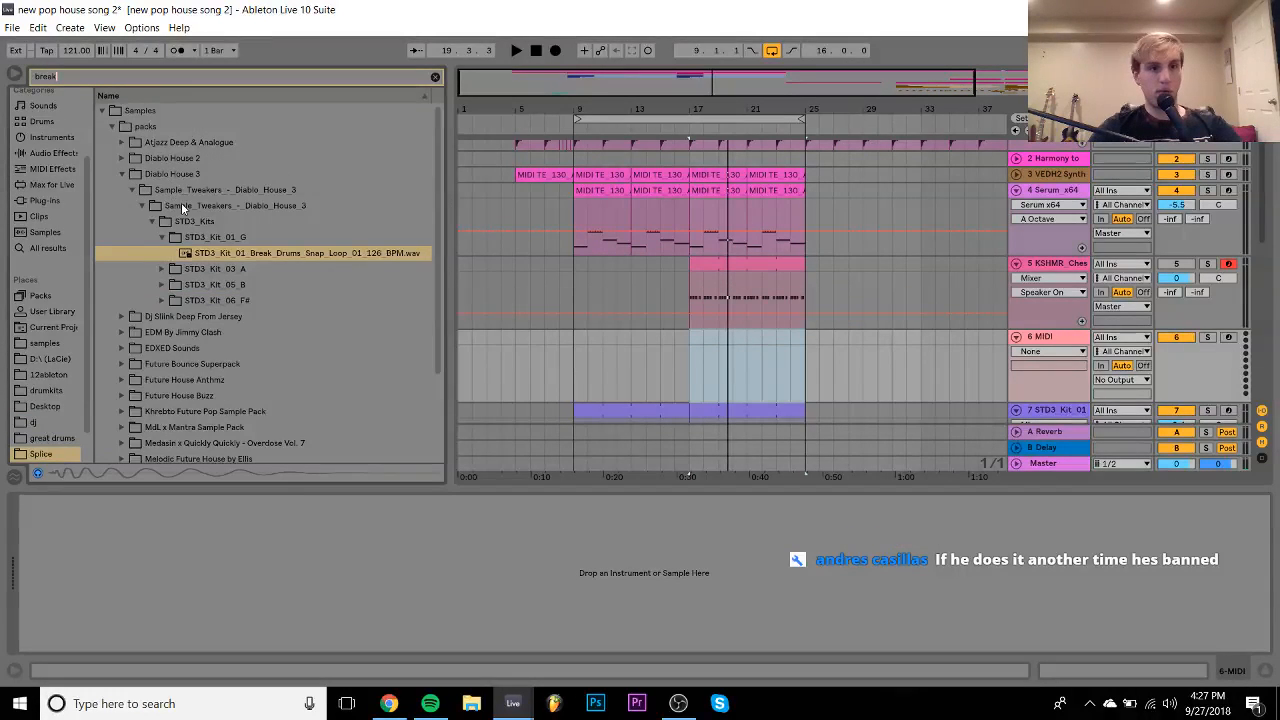
pyautogui.click(228, 253)
pyautogui.press('Down')
pyautogui.press('Right')
pyautogui.press('Down')
# - Find the STD3_Kit_06 break drum loop and place it at bar 17 on the new track
pyautogui.press('Down')
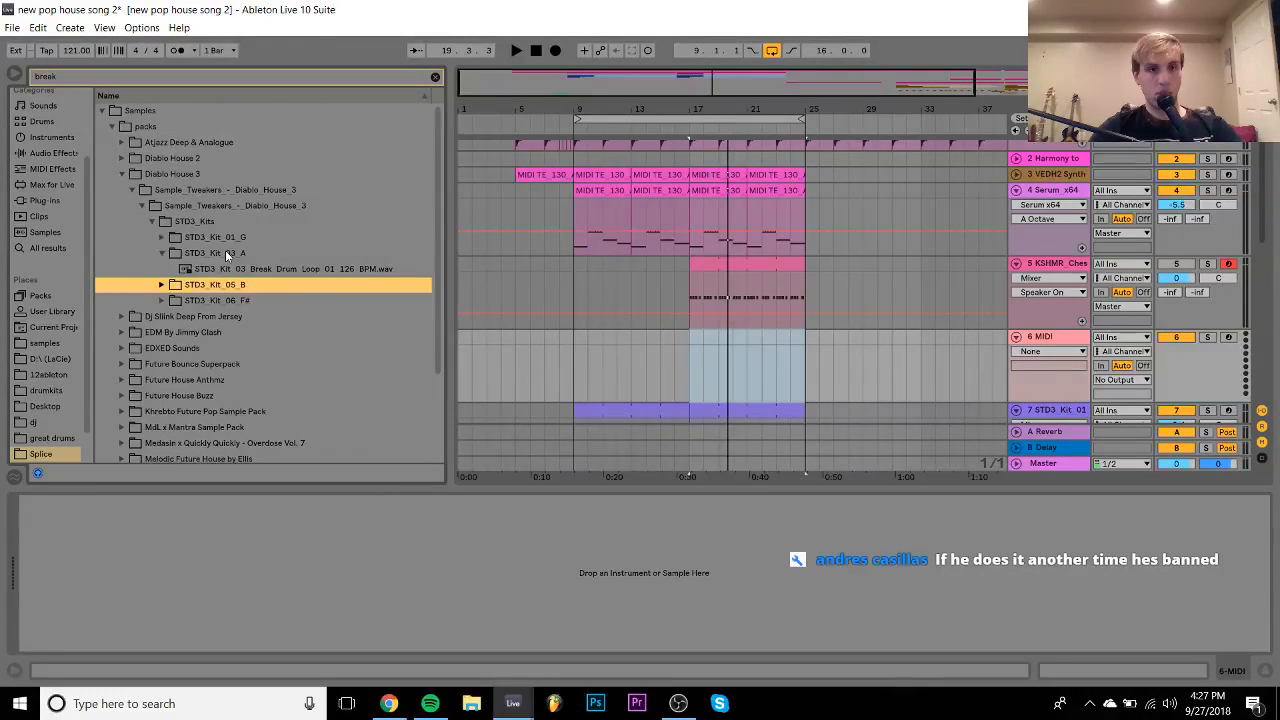
pyautogui.press('Up')
pyautogui.press('Down')
pyautogui.press('Right')
pyautogui.press('Down')
pyautogui.press('Down')
pyautogui.press('Up')
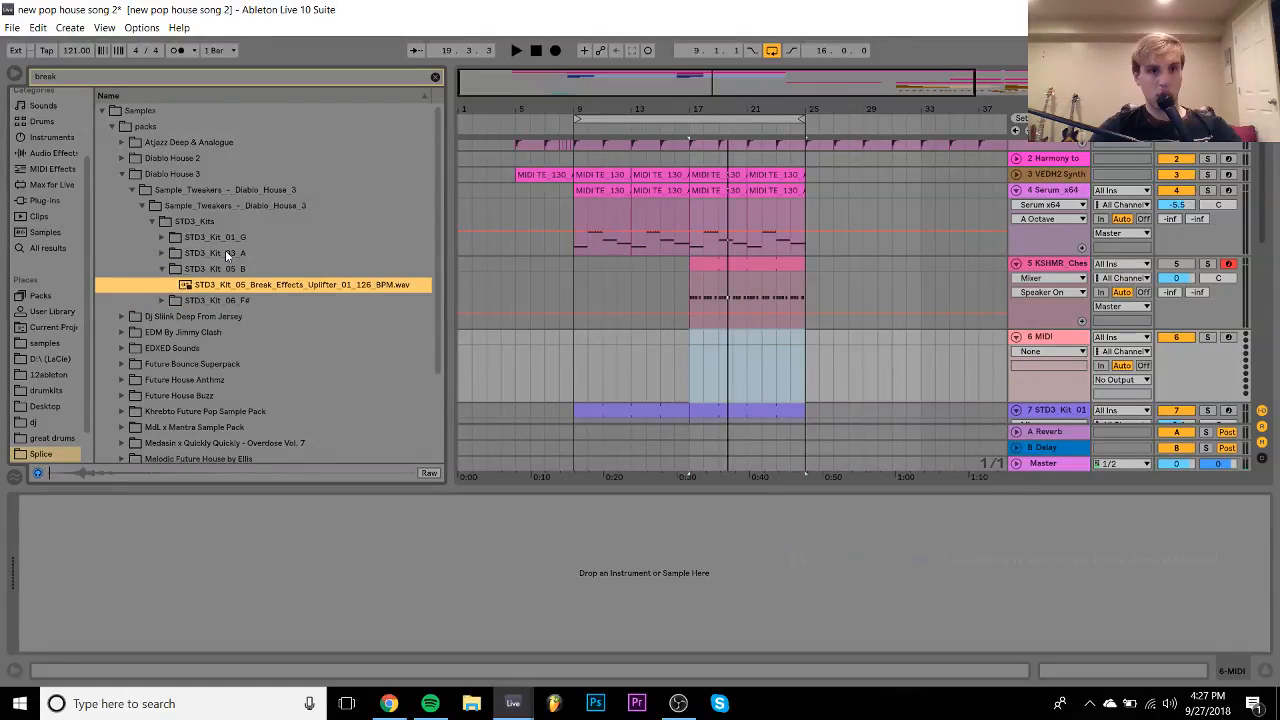
pyautogui.press('Down')
pyautogui.press('Right')
pyautogui.press('Down')
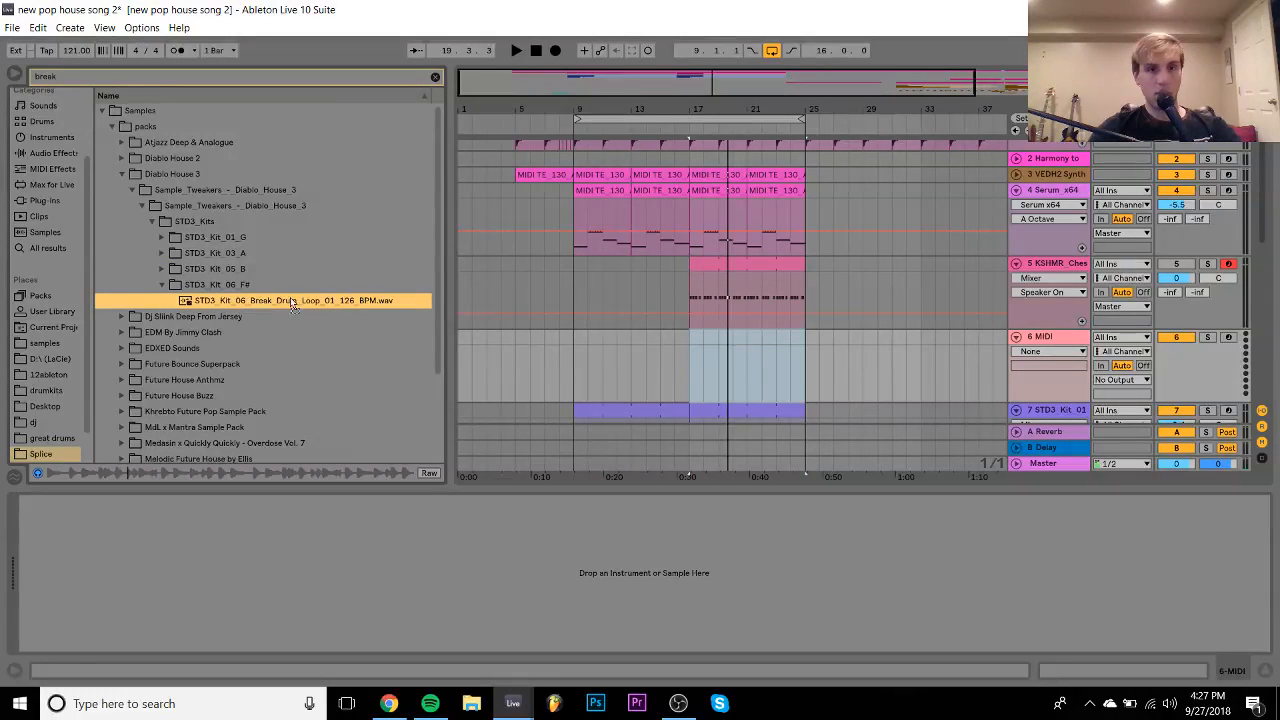
pyautogui.moveTo(293, 304); pyautogui.dragTo(688, 344)
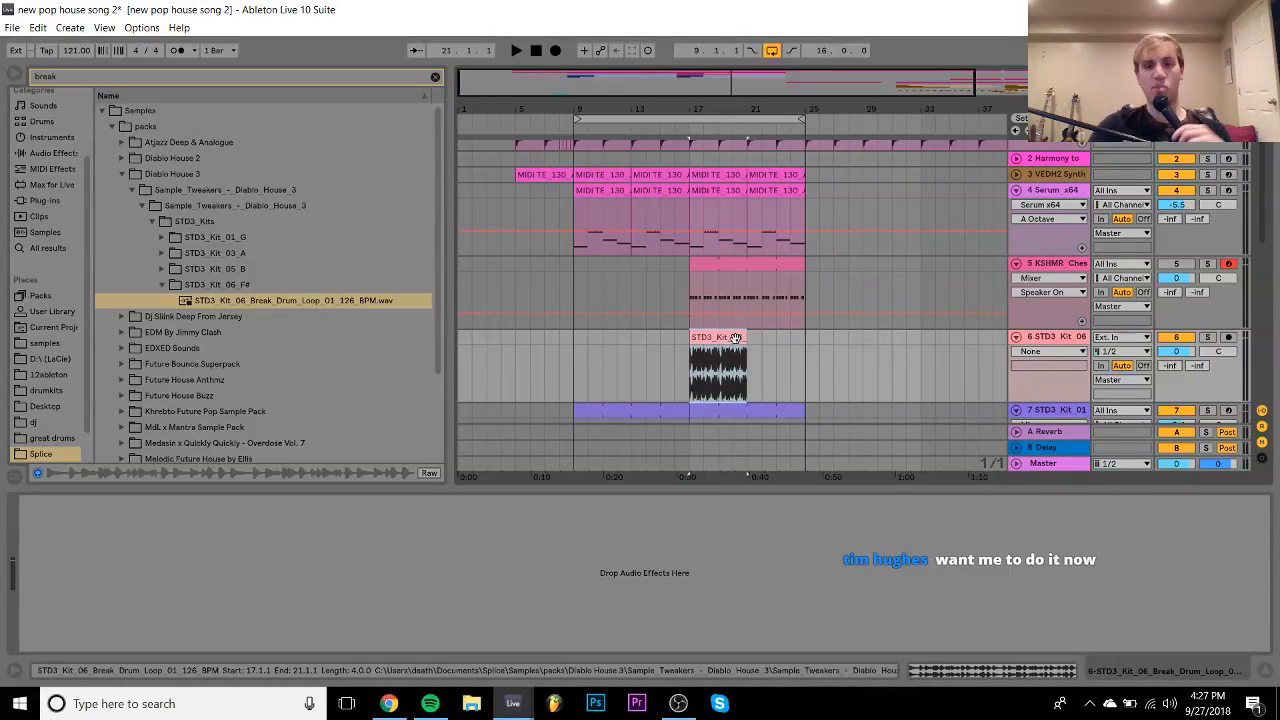
# - Stretch the break clip to end at bar 25 and keep its warp mode on Complex
pyautogui.moveTo(735, 338); pyautogui.dragTo(810, 343)
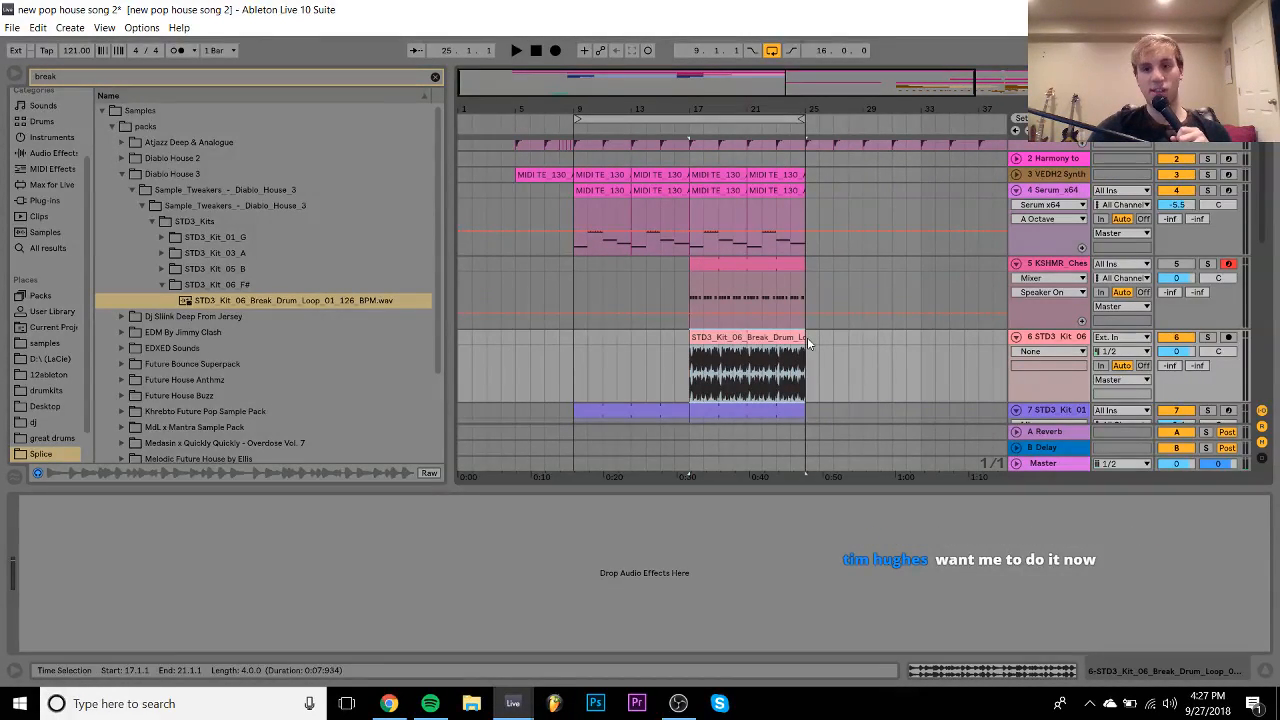
pyautogui.doubleClick(800, 338)
pyautogui.click(180, 166)
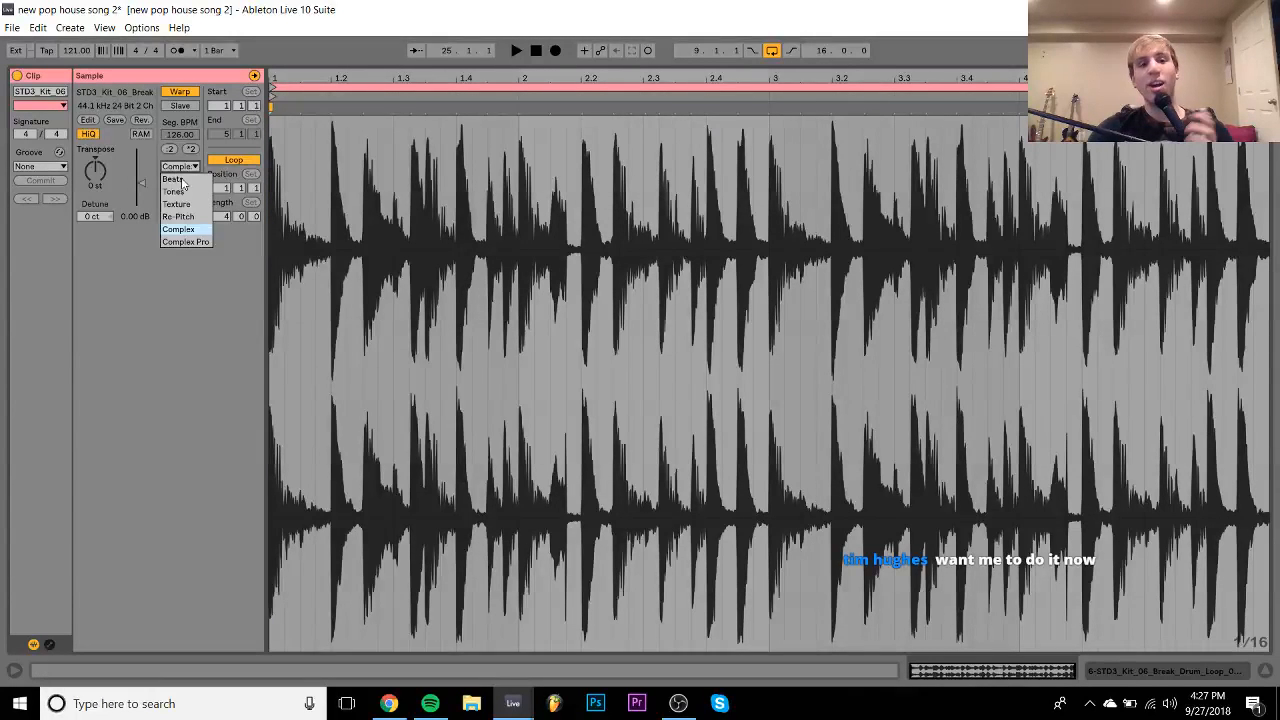
pyautogui.click(196, 225)
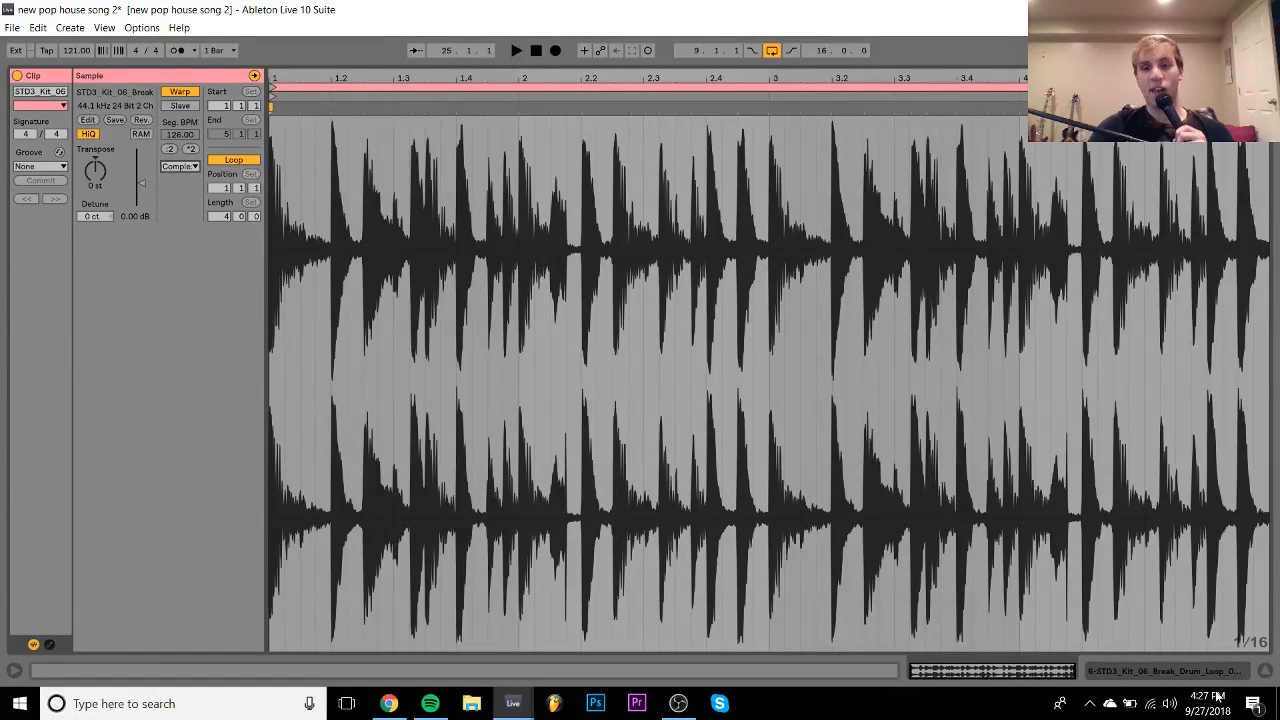
pyautogui.click(1201, 677)
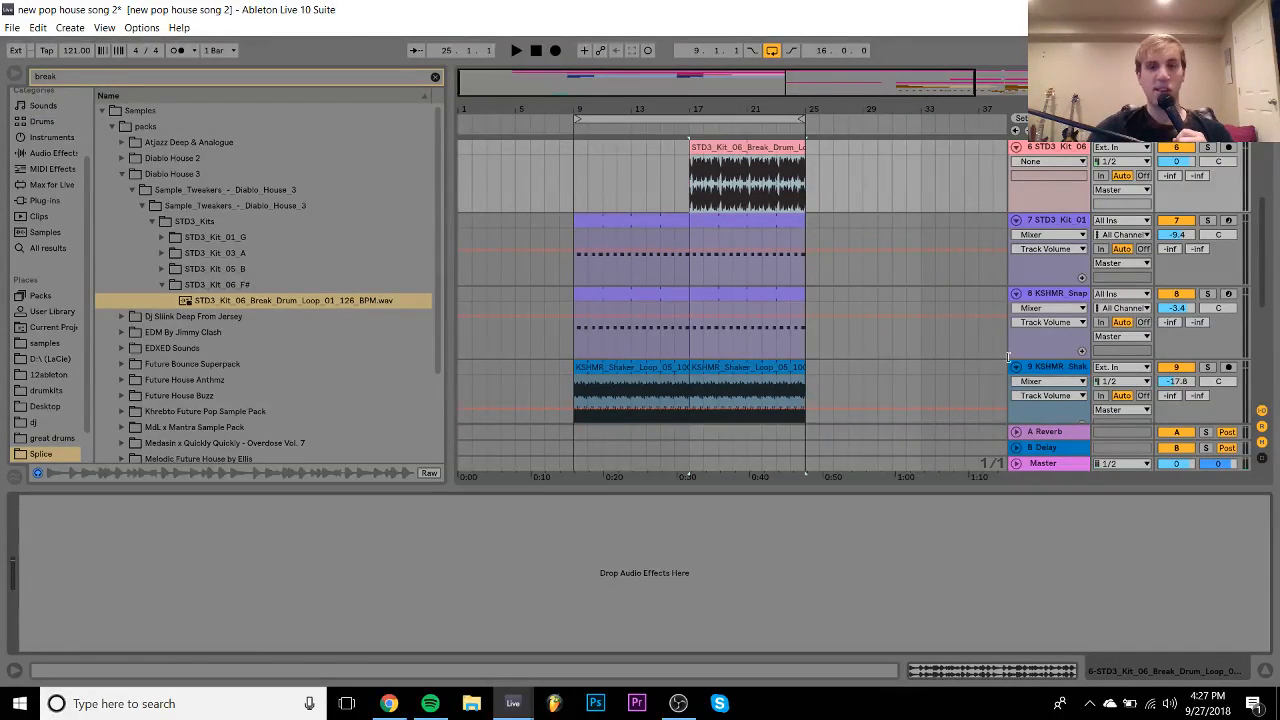
# - Turn the break track down to -11.8 dB while auditioning it from just before bar 17
pyautogui.moveTo(1176, 161); pyautogui.dragTo(1176, 193)
pyautogui.moveTo(745, 107)
pyautogui.mouseDown()
pyautogui.moveTo(745, 175)
pyautogui.moveTo(743, 107)
pyautogui.mouseUp()
pyautogui.press('space')
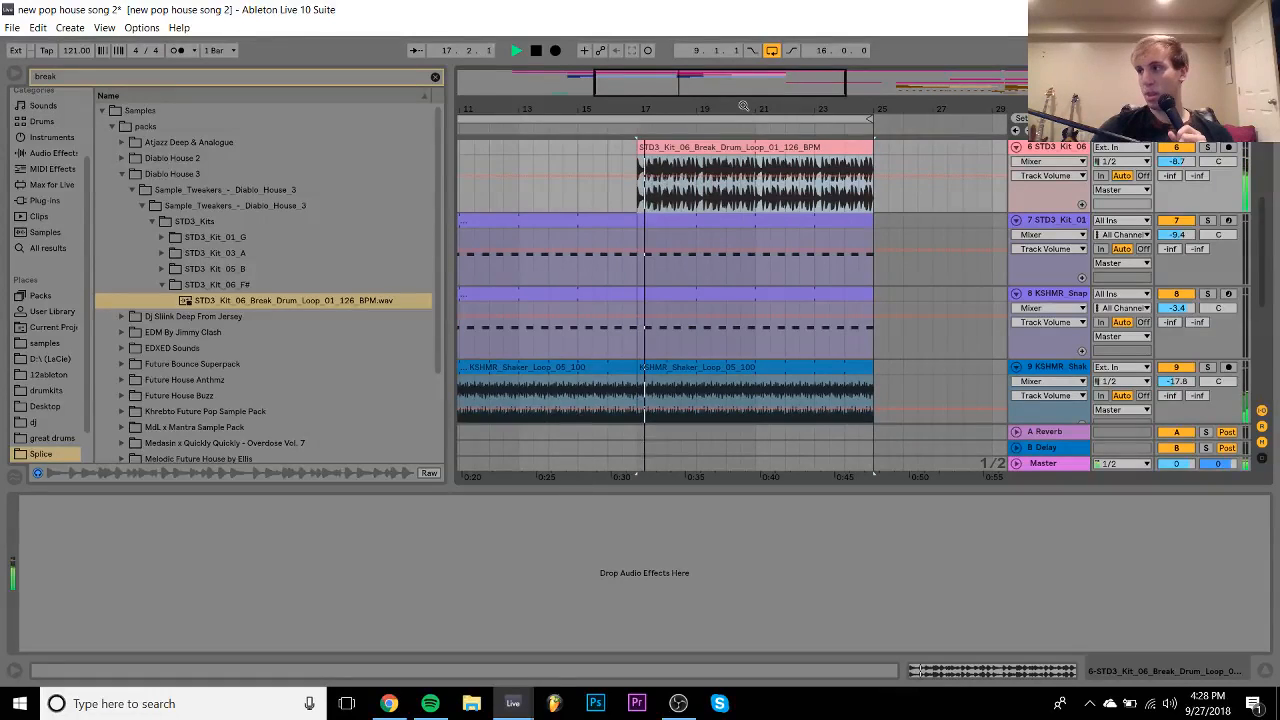
pyautogui.click(615, 145)
pyautogui.press('space')
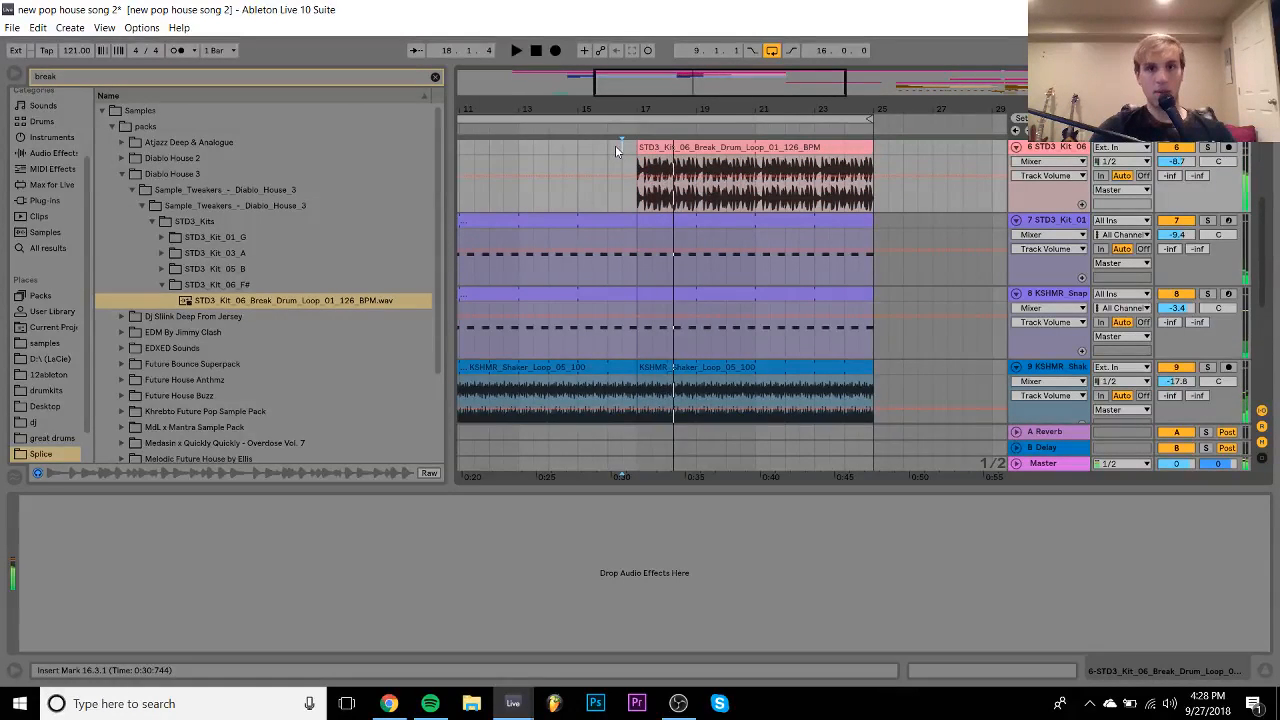
pyautogui.press('space')
pyautogui.moveTo(1176, 161); pyautogui.dragTo(1183, 168)
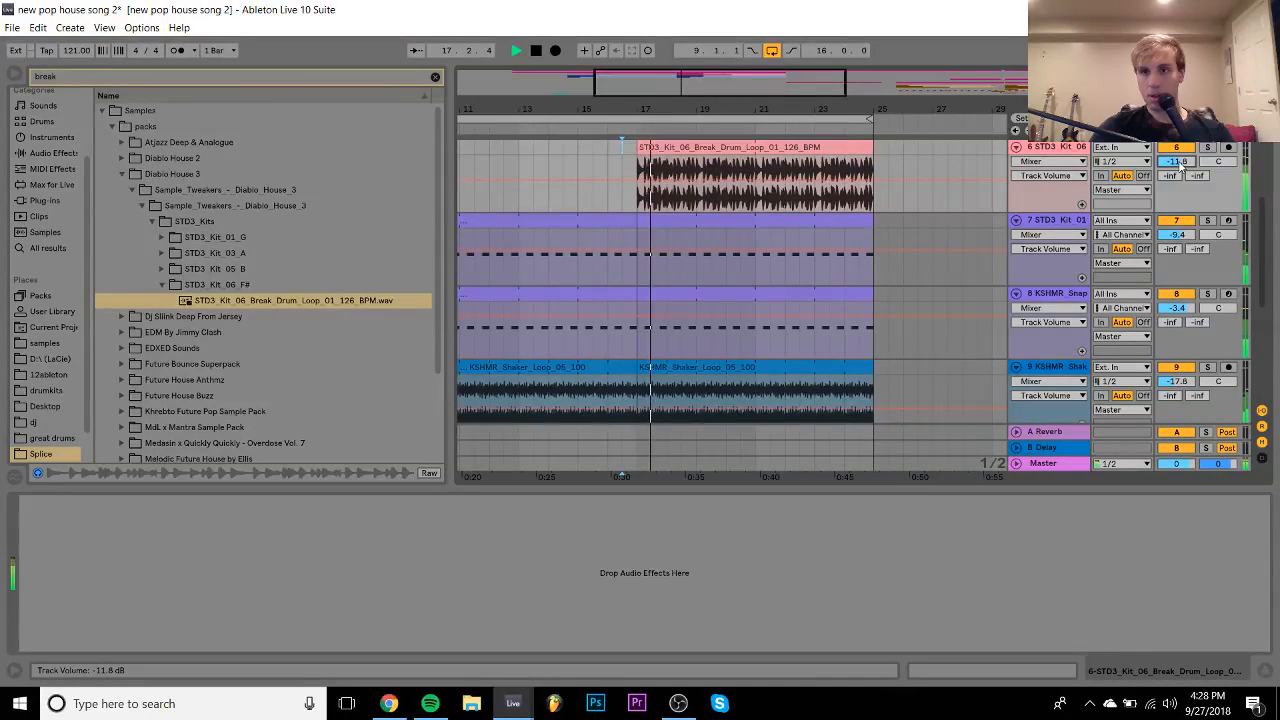
pyautogui.press('space')
# - Zoom in on the break clip's start and select a sixteenth-note slice near 17.4.4
pyautogui.moveTo(643, 108); pyautogui.dragTo(643, 200)
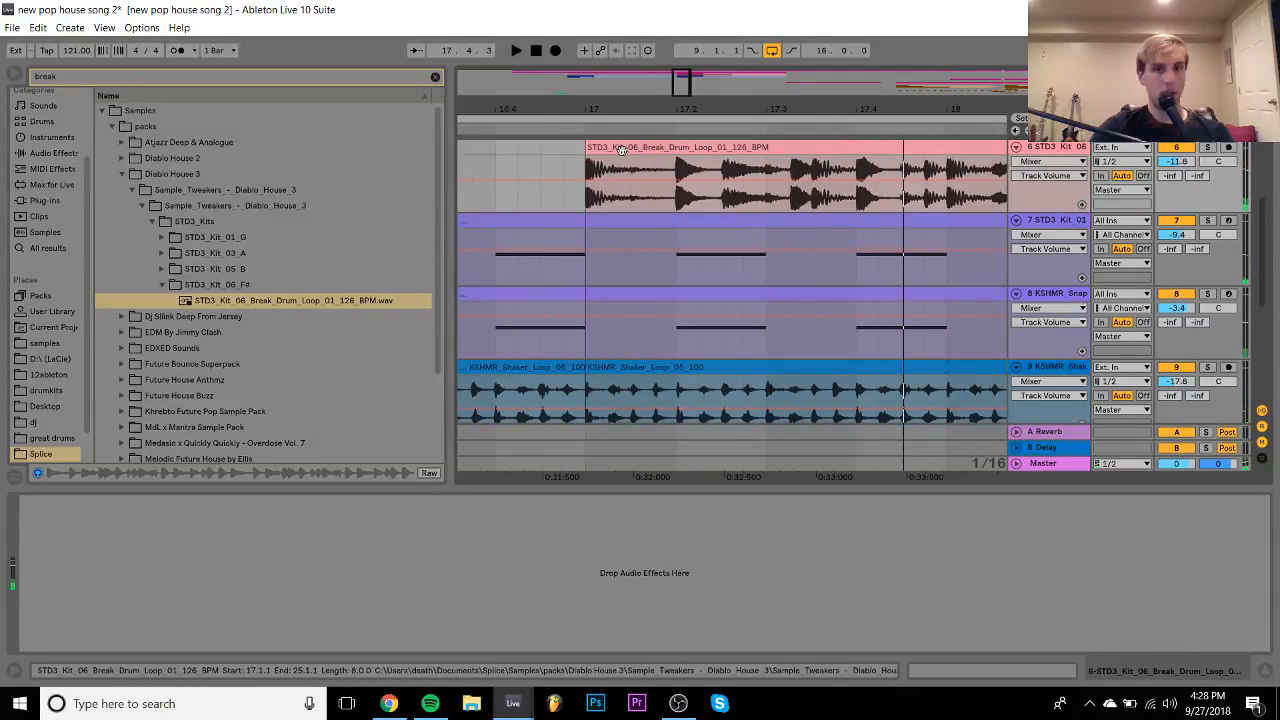
pyautogui.click(621, 149)
pyautogui.press('space')
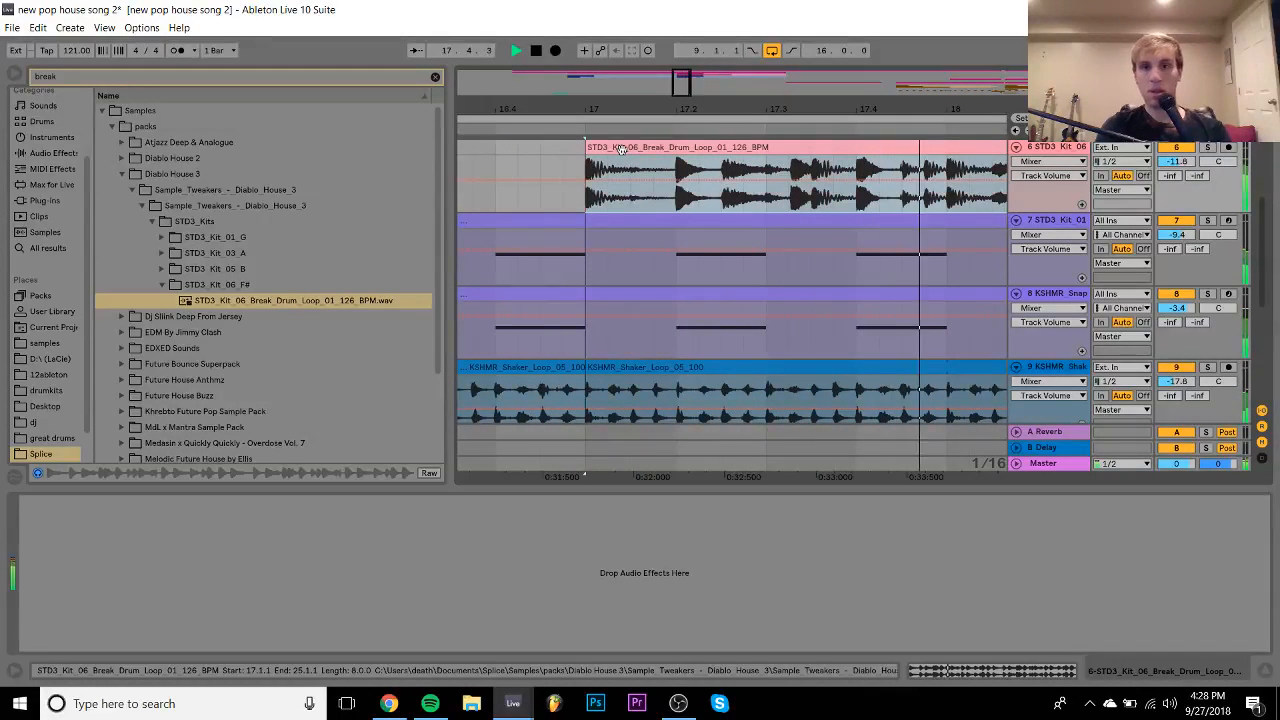
pyautogui.press('space')
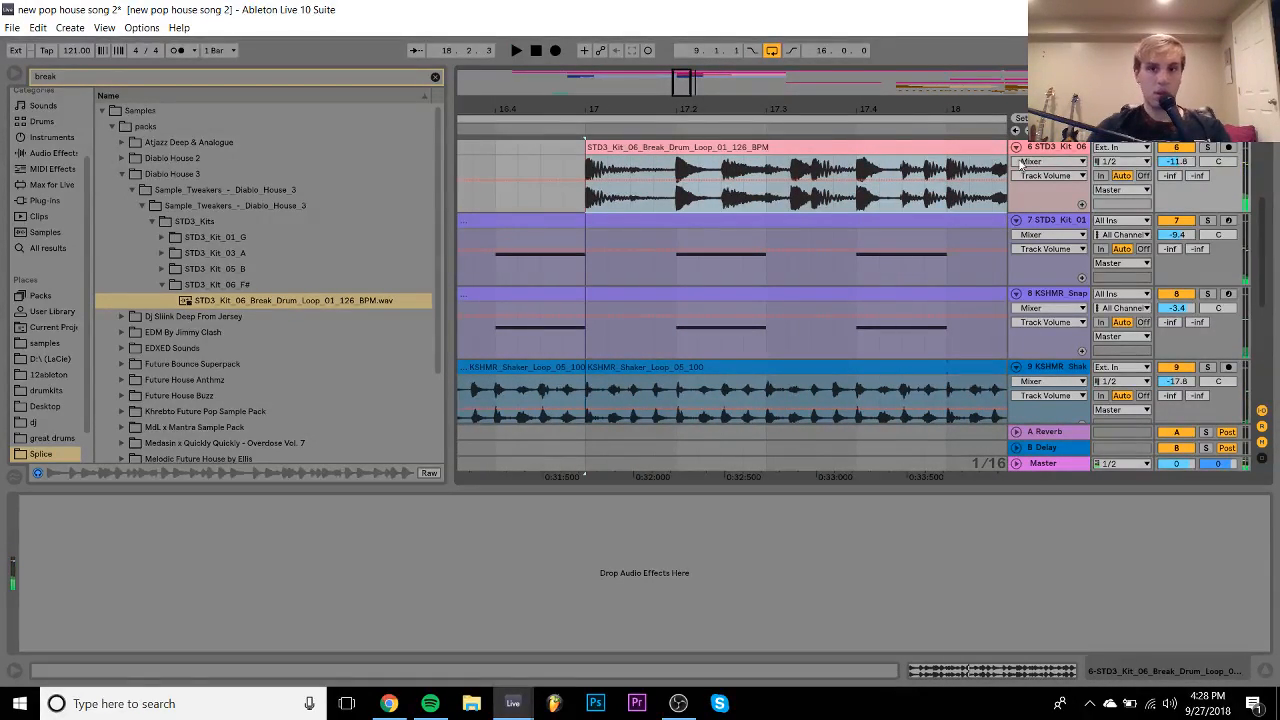
pyautogui.moveTo(926, 168); pyautogui.dragTo(614, 165)
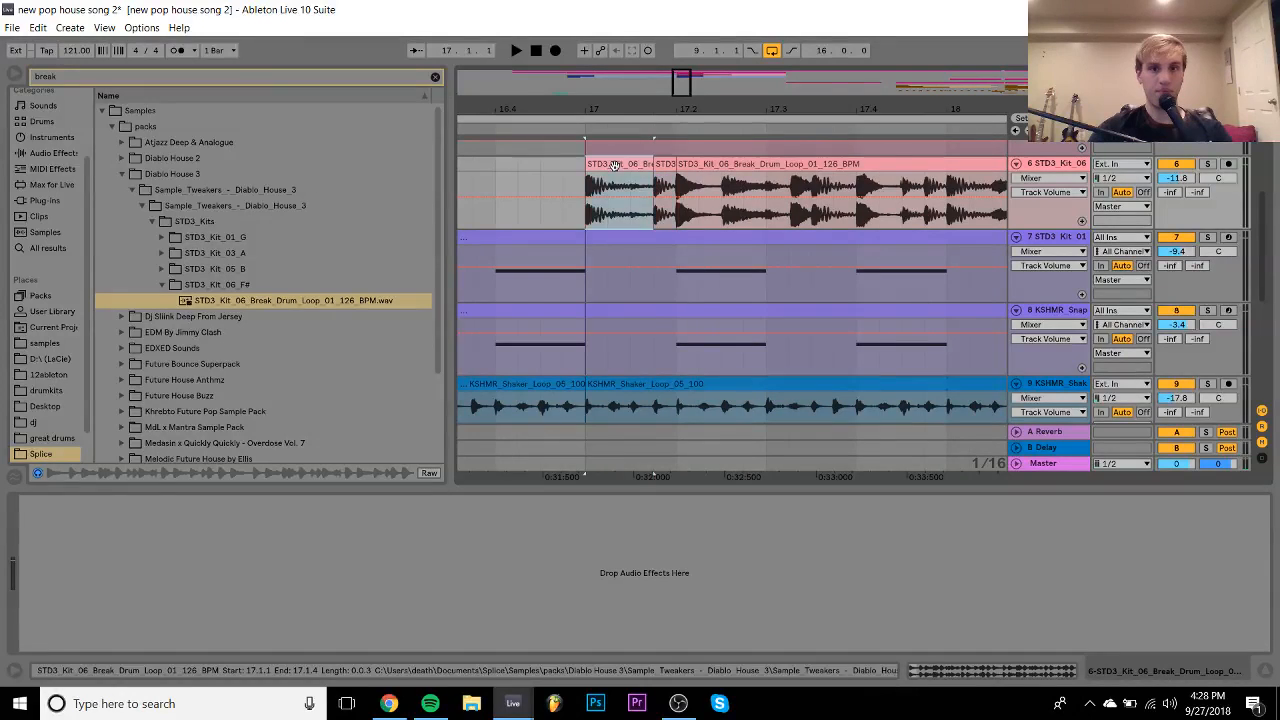
# - Audition the selected break slice, then move a 1/16 slice one sixteenth earlier to 17.4.2
pyautogui.press('space')
pyautogui.press('space')
pyautogui.moveTo(773, 109); pyautogui.dragTo(673, 104)
pyautogui.press('space')
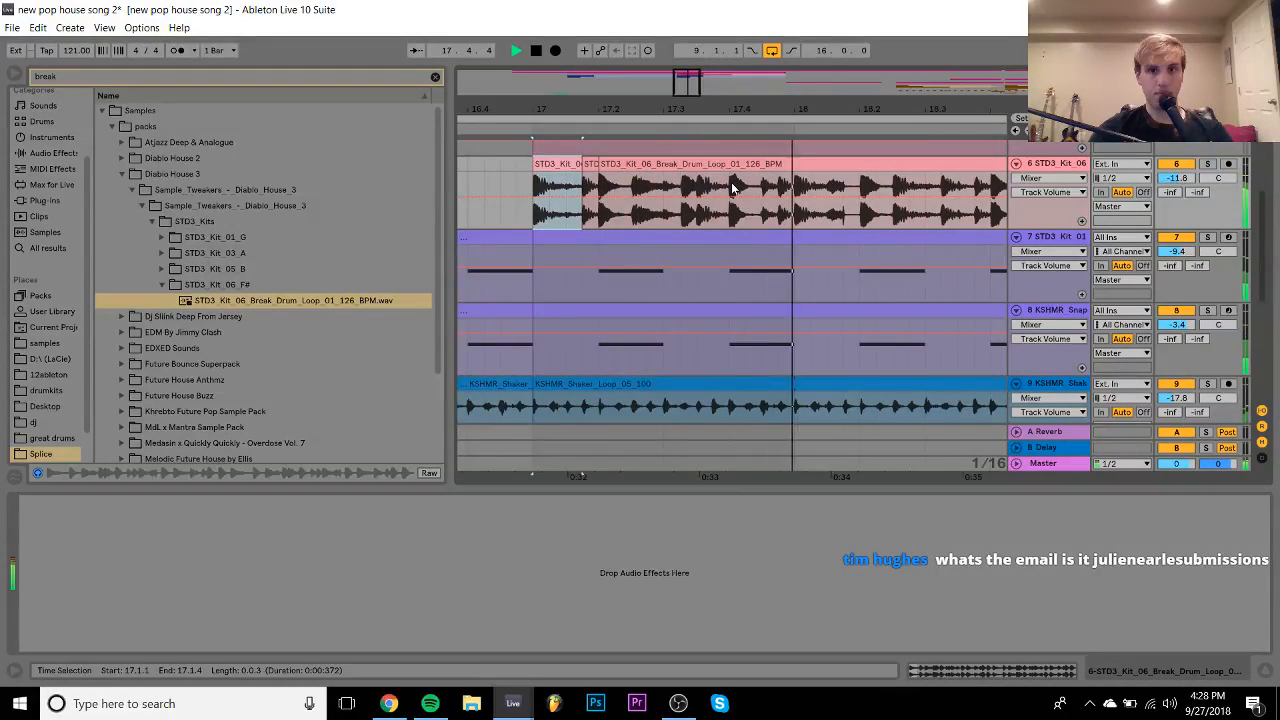
pyautogui.press('space')
pyautogui.click(768, 190)
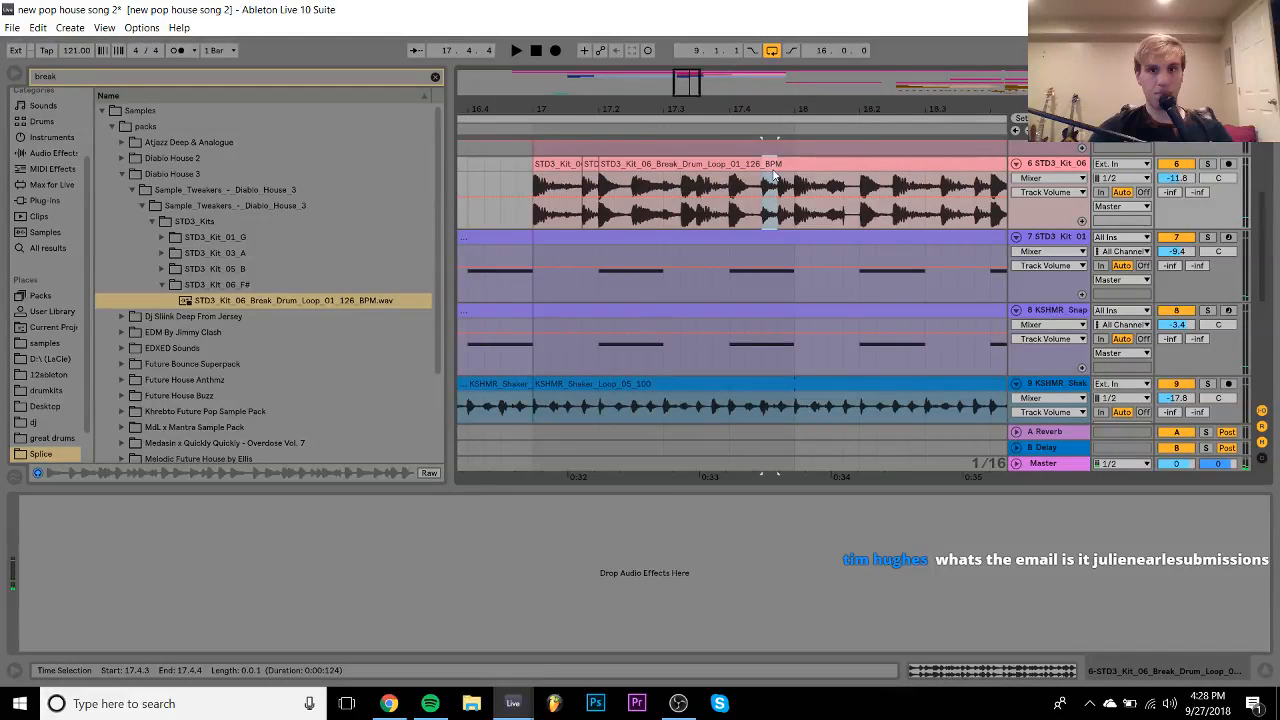
pyautogui.moveTo(768, 164); pyautogui.dragTo(828, 170)
# - Duplicate the 18.1.1–18.1.3 beat range and audition the break from 18.3.4
pyautogui.click(797, 188)
pyautogui.press('space')
pyautogui.press('space')
pyautogui.hotkey('ctrl', 'd')
pyautogui.press('space')
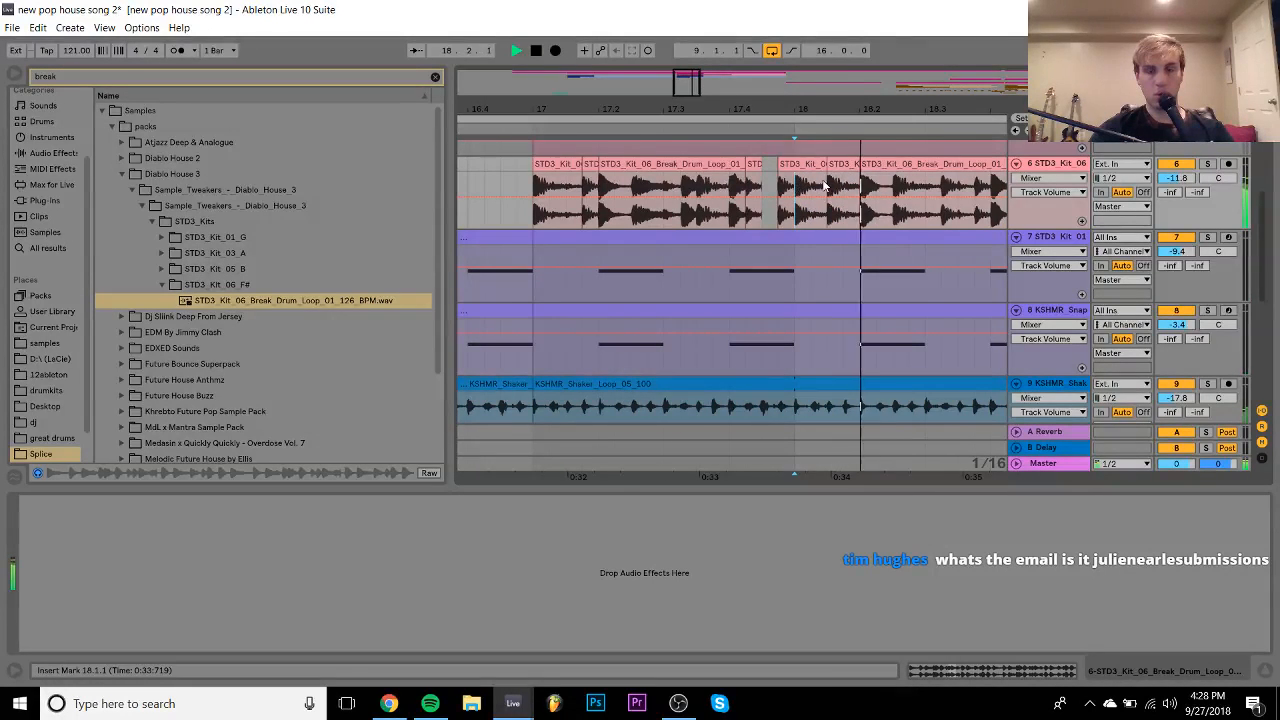
pyautogui.click(938, 188)
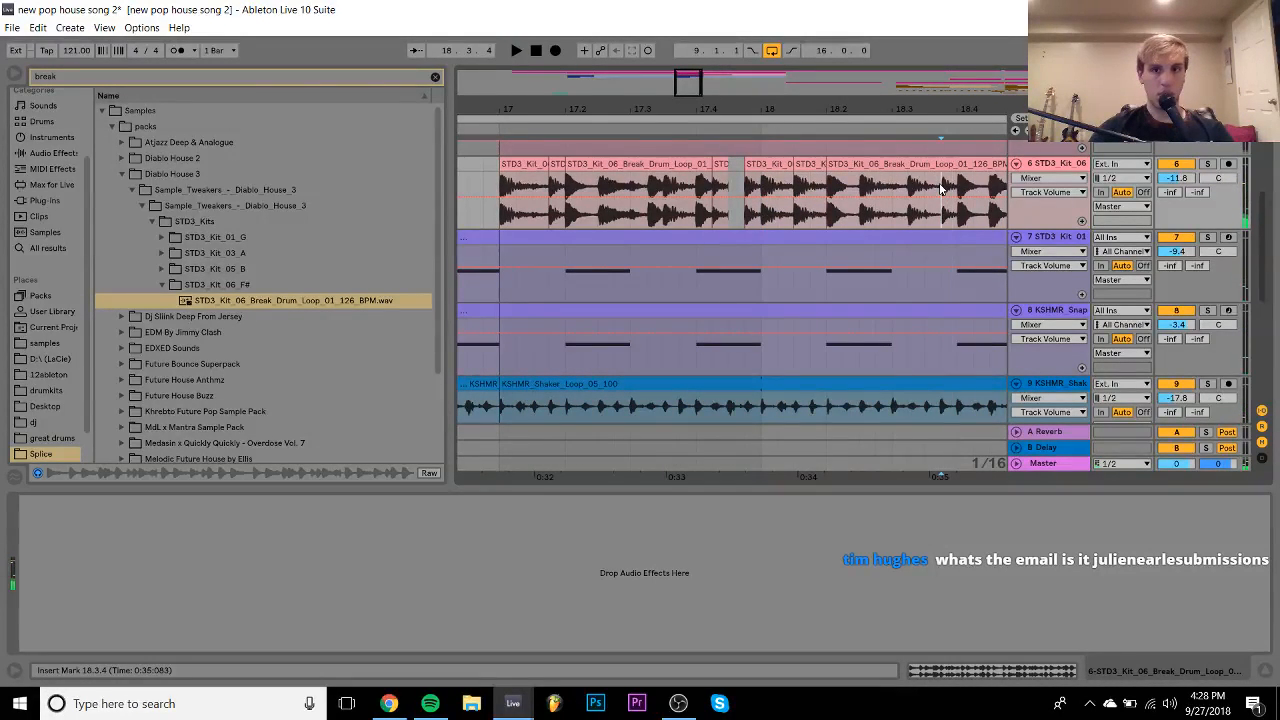
pyautogui.press('space')
pyautogui.press('space')
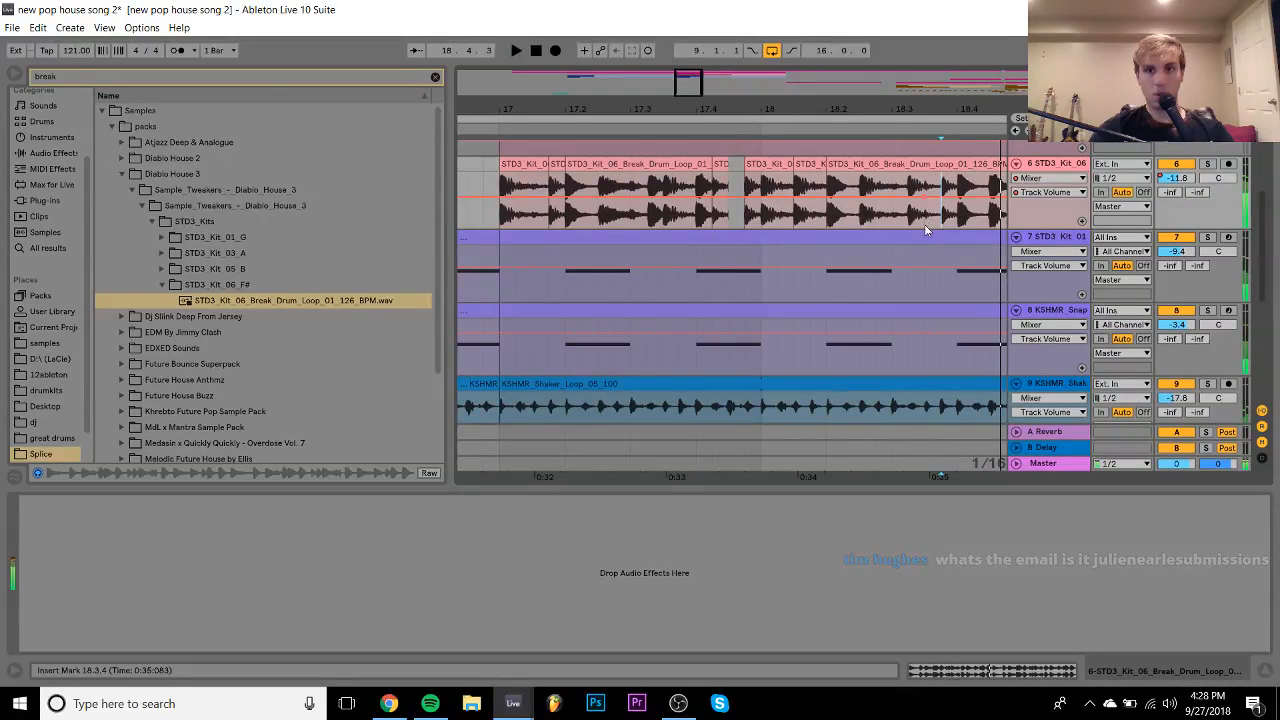
# - Move the 1/16 slice at 18.3.3 to an earlier beat and play the chop from bar 17
pyautogui.click(926, 222)
pyautogui.press('space')
pyautogui.moveTo(926, 222); pyautogui.dragTo(956, 215)
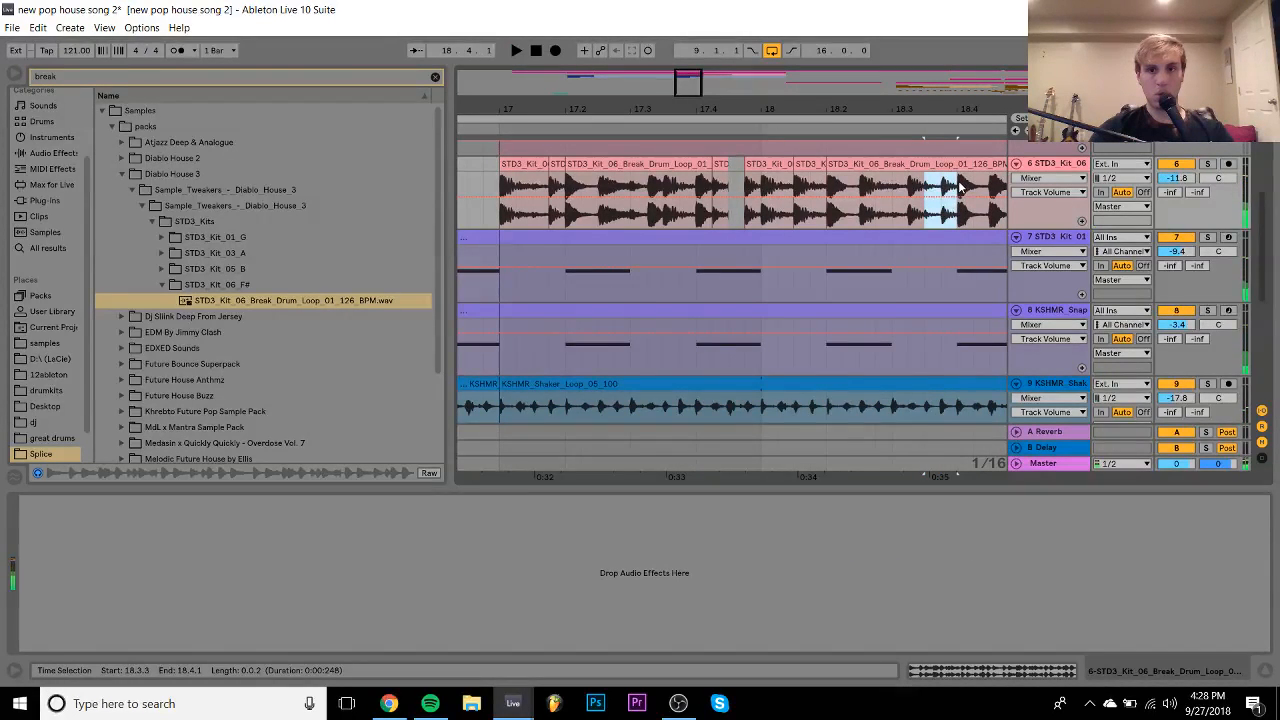
pyautogui.moveTo(944, 165); pyautogui.dragTo(882, 178)
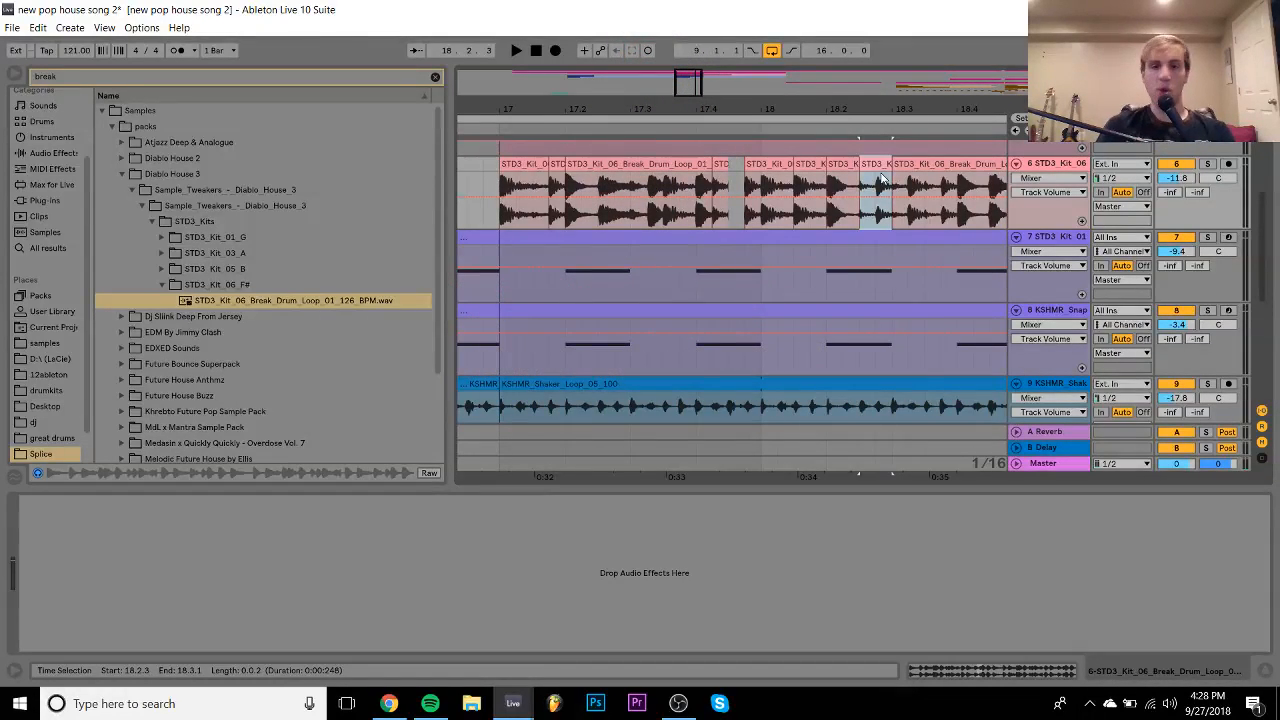
pyautogui.click(529, 162)
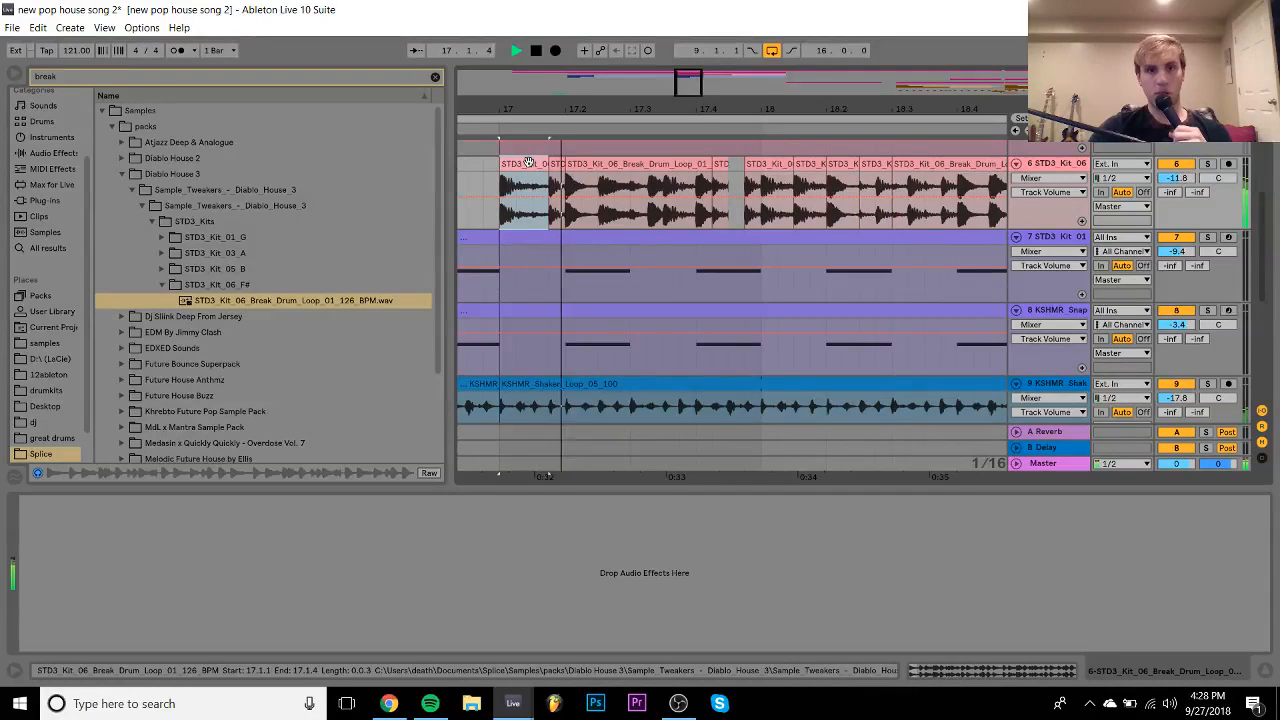
pyautogui.press('space')
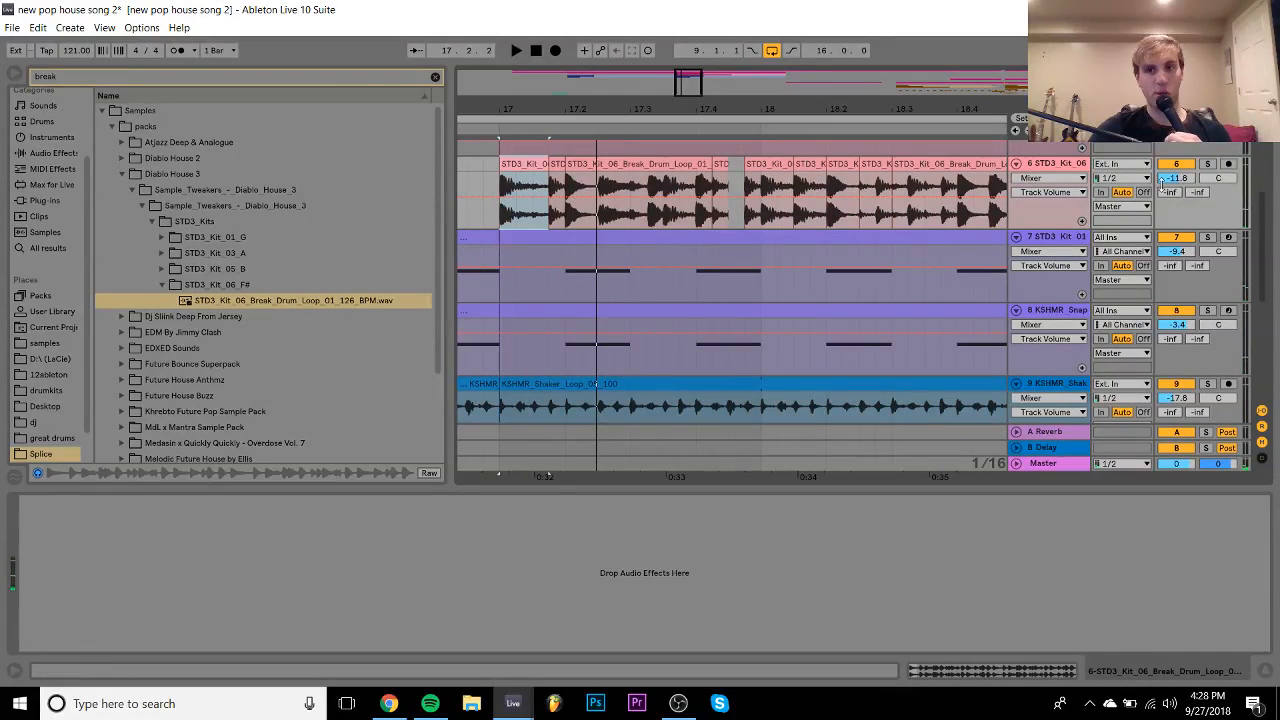
pyautogui.press('space')
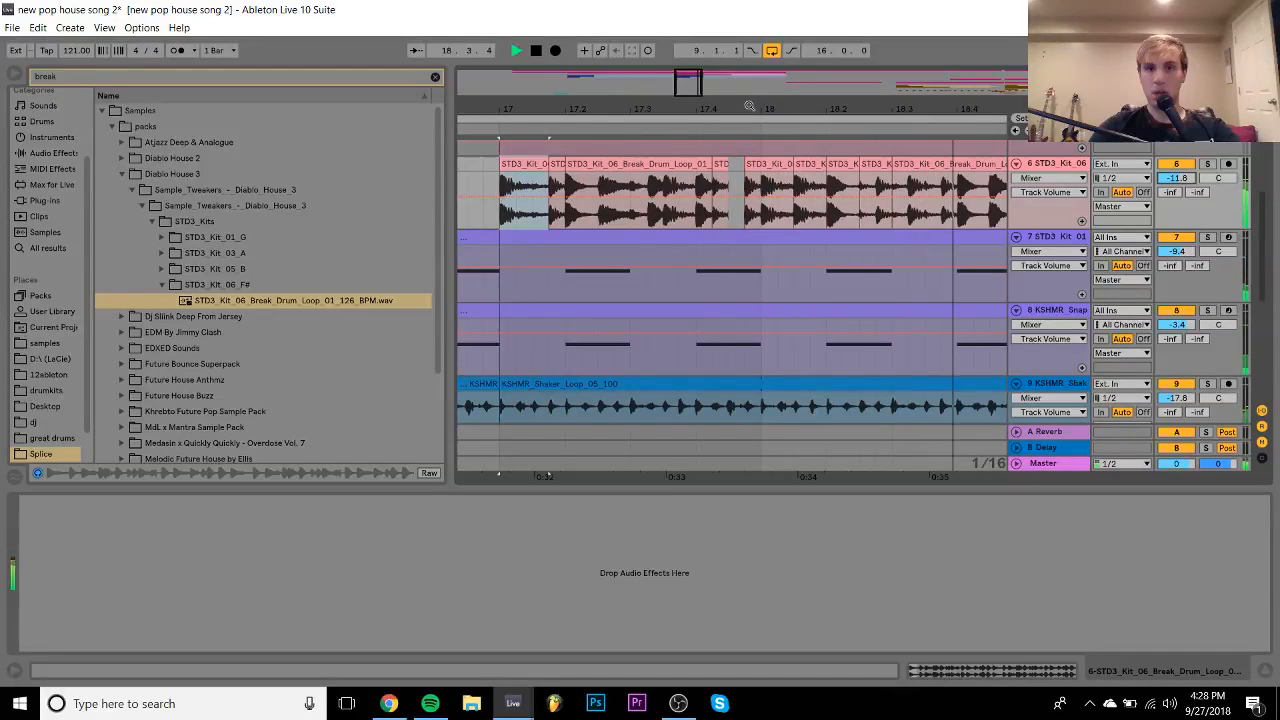
pyautogui.press('space')
# - Copy the 18.3.3 slice to 18.4.3–19.1.1 as a stutter and audition it
pyautogui.moveTo(870, 109); pyautogui.dragTo(843, 107)
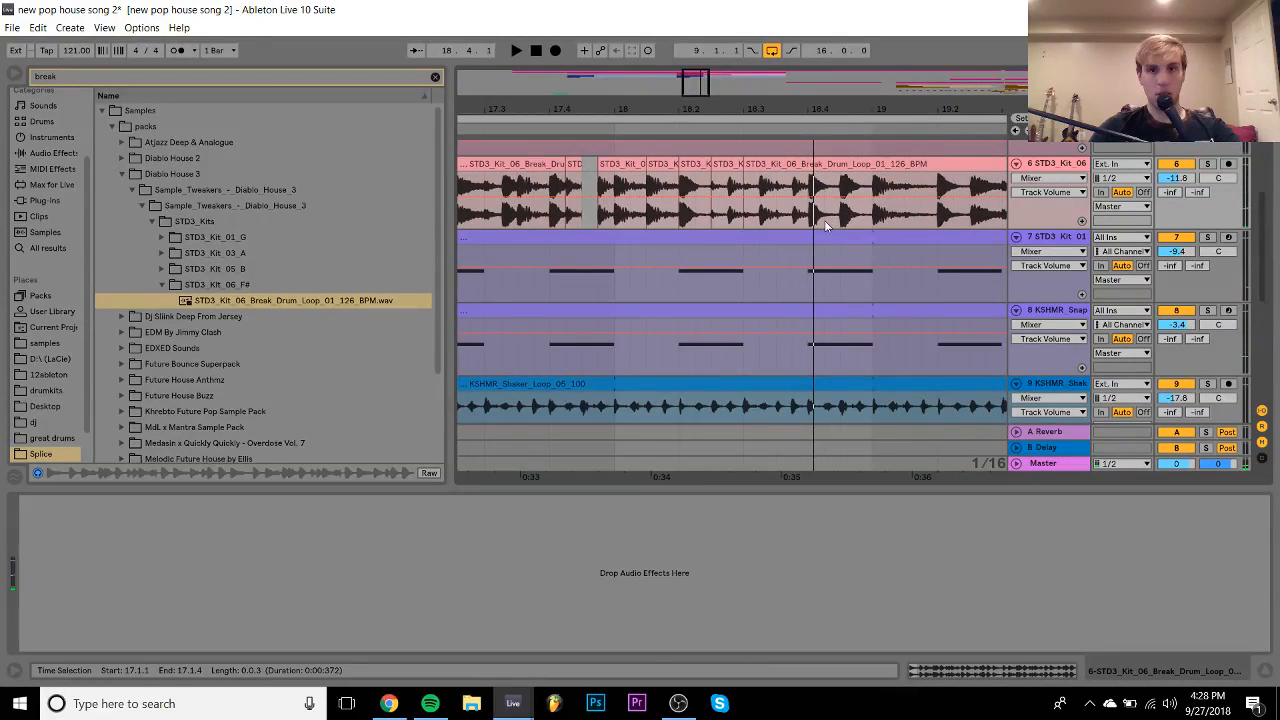
pyautogui.moveTo(778, 215); pyautogui.dragTo(808, 215)
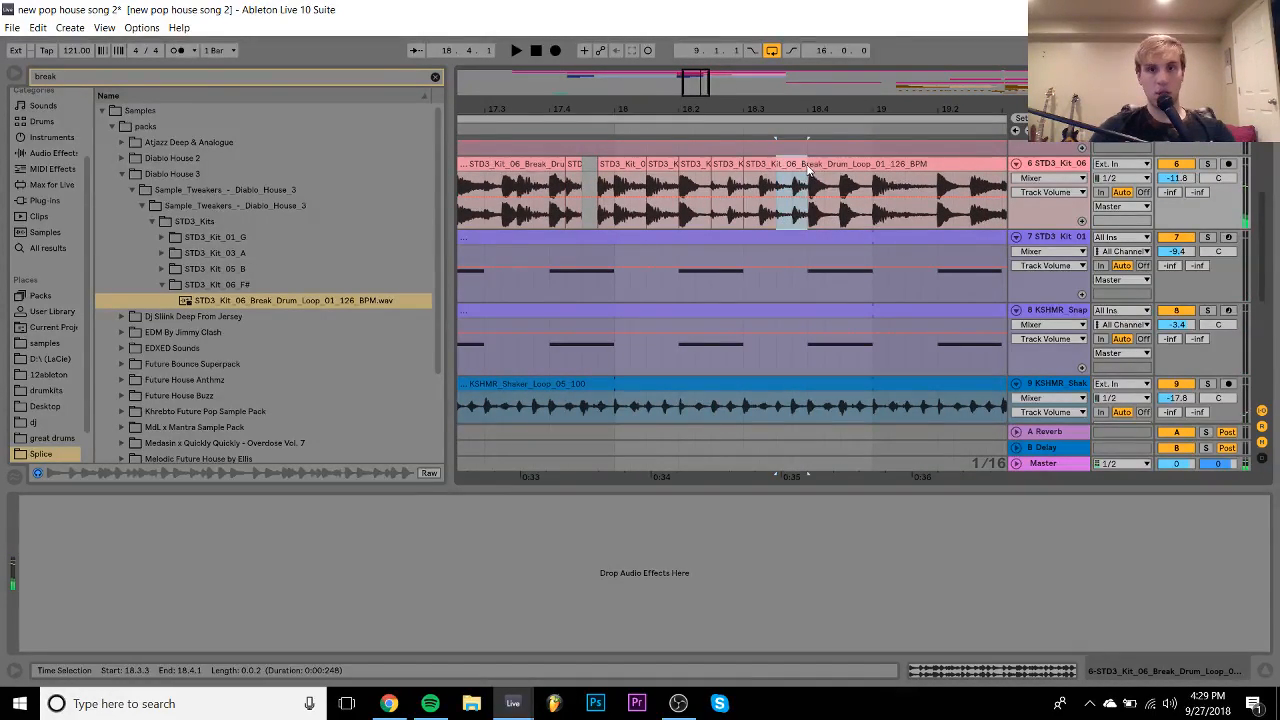
pyautogui.moveTo(800, 164); pyautogui.dragTo(855, 165)
pyautogui.press('space')
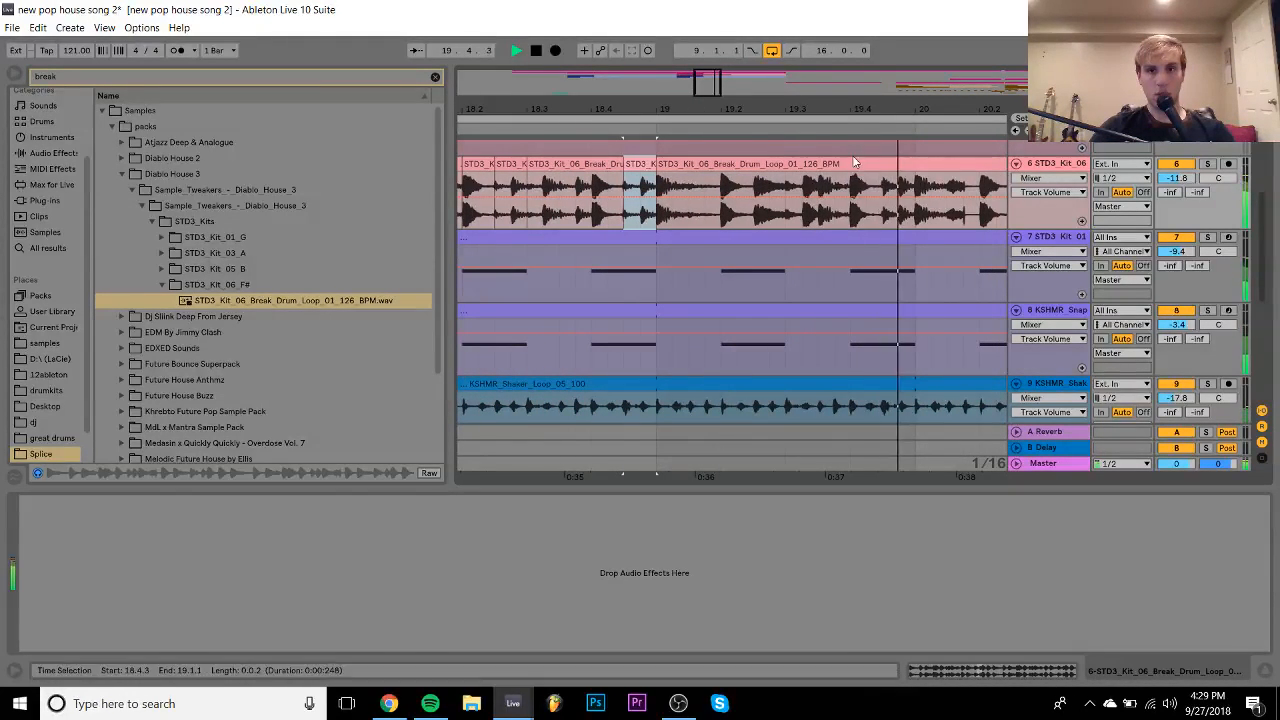
pyautogui.press('space')
pyautogui.click(802, 190)
pyautogui.press('space')
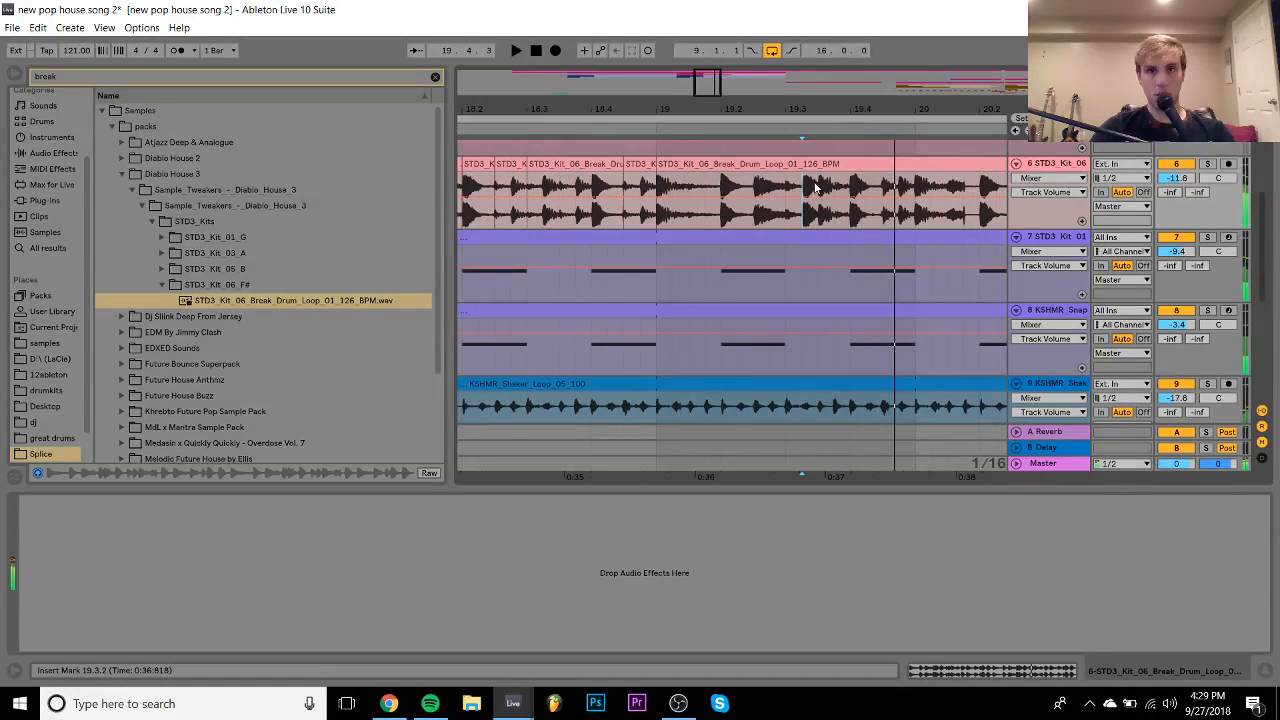
pyautogui.press('space')
# - Move the 19.3.1–19.3.3 beat to 18.4.3–19.1.1 and play back the edit
pyautogui.click(786, 188)
pyautogui.press('space')
pyautogui.press('space')
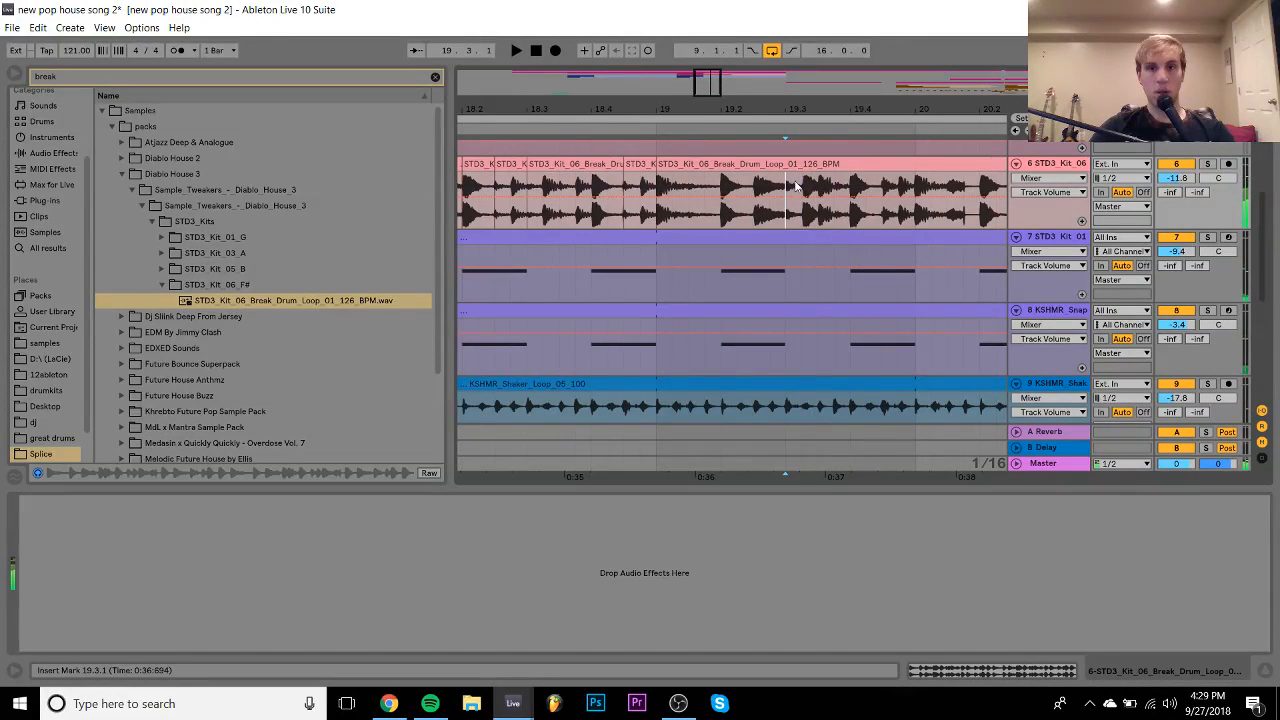
pyautogui.moveTo(786, 183); pyautogui.dragTo(813, 174)
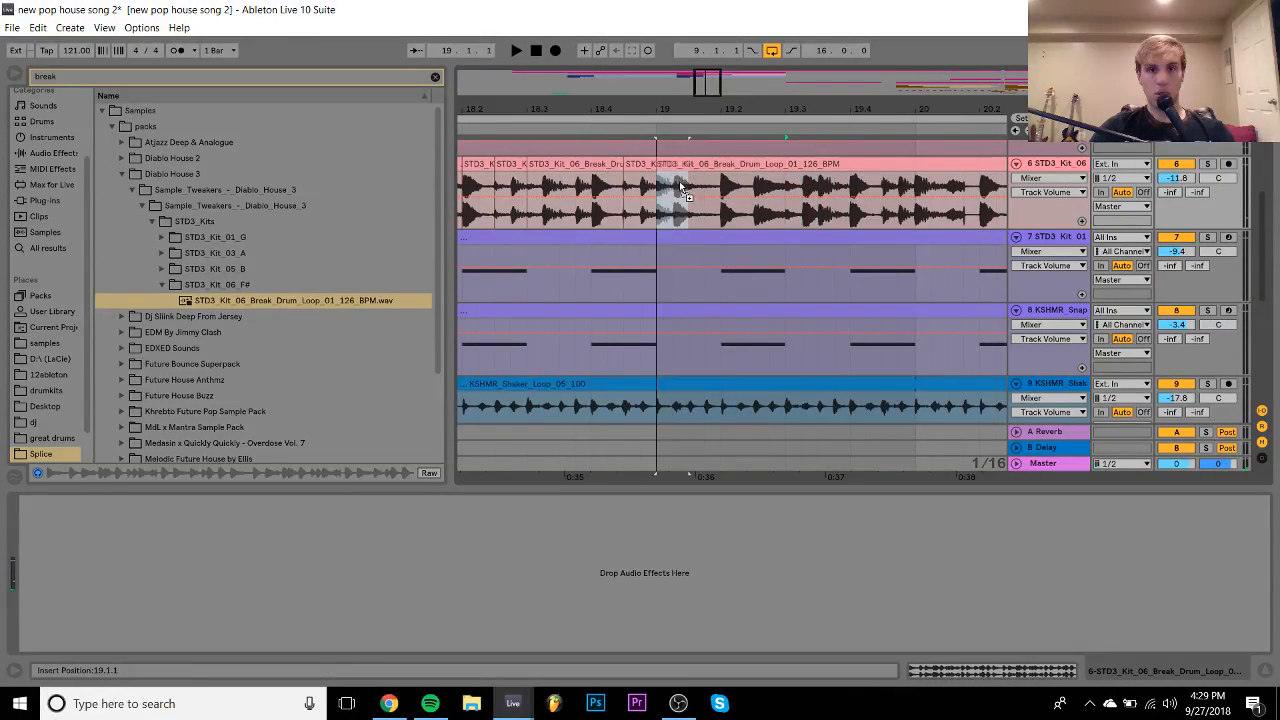
pyautogui.moveTo(657, 200); pyautogui.dragTo(640, 182)
pyautogui.click(548, 220)
pyautogui.press('space')
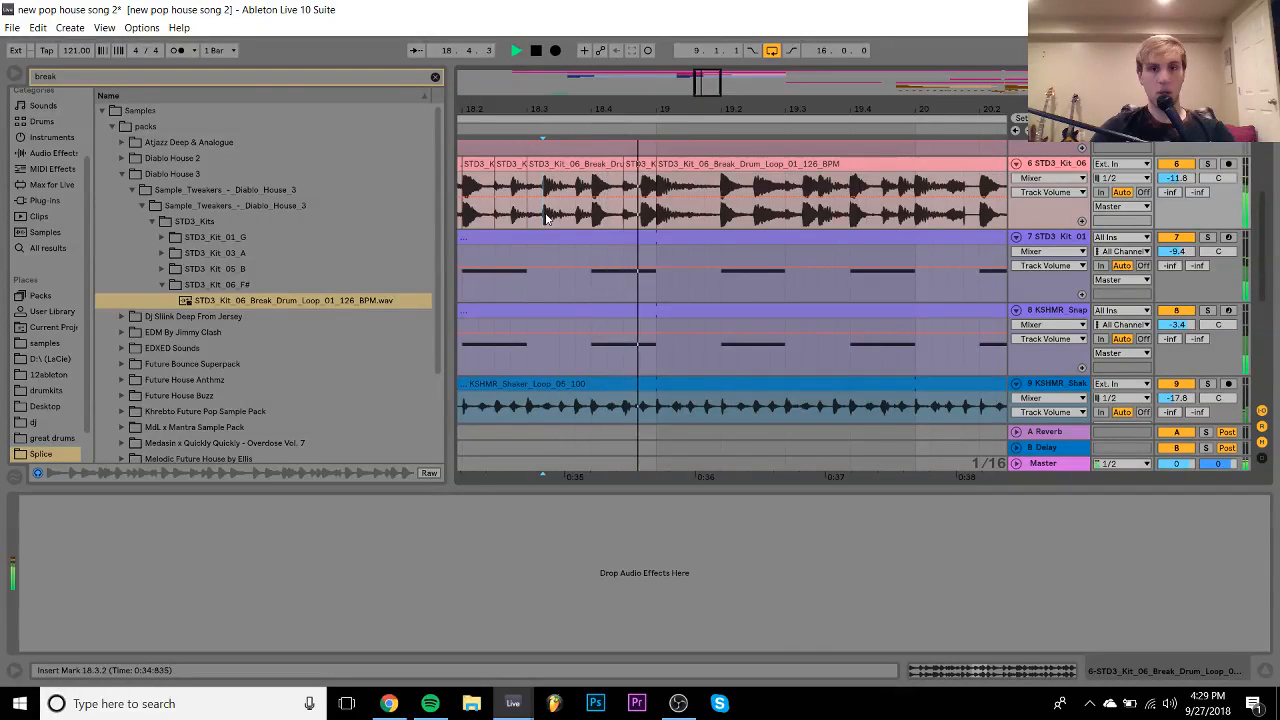
pyautogui.moveTo(708, 115); pyautogui.dragTo(734, 38)
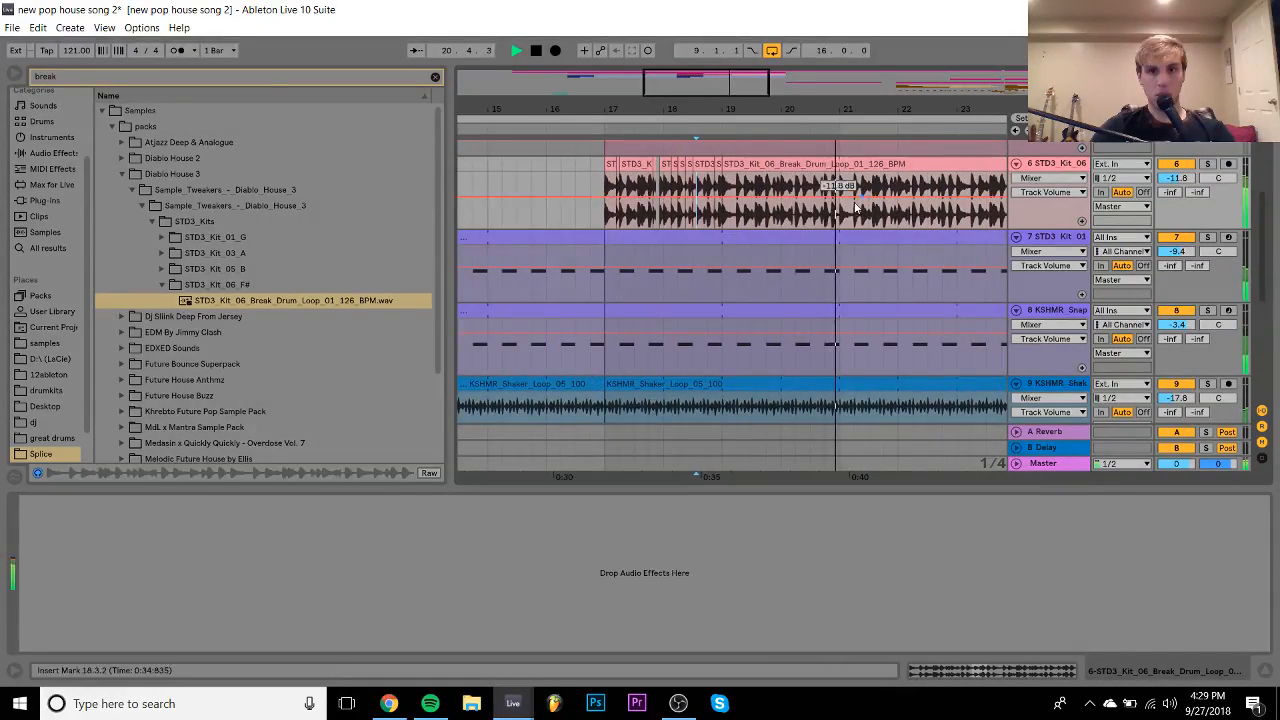
pyautogui.press('space')
# - Copy the 20.3.3–20.4.1 drum slice to 20.4.3–21.1.1
pyautogui.moveTo(842, 98); pyautogui.dragTo(842, 146)
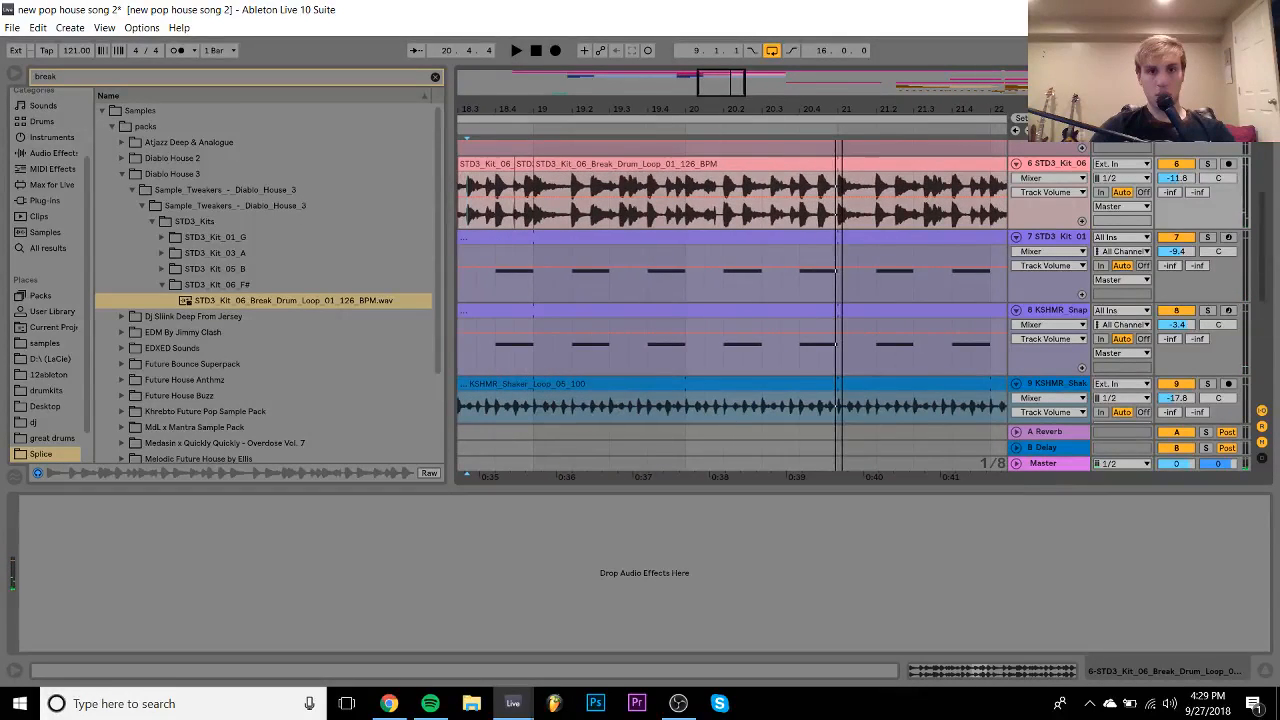
pyautogui.click(800, 182)
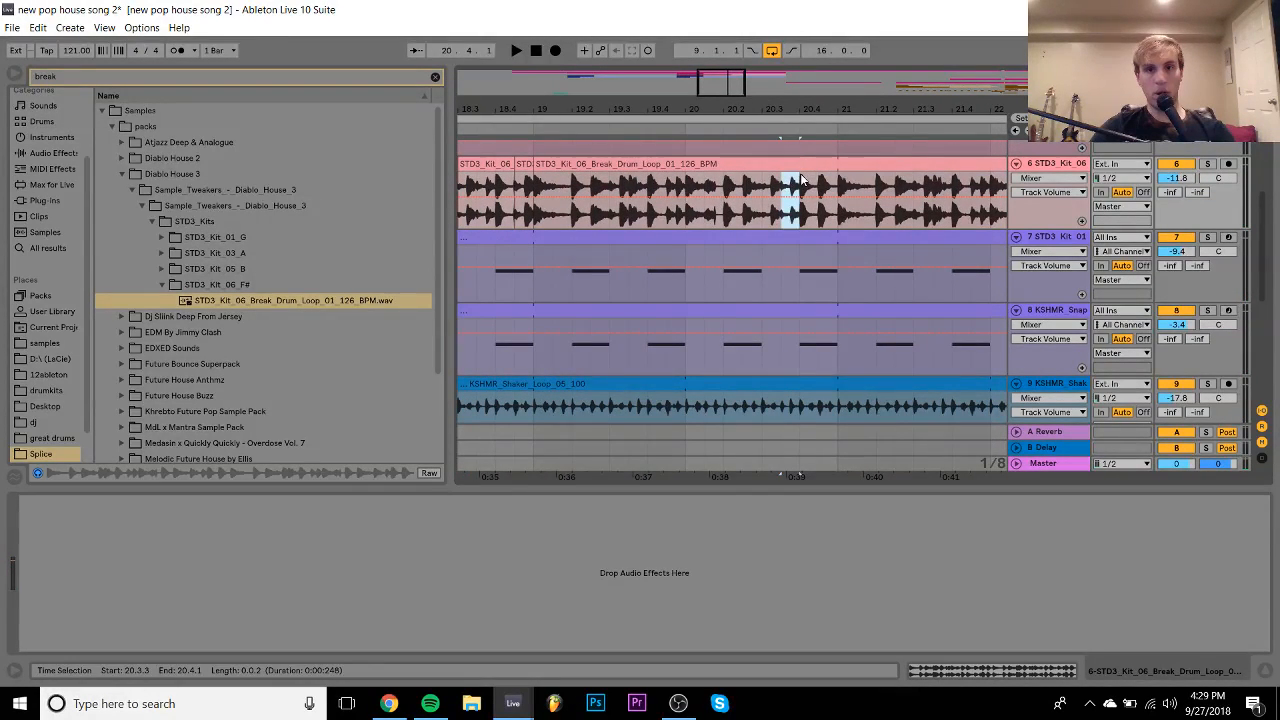
pyautogui.moveTo(800, 182); pyautogui.dragTo(827, 164)
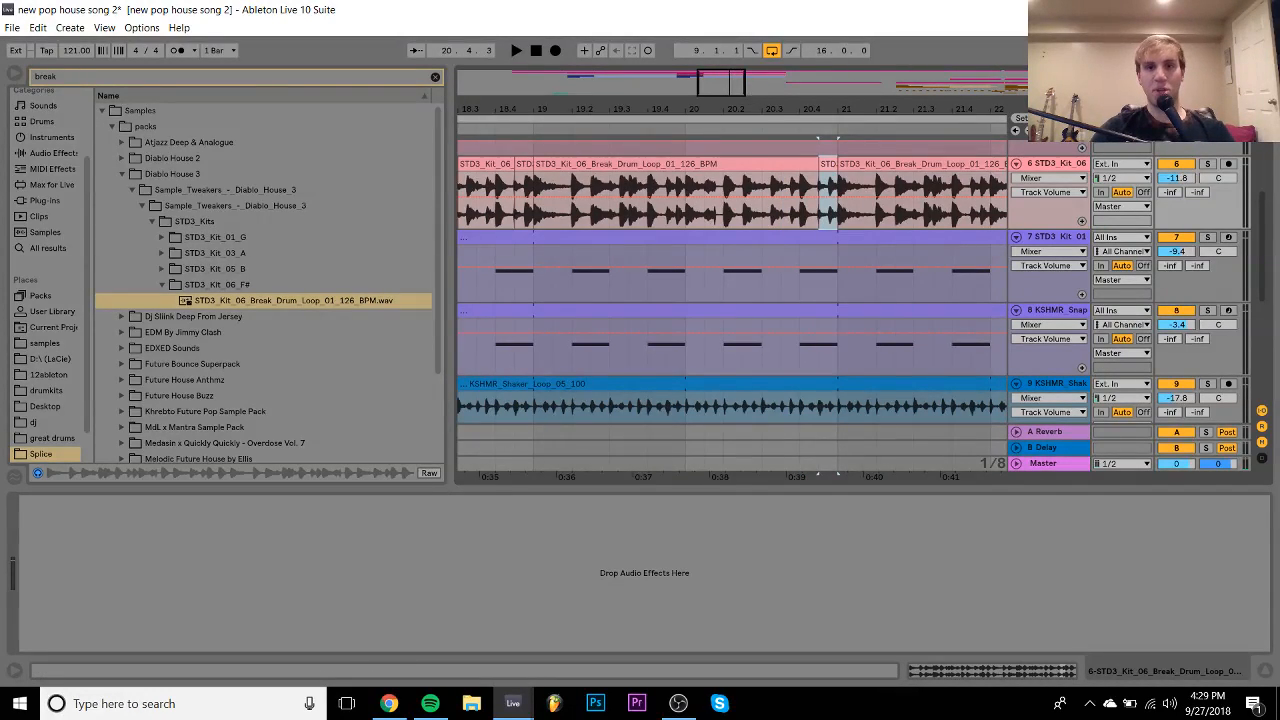
pyautogui.moveTo(754, 98); pyautogui.dragTo(898, 30)
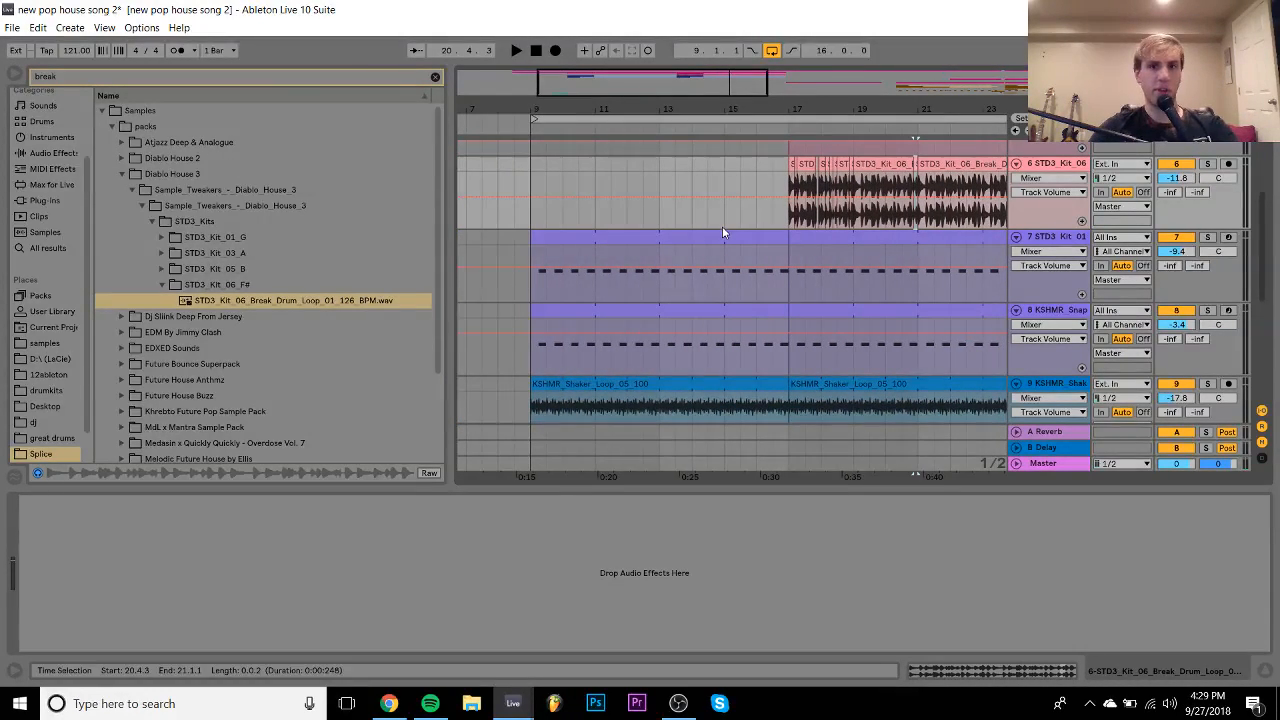
# - Duplicate the chopped break from bars 17–21 into bars 21–25, redoing the copy once
pyautogui.moveTo(928, 220); pyautogui.dragTo(780, 197)
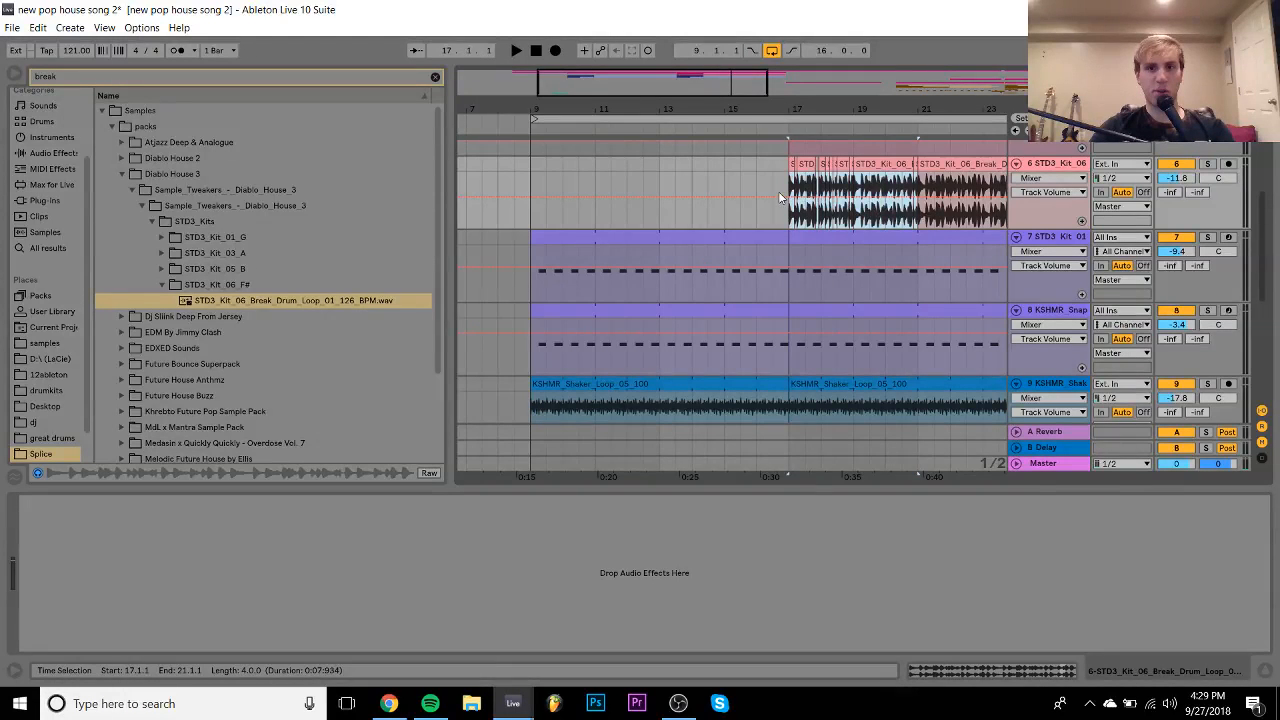
pyautogui.hotkey('ctrl', 'd')
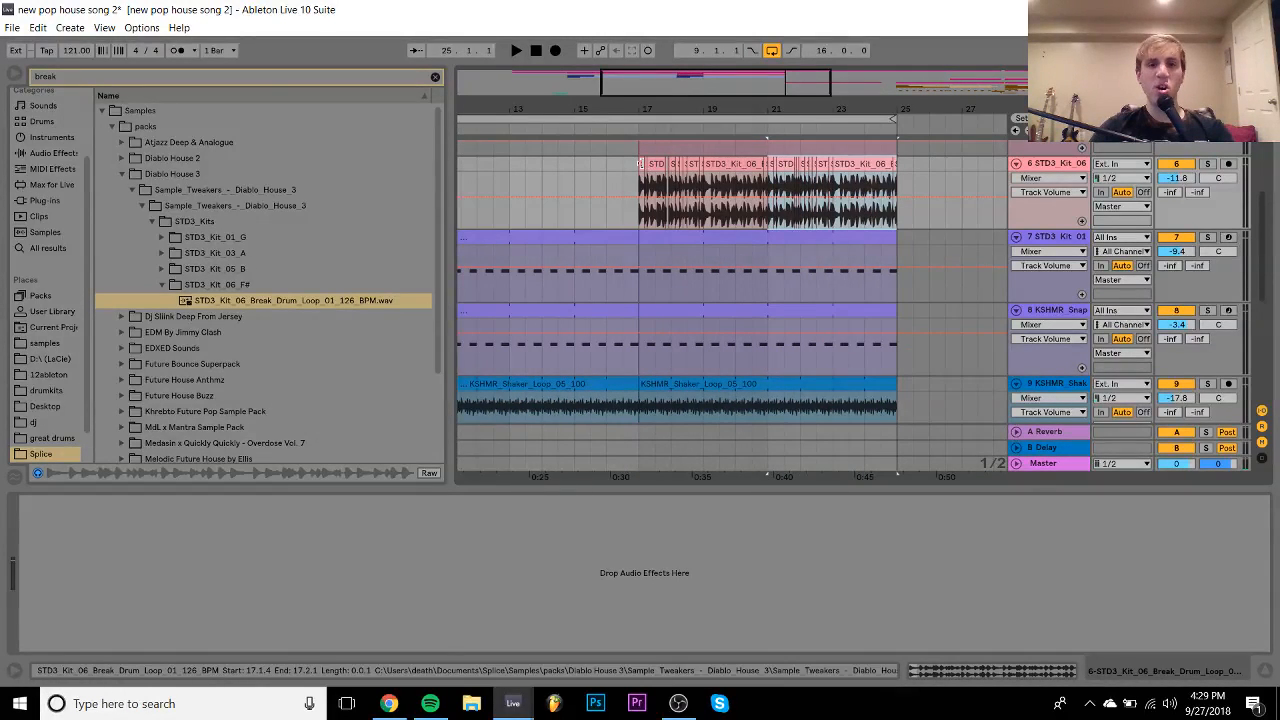
pyautogui.keyDown('shift'); pyautogui.click(641, 163); pyautogui.keyUp('shift')
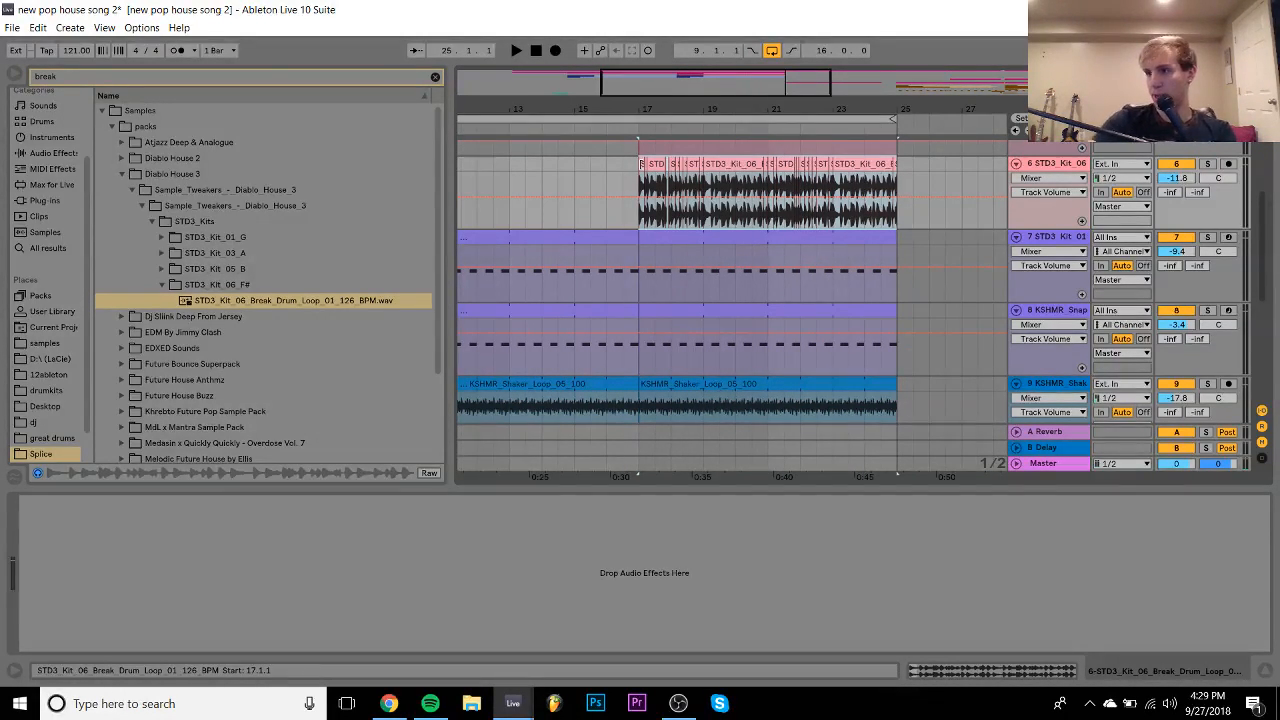
pyautogui.click(954, 673)
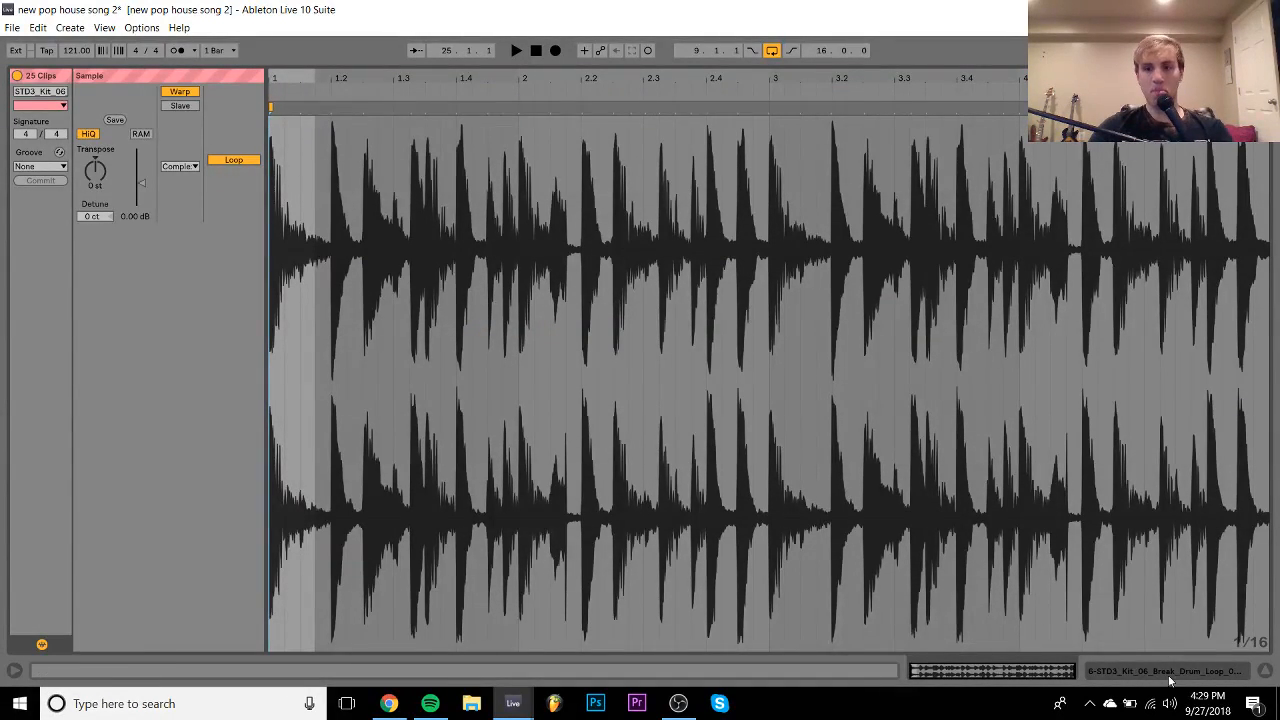
pyautogui.click(1168, 675)
pyautogui.moveTo(913, 163); pyautogui.dragTo(658, 170)
pyautogui.press('Delete')
pyautogui.hotkey('ctrl', 'd')
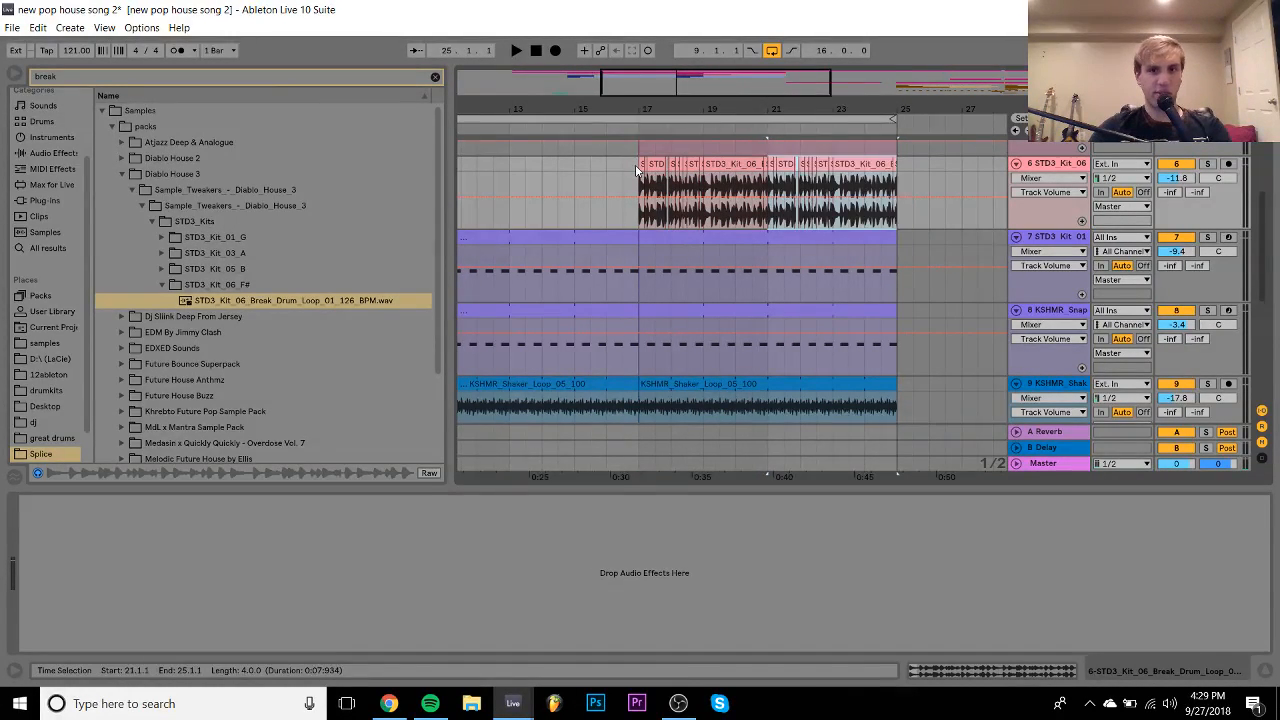
# - Select all 24 break clips across bars 17–25 and set their warp mode to Re-Pitch
pyautogui.keyDown('shift'); pyautogui.click(511, 164); pyautogui.keyUp('shift')
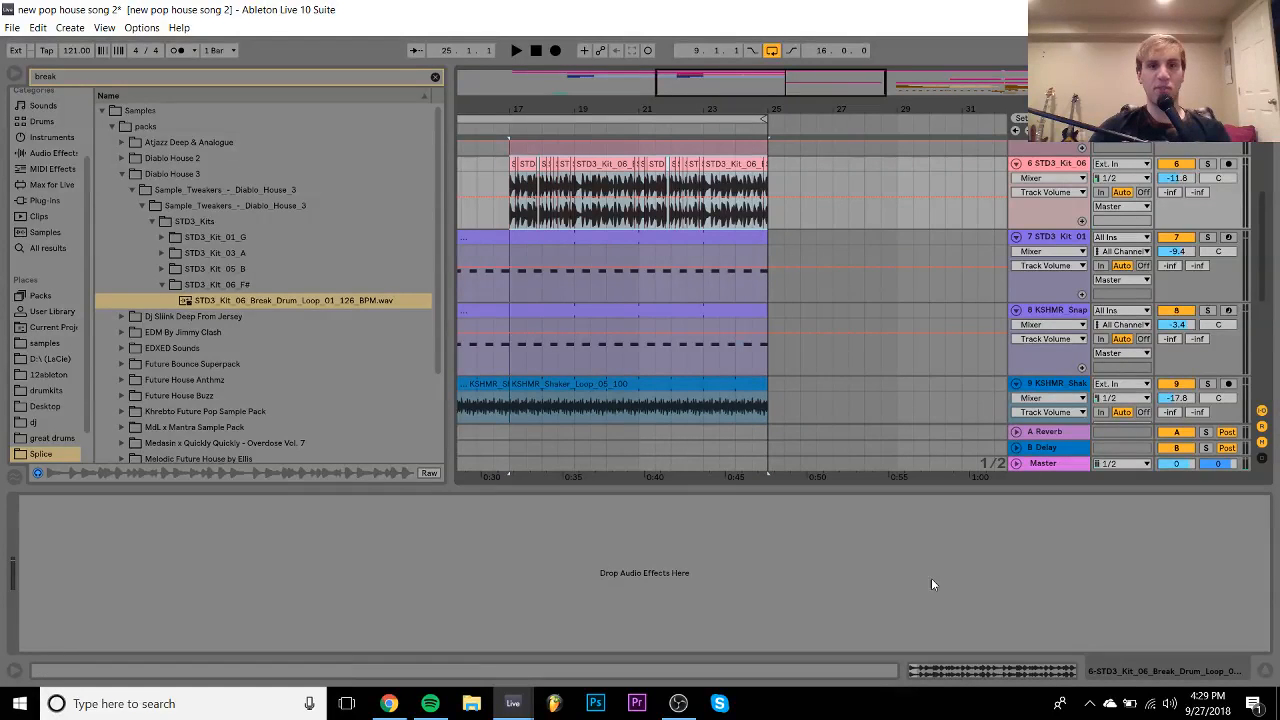
pyautogui.click(968, 674)
pyautogui.click(178, 166)
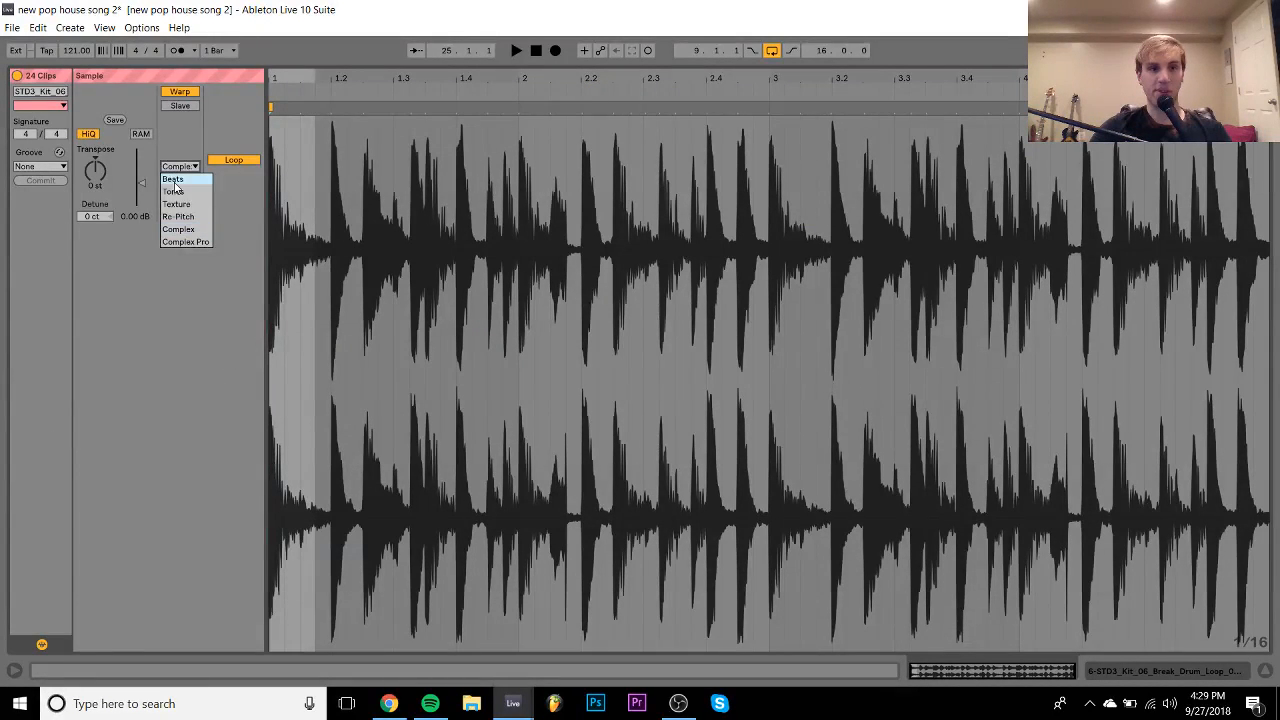
pyautogui.click(180, 217)
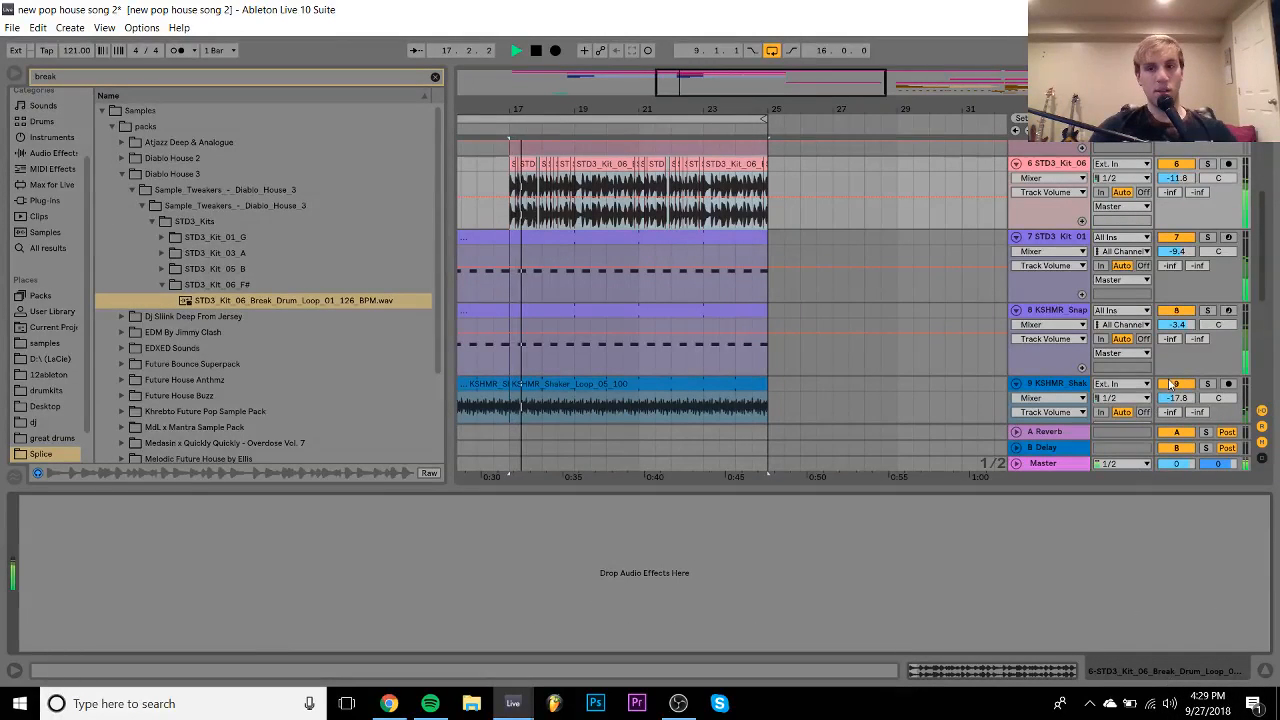
# - Raise the song tempo to 124 BPM
pyautogui.moveTo(68, 56); pyautogui.dragTo(68, 50)
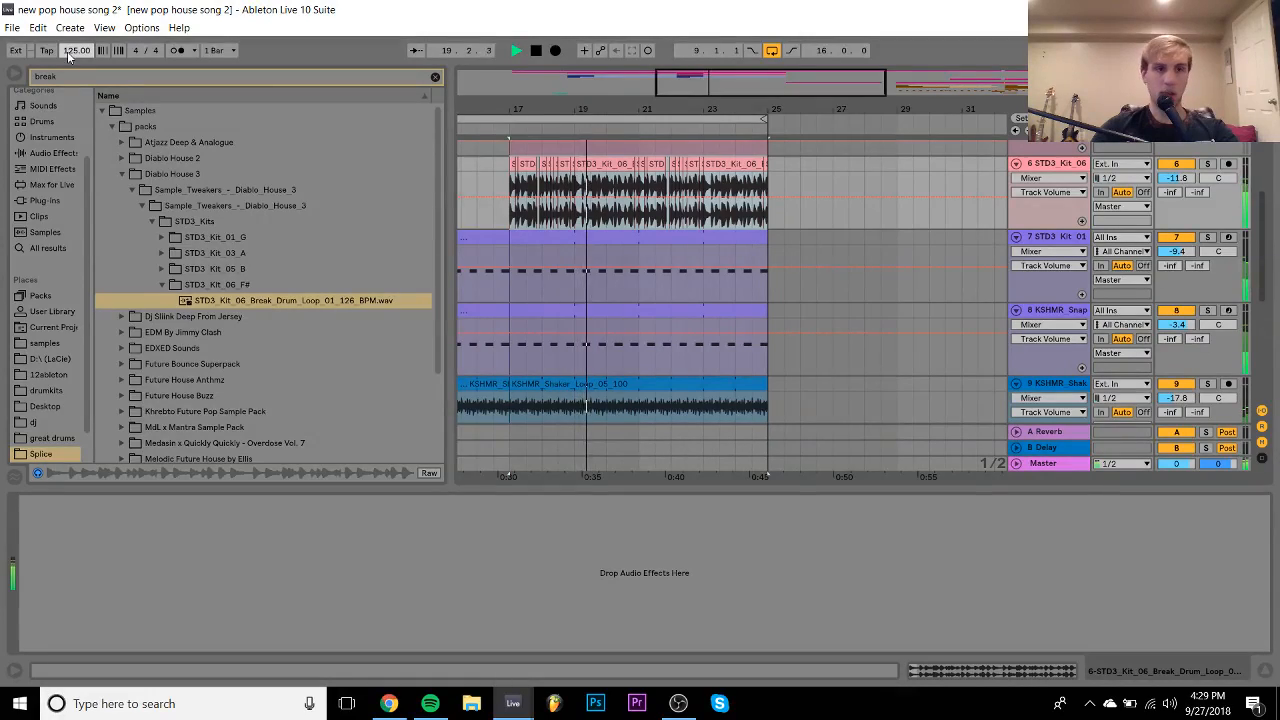
pyautogui.scroll(2, 724, 272)
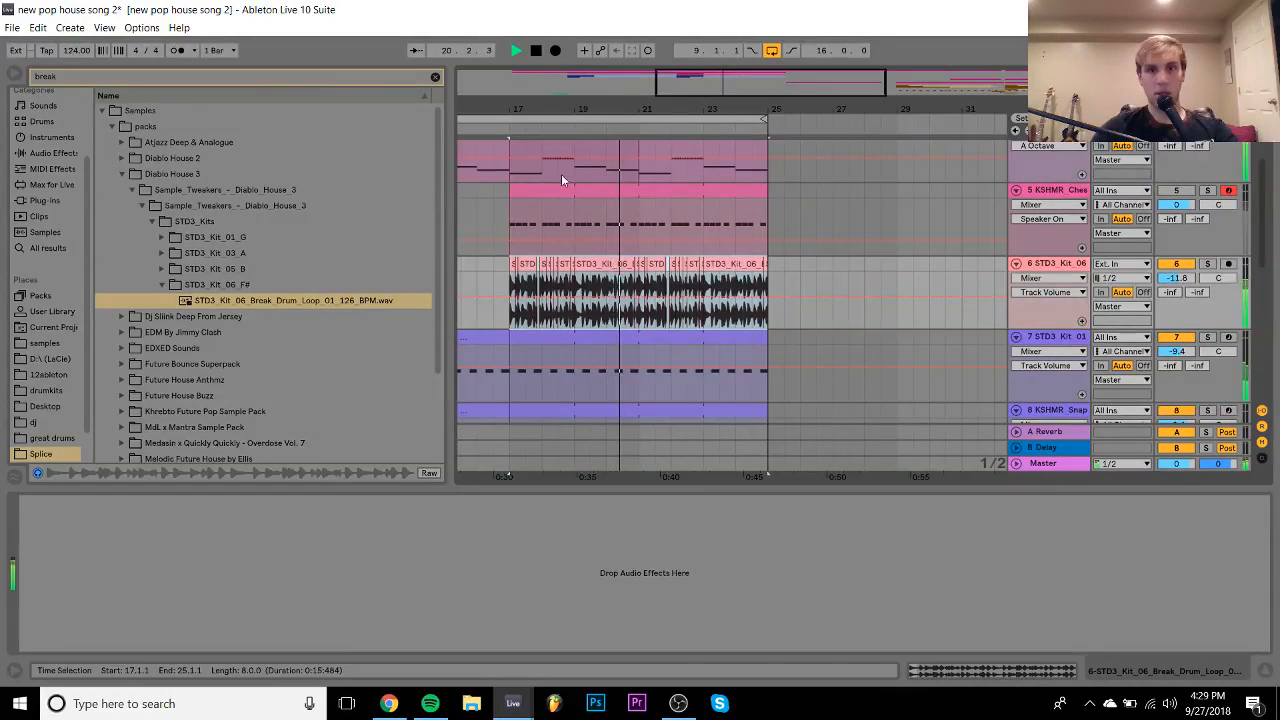
pyautogui.moveTo(547, 112); pyautogui.dragTo(648, 60)
pyautogui.scroll(2, 660, 171)
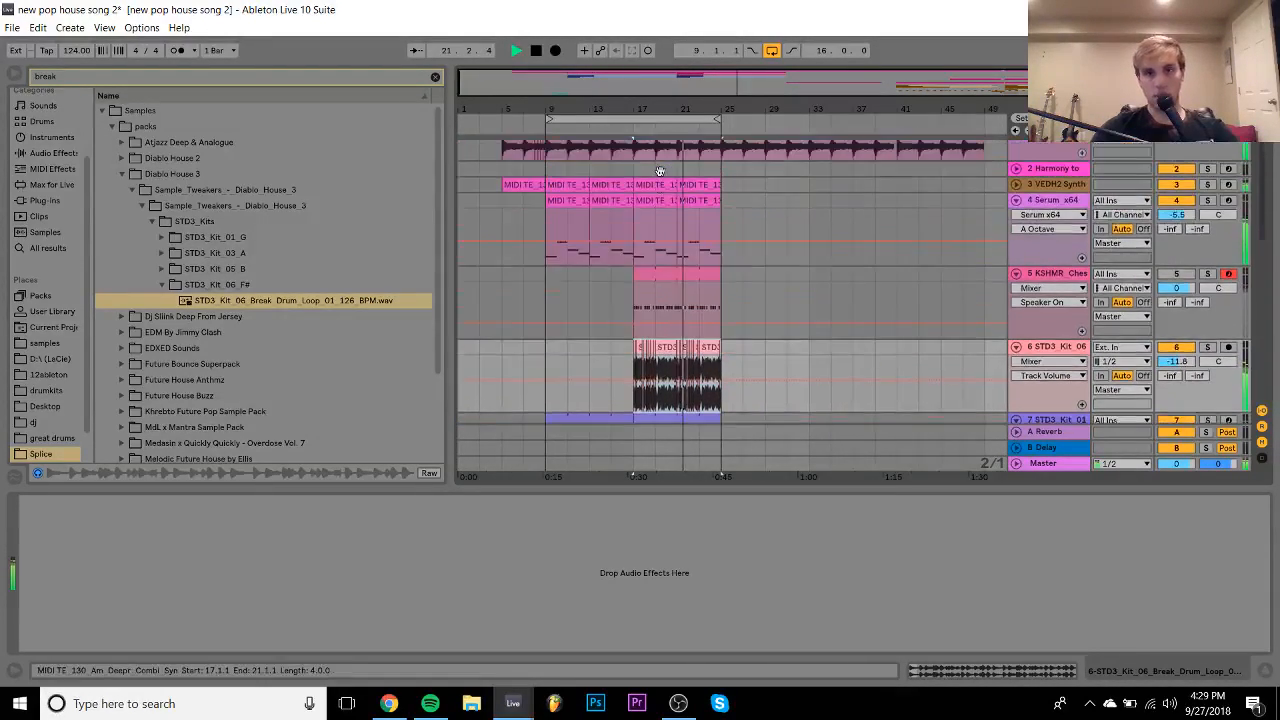
# - Fold the VEDH2 Synth and Serum_x64 tracks, select KSHMR Shaker, and show the samples folder
pyautogui.click(1016, 235)
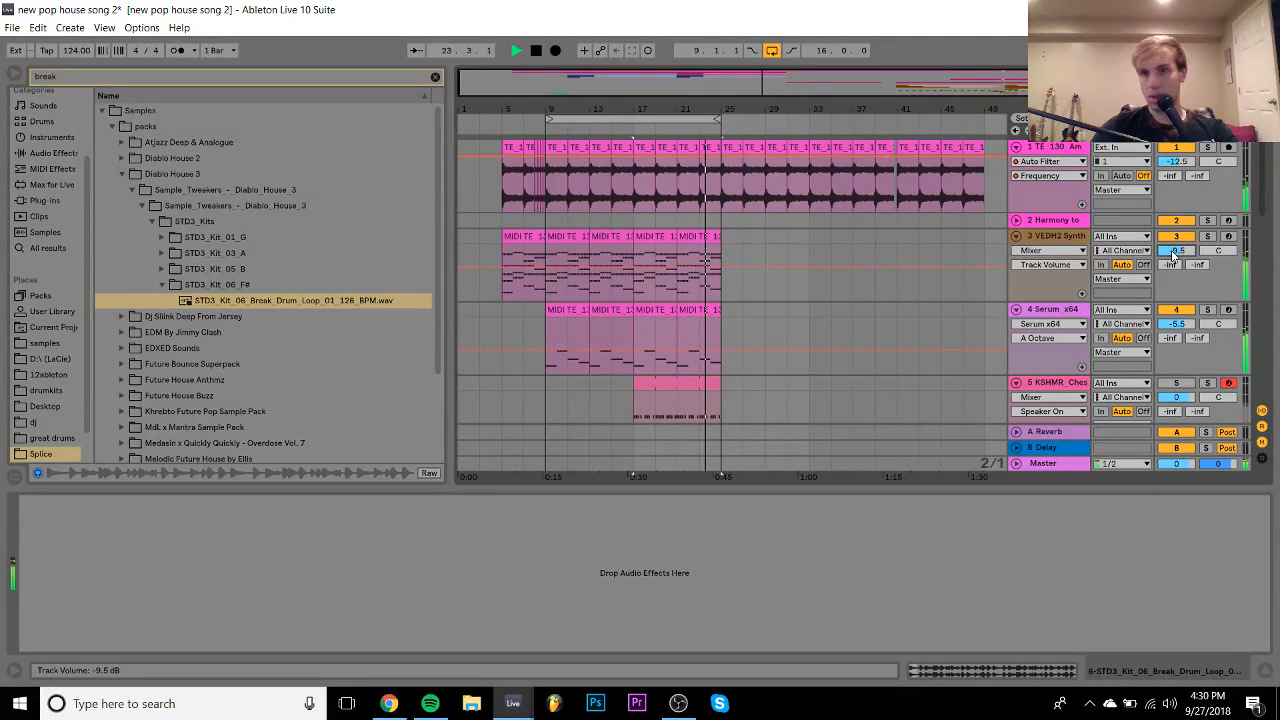
pyautogui.click(1016, 236)
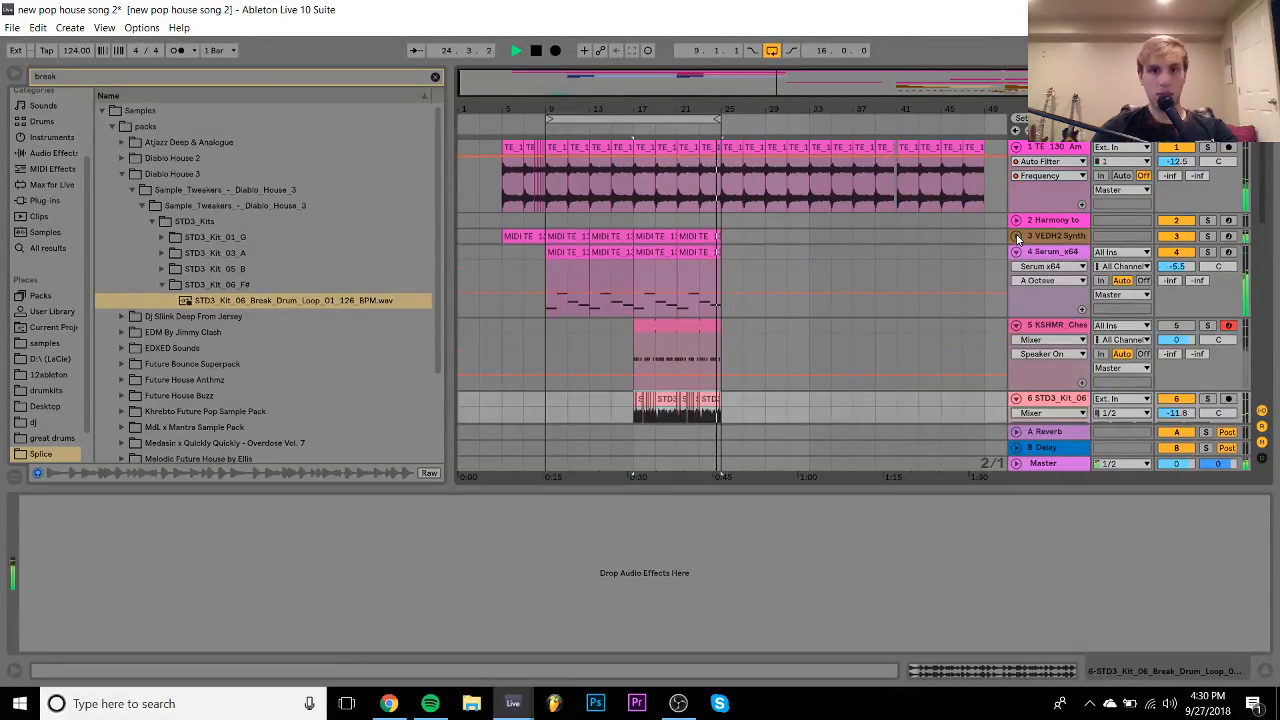
pyautogui.click(1016, 251)
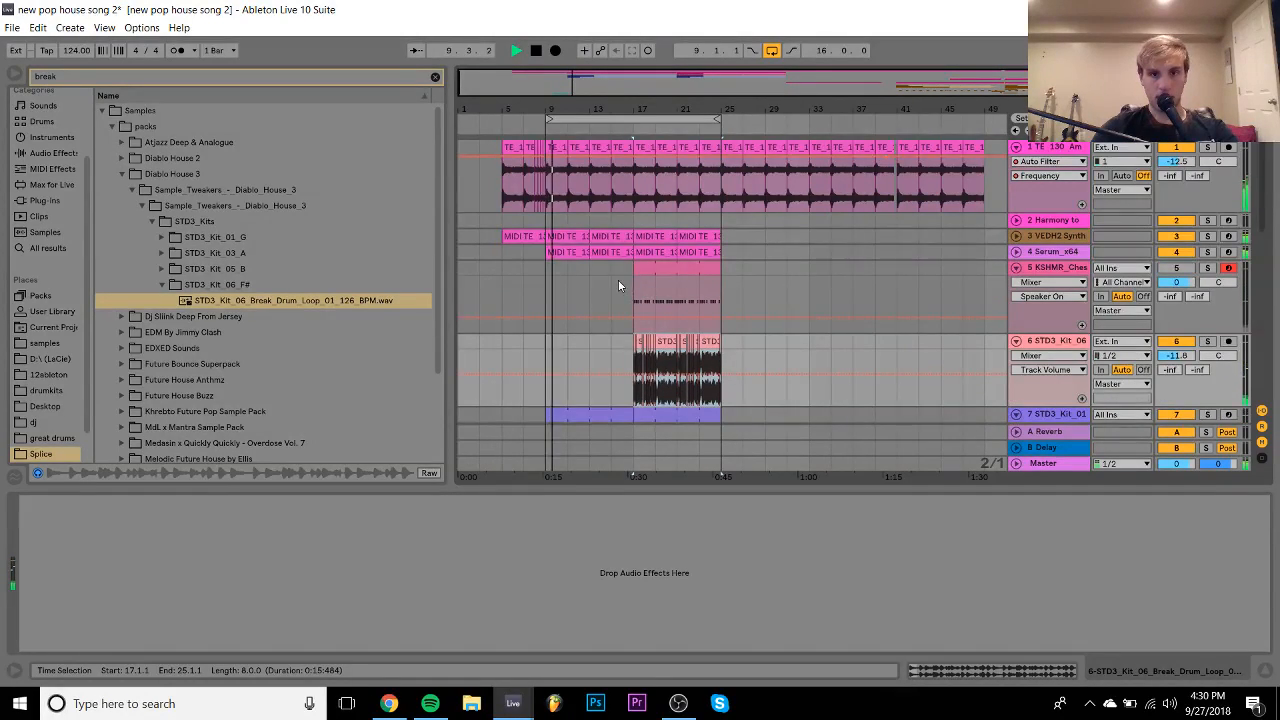
pyautogui.scroll(-6, 618, 285)
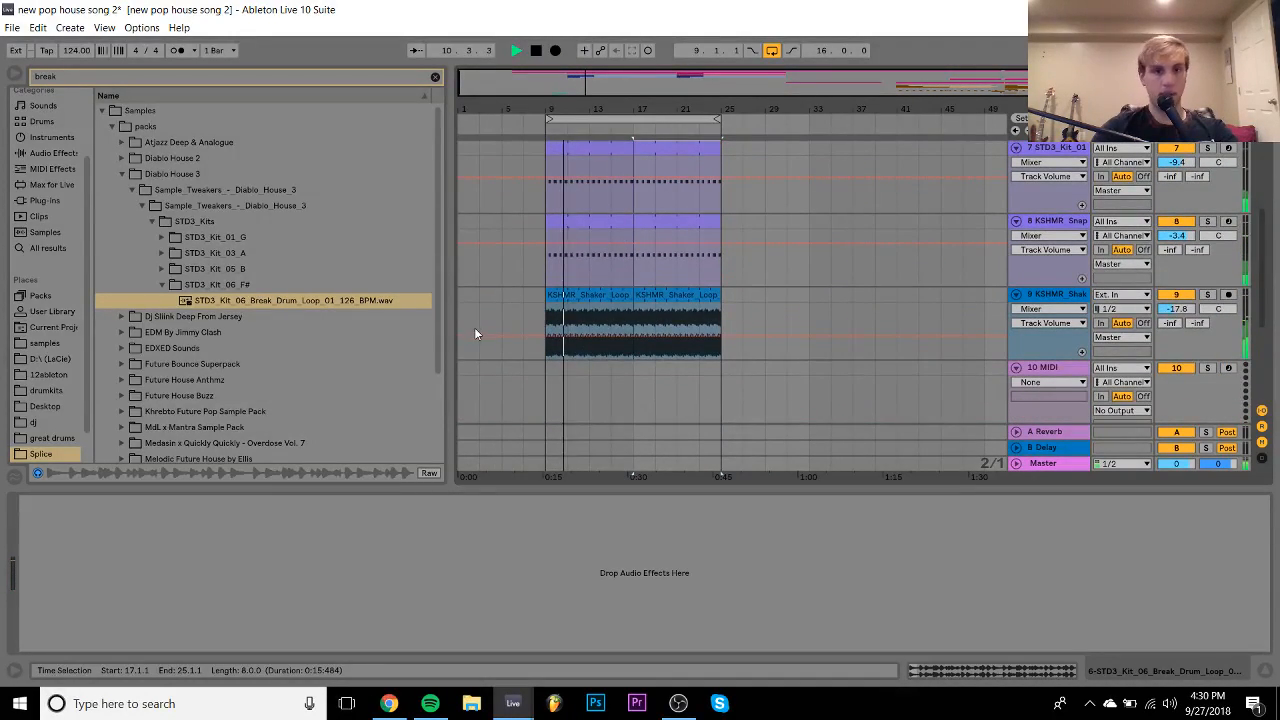
pyautogui.click(498, 298)
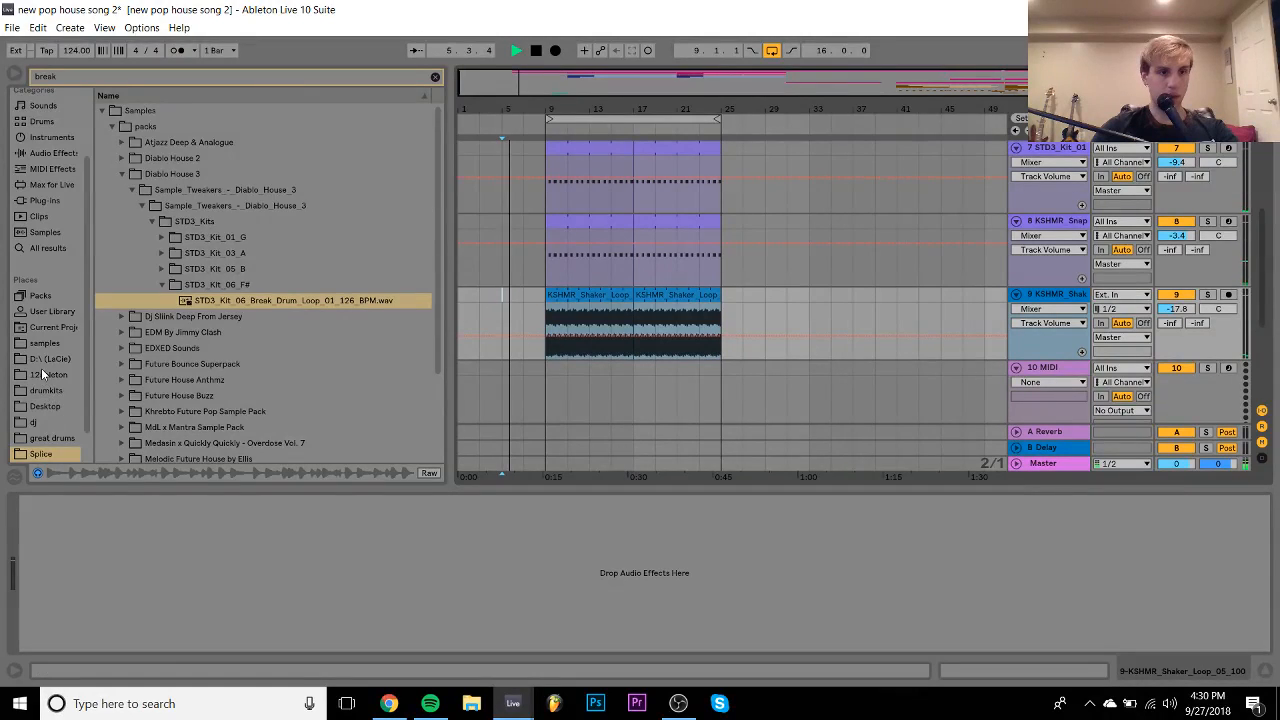
pyautogui.click(44, 343)
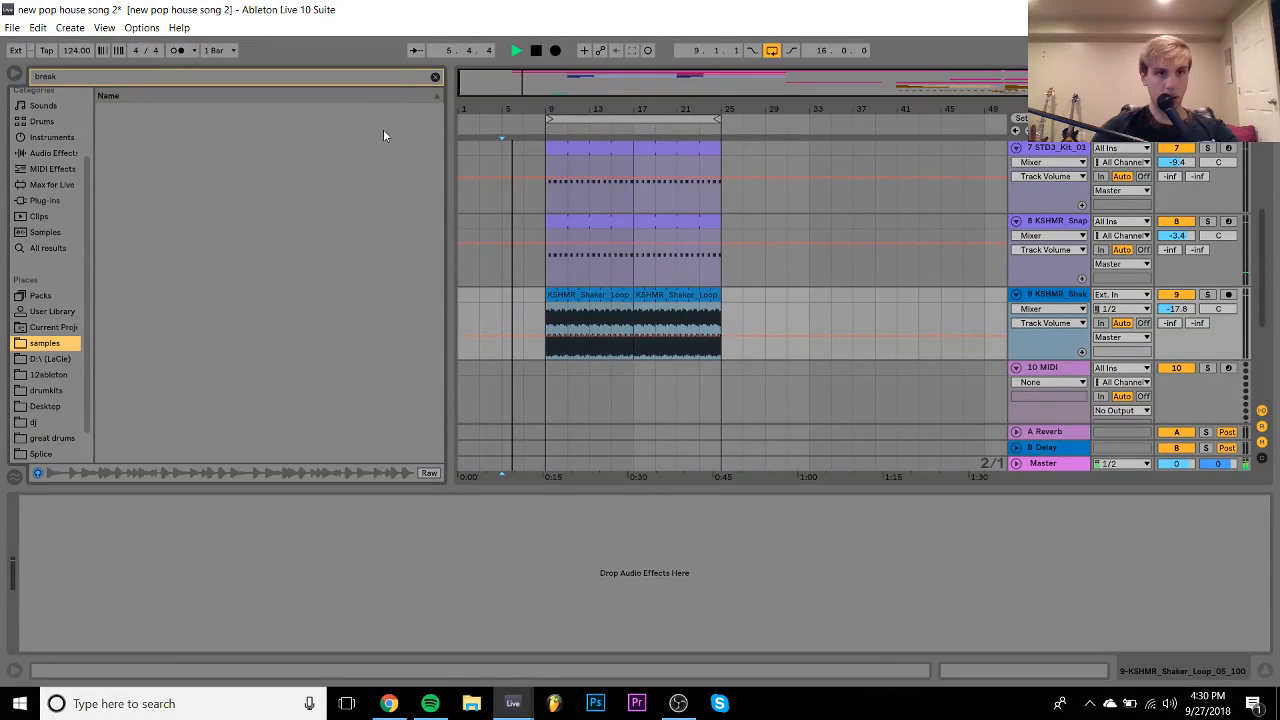
# - Clear the 'break' search and browse through KSHMR_Drums_Loops to expand KSHMR_Tambourine_Loops
pyautogui.click(435, 78)
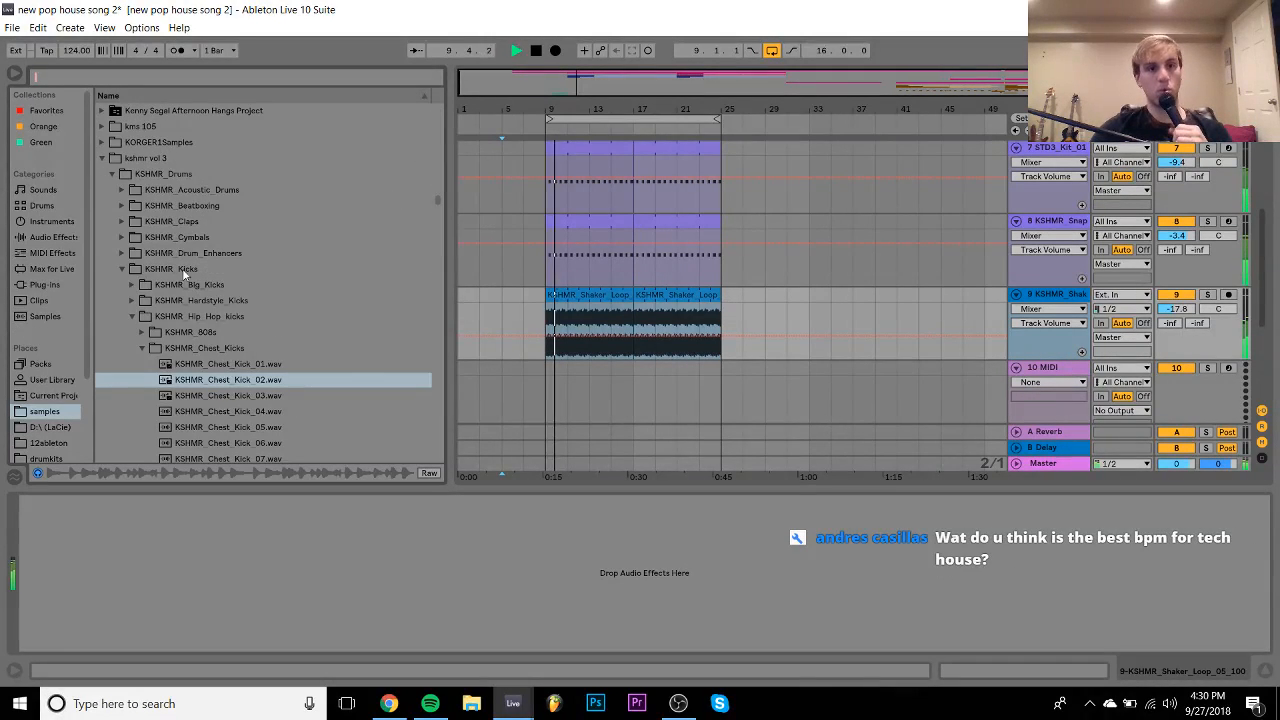
pyautogui.click(112, 174)
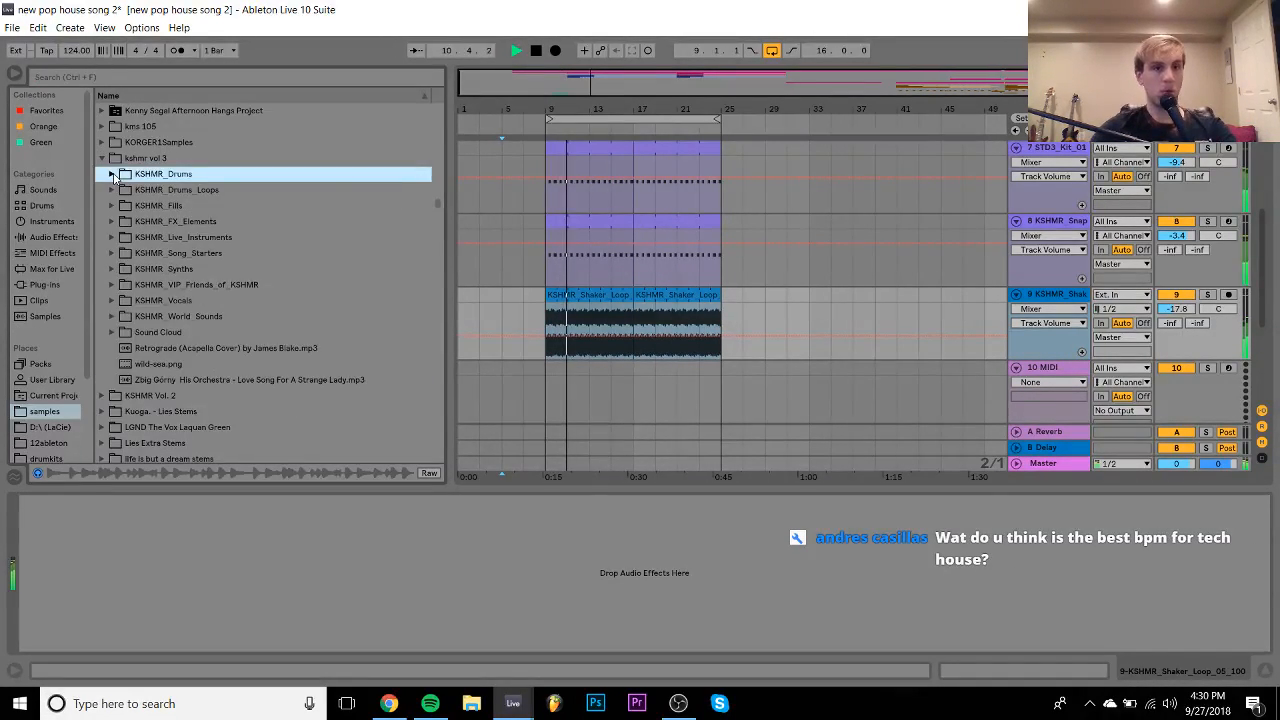
pyautogui.press('Down')
pyautogui.press('Right')
pyautogui.press('Down')
pyautogui.press('Down')
pyautogui.press('Down')
pyautogui.press('Down')
pyautogui.press('Down')
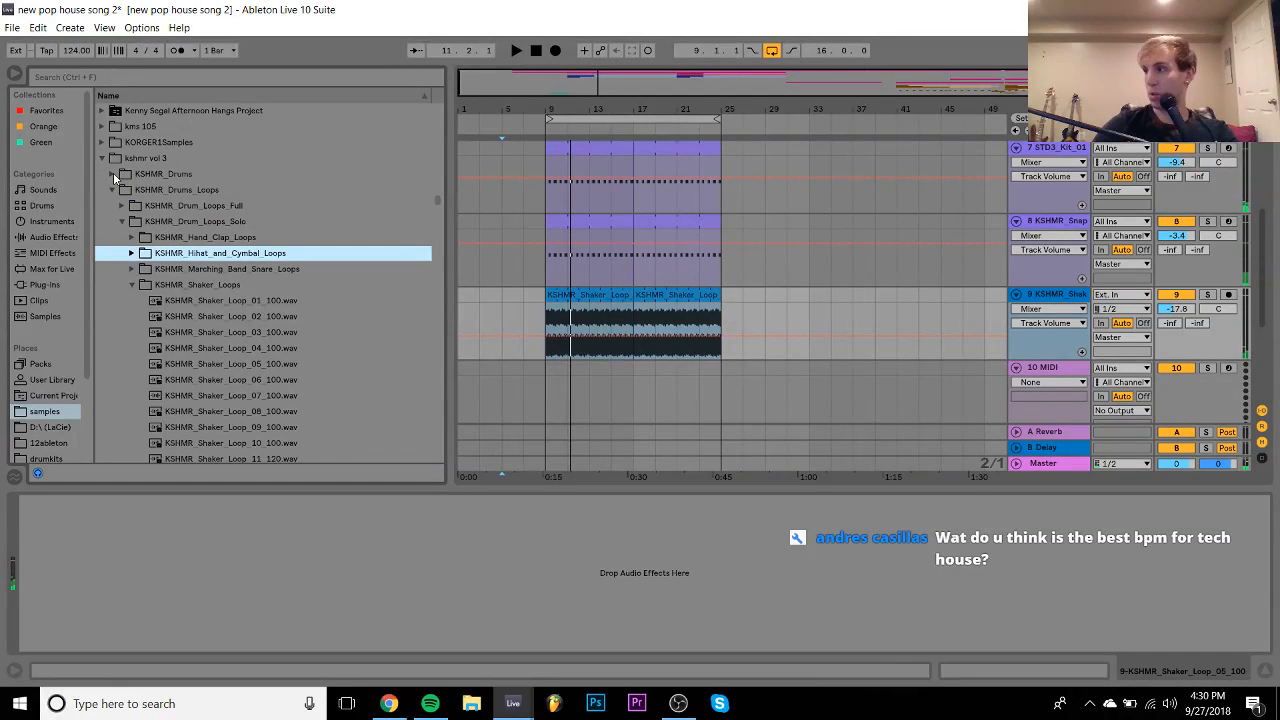
pyautogui.press('Down')
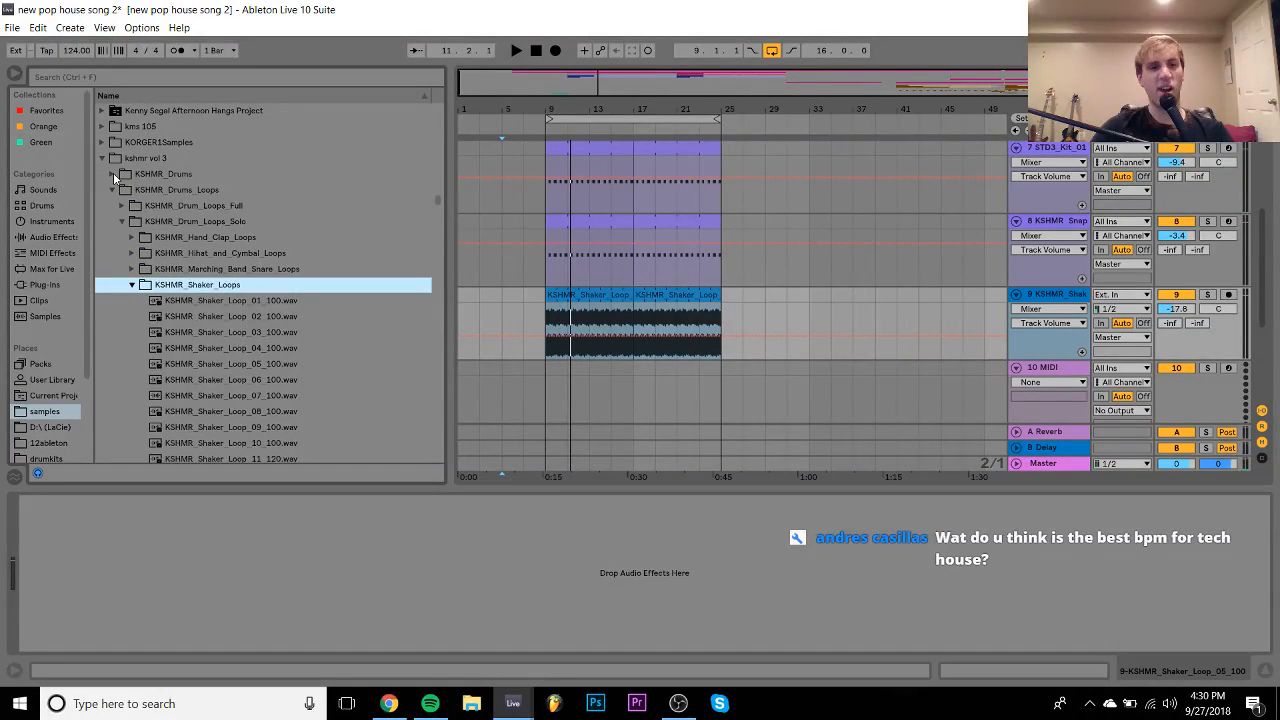
pyautogui.press('Left')
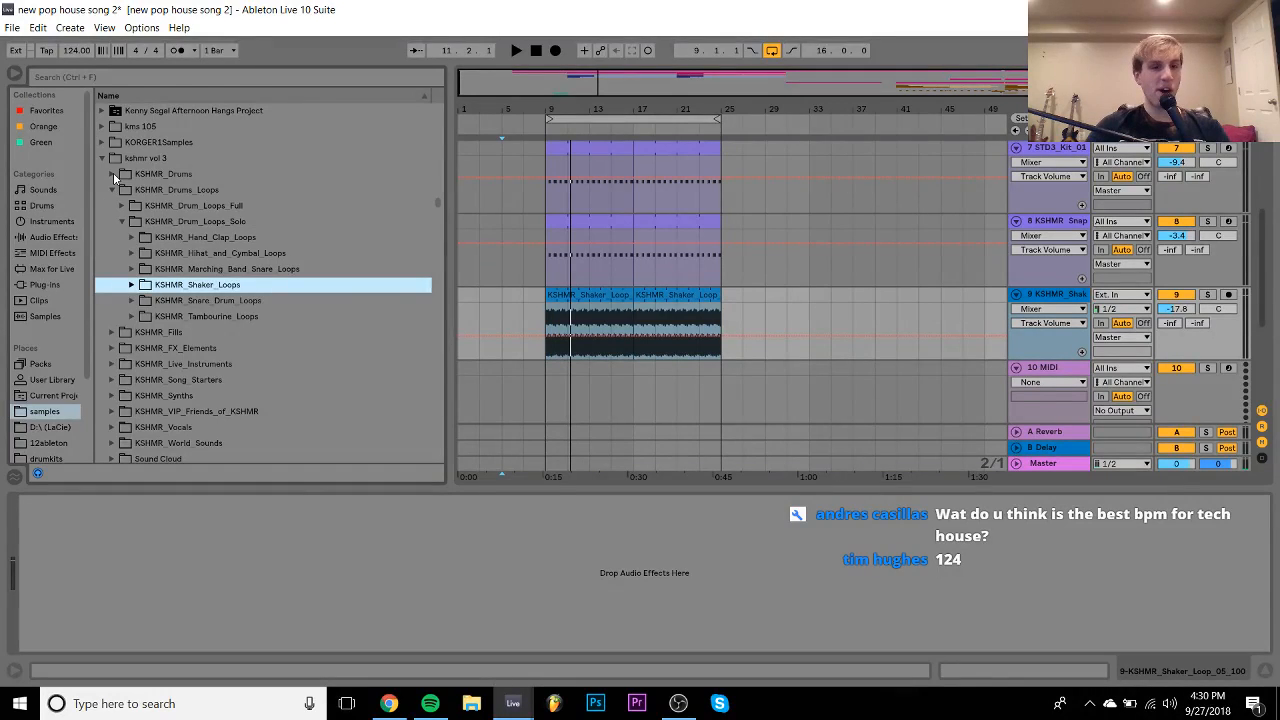
pyautogui.press('Down')
pyautogui.press('Down')
pyautogui.press('Right')
pyautogui.press('Down')
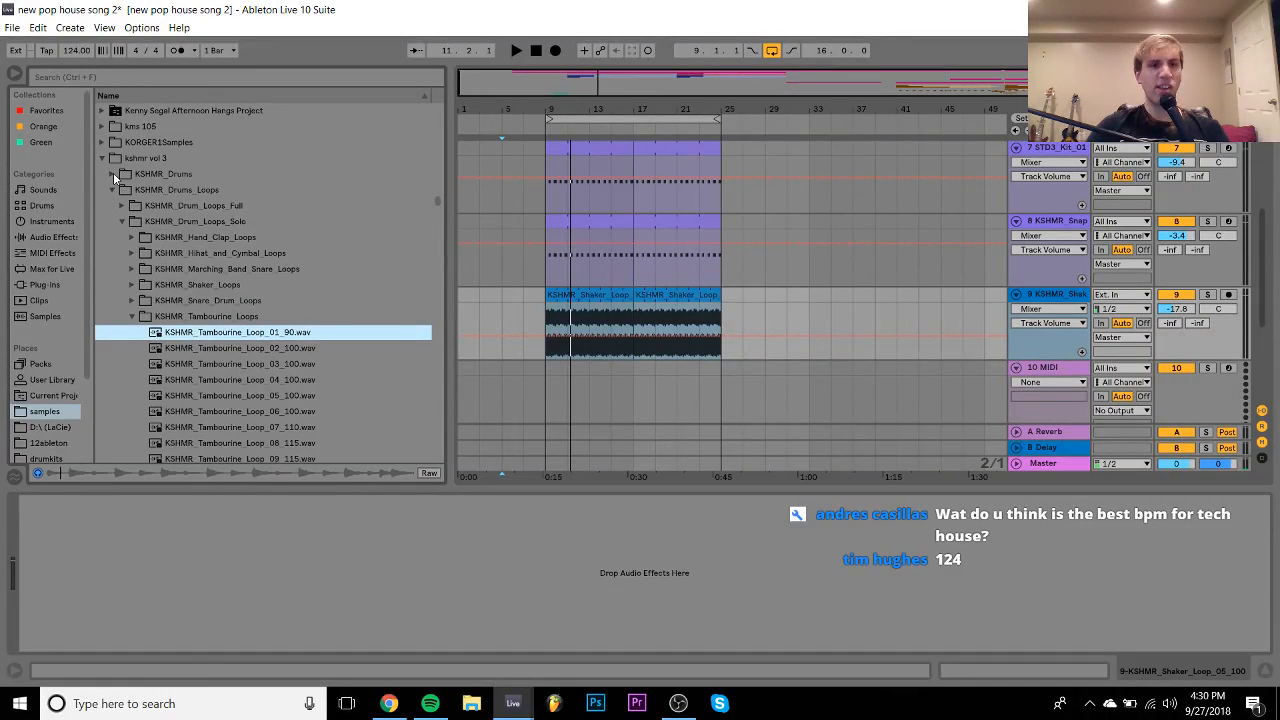
# - Place KSHMR_Tambourine_Loop_04_100 across bars 9–25 on the shaker track with Re-Pitch warping
pyautogui.press('Down')
pyautogui.press('Down')
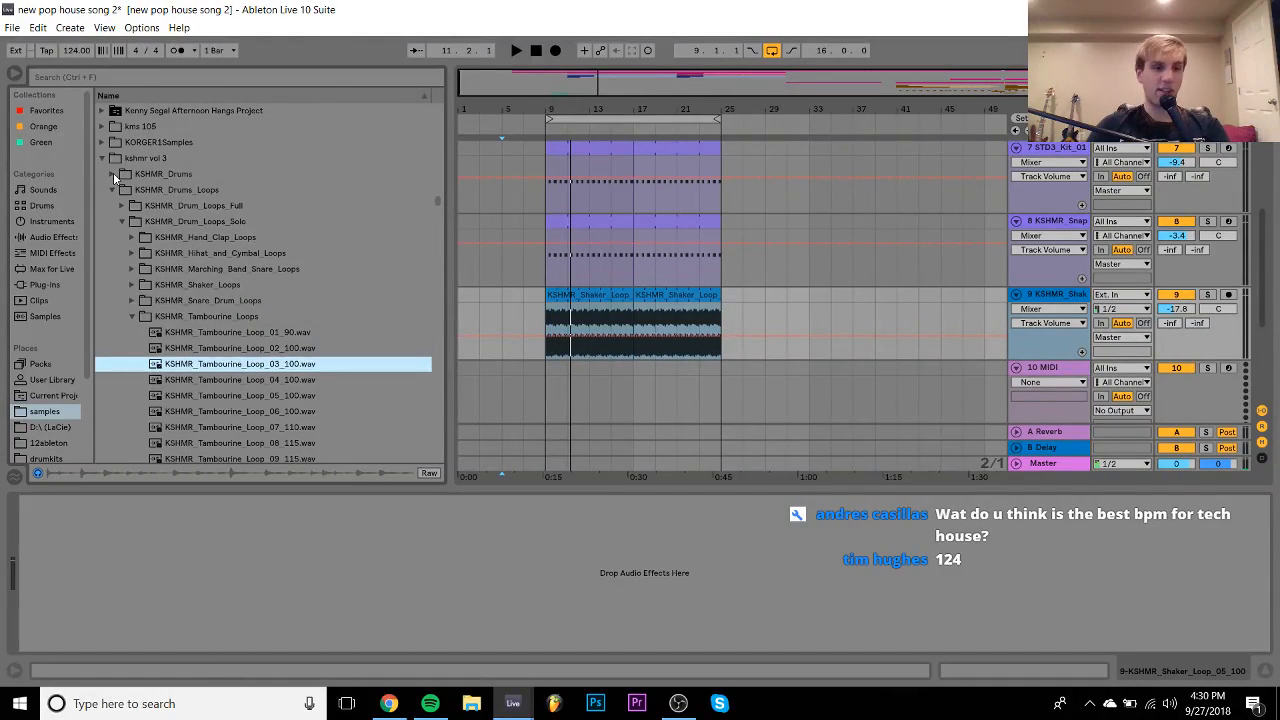
pyautogui.press('Down')
pyautogui.press('Down')
pyautogui.press('Down')
pyautogui.press('Up')
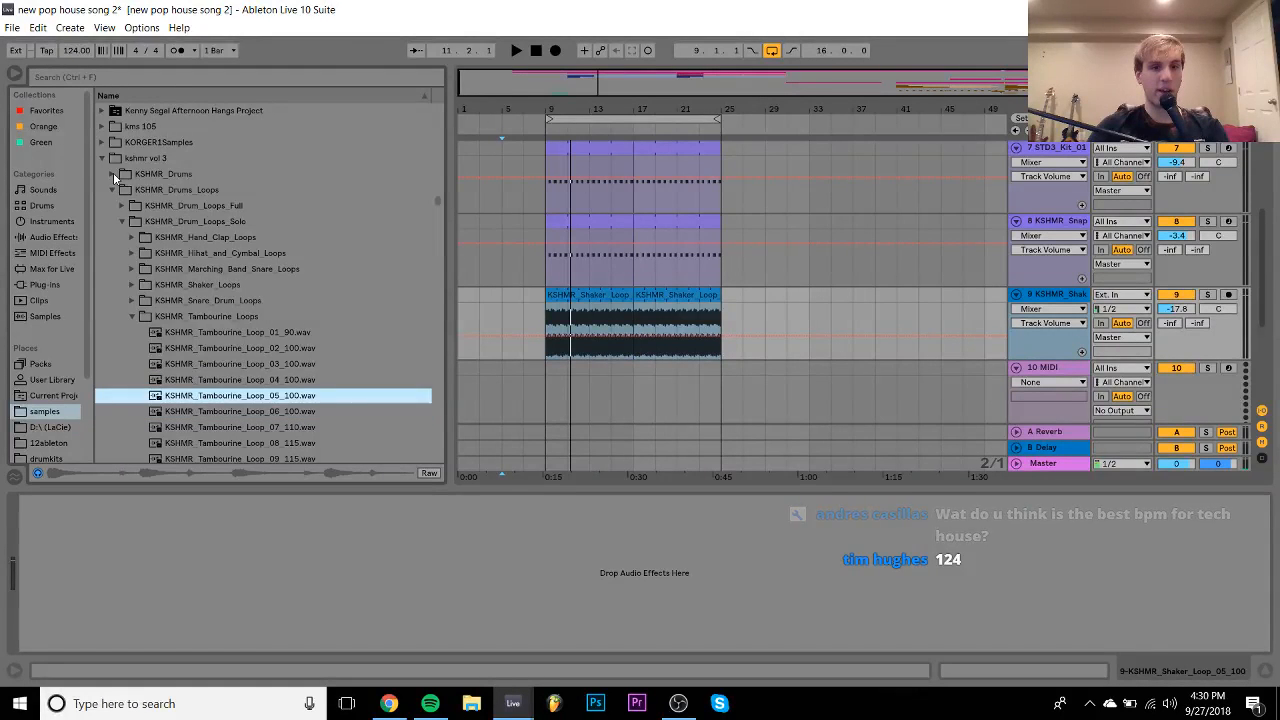
pyautogui.press('Up')
pyautogui.click(553, 318)
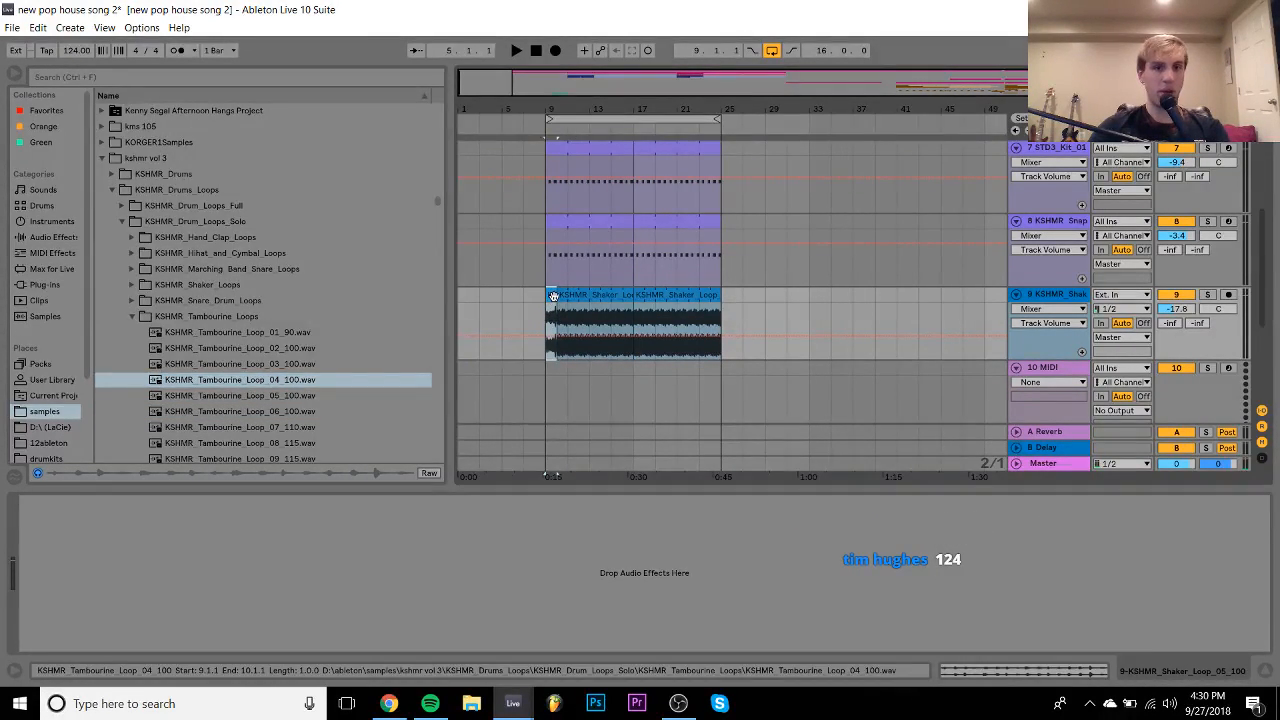
pyautogui.moveTo(553, 294); pyautogui.dragTo(716, 291)
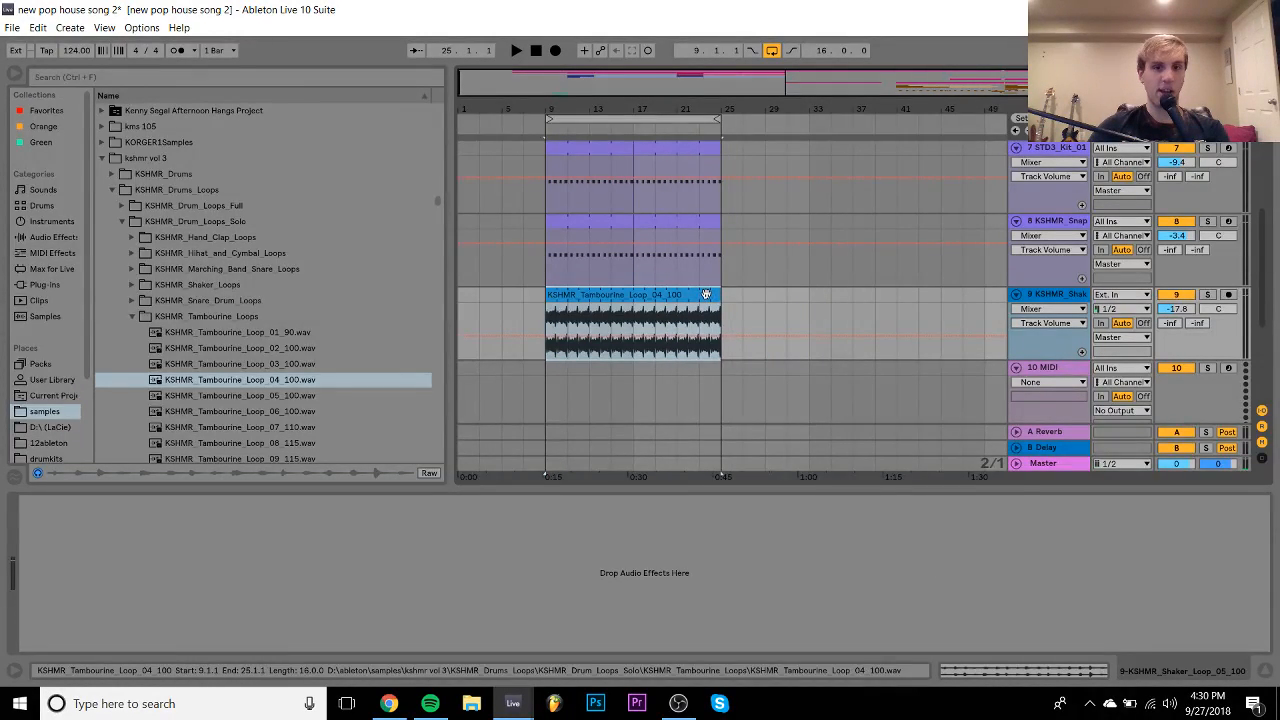
pyautogui.doubleClick(708, 295)
pyautogui.click(178, 166)
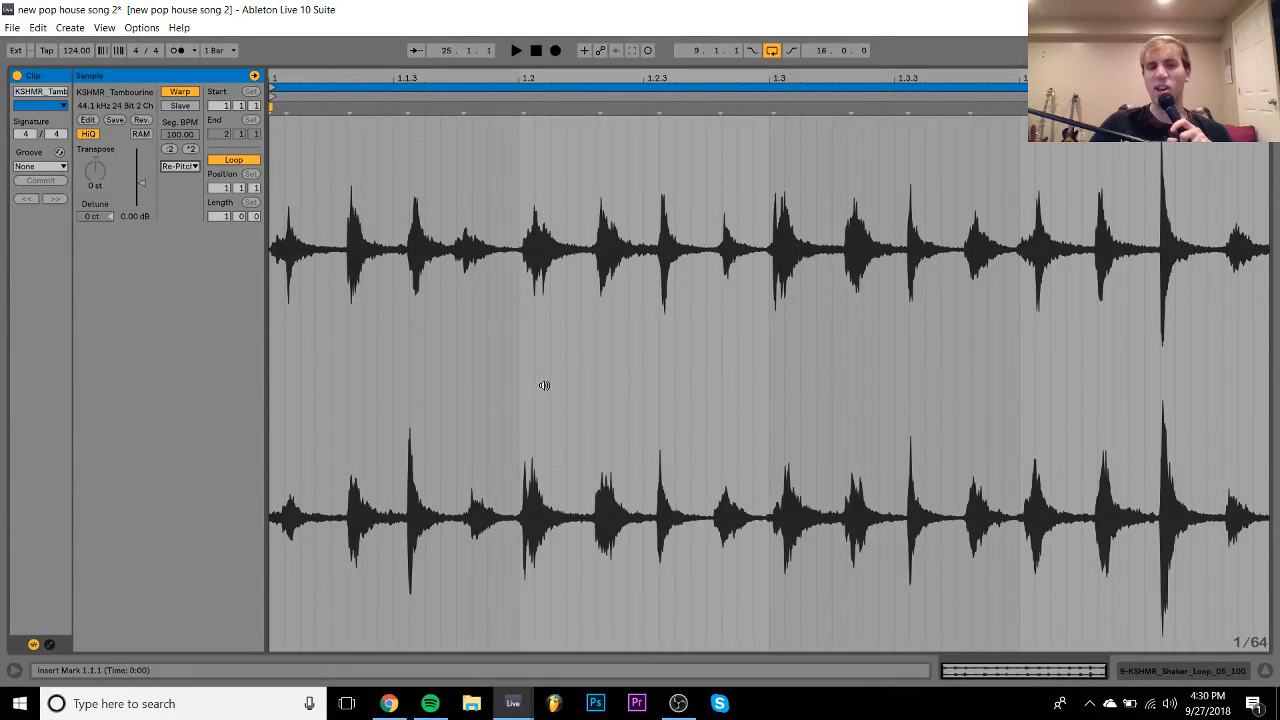
pyautogui.click(1188, 671)
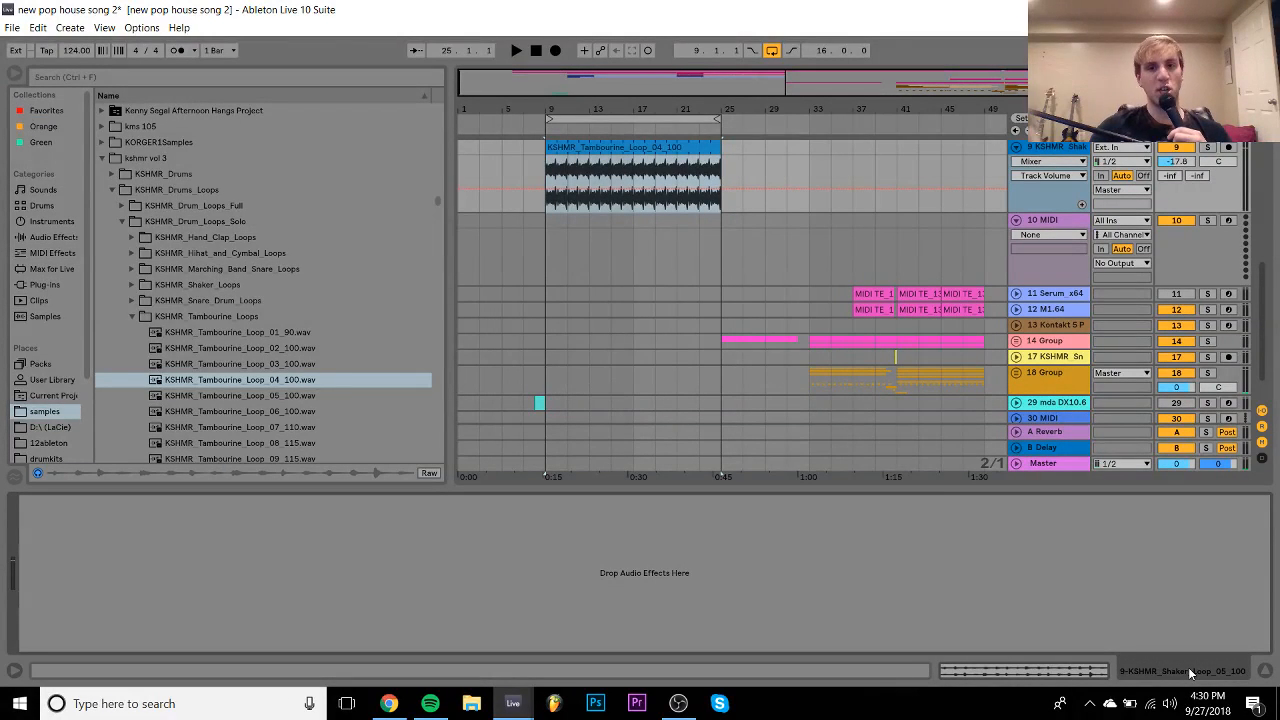
# - Audition the tambourine layer, preview loops 05 and 06, and drop Tambourine_Loop_07_110 at bar 9
pyautogui.press('space')
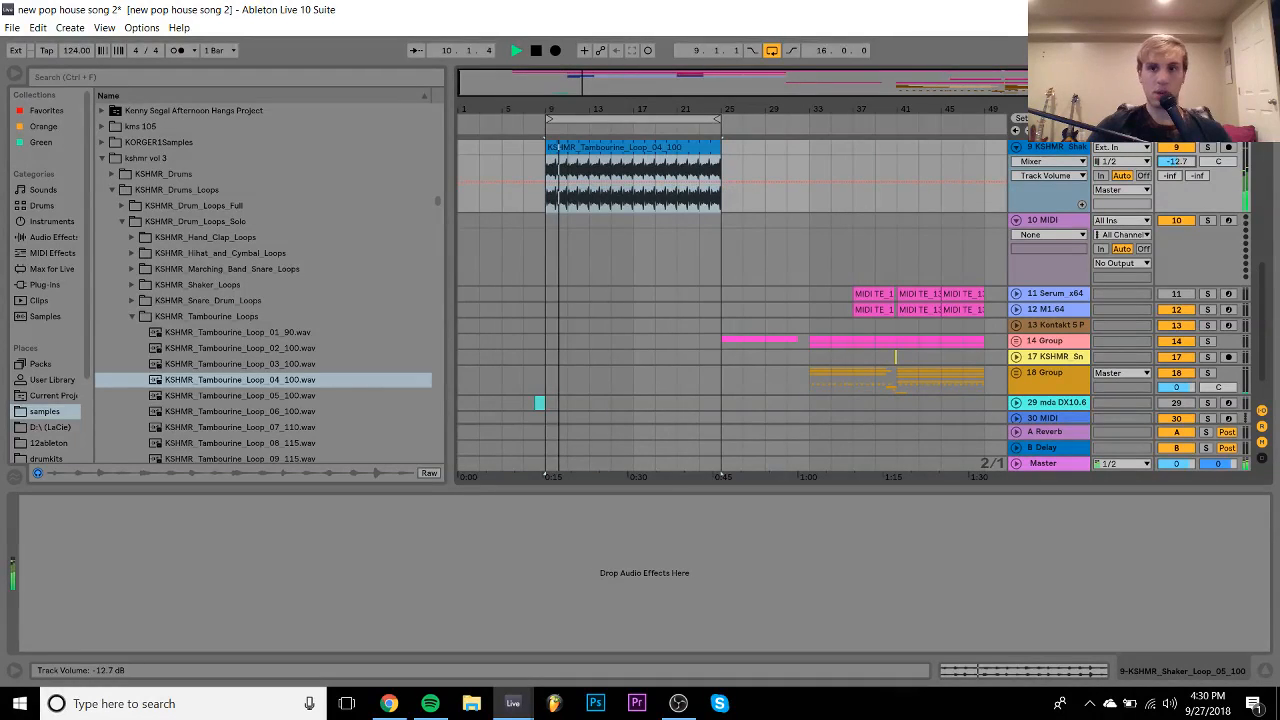
pyautogui.click(633, 207)
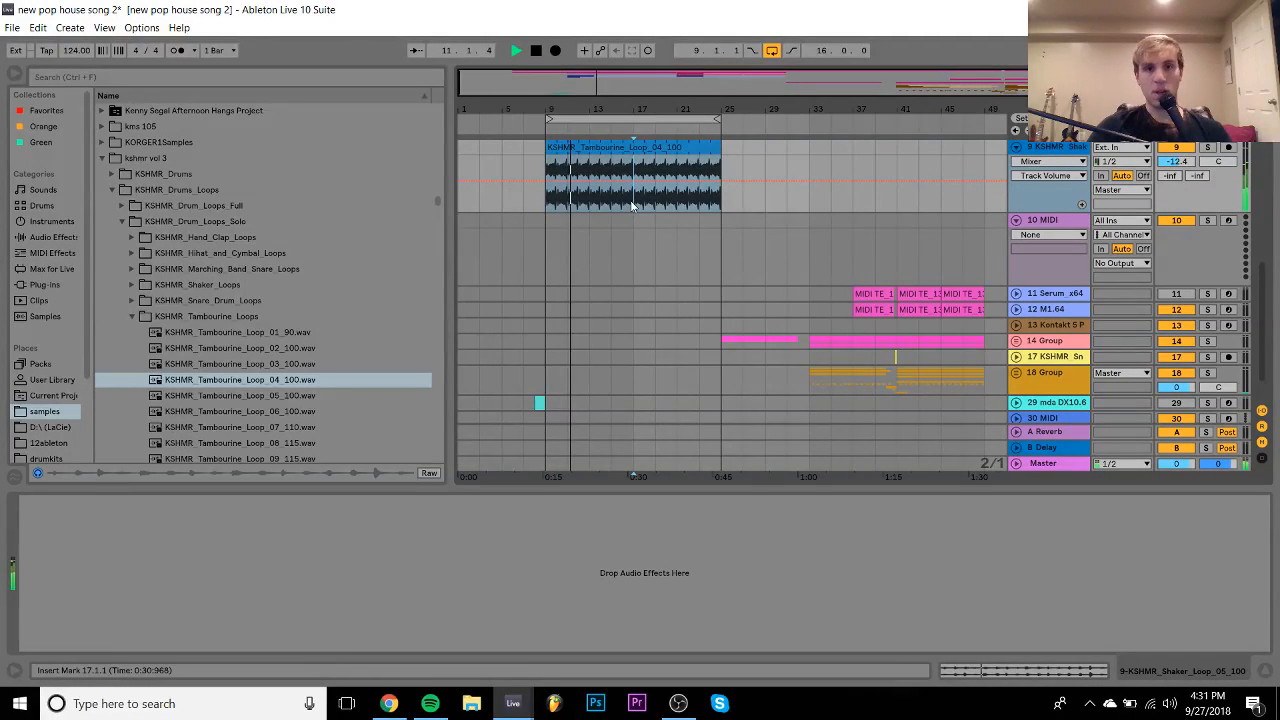
pyautogui.click(238, 397)
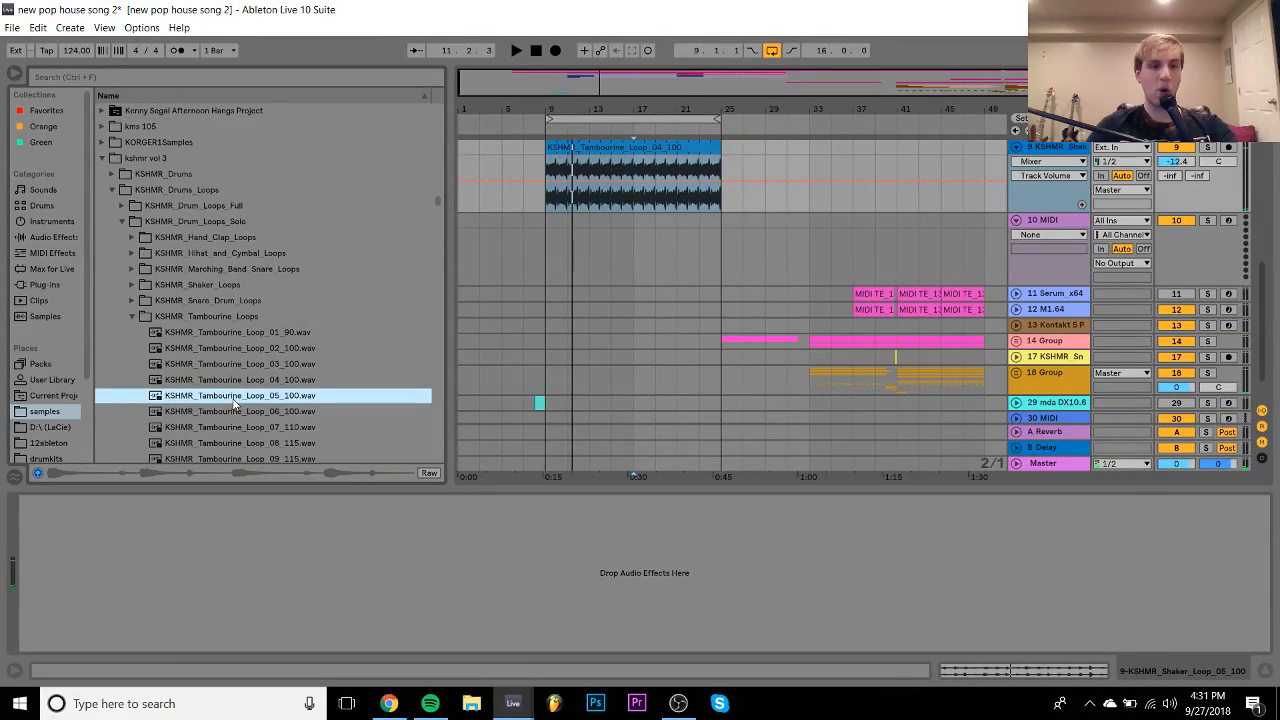
pyautogui.press('Down')
pyautogui.press('Down')
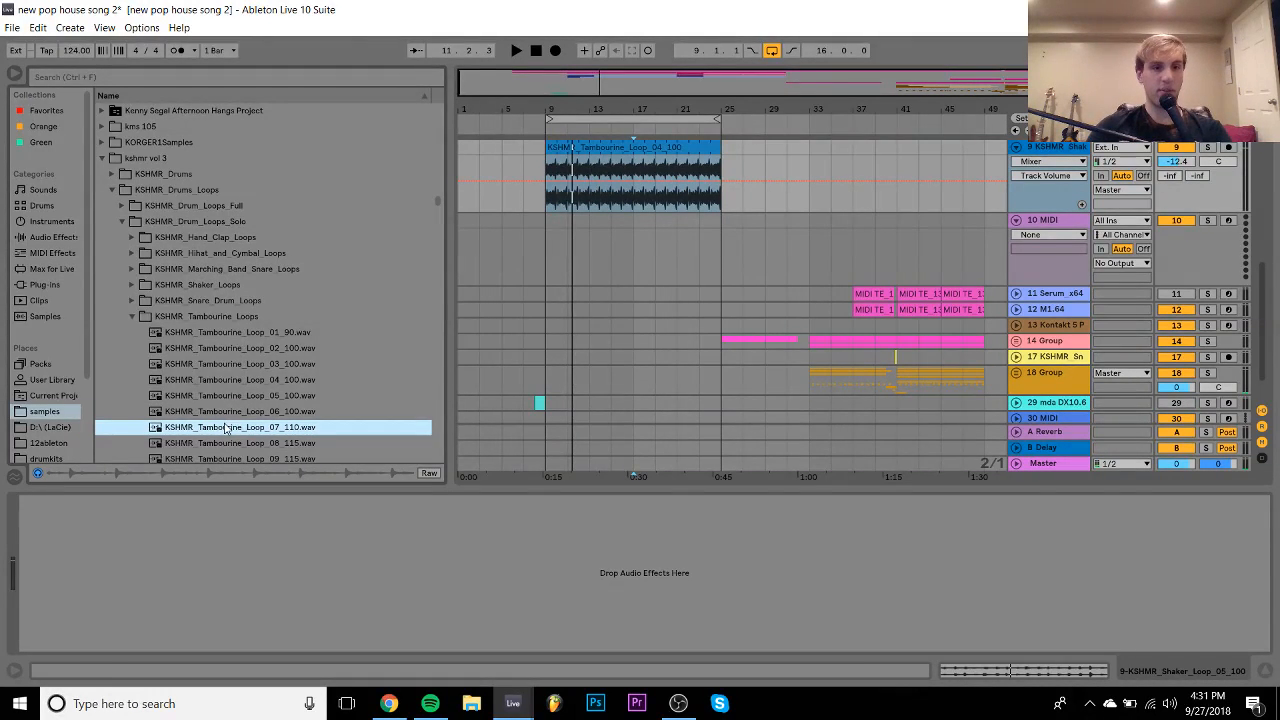
pyautogui.moveTo(226, 428); pyautogui.dragTo(719, 147)
# - Switch the newly placed tambourine clip's warp mode to Re-Pitch
pyautogui.press('space')
pyautogui.doubleClick(702, 147)
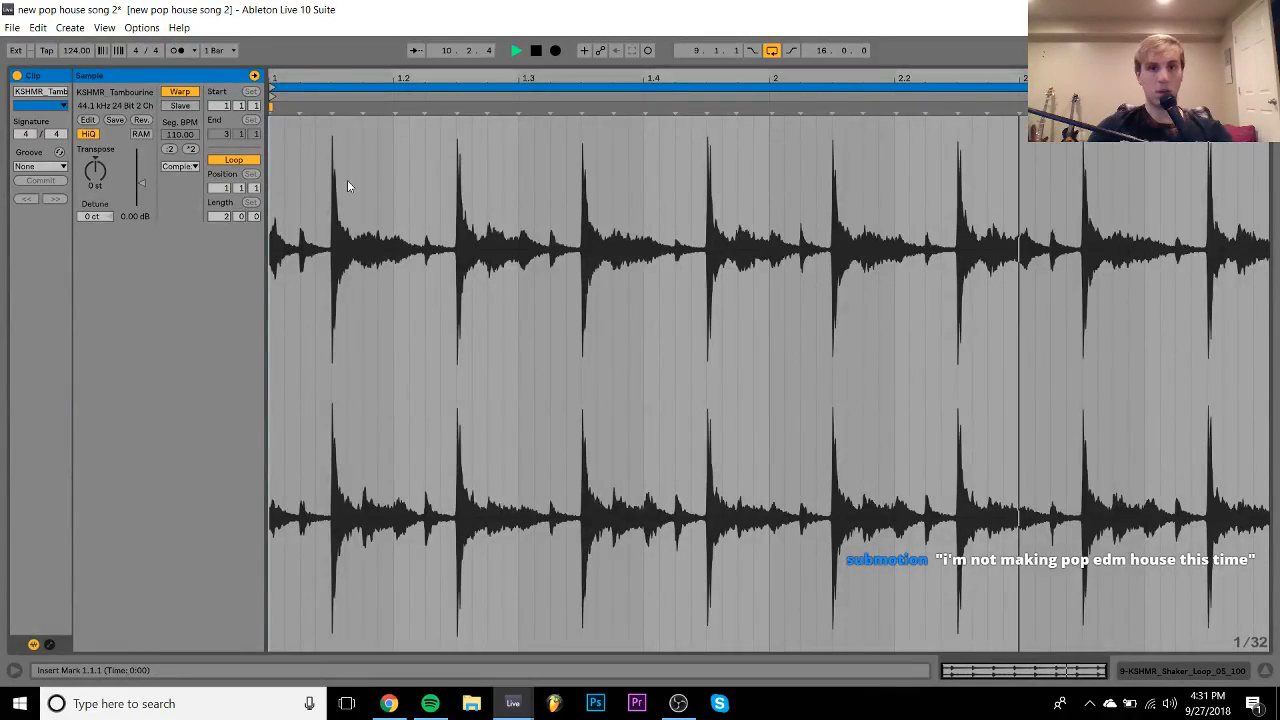
pyautogui.click(180, 166)
pyautogui.click(180, 213)
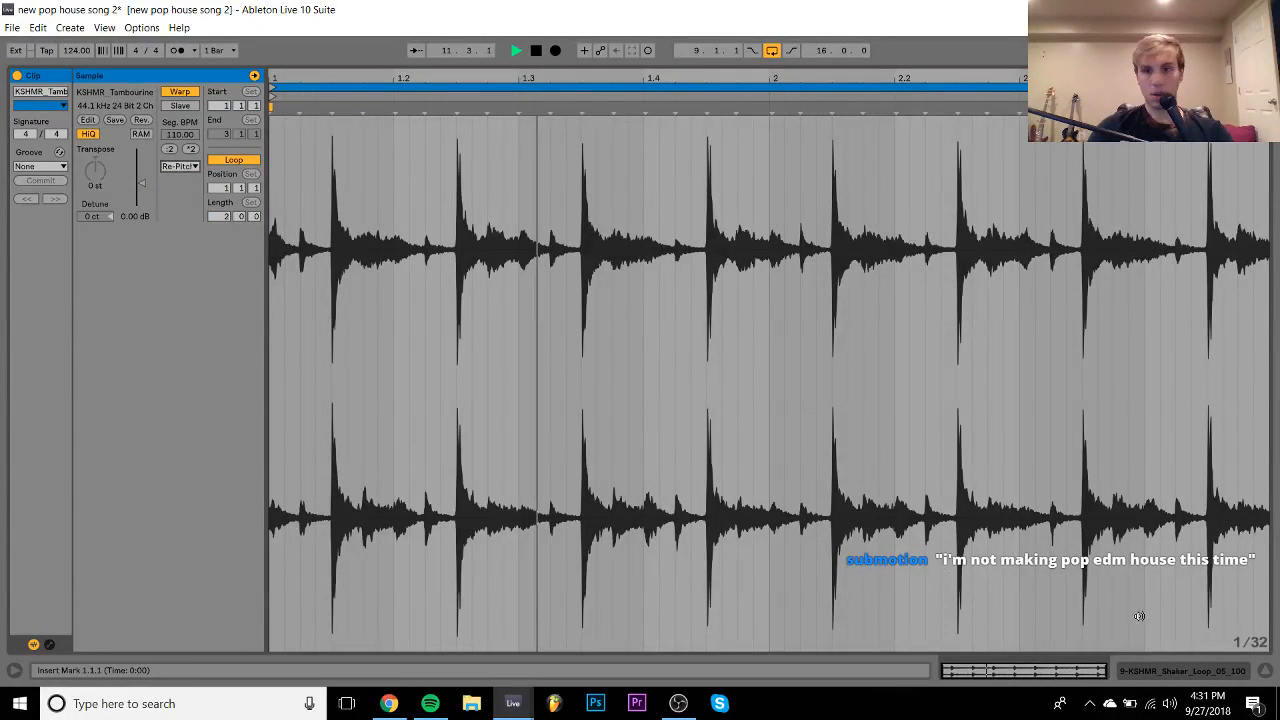
pyautogui.click(1199, 672)
pyautogui.scroll(2, 1040, 239)
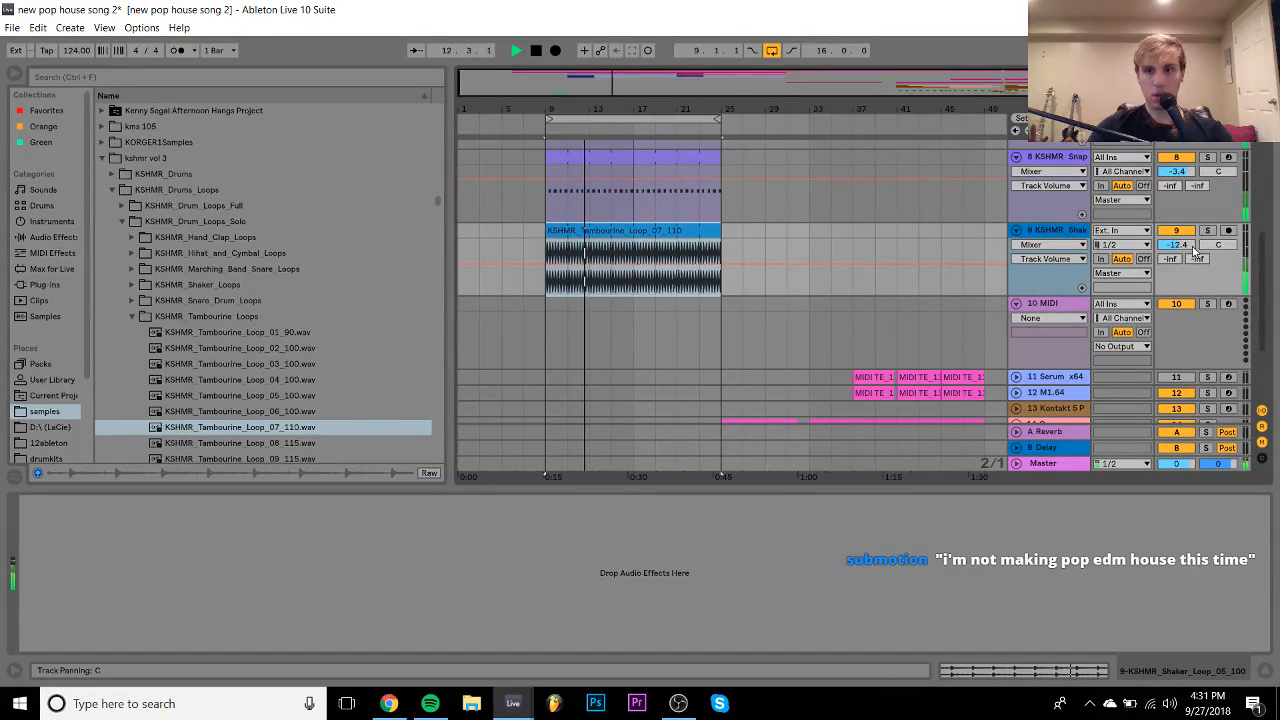
pyautogui.press('space')
# - Audition the tambourine loops and drop Tambourine_Loop_08_115 onto the shaker track at bar 9
pyautogui.click(631, 213)
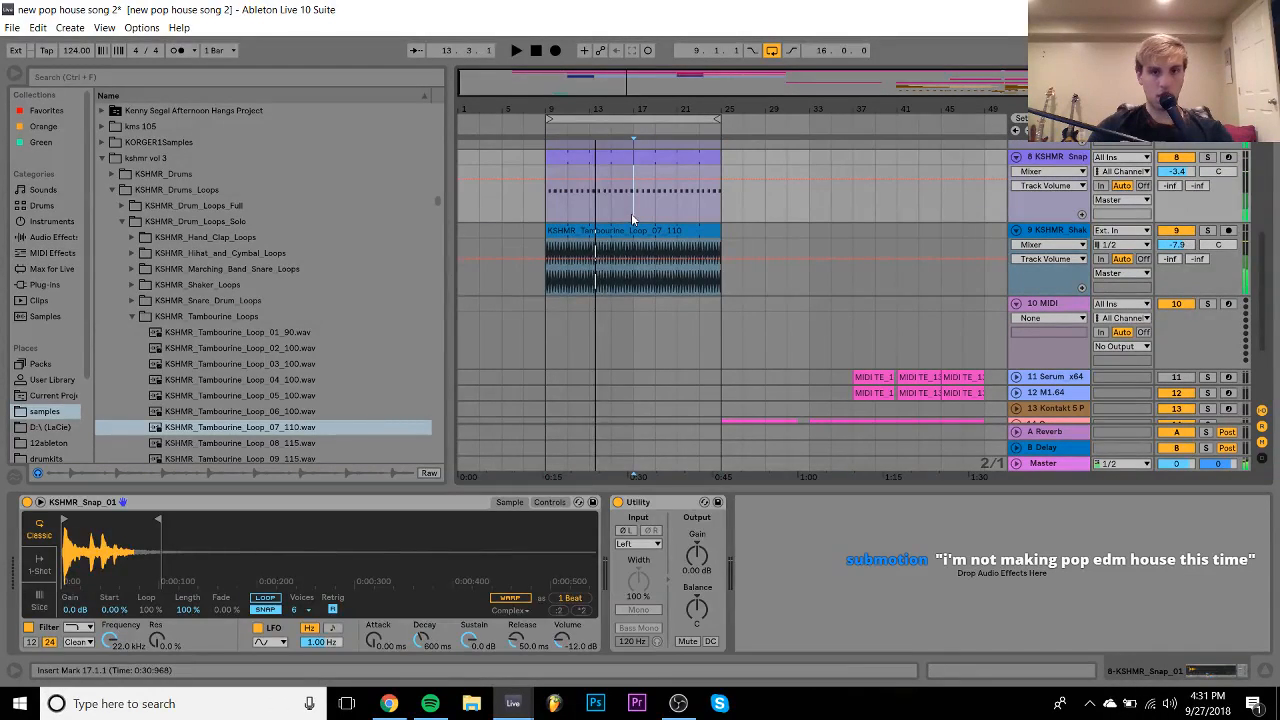
pyautogui.press('space')
pyautogui.press('space')
pyautogui.click(247, 443)
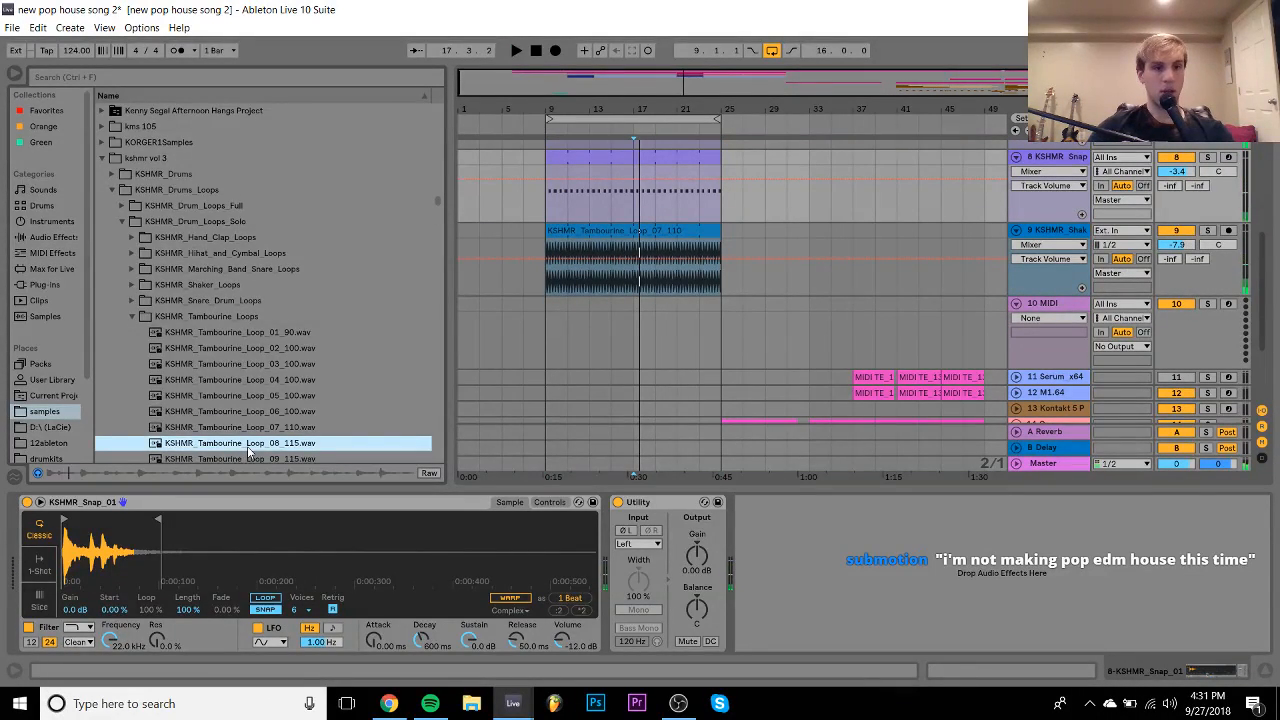
pyautogui.press('Down')
pyautogui.press('Down')
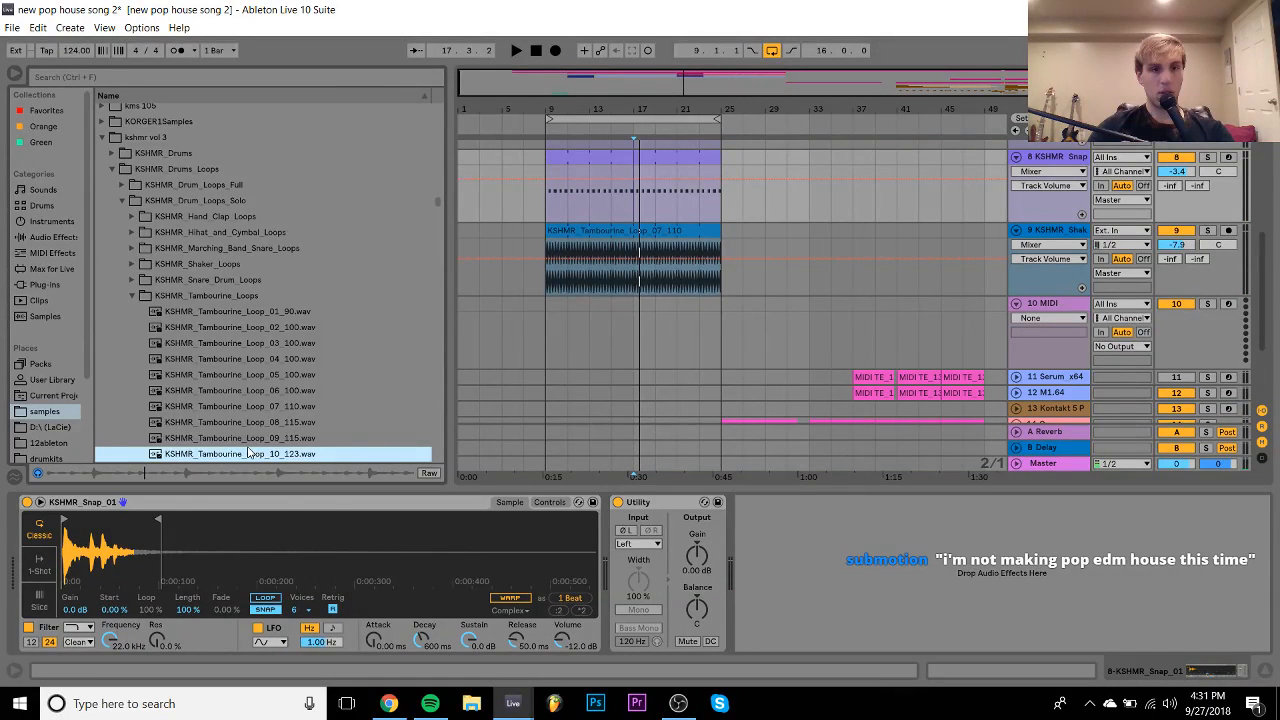
pyautogui.press('Up')
pyautogui.press('Up')
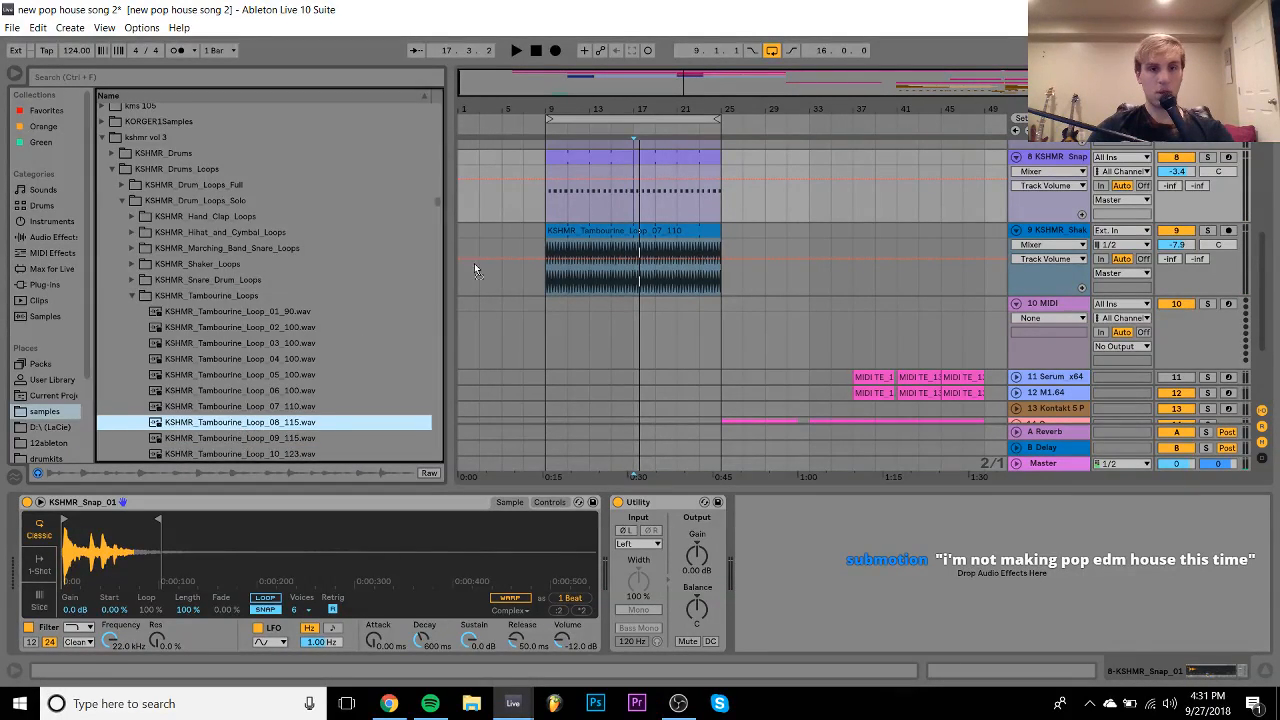
pyautogui.moveTo(474, 264); pyautogui.dragTo(548, 254)
pyautogui.press('space')
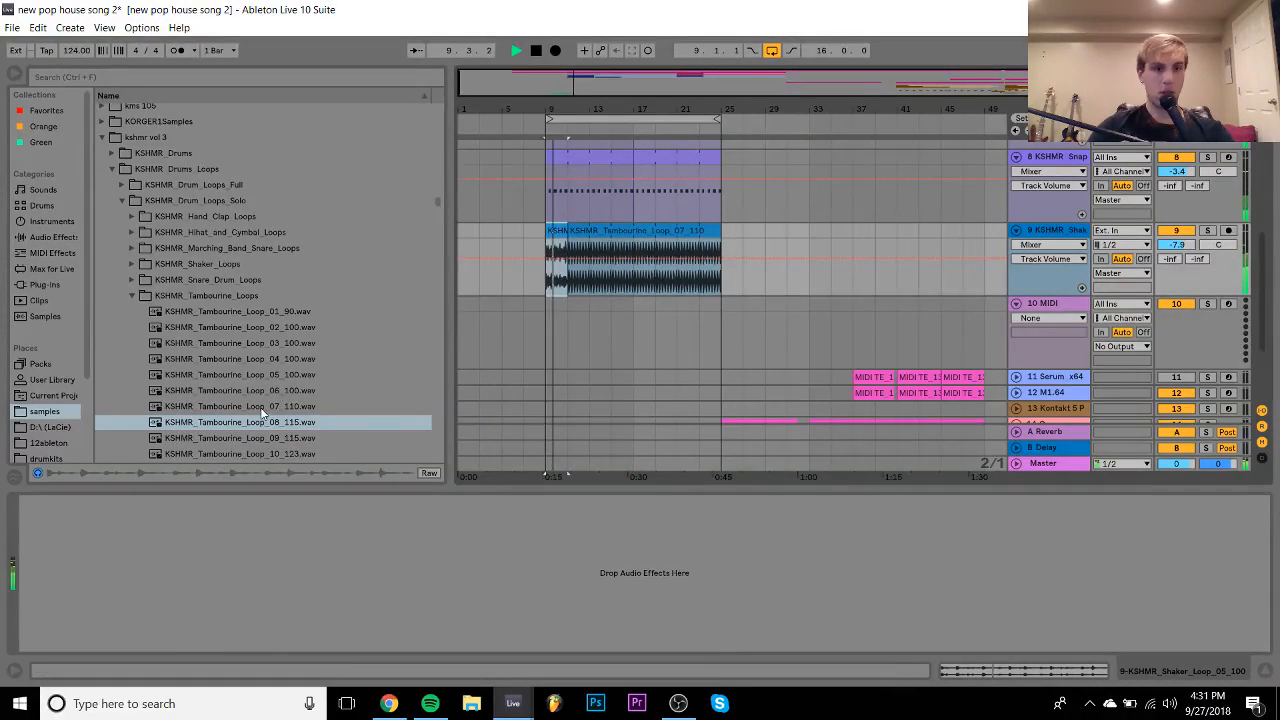
# - Place KSHMR_Tambourine_Loop_10_123 at bar 11, loop one beat (end 1.2), and stretch to bar 25
pyautogui.click(253, 454)
pyautogui.moveTo(254, 456); pyautogui.dragTo(557, 235)
pyautogui.doubleClick(557, 235)
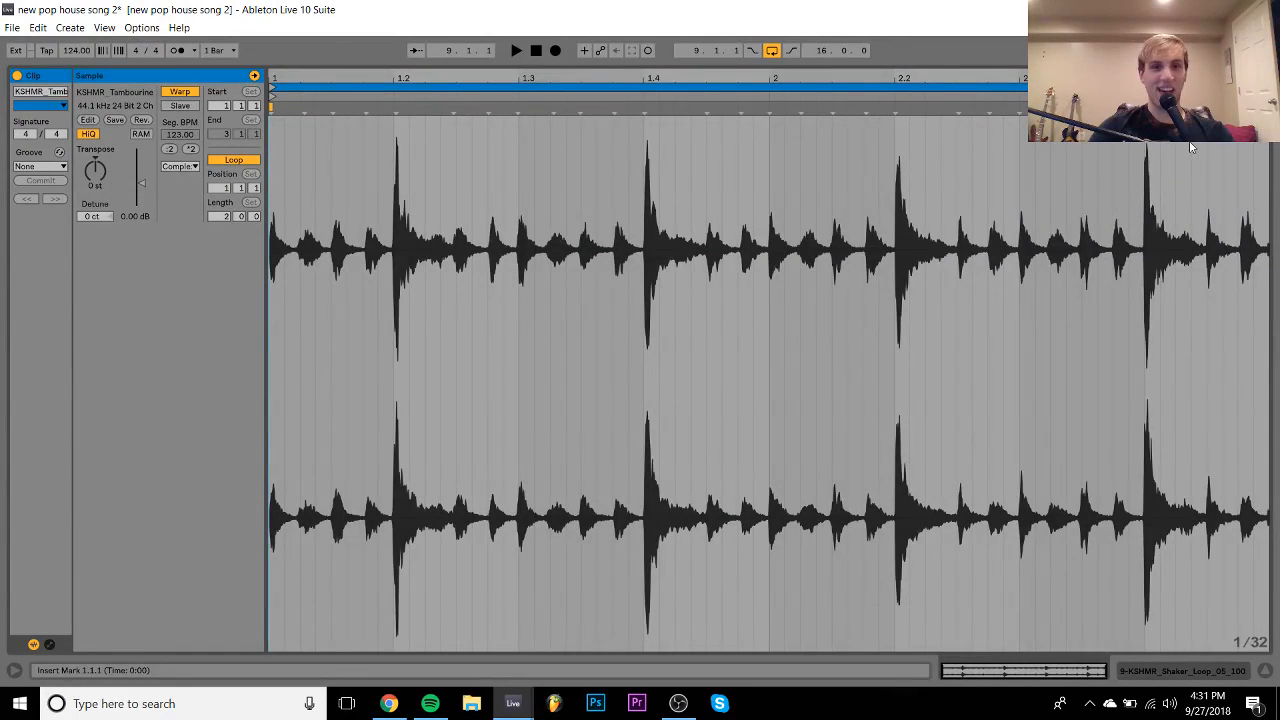
pyautogui.moveTo(1268, 150); pyautogui.dragTo(394, 150)
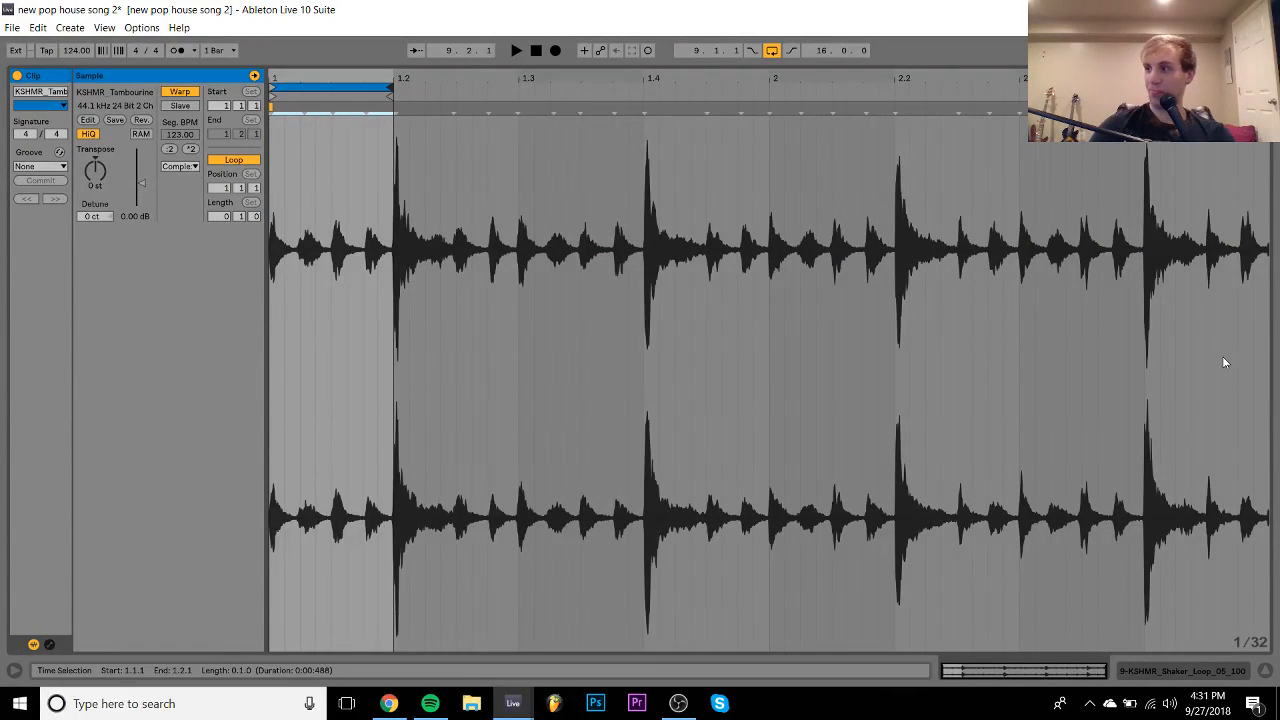
pyautogui.press('Tab')
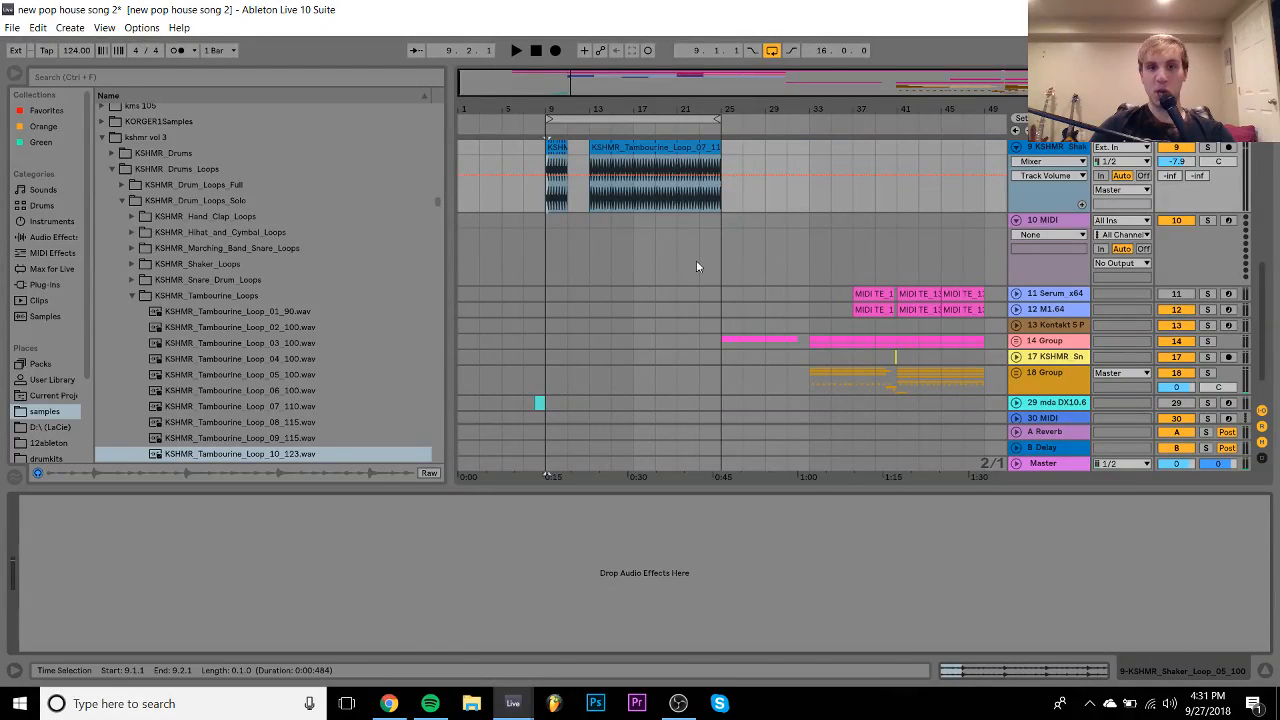
pyautogui.moveTo(567, 158); pyautogui.dragTo(734, 159)
# - Set the Loop_10_123 clip to Re-Pitch and lower its track volume to -11.2 dB
pyautogui.press('Tab')
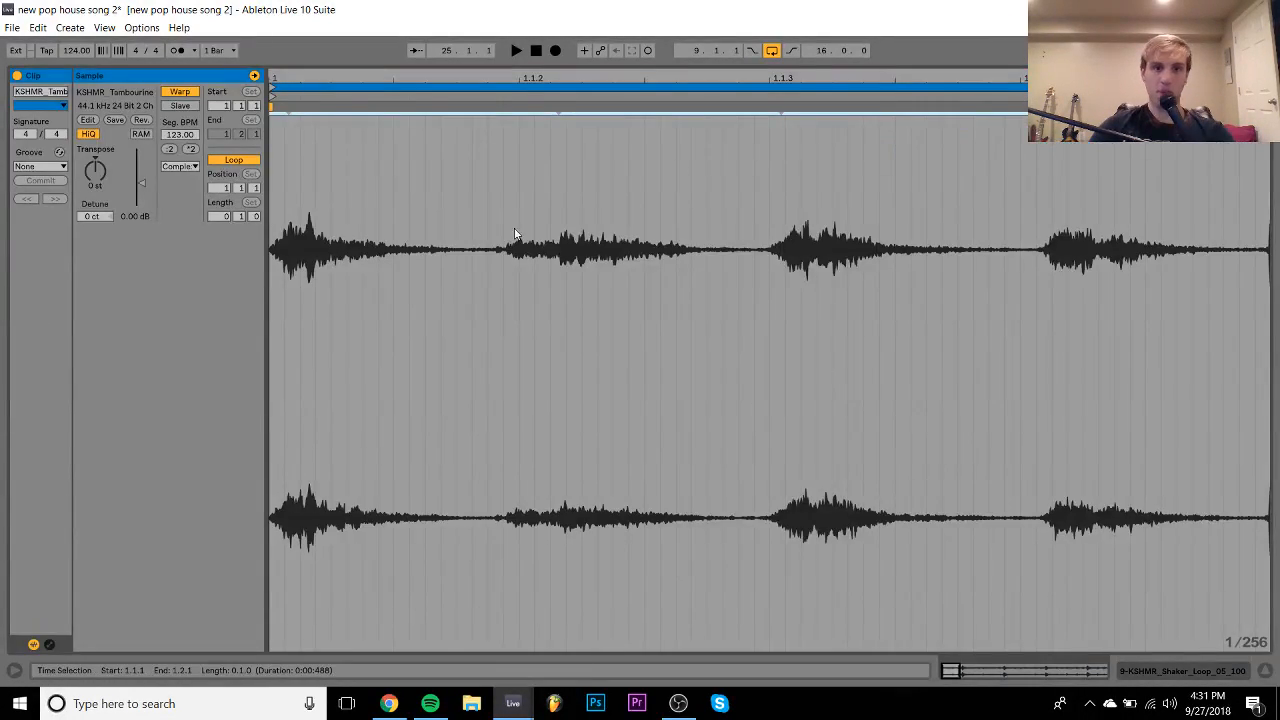
pyautogui.click(172, 170)
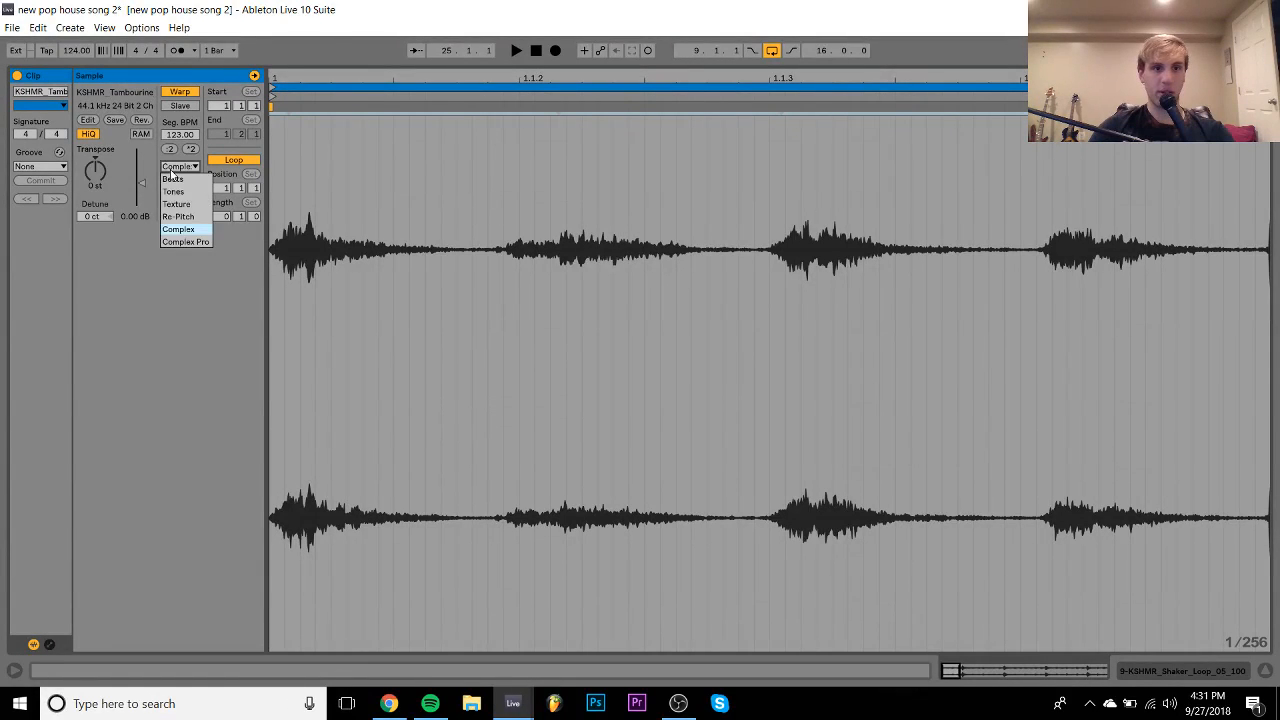
pyautogui.click(179, 217)
pyautogui.press('Tab')
pyautogui.press('space')
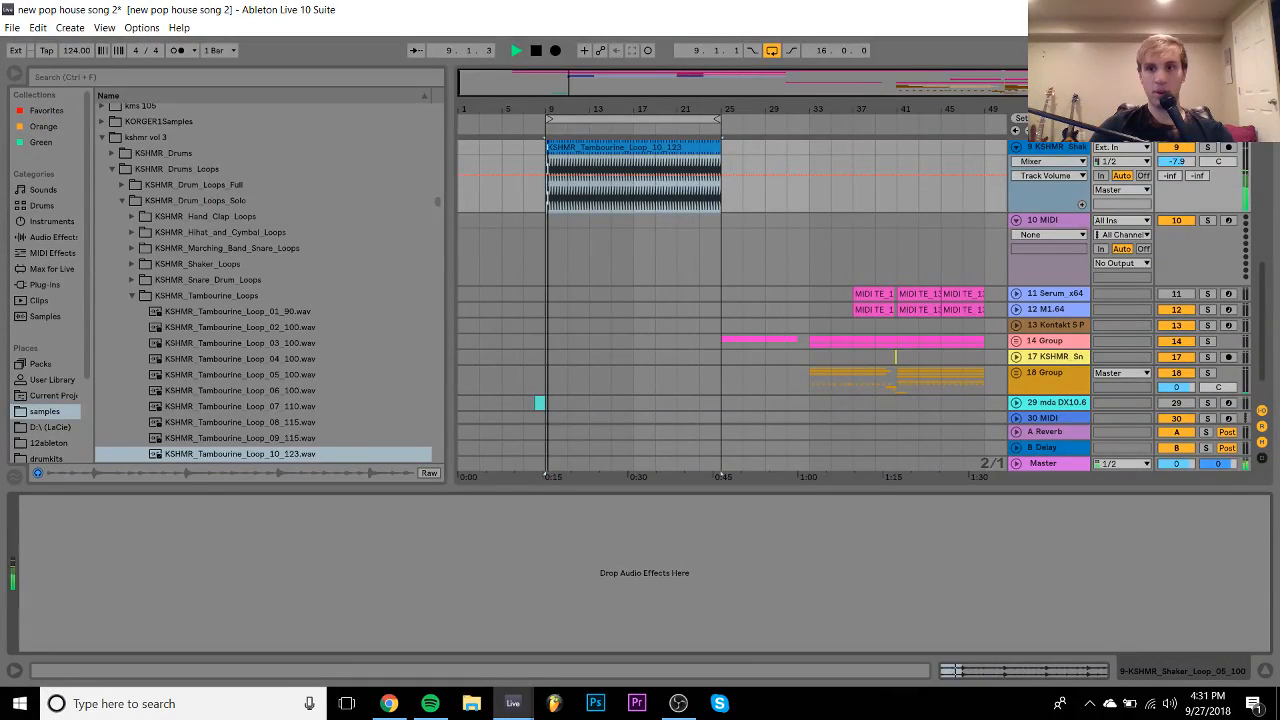
pyautogui.scroll(1, 1010, 243)
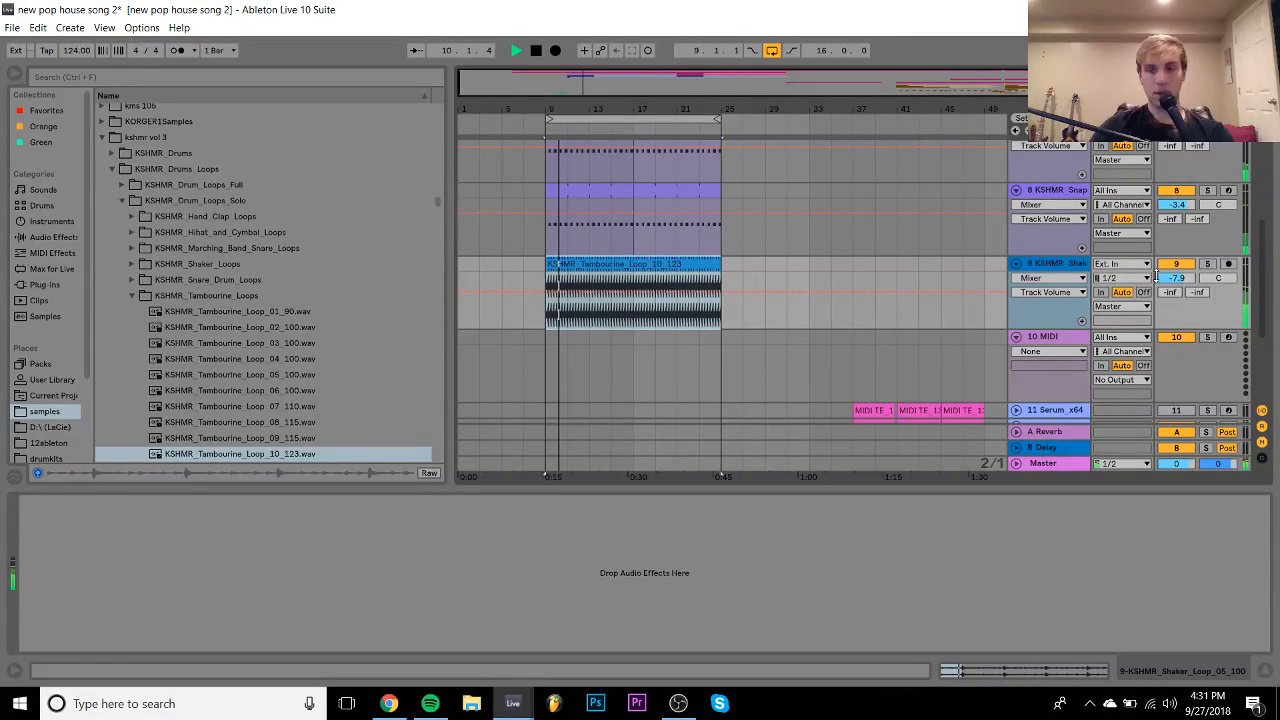
pyautogui.moveTo(1169, 279); pyautogui.dragTo(1169, 288)
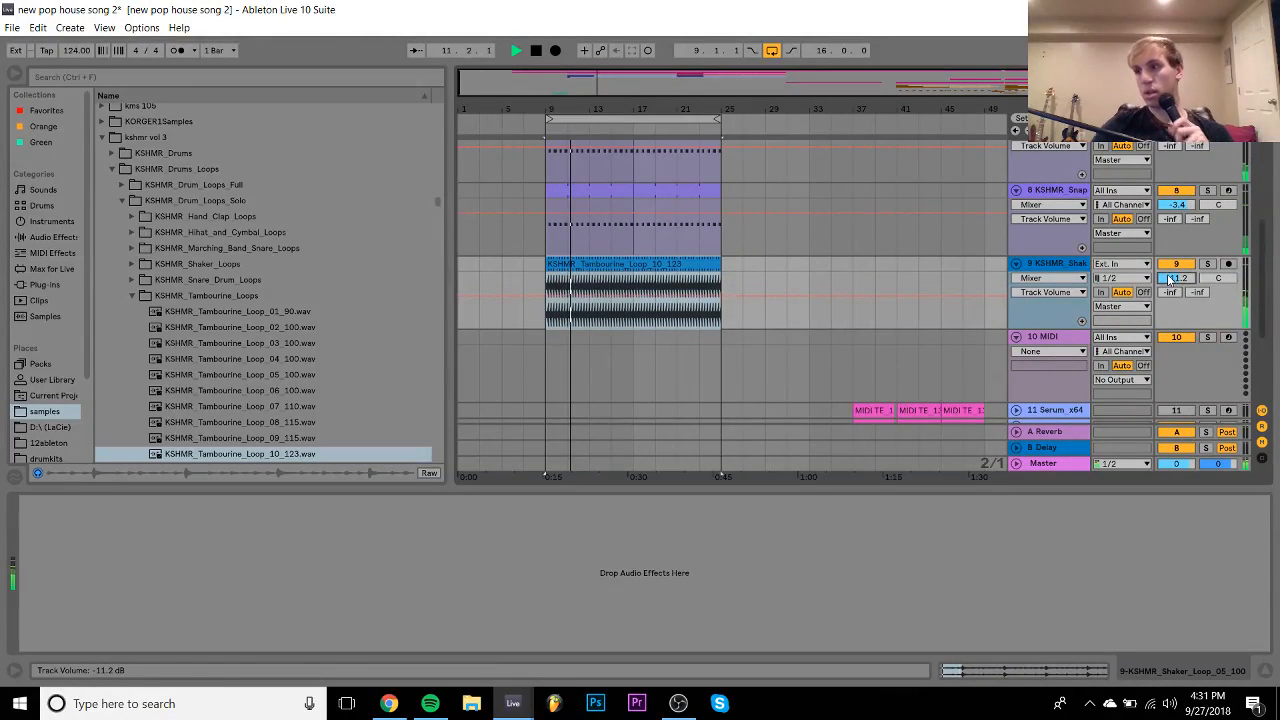
# - Fold the tambourine and track 10 MIDI to one row and hide the Detail View
pyautogui.click(628, 237)
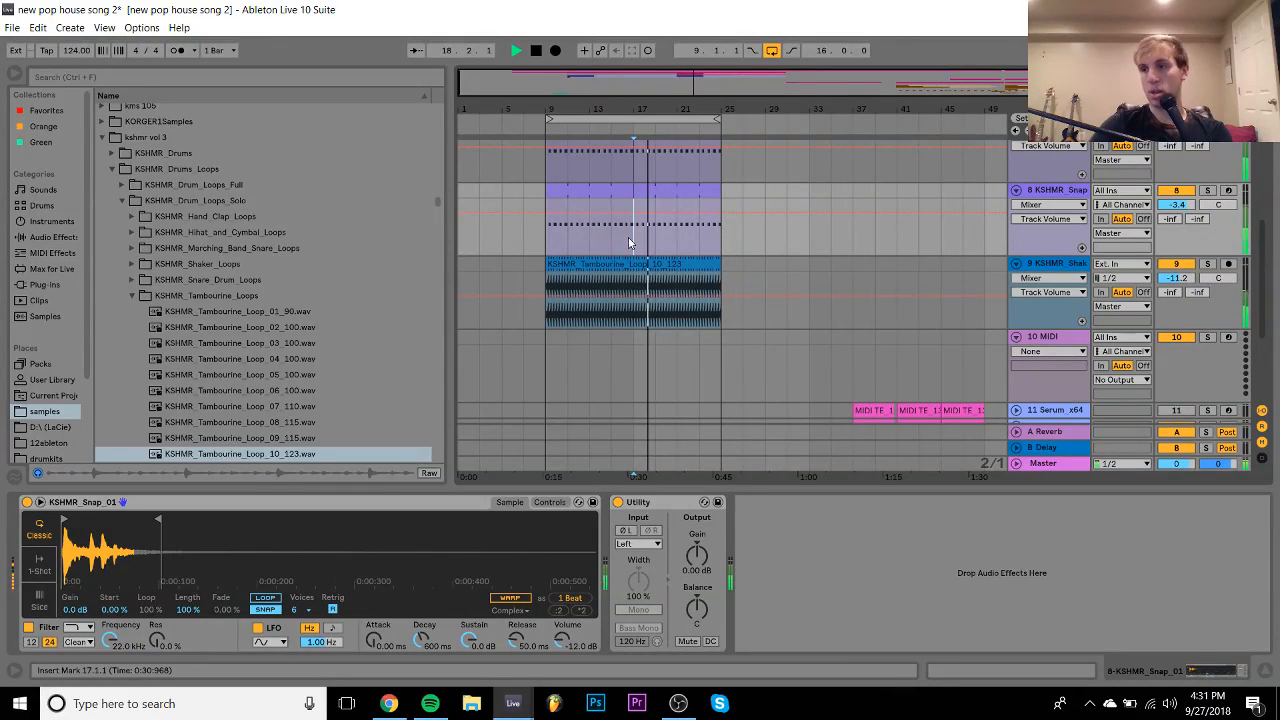
pyautogui.click(1016, 264)
pyautogui.click(1016, 280)
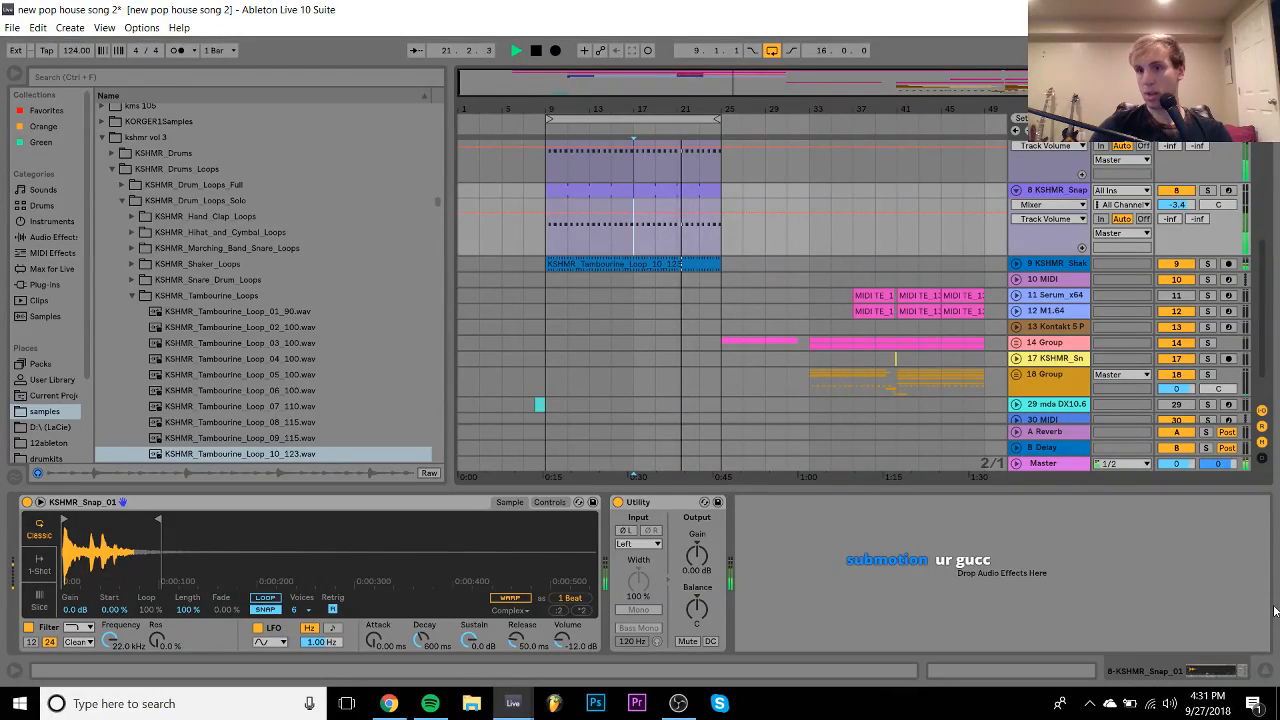
pyautogui.click(1265, 672)
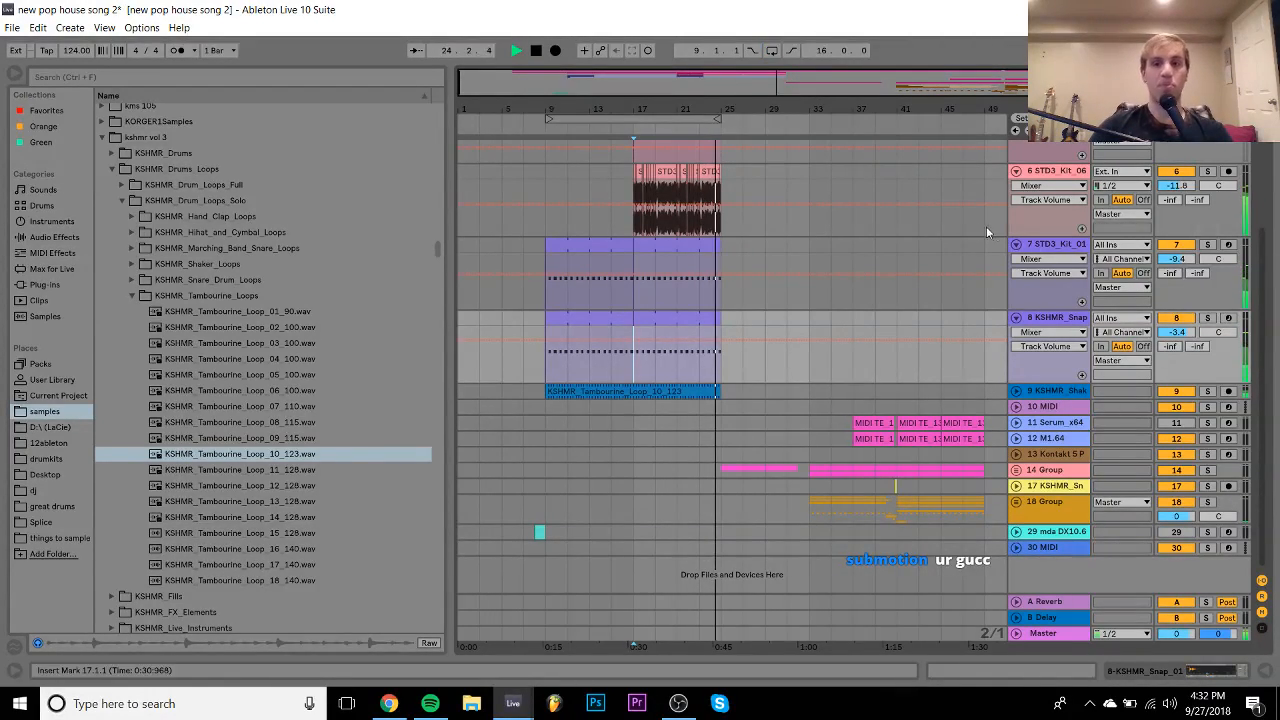
# - Collapse STD3_Kit_01, zoom into bar 24, and move the break slice to 24.3.1
pyautogui.click(1016, 245)
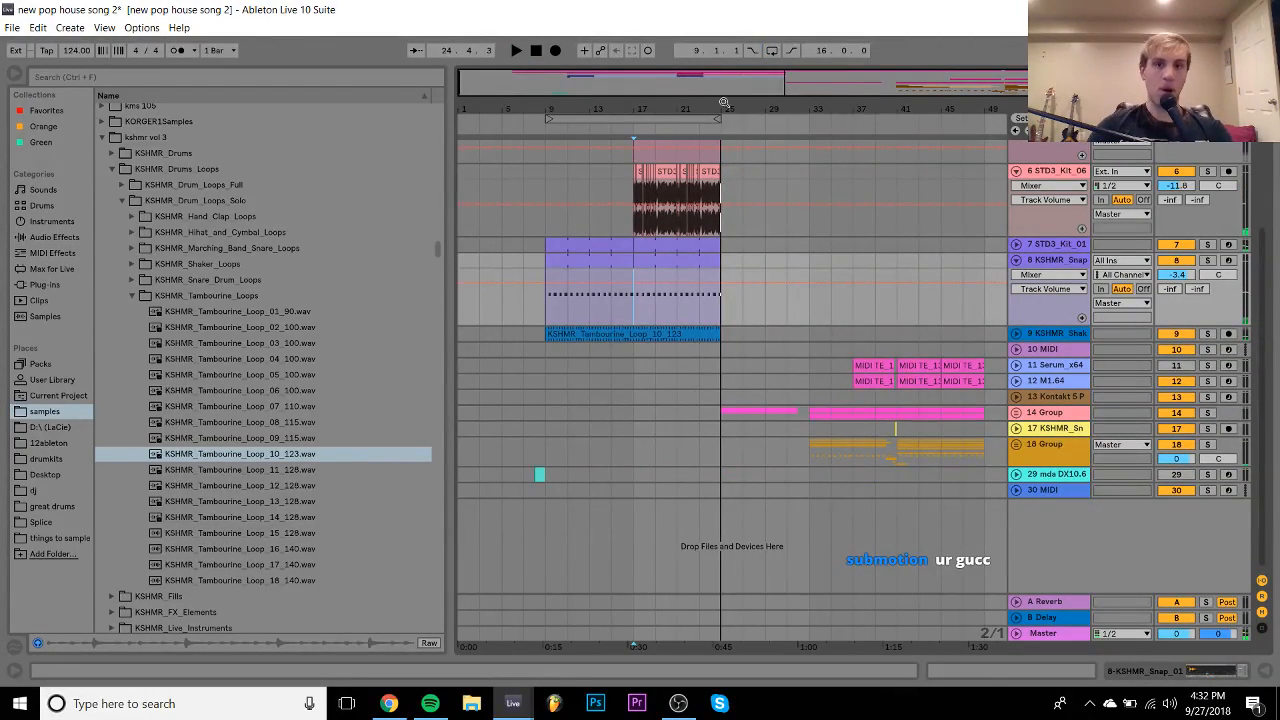
pyautogui.moveTo(724, 103); pyautogui.dragTo(752, 113)
pyautogui.click(815, 230)
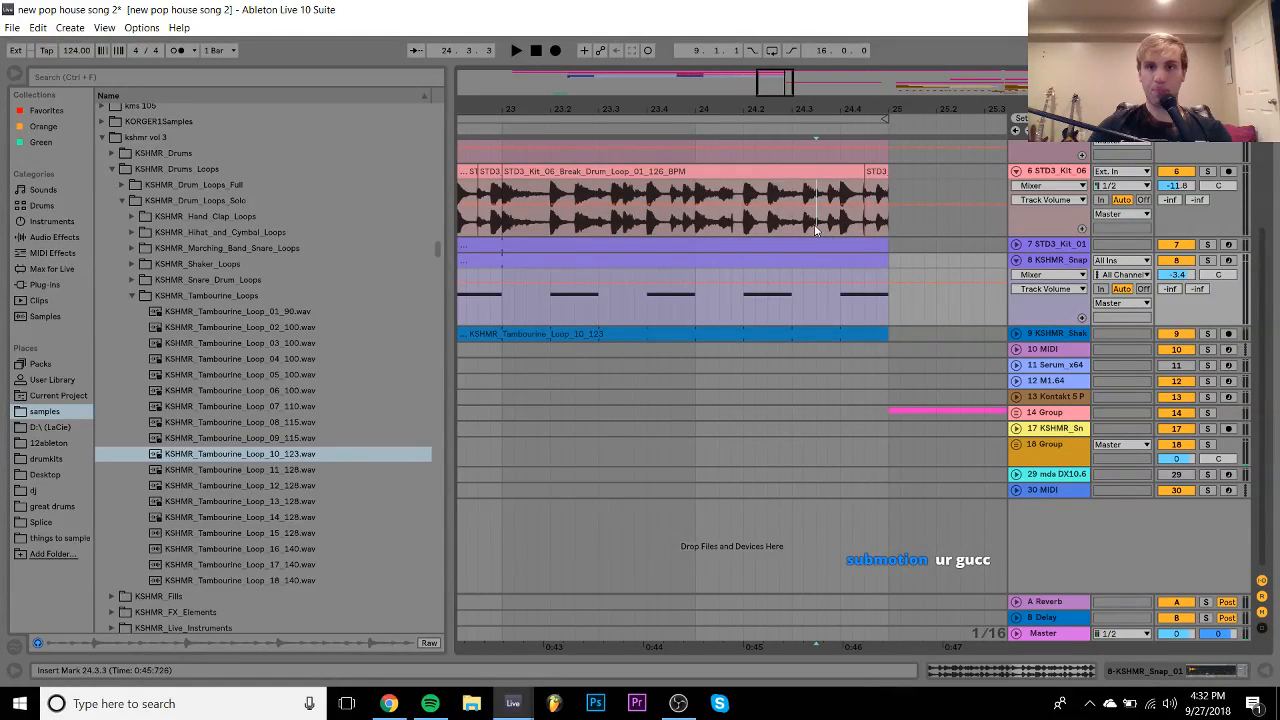
pyautogui.click(842, 172)
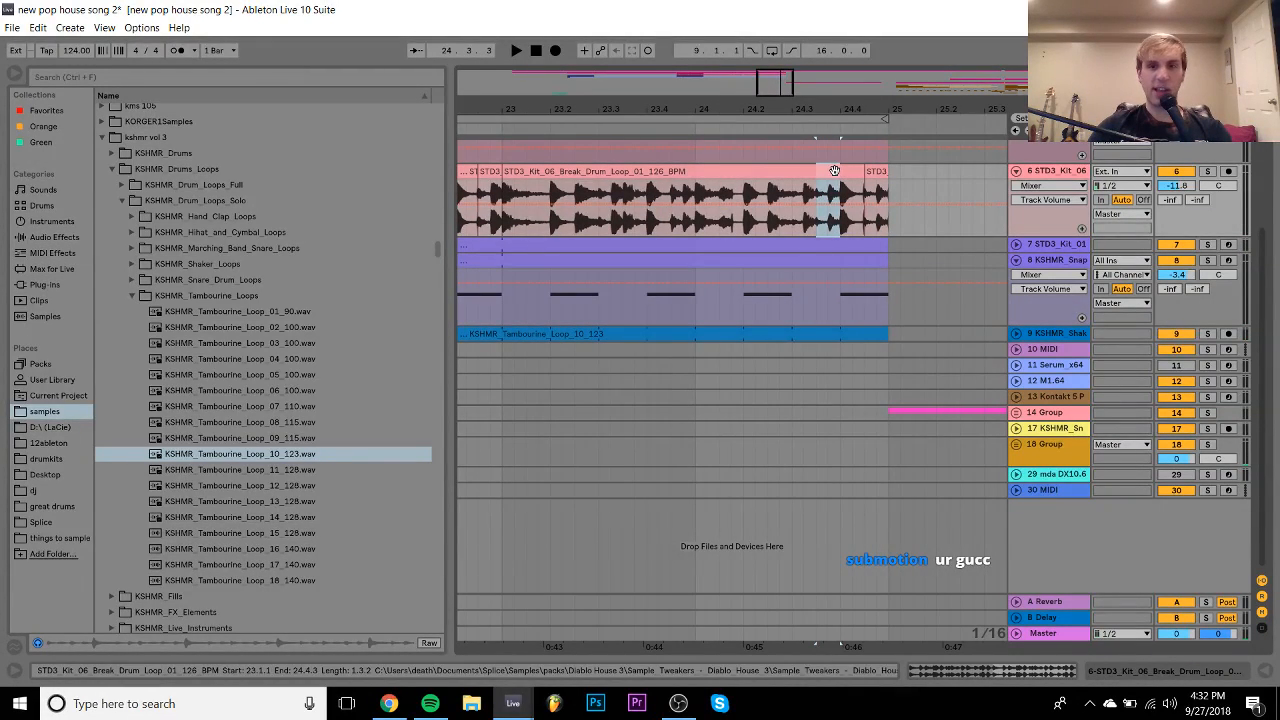
pyautogui.moveTo(835, 171)
pyautogui.mouseDown()
pyautogui.moveTo(786, 187)
pyautogui.moveTo(820, 184)
pyautogui.mouseUp()
pyautogui.click(737, 196)
pyautogui.press('space')
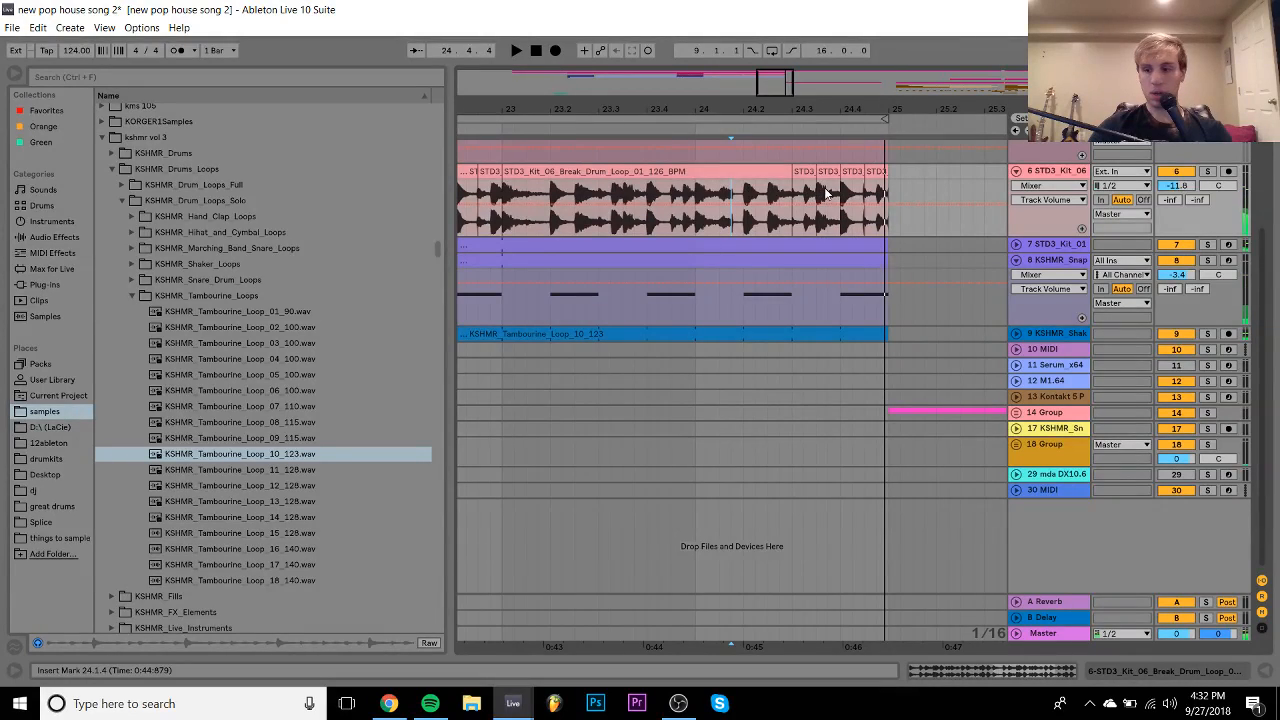
# - Delete the break loop's final slice after bar 24's third beat
pyautogui.moveTo(893, 180); pyautogui.dragTo(873, 180)
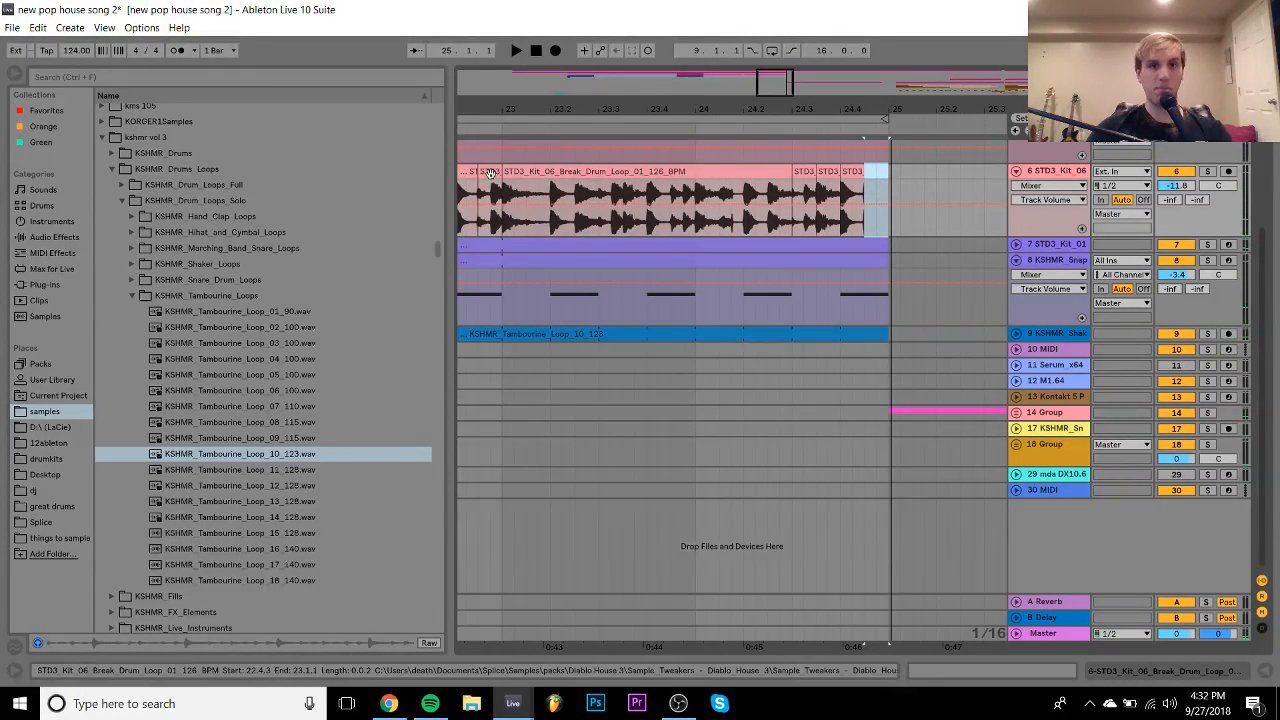
pyautogui.click(806, 178)
pyautogui.click(815, 172)
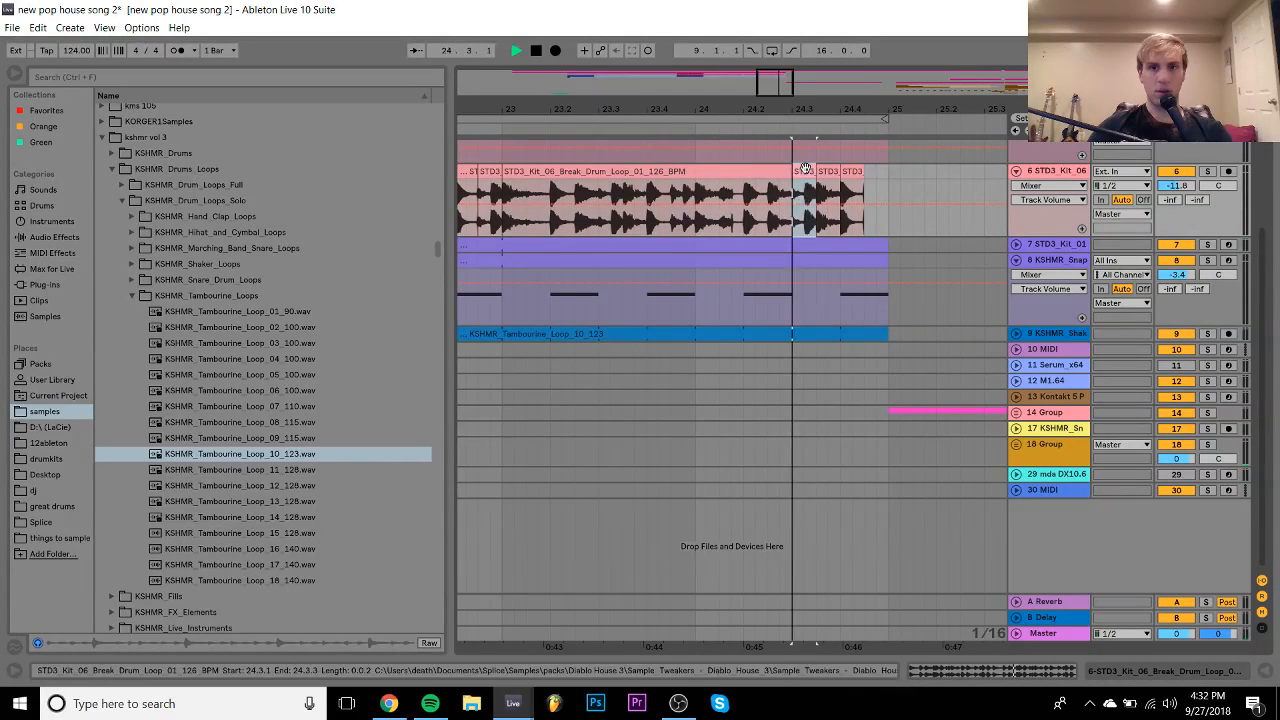
pyautogui.press('space')
pyautogui.press('space')
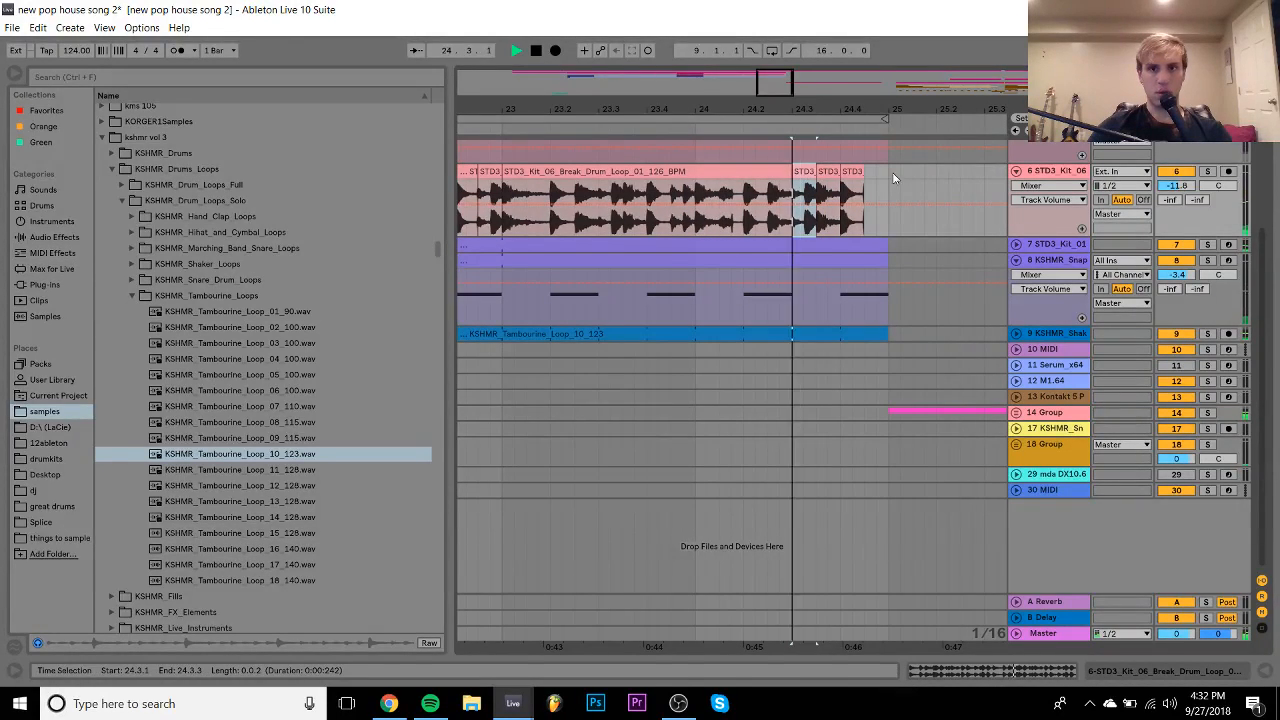
pyautogui.moveTo(842, 180); pyautogui.dragTo(855, 181)
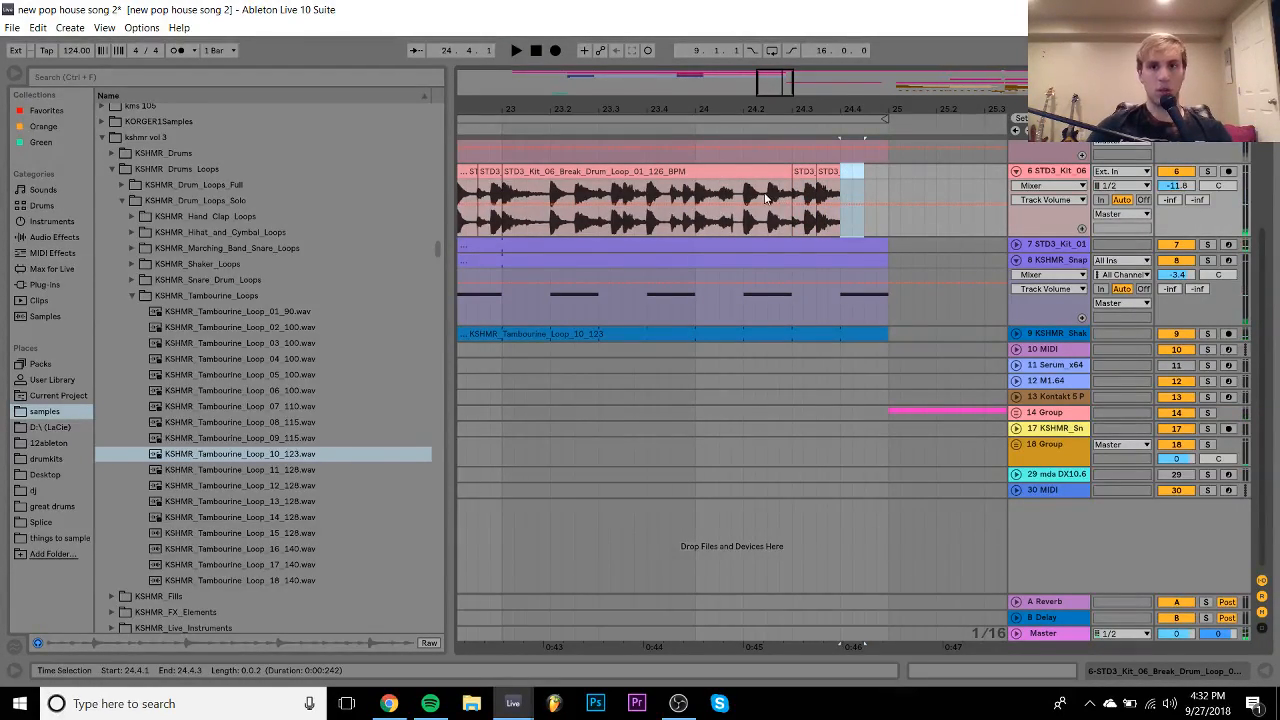
pyautogui.press('Delete')
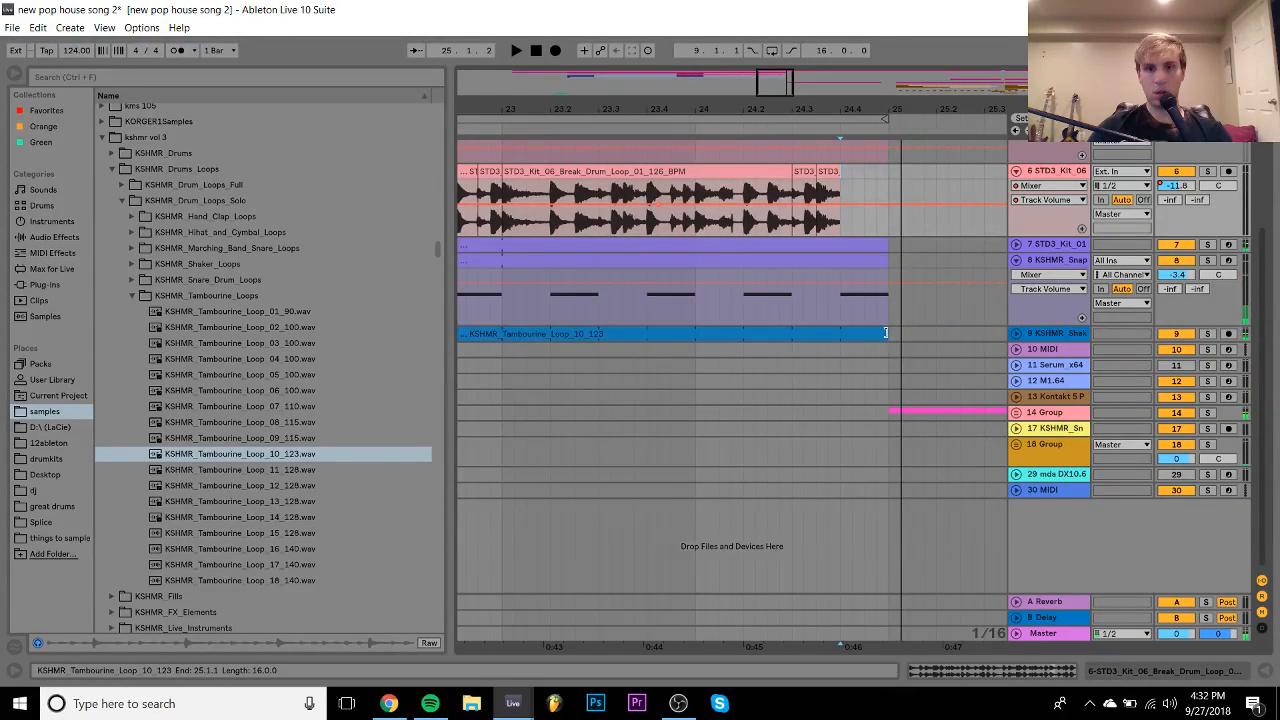
# - End the tambourine clip at 24.4.1 and play the ending from bar 23
pyautogui.moveTo(887, 333); pyautogui.dragTo(830, 333)
pyautogui.scroll(4, 840, 330)
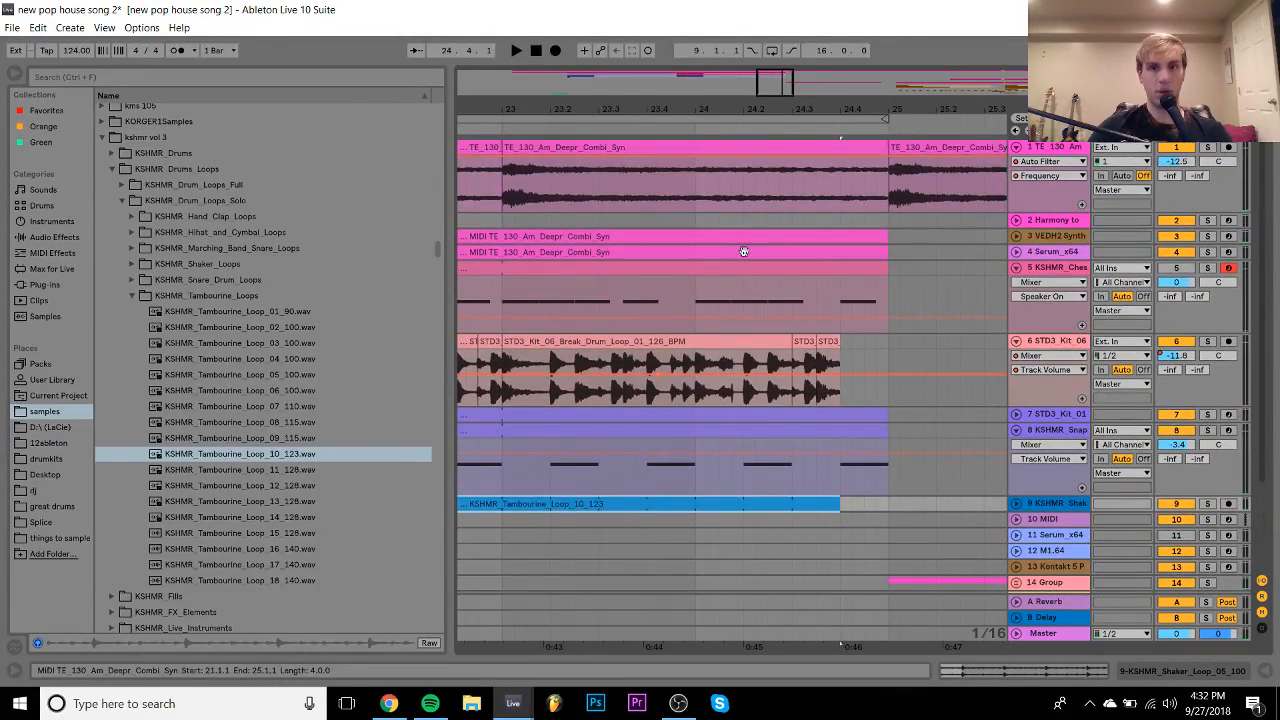
pyautogui.click(602, 298)
pyautogui.press('space')
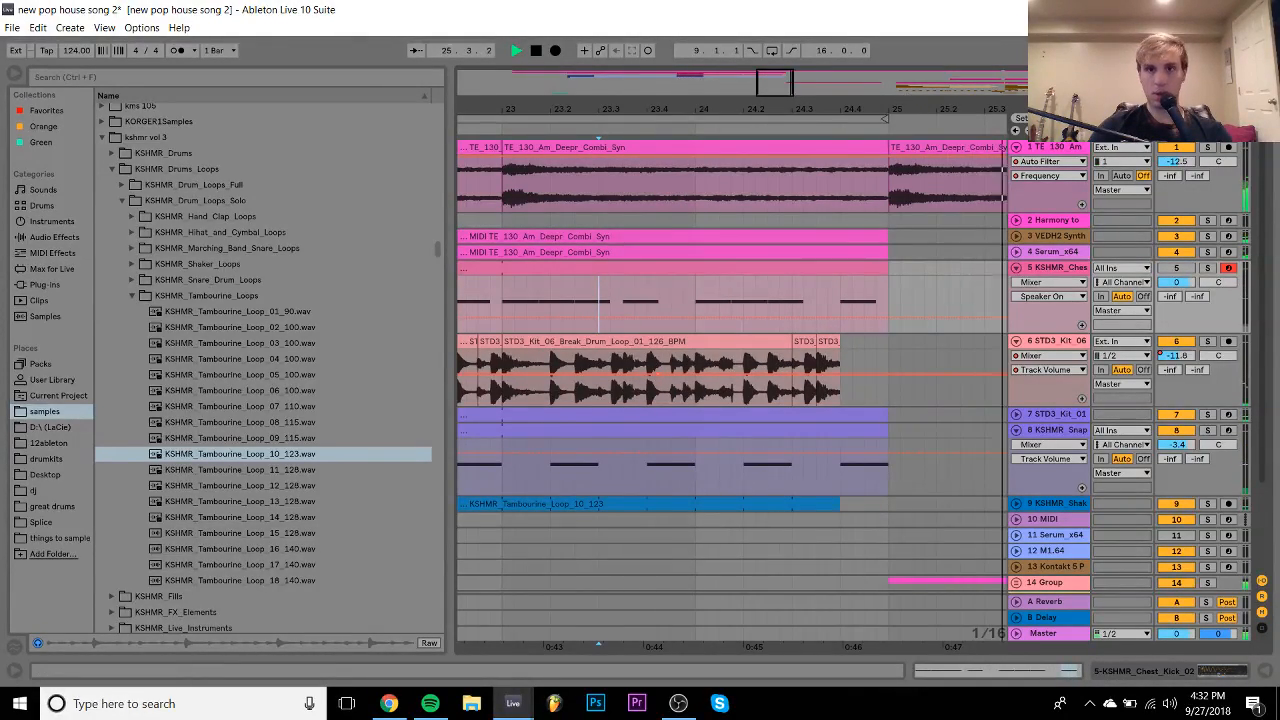
pyautogui.moveTo(580, 109); pyautogui.dragTo(665, 40)
pyautogui.scroll(-2, 731, 415)
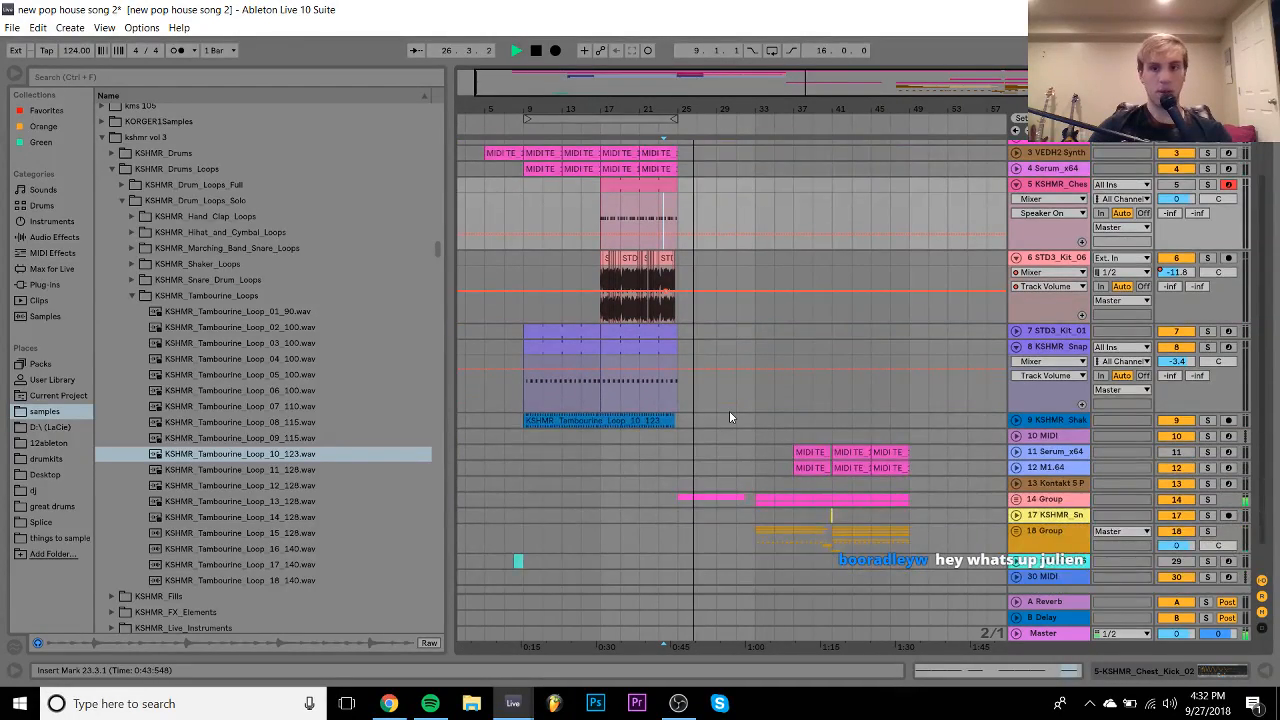
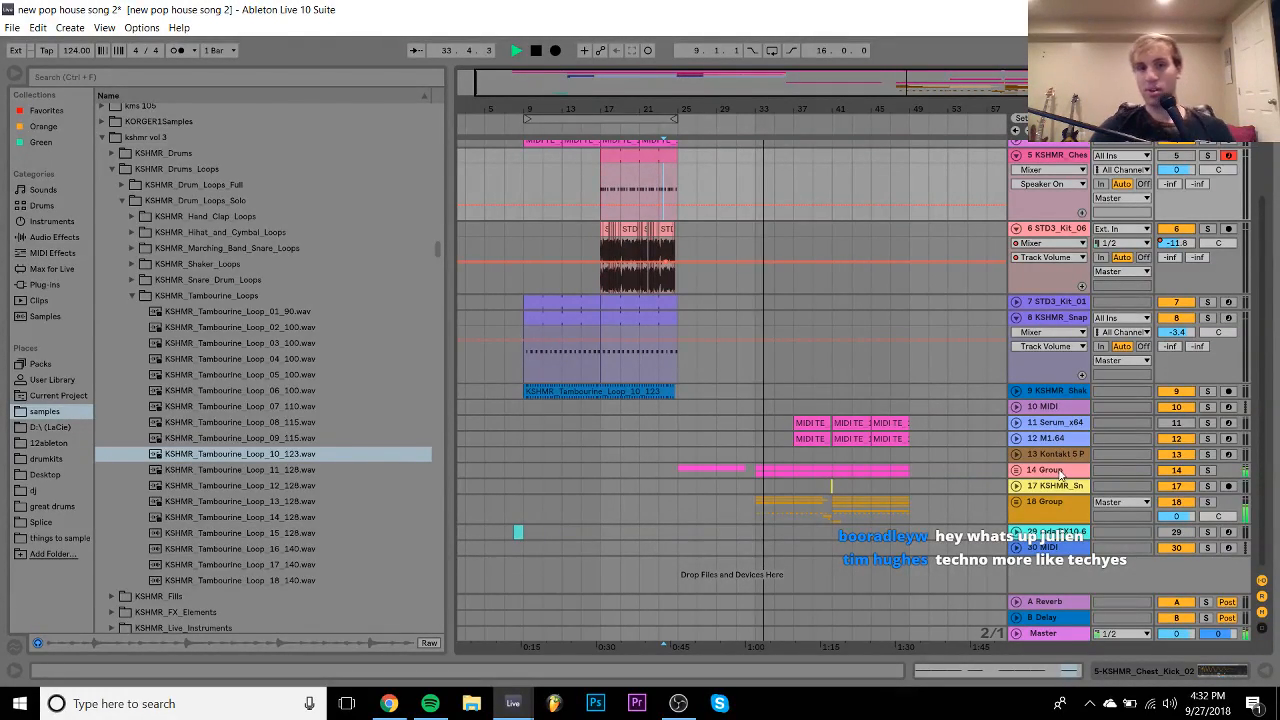
# - Unfold group 14 and delete the Serum FX Fil Freq automation on tracks 15 and 16
pyautogui.click(1016, 317)
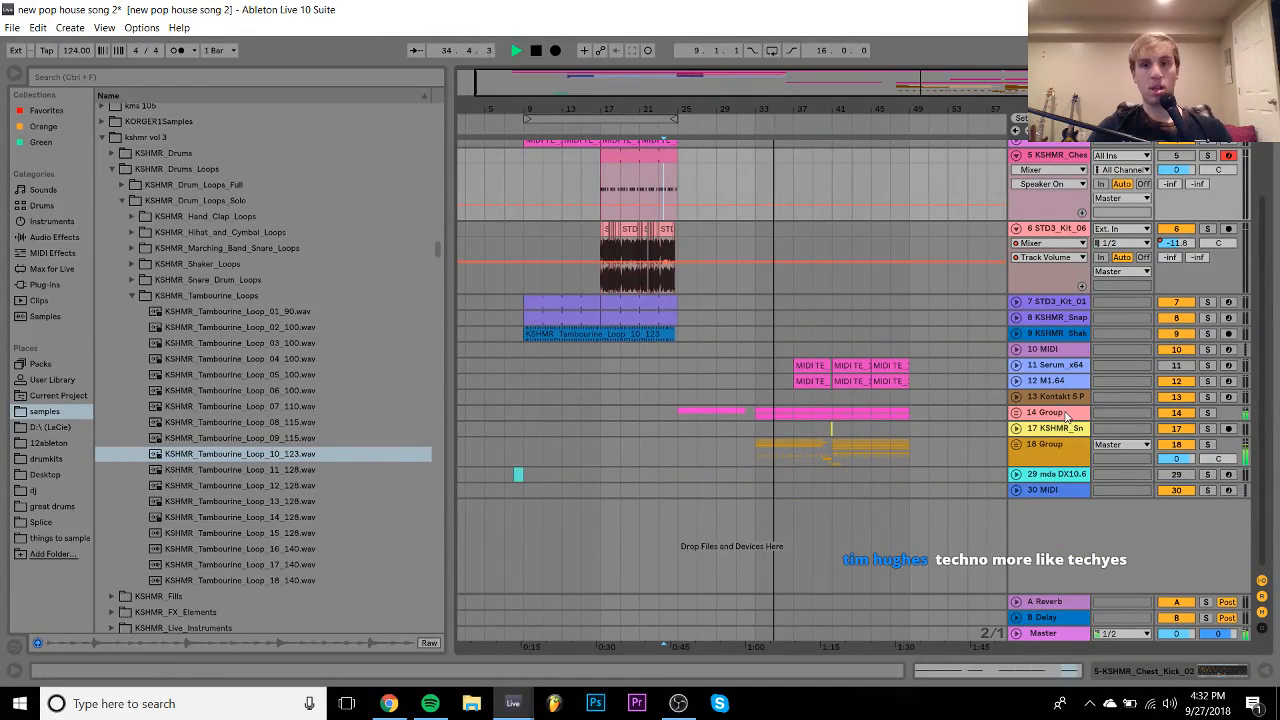
pyautogui.click(1016, 412)
pyautogui.scroll(-1, 895, 396)
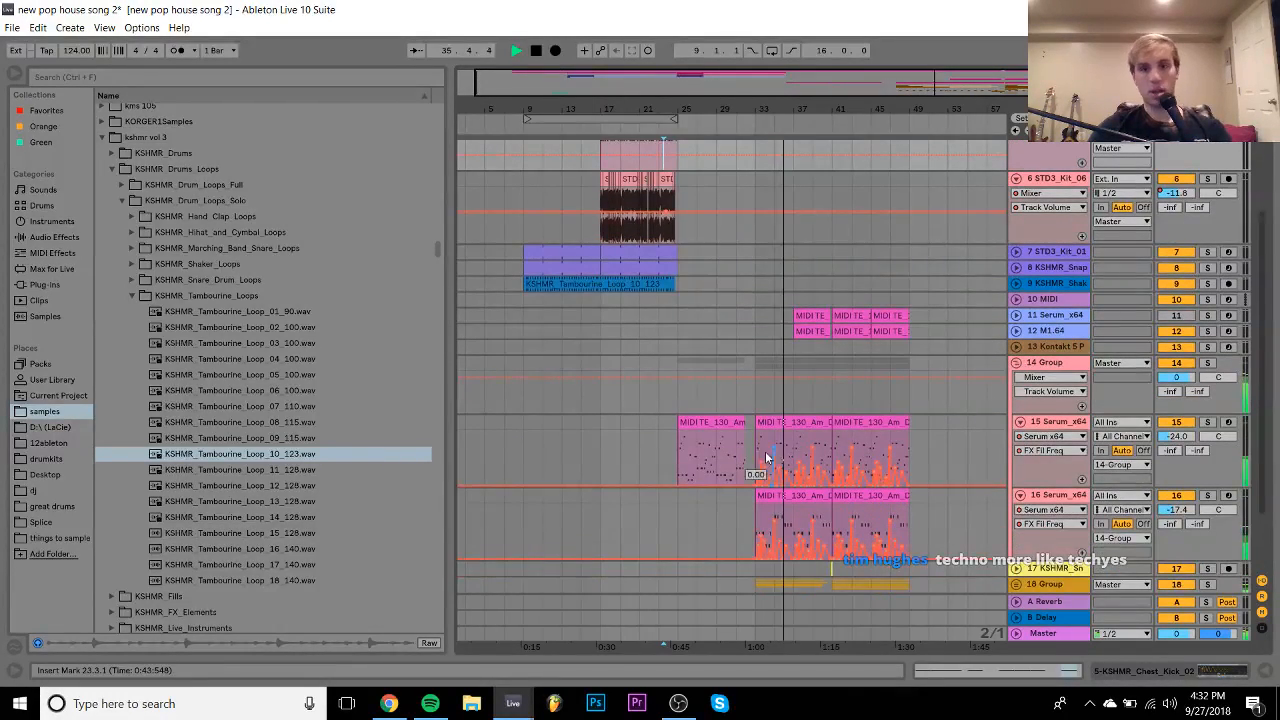
pyautogui.press('space')
pyautogui.moveTo(766, 457); pyautogui.dragTo(843, 468)
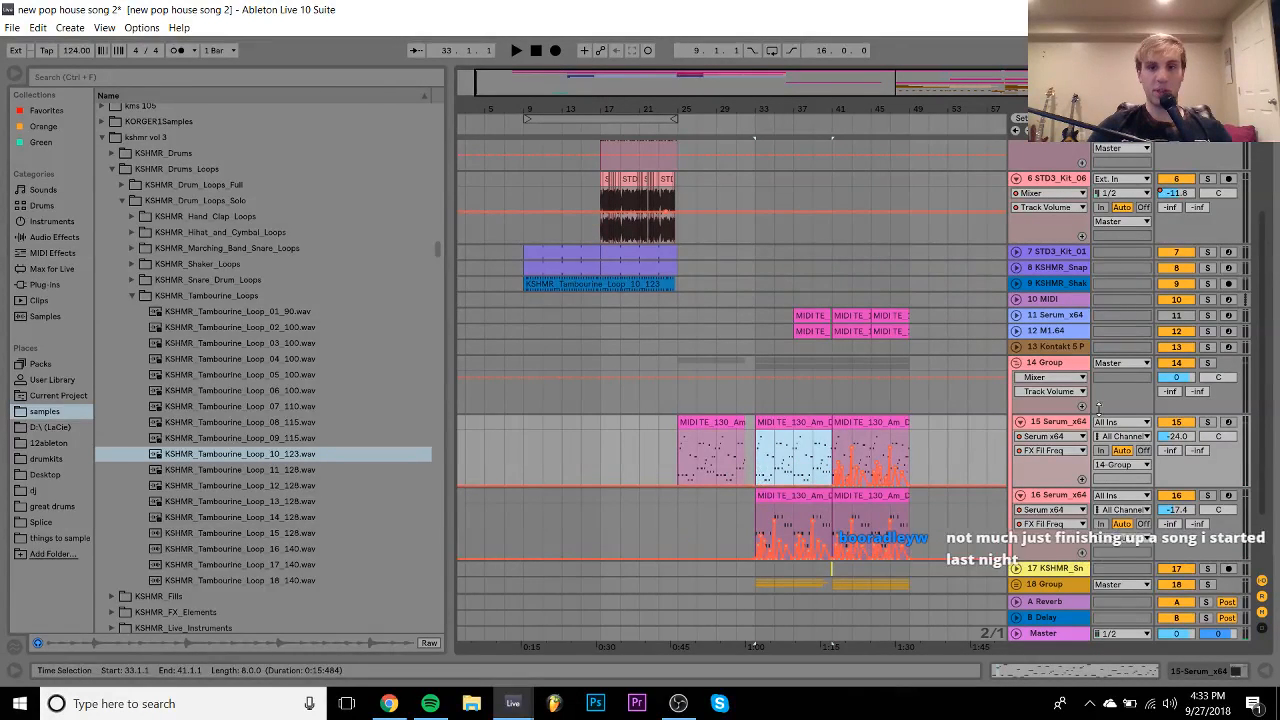
pyautogui.doubleClick(1060, 422)
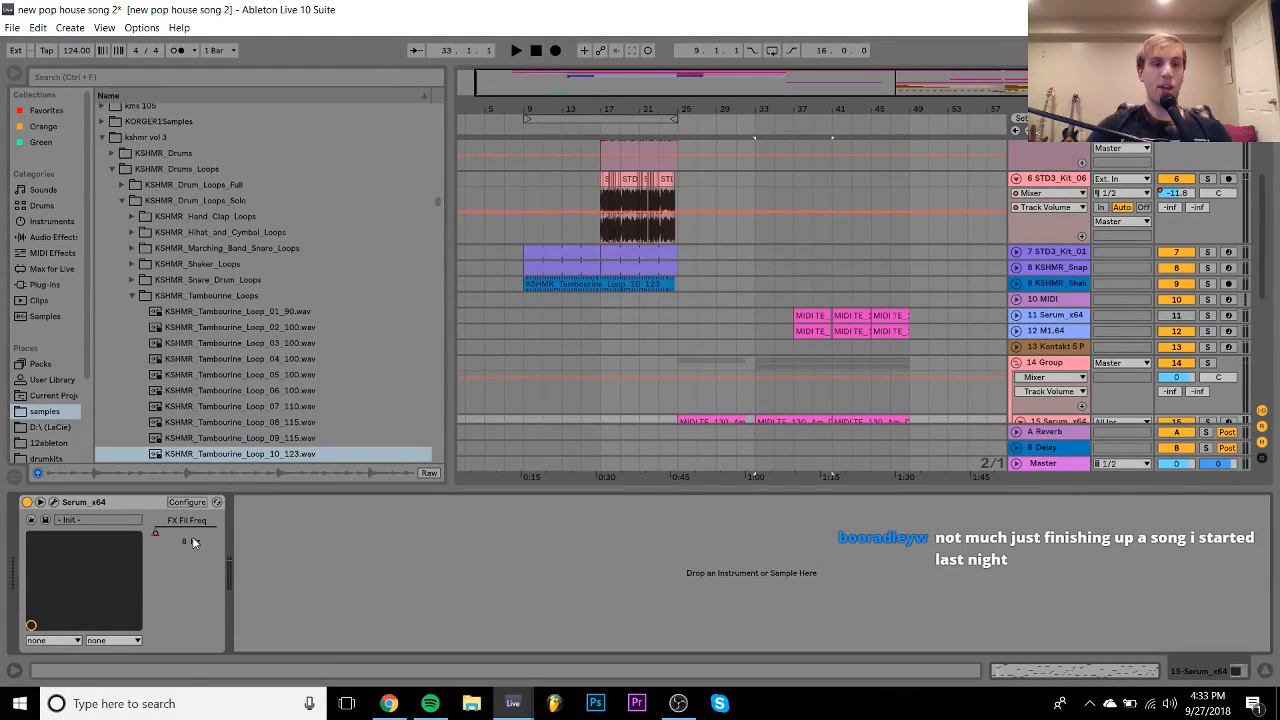
pyautogui.rightClick(170, 521)
pyautogui.click(209, 584)
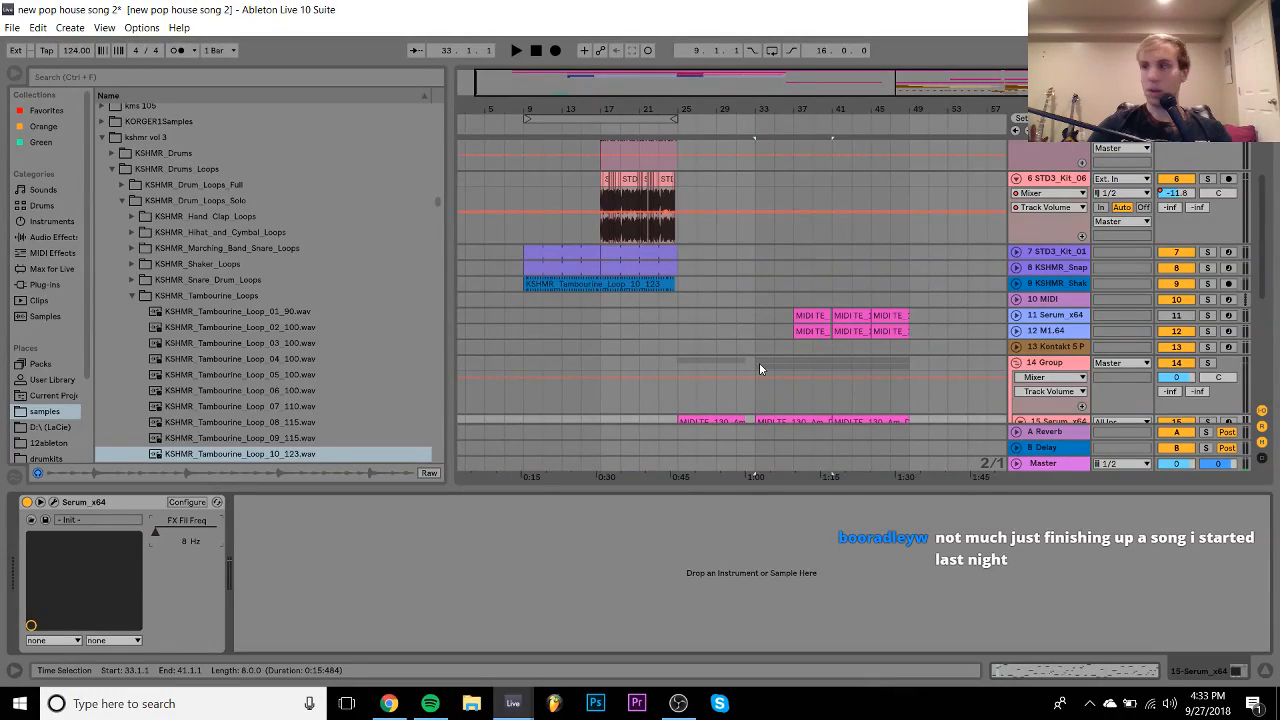
pyautogui.scroll(-3, 759, 368)
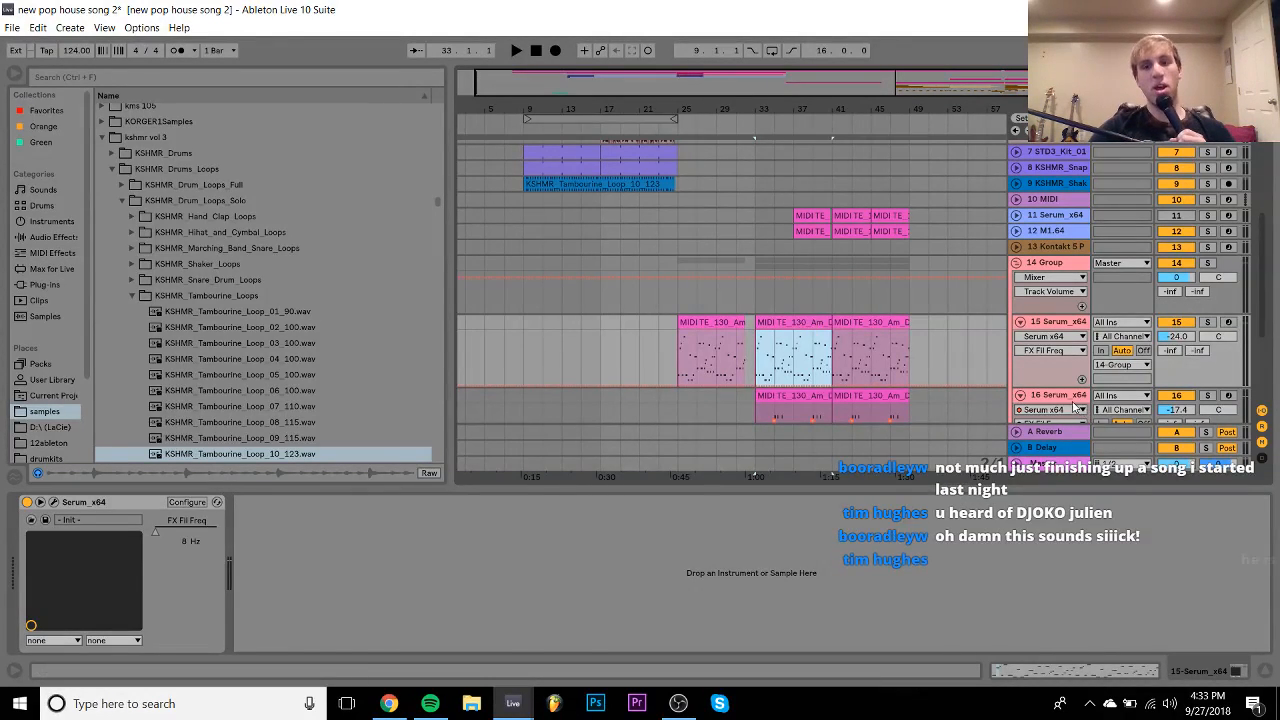
pyautogui.click(930, 409)
pyautogui.rightClick(157, 538)
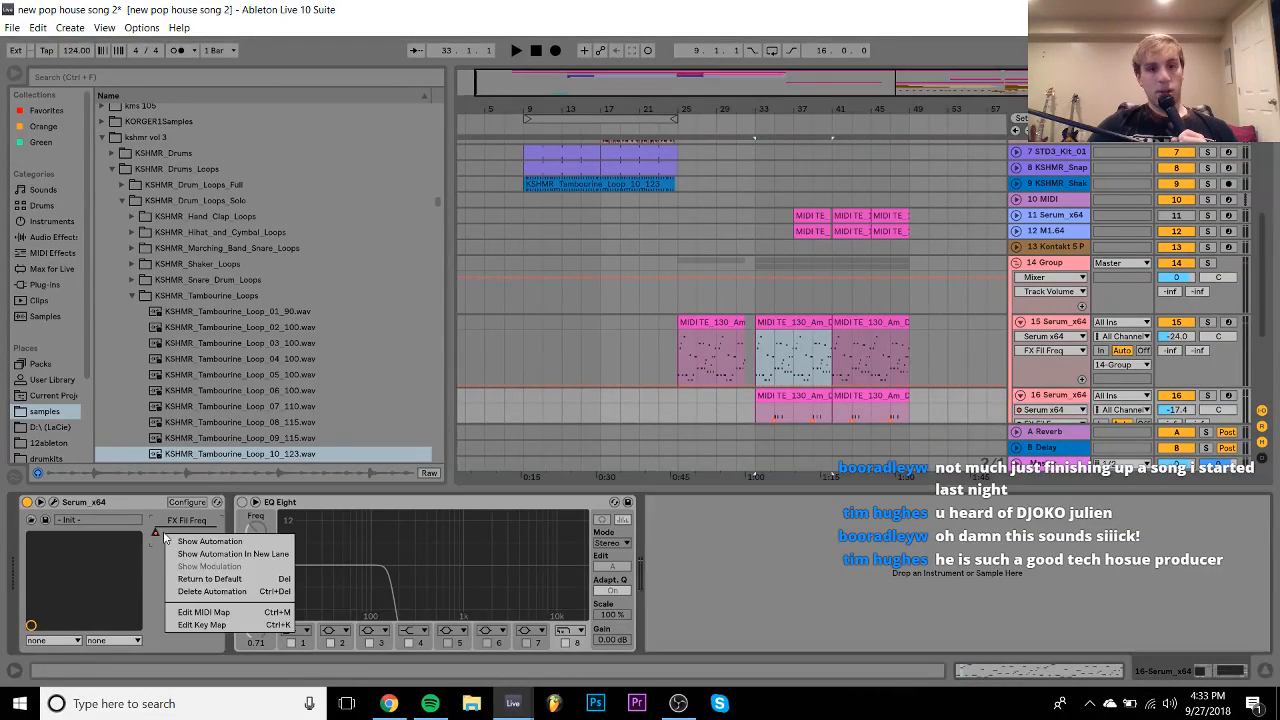
pyautogui.click(212, 591)
# - Loop bars 33–41 and audition Serum tracks 15 and 16 soloed
pyautogui.click(800, 338)
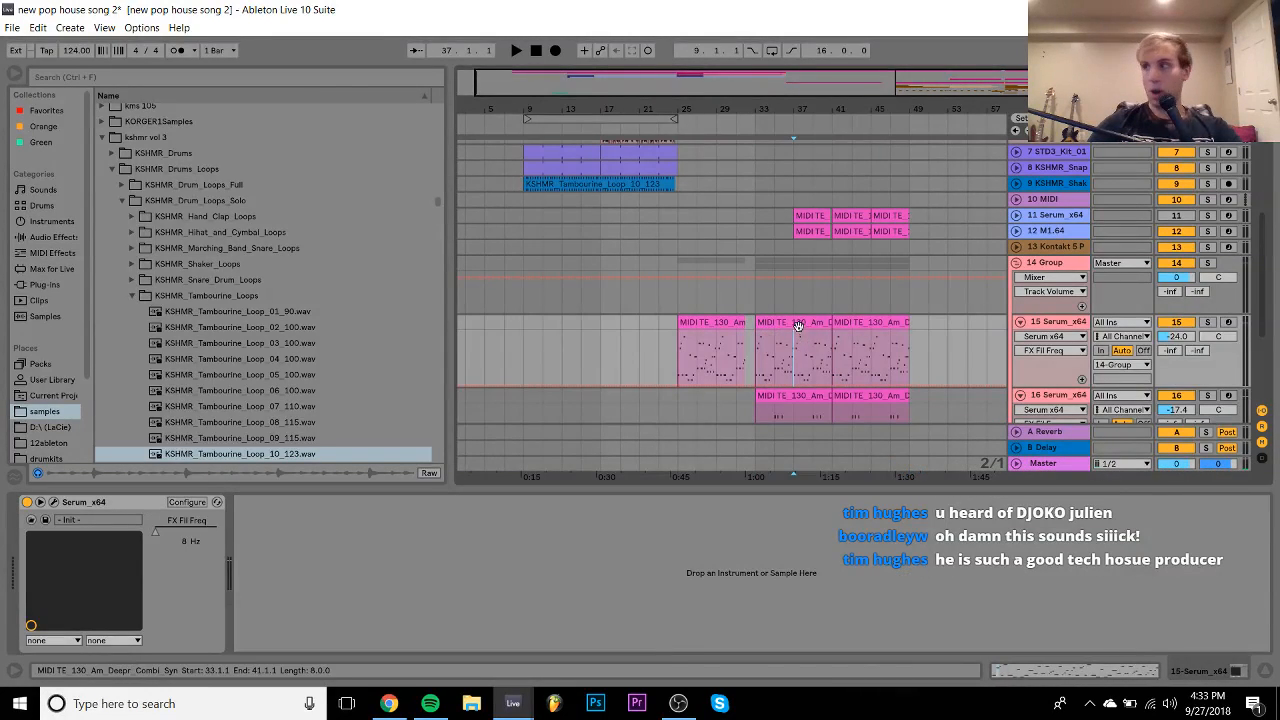
pyautogui.click(799, 322)
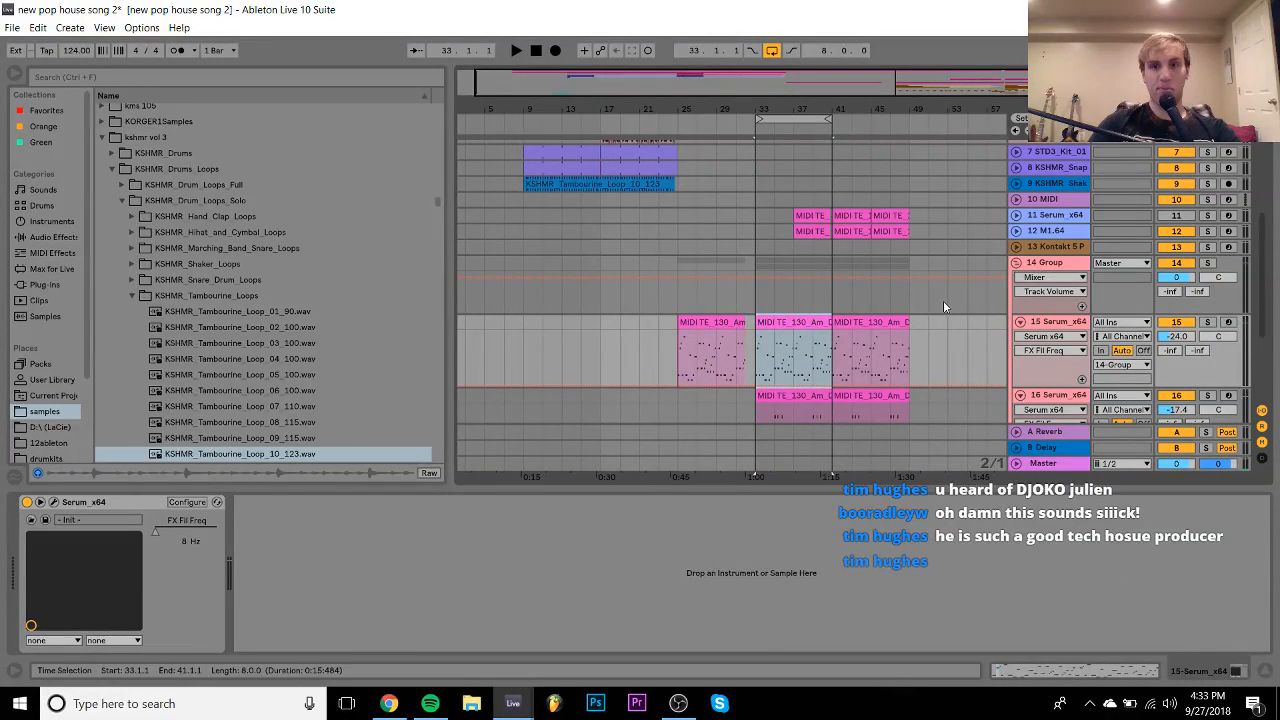
pyautogui.press('space')
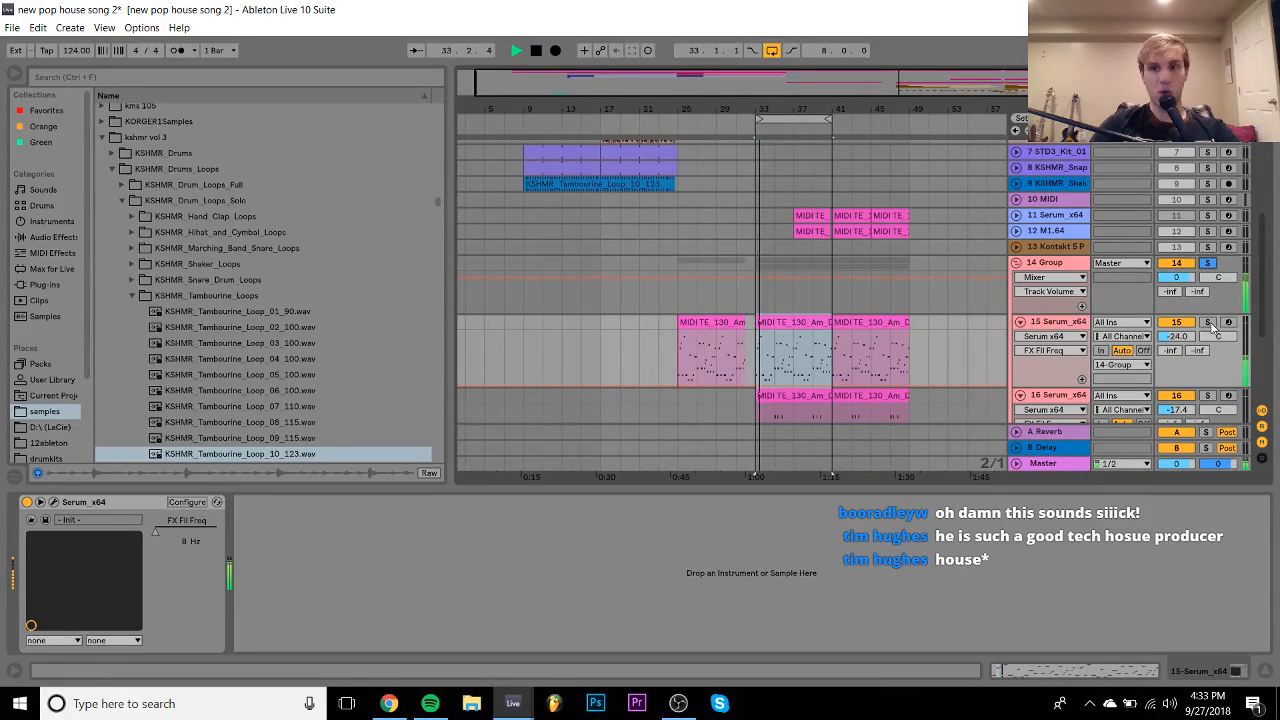
pyautogui.click(1208, 323)
pyautogui.click(1041, 324)
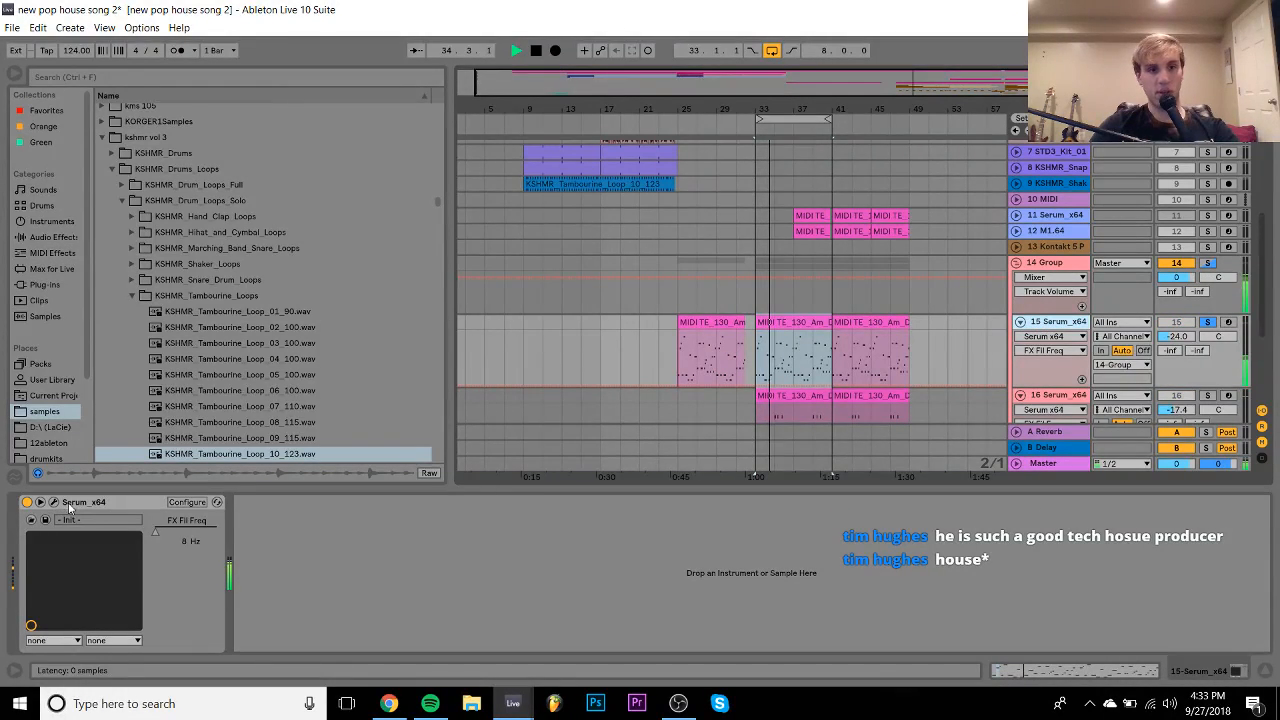
pyautogui.scroll(-3, 854, 360)
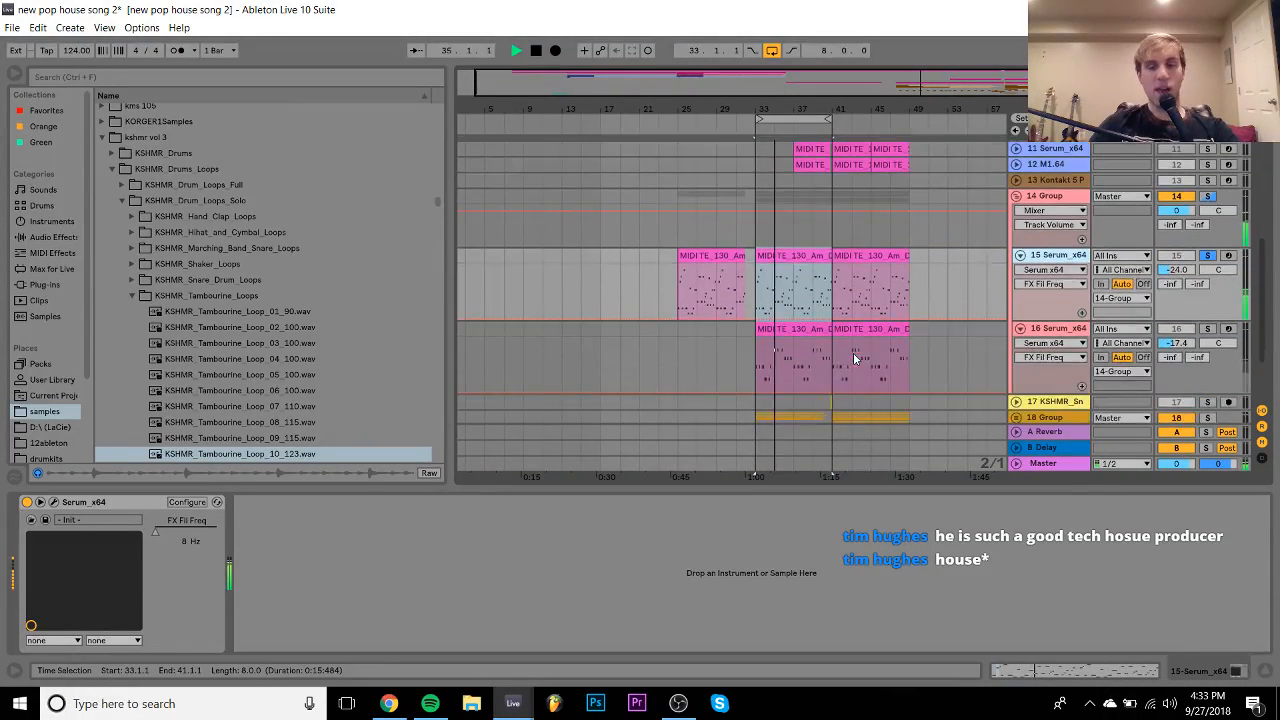
pyautogui.click(1207, 329)
pyautogui.click(1043, 330)
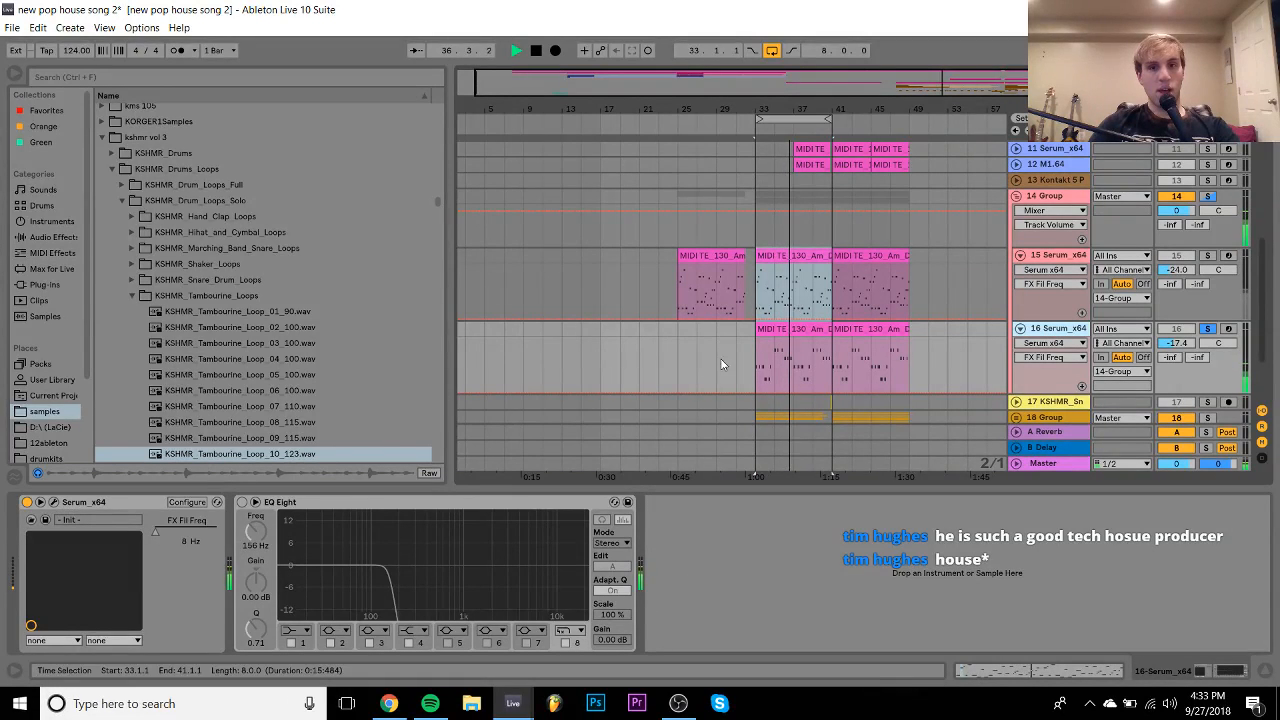
# - Set track 16's volume to -17.1 dB, solo group 14, and turn looping off
pyautogui.moveTo(1178, 394); pyautogui.dragTo(1178, 408)
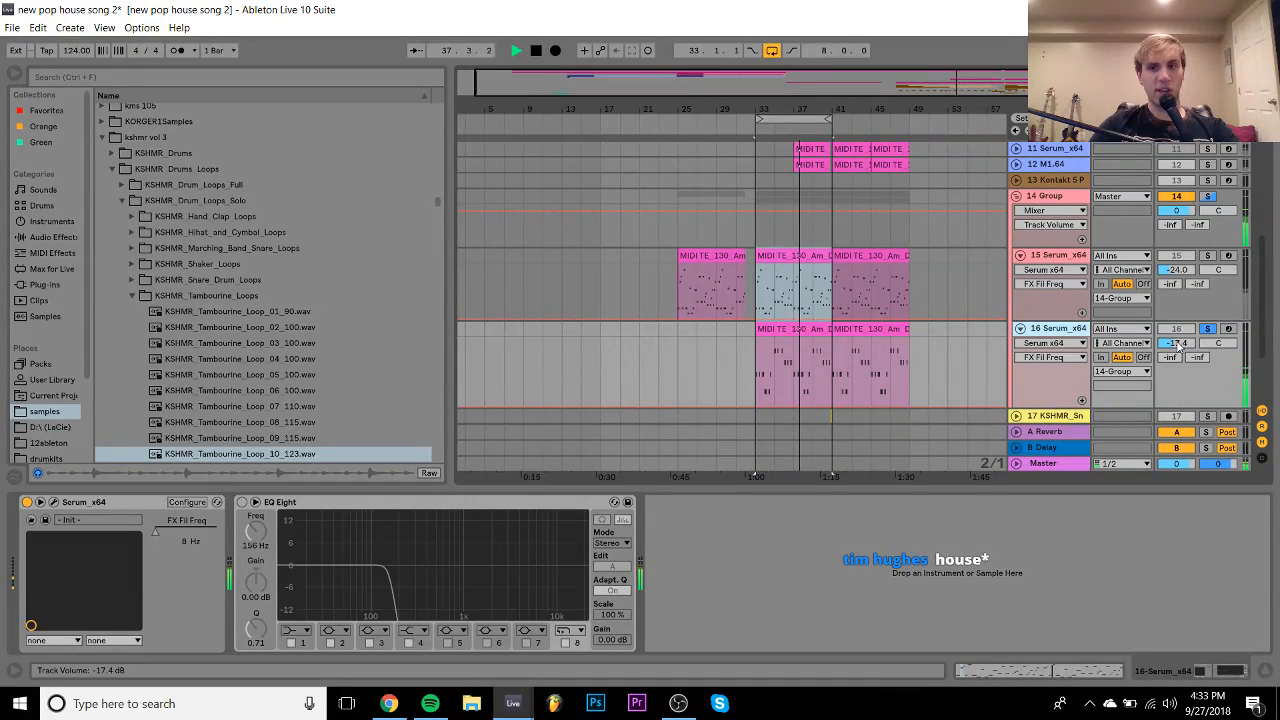
pyautogui.moveTo(1180, 345); pyautogui.dragTo(1181, 344)
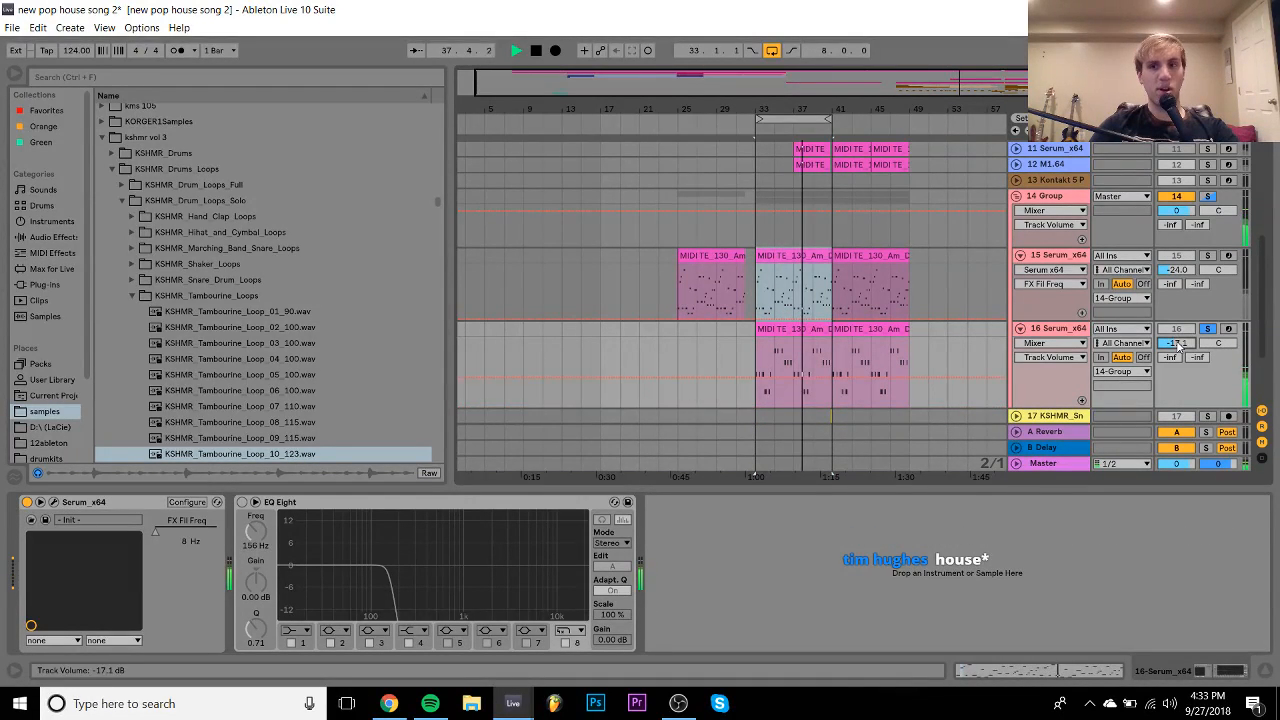
pyautogui.click(1207, 197)
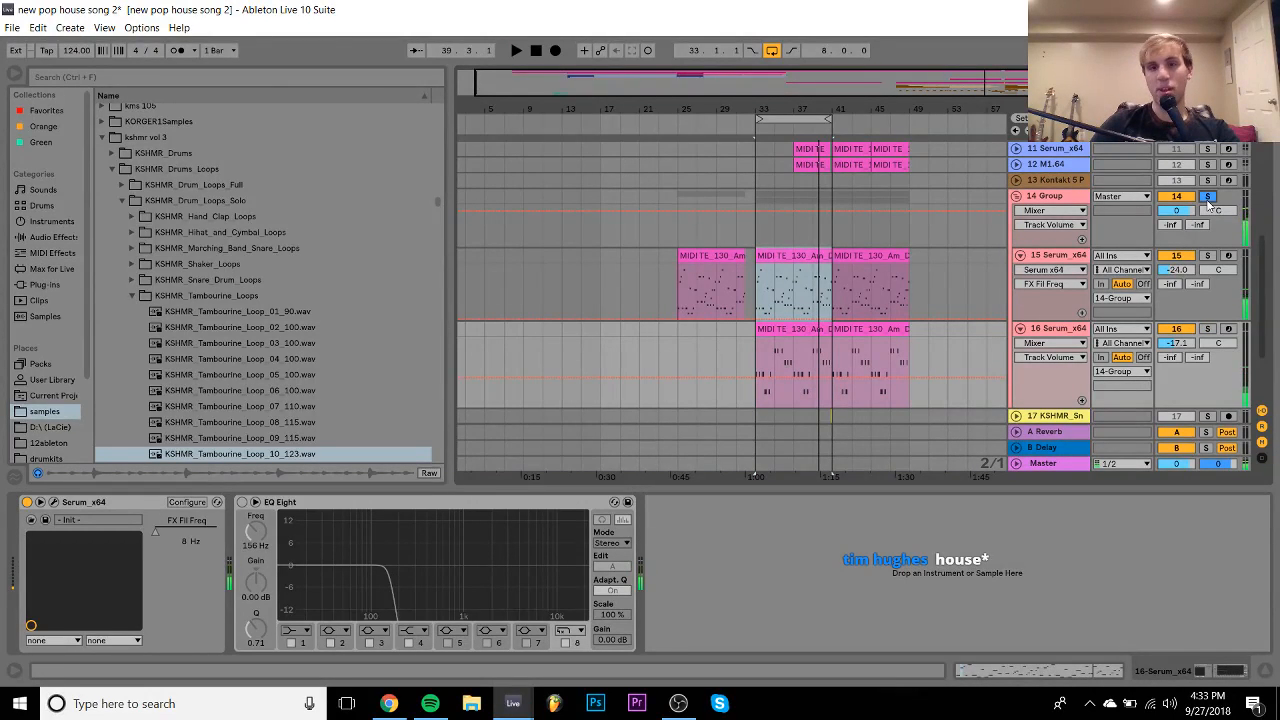
pyautogui.click(772, 52)
# - Loop the M1.64 piano clip at bars 41–49, solo its track, and open its notes
pyautogui.click(853, 163)
pyautogui.press('space')
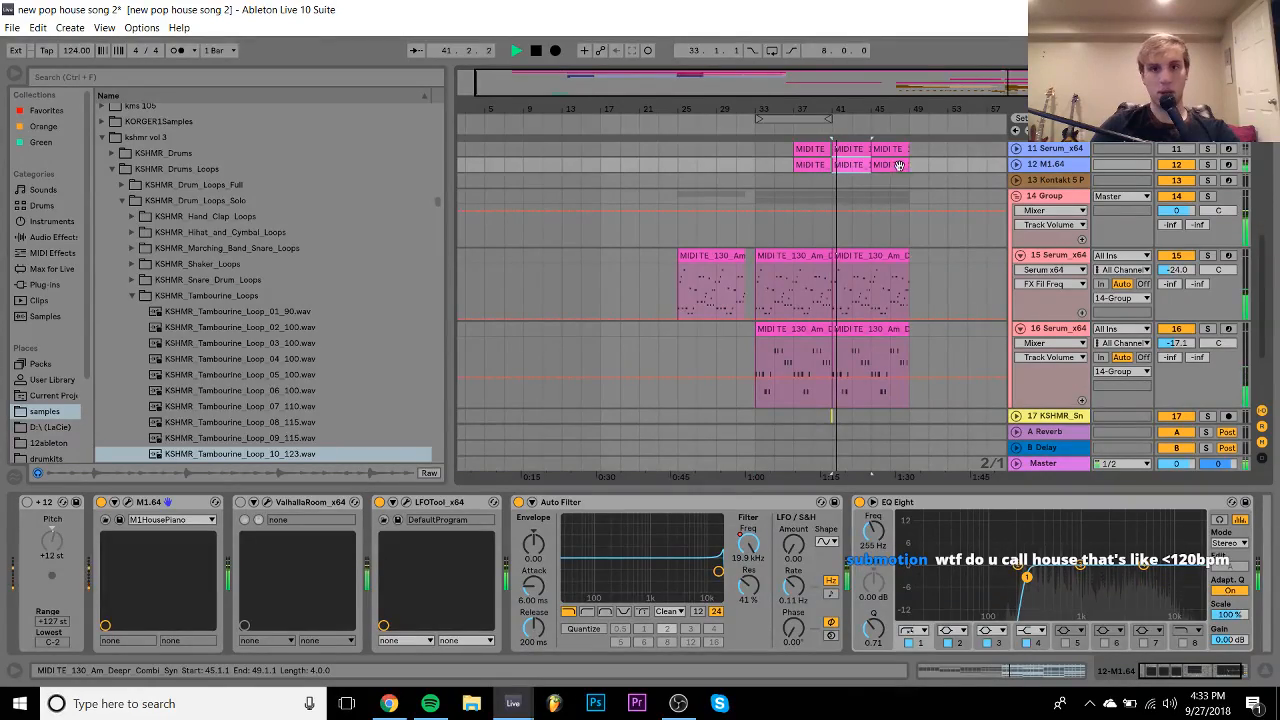
pyautogui.hotkey('ctrl', 'l')
pyautogui.scroll(4, 901, 168)
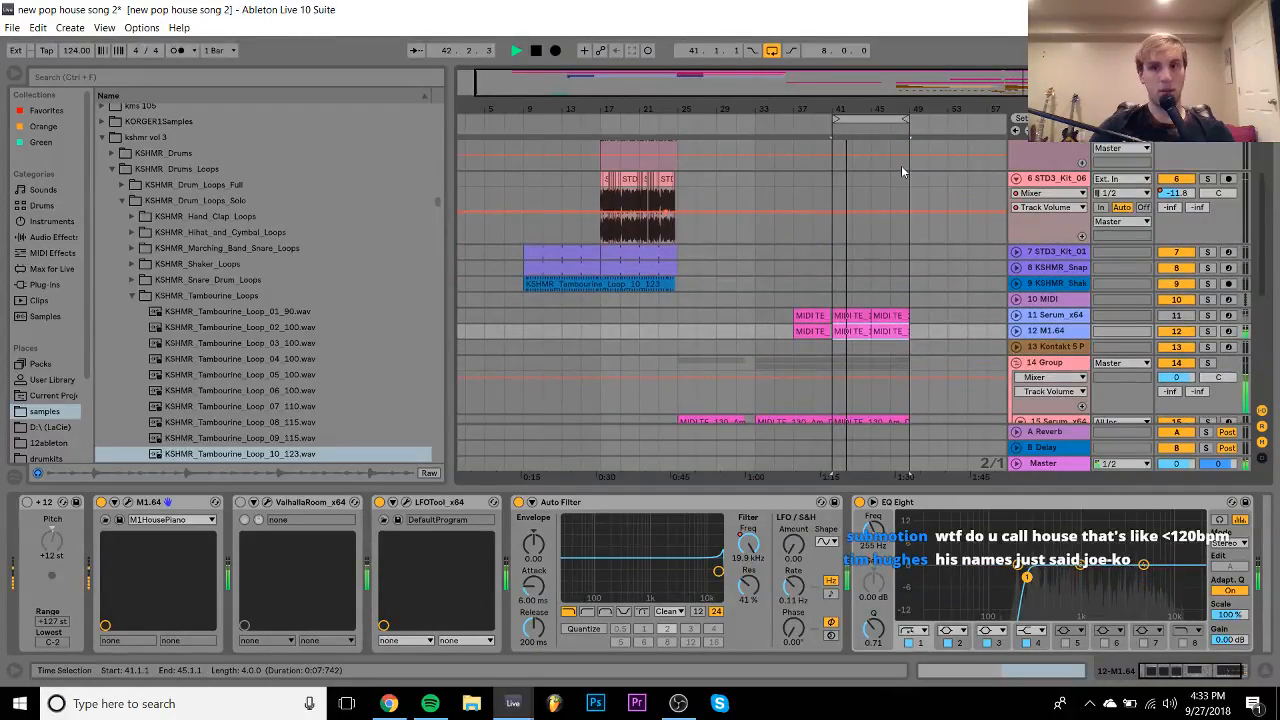
pyautogui.press('space')
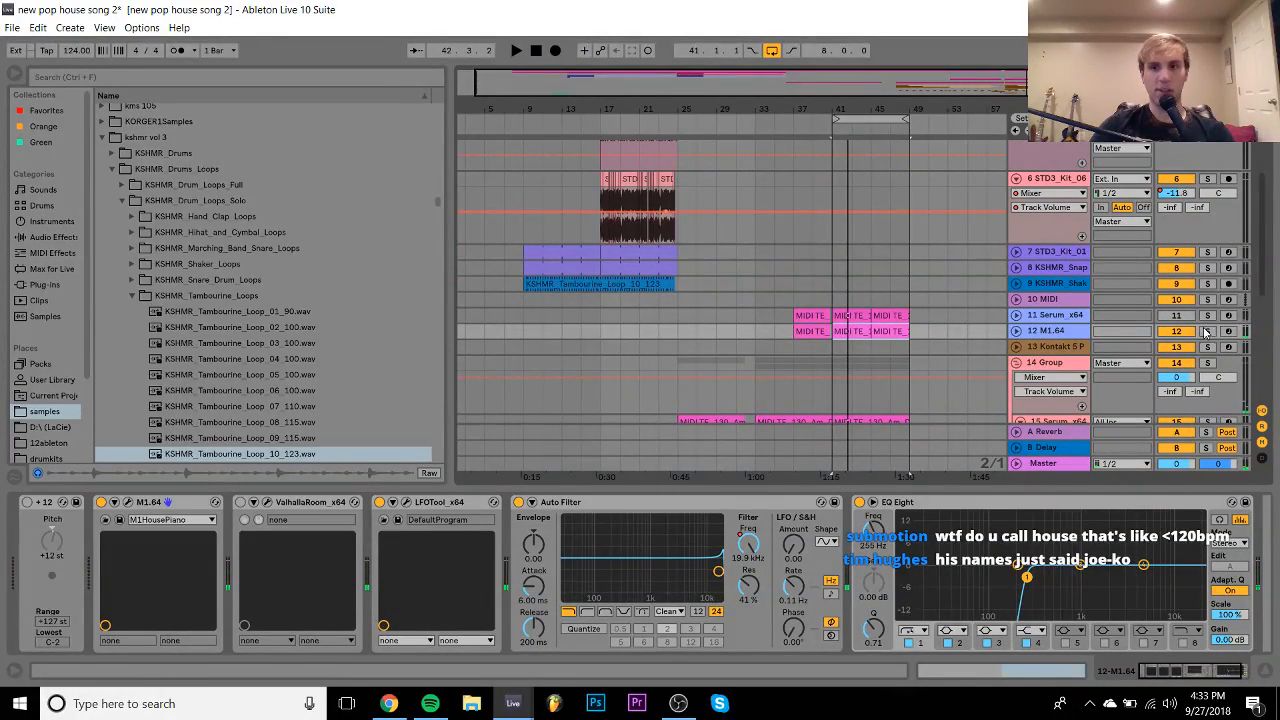
pyautogui.click(1207, 331)
pyautogui.doubleClick(840, 331)
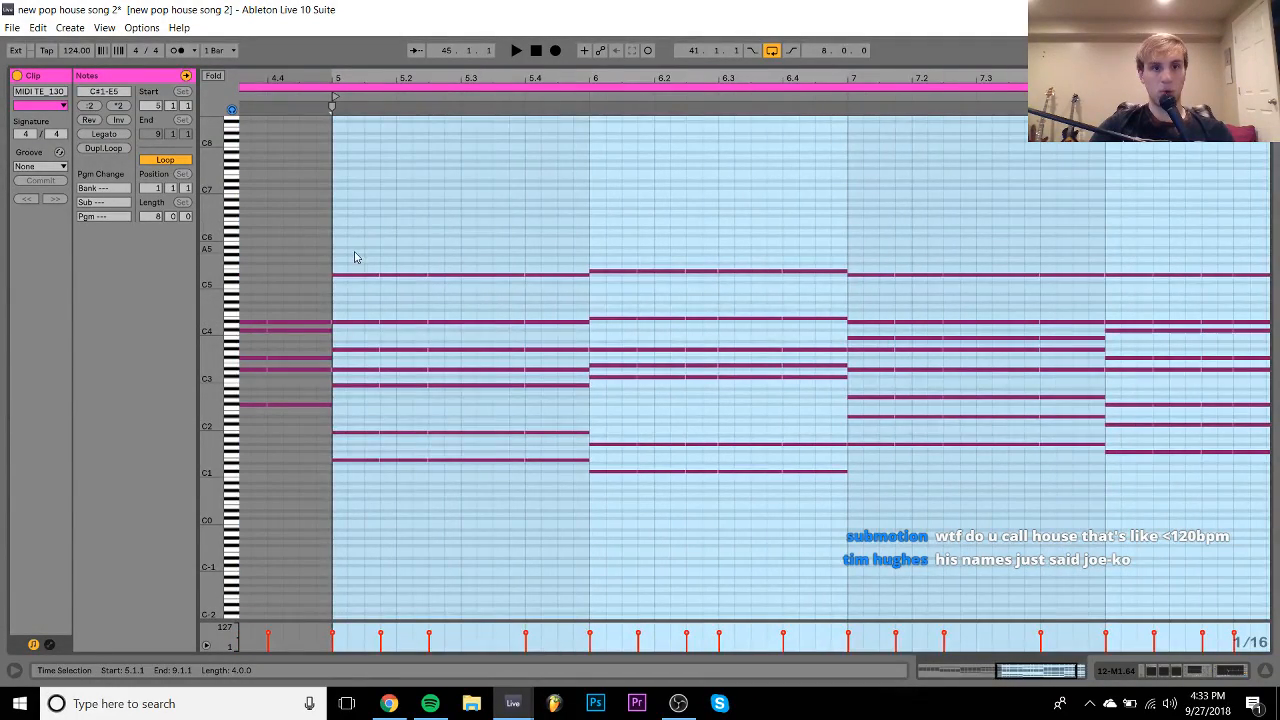
# - Delete the extra notes of the bar-5 chord
pyautogui.moveTo(358, 254); pyautogui.dragTo(341, 572)
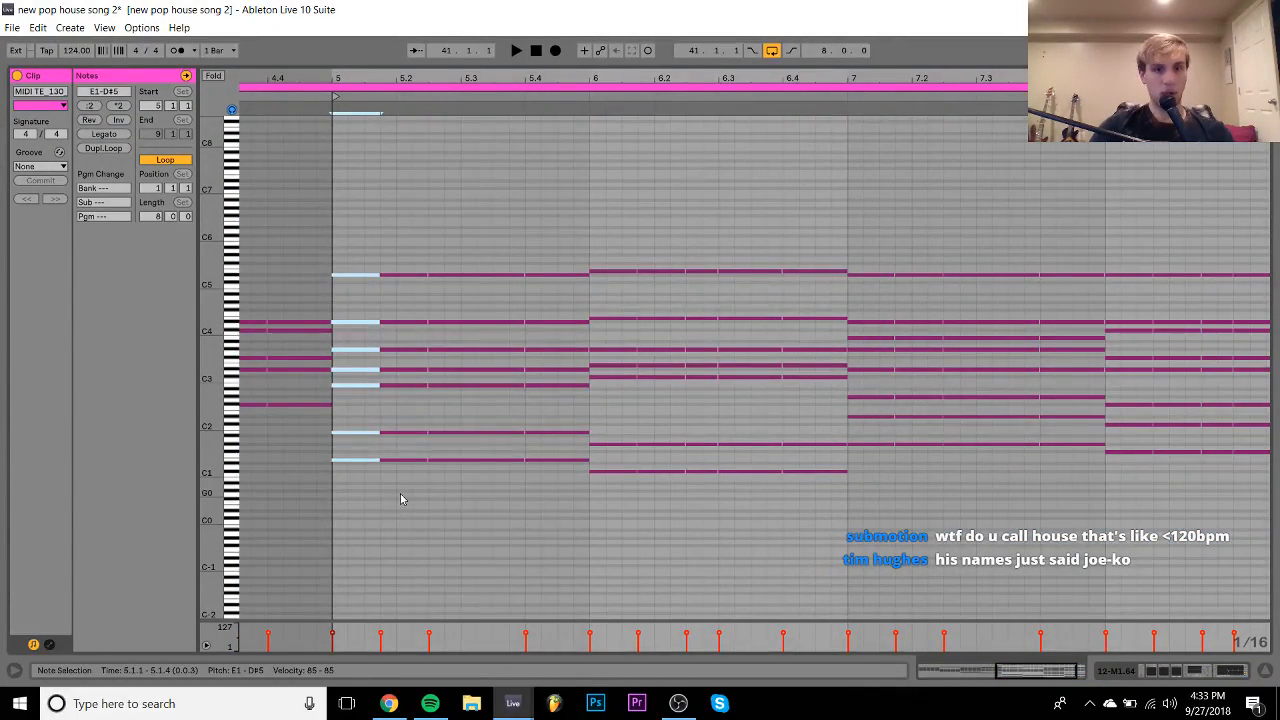
pyautogui.moveTo(400, 499); pyautogui.dragTo(557, 234)
pyautogui.press('Delete')
pyautogui.click(364, 306)
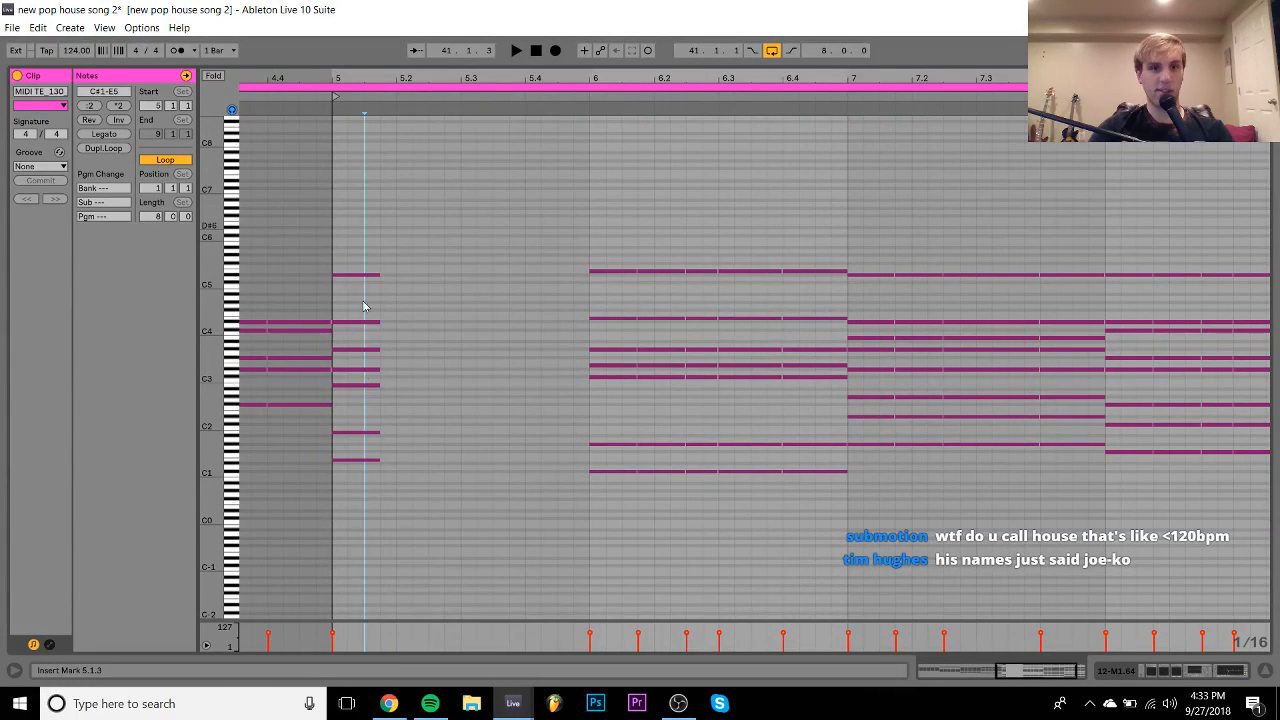
# - Shift the bar-5 chord a sixteenth later and chop it into repeating stabs reaching bar 6
pyautogui.moveTo(358, 225); pyautogui.dragTo(375, 514)
pyautogui.press('Right')
pyautogui.press('Right')
pyautogui.hotkey('shift', 'Left')
pyautogui.hotkey('ctrl', 'd')
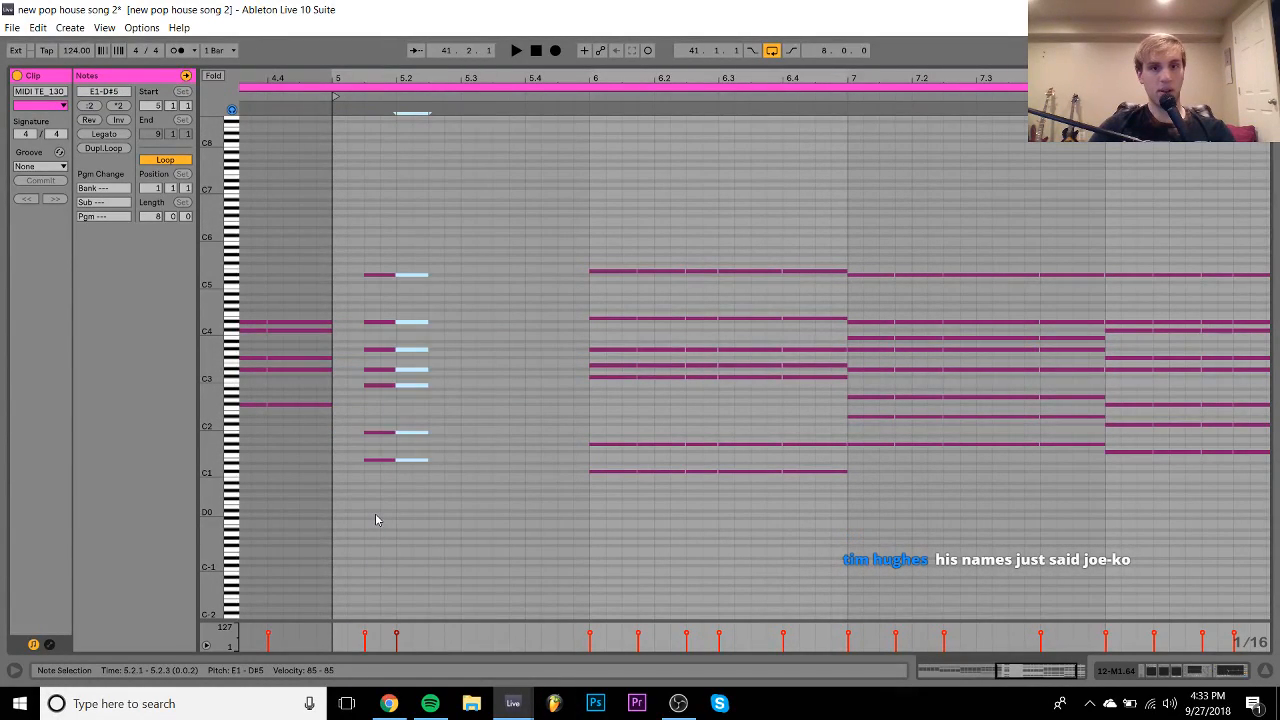
pyautogui.hotkey('shift', 'Right')
pyautogui.hotkey('shift', 'Right')
pyautogui.hotkey('shift', 'Left')
pyautogui.hotkey('ctrl', 'd')
pyautogui.hotkey('ctrl', 'd')
pyautogui.press('space')
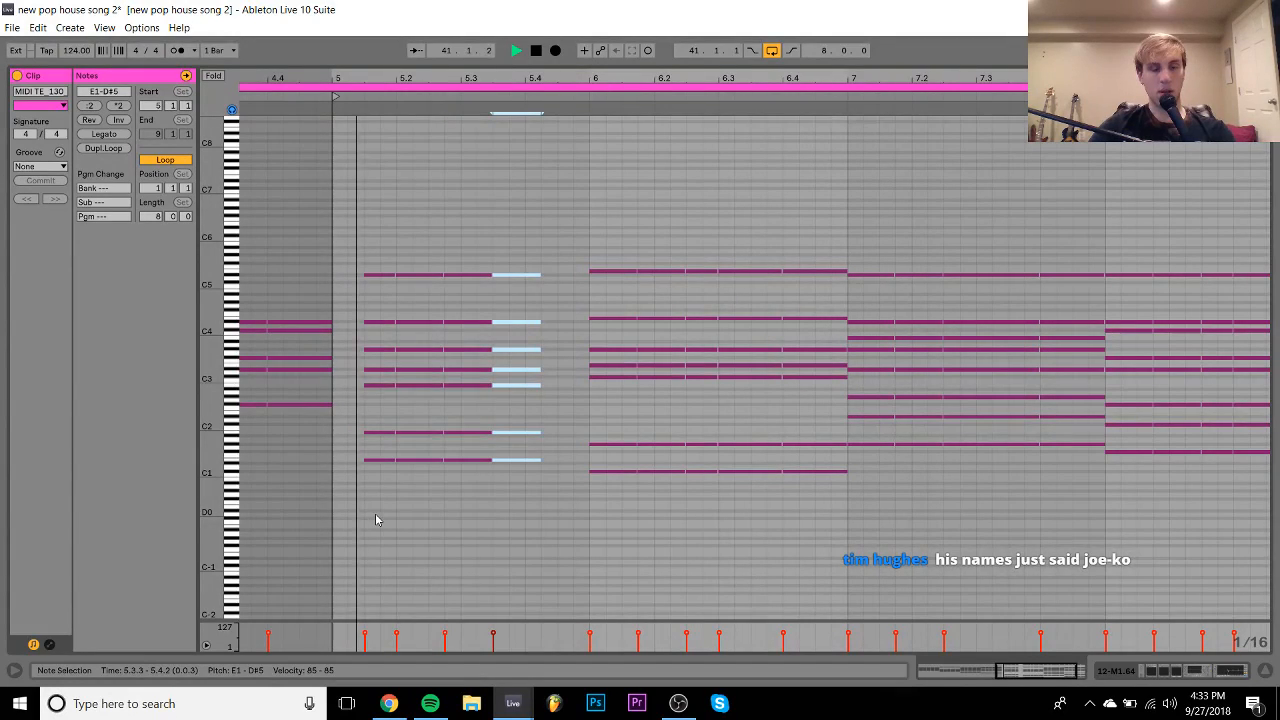
pyautogui.hotkey('shift', 'Right')
pyautogui.hotkey('shift', 'Right')
pyautogui.hotkey('shift', 'Right')
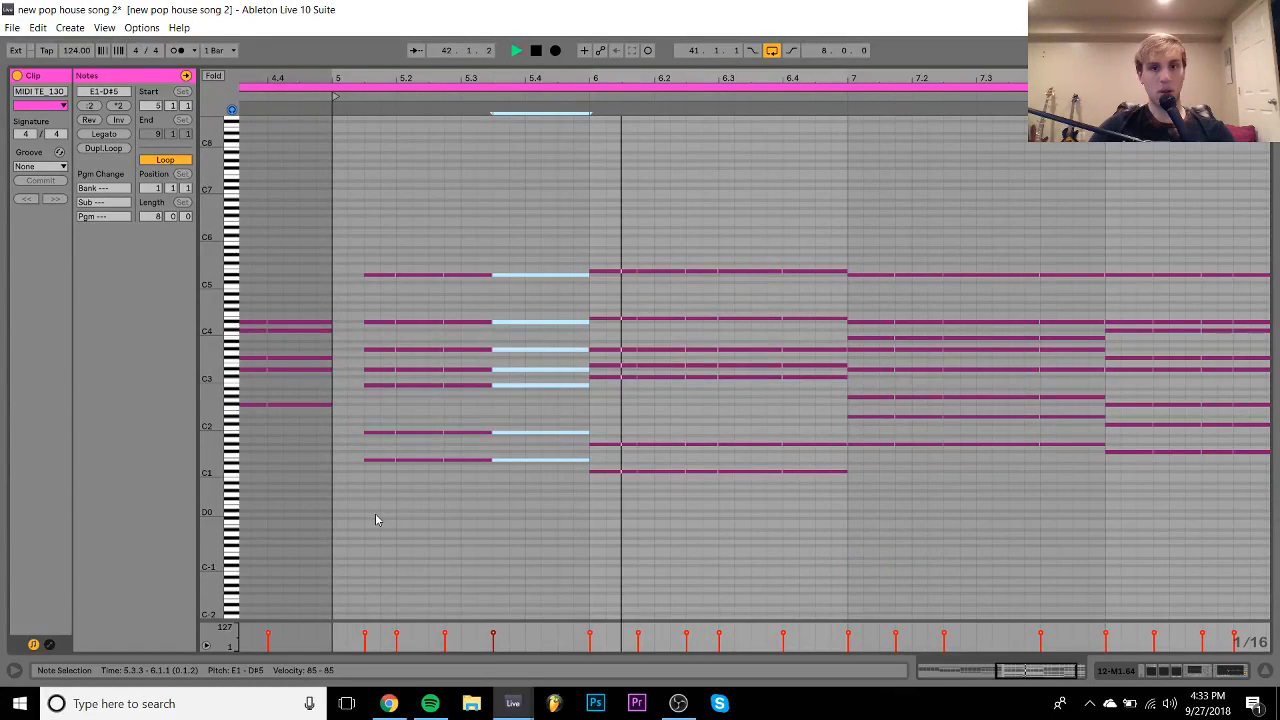
pyautogui.click(619, 256)
pyautogui.press('space')
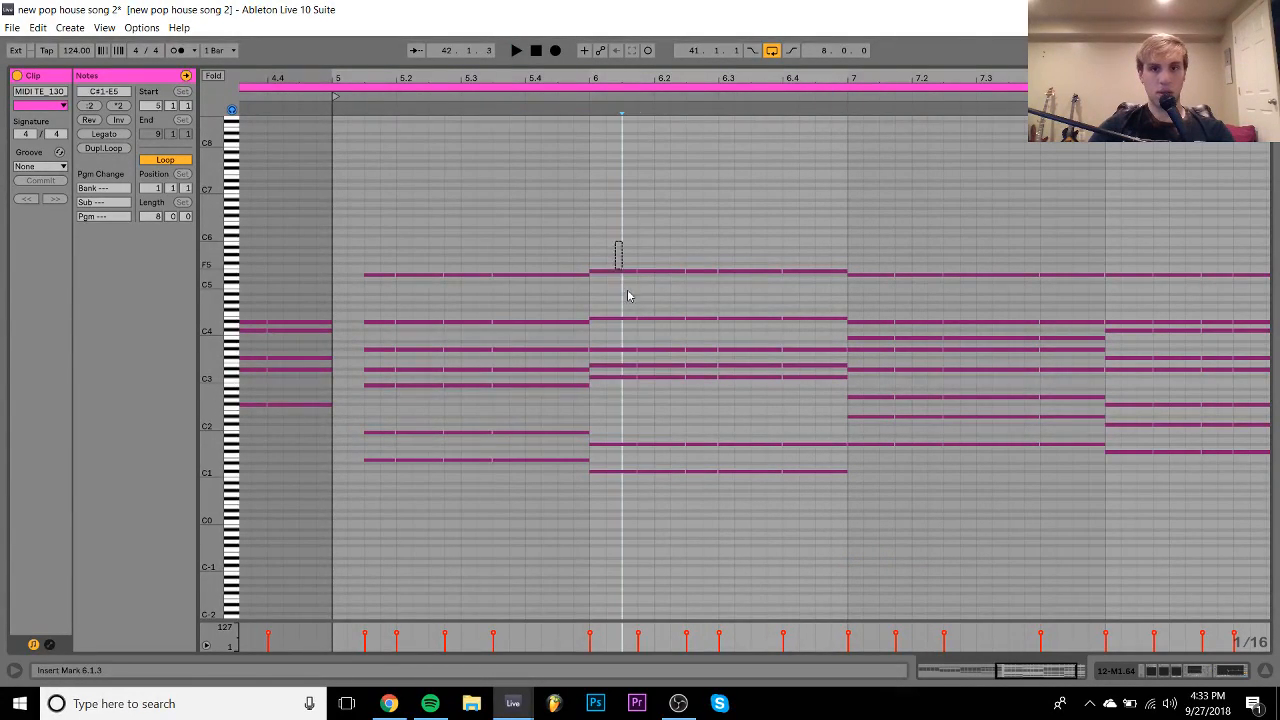
# - Offset the bar-6 chord a sixteenth, end it before bar 7, and adjust its stabs
pyautogui.moveTo(614, 240); pyautogui.dragTo(806, 574)
pyautogui.press('Right')
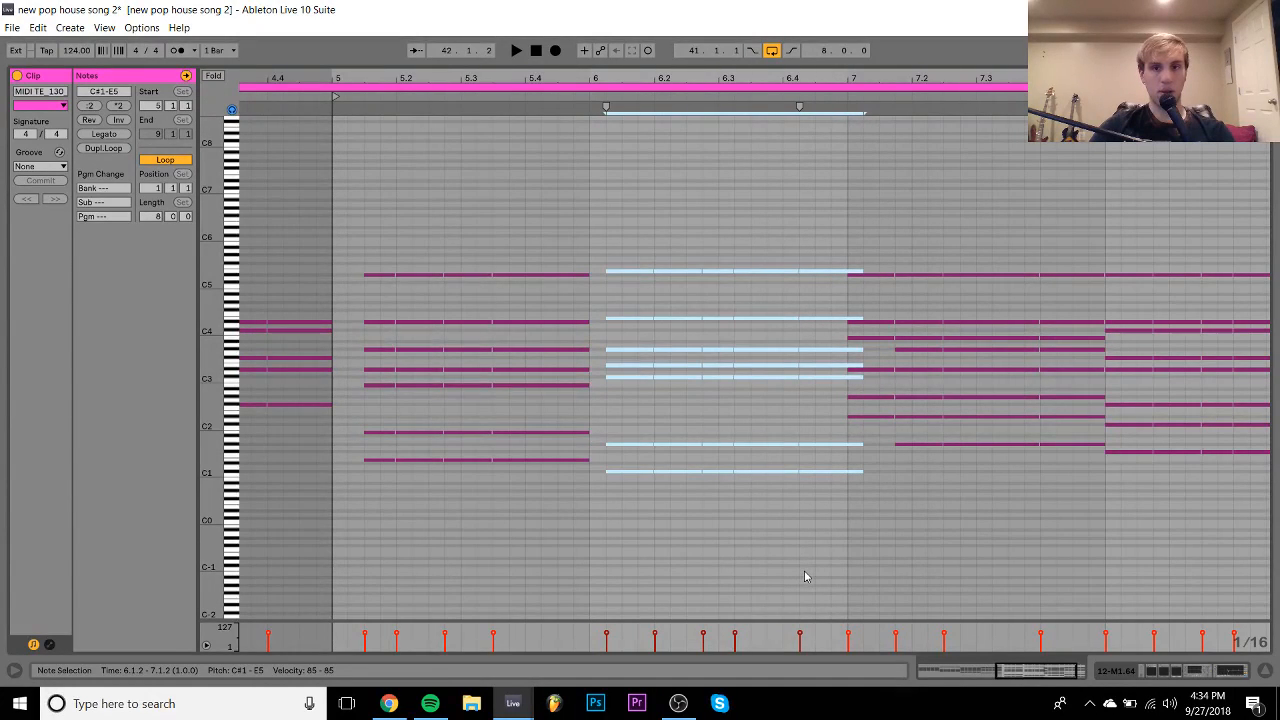
pyautogui.hotkey('shift', 'Left')
pyautogui.hotkey('shift', 'Left')
pyautogui.hotkey('shift', 'Left')
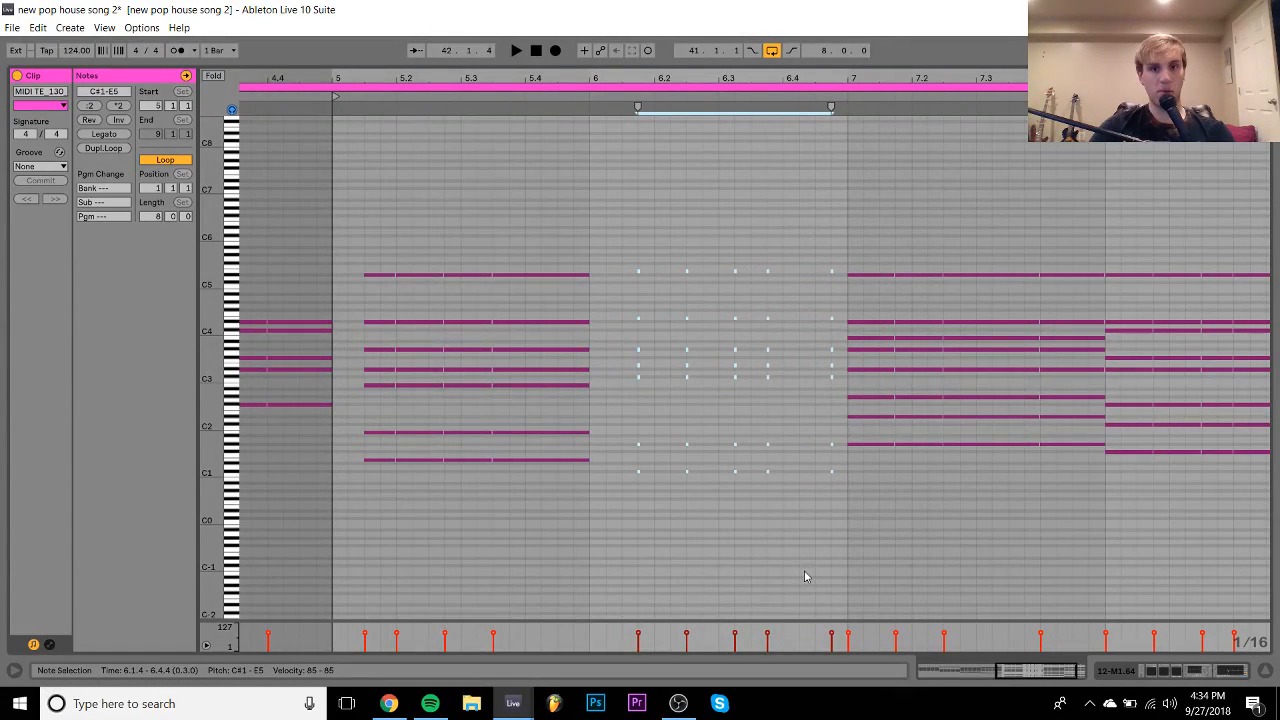
pyautogui.press('Left')
pyautogui.moveTo(642, 217); pyautogui.dragTo(694, 525)
pyautogui.press('Left')
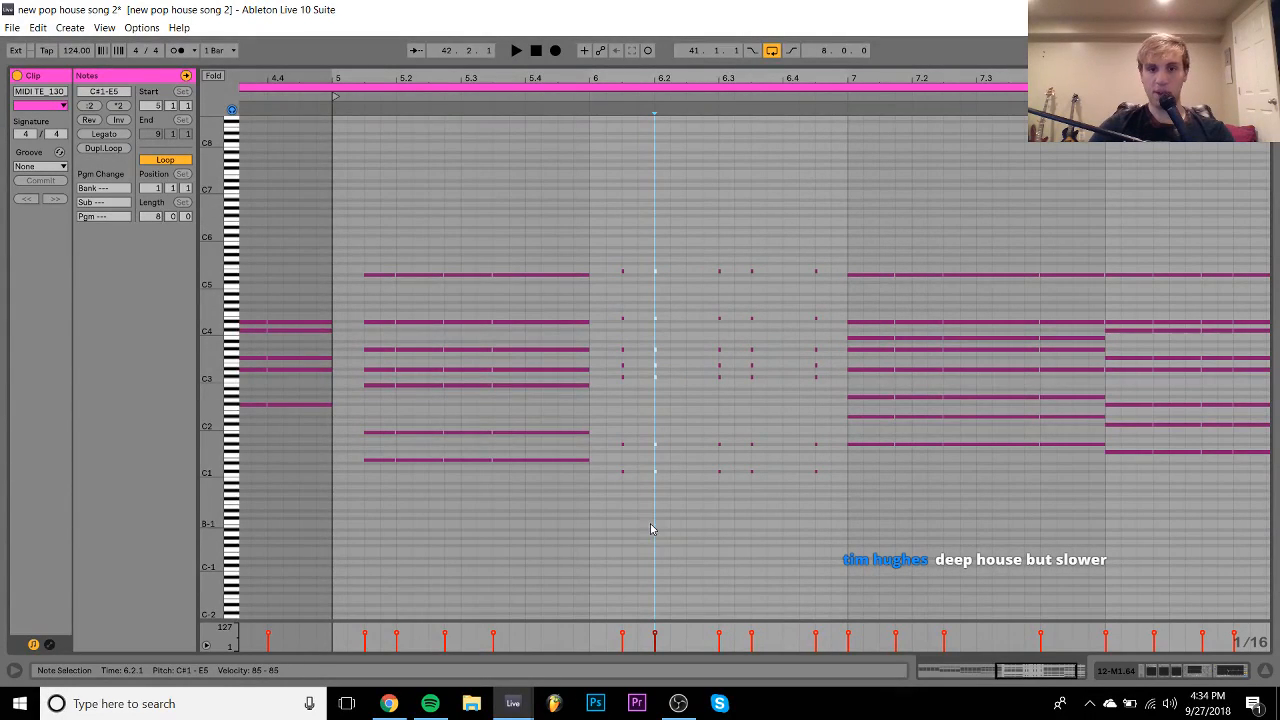
pyautogui.click(617, 516)
pyautogui.moveTo(617, 516); pyautogui.dragTo(687, 239)
pyautogui.hotkey('shift', 'Right')
pyautogui.hotkey('shift', 'Right')
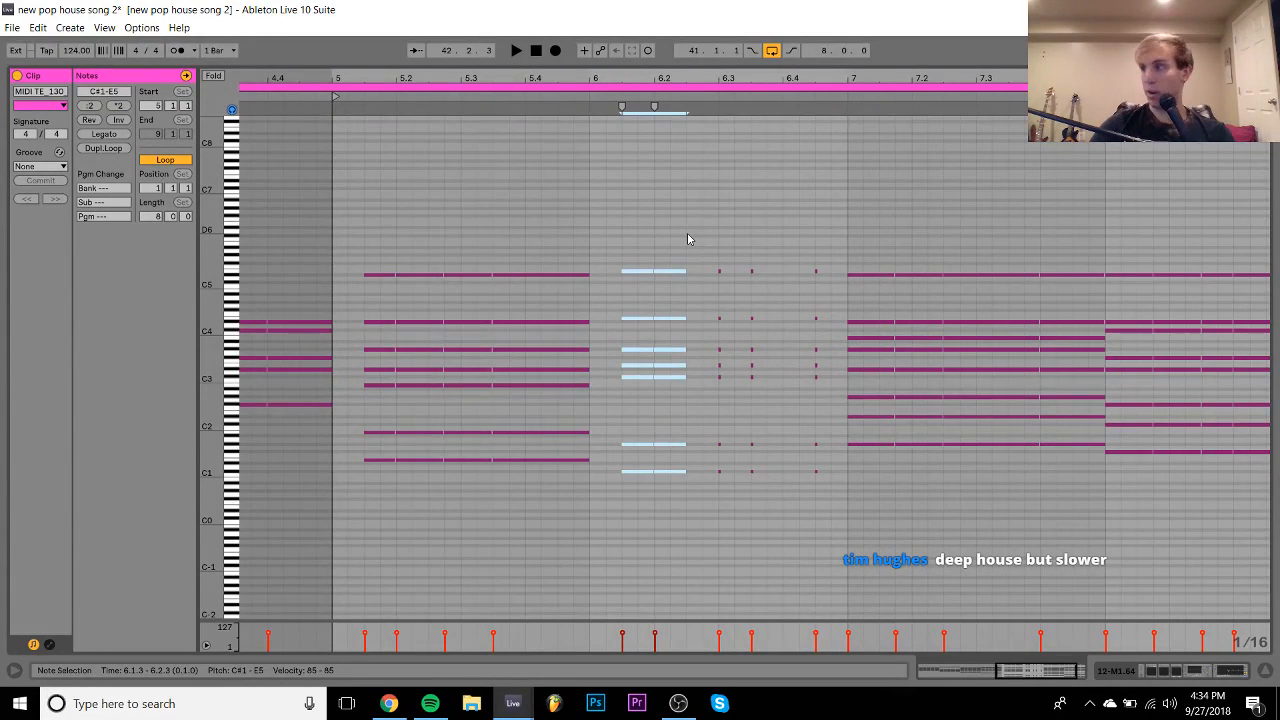
pyautogui.press('space')
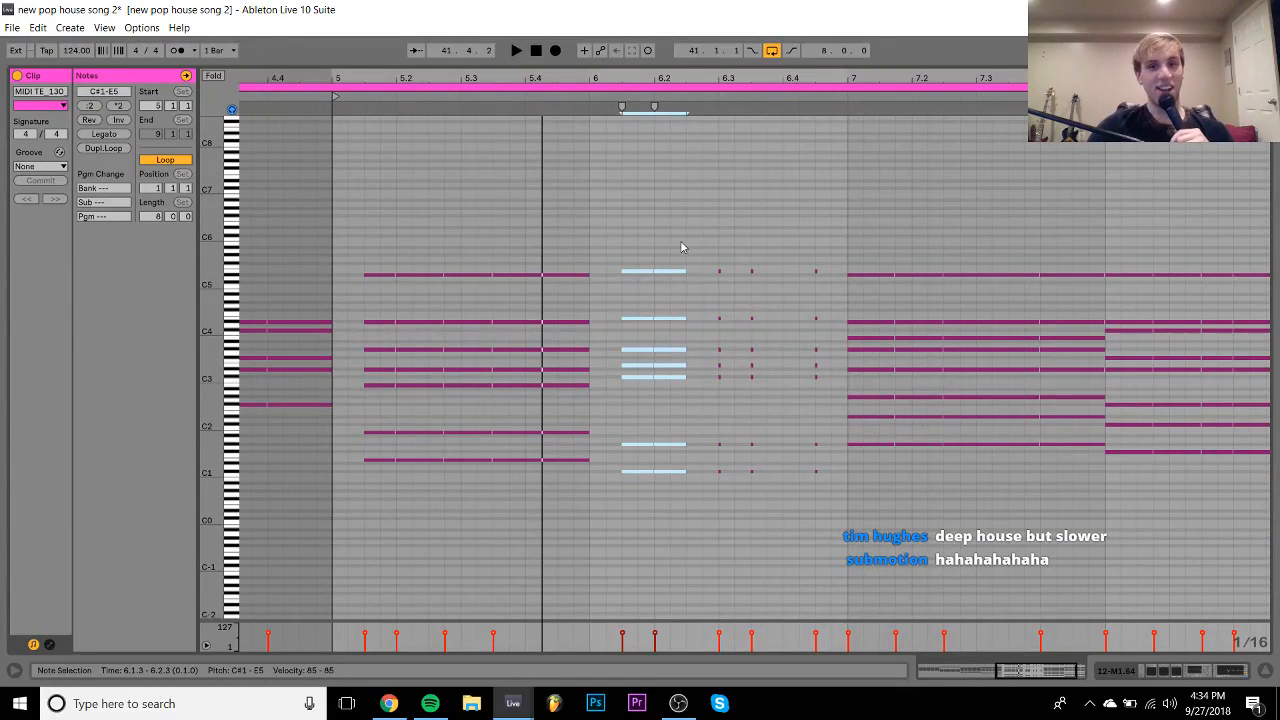
pyautogui.moveTo(676, 240); pyautogui.dragTo(678, 522)
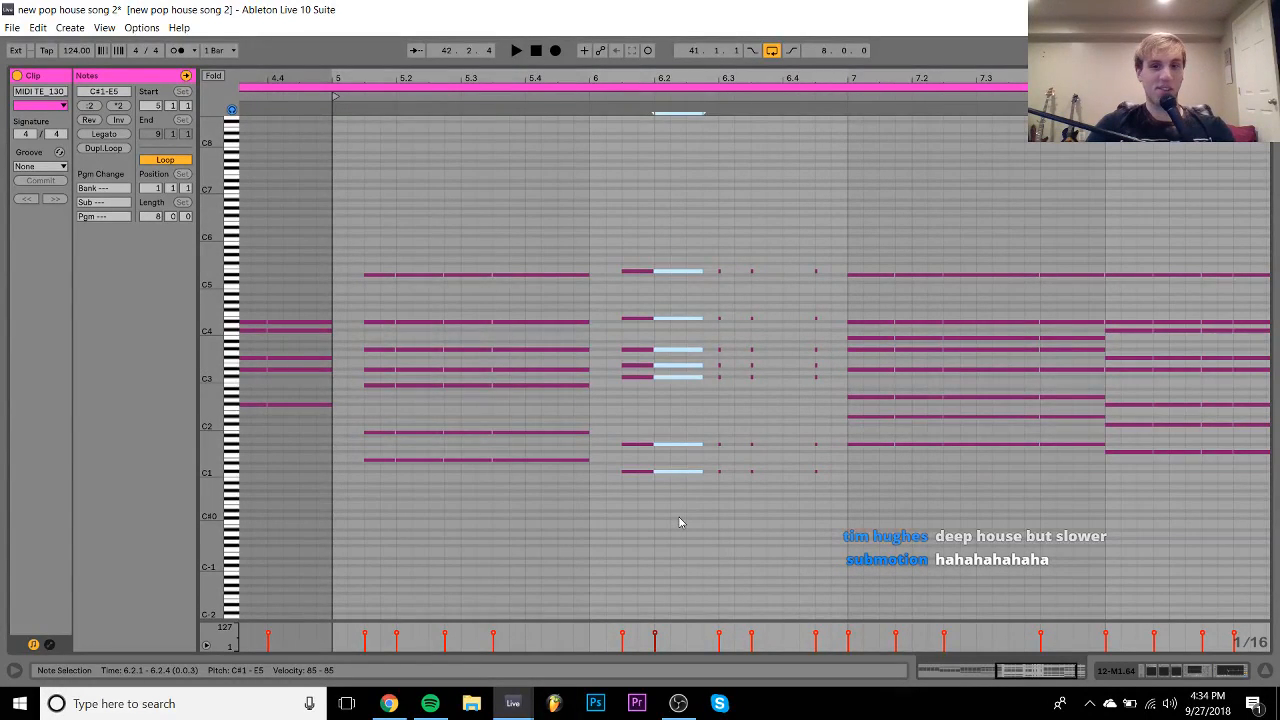
pyautogui.press('Right')
pyautogui.press('Right')
pyautogui.press('Right')
pyautogui.press('Right')
pyautogui.press('Right')
pyautogui.press('Right')
pyautogui.press('space')
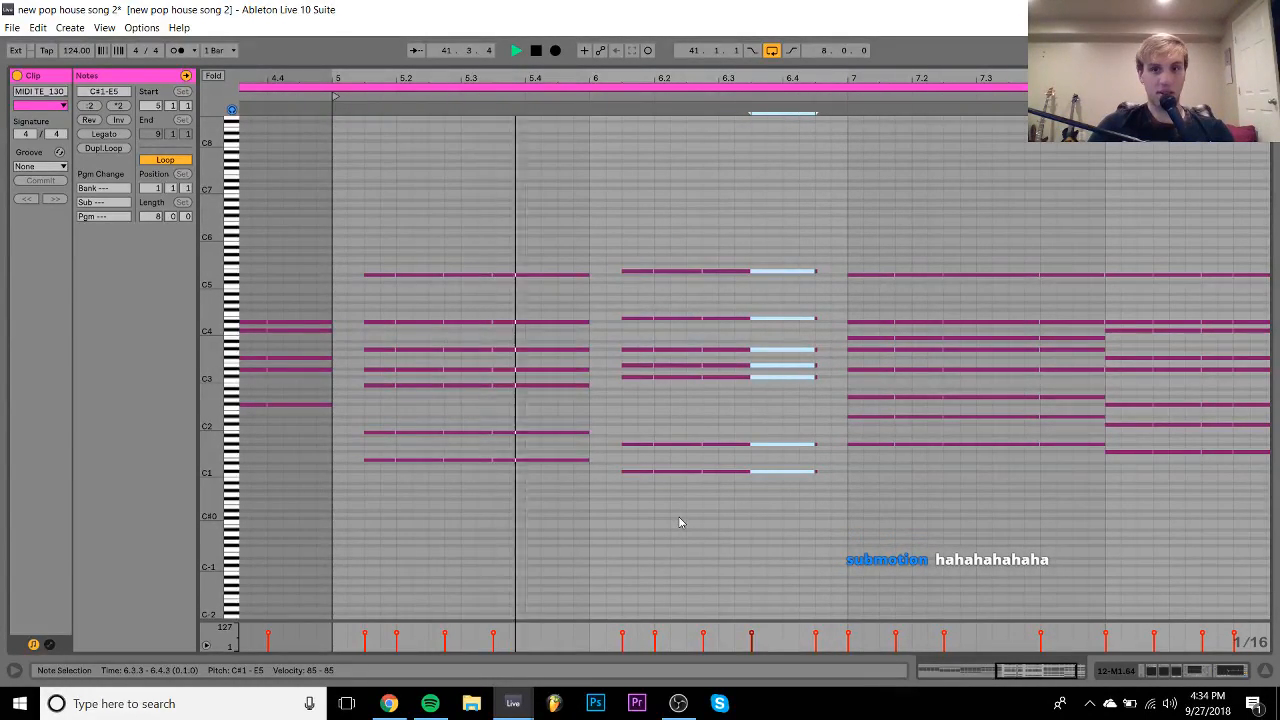
pyautogui.press('Right')
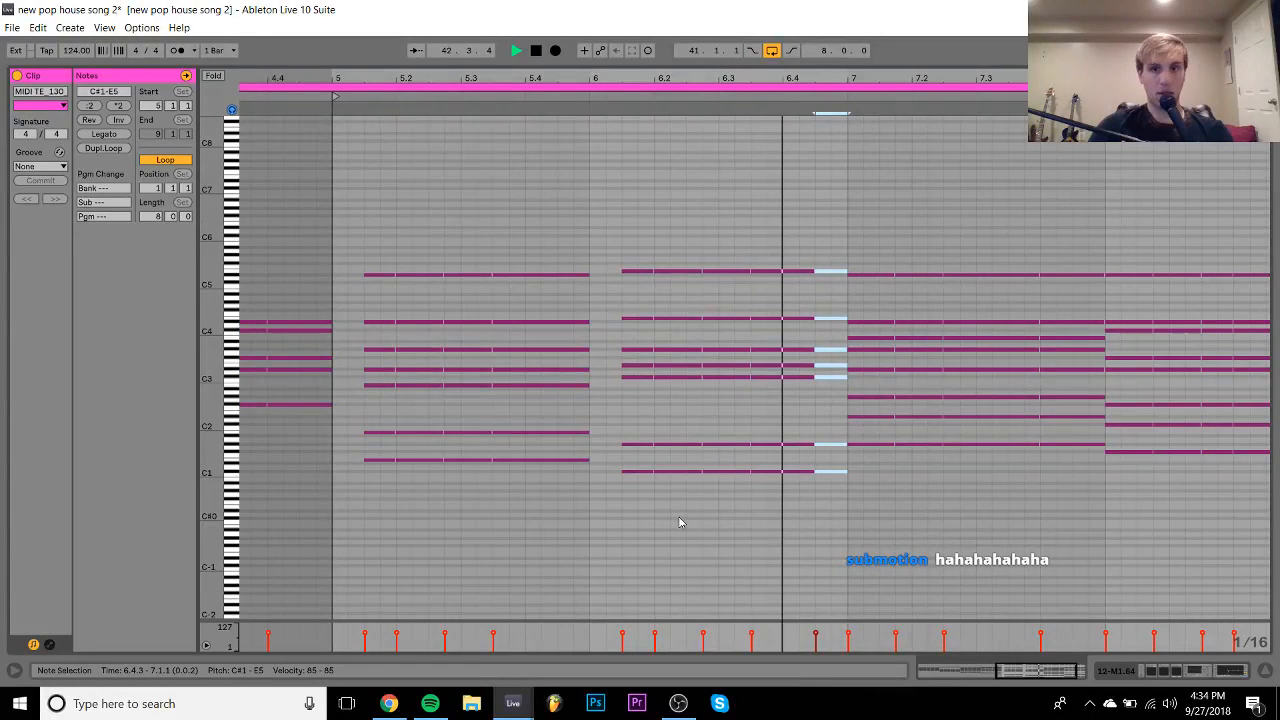
pyautogui.press('space')
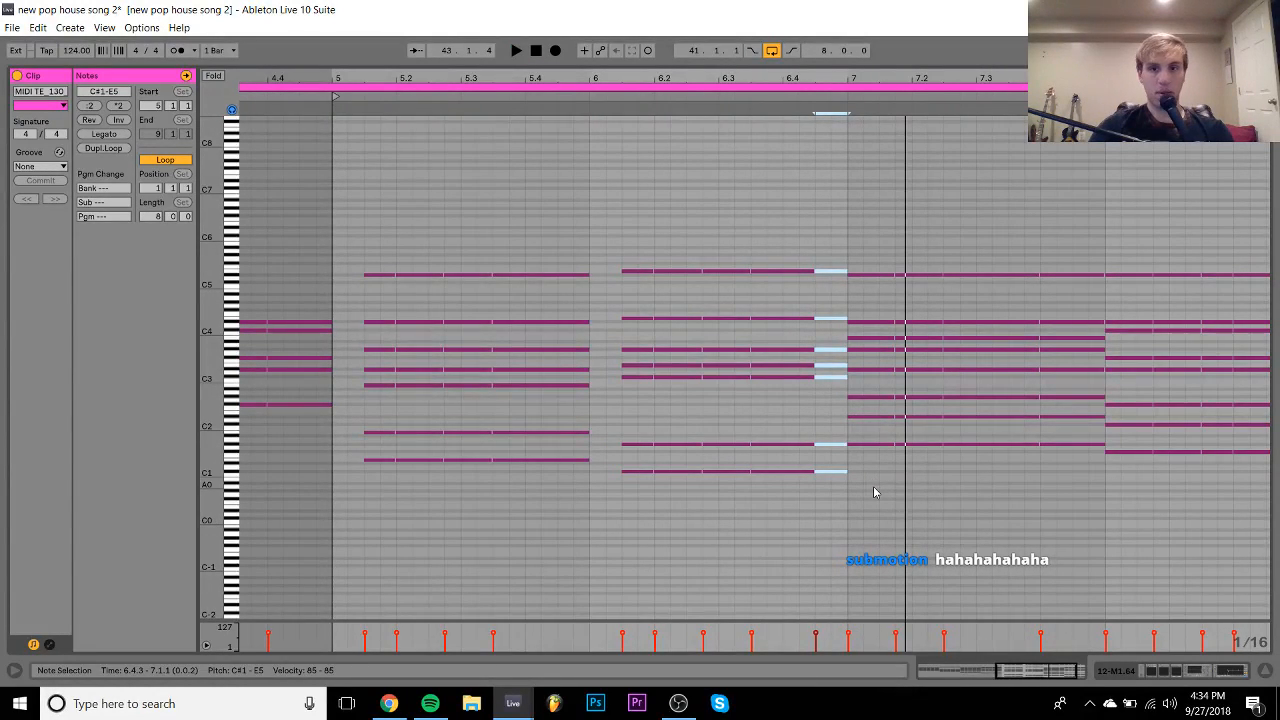
# - Delete the later chord notes from 7.1.4 through bar 8
pyautogui.moveTo(873, 487); pyautogui.dragTo(866, 272)
pyautogui.moveTo(915, 233); pyautogui.dragTo(1064, 494)
pyautogui.hscroll(3, 1064, 494)
pyautogui.moveTo(1113, 299); pyautogui.dragTo(1272, 594)
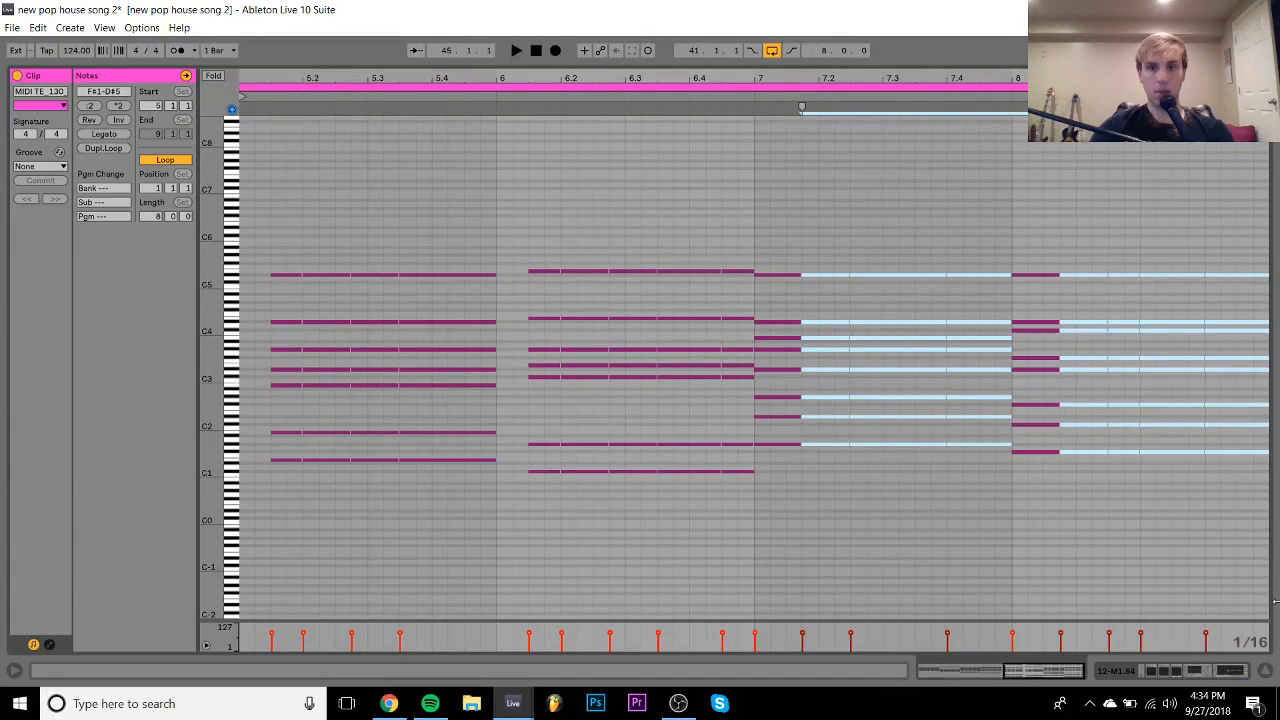
pyautogui.press('Delete')
# - Turn the bar-7 chord into sixteenth-offset repeating stabs
pyautogui.moveTo(773, 240); pyautogui.dragTo(802, 492)
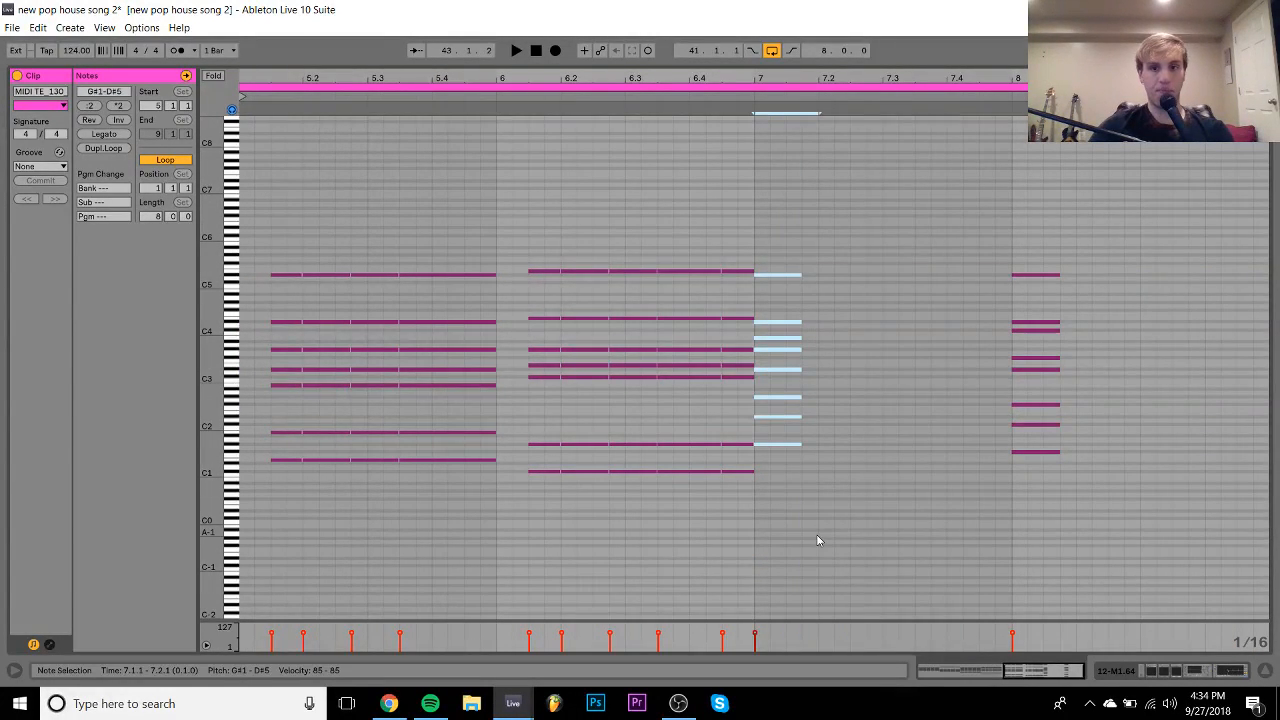
pyautogui.press('Right')
pyautogui.hotkey('shift', 'Left')
pyautogui.hotkey('ctrl', 'd')
pyautogui.hotkey('shift', 'Right')
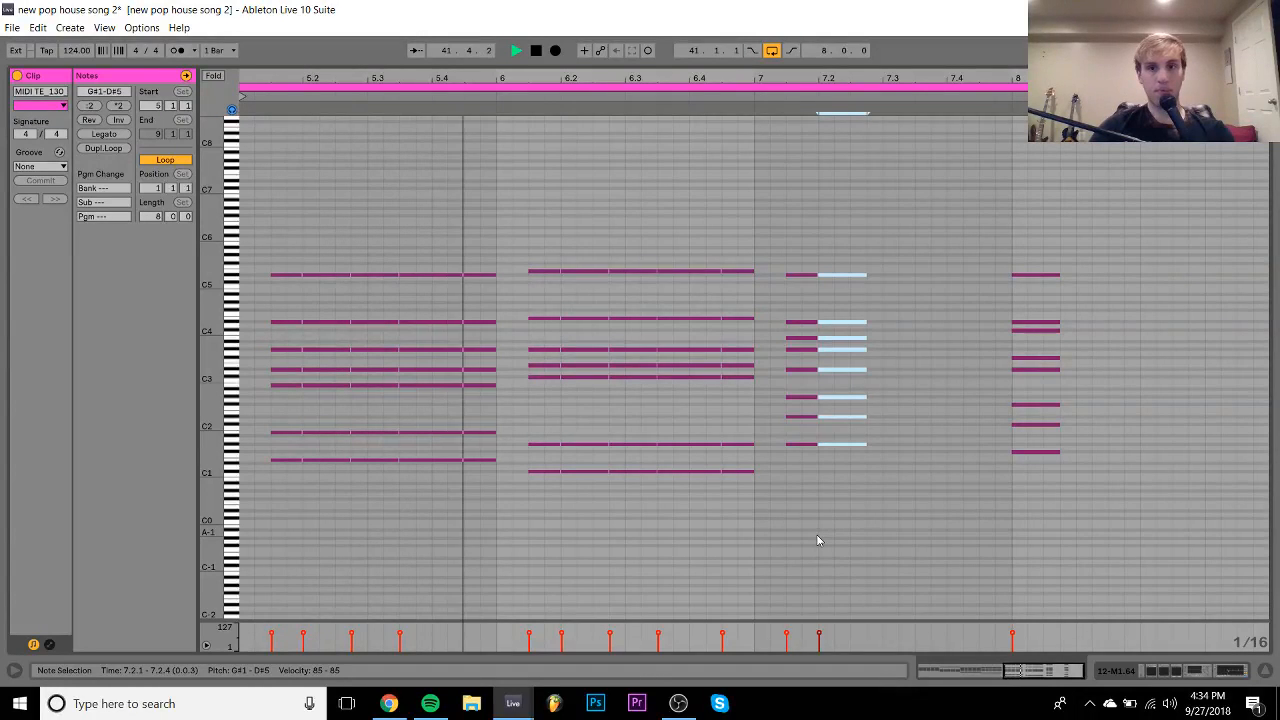
pyautogui.hotkey('ctrl', 'd')
pyautogui.hotkey('ctrl', 'd')
pyautogui.hotkey('shift', 'Right')
pyautogui.hotkey('shift', 'Right')
pyautogui.hotkey('shift', 'Right')
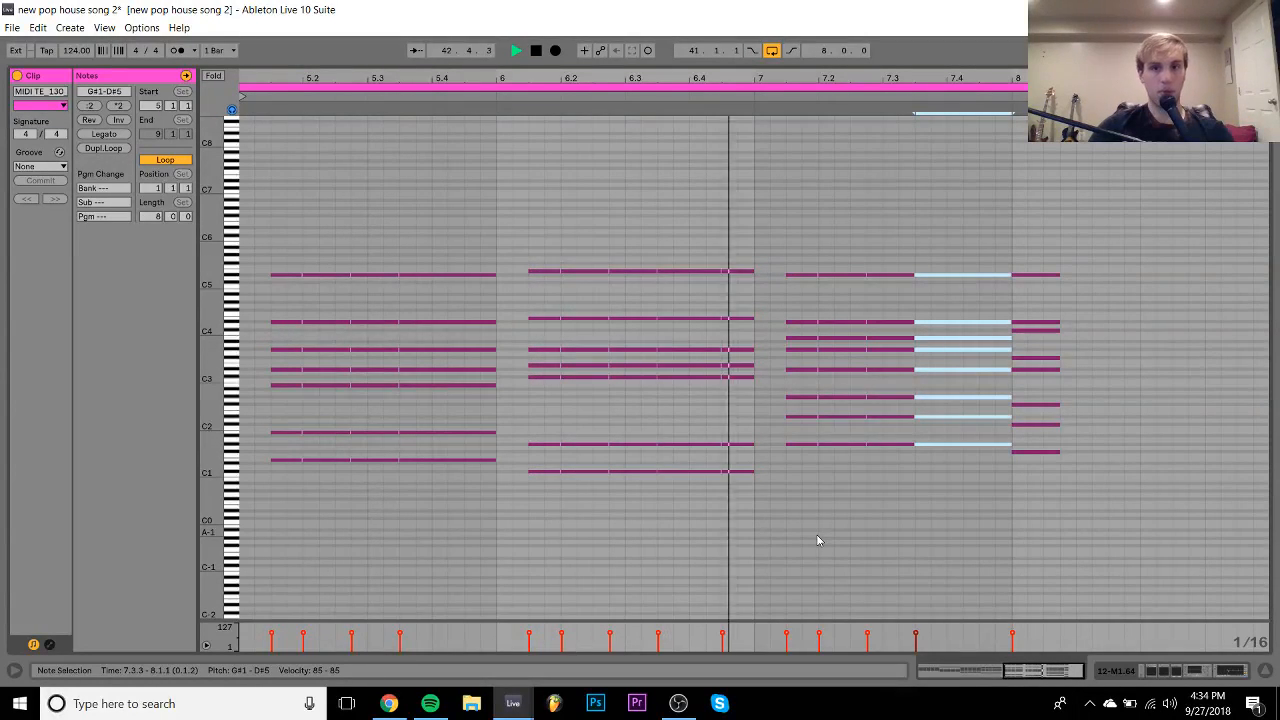
# - Nudge the bar-8 chord two sixteenths later and chop it into stabs to the clip end
pyautogui.moveTo(1046, 266); pyautogui.dragTo(1043, 579)
pyautogui.press('Right')
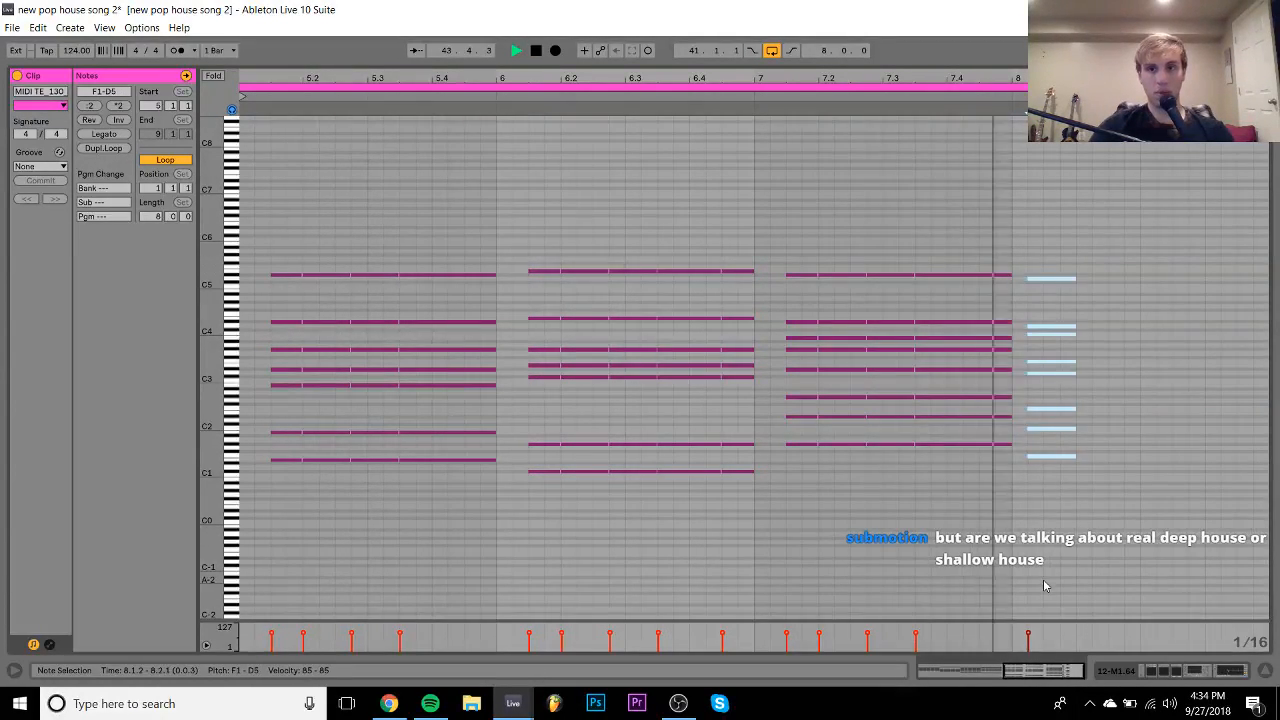
pyautogui.press('Right')
pyautogui.press('space')
pyautogui.hotkey('shift', 'Left')
pyautogui.hotkey('ctrl', 'd')
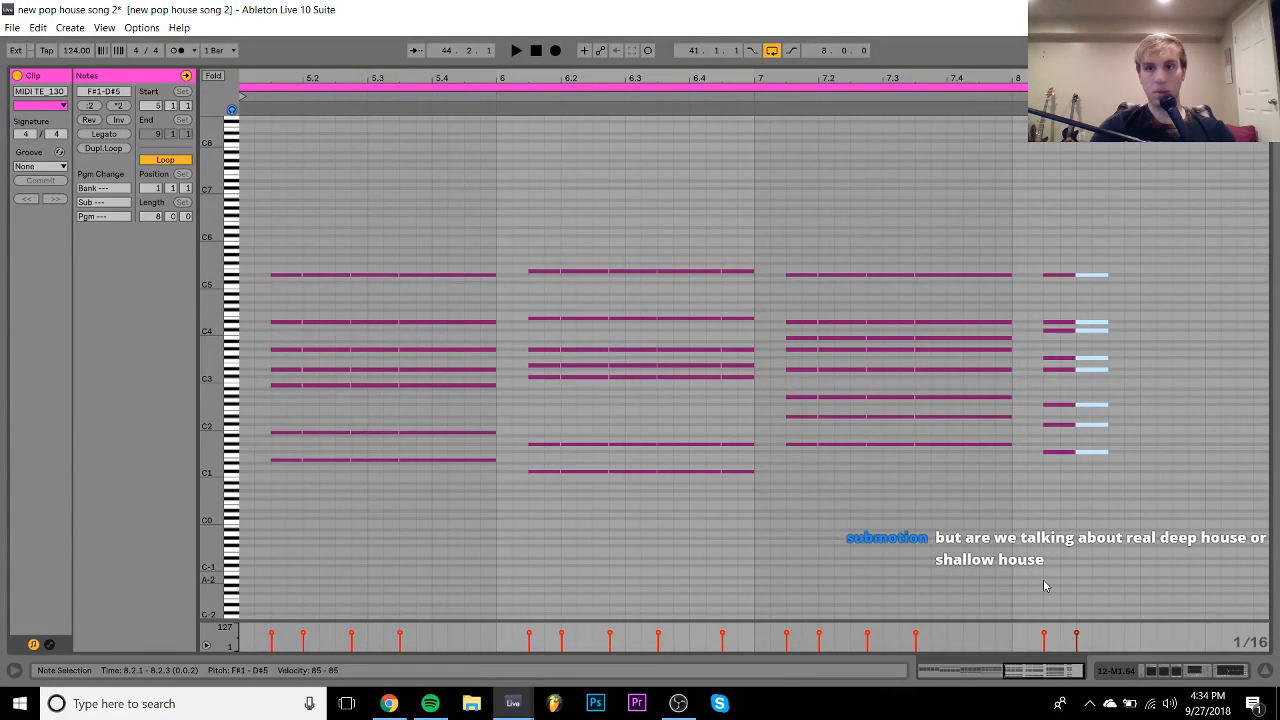
pyautogui.hotkey('shift', 'Right')
pyautogui.hotkey('ctrl', 'd')
pyautogui.hotkey('shift', 'Left')
pyautogui.hotkey('ctrl', 'd')
pyautogui.hotkey('shift', 'Right')
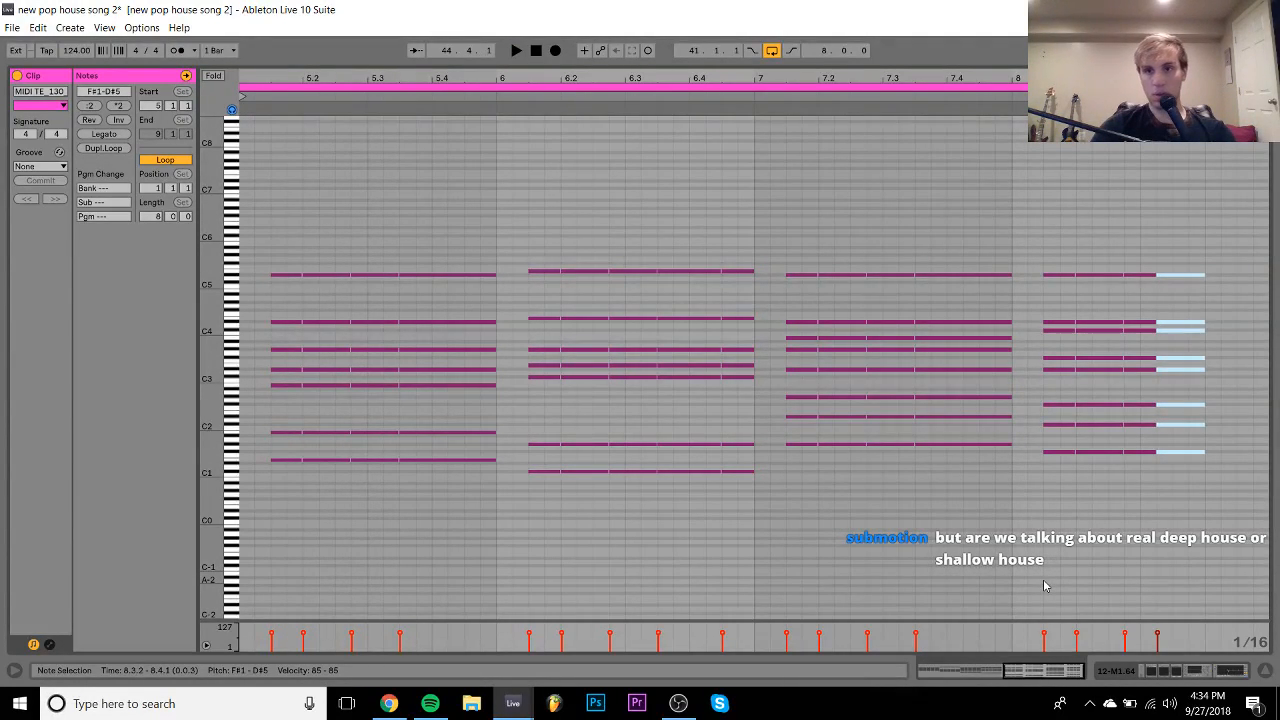
pyautogui.hotkey('ctrl', 'd')
pyautogui.press('space')
pyautogui.hotkey('shift', 'Left')
pyautogui.hotkey('ctrl', 'd')
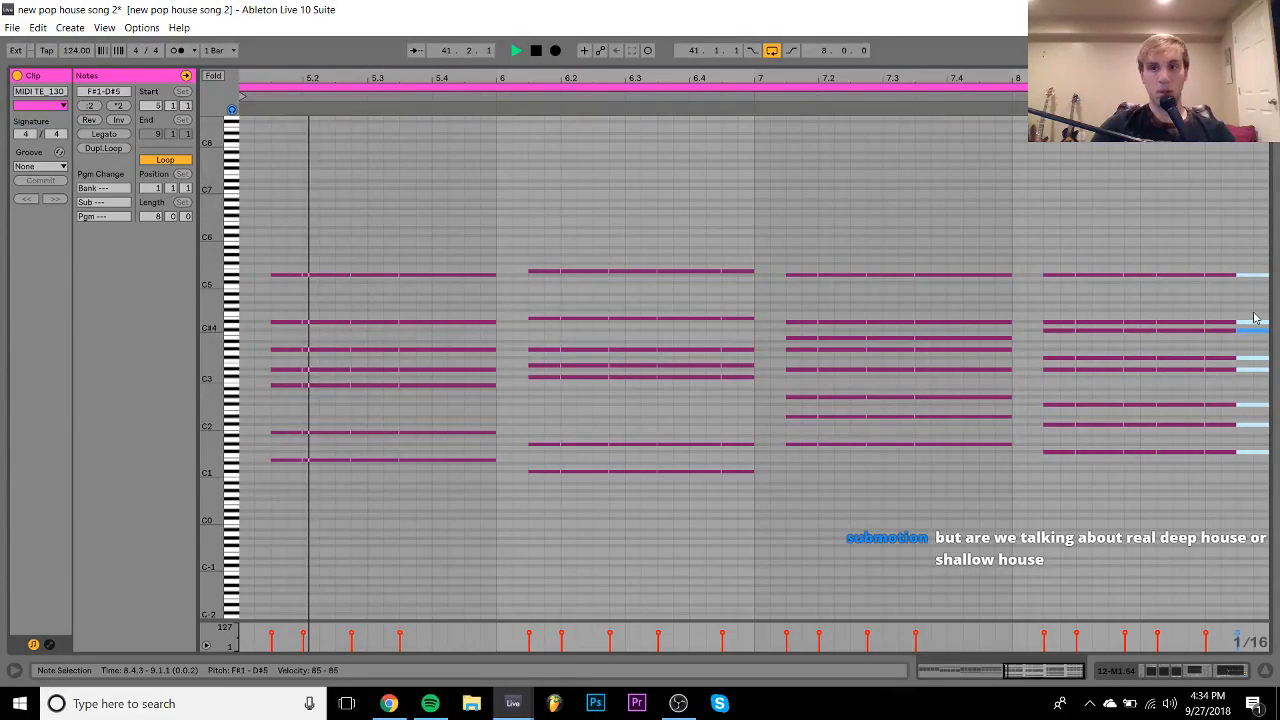
pyautogui.press('space')
pyautogui.moveTo(1185, 244); pyautogui.dragTo(1224, 234)
# - Alt-drag a copy of the M1.64 clip to bars 37–41 and play from there
pyautogui.click(1180, 672)
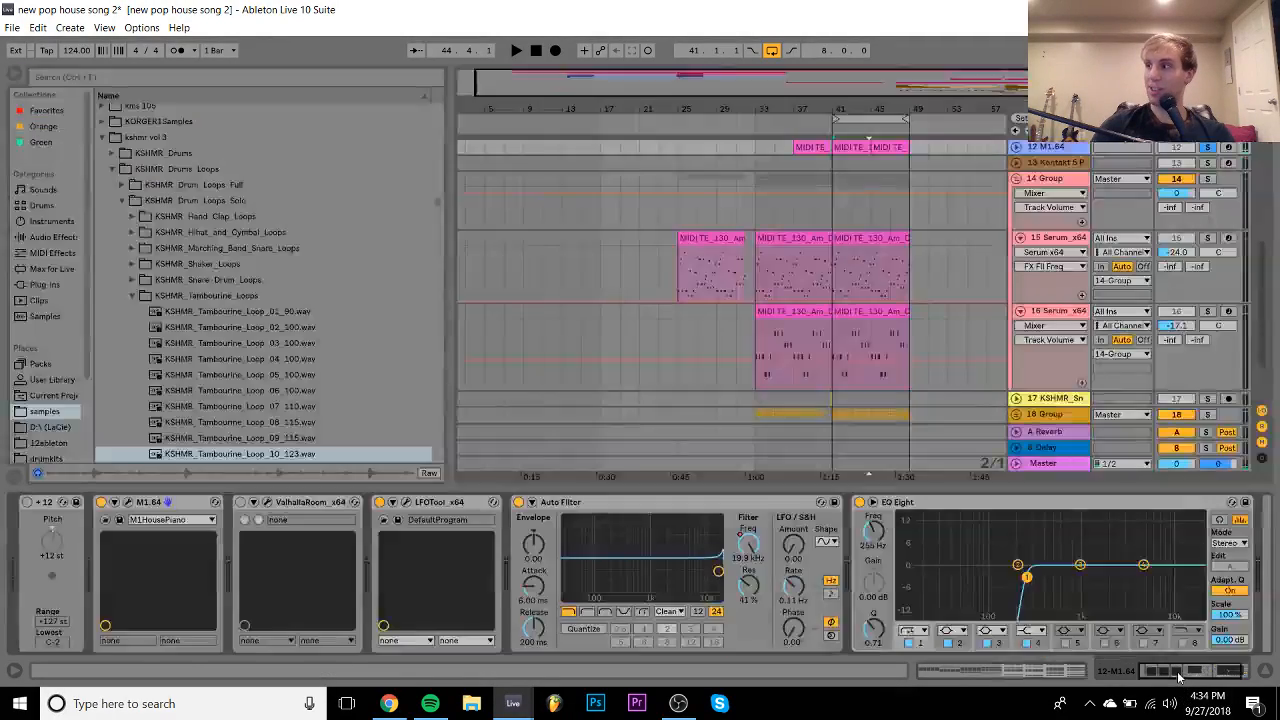
pyautogui.scroll(4, 850, 235)
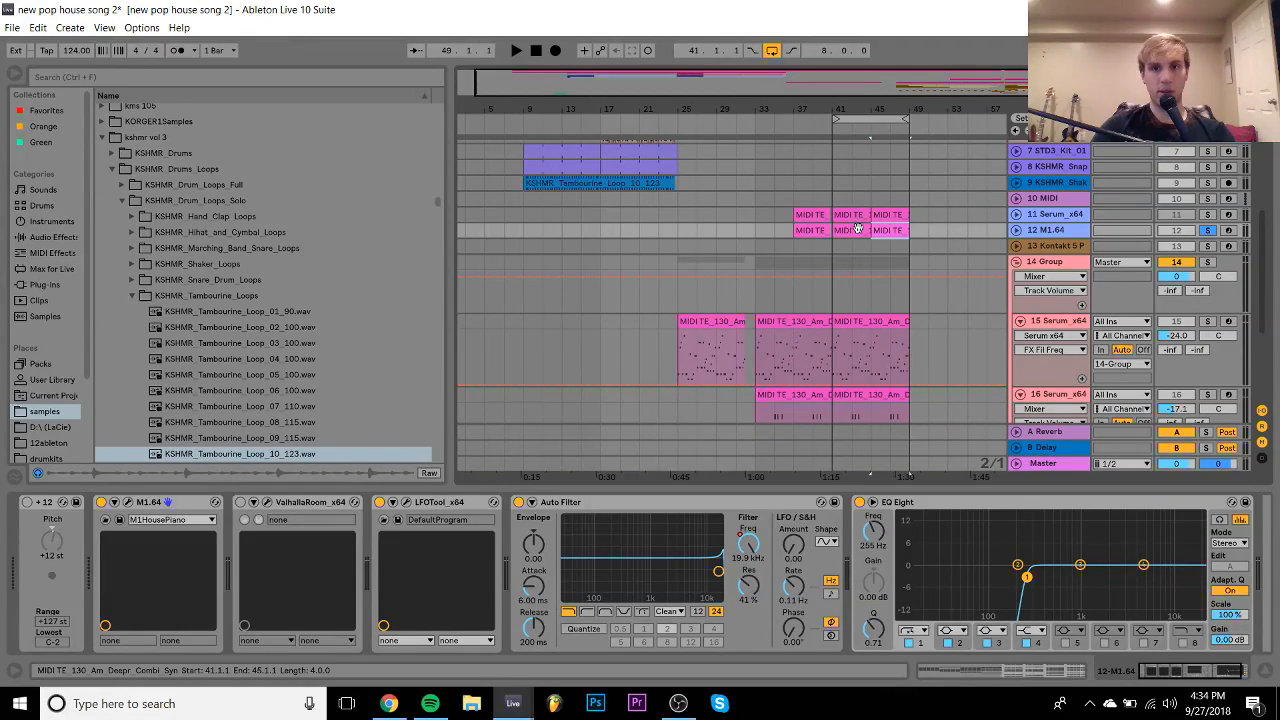
pyautogui.click(853, 217)
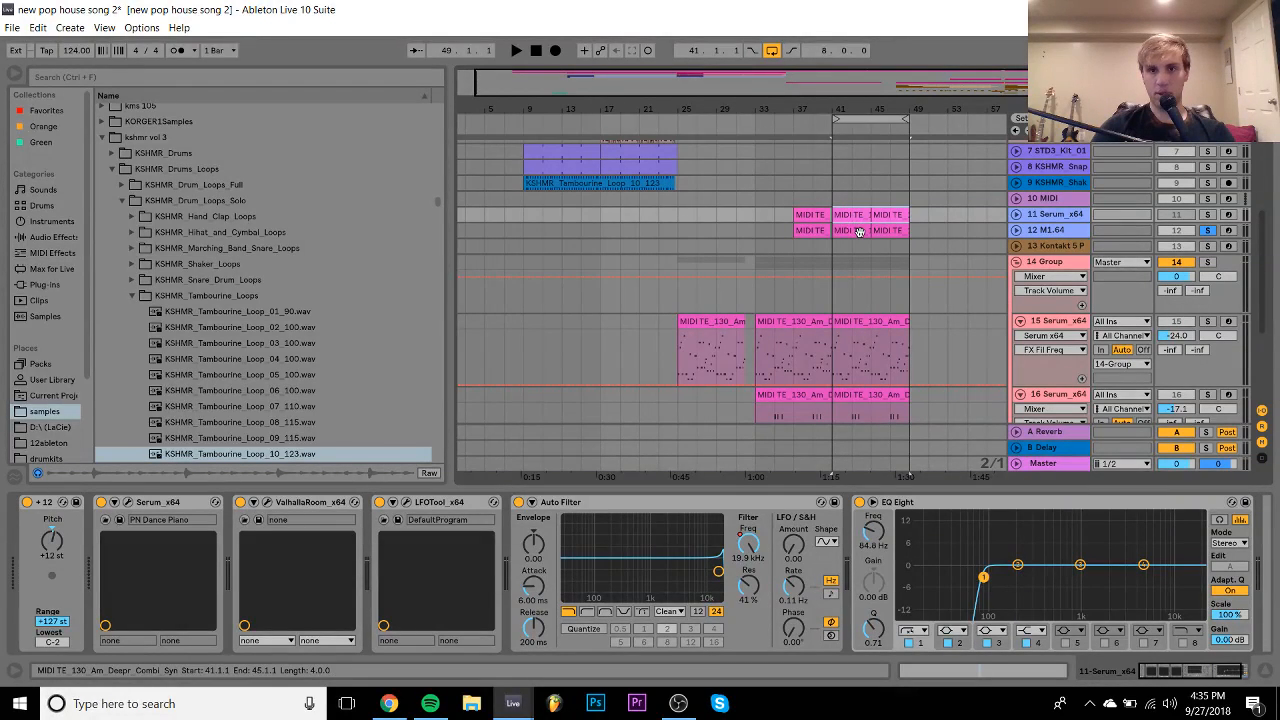
pyautogui.click(859, 231)
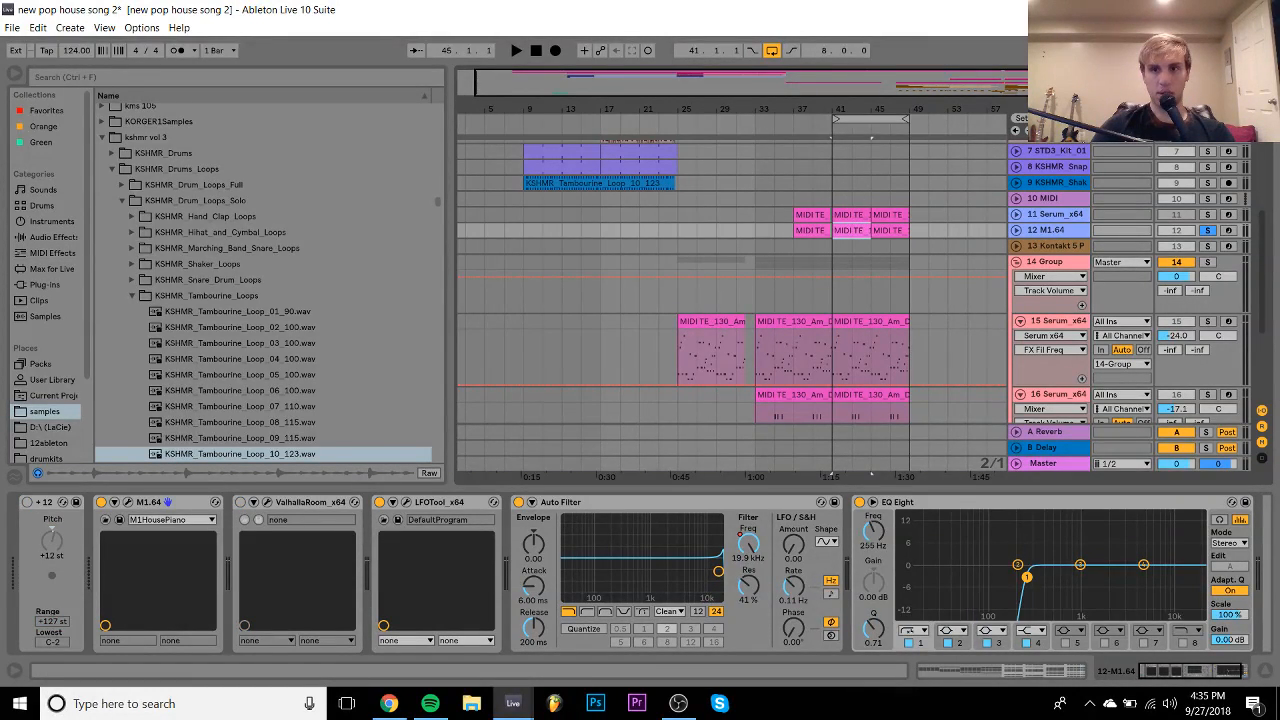
pyautogui.moveTo(858, 231); pyautogui.dragTo(822, 232)
pyautogui.moveTo(827, 107); pyautogui.dragTo(827, 170)
pyautogui.press('space')
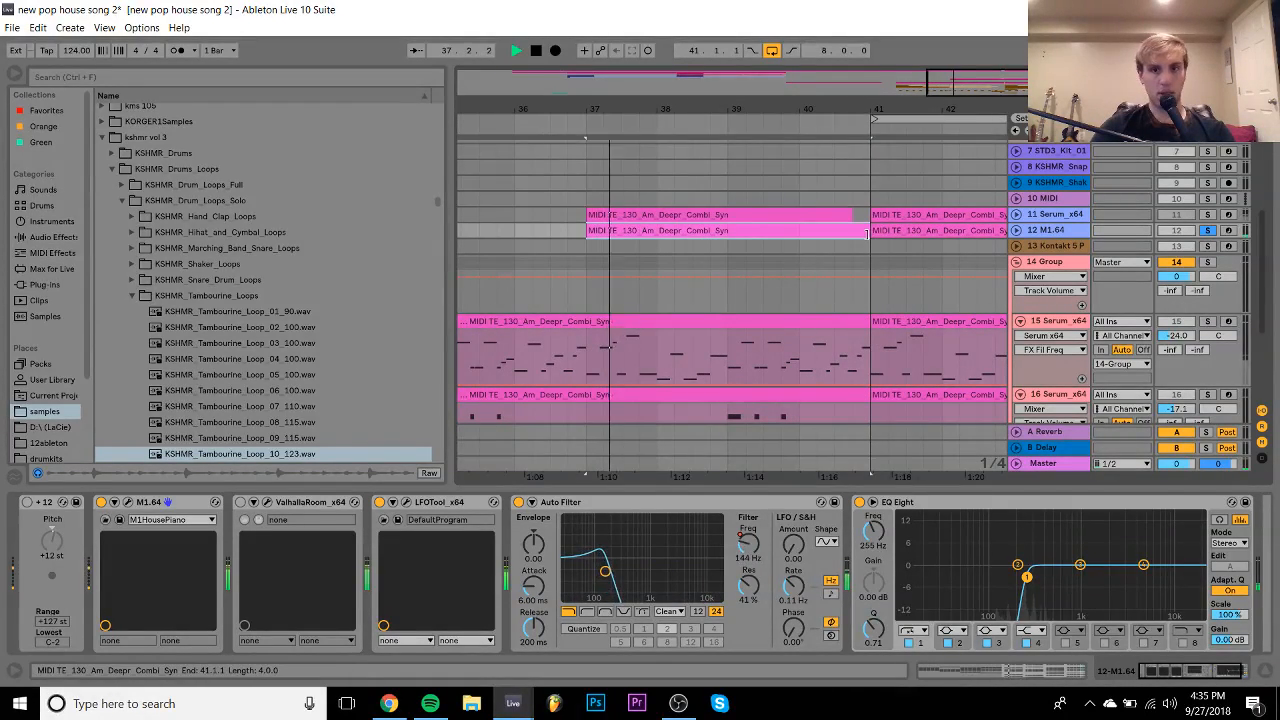
# - Unsolo the M1.64 track and reopen its clip to select the first chord's later part
pyautogui.click(780, 215)
pyautogui.click(1206, 230)
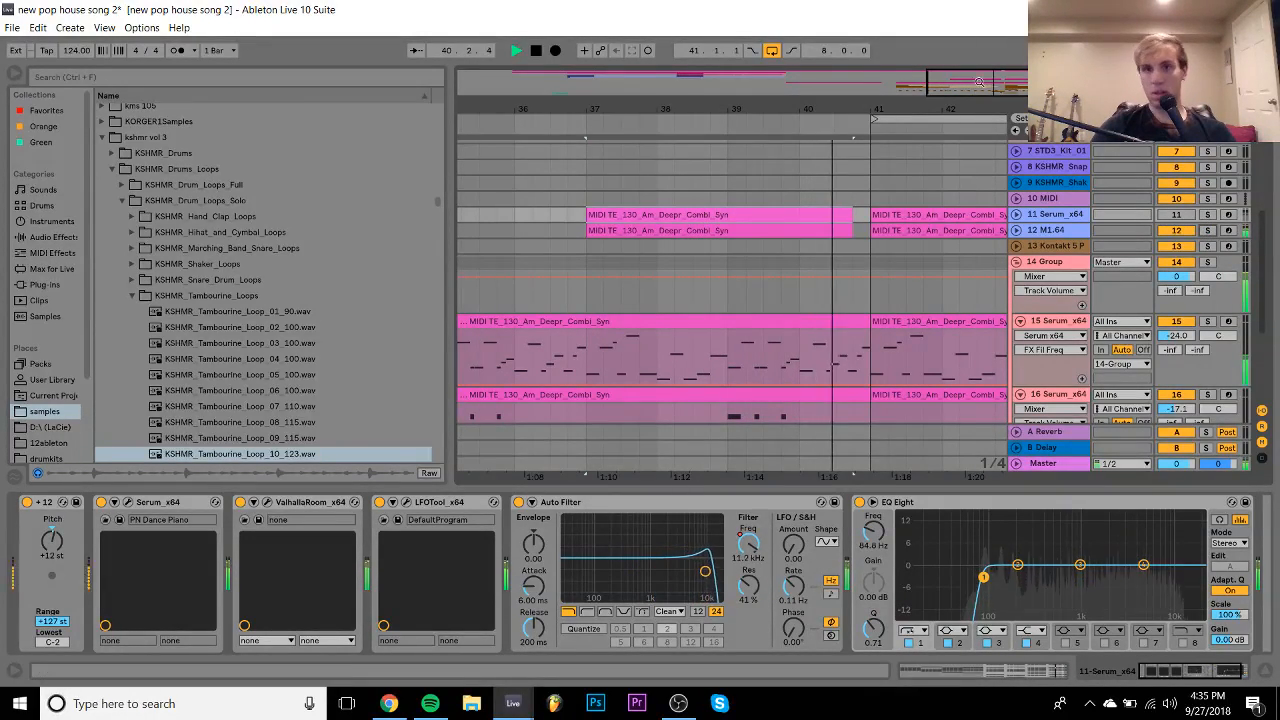
pyautogui.moveTo(711, 108); pyautogui.dragTo(711, 82)
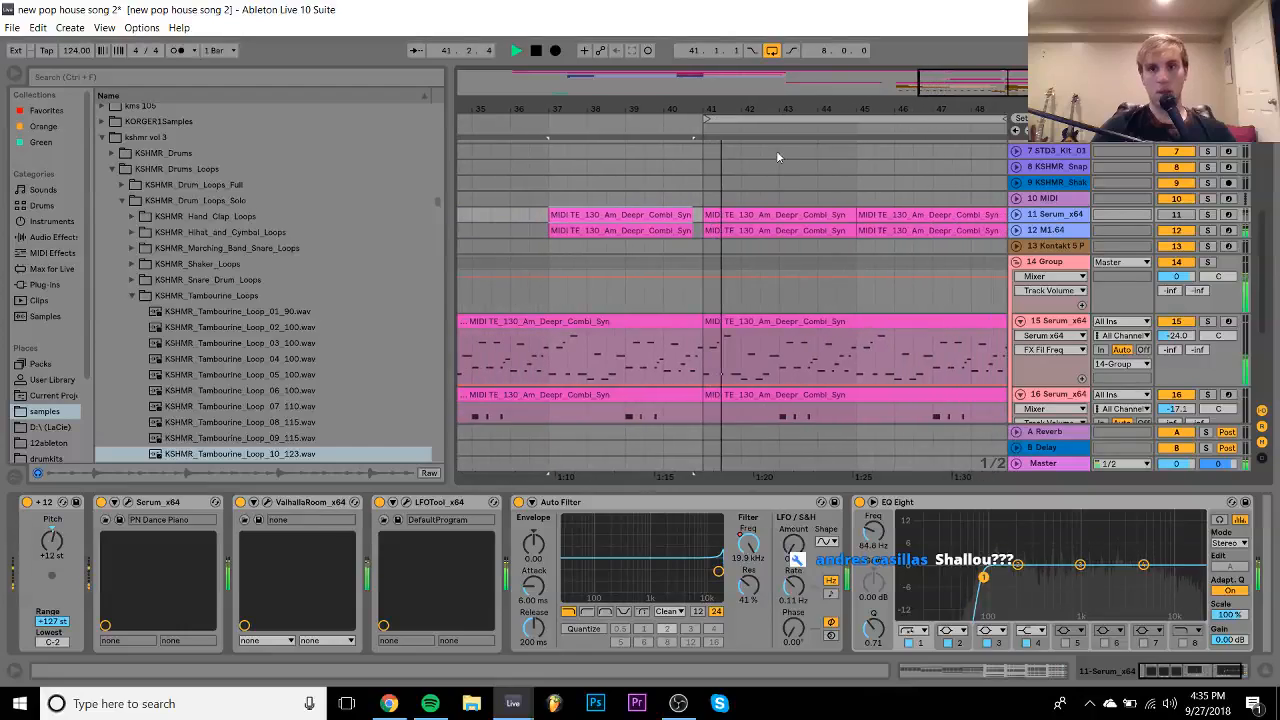
pyautogui.click(1016, 230)
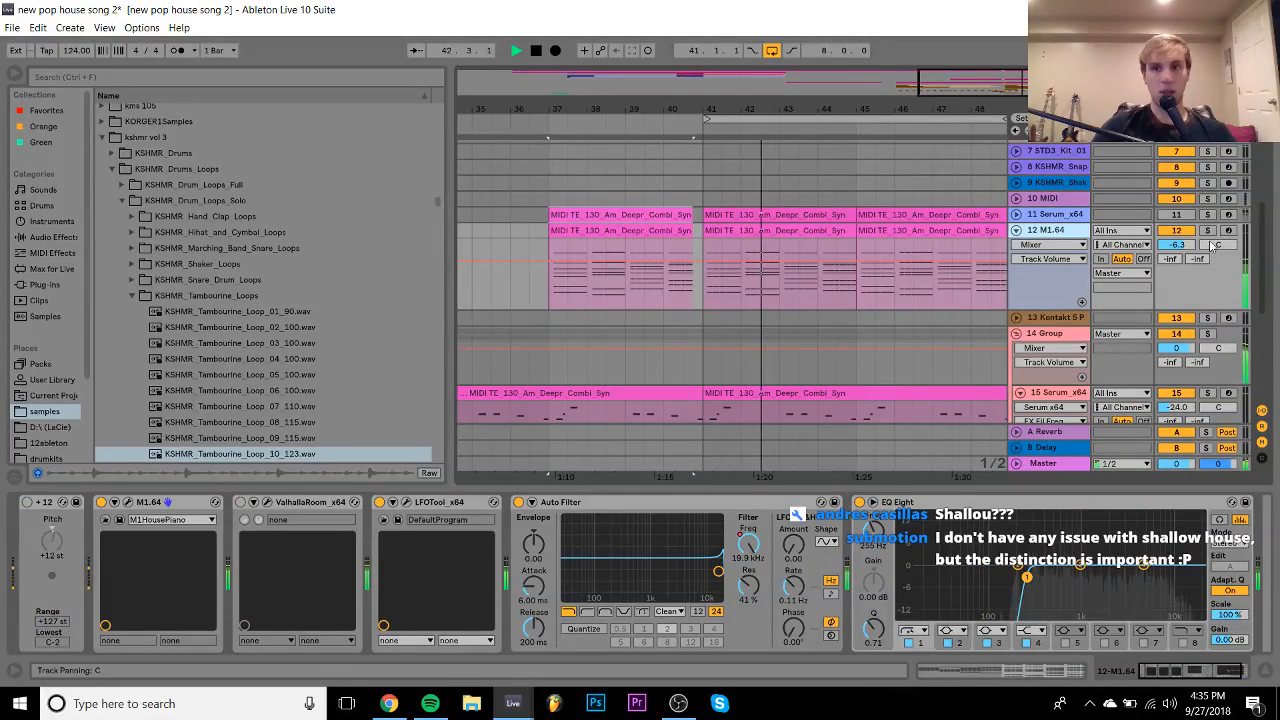
pyautogui.doubleClick(861, 228)
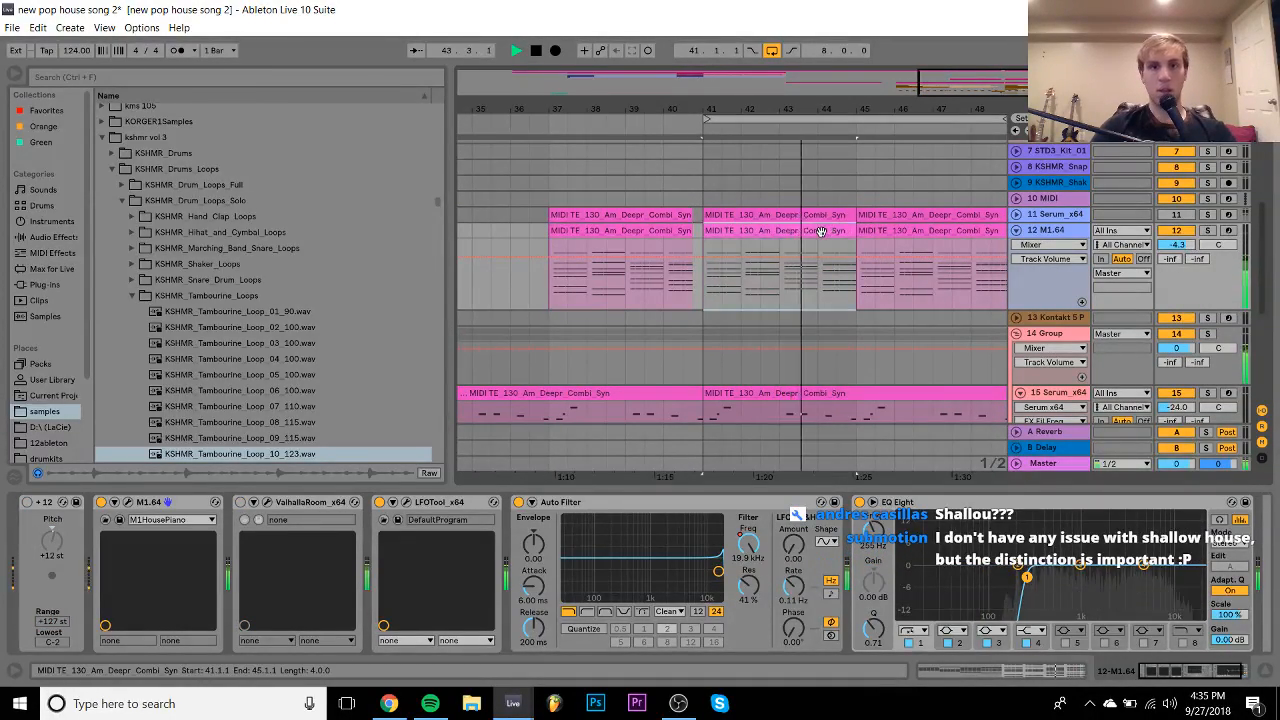
pyautogui.moveTo(422, 260); pyautogui.dragTo(445, 518)
# - Move the 6.3 and 7.3 chords a sixteenth earlier, keeping their ends, then return to Arrangement
pyautogui.press('space')
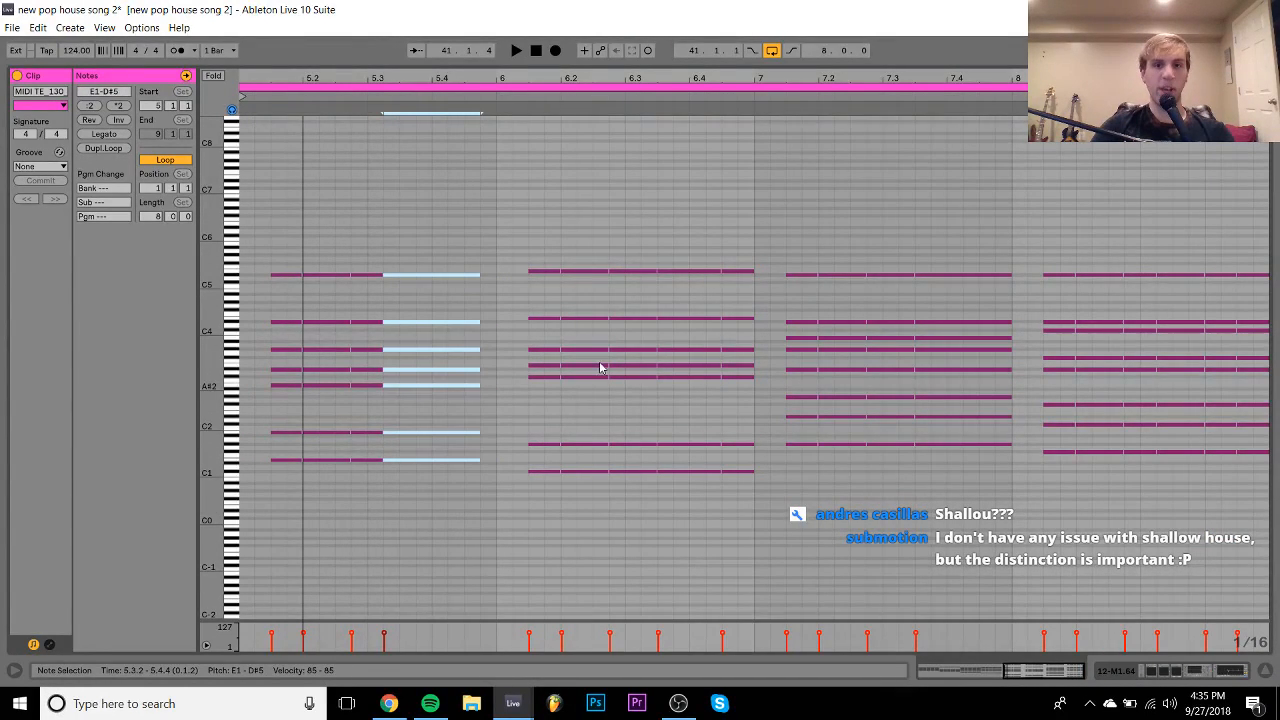
pyautogui.moveTo(684, 246); pyautogui.dragTo(677, 485)
pyautogui.moveTo(953, 496); pyautogui.dragTo(947, 215)
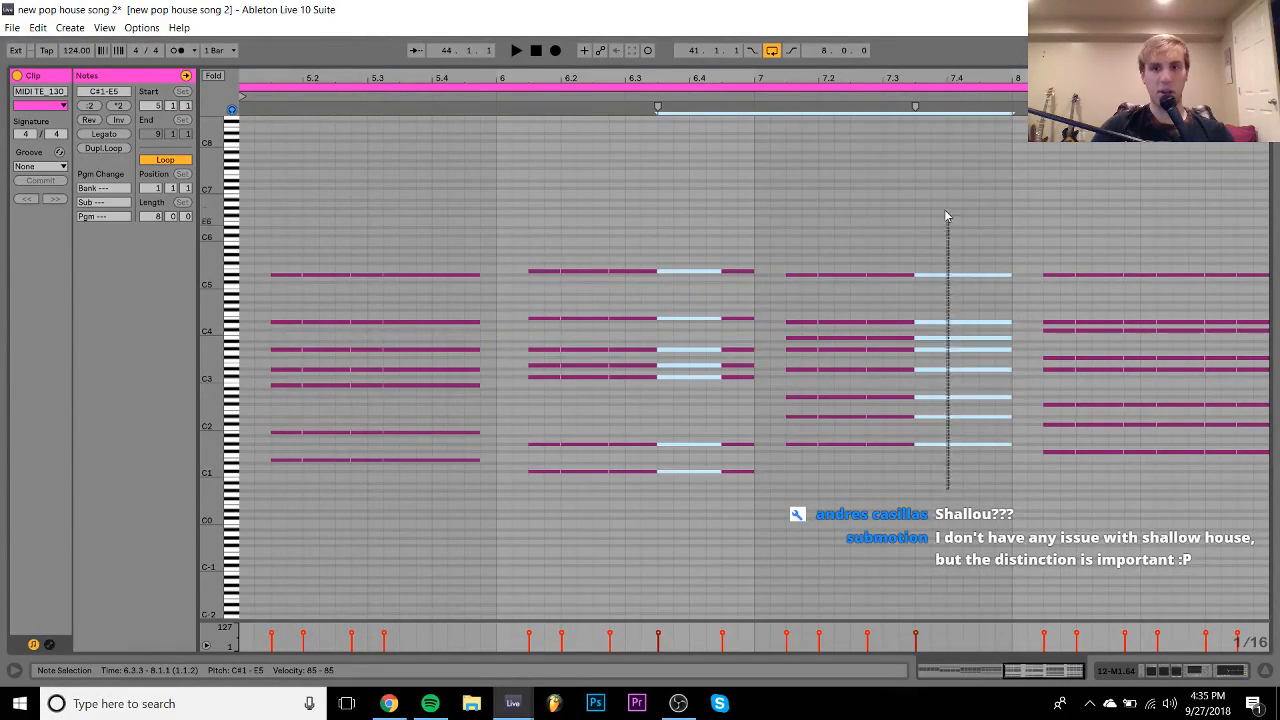
pyautogui.moveTo(1186, 257); pyautogui.dragTo(1166, 172)
pyautogui.press('Left')
pyautogui.press('space')
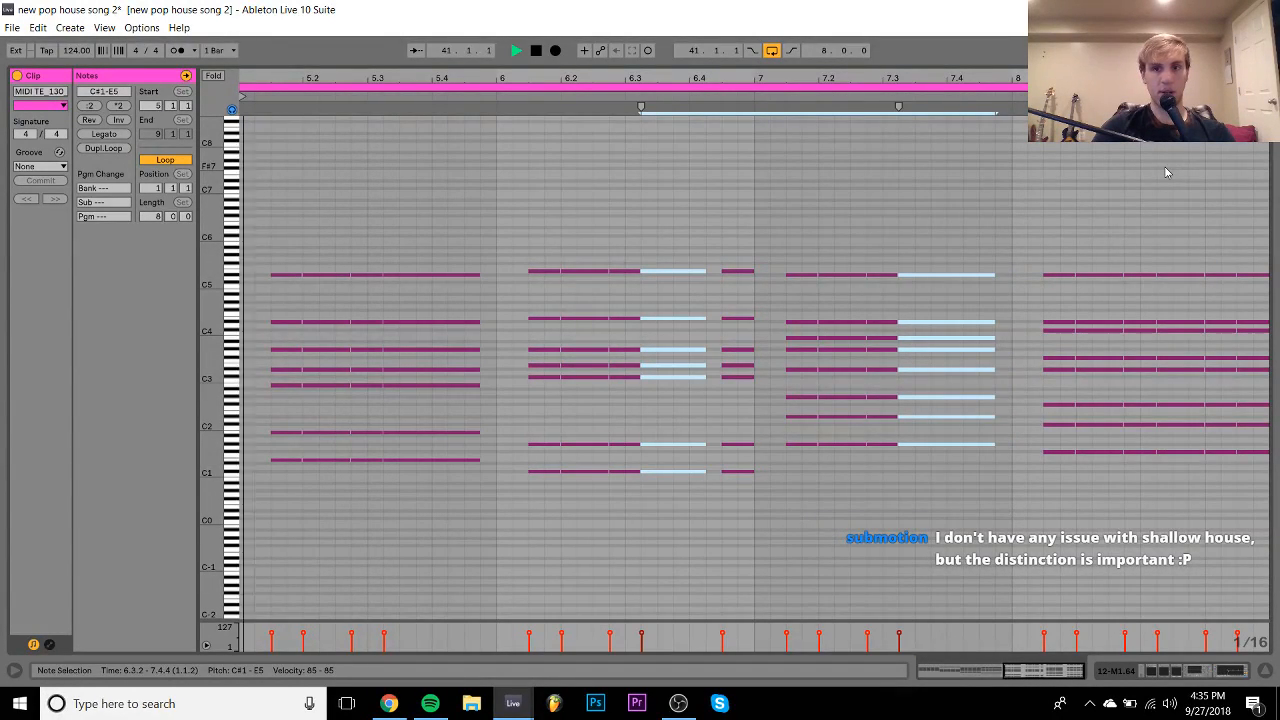
pyautogui.hotkey('shift', 'Right')
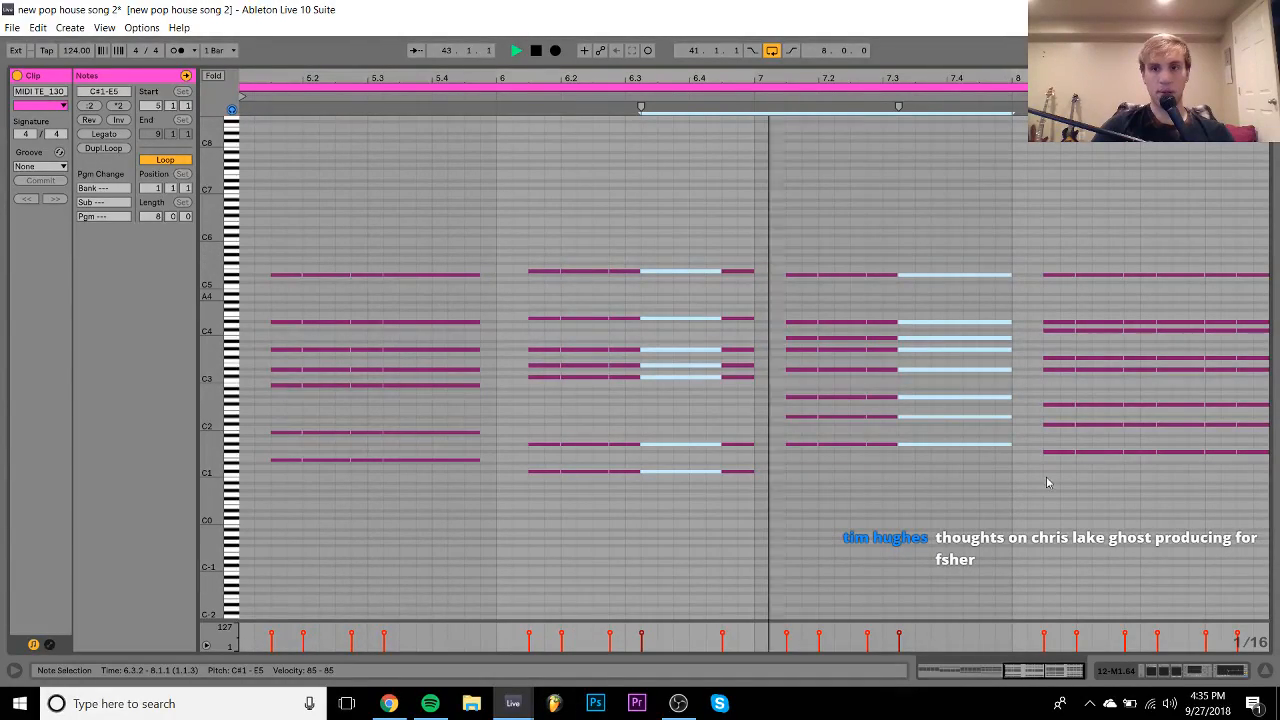
pyautogui.hotkey('shift', 'Tab')
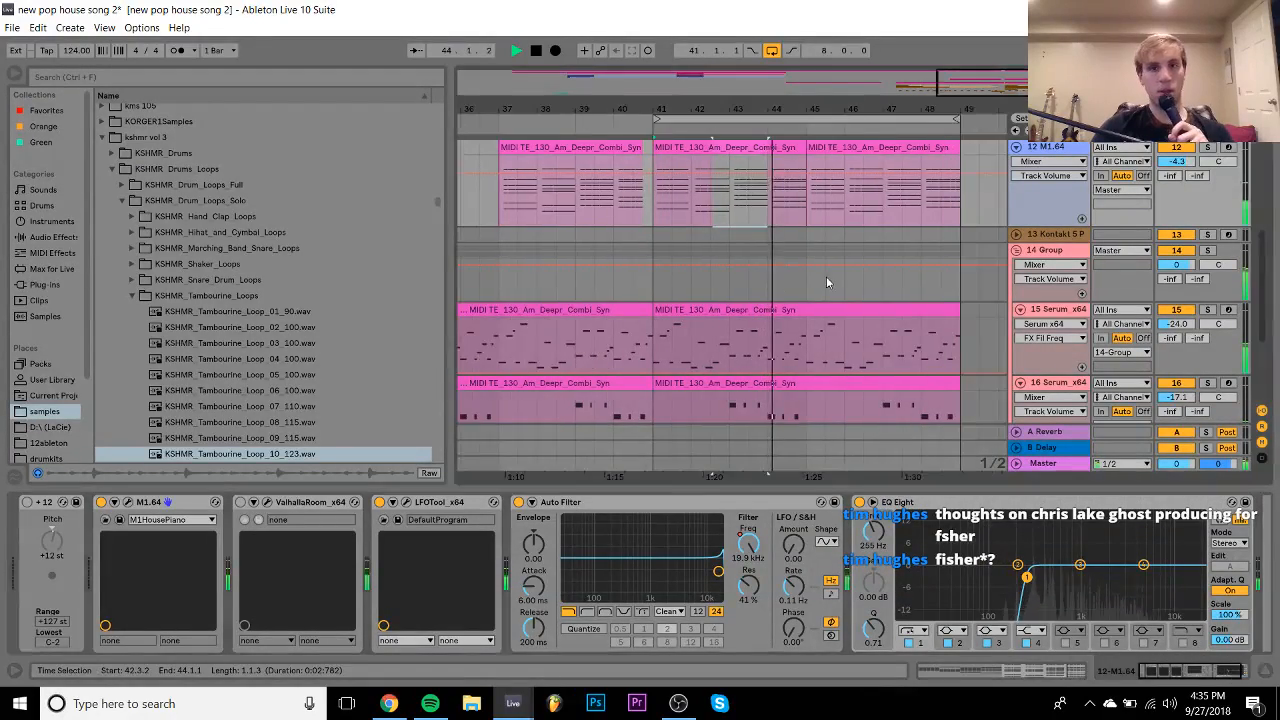
# - Audition the M1.64 clips at bars 37–49, fold the Group track, and zoom around bar 41
pyautogui.click(746, 147)
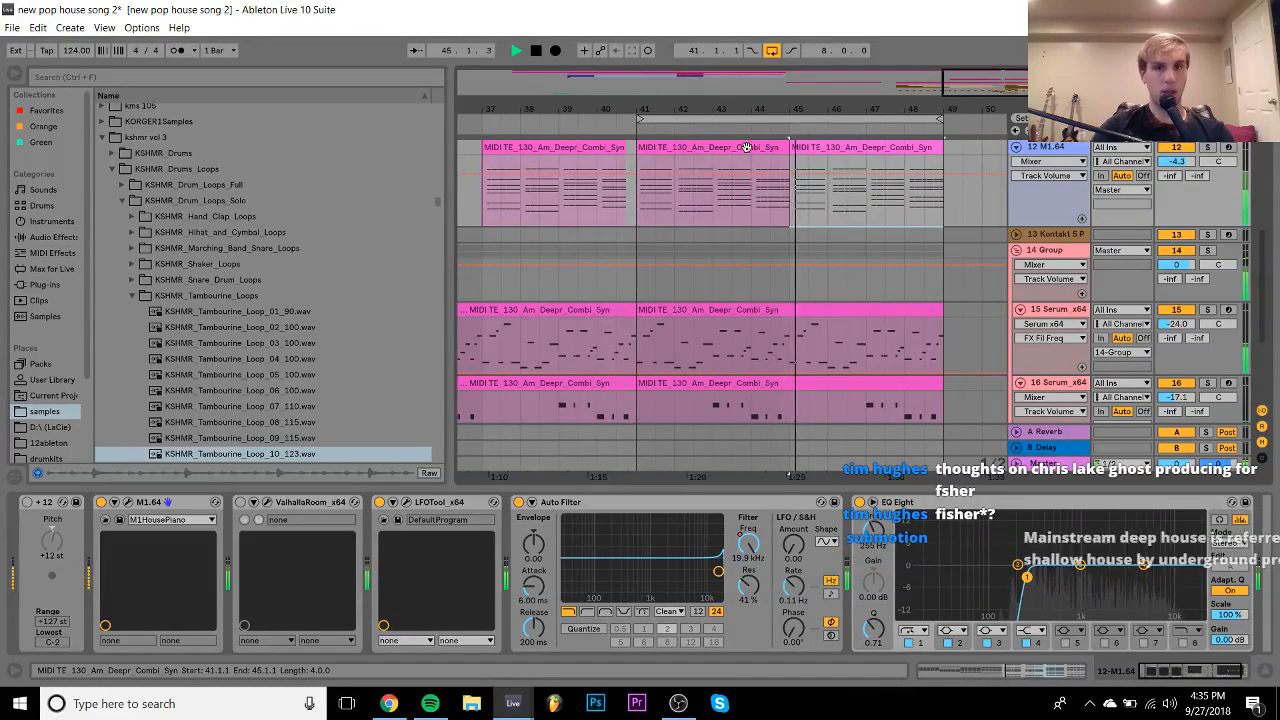
pyautogui.click(600, 178)
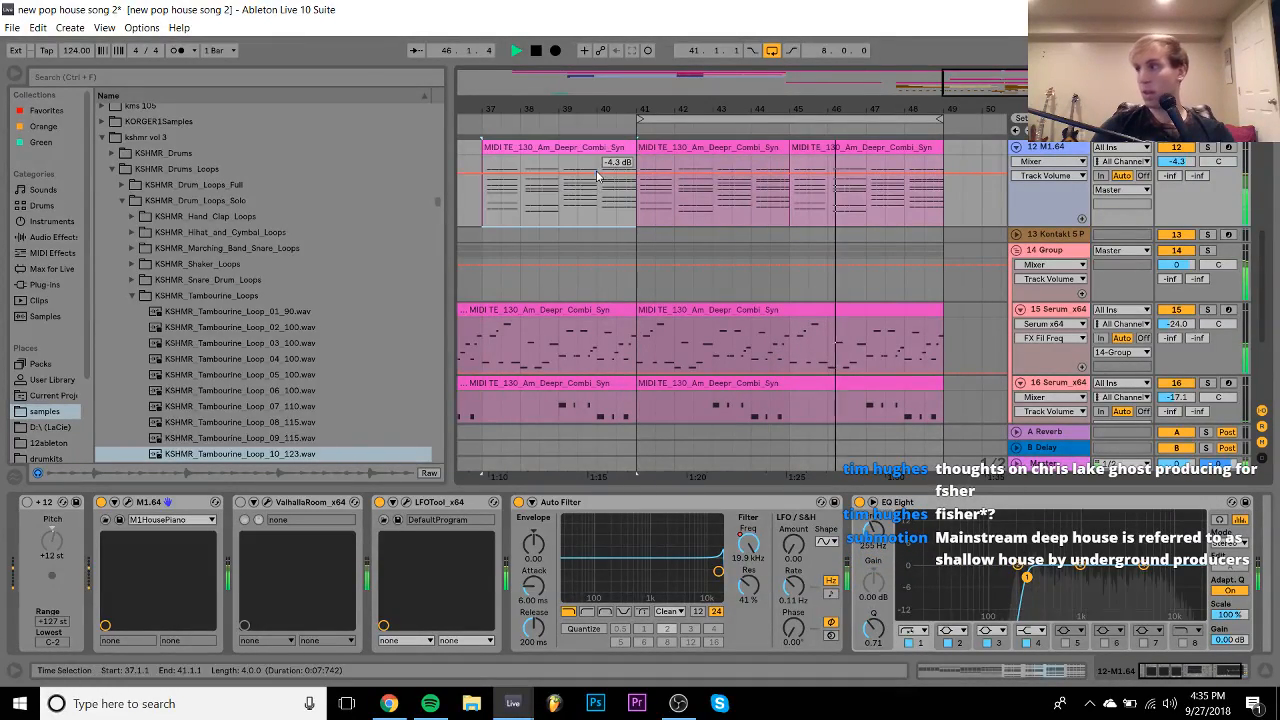
pyautogui.click(820, 147)
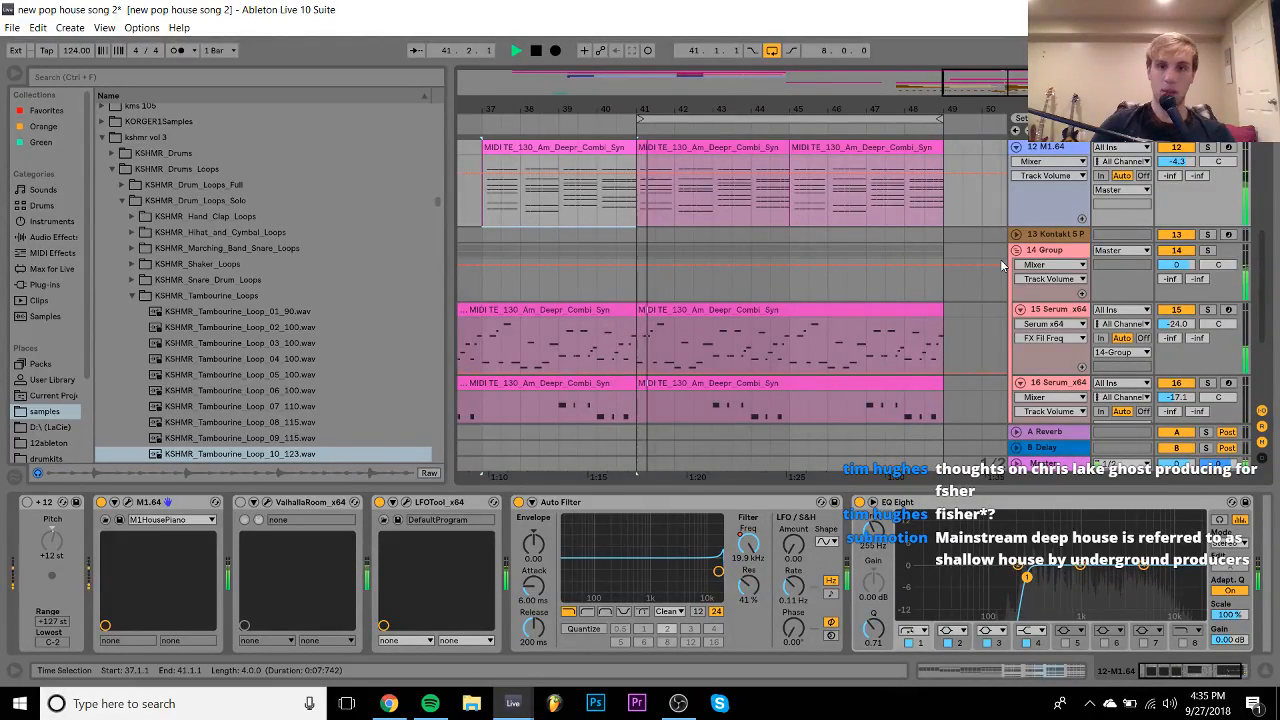
pyautogui.press('space')
pyautogui.scroll(-1, 1000, 259)
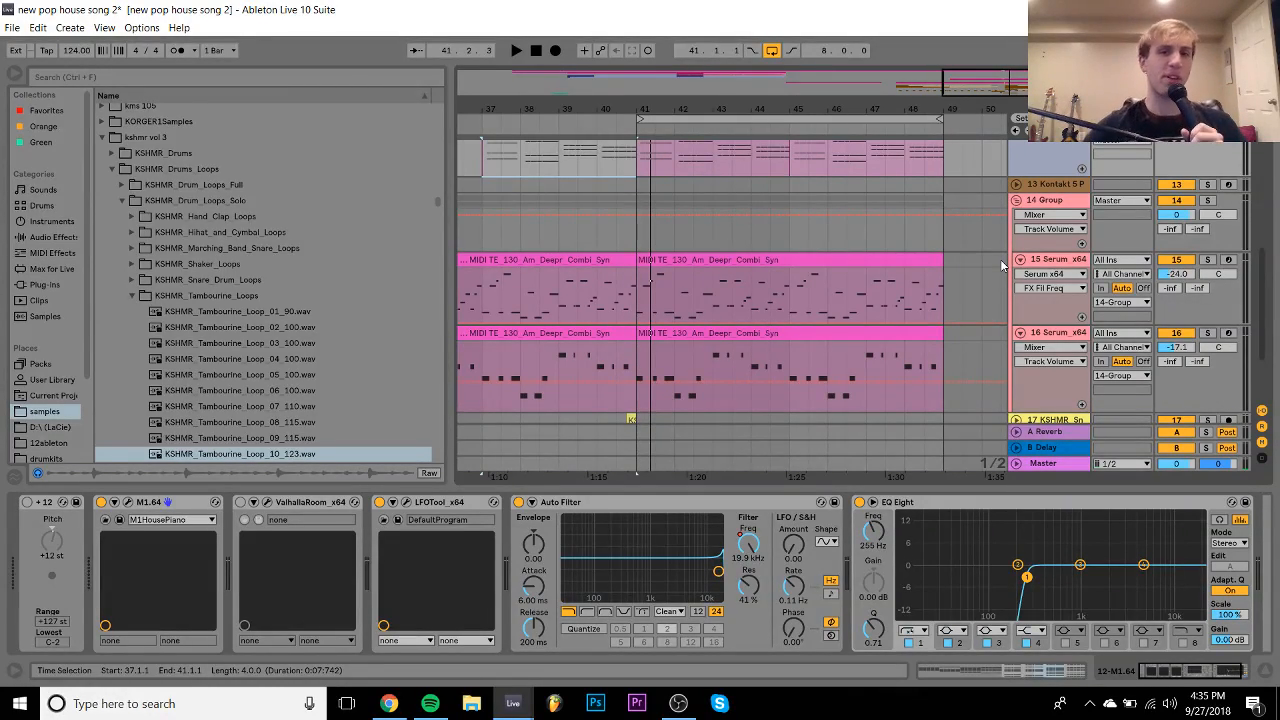
pyautogui.press('space')
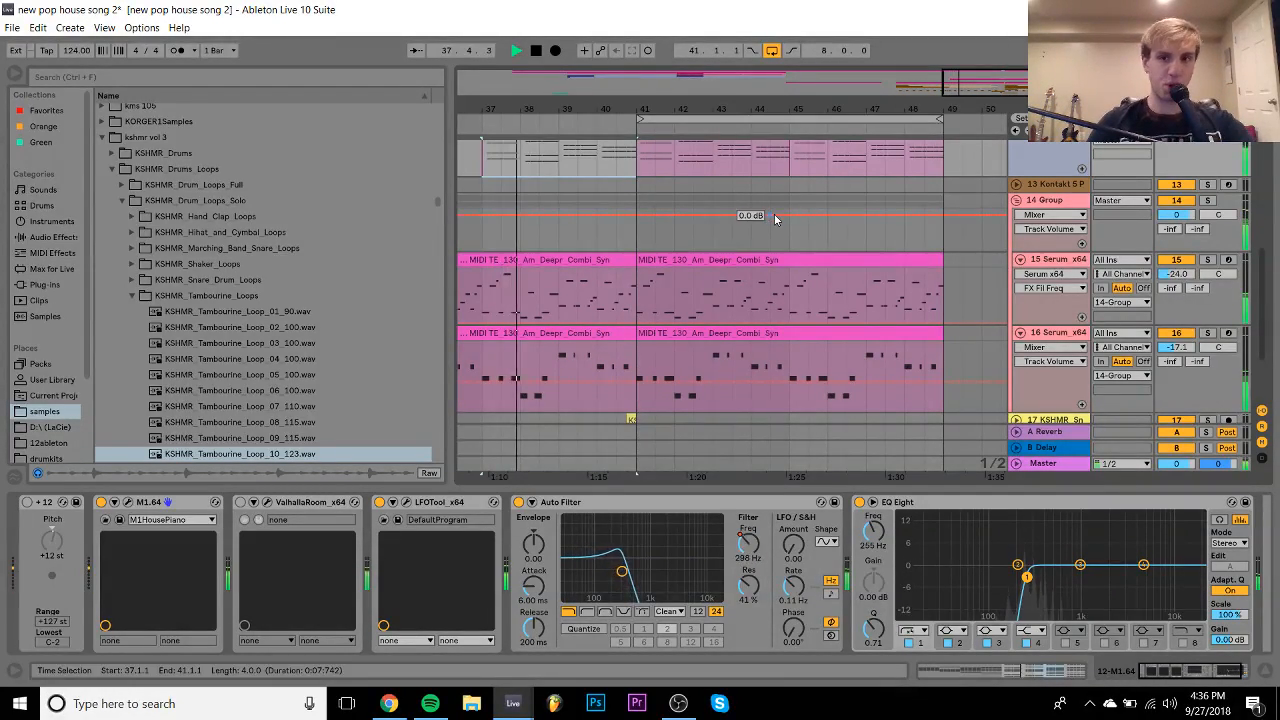
pyautogui.scroll(3, 978, 280)
pyautogui.click(1016, 300)
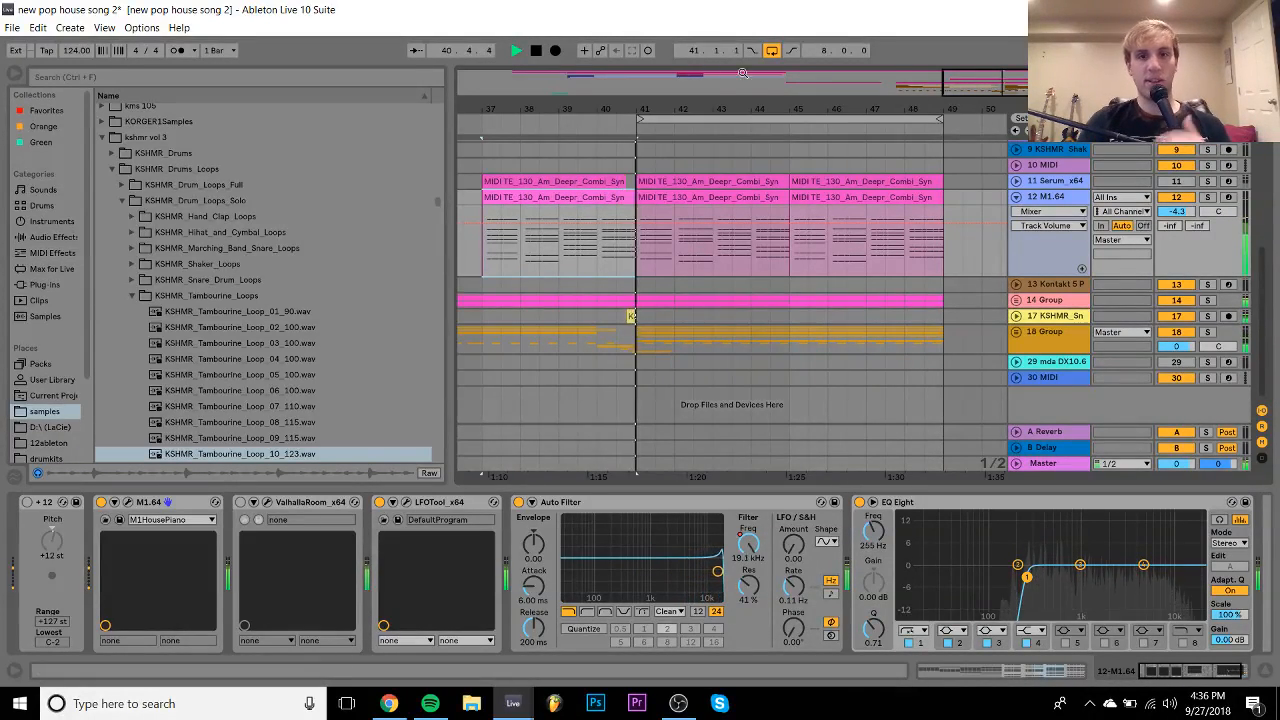
pyautogui.press('space')
pyautogui.moveTo(626, 108); pyautogui.dragTo(630, 198)
pyautogui.press('space')
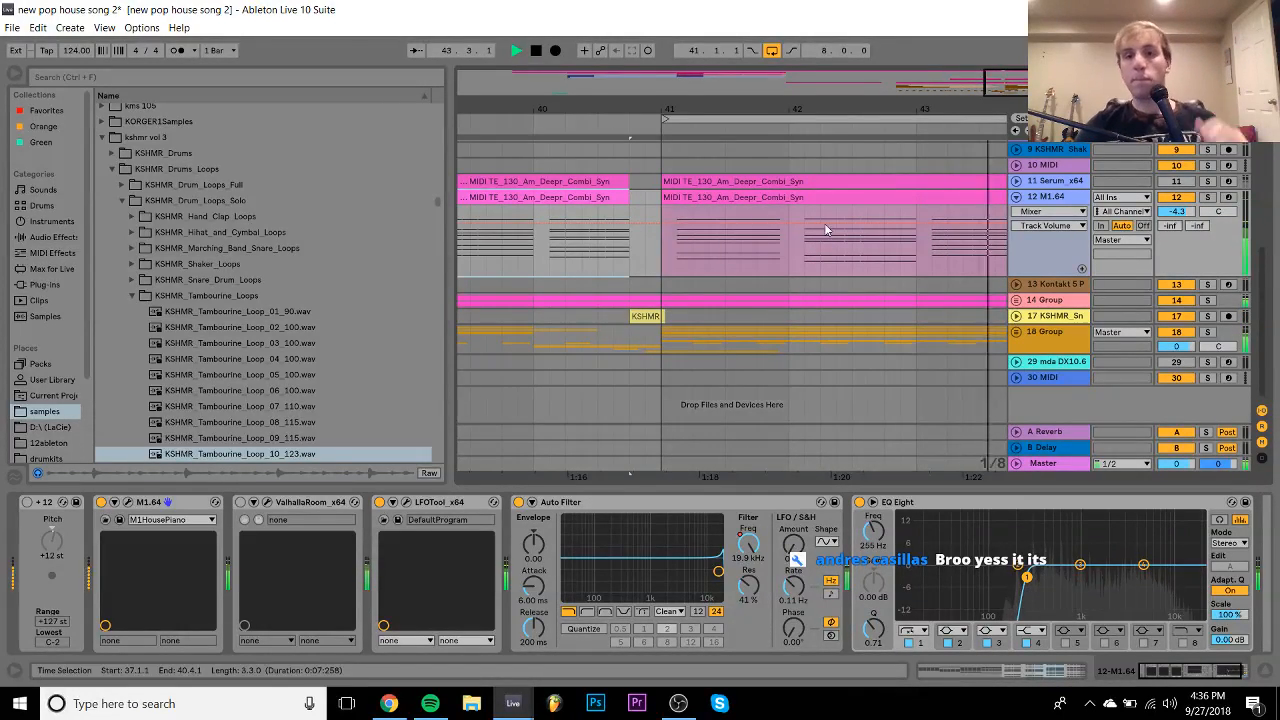
pyautogui.scroll(-6, 620, 309)
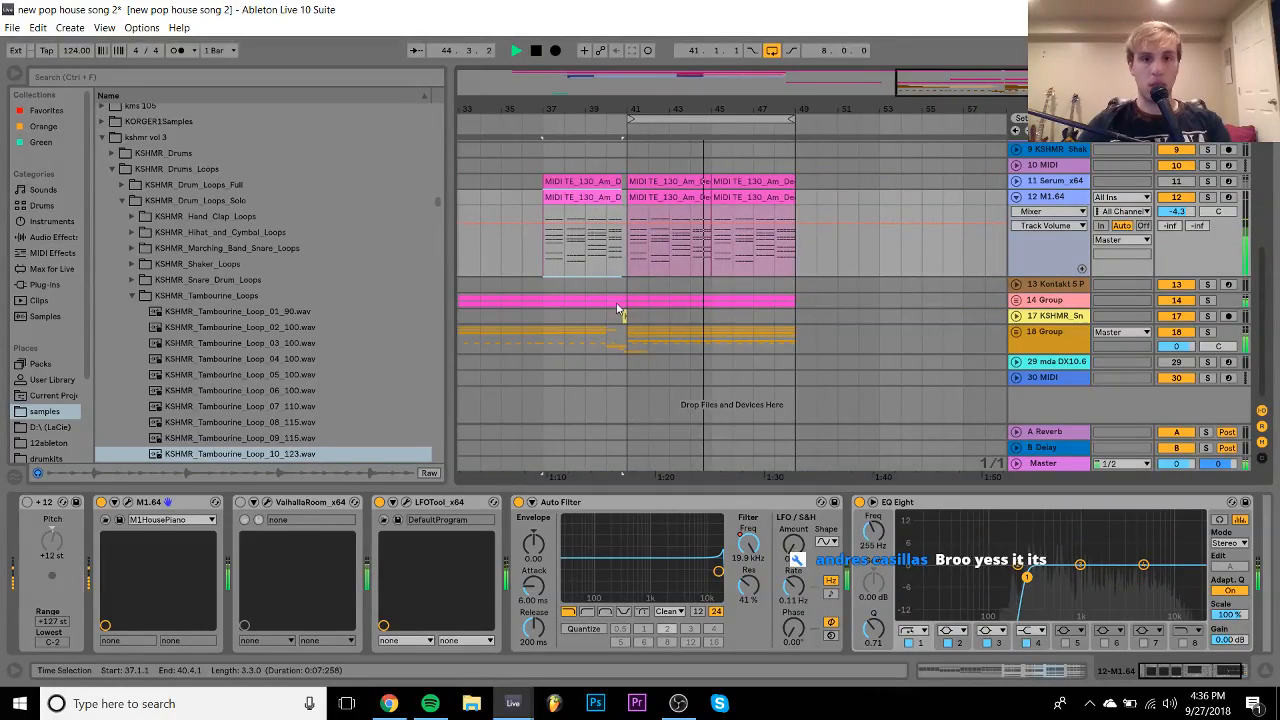
# - Unfold 14 Group and solo track 15's Serum, playing from bar 41
pyautogui.click(620, 309)
pyautogui.click(1016, 300)
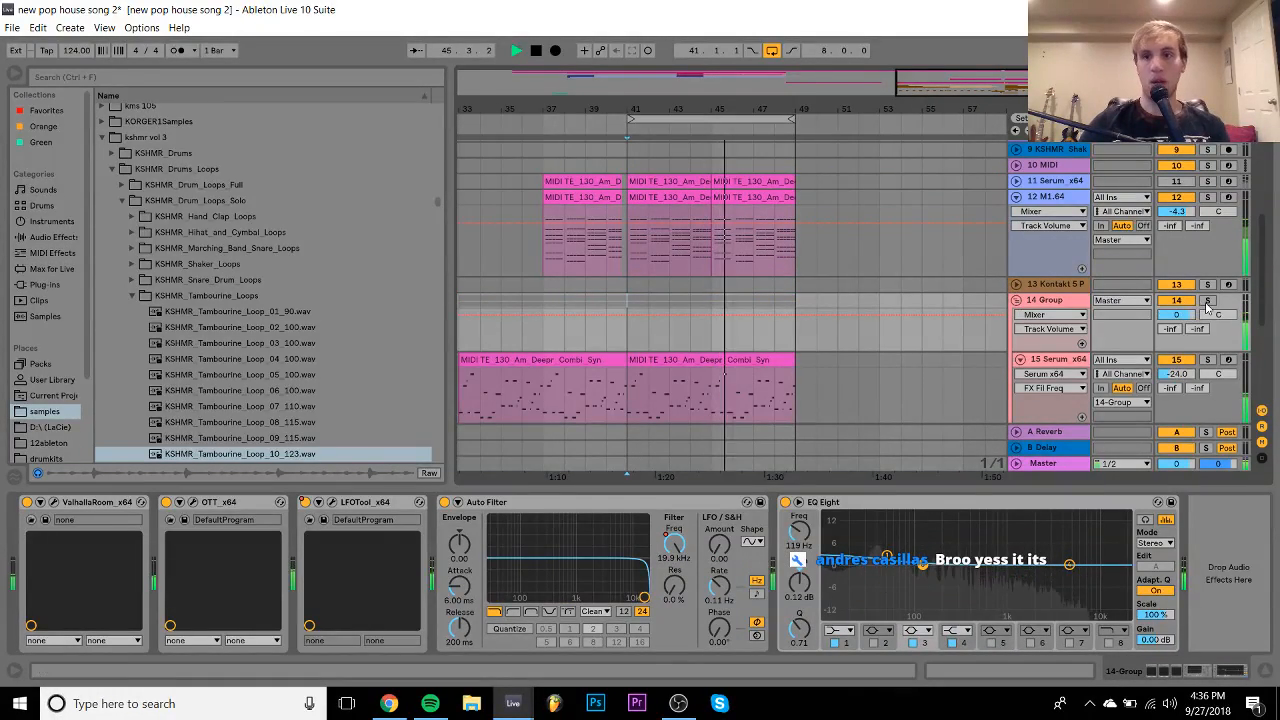
pyautogui.click(1207, 301)
pyautogui.click(1214, 373)
pyautogui.press('space')
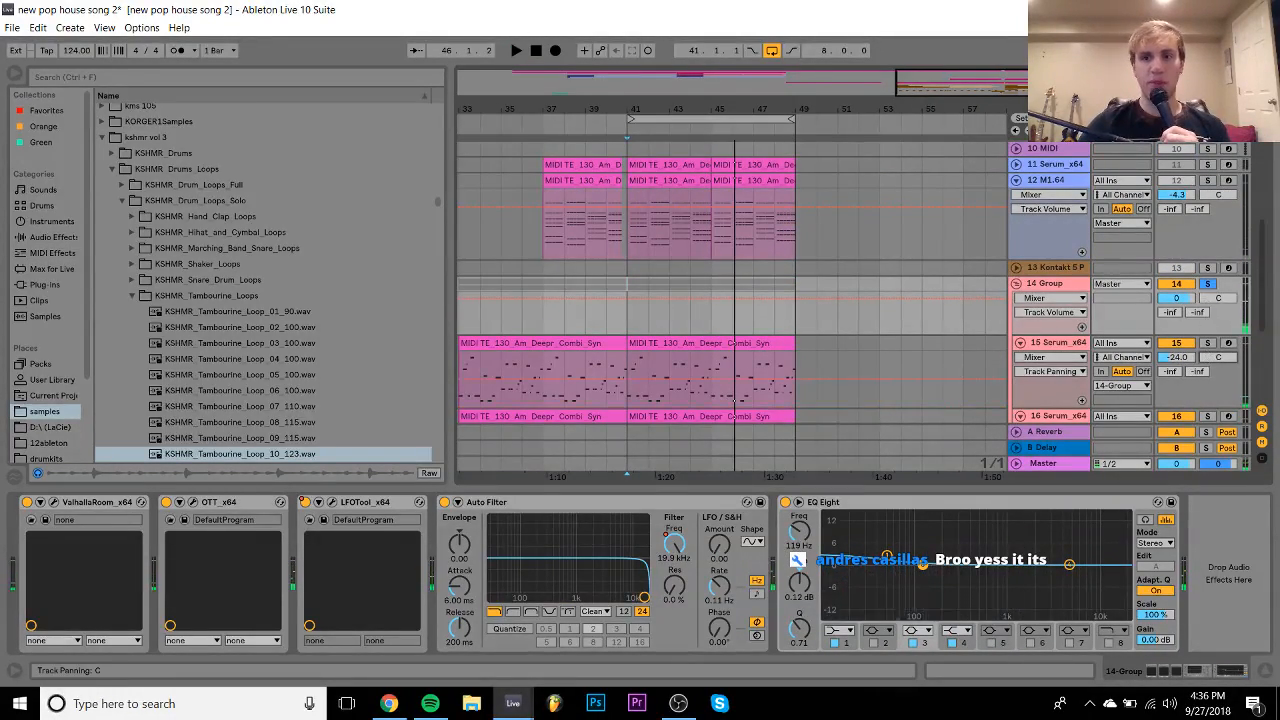
pyautogui.click(1207, 343)
pyautogui.press('space')
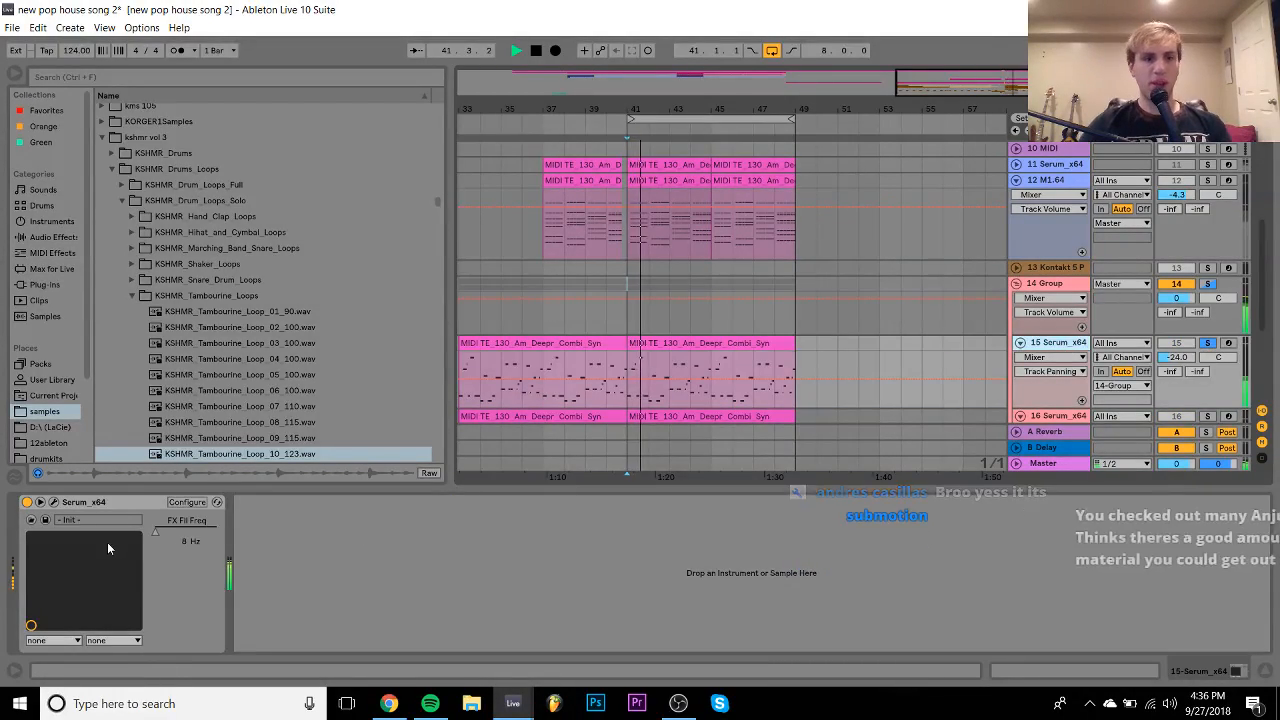
# - Reshape Serum's LFO 1 curve, set its rate to 1.6 Hz, then solo track 16
pyautogui.click(54, 502)
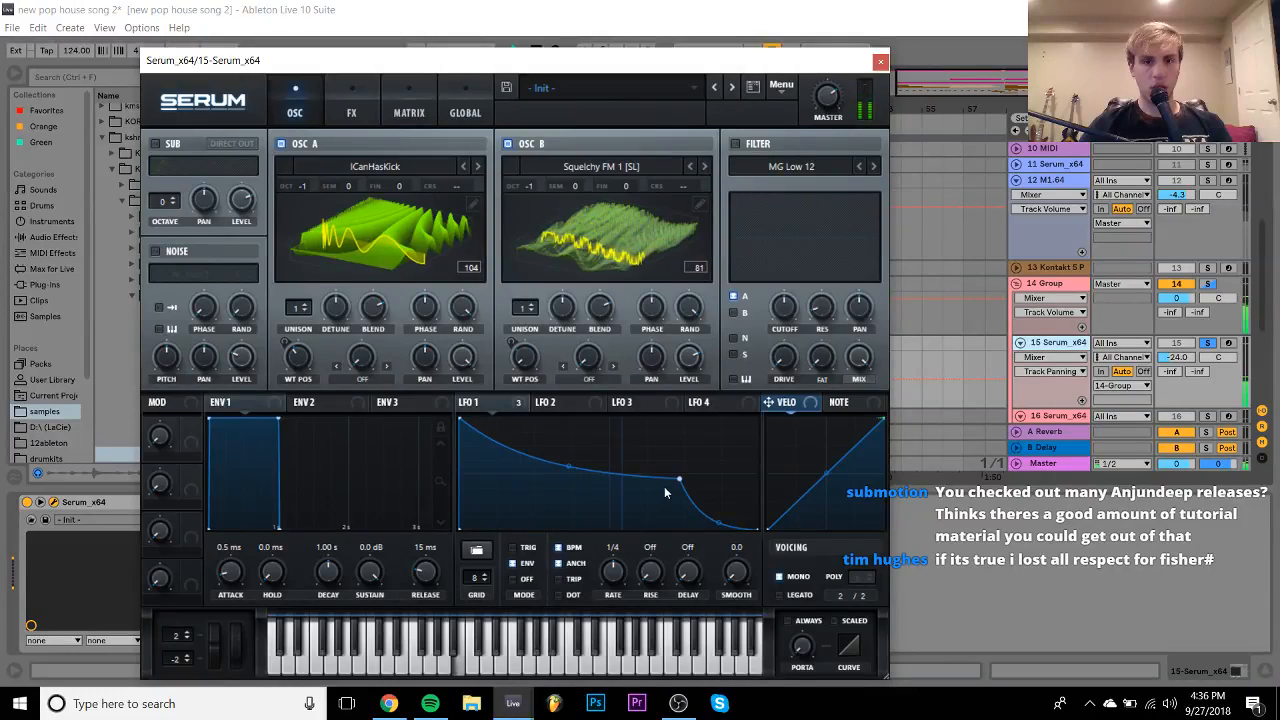
pyautogui.moveTo(679, 479); pyautogui.dragTo(684, 480)
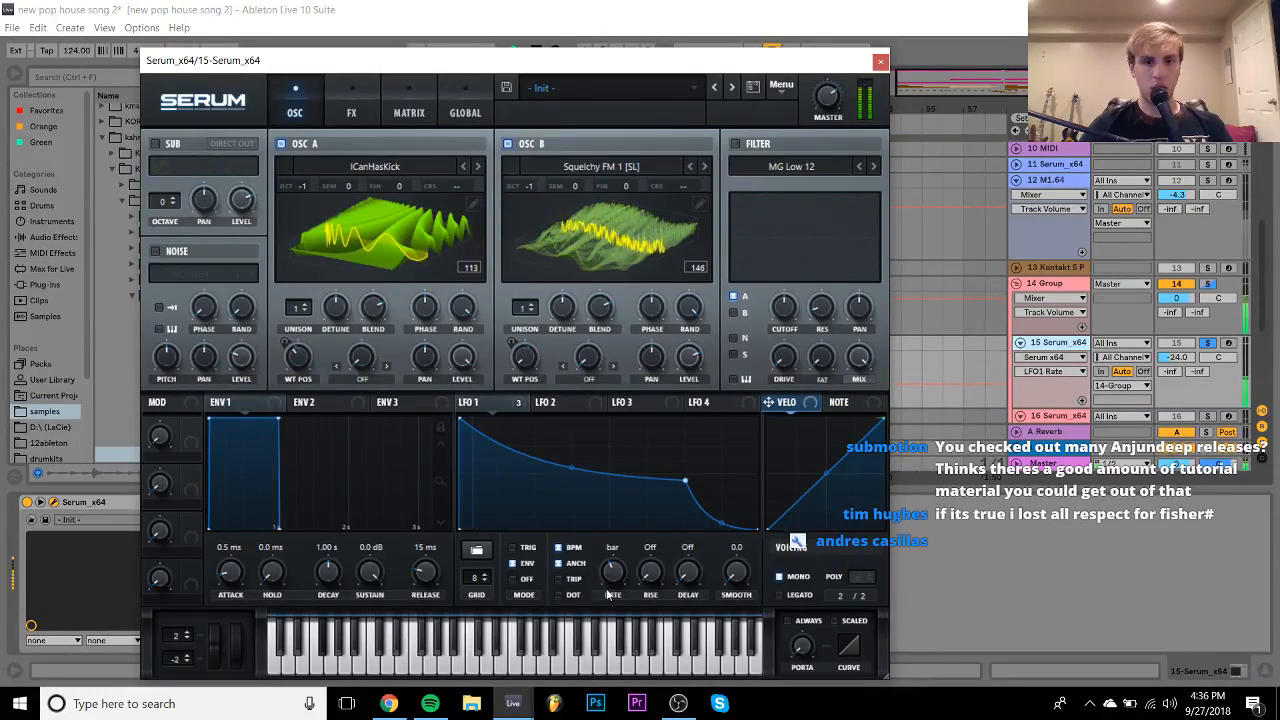
pyautogui.moveTo(613, 569); pyautogui.dragTo(615, 577)
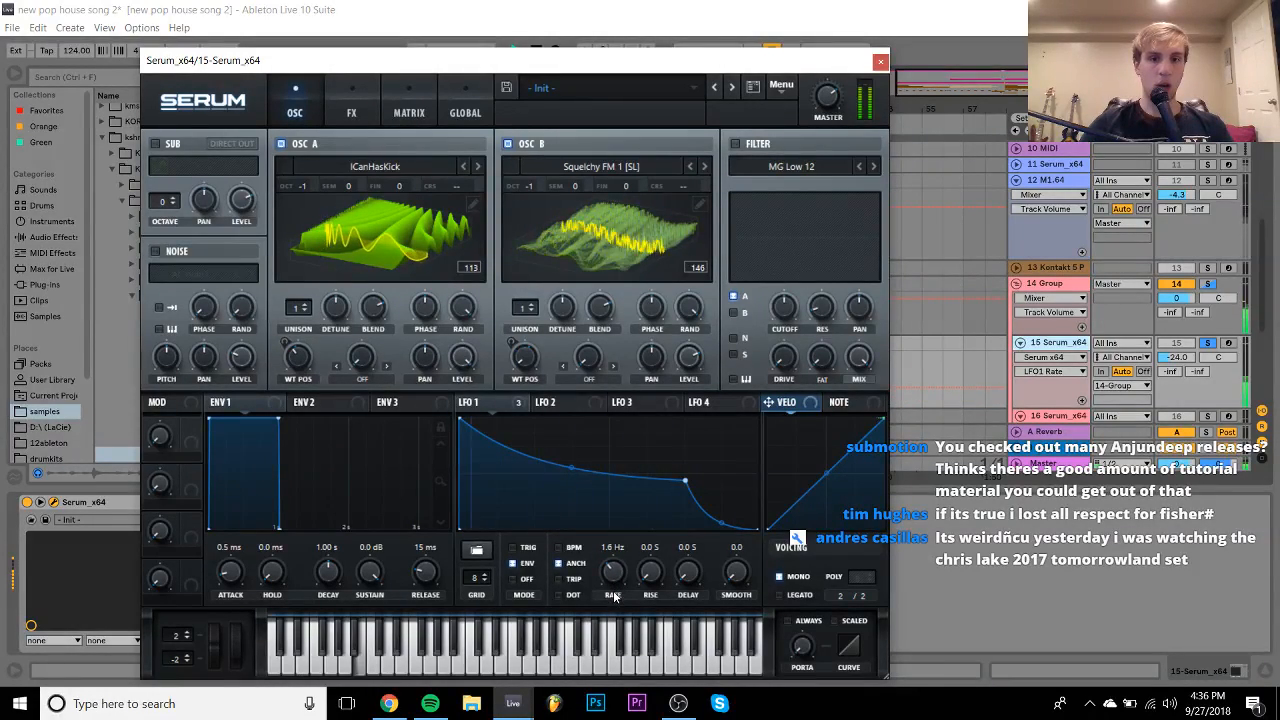
pyautogui.click(1208, 343)
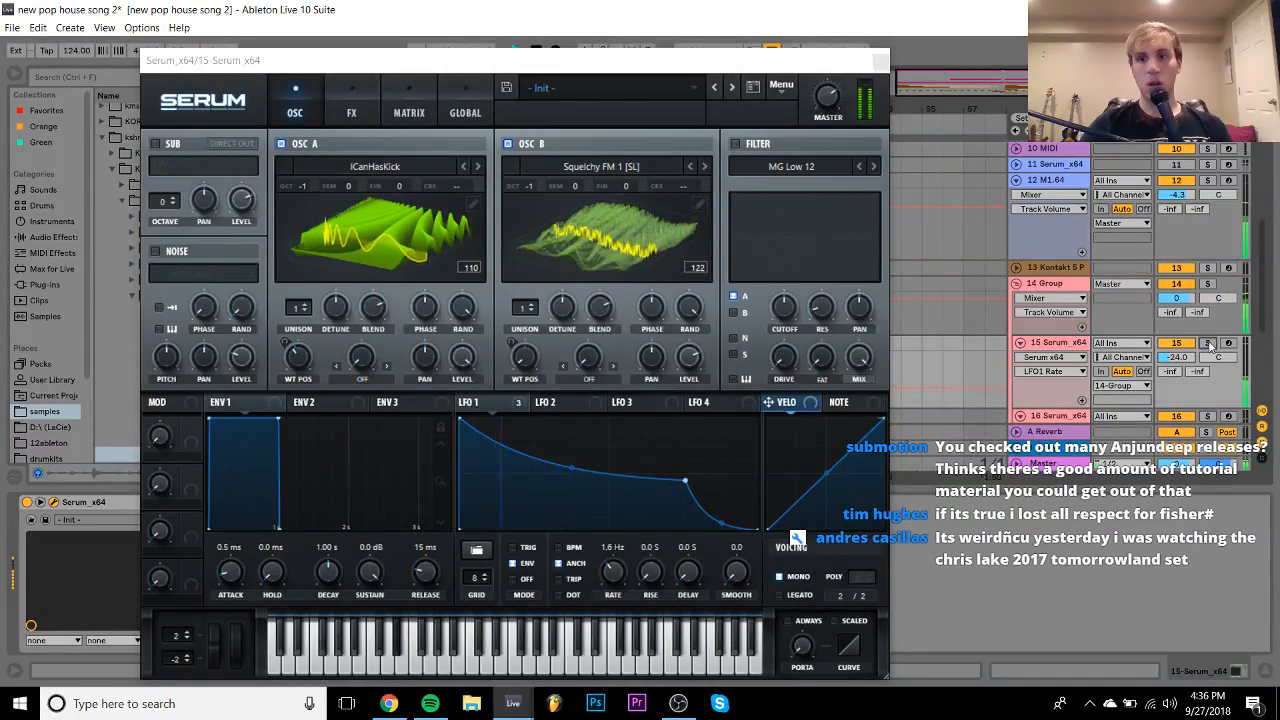
pyautogui.click(1053, 348)
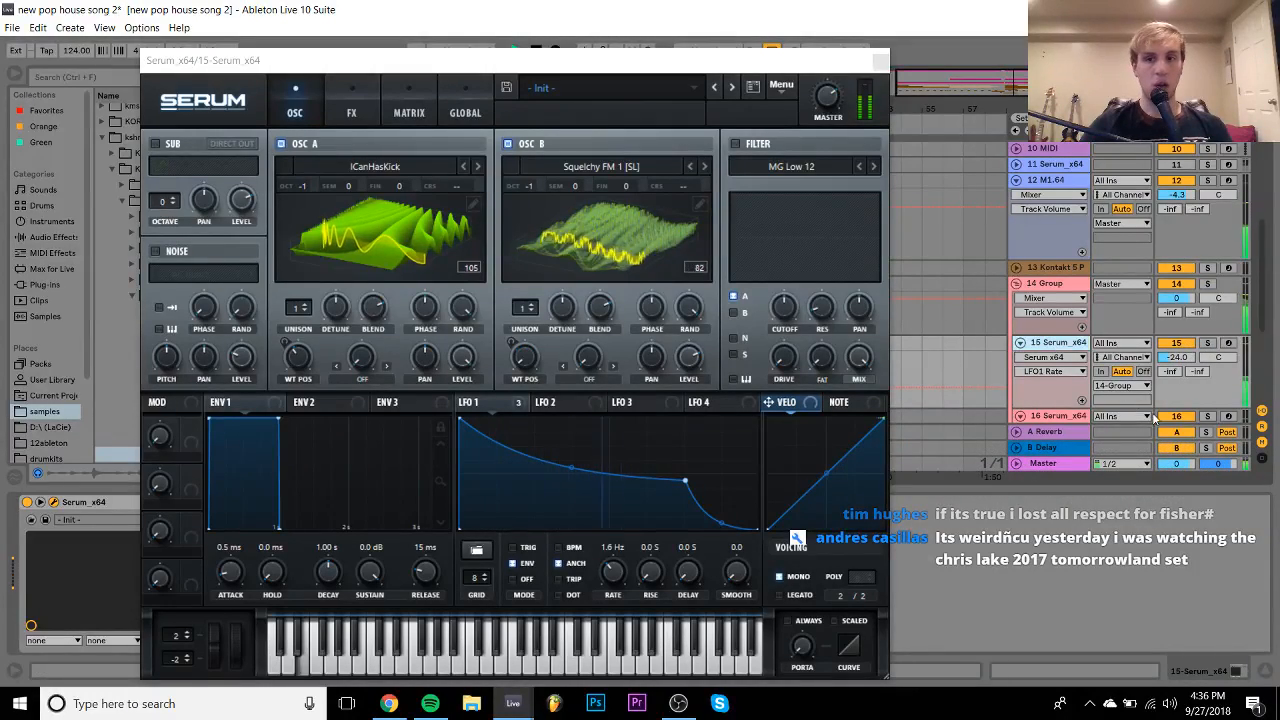
pyautogui.click(1208, 416)
pyautogui.click(1055, 416)
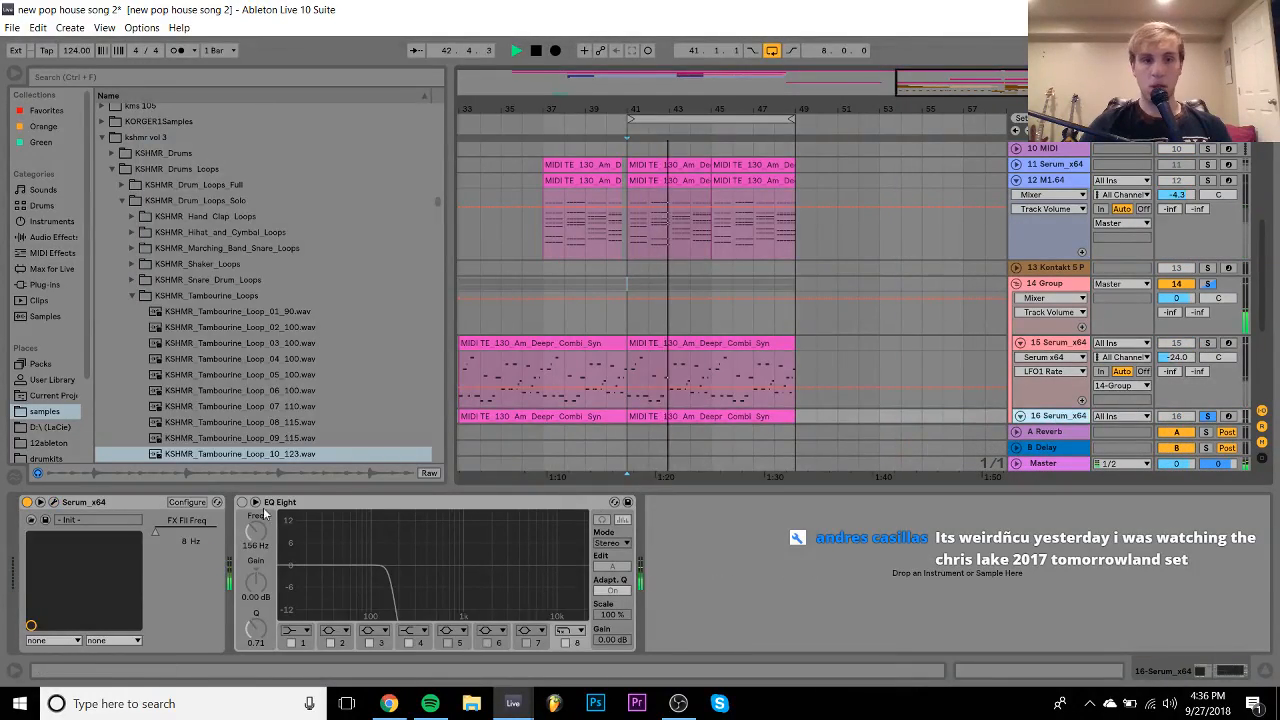
# - Turn off tempo sync for LFO 1 in track 16's Serum and reshape its curve's middle
pyautogui.click(53, 503)
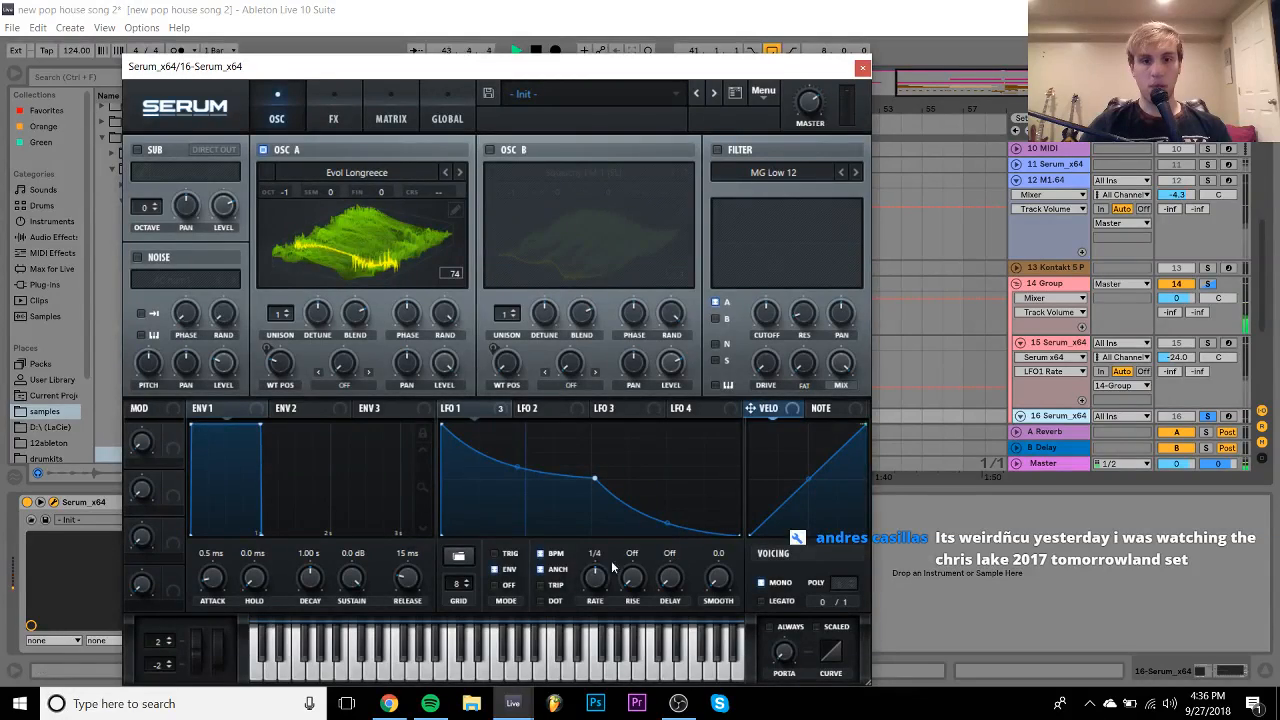
pyautogui.click(556, 555)
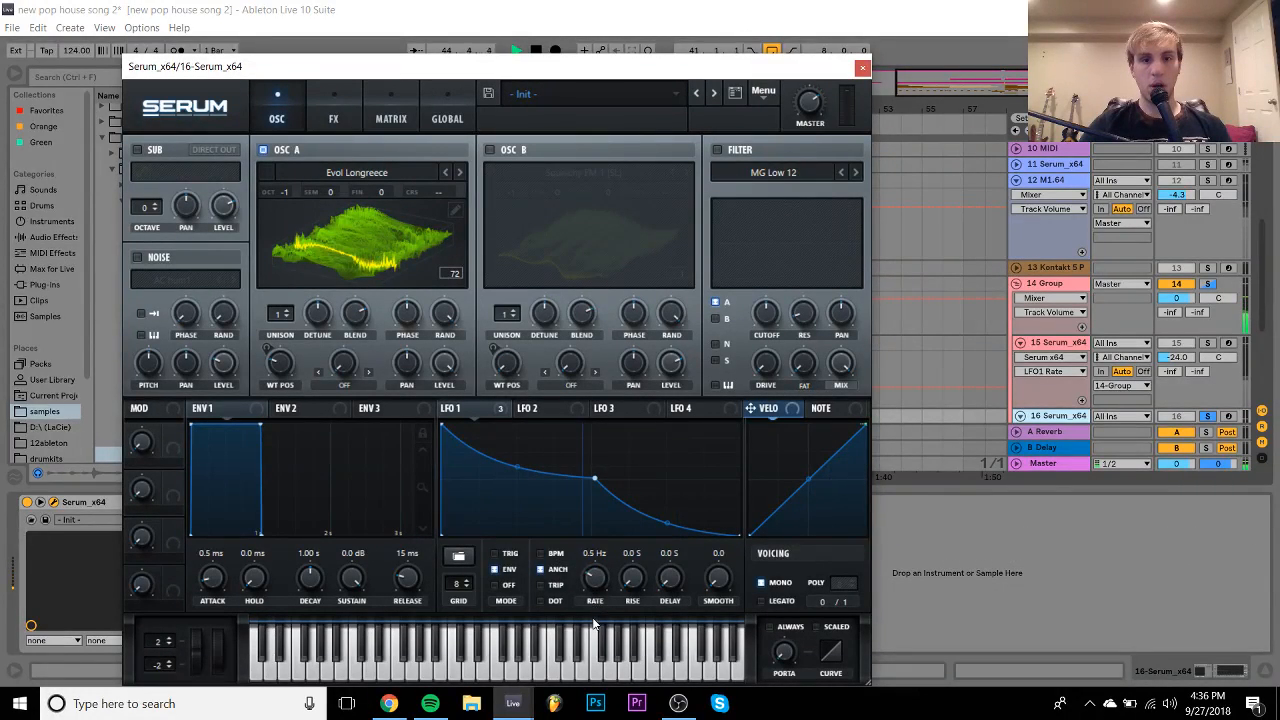
pyautogui.moveTo(594, 479); pyautogui.dragTo(645, 482)
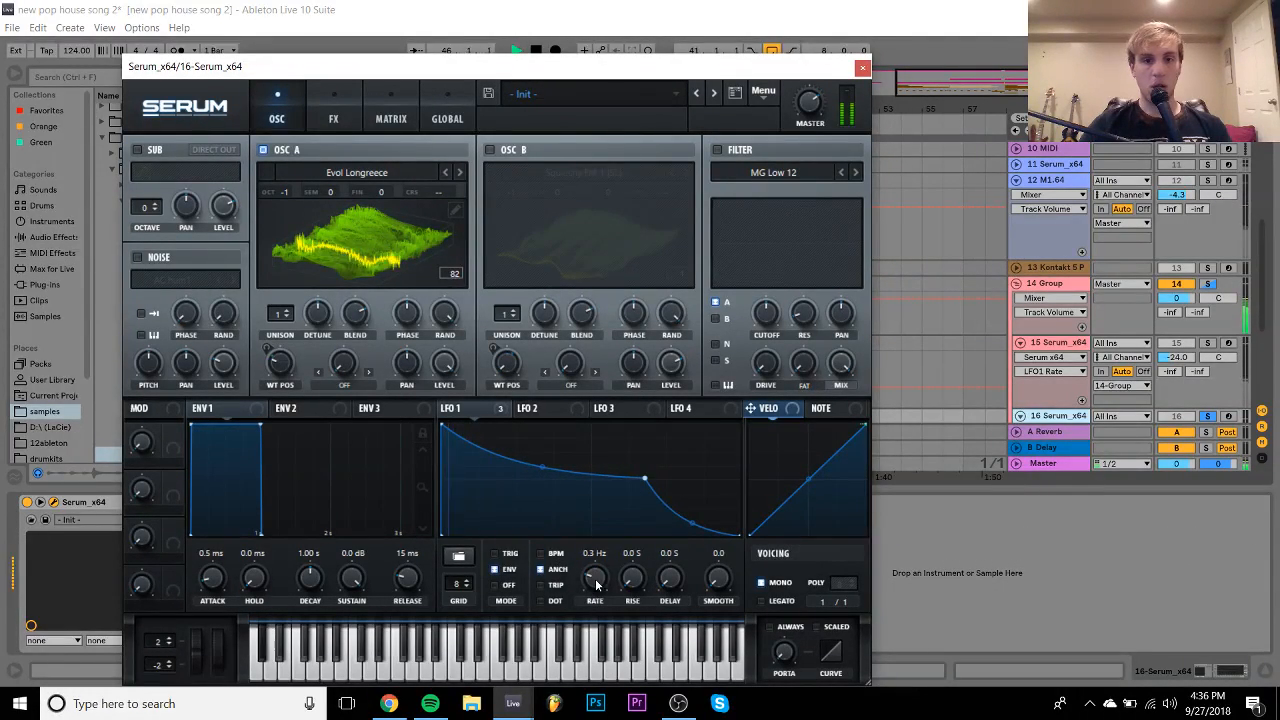
# - Unsolo track 16, close the Serum window, and fold track 15
pyautogui.click(1208, 416)
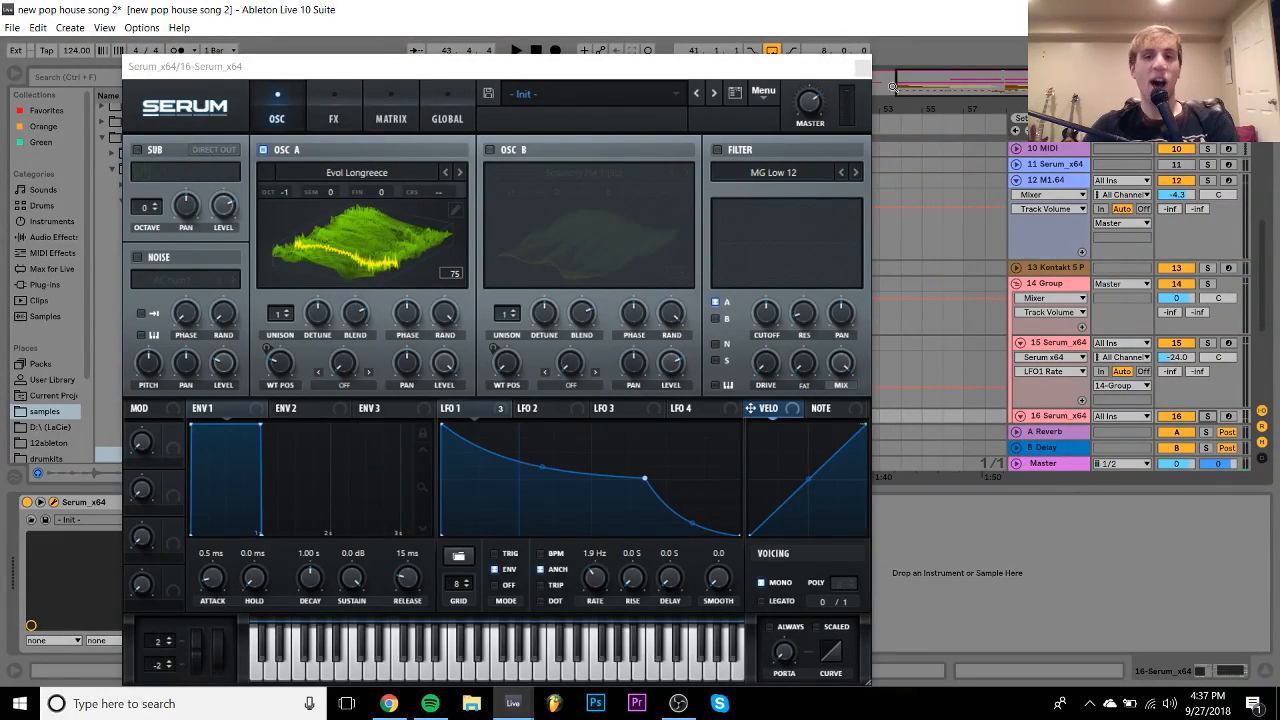
pyautogui.click(861, 66)
pyautogui.click(1020, 342)
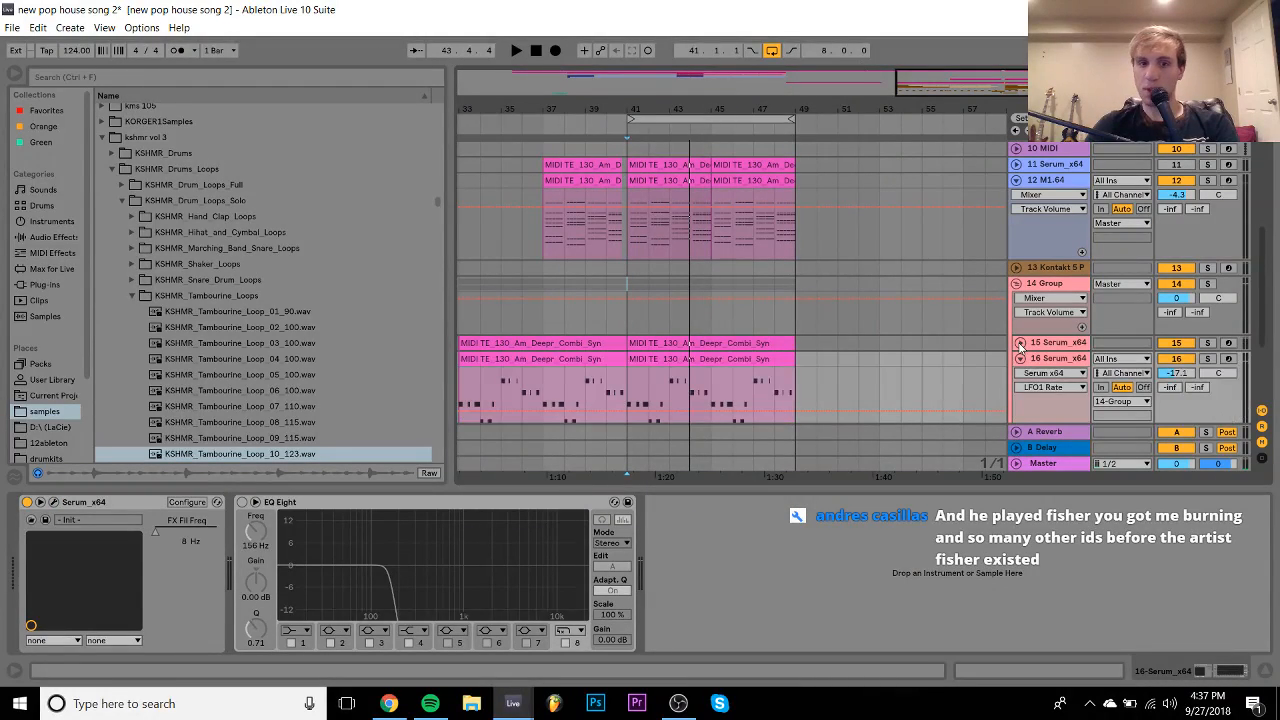
# - Play the arrangement from bar 30, then restart playback from bar 33
pyautogui.hscroll(-5, 540, 270)
pyautogui.click(557, 269)
pyautogui.press('space')
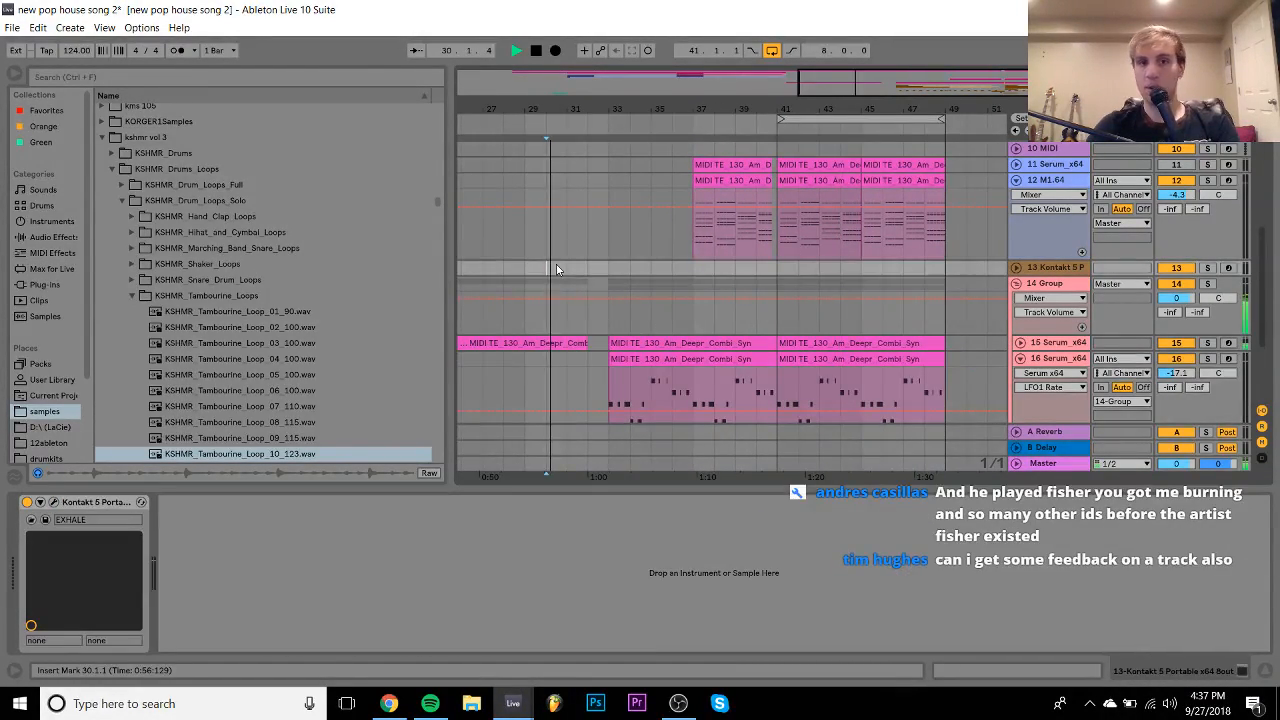
pyautogui.hscroll(-3, 629, 276)
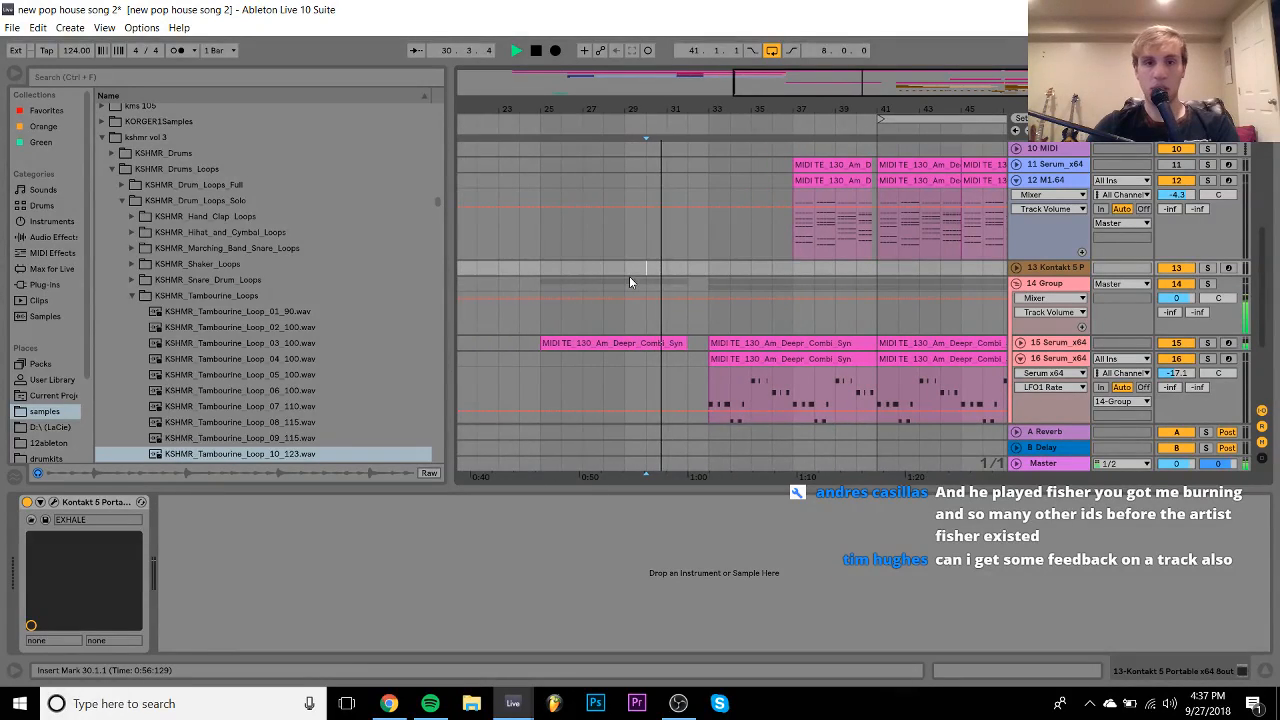
pyautogui.click(718, 271)
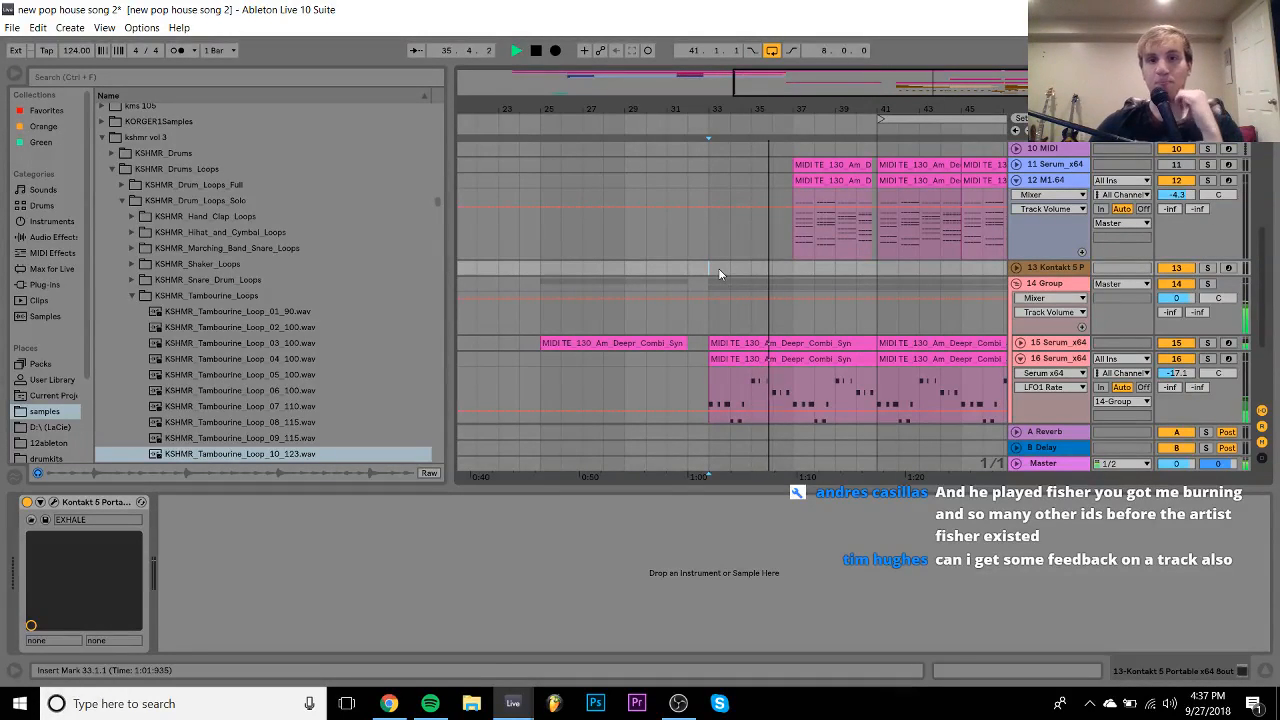
# - Fold 14 Group and unfold 18 Group to reveal the drum tracks
pyautogui.click(1016, 284)
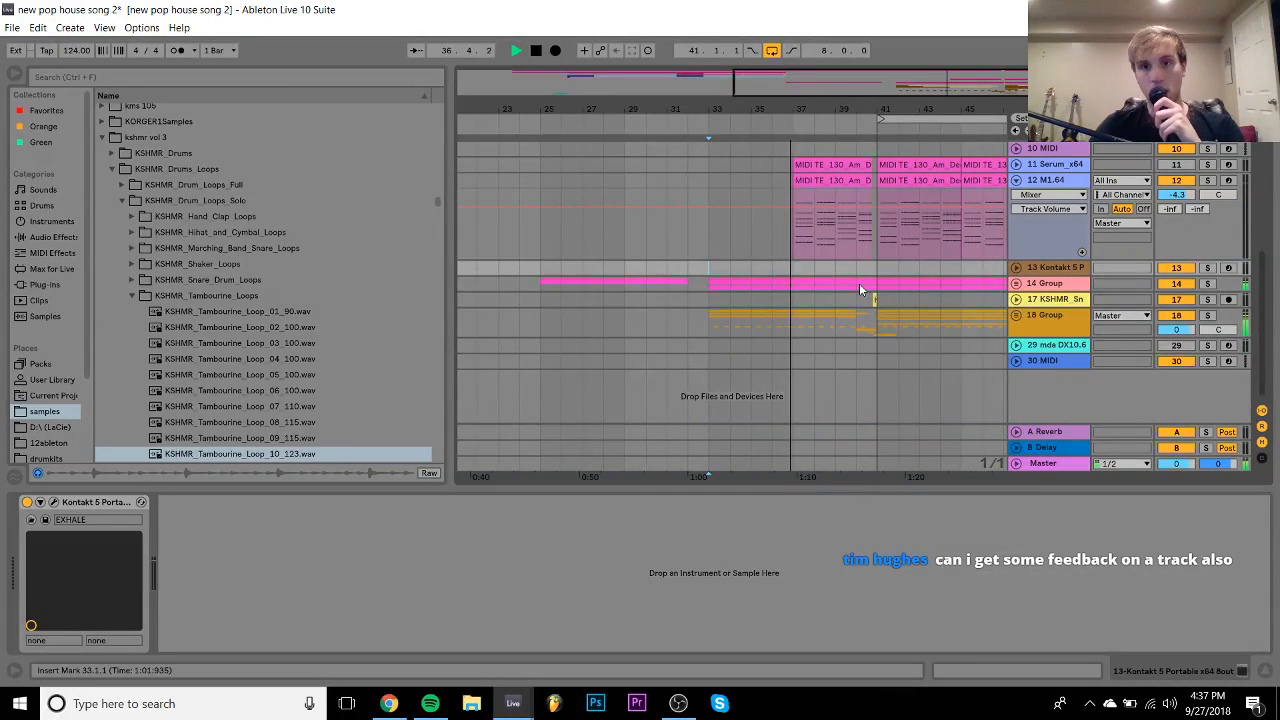
pyautogui.hscroll(2, 859, 283)
pyautogui.click(1017, 316)
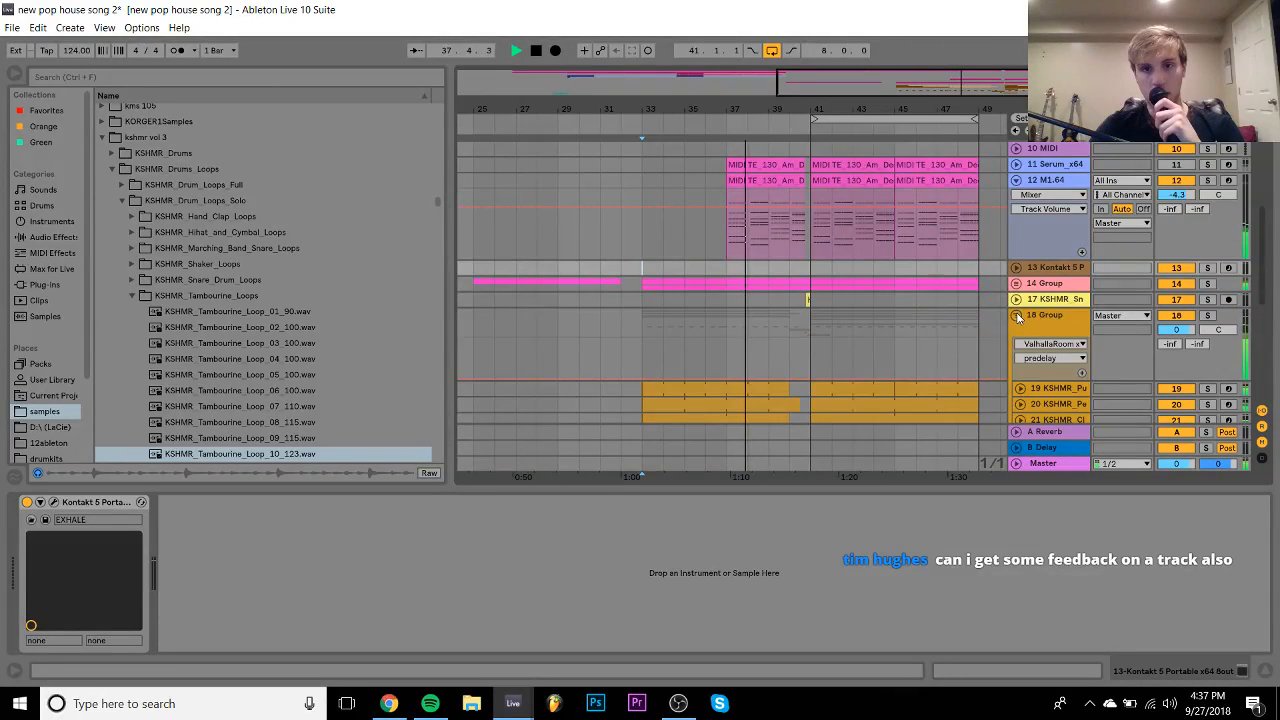
pyautogui.scroll(-4, 1060, 325)
pyautogui.scroll(-1, 1058, 325)
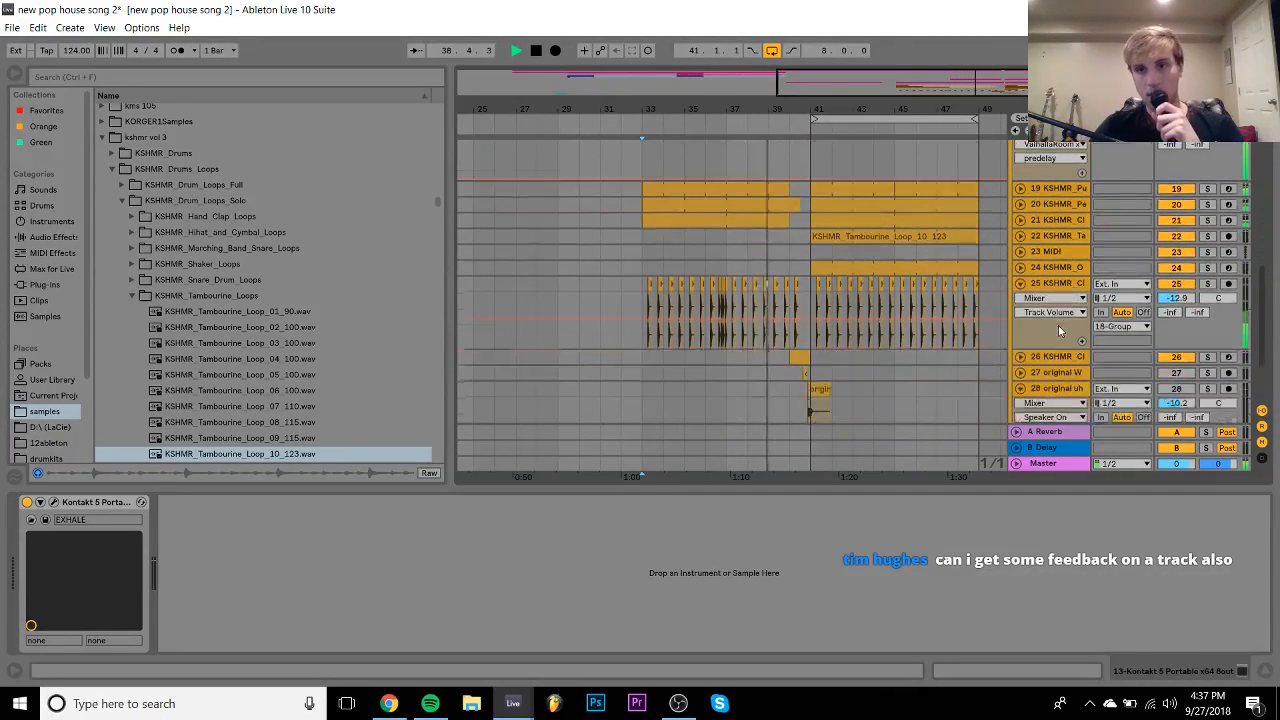
# - Collapse tracks 20 and 25 and select kick track 19
pyautogui.click(1020, 203)
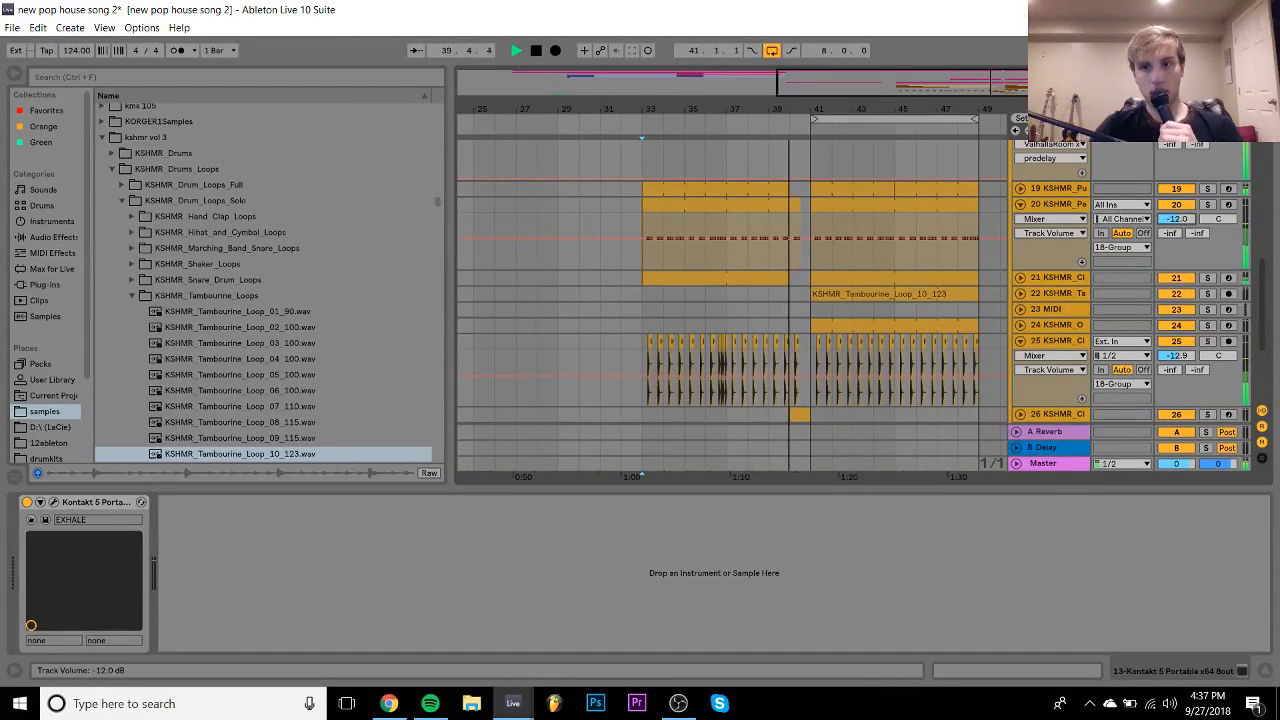
pyautogui.click(1020, 204)
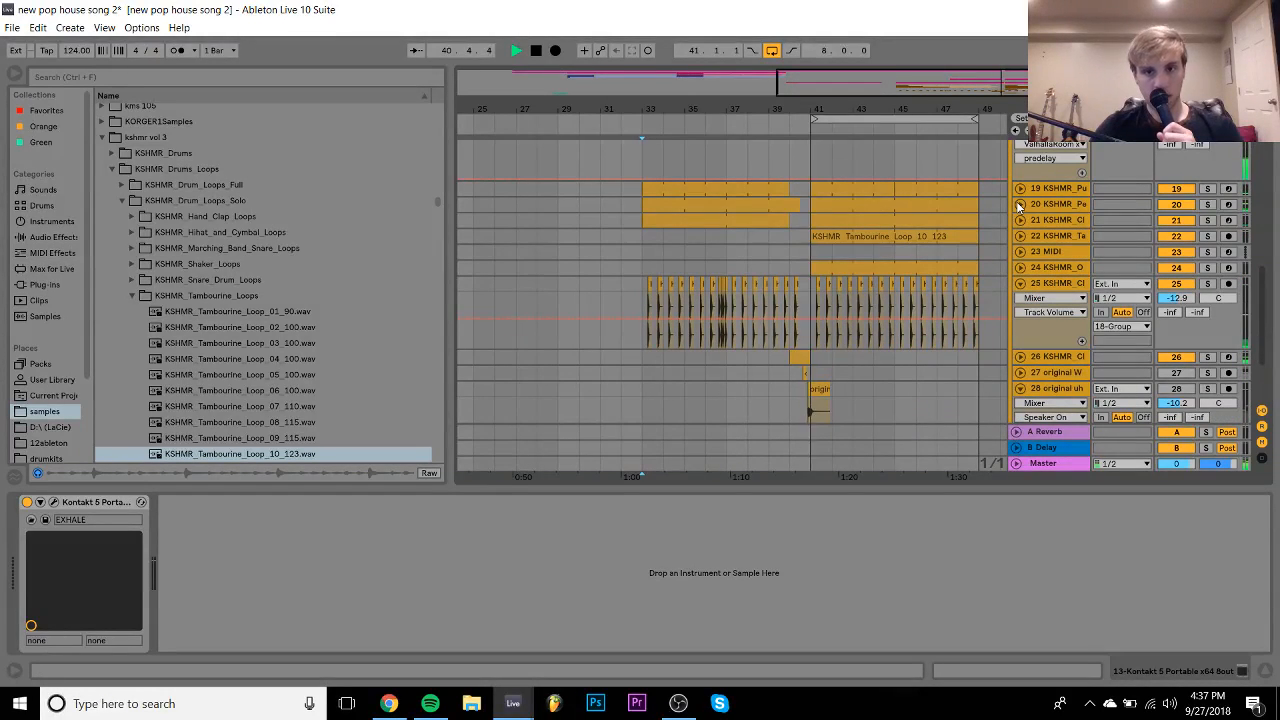
pyautogui.click(1020, 285)
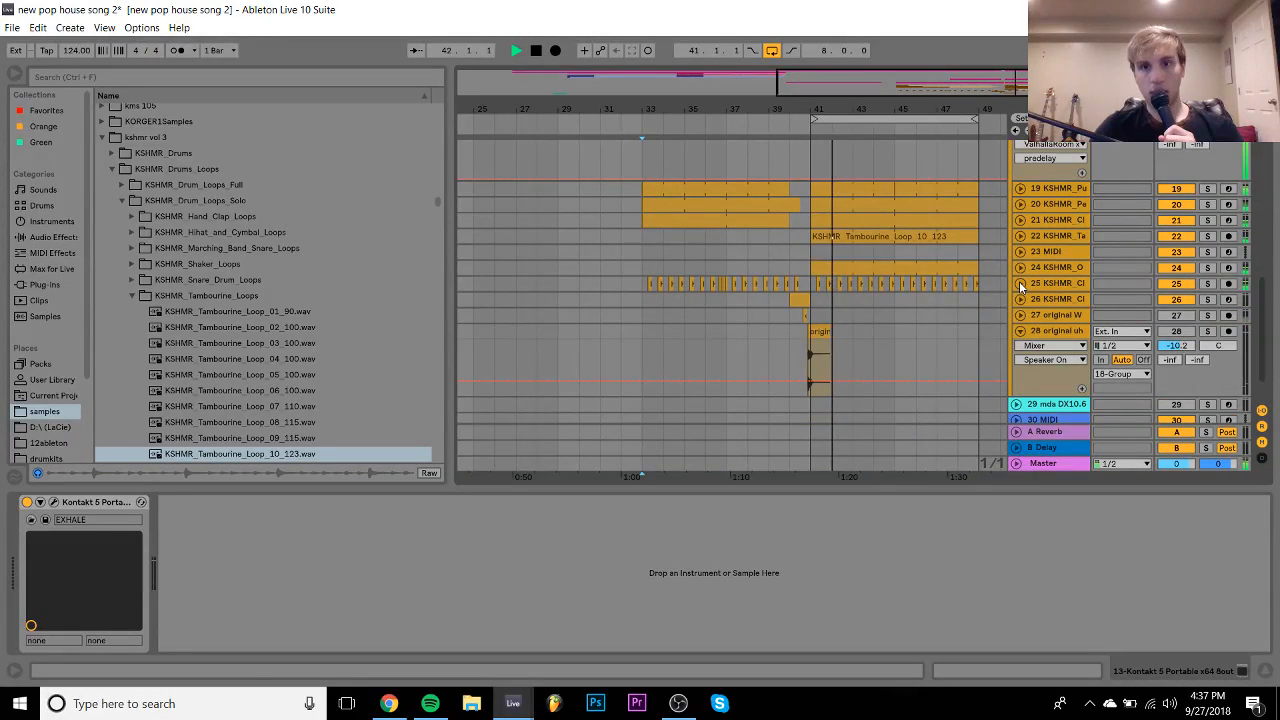
pyautogui.hscroll(2, 899, 284)
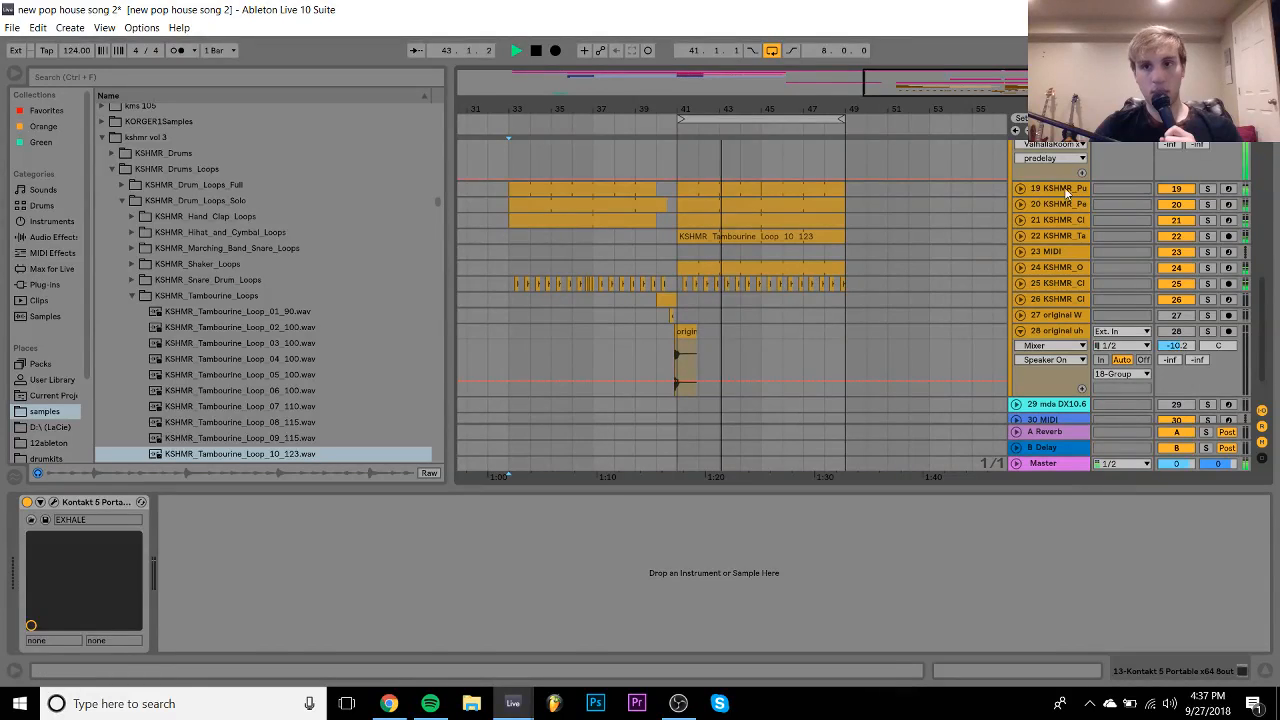
pyautogui.click(1036, 193)
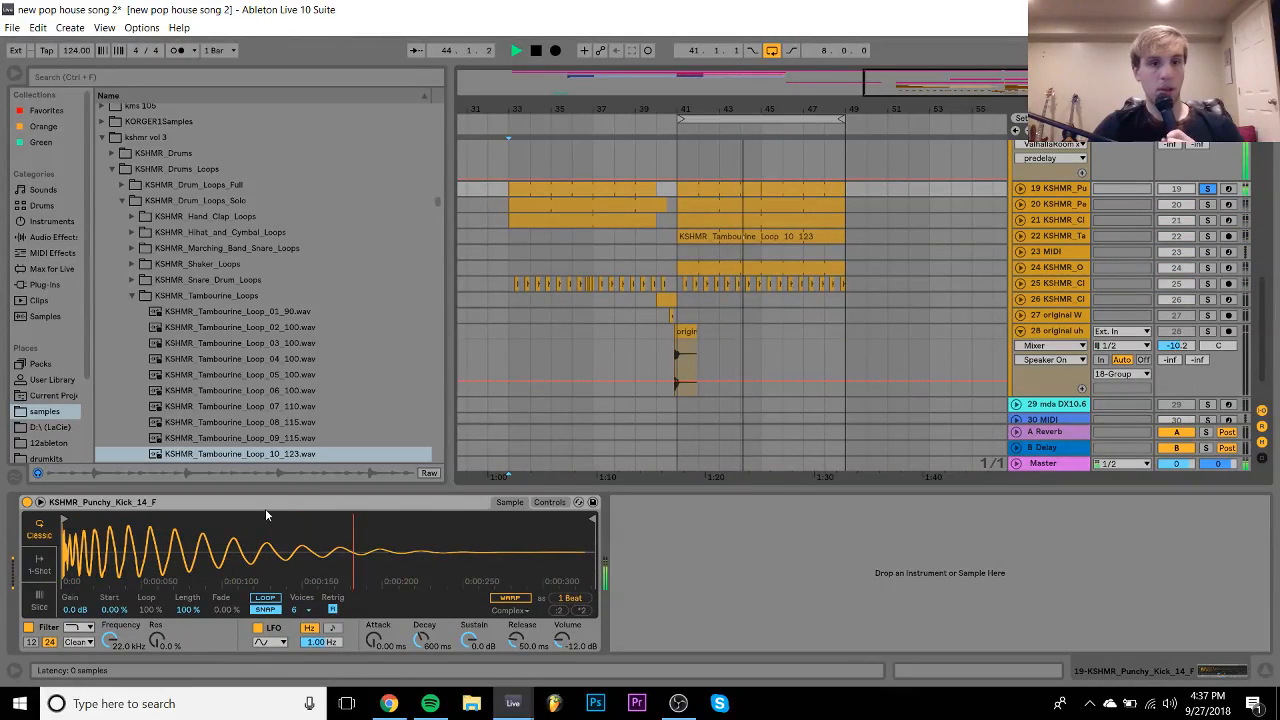
# - Stop playback and search the Splice sample packs for 'kick', then clear the search
pyautogui.press('space')
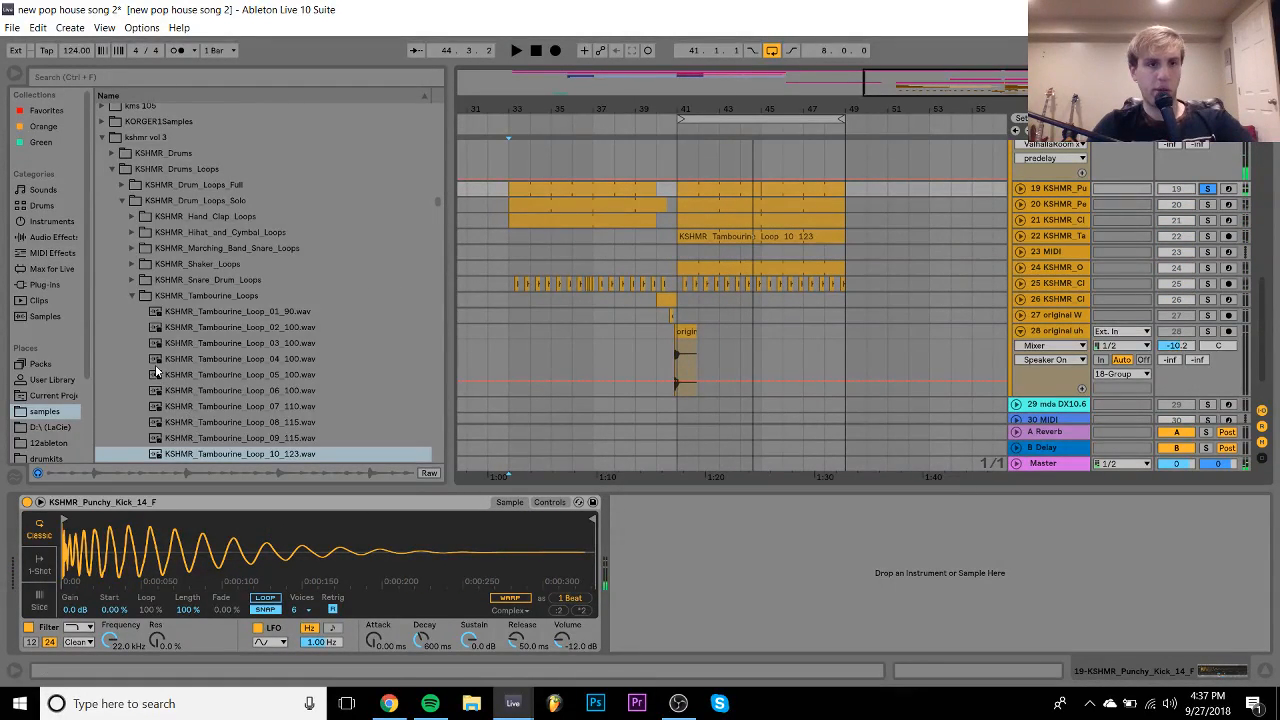
pyautogui.scroll(-3, 55, 450)
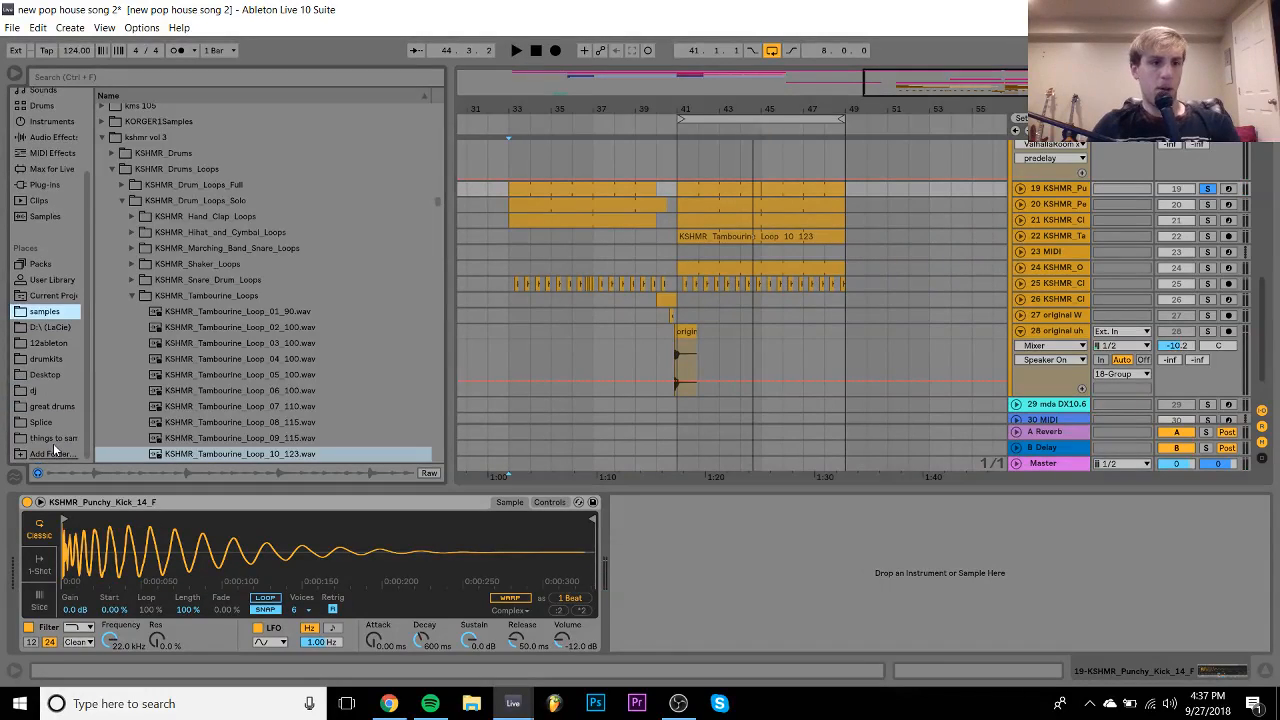
pyautogui.click(41, 422)
pyautogui.click(176, 76)
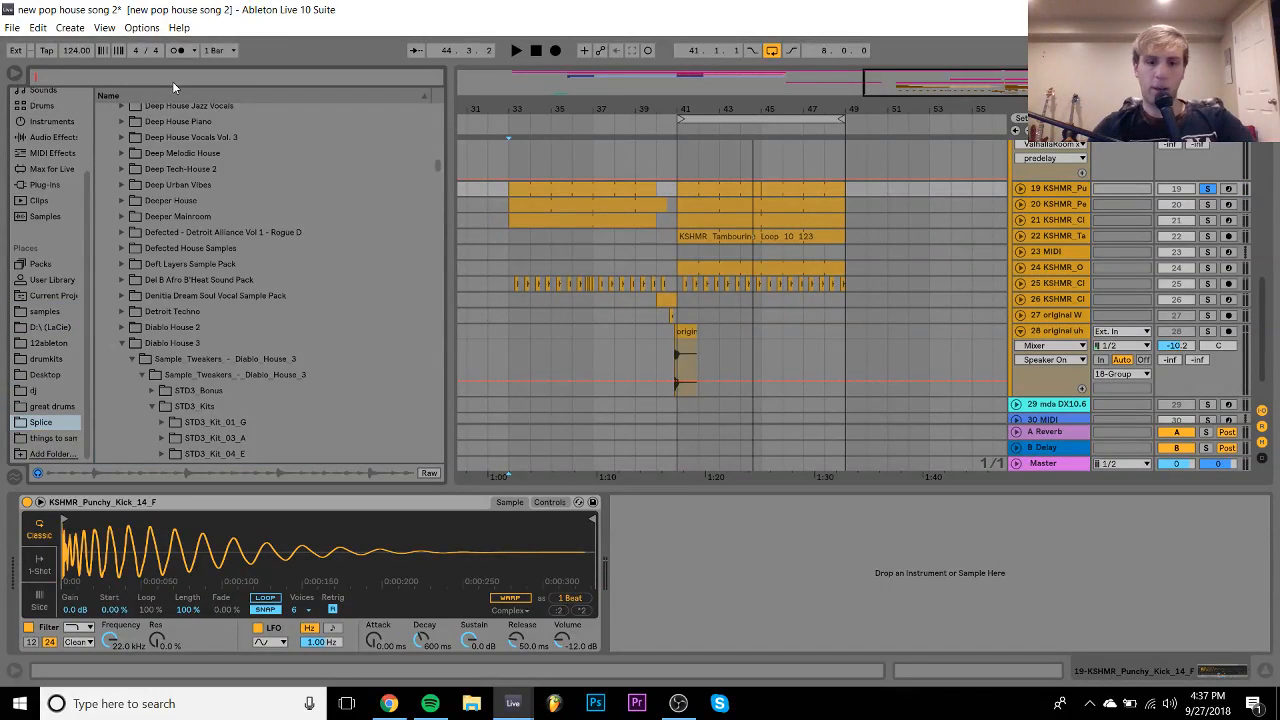
pyautogui.write('kick')
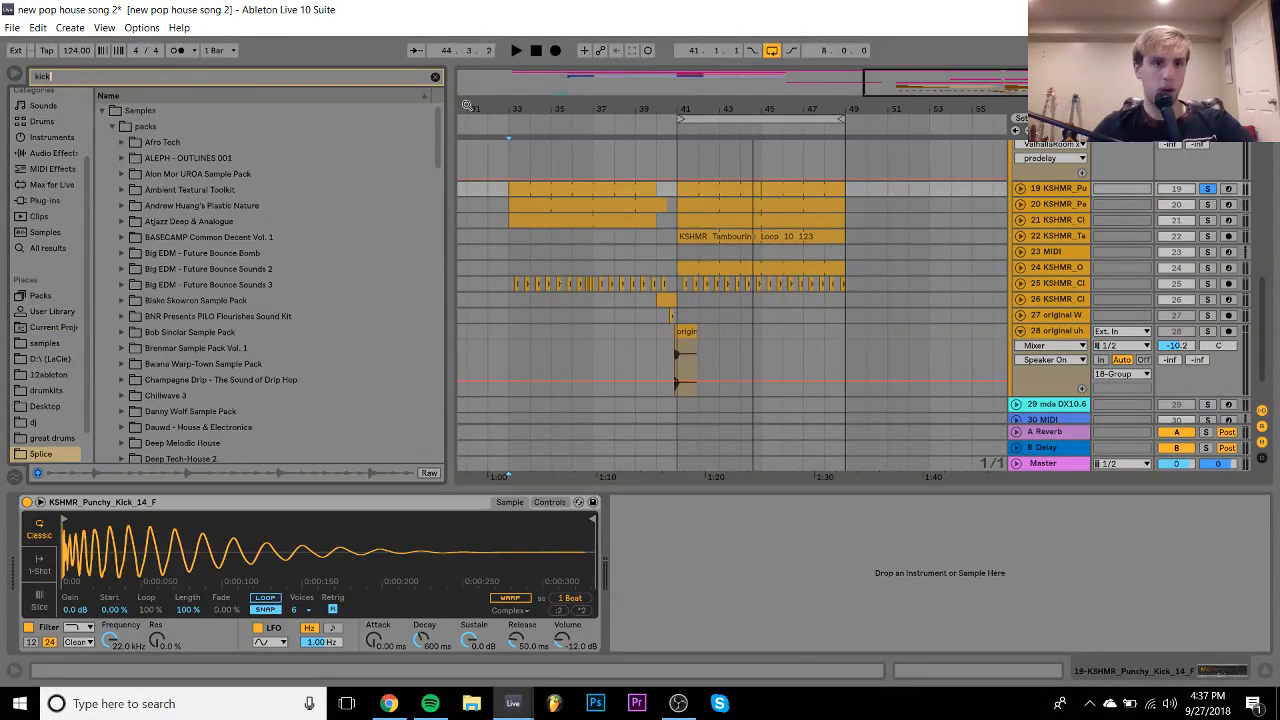
pyautogui.click(250, 244)
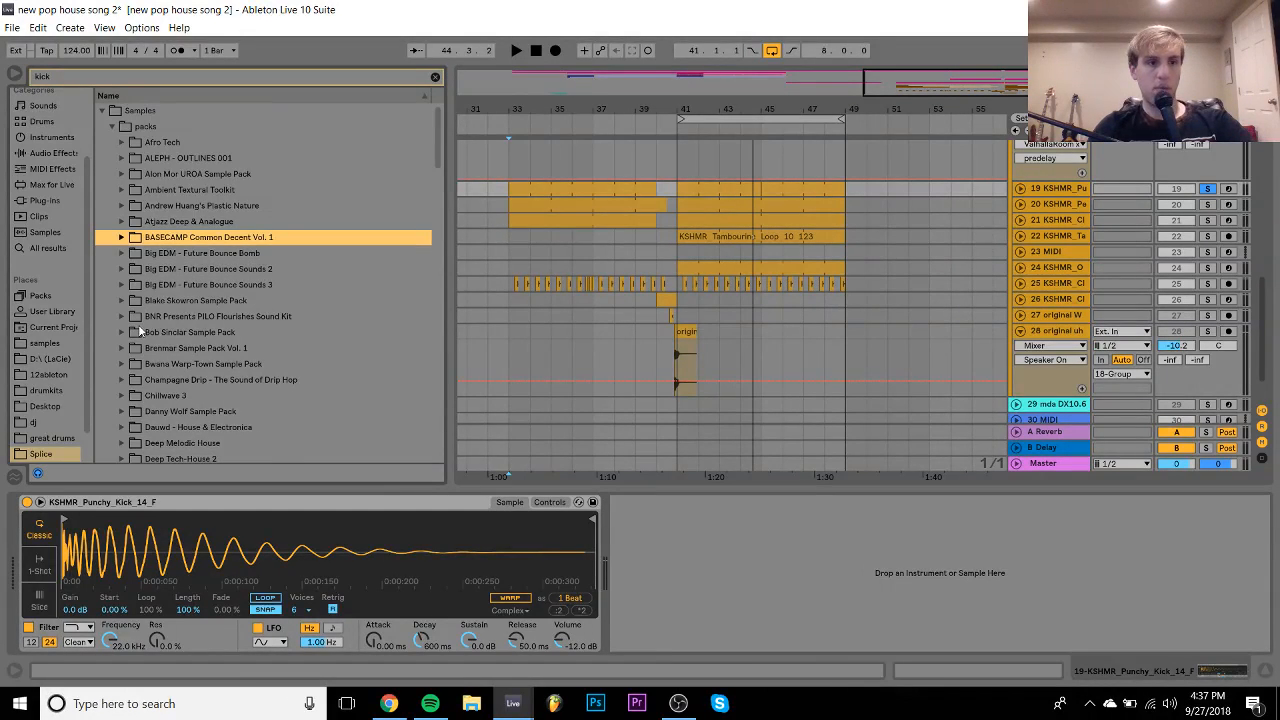
pyautogui.click(434, 77)
# - Browse the samples library to the KSHMR_Punchy_Kicks folder and select its first kick
pyautogui.click(40, 344)
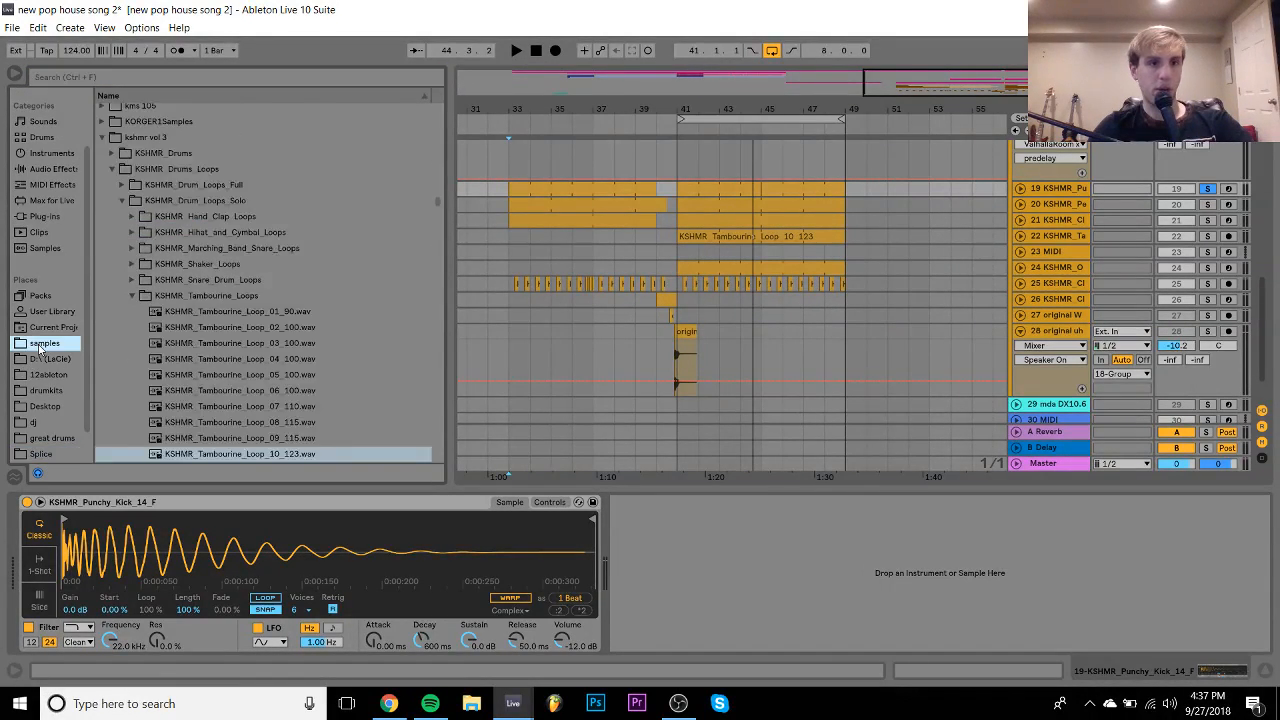
pyautogui.click(121, 202)
pyautogui.press('Left')
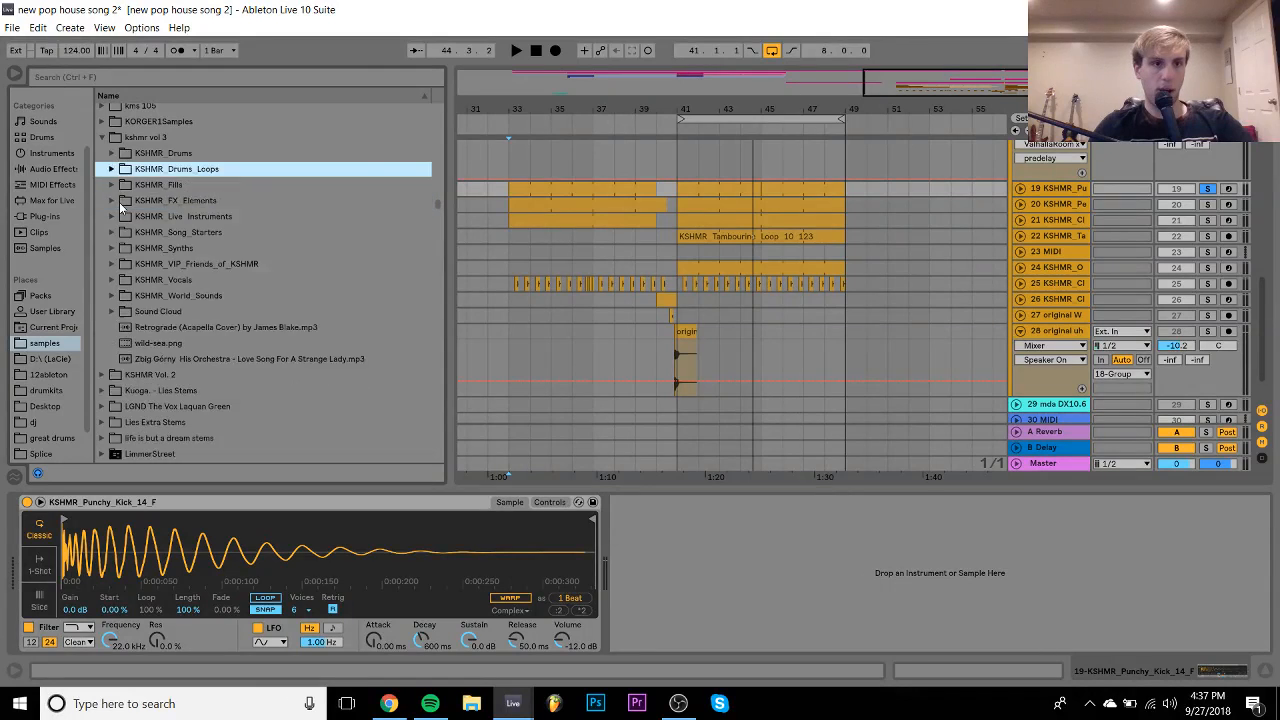
pyautogui.press('Up')
pyautogui.press('Right')
pyautogui.press('Down')
pyautogui.press('Down')
pyautogui.press('Down')
pyautogui.press('Down')
pyautogui.press('Down')
pyautogui.press('Down')
pyautogui.press('Down')
pyautogui.press('Down')
pyautogui.press('Down')
pyautogui.press('Down')
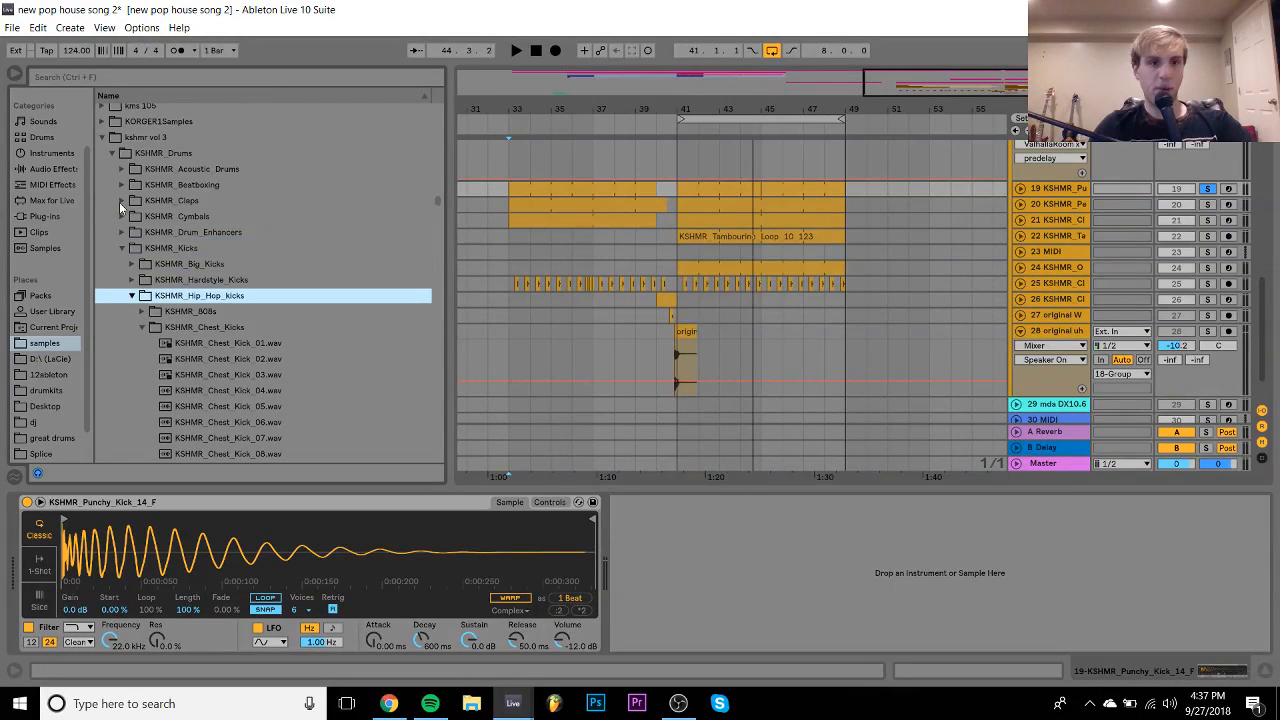
pyautogui.press('Left')
pyautogui.press('Left')
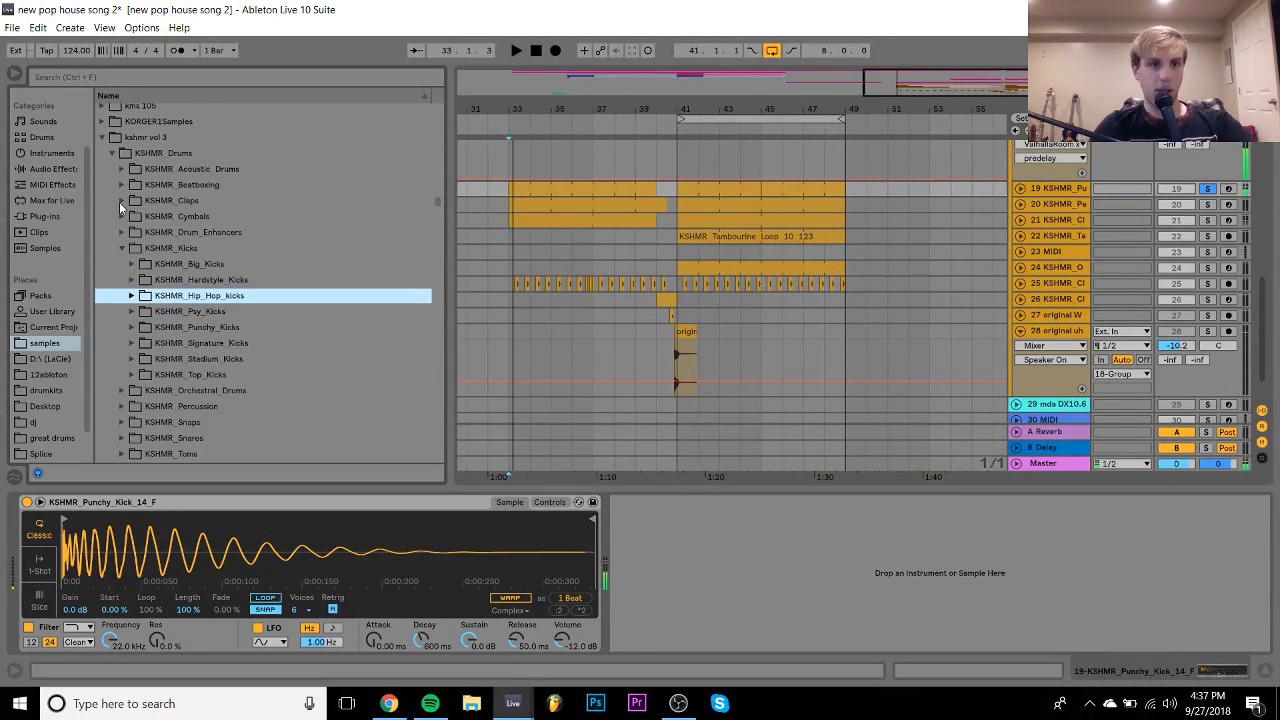
pyautogui.press('Left')
pyautogui.press('Down')
pyautogui.press('Down')
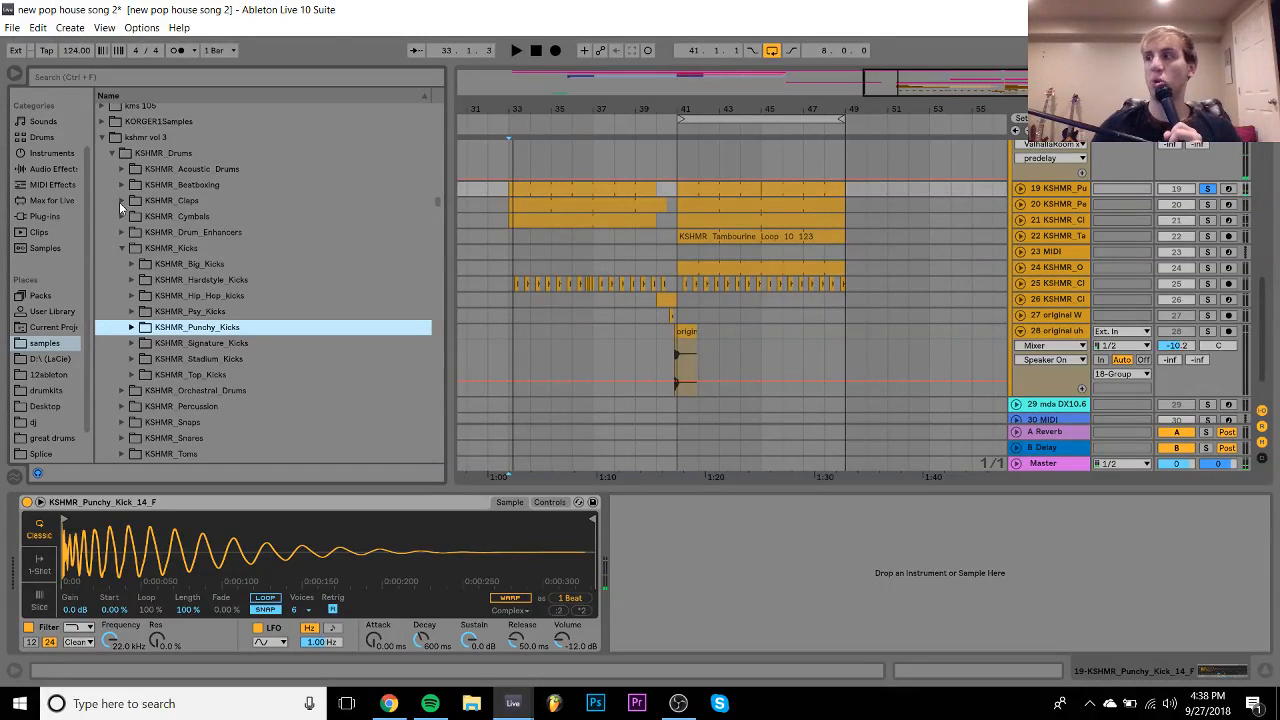
pyautogui.press('Right')
pyautogui.press('Down')
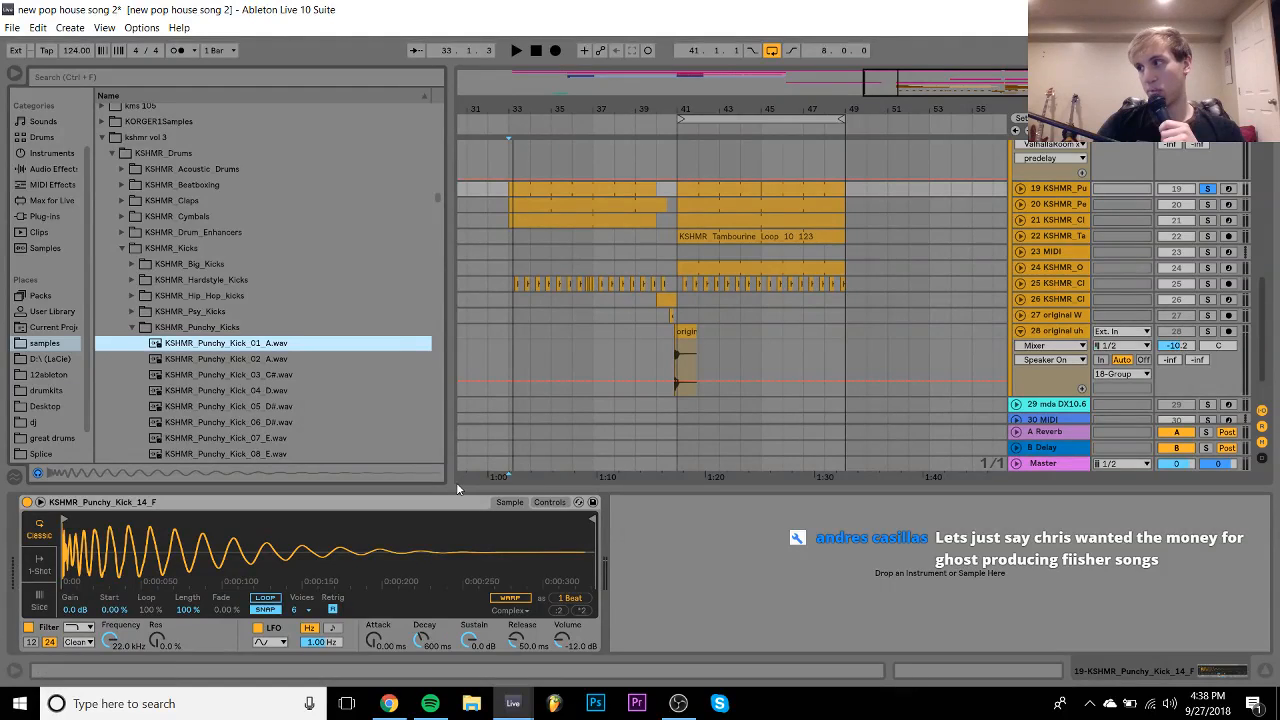
# - Lengthen the Simpler decay to 60 s and listen to the kick
pyautogui.moveTo(422, 639); pyautogui.dragTo(422, 540)
pyautogui.press('space')
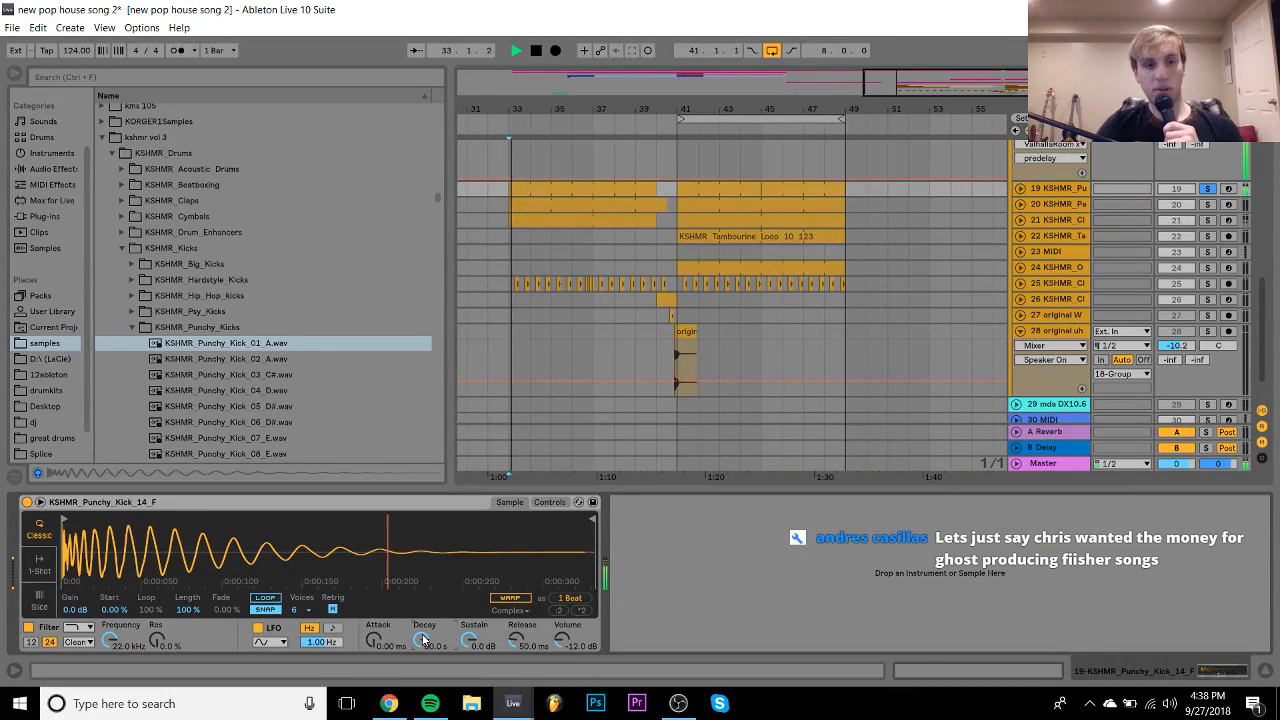
pyautogui.press('space')
# - Audition the punchy kicks and load KSHMR_Punchy_Kick_20_F into the Simpler
pyautogui.scroll(-10, 203, 348)
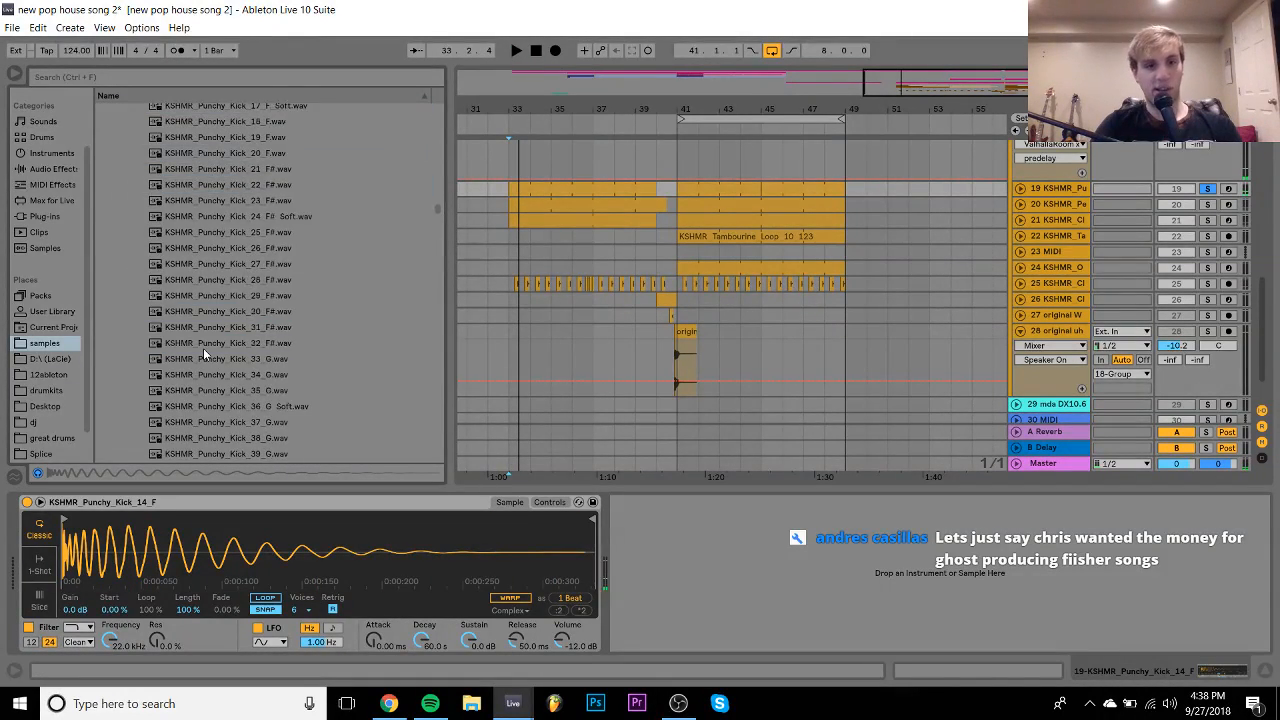
pyautogui.scroll(2, 257, 212)
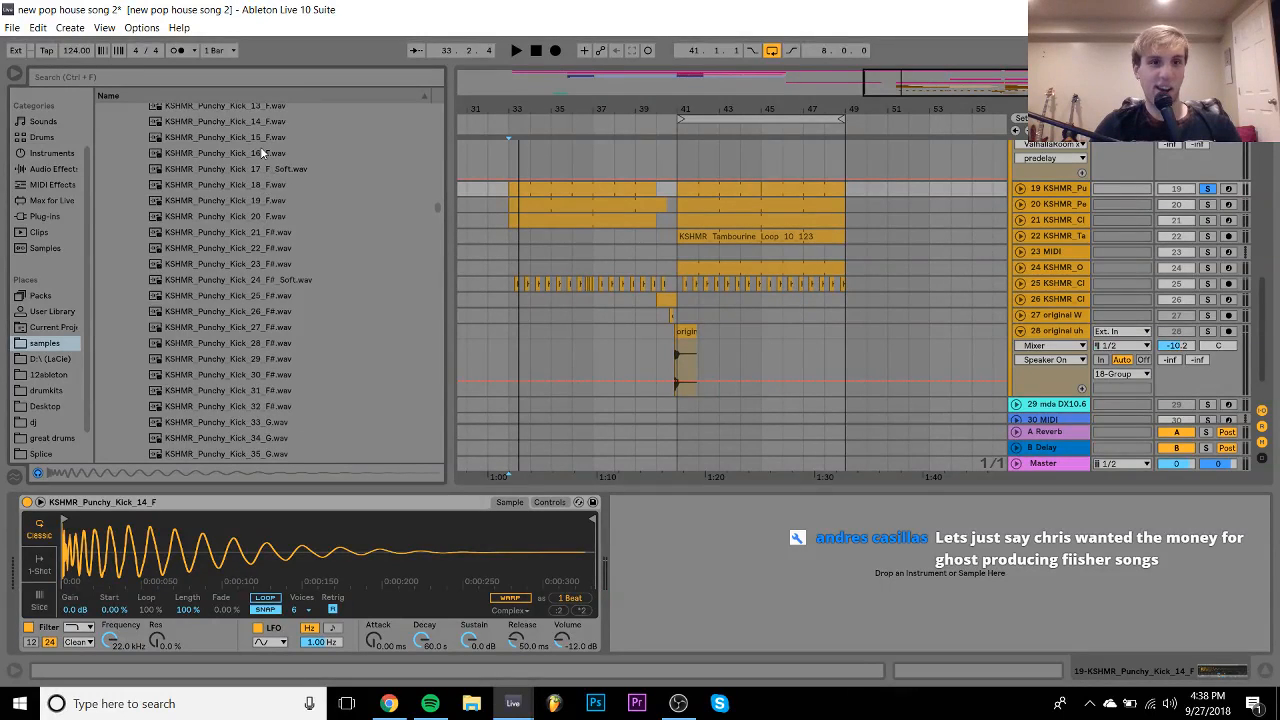
pyautogui.click(260, 150)
pyautogui.scroll(2, 260, 150)
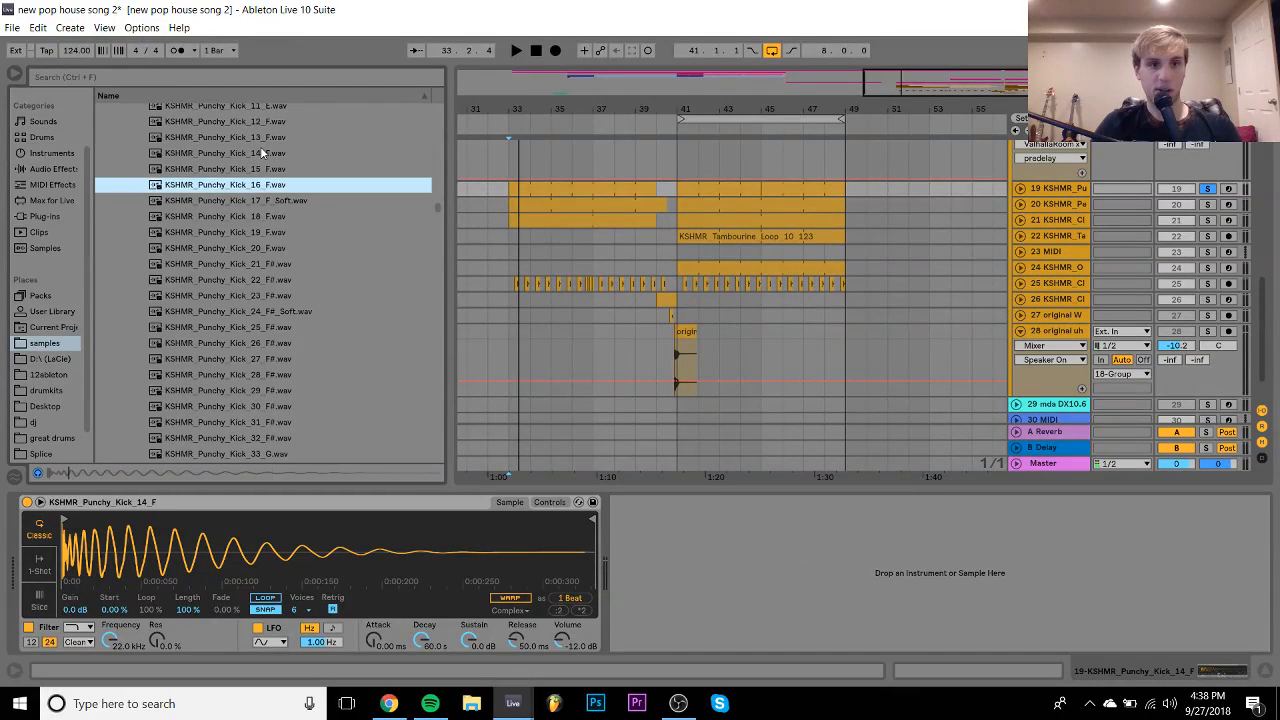
pyautogui.press('Down')
pyautogui.press('Down')
pyautogui.press('Down')
pyautogui.press('Down')
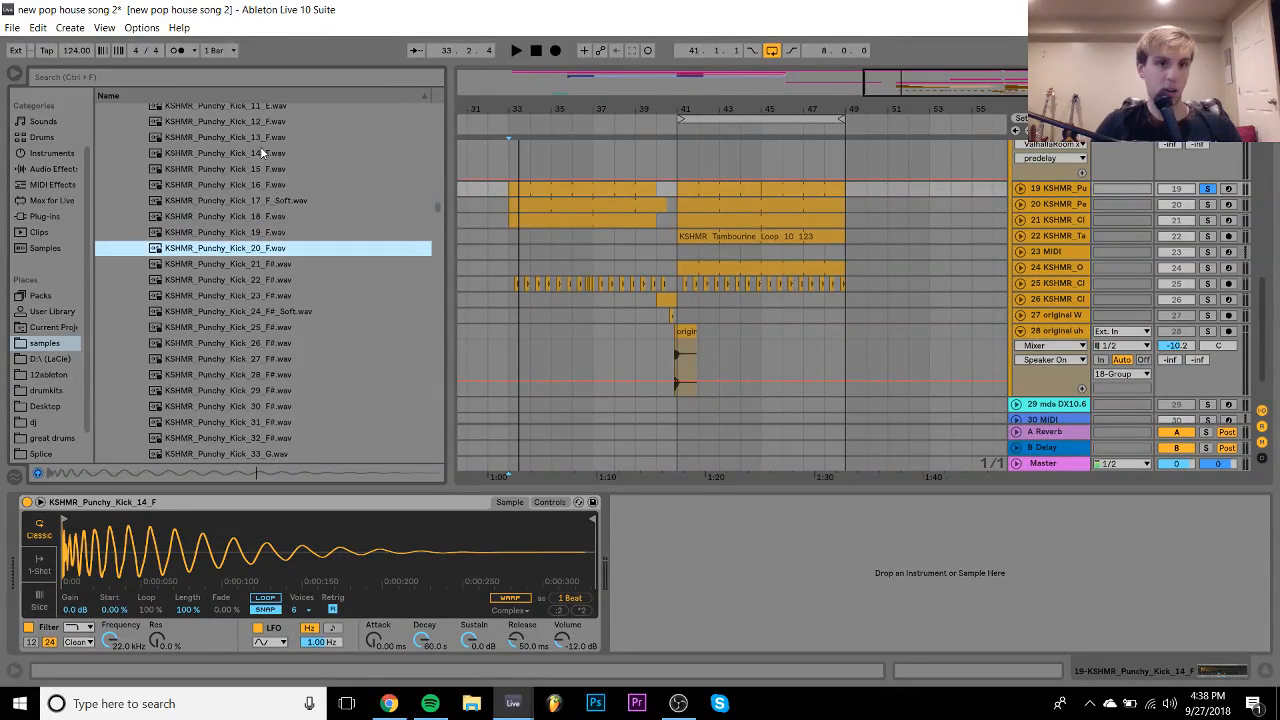
pyautogui.press('Down')
pyautogui.press('Down')
pyautogui.press('Up')
pyautogui.press('Up')
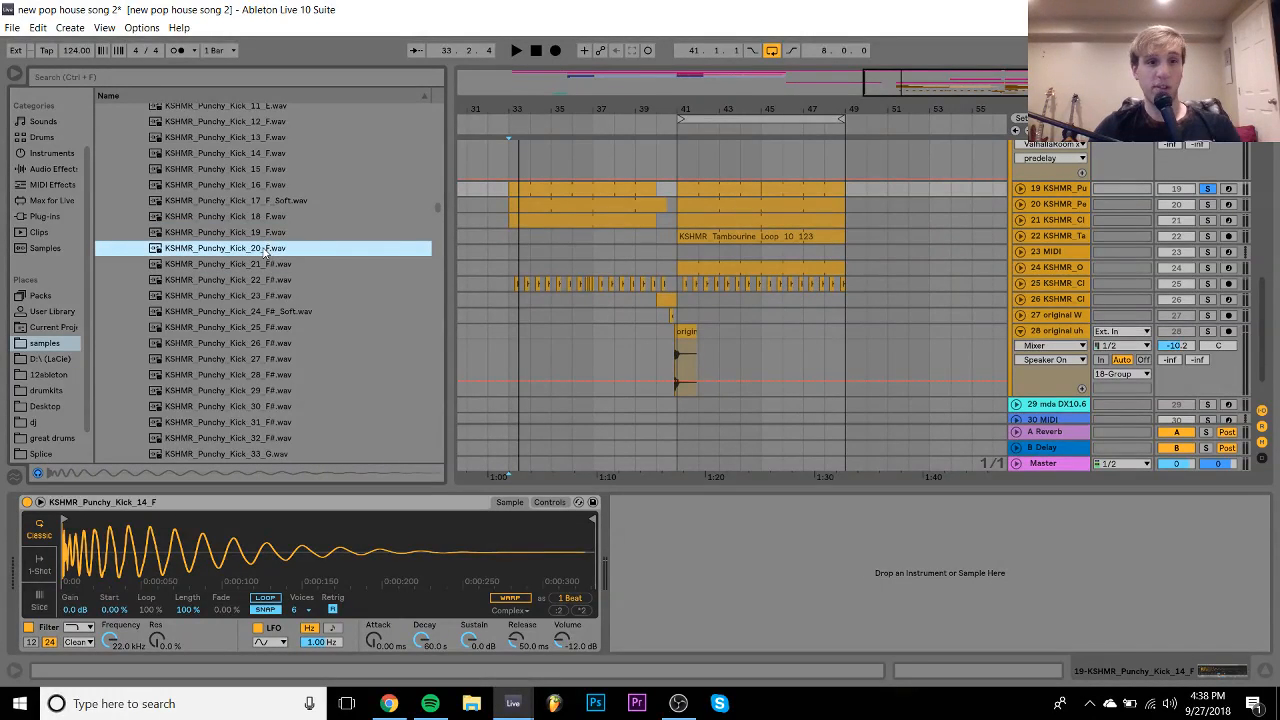
pyautogui.moveTo(265, 251); pyautogui.dragTo(253, 503)
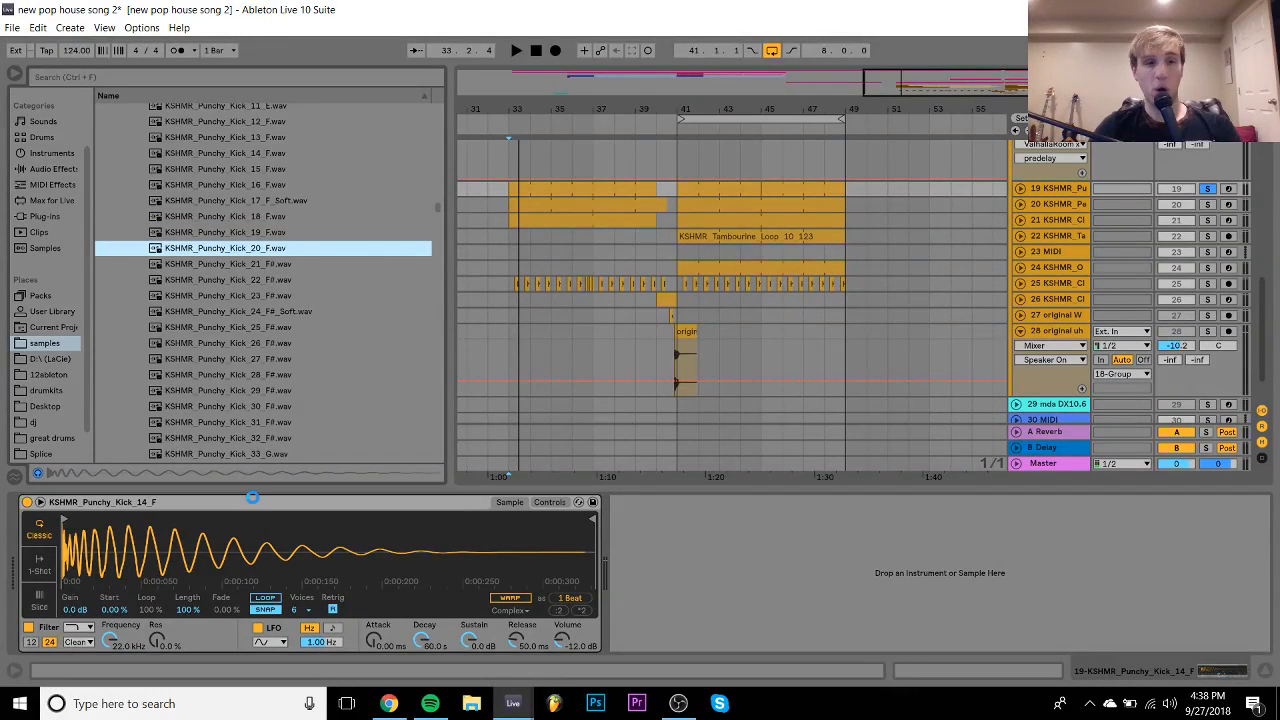
# - Transpose the kick down a semitone, unsolo track 19, and raise its volume to -5.2 dB
pyautogui.click(556, 504)
pyautogui.press('Down')
pyautogui.press('space')
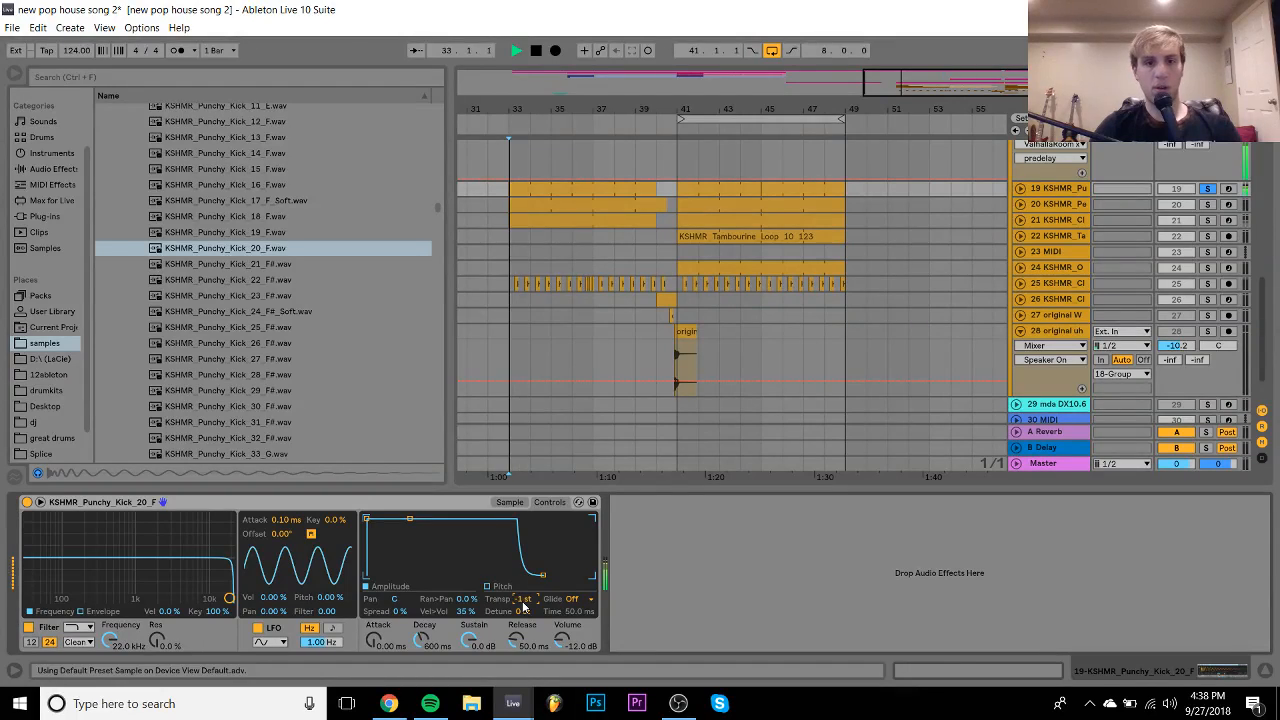
pyautogui.click(1208, 188)
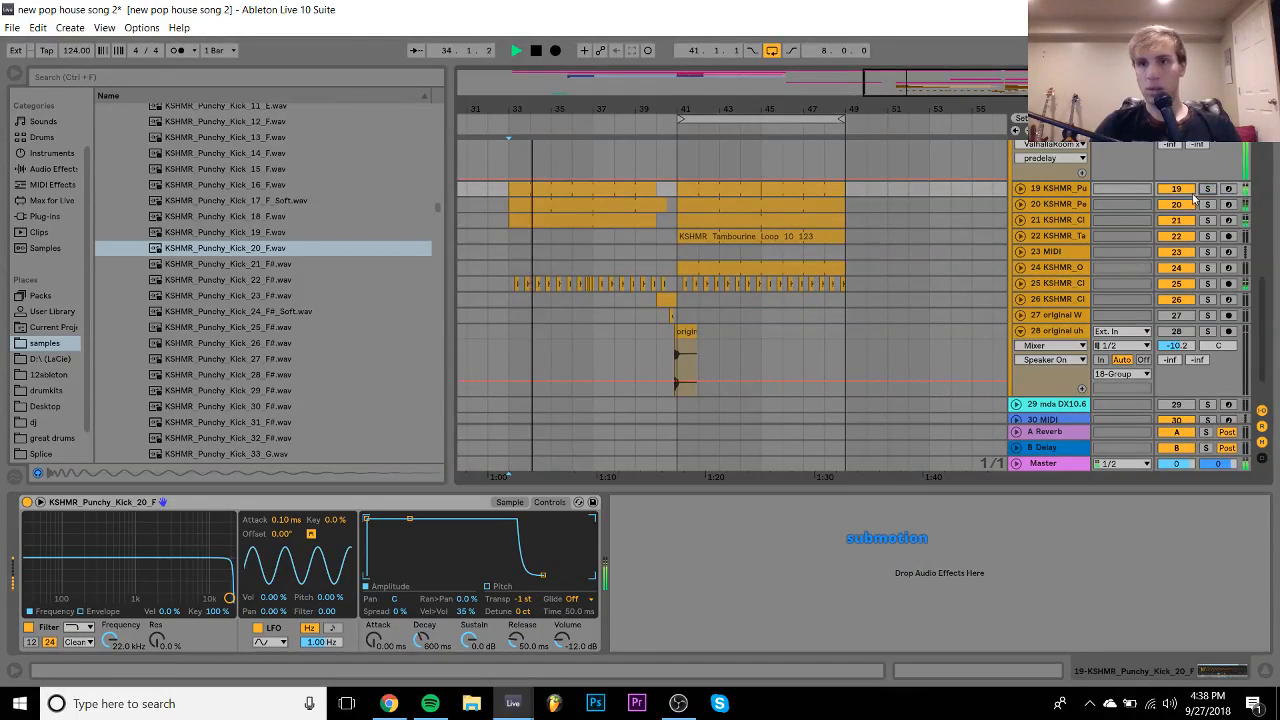
pyautogui.click(1020, 189)
pyautogui.moveTo(1176, 205); pyautogui.dragTo(1177, 203)
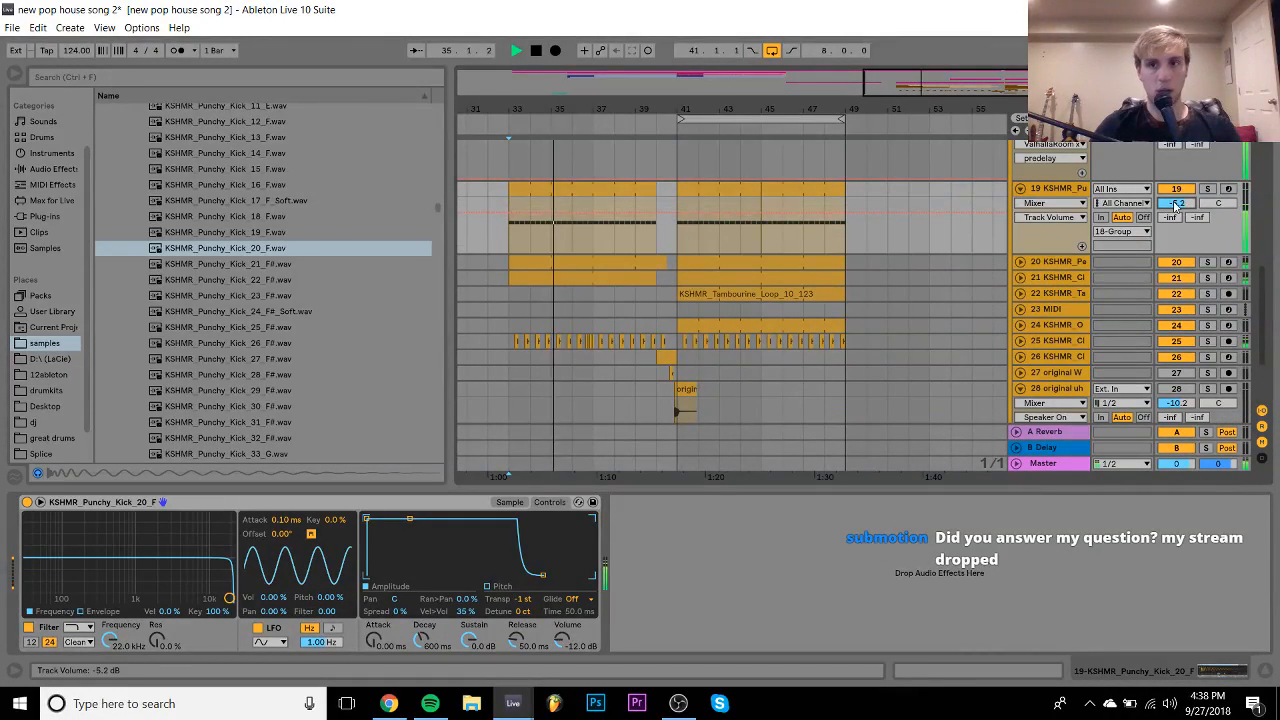
# - Audition kicks and load KSHMR_Punchy_Kick_21_F# into the Simpler
pyautogui.press('space')
pyautogui.click(262, 264)
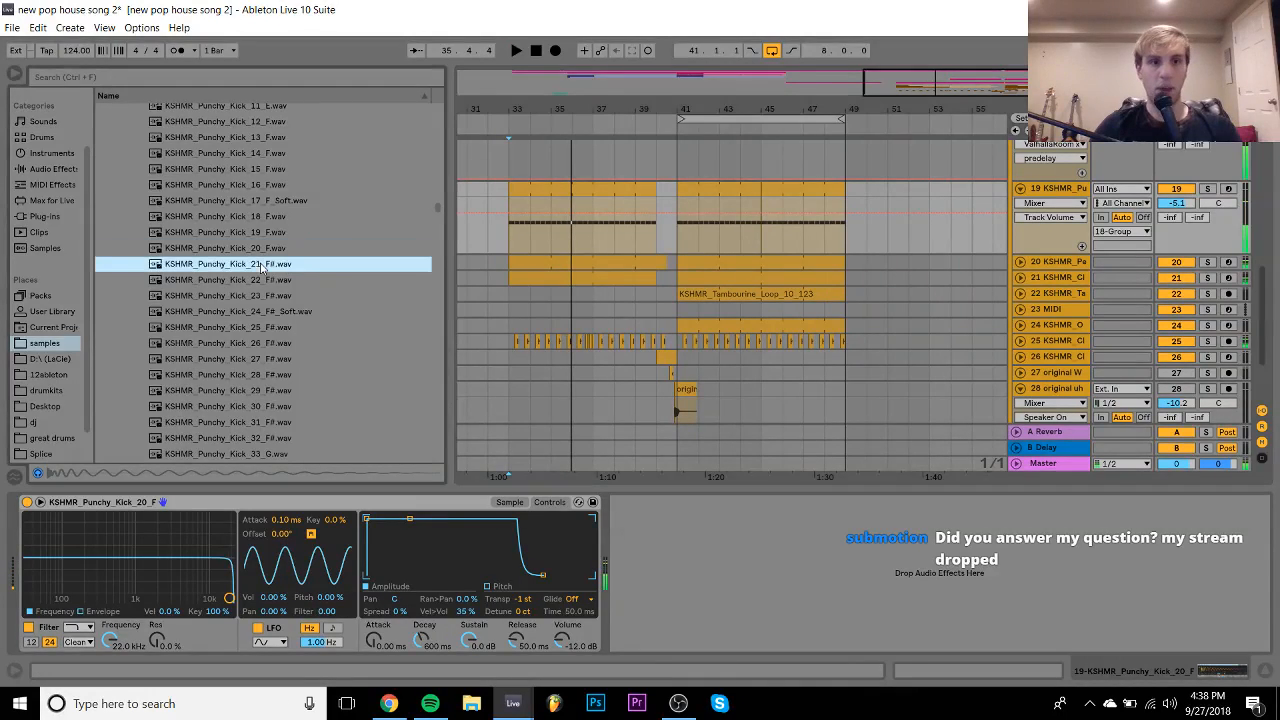
pyautogui.press('Down')
pyautogui.moveTo(262, 267); pyautogui.dragTo(516, 517)
# - Set Transp to -2 st, drop Sustain to -inf, and shorten the kick's decay
pyautogui.click(550, 502)
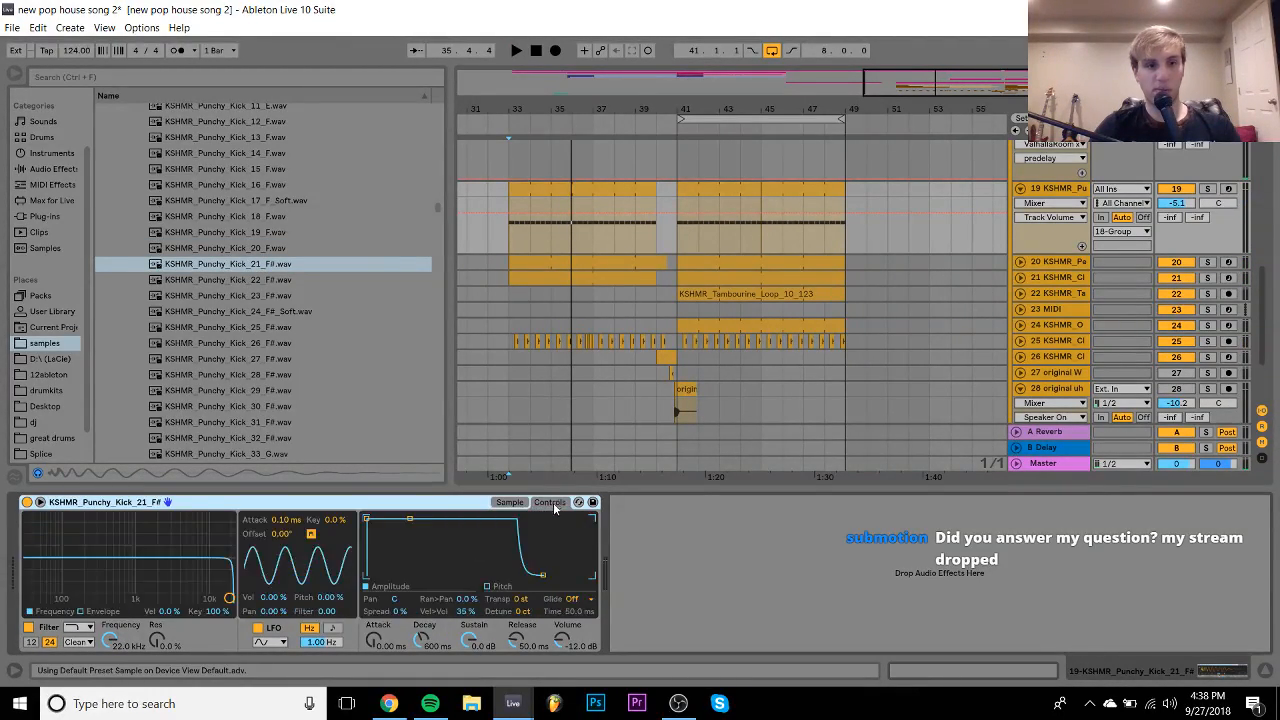
pyautogui.click(531, 604)
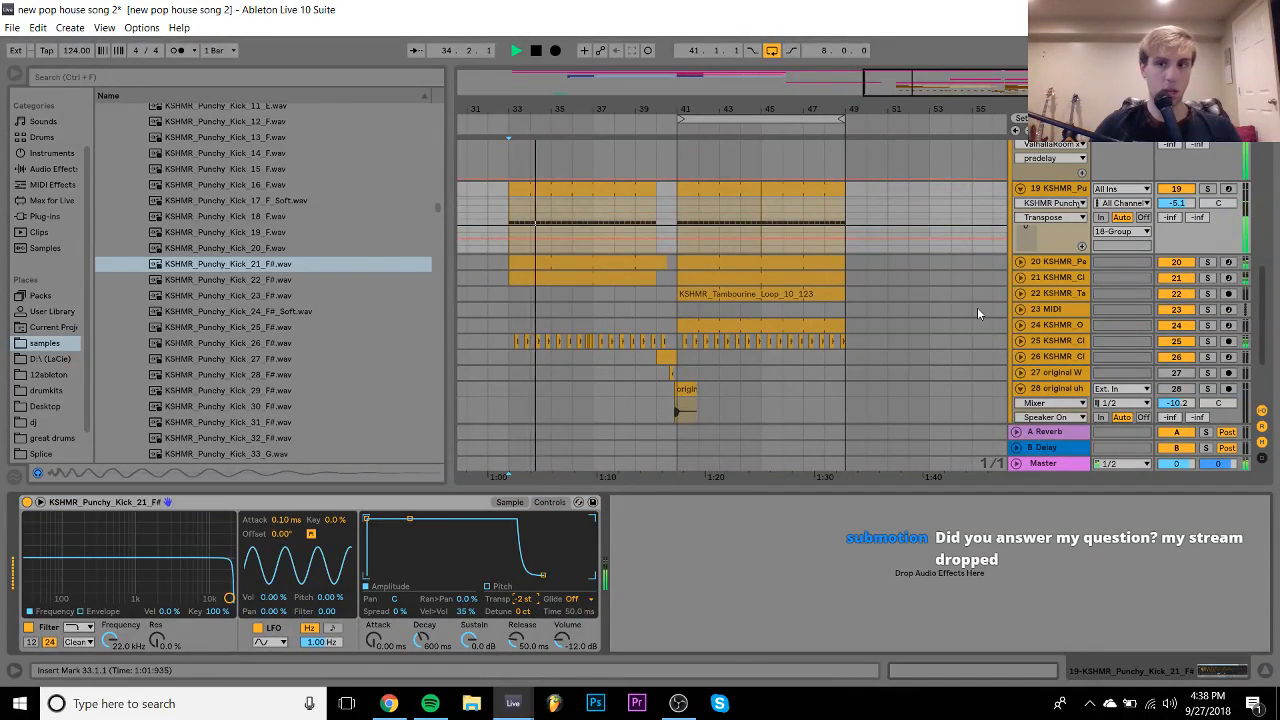
pyautogui.click(1207, 188)
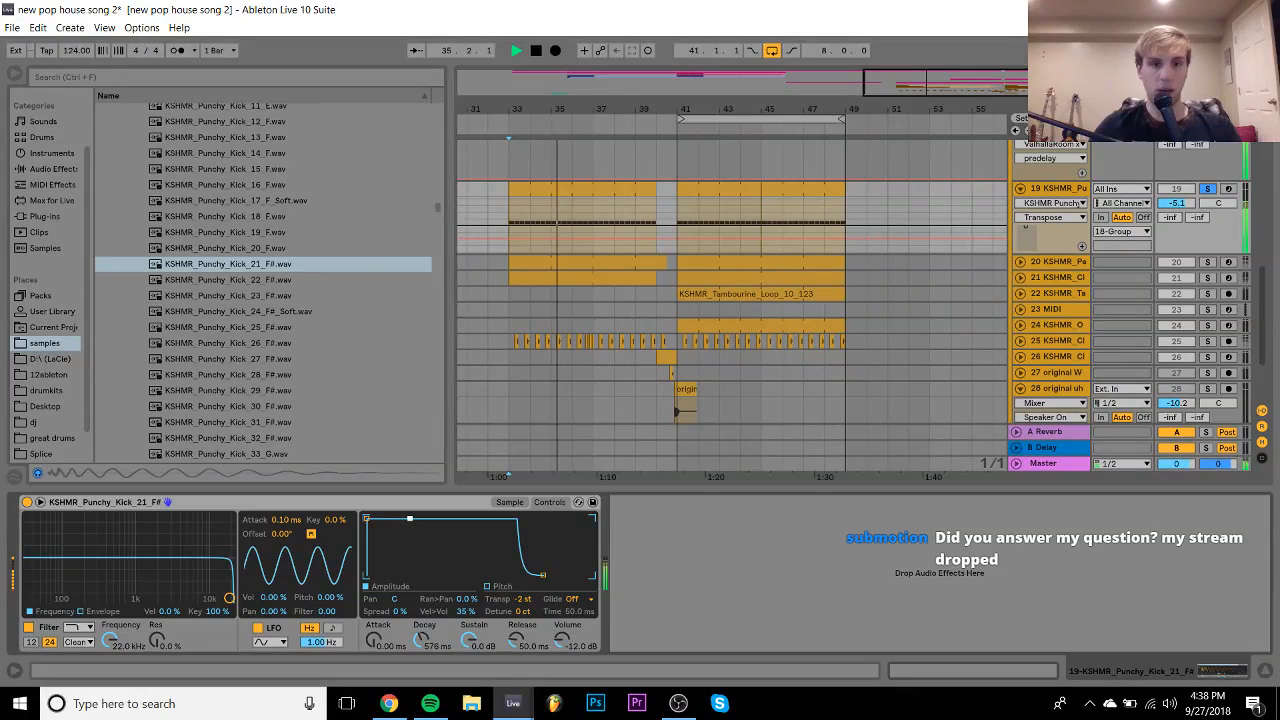
pyautogui.moveTo(409, 519); pyautogui.dragTo(435, 575)
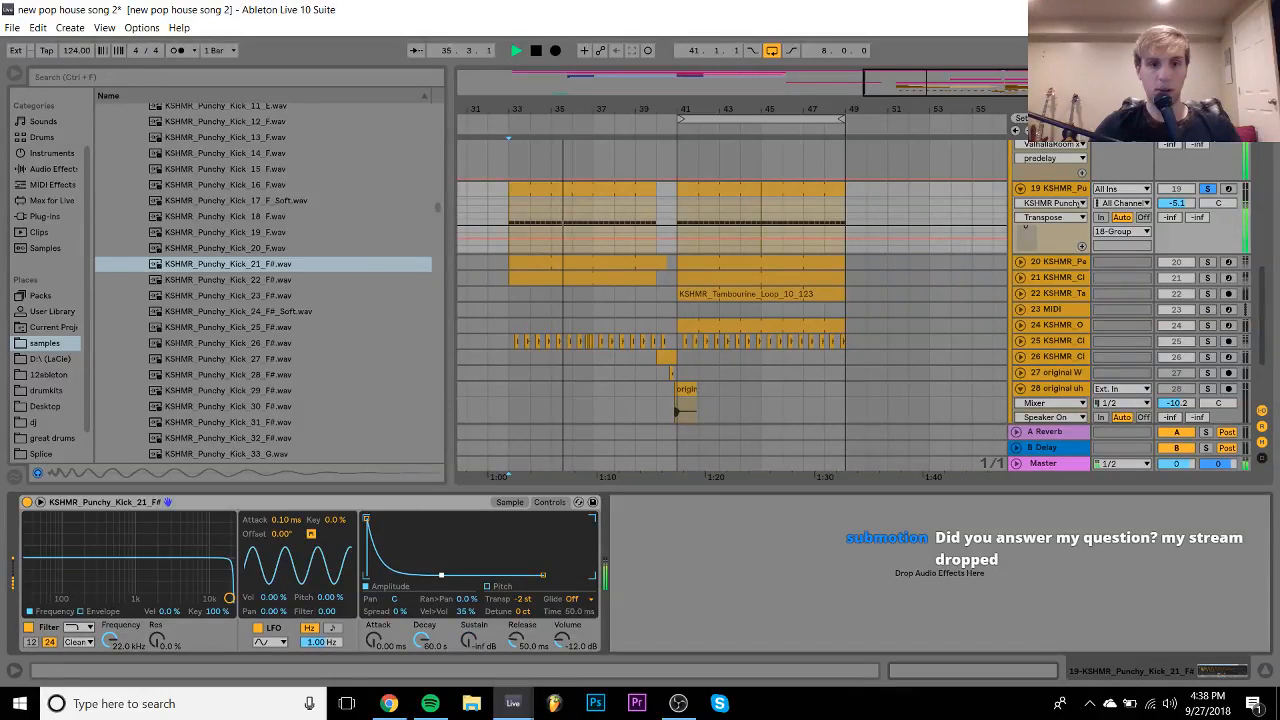
pyautogui.click(1207, 188)
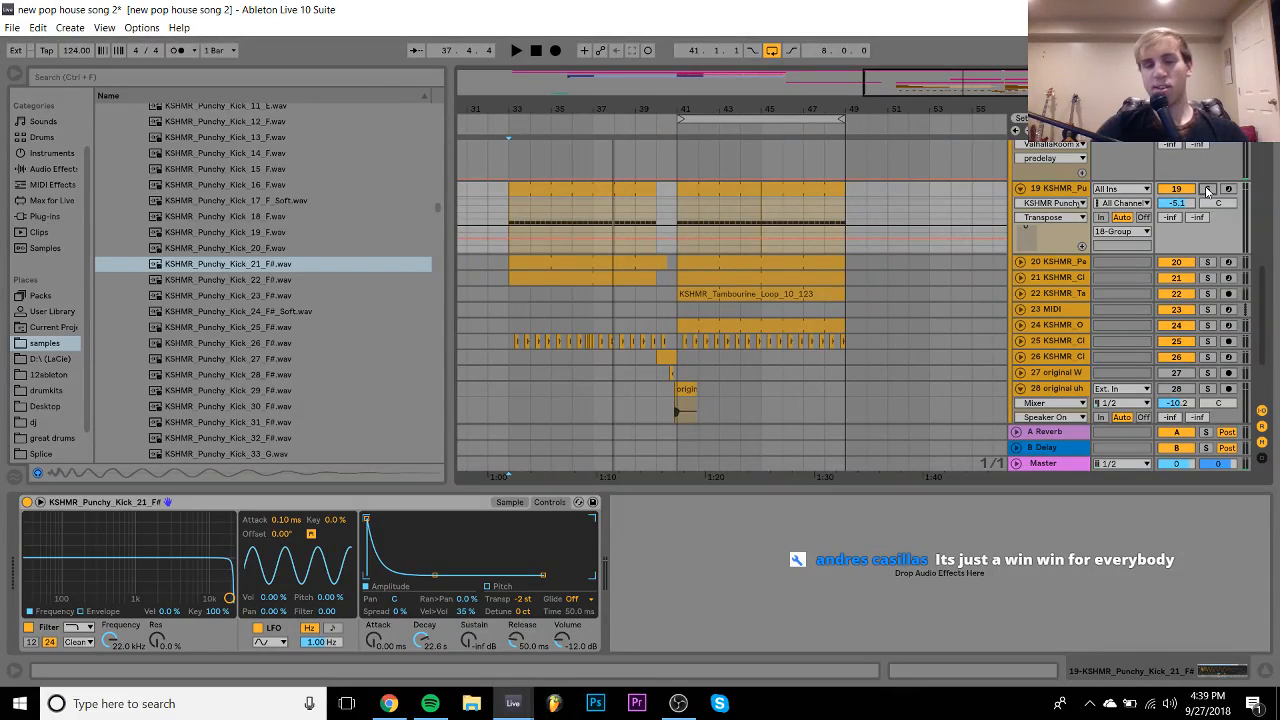
pyautogui.press('space')
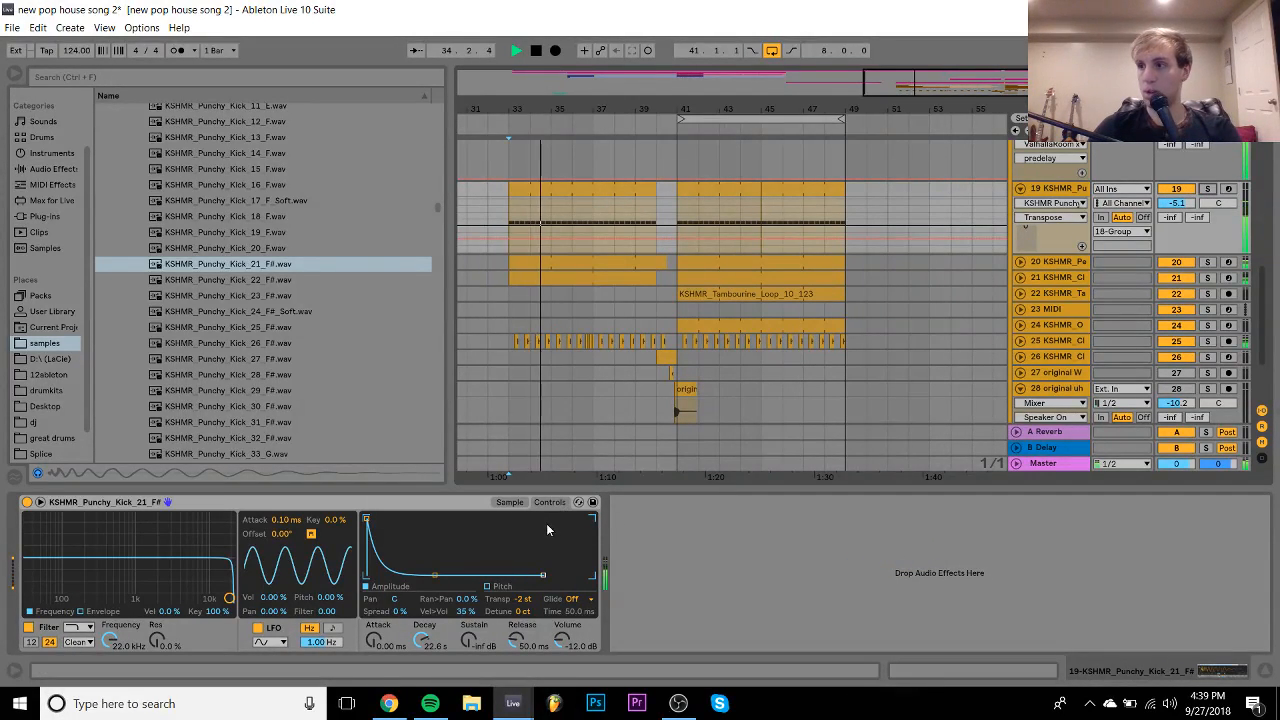
pyautogui.moveTo(440, 583); pyautogui.dragTo(428, 575)
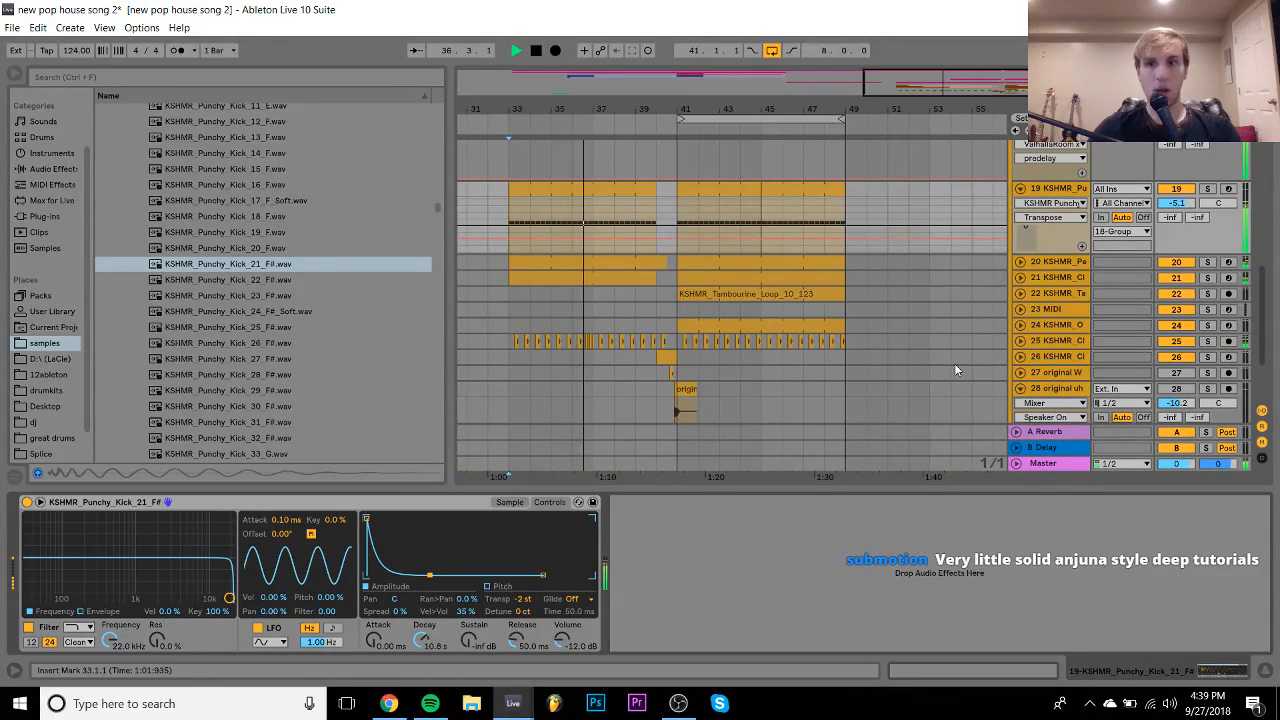
pyautogui.scroll(5, 954, 363)
pyautogui.click(1208, 290)
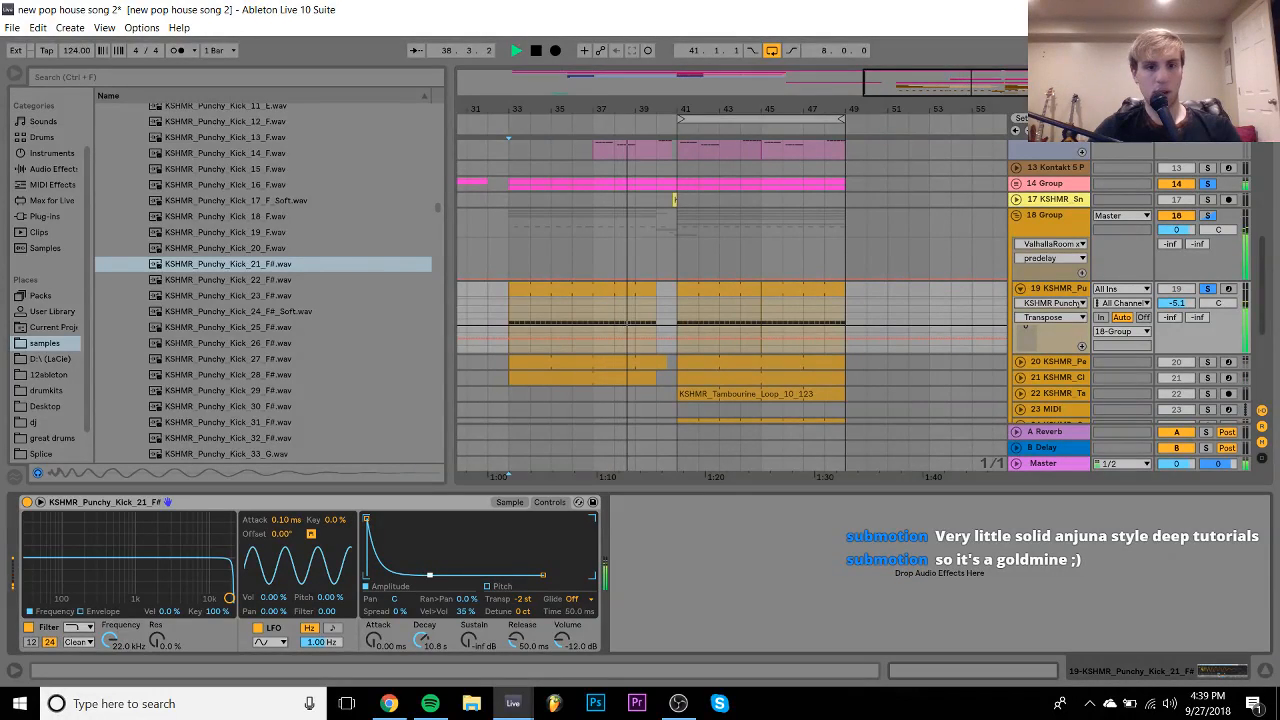
# - Set the kick's decay to 5.68 s and trim track 19's volume to -5.1 dB
pyautogui.moveTo(425, 576); pyautogui.dragTo(426, 580)
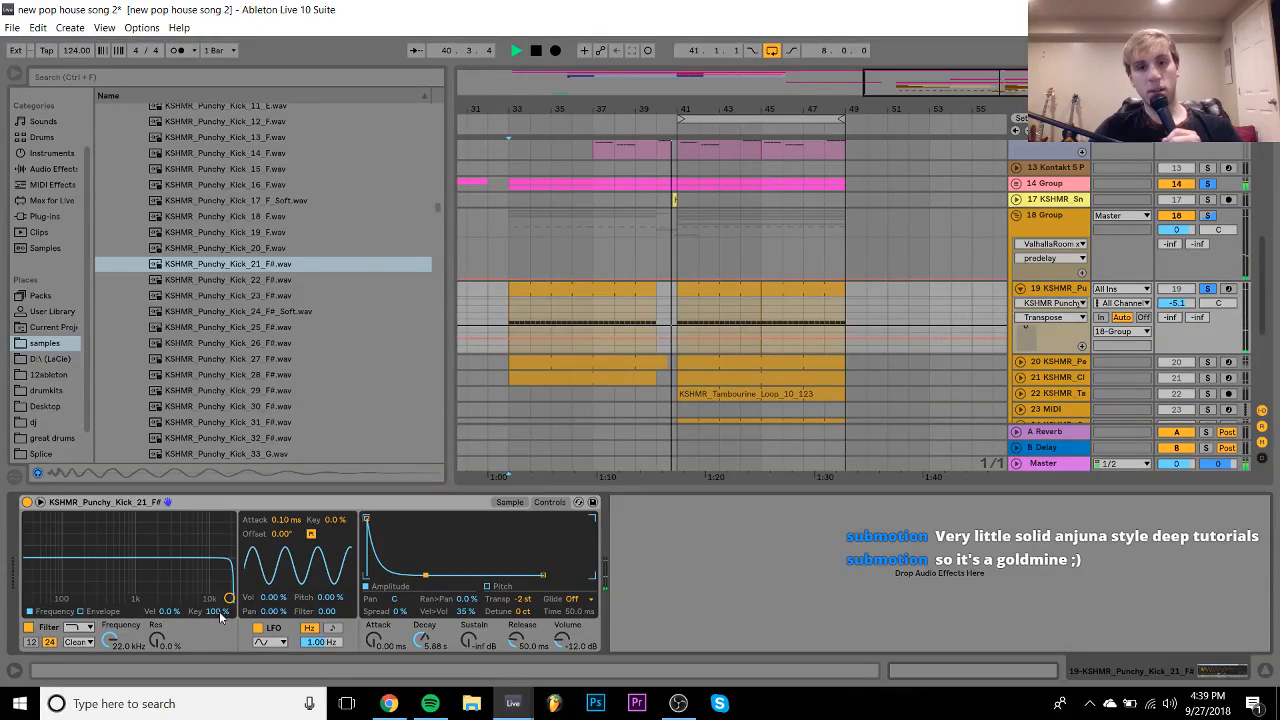
pyautogui.click(712, 306)
pyautogui.moveTo(1187, 304); pyautogui.dragTo(1187, 297)
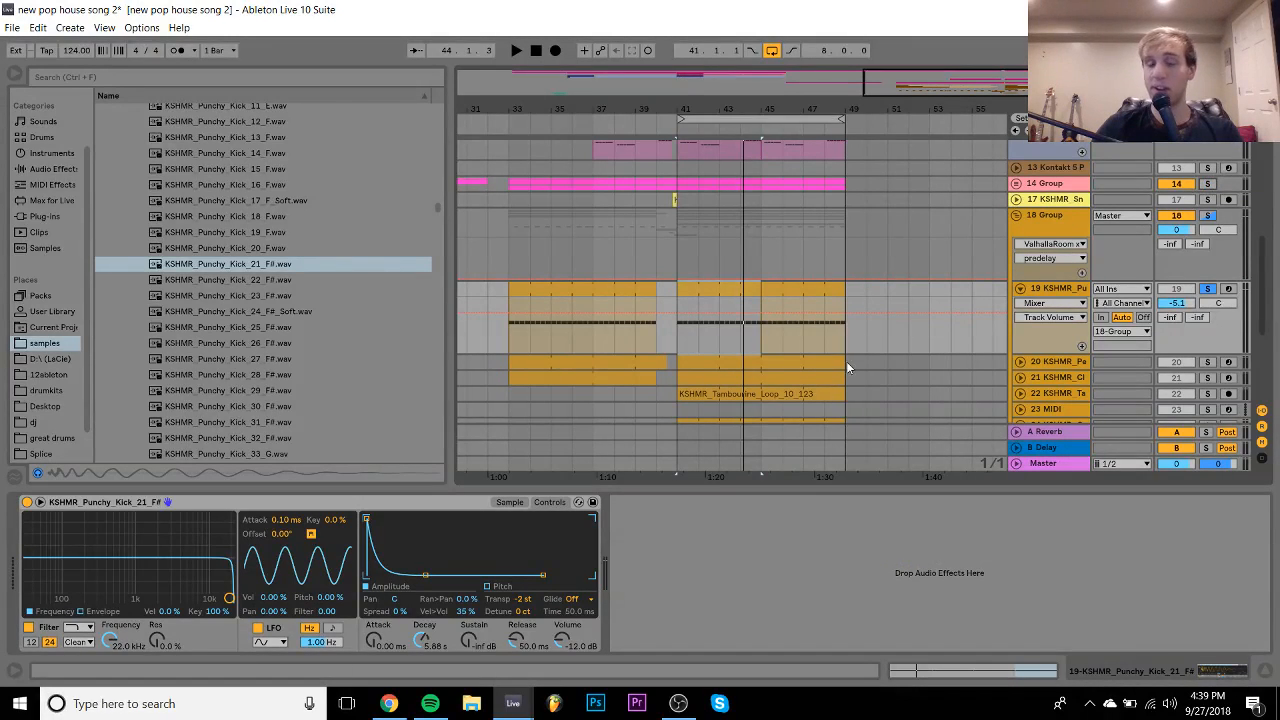
# - Try a 356 Hz filter cutoff, undo it back to 22 kHz, and show Audio Effects
pyautogui.press('space')
pyautogui.moveTo(229, 598); pyautogui.dragTo(103, 597)
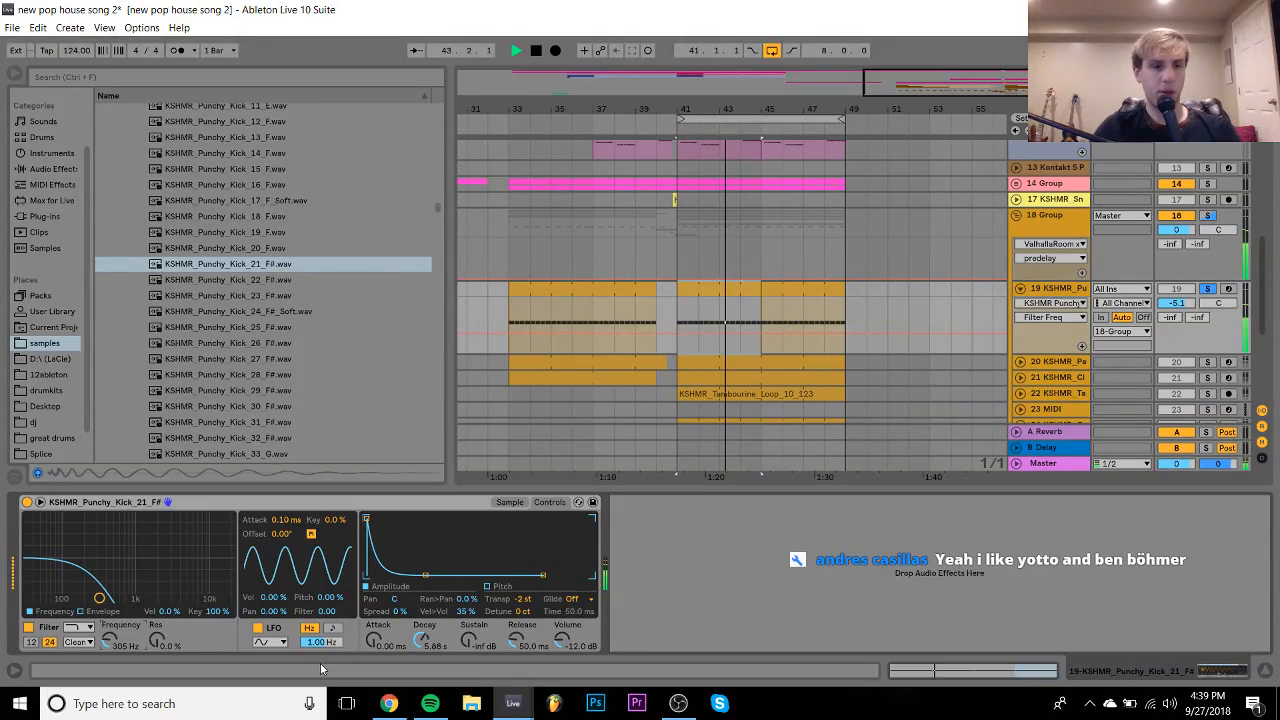
pyautogui.hotkey('ctrl', 'z')
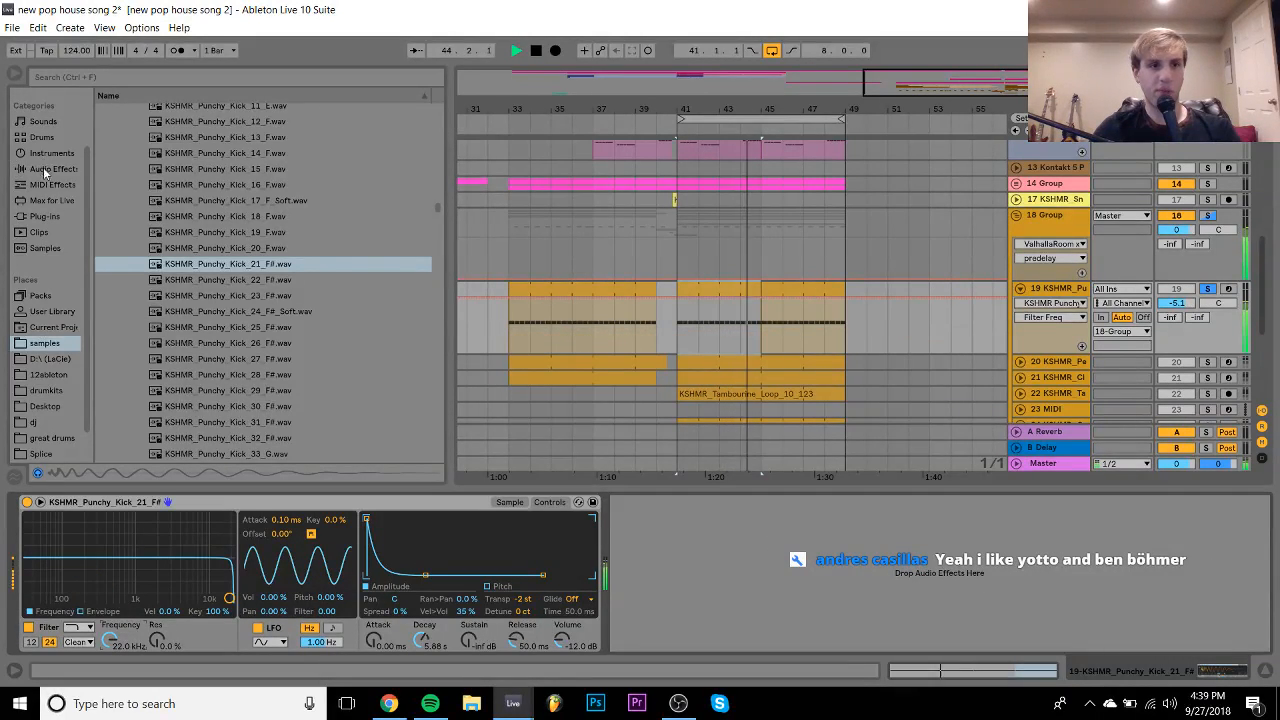
pyautogui.click(45, 170)
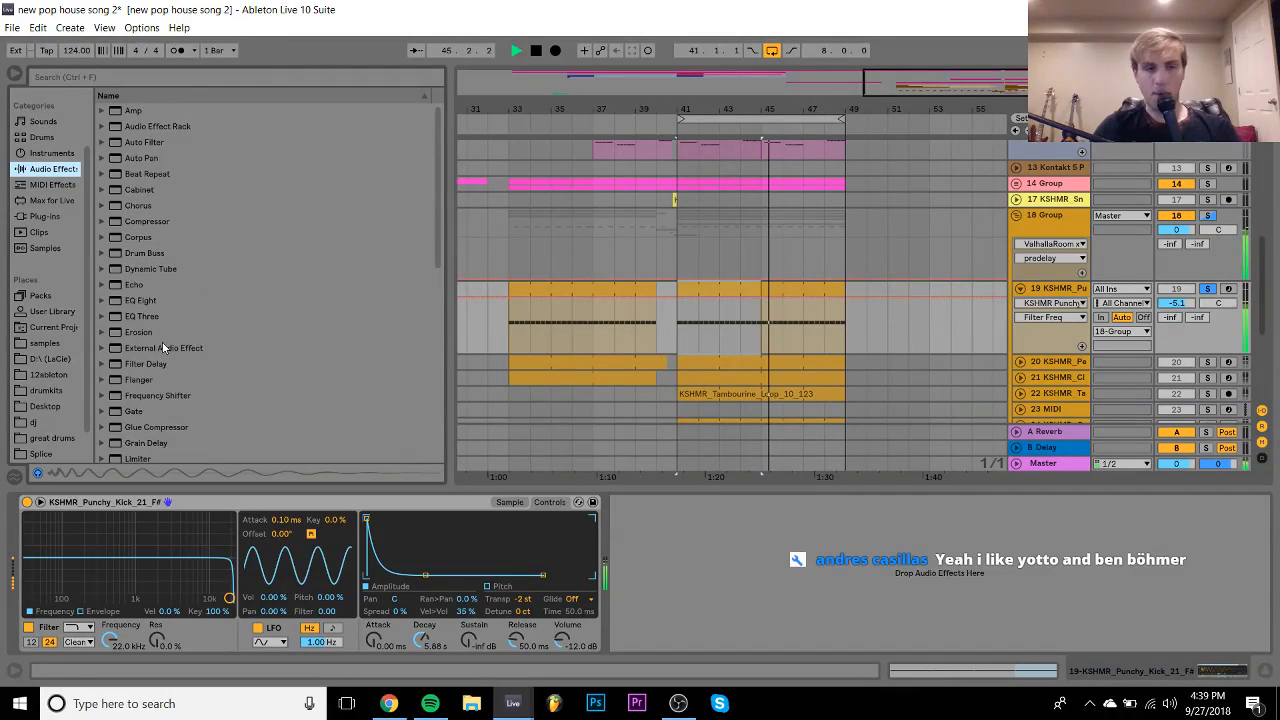
# - Add EQ Eight to track 19 with band 8 low-passing at 115 Hz, then select the track
pyautogui.doubleClick(147, 303)
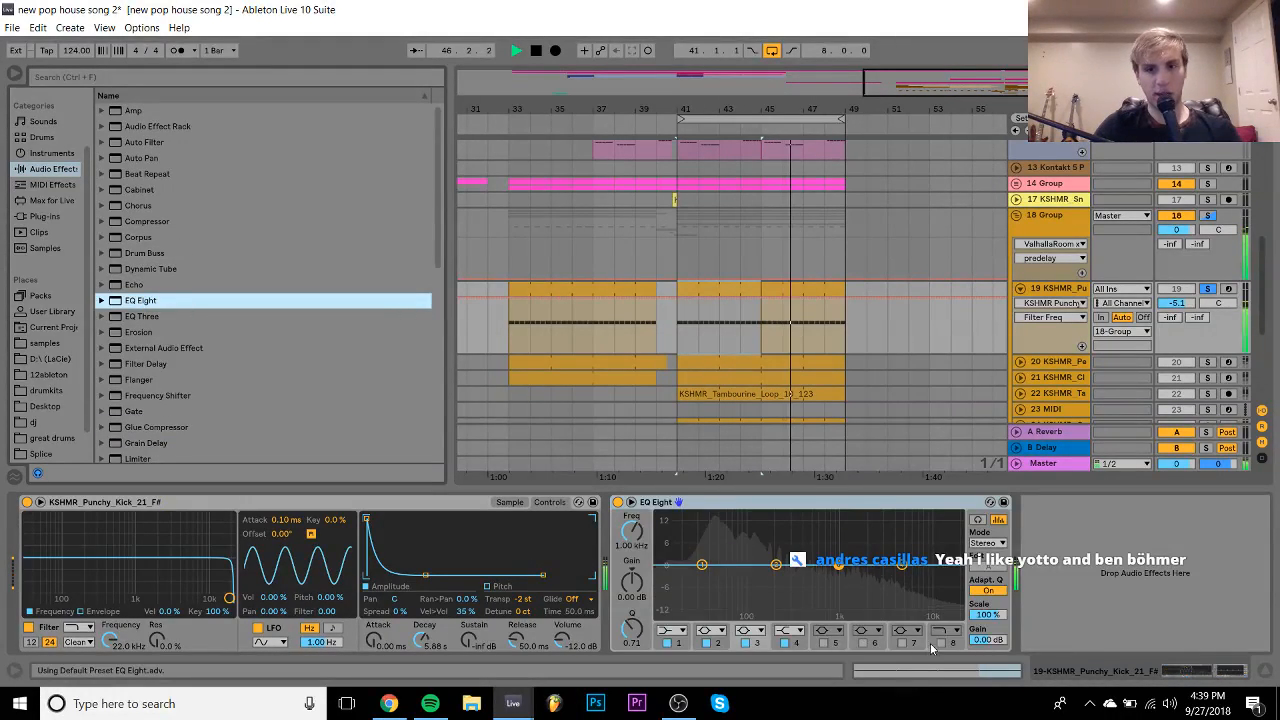
pyautogui.click(940, 643)
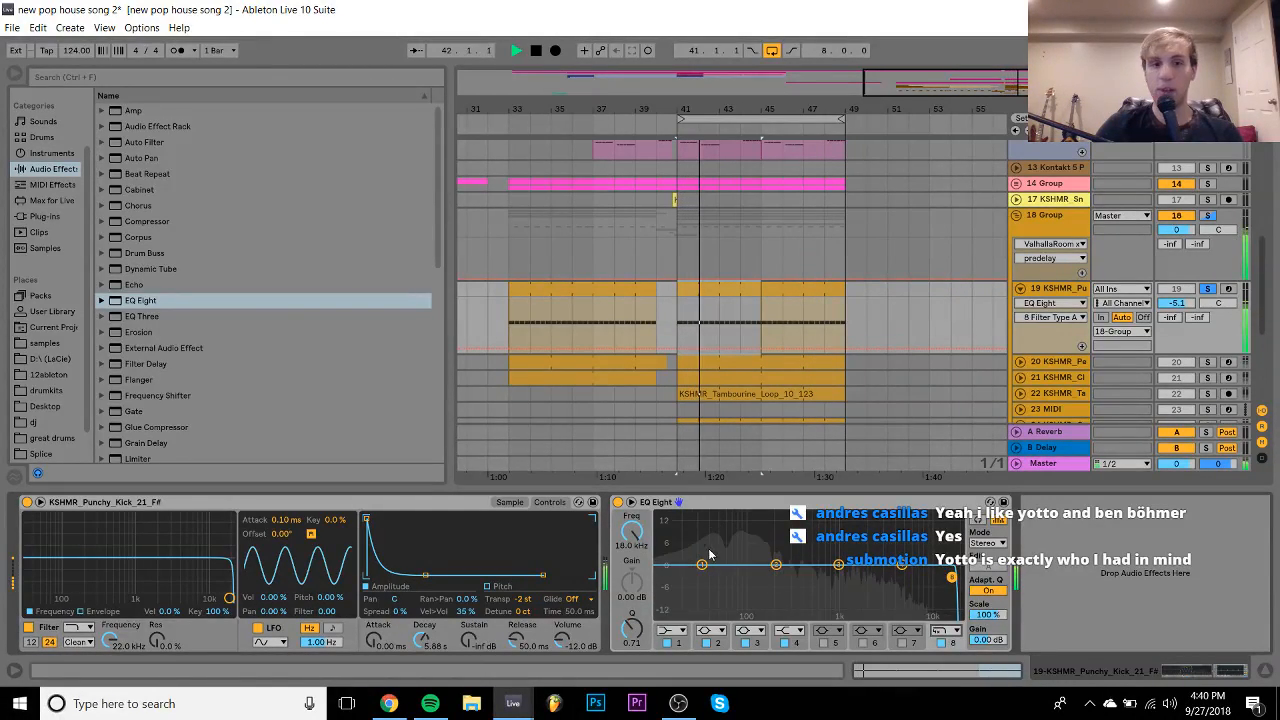
pyautogui.moveTo(640, 537); pyautogui.dragTo(640, 615)
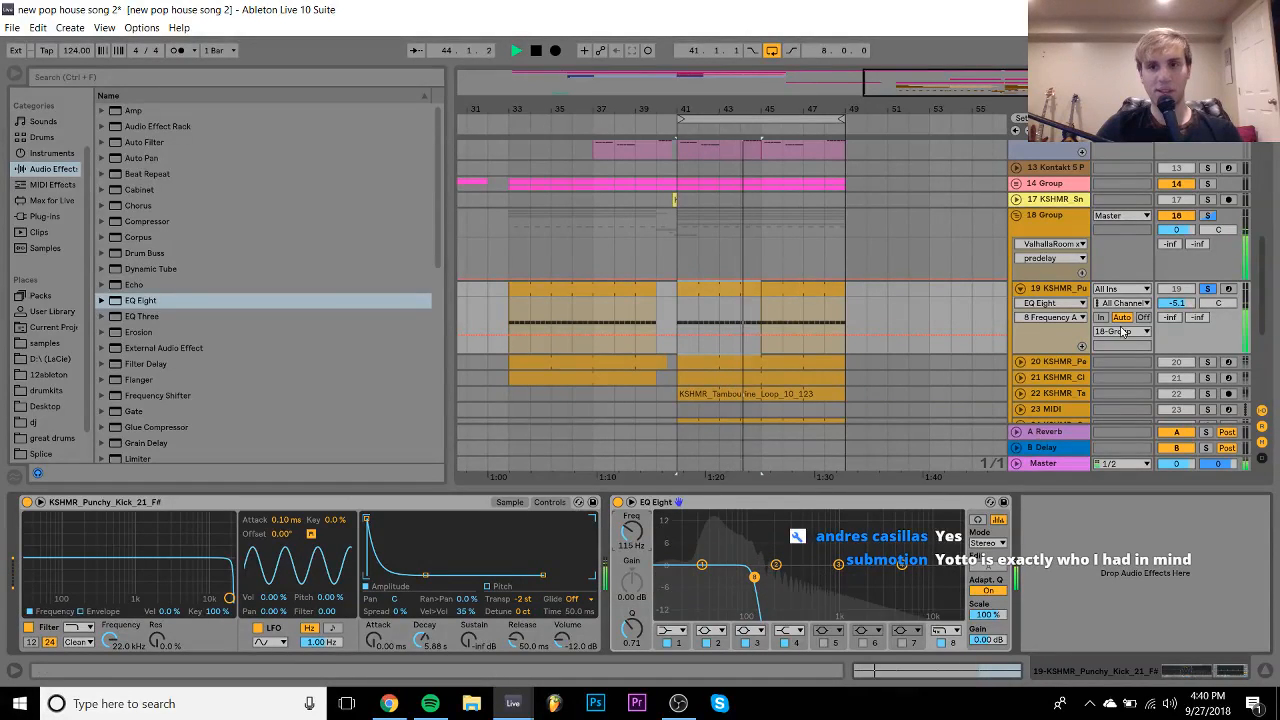
pyautogui.click(1065, 290)
# - Duplicate the kick track and switch the copy's EQ band 8 to a low cut
pyautogui.hotkey('ctrl', 'd')
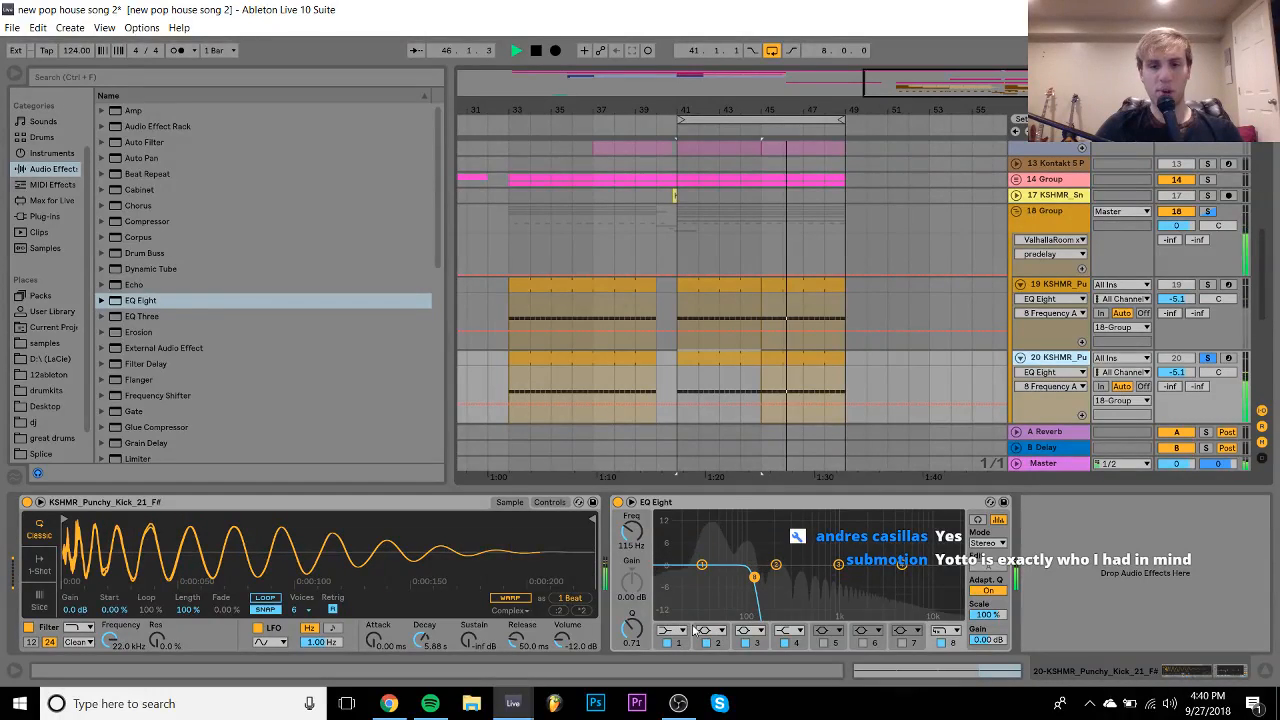
pyautogui.click(940, 630)
pyautogui.click(943, 534)
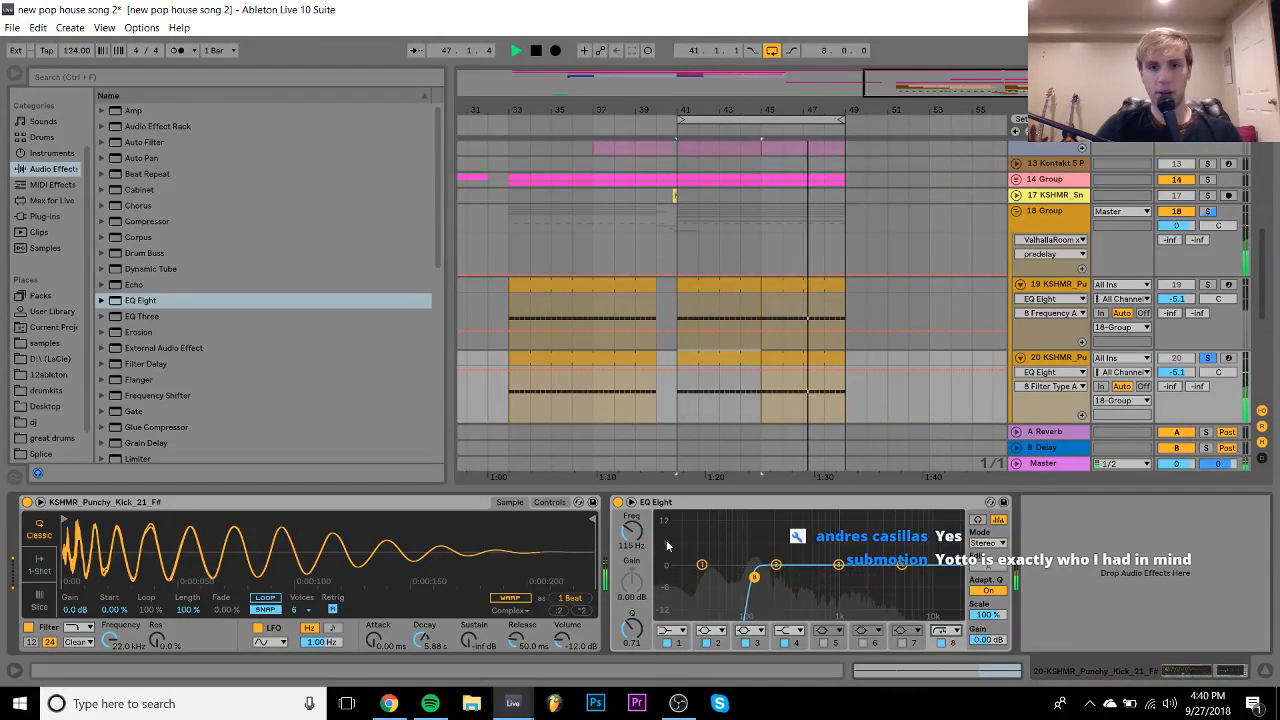
pyautogui.press('space')
# - Audition kicks and load KSHMR_Punchy_Kick_14_F into the duplicate's Simpler
pyautogui.click(56, 344)
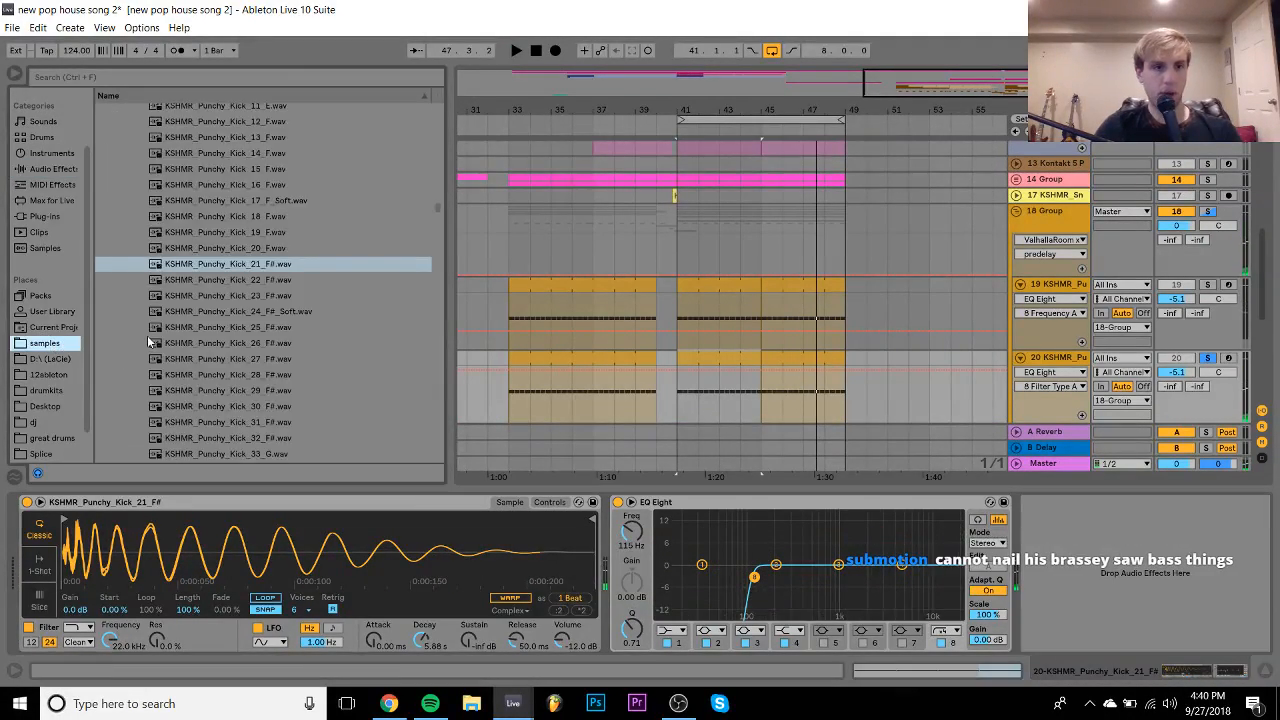
pyautogui.press('Up')
pyautogui.press('Up')
pyautogui.press('Up')
pyautogui.press('Up')
pyautogui.press('Up')
pyautogui.press('Up')
pyautogui.press('Up')
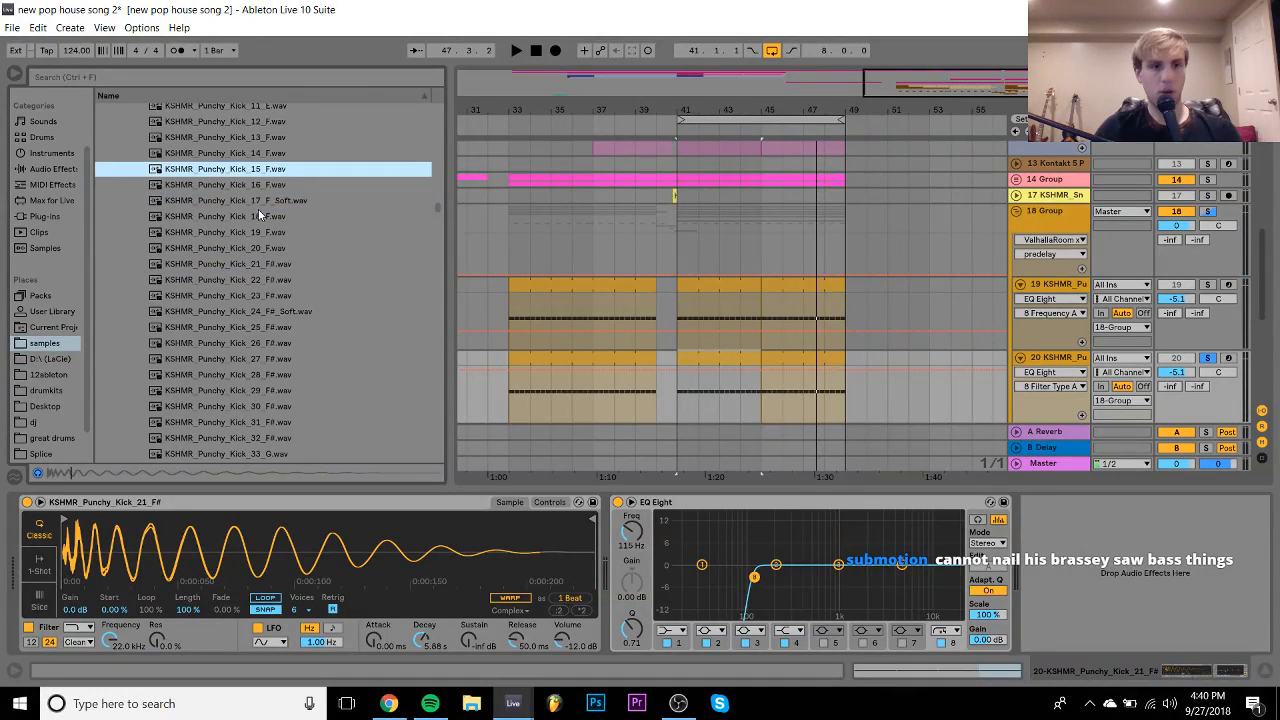
pyautogui.press('Down')
pyautogui.press('Down')
pyautogui.press('Up')
pyautogui.press('Up')
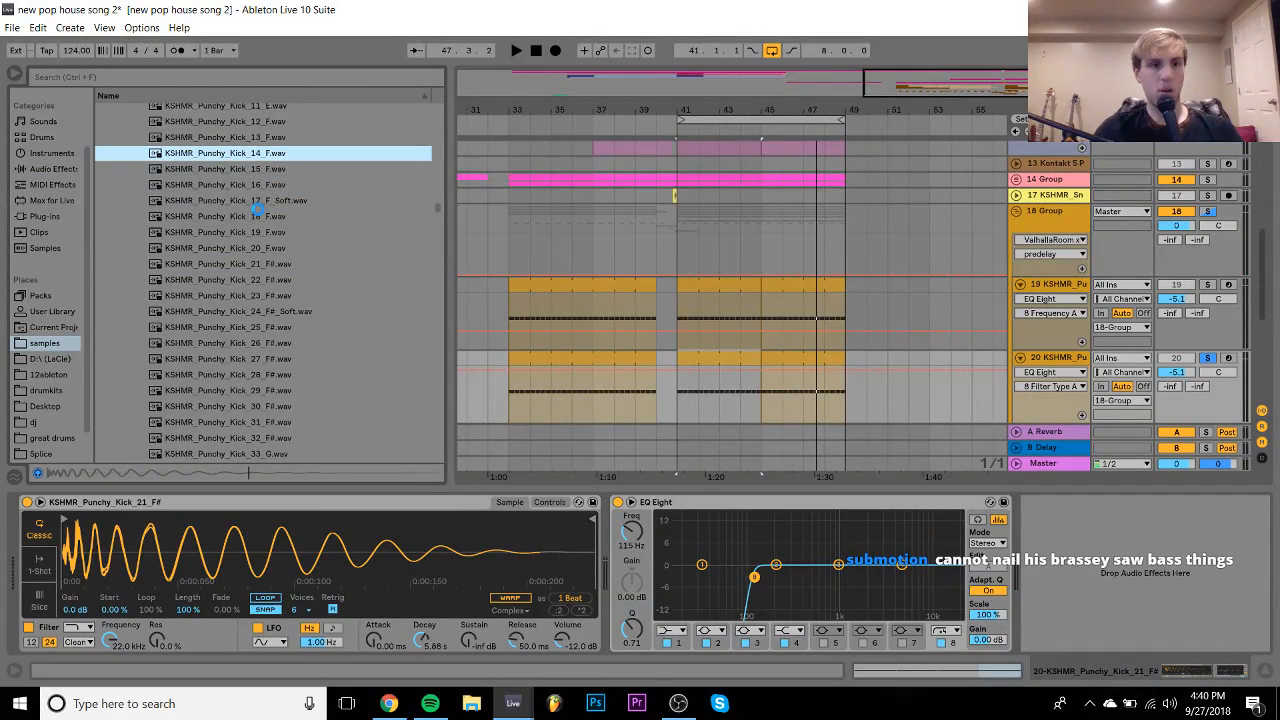
pyautogui.press('Return')
pyautogui.press('space')
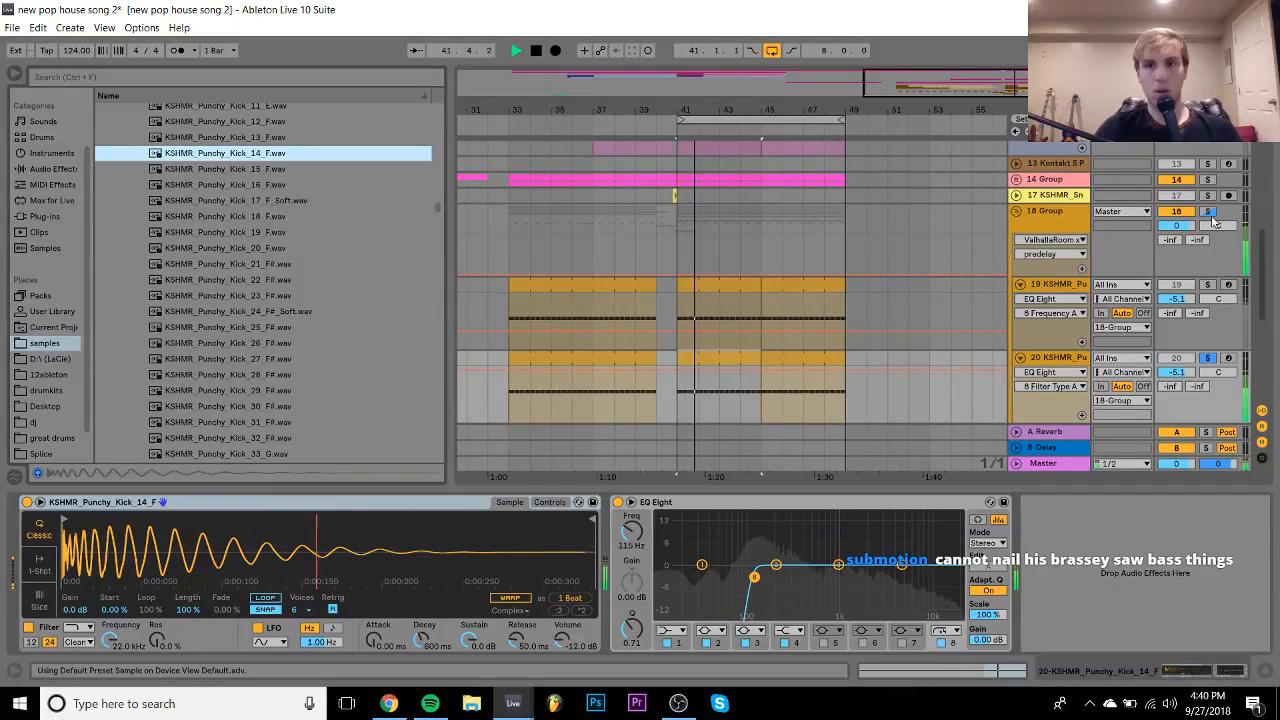
# - Solo both kick layers and lower the second kick to -9.3 dB
pyautogui.click(1208, 215)
pyautogui.click(1208, 285)
pyautogui.click(1177, 285)
pyautogui.click(1177, 358)
pyautogui.click(1208, 358)
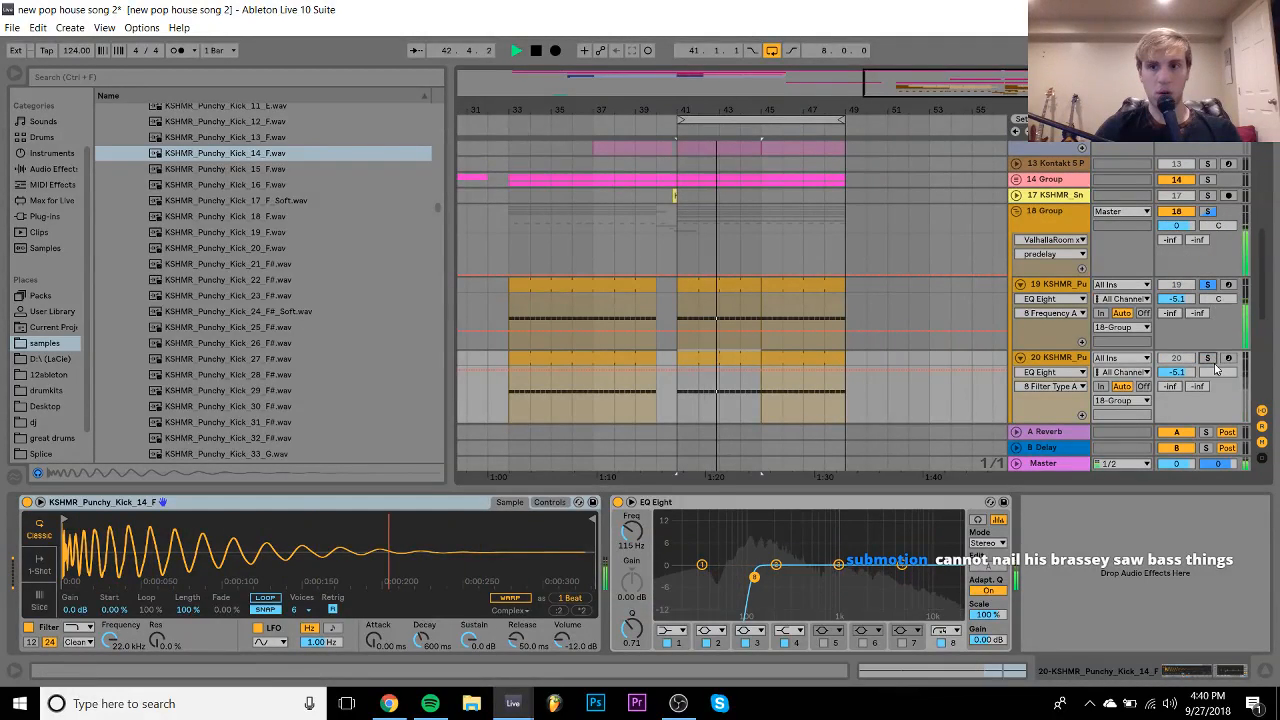
pyautogui.moveTo(1193, 373); pyautogui.dragTo(1193, 395)
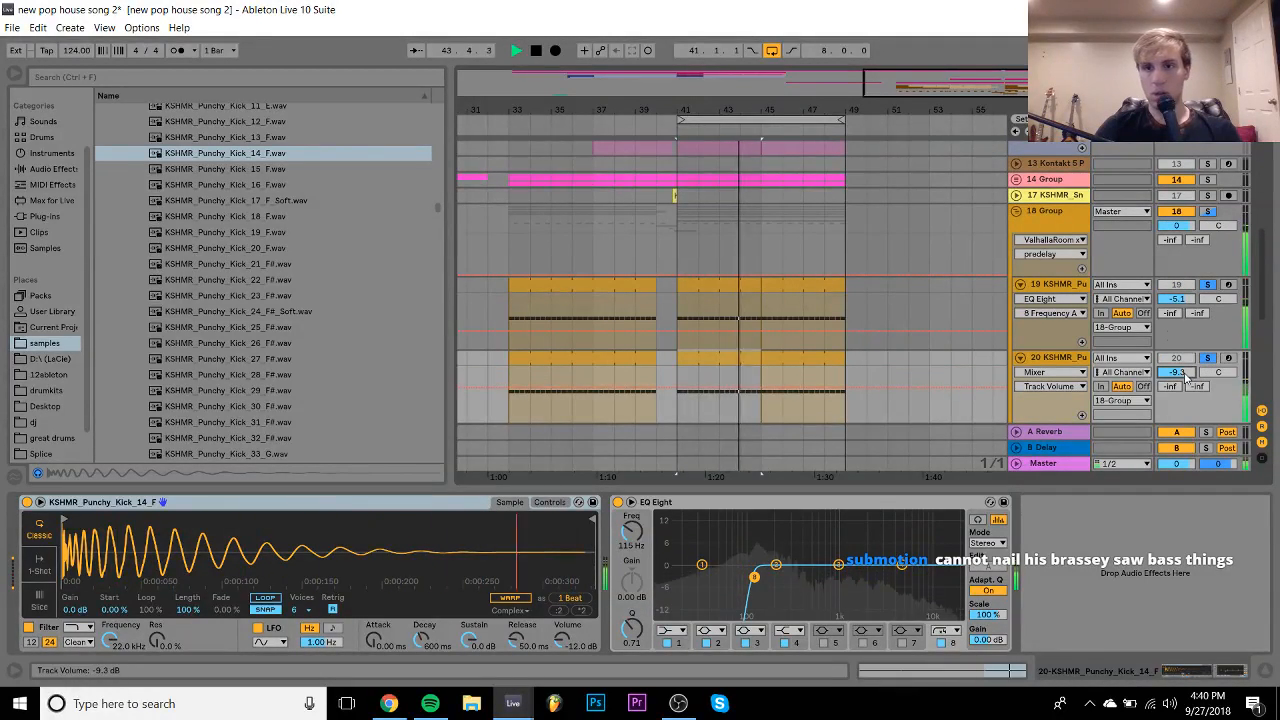
# - Solo 18 Group and 14 Group and shorten the first kick's decay
pyautogui.click(1050, 288)
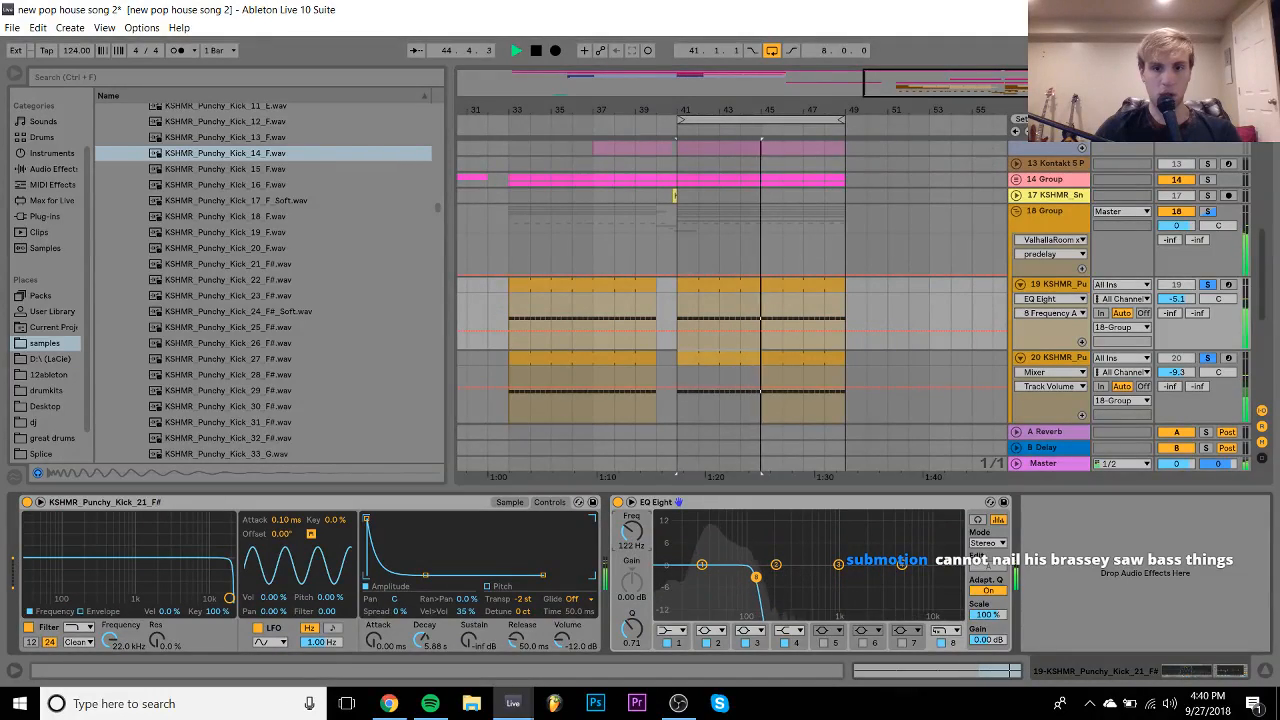
pyautogui.click(1208, 211)
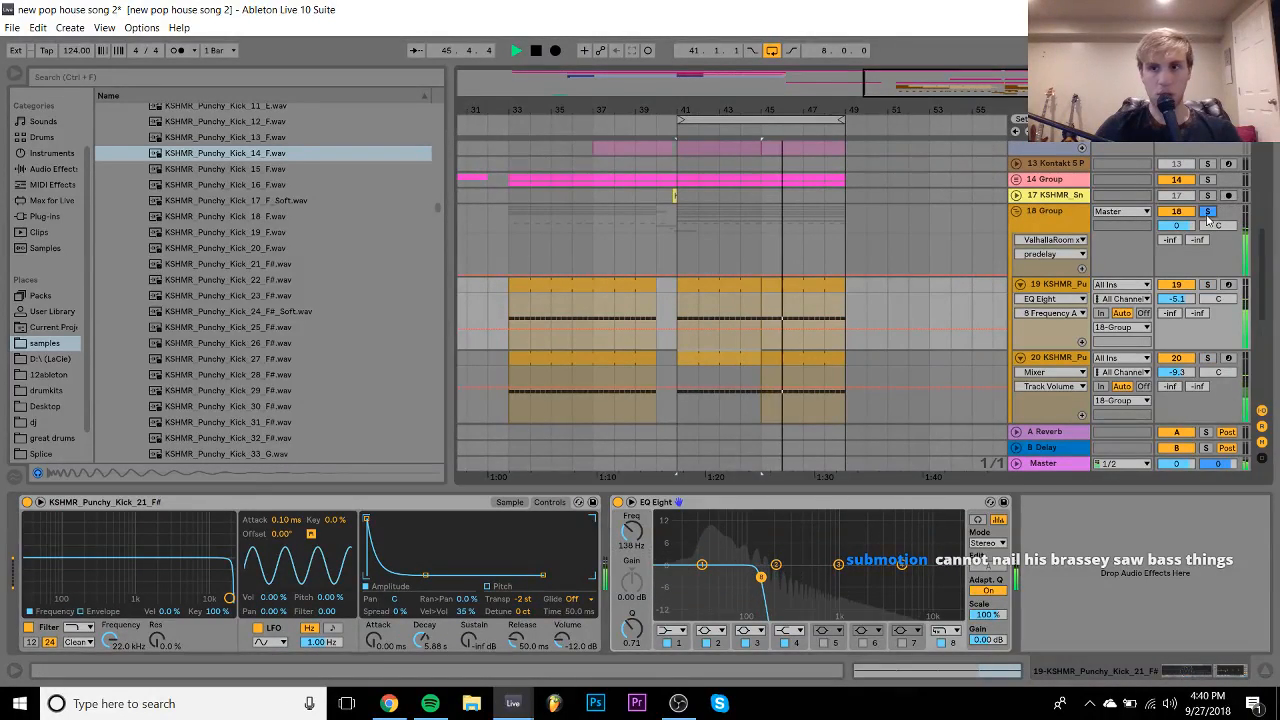
pyautogui.click(1208, 180)
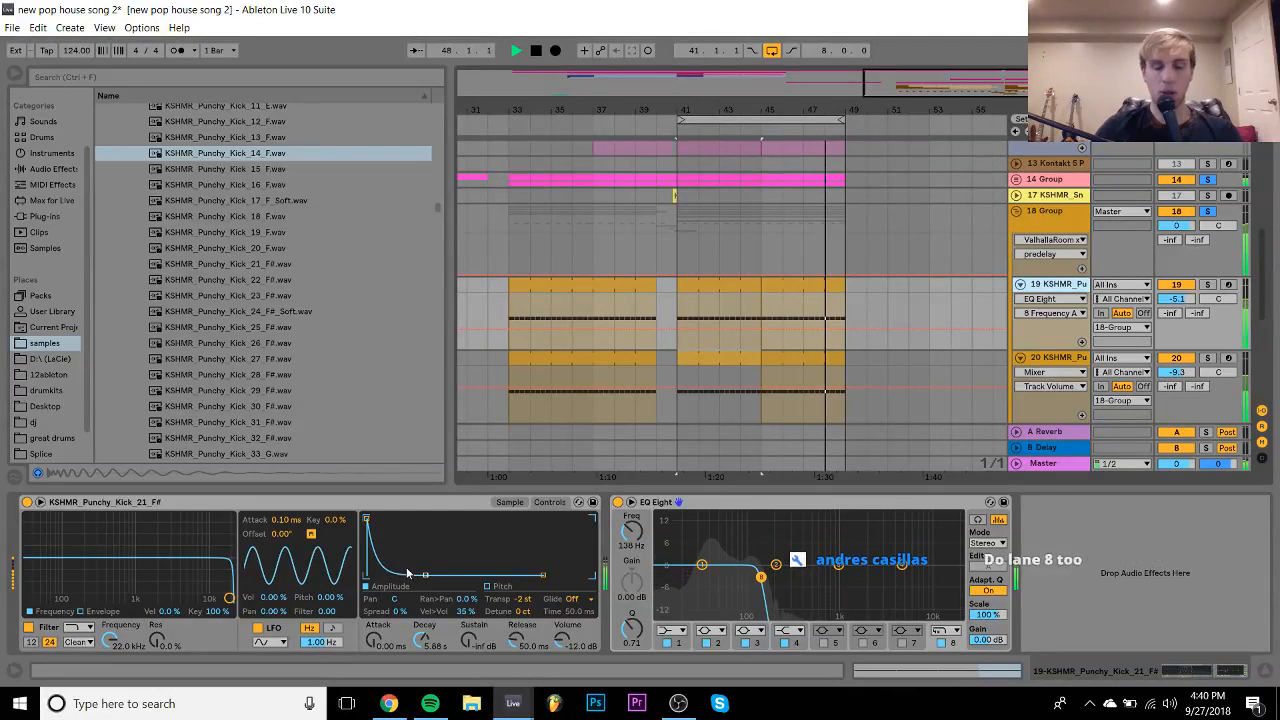
pyautogui.moveTo(422, 575)
pyautogui.mouseDown()
pyautogui.moveTo(408, 575)
pyautogui.moveTo(423, 576)
pyautogui.mouseUp()
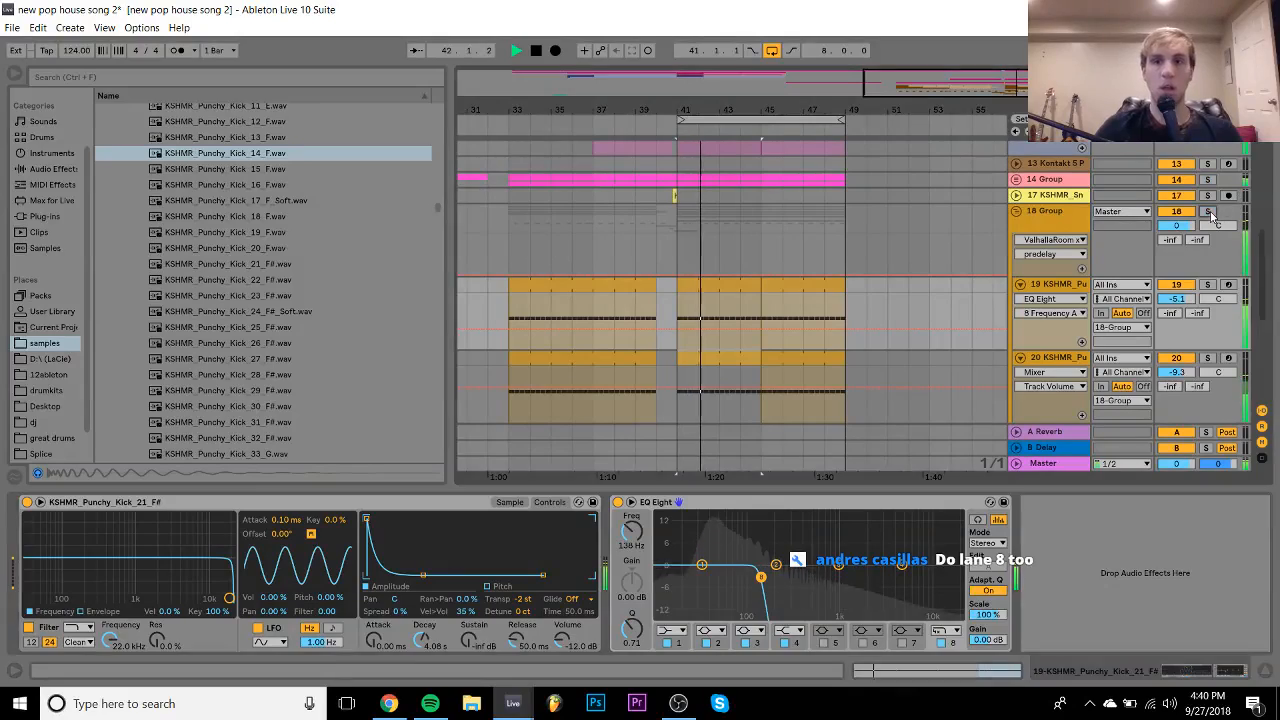
# - Fold 18 Group and pull the end point of the M1.64 piano's LFOtool curve down
pyautogui.click(1016, 213)
pyautogui.scroll(10, 1017, 221)
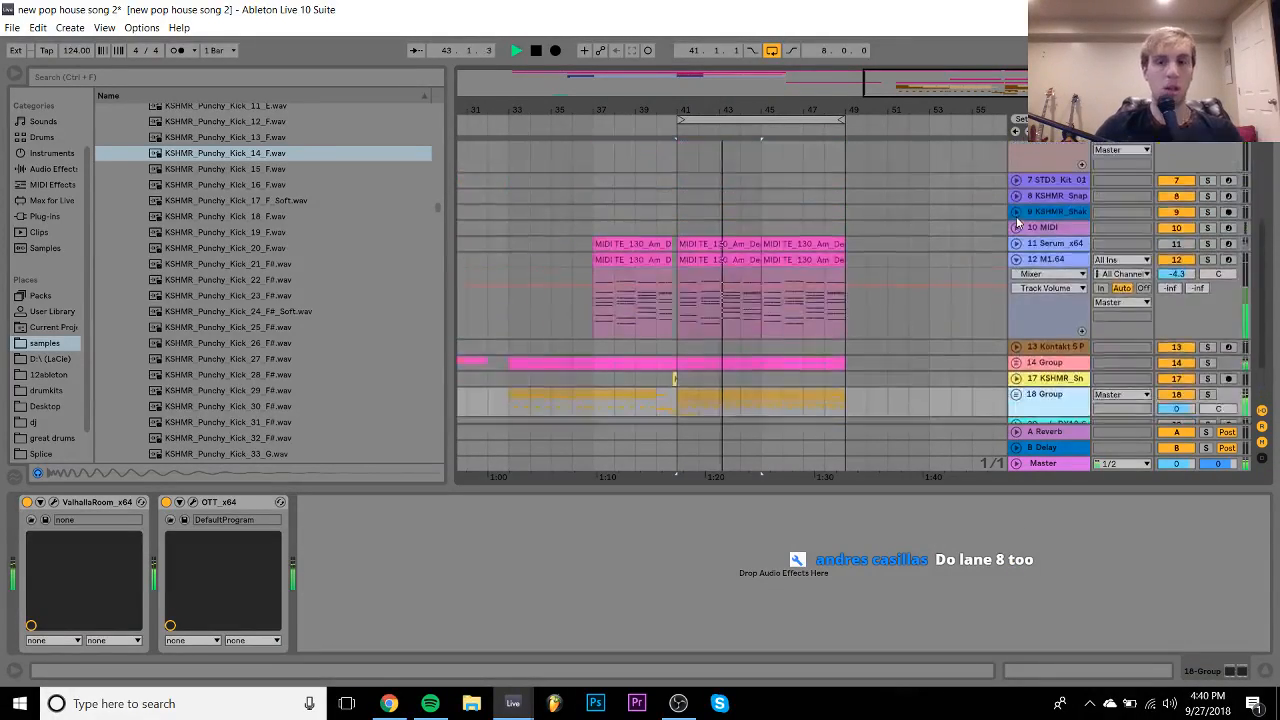
pyautogui.click(1061, 309)
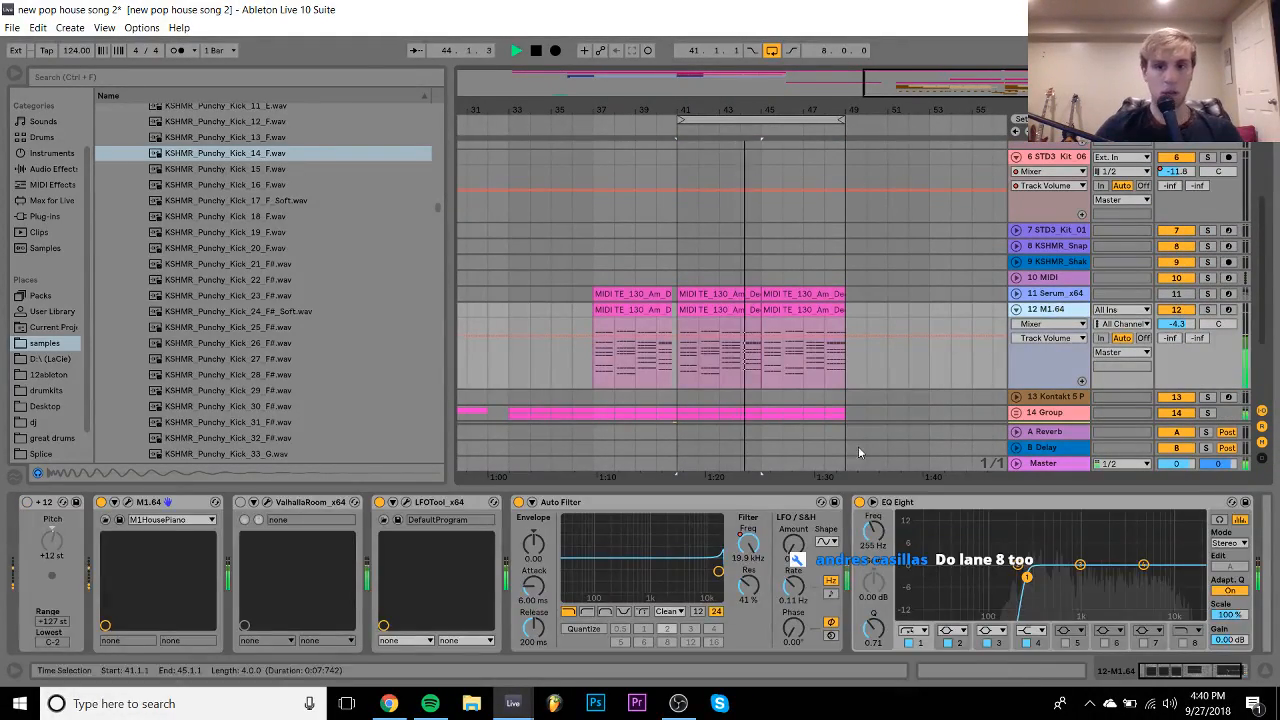
pyautogui.click(406, 502)
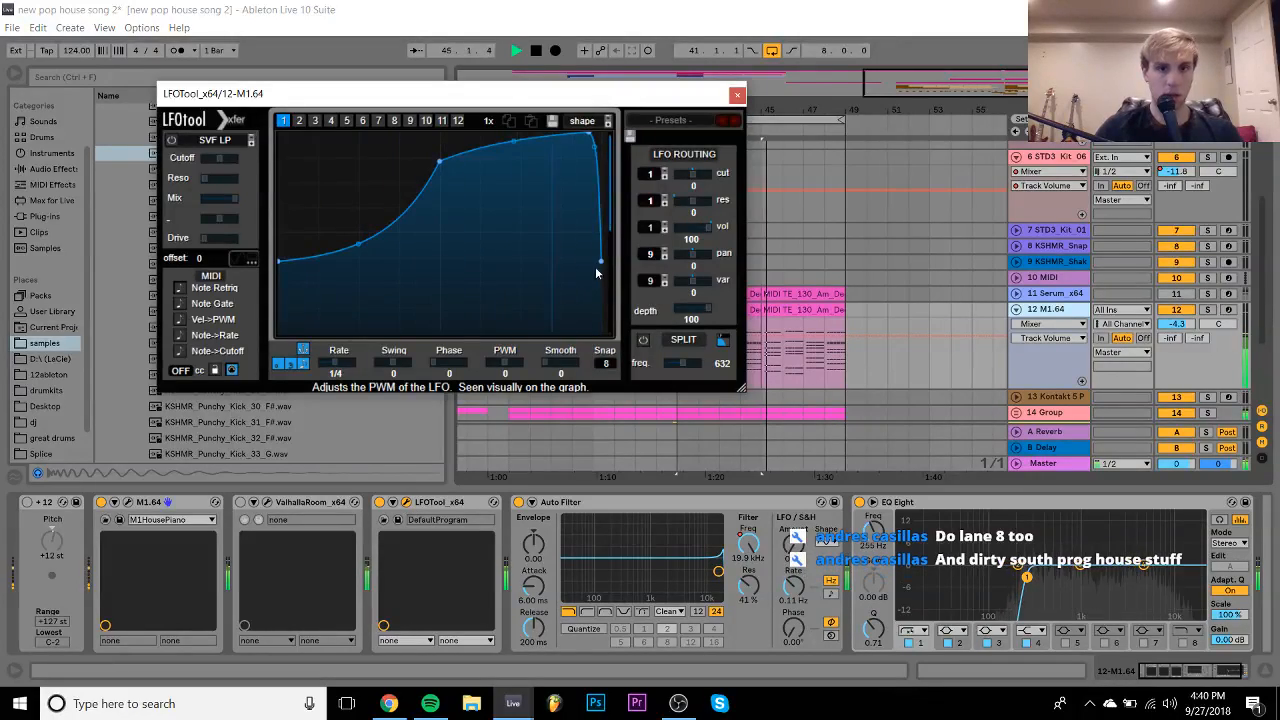
pyautogui.moveTo(601, 262); pyautogui.dragTo(602, 290)
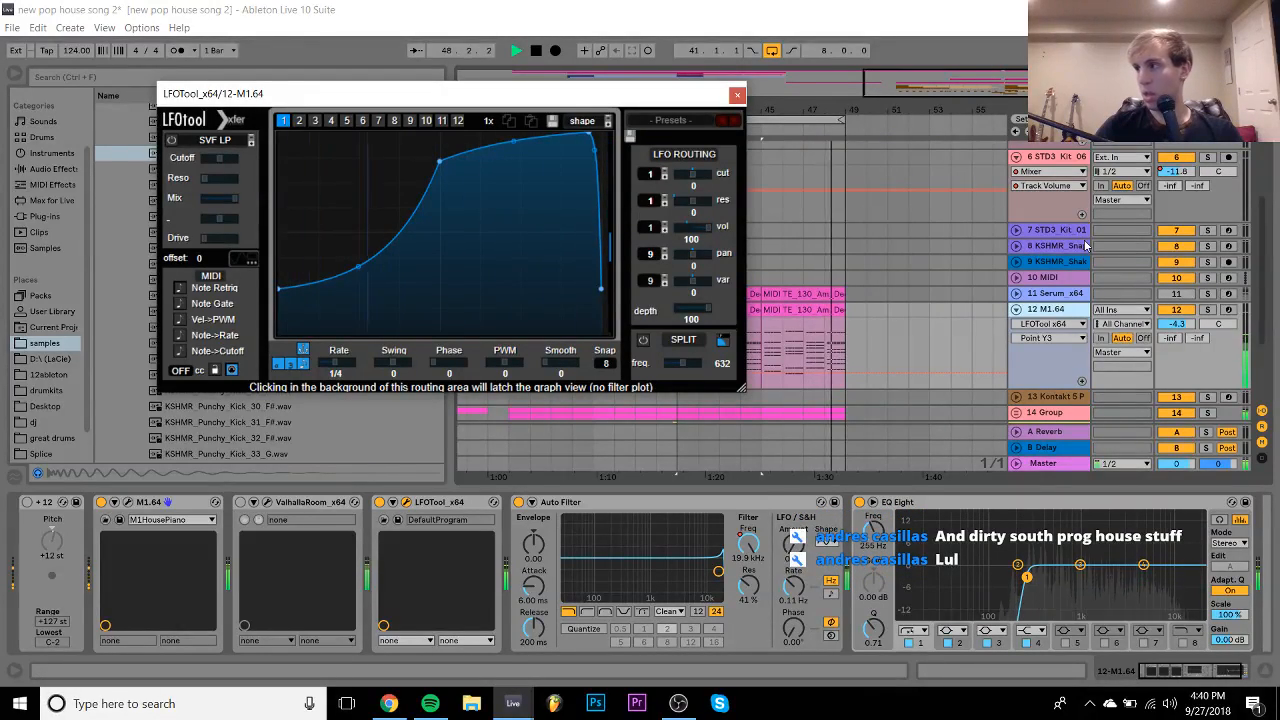
# - Lower the M1.64 track to -8.1 dB and close the LFOtool window
pyautogui.moveTo(1178, 327); pyautogui.dragTo(1178, 345)
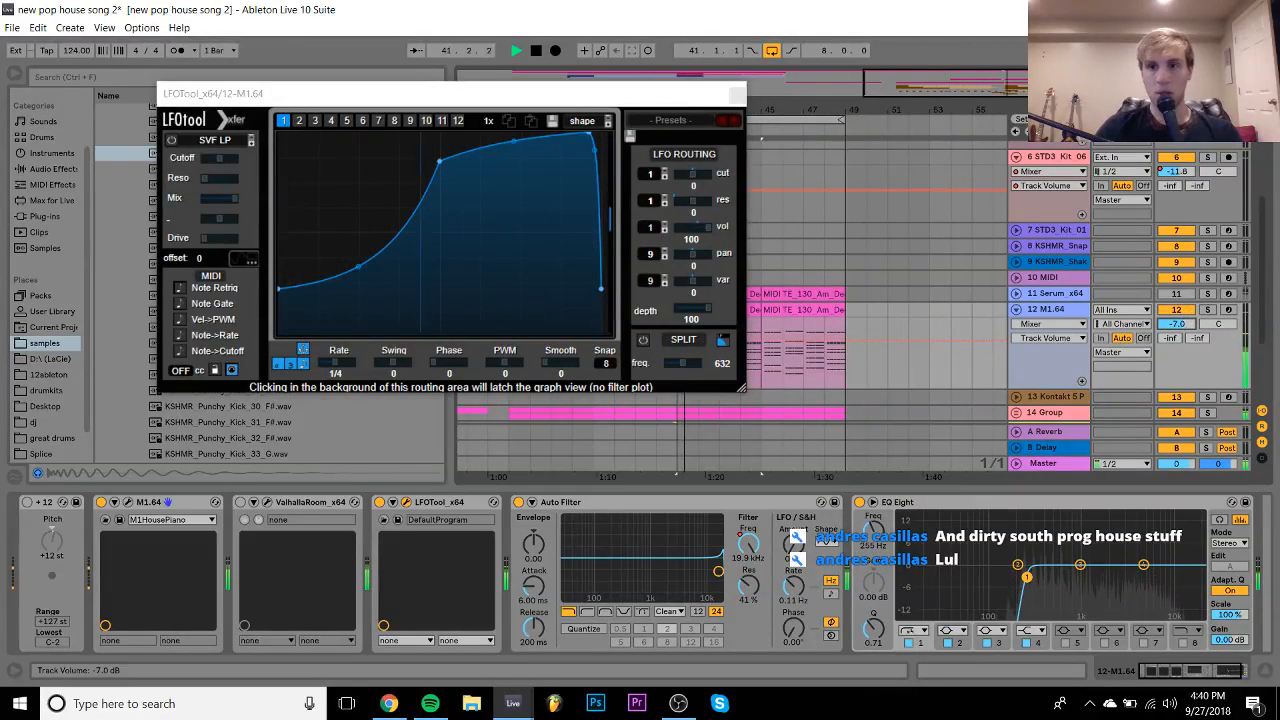
pyautogui.click(1179, 312)
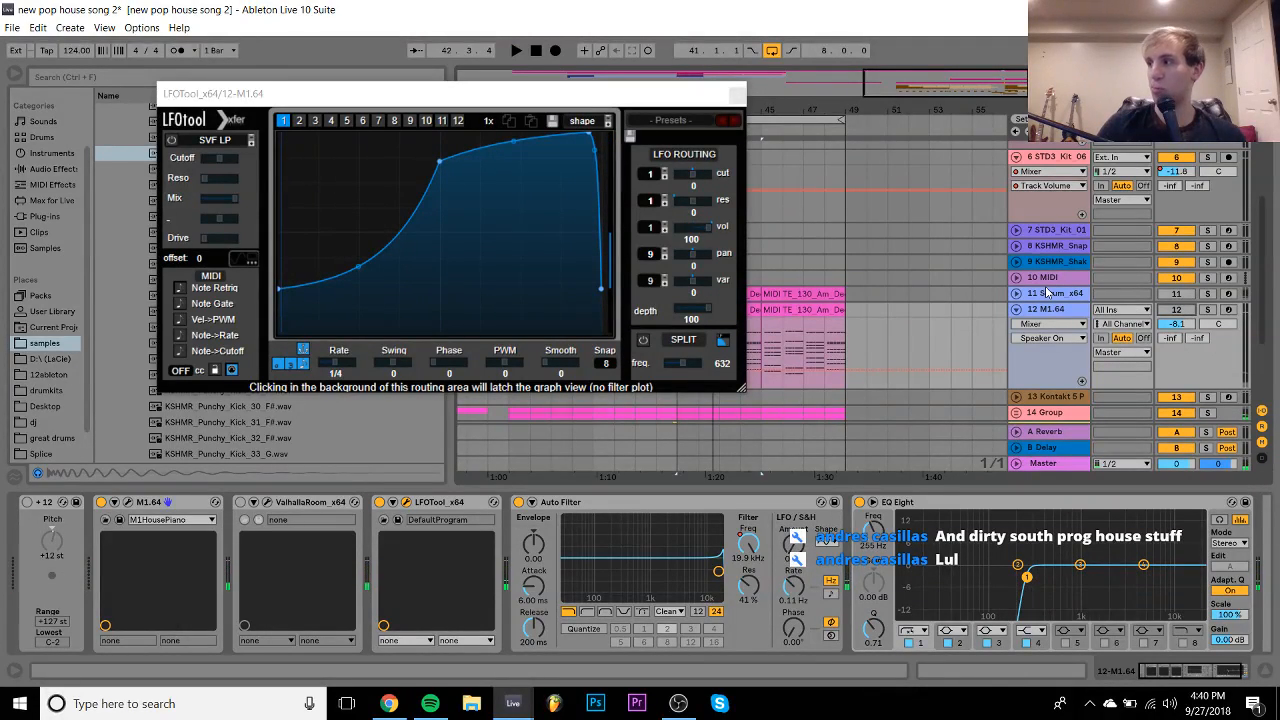
pyautogui.click(736, 93)
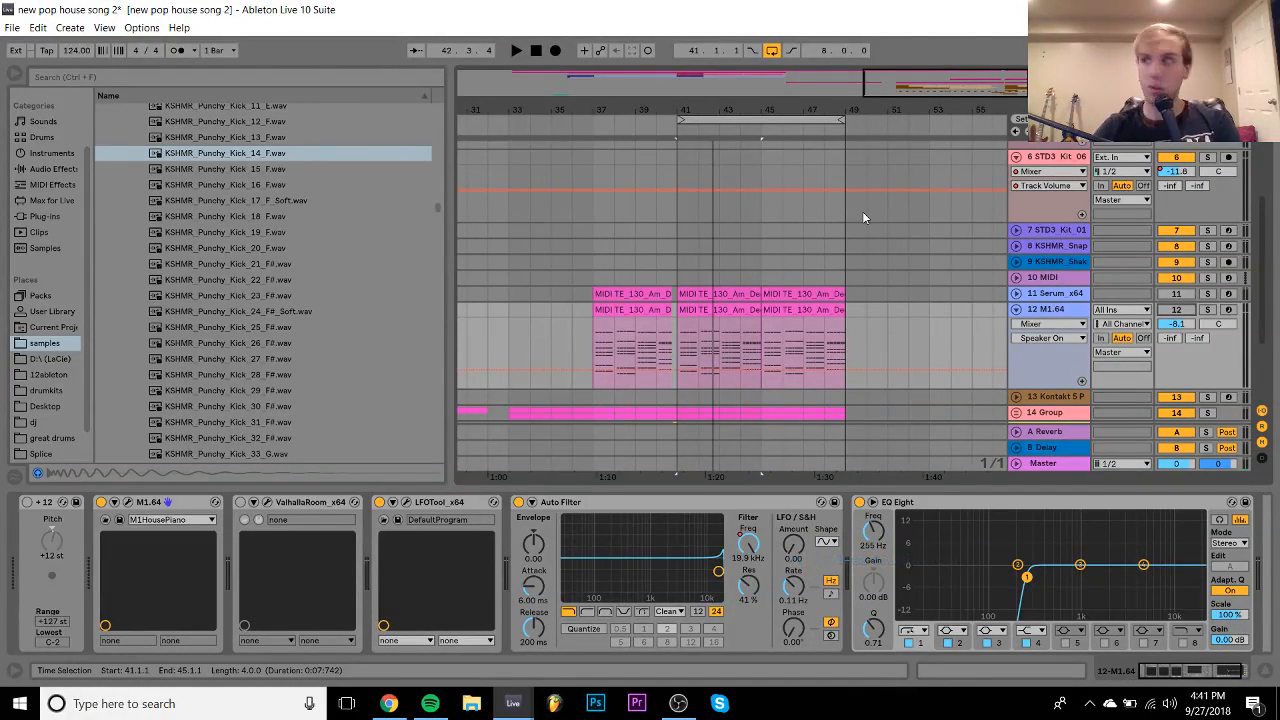
# - Play from bar 41, unfold 18 Group, and copy the KSHMR_Tambourine clip to bar 9
pyautogui.press('space')
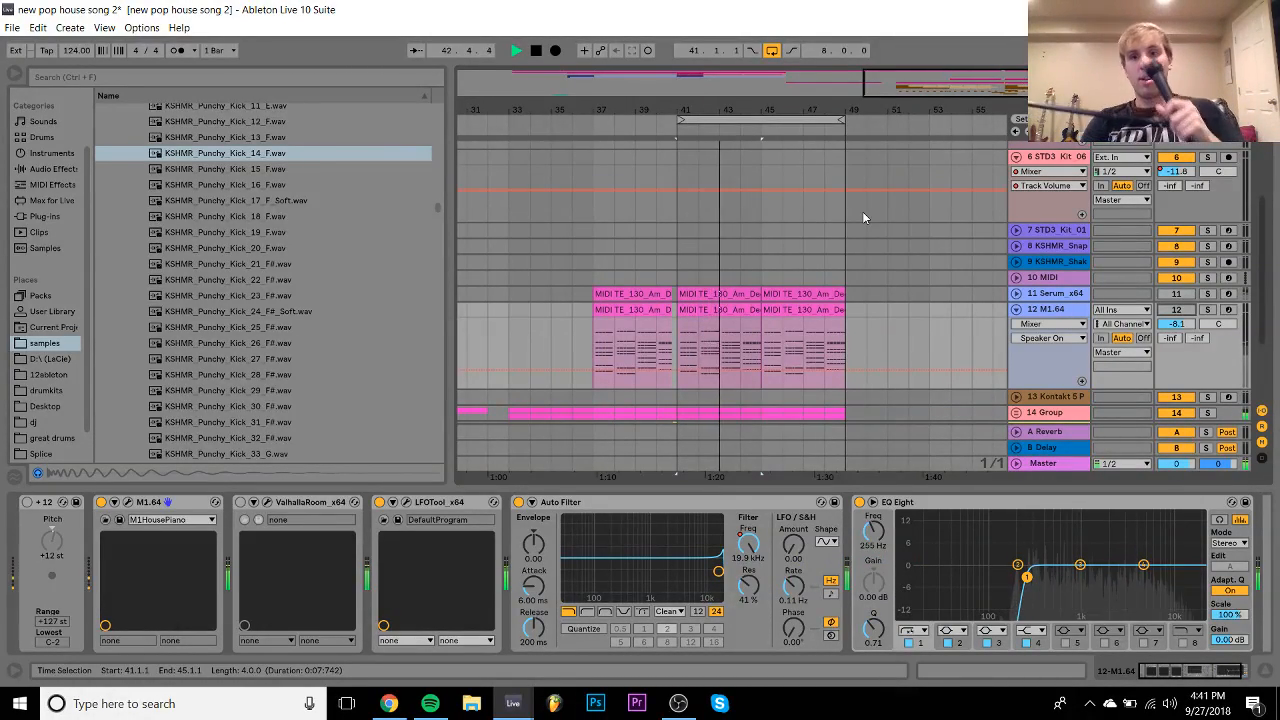
pyautogui.scroll(-2, 890, 292)
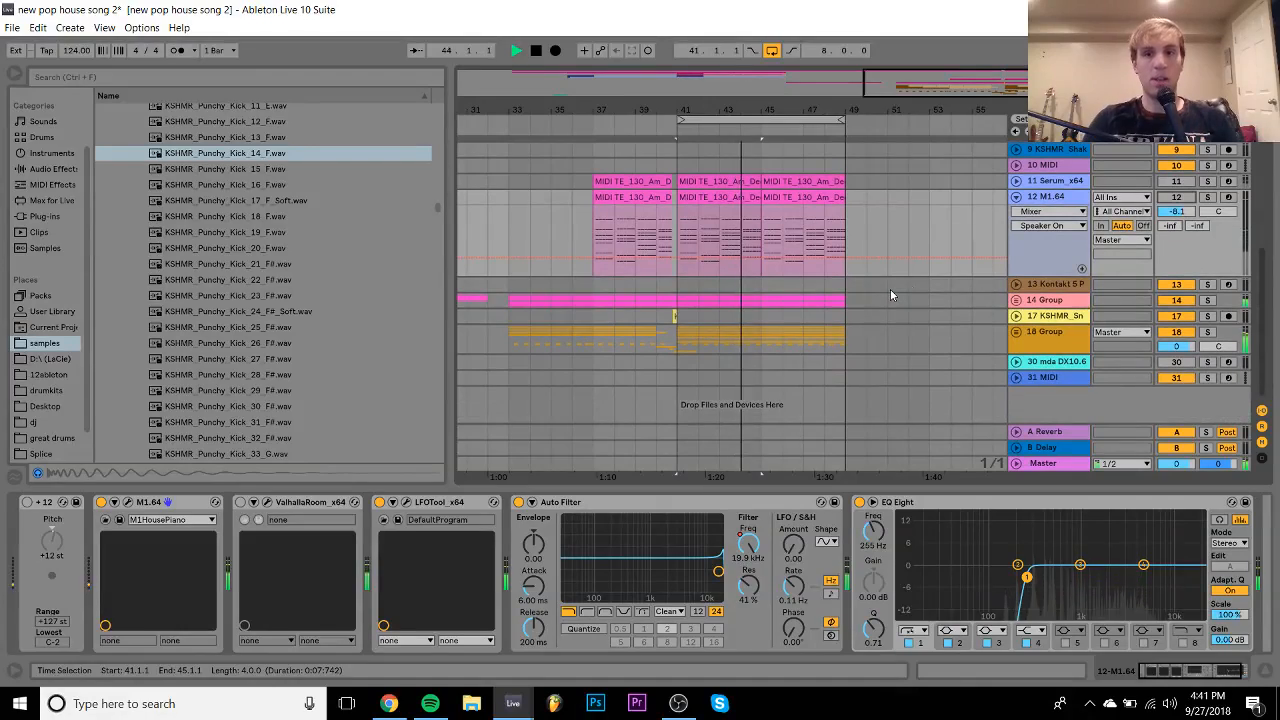
pyautogui.click(1016, 344)
pyautogui.click(1016, 333)
pyautogui.scroll(-4, 1016, 334)
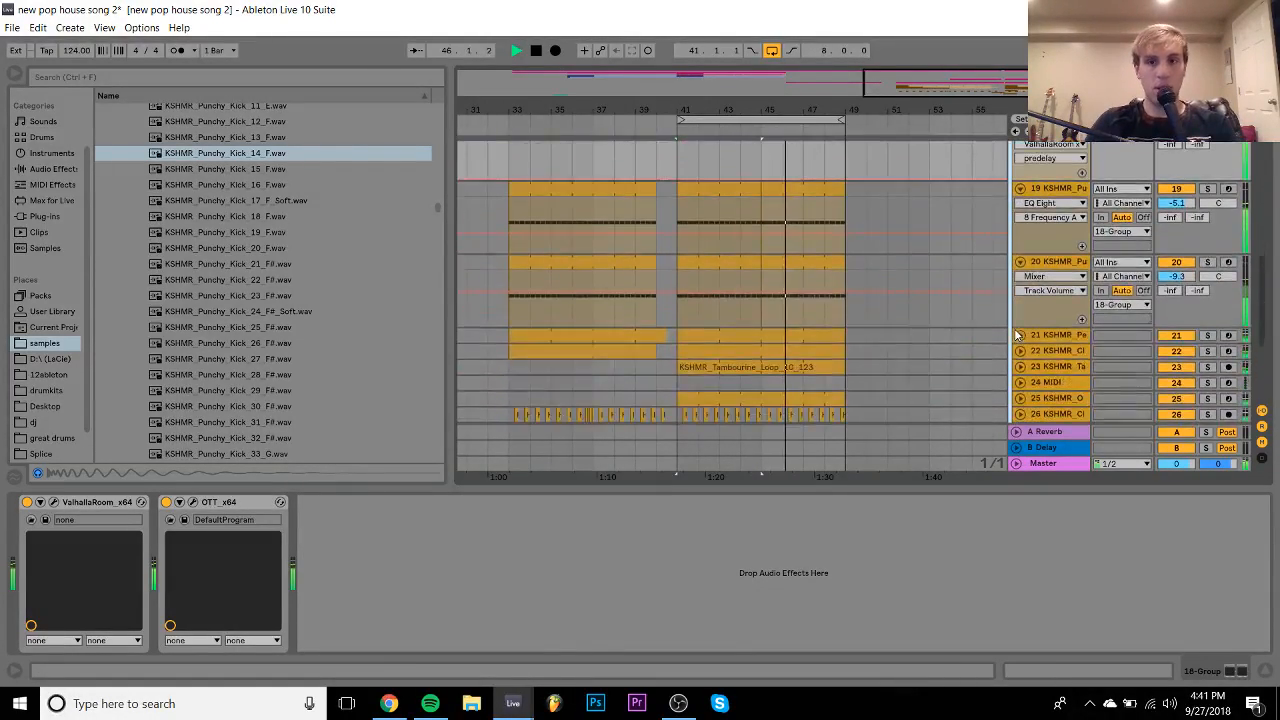
pyautogui.click(1020, 317)
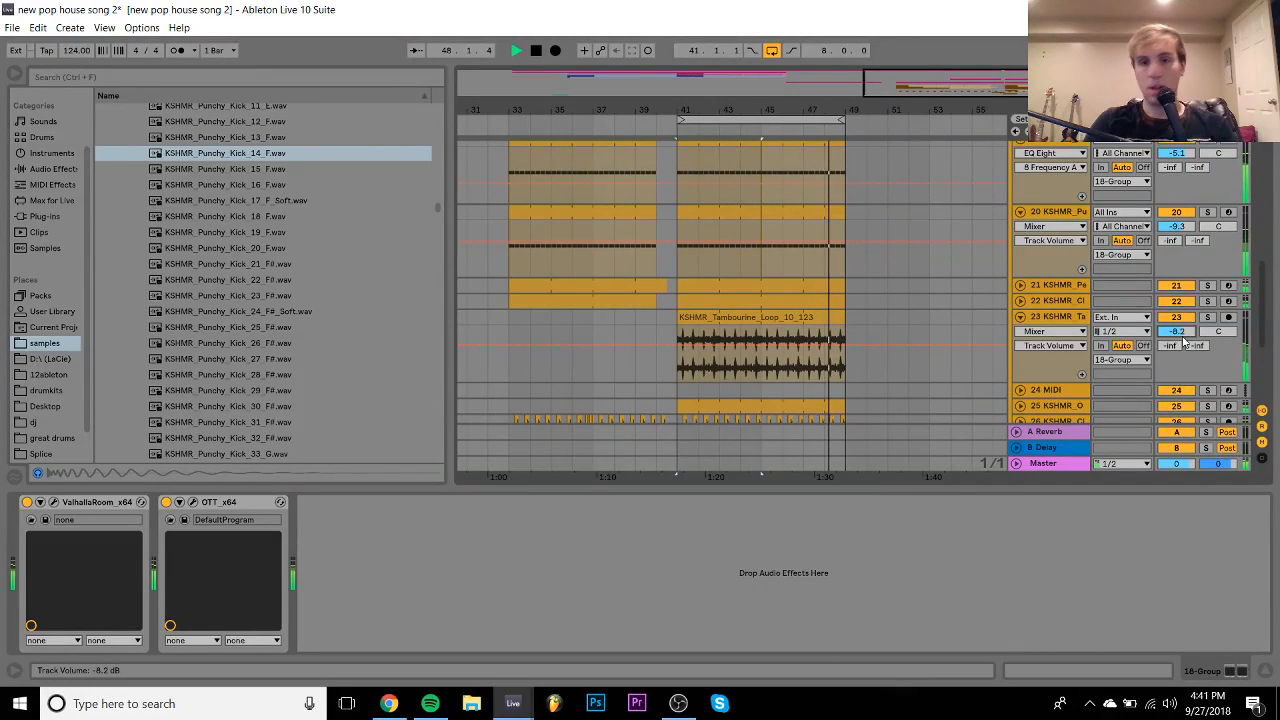
pyautogui.hscroll(-1, 937, 322)
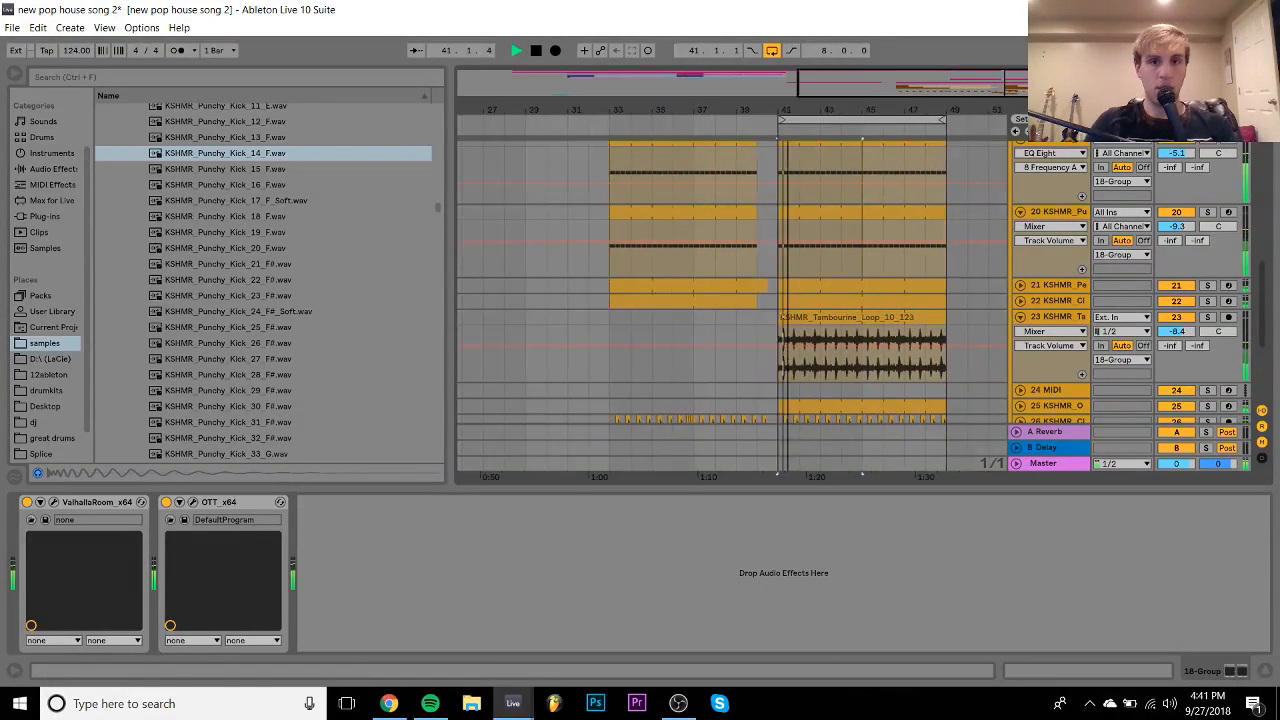
pyautogui.scroll(-4, 937, 322)
pyautogui.moveTo(885, 323); pyautogui.dragTo(575, 335)
# - Mute shaker track 9 and delete the copied tambourine clip at bar 9
pyautogui.scroll(10, 572, 330)
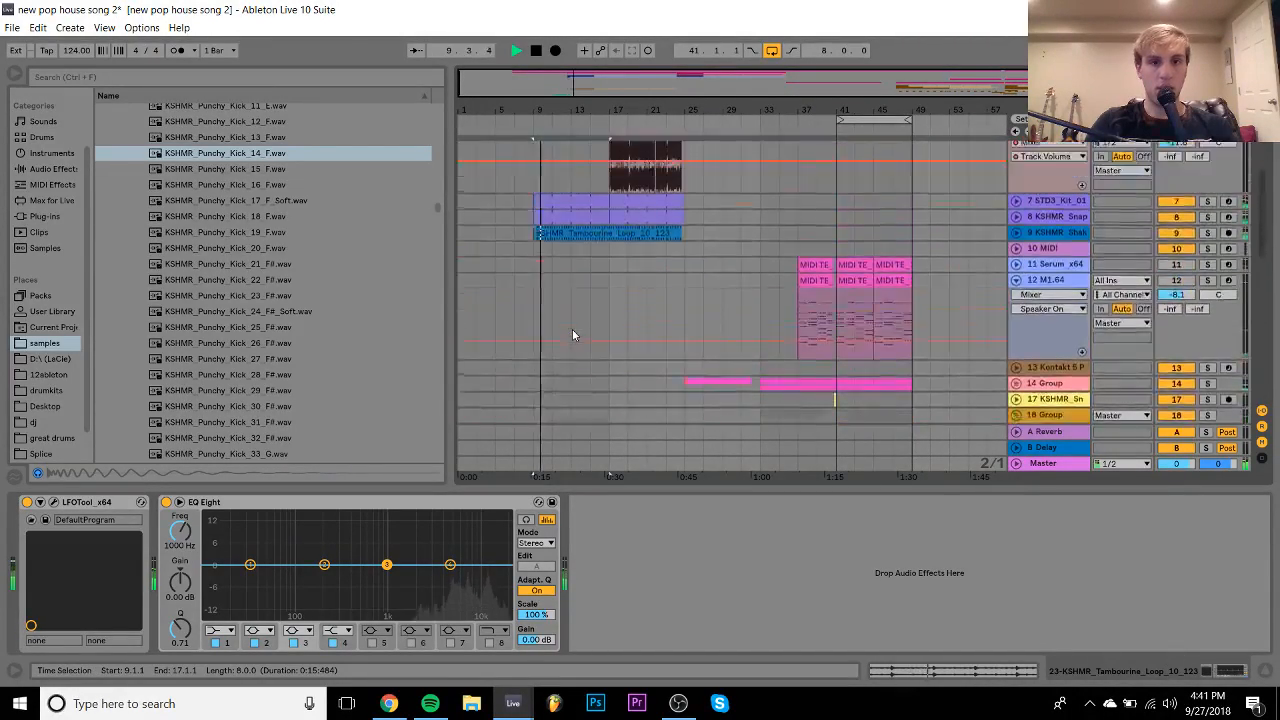
pyautogui.click(1184, 398)
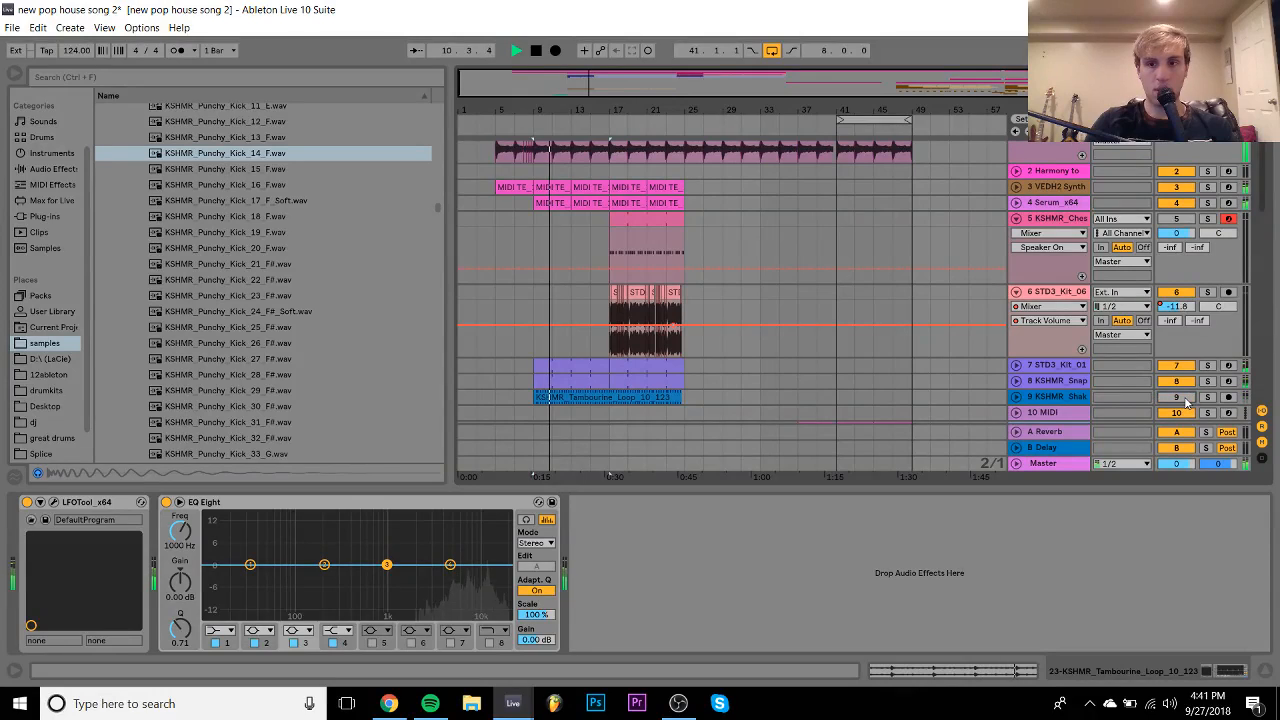
pyautogui.scroll(-2, 1186, 401)
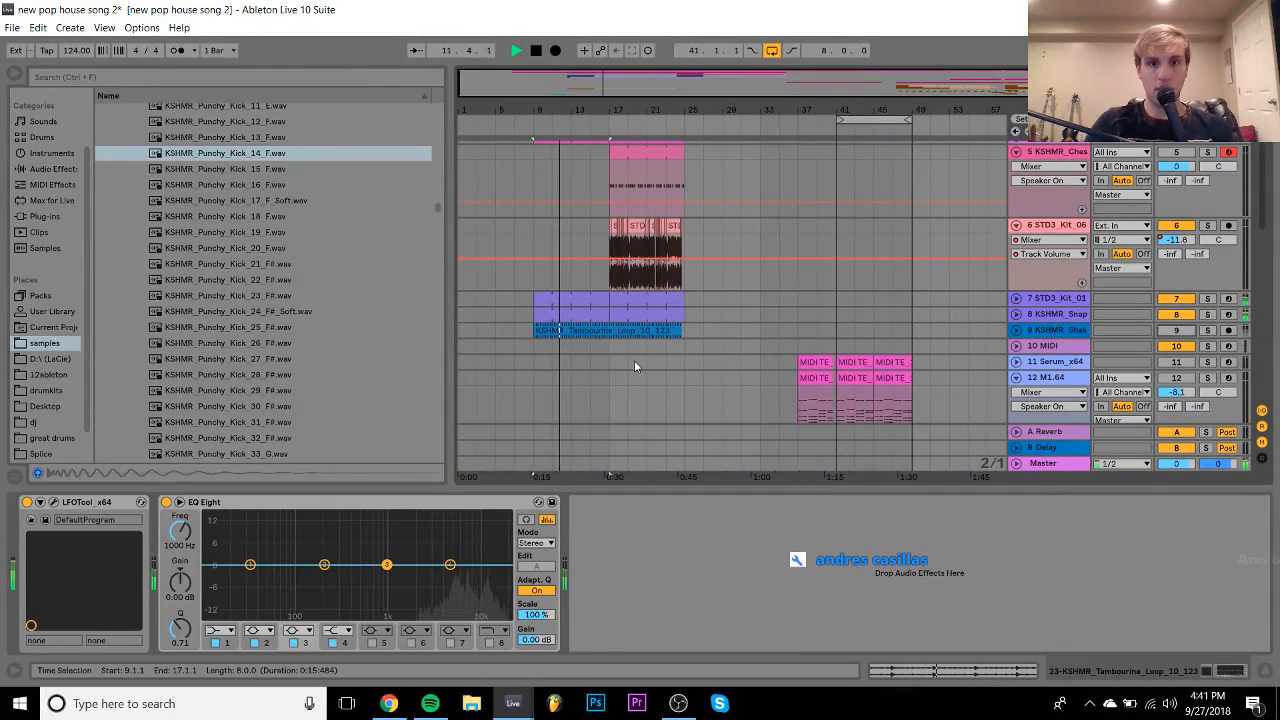
pyautogui.scroll(-2, 634, 360)
pyautogui.click(1057, 263)
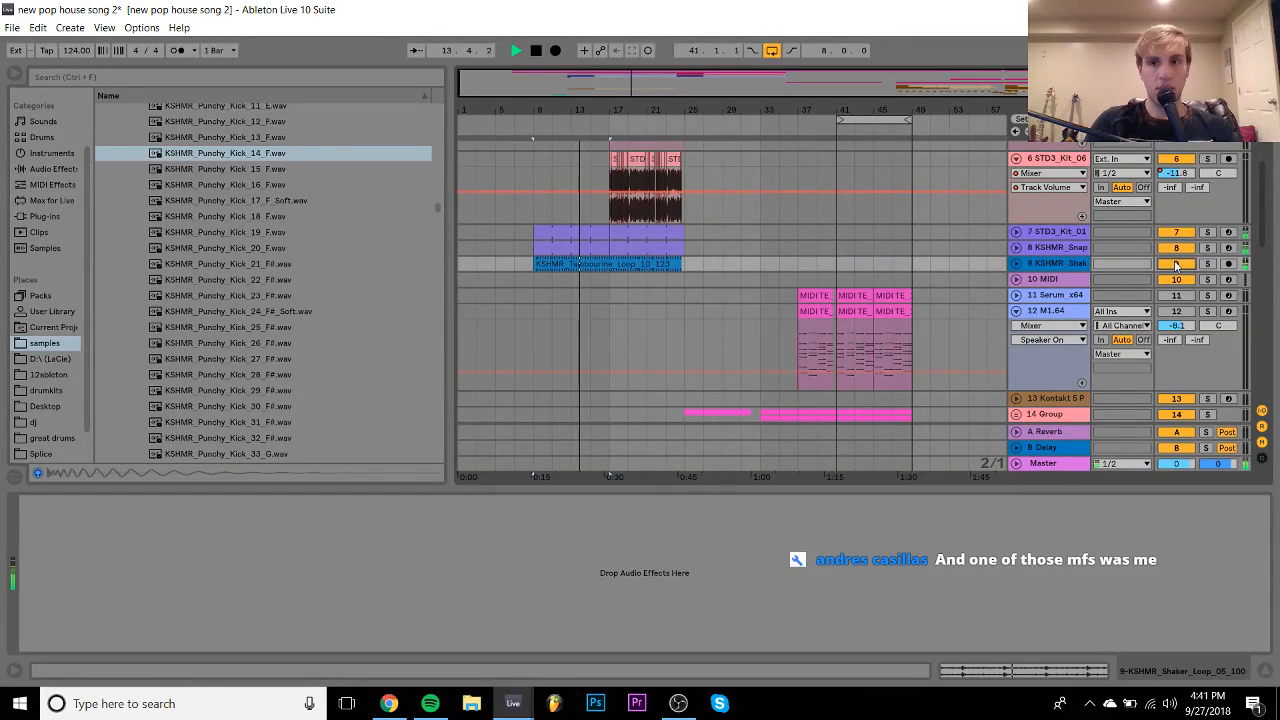
pyautogui.scroll(-10, 751, 372)
pyautogui.scroll(1, 557, 194)
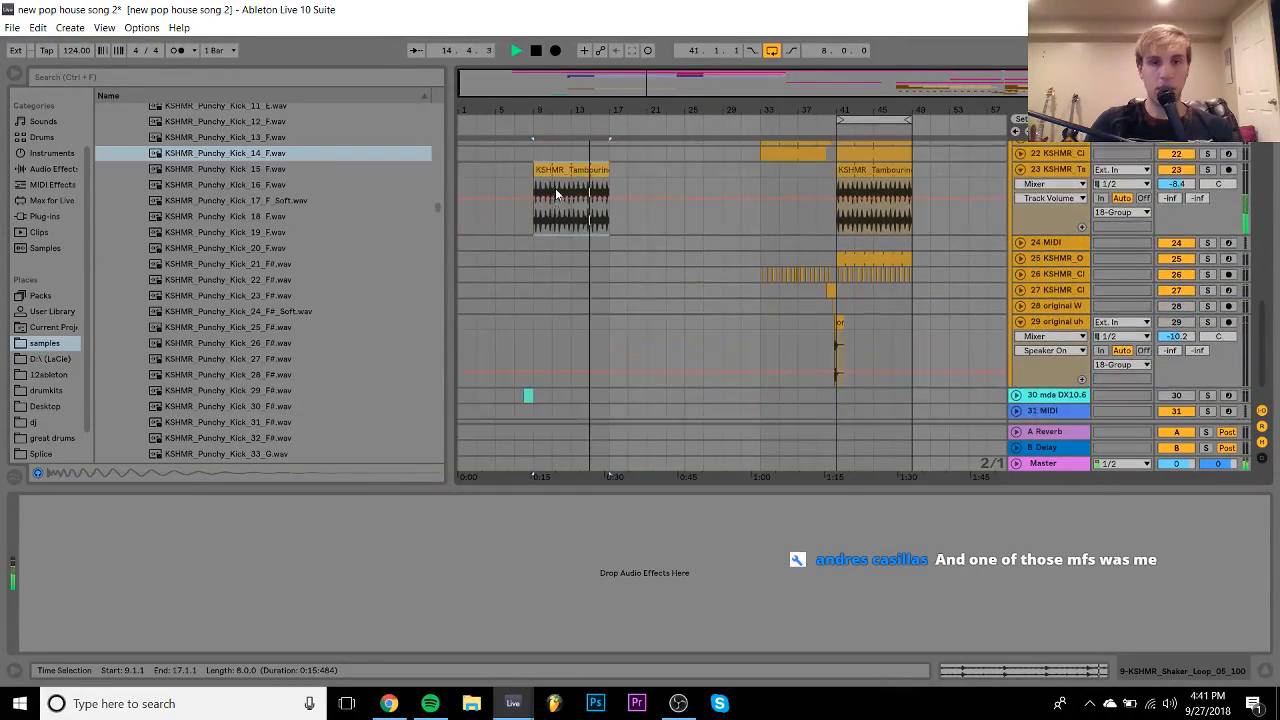
pyautogui.click(571, 173)
pyautogui.press('Delete')
# - Collapse track 5 and STD3_Kit_06, select track 11's middle MIDI clip, and replay from bar 41
pyautogui.scroll(4, 573, 178)
pyautogui.scroll(10, 570, 177)
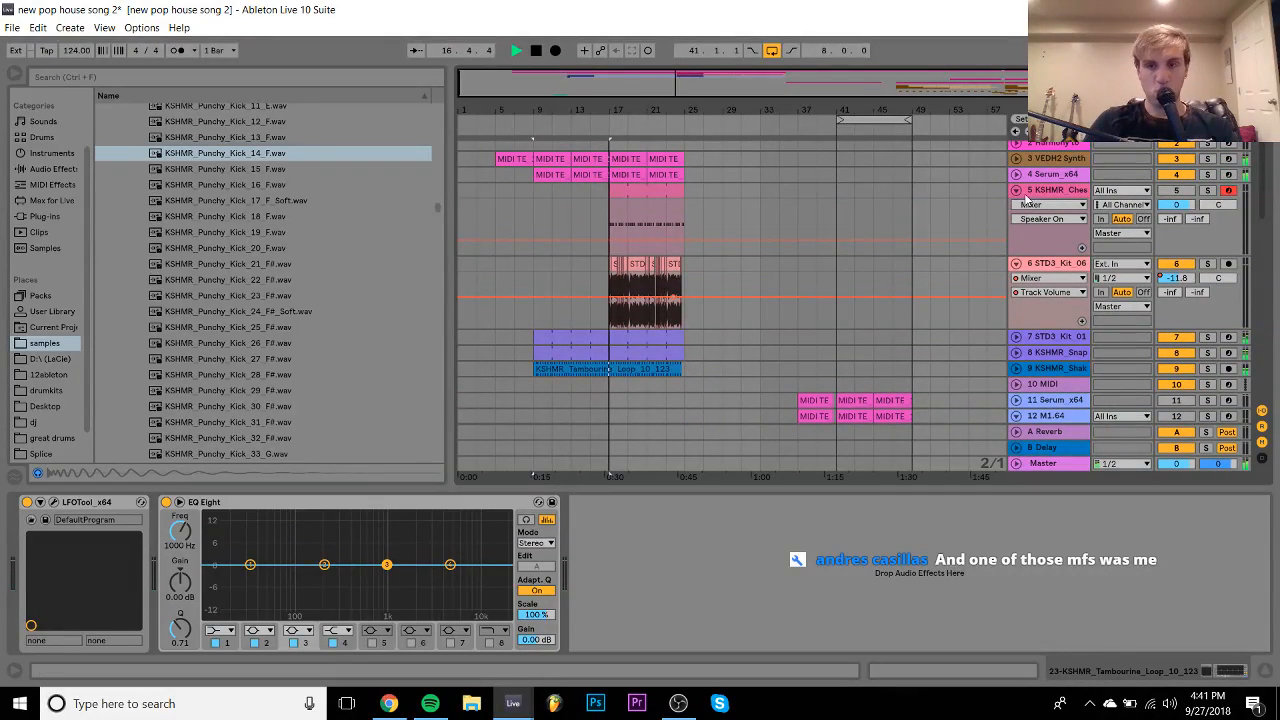
pyautogui.click(1016, 190)
pyautogui.click(1016, 207)
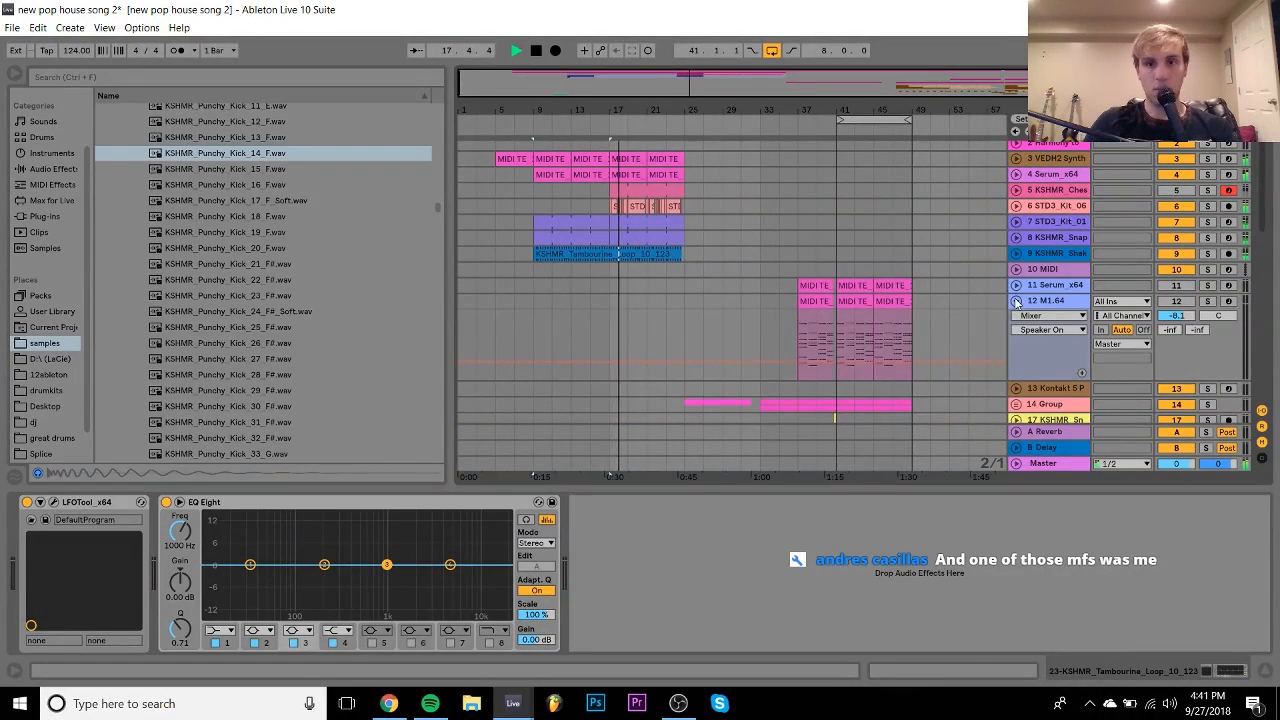
pyautogui.click(1016, 301)
pyautogui.click(858, 286)
pyautogui.press('space')
pyautogui.press('space')
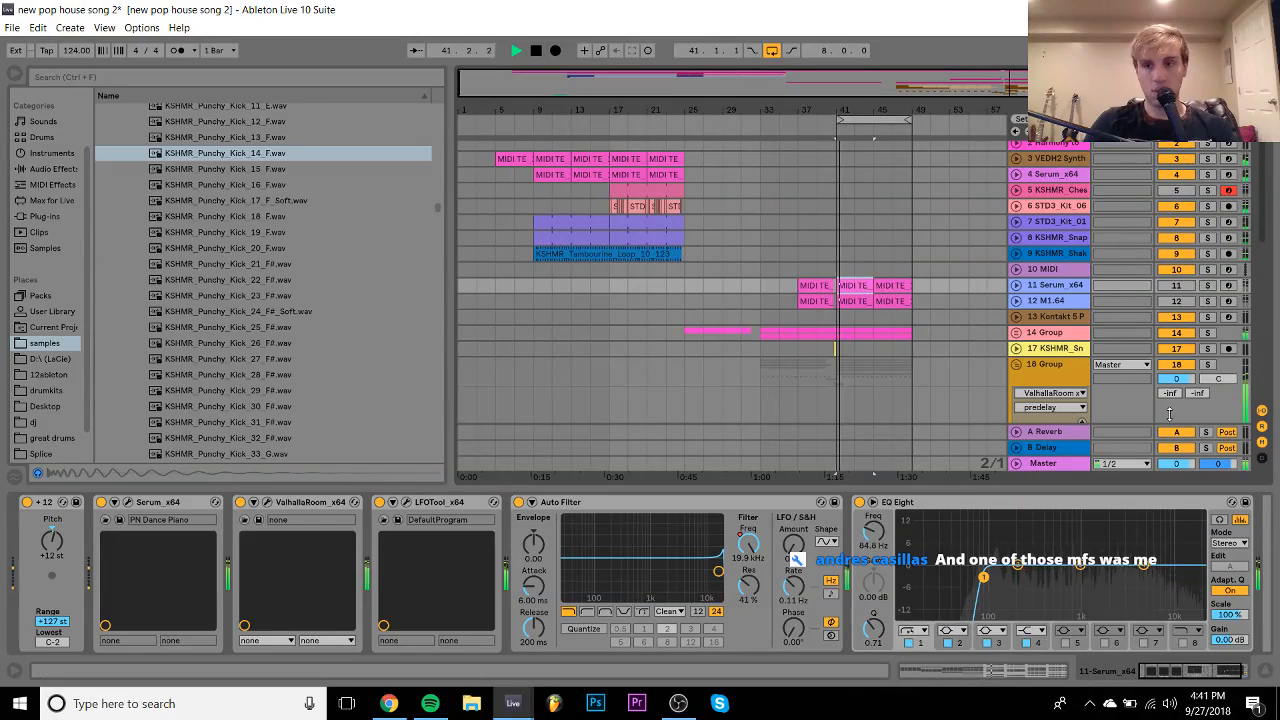
pyautogui.click(1016, 364)
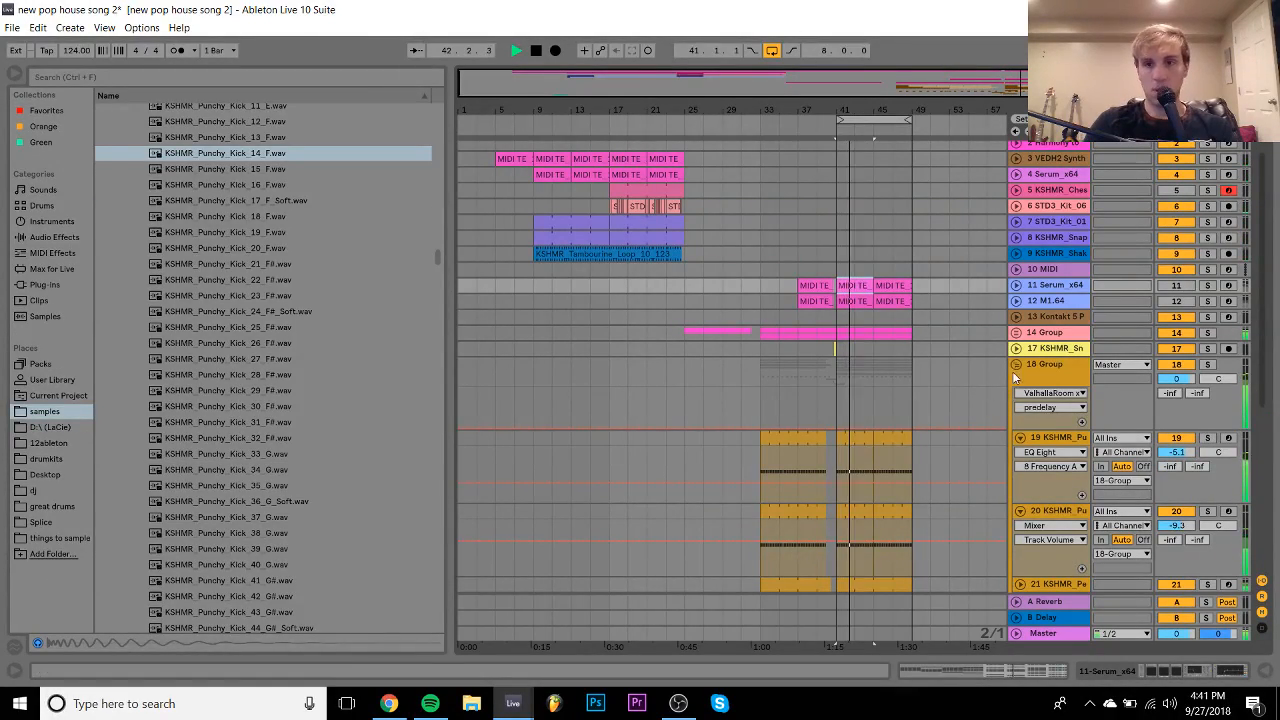
pyautogui.click(1016, 366)
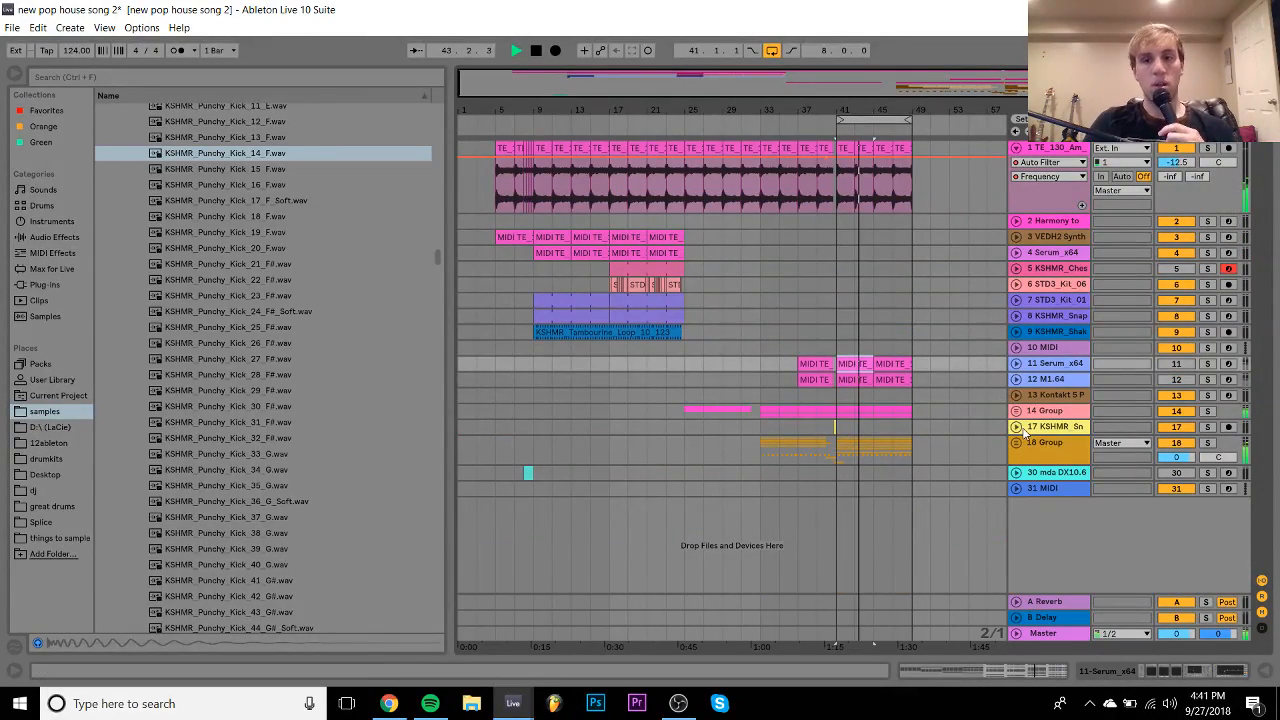
# - Expand 14 Group and open the Serum_x64 plugin window on track 15
pyautogui.click(1024, 411)
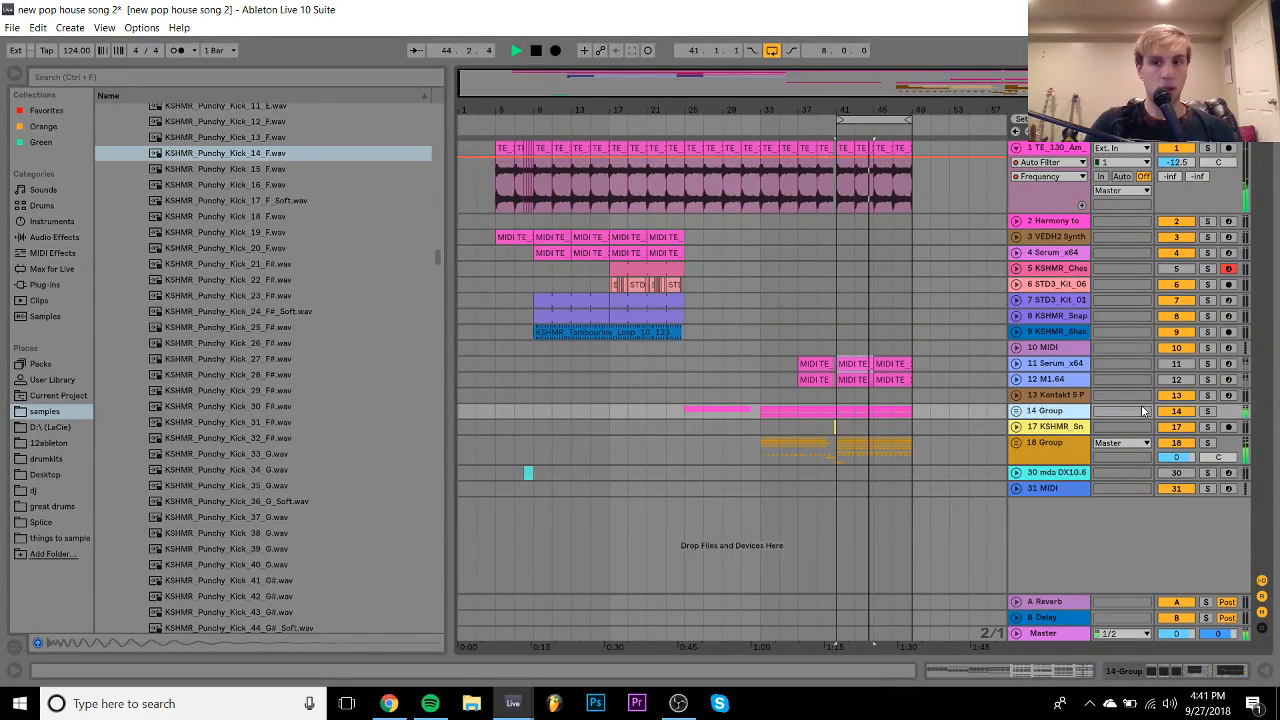
pyautogui.click(1017, 411)
pyautogui.scroll(-1, 1060, 548)
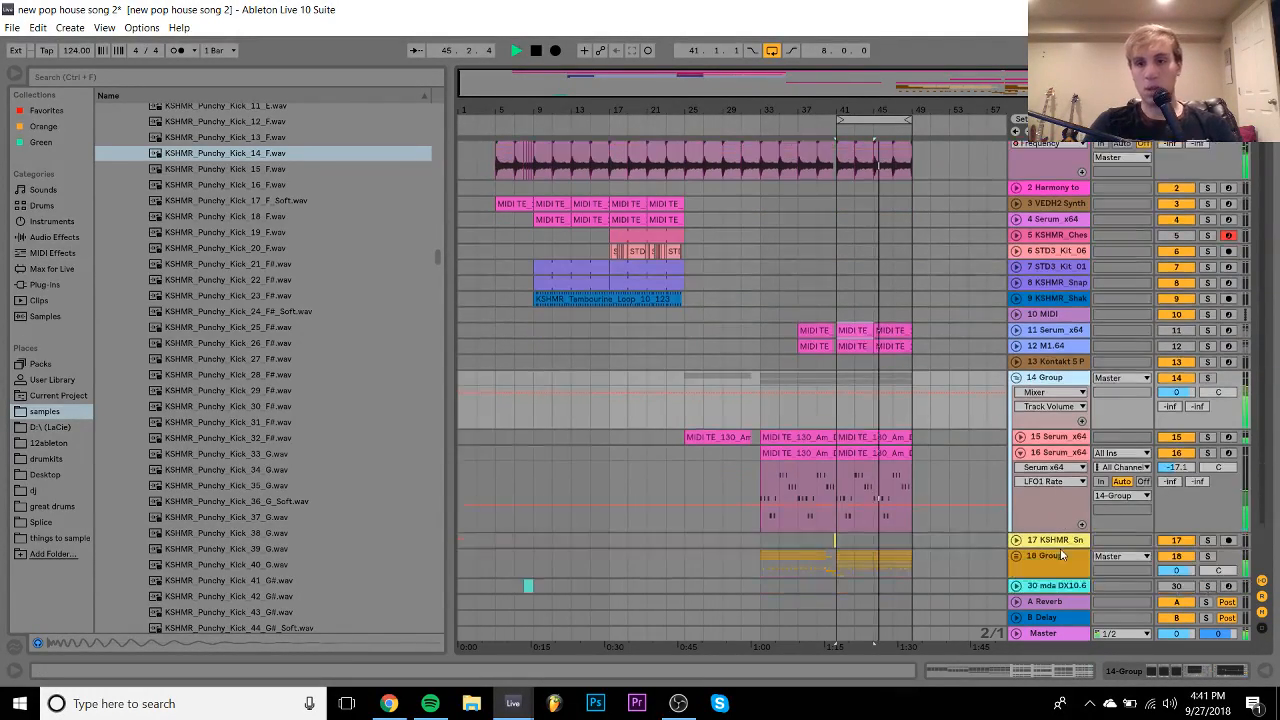
pyautogui.click(1020, 421)
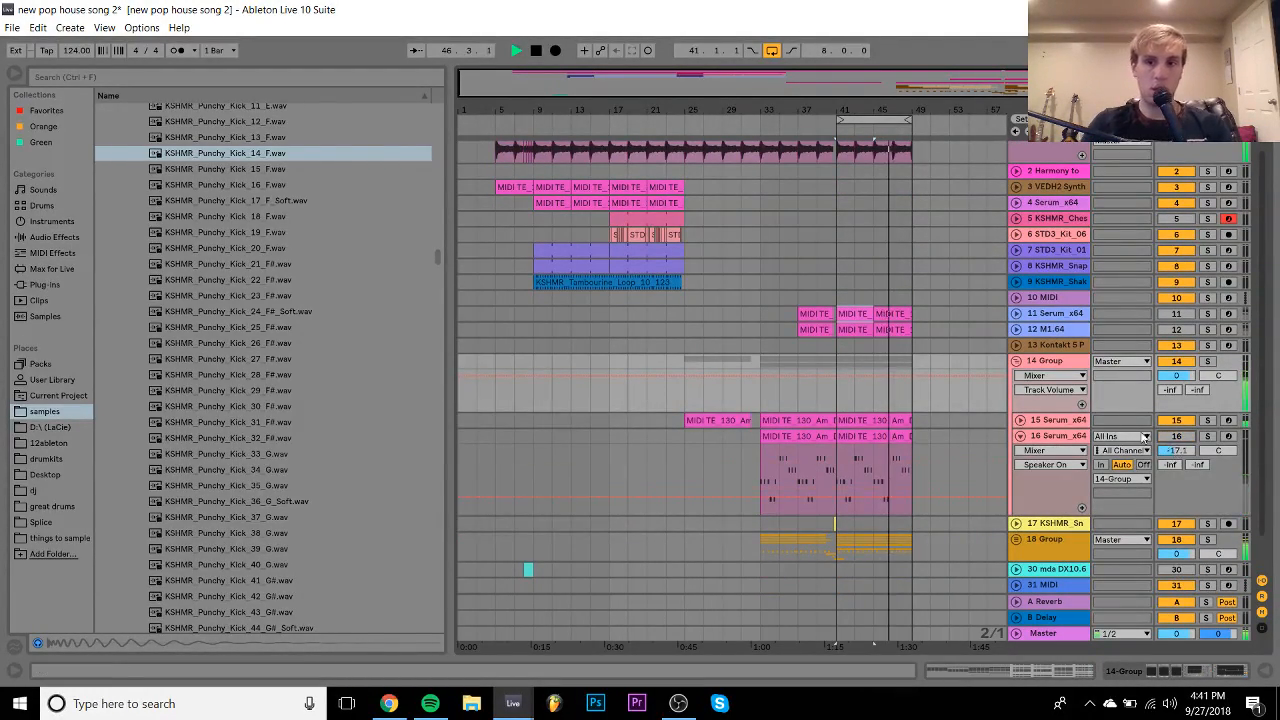
pyautogui.click(1020, 421)
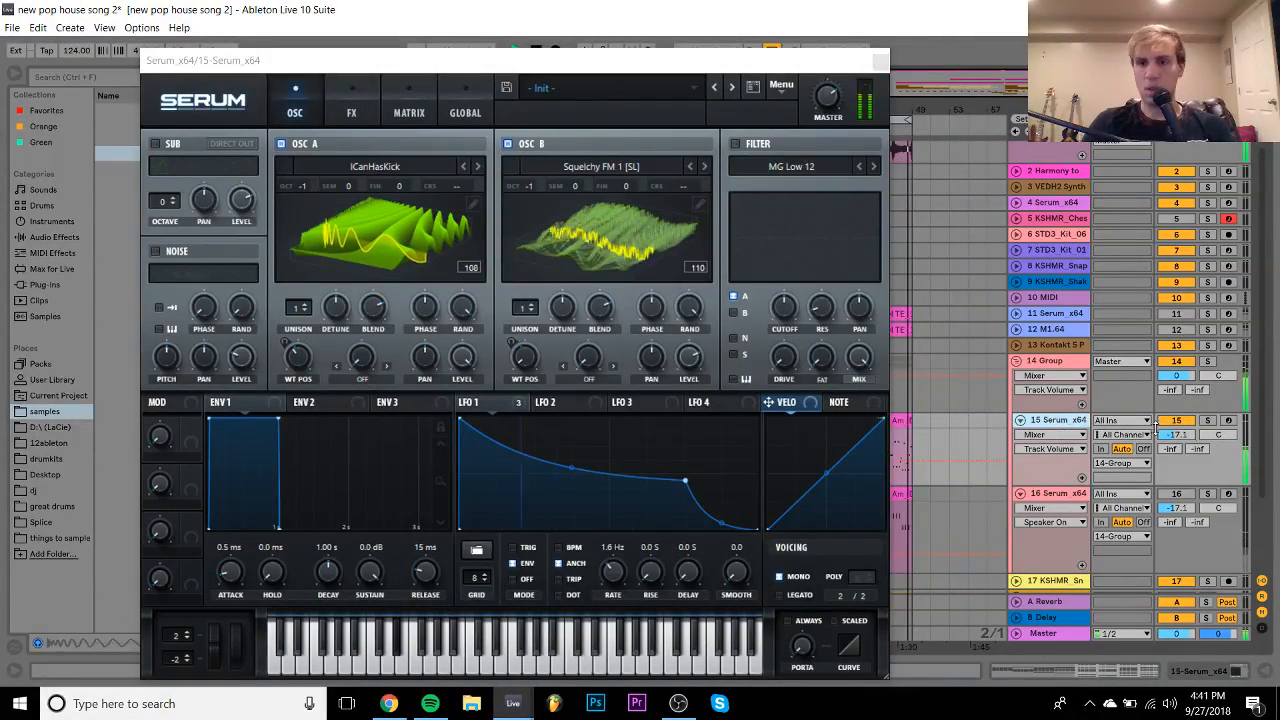
# - Lower track 15 to -21.4 dB and solo it during playback
pyautogui.moveTo(1173, 436); pyautogui.dragTo(1173, 460)
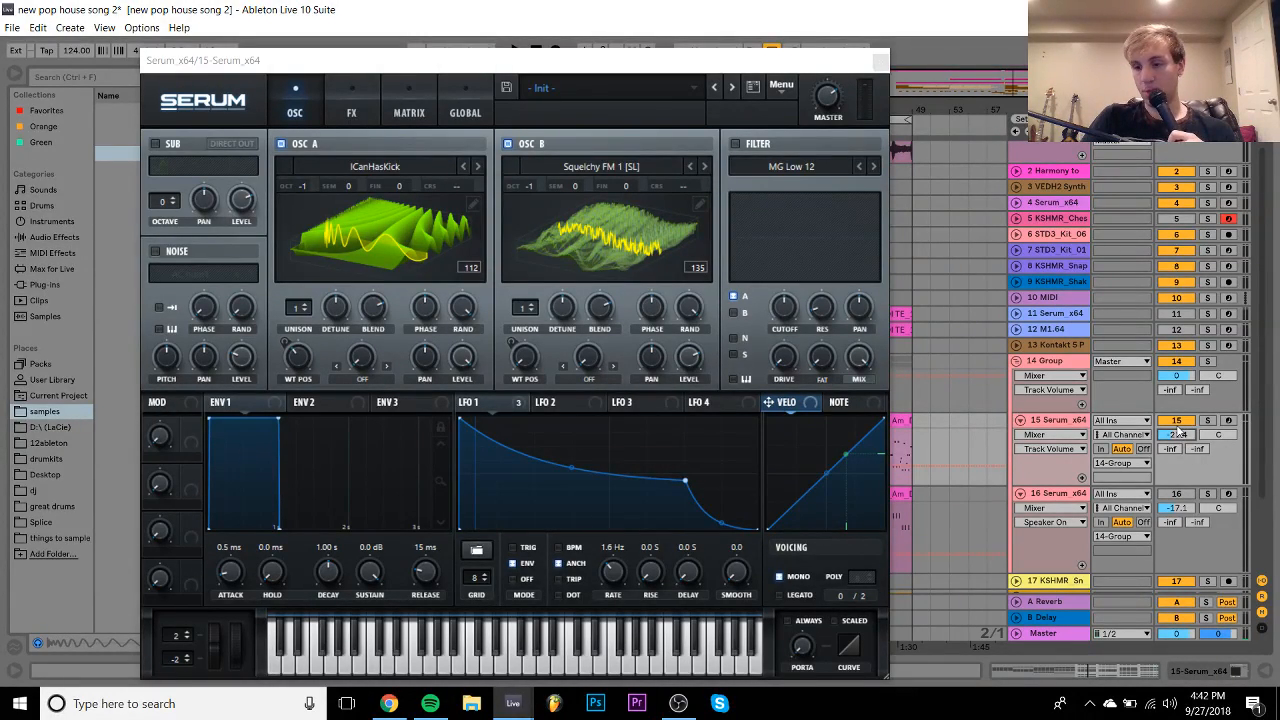
pyautogui.press('space')
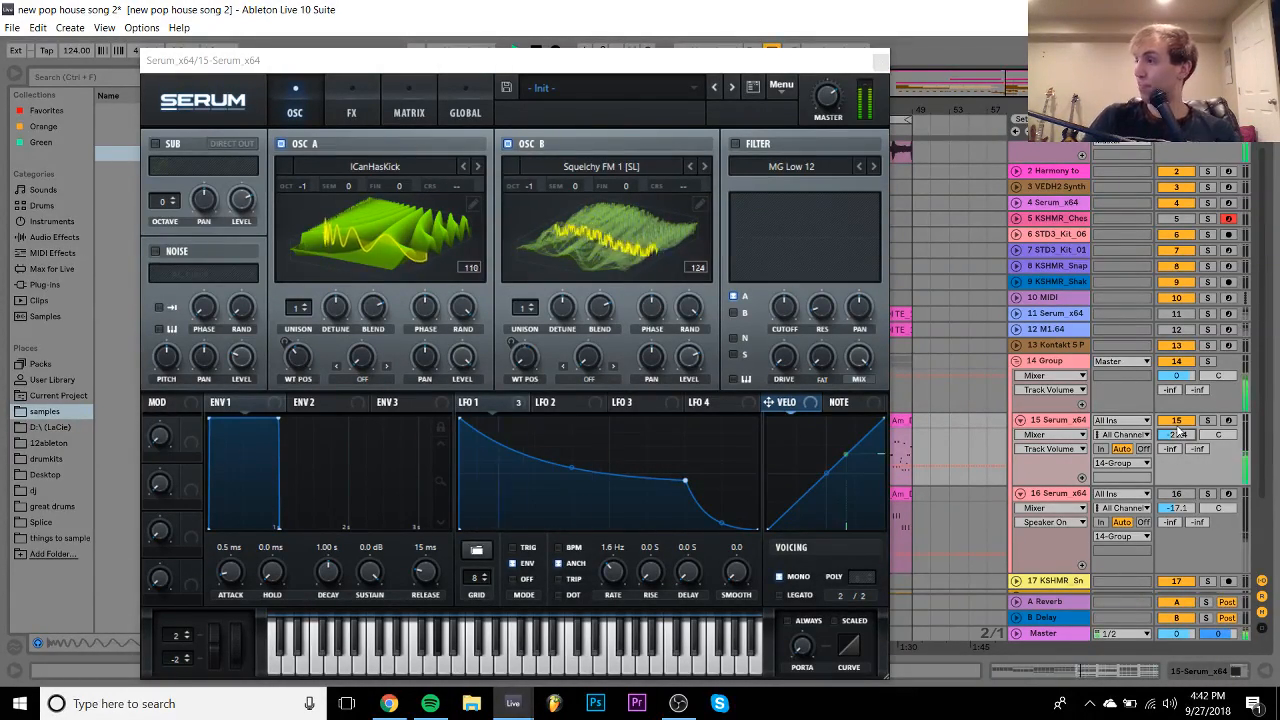
pyautogui.click(1207, 420)
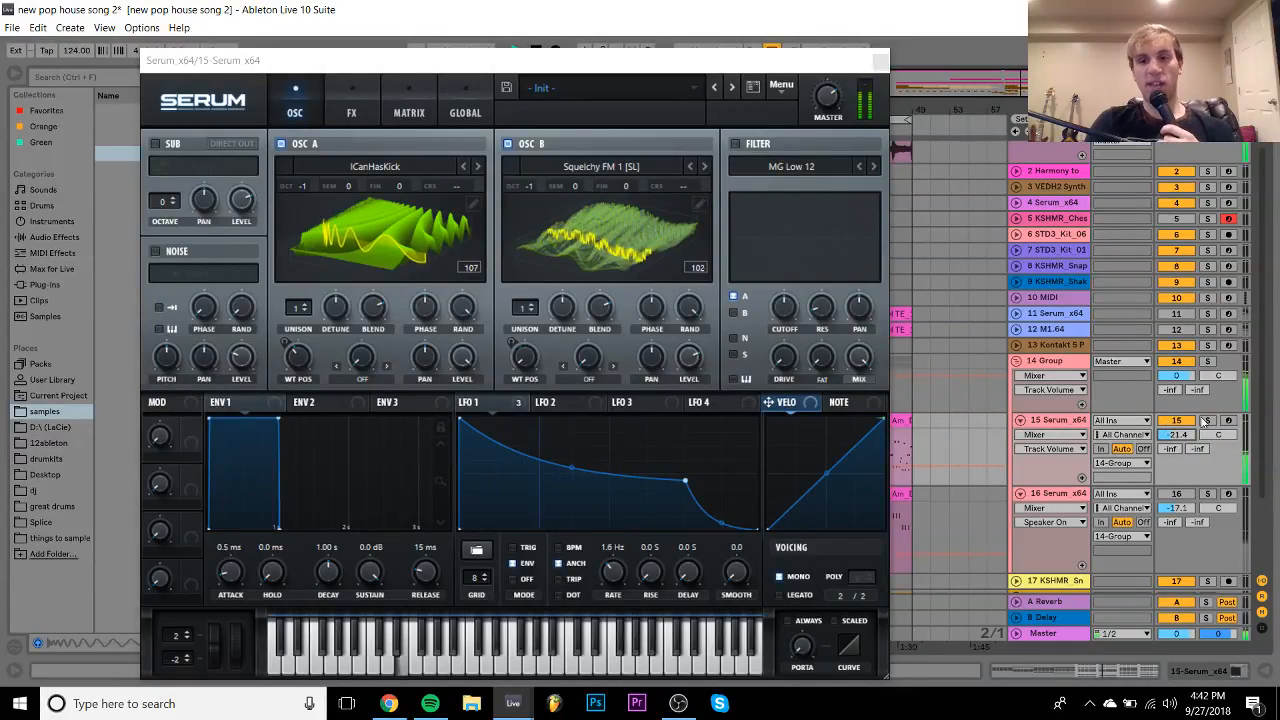
# - Reset Serum to Init Preset and load the Digital ICanHasKick wavetable into oscillator A
pyautogui.click(781, 85)
pyautogui.click(822, 179)
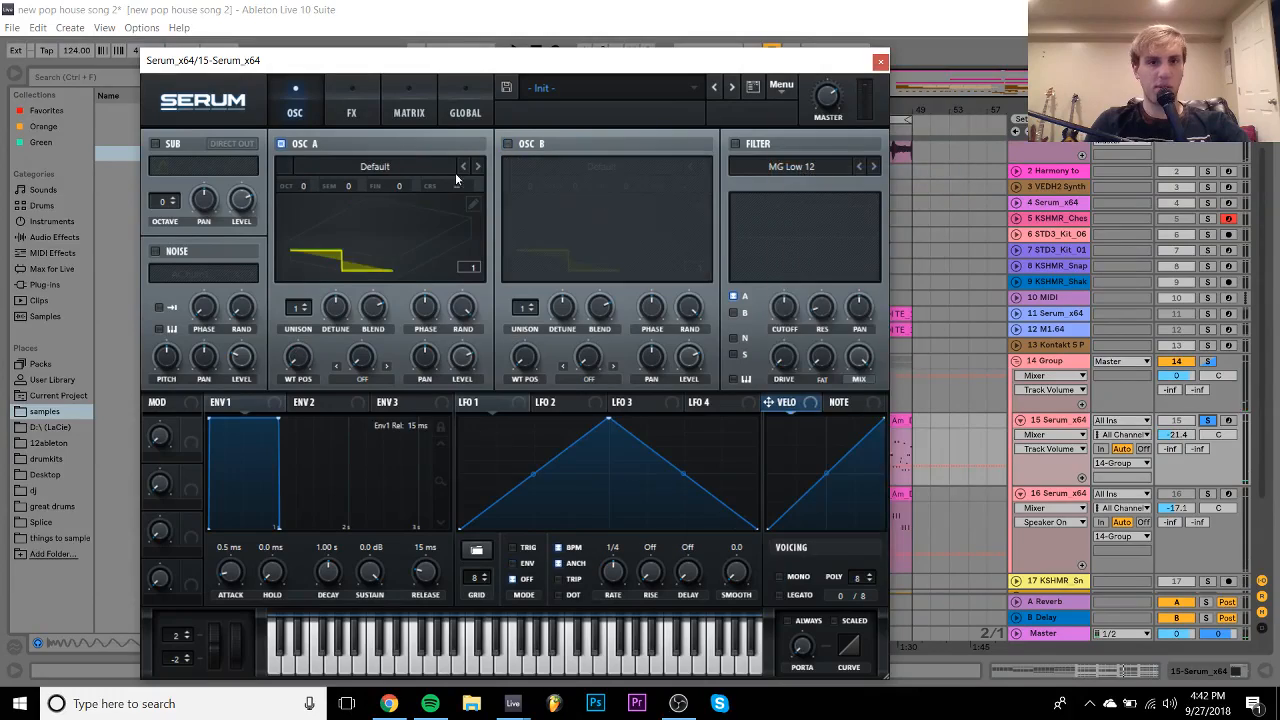
pyautogui.click(440, 166)
pyautogui.moveTo(366, 190)
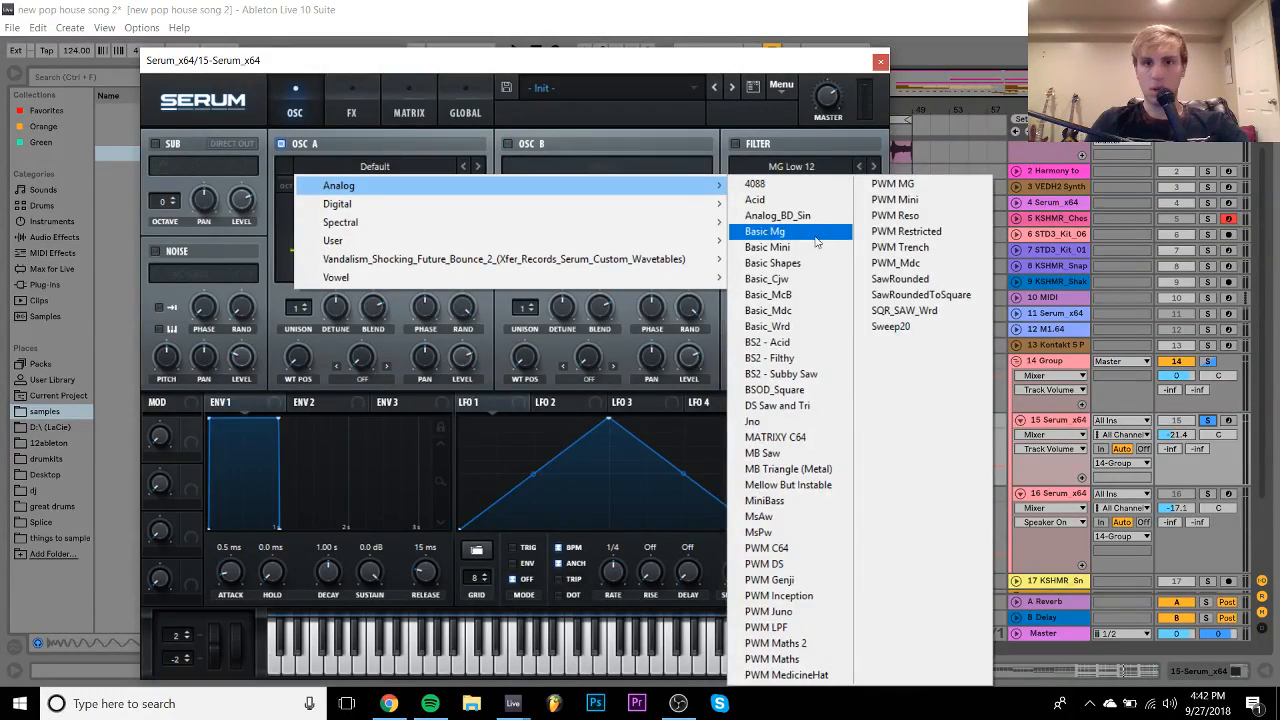
pyautogui.moveTo(578, 206)
pyautogui.click(888, 219)
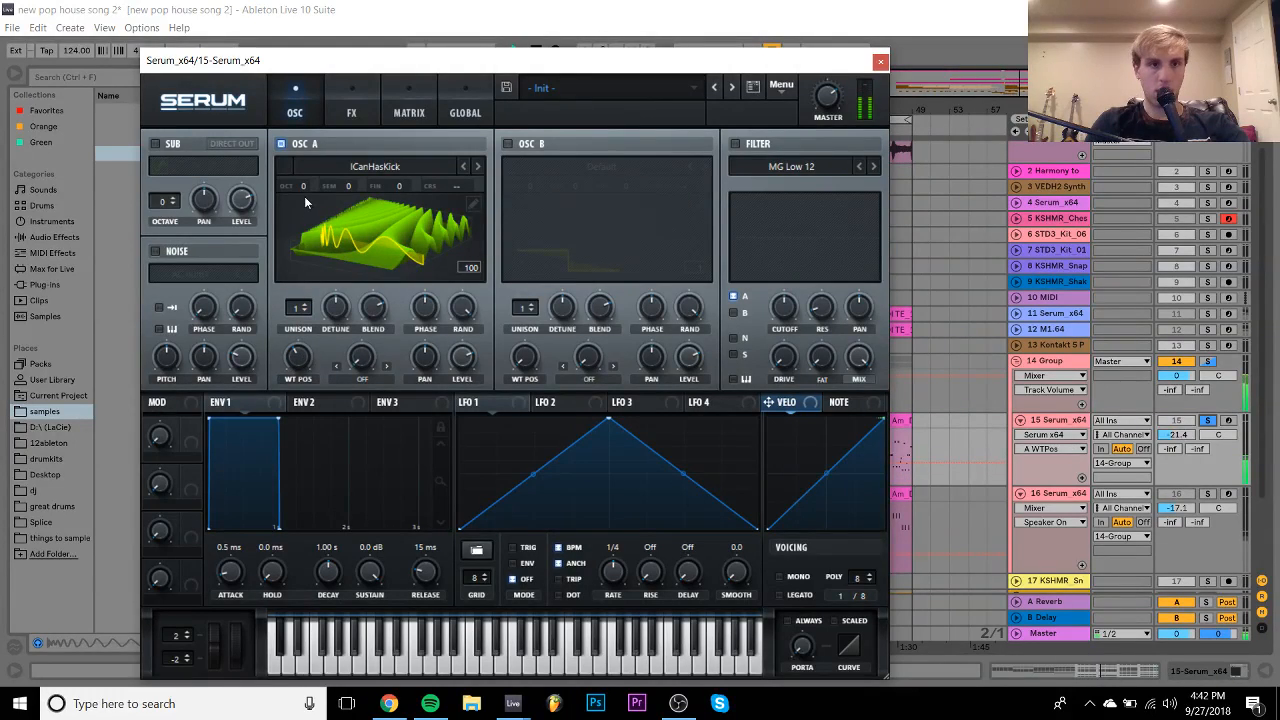
pyautogui.click(352, 102)
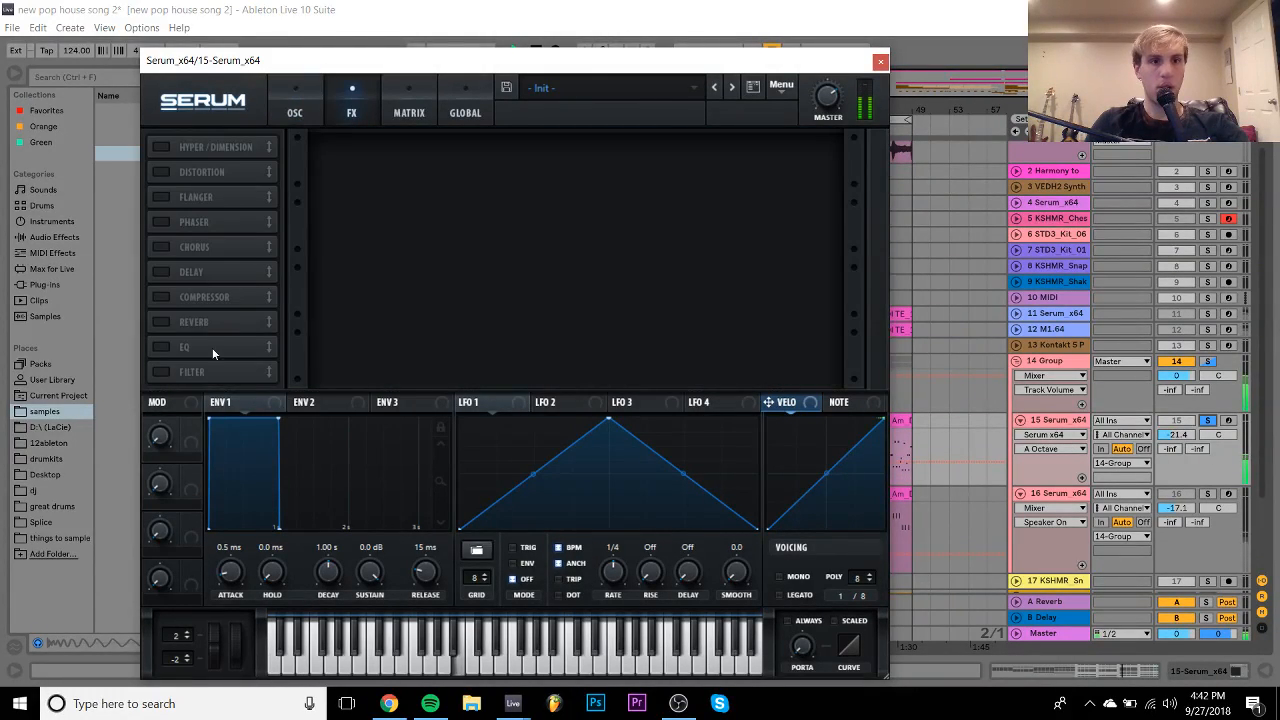
# - Enable the MG Low 18 FX filter, driven by envelope 1 with -inf sustain, 799 ms decay, 65 ms release
pyautogui.click(160, 372)
pyautogui.click(524, 187)
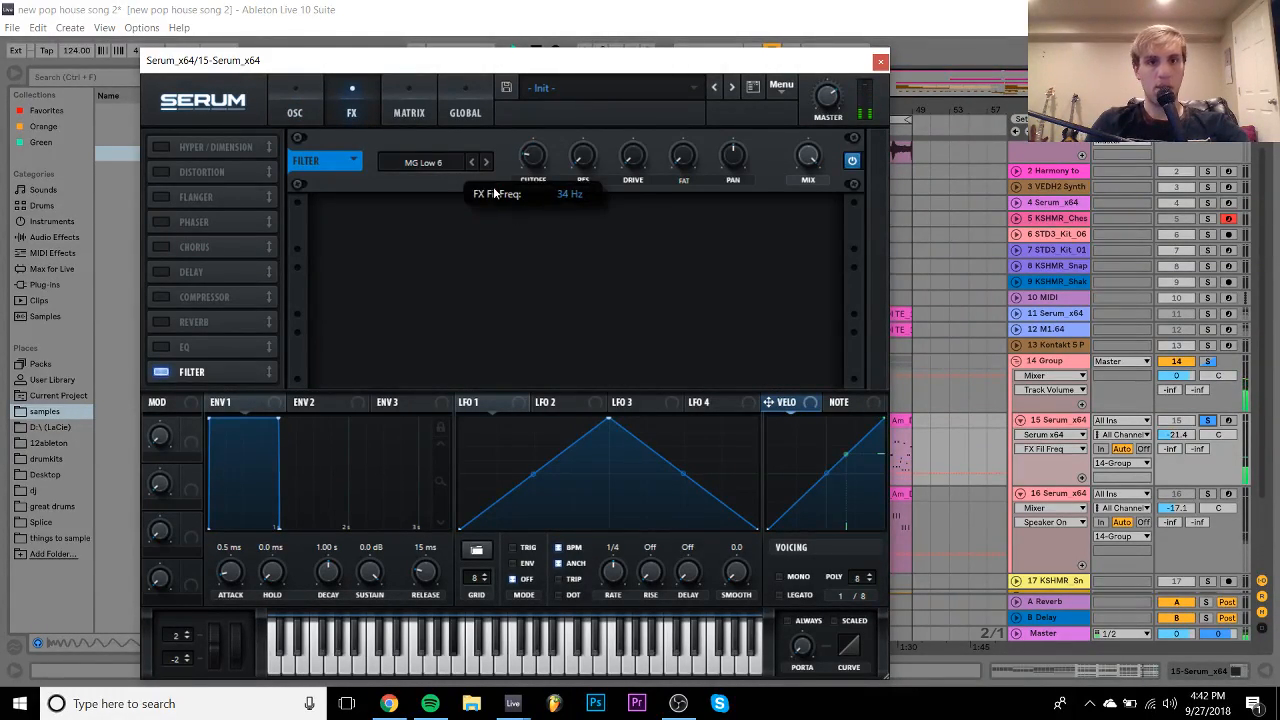
pyautogui.click(486, 162)
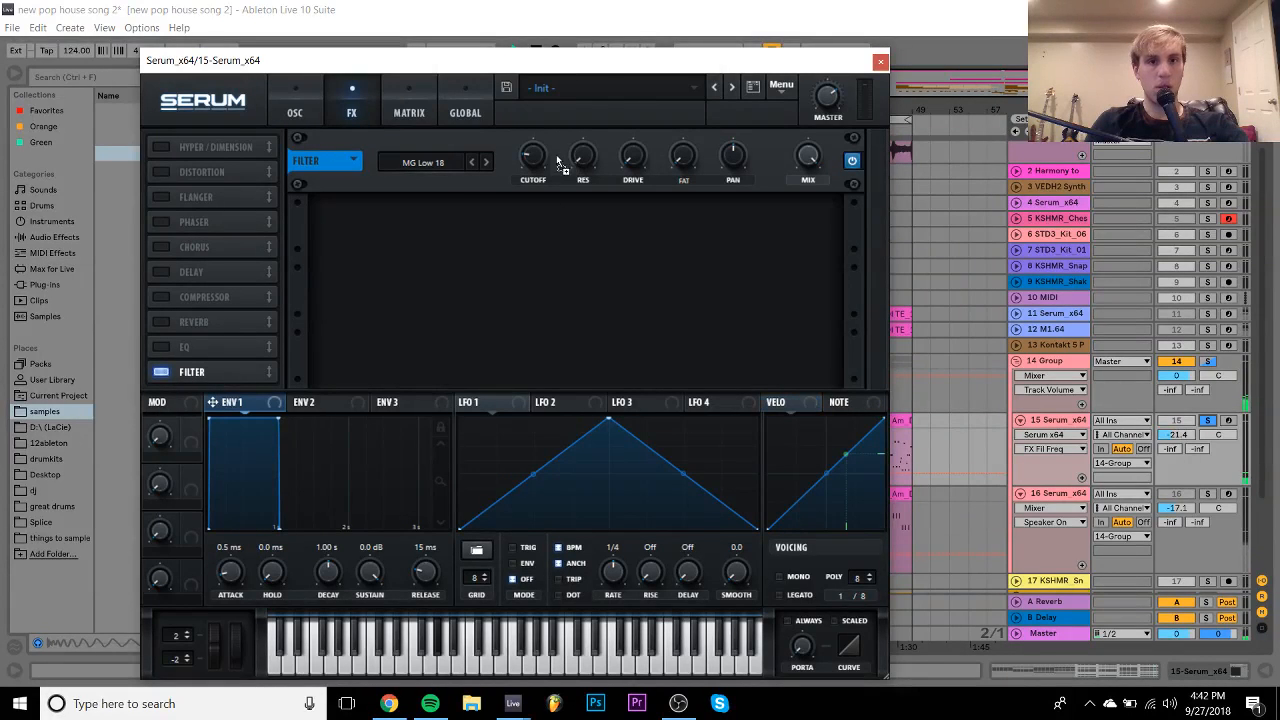
pyautogui.moveTo(558, 162); pyautogui.dragTo(694, 5)
pyautogui.moveTo(370, 572); pyautogui.dragTo(370, 700)
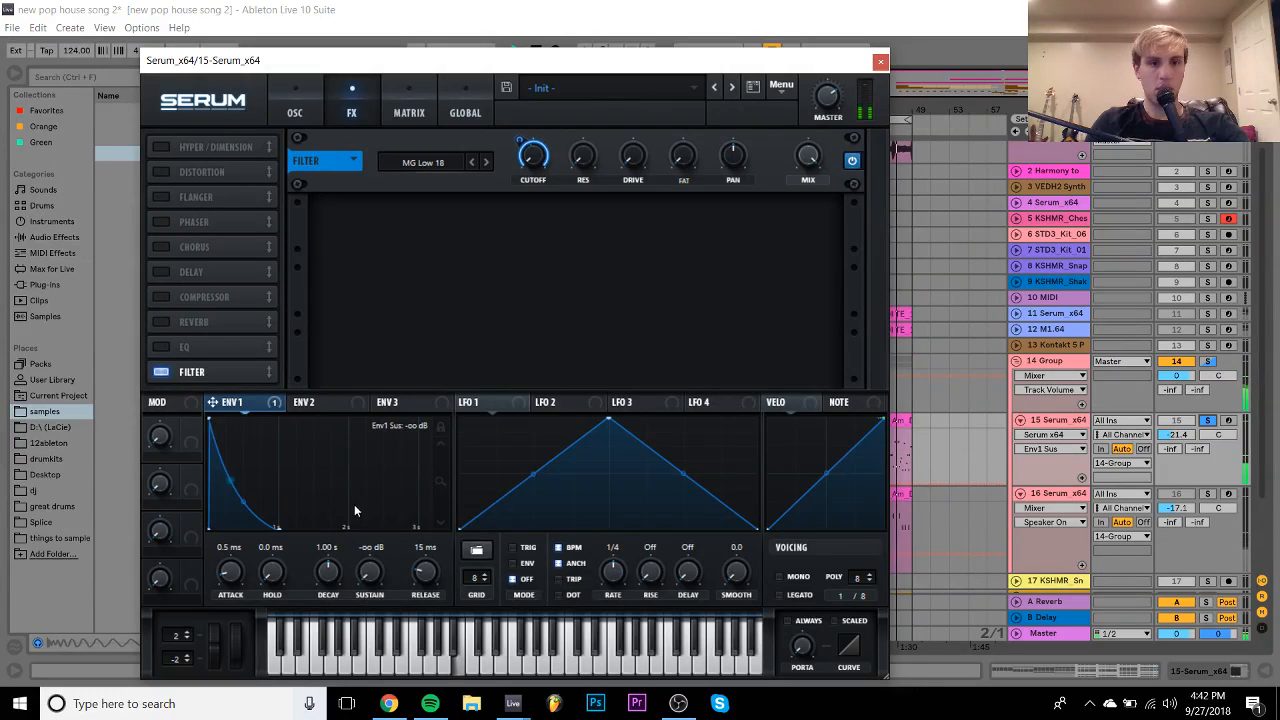
pyautogui.moveTo(327, 572); pyautogui.dragTo(327, 580)
pyautogui.moveTo(424, 575); pyautogui.dragTo(424, 562)
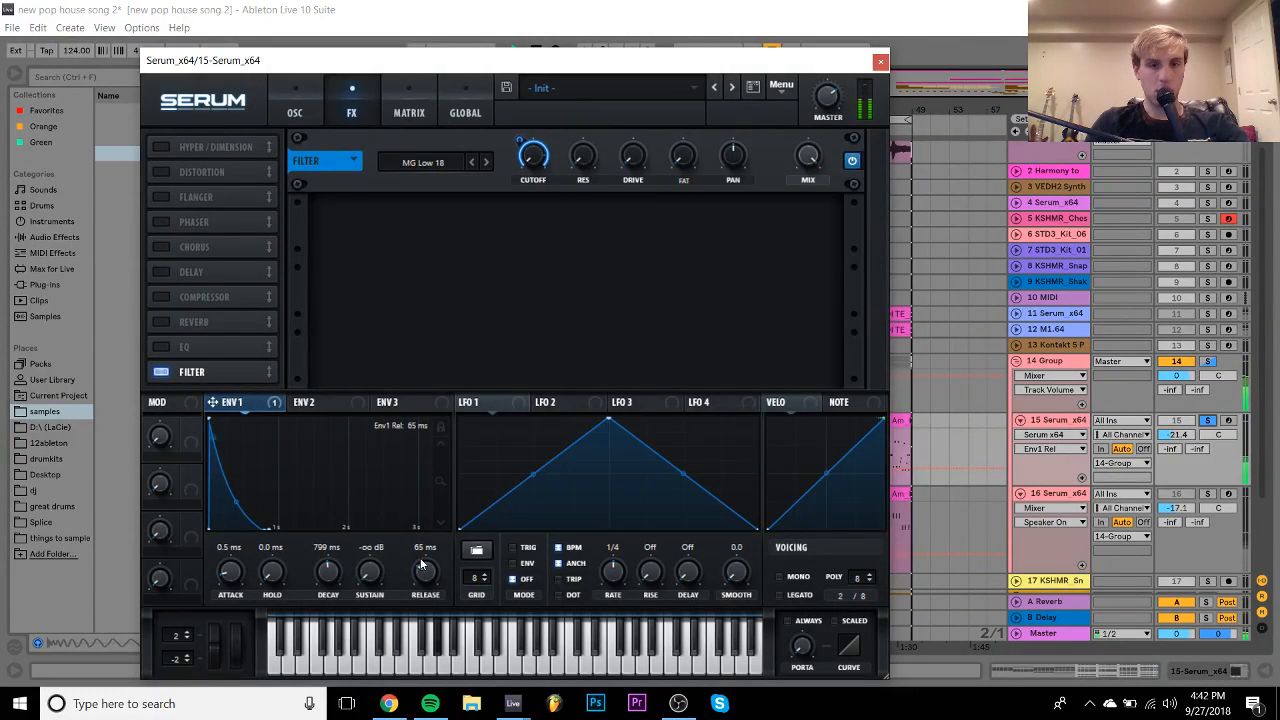
# - Unsolo track 15, raise the filter cutoff off its minimum and nudge the track volume up
pyautogui.click(1207, 421)
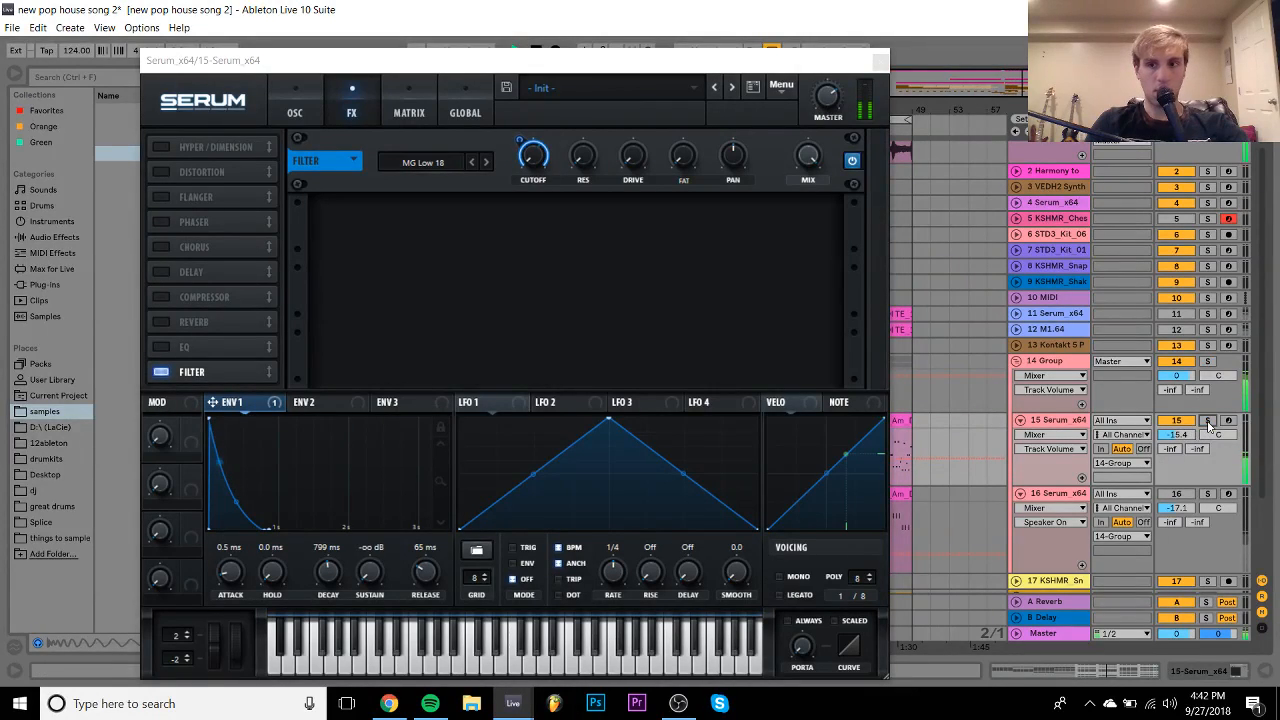
pyautogui.click(519, 147)
pyautogui.moveTo(534, 168)
pyautogui.mouseDown()
pyautogui.moveTo(543, 132)
pyautogui.moveTo(540, 152)
pyautogui.mouseUp()
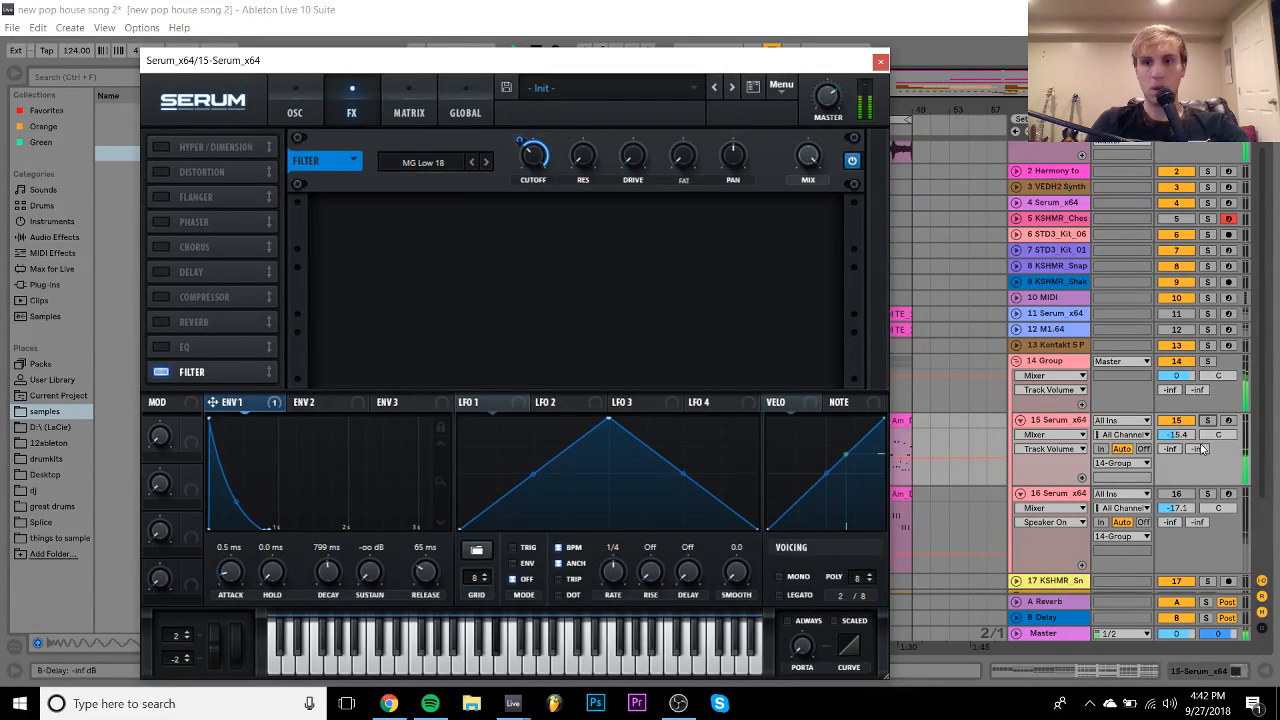
pyautogui.moveTo(1192, 434); pyautogui.dragTo(1192, 429)
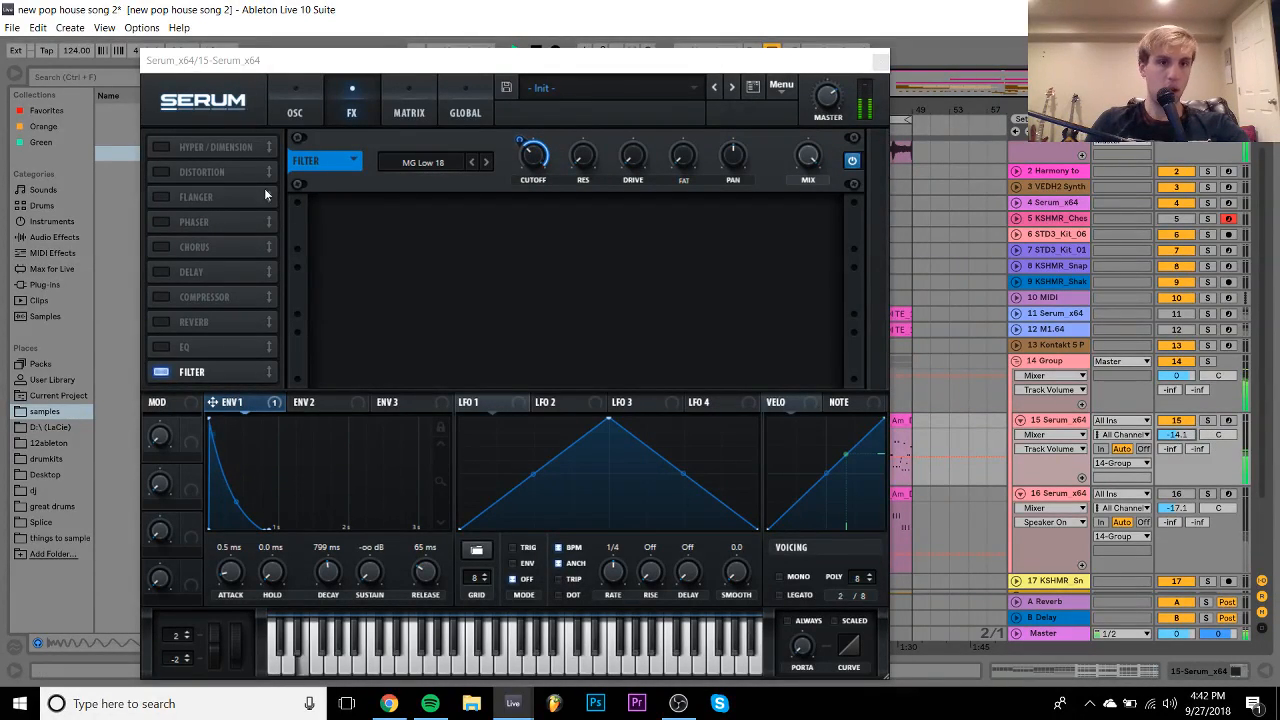
# - Lower oscillator A's wavetable position from 100 to 69 and route envelope 1 to it
pyautogui.click(295, 112)
pyautogui.click(300, 352)
pyautogui.moveTo(300, 351); pyautogui.dragTo(306, 394)
pyautogui.moveTo(212, 403); pyautogui.dragTo(291, 403)
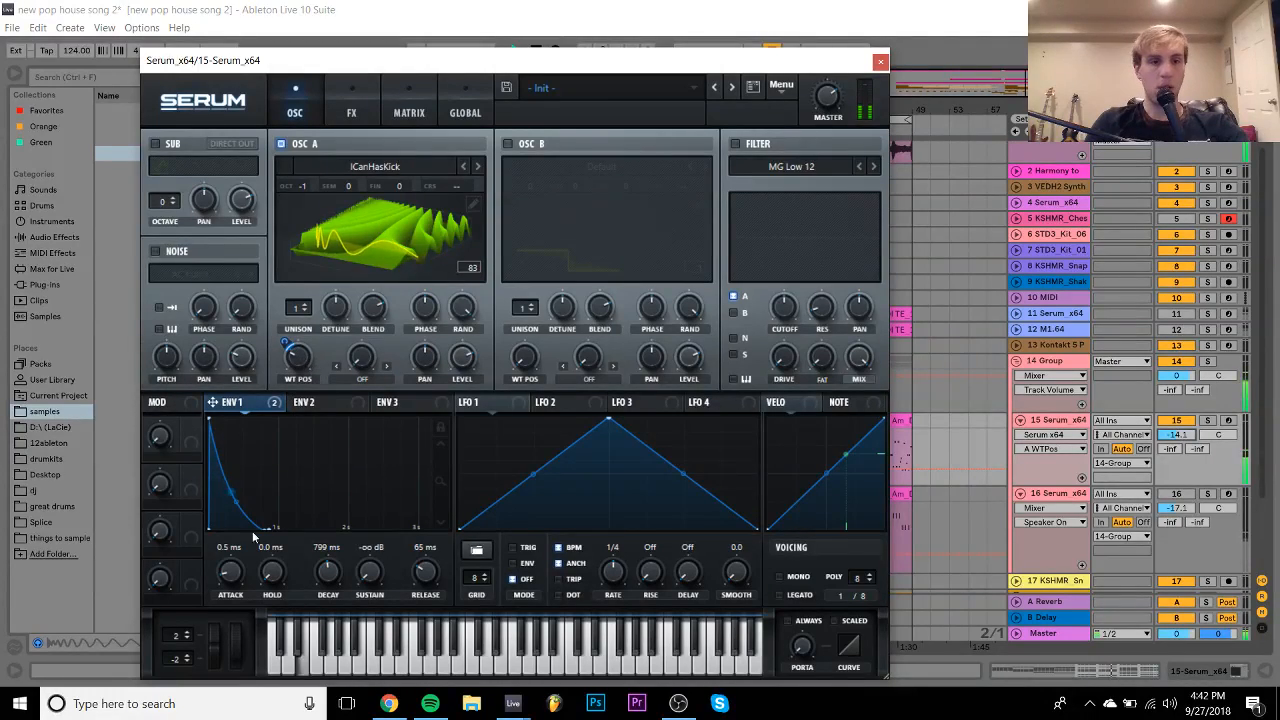
# - Rough-tune envelope 1 toward a 20 ms attack and 1.35 s decay
pyautogui.moveTo(236, 560)
pyautogui.mouseDown()
pyautogui.moveTo(237, 520)
pyautogui.moveTo(233, 575)
pyautogui.mouseUp()
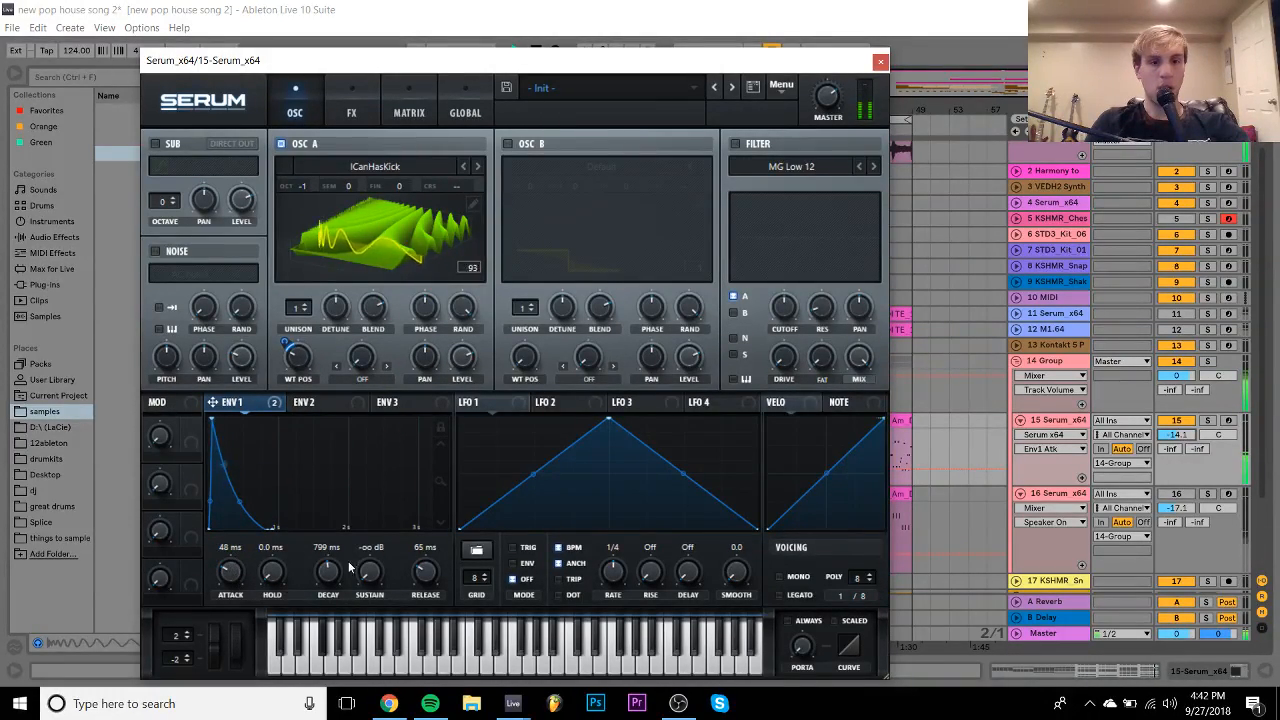
pyautogui.moveTo(324, 578); pyautogui.dragTo(323, 588)
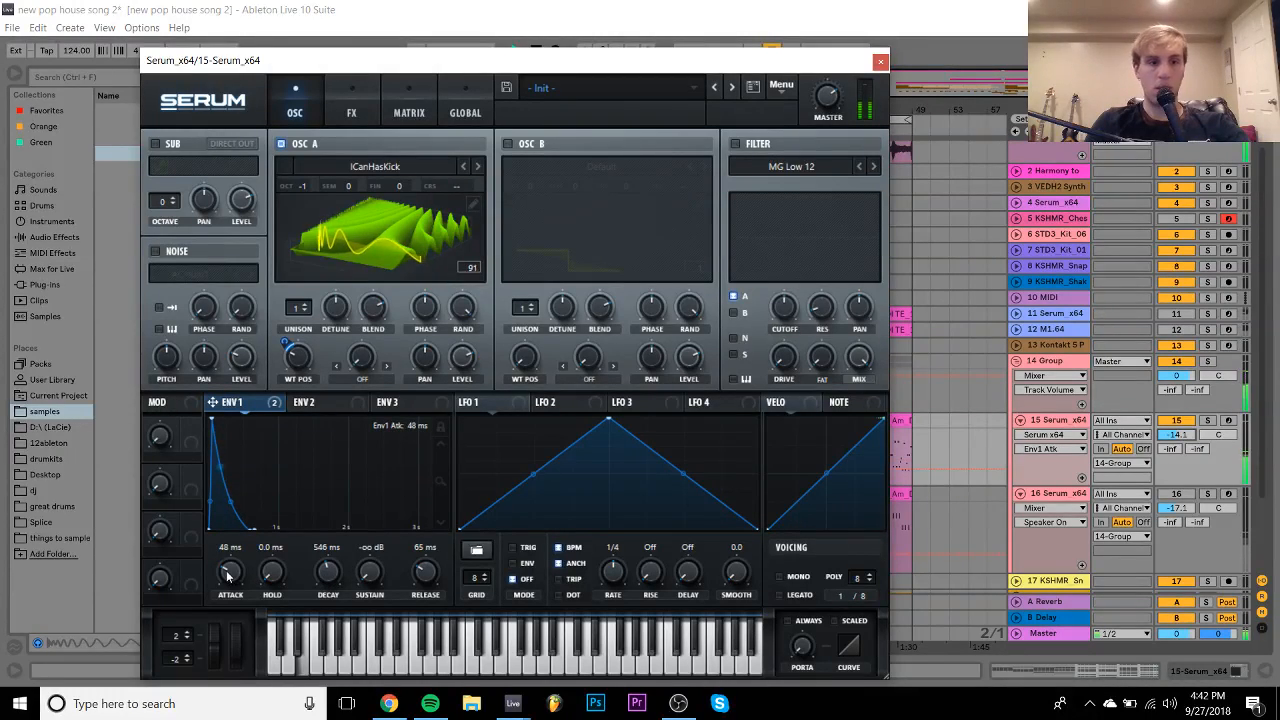
pyautogui.moveTo(226, 570); pyautogui.dragTo(226, 580)
pyautogui.moveTo(327, 578); pyautogui.dragTo(328, 550)
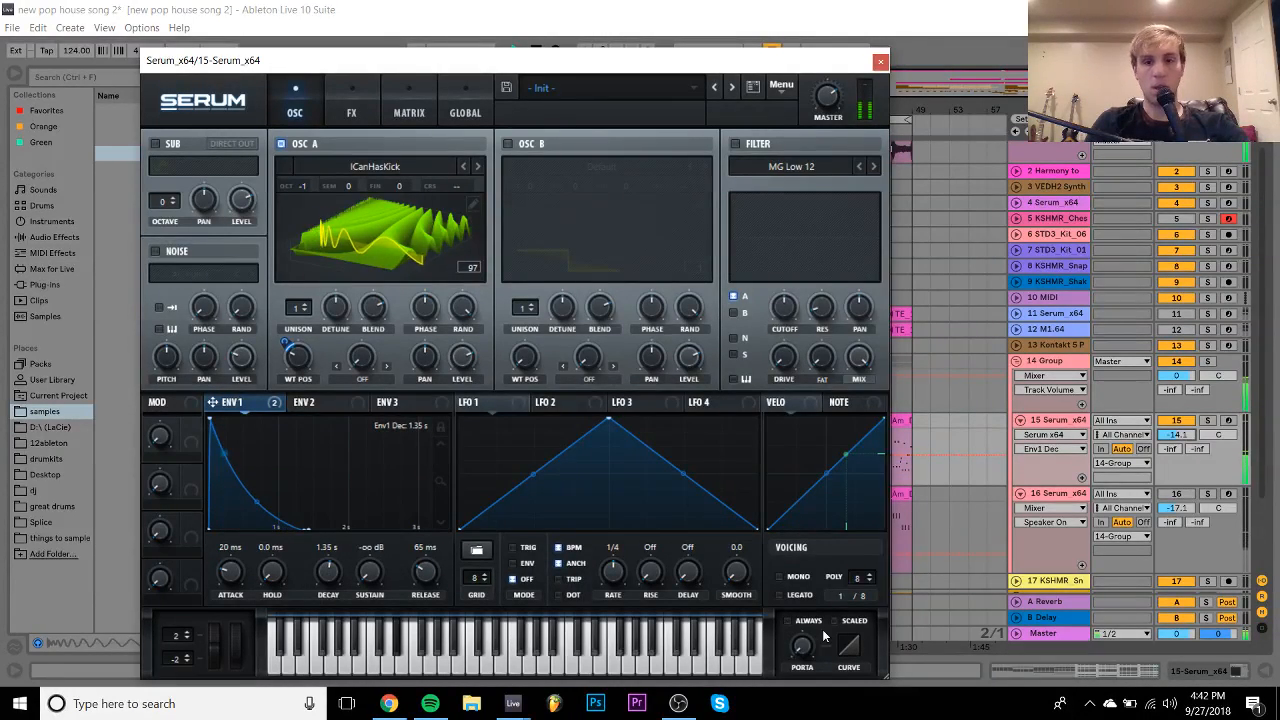
# - Make Serum mono with legato and Always portamento at a short glide time
pyautogui.click(796, 576)
pyautogui.click(806, 622)
pyautogui.moveTo(808, 650); pyautogui.dragTo(813, 594)
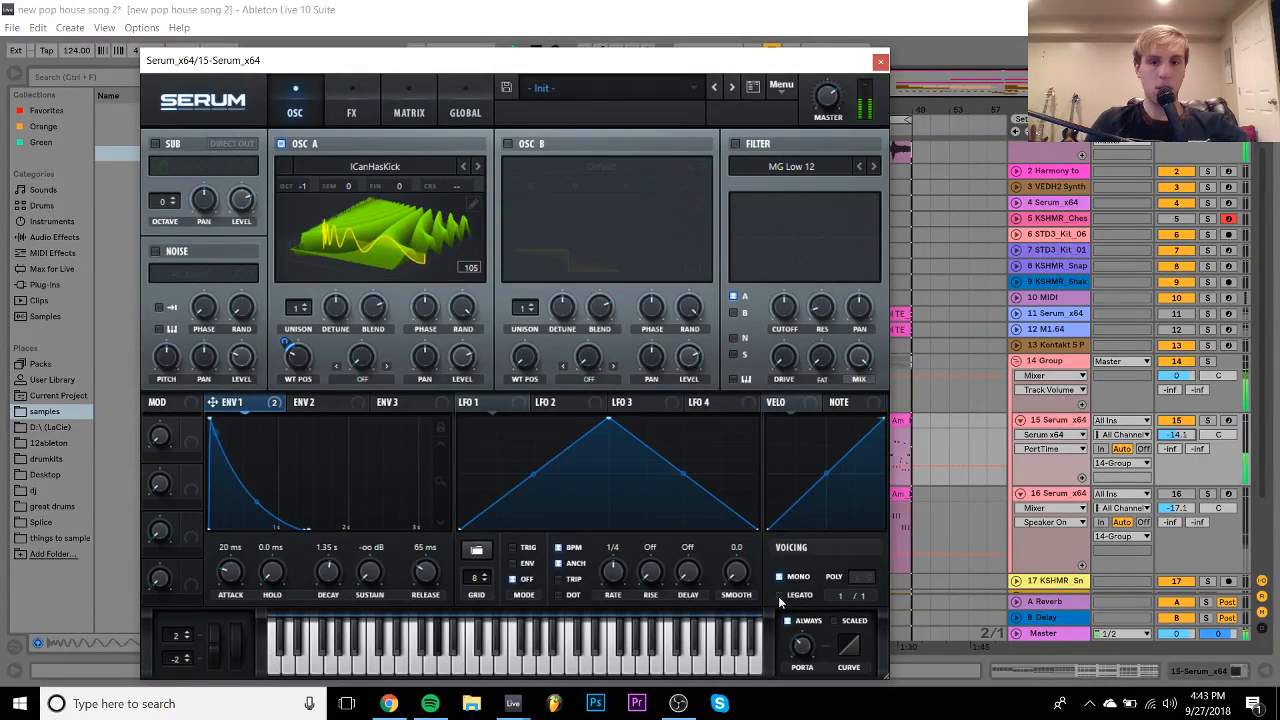
pyautogui.click(779, 596)
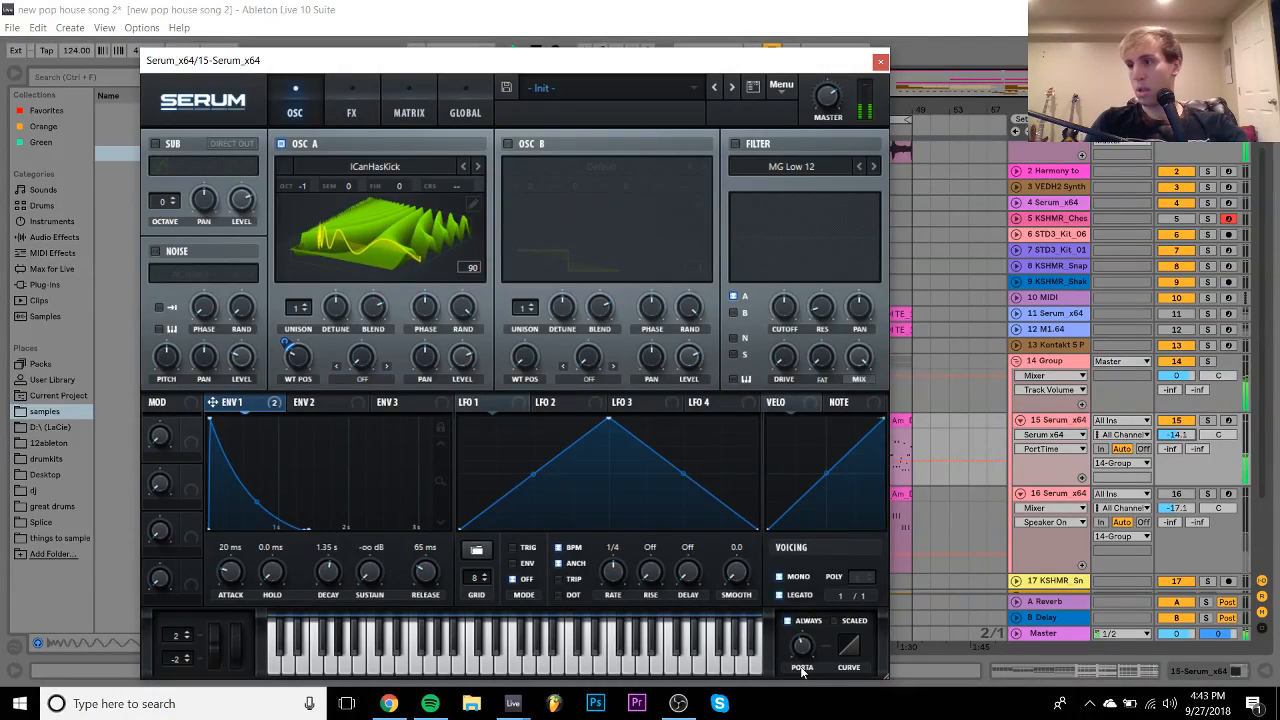
# - Settle envelope 1 at 0.0 ms attack and 1.46 s decay with a steeper decay curve
pyautogui.moveTo(798, 648)
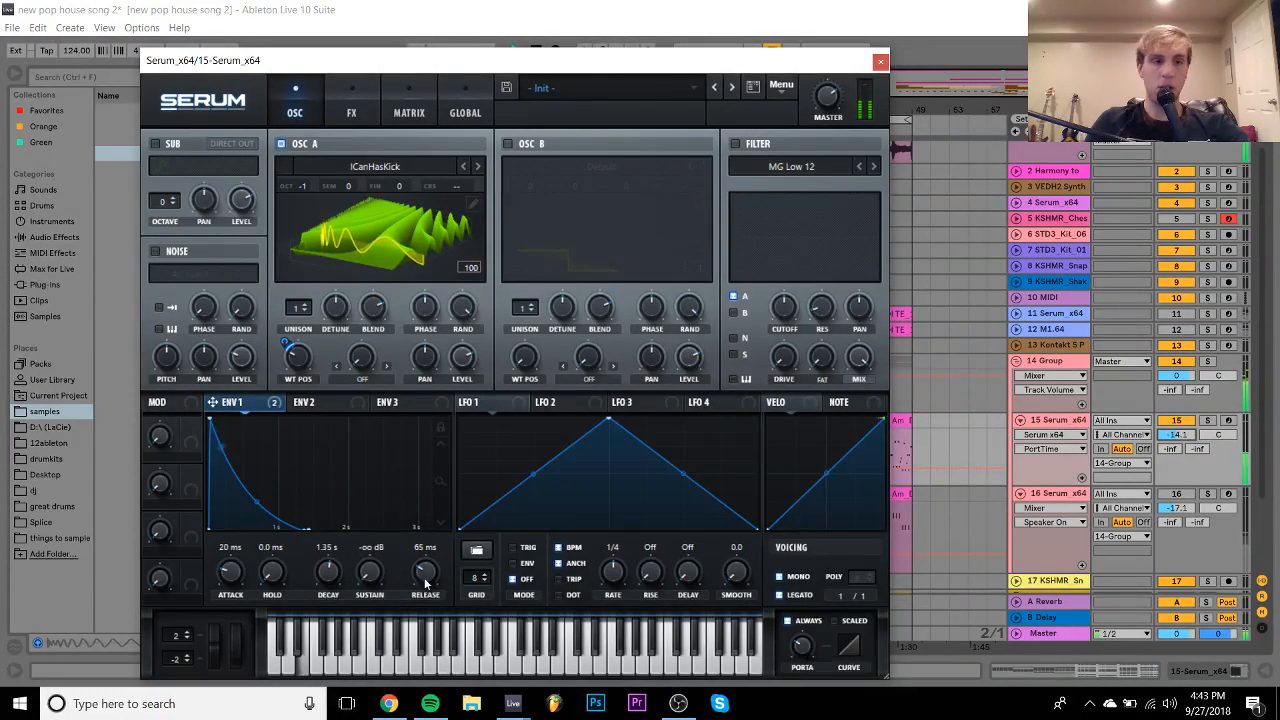
pyautogui.moveTo(225, 575); pyautogui.dragTo(238, 625)
pyautogui.moveTo(333, 573)
pyautogui.mouseDown()
pyautogui.moveTo(329, 601)
pyautogui.moveTo(332, 578)
pyautogui.mouseUp()
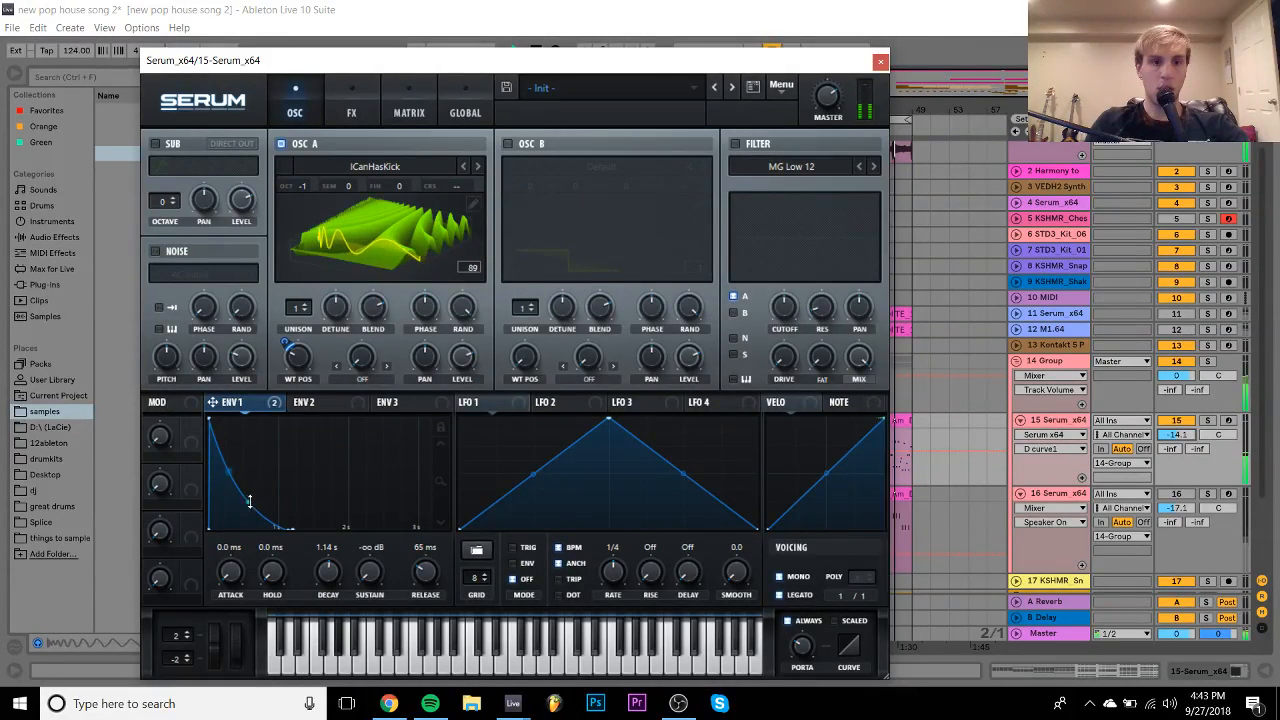
pyautogui.moveTo(248, 502); pyautogui.dragTo(249, 520)
pyautogui.moveTo(329, 578); pyautogui.dragTo(330, 574)
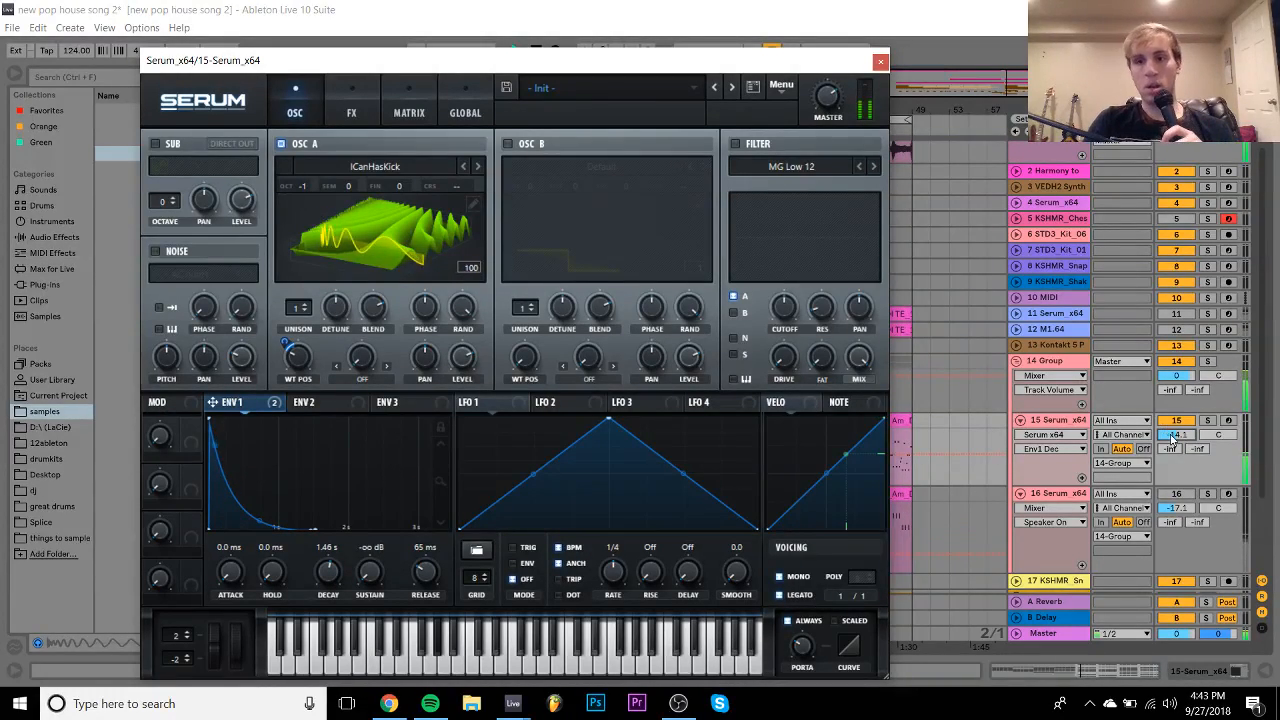
# - Deactivate track 16, select track 15 and play to audition the new patch
pyautogui.click(1173, 495)
pyautogui.click(1173, 495)
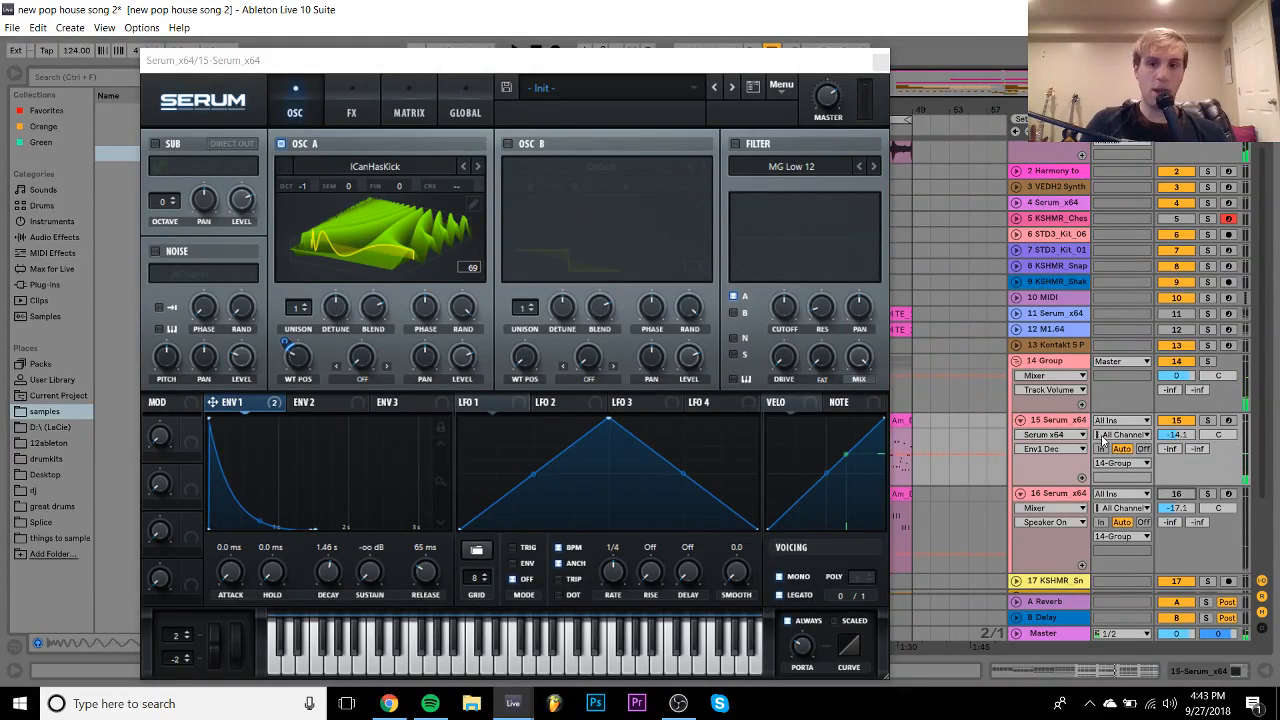
pyautogui.click(1067, 422)
pyautogui.press('space')
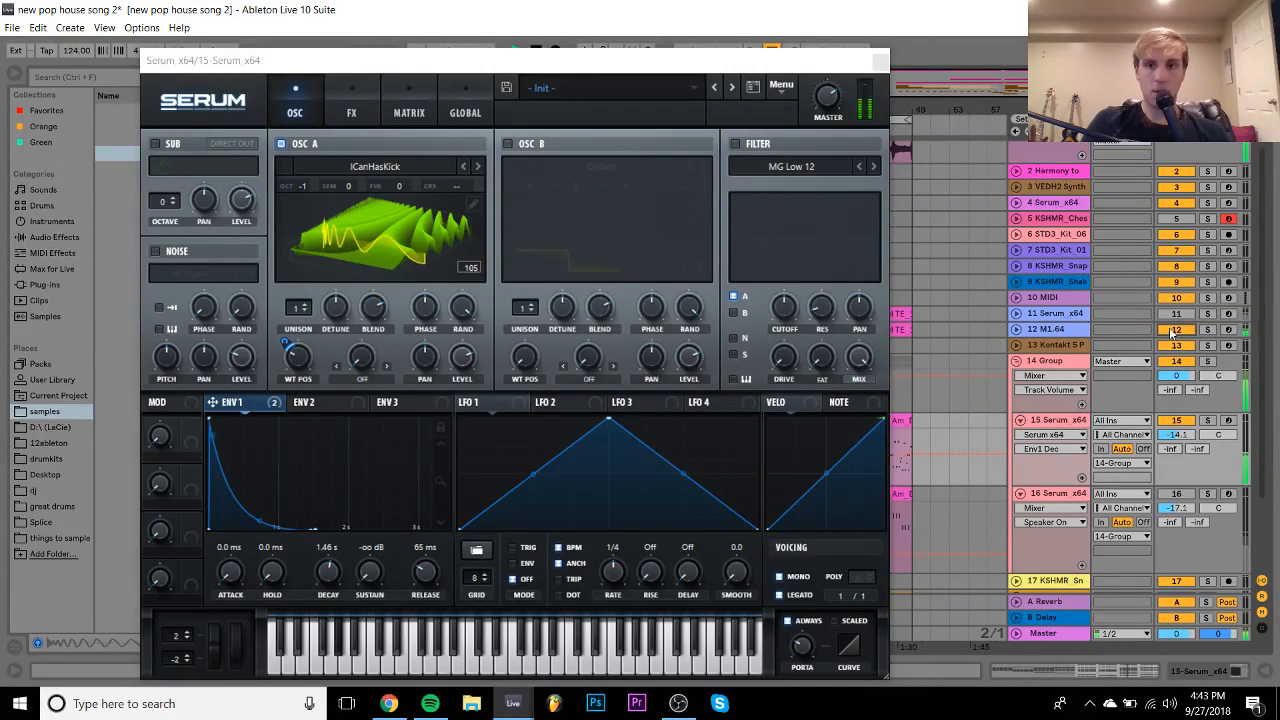
# - Close Serum, lower the last point of the 14 Group's LFOTool curve, and audition from bar 41
pyautogui.click(1040, 360)
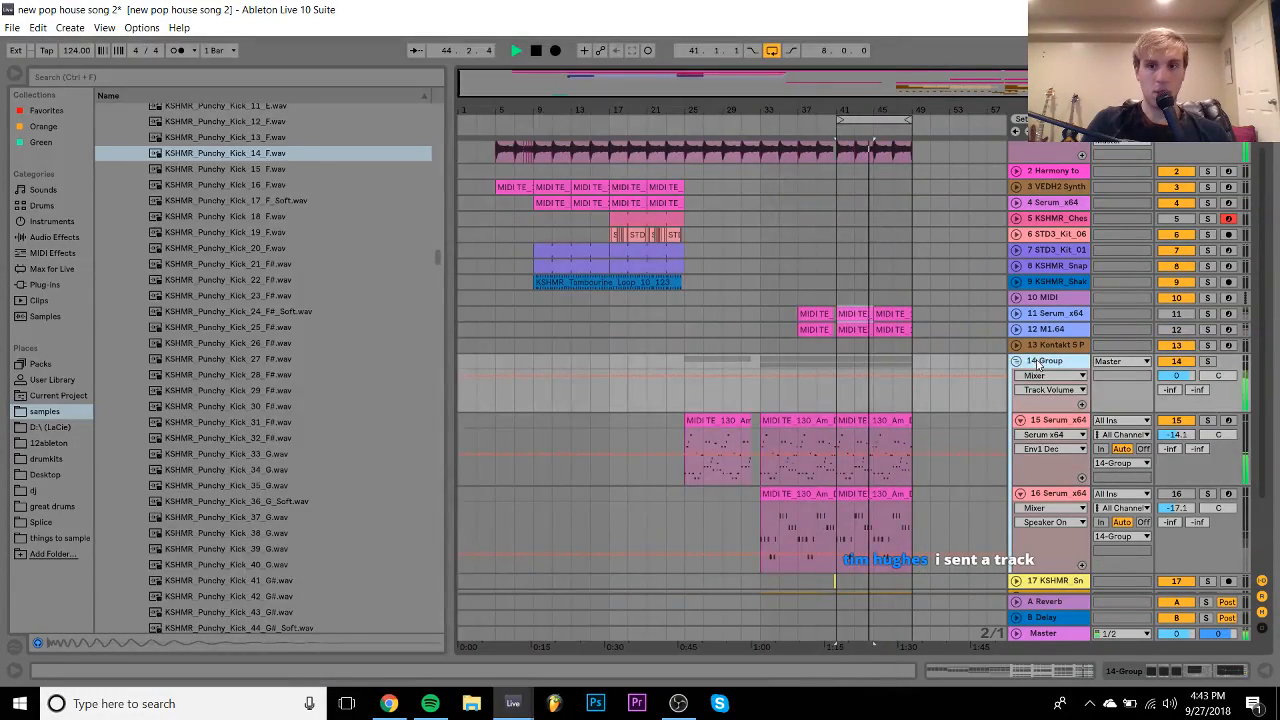
pyautogui.doubleClick(1043, 358)
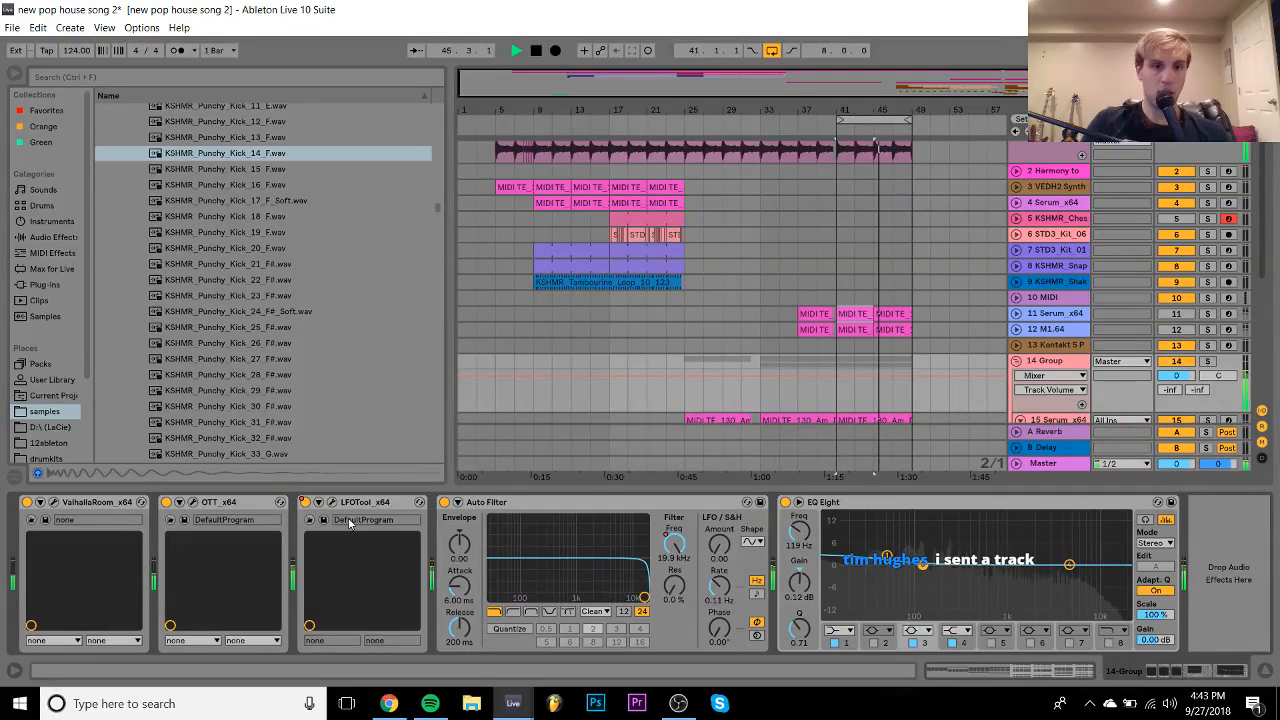
pyautogui.click(332, 502)
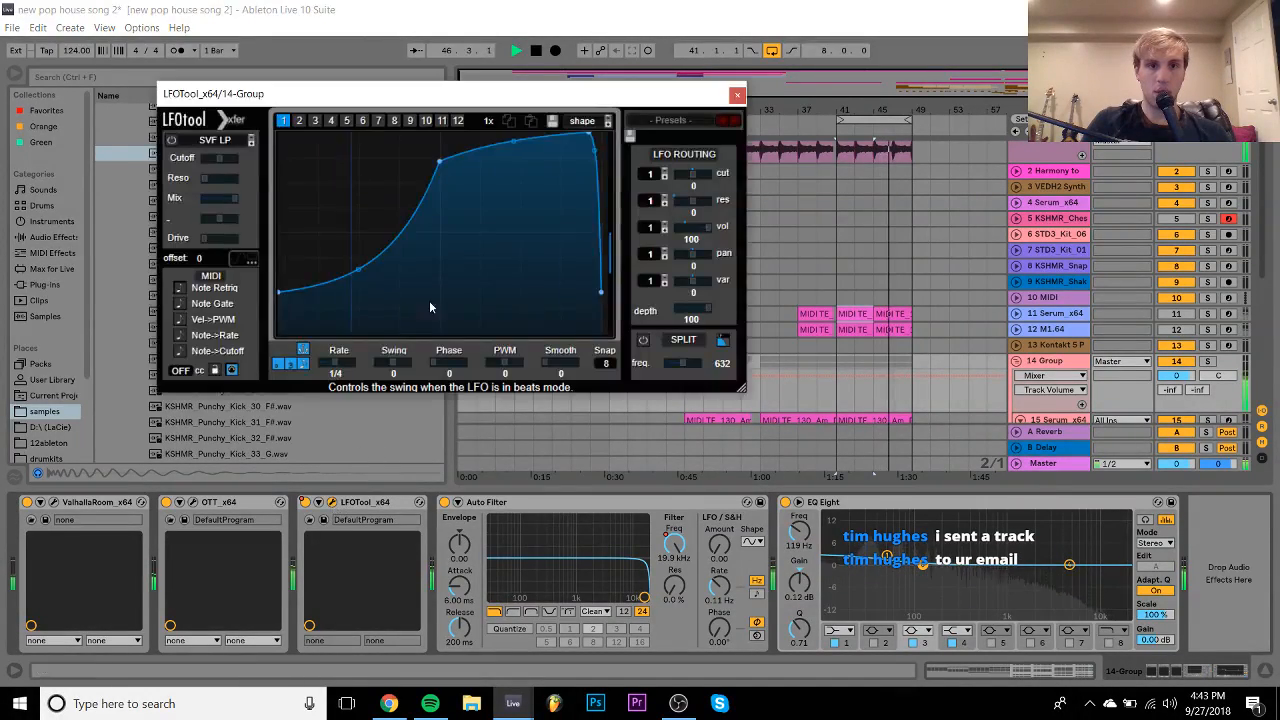
pyautogui.moveTo(600, 292); pyautogui.dragTo(603, 304)
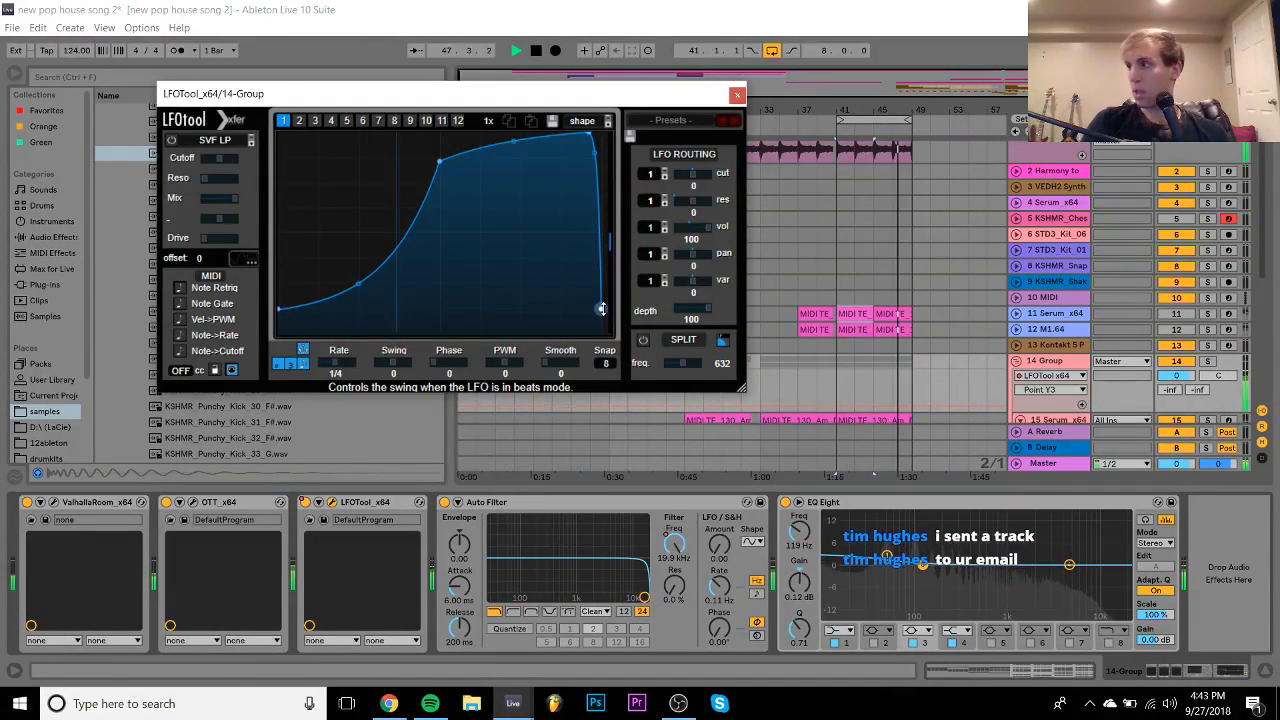
pyautogui.press('space')
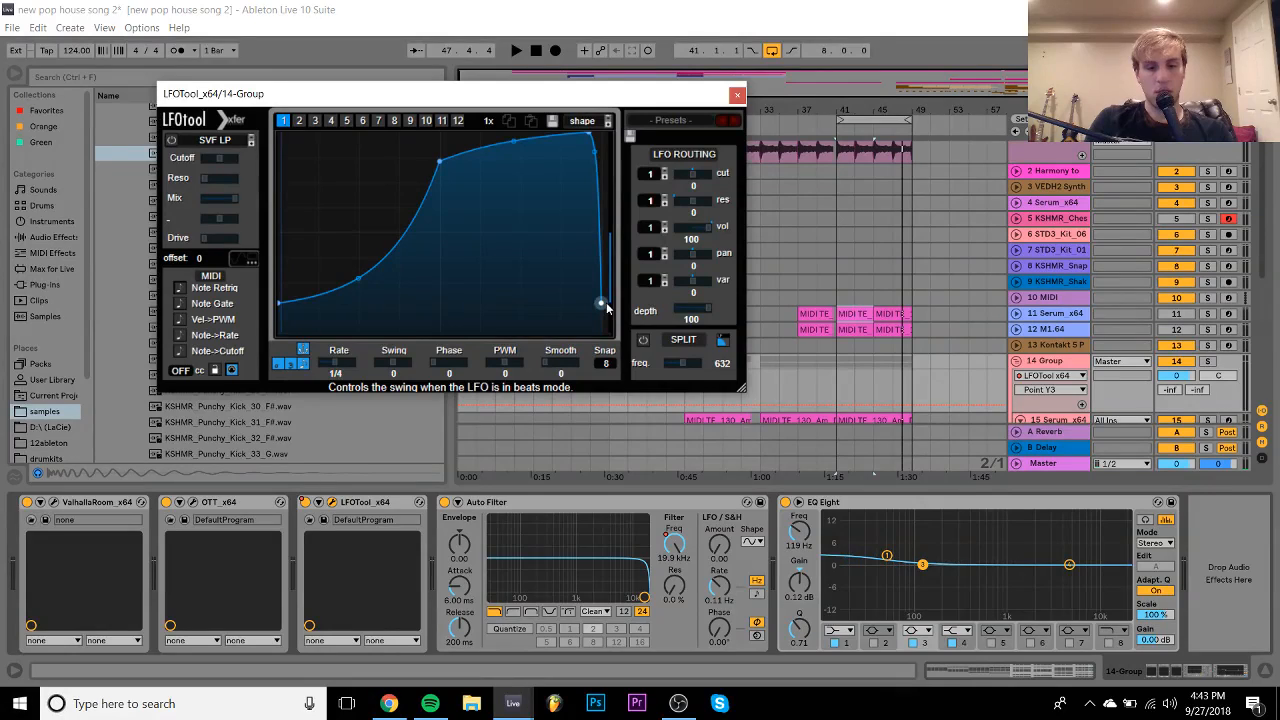
pyautogui.press('space')
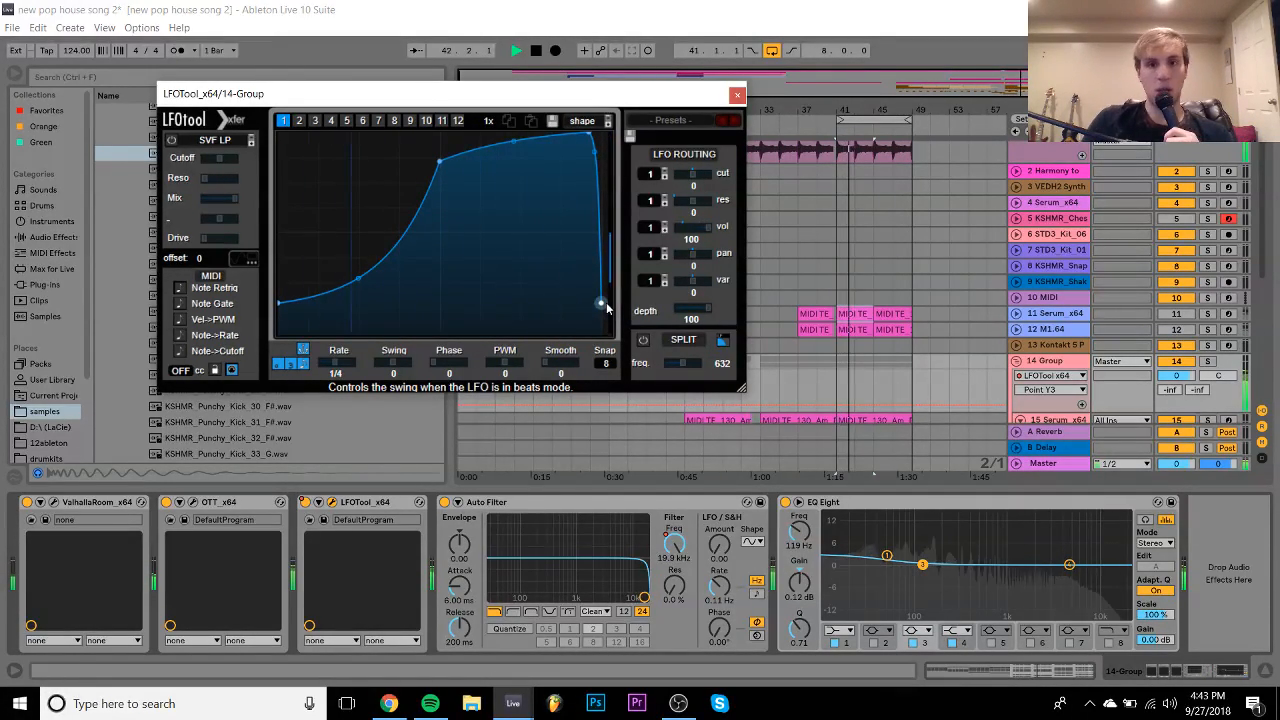
pyautogui.click(737, 94)
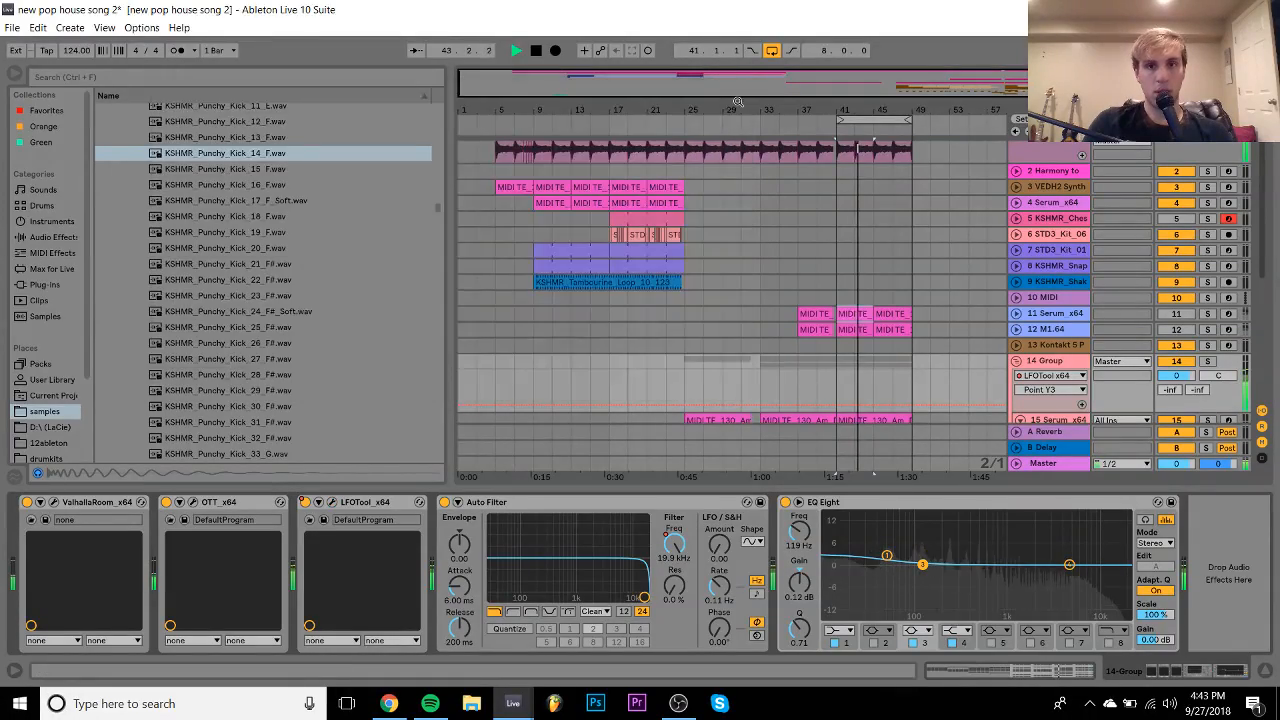
# - Unfold the 18 Group and turn track 25 down to -11.2 dB, then fold it
pyautogui.scroll(-3, 830, 397)
pyautogui.scroll(-4, 830, 397)
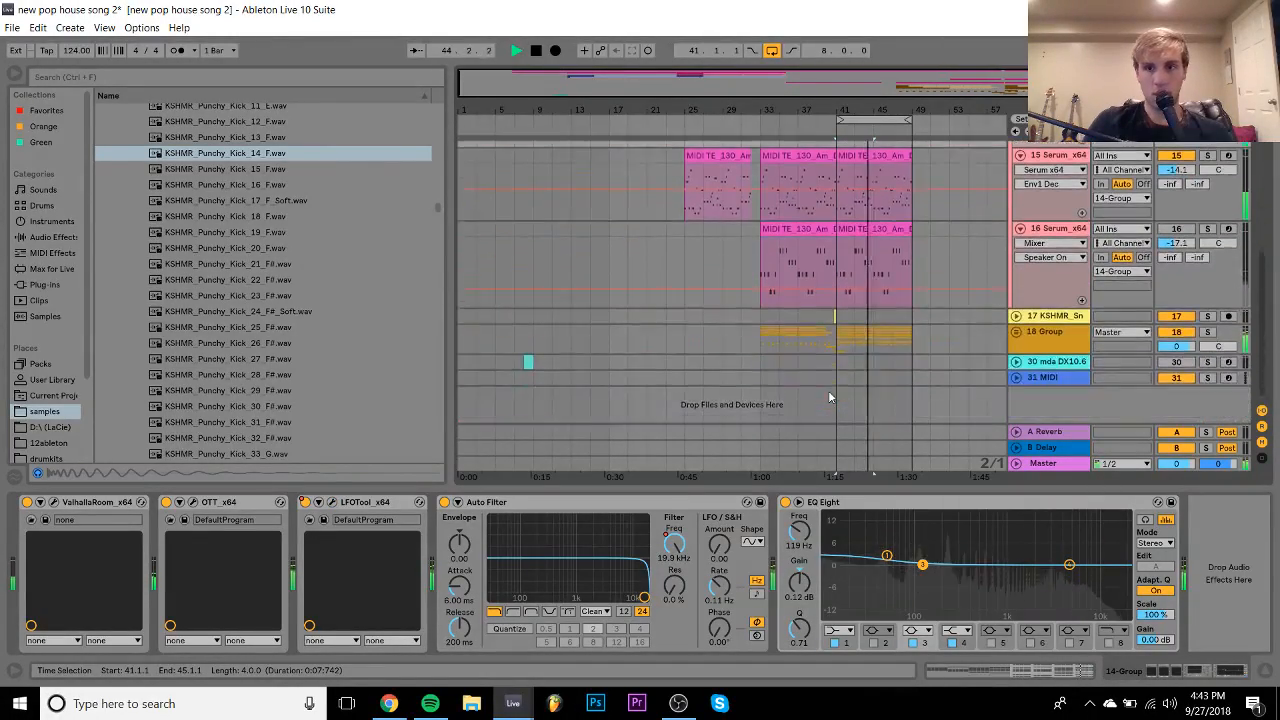
pyautogui.click(1016, 333)
pyautogui.scroll(-1, 1040, 345)
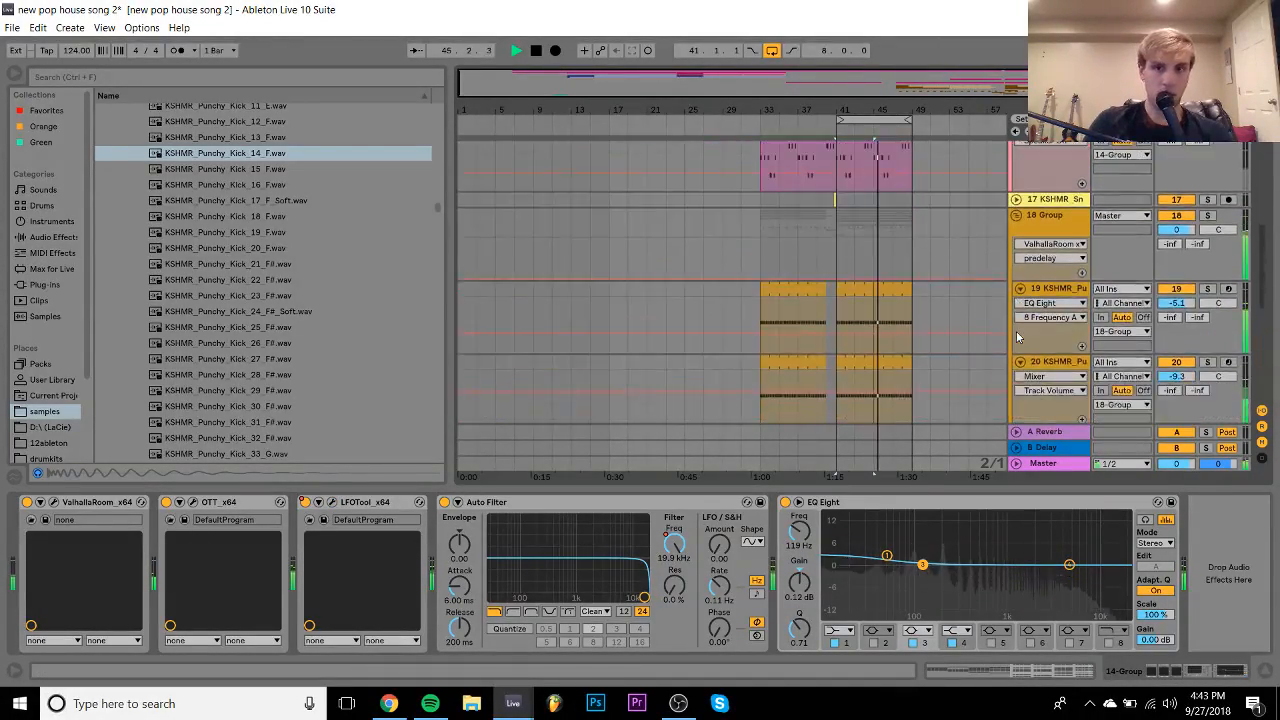
pyautogui.scroll(-3, 1079, 352)
pyautogui.scroll(-3, 1080, 353)
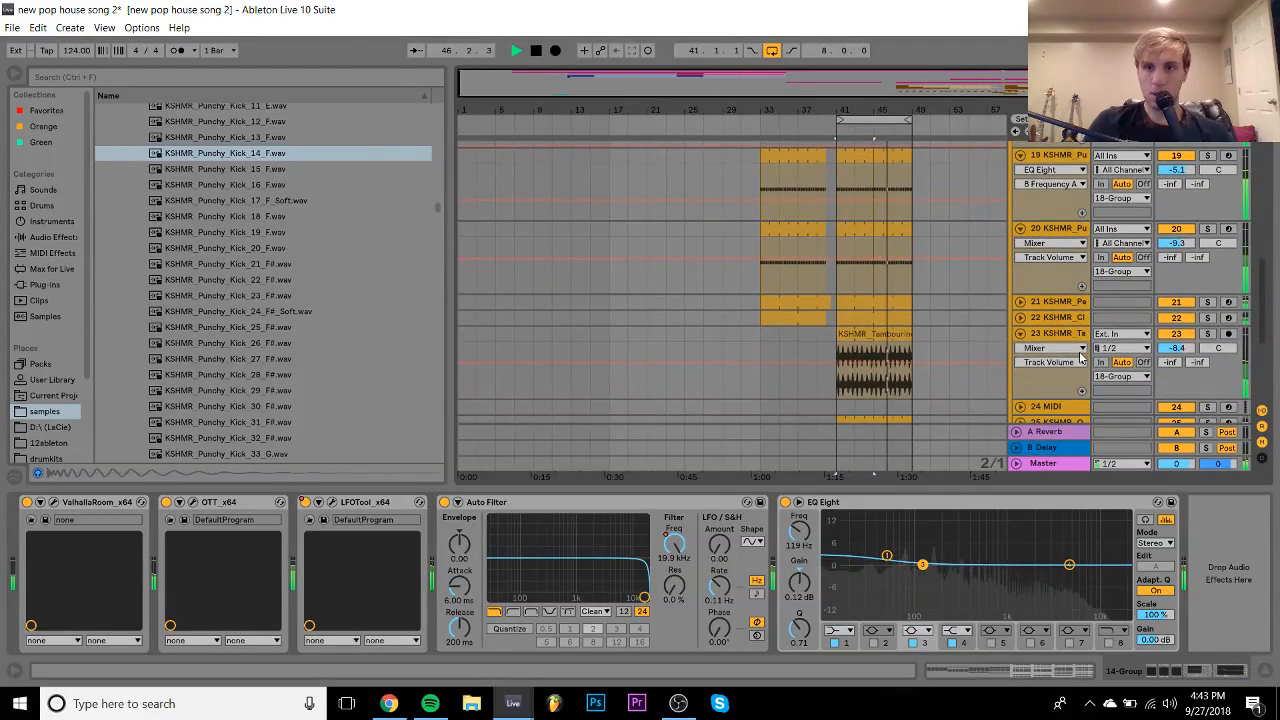
pyautogui.scroll(-2, 1011, 339)
pyautogui.scroll(-2, 1011, 339)
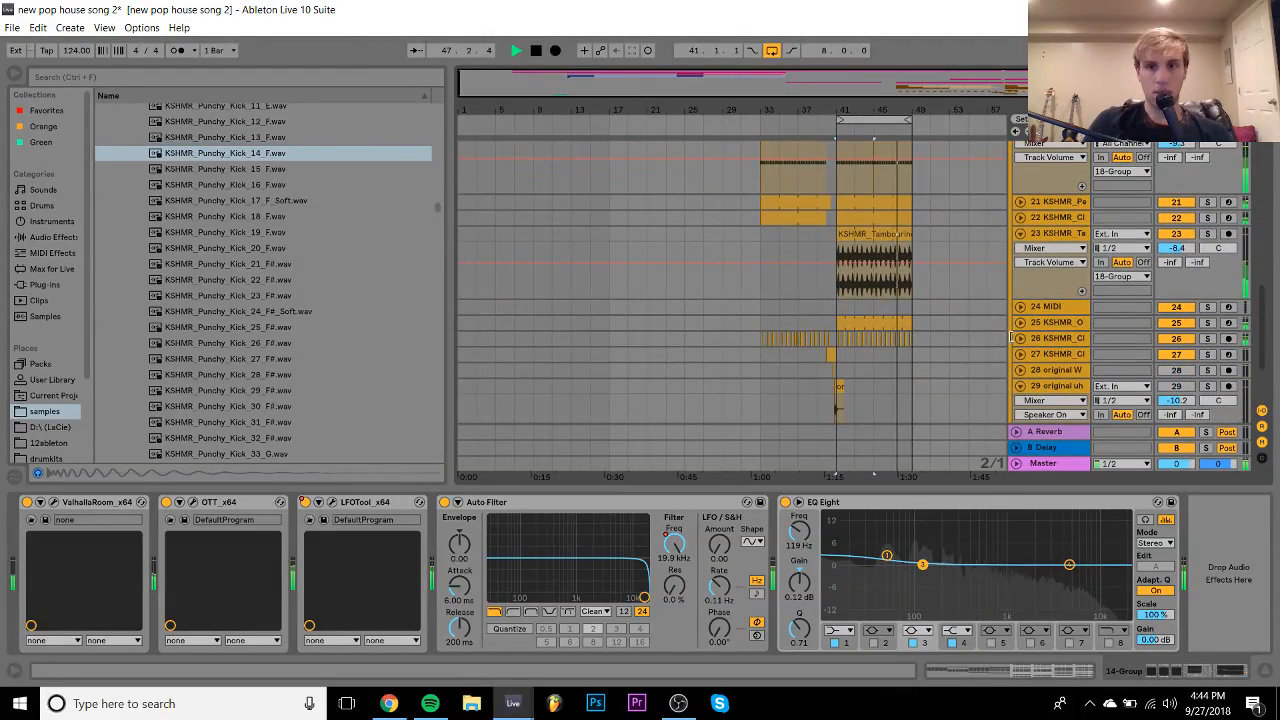
pyautogui.click(1020, 323)
pyautogui.moveTo(1177, 338); pyautogui.dragTo(1177, 378)
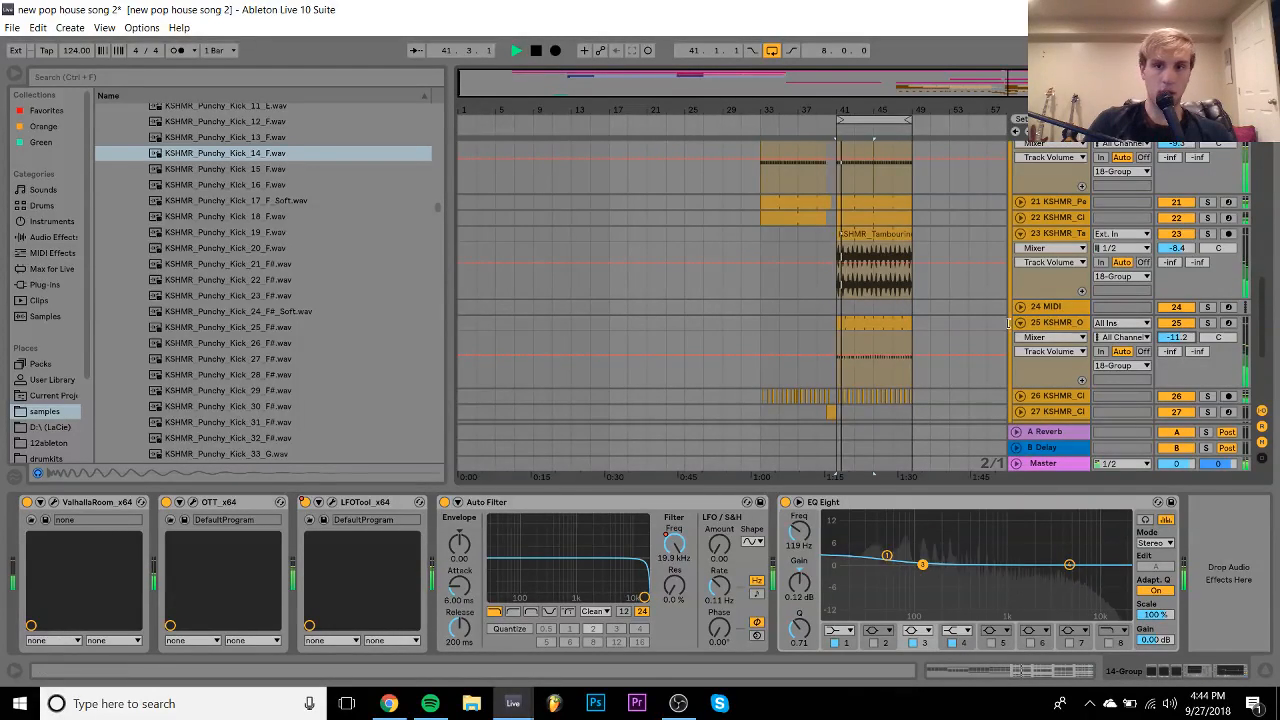
pyautogui.click(1020, 324)
# - Toggle closed-hat track 22 off and on, unfold it to its -14.7 dB volume, and stop playback
pyautogui.click(1176, 268)
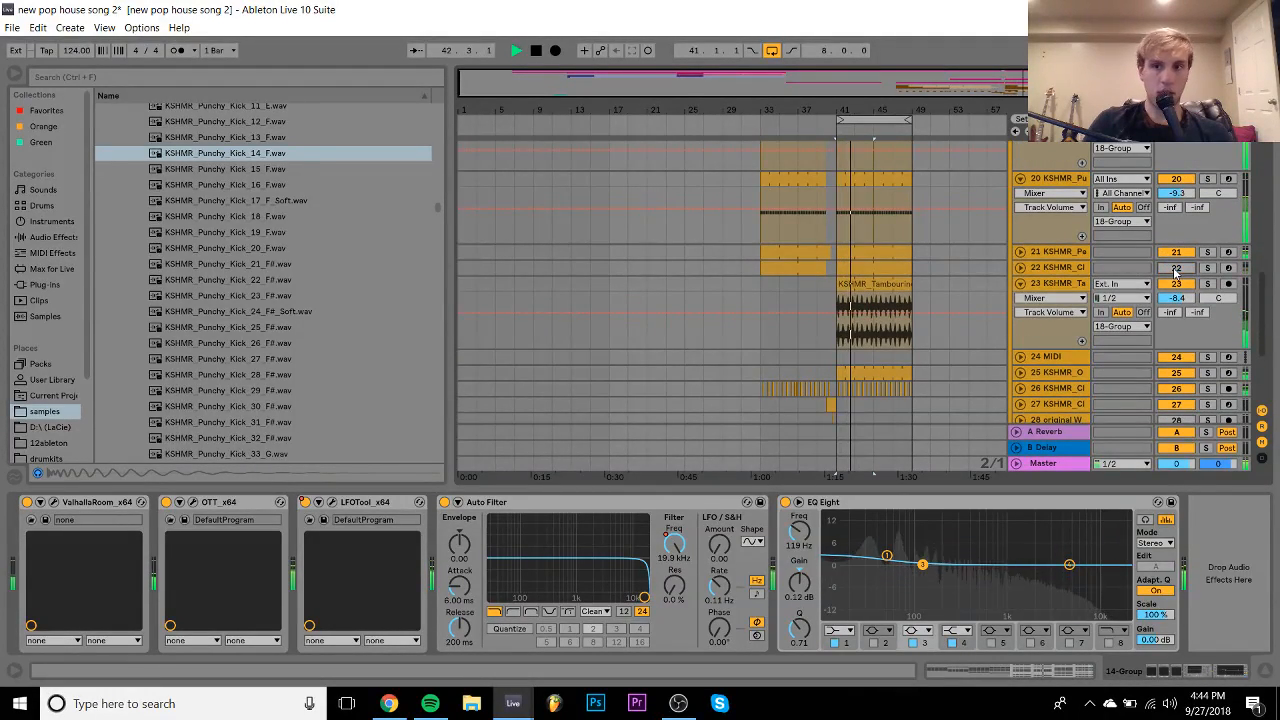
pyautogui.click(1176, 271)
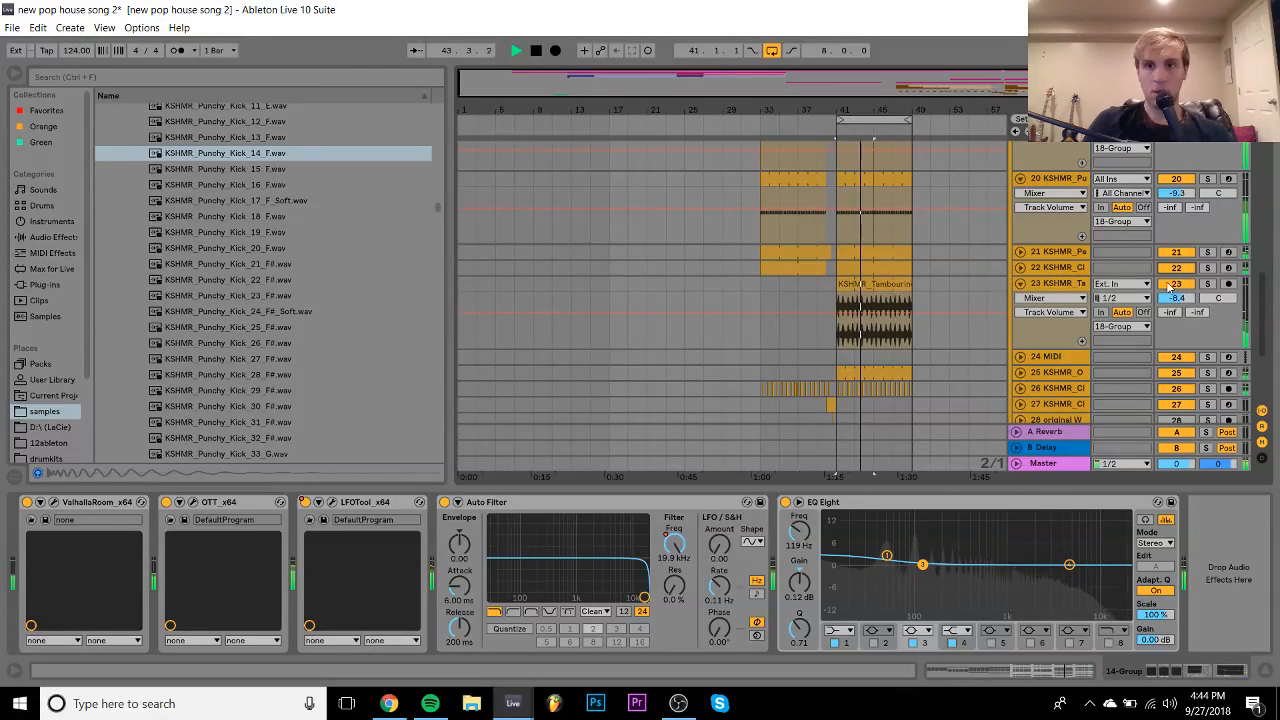
pyautogui.click(1057, 268)
pyautogui.click(1020, 268)
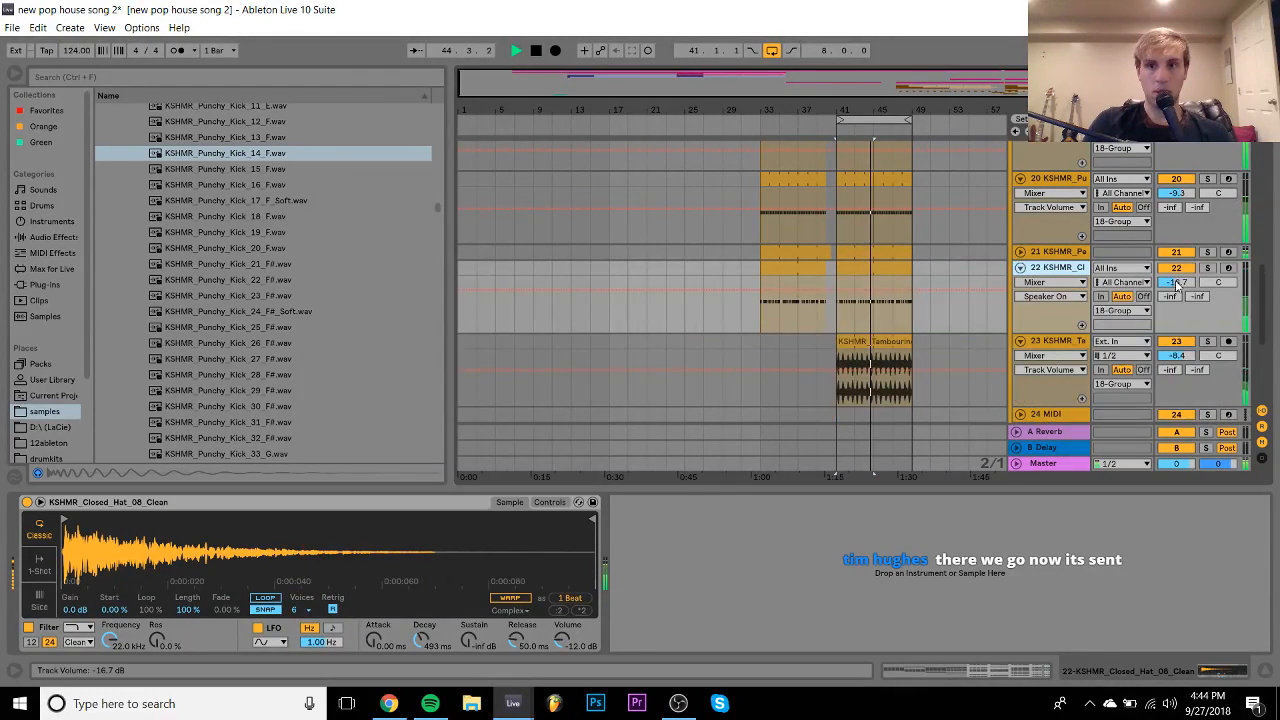
pyautogui.click(1182, 283)
pyautogui.press('space')
pyautogui.click(1058, 270)
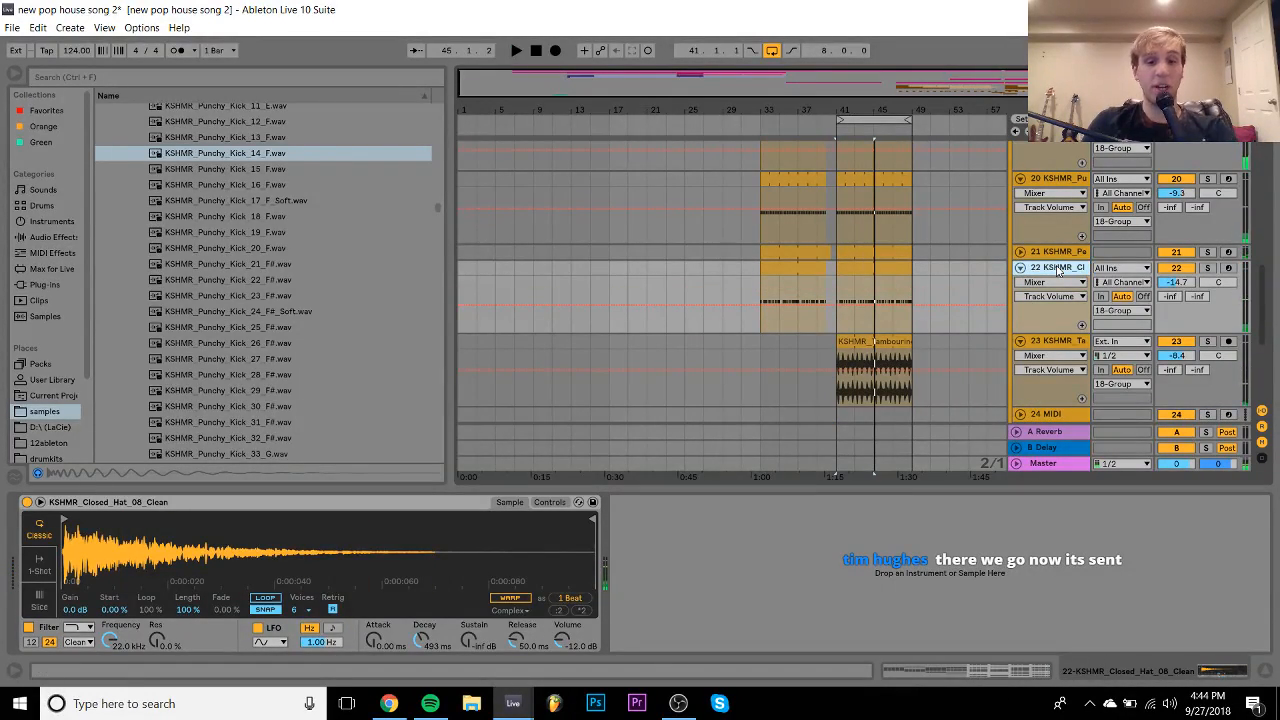
pyautogui.click(246, 204)
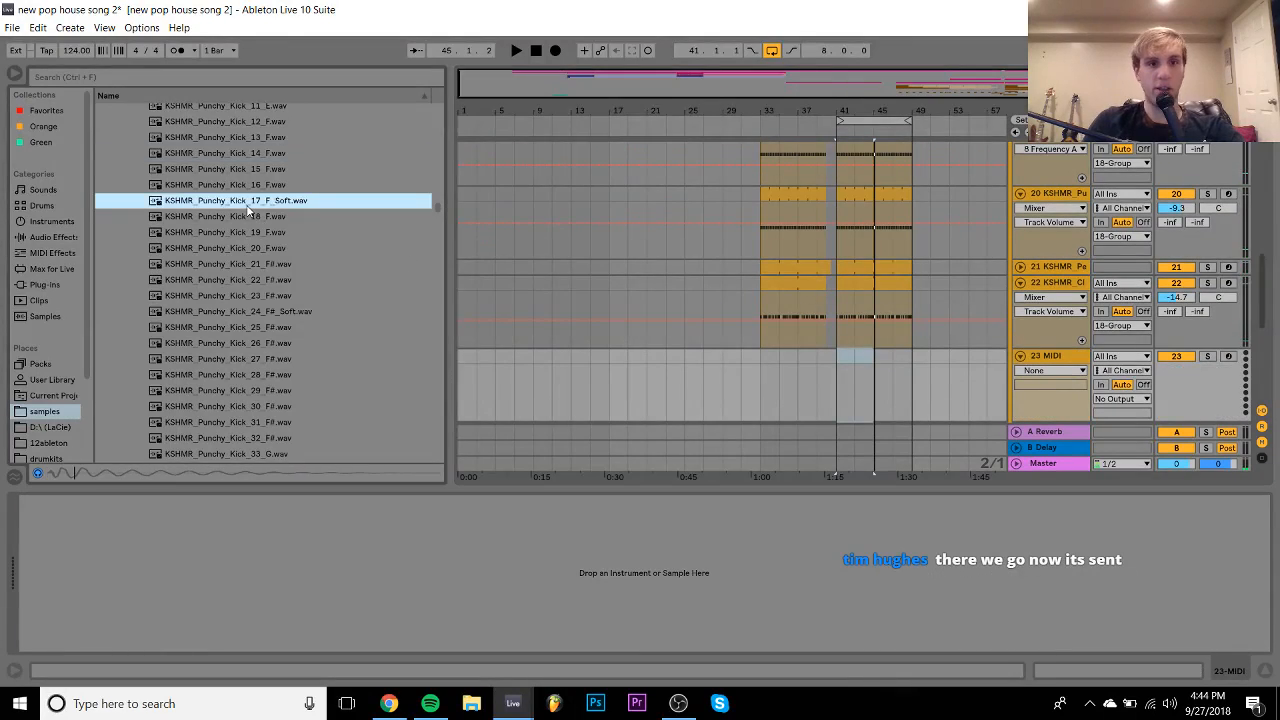
# - Navigate the browser from the kick folders into KSHMR_Shaker_Loops, previewing loop 02
pyautogui.press('Left')
pyautogui.press('Left')
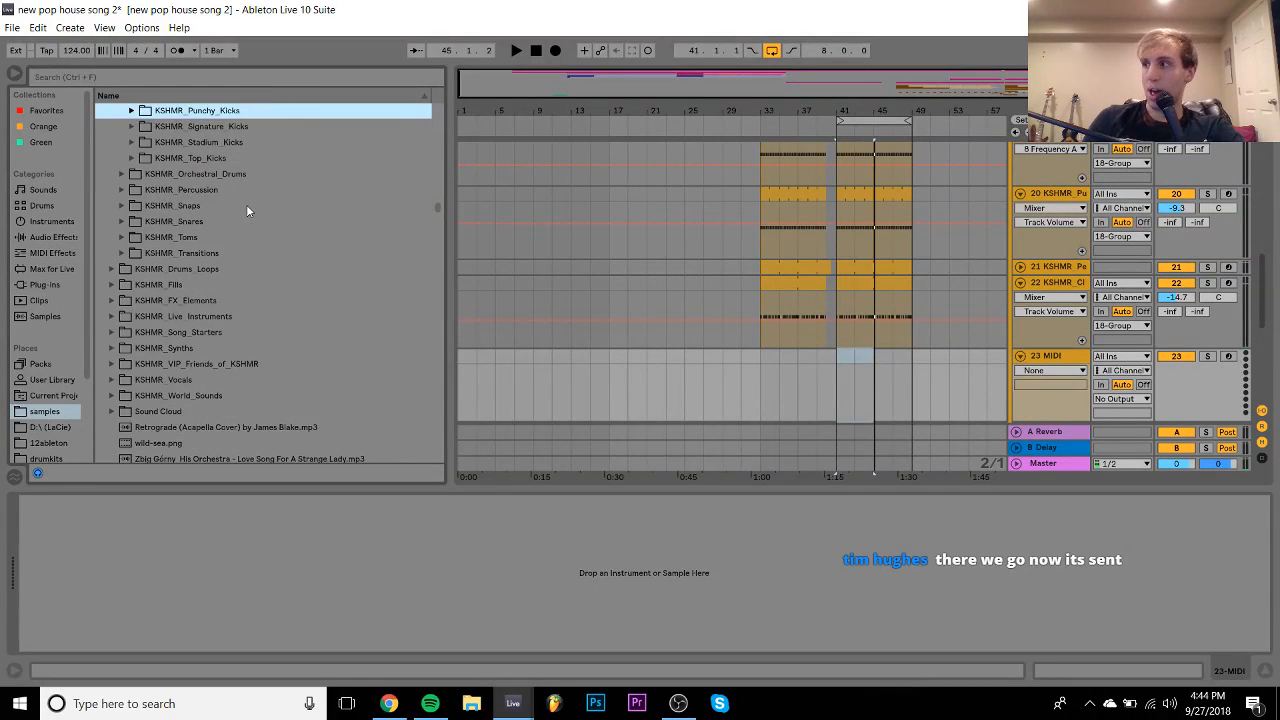
pyautogui.press('Up')
pyautogui.press('Up')
pyautogui.press('Up')
pyautogui.press('Up')
pyautogui.press('Up')
pyautogui.press('Up')
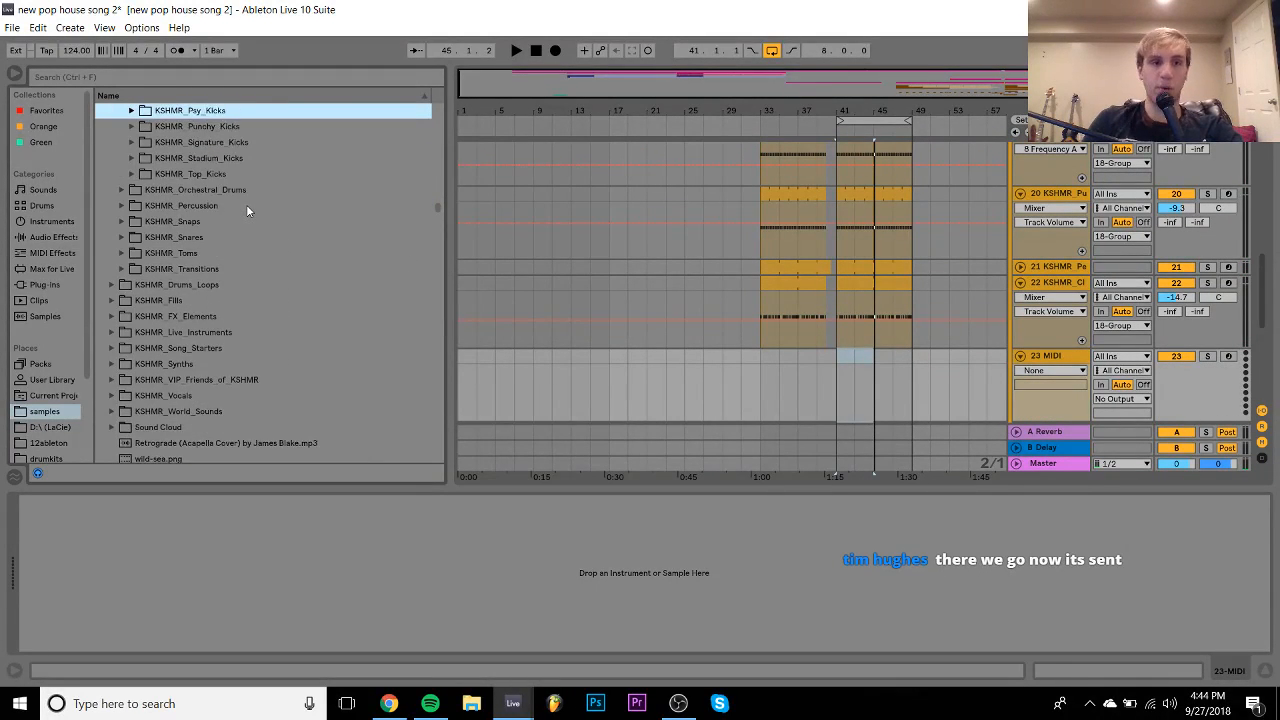
pyautogui.press('Left')
pyautogui.press('Down')
pyautogui.press('Down')
pyautogui.press('Down')
pyautogui.press('Down')
pyautogui.press('Down')
pyautogui.press('Down')
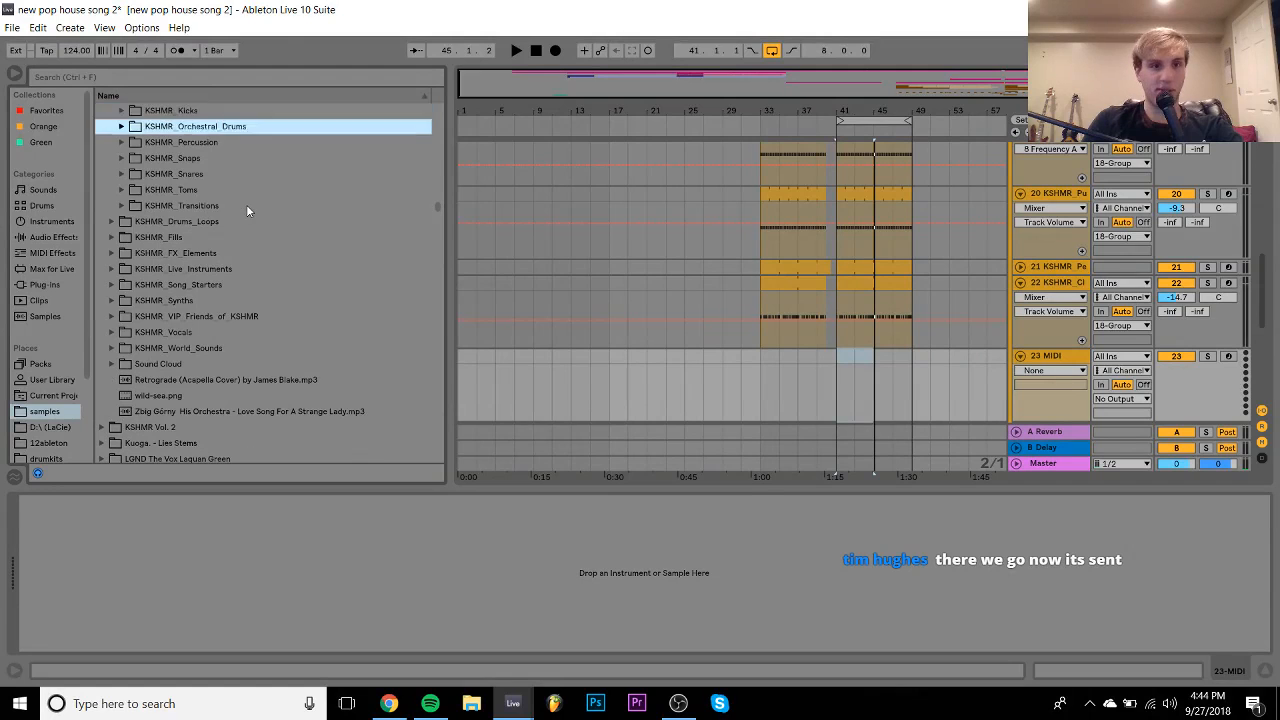
pyautogui.scroll(-3, 246, 204)
pyautogui.press('Down')
pyautogui.press('Down')
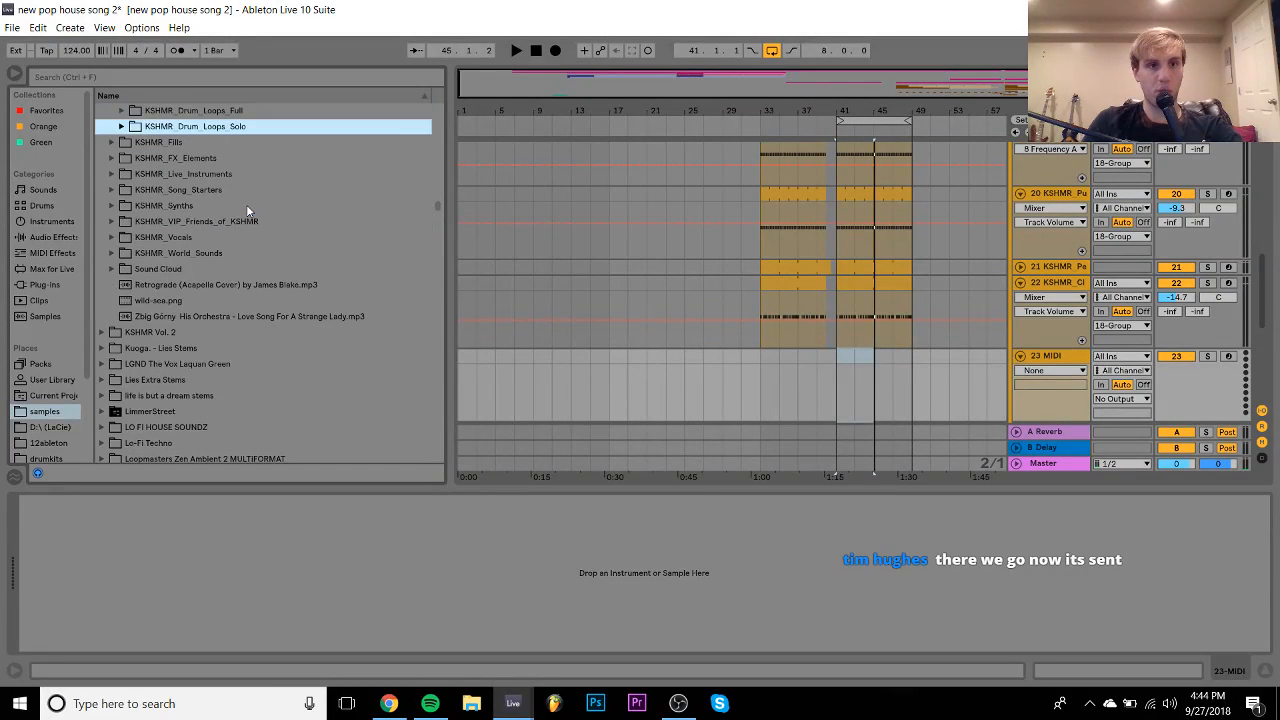
pyautogui.press('Right')
pyautogui.press('Down')
pyautogui.press('Down')
pyautogui.press('Down')
pyautogui.press('Down')
pyautogui.press('Down')
pyautogui.press('Down')
pyautogui.press('Left')
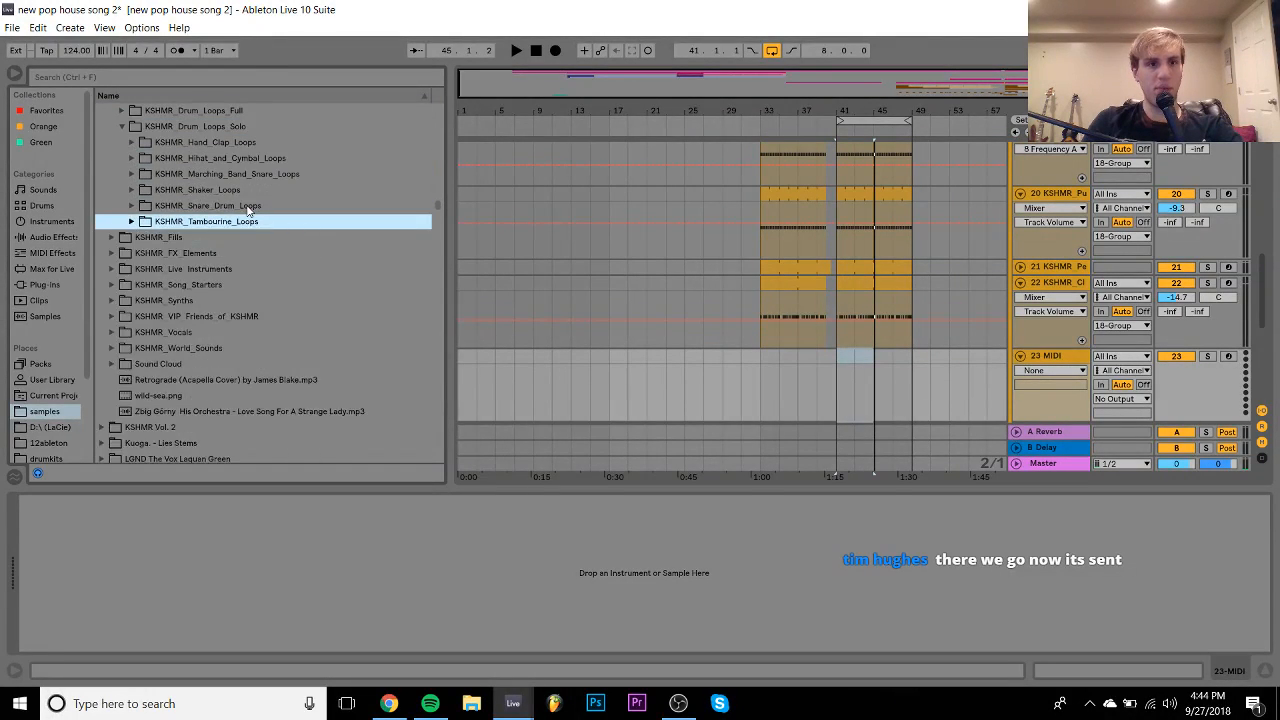
pyautogui.press('Up')
pyautogui.press('Up')
pyautogui.press('Right')
pyautogui.press('Down')
pyautogui.press('Down')
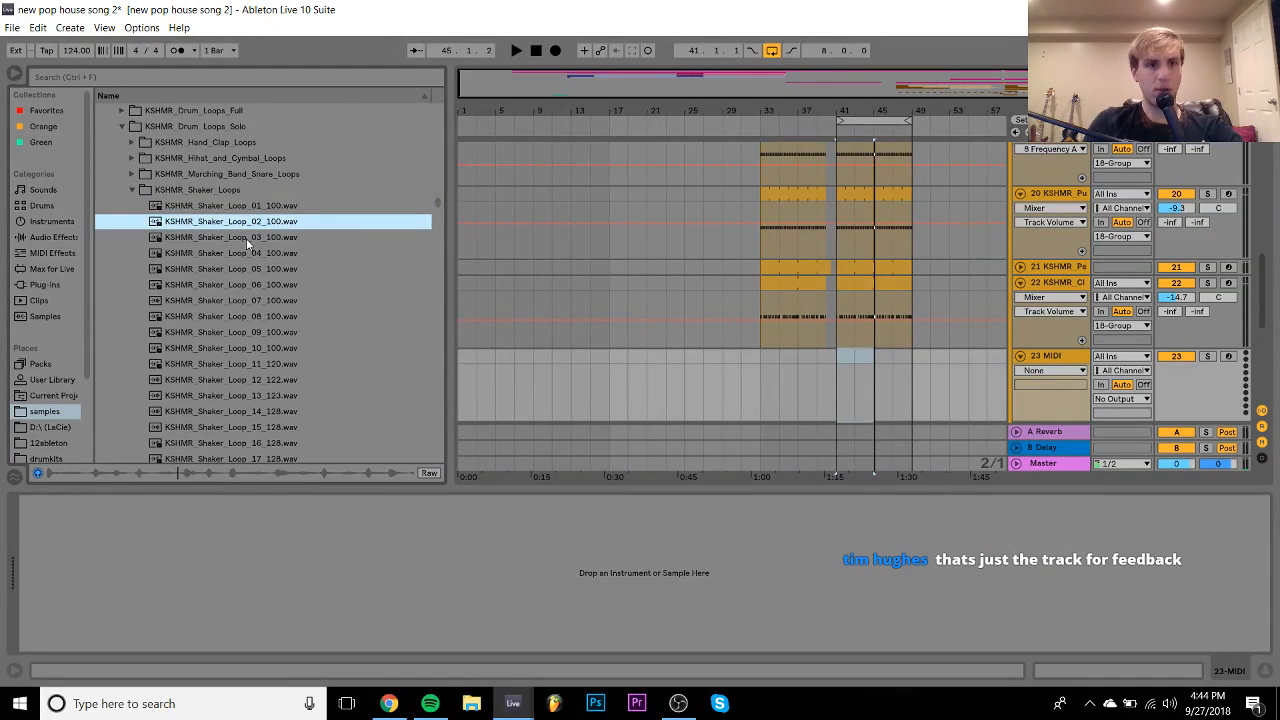
# - Audition shaker loops 03, 04, 05, 17, 14, 12, 11 and 10
pyautogui.click(246, 240)
pyautogui.click(228, 255)
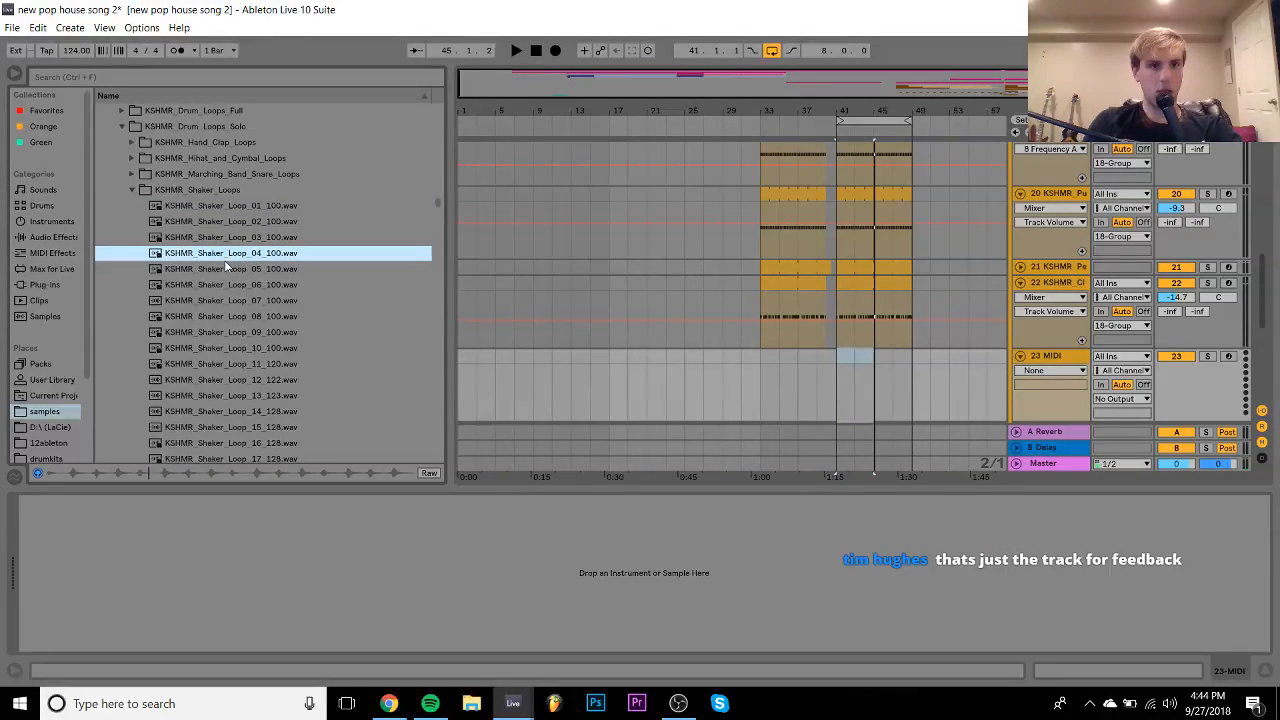
pyautogui.click(228, 268)
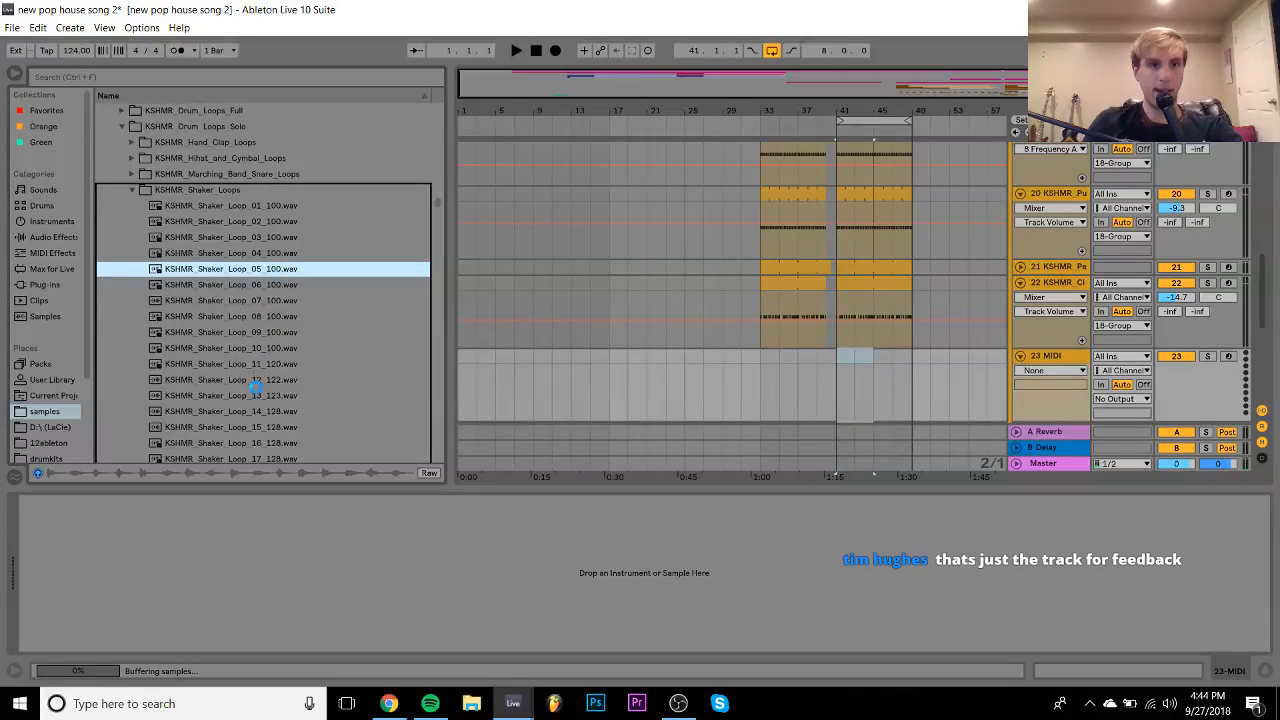
pyautogui.scroll(-2, 256, 390)
pyautogui.click(257, 395)
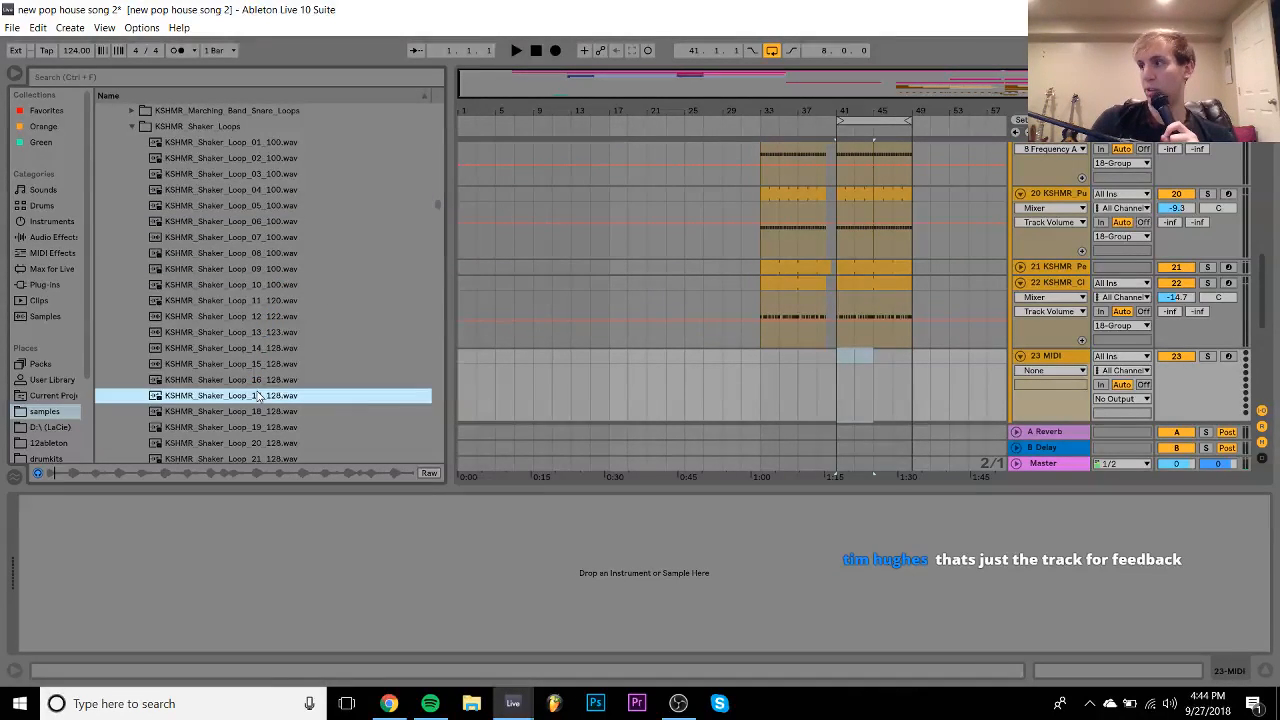
pyautogui.press('Up')
pyautogui.press('Up')
pyautogui.press('Up')
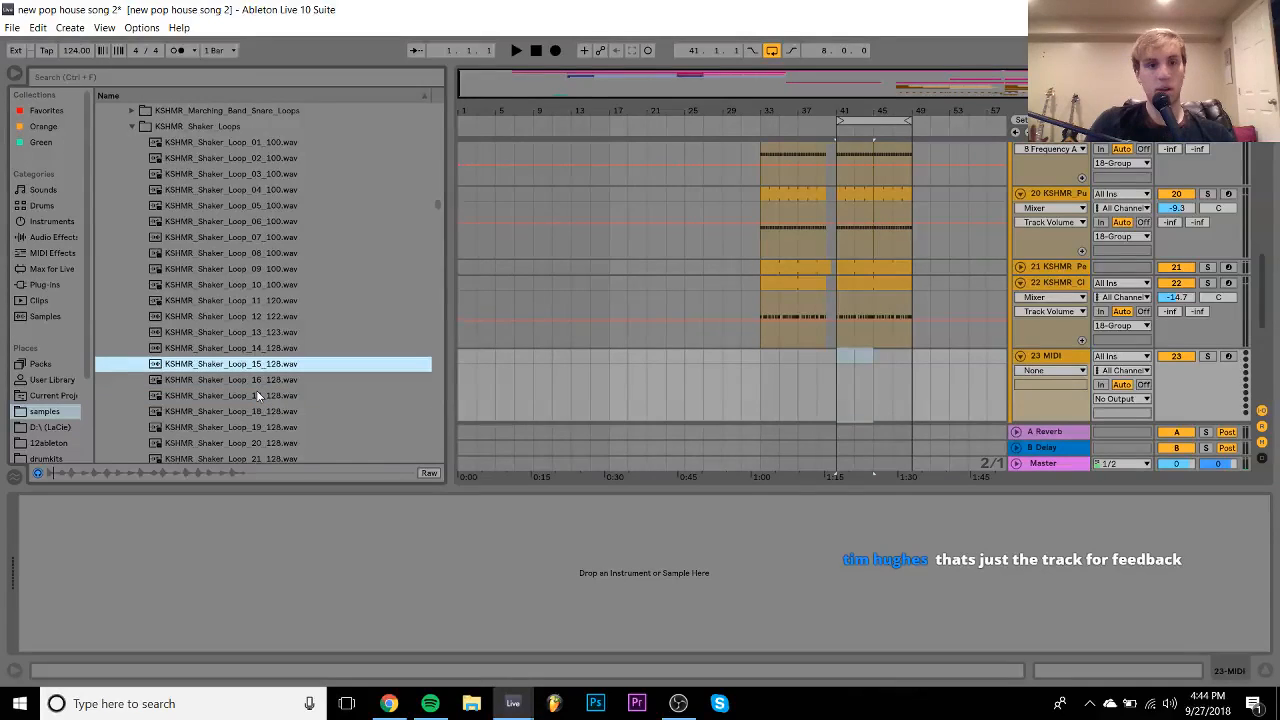
pyautogui.press('Up')
pyautogui.press('Up')
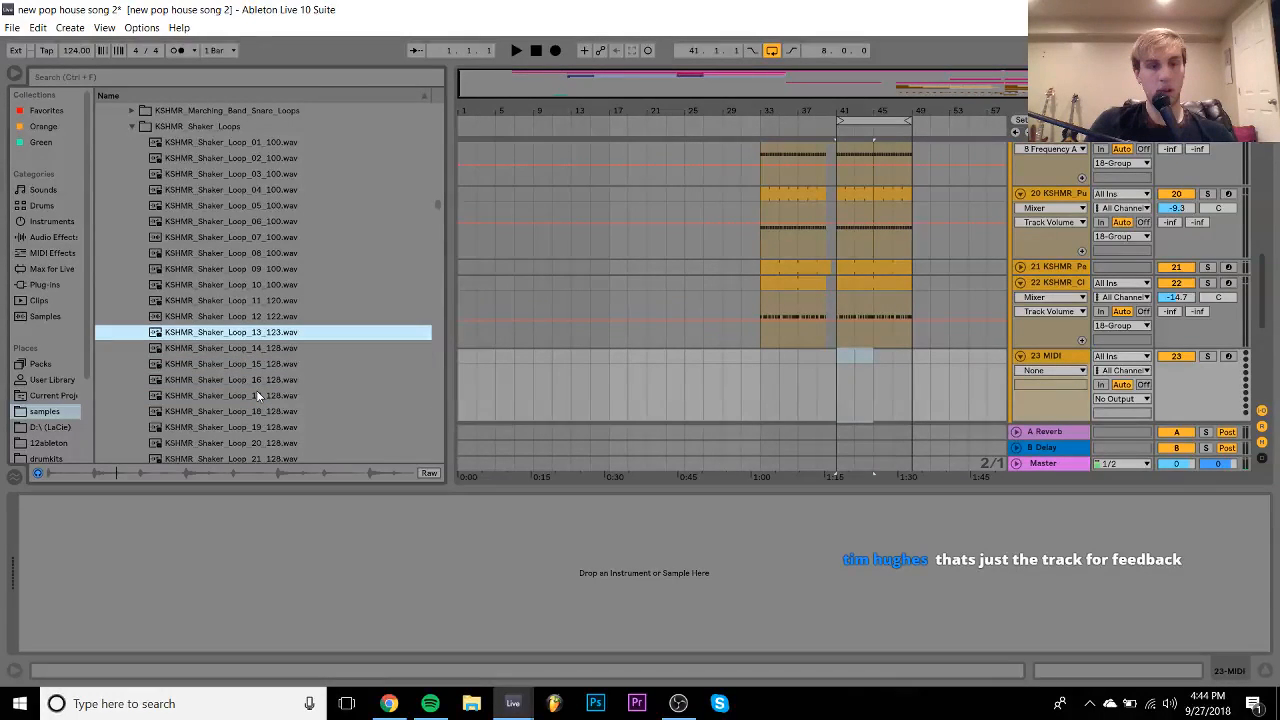
pyautogui.press('Up')
pyautogui.press('Down')
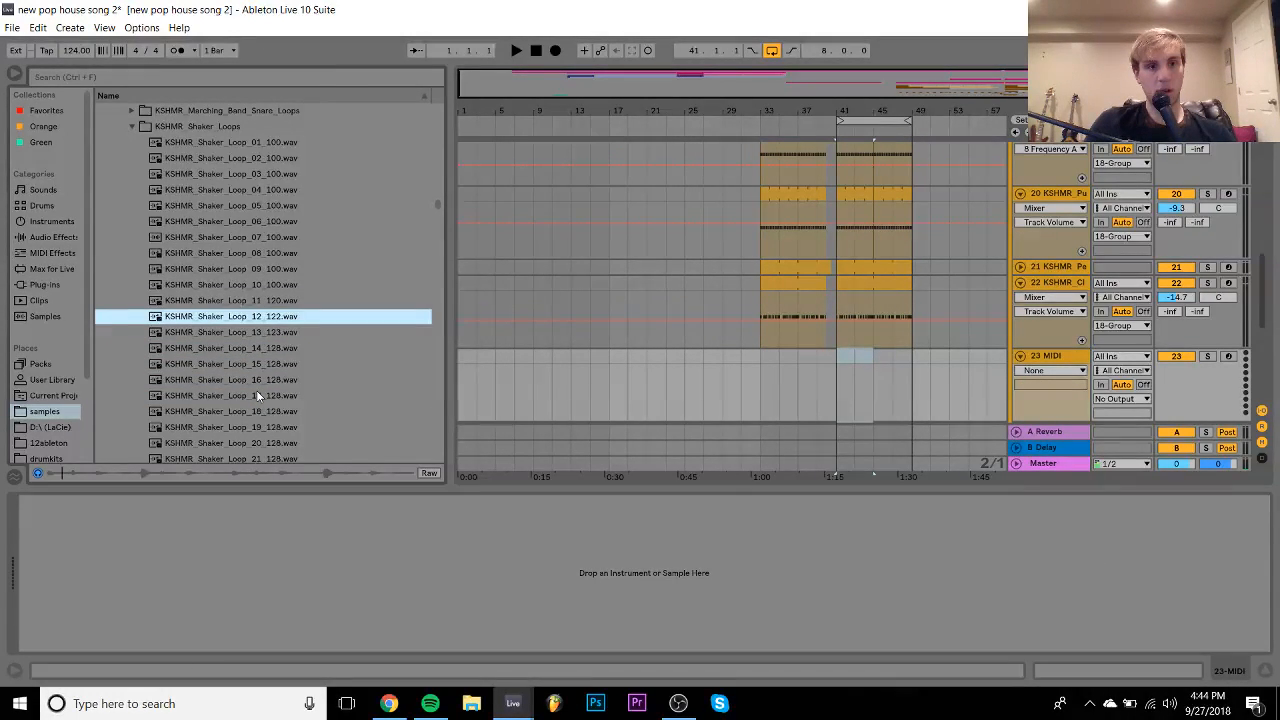
pyautogui.press('Up')
pyautogui.press('Up')
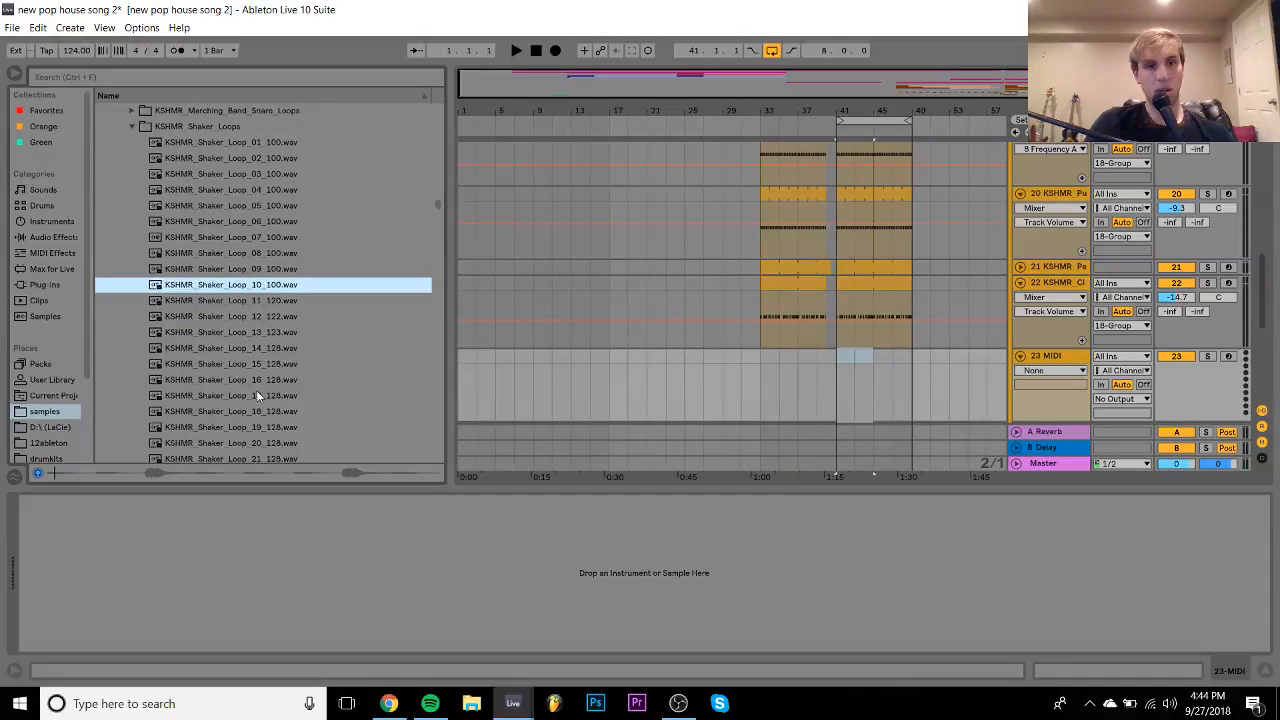
pyautogui.press('Up')
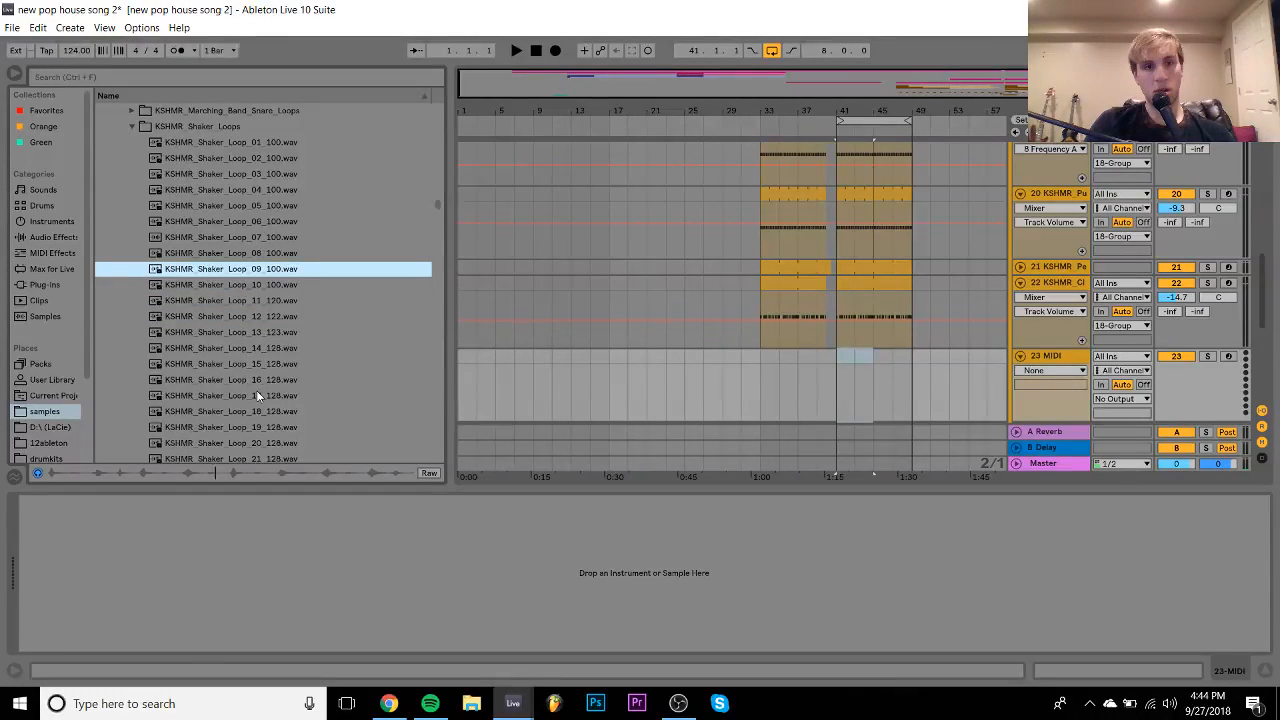
# - Return to KSHMR_Shaker_Loop_05_100 and insert it at bar 41 on track 23
pyautogui.press('Up')
pyautogui.press('Up')
pyautogui.press('Up')
pyautogui.press('Up')
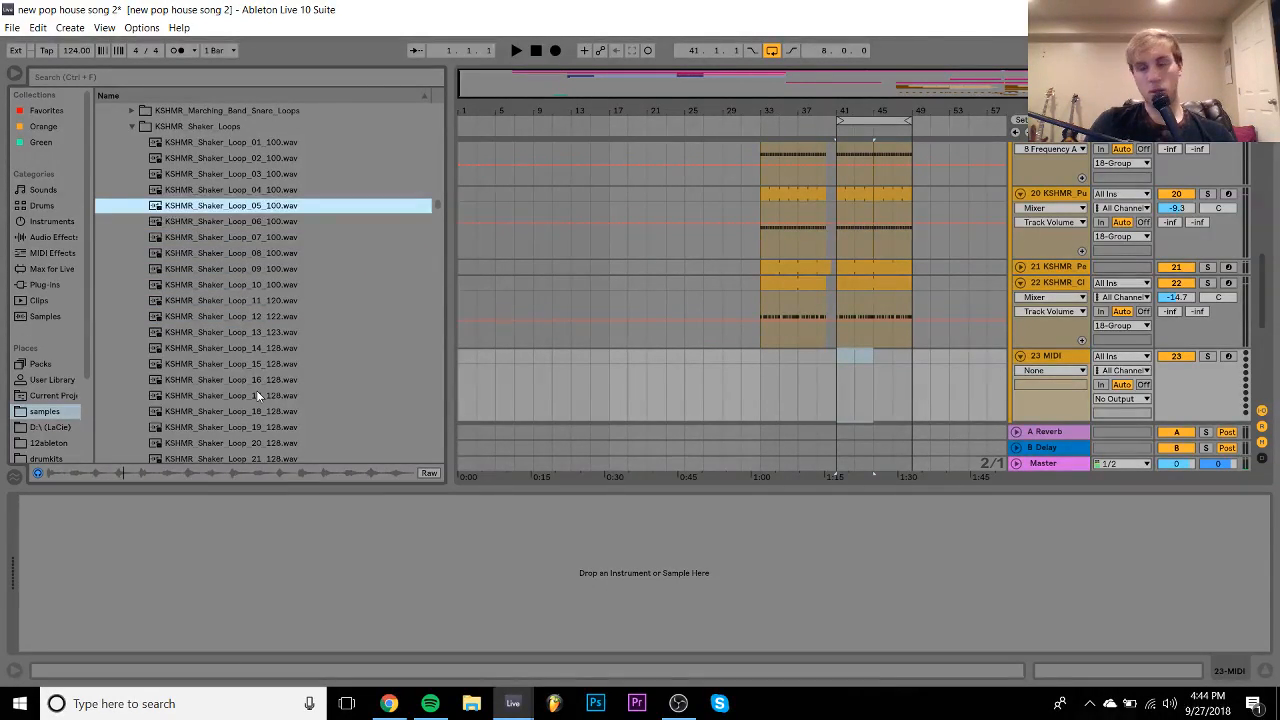
pyautogui.press('Up')
pyautogui.press('Down')
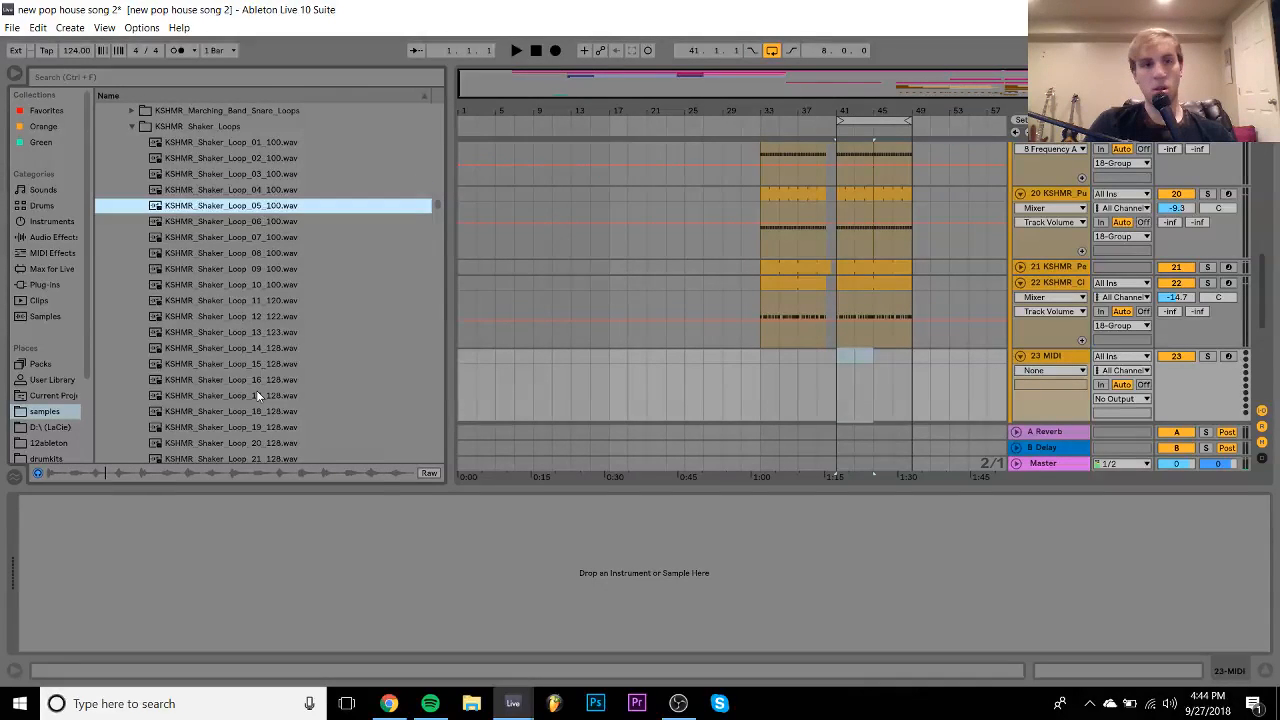
pyautogui.click(909, 388)
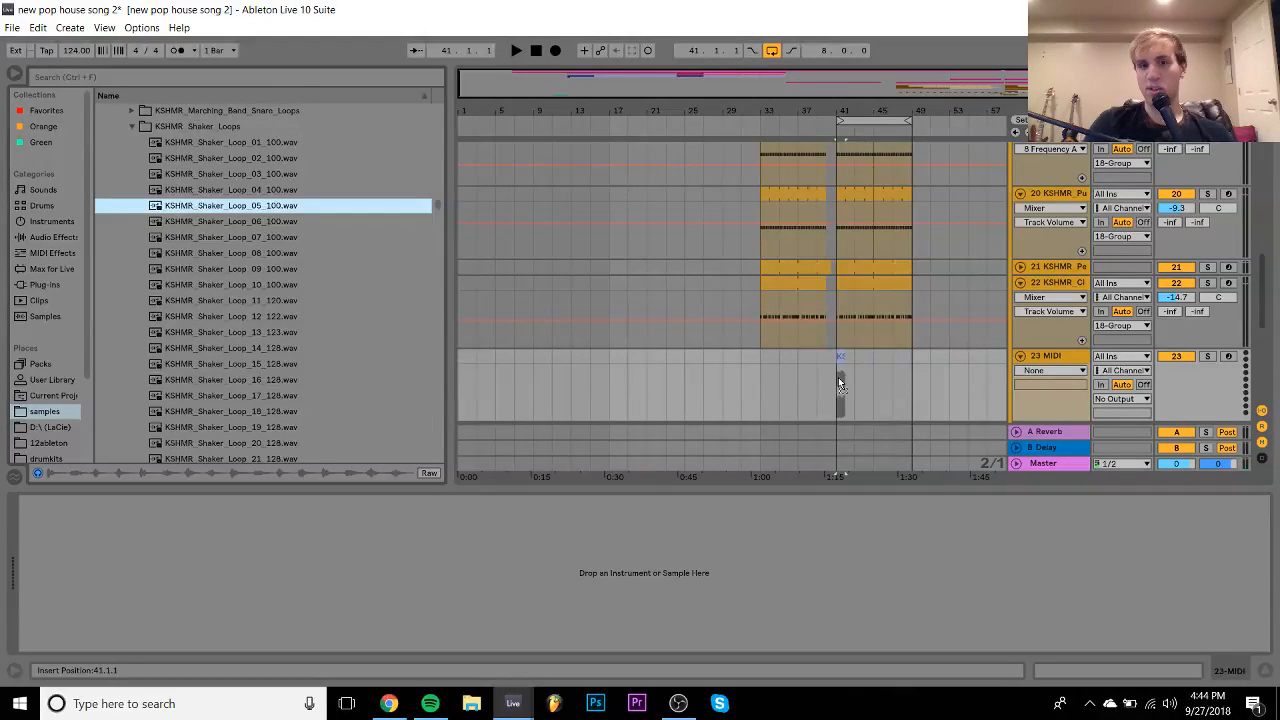
pyautogui.press('Return')
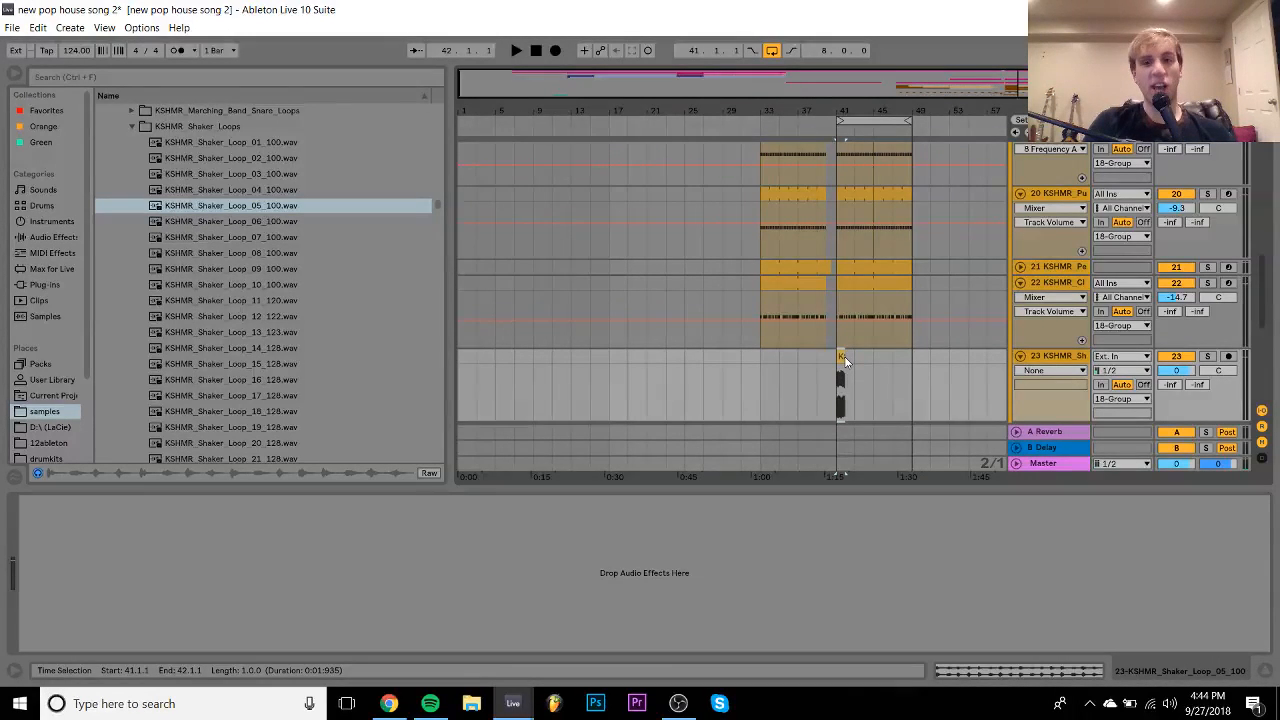
# - Stretch the shaker clip to end at bar 49 and set its warp mode to Re-Pitch
pyautogui.moveTo(843, 361); pyautogui.dragTo(912, 361)
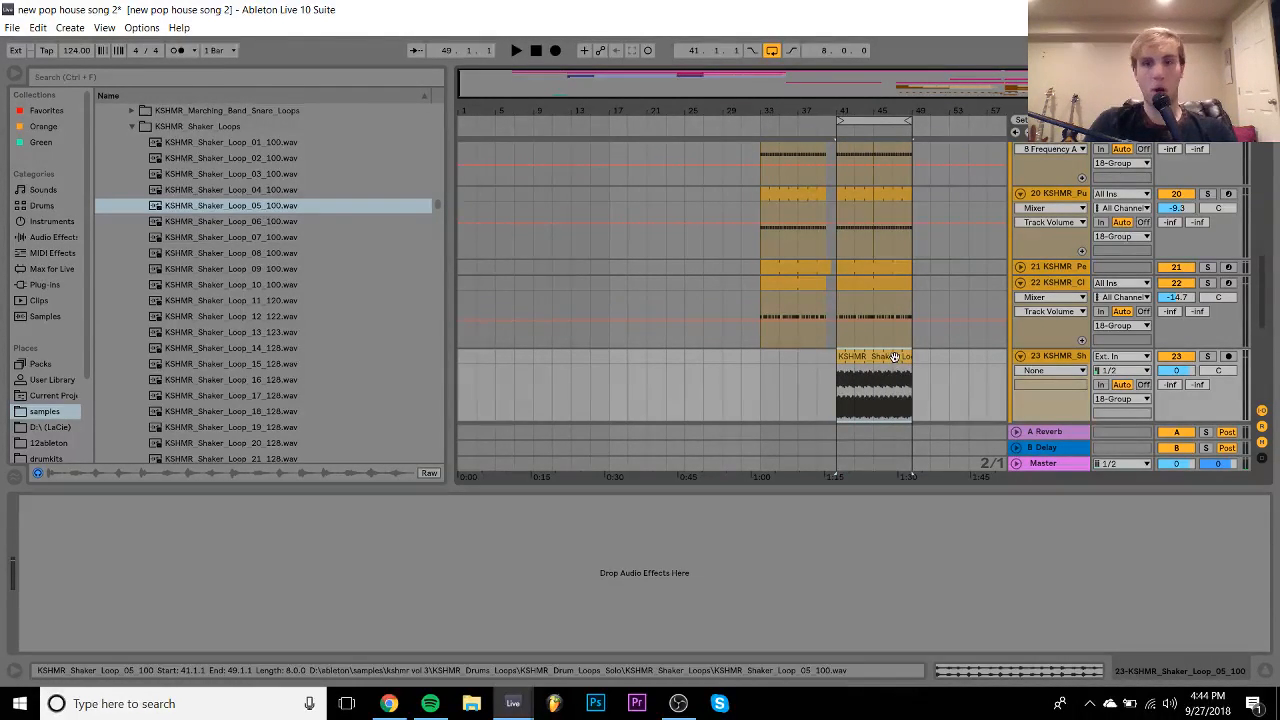
pyautogui.doubleClick(896, 357)
pyautogui.click(177, 167)
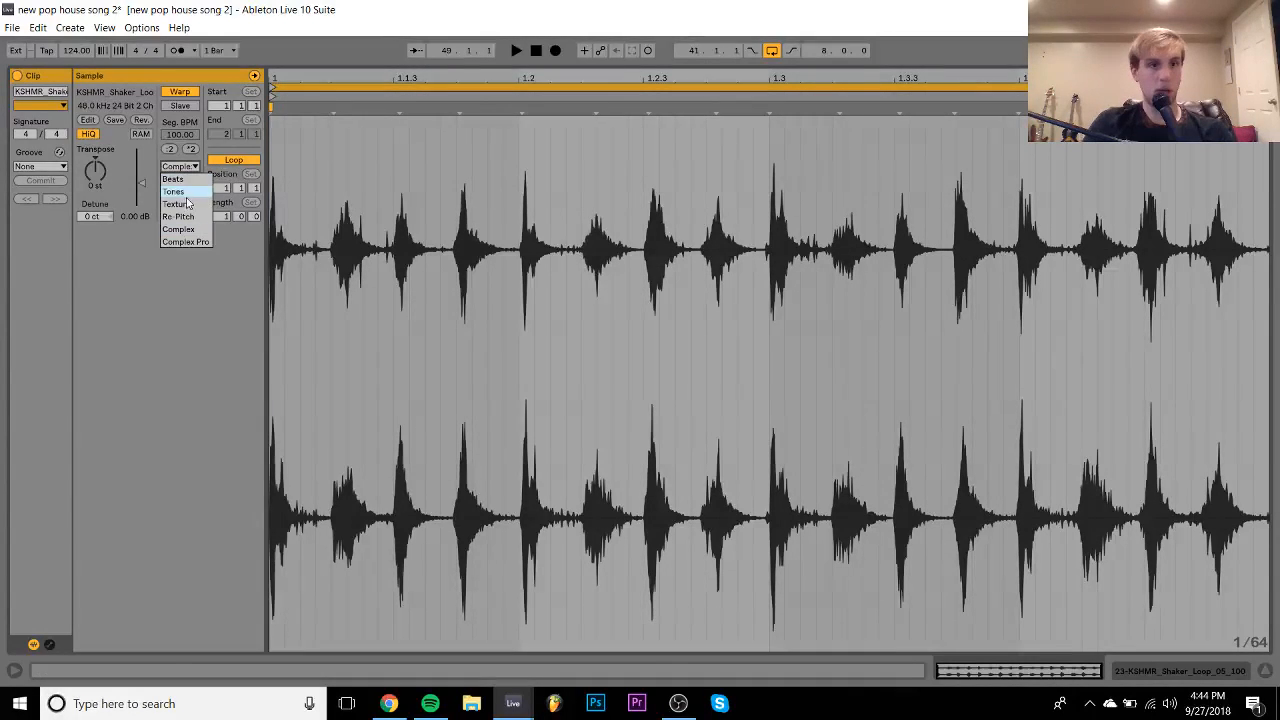
pyautogui.click(189, 212)
pyautogui.click(1214, 672)
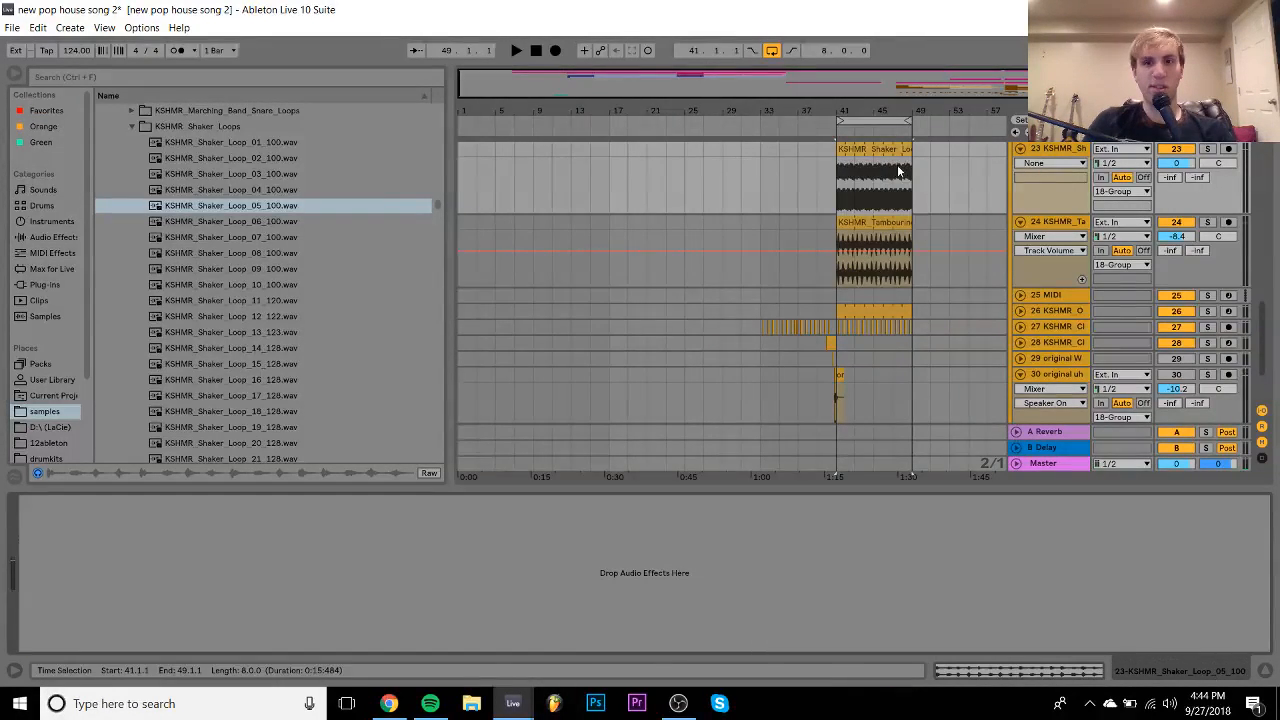
# - Copy the shaker clip to bar 33, lower its track to about -7.7 dB, and switch to streamingandvideo
pyautogui.moveTo(886, 148); pyautogui.dragTo(797, 168)
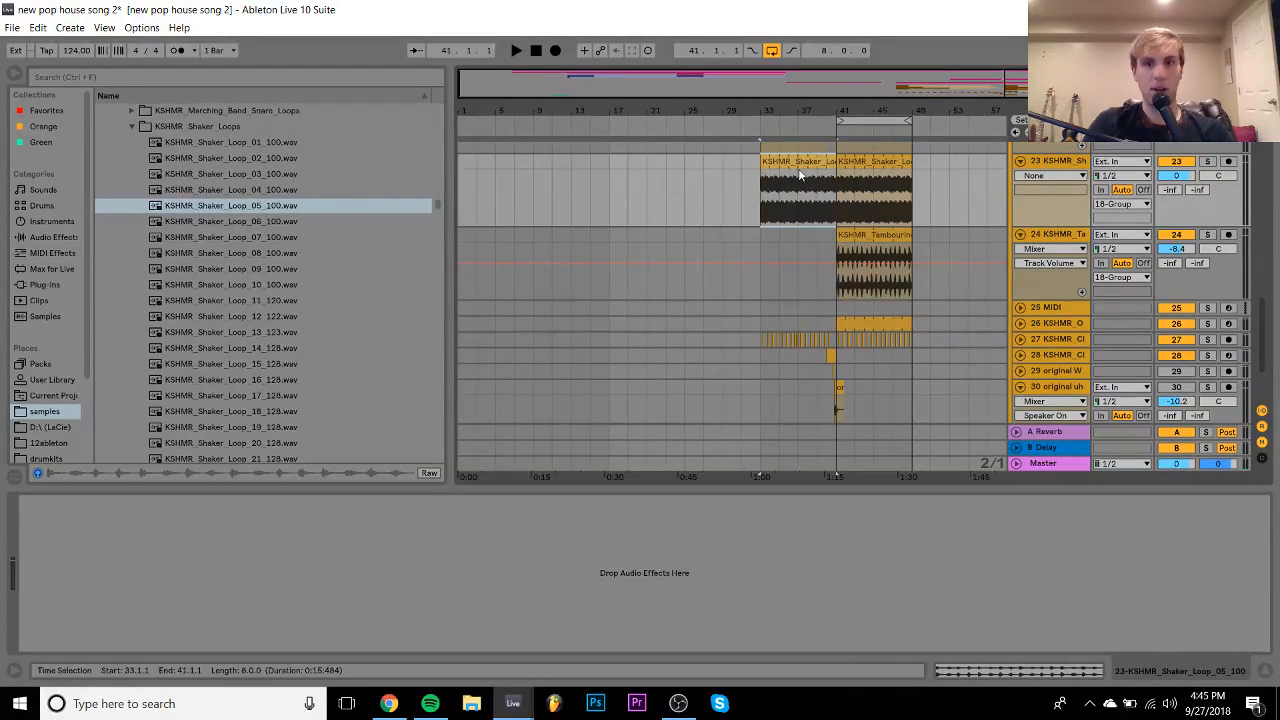
pyautogui.scroll(4, 797, 168)
pyautogui.moveTo(1176, 258); pyautogui.dragTo(1176, 280)
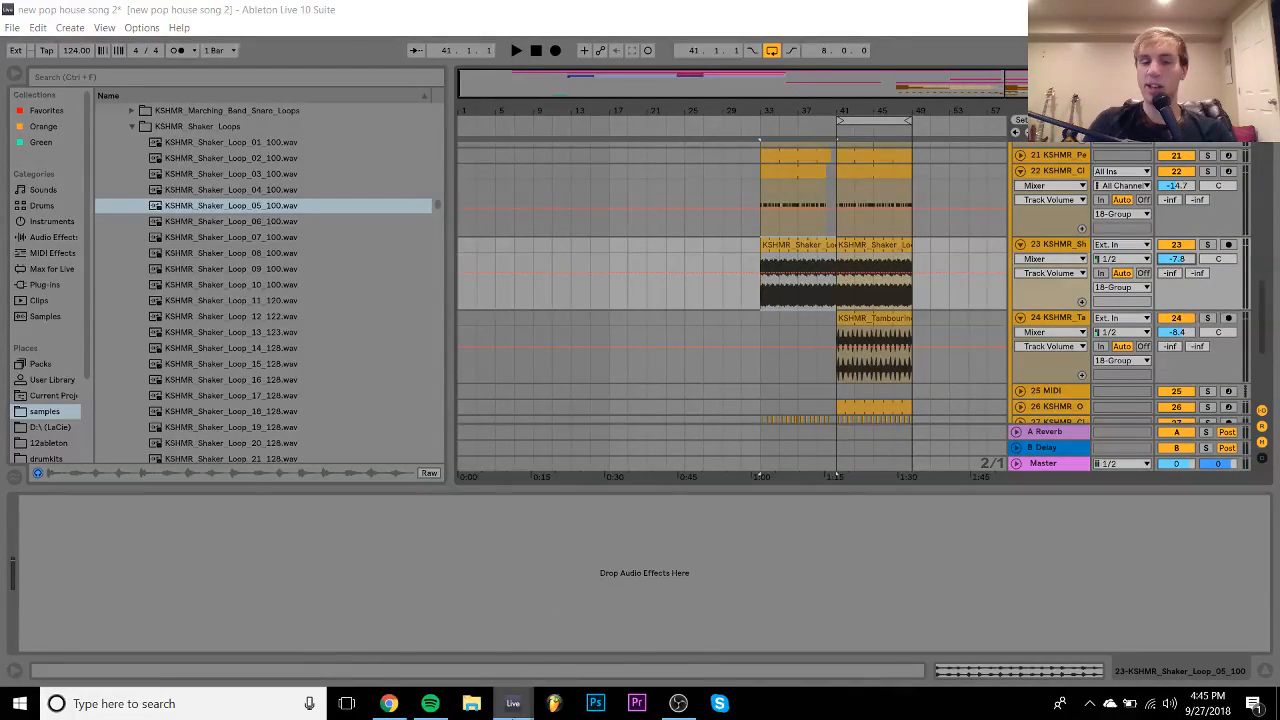
pyautogui.moveTo(513, 703)
pyautogui.click(455, 640)
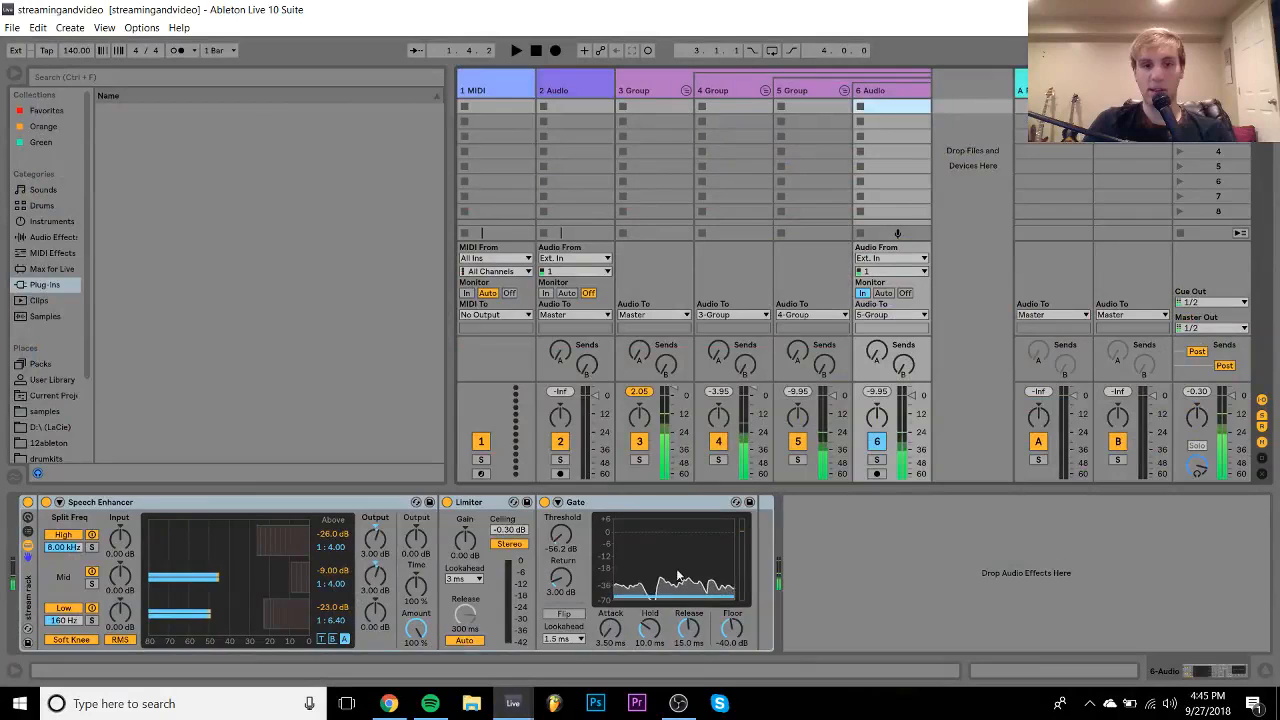
# - Bypass and re-enable the mic chain's Gate, then return to new pop house song 2
pyautogui.click(617, 505)
pyautogui.click(545, 504)
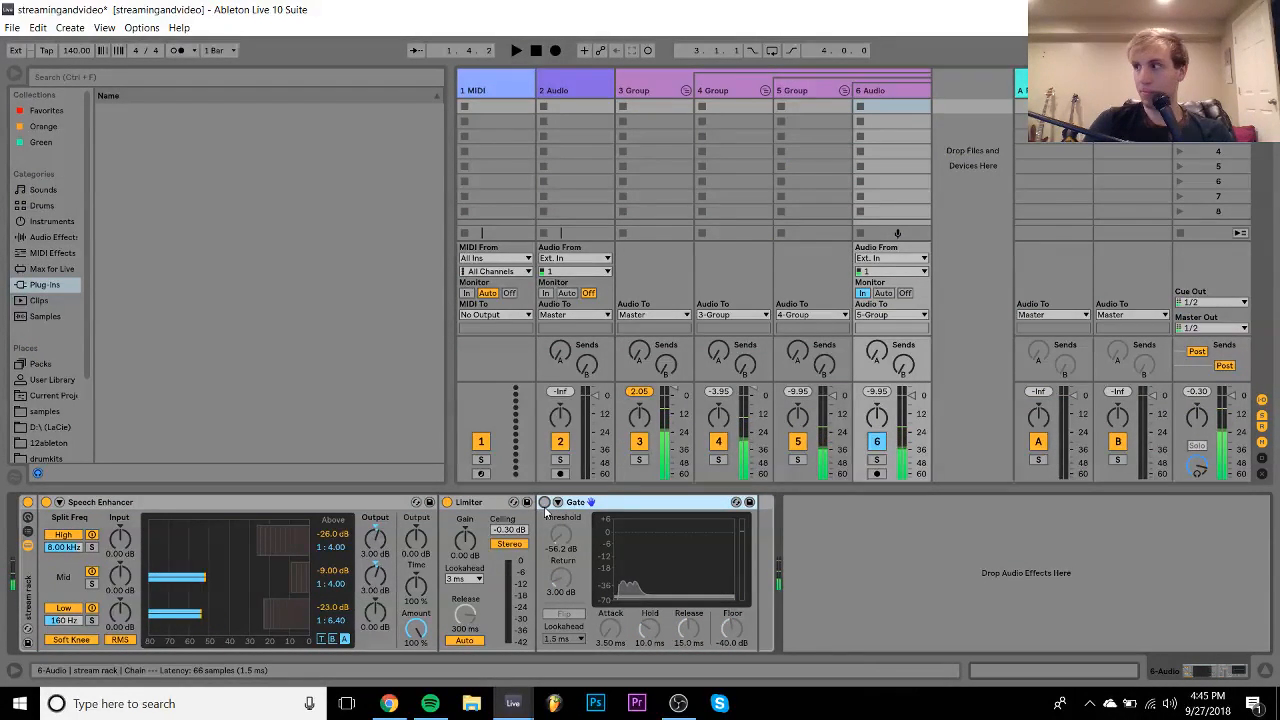
pyautogui.click(545, 503)
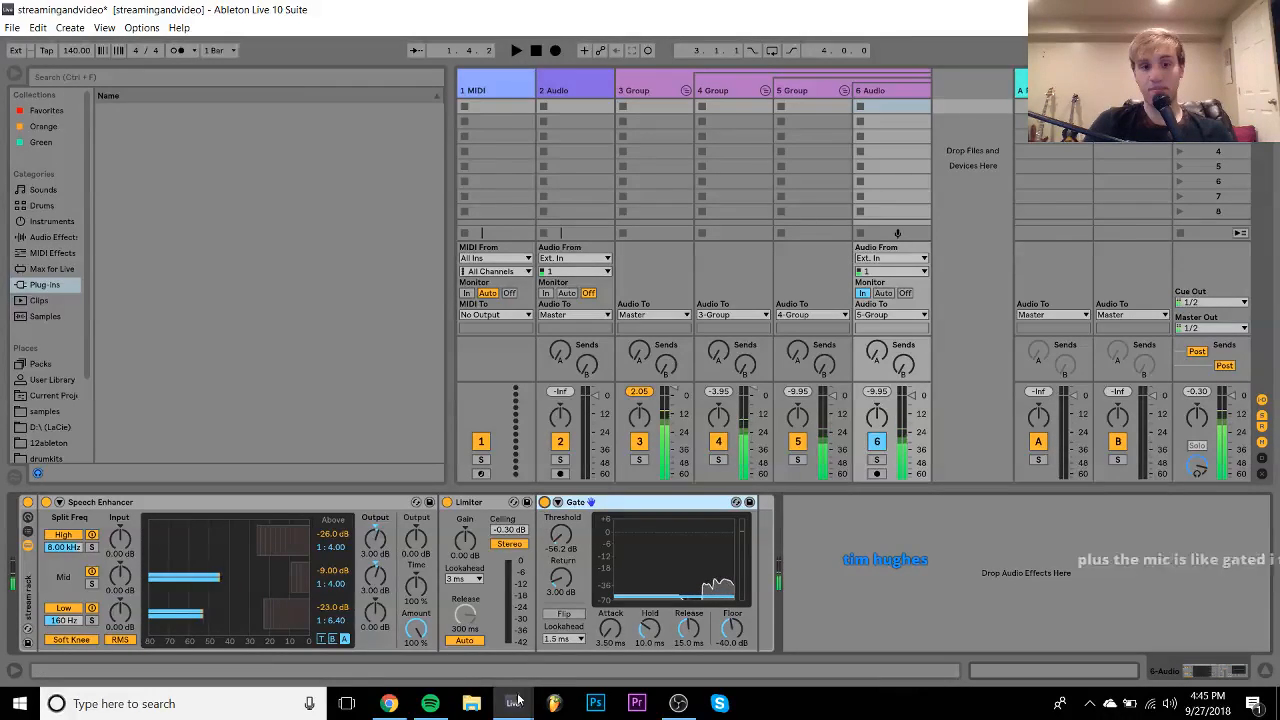
pyautogui.moveTo(510, 700)
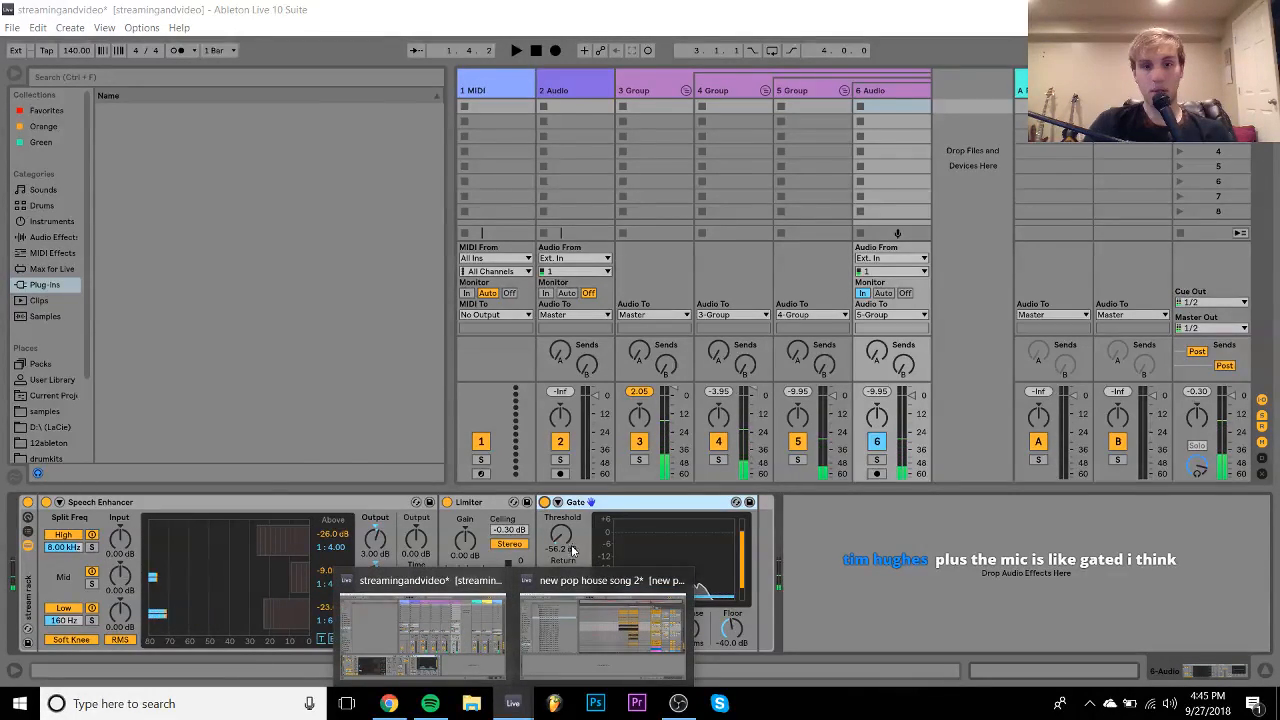
pyautogui.click(554, 618)
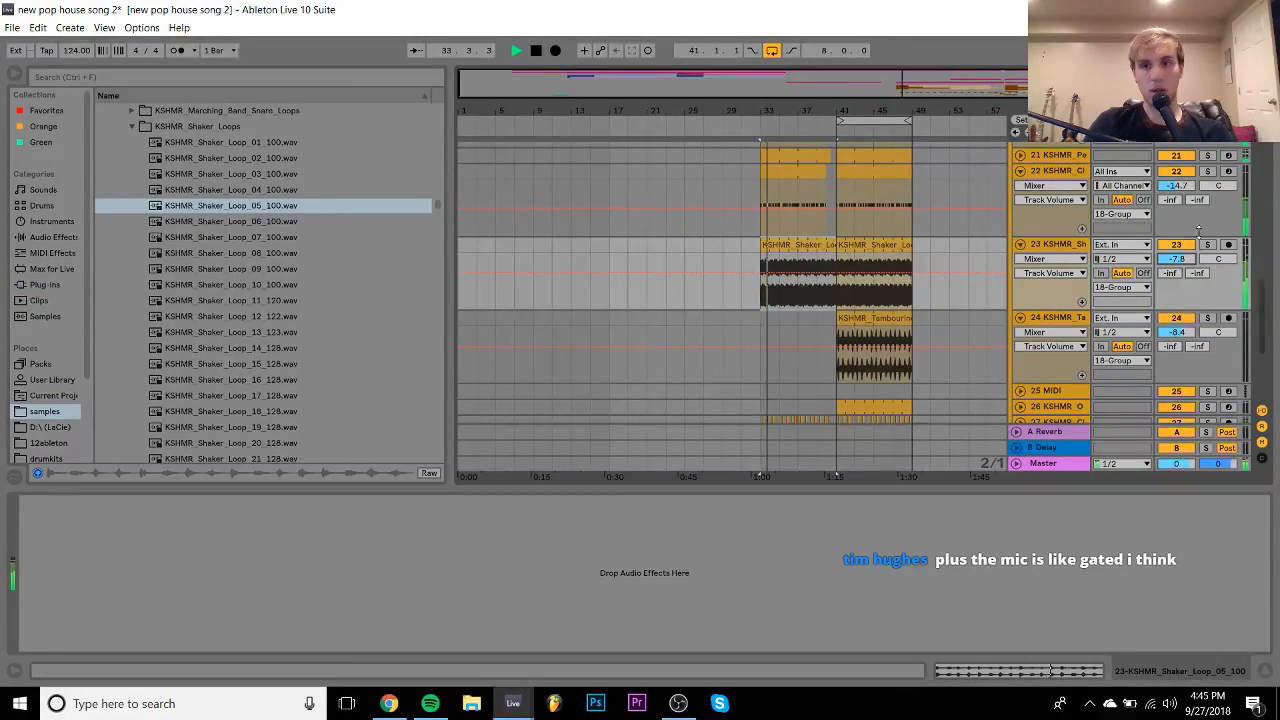
# - Set volumes: shaker -20.6 dB, track 22 -9.3 dB, track 26 -10.0 dB, track 27 -9.4 dB
pyautogui.moveTo(1180, 258); pyautogui.dragTo(1180, 258)
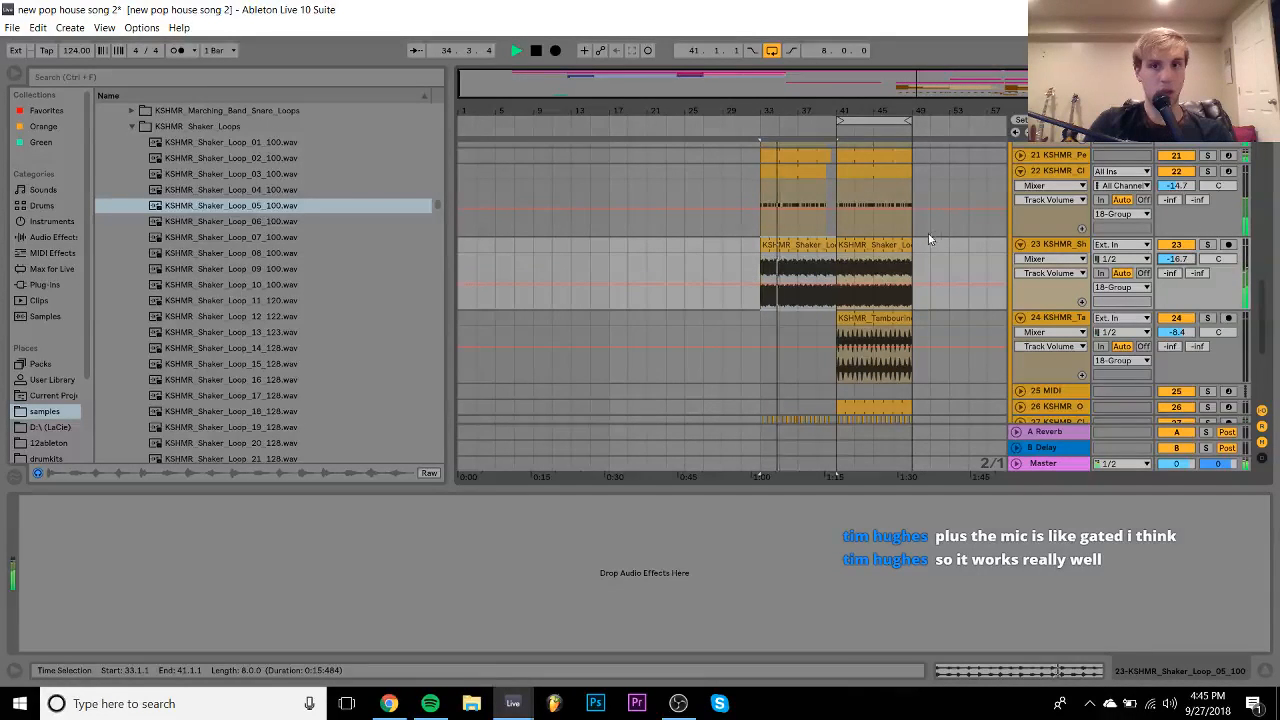
pyautogui.moveTo(1176, 185); pyautogui.dragTo(1176, 185)
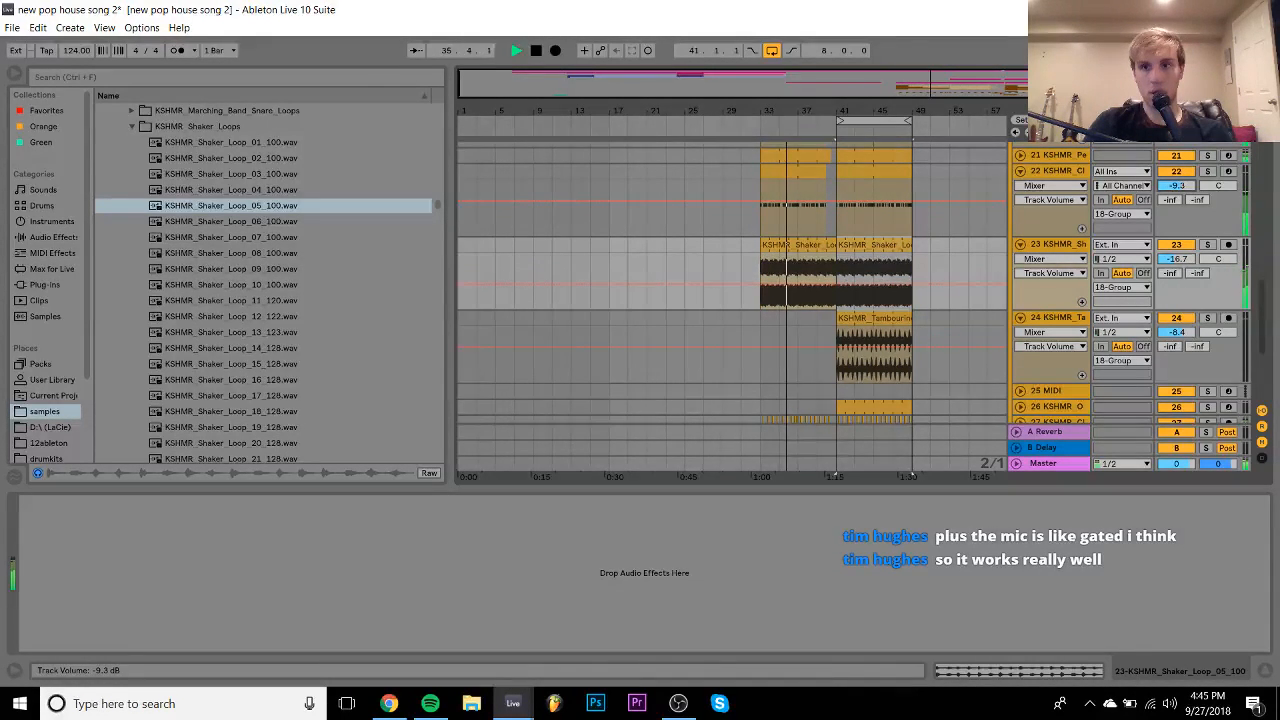
pyautogui.moveTo(1186, 258); pyautogui.dragTo(1186, 258)
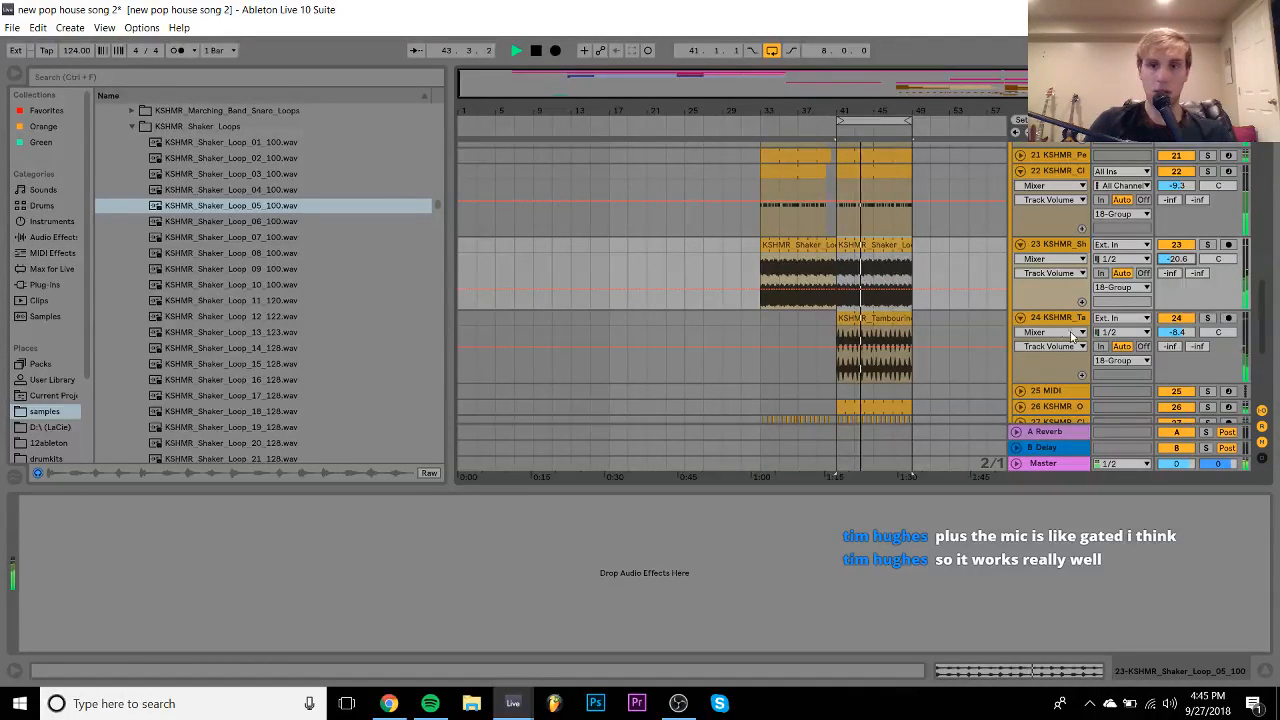
pyautogui.scroll(-1, 1065, 340)
pyautogui.click(1017, 357)
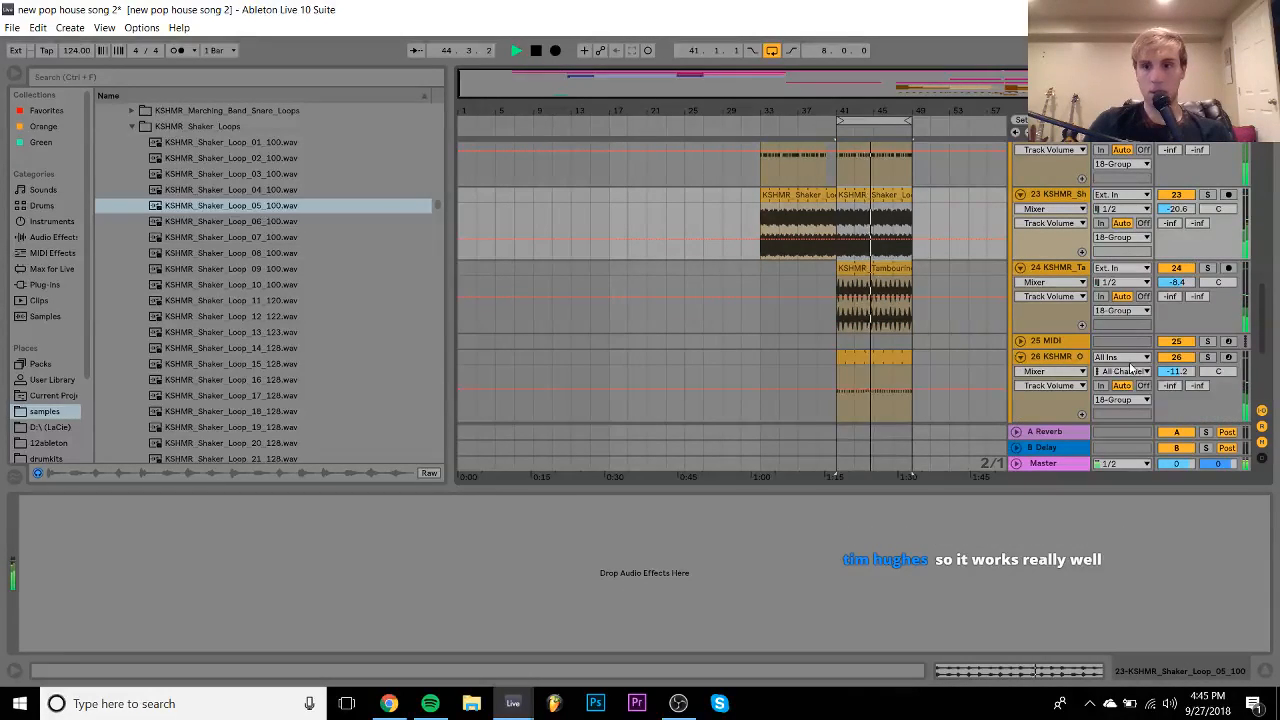
pyautogui.moveTo(1174, 374); pyautogui.dragTo(1174, 378)
pyautogui.click(1050, 359)
pyautogui.scroll(-1, 1051, 362)
pyautogui.scroll(-2, 1050, 362)
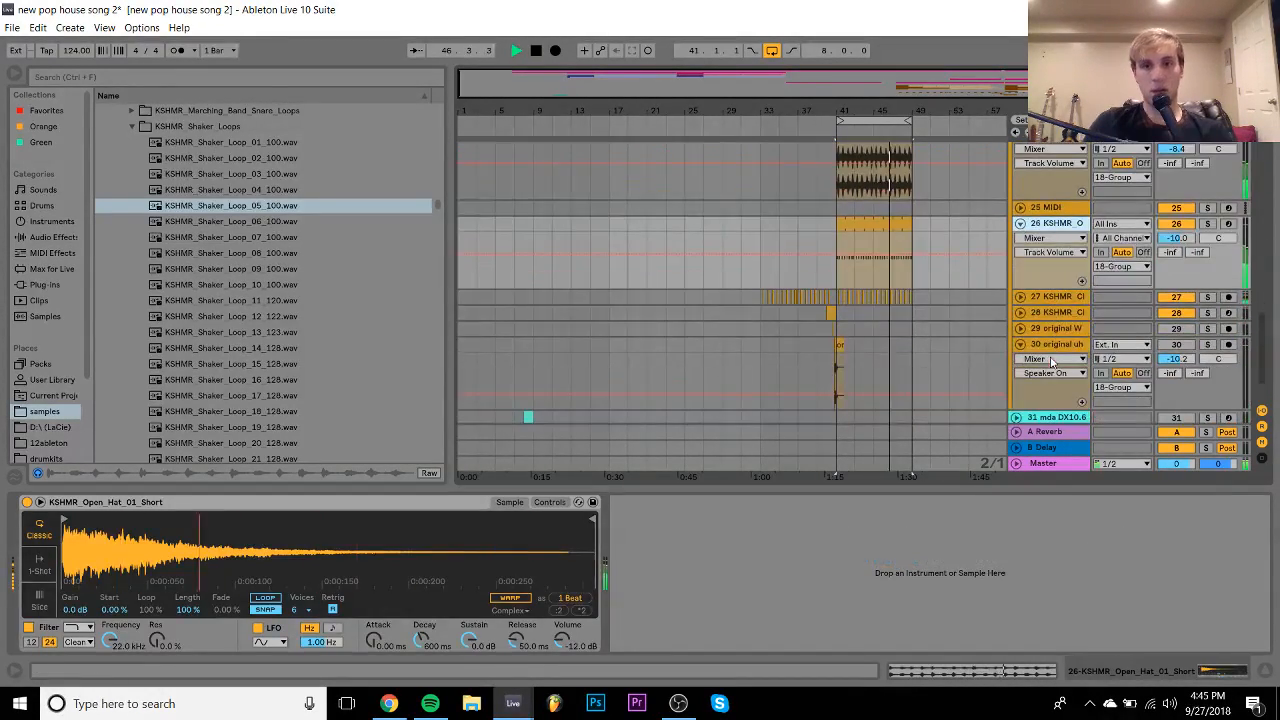
pyautogui.click(1020, 297)
pyautogui.moveTo(1174, 312); pyautogui.dragTo(1174, 296)
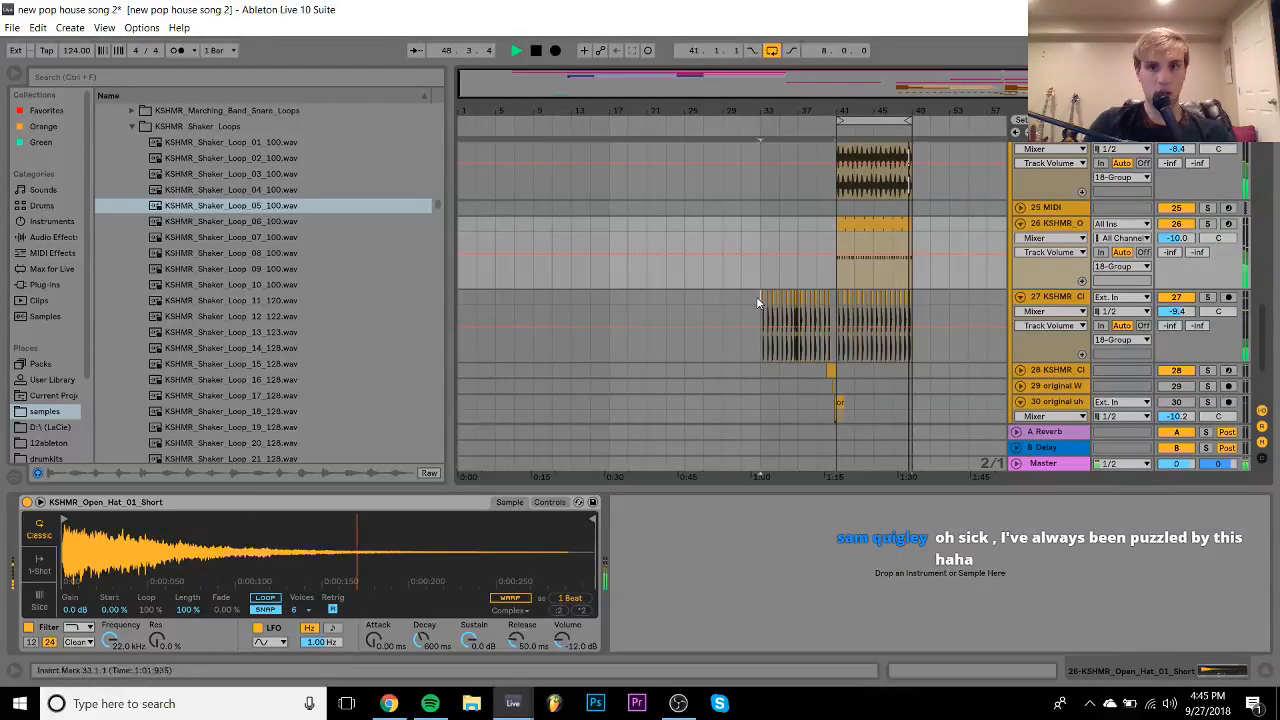
# - Inspect track 27's clap clip, track 28's clap sample and Serum track 4, then hide the device panel
pyautogui.click(839, 307)
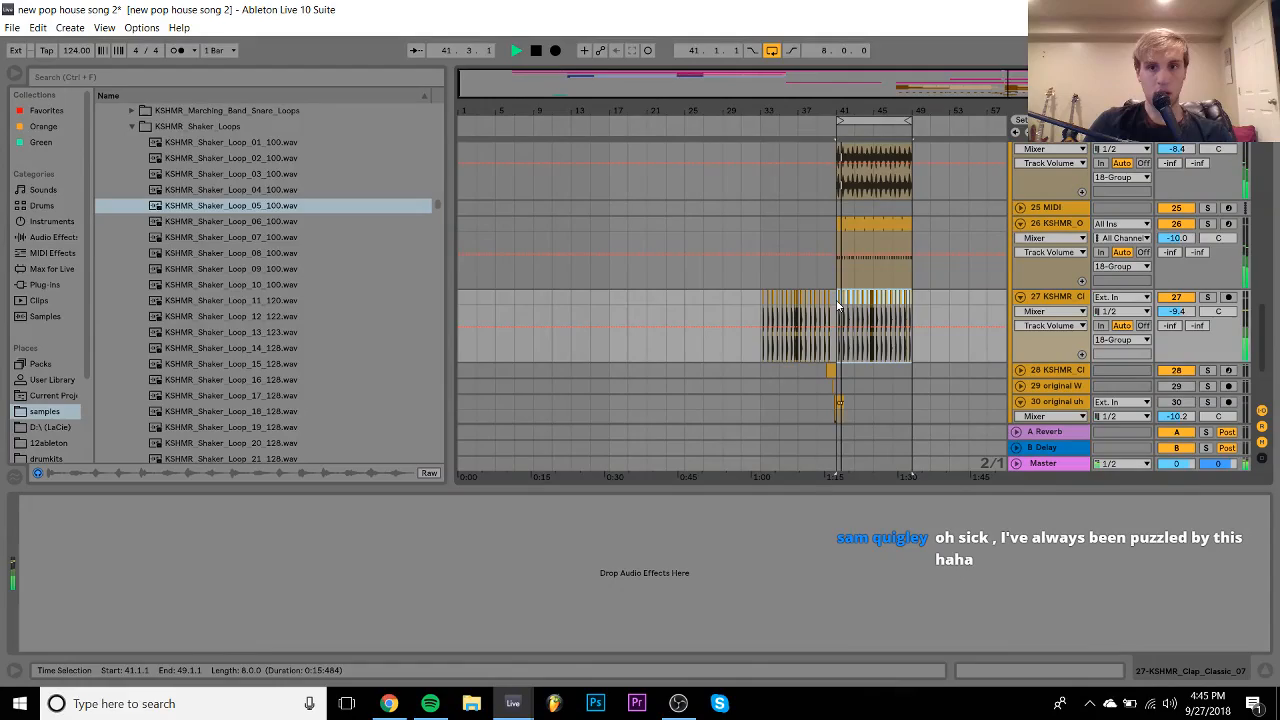
pyautogui.click(864, 373)
pyautogui.scroll(5, 984, 285)
pyautogui.scroll(10, 984, 280)
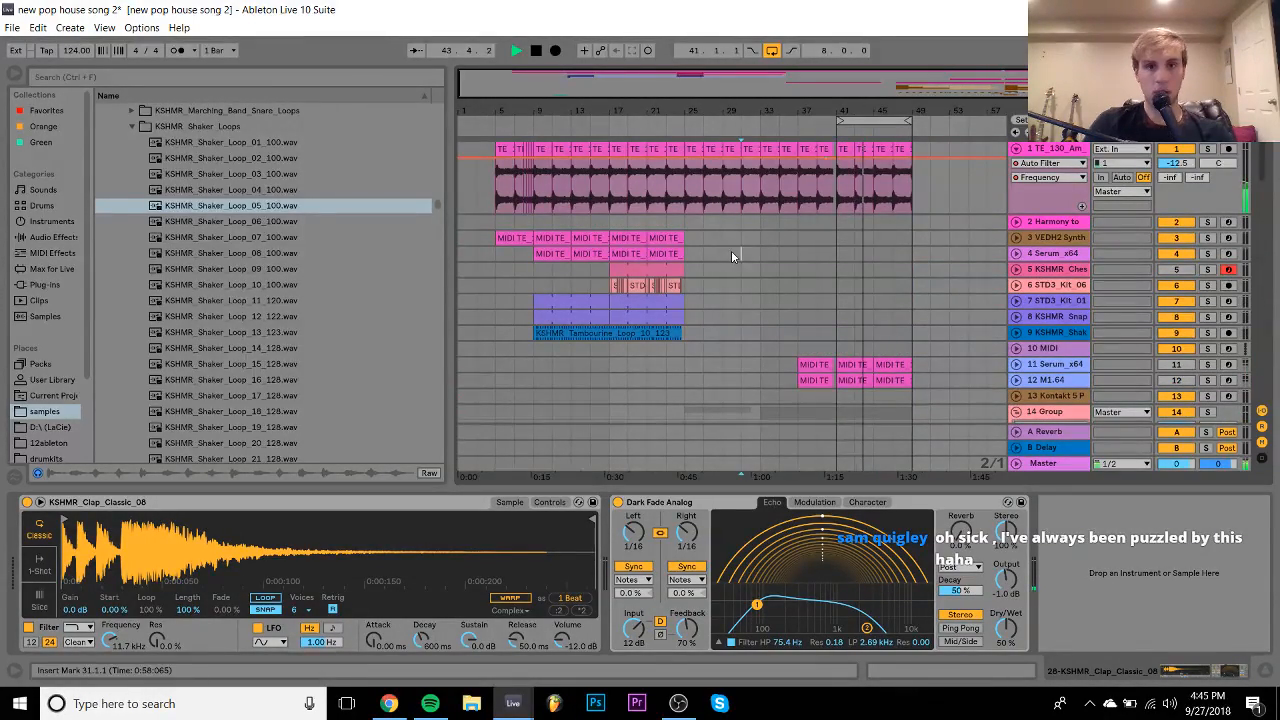
pyautogui.click(731, 255)
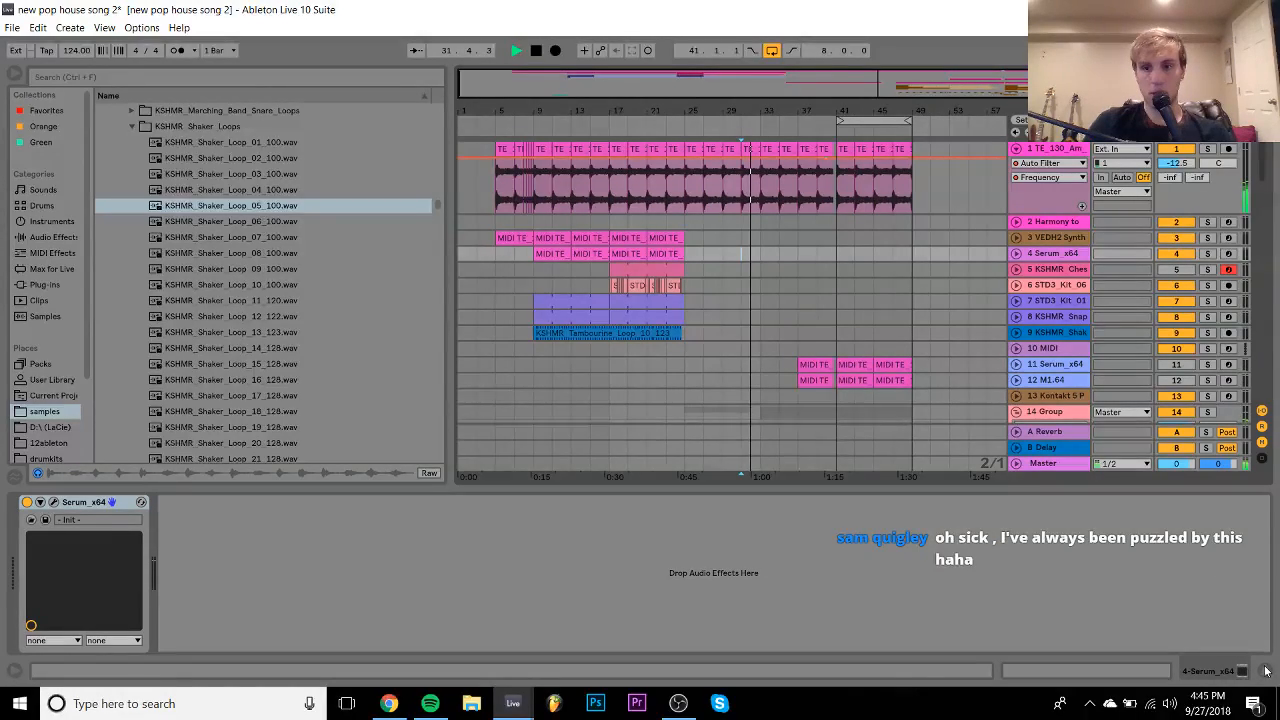
pyautogui.click(1265, 671)
# - Fold tracks 15 and 16, delete the shaker copy at bars 33–41, and fold the shaker track
pyautogui.scroll(-4, 905, 406)
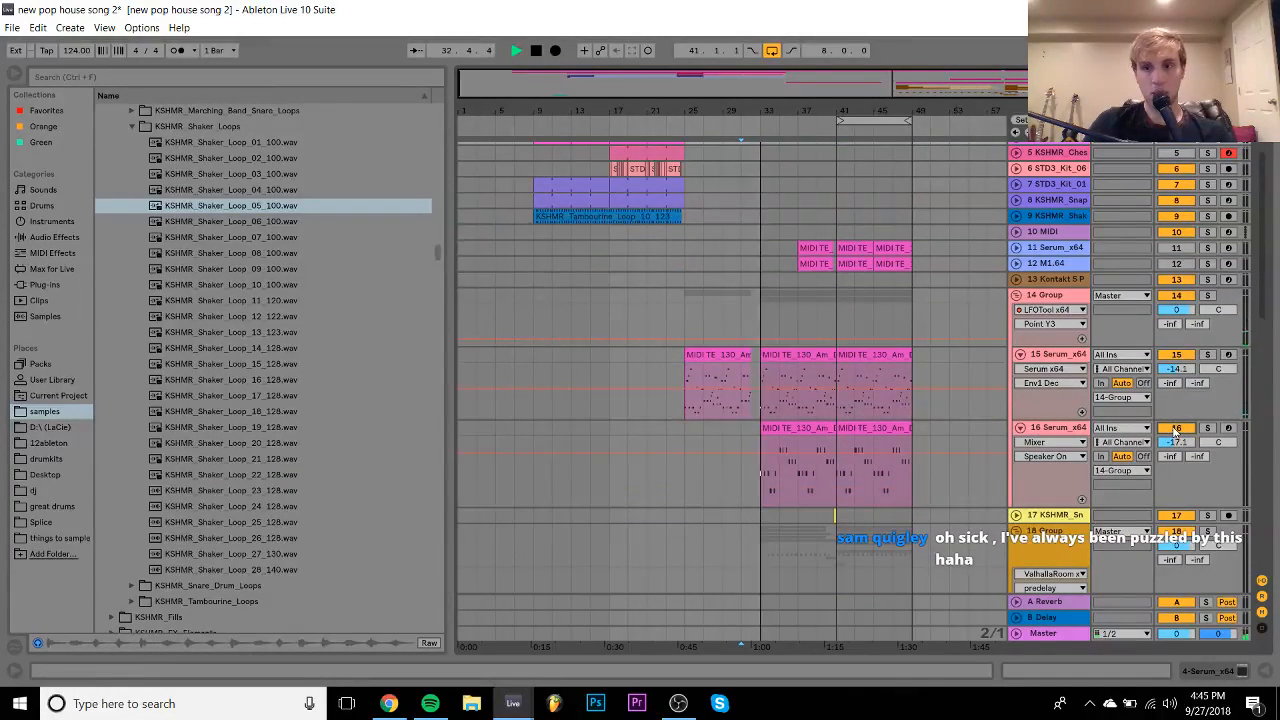
pyautogui.click(1020, 355)
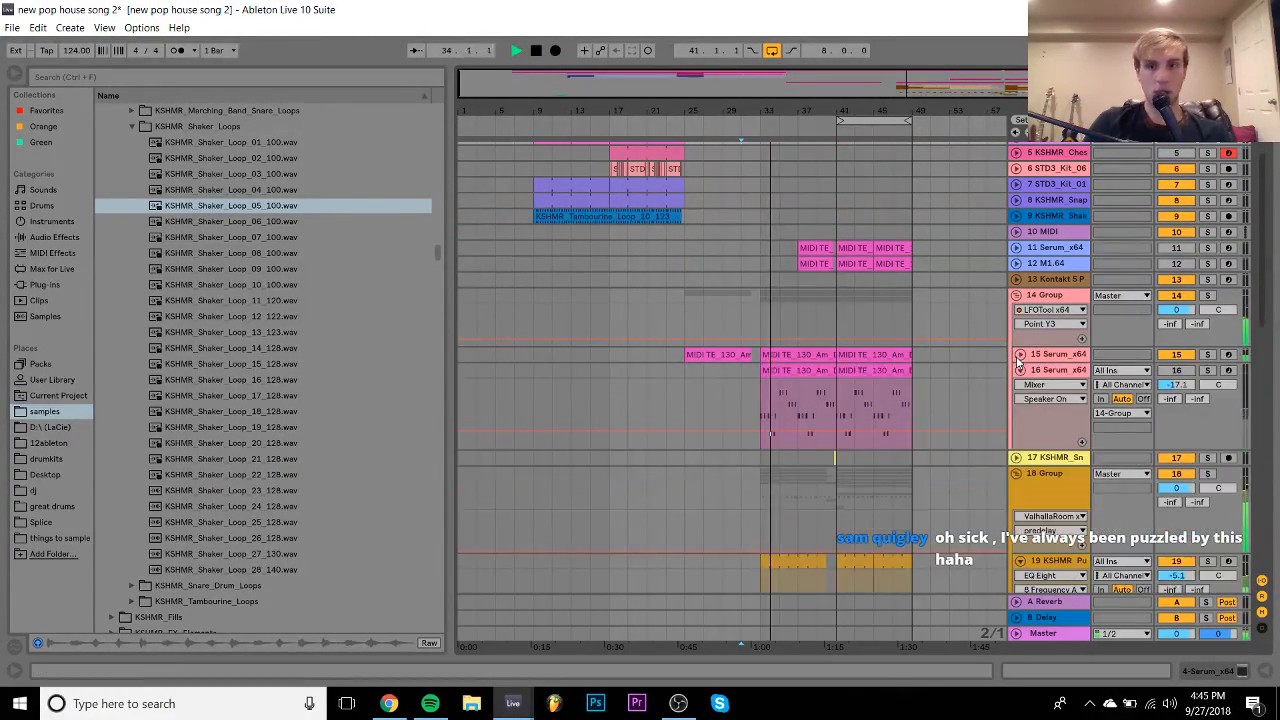
pyautogui.click(1020, 370)
pyautogui.scroll(-5, 777, 450)
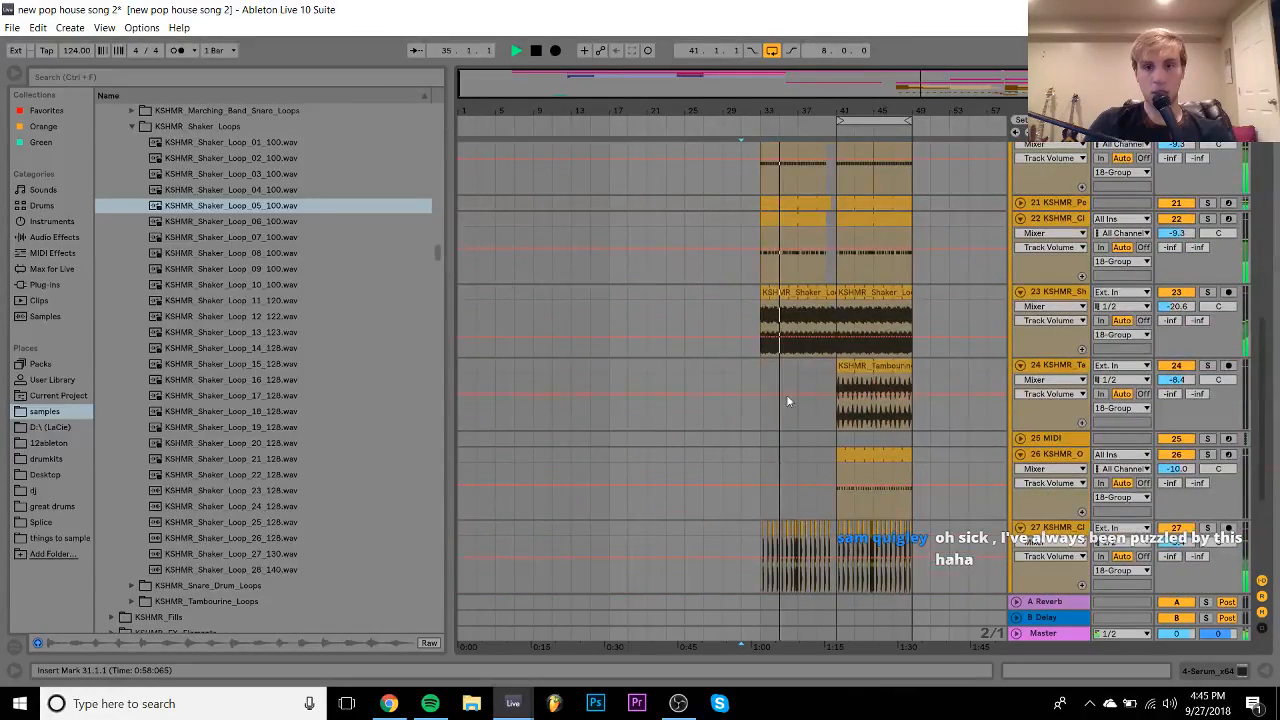
pyautogui.click(795, 297)
pyautogui.press('Delete')
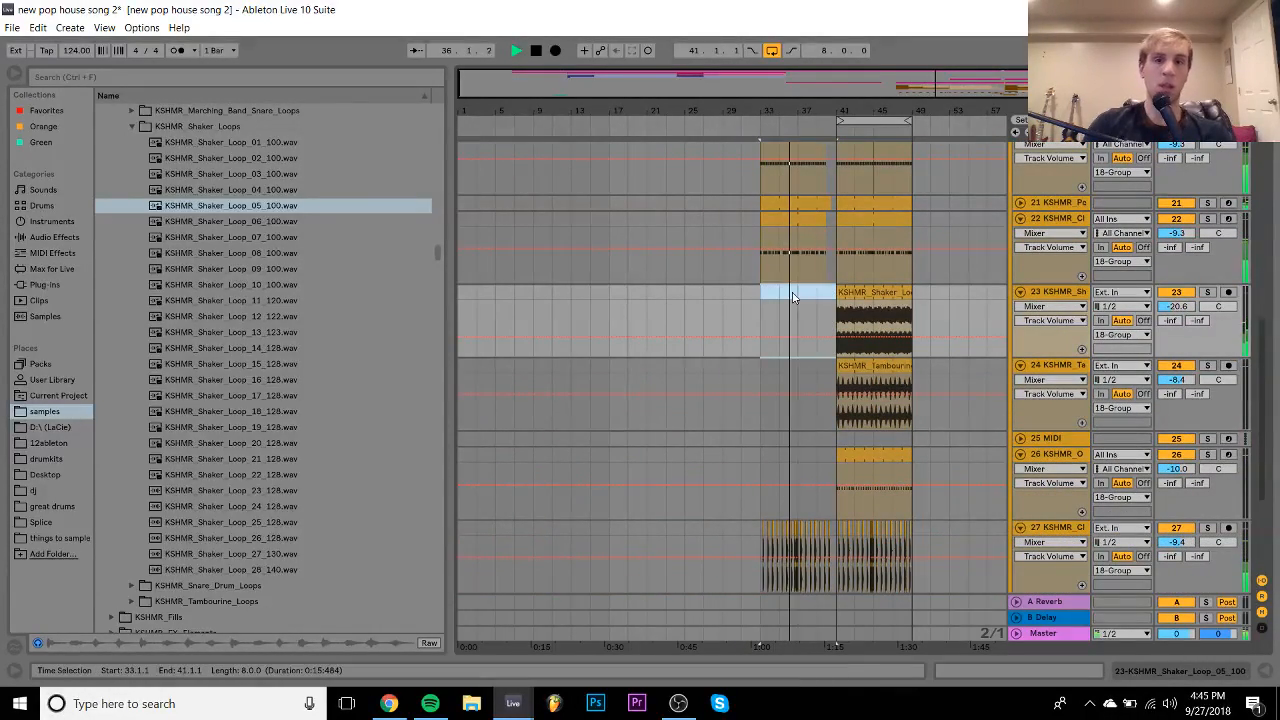
pyautogui.scroll(1, 812, 293)
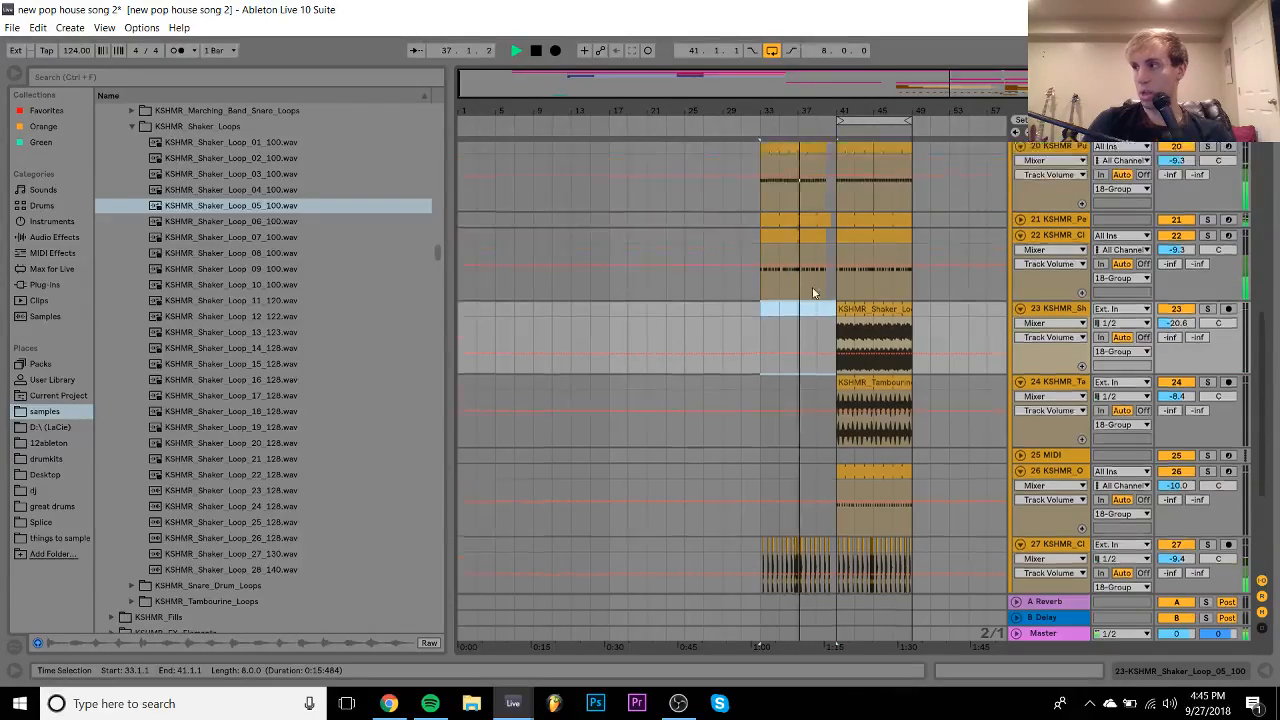
pyautogui.scroll(2, 814, 293)
pyautogui.click(1020, 375)
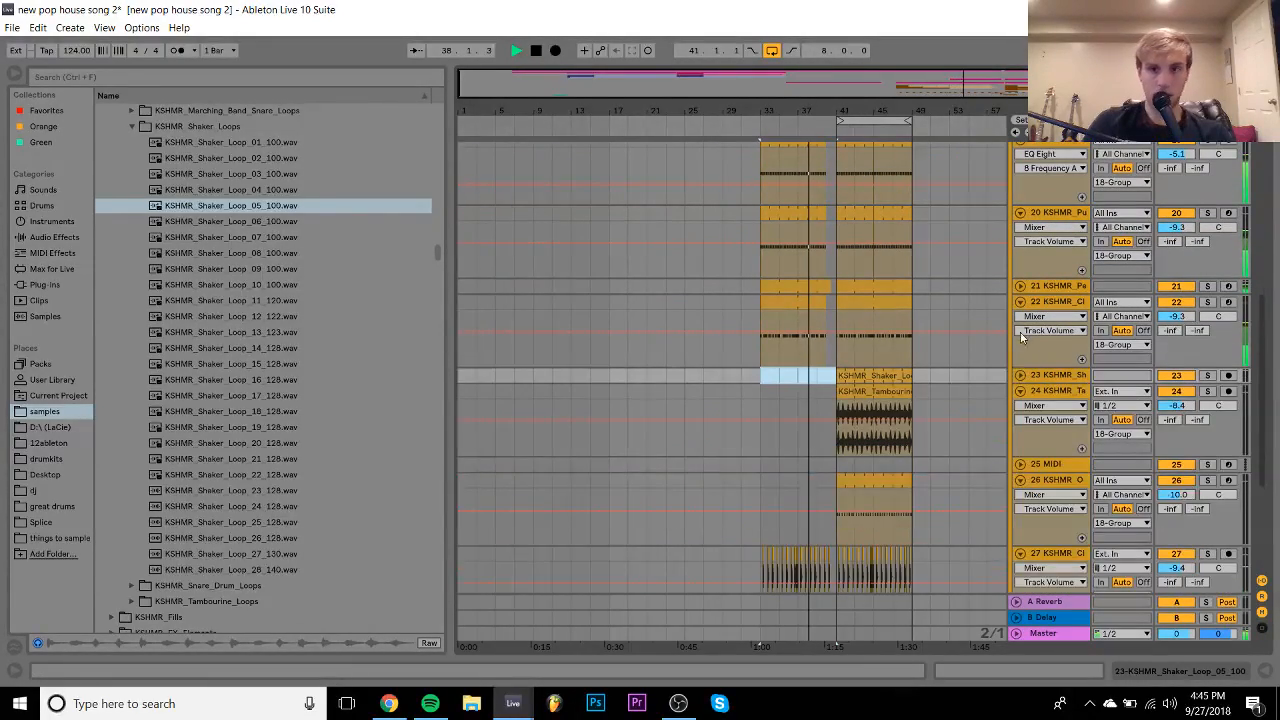
pyautogui.scroll(10, 856, 310)
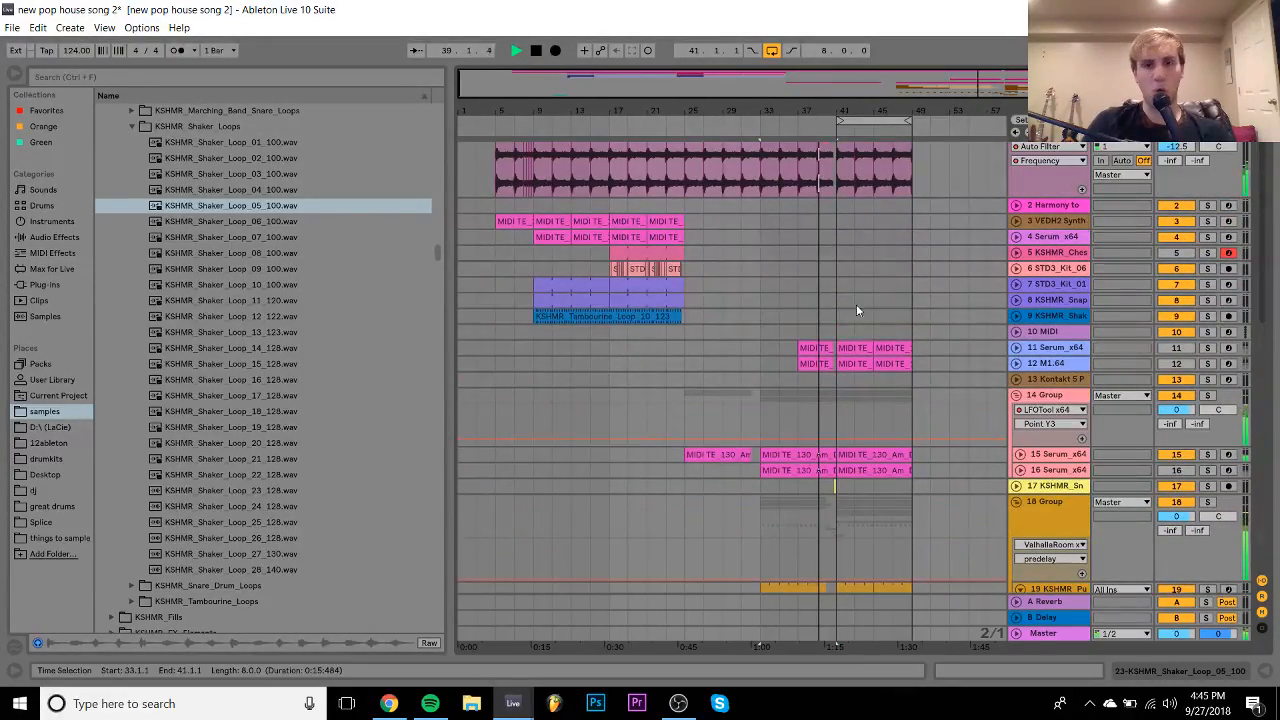
# - Activate track 12 (M1.64), show its devices, raise it to -4.0 dB and solo it
pyautogui.click(1174, 365)
pyautogui.doubleClick(1046, 364)
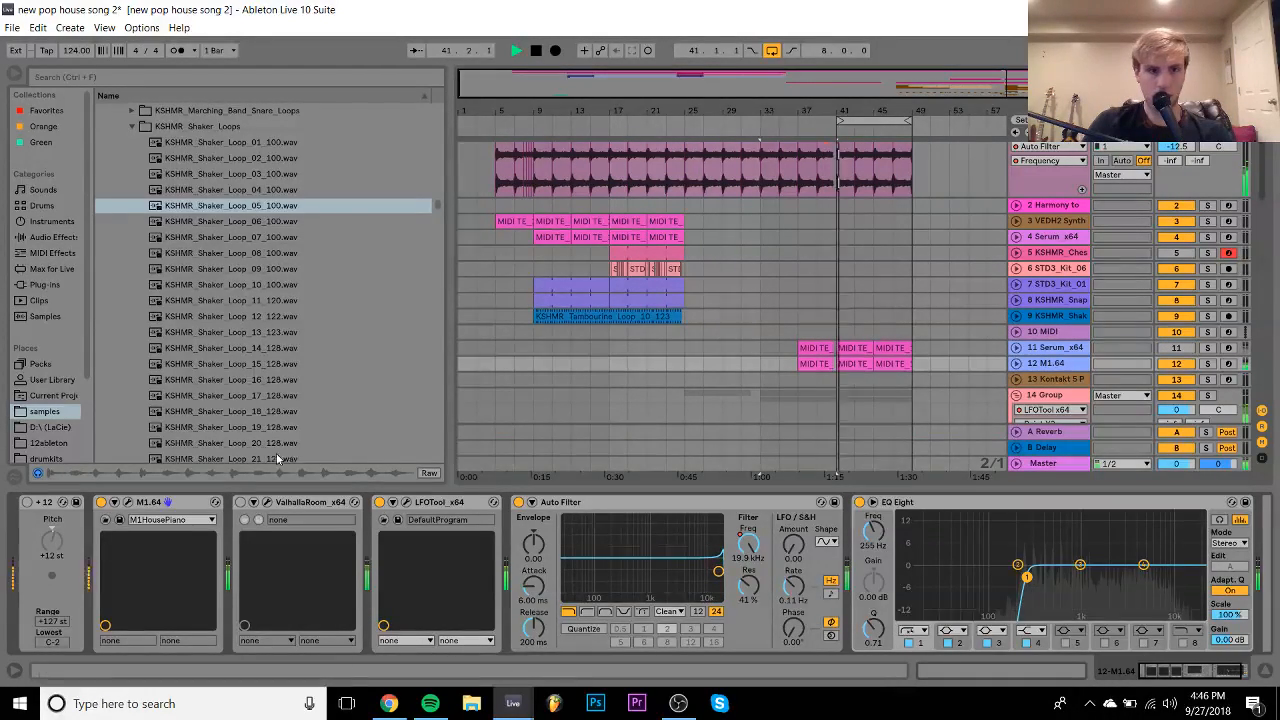
pyautogui.click(1016, 364)
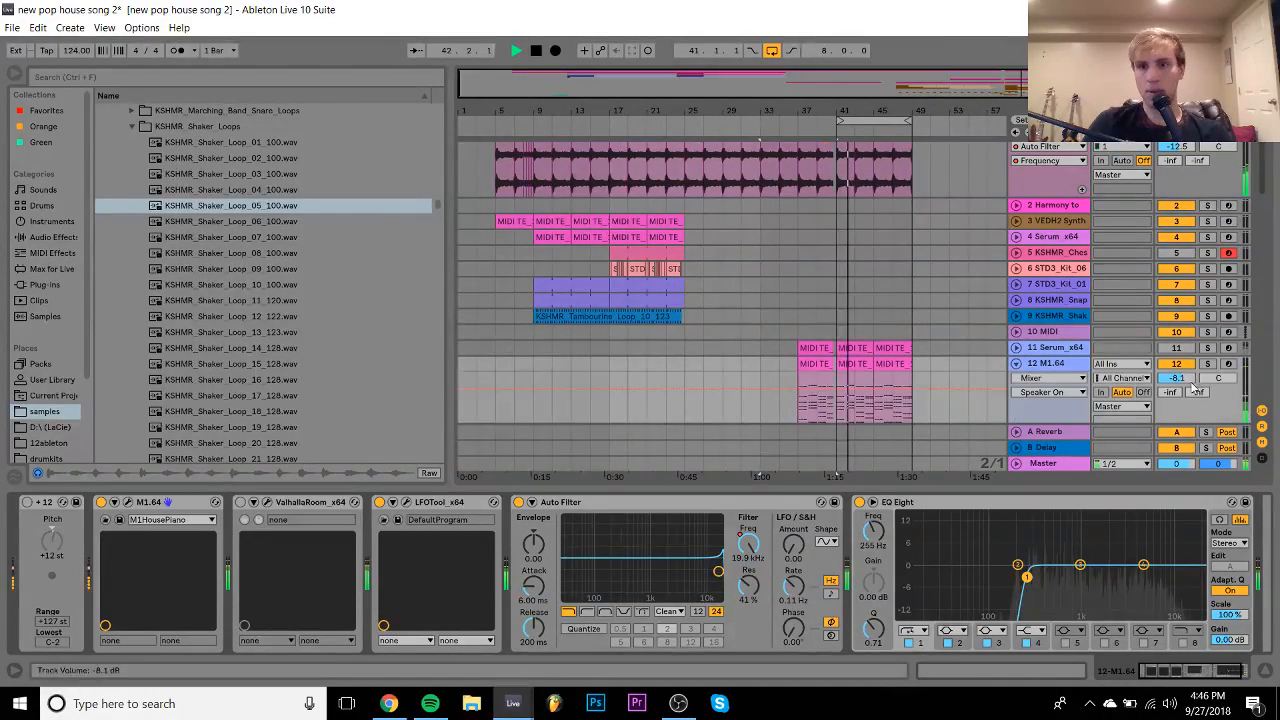
pyautogui.moveTo(1192, 388); pyautogui.dragTo(1210, 367)
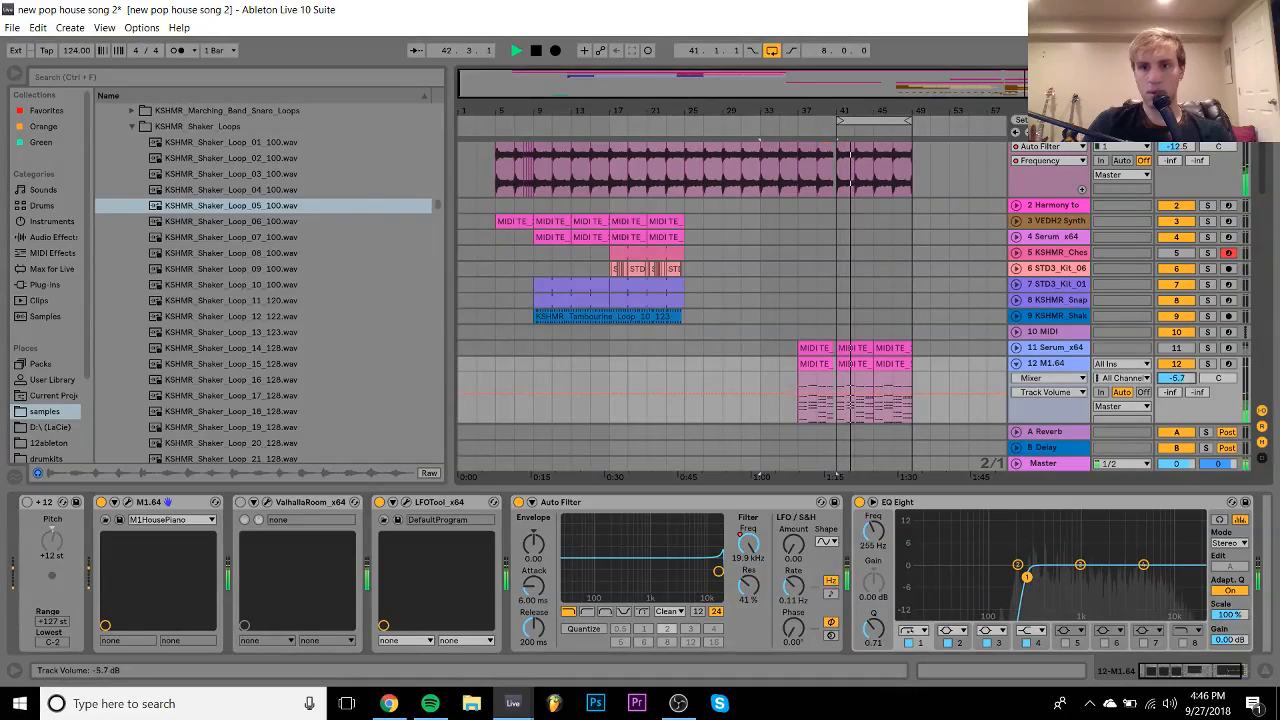
pyautogui.click(1208, 364)
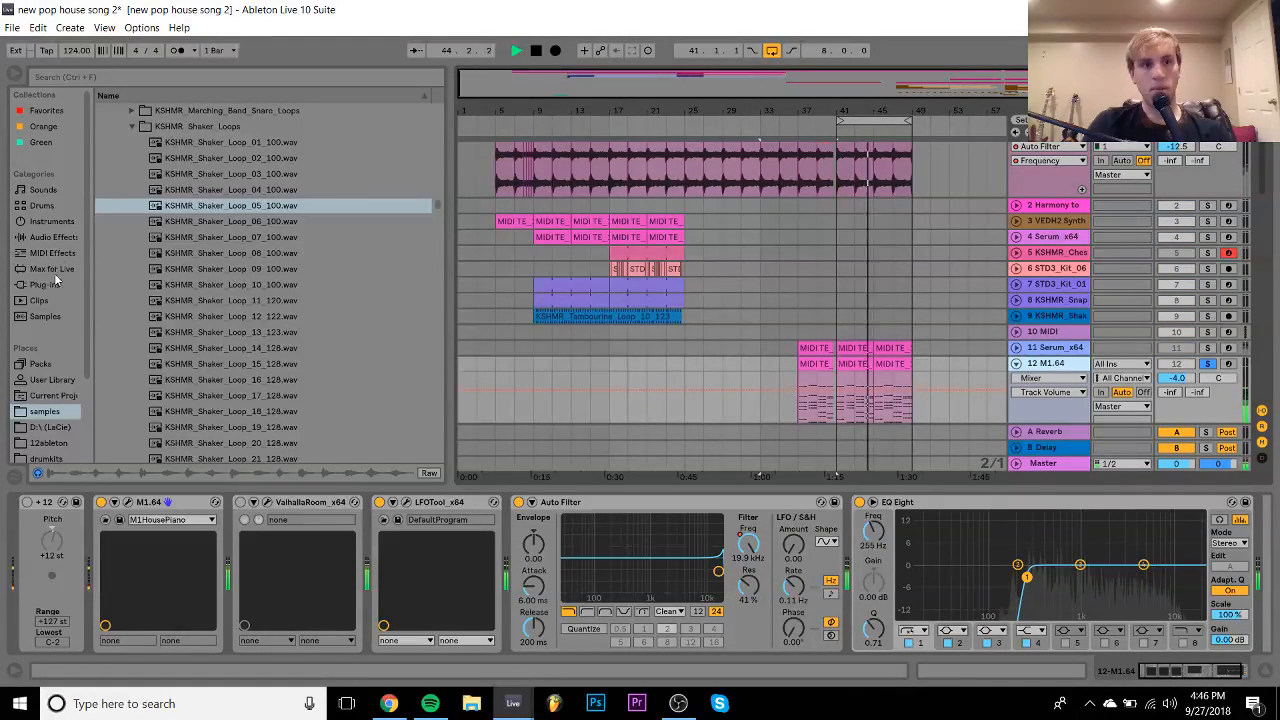
# - Lower EQ Eight band 1 to 156 Hz and set track 12's volume to -7.3 dB, kept soloed
pyautogui.moveTo(872, 531); pyautogui.dragTo(866, 538)
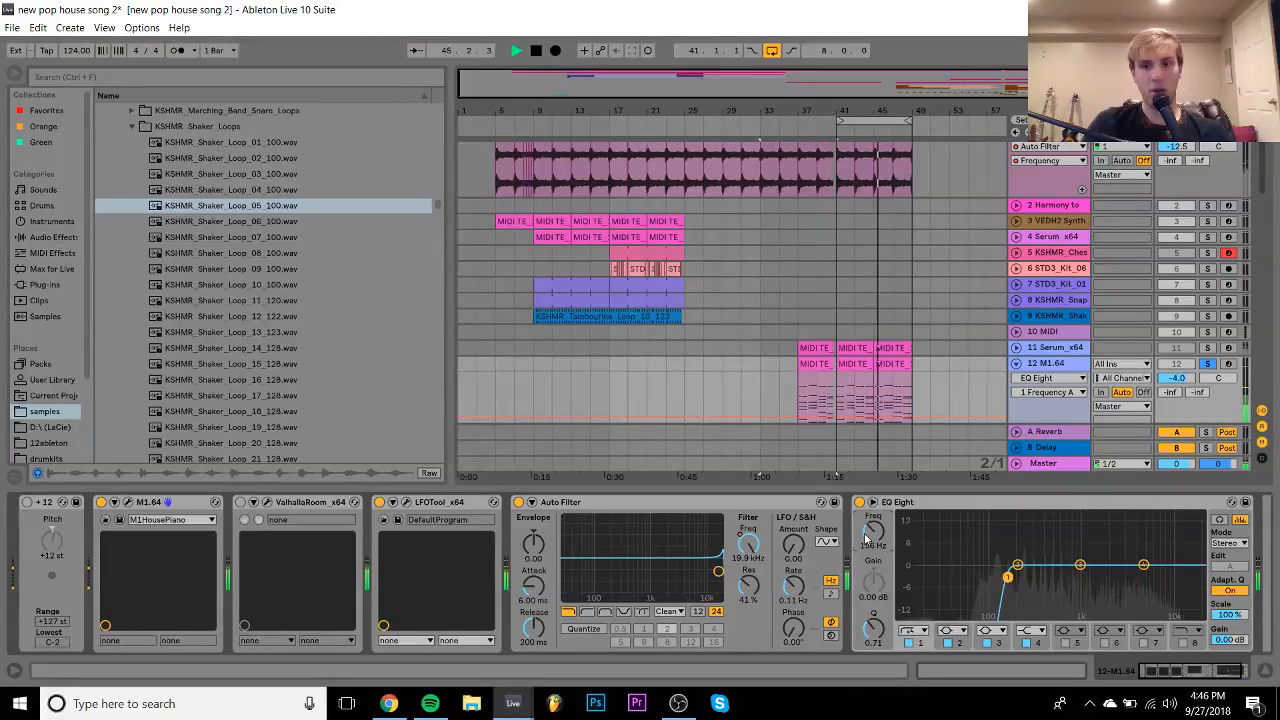
pyautogui.click(1208, 364)
pyautogui.moveTo(1176, 378); pyautogui.dragTo(1176, 394)
pyautogui.click(1226, 672)
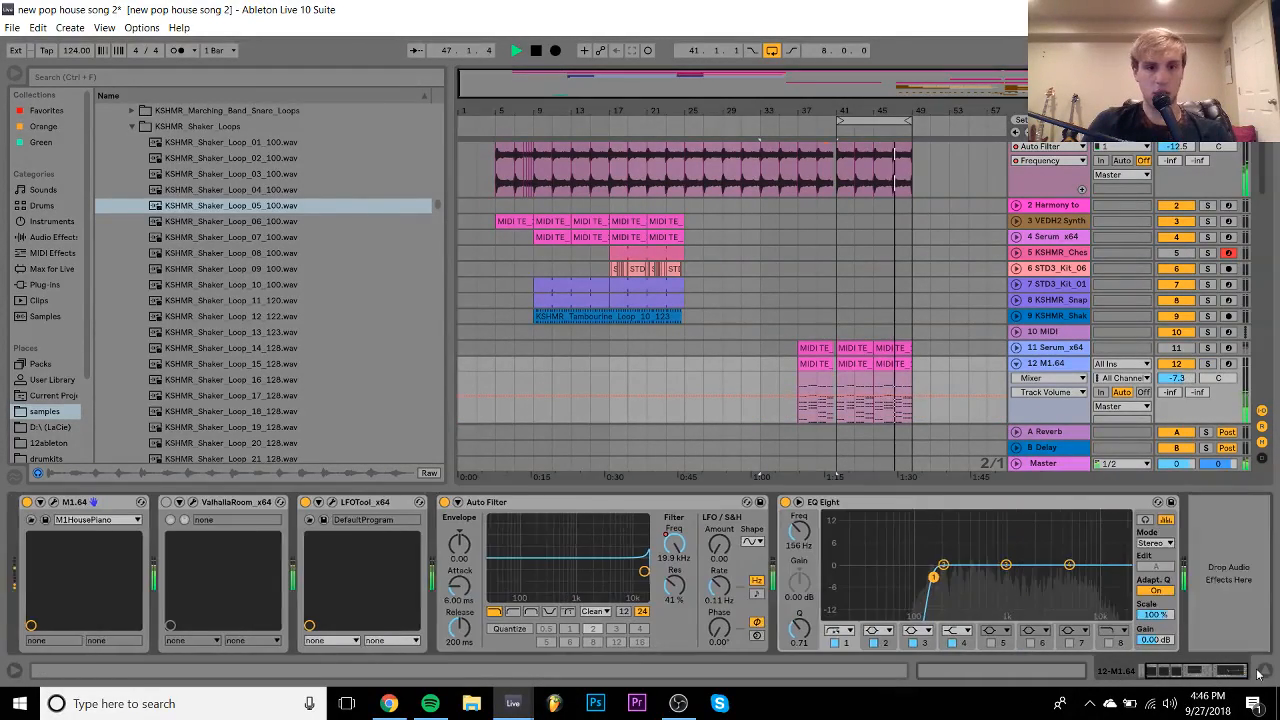
pyautogui.click(1208, 363)
pyautogui.click(42, 287)
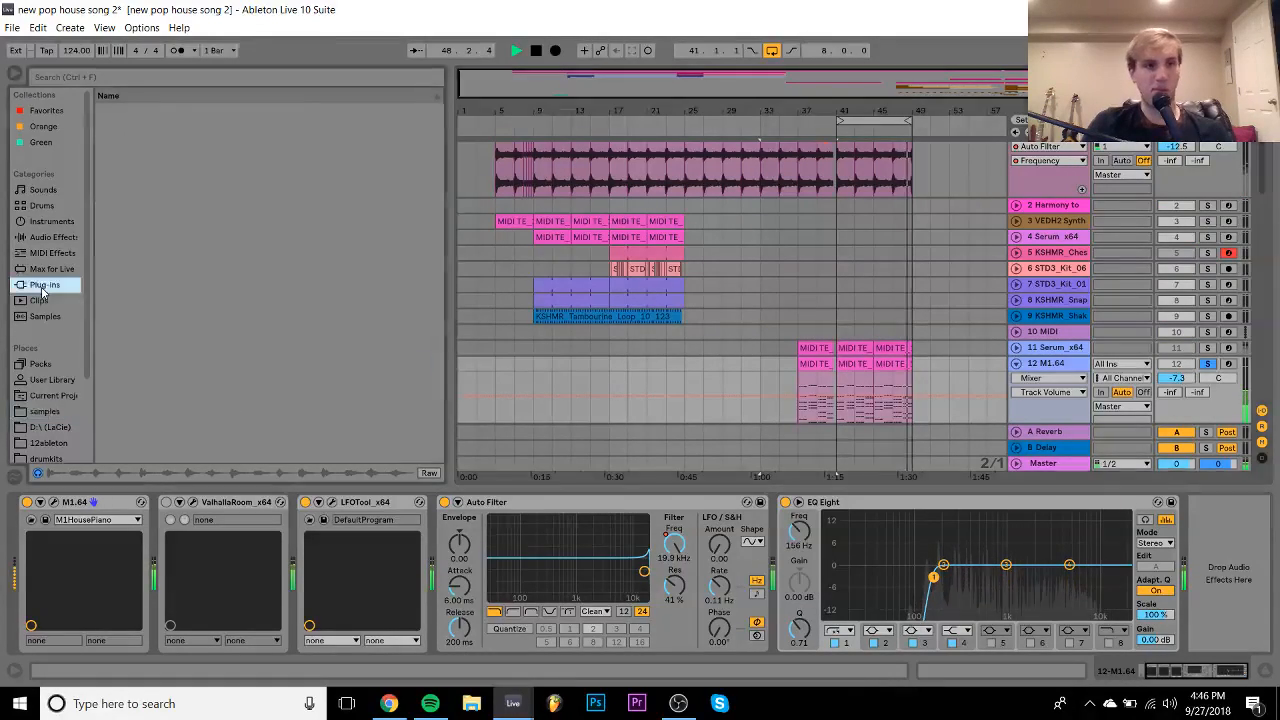
# - Swap track 12's piano for Serum with the PL - Kalimba preset and restart playback from bar 41
pyautogui.click(157, 364)
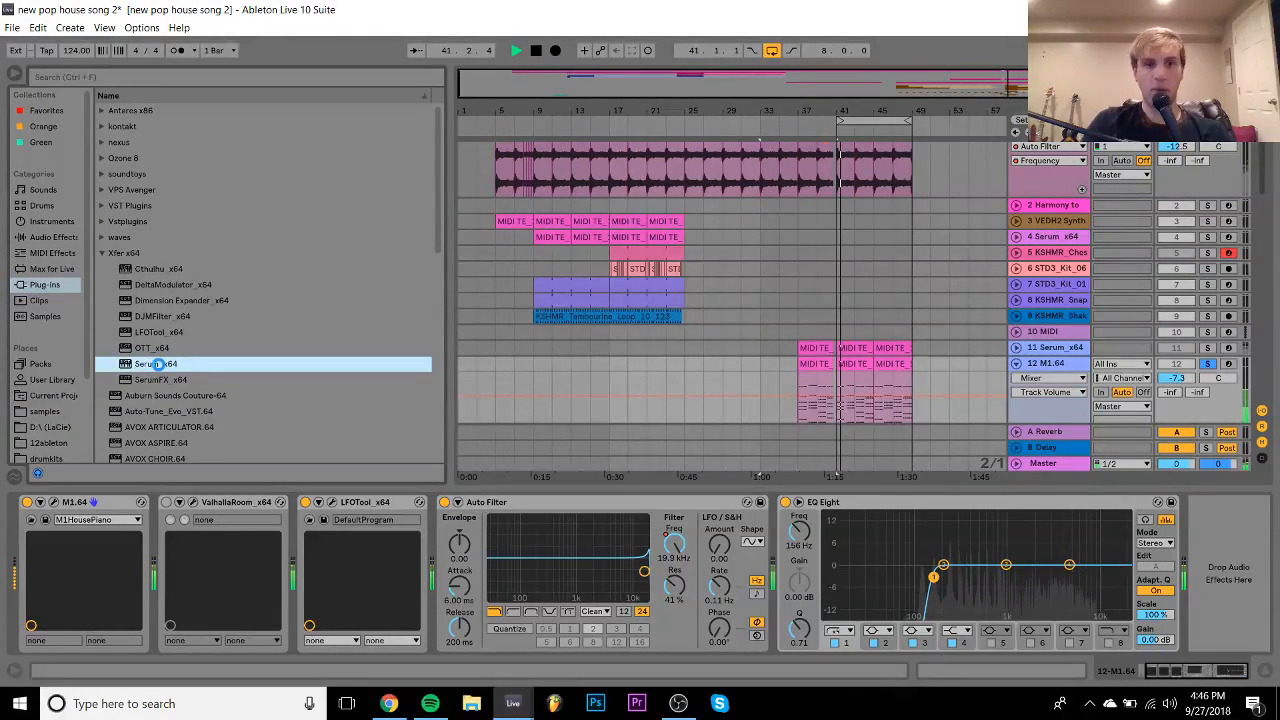
pyautogui.doubleClick(157, 364)
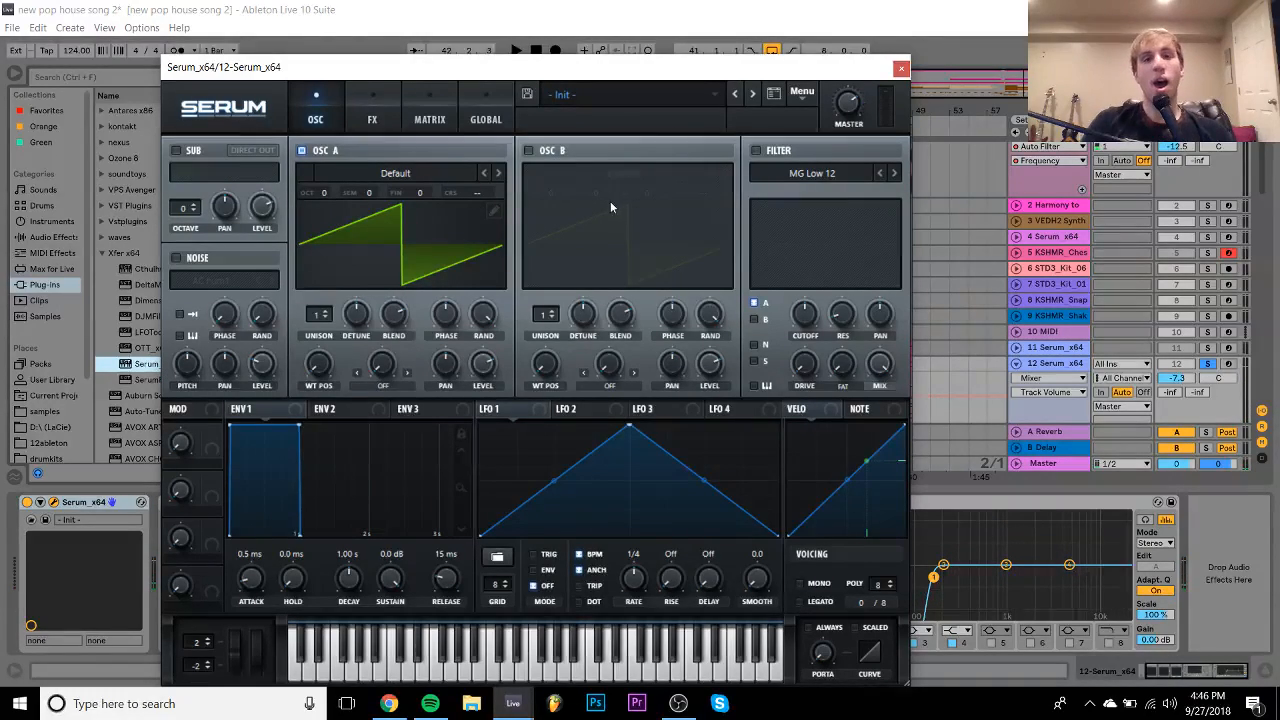
pyautogui.click(602, 101)
pyautogui.moveTo(612, 118)
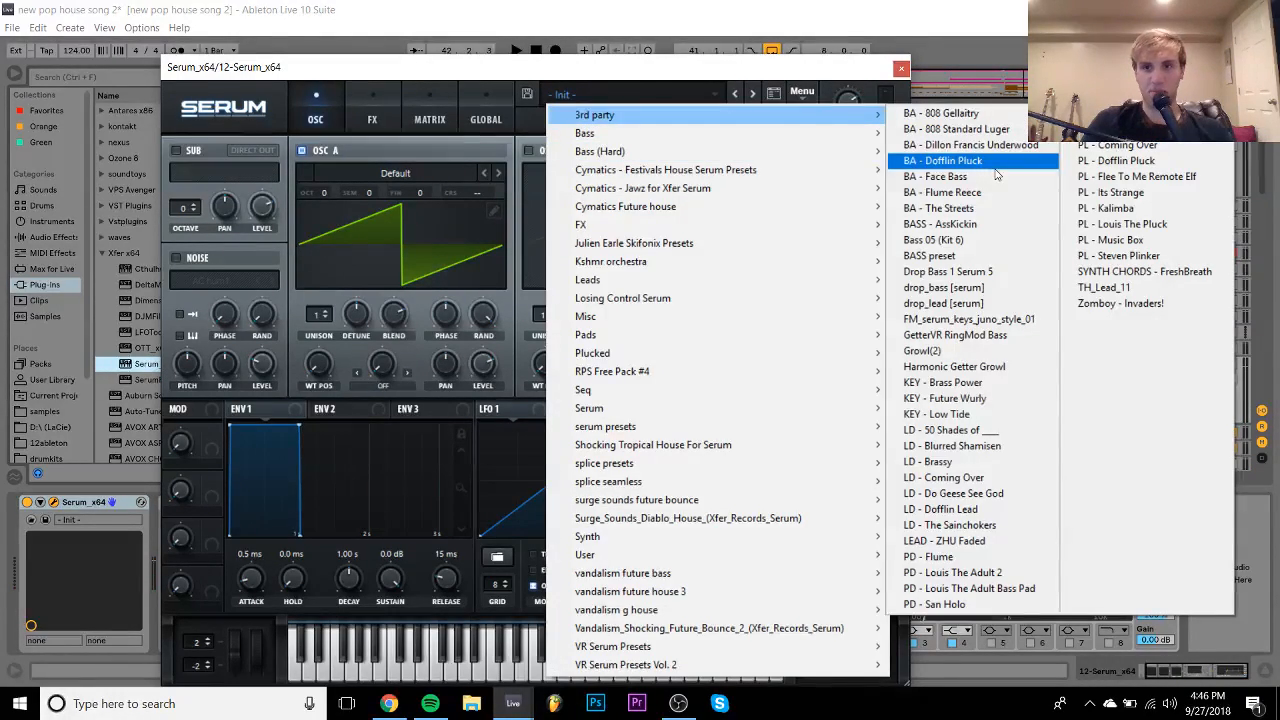
pyautogui.click(1170, 225)
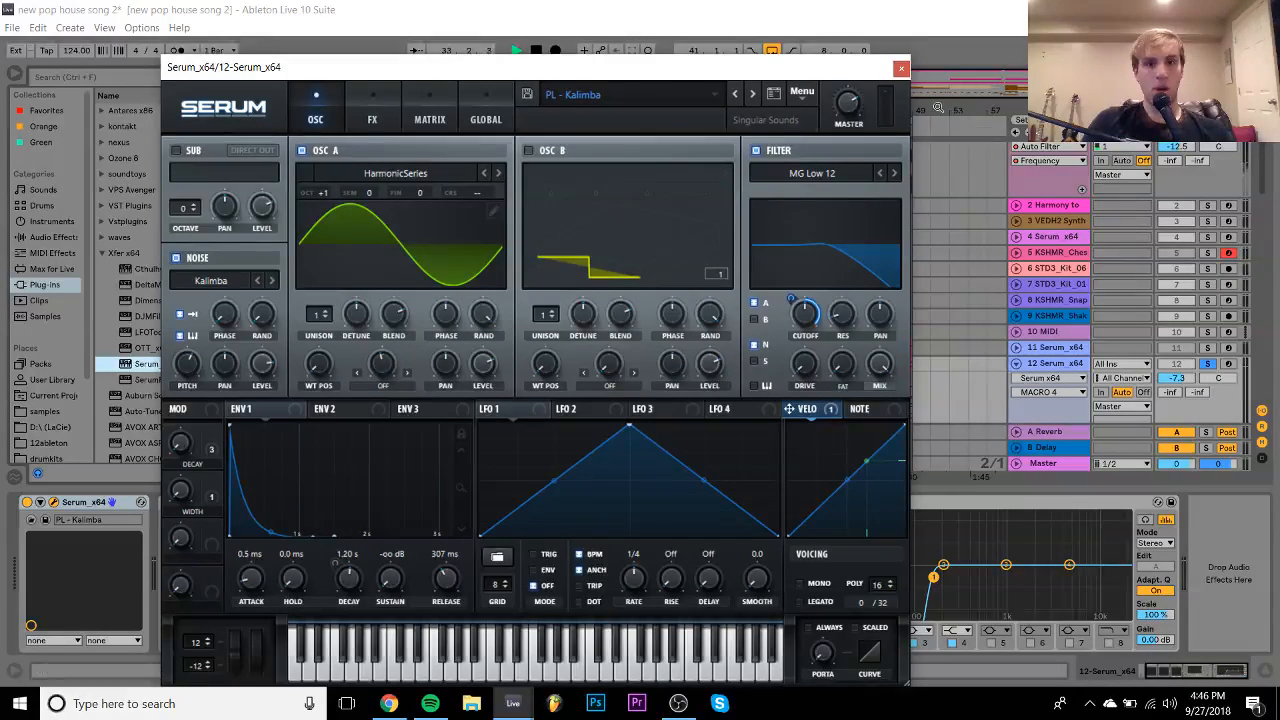
pyautogui.click(900, 70)
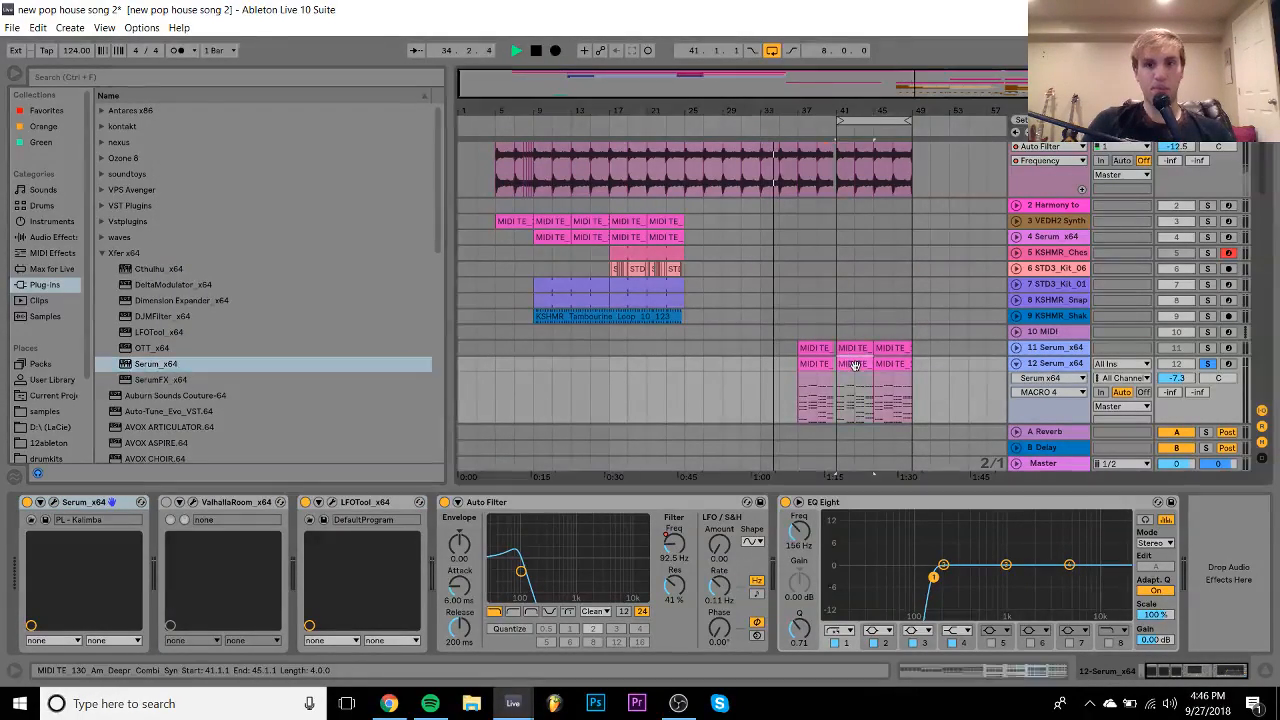
pyautogui.press('space')
pyautogui.press('space')
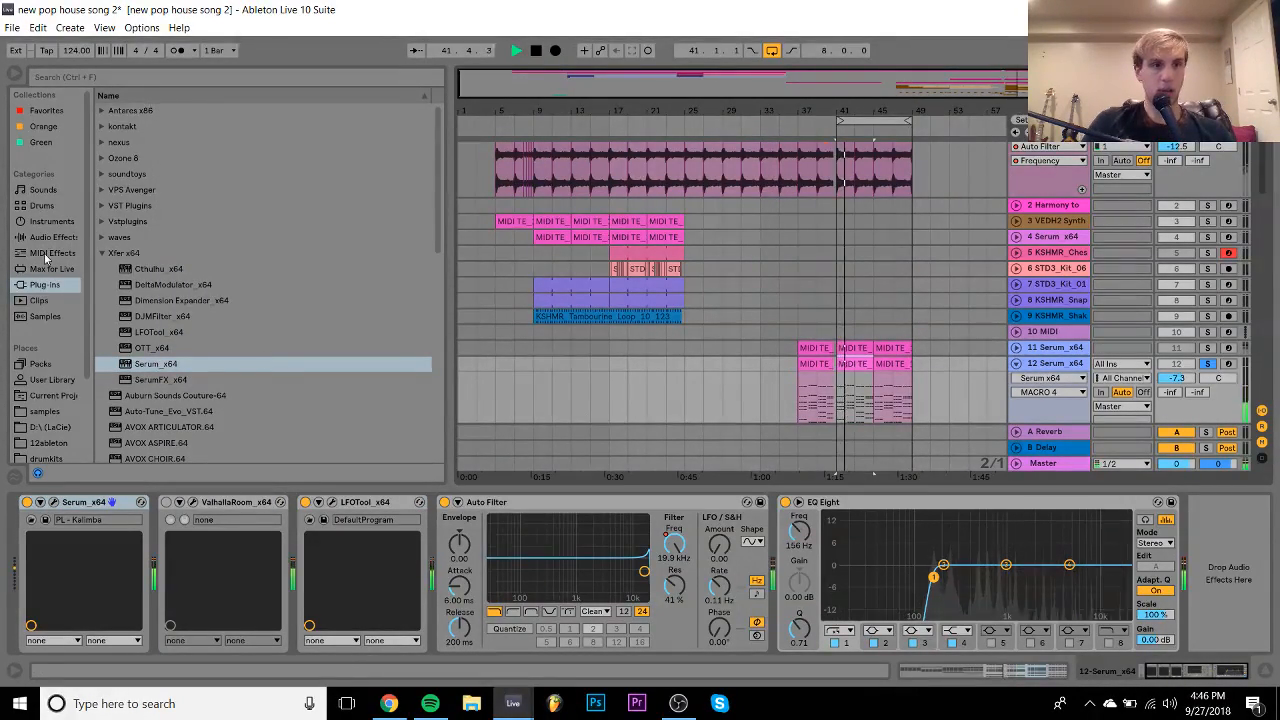
# - Add the -12 Pitch MIDI effect to track 12, lower it to -14.6 dB and unsolo it
pyautogui.click(52, 253)
pyautogui.click(133, 174)
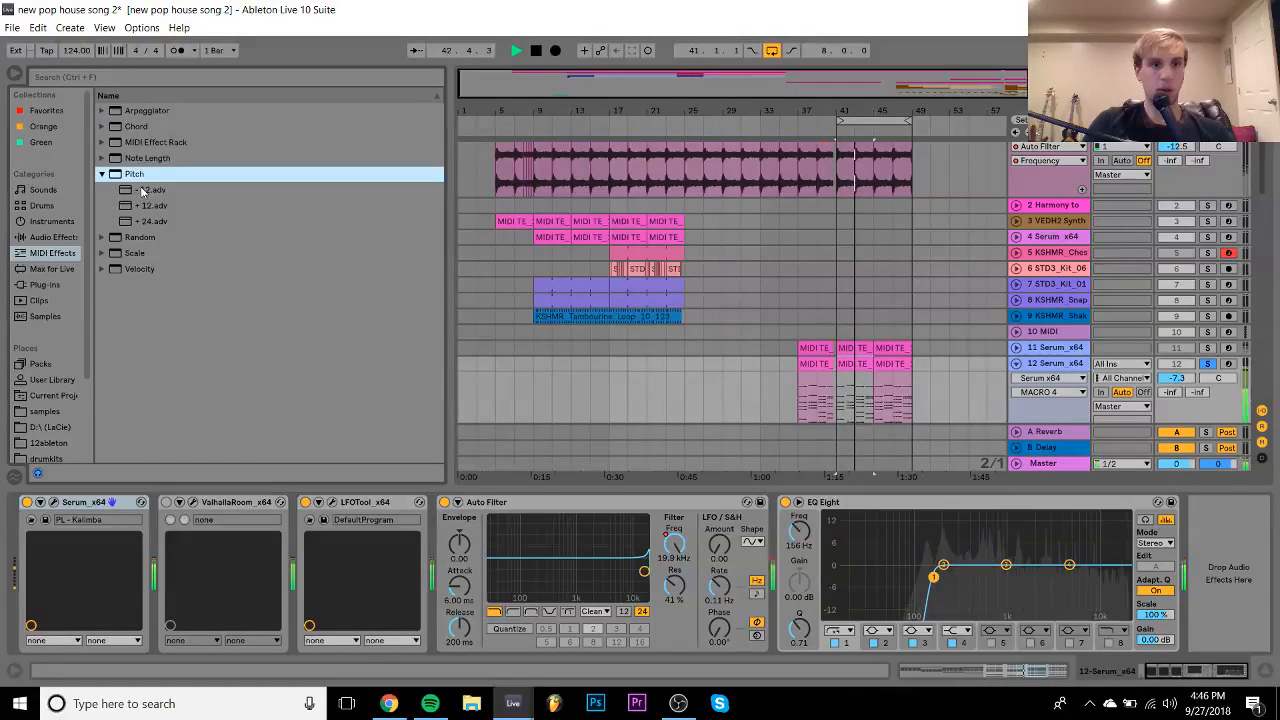
pyautogui.doubleClick(145, 189)
pyautogui.moveTo(1177, 378); pyautogui.dragTo(1177, 408)
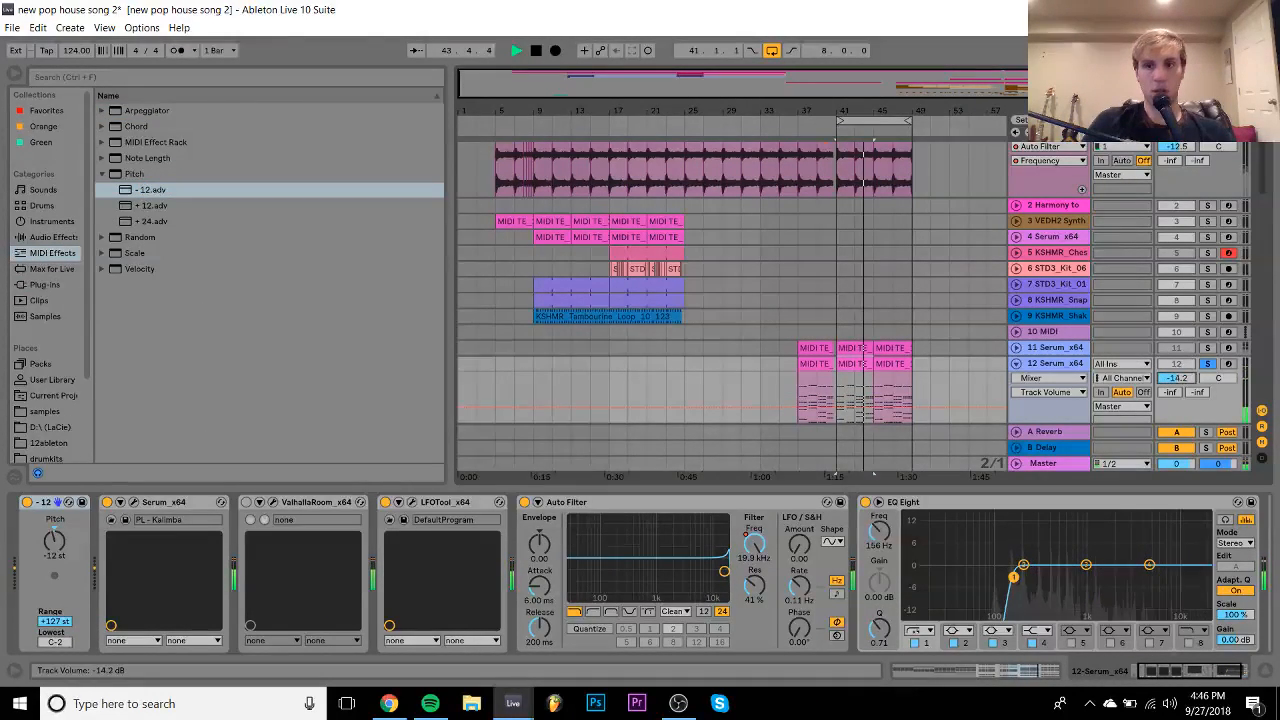
pyautogui.click(1208, 364)
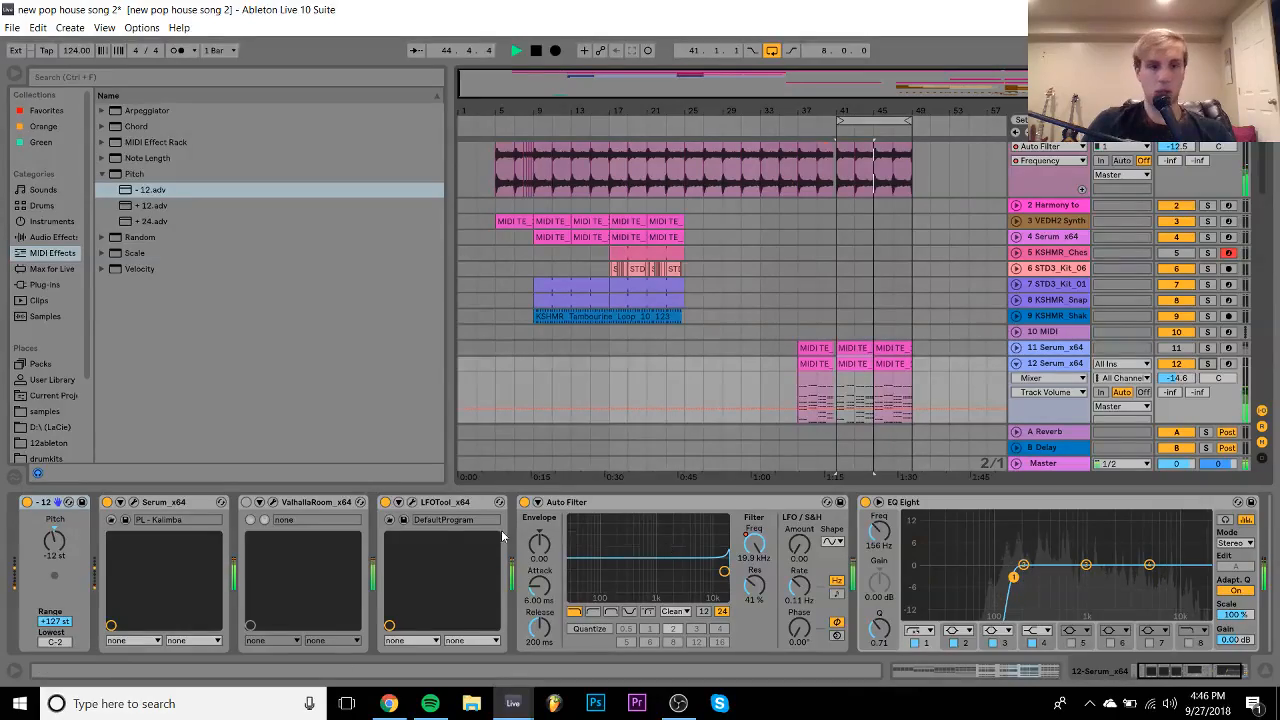
# - Inspect Serum's Matrix and FX pages, then stop playback and close the Serum window
pyautogui.click(134, 502)
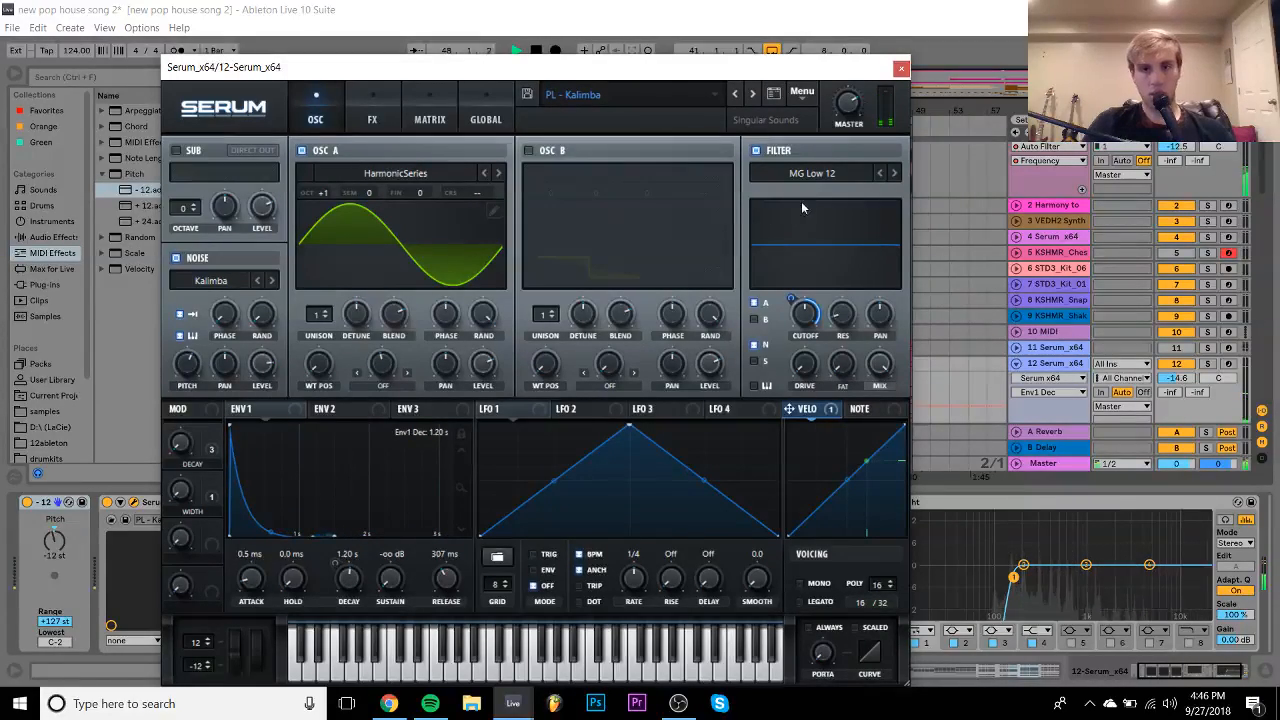
pyautogui.click(900, 70)
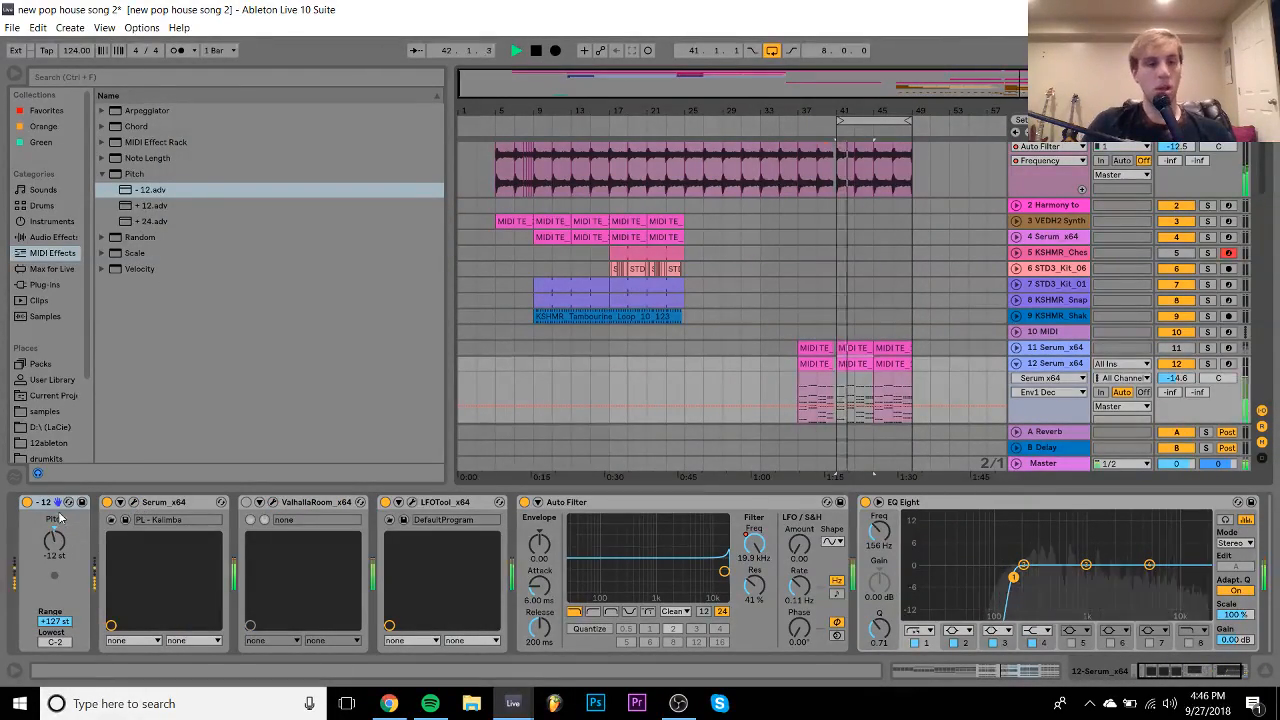
pyautogui.click(27, 504)
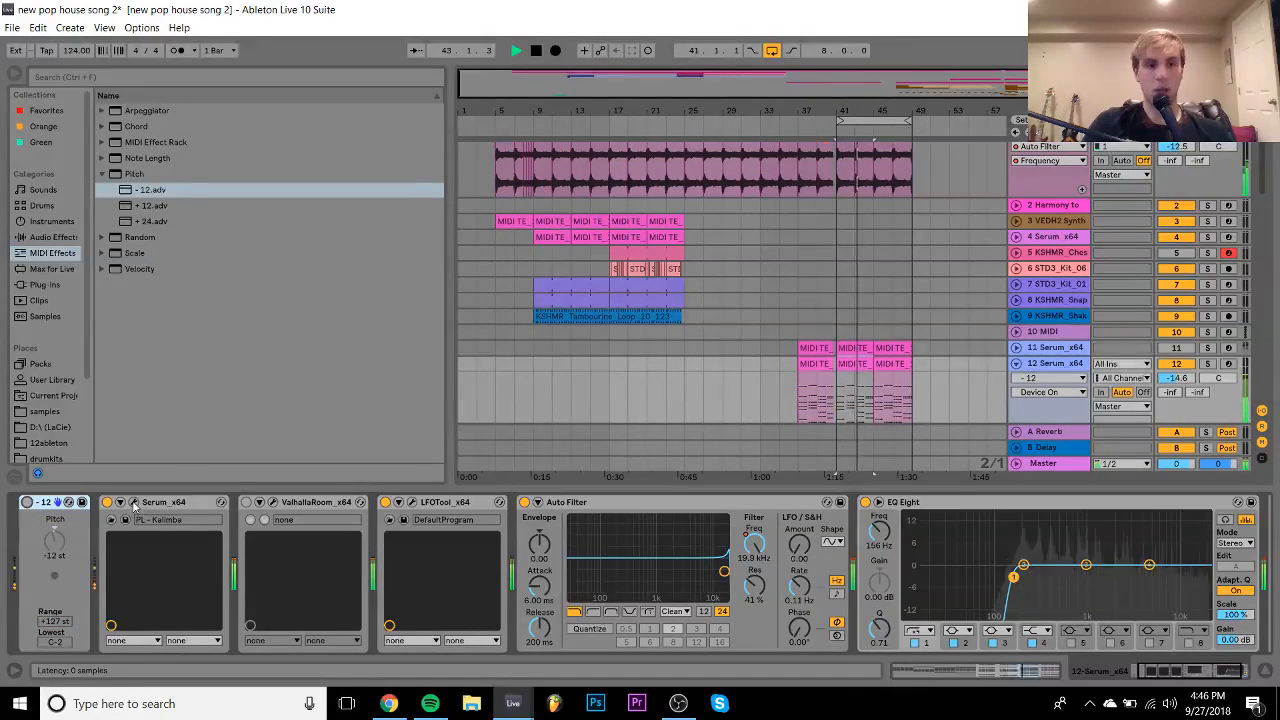
pyautogui.click(133, 503)
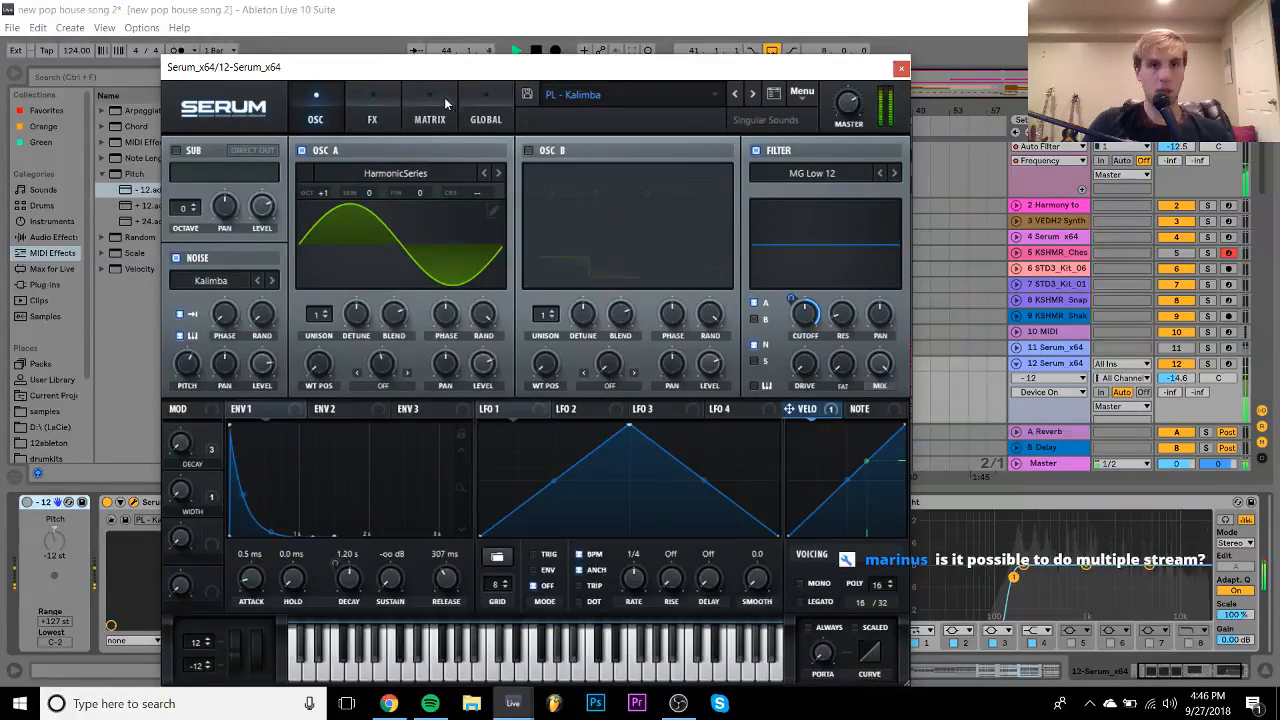
pyautogui.click(415, 120)
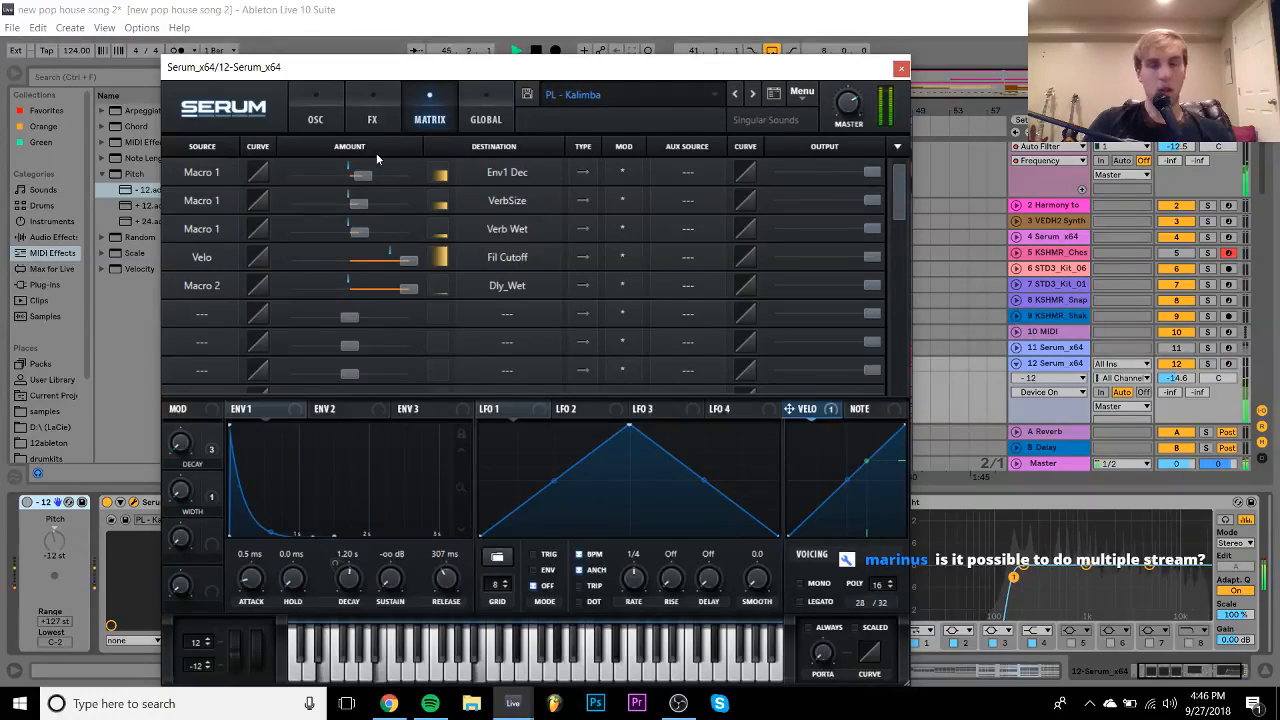
pyautogui.click(366, 120)
pyautogui.click(317, 112)
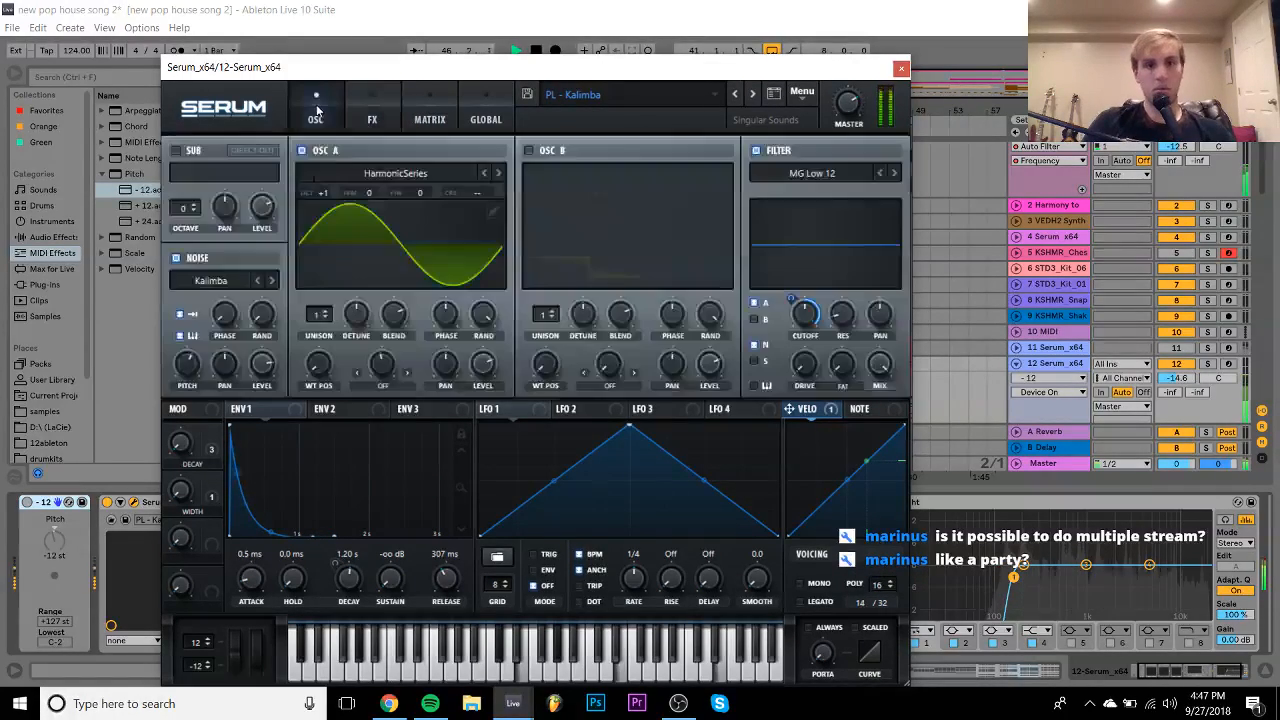
pyautogui.click(30, 505)
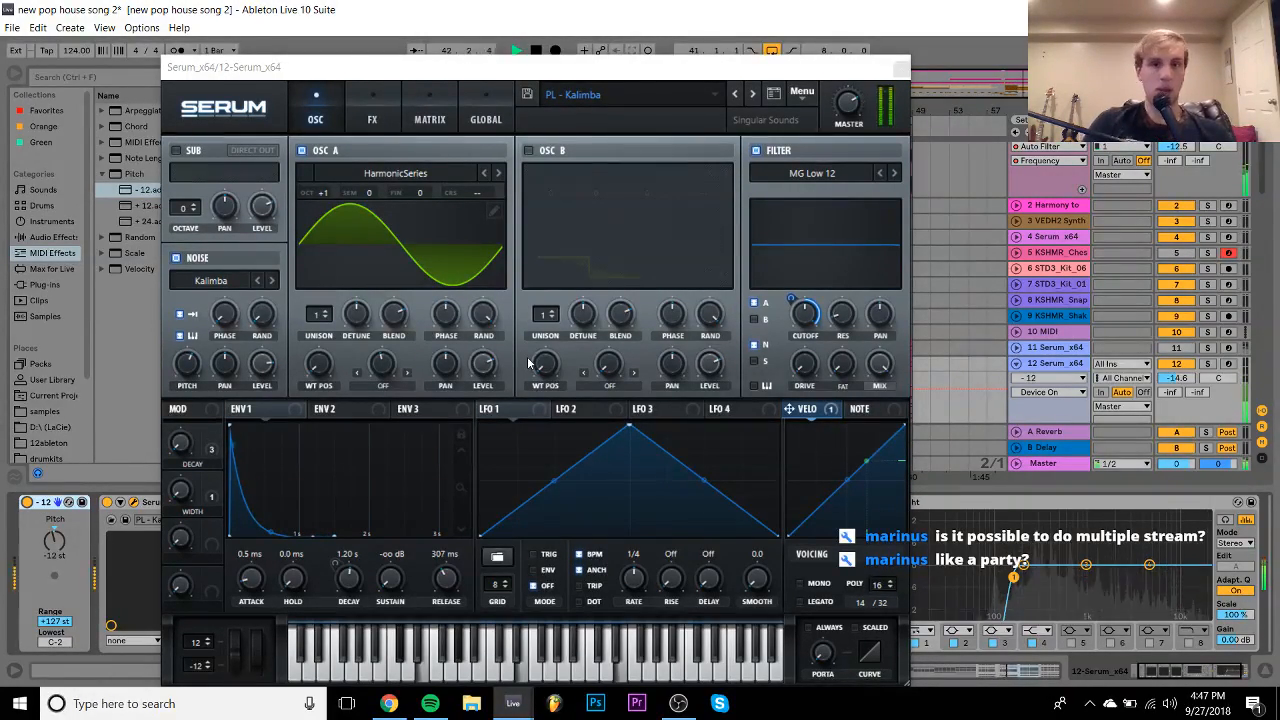
pyautogui.press('space')
pyautogui.click(52, 290)
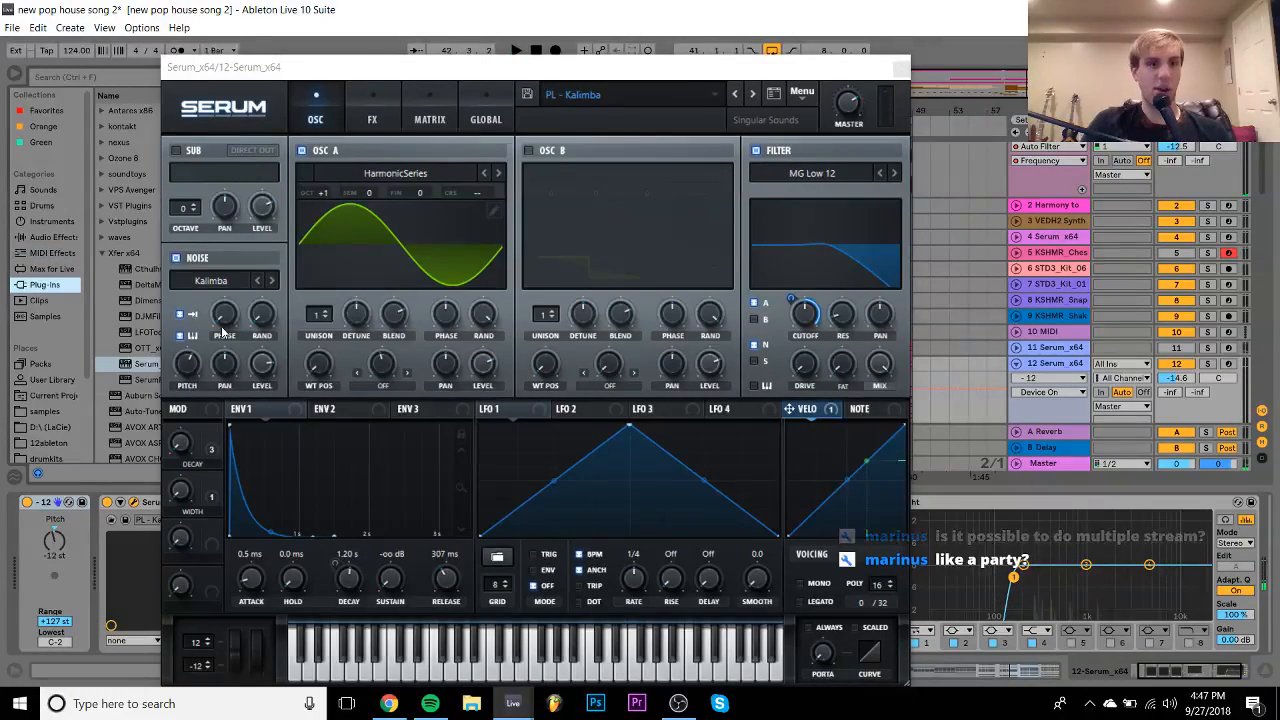
pyautogui.click(900, 66)
pyautogui.scroll(-6, 268, 285)
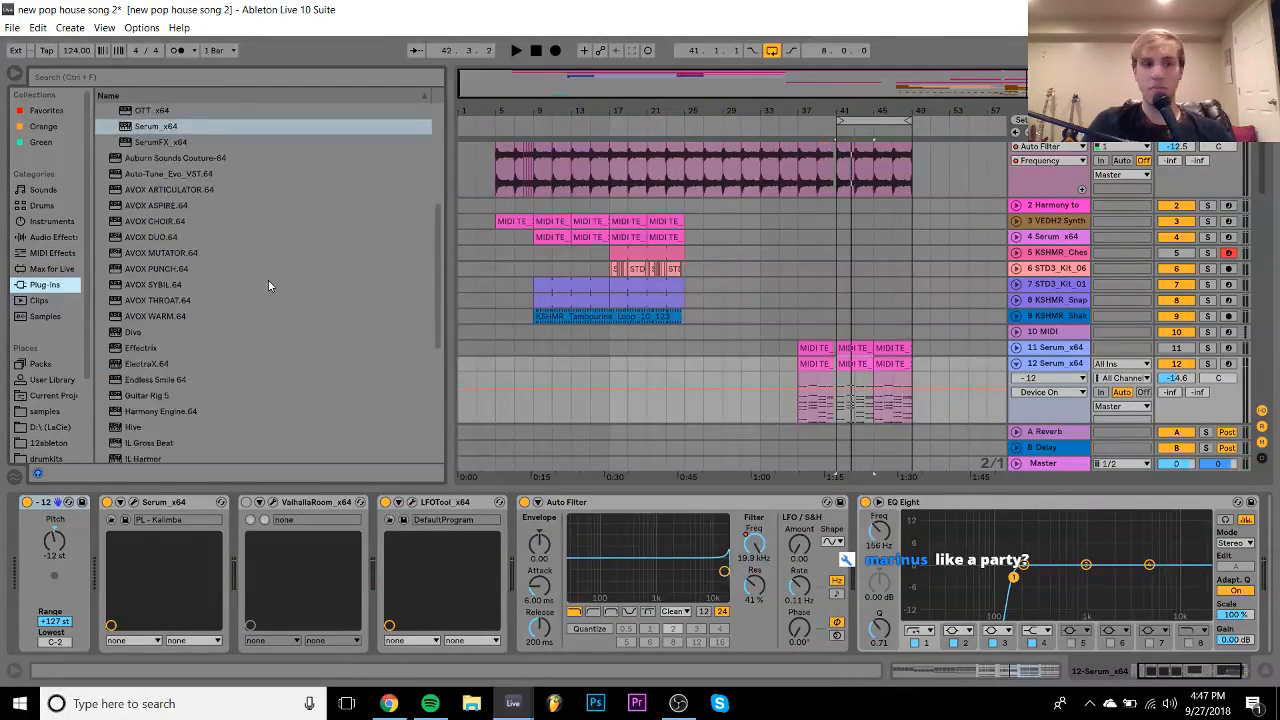
# - Scroll to the bottom of the Plug-ins list and select Omnisphere
pyautogui.scroll(-5, 268, 285)
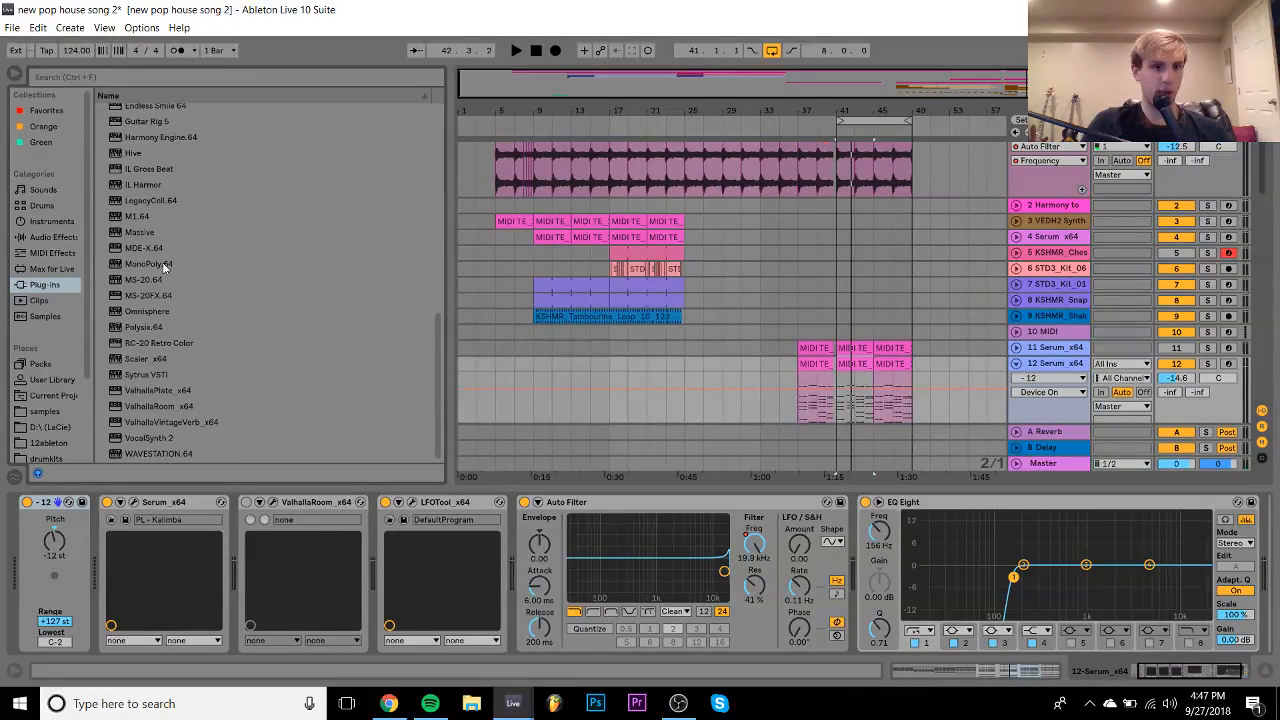
pyautogui.click(148, 313)
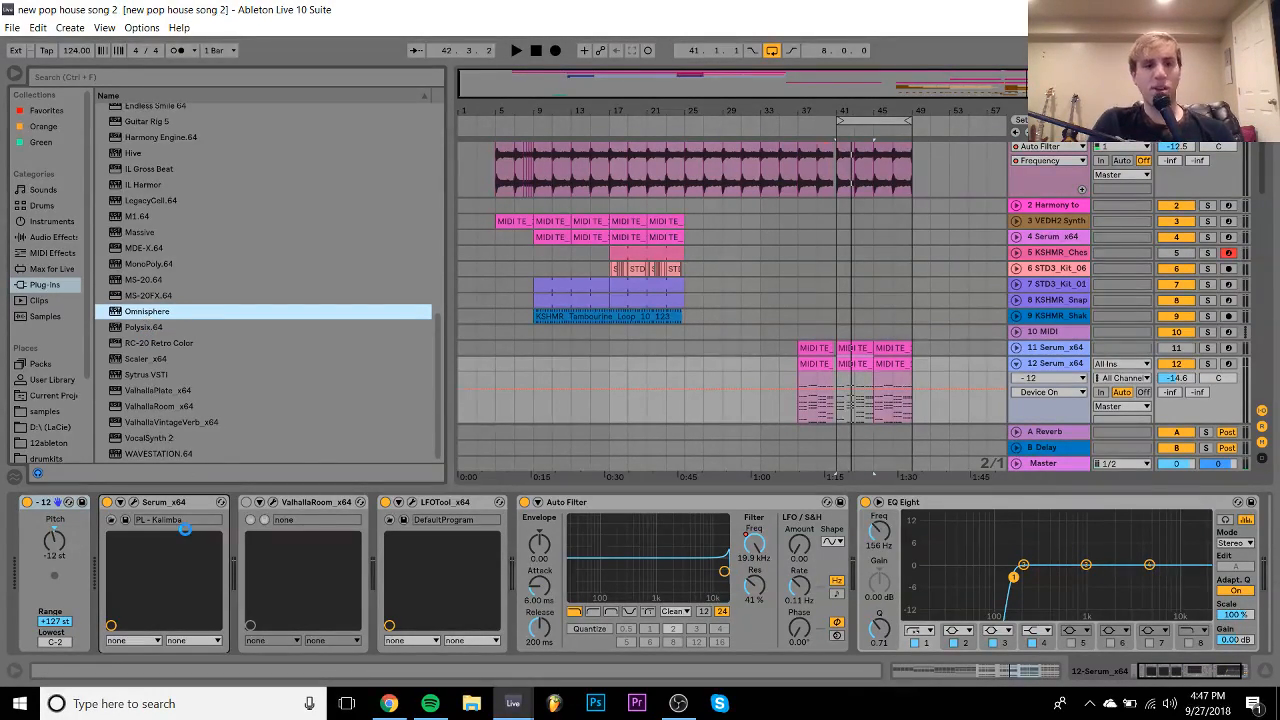
# - In OBS Studio, select the Youtube Alerts and then the Youtube chat sources
pyautogui.click(676, 708)
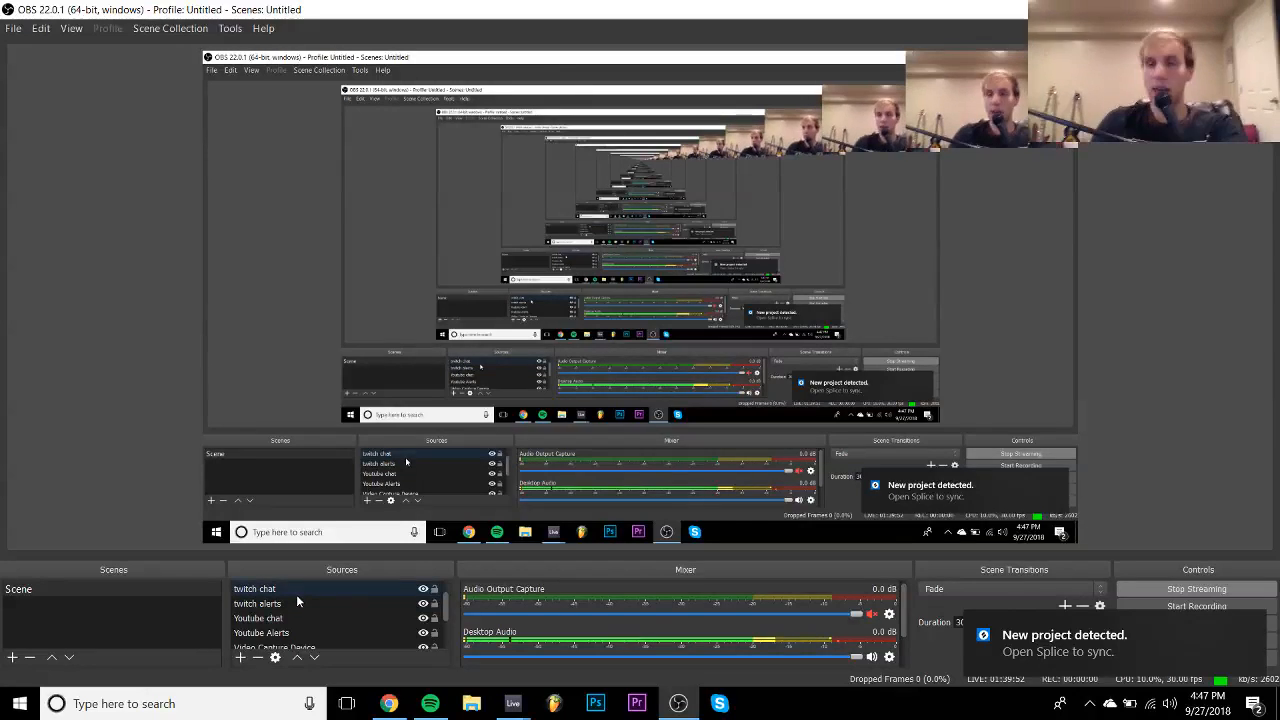
pyautogui.scroll(-1, 304, 600)
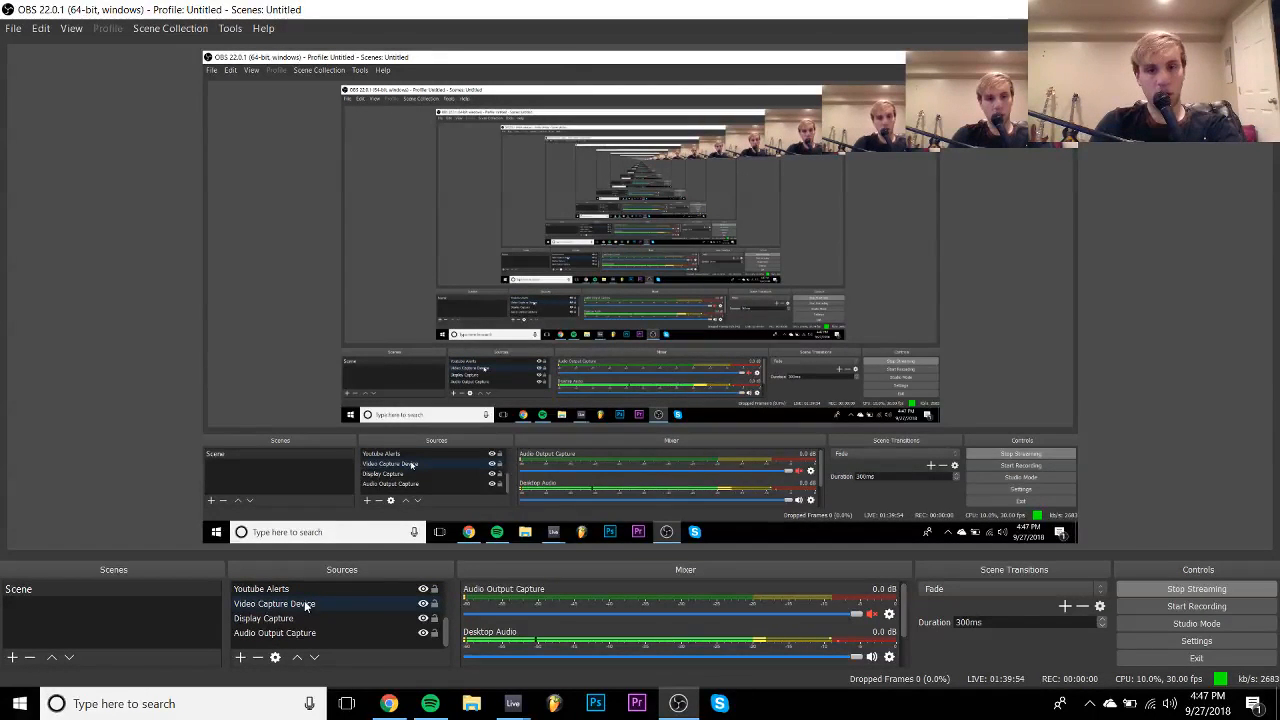
pyautogui.click(296, 593)
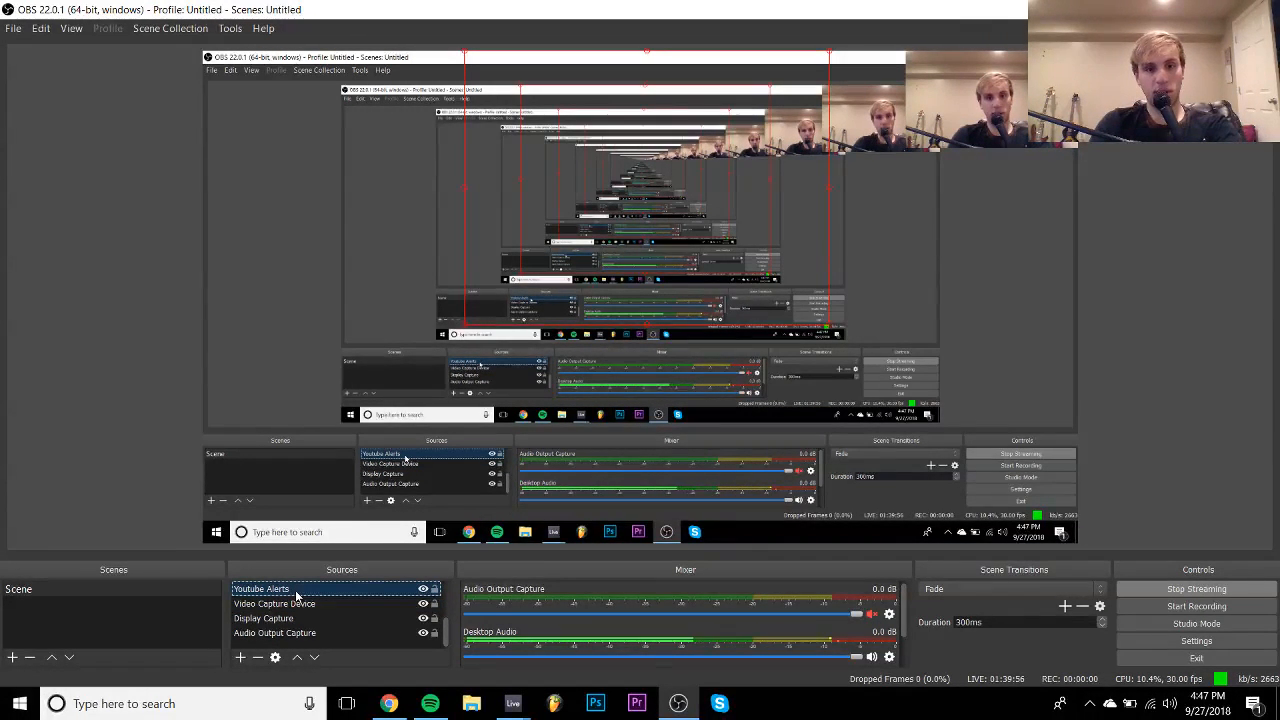
pyautogui.scroll(1, 296, 596)
pyautogui.click(275, 590)
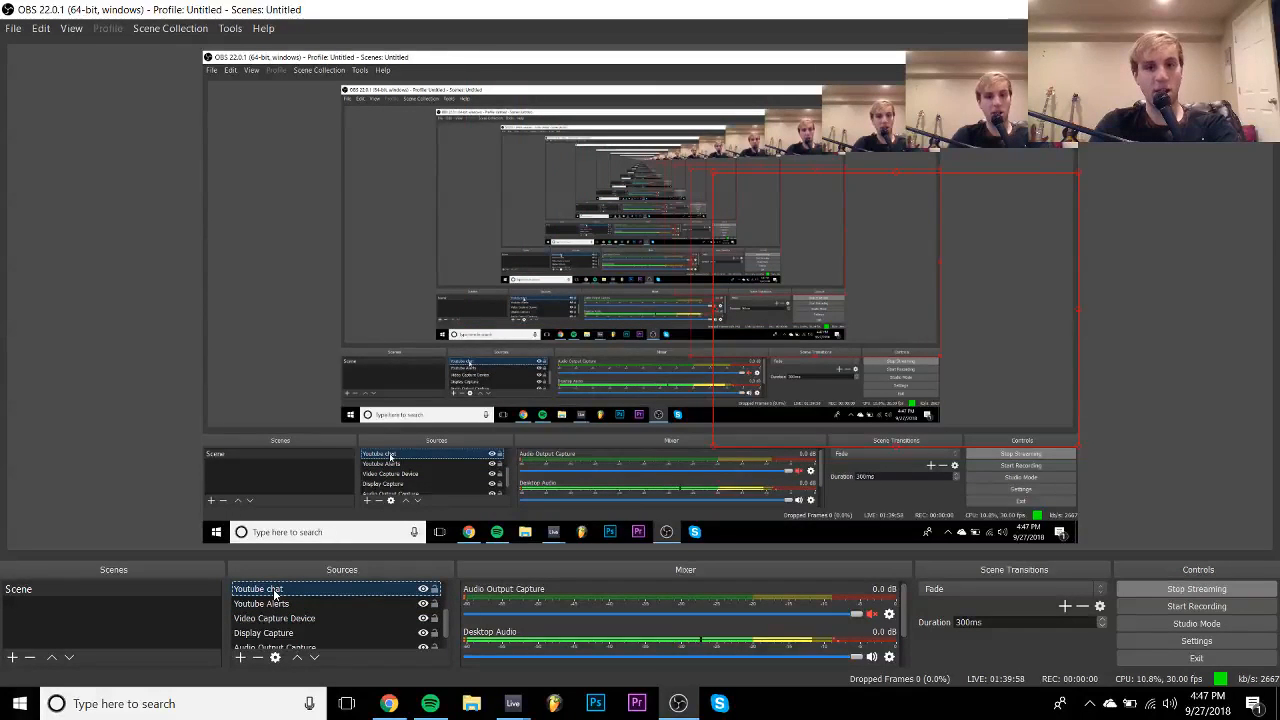
# - Add a new Browser source and move its Properties window to the right
pyautogui.click(240, 657)
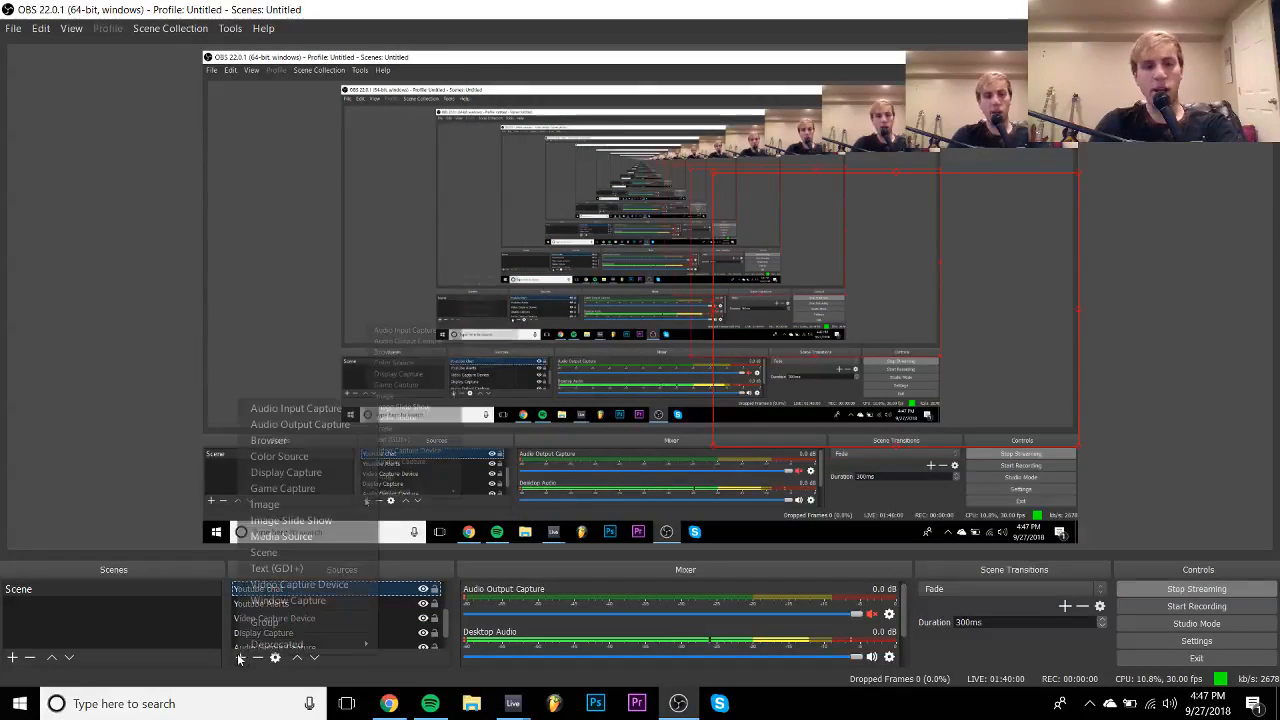
pyautogui.click(283, 442)
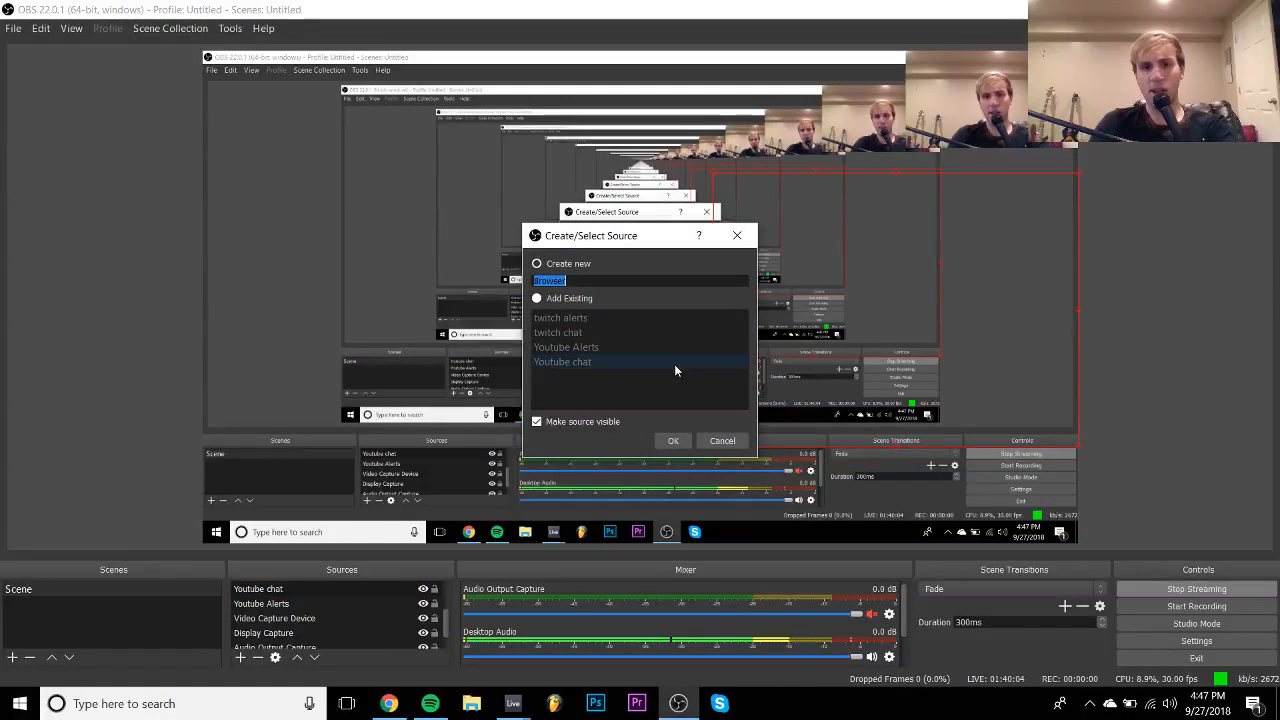
pyautogui.click(676, 443)
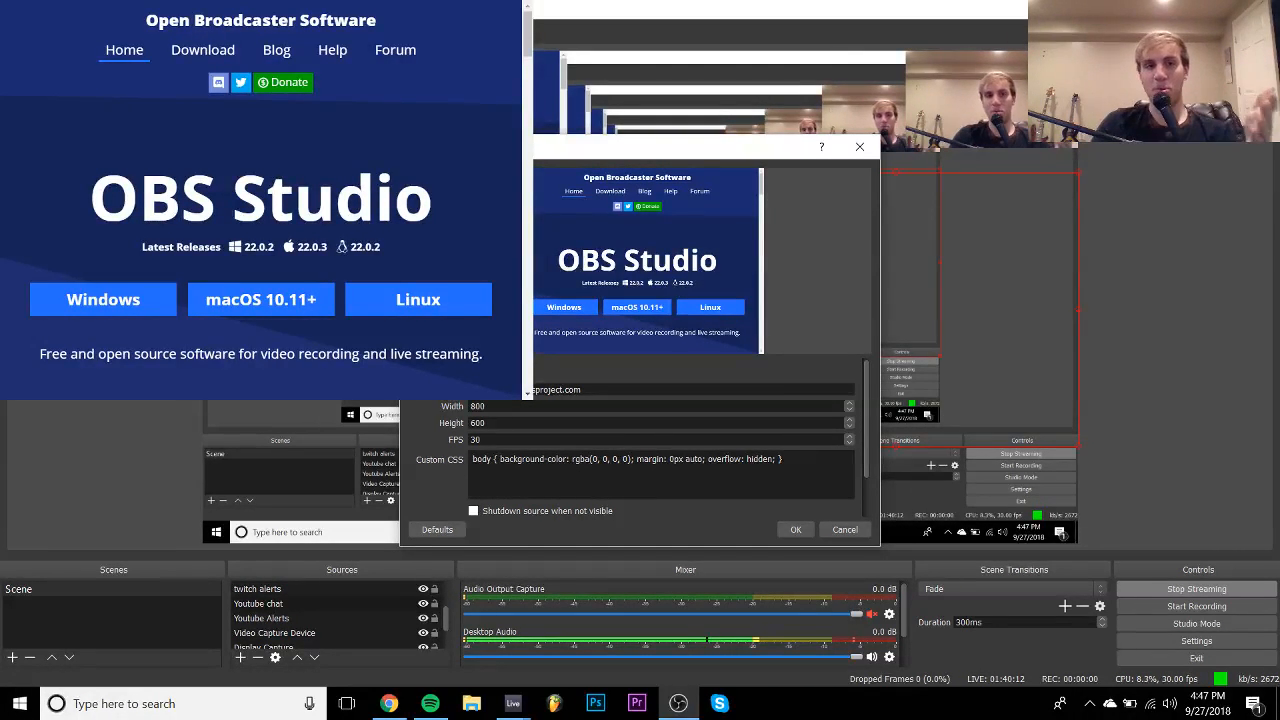
pyautogui.moveTo(556, 148); pyautogui.dragTo(768, 146)
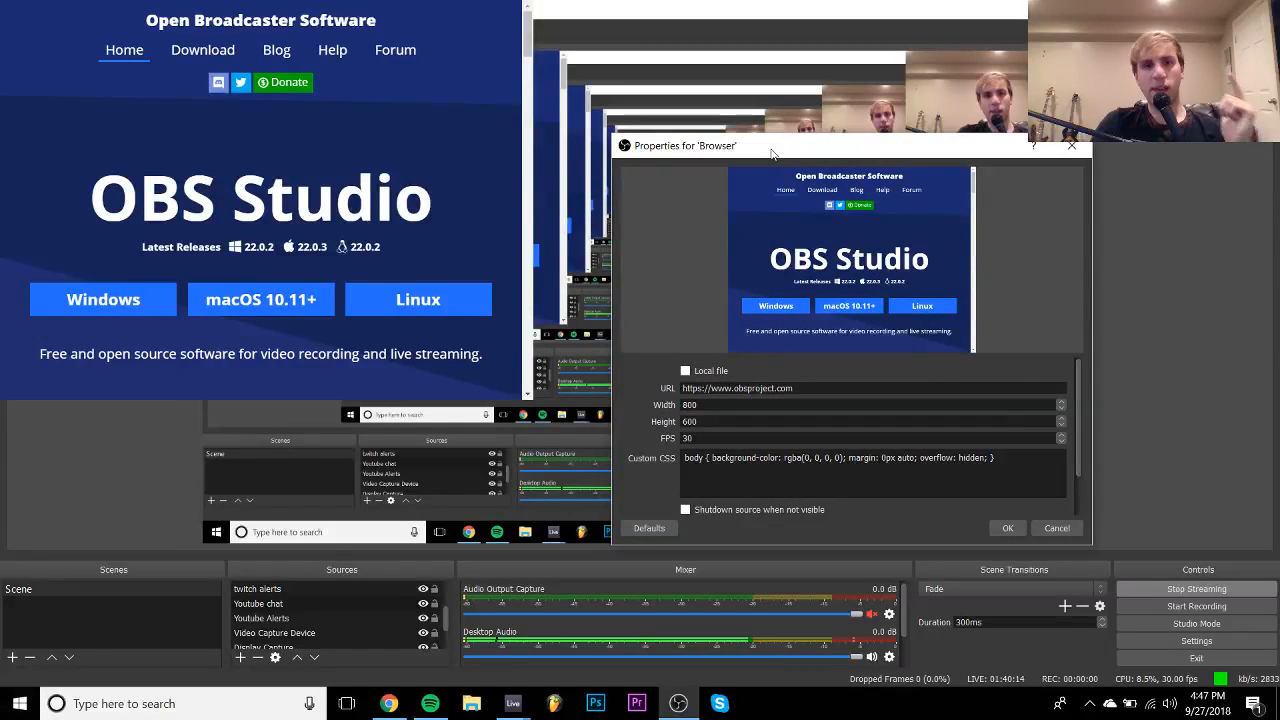
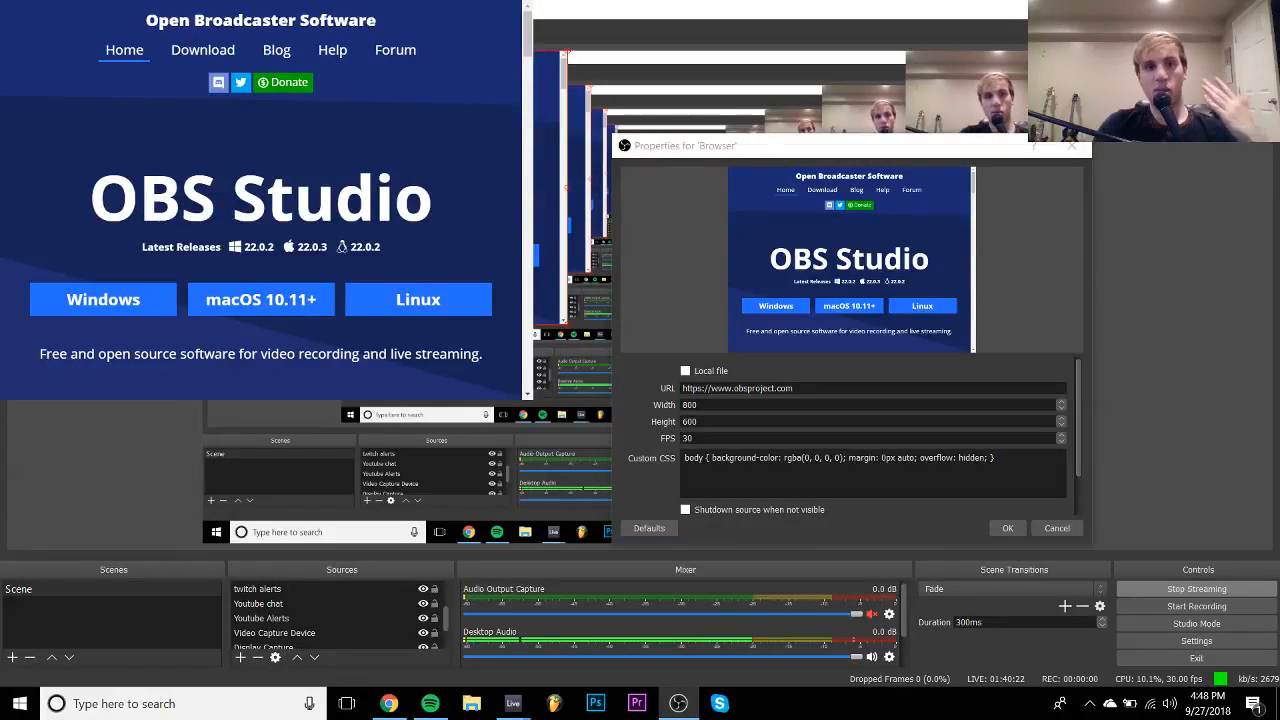
# - Cancel the Browser Properties dialog, then delete the Browser source from the OBS scene, confirming with Yes
pyautogui.click(1057, 529)
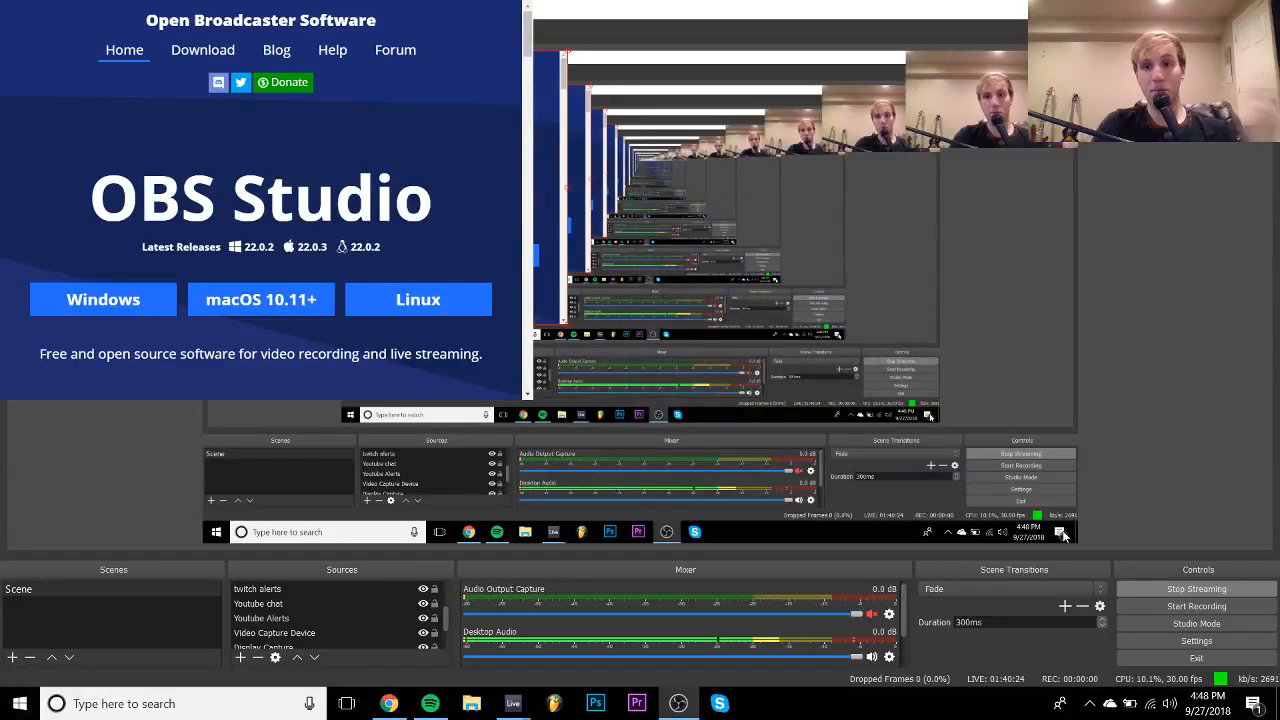
pyautogui.scroll(2, 350, 601)
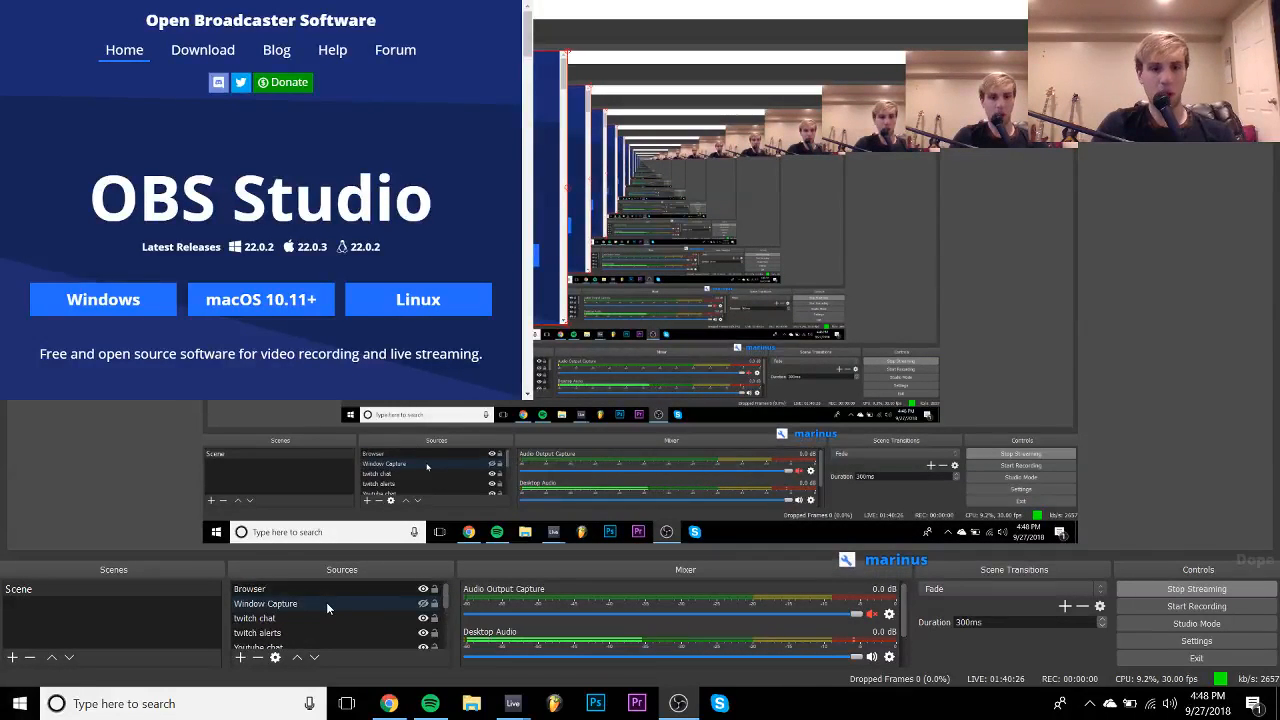
pyautogui.click(273, 594)
pyautogui.rightClick(273, 594)
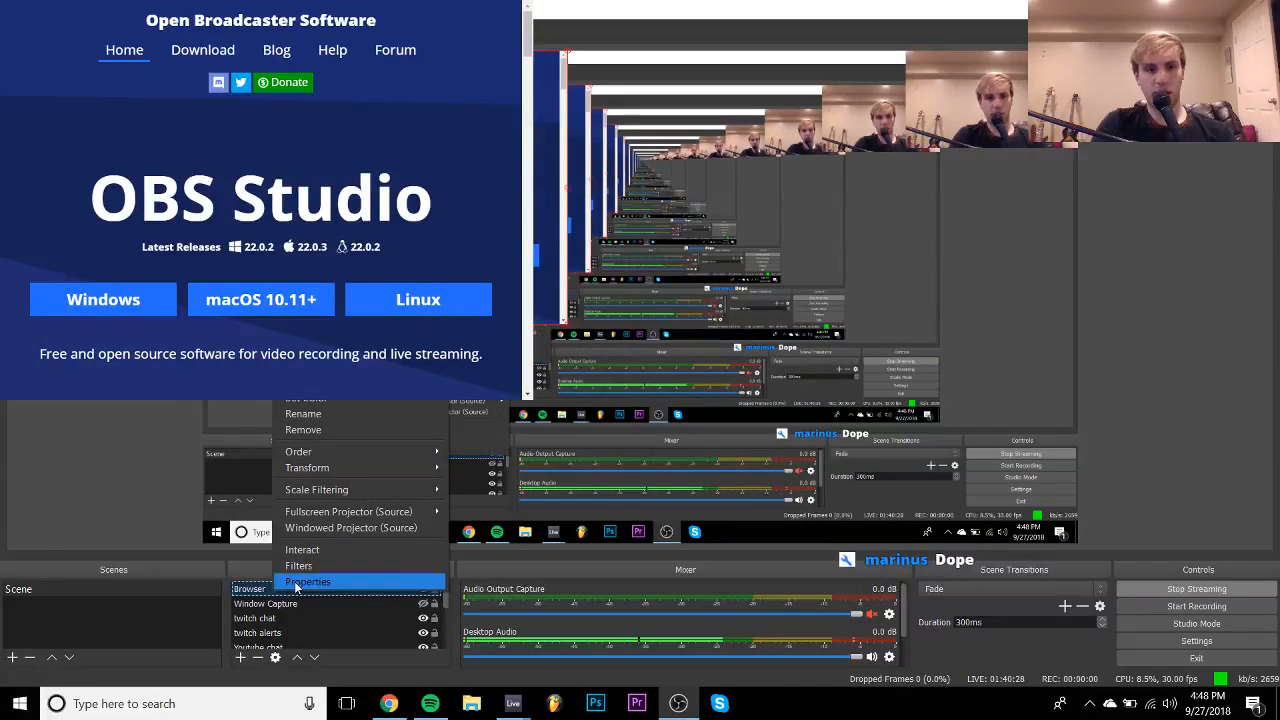
pyautogui.click(338, 431)
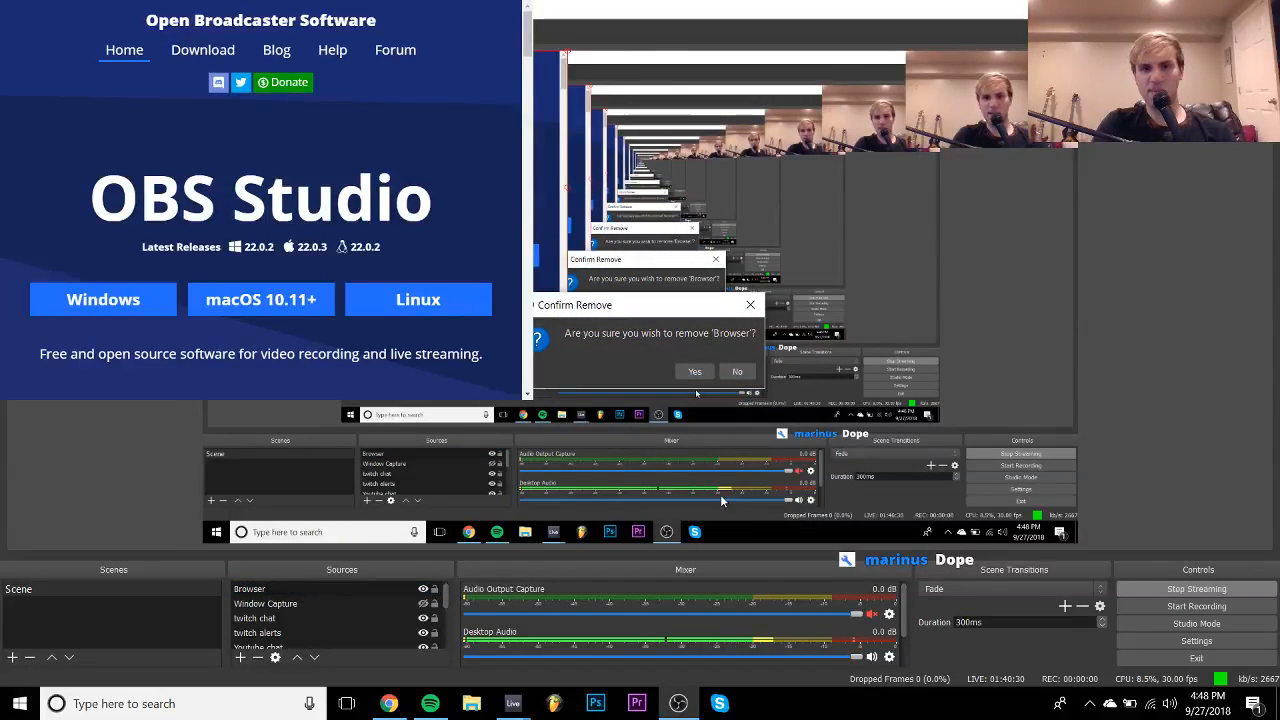
pyautogui.click(687, 373)
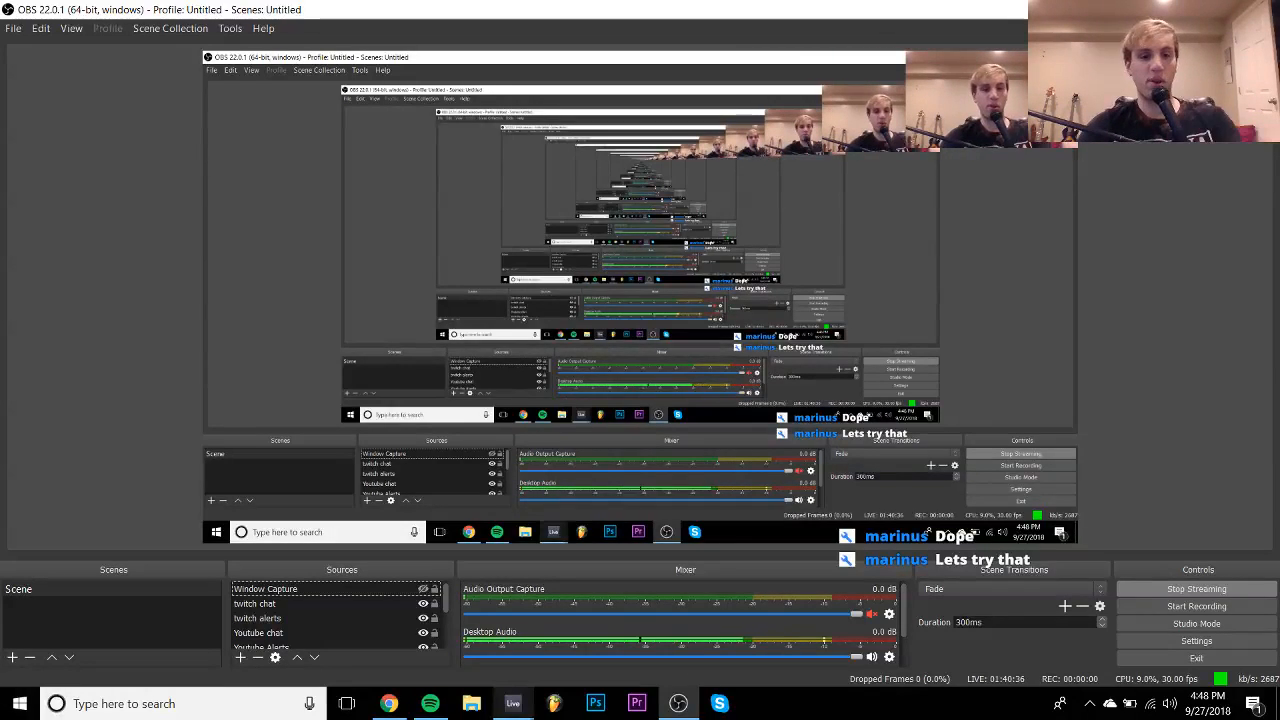
# - Return to Live, dismiss Omnisphere's splash screen, and shrink its window via Utility > Magnify Window
pyautogui.moveTo(513, 703)
pyautogui.click(572, 660)
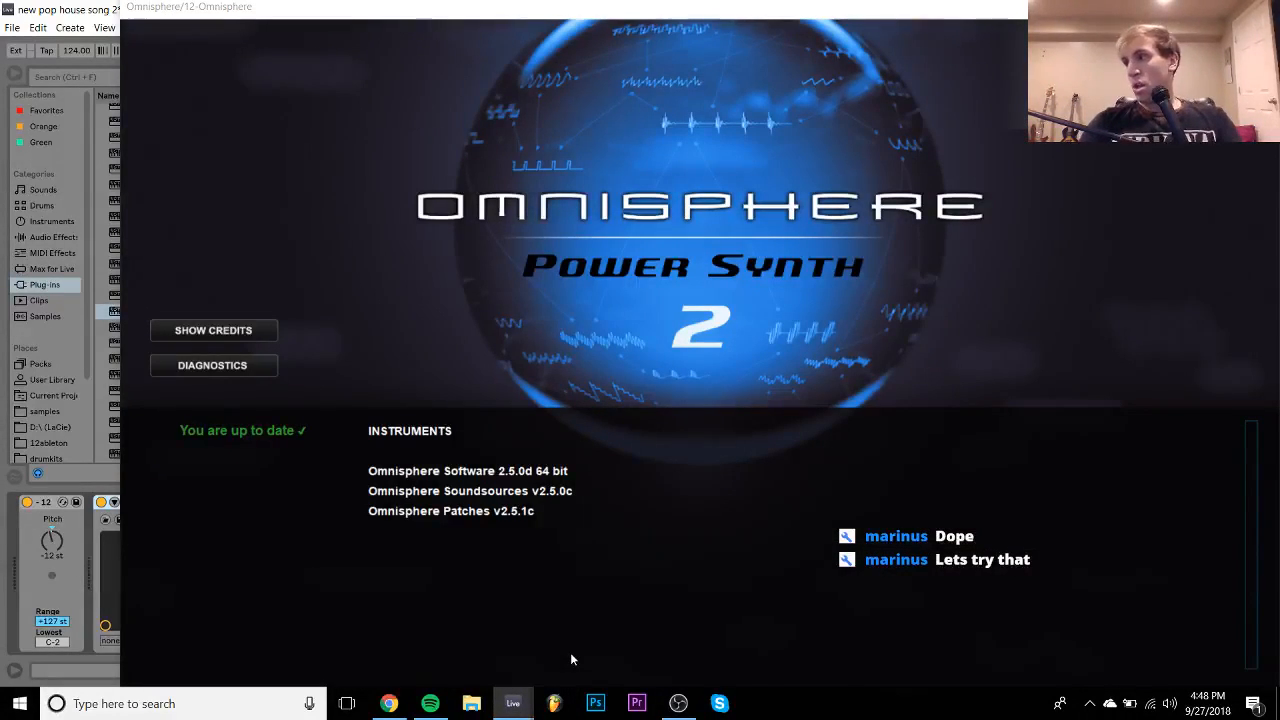
pyautogui.click(466, 295)
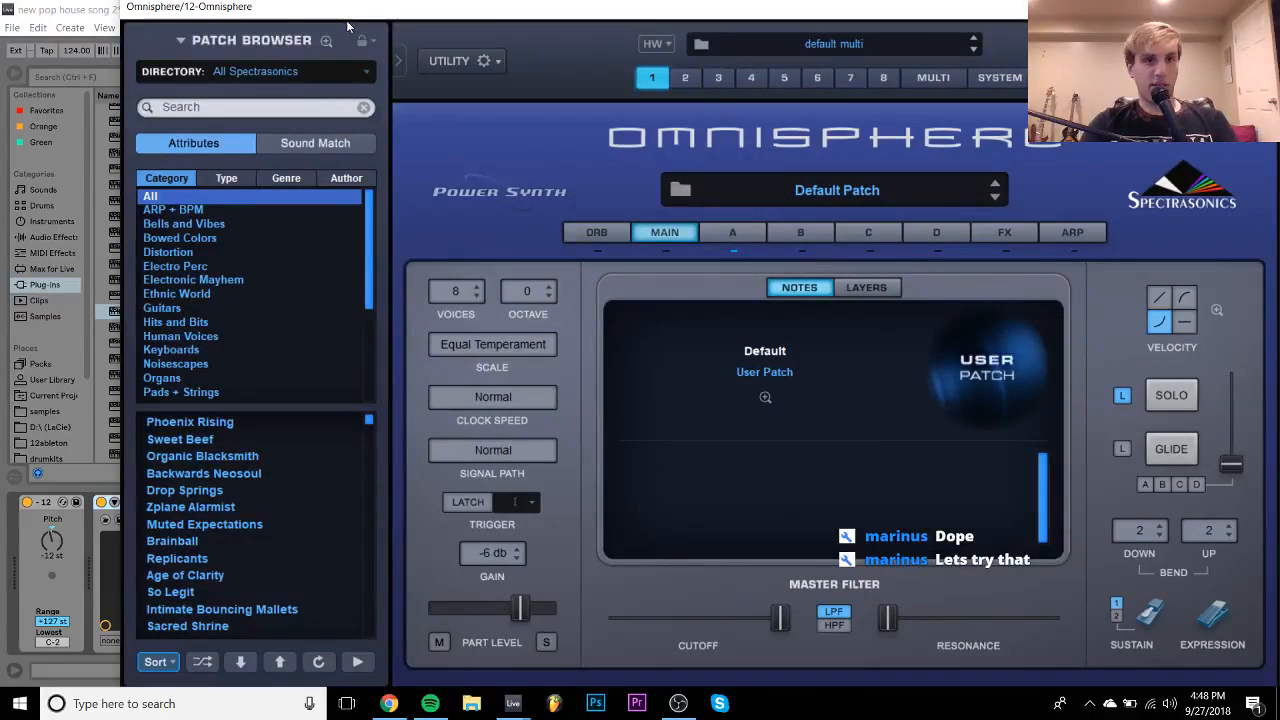
pyautogui.click(370, 43)
pyautogui.click(550, 49)
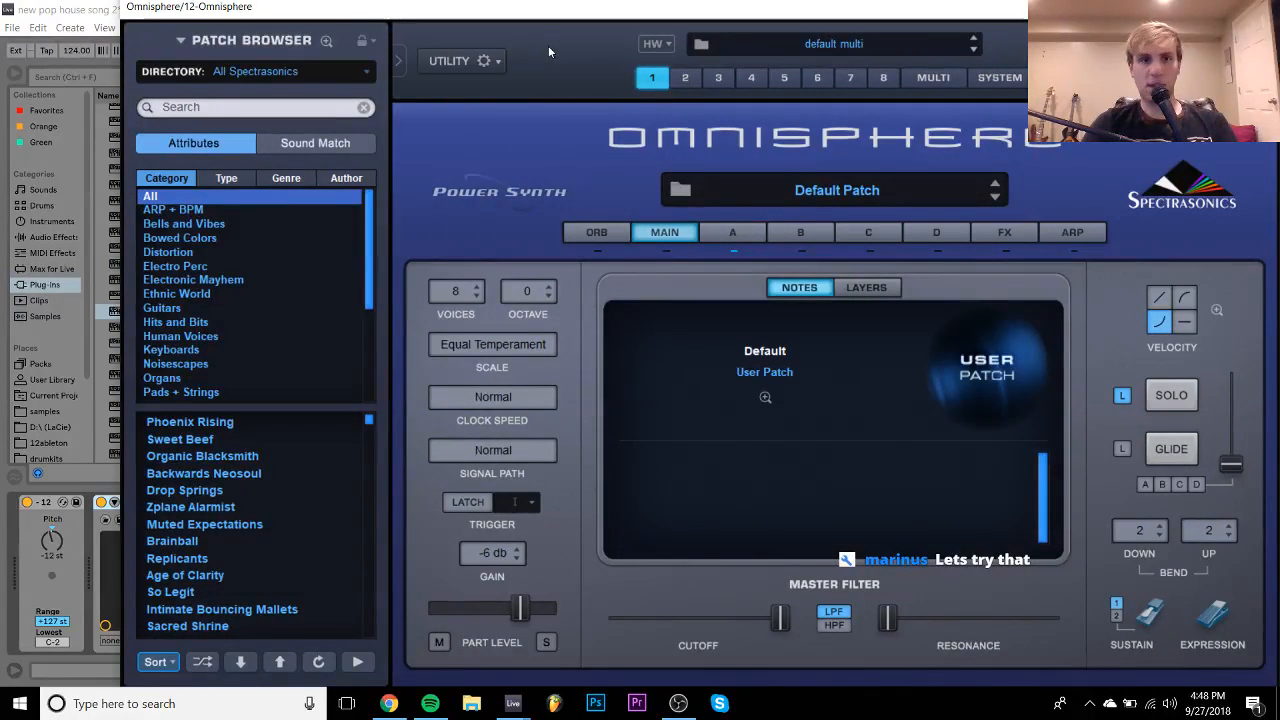
pyautogui.click(496, 63)
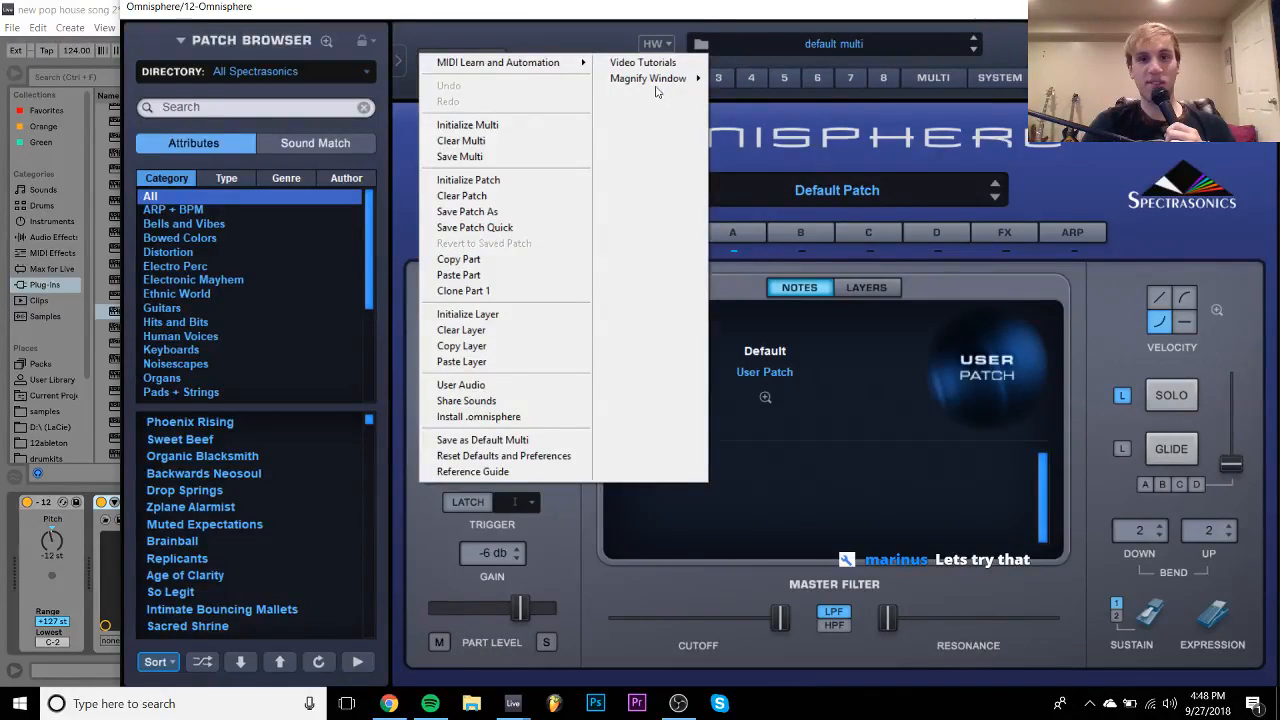
pyautogui.moveTo(657, 92)
pyautogui.click(755, 108)
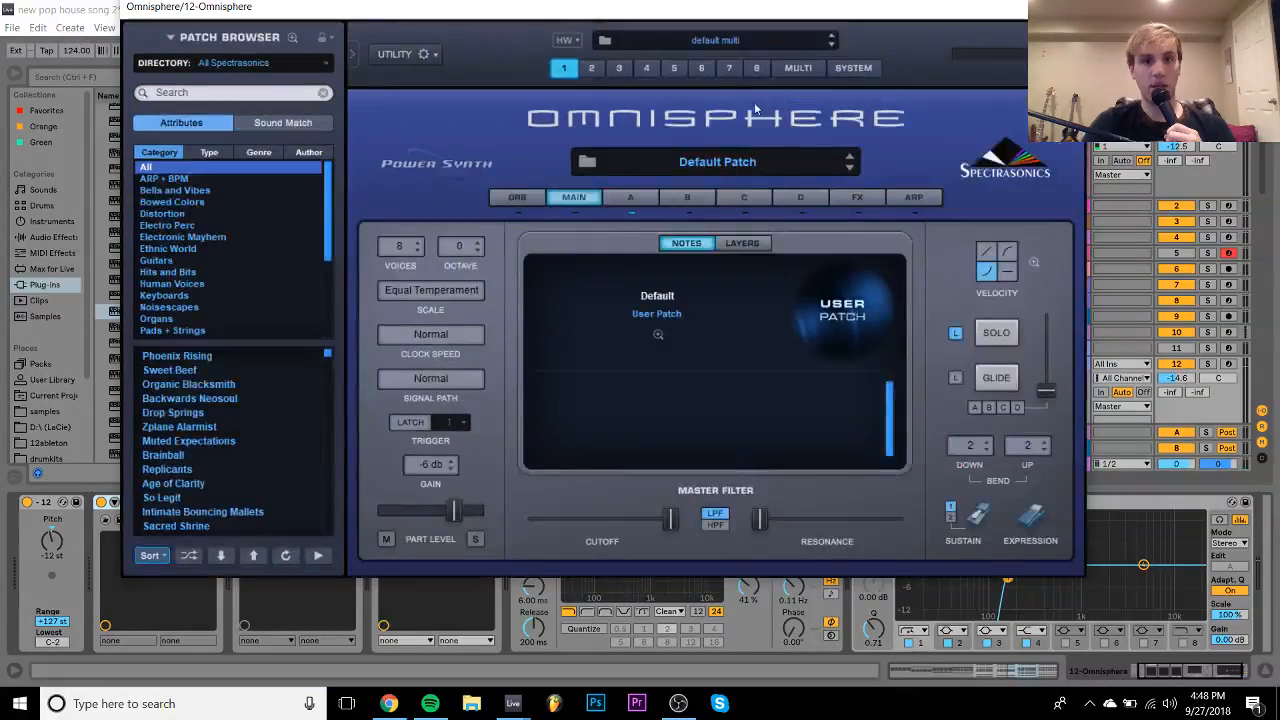
# - Solo track 12 and load the Bell Synergies patch from the Bells and Vibes category
pyautogui.click(176, 190)
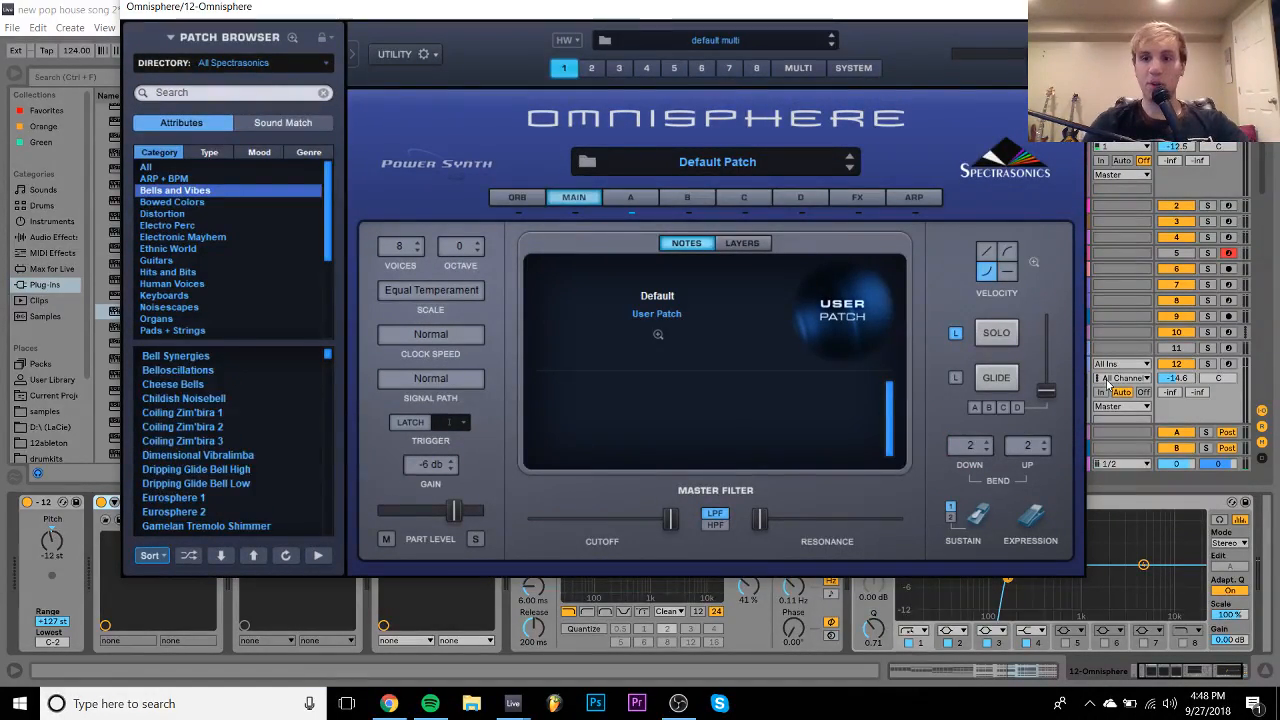
pyautogui.click(1208, 363)
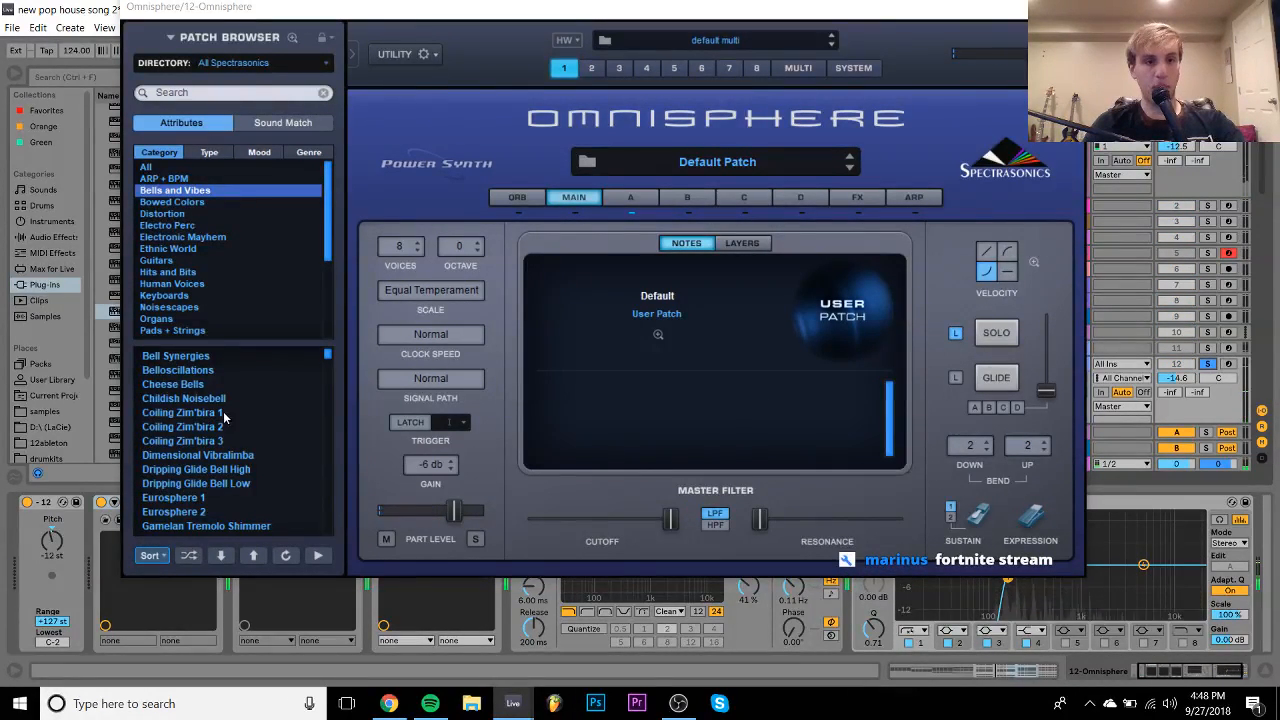
pyautogui.click(188, 385)
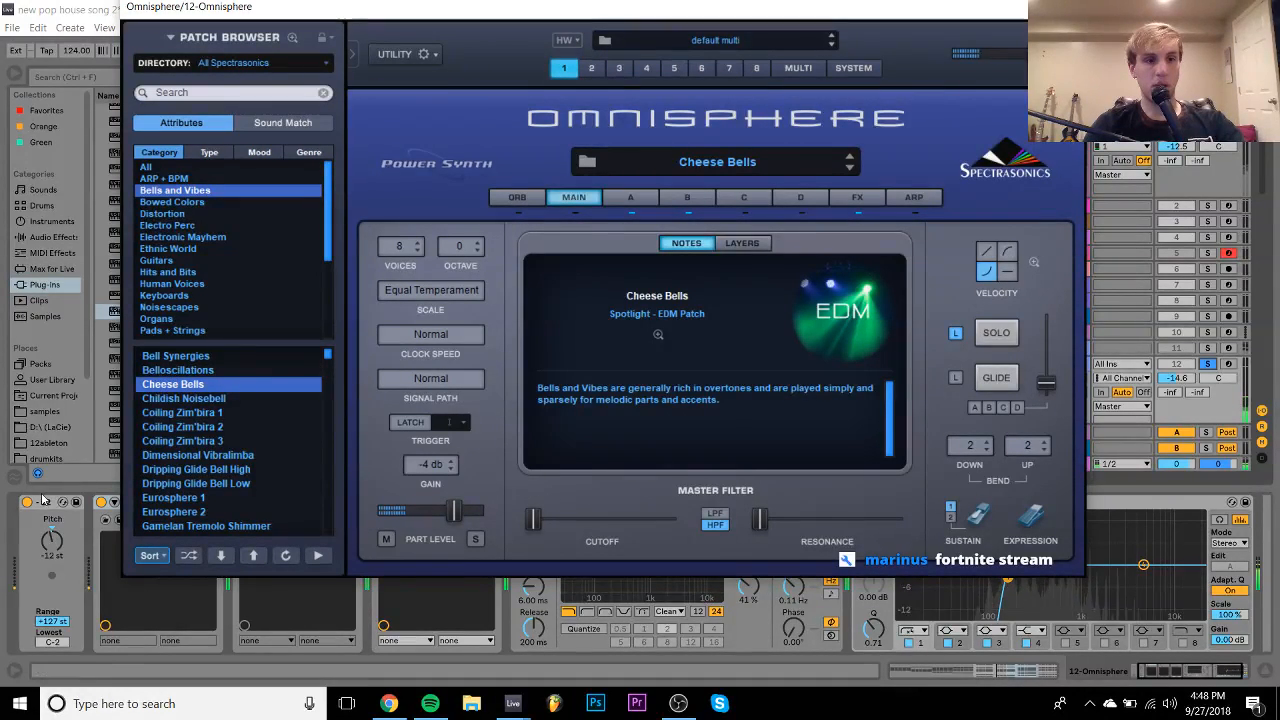
pyautogui.click(285, 354)
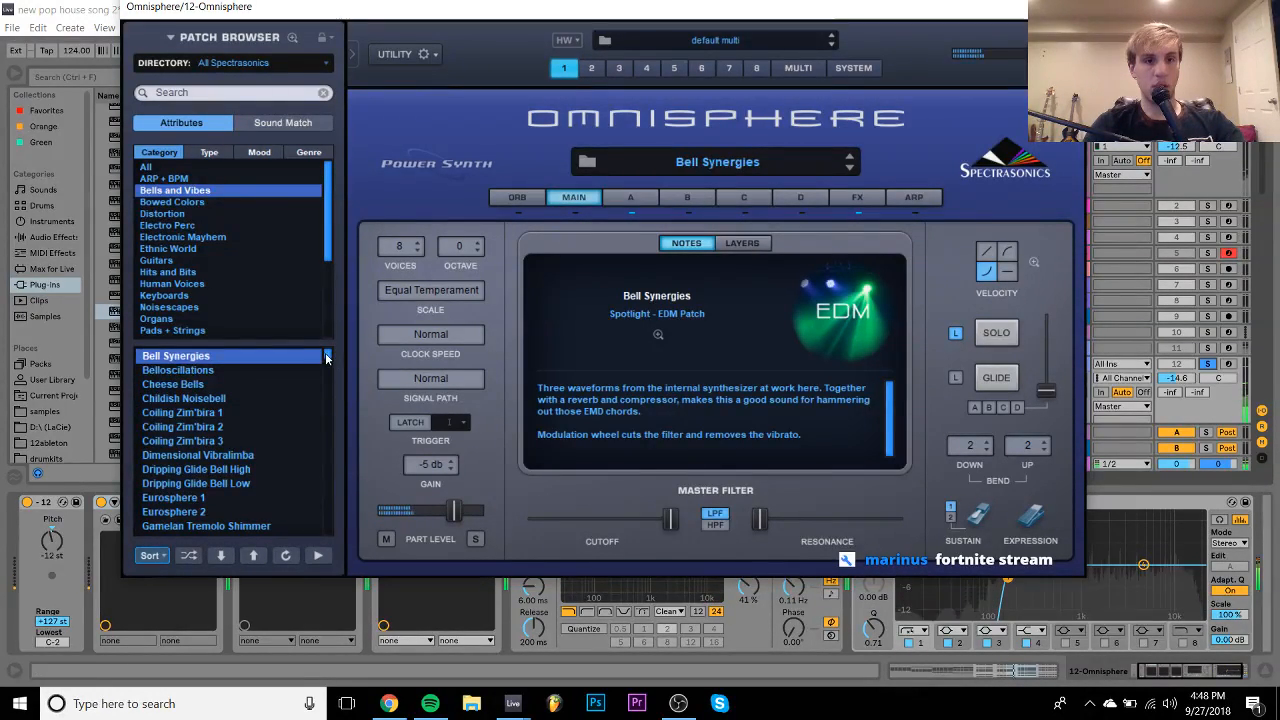
# - Show the Percussive Organic patches in the full-size Omnisphere patch browser
pyautogui.scroll(4, 315, 368)
pyautogui.scroll(-4, 314, 292)
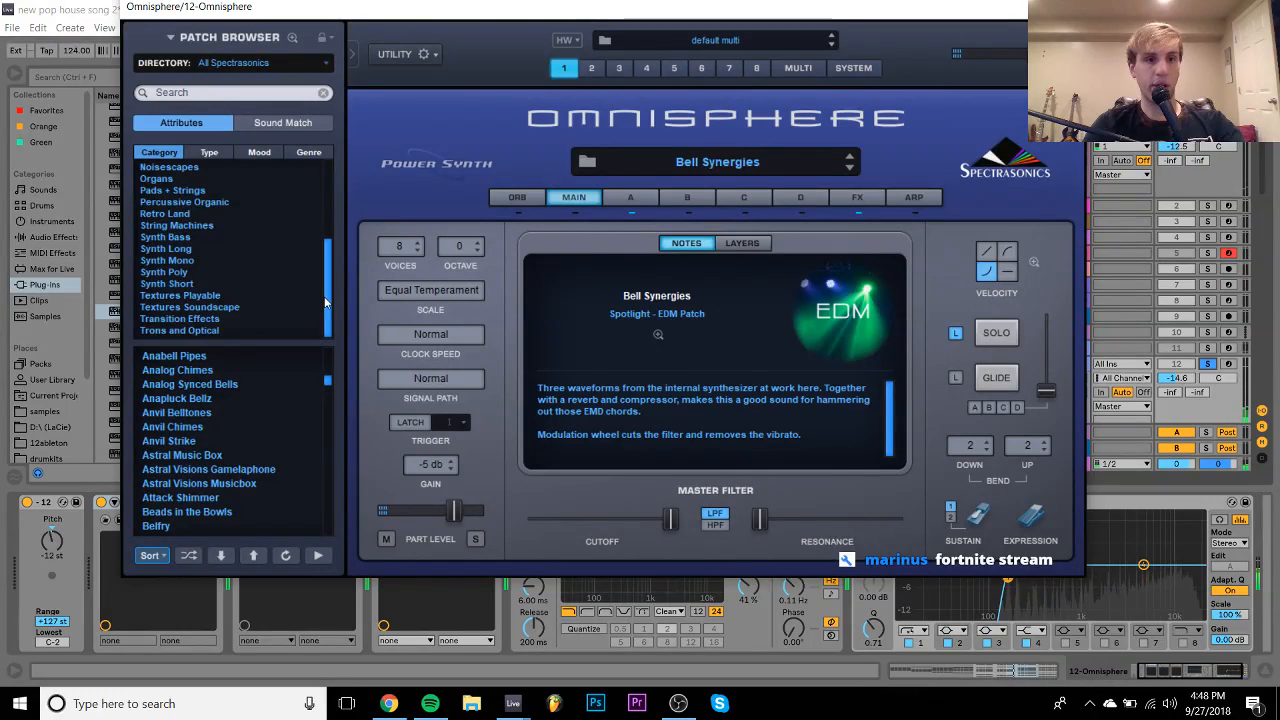
pyautogui.click(185, 203)
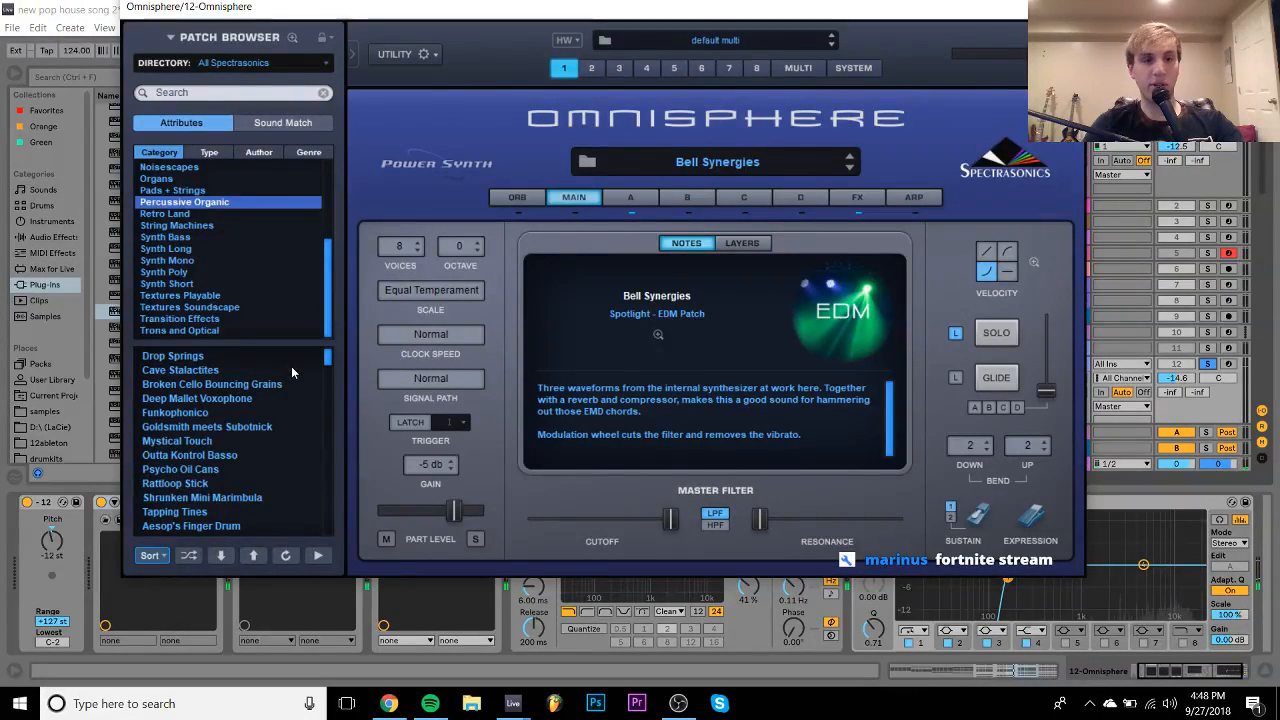
pyautogui.click(293, 38)
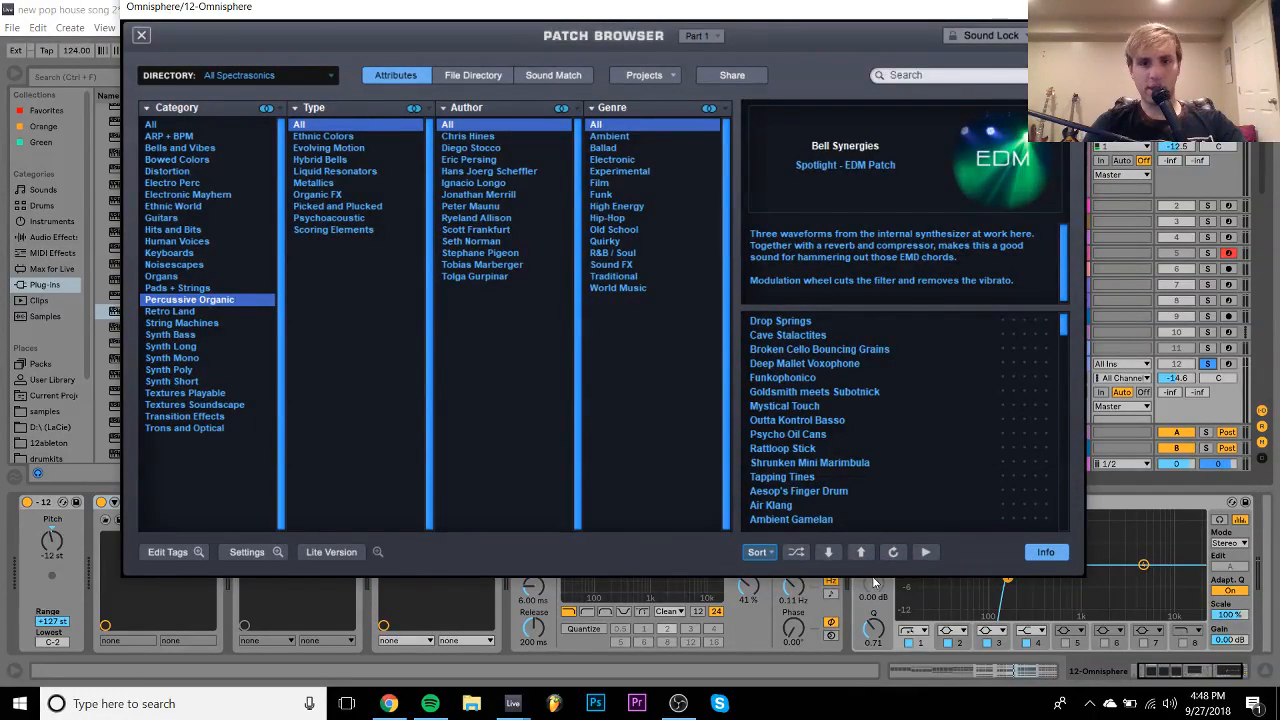
# - Audition Liquid Anglungs, Liquid Steel Drums, Little Bottle Hit Harmonics and Mallet Ballet, adjusting track 12's volume
pyautogui.scroll(-15, 843, 421)
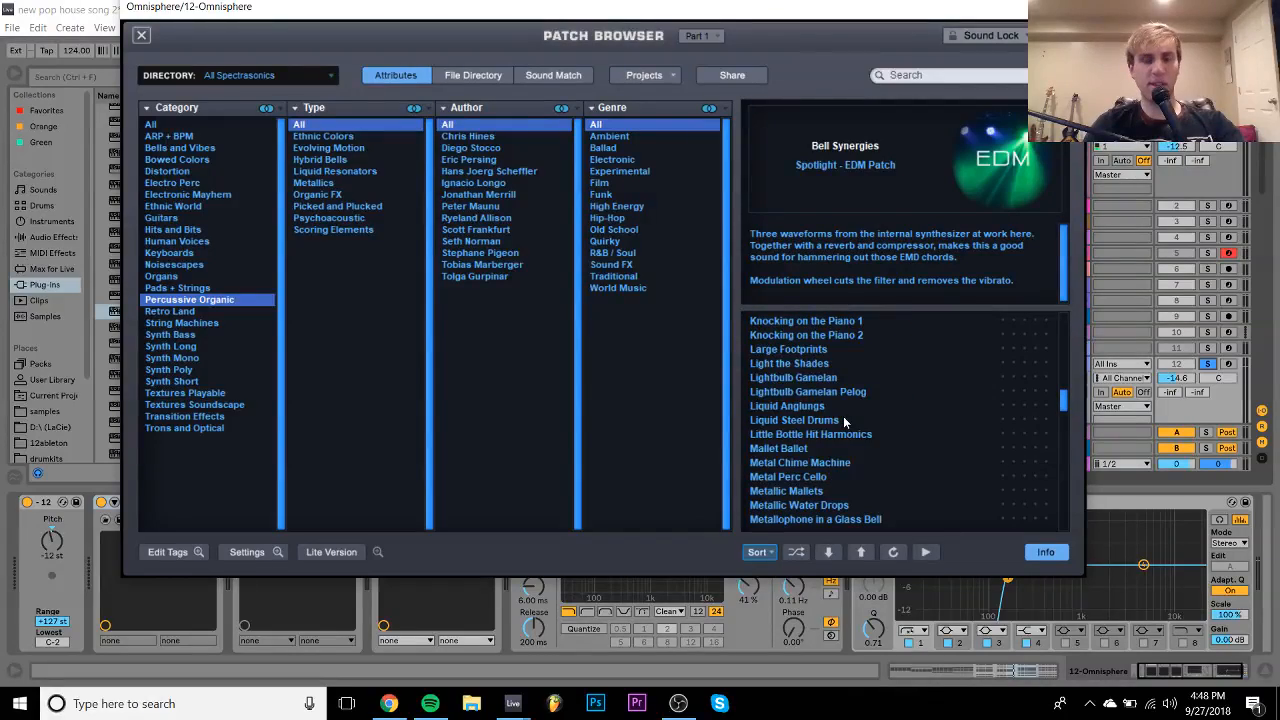
pyautogui.click(813, 406)
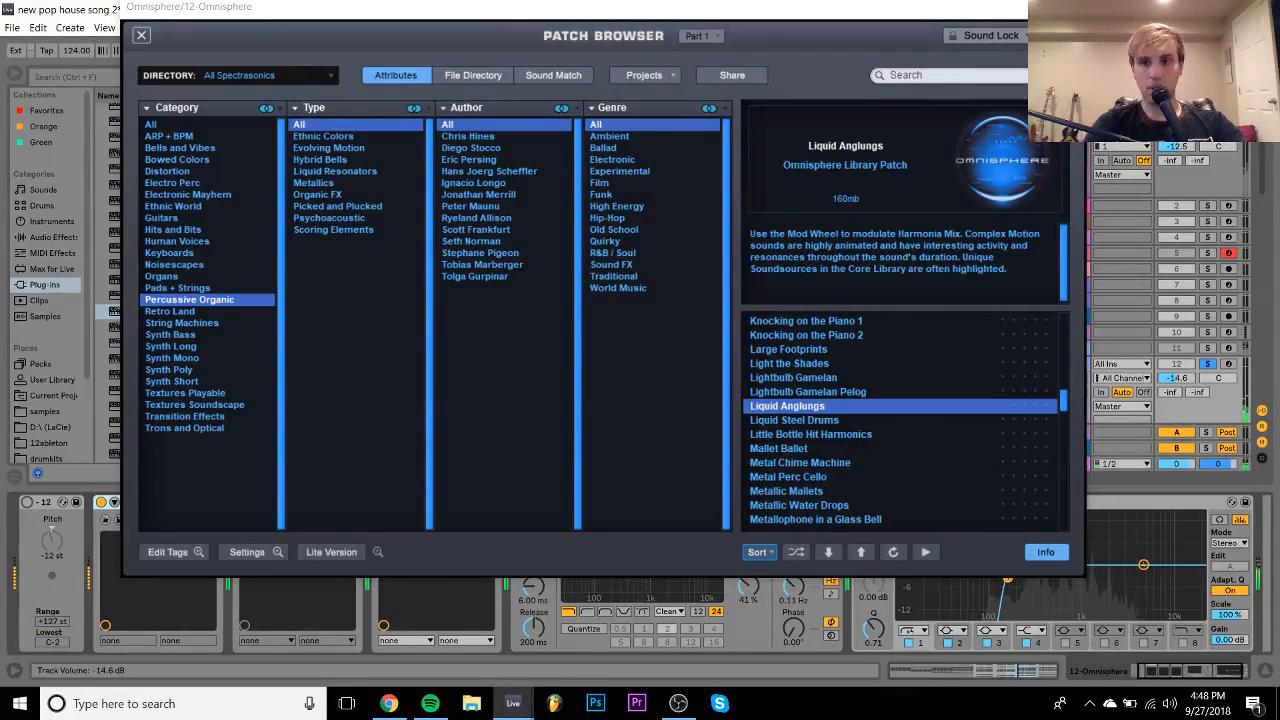
pyautogui.moveTo(1188, 392); pyautogui.dragTo(1176, 383)
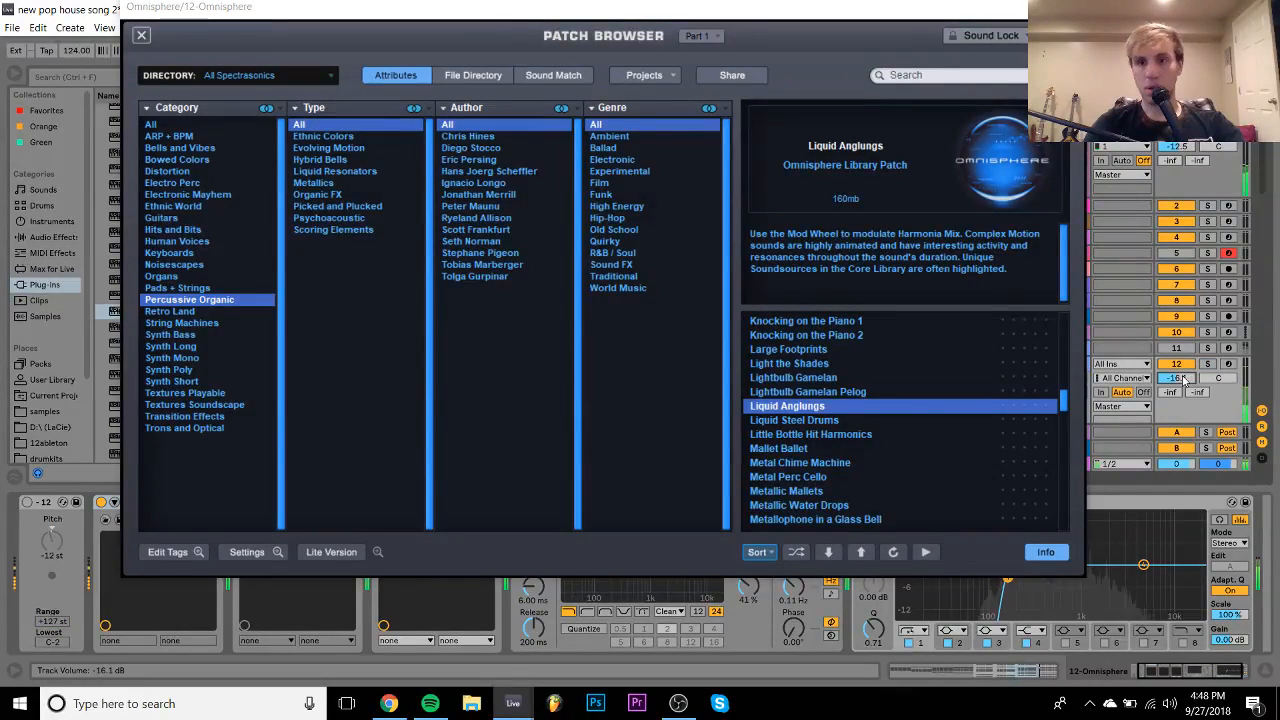
pyautogui.click(817, 421)
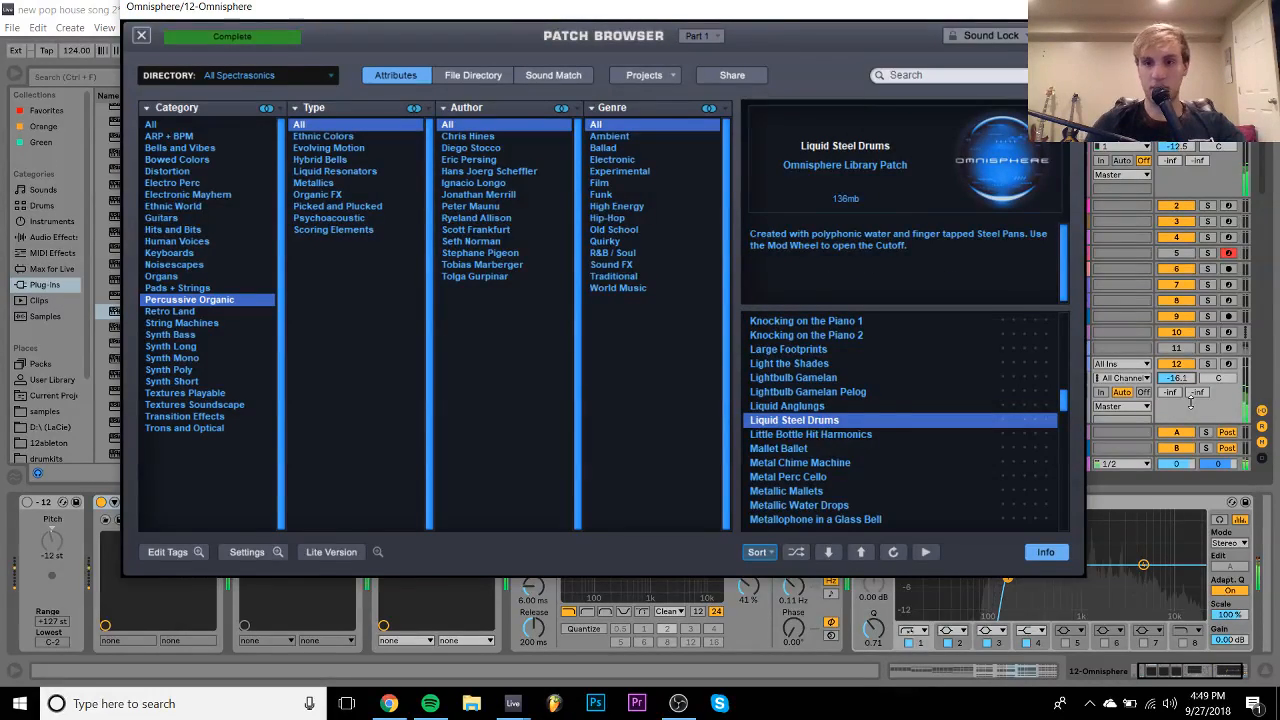
pyautogui.click(840, 436)
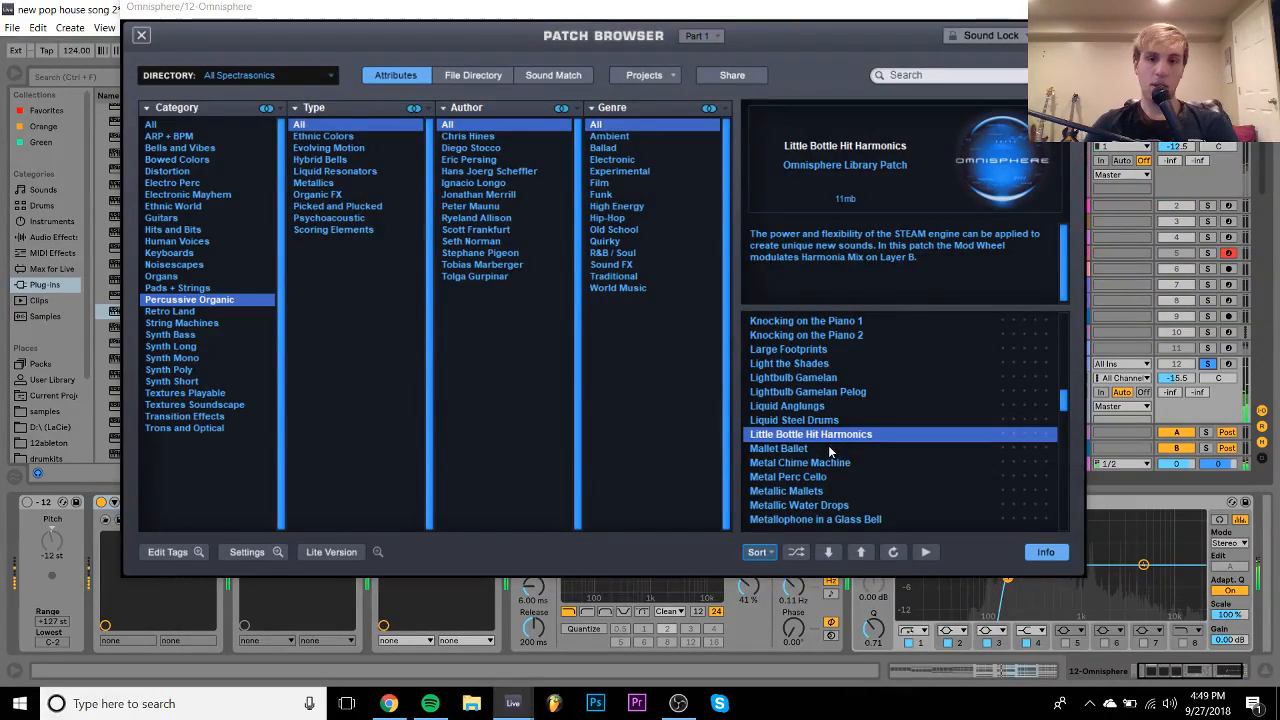
pyautogui.click(828, 449)
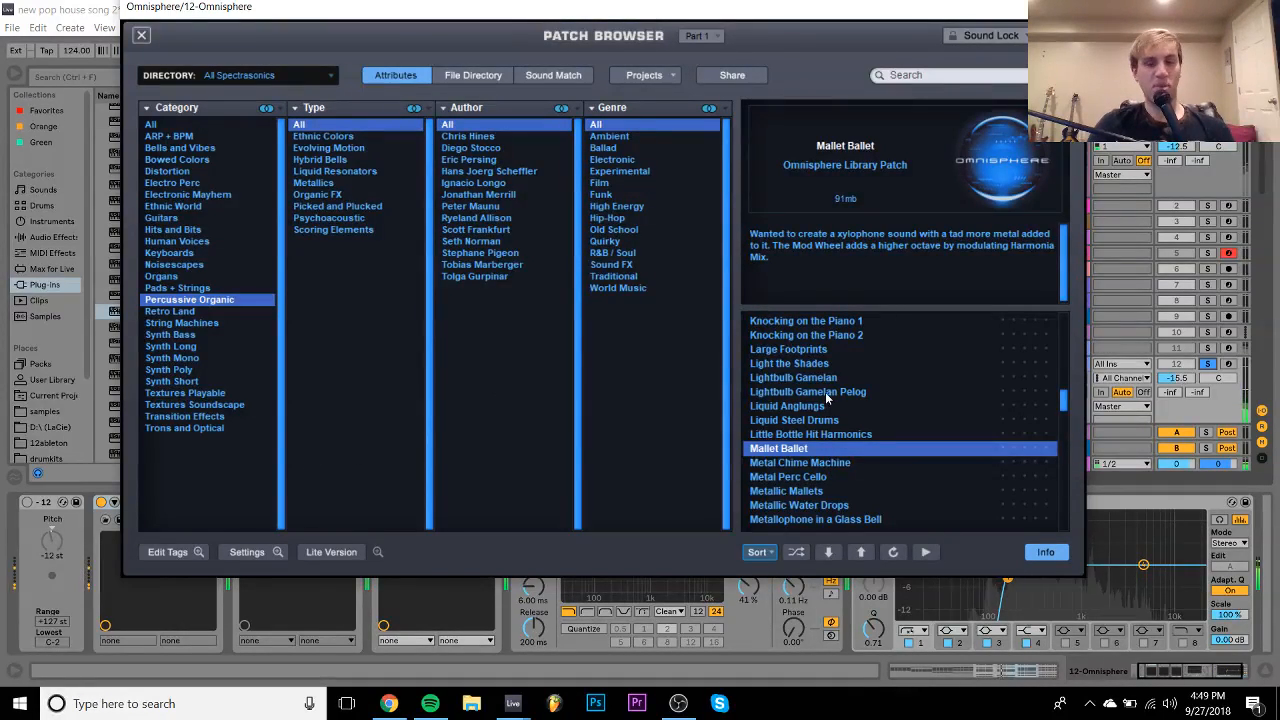
# - Set the Pitch device to +12 st, switch it on, and unsolo track 12
pyautogui.click(65, 556)
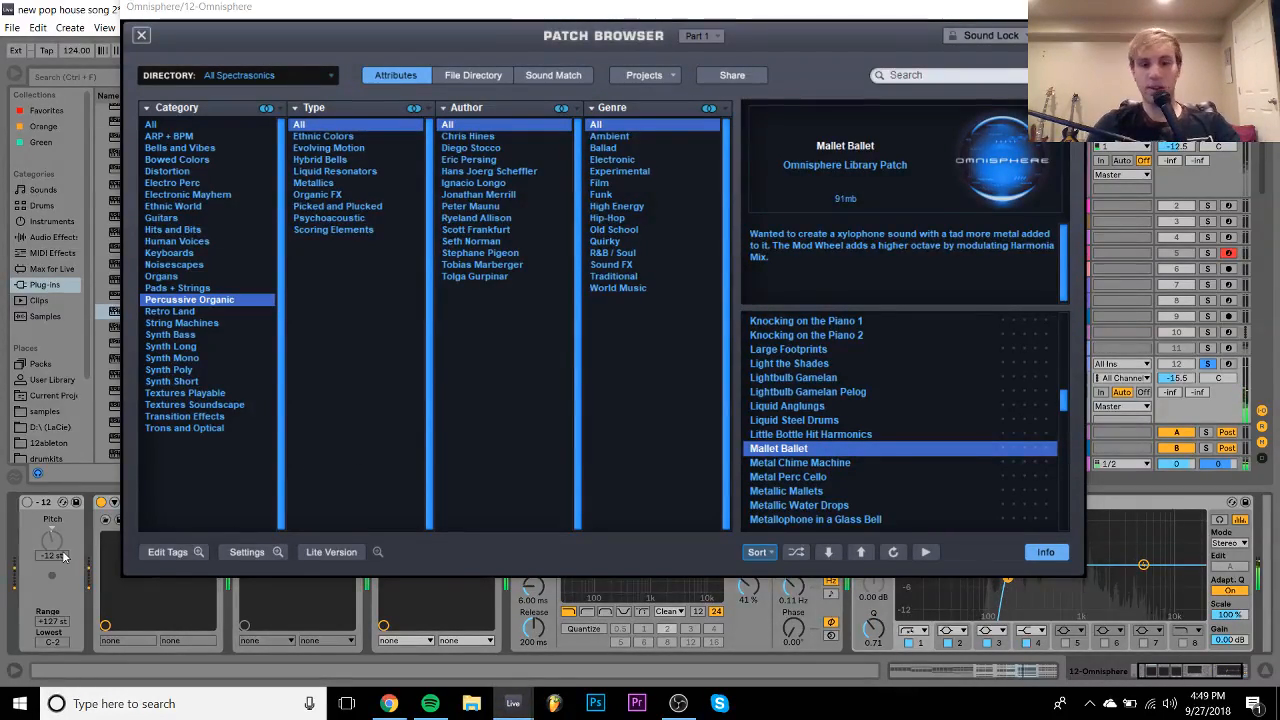
pyautogui.write('12')
pyautogui.press('Return')
pyautogui.click(27, 503)
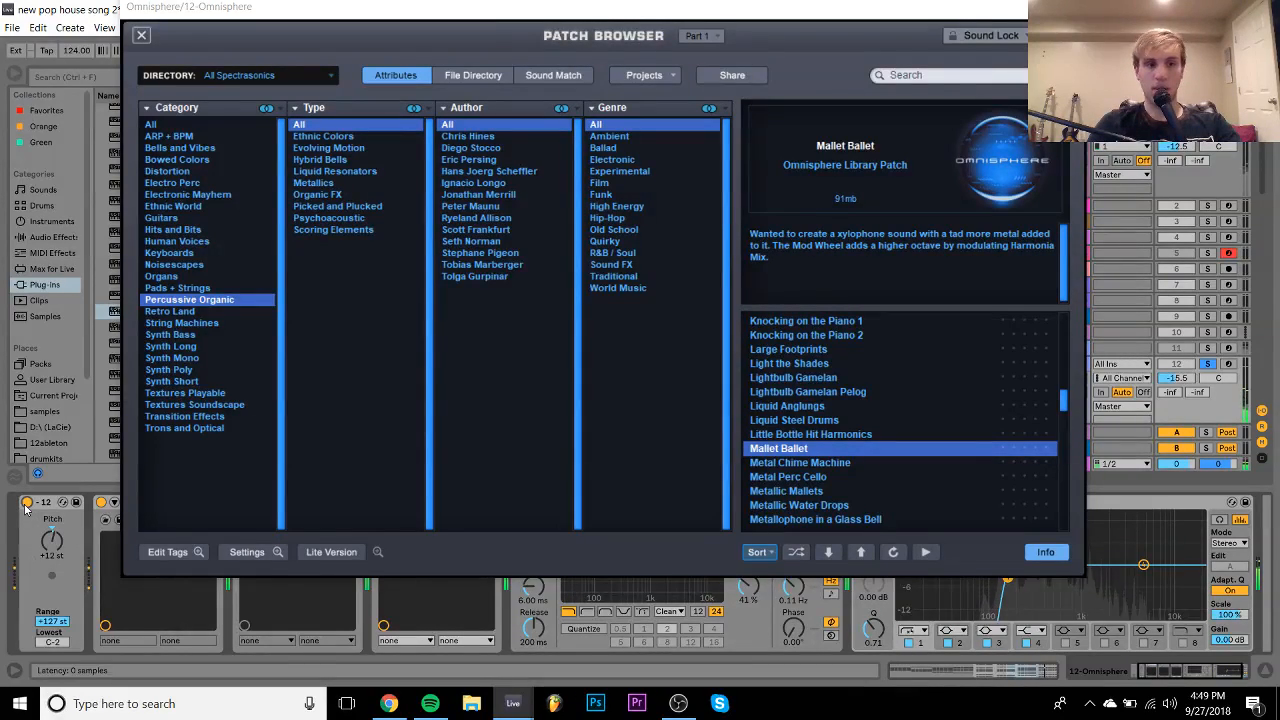
pyautogui.click(1209, 365)
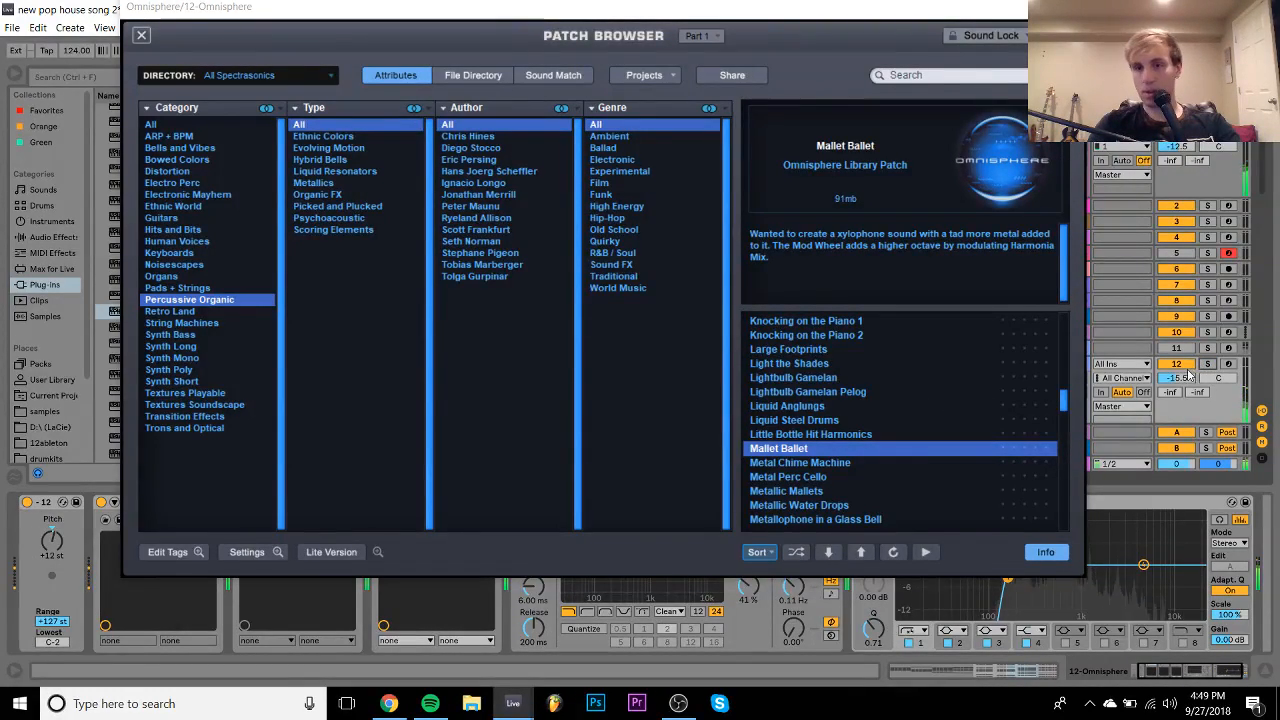
# - Audition Metallic Mallets, Oil Can Trinidad, Oiltank Mallets, Parched AmbiPluck and Perc Bottle
pyautogui.click(828, 490)
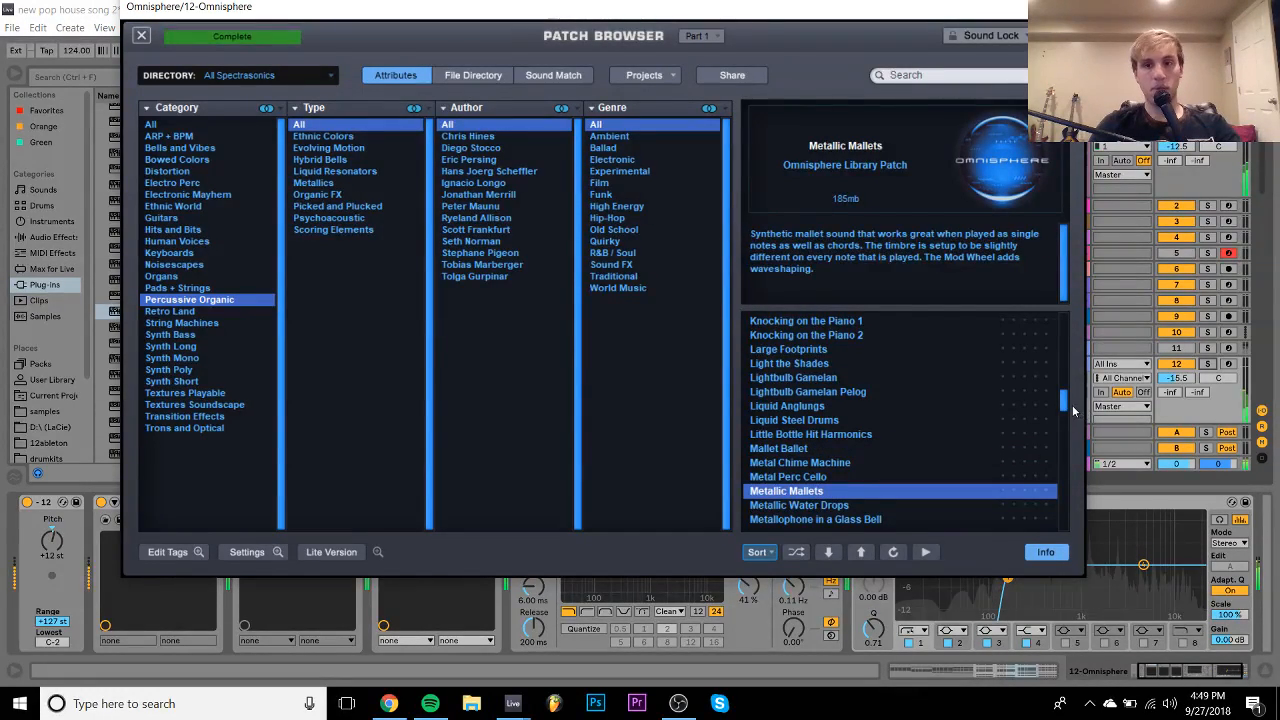
pyautogui.scroll(-4, 900, 410)
pyautogui.click(803, 420)
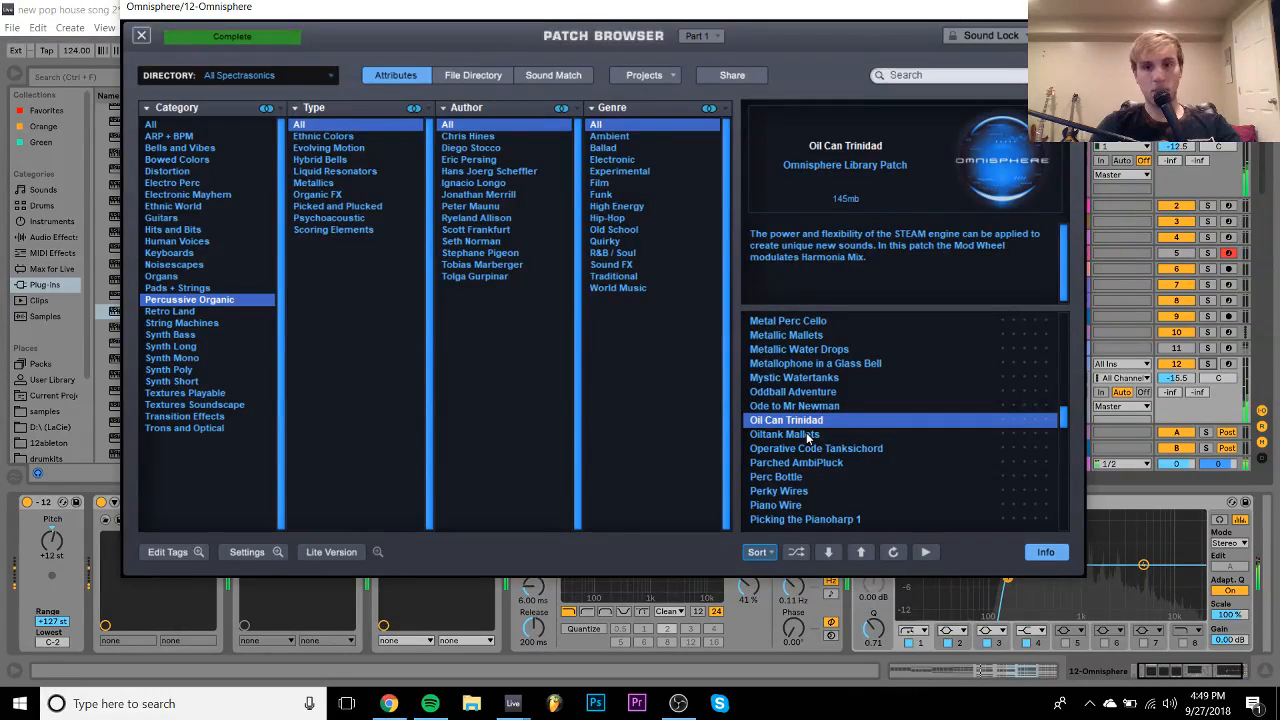
pyautogui.click(807, 436)
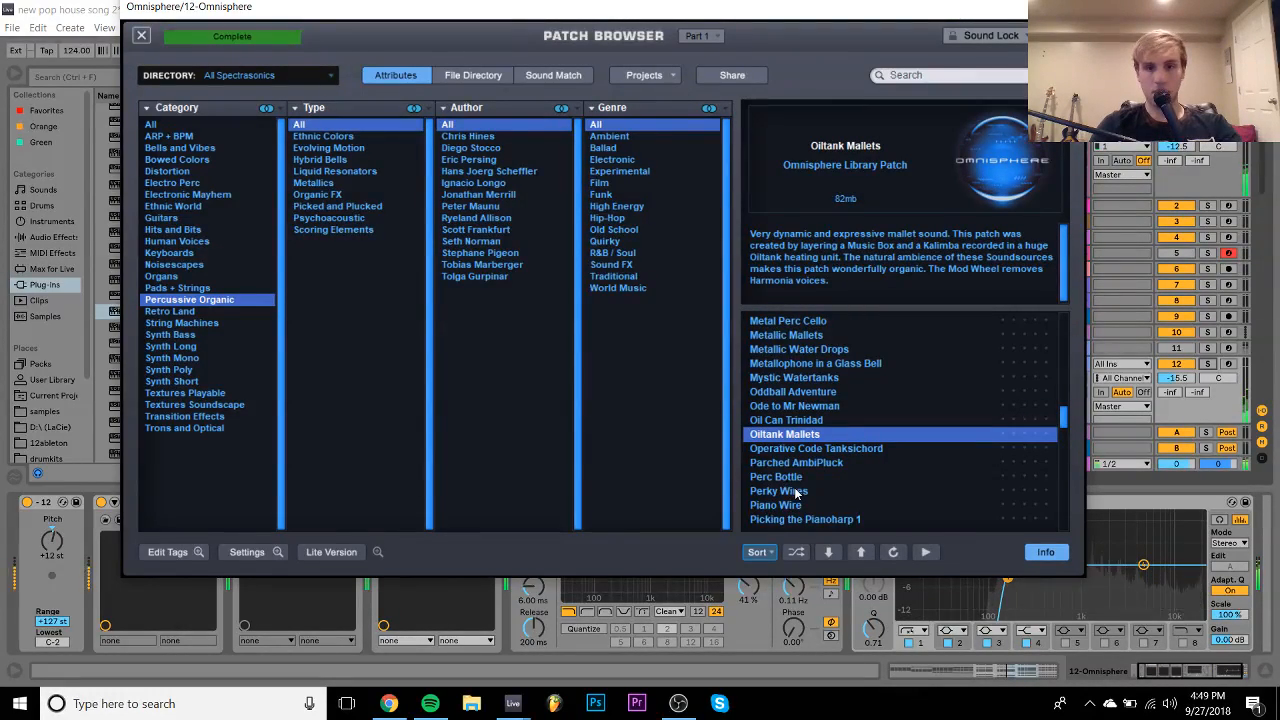
pyautogui.click(821, 464)
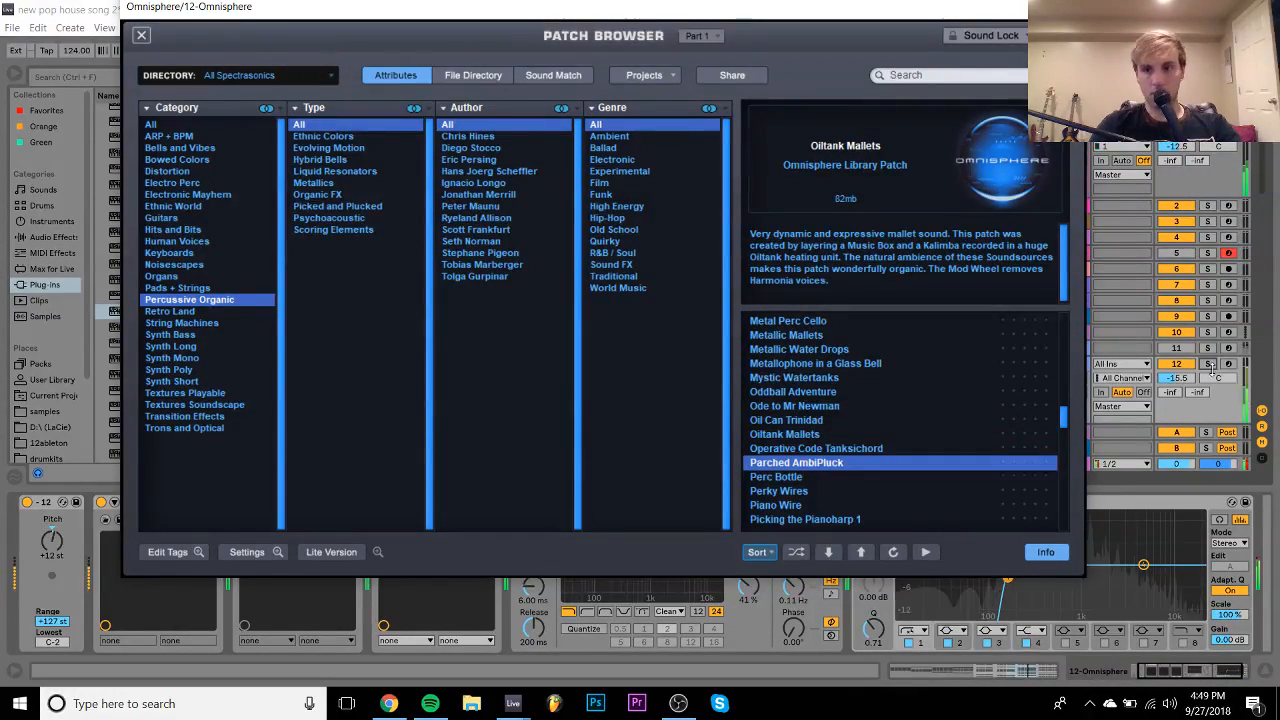
pyautogui.click(830, 477)
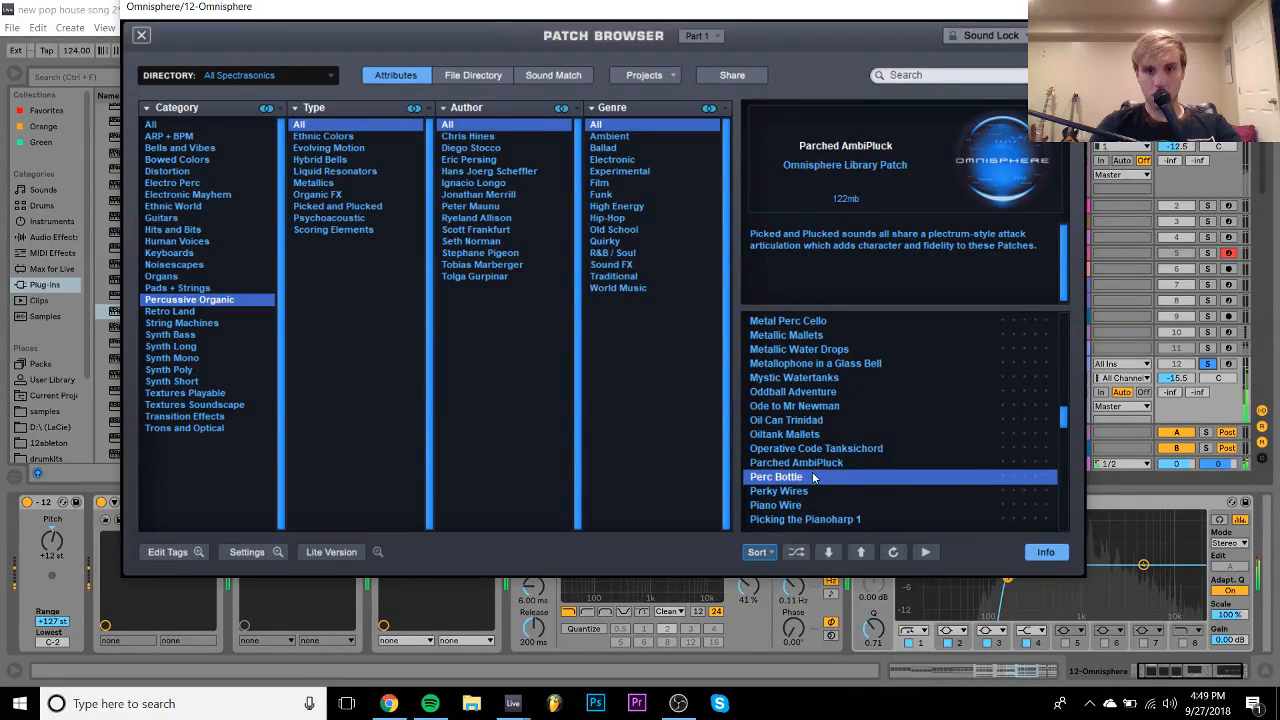
# - Compare Piano Wire, Pingong and Pipe Harp 1–3, settling on Pipe Harp 1
pyautogui.scroll(-2, 1058, 427)
pyautogui.click(843, 418)
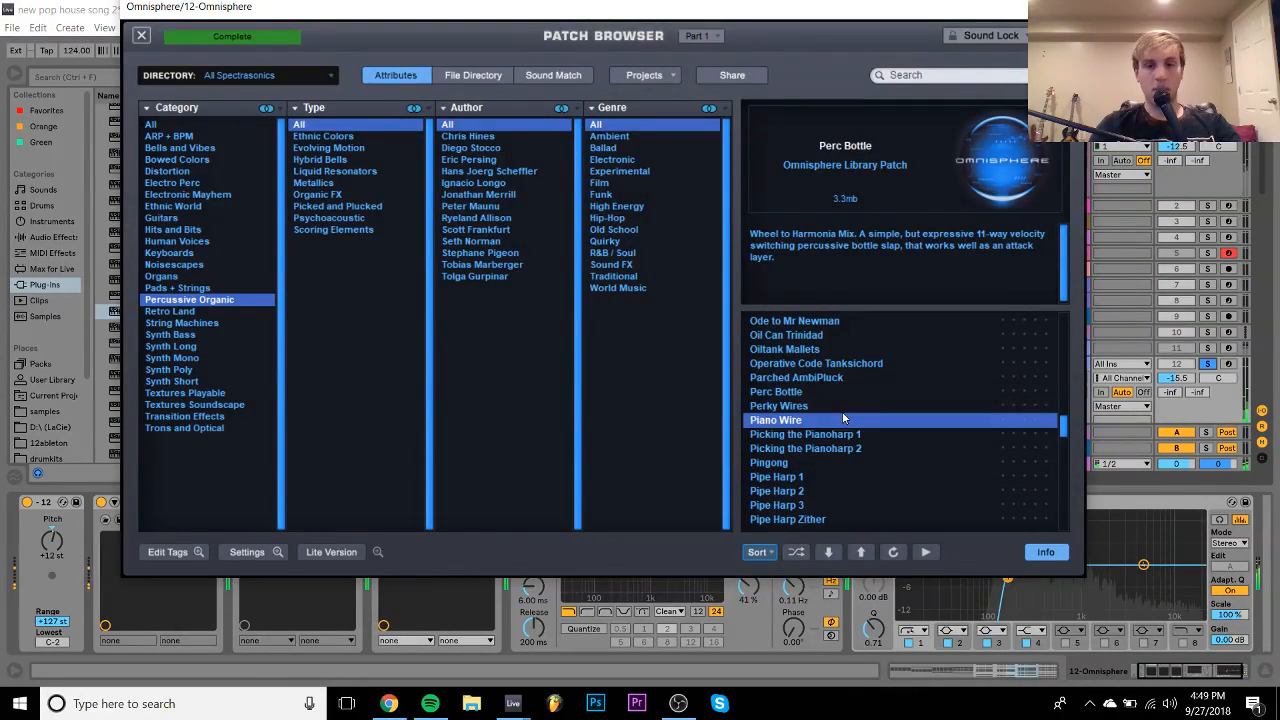
pyautogui.click(819, 462)
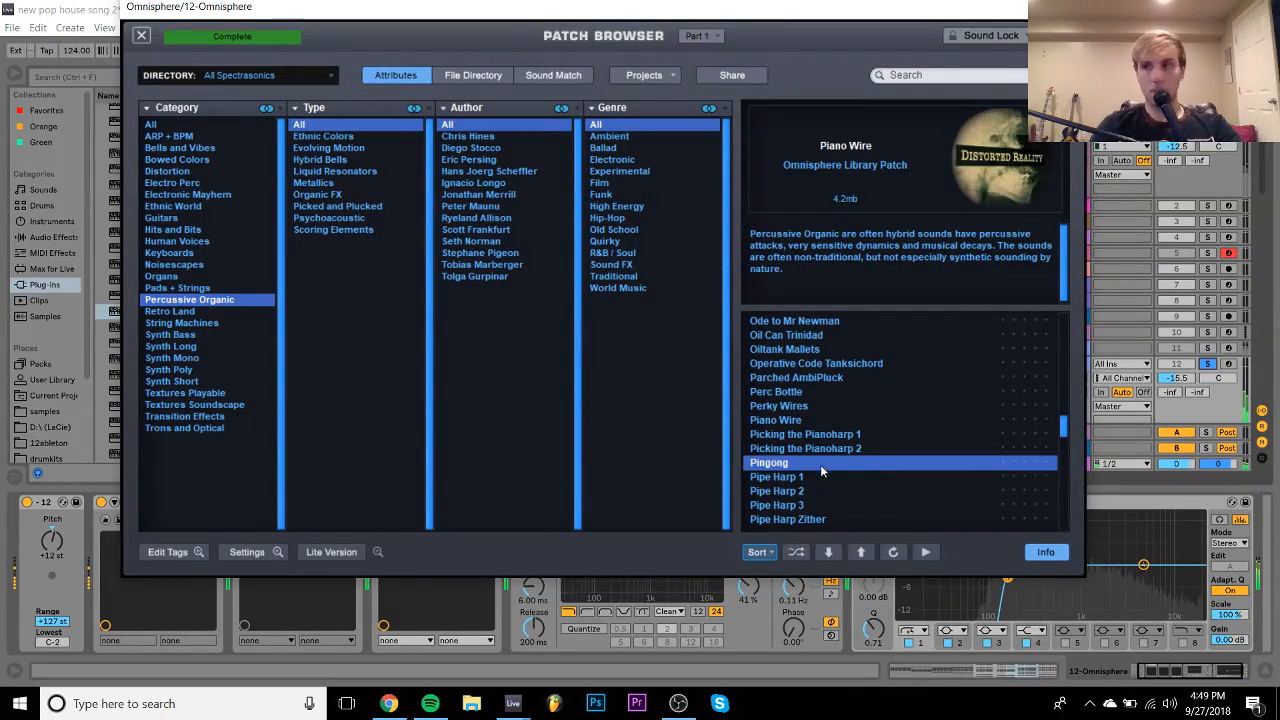
pyautogui.click(822, 477)
pyautogui.click(829, 490)
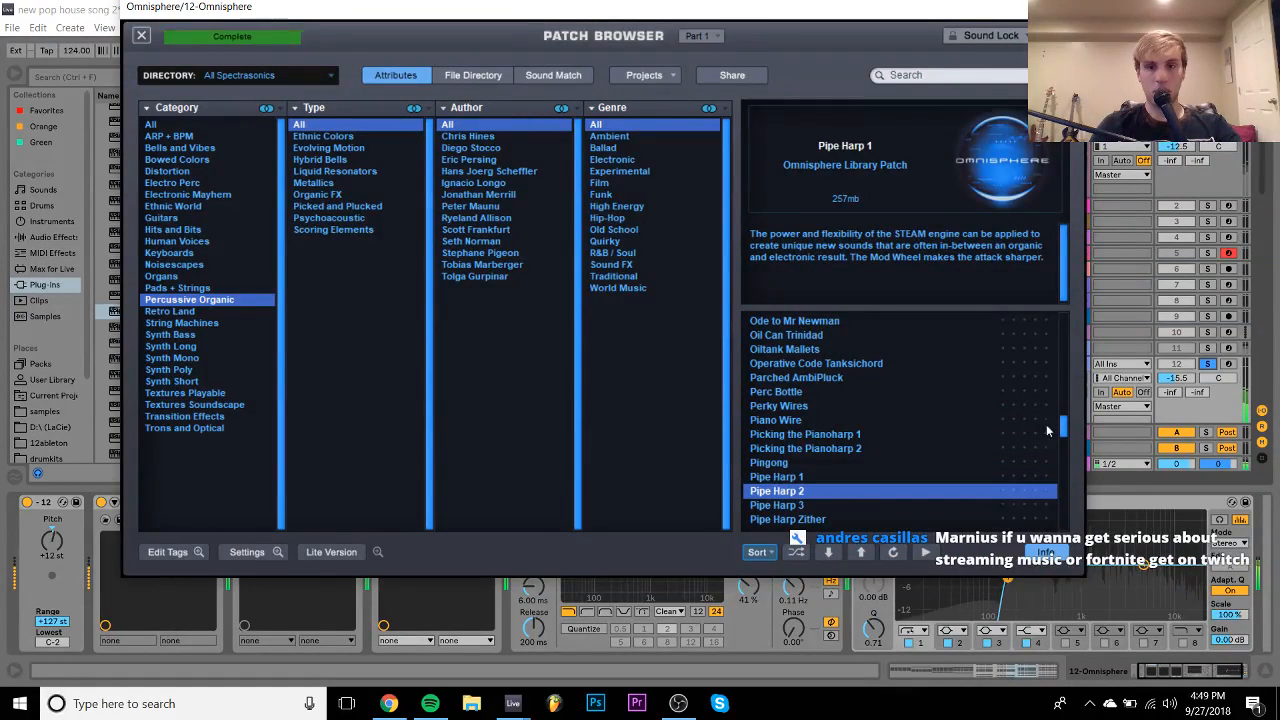
pyautogui.scroll(-1, 1069, 432)
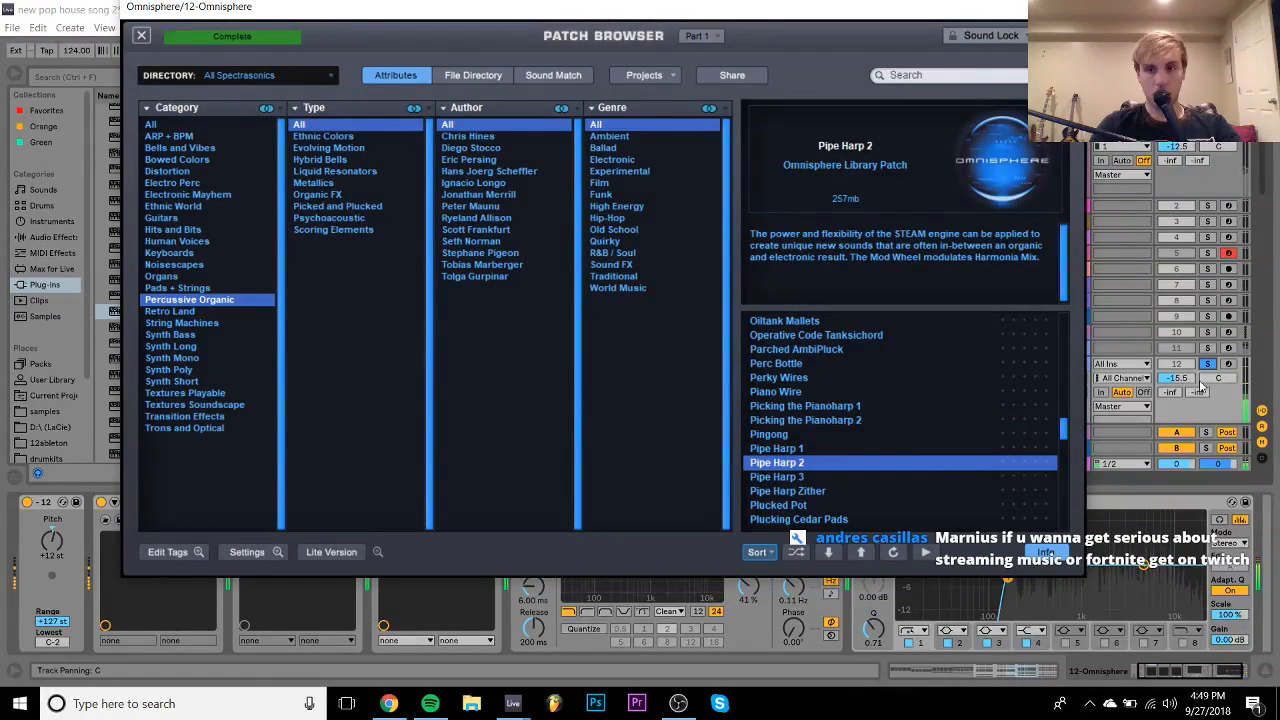
pyautogui.press('Down')
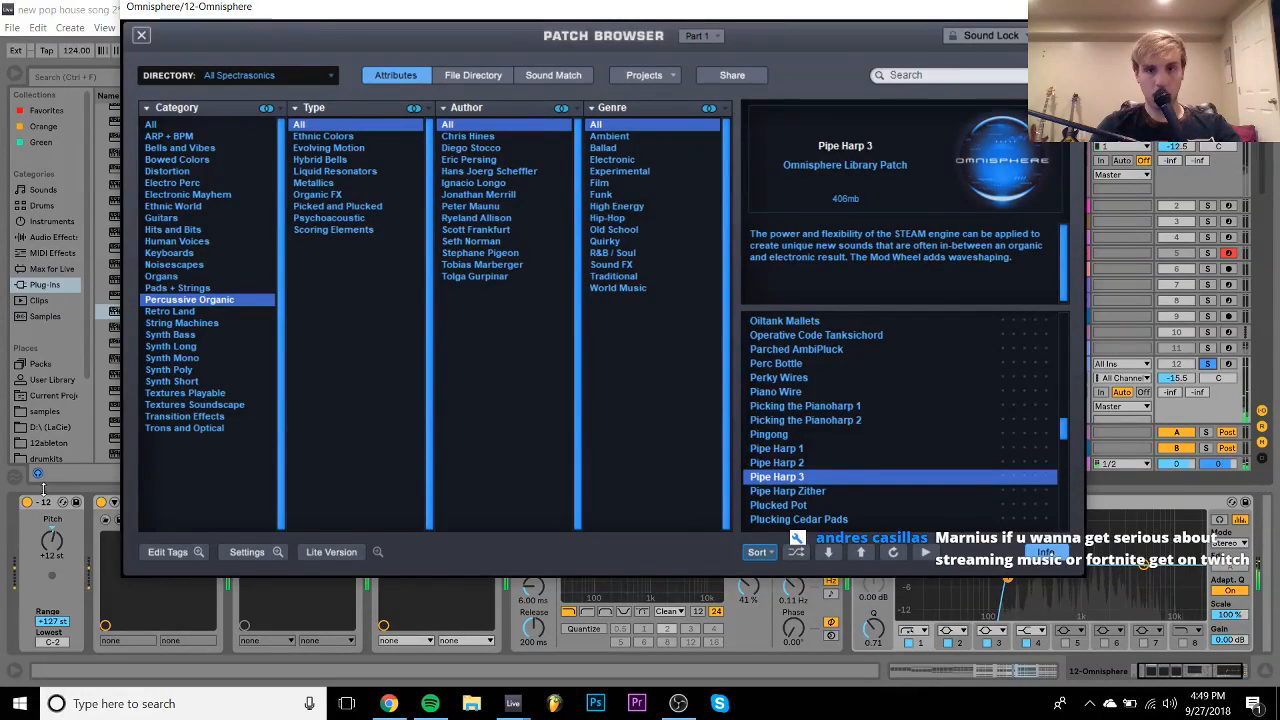
pyautogui.click(790, 453)
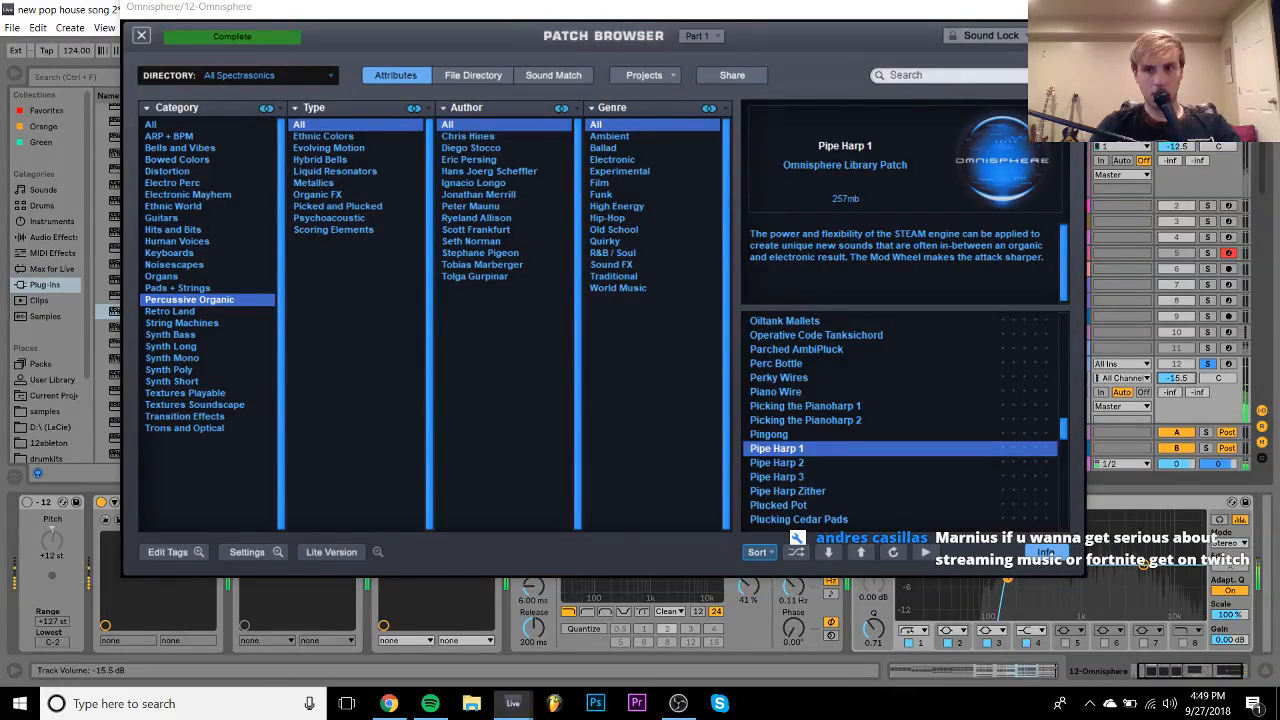
pyautogui.click(774, 460)
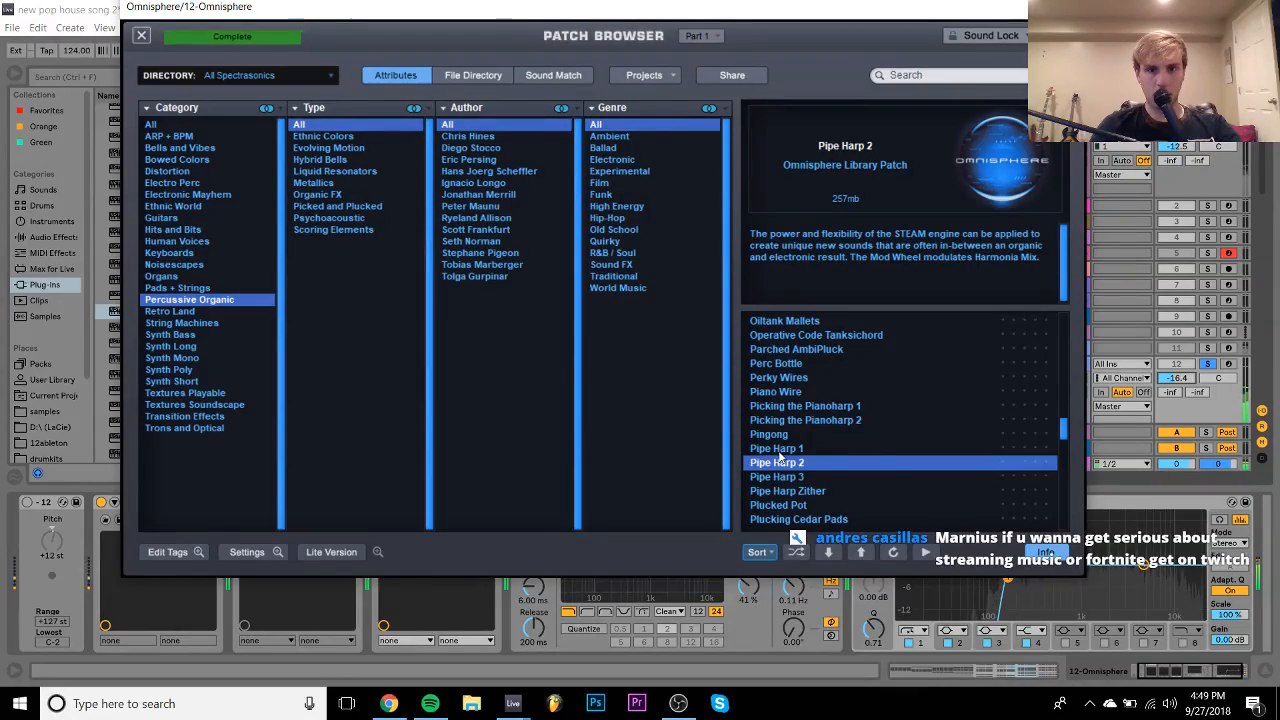
pyautogui.click(787, 450)
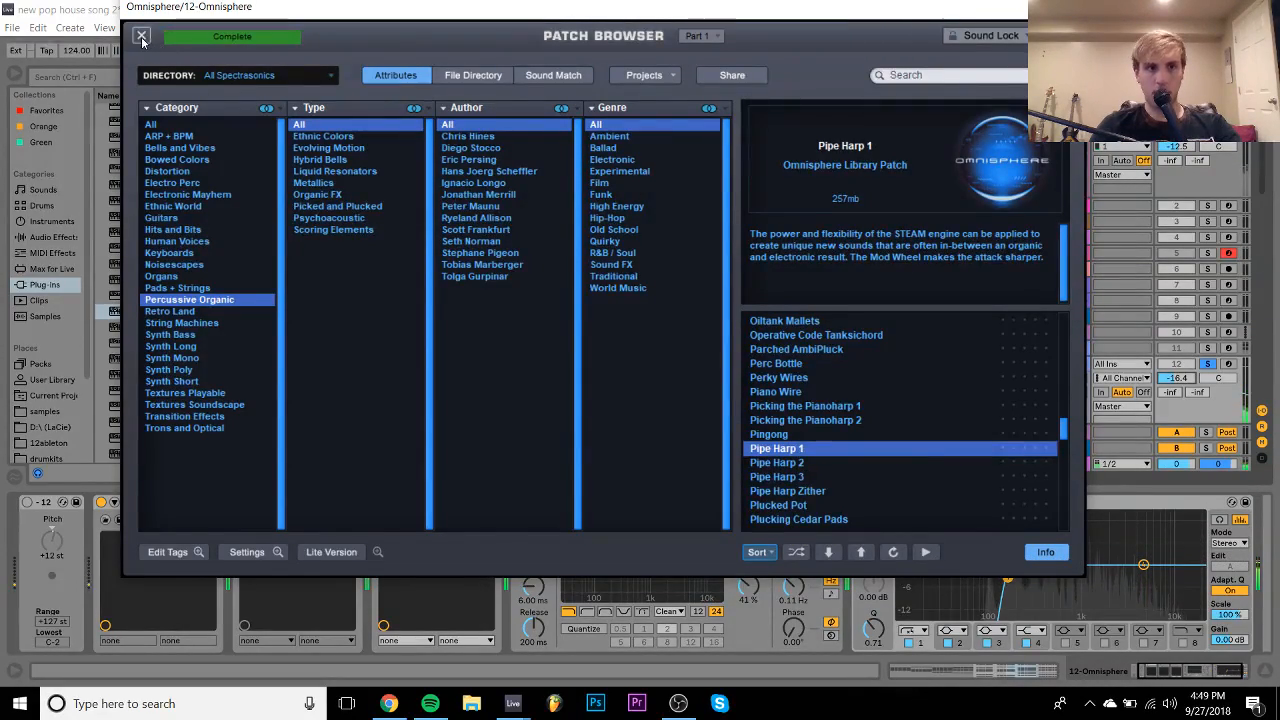
pyautogui.click(142, 37)
# - Check Omnisphere's FX pages for parts A, C, D and aux, nudging the Chorus Echo mix lower
pyautogui.click(860, 197)
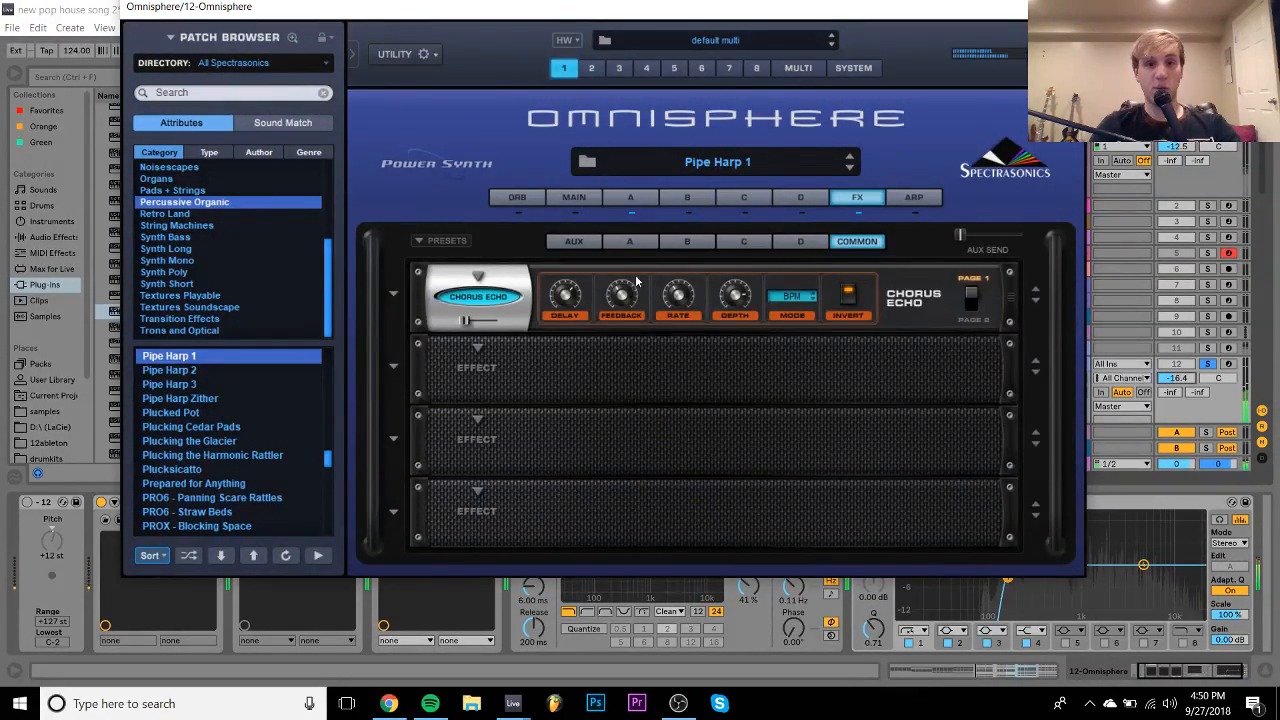
pyautogui.moveTo(466, 321); pyautogui.dragTo(461, 321)
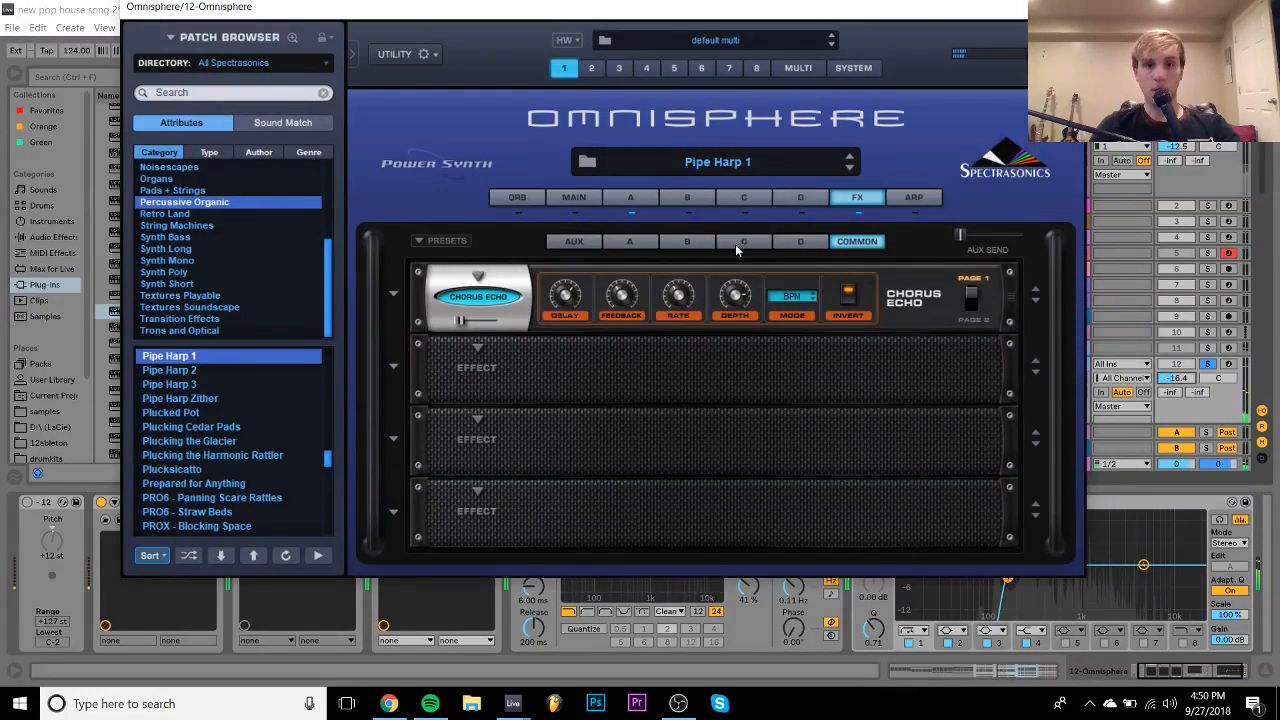
pyautogui.click(739, 244)
pyautogui.click(784, 244)
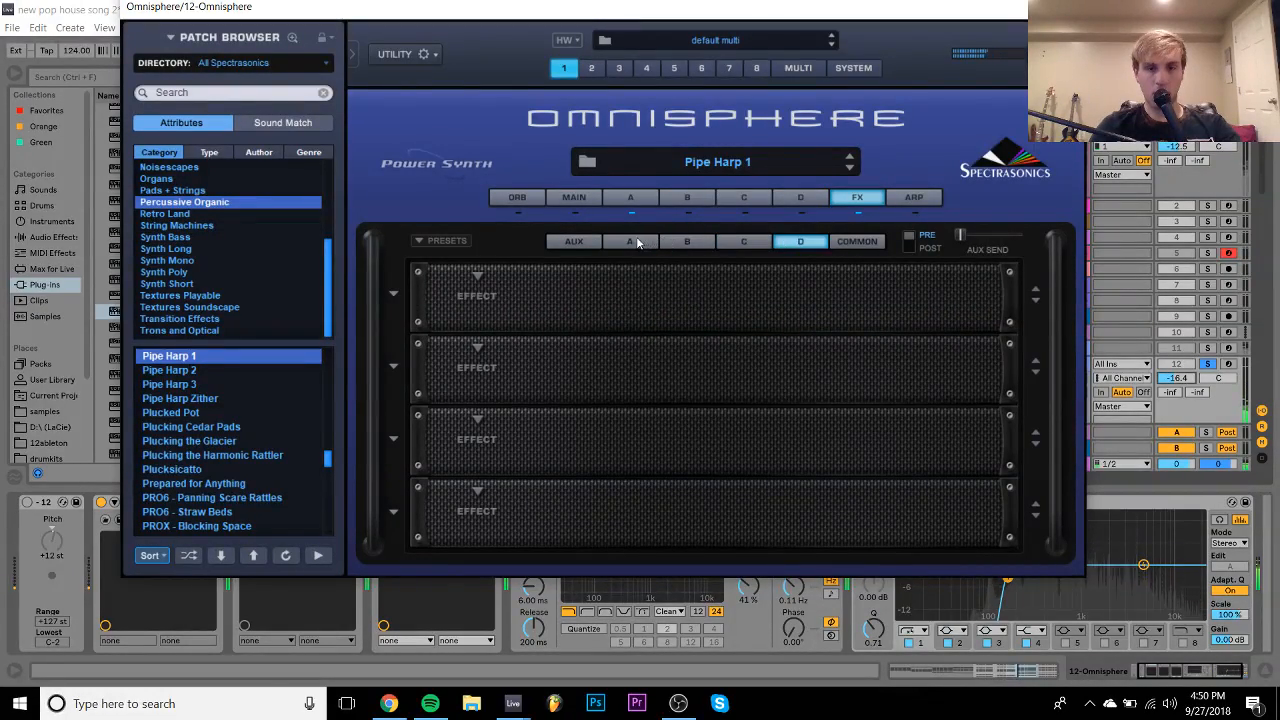
pyautogui.click(630, 241)
pyautogui.click(573, 241)
# - Pull part A's amp sustain to zero, set track 12 to -16.3 dB, and enable ValhallaRoom
pyautogui.click(645, 199)
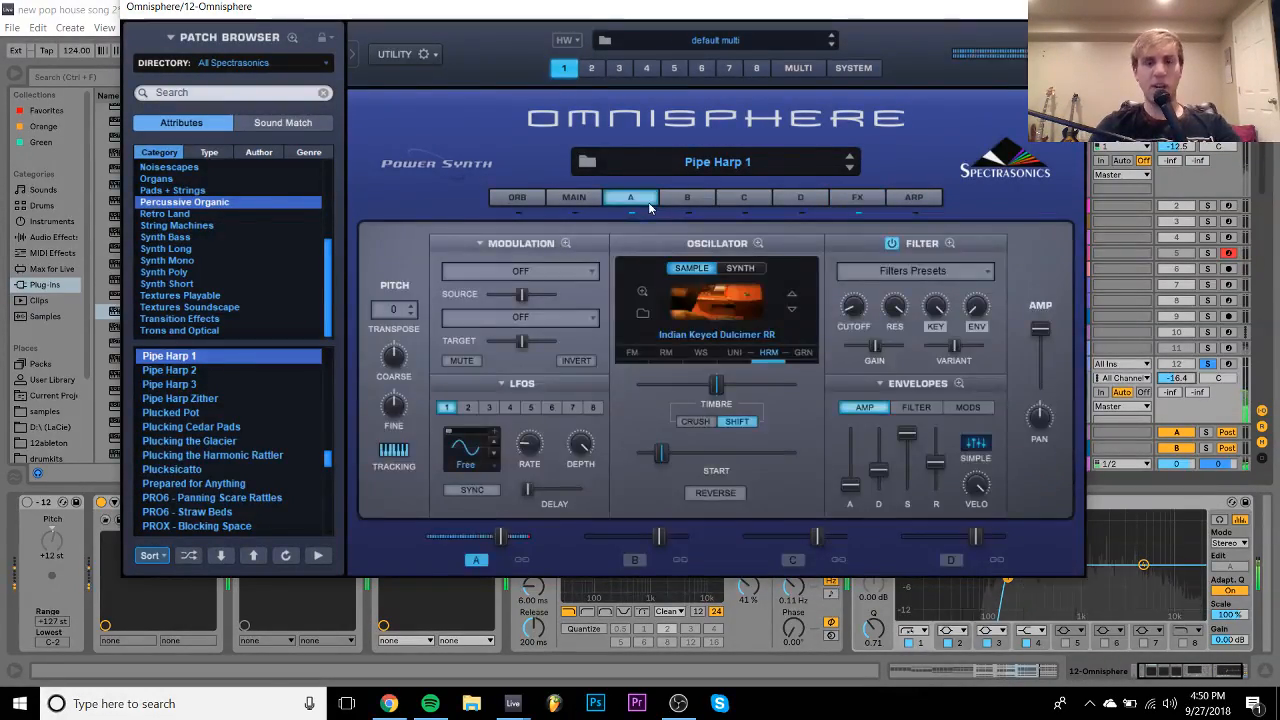
pyautogui.moveTo(908, 435); pyautogui.dragTo(880, 476)
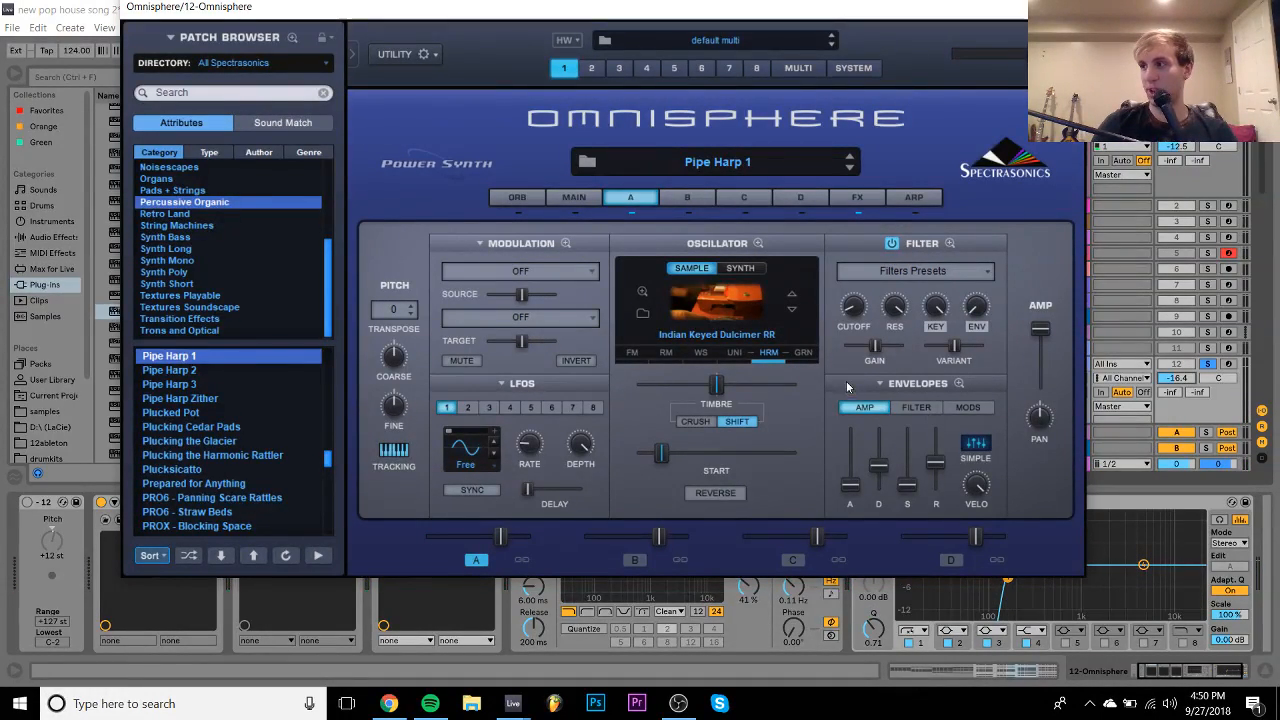
pyautogui.click(27, 502)
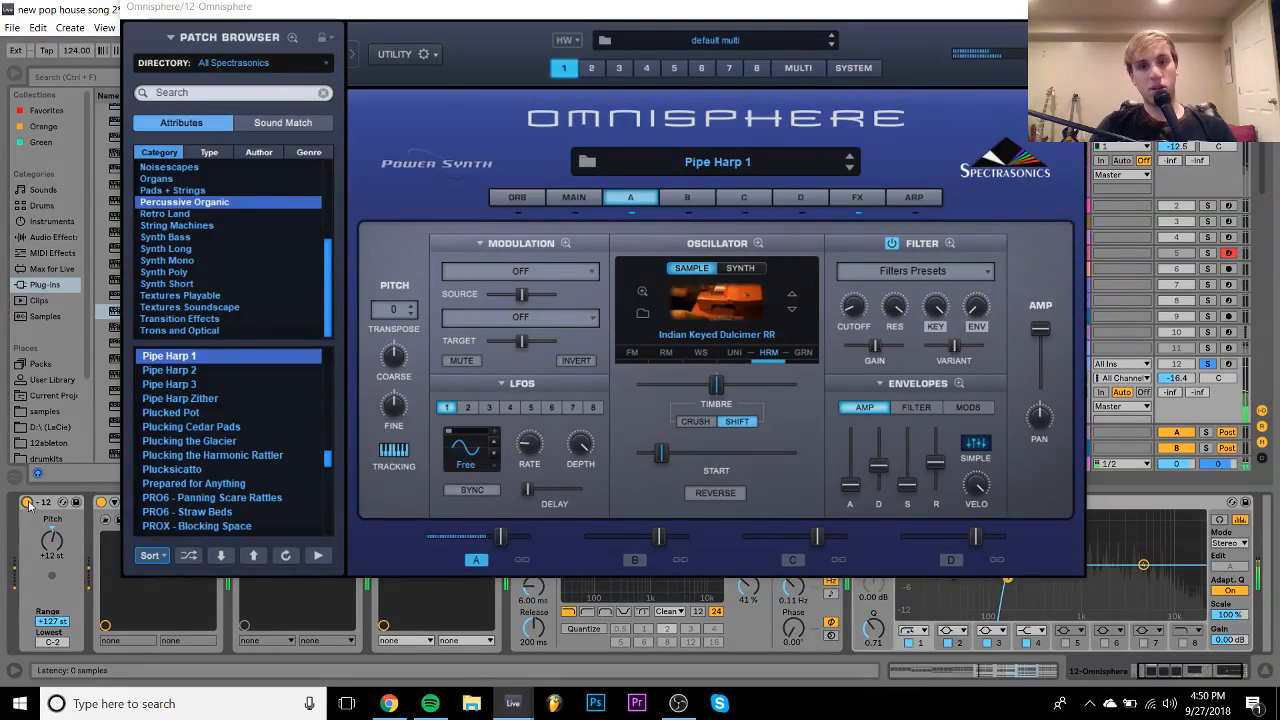
pyautogui.click(1208, 364)
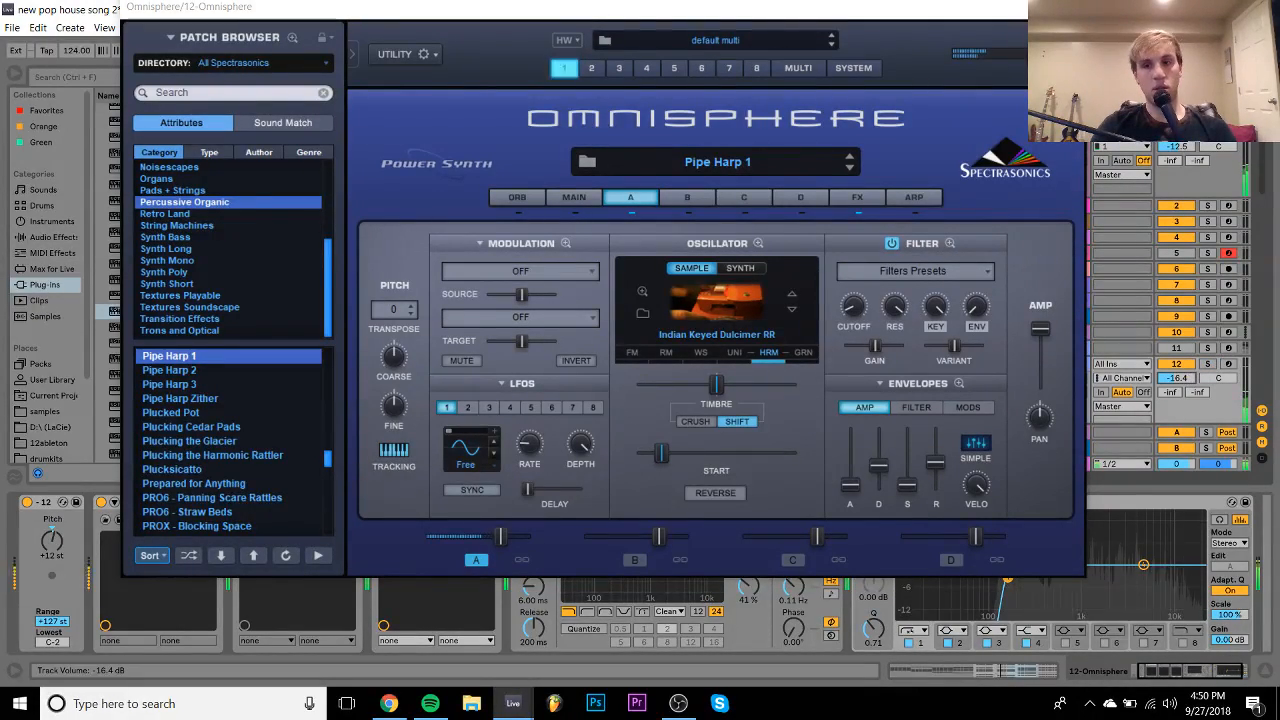
pyautogui.moveTo(1188, 382); pyautogui.dragTo(1188, 380)
pyautogui.click(1066, 7)
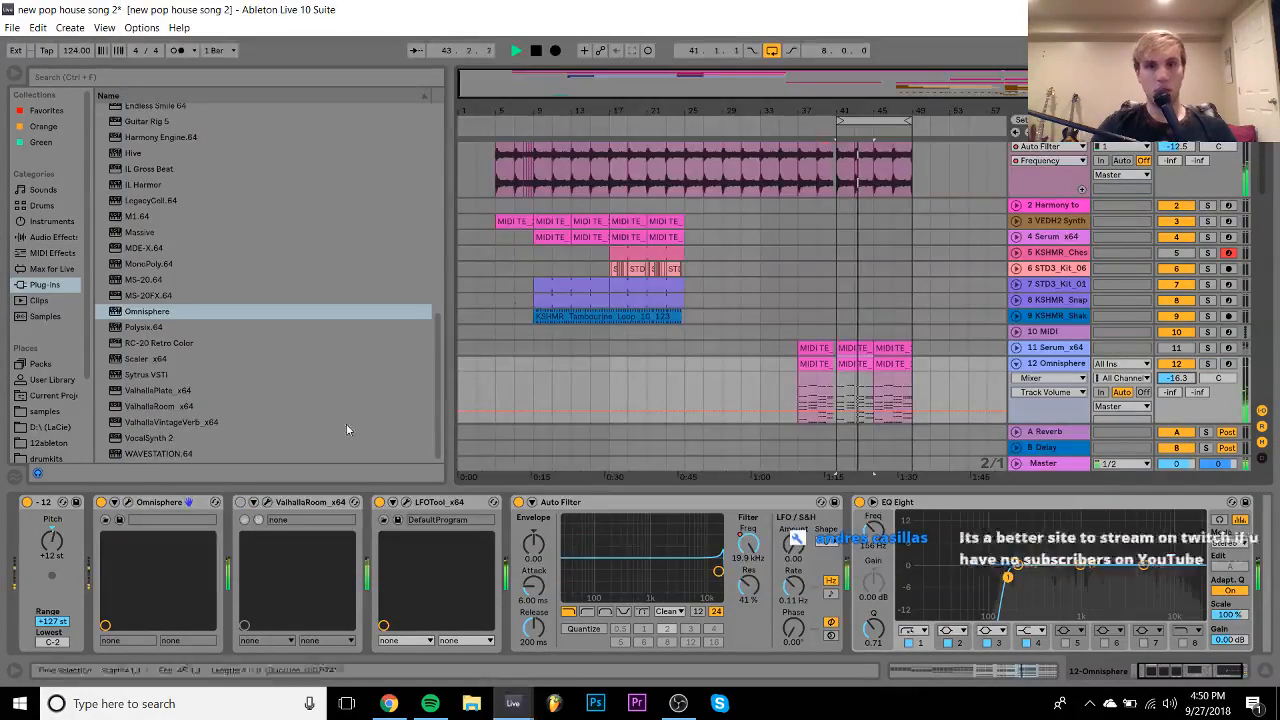
pyautogui.click(27, 502)
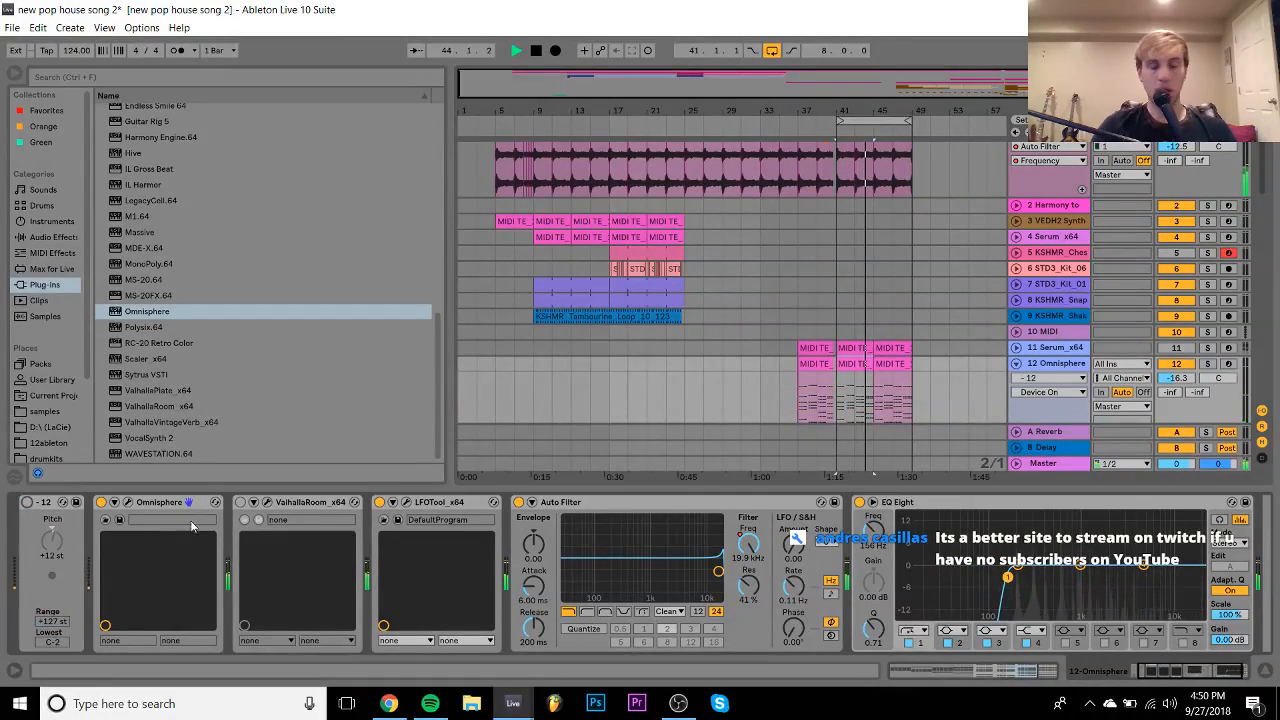
pyautogui.click(244, 502)
# - Set track 12's ValhallaRoom decay to 0.95 s, stop playback, and close the reverb window
pyautogui.click(267, 502)
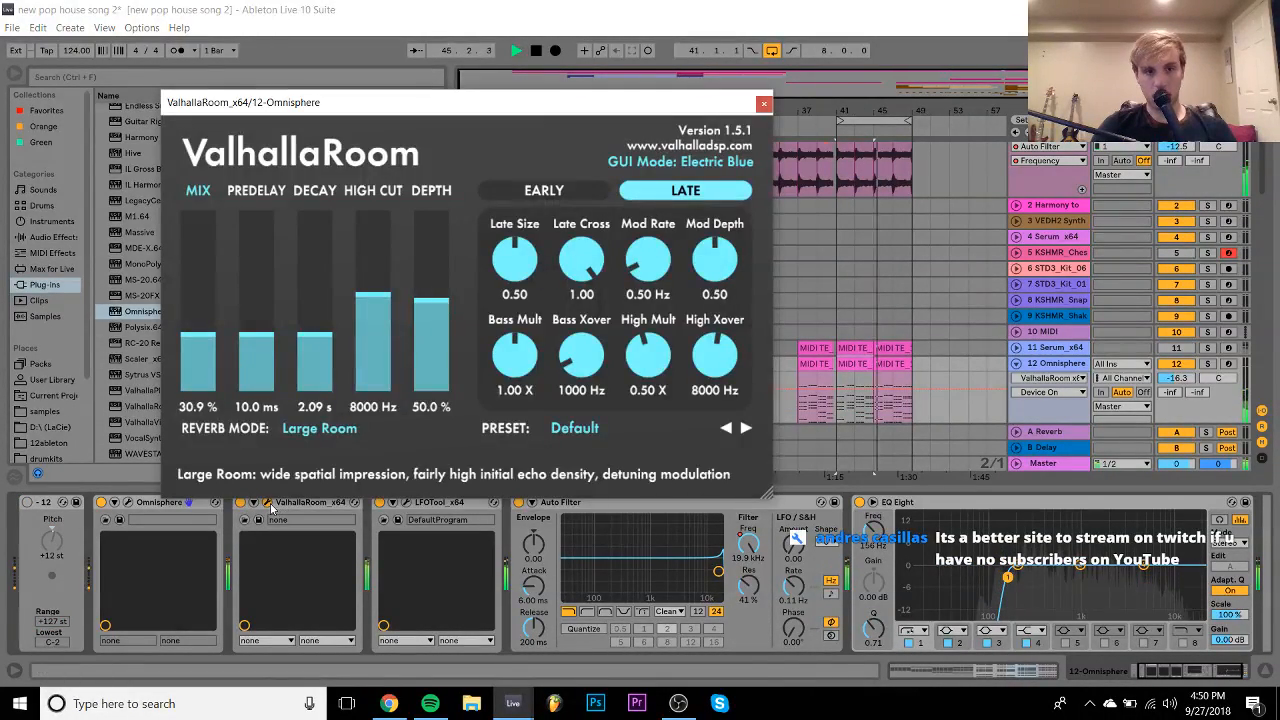
pyautogui.moveTo(301, 360); pyautogui.dragTo(305, 352)
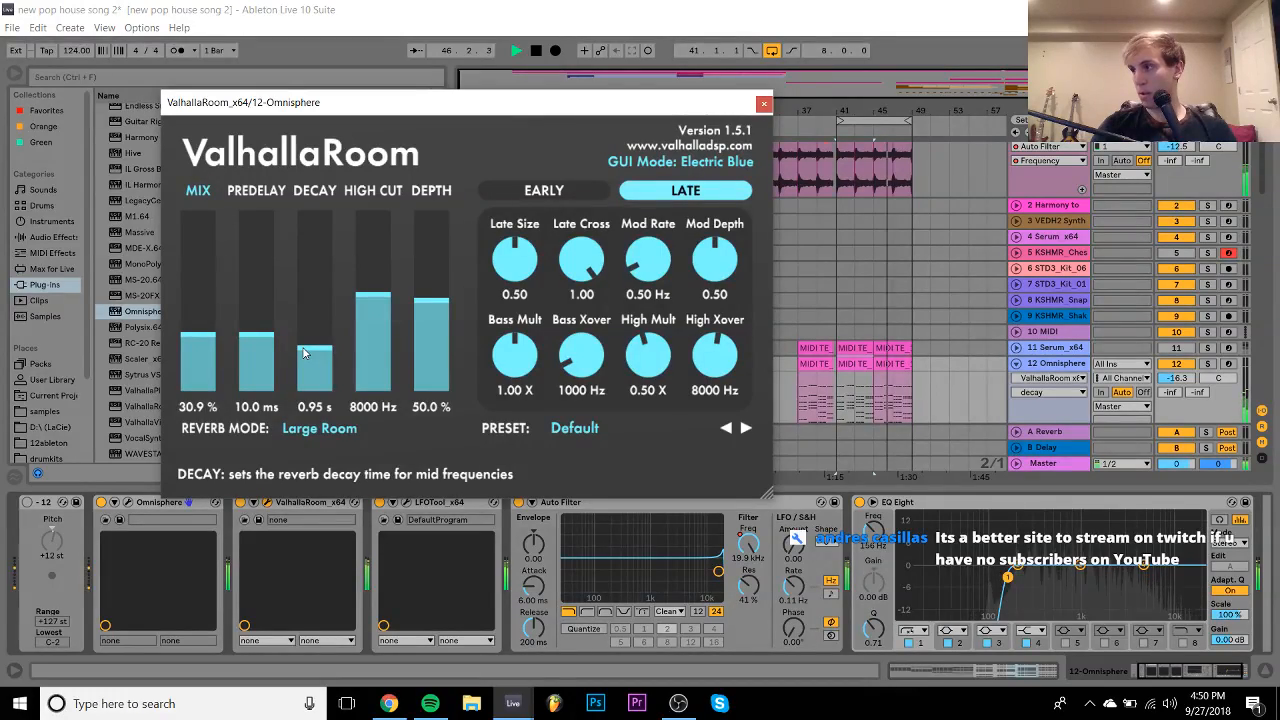
pyautogui.press('space')
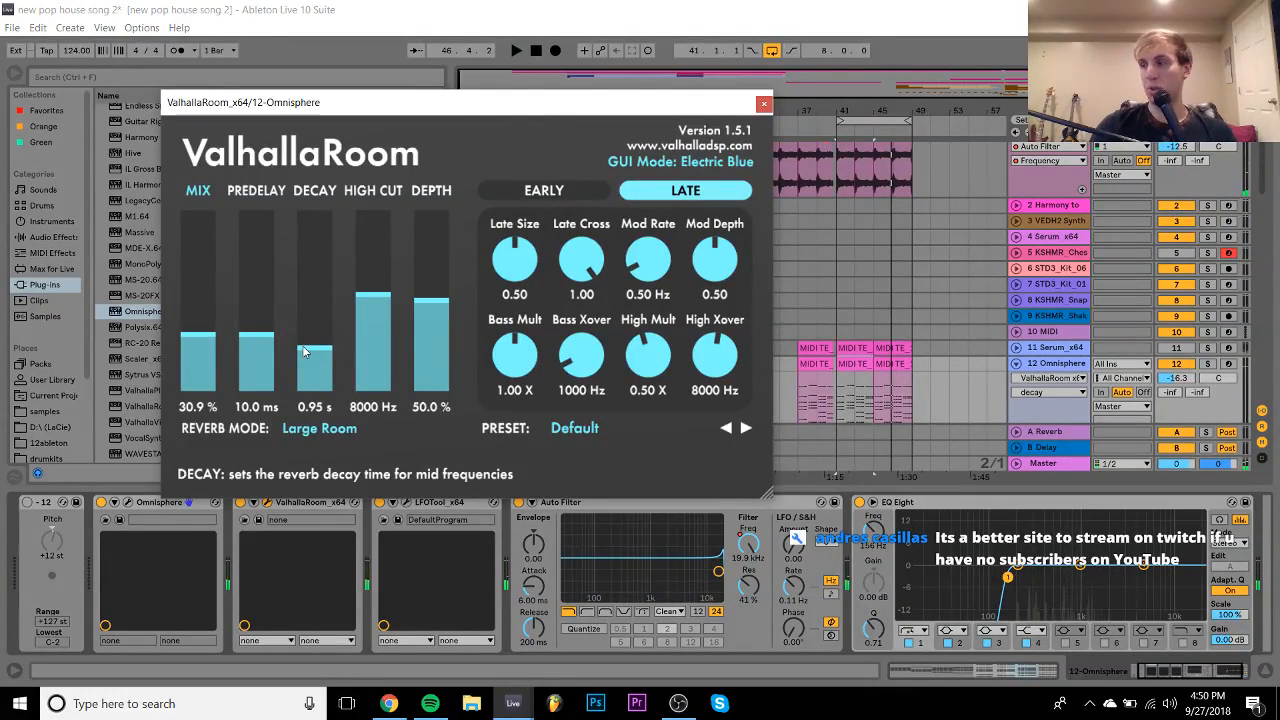
pyautogui.click(764, 103)
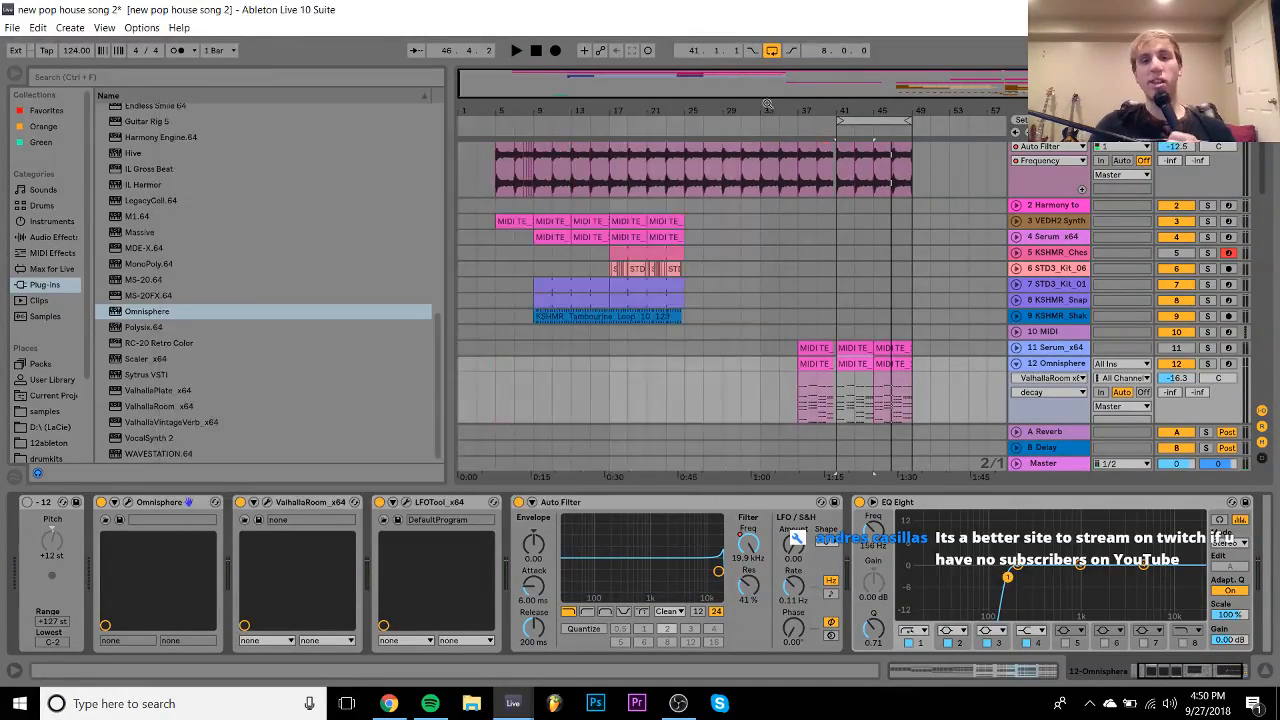
pyautogui.click(230, 313)
pyautogui.scroll(2, 230, 313)
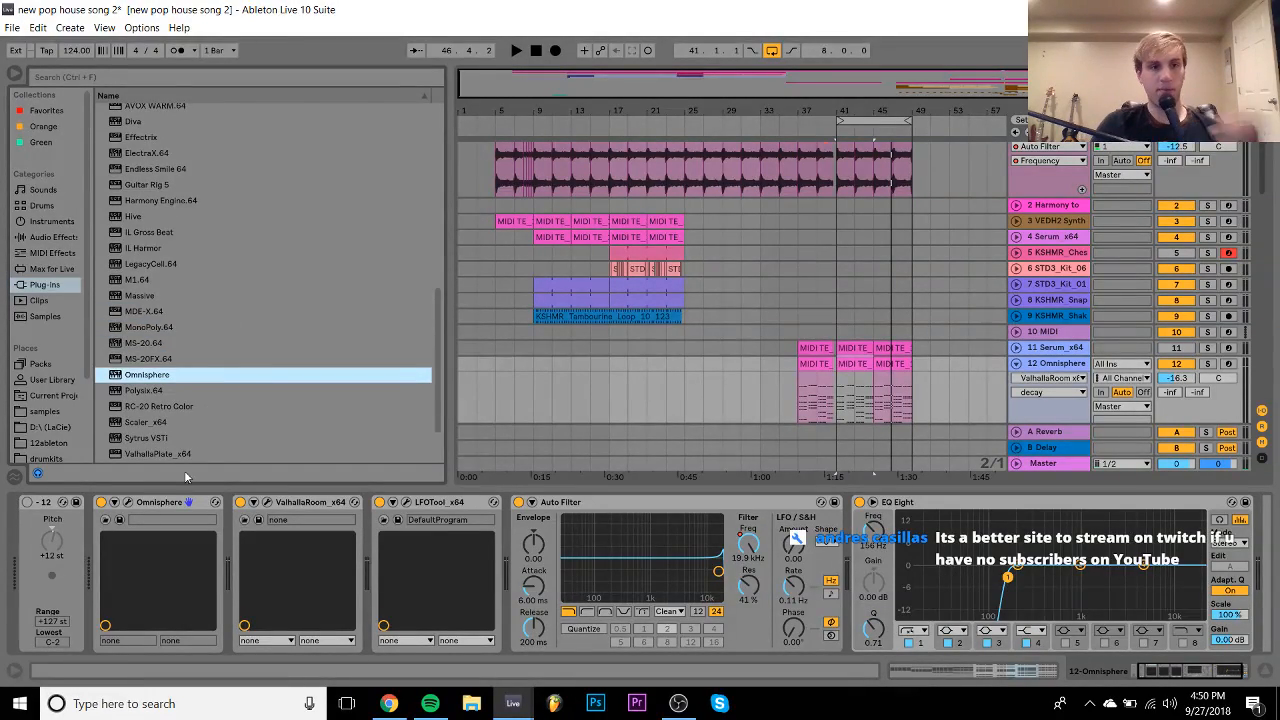
# - Try PRO6 - Straw Beds, then load PROX - Jakarta Slumbers in Omnisphere on track 12
pyautogui.click(129, 502)
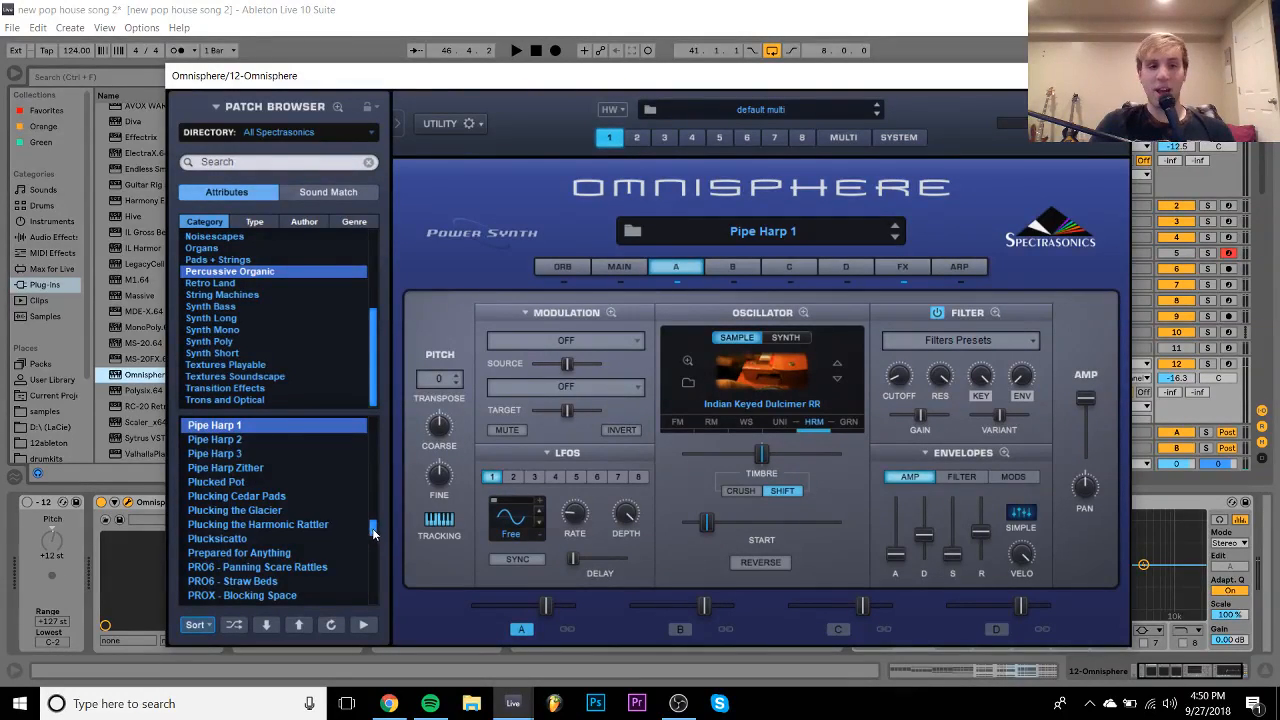
pyautogui.scroll(-4, 368, 537)
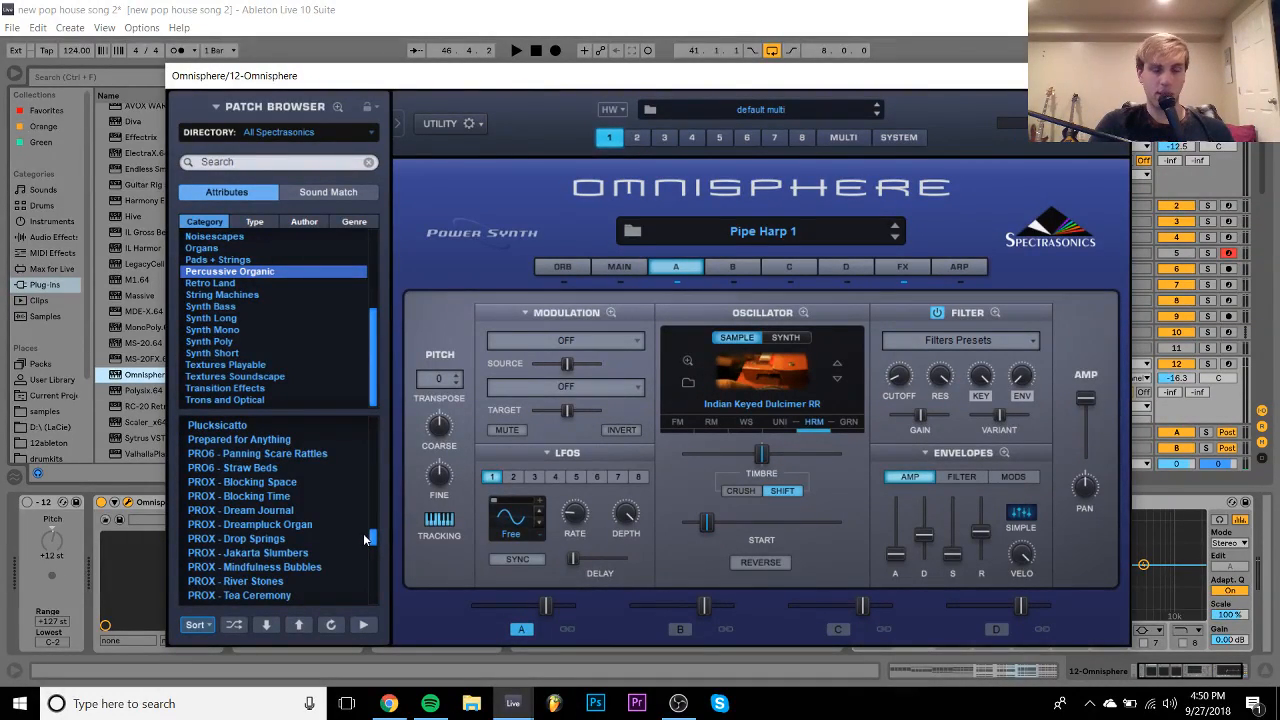
pyautogui.click(233, 468)
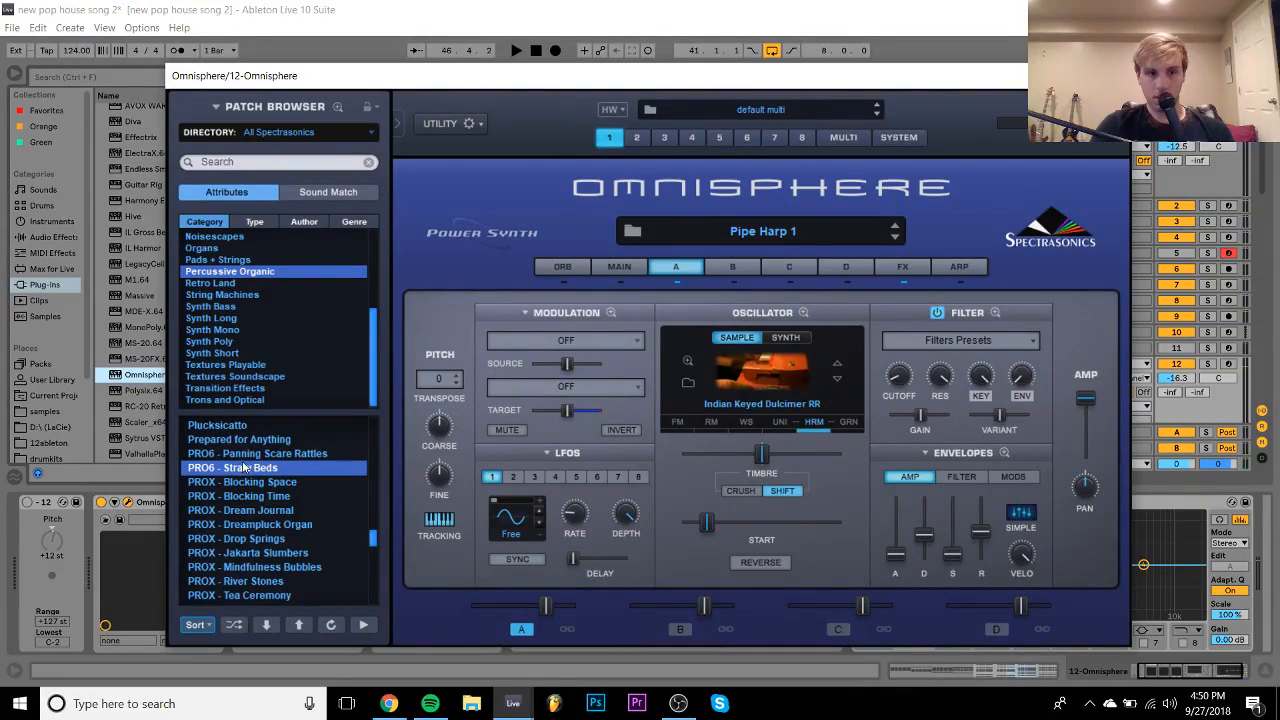
pyautogui.press('space')
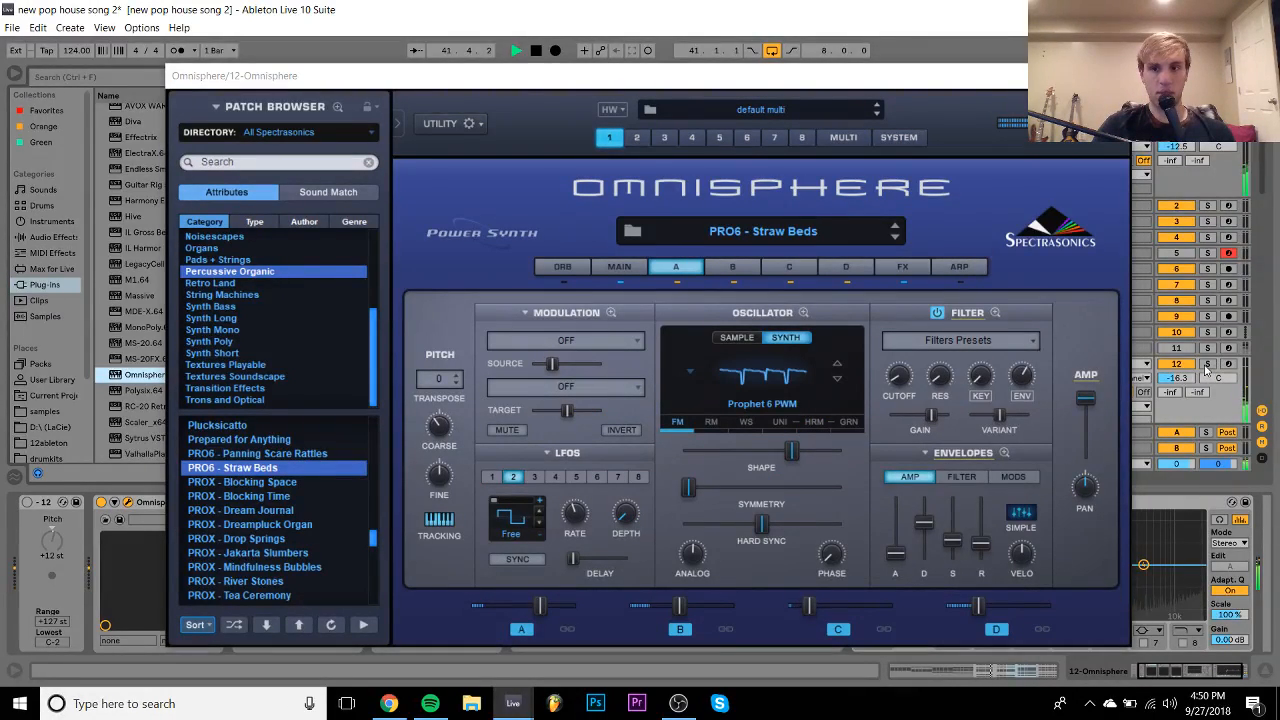
pyautogui.click(266, 552)
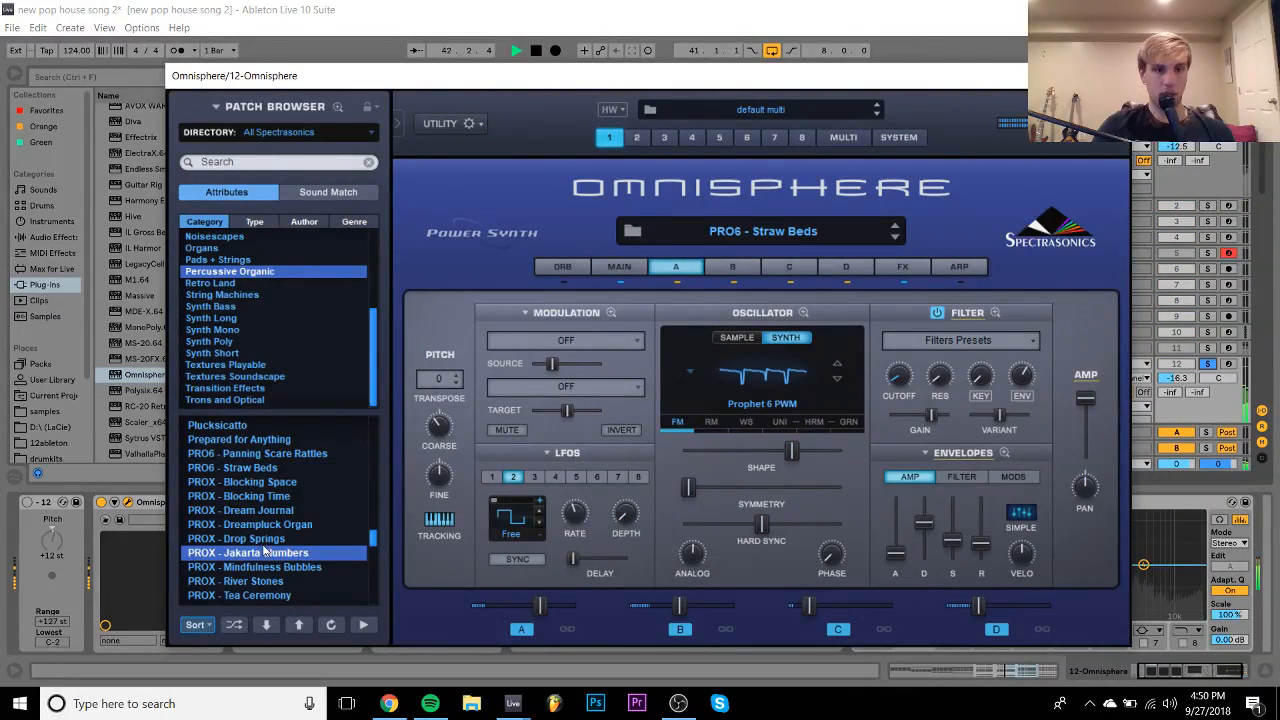
# - Unsolo track 12, raise it to -14.4 dB, stop playback, and switch to Gmail
pyautogui.click(1207, 364)
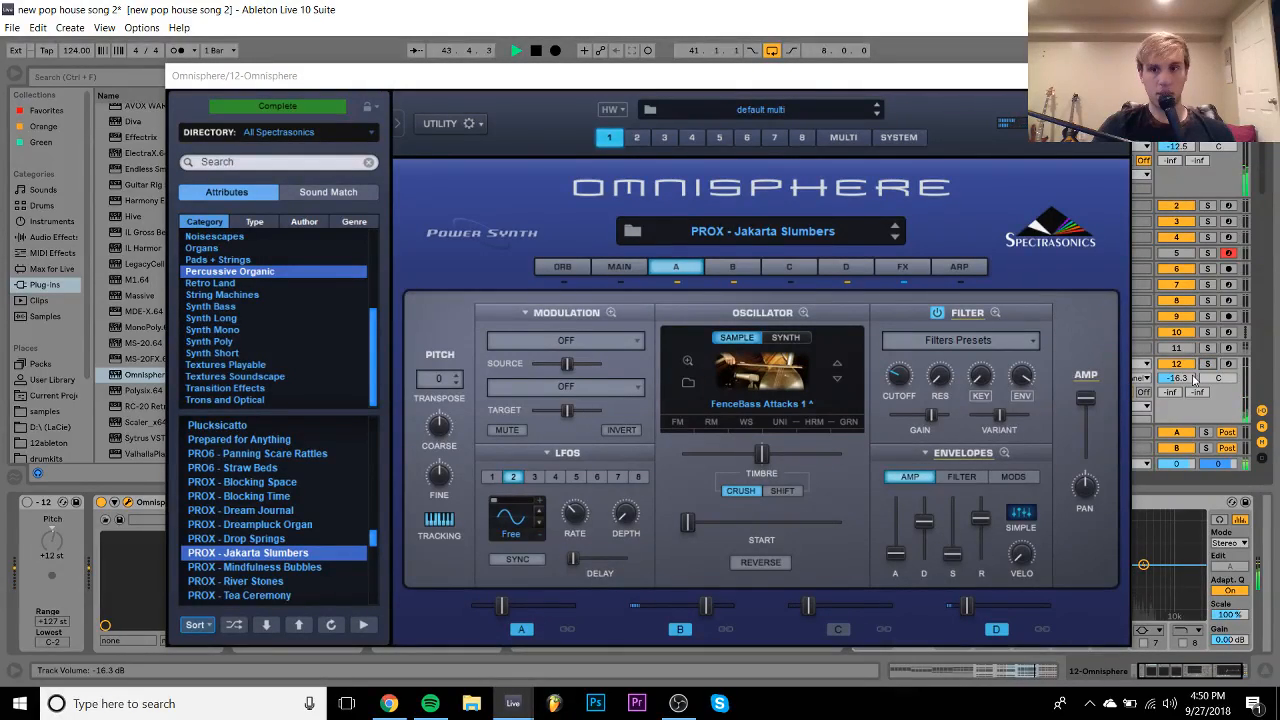
pyautogui.moveTo(1189, 381); pyautogui.dragTo(1189, 375)
pyautogui.click(1109, 76)
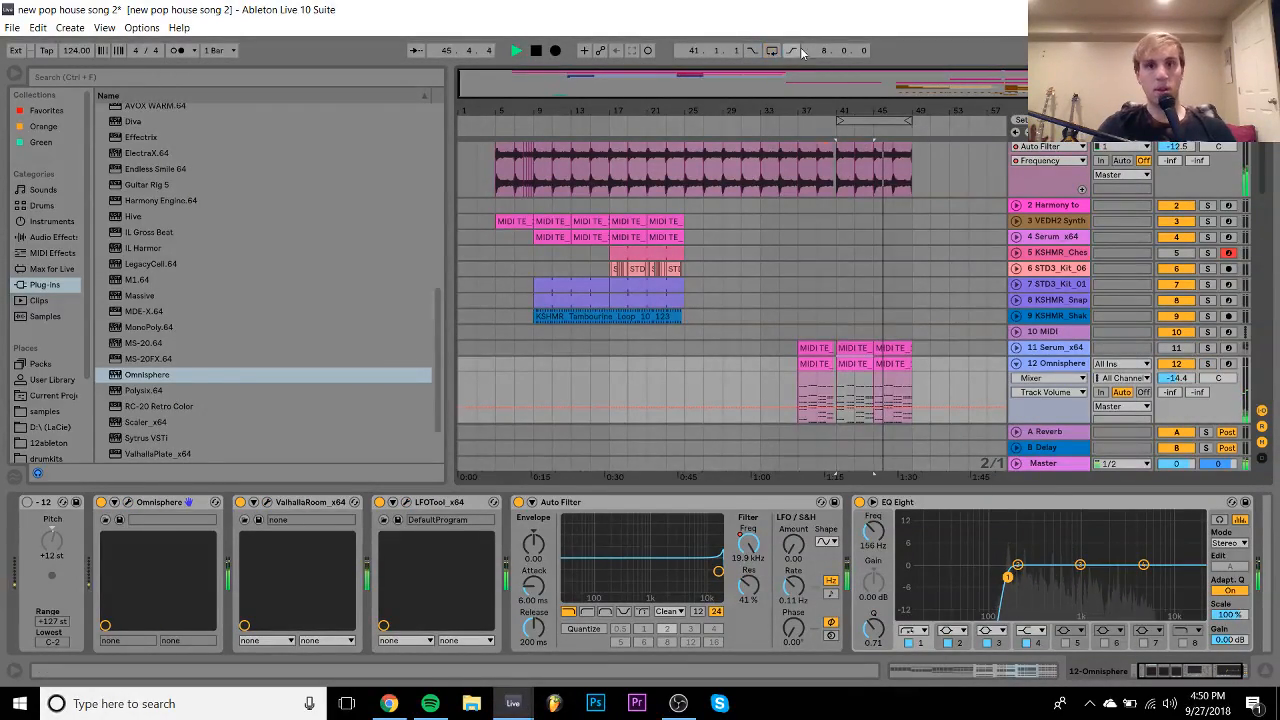
pyautogui.press('space')
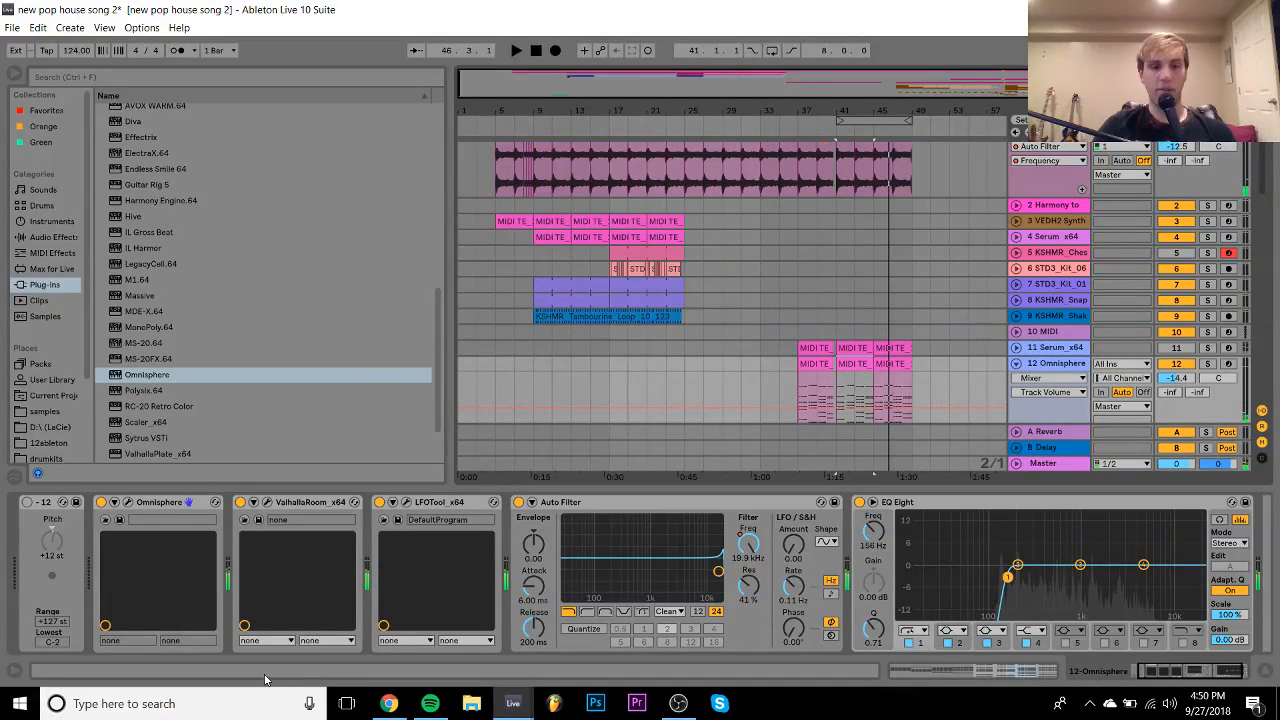
pyautogui.click(389, 703)
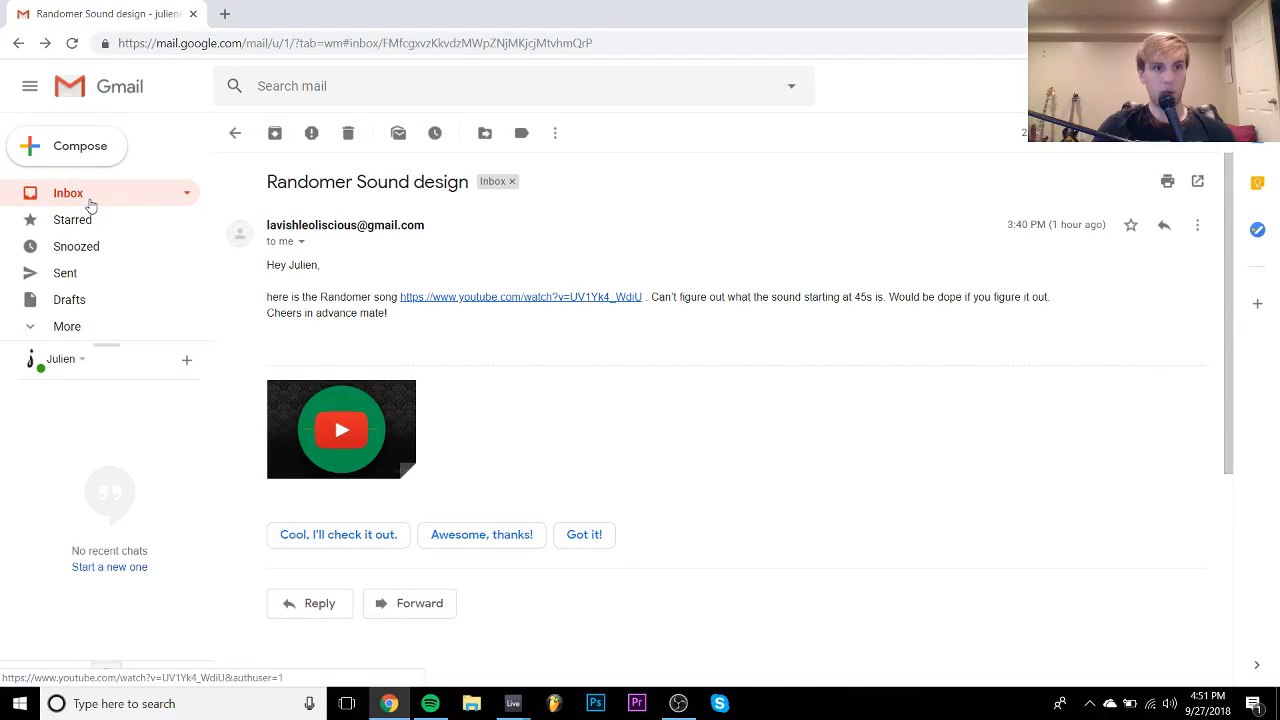
# - Glance at the Techno project email, then open the track feedback email from the inbox
pyautogui.click(87, 197)
pyautogui.click(475, 218)
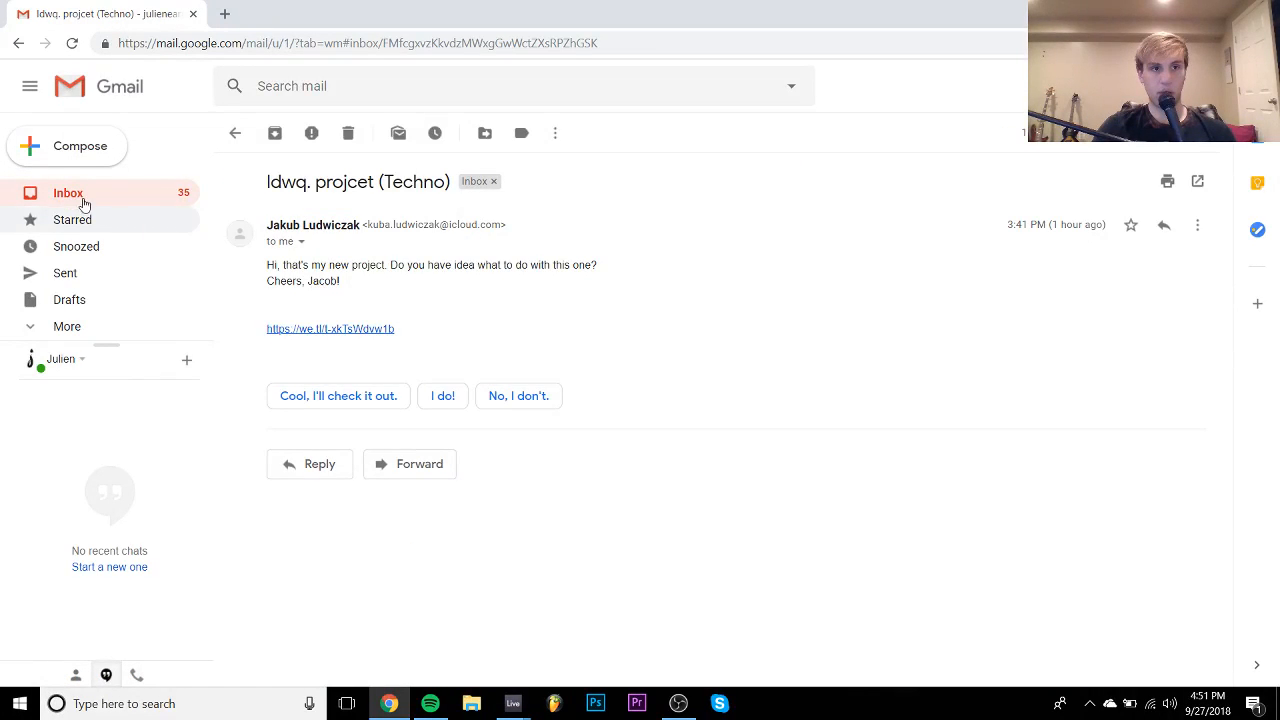
pyautogui.click(58, 192)
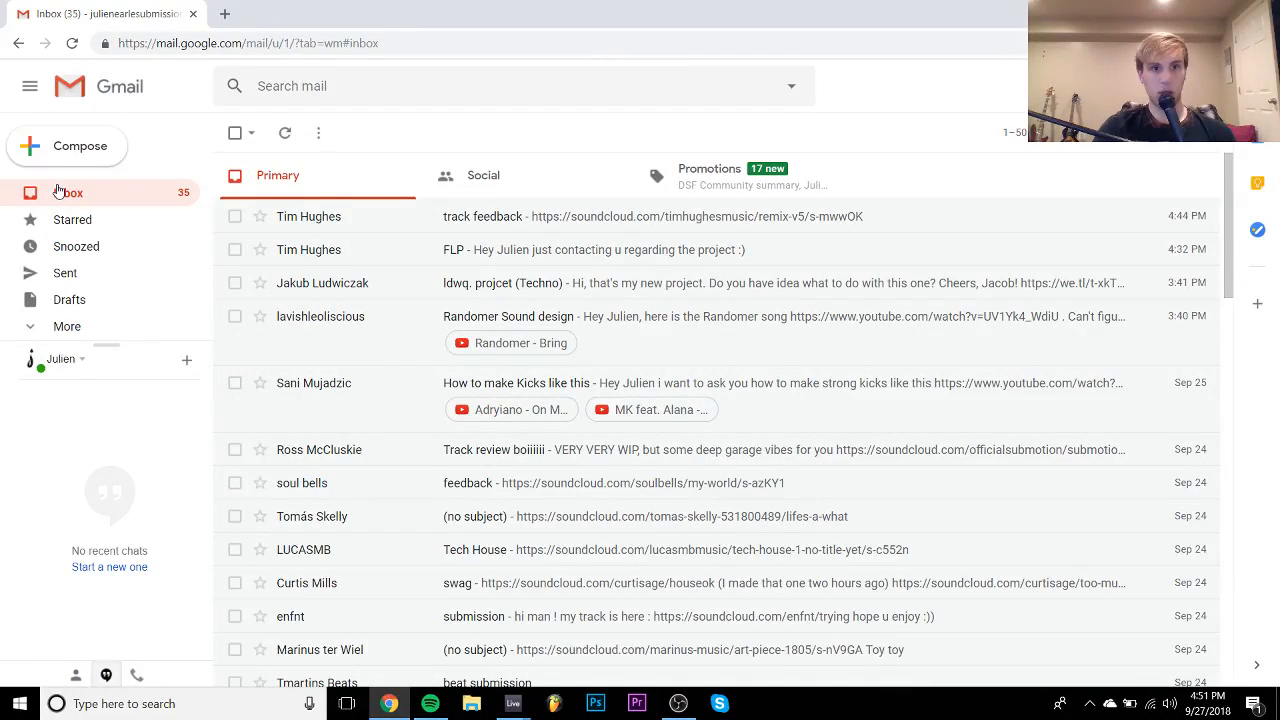
pyautogui.click(505, 222)
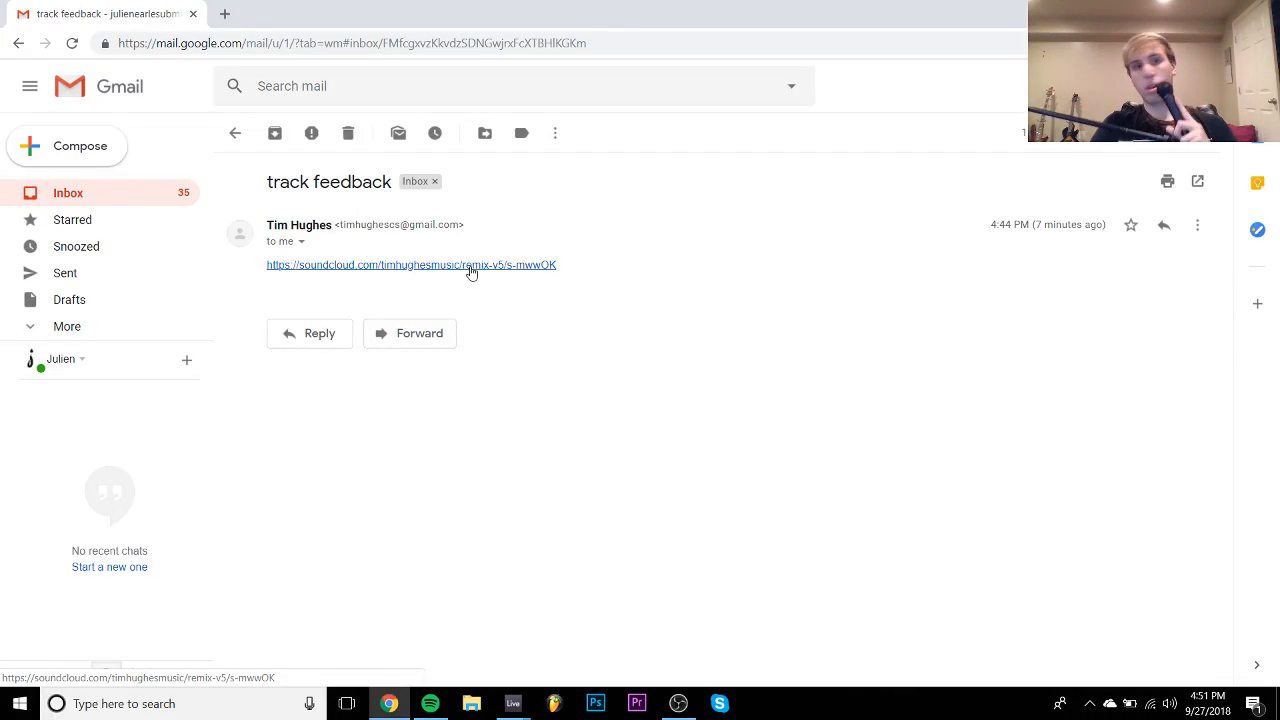
# - Play the Remix V5 SoundCloud track, seeking to 0:57, 1:23, 1:37 and the end, then close it
pyautogui.click(471, 266)
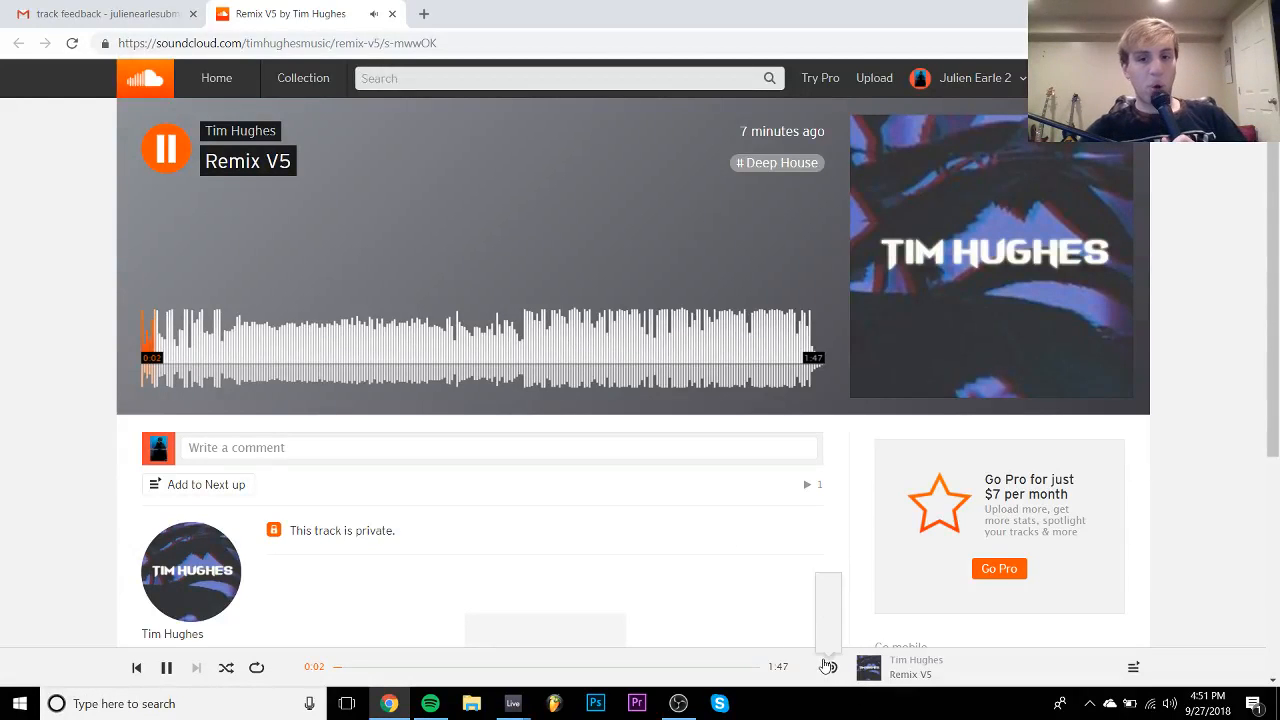
pyautogui.moveTo(829, 668)
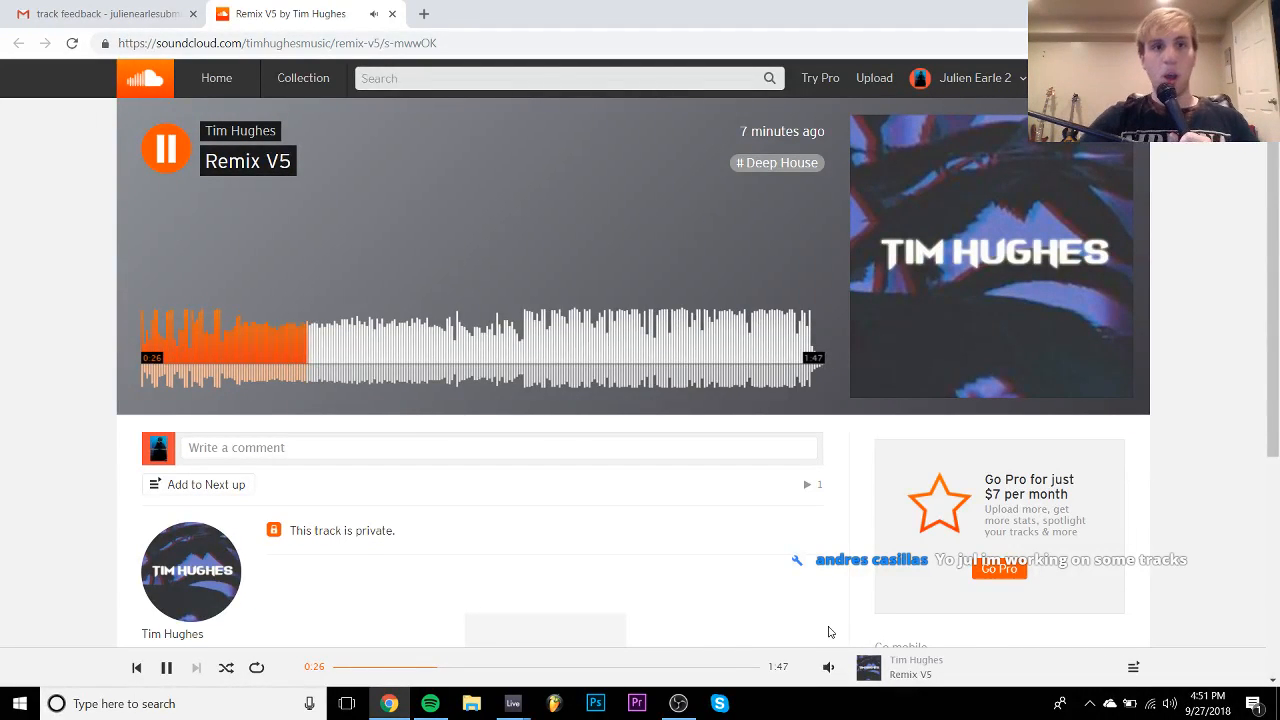
pyautogui.press('space')
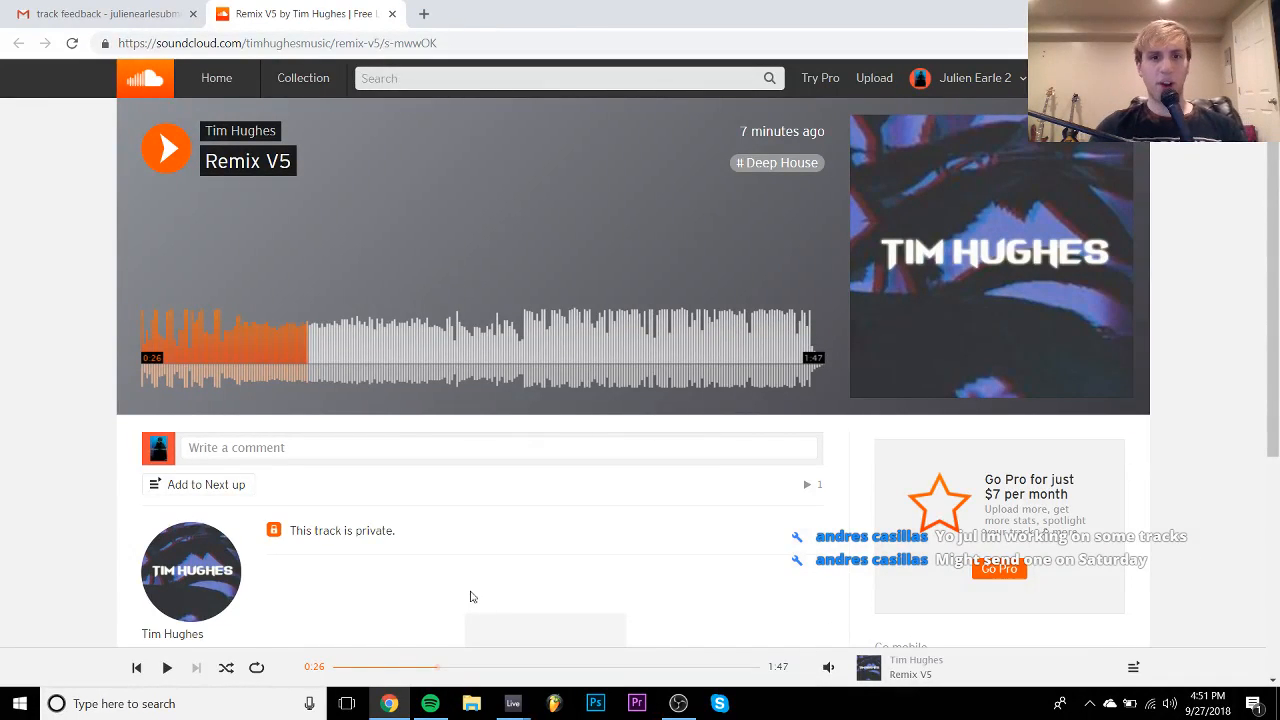
pyautogui.click(511, 356)
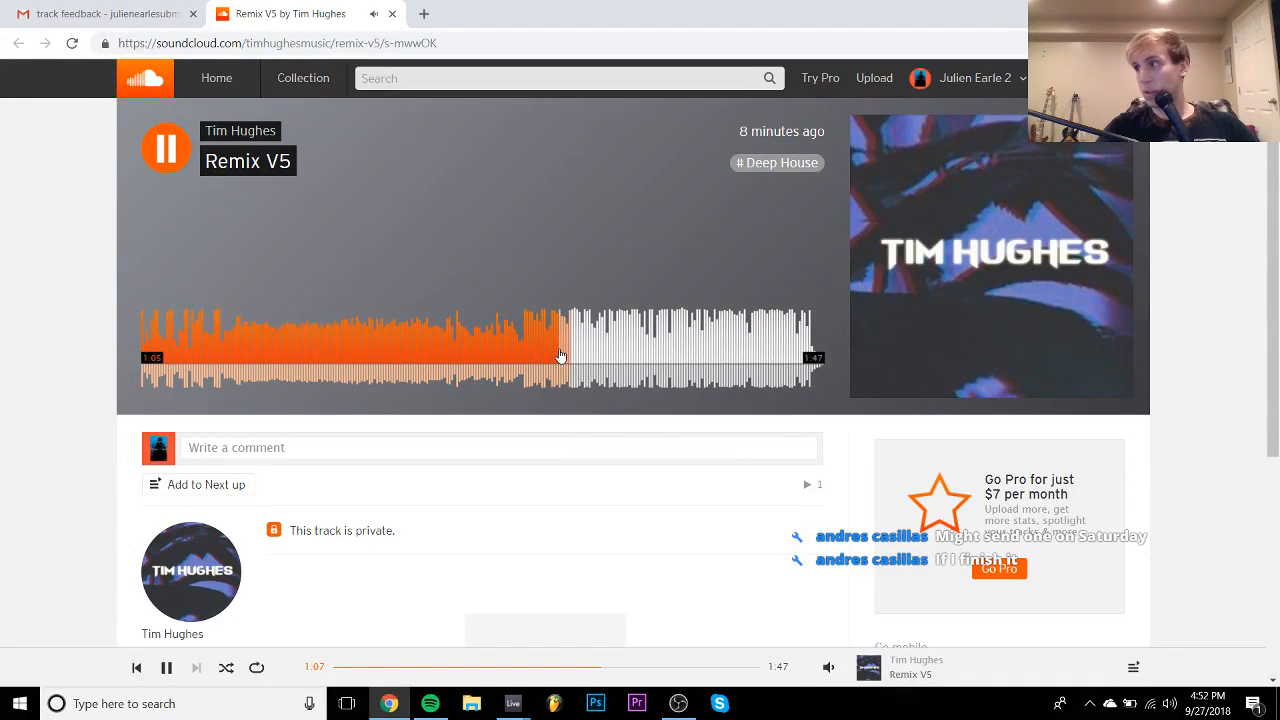
pyautogui.click(666, 331)
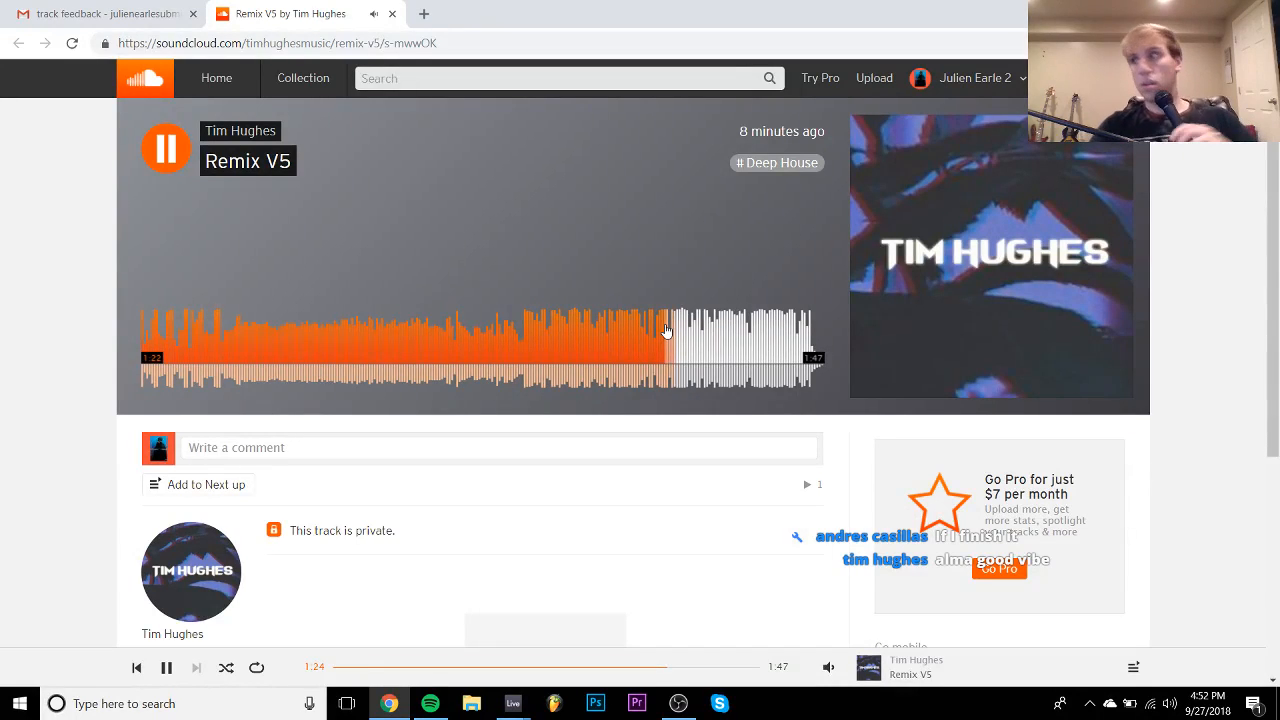
pyautogui.press('space')
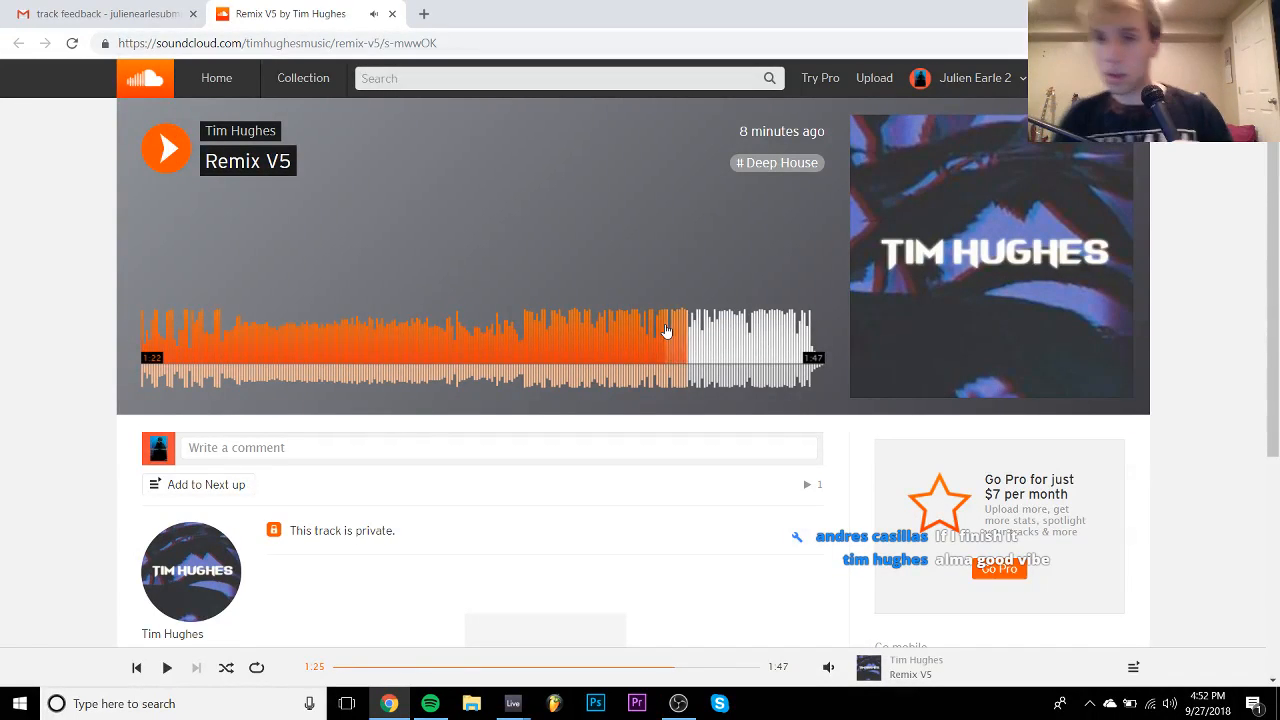
pyautogui.click(666, 326)
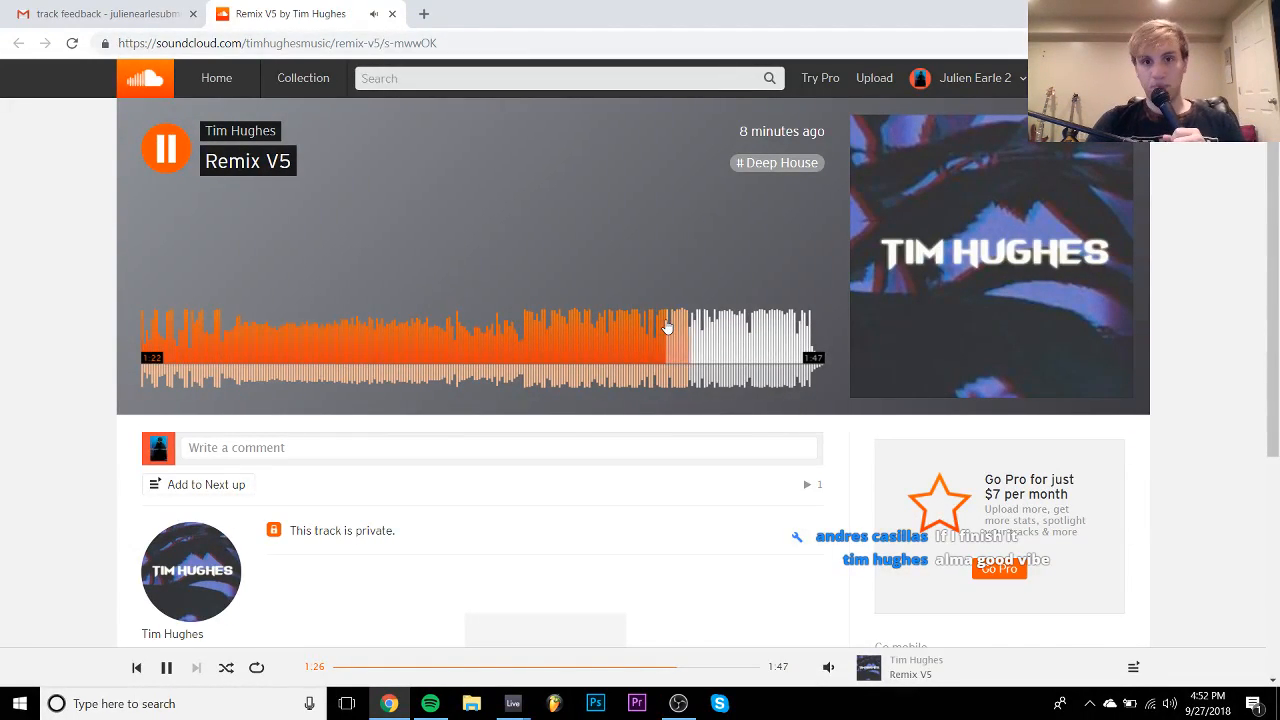
pyautogui.click(740, 338)
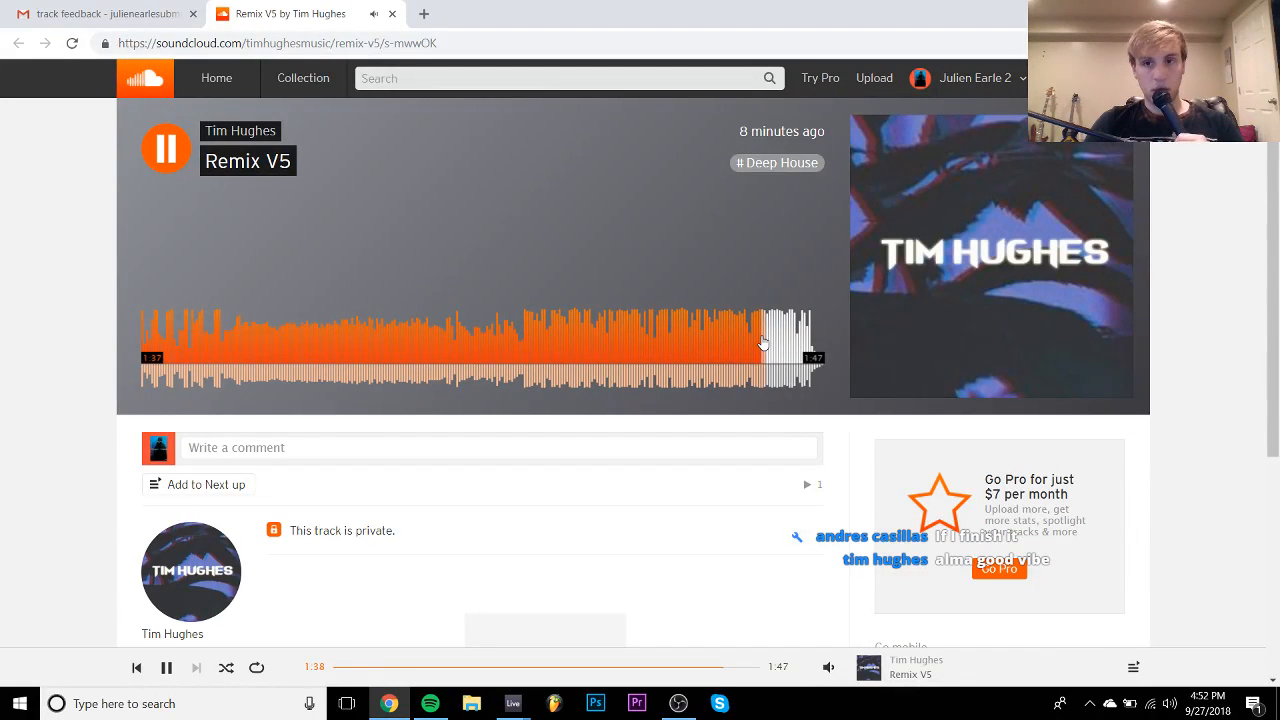
pyautogui.click(797, 355)
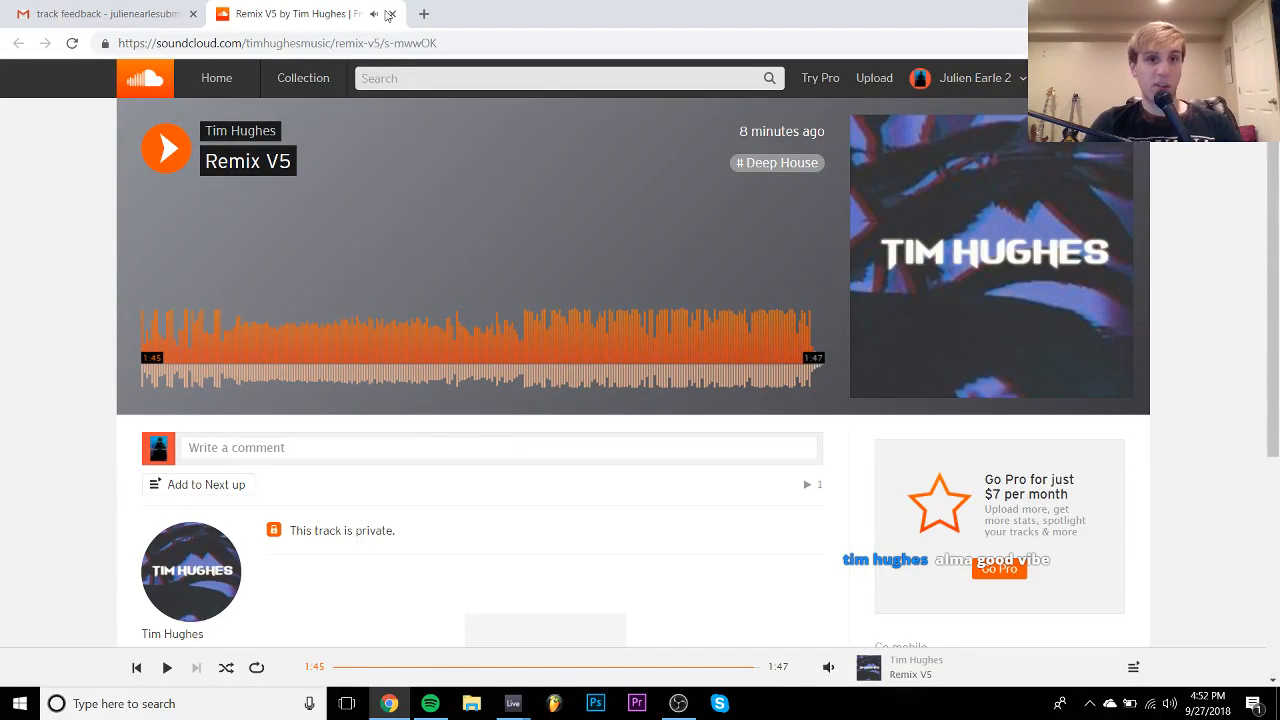
pyautogui.click(392, 13)
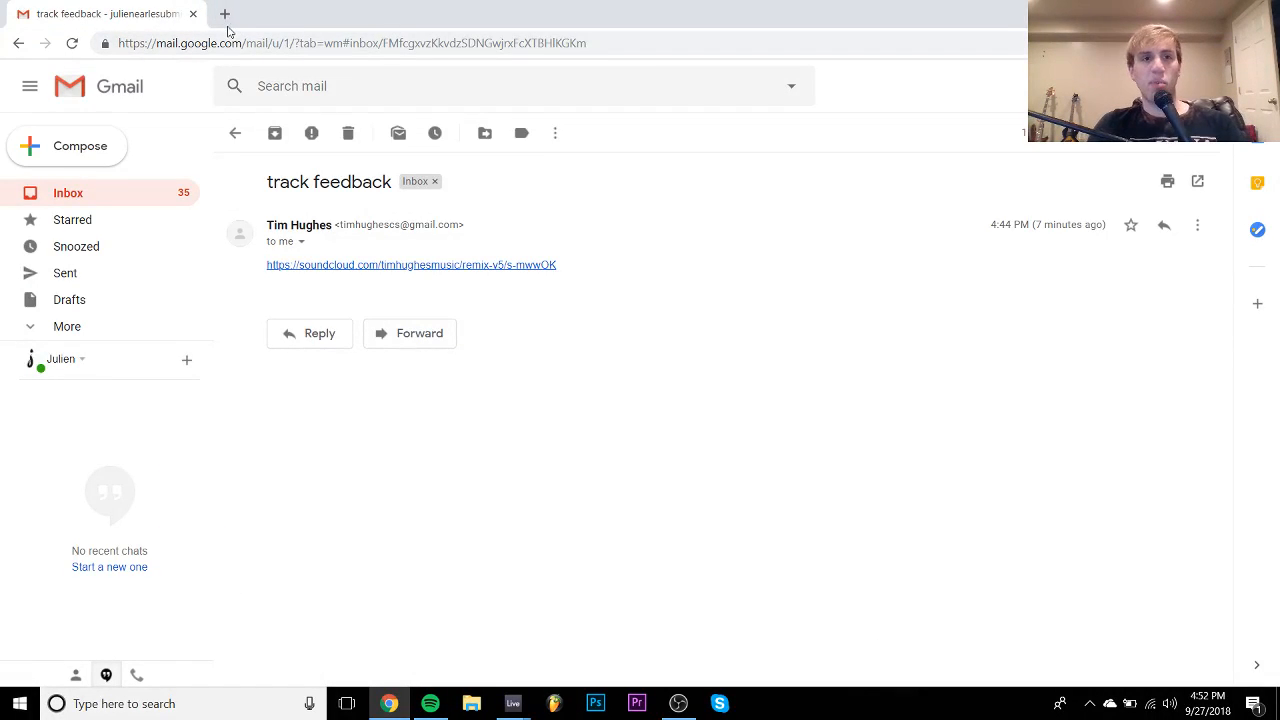
# - Load splice.com/sounds in a new tab and scroll through its featured pack collections
pyautogui.click(224, 13)
pyautogui.write('spl')
pyautogui.press('Return')
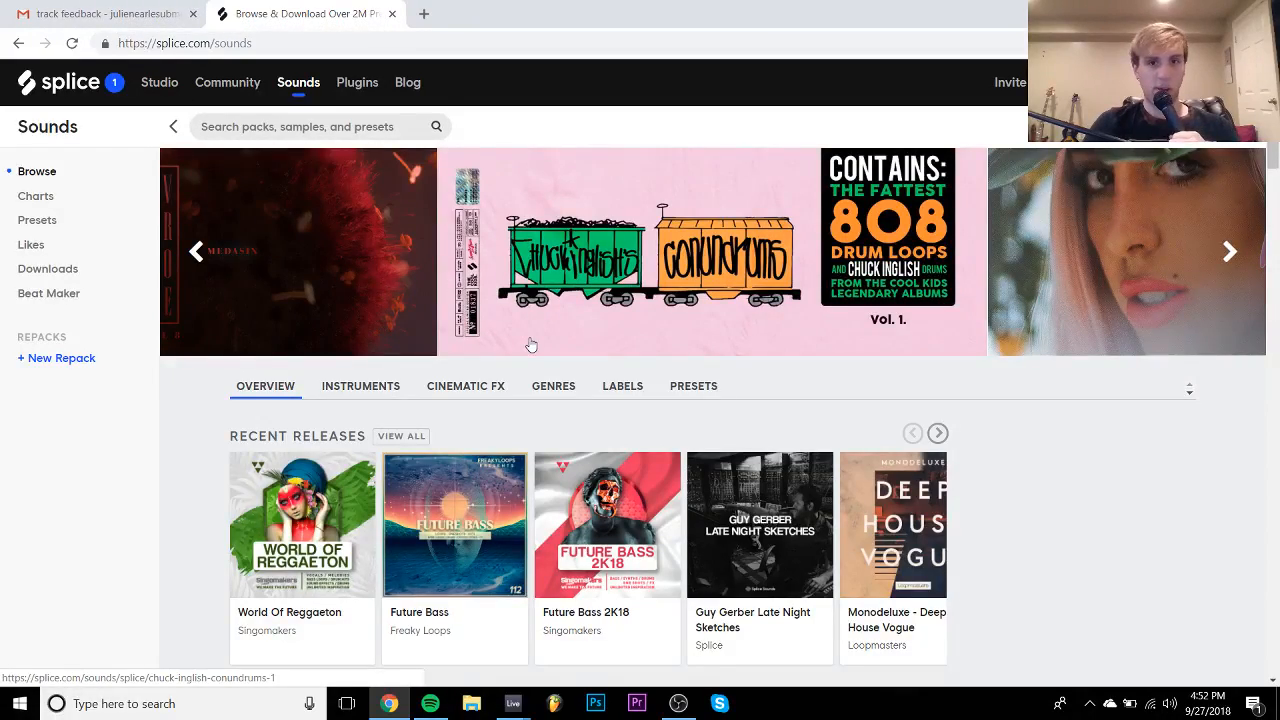
pyautogui.scroll(-1, 528, 343)
pyautogui.scroll(1, 530, 343)
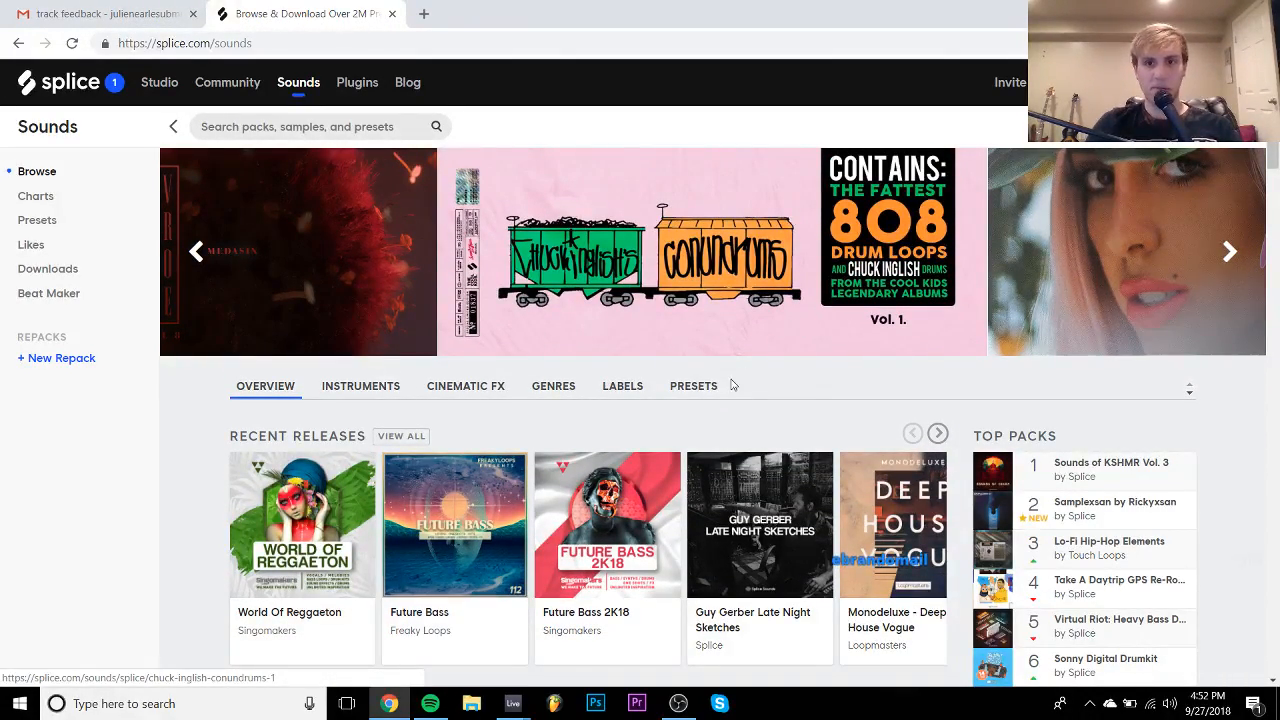
pyautogui.scroll(-8, 728, 376)
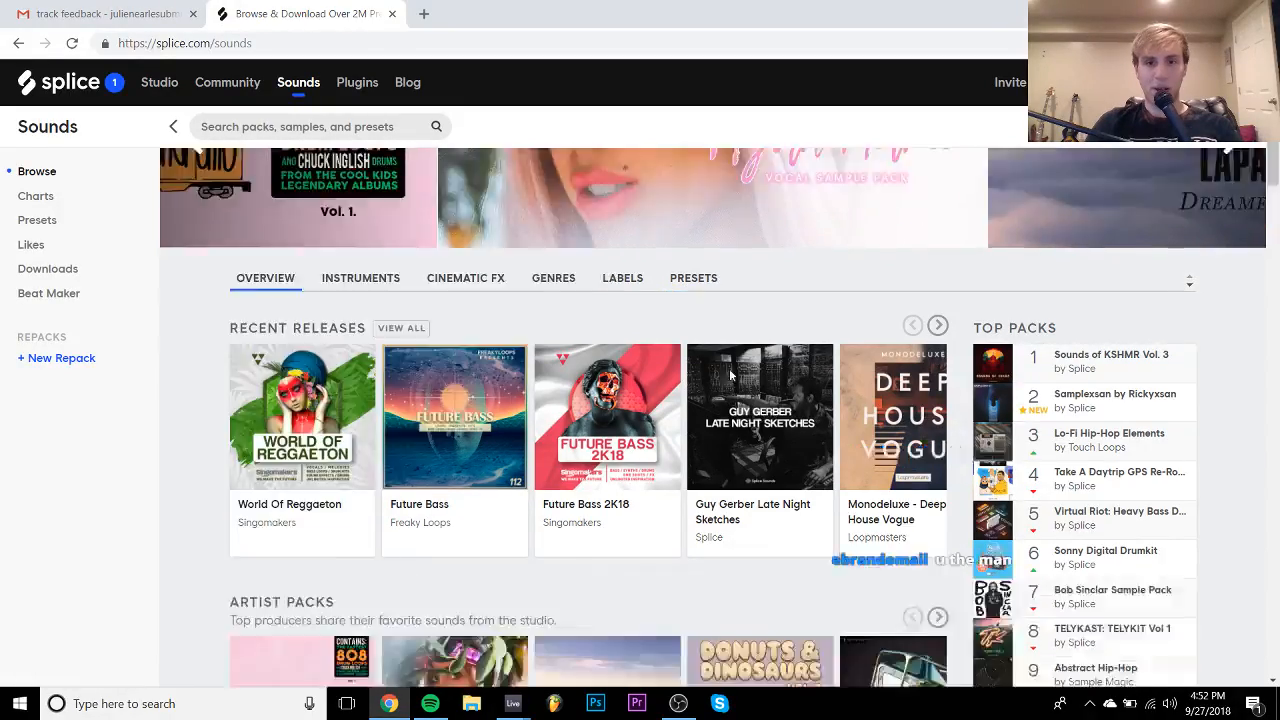
pyautogui.scroll(-5, 730, 376)
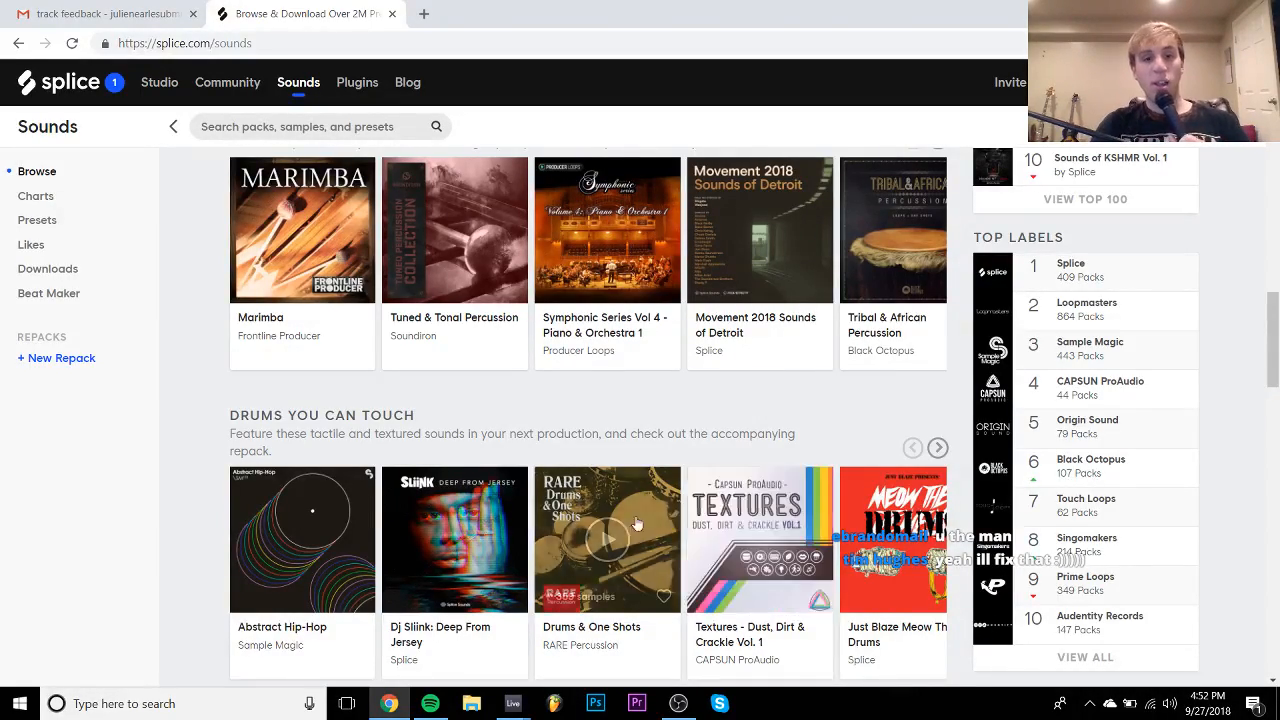
pyautogui.scroll(-3, 600, 481)
pyautogui.scroll(-3, 600, 481)
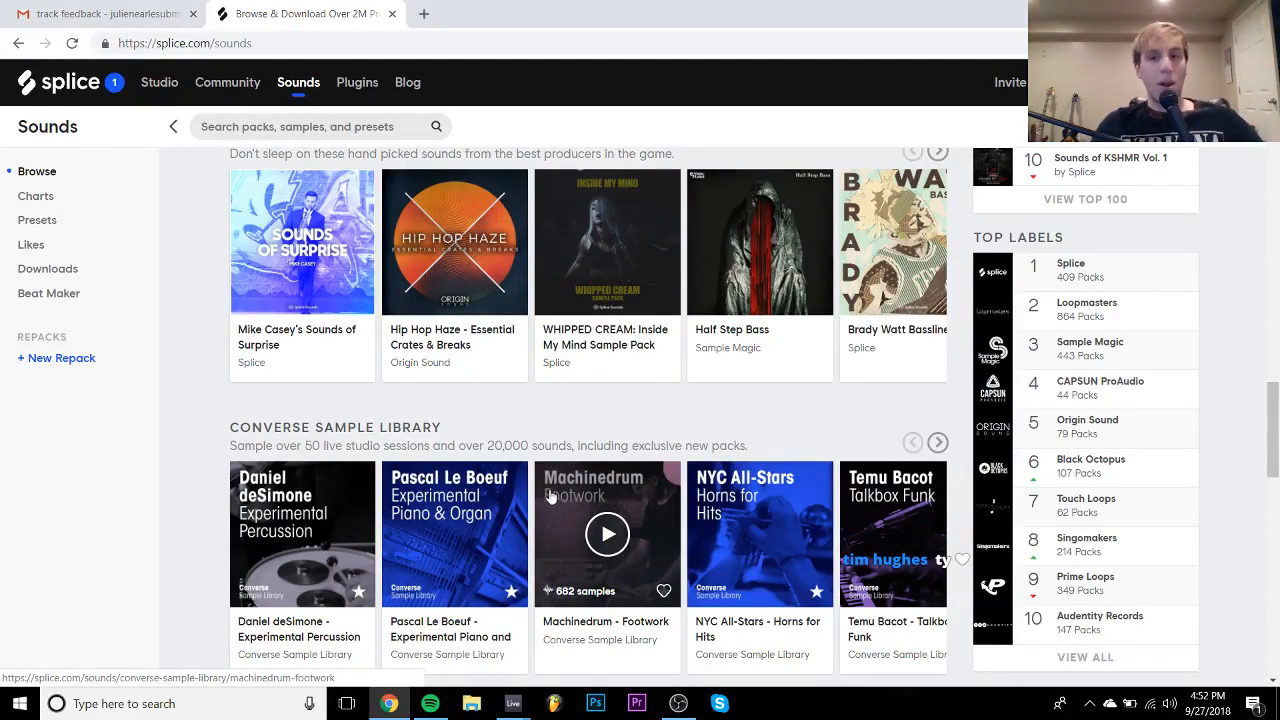
pyautogui.scroll(15, 551, 490)
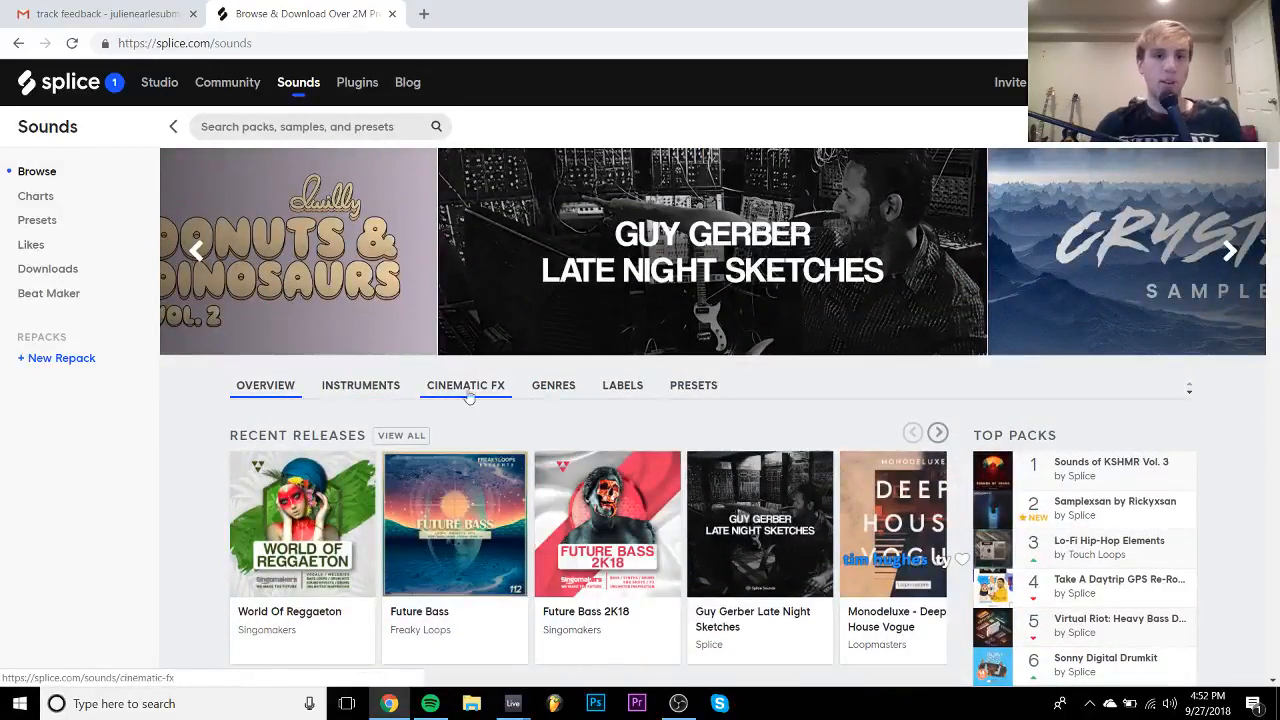
# - Open the Audentity Records label page from Splice's label grid in a new tab
pyautogui.click(622, 388)
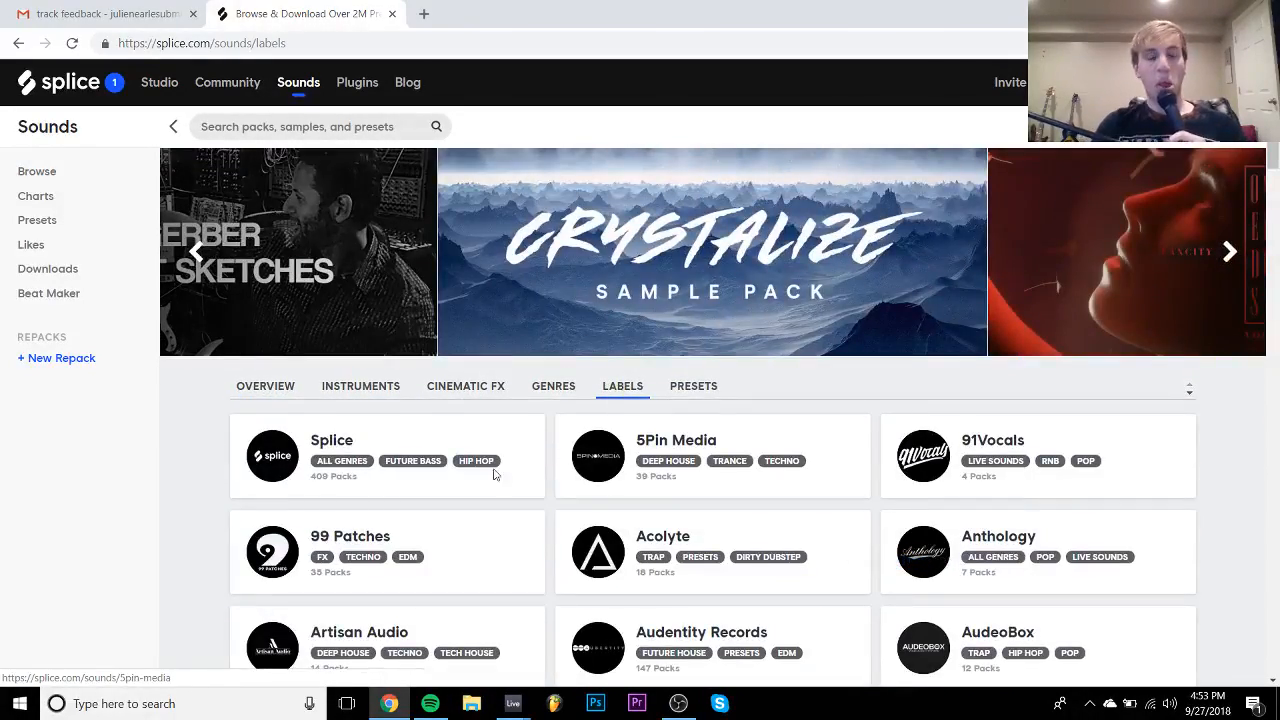
pyautogui.scroll(-1, 430, 500)
pyautogui.scroll(-2, 661, 507)
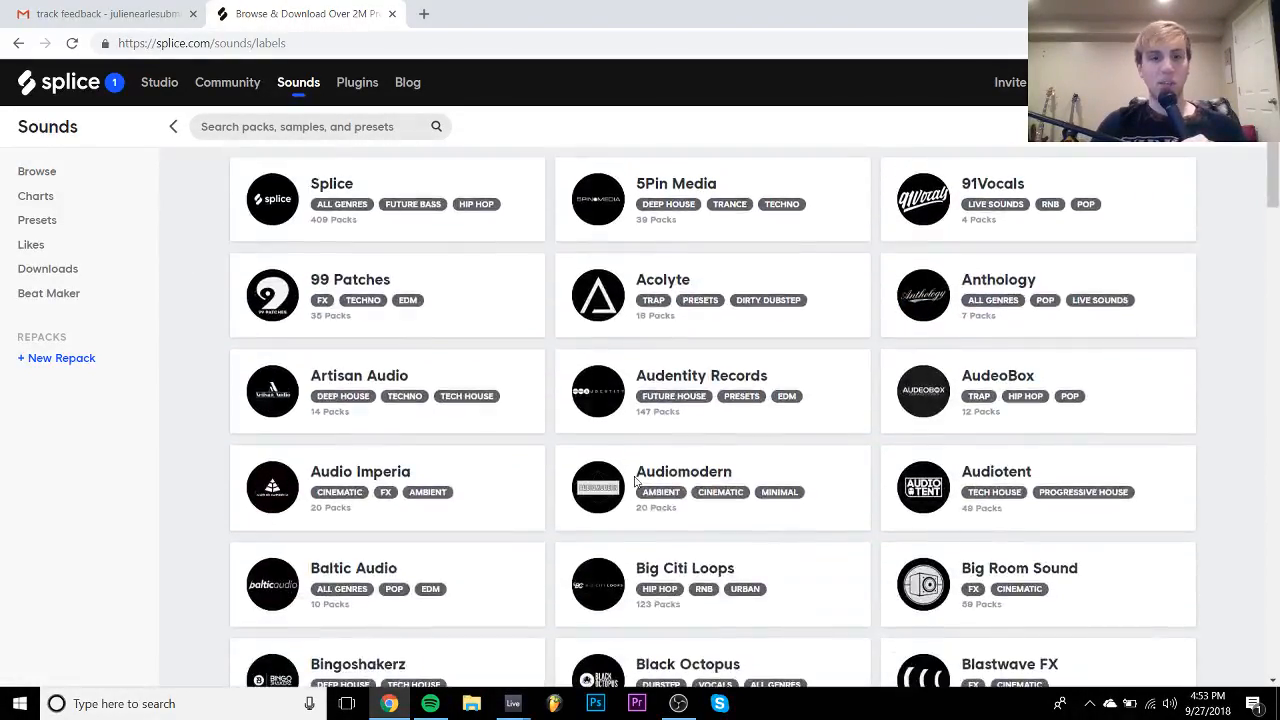
pyautogui.rightClick(617, 388)
pyautogui.click(655, 402)
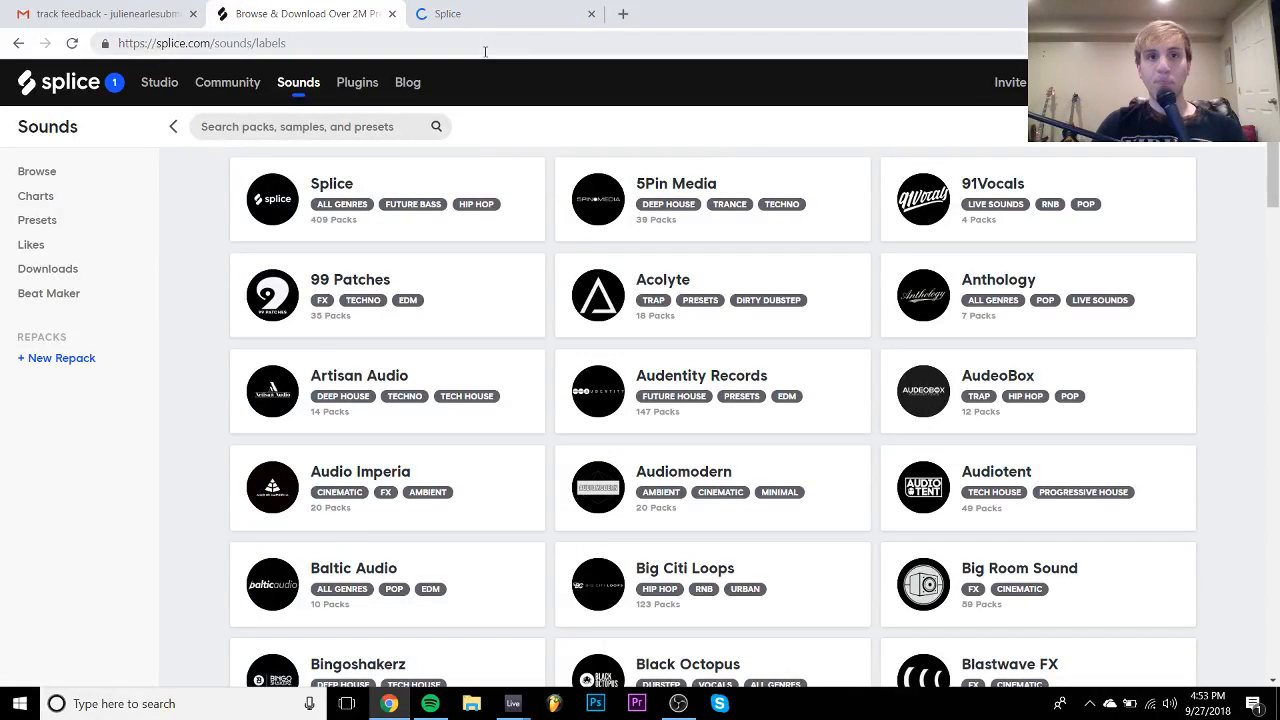
pyautogui.click(500, 8)
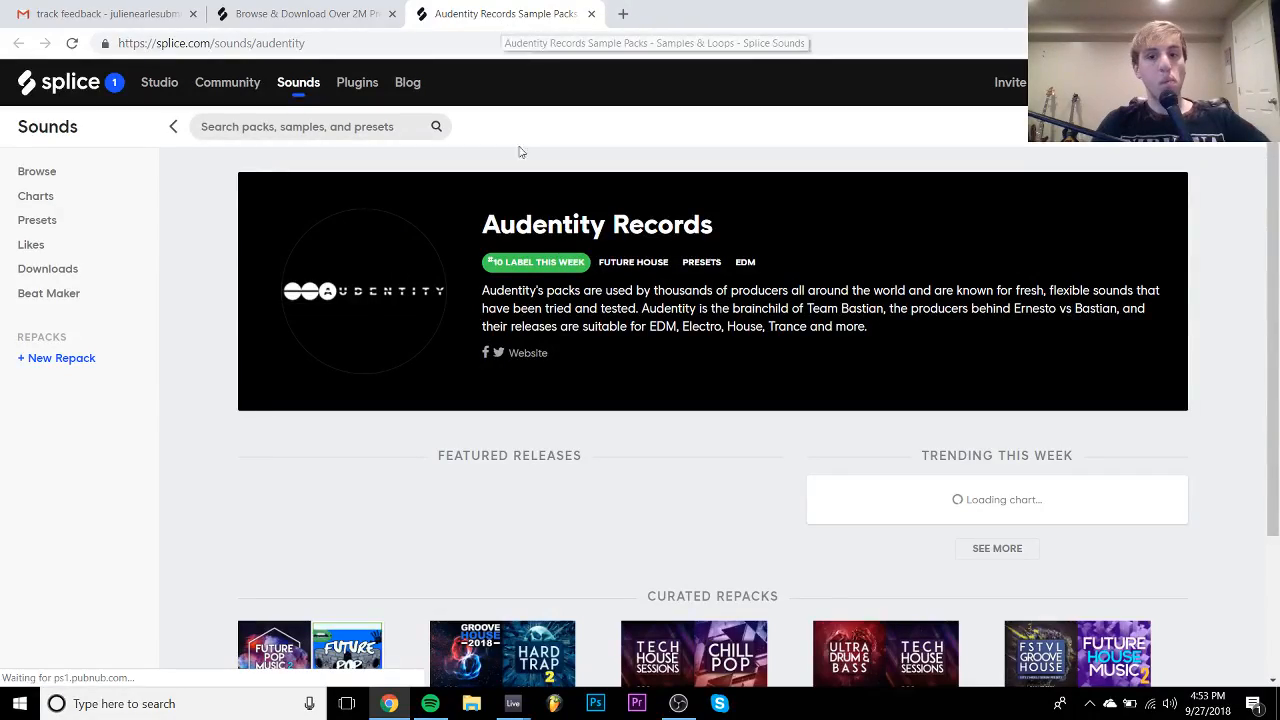
# - Scroll the Audentity Records page and show all its recent releases
pyautogui.scroll(-2, 526, 206)
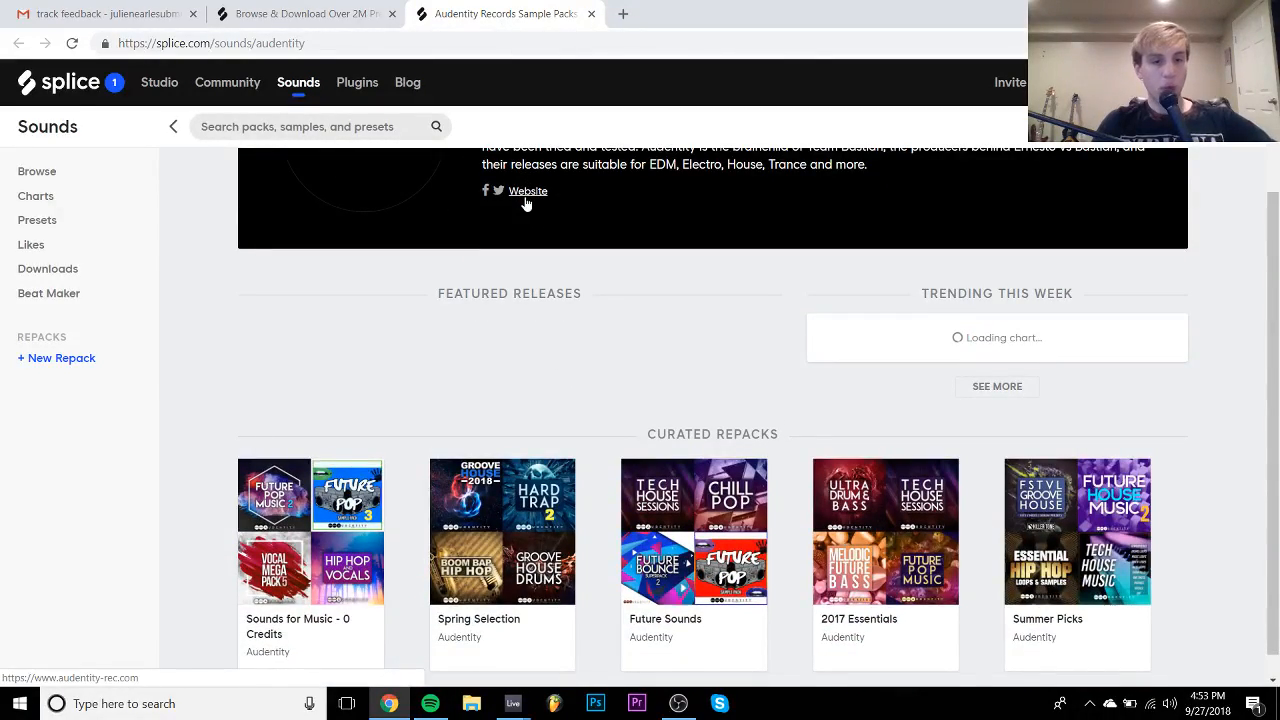
pyautogui.scroll(-2, 526, 204)
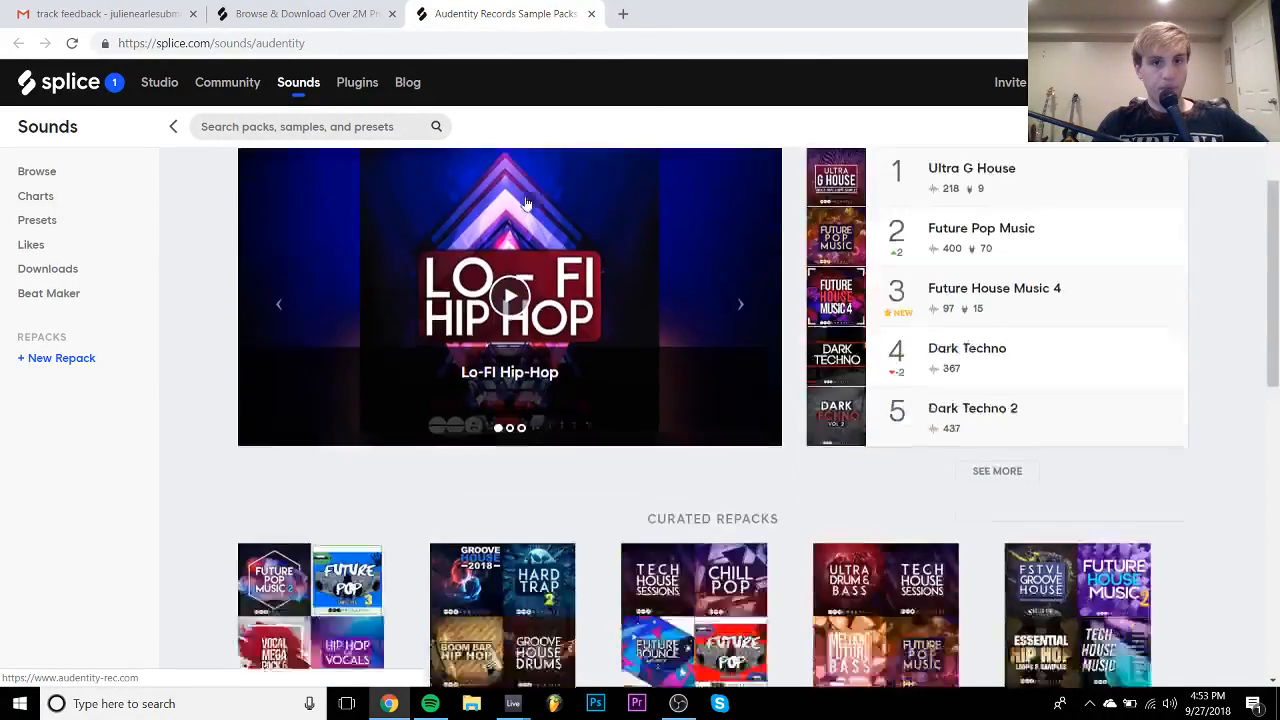
pyautogui.scroll(-3, 526, 204)
pyautogui.scroll(-2, 526, 204)
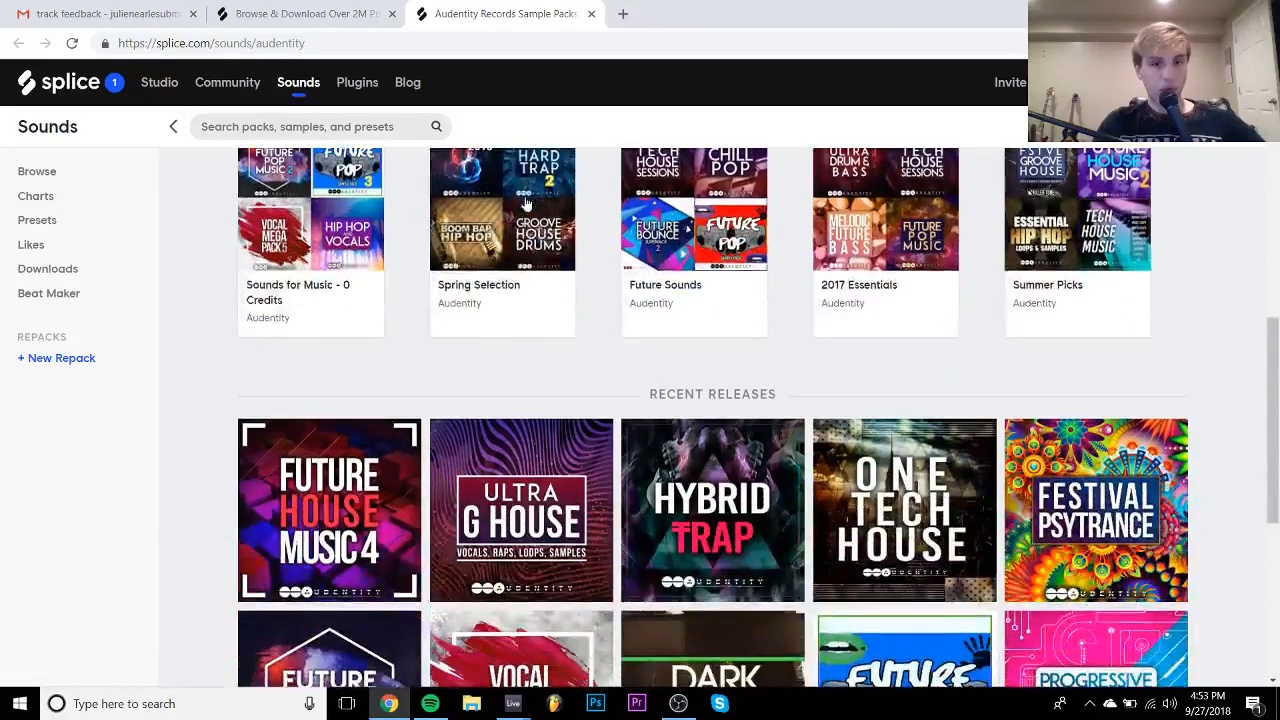
pyautogui.scroll(-5, 526, 204)
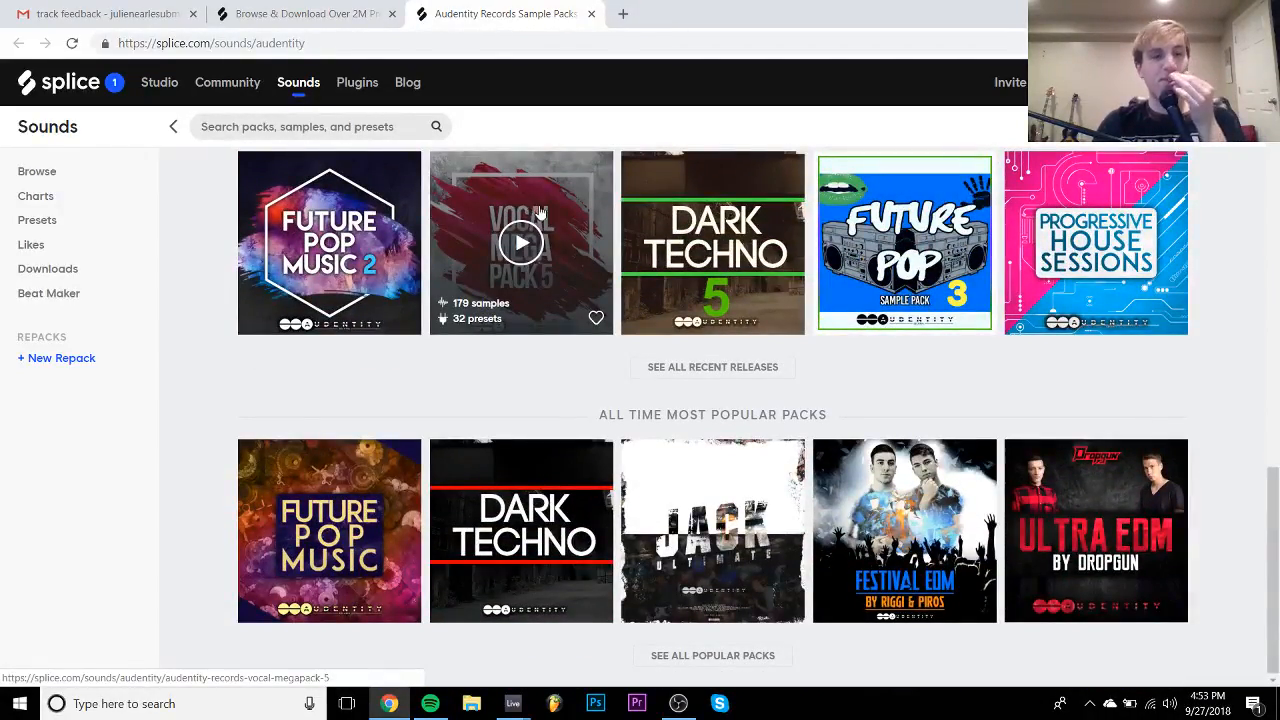
pyautogui.click(722, 367)
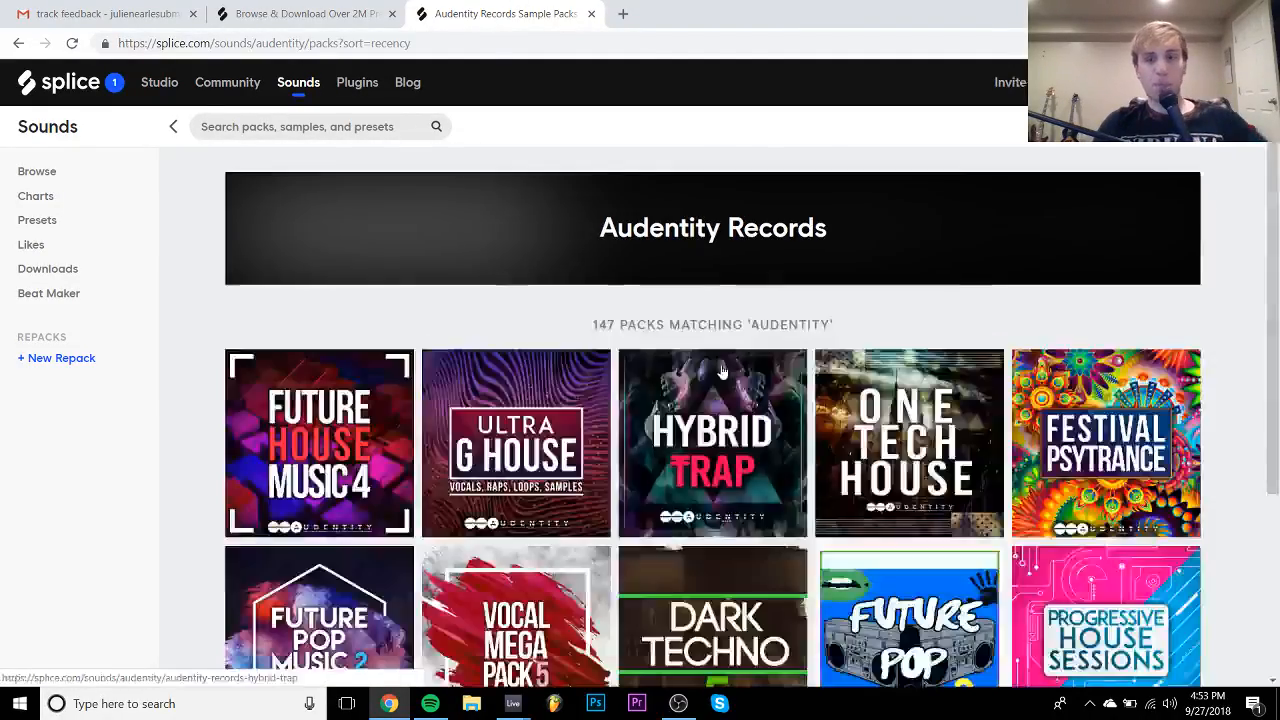
# - Browse the Audentity releases and open Future Pop & Vocals 2 in a new tab
pyautogui.scroll(-18, 722, 370)
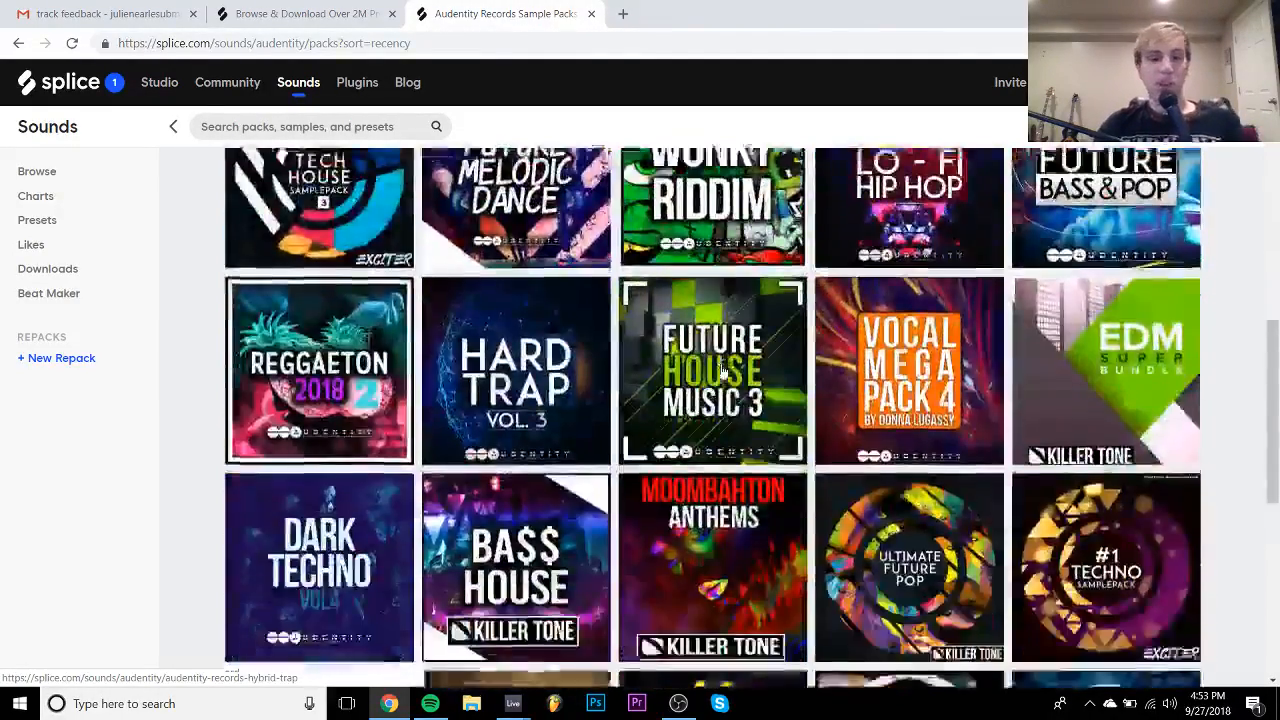
pyautogui.scroll(-5, 722, 370)
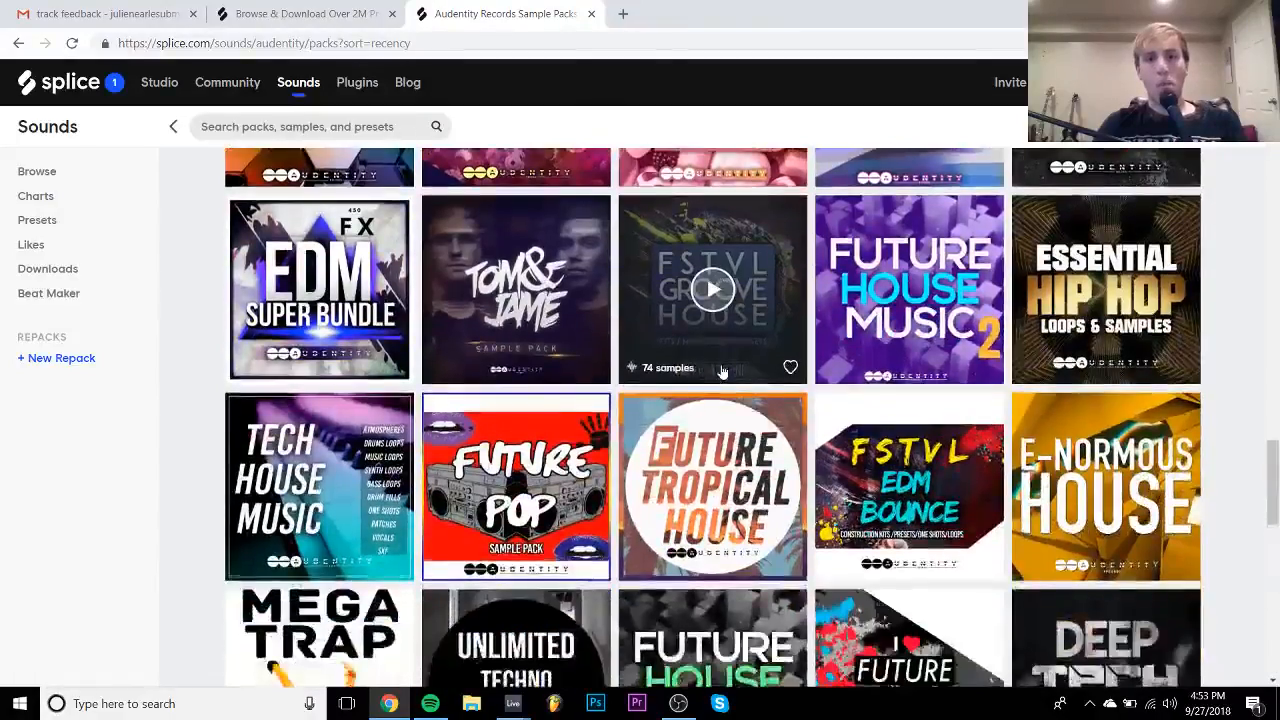
pyautogui.scroll(-2, 722, 370)
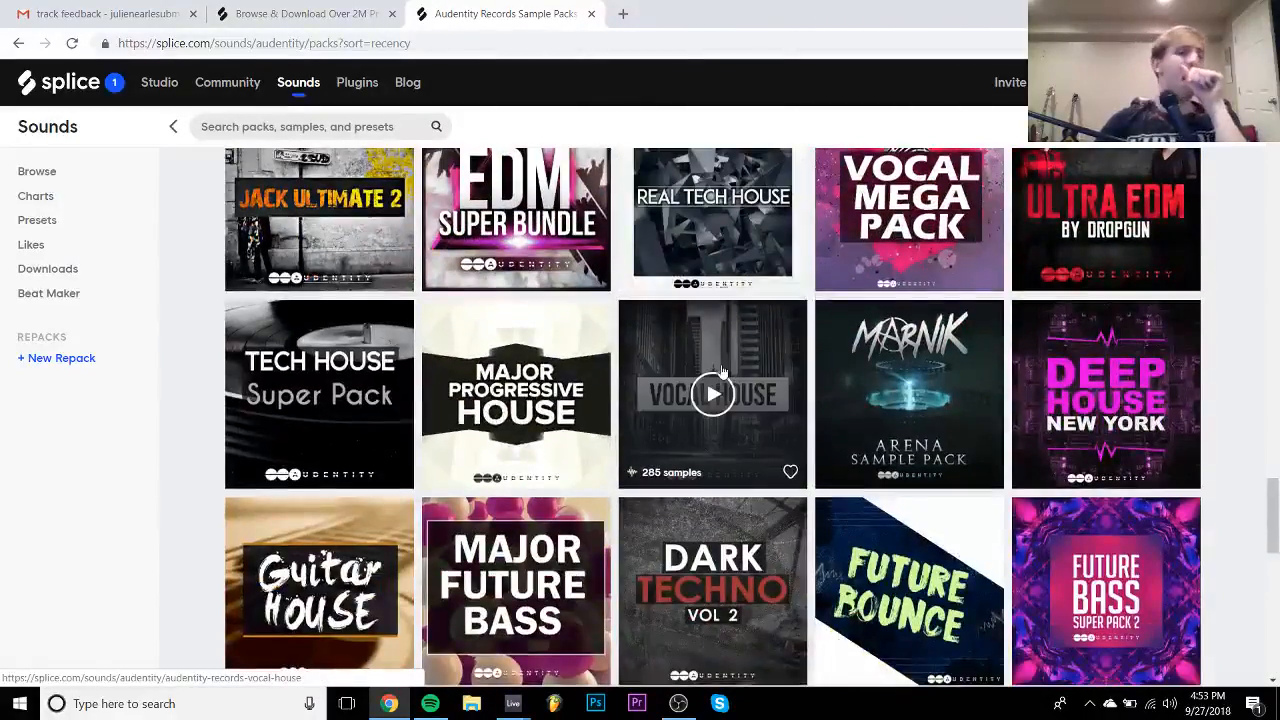
pyautogui.scroll(-8, 722, 370)
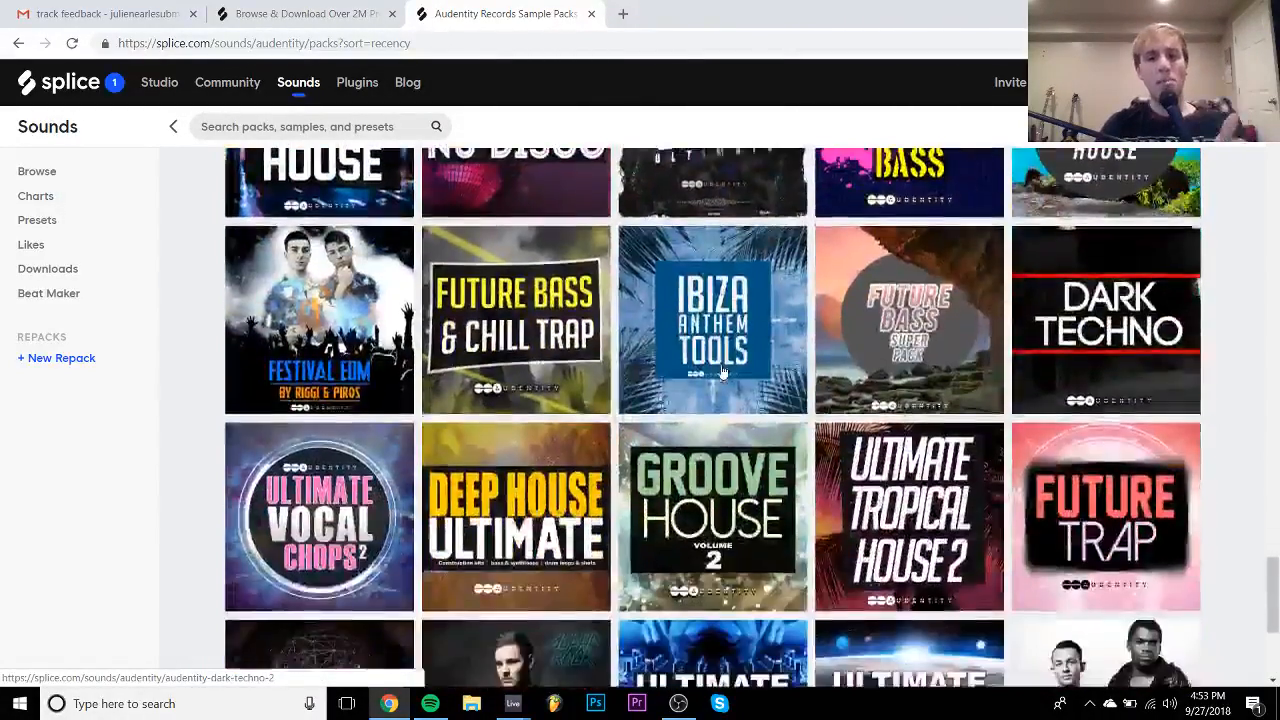
pyautogui.scroll(-2, 722, 370)
pyautogui.scroll(9, 722, 370)
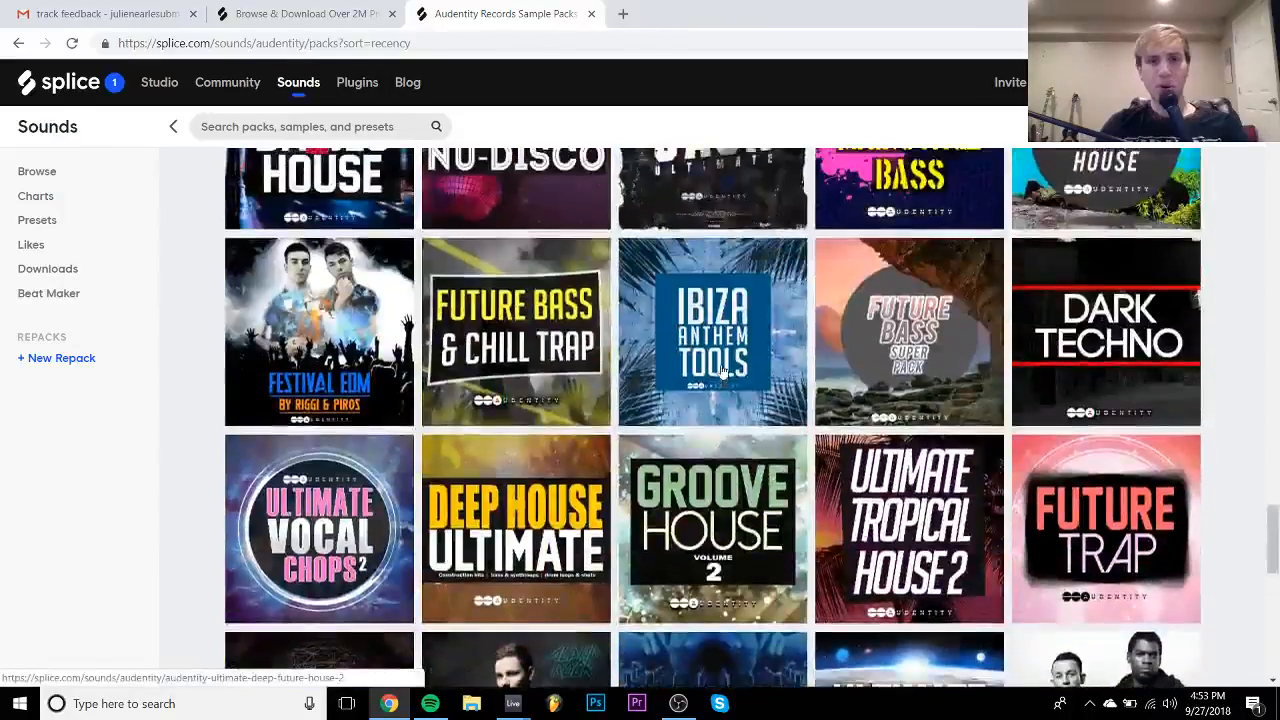
pyautogui.scroll(10, 722, 370)
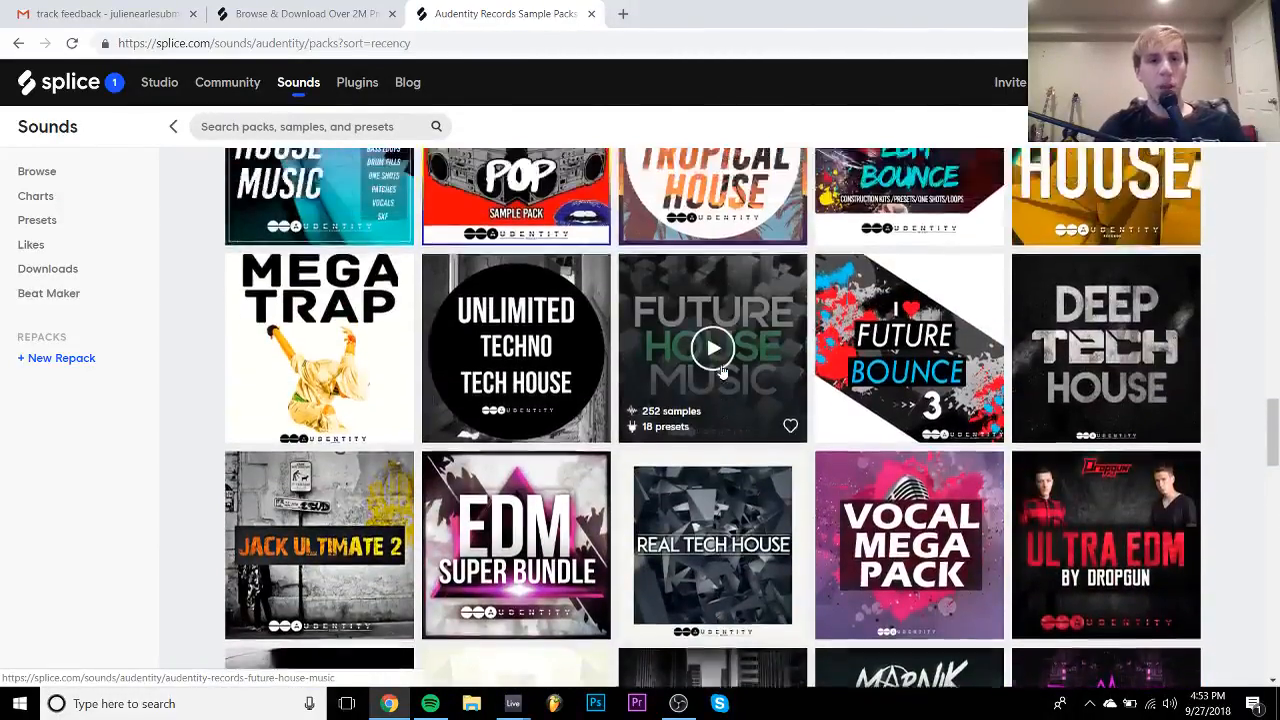
pyautogui.scroll(3, 722, 370)
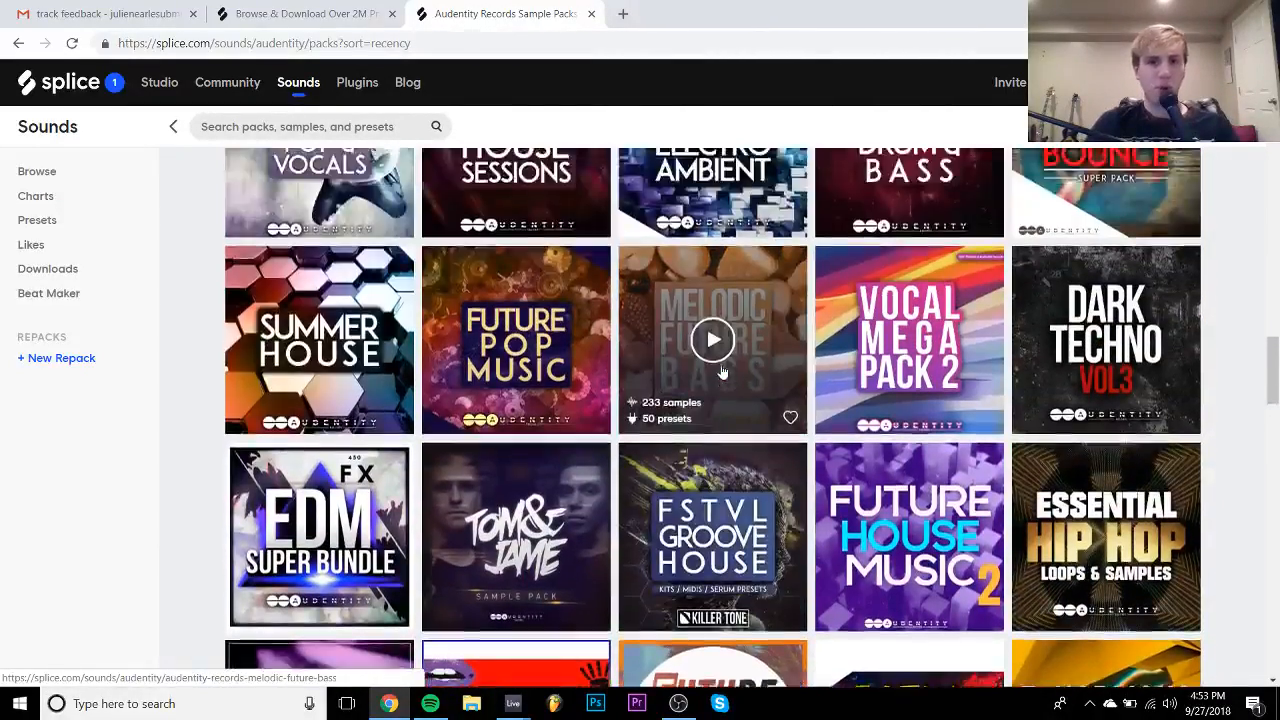
pyautogui.scroll(7, 722, 370)
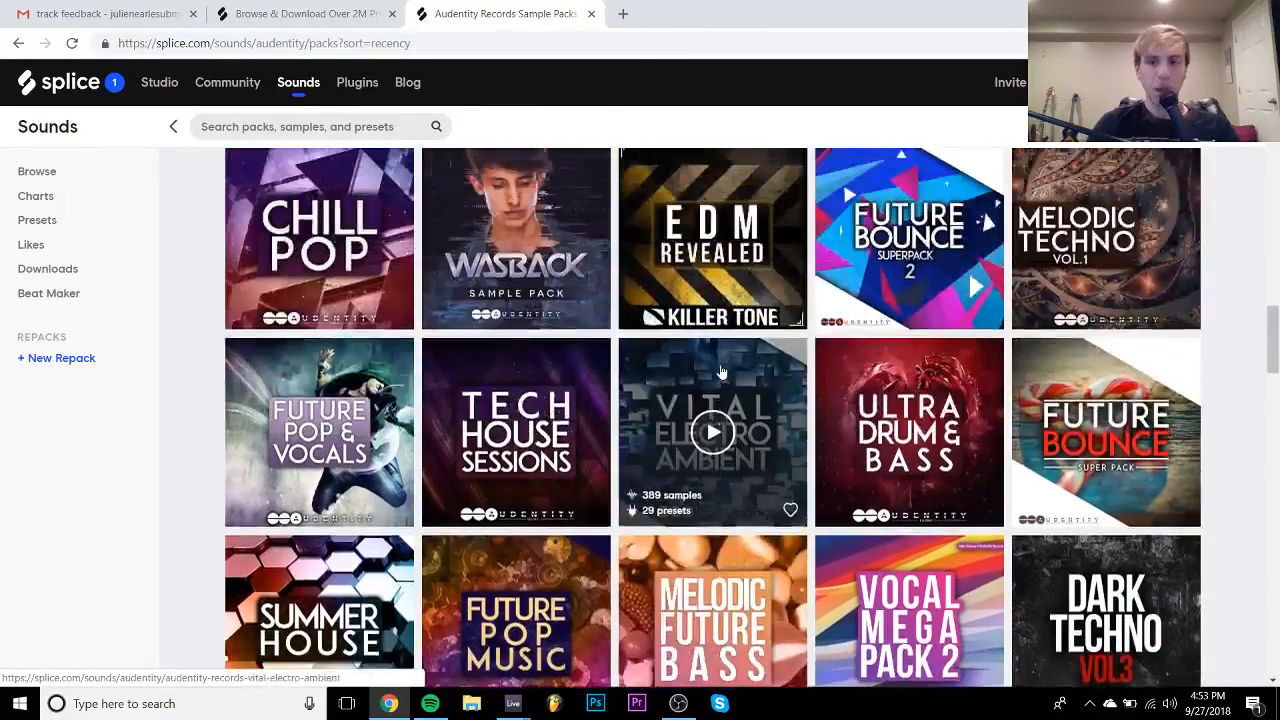
pyautogui.scroll(8, 722, 370)
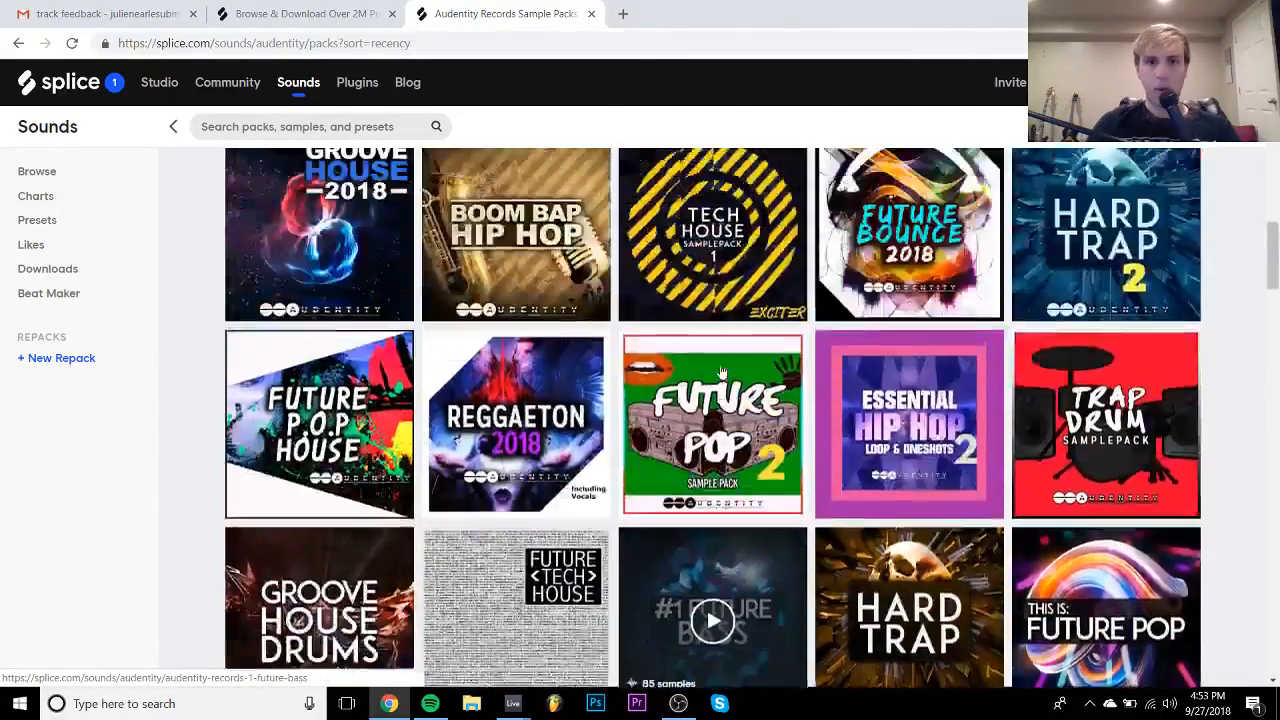
pyautogui.scroll(6, 722, 370)
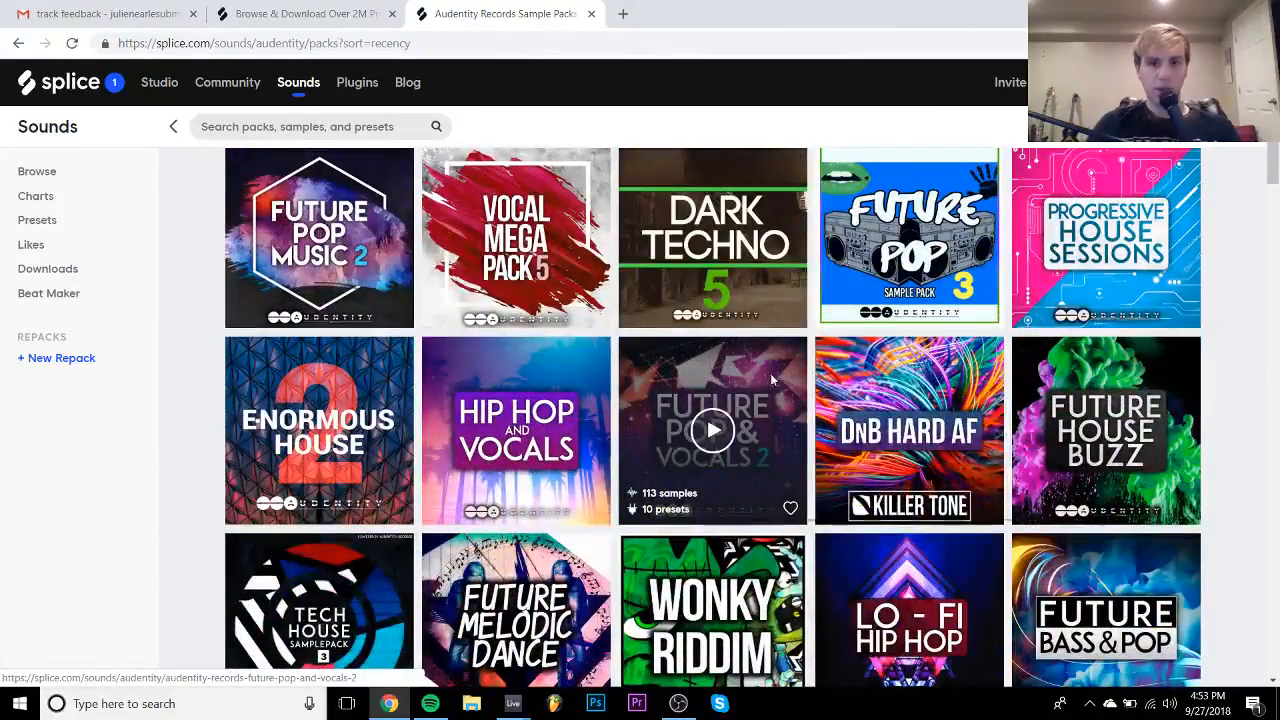
pyautogui.click(808, 388)
# - Open the Future Pop & Vocals pack in a new tab, then view the Future Pop & Vocals 2 tab
pyautogui.scroll(-5, 808, 390)
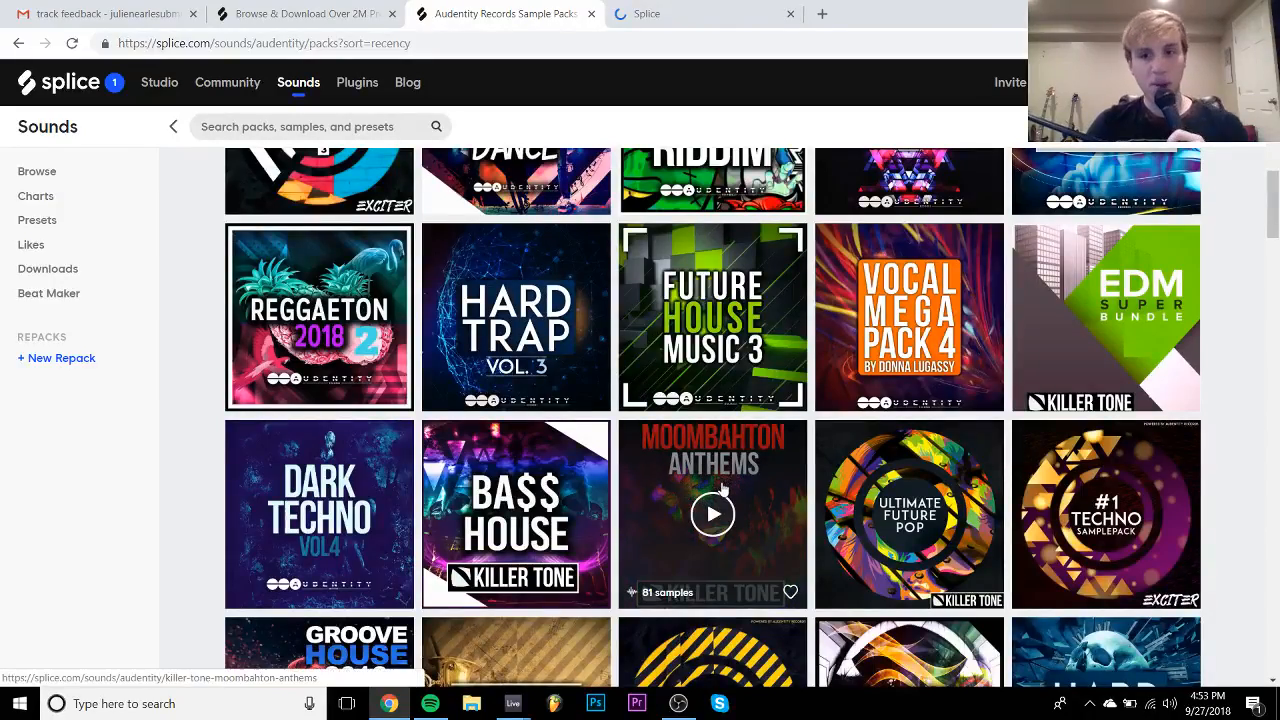
pyautogui.scroll(4, 728, 475)
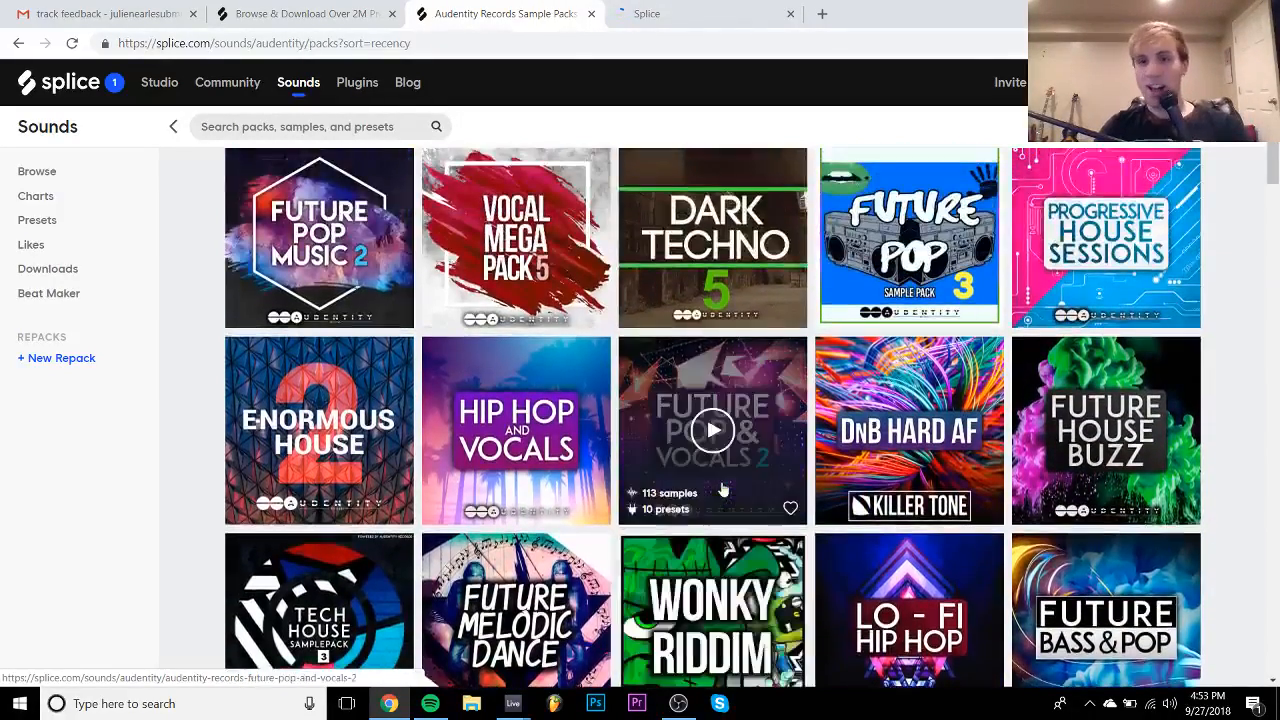
pyautogui.scroll(2, 722, 486)
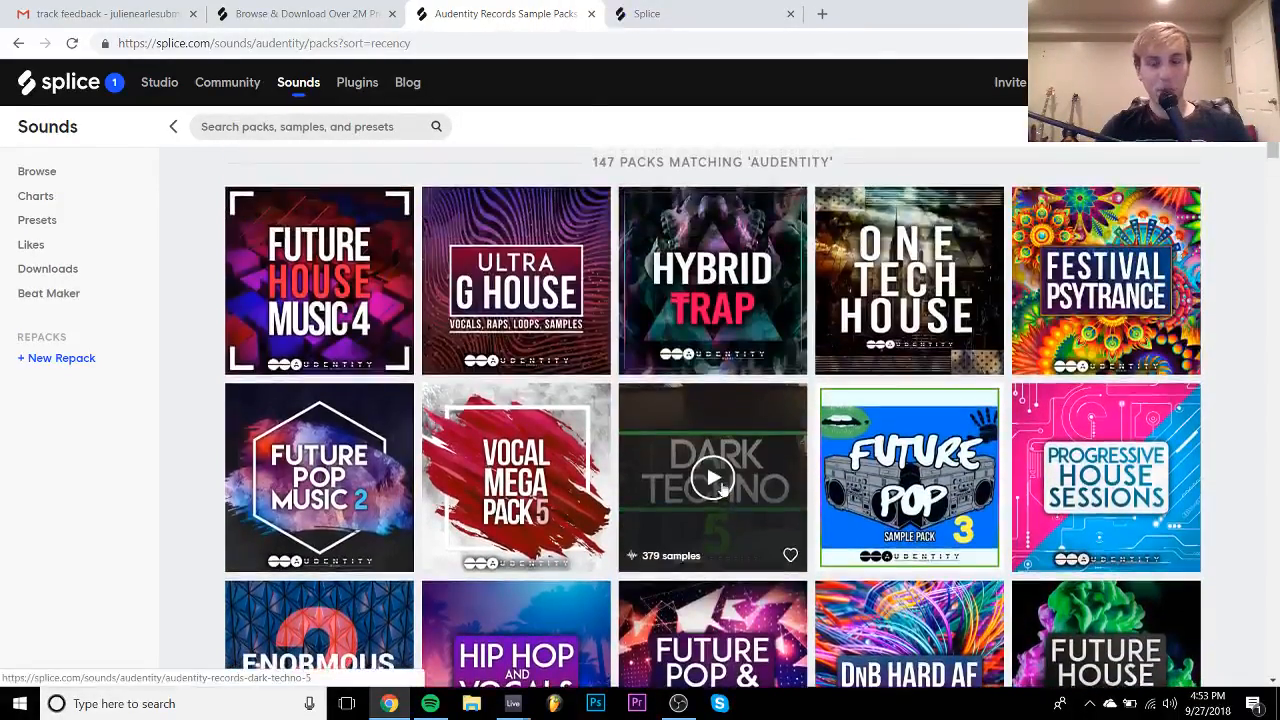
pyautogui.scroll(-4, 722, 487)
pyautogui.scroll(-10, 722, 487)
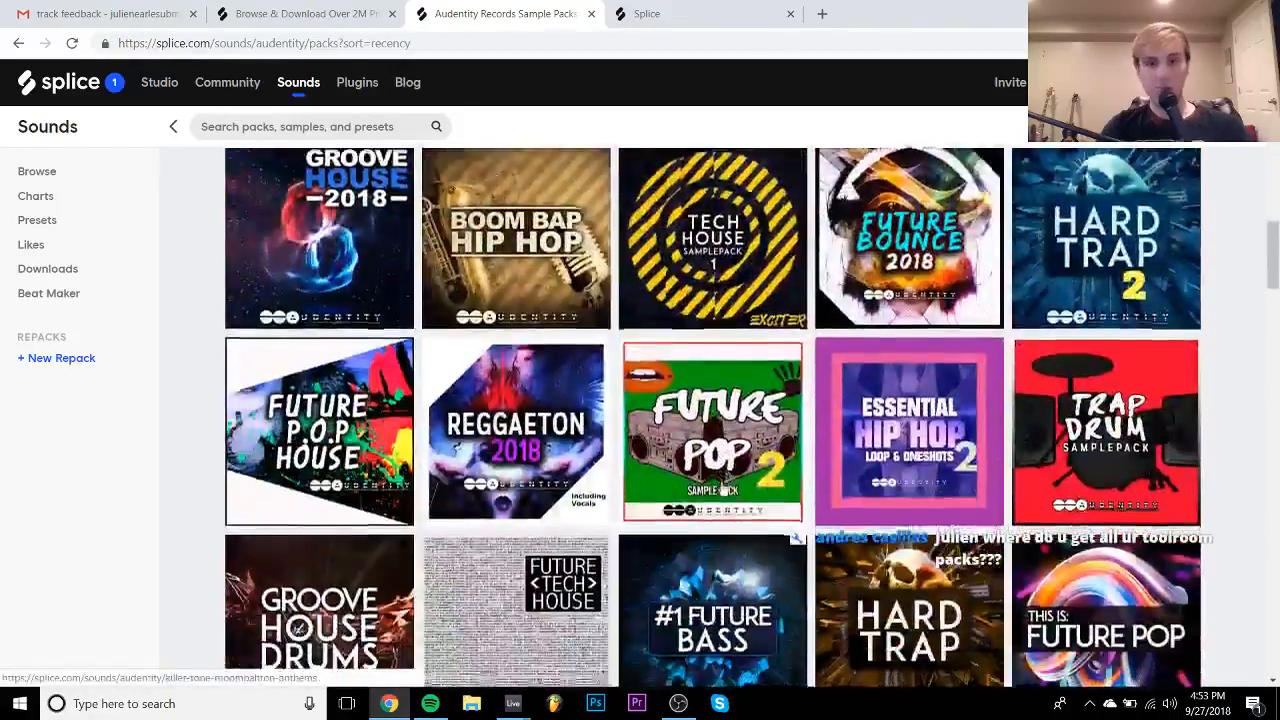
pyautogui.scroll(-2, 700, 477)
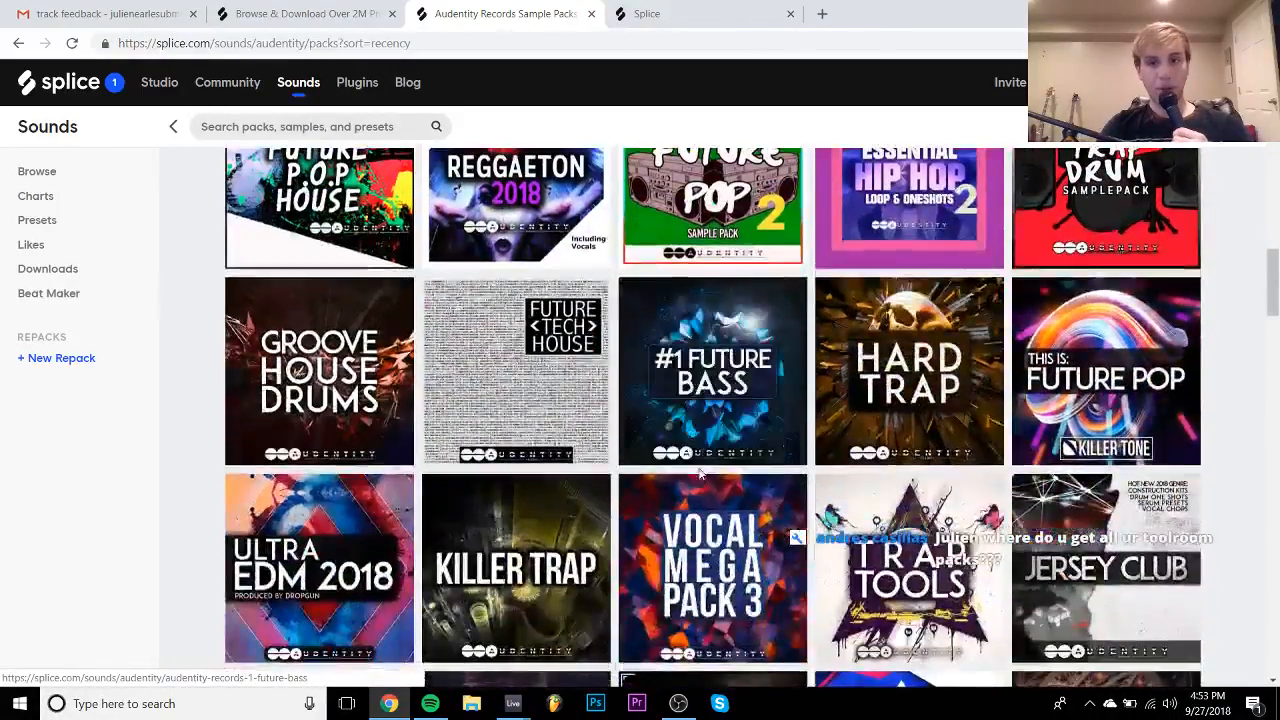
pyautogui.scroll(-2, 780, 618)
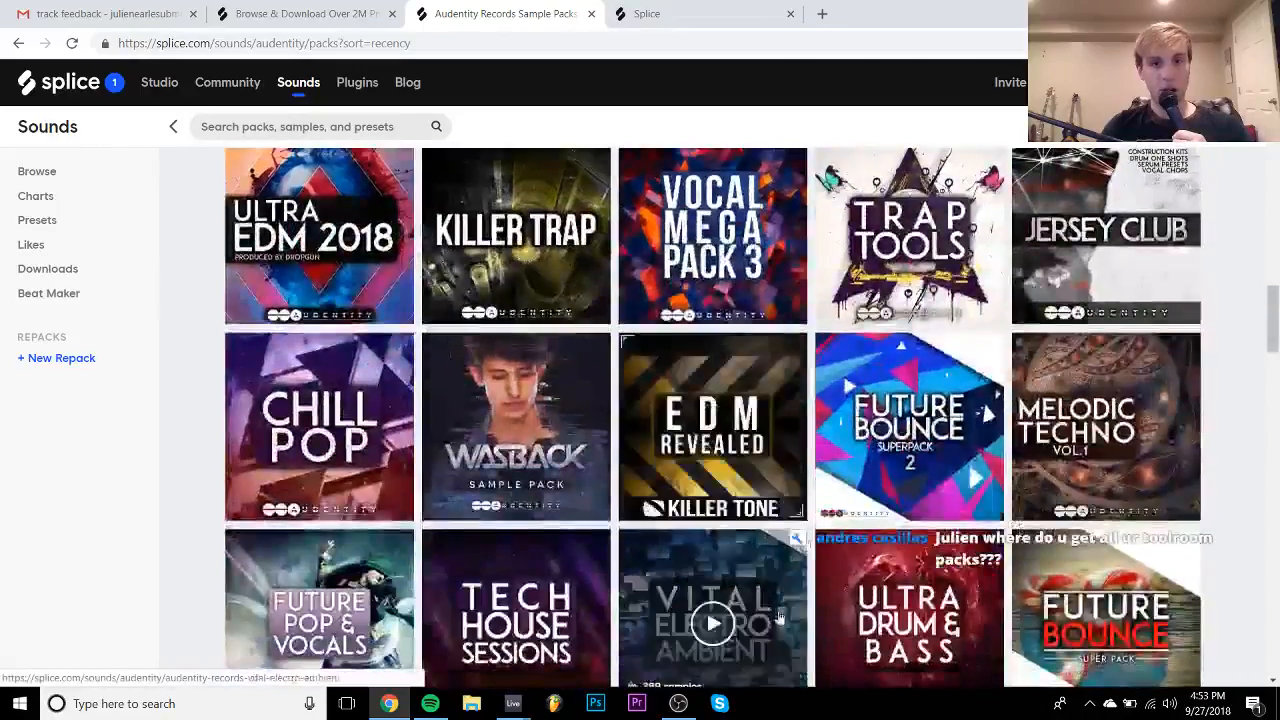
pyautogui.scroll(-2, 800, 430)
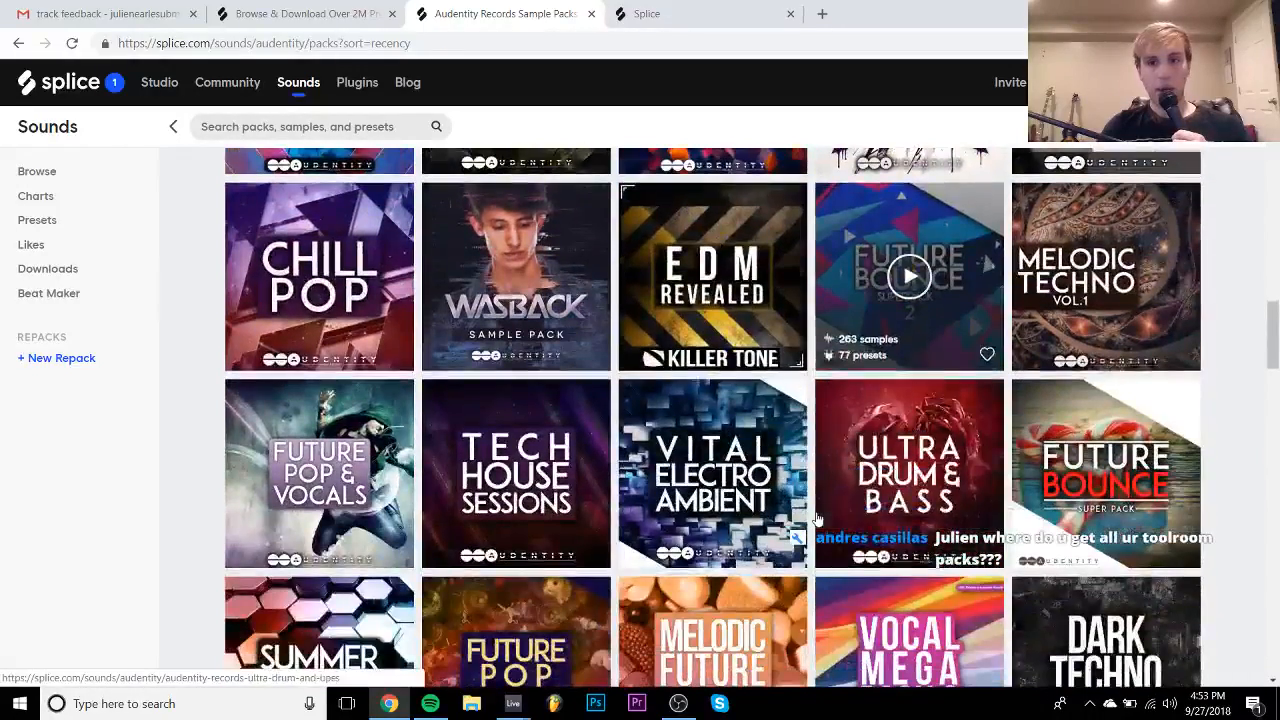
pyautogui.rightClick(370, 430)
pyautogui.click(400, 448)
pyautogui.click(744, 8)
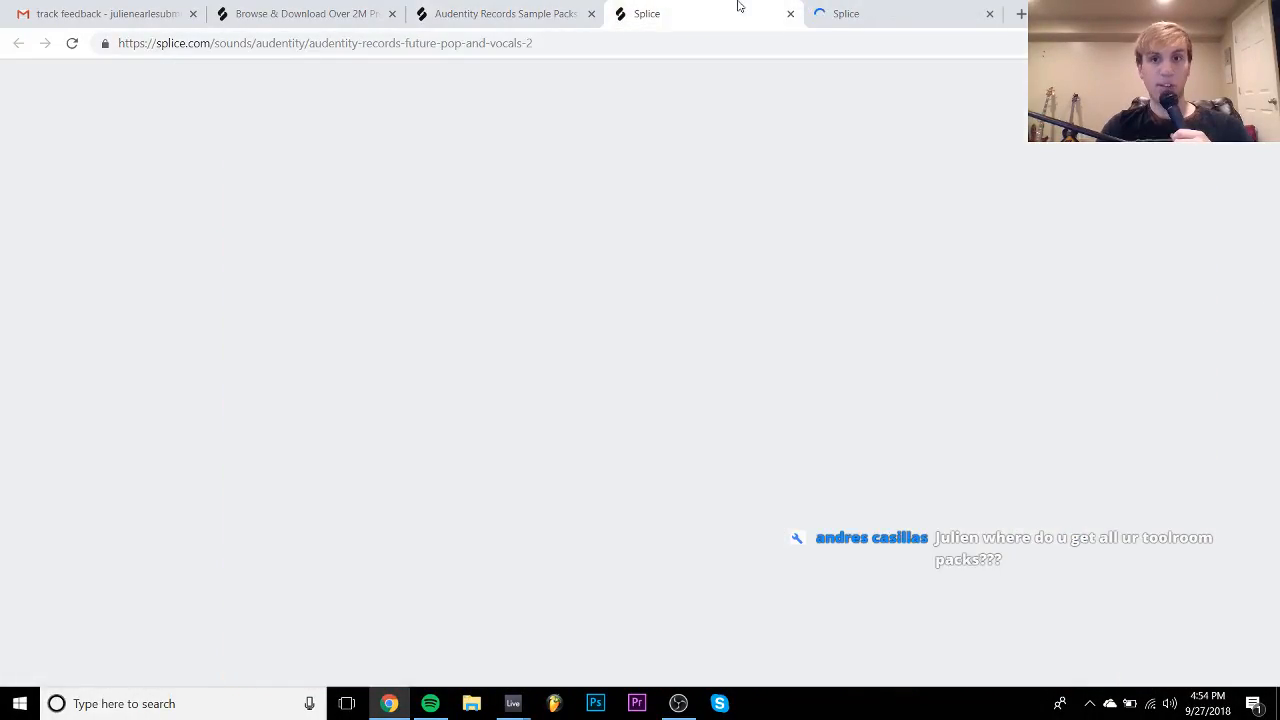
# - Preview the Kit4 LeadVocal Wet and Dry Gm and Kit1 VocalChop loops, stepping down to Kit2 LeadVocal Wet Abm
pyautogui.scroll(-1, 555, 465)
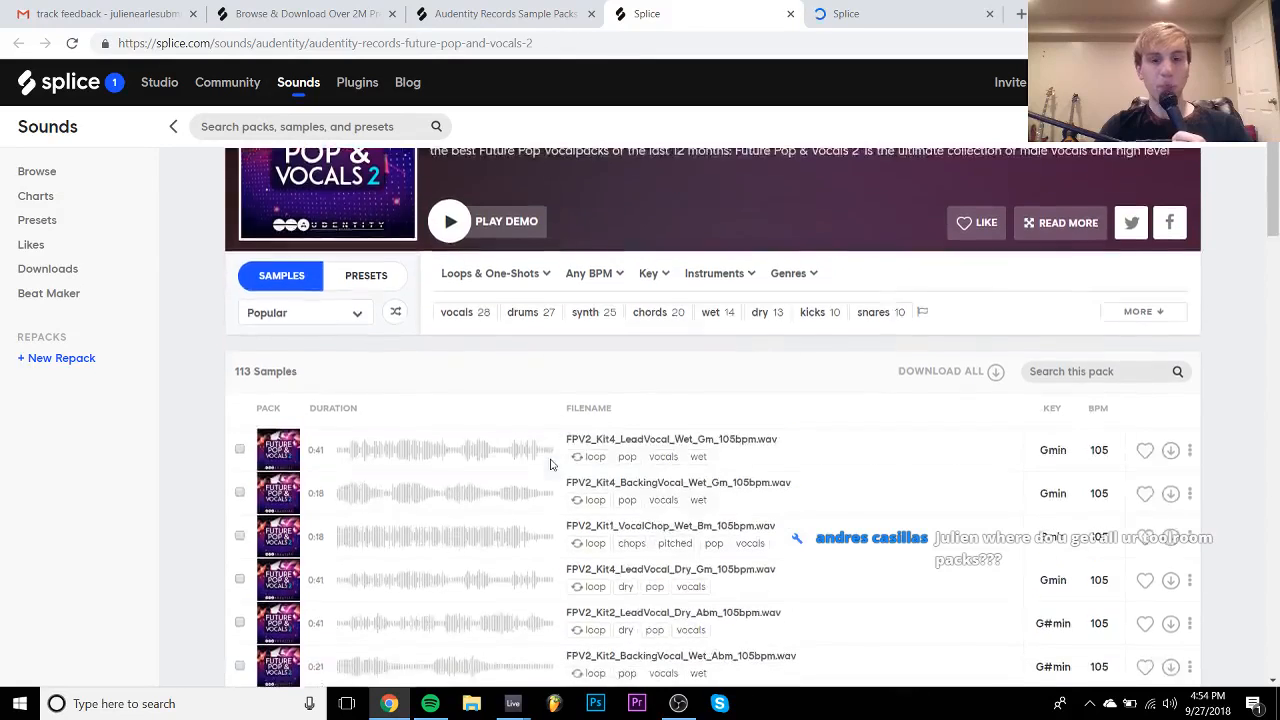
pyautogui.click(317, 452)
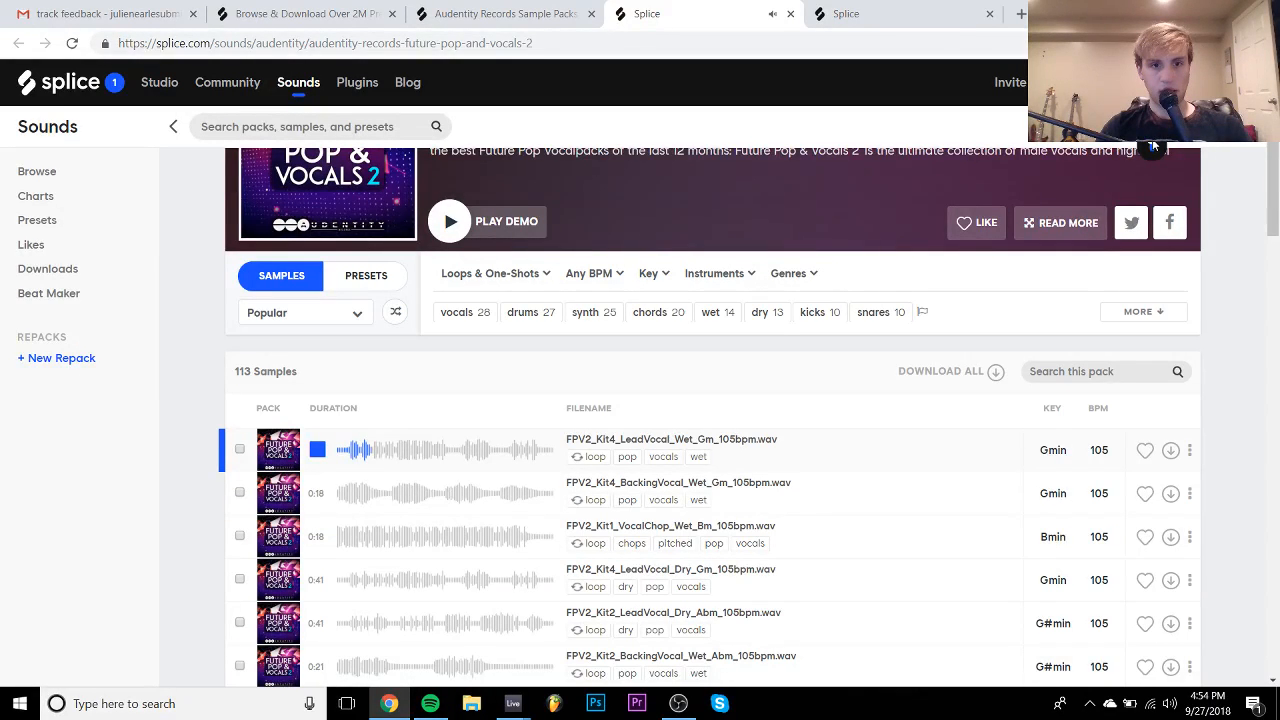
pyautogui.click(317, 538)
pyautogui.scroll(-1, 318, 530)
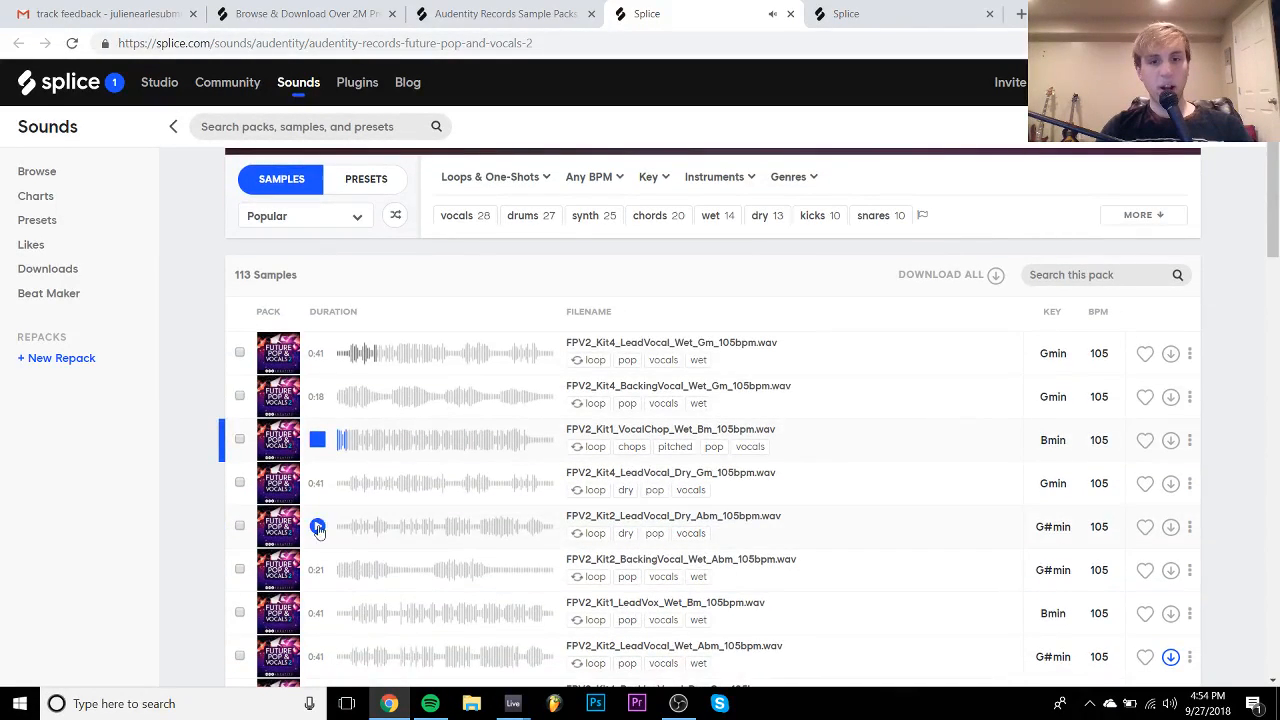
pyautogui.click(317, 484)
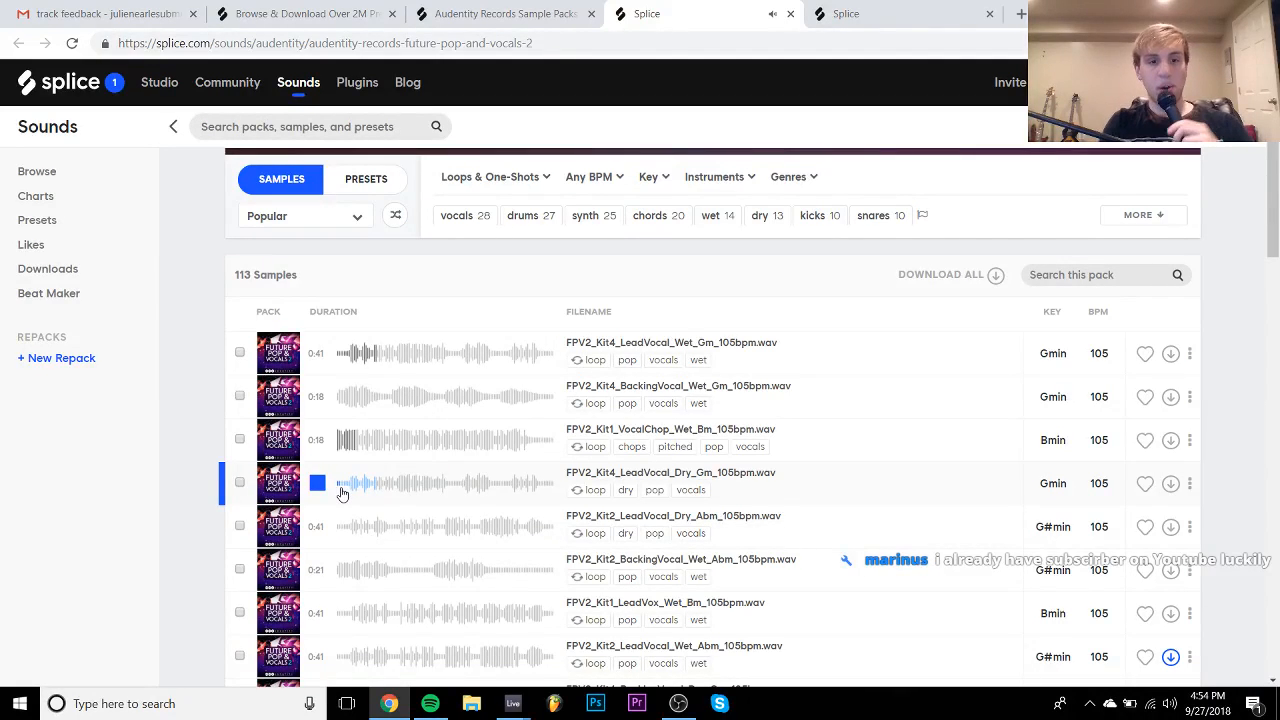
pyautogui.press('Down')
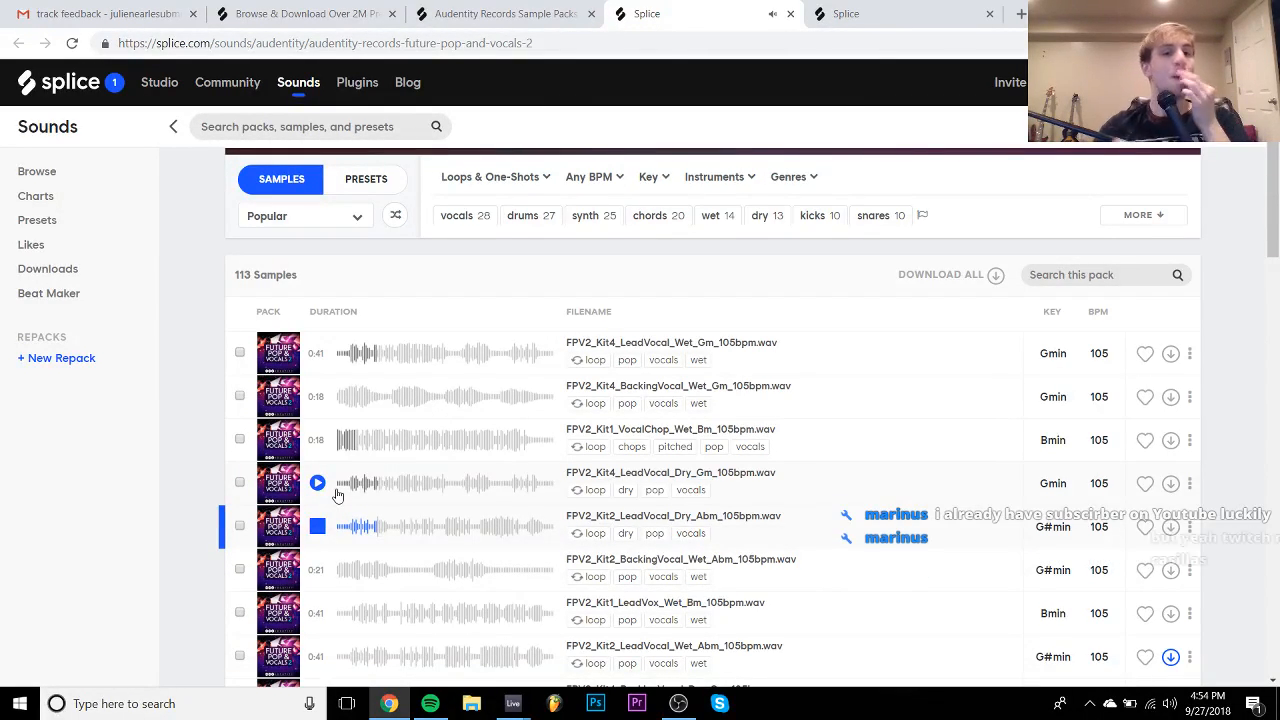
pyautogui.press('Down')
pyautogui.press('Down')
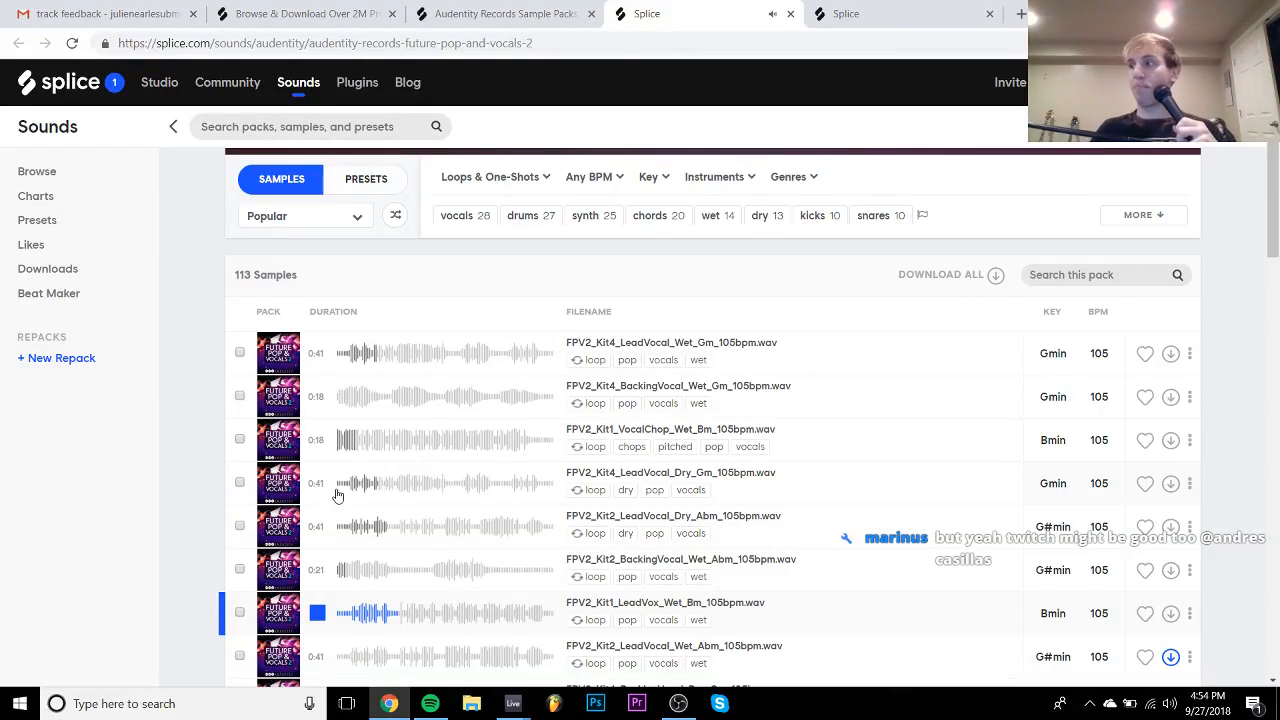
pyautogui.press('Down')
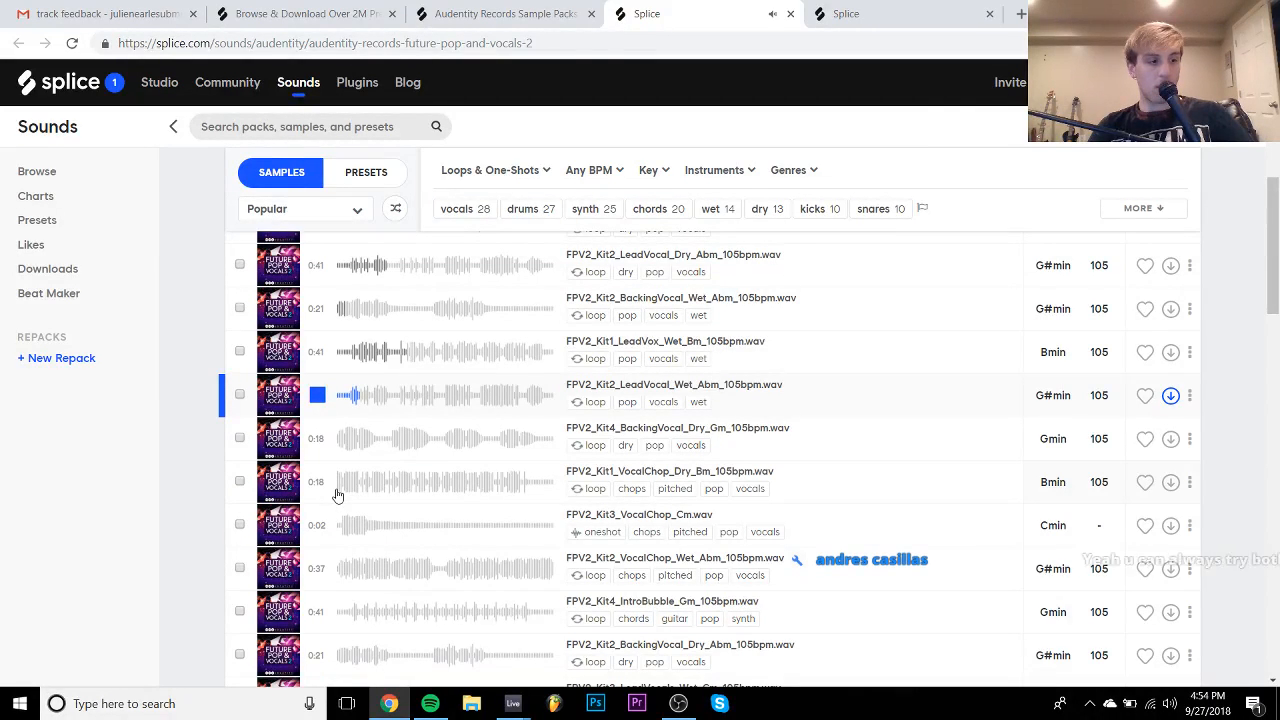
# - Compare the Kit1 and Kit3 vocal chops, then download Kit1 VocalChop Dry Bm and Kit3 VocalChop Cm
pyautogui.press('Down')
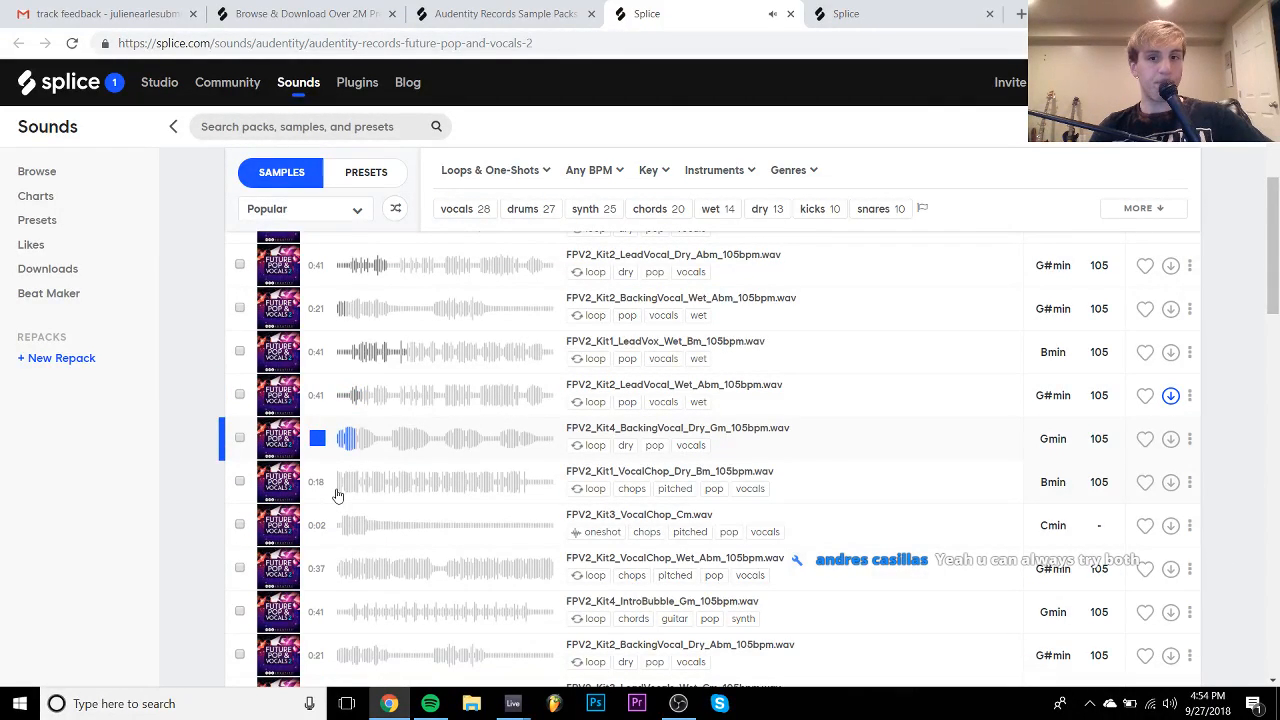
pyautogui.press('Down')
pyautogui.press('Down')
pyautogui.press('Down')
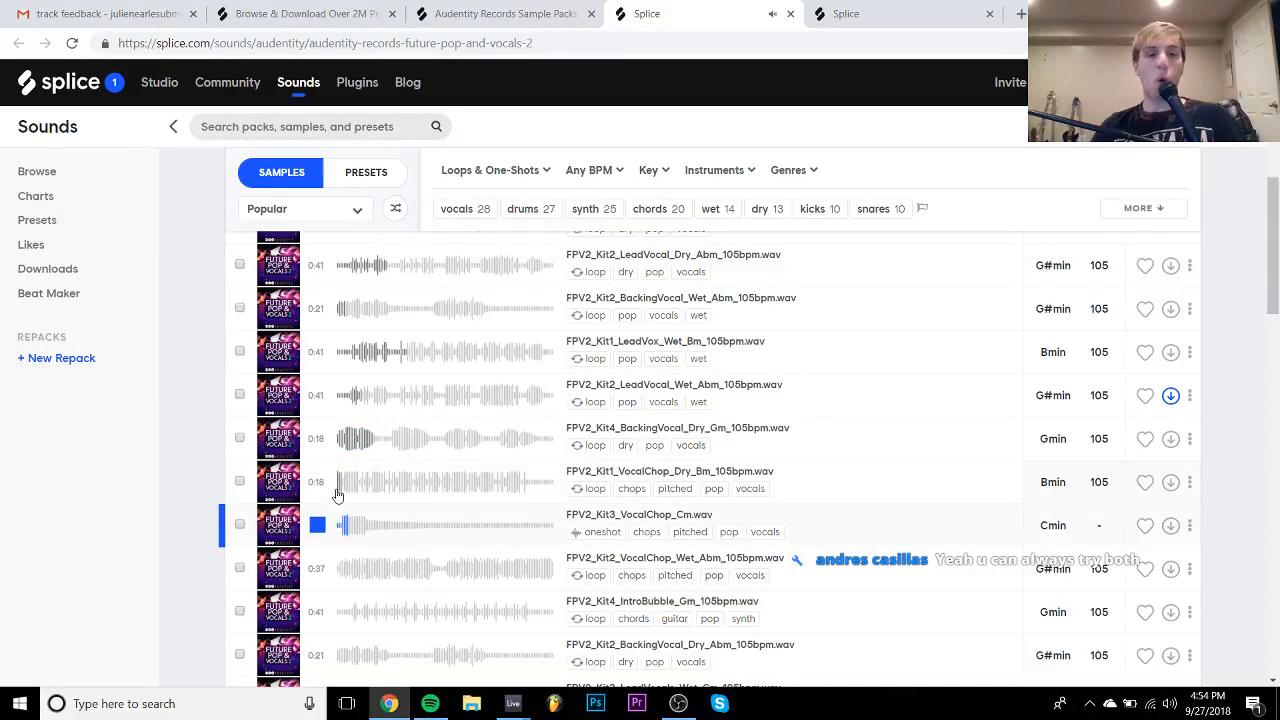
pyautogui.press('Up')
pyautogui.press('Up')
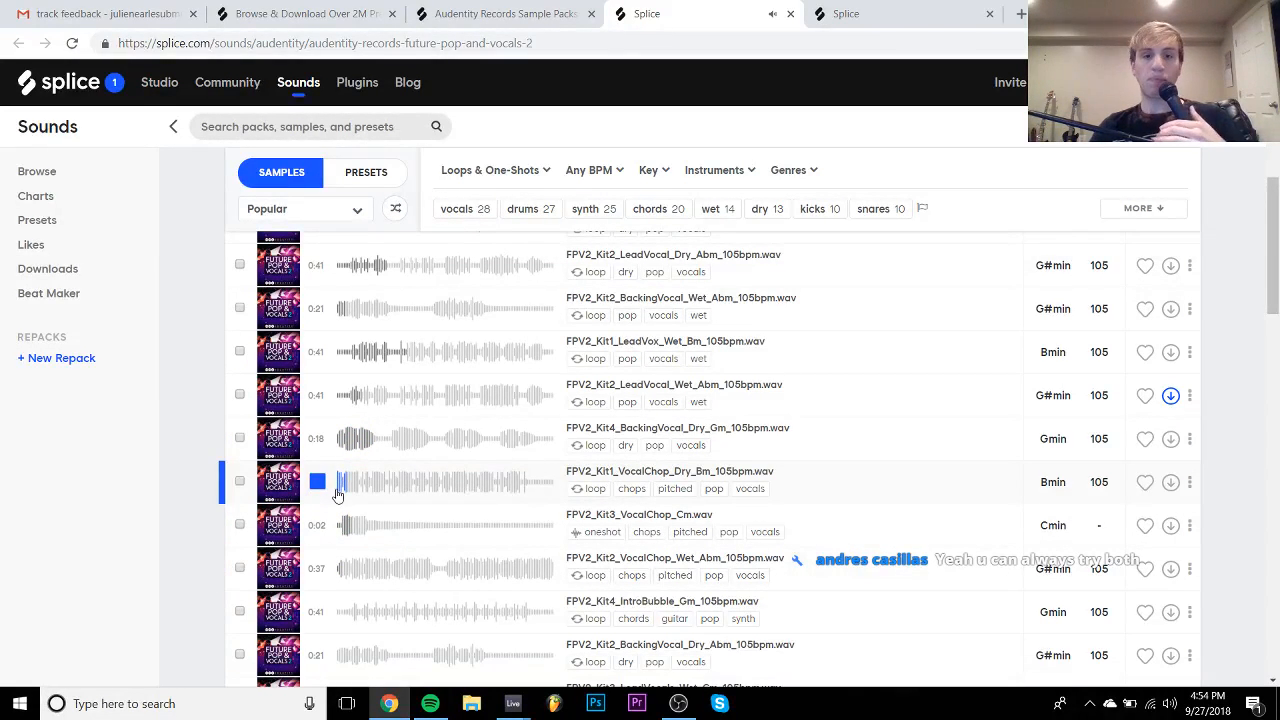
pyautogui.press('Down')
pyautogui.press('Down')
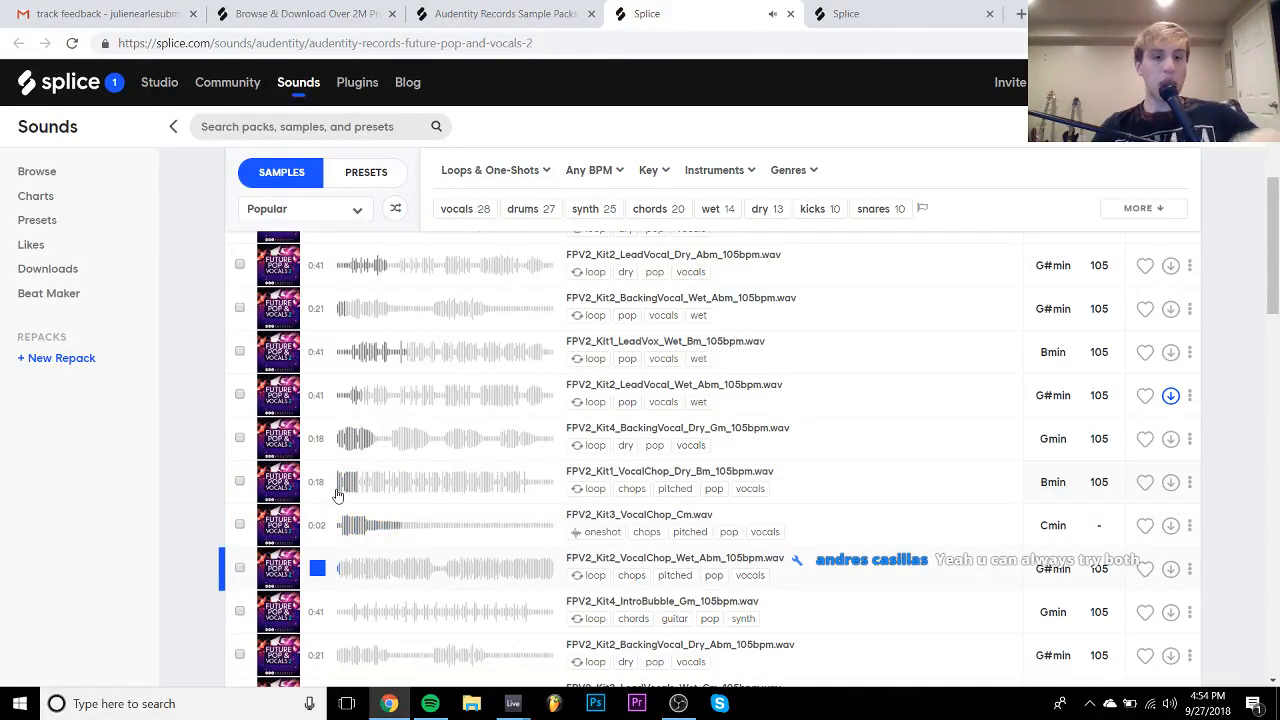
pyautogui.press('Up')
pyautogui.press('Up')
pyautogui.press('Down')
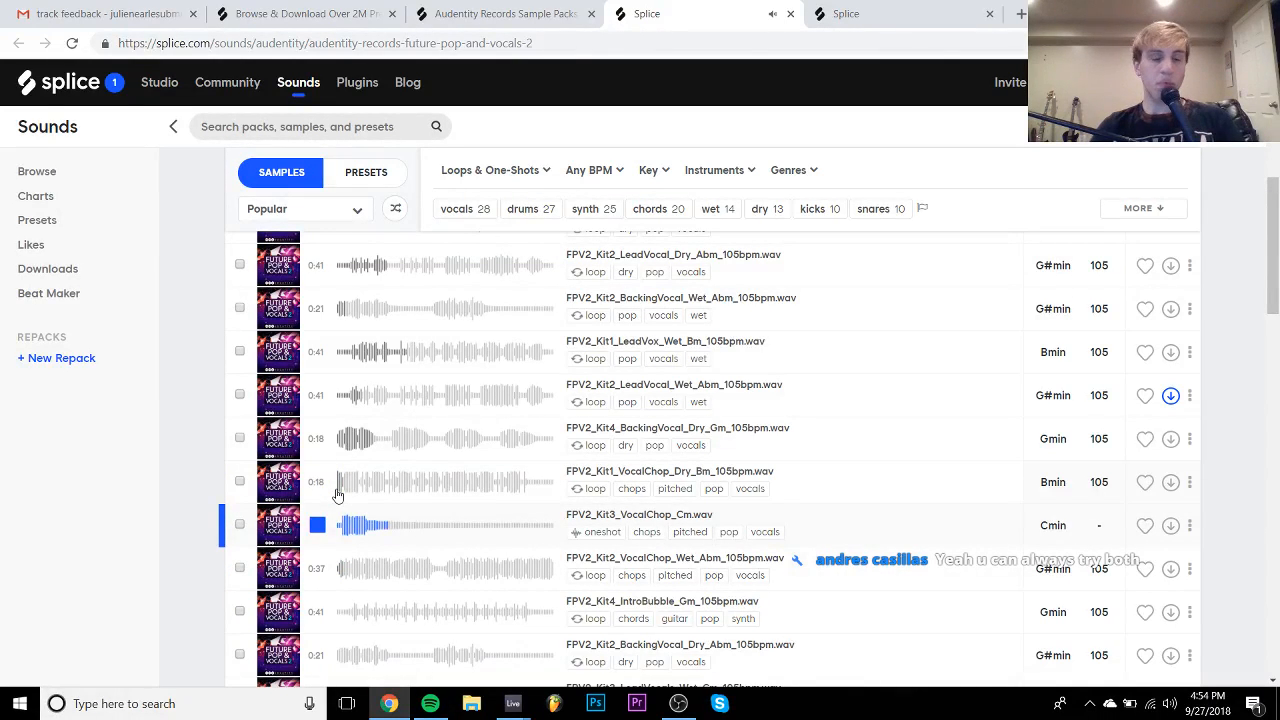
pyautogui.press('Up')
pyautogui.press('Down')
pyautogui.press('Up')
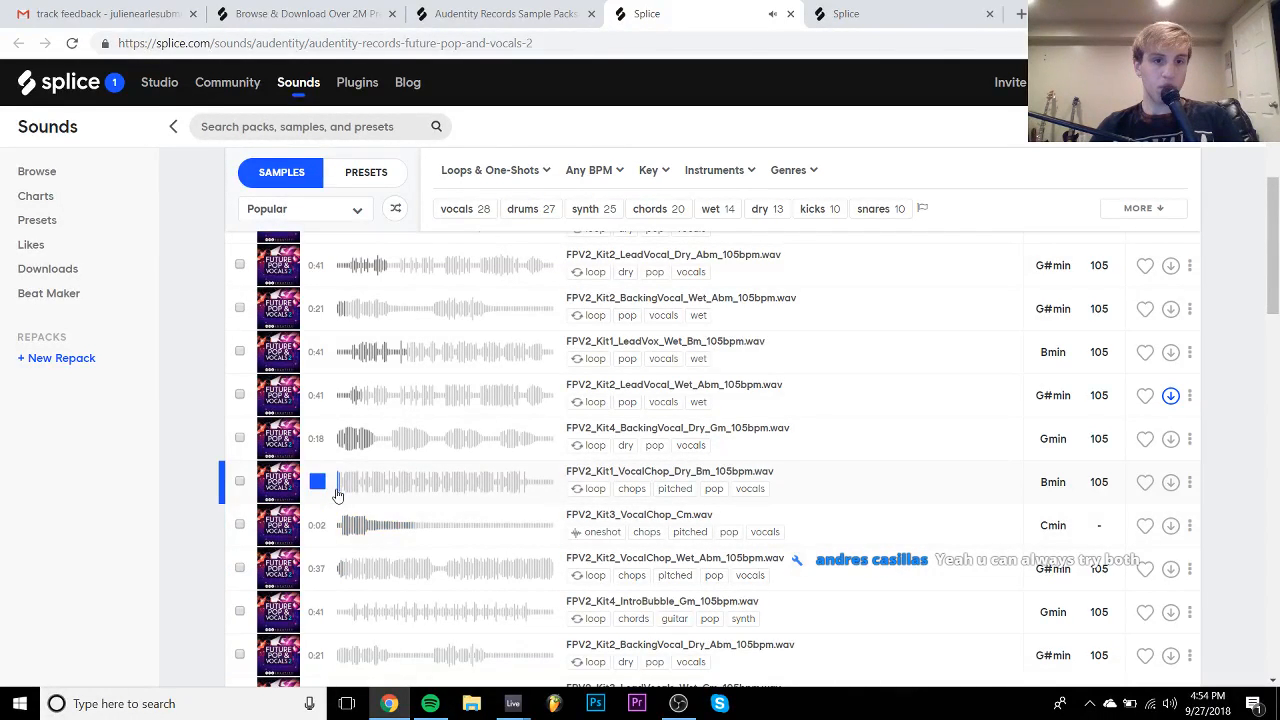
pyautogui.press('Down')
pyautogui.press('Up')
pyautogui.press('Down')
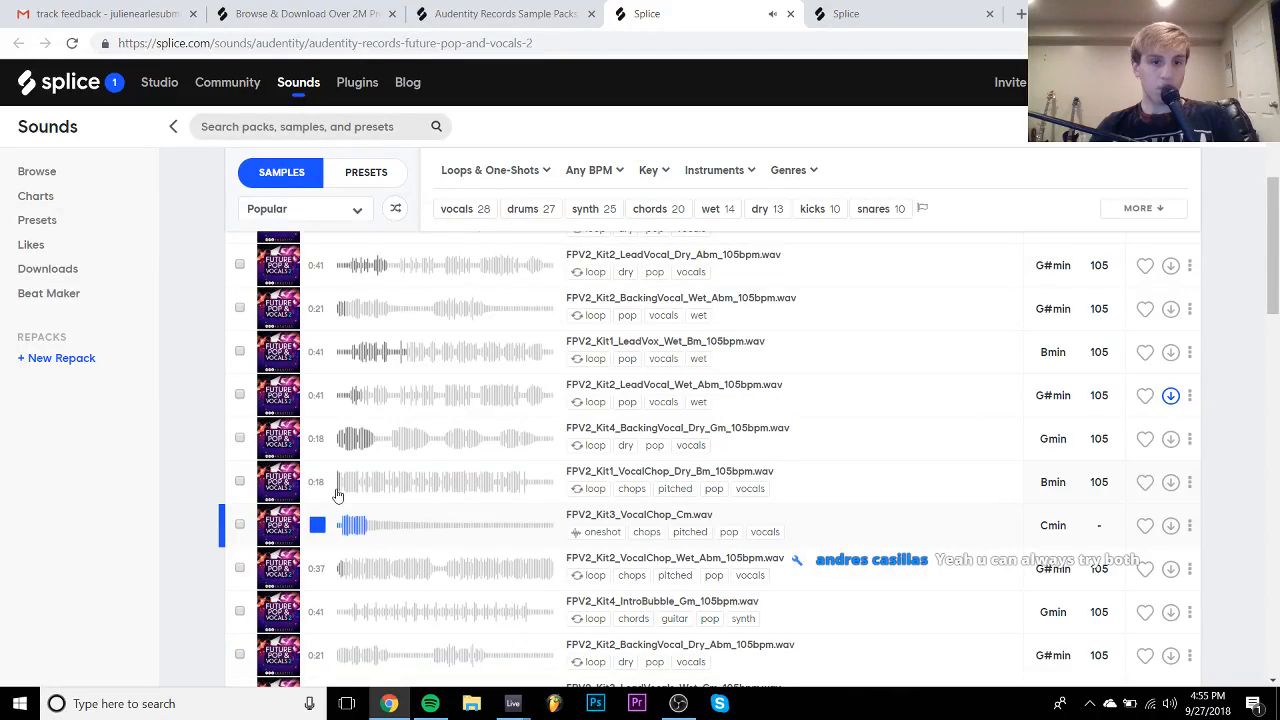
pyautogui.press('Up')
pyautogui.press('Down')
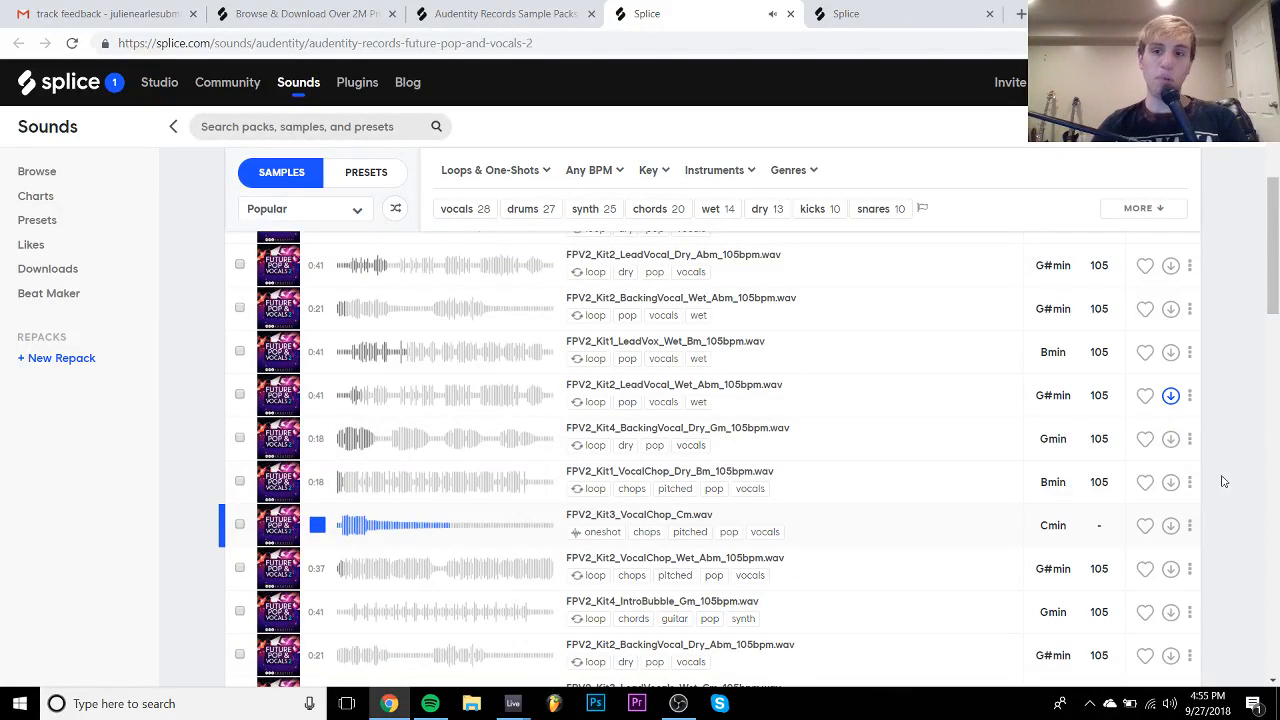
pyautogui.click(1170, 483)
pyautogui.click(1170, 525)
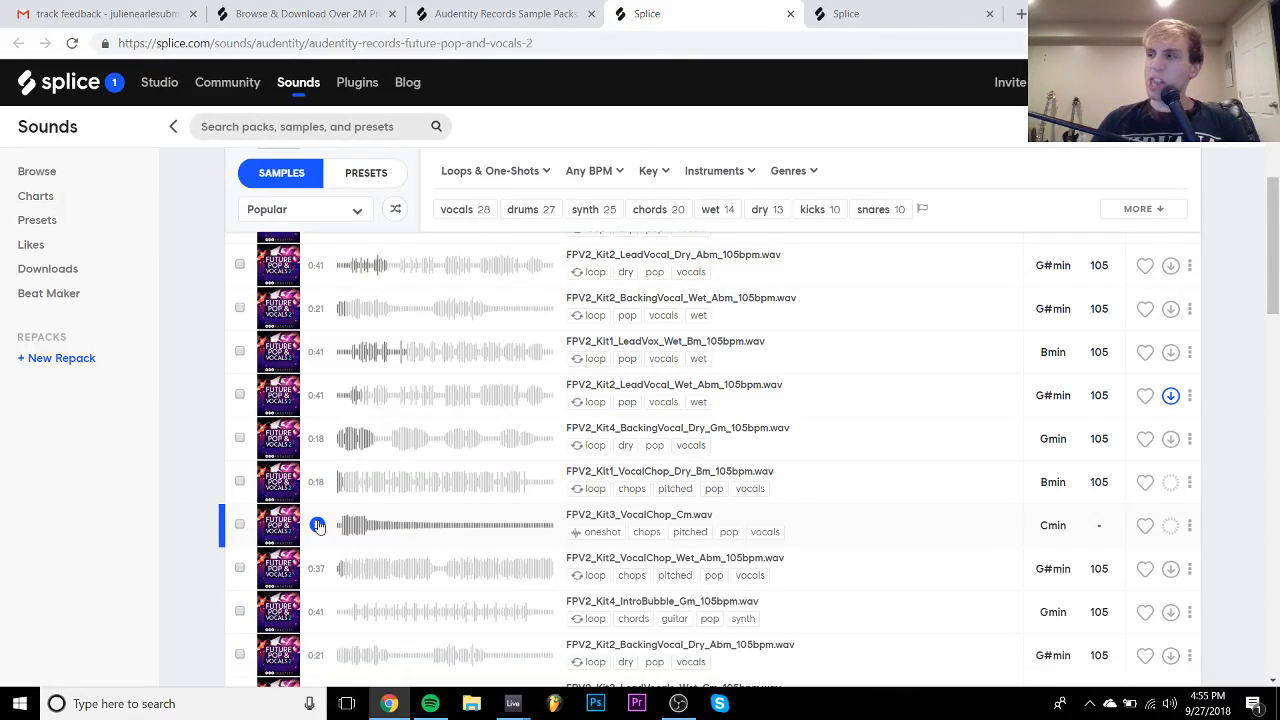
# - Preview the IntroBubble loop, dry backing vocal and snare one-shot, then switch back to Ableton
pyautogui.press('Down')
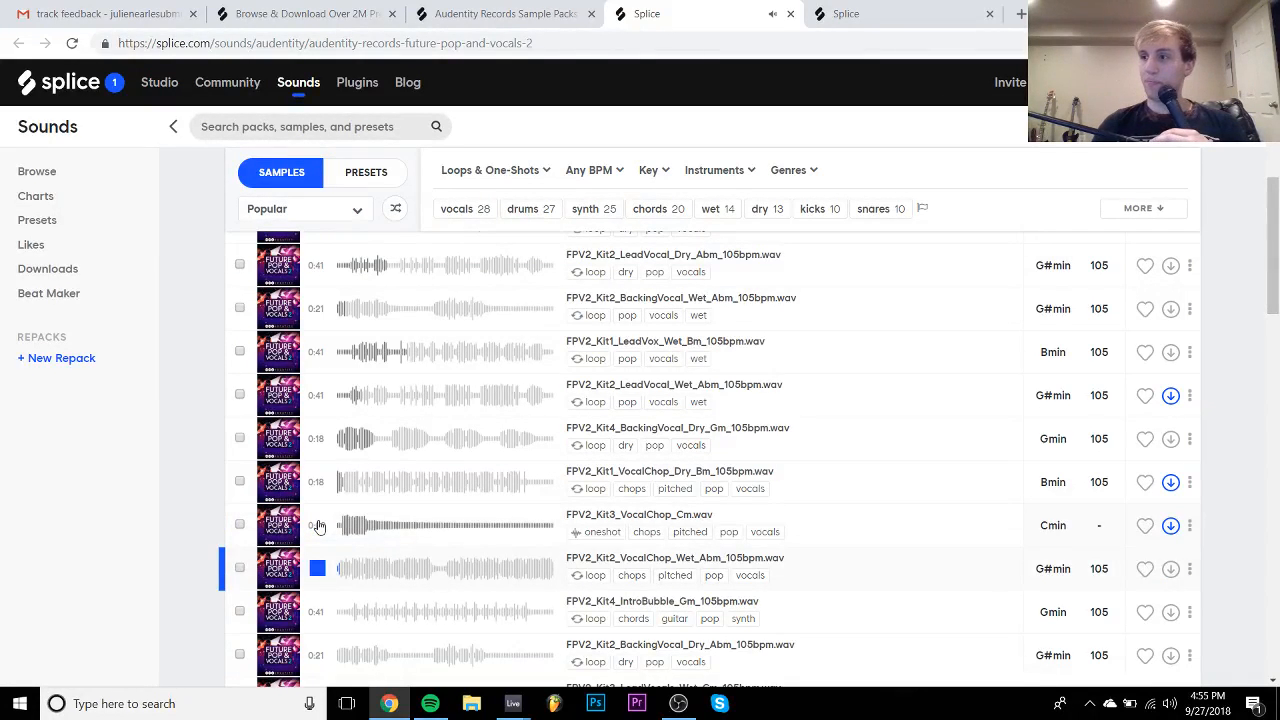
pyautogui.press('Down')
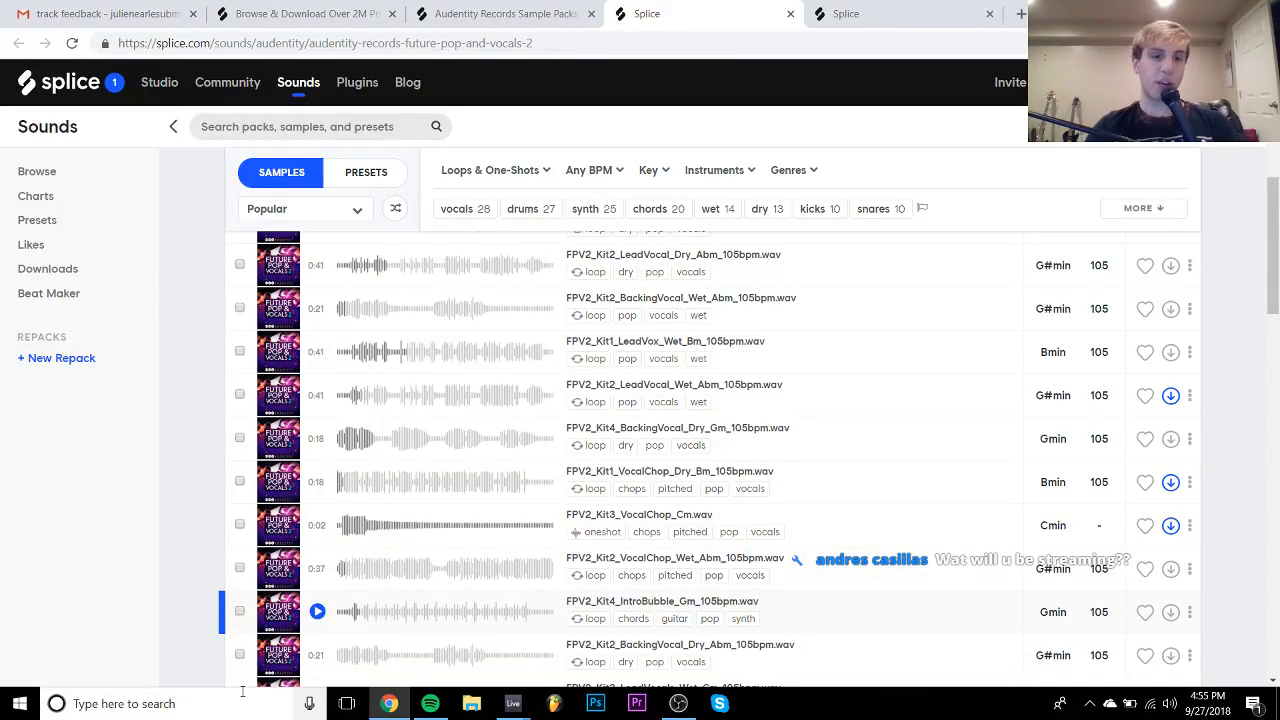
pyautogui.press('Down')
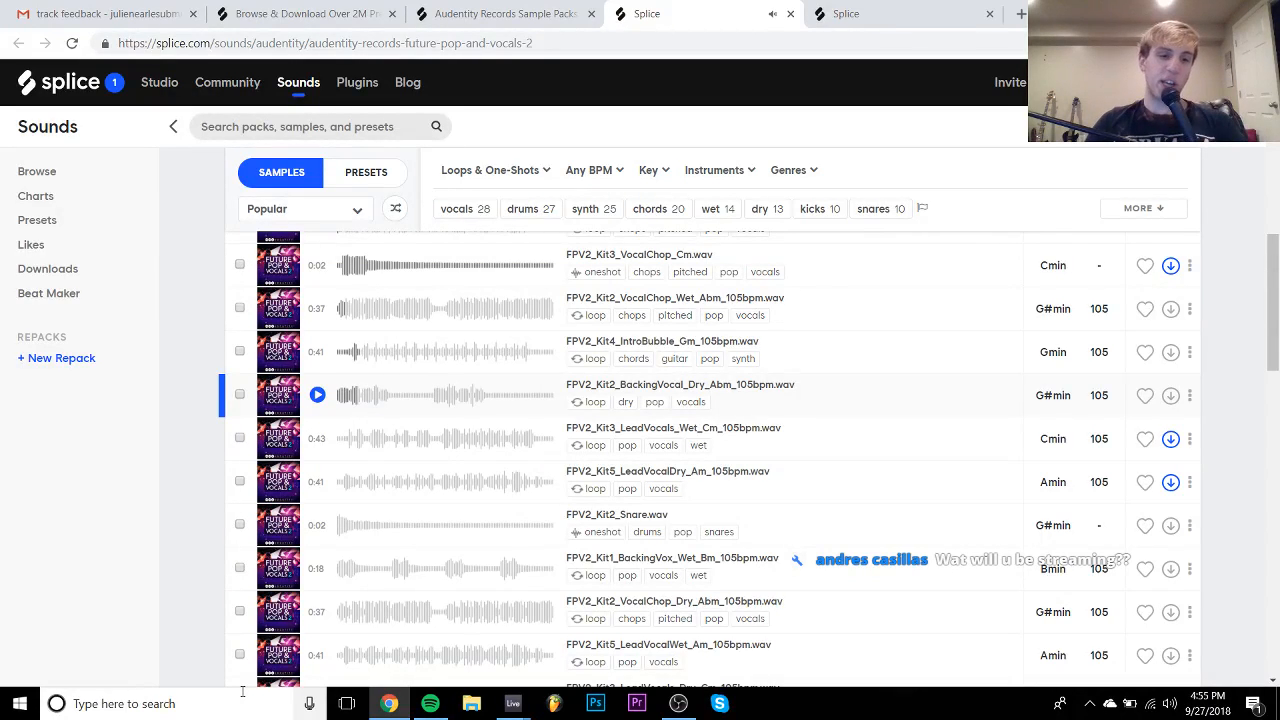
pyautogui.click(316, 525)
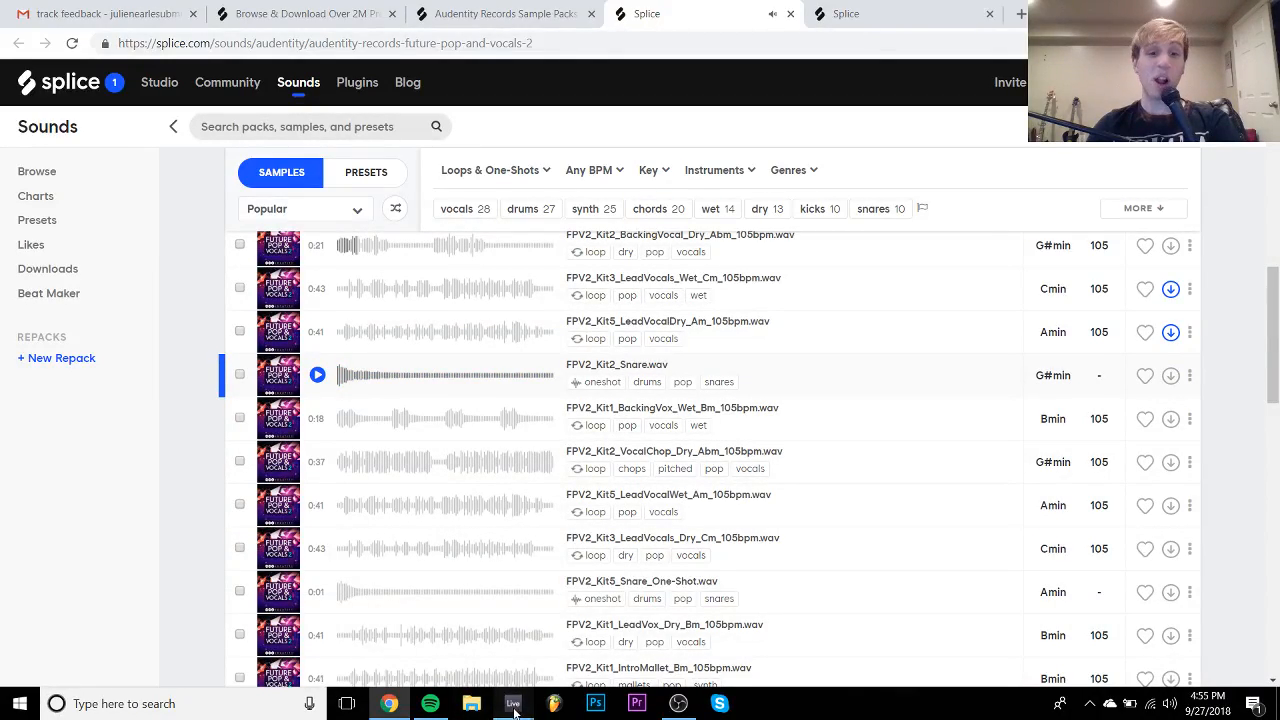
pyautogui.moveTo(512, 703)
pyautogui.click(556, 649)
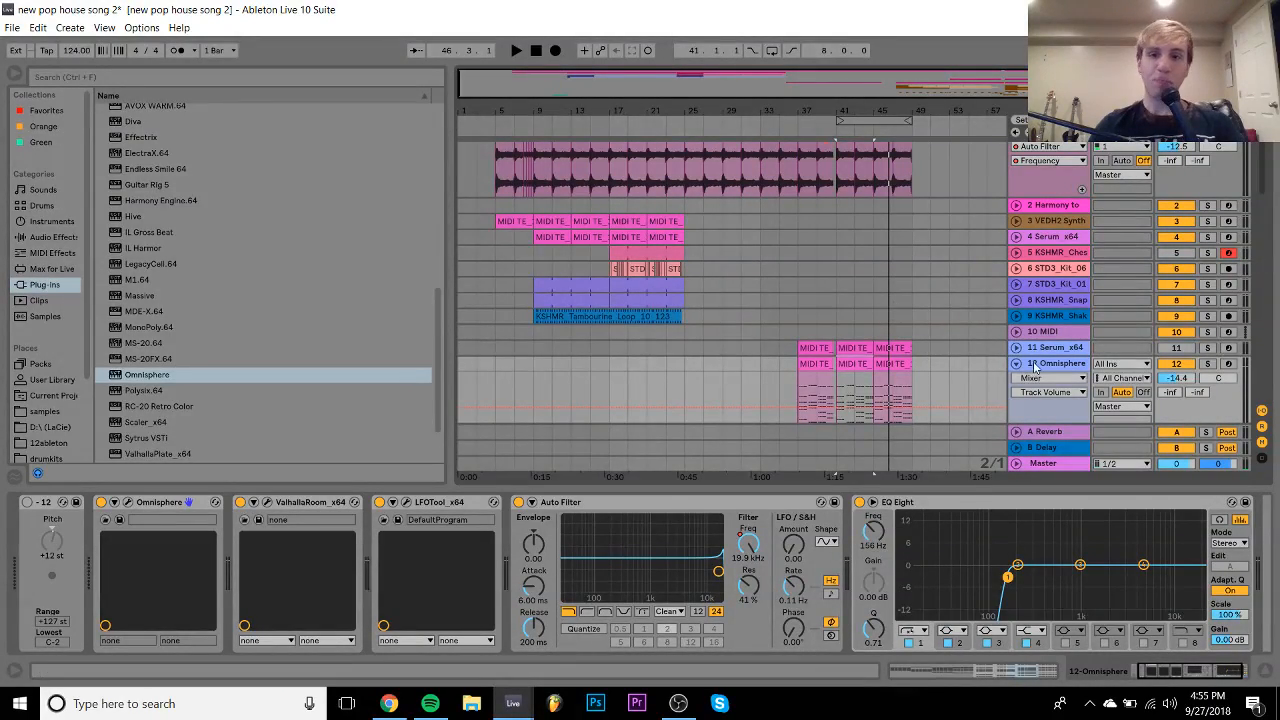
# - Scroll through the tracks and hide the Detail View with Ctrl+Alt+L to enlarge the arrangement
pyautogui.scroll(-10, 1016, 366)
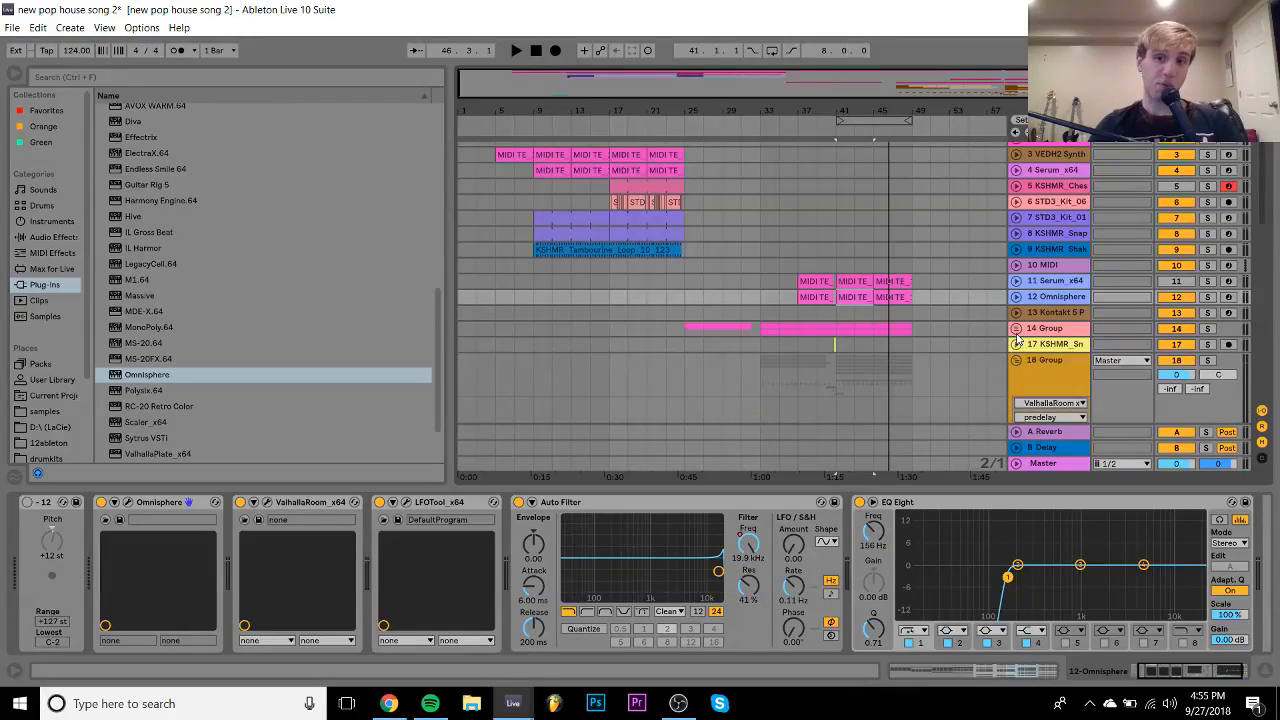
pyautogui.scroll(10, 1016, 146)
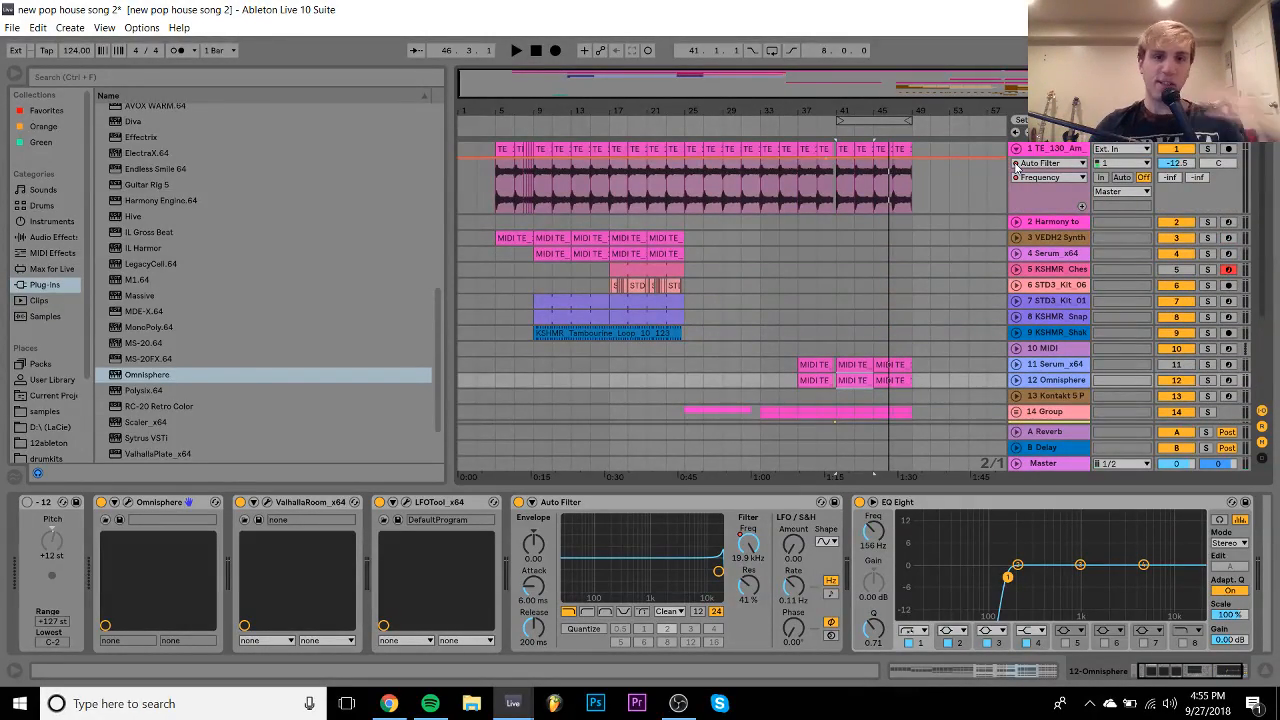
pyautogui.scroll(-5, 1016, 166)
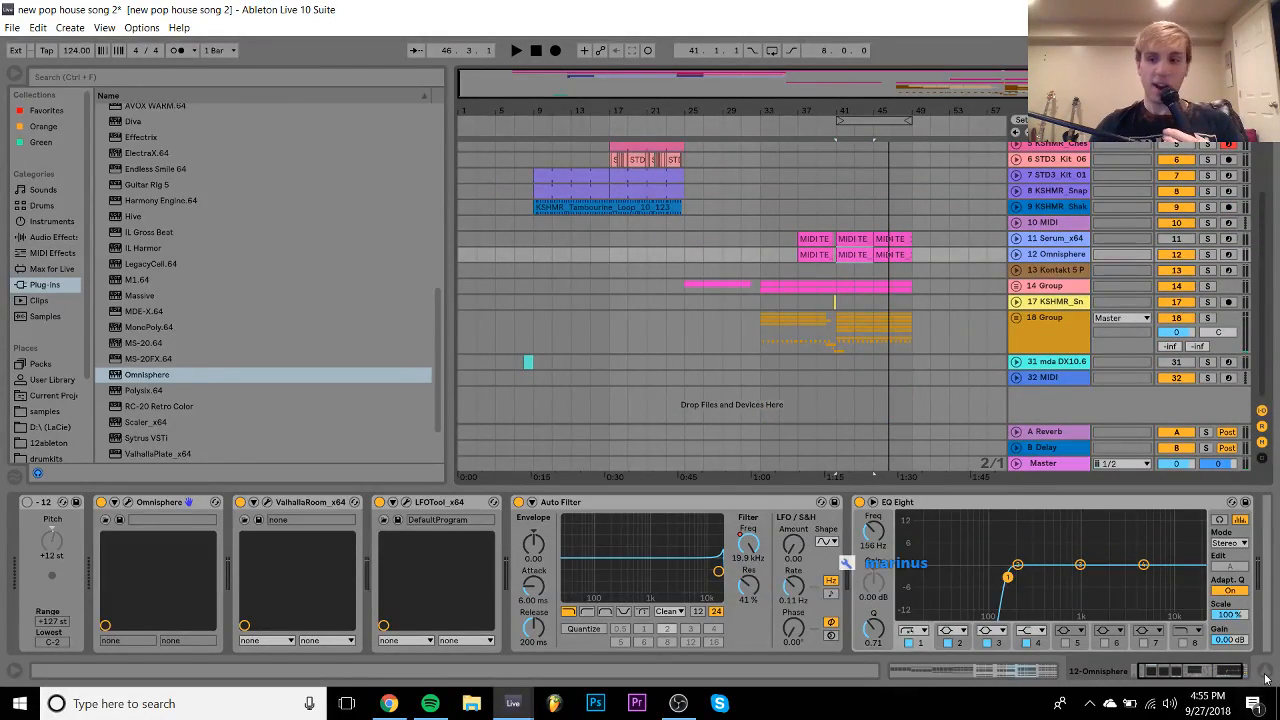
pyautogui.hotkey('ctrl', 'alt', 'l')
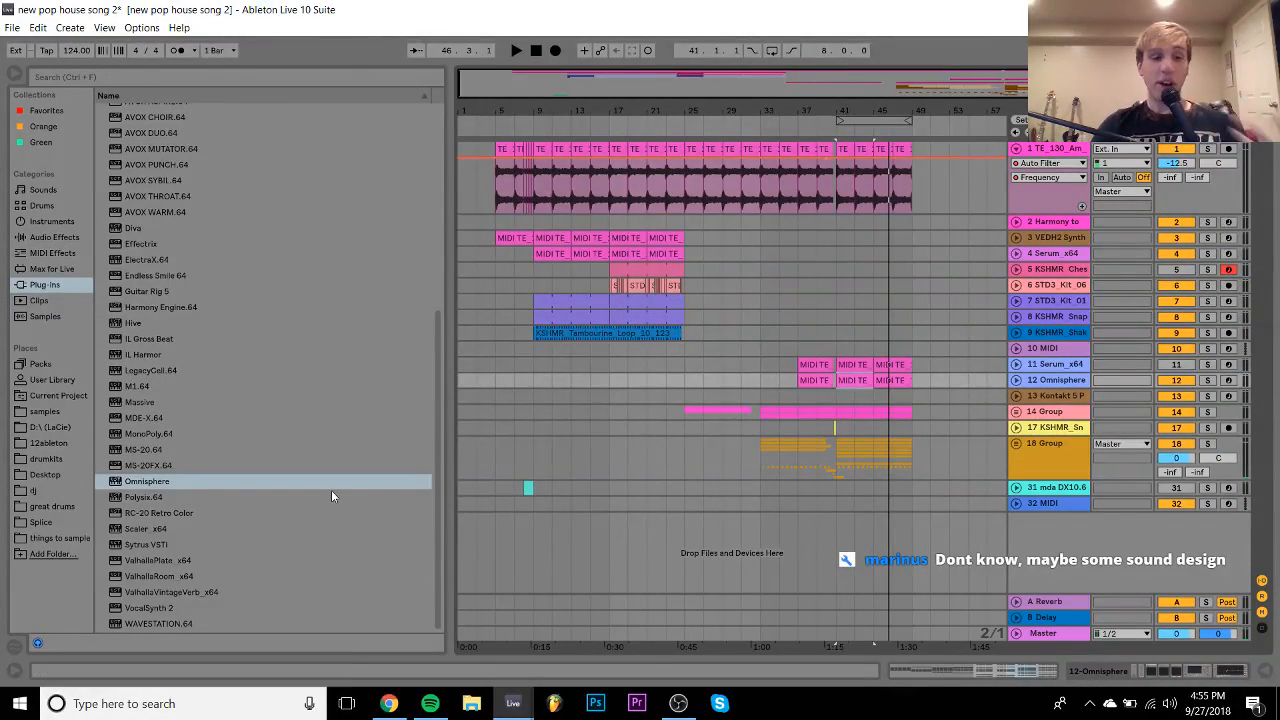
# - Show the Splice folders under Places and open the Future Pop & Vocals 2 folder
pyautogui.click(43, 523)
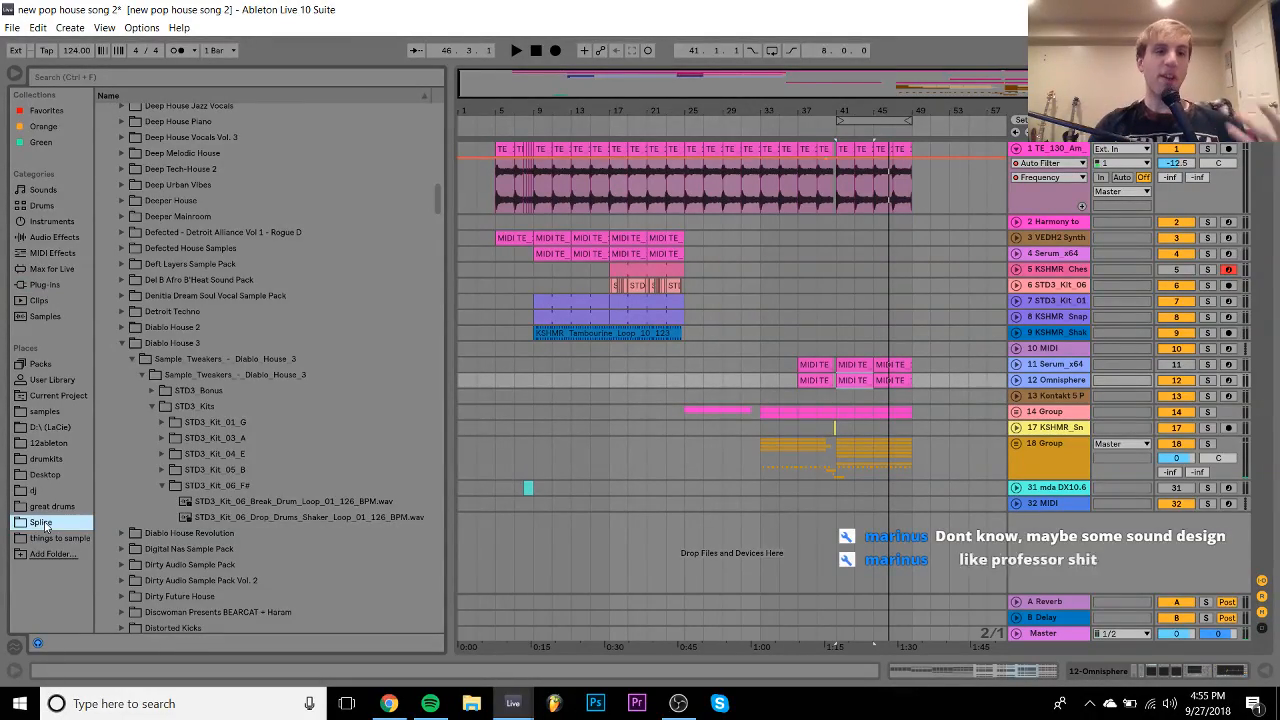
pyautogui.scroll(-15, 199, 487)
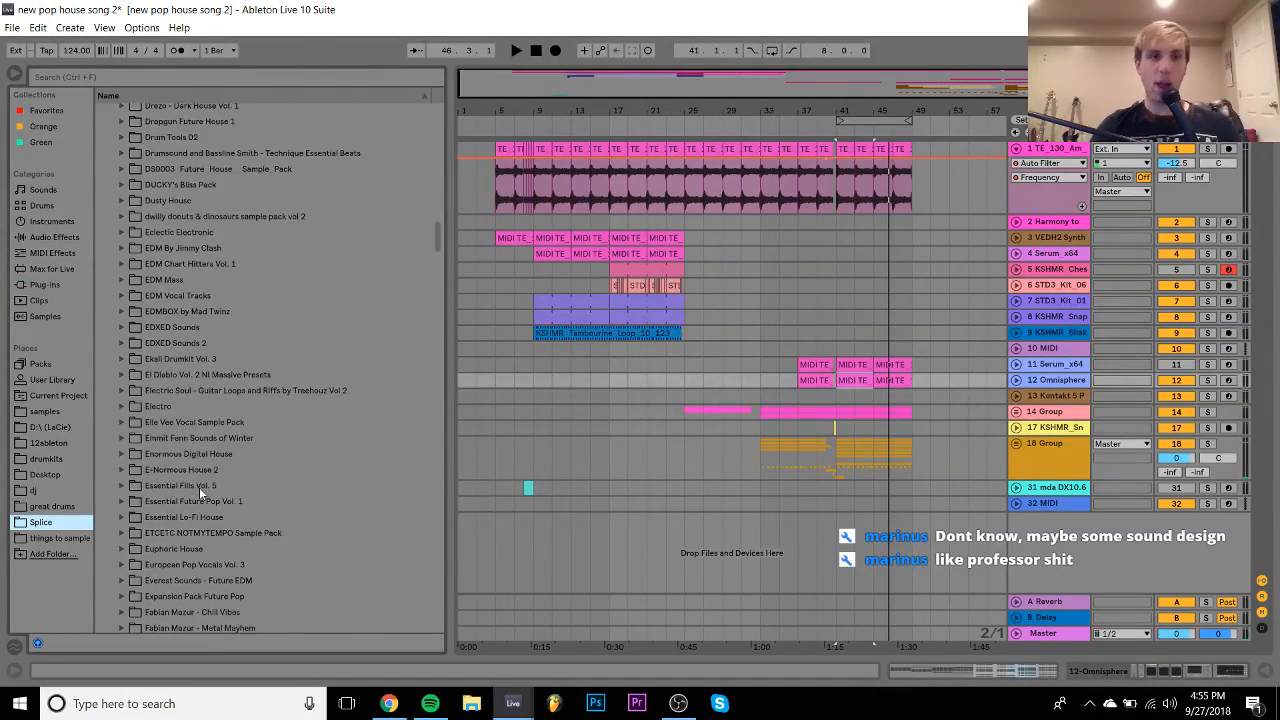
pyautogui.scroll(-10, 199, 487)
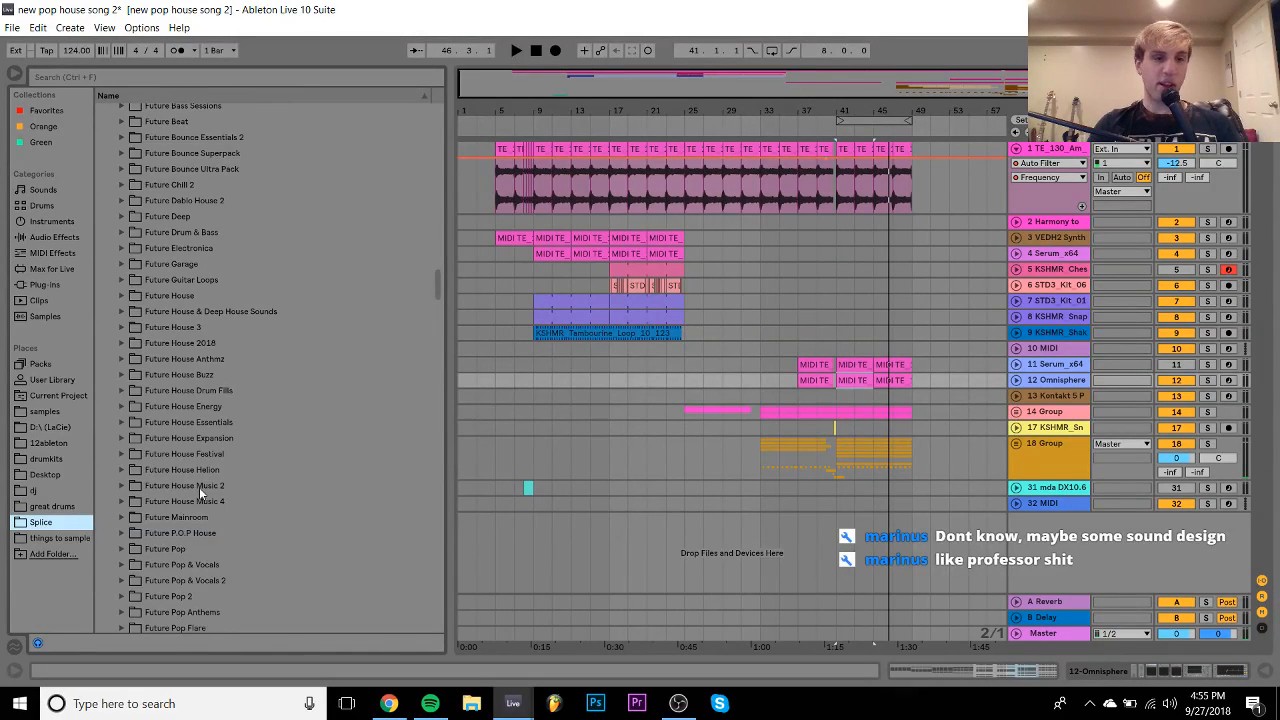
pyautogui.click(210, 438)
pyautogui.press('Down')
pyautogui.press('Down')
pyautogui.press('Down')
pyautogui.press('Down')
pyautogui.press('Down')
pyautogui.press('Down')
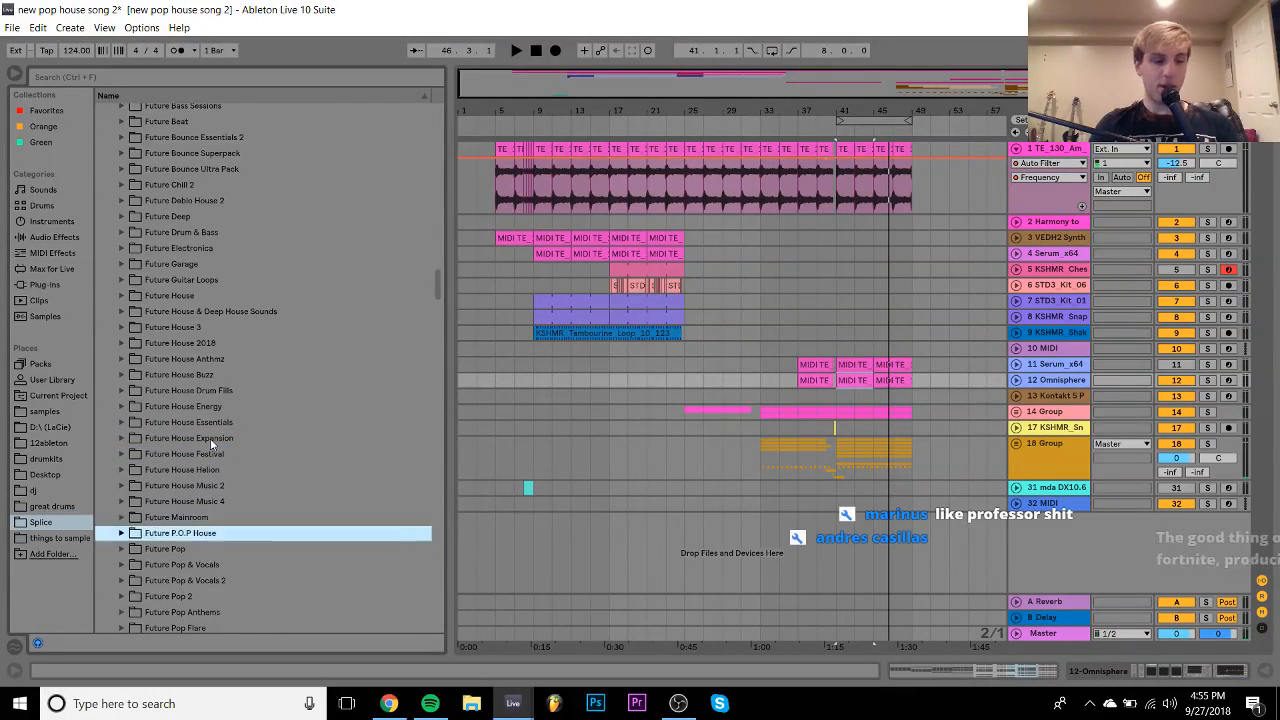
pyautogui.press('Down')
pyautogui.press('Down')
pyautogui.press('Down')
pyautogui.press('Down')
pyautogui.press('Down')
pyautogui.press('Down')
pyautogui.press('Up')
pyautogui.press('Up')
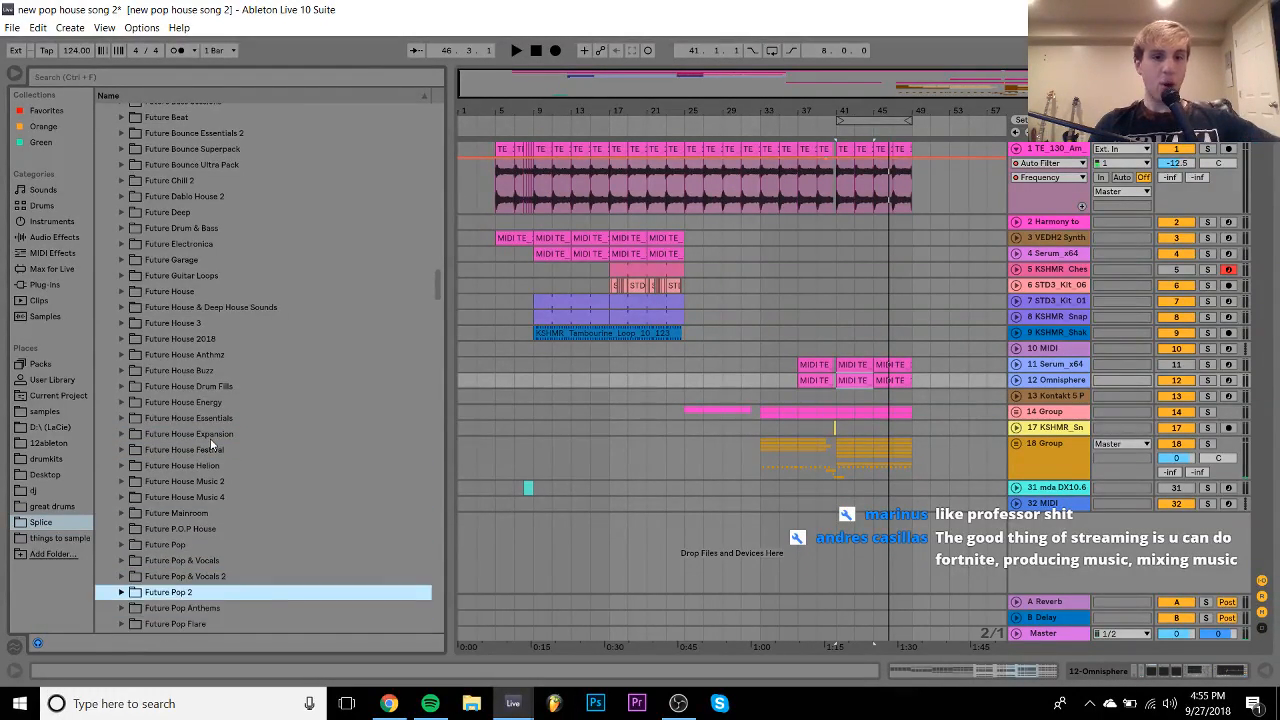
pyautogui.press('Up')
pyautogui.press('Right')
# - Preview the lead vocals in the Kit2, Kit3 and Kit5 folders
pyautogui.press('Down')
pyautogui.press('Down')
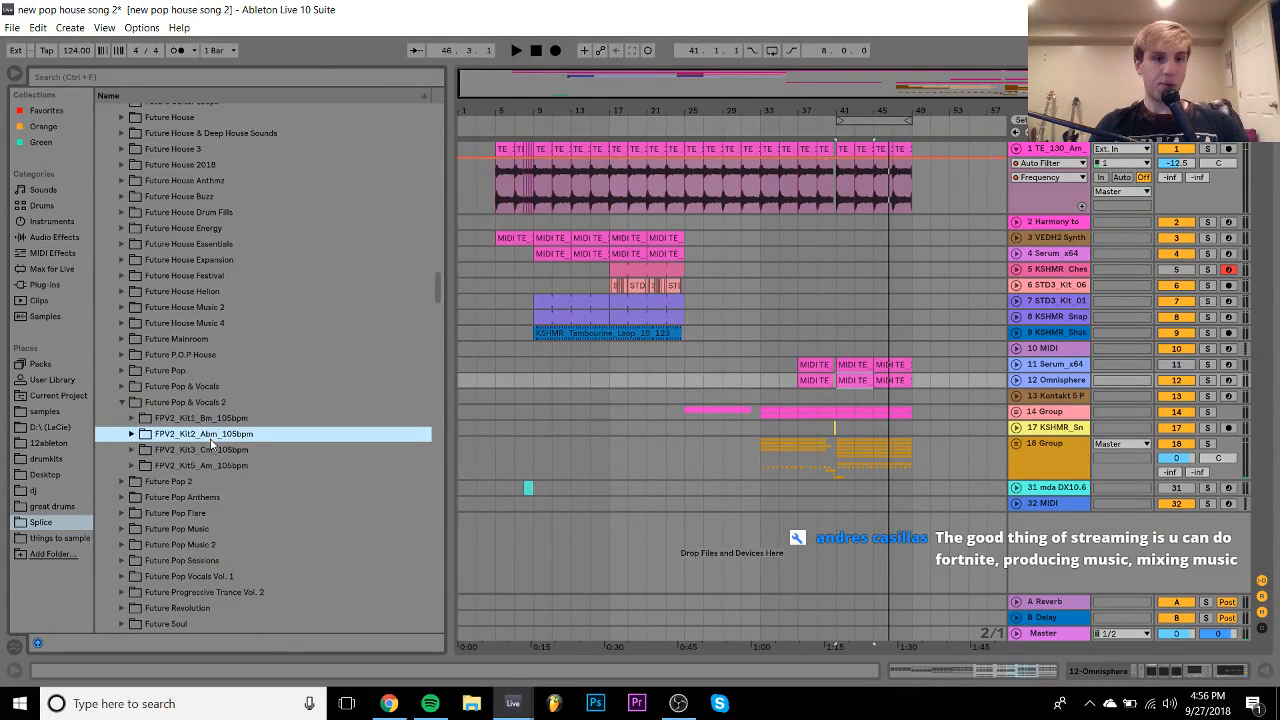
pyautogui.press('Right')
pyautogui.press('Down')
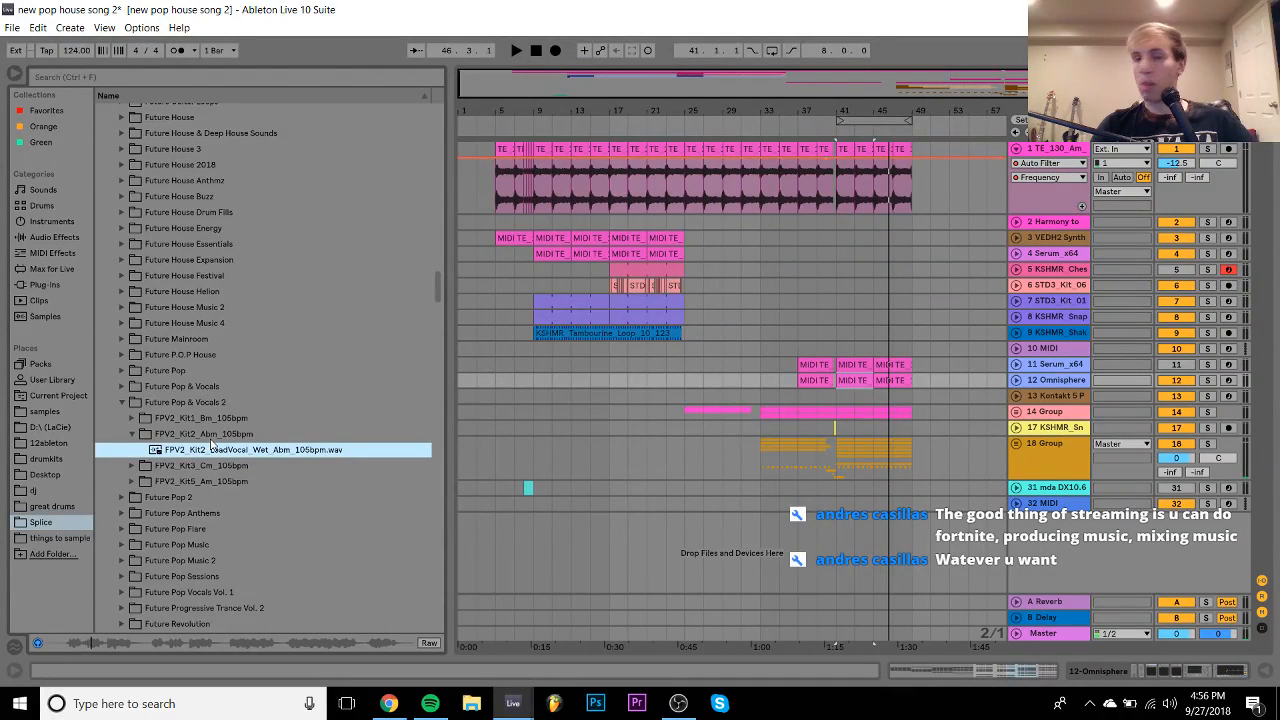
pyautogui.press('Left')
pyautogui.press('Left')
pyautogui.press('Down')
pyautogui.press('Right')
pyautogui.press('Down')
pyautogui.press('Right')
pyautogui.press('Down')
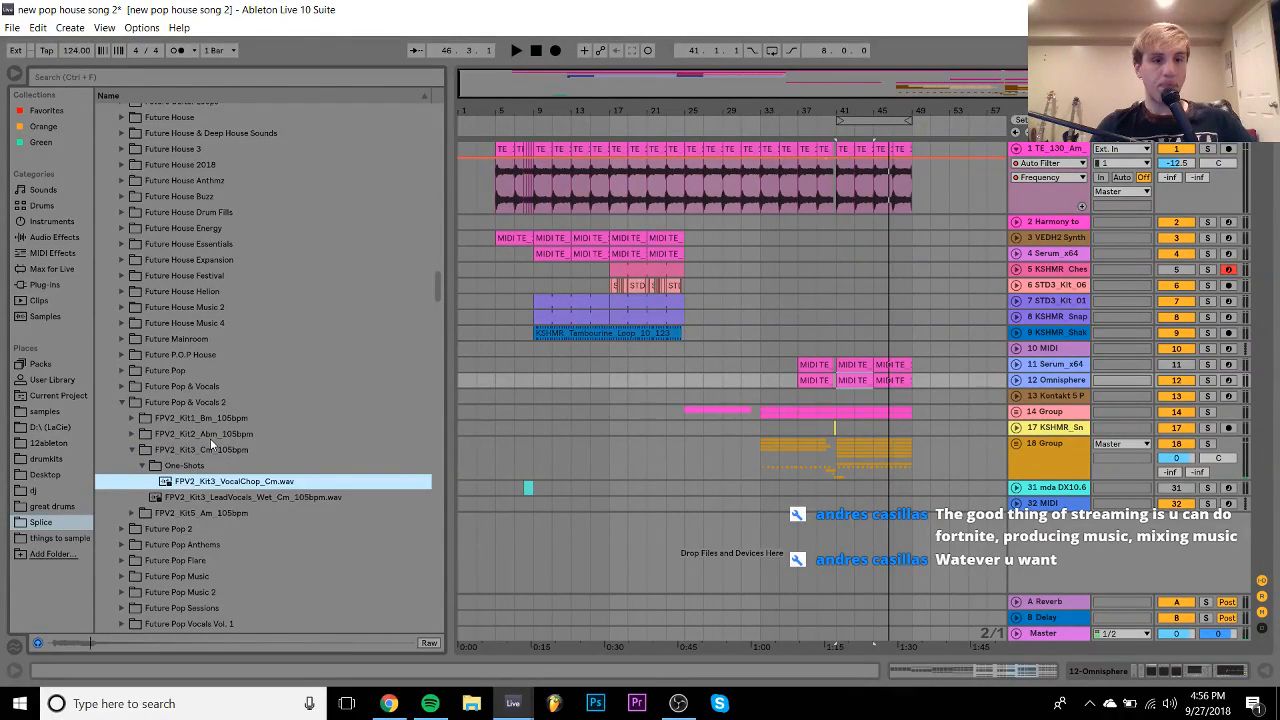
pyautogui.press('Down')
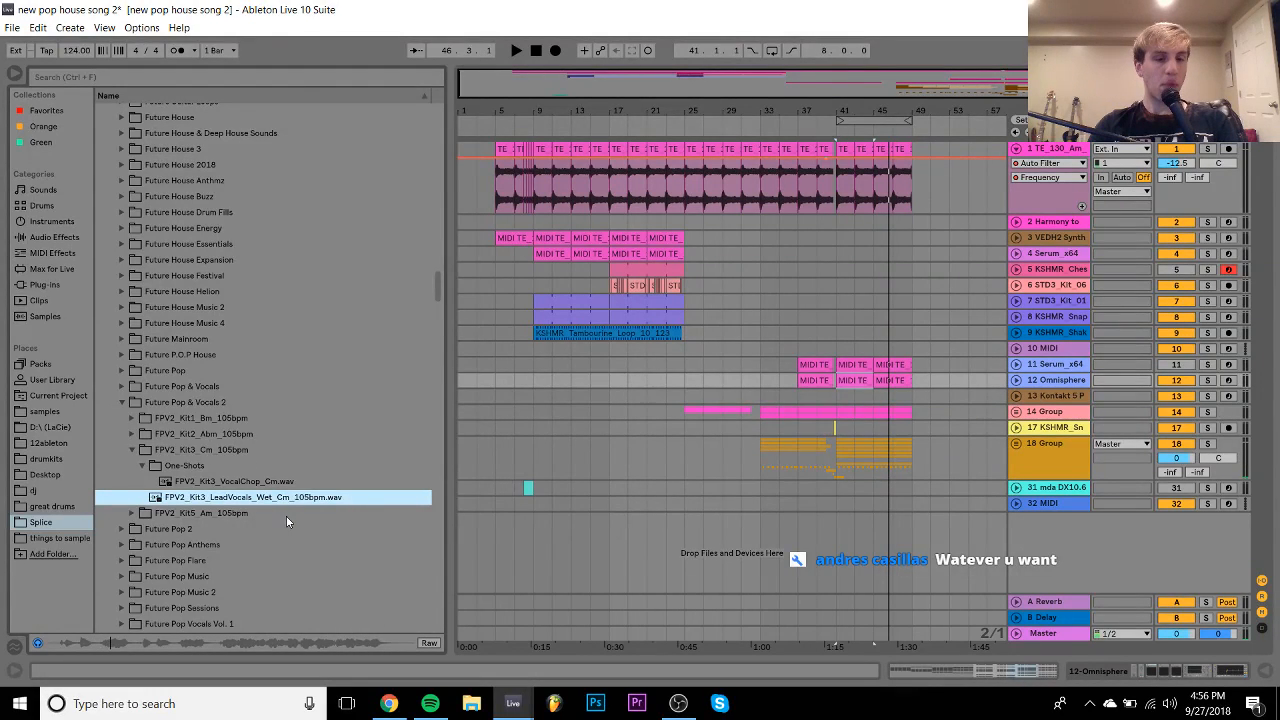
pyautogui.press('Down')
pyautogui.press('Right')
pyautogui.press('Down')
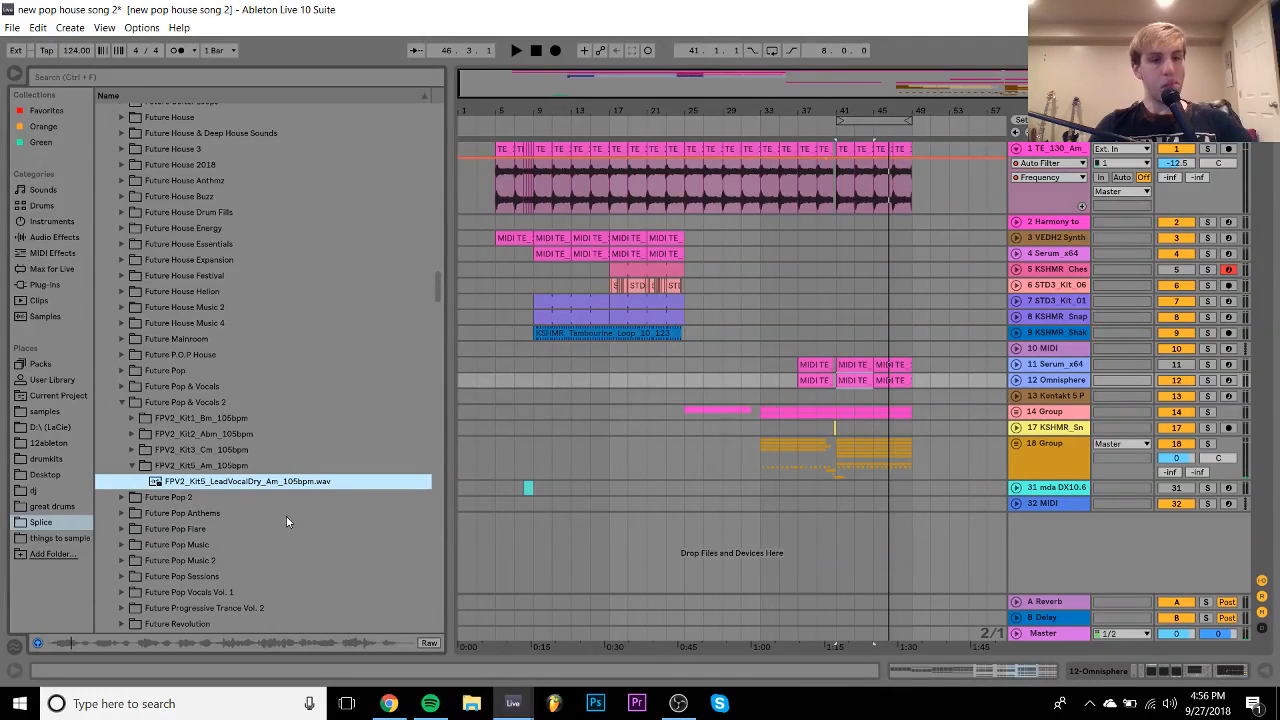
# - Move to the Audentity Future Pop and Vocals pack and compare Kit_2's Harmonies and dry lead vocal
pyautogui.press('Up')
pyautogui.press('Up')
pyautogui.press('Up')
pyautogui.press('Up')
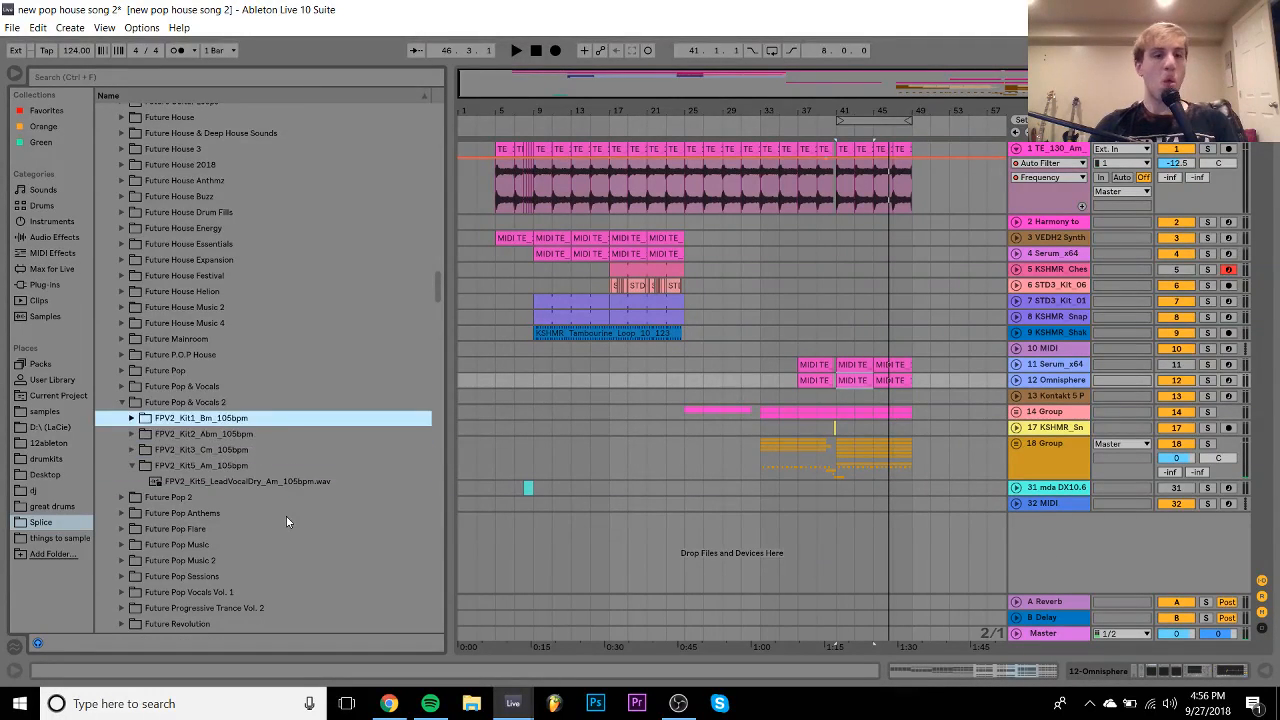
pyautogui.press('Right')
pyautogui.press('Down')
pyautogui.press('Up')
pyautogui.press('Up')
pyautogui.press('Up')
pyautogui.press('Right')
pyautogui.press('Down')
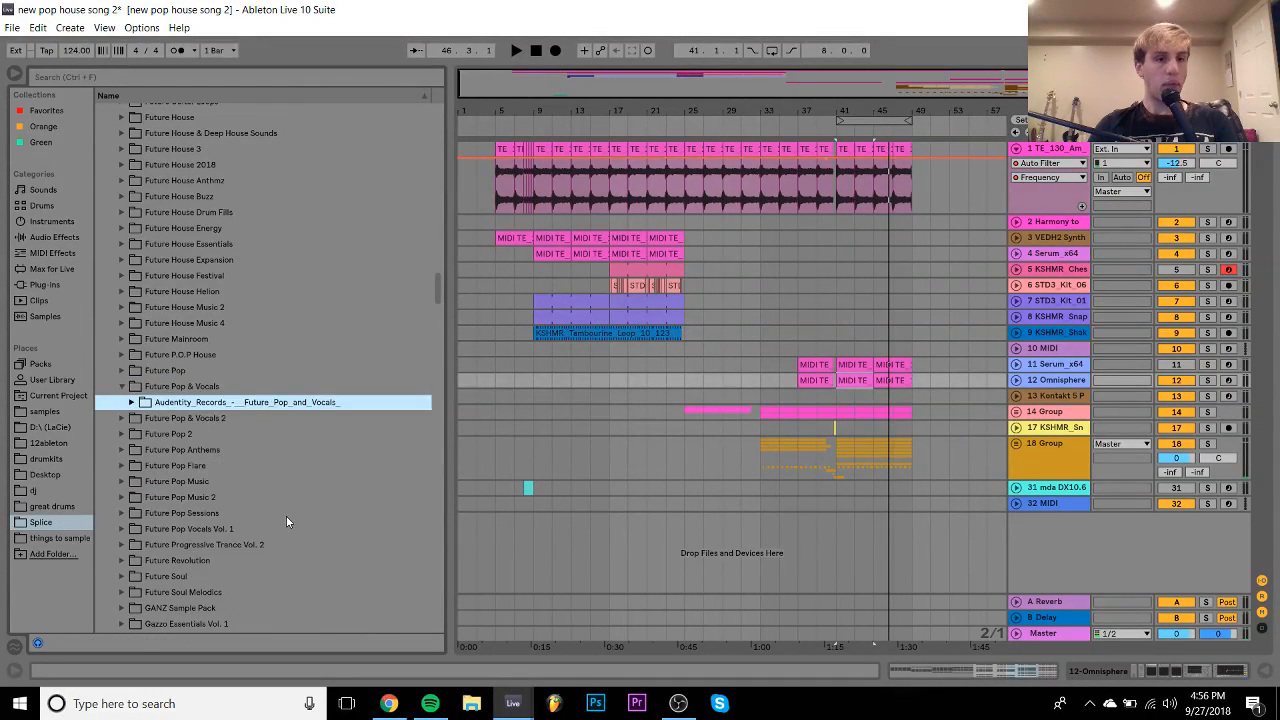
pyautogui.press('Right')
pyautogui.press('Down')
pyautogui.press('Right')
pyautogui.press('Down')
pyautogui.press('Down')
pyautogui.press('Up')
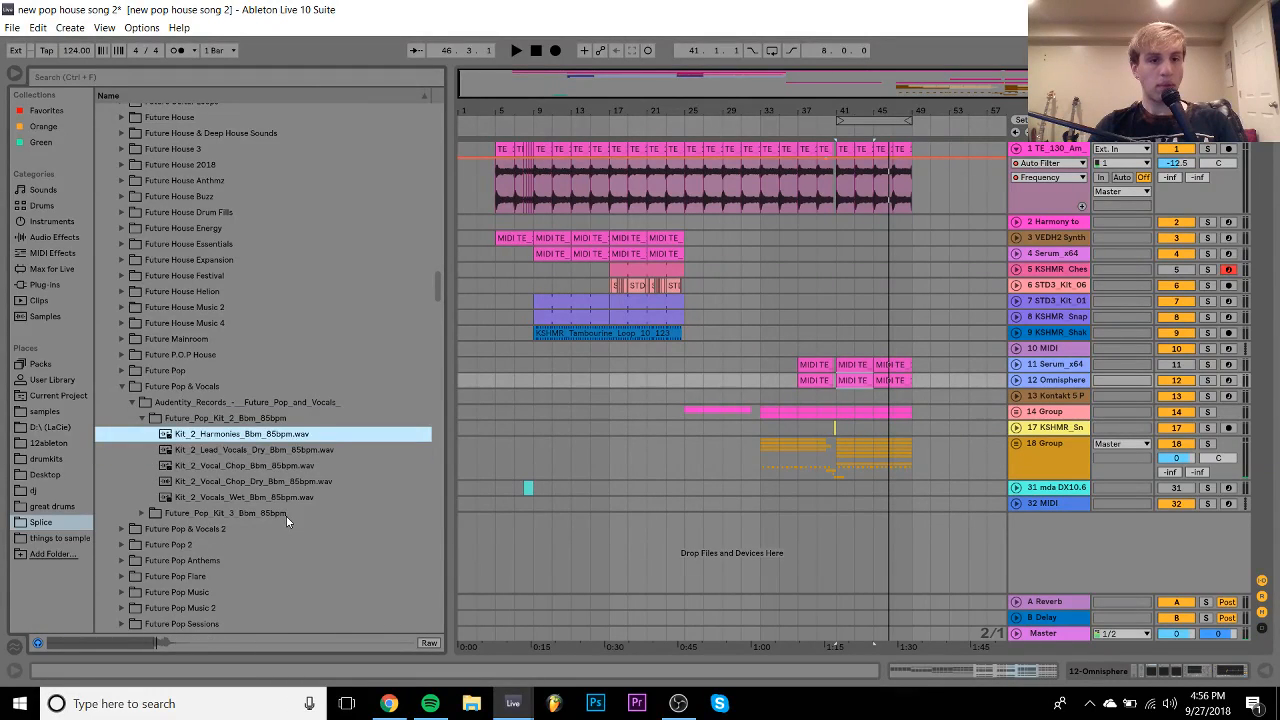
pyautogui.press('Down')
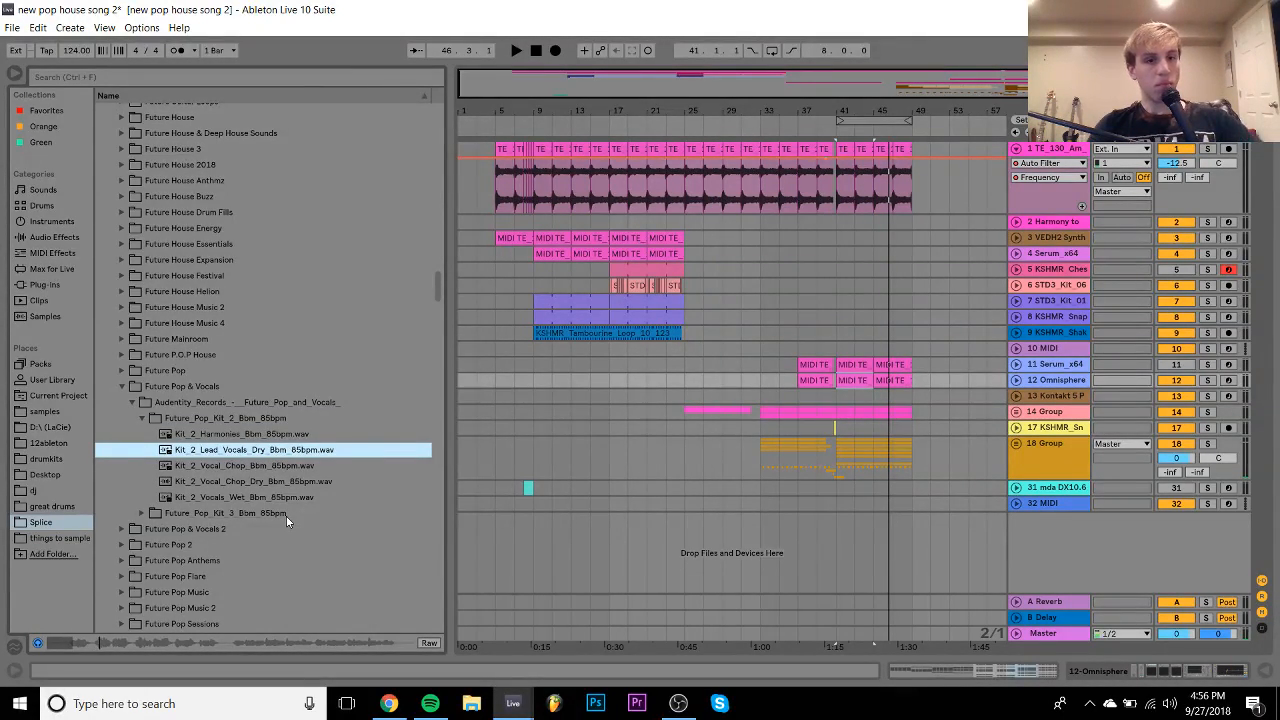
# - Open the Kit_3 folder and preview Kit_3_Lead_Vocals_Wet_Bm_85bpm.wav
pyautogui.press('Up')
pyautogui.press('Up')
pyautogui.press('Left')
pyautogui.press('Down')
pyautogui.press('Right')
pyautogui.press('Down')
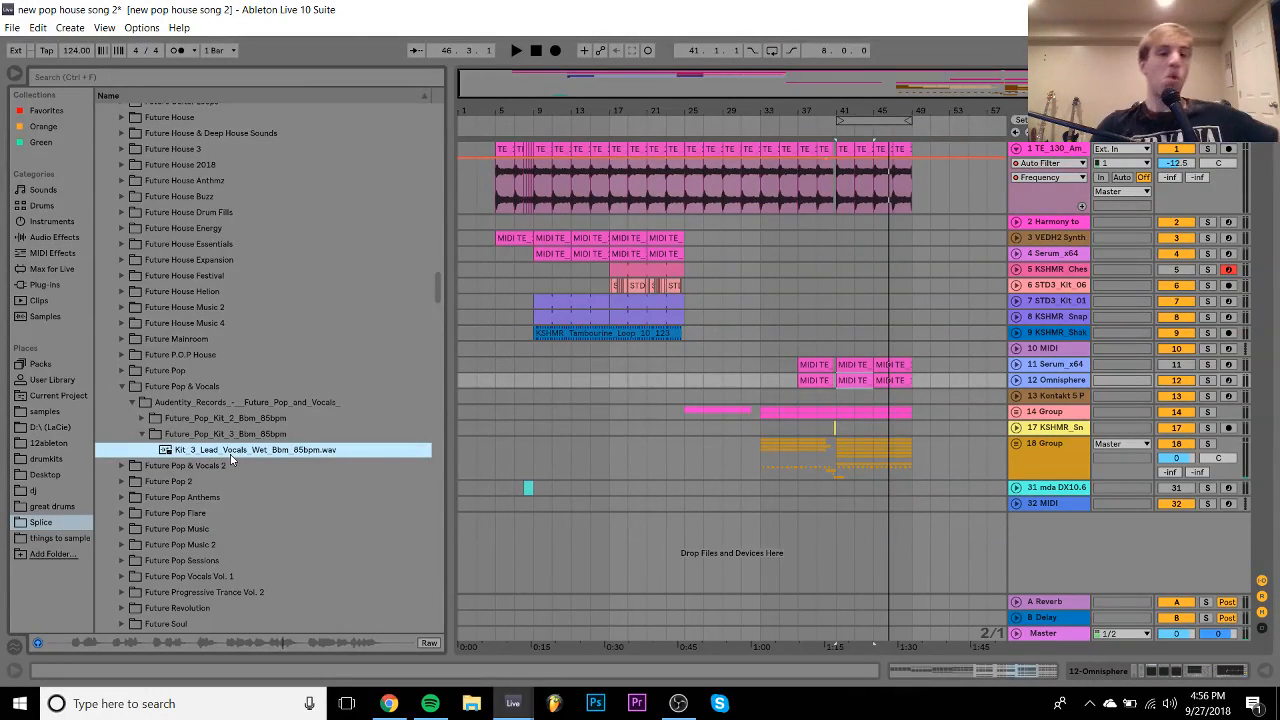
# - Drop the Kit_3 wet lead vocal onto a new track and warp it to the song tempo
pyautogui.moveTo(232, 458); pyautogui.dragTo(576, 518)
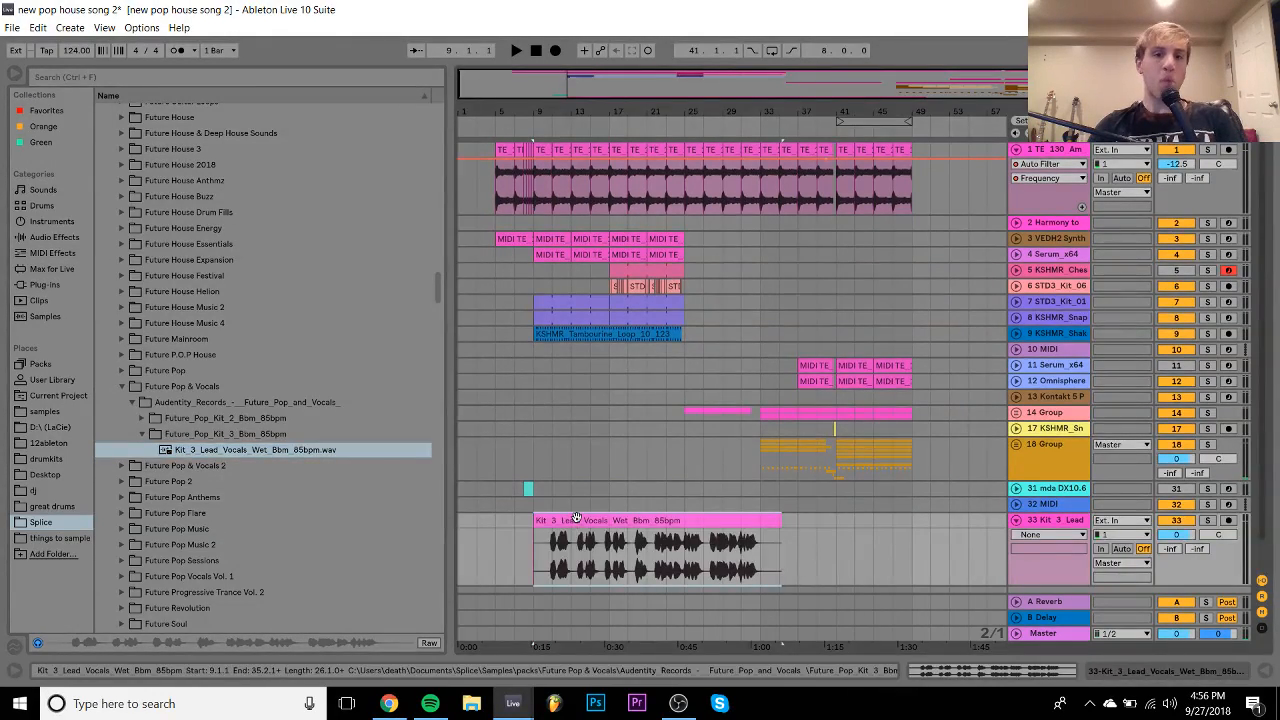
pyautogui.doubleClick(576, 518)
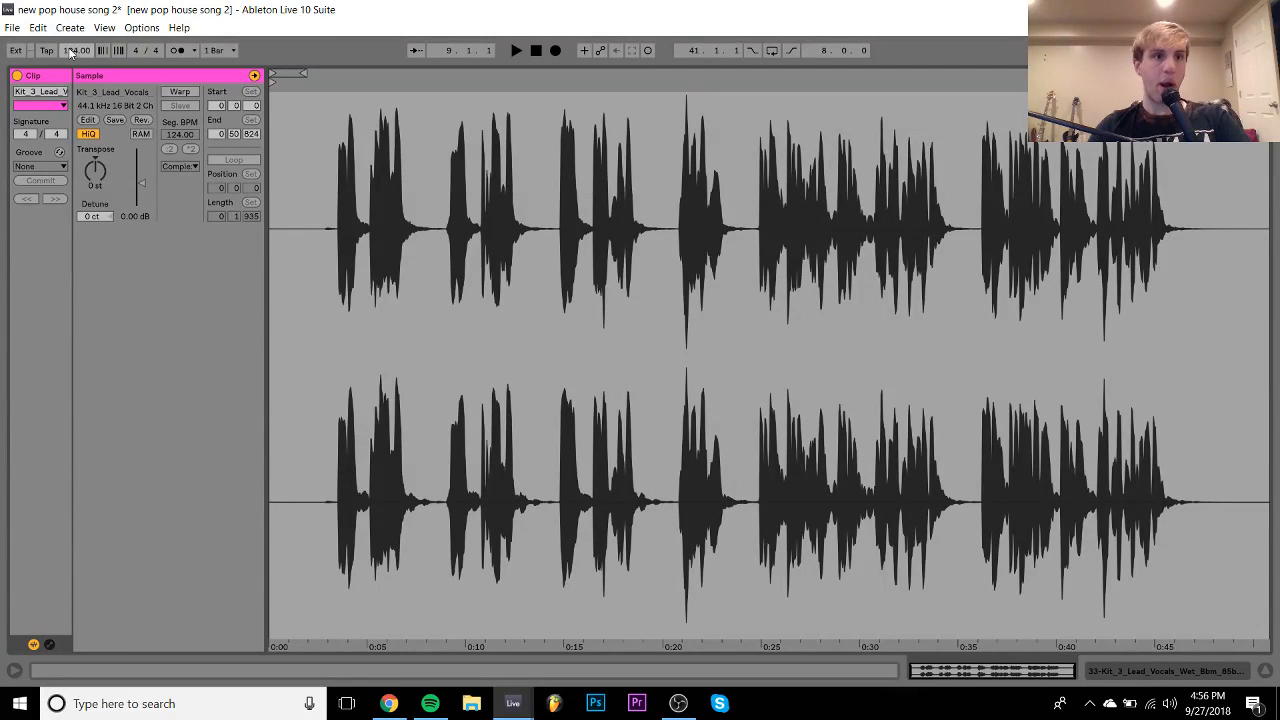
pyautogui.click(181, 91)
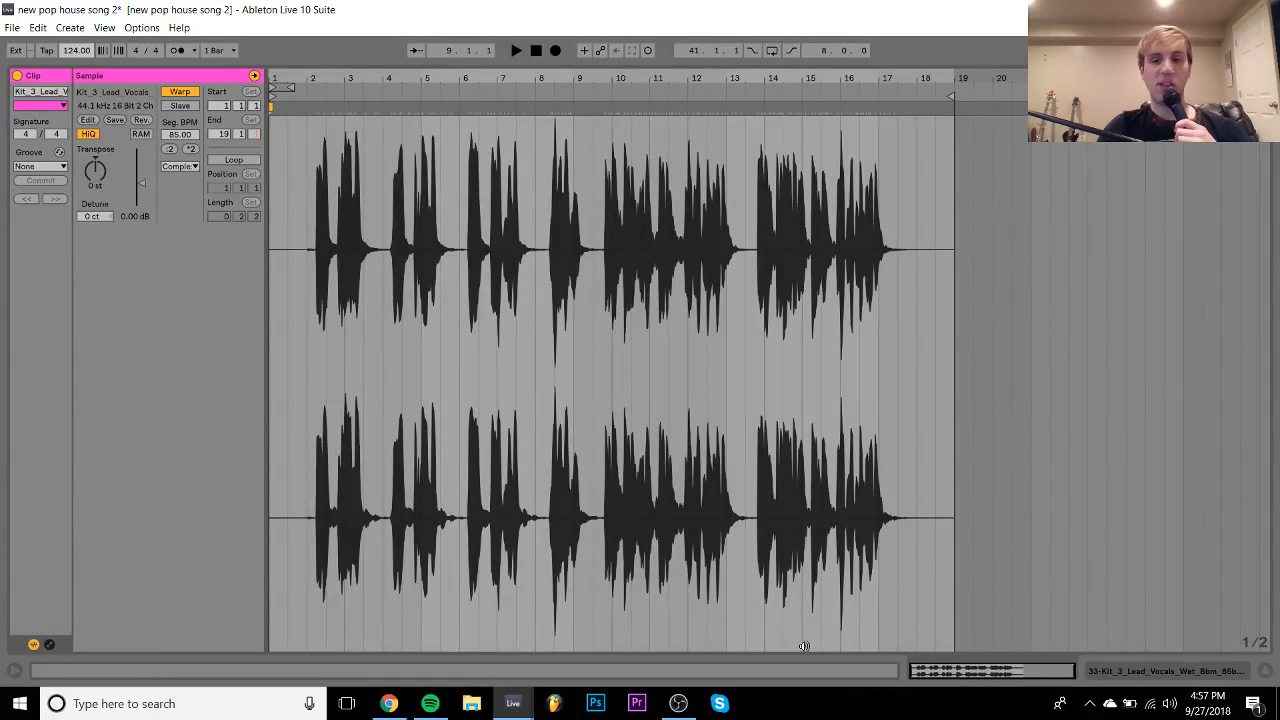
pyautogui.click(1106, 672)
pyautogui.scroll(5, 693, 343)
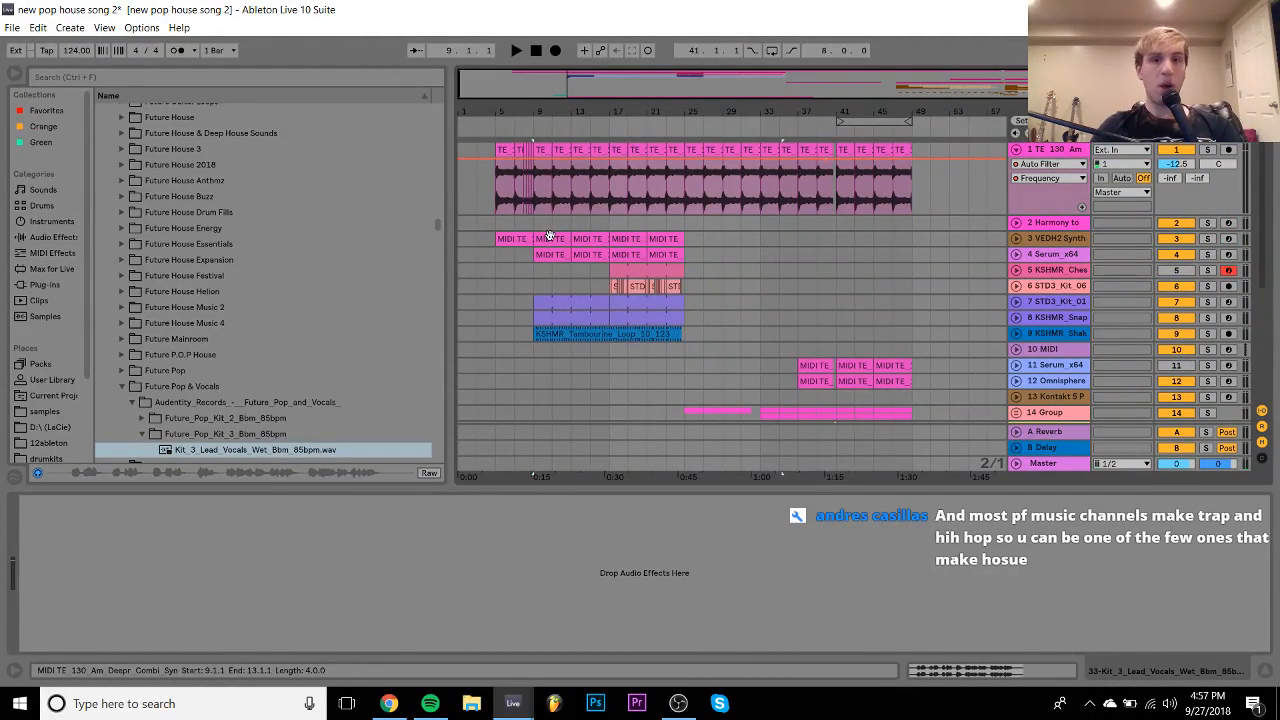
pyautogui.click(549, 236)
pyautogui.scroll(-5, 578, 220)
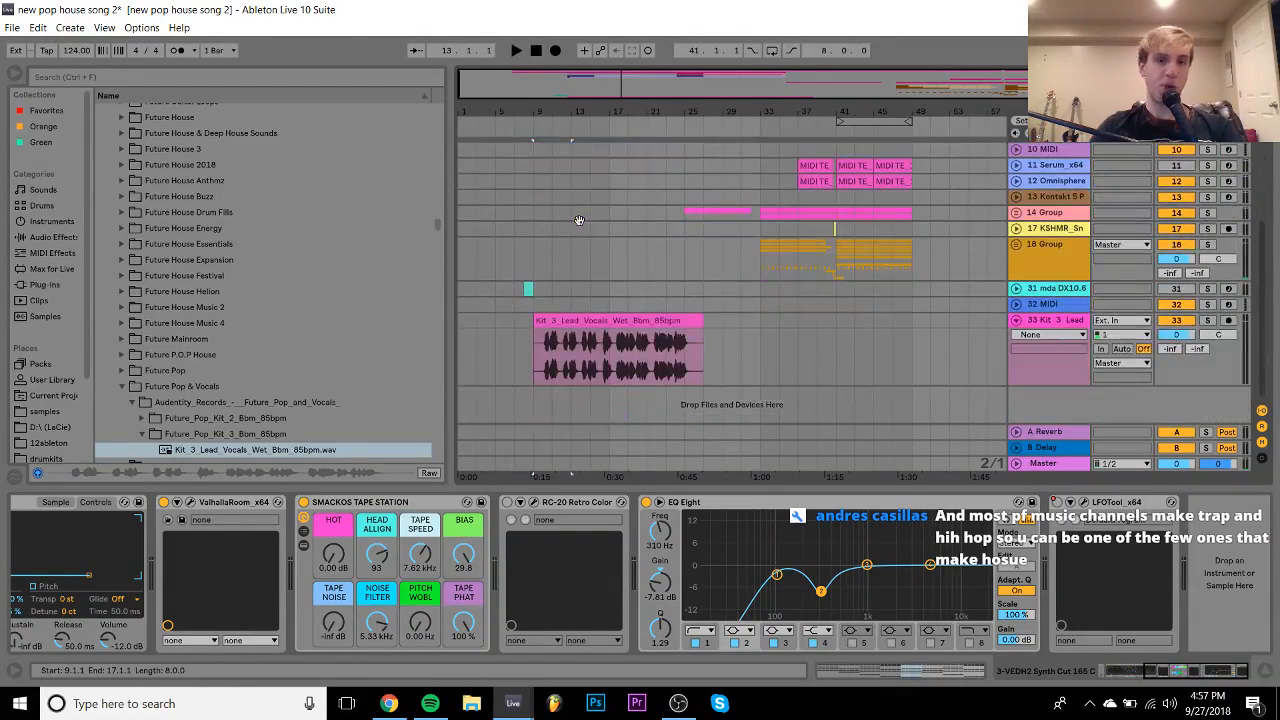
# - Reopen the lead vocal clip's sample details and audition the vocal
pyautogui.doubleClick(633, 320)
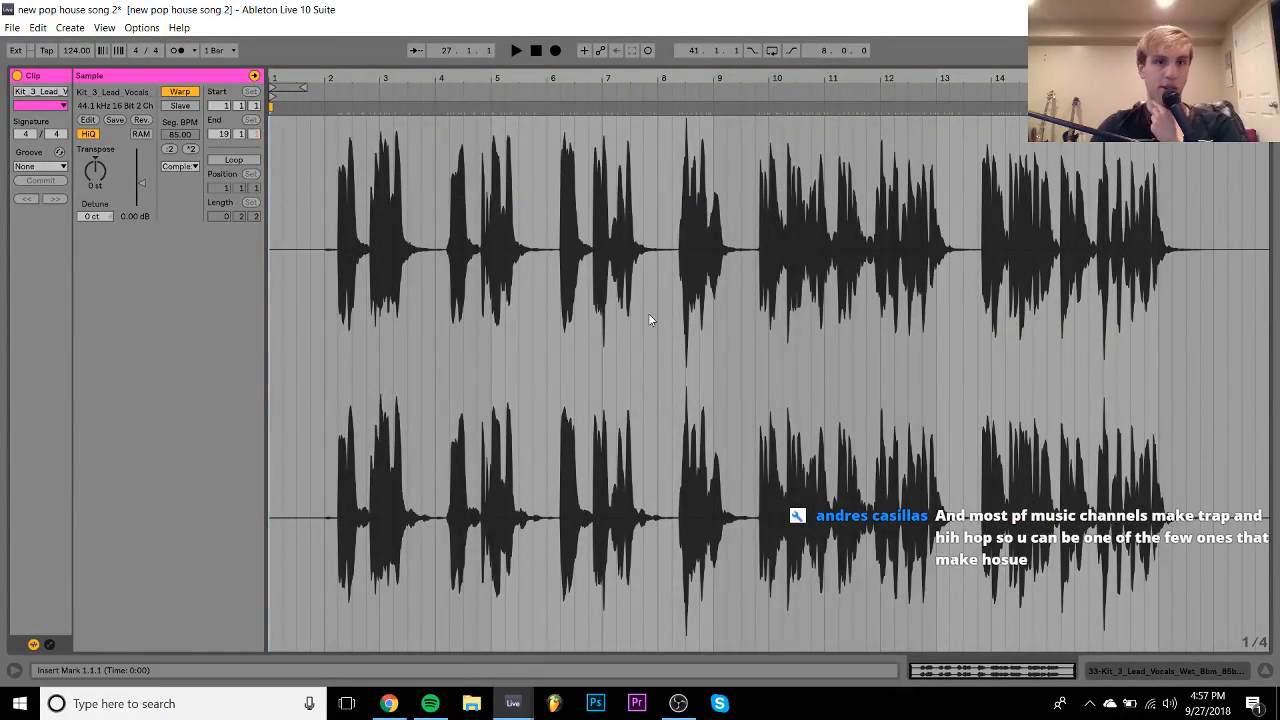
pyautogui.click(1164, 671)
pyautogui.scroll(1, 650, 252)
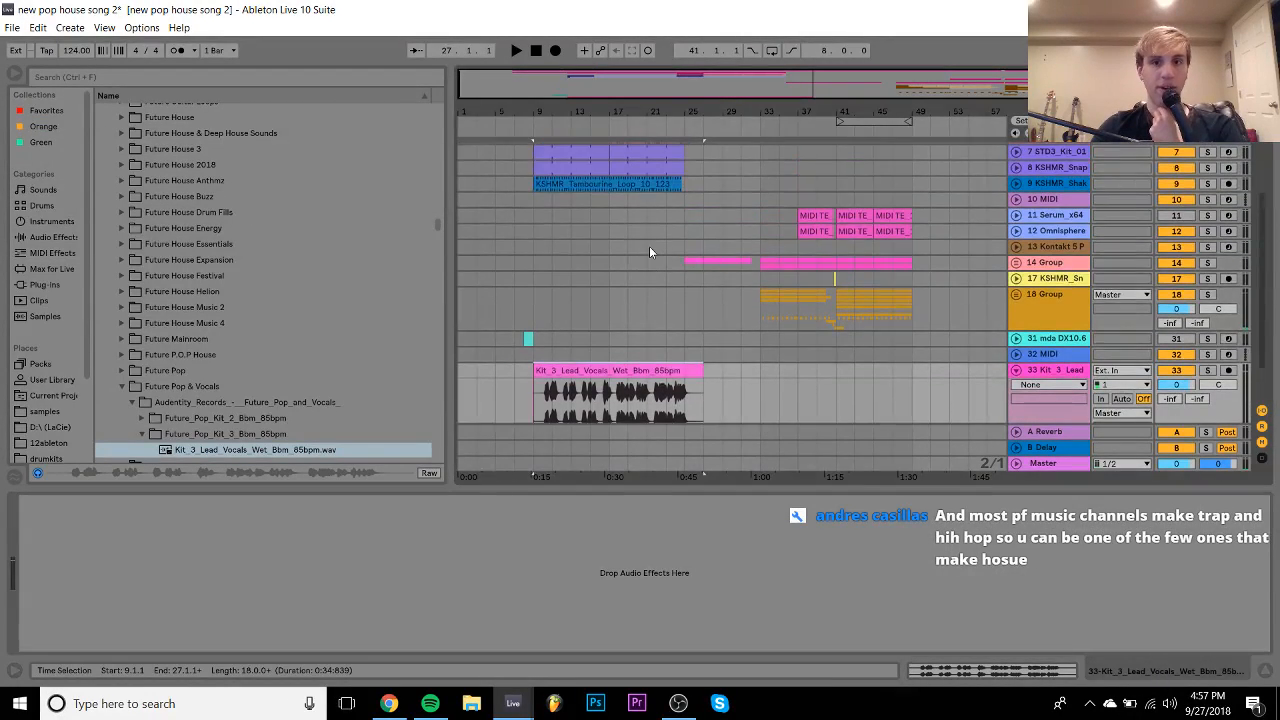
pyautogui.scroll(-1, 649, 252)
pyautogui.doubleClick(630, 339)
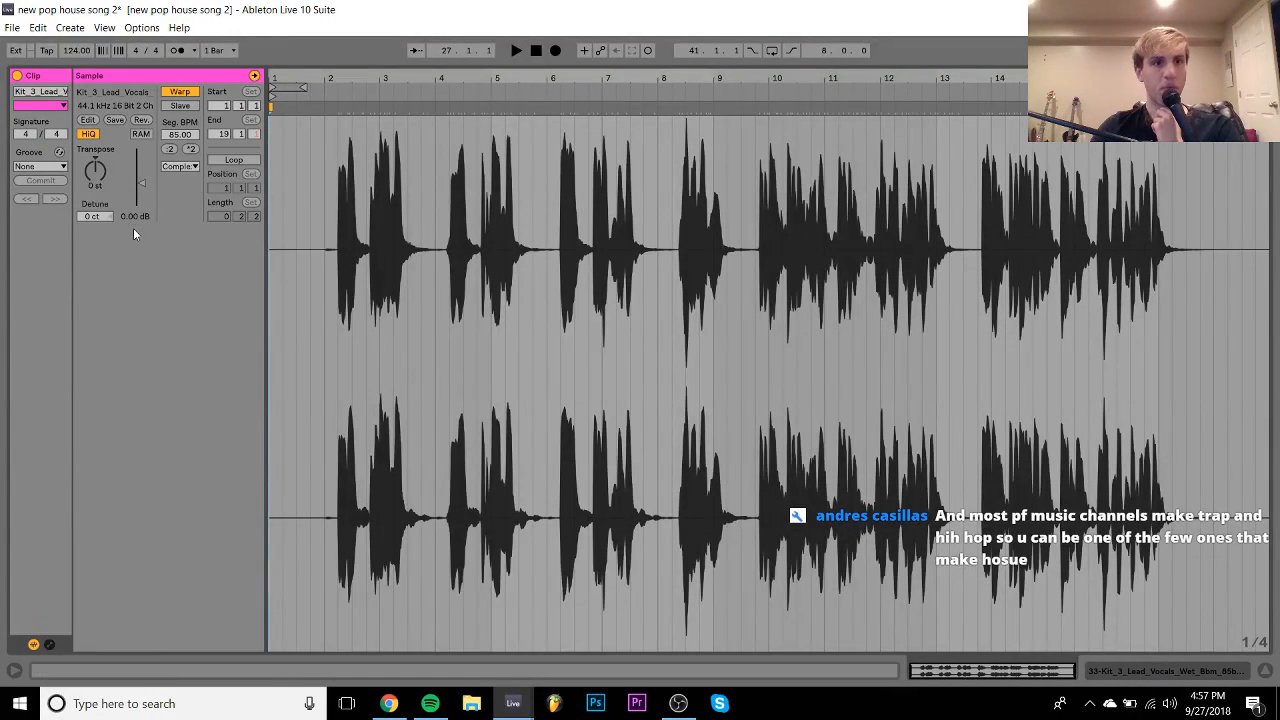
pyautogui.click(95, 172)
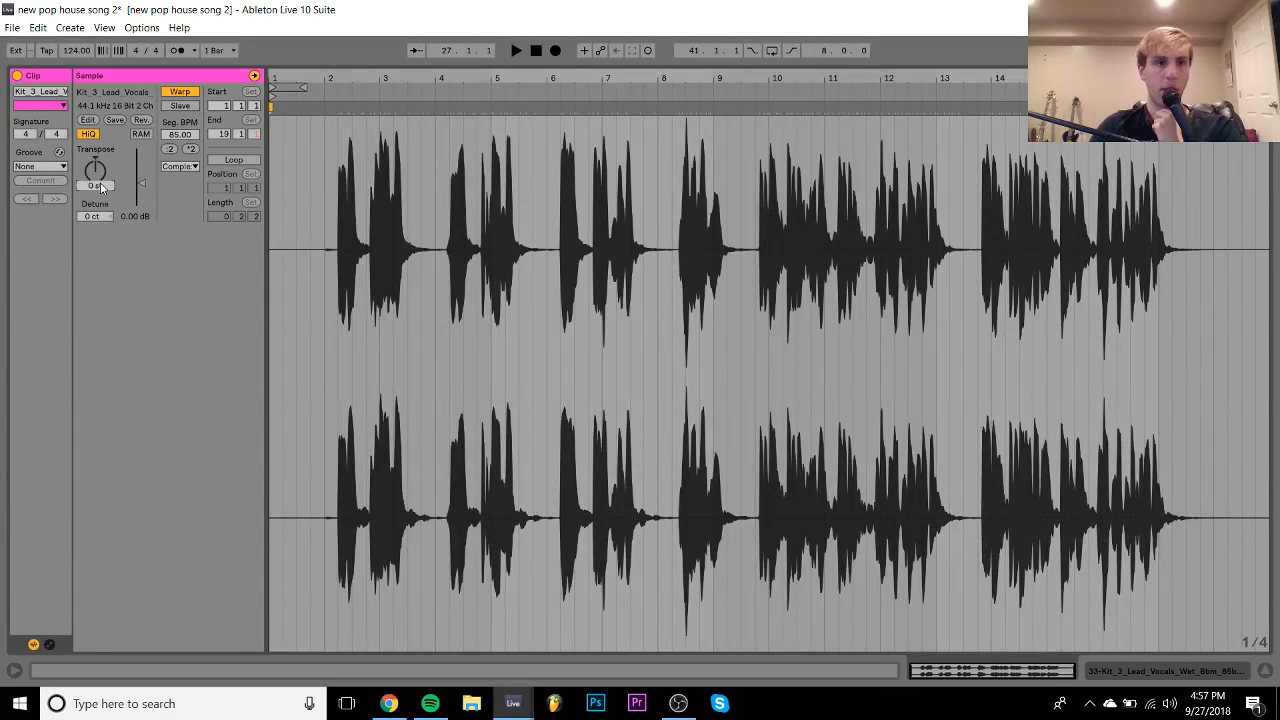
pyautogui.press('space')
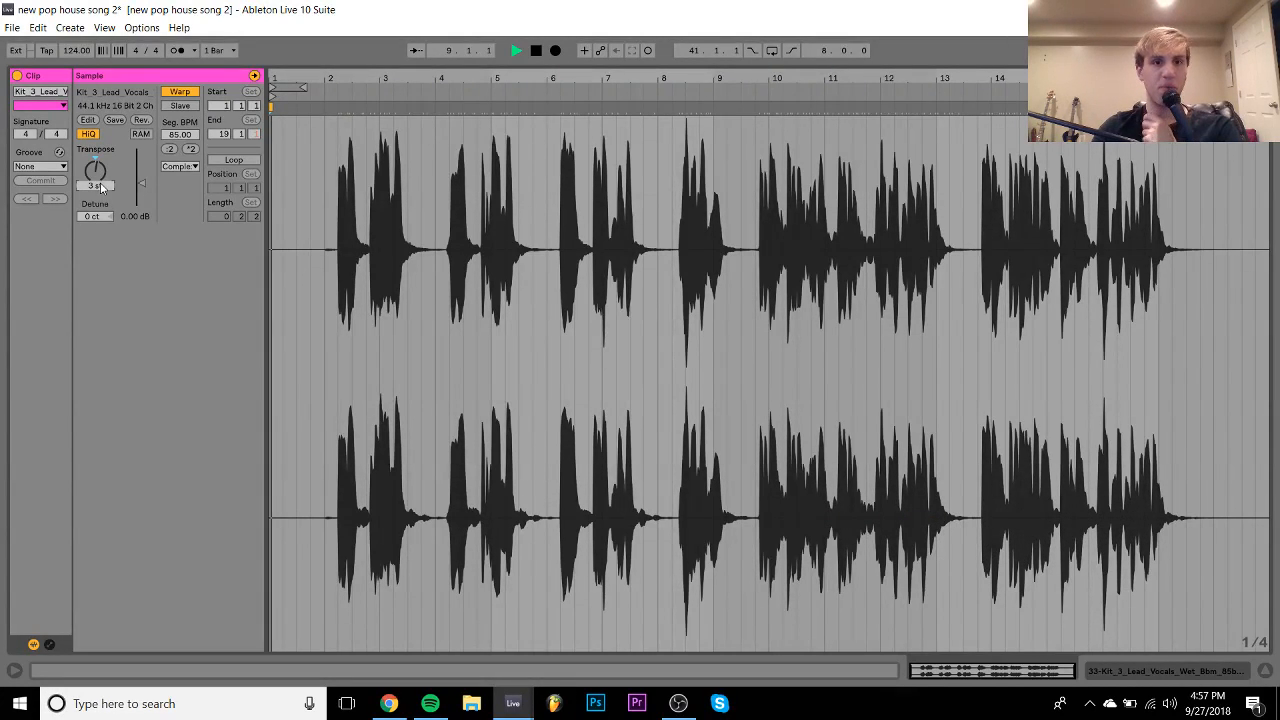
pyautogui.click(1119, 664)
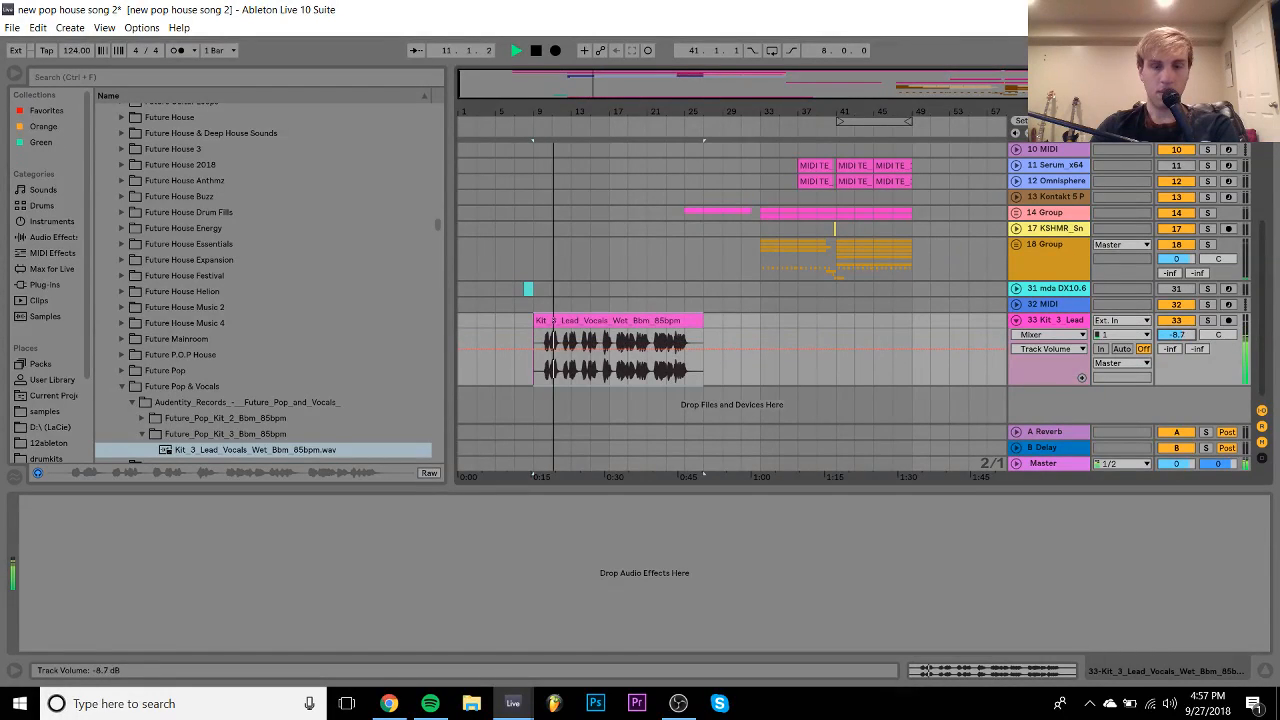
pyautogui.doubleClick(563, 321)
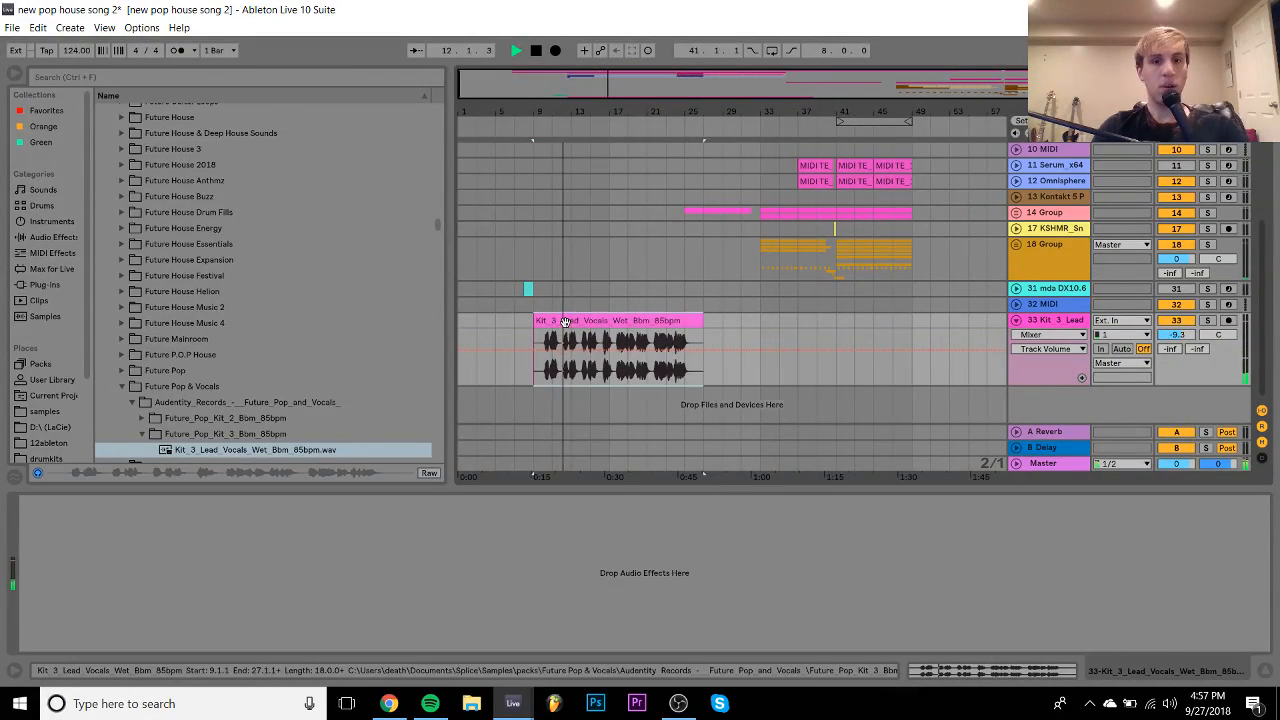
pyautogui.press('space')
pyautogui.press('space')
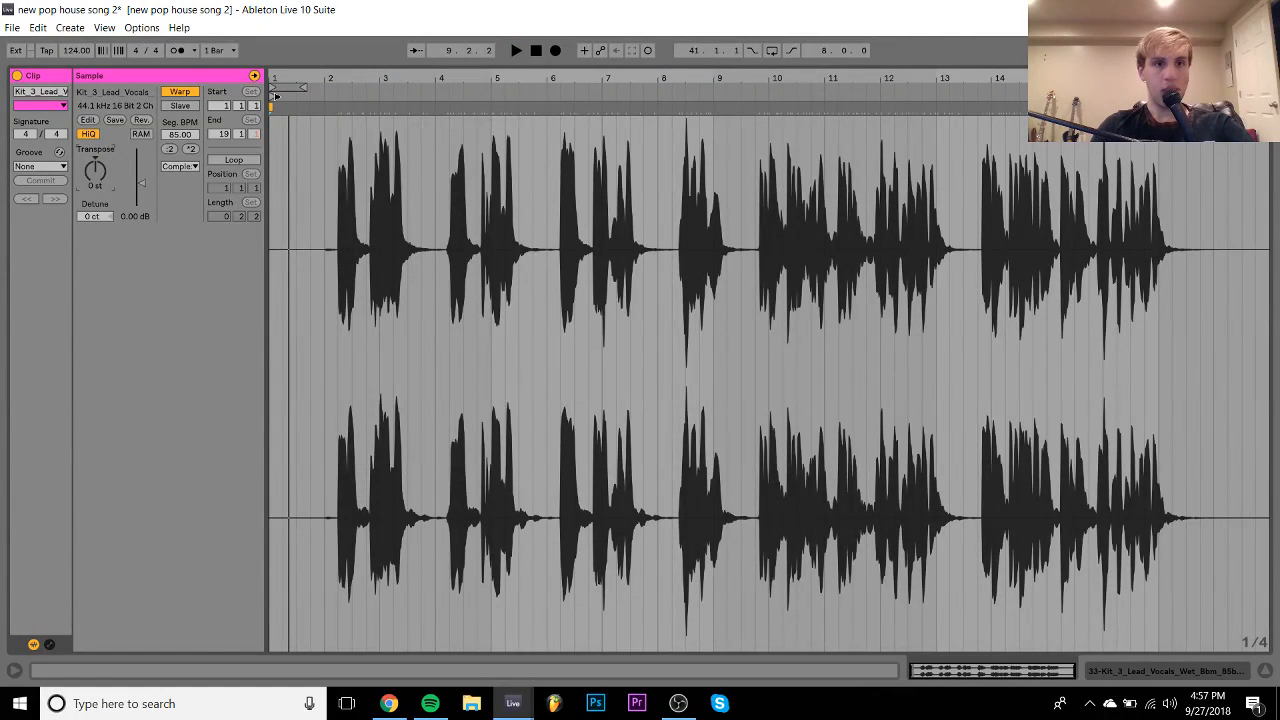
# - Move the clip start to bar 2 and lower Transpose to -3 st
pyautogui.moveTo(274, 97); pyautogui.dragTo(328, 97)
pyautogui.press('space')
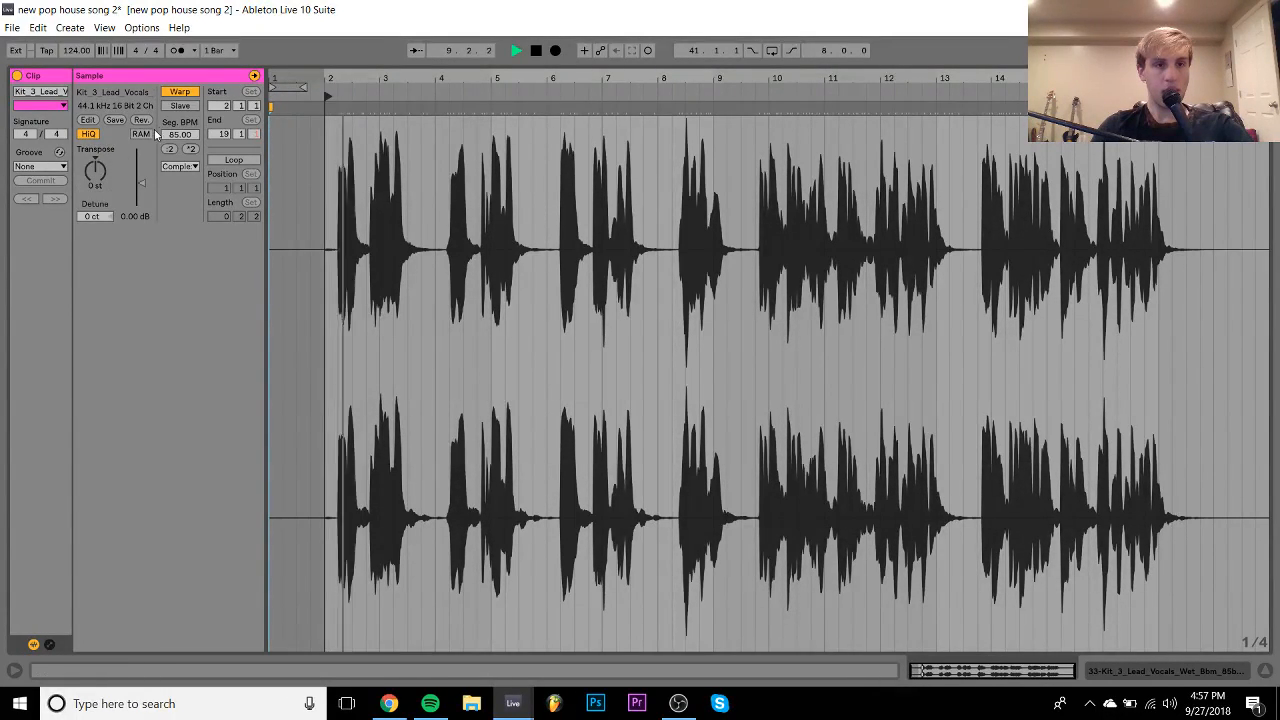
pyautogui.click(105, 177)
pyautogui.press('space')
pyautogui.press('Down')
pyautogui.press('space')
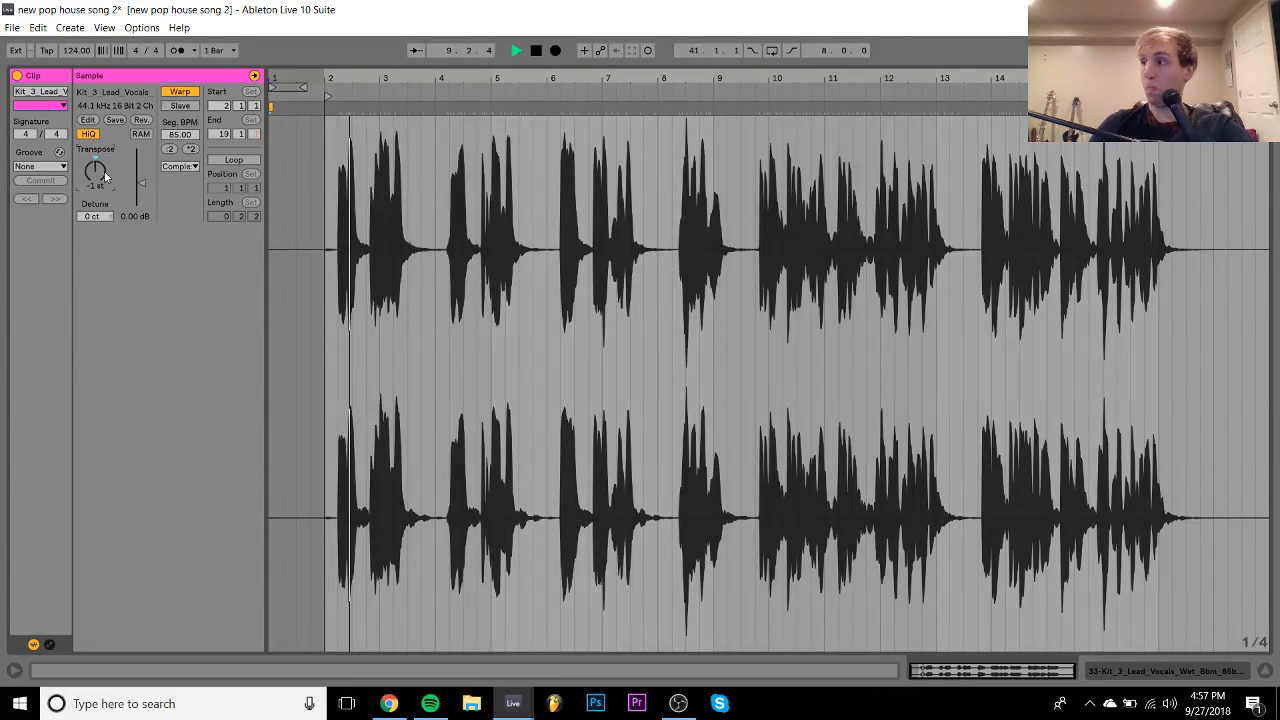
pyautogui.press('Down')
pyautogui.press('Down')
pyautogui.press('space')
pyautogui.press('space')
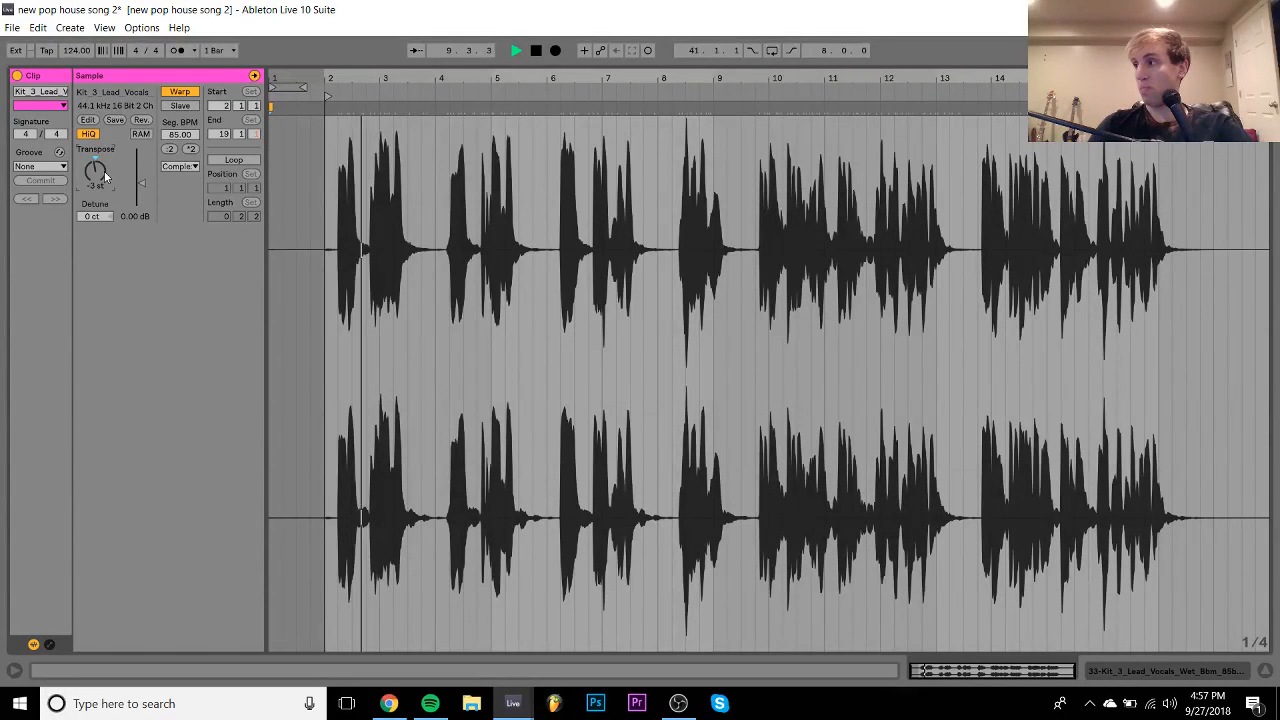
pyautogui.press('space')
pyautogui.press('space')
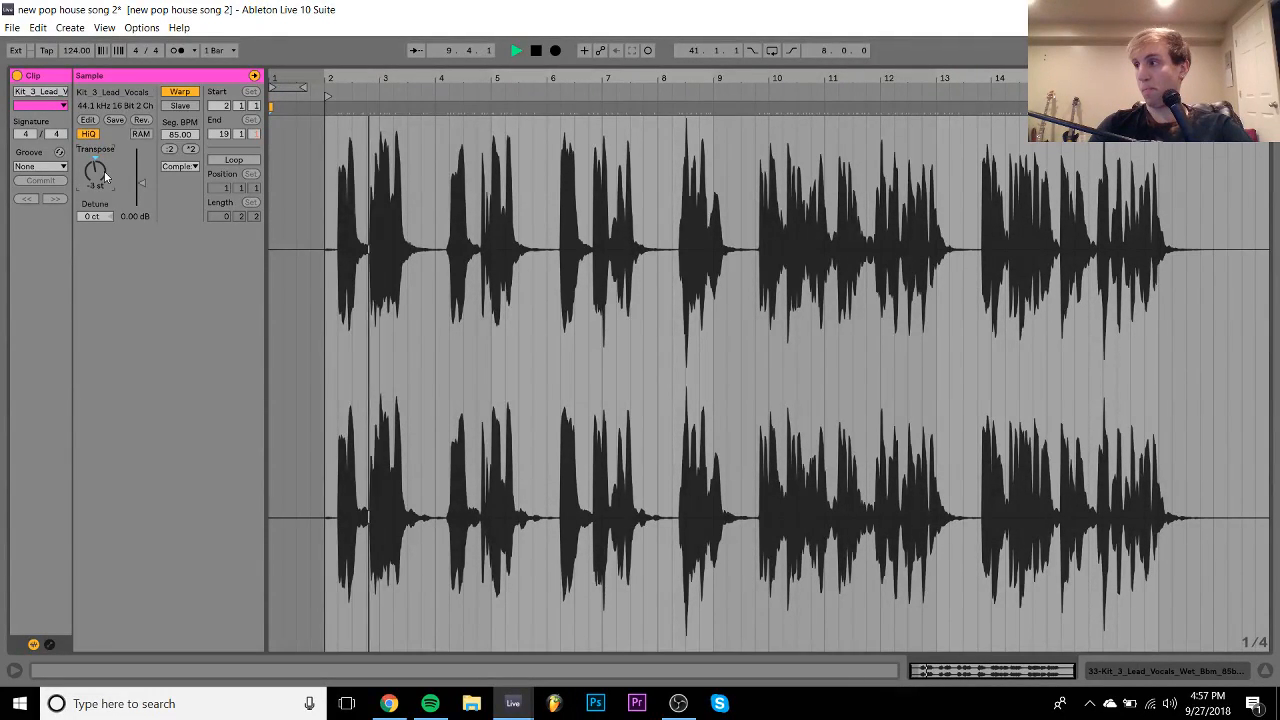
# - Set the vocal's warp mode to Complex Pro and return to the arrangement
pyautogui.click(186, 167)
pyautogui.click(188, 238)
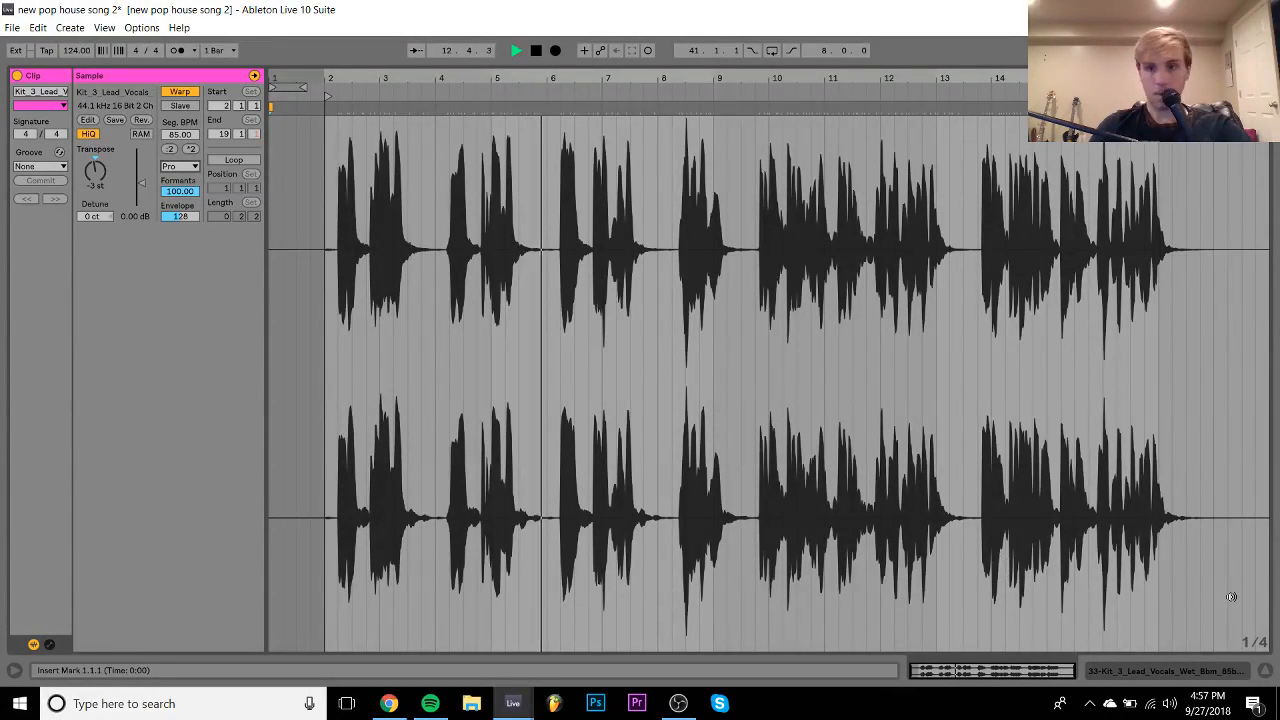
pyautogui.click(1217, 672)
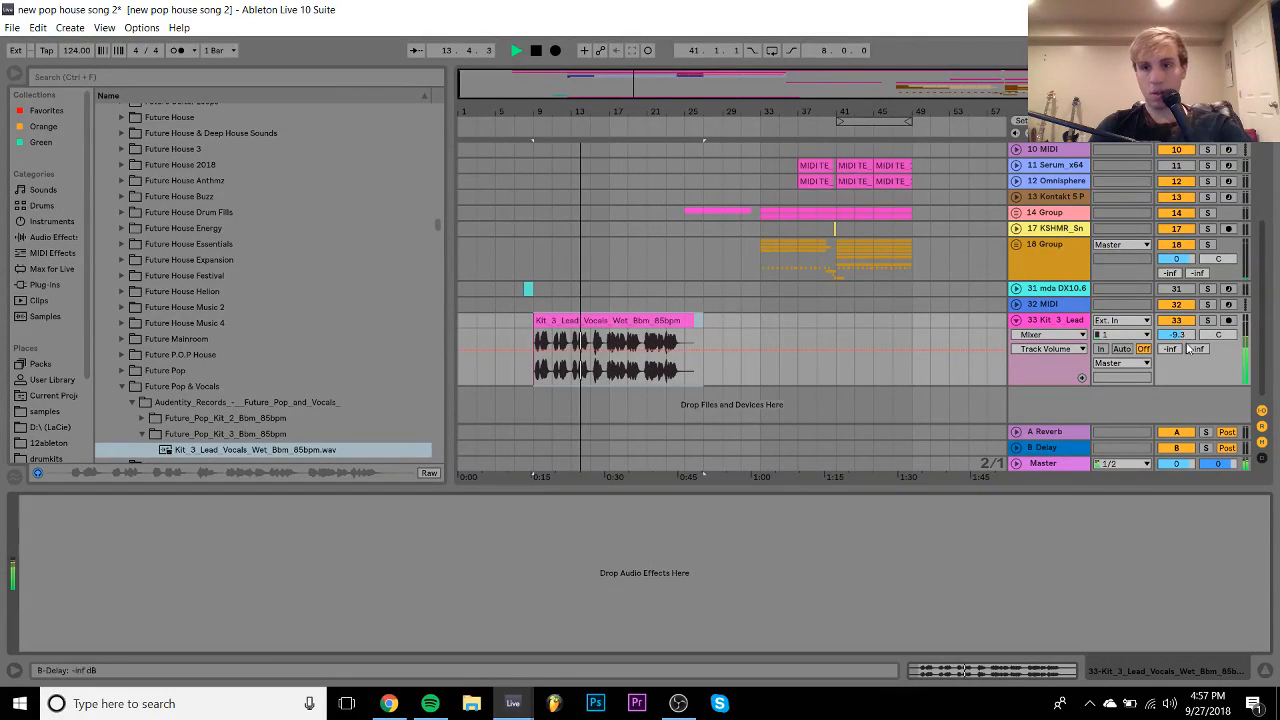
# - Lower track 33's volume to -10.5 dB and zoom in on the vocal around bar 9
pyautogui.moveTo(1184, 335); pyautogui.dragTo(1184, 340)
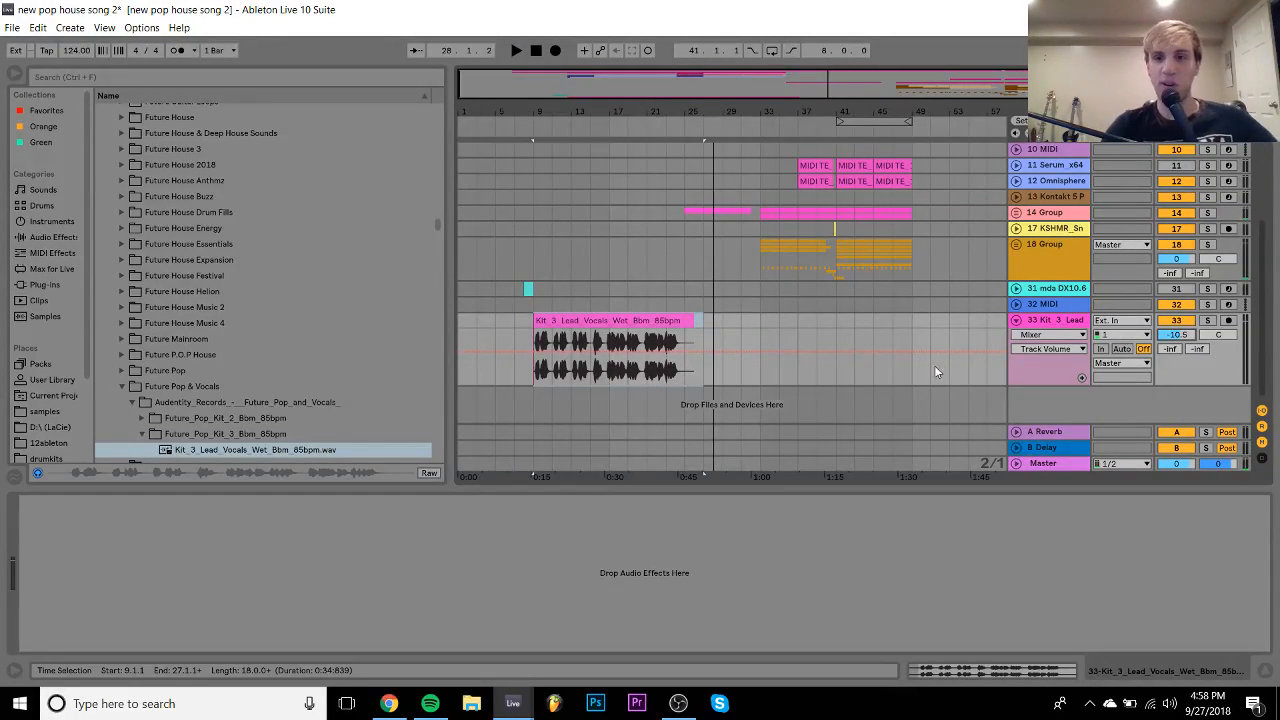
pyautogui.press('space')
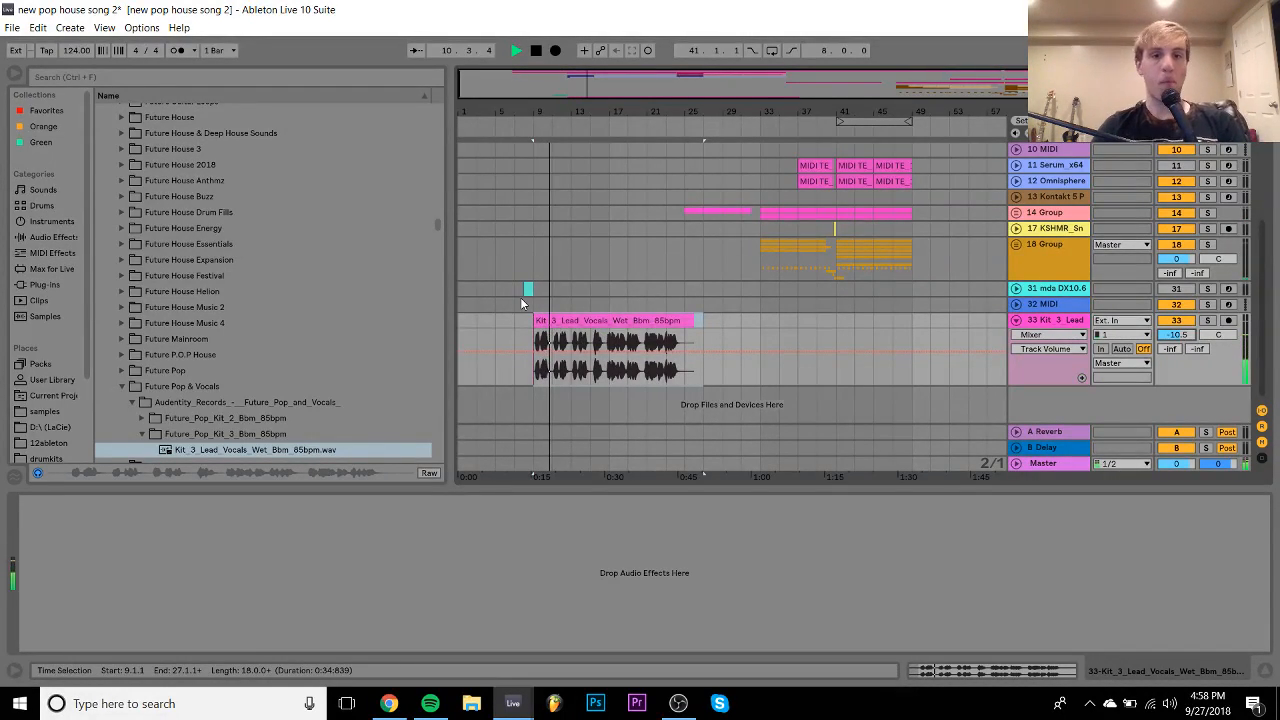
pyautogui.scroll(2, 520, 297)
pyautogui.moveTo(540, 112); pyautogui.dragTo(559, 257)
pyautogui.press('space')
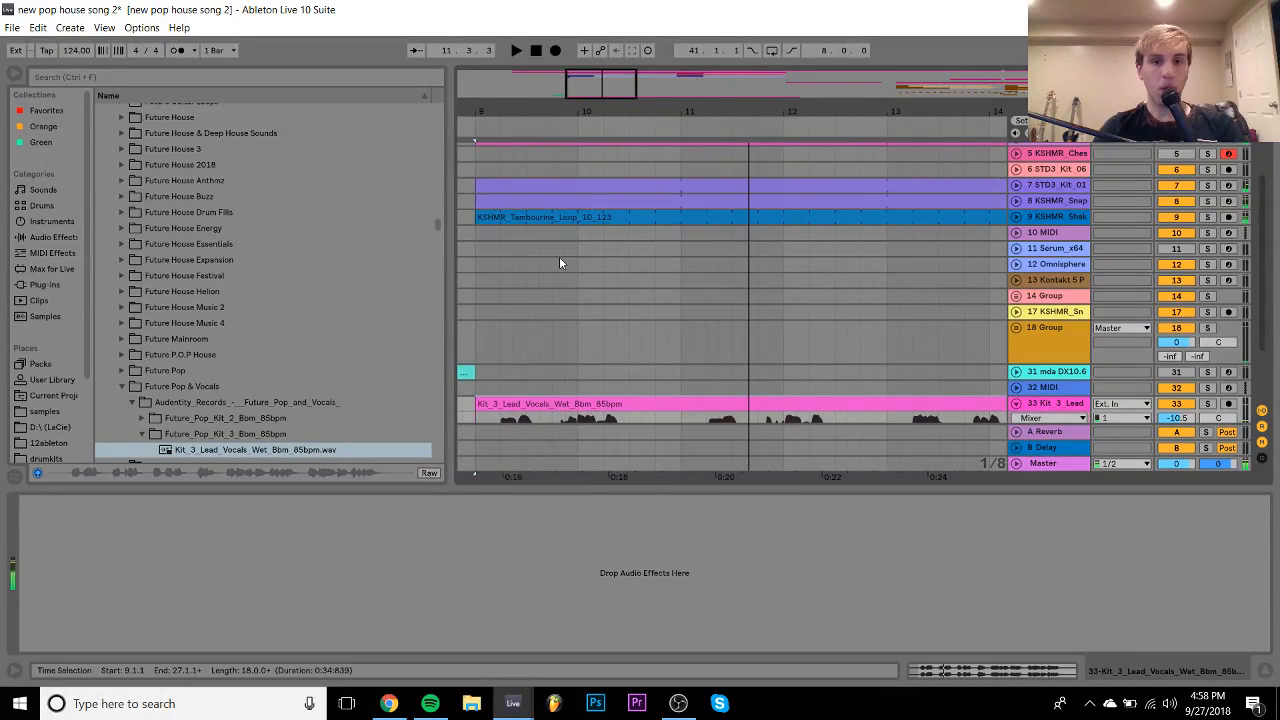
pyautogui.scroll(-2, 559, 257)
# - Chop the vocal into slices around bars 9-10 and nudge them slightly earlier and later
pyautogui.moveTo(551, 345); pyautogui.dragTo(594, 319)
pyautogui.click(540, 320)
pyautogui.press('space')
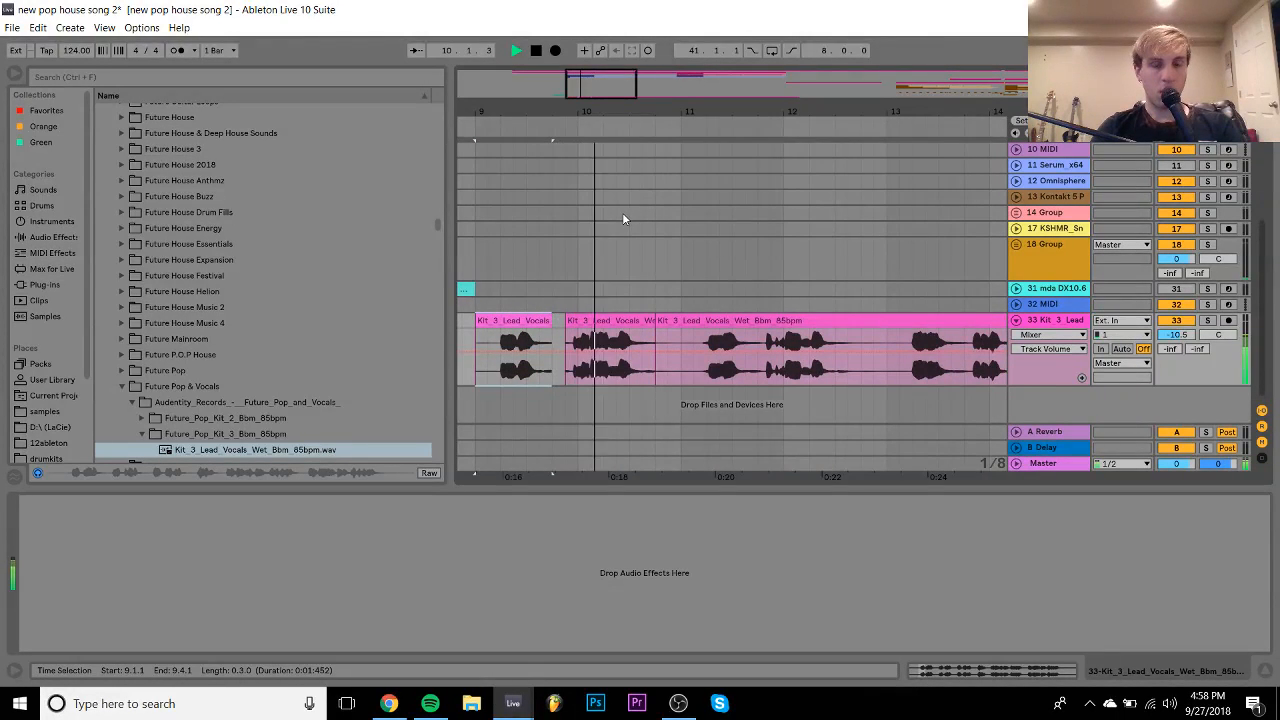
pyautogui.moveTo(597, 316); pyautogui.dragTo(611, 316)
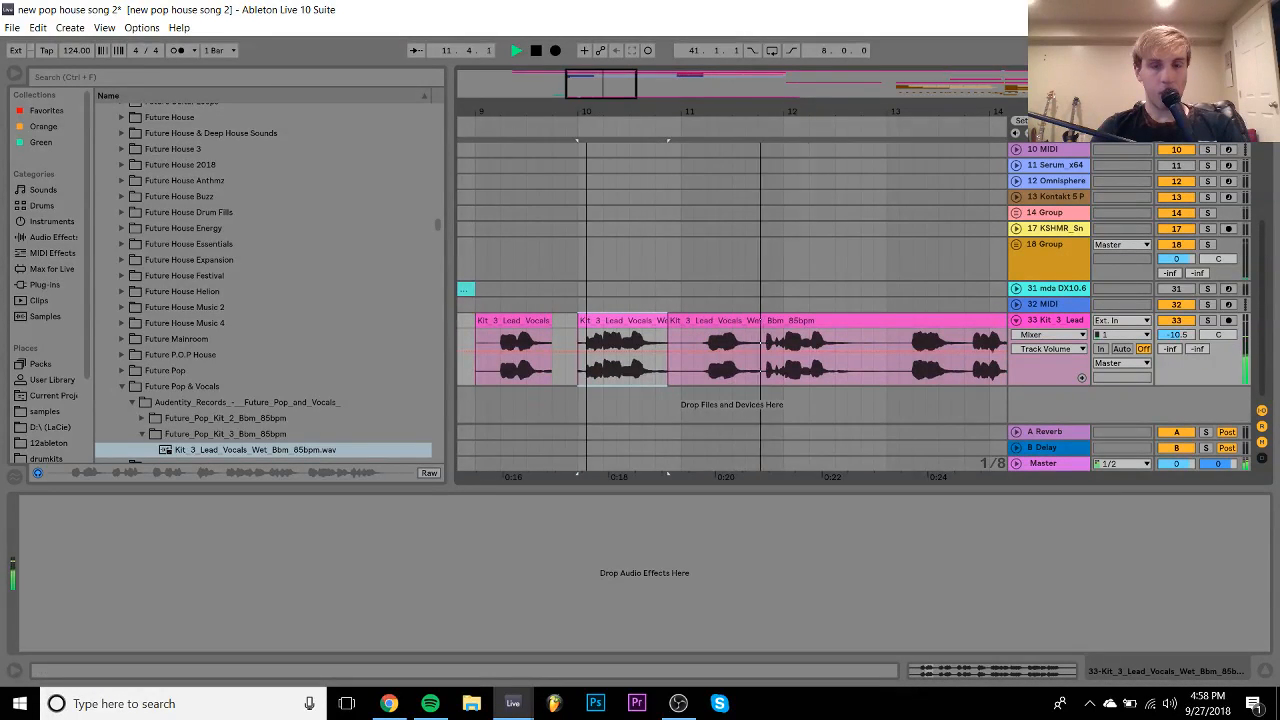
pyautogui.moveTo(597, 108); pyautogui.dragTo(626, 230)
pyautogui.moveTo(591, 320); pyautogui.dragTo(569, 321)
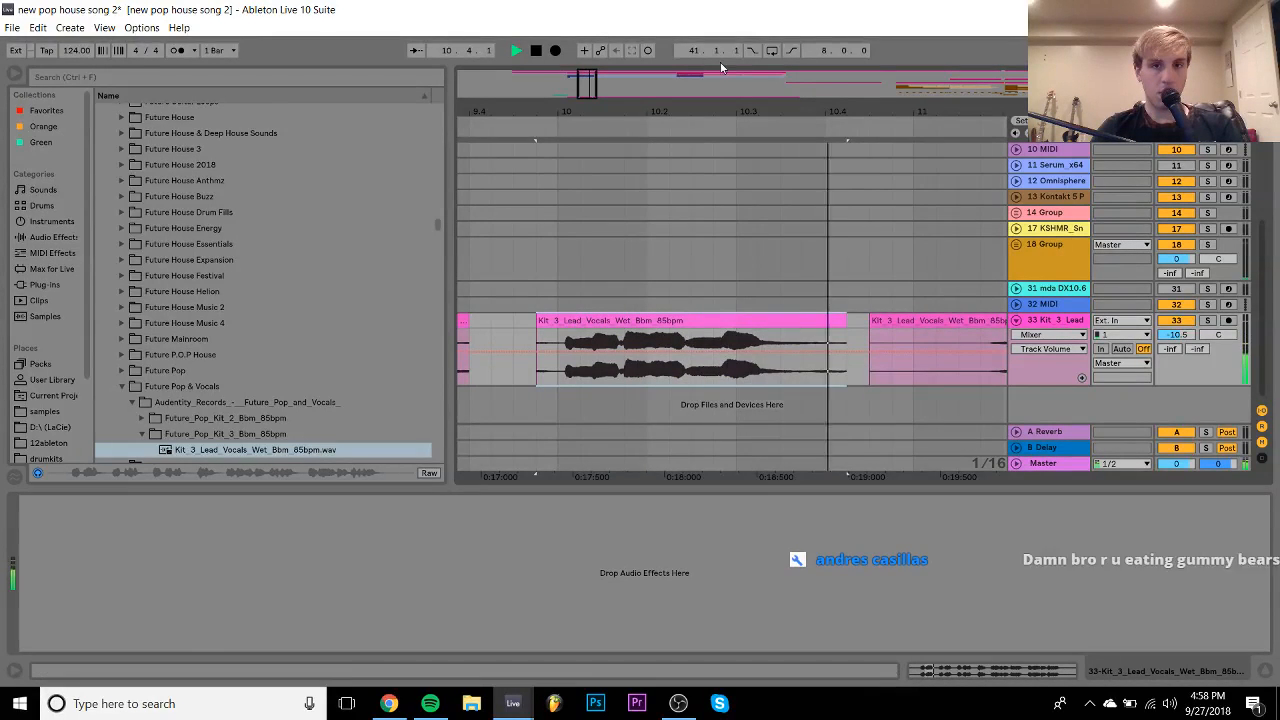
pyautogui.moveTo(711, 125); pyautogui.dragTo(711, 107)
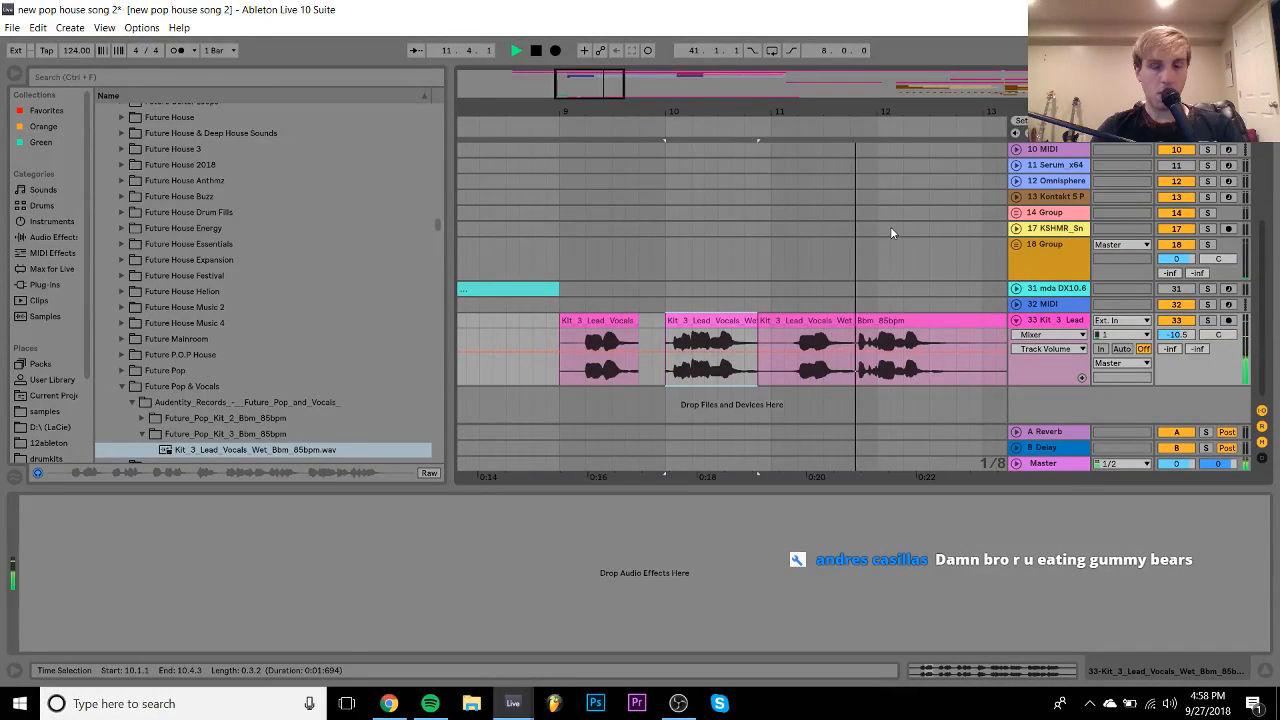
pyautogui.moveTo(800, 124); pyautogui.dragTo(800, 108)
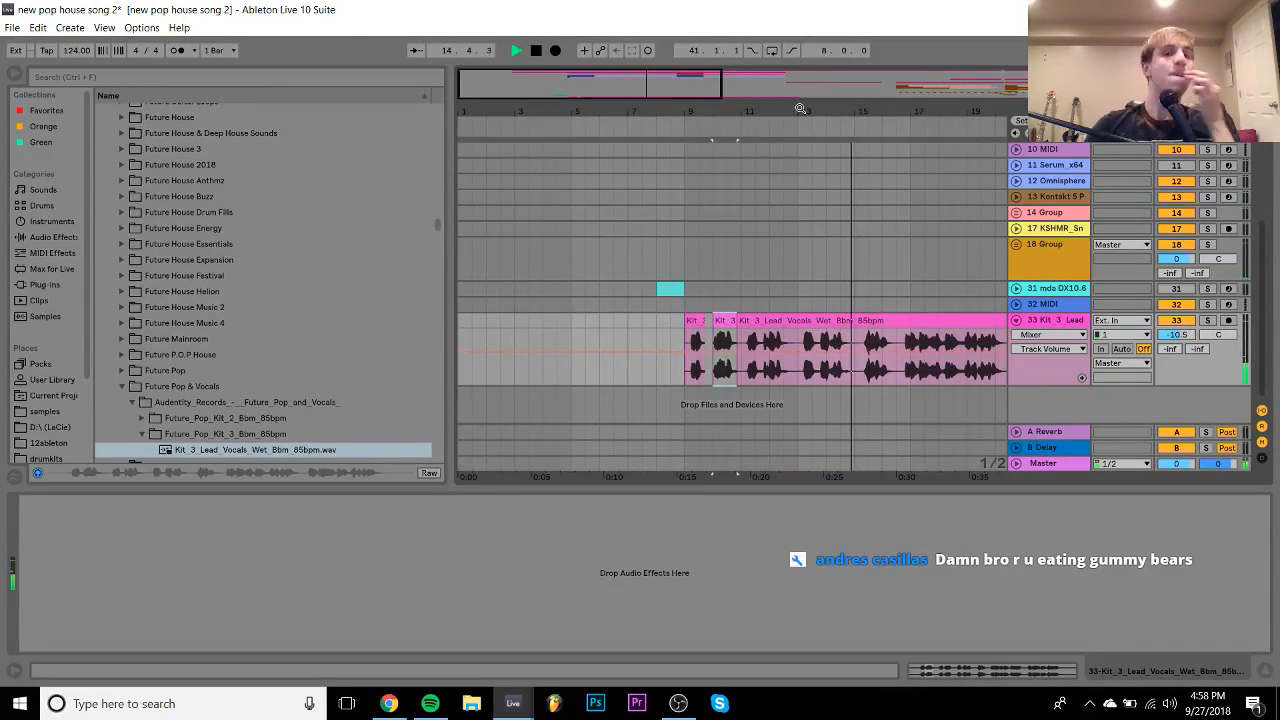
# - Undo the chops, restoring the vocal as one continuous clip
pyautogui.hscroll(2, 898, 262)
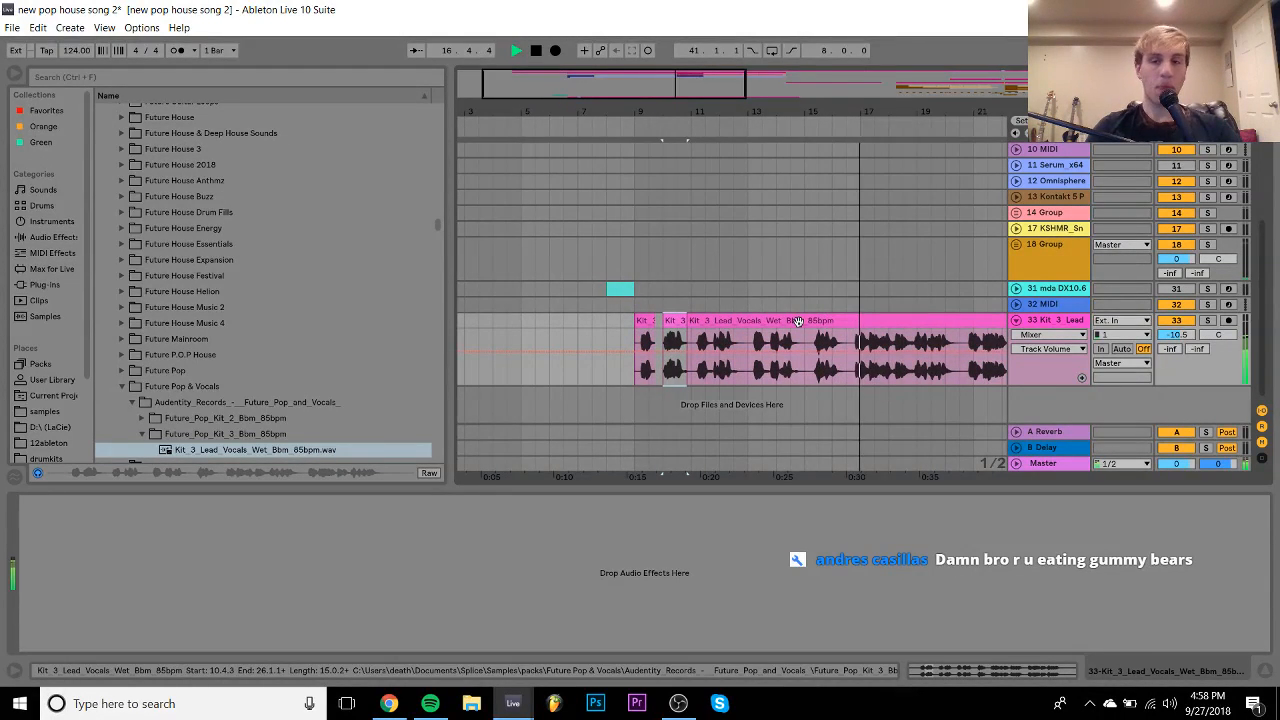
pyautogui.click(692, 322)
pyautogui.hotkey('ctrl', 'z')
pyautogui.hotkey('ctrl', 'z')
pyautogui.hotkey('ctrl', 'z')
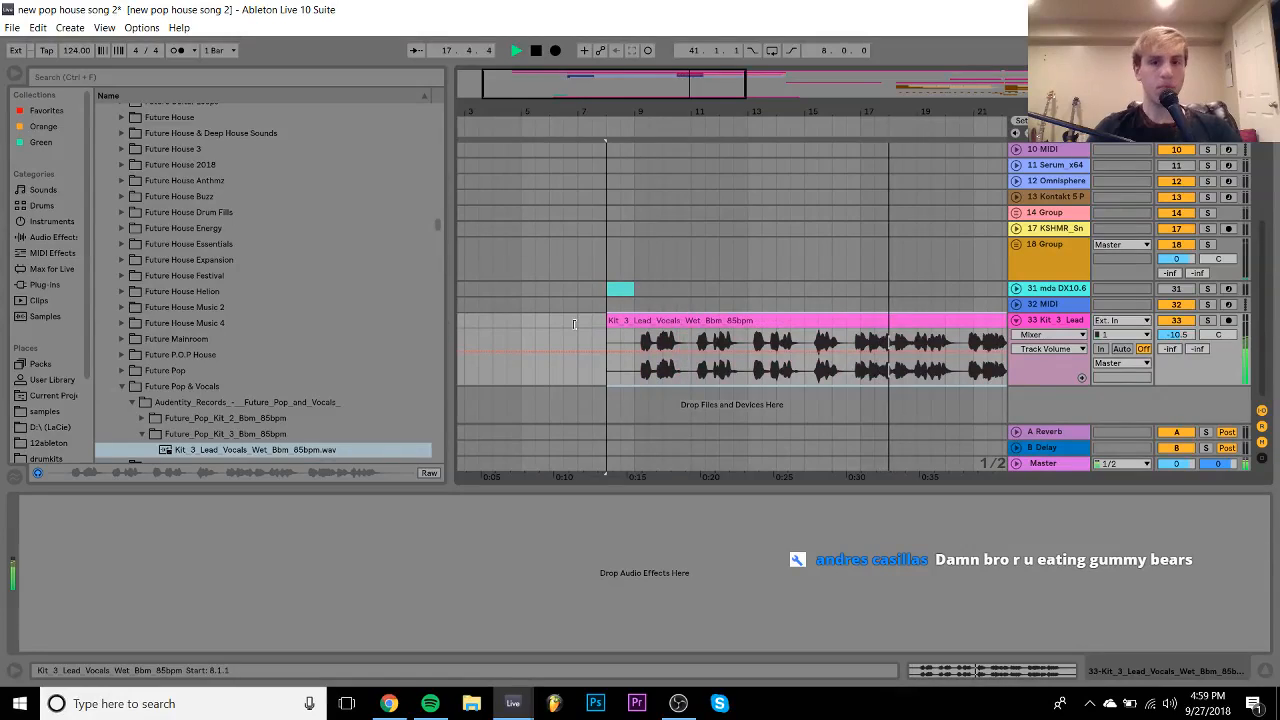
pyautogui.scroll(3, 659, 344)
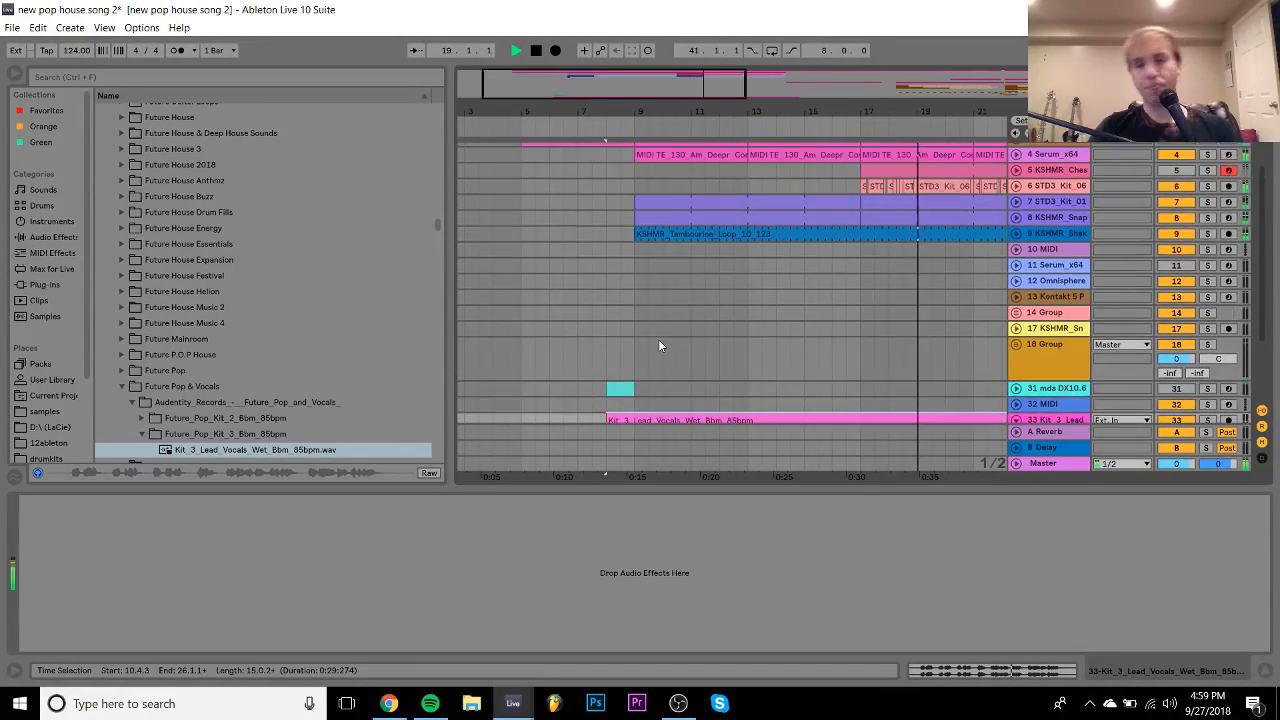
pyautogui.scroll(-3, 659, 344)
# - Raise the vocal clip gain to 2.31 dB, try Complex warp, and revert to Complex Pro
pyautogui.doubleClick(668, 321)
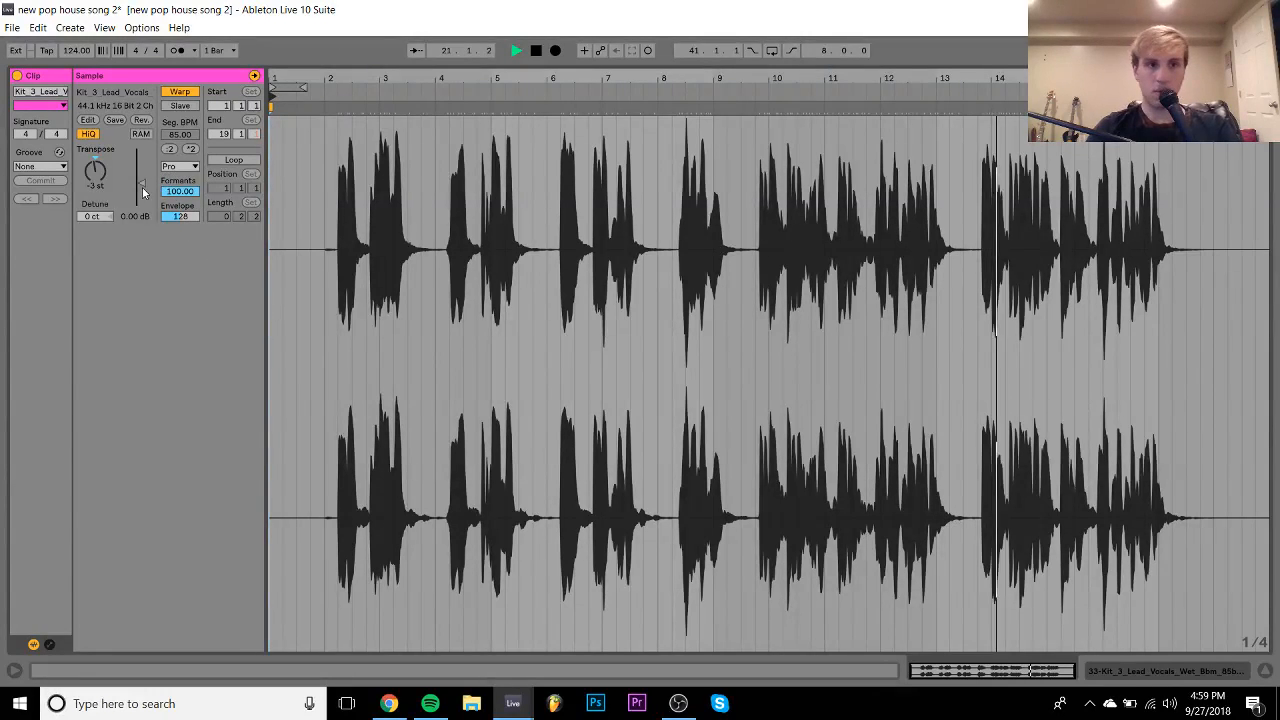
pyautogui.moveTo(140, 183); pyautogui.dragTo(140, 178)
pyautogui.click(180, 166)
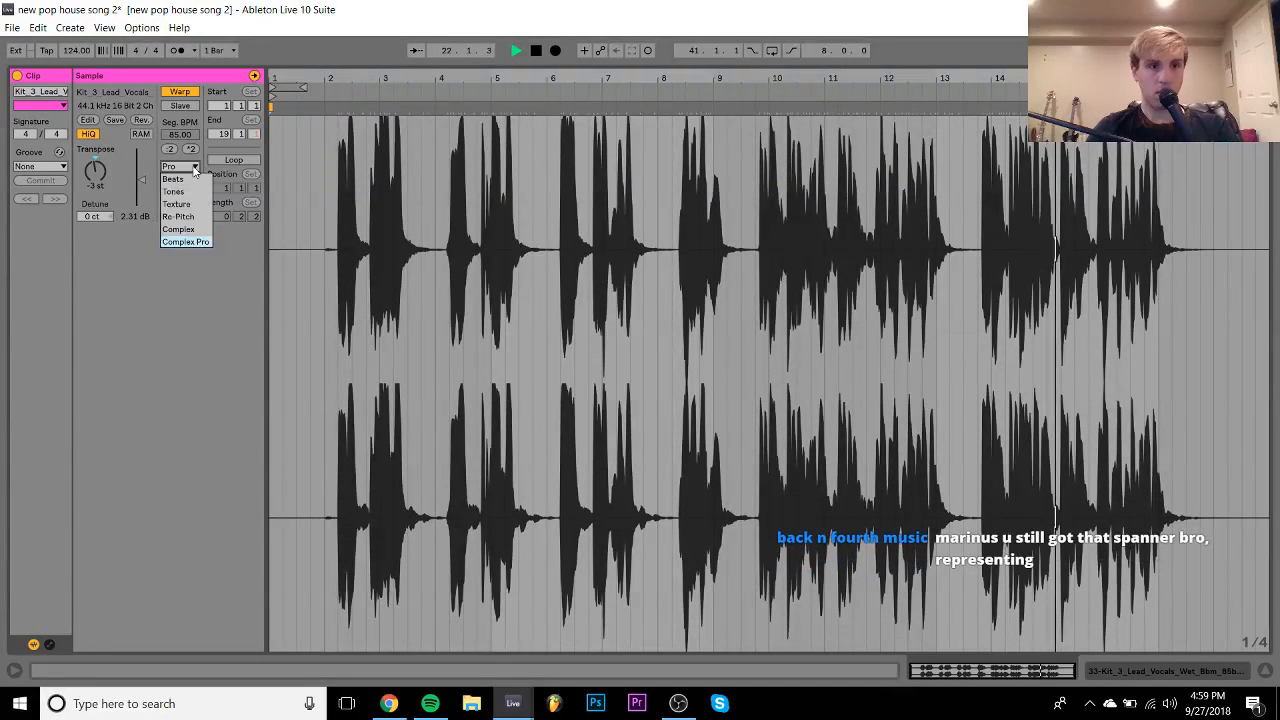
pyautogui.click(193, 234)
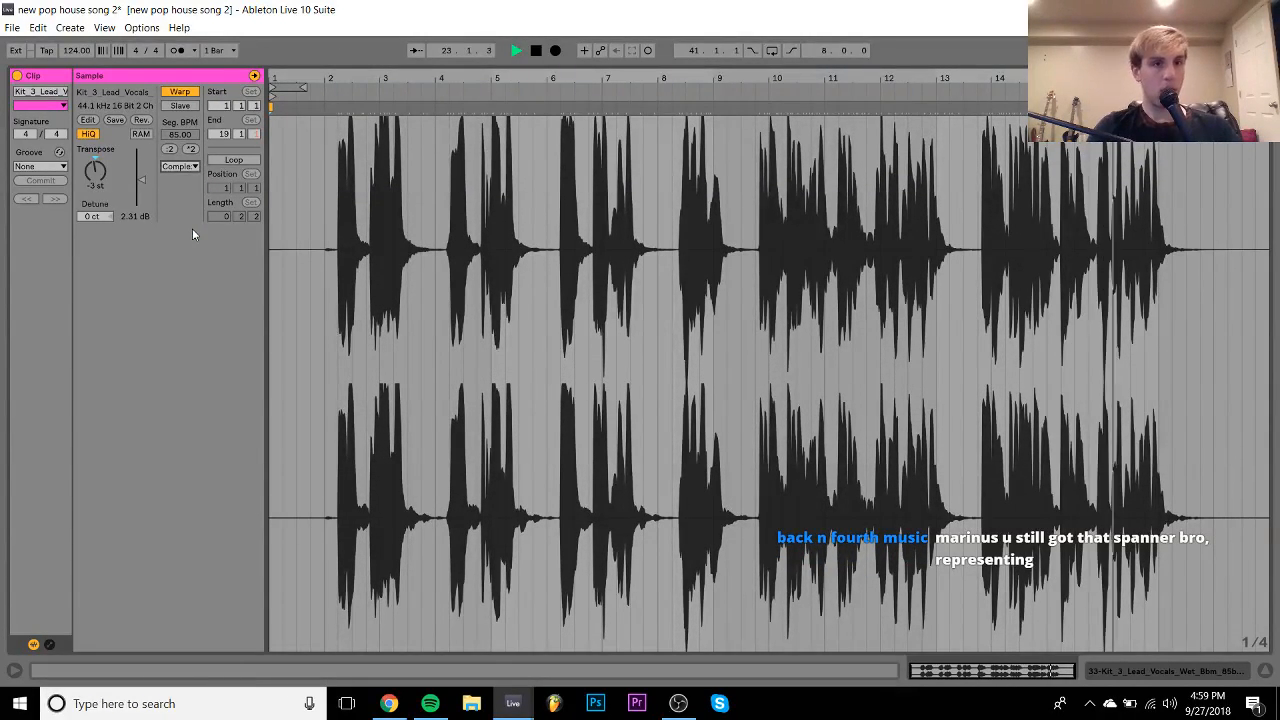
pyautogui.hotkey('ctrl', 'z')
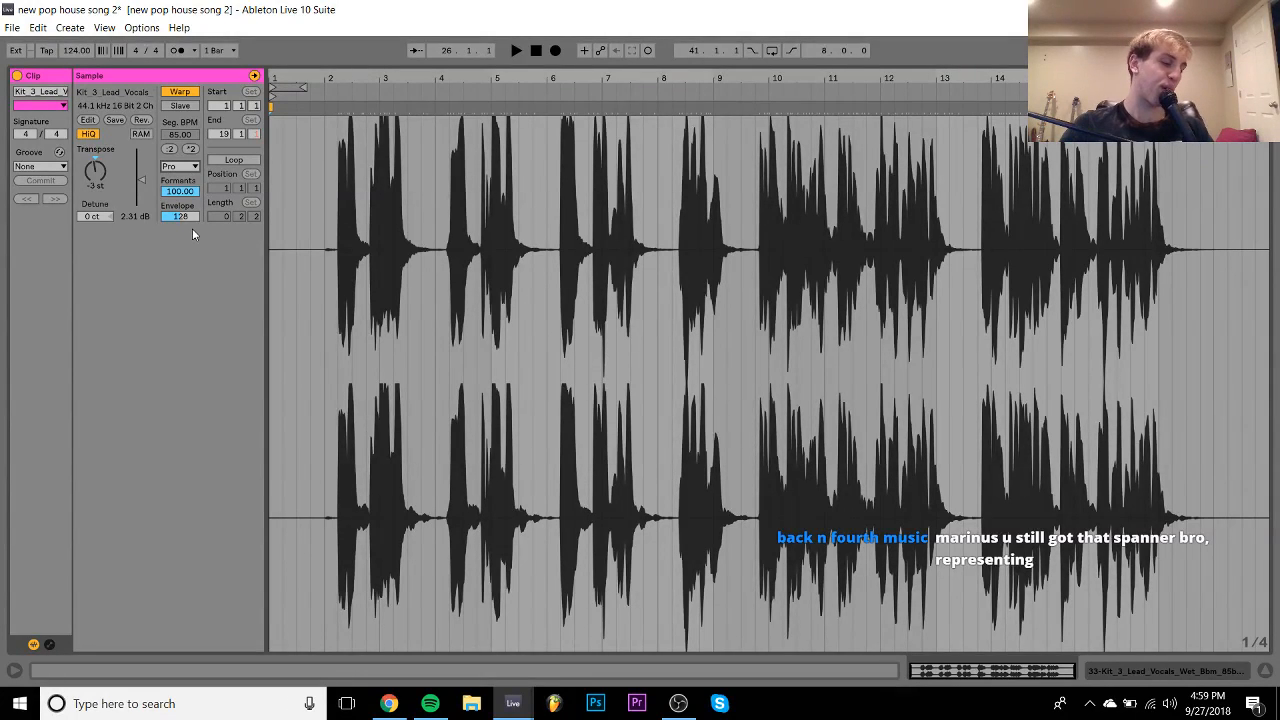
pyautogui.press('space')
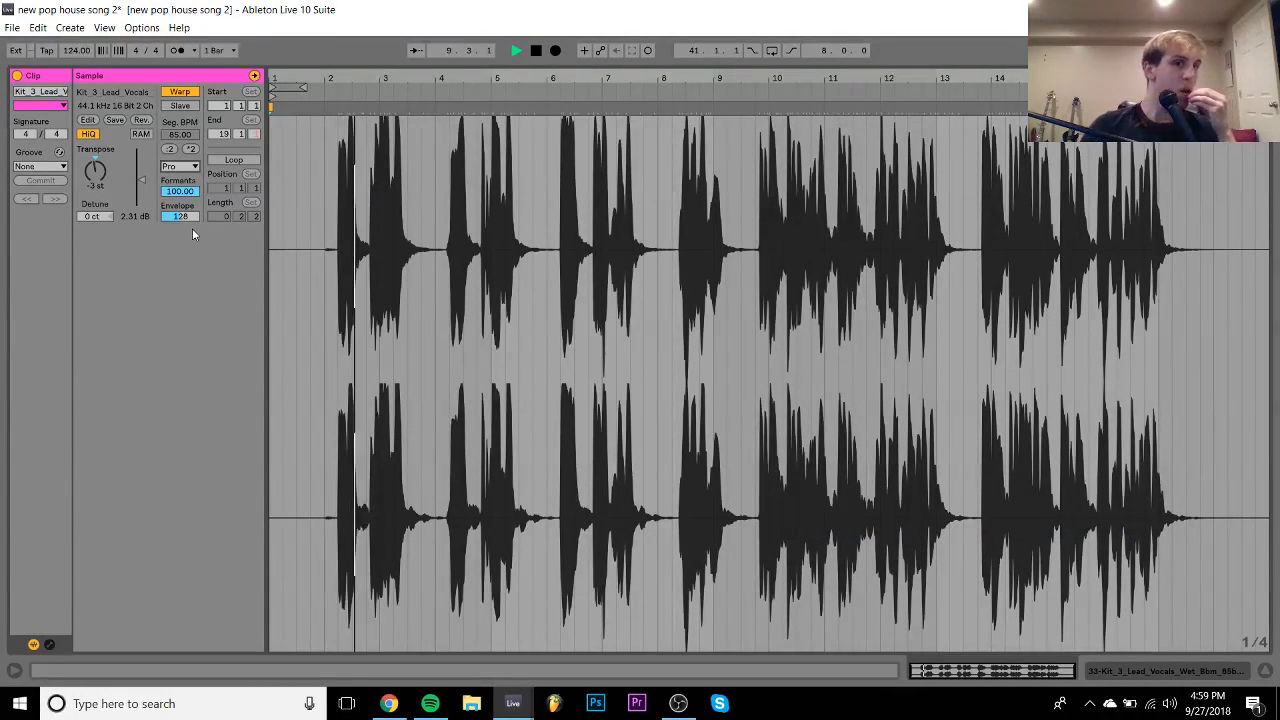
pyautogui.click(1124, 672)
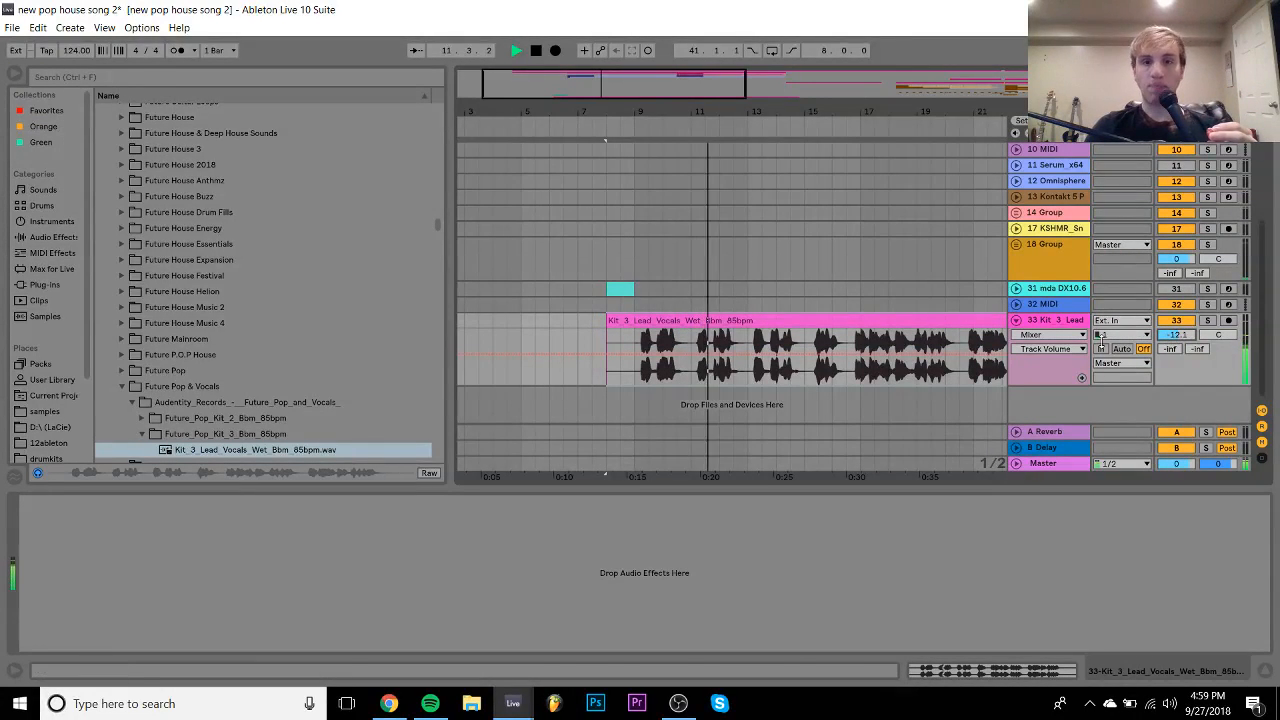
# - Load ValhallaVintageVerb on the lead vocal track with Mix about 20% and Decay 6.47 s
pyautogui.click(40, 284)
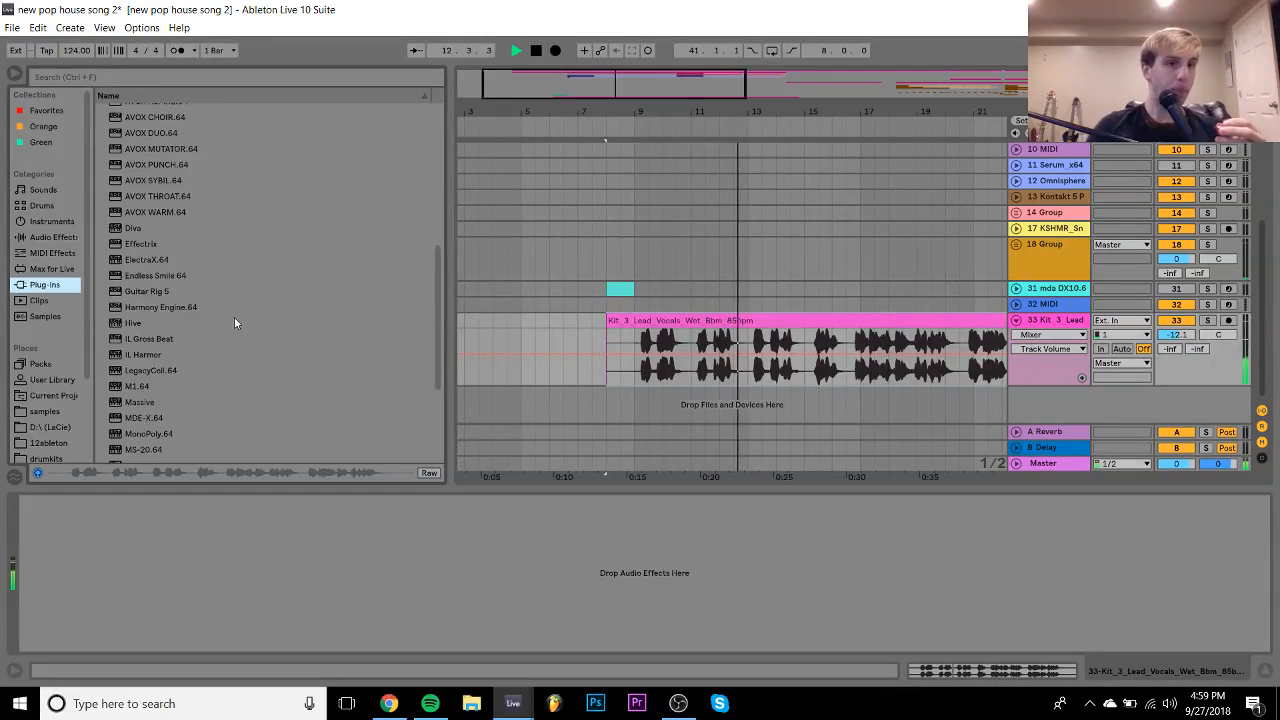
pyautogui.scroll(-4, 212, 324)
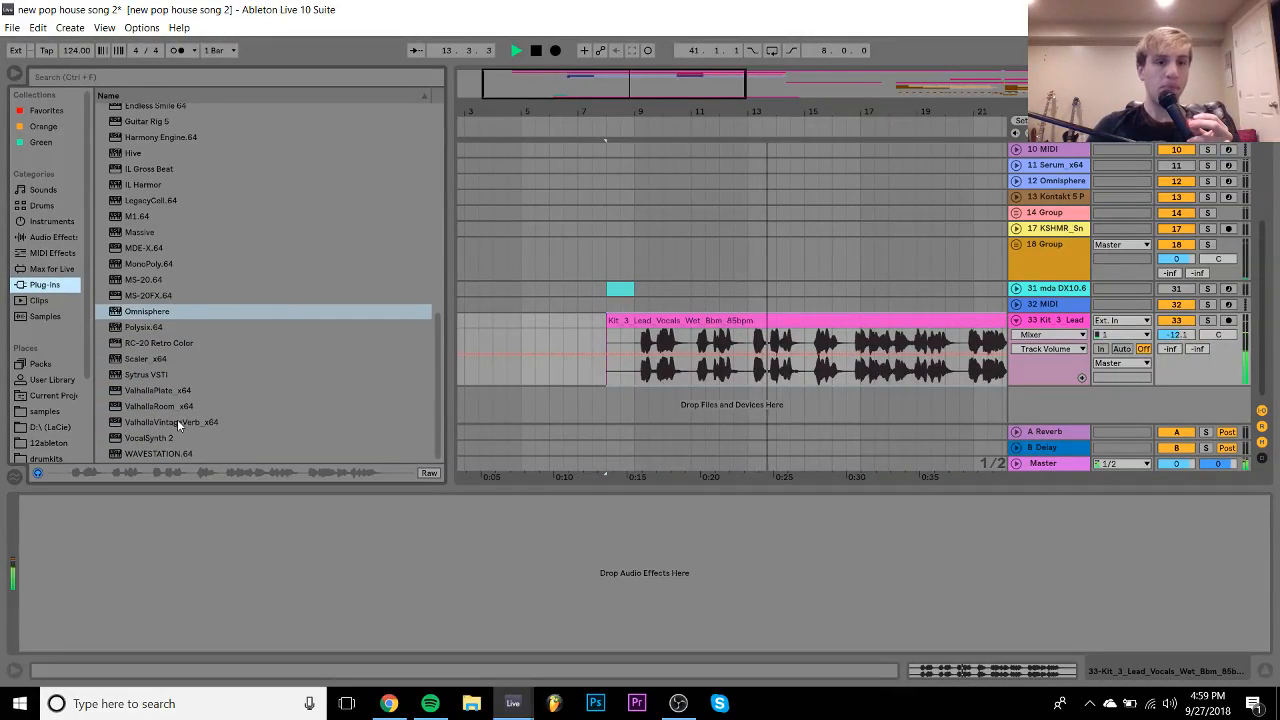
pyautogui.doubleClick(177, 421)
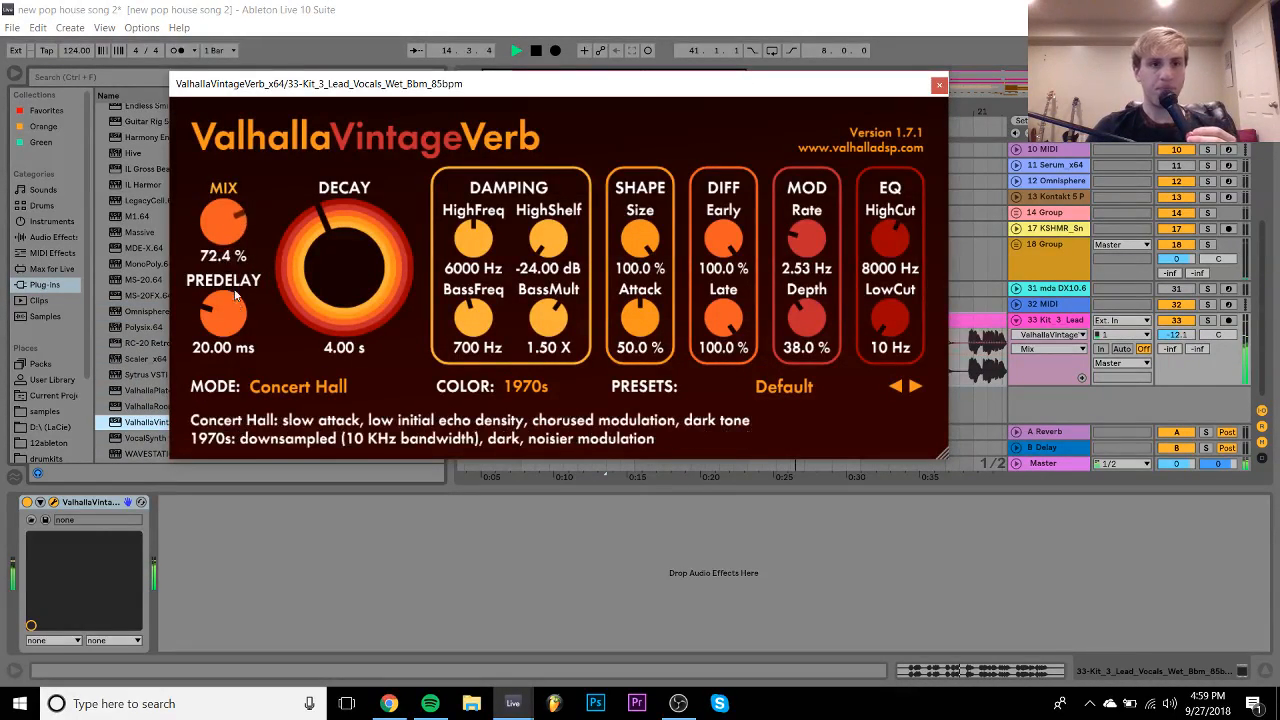
pyautogui.moveTo(254, 352); pyautogui.dragTo(256, 353)
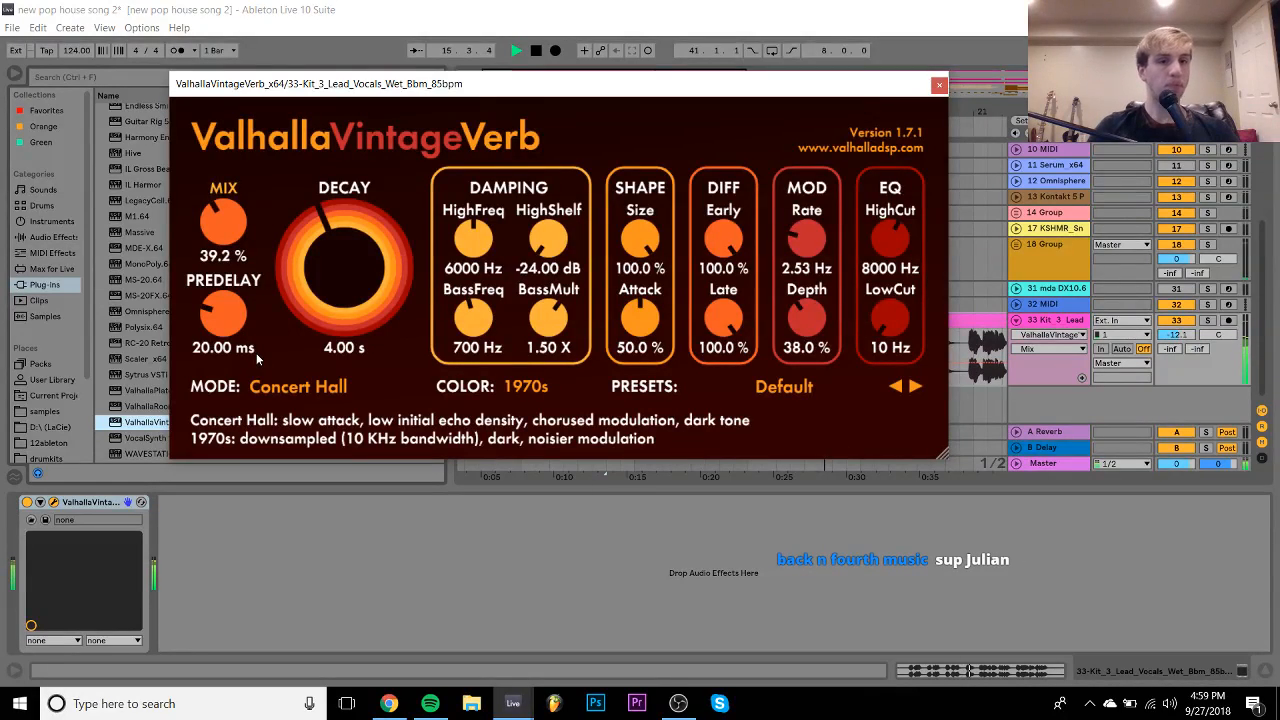
pyautogui.moveTo(220, 255); pyautogui.dragTo(297, 274)
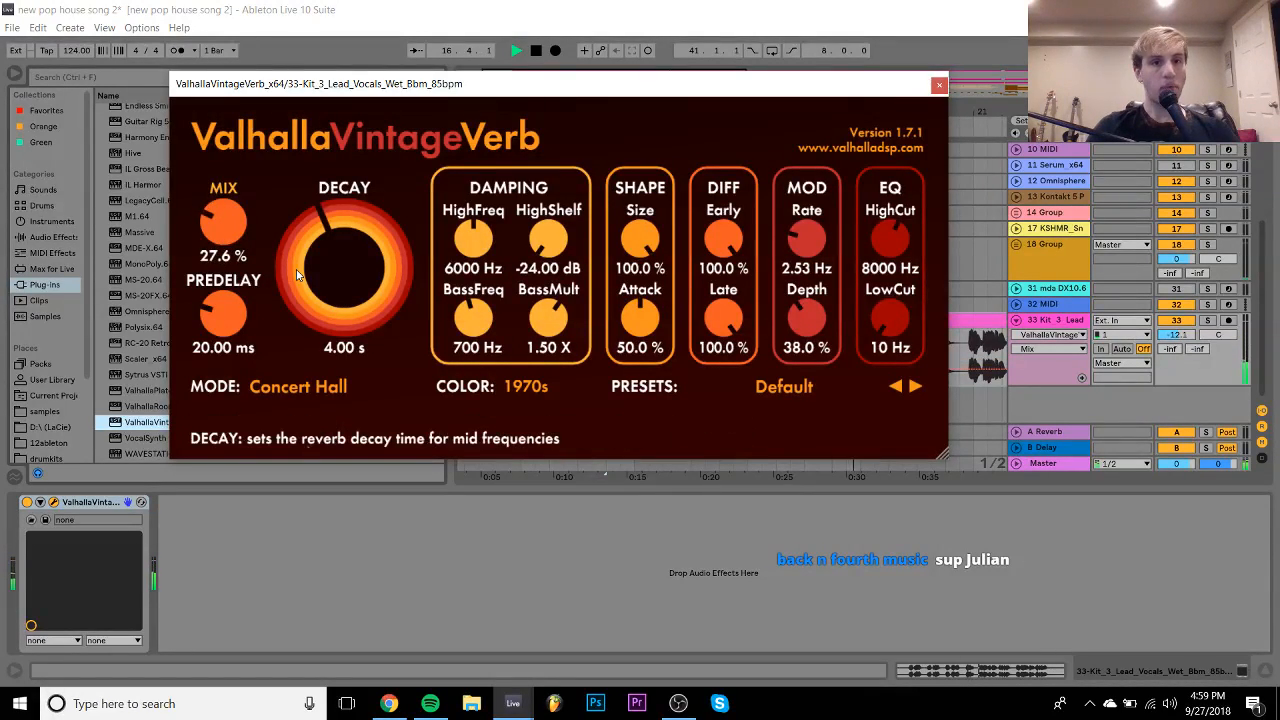
pyautogui.moveTo(221, 246); pyautogui.dragTo(219, 255)
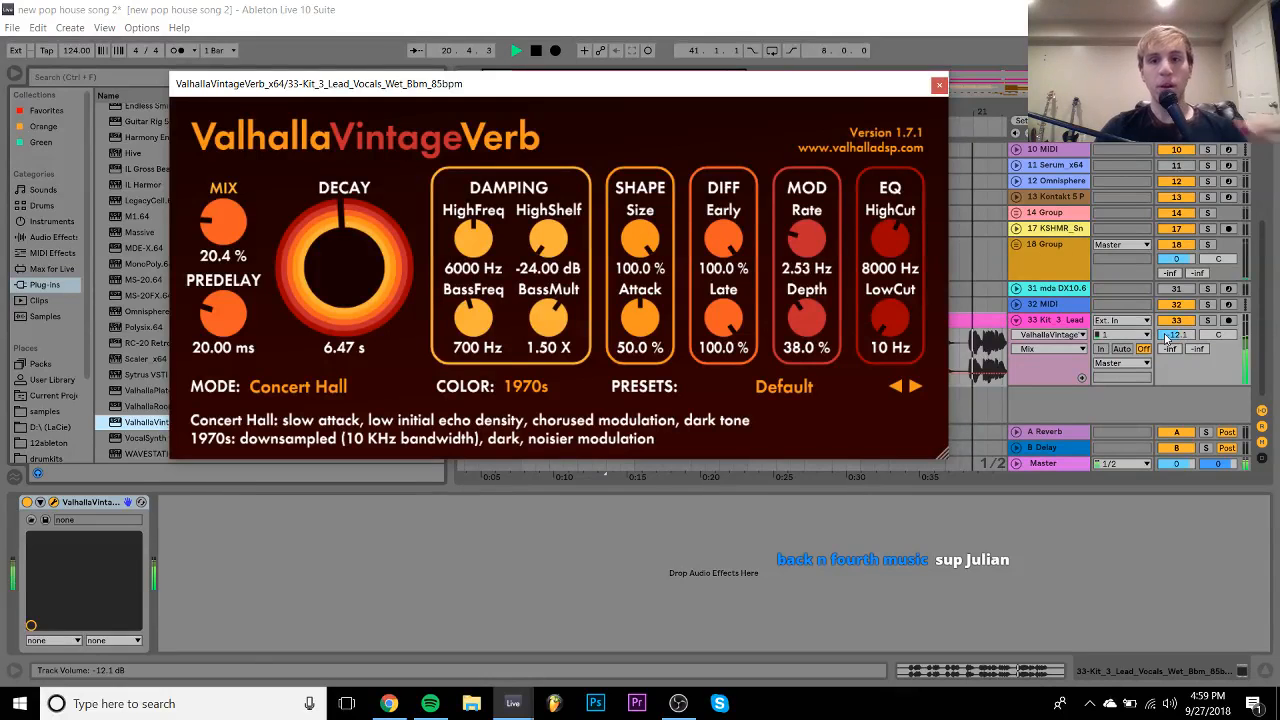
pyautogui.press('space')
pyautogui.click(937, 85)
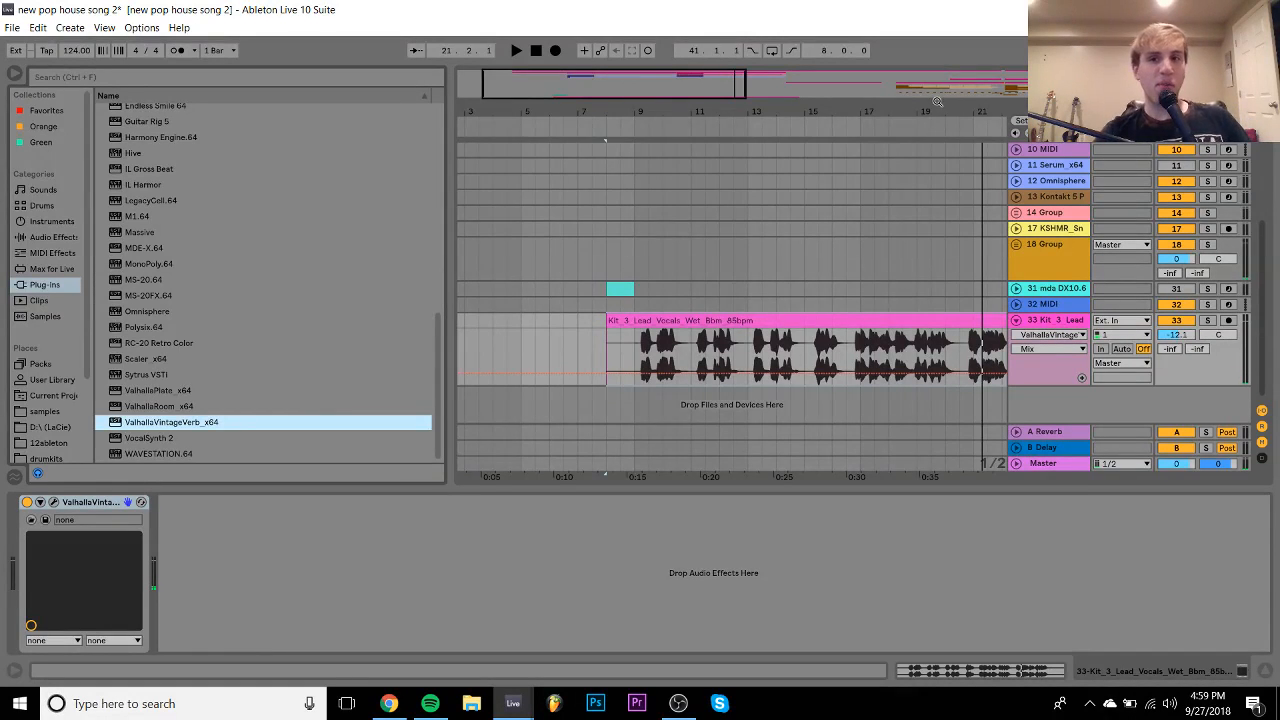
# - Move the 19.4.1–20.1.3 lead vocal slice onto a new audio track 34
pyautogui.moveTo(936, 102)
pyautogui.mouseDown()
pyautogui.moveTo(930, 165)
pyautogui.moveTo(771, 185)
pyautogui.moveTo(771, 240)
pyautogui.mouseUp()
pyautogui.click(737, 342)
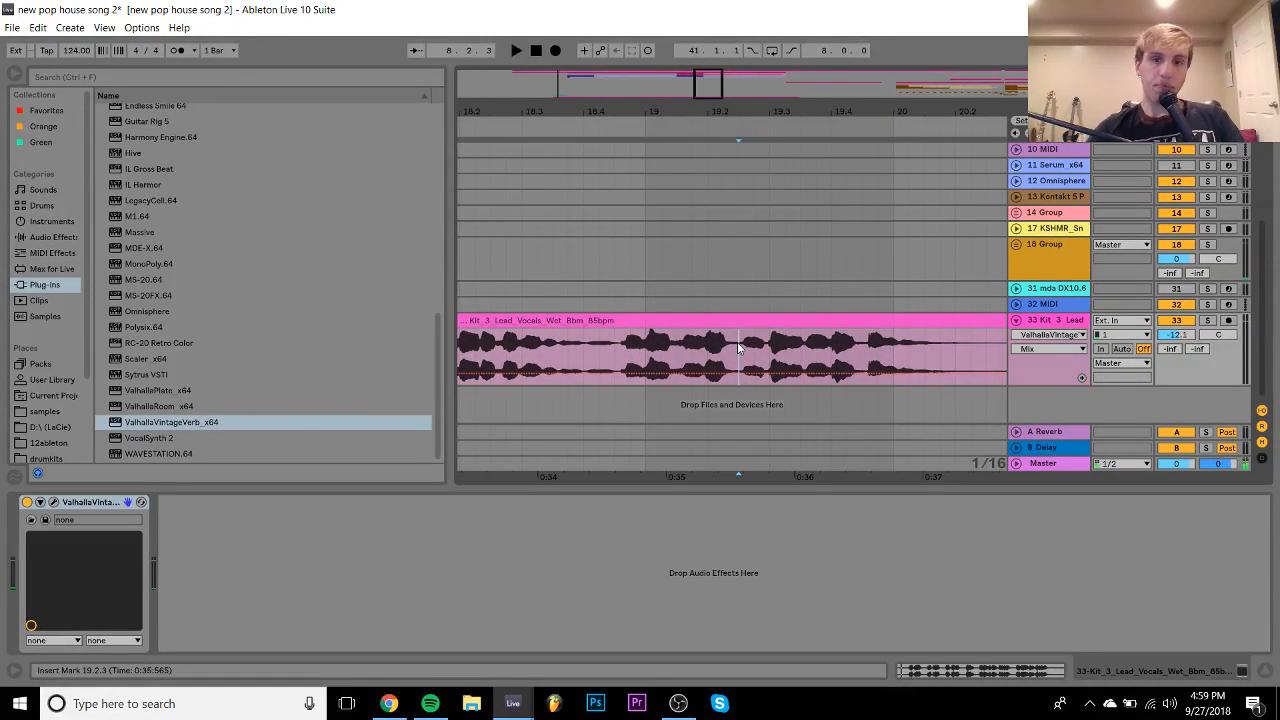
pyautogui.press('space')
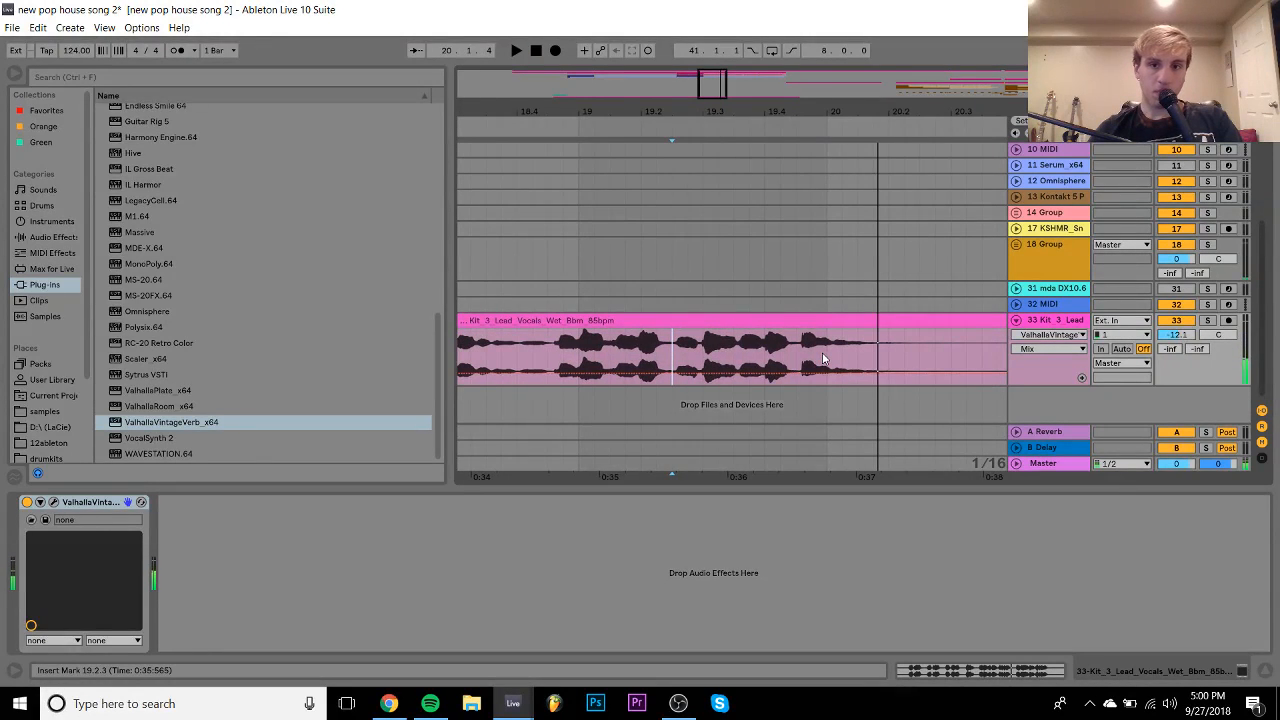
pyautogui.moveTo(764, 352); pyautogui.dragTo(858, 327)
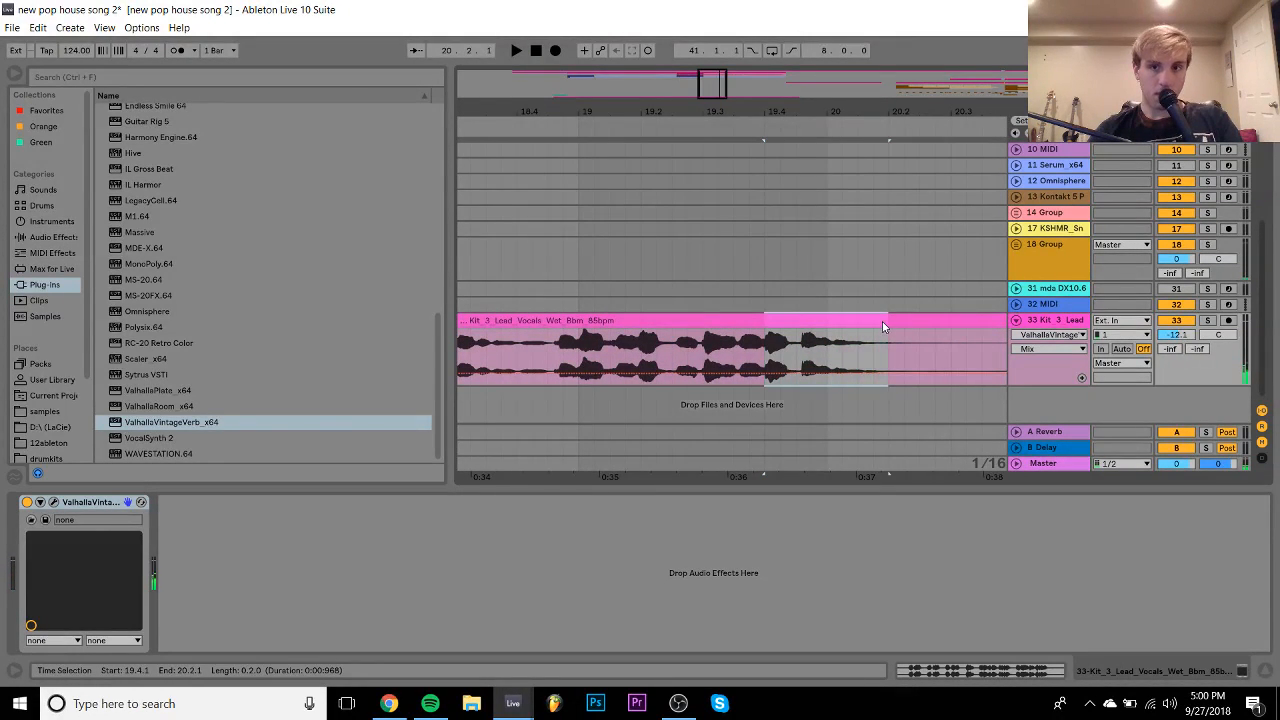
pyautogui.hotkey('ctrl', 't')
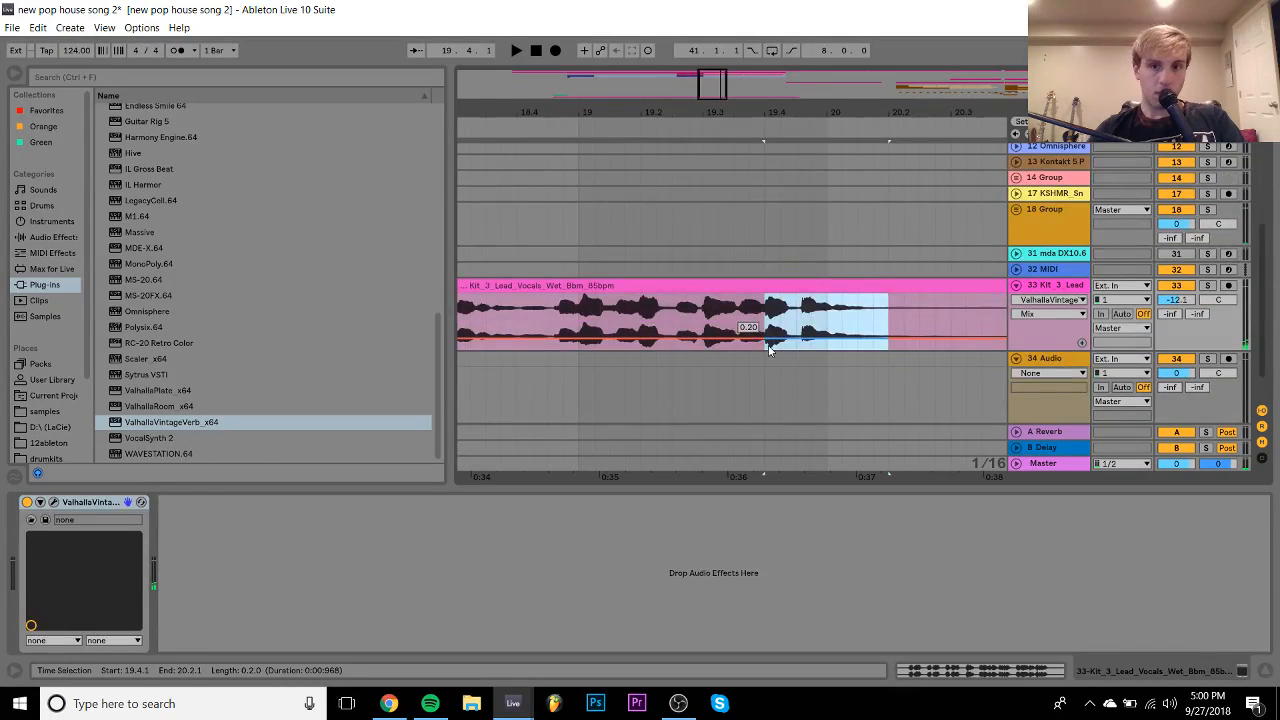
pyautogui.moveTo(792, 287); pyautogui.dragTo(914, 356)
# - Transpose the slice to 1 st and audition it
pyautogui.doubleClick(914, 357)
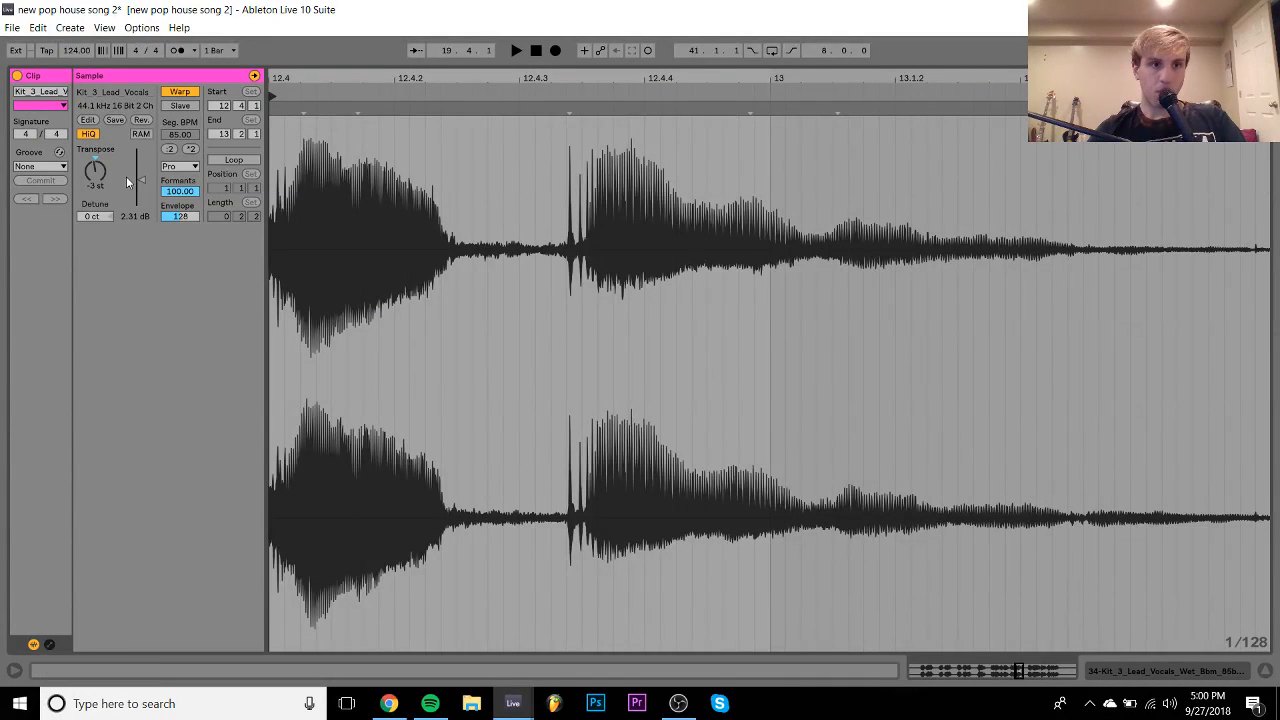
pyautogui.press('Delete')
pyautogui.press('space')
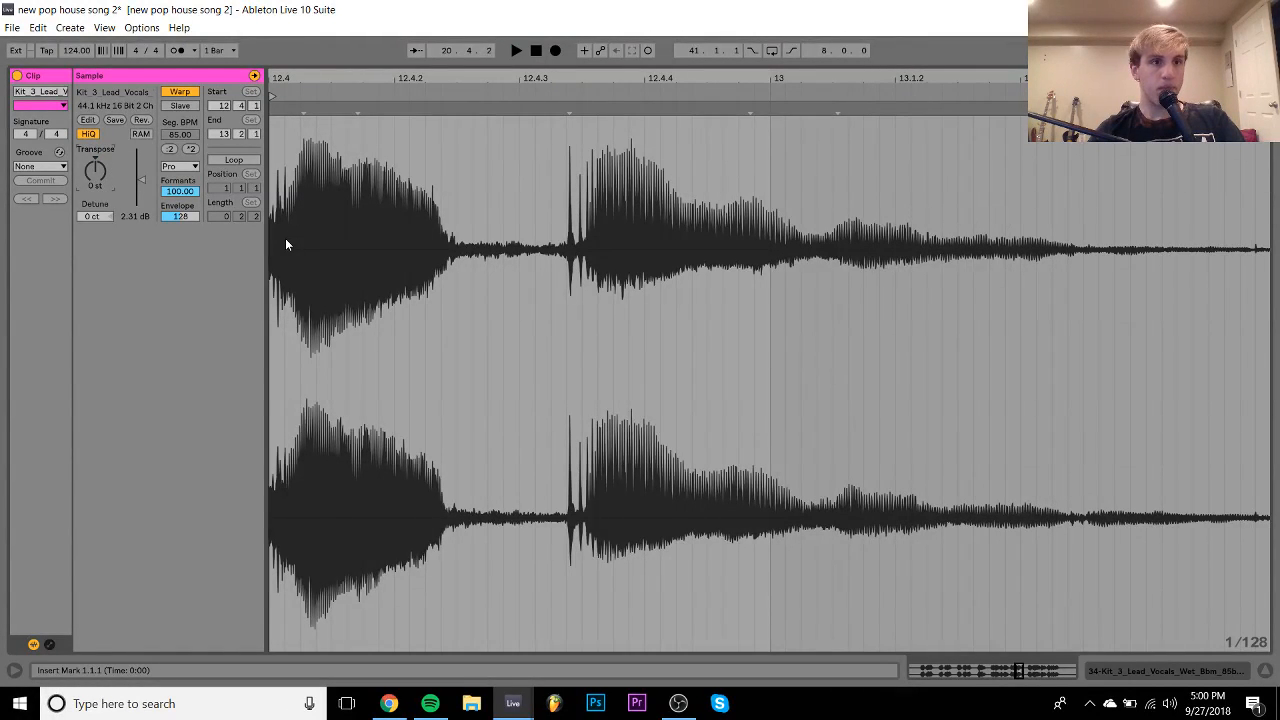
pyautogui.press('Up')
pyautogui.press('space')
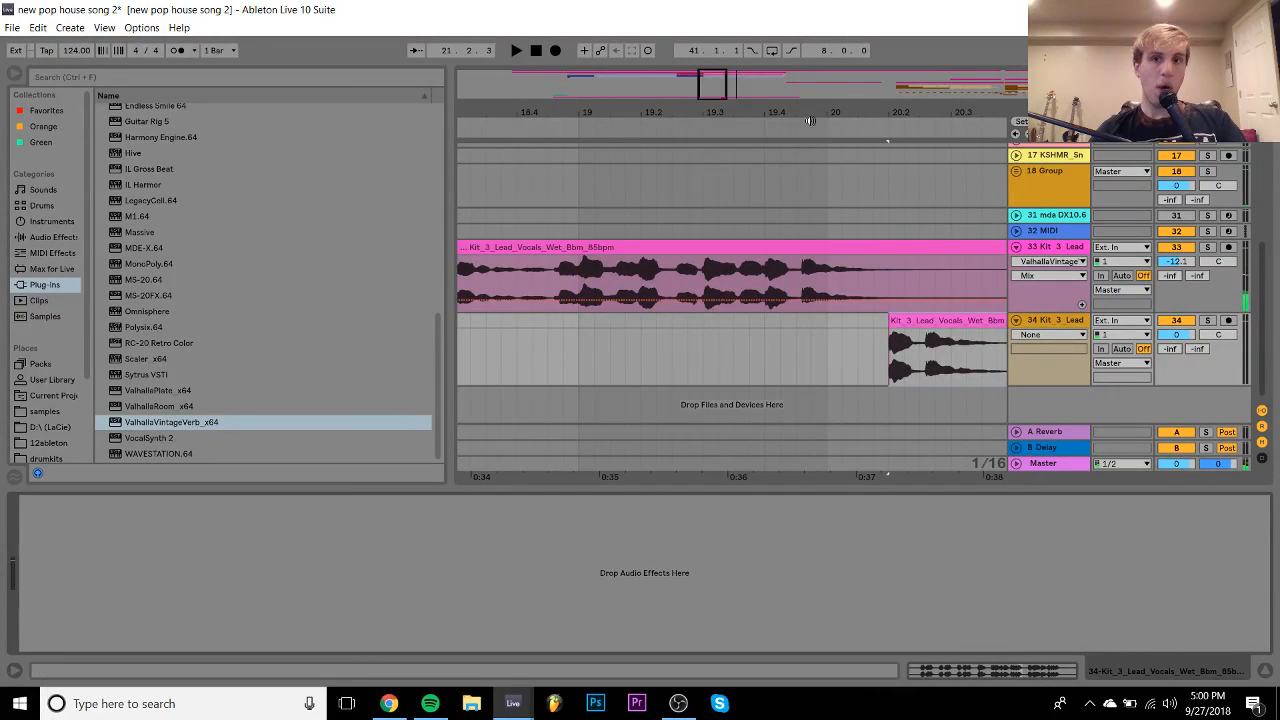
pyautogui.moveTo(760, 112); pyautogui.dragTo(706, 110)
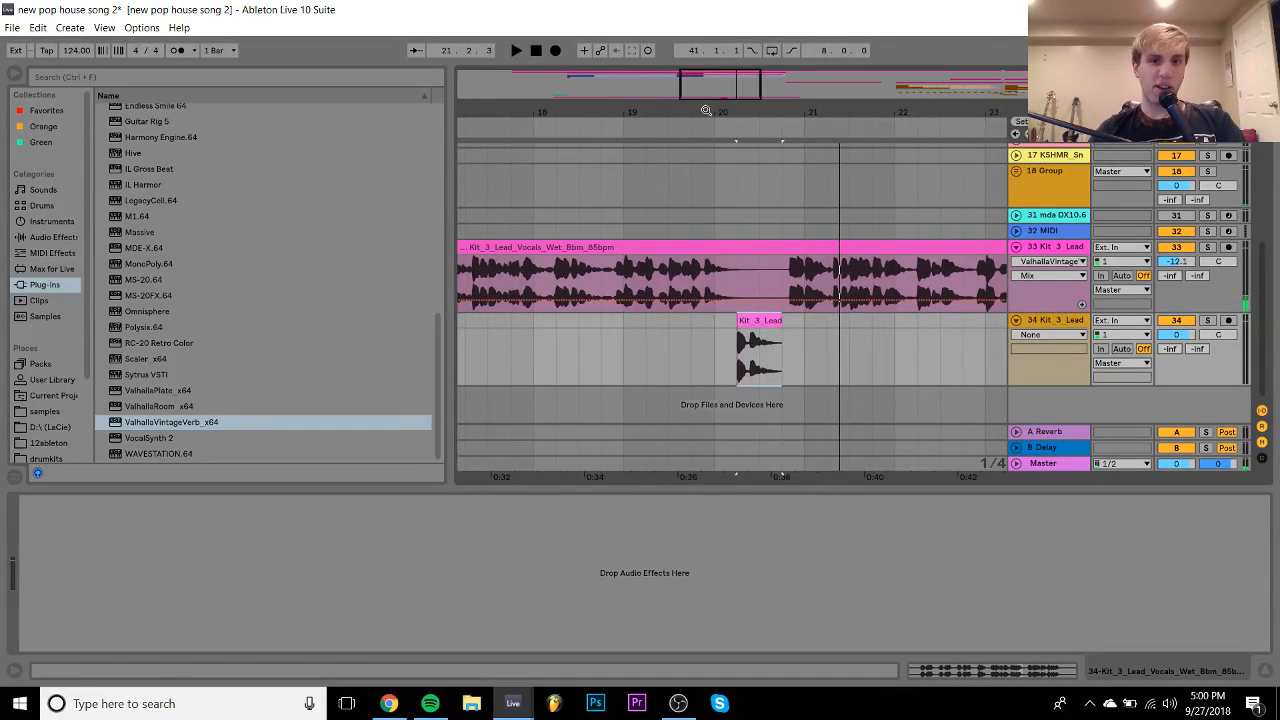
# - Set track 34's volume to -6.7 dB and track 33's to -9.3 dB, listening from bar 18
pyautogui.click(532, 322)
pyautogui.press('space')
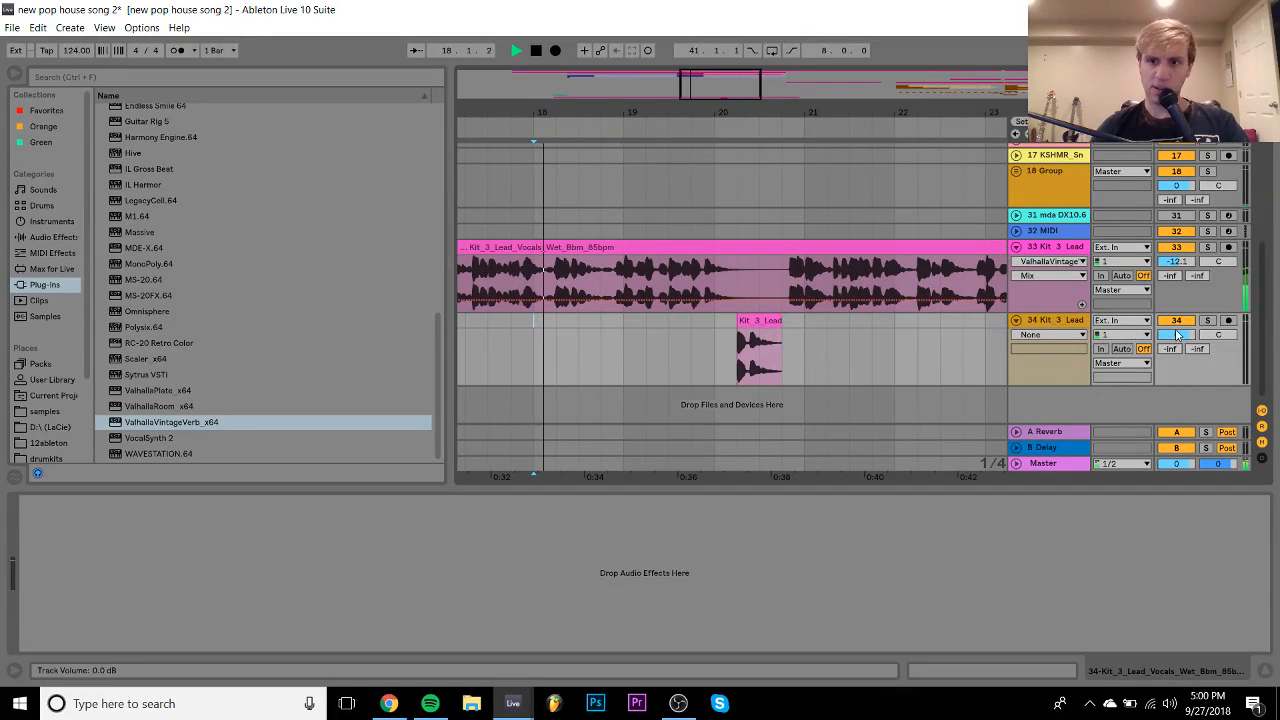
pyautogui.moveTo(1177, 335); pyautogui.dragTo(1178, 338)
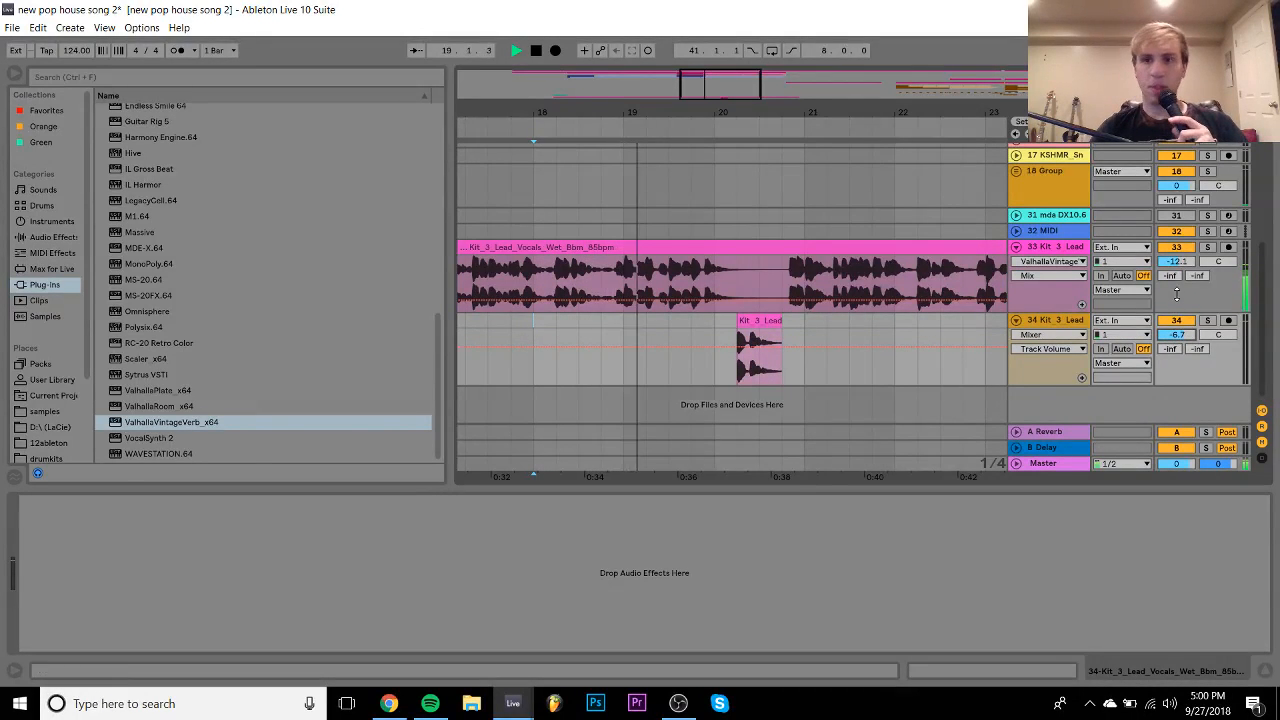
pyautogui.moveTo(1177, 265); pyautogui.dragTo(1178, 262)
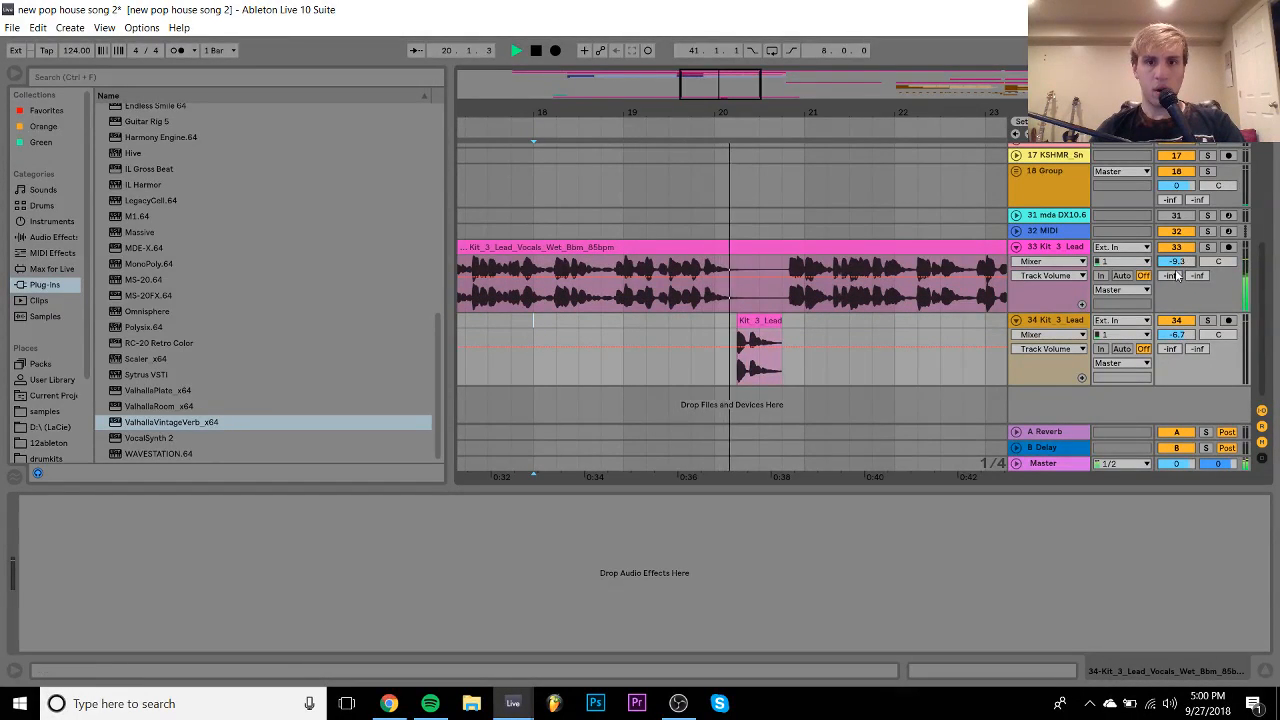
pyautogui.press('space')
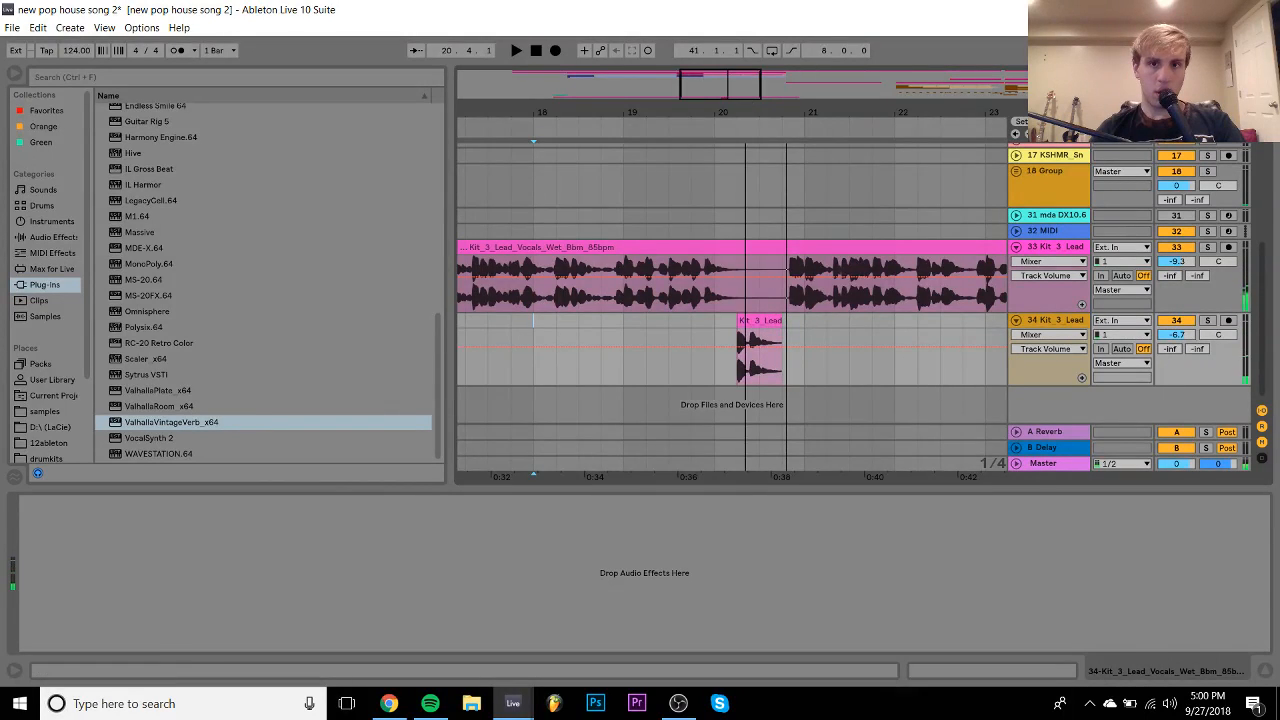
# - Split track 34's vocal slice into two clips with Ctrl+E
pyautogui.moveTo(745, 112); pyautogui.dragTo(745, 190)
pyautogui.click(758, 374)
pyautogui.hotkey('ctrl', 'e')
pyautogui.doubleClick(728, 321)
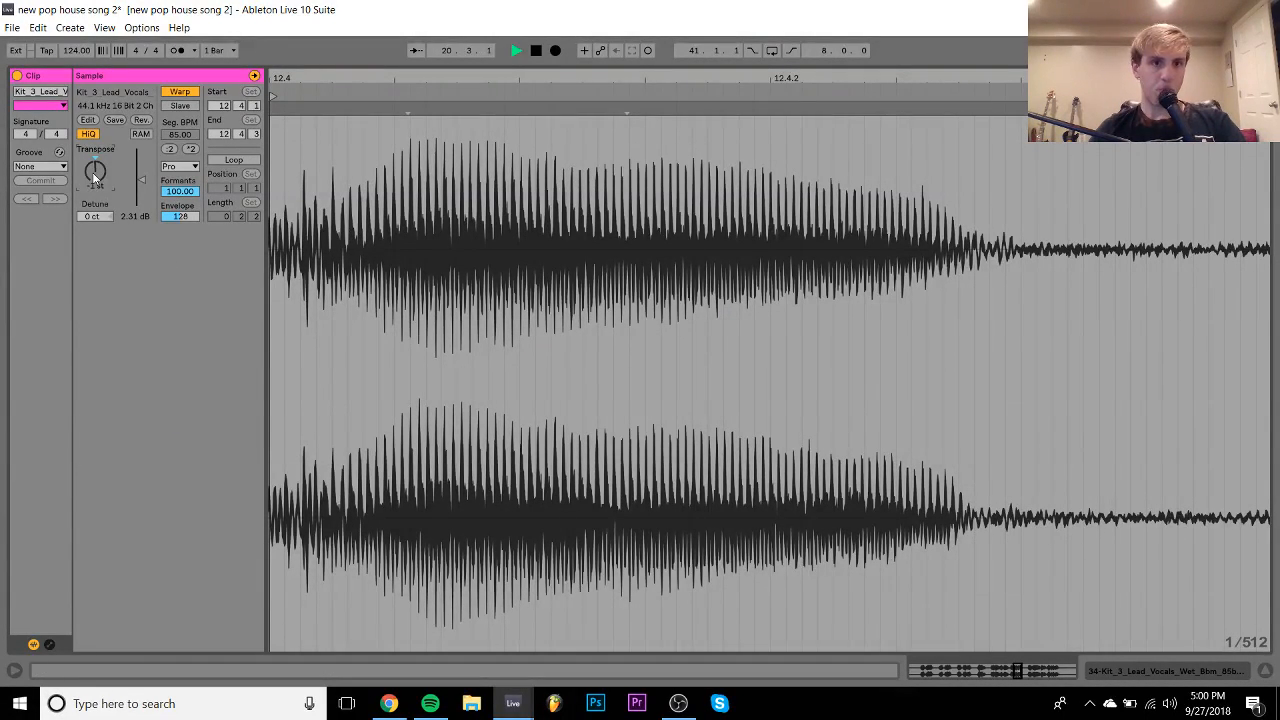
pyautogui.click(1167, 669)
# - Set the first piece of the split slice to a Transpose of -3 st
pyautogui.press('space')
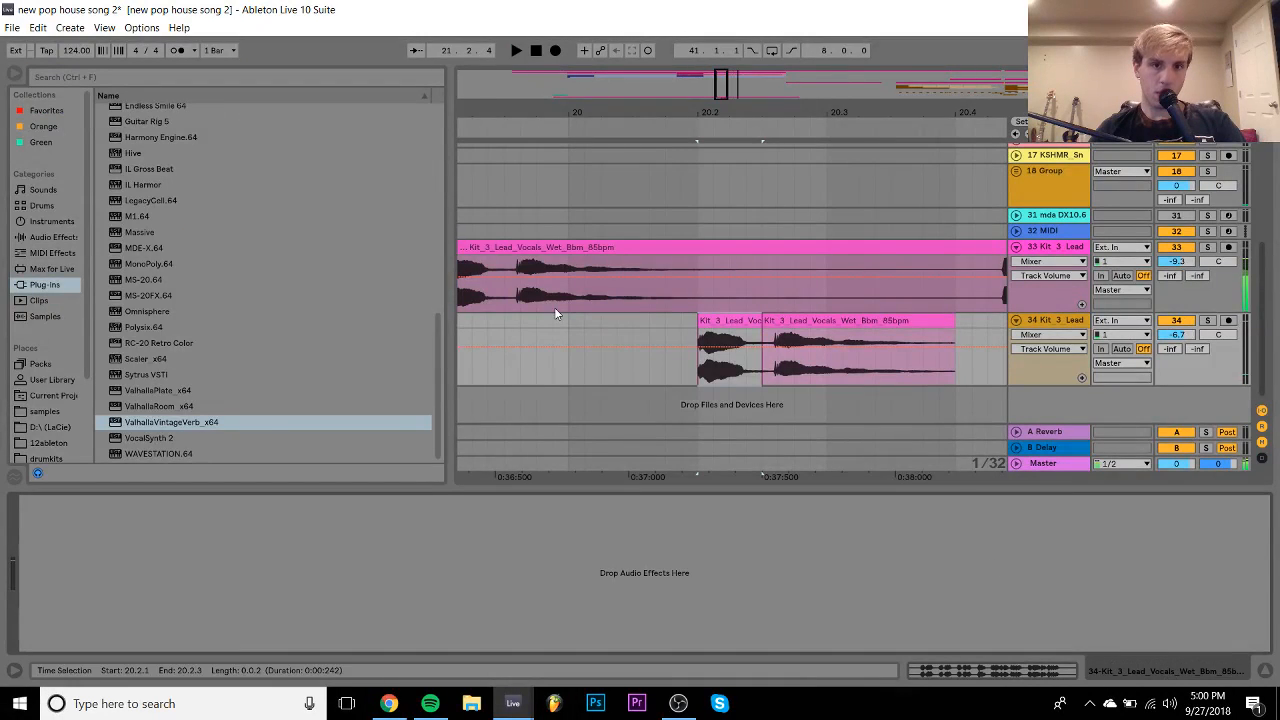
pyautogui.click(465, 311)
pyautogui.press('space')
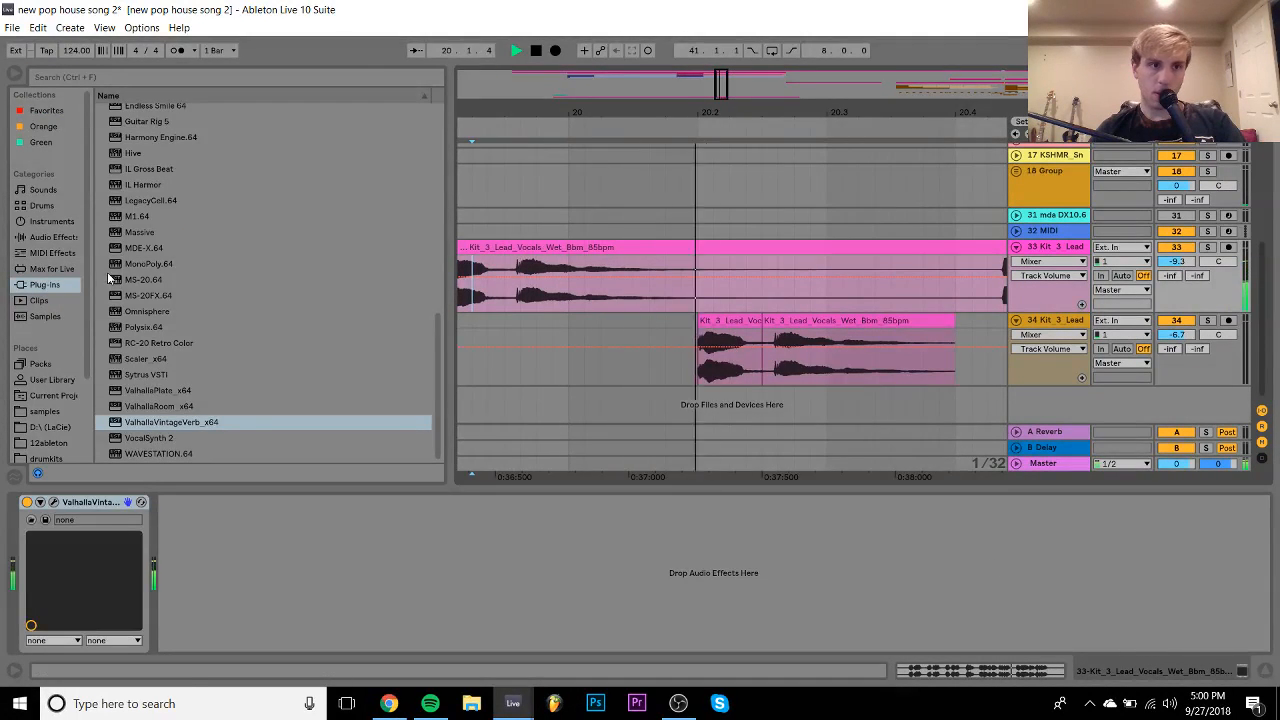
pyautogui.scroll(5, 214, 236)
pyautogui.press('space')
pyautogui.doubleClick(729, 321)
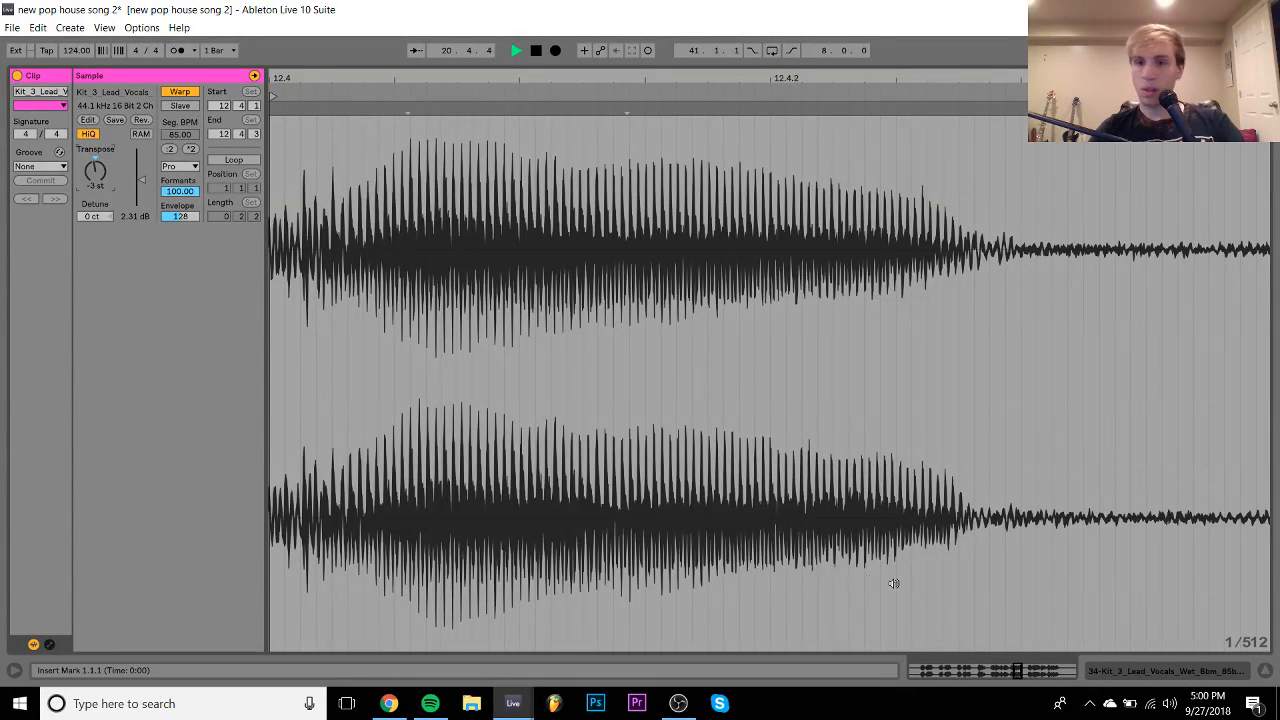
pyautogui.press('space')
pyautogui.click(1108, 670)
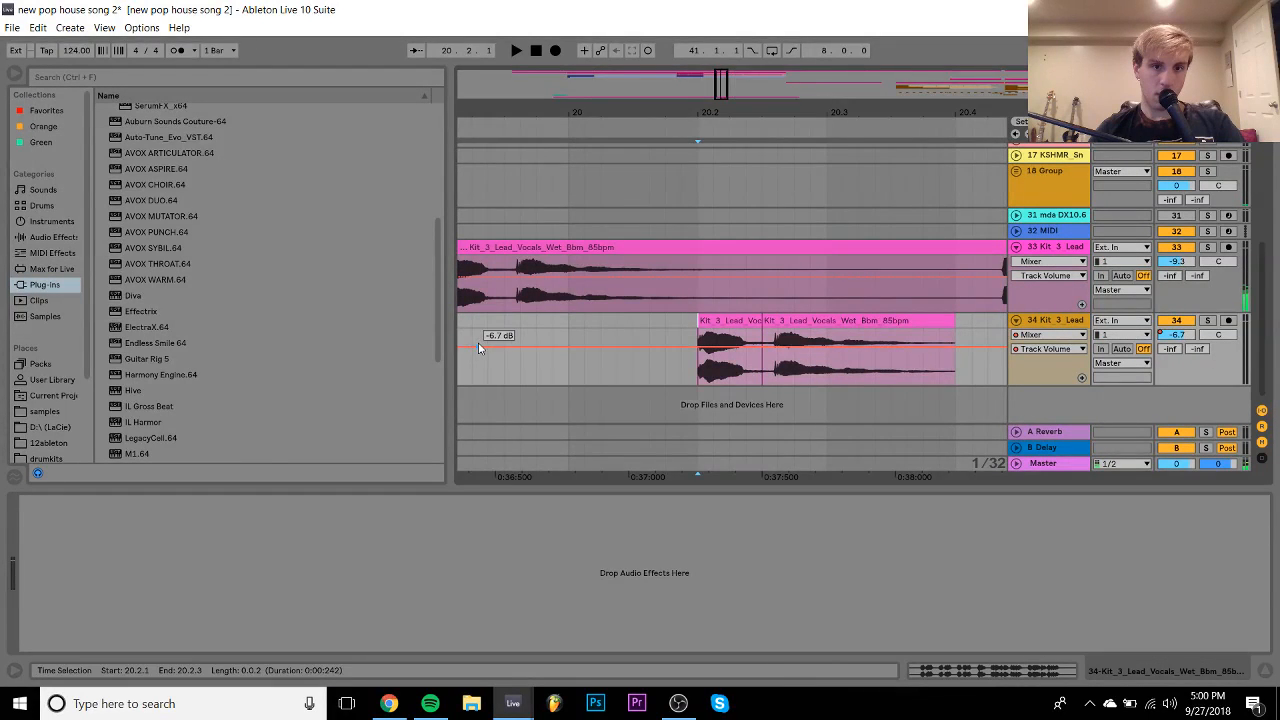
# - Load LittleAlterBoy from the soundtoys > SoundToys plug-ins onto track 34
pyautogui.click(468, 337)
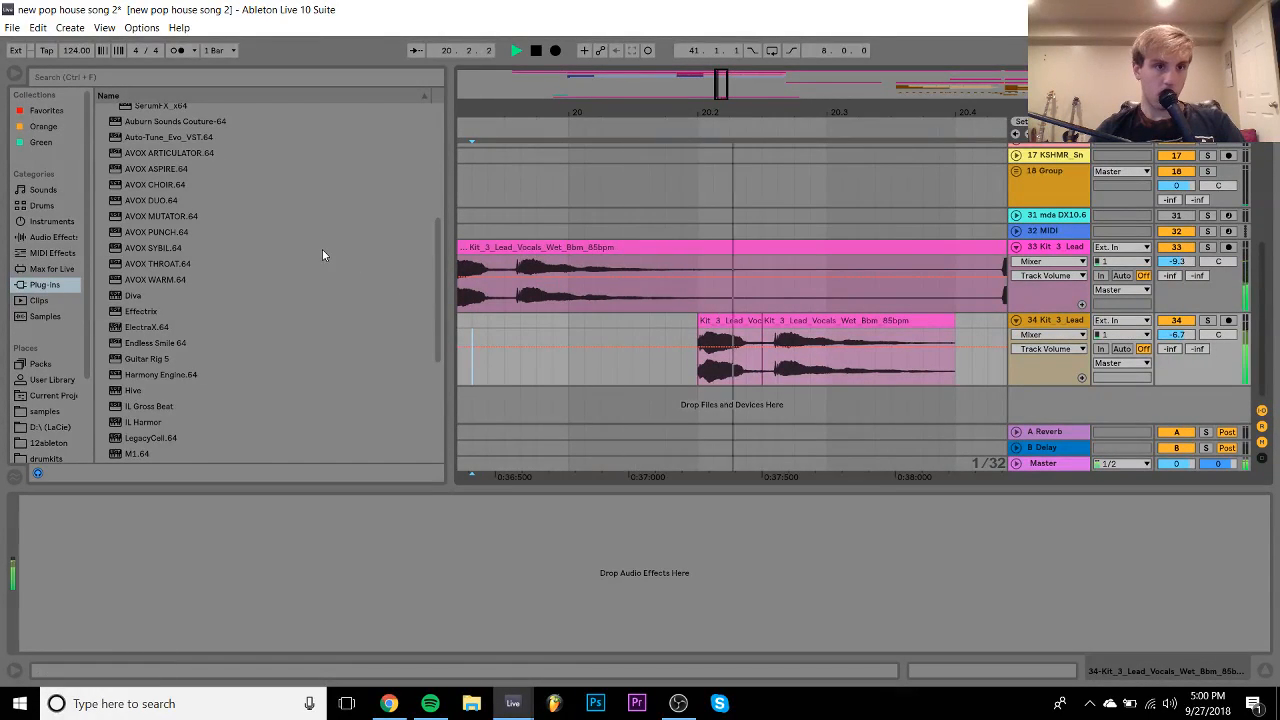
pyautogui.scroll(3, 190, 240)
pyautogui.scroll(3, 163, 222)
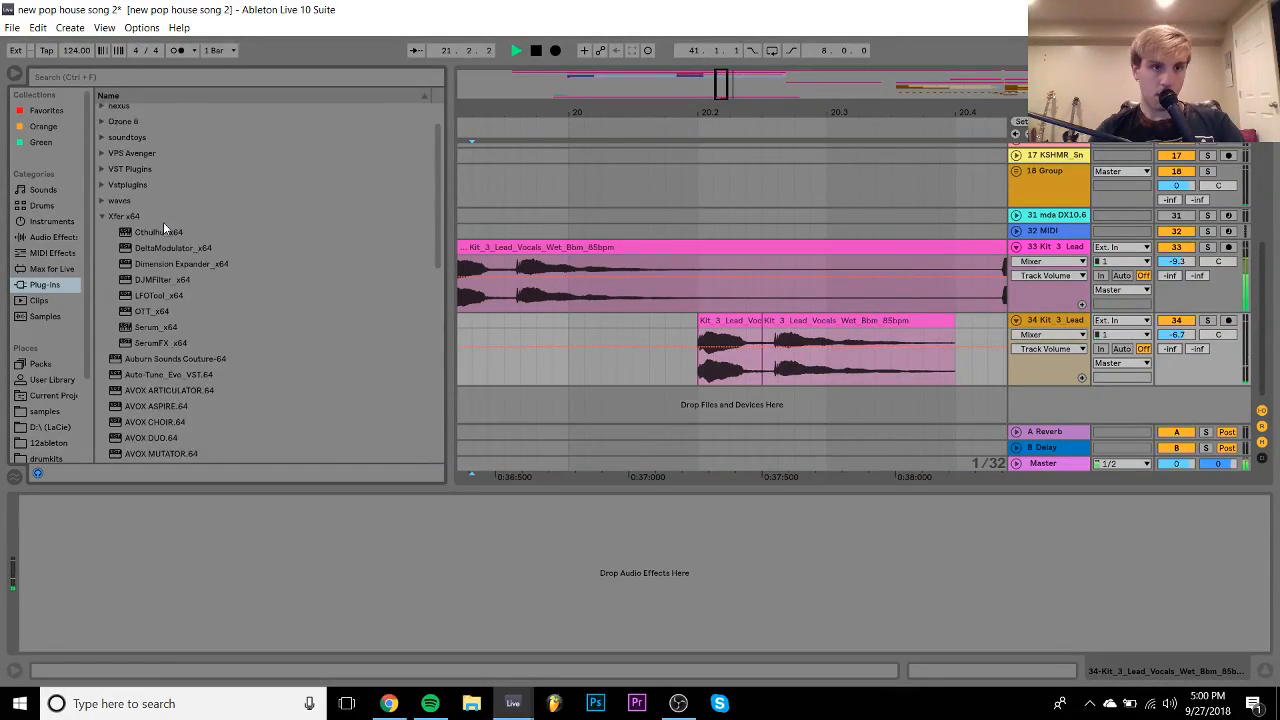
pyautogui.click(102, 230)
pyautogui.click(100, 153)
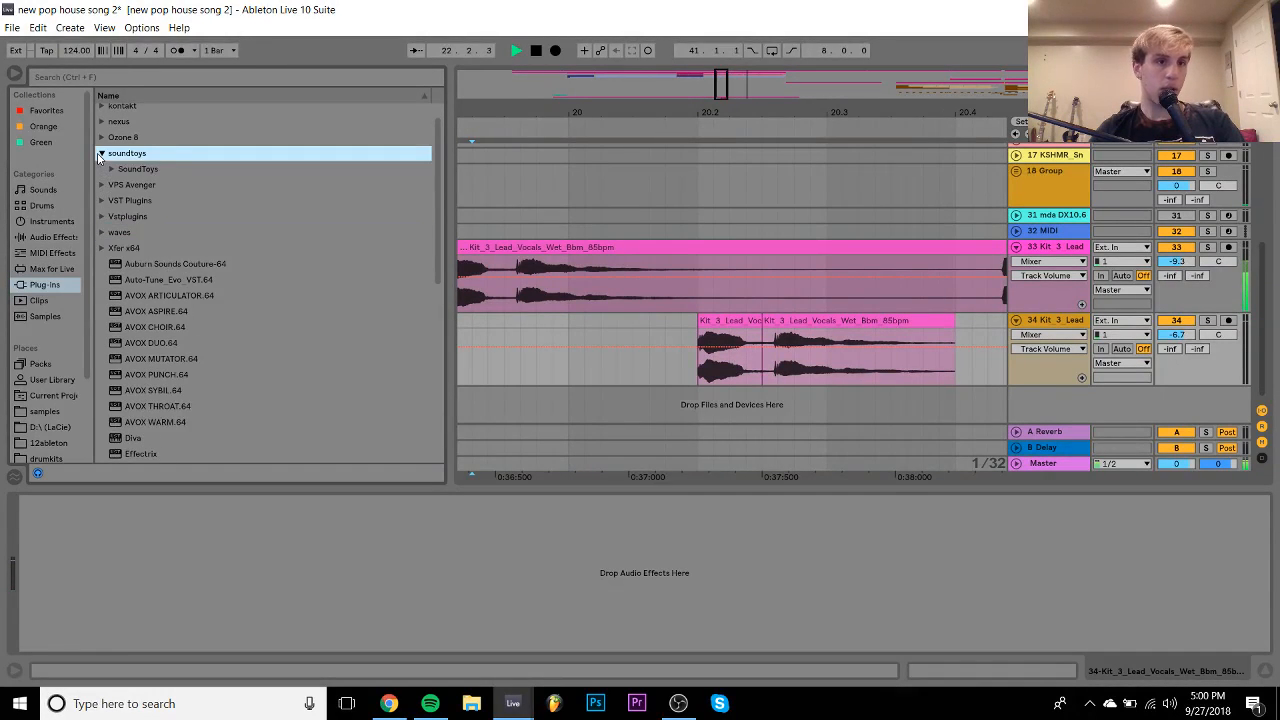
pyautogui.click(111, 169)
pyautogui.scroll(-1, 205, 386)
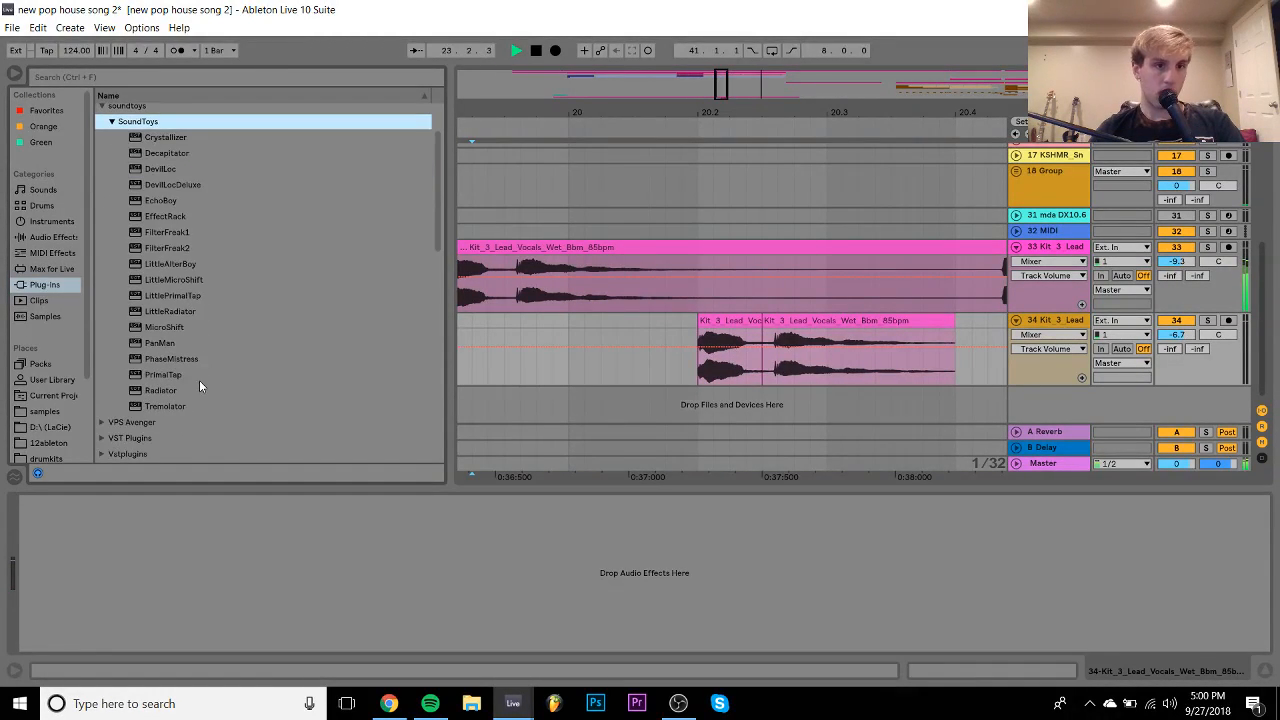
pyautogui.click(170, 264)
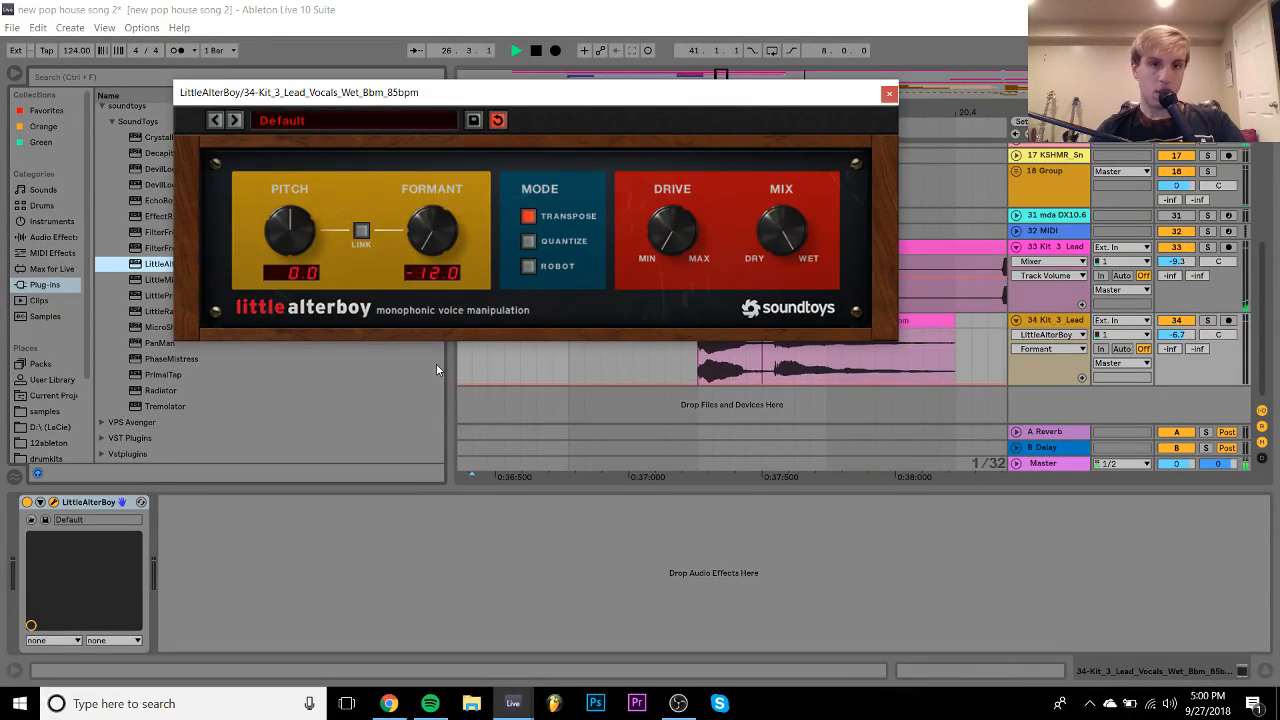
# - Set LittleAlterBoy's Formant to -12.0 and listen to the effect
pyautogui.press('space')
pyautogui.click(671, 214)
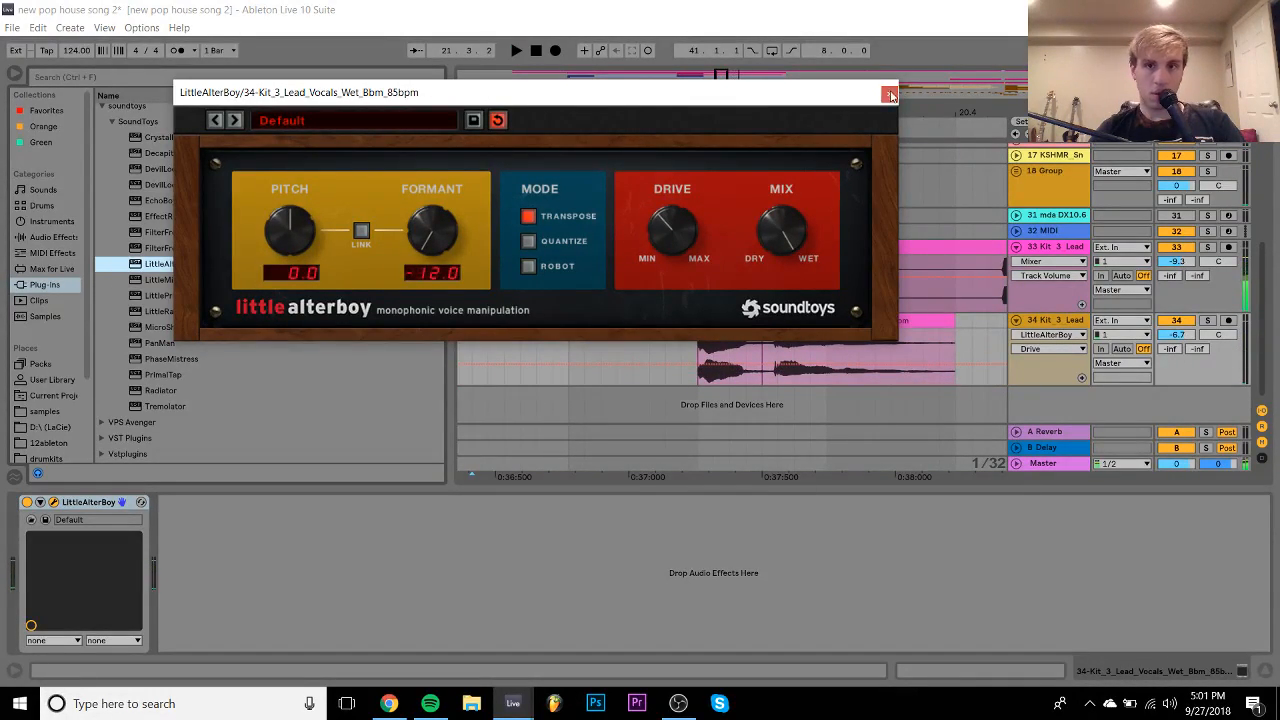
pyautogui.click(890, 95)
pyautogui.press('space')
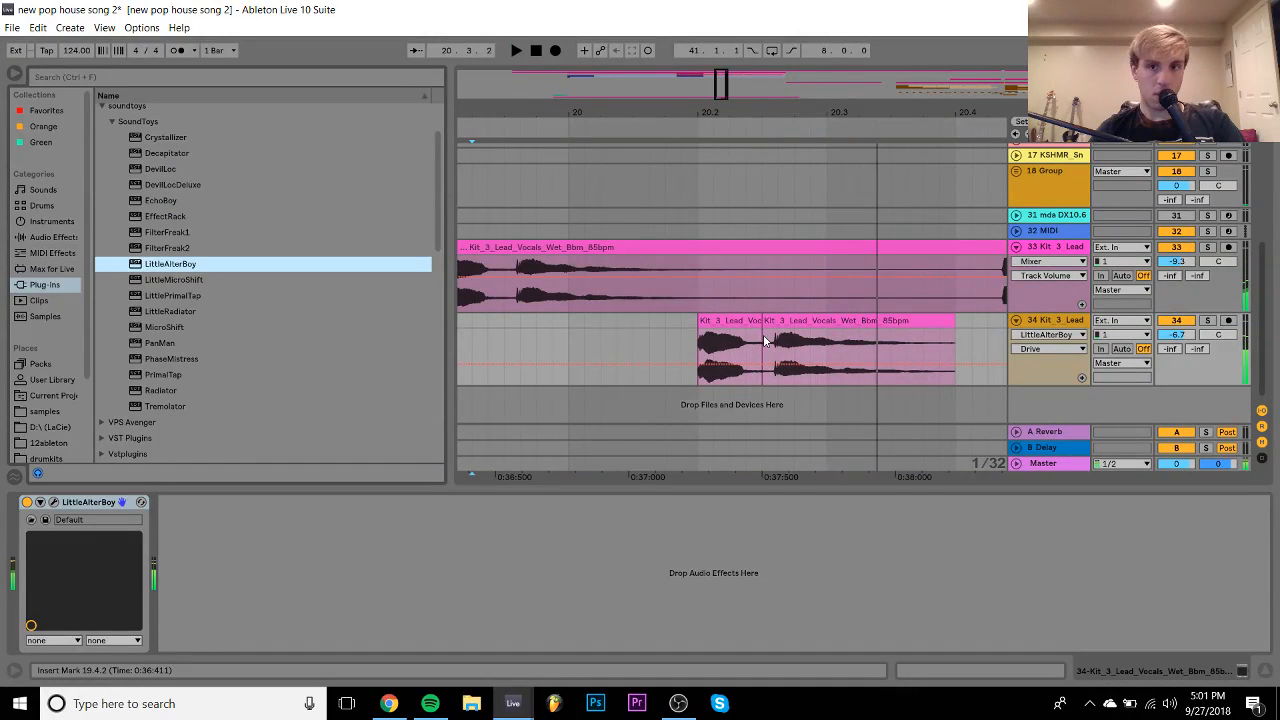
# - Duplicate the 20.2.3–20.3.3 section and move the vocal sample's start marker later
pyautogui.moveTo(765, 341); pyautogui.dragTo(920, 318)
pyautogui.hotkey('ctrl', 'd')
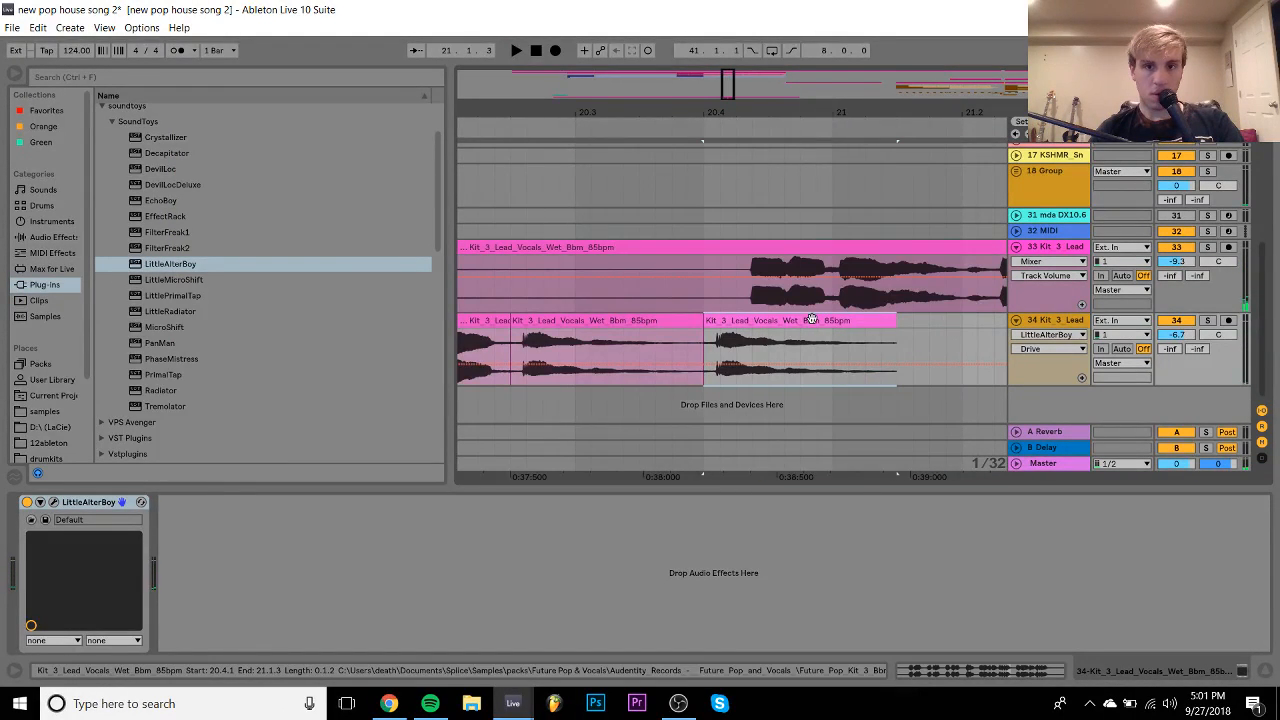
pyautogui.doubleClick(773, 320)
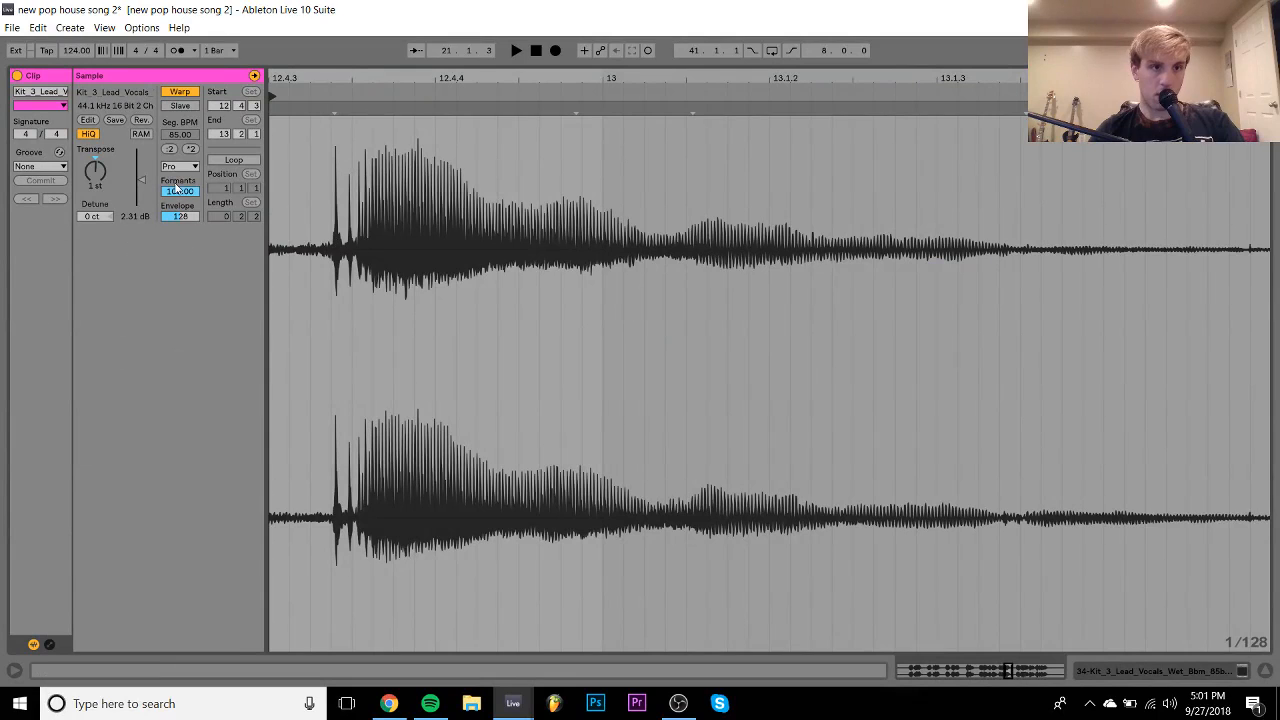
pyautogui.press('space')
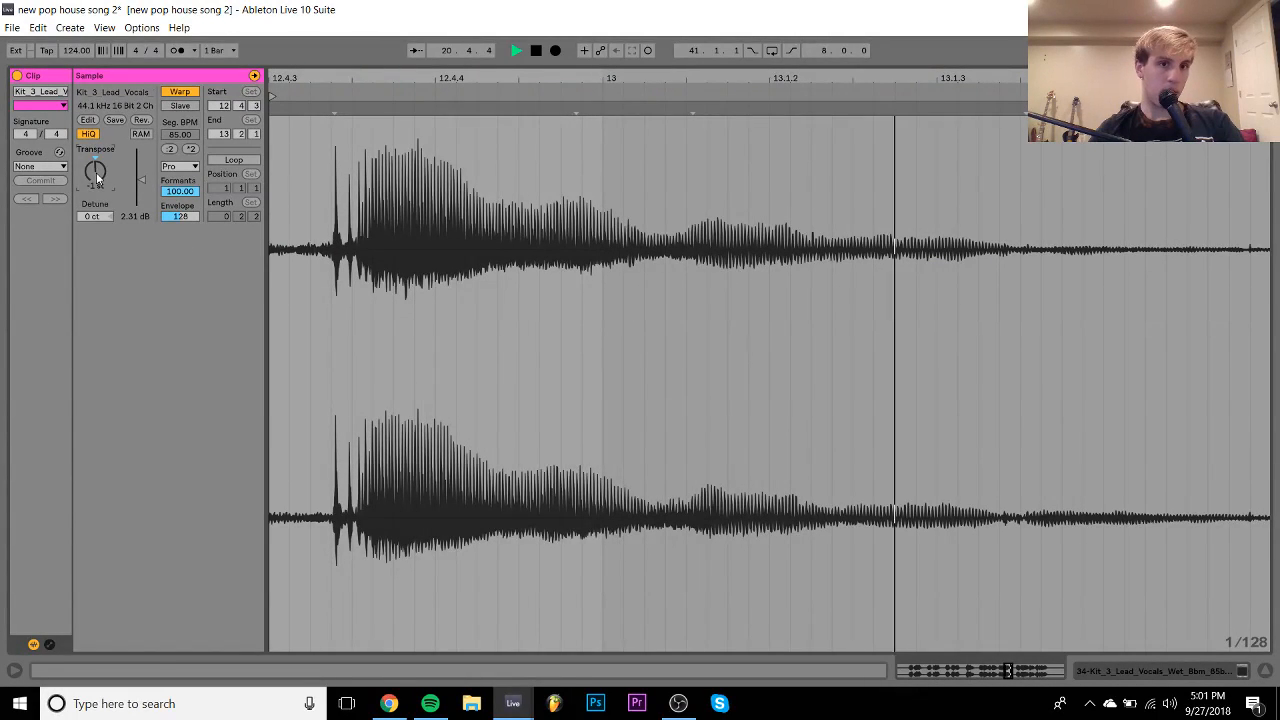
pyautogui.moveTo(273, 93); pyautogui.dragTo(334, 97)
pyautogui.click(1158, 677)
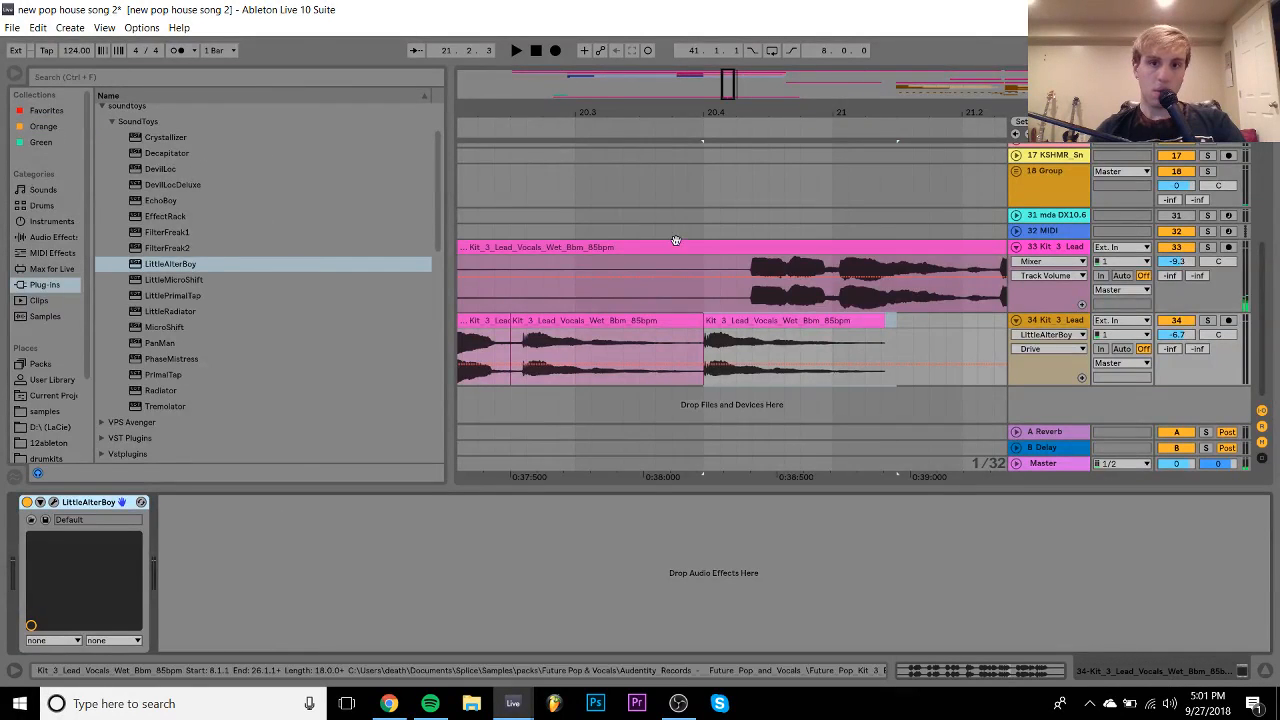
# - Zoom out and audition the vocal slices from bar 20
pyautogui.moveTo(654, 118); pyautogui.dragTo(818, 65)
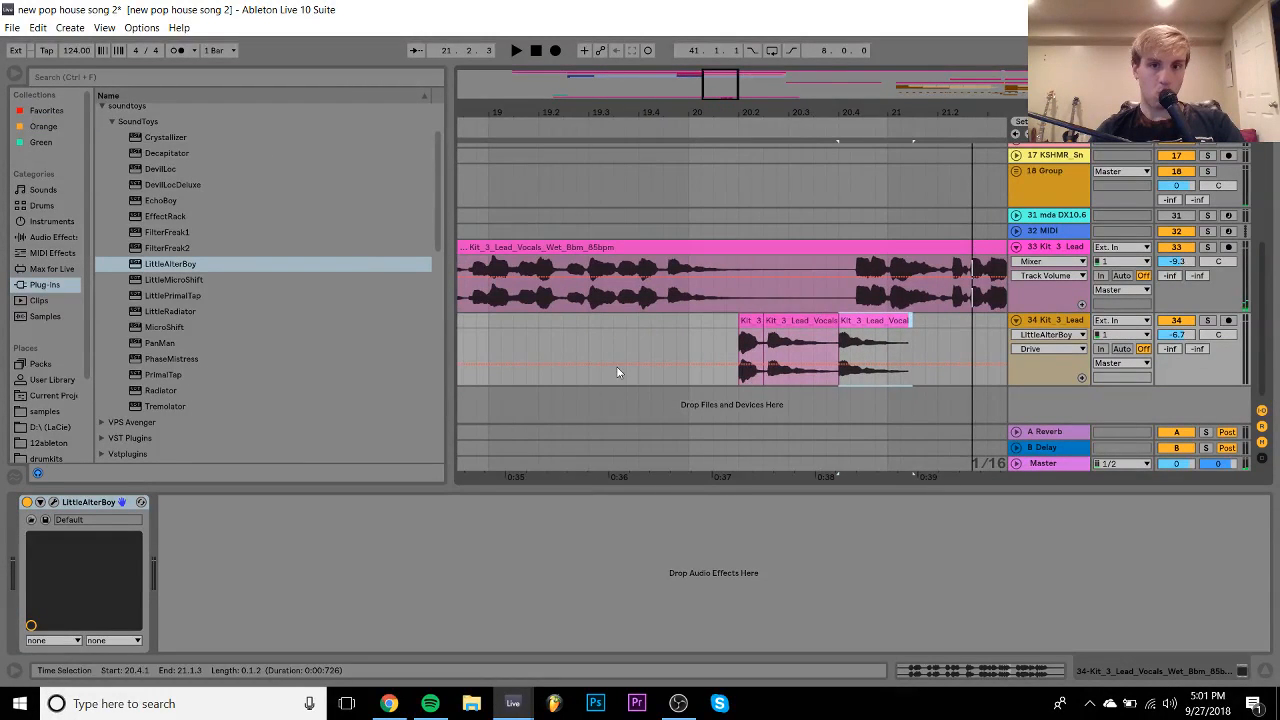
pyautogui.click(494, 320)
pyautogui.press('space')
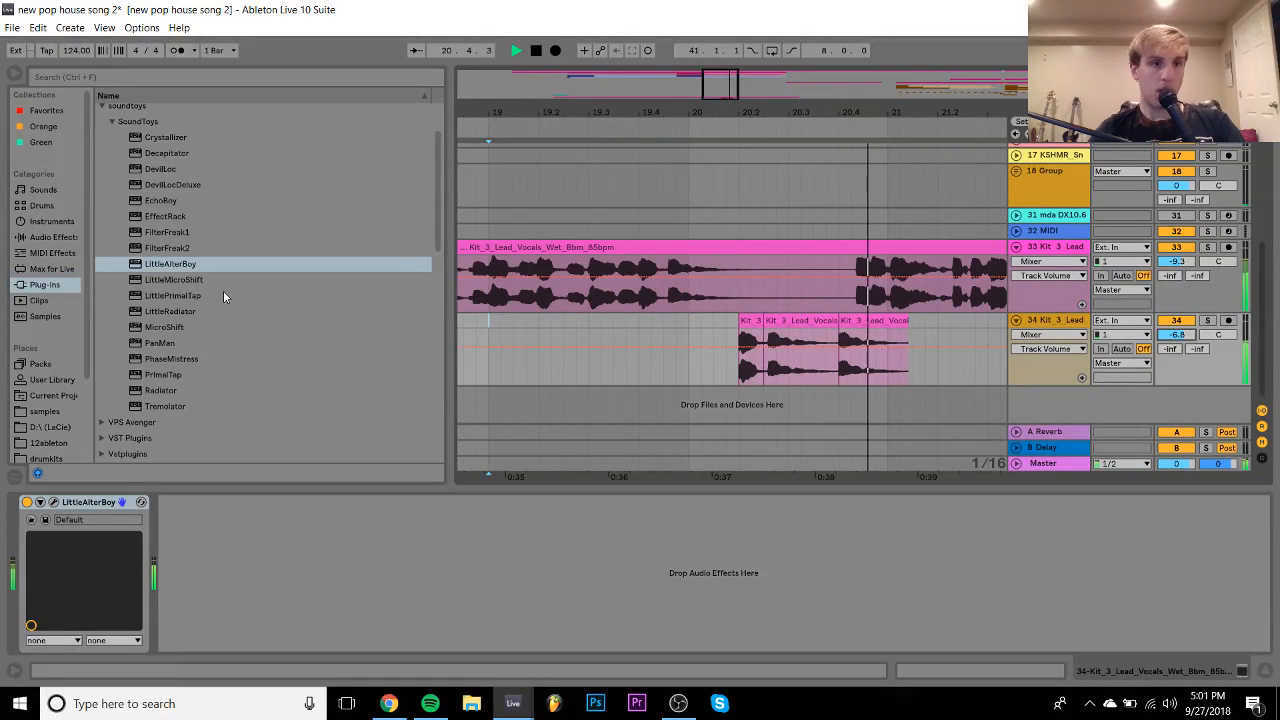
pyautogui.scroll(-3, 165, 296)
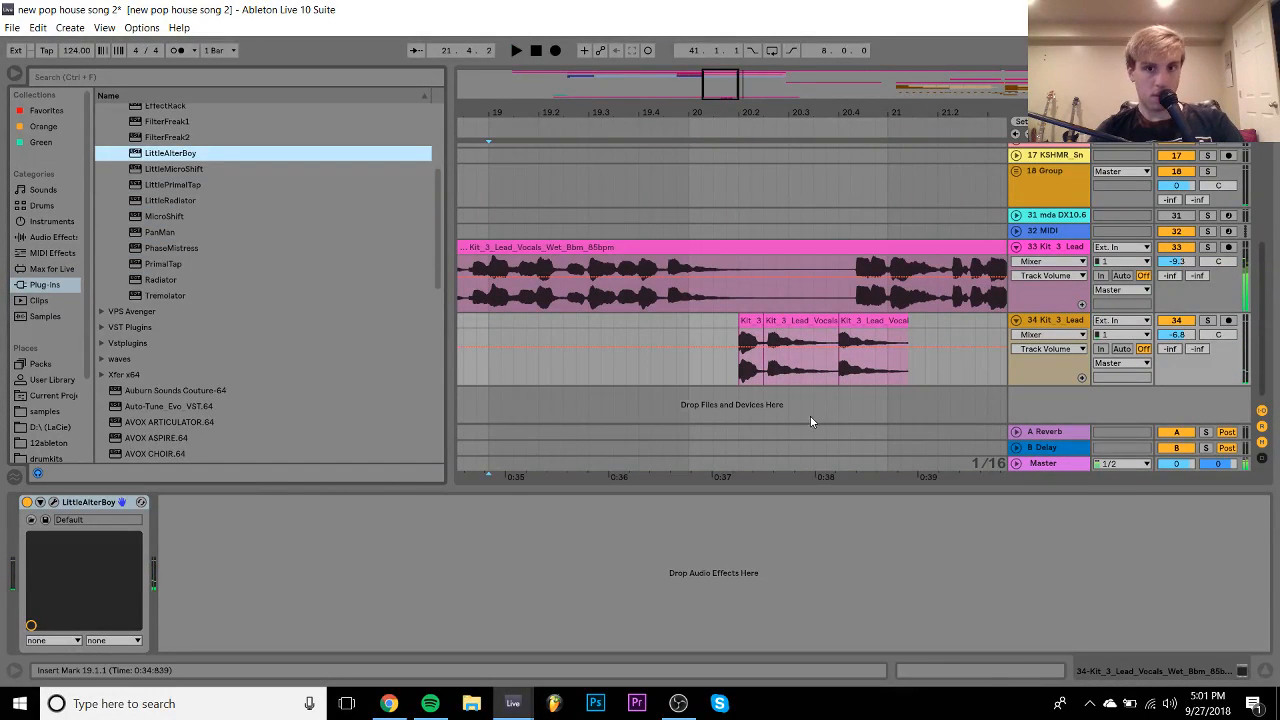
pyautogui.click(850, 377)
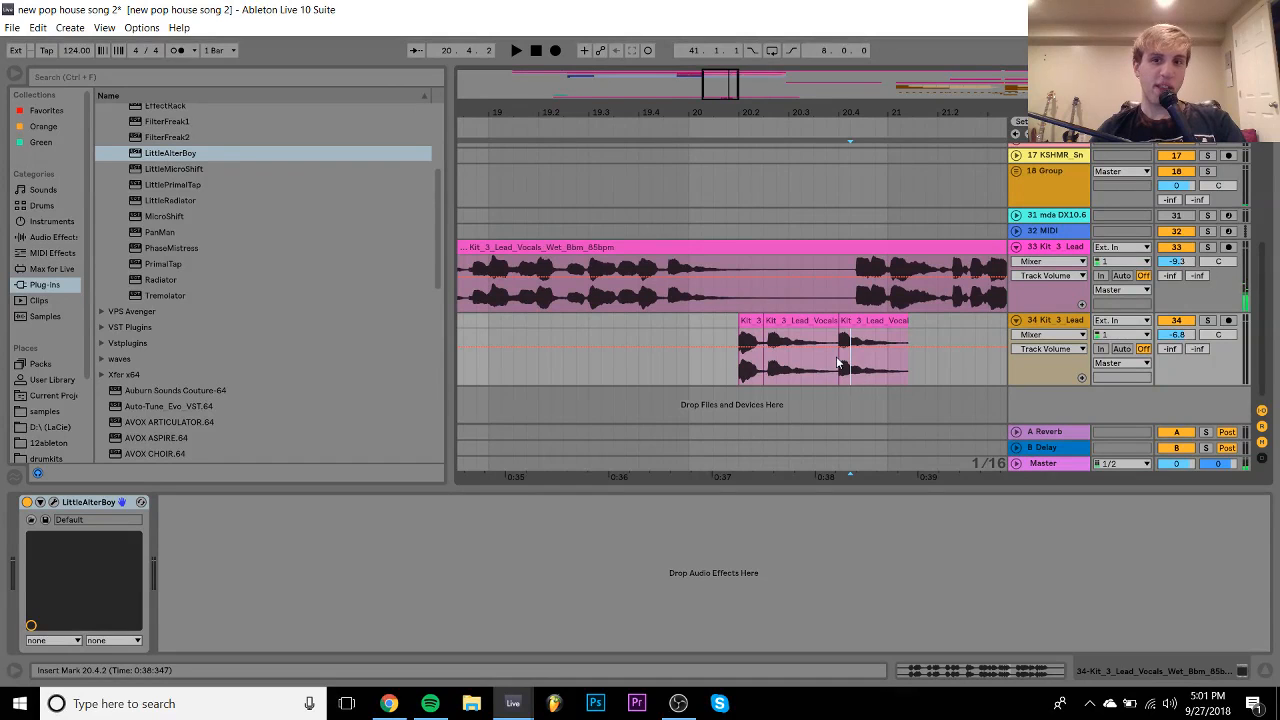
pyautogui.click(684, 328)
pyautogui.press('space')
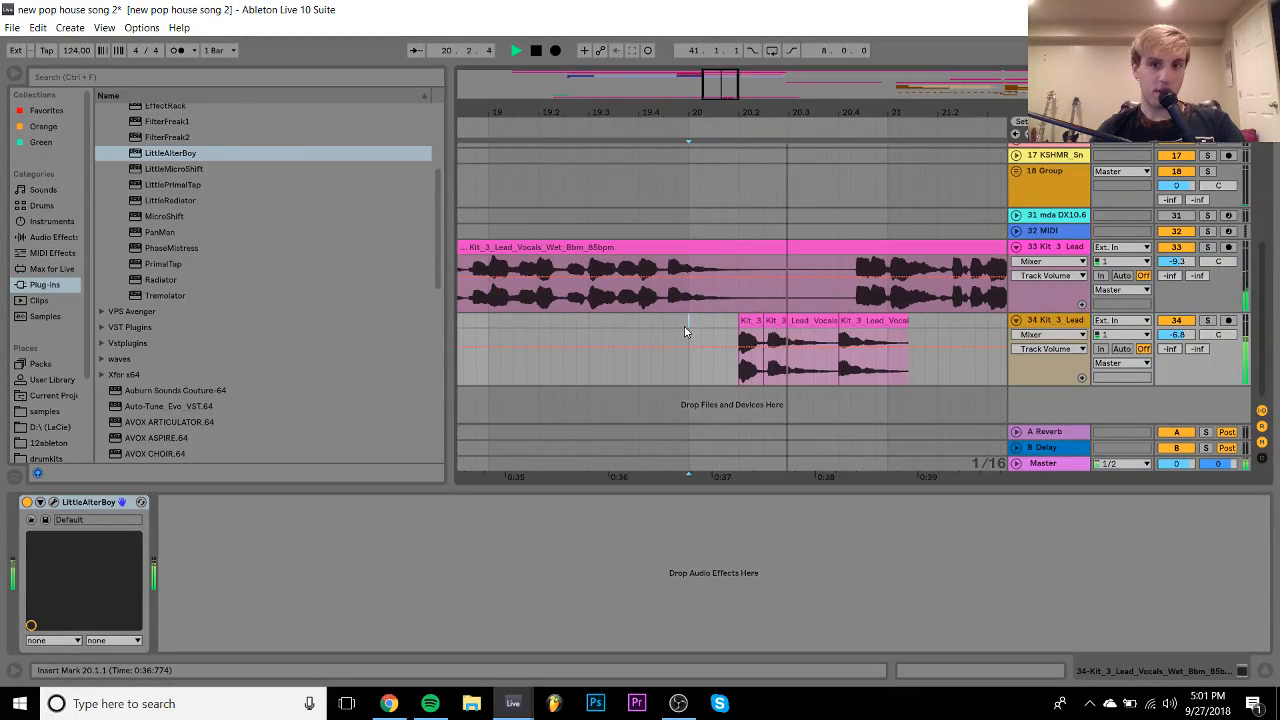
# - Add the Tuner to track 34's devices, then remove it again
pyautogui.click(866, 321)
pyautogui.click(58, 237)
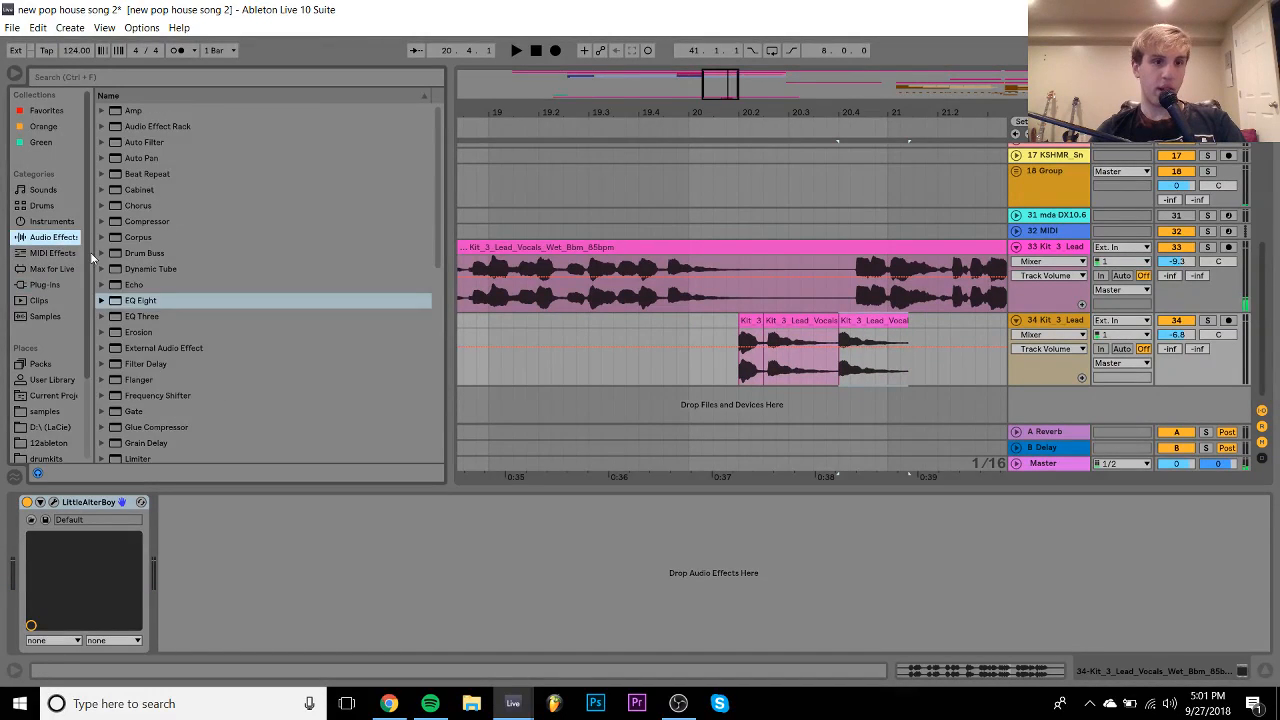
pyautogui.scroll(-6, 233, 393)
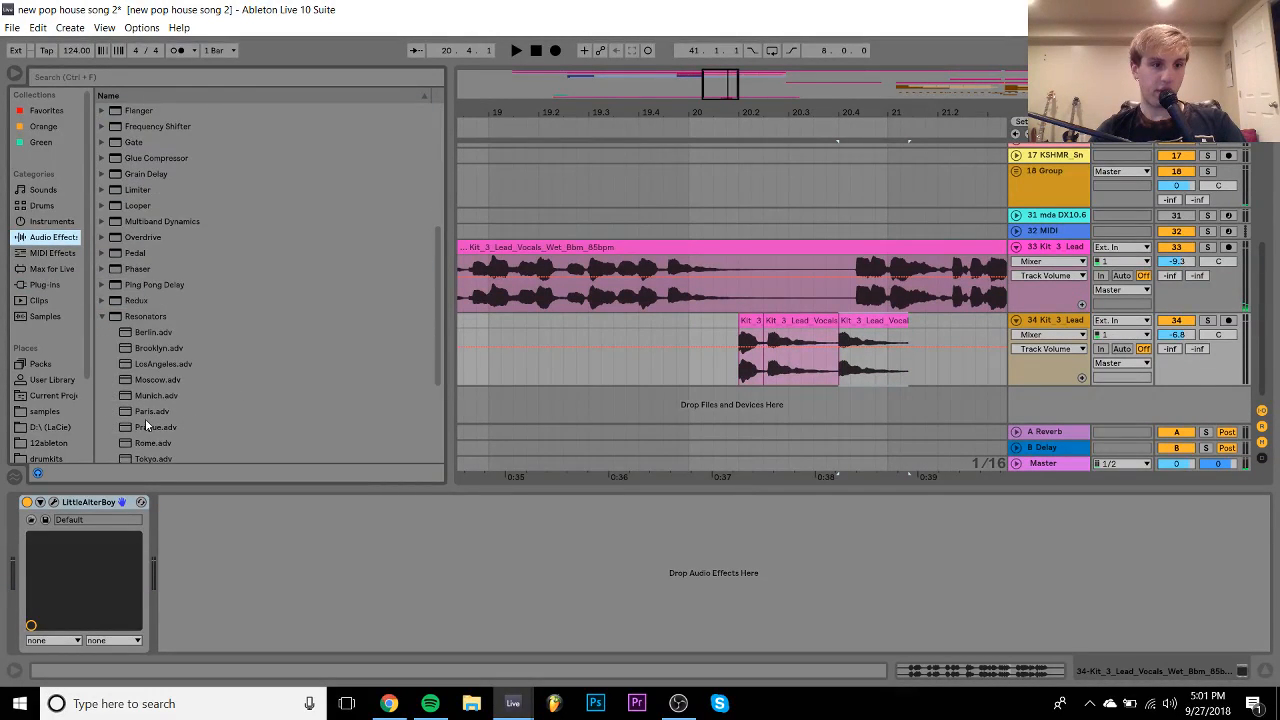
pyautogui.scroll(-4, 147, 417)
pyautogui.moveTo(129, 406); pyautogui.dragTo(48, 541)
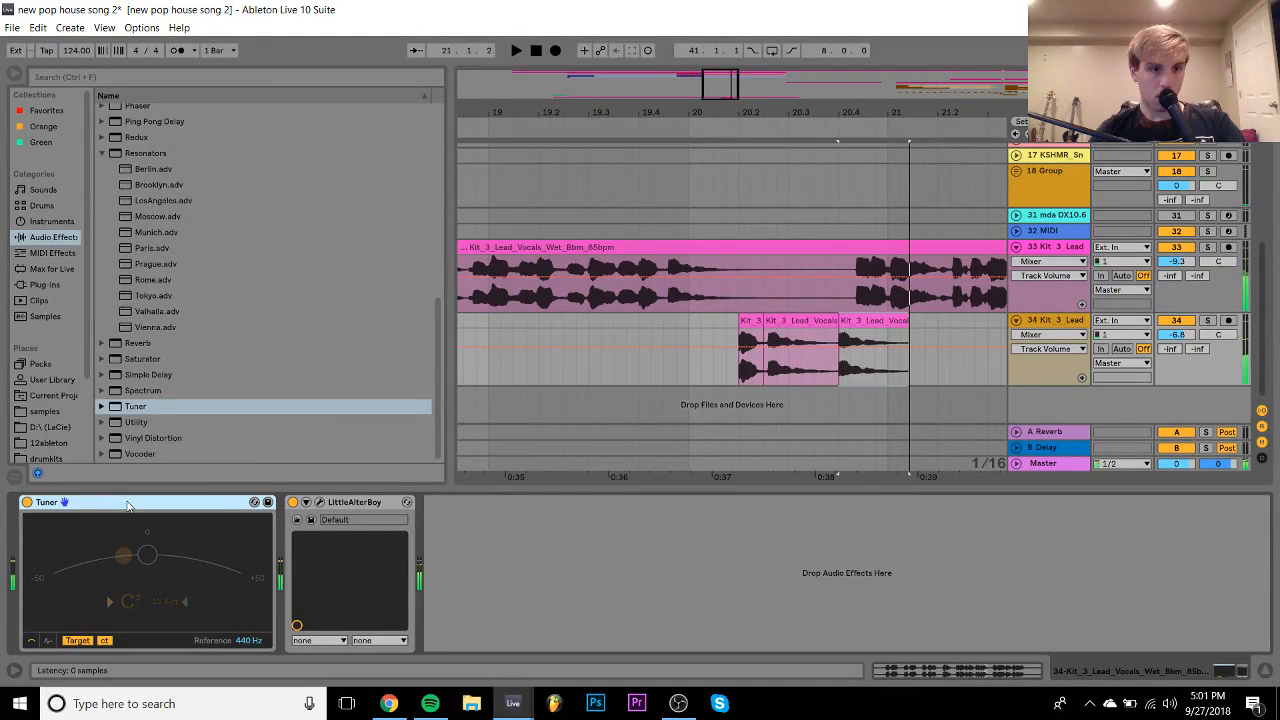
pyautogui.press('Delete')
# - Delete the third vocal slice on track 34 and insert a new MIDI track
pyautogui.click(882, 324)
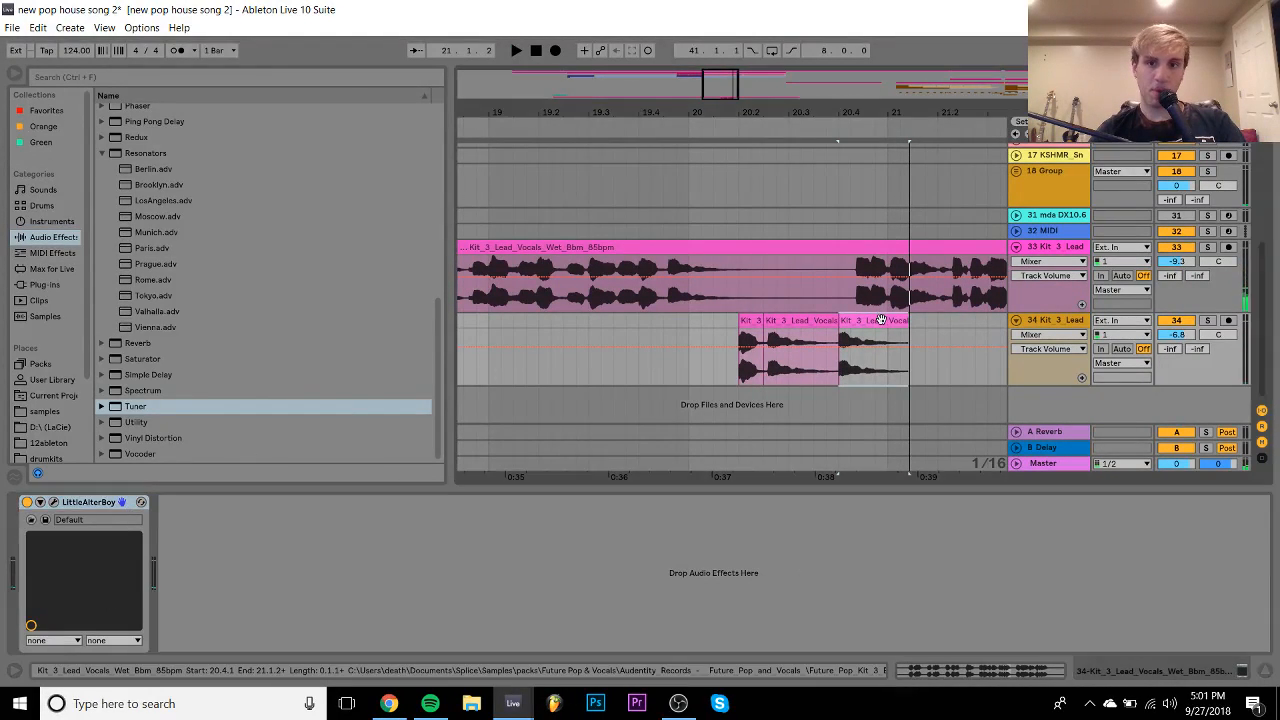
pyautogui.press('Delete')
pyautogui.hotkey('ctrl', 'shift', 't')
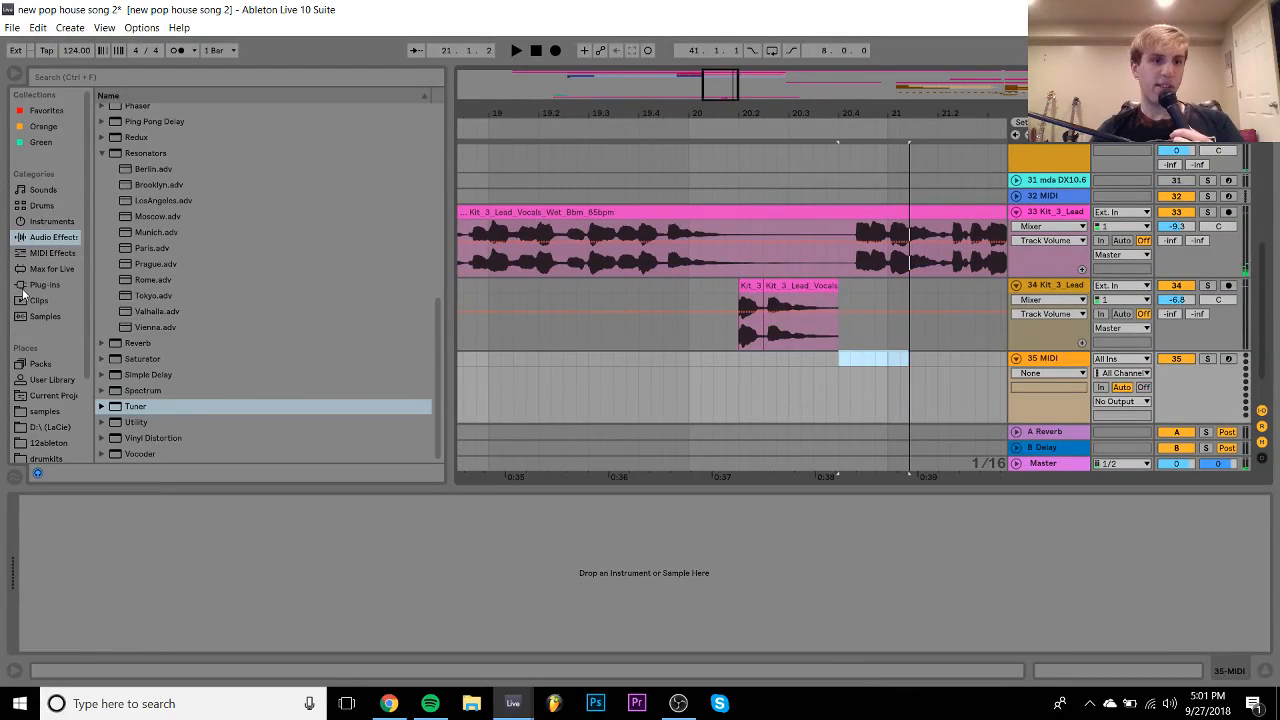
pyautogui.click(30, 286)
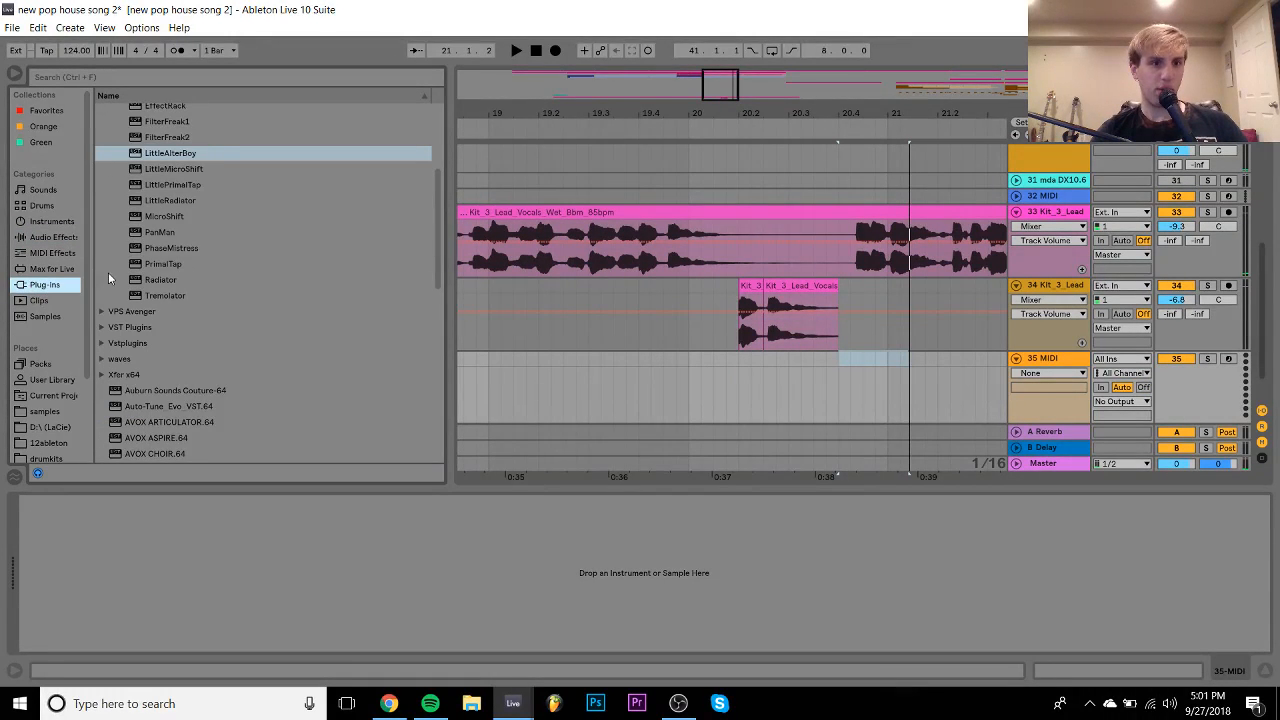
# - Drop LittleAlterBoy onto track 34 and add a new MIDI track
pyautogui.scroll(4, 155, 329)
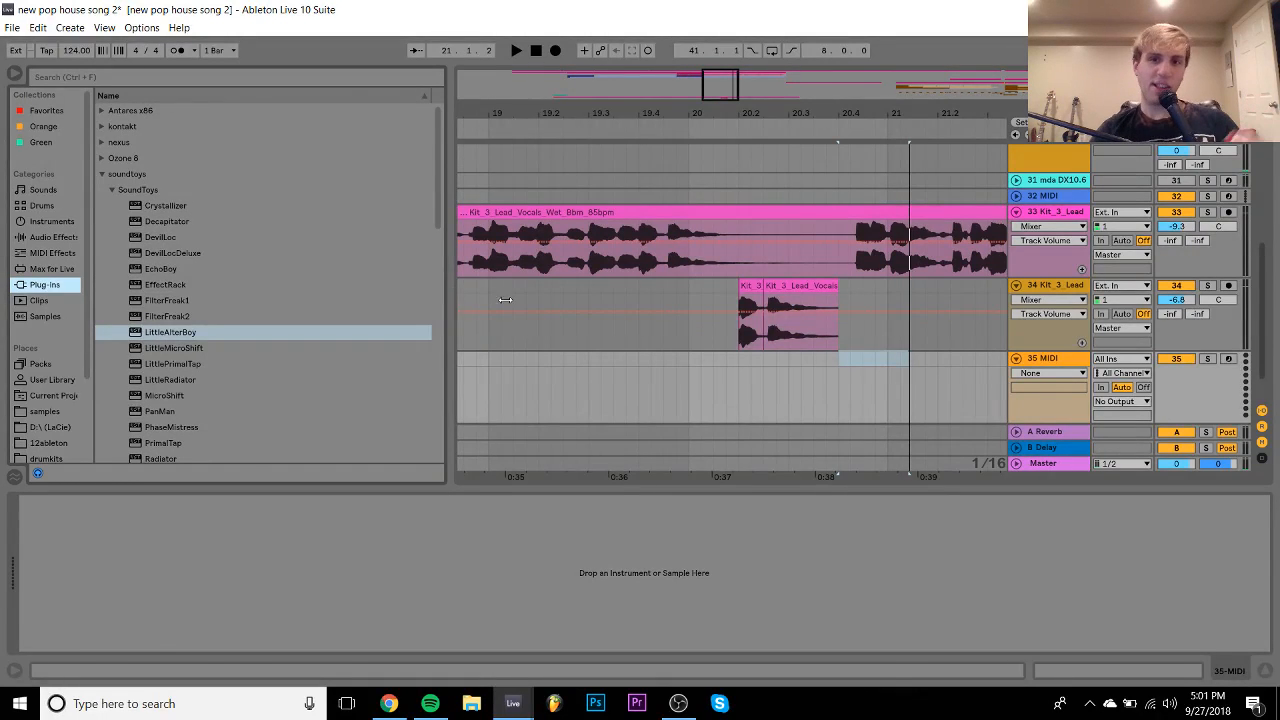
pyautogui.moveTo(505, 300); pyautogui.dragTo(829, 365)
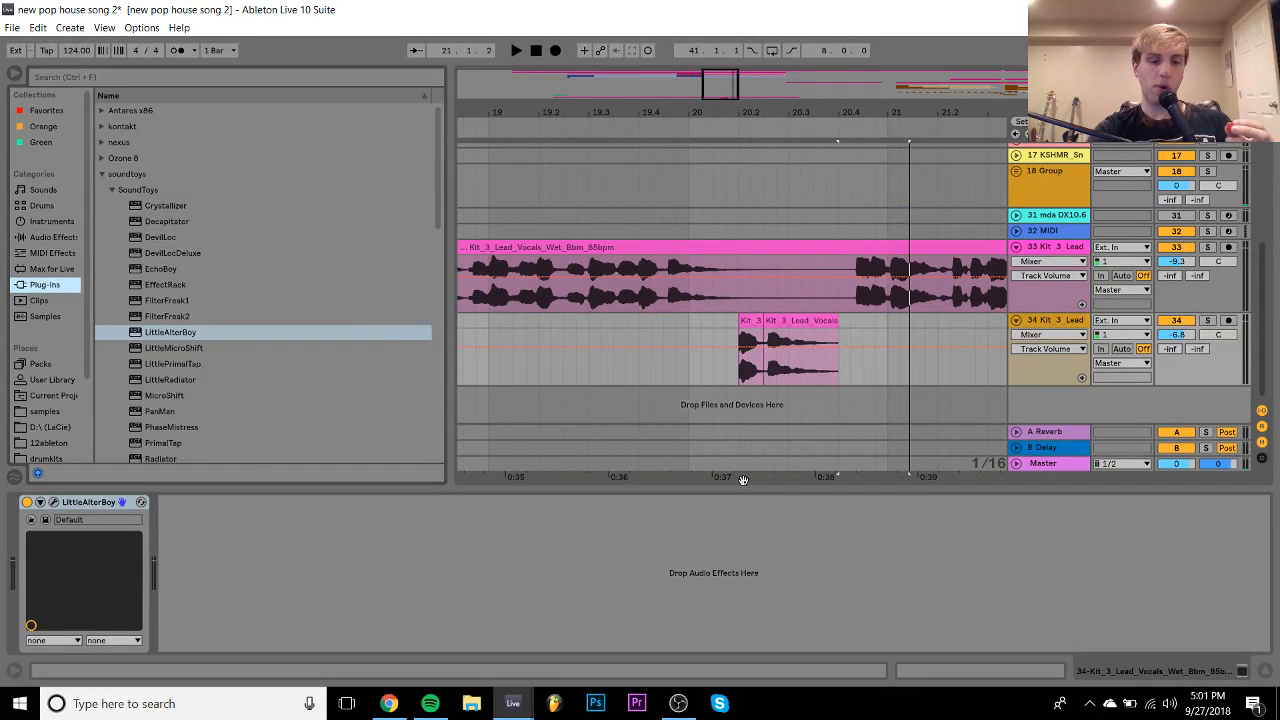
pyautogui.hotkey('ctrl', 'shift', 't')
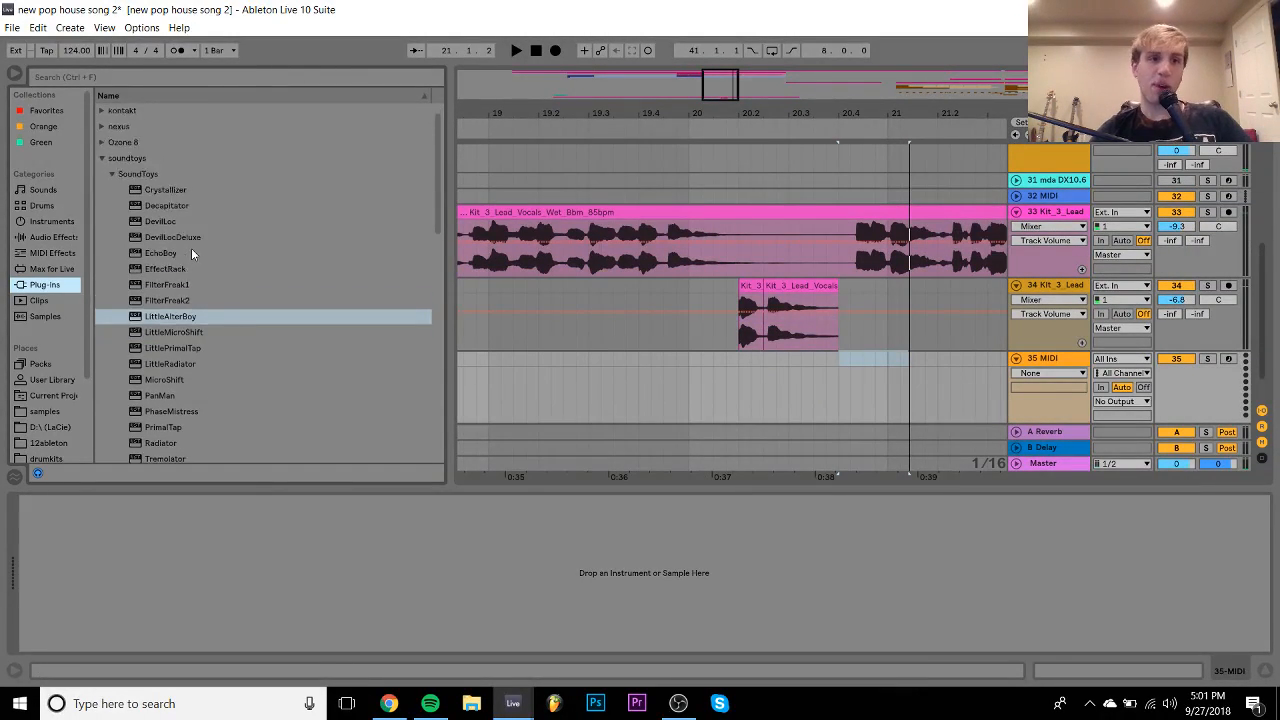
# - Load Nexus.64 with the XP House vol.1 Chillin House Lounge 1 preset
pyautogui.click(102, 144)
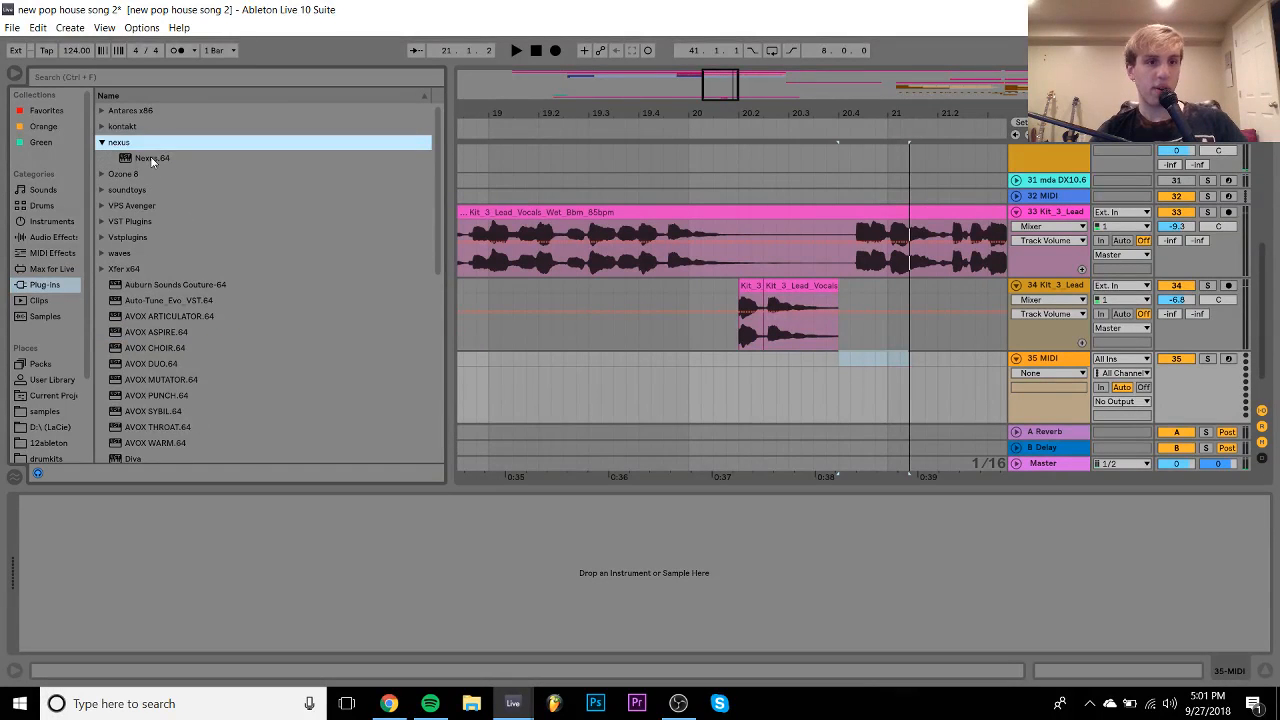
pyautogui.doubleClick(150, 157)
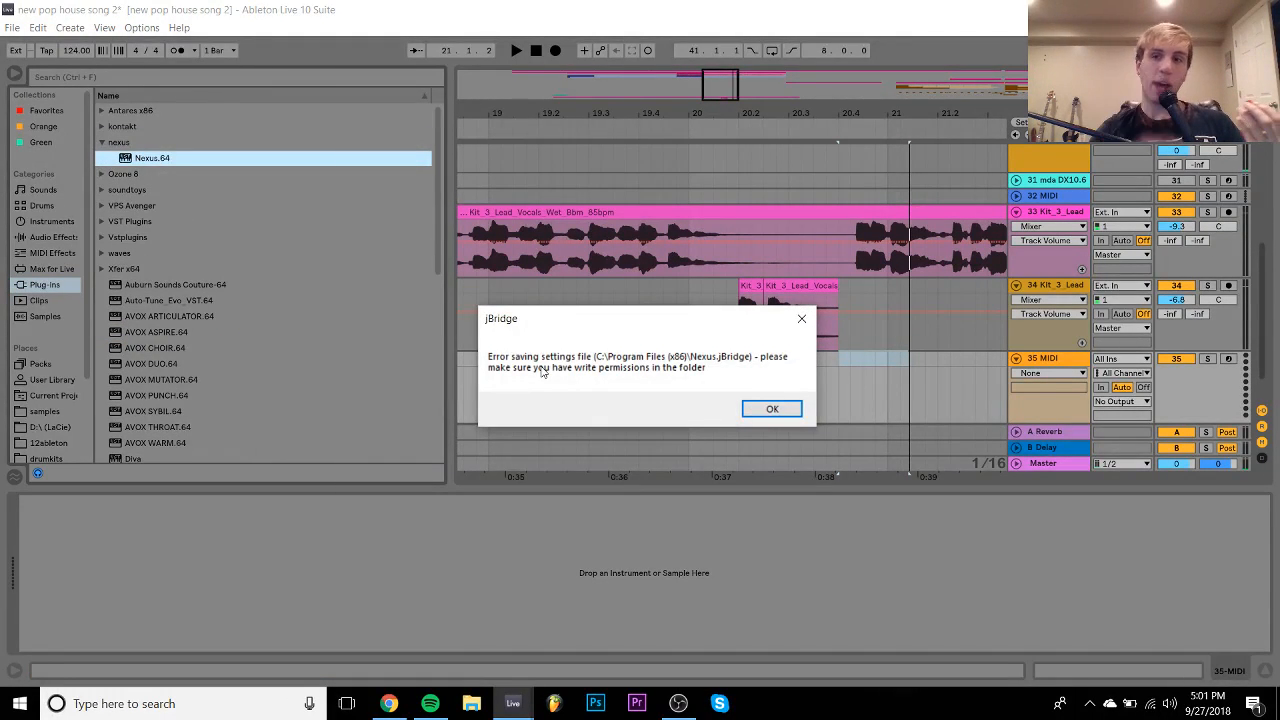
pyautogui.press('Return')
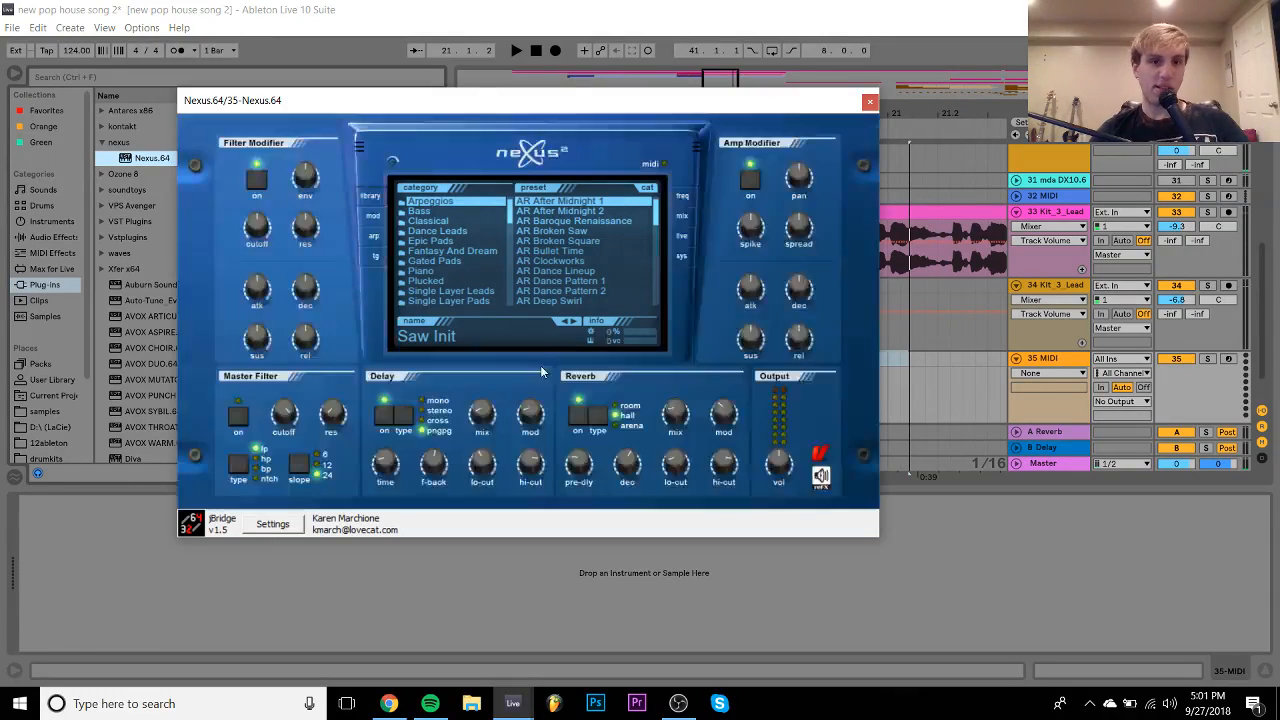
pyautogui.moveTo(512, 213); pyautogui.dragTo(512, 270)
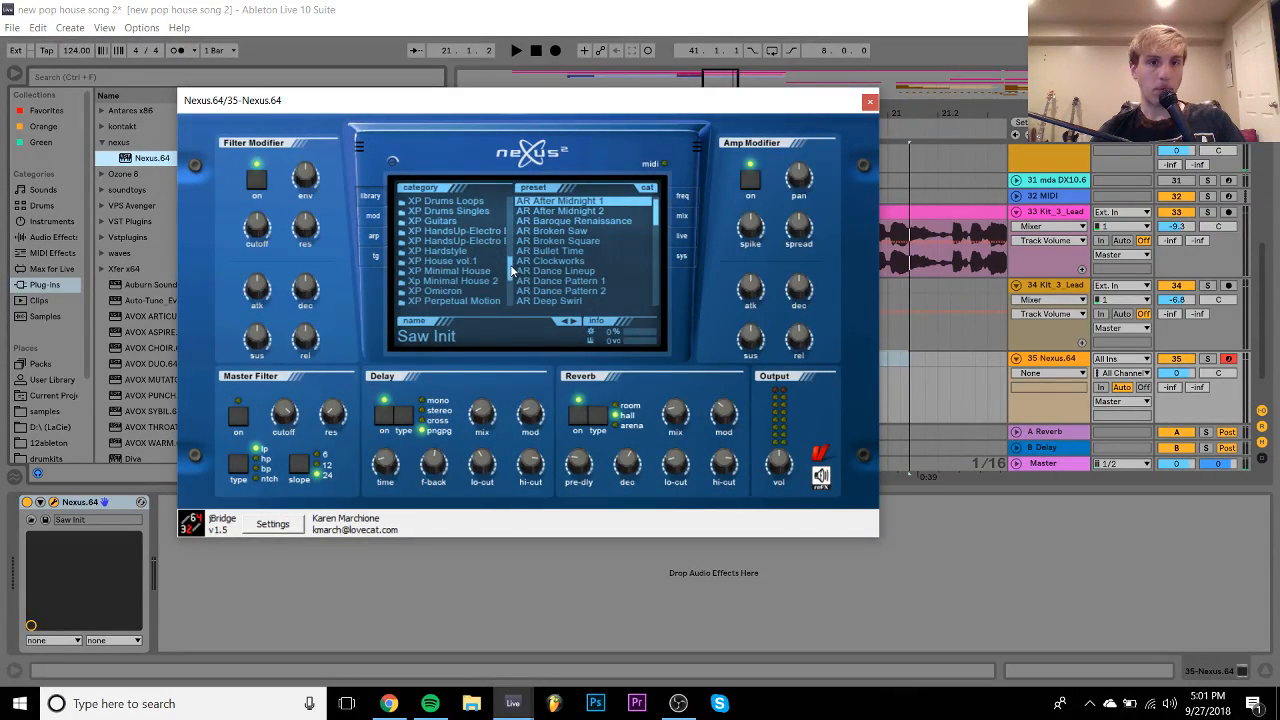
pyautogui.click(465, 260)
pyautogui.click(606, 272)
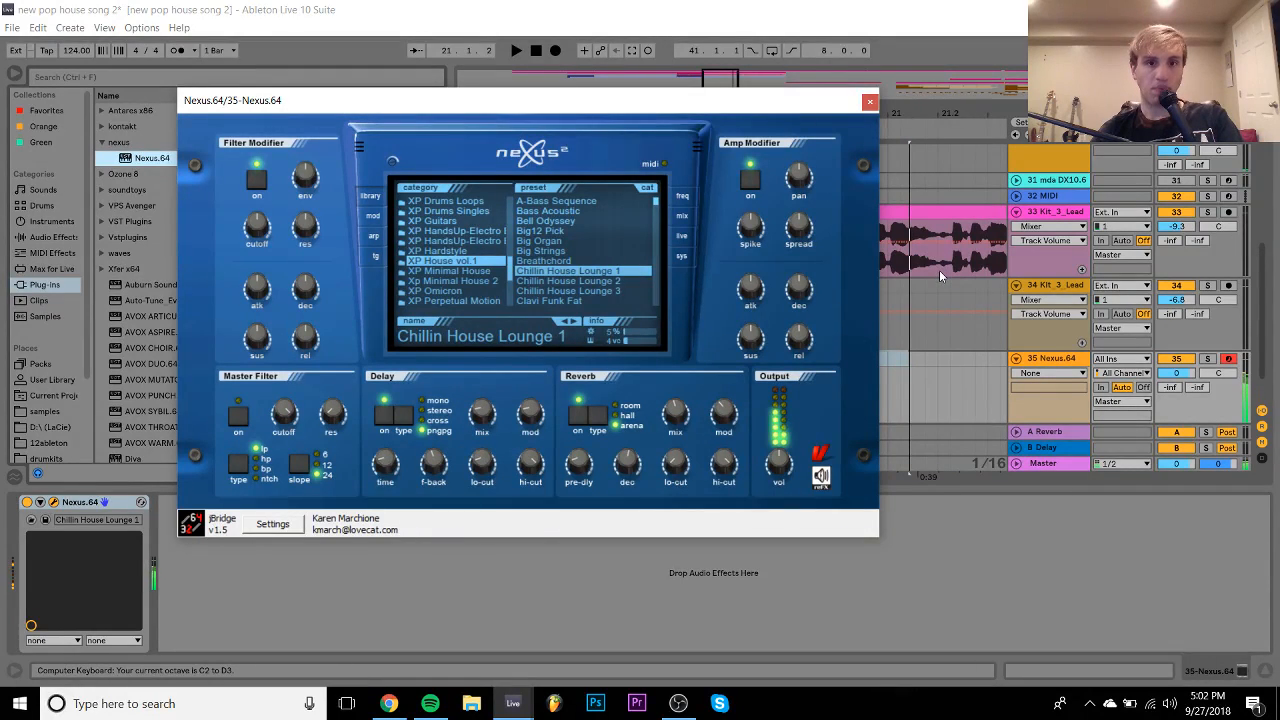
# - Lower the Nexus track to -1.6 dB, compare Lounge 2 and 3, and keep Lounge 1
pyautogui.moveTo(1178, 376); pyautogui.dragTo(1178, 380)
pyautogui.press('x')
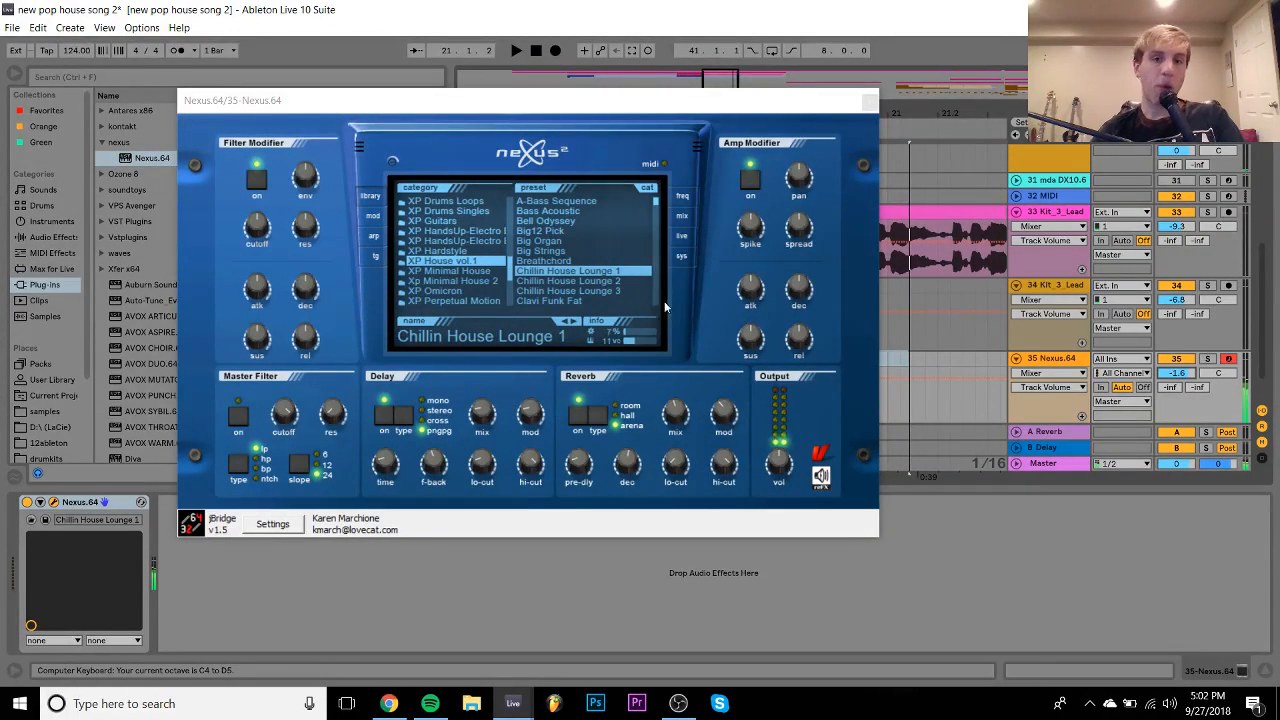
pyautogui.click(604, 282)
pyautogui.click(610, 291)
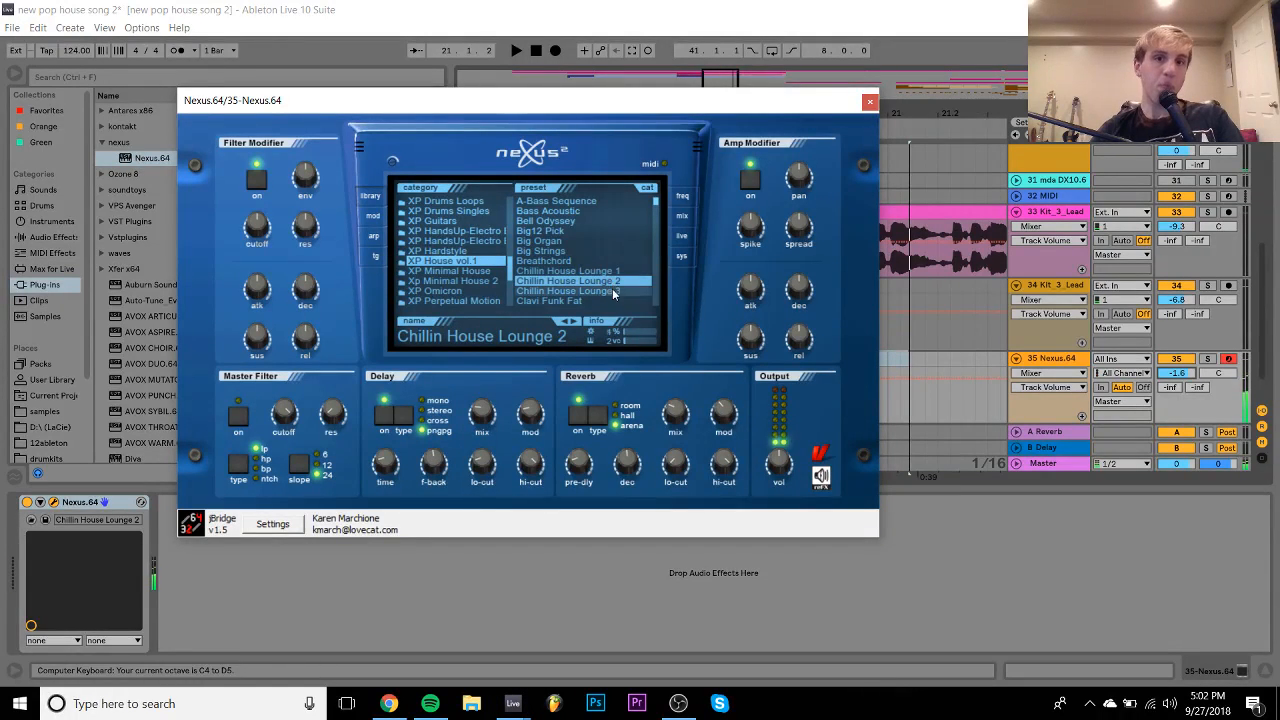
pyautogui.press('Up')
pyautogui.press('Up')
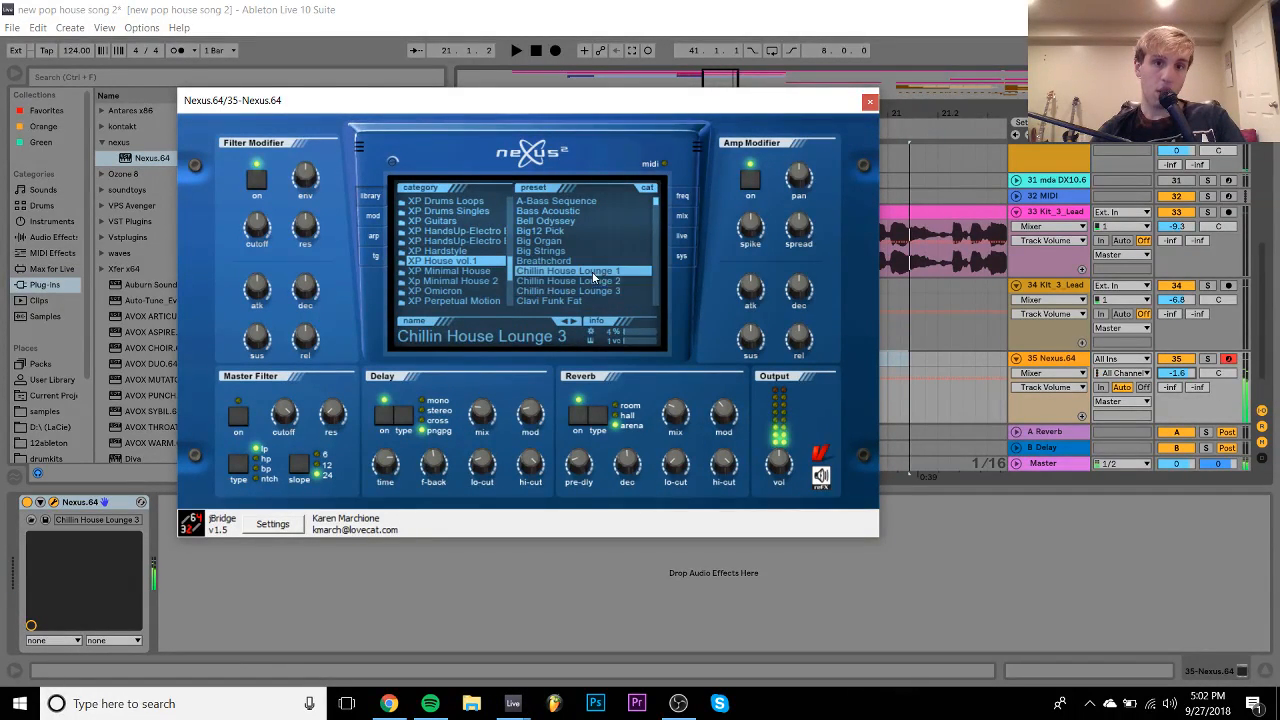
pyautogui.click(869, 104)
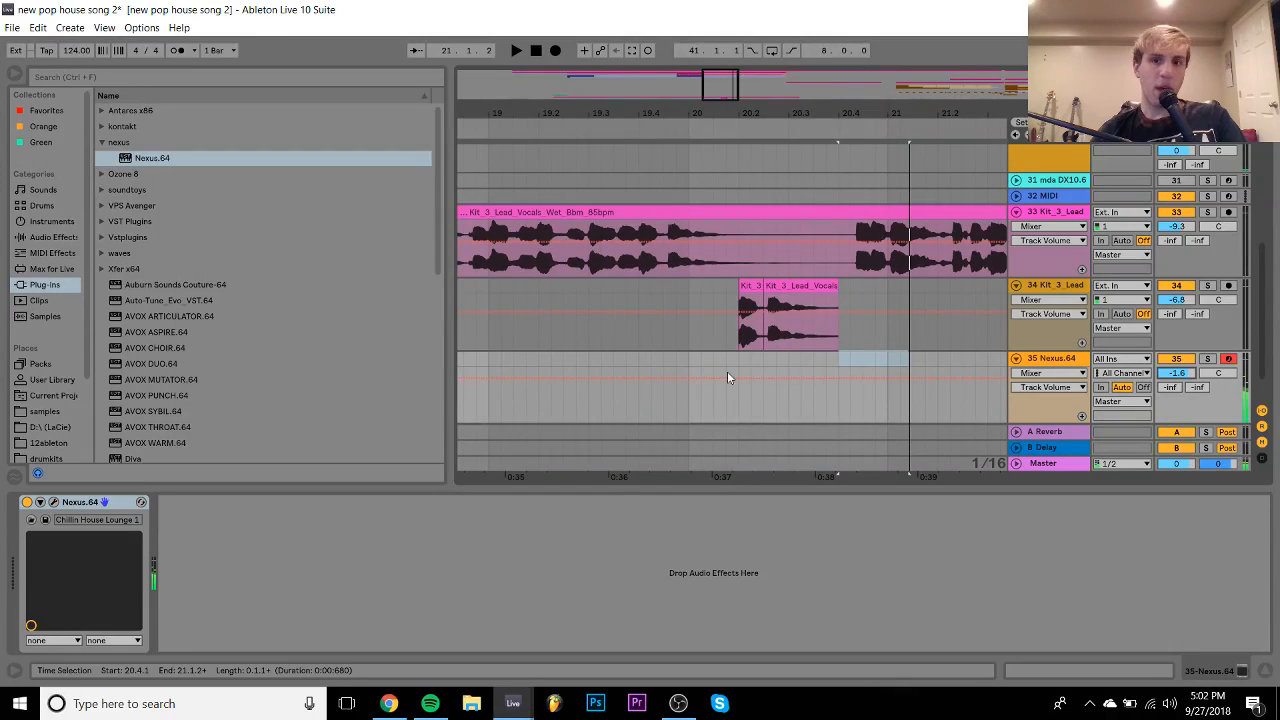
# - Create a MIDI clip at bar 20 on the Nexus track with one lengthened C#4 note
pyautogui.moveTo(708, 363); pyautogui.dragTo(866, 376)
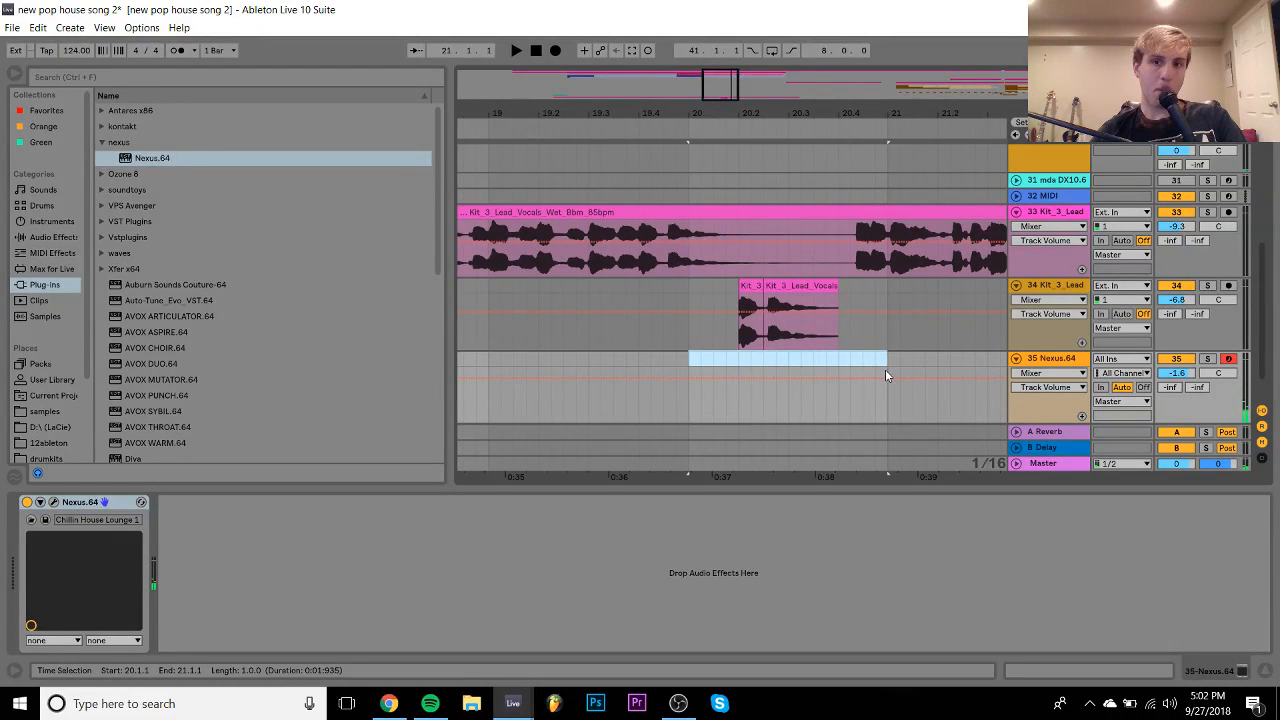
pyautogui.doubleClick(886, 375)
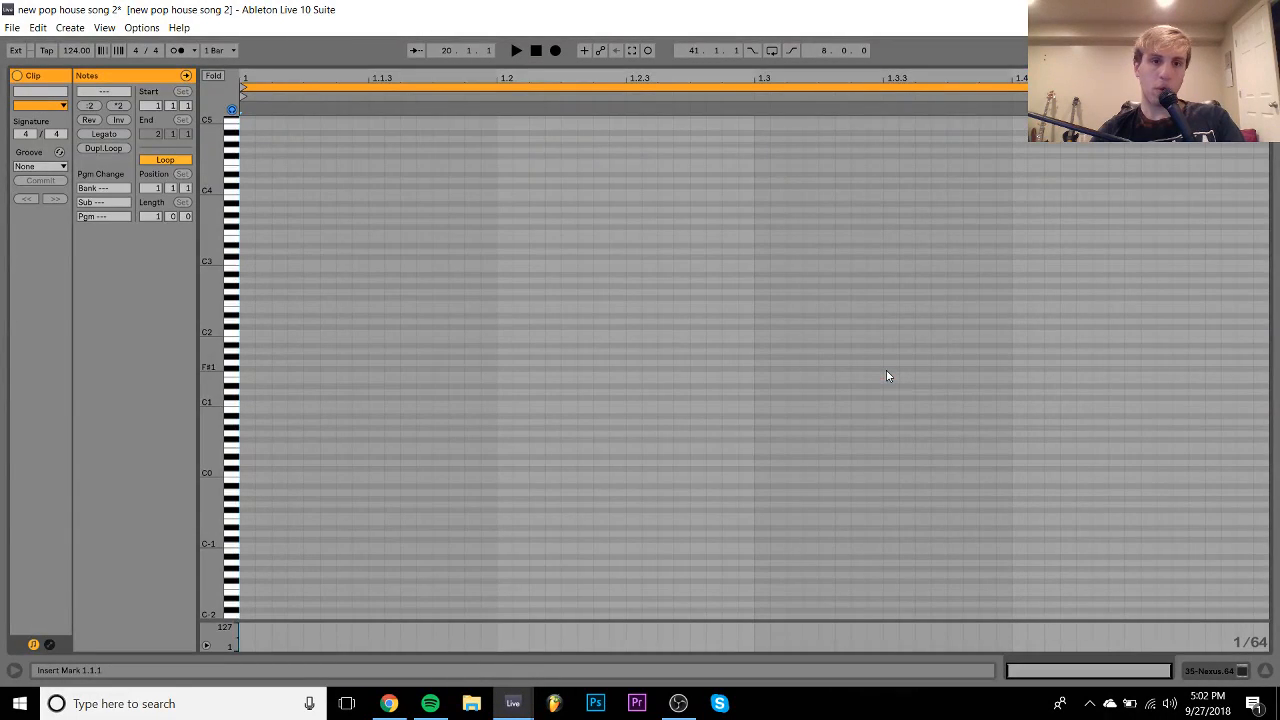
pyautogui.doubleClick(247, 186)
pyautogui.hotkey('shift', 'Right')
pyautogui.hotkey('shift', 'Right')
pyautogui.hotkey('shift', 'Right')
pyautogui.hotkey('shift', 'Right')
pyautogui.hotkey('shift', 'Right')
pyautogui.hotkey('shift', 'Right')
pyautogui.hotkey('shift', 'Right')
pyautogui.hotkey('shift', 'Right')
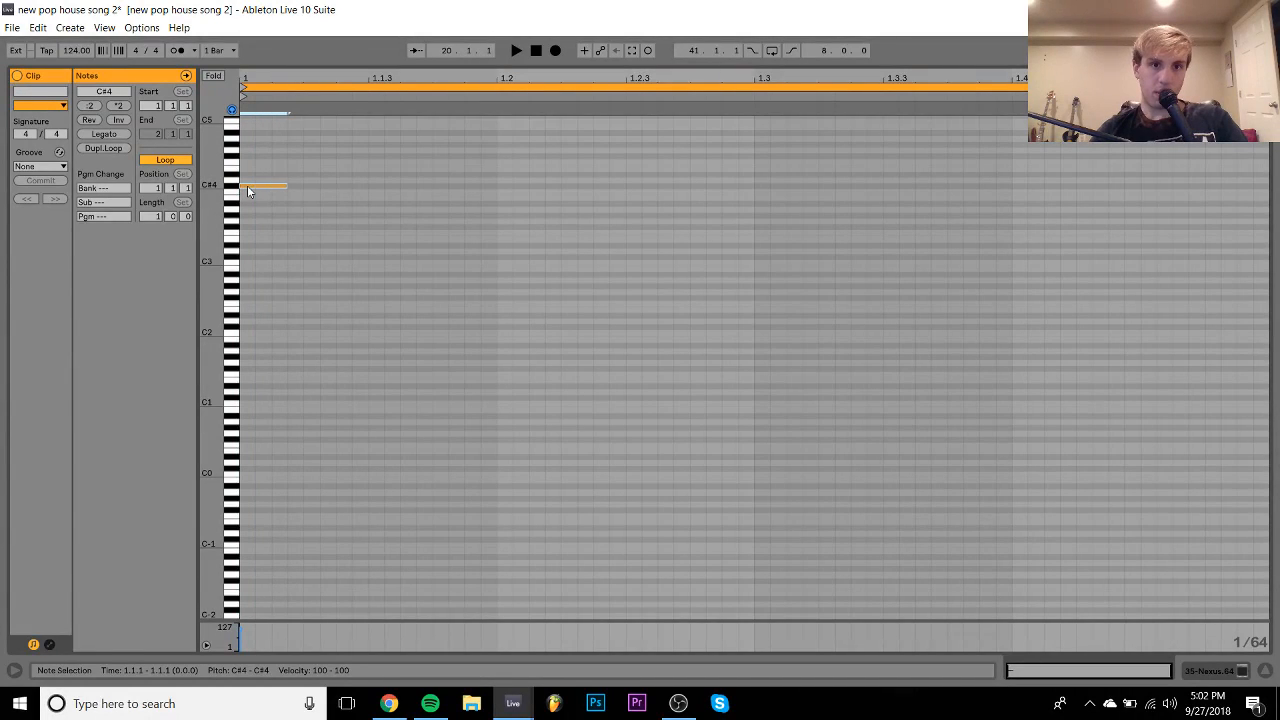
pyautogui.press('Right')
pyautogui.press('Right')
pyautogui.press('Right')
pyautogui.press('Right')
pyautogui.press('Right')
pyautogui.press('Right')
pyautogui.press('Right')
pyautogui.press('Right')
pyautogui.press('Right')
pyautogui.press('Right')
pyautogui.press('Right')
pyautogui.press('Right')
pyautogui.press('Right')
pyautogui.press('Right')
pyautogui.press('Right')
pyautogui.press('Right')
pyautogui.press('Right')
pyautogui.press('Right')
pyautogui.press('Right')
pyautogui.press('Right')
pyautogui.press('Right')
pyautogui.press('Right')
pyautogui.press('Right')
pyautogui.press('Right')
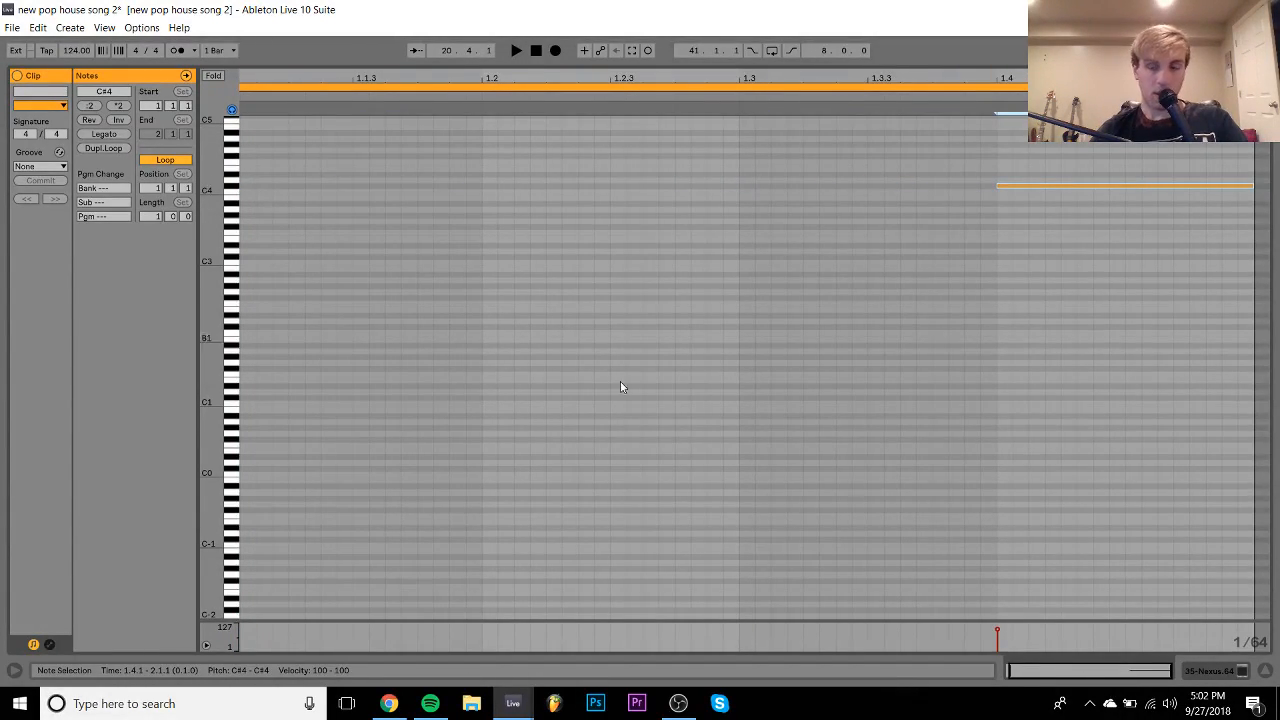
pyautogui.click(1219, 673)
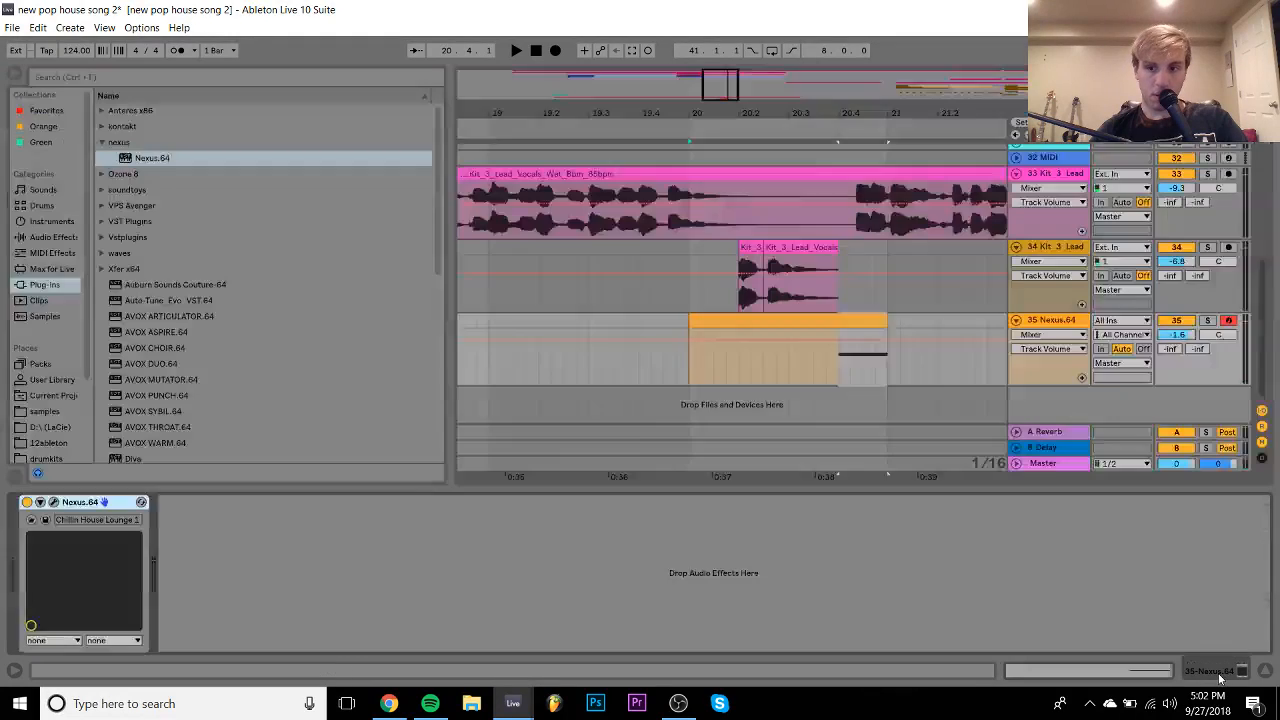
# - Play from the Nexus track and turn its volume down to -2.2 dB
pyautogui.click(489, 321)
pyautogui.press('space')
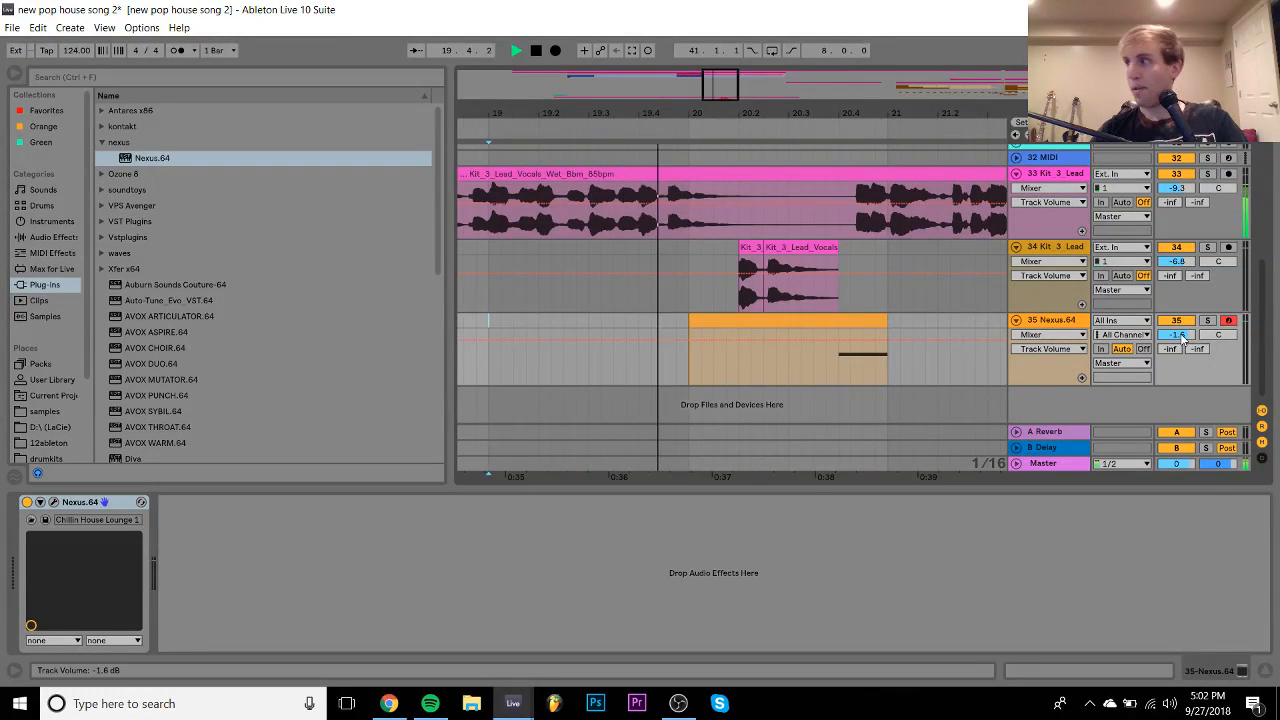
pyautogui.moveTo(1182, 338); pyautogui.dragTo(1182, 343)
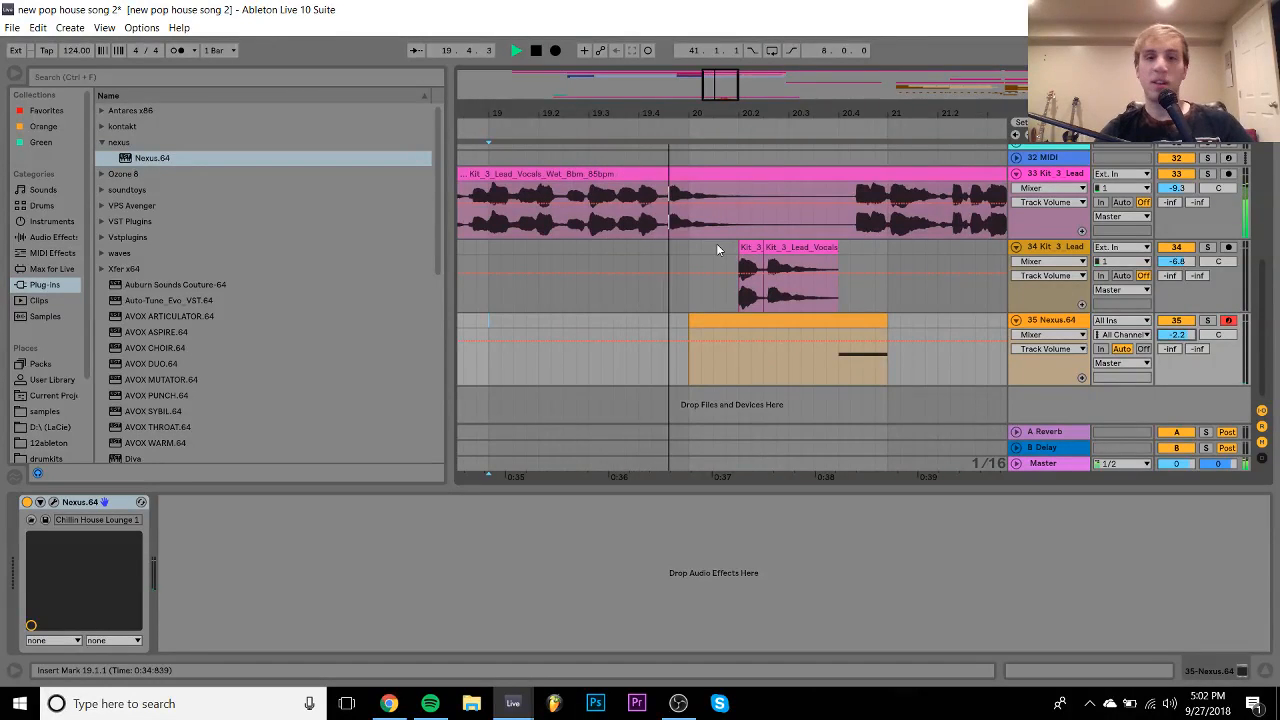
pyautogui.click(690, 248)
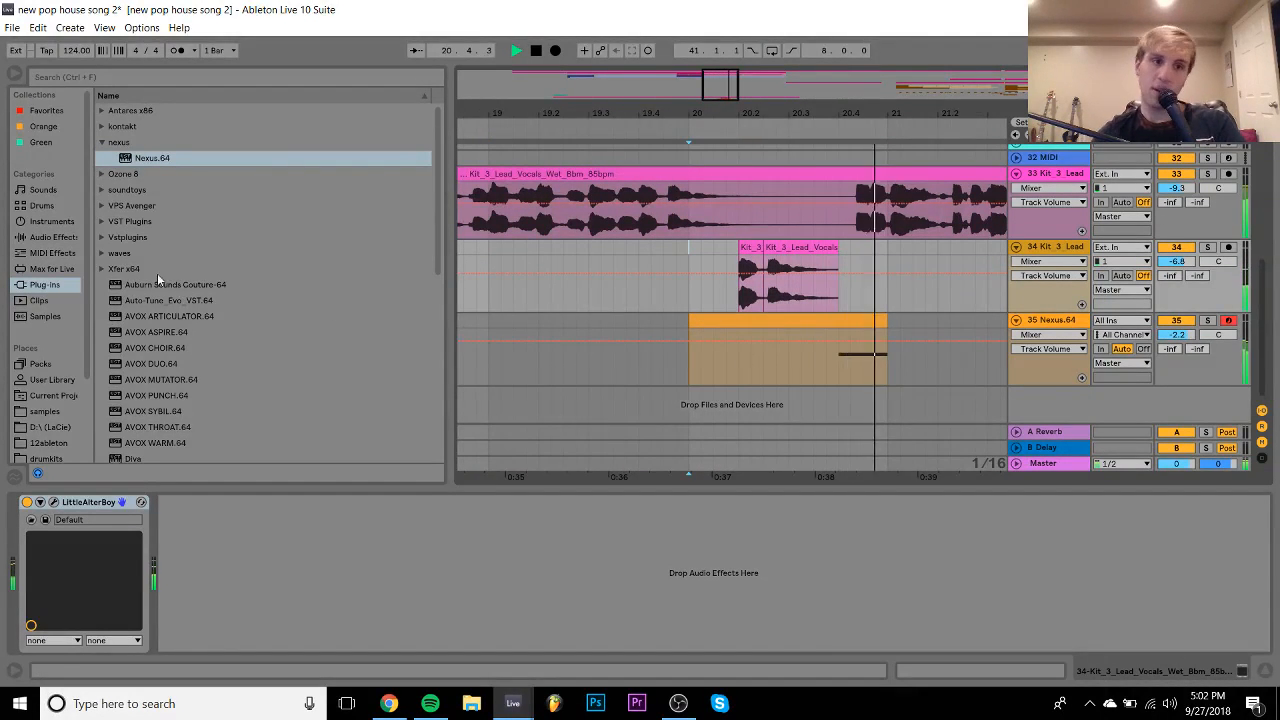
# - Load ValhallaRoom_x64 on track 34 after LittleAlterBoy and raise DECAY to 9.27 s
pyautogui.scroll(-8, 152, 330)
pyautogui.scroll(-1, 152, 330)
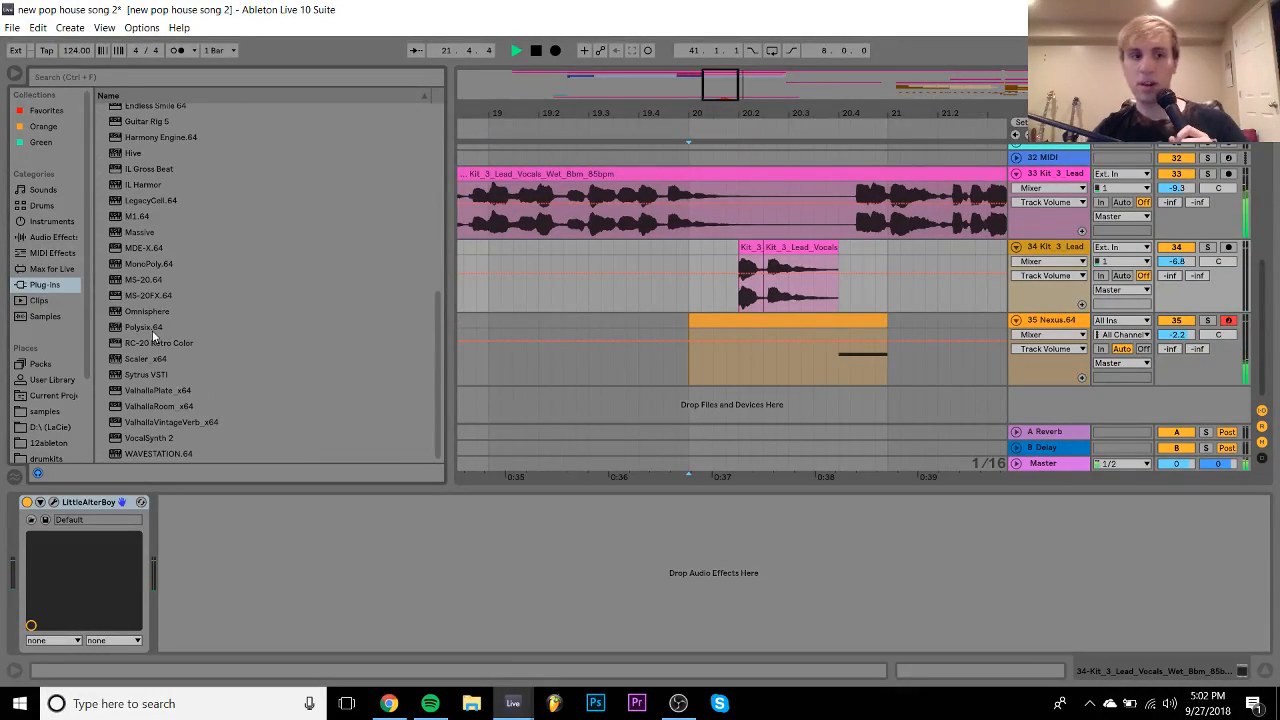
pyautogui.doubleClick(154, 408)
pyautogui.click(219, 340)
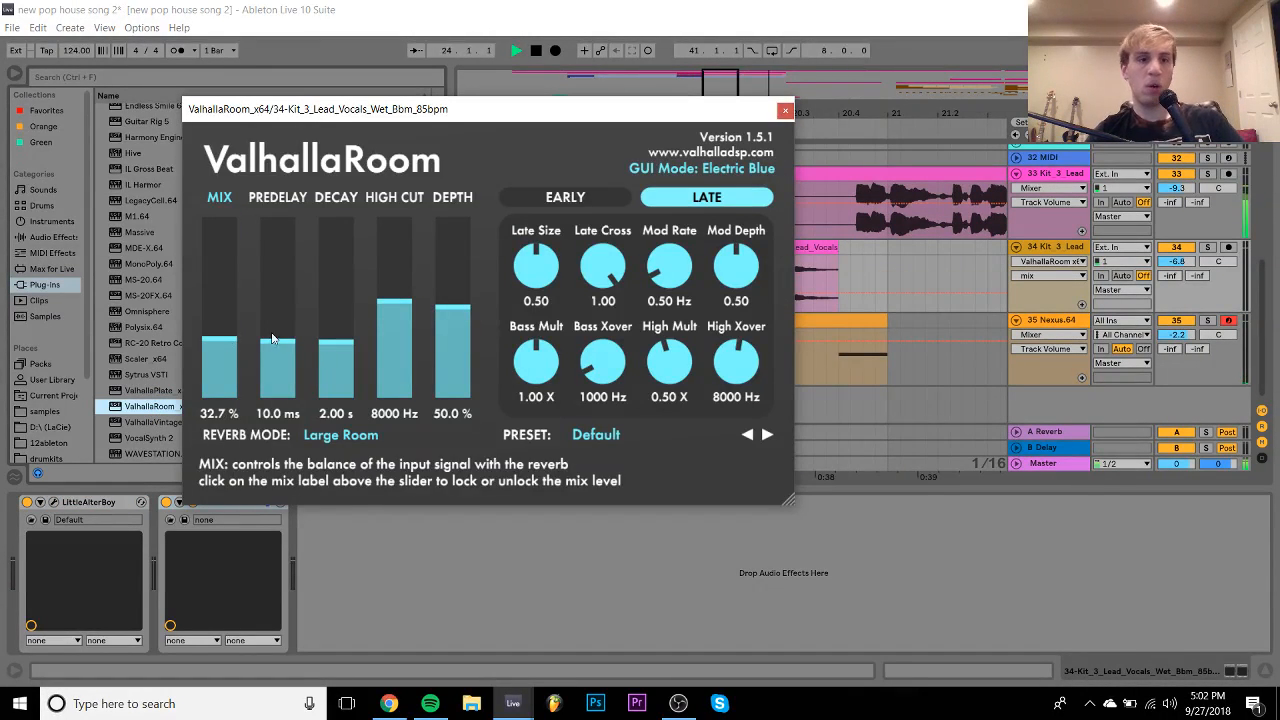
pyautogui.click(333, 327)
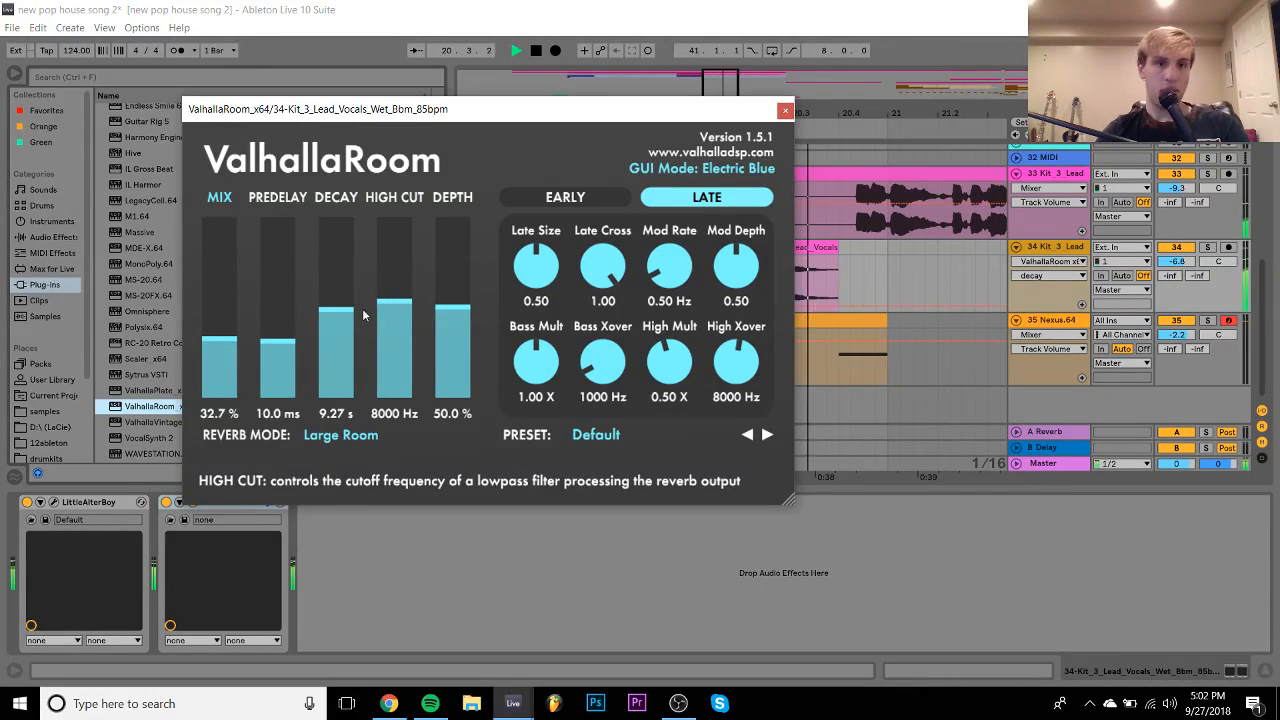
pyautogui.click(786, 110)
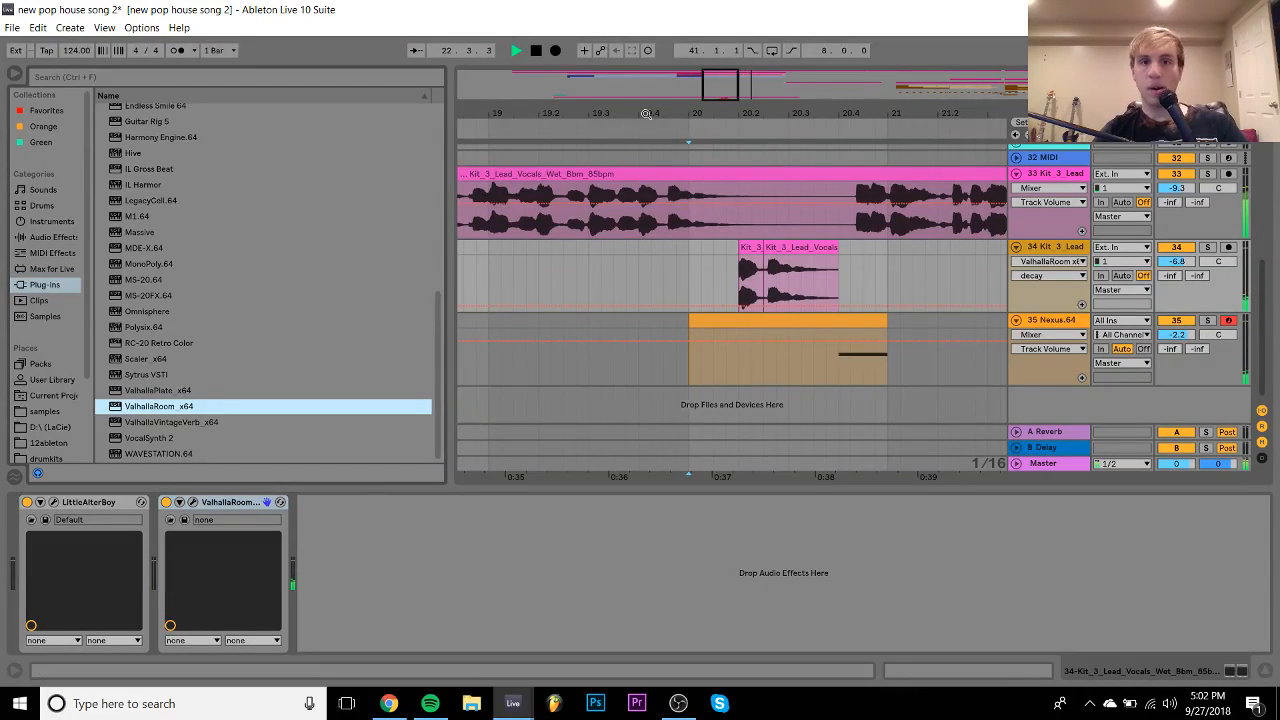
pyautogui.moveTo(643, 114)
pyautogui.mouseDown()
pyautogui.moveTo(643, 54)
pyautogui.moveTo(737, 48)
pyautogui.mouseUp()
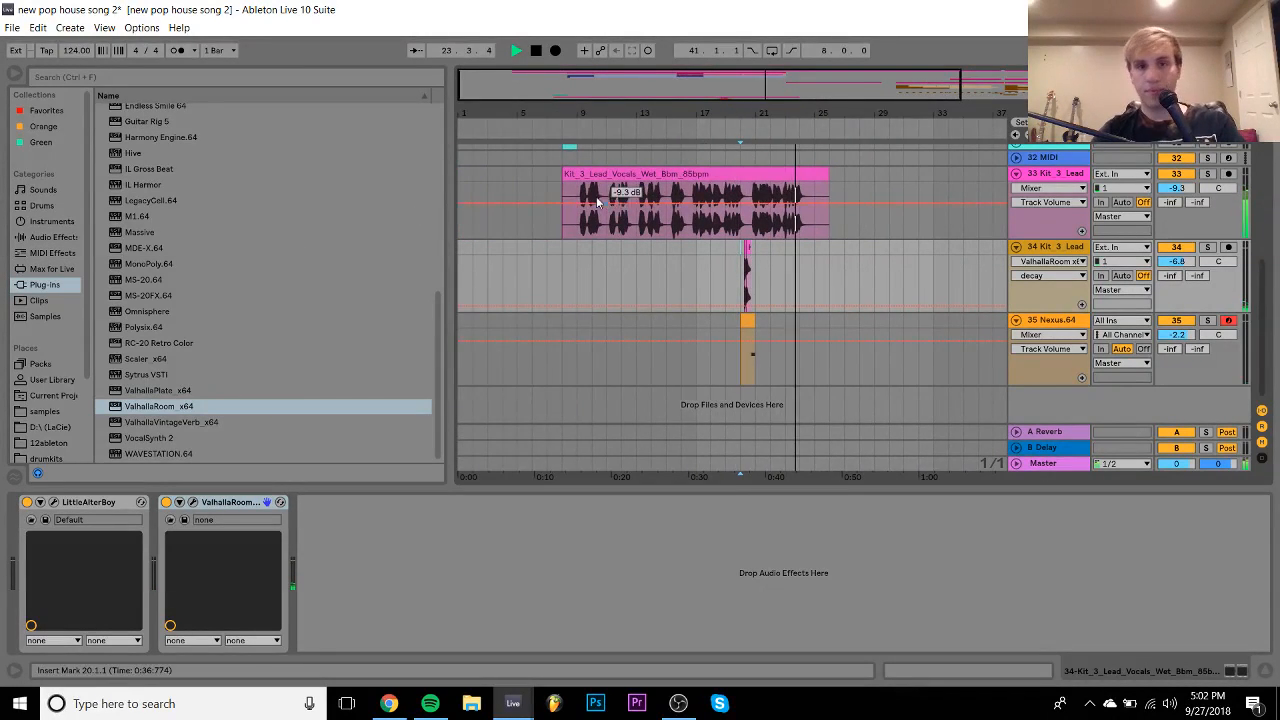
# - Audition the arrangement around bars 8–9 and set the insert marker at bar 9
pyautogui.click(558, 178)
pyautogui.press('space')
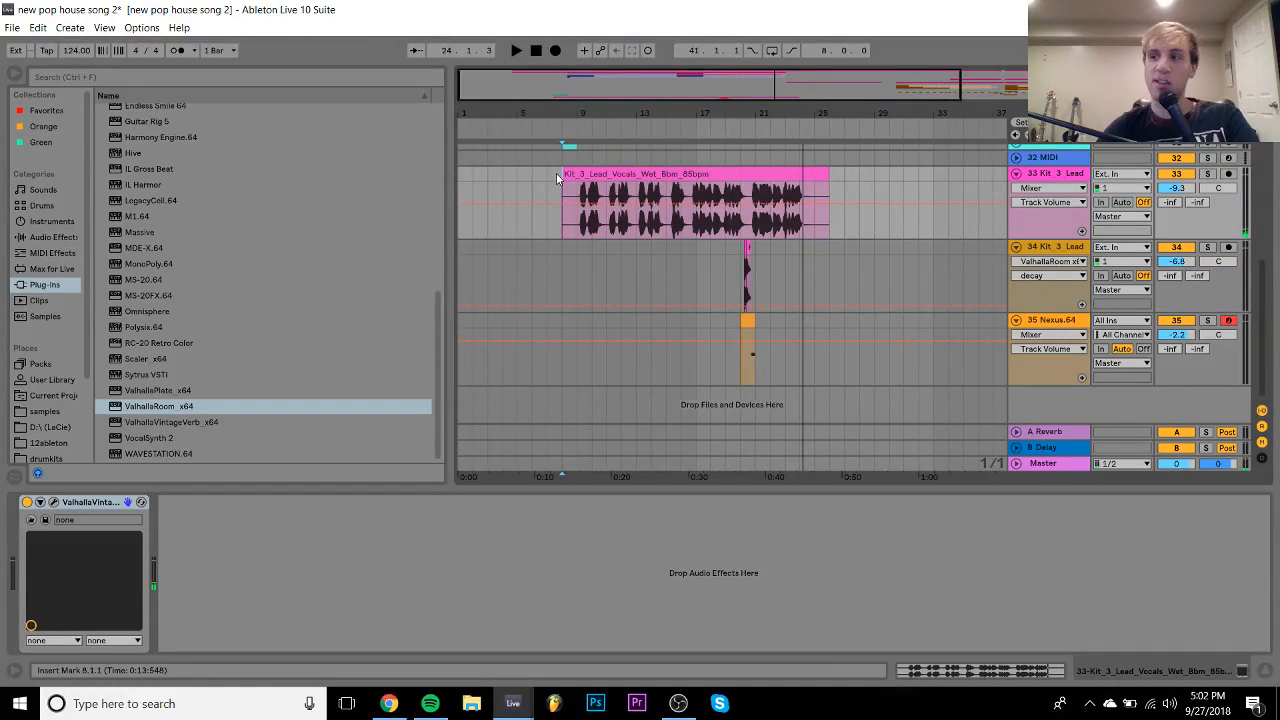
pyautogui.press('space')
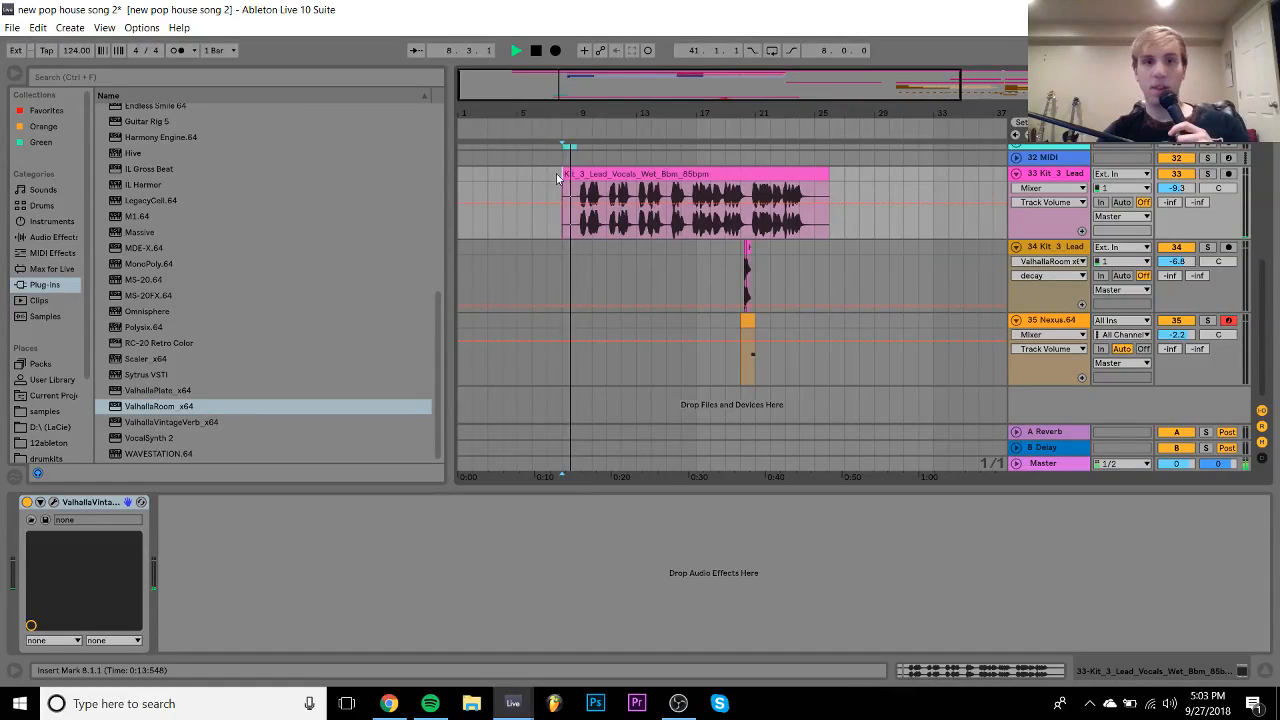
pyautogui.scroll(10, 565, 210)
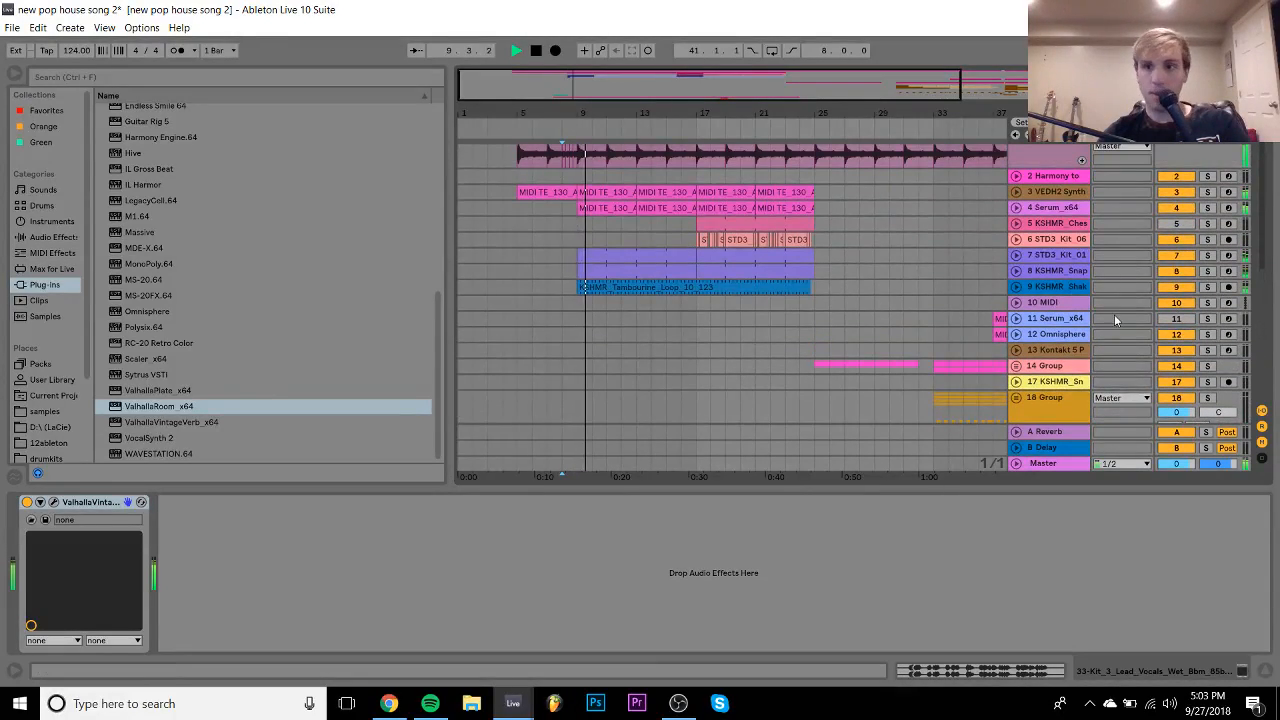
pyautogui.click(1263, 672)
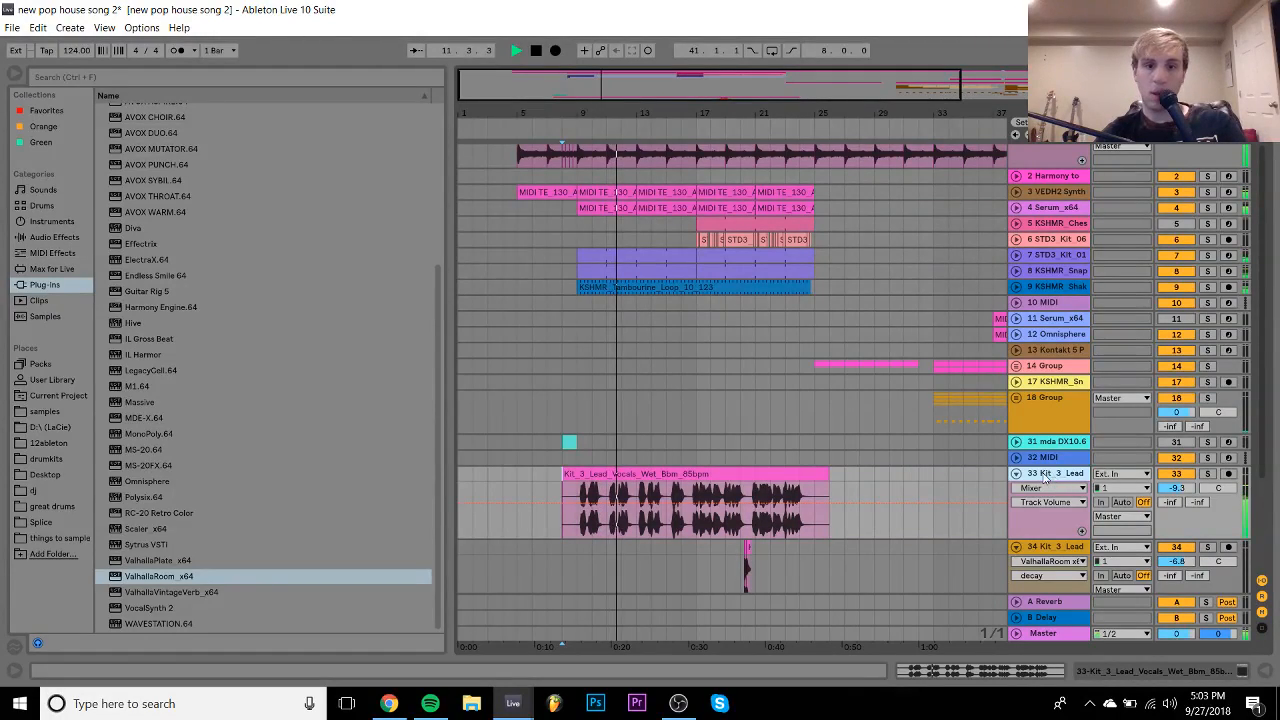
pyautogui.moveTo(583, 115); pyautogui.dragTo(583, 330)
pyautogui.press('space')
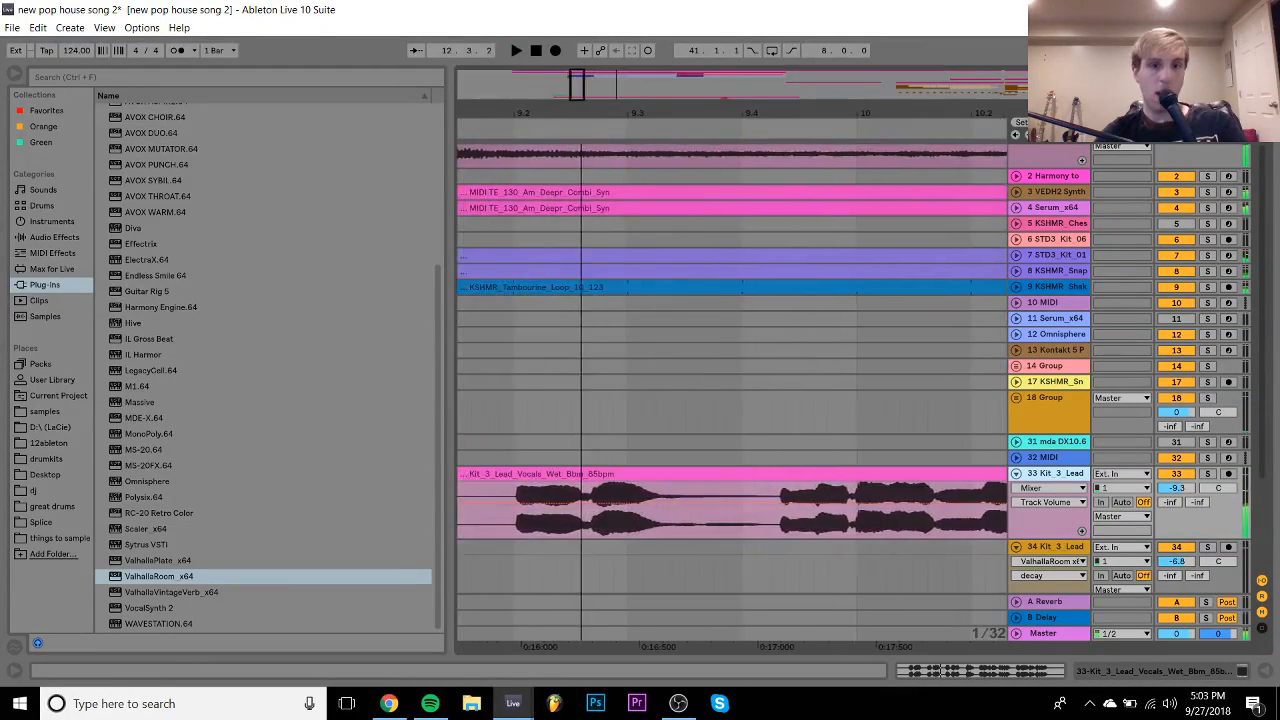
pyautogui.moveTo(834, 117)
pyautogui.mouseDown()
pyautogui.moveTo(750, 110)
pyautogui.moveTo(697, 38)
pyautogui.mouseUp()
pyautogui.click(579, 533)
pyautogui.press('space')
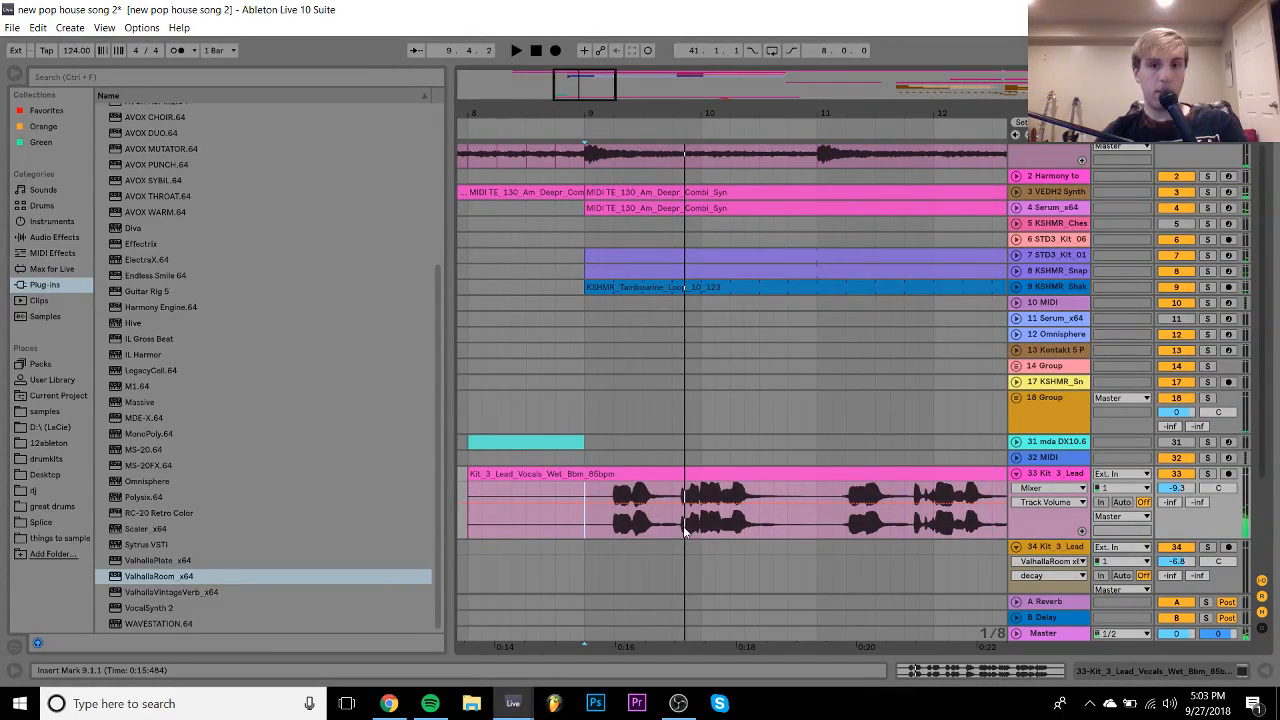
# - Undo an accidental clip volume change, split the vocal at bar 9, and select the lead-in
pyautogui.doubleClick(700, 487)
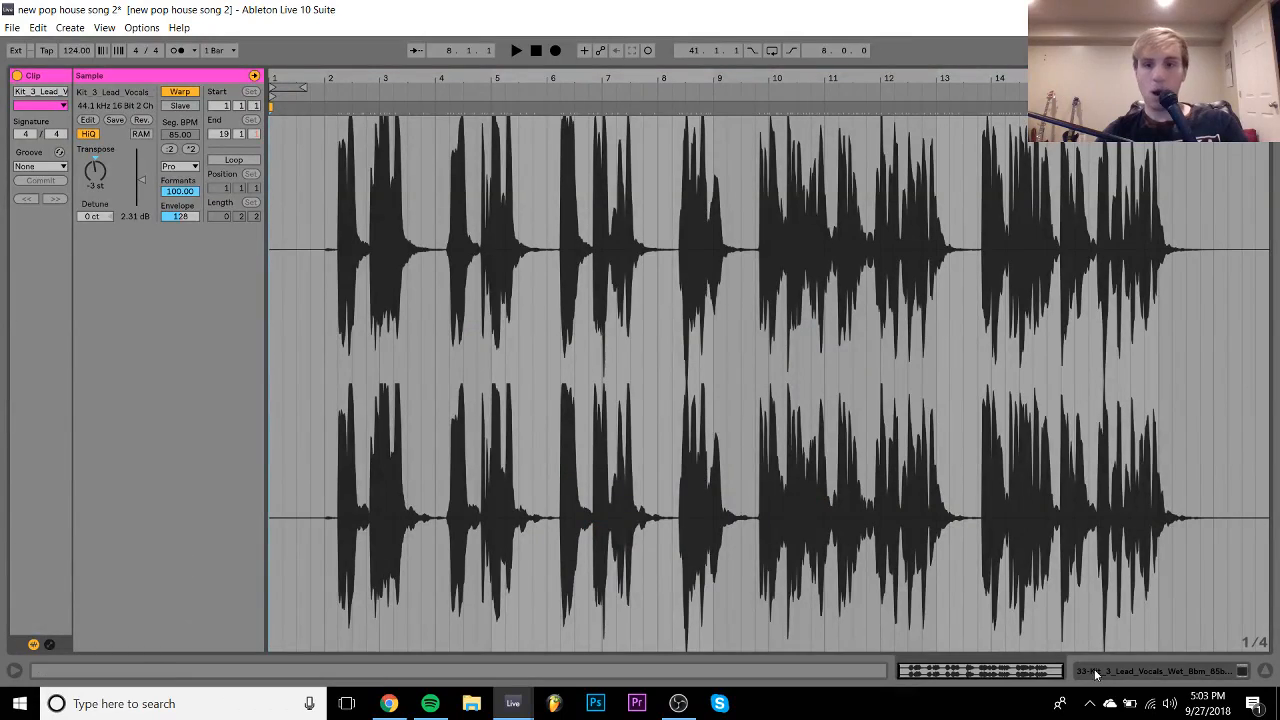
pyautogui.click(1265, 670)
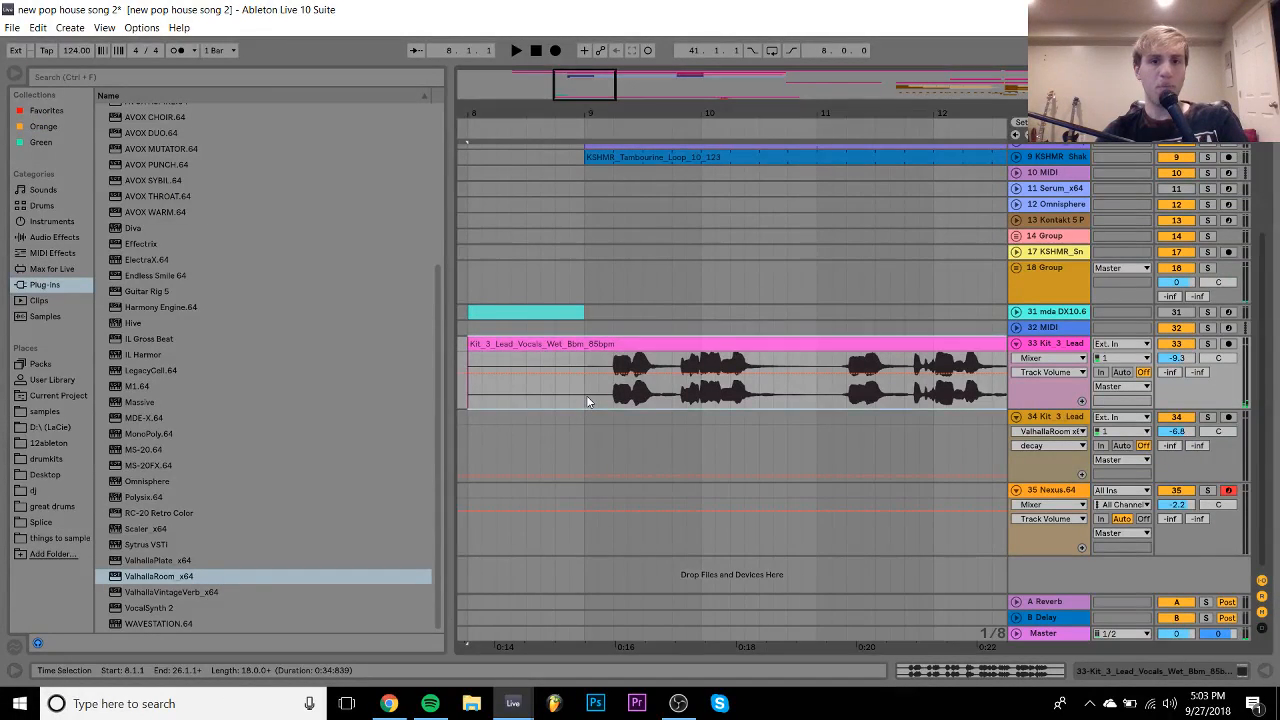
pyautogui.hotkey('ctrl', 'z')
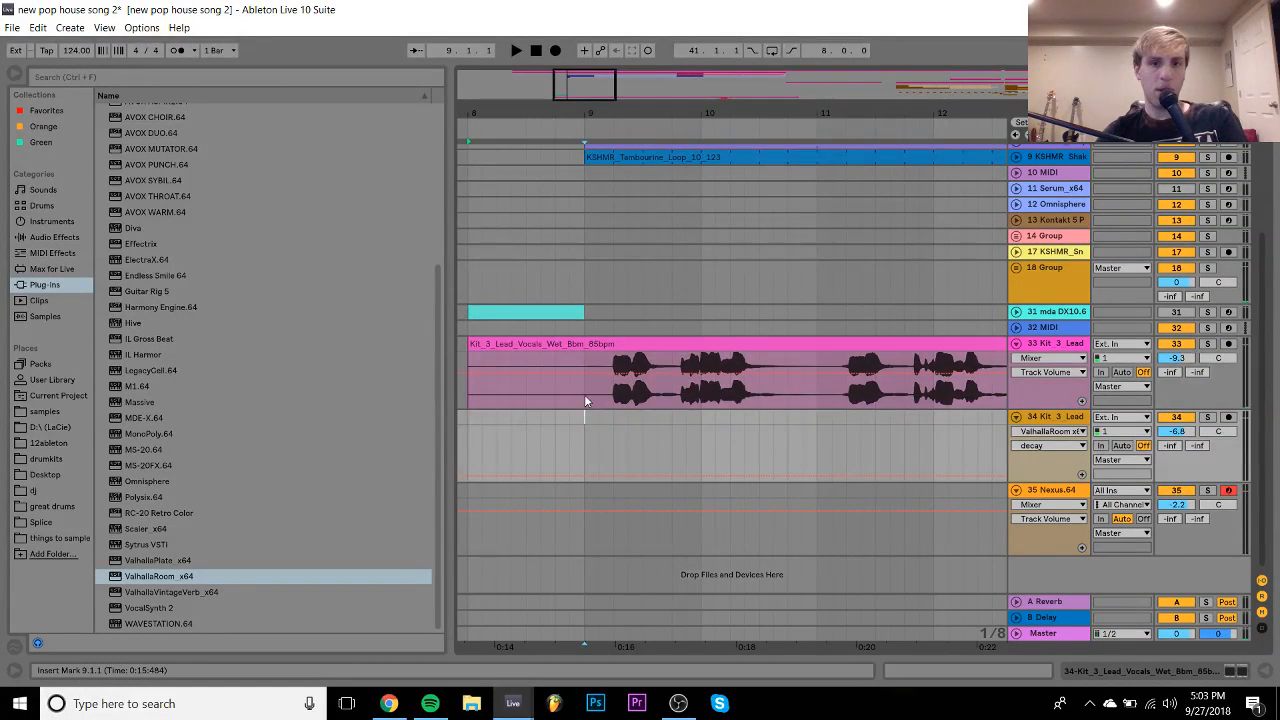
pyautogui.hotkey('ctrl', 'e')
pyautogui.click(533, 340)
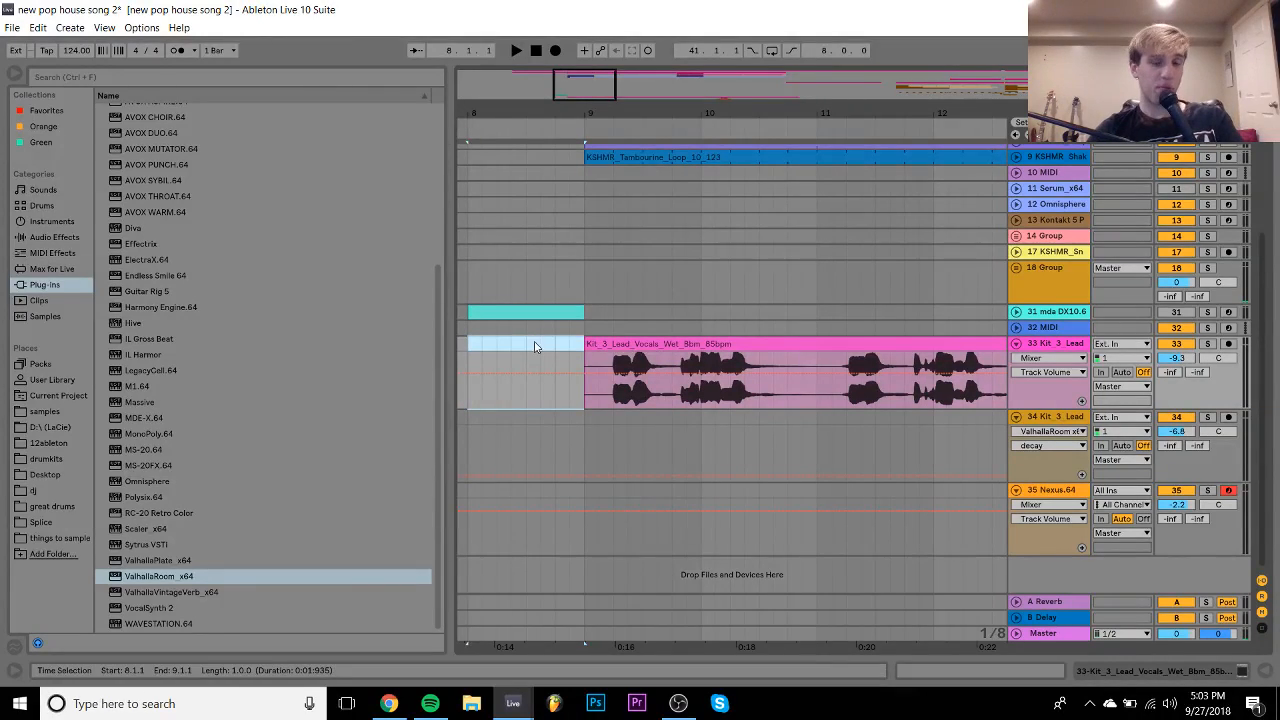
# - Restore warping on the vocal clip and shift the next phrase's warp marker later
pyautogui.doubleClick(662, 345)
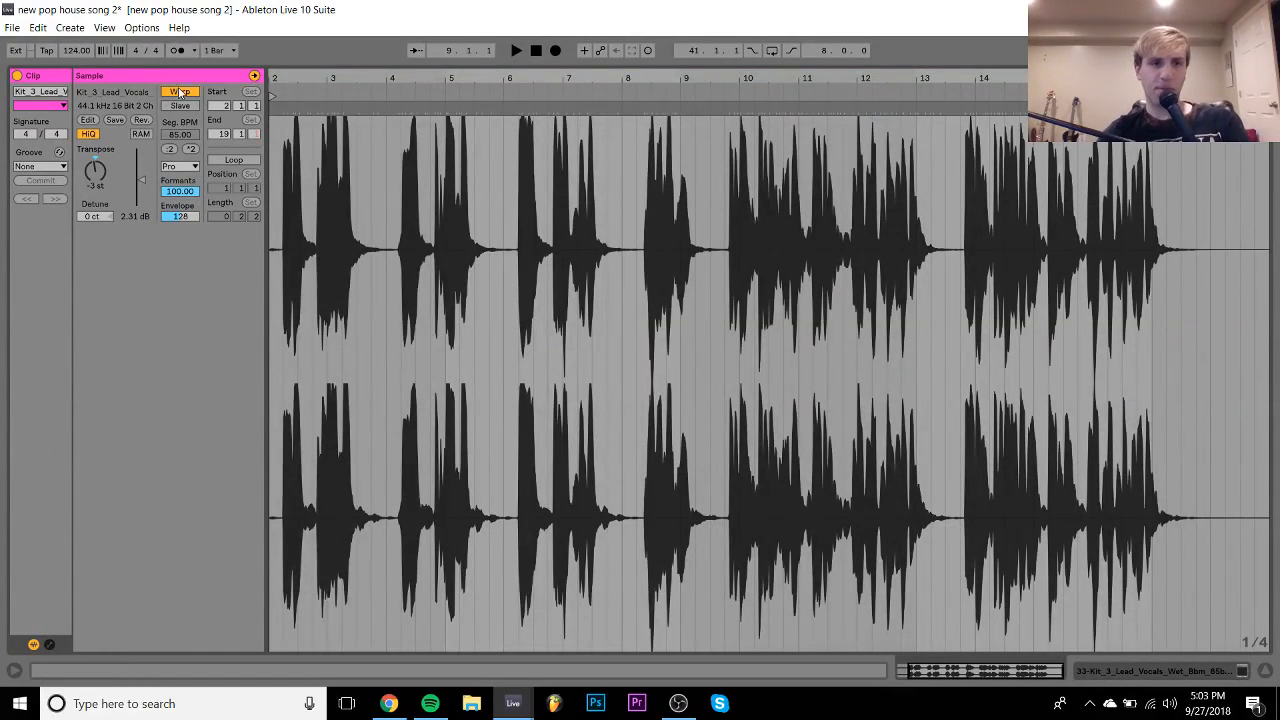
pyautogui.hotkey('ctrl', 'z')
pyautogui.hotkey('ctrl', 'z')
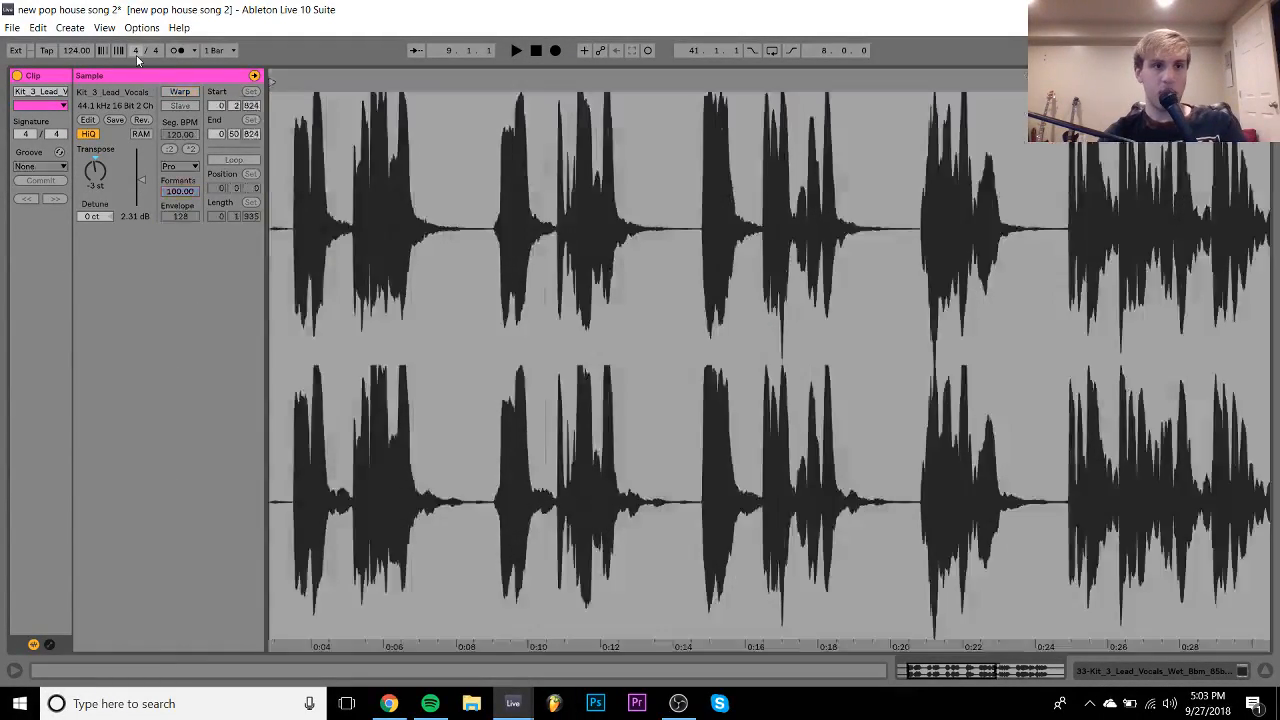
pyautogui.moveTo(300, 76); pyautogui.dragTo(531, 73)
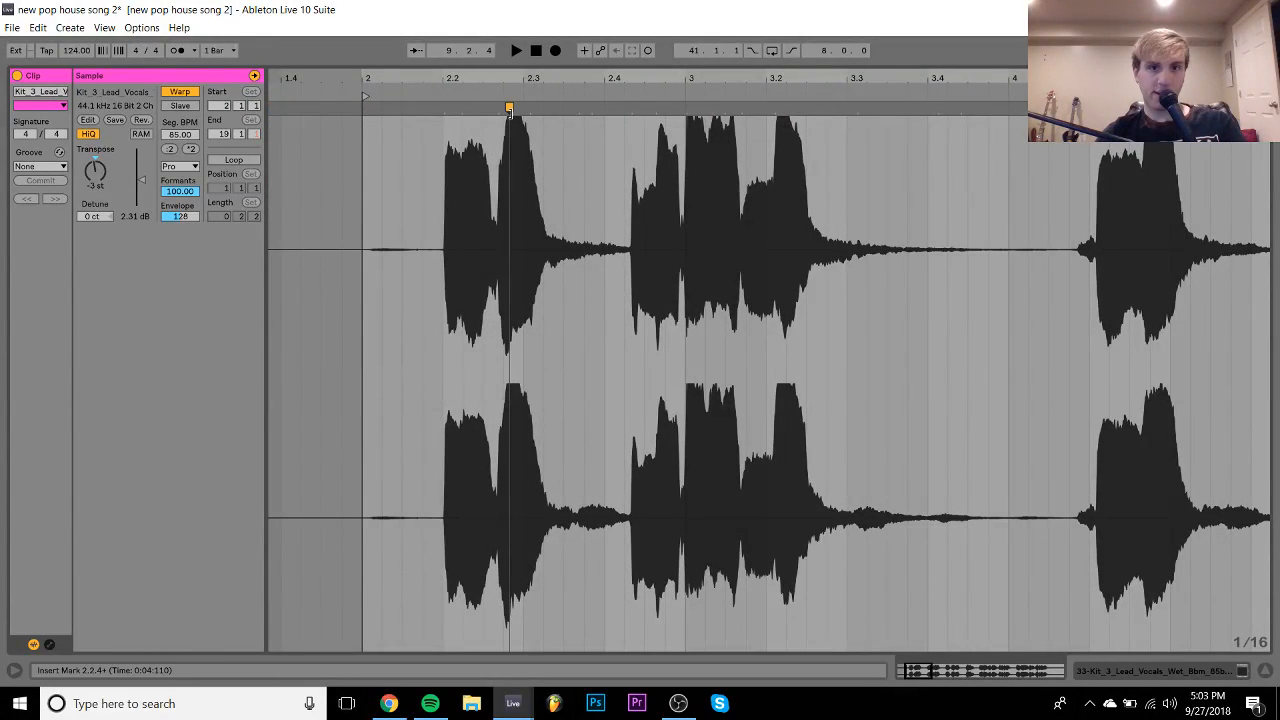
pyautogui.click(631, 107)
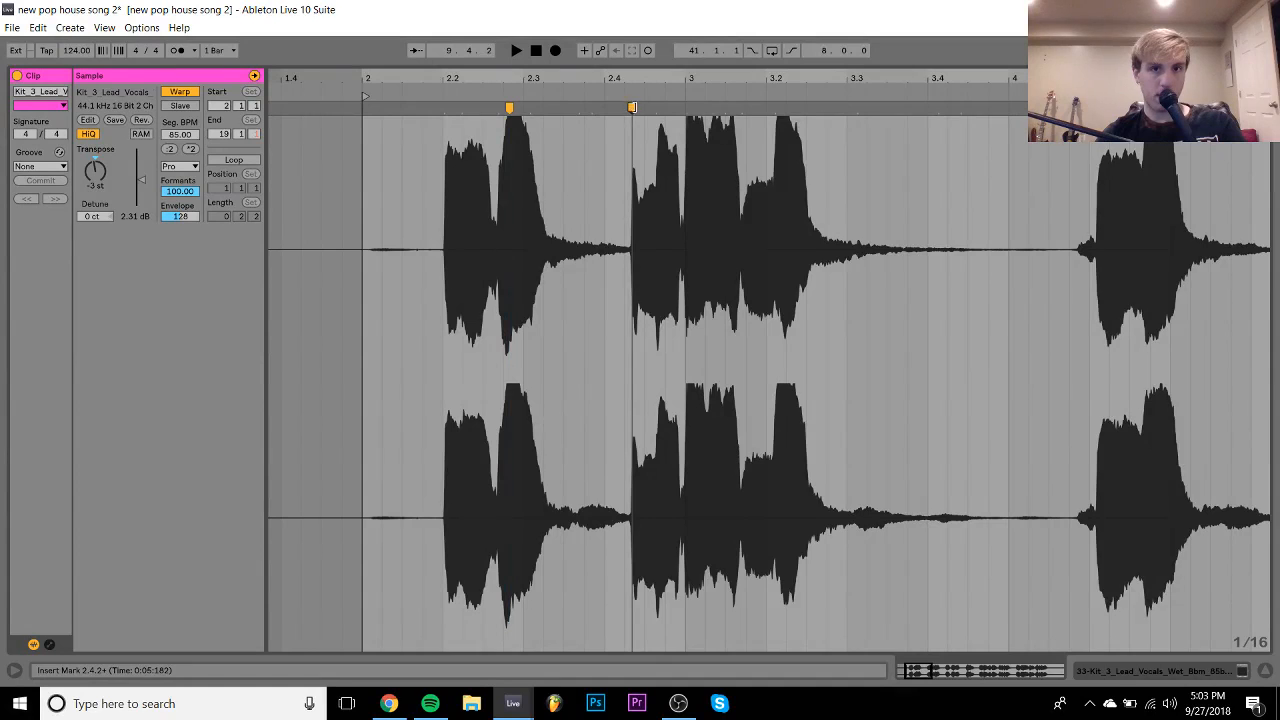
pyautogui.moveTo(631, 107); pyautogui.dragTo(686, 108)
pyautogui.press('space')
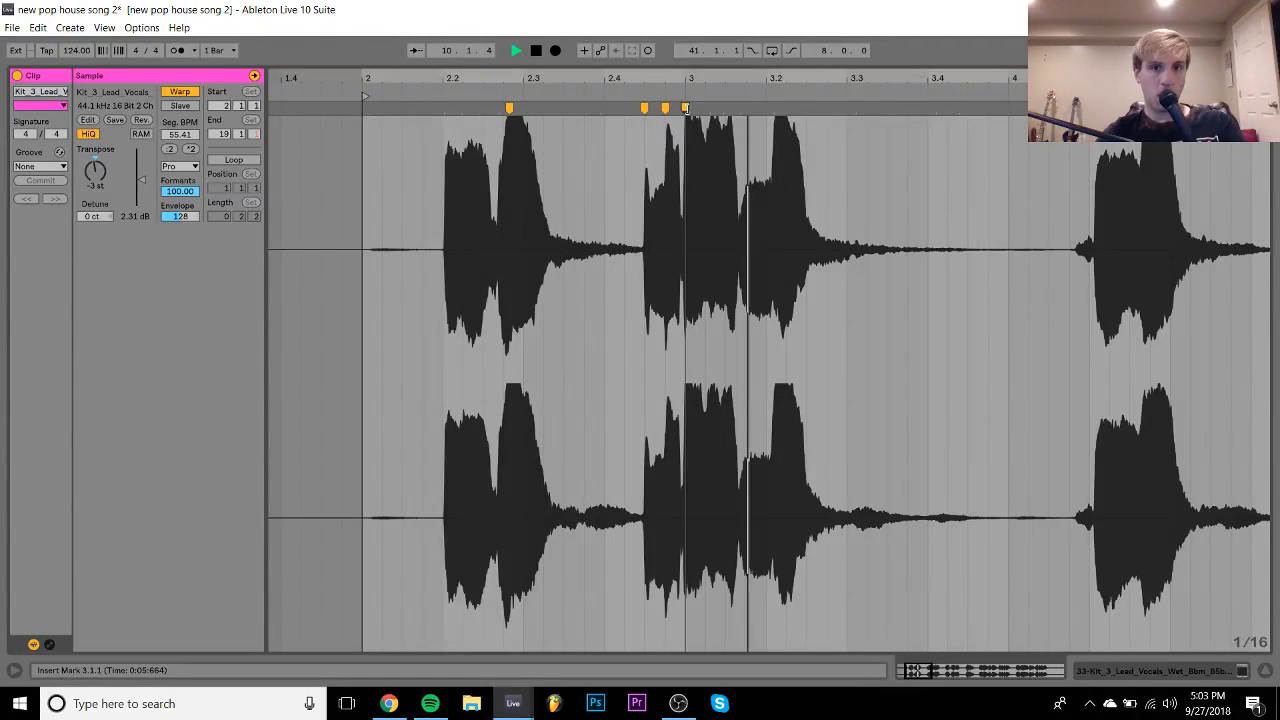
# - Pull the next syllable later, add a warp point, and re-time the audio after it
pyautogui.moveTo(740, 108); pyautogui.dragTo(804, 108)
pyautogui.doubleClick(805, 108)
pyautogui.press('space')
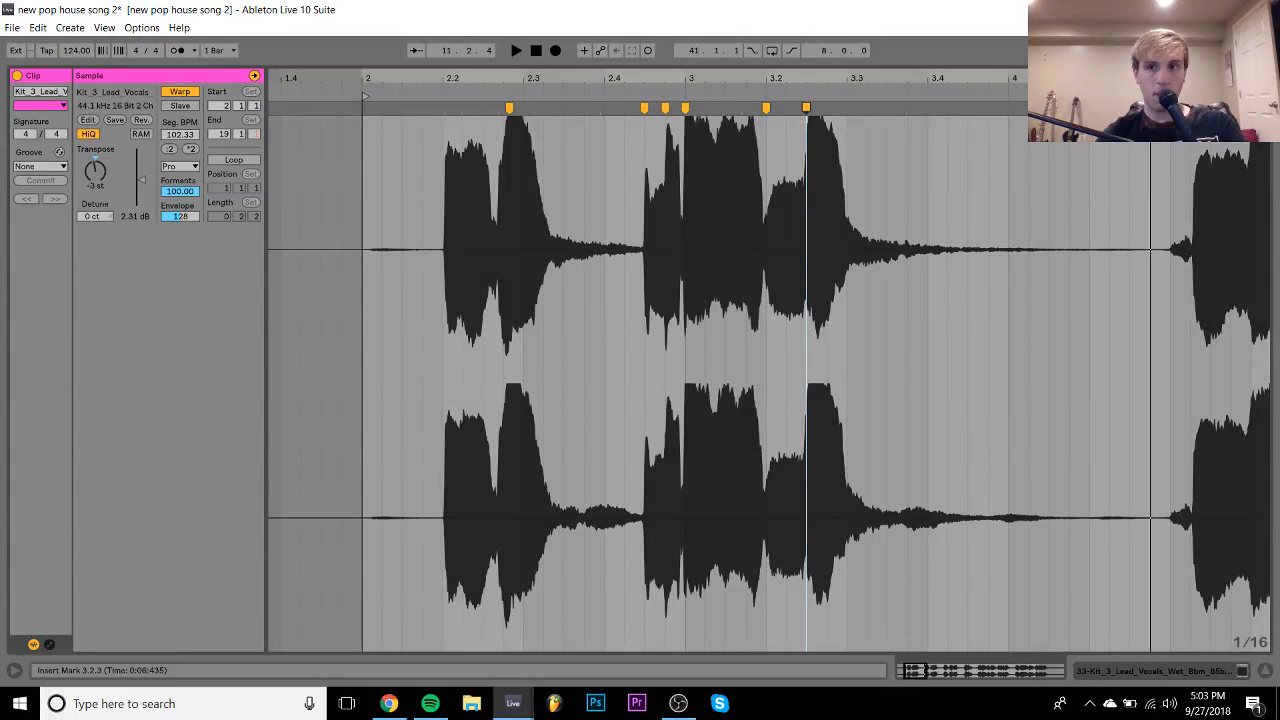
pyautogui.moveTo(1193, 108); pyautogui.dragTo(1090, 108)
pyautogui.press('space')
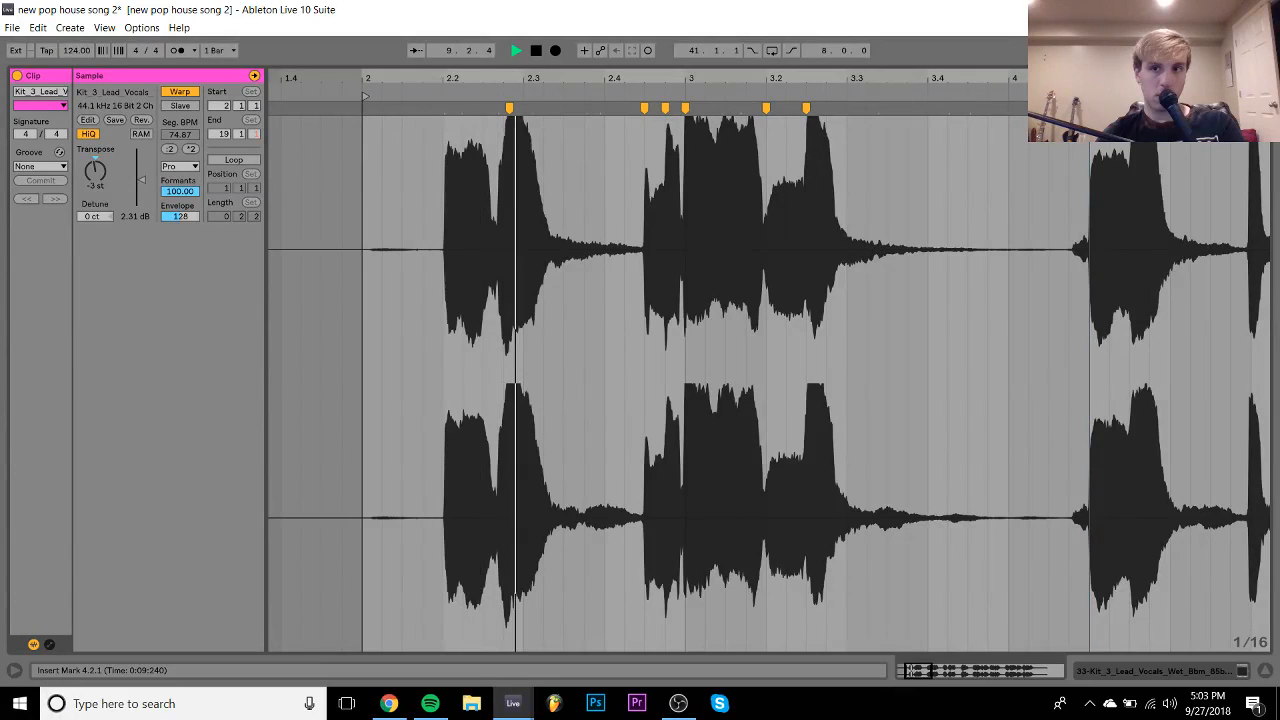
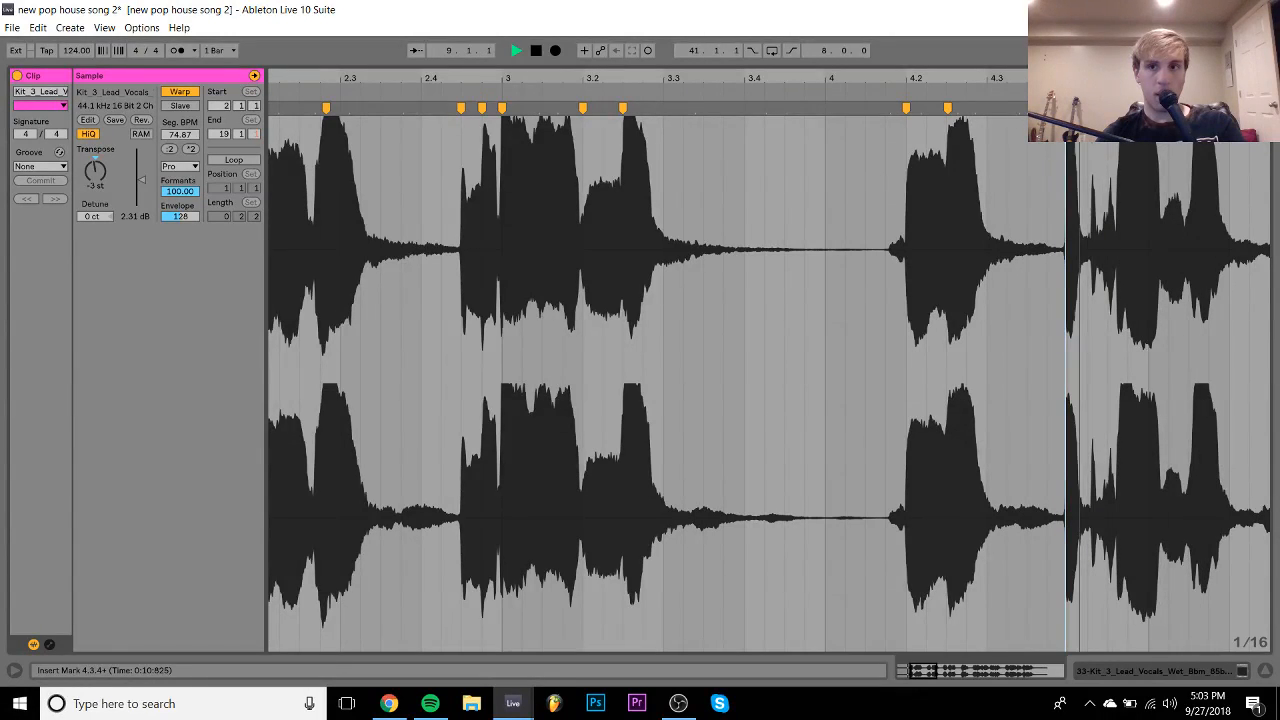
# - Split the vocal from 11.4.1 and shift the cut piece an eighth later to 11.4.3
pyautogui.click(1163, 676)
pyautogui.hscroll(2, 822, 332)
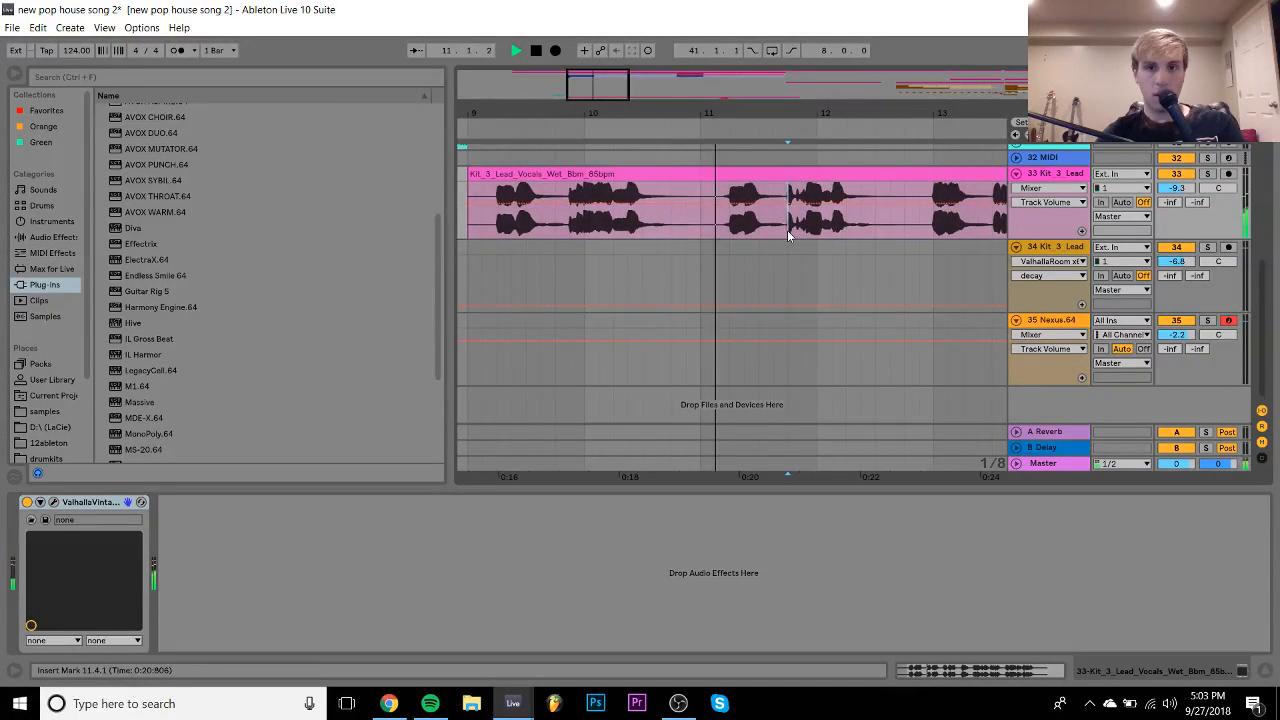
pyautogui.moveTo(788, 236); pyautogui.dragTo(904, 178)
pyautogui.press('space')
pyautogui.moveTo(804, 174)
pyautogui.mouseDown()
pyautogui.moveTo(819, 180)
pyautogui.moveTo(807, 188)
pyautogui.mouseUp()
pyautogui.press('space')
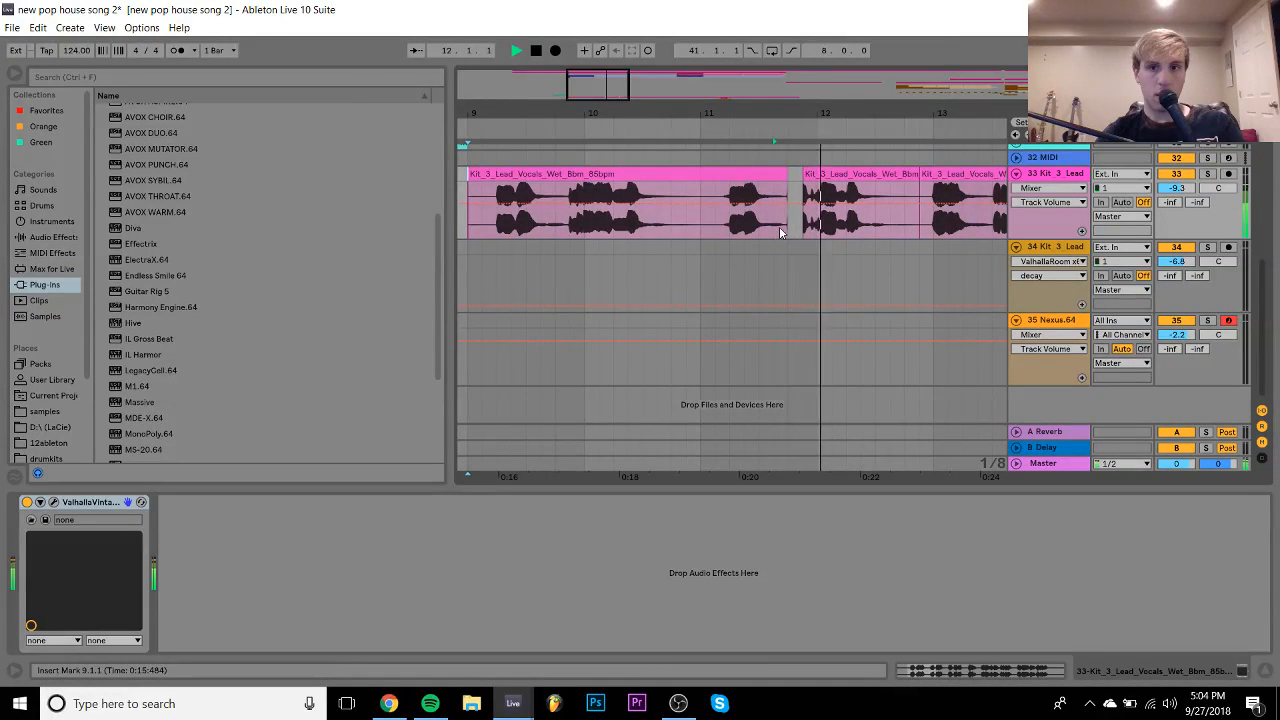
pyautogui.press('space')
# - In Sample view, warp-stretch the moved chop's later syllable further out
pyautogui.doubleClick(868, 174)
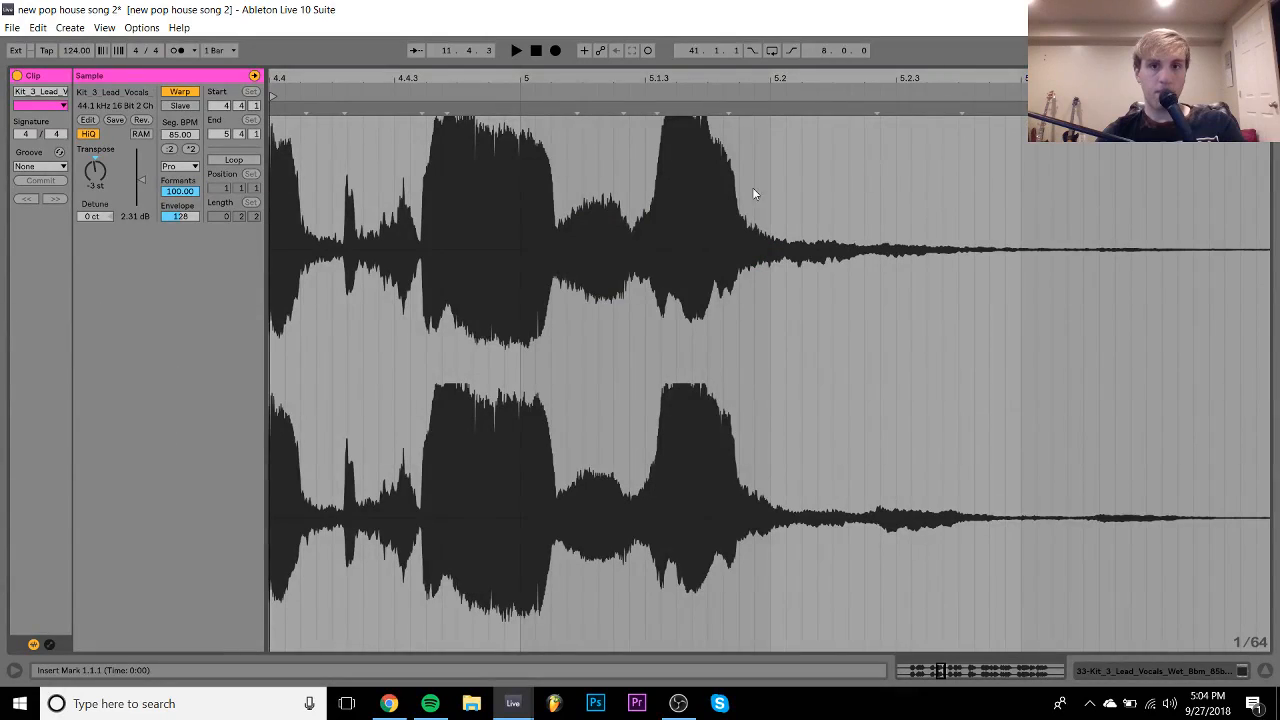
pyautogui.click(576, 107)
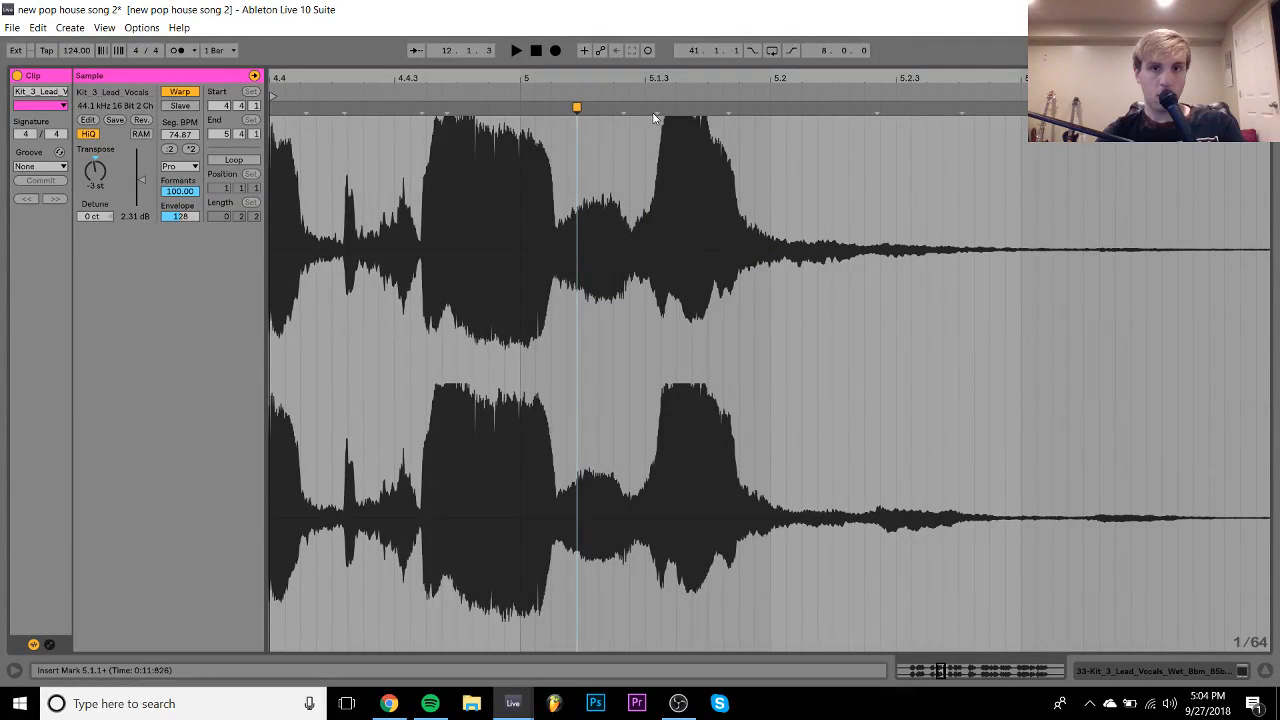
pyautogui.moveTo(656, 108); pyautogui.dragTo(706, 108)
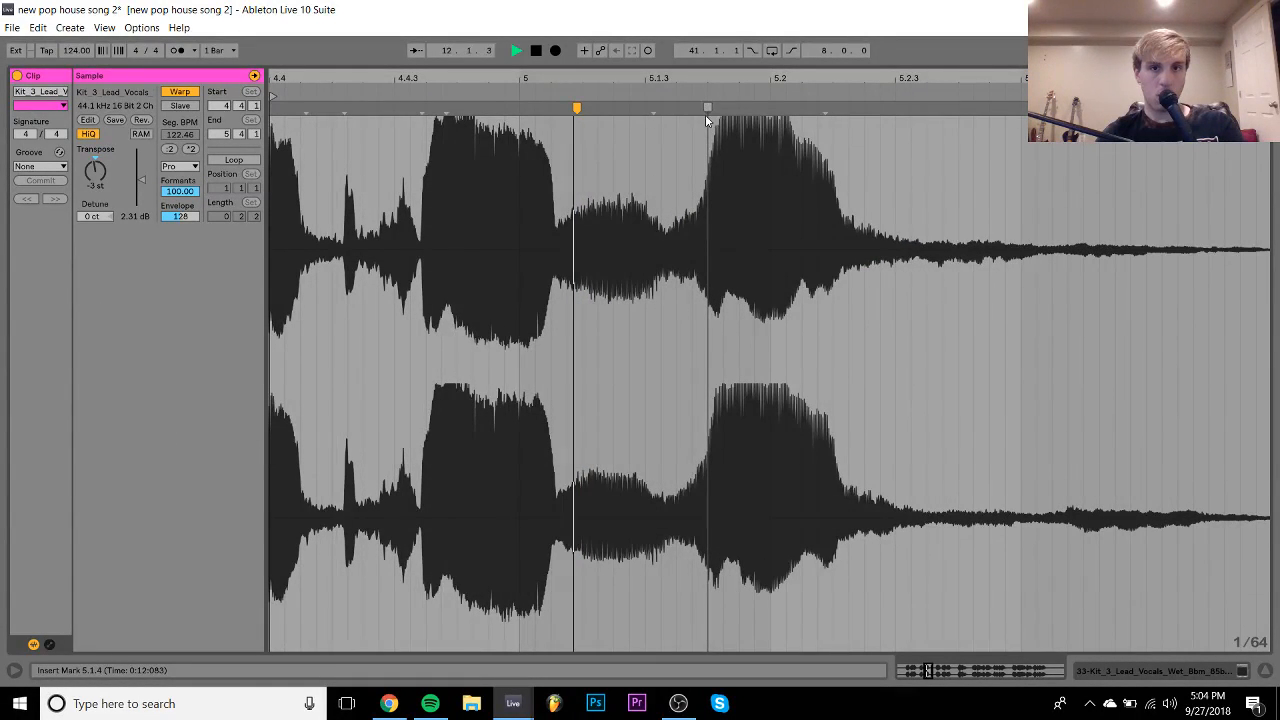
pyautogui.press('space')
pyautogui.moveTo(707, 108); pyautogui.dragTo(770, 108)
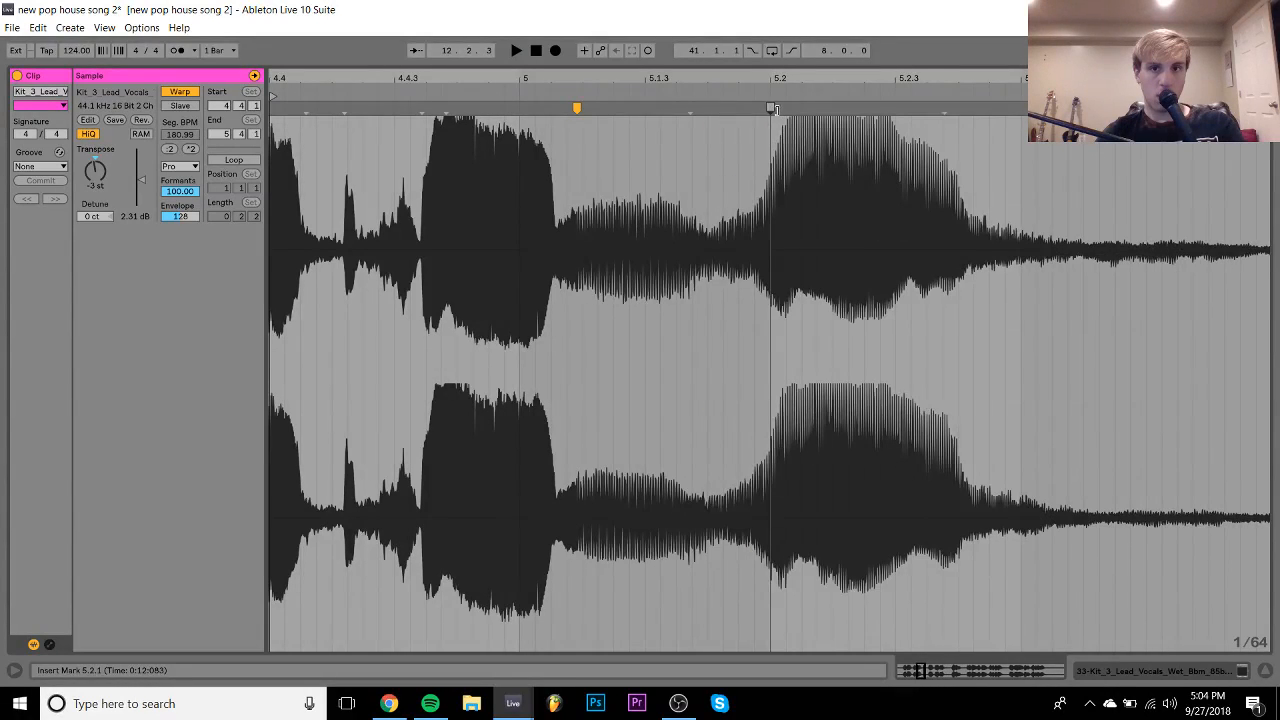
pyautogui.press('space')
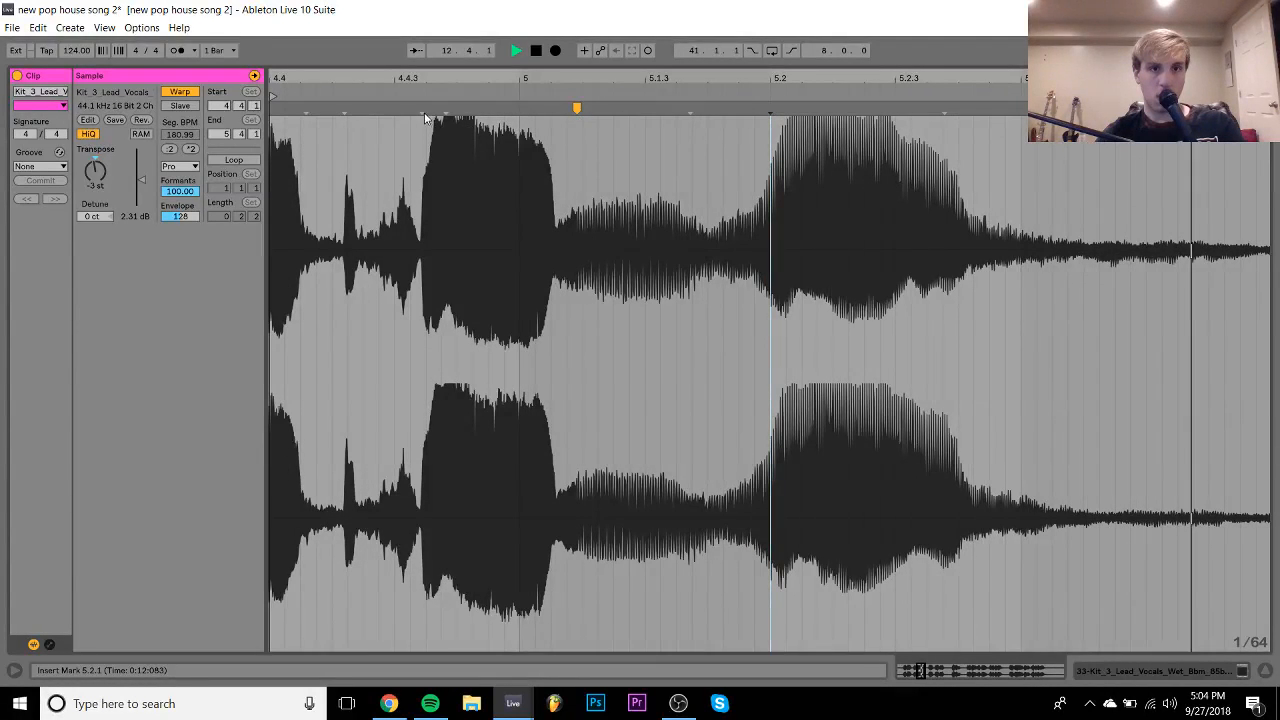
# - Add a warp marker at the earlier transient and re-stretch the second syllable to land at 5.2
pyautogui.doubleClick(446, 108)
pyautogui.press('space')
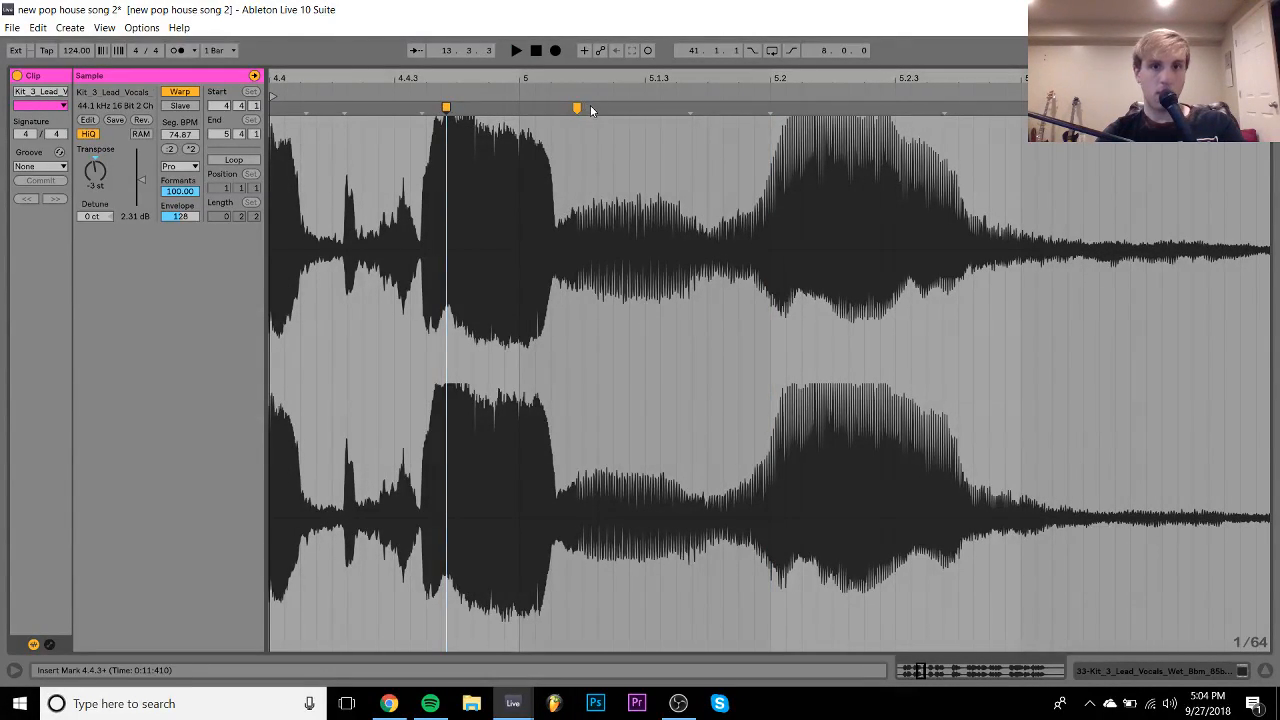
pyautogui.doubleClick(577, 108)
pyautogui.press('space')
pyautogui.press('space')
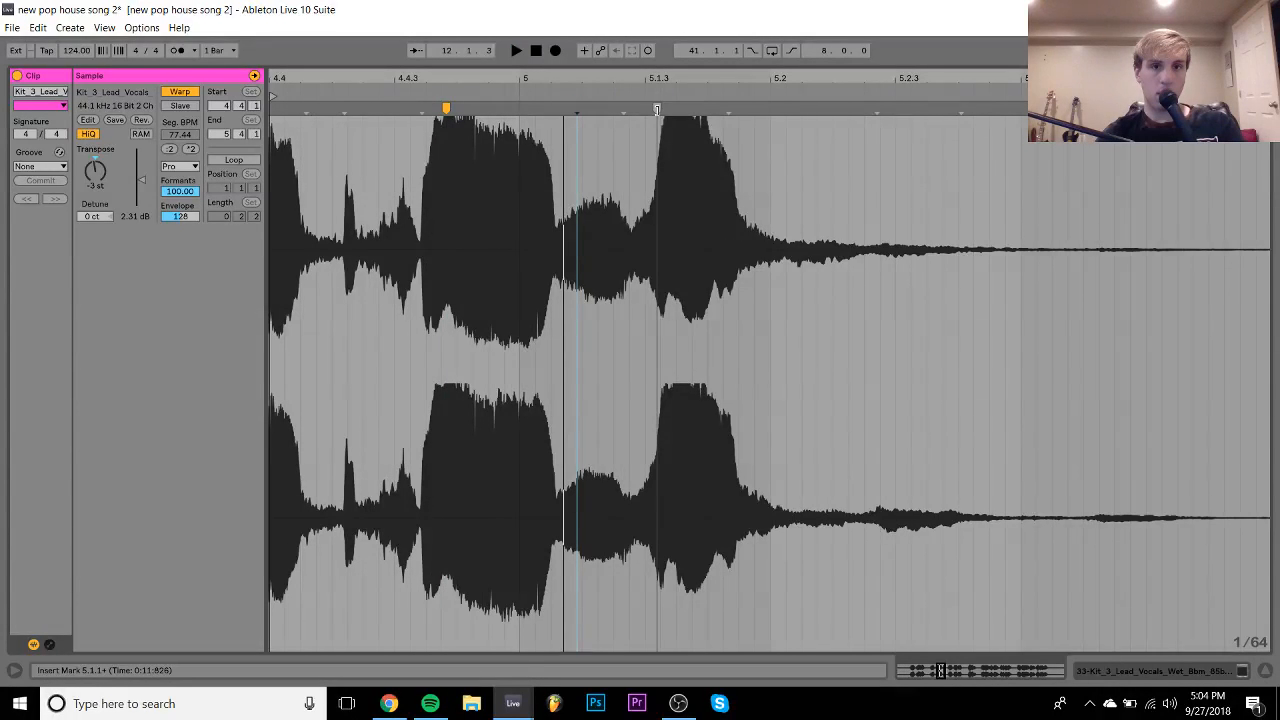
pyautogui.moveTo(657, 108); pyautogui.dragTo(771, 110)
pyautogui.press('space')
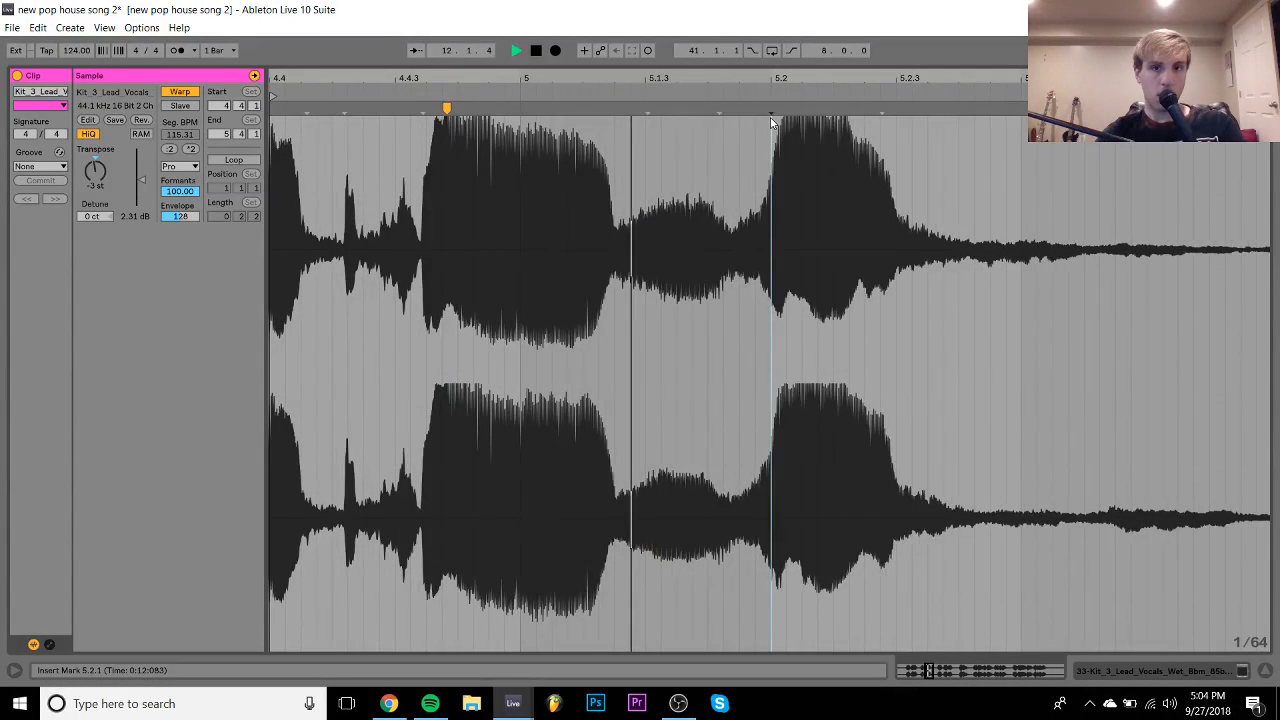
pyautogui.press('space')
pyautogui.click(1198, 675)
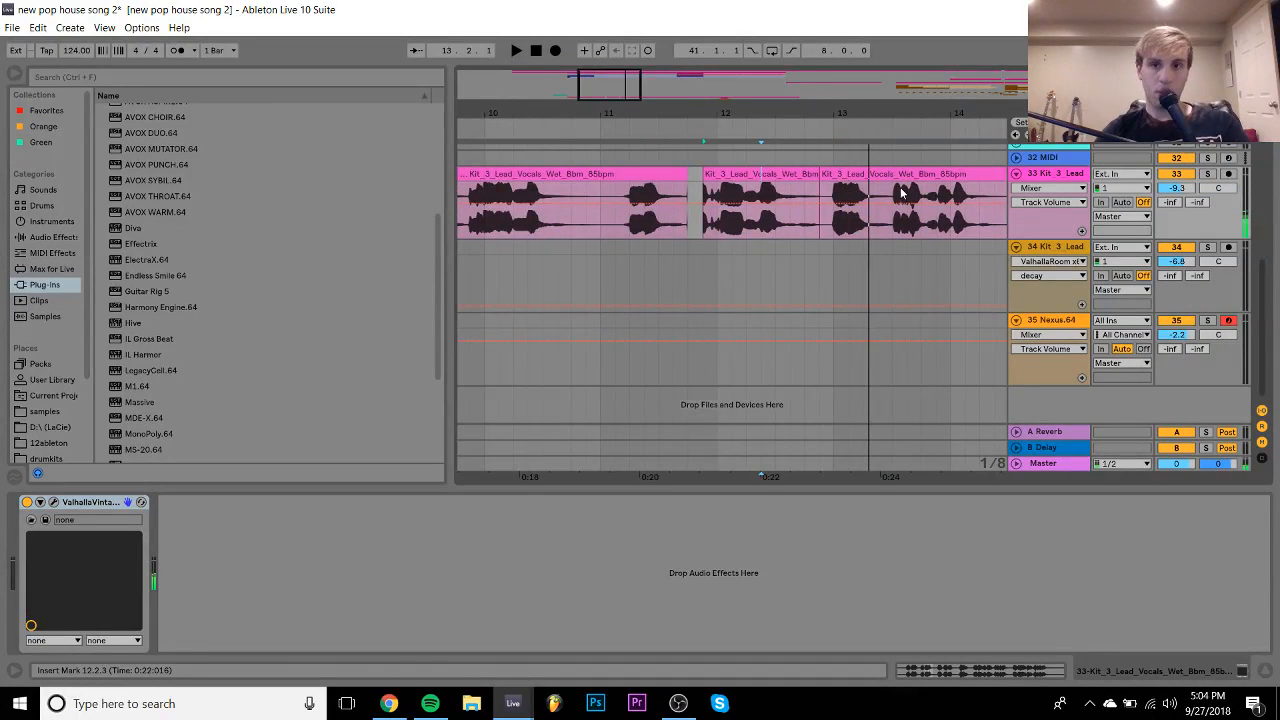
# - Split the vocal clip starting at 12.4.3 and trim the middle piece to end at 14.2.3
pyautogui.hscroll(5, 894, 192)
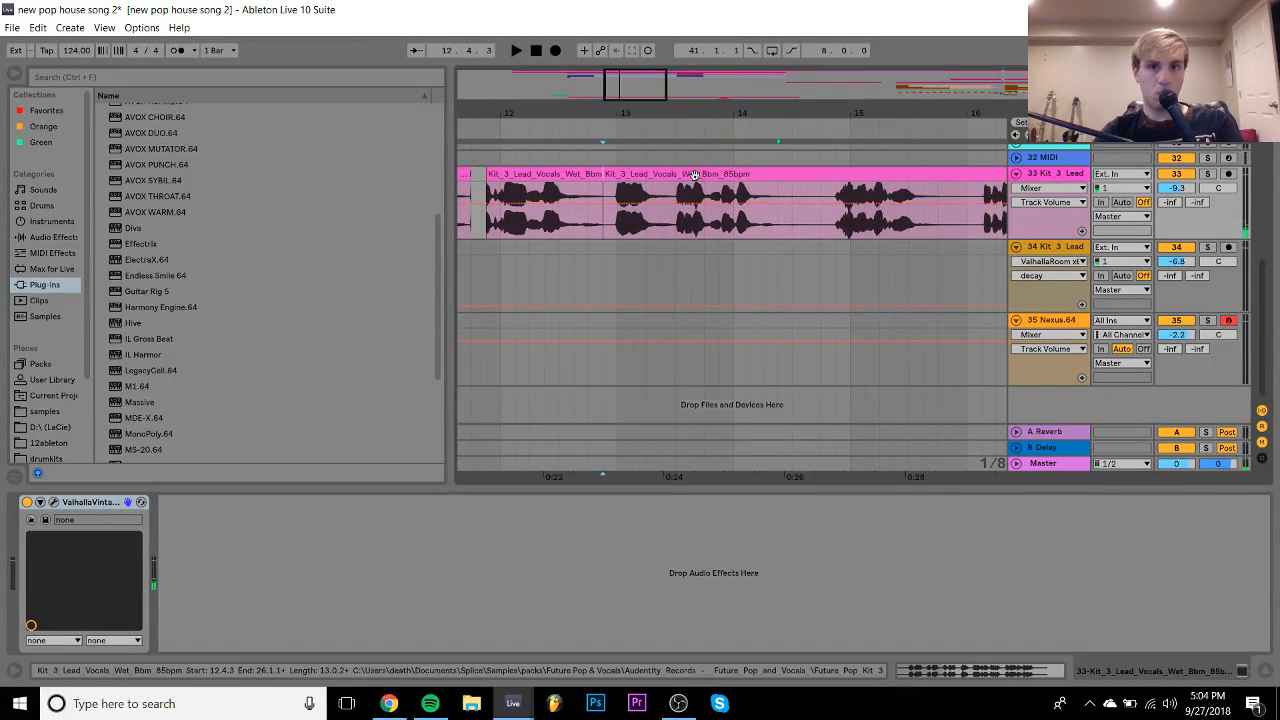
pyautogui.click(688, 178)
pyautogui.click(820, 228)
pyautogui.hotkey('ctrl', 'e')
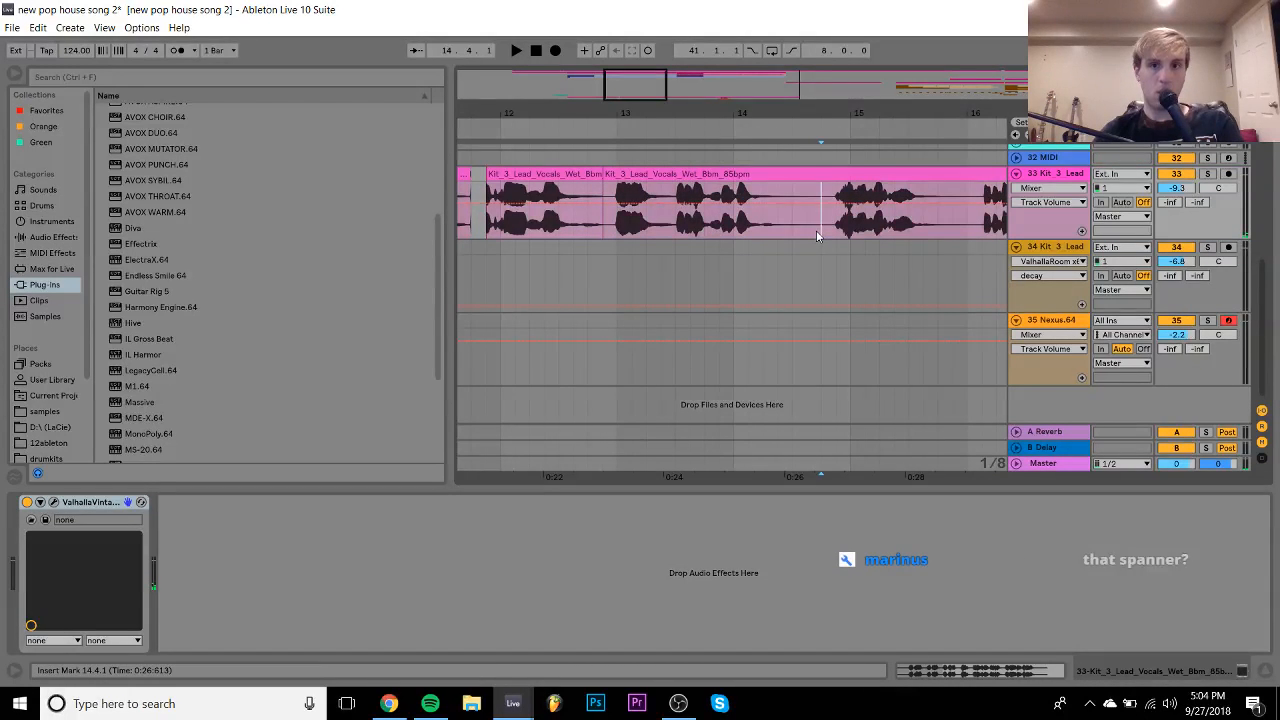
pyautogui.click(680, 176)
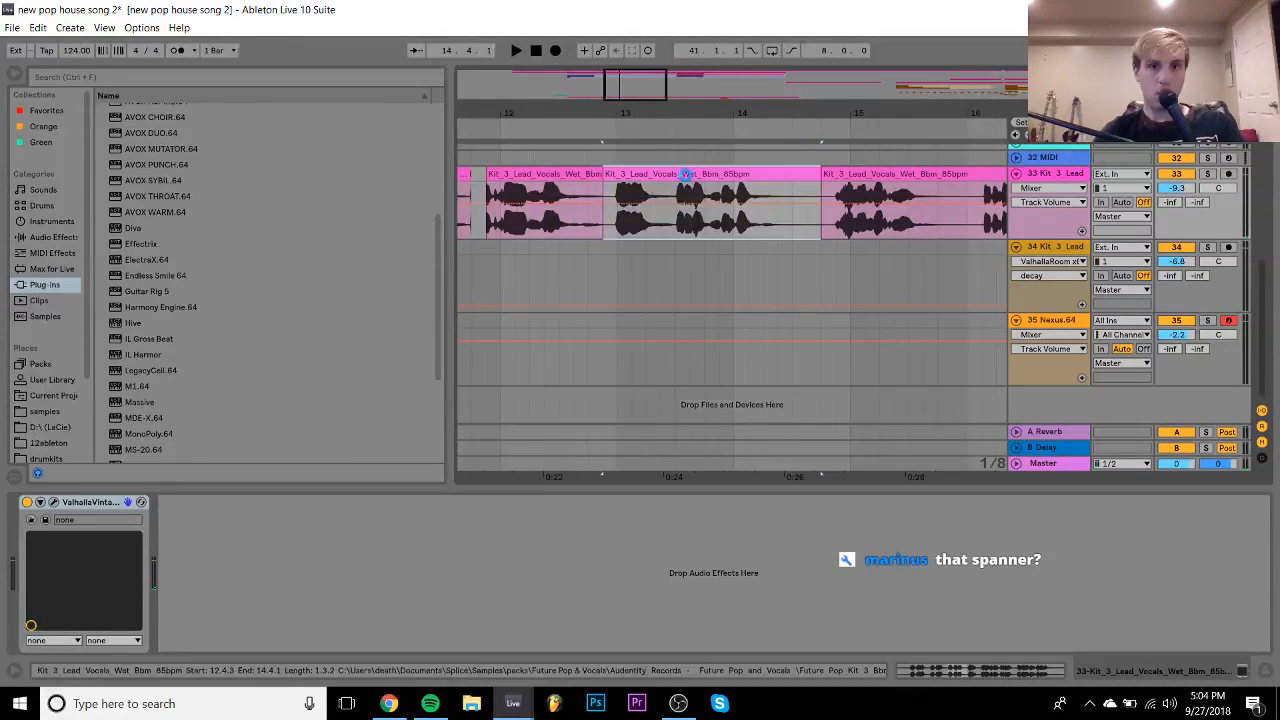
pyautogui.moveTo(817, 174); pyautogui.dragTo(763, 177)
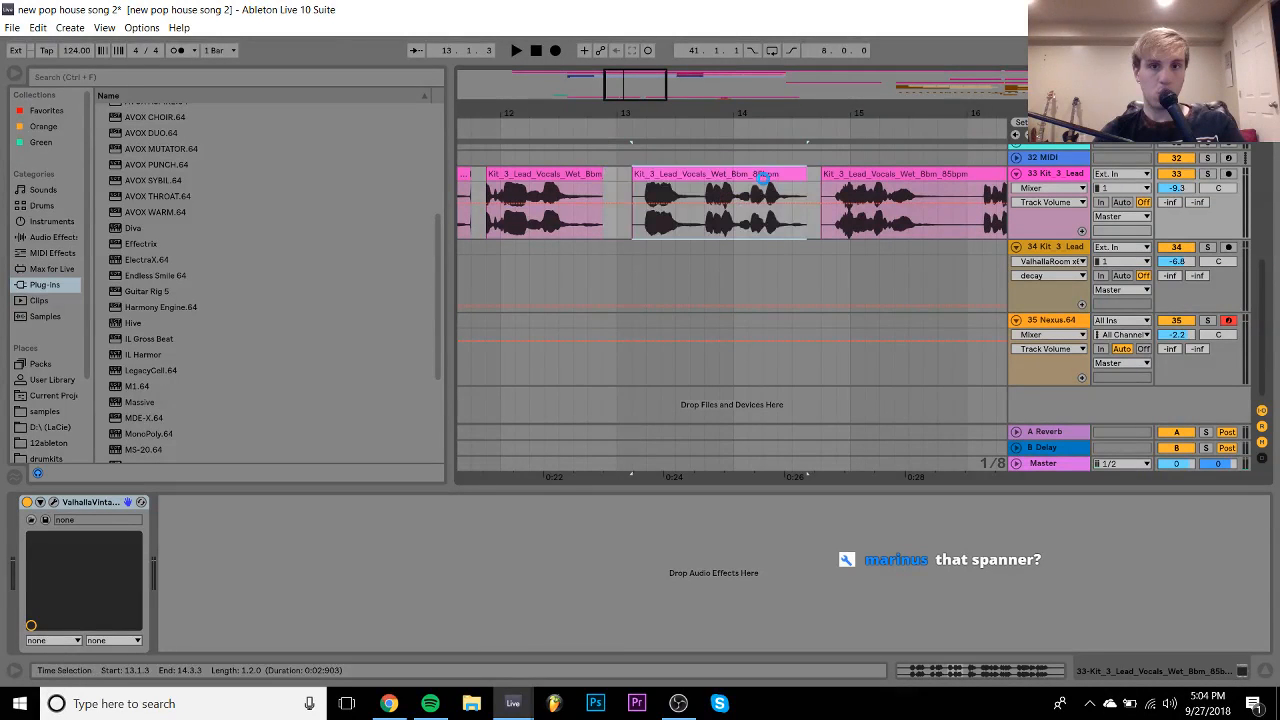
pyautogui.click(617, 196)
pyautogui.press('space')
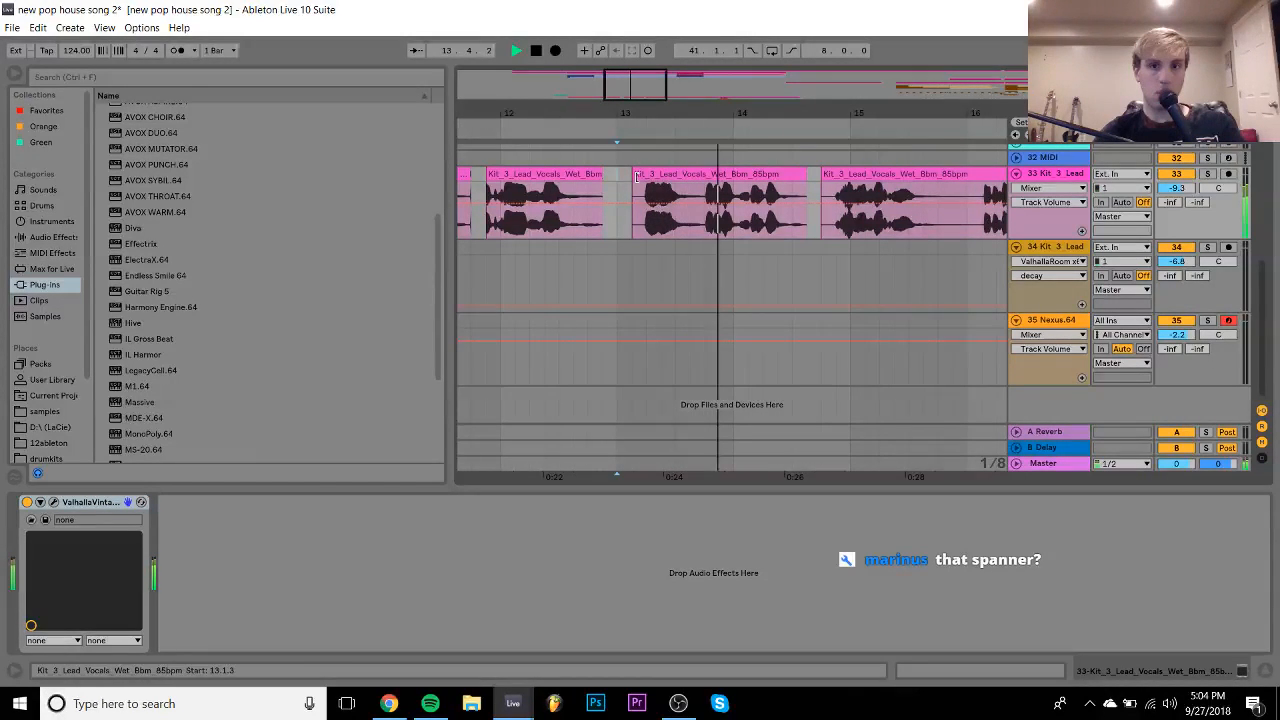
# - Cut the vocal at 13.4.1 and shift the new piece slightly later
pyautogui.press('space')
pyautogui.click(704, 196)
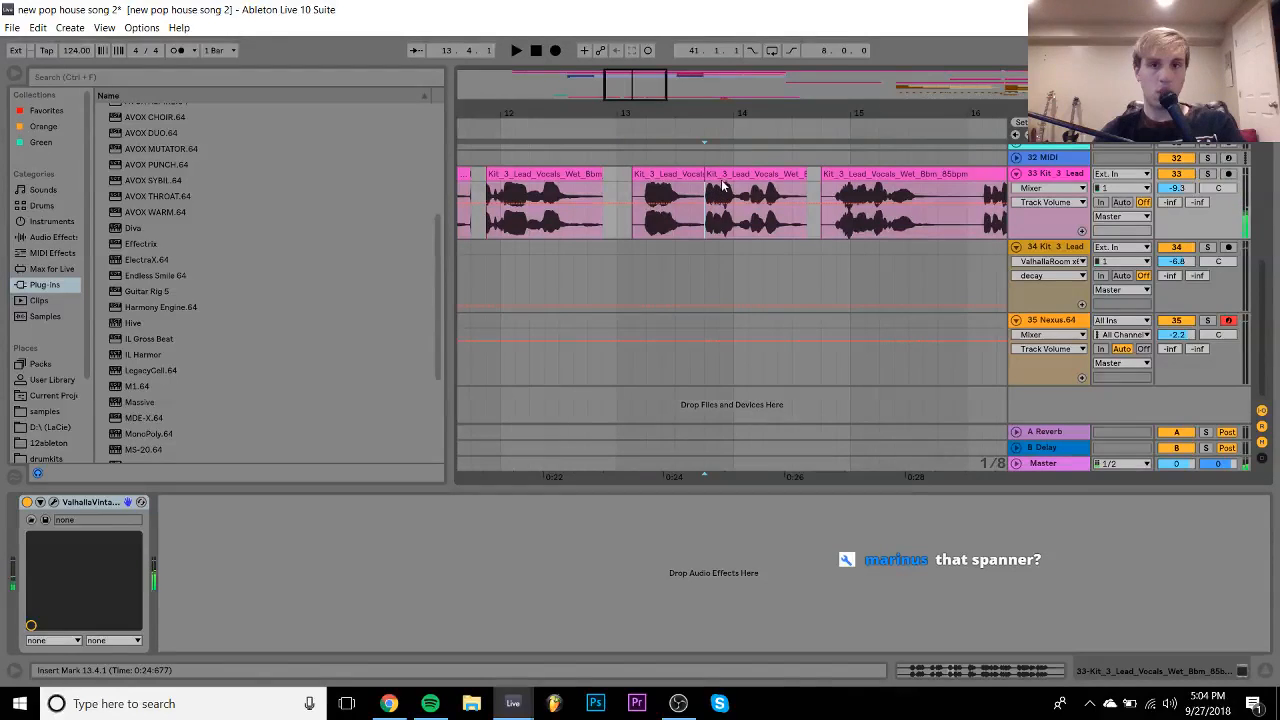
pyautogui.moveTo(722, 187); pyautogui.dragTo(735, 187)
pyautogui.click(615, 176)
pyautogui.press('space')
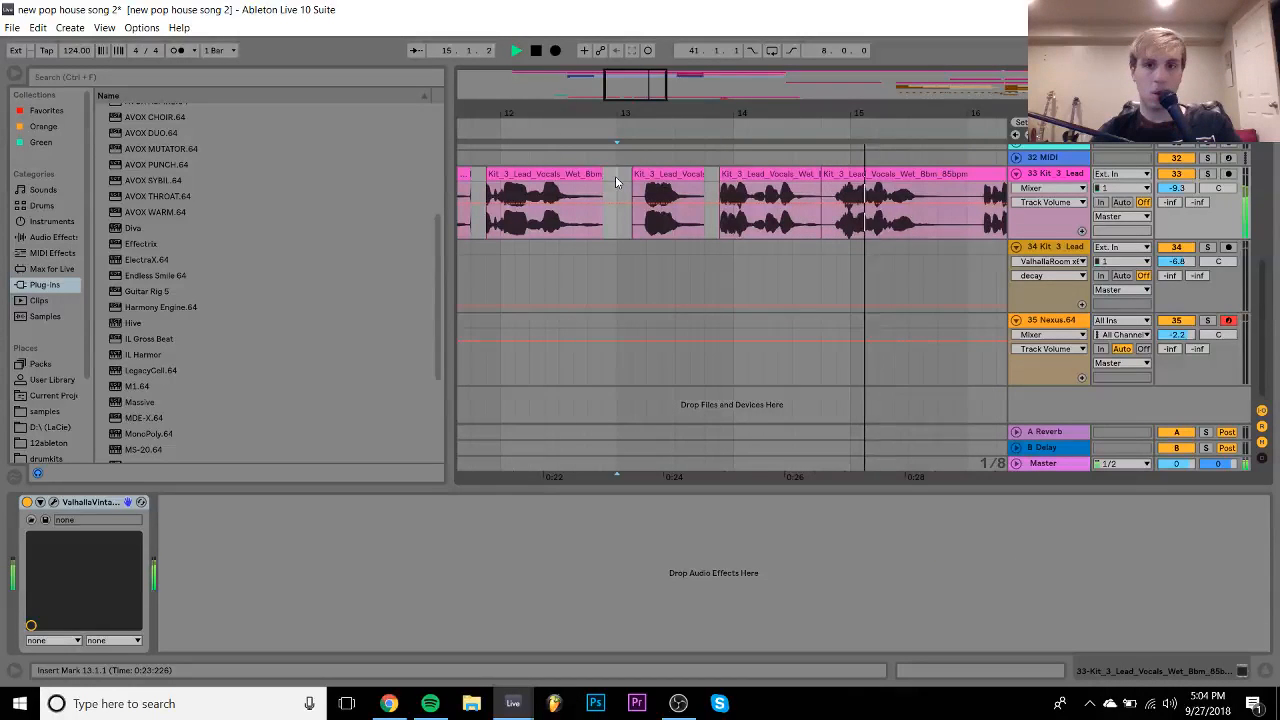
pyautogui.press('space')
pyautogui.press('space')
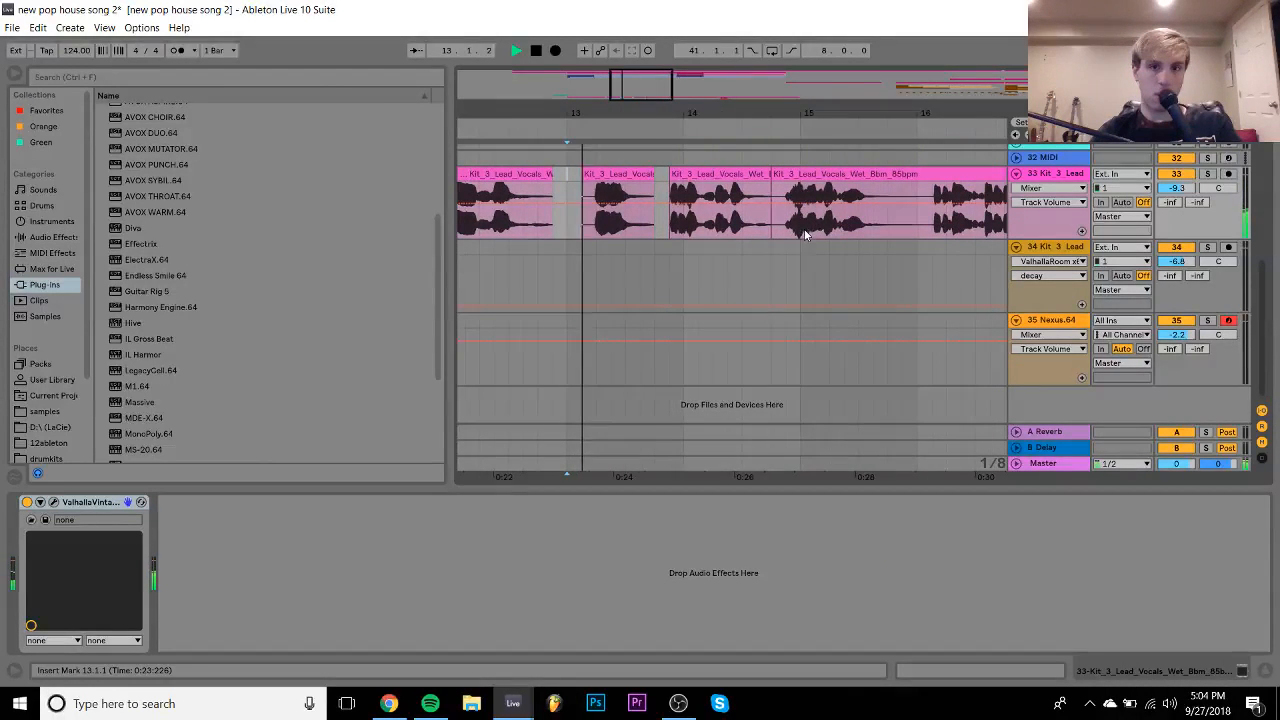
# - Split the vocal at 15.4.3 and position the left piece as a one-bar chop at 15.1.1
pyautogui.click(902, 232)
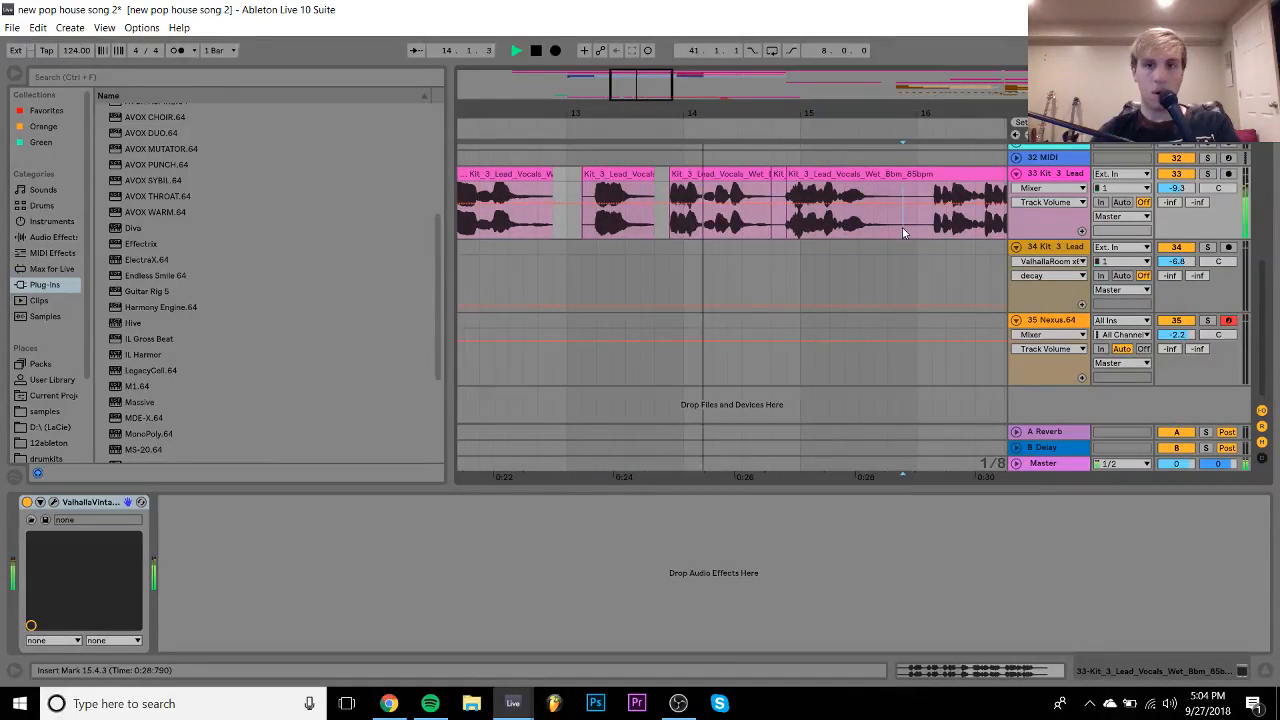
pyautogui.hotkey('ctrl', 'e')
pyautogui.moveTo(842, 174); pyautogui.dragTo(853, 174)
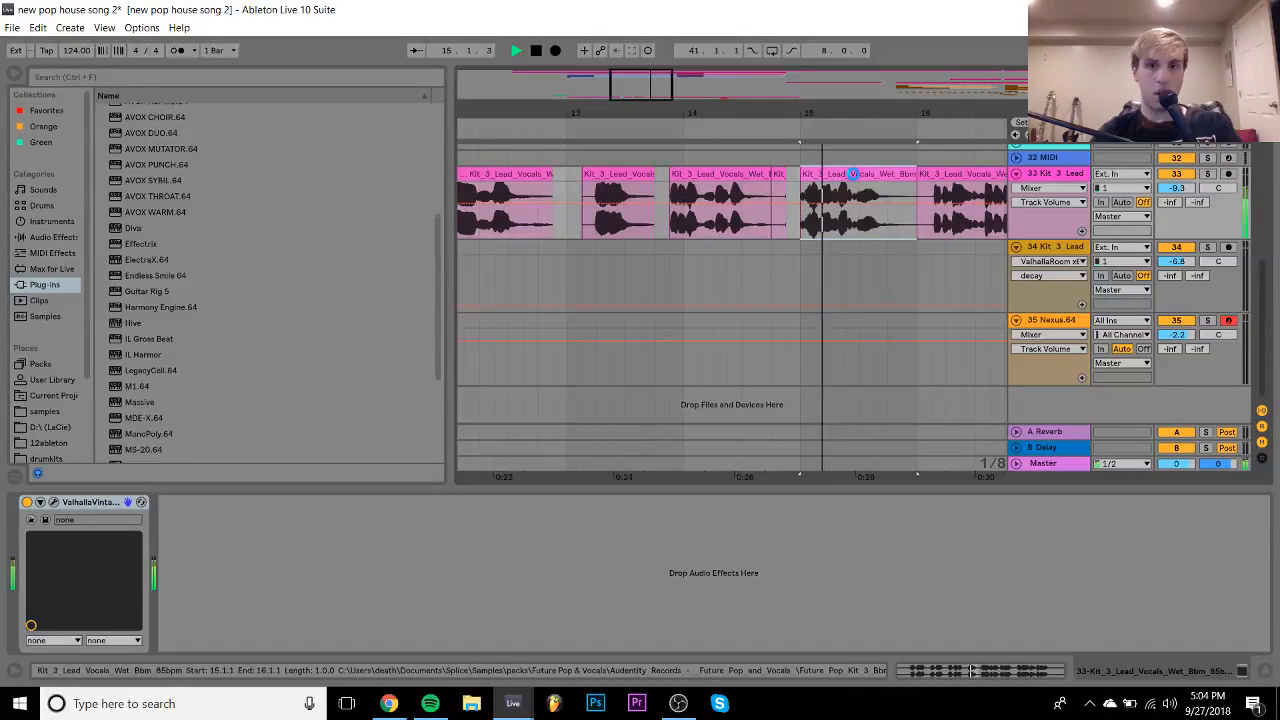
pyautogui.hotkey('ctrl', 'z')
pyautogui.press('space')
pyautogui.press('space')
pyautogui.press('space')
# - Add a warp marker at the chop's first transient and drag the tail marker to retime its final syllable
pyautogui.doubleClick(816, 175)
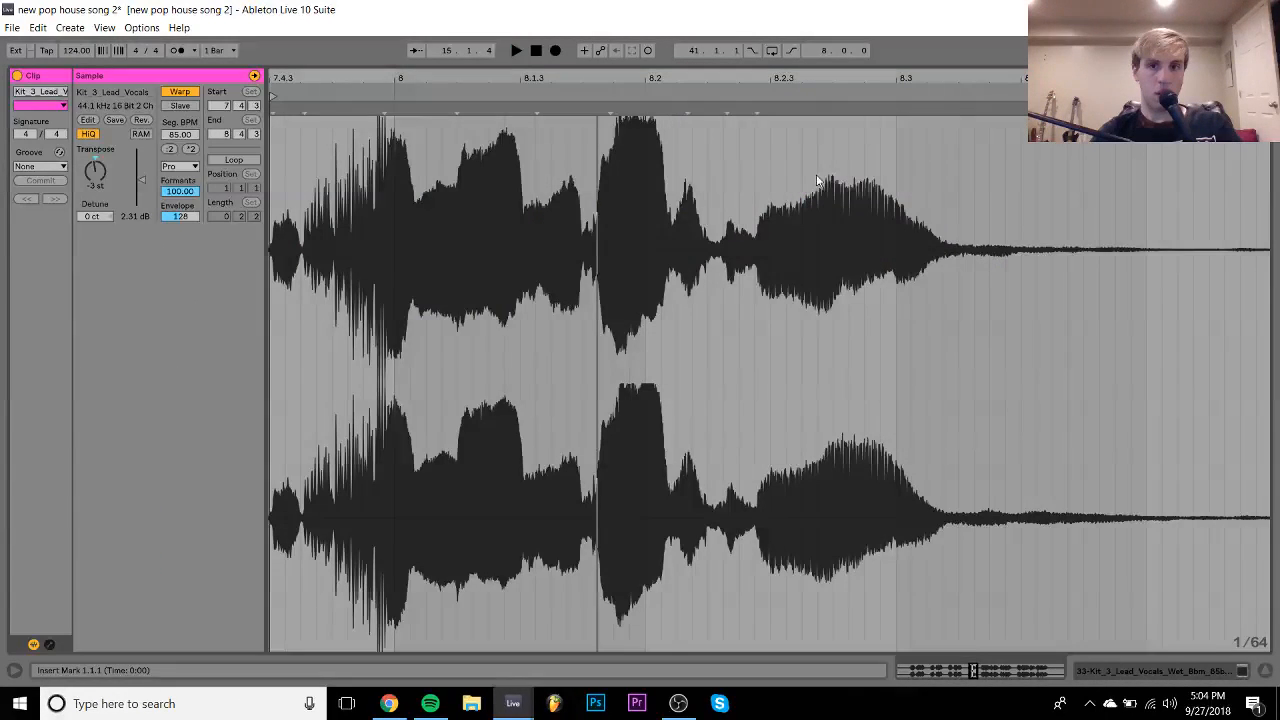
pyautogui.doubleClick(380, 108)
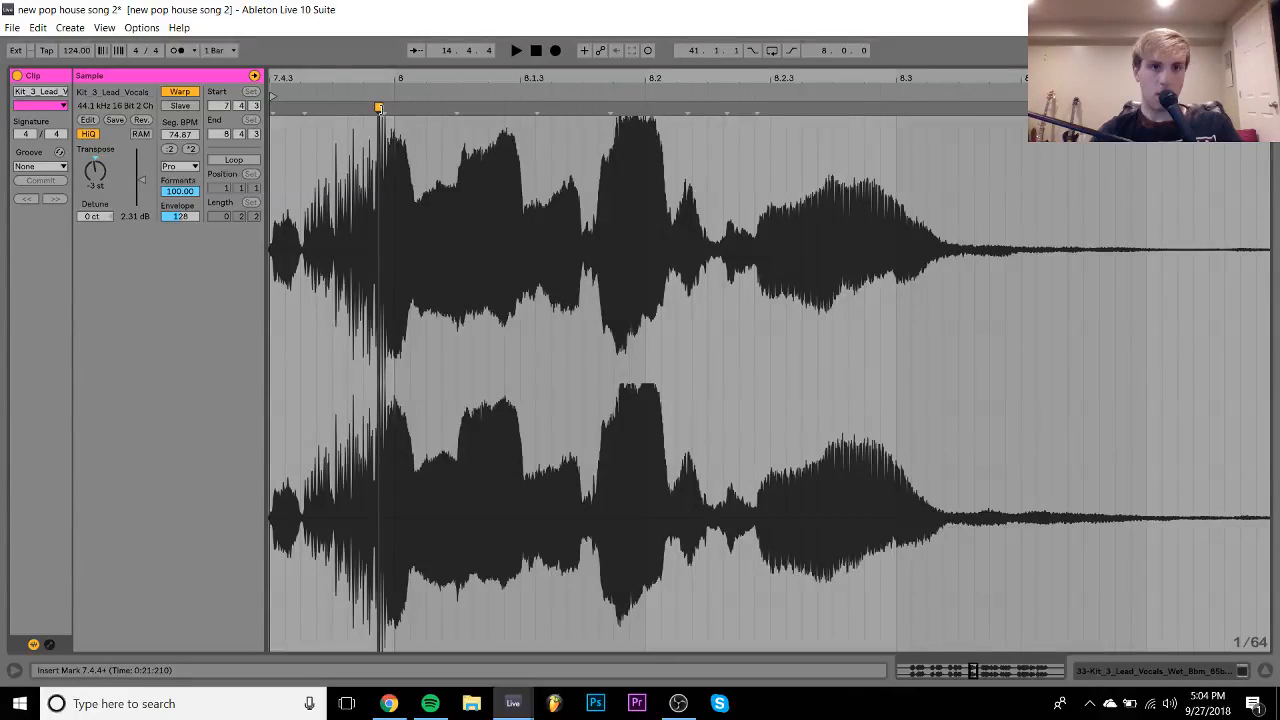
pyautogui.press('space')
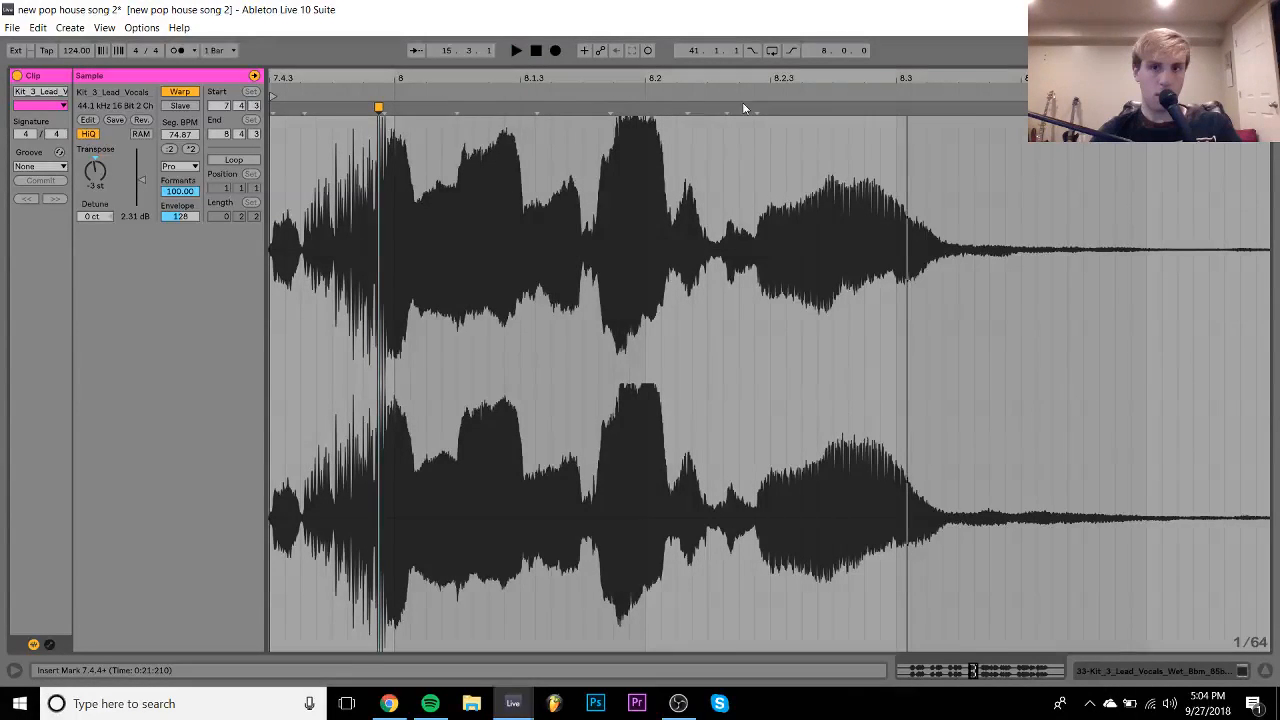
pyautogui.moveTo(757, 108); pyautogui.dragTo(895, 109)
pyautogui.press('space')
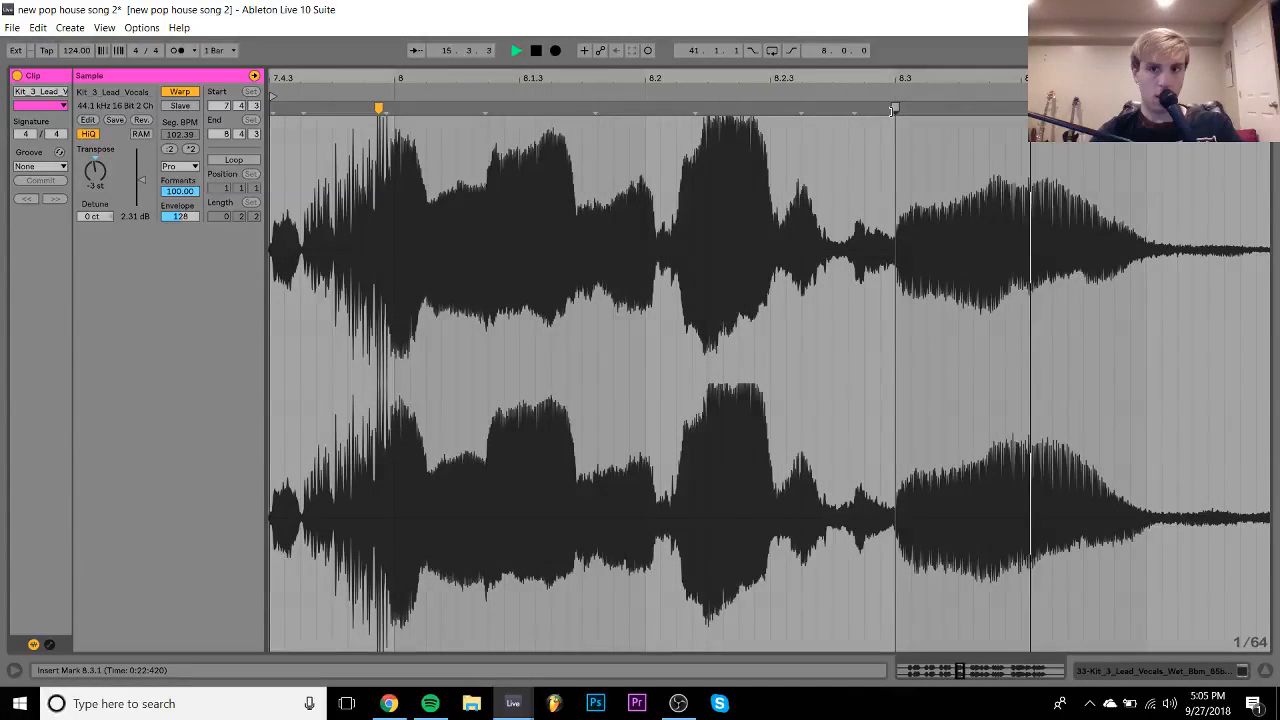
pyautogui.press('space')
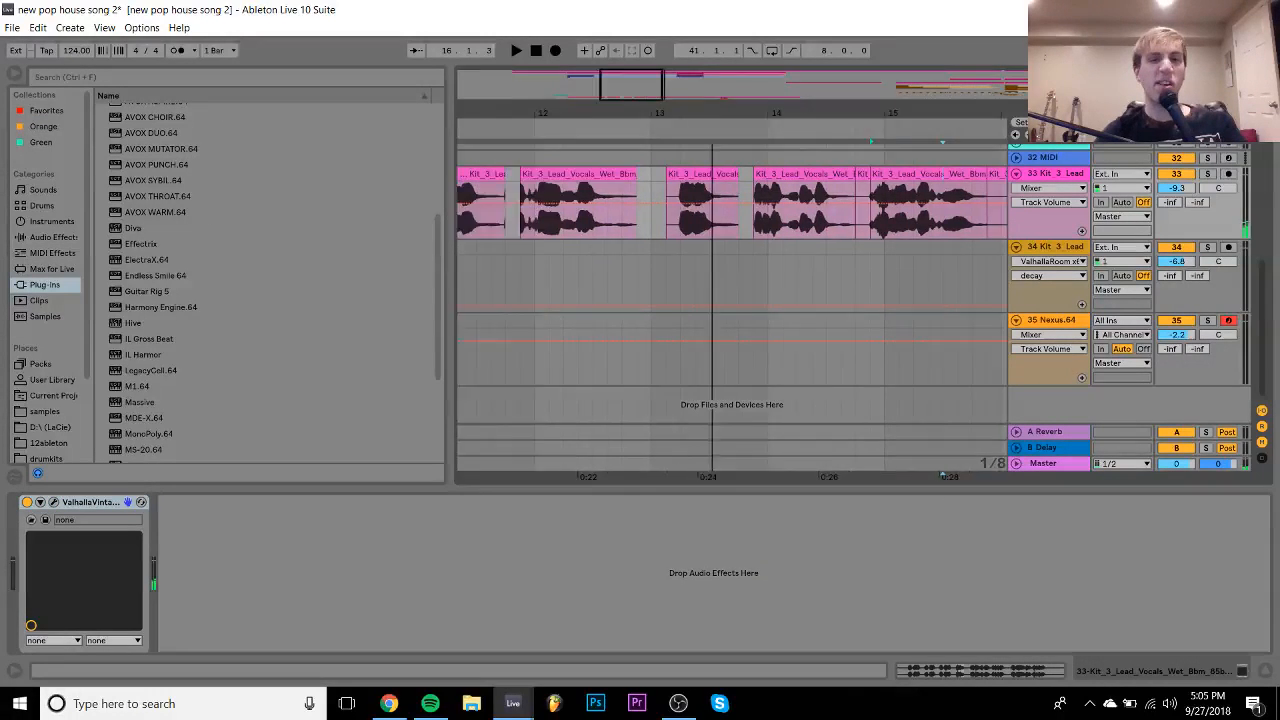
pyautogui.moveTo(634, 118); pyautogui.dragTo(636, 110)
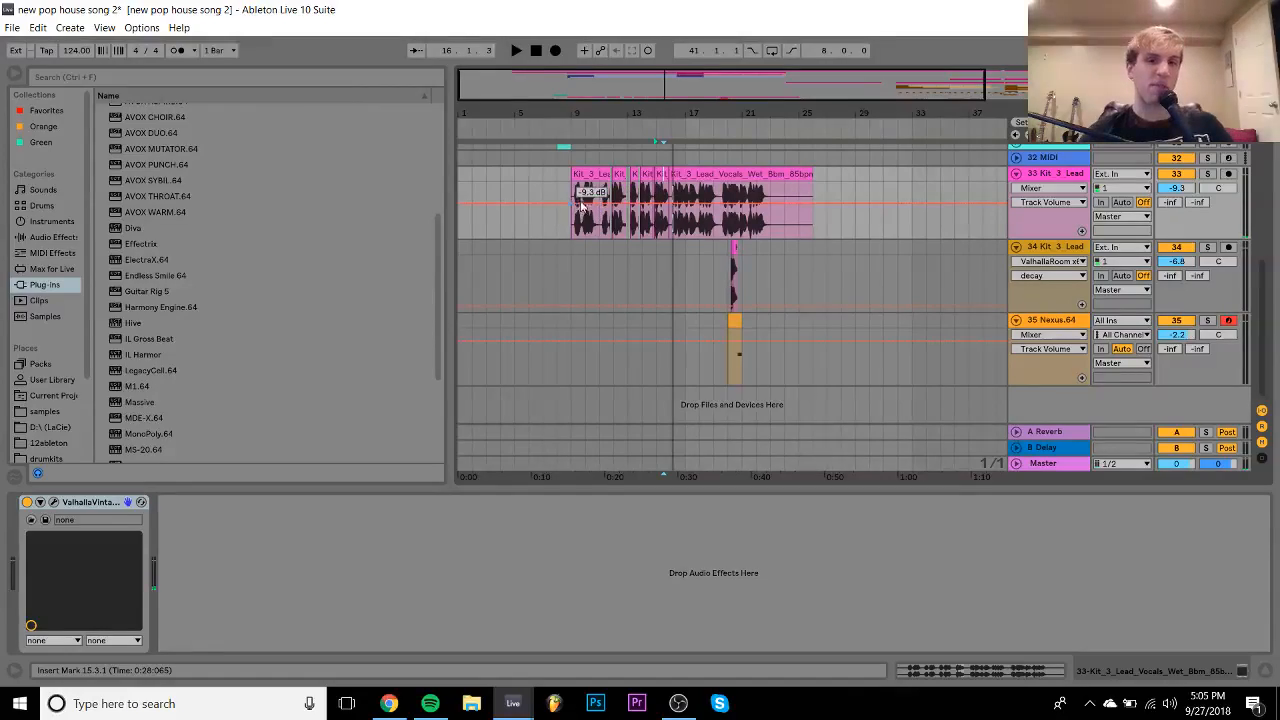
# - Save the set with Ctrl+S and play the arrangement from bar 5
pyautogui.scroll(15, 588, 178)
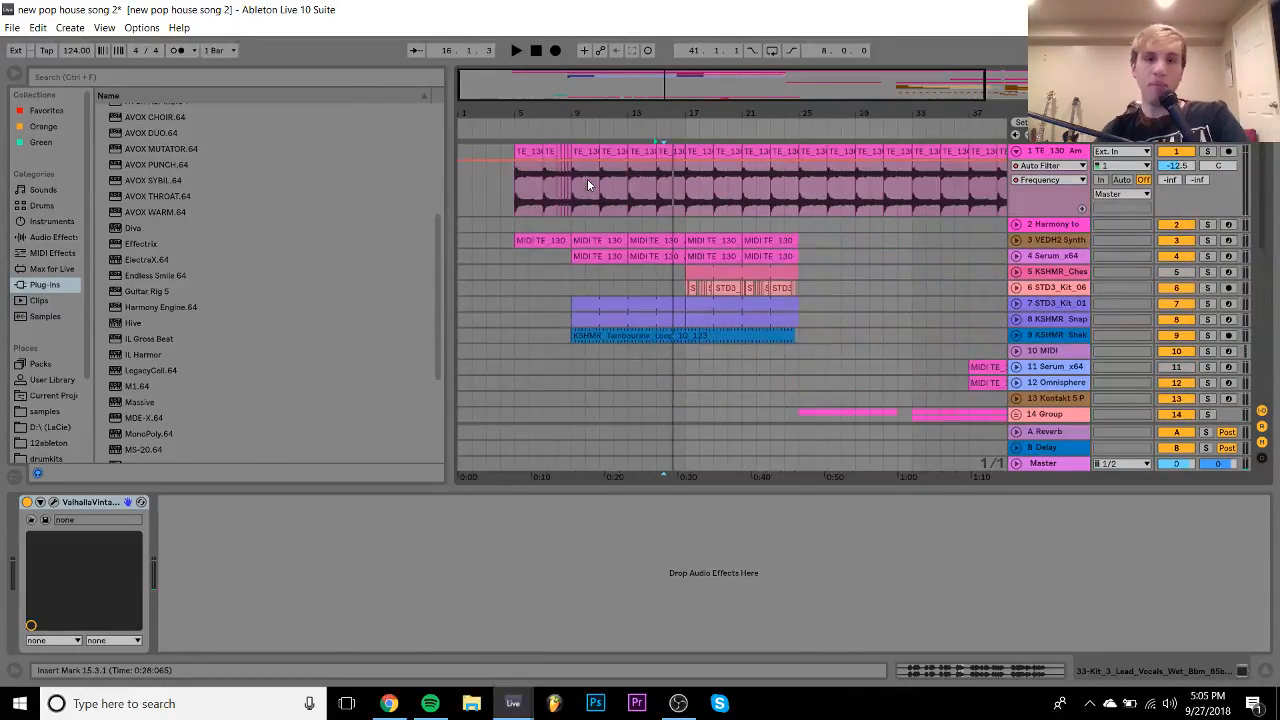
pyautogui.click(390, 704)
pyautogui.scroll(-1, 396, 513)
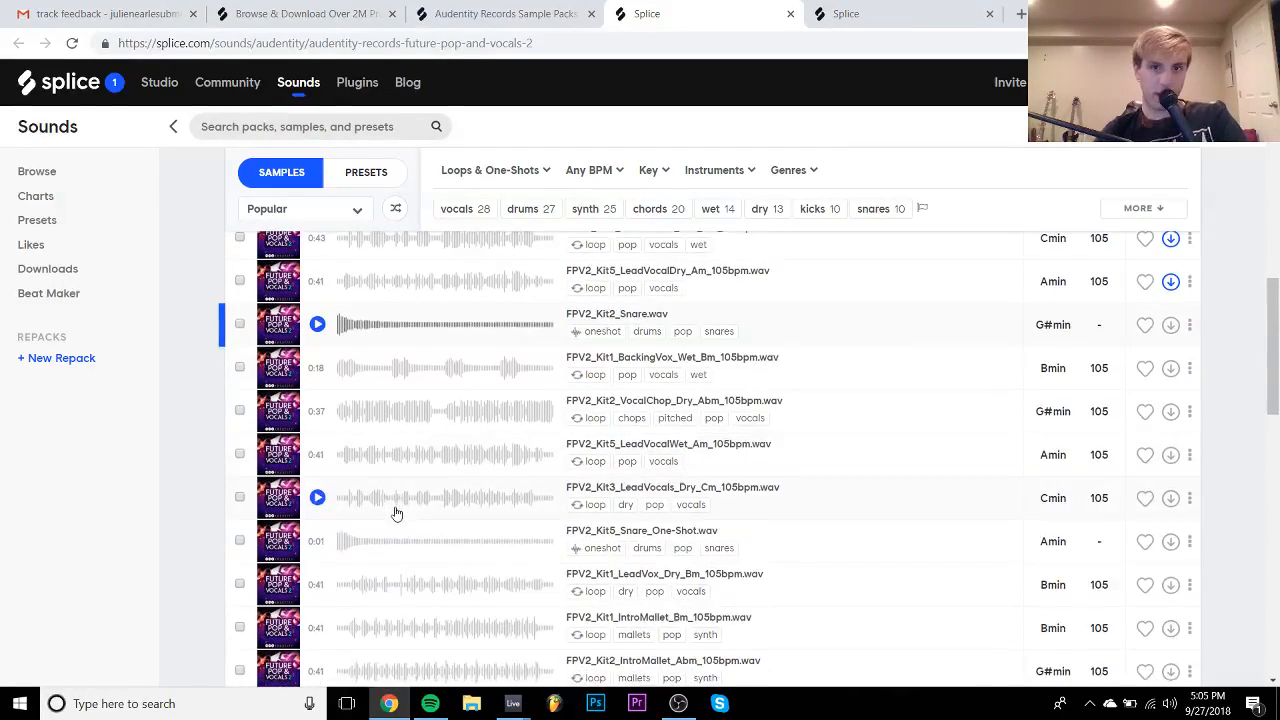
pyautogui.moveTo(513, 702)
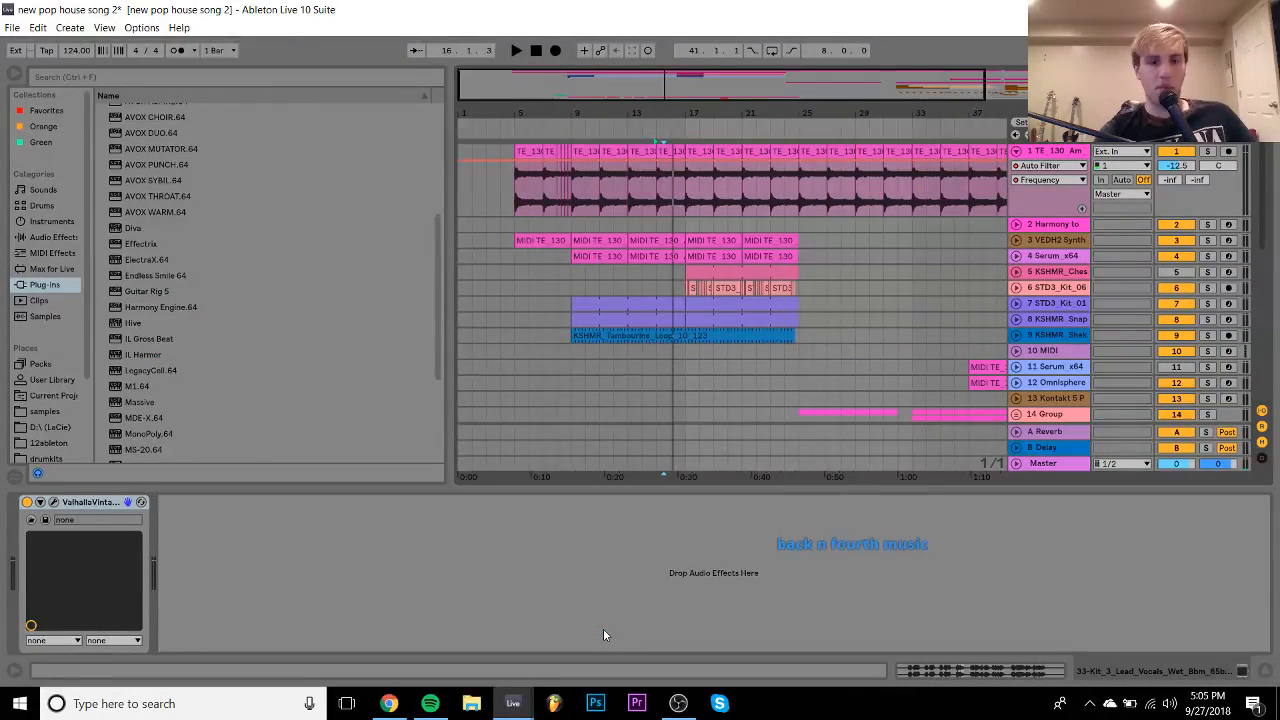
pyautogui.hotkey('ctrl', 's')
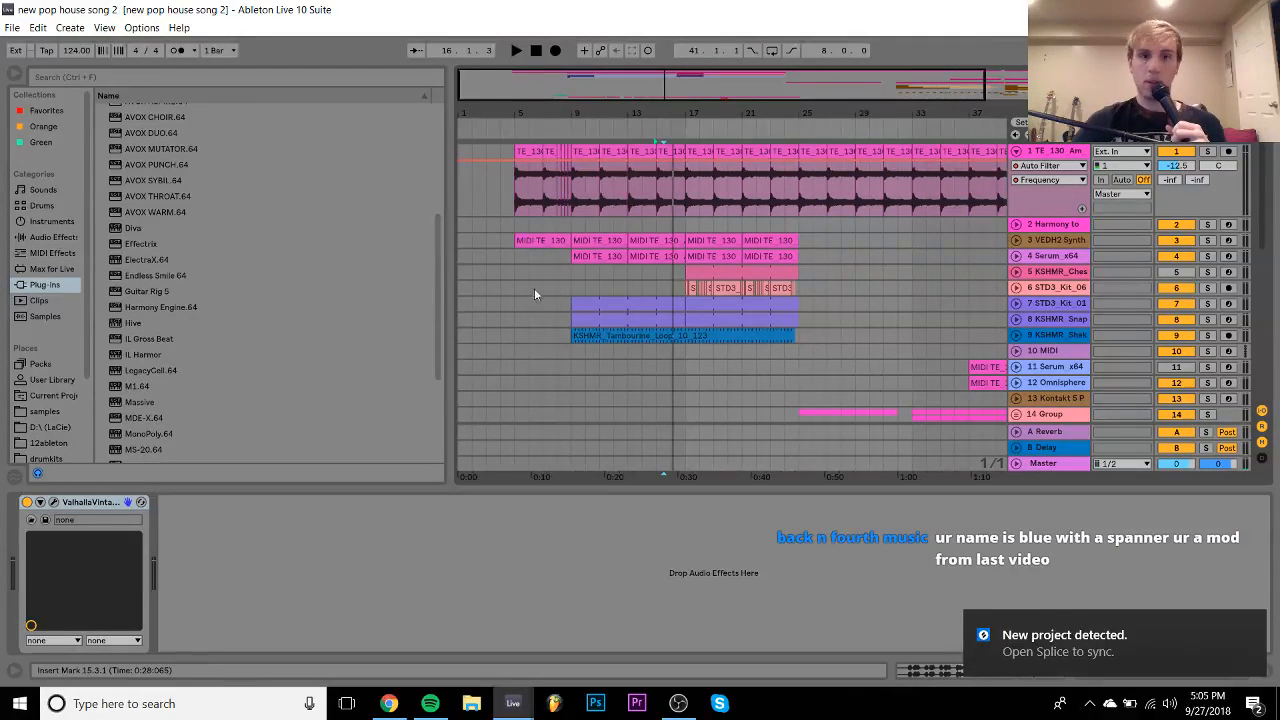
pyautogui.click(516, 226)
pyautogui.press('space')
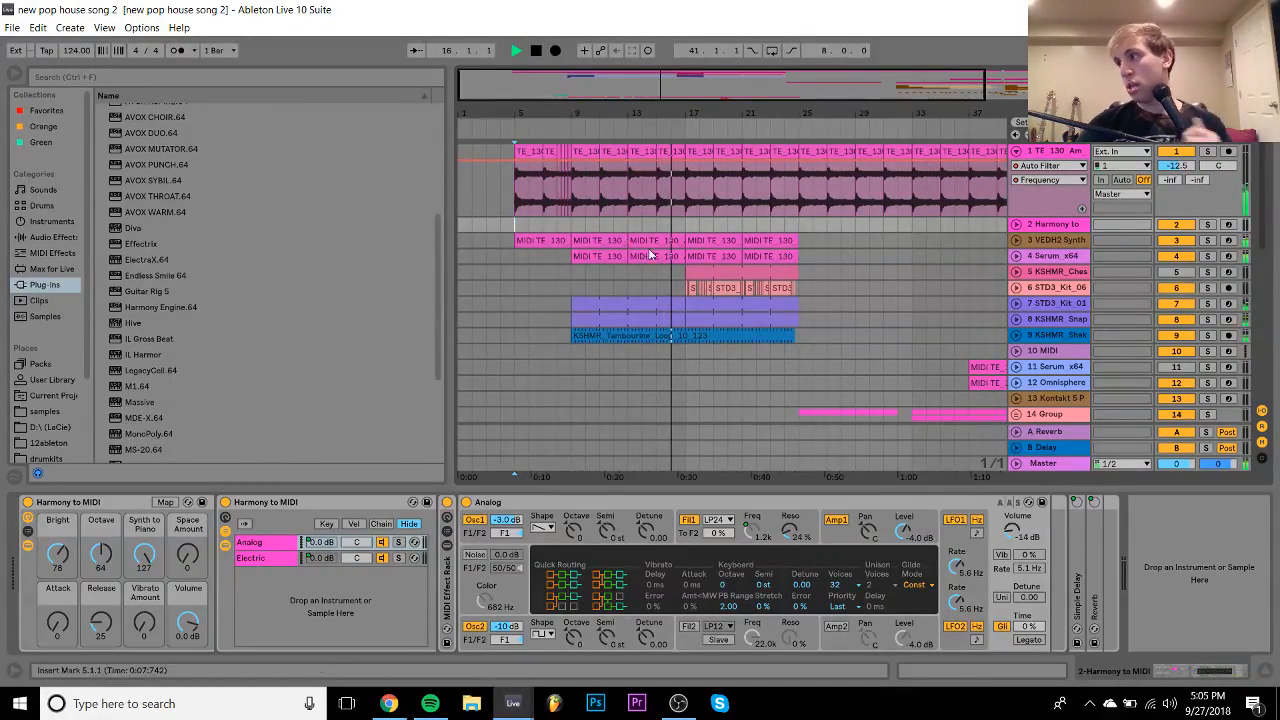
# - Fade out the end of the first Kit 3 Lead Vocals clip at 11.4.1 and play from bar 11
pyautogui.scroll(-10, 648, 248)
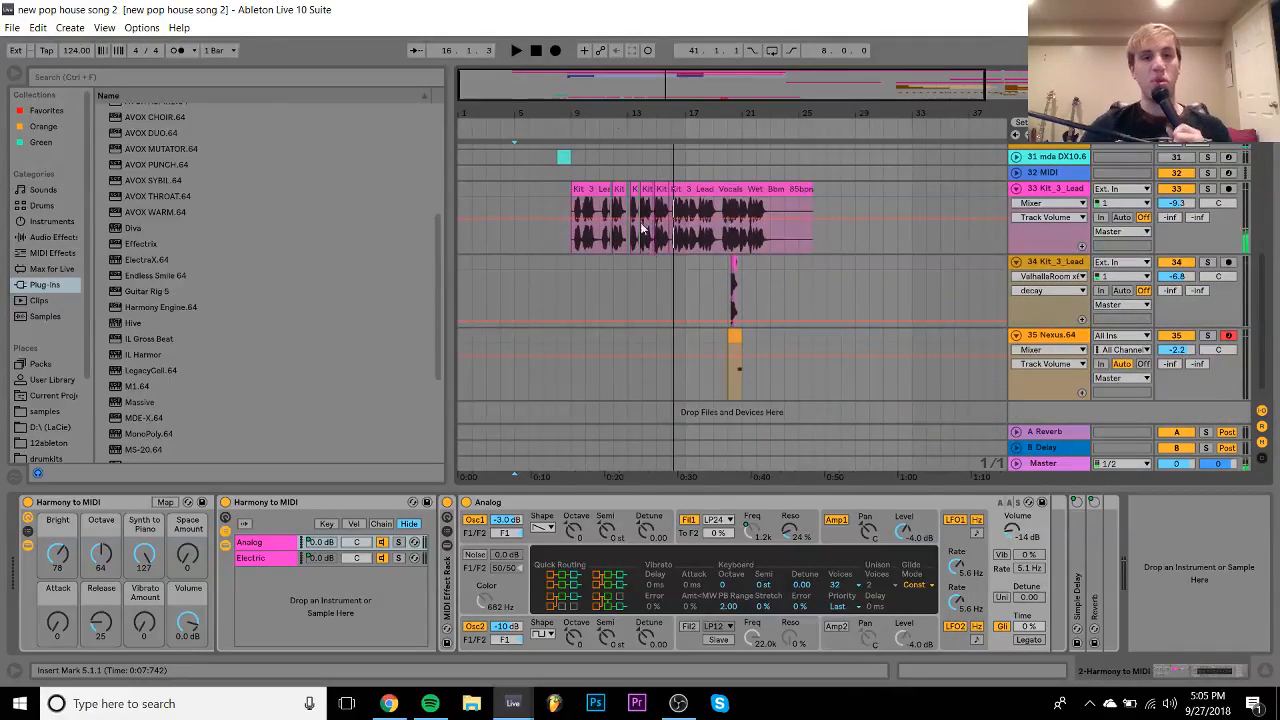
pyautogui.moveTo(599, 102); pyautogui.dragTo(807, 292)
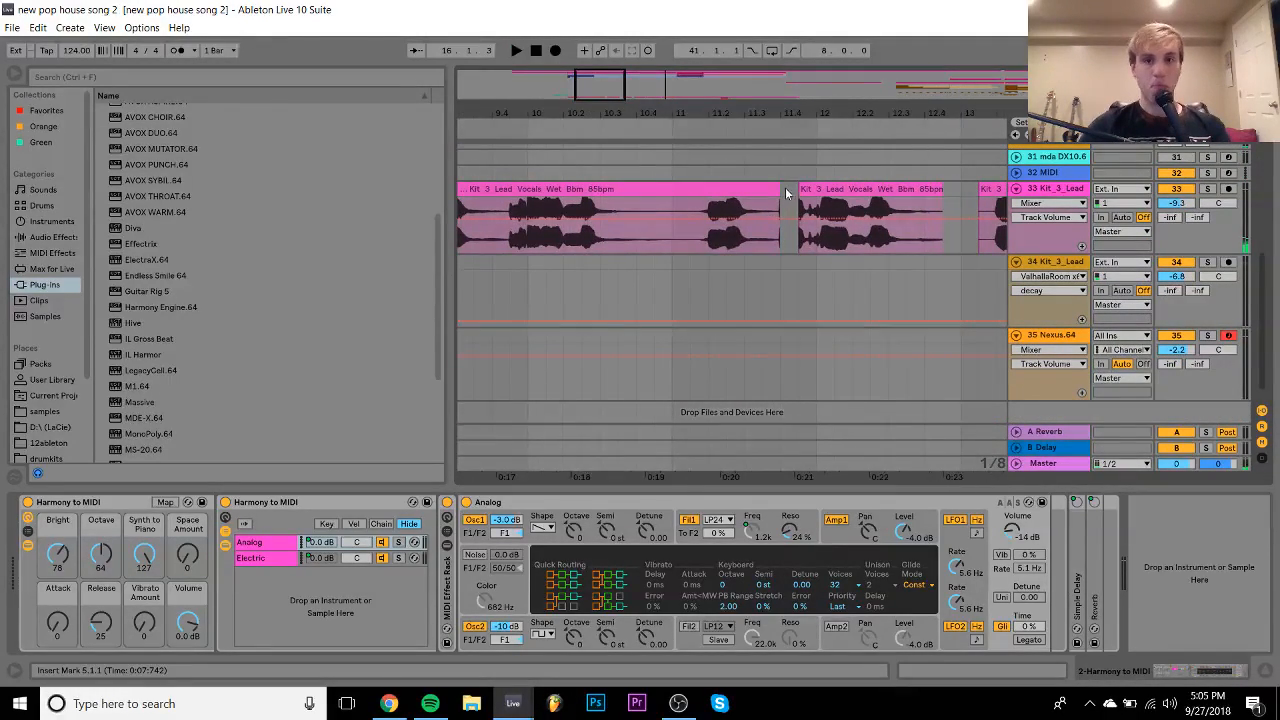
pyautogui.click(775, 189)
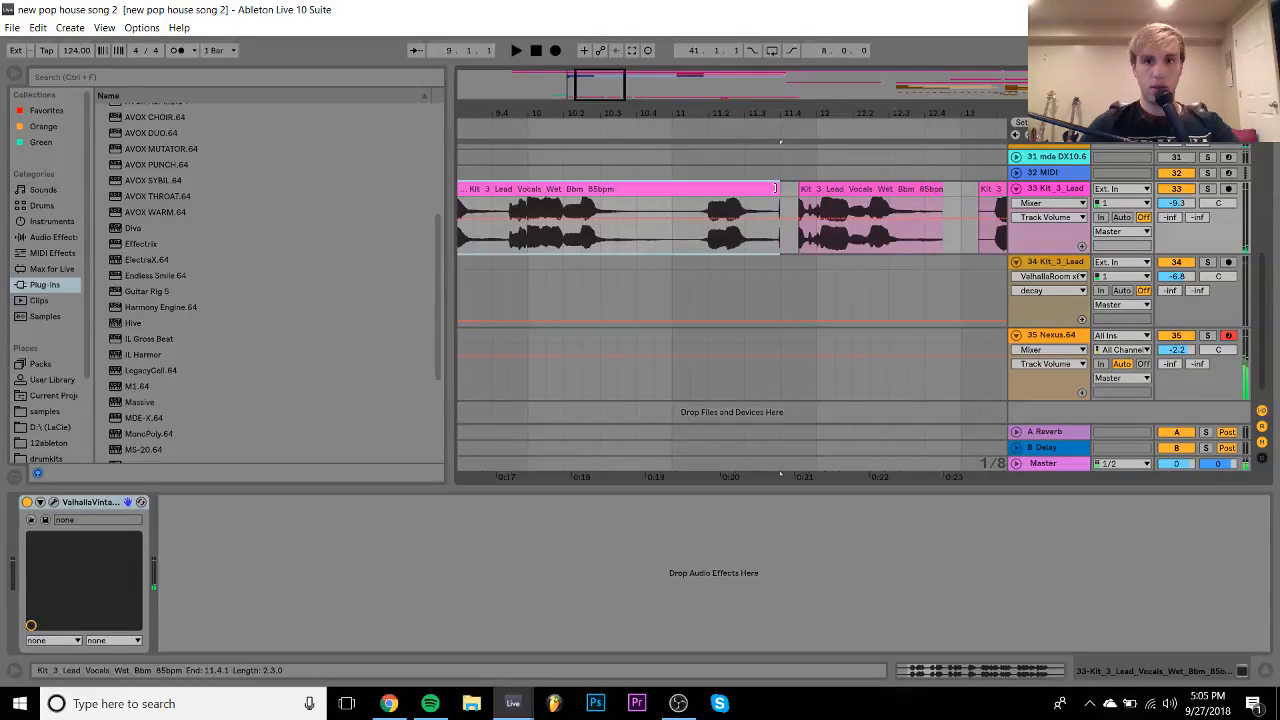
pyautogui.moveTo(775, 189); pyautogui.dragTo(766, 192)
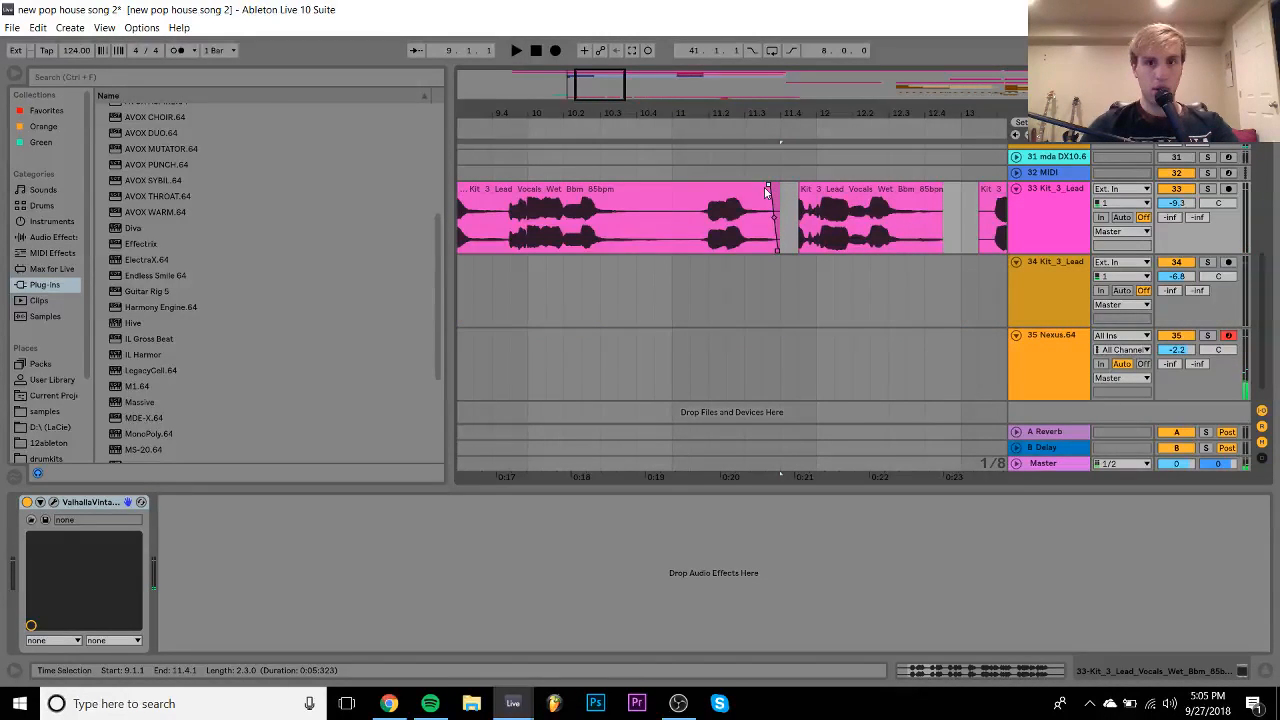
pyautogui.click(673, 249)
pyautogui.press('space')
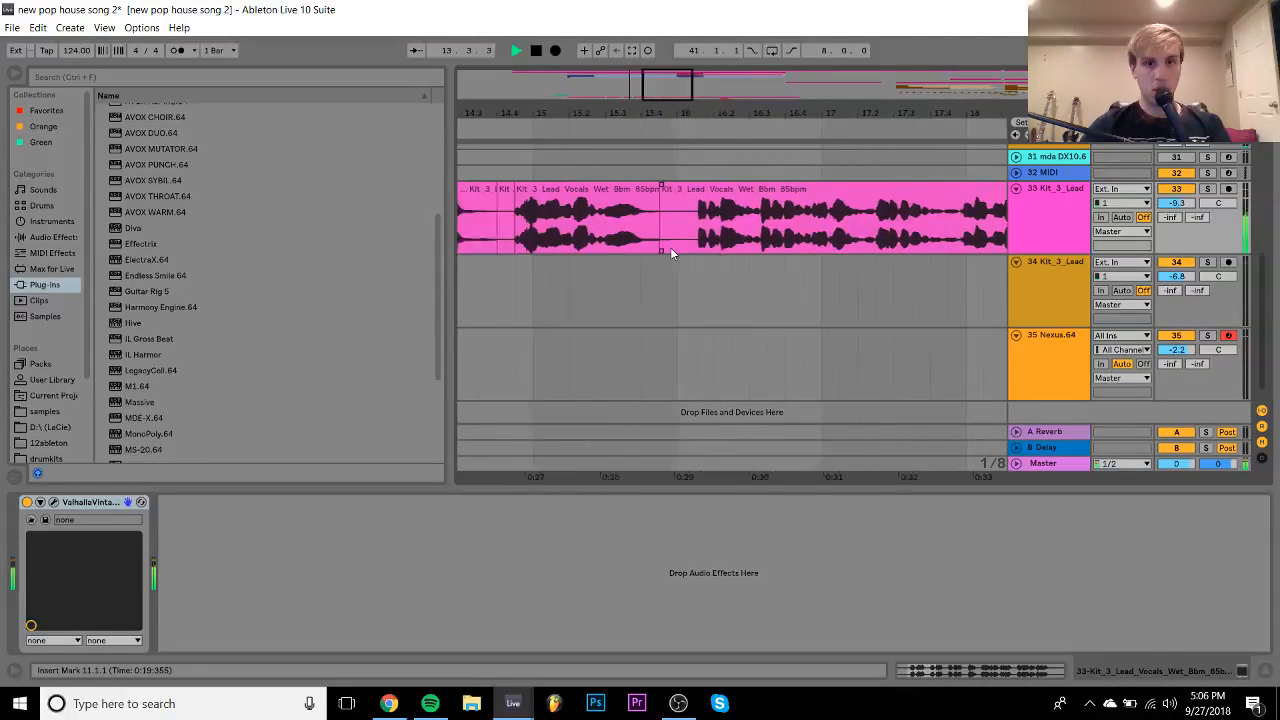
# - Retime the vocal chop by moving two warp markers and adding one near the phrase tail
pyautogui.doubleClick(627, 185)
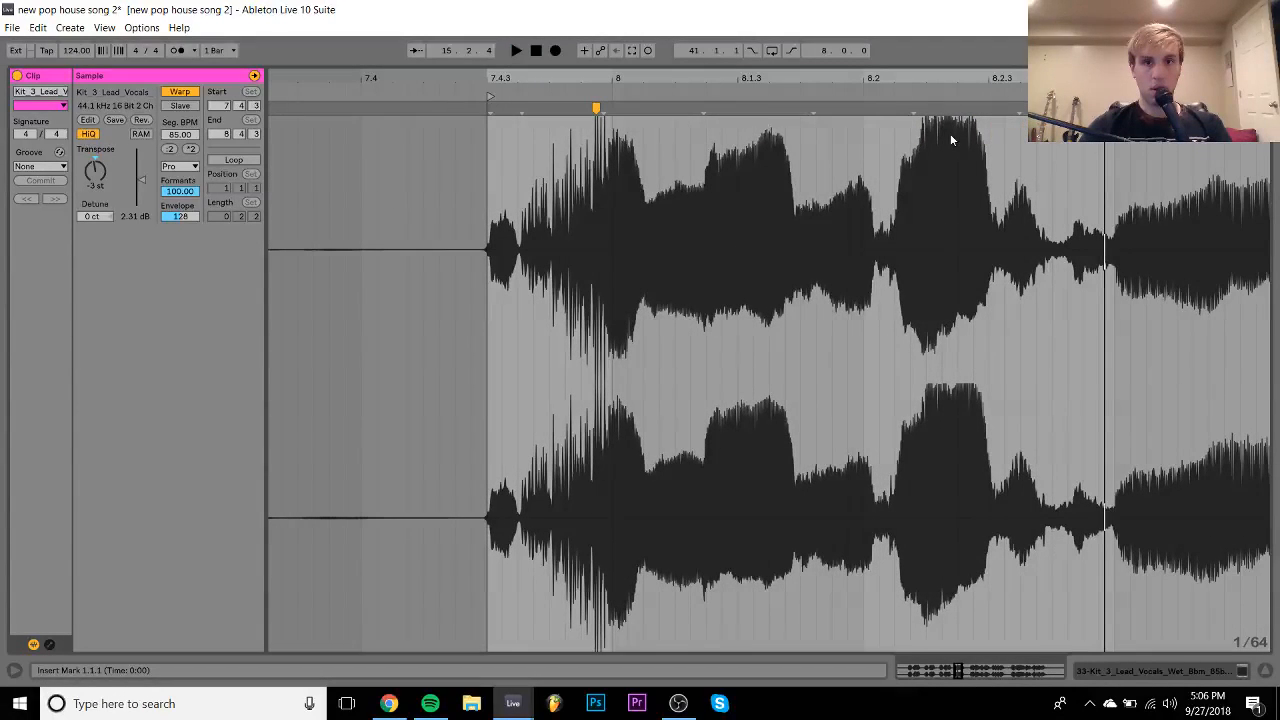
pyautogui.moveTo(703, 106); pyautogui.dragTo(674, 106)
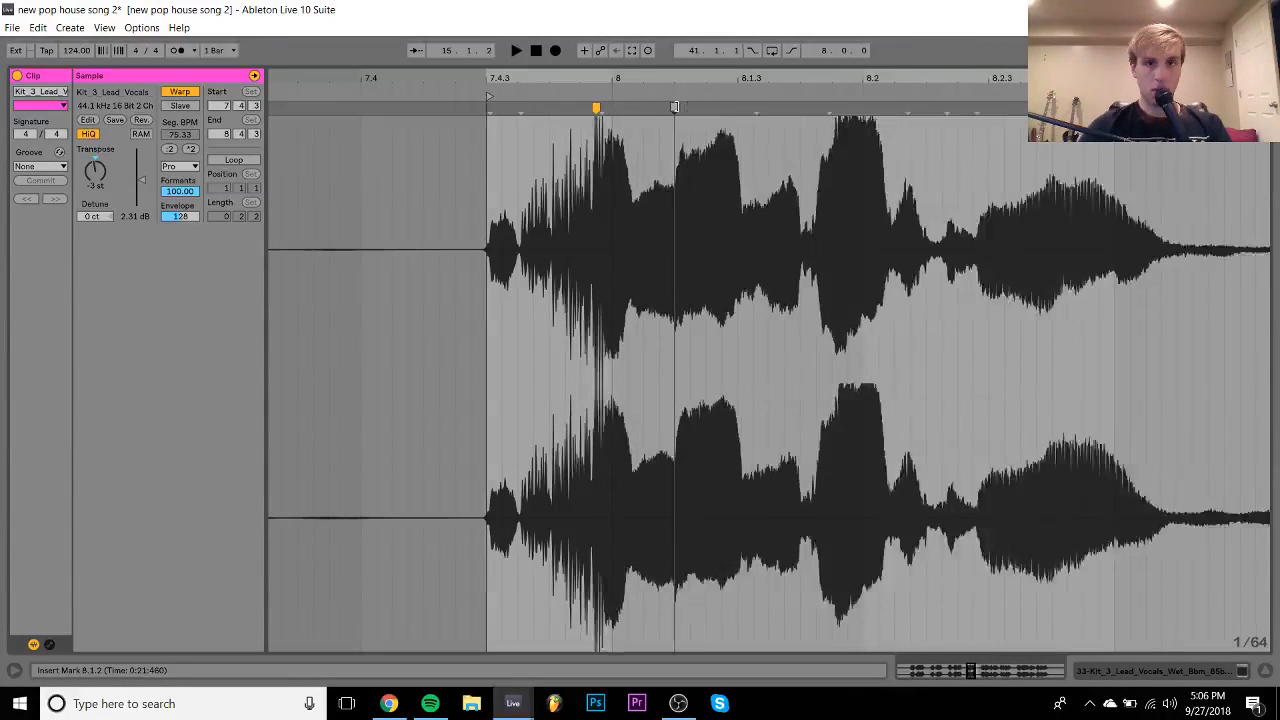
pyautogui.press('space')
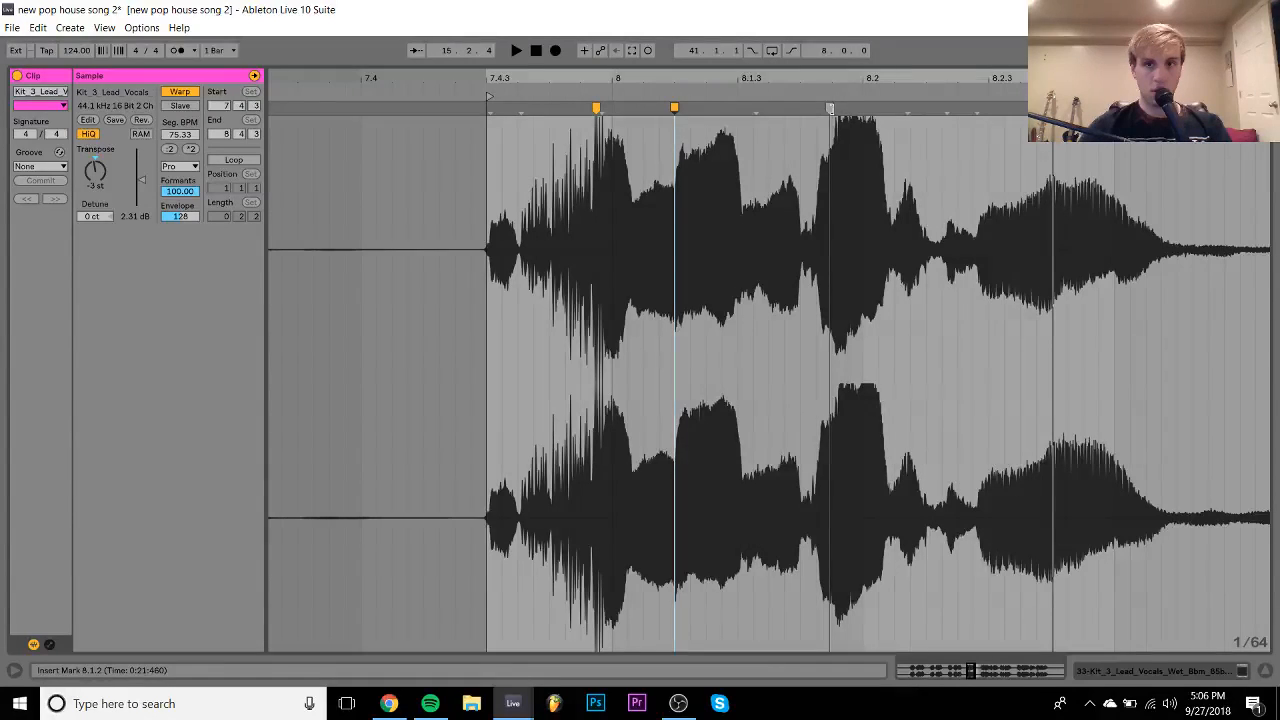
pyautogui.moveTo(829, 106); pyautogui.dragTo(862, 107)
pyautogui.press('space')
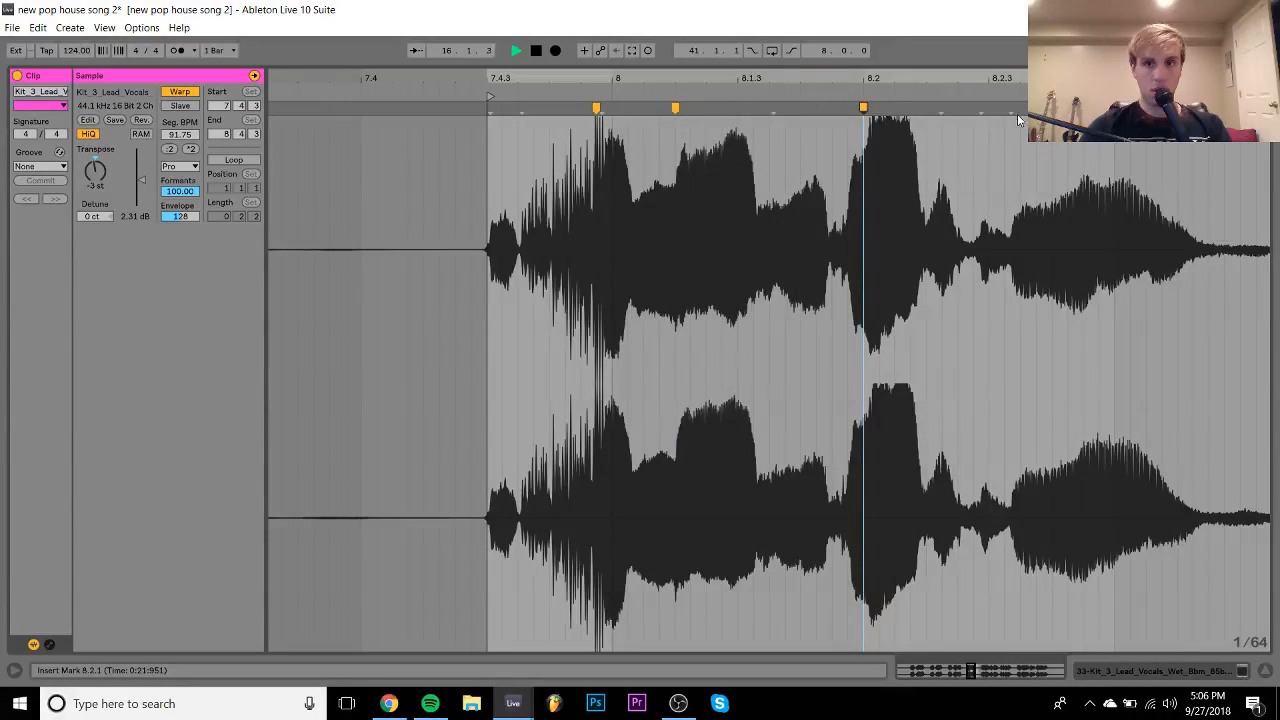
pyautogui.moveTo(1015, 108); pyautogui.dragTo(988, 107)
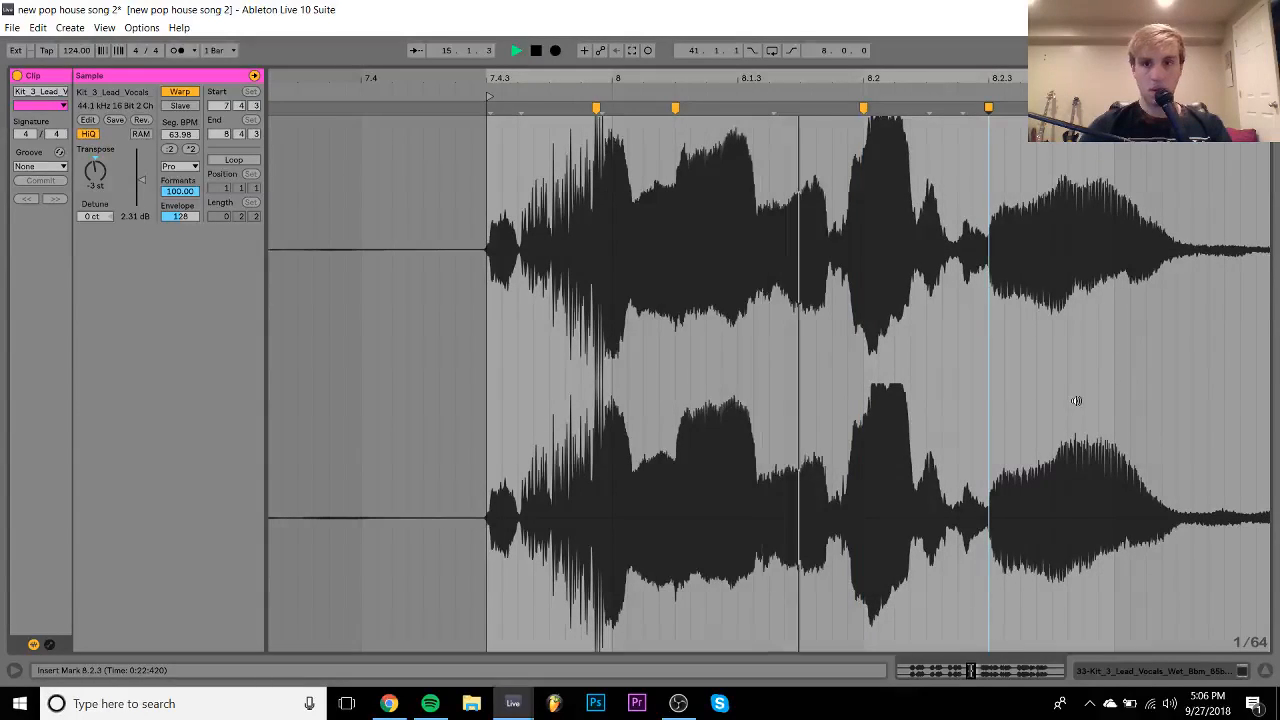
# - Shift the second vocal clip later to start at 16.2.3, leaving a gap, and audition it
pyautogui.click(1180, 672)
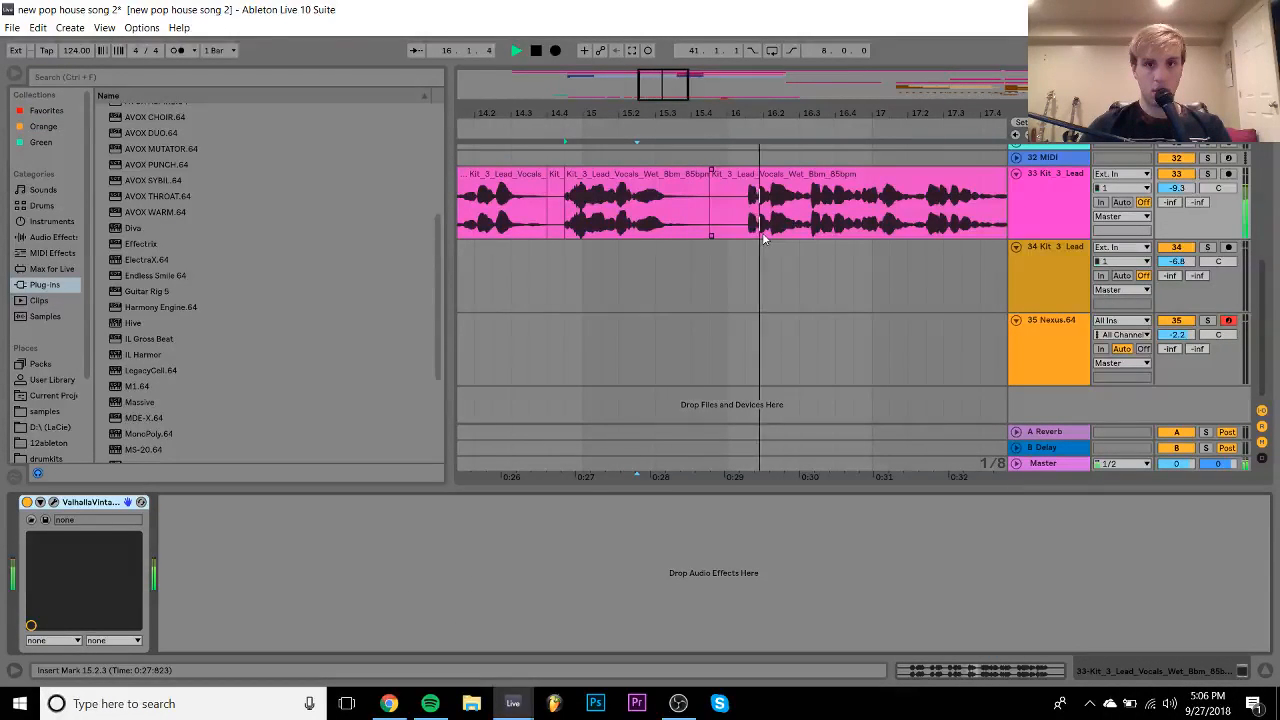
pyautogui.moveTo(798, 114)
pyautogui.mouseDown()
pyautogui.moveTo(687, 114)
pyautogui.moveTo(660, 175)
pyautogui.moveTo(702, 181)
pyautogui.mouseUp()
pyautogui.click(612, 200)
pyautogui.press('space')
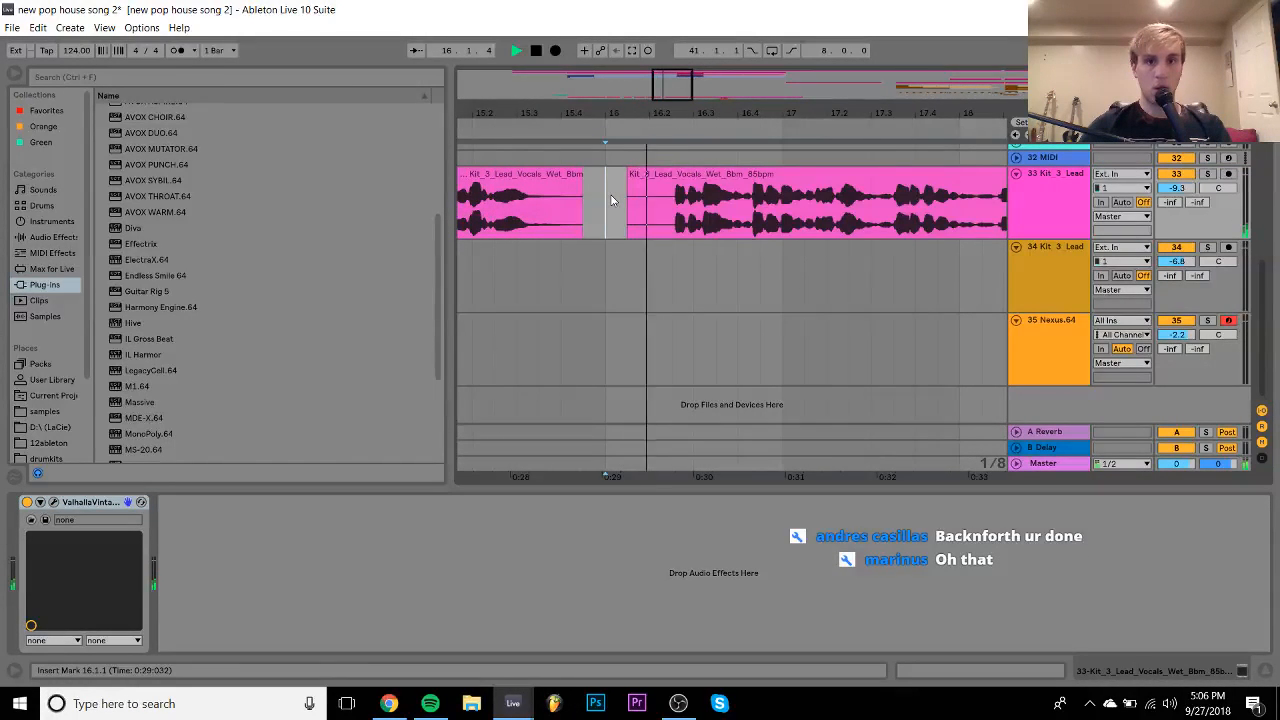
pyautogui.press('space')
pyautogui.moveTo(798, 173); pyautogui.dragTo(842, 174)
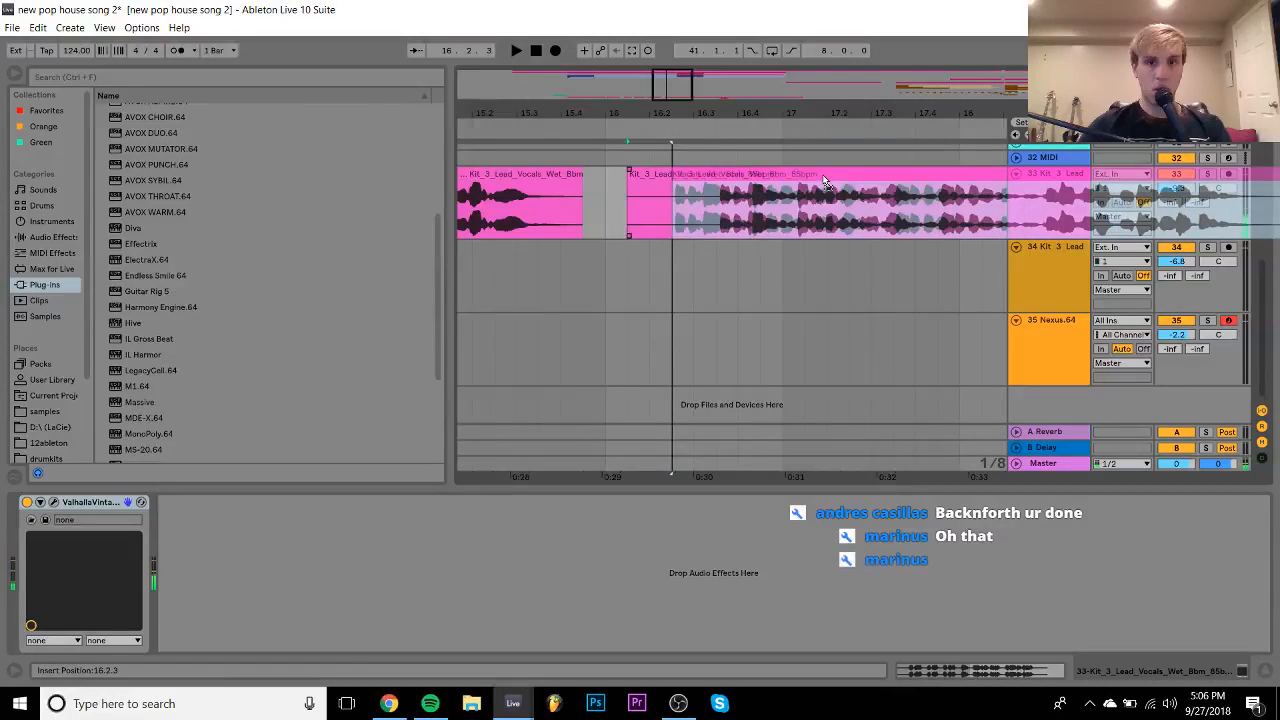
pyautogui.click(608, 193)
pyautogui.press('space')
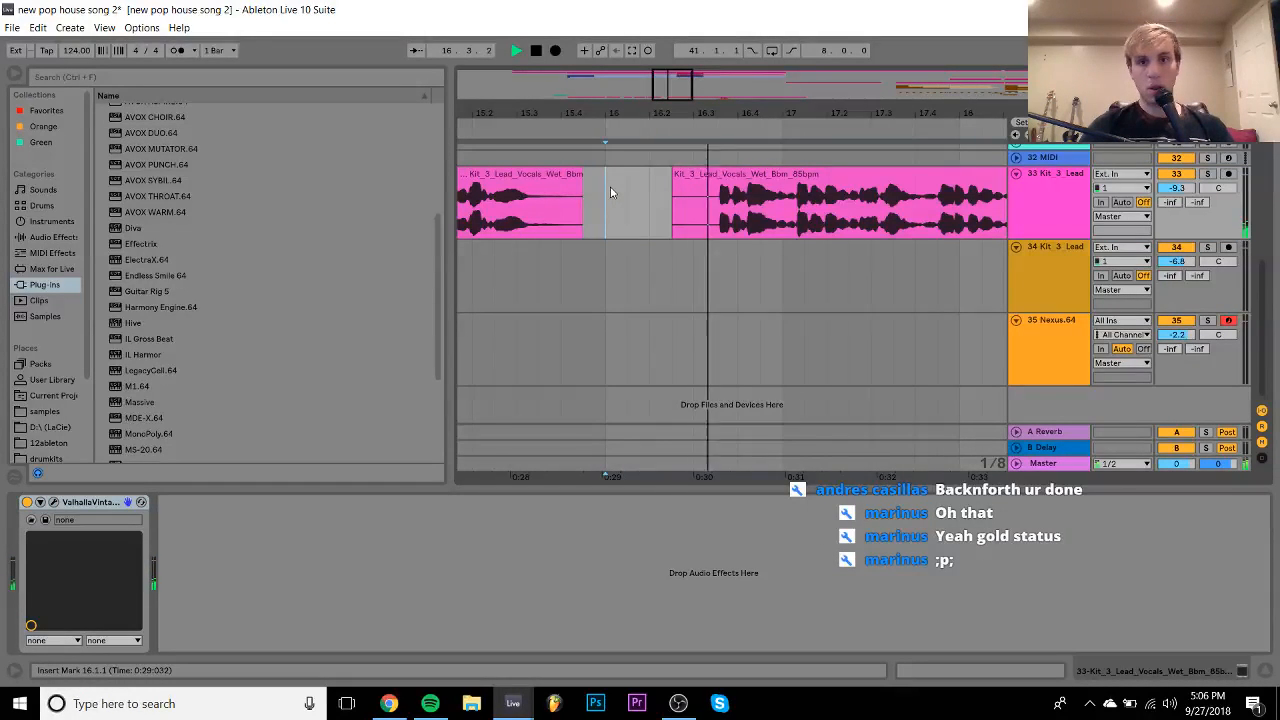
pyautogui.press('space')
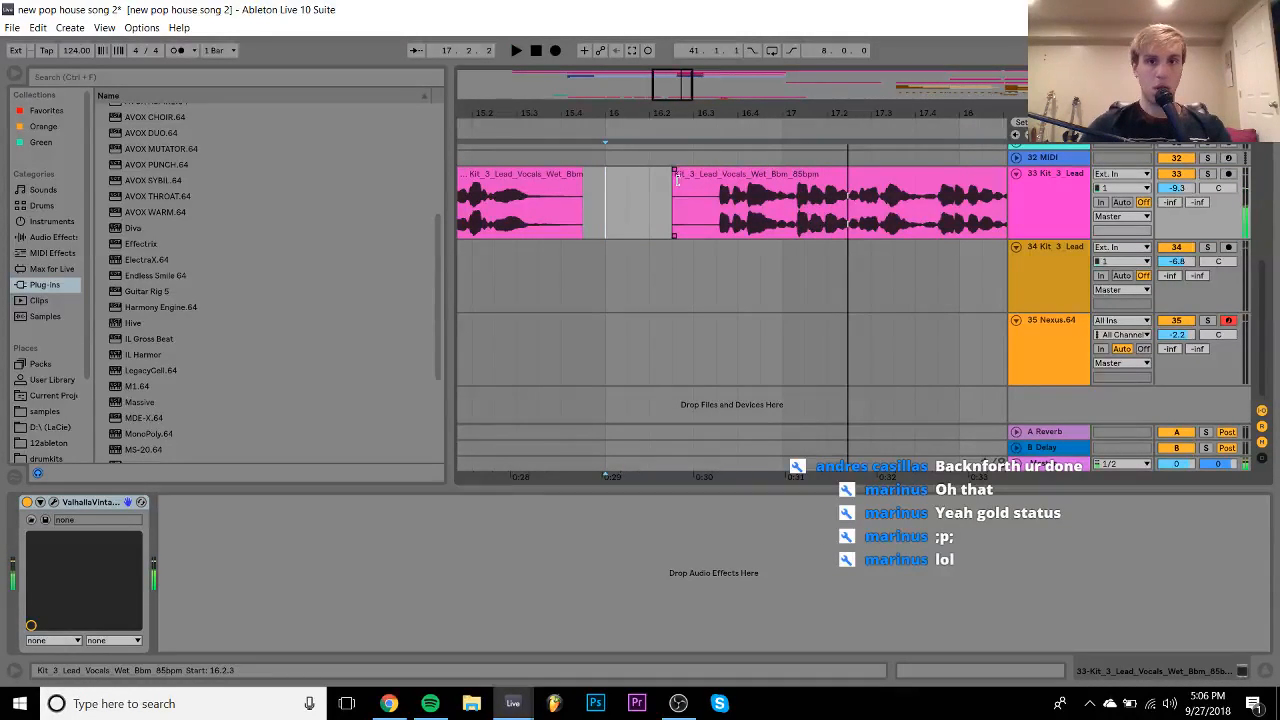
# - Delete the second vocal clip and insert a new audio track
pyautogui.moveTo(580, 104); pyautogui.dragTo(580, 45)
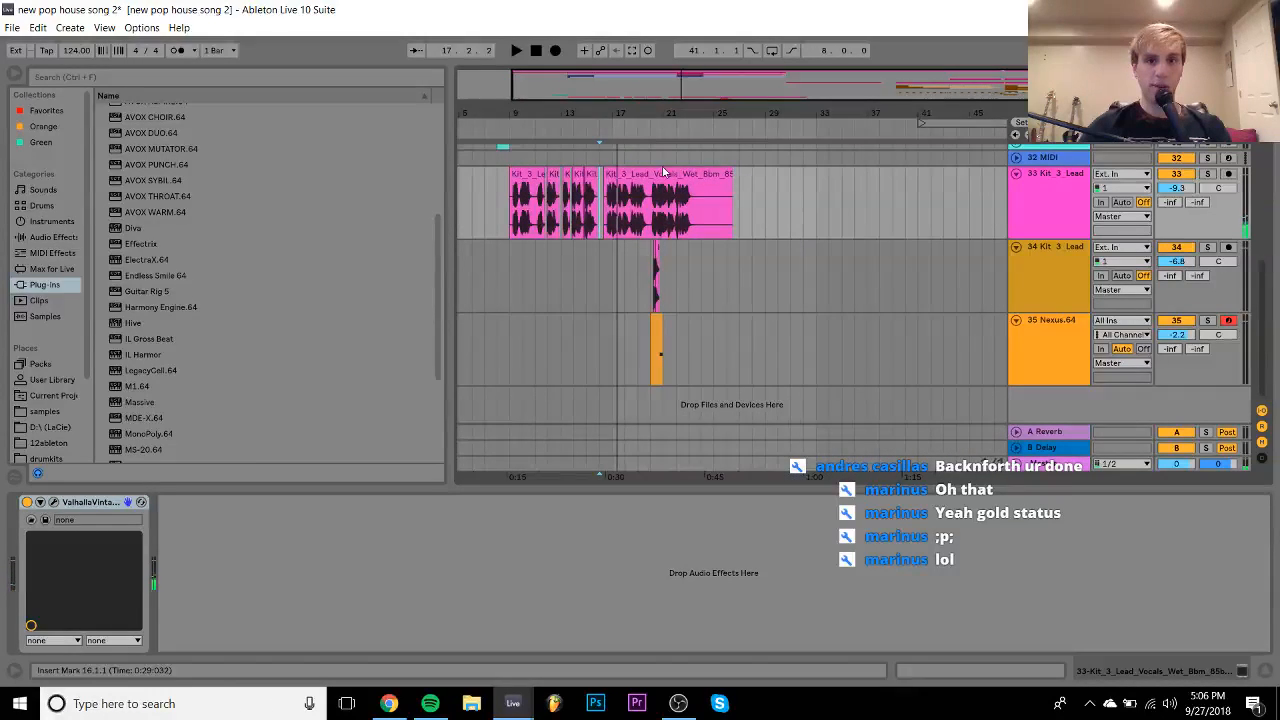
pyautogui.click(663, 174)
pyautogui.press('Delete')
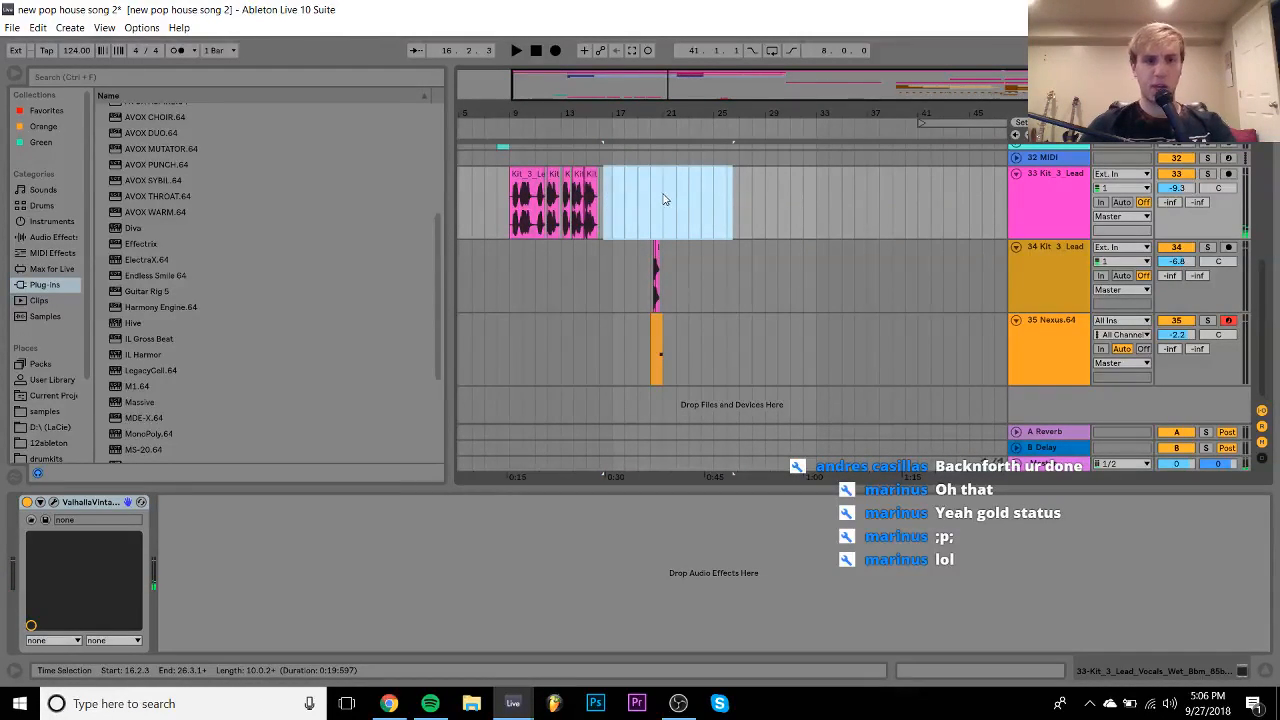
pyautogui.hotkey('ctrl', 't')
# - Place Kit_3_Lead_Vocals_Wet_8bm_85bpm.wav from the browser onto track 34 at bar 9
pyautogui.click(531, 183)
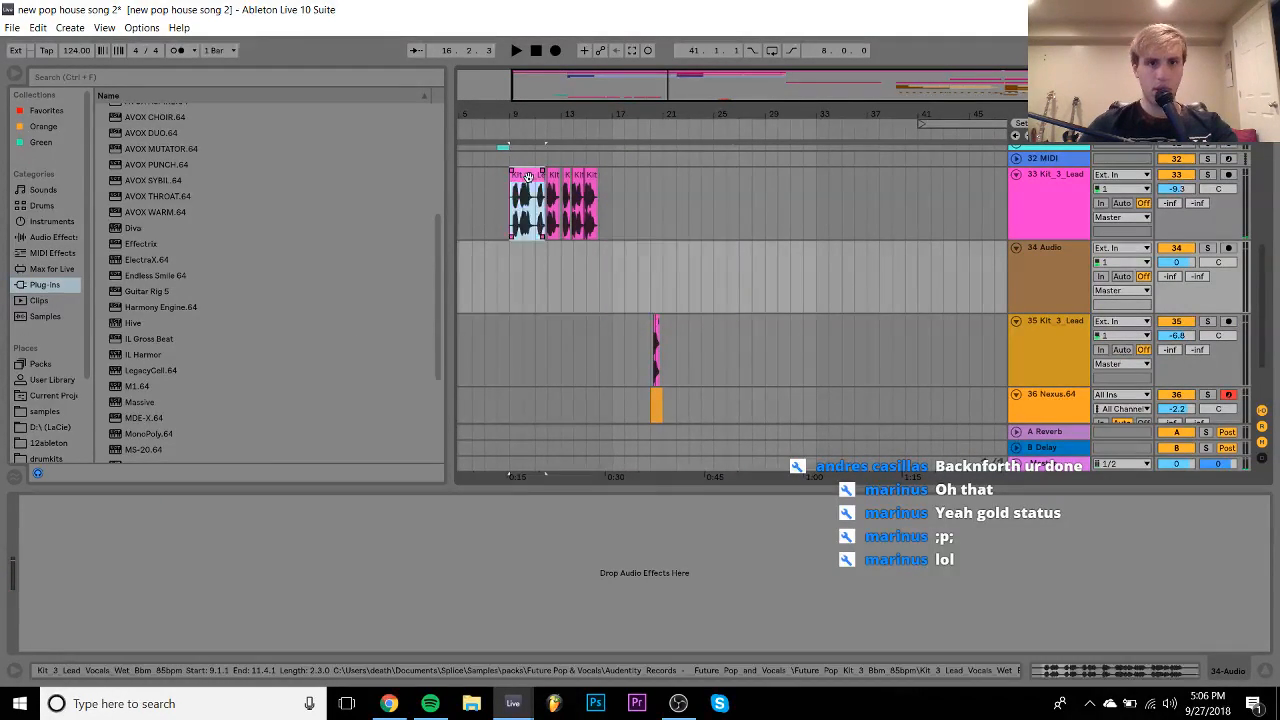
pyautogui.rightClick(531, 181)
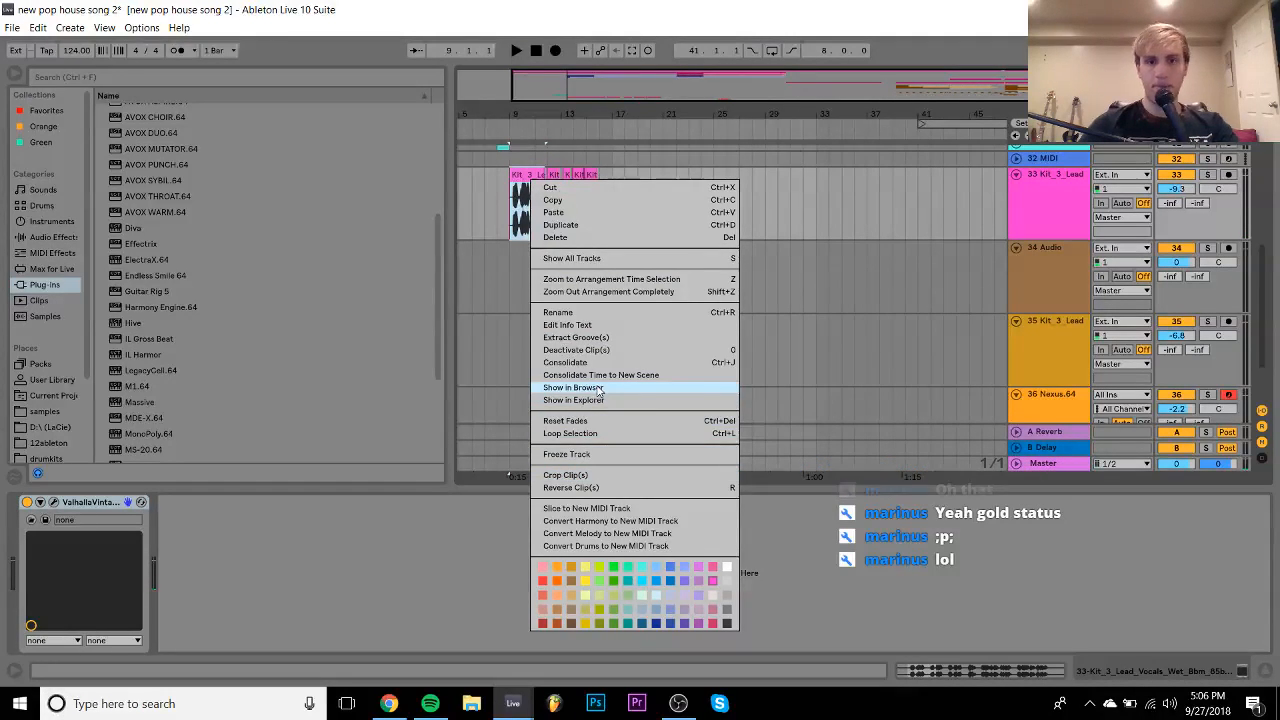
pyautogui.click(596, 388)
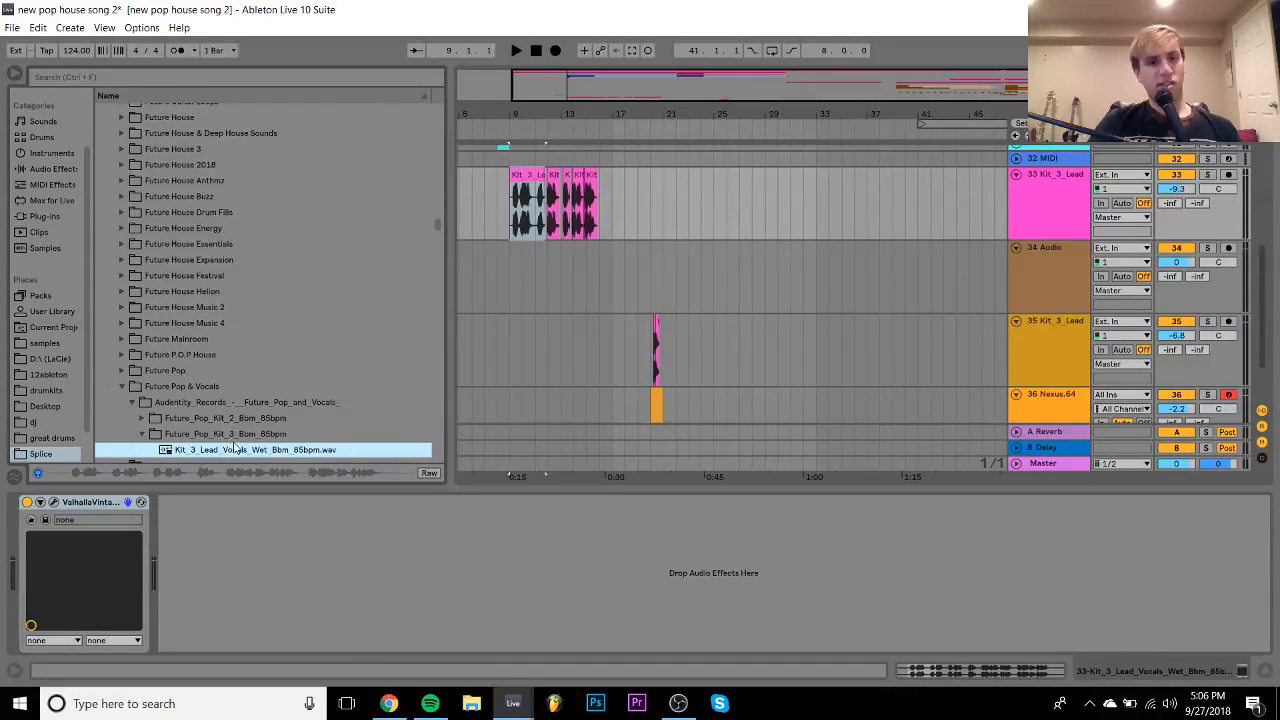
pyautogui.moveTo(480, 337); pyautogui.dragTo(513, 275)
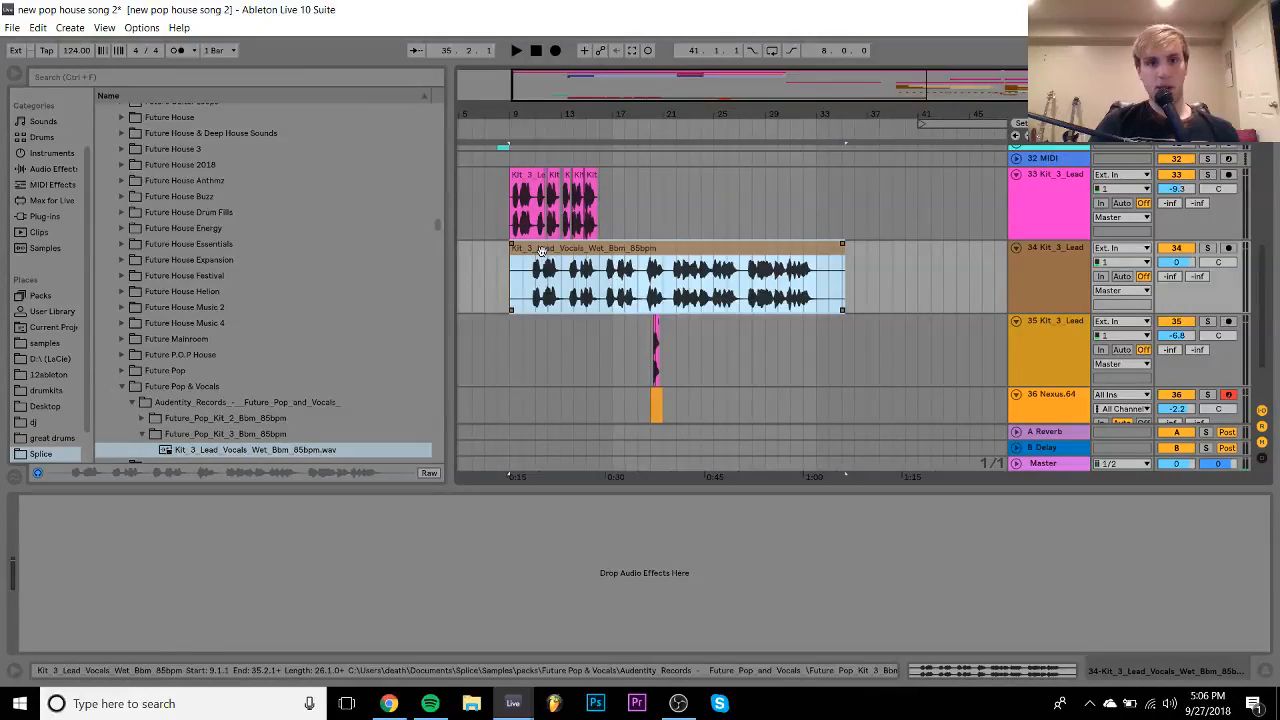
# - Toggle warping on the new vocal clip and align its start to bar 9
pyautogui.doubleClick(540, 256)
pyautogui.click(181, 93)
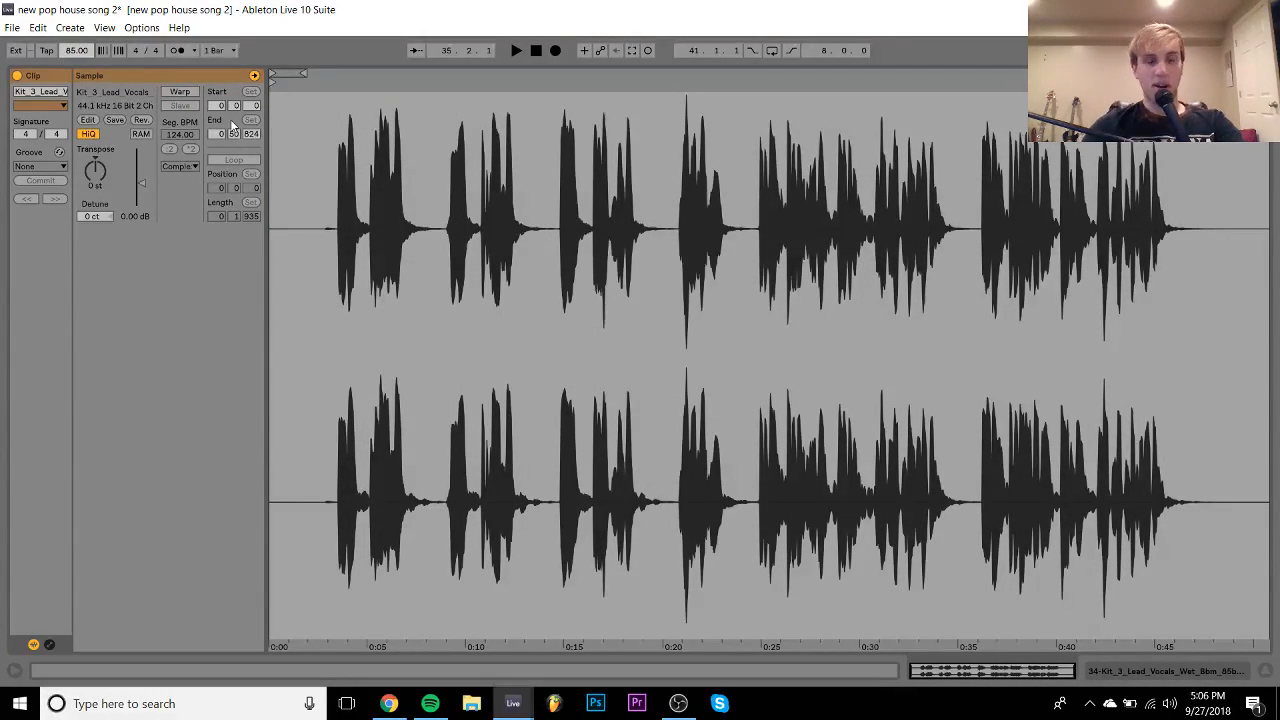
pyautogui.click(174, 92)
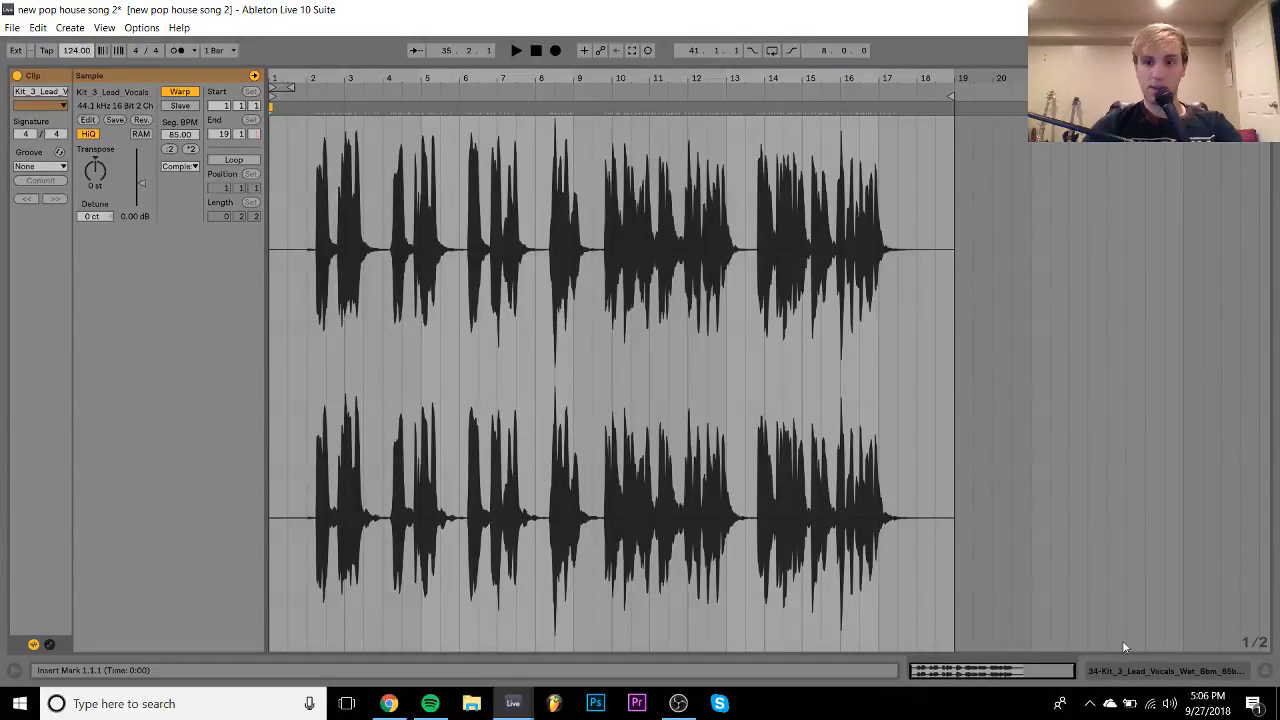
pyautogui.click(1121, 669)
pyautogui.click(514, 180)
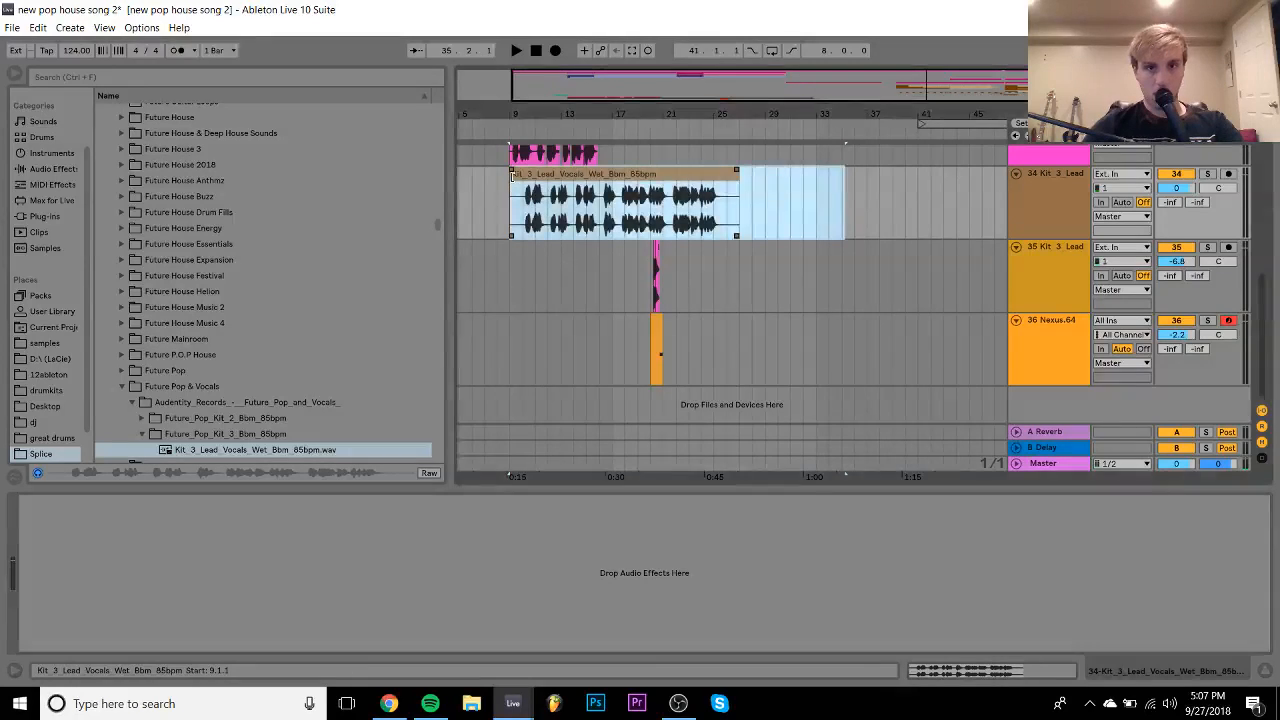
pyautogui.press('space')
pyautogui.press('space')
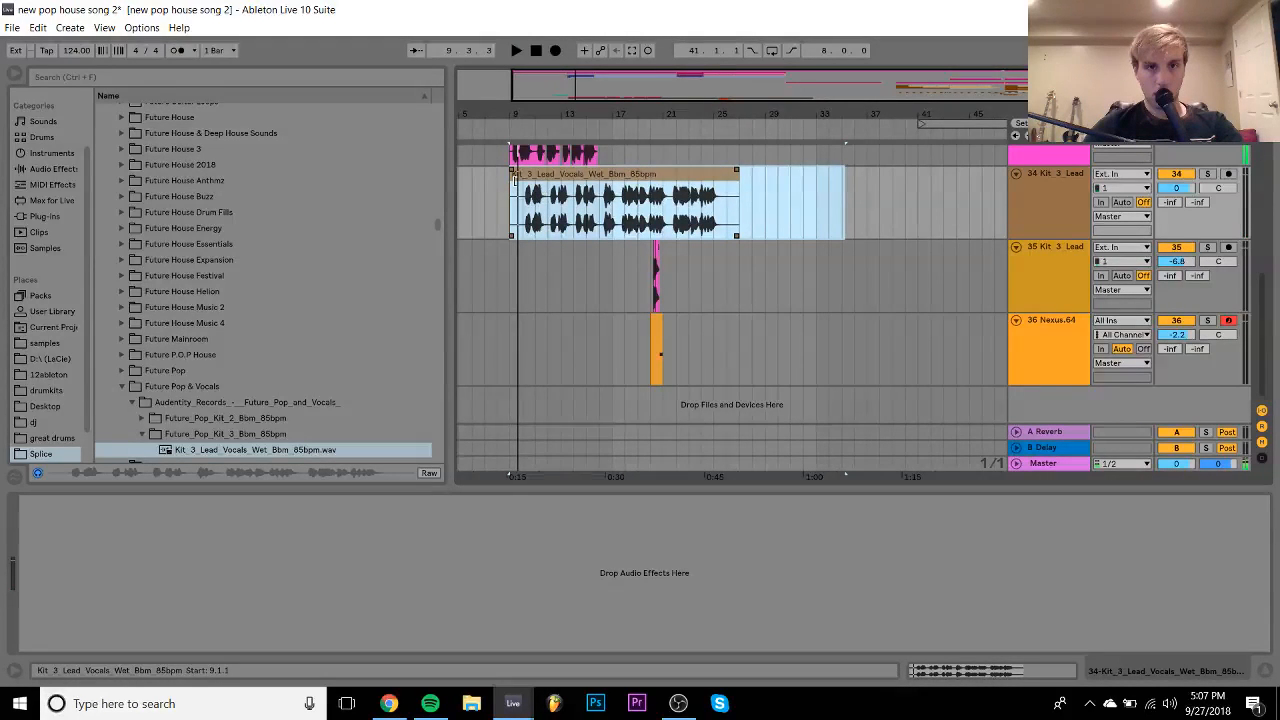
pyautogui.moveTo(512, 175); pyautogui.dragTo(530, 185)
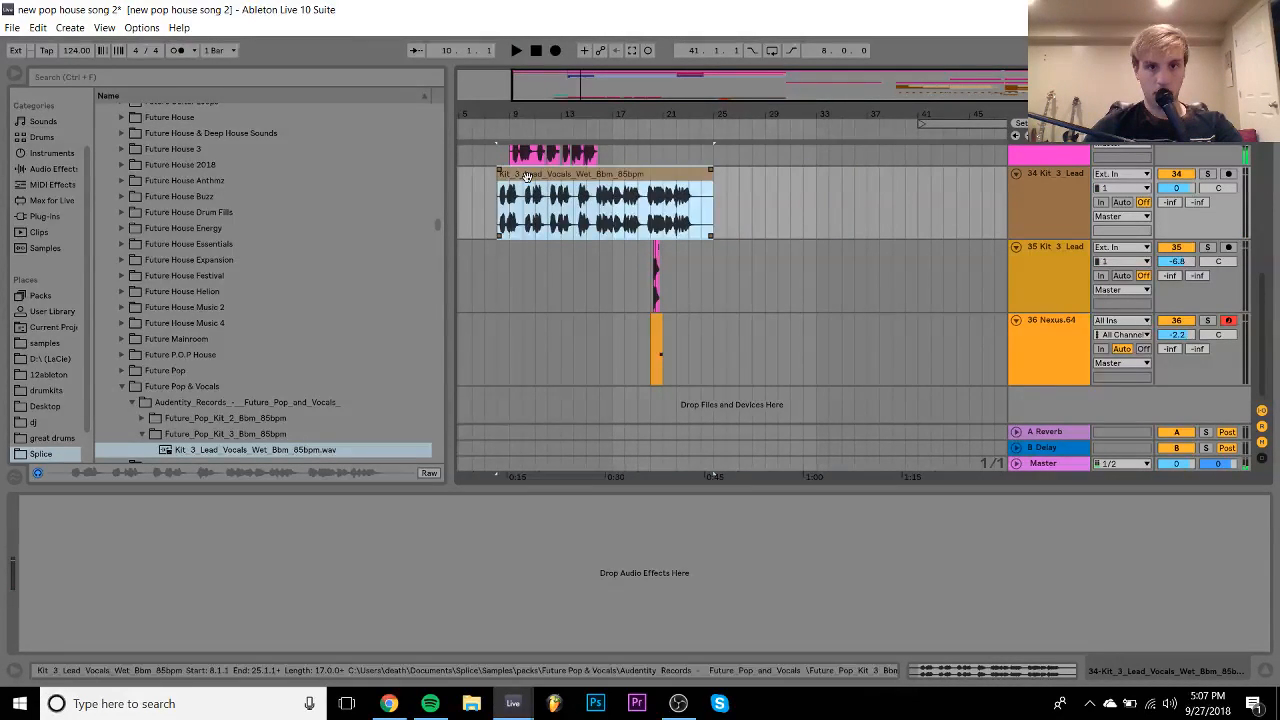
pyautogui.press('space')
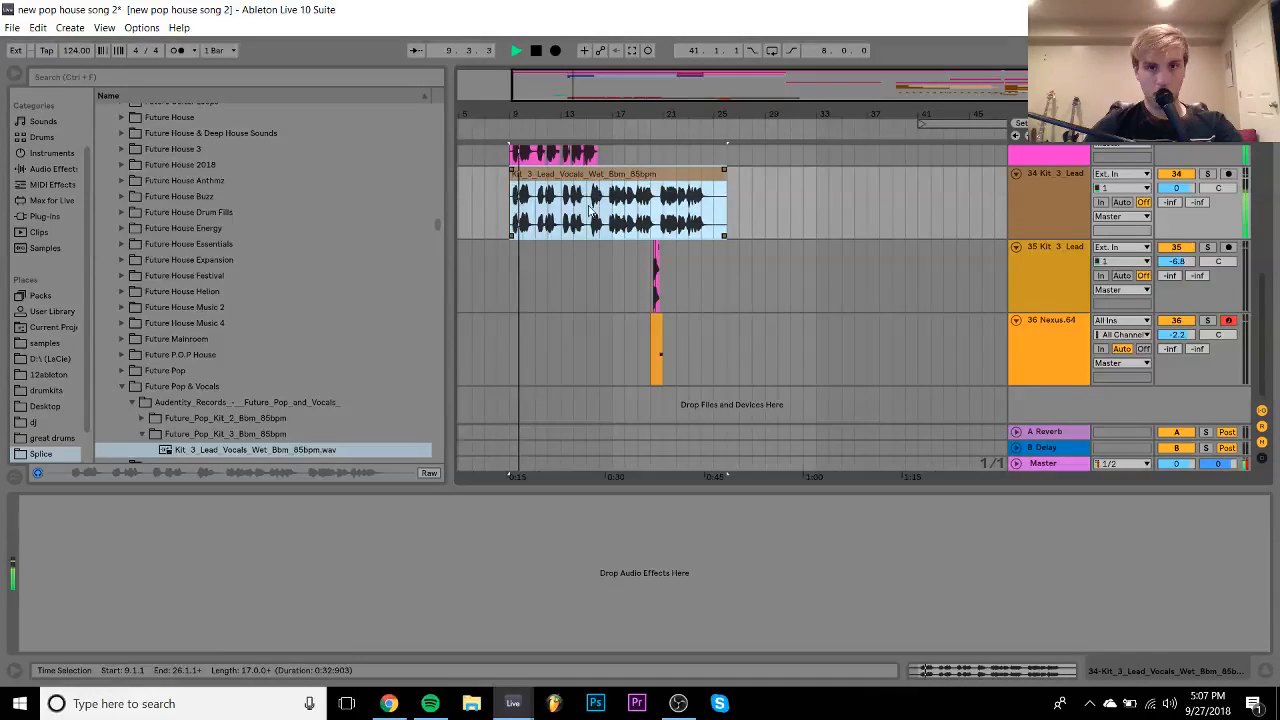
# - Transpose the clip down 3 semitones with Complex Pro warp mode, then view bars 14–19
pyautogui.click(598, 204)
pyautogui.doubleClick(605, 175)
pyautogui.moveTo(112, 174); pyautogui.dragTo(169, 180)
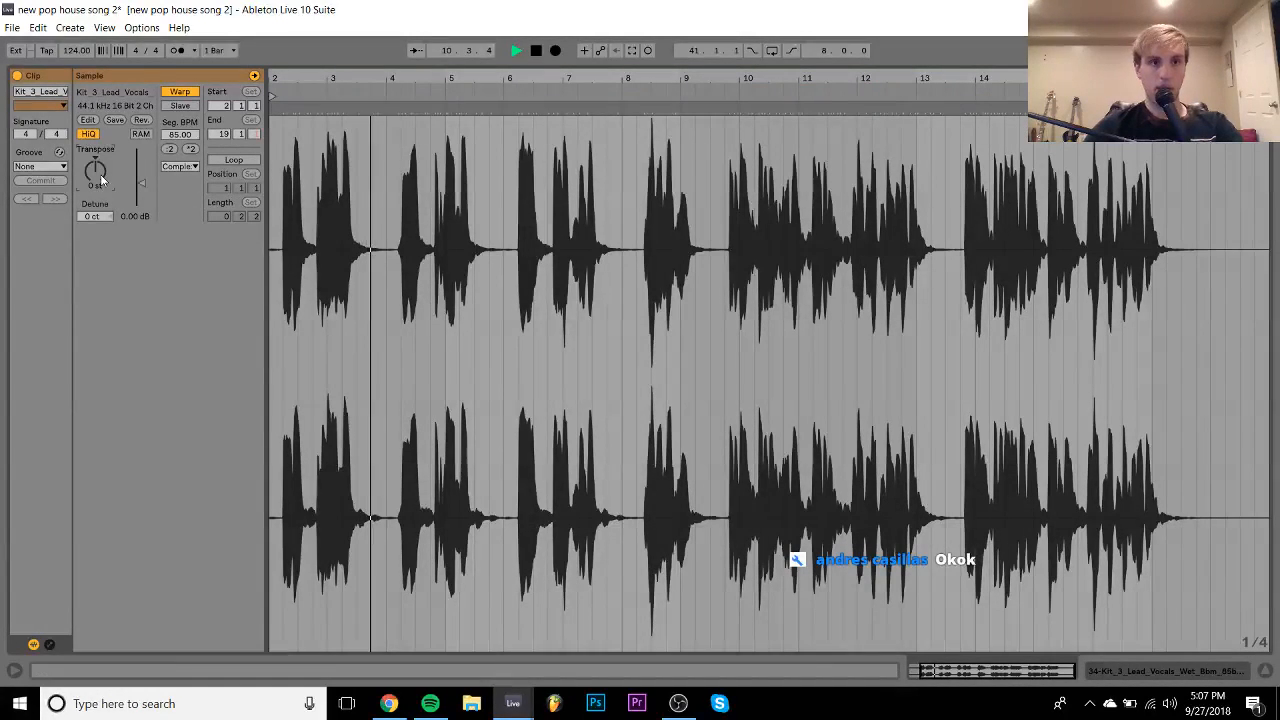
pyautogui.click(180, 166)
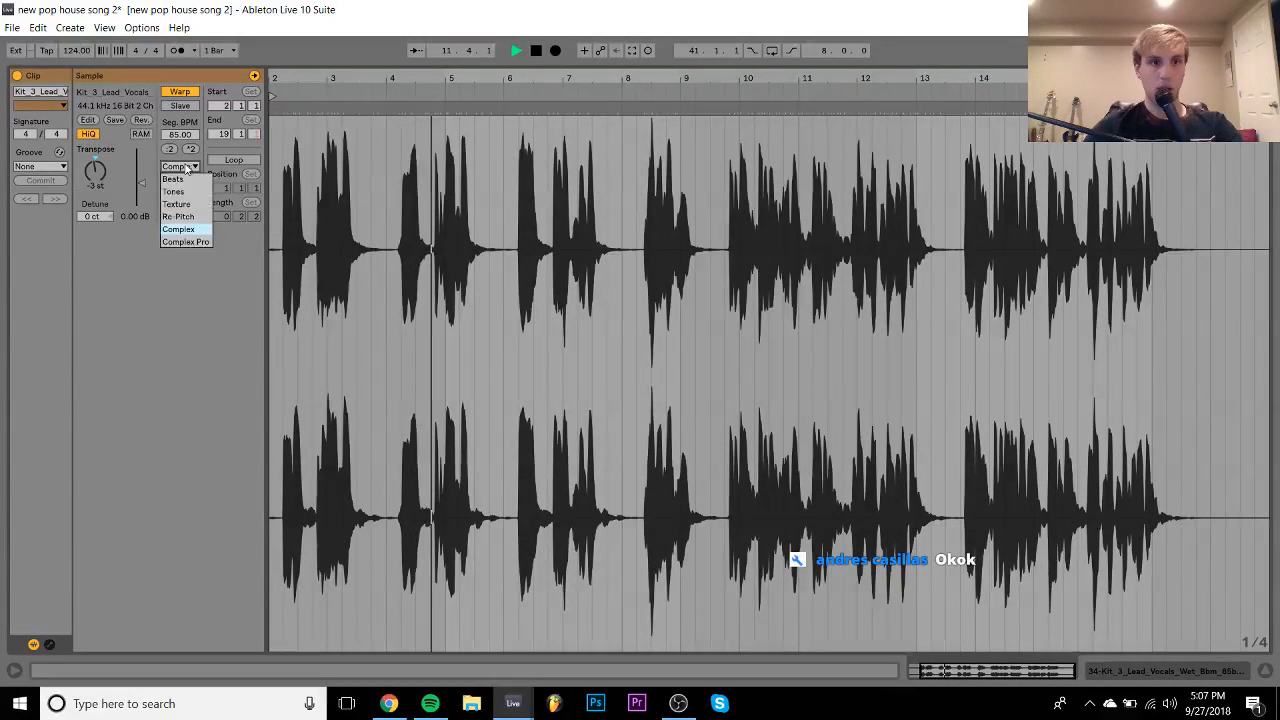
pyautogui.click(180, 241)
pyautogui.click(1164, 671)
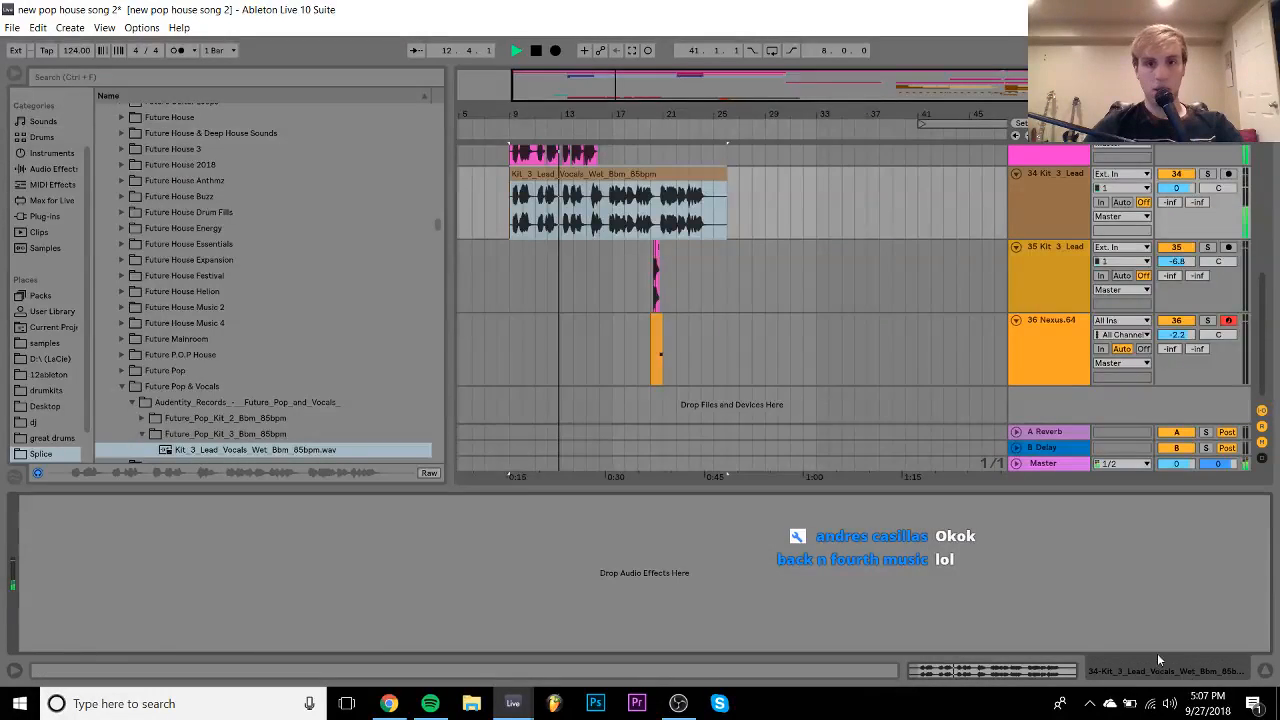
pyautogui.scroll(2, 640, 260)
pyautogui.moveTo(590, 113); pyautogui.dragTo(612, 365)
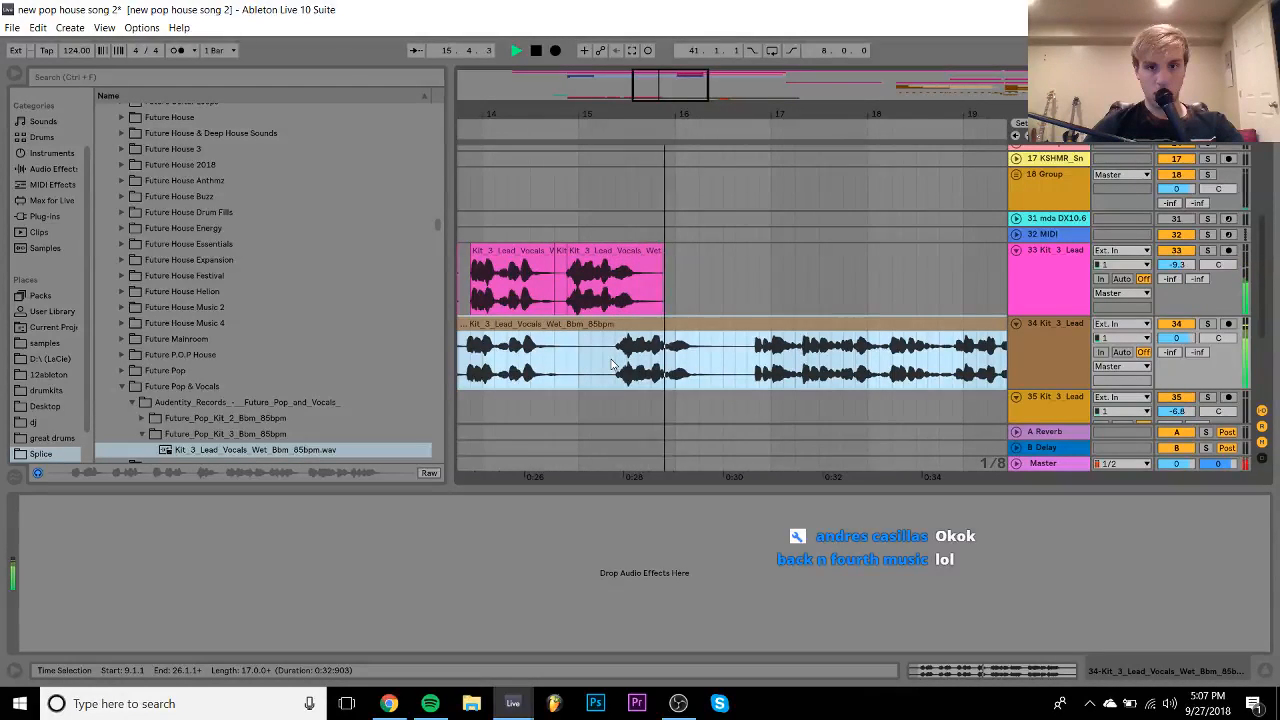
# - Split the track 34 vocal at 16.4.1 and delete the pink section on track 33
pyautogui.click(748, 370)
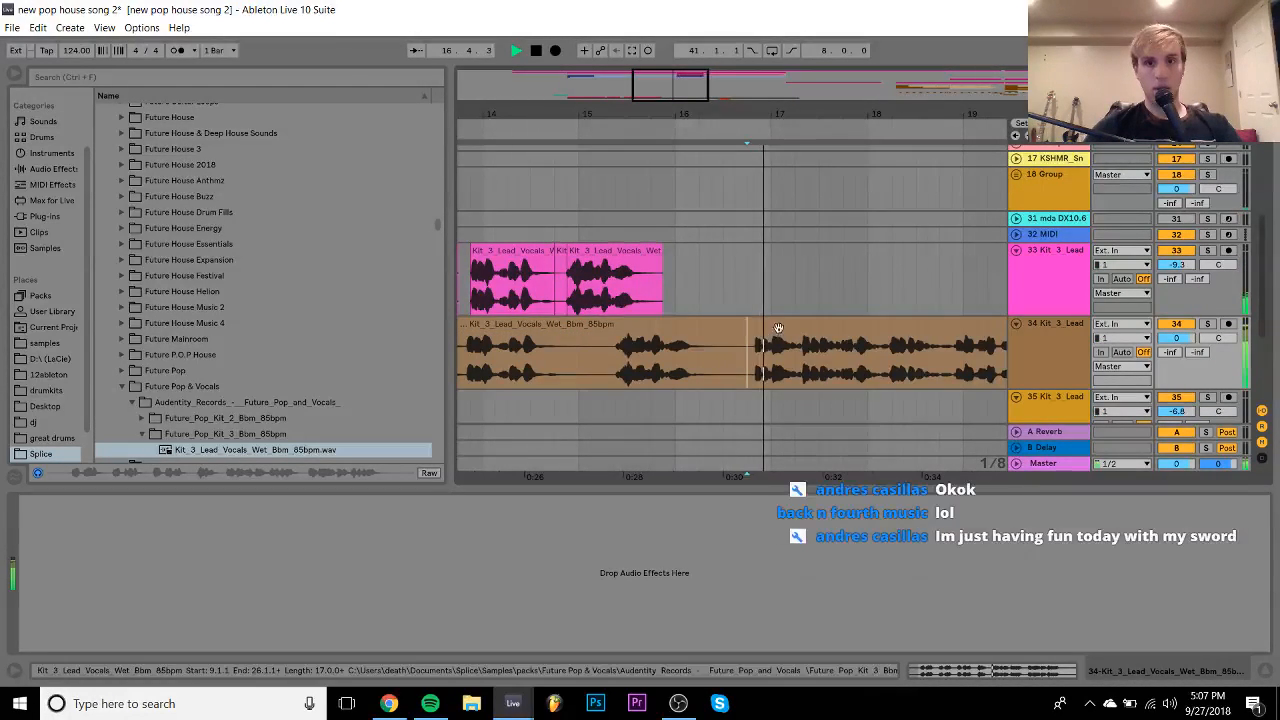
pyautogui.press('space')
pyautogui.moveTo(783, 326); pyautogui.dragTo(789, 298)
pyautogui.click(747, 367)
pyautogui.hotkey('ctrl', 'e')
pyautogui.click(614, 258)
pyautogui.press('Delete')
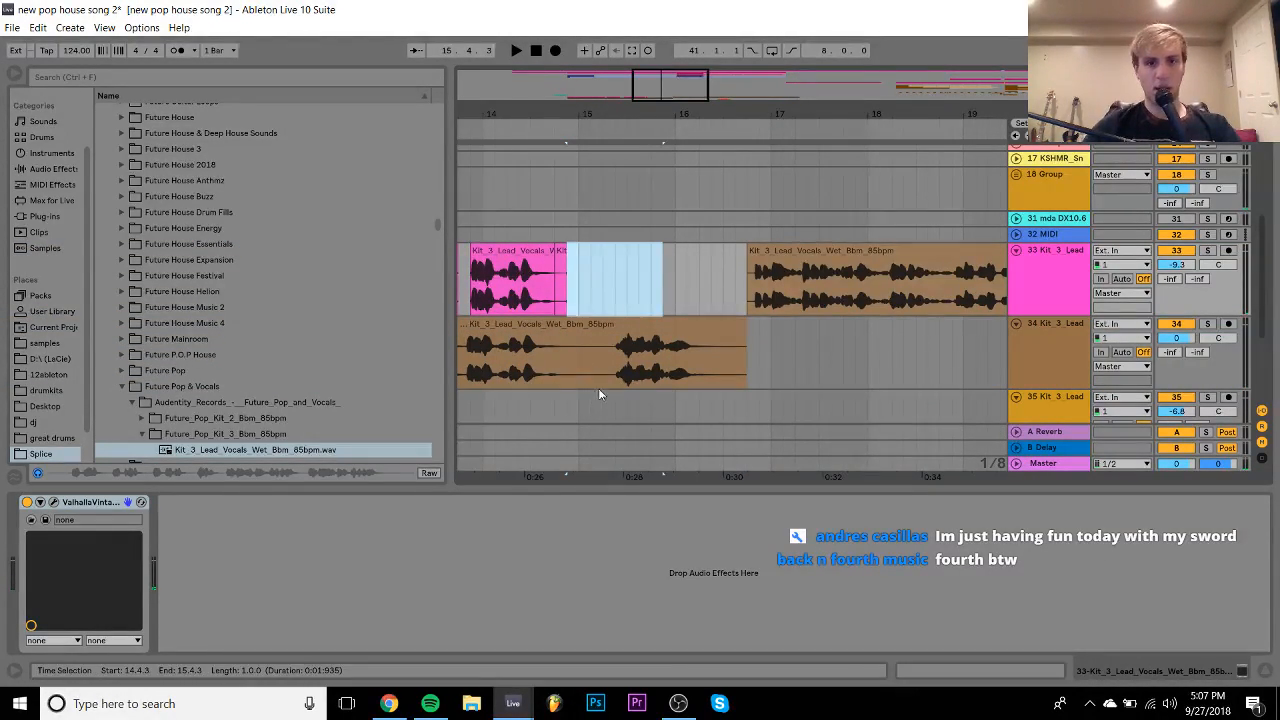
# - Move a selected vocal range onto track 33, extend its start earlier, and delete track 34
pyautogui.moveTo(614, 355); pyautogui.dragTo(729, 366)
pyautogui.moveTo(691, 325); pyautogui.dragTo(694, 303)
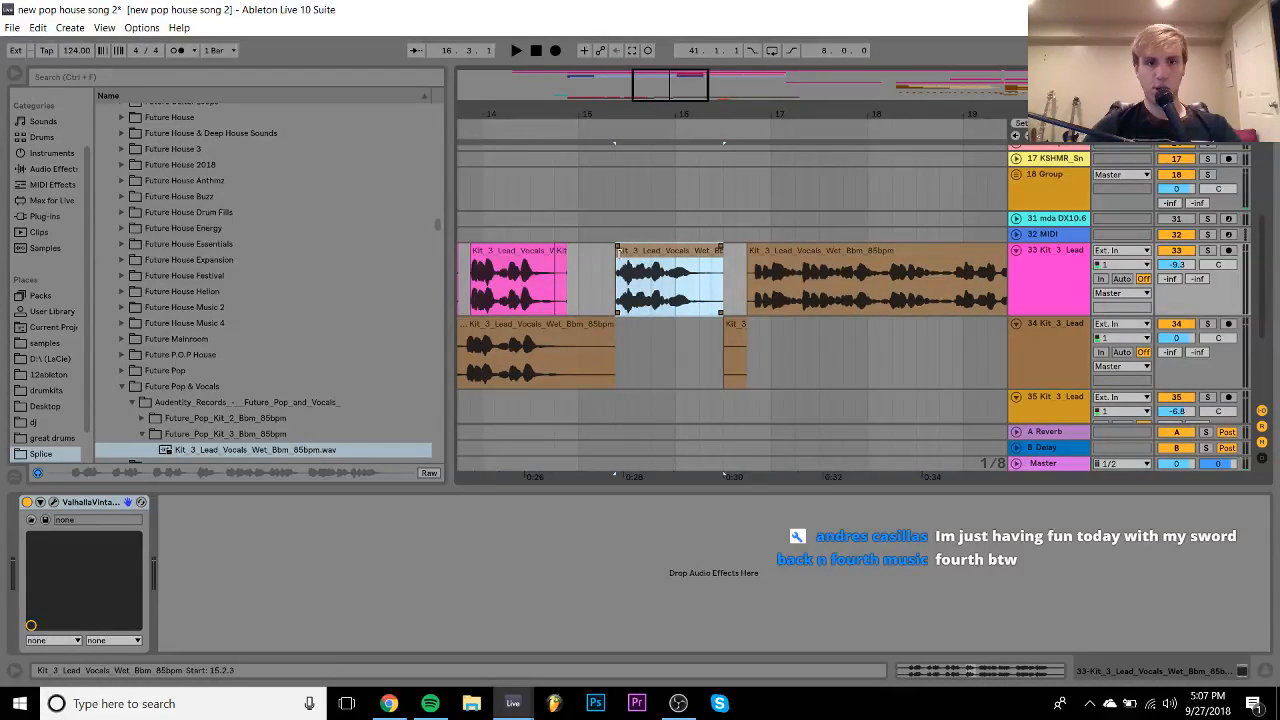
pyautogui.moveTo(612, 254); pyautogui.dragTo(601, 254)
pyautogui.click(1033, 369)
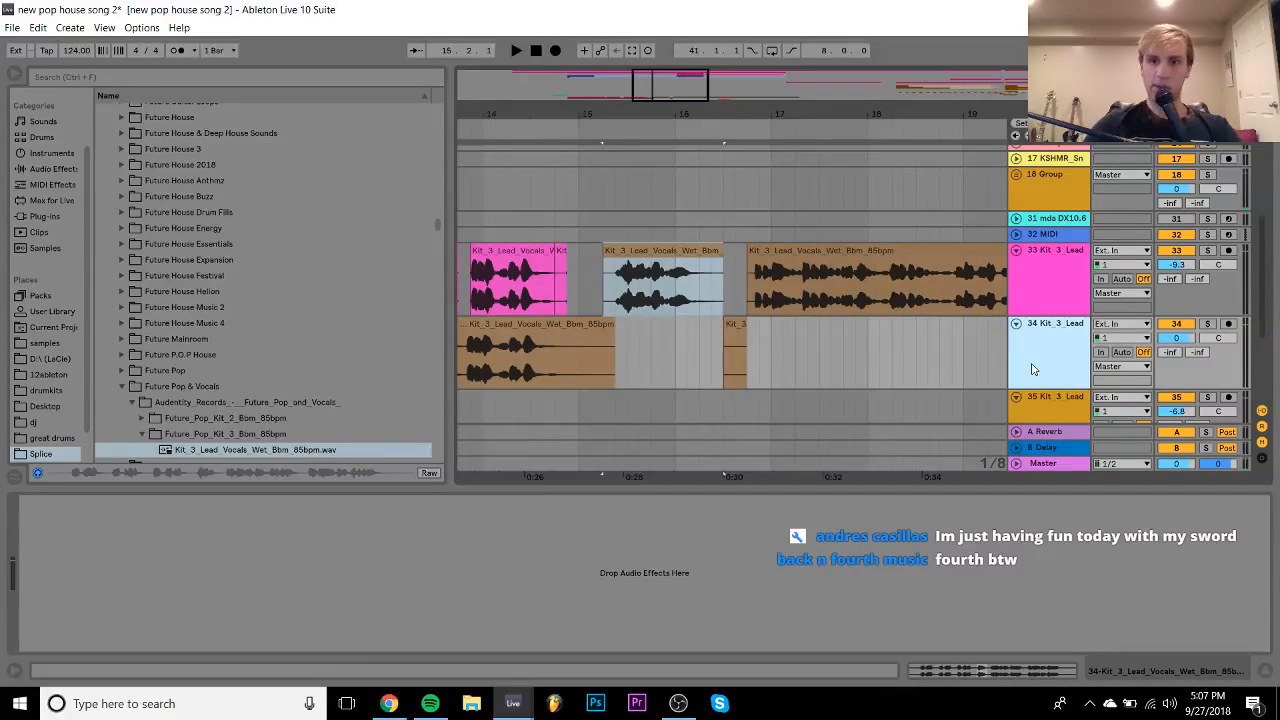
pyautogui.press('Delete')
pyautogui.press('space')
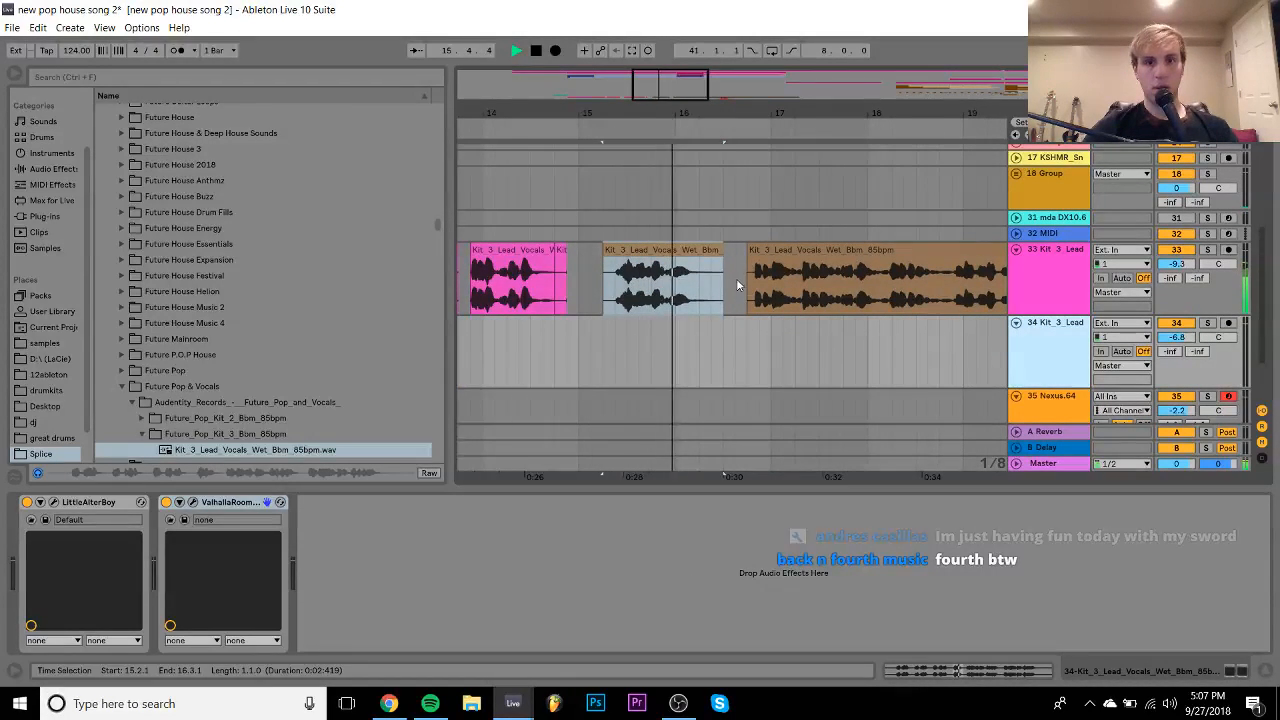
pyautogui.moveTo(687, 100)
pyautogui.mouseDown()
pyautogui.moveTo(683, 58)
pyautogui.moveTo(683, 113)
pyautogui.mouseUp()
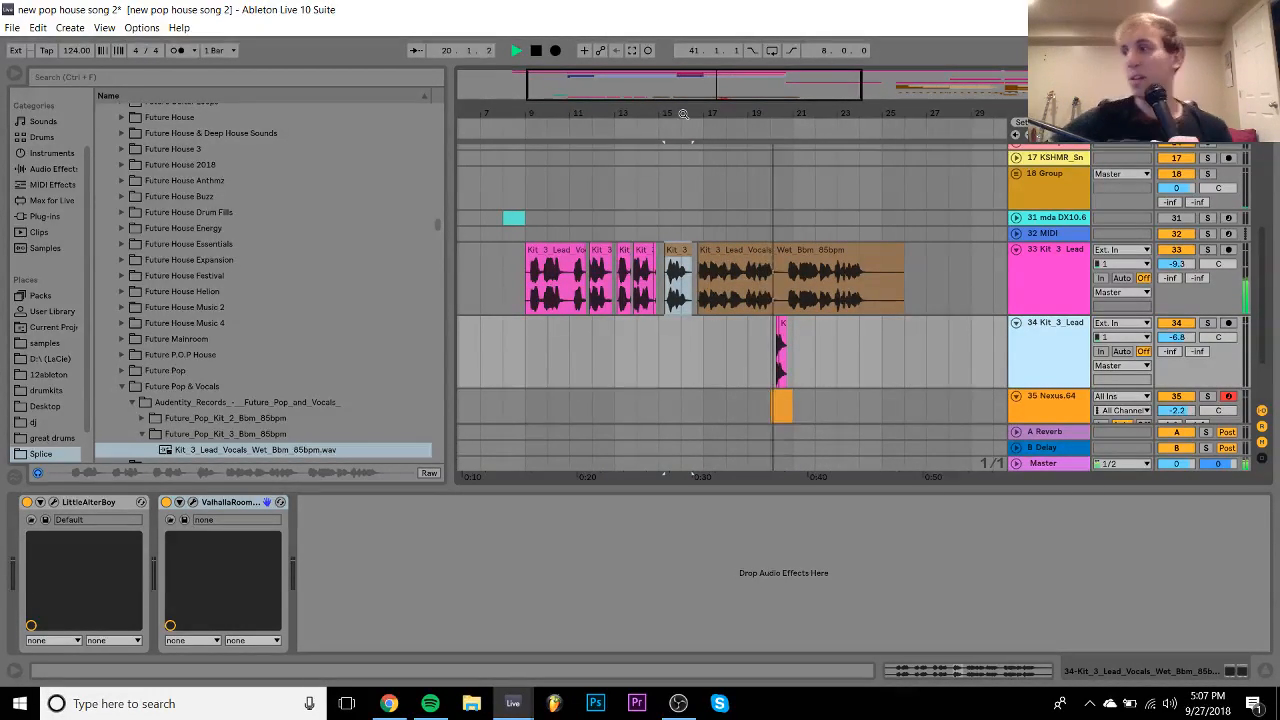
# - Lower the Kit_3_Lead track volume to -9.8 dB, play from bar 19, and hide the detail view
pyautogui.click(1184, 340)
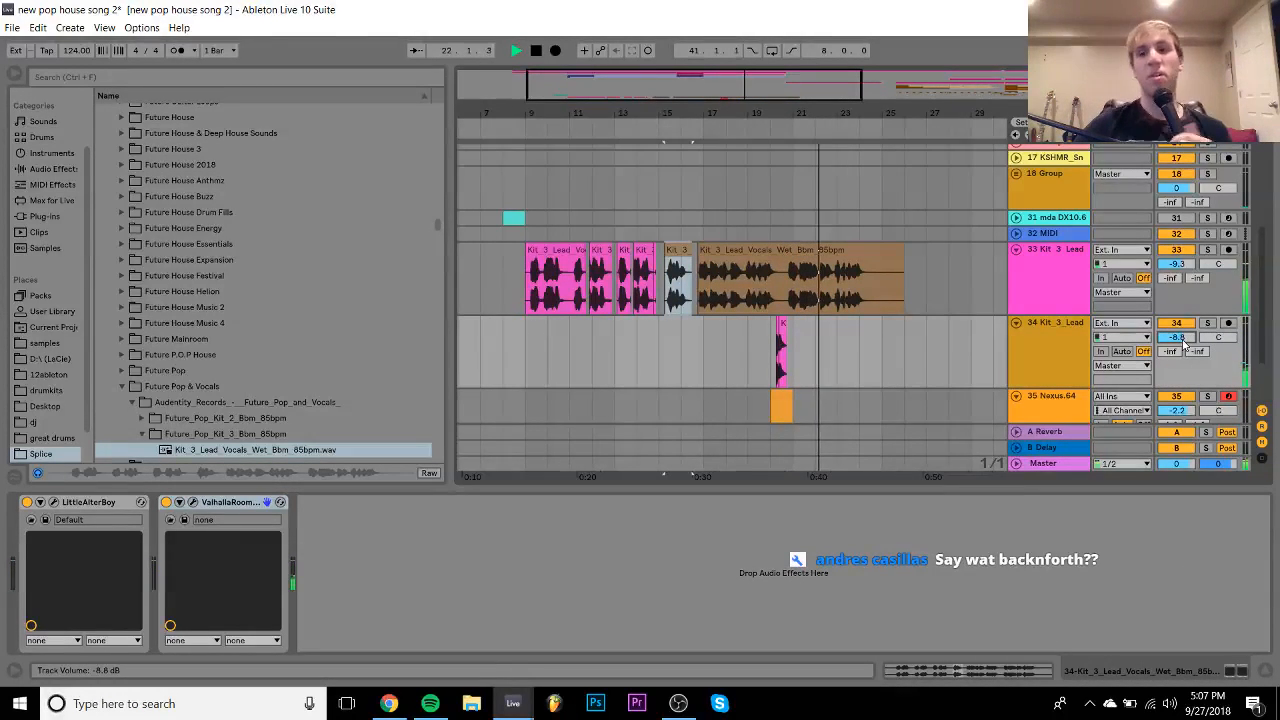
pyautogui.scroll(-1, 1184, 340)
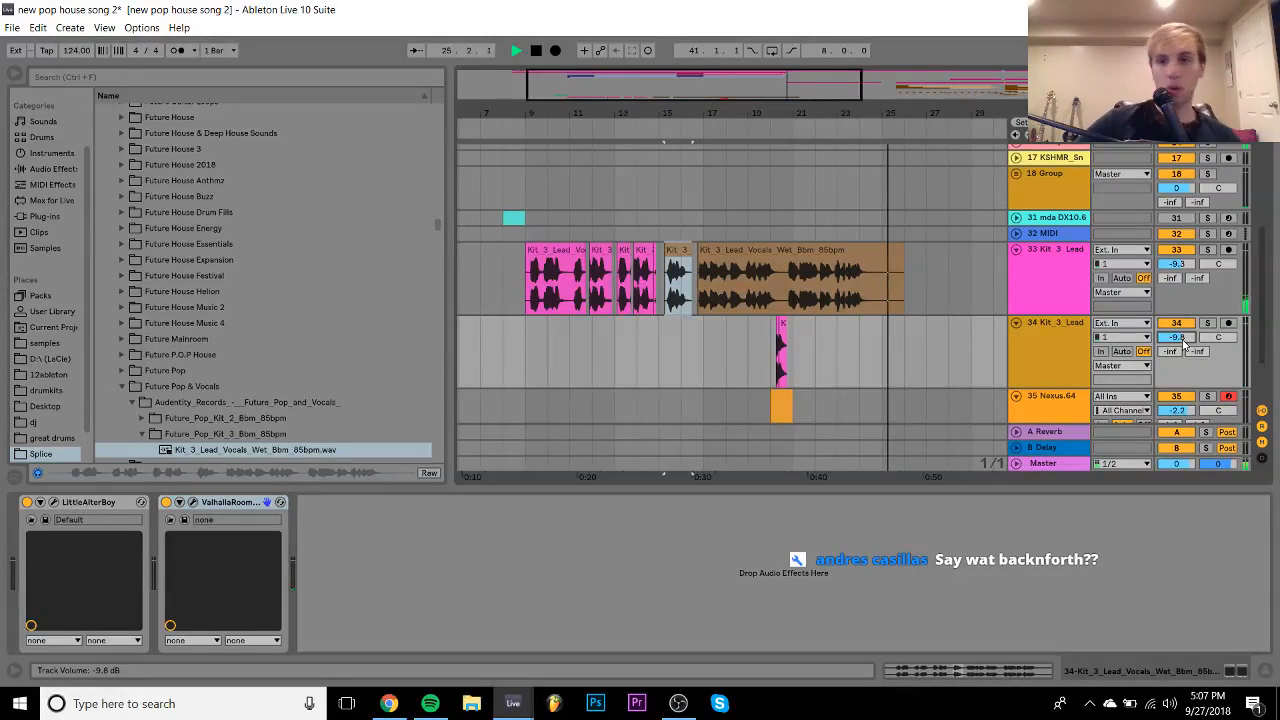
pyautogui.press('space')
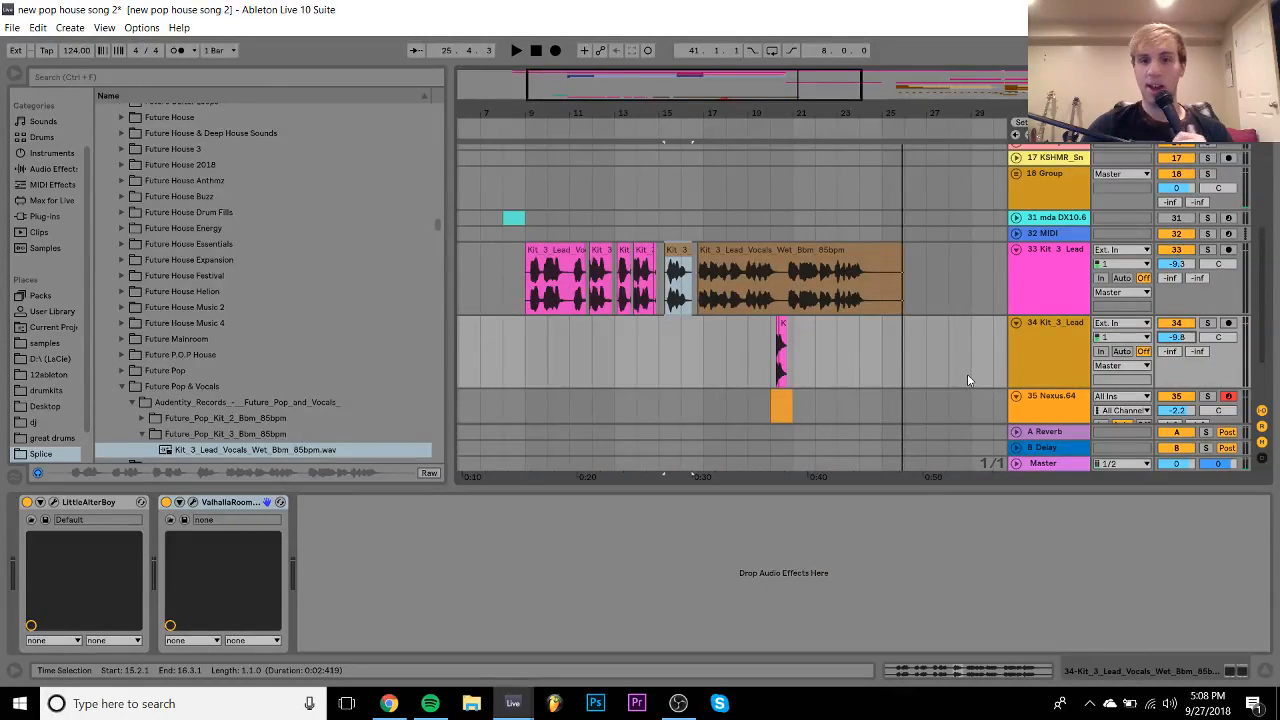
pyautogui.scroll(2, 967, 380)
pyautogui.click(757, 392)
pyautogui.press('space')
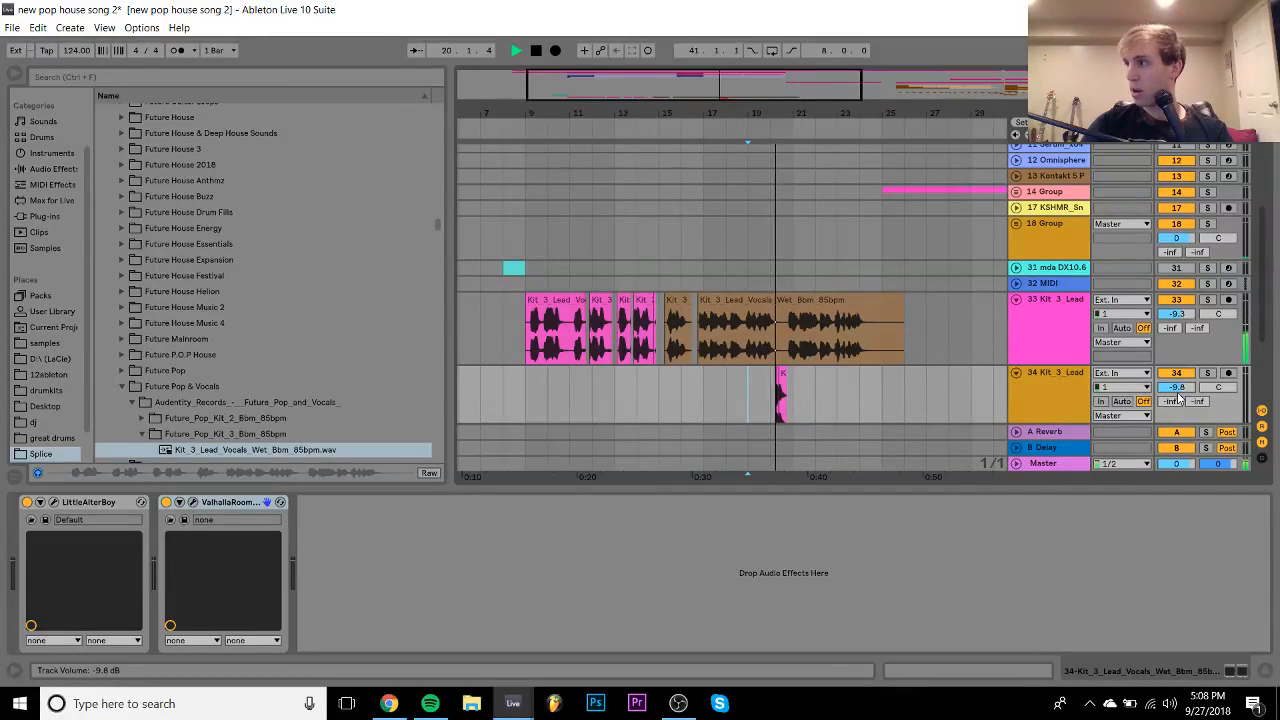
pyautogui.click(1069, 389)
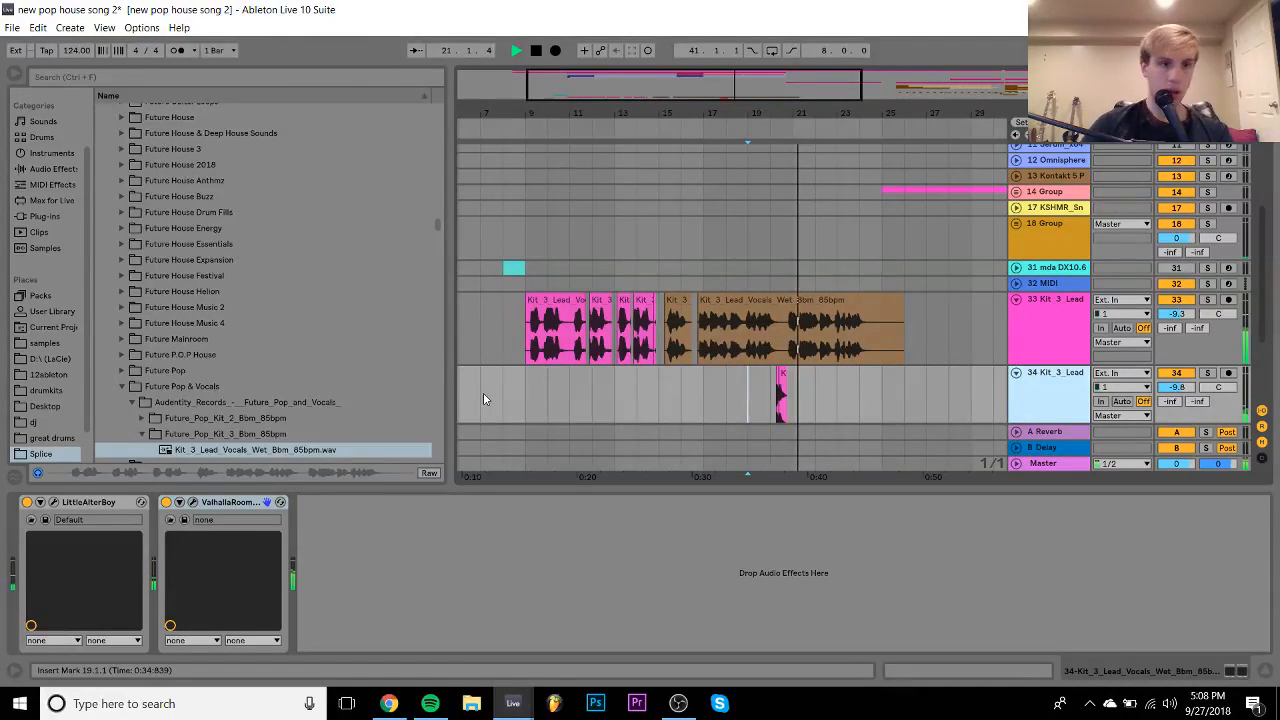
pyautogui.click(1265, 673)
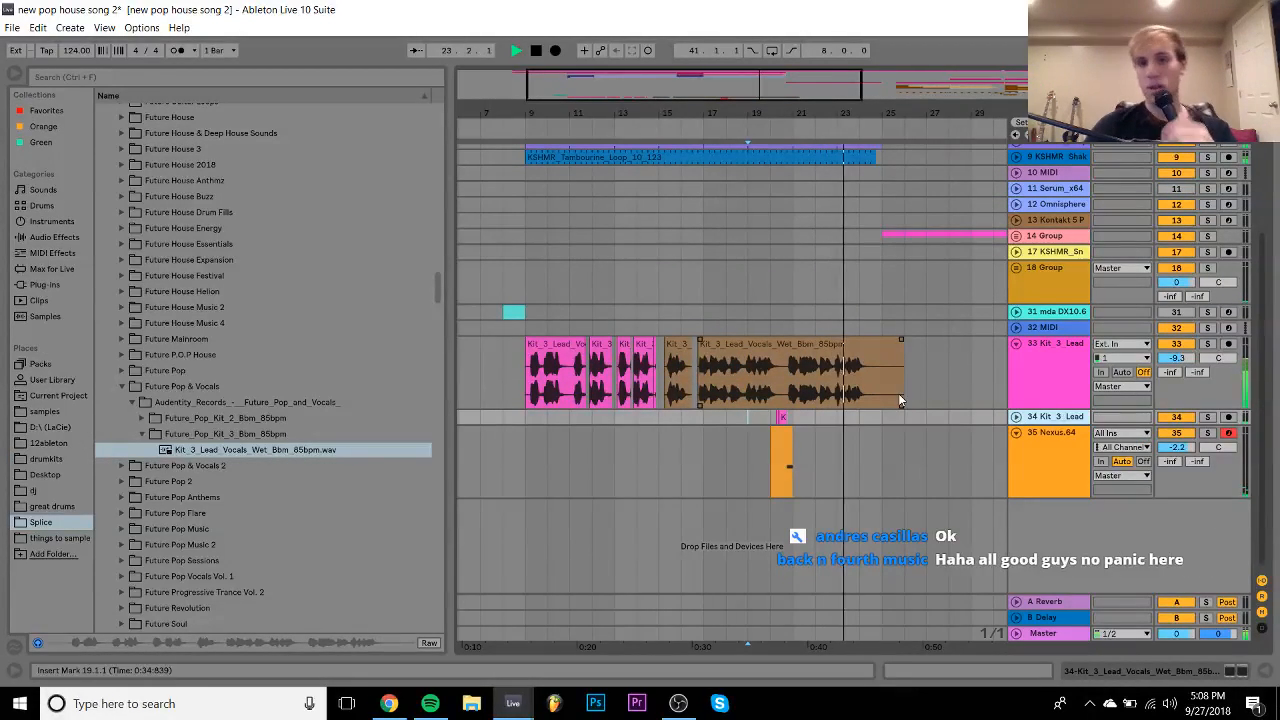
# - Zoom in around bar 24 and duplicate the selected vocal section with Ctrl+D
pyautogui.moveTo(859, 113); pyautogui.dragTo(768, 357)
pyautogui.press('space')
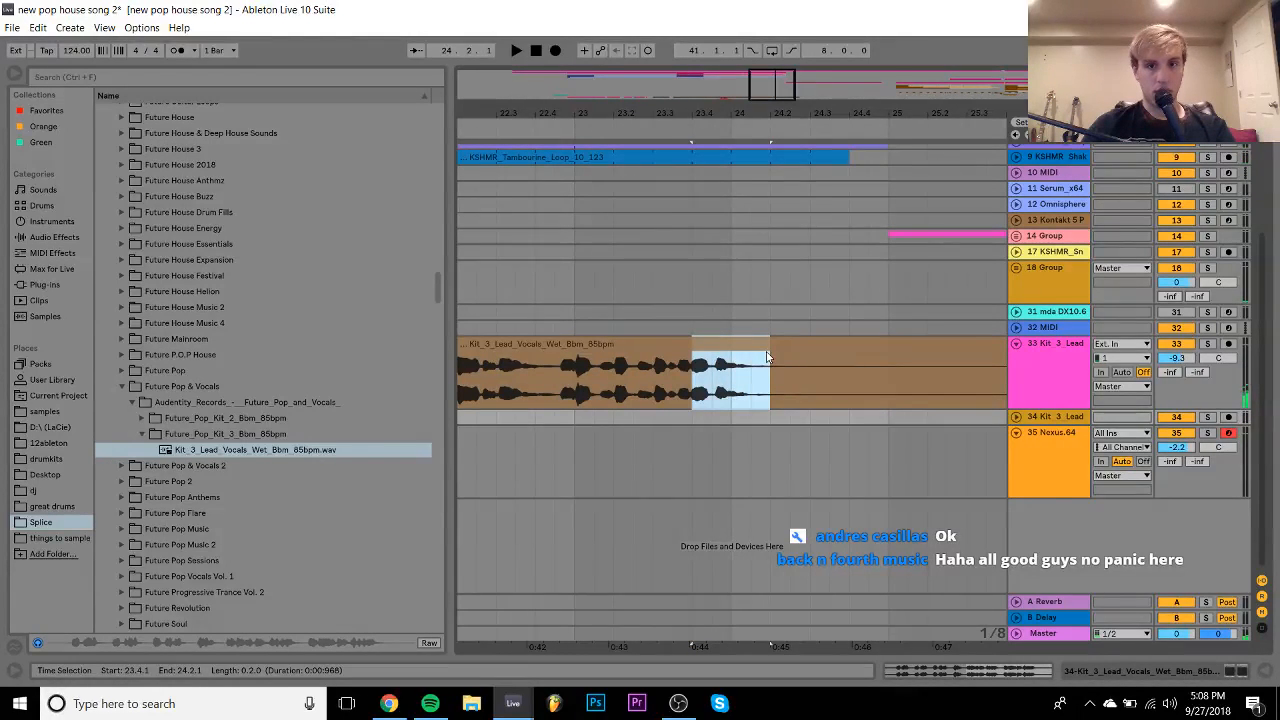
pyautogui.hotkey('ctrl', 'd')
# - Audition from 23.1.1, shift the short vocal copy to about 24.4, and open it in Clip View
pyautogui.click(601, 380)
pyautogui.press('space')
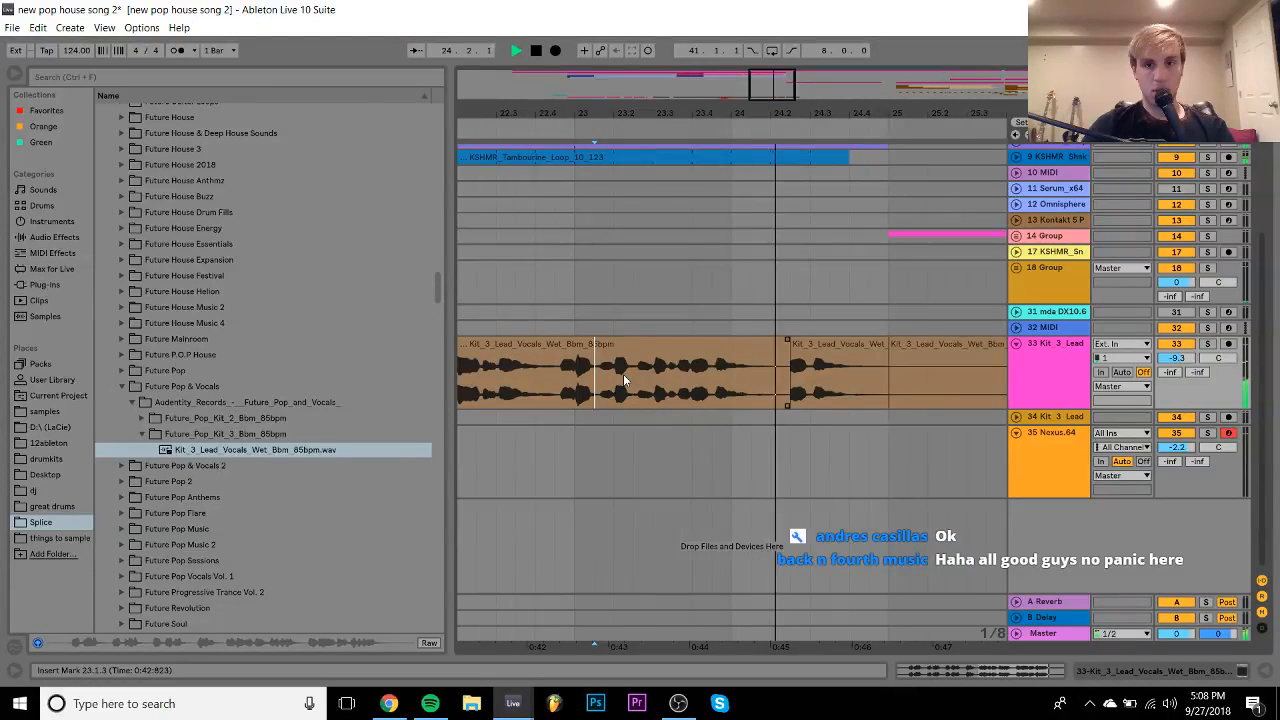
pyautogui.press('space')
pyautogui.moveTo(826, 345); pyautogui.dragTo(902, 357)
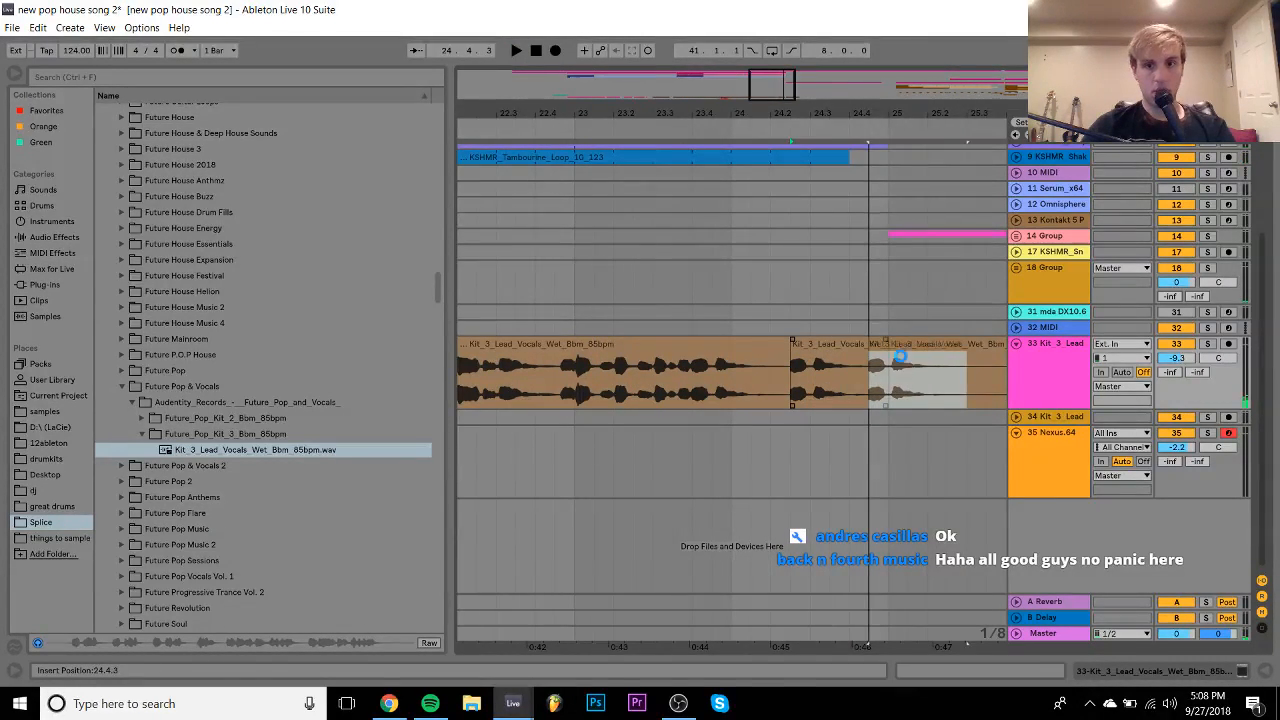
pyautogui.doubleClick(901, 354)
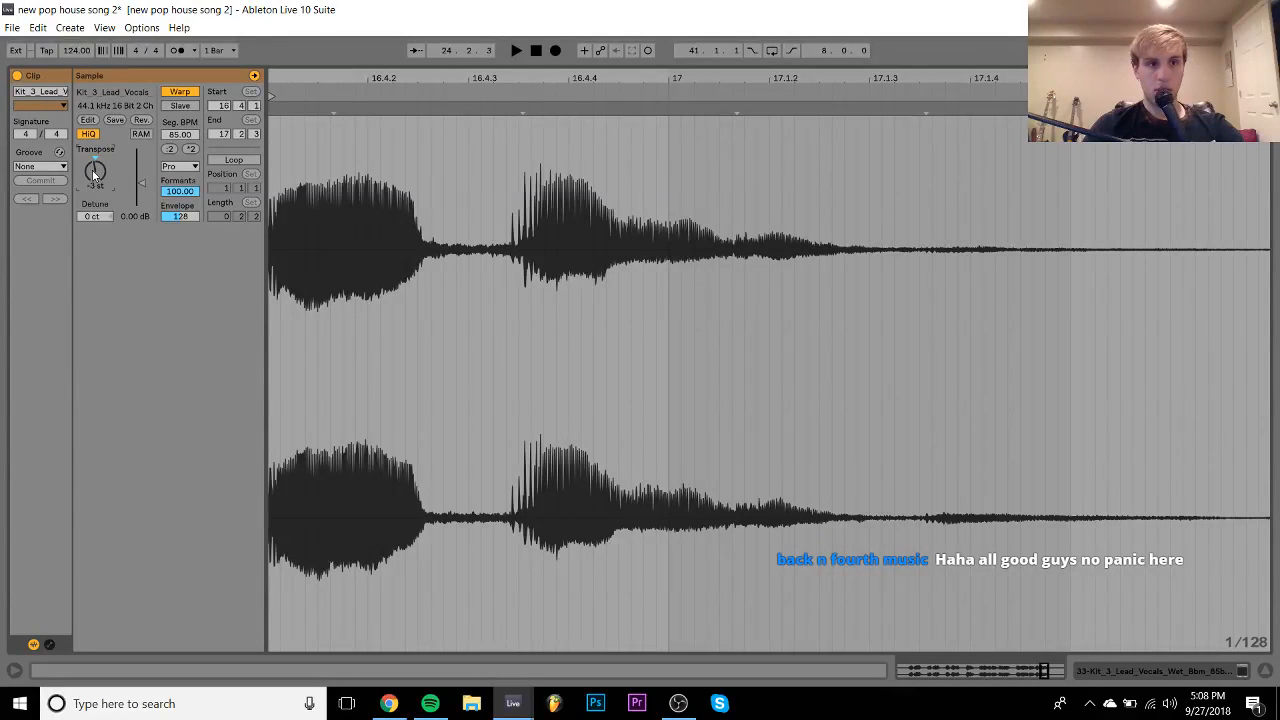
# - Step the chop's Transpose up semitone by semitone to +9 while auditioning, then return to the arrangement
pyautogui.press('space')
pyautogui.press('space')
pyautogui.moveTo(93, 175); pyautogui.dragTo(93, 166)
pyautogui.press('space')
pyautogui.press('space')
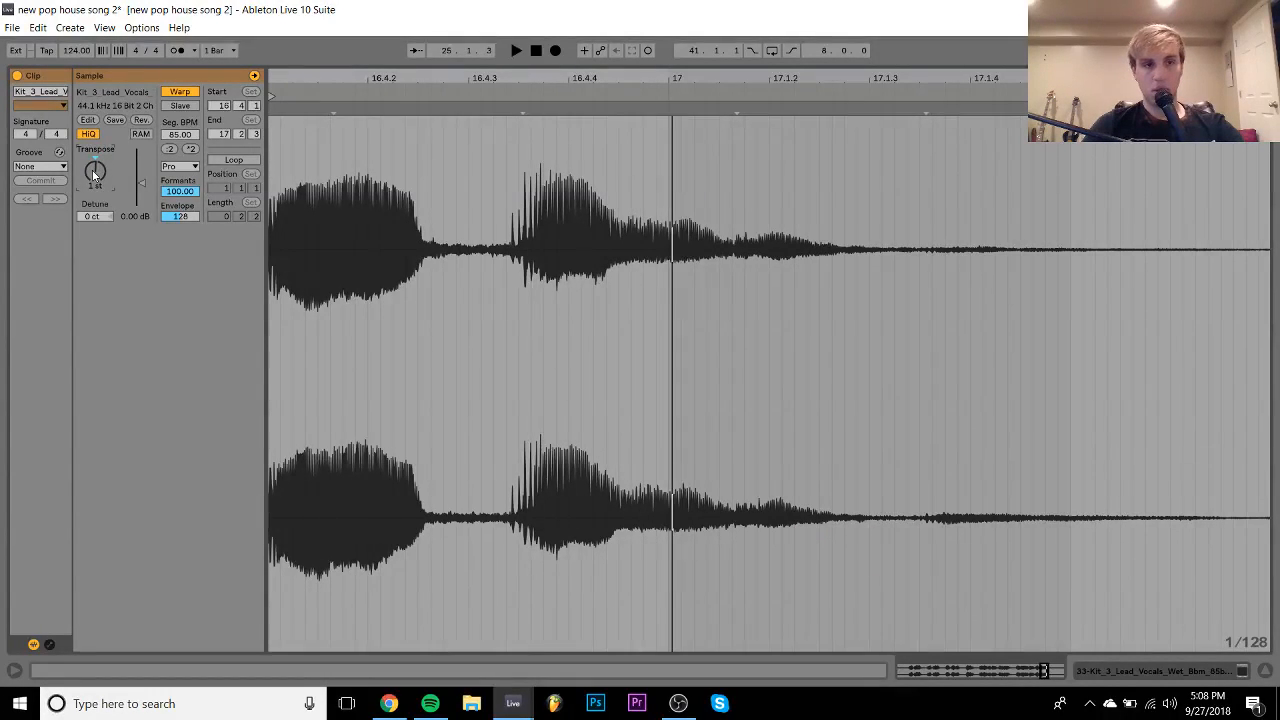
pyautogui.press('Up')
pyautogui.press('space')
pyautogui.press('space')
pyautogui.press('Up')
pyautogui.press('space')
pyautogui.press('space')
pyautogui.press('Up')
pyautogui.press('space')
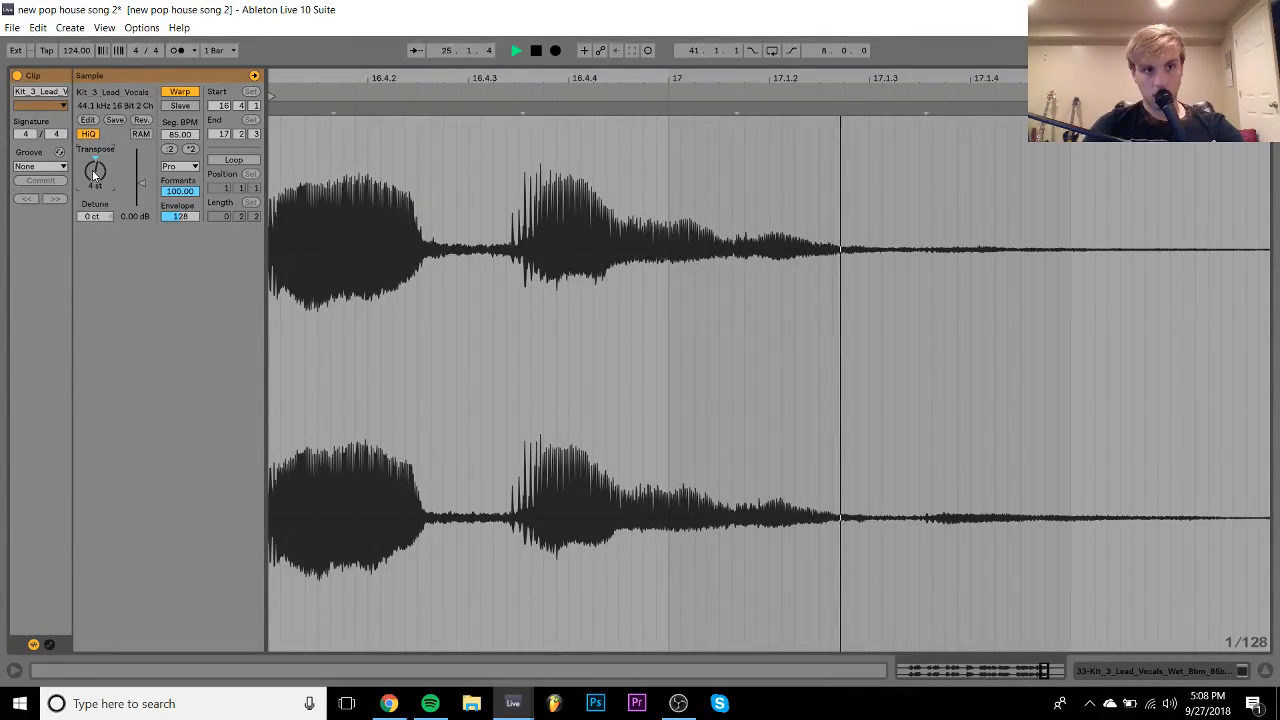
pyautogui.press('space')
pyautogui.press('Up')
pyautogui.press('space')
pyautogui.press('space')
pyautogui.press('Up')
pyautogui.press('space')
pyautogui.press('space')
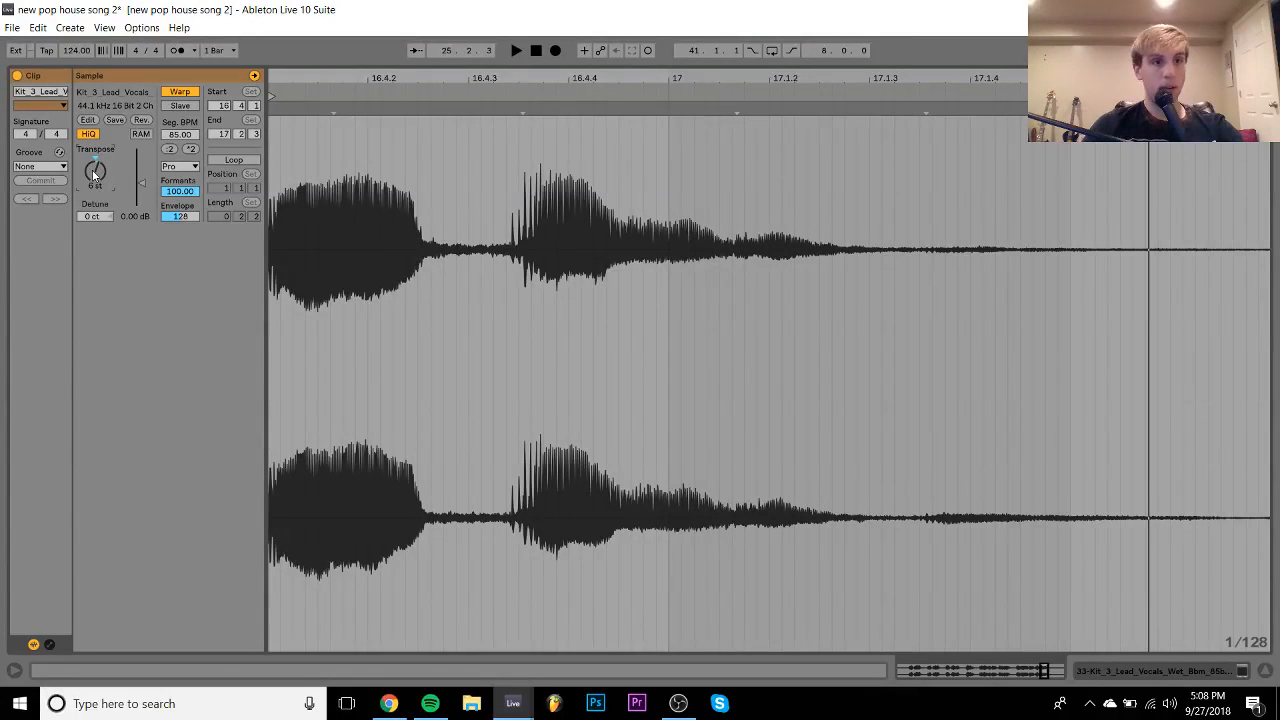
pyautogui.press('space')
pyautogui.press('space')
pyautogui.press('Up')
pyautogui.press('space')
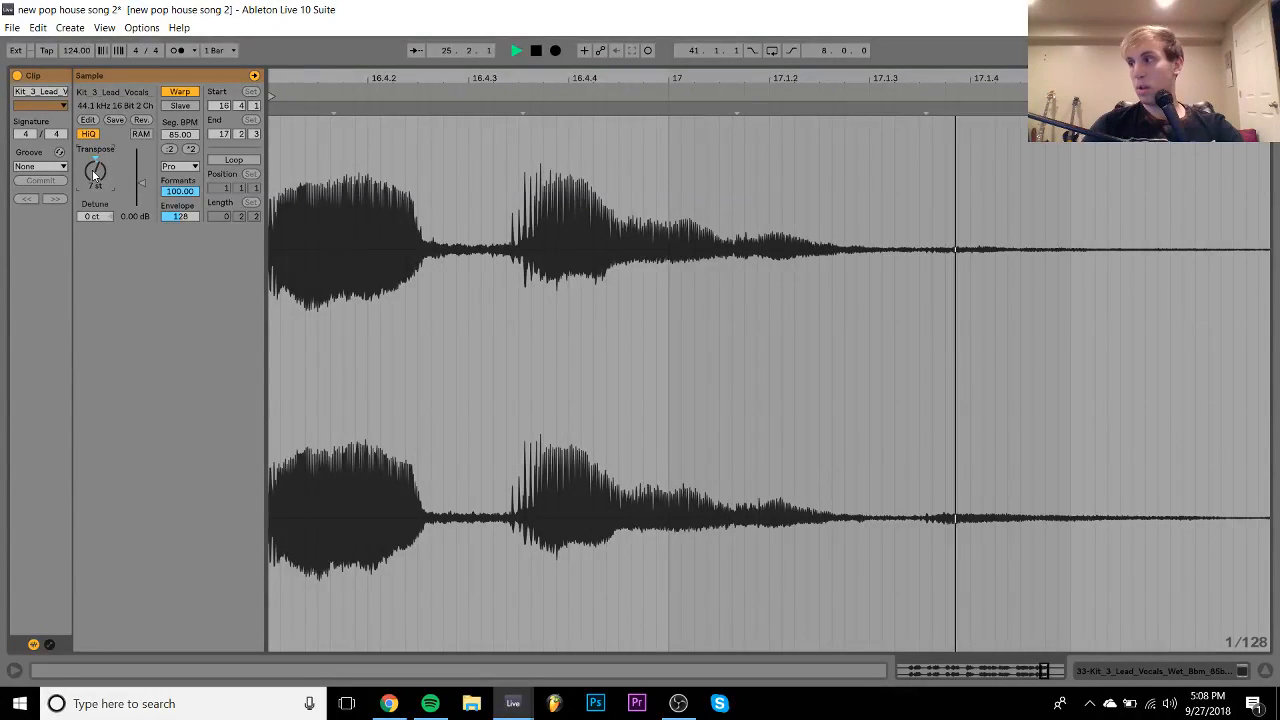
pyautogui.press('space')
pyautogui.press('Up')
pyautogui.press('space')
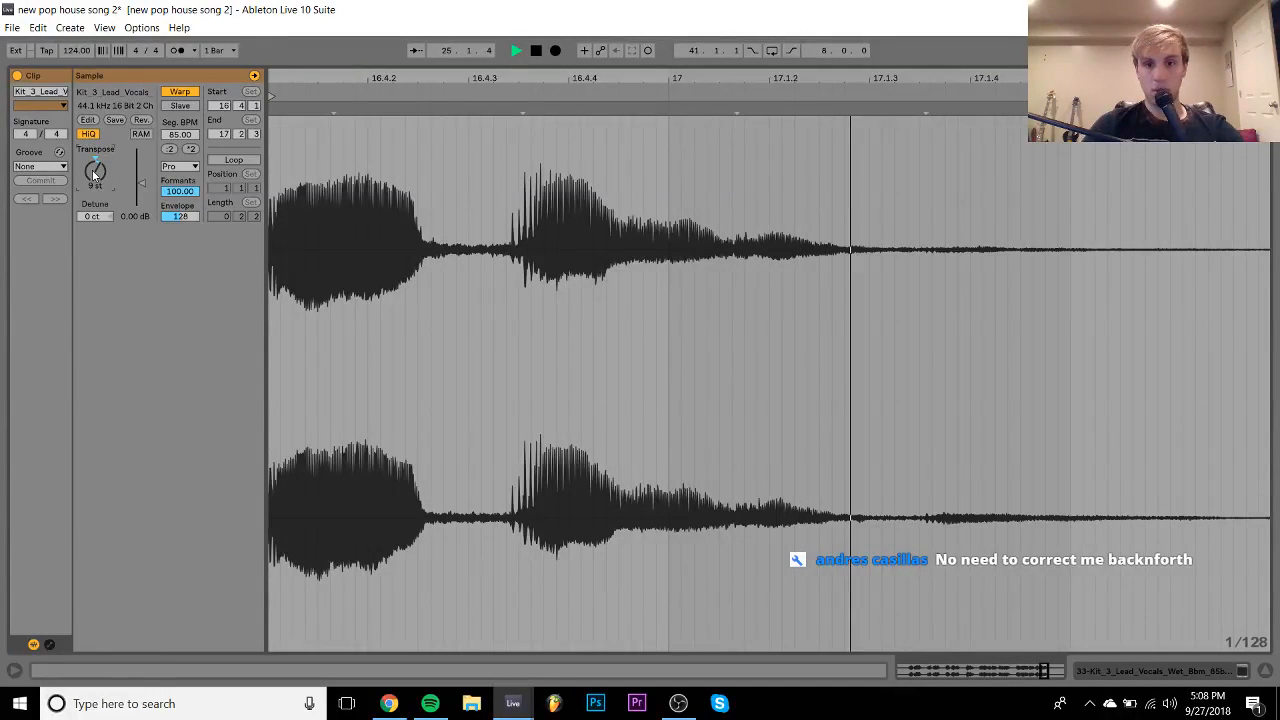
pyautogui.click(1194, 670)
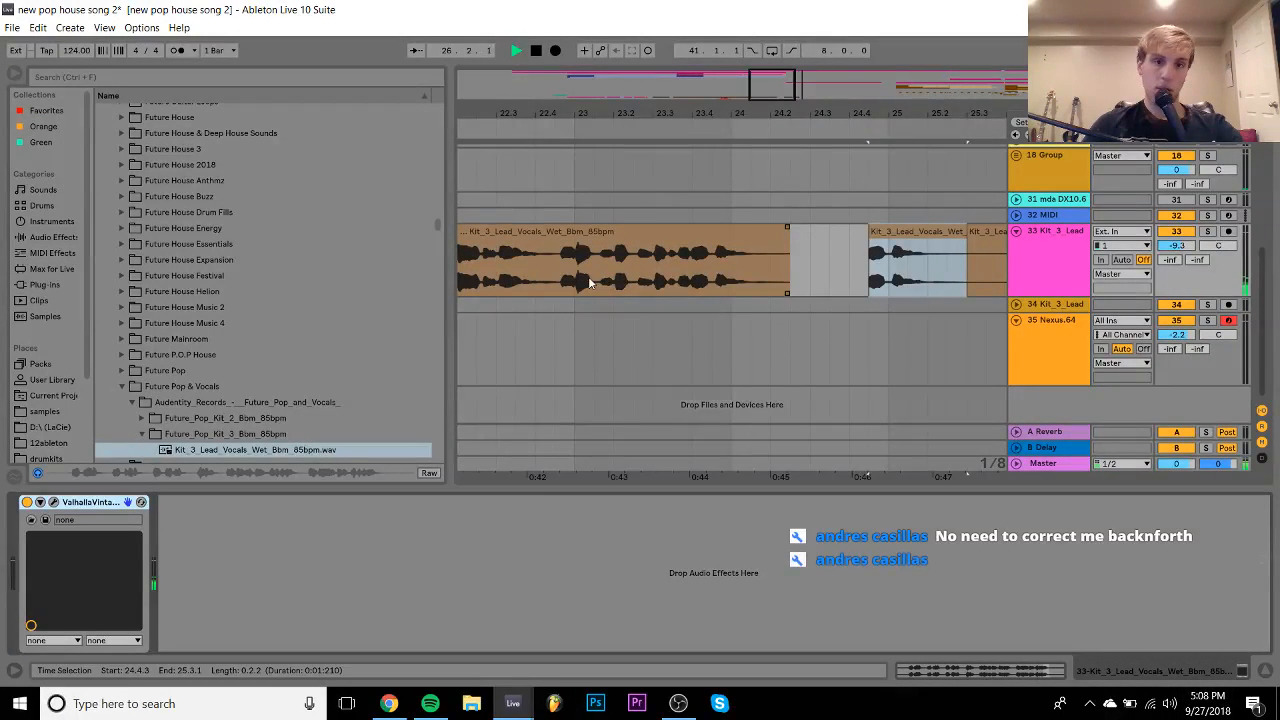
# - Insert new audio track 34 below track 33 and move the pitched vocal chop onto it
pyautogui.click(577, 270)
pyautogui.hotkey('ctrl', 't')
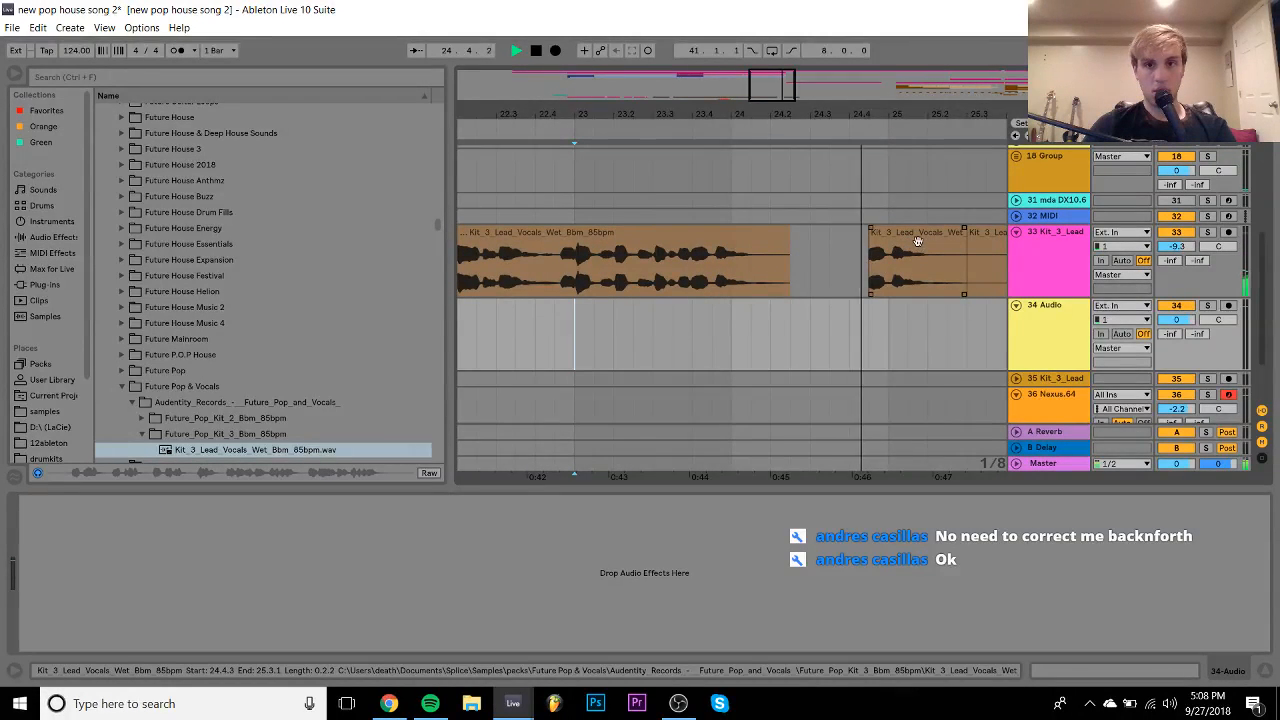
pyautogui.press('space')
pyautogui.moveTo(923, 251); pyautogui.dragTo(929, 358)
# - Split the chop near bar 24, nudge one piece later, and show the Plug-ins list
pyautogui.click(633, 330)
pyautogui.press('space')
pyautogui.moveTo(873, 312); pyautogui.dragTo(893, 312)
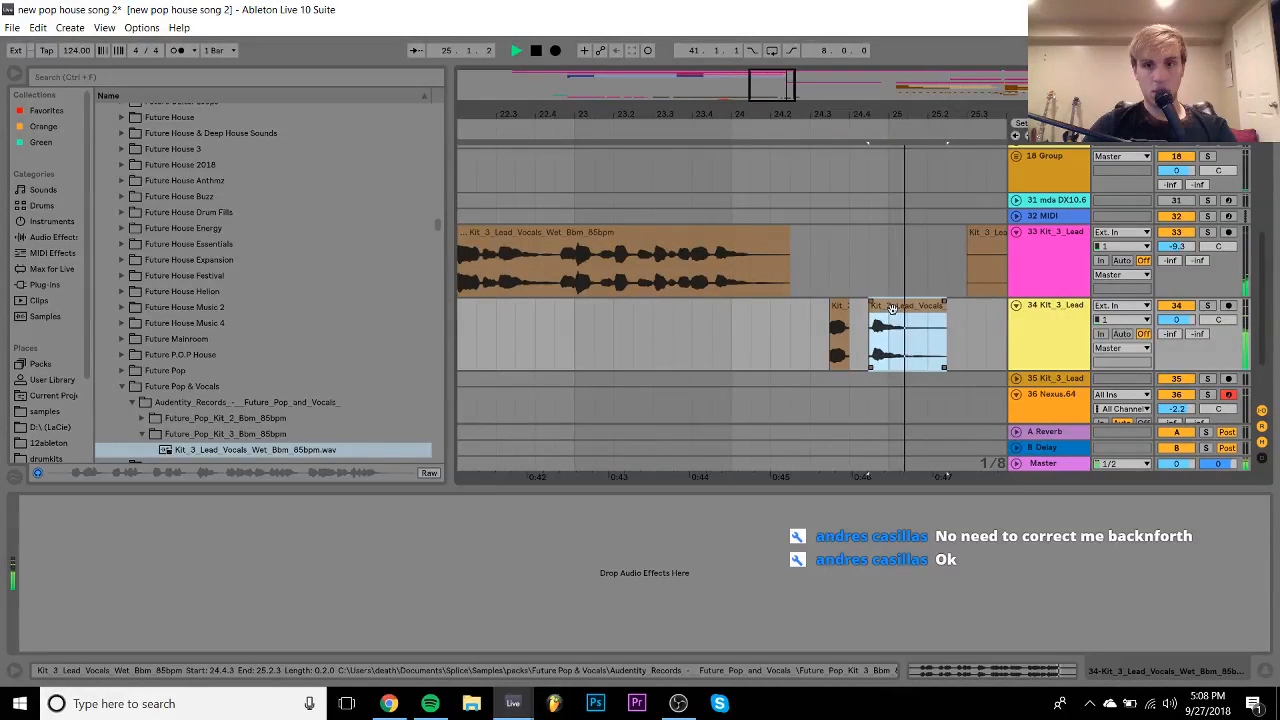
pyautogui.click(723, 327)
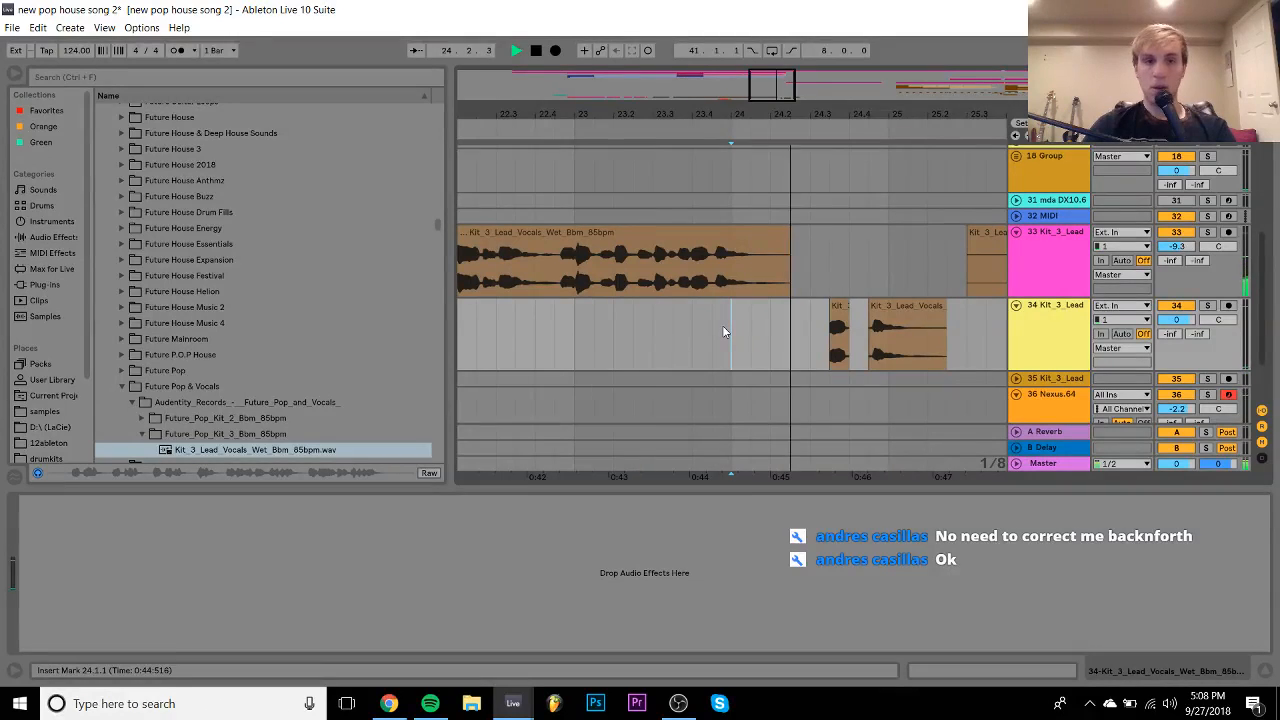
pyautogui.click(44, 284)
pyautogui.press('space')
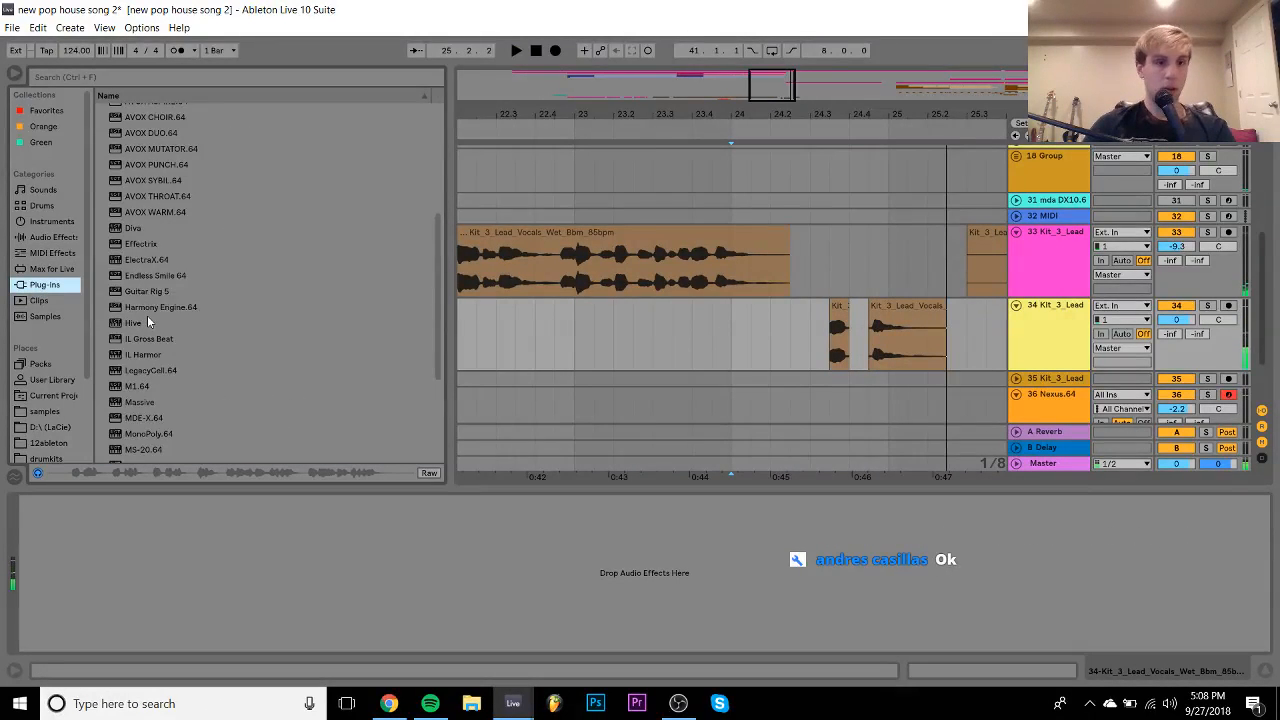
# - Add ValhallaRoom to track 34 with 41.5% mix and 10.16 s decay
pyautogui.scroll(-4, 147, 315)
pyautogui.click(157, 405)
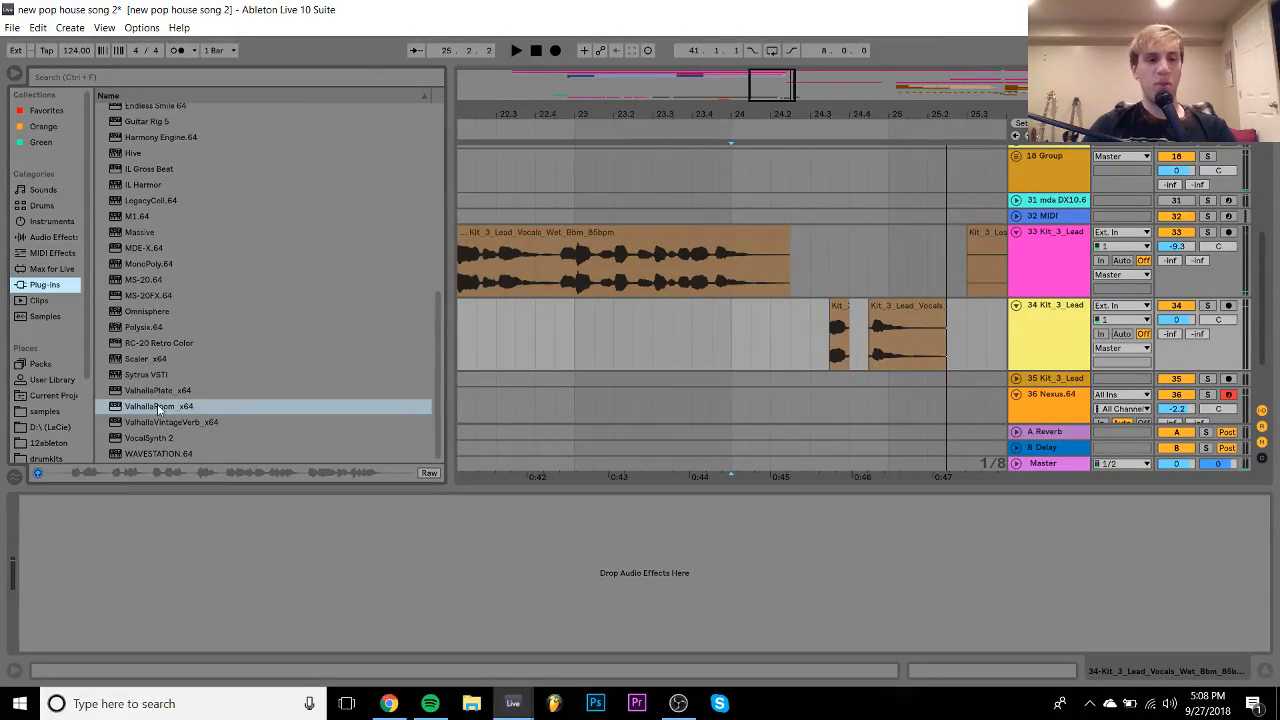
pyautogui.doubleClick(158, 406)
pyautogui.click(230, 330)
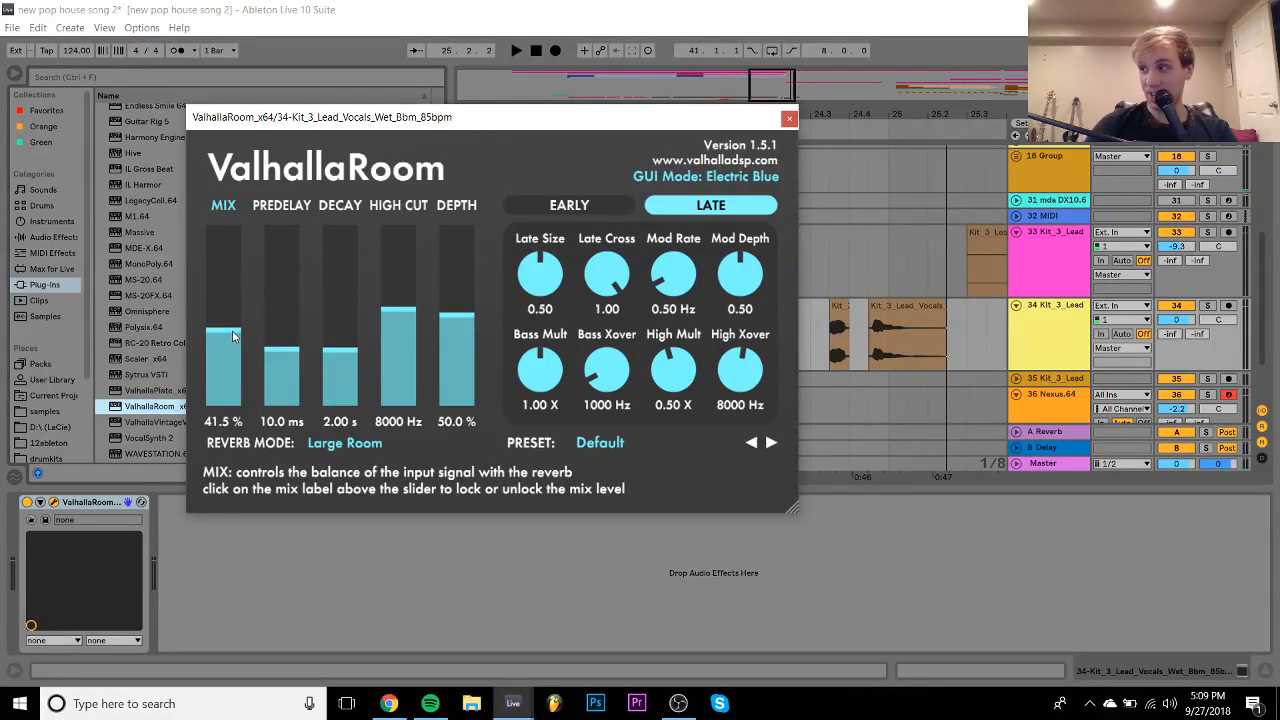
pyautogui.click(325, 336)
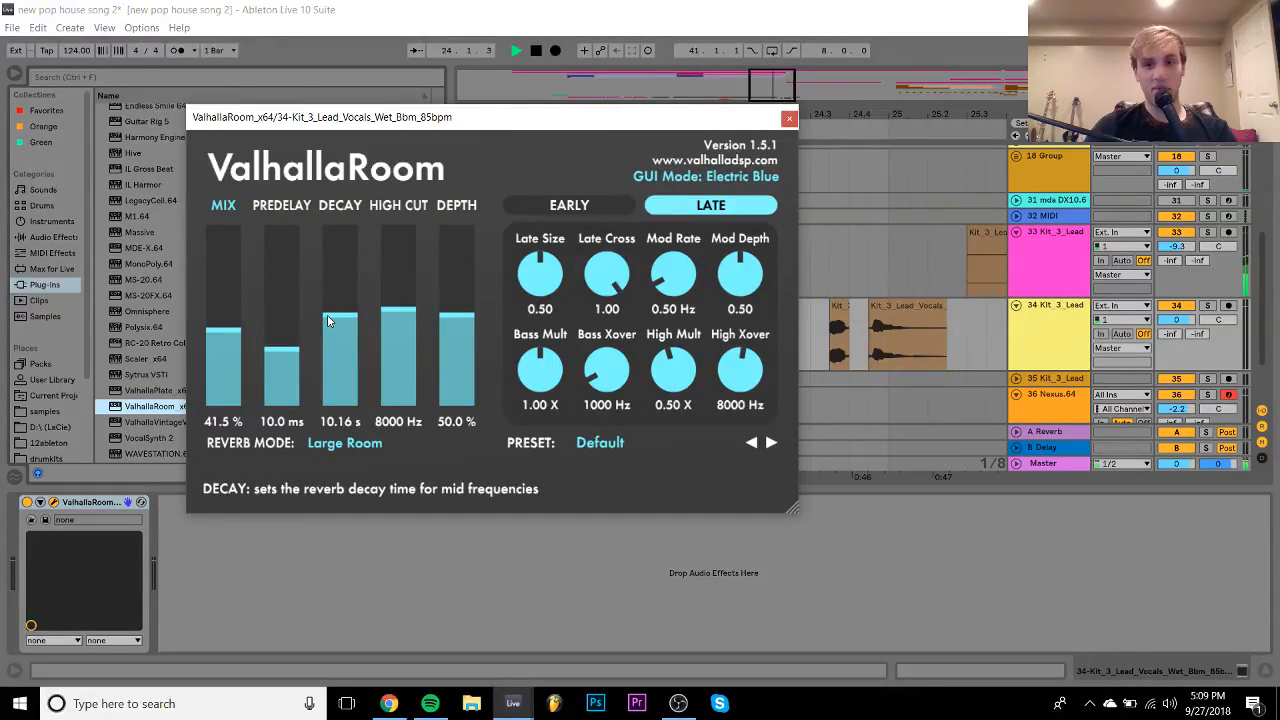
pyautogui.click(789, 118)
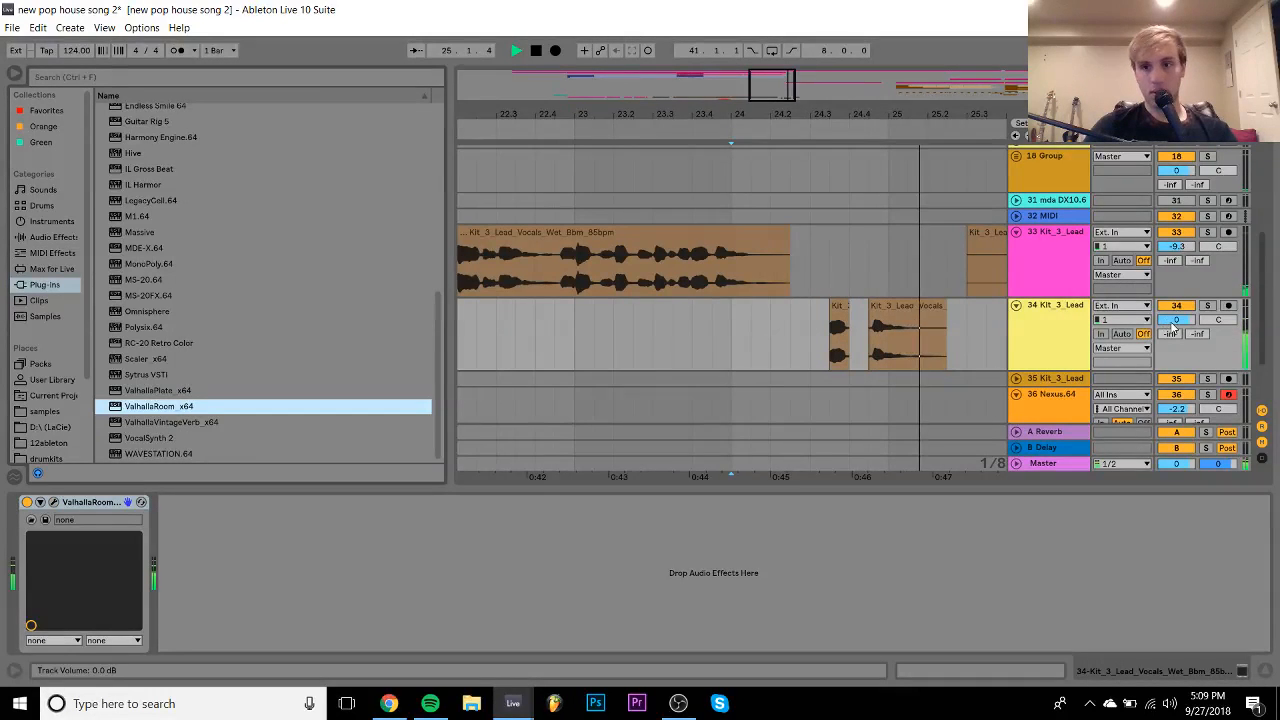
# - Lower track 34 to -5.9 dB and duplicate its chop pair one bar later, playing from bar 24
pyautogui.moveTo(1173, 323); pyautogui.dragTo(1173, 342)
pyautogui.press('space')
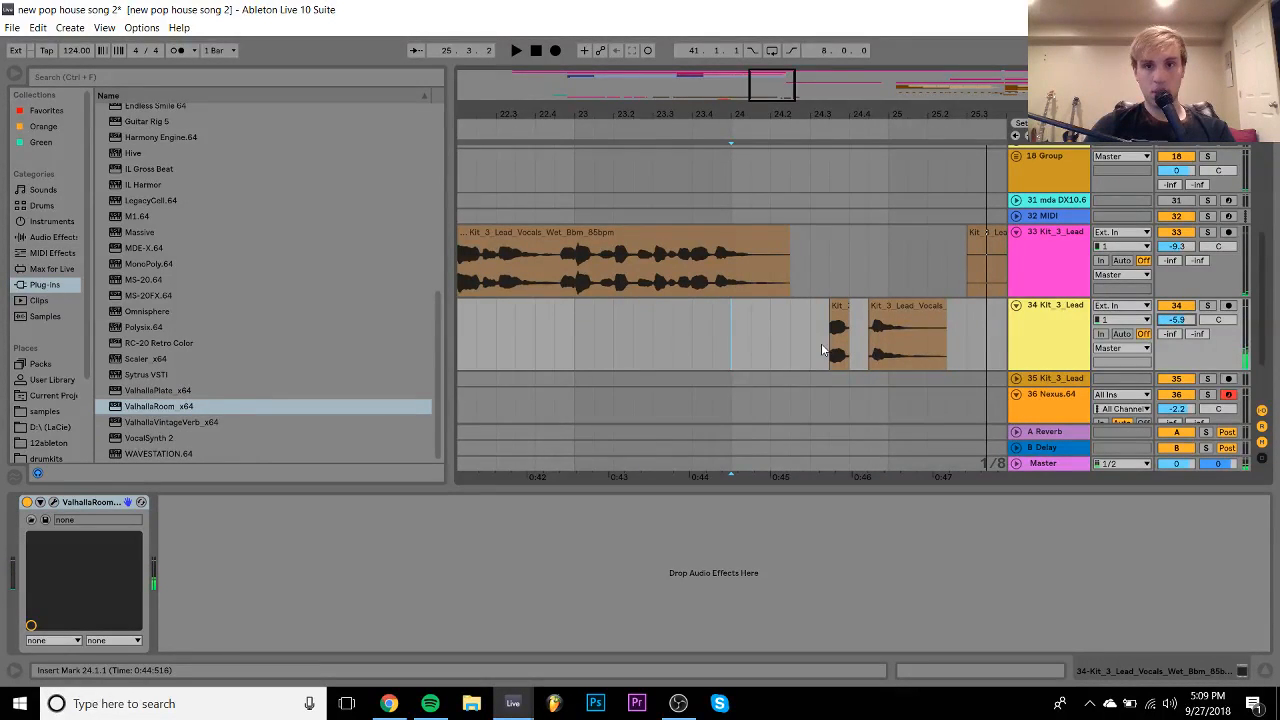
pyautogui.moveTo(821, 343); pyautogui.dragTo(980, 338)
pyautogui.hotkey('ctrl', 'd')
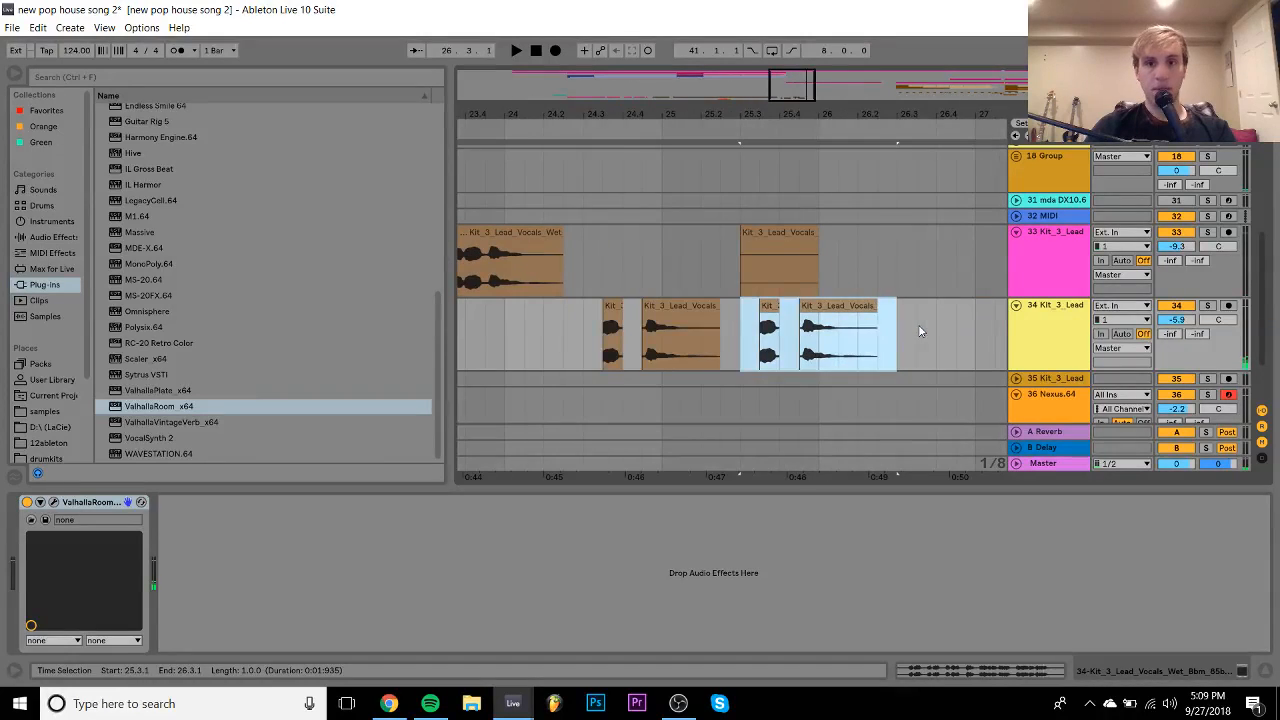
pyautogui.click(521, 348)
pyautogui.press('space')
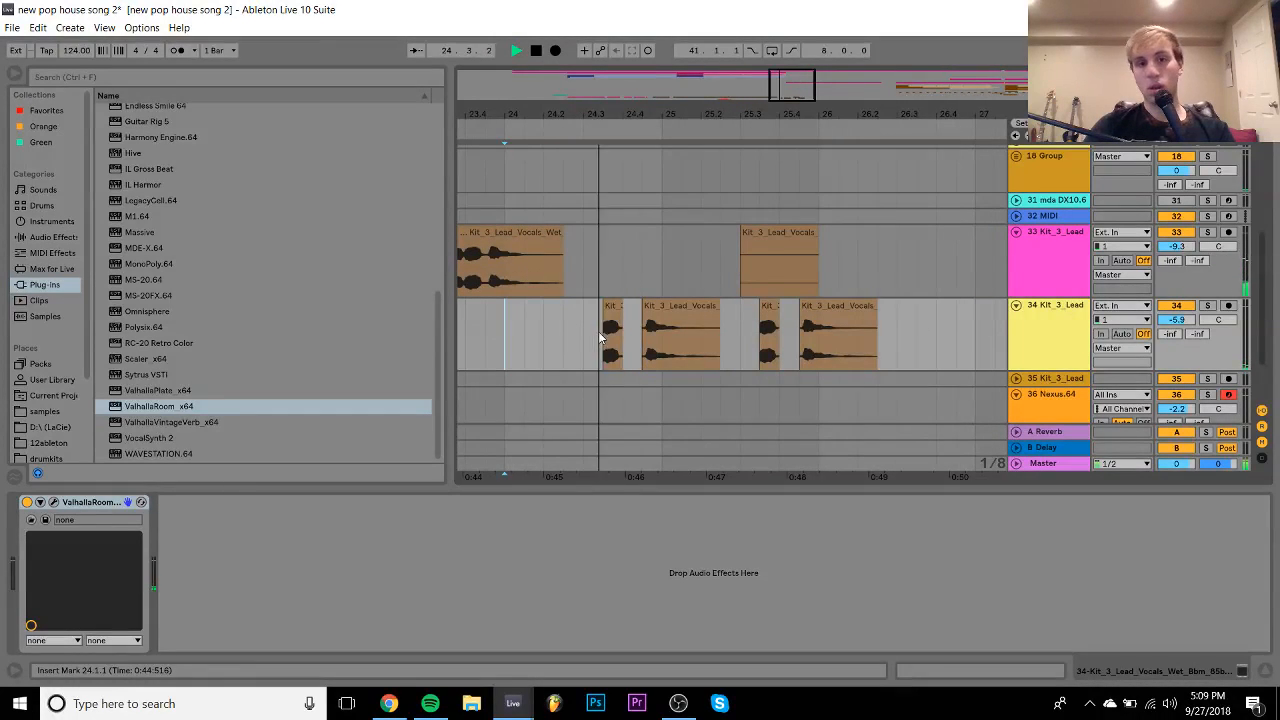
# - Lower track 34 to -7.7 dB, select the stray track 33 clip, and duplicate a one-bar span of chops
pyautogui.moveTo(1176, 320); pyautogui.dragTo(1176, 326)
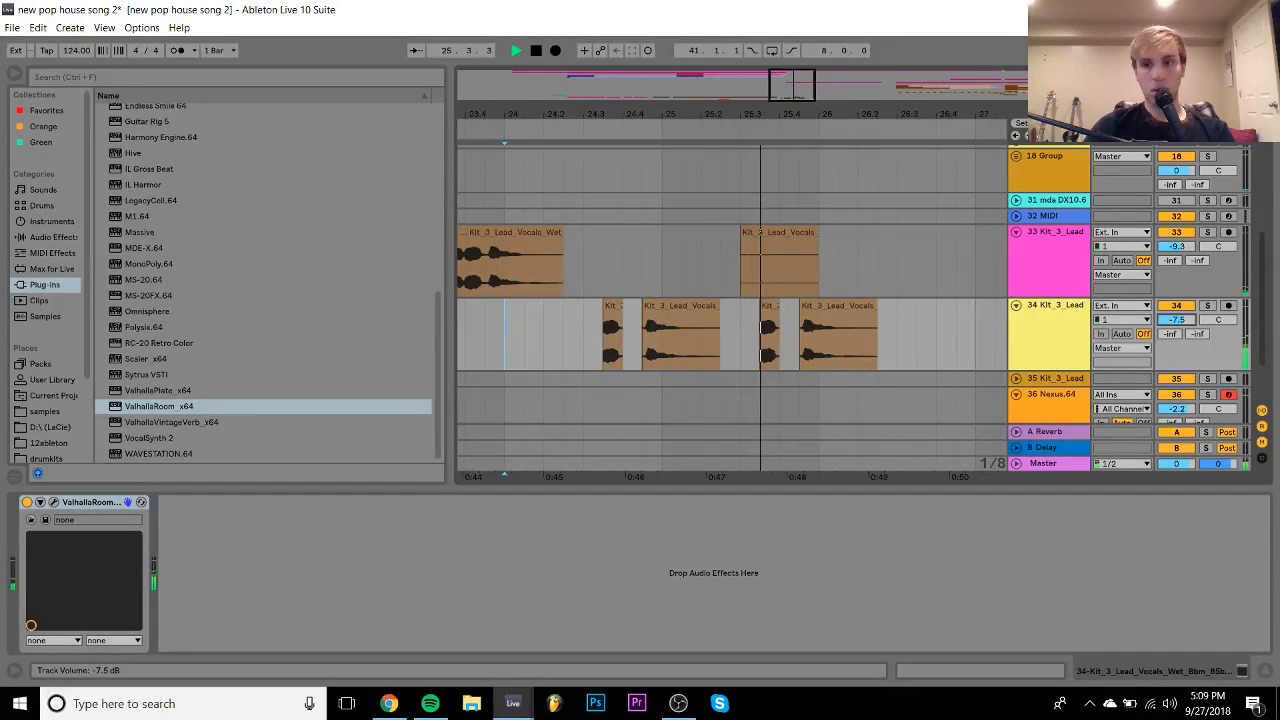
pyautogui.click(799, 248)
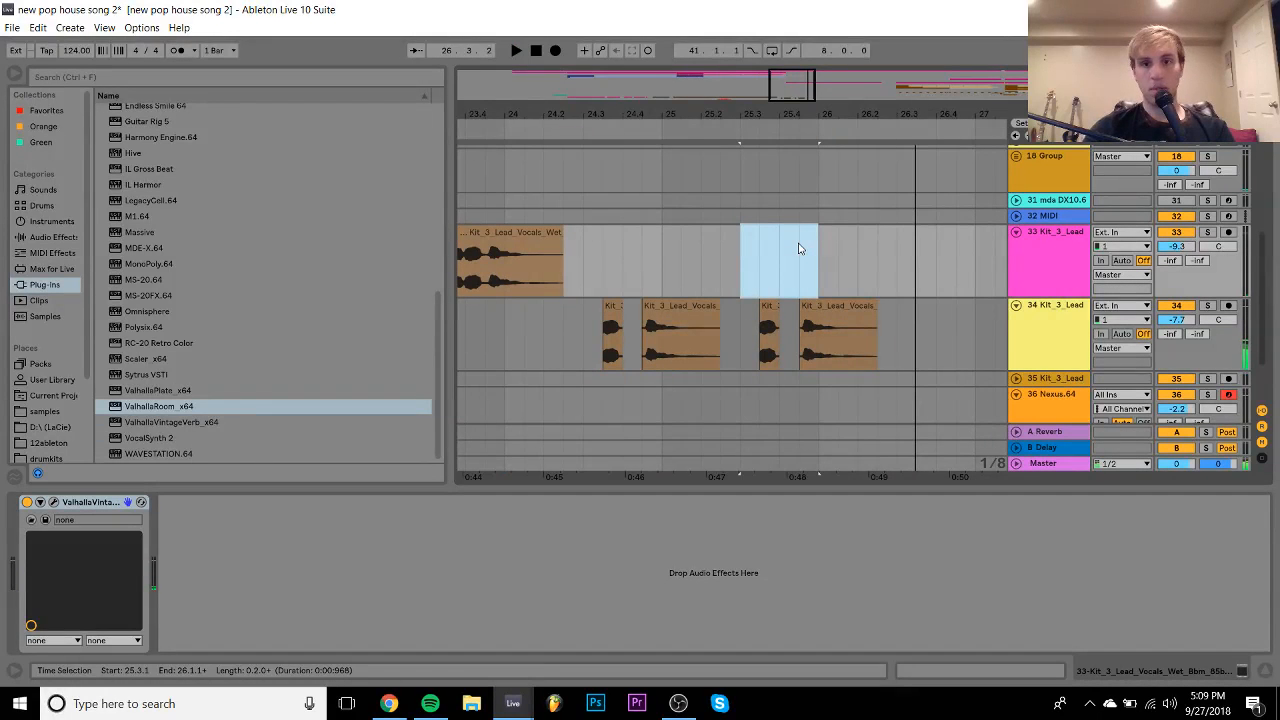
pyautogui.moveTo(742, 327); pyautogui.dragTo(896, 327)
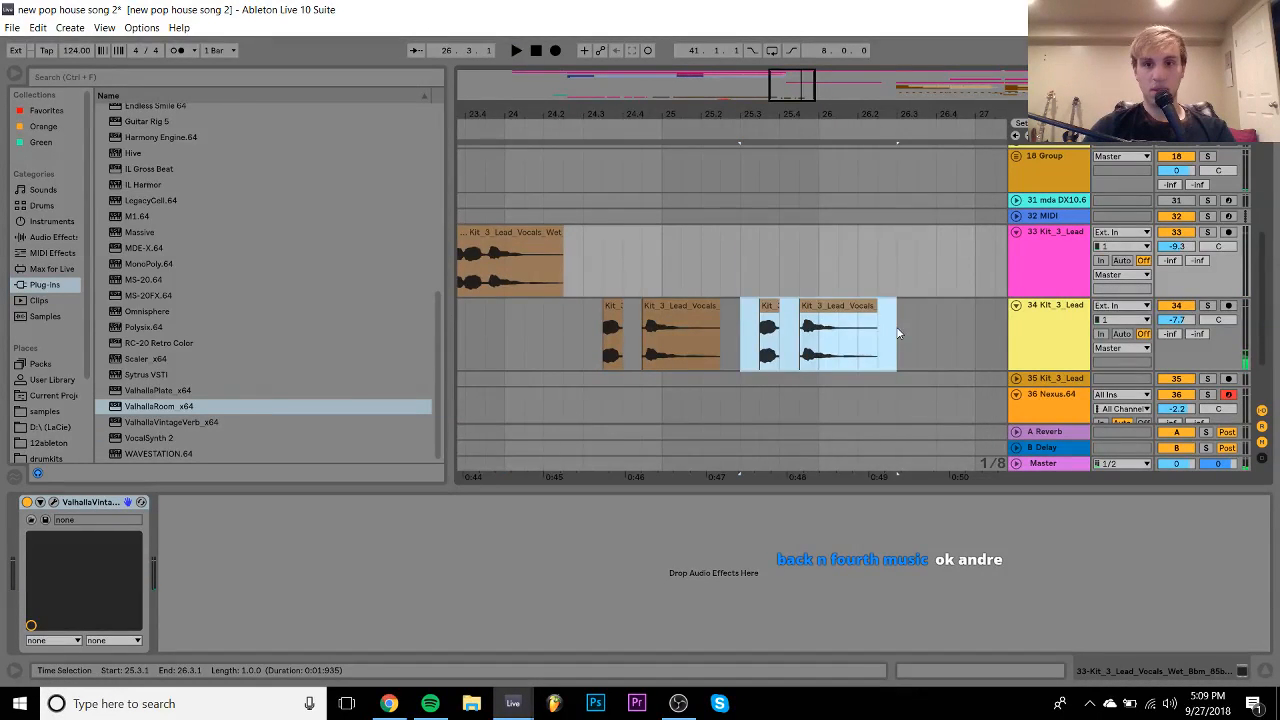
pyautogui.hotkey('ctrl', 'd')
pyautogui.press('space')
pyautogui.press('space')
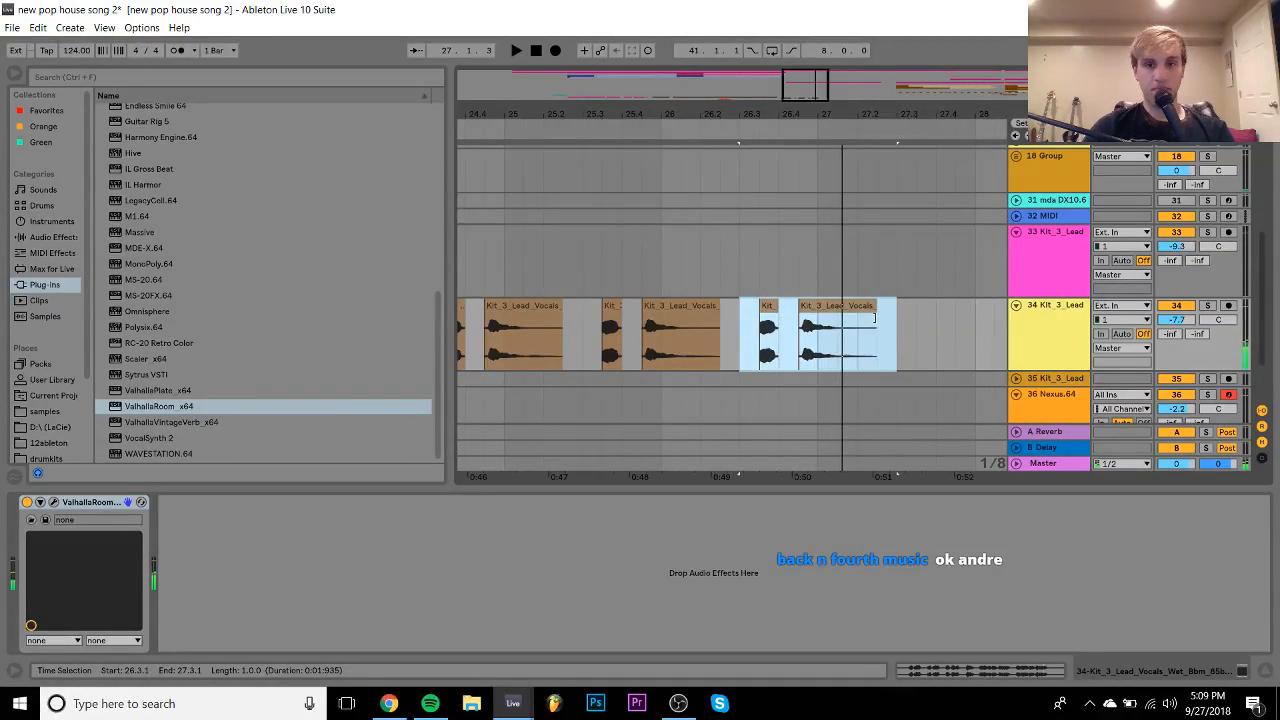
# - Zoom in around bars 23–26 and duplicate another bar of chops on track 34
pyautogui.hscroll(-2, 566, 240)
pyautogui.moveTo(526, 115); pyautogui.dragTo(540, 290)
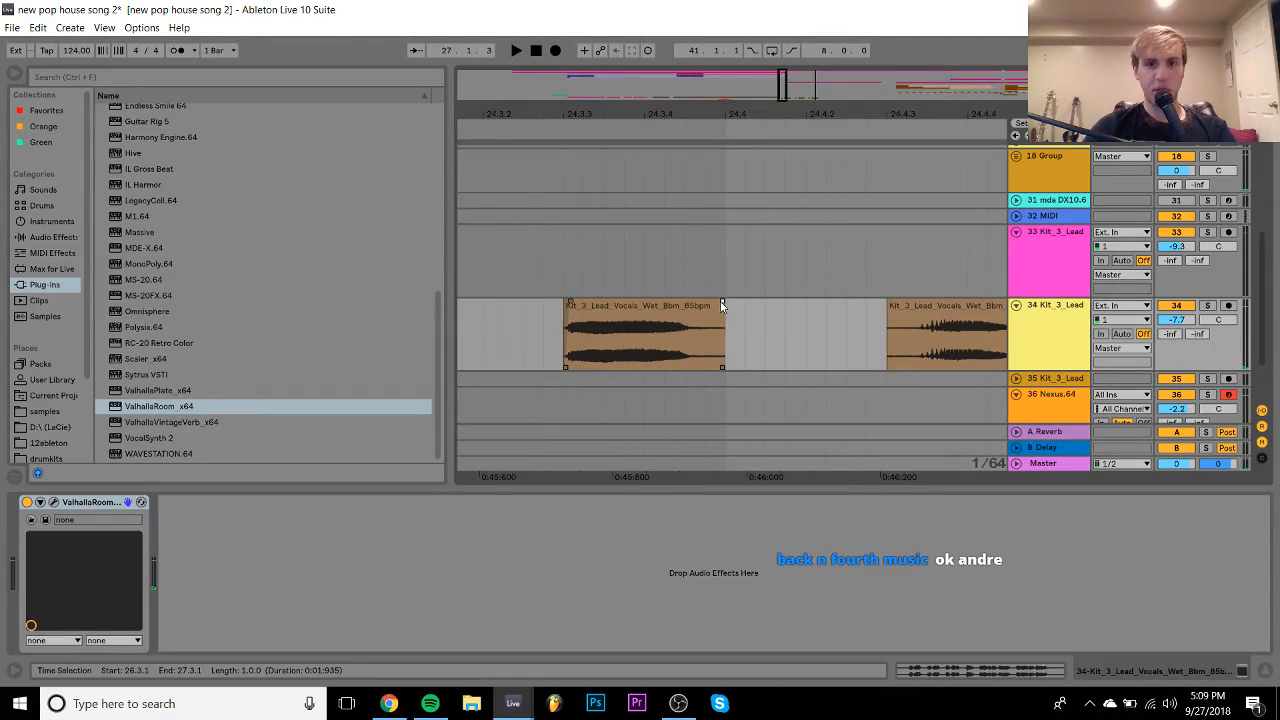
pyautogui.hscroll(2, 710, 302)
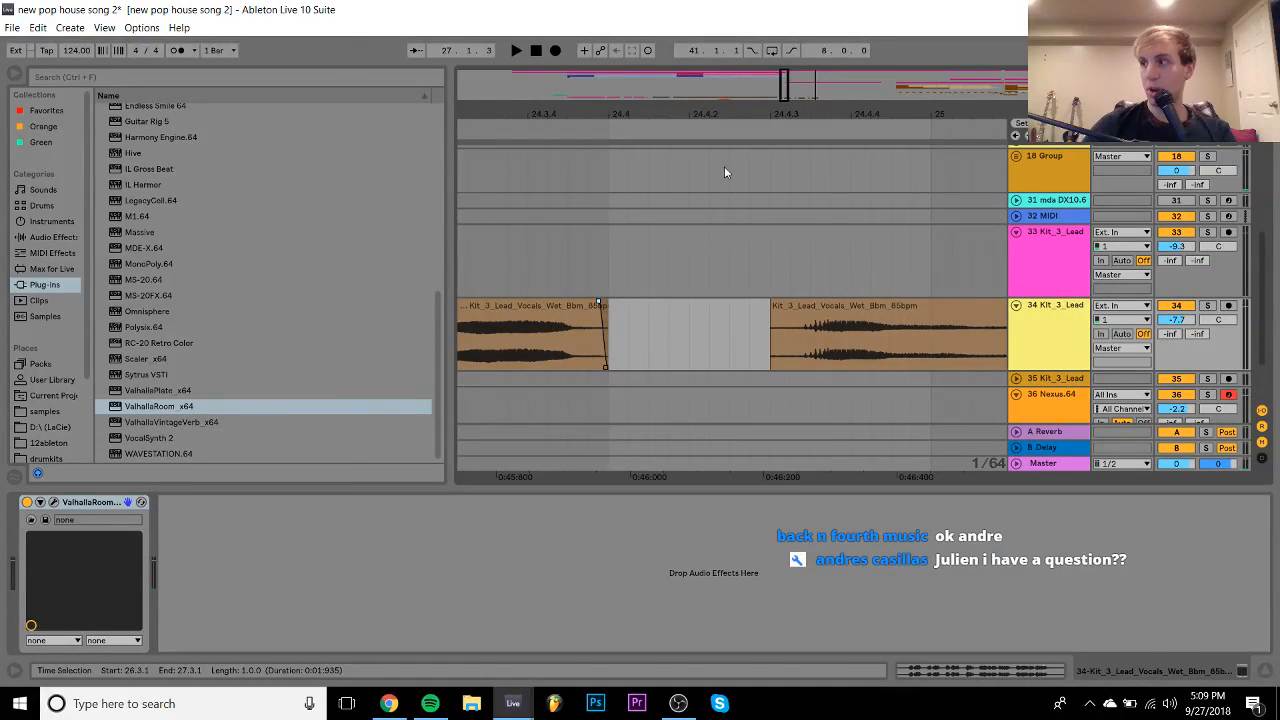
pyautogui.moveTo(656, 107); pyautogui.dragTo(868, 10)
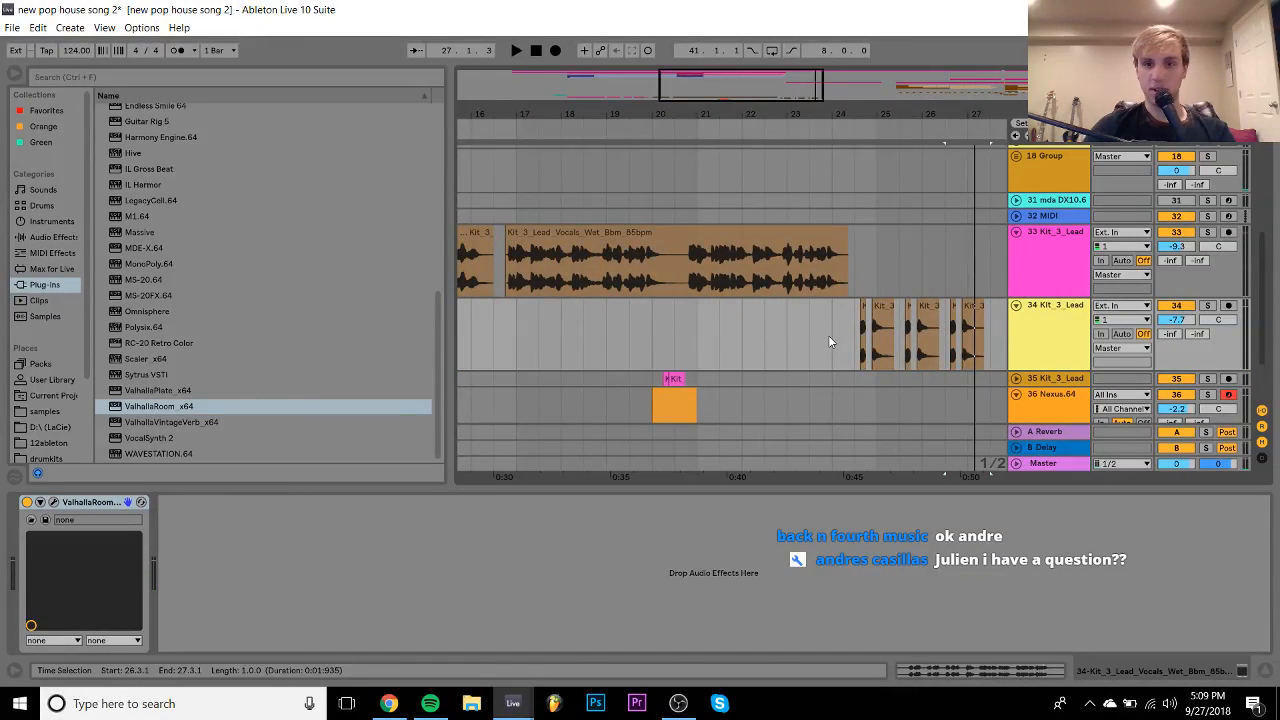
pyautogui.click(828, 335)
pyautogui.press('space')
pyautogui.hscroll(2, 830, 342)
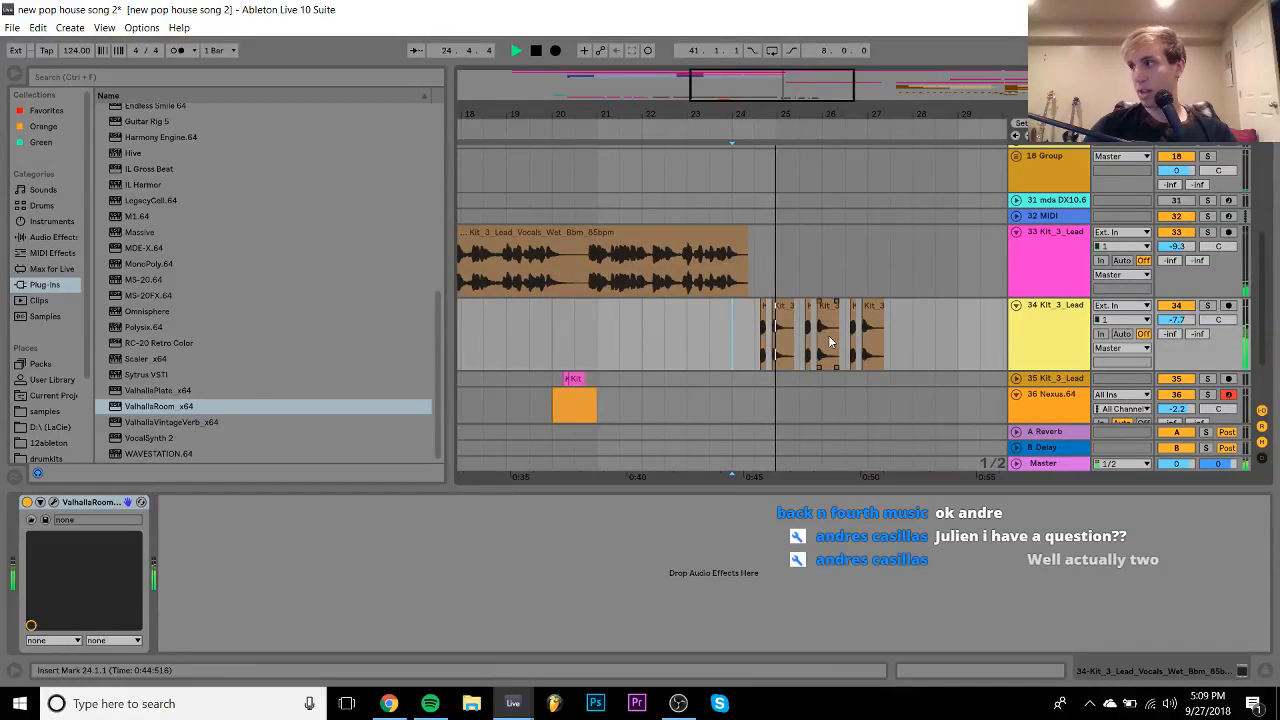
pyautogui.moveTo(774, 110); pyautogui.dragTo(860, 320)
pyautogui.press('space')
pyautogui.hotkey('ctrl', 'd')
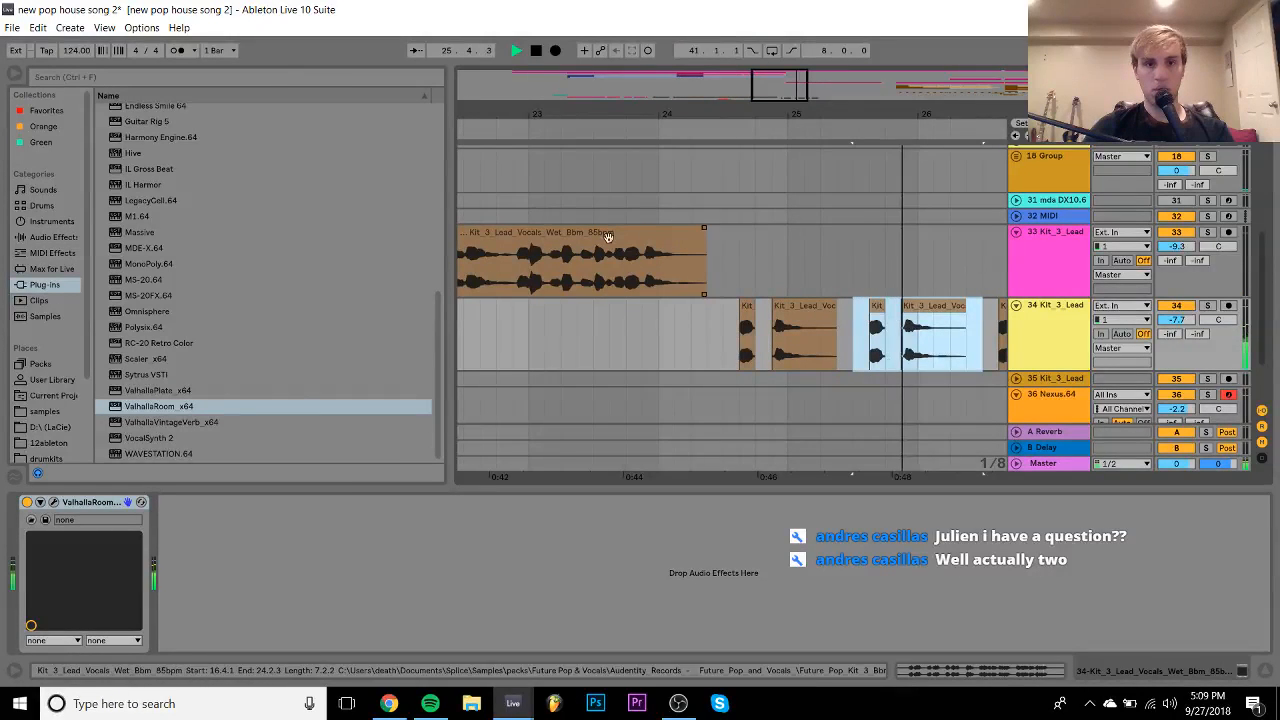
# - Audition track 33's vocal from bars 21–23, selecting short sections around 21.4.1
pyautogui.click(529, 285)
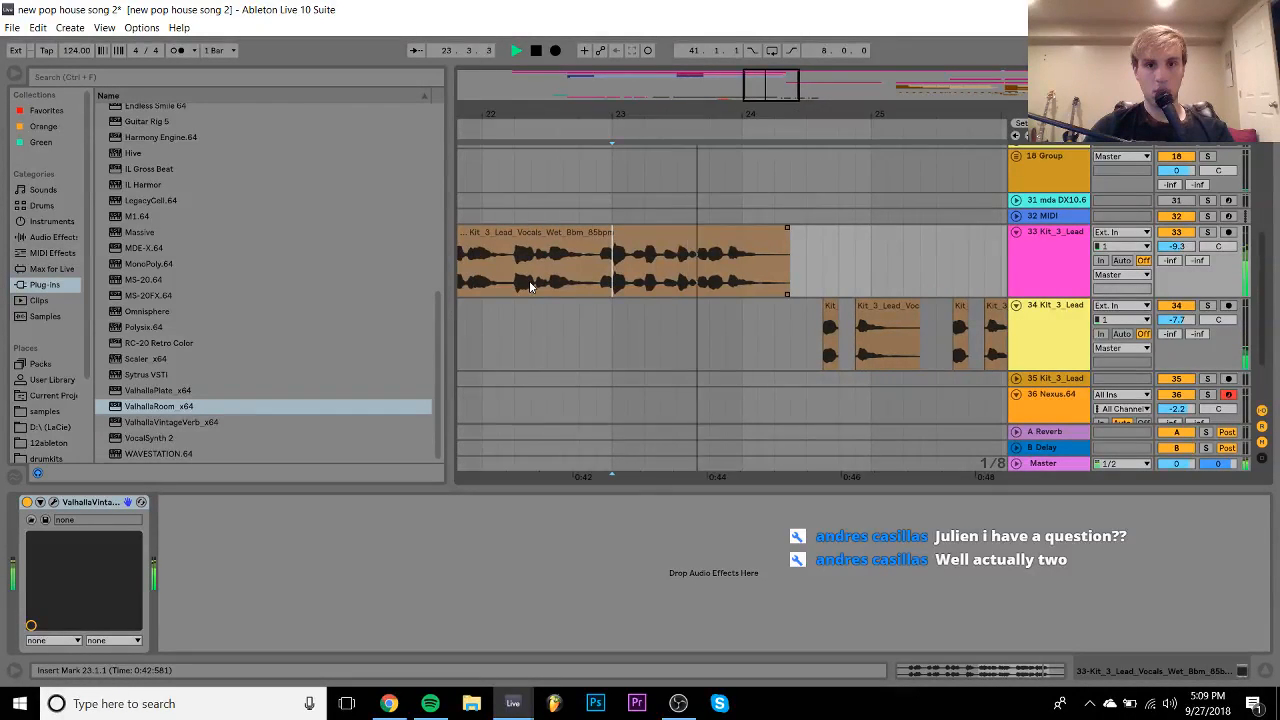
pyautogui.press('space')
pyautogui.press('space')
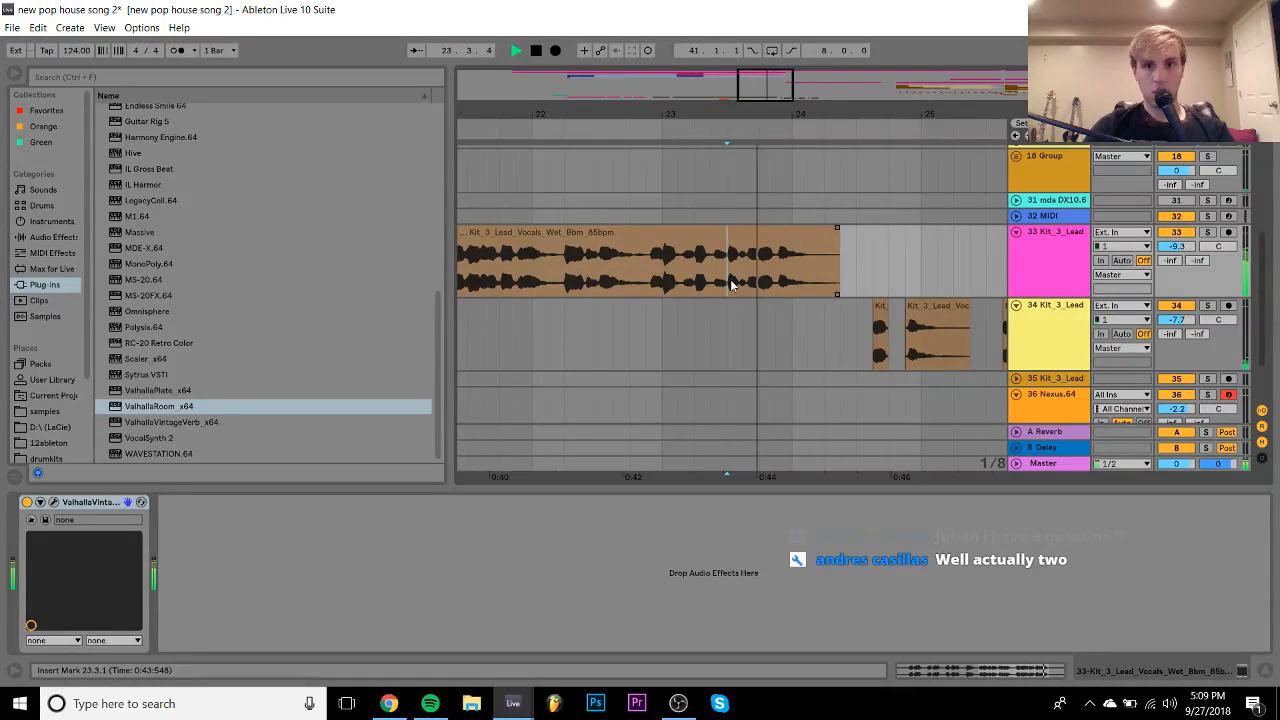
pyautogui.moveTo(731, 285); pyautogui.dragTo(759, 285)
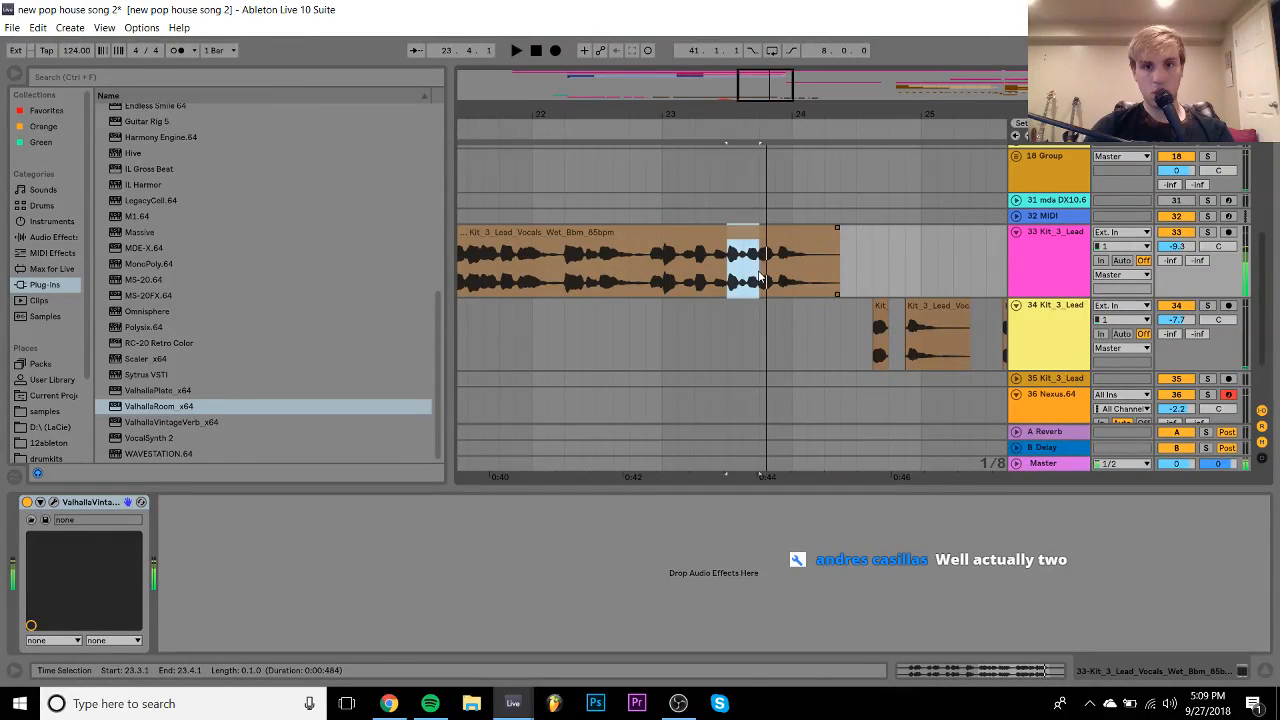
pyautogui.click(565, 285)
pyautogui.hscroll(-2, 565, 286)
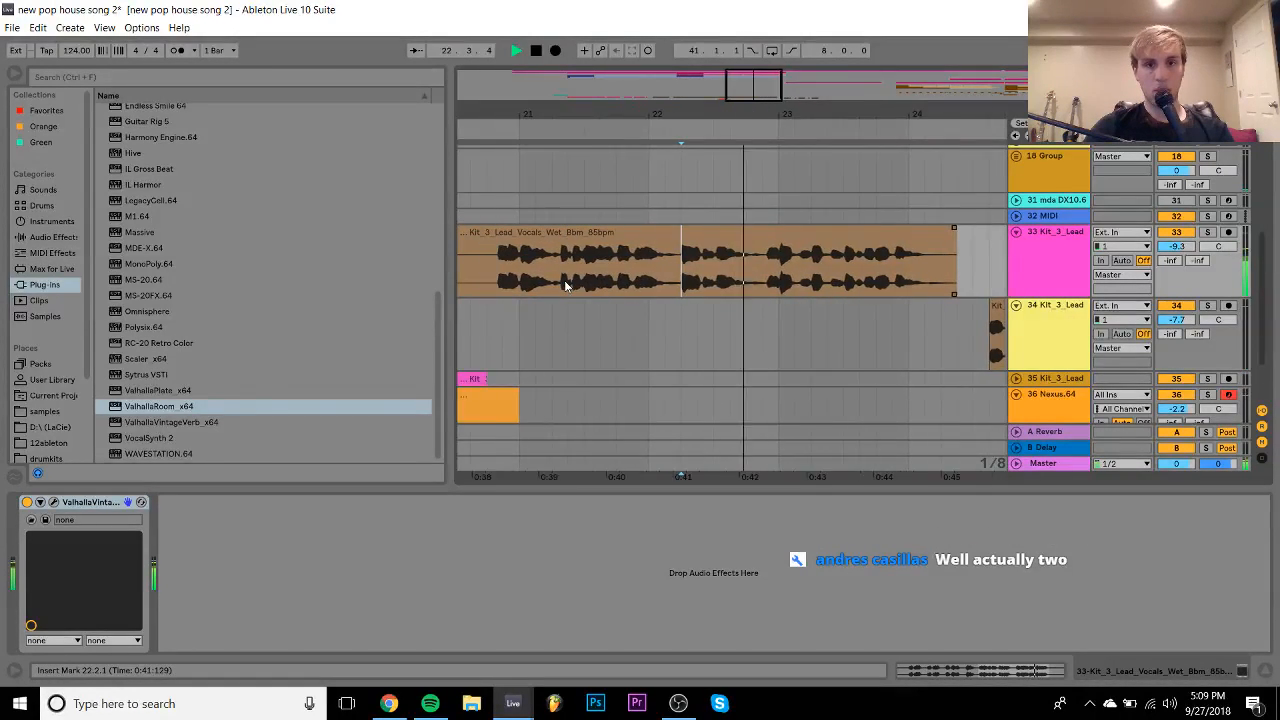
pyautogui.press('space')
pyautogui.press('space')
pyautogui.press('space')
pyautogui.click(553, 285)
pyautogui.press('space')
pyautogui.hscroll(-4, 553, 286)
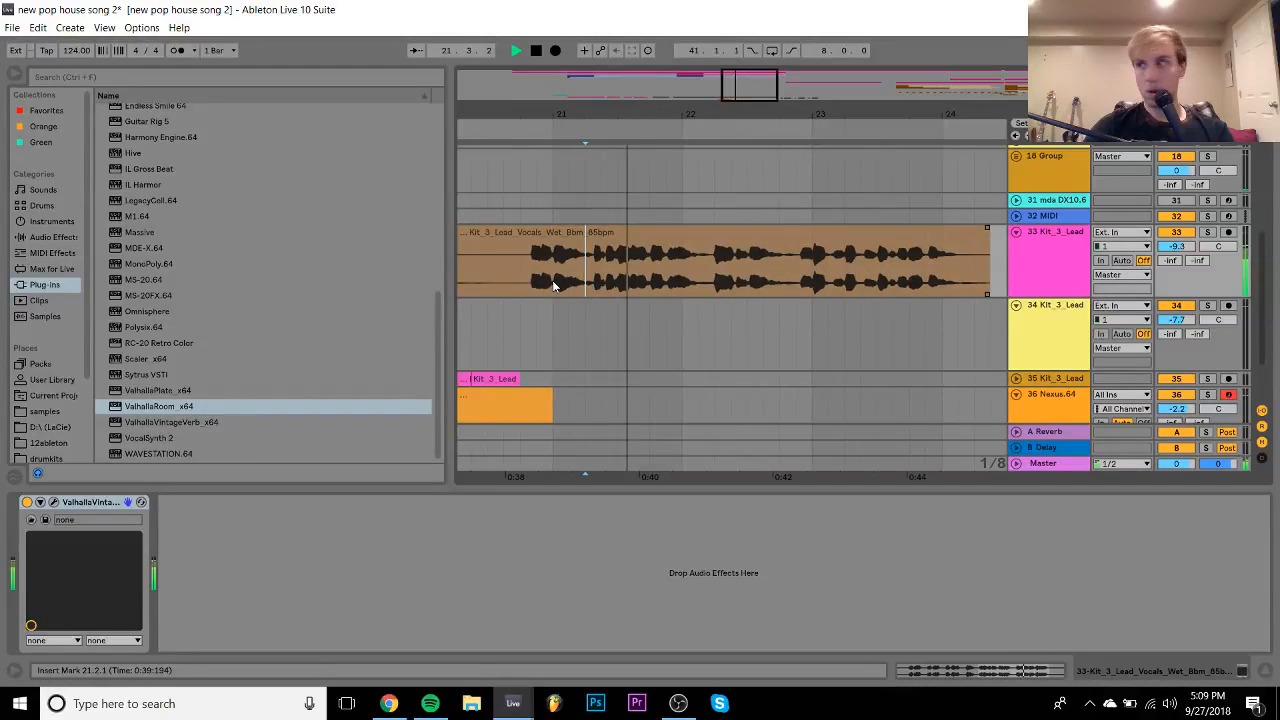
pyautogui.press('space')
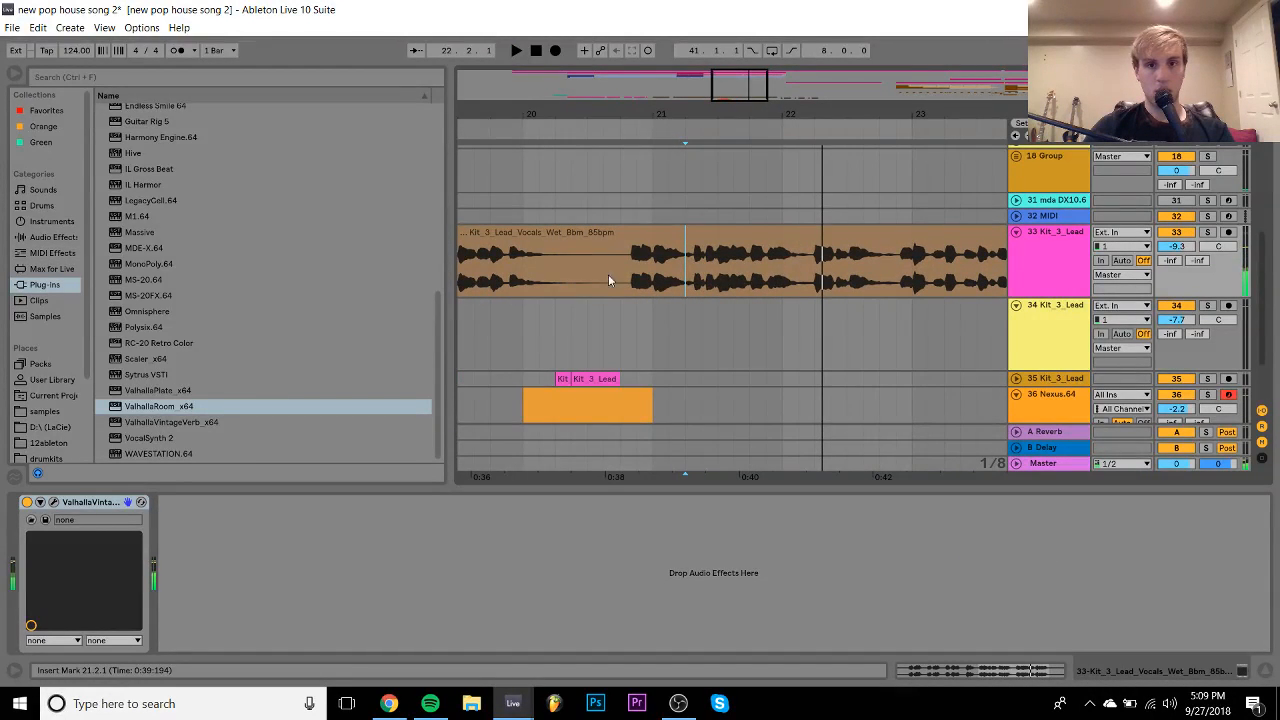
pyautogui.click(749, 270)
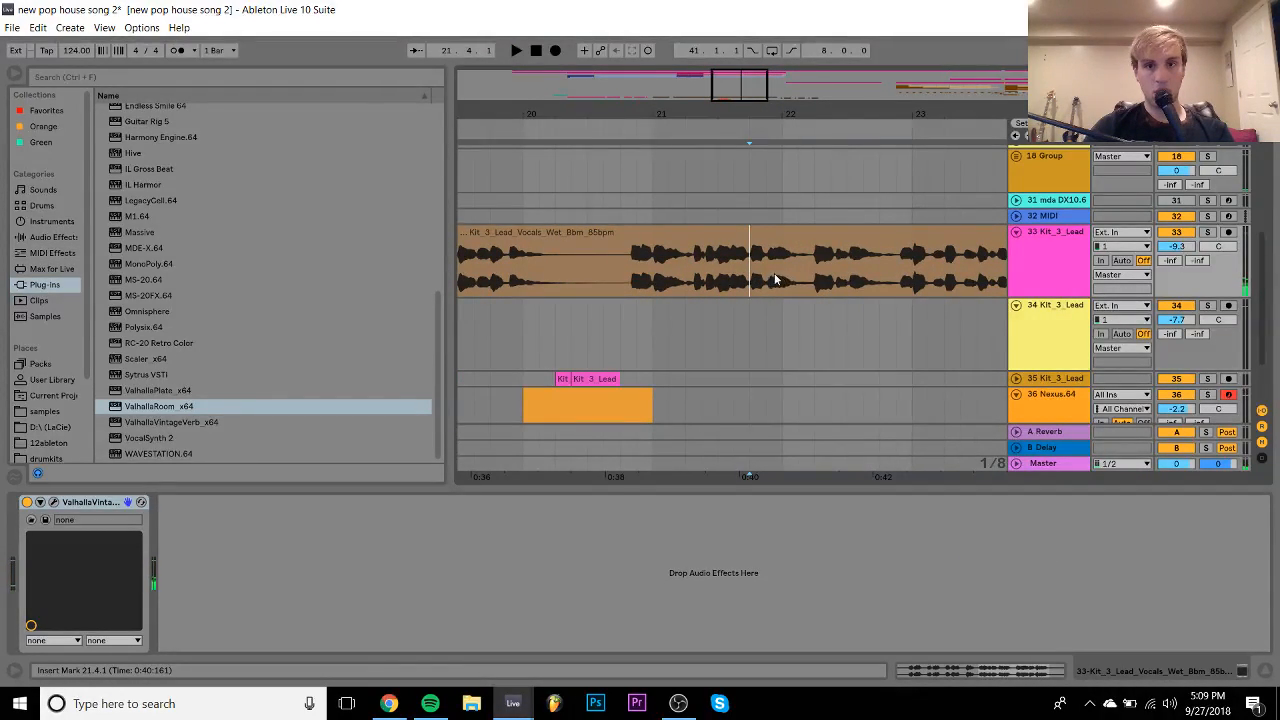
pyautogui.moveTo(772, 274); pyautogui.dragTo(817, 268)
pyautogui.hscroll(5, 813, 264)
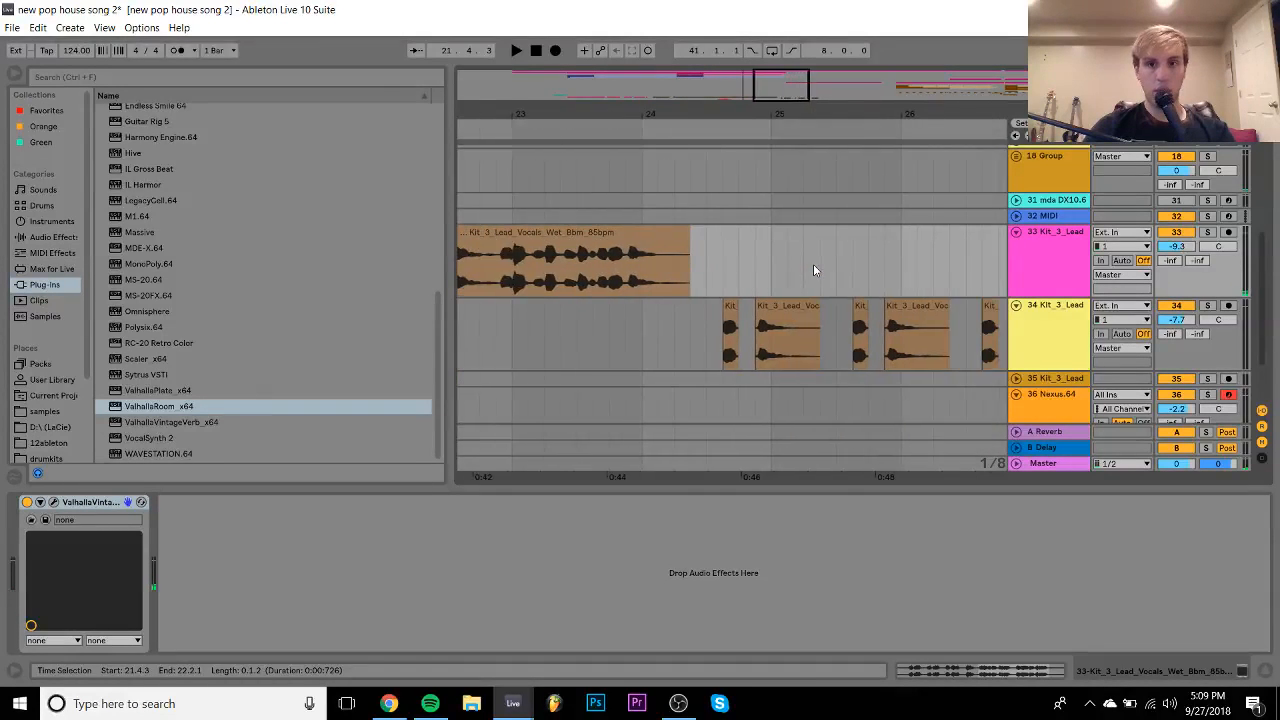
# - Select the track 34 chop at 26.2.1, set the insert point at bar 24, and show track 35's effect chain
pyautogui.click(818, 330)
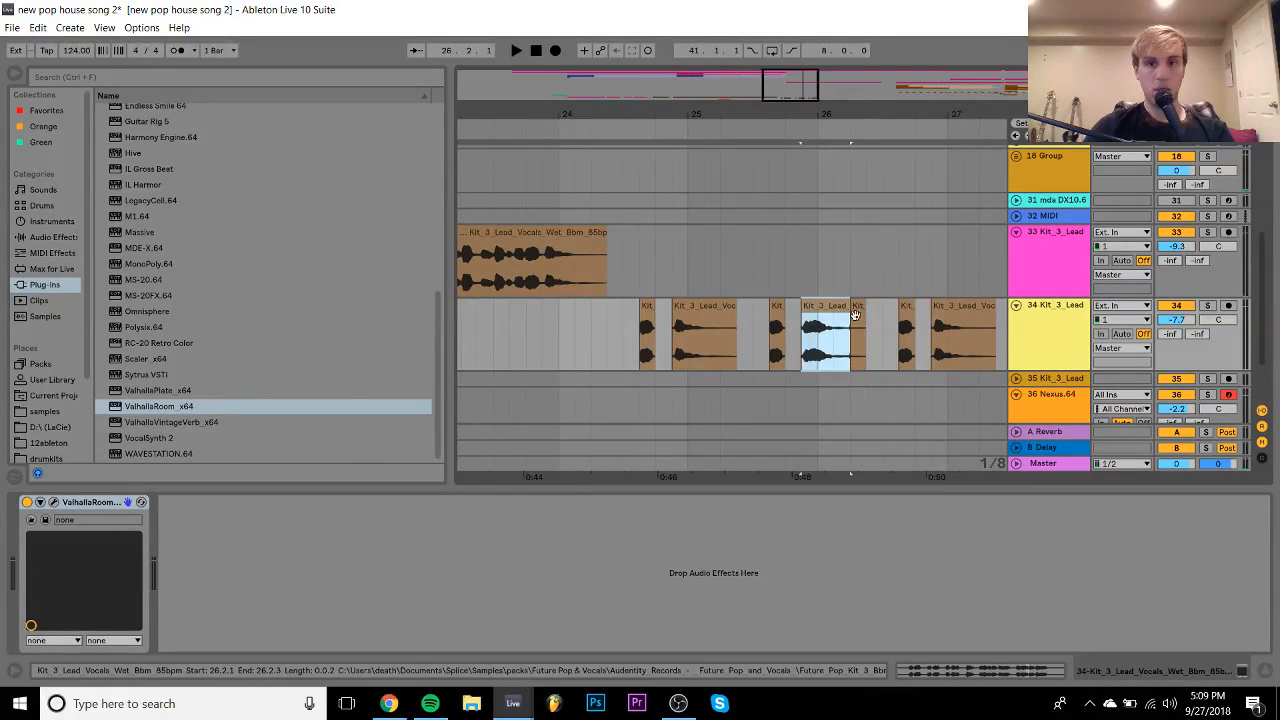
pyautogui.click(858, 335)
pyautogui.click(555, 341)
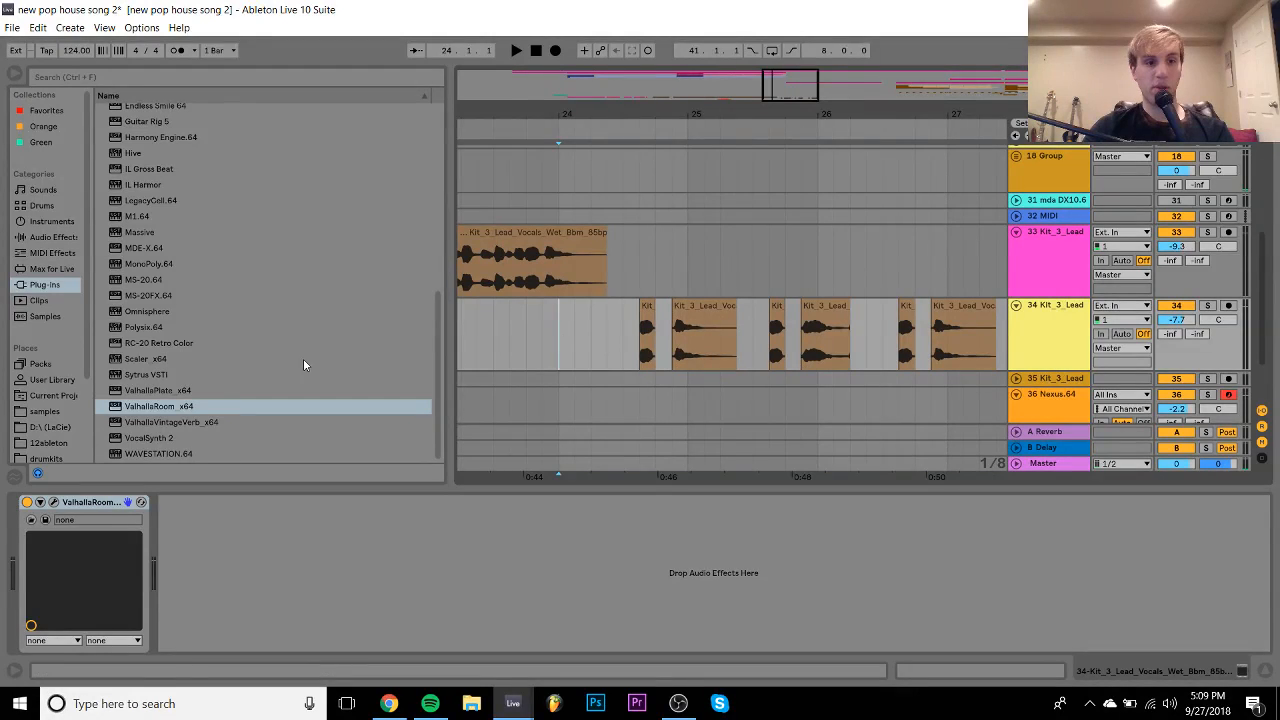
pyautogui.click(558, 380)
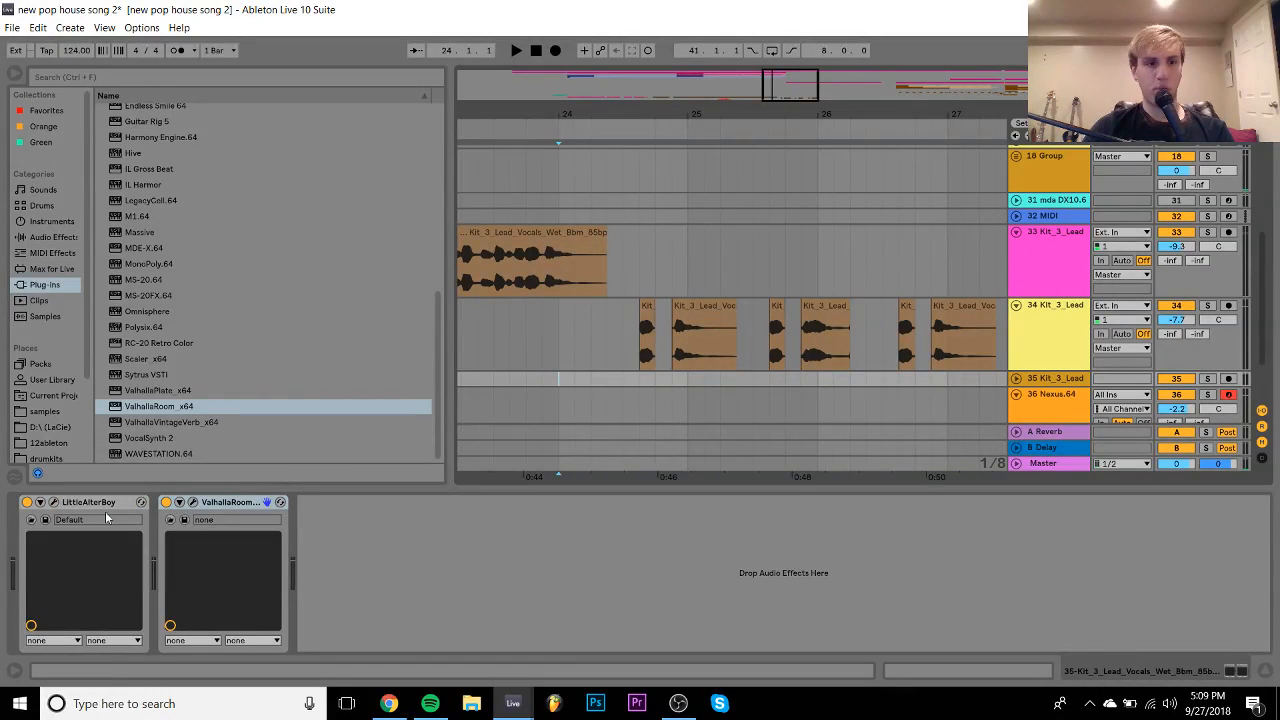
# - Bring LittleAlterBoy into track 34's chain, placed before ValhallaRoom
pyautogui.click(78, 510)
pyautogui.moveTo(555, 352); pyautogui.dragTo(552, 353)
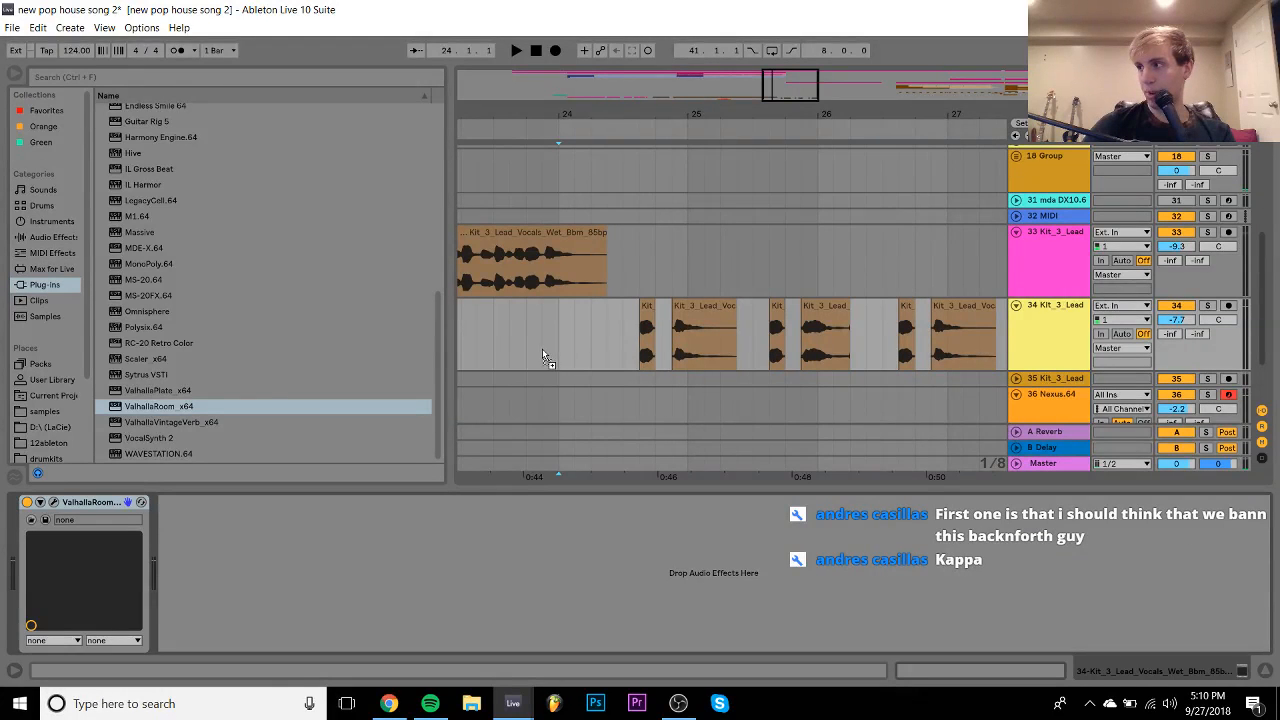
pyautogui.moveTo(392, 424); pyautogui.dragTo(210, 597)
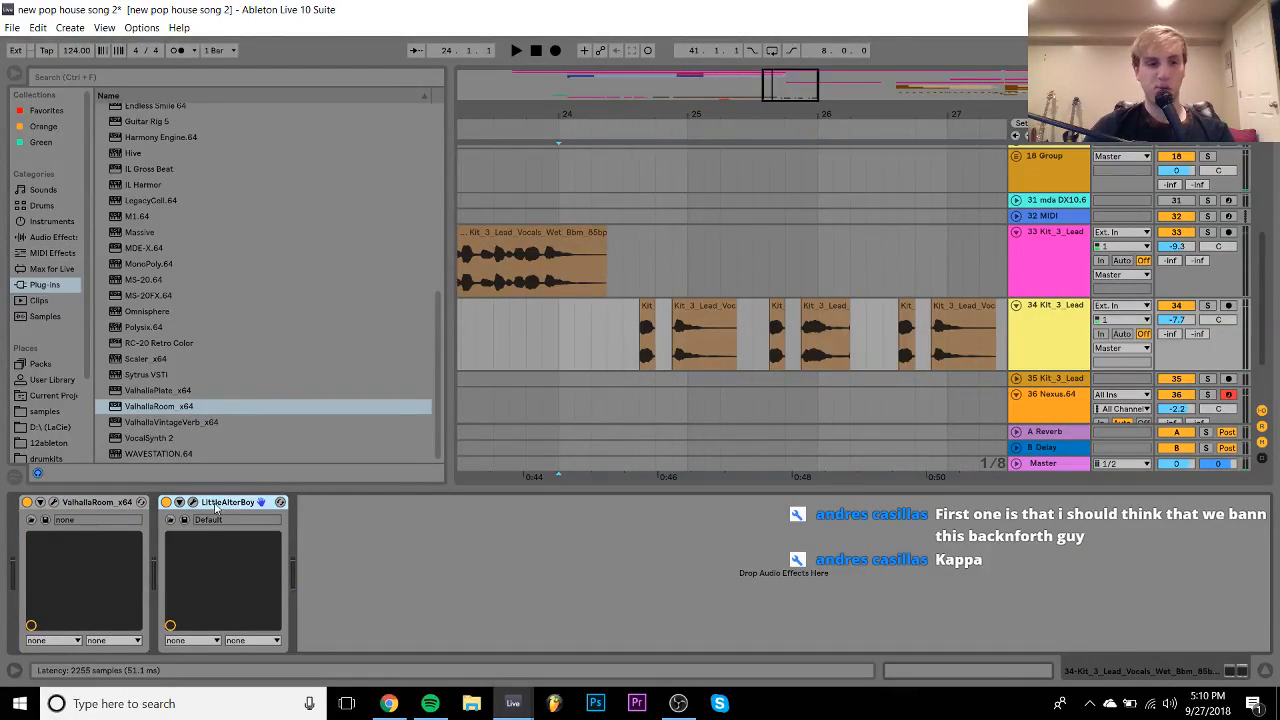
pyautogui.moveTo(7, 540); pyautogui.dragTo(21, 544)
pyautogui.press('space')
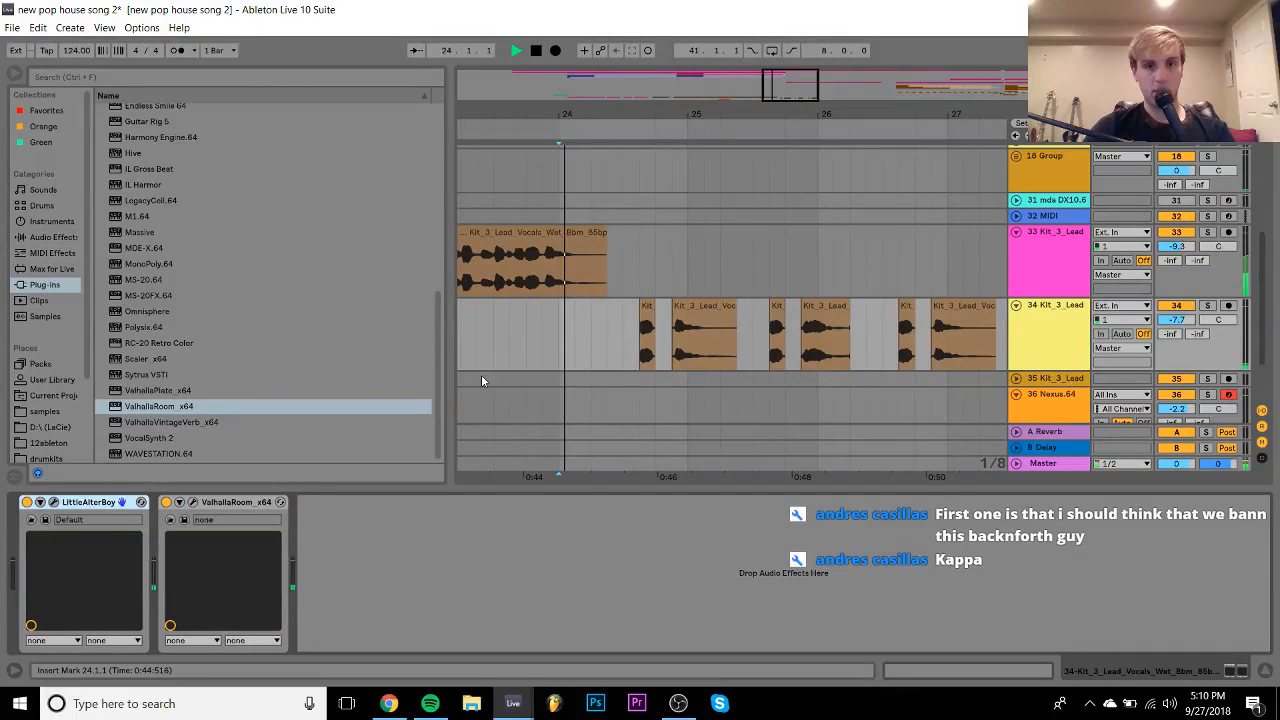
# - Try +12 pitch in Little AlterBoy, then reset pitch to 0.0 with formant about -2.1 and close it
pyautogui.click(53, 503)
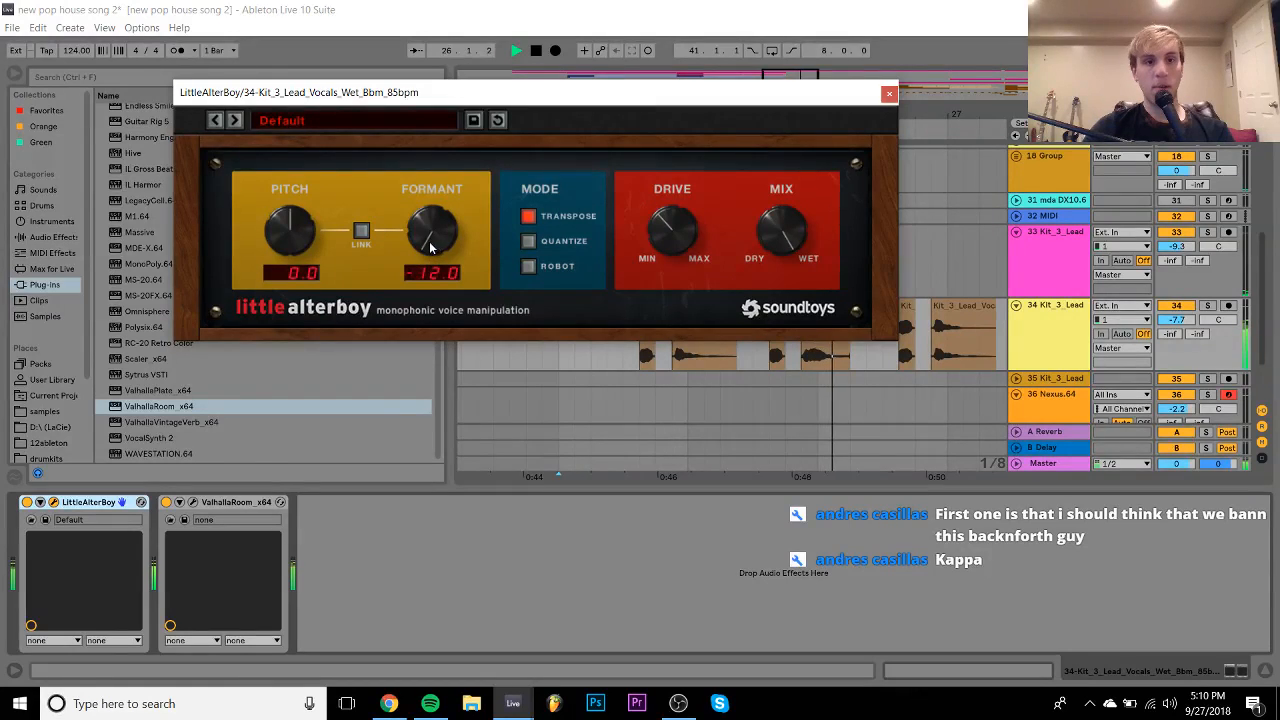
pyautogui.moveTo(296, 234); pyautogui.dragTo(328, 25)
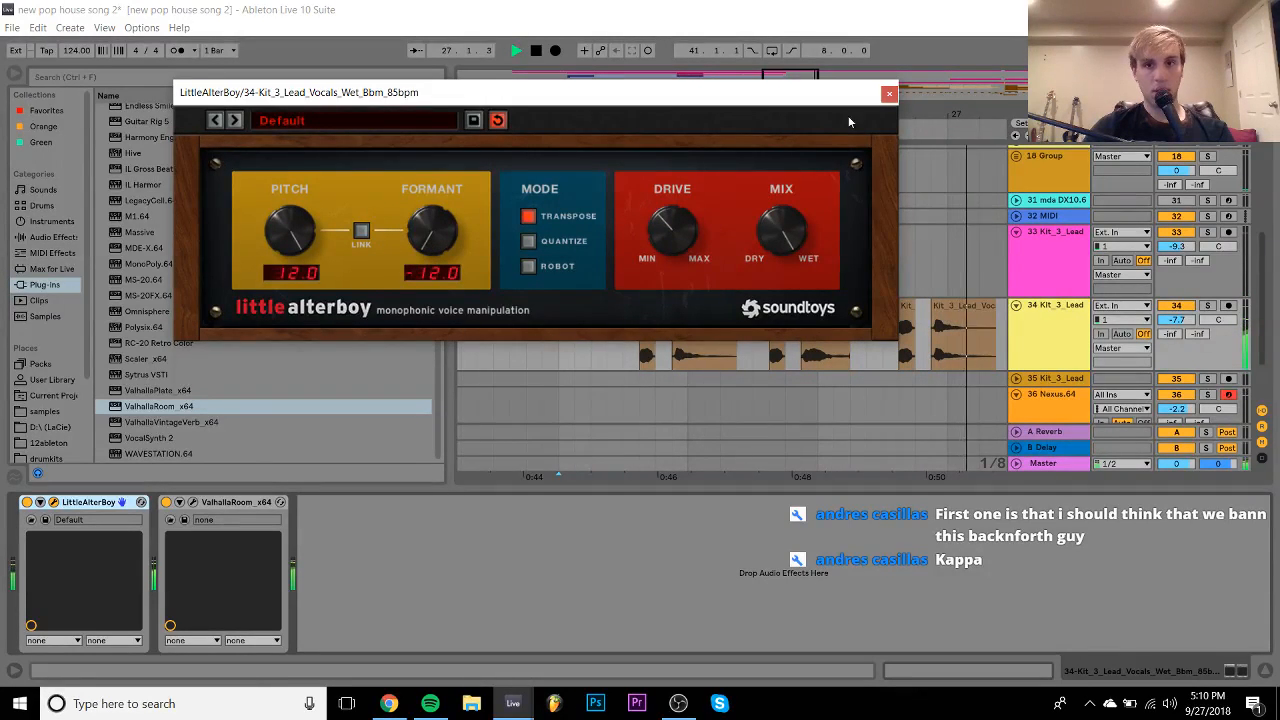
pyautogui.doubleClick(441, 242)
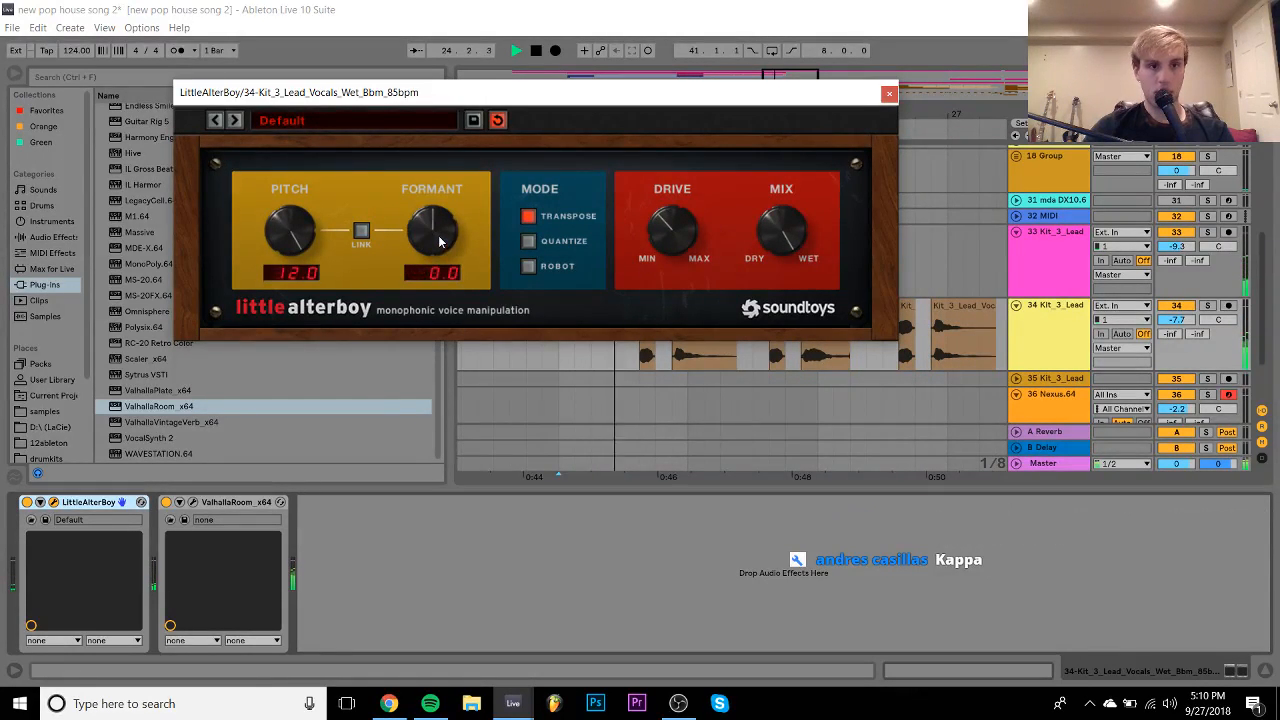
pyautogui.doubleClick(290, 232)
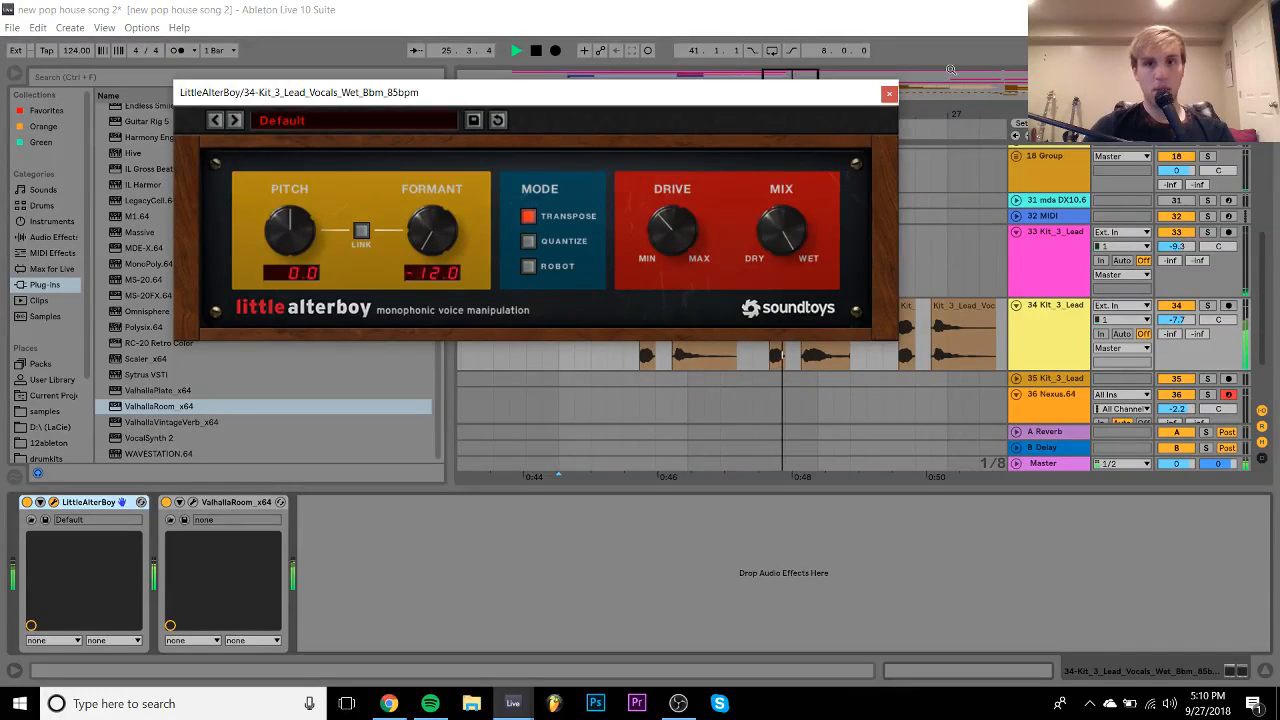
pyautogui.doubleClick(434, 234)
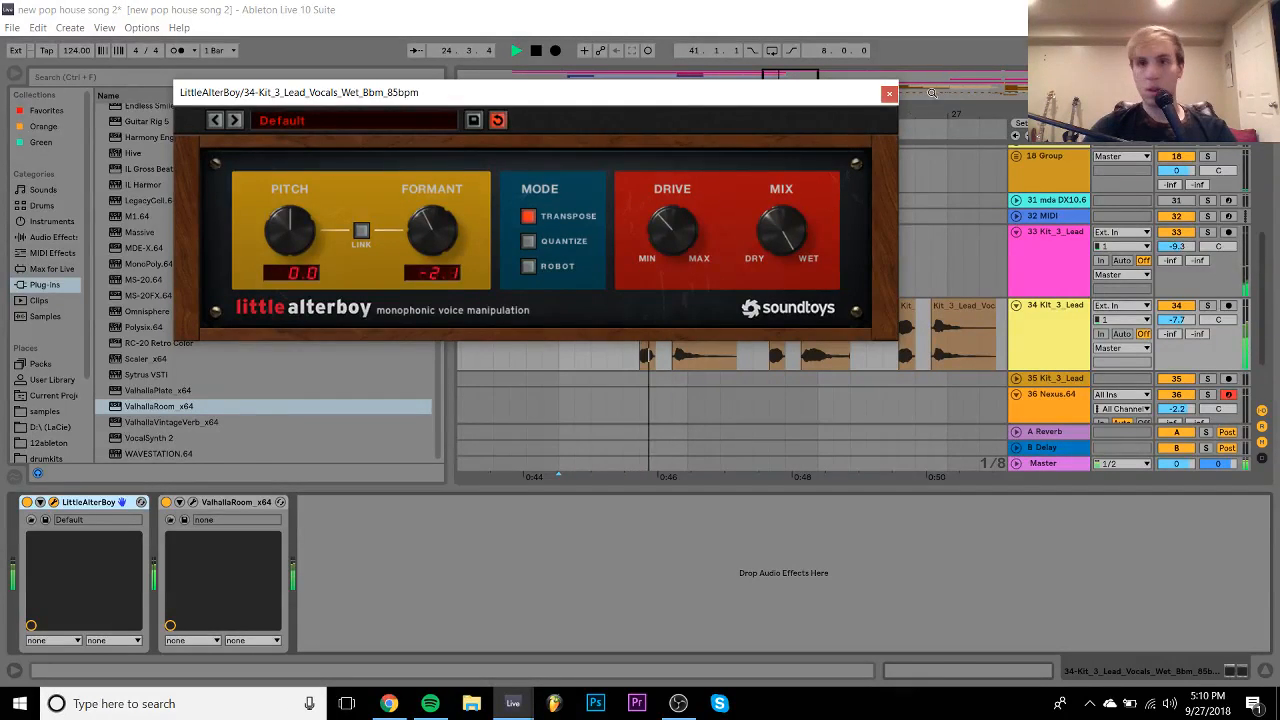
pyautogui.click(888, 93)
pyautogui.scroll(7, 175, 272)
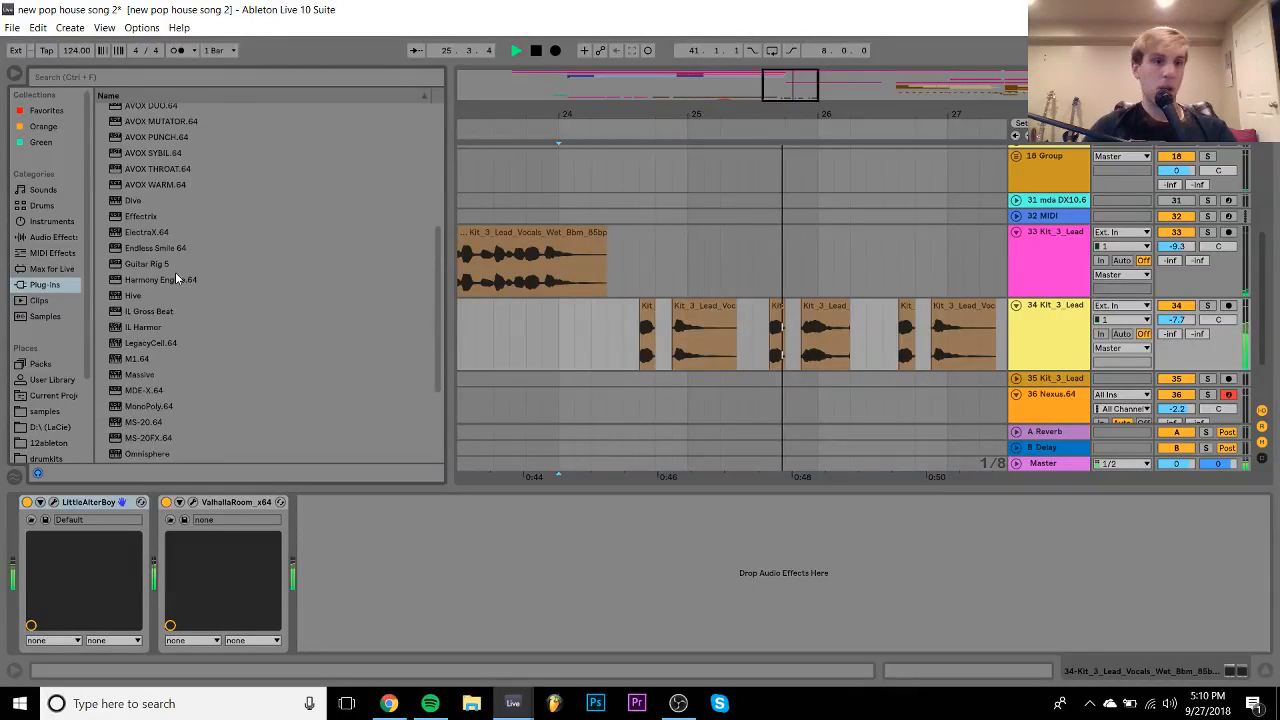
# - Load Xfer's LFOTool_x64 after ValhallaRoom, narrow the browser, audition, and close LFOTool's editor
pyautogui.click(101, 216)
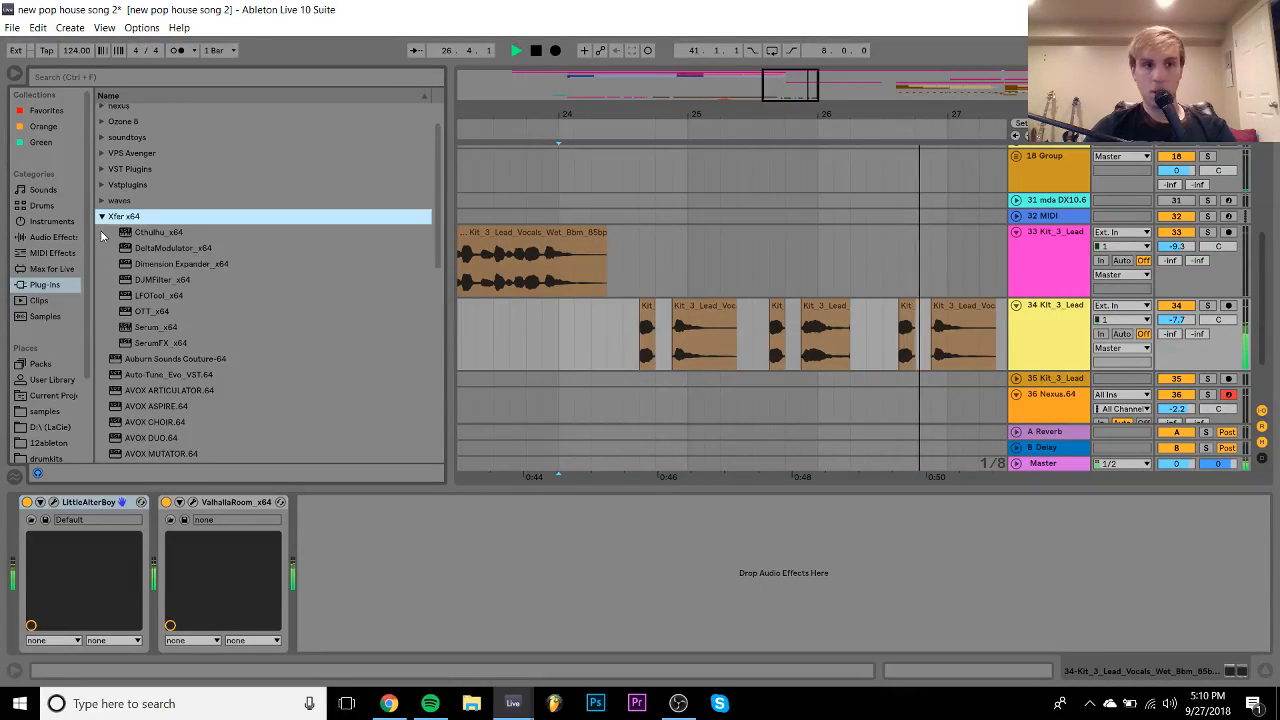
pyautogui.doubleClick(160, 296)
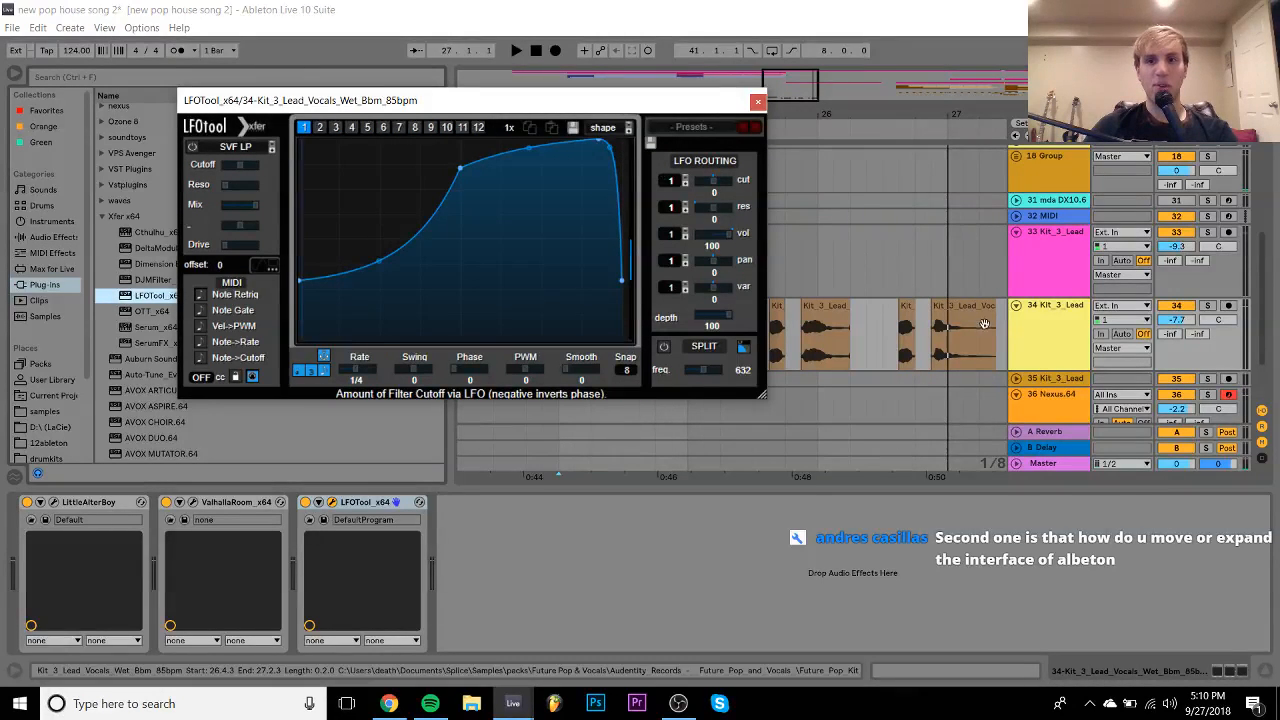
pyautogui.click(1009, 335)
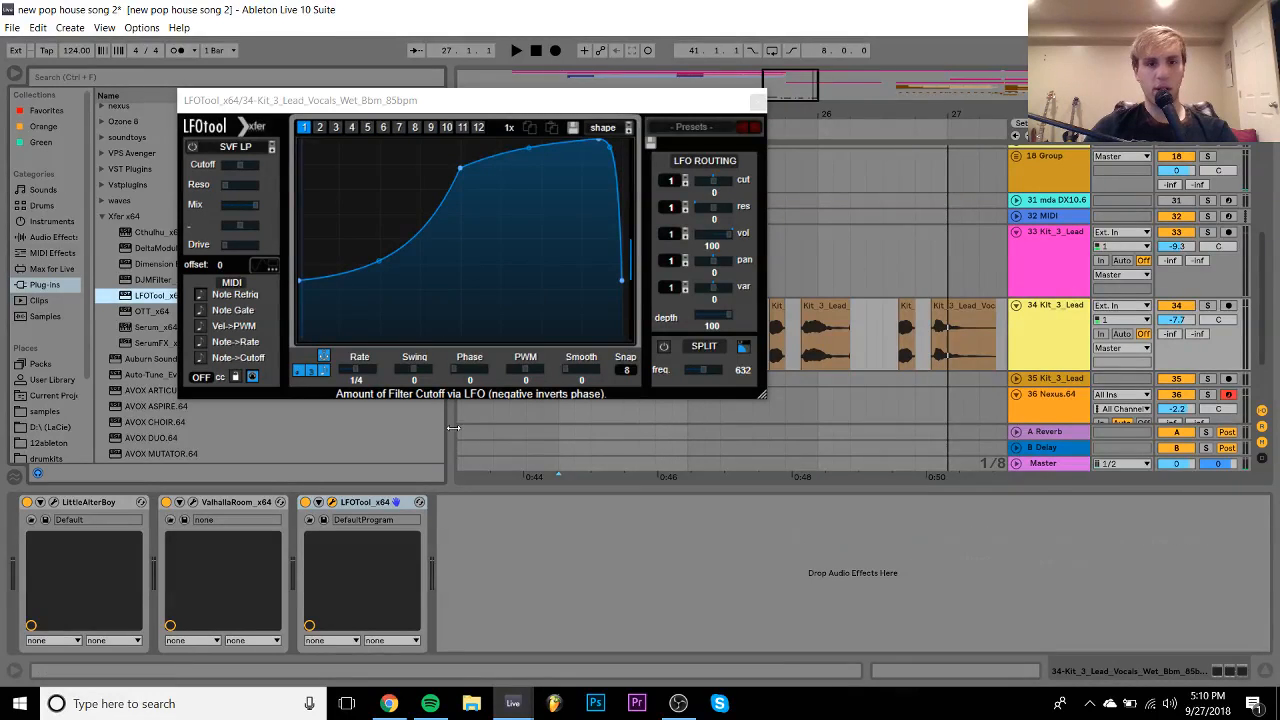
pyautogui.moveTo(453, 426)
pyautogui.mouseDown()
pyautogui.moveTo(395, 430)
pyautogui.moveTo(434, 438)
pyautogui.mouseUp()
pyautogui.press('space')
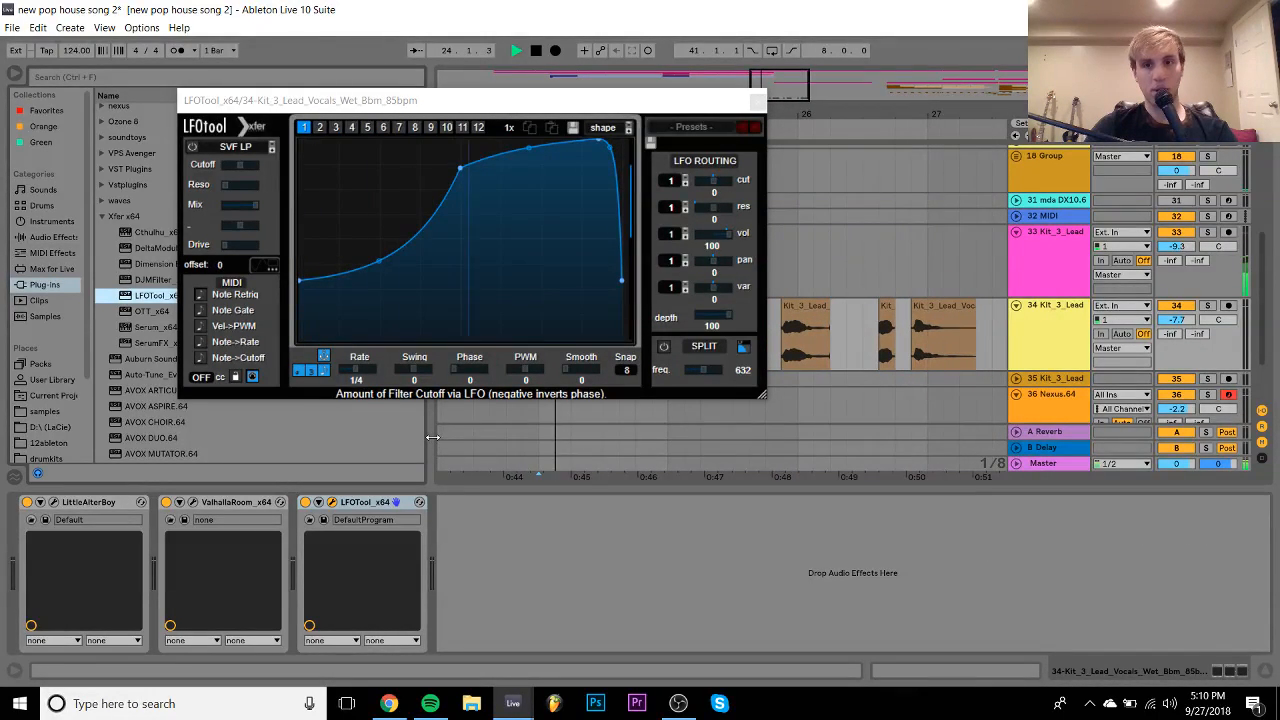
pyautogui.click(757, 100)
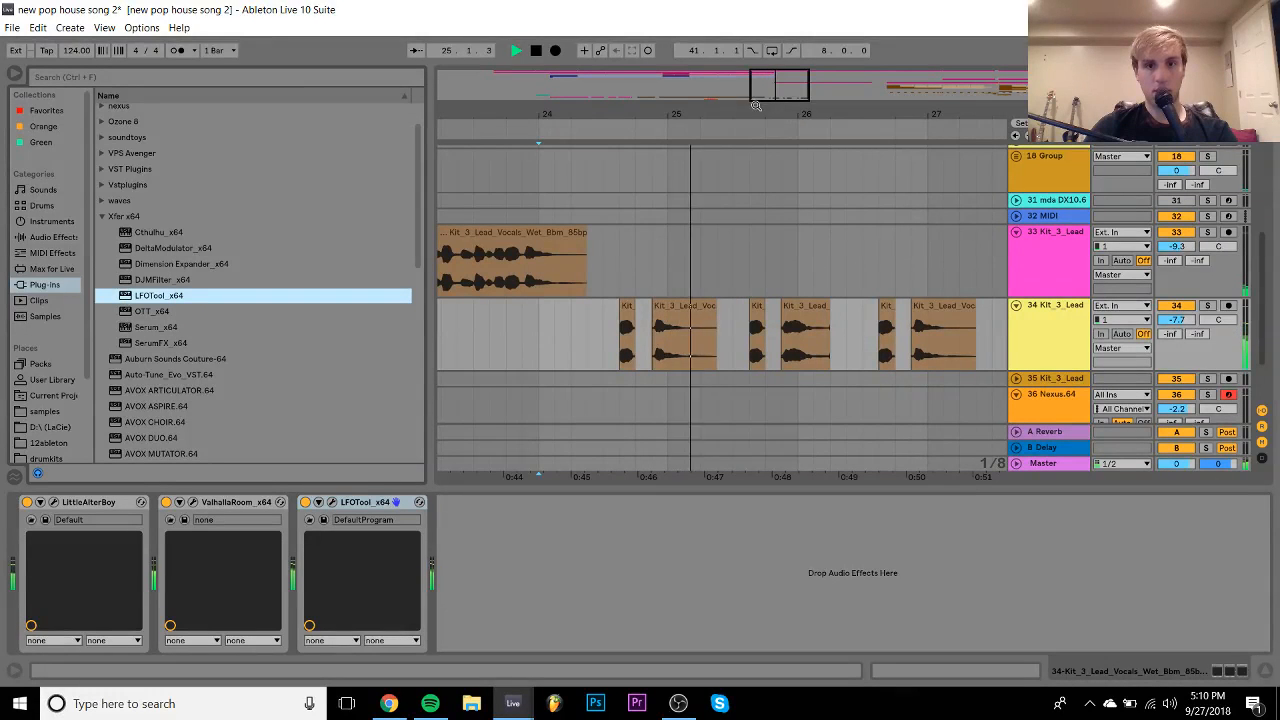
# - Stop playback and bypass the Little AlterBoy effect on track 34's vocal chops
pyautogui.click(1078, 320)
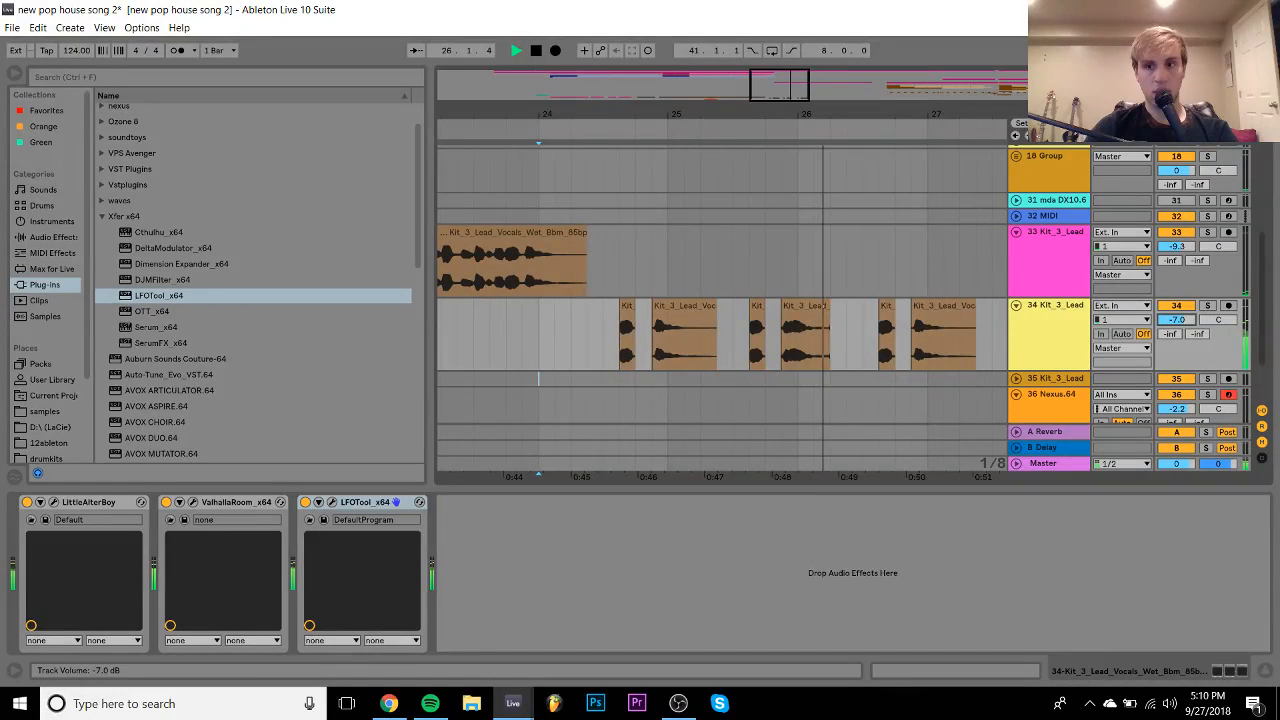
pyautogui.hscroll(3, 803, 338)
pyautogui.press('space')
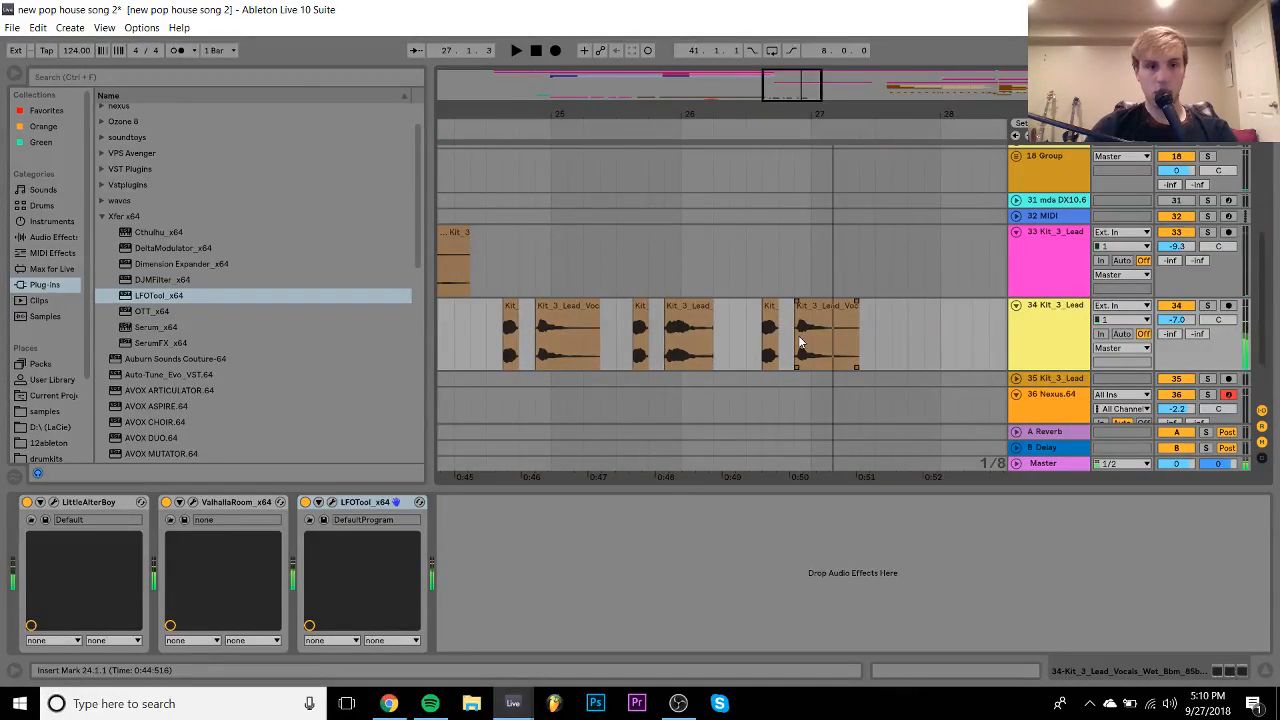
pyautogui.click(27, 502)
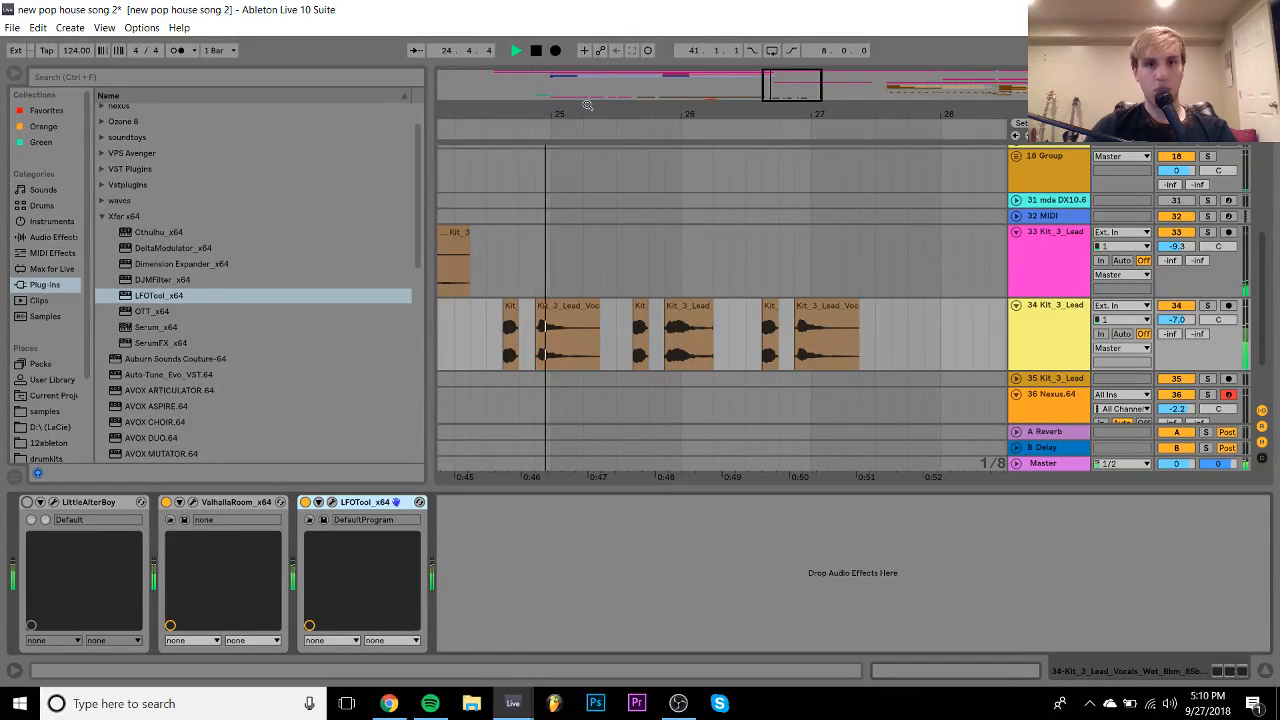
pyautogui.scroll(-3, 722, 338)
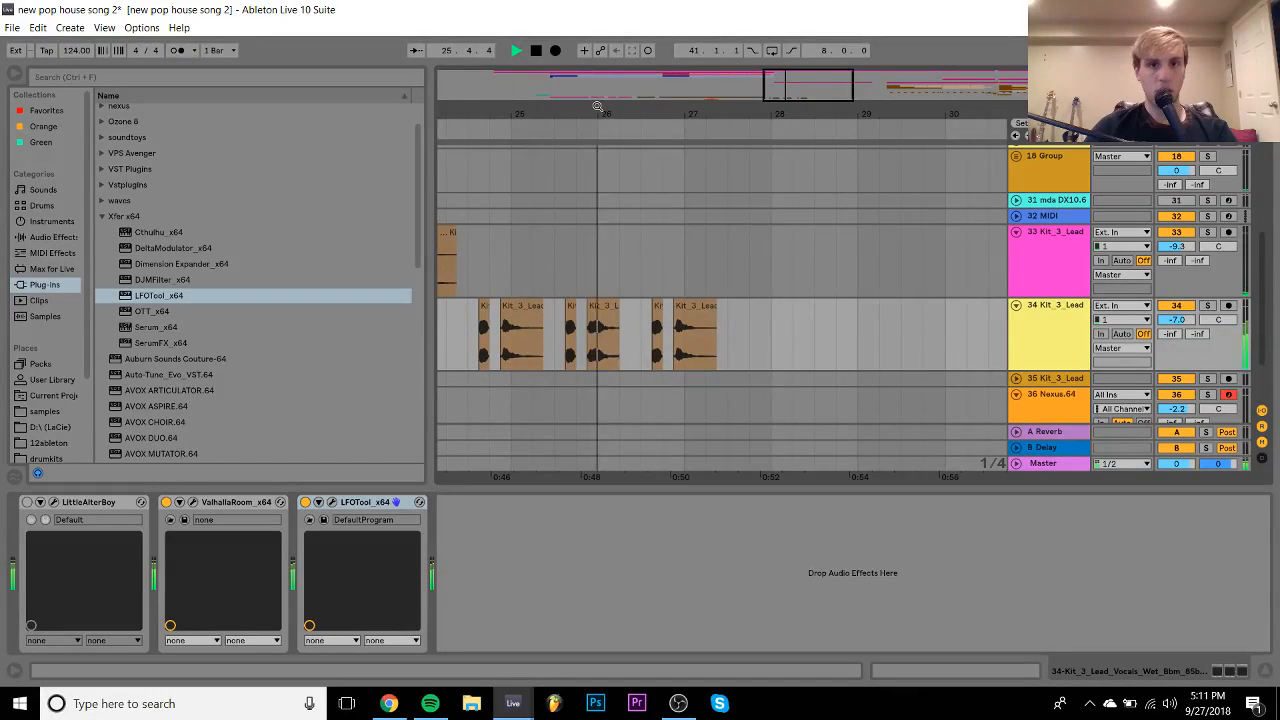
pyautogui.scroll(-2, 723, 346)
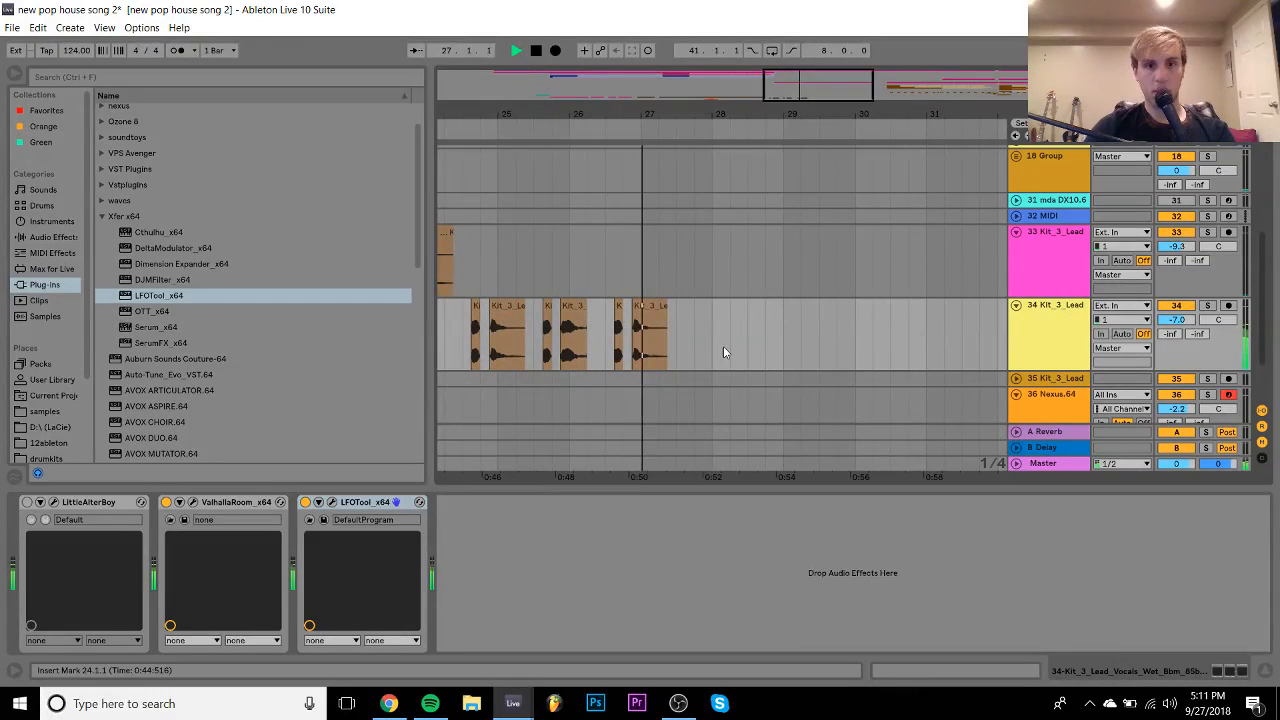
# - Copy the short vocal chop at 26.3.3 to about bar 27.3 and play it back
pyautogui.click(618, 308)
pyautogui.press('space')
pyautogui.moveTo(618, 308); pyautogui.dragTo(720, 318)
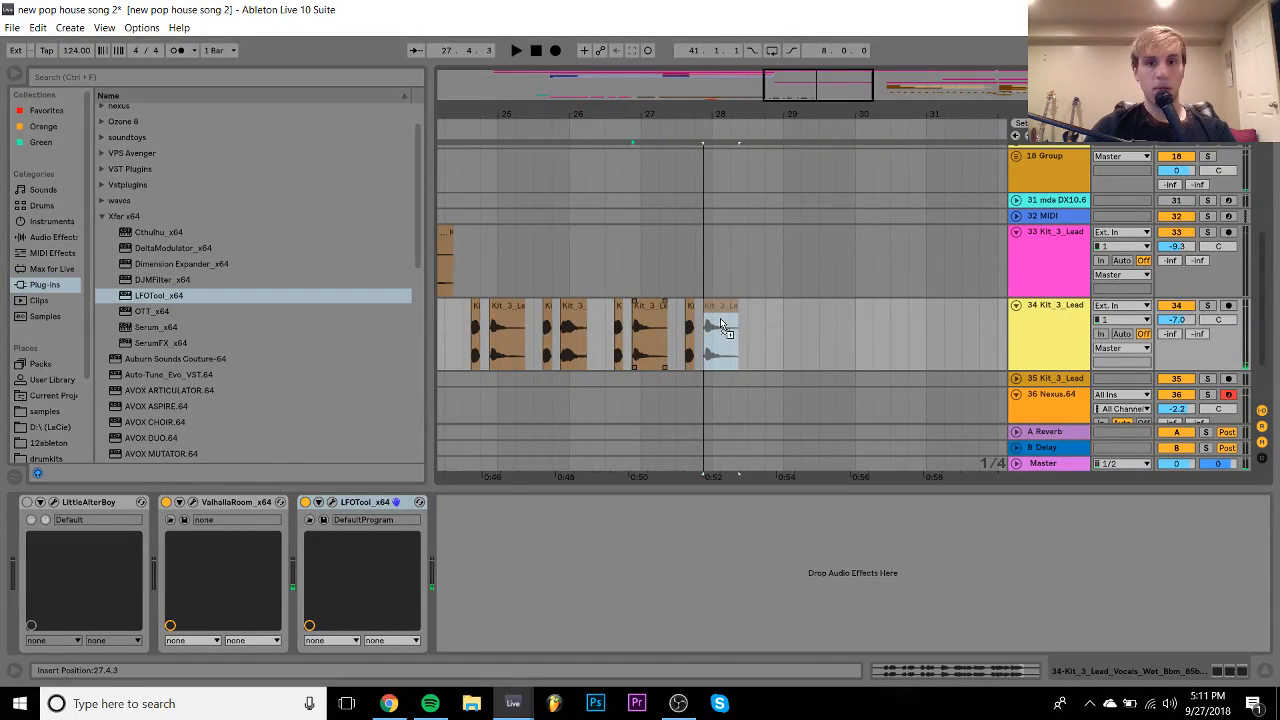
pyautogui.press('space')
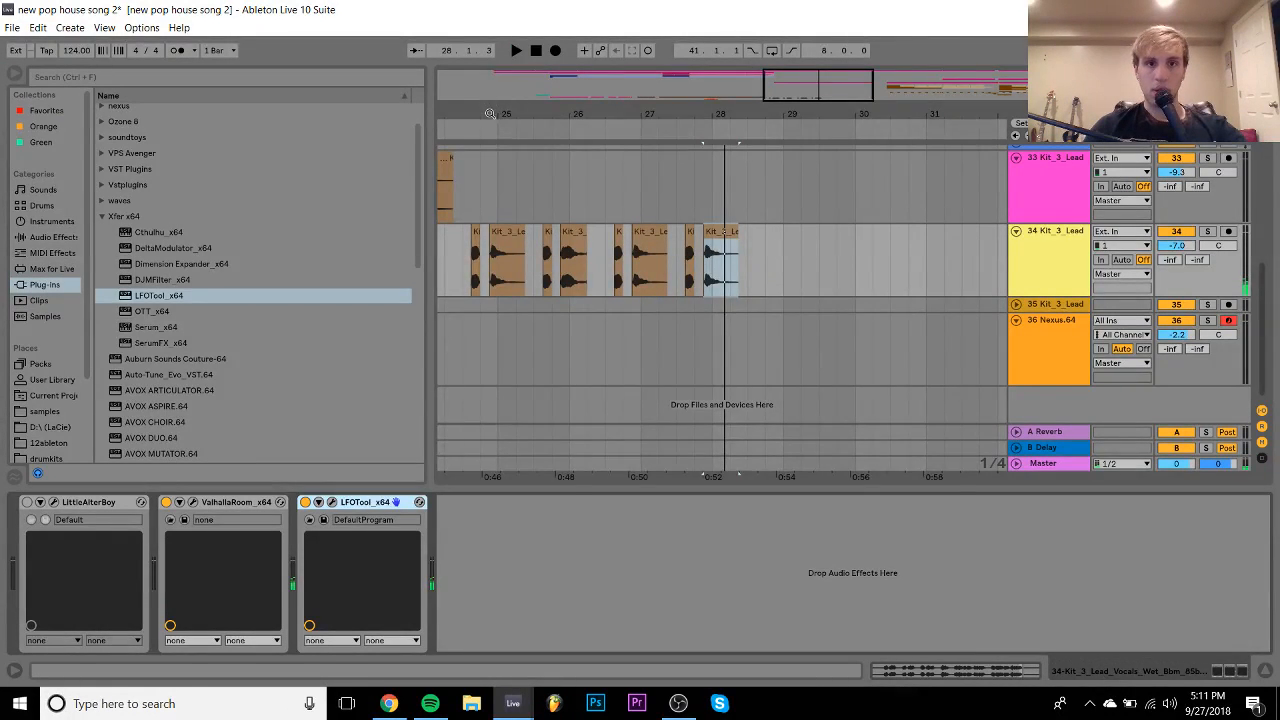
# - Play track 33's vocal clip from bar 23 and audition the 23.3.1–23.4.1 range
pyautogui.moveTo(490, 114); pyautogui.dragTo(725, 110)
pyautogui.click(597, 198)
pyautogui.press('space')
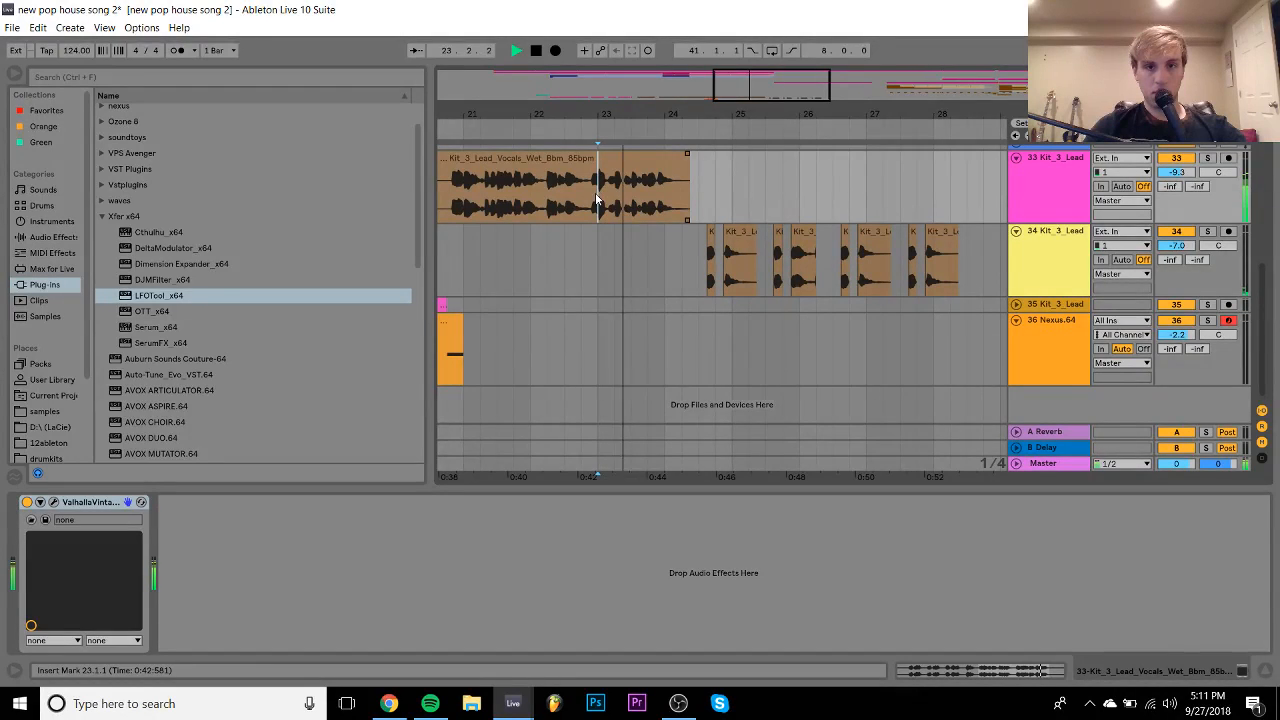
pyautogui.press('space')
pyautogui.moveTo(628, 196); pyautogui.dragTo(929, 240)
pyautogui.scroll(4, 917, 257)
pyautogui.press('space')
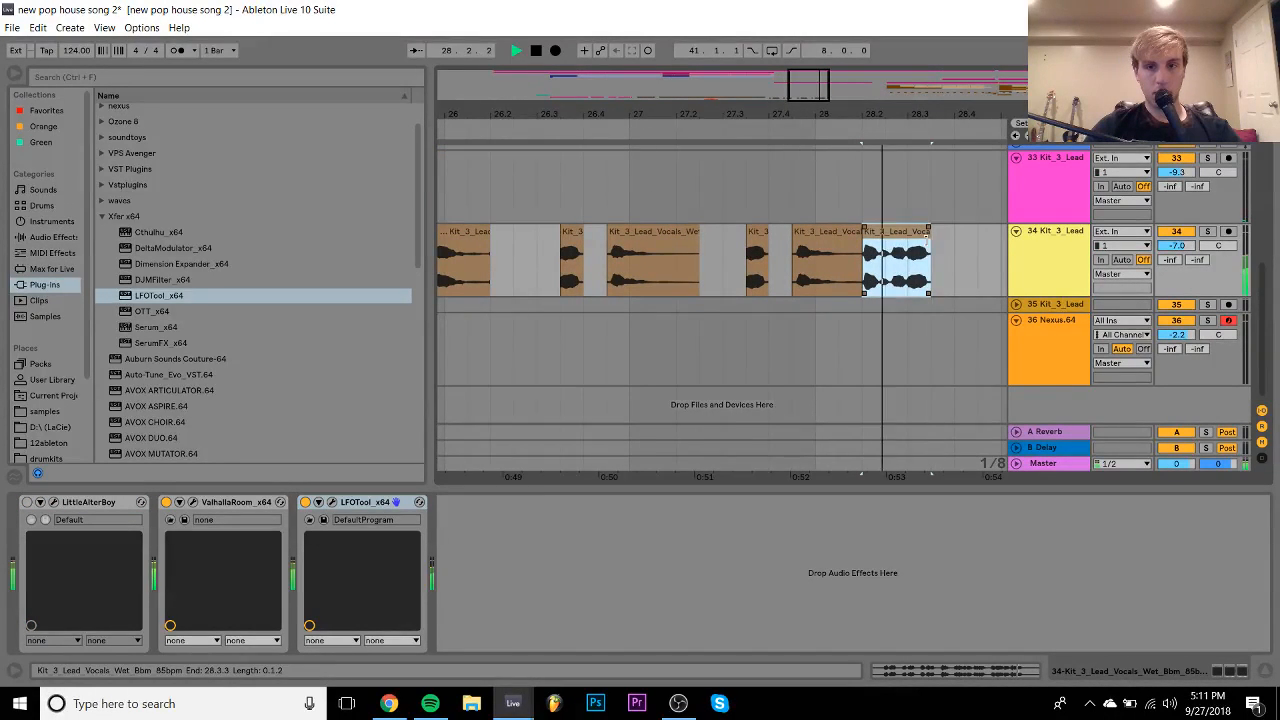
pyautogui.press('space')
pyautogui.moveTo(908, 106)
pyautogui.mouseDown()
pyautogui.moveTo(785, 75)
pyautogui.moveTo(774, 42)
pyautogui.moveTo(945, 14)
pyautogui.mouseUp()
# - Play from bar 17, postpone the Windows update restart, and zoom around bar 29
pyautogui.click(717, 204)
pyautogui.press('space')
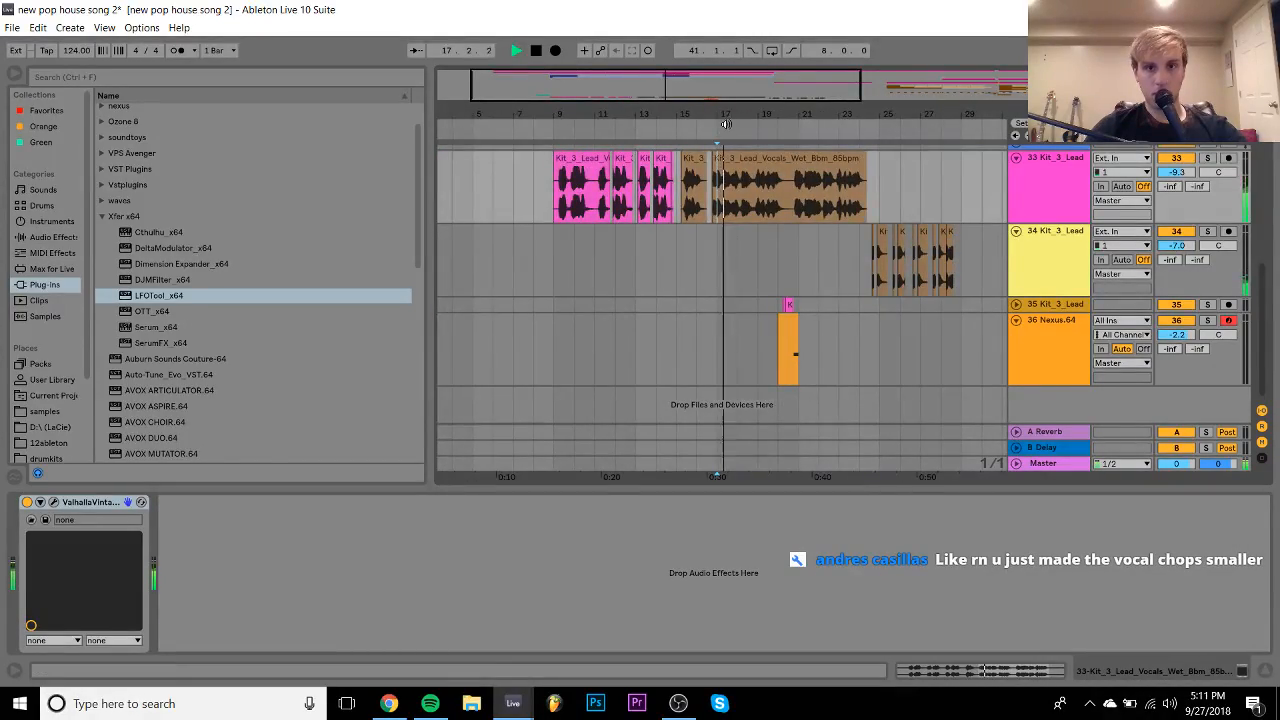
pyautogui.moveTo(726, 124); pyautogui.dragTo(664, 208)
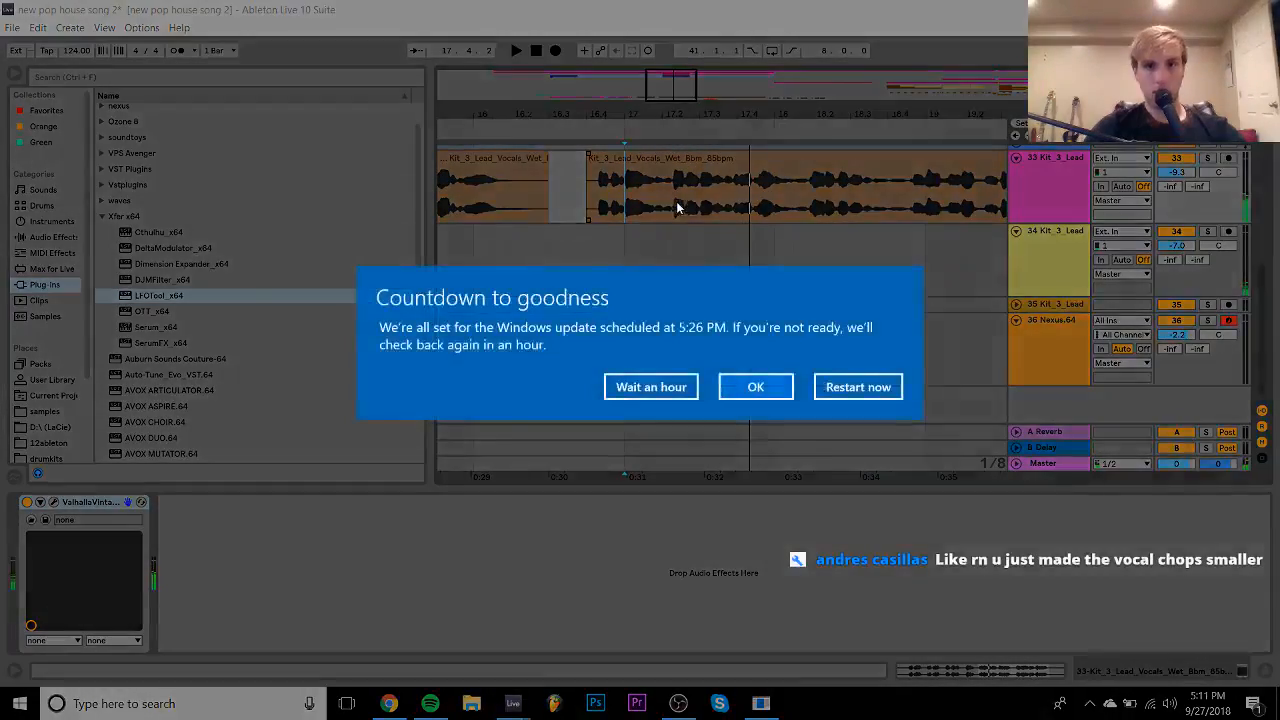
pyautogui.click(651, 387)
pyautogui.press('space')
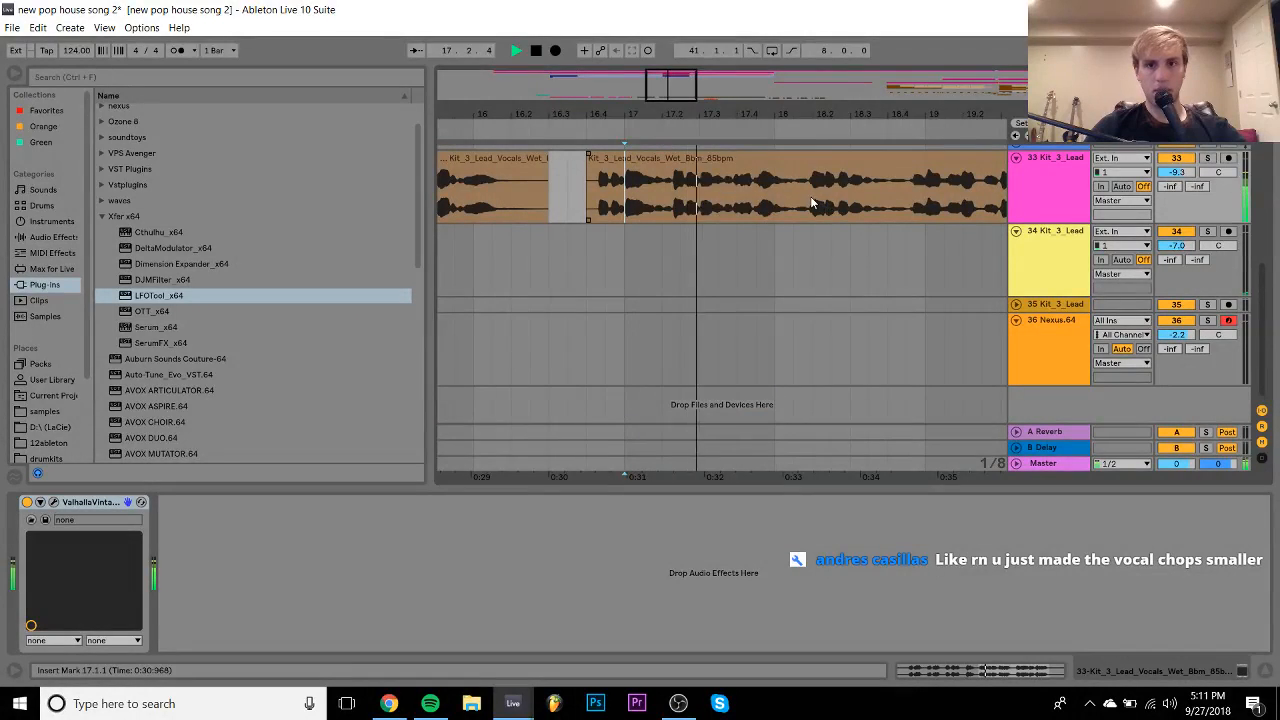
pyautogui.moveTo(812, 204); pyautogui.dragTo(850, 204)
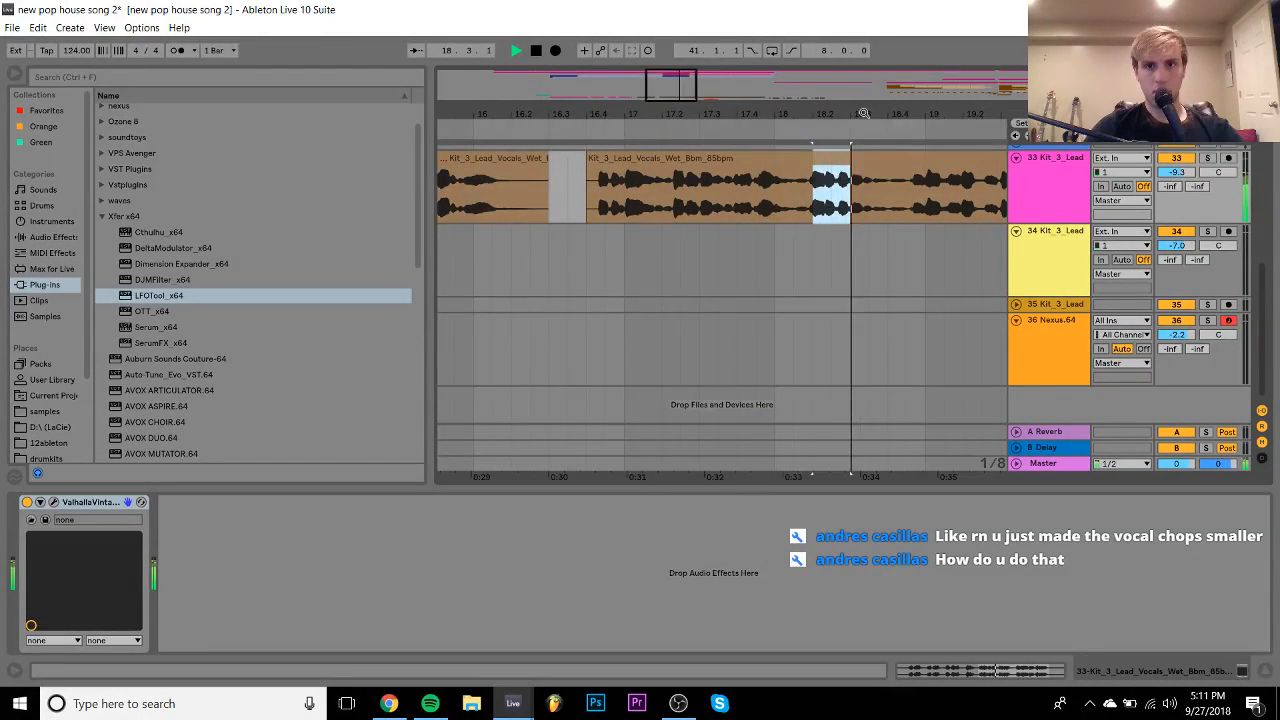
pyautogui.press('space')
pyautogui.moveTo(864, 113); pyautogui.dragTo(598, 111)
pyautogui.moveTo(777, 118); pyautogui.dragTo(740, 259)
# - Play from 26.2.1 with the last track 34 chop selected, checking the LFOTool editor
pyautogui.click(740, 259)
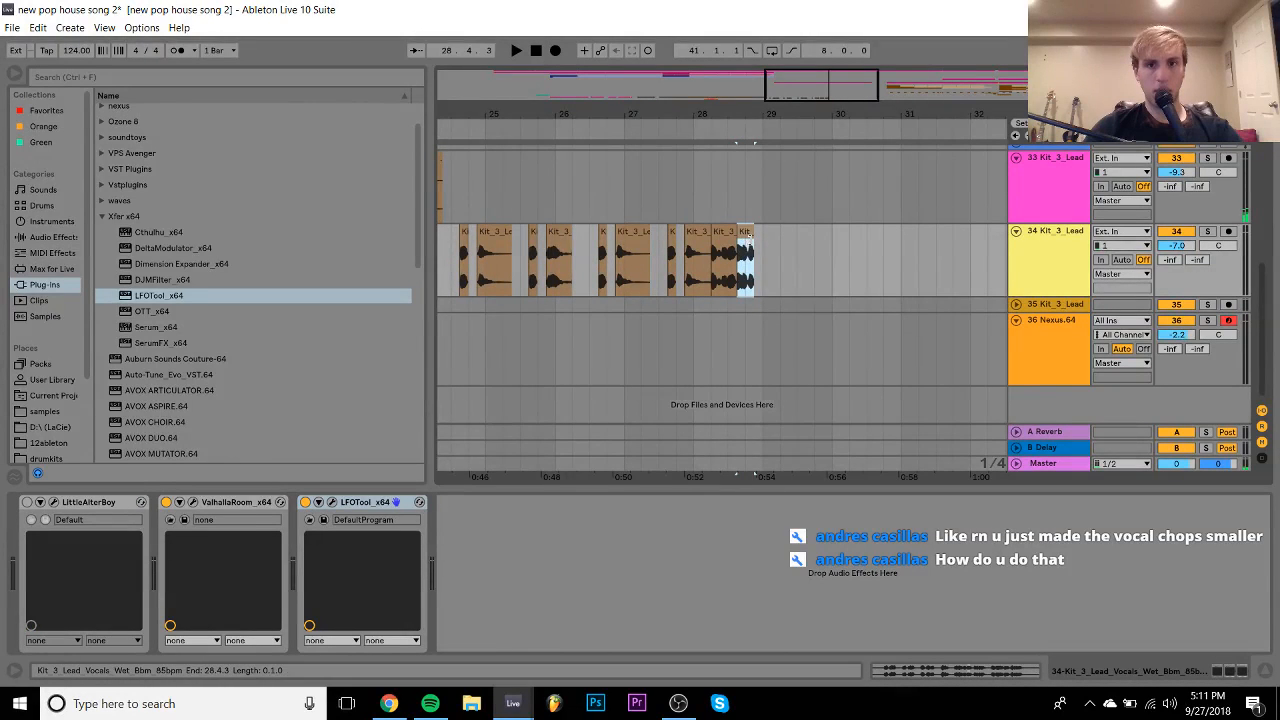
pyautogui.click(578, 257)
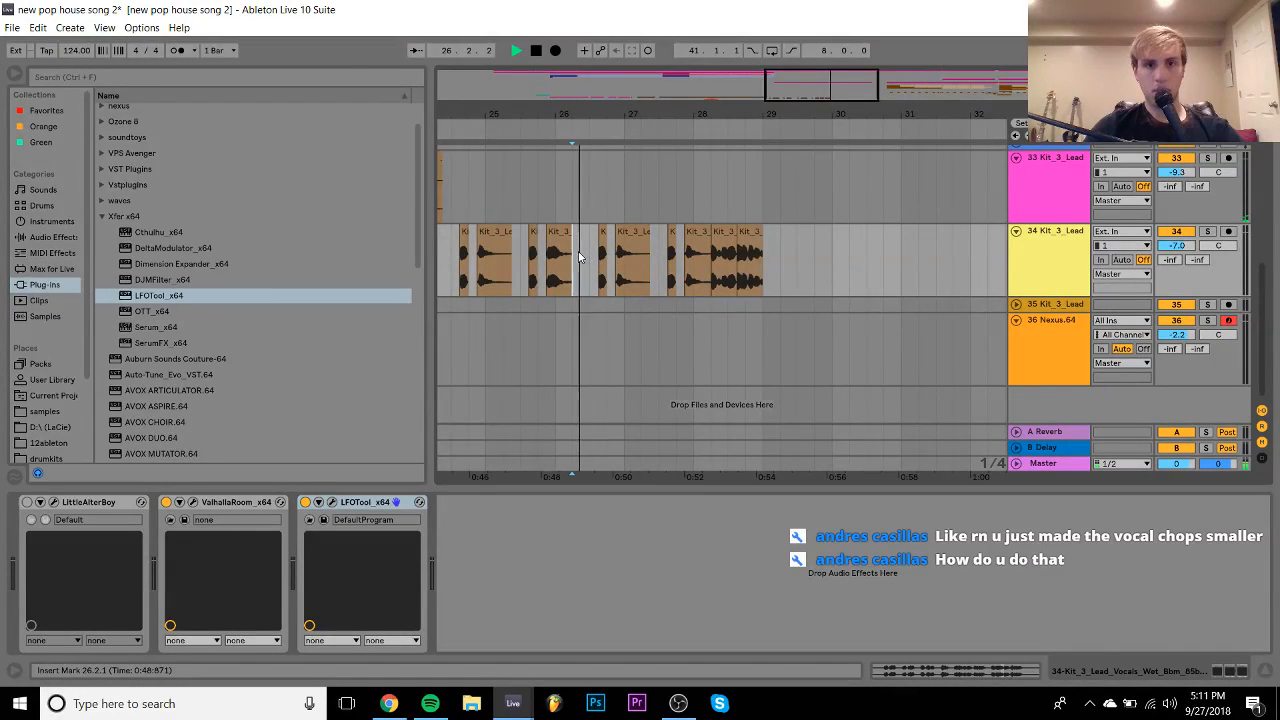
pyautogui.press('space')
pyautogui.click(332, 502)
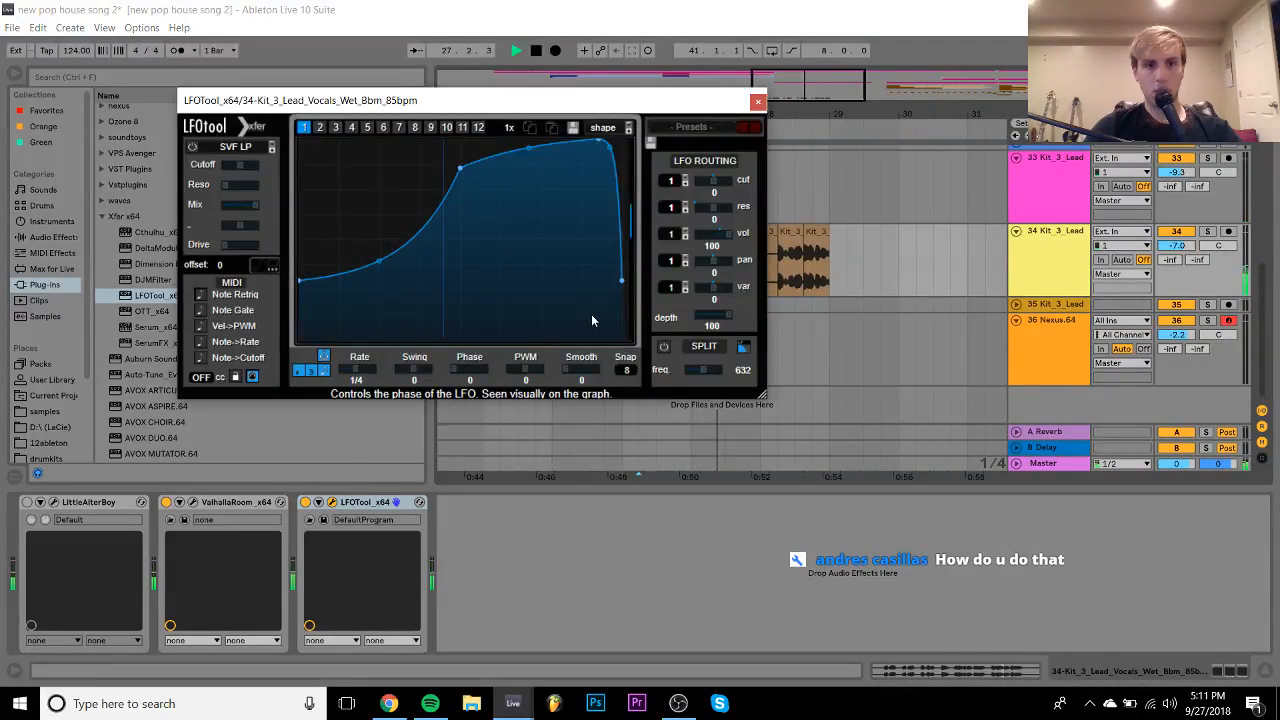
pyautogui.click(758, 101)
pyautogui.press('space')
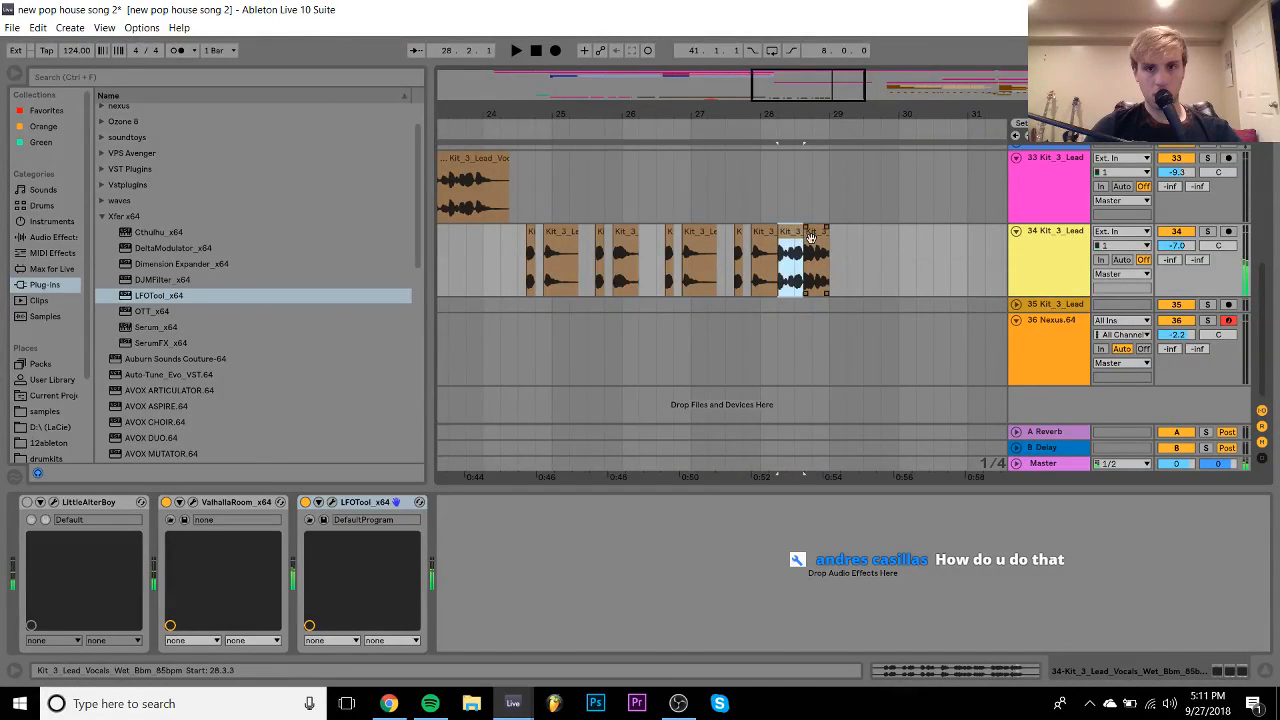
# - Reset the 28.2.1 chop's transpose to 0 st, then raise it one semitone
pyautogui.click(813, 245)
pyautogui.click(791, 243)
pyautogui.doubleClick(791, 243)
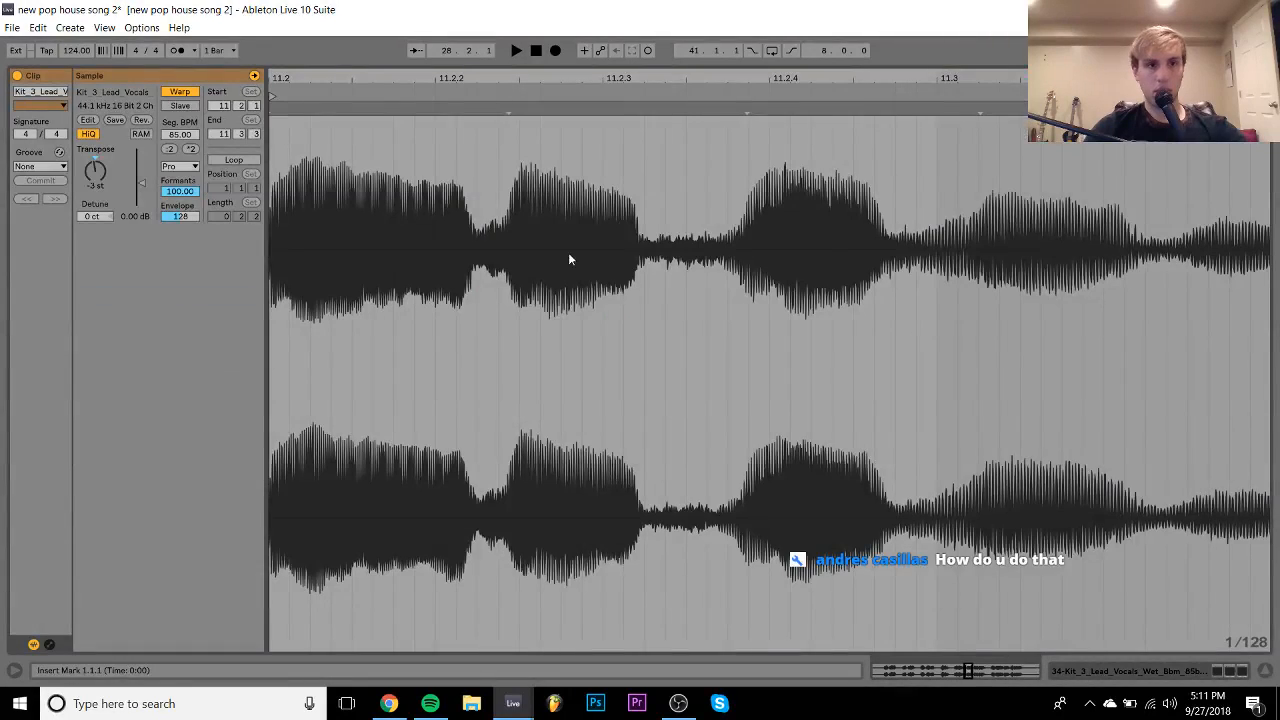
pyautogui.press('space')
pyautogui.press('space')
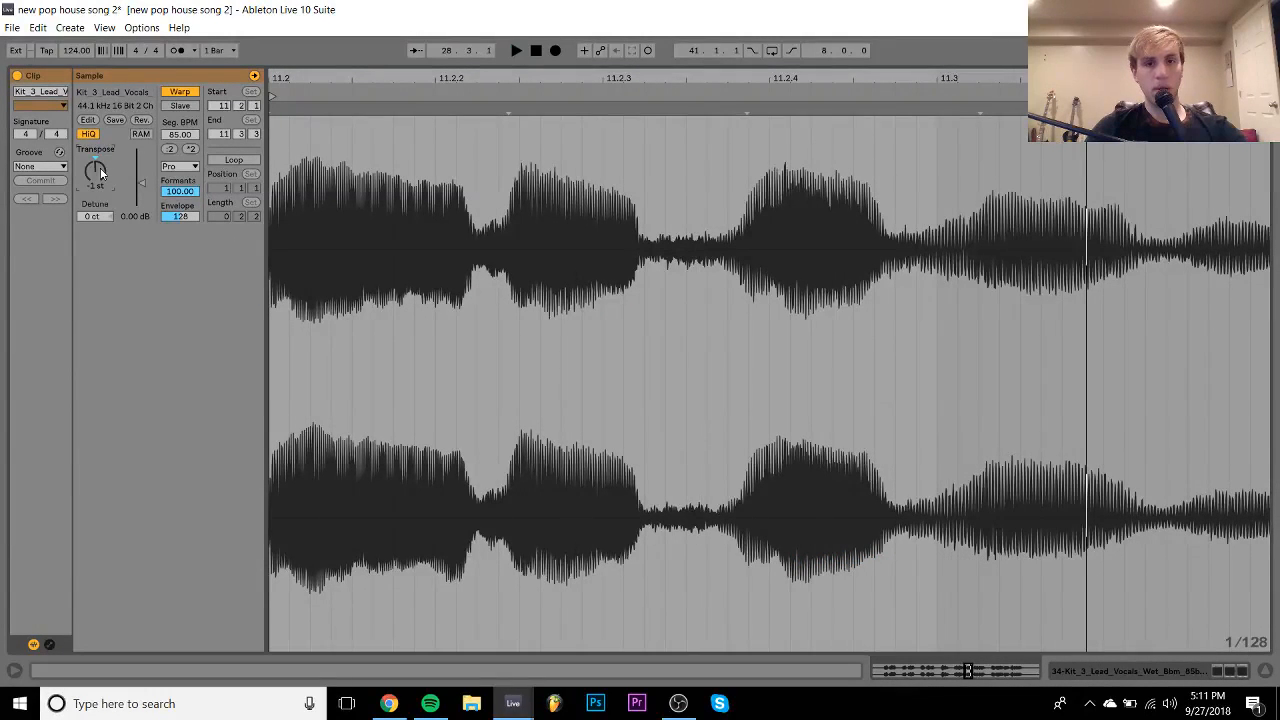
pyautogui.doubleClick(101, 173)
pyautogui.press('space')
pyautogui.press('space')
pyautogui.press('Up')
pyautogui.press('space')
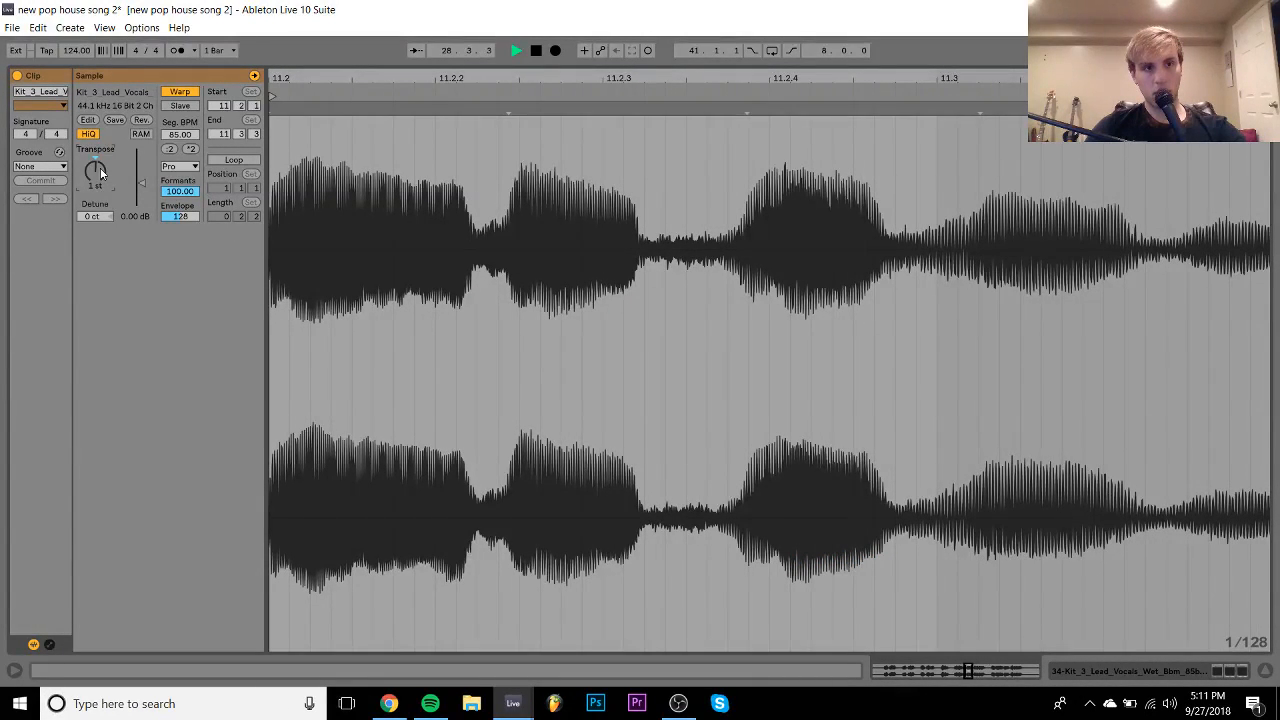
pyautogui.press('space')
pyautogui.press('space')
pyautogui.press('space')
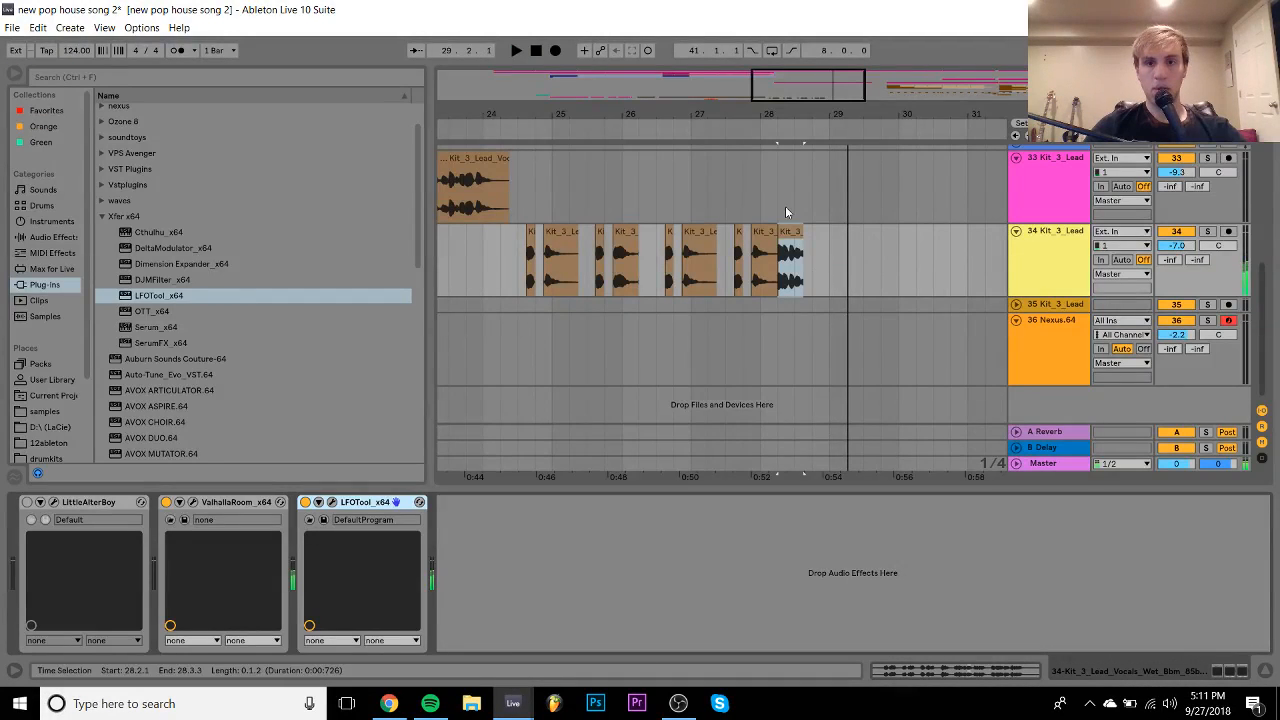
# - Delete the last vocal chop on track 34 and play the arrangement from bar 8
pyautogui.click(788, 240)
pyautogui.press('Delete')
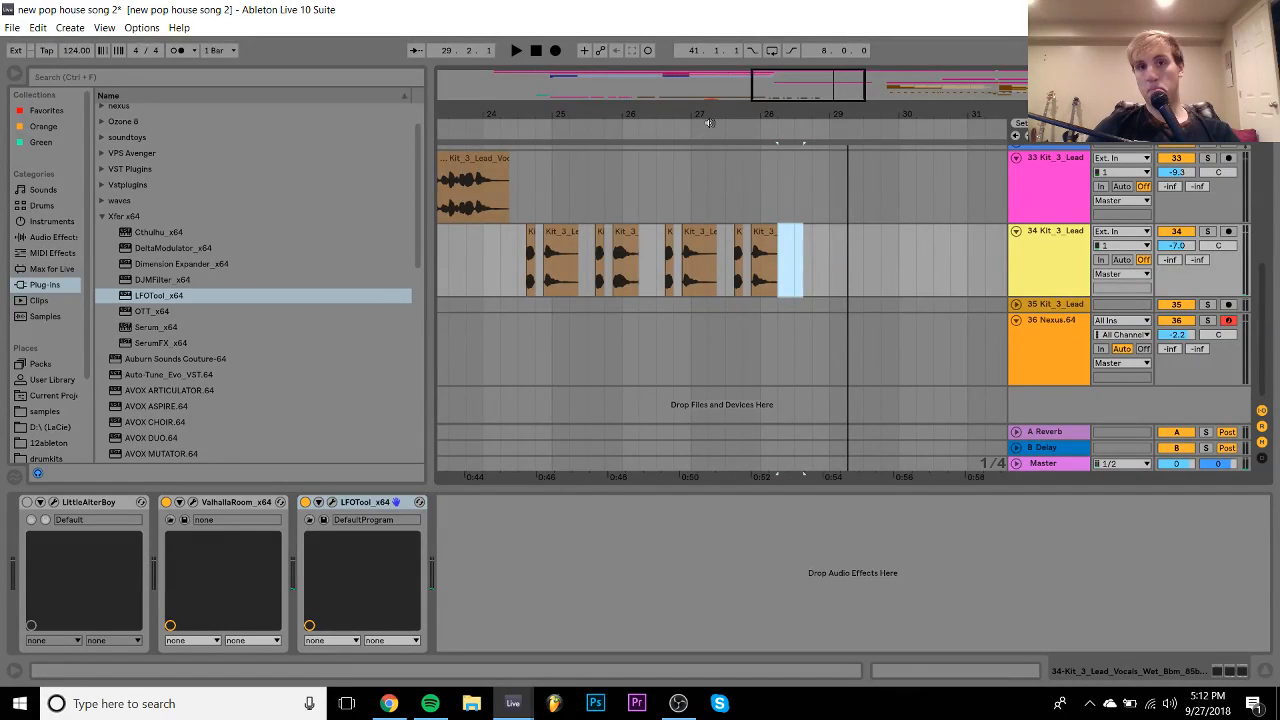
pyautogui.hscroll(-5, 720, 288)
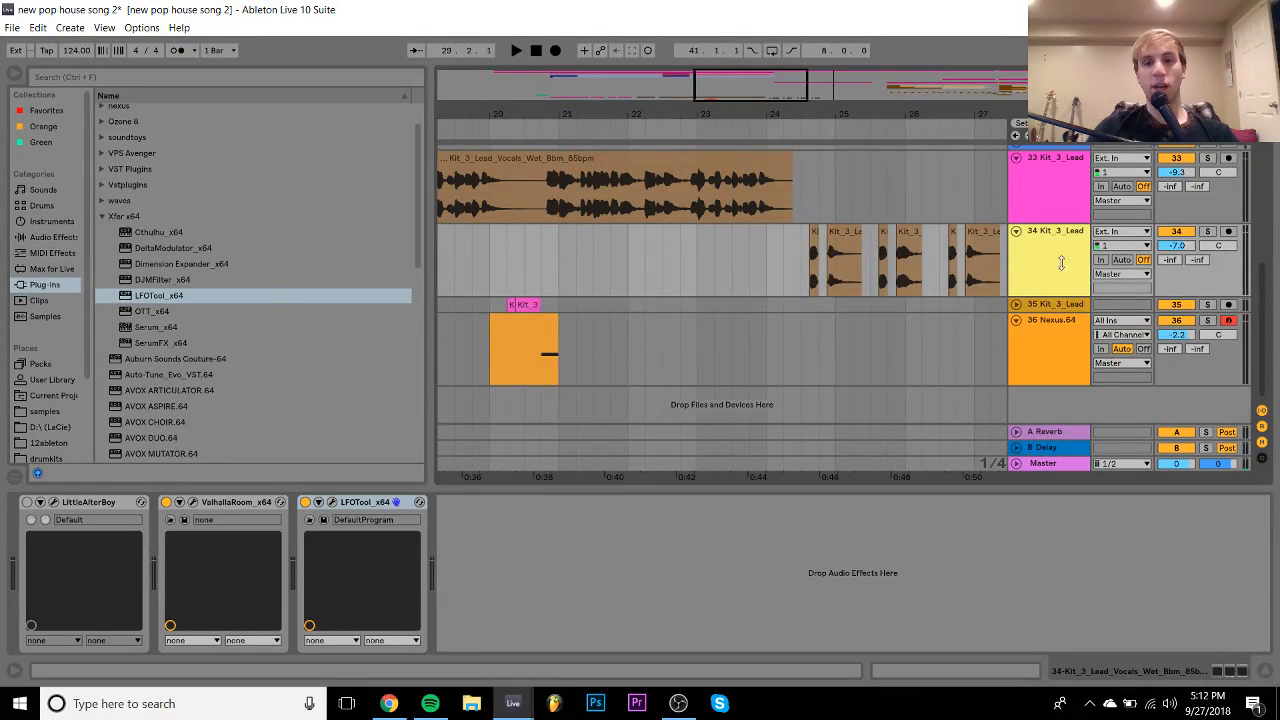
pyautogui.moveTo(1062, 262); pyautogui.dragTo(1072, 328)
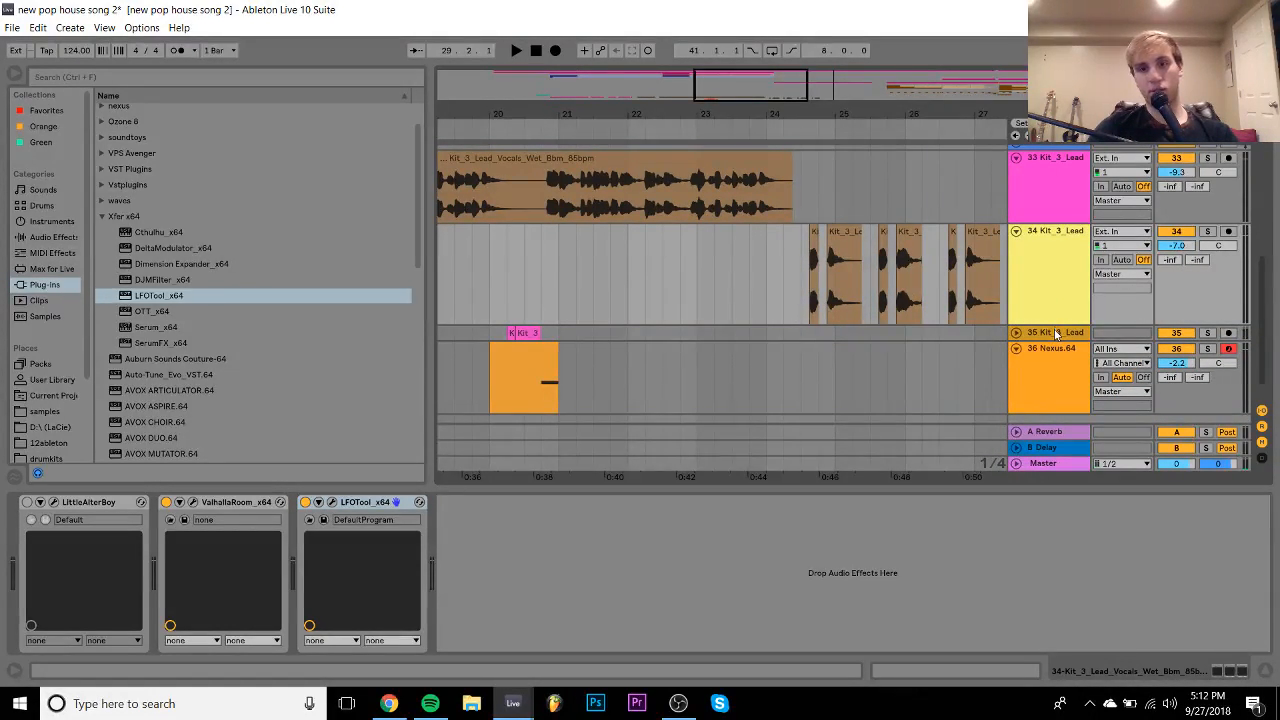
pyautogui.moveTo(1053, 323); pyautogui.dragTo(1053, 295)
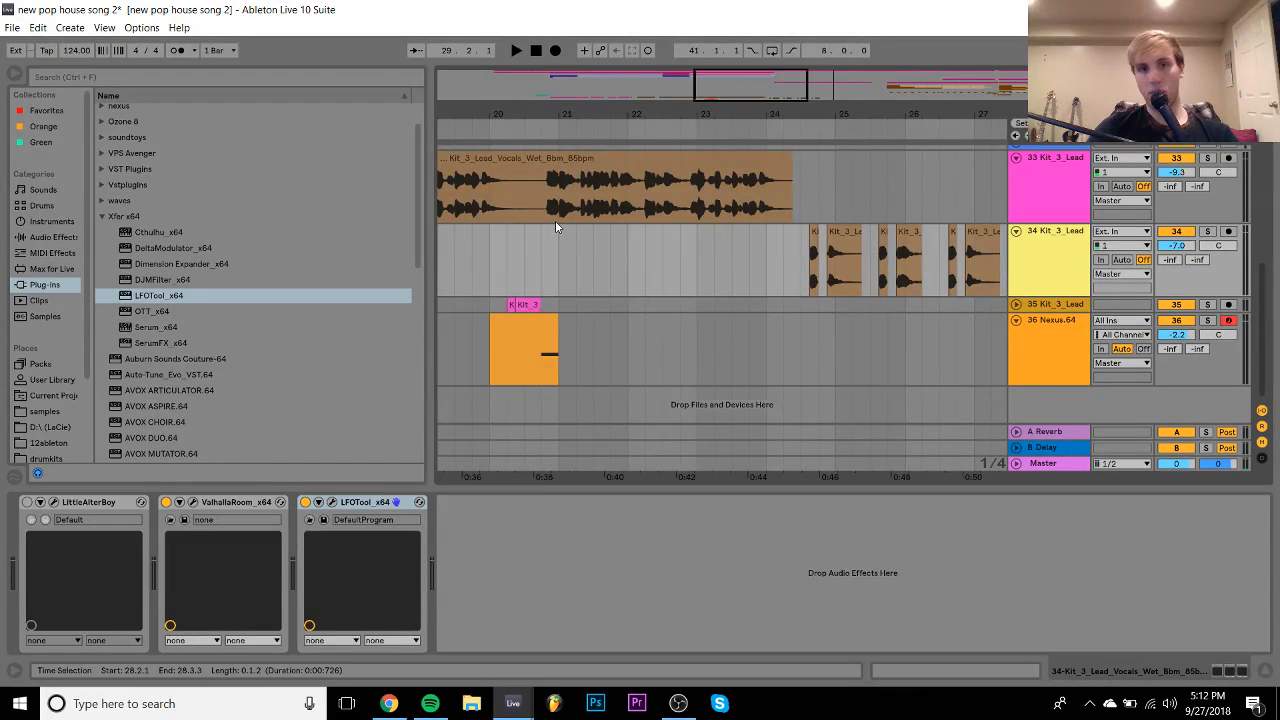
pyautogui.hscroll(-10, 555, 220)
pyautogui.click(515, 200)
pyautogui.press('space')
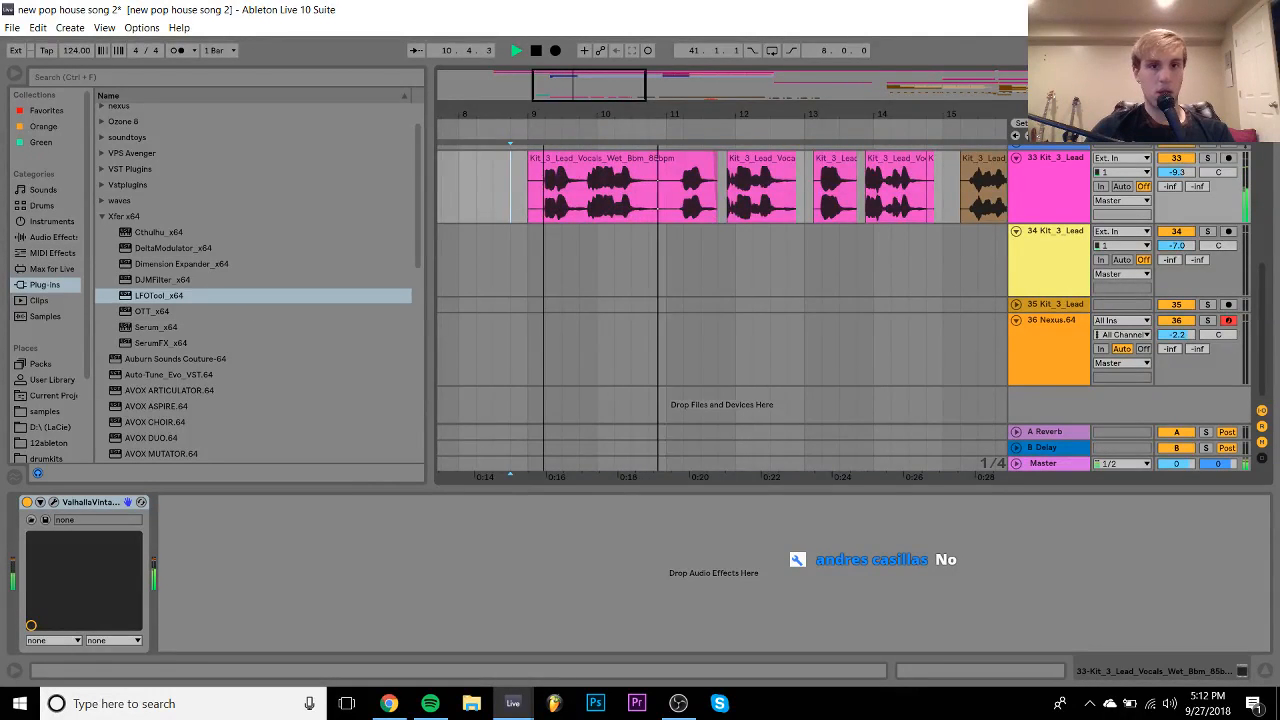
pyautogui.moveTo(545, 115); pyautogui.dragTo(549, 217)
pyautogui.moveTo(562, 116); pyautogui.dragTo(563, 76)
pyautogui.doubleClick(586, 158)
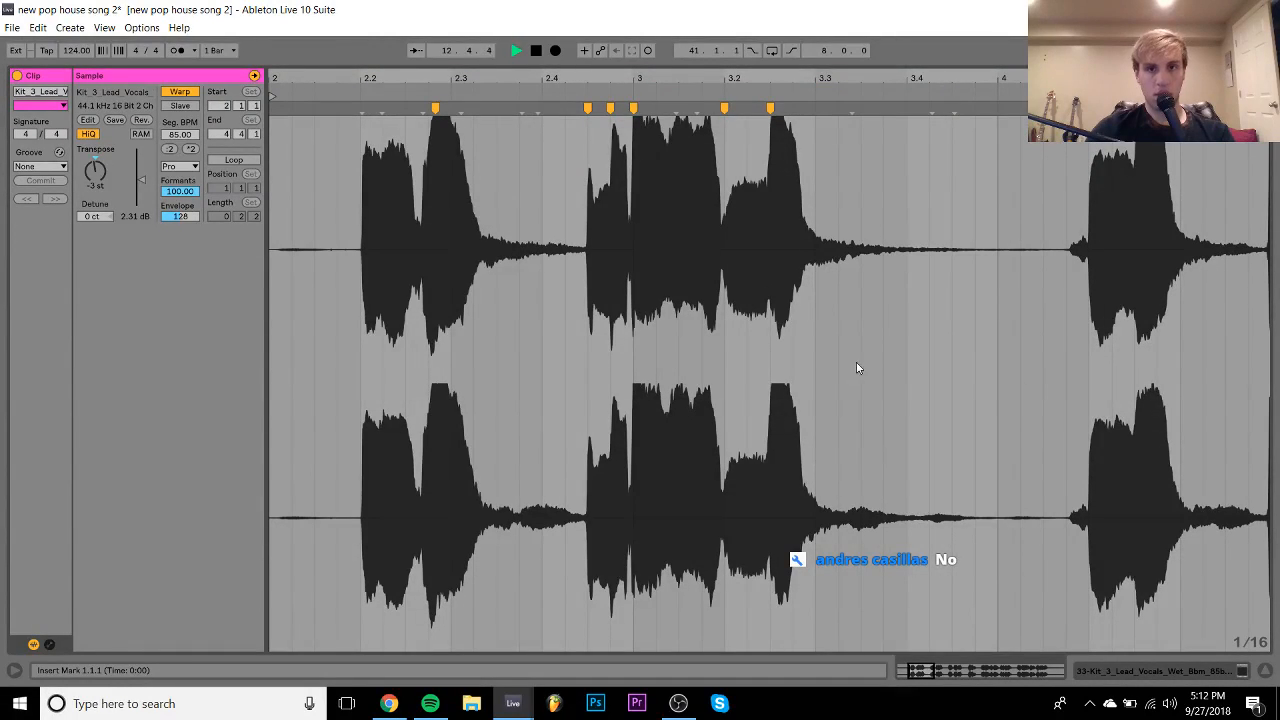
pyautogui.click(1145, 670)
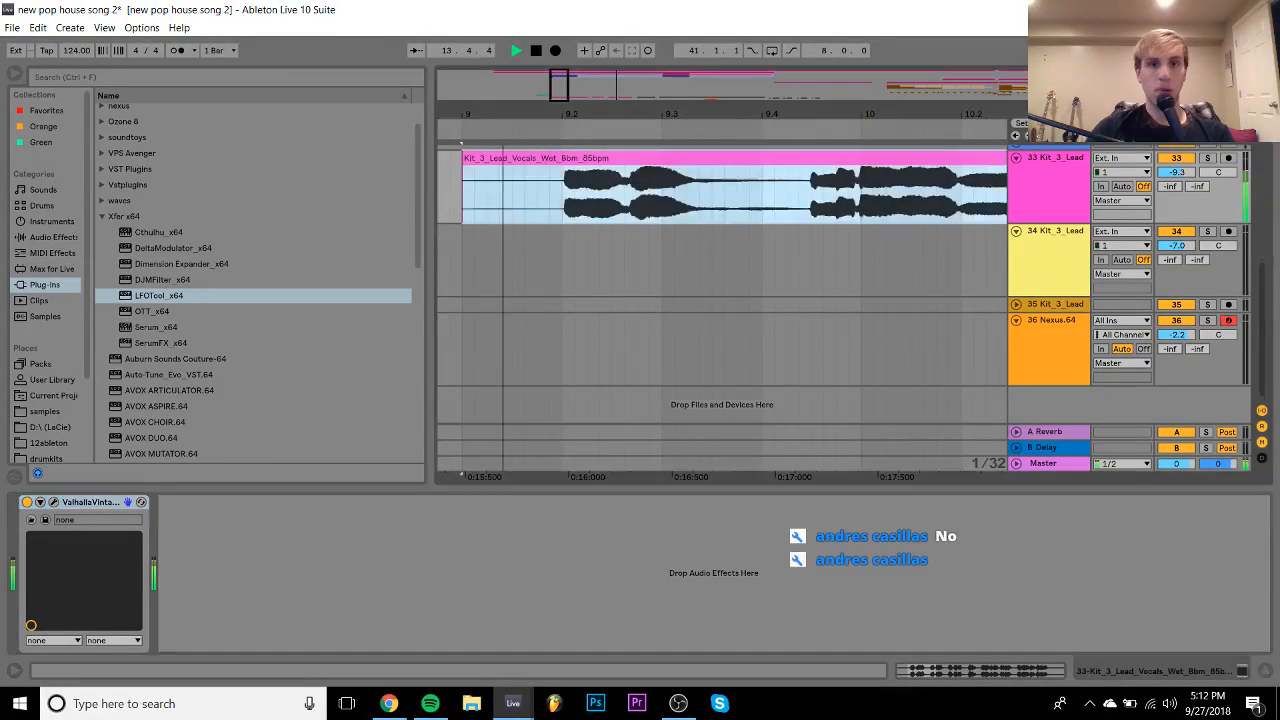
pyautogui.moveTo(499, 115); pyautogui.dragTo(441, 62)
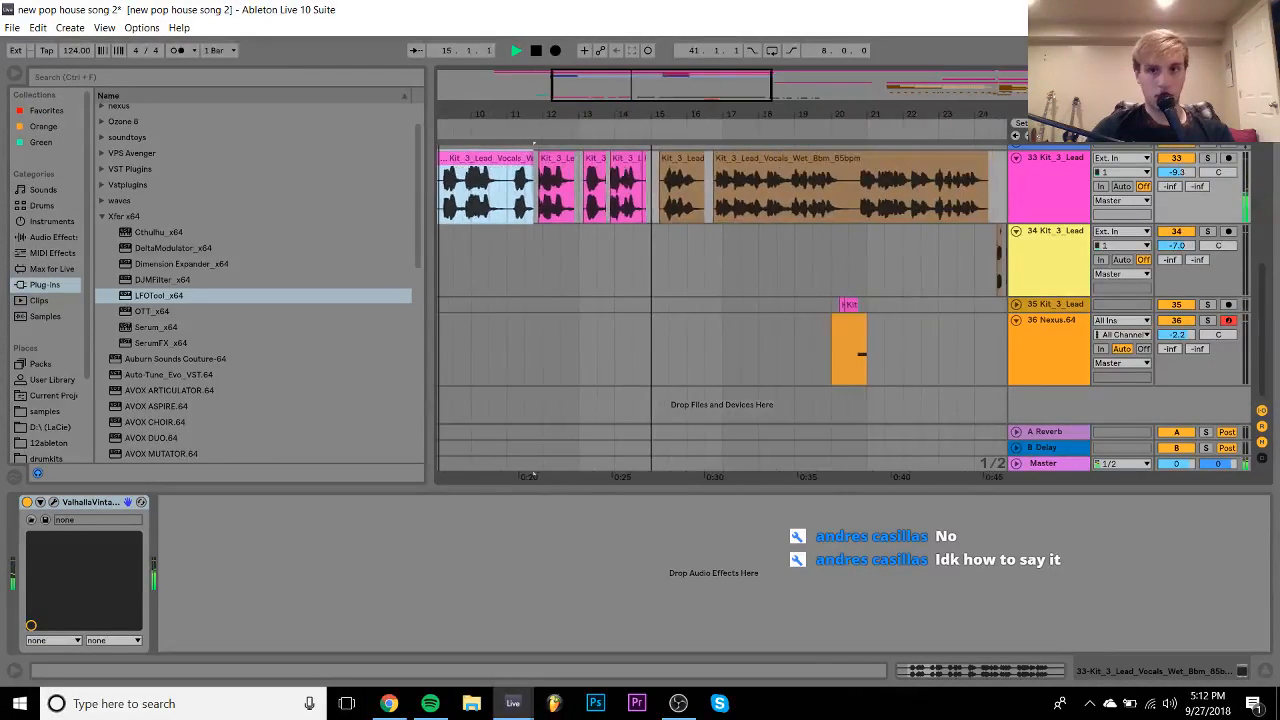
pyautogui.click(720, 174)
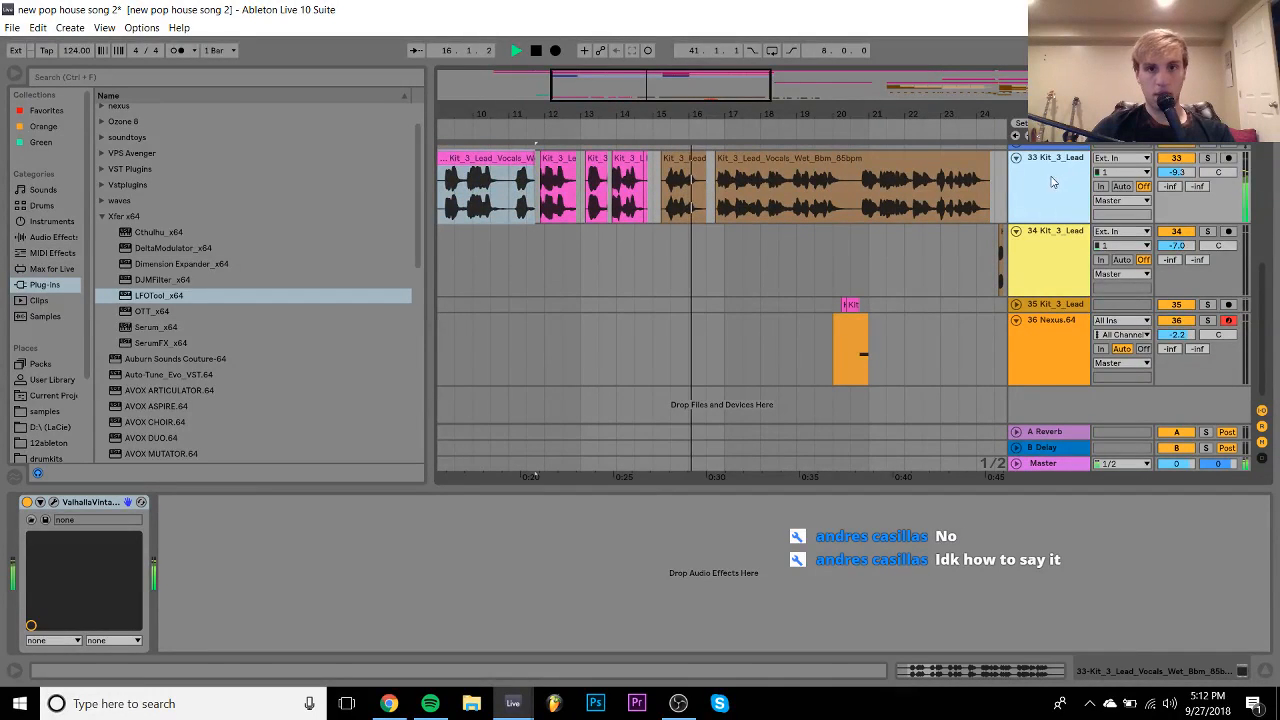
pyautogui.click(633, 158)
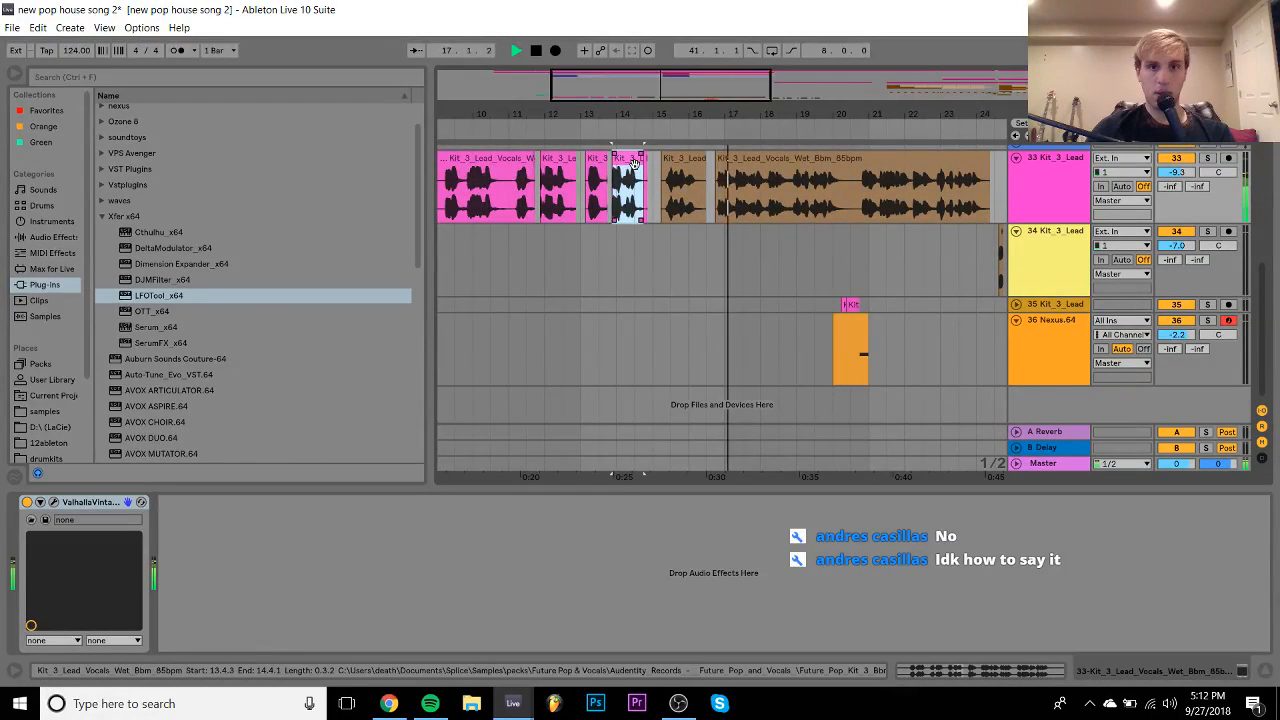
pyautogui.hscroll(-2, 634, 164)
pyautogui.hscroll(-2, 634, 164)
pyautogui.click(598, 159)
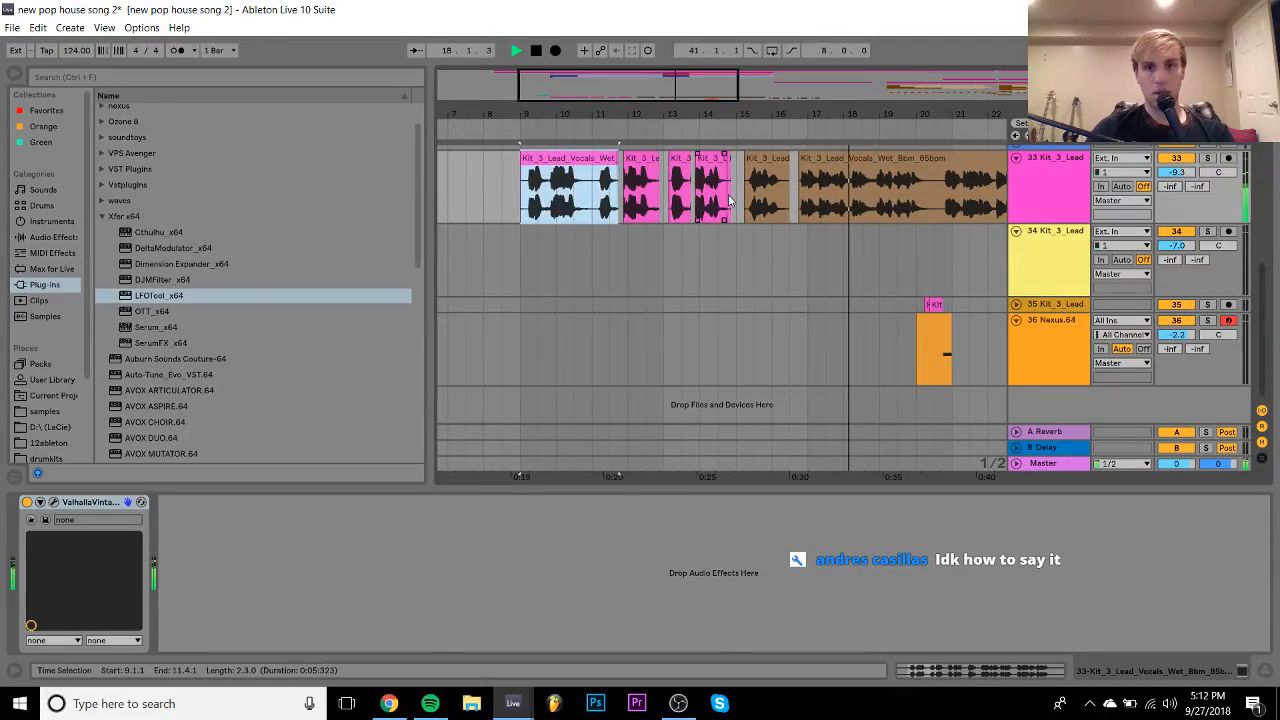
pyautogui.keyDown('shift'); pyautogui.click(735, 189); pyautogui.keyUp('shift')
pyautogui.click(954, 668)
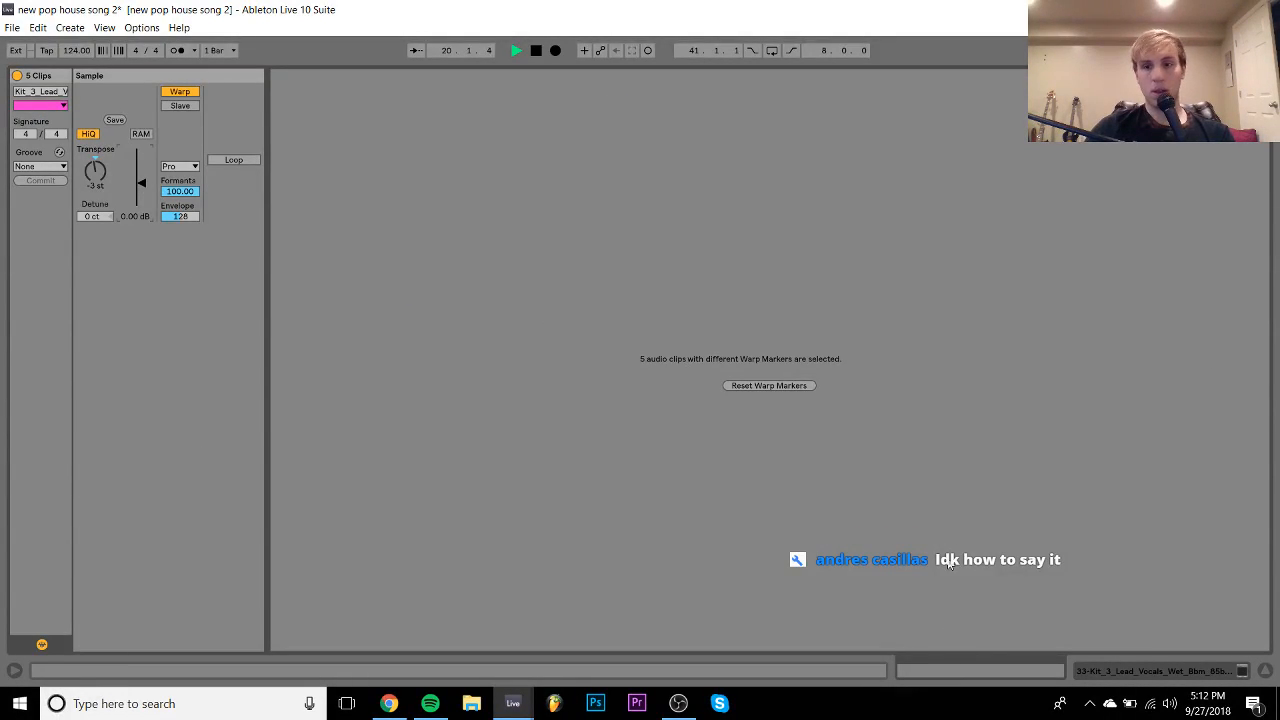
pyautogui.click(1143, 670)
pyautogui.hscroll(5, 828, 269)
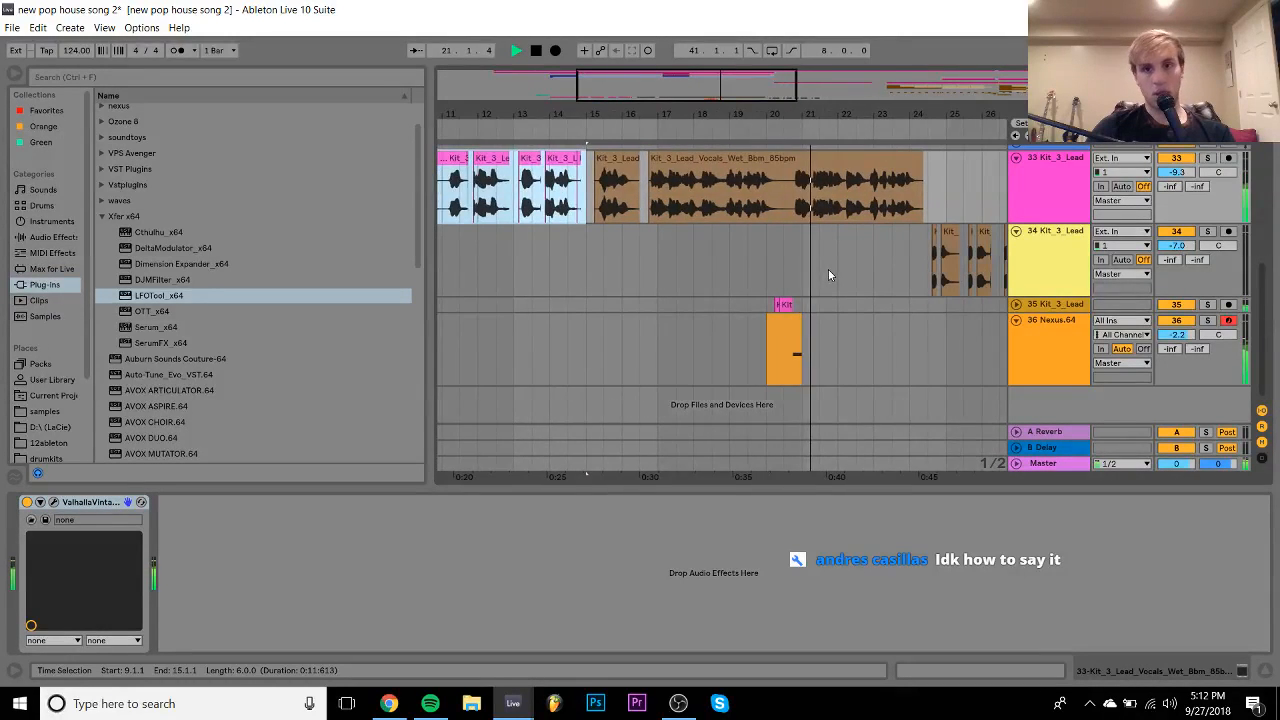
pyautogui.hscroll(4, 828, 269)
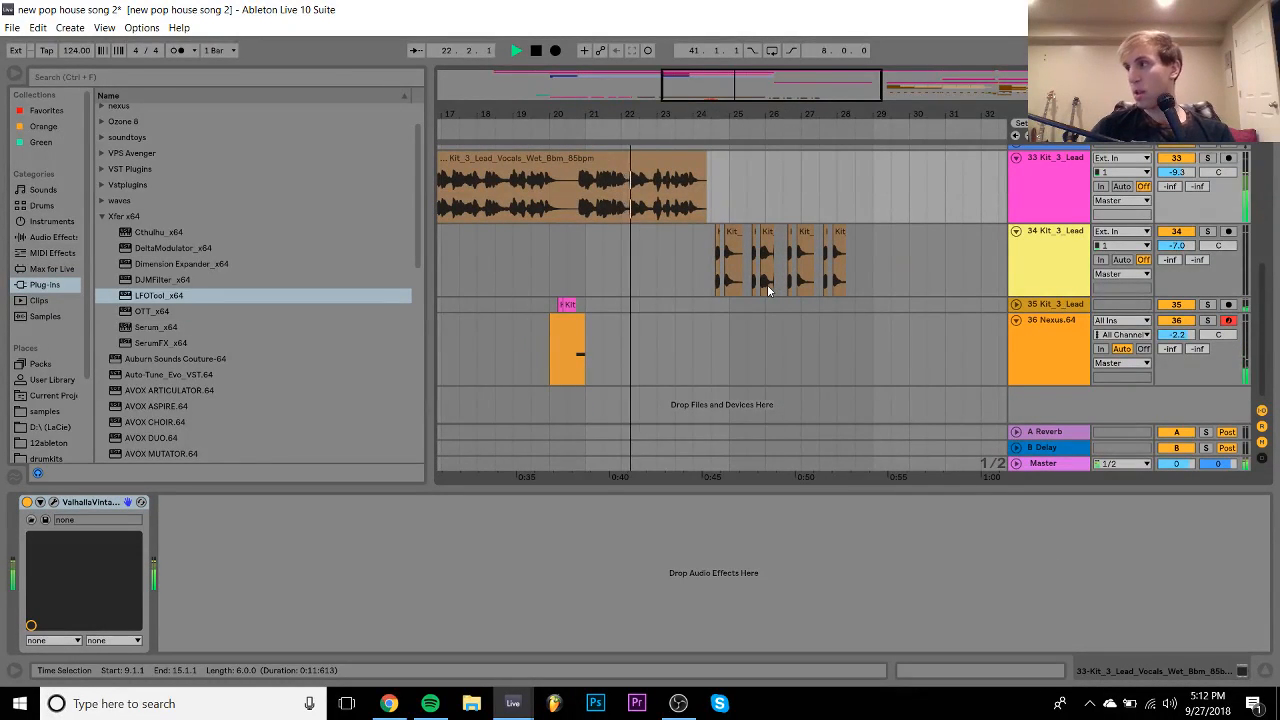
pyautogui.click(566, 304)
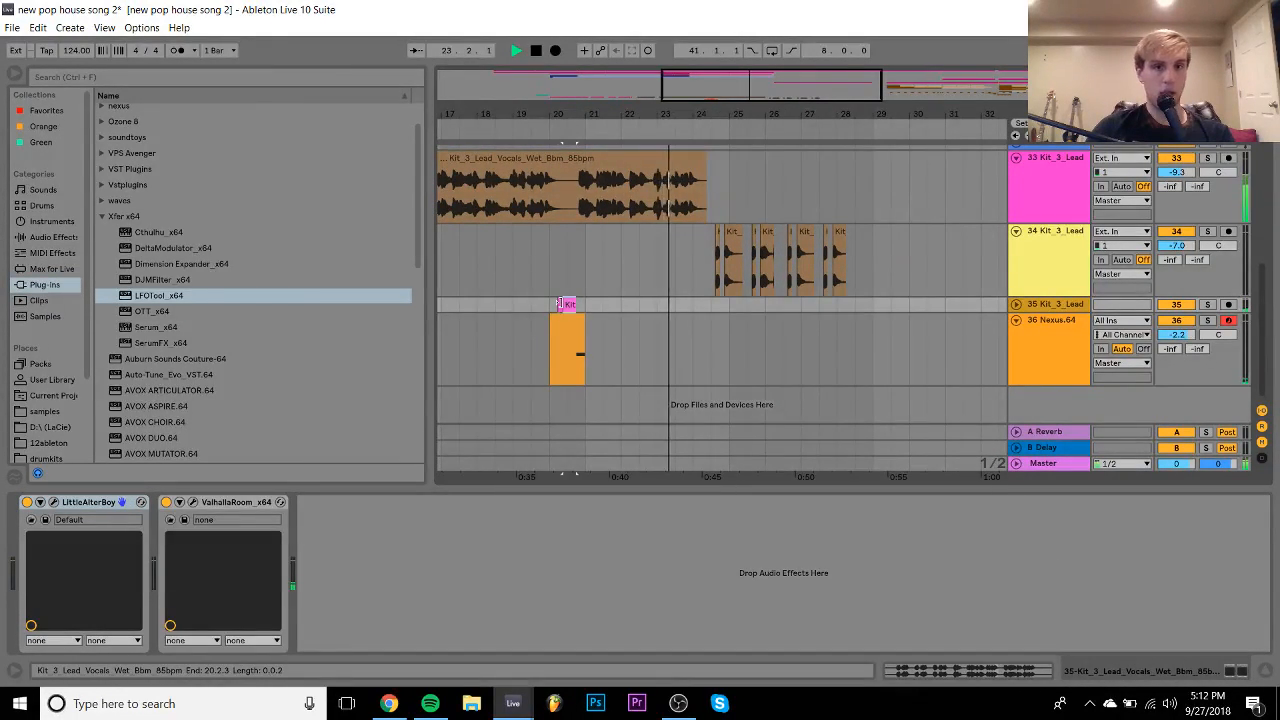
# - Copy the Kit clip onto track 34 at 28.2.1 and start its sample later
pyautogui.moveTo(566, 304); pyautogui.dragTo(848, 252)
pyautogui.moveTo(851, 114); pyautogui.dragTo(865, 240)
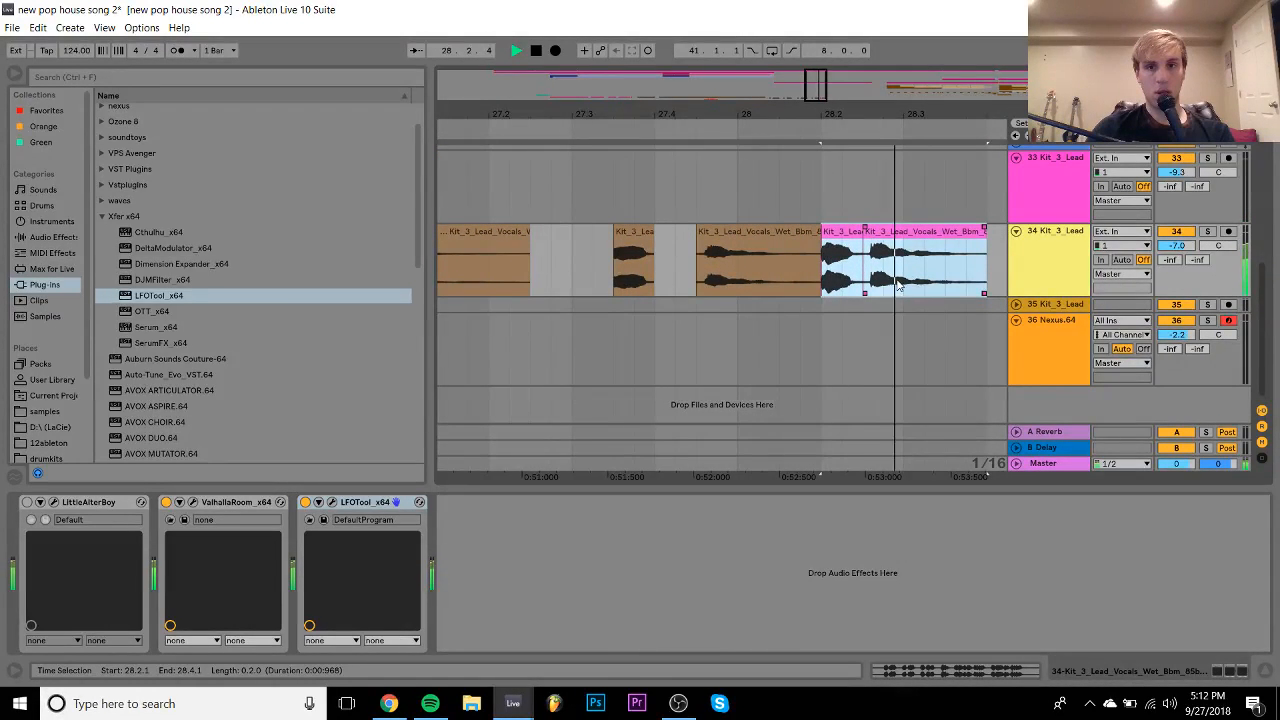
pyautogui.click(840, 242)
pyautogui.press('space')
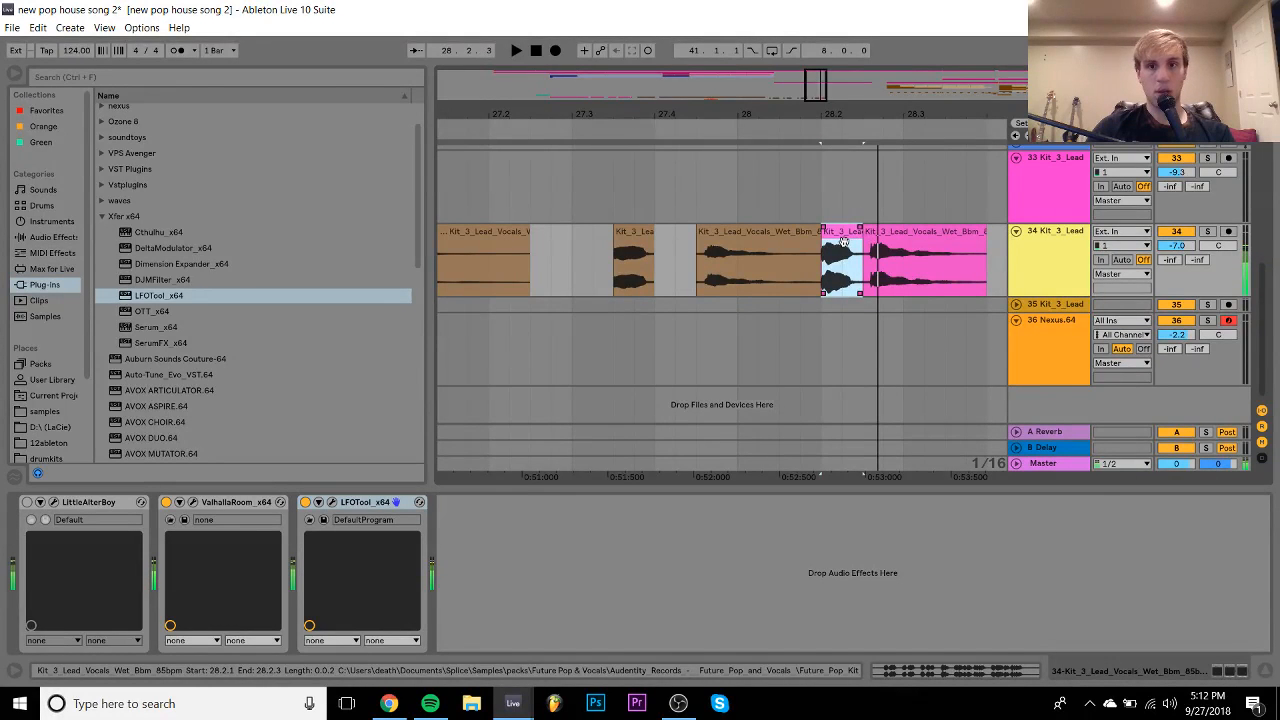
pyautogui.moveTo(900, 240); pyautogui.dragTo(858, 241)
pyautogui.doubleClick(858, 241)
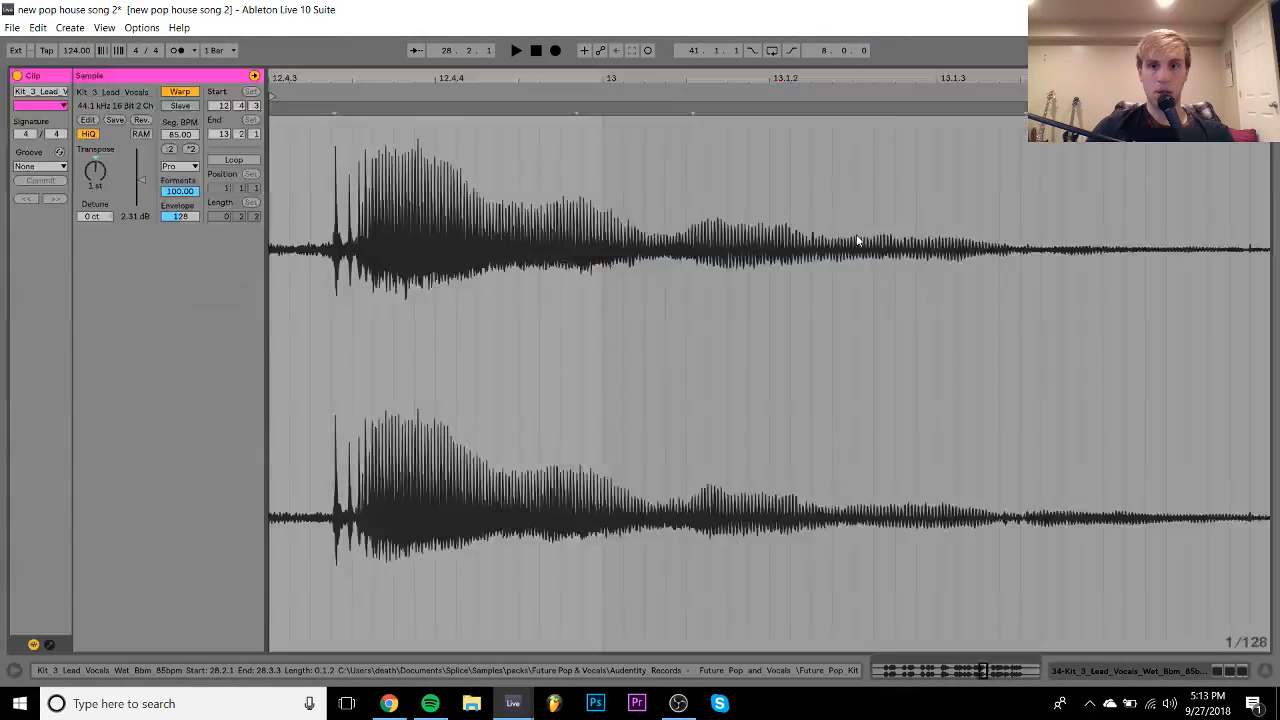
pyautogui.moveTo(271, 94); pyautogui.dragTo(327, 100)
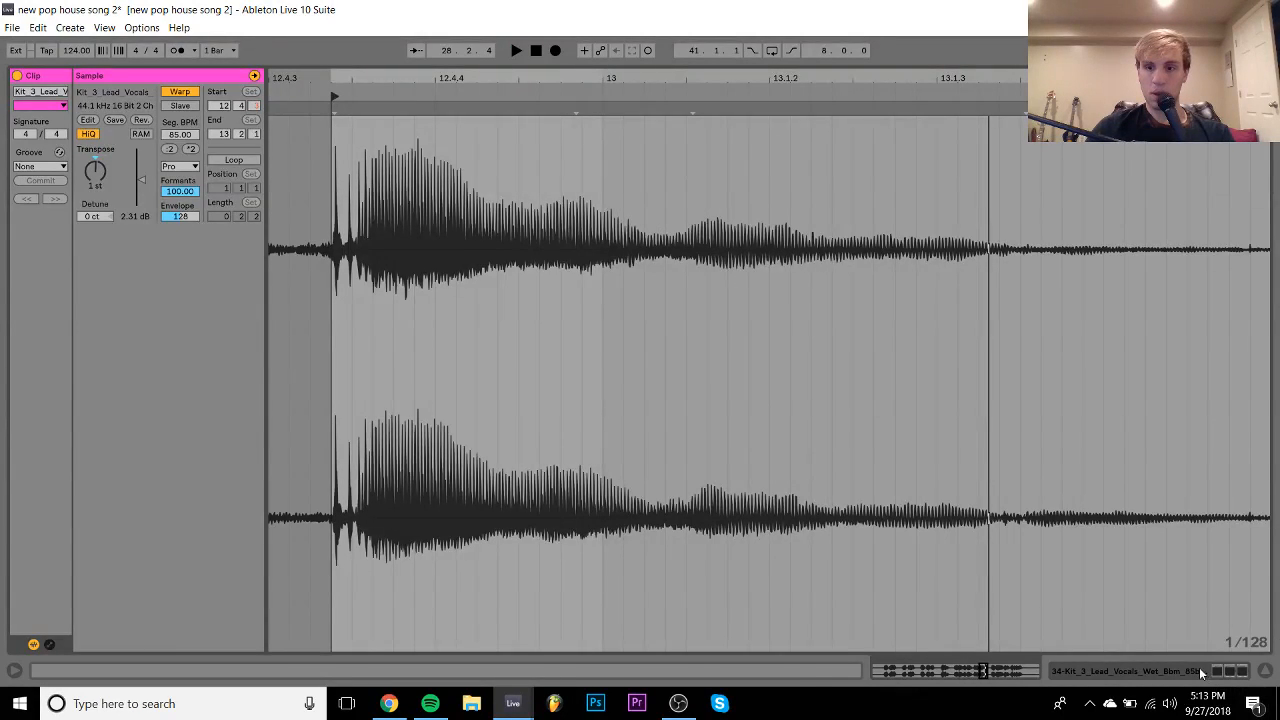
pyautogui.click(1200, 673)
# - Delete the leftover clip piece in the 29.1.4–29.2.3 range
pyautogui.moveTo(935, 255); pyautogui.dragTo(1070, 248)
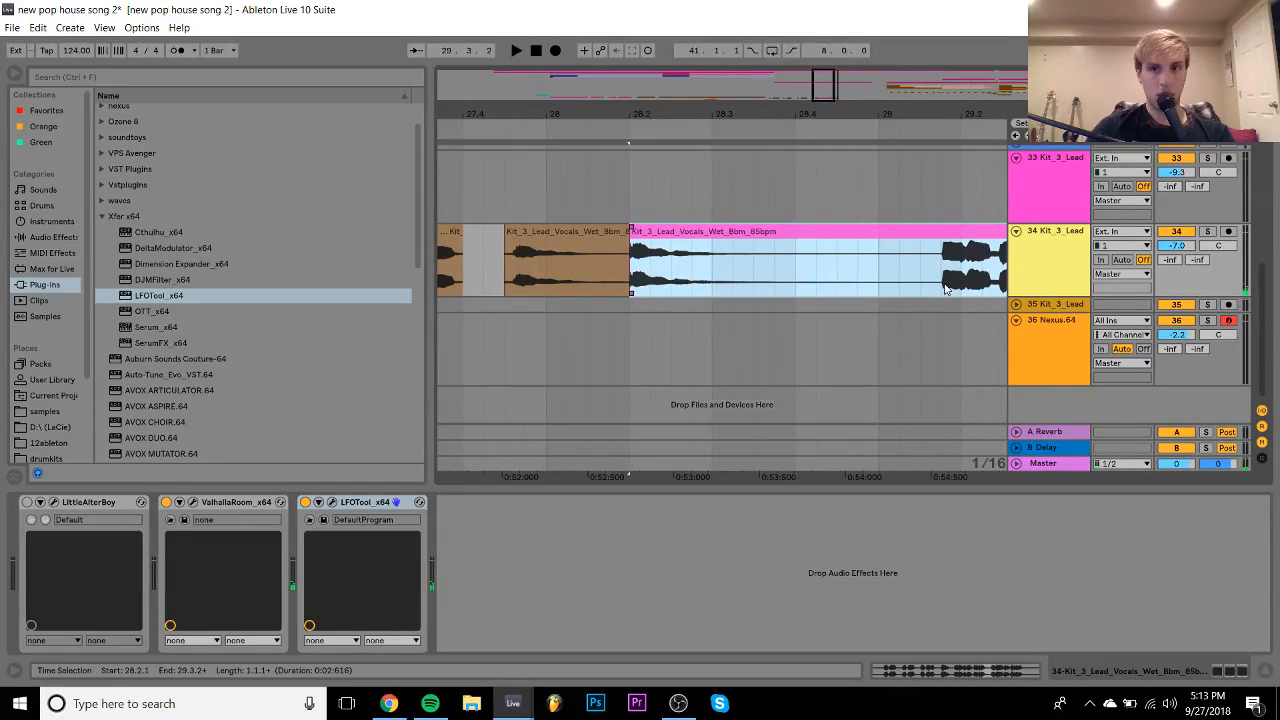
pyautogui.moveTo(938, 282); pyautogui.dragTo(580, 275)
pyautogui.click(640, 240)
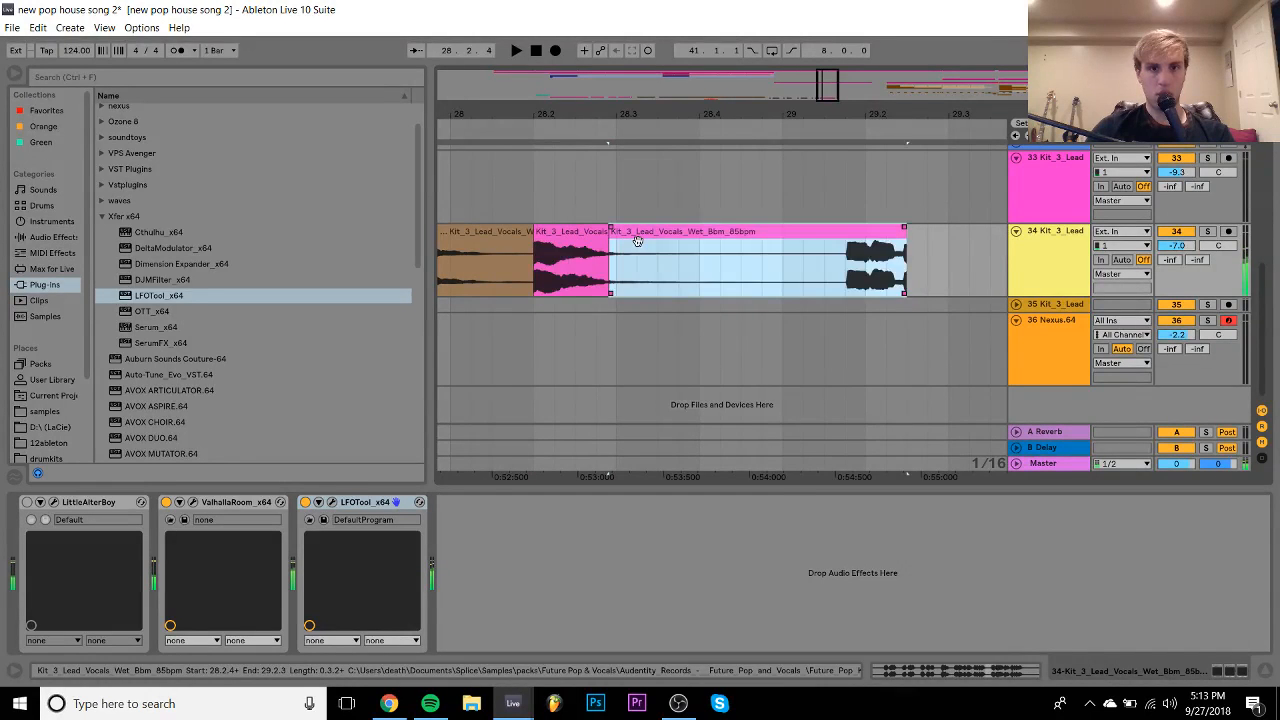
pyautogui.press('Delete')
# - Duplicate the pink vocal chop twice and audition the last copy
pyautogui.click(606, 232)
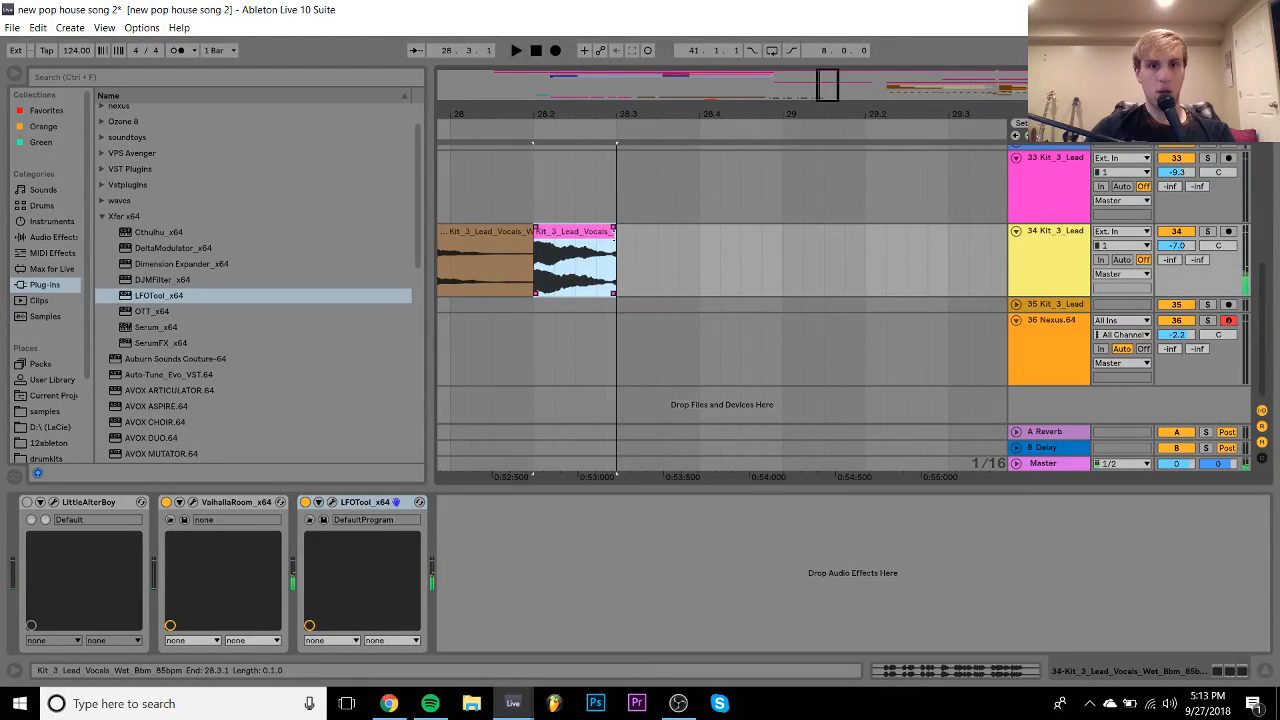
pyautogui.hotkey('ctrl', 'd')
pyautogui.hotkey('ctrl', 'd')
pyautogui.doubleClick(718, 235)
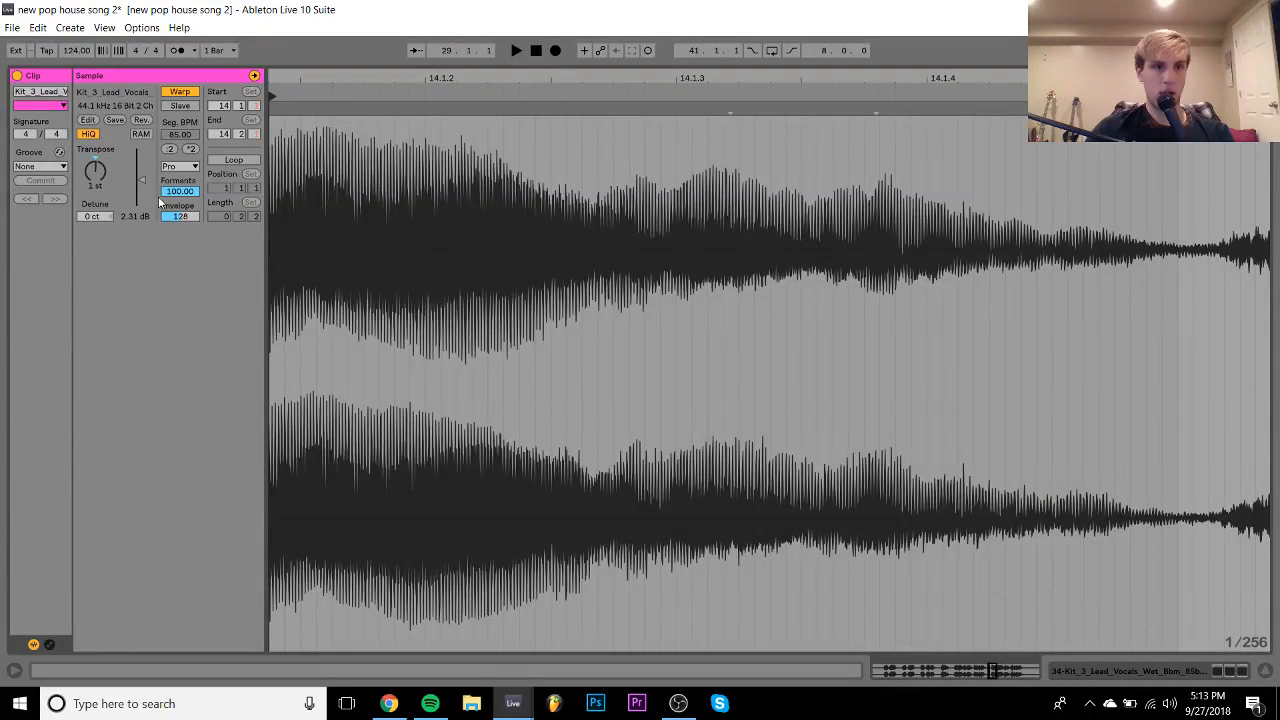
pyautogui.press('space')
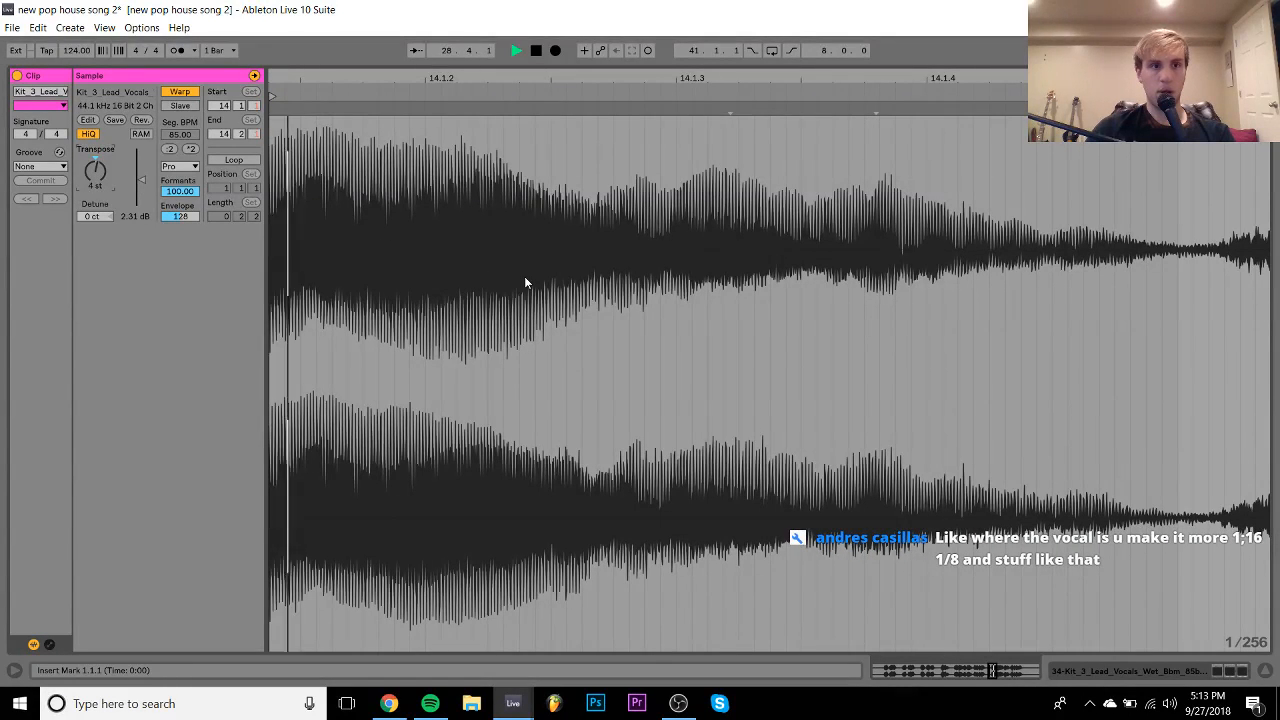
pyautogui.click(1101, 676)
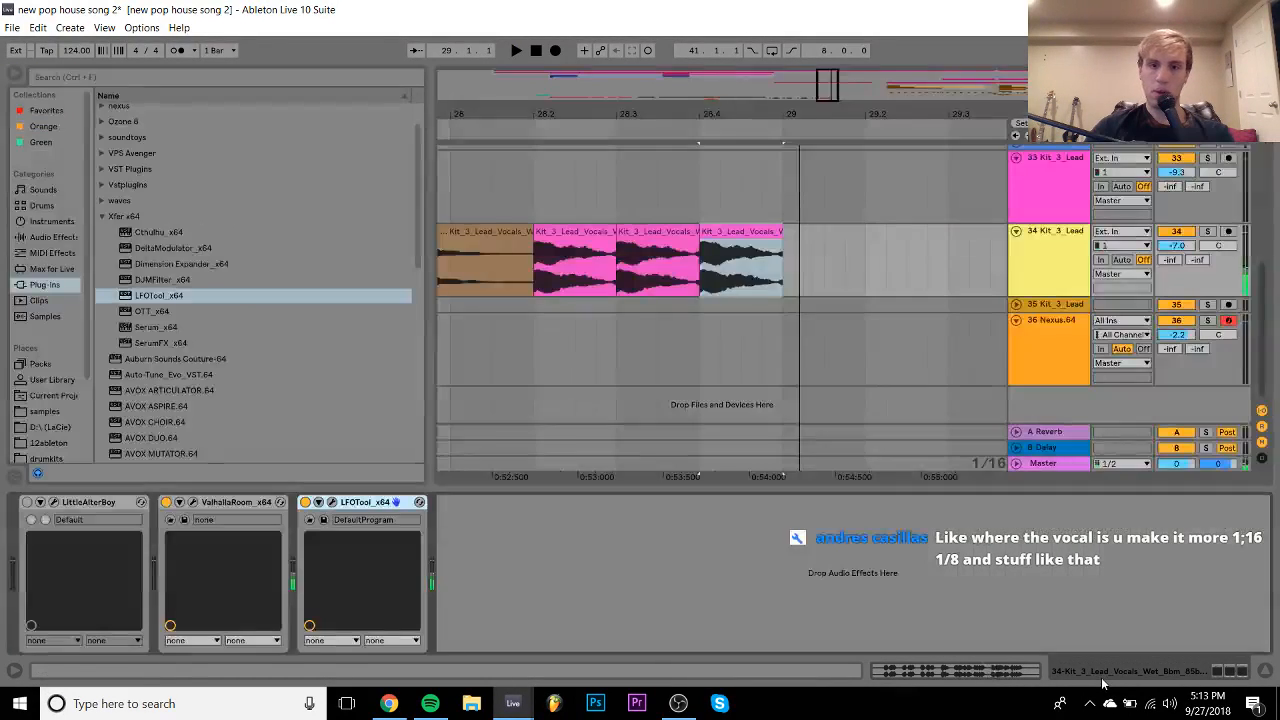
# - Play the track 34 chops from bar 28.2 and from just before them
pyautogui.moveTo(649, 118)
pyautogui.mouseDown()
pyautogui.moveTo(877, 106)
pyautogui.moveTo(865, 74)
pyautogui.mouseUp()
pyautogui.click(827, 283)
pyautogui.press('space')
pyautogui.press('space')
pyautogui.click(601, 258)
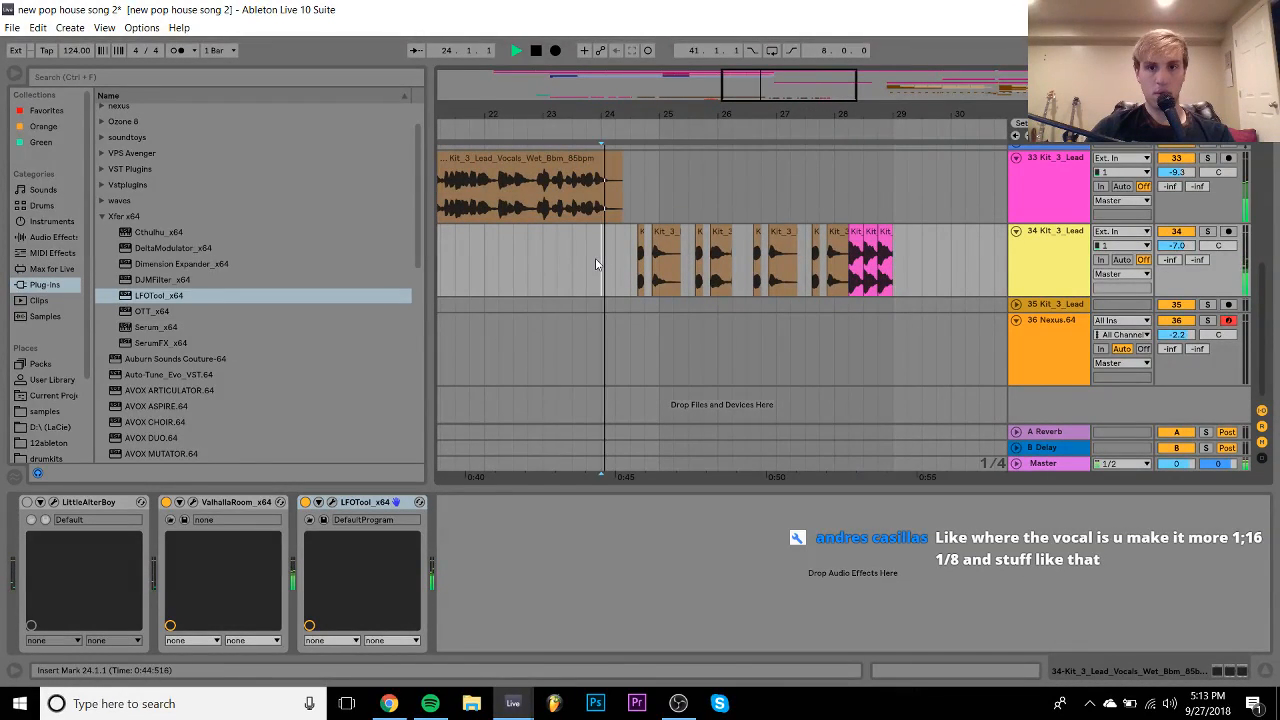
pyautogui.press('space')
# - Delete the last pink chop, shorten the second one, and play the chops
pyautogui.moveTo(885, 112); pyautogui.dragTo(885, 150)
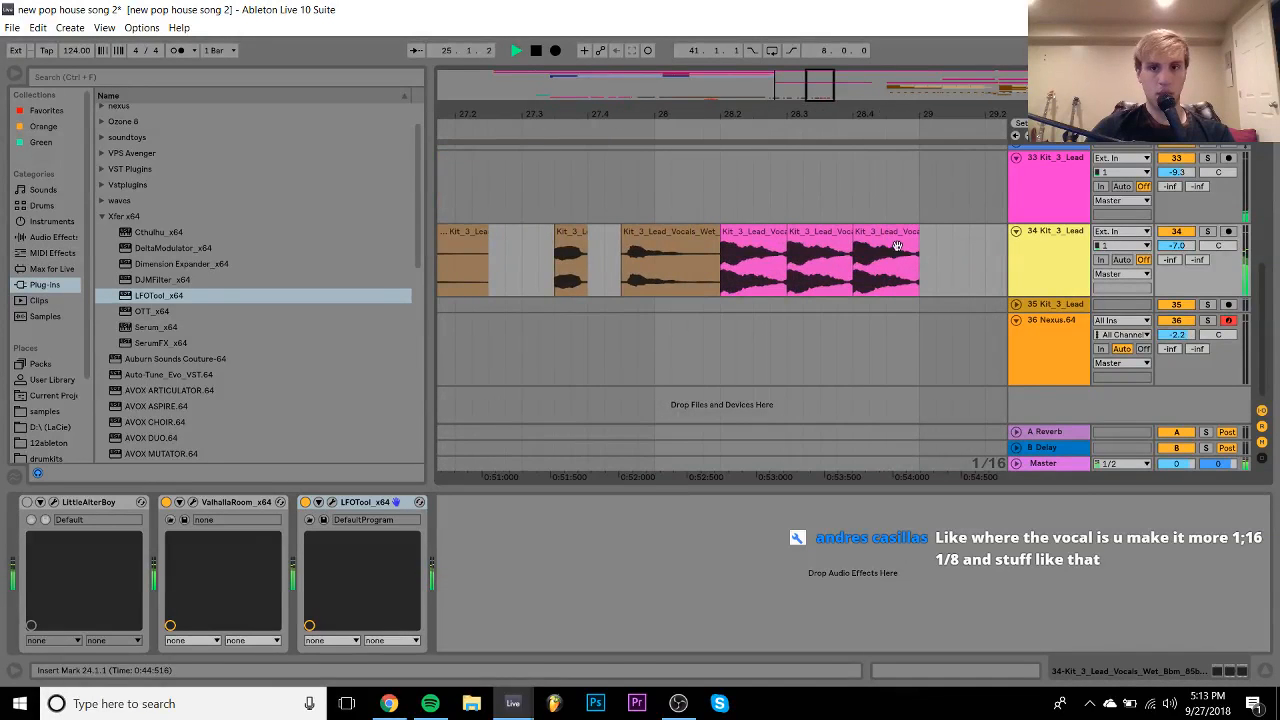
pyautogui.click(898, 235)
pyautogui.press('Delete')
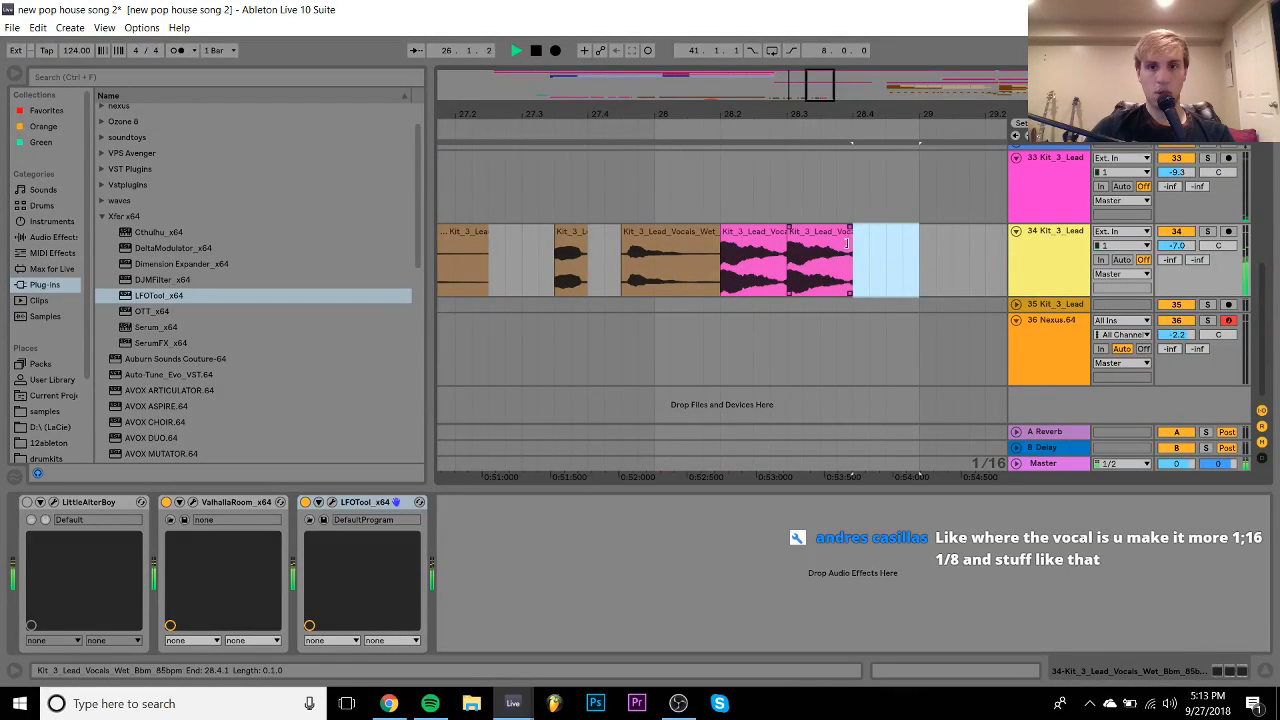
pyautogui.moveTo(851, 236); pyautogui.dragTo(820, 236)
pyautogui.keyDown('shift'); pyautogui.click(776, 233); pyautogui.keyUp('shift')
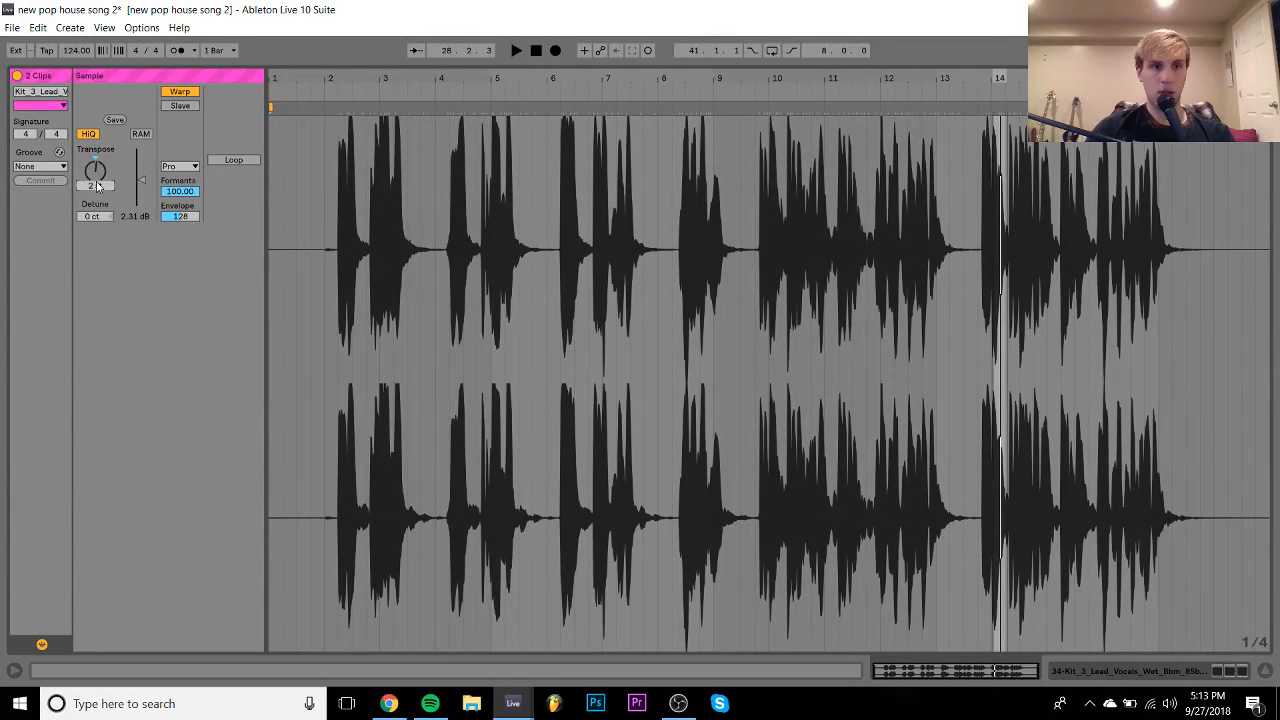
pyautogui.press('space')
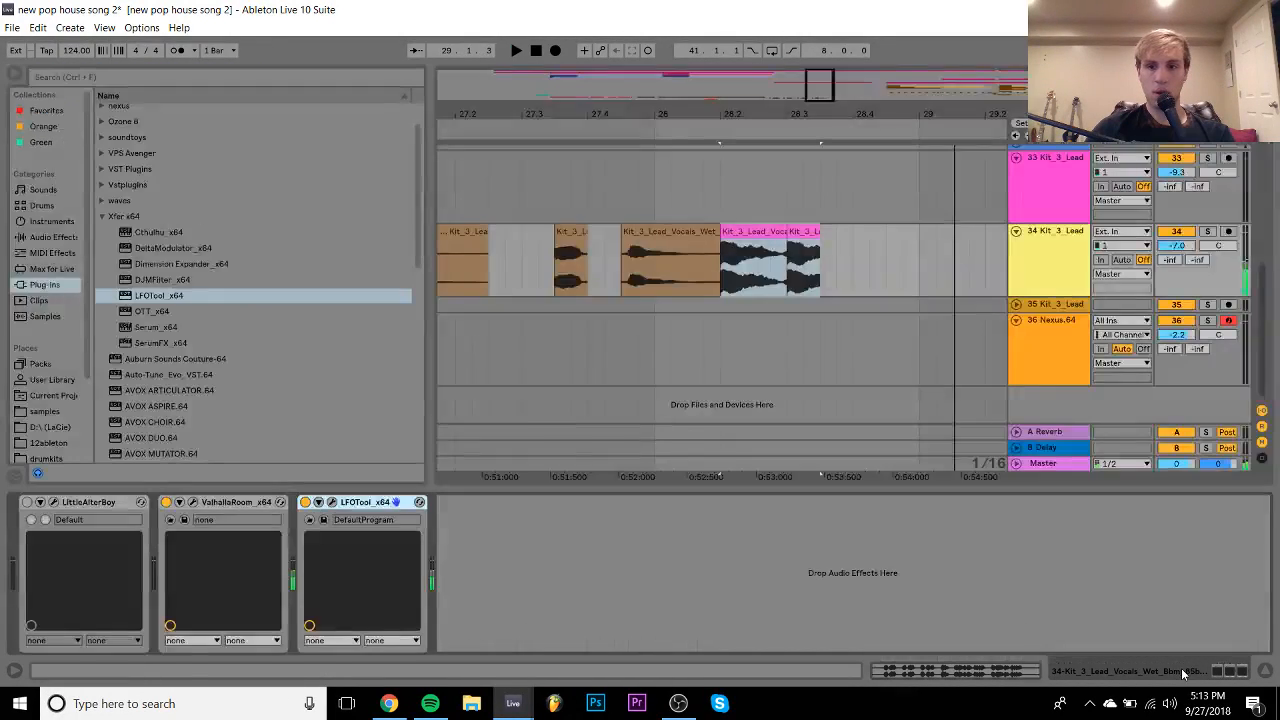
# - Duplicate track 34's vocal chop clips repeatedly with Ctrl+D until they reach bar 44
pyautogui.click(823, 273)
pyautogui.moveTo(710, 130); pyautogui.dragTo(736, 210)
pyautogui.keyDown('shift'); pyautogui.click(633, 231); pyautogui.keyUp('shift')
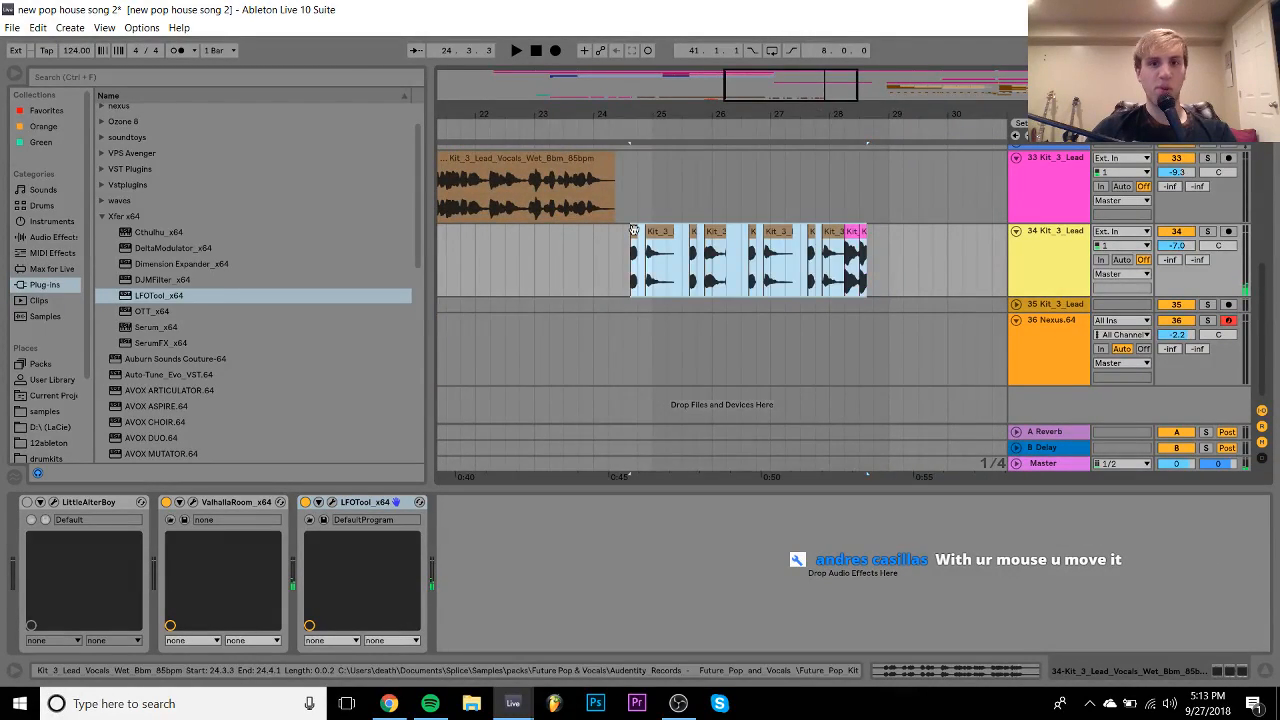
pyautogui.hotkey('ctrl', 'd')
pyautogui.hotkey('ctrl', 'd')
pyautogui.hotkey('ctrl', 'd')
pyautogui.press('space')
pyautogui.moveTo(797, 116); pyautogui.dragTo(783, 111)
pyautogui.hotkey('ctrl', 'd')
pyautogui.hotkey('ctrl', 'd')
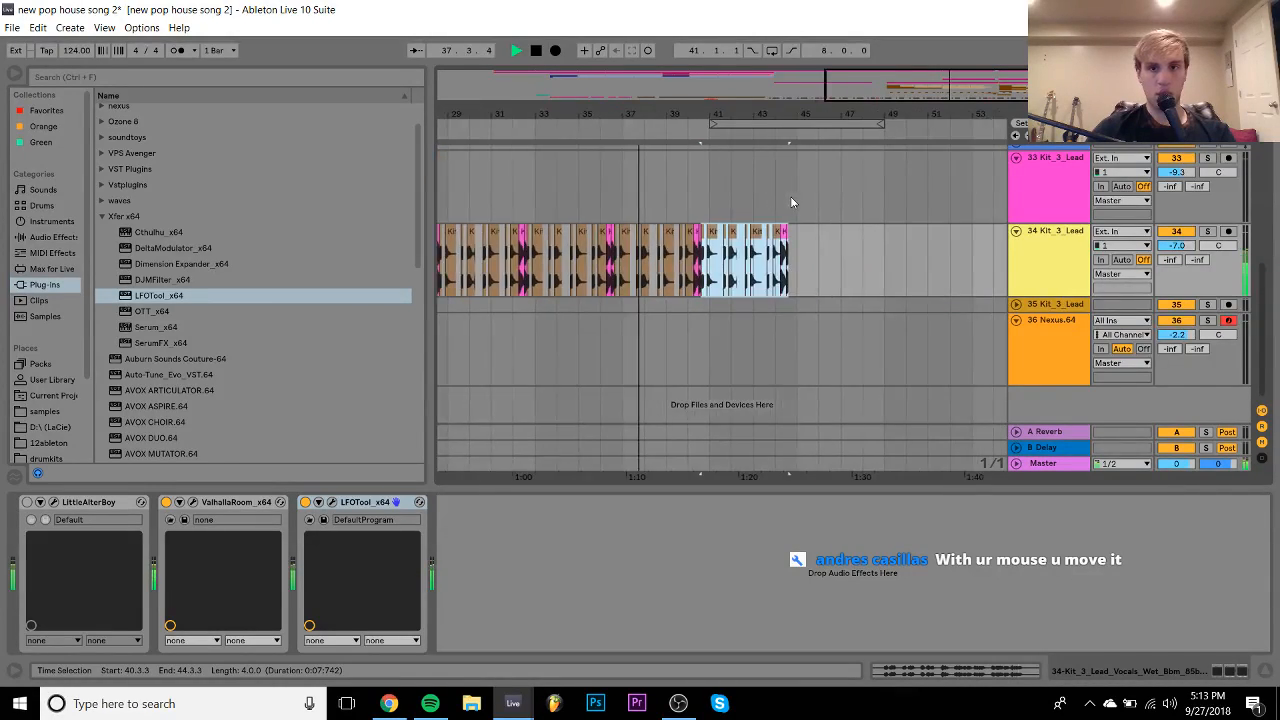
# - Select bars 41 to 49 and loop them with Ctrl+L
pyautogui.scroll(3, 790, 196)
pyautogui.scroll(-1, 790, 196)
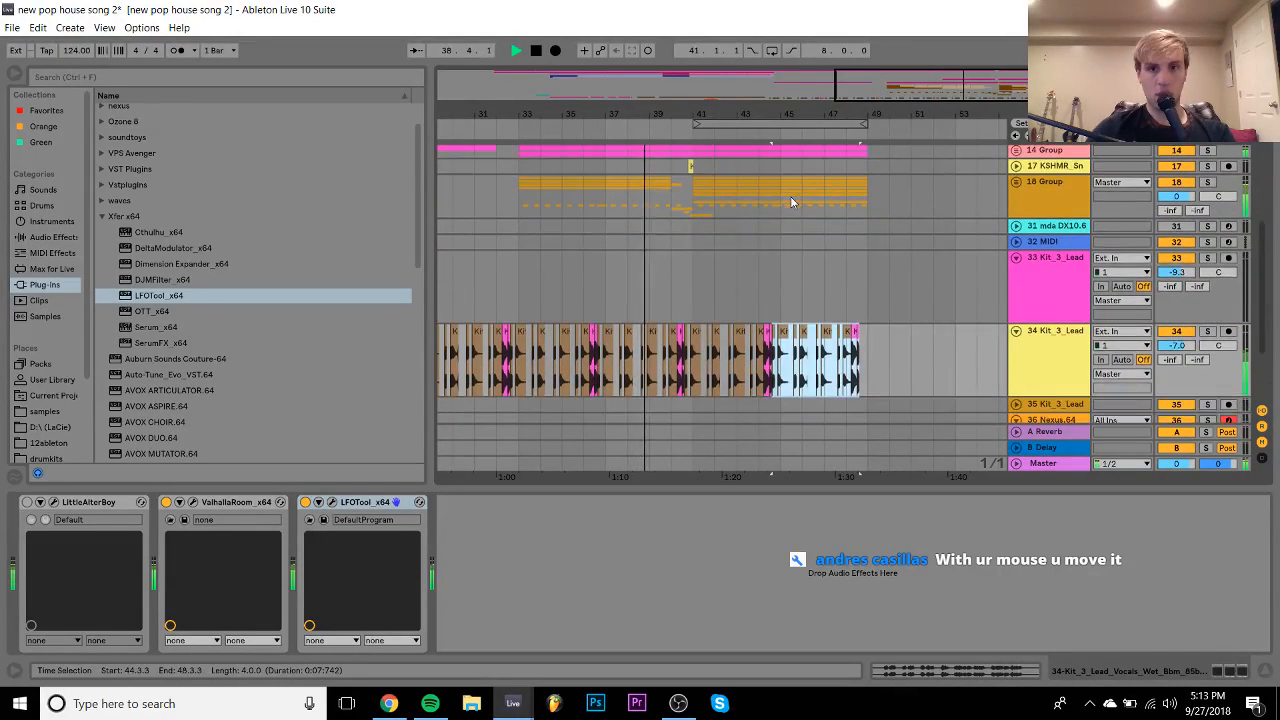
pyautogui.click(692, 273)
pyautogui.keyDown('shift'); pyautogui.click(868, 280); pyautogui.keyUp('shift')
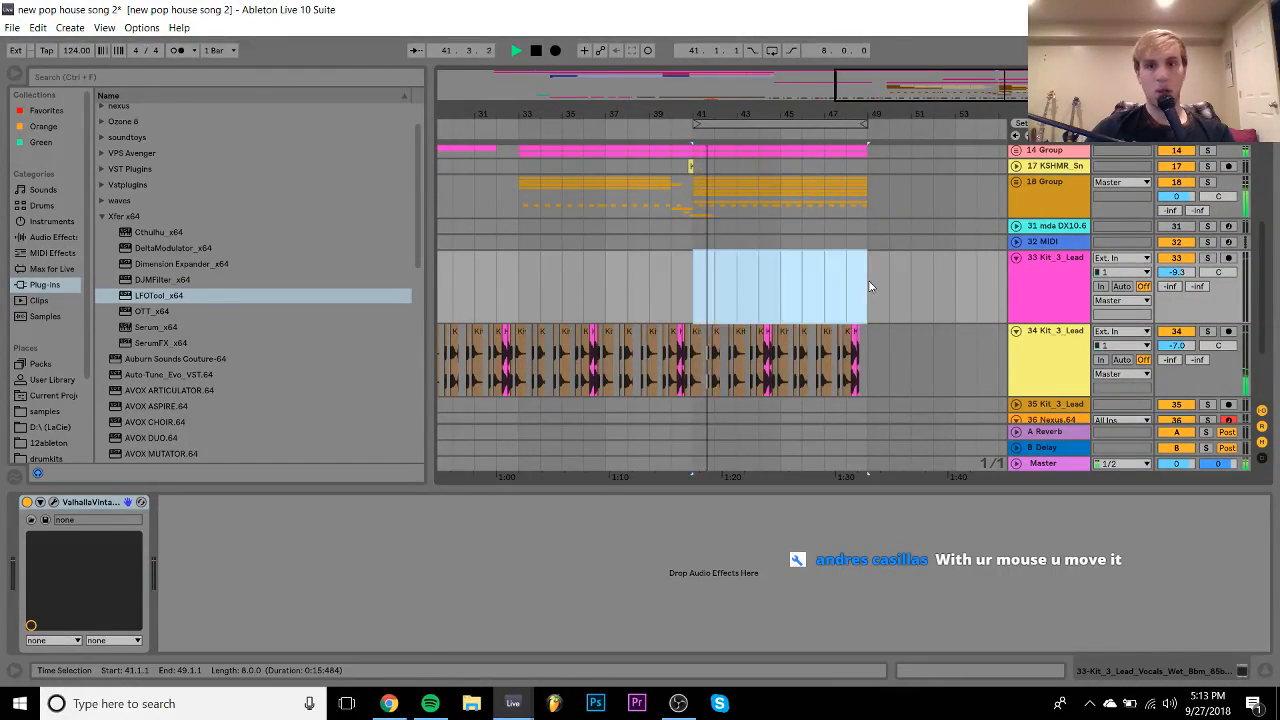
pyautogui.hotkey('ctrl', 'l')
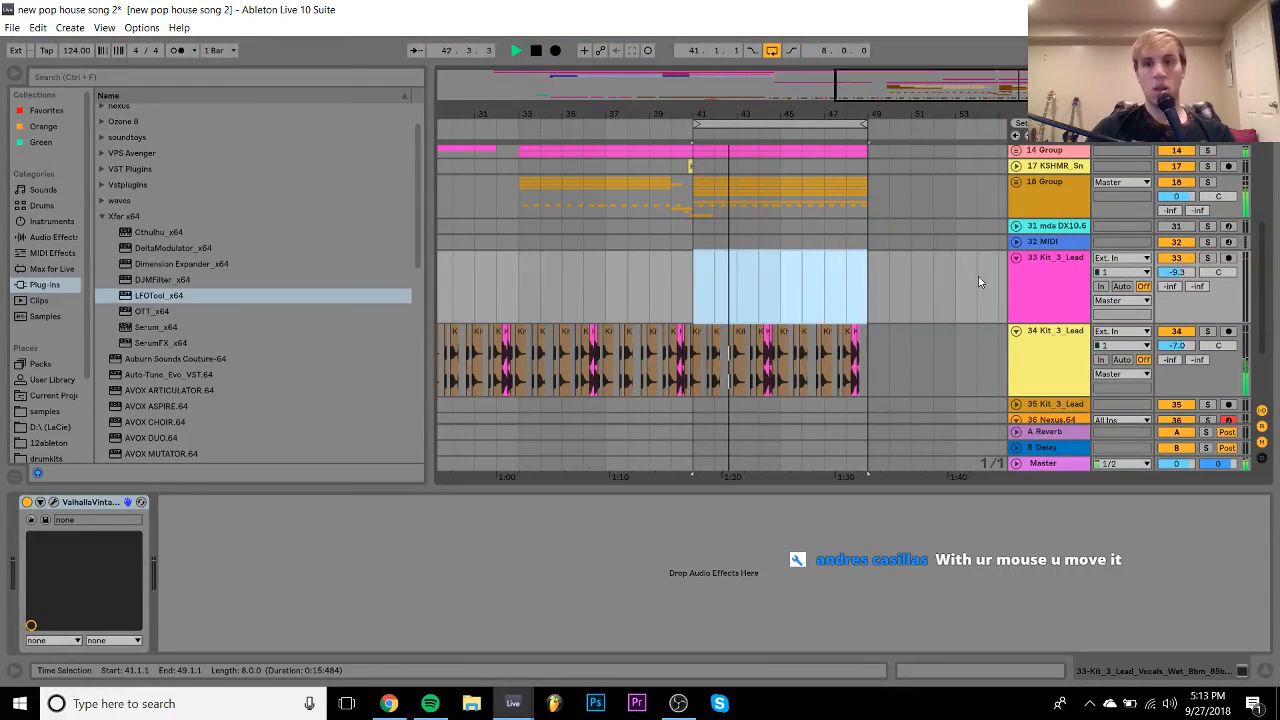
# - Solo and unfold 14 Group, then play the bars 41–49 loop
pyautogui.moveTo(1169, 346); pyautogui.dragTo(1168, 338)
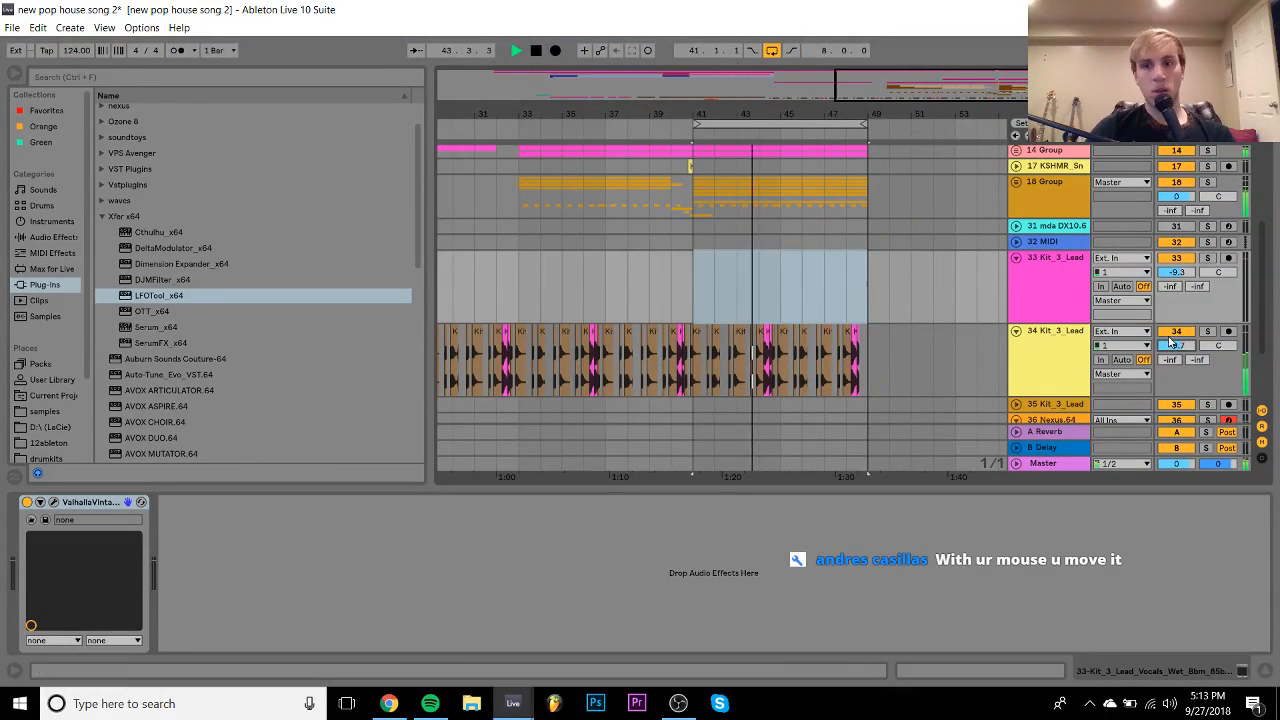
pyautogui.scroll(5, 1020, 357)
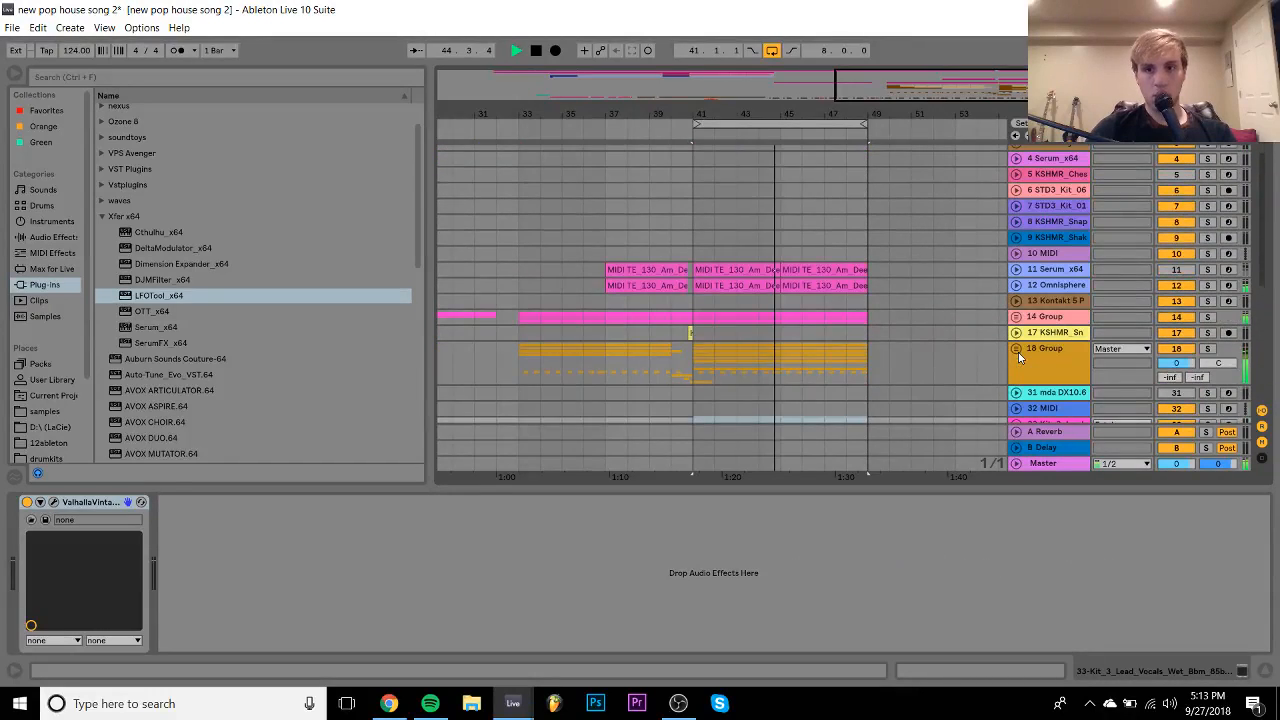
pyautogui.click(1206, 317)
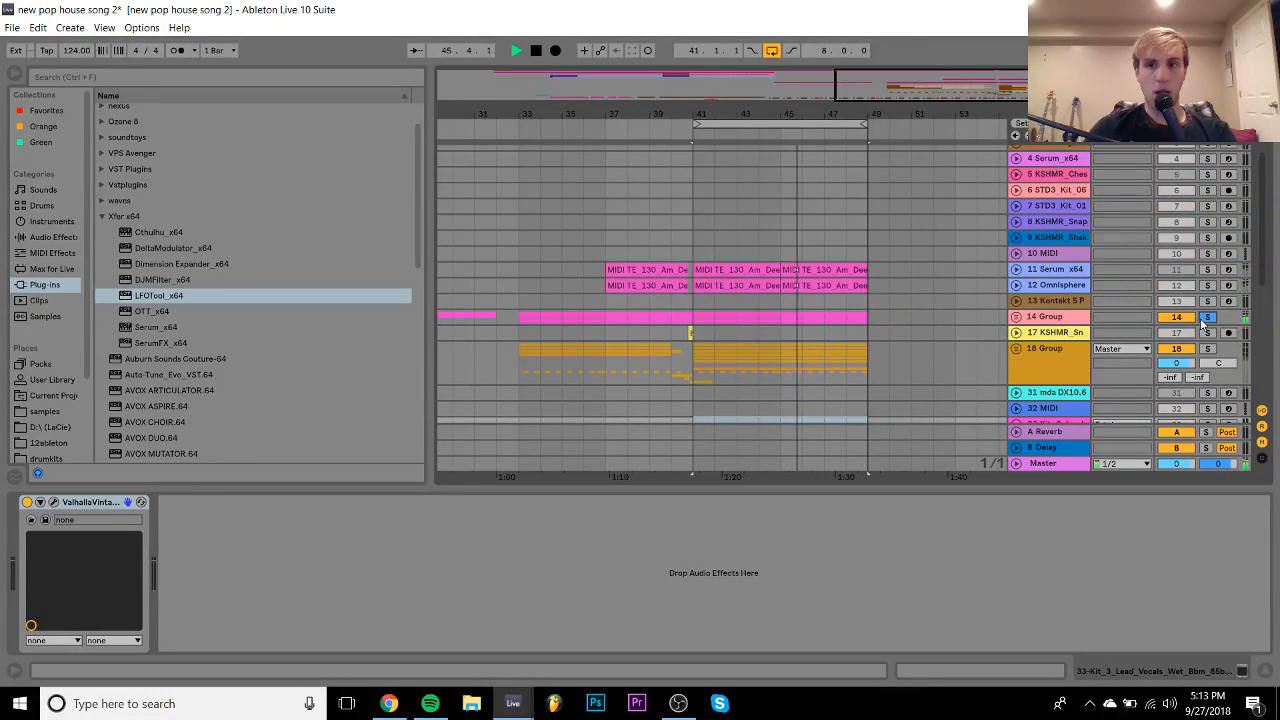
pyautogui.click(1016, 316)
pyautogui.scroll(-2, 1053, 352)
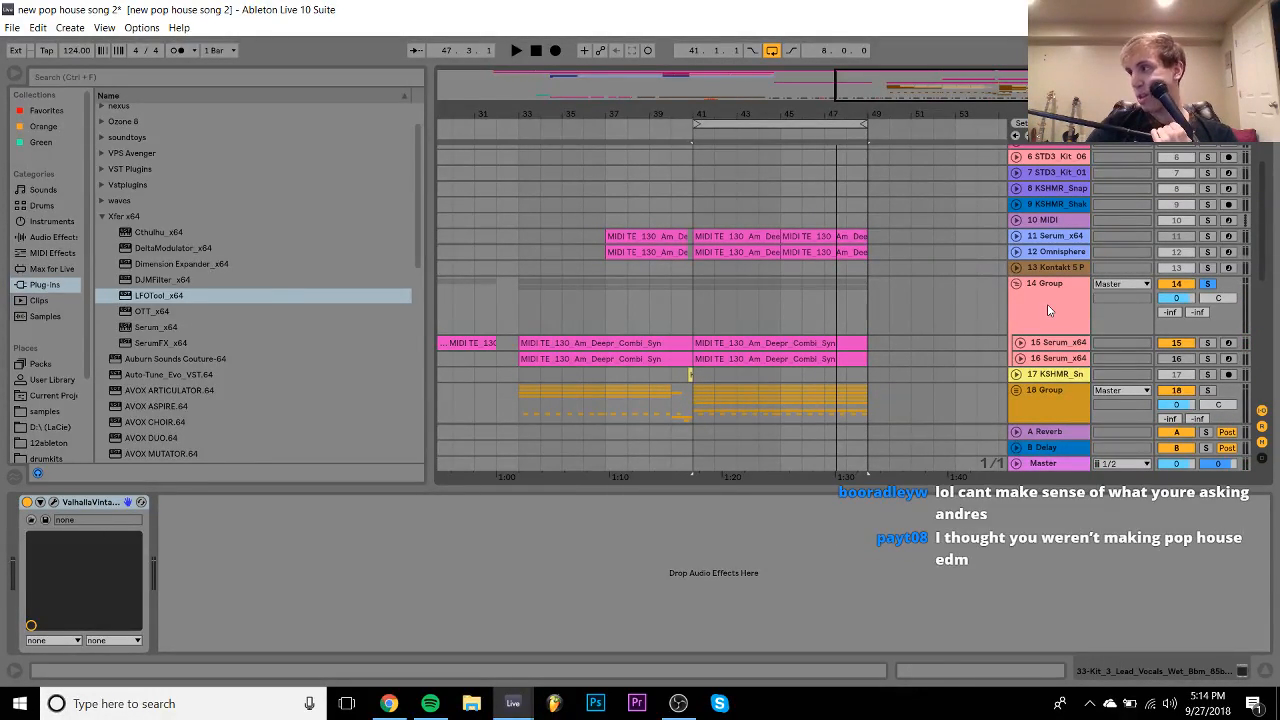
pyautogui.rightClick(941, 299)
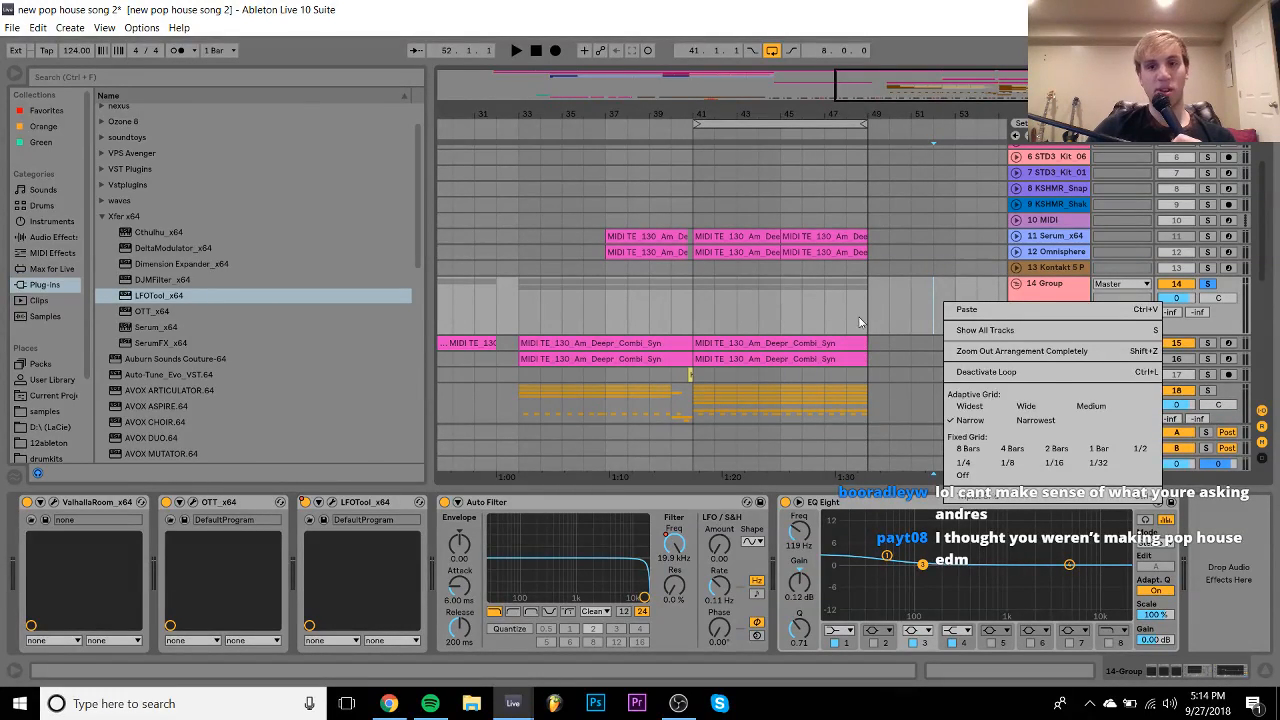
pyautogui.click(781, 313)
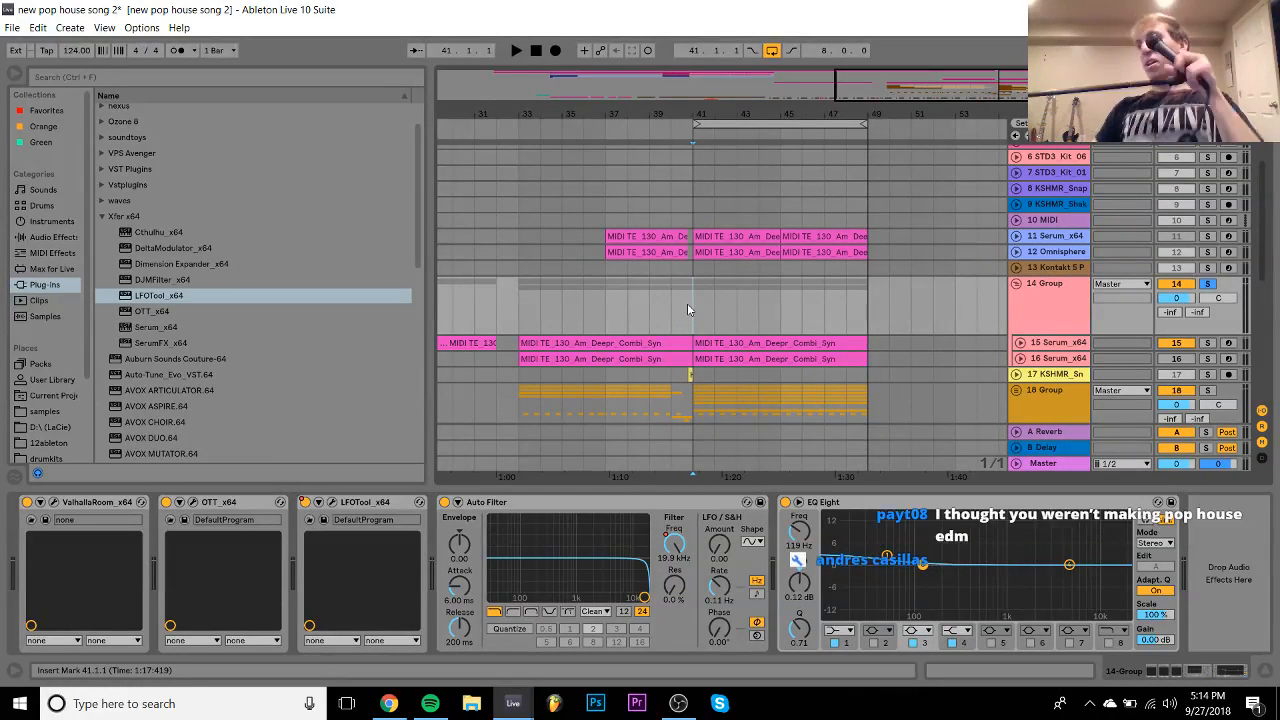
pyautogui.press('space')
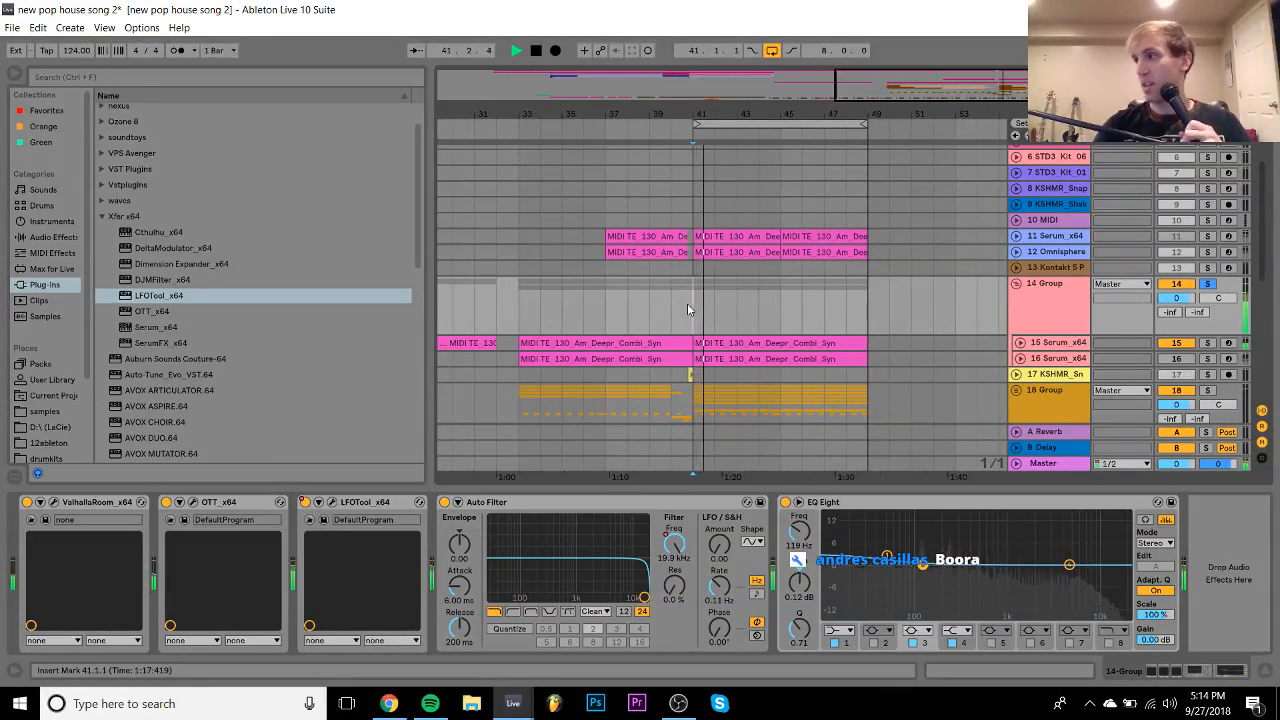
# - Slightly reduce the envelope filter cutoff modulation in track 15's Serum and unsolo group 14
pyautogui.click(972, 342)
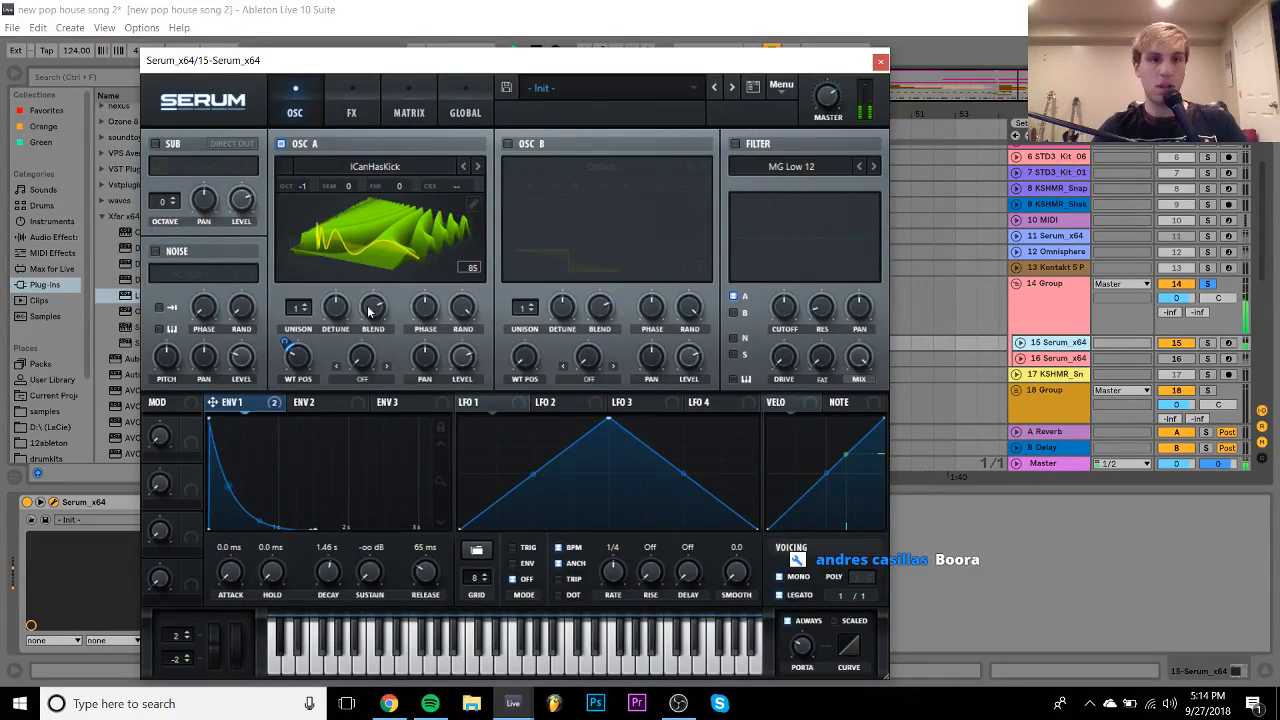
pyautogui.click(351, 108)
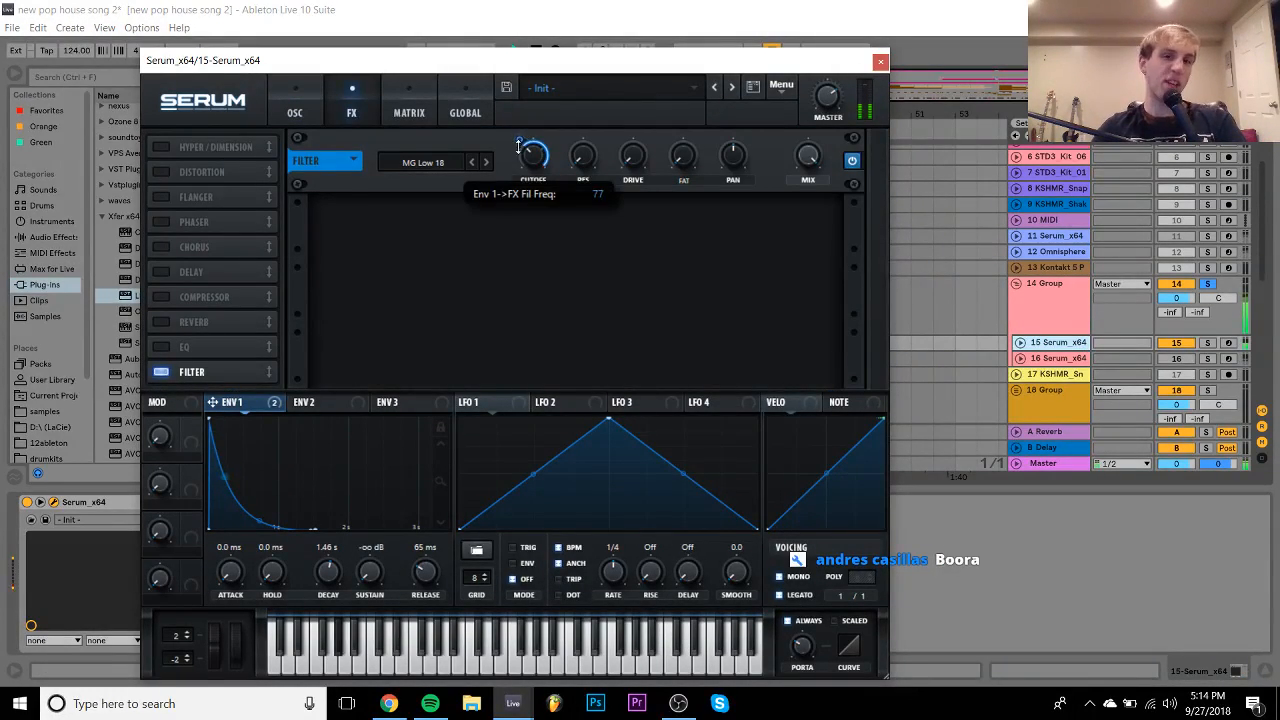
pyautogui.moveTo(518, 171); pyautogui.dragTo(518, 173)
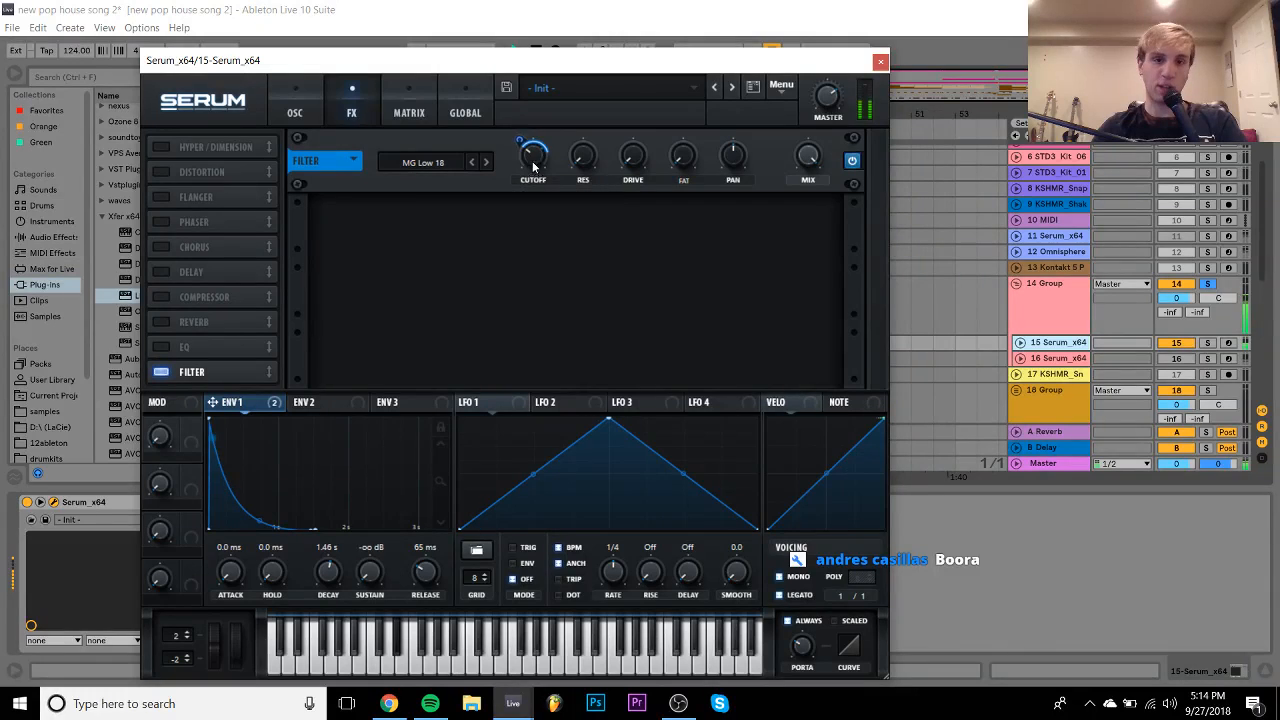
pyautogui.click(1208, 285)
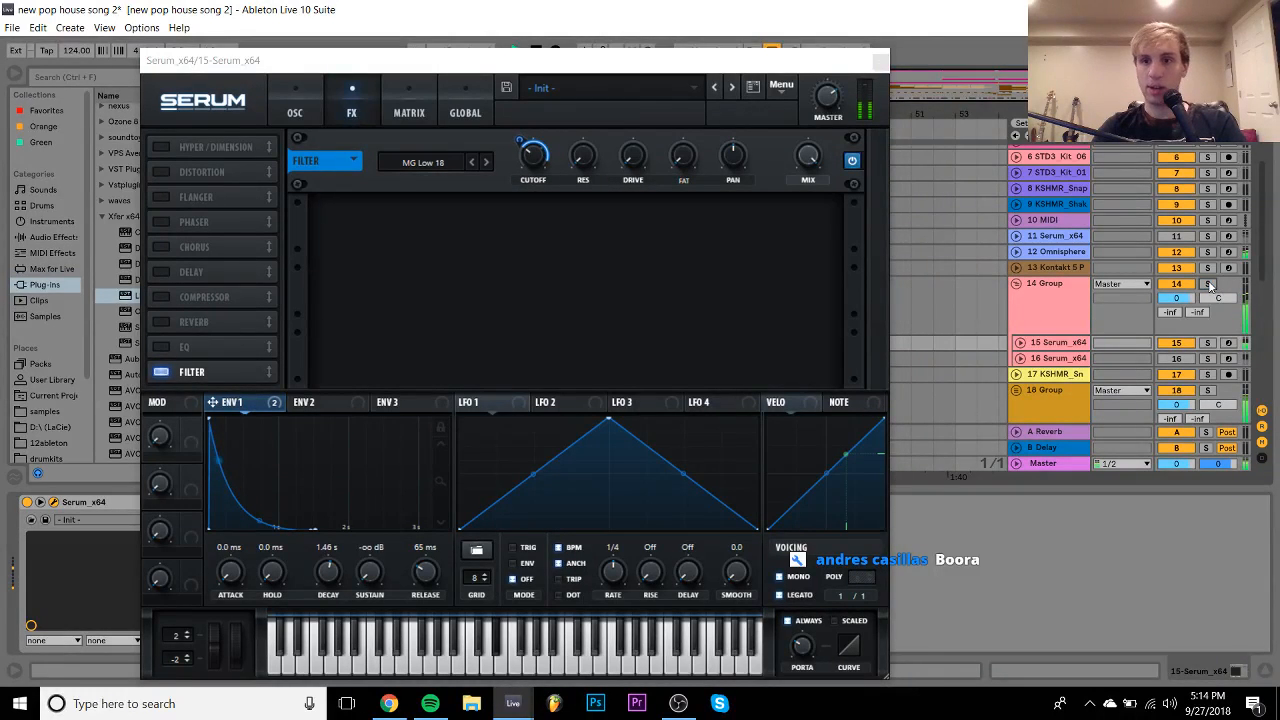
# - Duplicate track 15 into a new Serum track 16 and solo it
pyautogui.click(1055, 347)
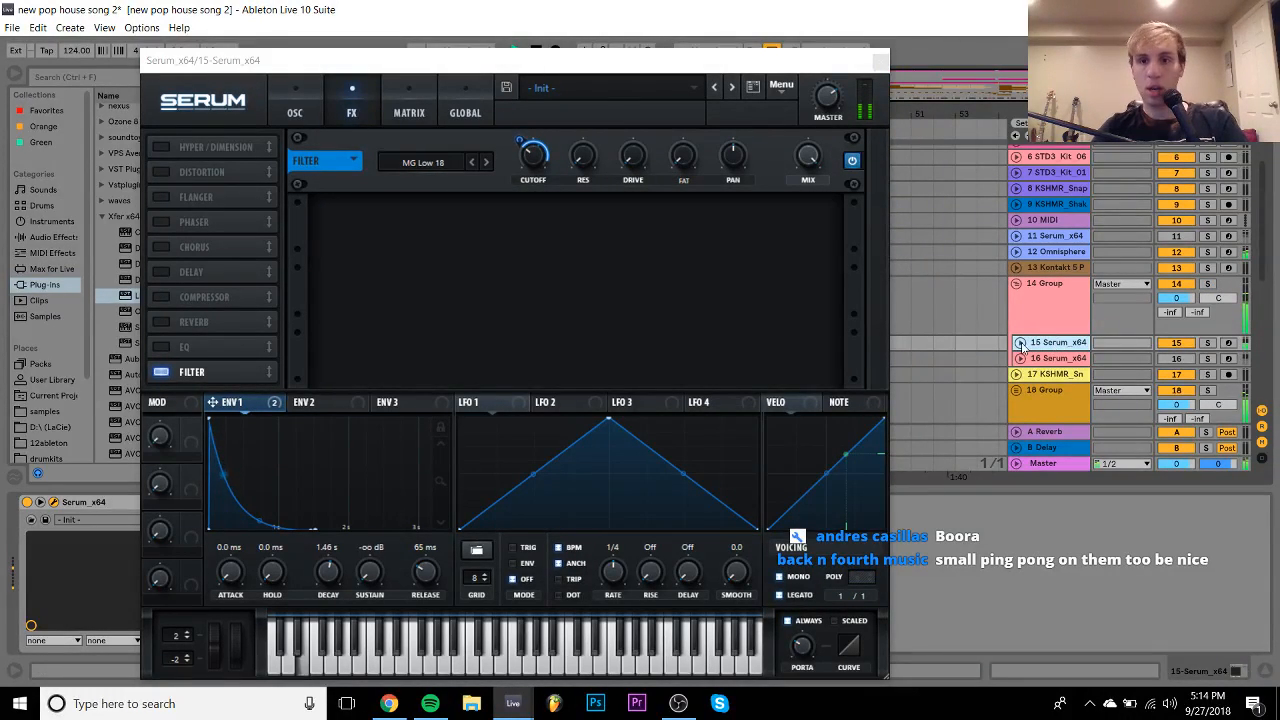
pyautogui.click(1020, 343)
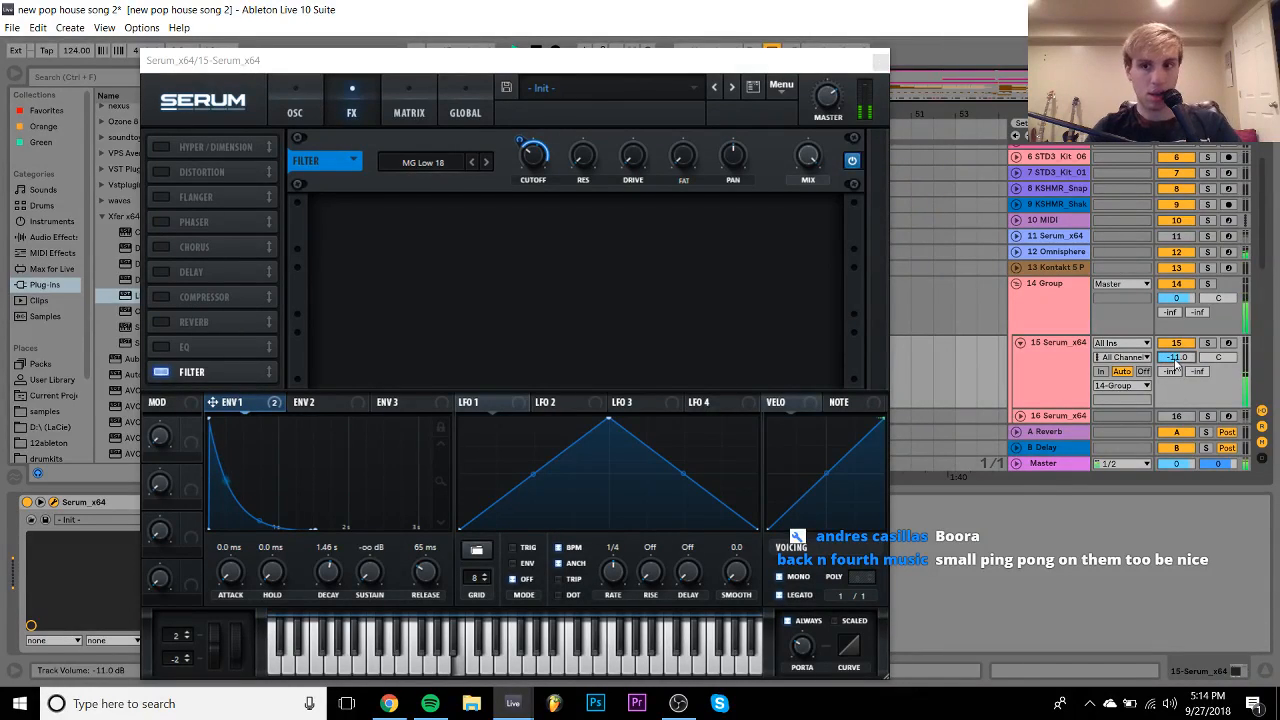
pyautogui.click(1078, 352)
pyautogui.hotkey('ctrl', 'd')
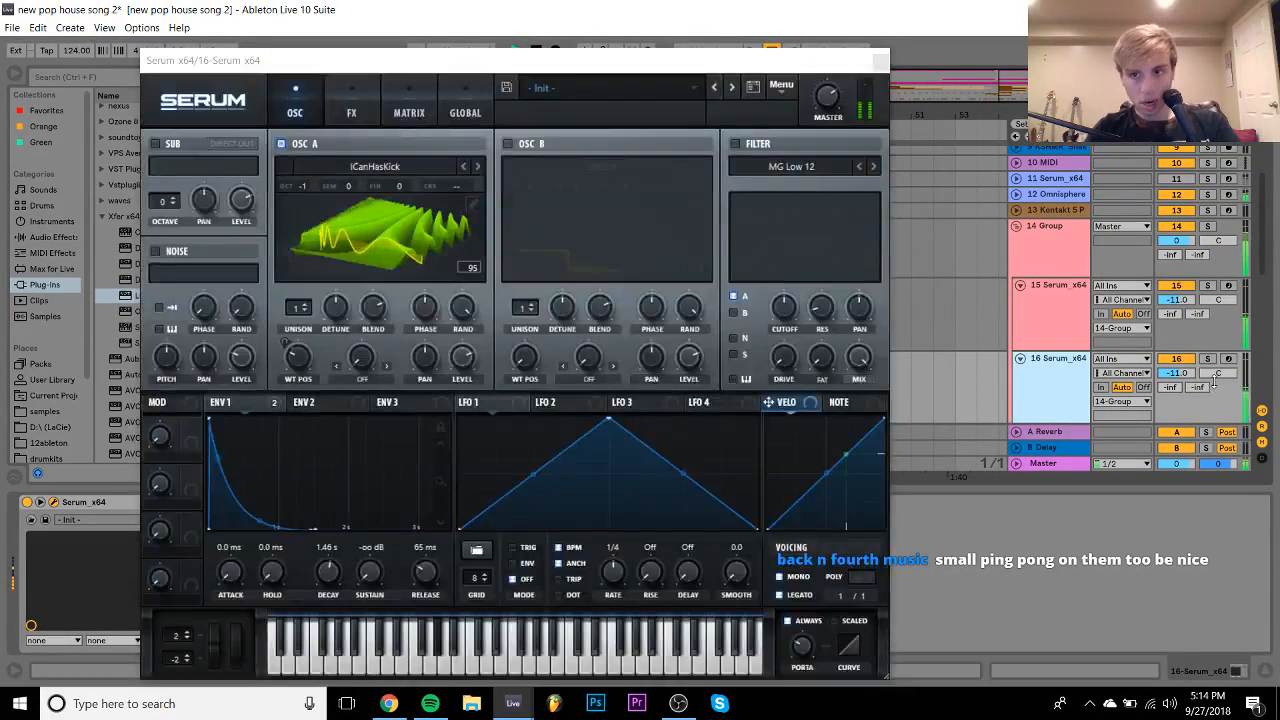
pyautogui.click(1208, 359)
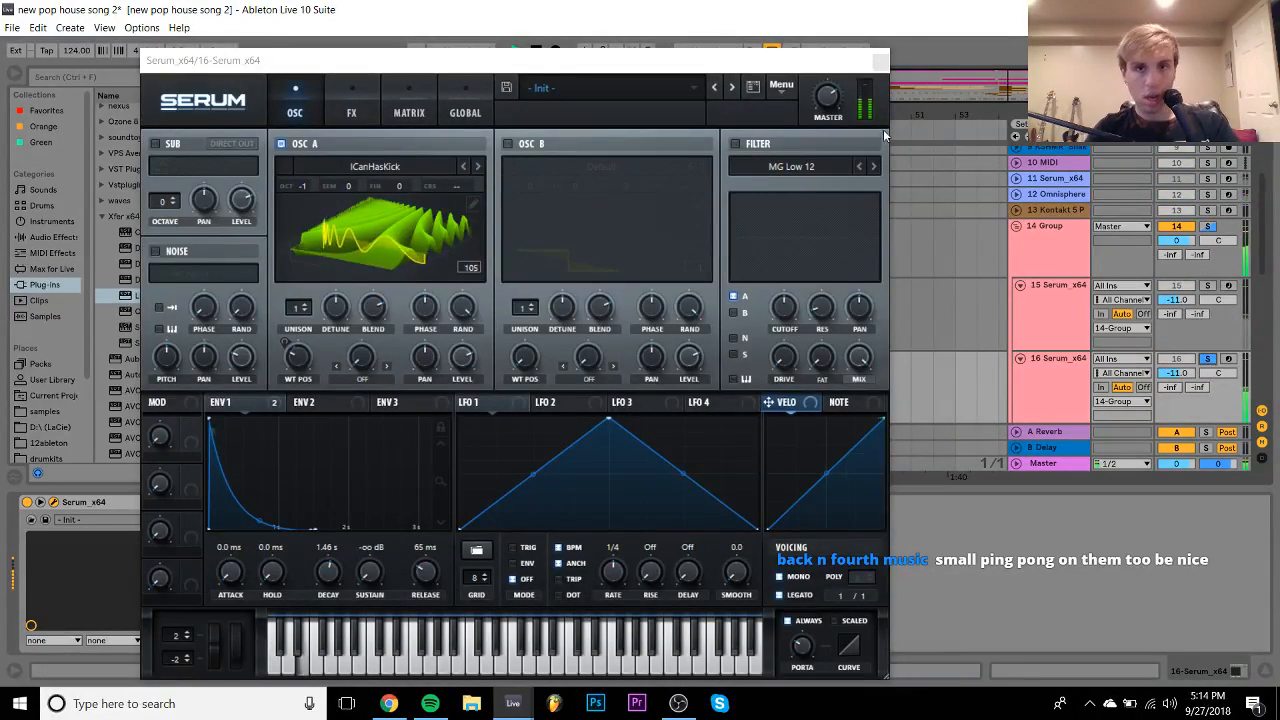
pyautogui.click(881, 64)
# - Replace Serum on track 16 with Diva from the plug-in browser
pyautogui.scroll(-5, 173, 263)
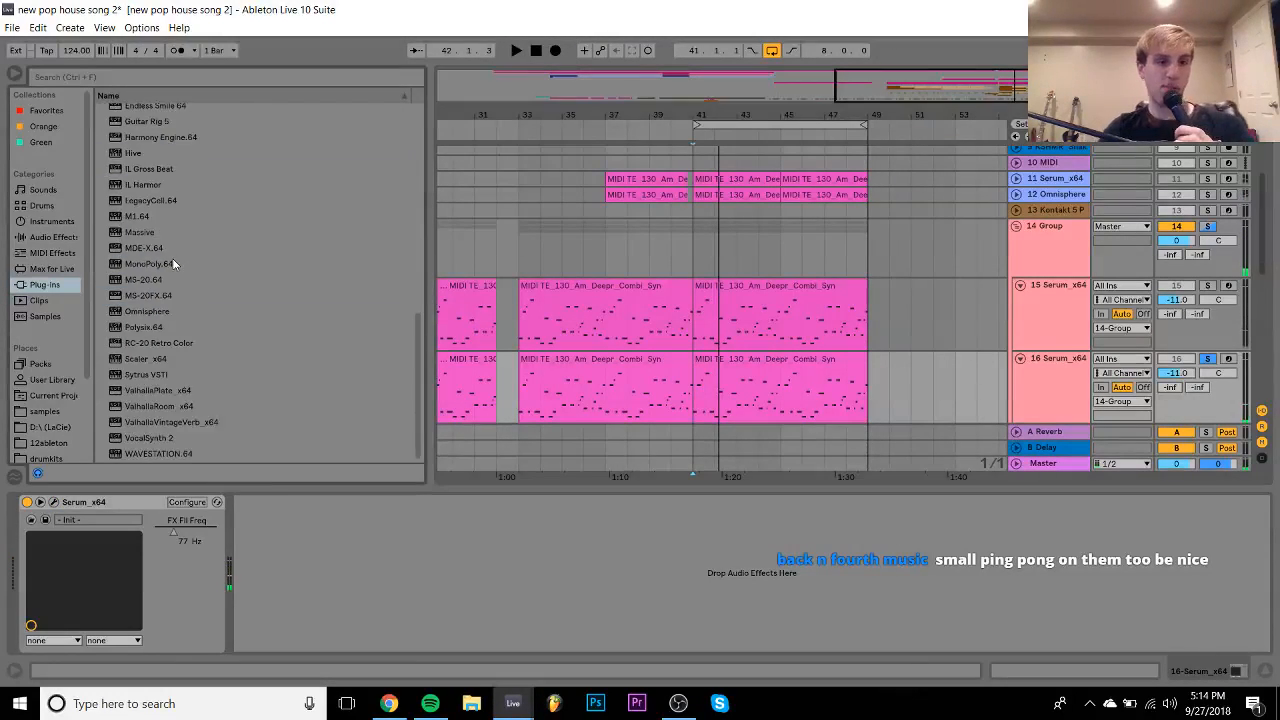
pyautogui.scroll(3, 173, 263)
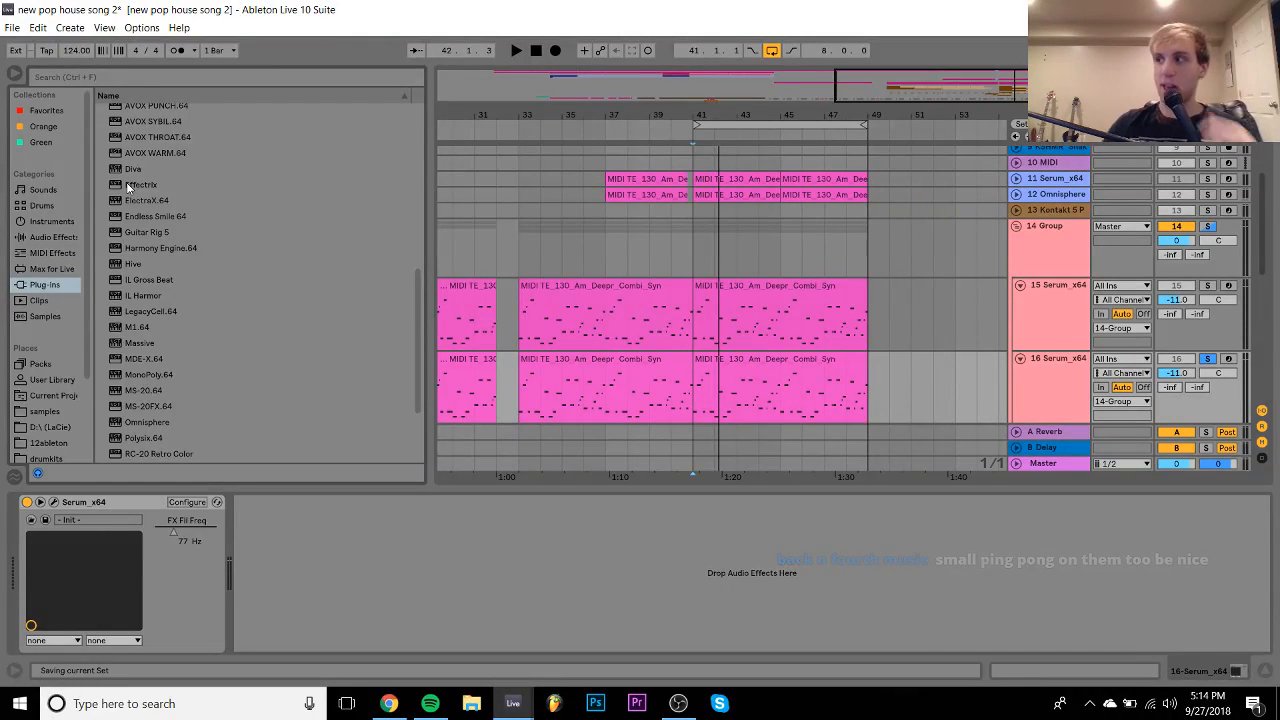
pyautogui.click(126, 183)
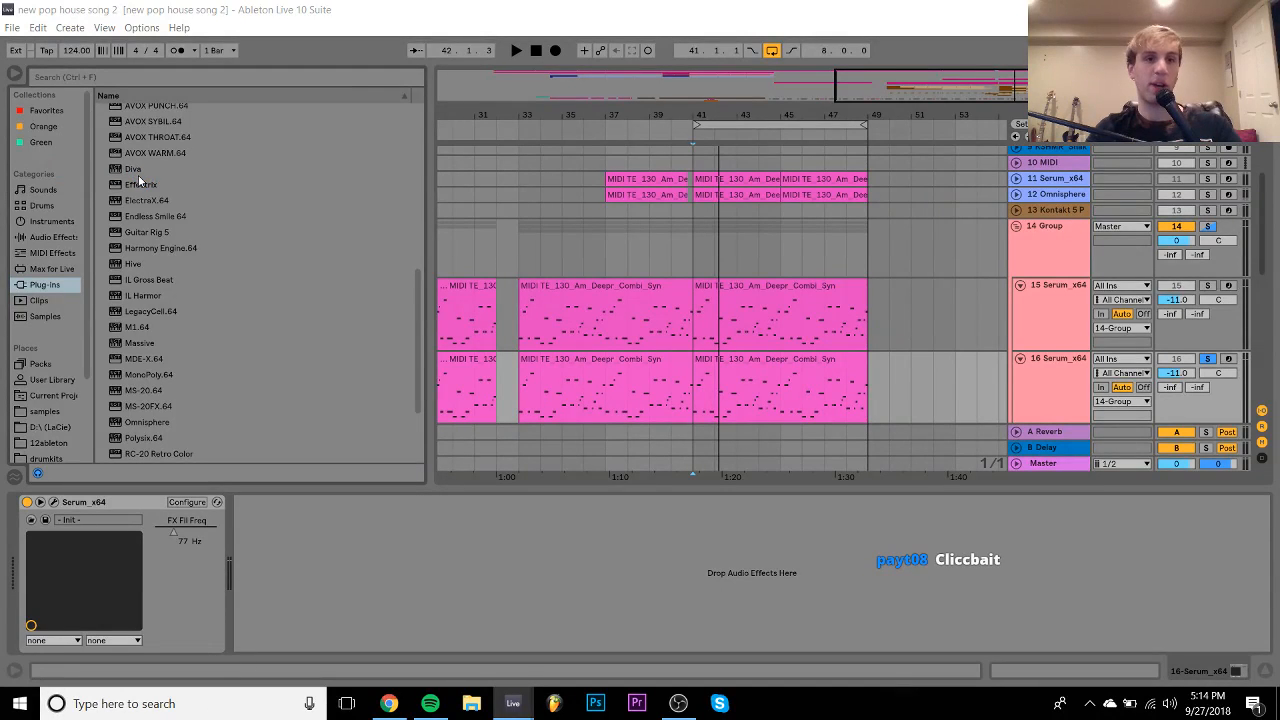
pyautogui.click(140, 181)
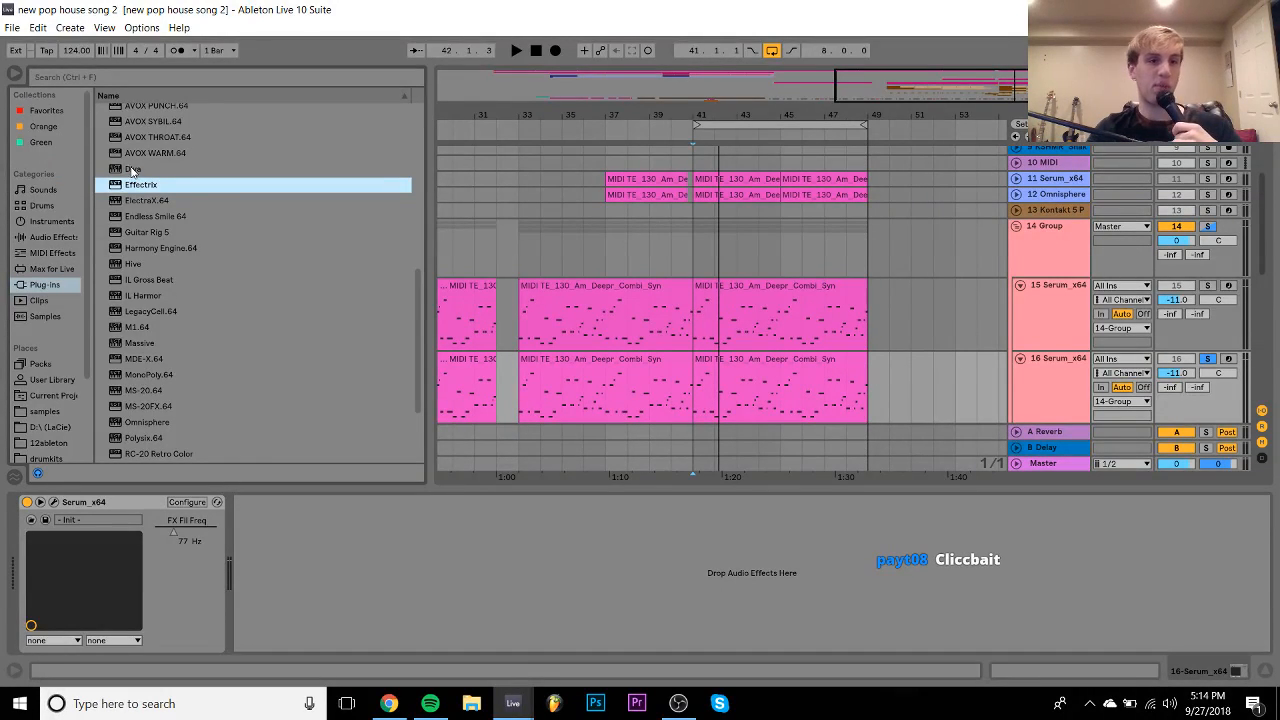
pyautogui.click(133, 169)
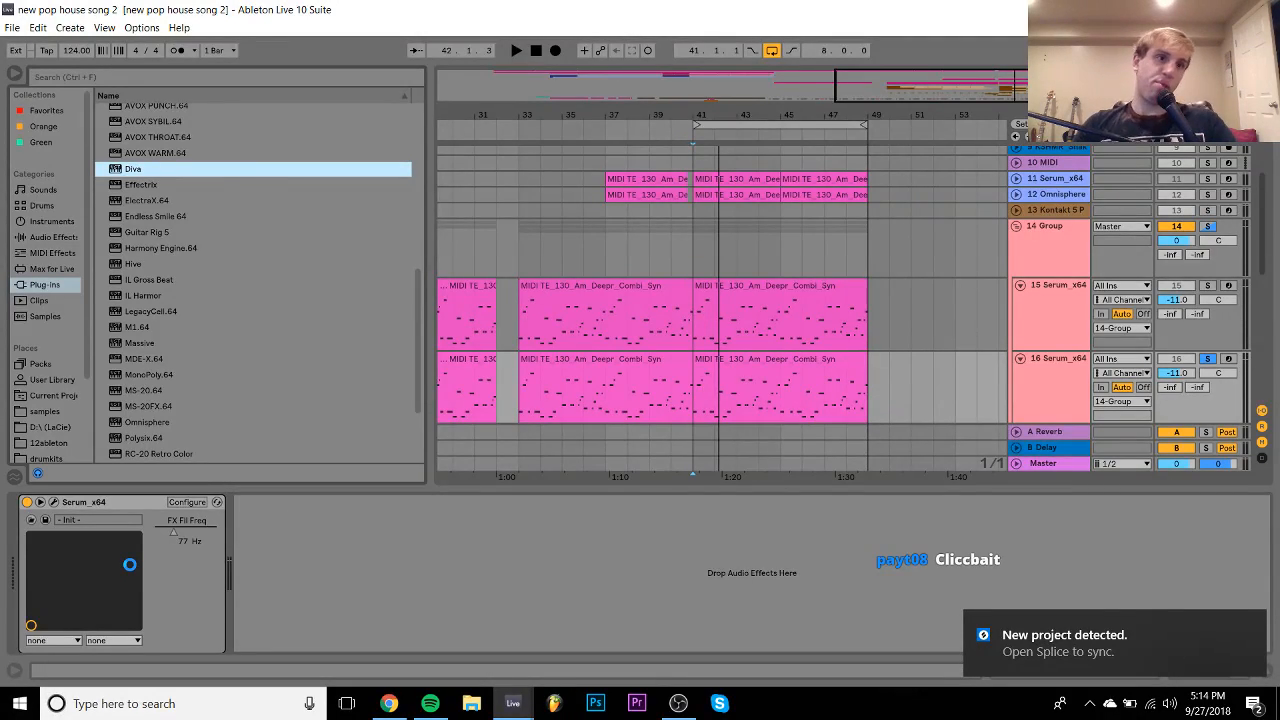
pyautogui.press('Return')
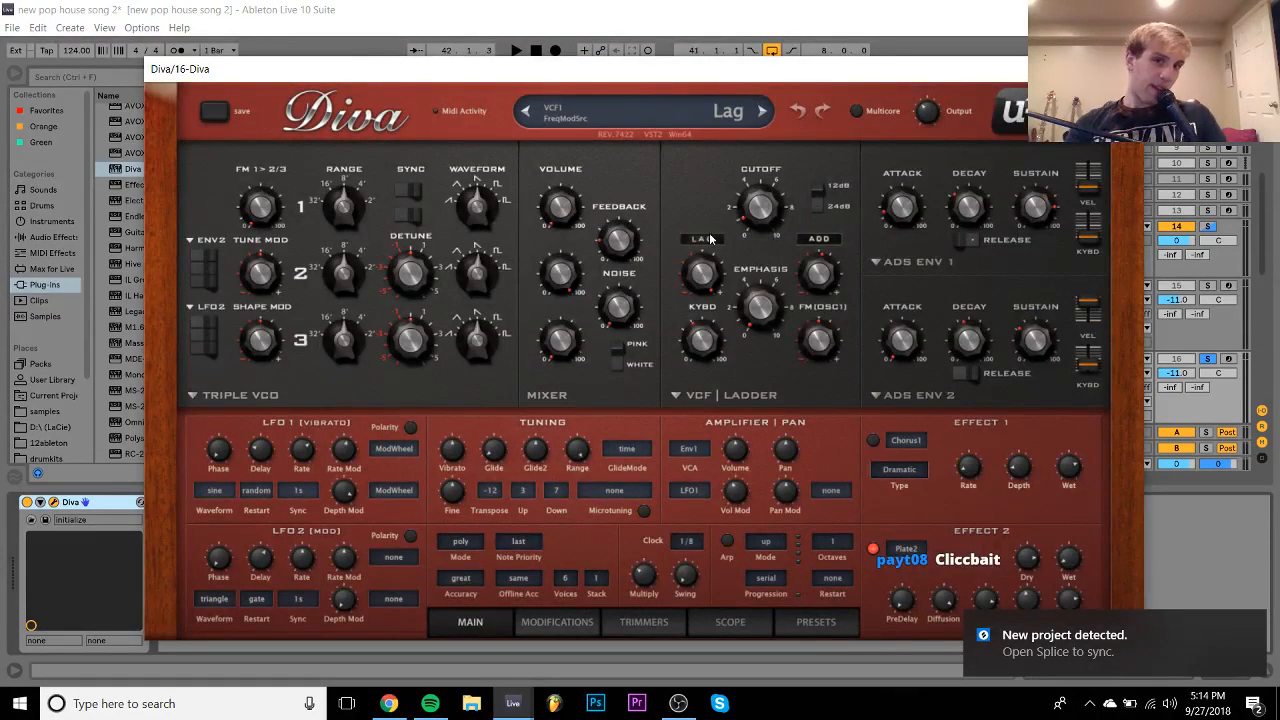
# - Load Diva's MK Bass Pack Leader preset
pyautogui.click(816, 621)
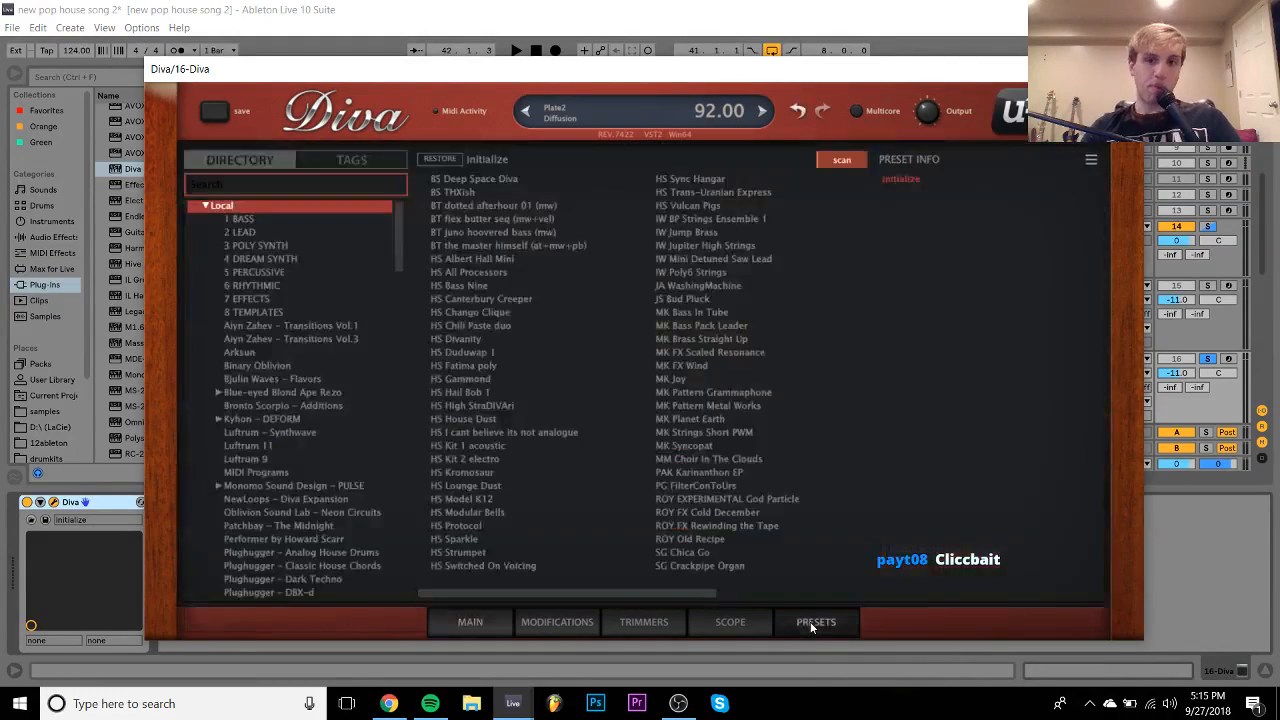
pyautogui.click(692, 314)
pyautogui.click(705, 325)
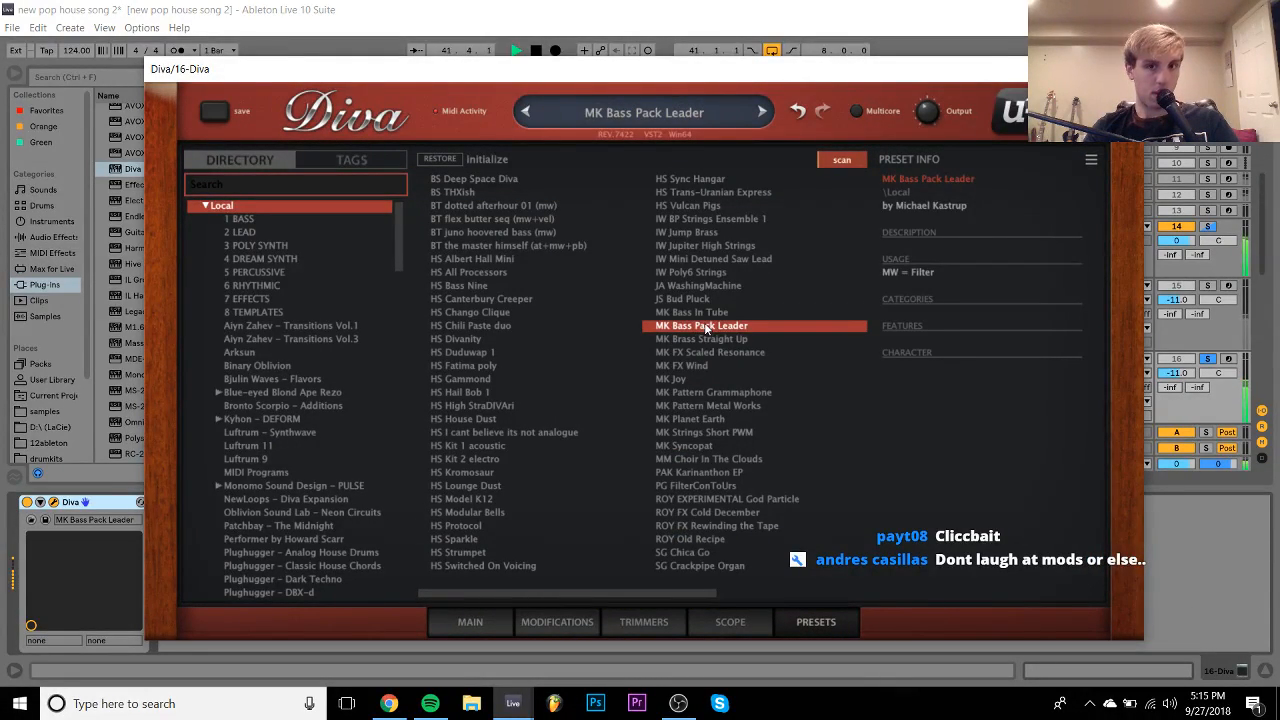
pyautogui.click(1124, 69)
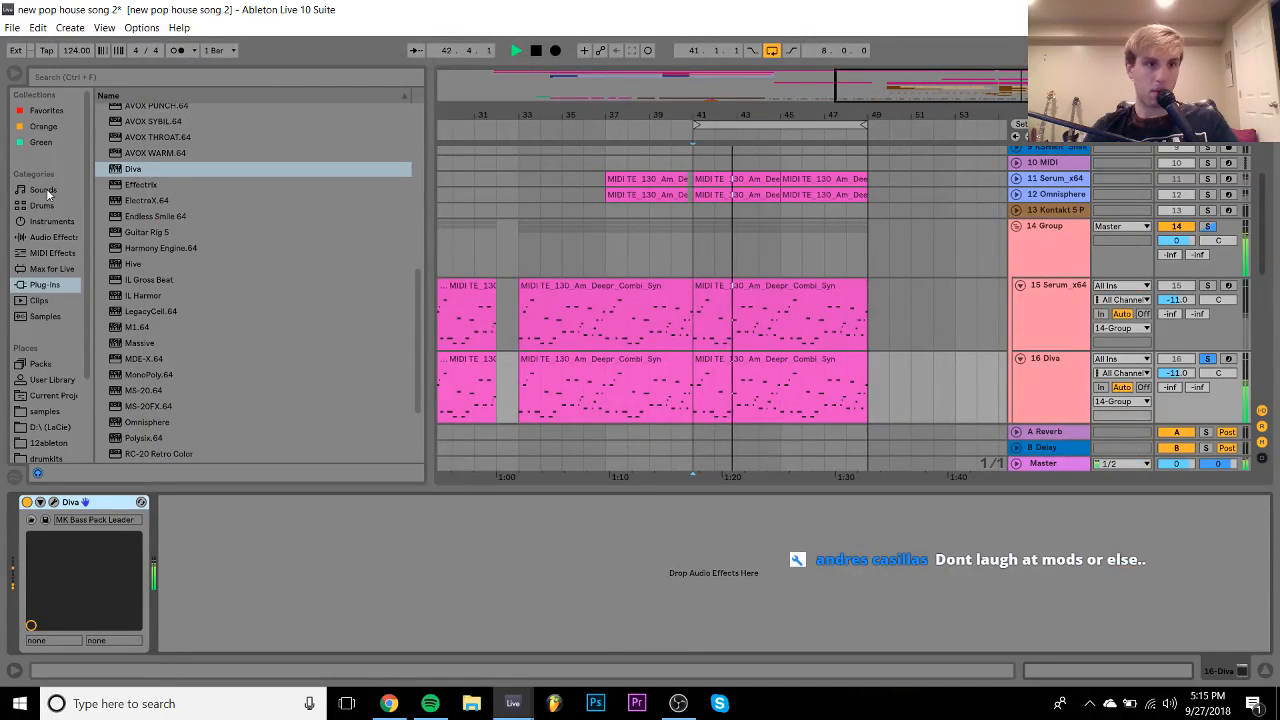
# - Add the Pitch +12 MIDI effect preset ahead of Diva on track 16
pyautogui.click(50, 254)
pyautogui.doubleClick(143, 205)
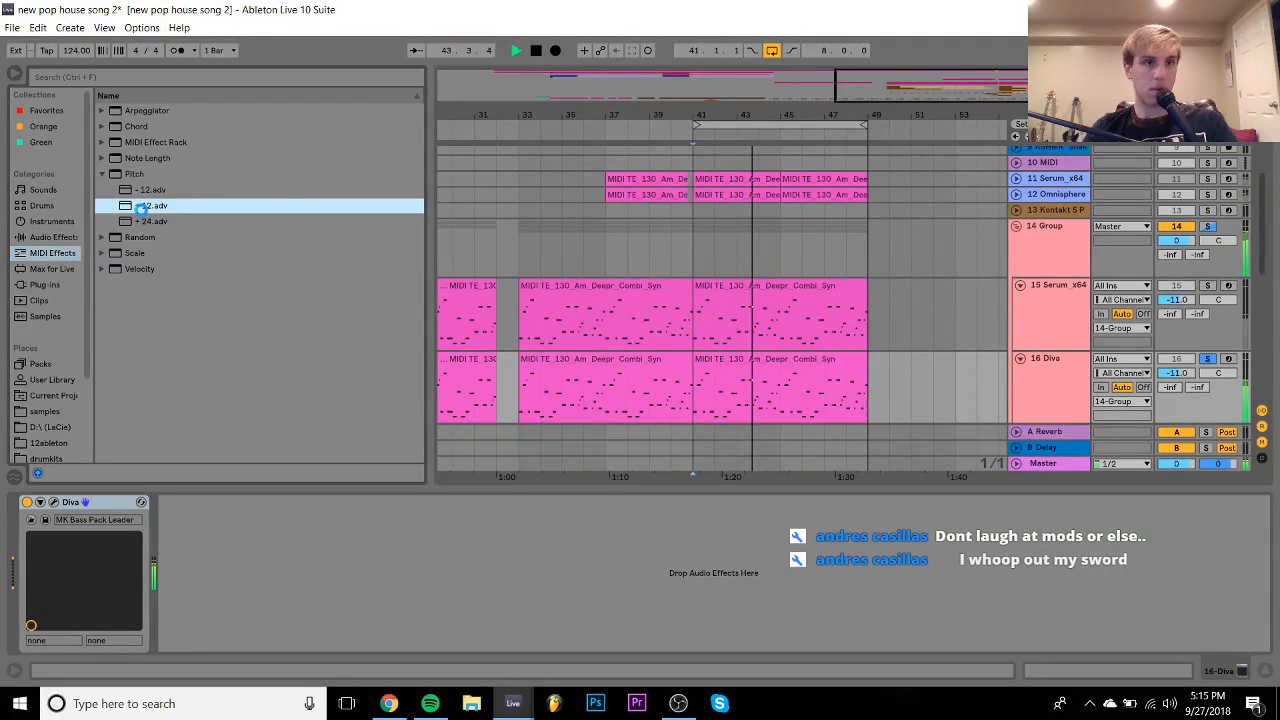
pyautogui.click(1054, 250)
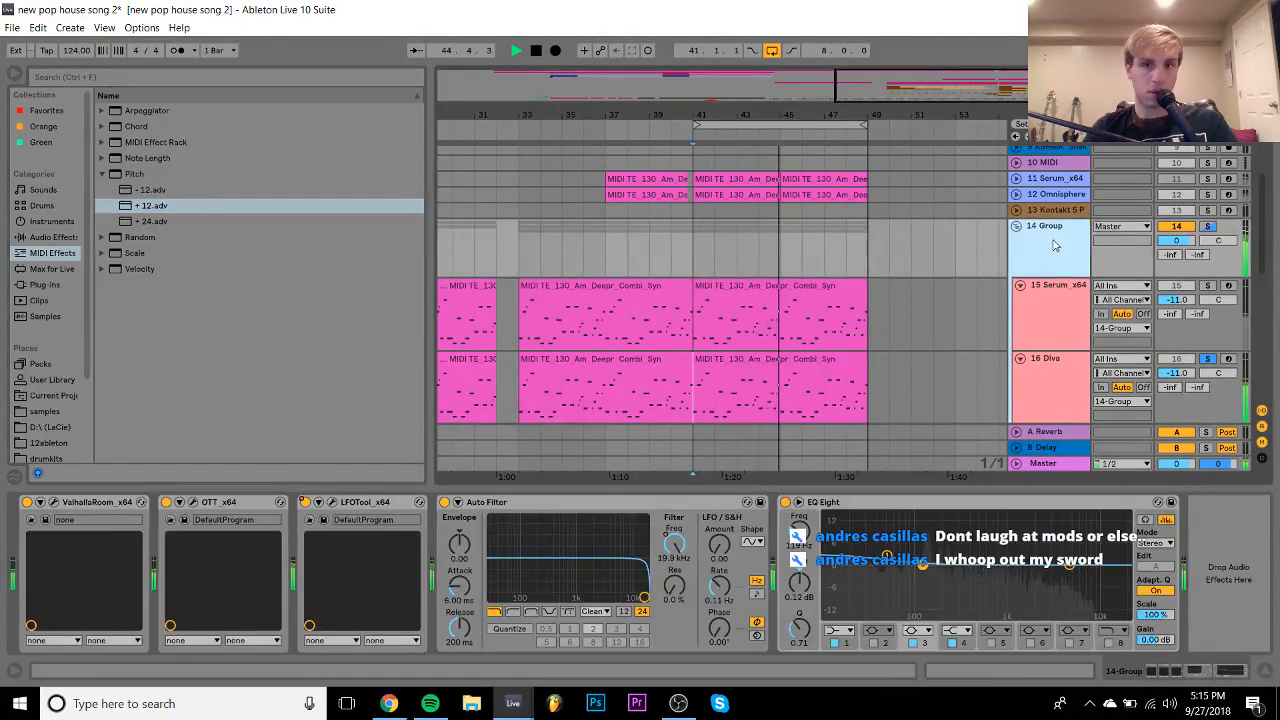
pyautogui.click(1180, 387)
pyautogui.click(1177, 374)
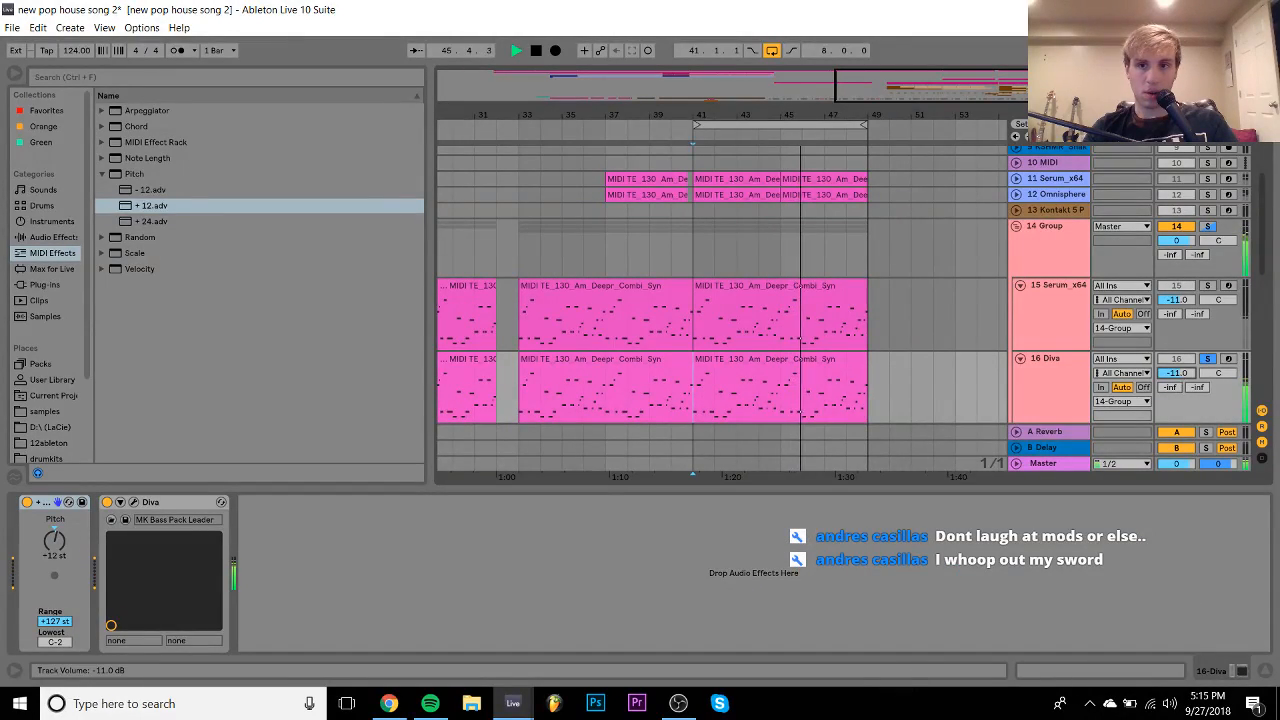
pyautogui.scroll(-5, 1203, 307)
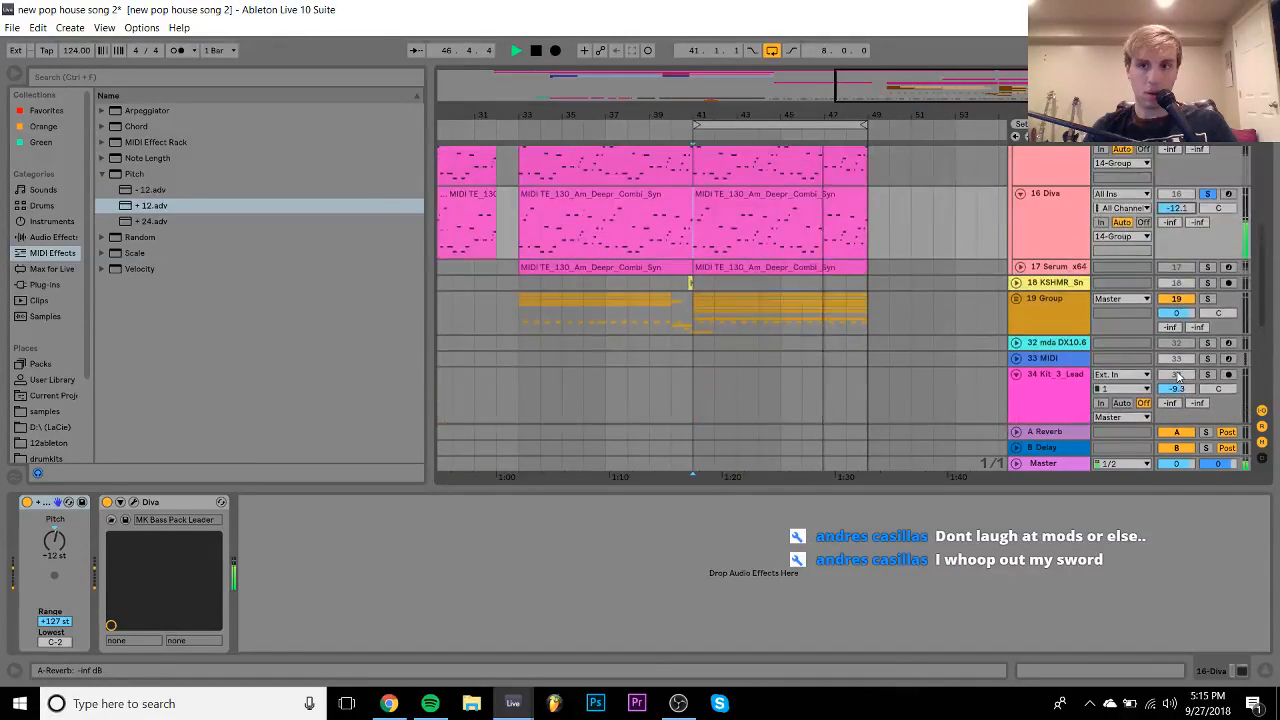
pyautogui.scroll(2, 1203, 307)
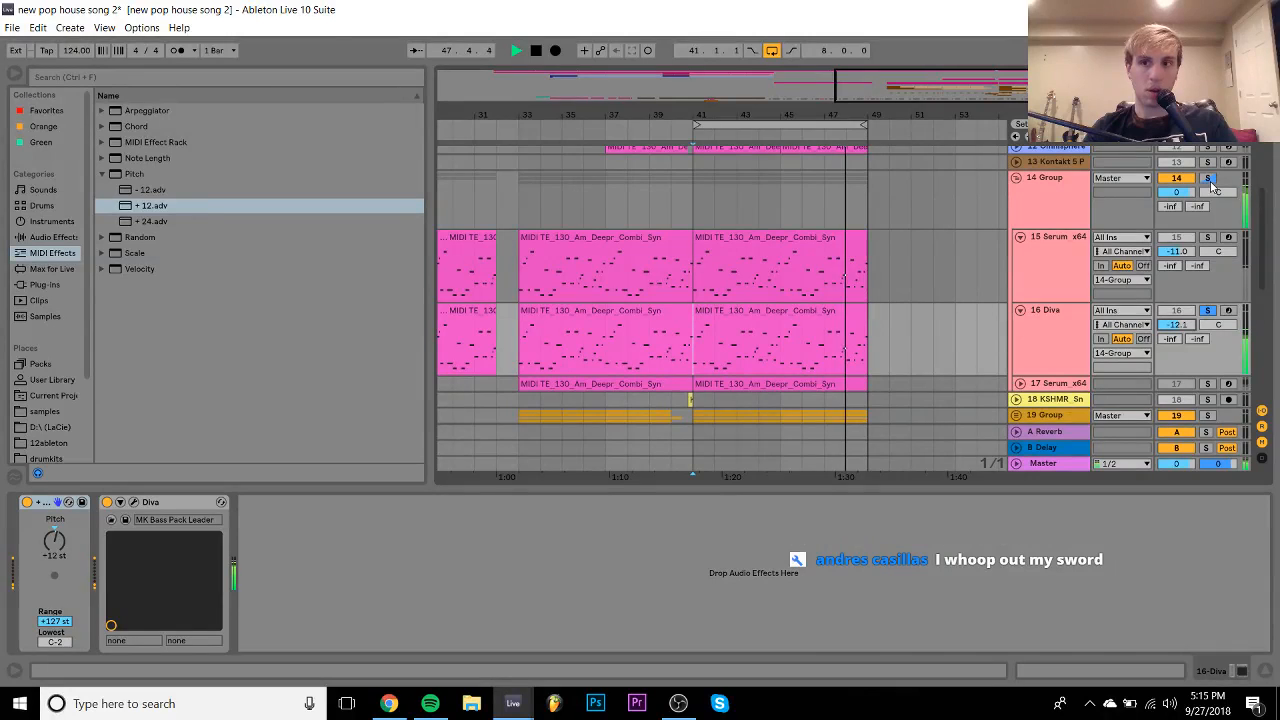
# - Solo the 14 Group, then lower Diva to -15.9 dB and raise Serum to -9.7 dB
pyautogui.click(1209, 179)
pyautogui.click(1057, 325)
pyautogui.click(1201, 326)
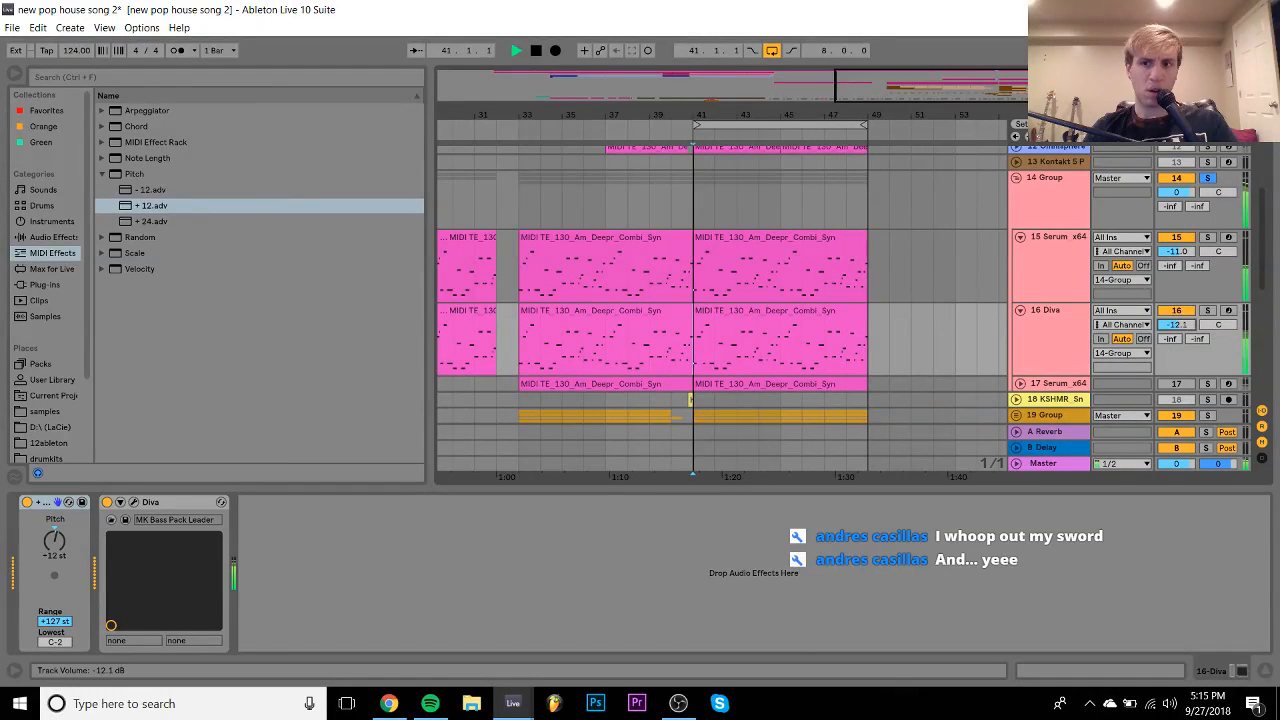
pyautogui.moveTo(1190, 328); pyautogui.dragTo(1190, 330)
pyautogui.moveTo(1177, 252); pyautogui.dragTo(1177, 244)
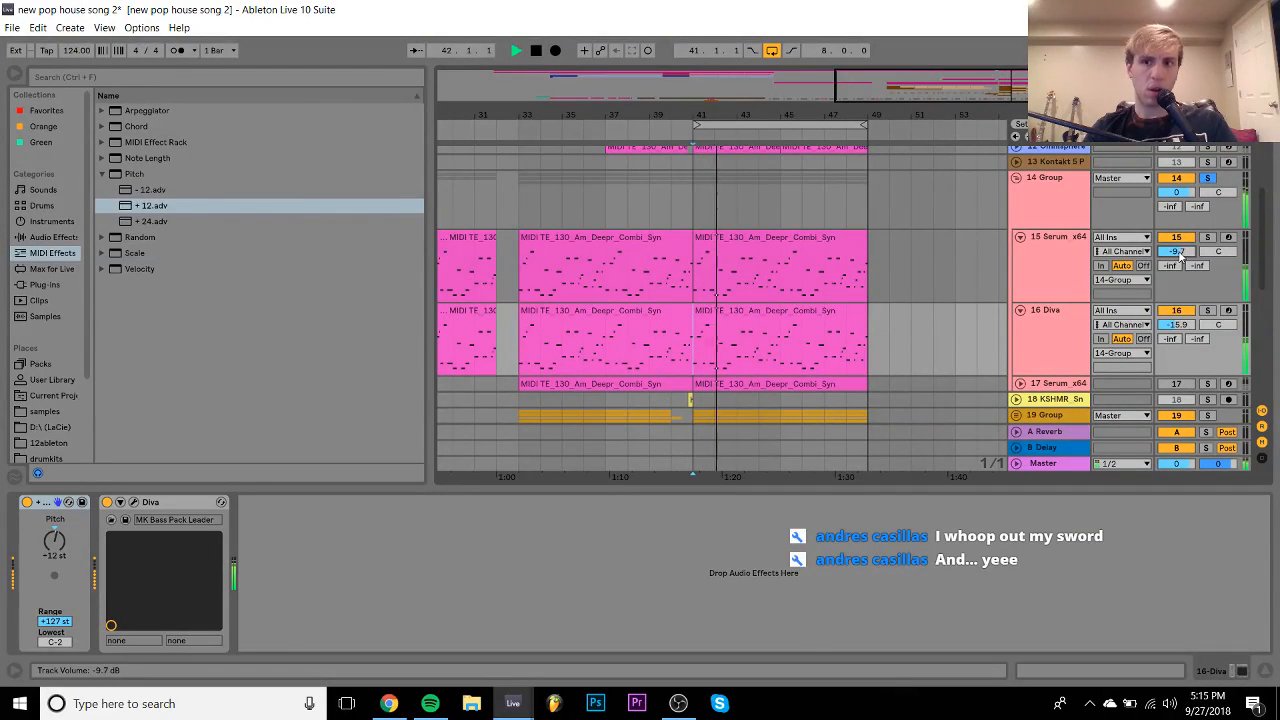
# - Bypass and re-enable the Pitch device on Diva to compare, then unsolo the 14 Group
pyautogui.click(1060, 322)
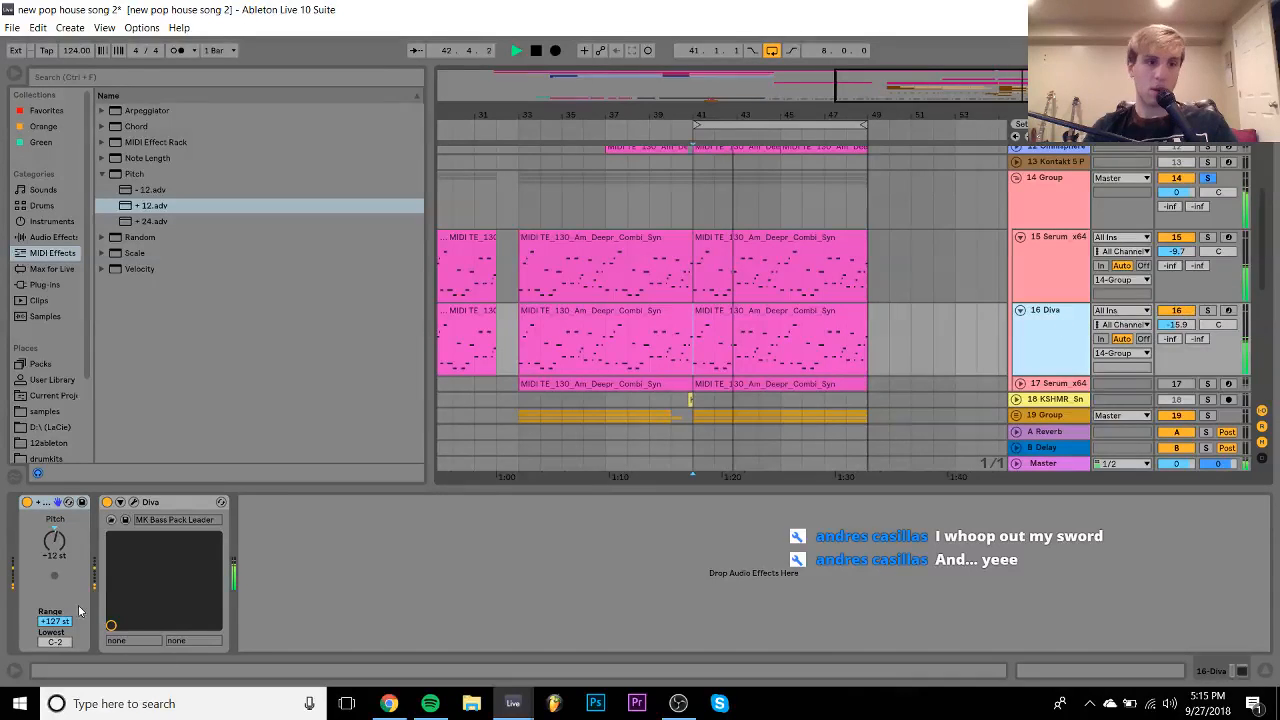
pyautogui.click(27, 502)
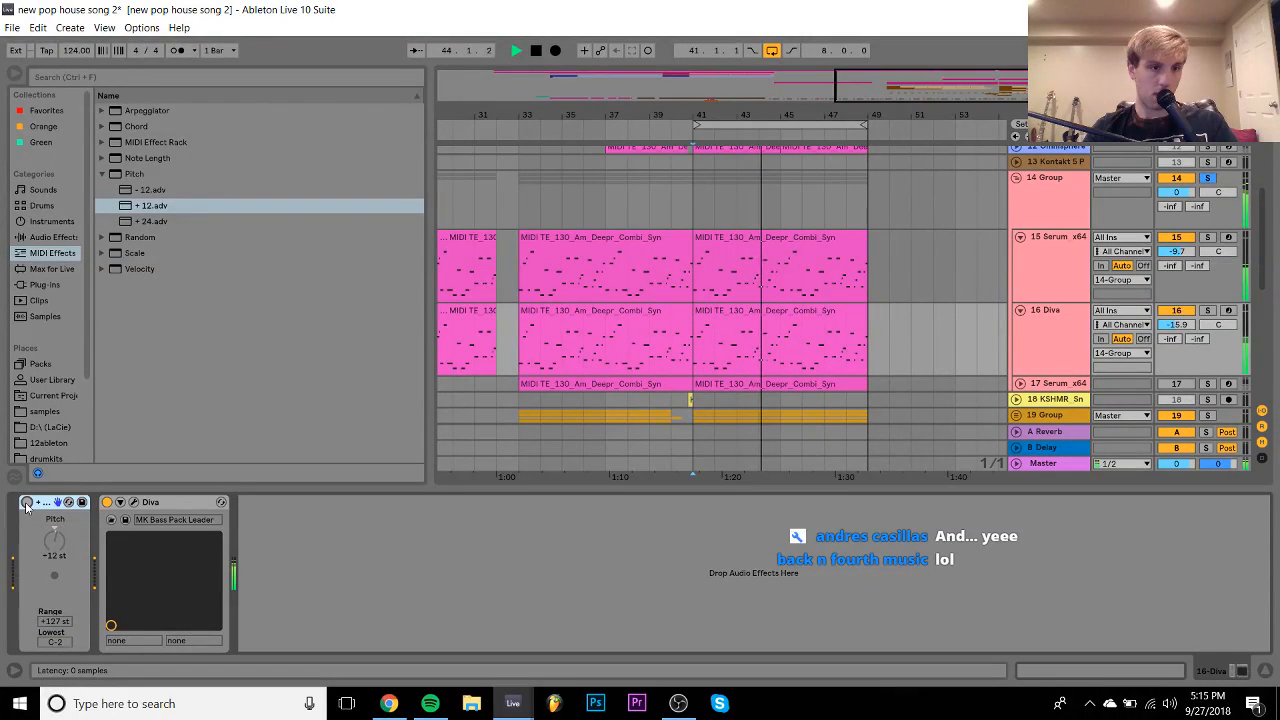
pyautogui.click(27, 503)
pyautogui.click(1207, 178)
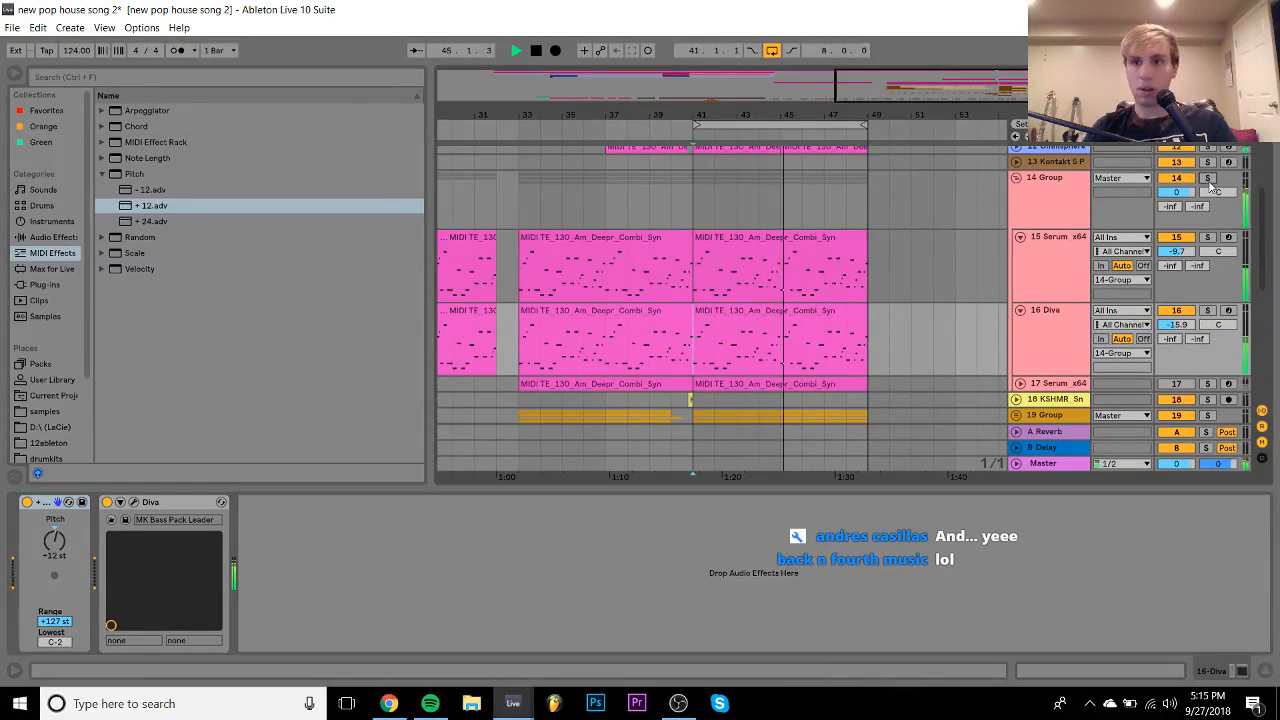
# - Fold tracks 14–16, solo the 12 Omnisphere track, and stop playback
pyautogui.click(1021, 311)
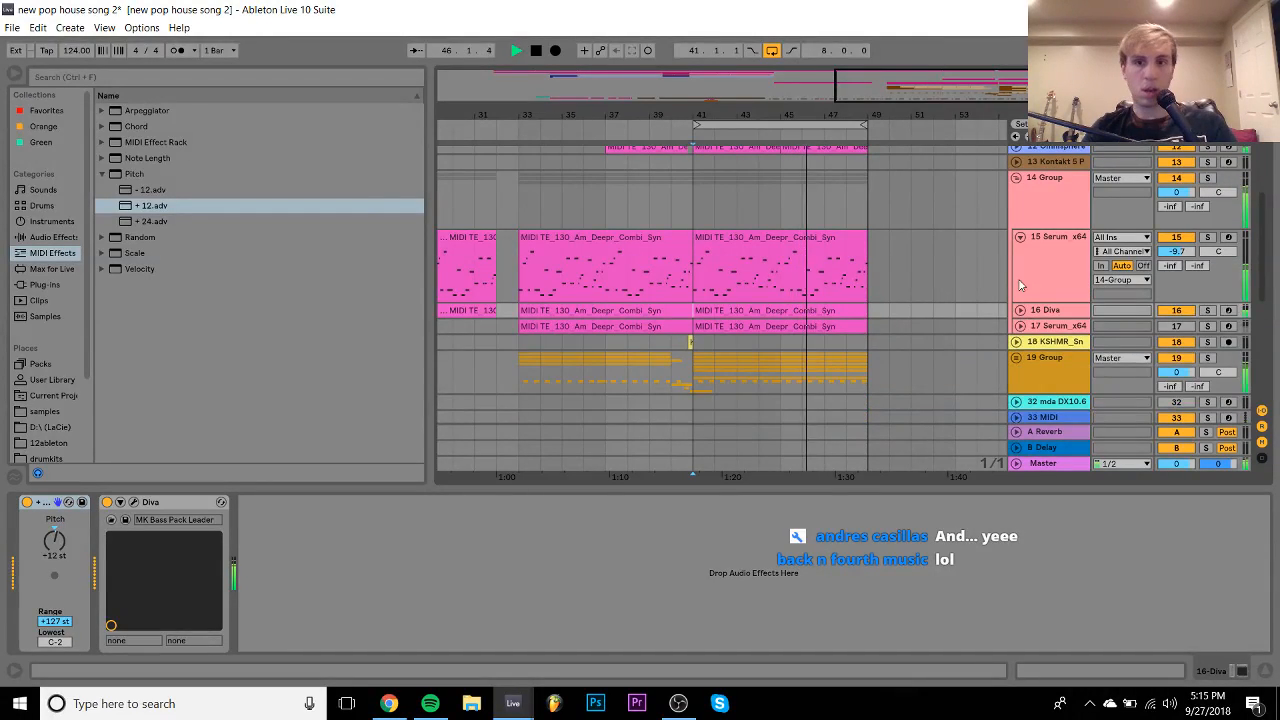
pyautogui.click(1021, 237)
pyautogui.scroll(3, 1018, 242)
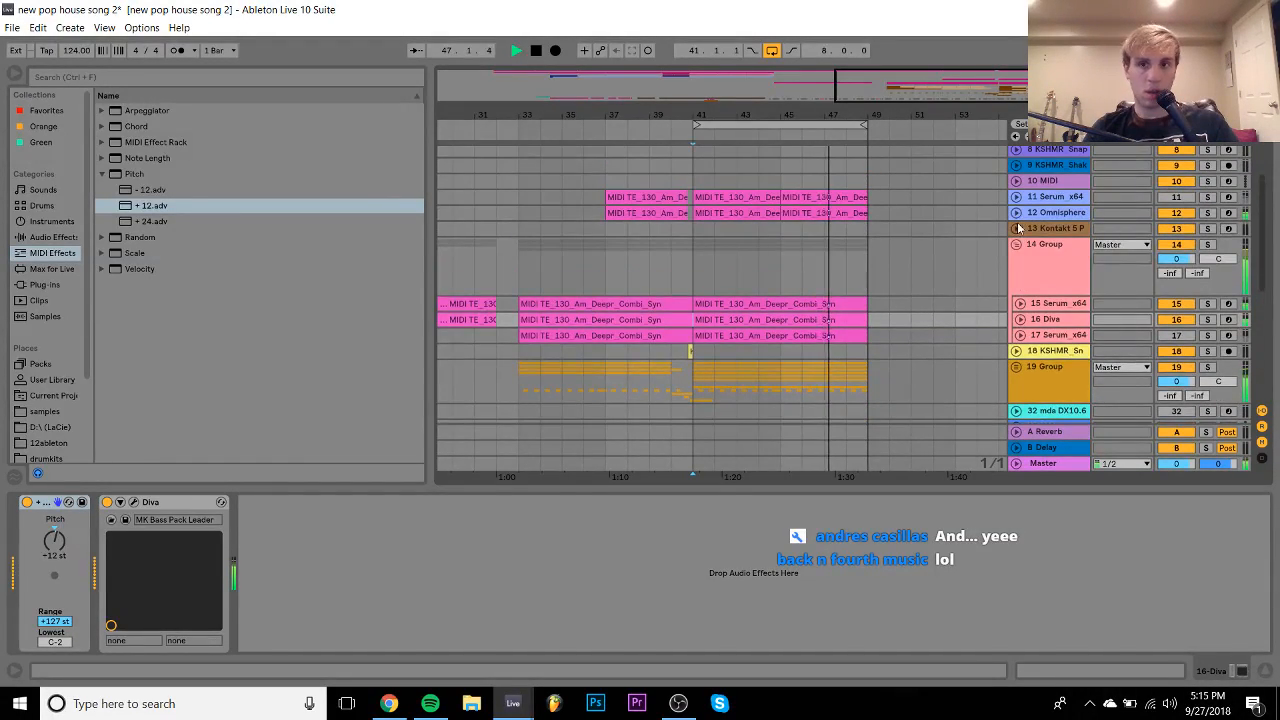
pyautogui.click(1017, 245)
pyautogui.click(734, 198)
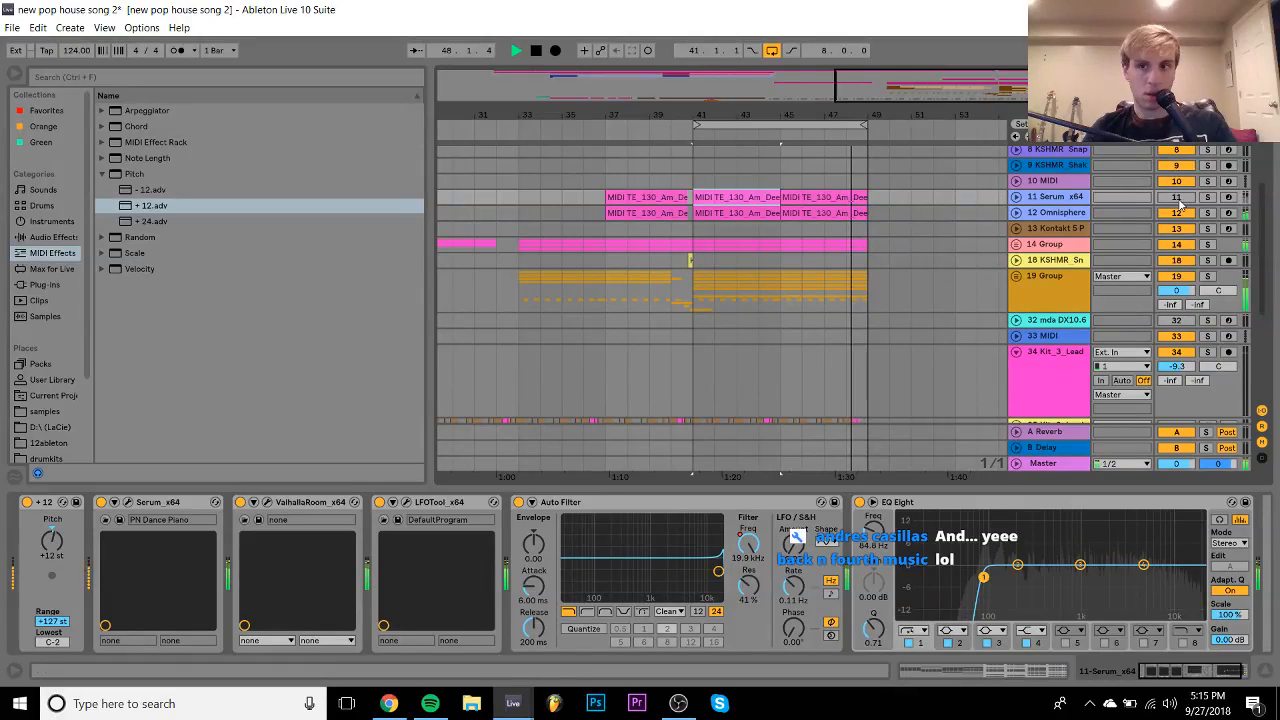
pyautogui.click(1207, 213)
pyautogui.press('space')
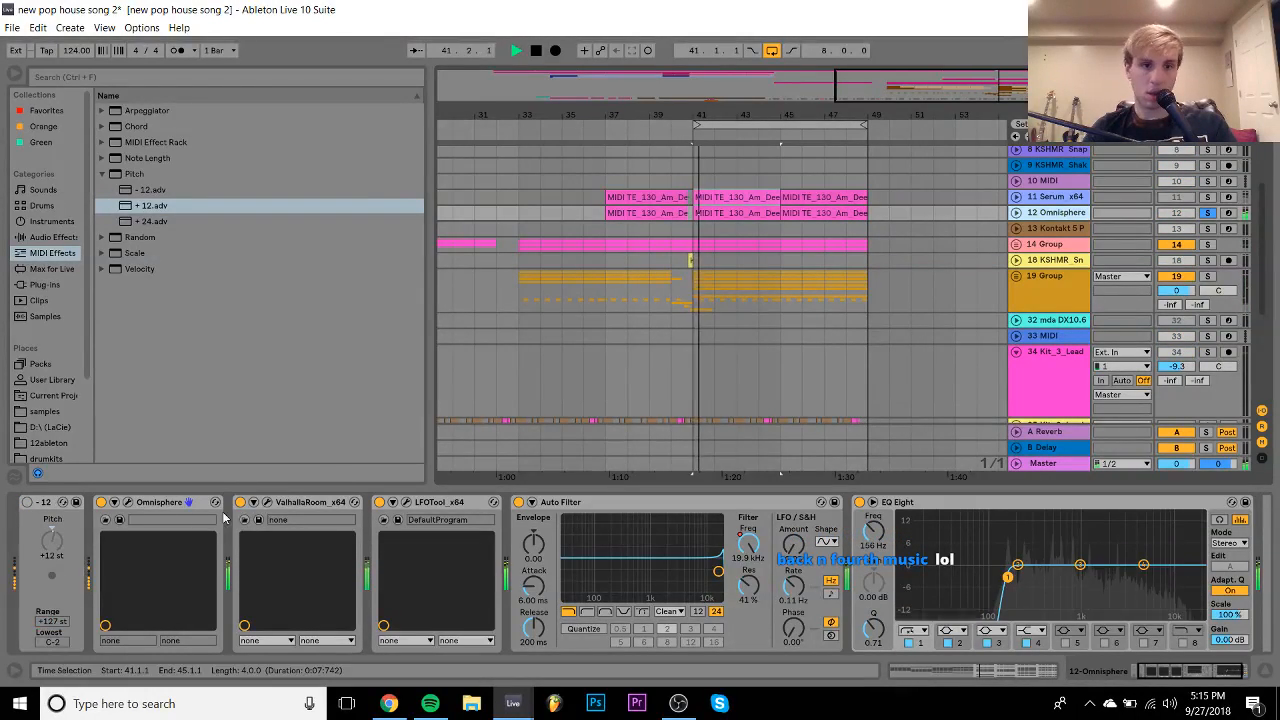
# - Load the Keyboards > House Piano Brite patch in Omnisphere and audition it
pyautogui.click(128, 503)
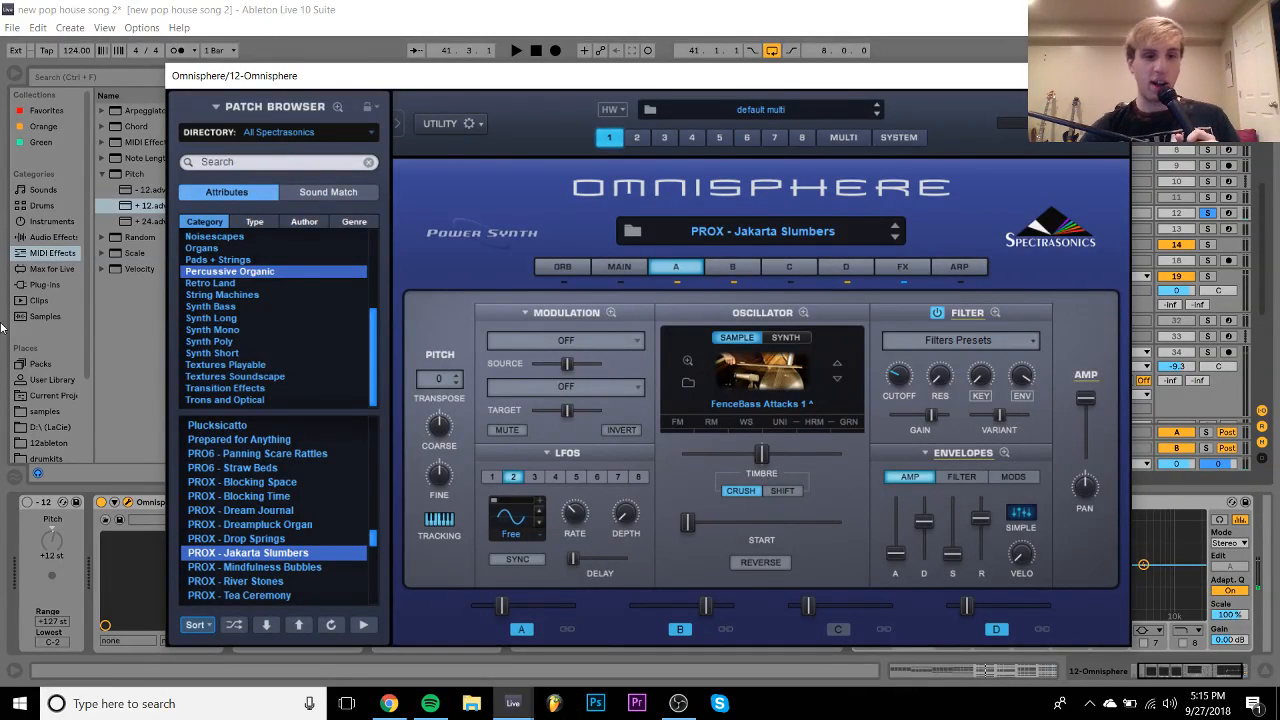
pyautogui.rightClick(178, 335)
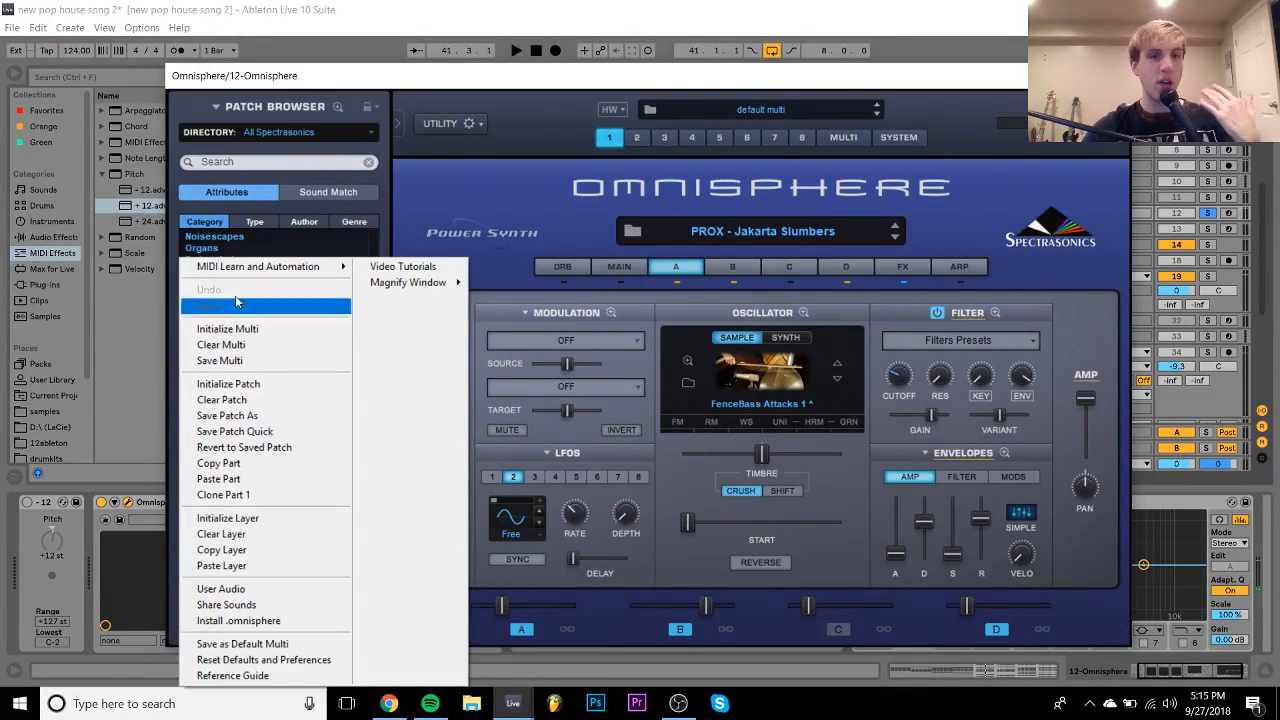
pyautogui.click(349, 203)
pyautogui.scroll(5, 298, 303)
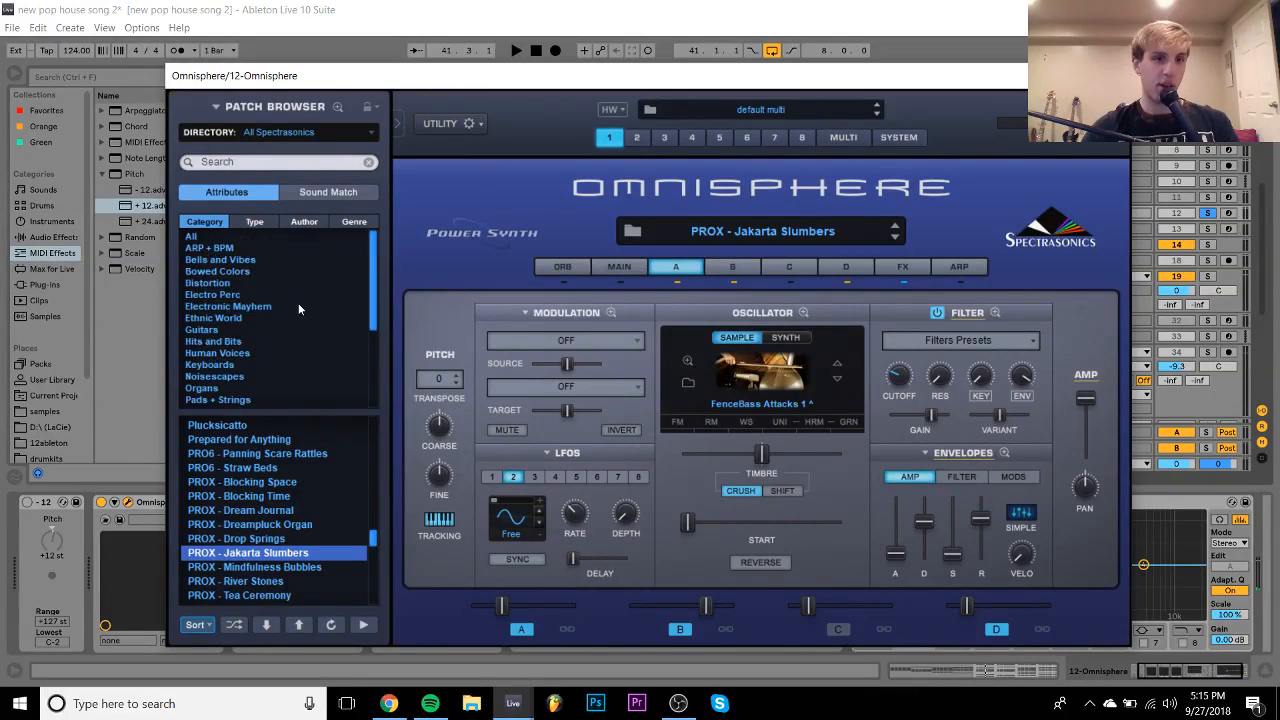
pyautogui.click(213, 376)
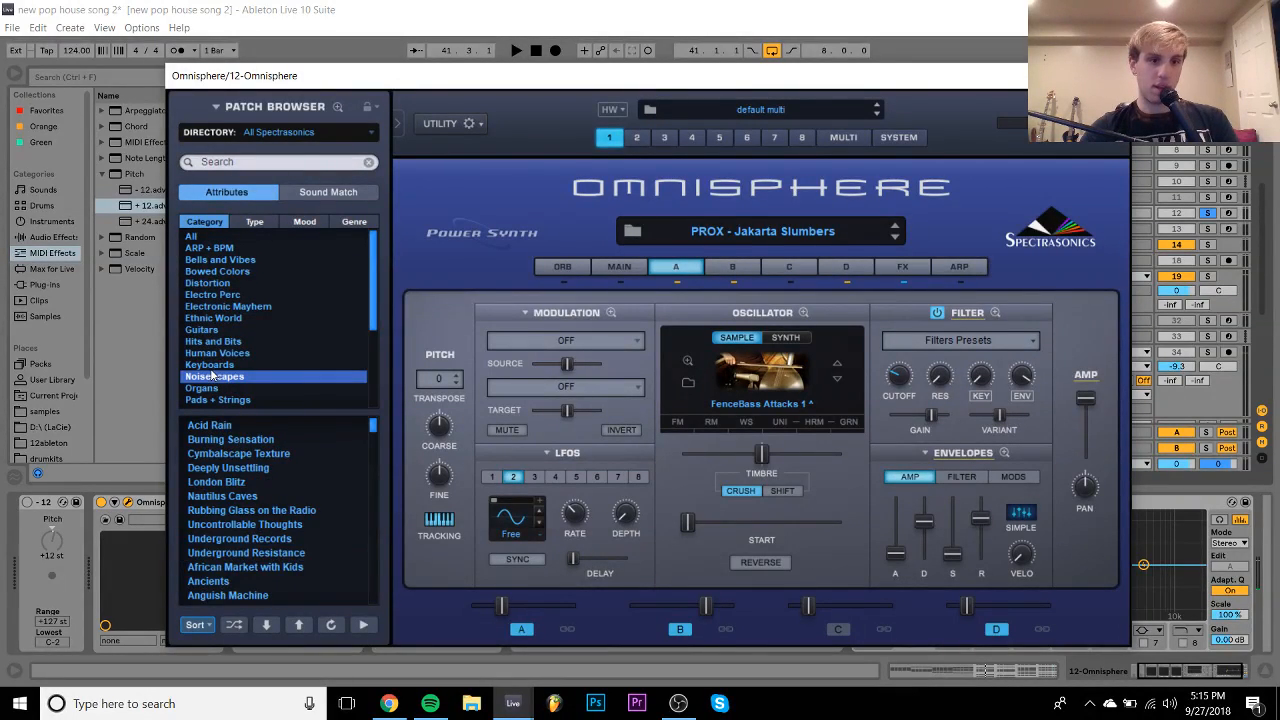
pyautogui.click(217, 365)
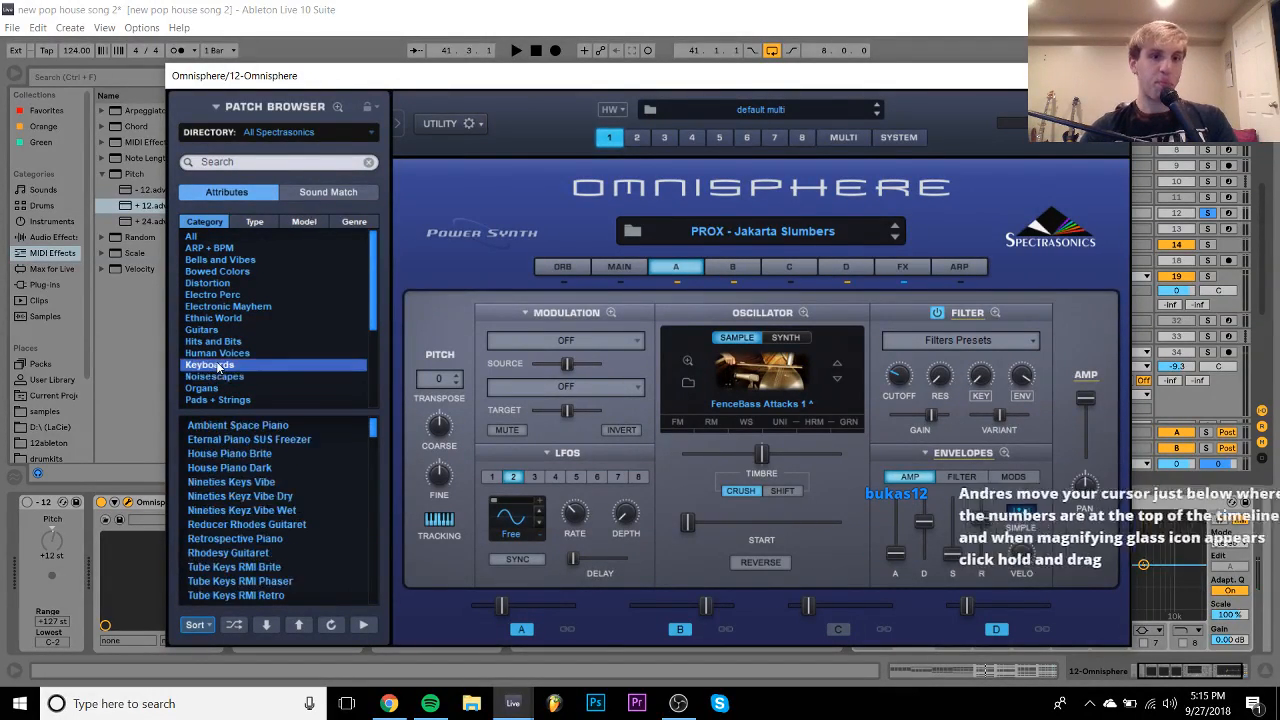
pyautogui.click(258, 456)
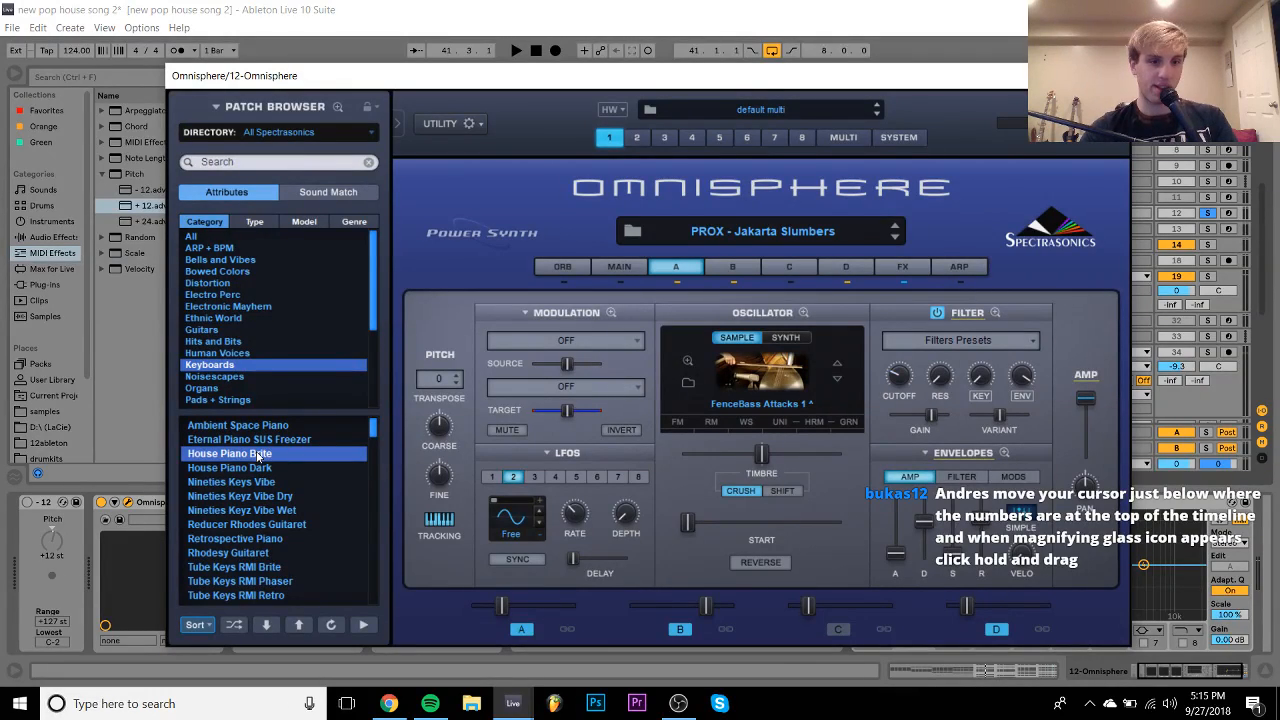
pyautogui.press('space')
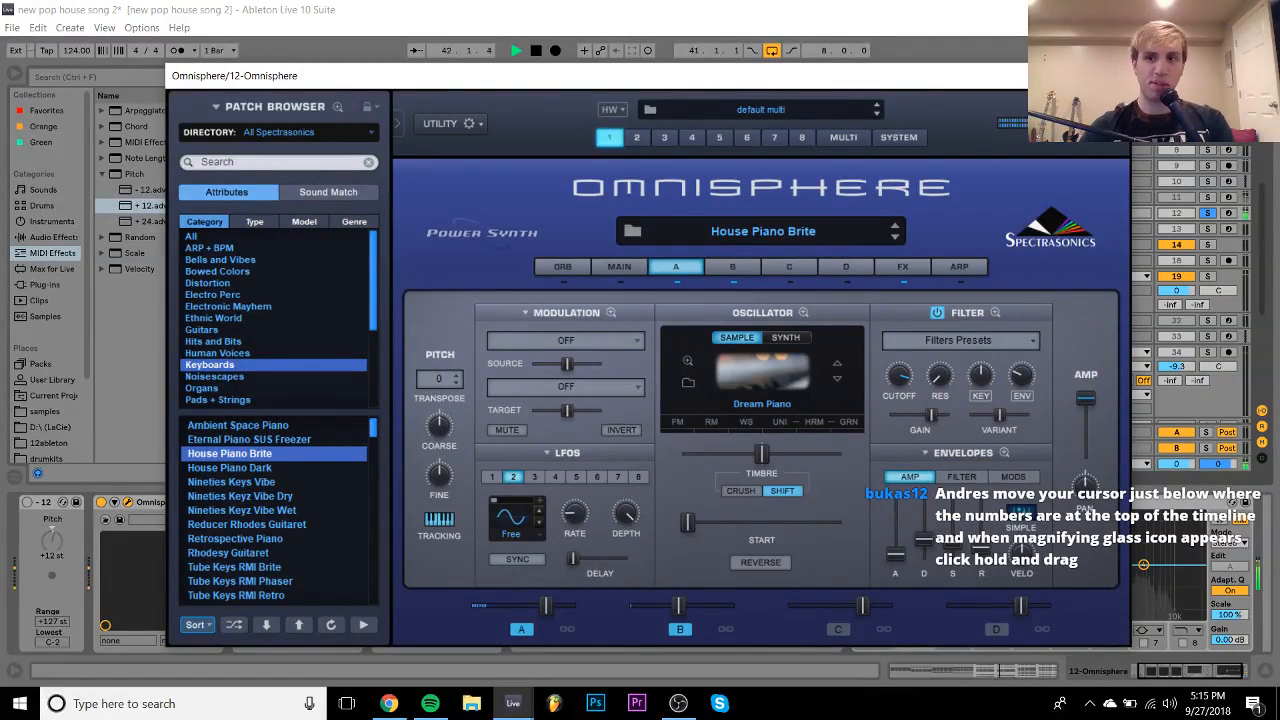
# - Close Omnisphere, expand the 12 Omnisphere track, and unsolo it
pyautogui.click(1108, 76)
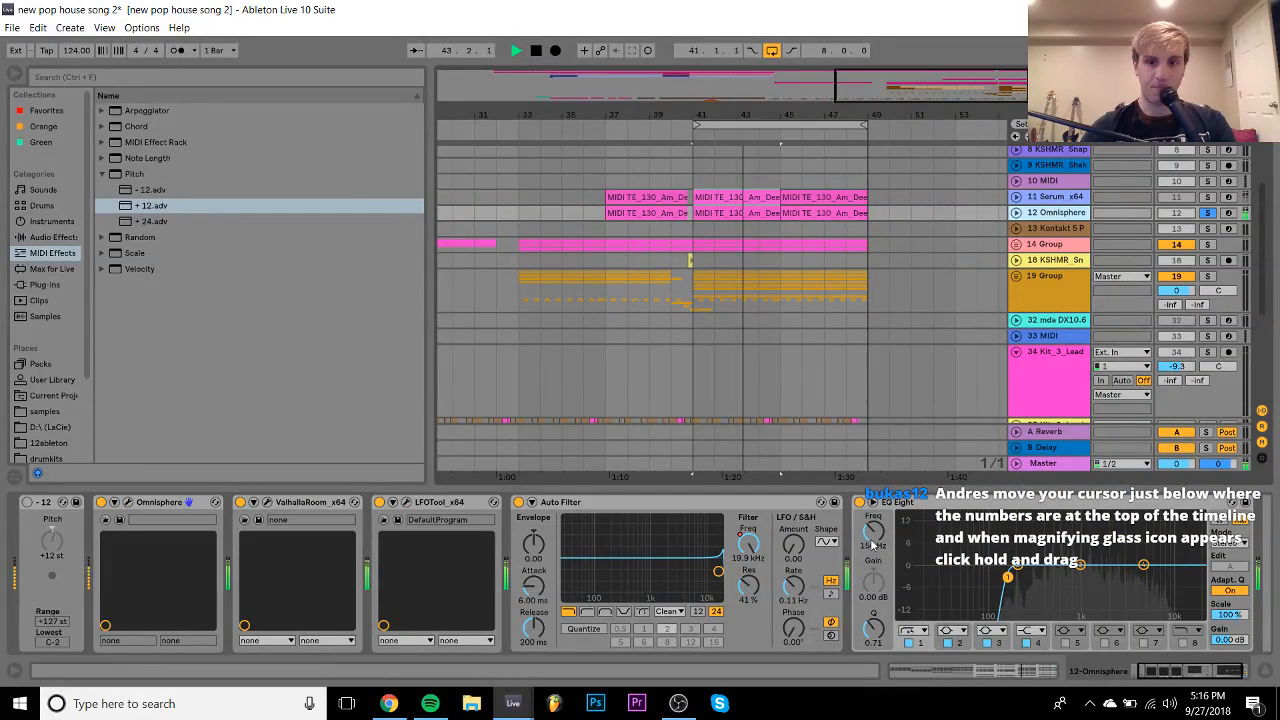
pyautogui.click(1017, 213)
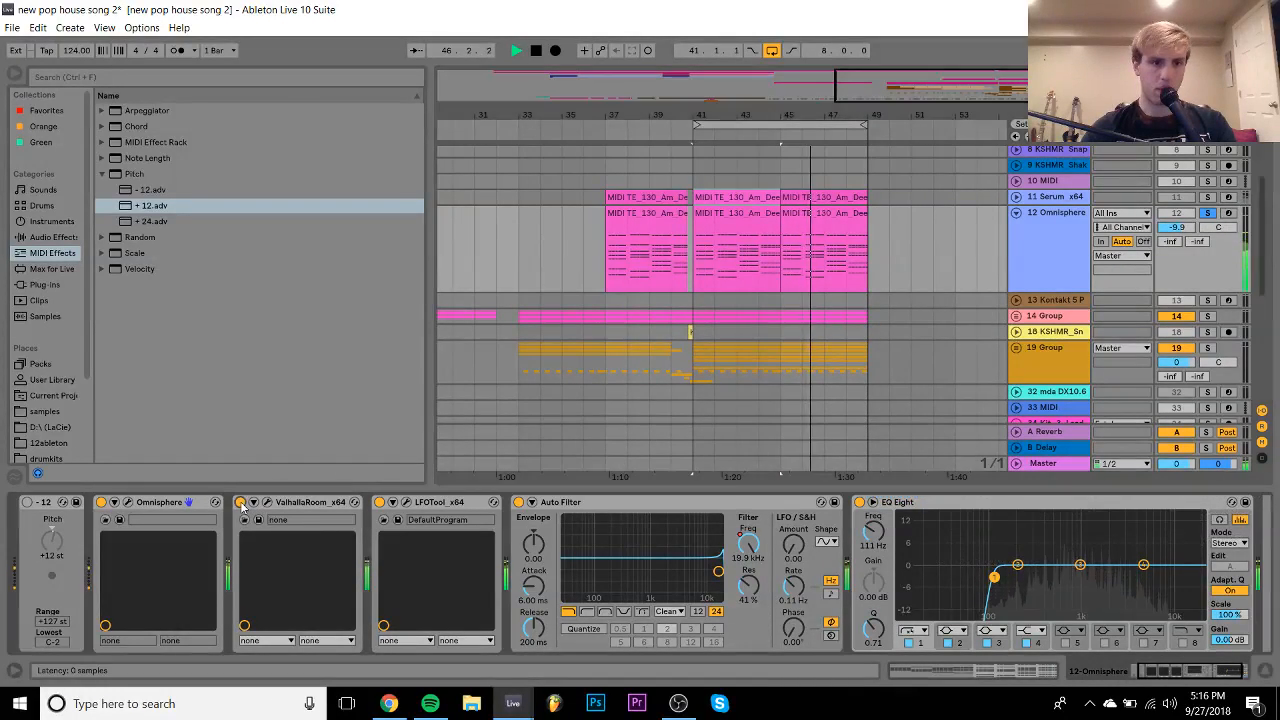
pyautogui.click(1208, 213)
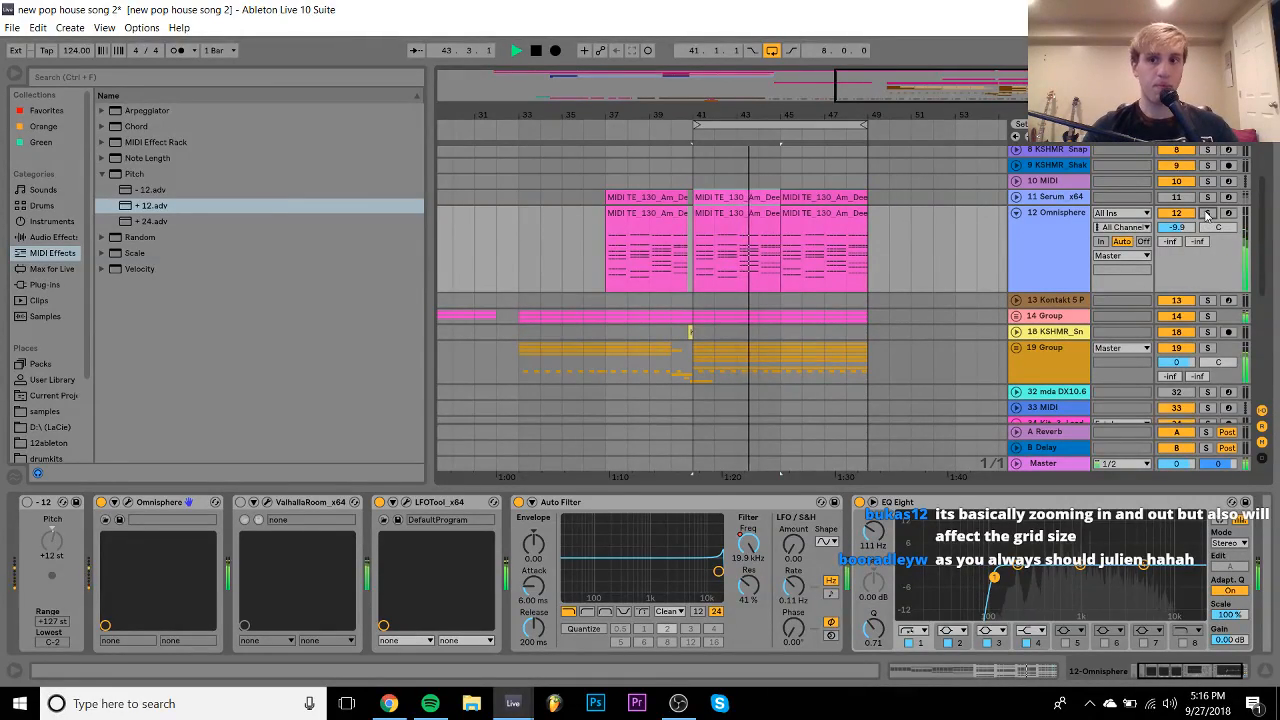
# - Slightly shorten the amp envelope decay on Omnisphere's layer A and replay to hear it
pyautogui.click(127, 504)
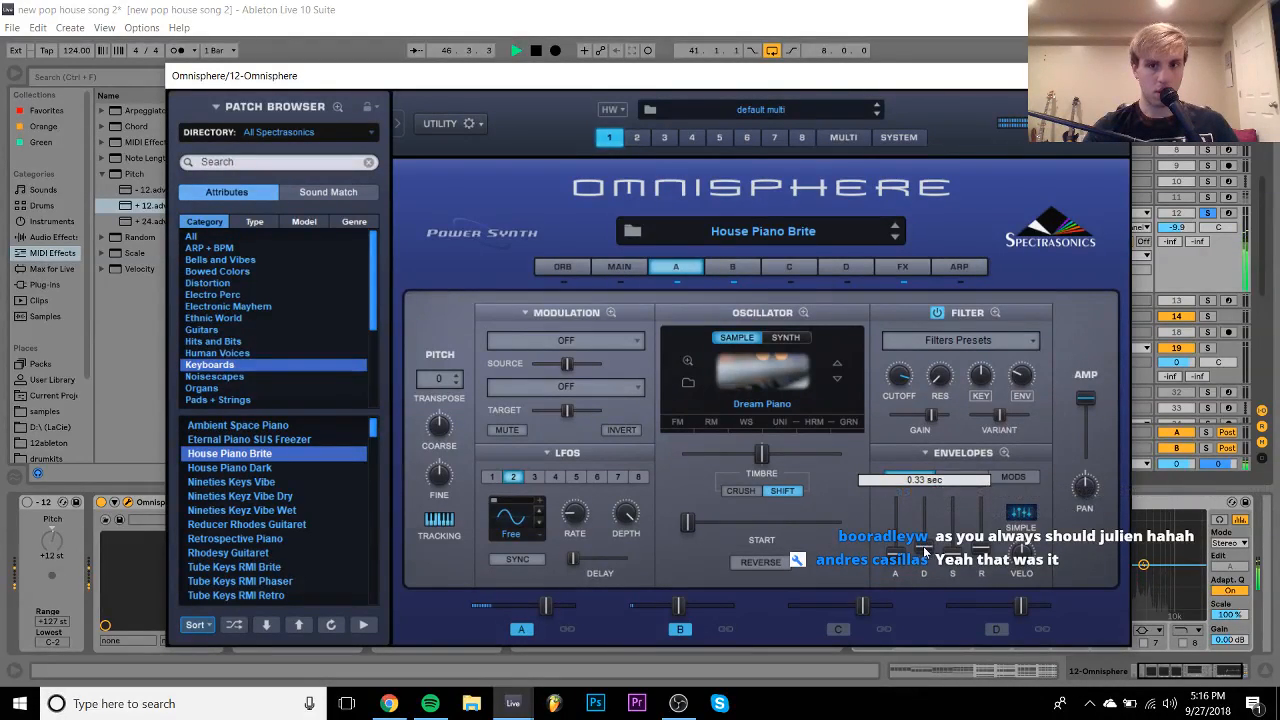
pyautogui.click(732, 268)
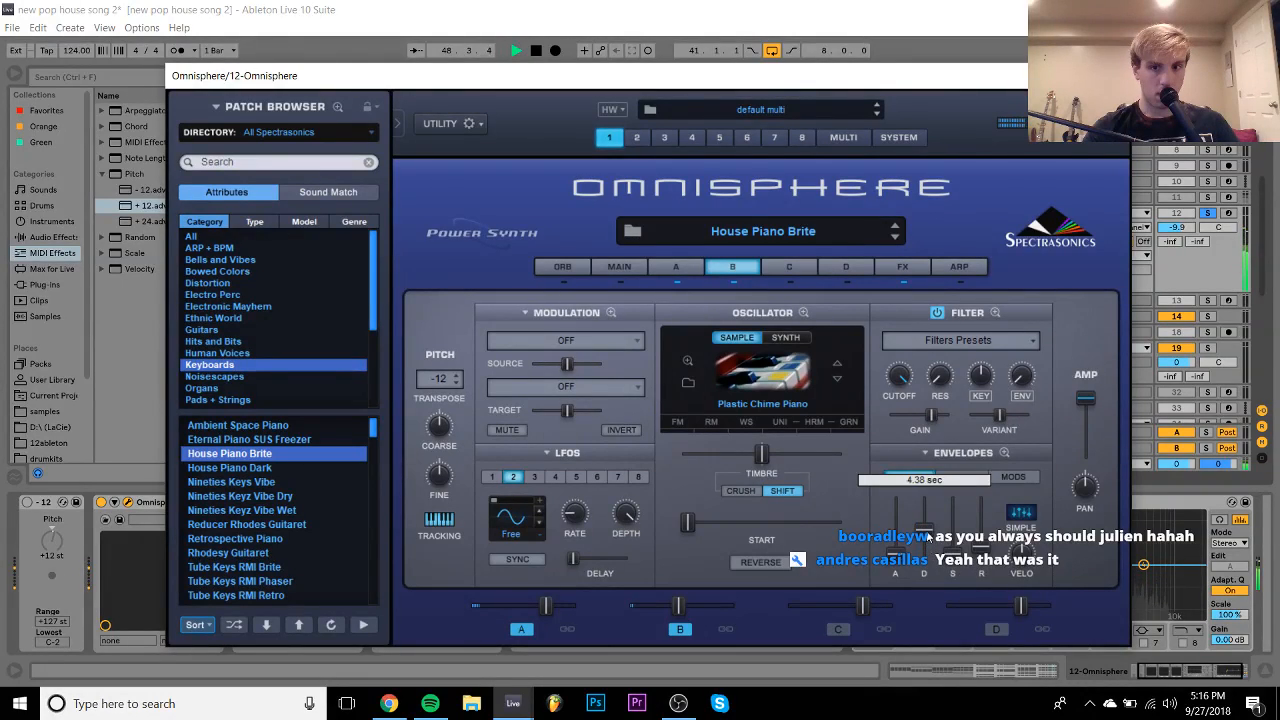
pyautogui.click(676, 267)
pyautogui.moveTo(928, 543)
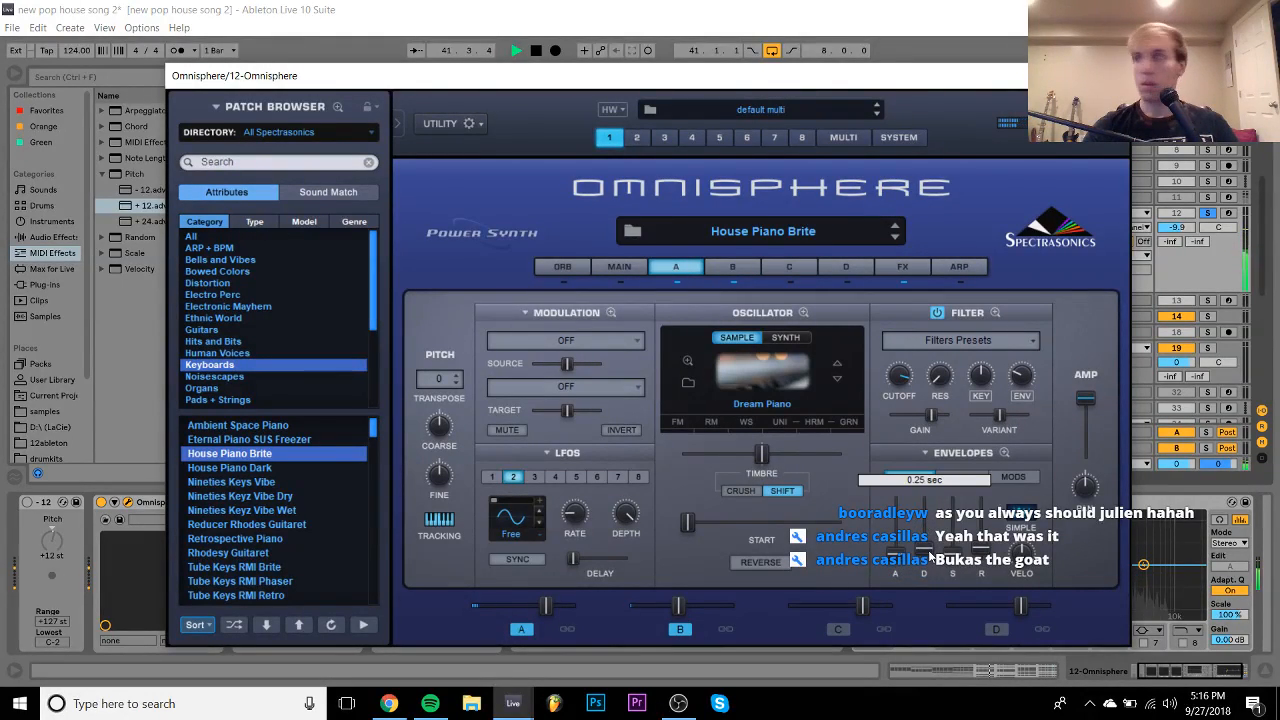
pyautogui.moveTo(929, 544); pyautogui.dragTo(931, 556)
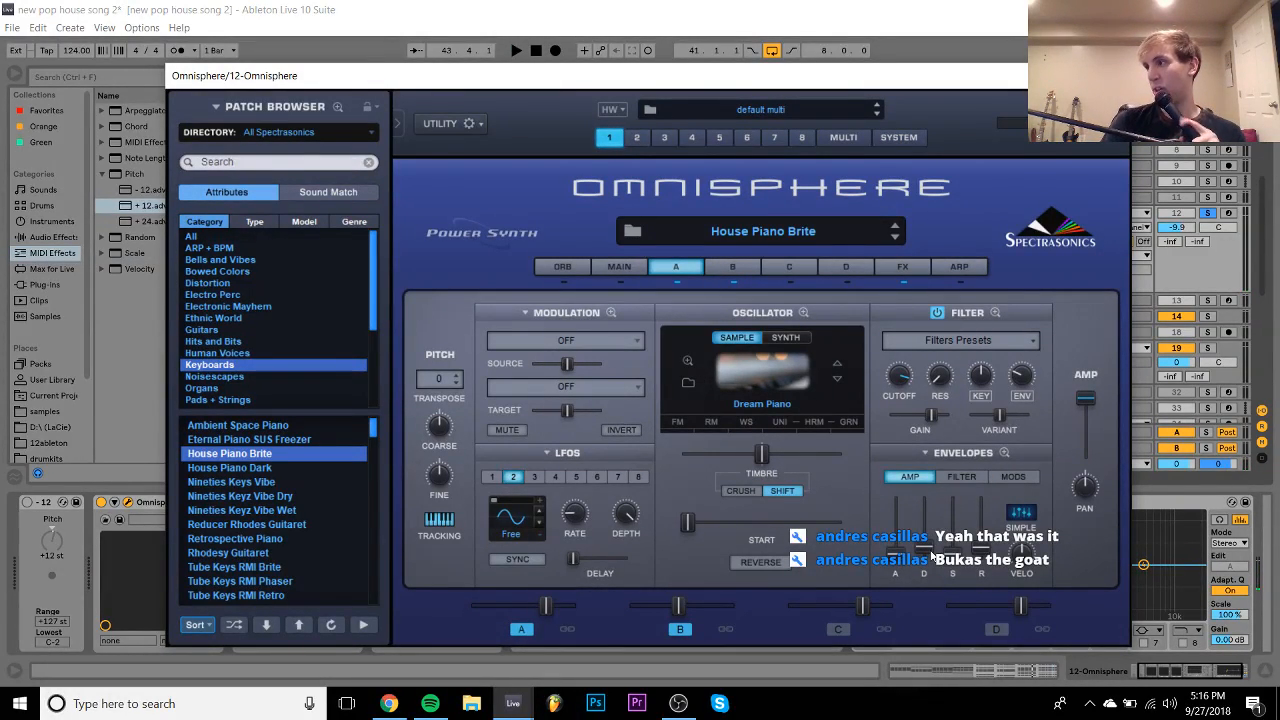
pyautogui.press('space')
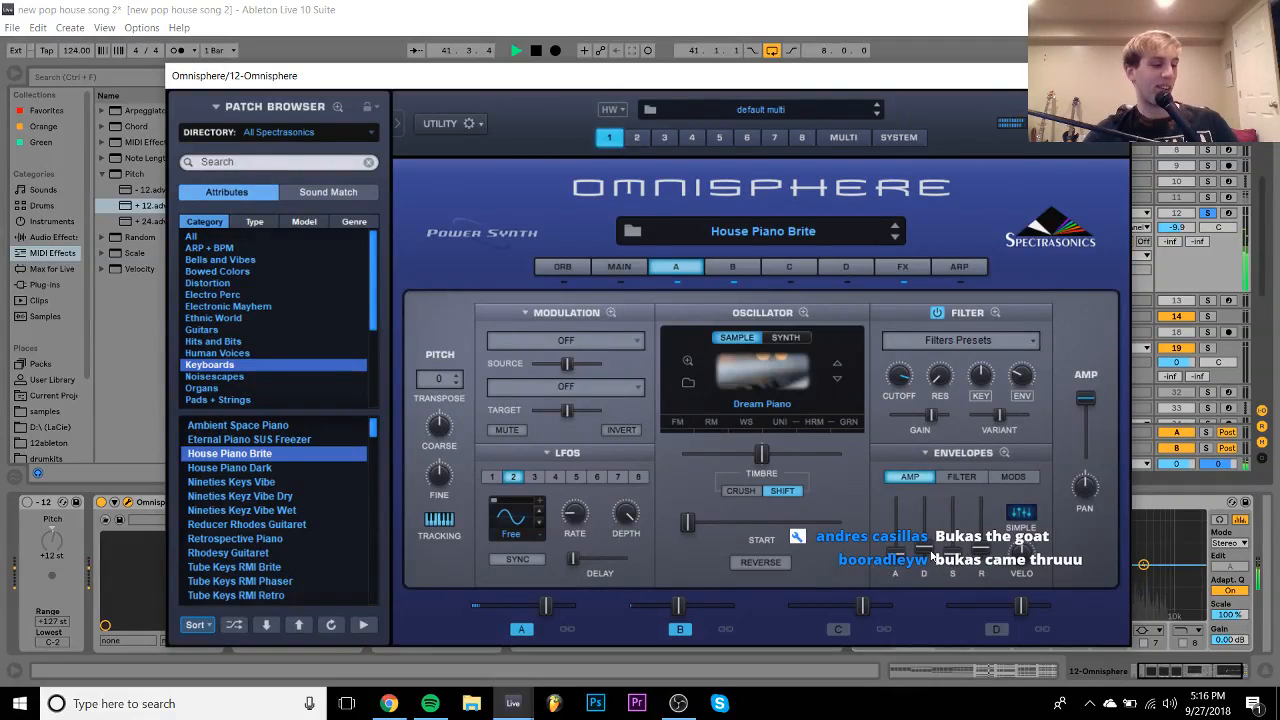
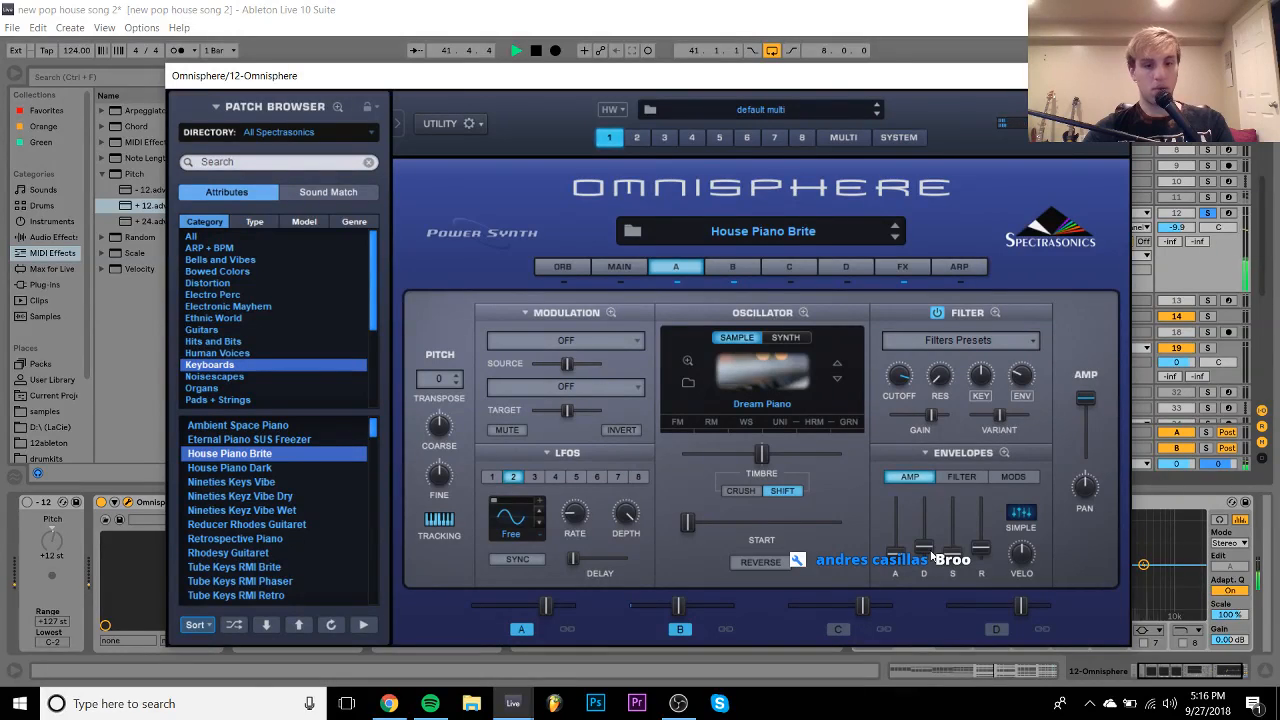
# - Turn off track 12's solo and close the Omnisphere plug-in window
pyautogui.click(1208, 213)
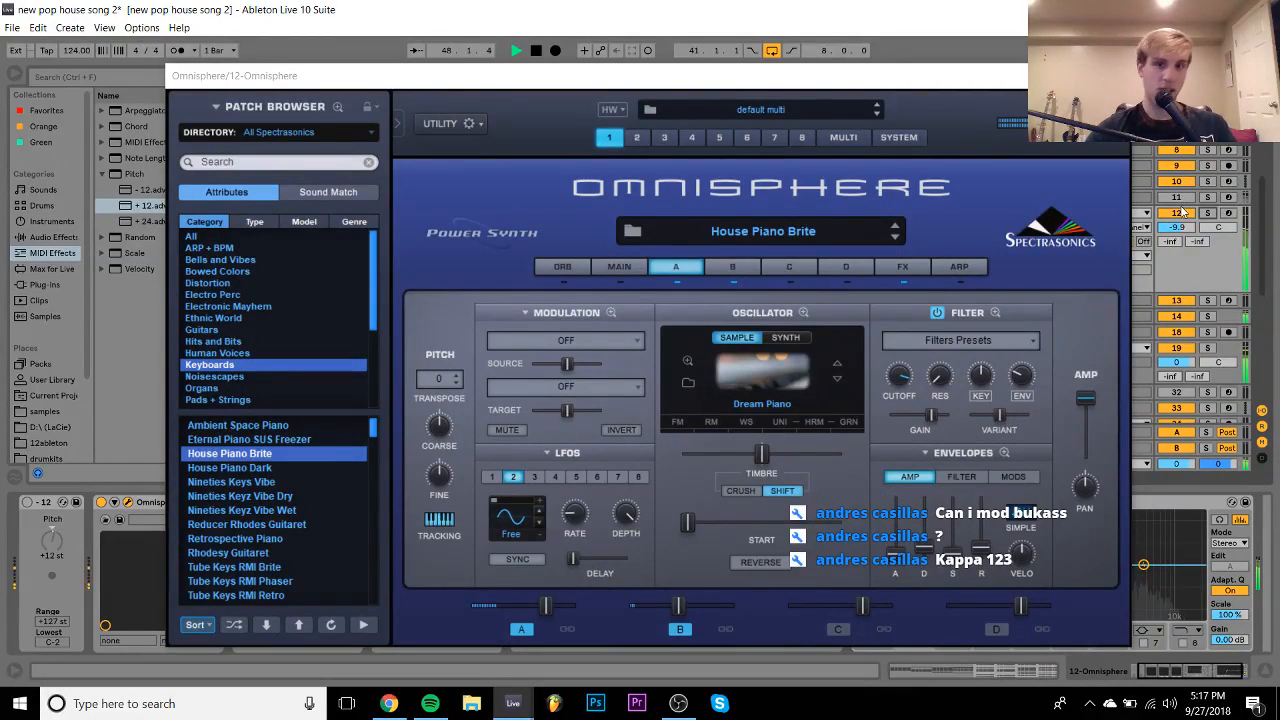
pyautogui.click(1109, 76)
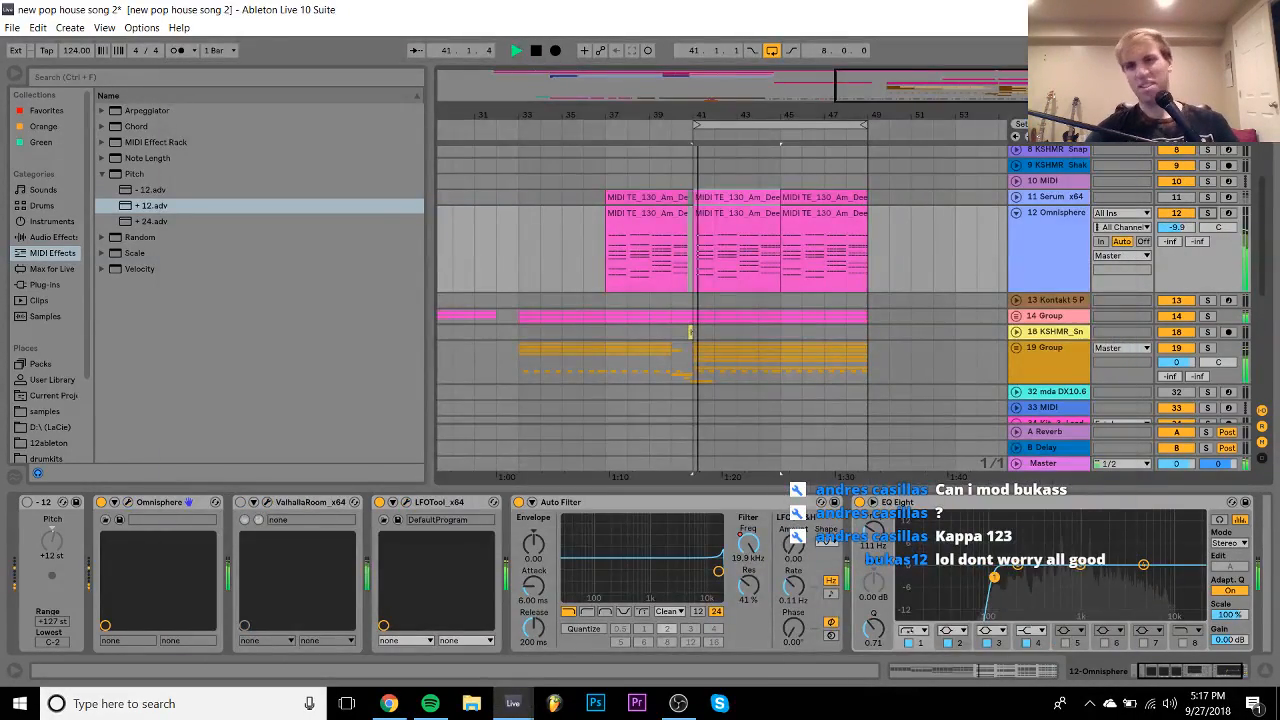
# - Stop playback, unfold 19 Group and select the first KSHMR kick track
pyautogui.click(1057, 234)
pyautogui.press('space')
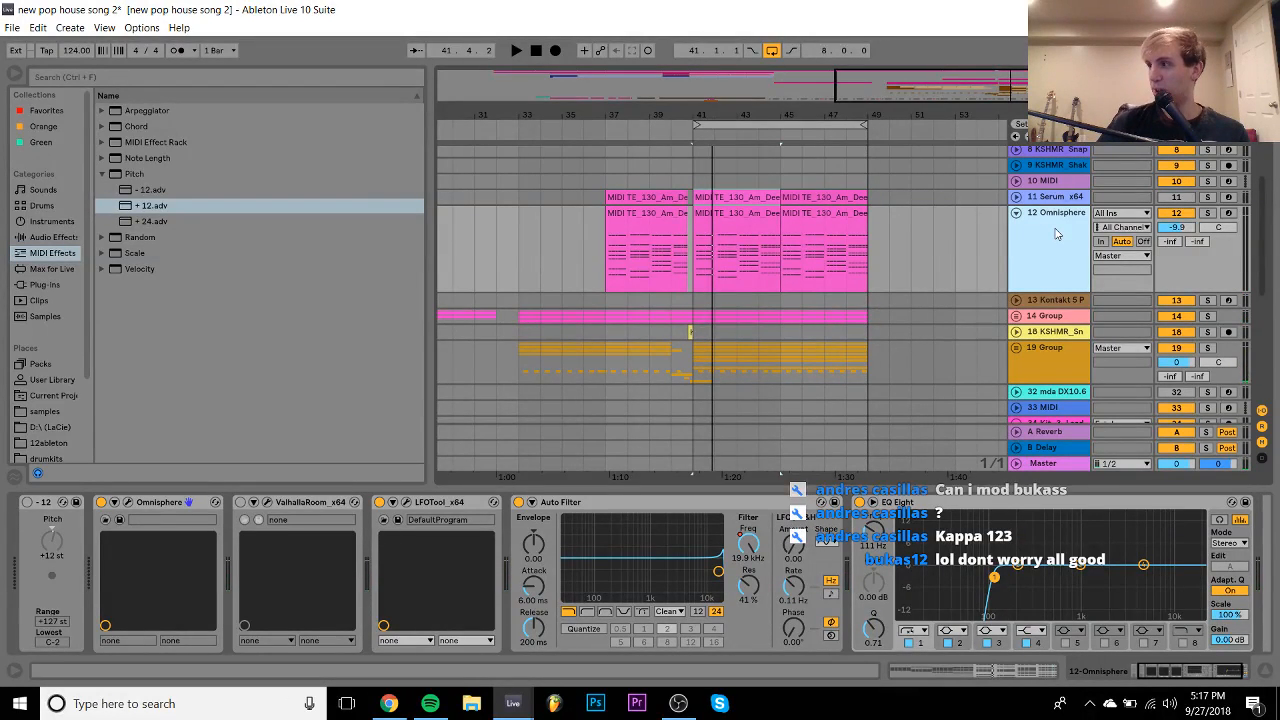
pyautogui.scroll(-2, 1055, 234)
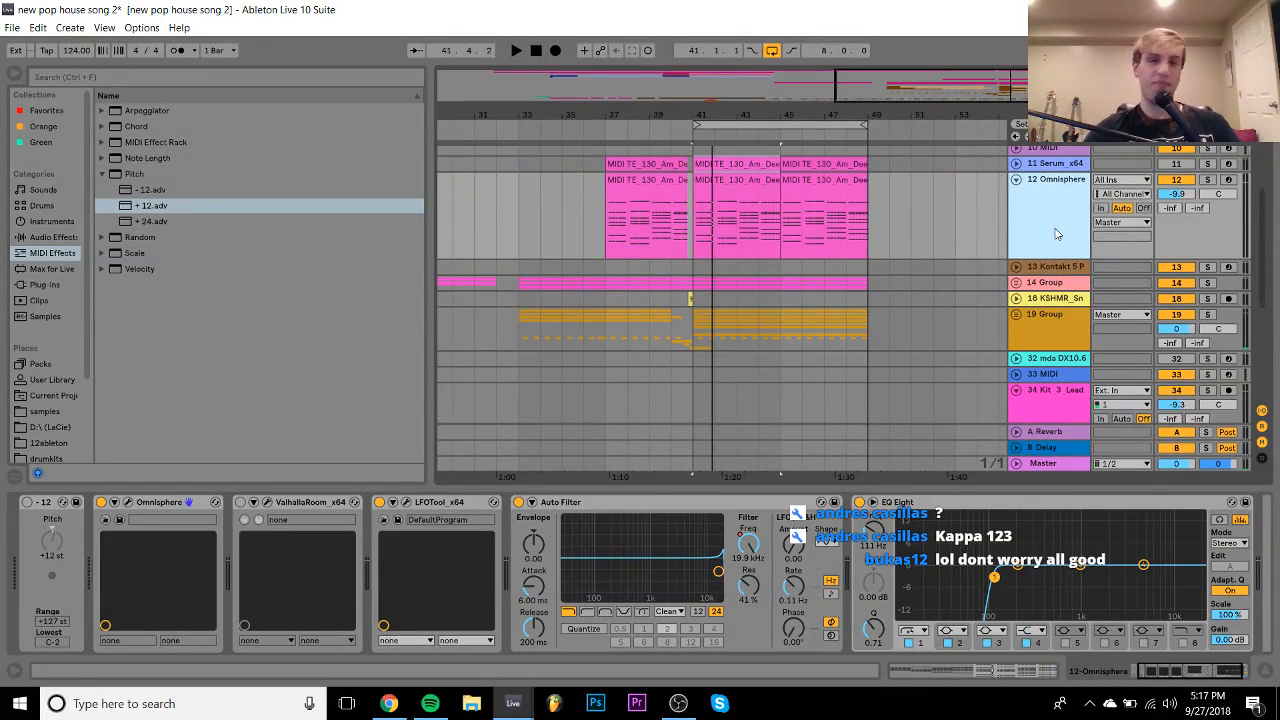
pyautogui.click(1015, 311)
pyautogui.scroll(-5, 1015, 310)
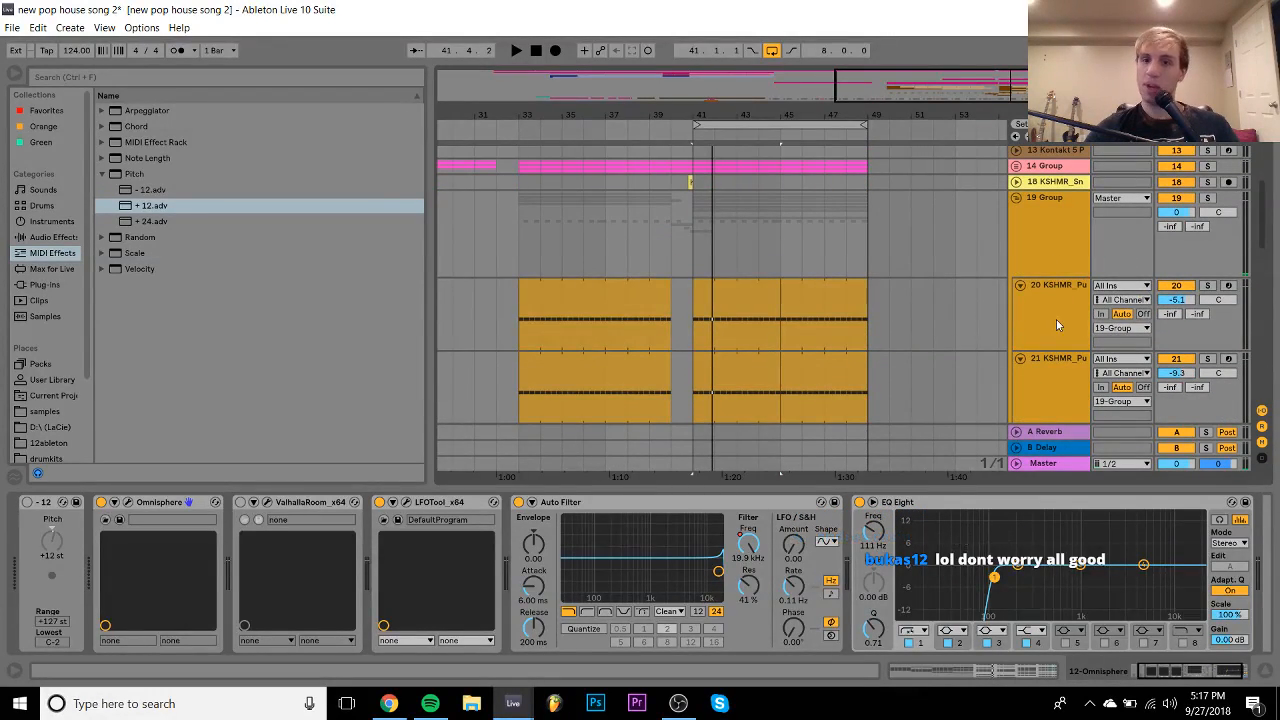
pyautogui.click(1056, 319)
# - Solo-audition kick tracks 20 and 21 in turn, ending on track 21's kick sample
pyautogui.click(1208, 288)
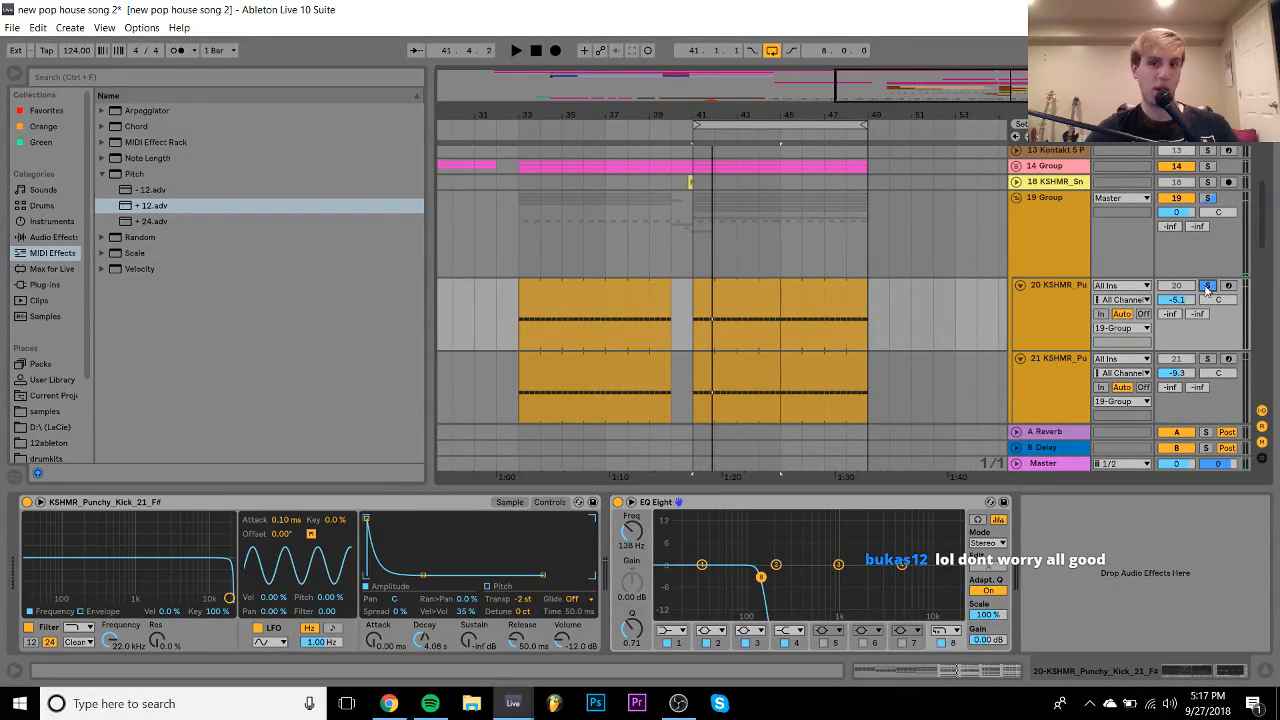
pyautogui.press('space')
pyautogui.click(1209, 361)
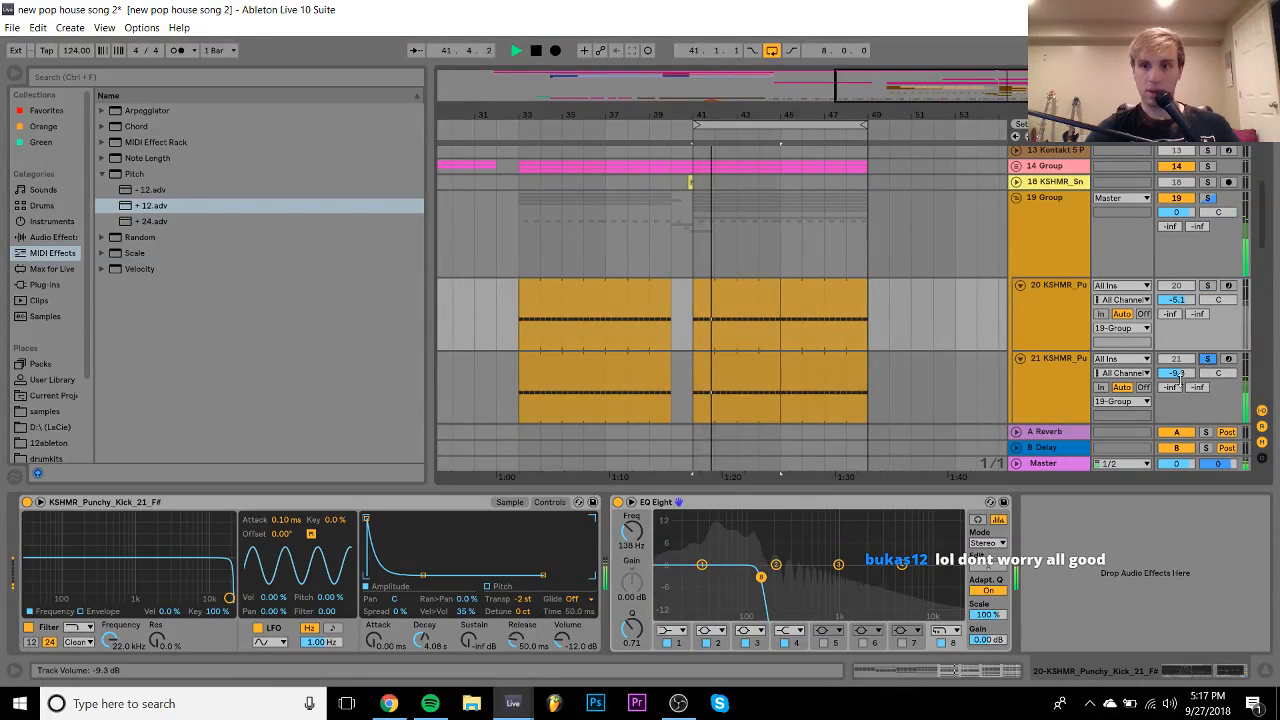
pyautogui.click(1208, 361)
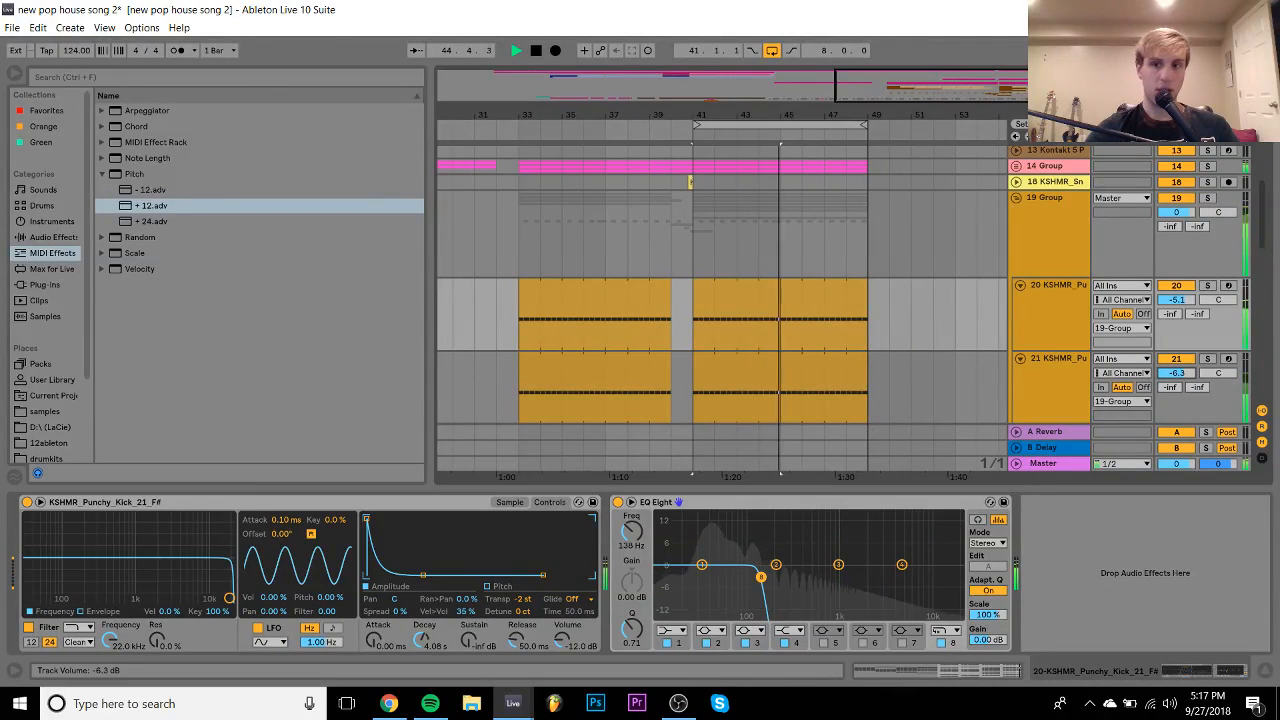
pyautogui.click(1078, 372)
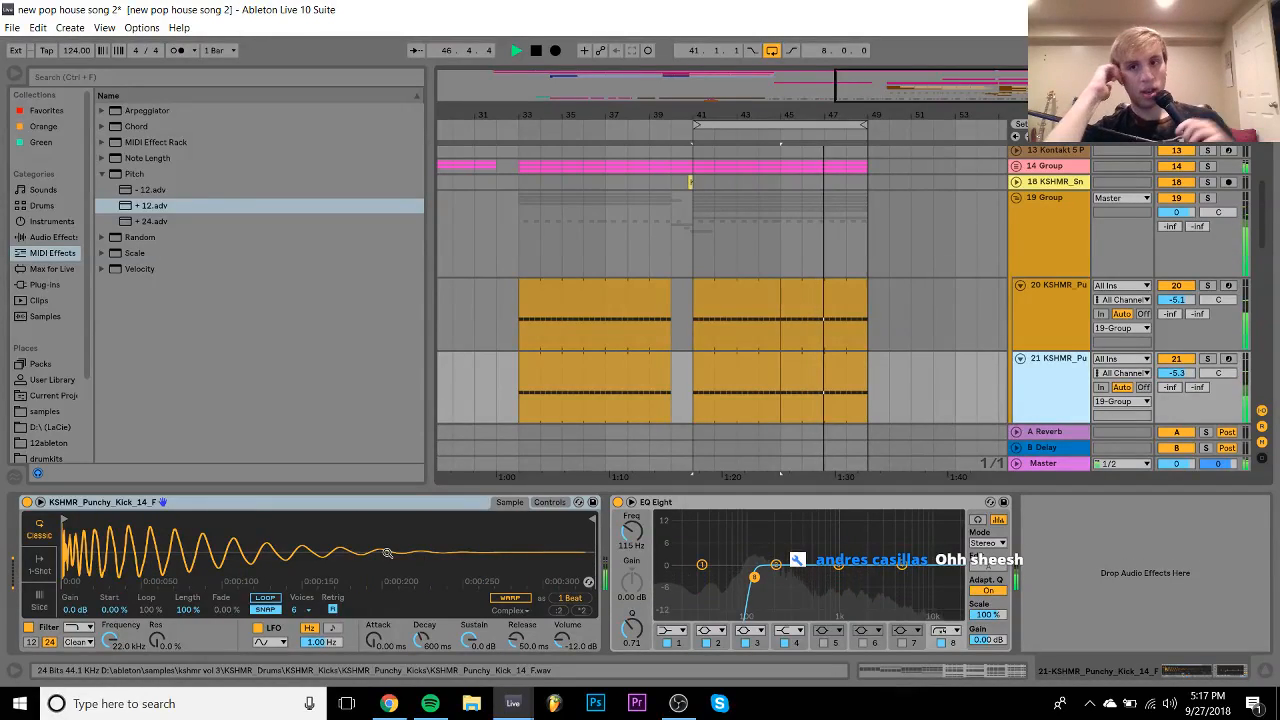
# - Collapse the Omnisphere track and move down to select the track 35 Kit_3_Lead vocal track
pyautogui.scroll(5, 732, 307)
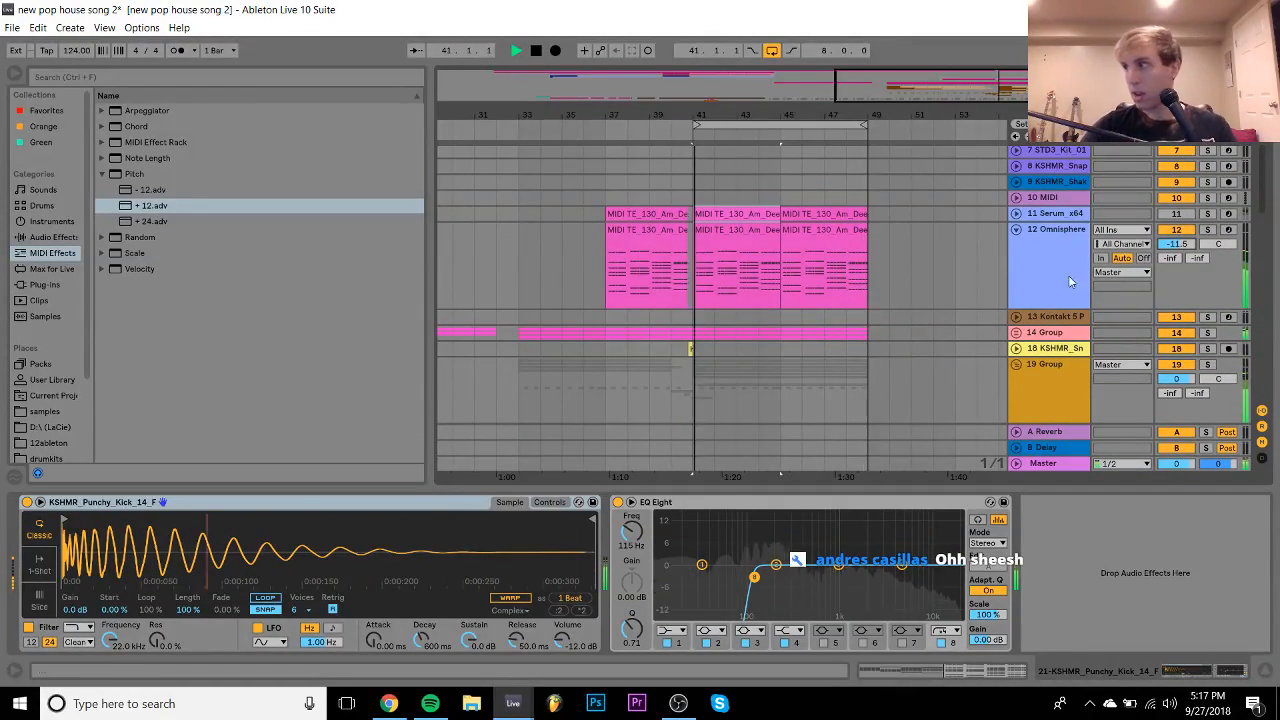
pyautogui.click(1016, 230)
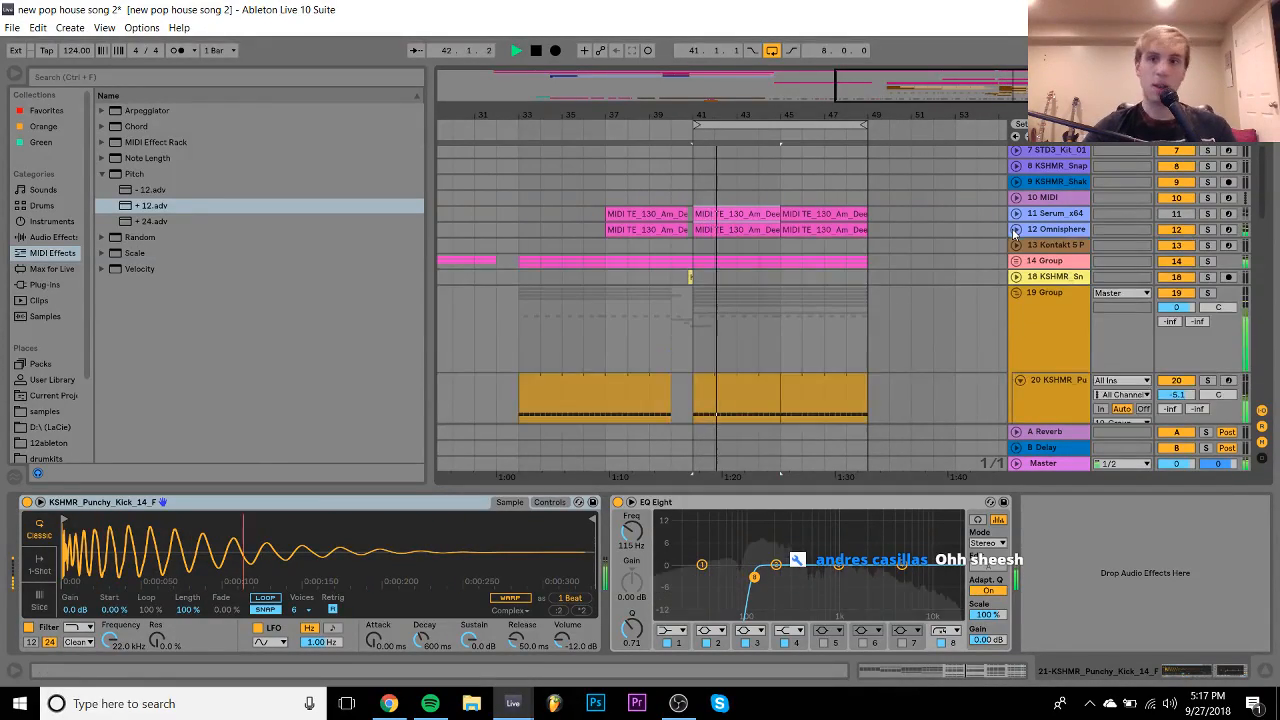
pyautogui.hscroll(-2, 700, 277)
pyautogui.scroll(-15, 700, 277)
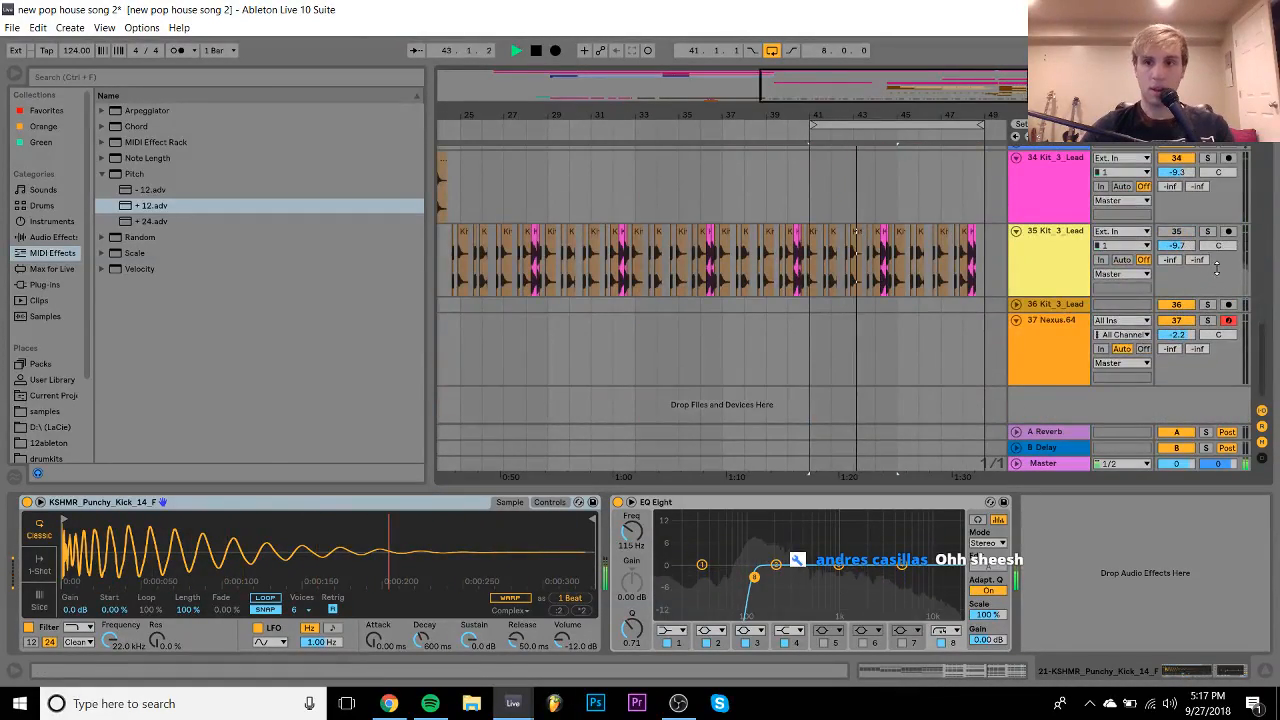
pyautogui.hscroll(-2, 662, 220)
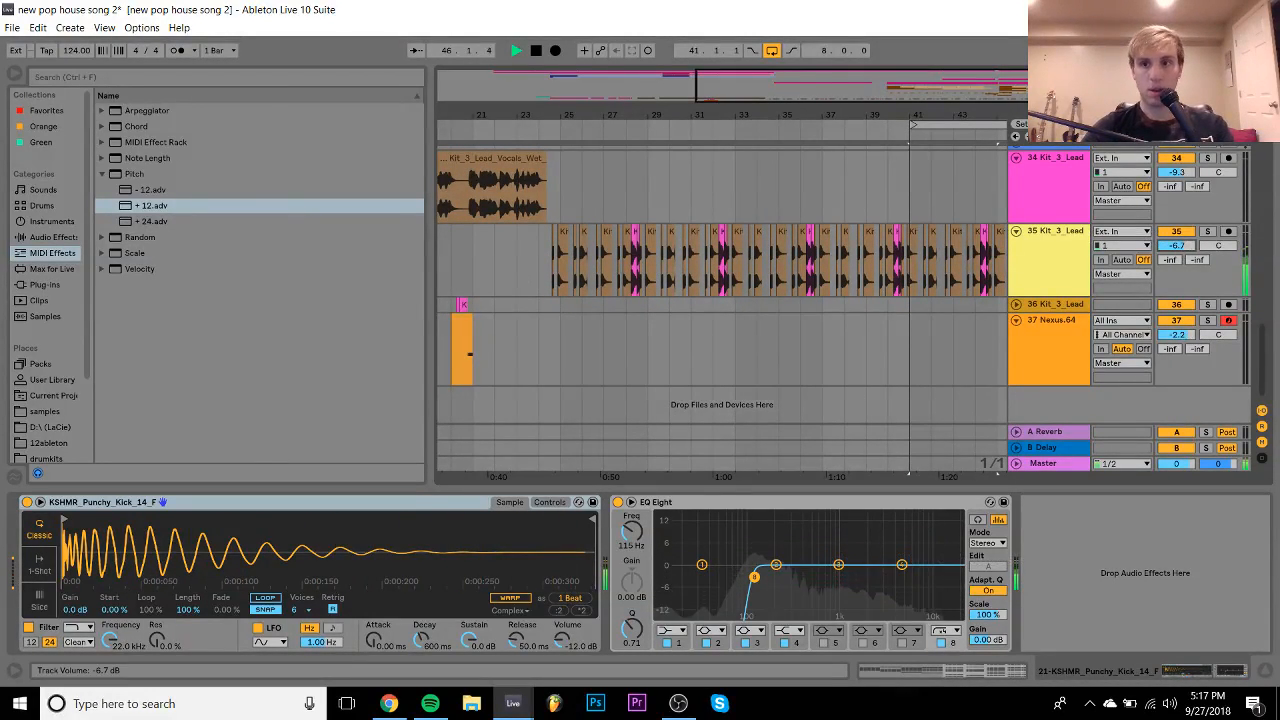
pyautogui.click(1068, 240)
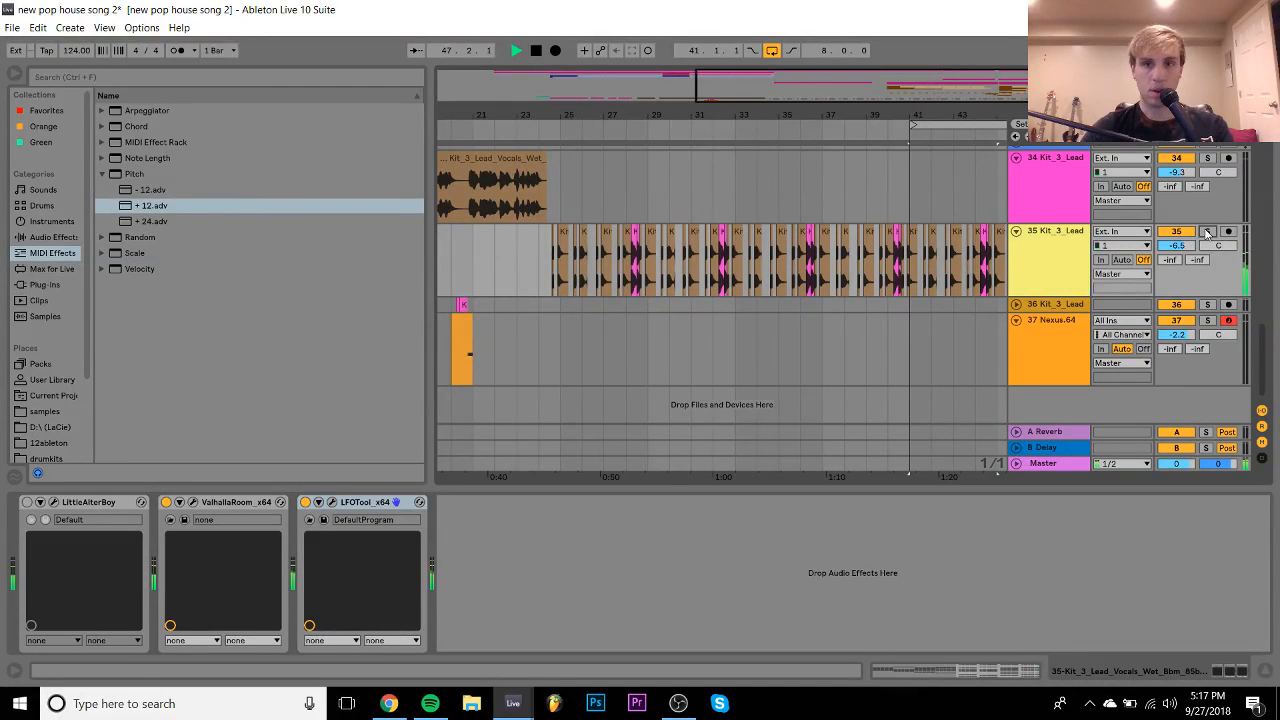
# - Show the Plug-Ins list in the browser and play track 35 from bar 24
pyautogui.click(44, 285)
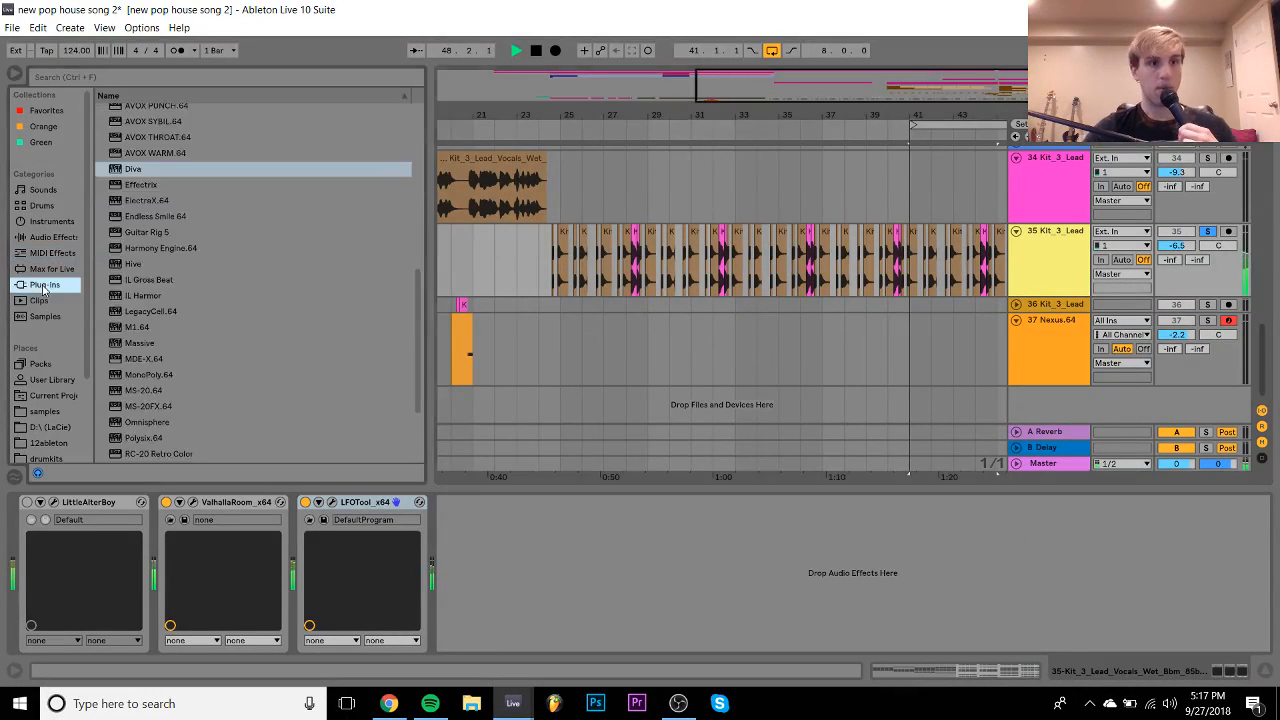
pyautogui.scroll(5, 165, 308)
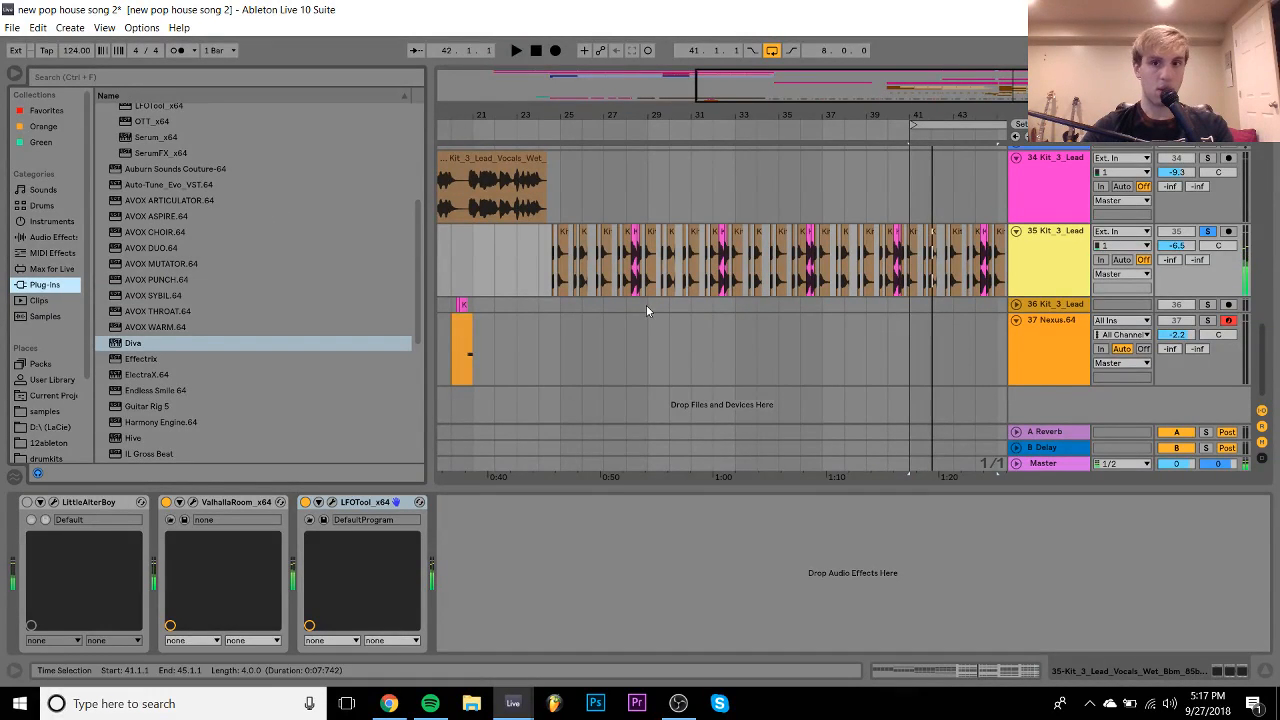
pyautogui.press('space')
pyautogui.hscroll(-3, 646, 306)
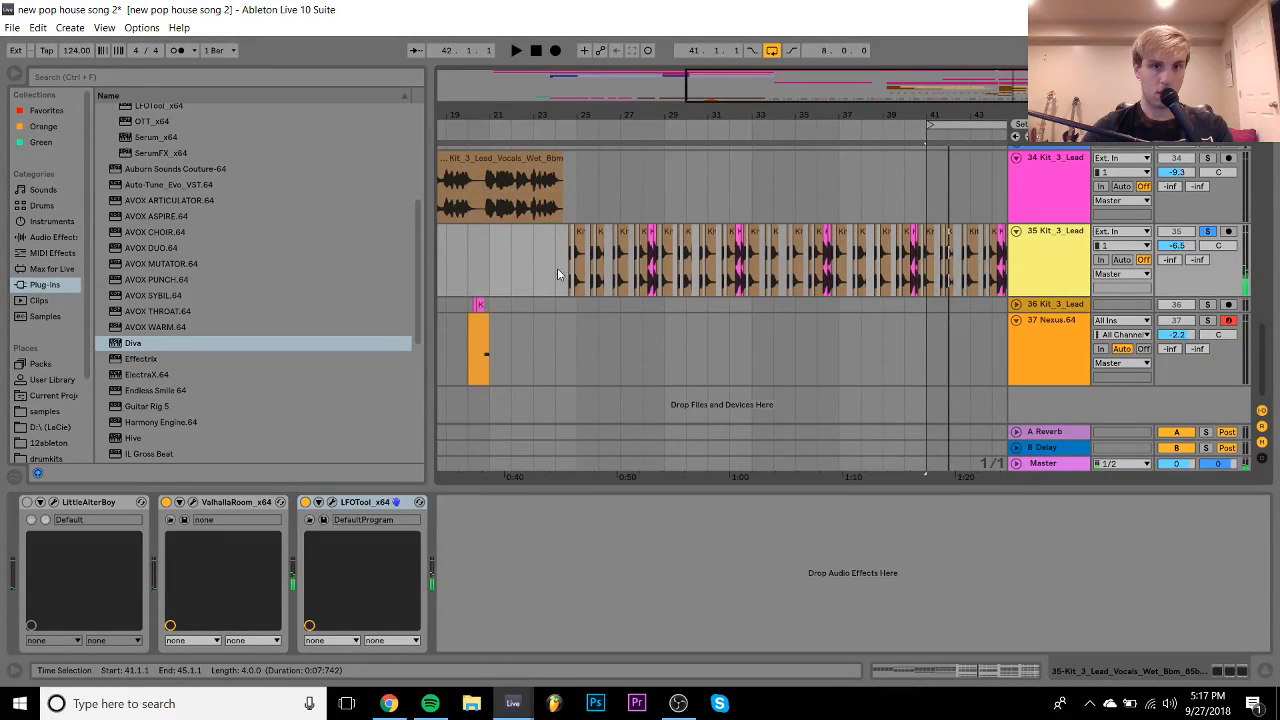
pyautogui.click(555, 269)
pyautogui.press('space')
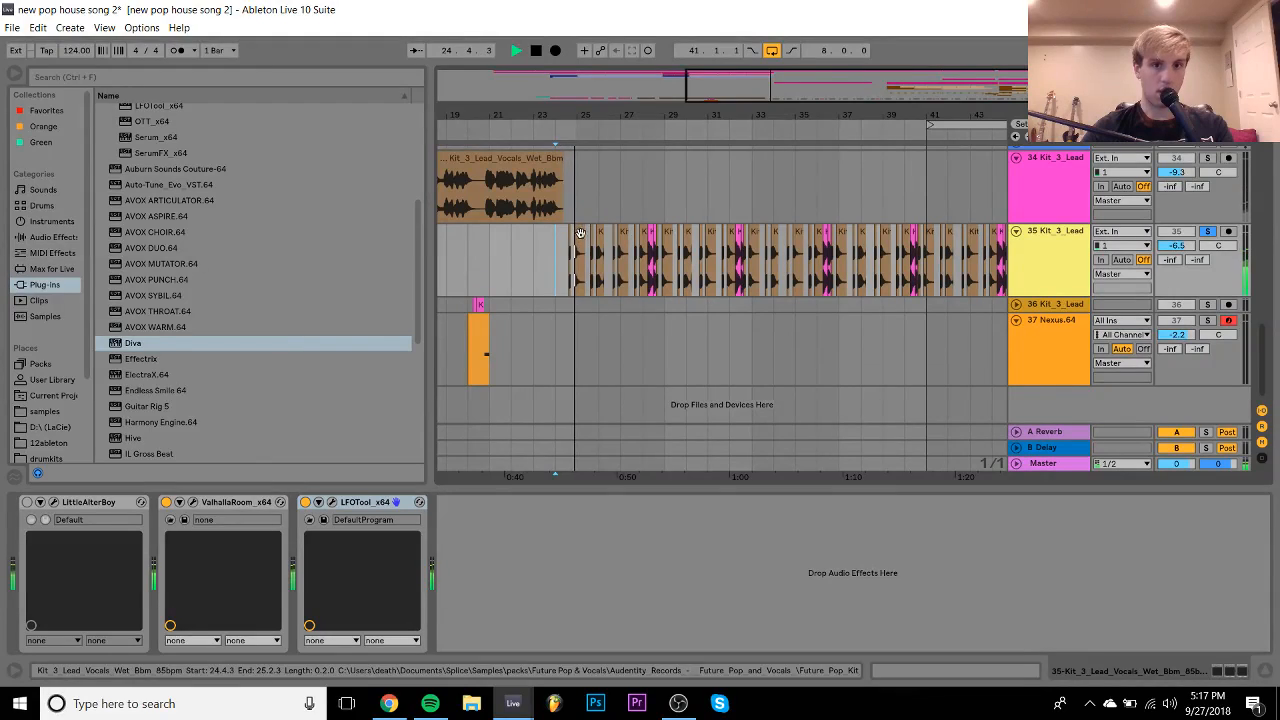
# - Add Auto-Tune Evo to track 35, set to E Major with Formant Amount at 100
pyautogui.moveTo(164, 186); pyautogui.dragTo(177, 543)
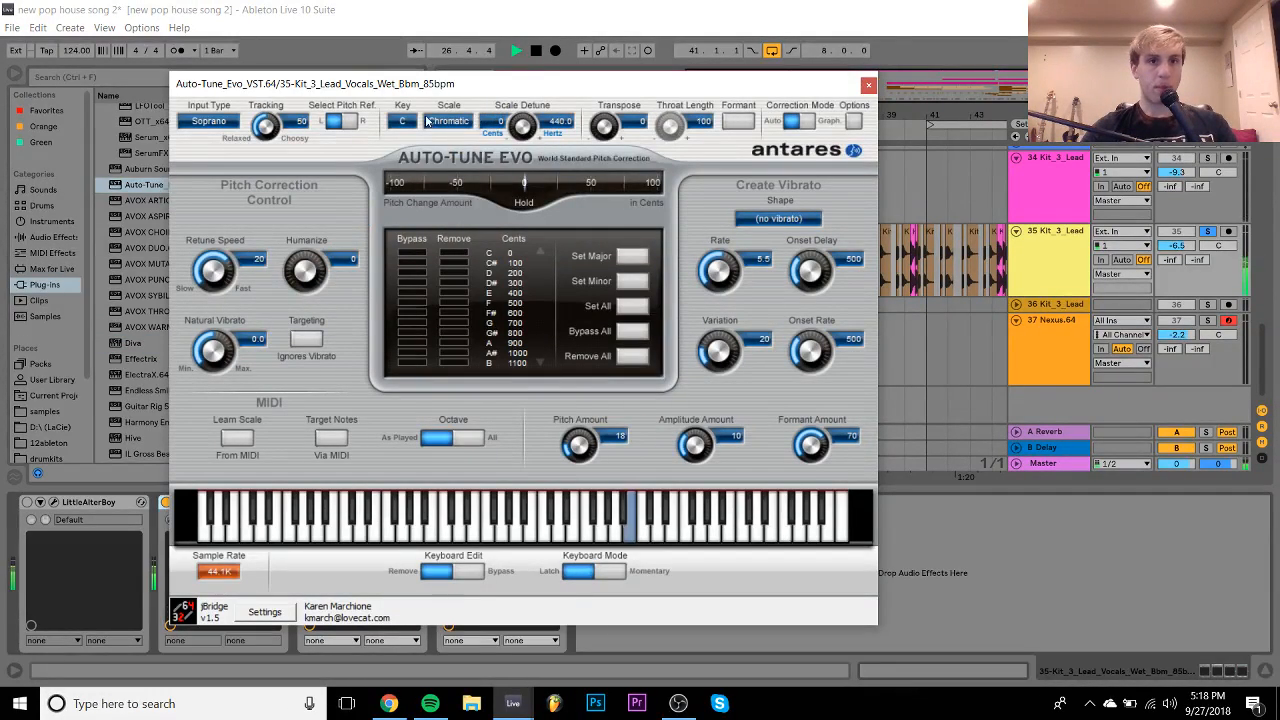
pyautogui.click(404, 121)
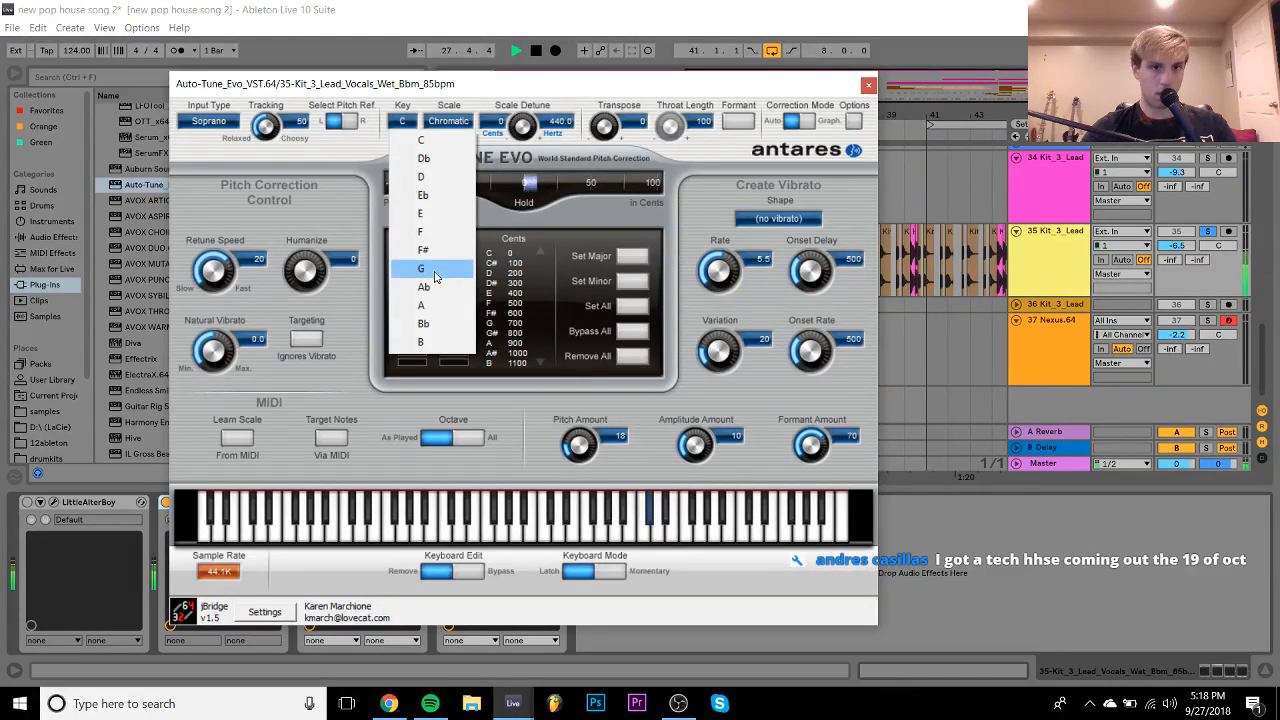
pyautogui.click(421, 213)
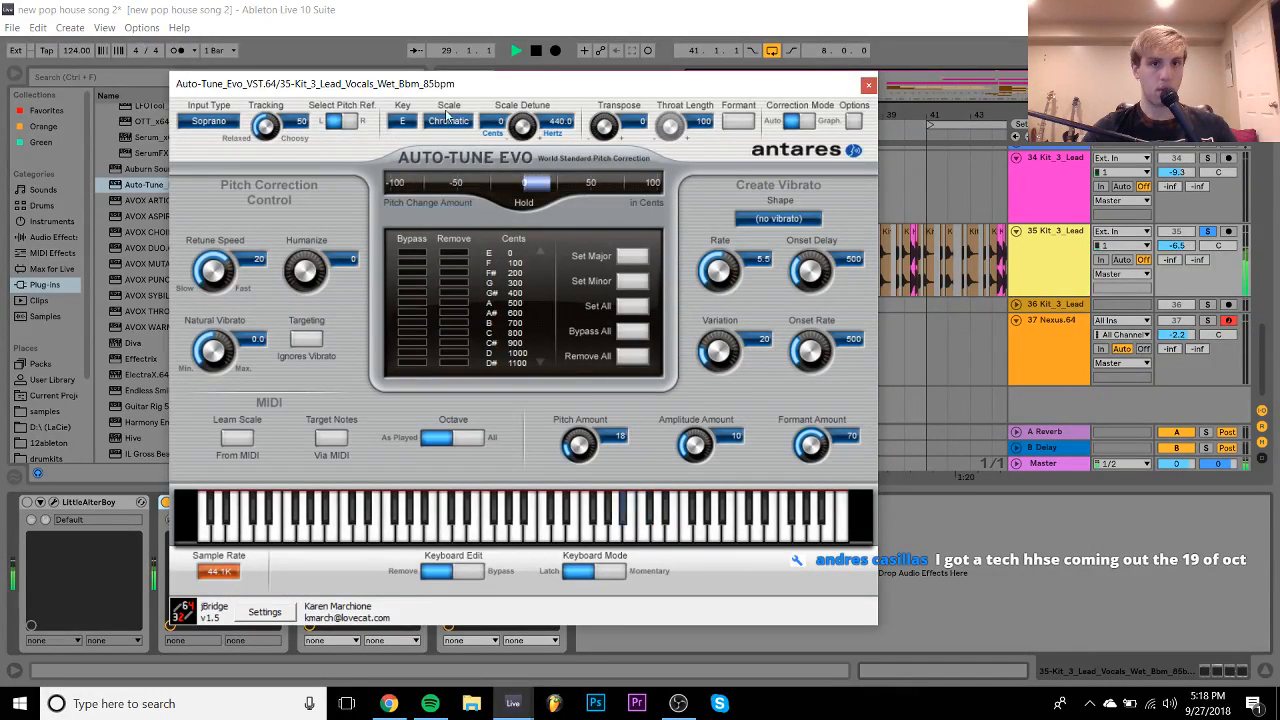
pyautogui.click(449, 123)
pyautogui.click(464, 140)
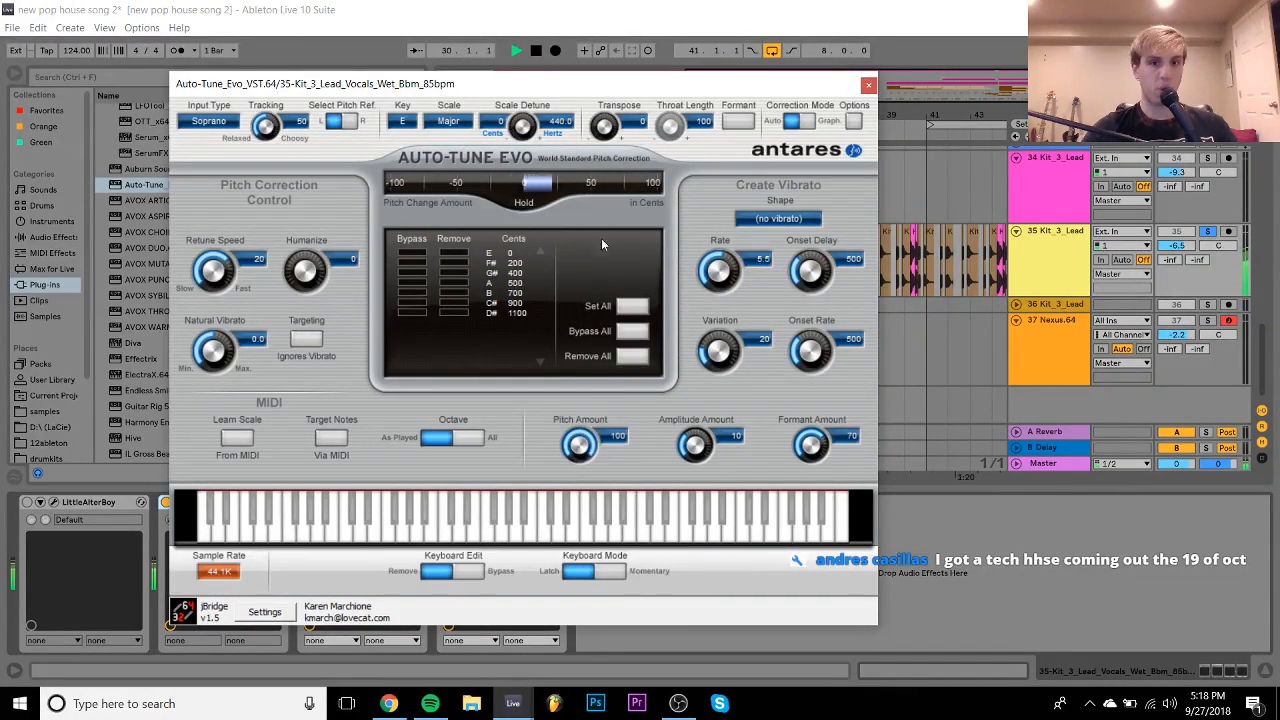
pyautogui.moveTo(811, 444); pyautogui.dragTo(812, 398)
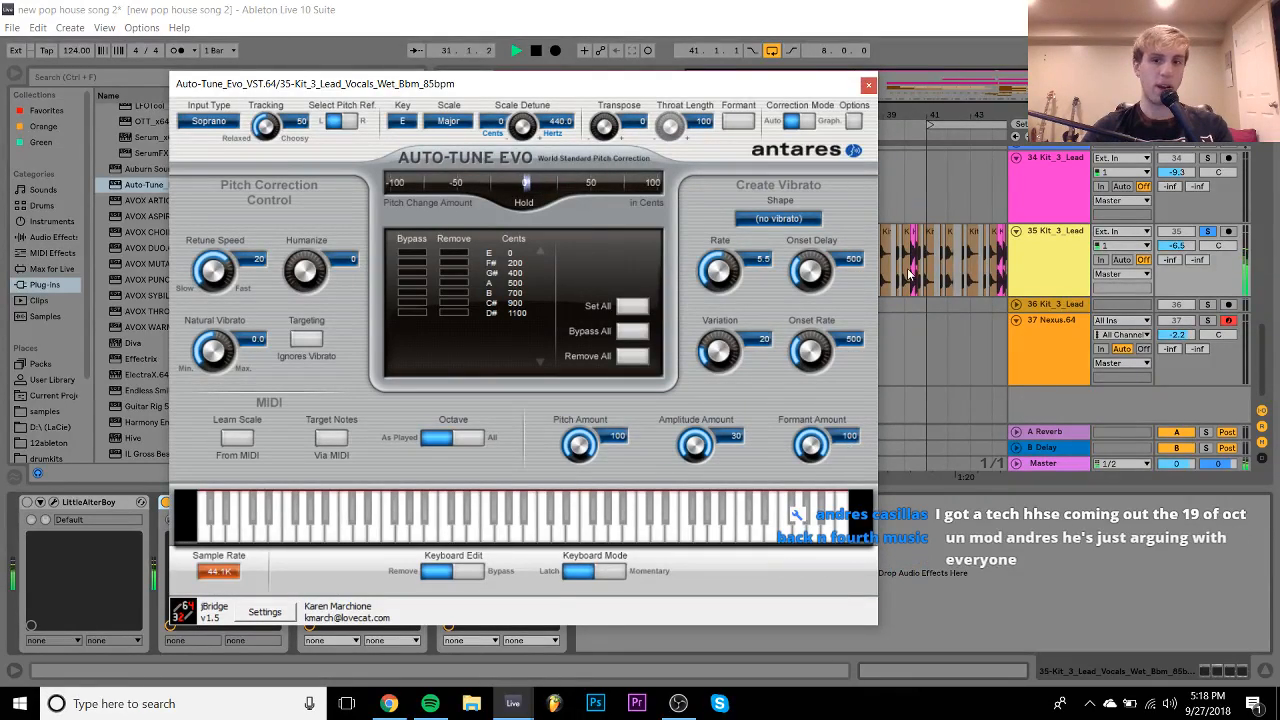
pyautogui.click(881, 85)
pyautogui.press('space')
pyautogui.click(866, 83)
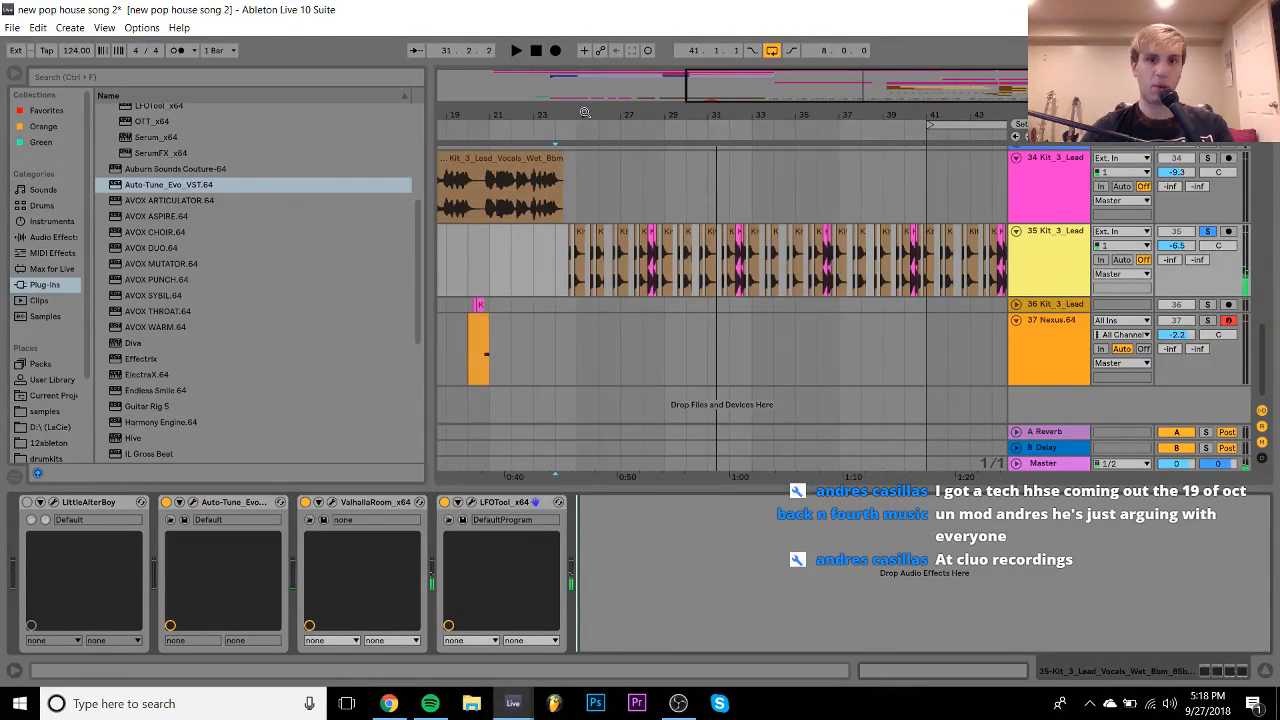
# - Zoom in around bar 25, move one vocal chop later and trim its end
pyautogui.moveTo(585, 113); pyautogui.dragTo(615, 250)
pyautogui.press('space')
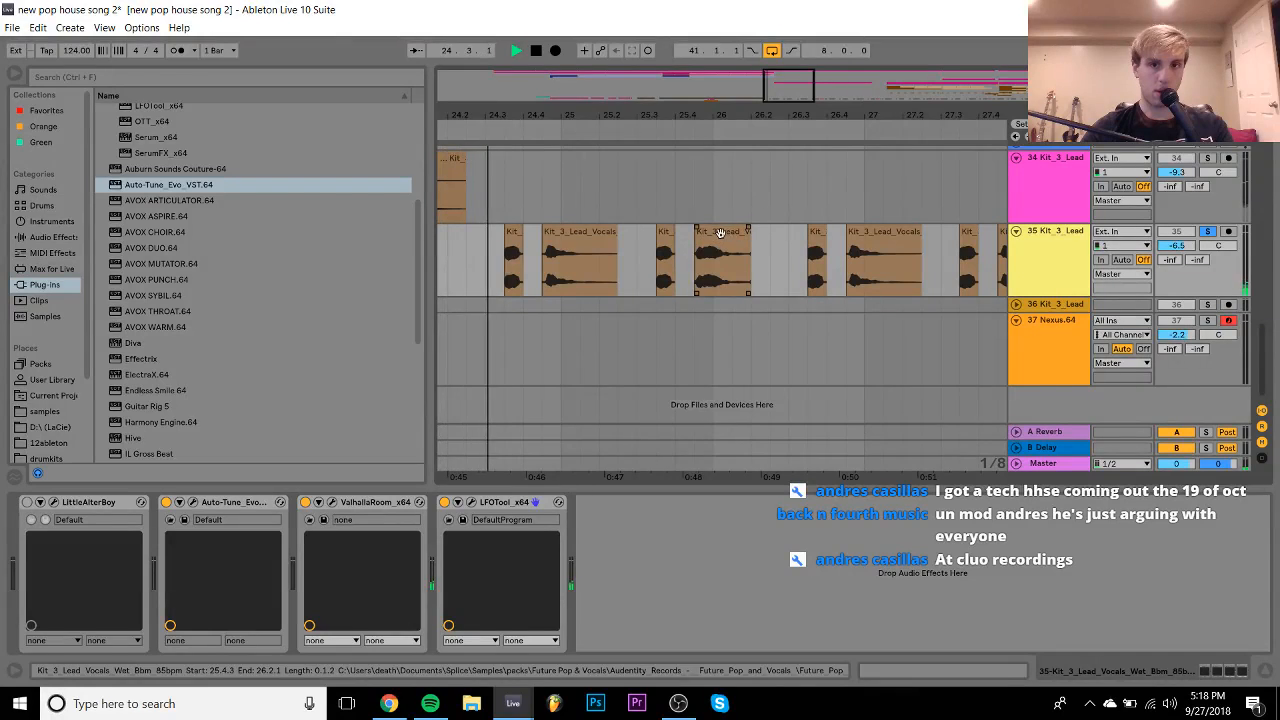
pyautogui.moveTo(721, 233); pyautogui.dragTo(694, 237)
pyautogui.press('space')
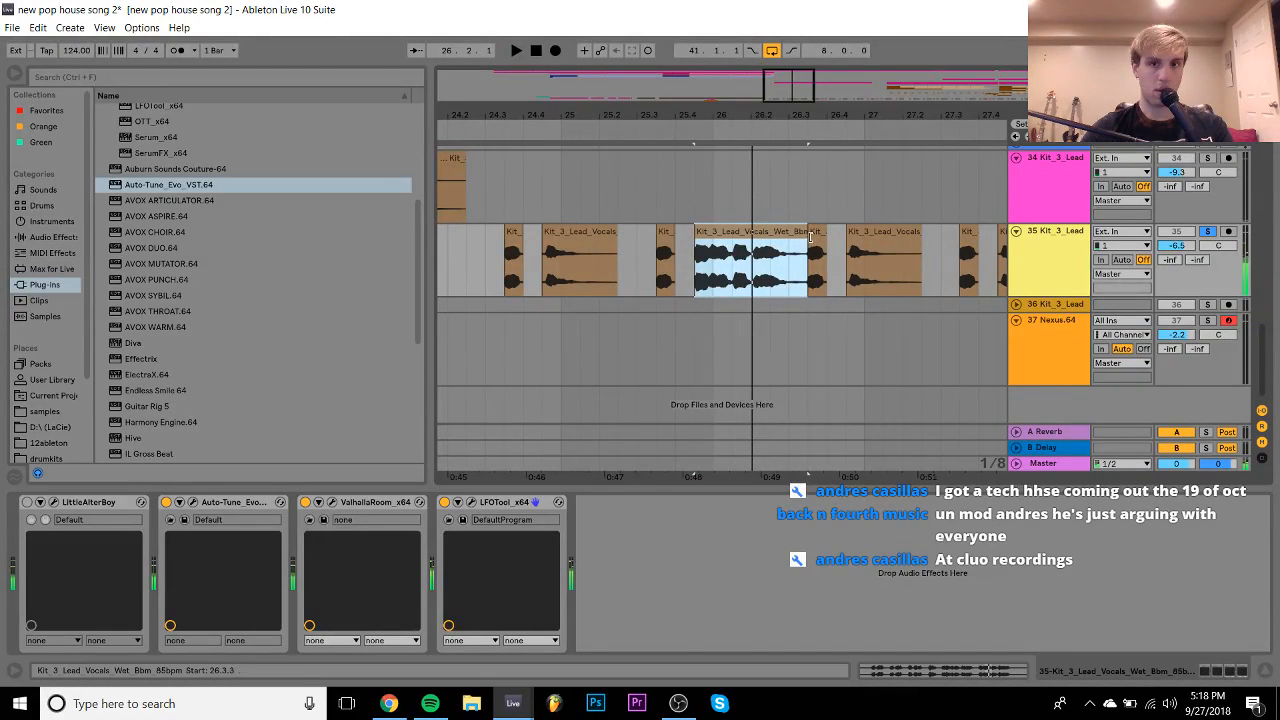
pyautogui.moveTo(810, 236); pyautogui.dragTo(731, 237)
pyautogui.press('space')
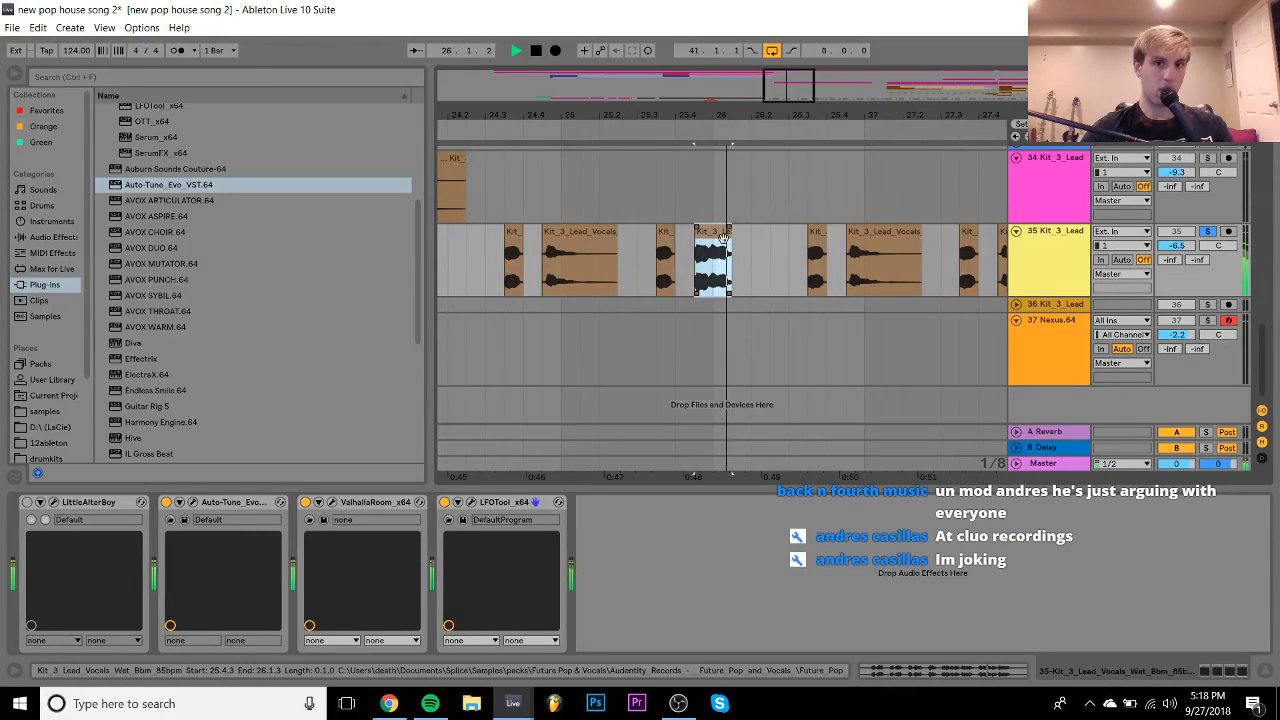
pyautogui.press('space')
# - Audition the vocal chop while changing its transpose, settling on -5 st
pyautogui.doubleClick(721, 238)
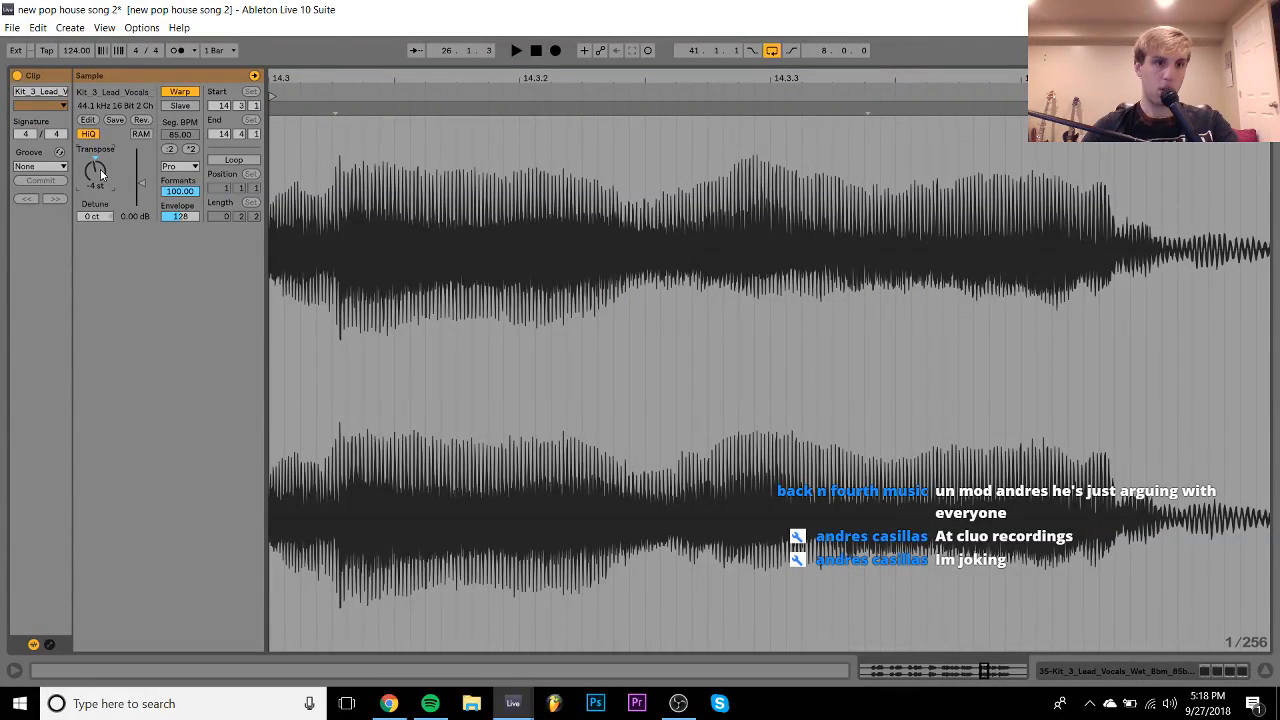
pyautogui.press('space')
pyautogui.press('space')
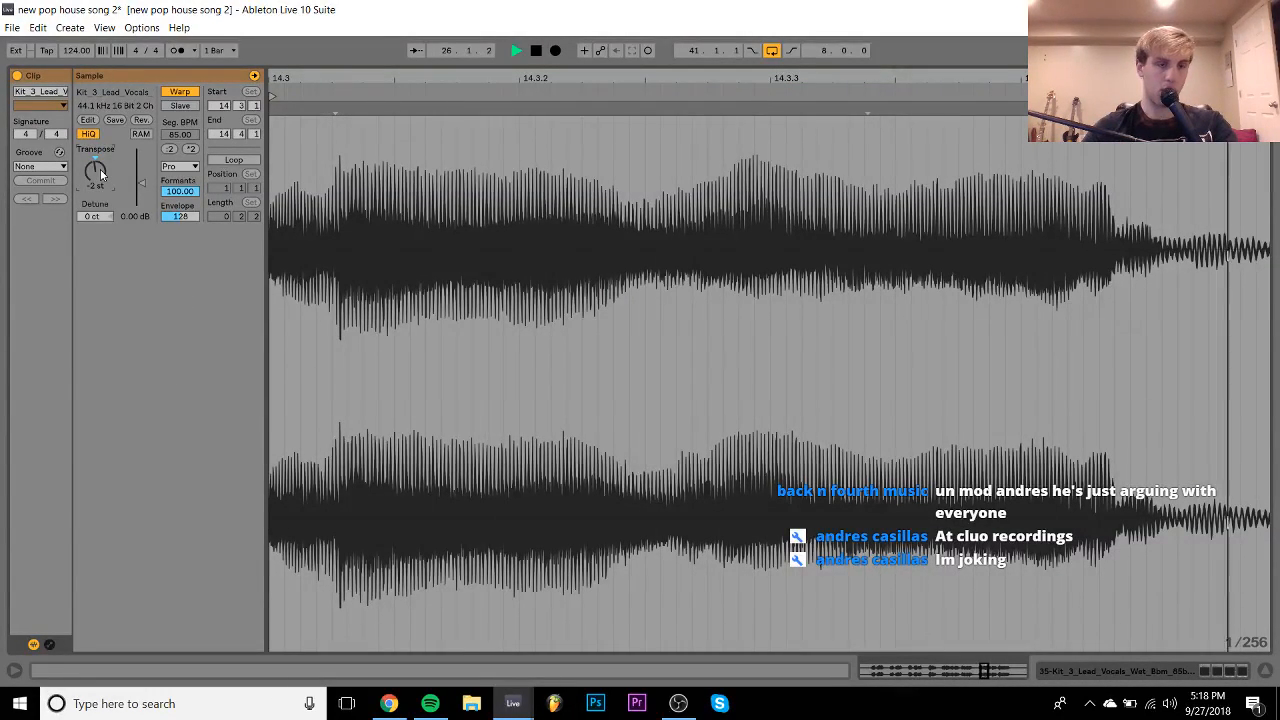
pyautogui.press('space')
pyautogui.press('Up')
pyautogui.press('space')
pyautogui.press('space')
pyautogui.press('Up')
pyautogui.press('space')
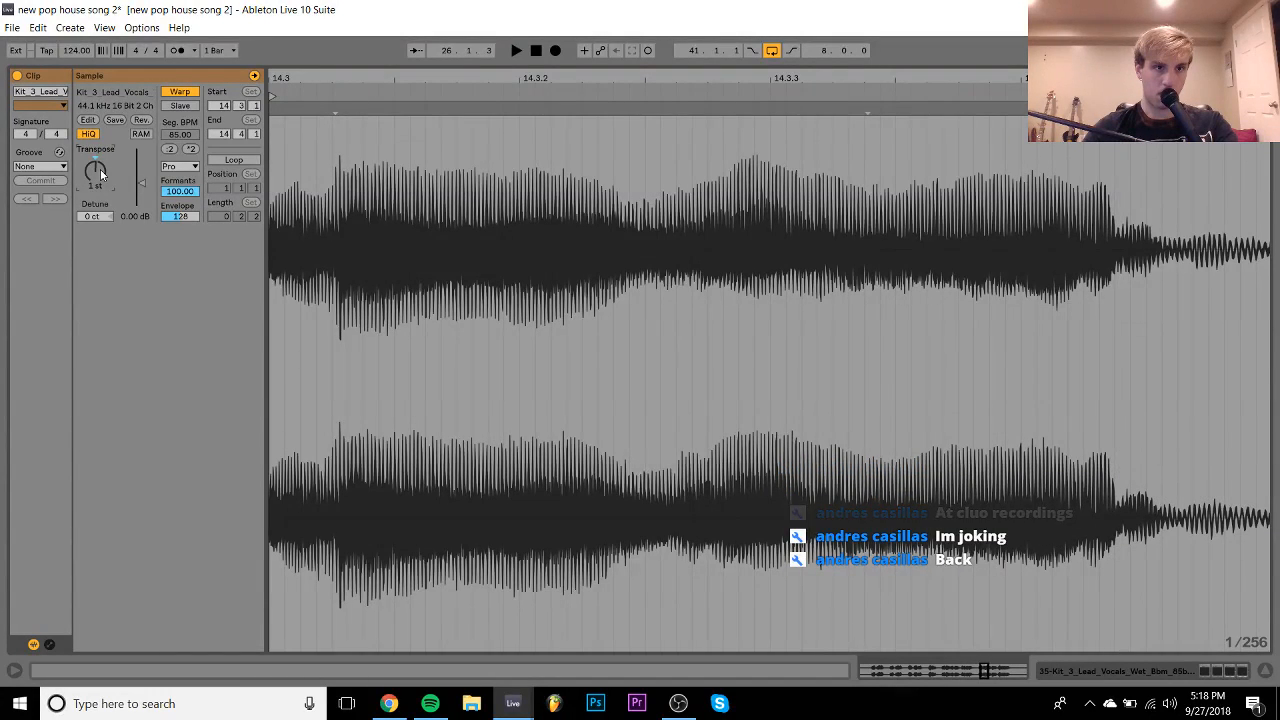
pyautogui.press('space')
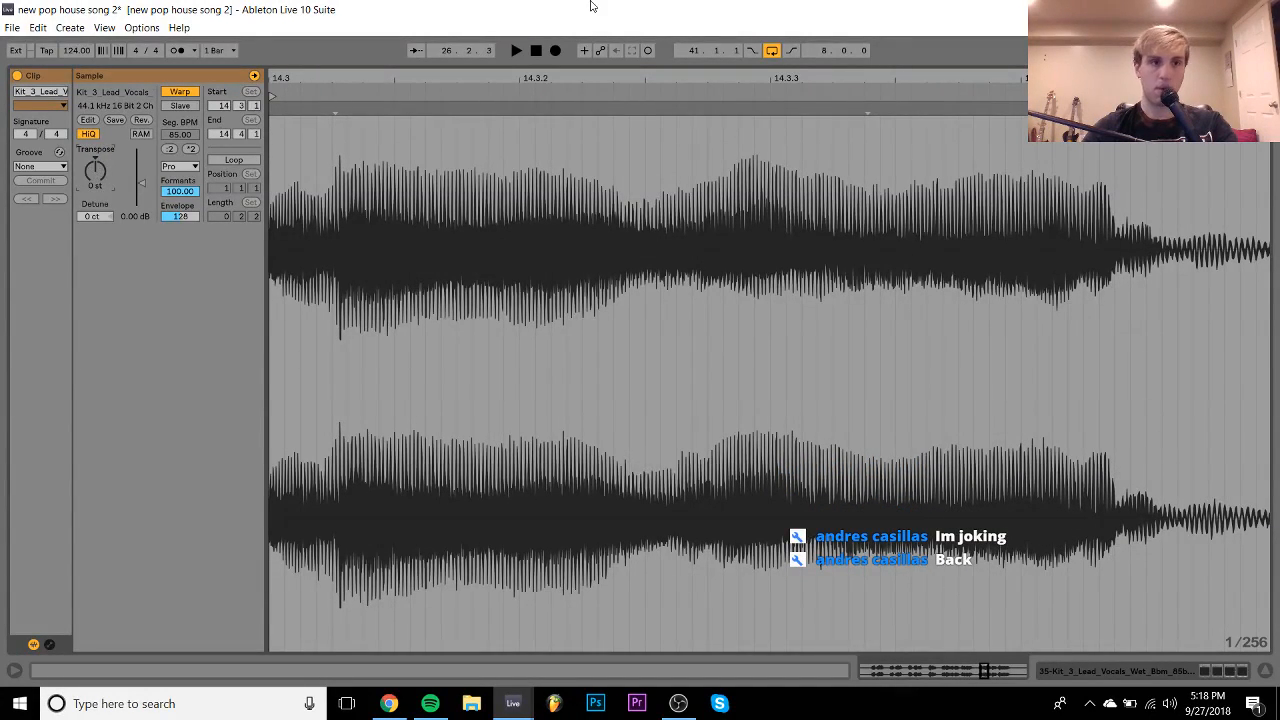
pyautogui.press('space')
pyautogui.press('Down')
pyautogui.press('space')
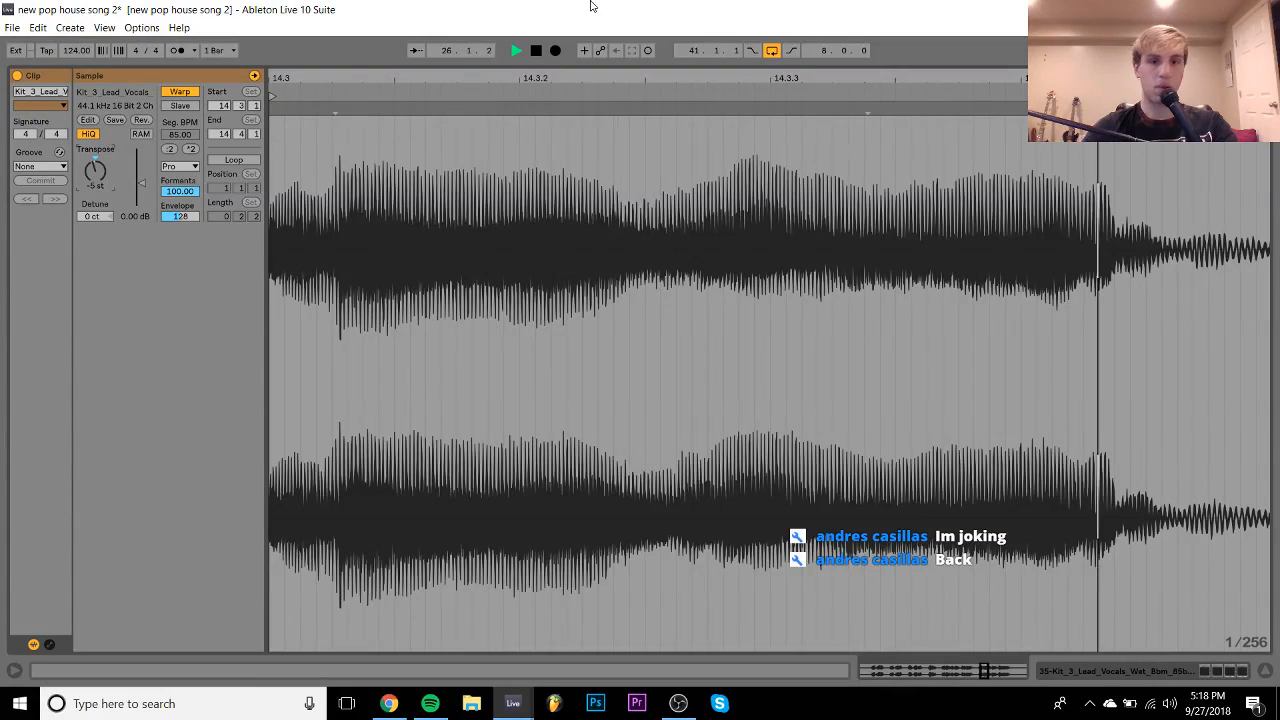
# - Unsolo track 35 and raise its volume slightly to hear it in the full mix
pyautogui.click(1222, 675)
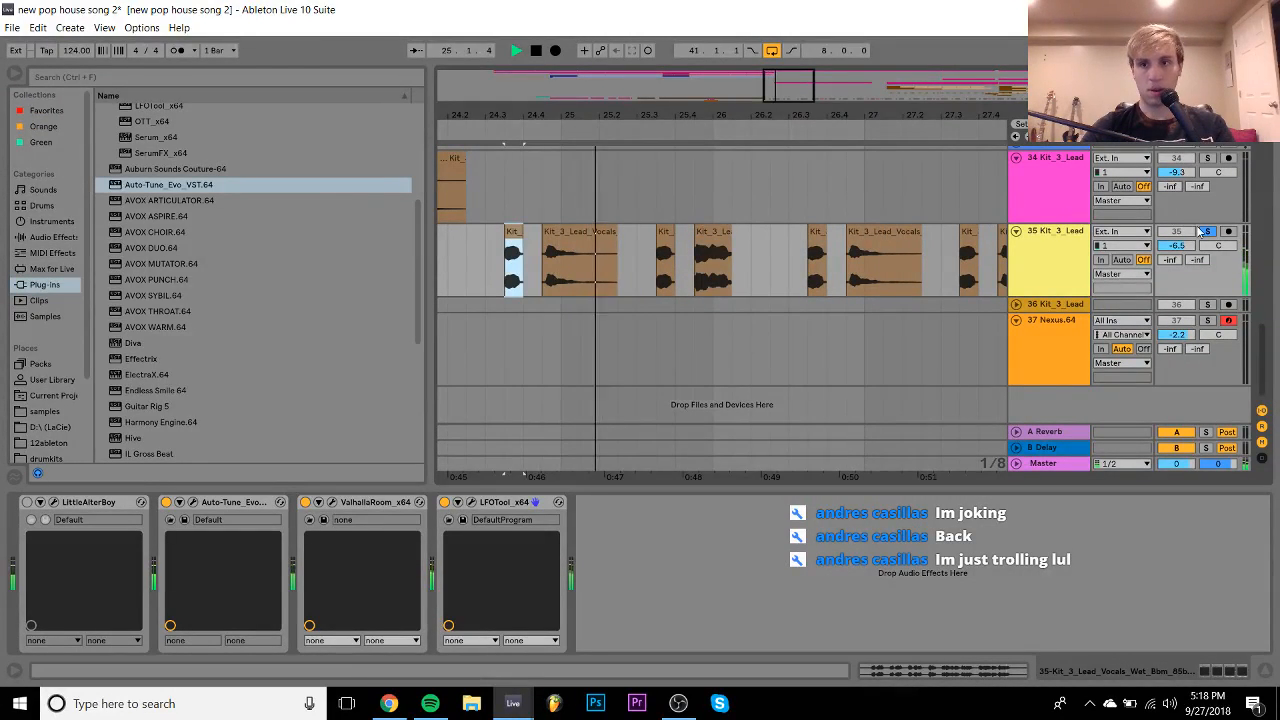
pyautogui.click(1208, 232)
pyautogui.moveTo(1176, 246); pyautogui.dragTo(1176, 237)
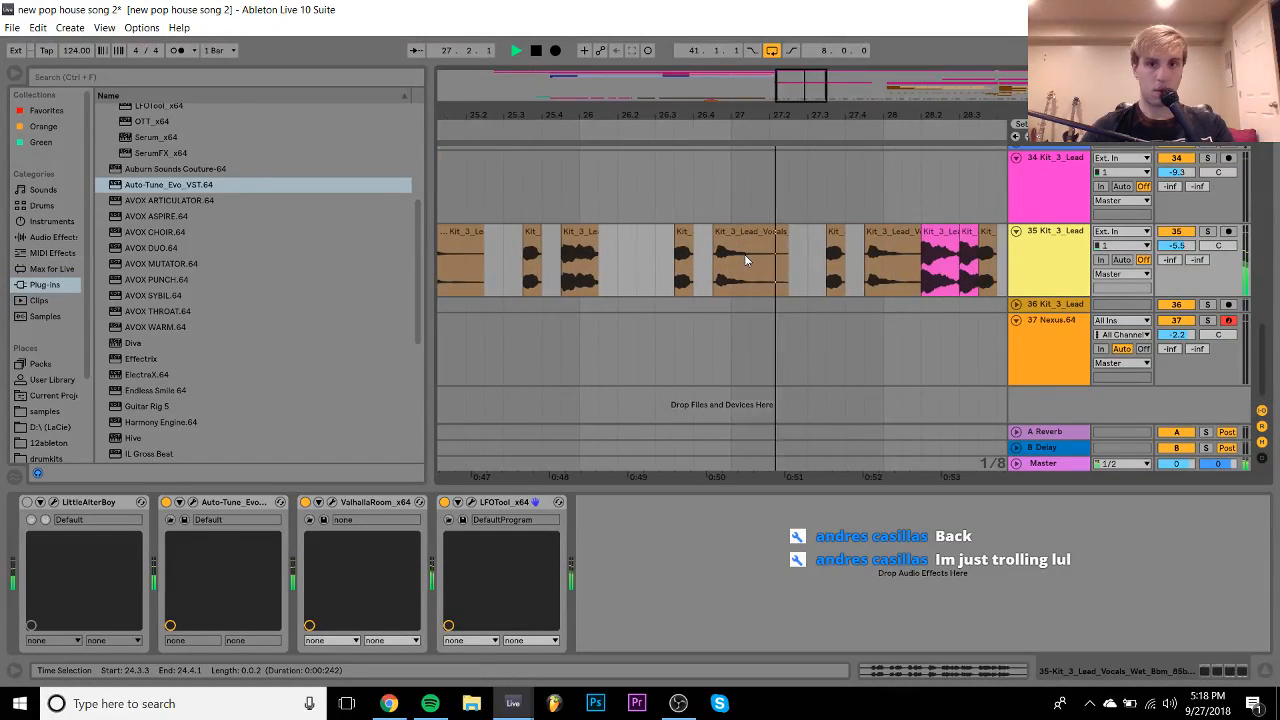
pyautogui.press('space')
# - Try warp off, a later start and +1.13 dB gain on the Kit_3_Lead_Vocals clip, then undo
pyautogui.hscroll(-2, 640, 250)
pyautogui.doubleClick(628, 244)
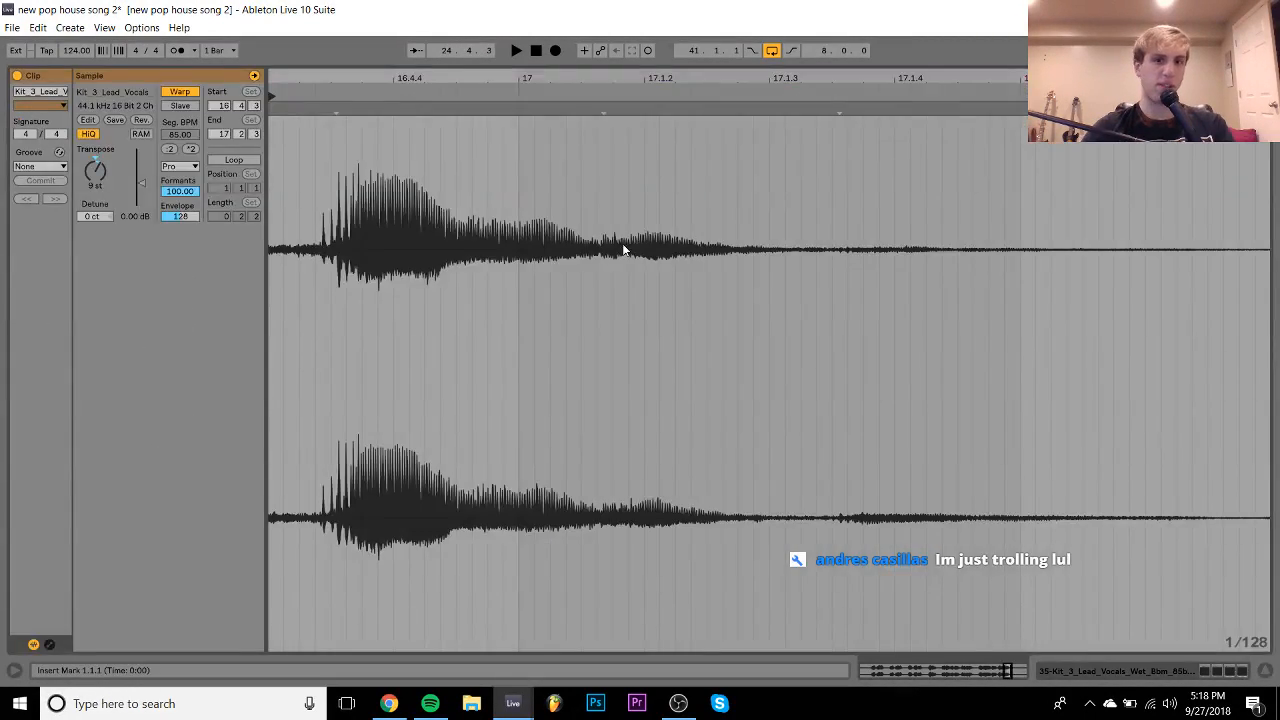
pyautogui.click(195, 92)
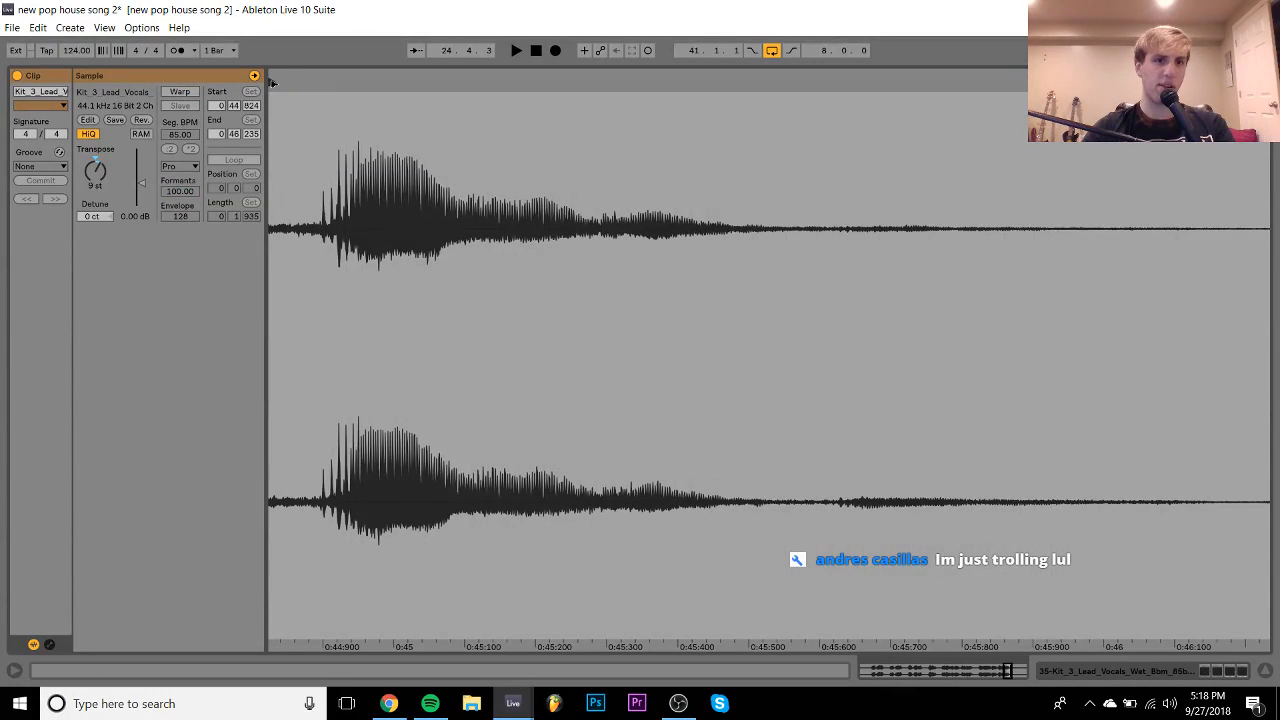
pyautogui.moveTo(271, 83); pyautogui.dragTo(333, 88)
pyautogui.press('space')
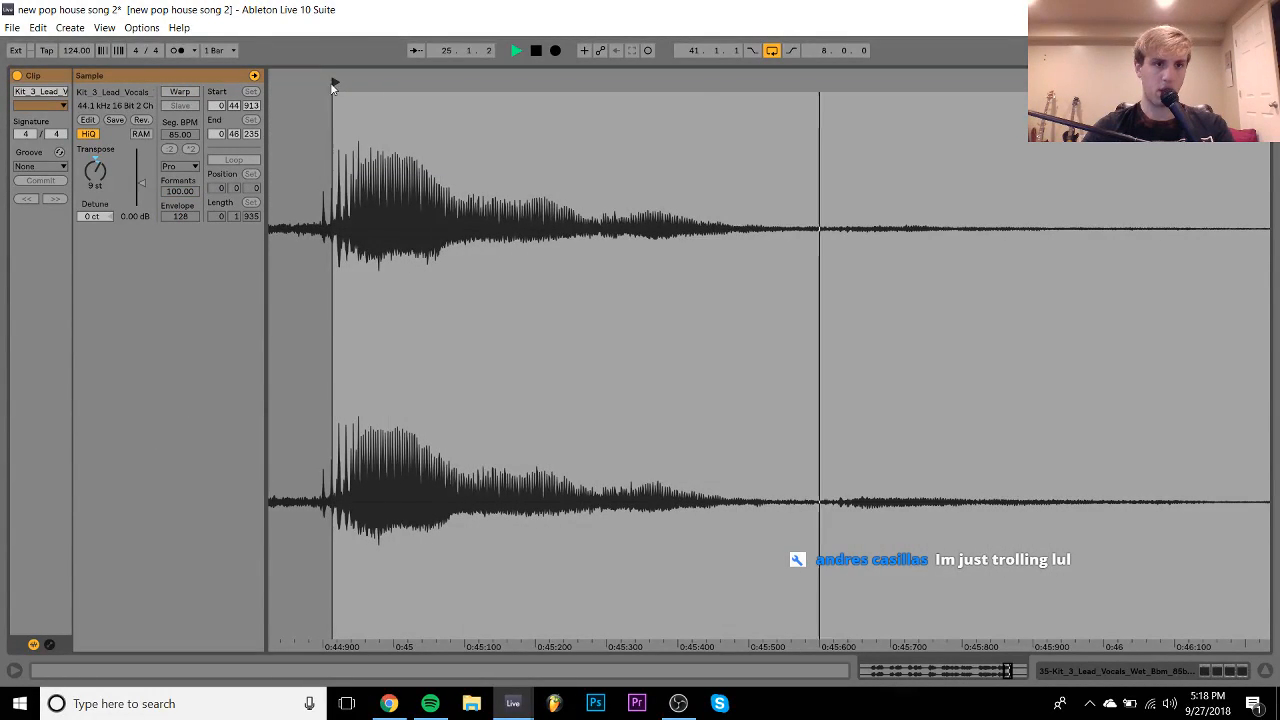
pyautogui.press('space')
pyautogui.moveTo(141, 182); pyautogui.dragTo(141, 177)
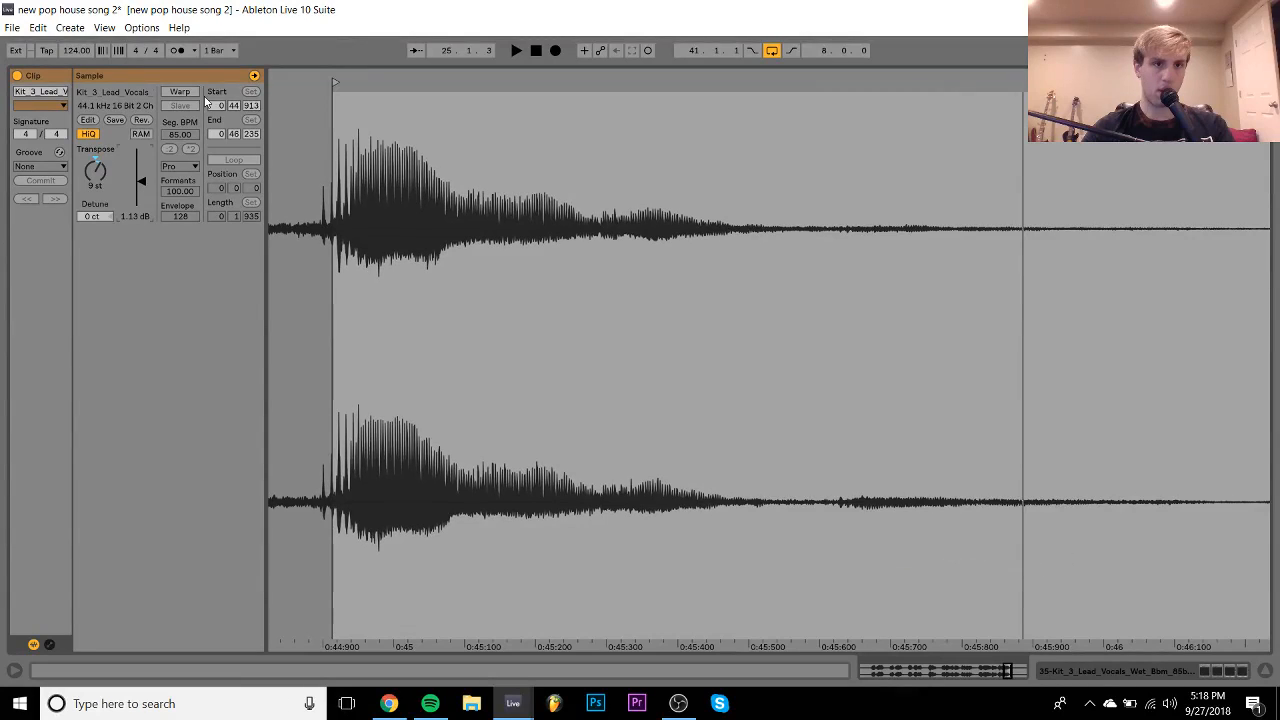
pyautogui.hotkey('ctrl', 'z')
pyautogui.hotkey('ctrl', 'z')
pyautogui.hotkey('ctrl', 'z')
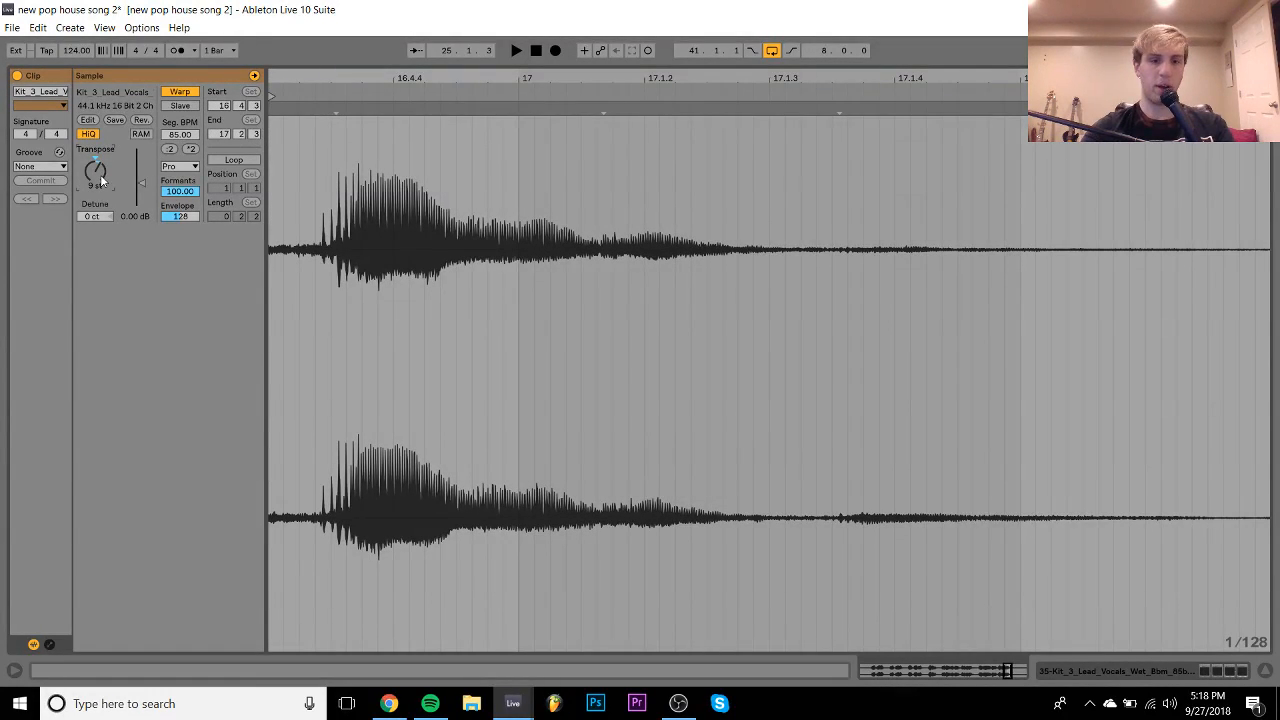
pyautogui.hotkey('ctrl', 'z')
pyautogui.hotkey('ctrl', 'z')
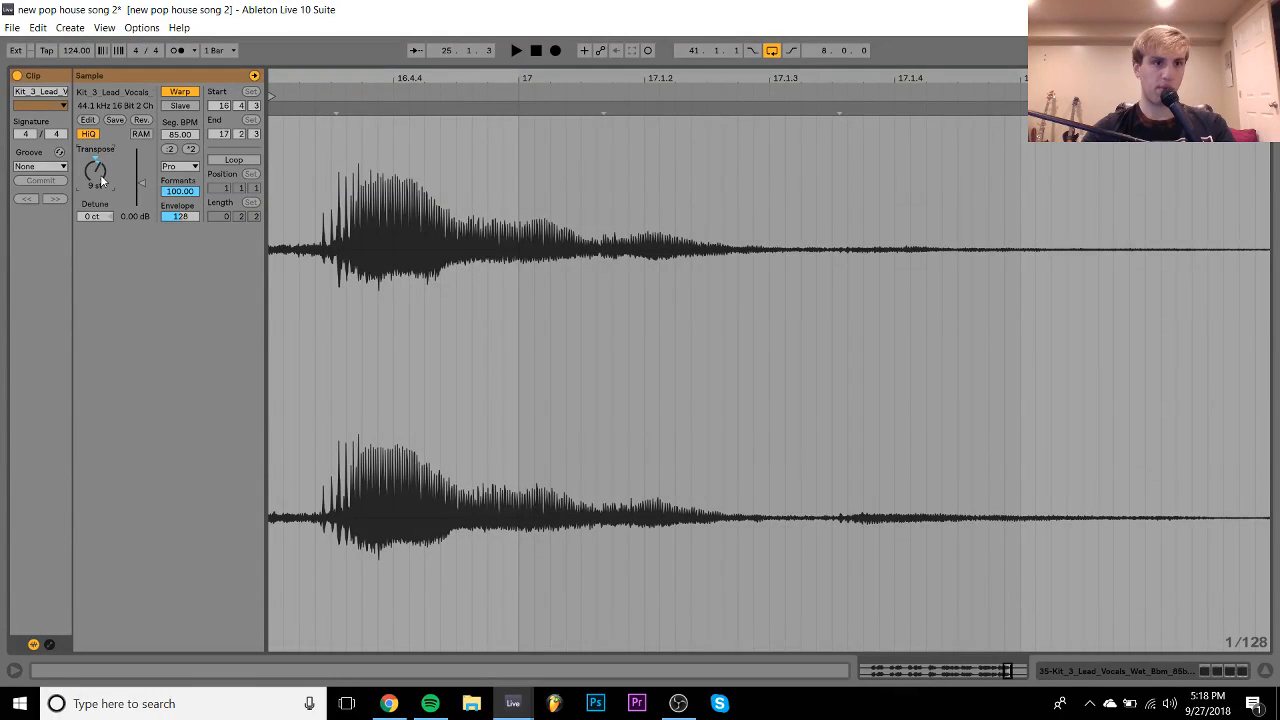
# - With warping off, move the clip's sample start to 0:44:899, then re-enable warp
pyautogui.click(187, 94)
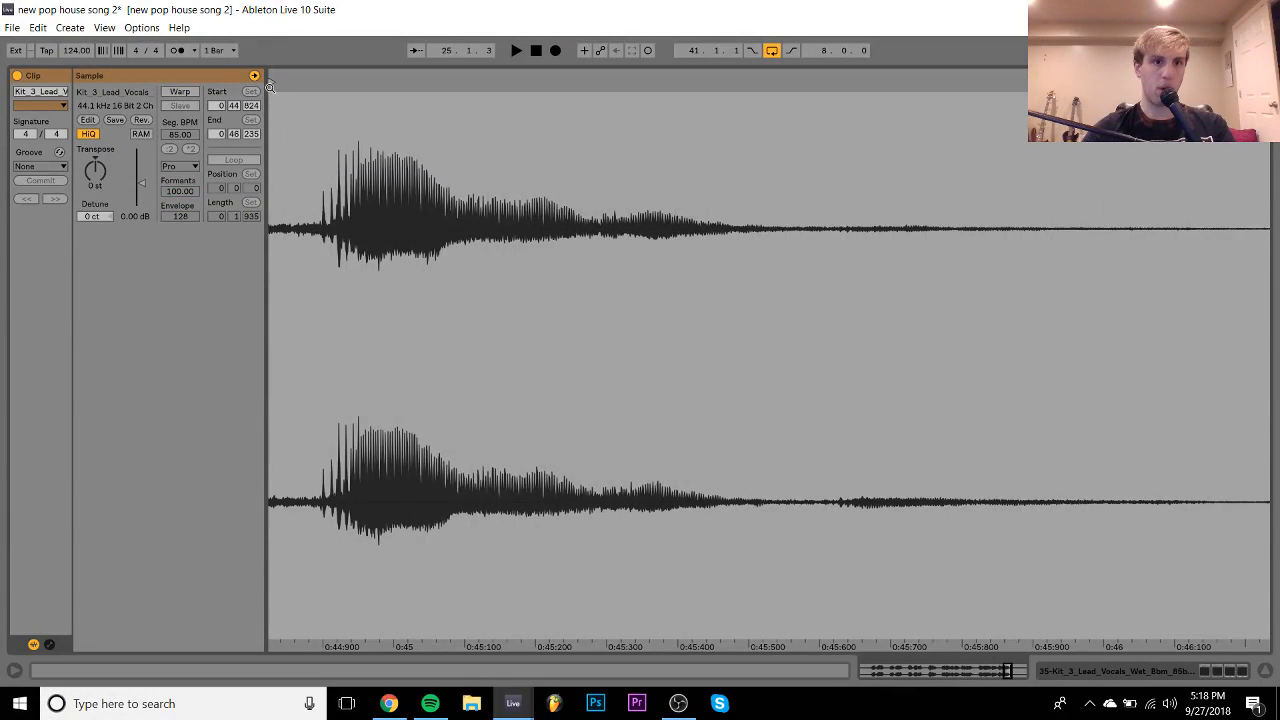
pyautogui.moveTo(269, 88); pyautogui.dragTo(400, 88)
pyautogui.click(180, 92)
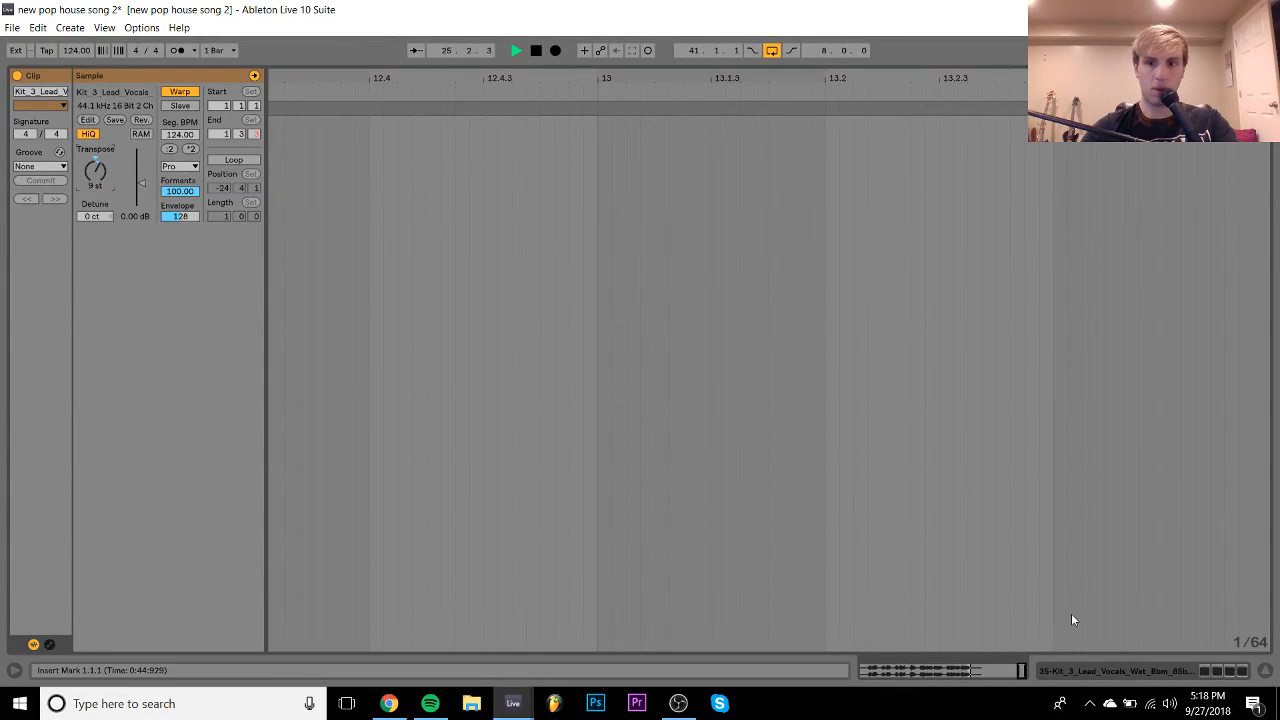
pyautogui.click(1110, 669)
# - Ctrl-drag a copy of the short vocal chop to 26.4.3
pyautogui.click(560, 231)
pyautogui.press('space')
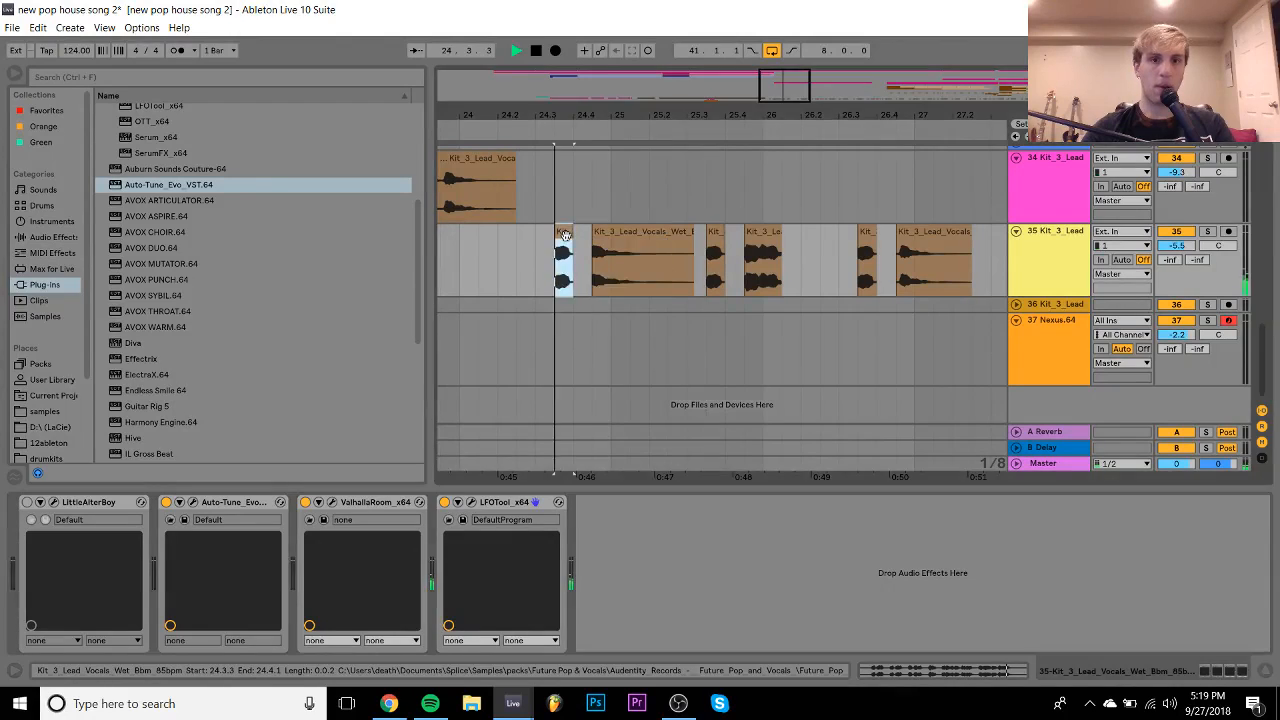
pyautogui.moveTo(610, 238); pyautogui.dragTo(936, 253)
pyautogui.press('space')
# - Zoom out the copied chop's waveform, audition it near bar 14, then replay from 24.1.1
pyautogui.doubleClick(762, 231)
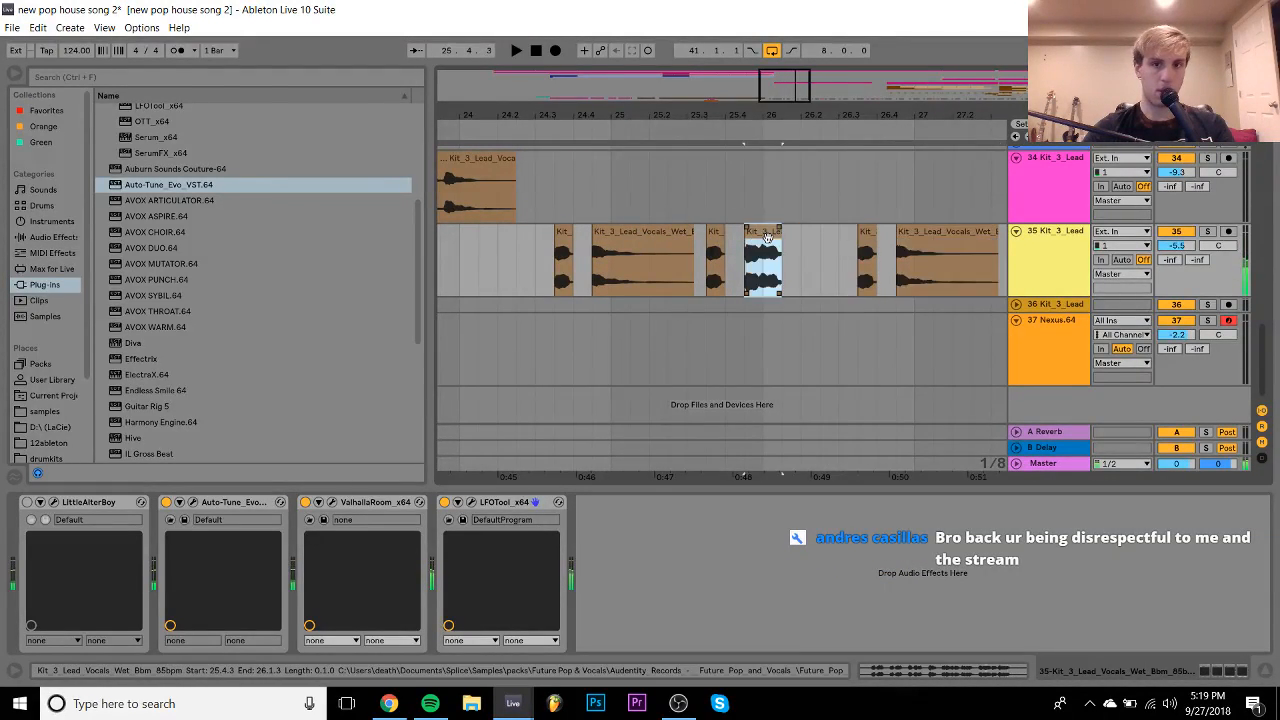
pyautogui.moveTo(300, 80); pyautogui.dragTo(918, 104)
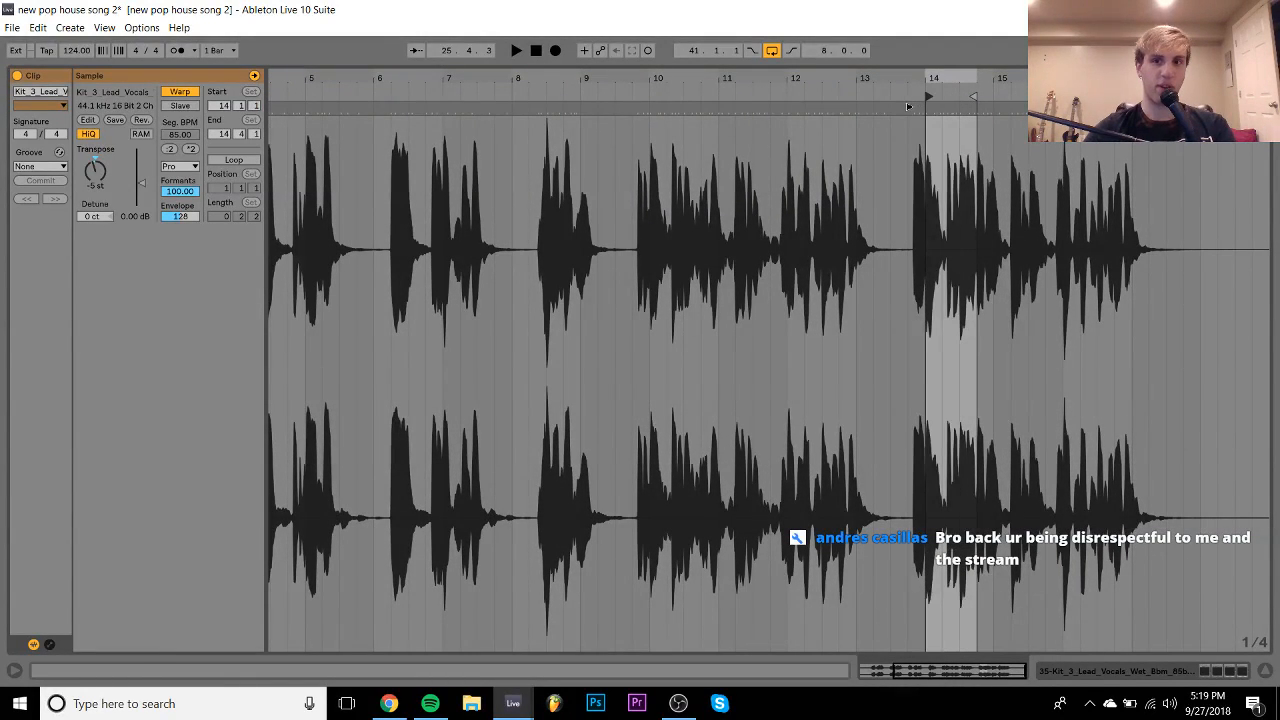
pyautogui.press('space')
pyautogui.click(934, 100)
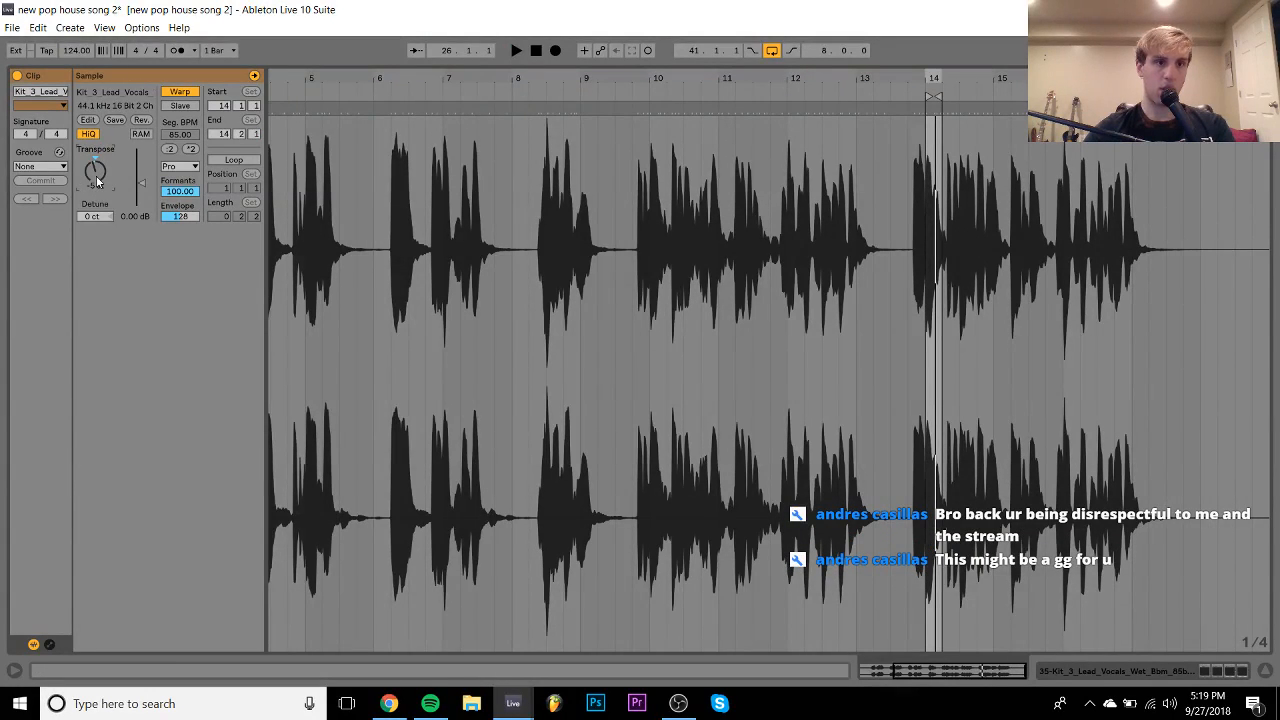
pyautogui.press('space')
pyautogui.press('space')
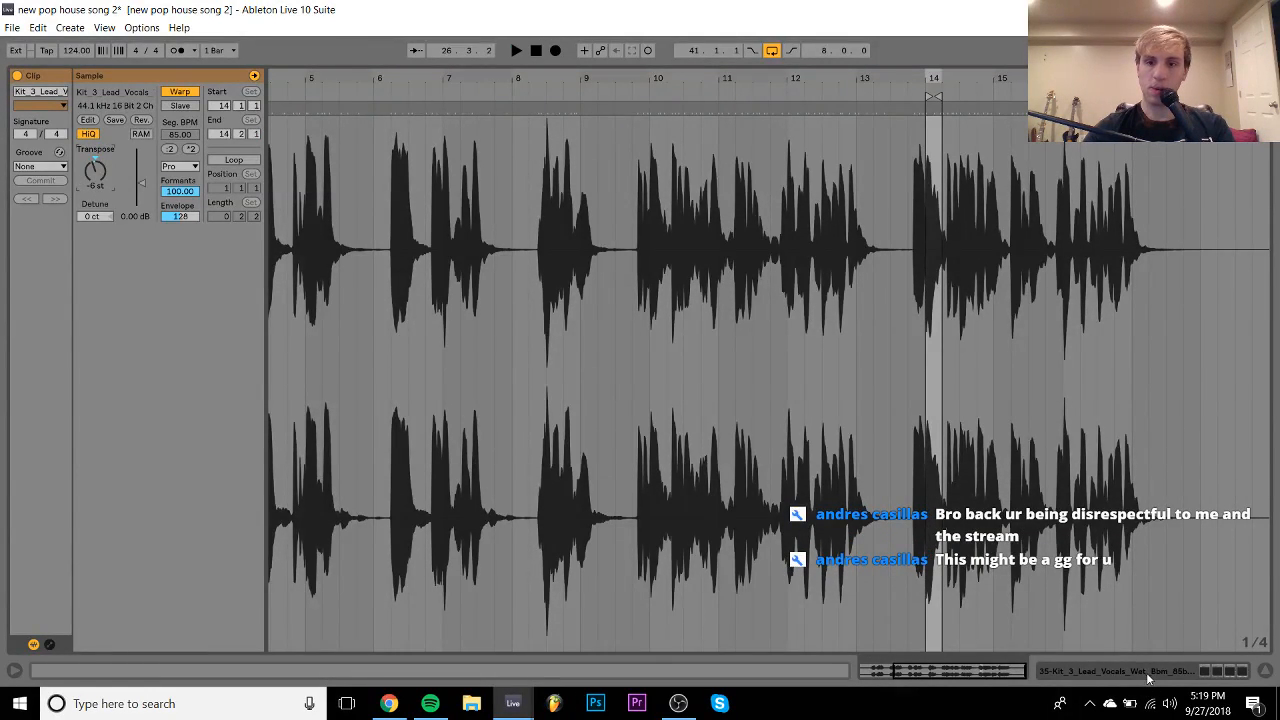
pyautogui.click(1147, 675)
pyautogui.click(458, 266)
pyautogui.press('space')
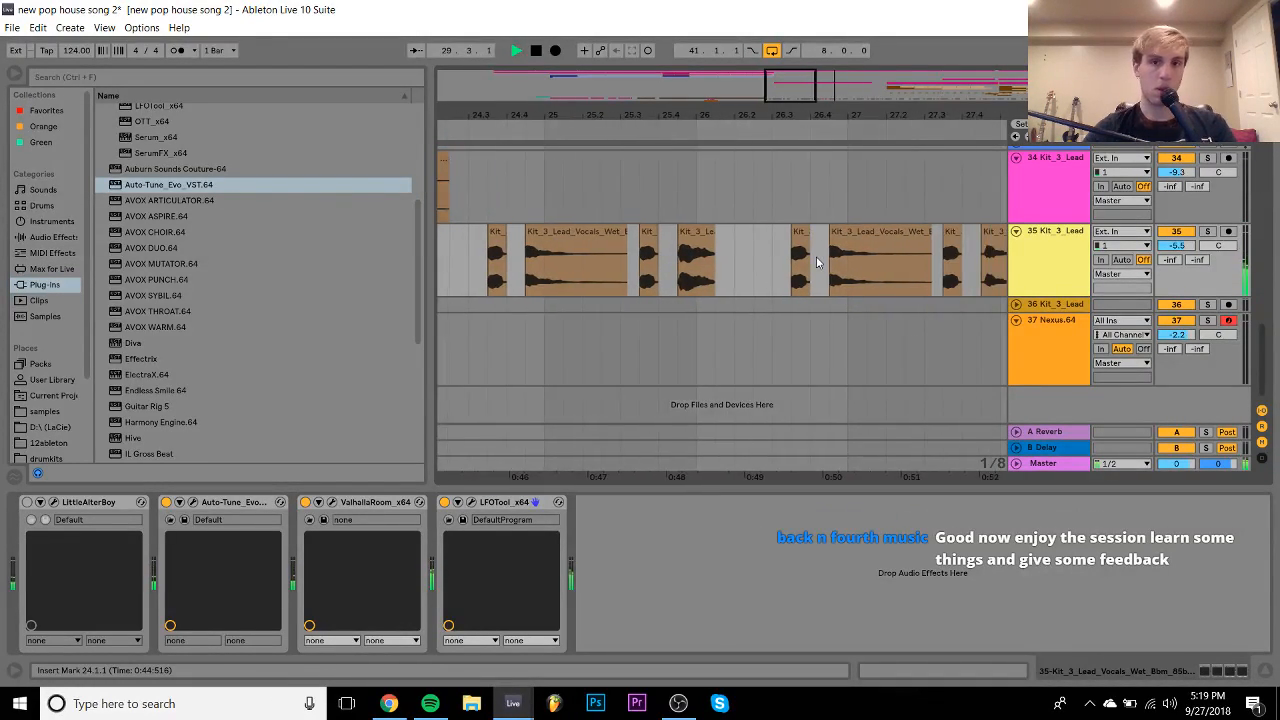
# - Zoom out to bars 15–53 and set track 35's volume to -6.0 dB
pyautogui.moveTo(878, 114); pyautogui.dragTo(622, 65)
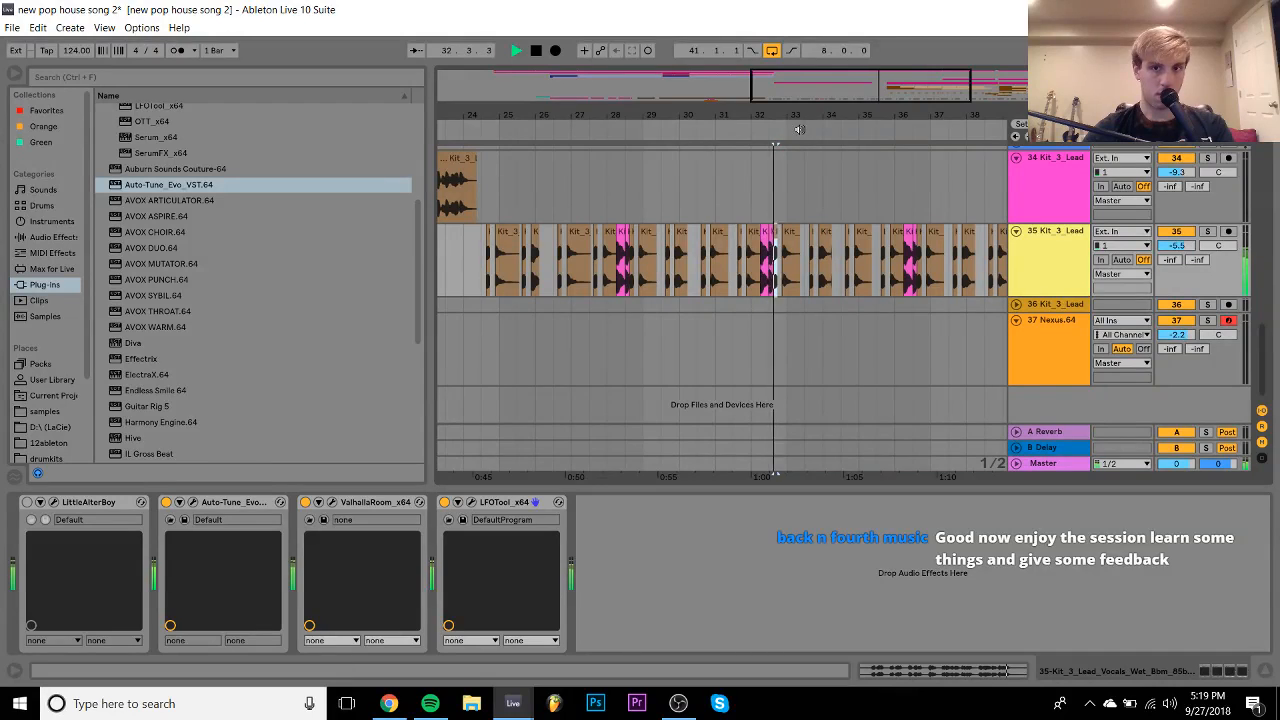
pyautogui.moveTo(797, 115); pyautogui.dragTo(713, 75)
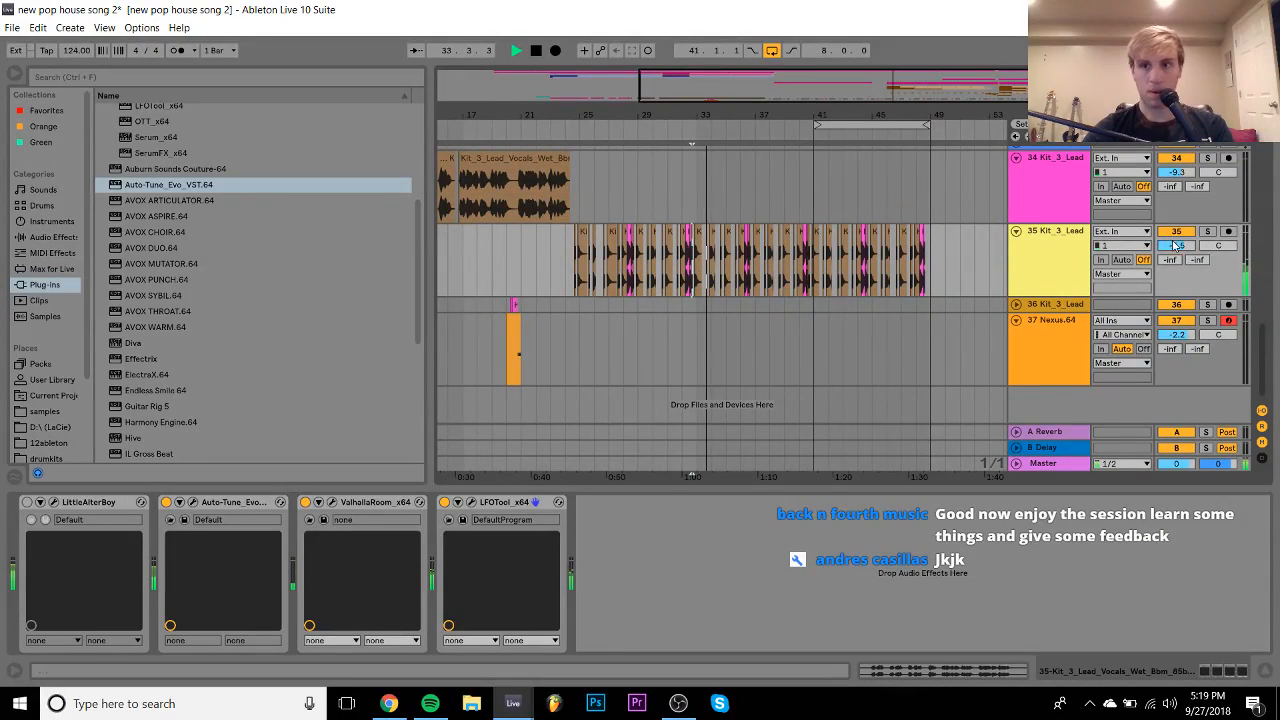
pyautogui.moveTo(1176, 246); pyautogui.dragTo(1176, 251)
pyautogui.click(1066, 254)
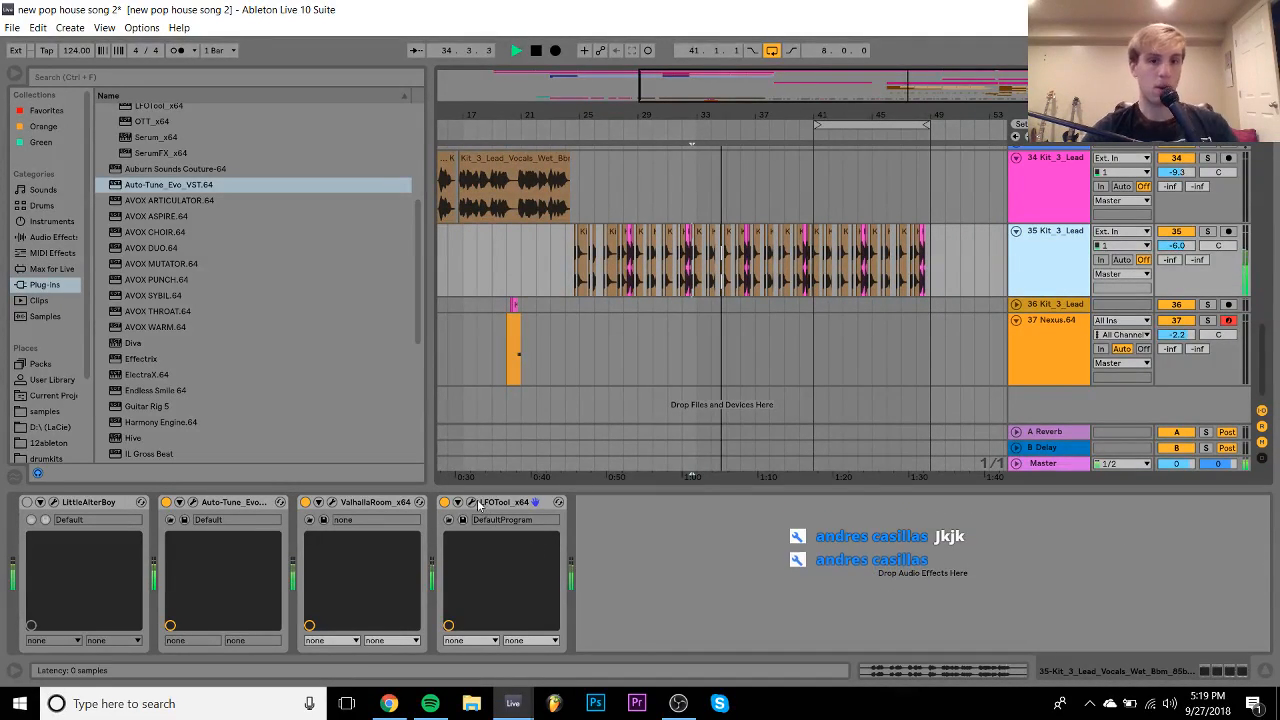
# - Pull the final point of track 35's LFOTool curve lower
pyautogui.click(470, 501)
pyautogui.moveTo(621, 265); pyautogui.dragTo(621, 298)
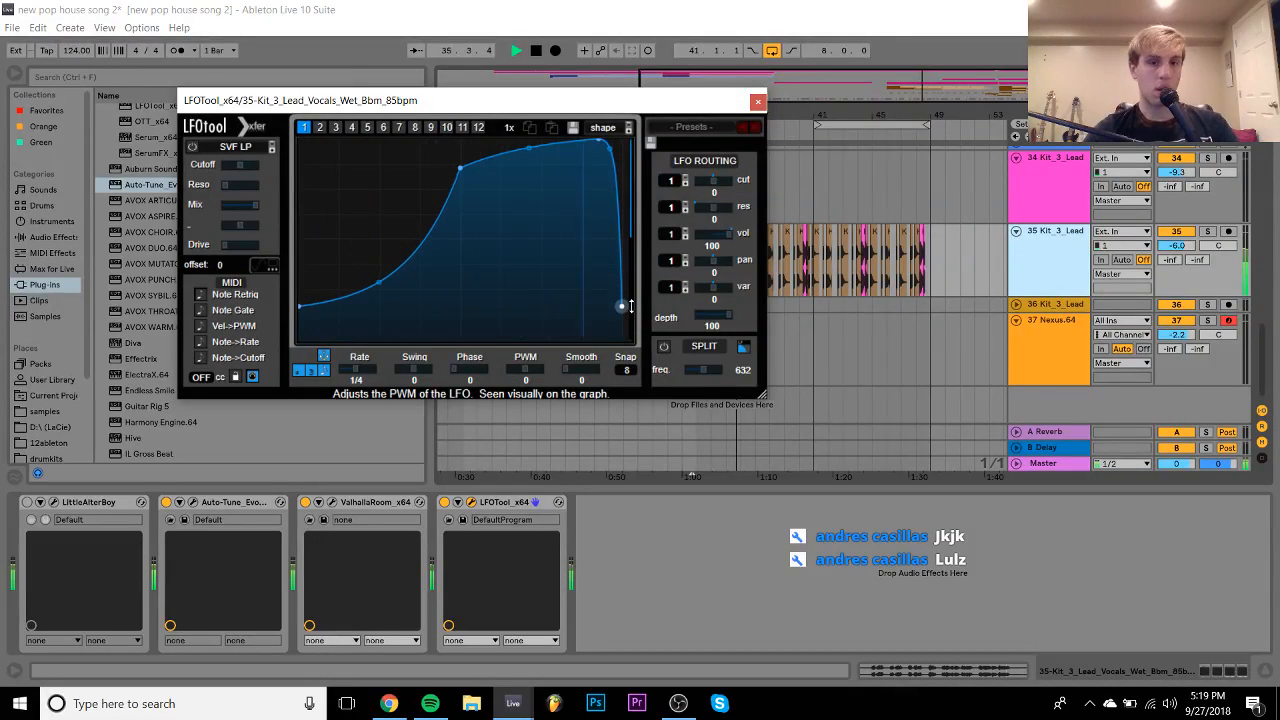
pyautogui.click(758, 102)
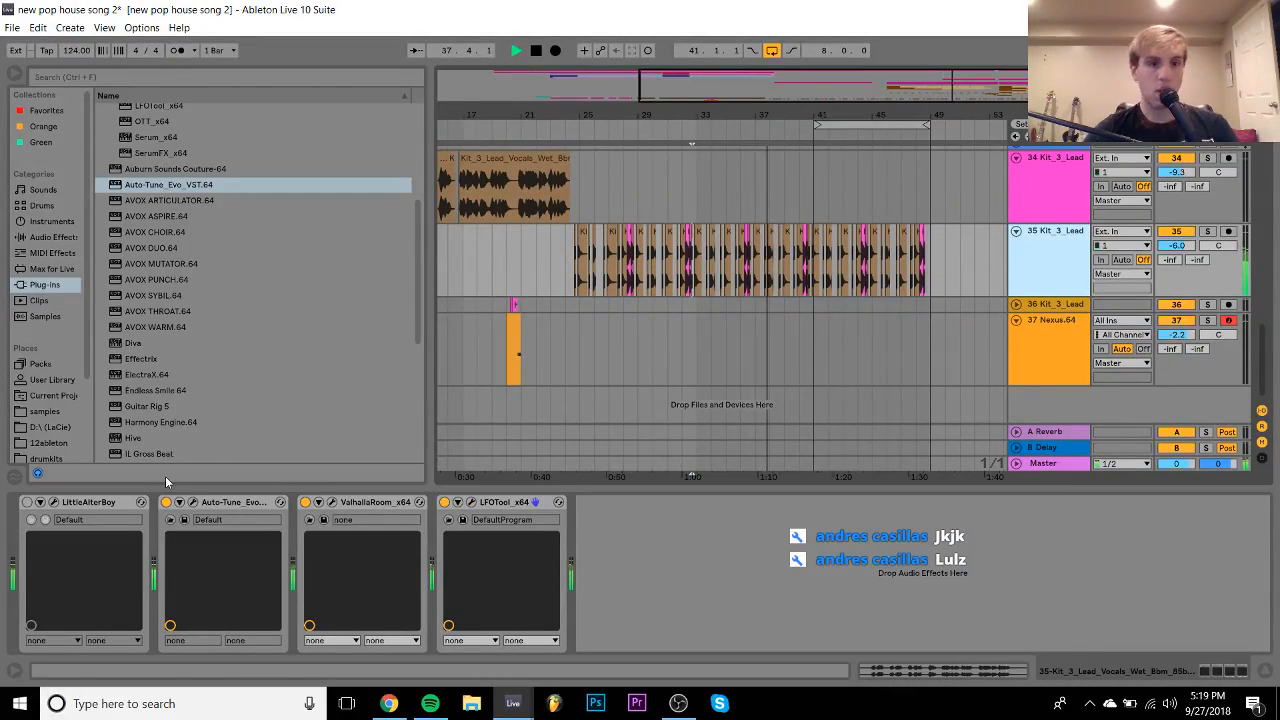
# - Shorten the ValhallaRoom reverb decay to 2.87 s
pyautogui.click(332, 503)
pyautogui.moveTo(343, 320)
pyautogui.mouseDown()
pyautogui.moveTo(349, 348)
pyautogui.moveTo(351, 333)
pyautogui.mouseUp()
pyautogui.click(789, 118)
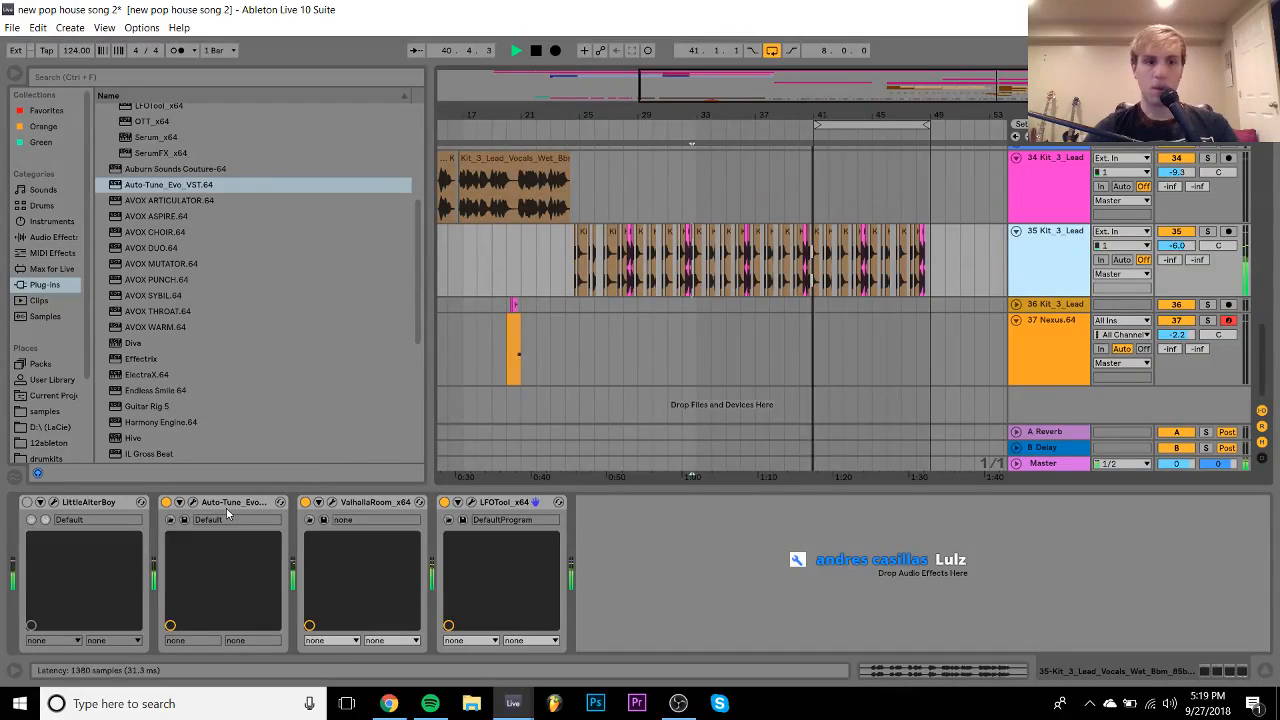
# - Raise Auto-Tune Evo's Throat Length to about 163 and set track 35's volume to -4.3 dB
pyautogui.click(193, 503)
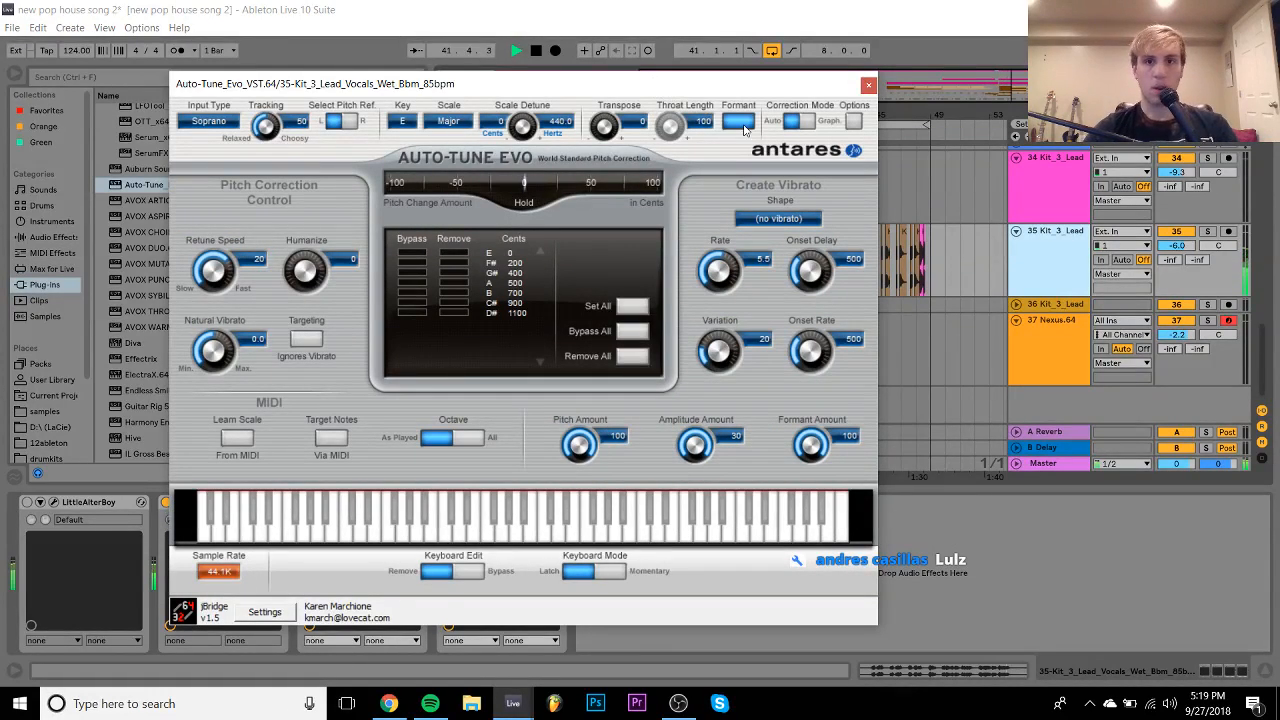
pyautogui.moveTo(681, 125); pyautogui.dragTo(705, 10)
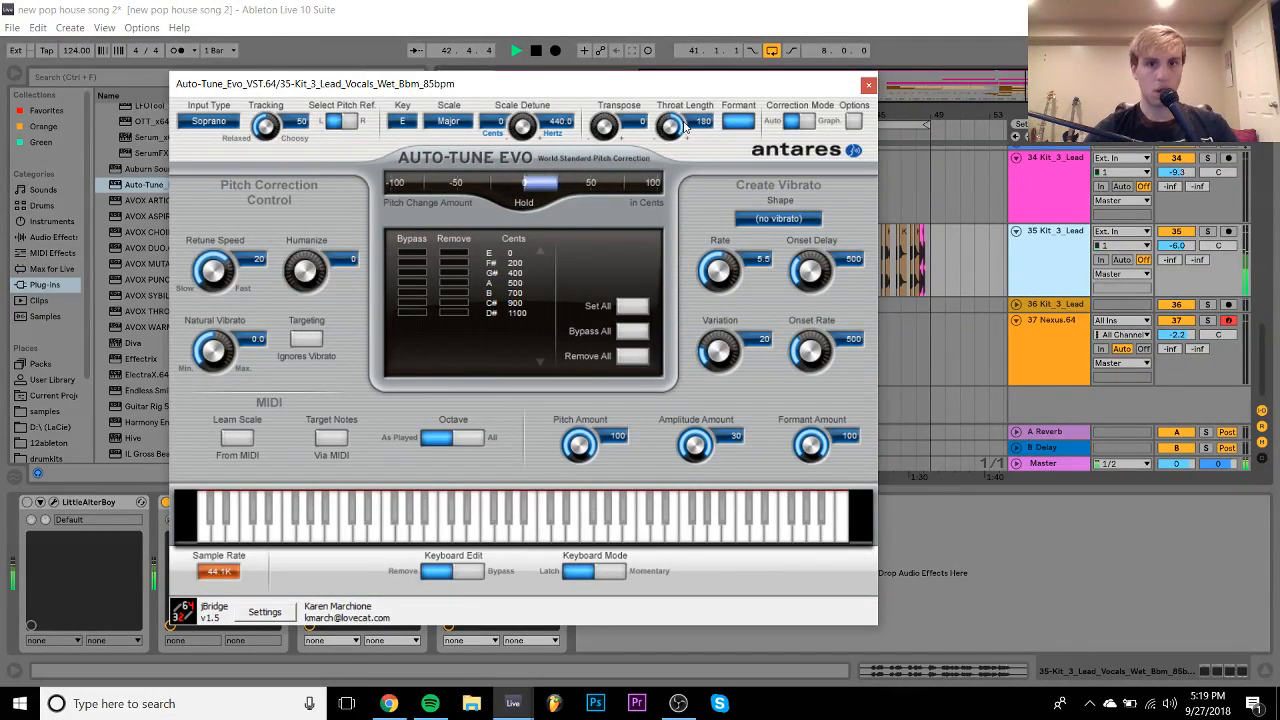
pyautogui.click(1179, 247)
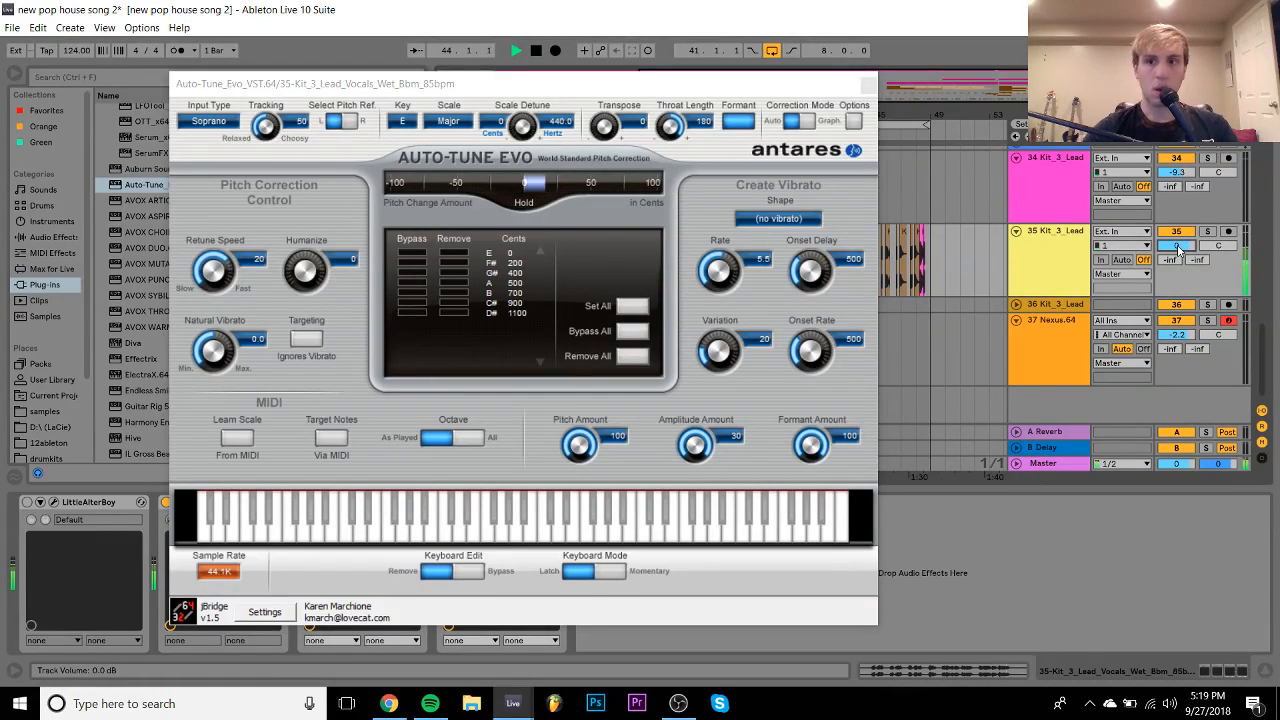
pyautogui.moveTo(674, 125); pyautogui.dragTo(678, 137)
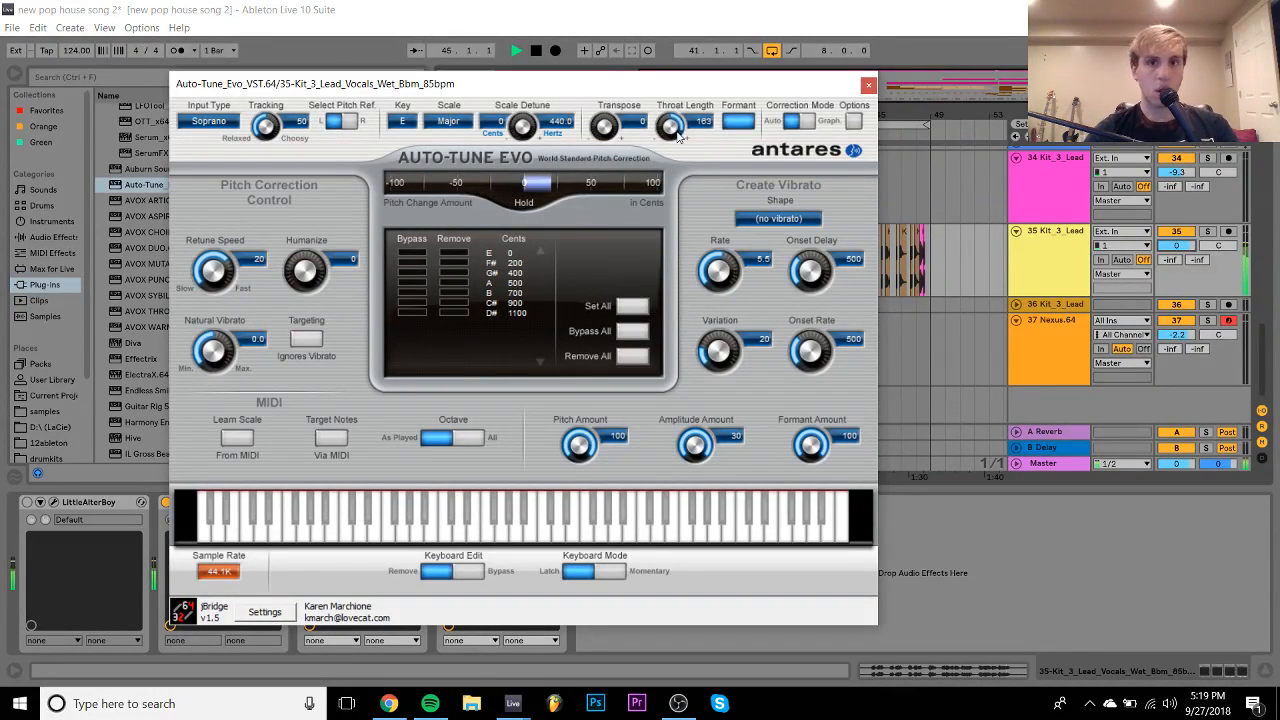
pyautogui.moveTo(1178, 246); pyautogui.dragTo(1190, 245)
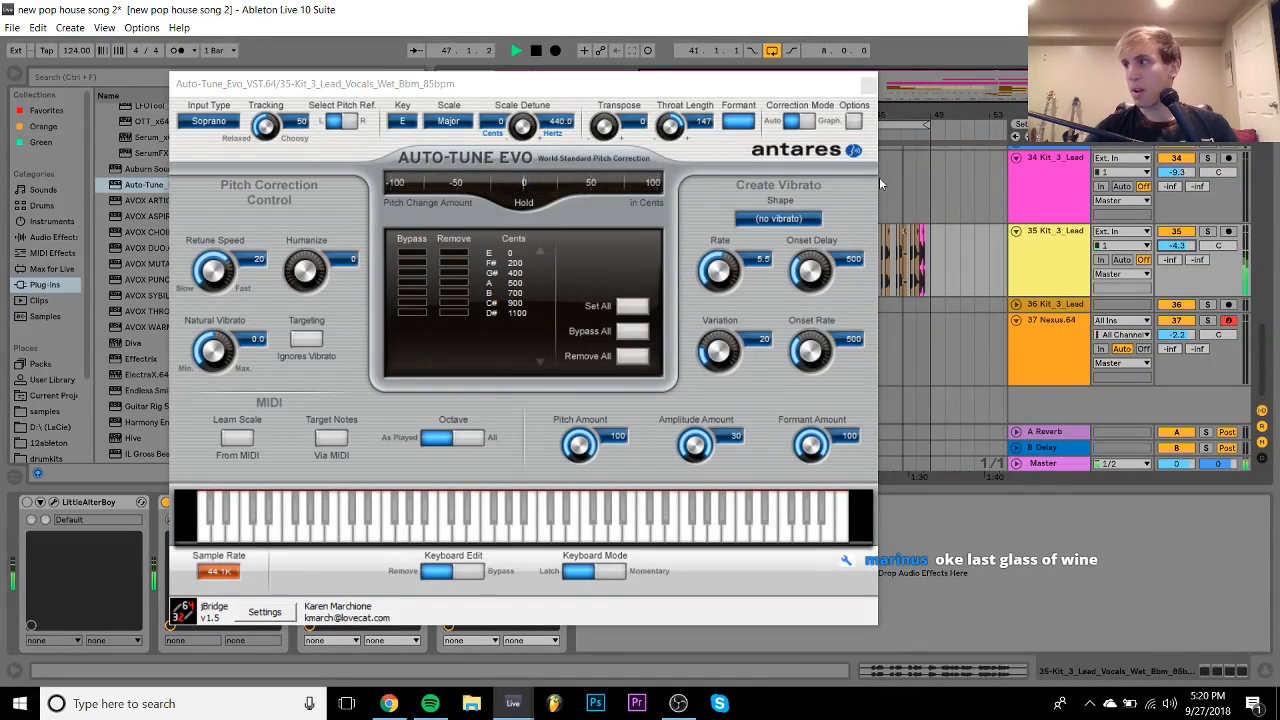
pyautogui.click(869, 83)
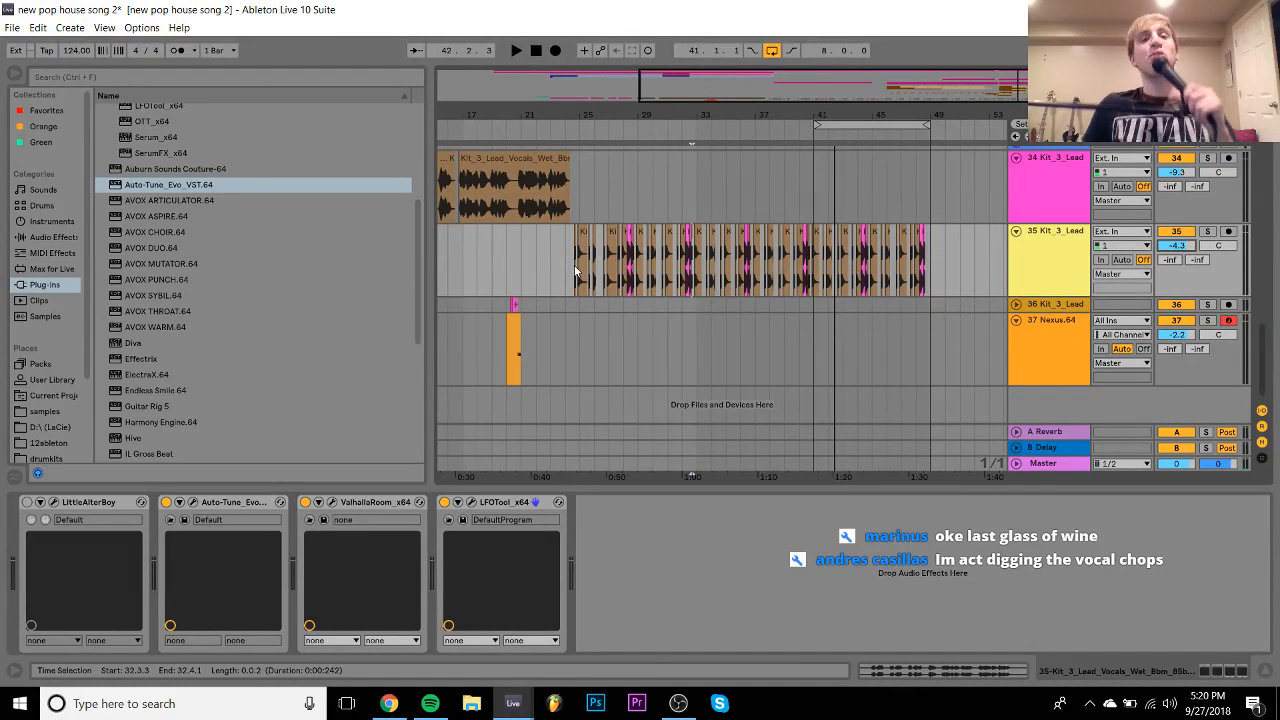
# - Scroll back to the intro and audition from the VEDH2 synth clip at bar 5
pyautogui.hscroll(-5, 529, 258)
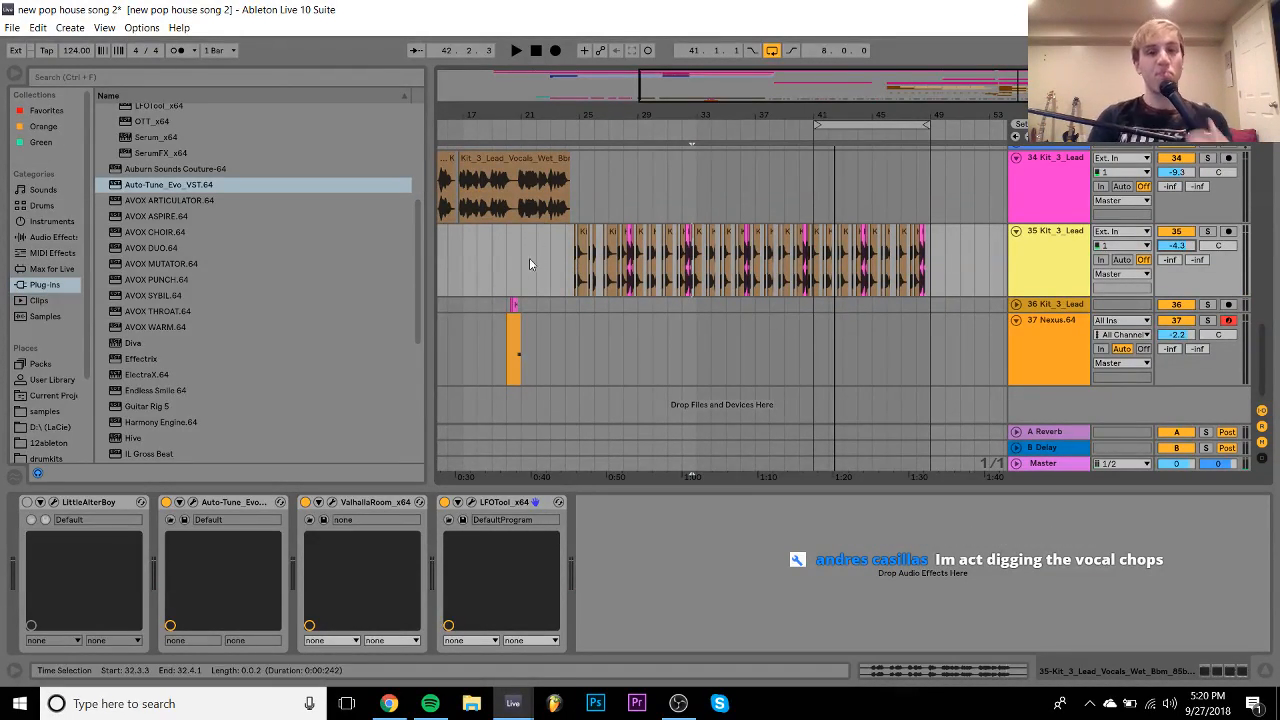
pyautogui.scroll(5, 521, 232)
pyautogui.scroll(10, 520, 232)
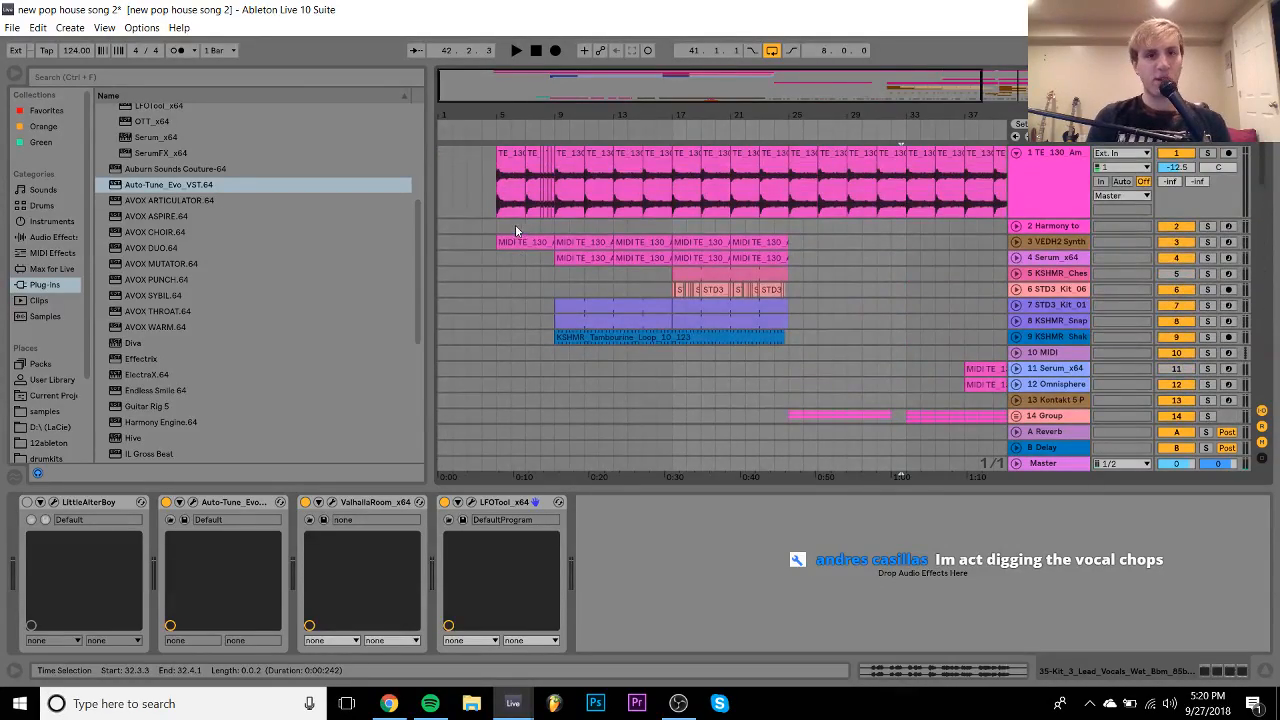
pyautogui.click(512, 241)
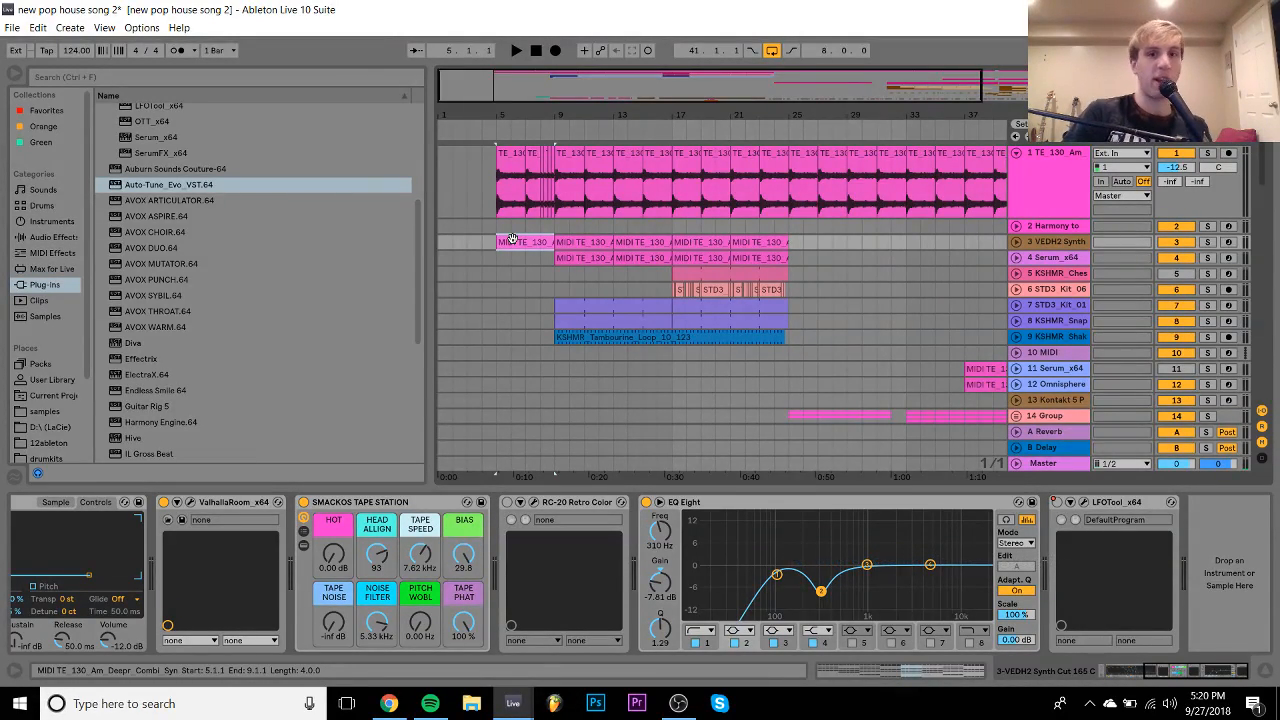
pyautogui.press('space')
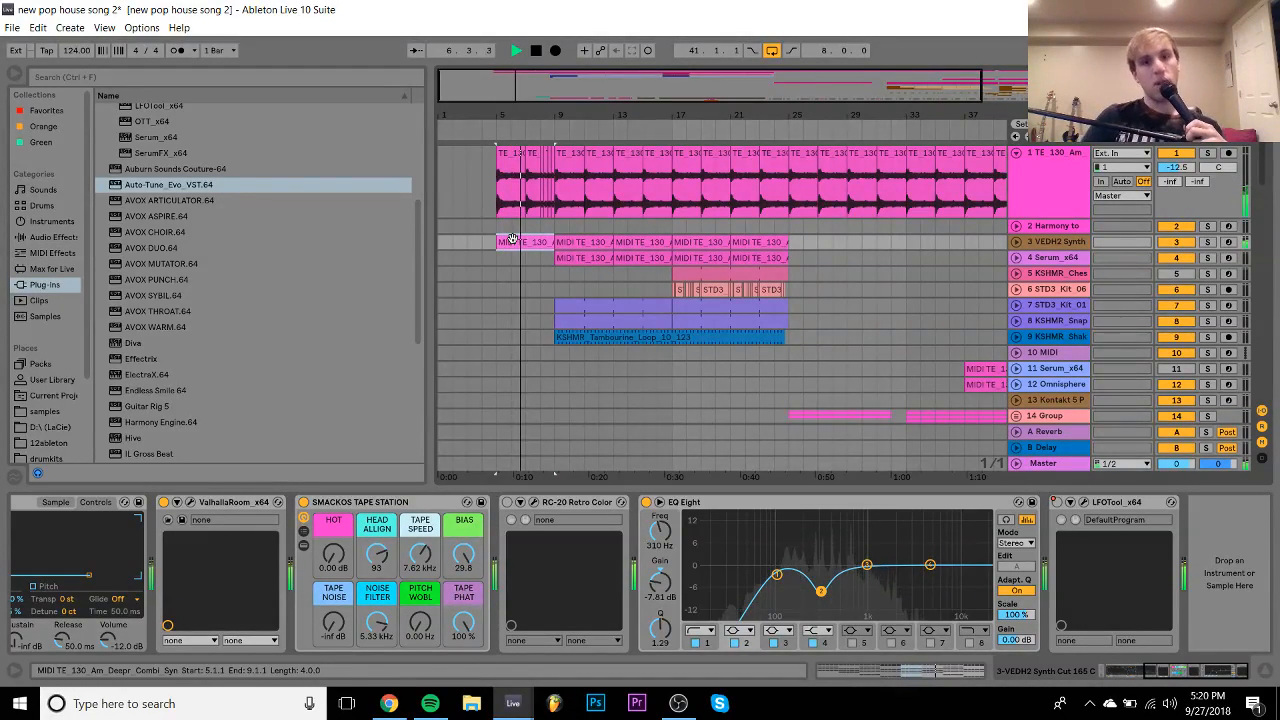
pyautogui.press('space')
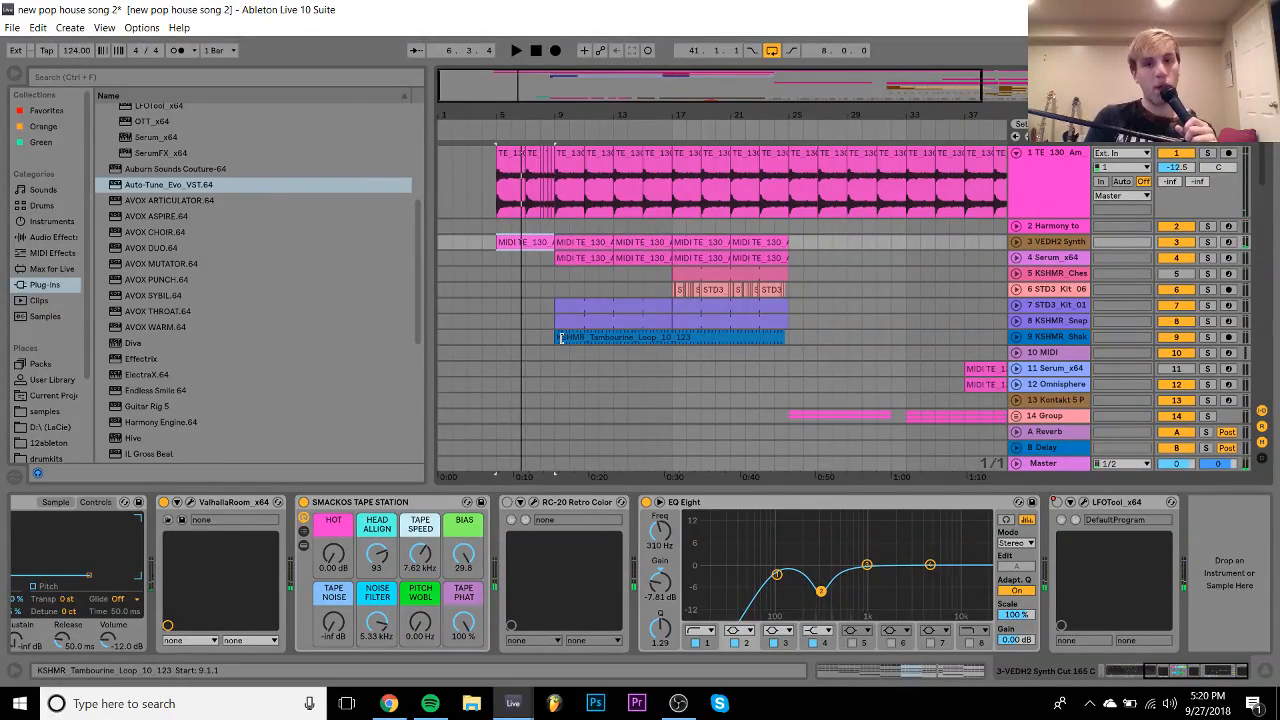
# - Start the tambourine loop at bar 17 and delete track 4's clips at bars 9–13 and 13–17
pyautogui.click(645, 338)
pyautogui.moveTo(645, 338); pyautogui.dragTo(672, 338)
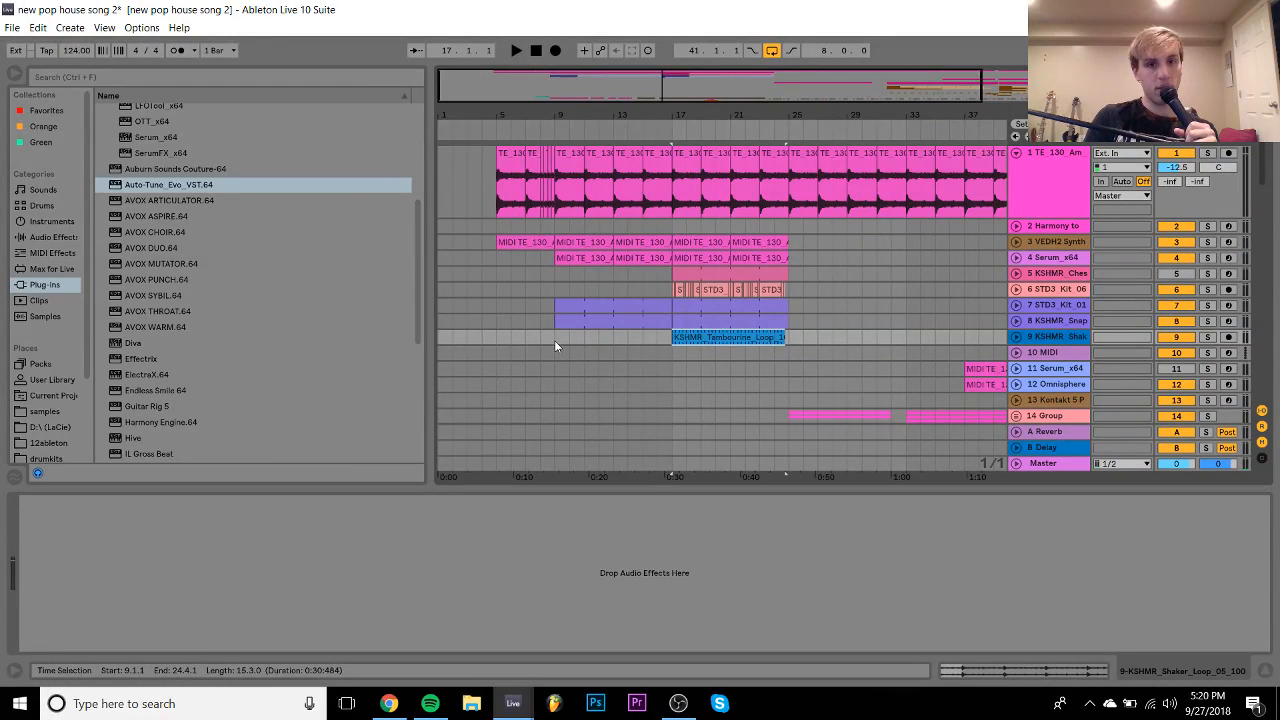
pyautogui.moveTo(561, 326); pyautogui.dragTo(617, 303)
pyautogui.press('space')
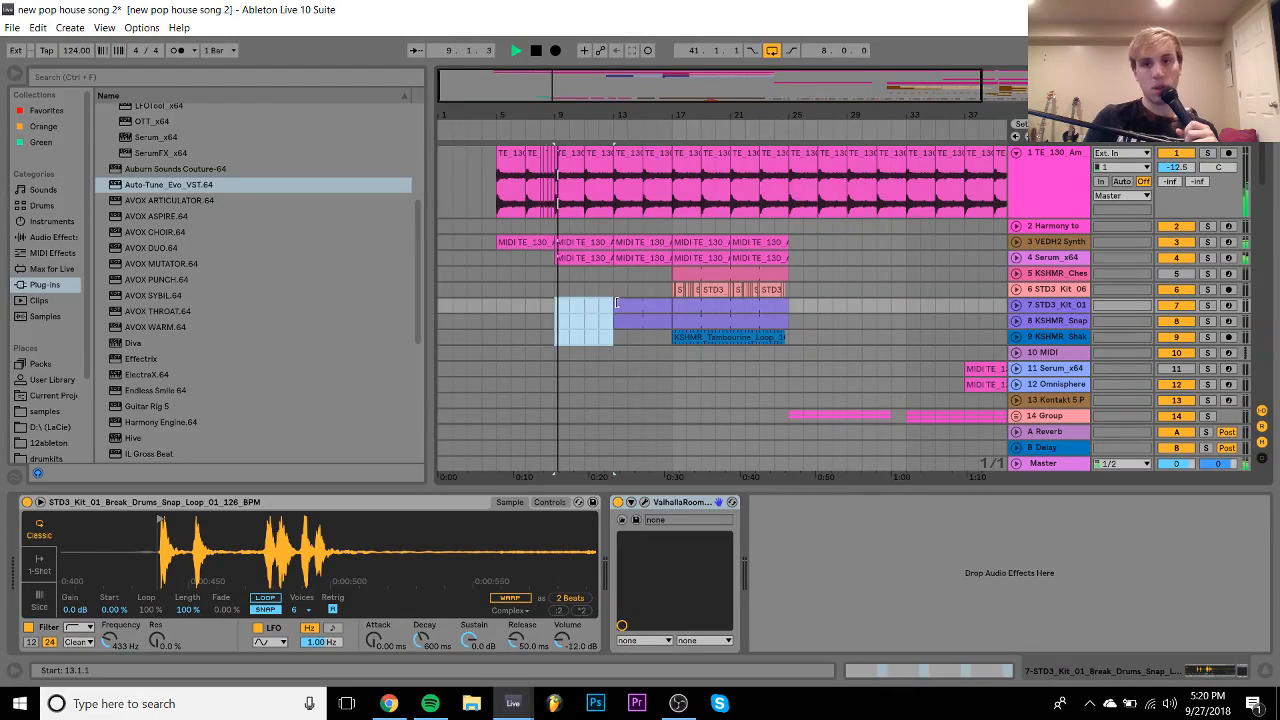
pyautogui.click(572, 260)
pyautogui.press('Delete')
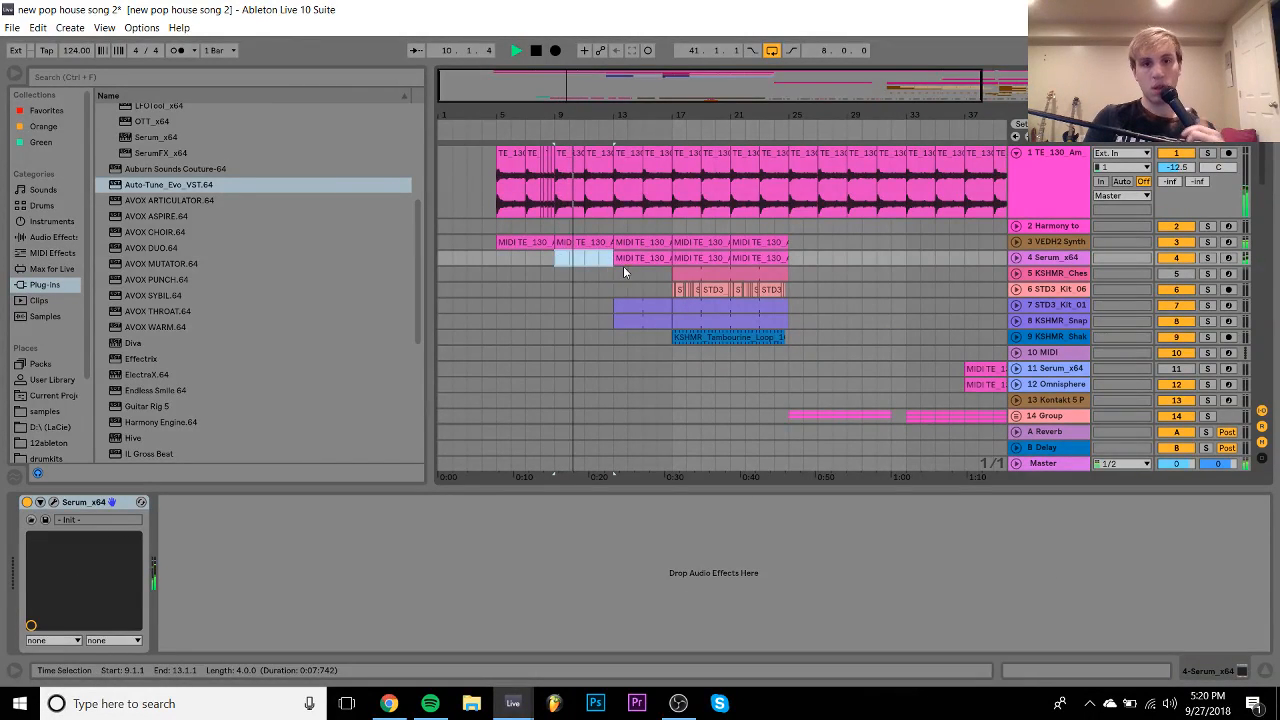
pyautogui.click(623, 260)
pyautogui.press('Delete')
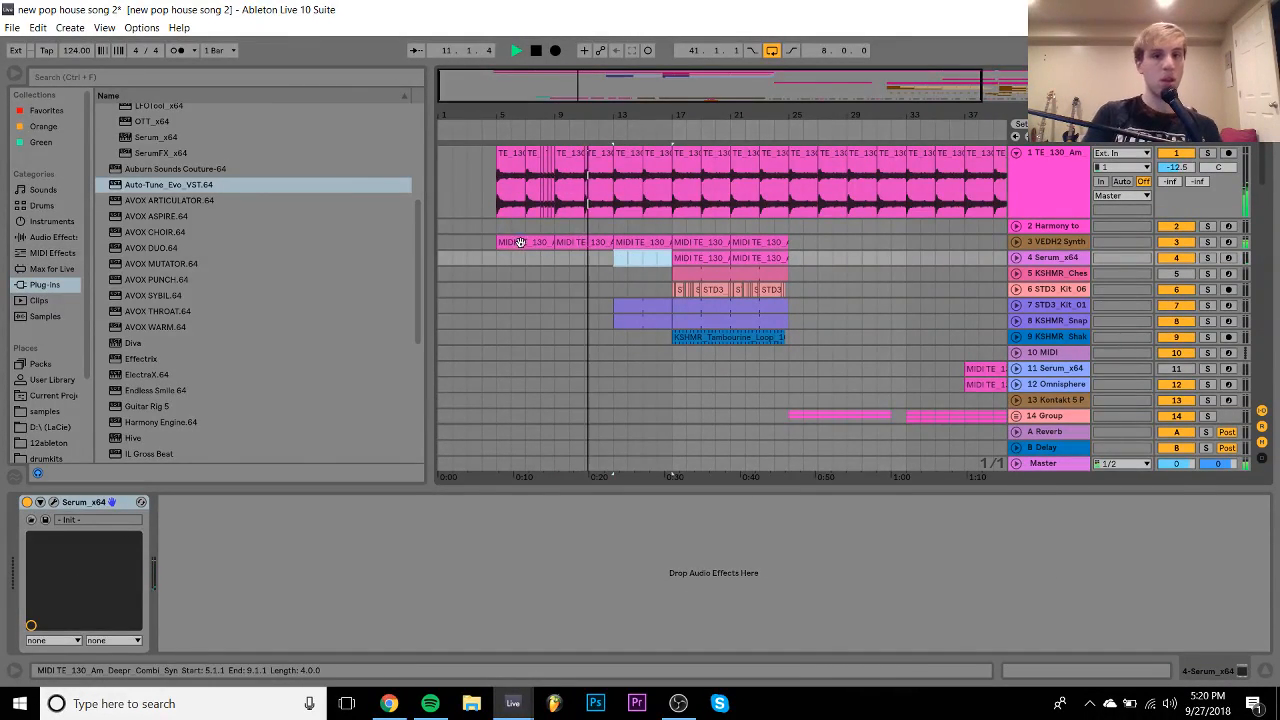
# - Select the track 3 VEDH2 clip, then part of the track 1 vocal clip at bars 5–9
pyautogui.click(520, 242)
pyautogui.keyDown('shift'); pyautogui.click(510, 160); pyautogui.keyUp('shift')
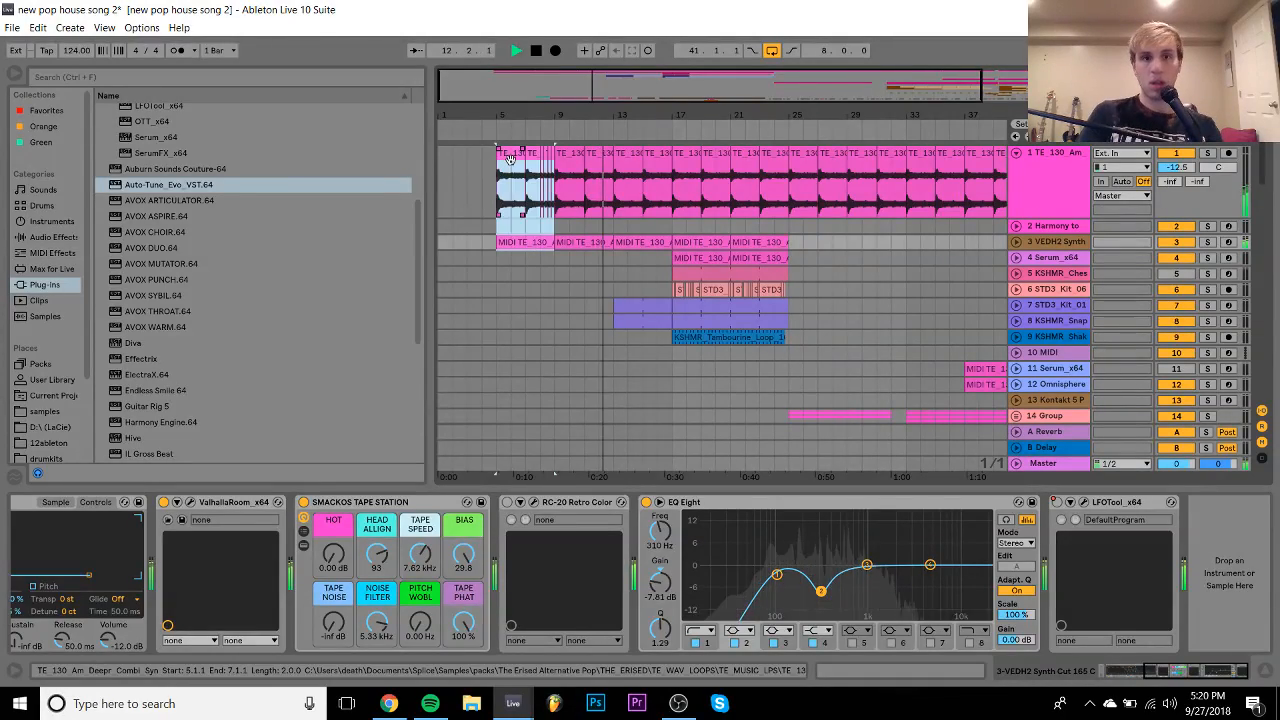
pyautogui.click(510, 160)
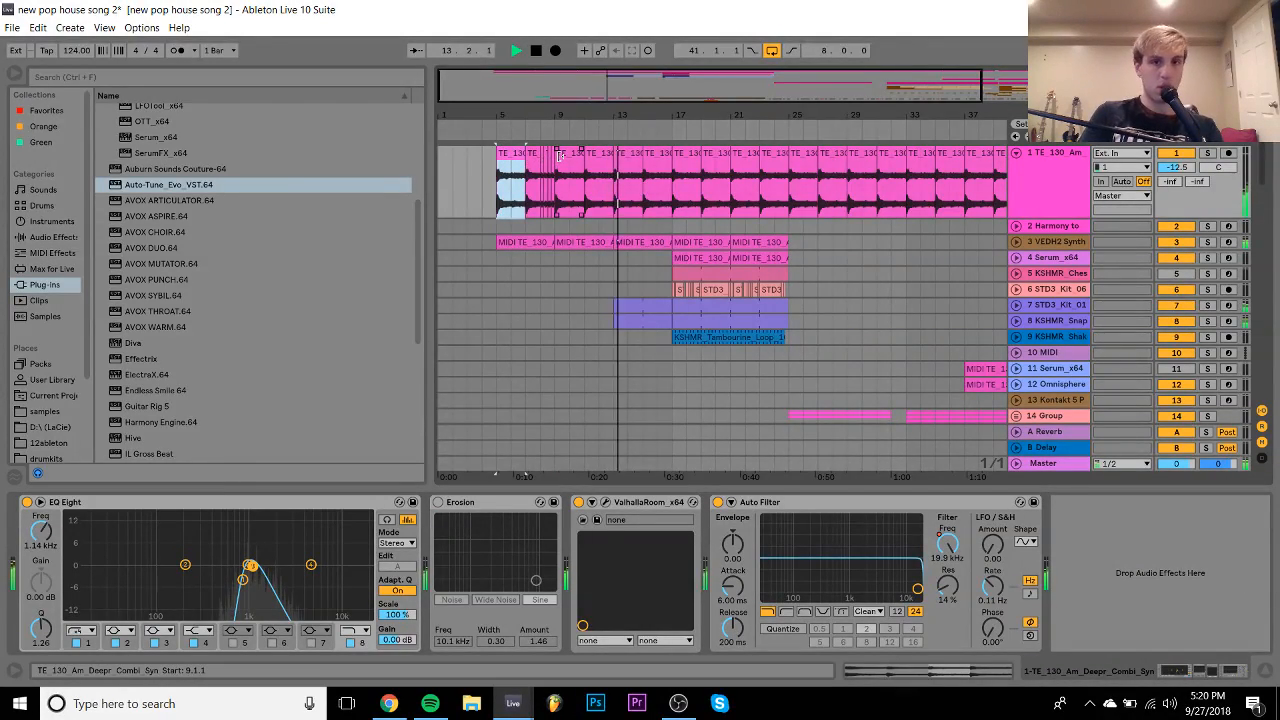
pyautogui.moveTo(560, 157); pyautogui.dragTo(553, 163)
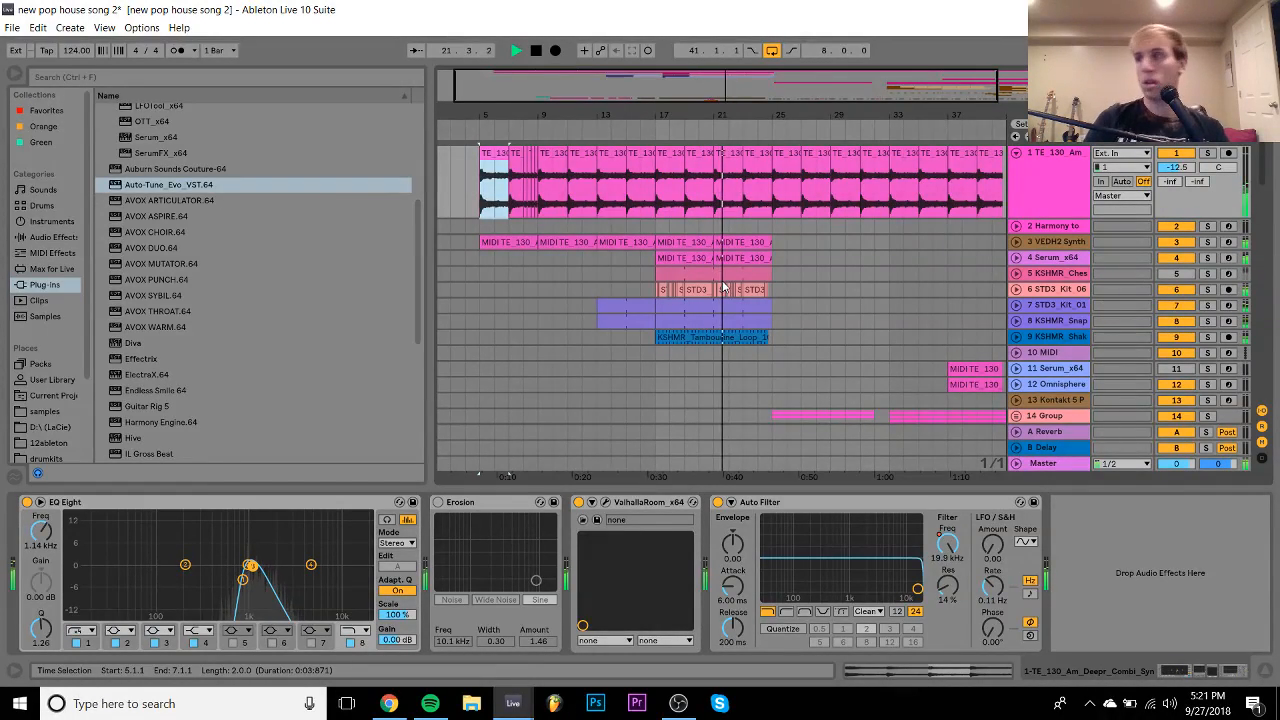
# - Give the arrangement full window height and fold tracks 27, 28 and 31 to single rows
pyautogui.scroll(-10, 722, 285)
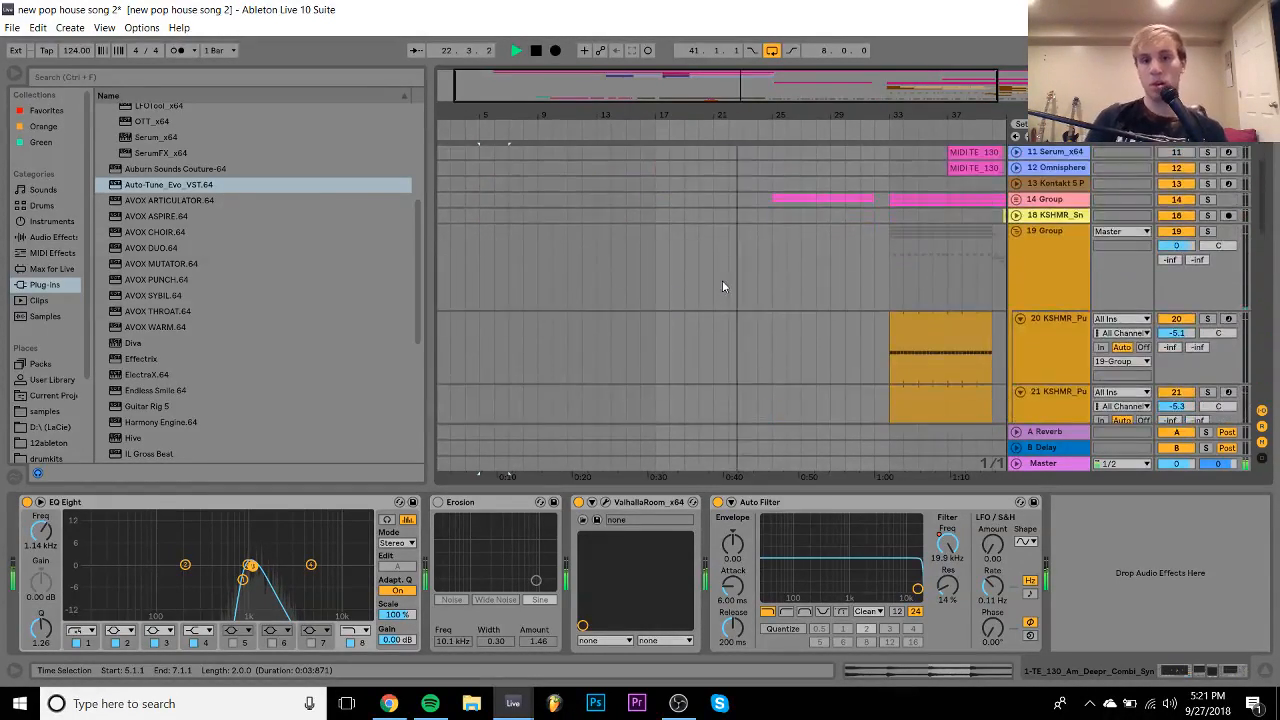
pyautogui.click(1268, 670)
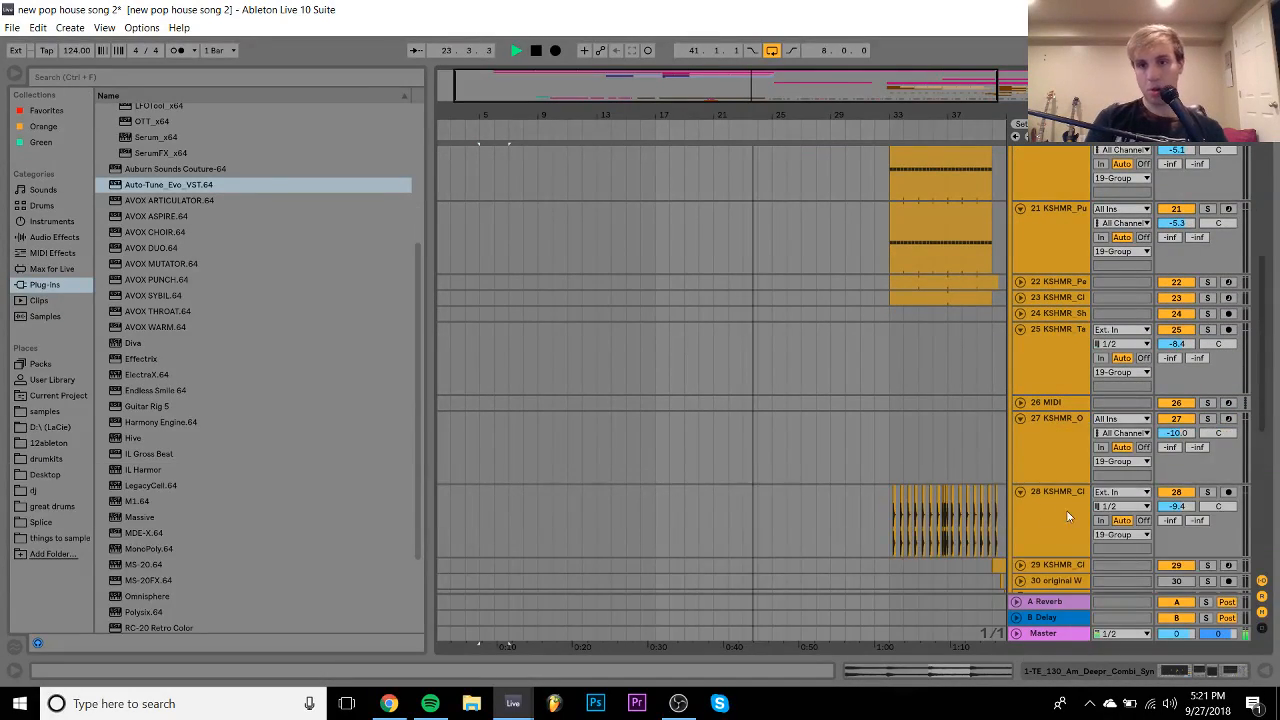
pyautogui.scroll(-3, 1024, 504)
pyautogui.scroll(-2, 1024, 504)
pyautogui.click(1021, 498)
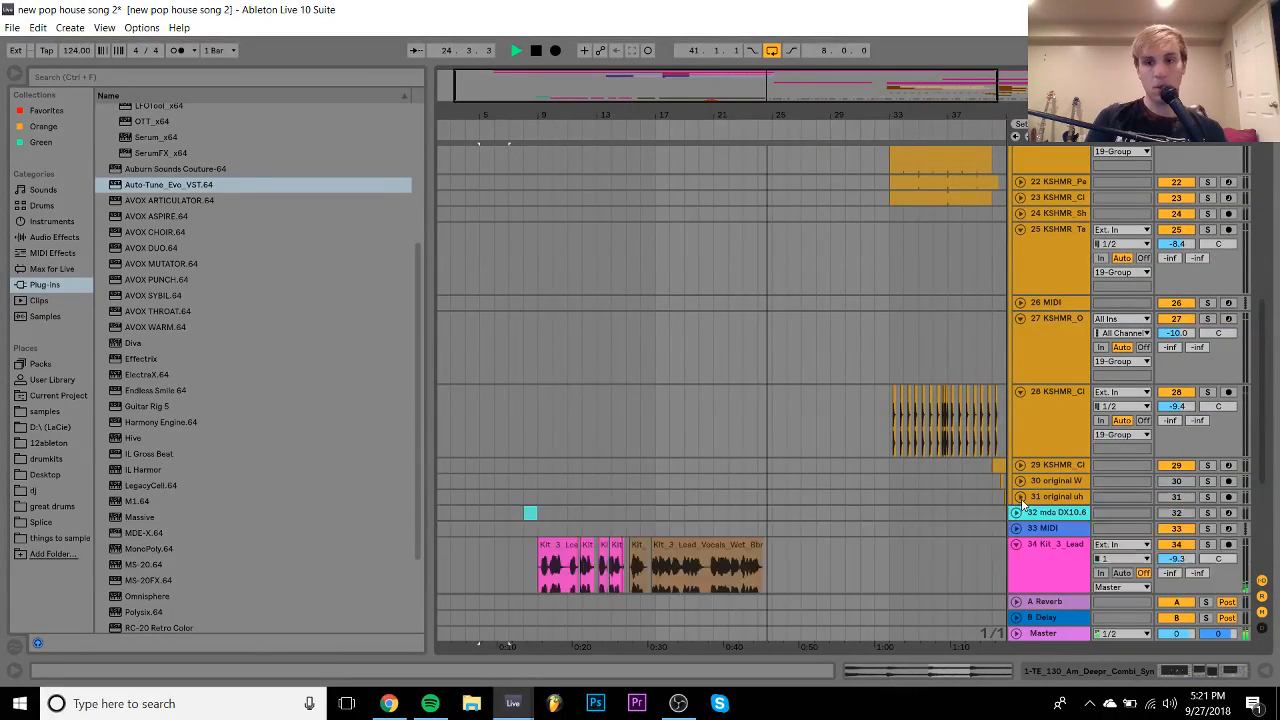
pyautogui.click(1019, 391)
pyautogui.click(1019, 317)
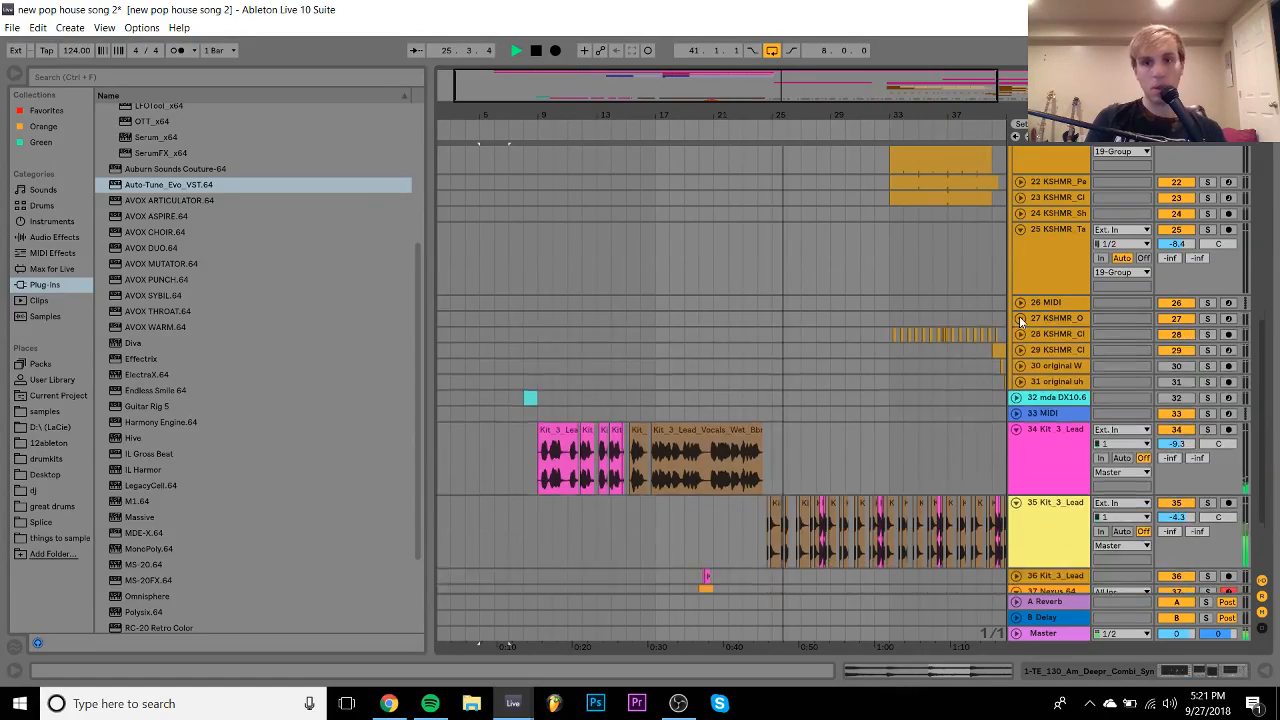
pyautogui.scroll(10, 889, 380)
# - Duplicate the tracks 7–8 break-drum clips to bars 25–33 and trim them to end at bar 32
pyautogui.click(704, 265)
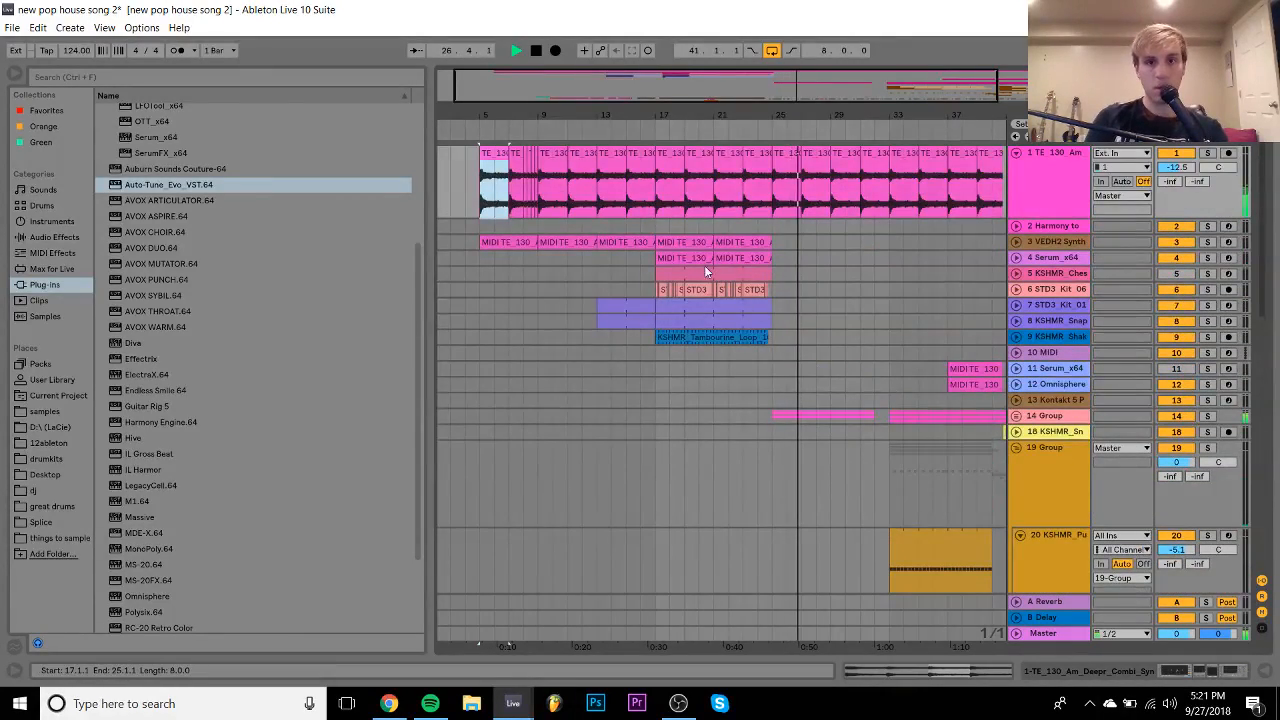
pyautogui.click(711, 272)
pyautogui.hotkey('ctrl', 'd')
pyautogui.hotkey('ctrl', 'z')
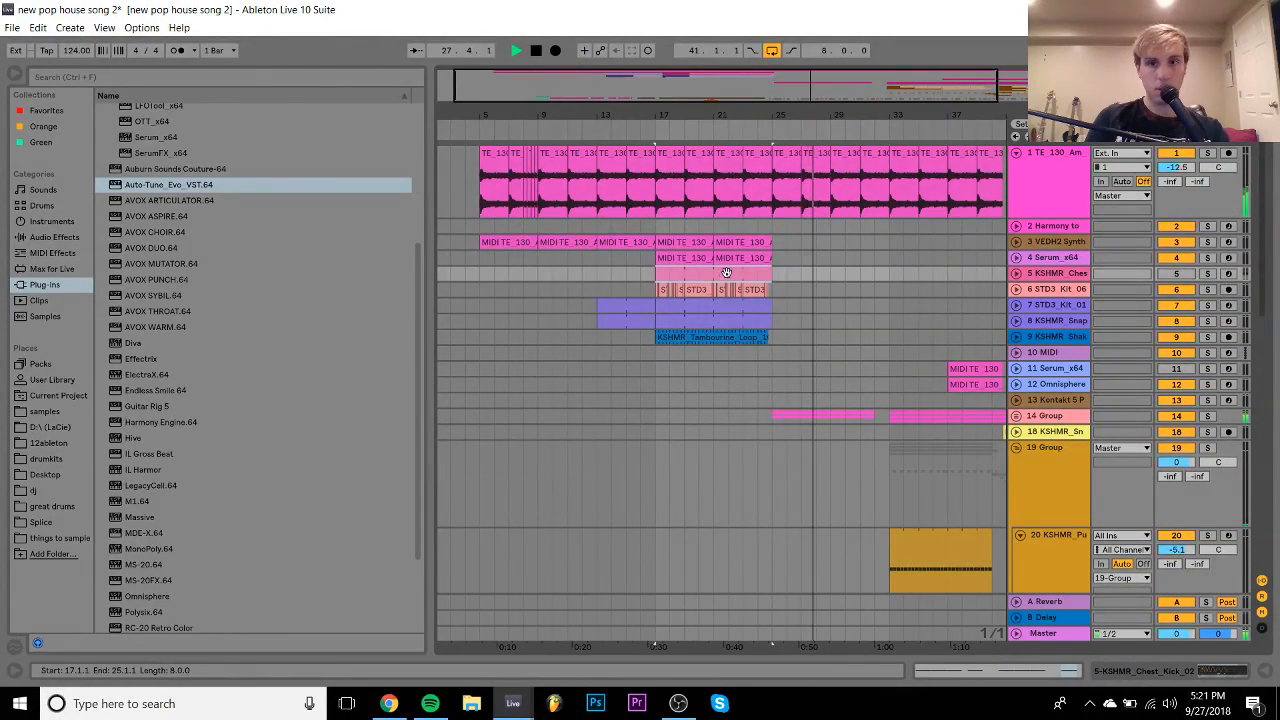
pyautogui.click(720, 318)
pyautogui.hotkey('ctrl', 'd')
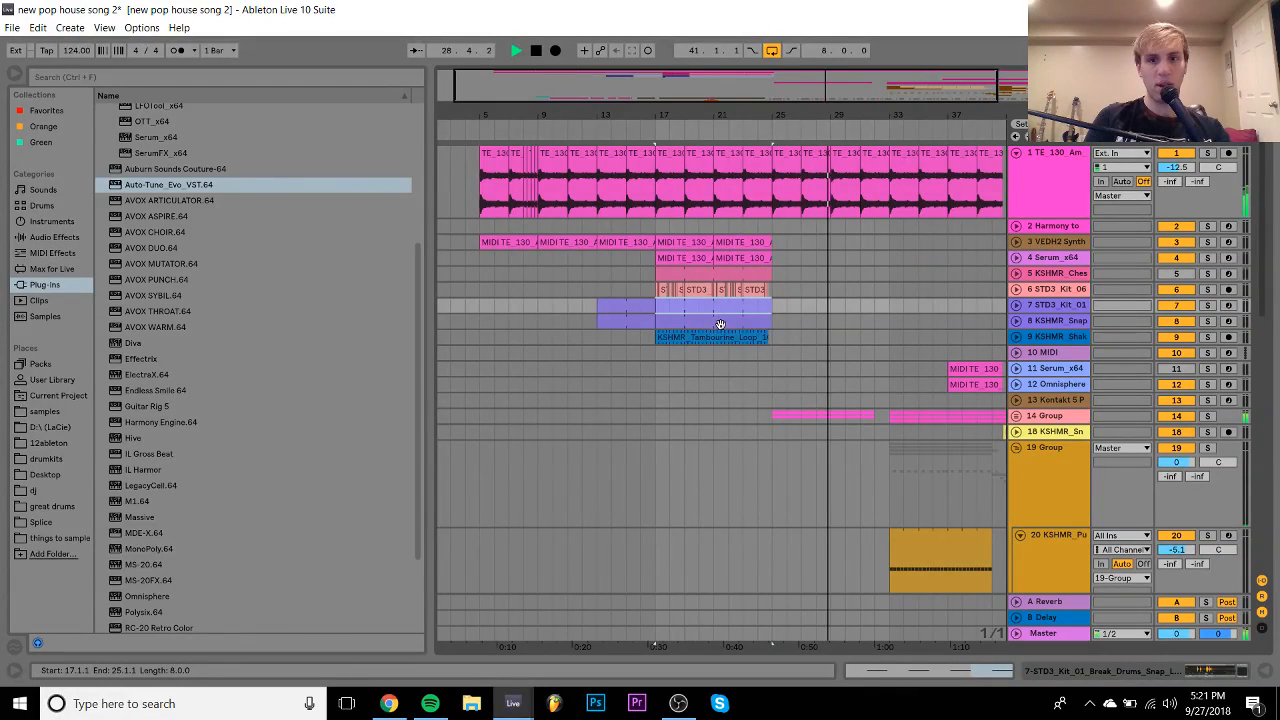
pyautogui.moveTo(888, 306); pyautogui.dragTo(876, 306)
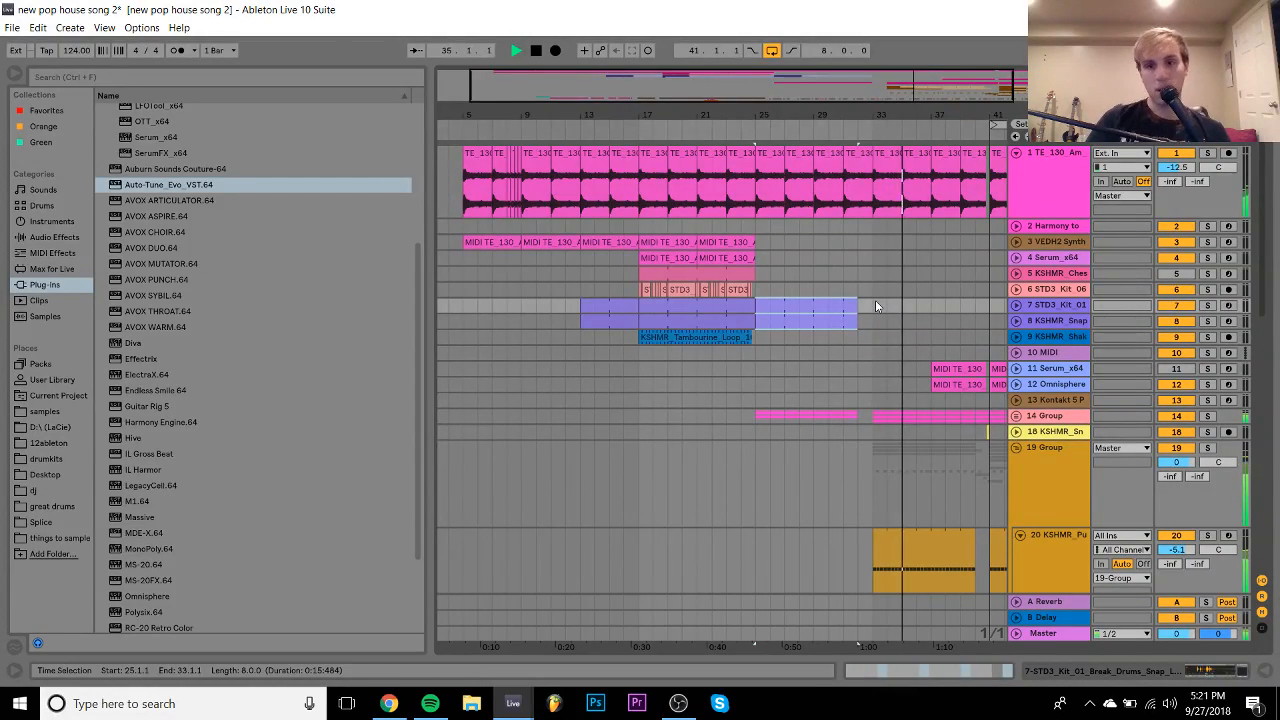
# - Collapse group track 19 and fold tracks 34 and 35 to single rows
pyautogui.click(1016, 447)
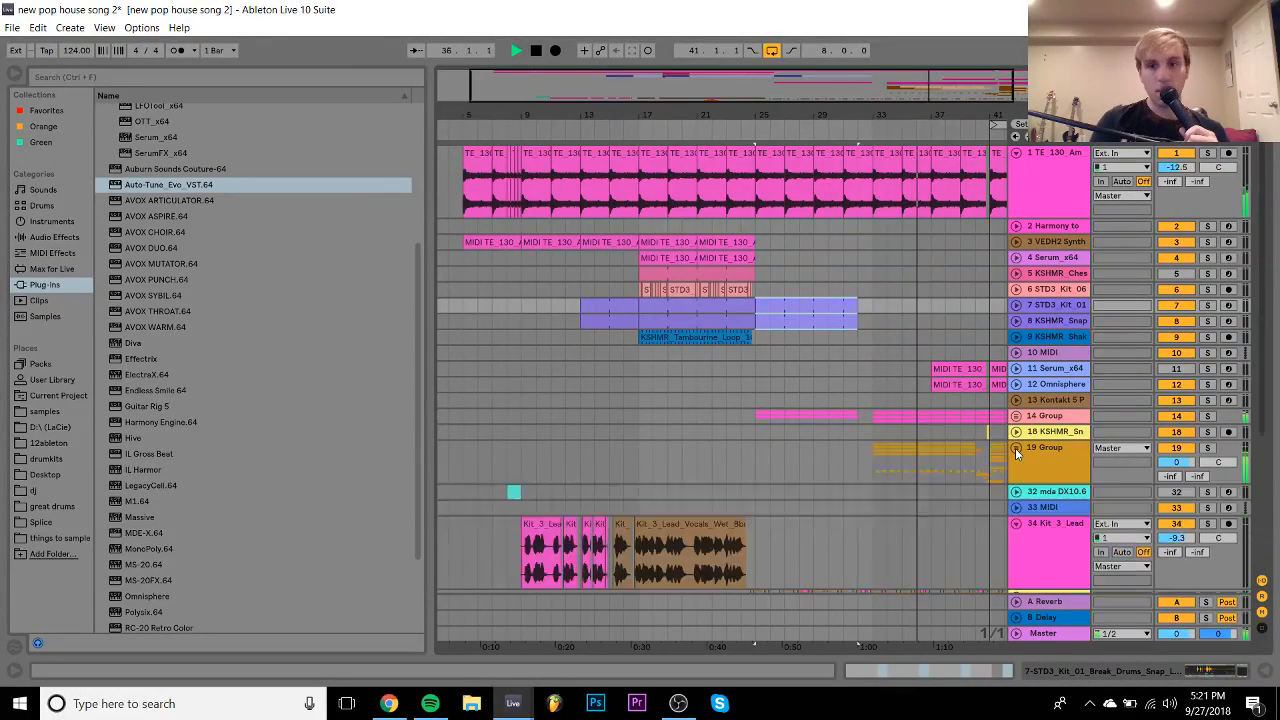
pyautogui.scroll(-3, 1015, 450)
pyautogui.scroll(-3, 1015, 455)
pyautogui.click(1016, 400)
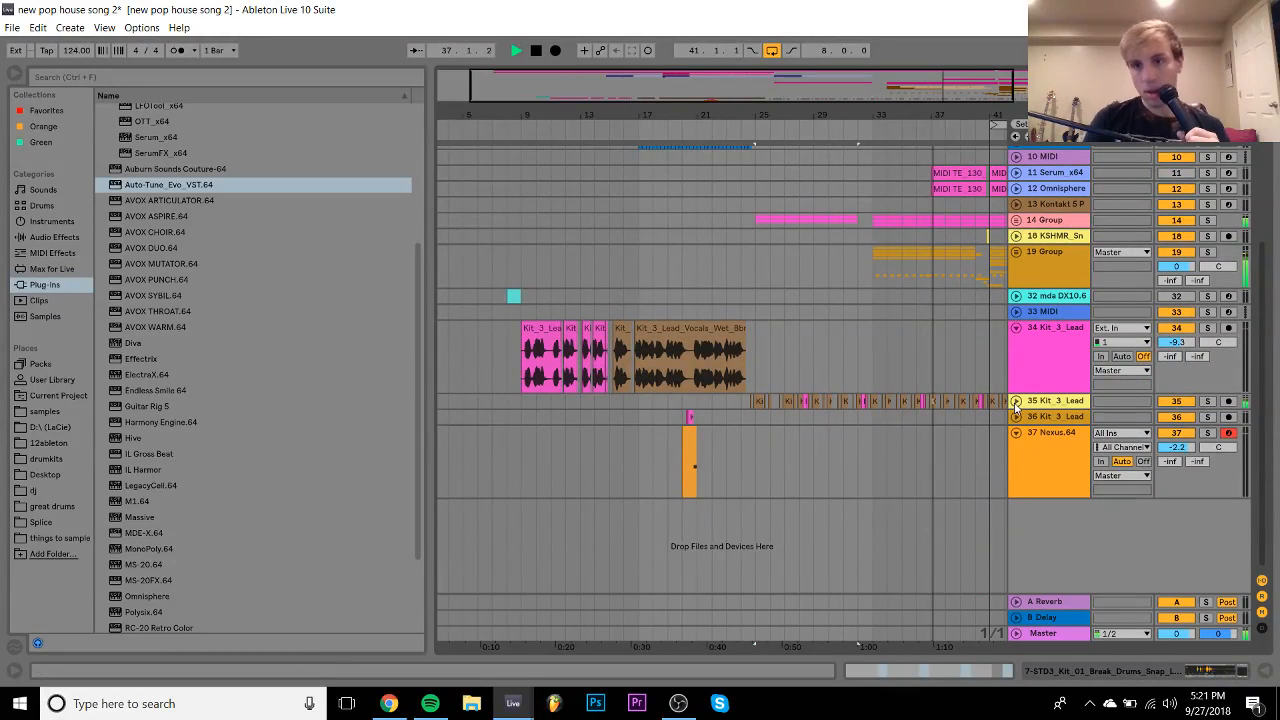
pyautogui.click(1016, 328)
pyautogui.hscroll(3, 887, 322)
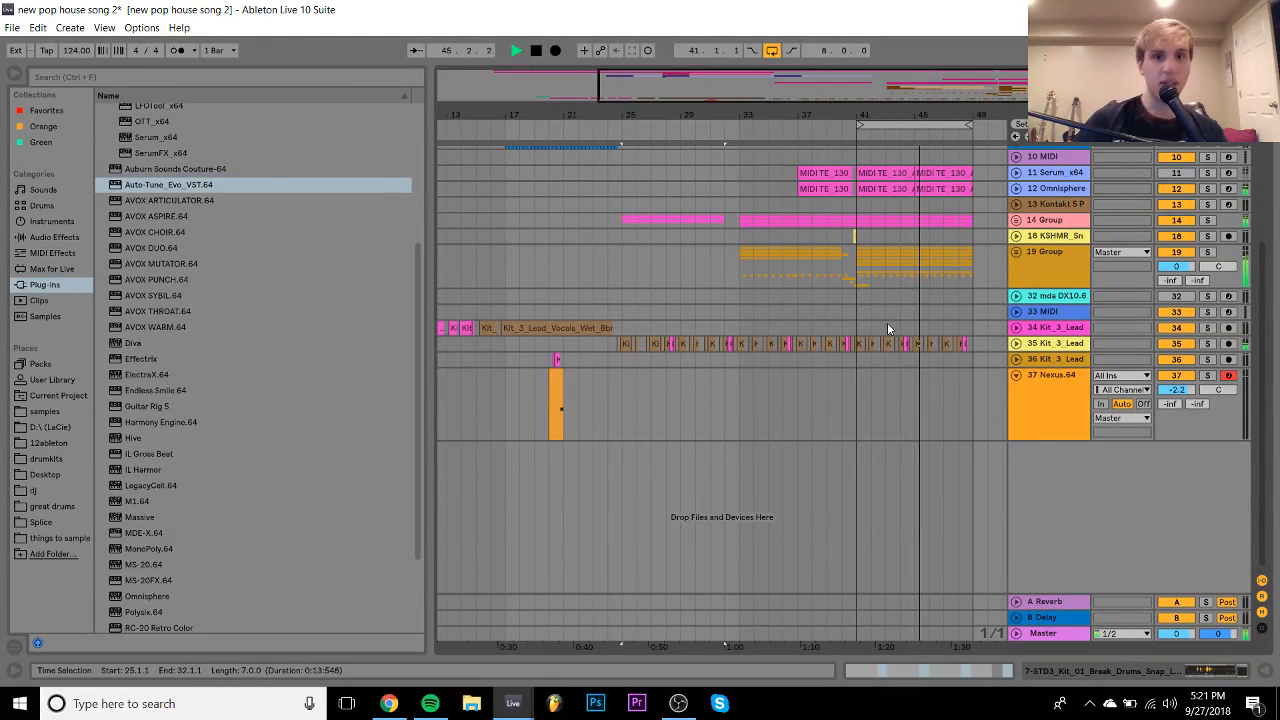
# - Stop playback and insert a new MIDI track below track 35 with Ctrl+Shift+T
pyautogui.press('space')
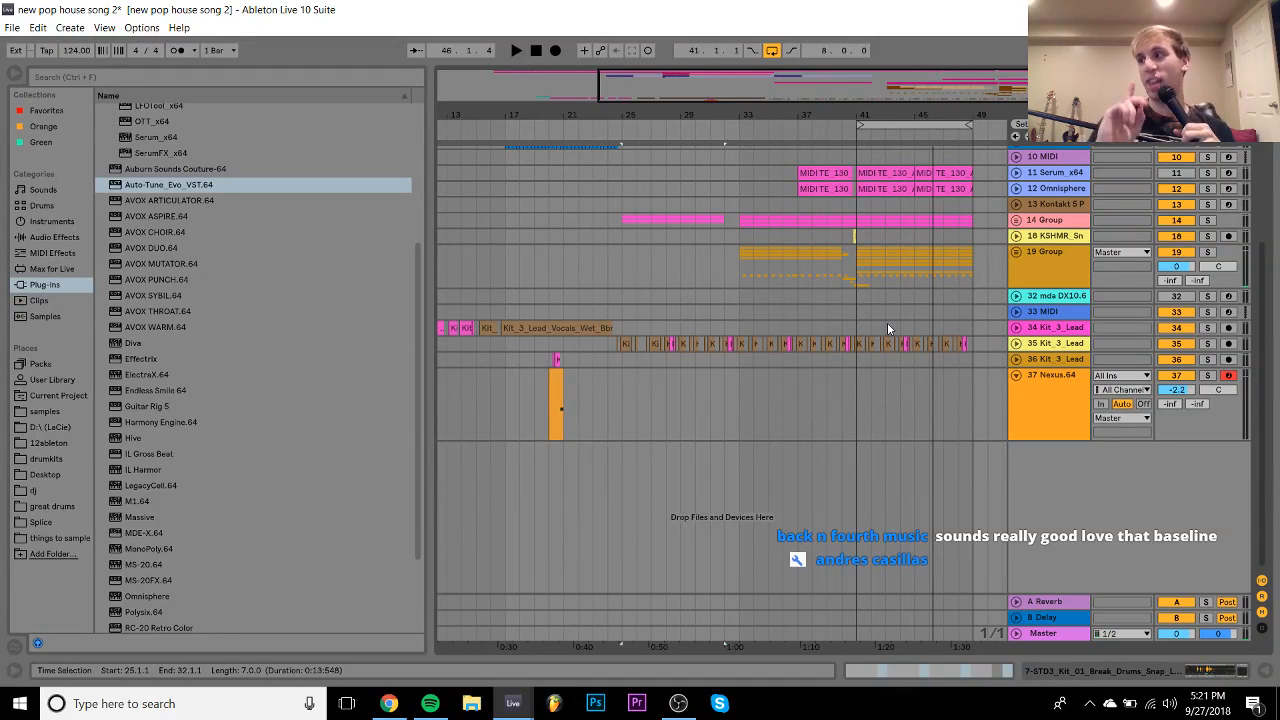
pyautogui.click(625, 188)
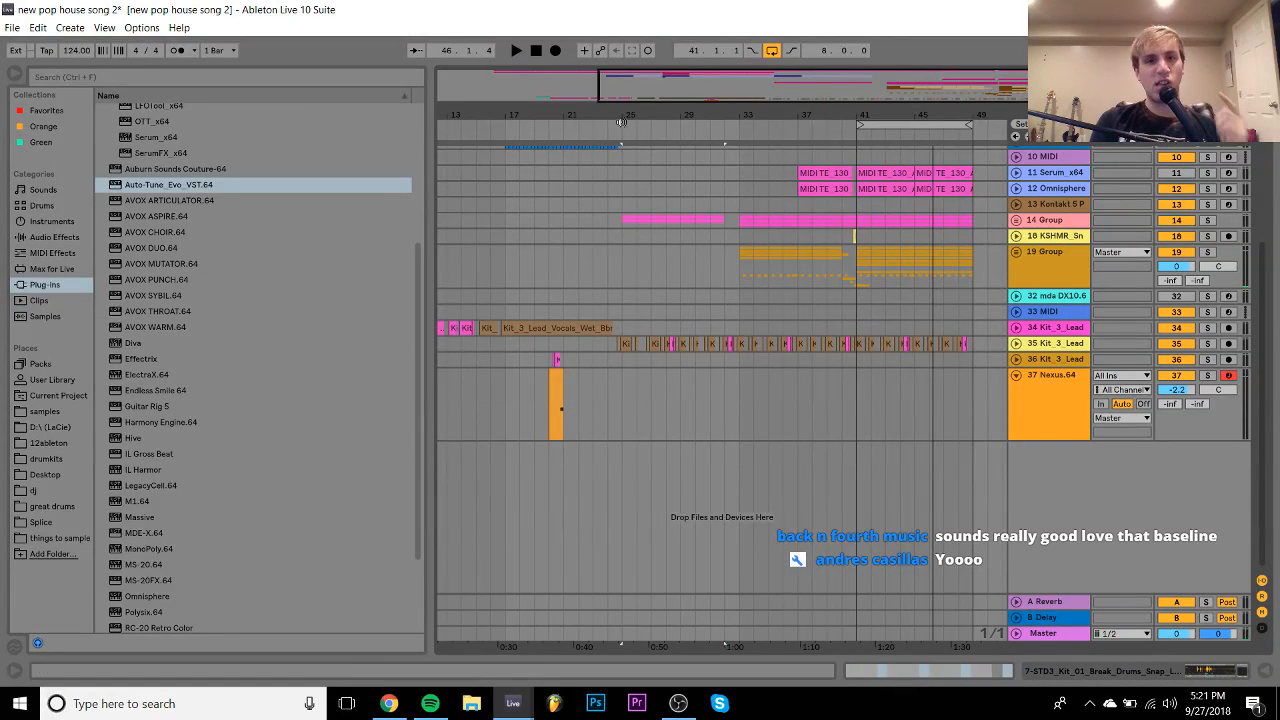
pyautogui.moveTo(622, 119); pyautogui.dragTo(636, 104)
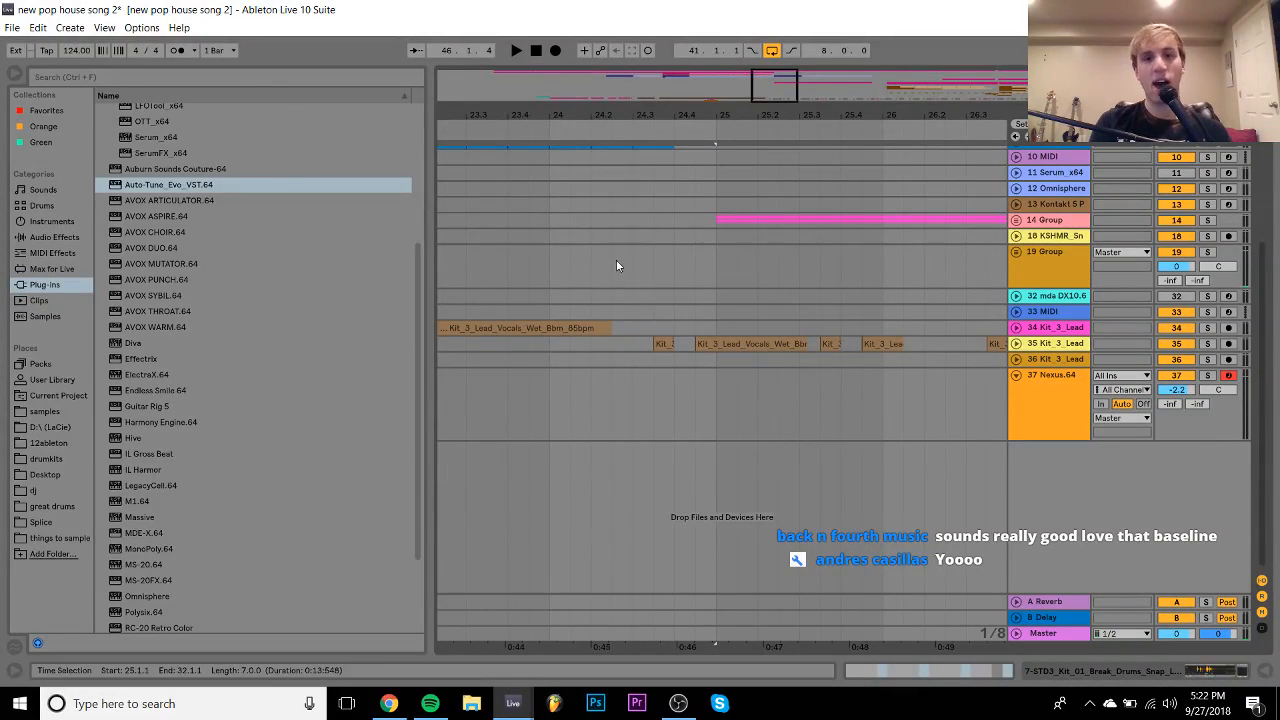
pyautogui.click(550, 350)
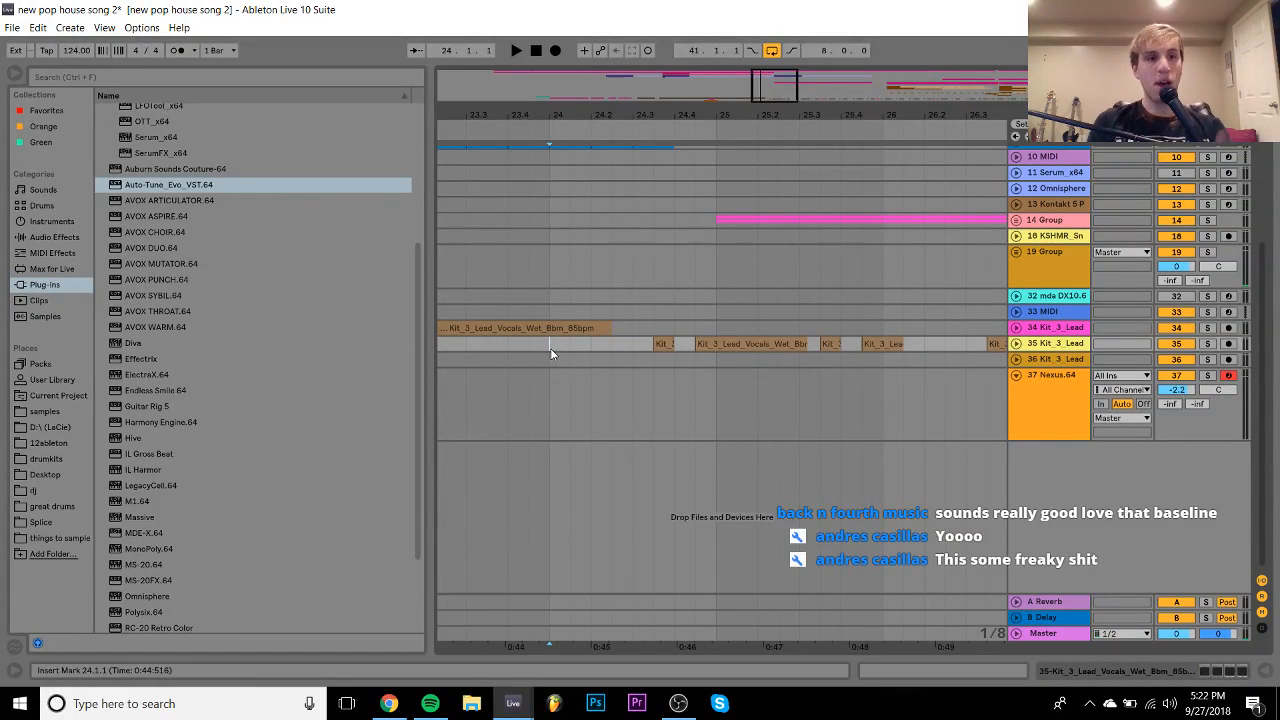
pyautogui.hotkey('ctrl', 'shift', 't')
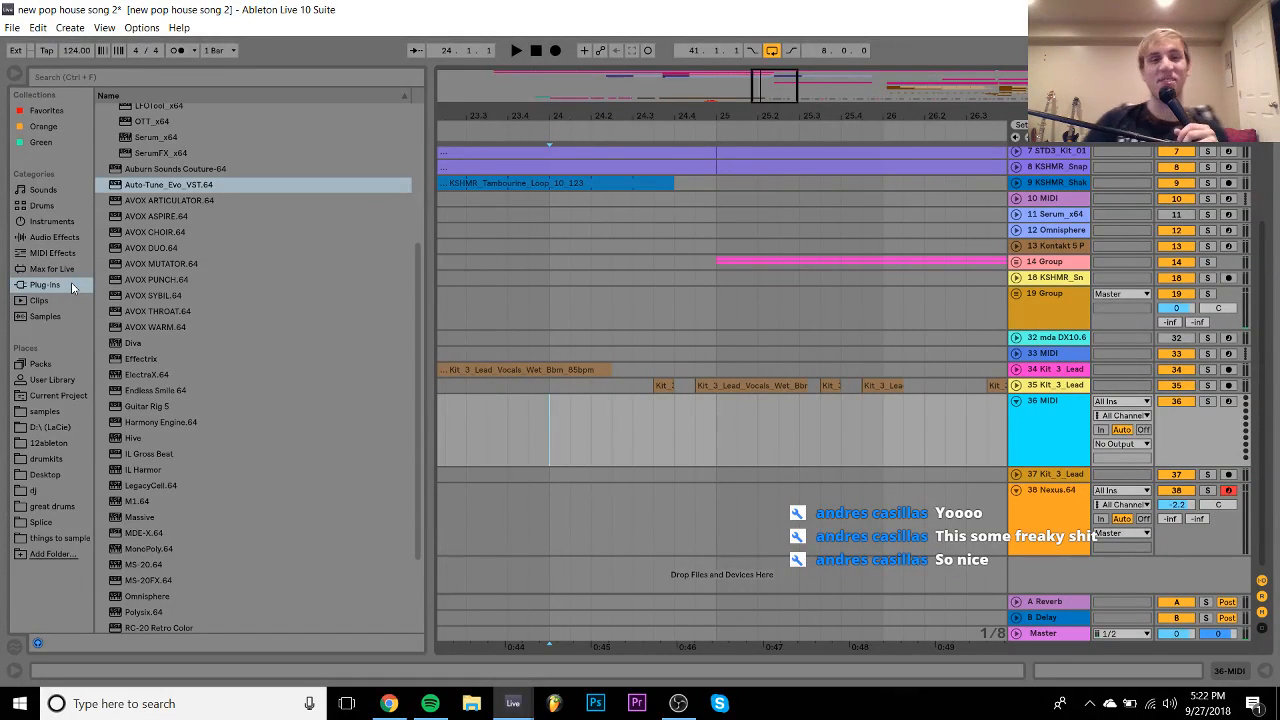
# - Play the arrangement and zoom out to view the whole song
pyautogui.scroll(5, 240, 271)
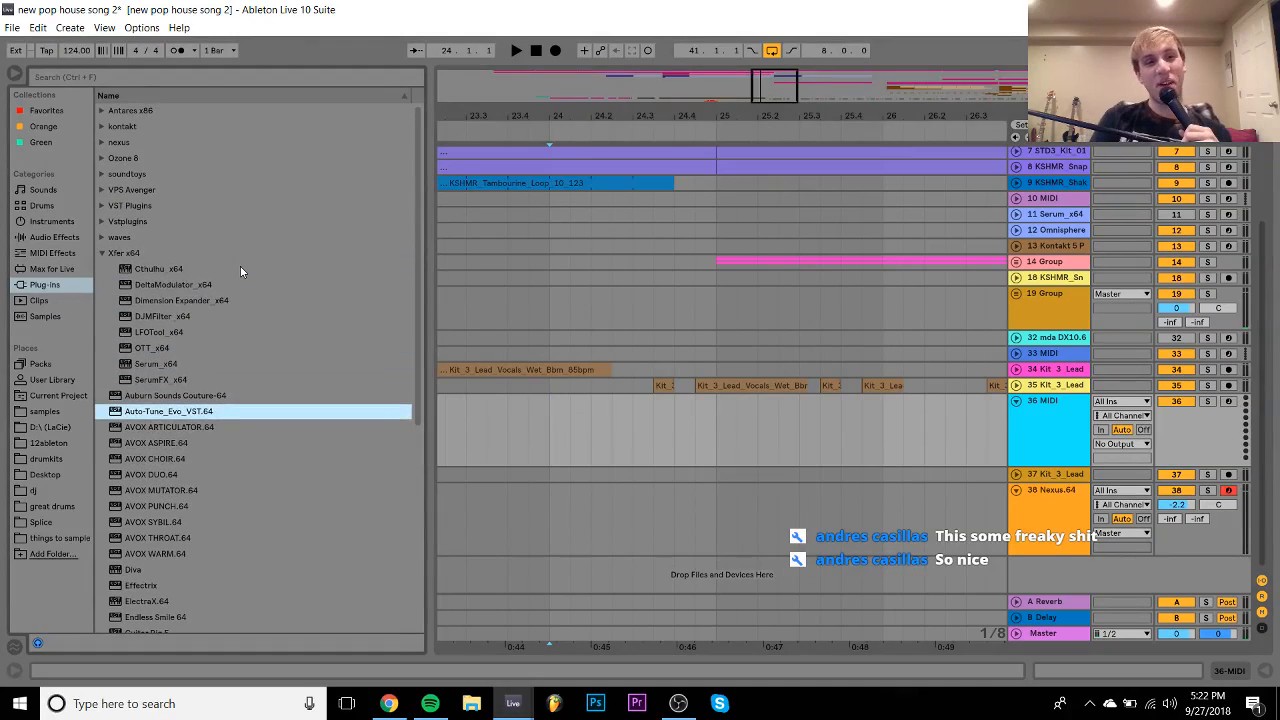
pyautogui.press('space')
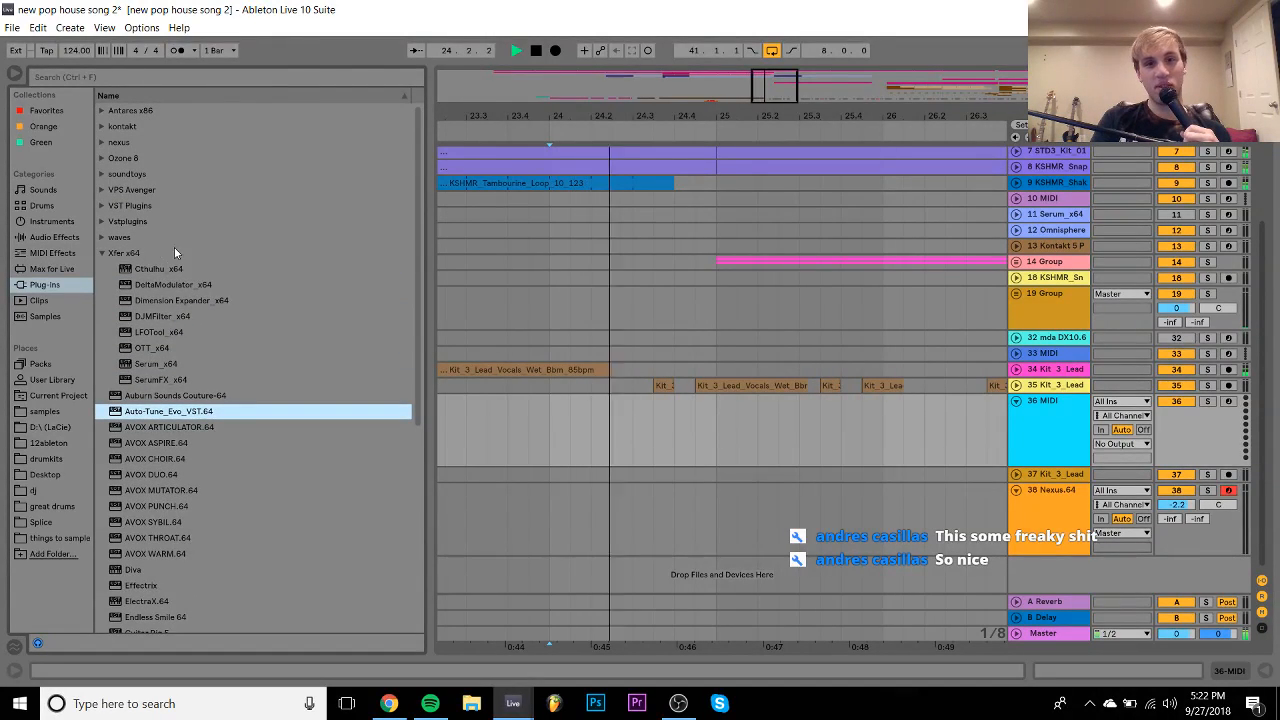
pyautogui.moveTo(697, 116); pyautogui.dragTo(832, 46)
pyautogui.press('space')
pyautogui.scroll(3, 808, 225)
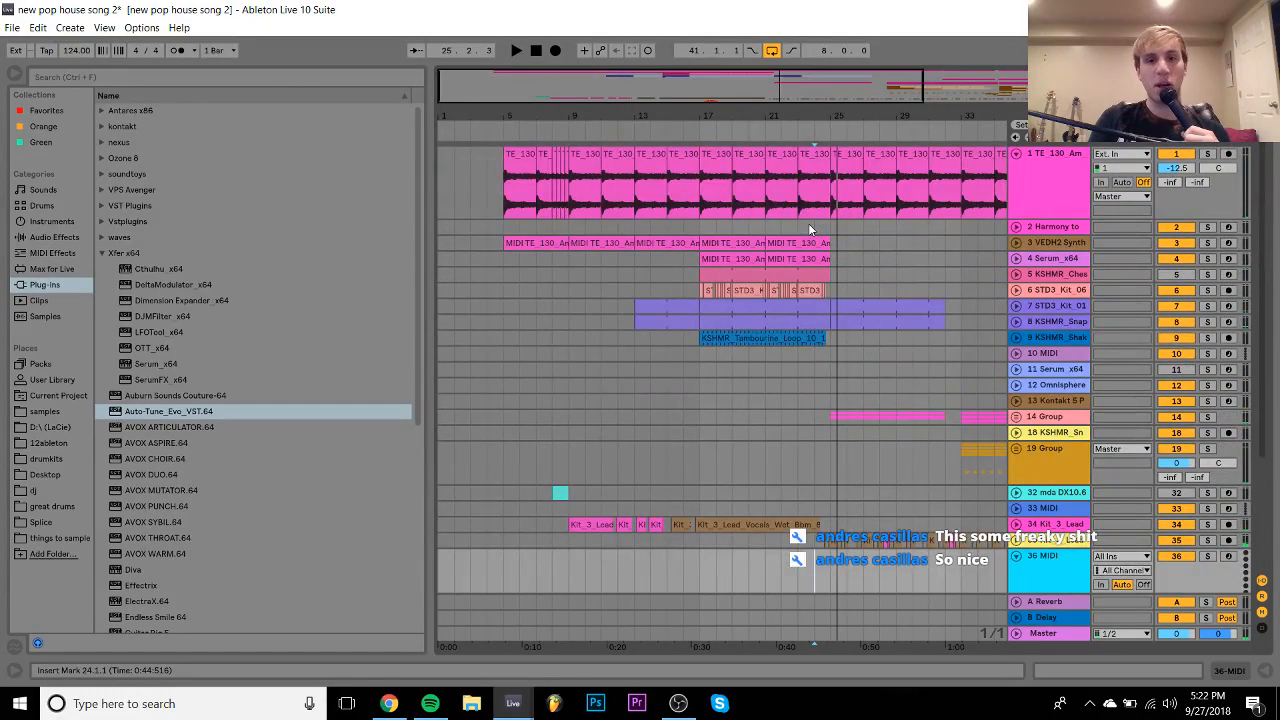
# - Solo break-drum track 6 and audition it from bar 17
pyautogui.click(697, 291)
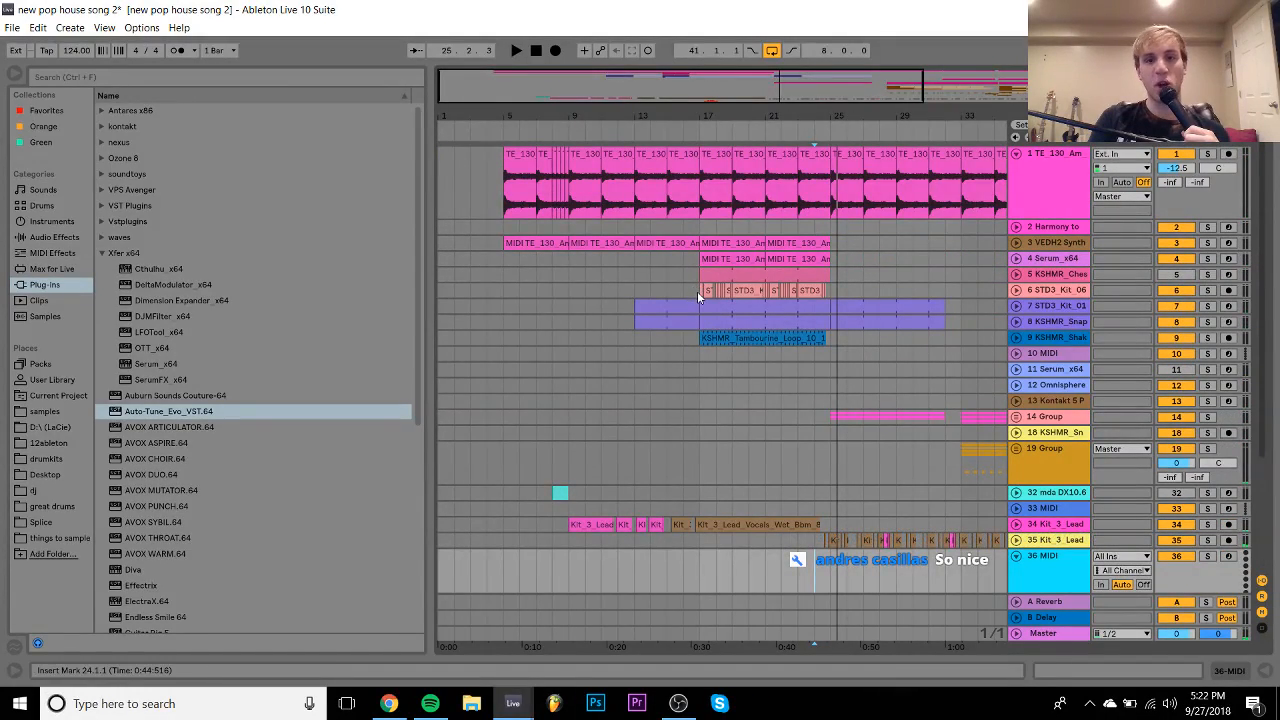
pyautogui.click(1207, 291)
pyautogui.press('space')
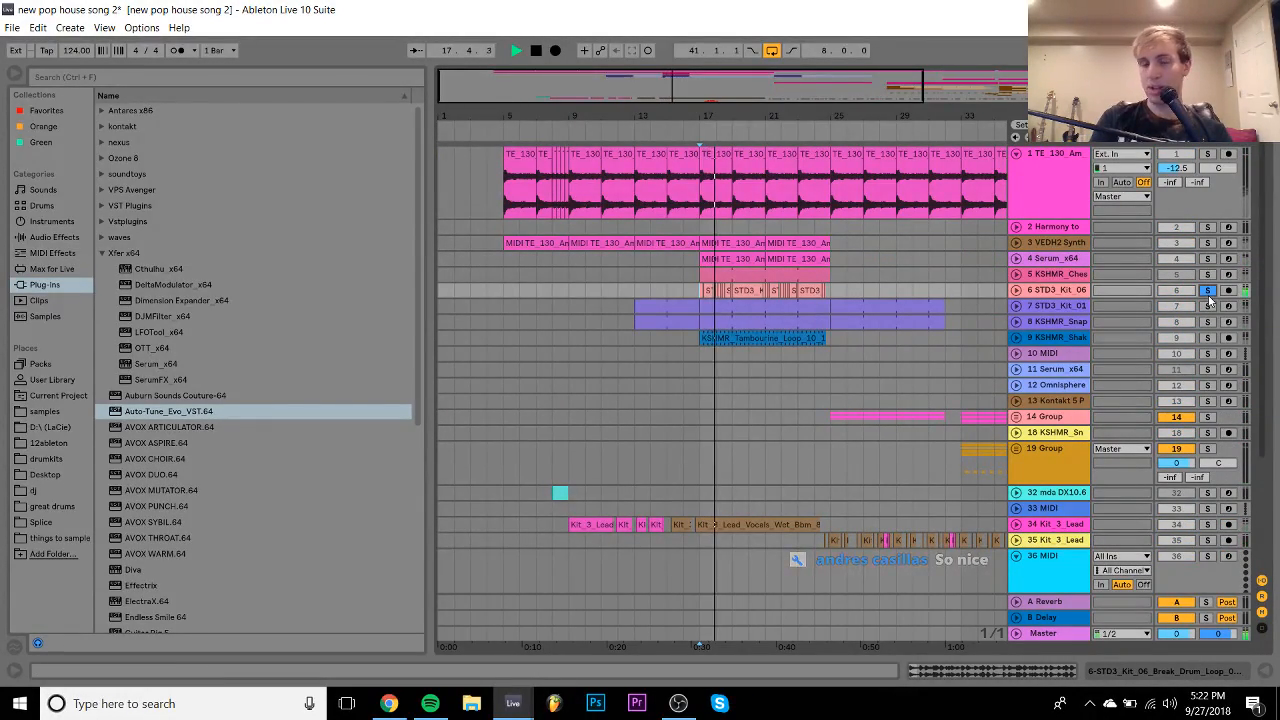
pyautogui.press('space')
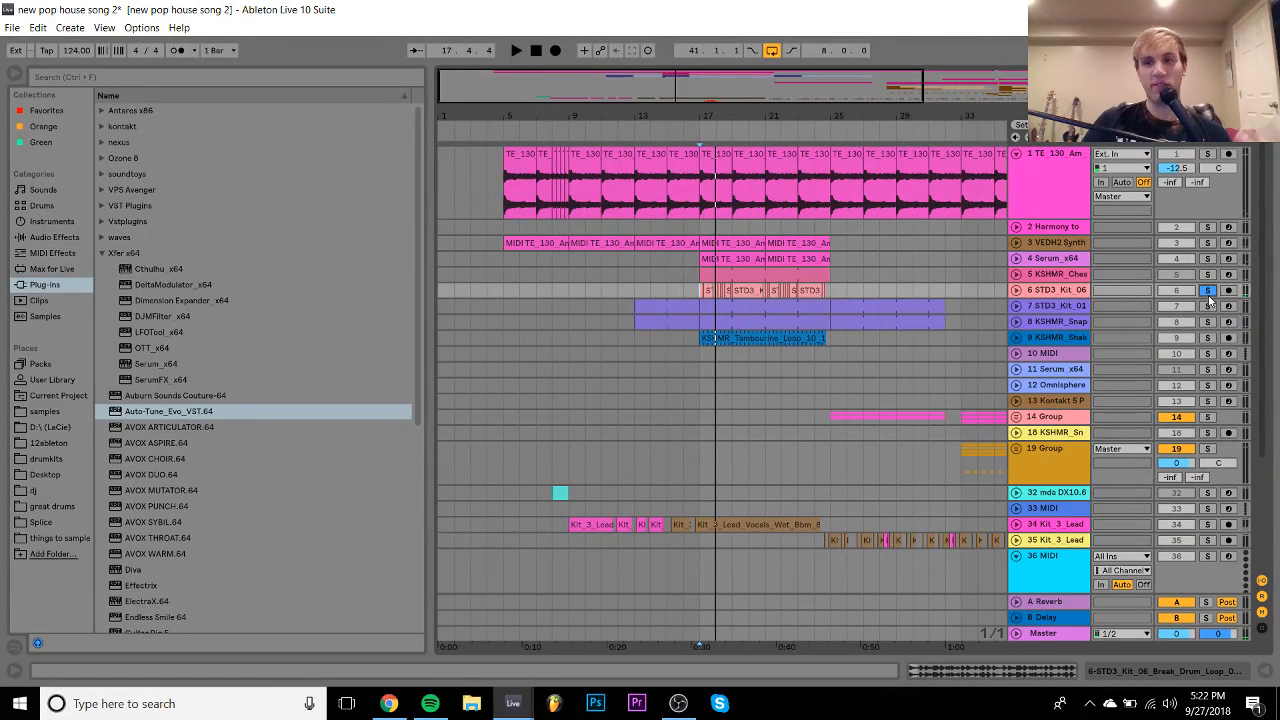
# - Turn off track 6's solo and play from the start marker
pyautogui.click(1207, 291)
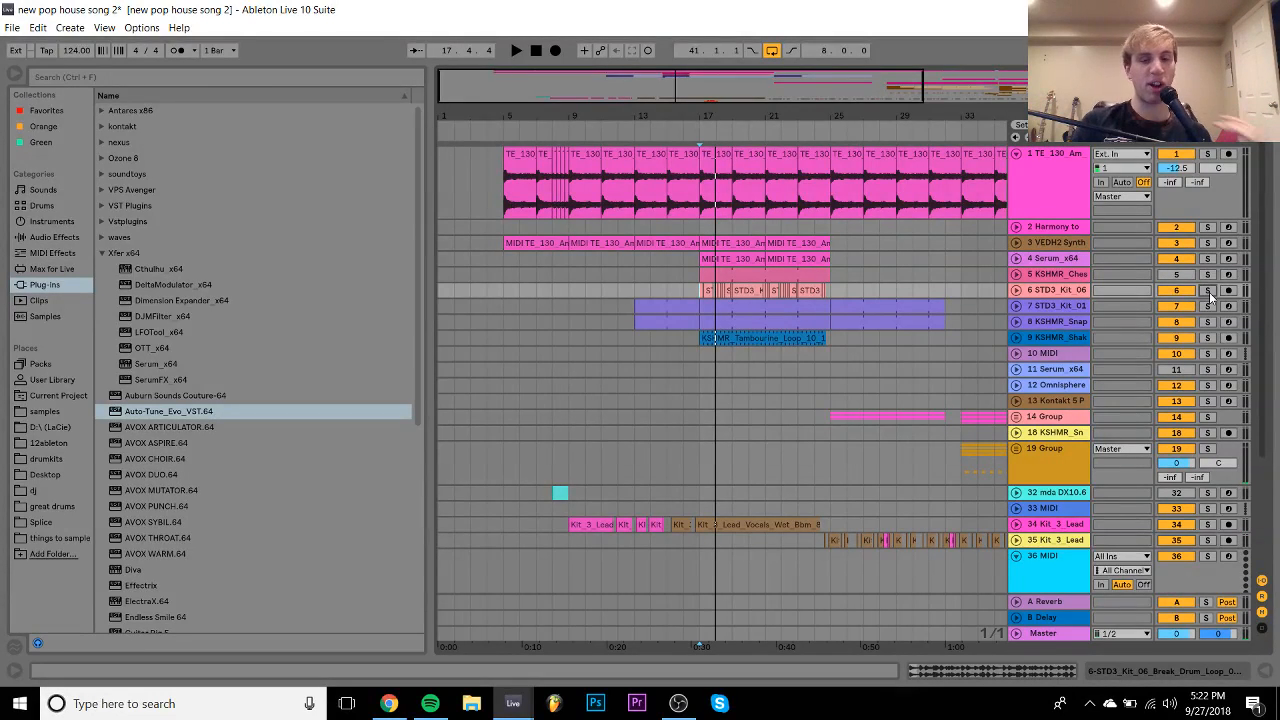
pyautogui.press('space')
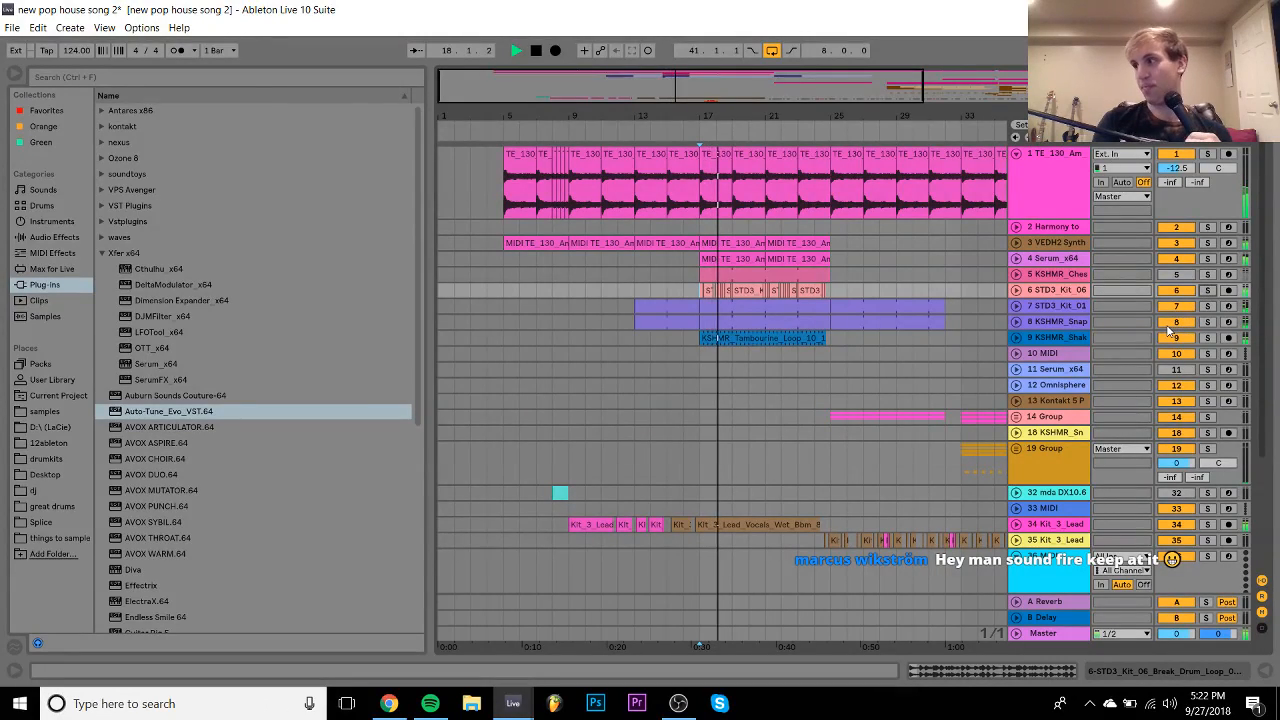
pyautogui.press('space')
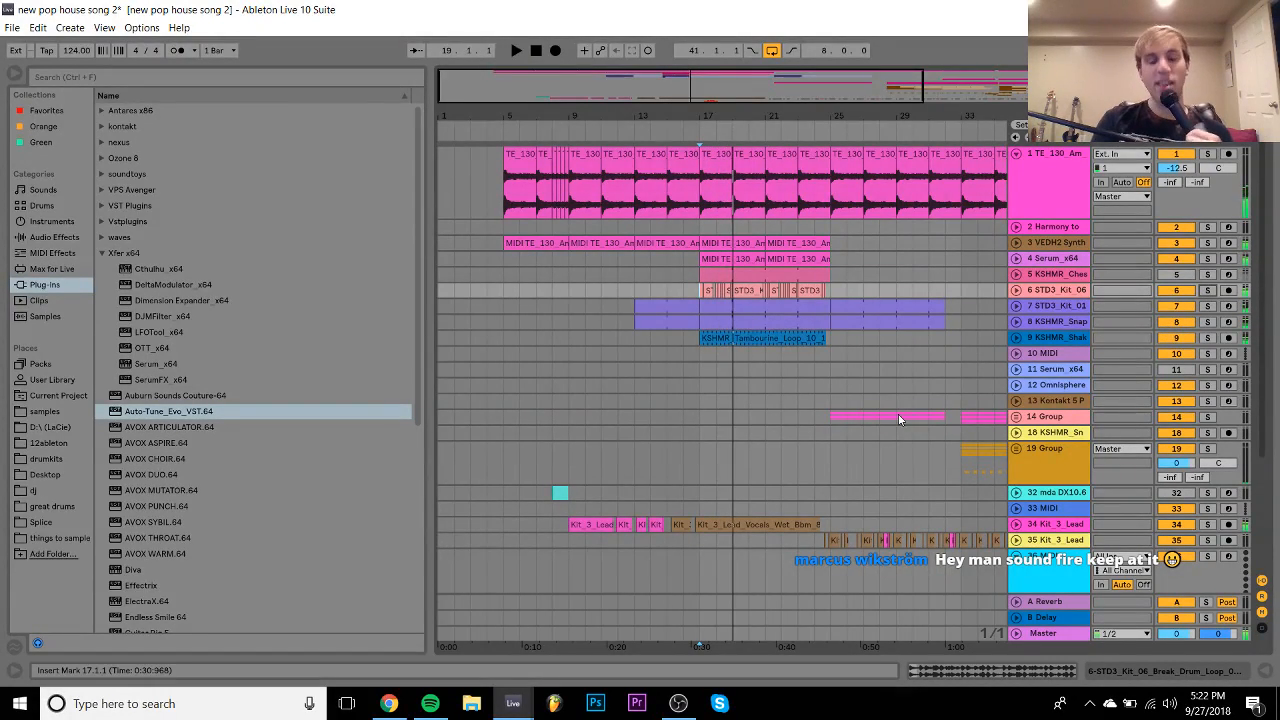
# - Audition the full arrangement from bar 9, then from bar 15
pyautogui.click(574, 508)
pyautogui.press('space')
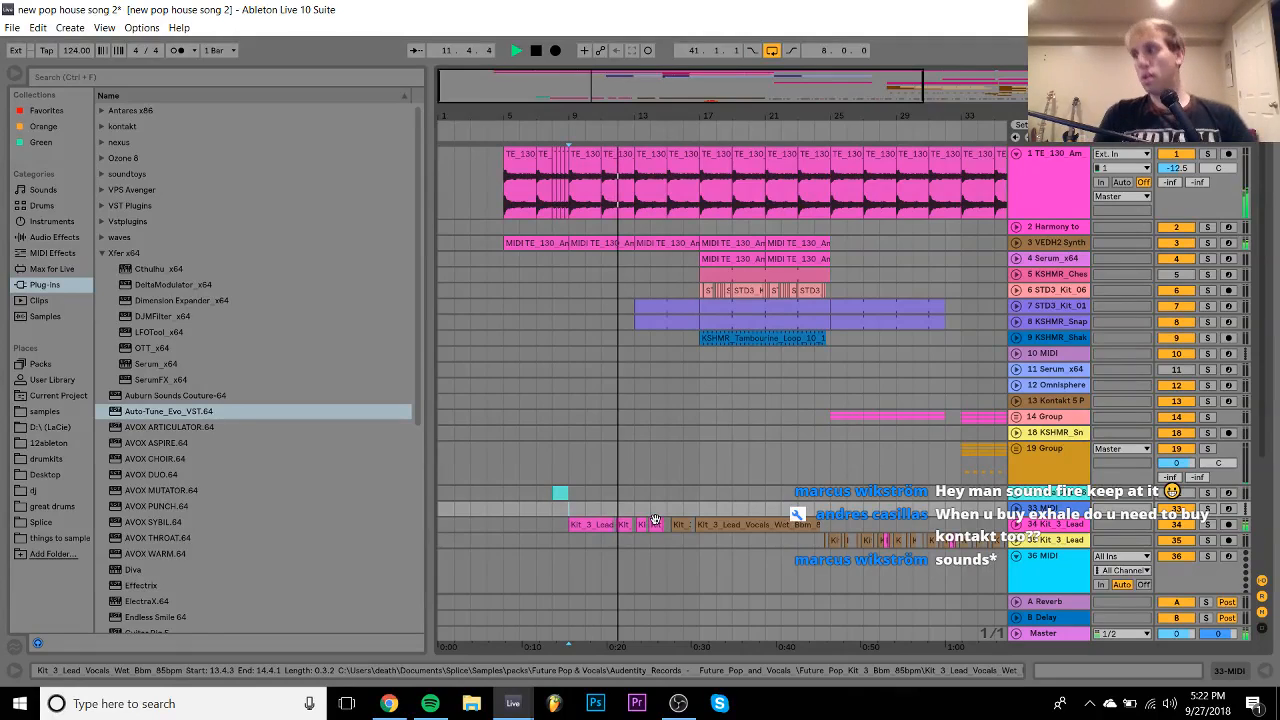
pyautogui.press('space')
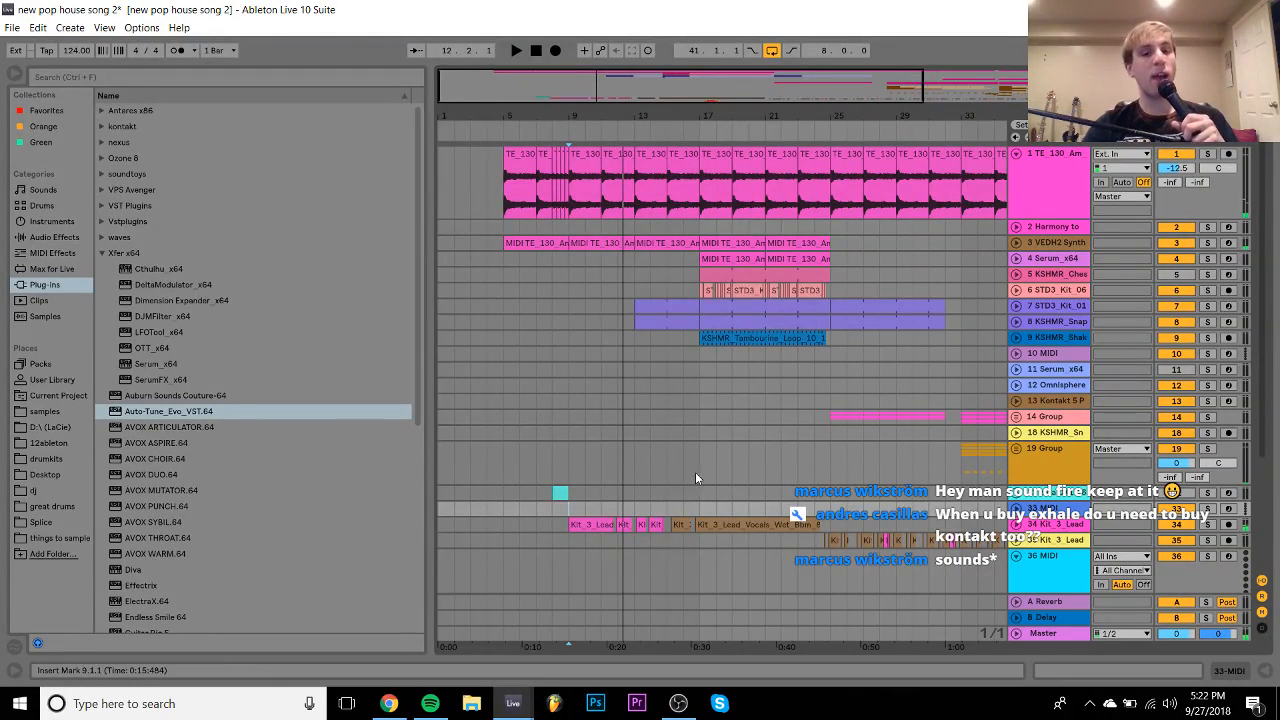
pyautogui.click(668, 515)
pyautogui.press('space')
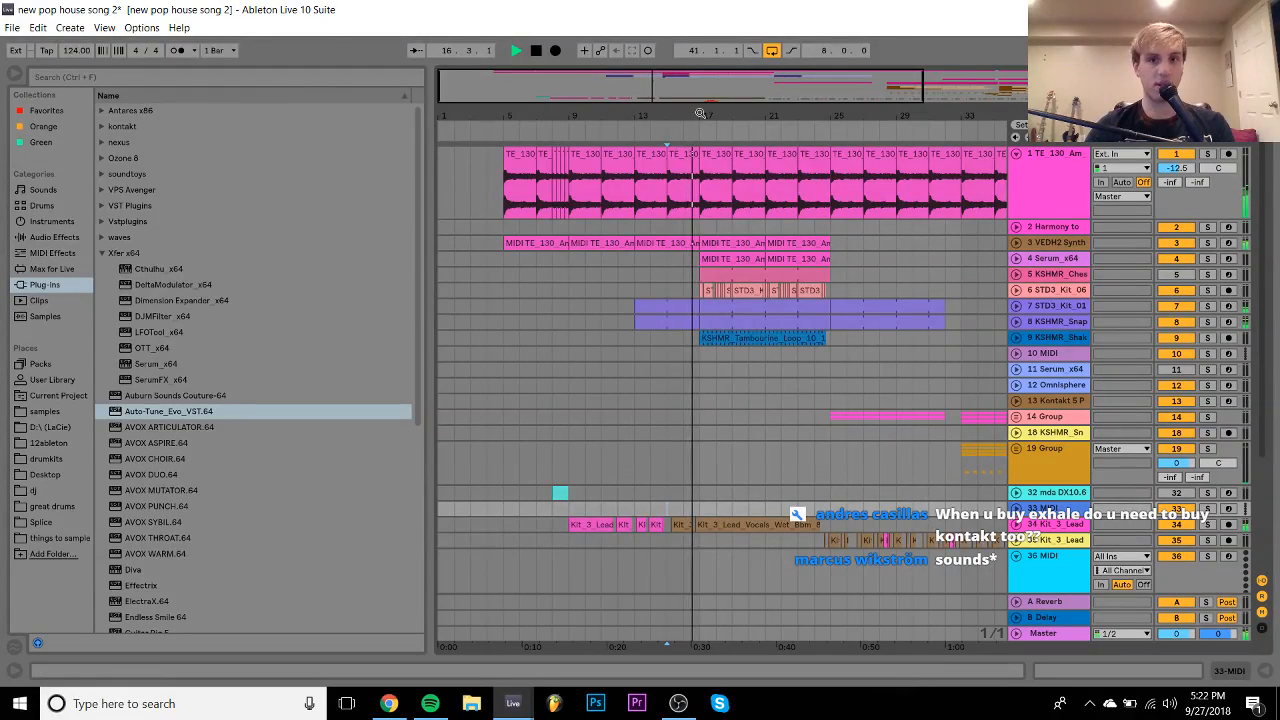
pyautogui.scroll(5, 699, 240)
pyautogui.press('space')
# - Shorten track 3's MIDI clip to end before bar 17 and play from bar 16
pyautogui.click(705, 240)
pyautogui.moveTo(705, 240); pyautogui.dragTo(683, 240)
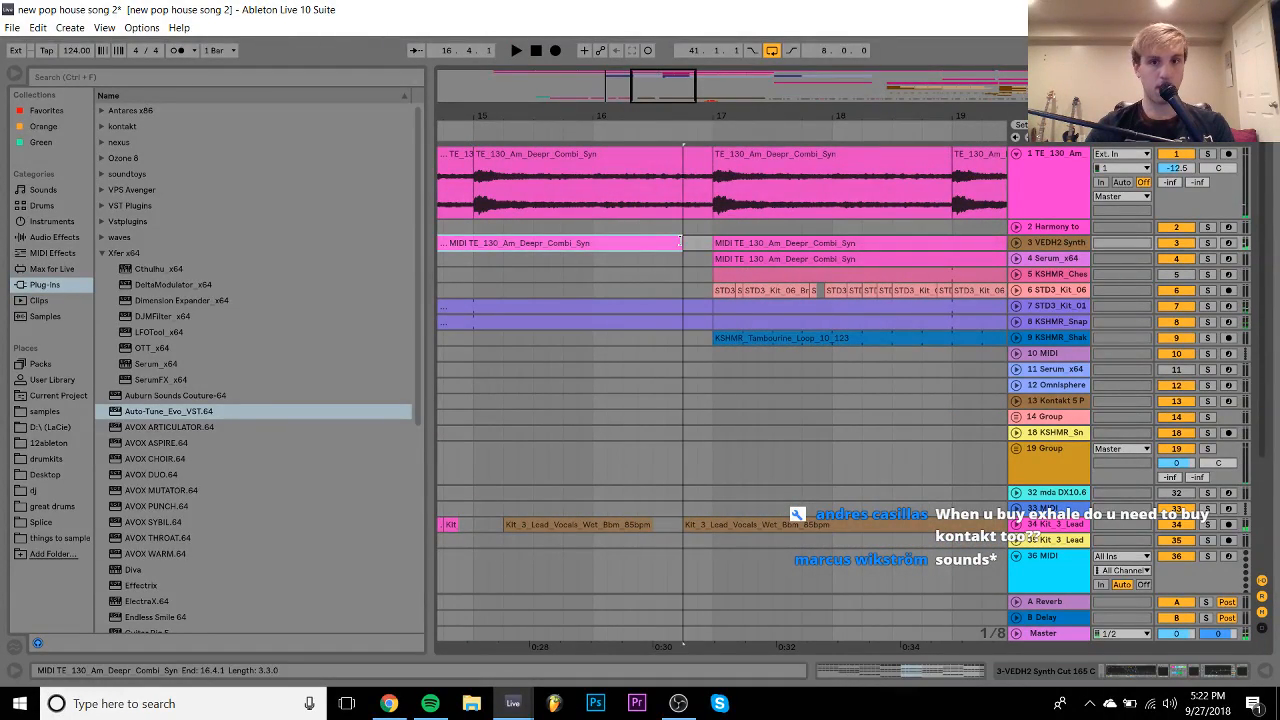
pyautogui.click(587, 260)
pyautogui.press('space')
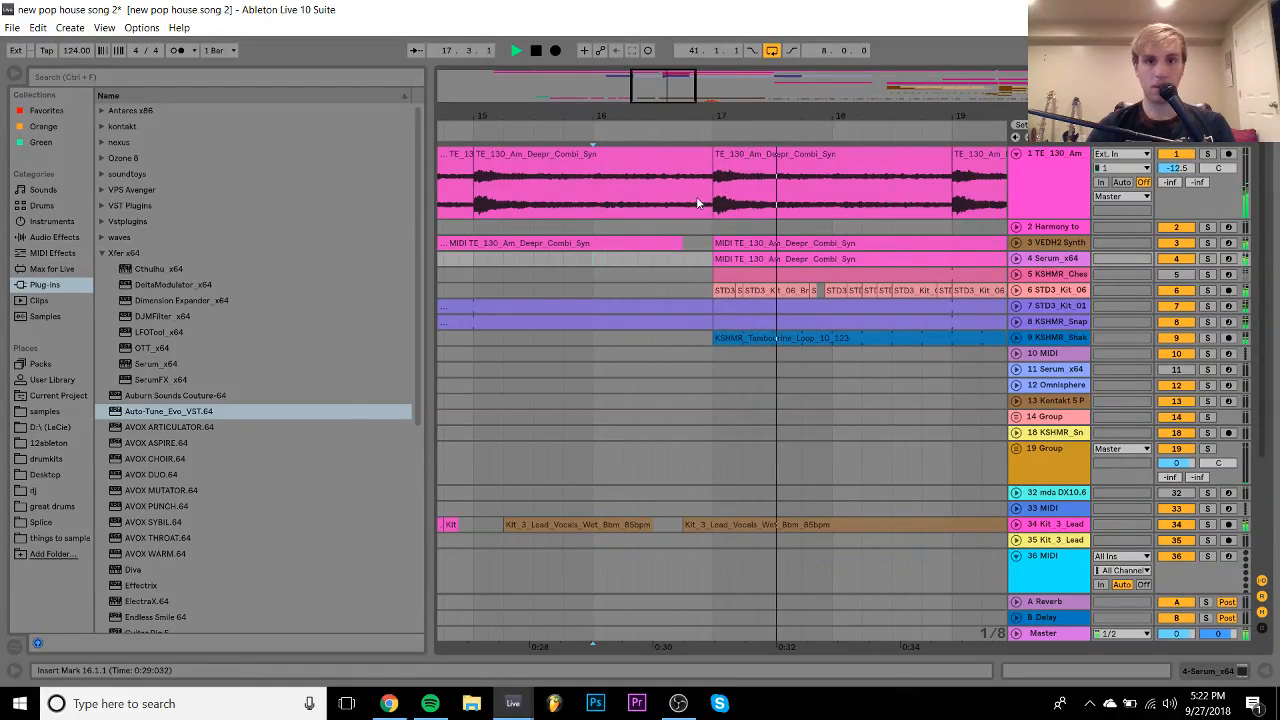
# - Delete track 1's audio from 16.4 to bar 17 and select the gap across tracks 6–8
pyautogui.moveTo(684, 193); pyautogui.dragTo(709, 182)
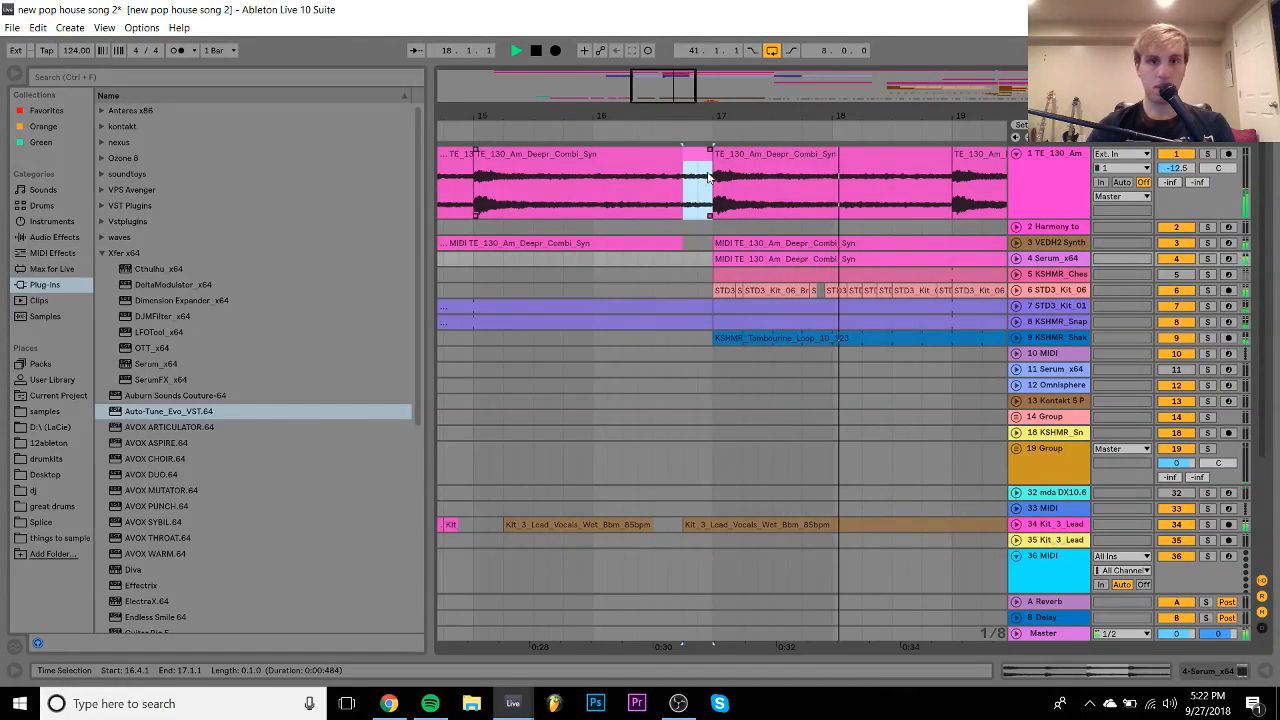
pyautogui.press('Delete')
pyautogui.click(554, 228)
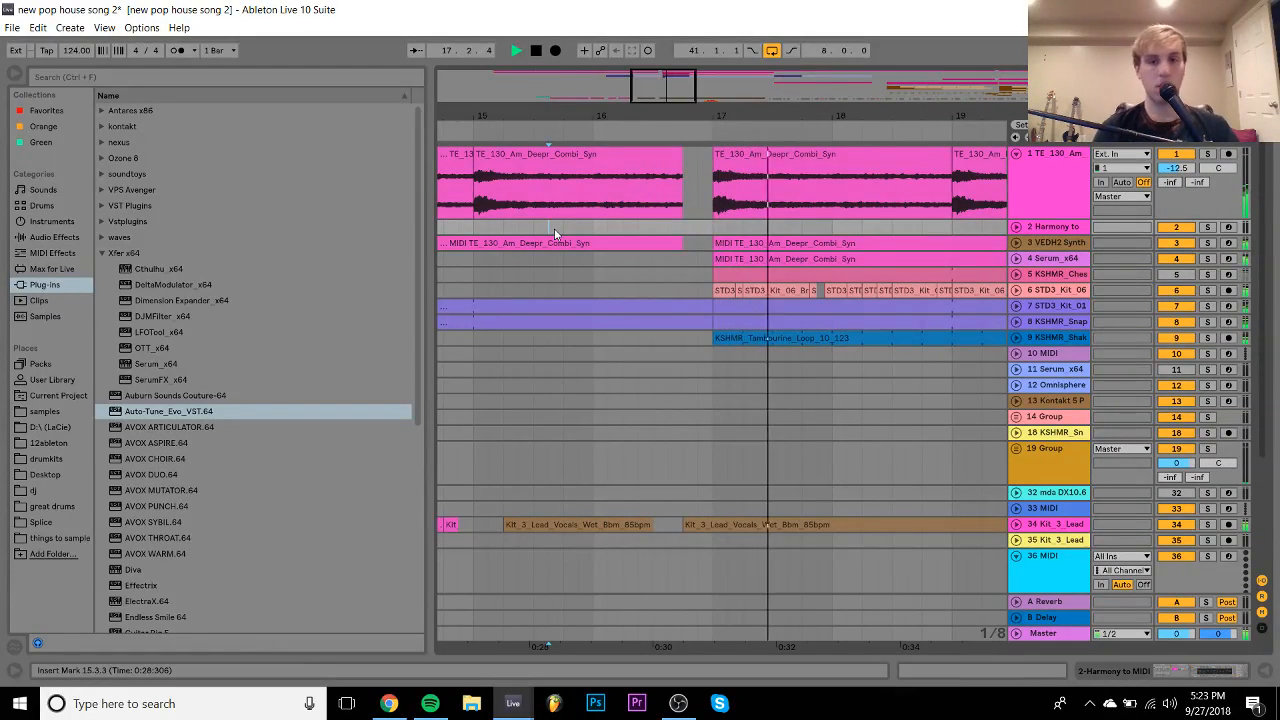
pyautogui.scroll(-4, 715, 408)
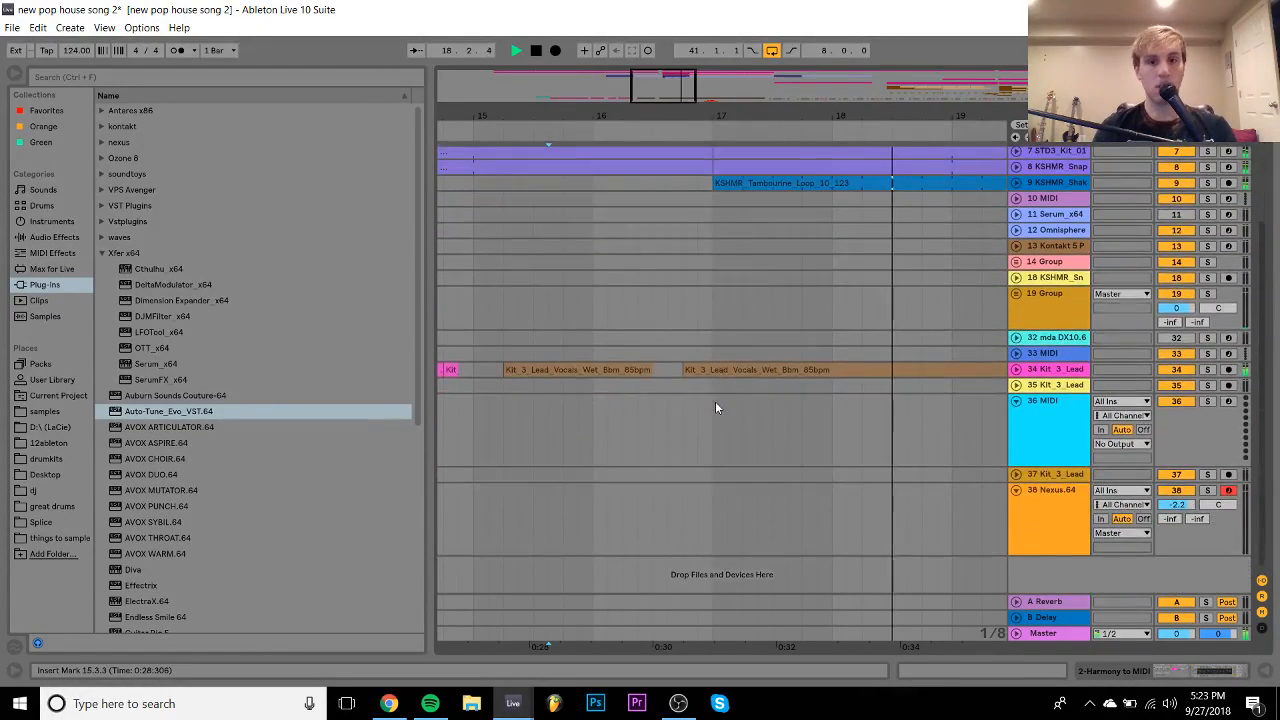
pyautogui.scroll(3, 715, 408)
pyautogui.moveTo(690, 251); pyautogui.dragTo(709, 284)
pyautogui.moveTo(826, 112); pyautogui.dragTo(698, 24)
# - Reactivate the pale track 7 and 8 clips at bars 17–25 with the 0 key
pyautogui.click(677, 270)
pyautogui.keyDown('shift'); pyautogui.click(676, 282); pyautogui.keyUp('shift')
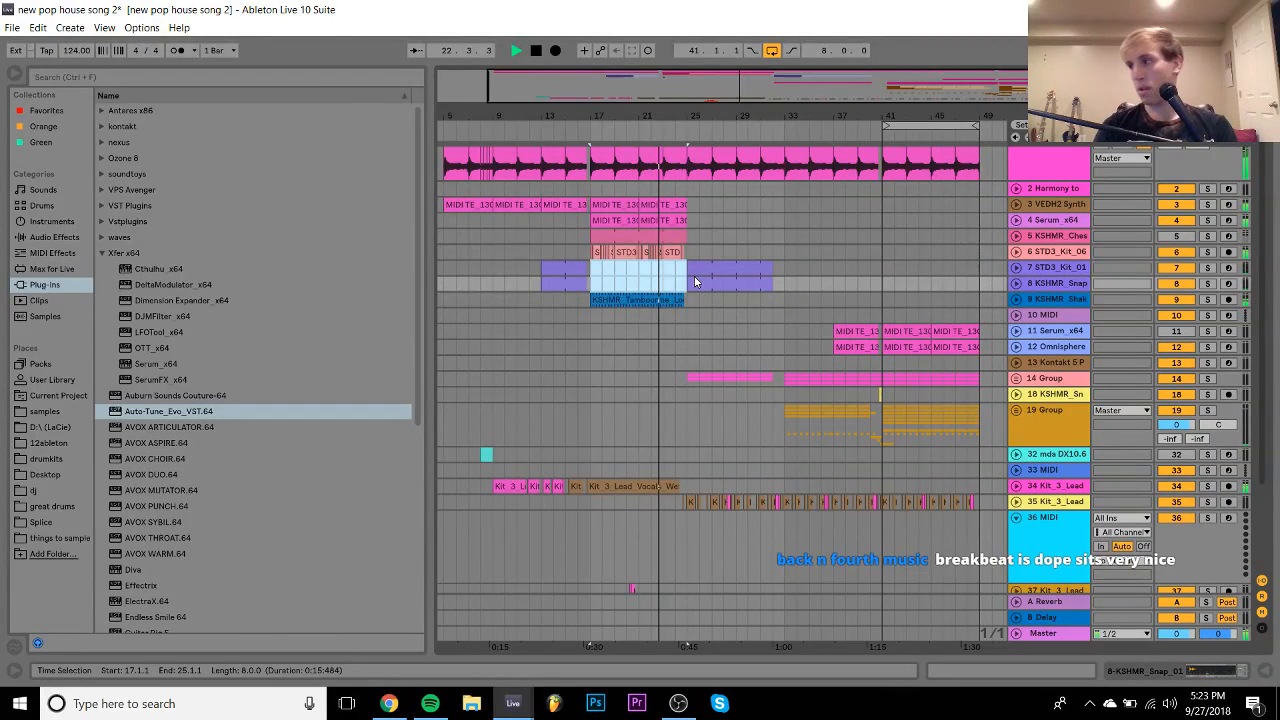
pyautogui.press('0')
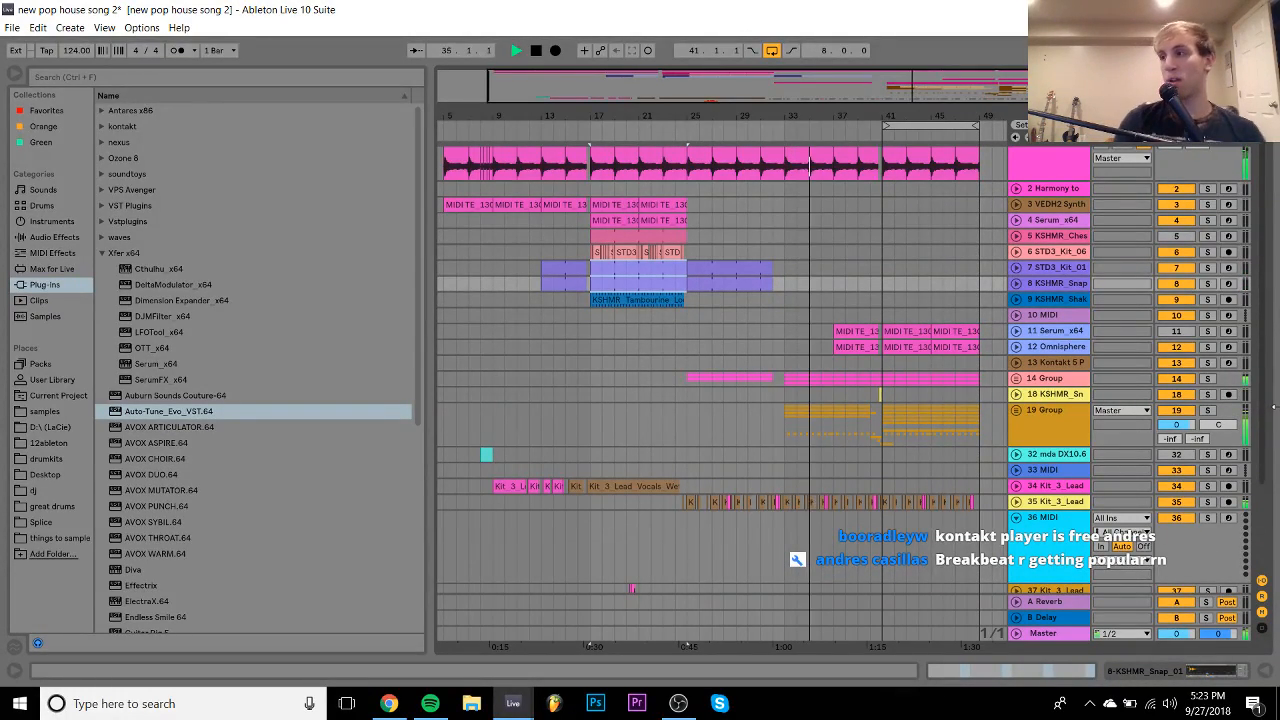
pyautogui.press('space')
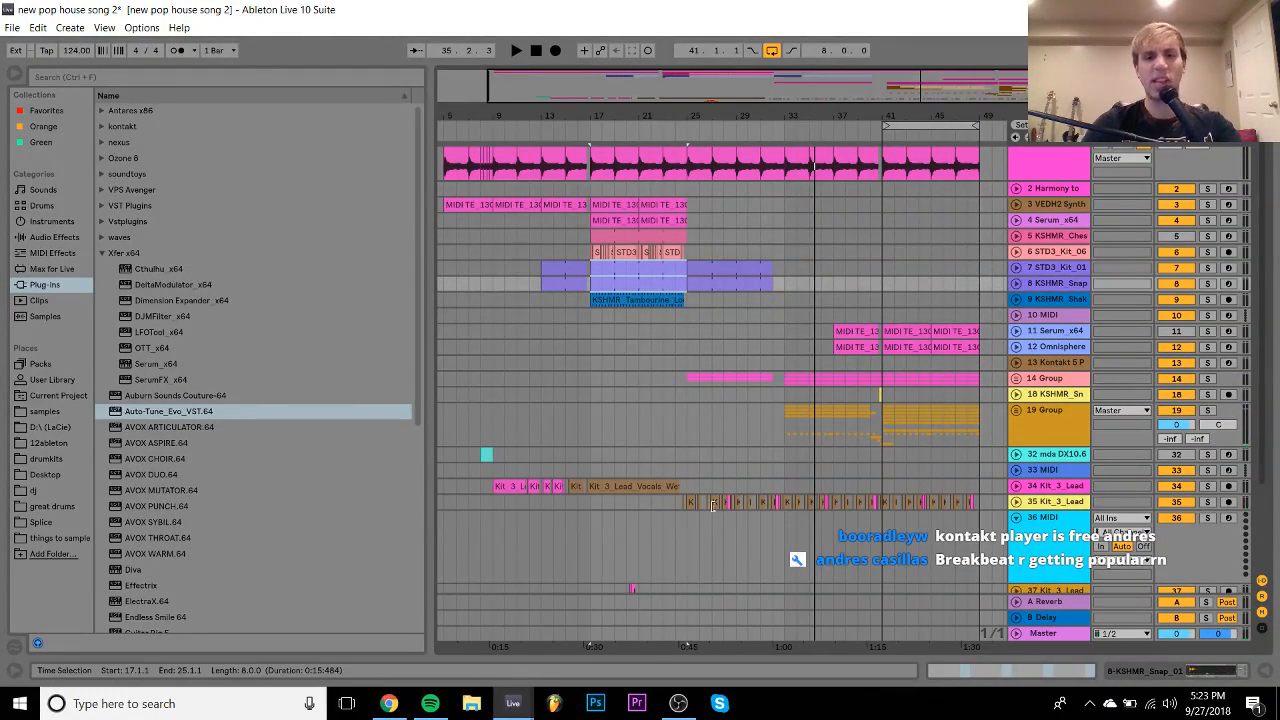
# - Select MIDI track 36, expand the Kontakt plug-in folder, and save the set with Ctrl+S
pyautogui.click(788, 418)
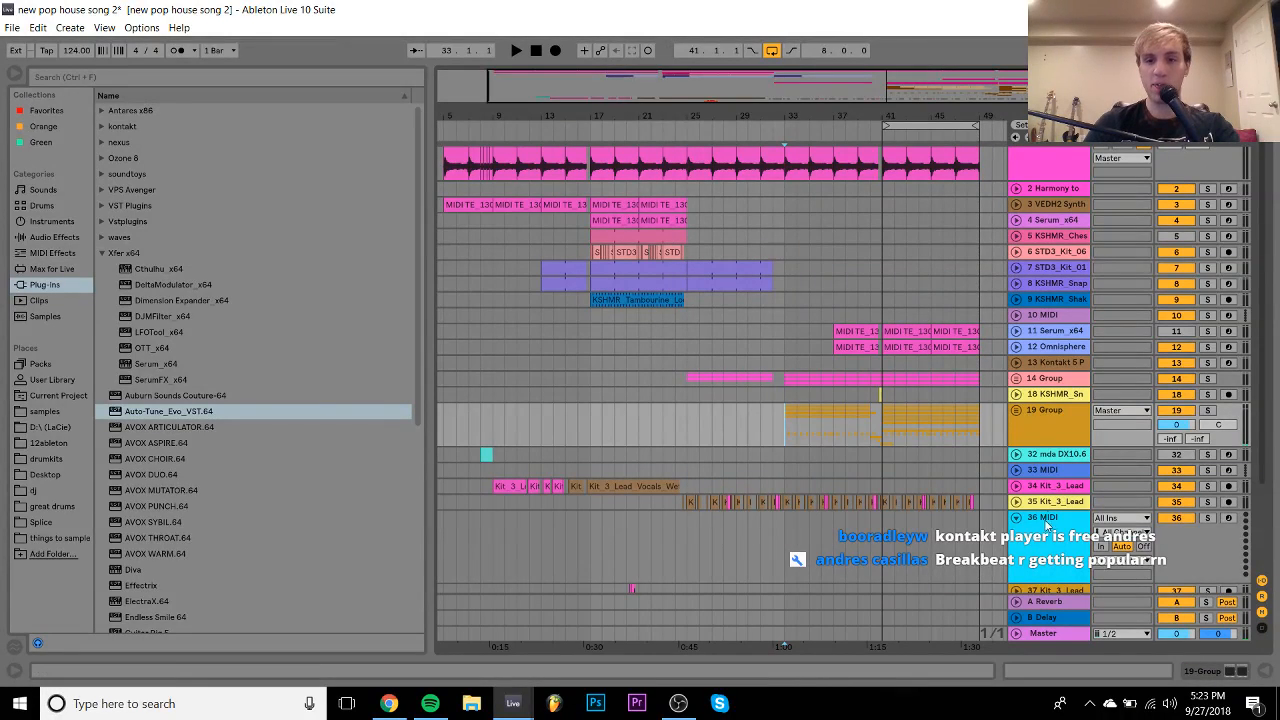
pyautogui.click(1044, 525)
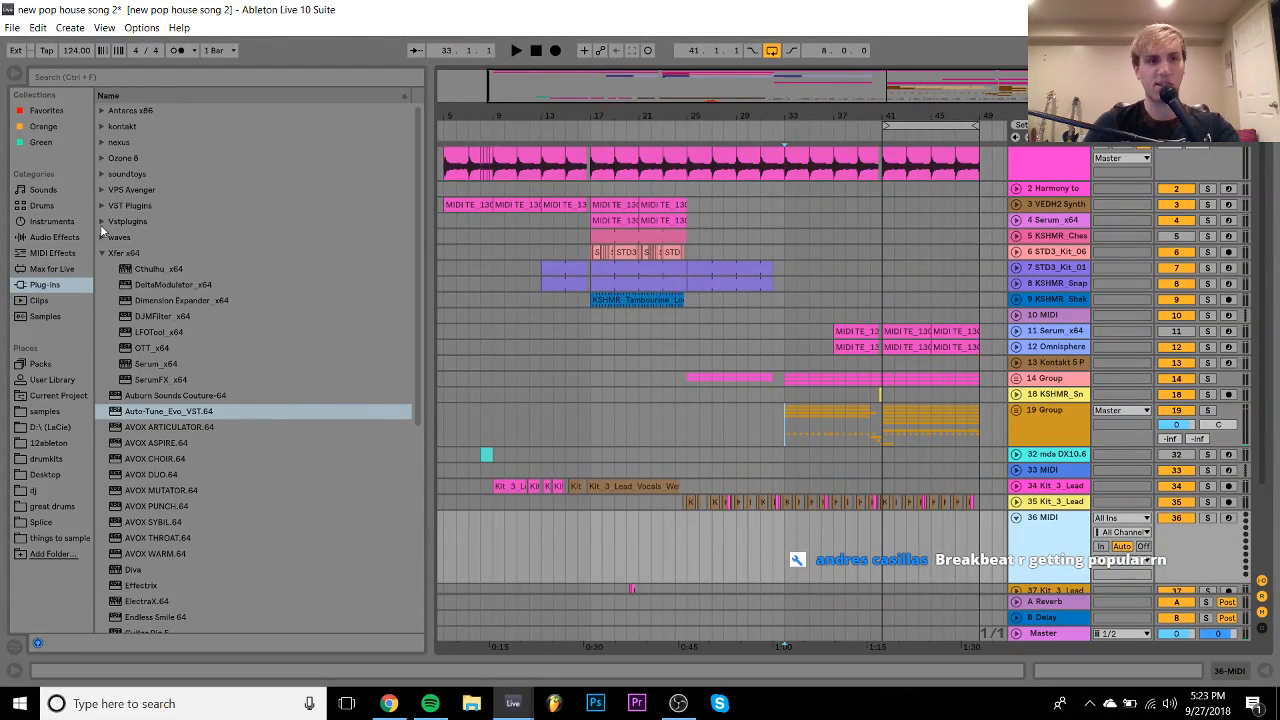
pyautogui.click(102, 128)
pyautogui.hotkey('ctrl', 's')
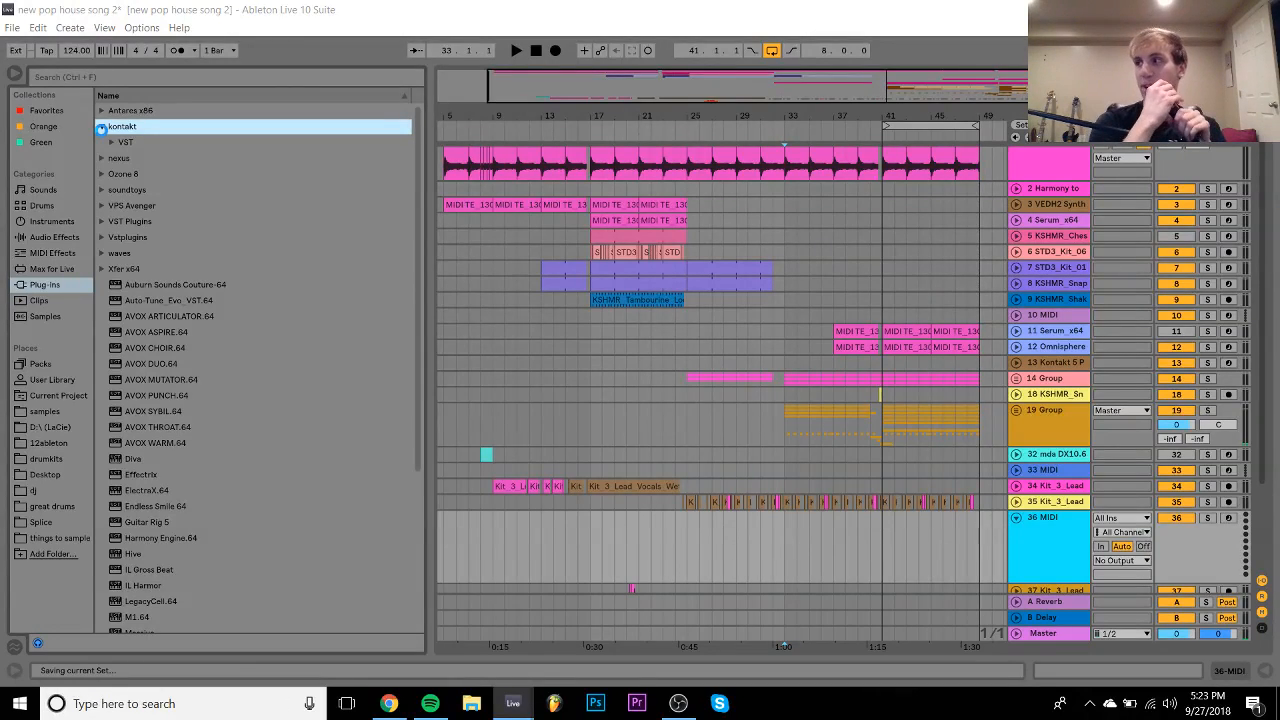
# - Load Kontakt 5 Portable x64 8out onto MIDI track 36
pyautogui.click(113, 142)
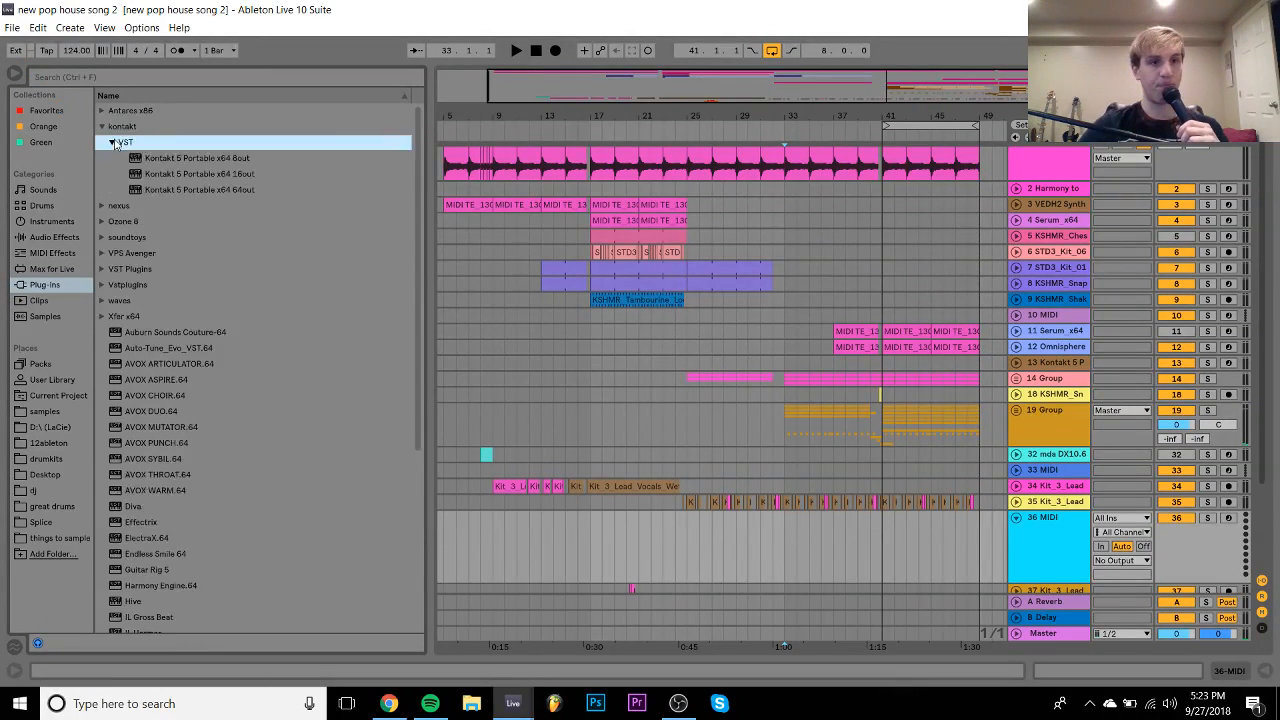
pyautogui.press('Down')
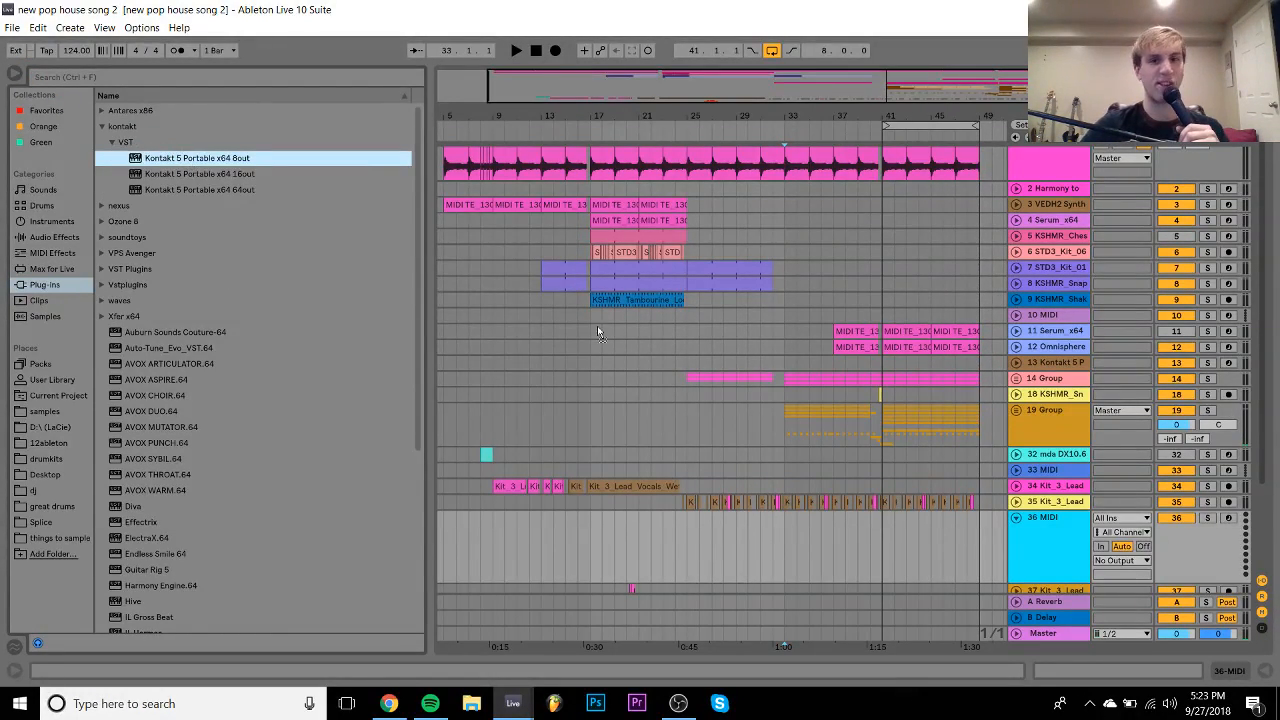
pyautogui.moveTo(597, 325); pyautogui.dragTo(742, 534)
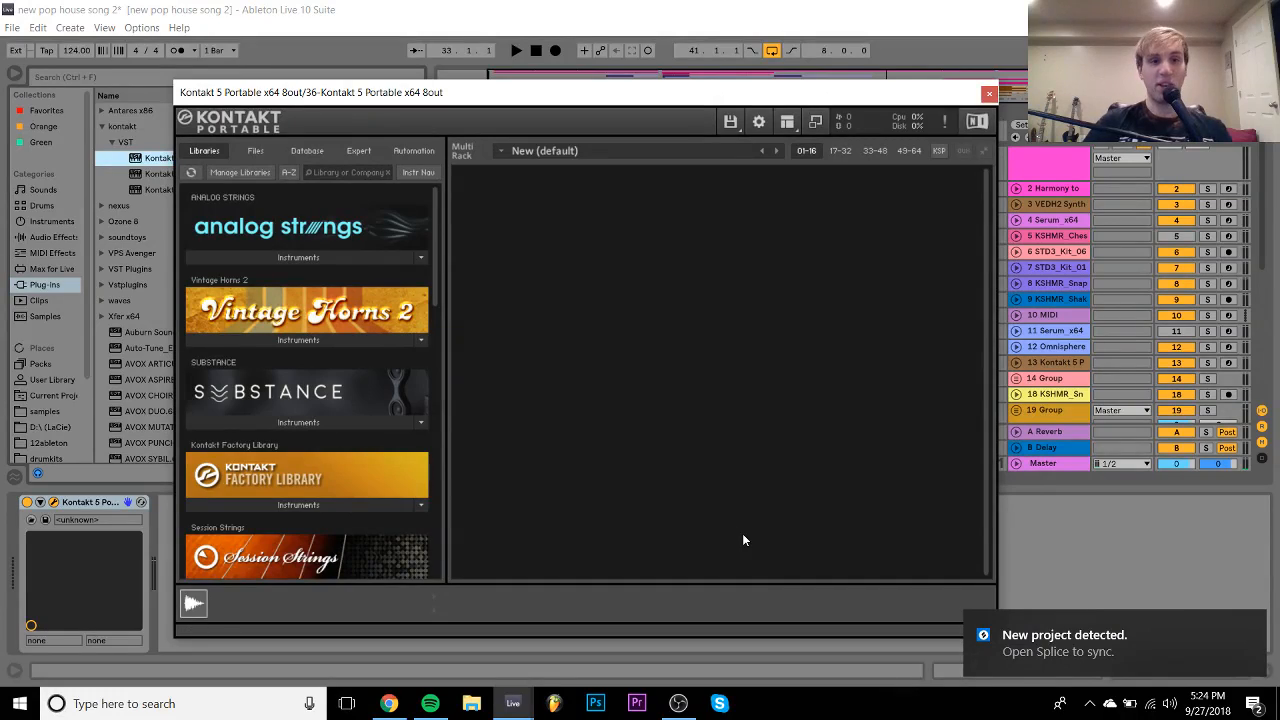
pyautogui.click(988, 93)
# - Play track 35's vocal chops and unfold the track to show its waveforms
pyautogui.scroll(-10, 695, 200)
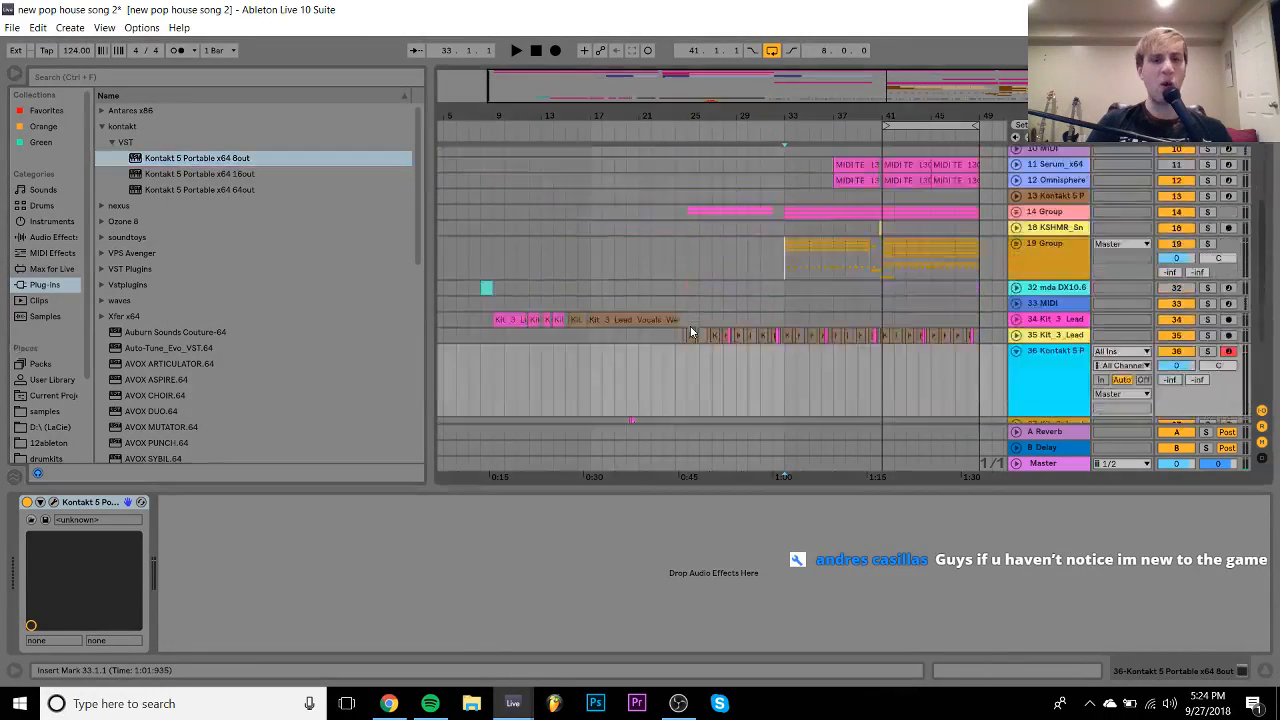
pyautogui.scroll(10, 690, 200)
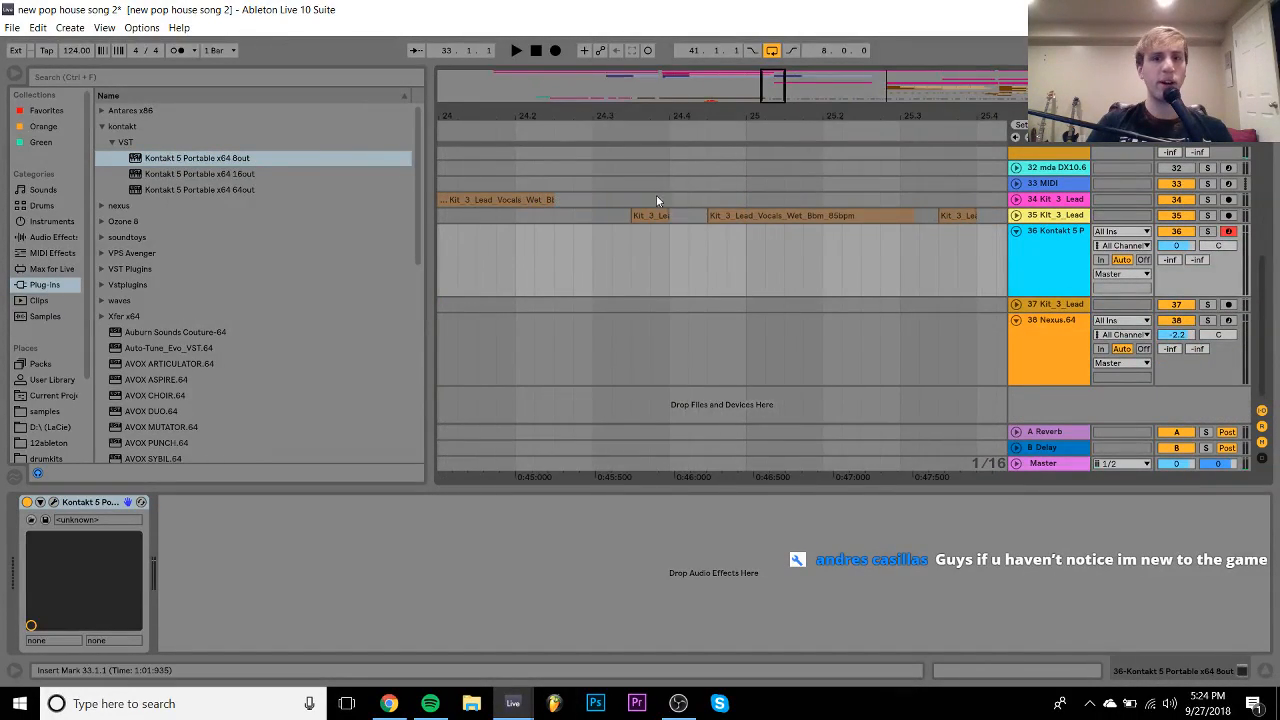
pyautogui.click(648, 216)
pyautogui.press('space')
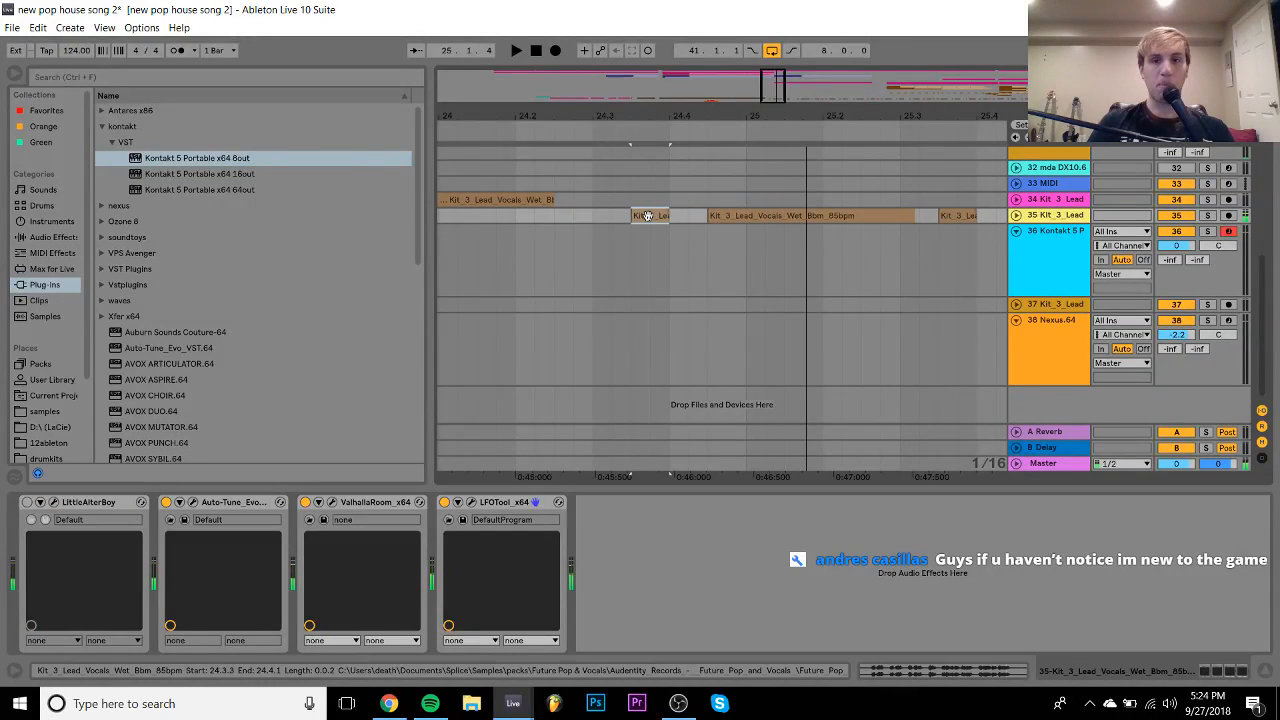
pyautogui.click(1016, 216)
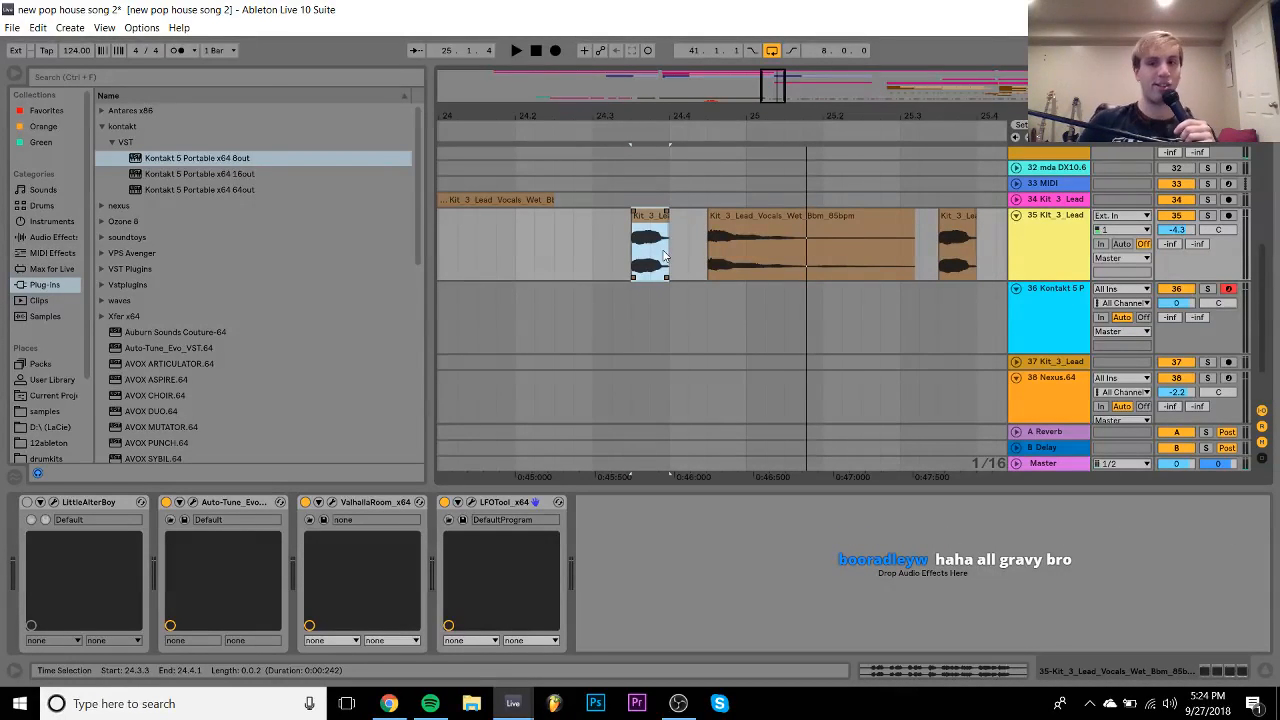
# - Load EXHALE.nki from the Exhale Instruments list into Kontakt's empty rack on track 36
pyautogui.click(1012, 323)
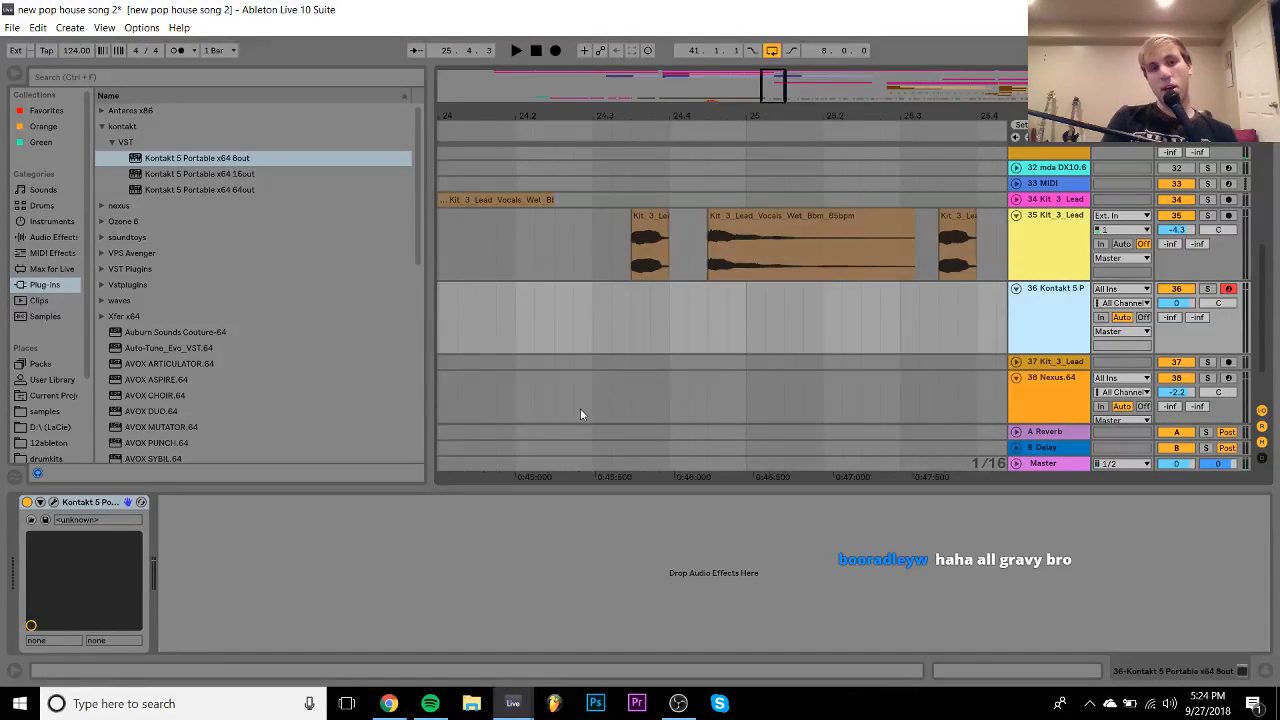
pyautogui.click(53, 502)
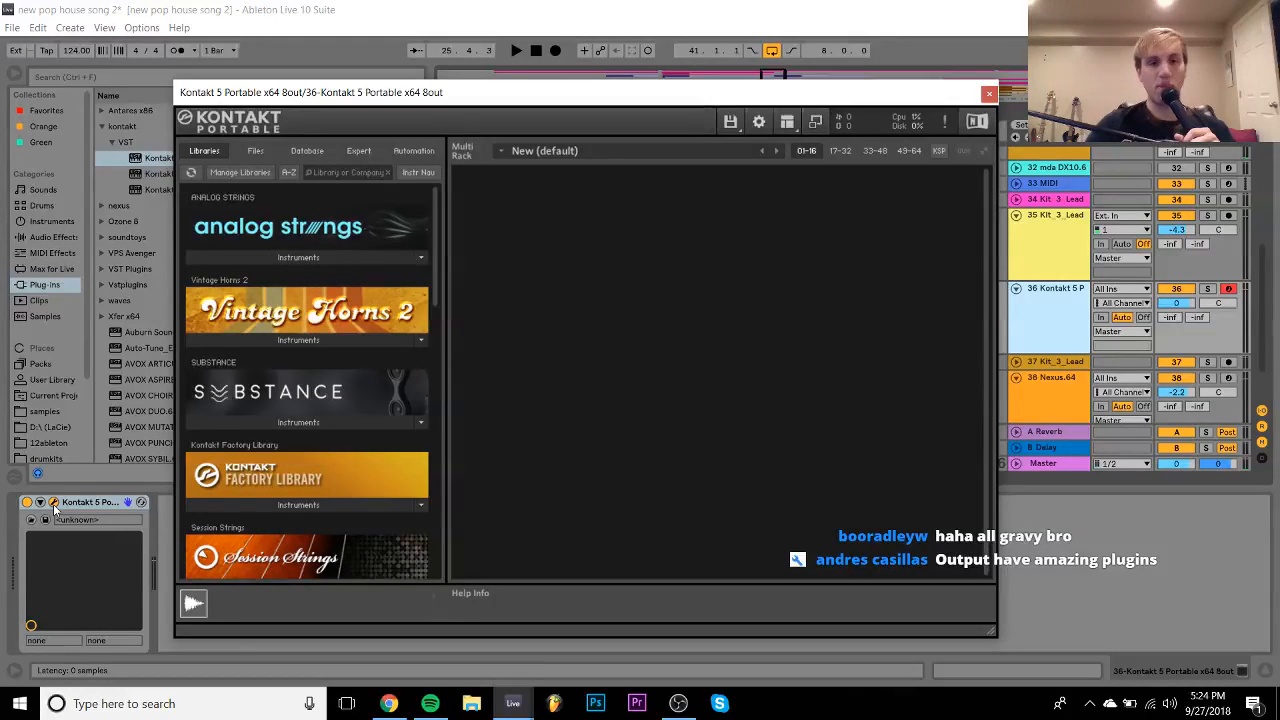
pyautogui.click(1063, 265)
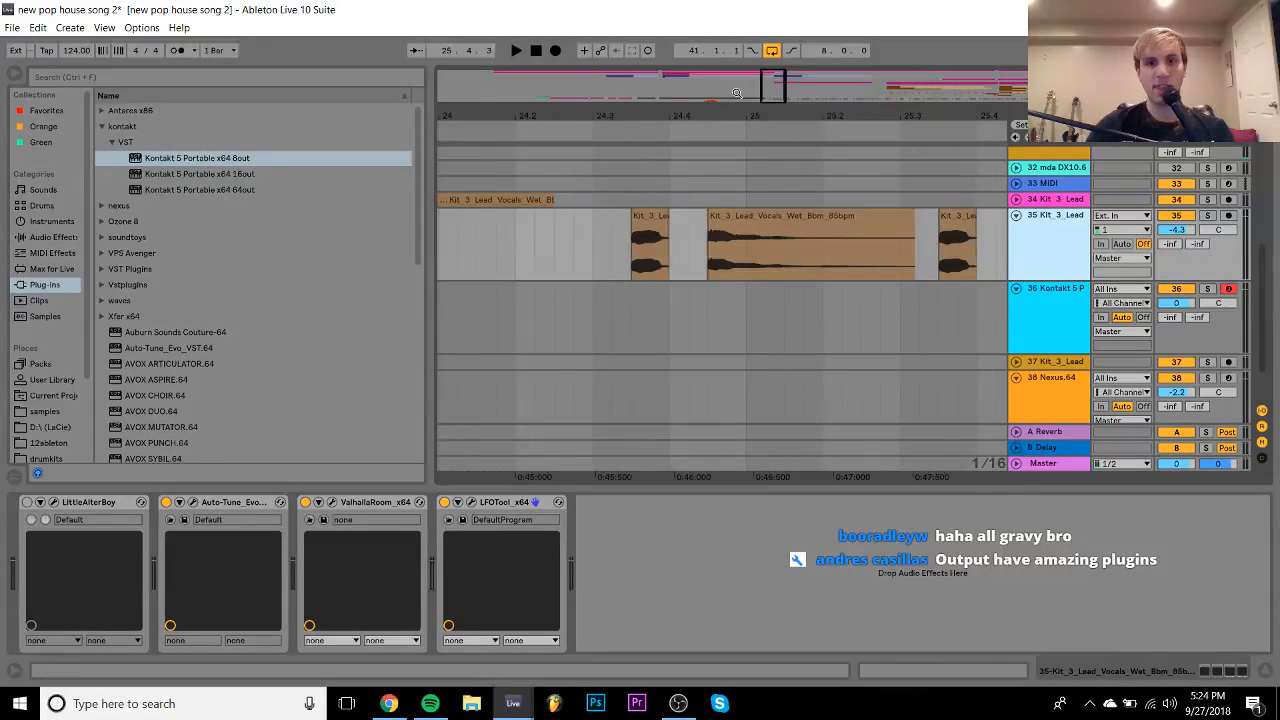
pyautogui.click(1039, 318)
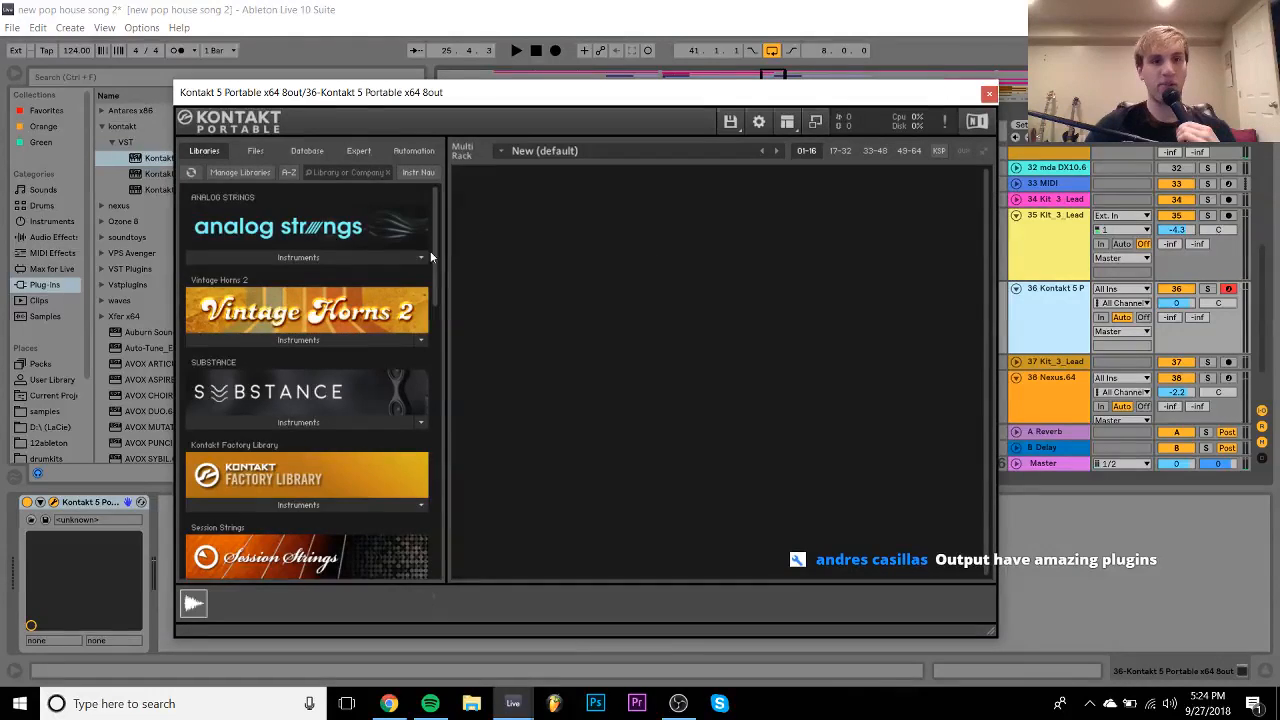
pyautogui.scroll(-10, 414, 371)
pyautogui.press('space')
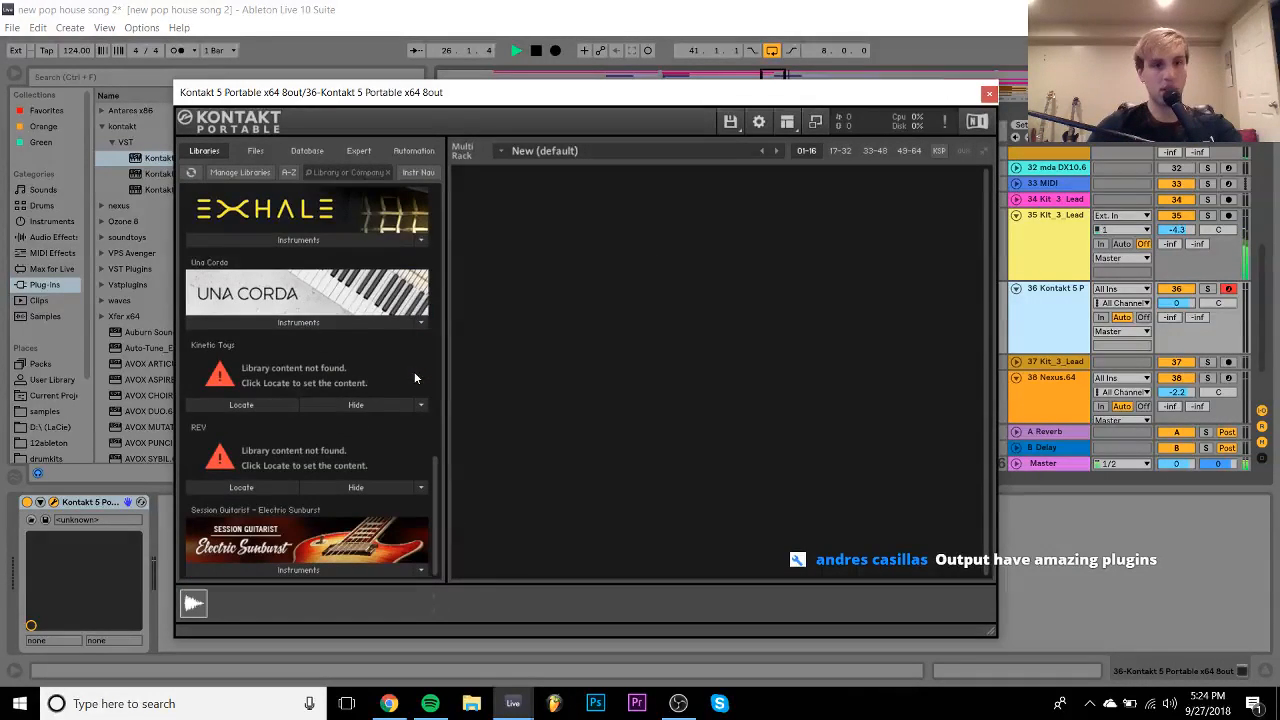
pyautogui.press('space')
pyautogui.click(275, 242)
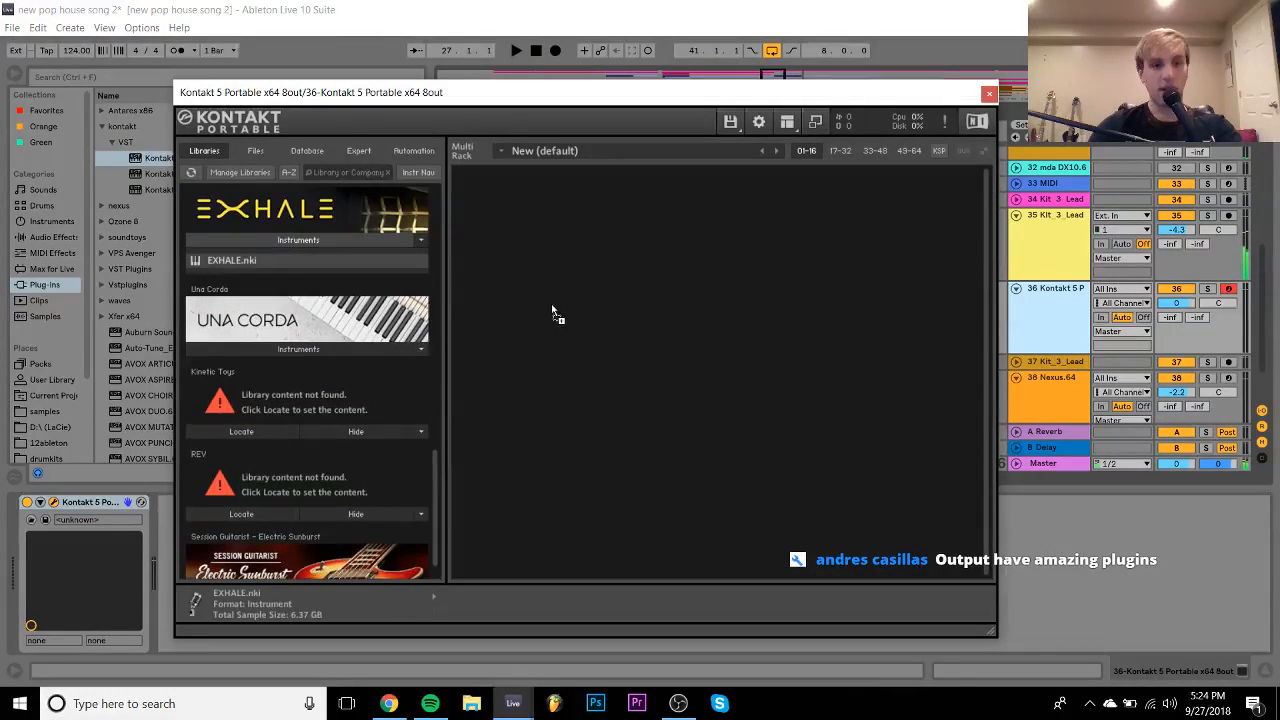
pyautogui.moveTo(655, 309); pyautogui.dragTo(655, 309)
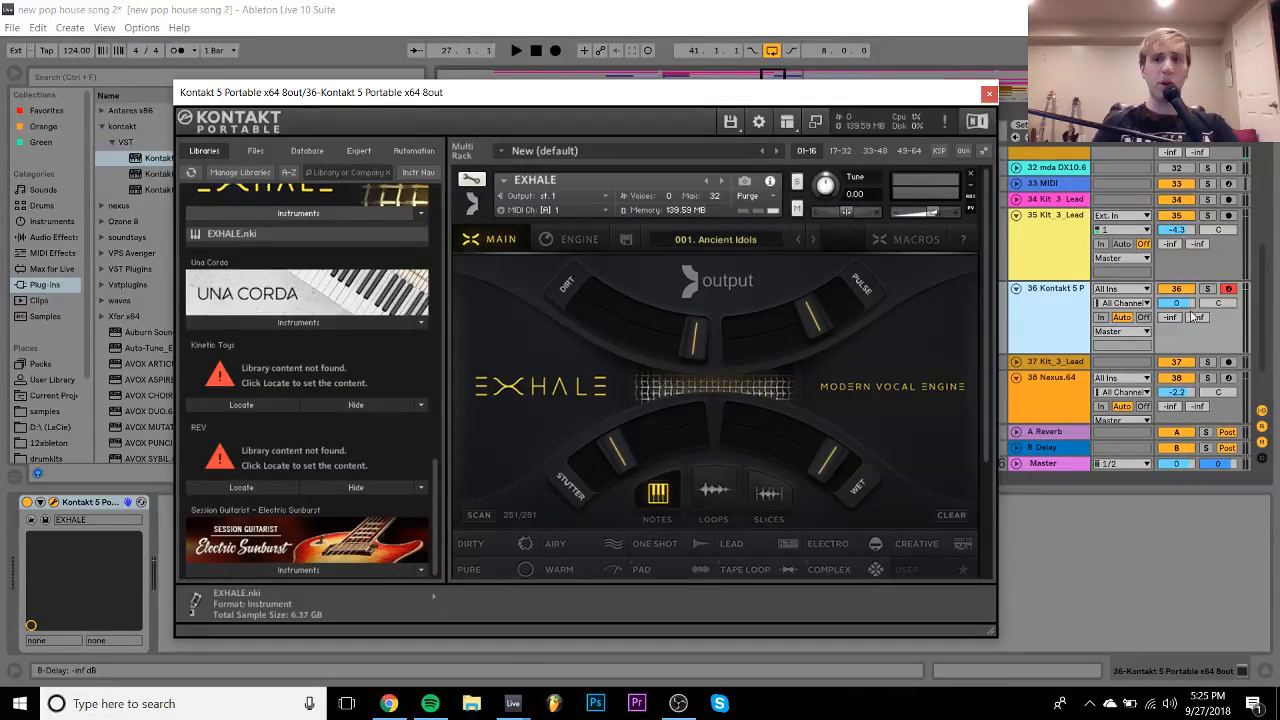
# - Raise track 36's volume to -7.1 dB and switch EXHALE to Slices mode
pyautogui.click(1070, 250)
pyautogui.click(995, 338)
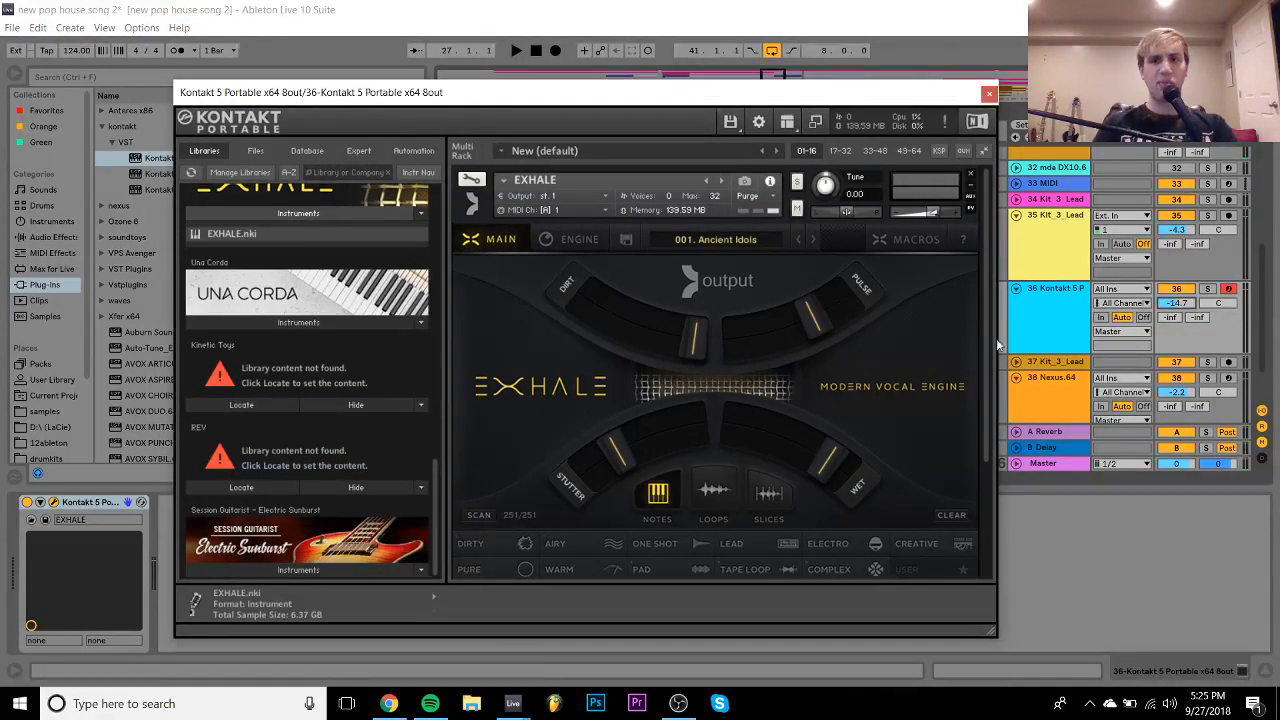
pyautogui.moveTo(987, 326); pyautogui.dragTo(987, 377)
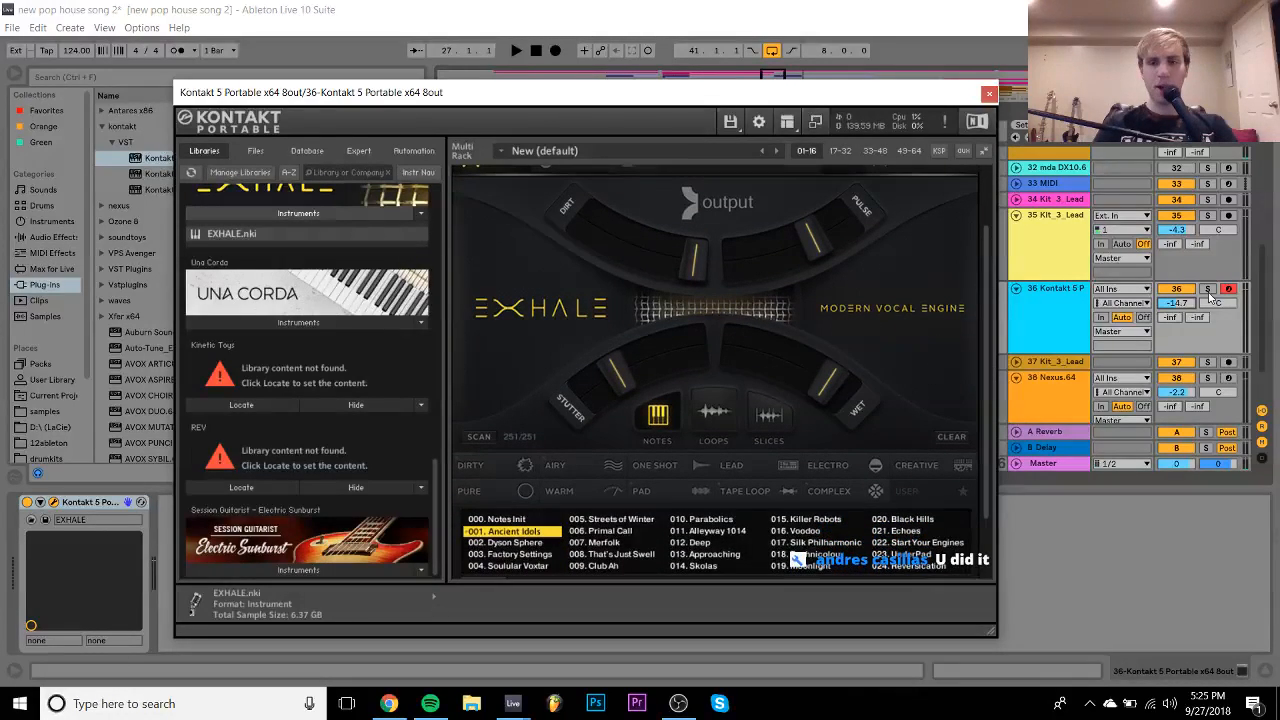
pyautogui.moveTo(1193, 300); pyautogui.dragTo(1193, 296)
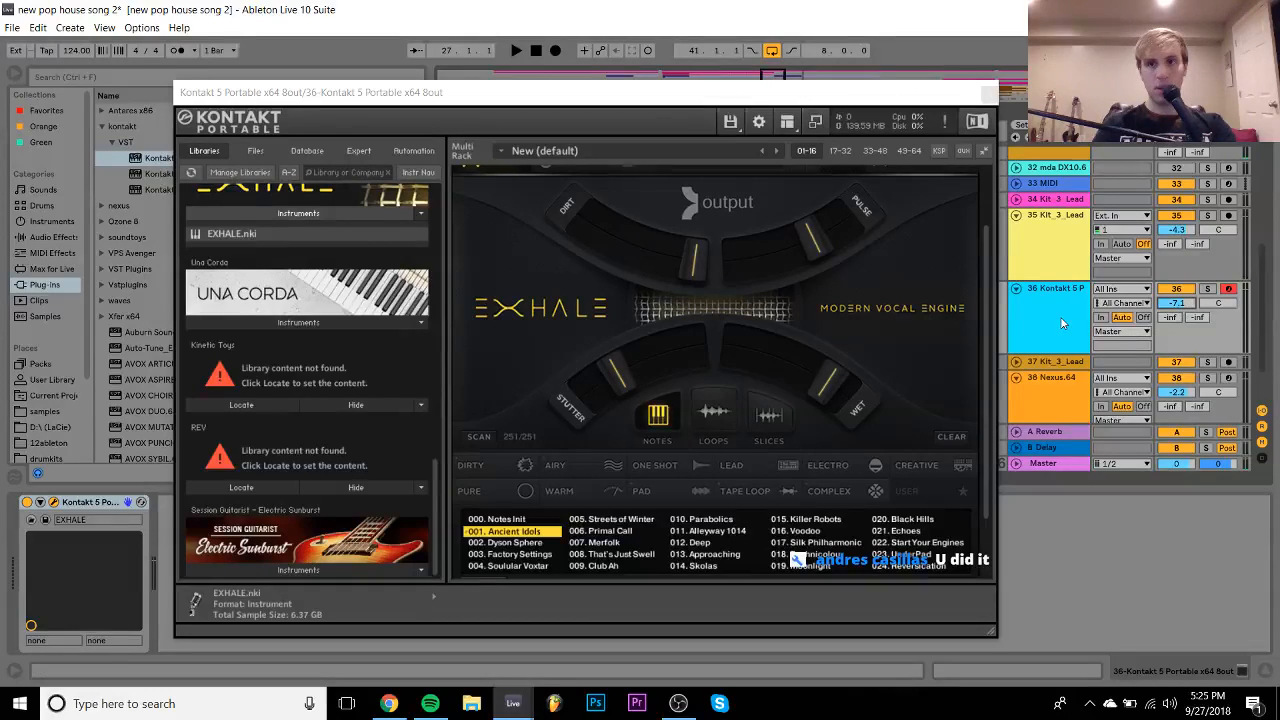
pyautogui.click(766, 430)
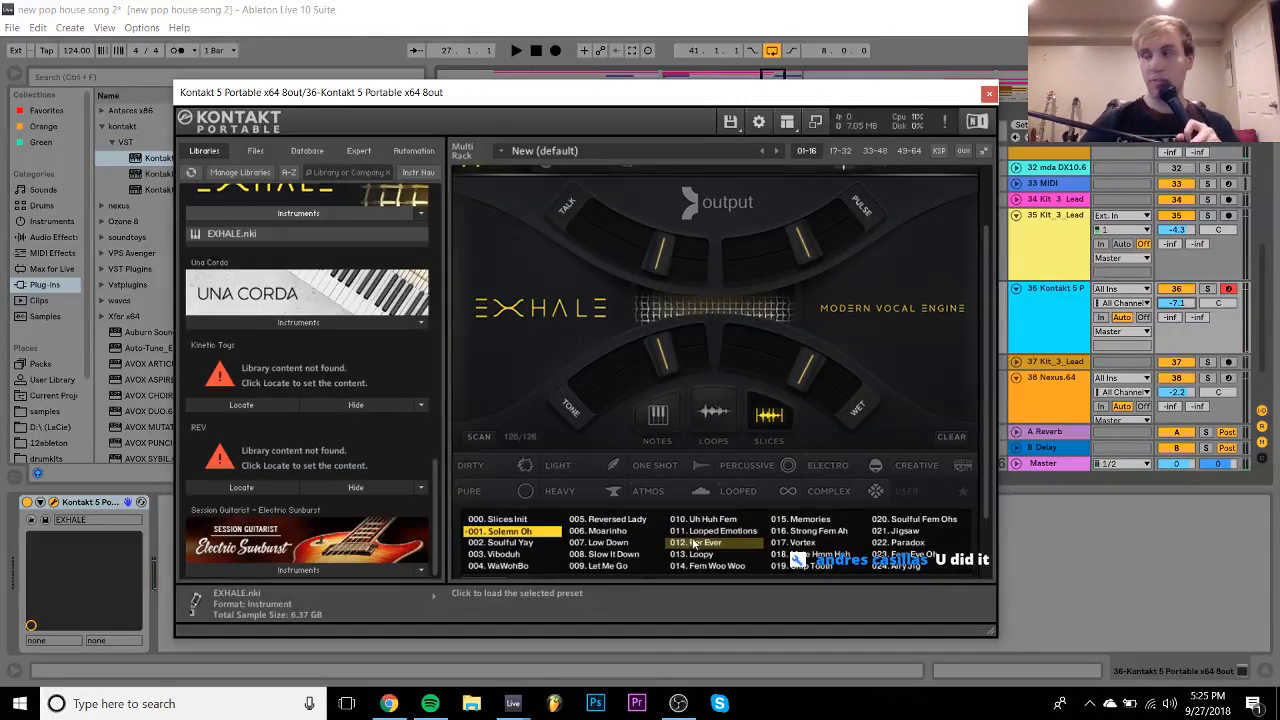
pyautogui.press('space')
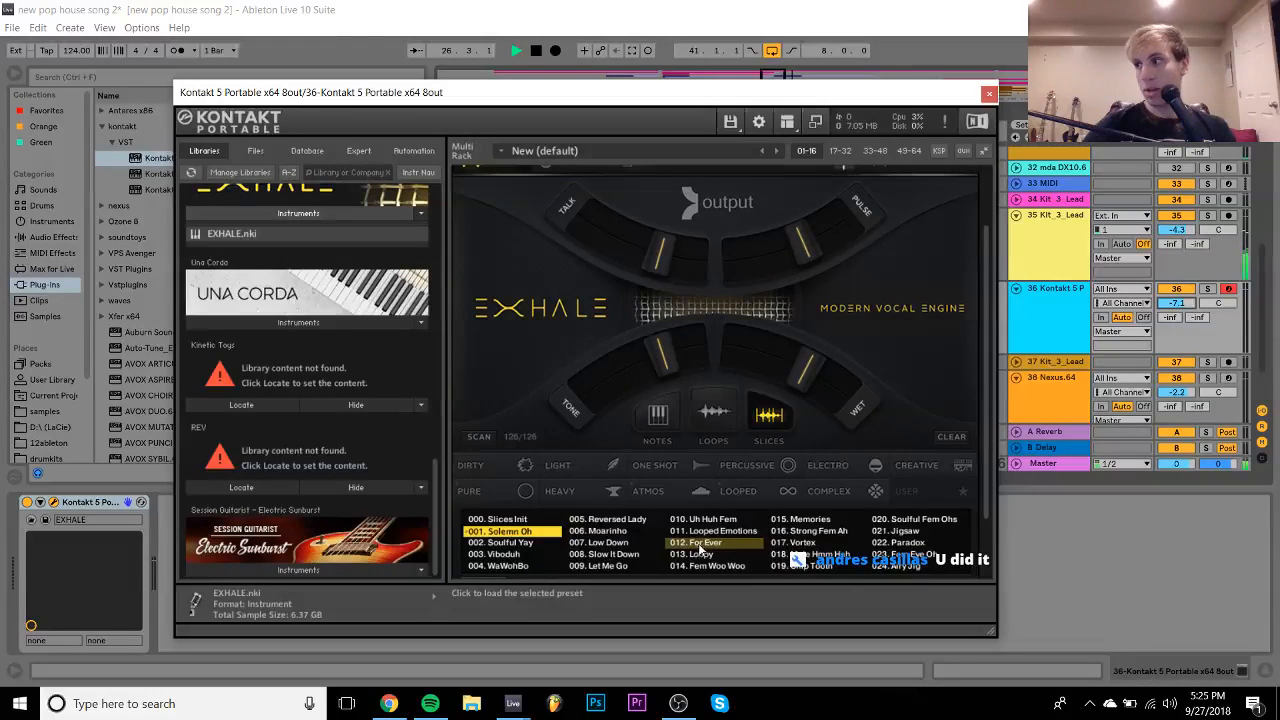
# - Load EXHALE preset 012. For Ever and set its key to E
pyautogui.click(721, 546)
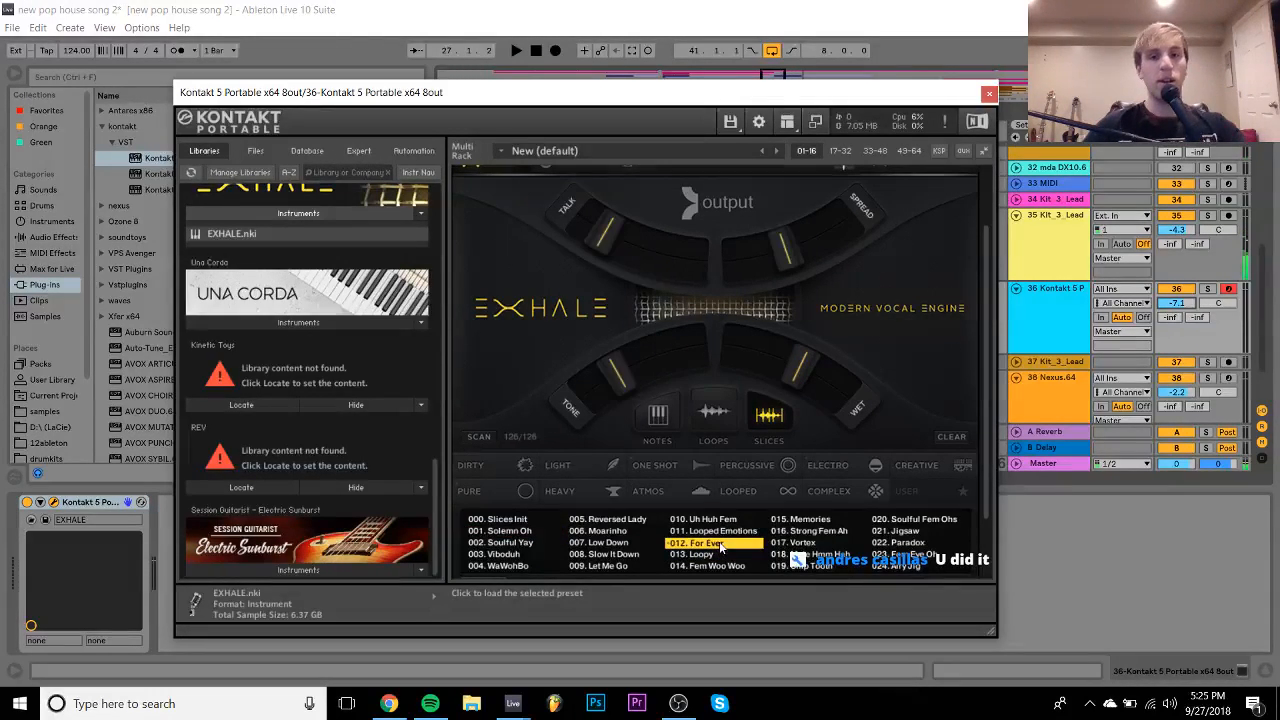
pyautogui.press('z')
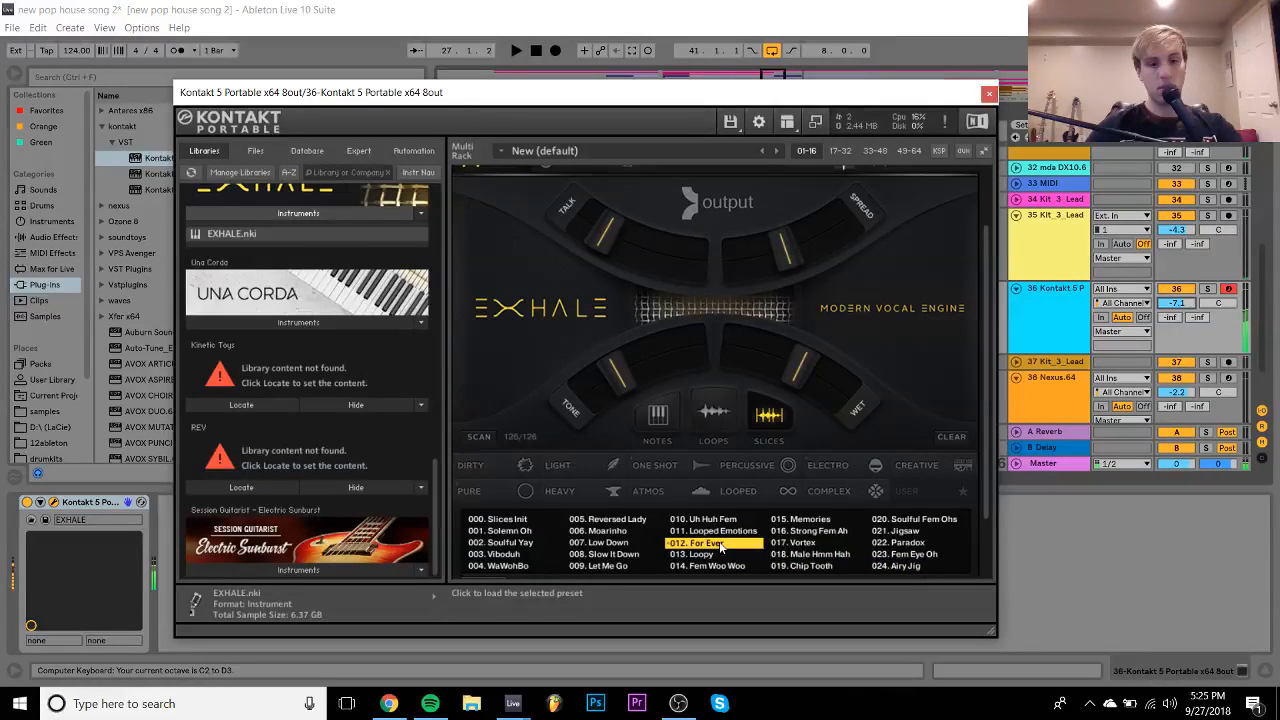
pyautogui.click(721, 546)
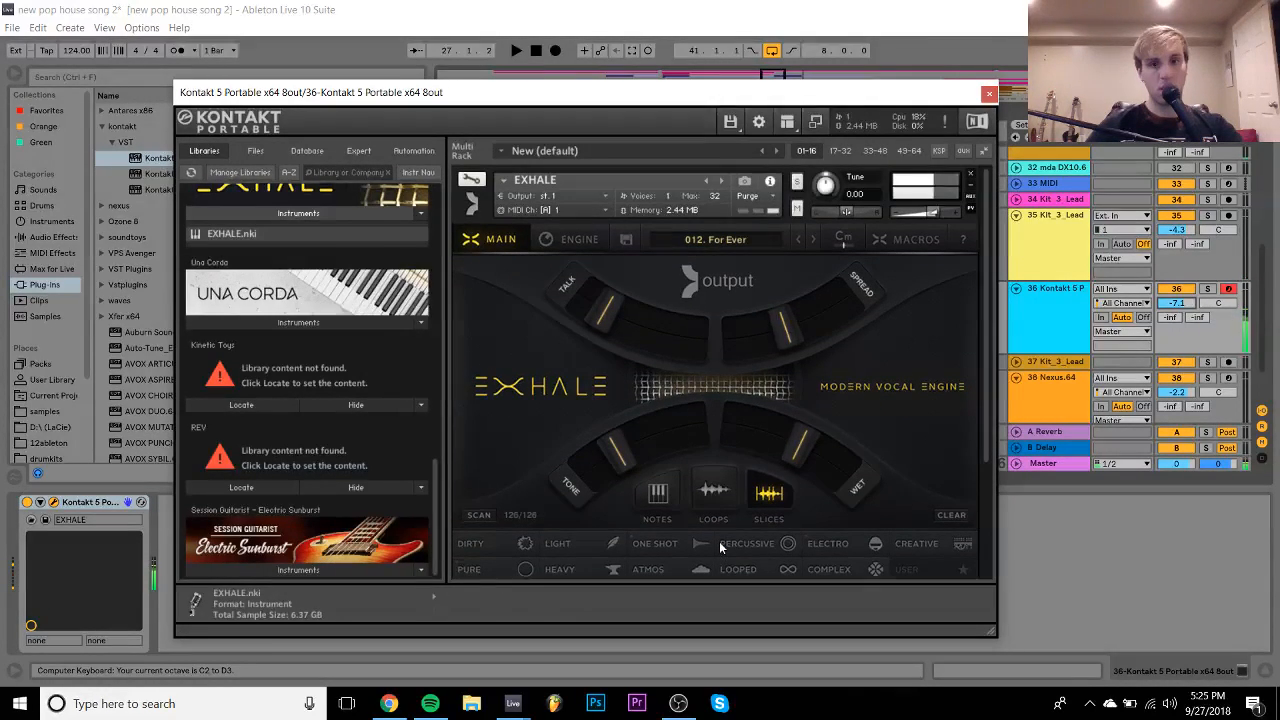
pyautogui.click(843, 239)
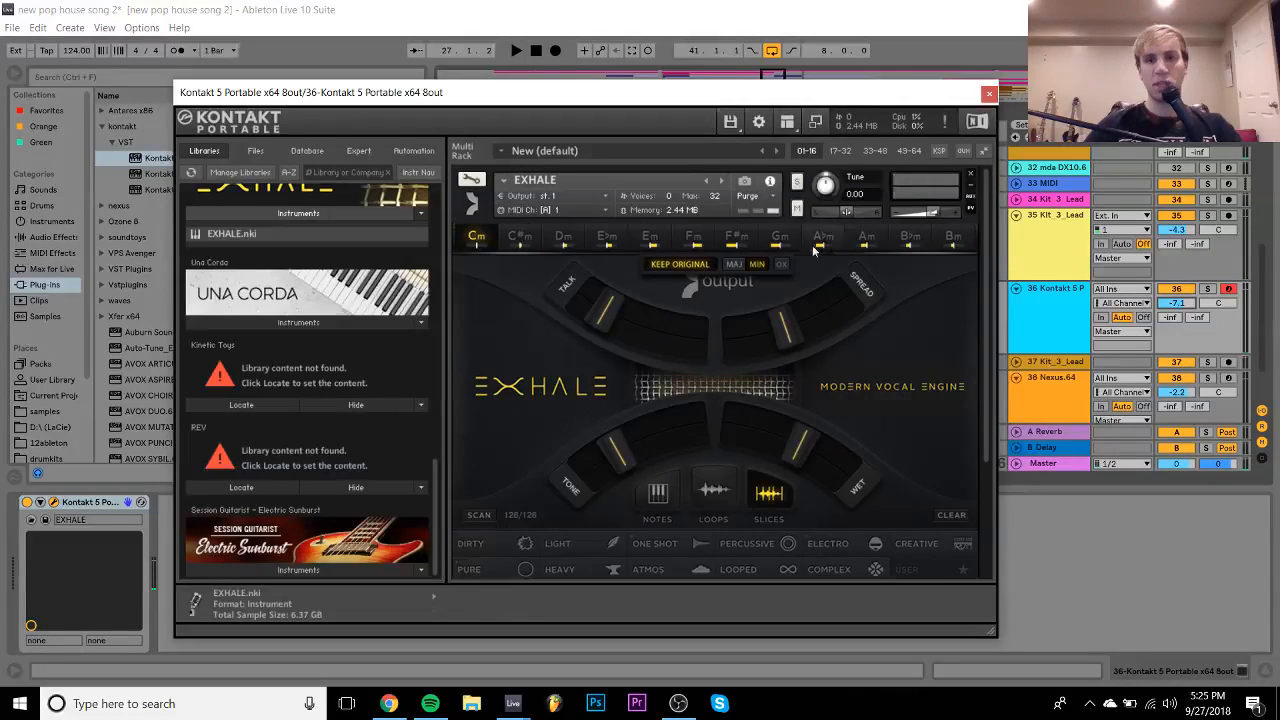
pyautogui.click(648, 238)
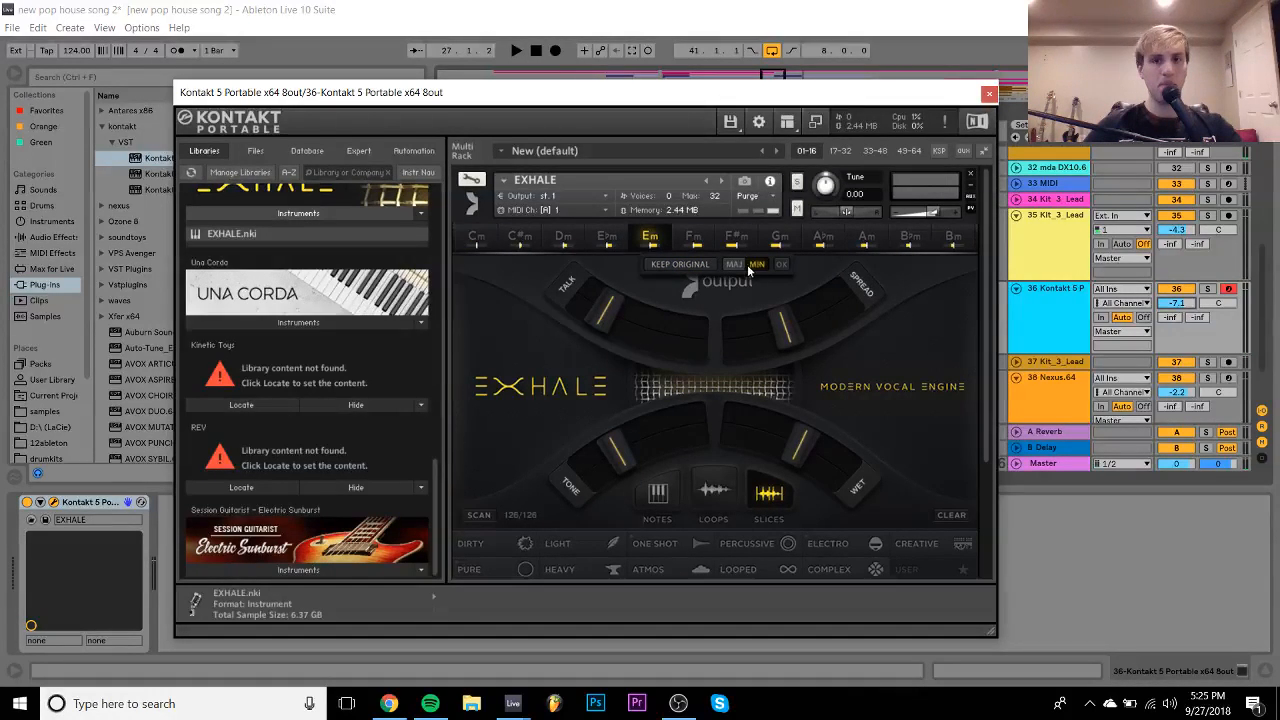
pyautogui.click(735, 265)
pyautogui.click(780, 266)
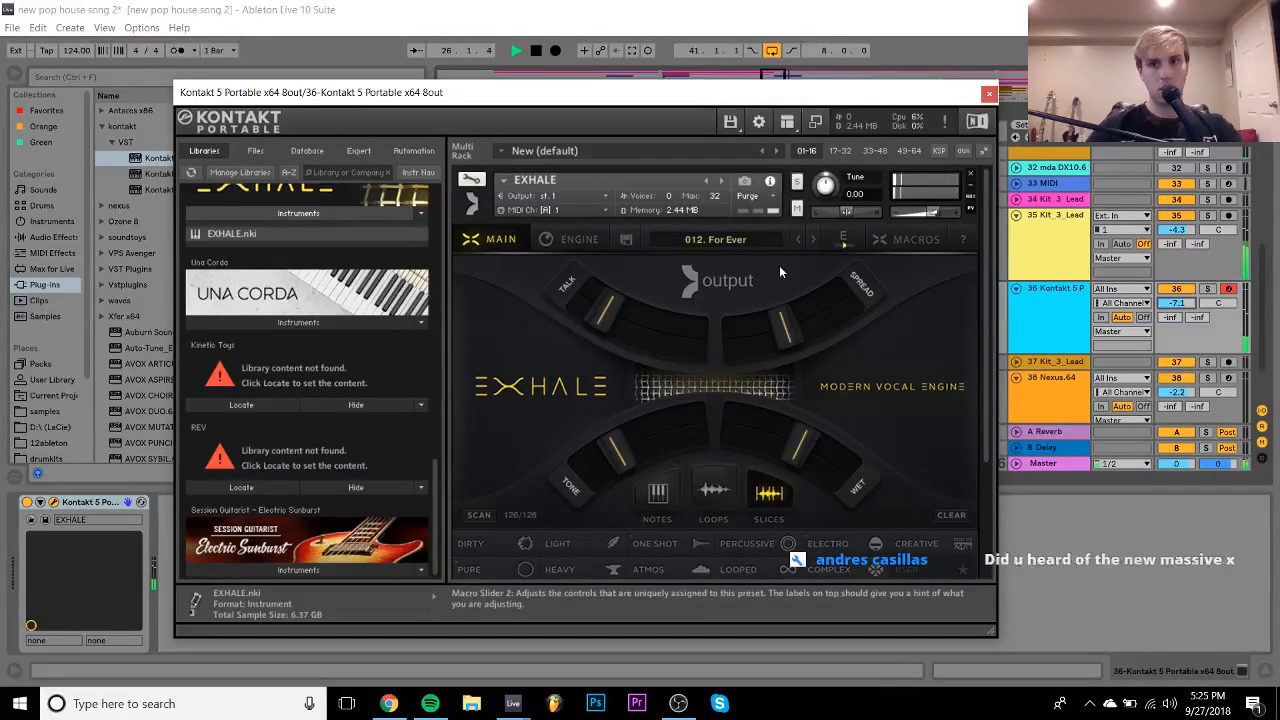
pyautogui.scroll(-5, 779, 265)
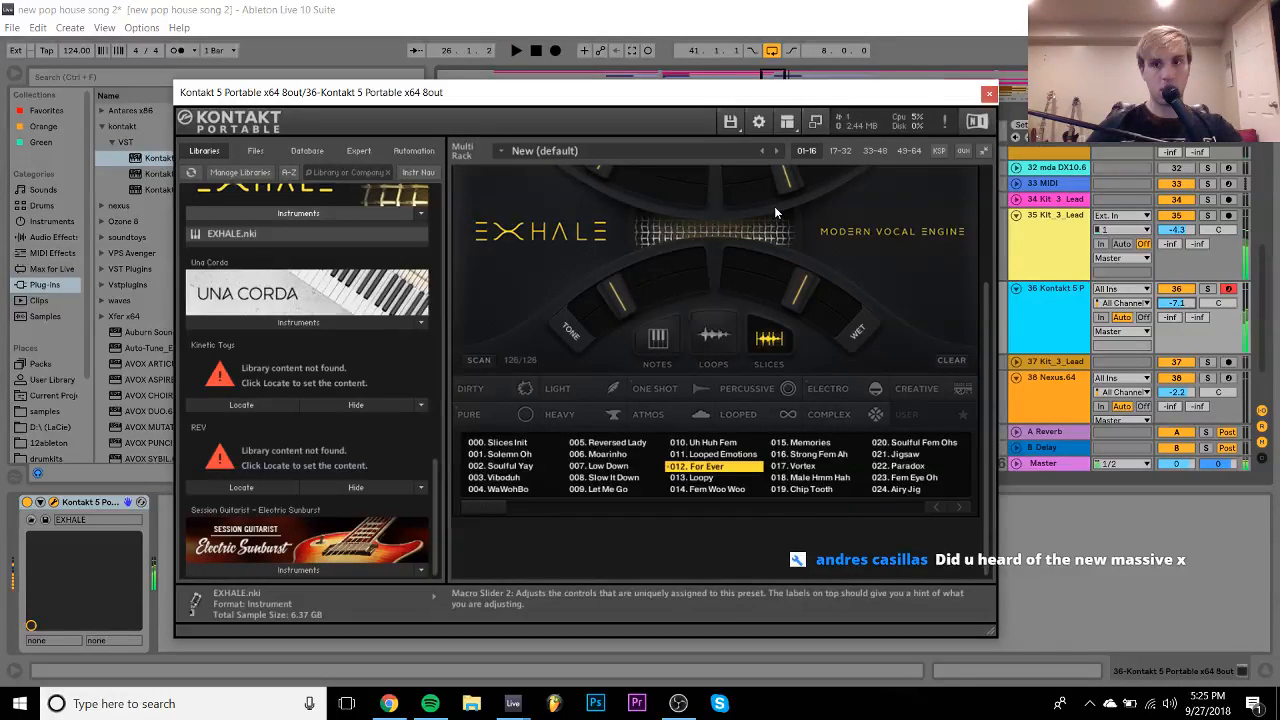
pyautogui.click(988, 92)
# - Reopen Kontakt on track 36 and pick preset 016. Strong Fem Ah while the vocals play
pyautogui.click(652, 220)
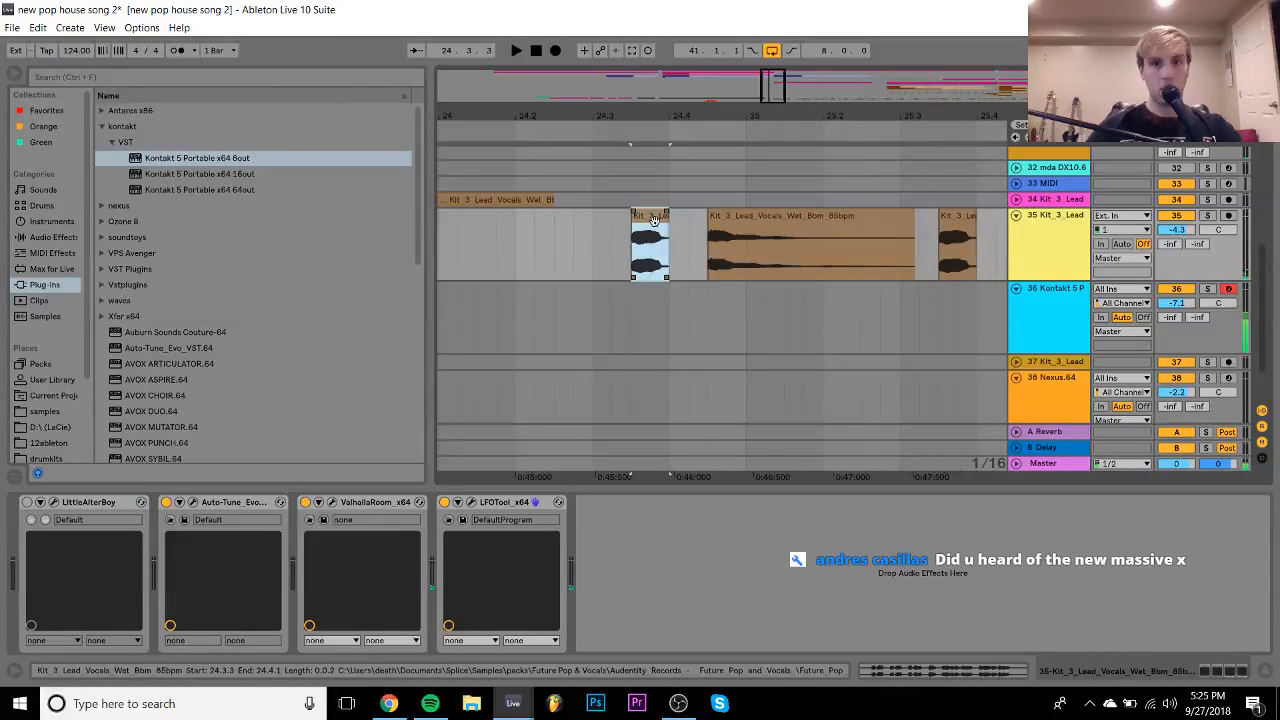
pyautogui.press('space')
pyautogui.press('space')
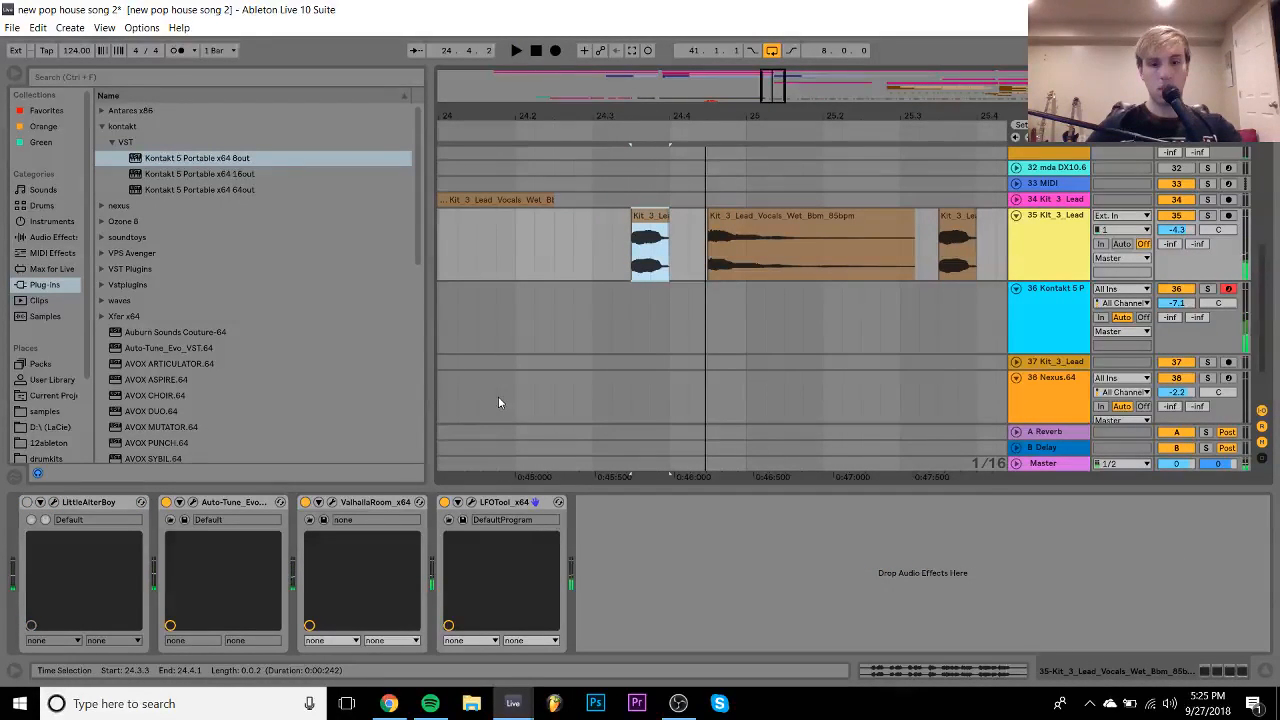
pyautogui.click(1048, 308)
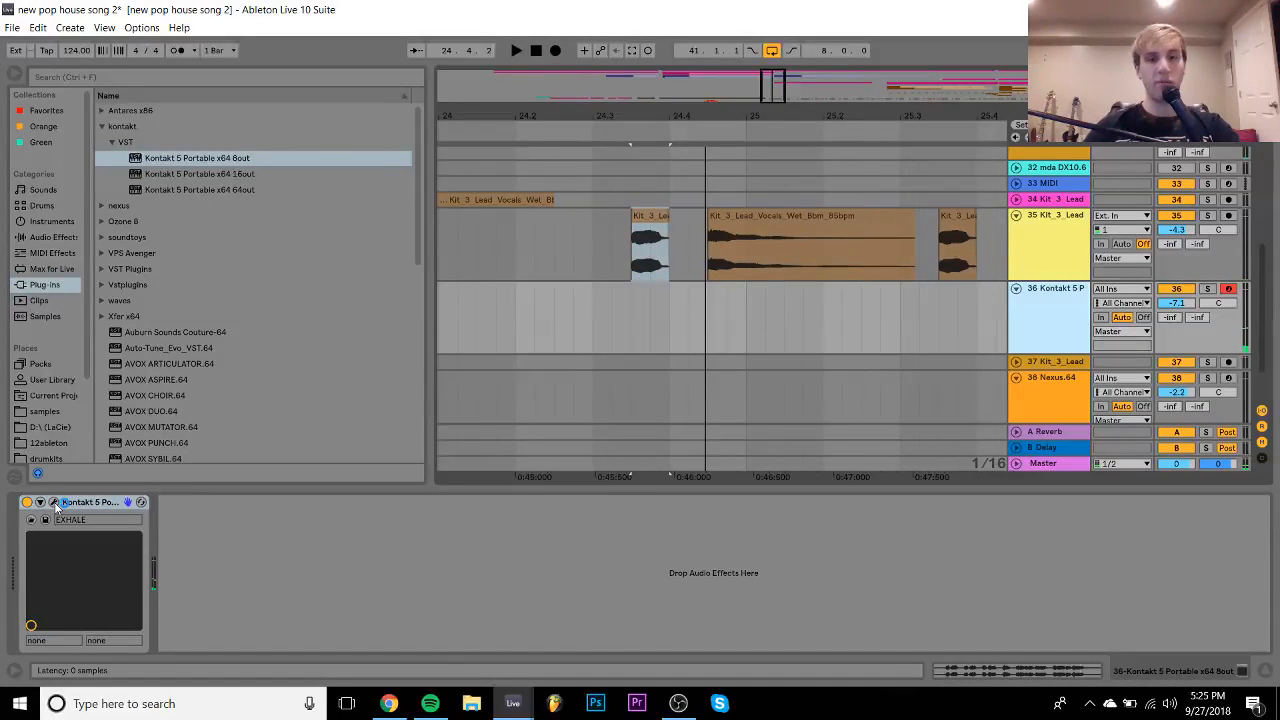
pyautogui.click(54, 502)
pyautogui.scroll(-2, 797, 520)
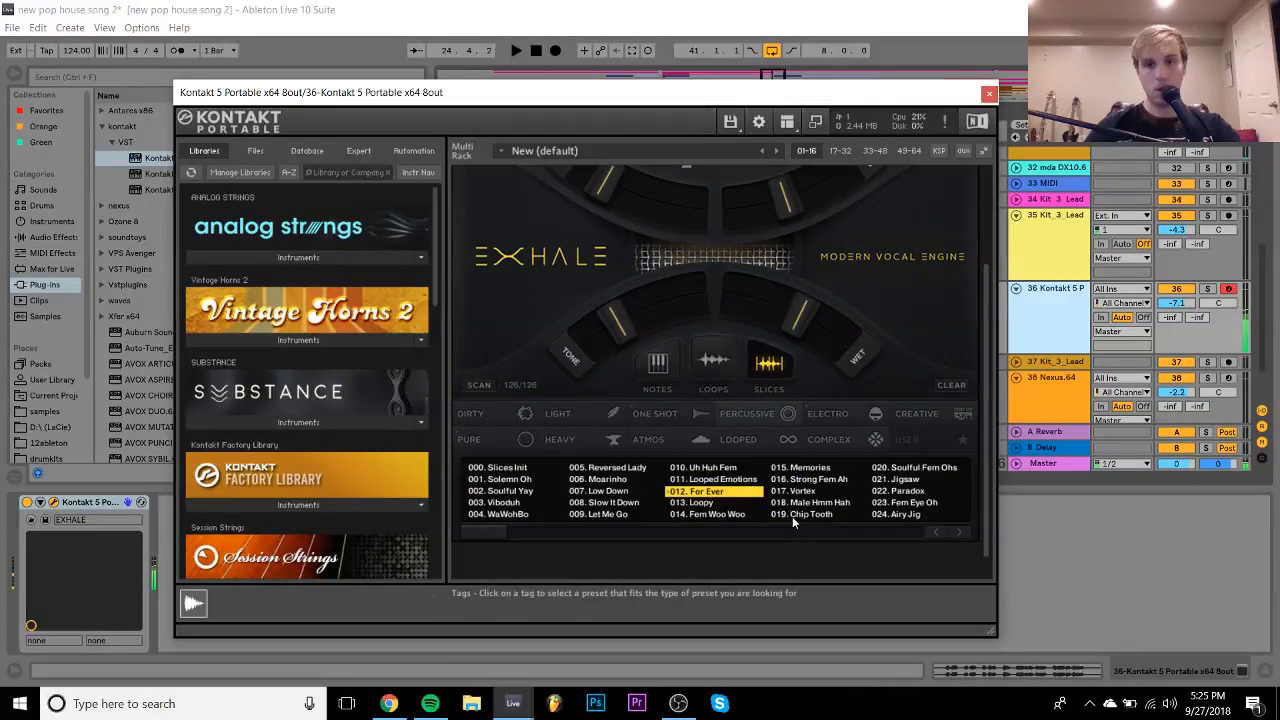
pyautogui.click(826, 481)
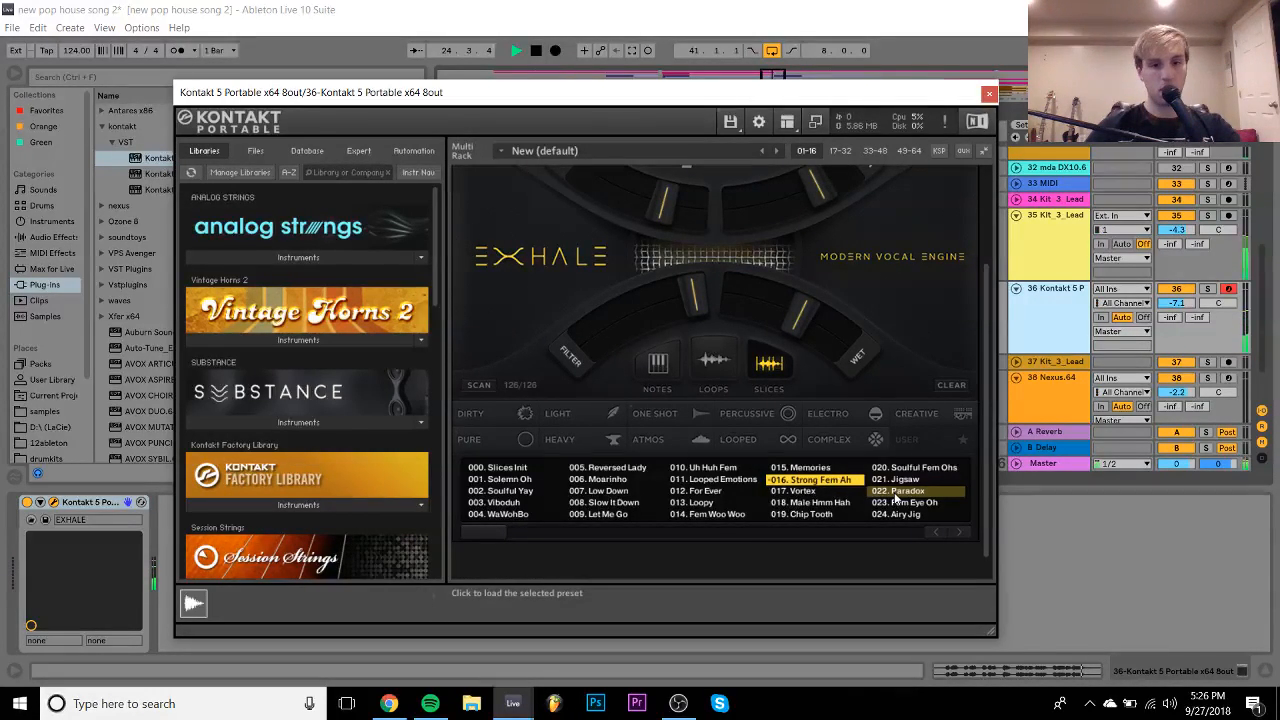
pyautogui.press('space')
pyautogui.scroll(2, 823, 342)
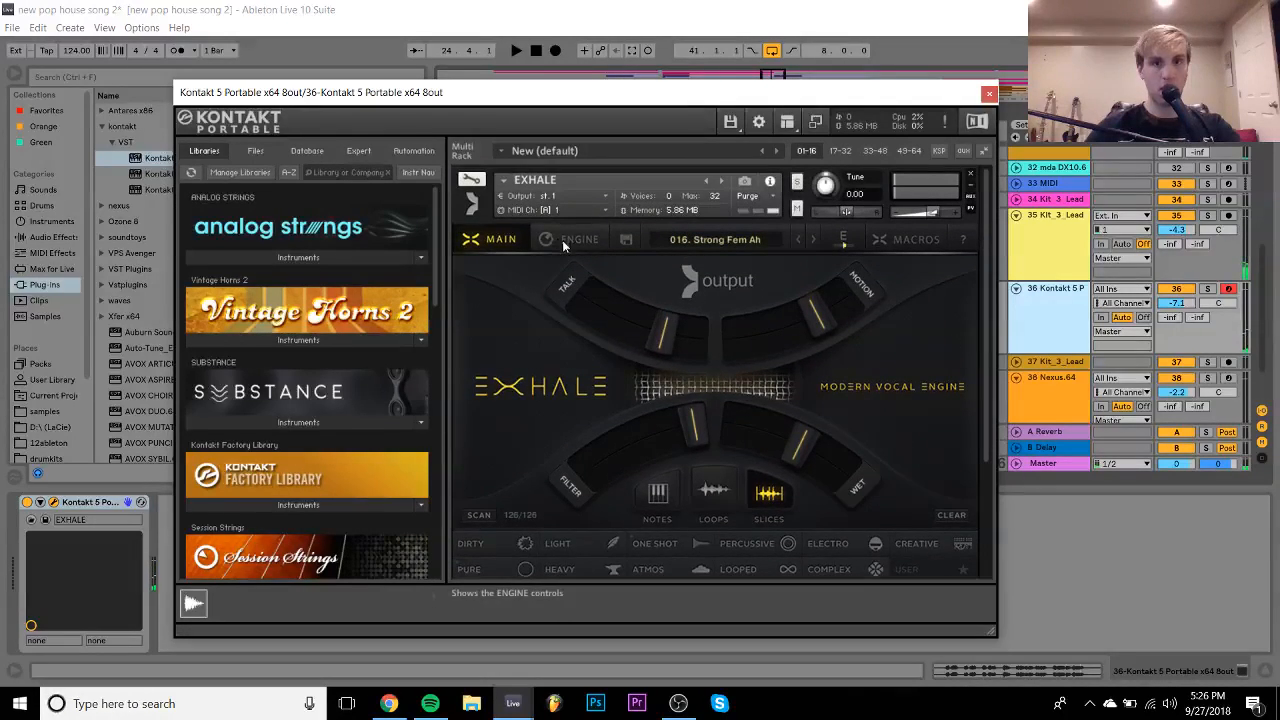
# - Nudge the slice tune on EXHALE's Engine page down to -1 and back to 0
pyautogui.click(565, 240)
pyautogui.click(810, 349)
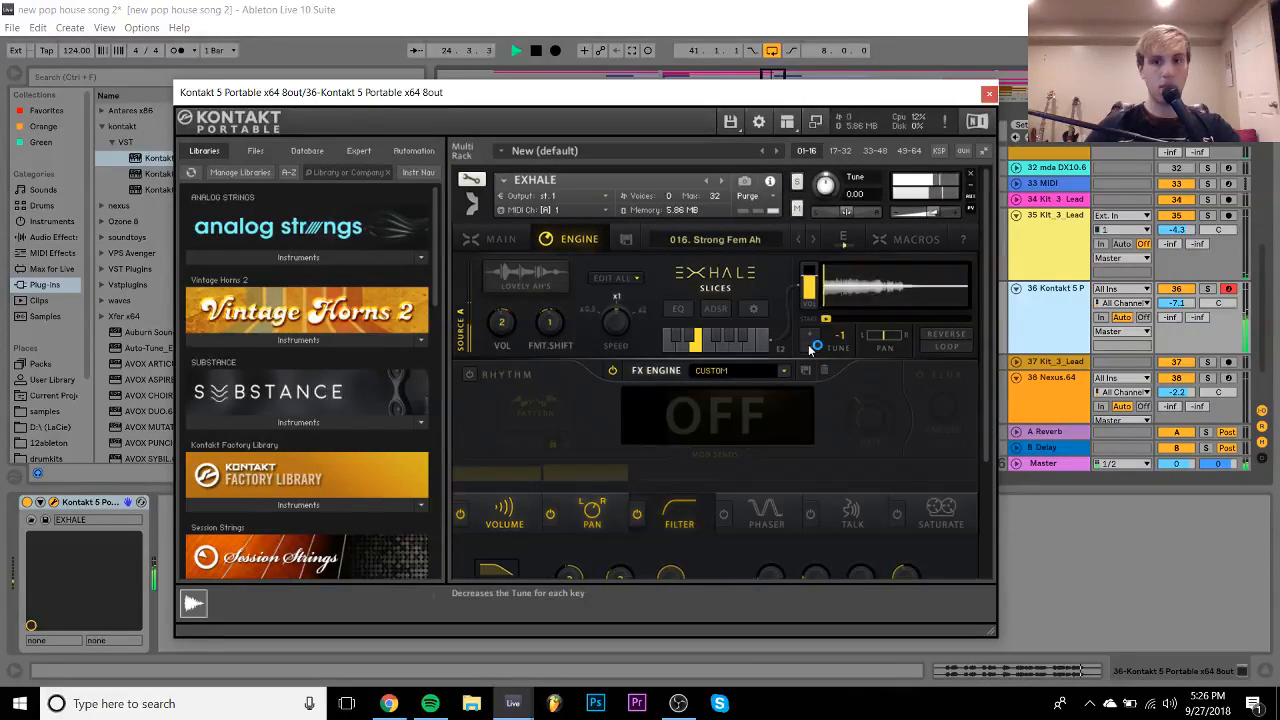
pyautogui.press('space')
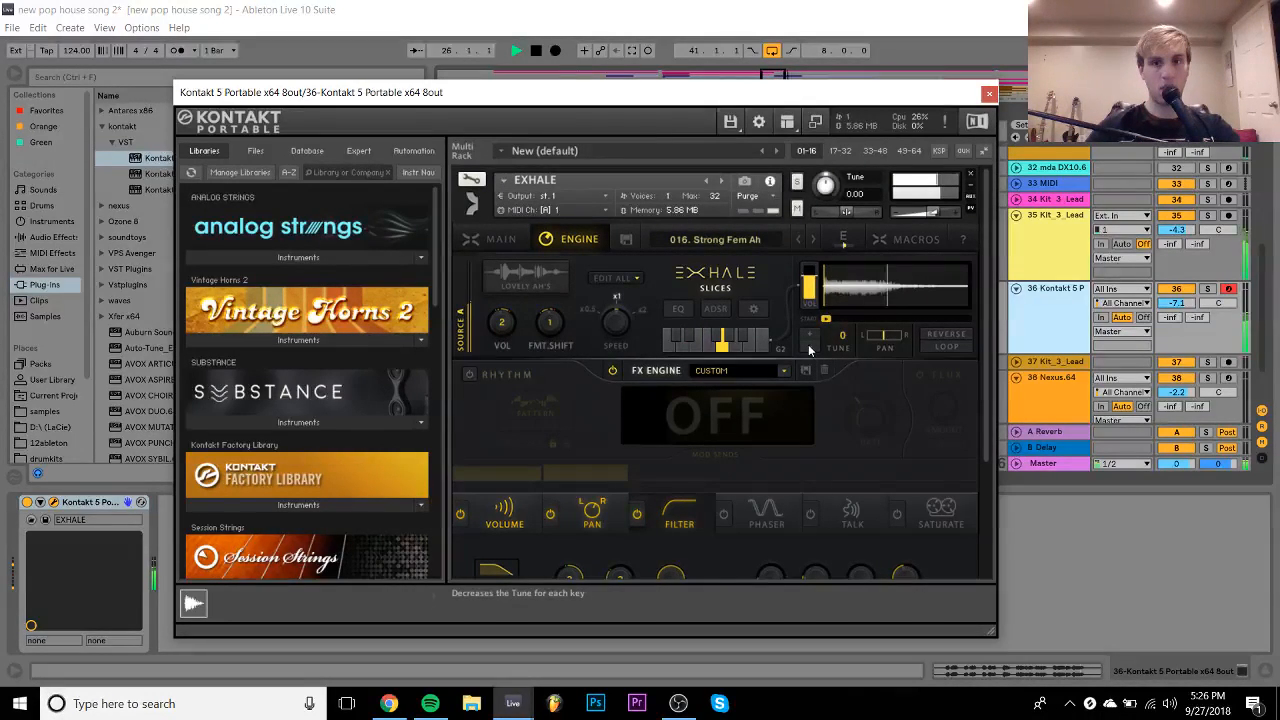
pyautogui.press('space')
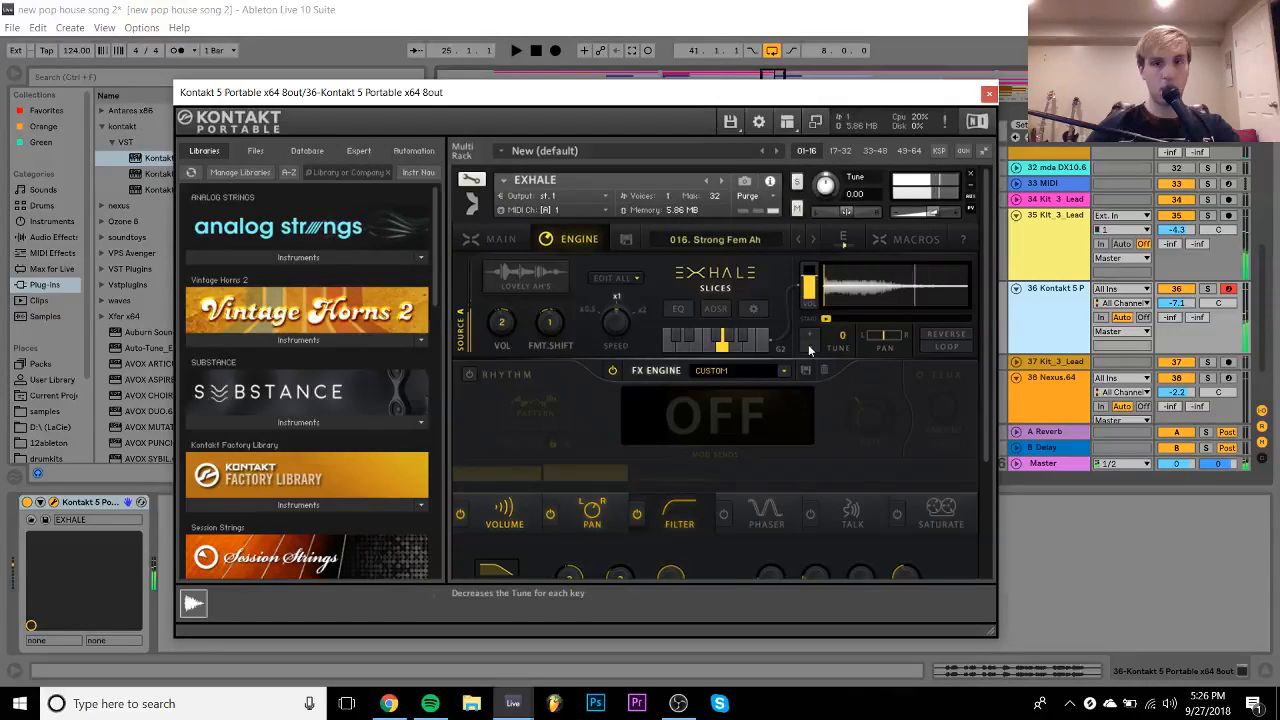
pyautogui.click(809, 347)
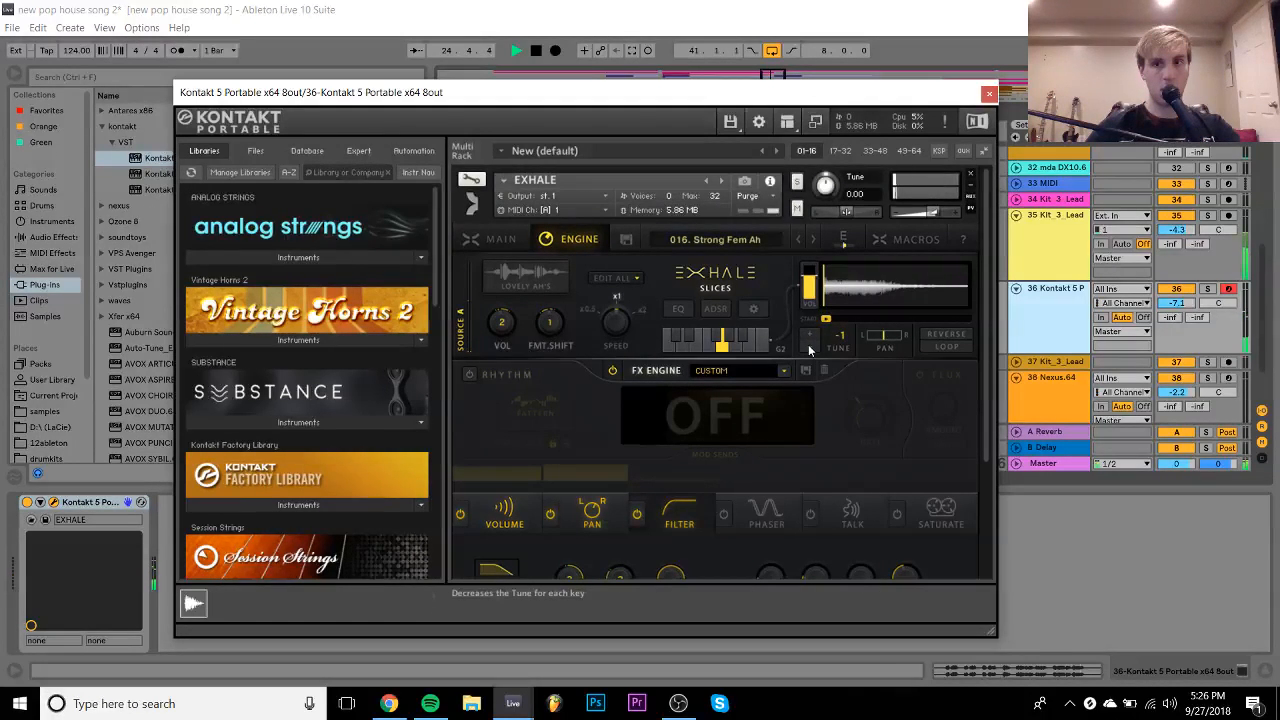
pyautogui.press('space')
pyautogui.click(809, 338)
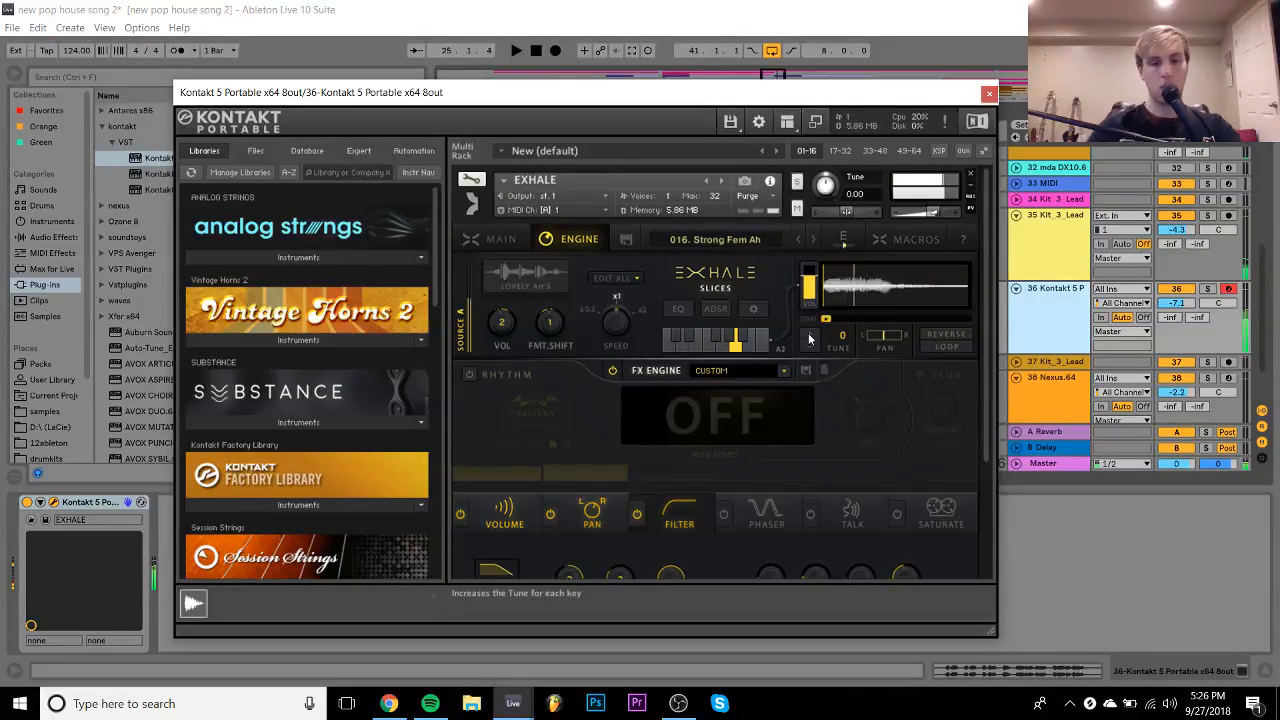
# - Step to preset 017. Vortex, confirm discarding edits, and close Kontakt
pyautogui.click(812, 238)
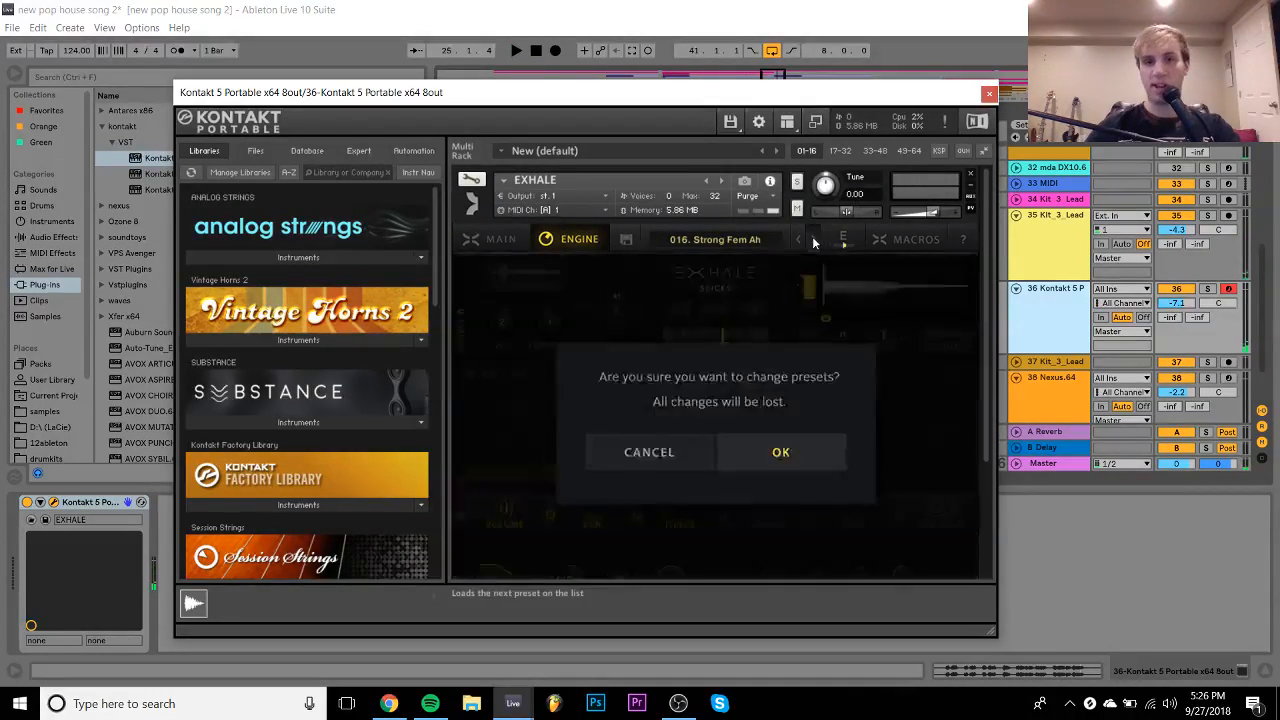
pyautogui.click(778, 461)
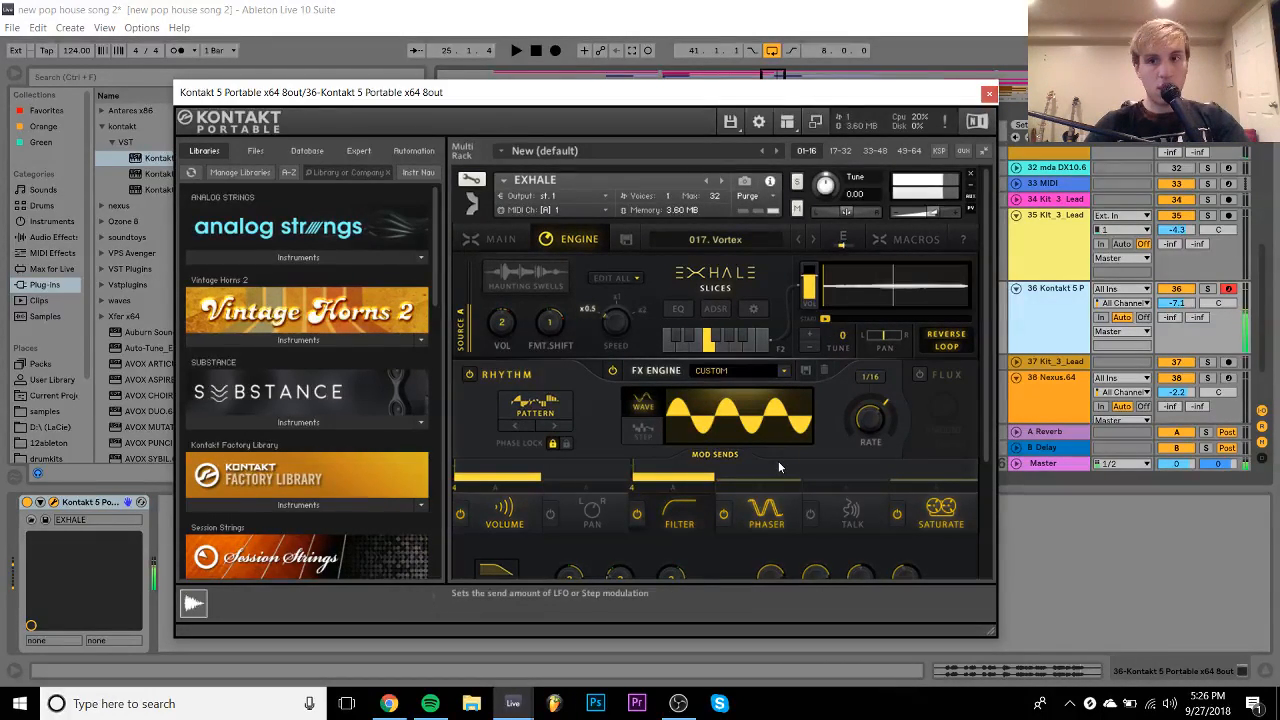
pyautogui.press('space')
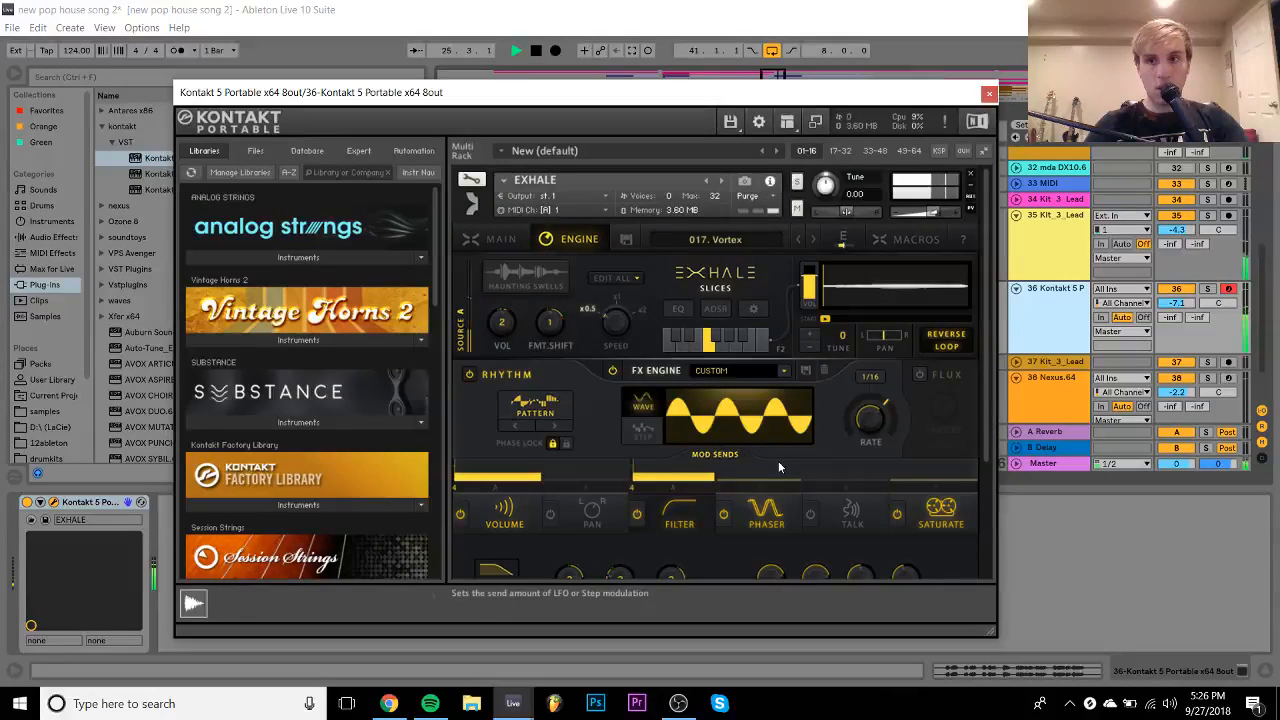
pyautogui.click(989, 94)
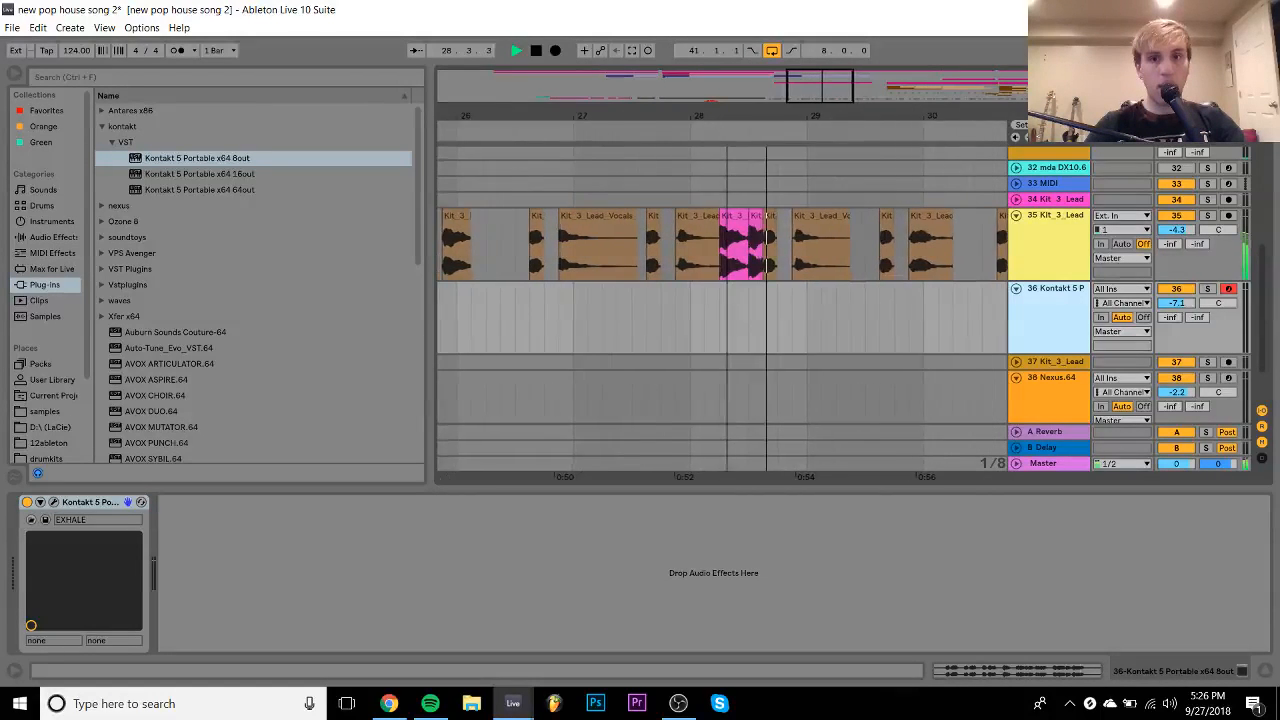
# - Delete Kontakt track 36 and audition track 35's vocal chops around bar 24.4
pyautogui.press('space')
pyautogui.moveTo(838, 111); pyautogui.dragTo(838, 101)
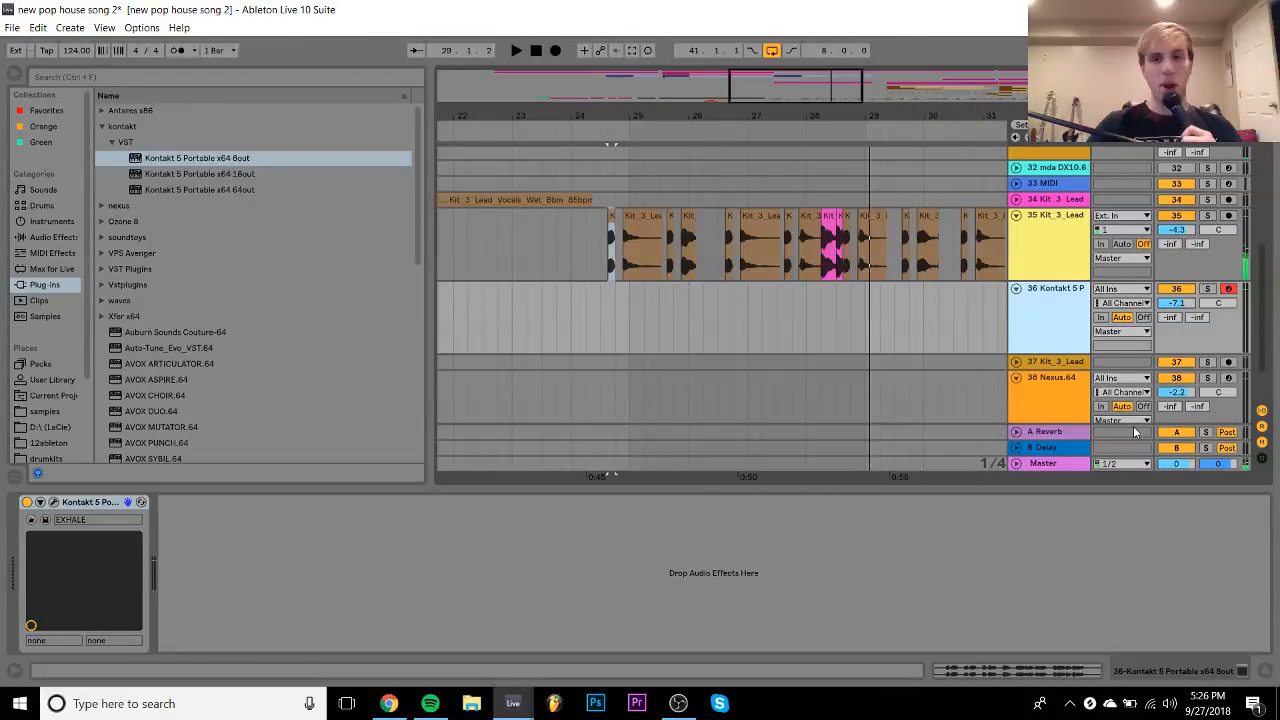
pyautogui.press('Delete')
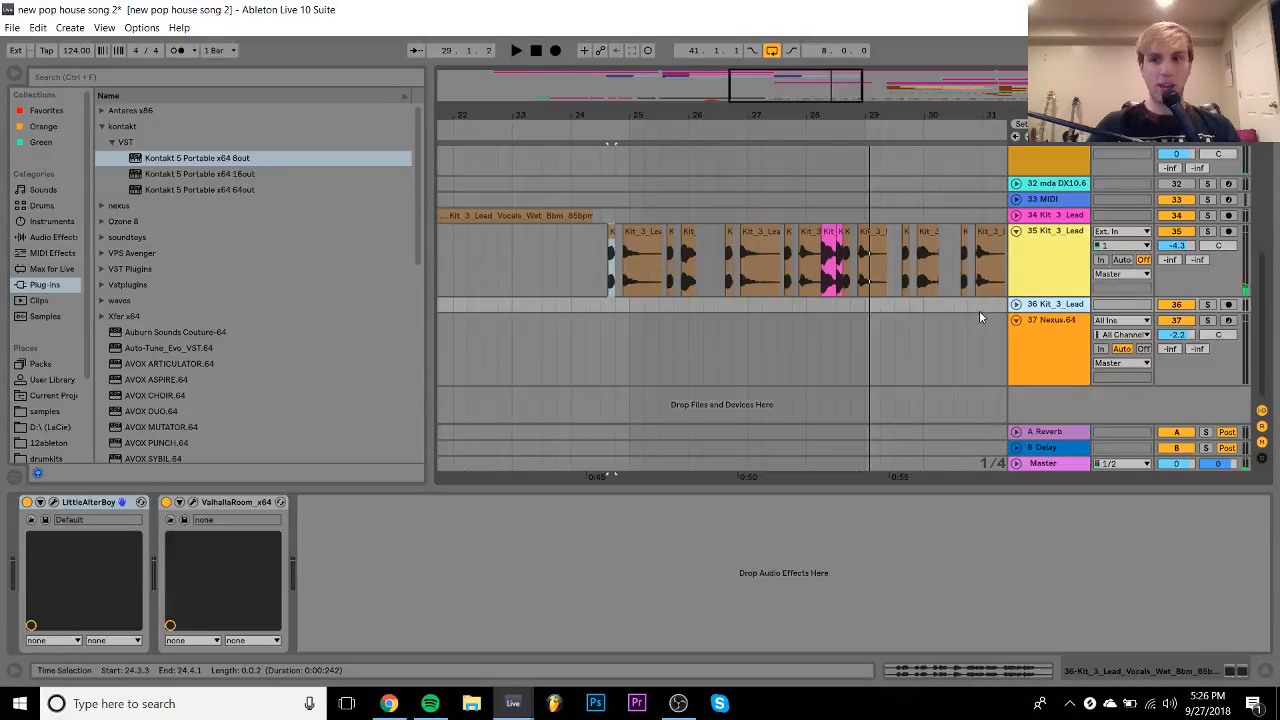
pyautogui.click(631, 285)
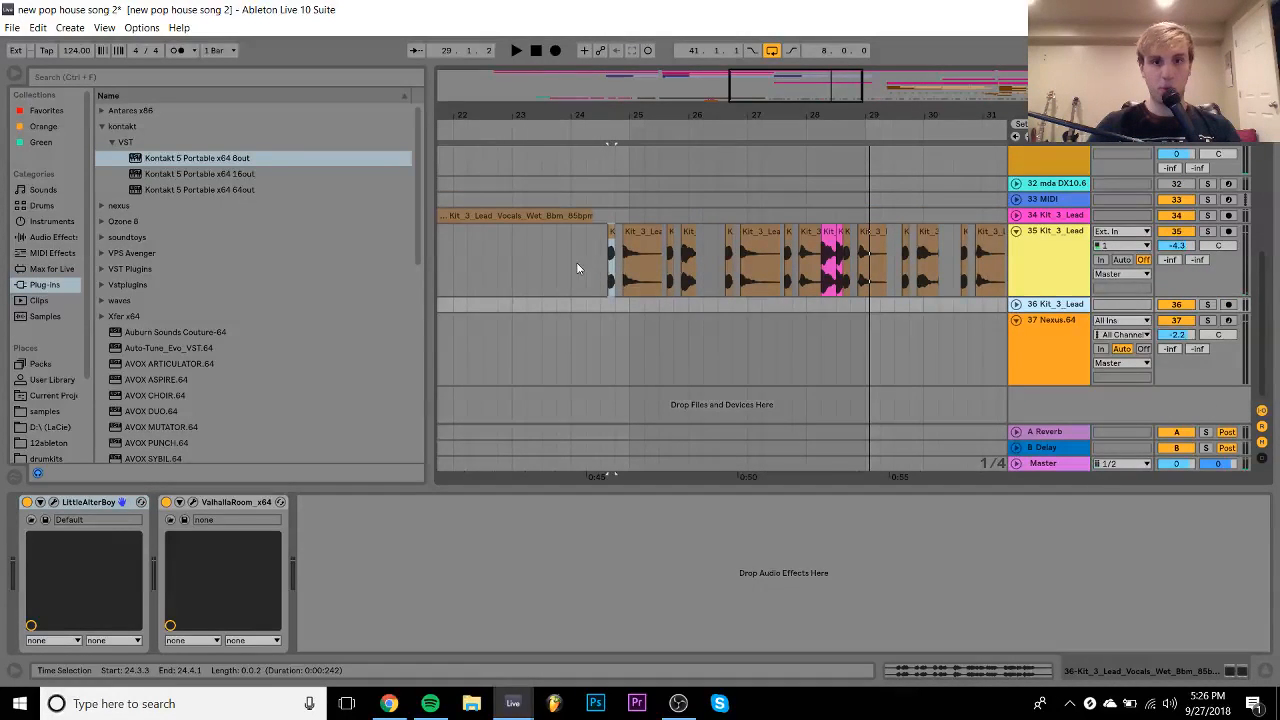
pyautogui.click(576, 268)
pyautogui.press('space')
pyautogui.moveTo(627, 106); pyautogui.dragTo(627, 113)
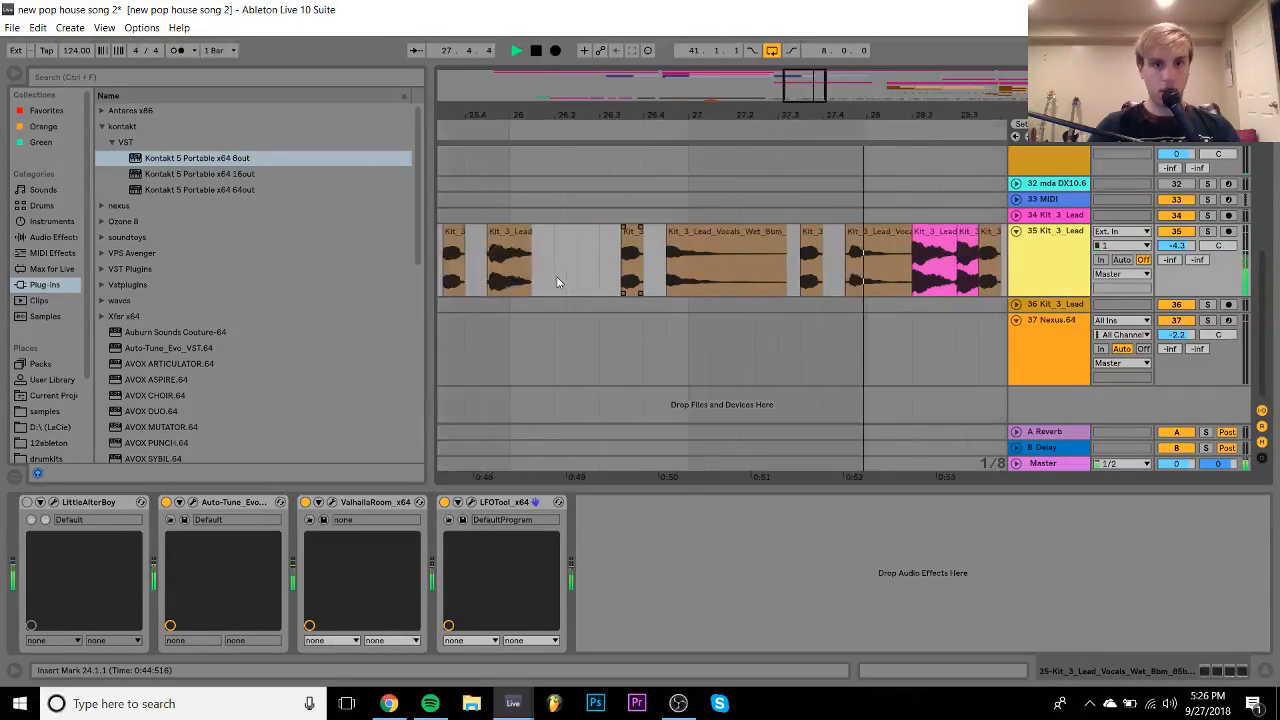
pyautogui.hscroll(-7, 557, 278)
pyautogui.press('space')
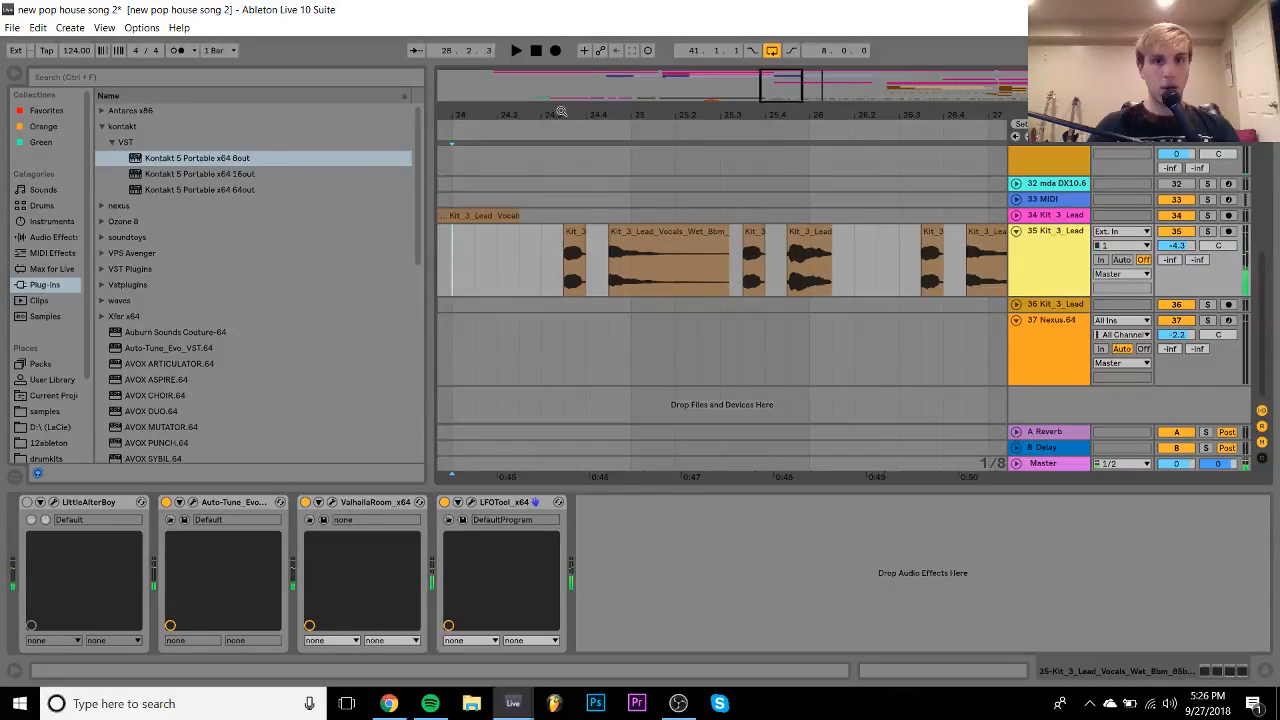
# - Trim the long vocal chop's start marker to the note's attack in Clip View
pyautogui.moveTo(561, 111); pyautogui.dragTo(1018, 283)
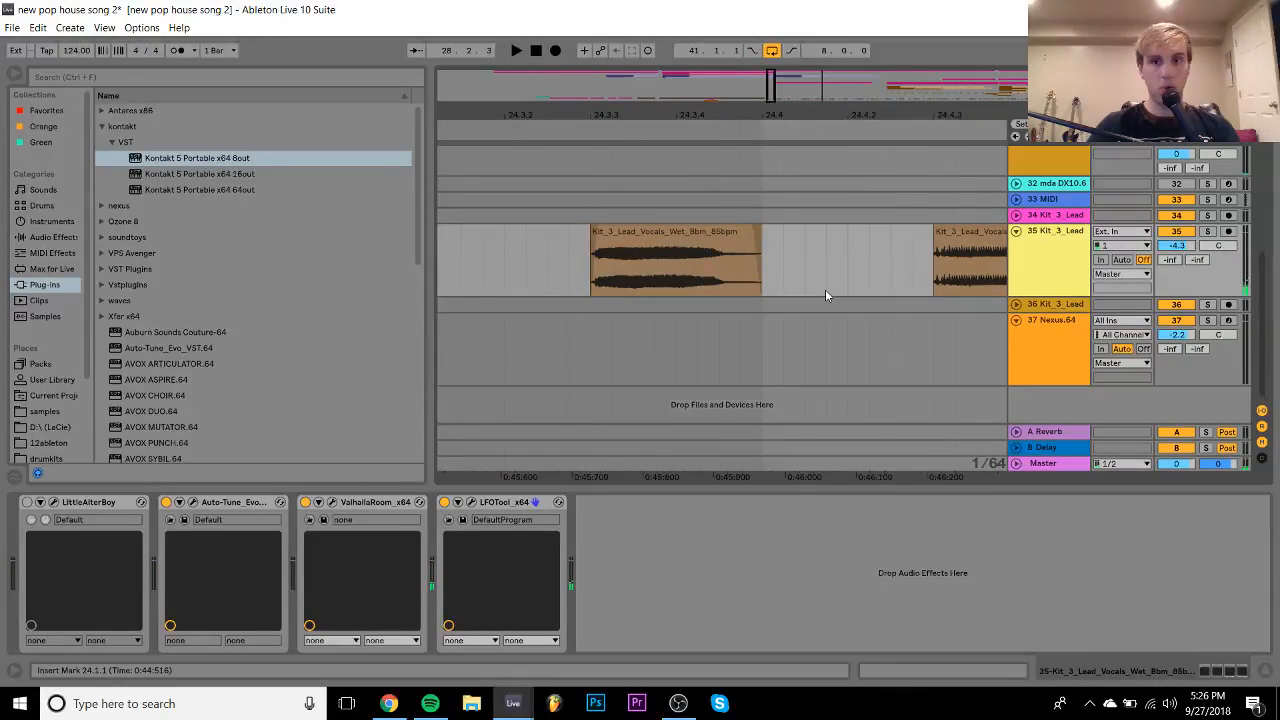
pyautogui.hscroll(3, 825, 289)
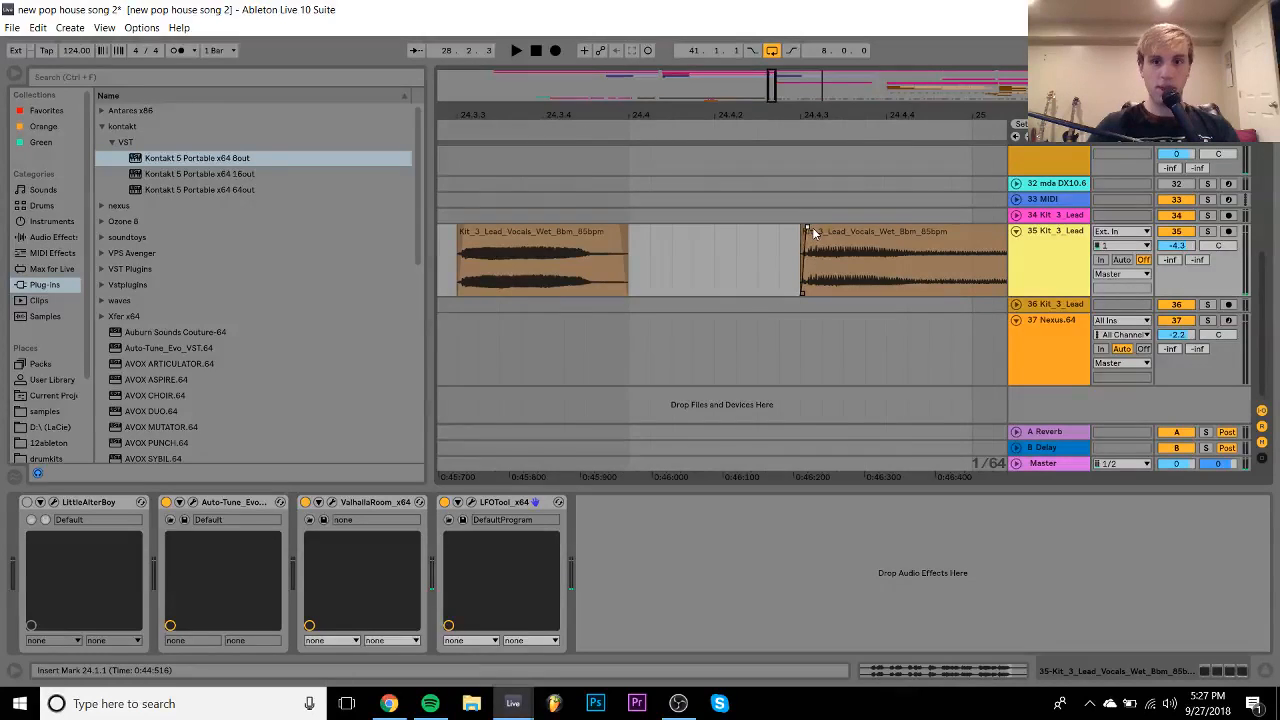
pyautogui.hscroll(15, 812, 227)
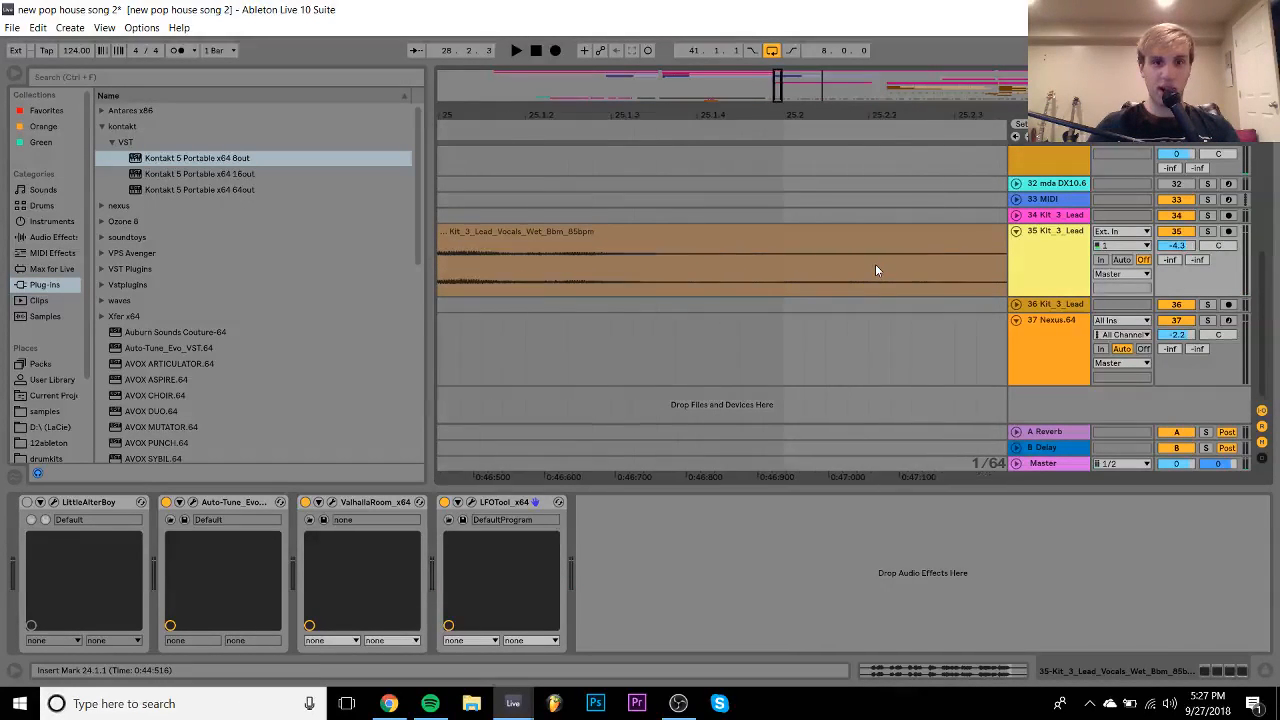
pyautogui.hscroll(8, 880, 265)
pyautogui.hscroll(15, 814, 234)
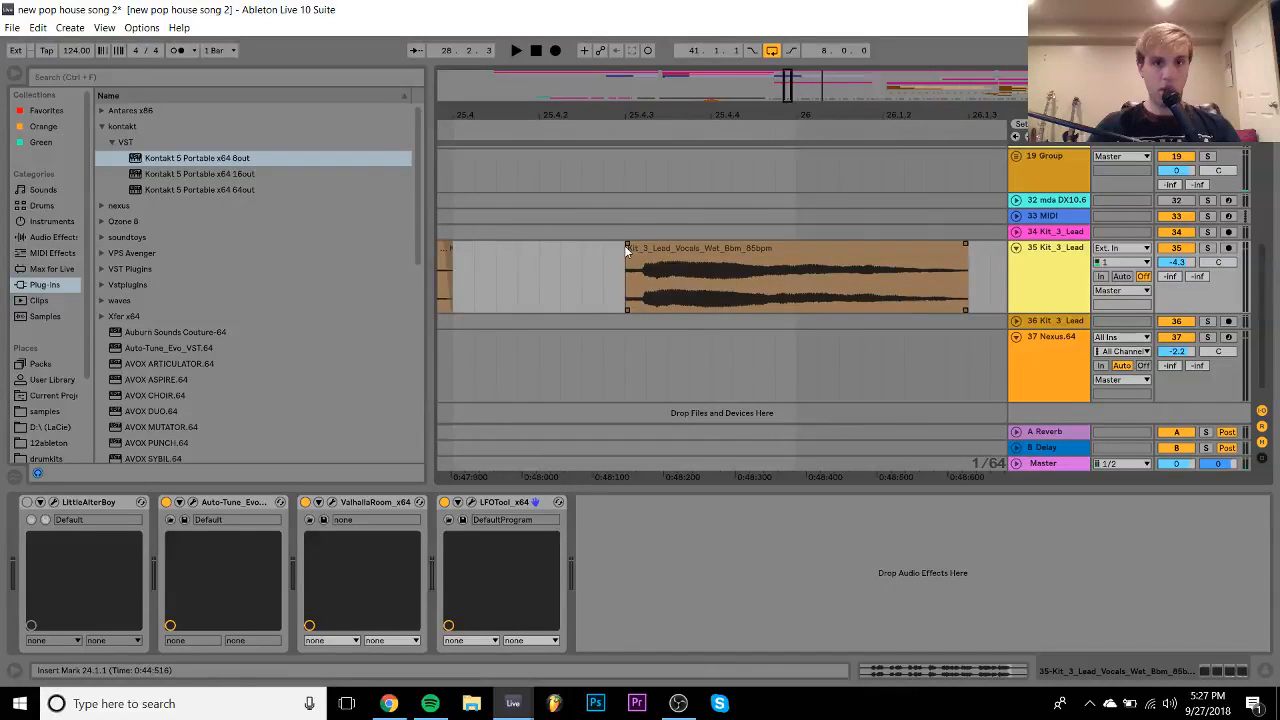
pyautogui.doubleClick(626, 250)
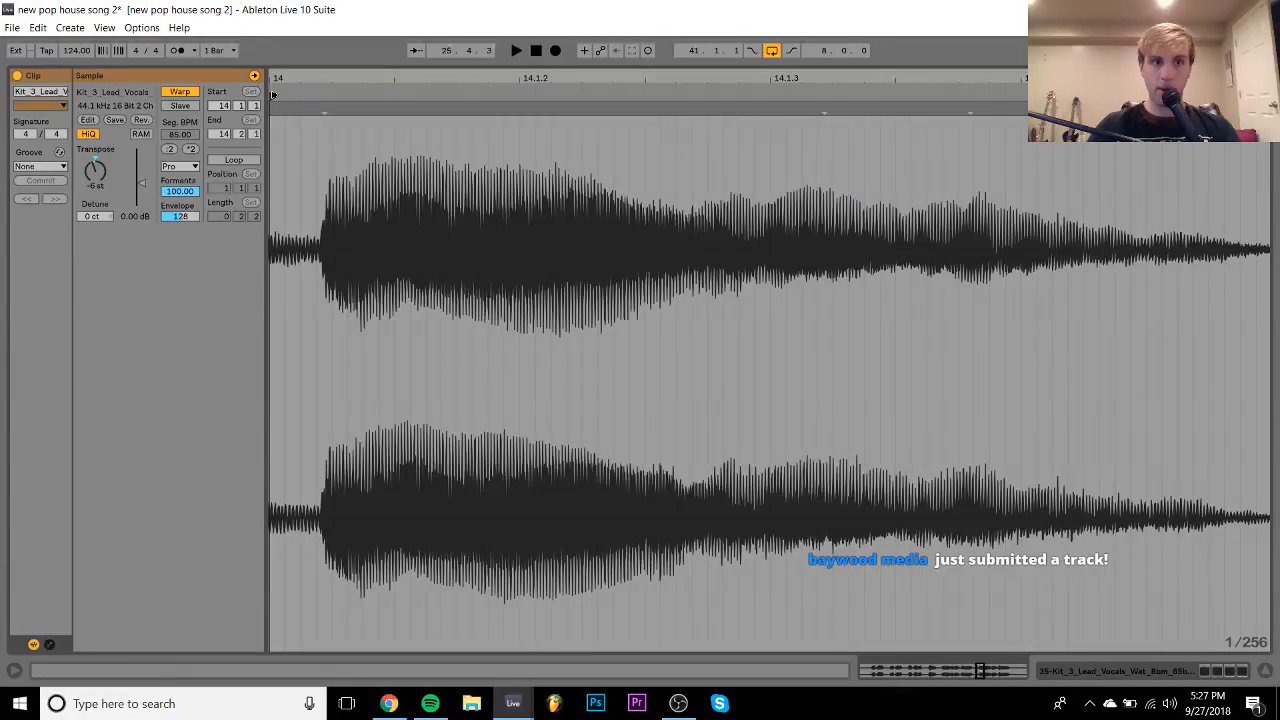
pyautogui.moveTo(274, 96); pyautogui.dragTo(325, 98)
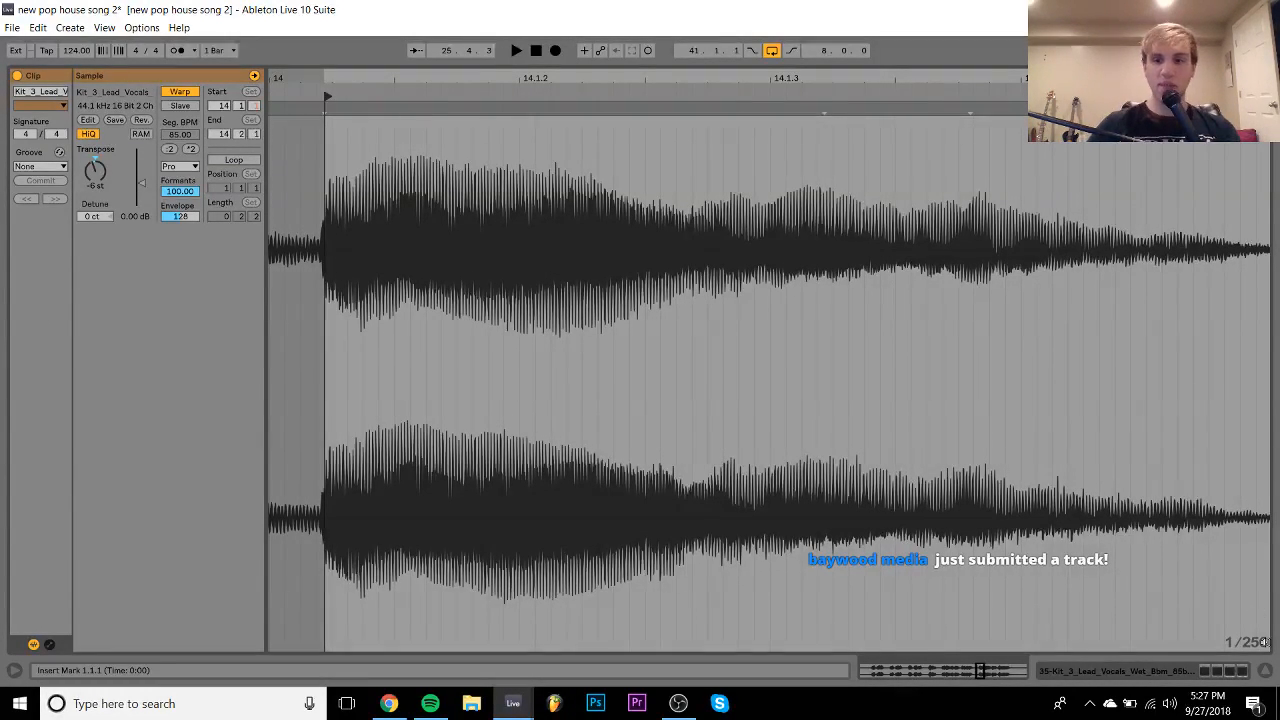
pyautogui.click(1237, 670)
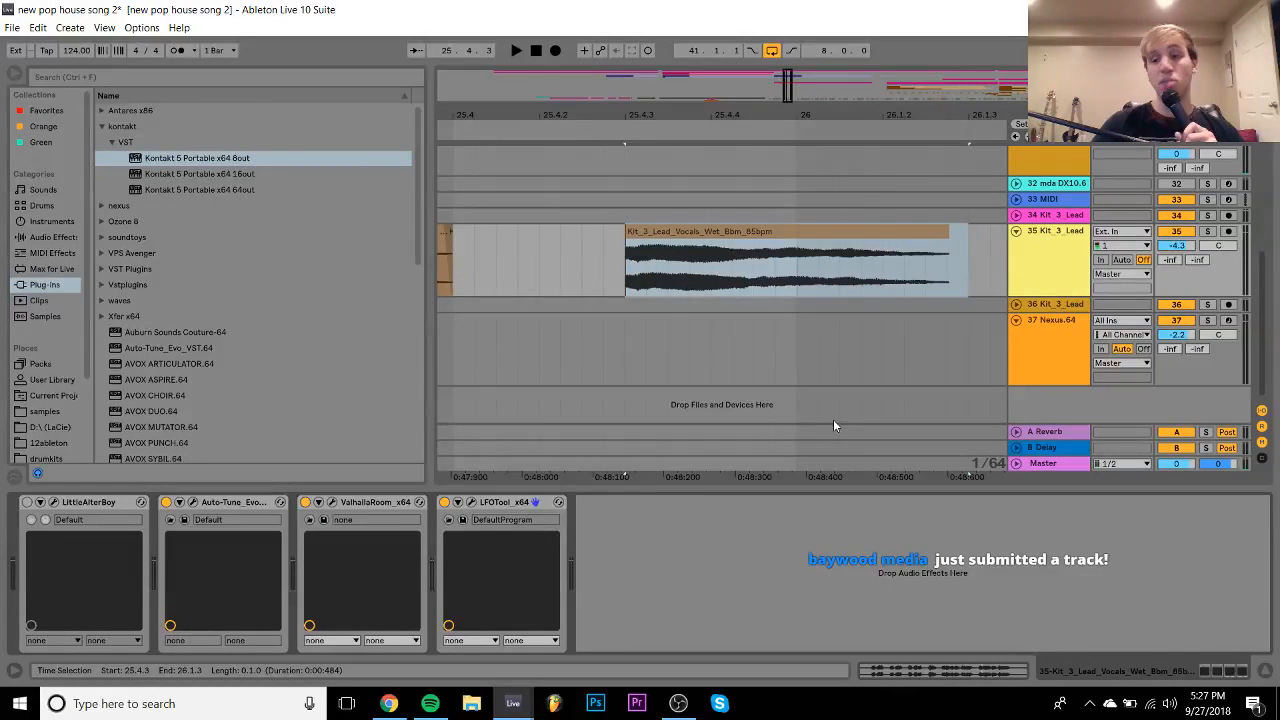
# - Audition the Kit_3_Lead vocal chops from bar 25.4.1, including the small chop
pyautogui.click(628, 230)
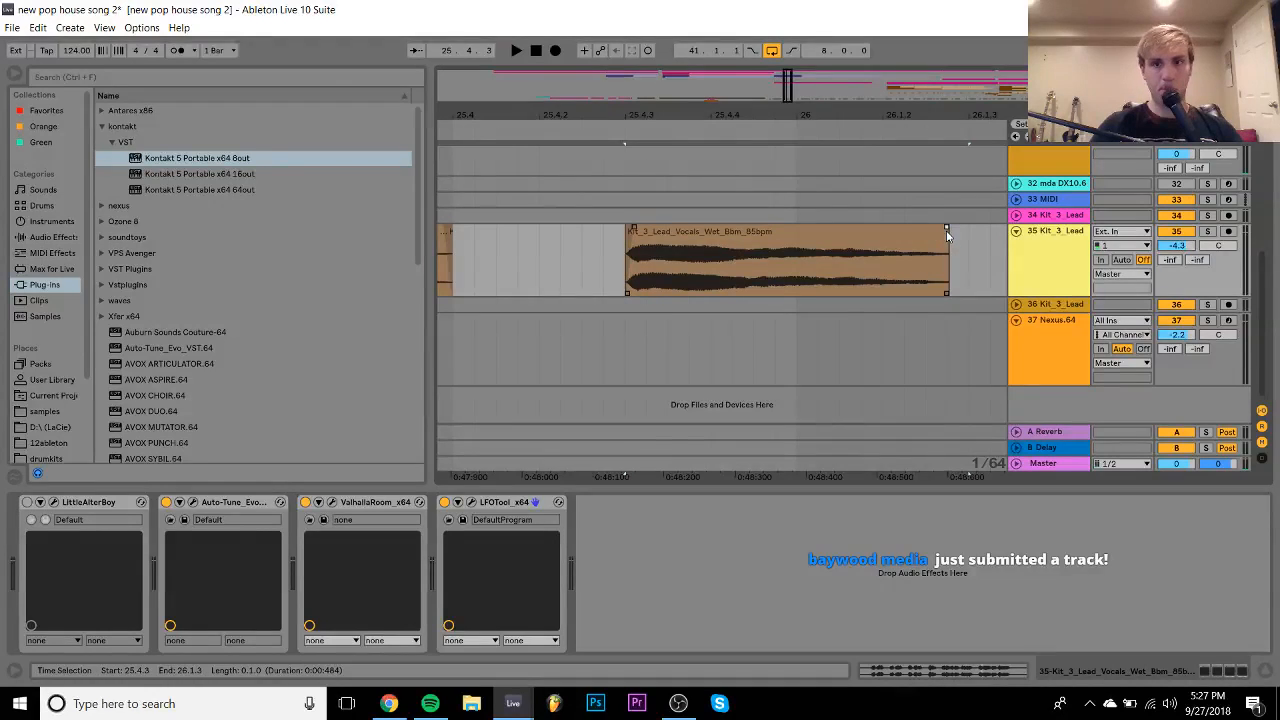
pyautogui.moveTo(703, 114); pyautogui.dragTo(703, 76)
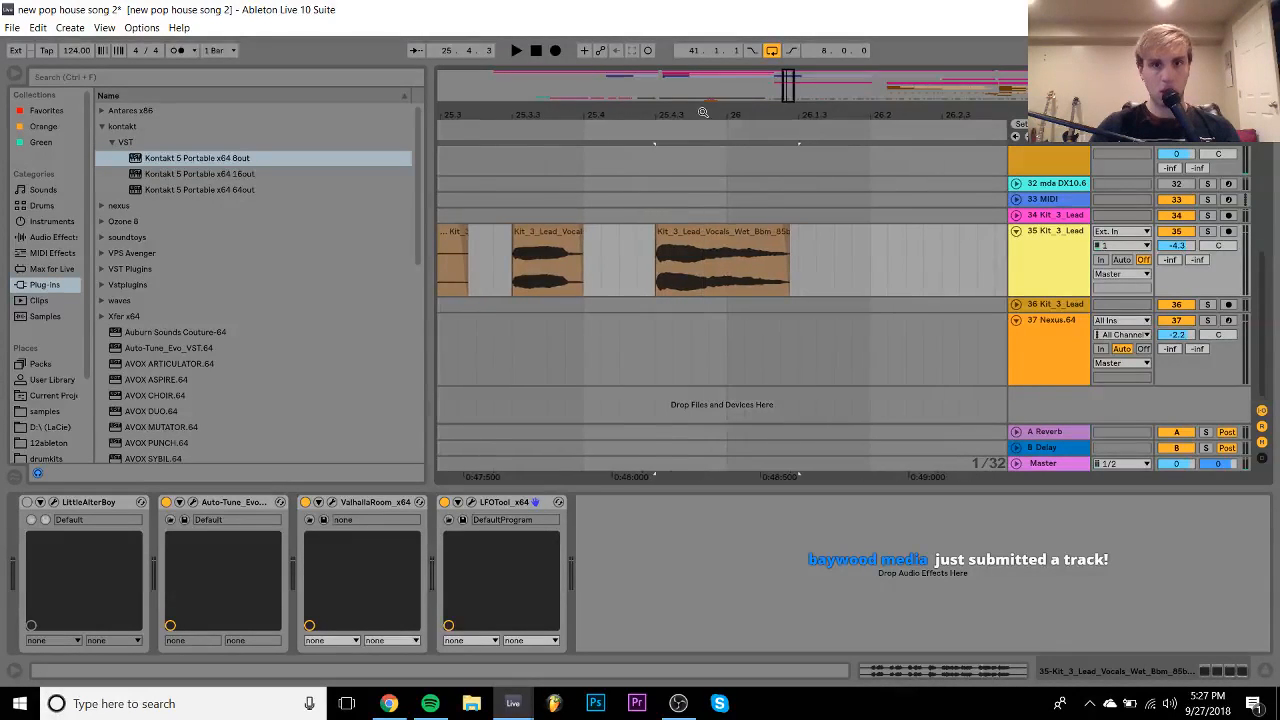
pyautogui.click(586, 250)
pyautogui.press('space')
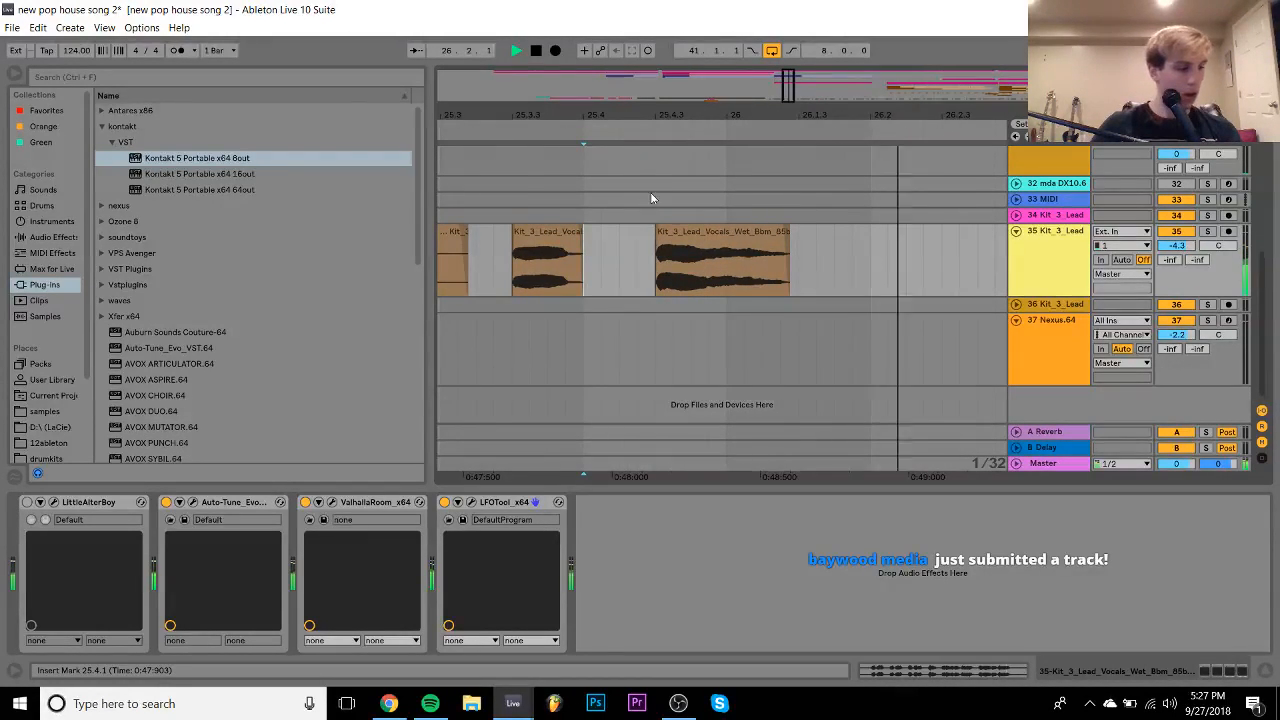
pyautogui.press('space')
pyautogui.press('space')
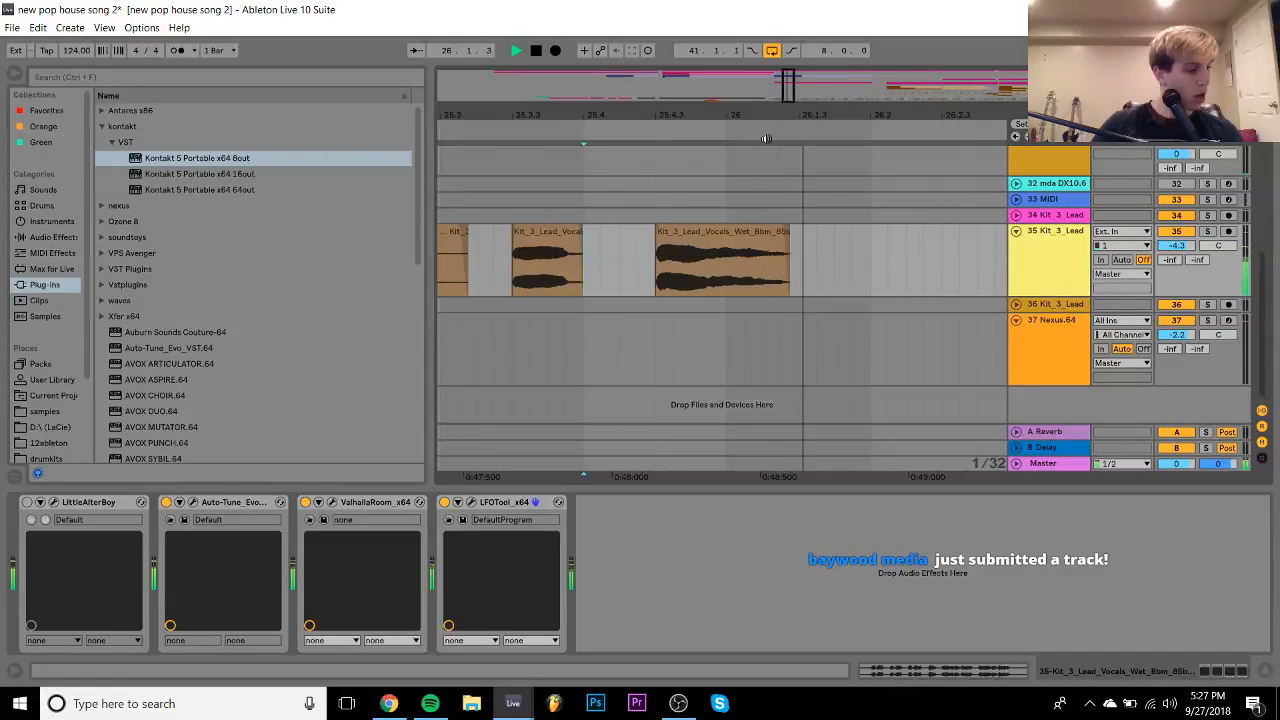
pyautogui.press('space')
pyautogui.press('space')
pyautogui.moveTo(860, 113); pyautogui.dragTo(612, 82)
pyautogui.press('space')
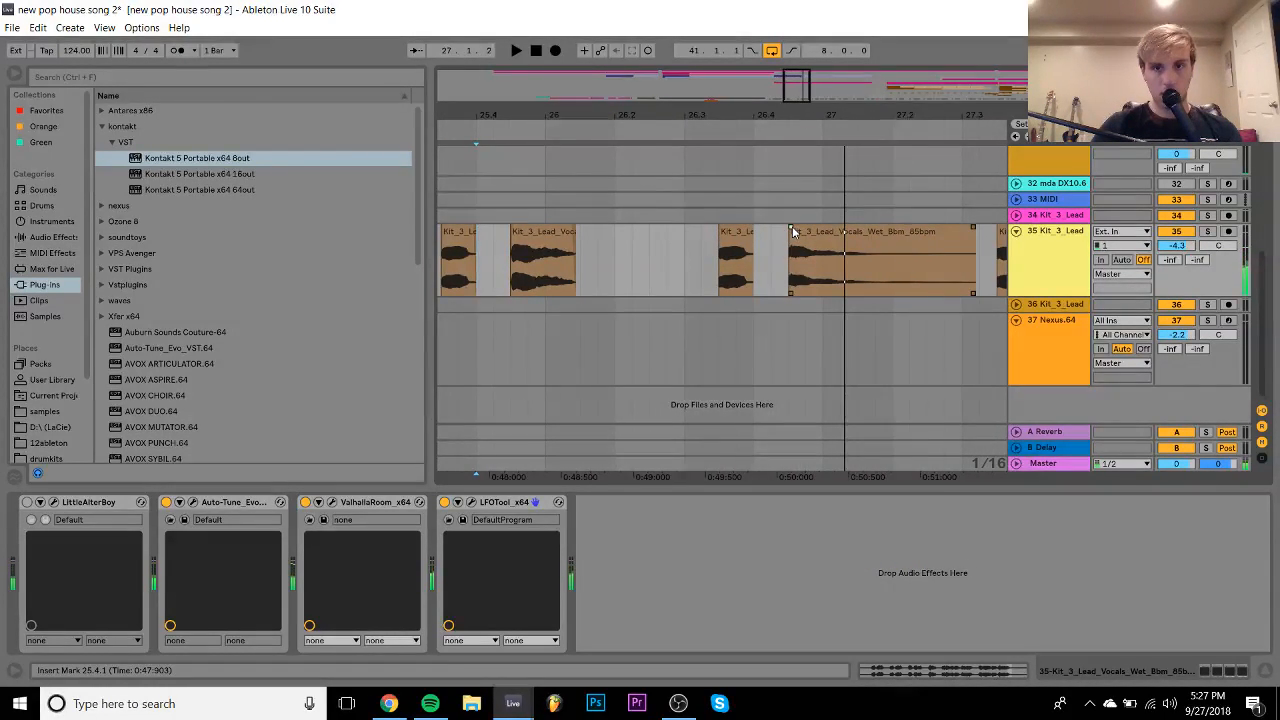
pyautogui.press('space')
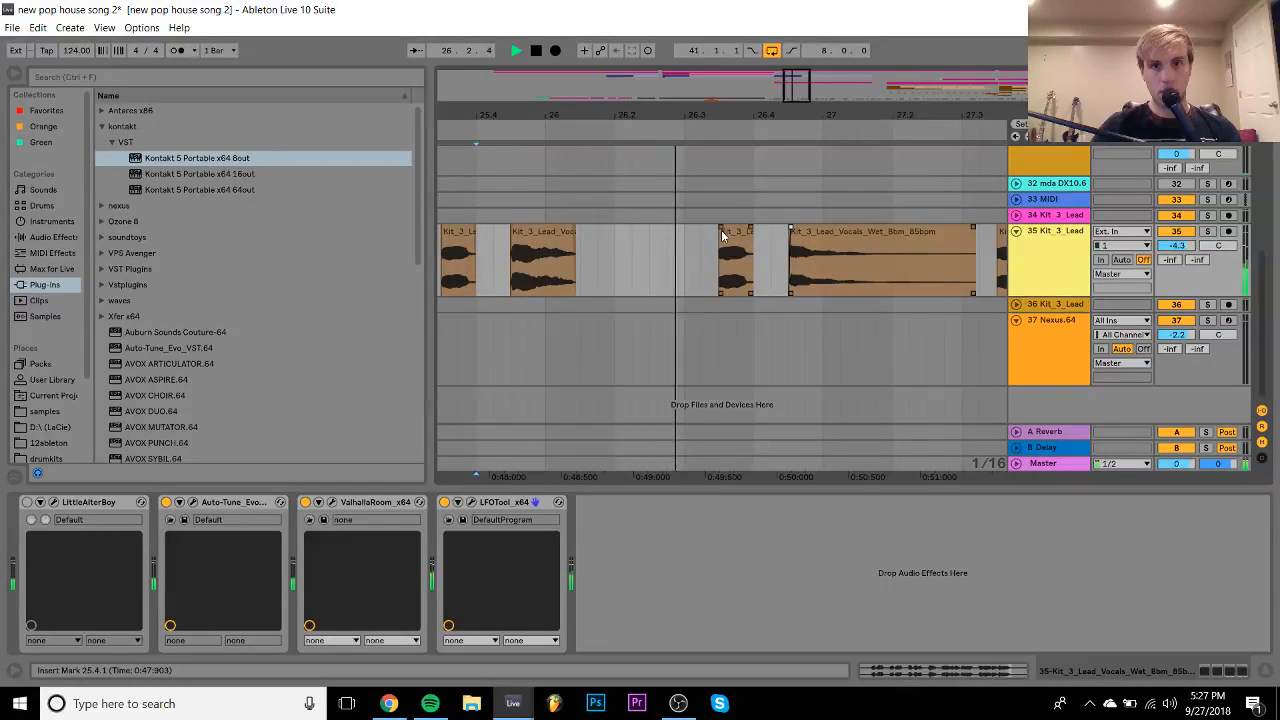
pyautogui.click(722, 235)
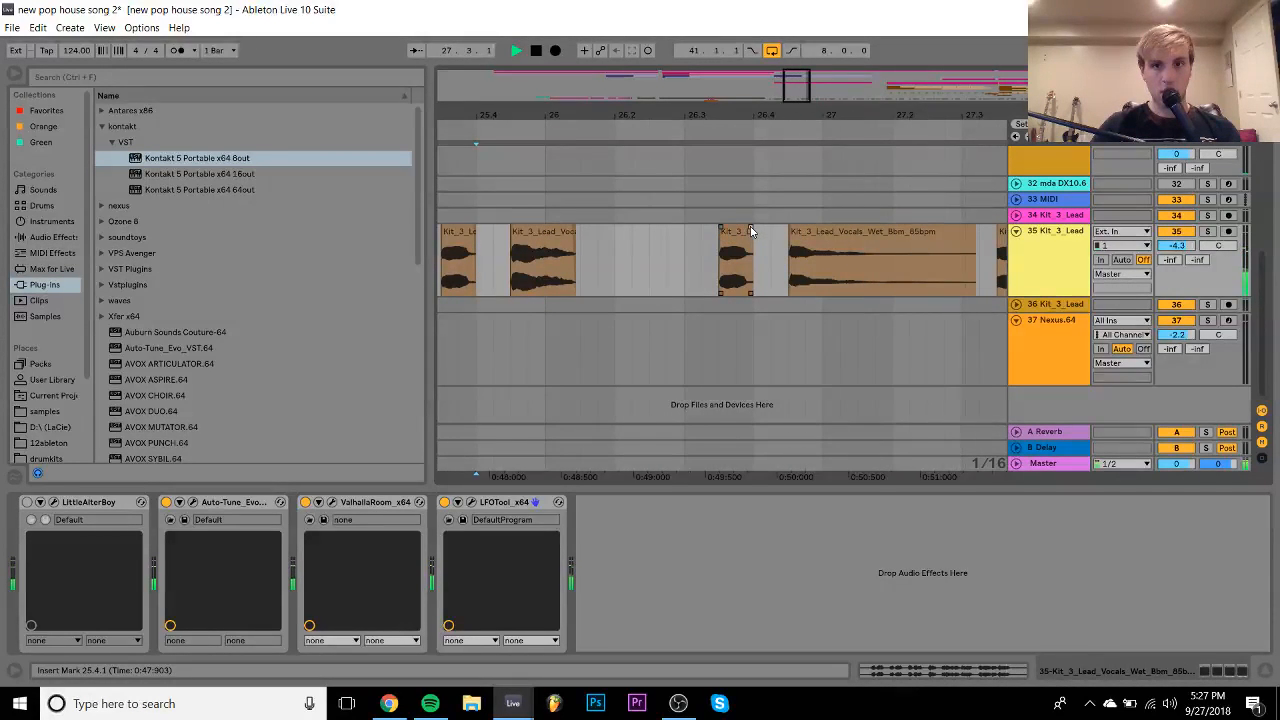
pyautogui.hscroll(10, 748, 232)
pyautogui.press('space')
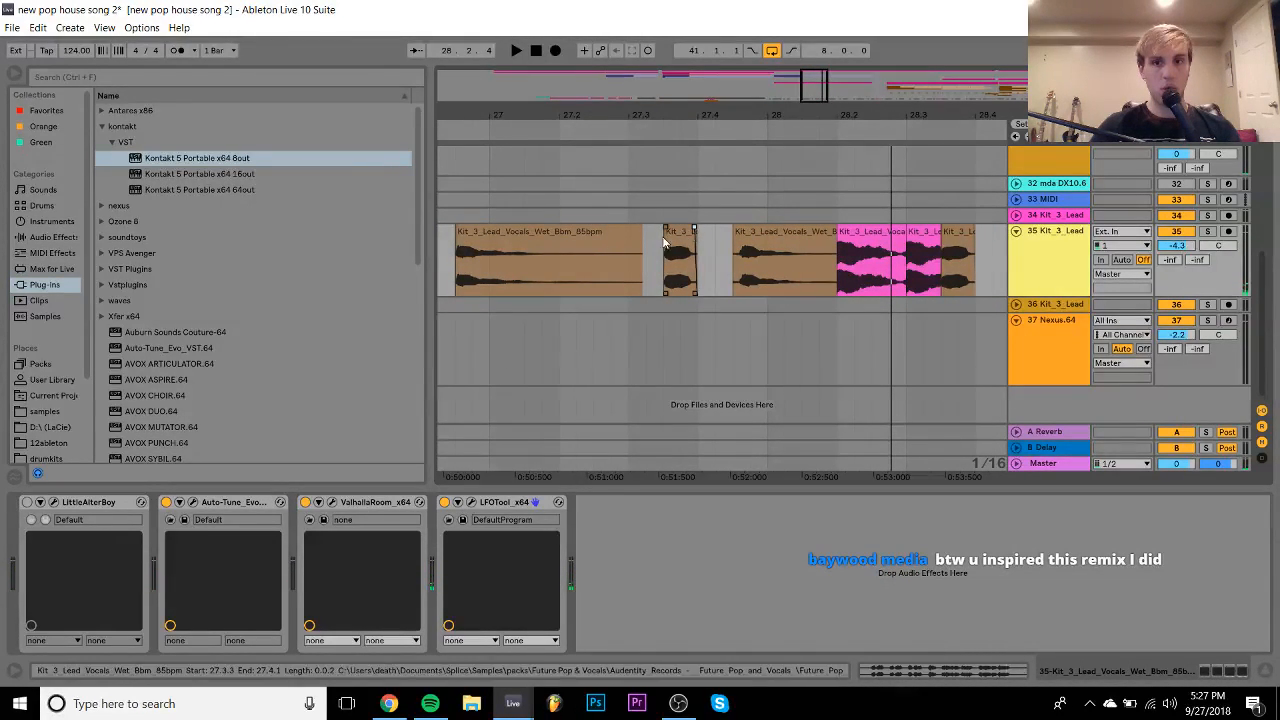
# - Copy a vocal section, paste it at 27.4.3, and move the pink chop's start earlier
pyautogui.moveTo(454, 277); pyautogui.dragTo(575, 255)
pyautogui.hotkey('ctrl', 'c')
pyautogui.click(733, 275)
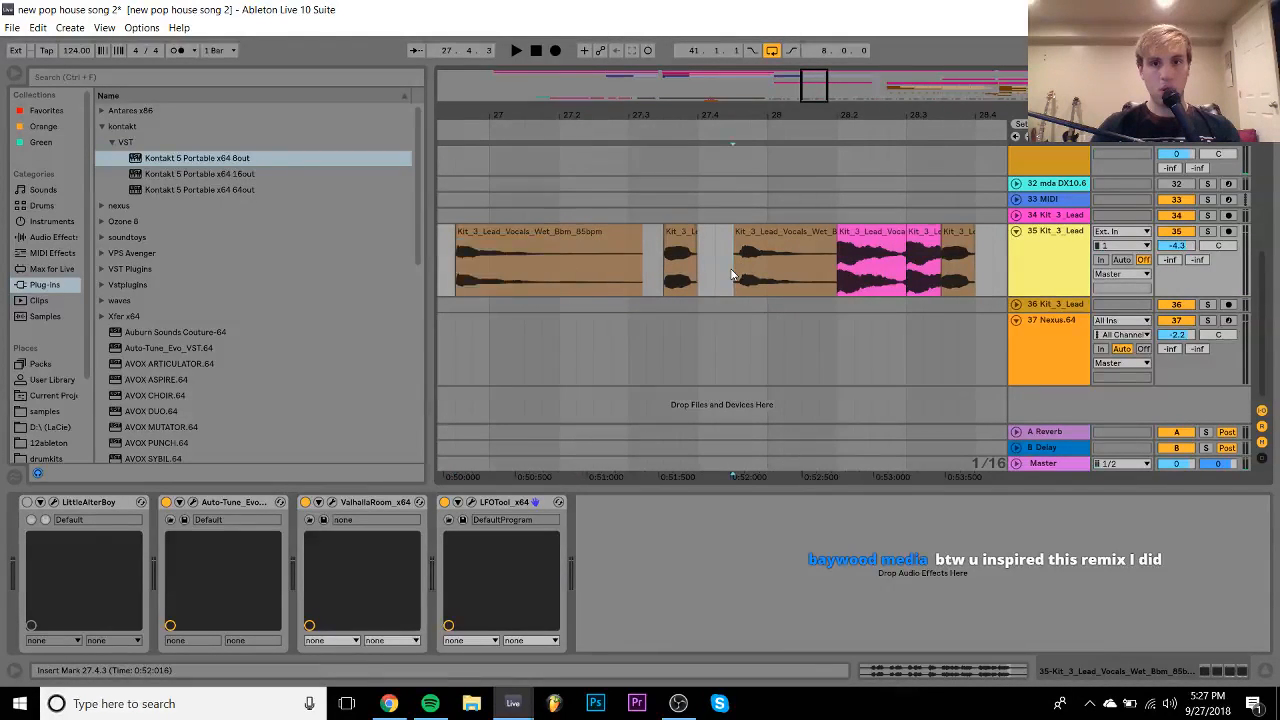
pyautogui.press('space')
pyautogui.press('space')
pyautogui.hotkey('ctrl', 'v')
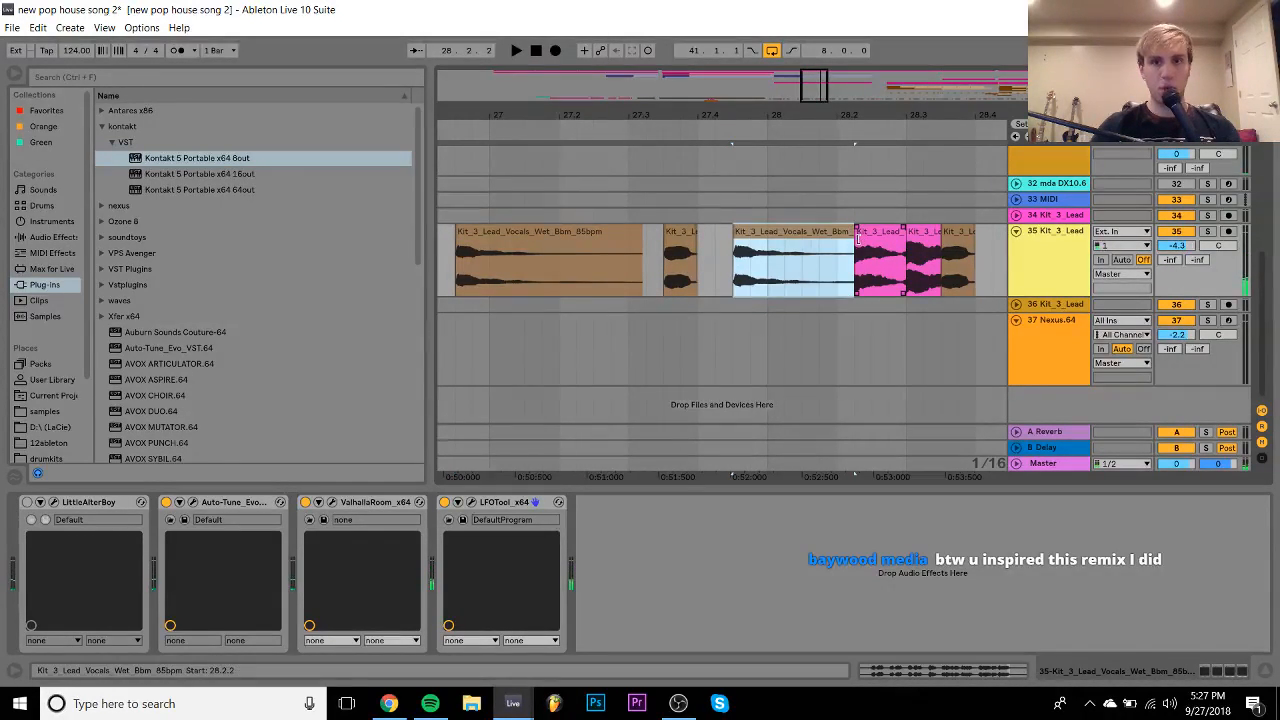
pyautogui.moveTo(855, 232); pyautogui.dragTo(830, 240)
# - Listen to the pasted chop's pitch, then to the pink chop at 28.2.1
pyautogui.doubleClick(806, 236)
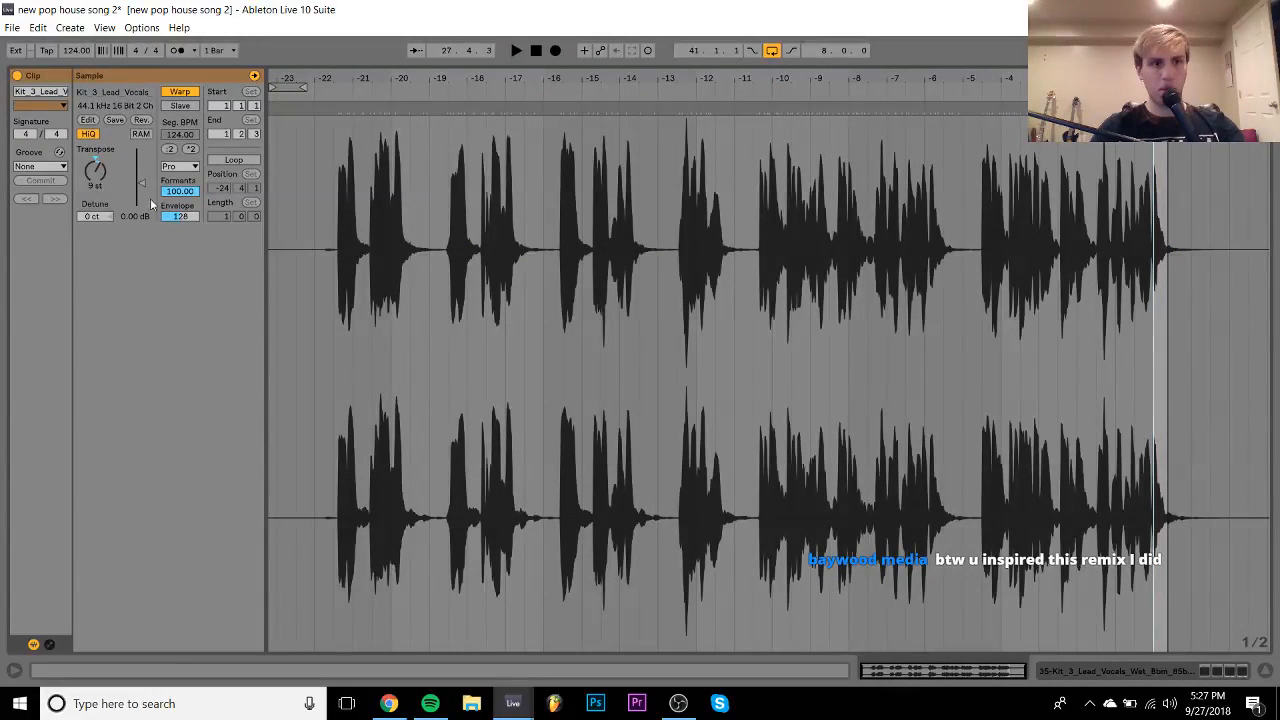
pyautogui.press('space')
pyautogui.press('space')
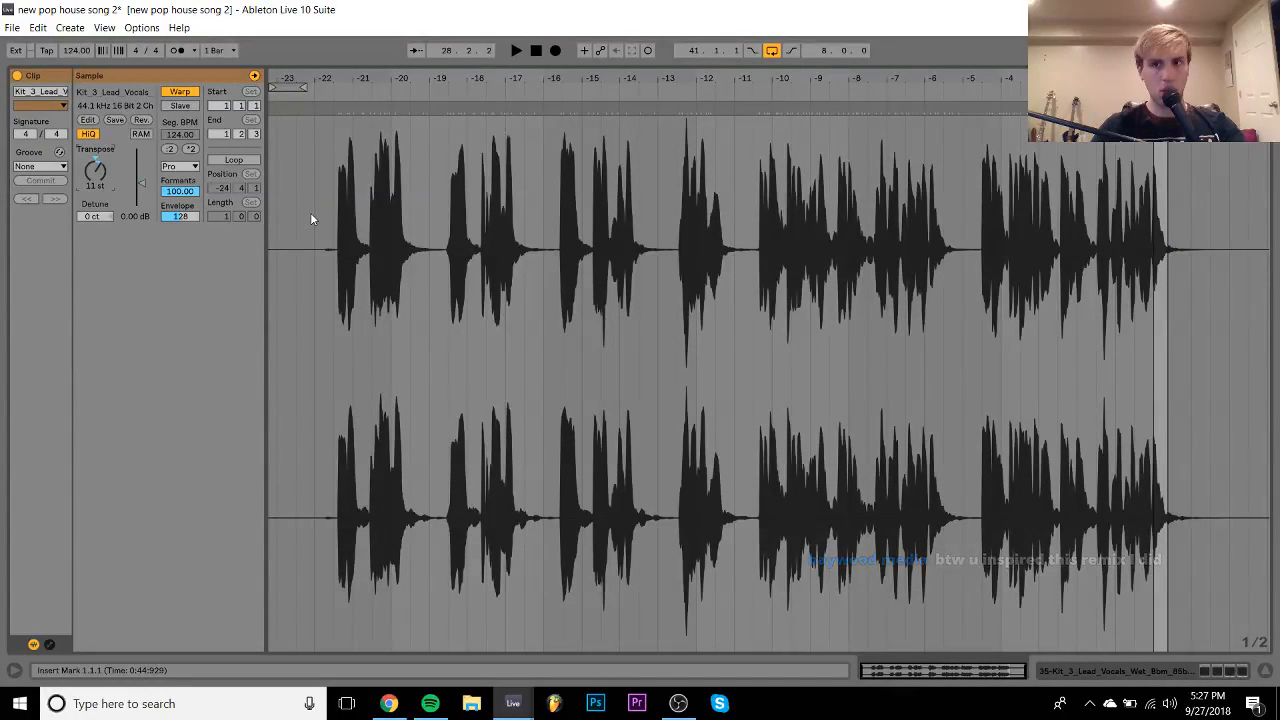
pyautogui.click(1153, 668)
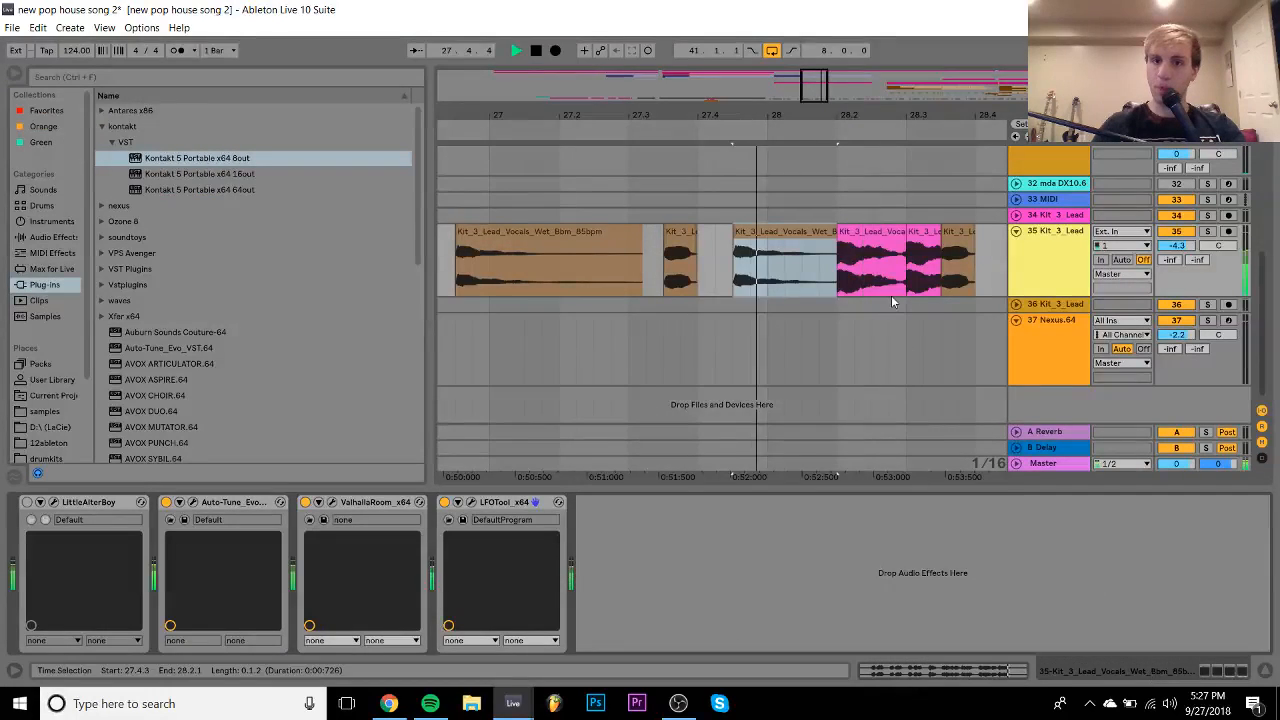
pyautogui.click(863, 237)
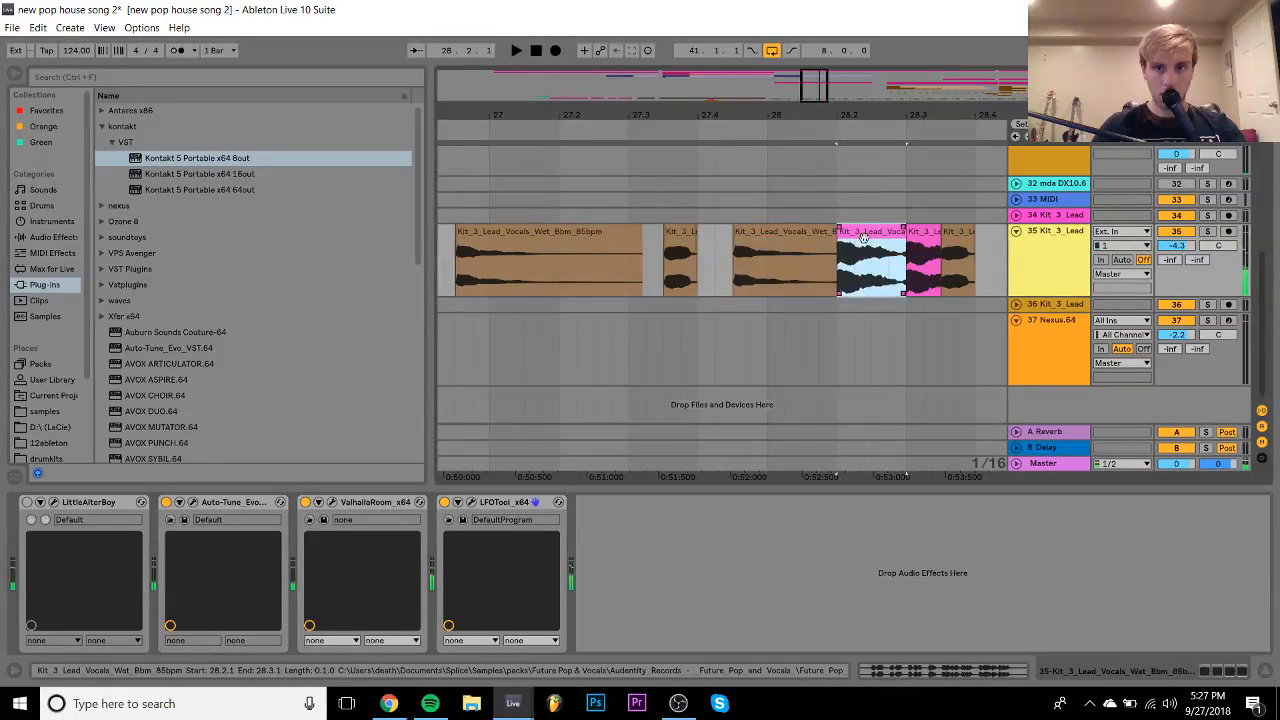
pyautogui.press('space')
pyautogui.press('space')
# - Audition the two pink chops around 28.2–28.3.3 and view bars 23 to 36
pyautogui.click(904, 230)
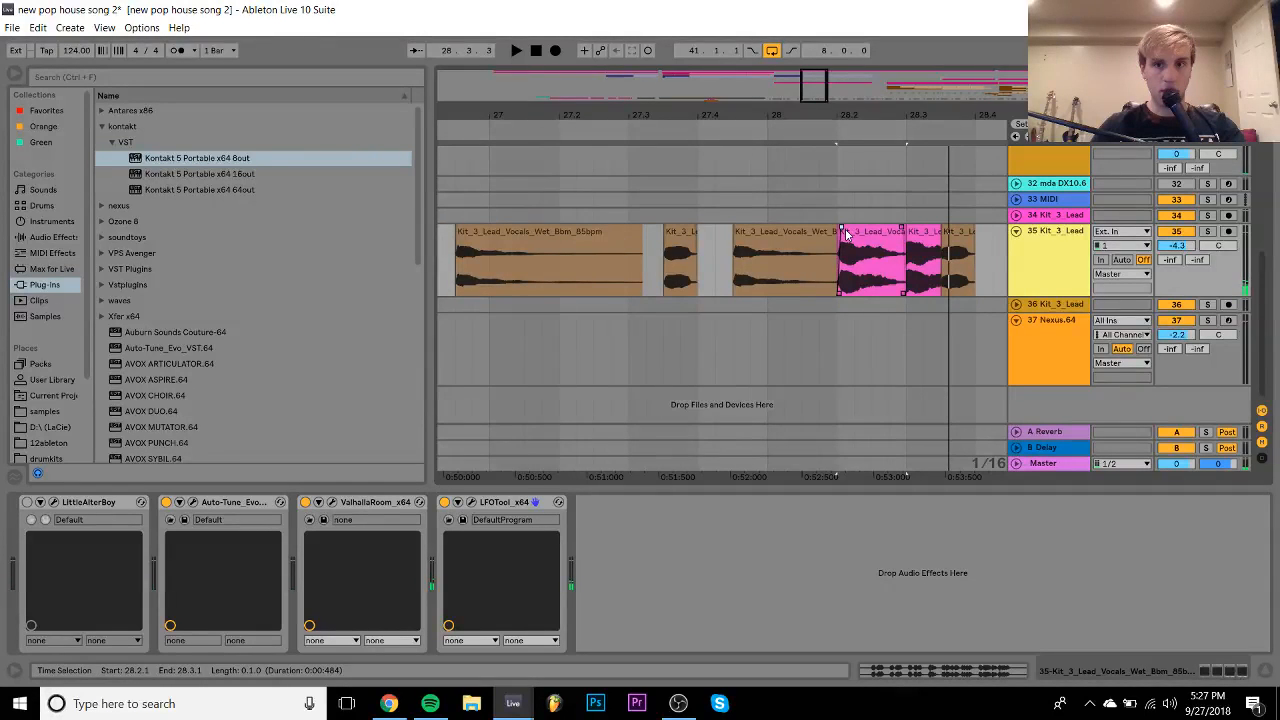
pyautogui.moveTo(874, 272); pyautogui.dragTo(935, 276)
pyautogui.moveTo(939, 230); pyautogui.dragTo(936, 234)
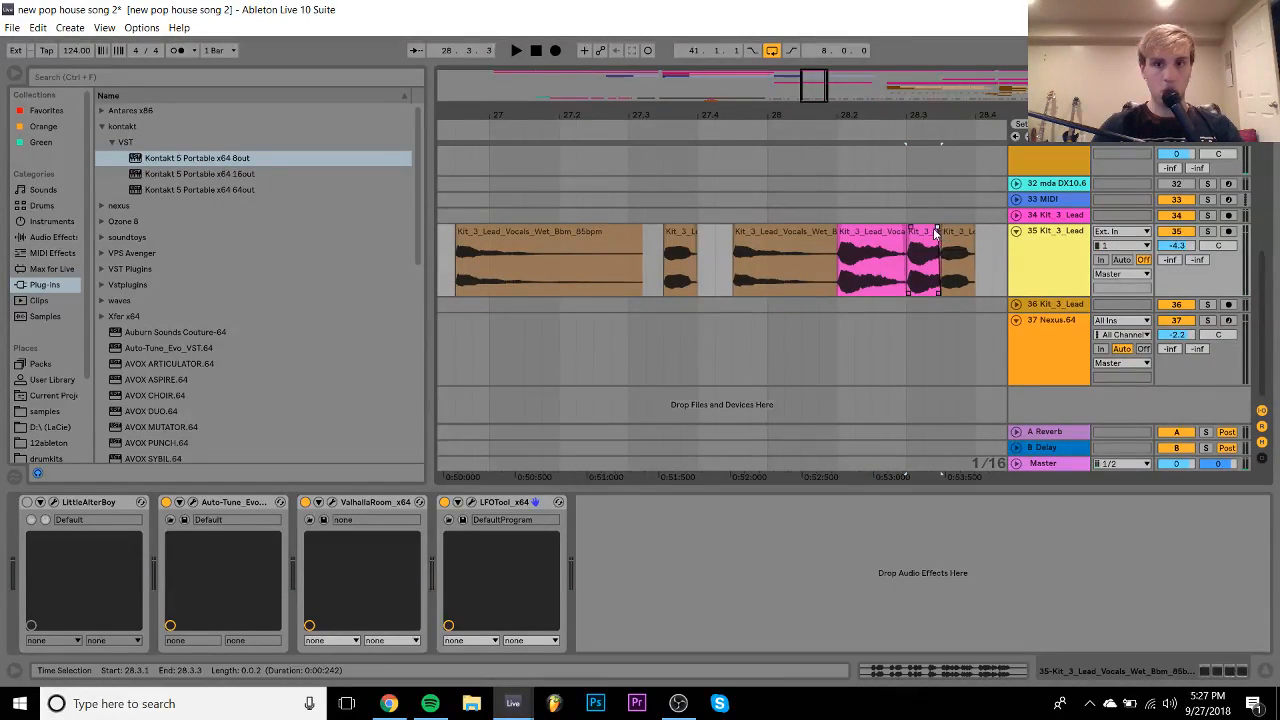
pyautogui.press('space')
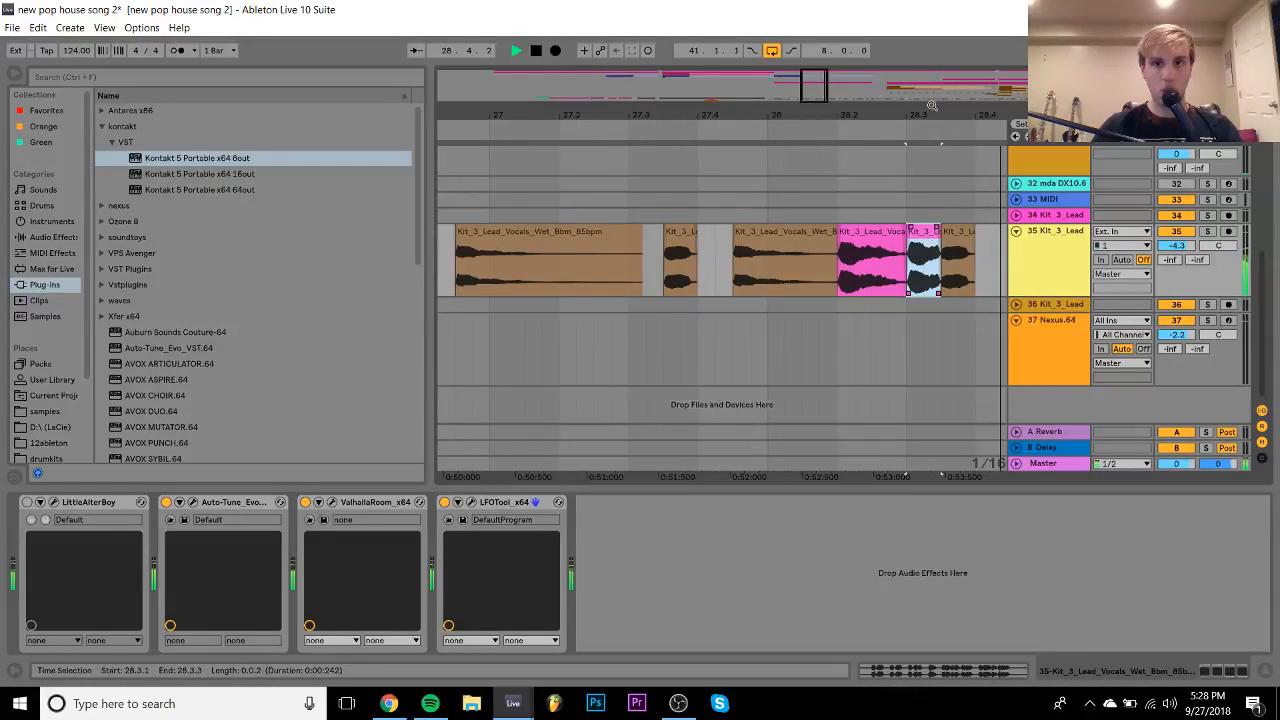
pyautogui.moveTo(932, 105); pyautogui.dragTo(705, 48)
pyautogui.press('space')
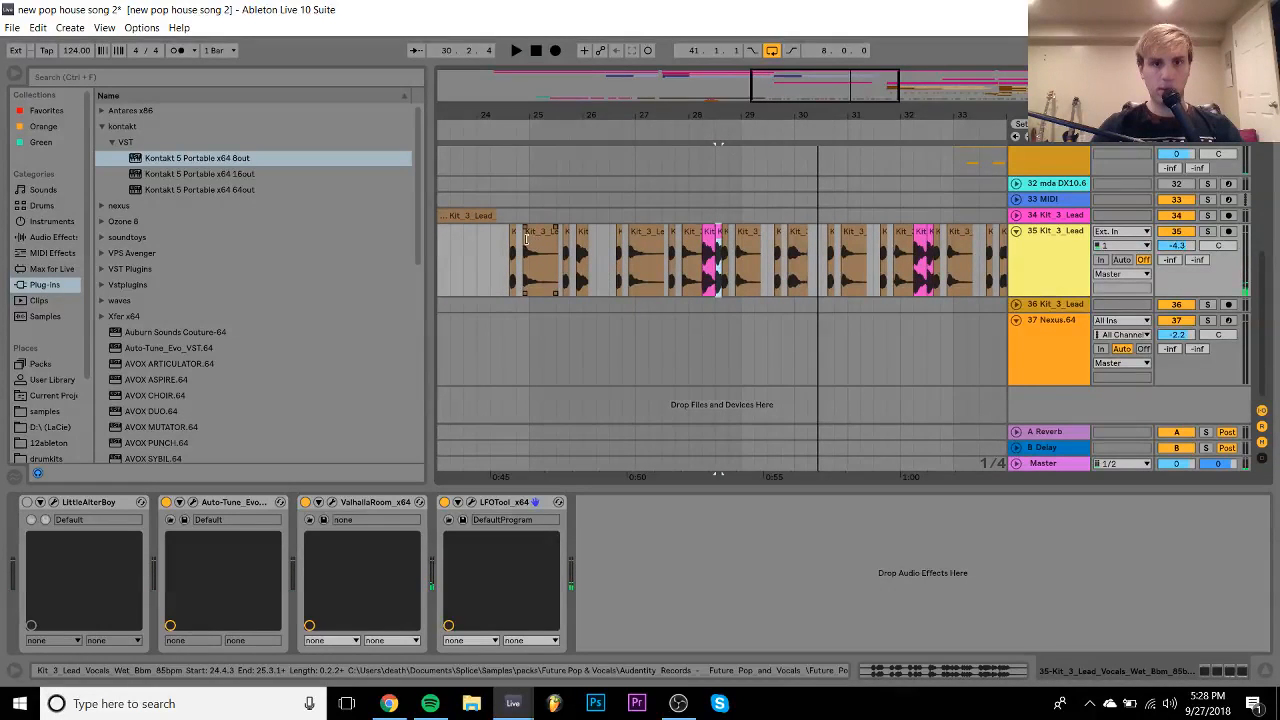
# - Shorten the chop at 29.4.3–30.2.1 so it ends earlier, then replay it
pyautogui.moveTo(511, 240); pyautogui.dragTo(566, 232)
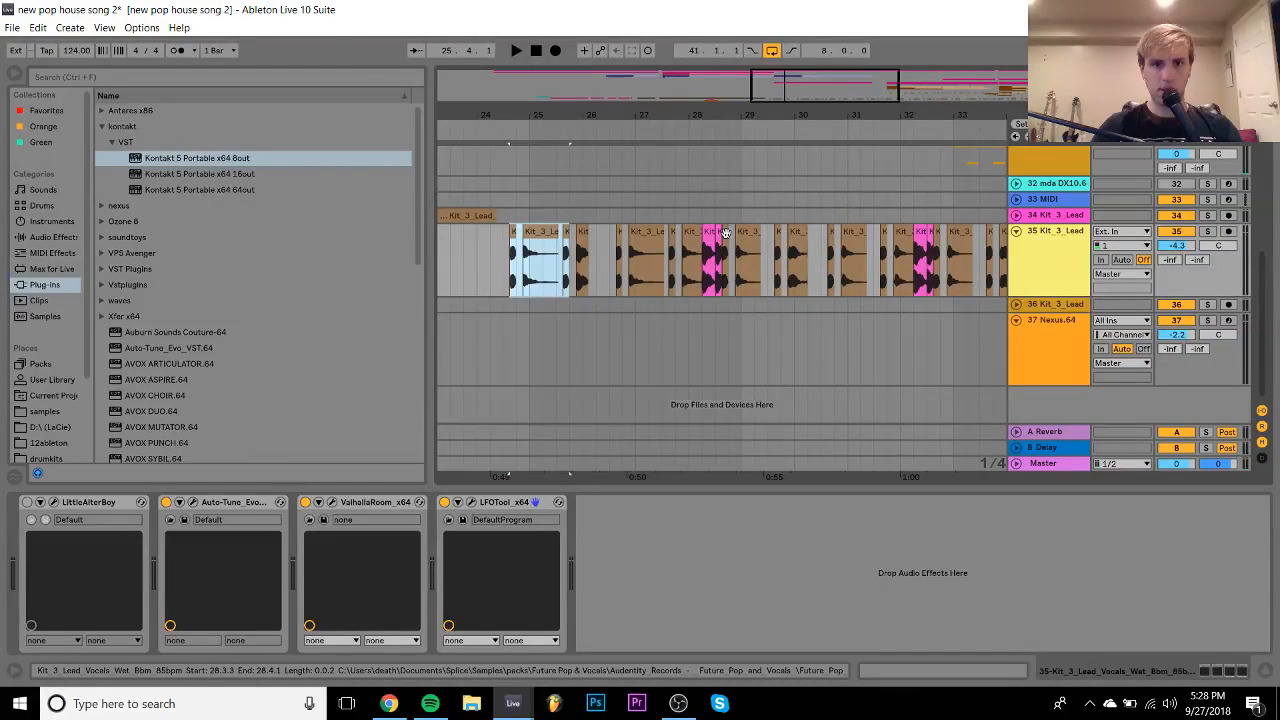
pyautogui.moveTo(726, 234); pyautogui.dragTo(782, 235)
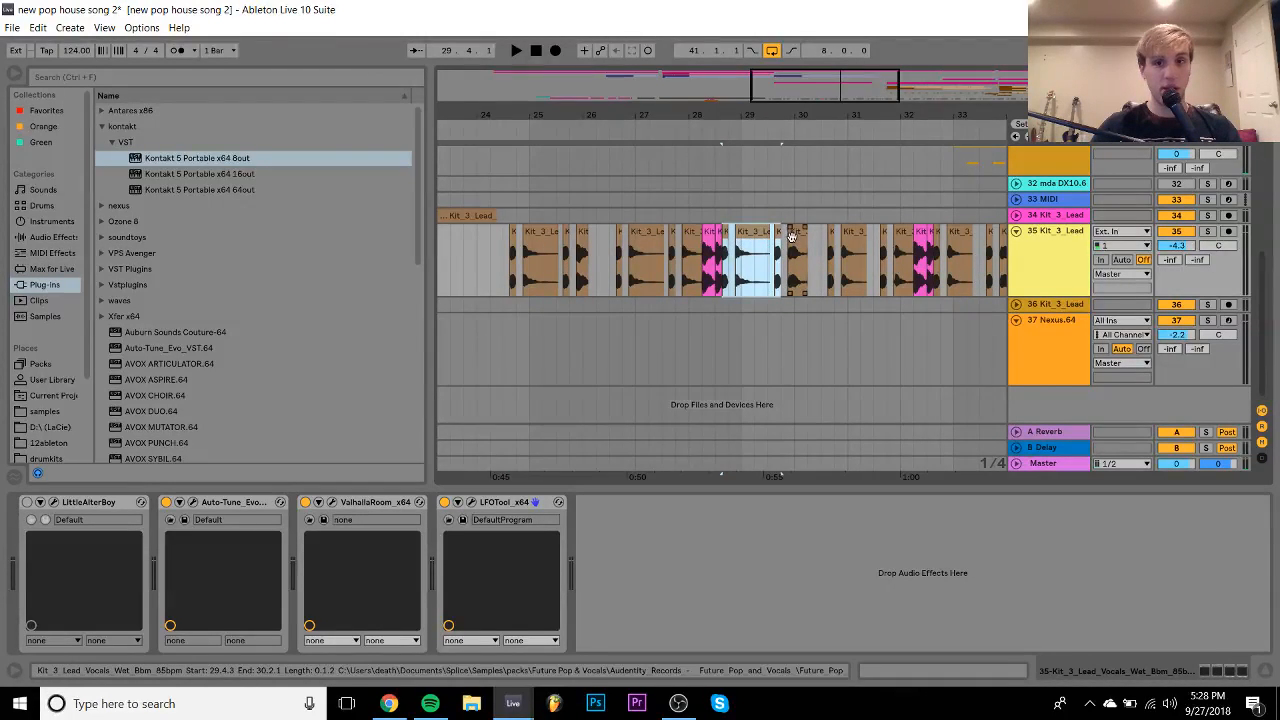
pyautogui.click(792, 237)
pyautogui.press('space')
pyautogui.press('space')
pyautogui.moveTo(802, 112); pyautogui.dragTo(802, 240)
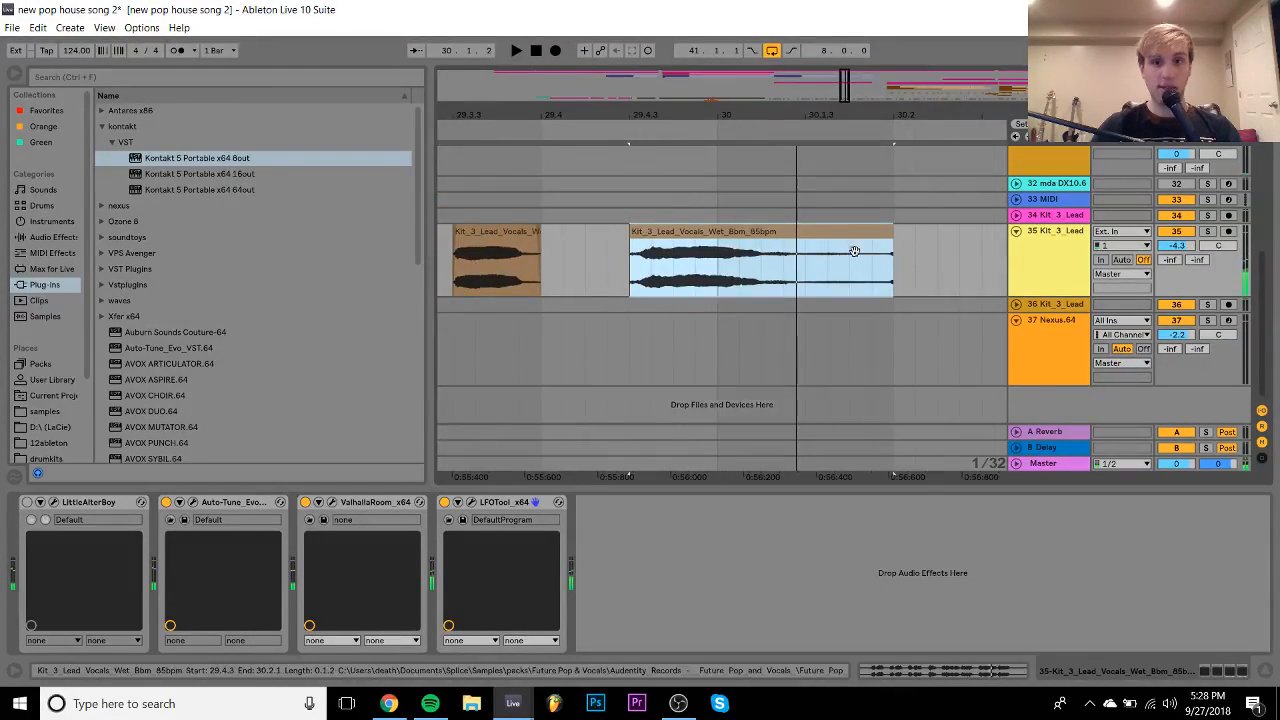
pyautogui.moveTo(884, 242); pyautogui.dragTo(764, 233)
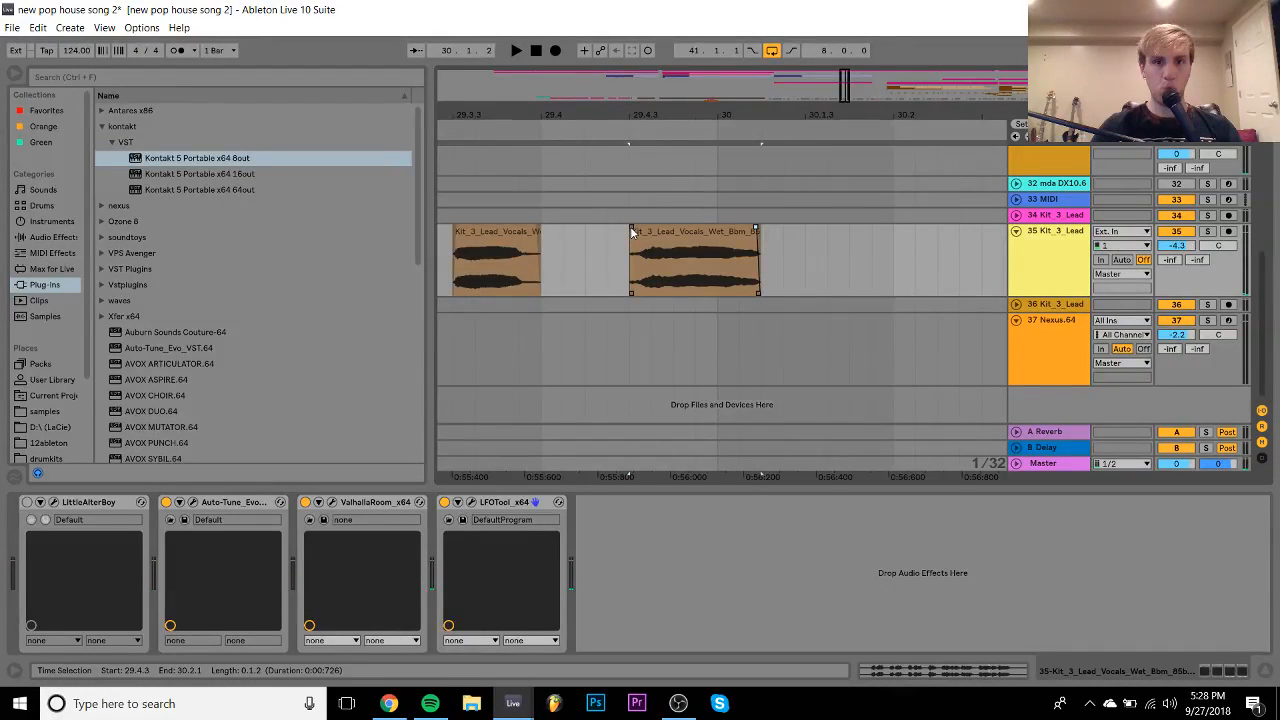
pyautogui.press('space')
# - Audition the short chops near bars 26, 27 and 30 alongside the pink chops
pyautogui.press('space')
pyautogui.moveTo(630, 115); pyautogui.dragTo(885, 4)
pyautogui.click(664, 231)
pyautogui.press('space')
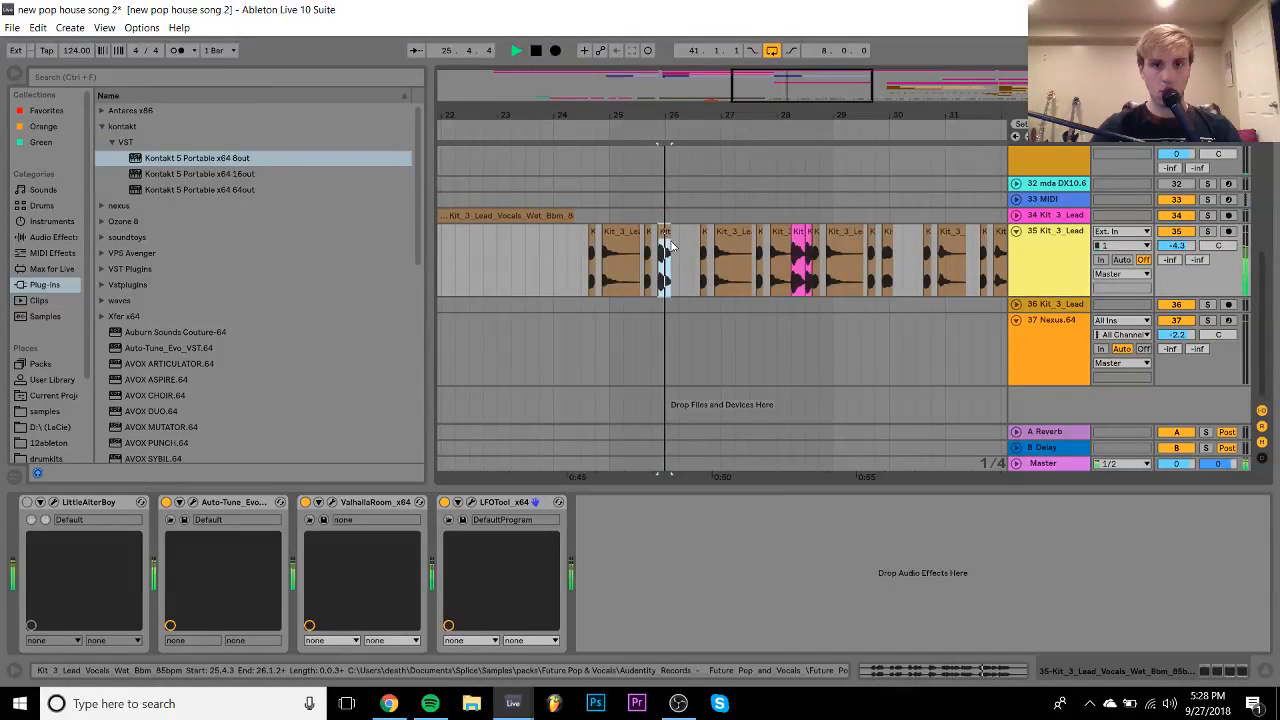
pyautogui.click(702, 244)
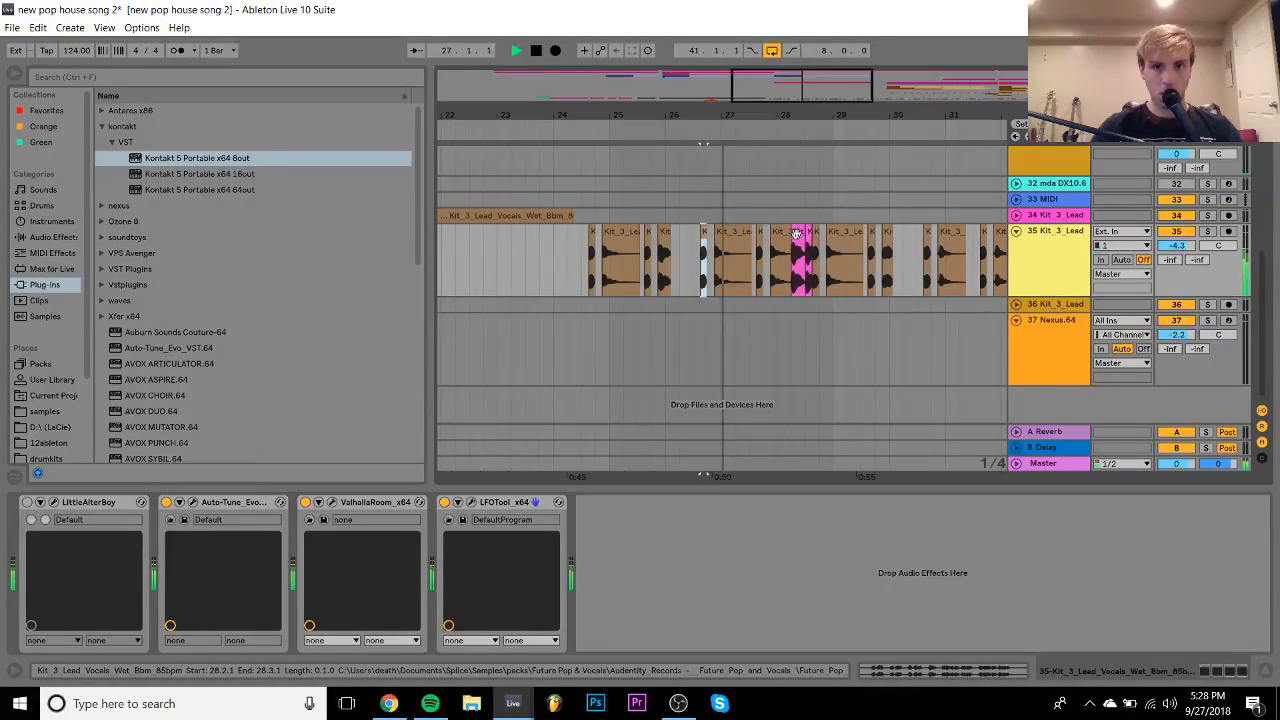
pyautogui.press('space')
pyautogui.keyDown('shift'); pyautogui.click(806, 232); pyautogui.keyUp('shift')
pyautogui.hscroll(6, 792, 232)
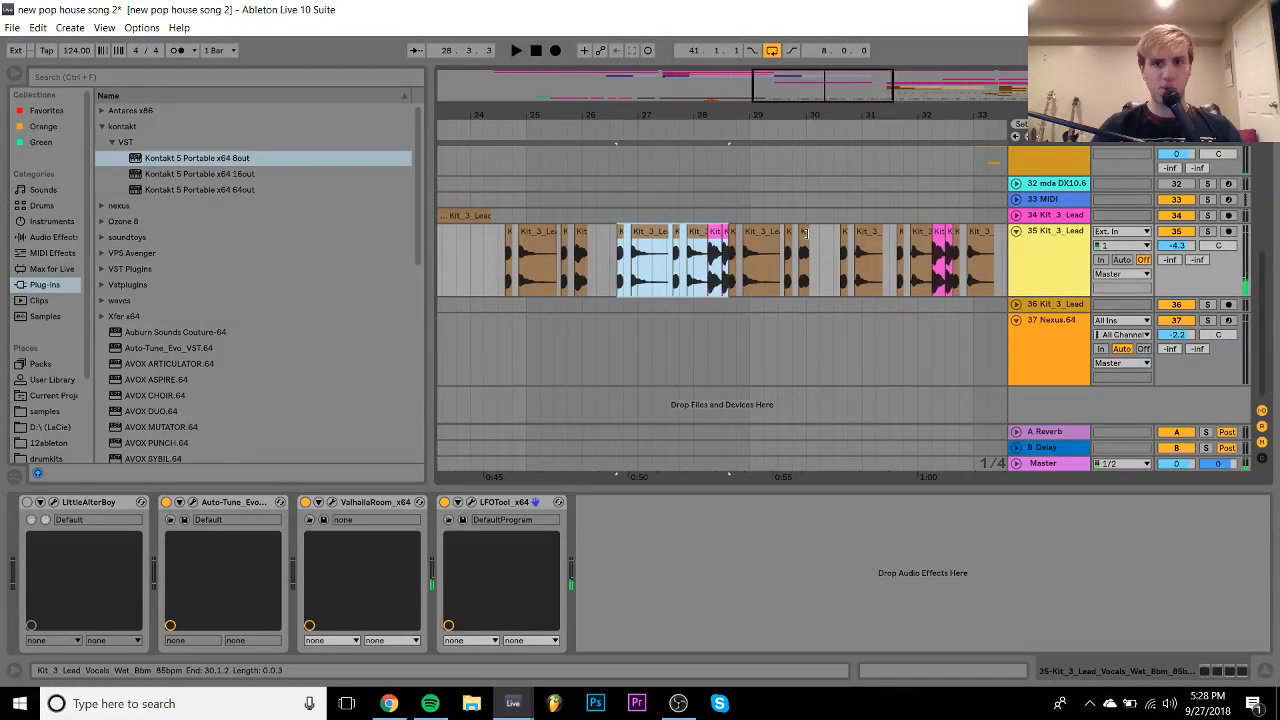
pyautogui.click(778, 232)
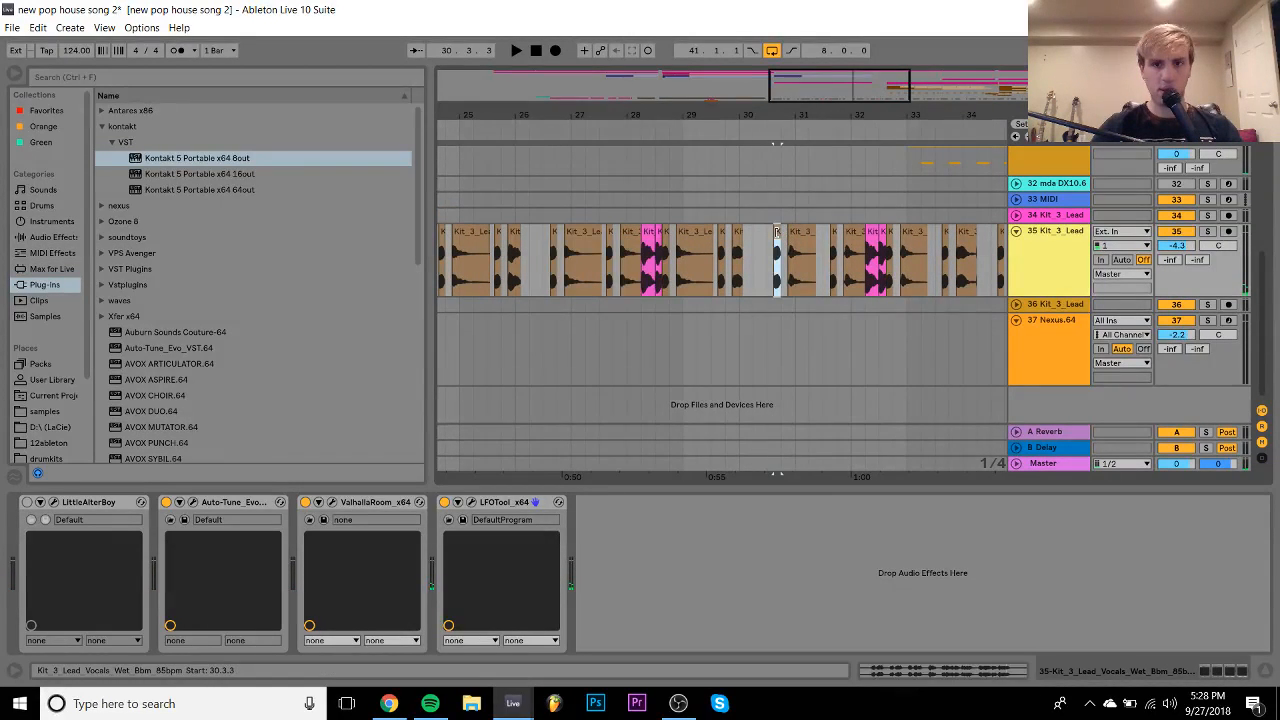
pyautogui.keyDown('shift'); pyautogui.click(882, 231); pyautogui.keyUp('shift')
pyautogui.click(890, 230)
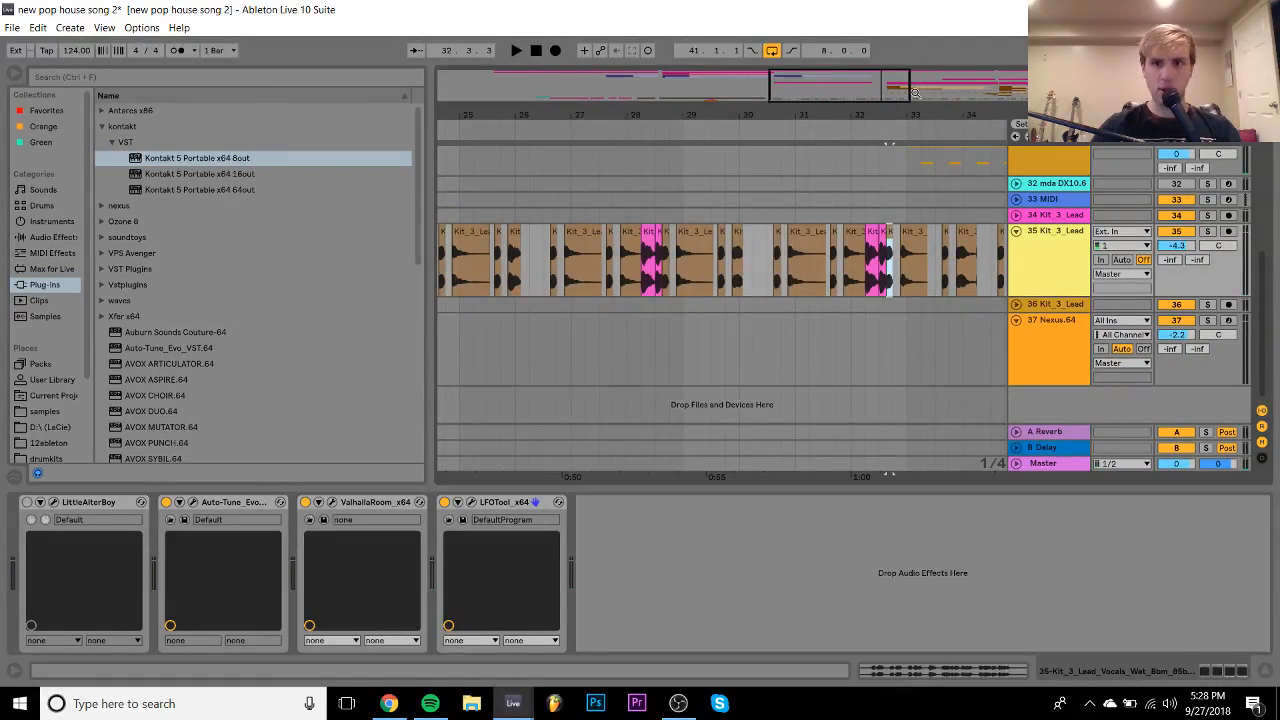
pyautogui.moveTo(912, 88); pyautogui.dragTo(928, 38)
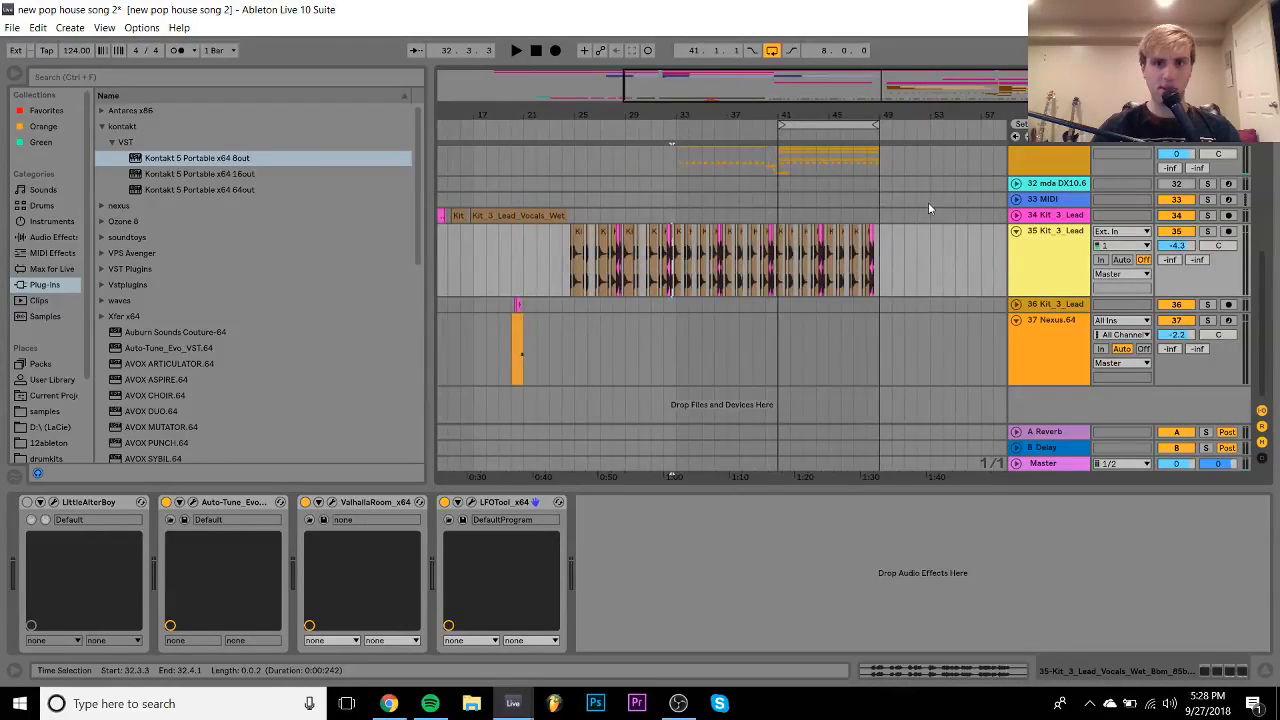
# - Delete the chops after 32.3.3 and duplicate the 24.3.3–32.3.3 pattern repeatedly
pyautogui.keyDown('shift'); pyautogui.click(966, 257); pyautogui.keyUp('shift')
pyautogui.press('Delete')
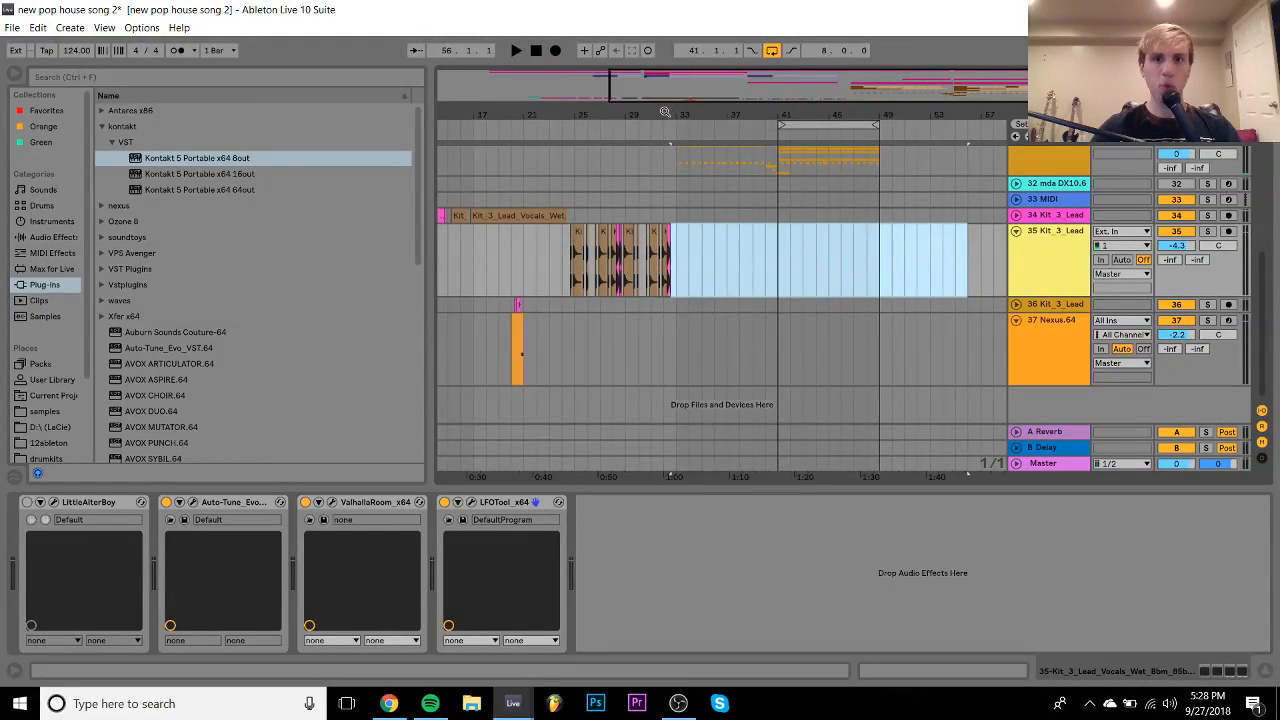
pyautogui.moveTo(671, 114); pyautogui.dragTo(880, 166)
pyautogui.moveTo(885, 261); pyautogui.dragTo(850, 261)
pyautogui.click(476, 236)
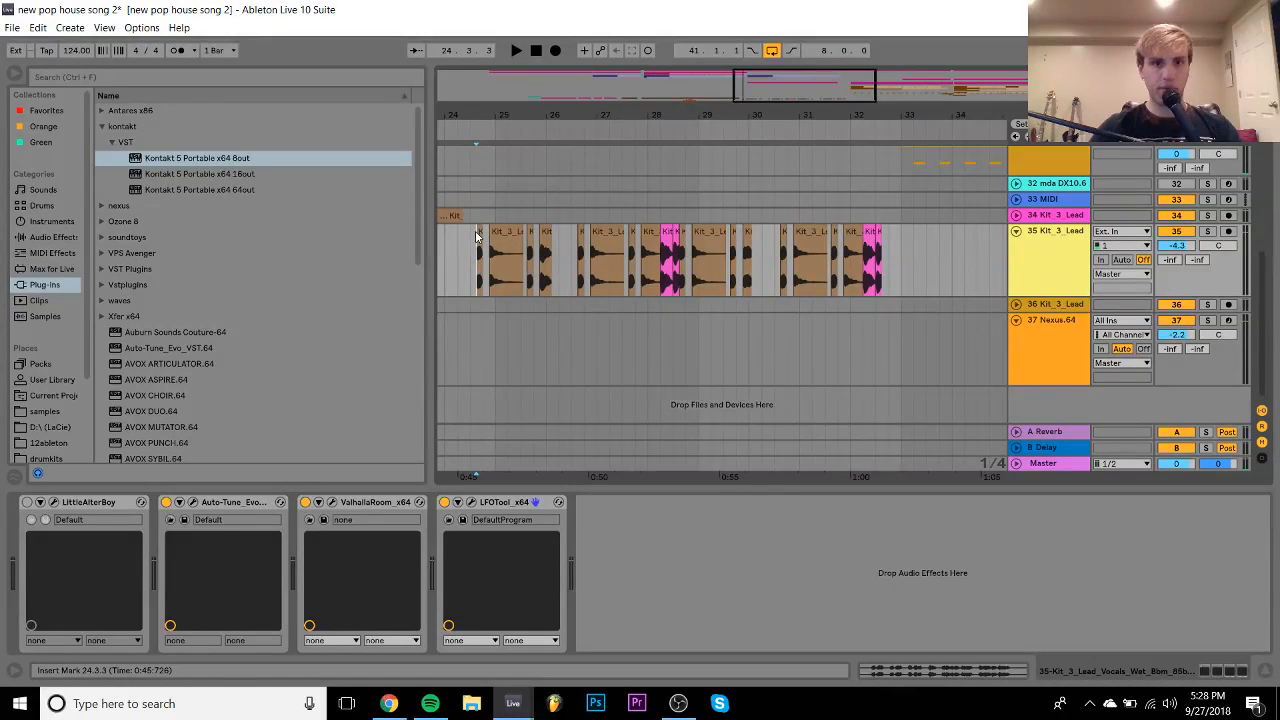
pyautogui.keyDown('shift'); pyautogui.click(883, 273); pyautogui.keyUp('shift')
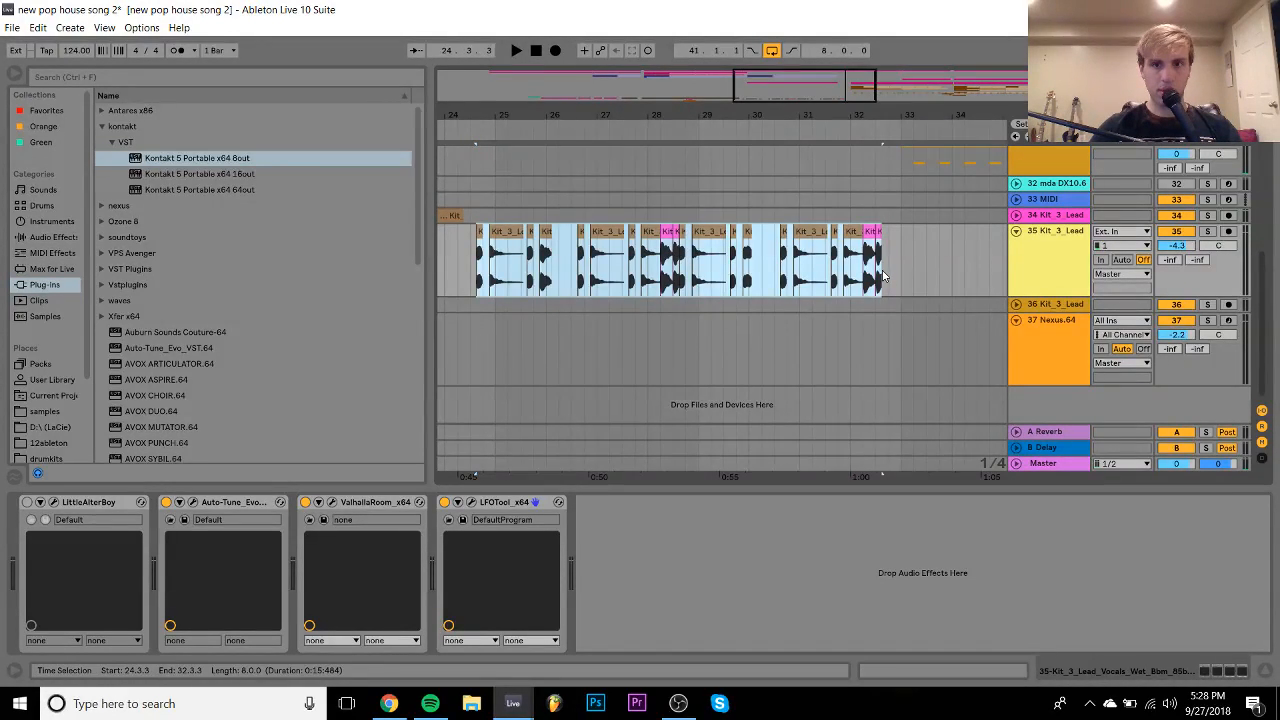
pyautogui.hotkey('ctrl', 'd')
pyautogui.hotkey('ctrl', 'd')
pyautogui.hotkey('ctrl', 'd')
# - Delete the extra duplicated chops from 49.3.3 to 57.4.1
pyautogui.hscroll(-3, 870, 272)
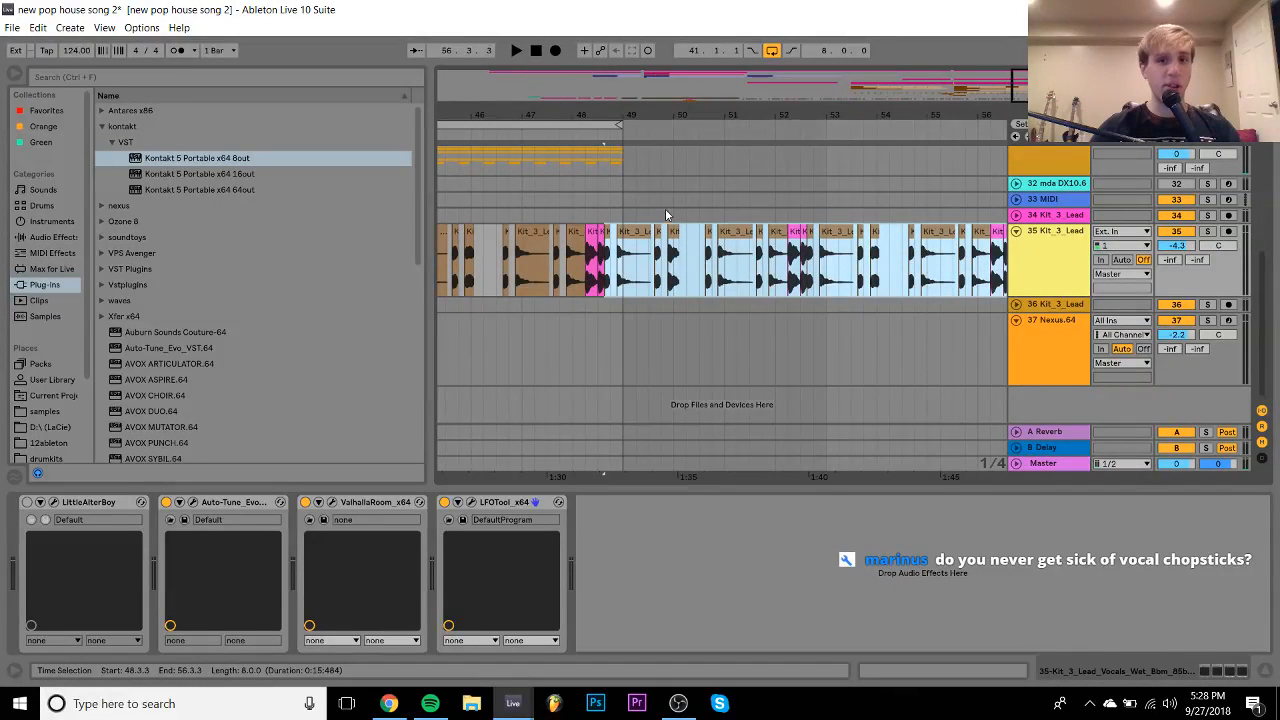
pyautogui.click(658, 232)
pyautogui.hscroll(1, 658, 233)
pyautogui.hscroll(9, 660, 234)
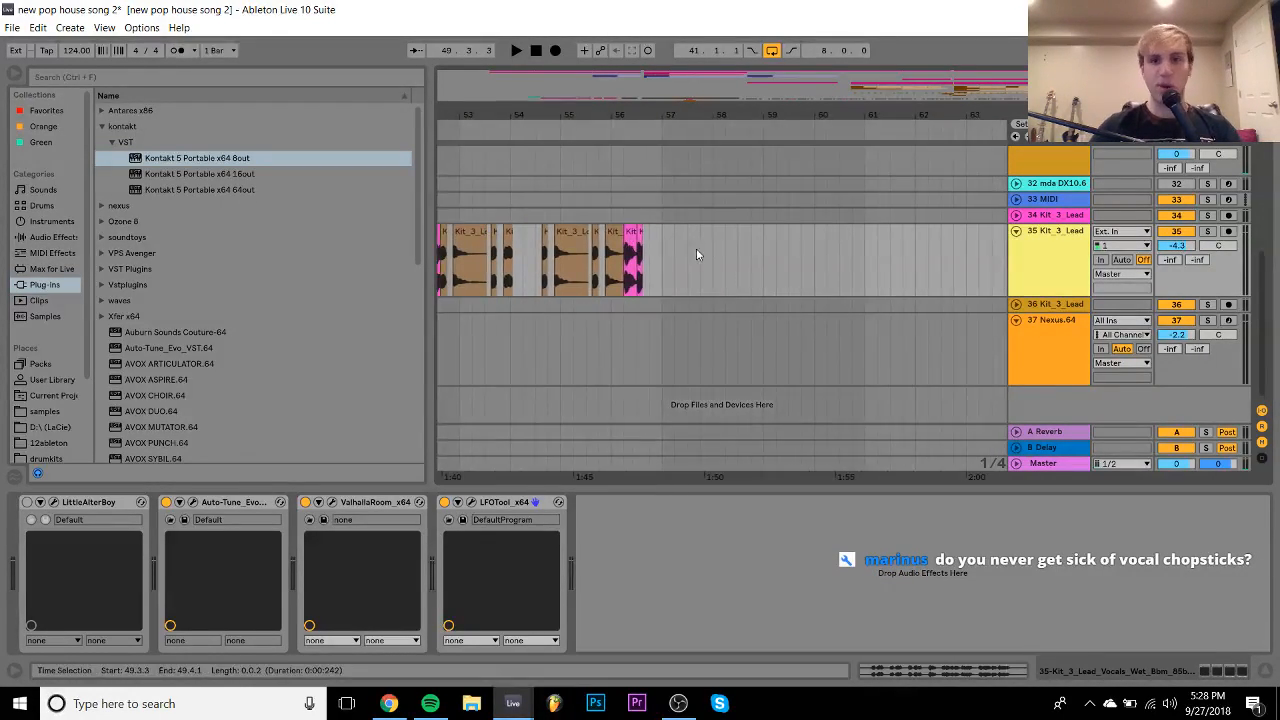
pyautogui.keyDown('shift'); pyautogui.click(699, 252); pyautogui.keyUp('shift')
pyautogui.press('Delete')
# - Check the duplicated chops near bar 37 and the one ending at 31.3.1
pyautogui.hscroll(-20, 701, 254)
pyautogui.hscroll(-3, 700, 254)
pyautogui.click(700, 248)
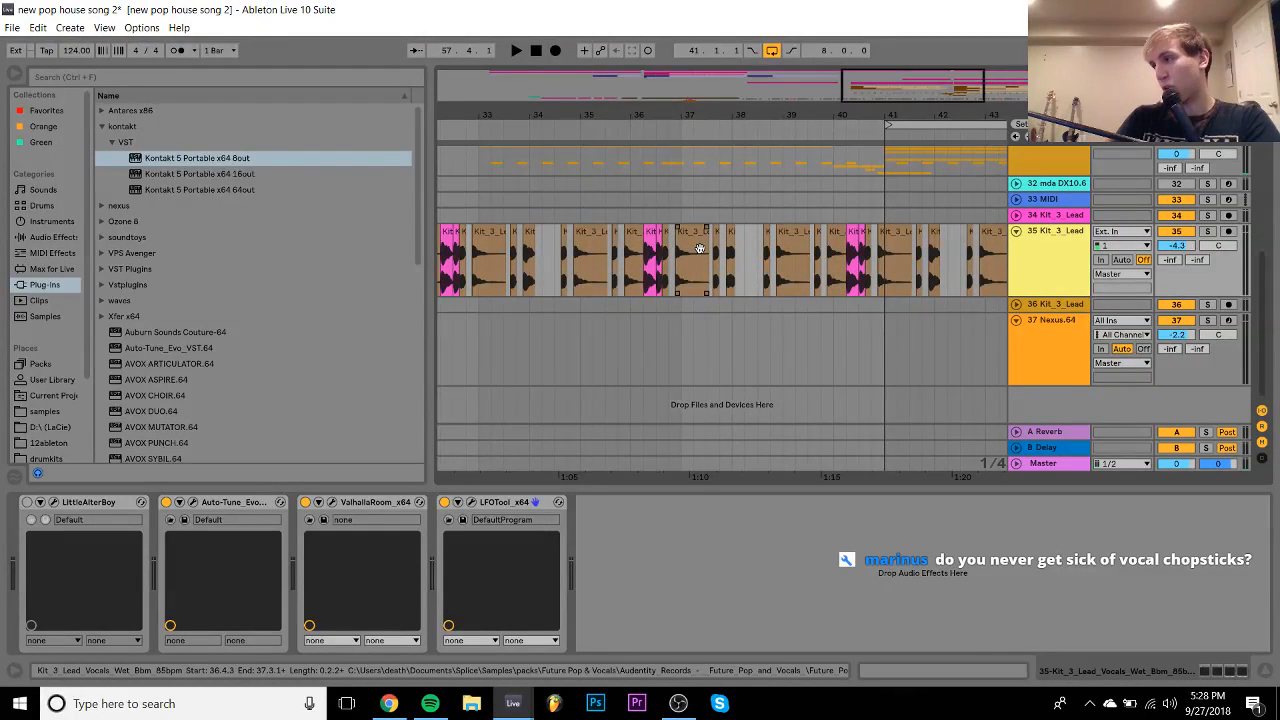
pyautogui.hscroll(-10, 700, 249)
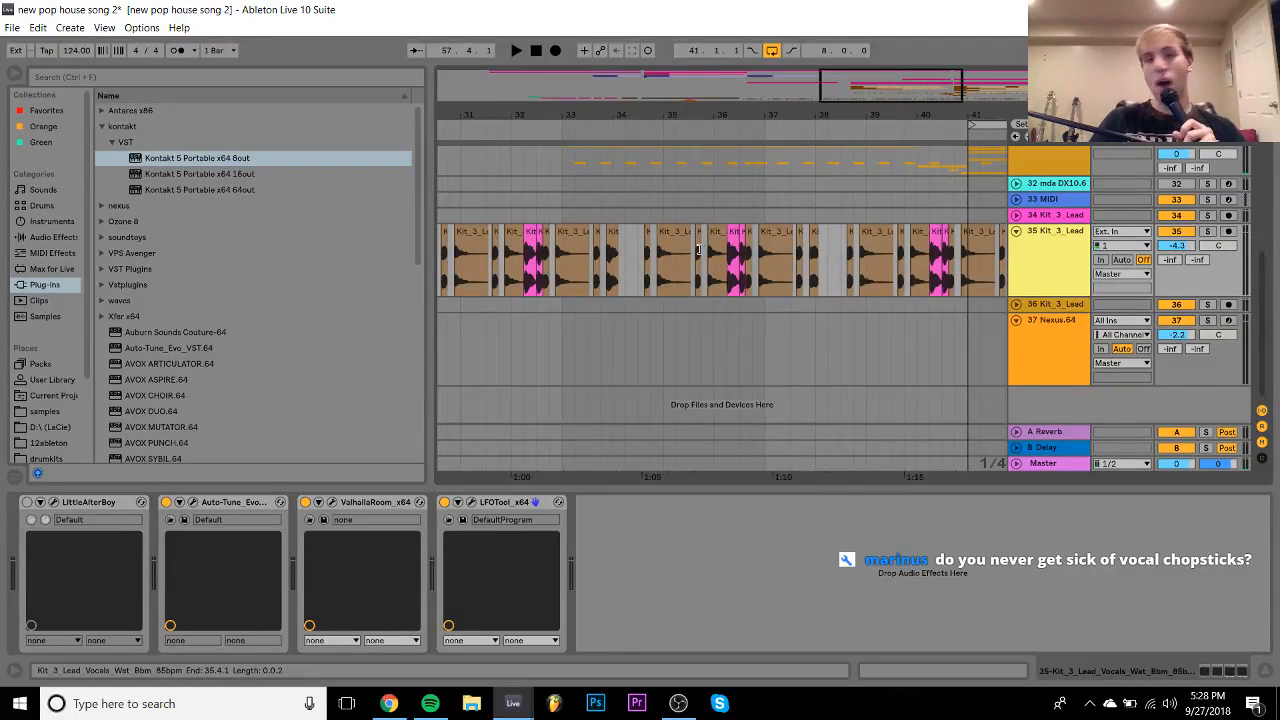
pyautogui.click(699, 250)
pyautogui.hscroll(-11, 699, 250)
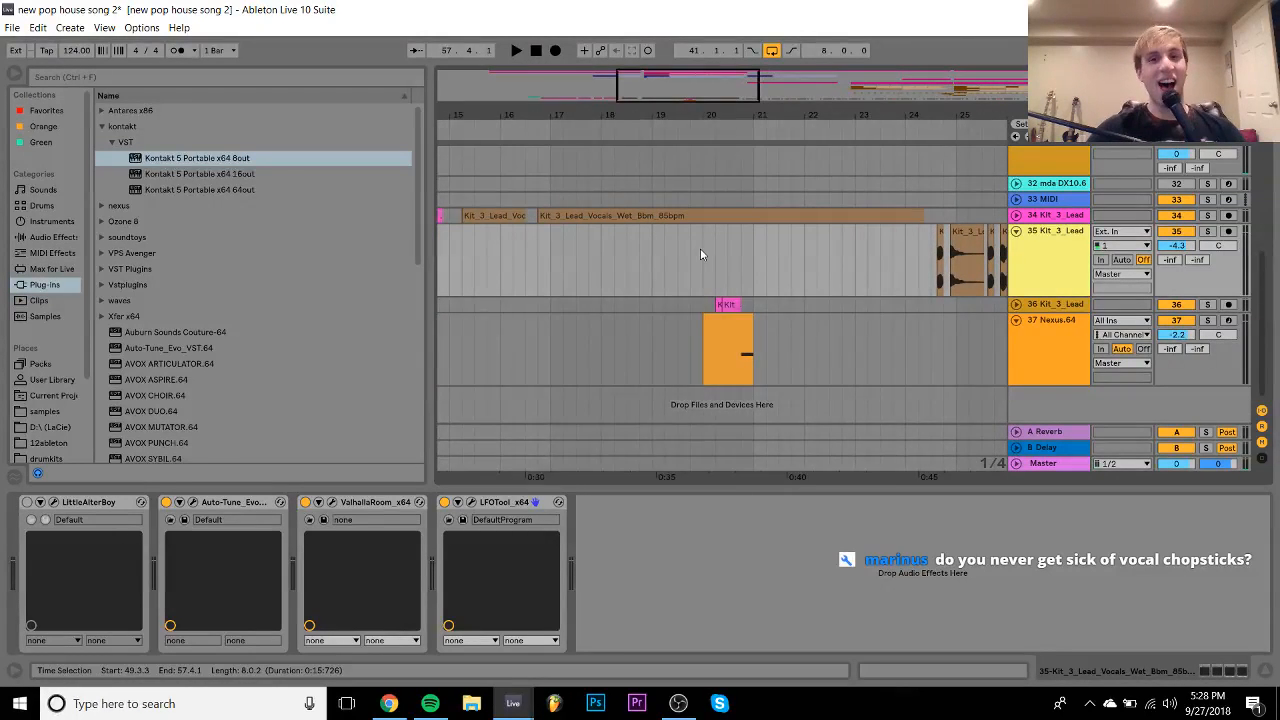
pyautogui.hscroll(1, 700, 249)
# - Play the arrangement back from bar 17 and stop
pyautogui.click(499, 262)
pyautogui.press('space')
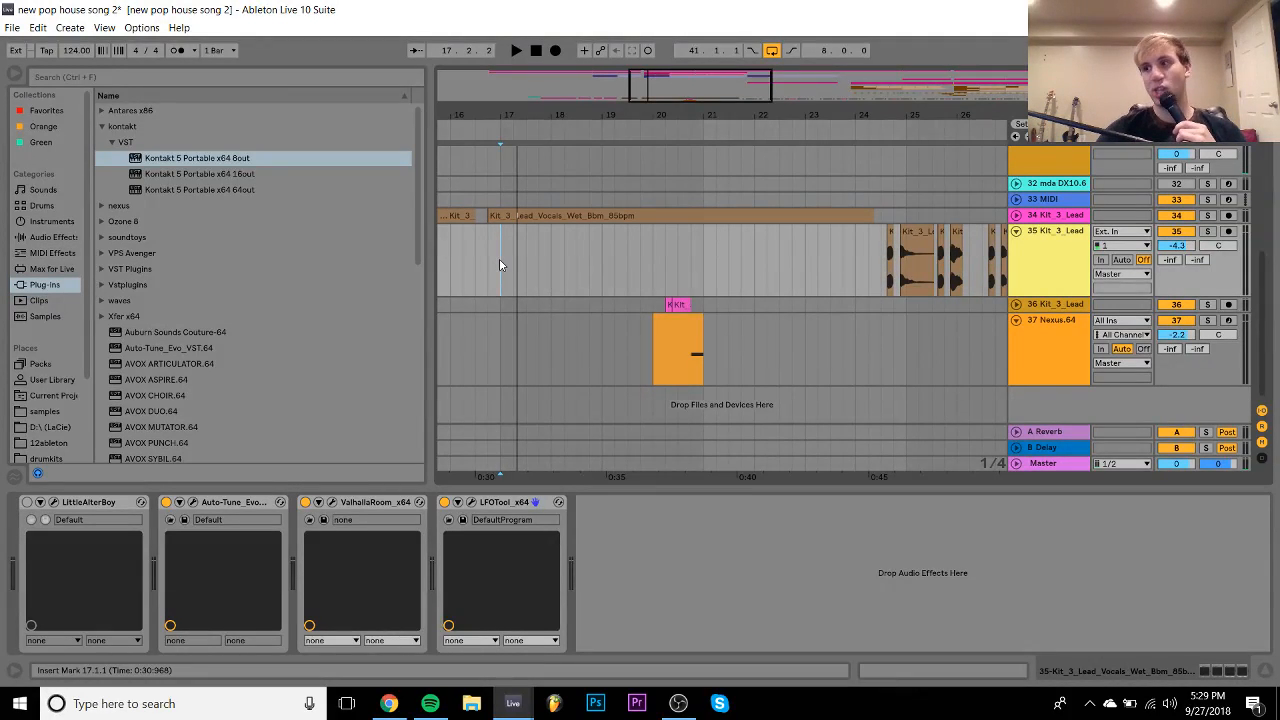
pyautogui.press('space')
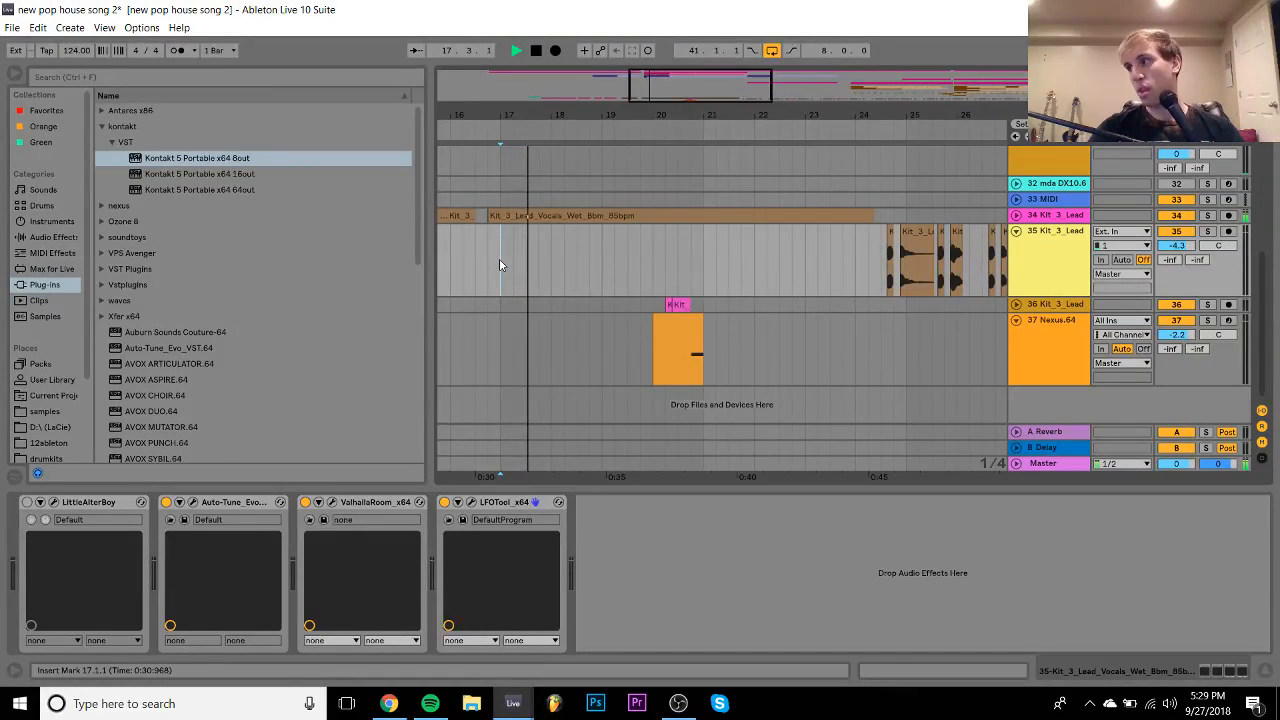
pyautogui.scroll(3, 620, 241)
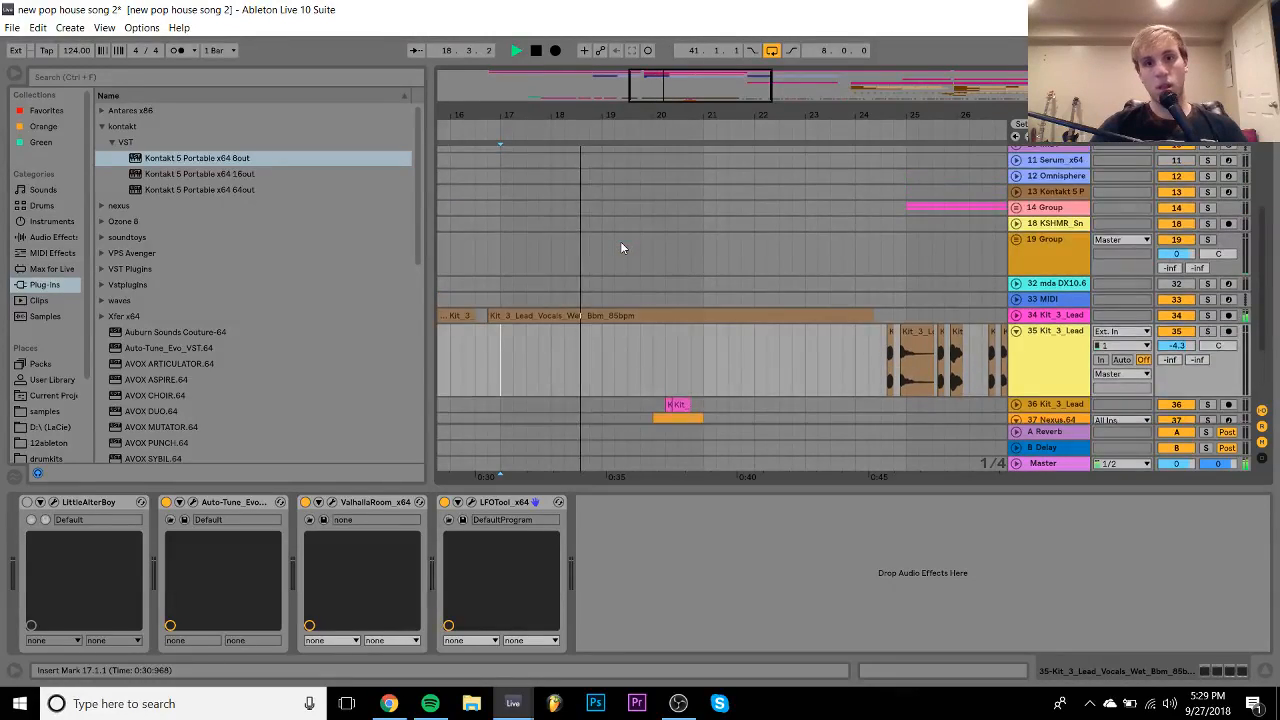
pyautogui.scroll(5, 620, 248)
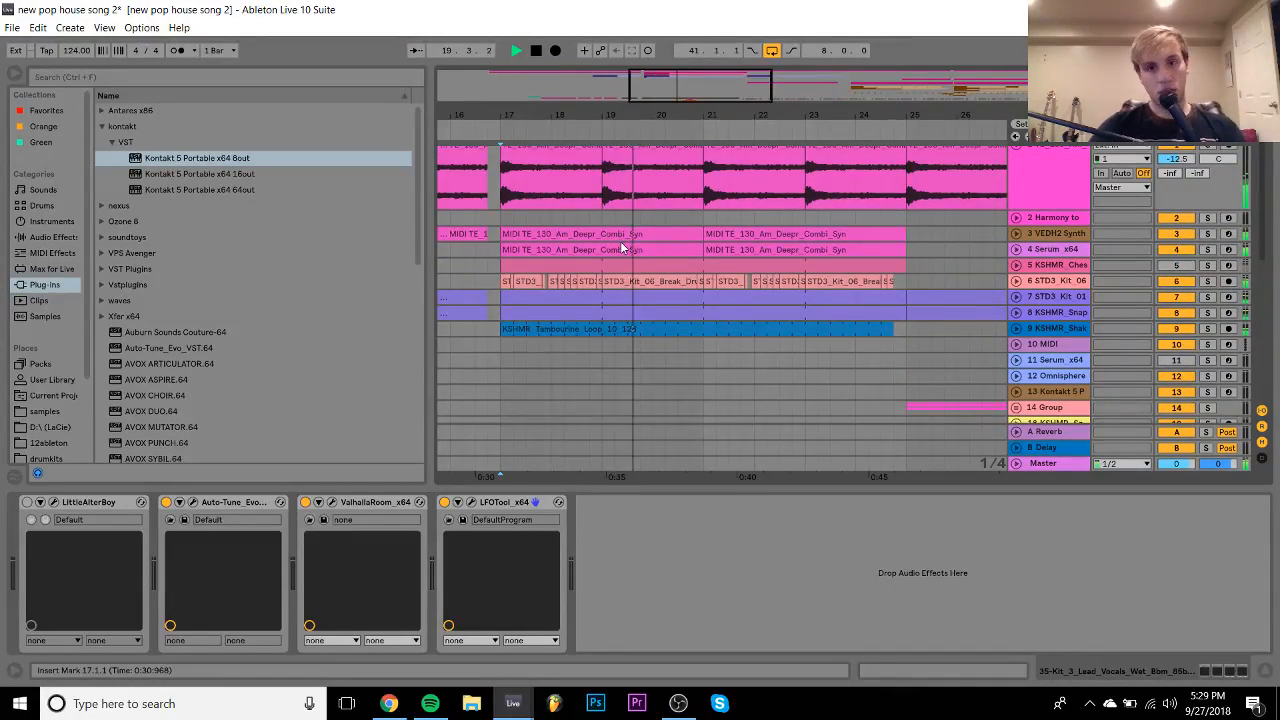
pyautogui.scroll(1, 620, 248)
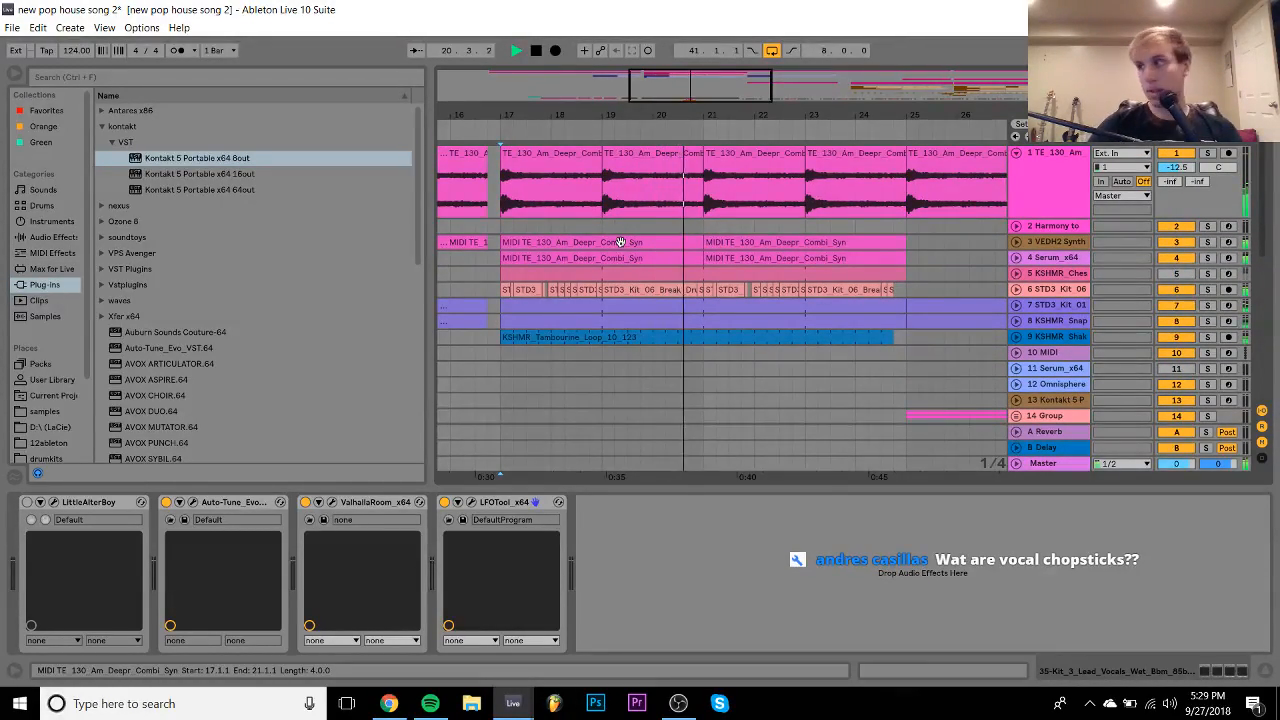
pyautogui.press('space')
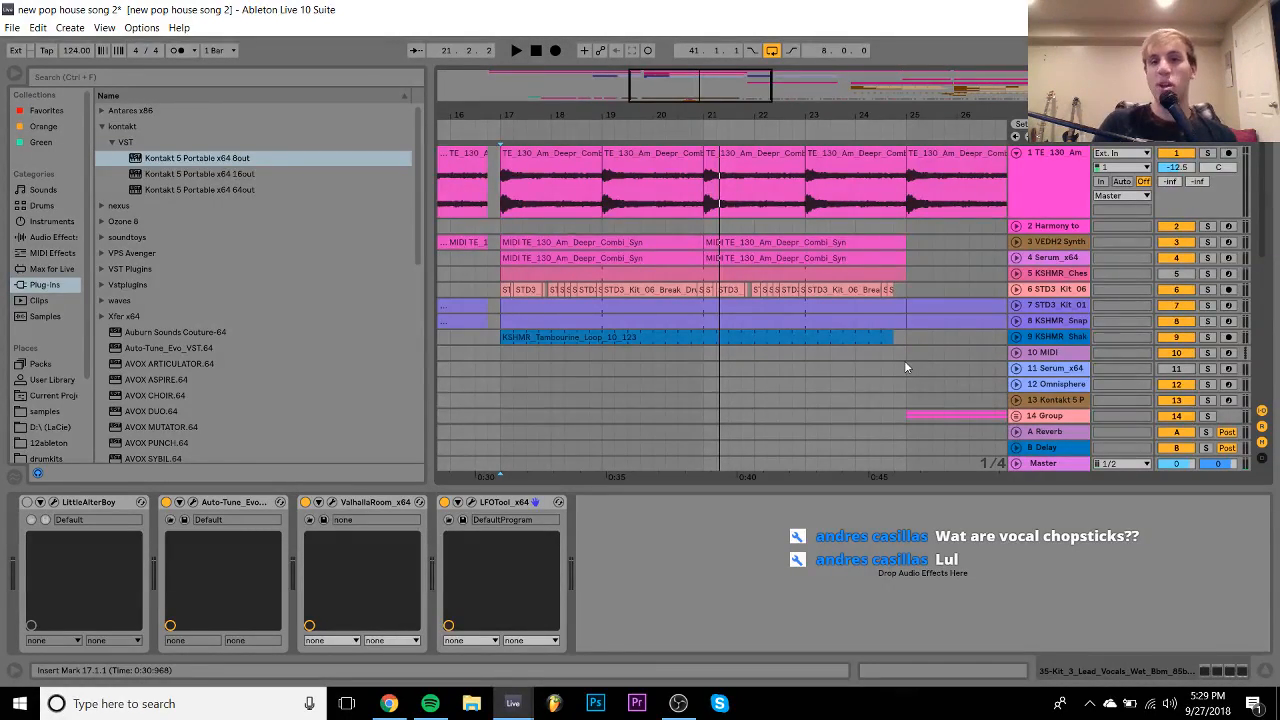
# - Select the Nexus.64 track and show the samples location in the browser
pyautogui.scroll(-5, 904, 360)
pyautogui.scroll(-4, 904, 360)
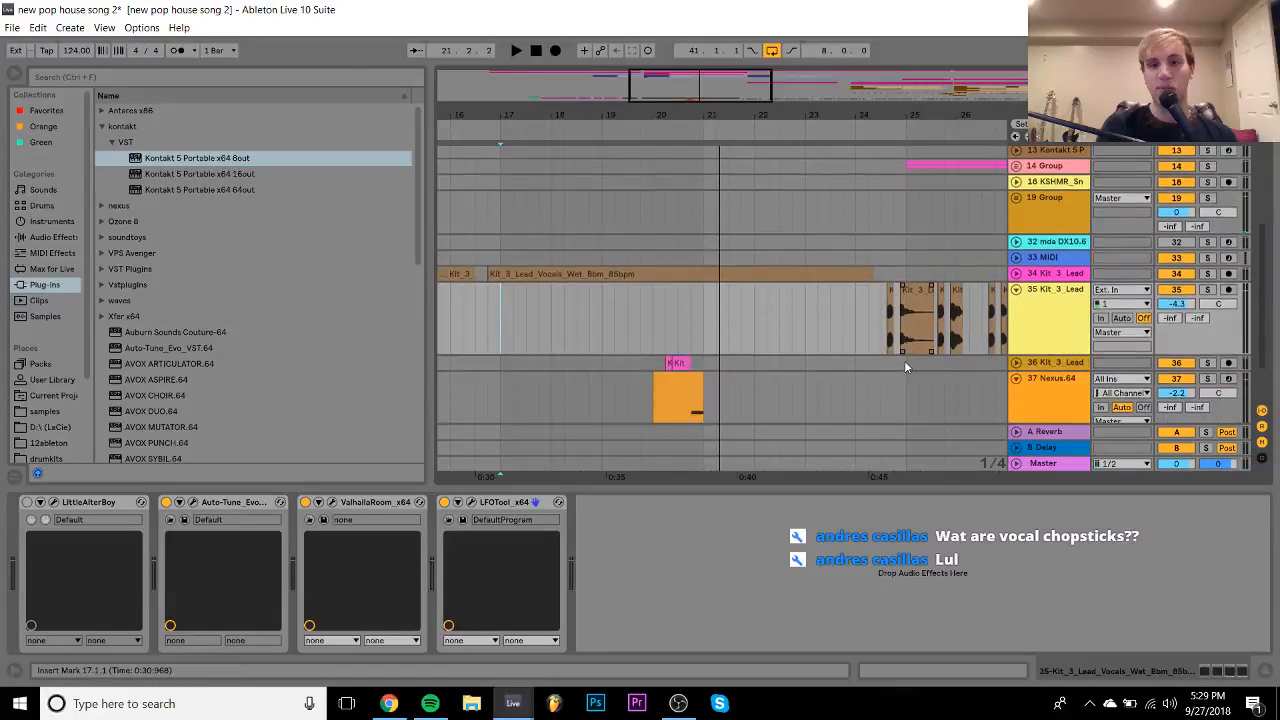
pyautogui.click(894, 357)
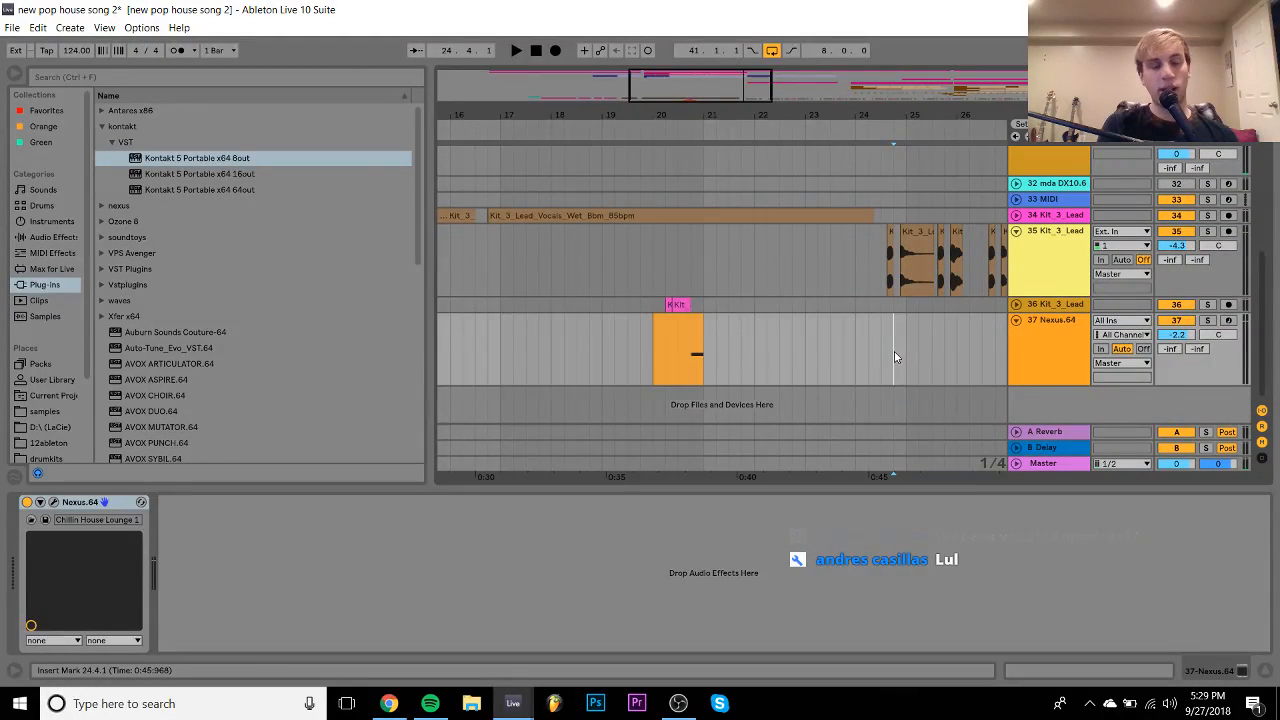
pyautogui.click(41, 413)
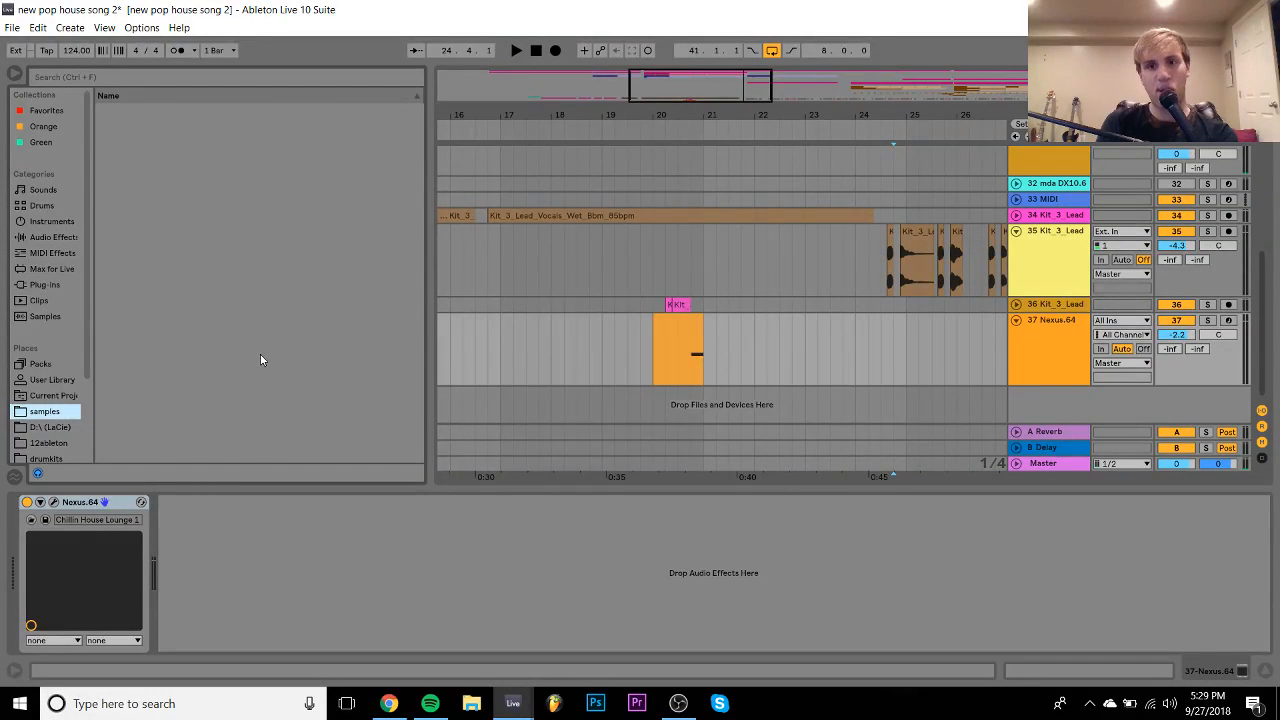
# - Navigate kshmr vol 3 to KSHMR_Clap_FX and preview the reverb clap samples
pyautogui.scroll(5, 262, 355)
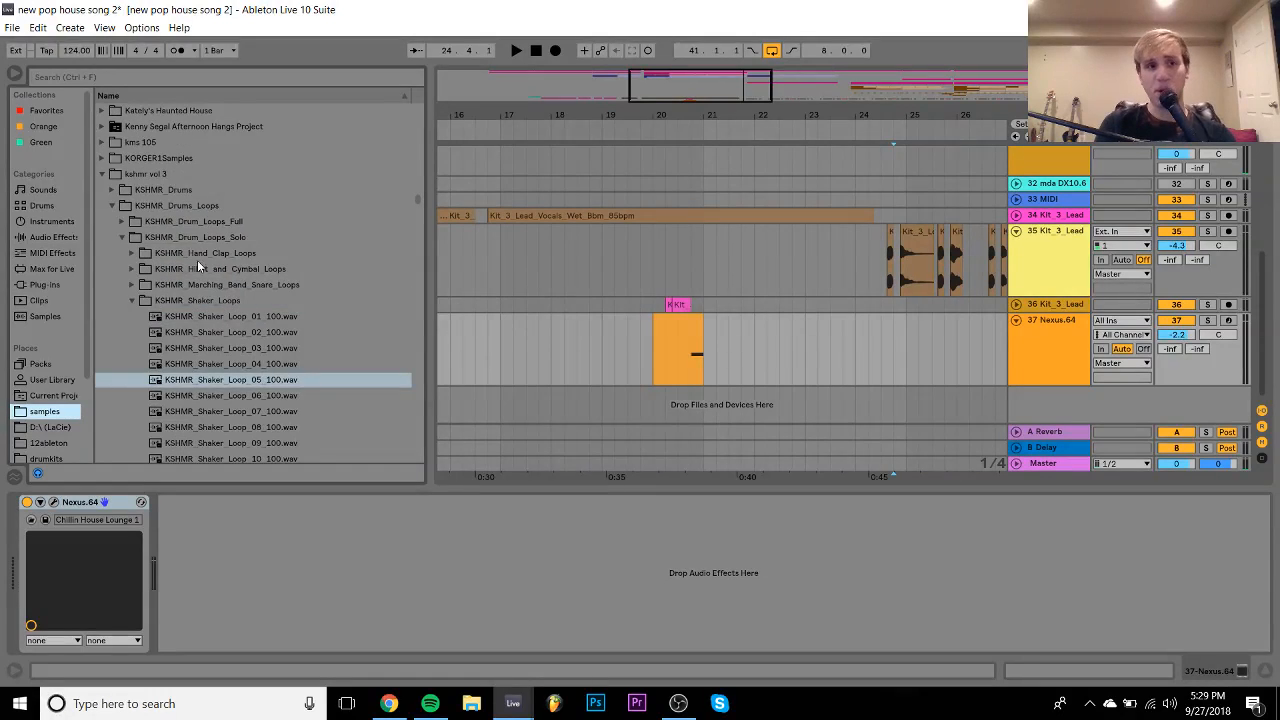
pyautogui.click(176, 205)
pyautogui.press('Up')
pyautogui.press('Right')
pyautogui.press('Down')
pyautogui.press('Down')
pyautogui.press('Down')
pyautogui.press('Down')
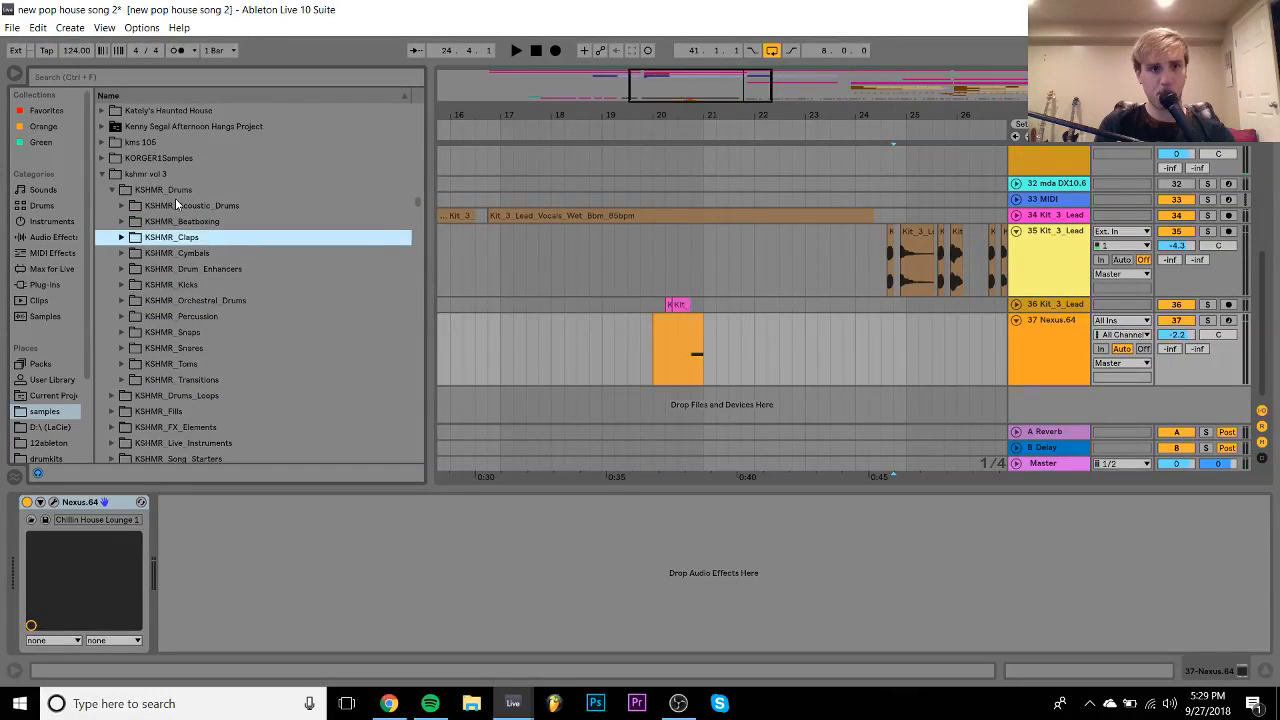
pyautogui.press('Right')
pyautogui.press('Down')
pyautogui.press('Up')
pyautogui.press('Up')
pyautogui.press('Right')
pyautogui.press('Down')
pyautogui.press('Down')
pyautogui.press('Down')
pyautogui.press('Down')
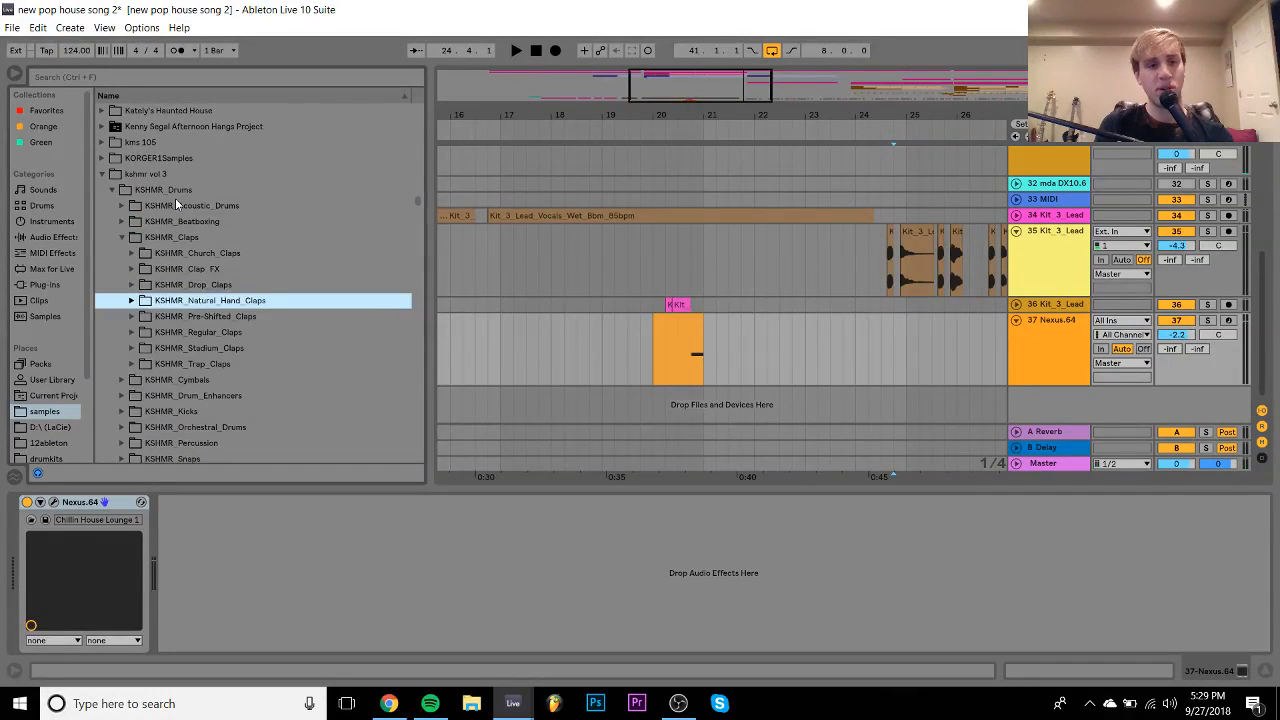
pyautogui.press('Up')
pyautogui.press('Up')
pyautogui.press('Right')
pyautogui.press('Down')
pyautogui.press('Down')
pyautogui.press('Down')
pyautogui.press('Down')
pyautogui.press('Down')
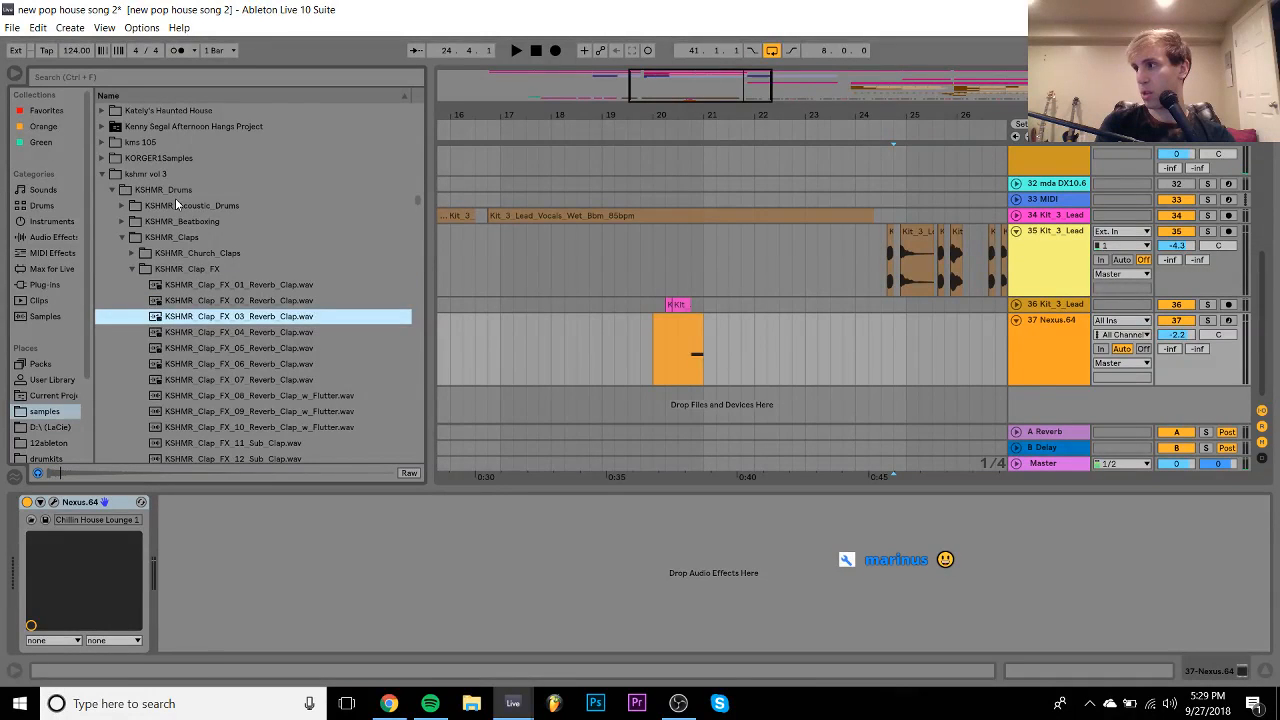
pyautogui.press('Up')
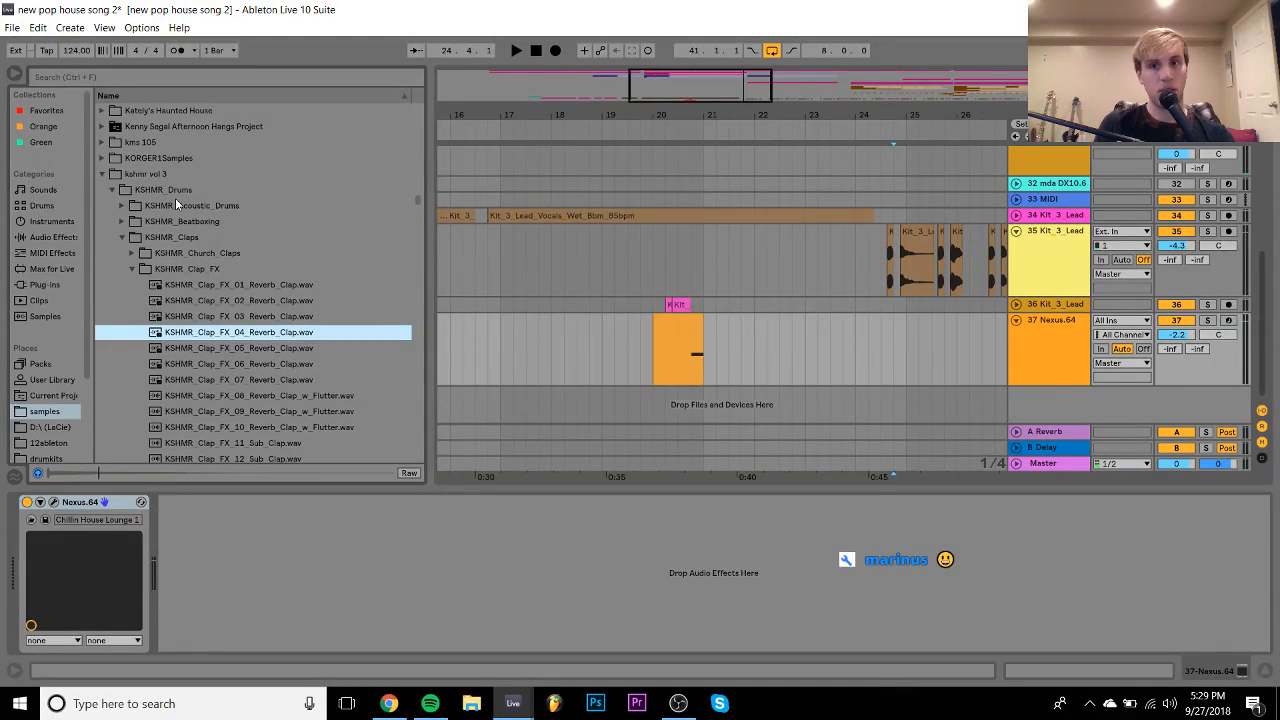
pyautogui.press('Down')
pyautogui.press('Down')
pyautogui.press('Down')
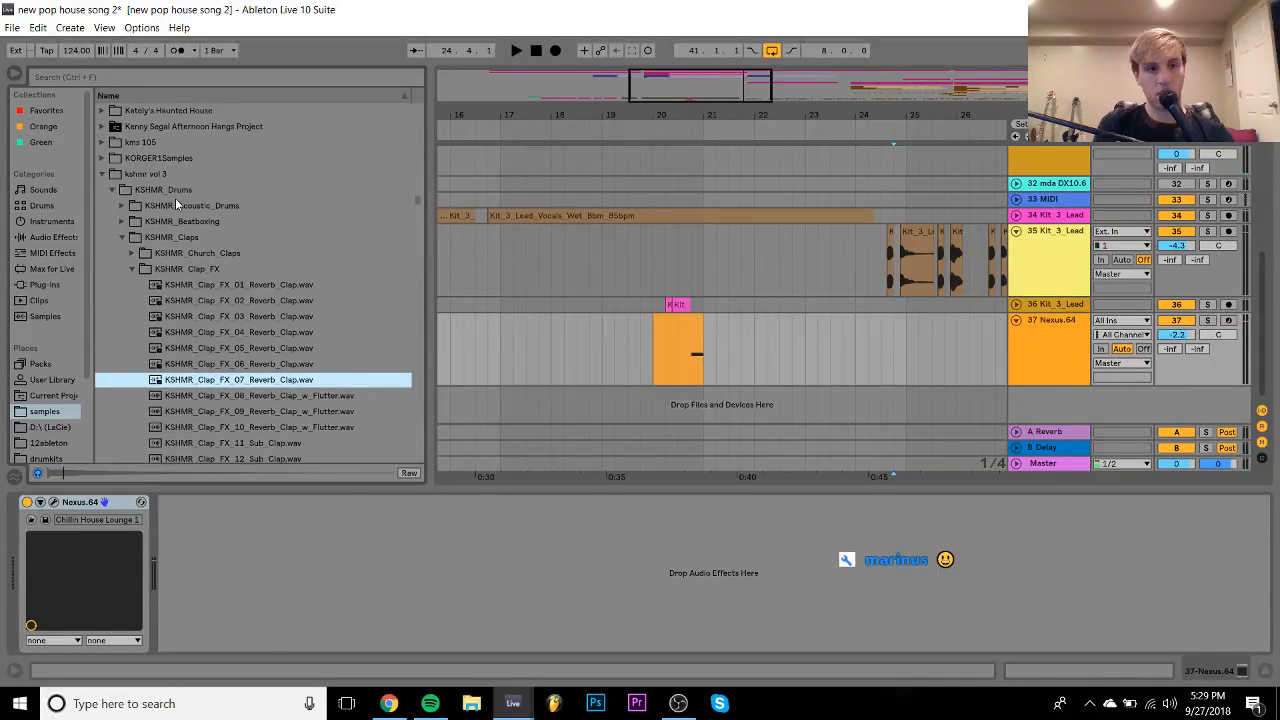
pyautogui.press('Down')
pyautogui.press('Down')
pyautogui.press('Down')
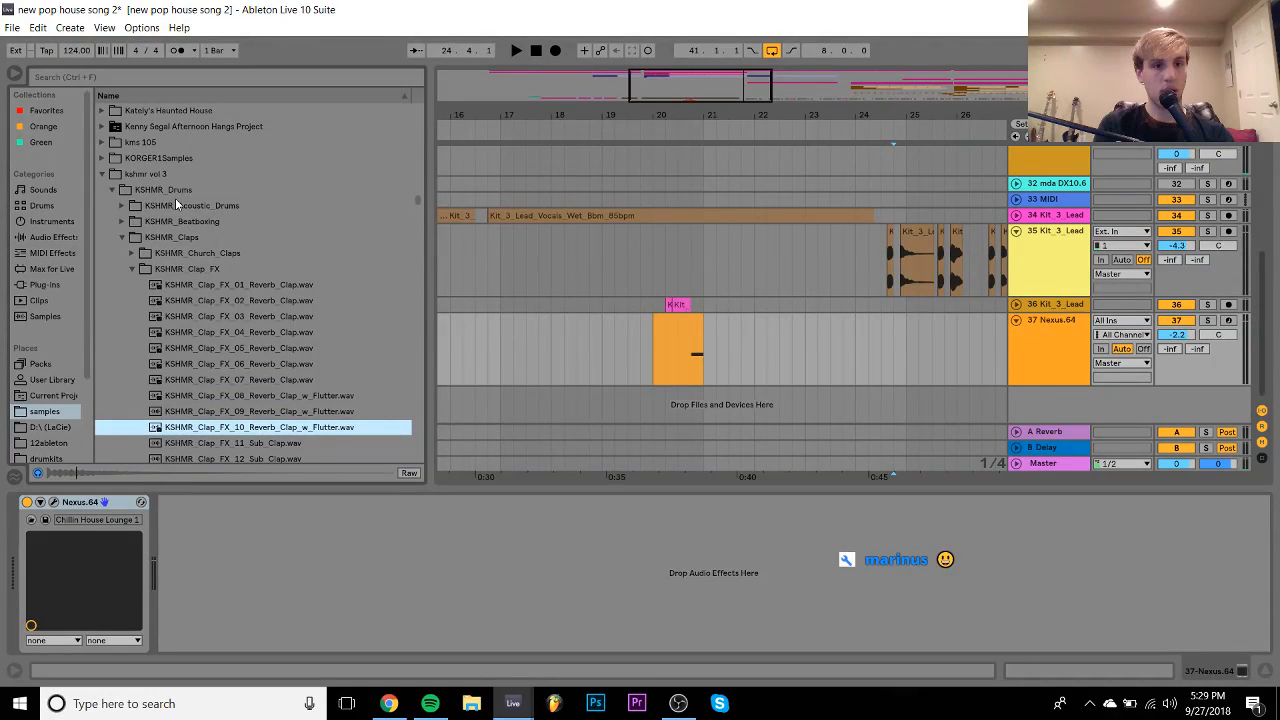
pyautogui.press('Up')
pyautogui.press('Up')
# - Place the eighth reverb clap, KSHMR_Clap_FX_08, on a new track with Warp off
pyautogui.moveTo(300, 397); pyautogui.dragTo(902, 393)
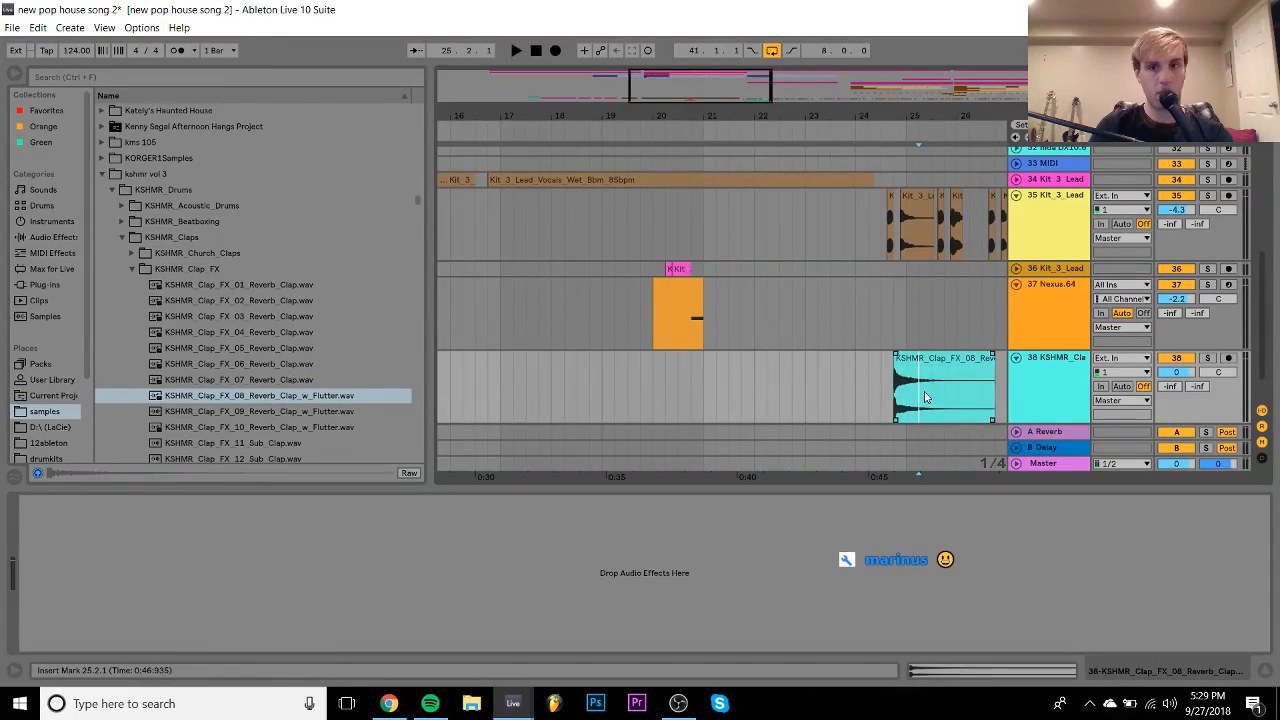
pyautogui.doubleClick(920, 360)
pyautogui.click(180, 94)
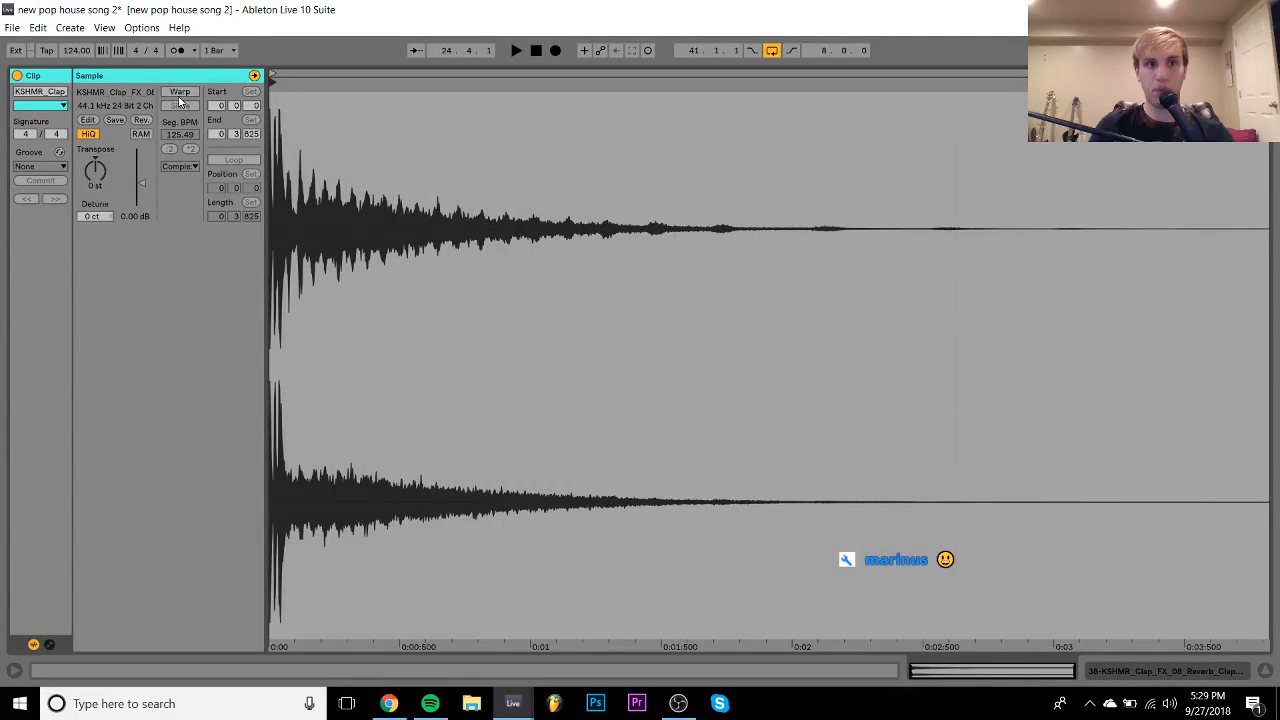
pyautogui.click(1195, 672)
# - Lower the clap track to -6.1 dB while listening, then delete the KSHMR_Clap_FX_08 clip
pyautogui.moveTo(1172, 336); pyautogui.dragTo(1172, 345)
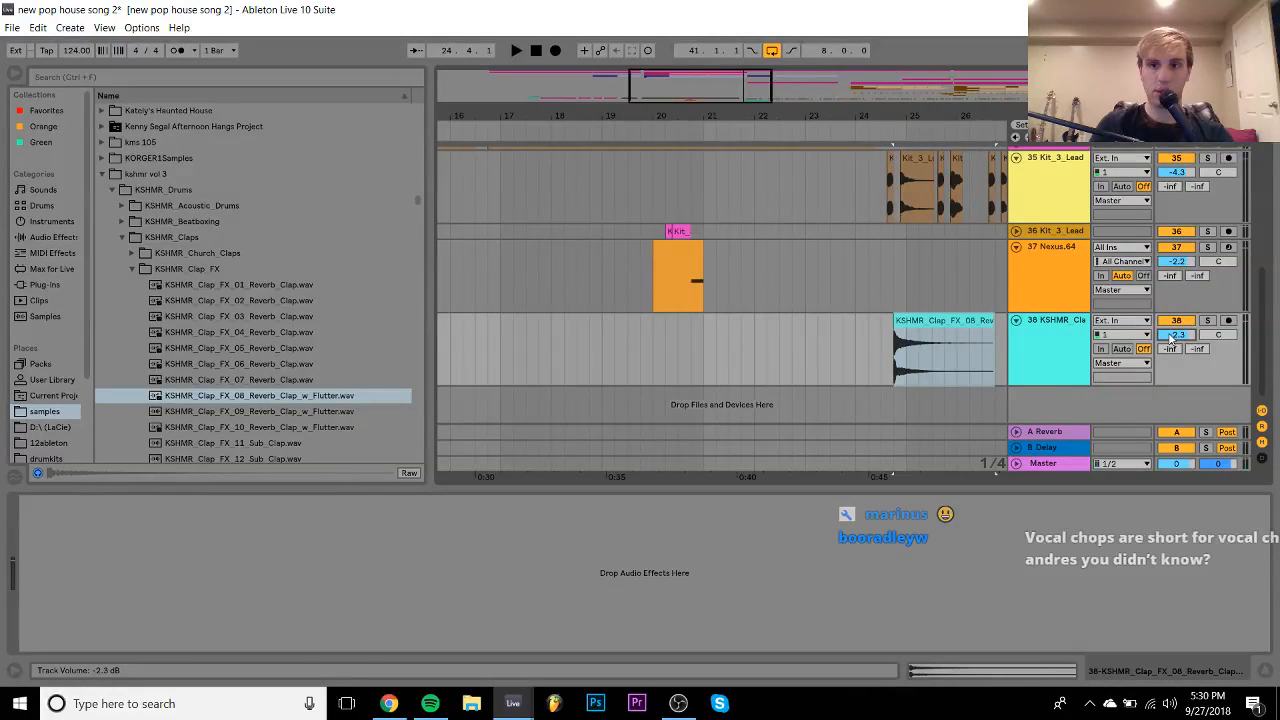
pyautogui.click(831, 282)
pyautogui.press('space')
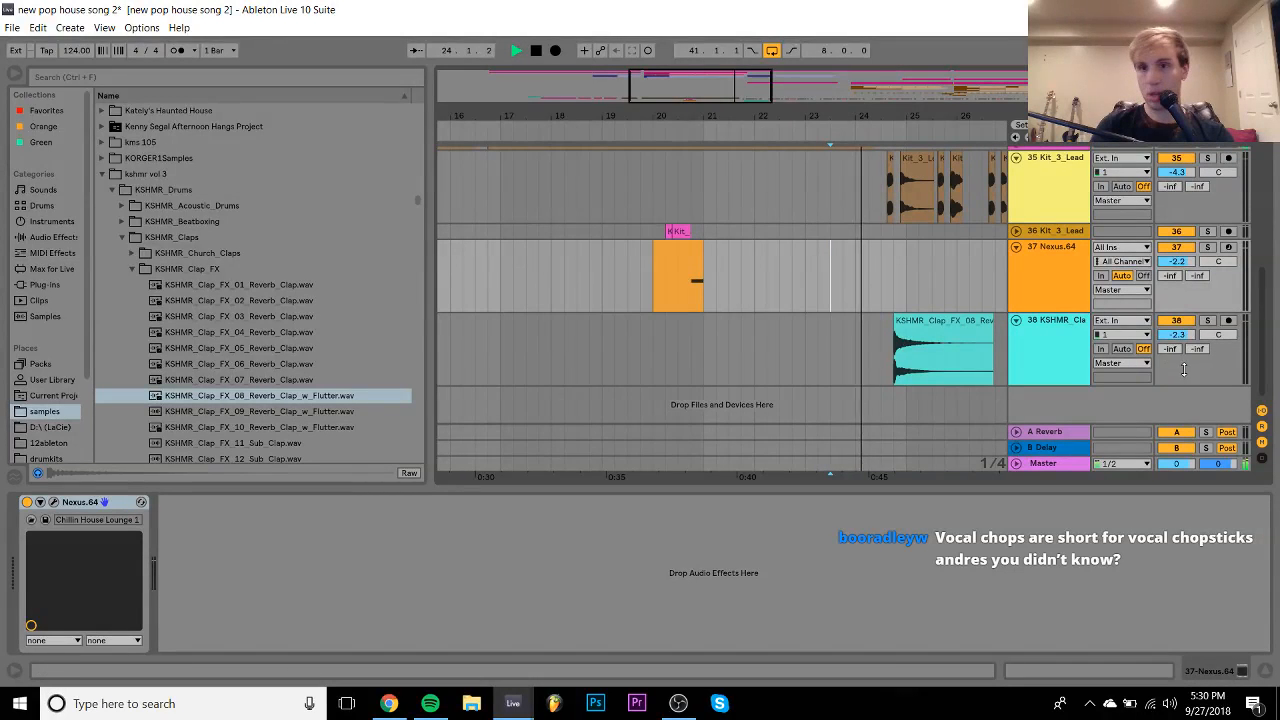
pyautogui.moveTo(1172, 335); pyautogui.dragTo(1170, 349)
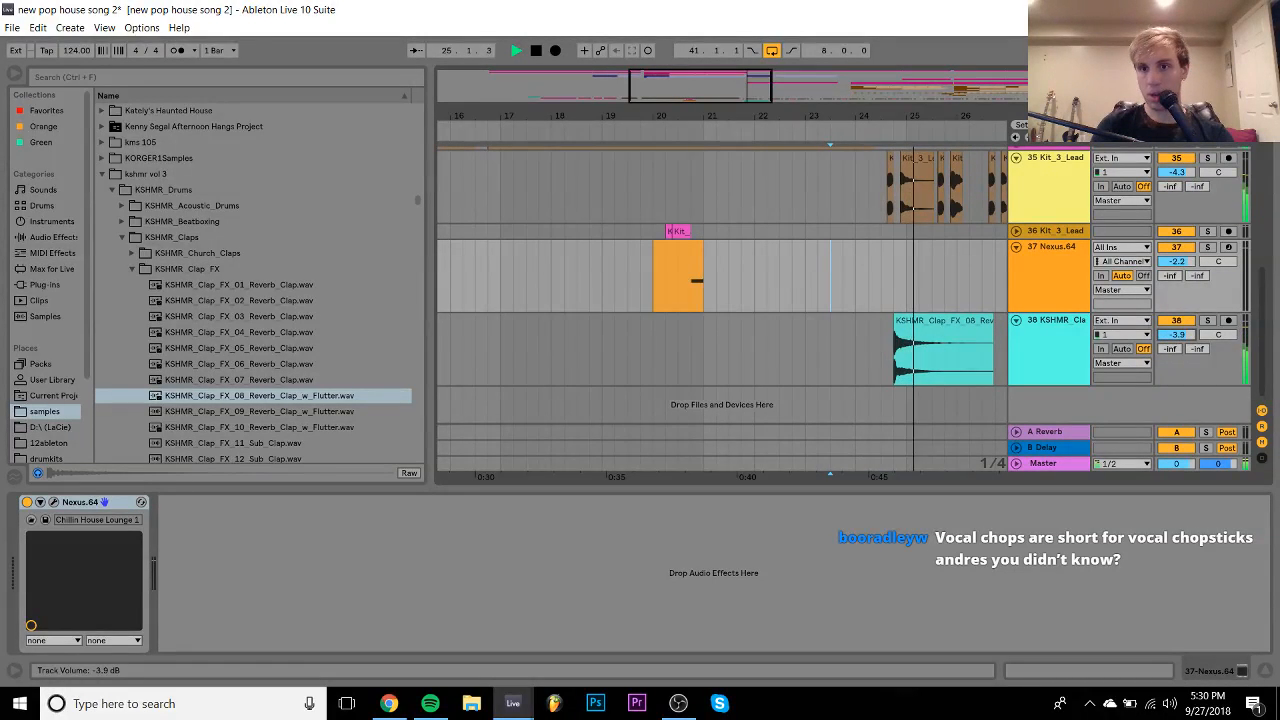
pyautogui.press('space')
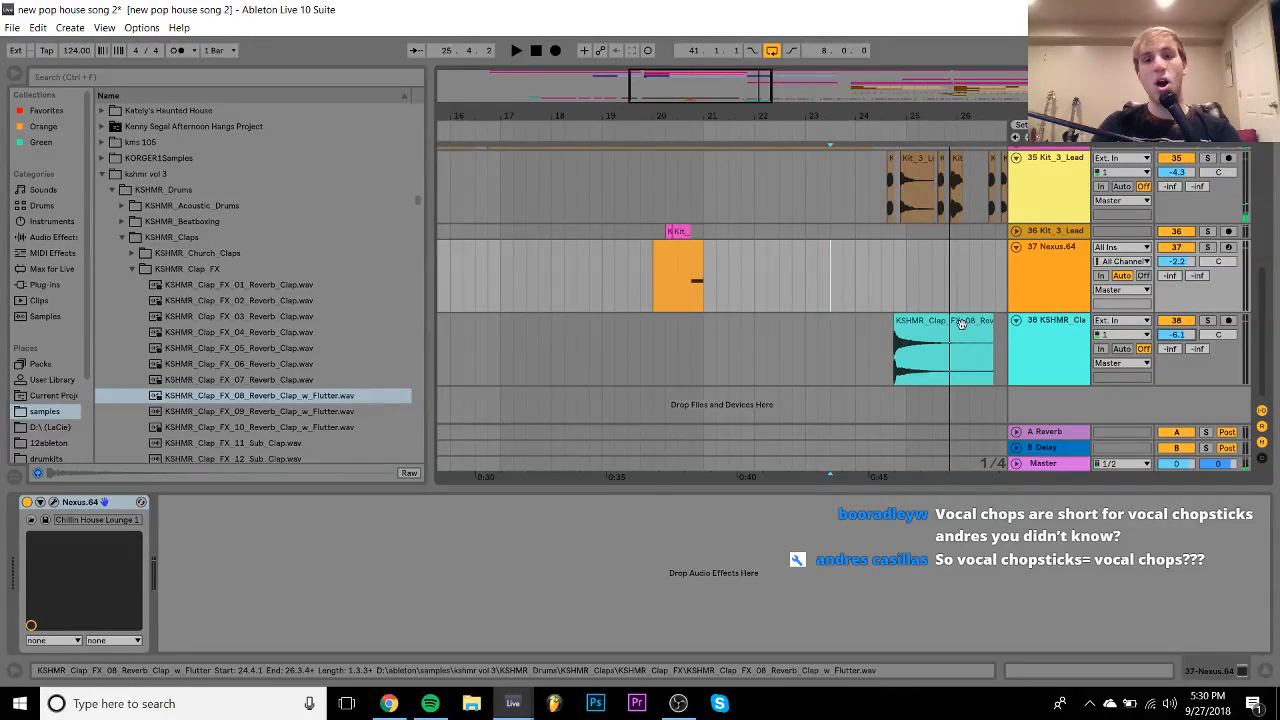
pyautogui.click(940, 350)
pyautogui.press('Delete')
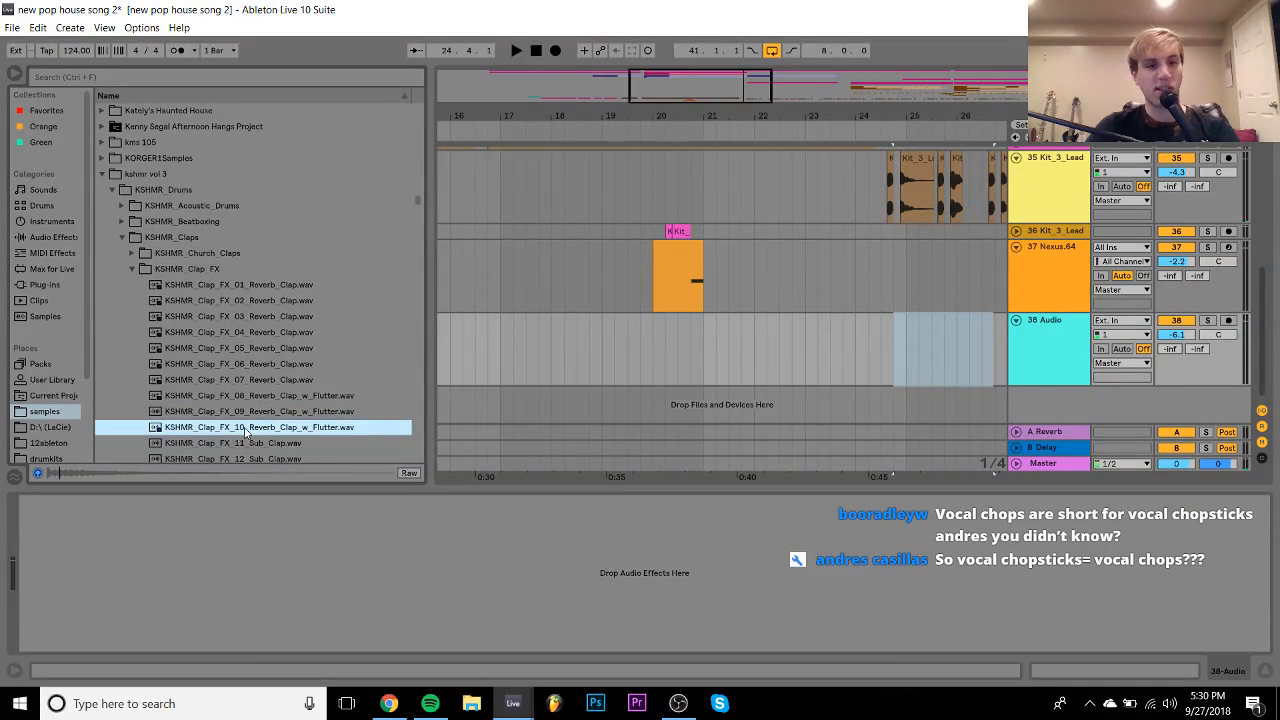
# - Place KSHMR_Clap_FX_09_Reverb_Clap_w_Flutter on track 38 and turn its Warp off
pyautogui.click(243, 427)
pyautogui.click(231, 414)
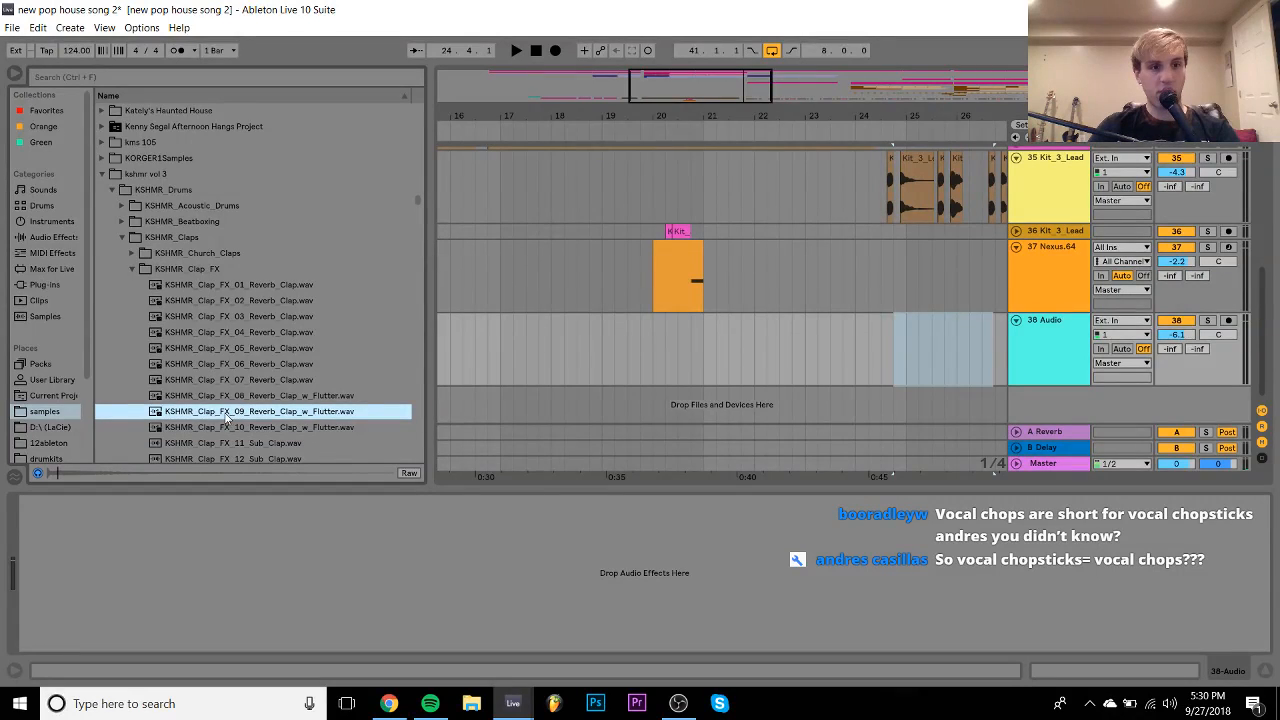
pyautogui.moveTo(253, 415); pyautogui.dragTo(912, 333)
pyautogui.doubleClick(912, 333)
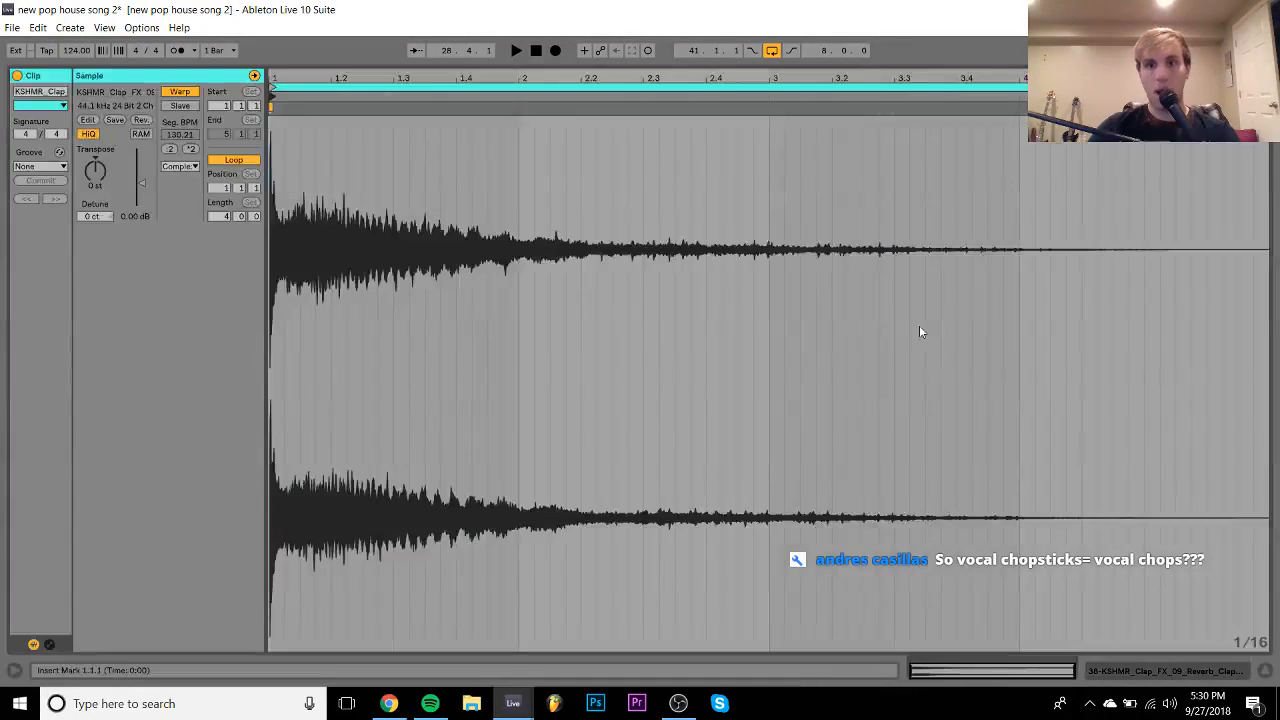
pyautogui.click(180, 91)
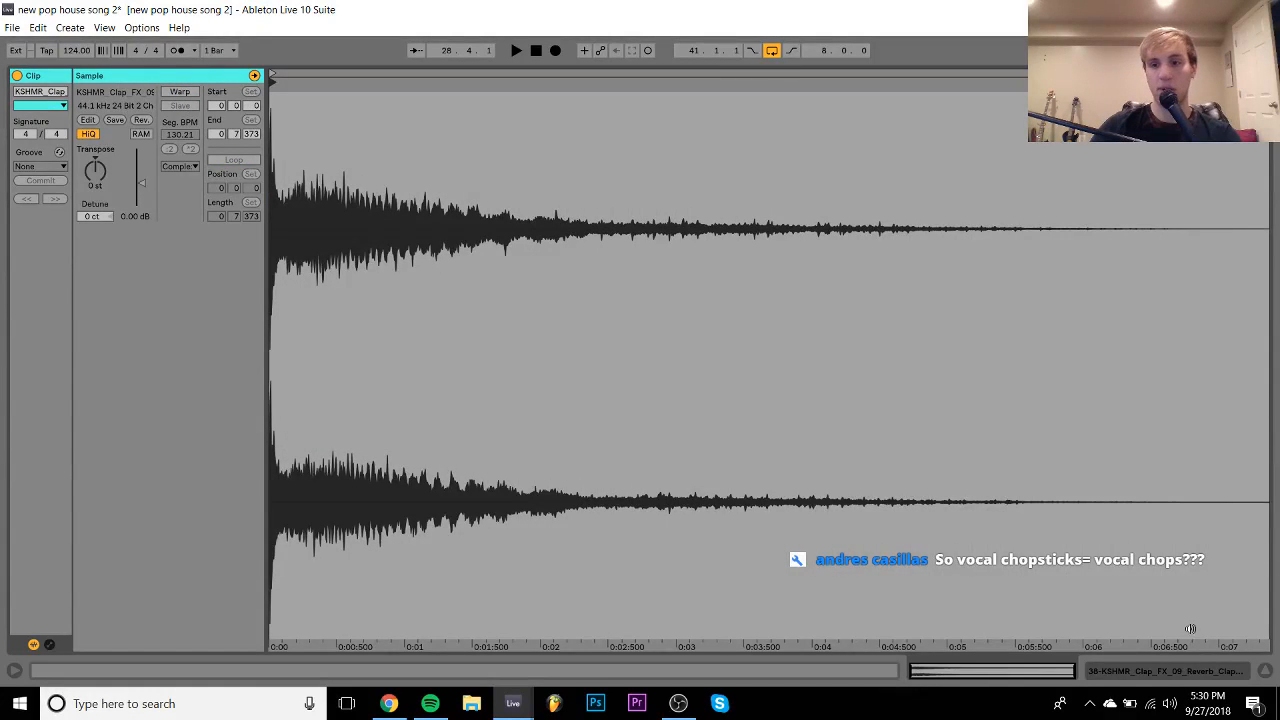
pyautogui.click(1197, 668)
# - Play from bar 19 and set the clap track volume to -8.7 dB
pyautogui.click(604, 329)
pyautogui.press('space')
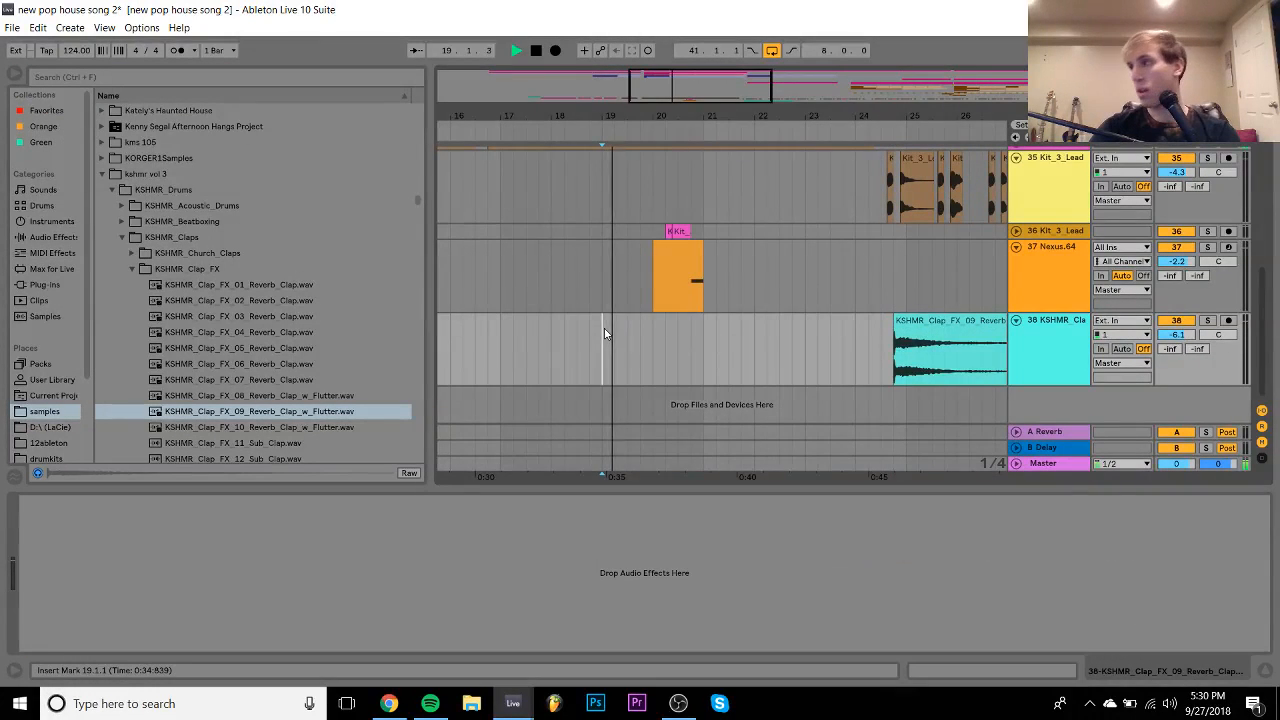
pyautogui.scroll(1, 604, 333)
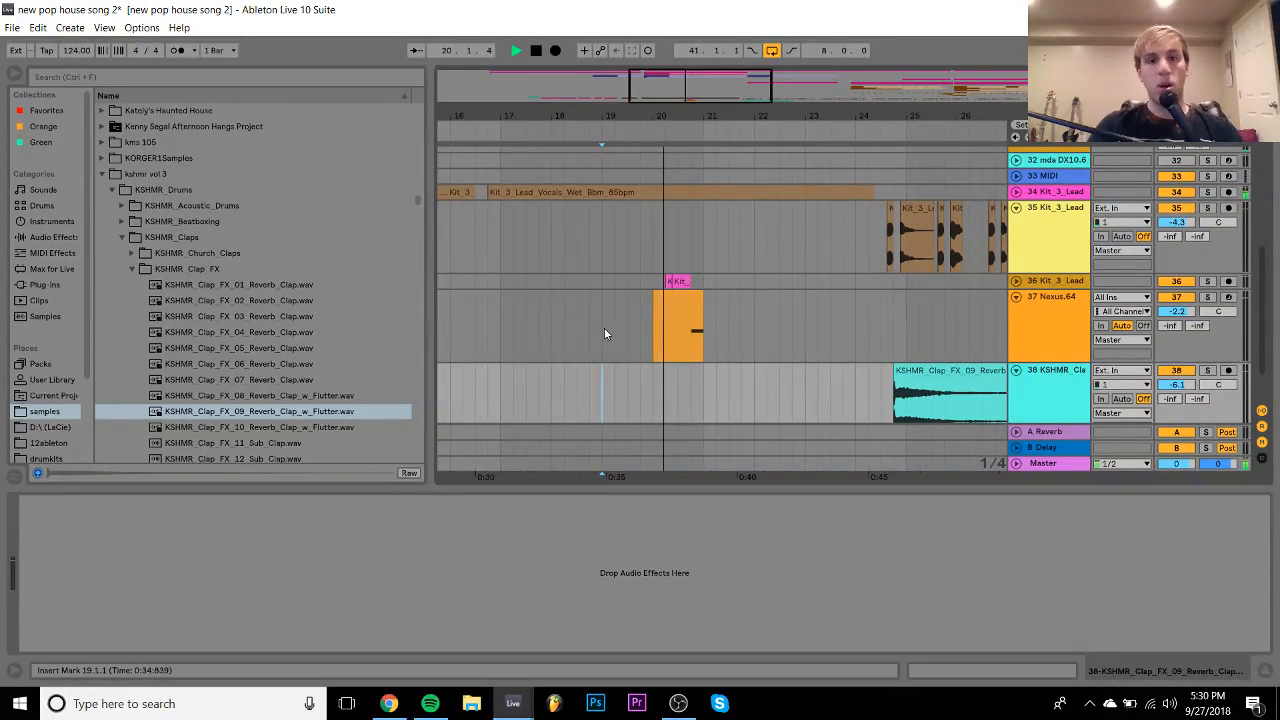
pyautogui.scroll(1, 604, 333)
pyautogui.scroll(1, 604, 333)
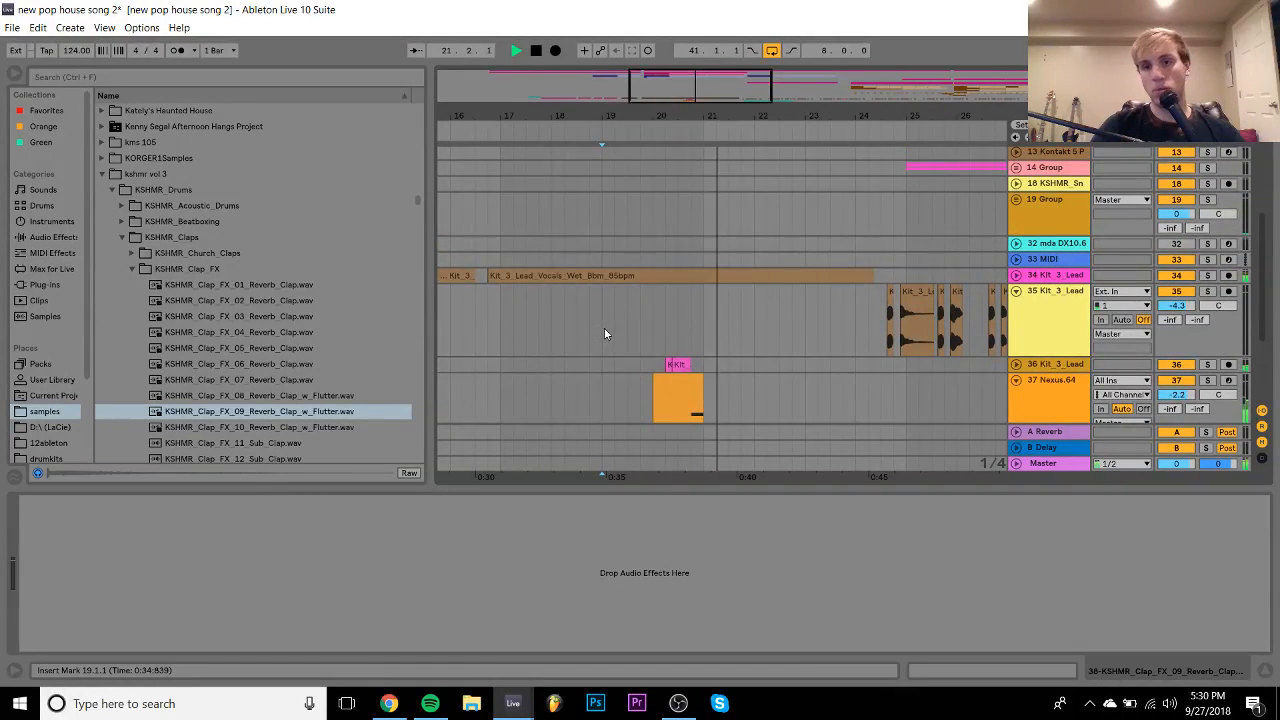
pyautogui.scroll(-4, 604, 333)
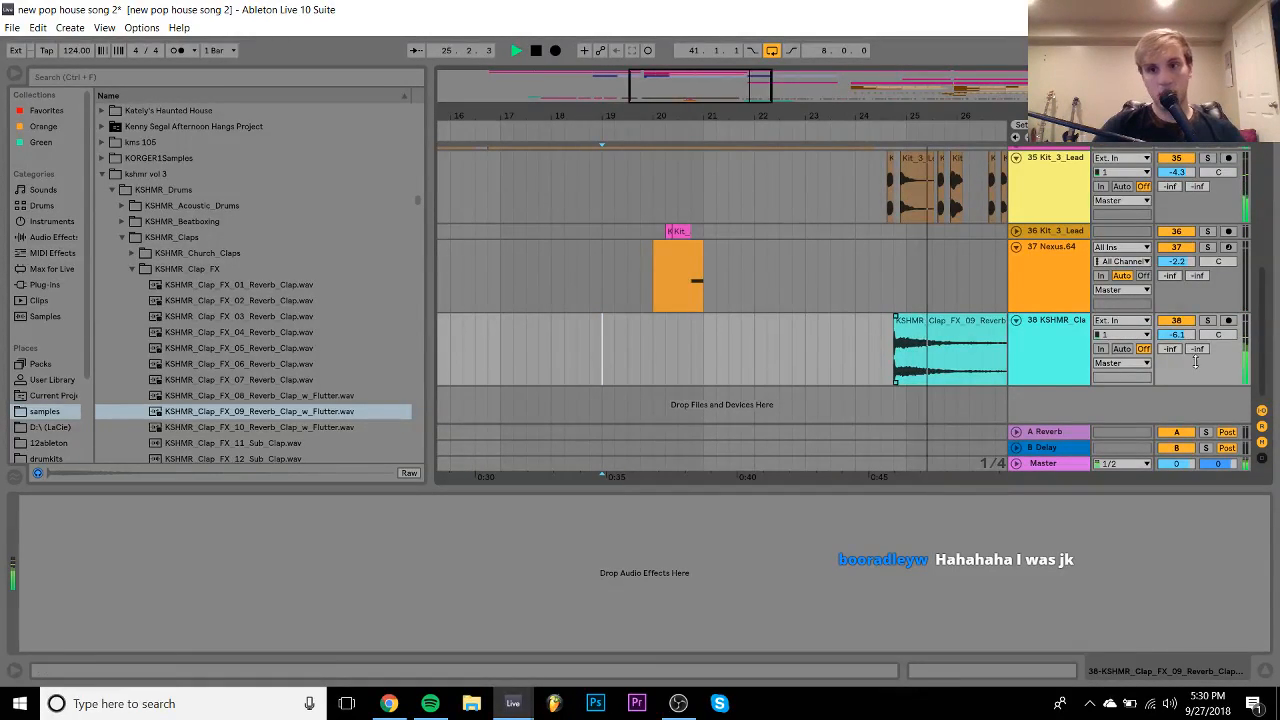
pyautogui.moveTo(1177, 335); pyautogui.dragTo(1180, 340)
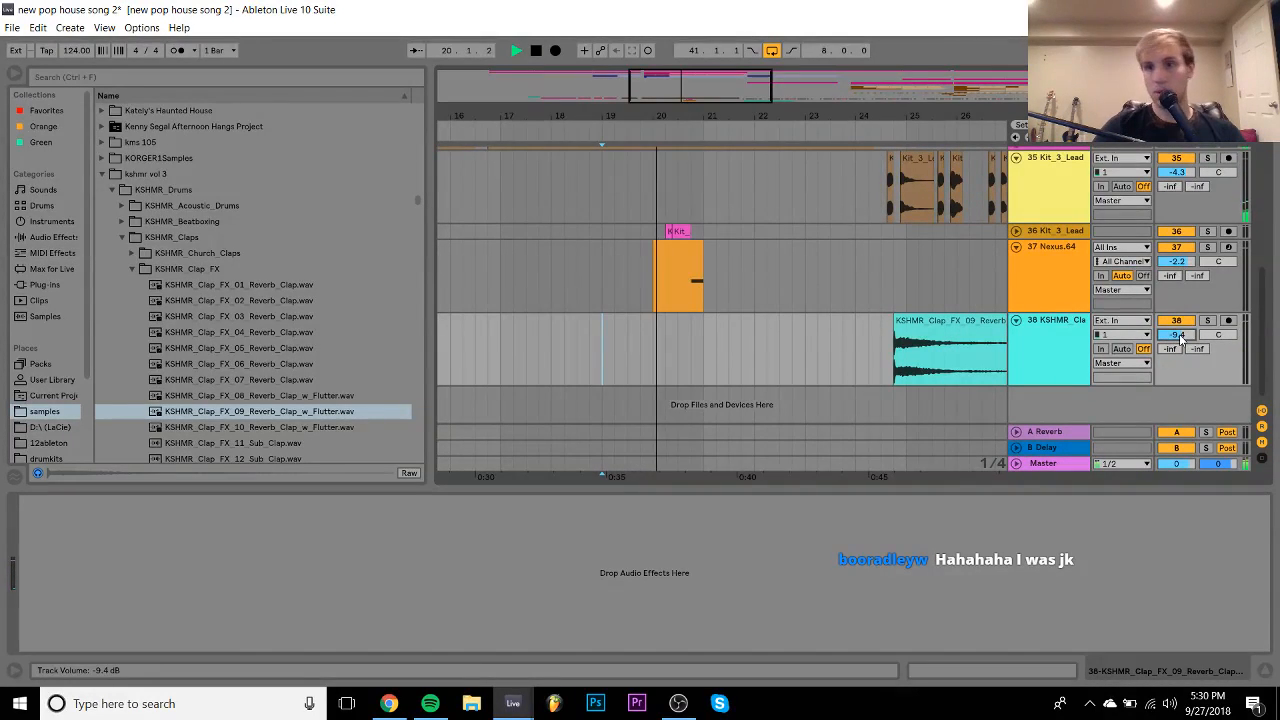
pyautogui.hscroll(4, 822, 343)
pyautogui.scroll(3, 822, 343)
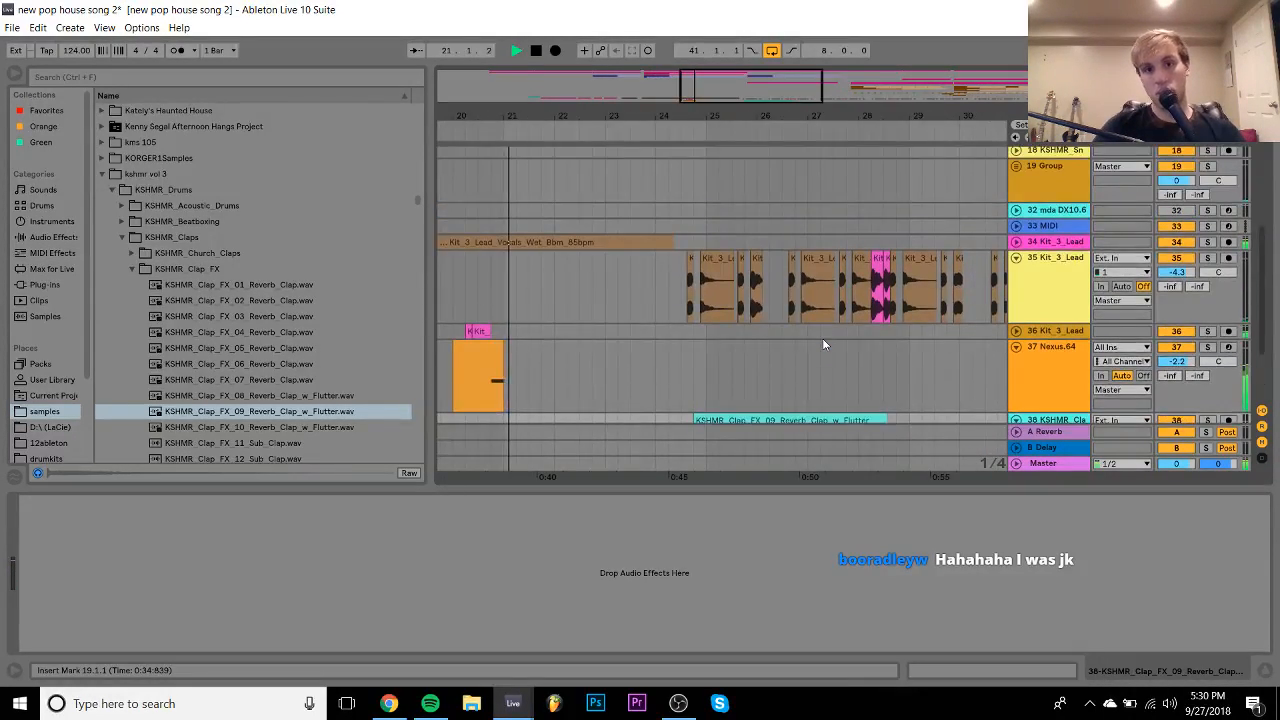
pyautogui.scroll(-3, 822, 340)
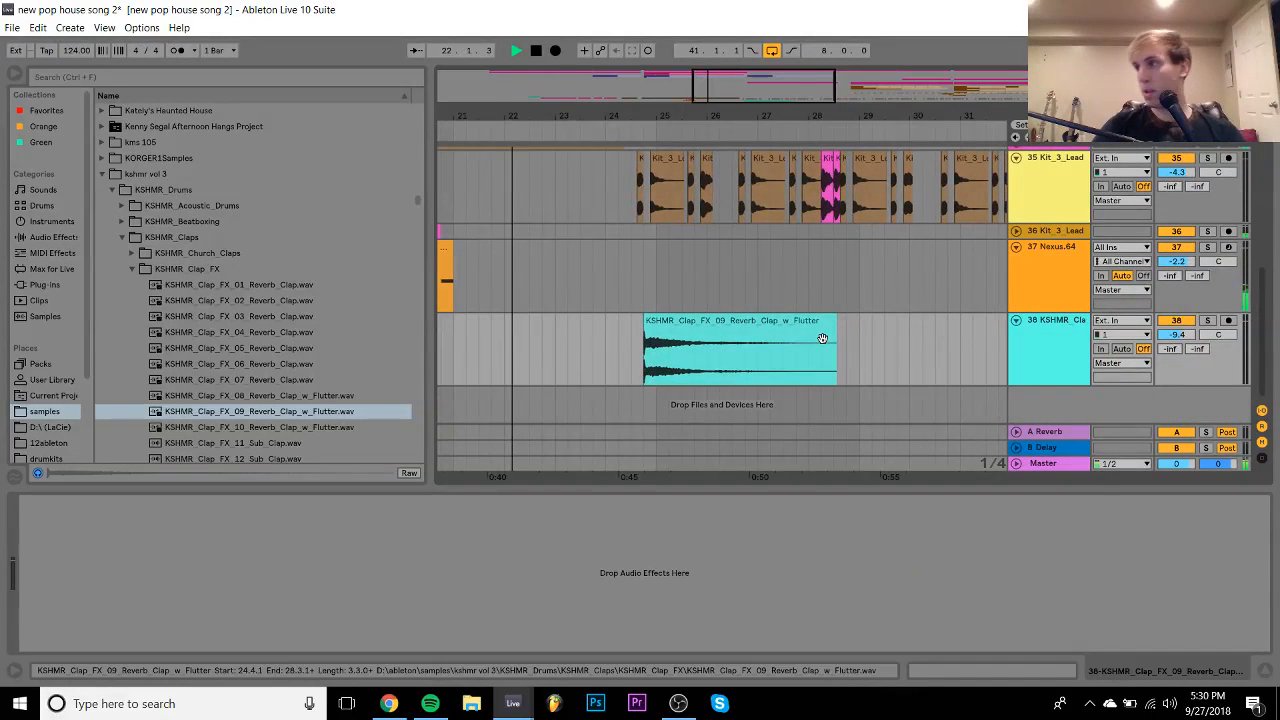
pyautogui.click(1015, 320)
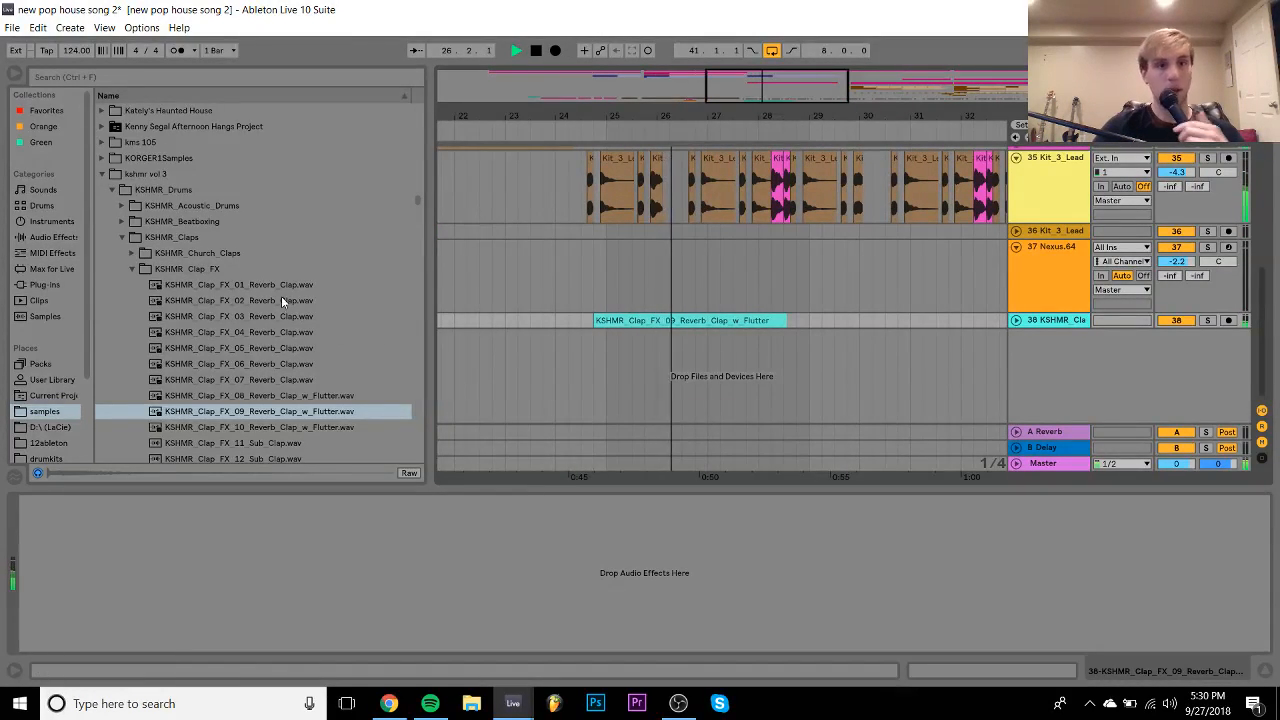
pyautogui.click(1016, 321)
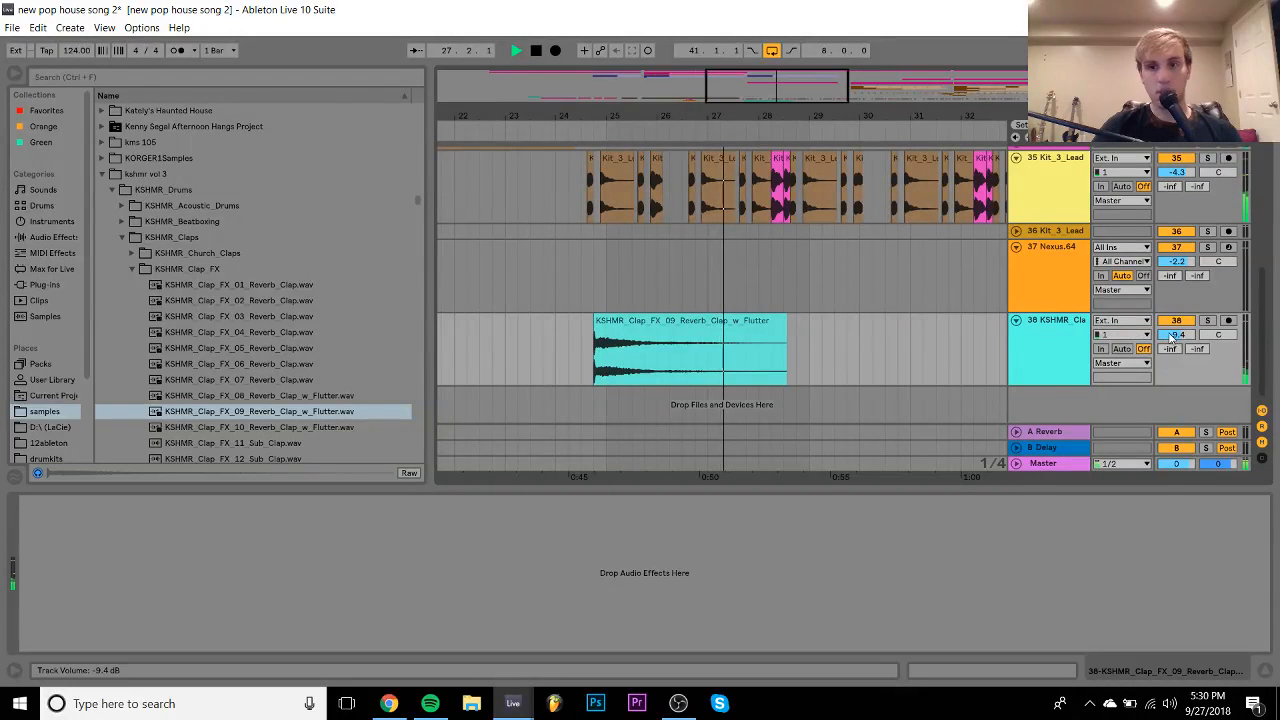
pyautogui.moveTo(1171, 337); pyautogui.dragTo(1171, 332)
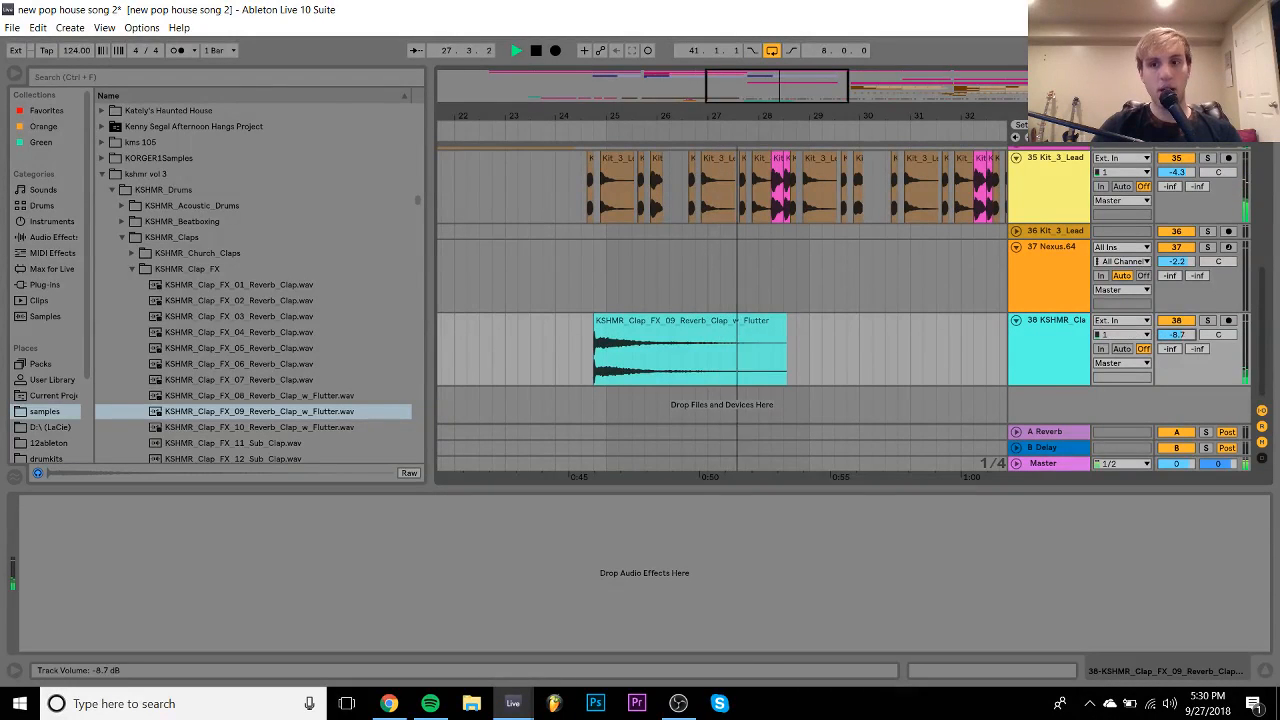
# - Collapse the KSHMR_Drums browser folder and insert a new MIDI track after the clap track
pyautogui.click(112, 189)
pyautogui.click(1053, 335)
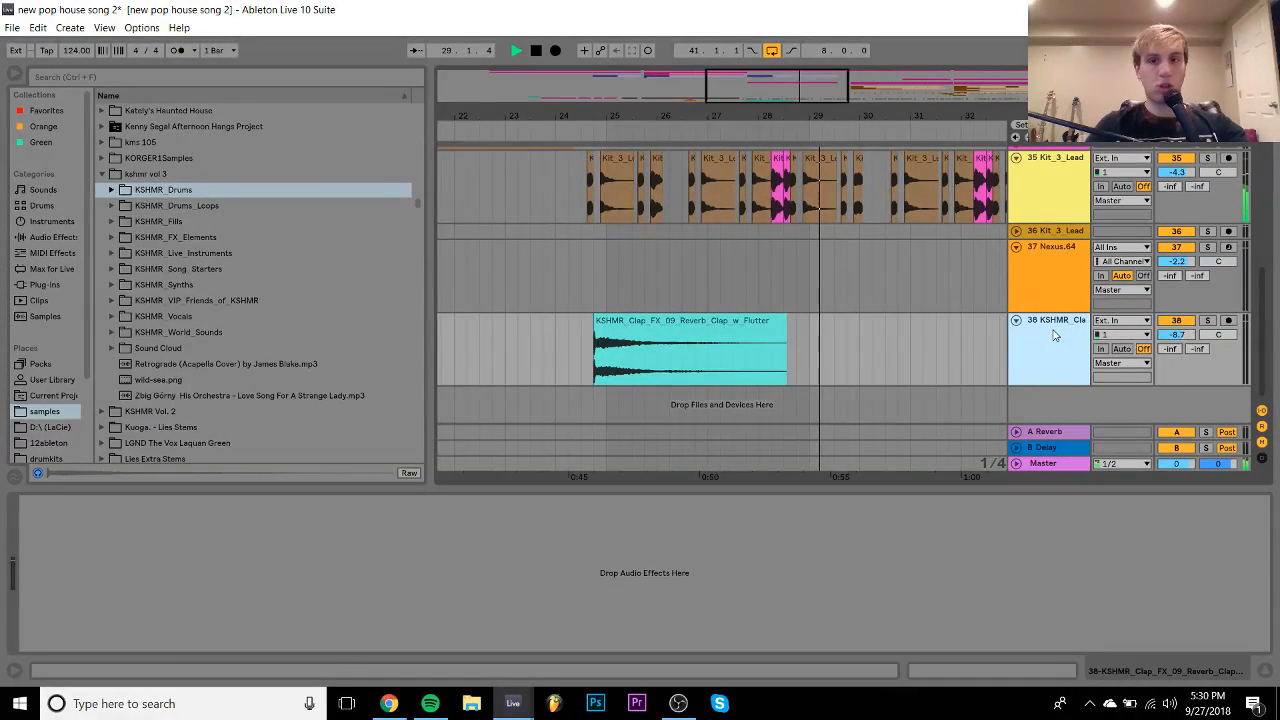
pyautogui.hotkey('ctrl', 'shift', 't')
pyautogui.scroll(5, 1054, 335)
# - Turn the 16 Diva track inside 14 Group down to -23.4 dB, then fold both back up
pyautogui.click(1016, 184)
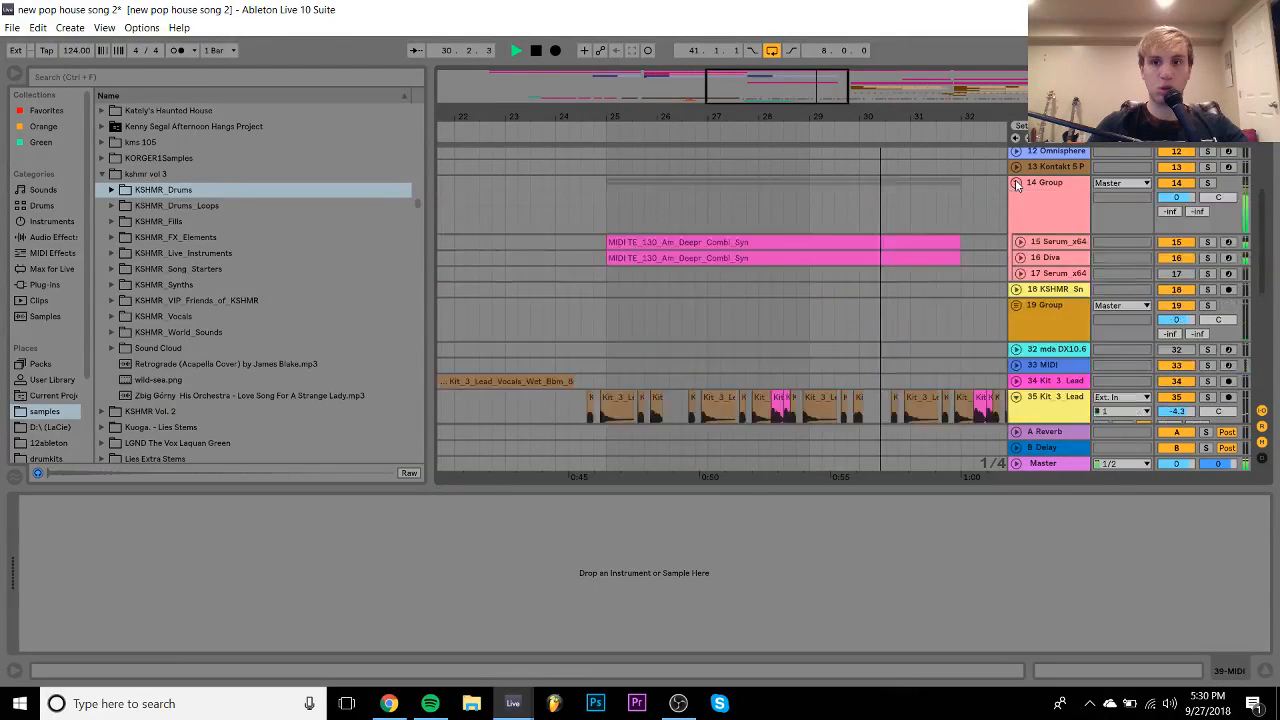
pyautogui.click(1020, 258)
pyautogui.moveTo(1176, 272); pyautogui.dragTo(1176, 284)
pyautogui.click(1033, 271)
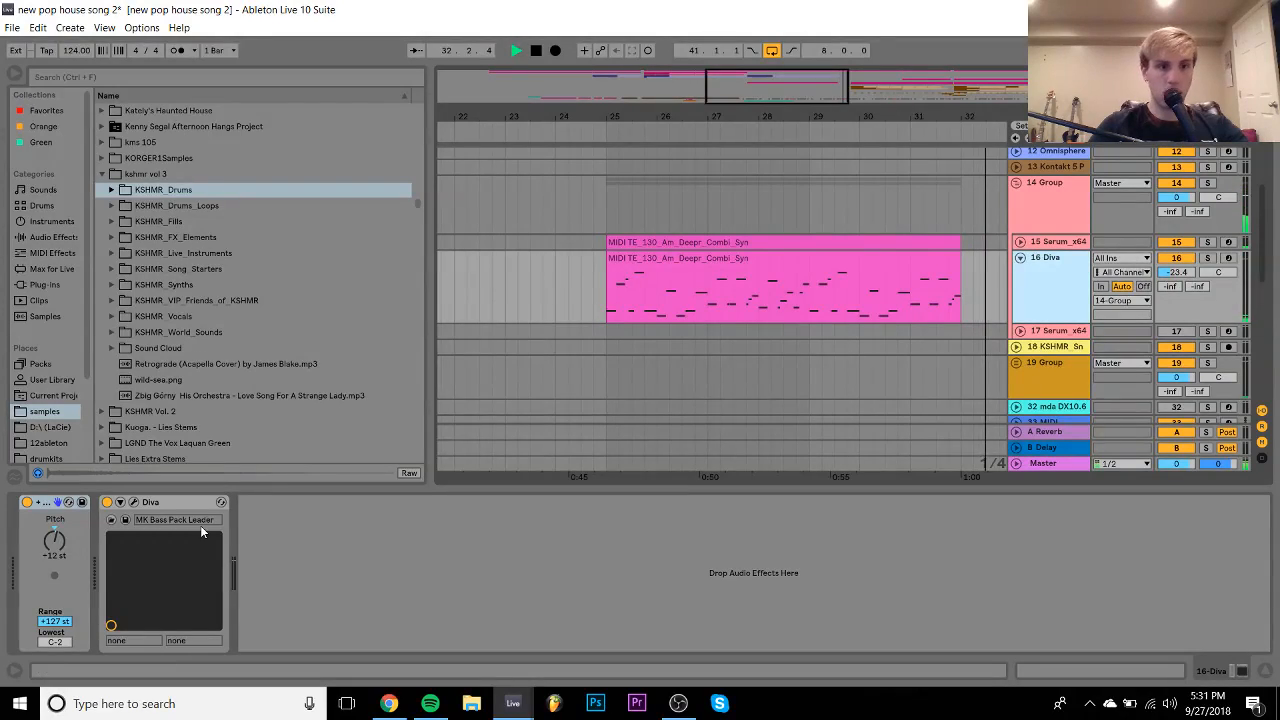
pyautogui.click(1020, 258)
pyautogui.click(1016, 183)
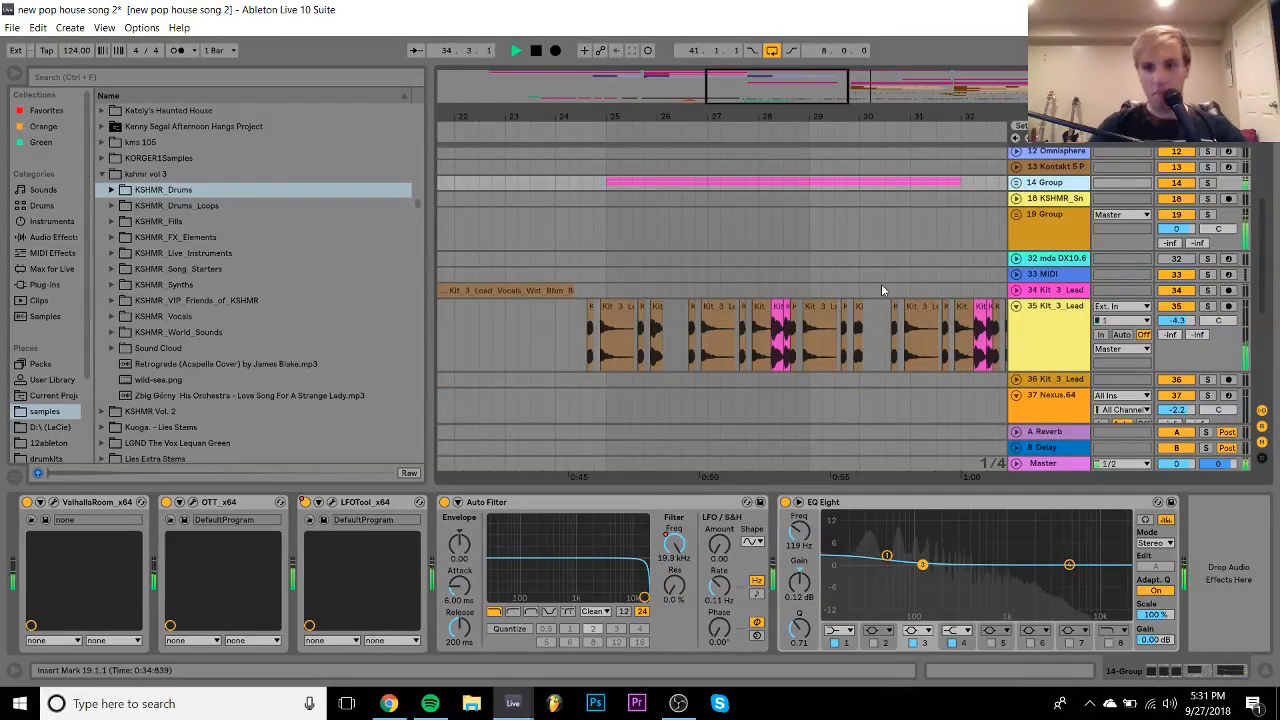
# - Insert a new empty MIDI track 39 below the clap track and select it
pyautogui.scroll(-3, 881, 284)
pyautogui.hotkey('ctrl', 'shift', 't')
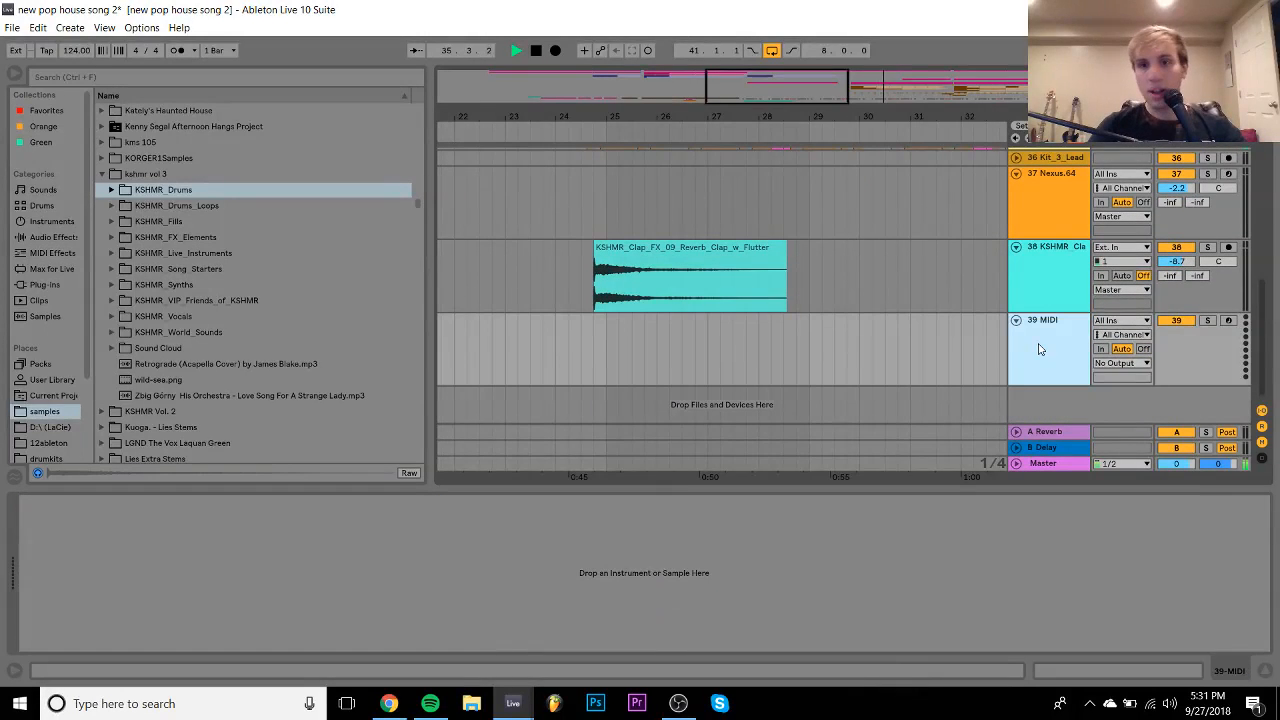
pyautogui.click(974, 338)
pyautogui.hscroll(2, 974, 338)
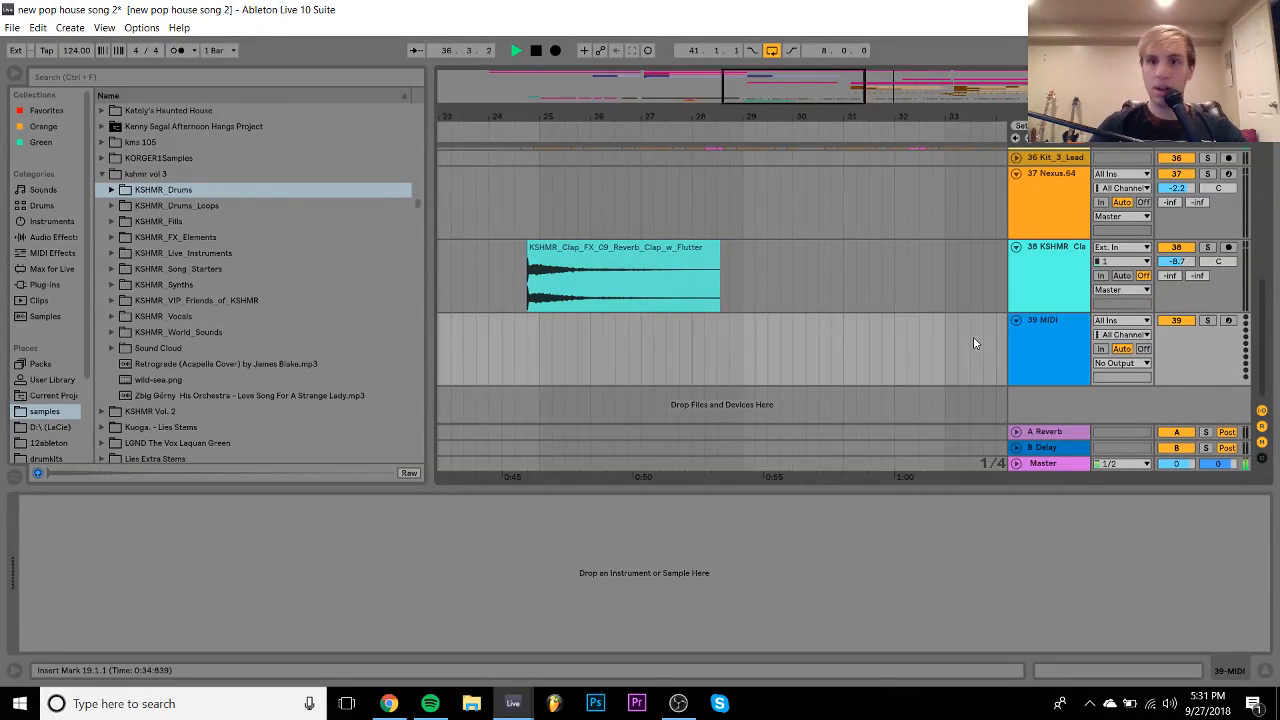
pyautogui.click(974, 338)
pyautogui.hscroll(-3, 974, 338)
pyautogui.hscroll(-1, 973, 340)
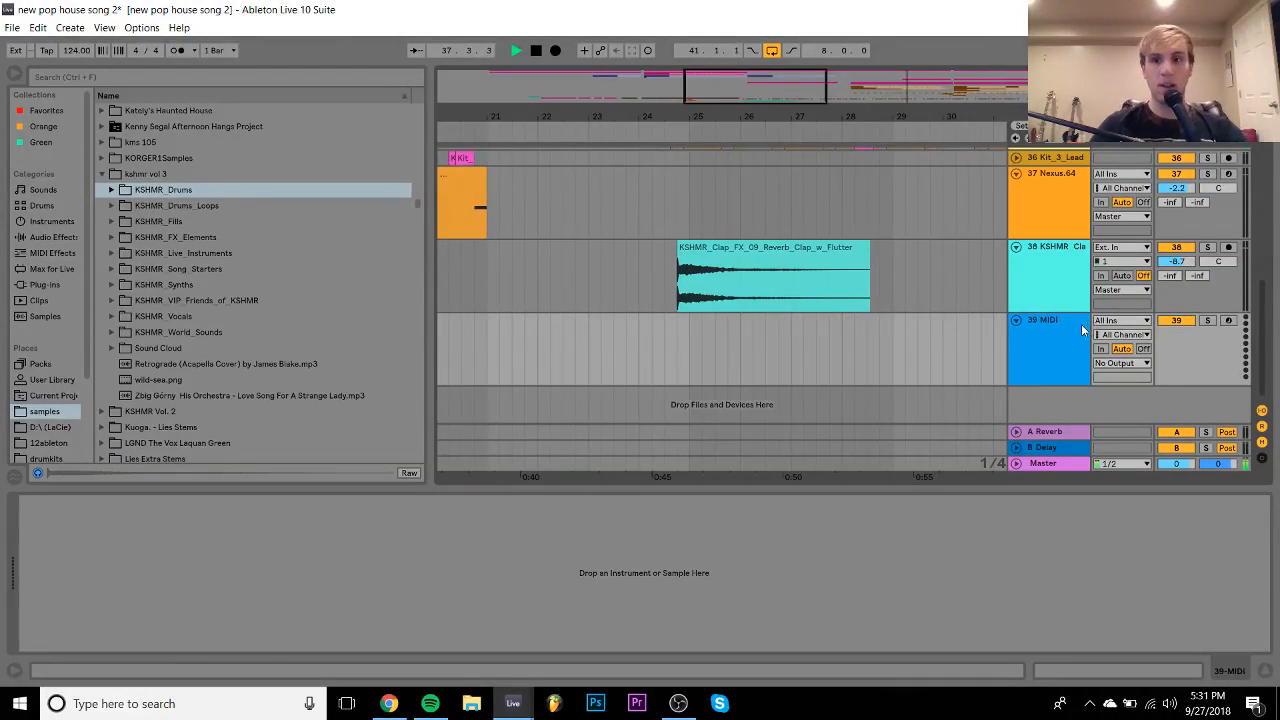
pyautogui.click(1075, 326)
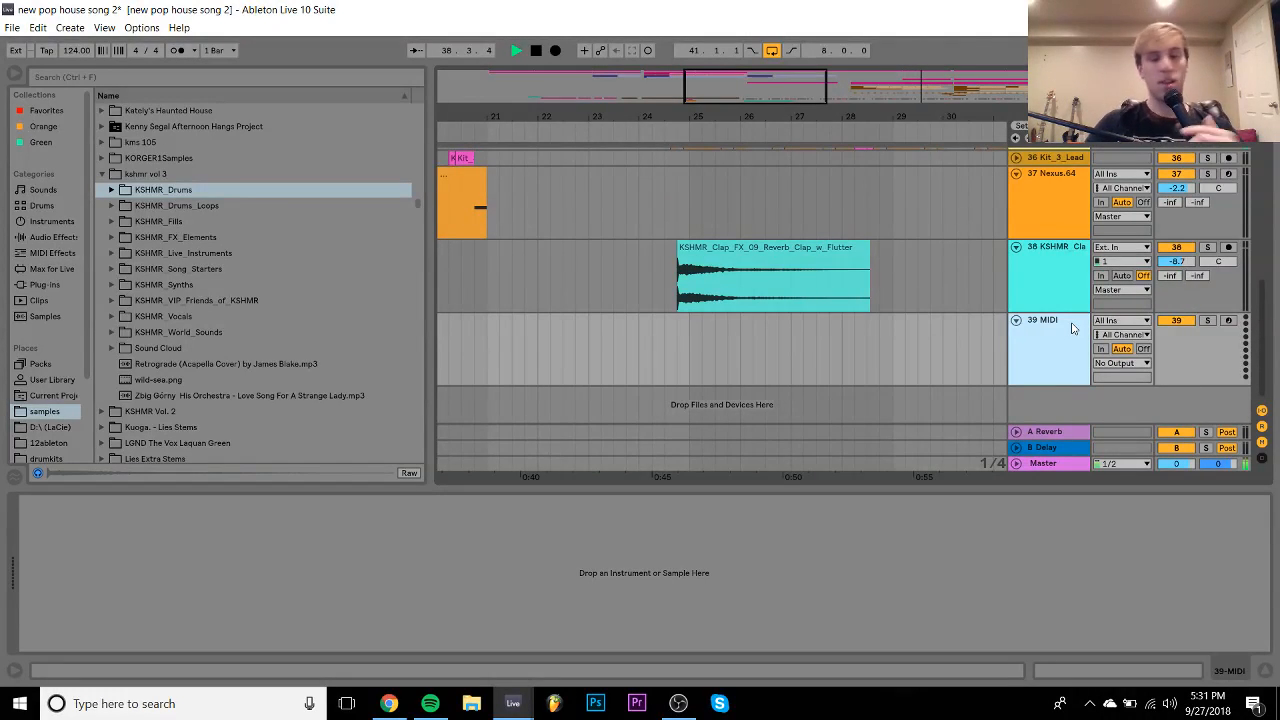
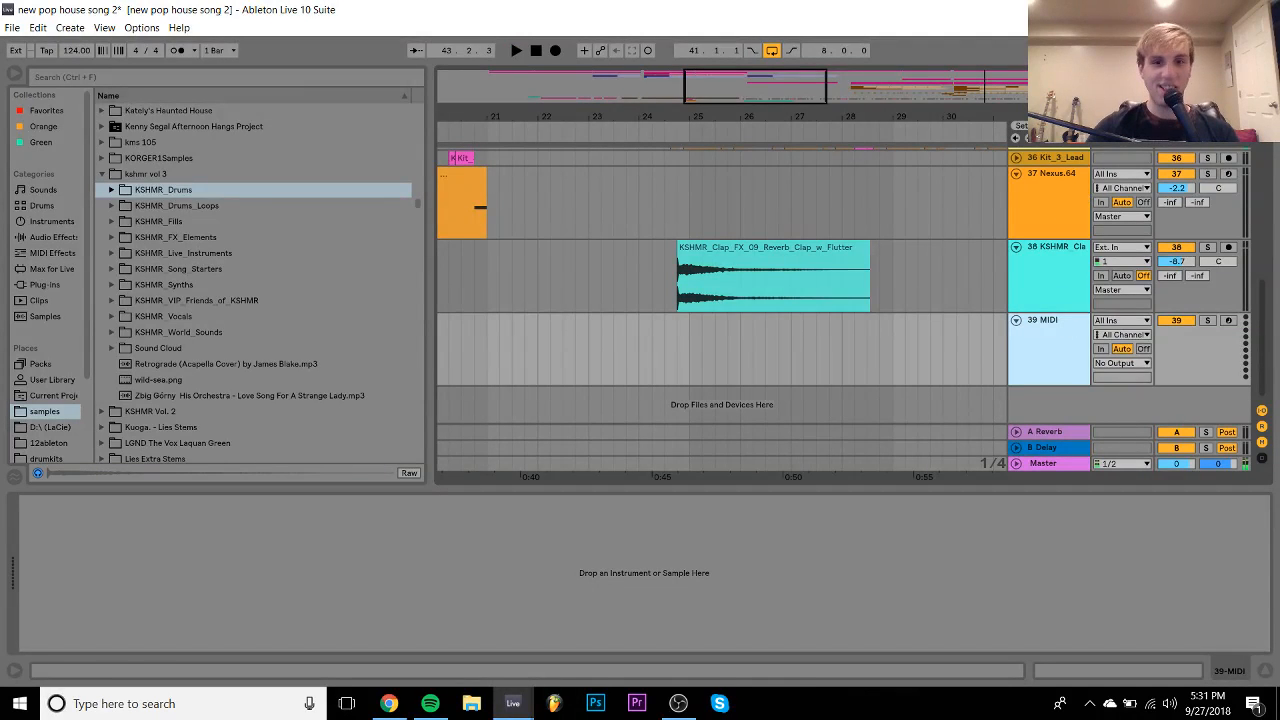
# - Play the flutter clap on track 38 from just before it, and nudge the track's volume up
pyautogui.click(646, 285)
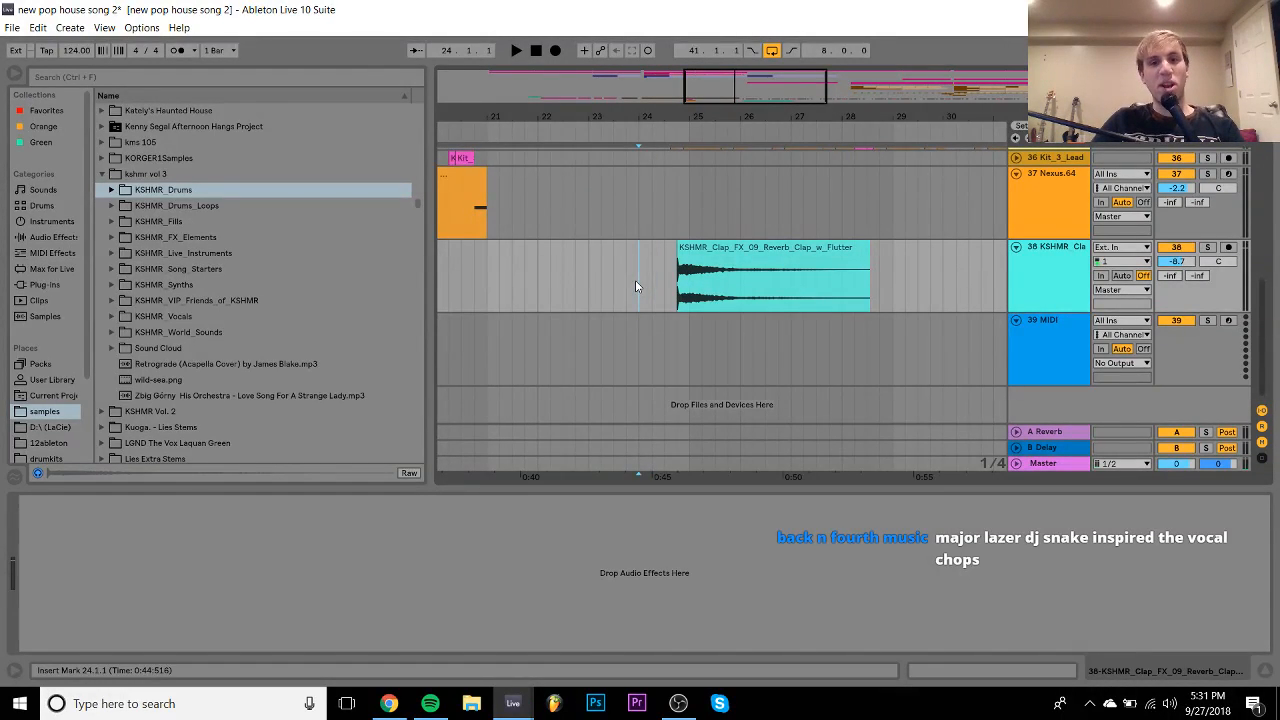
pyautogui.press('space')
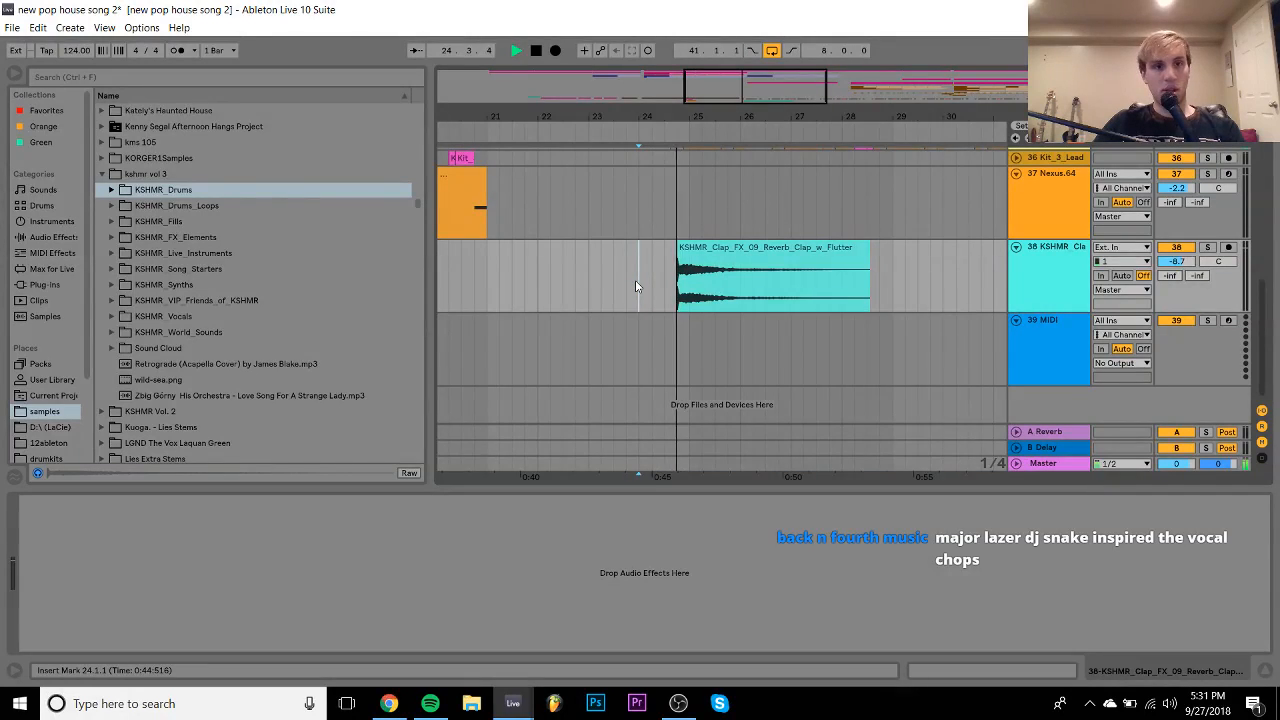
pyautogui.press('space')
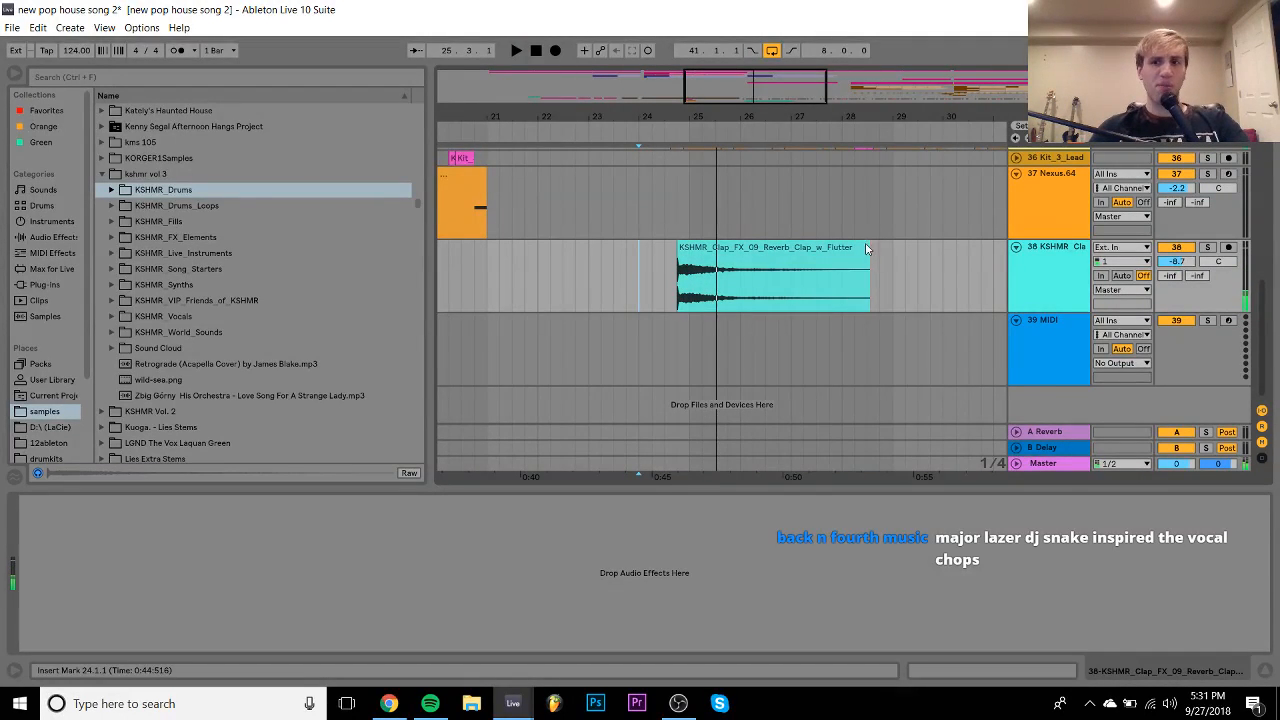
pyautogui.moveTo(1176, 263); pyautogui.dragTo(1177, 257)
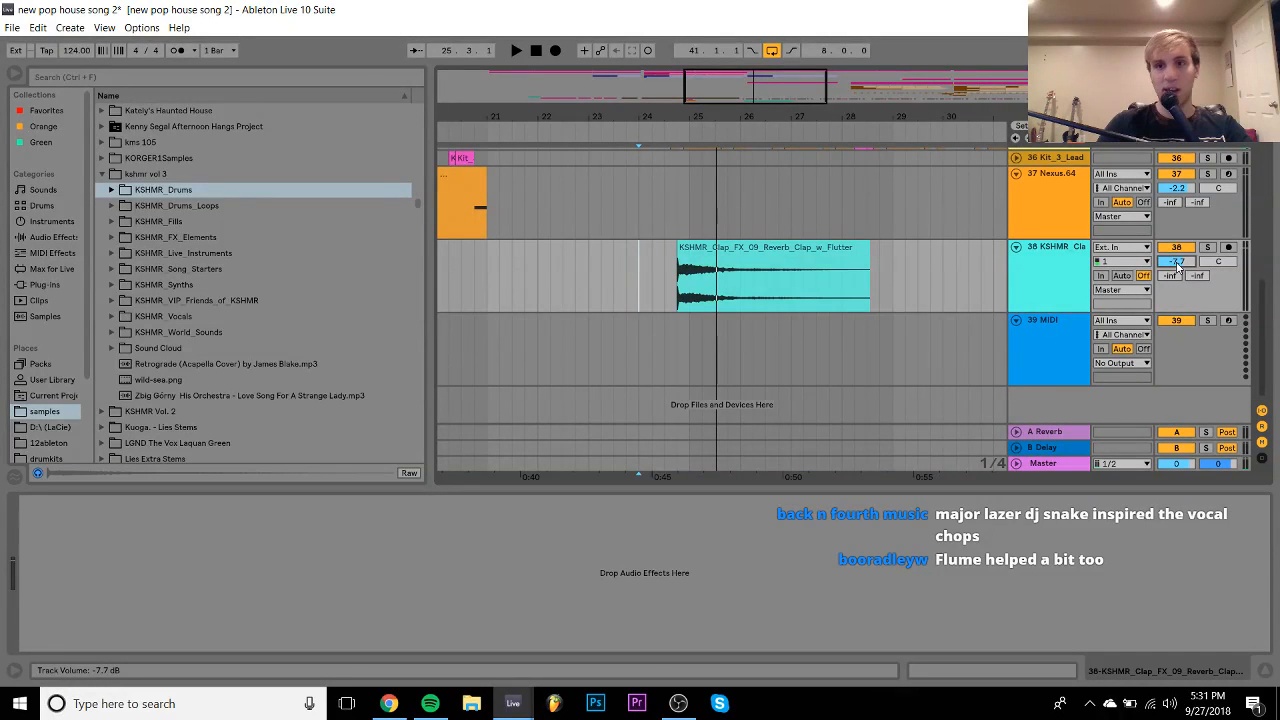
# - Audition the KSHMR_Drums reverb claps and settle on KSHMR_Clap_FX_02_Reverb_Clap.wav
pyautogui.click(242, 316)
pyautogui.press('Up')
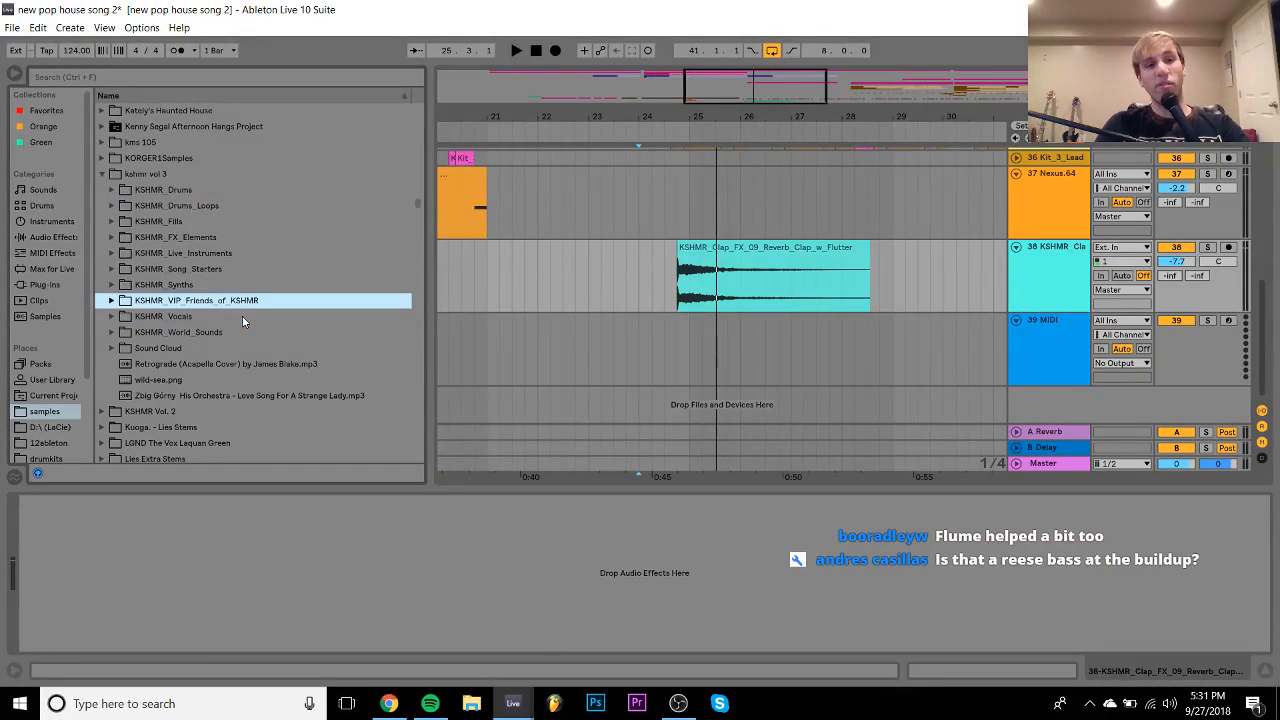
pyautogui.press('Up')
pyautogui.press('Up')
pyautogui.press('Up')
pyautogui.press('Up')
pyautogui.press('Up')
pyautogui.press('Up')
pyautogui.press('Up')
pyautogui.press('Right')
pyautogui.press('Down')
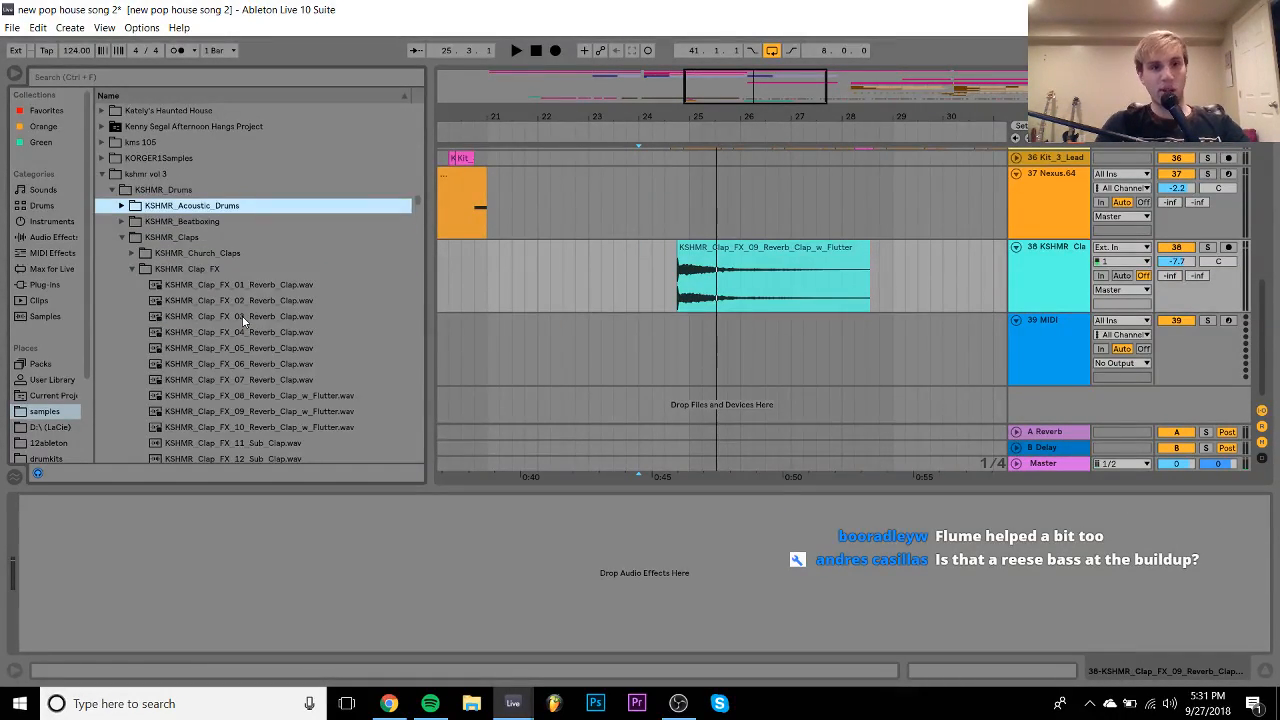
pyautogui.press('Down')
pyautogui.press('Down')
pyautogui.press('Down')
pyautogui.press('Down')
pyautogui.press('Down')
pyautogui.press('Down')
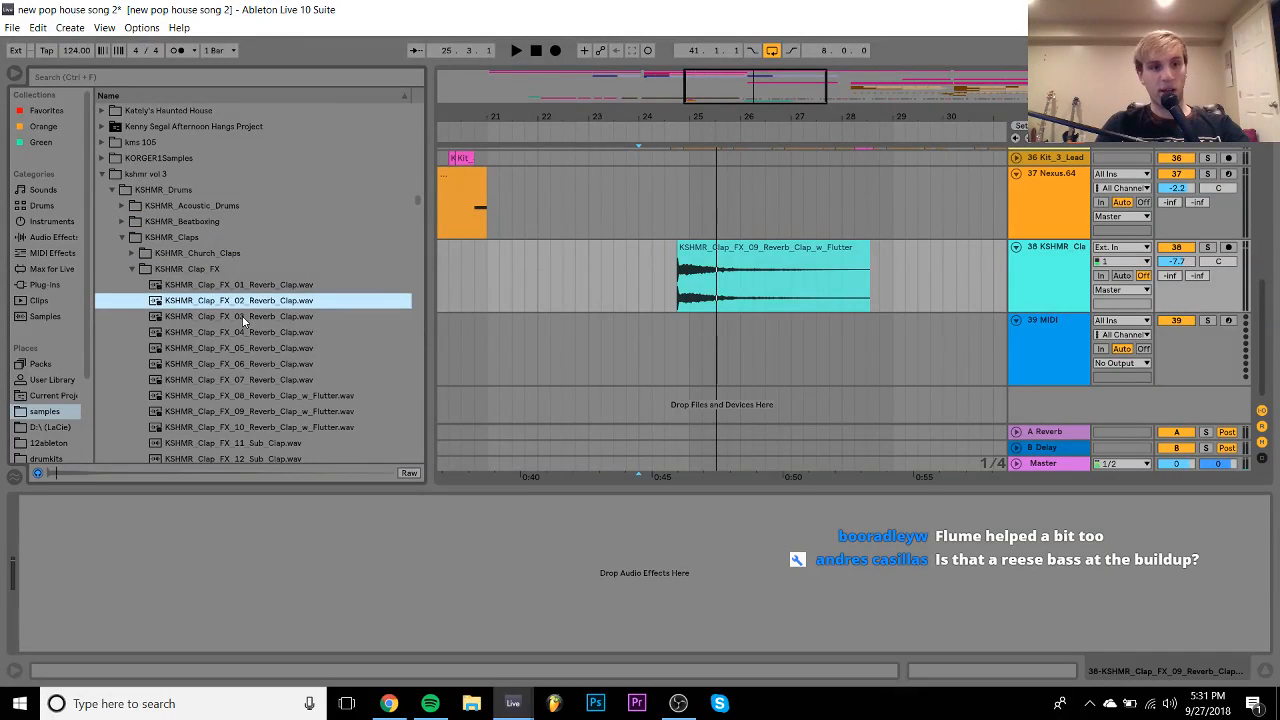
pyautogui.press('Up')
pyautogui.press('Down')
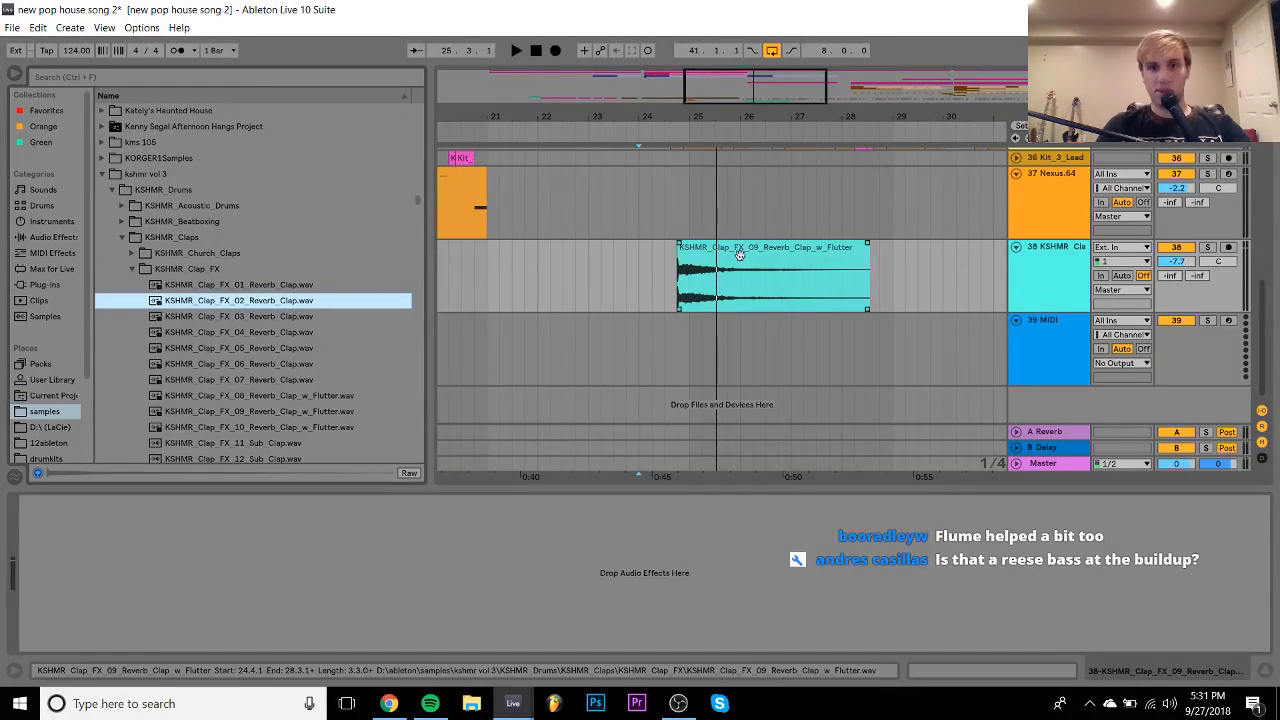
# - Replace the flutter clap clip on track 38 with KSHMR_Clap_FX_02_Reverb_Clap.wav
pyautogui.click(750, 256)
pyautogui.press('Delete')
pyautogui.click(237, 306)
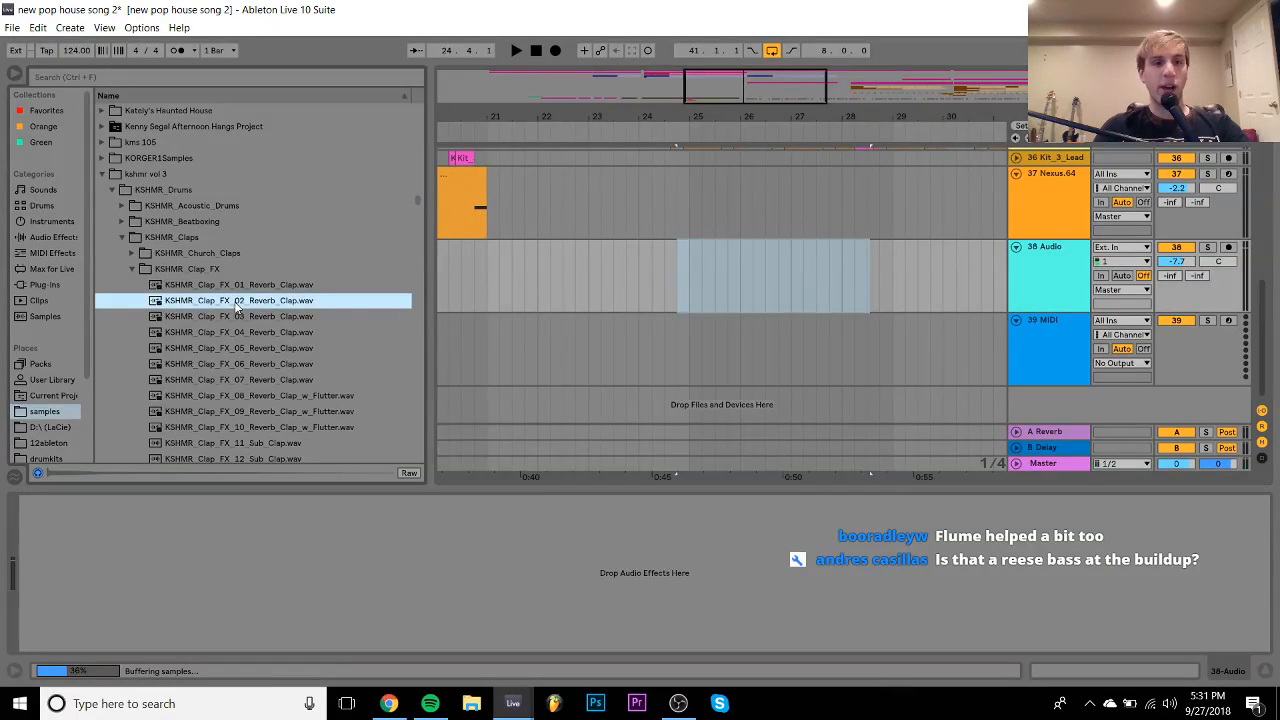
pyautogui.moveTo(222, 308); pyautogui.dragTo(679, 276)
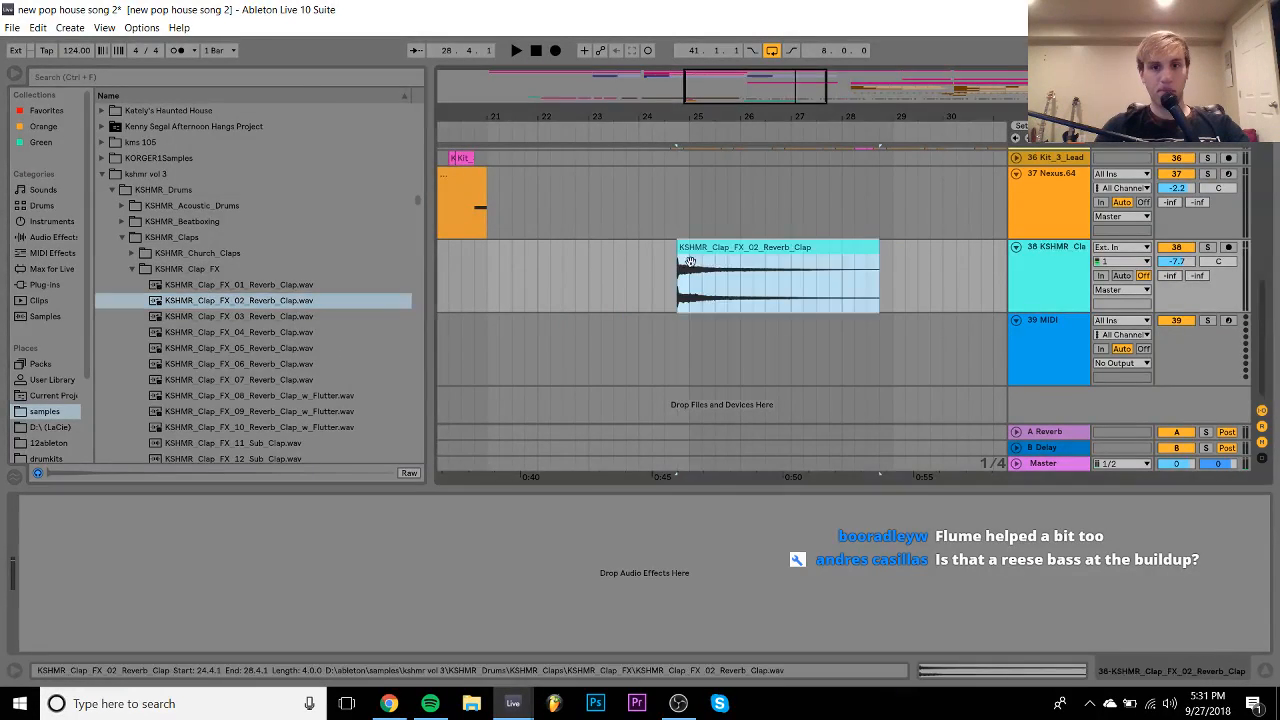
# - Turn Warp off on the new reverb clap clip and play it back
pyautogui.doubleClick(695, 263)
pyautogui.click(180, 93)
pyautogui.press('space')
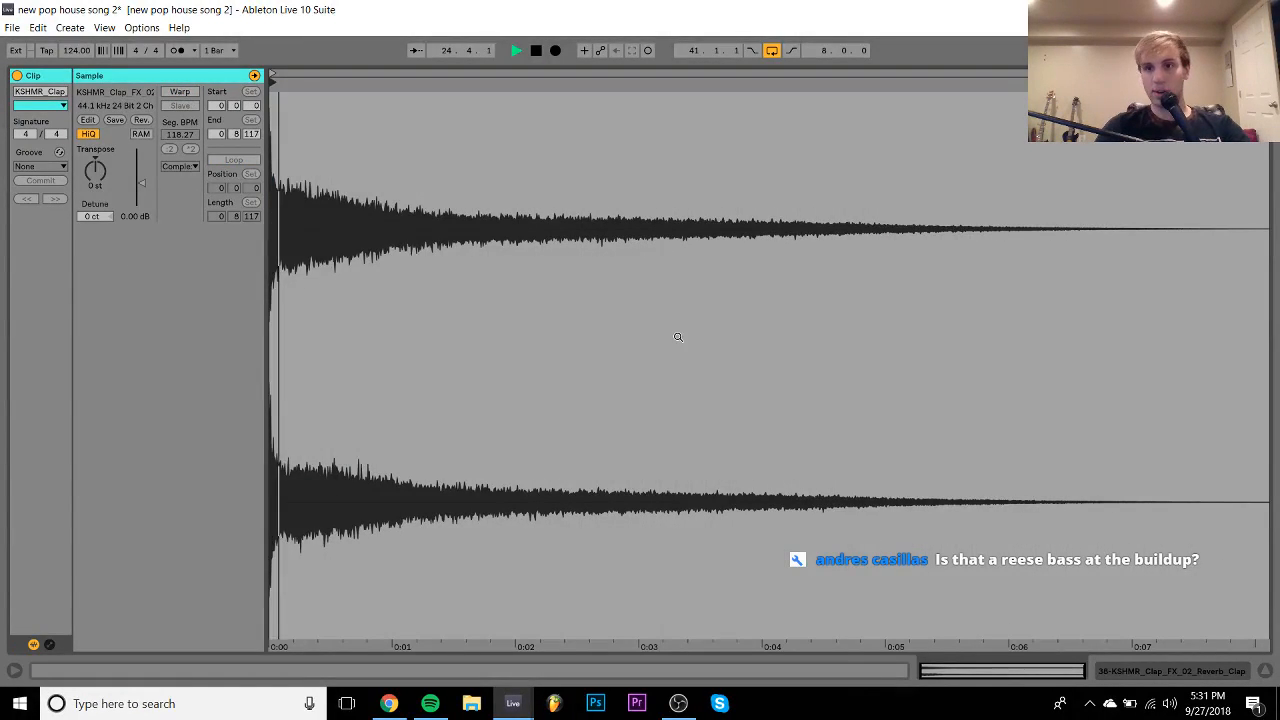
pyautogui.click(1179, 675)
pyautogui.press('space')
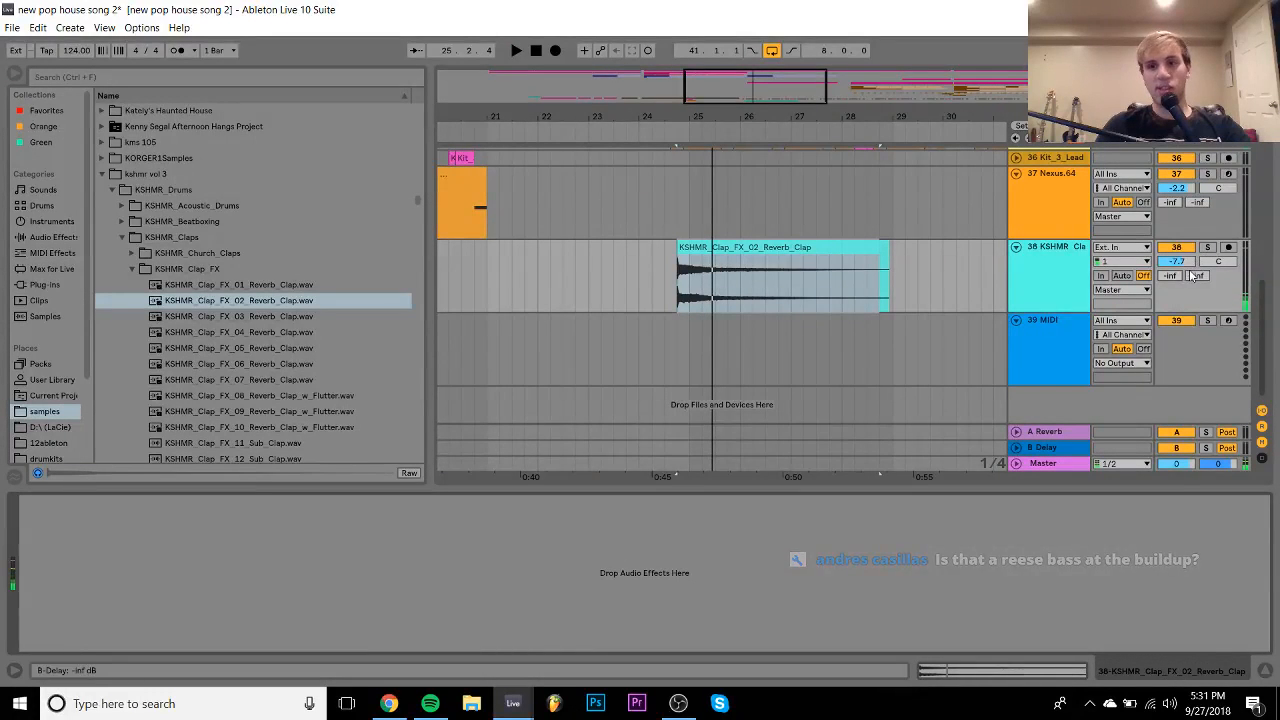
# - Browse the KSHMR_Drop_Claps samples, then collapse the KSHMR_Drums folder
pyautogui.click(131, 269)
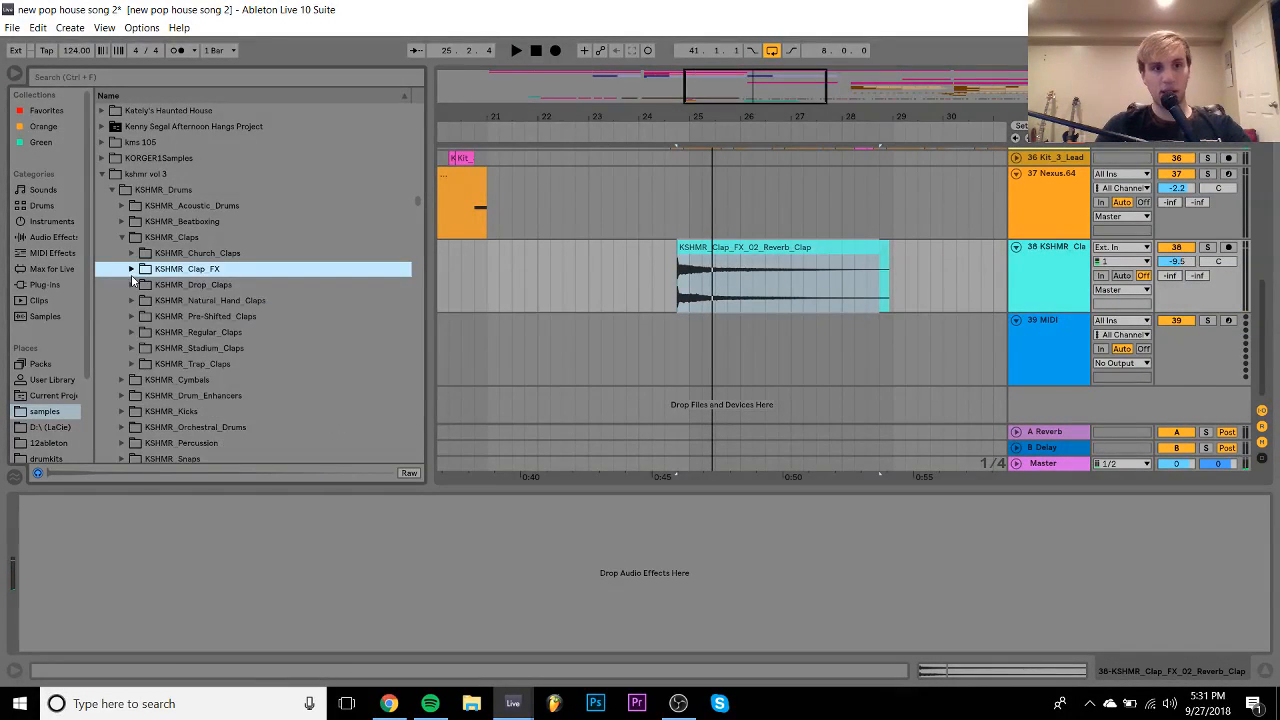
pyautogui.press('Down')
pyautogui.press('Right')
pyautogui.press('Down')
pyautogui.press('Left')
pyautogui.press('Left')
pyautogui.press('Left')
pyautogui.press('Left')
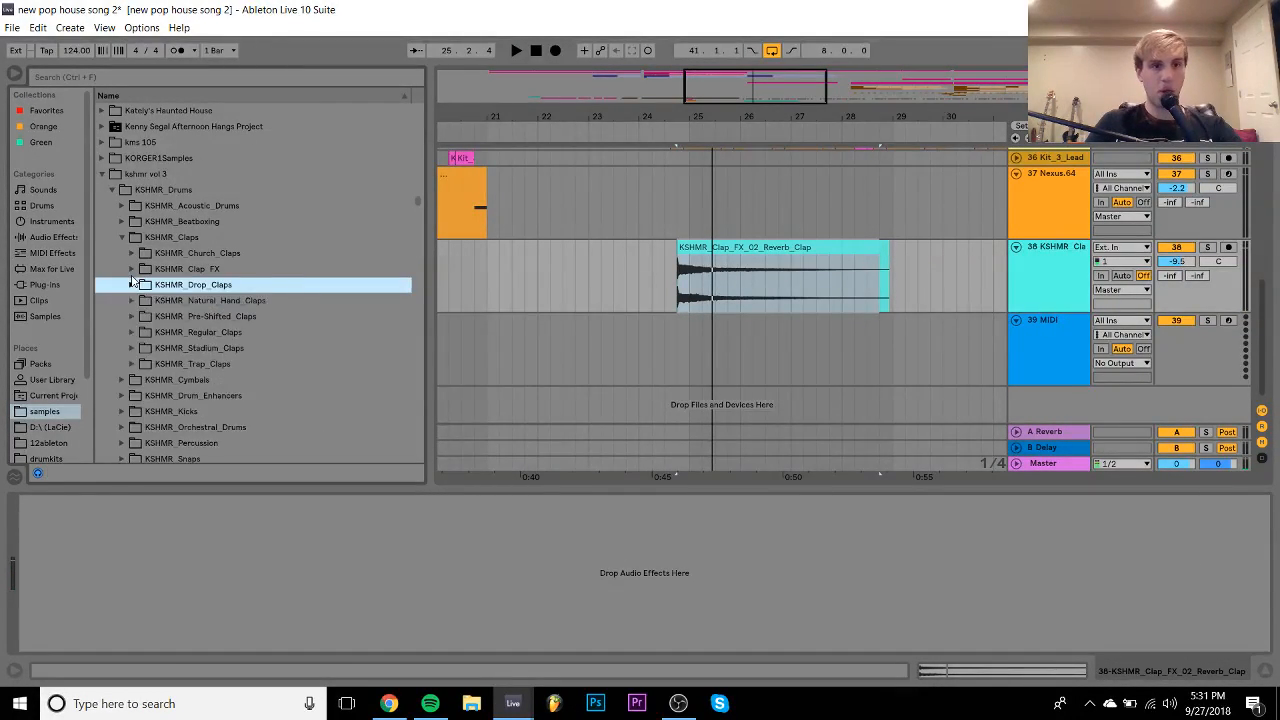
pyautogui.press('Left')
pyautogui.press('Left')
pyautogui.press('Down')
# - Look through the KSHMR_FX_Elements and KSHMR_Impacts folders, including KSHMR_Impacts_03_Tonal_Layers
pyautogui.press('Down')
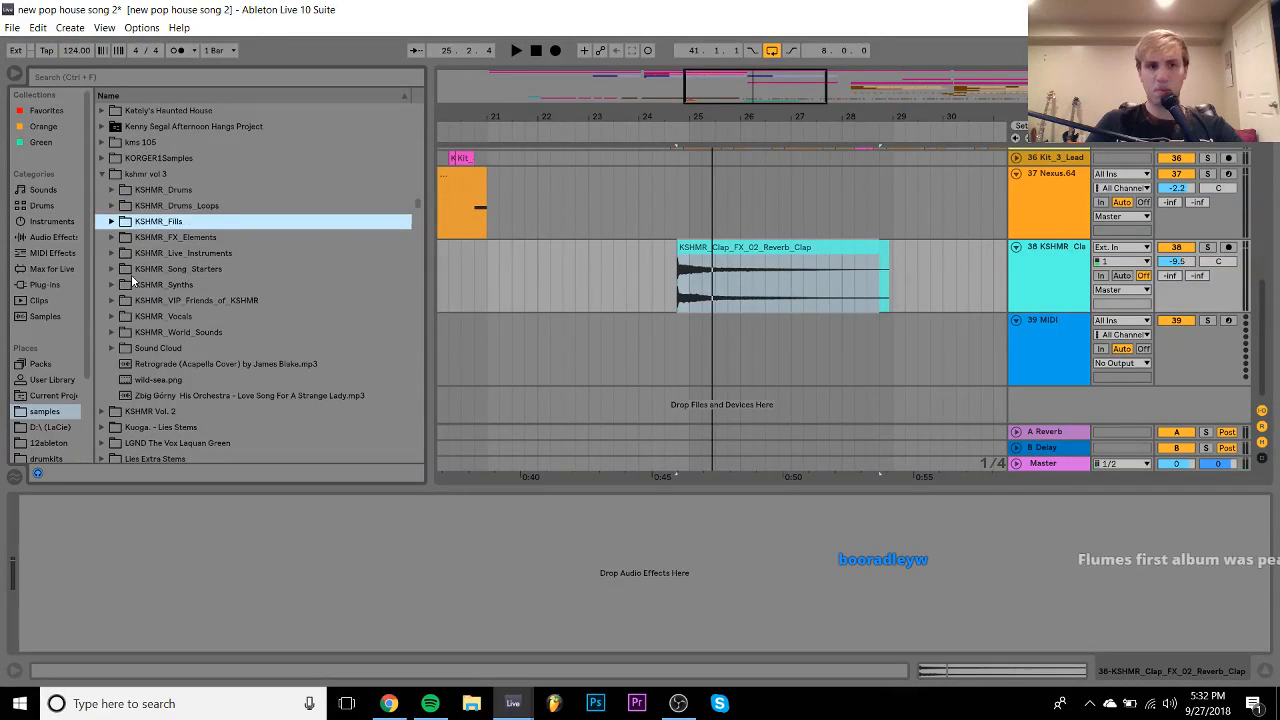
pyautogui.press('Down')
pyautogui.press('Right')
pyautogui.press('Down')
pyautogui.press('Down')
pyautogui.press('Down')
pyautogui.press('Down')
pyautogui.press('Down')
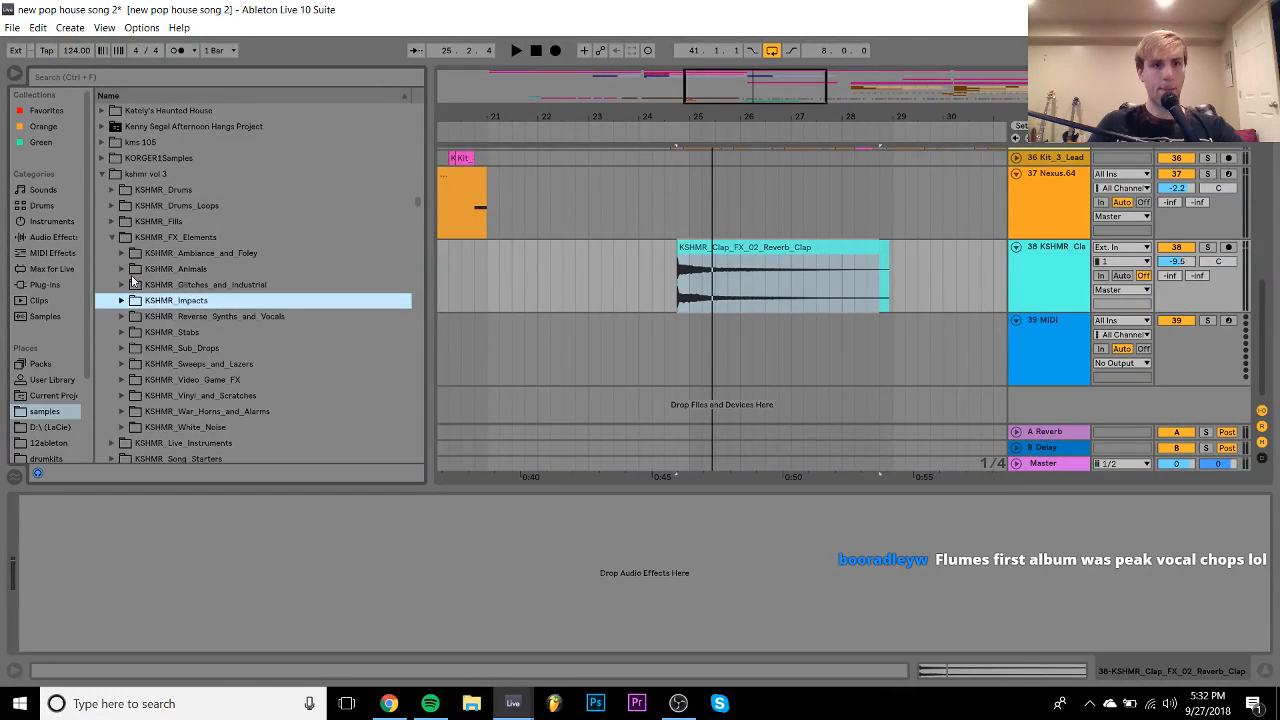
pyautogui.press('Up')
pyautogui.press('Right')
pyautogui.press('Down')
pyautogui.press('Down')
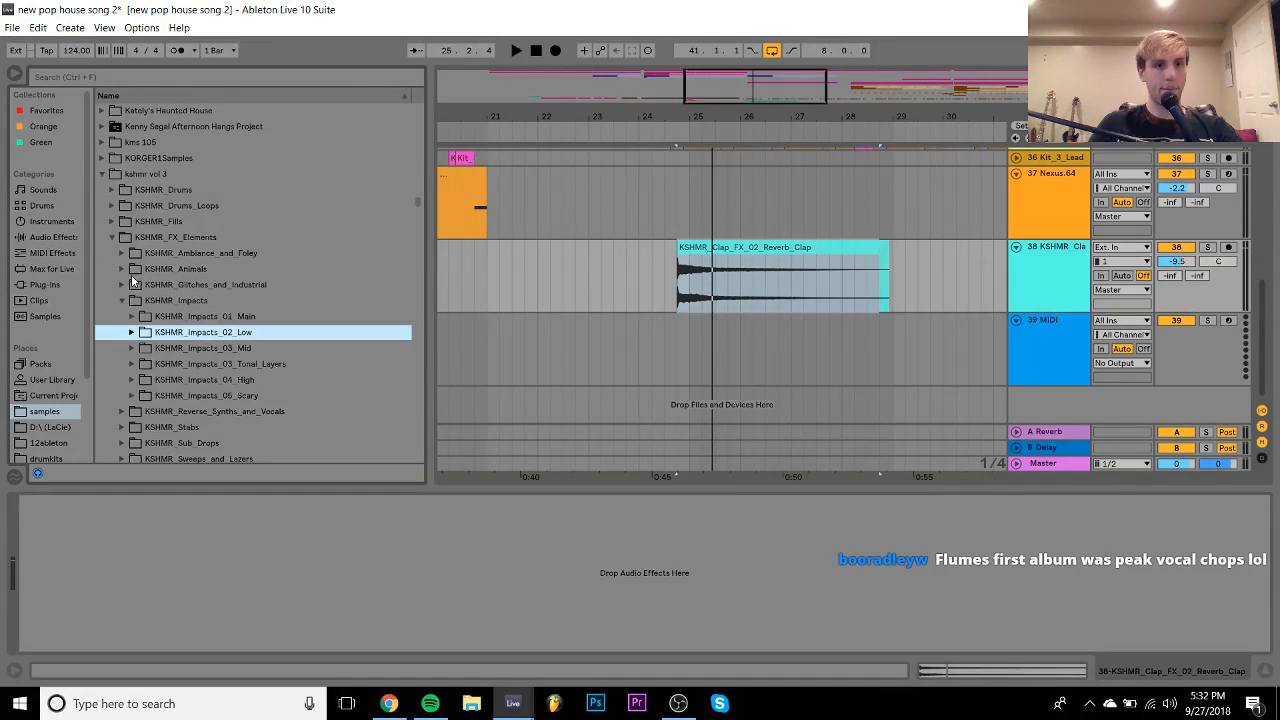
pyautogui.press('Down')
pyautogui.press('Down')
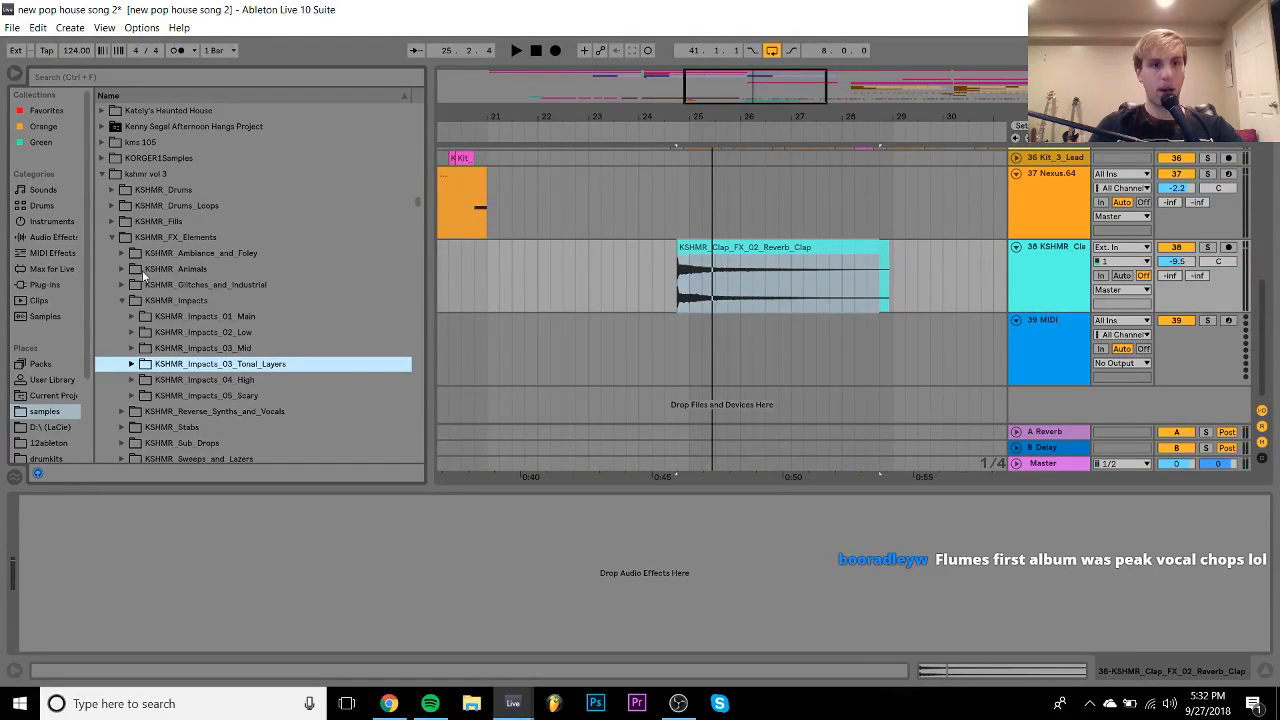
pyautogui.press('Left')
pyautogui.press('Left')
# - Play from bar 21, collapse the kshmr vol 3 folder, and set track 38 to -8.0 dB
pyautogui.click(485, 277)
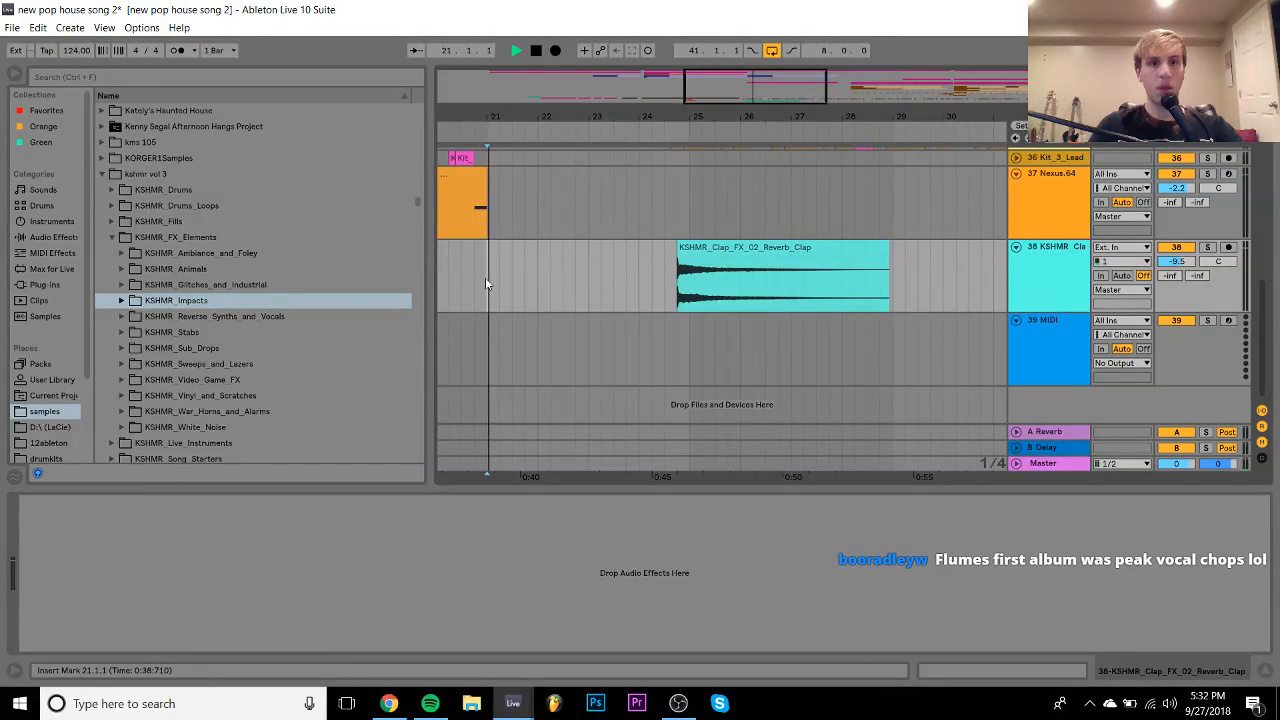
pyautogui.press('space')
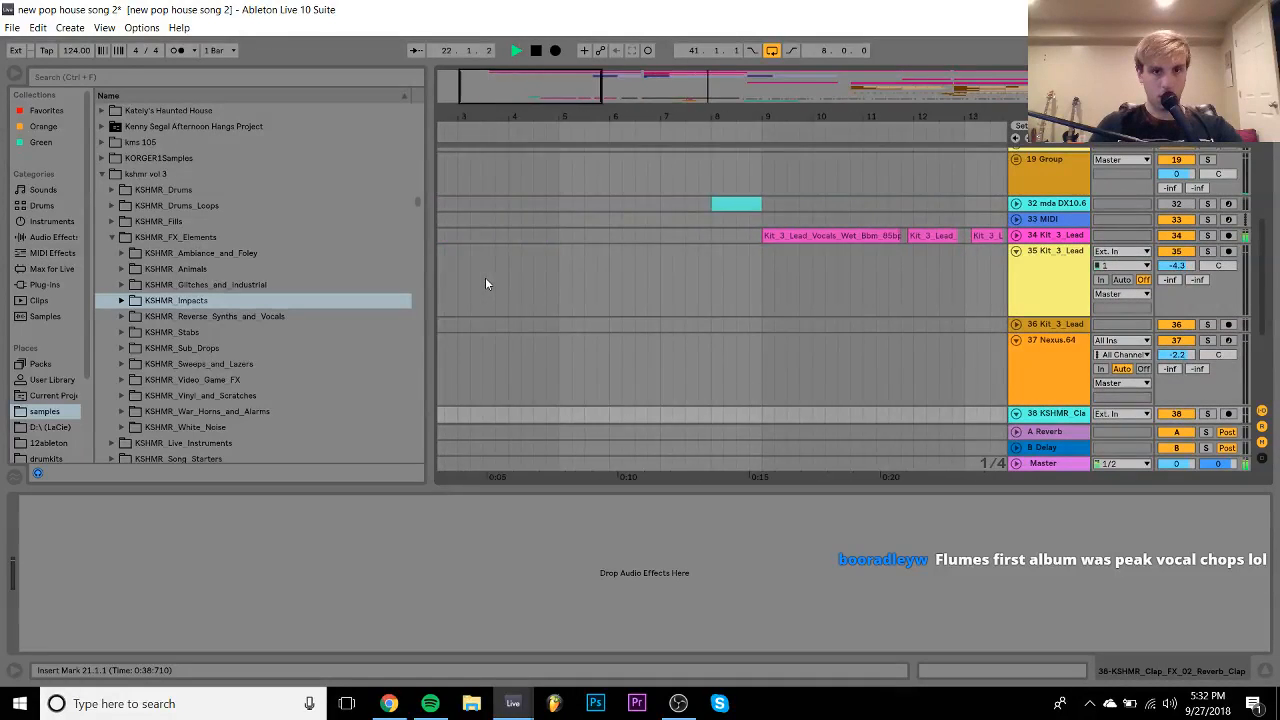
pyautogui.scroll(-3, 485, 278)
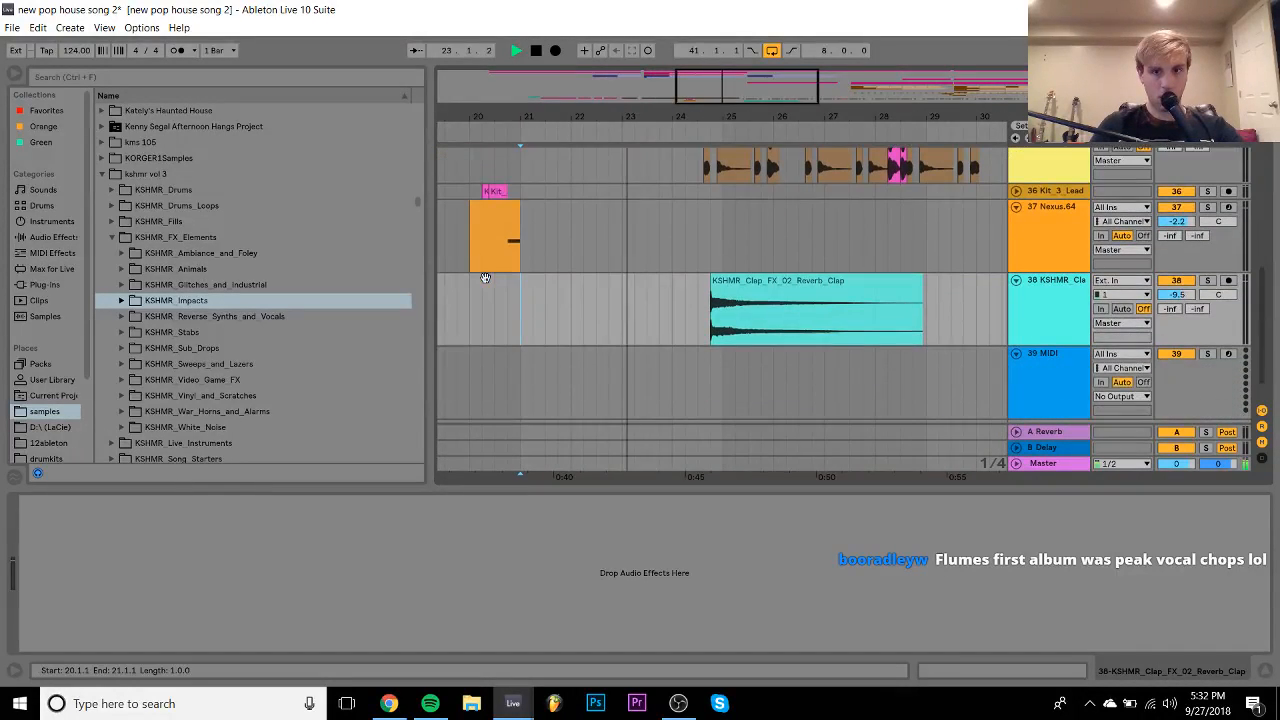
pyautogui.click(1079, 374)
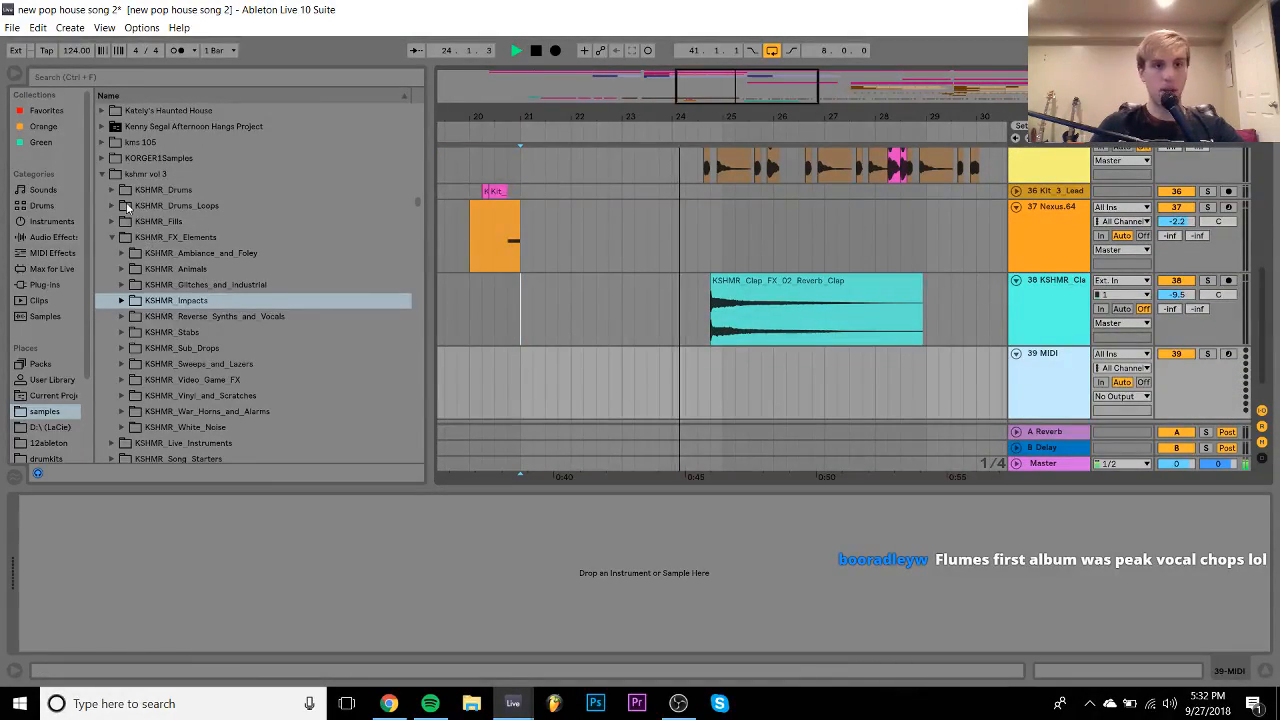
pyautogui.click(102, 174)
pyautogui.scroll(-8, 256, 290)
pyautogui.scroll(-3, 256, 284)
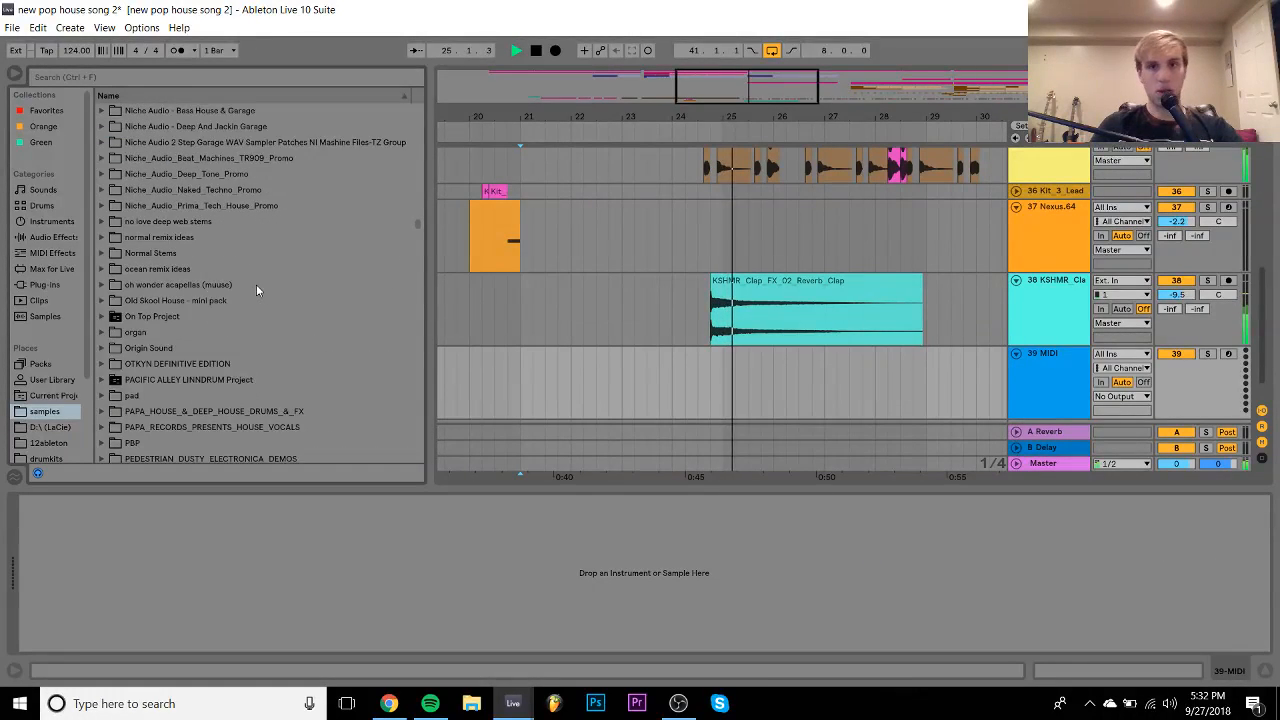
pyautogui.moveTo(1175, 297); pyautogui.dragTo(1175, 290)
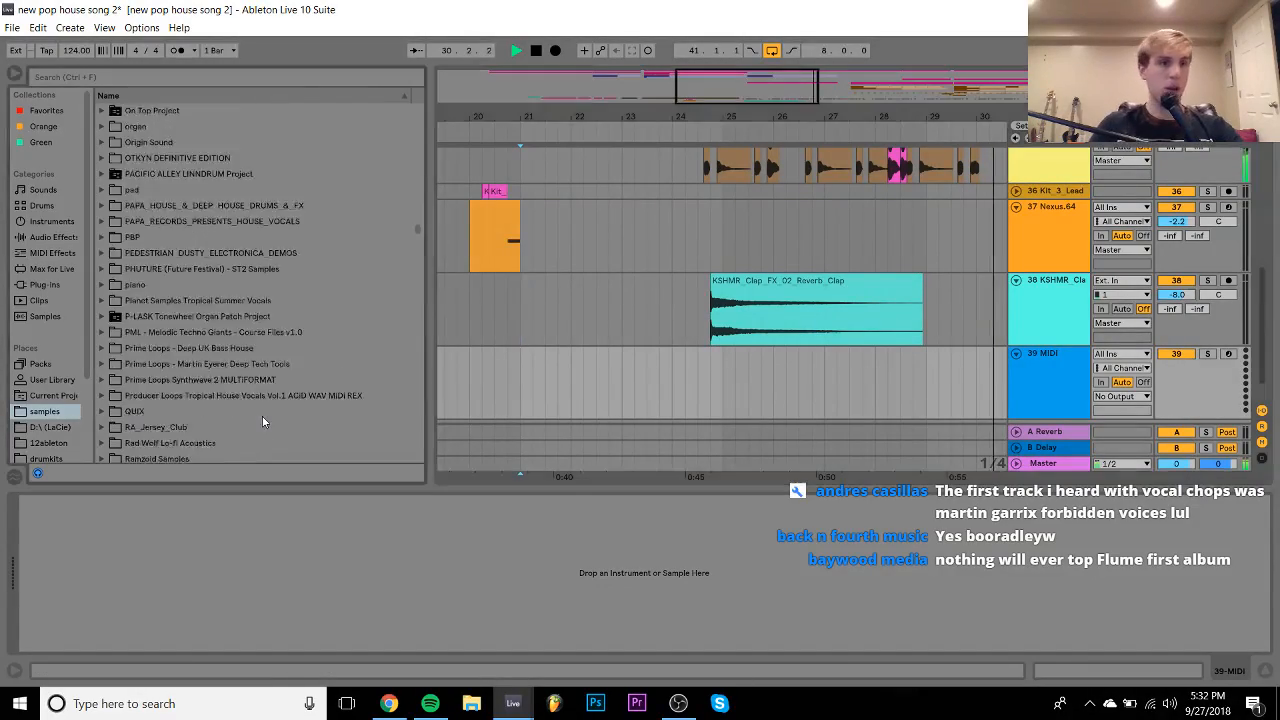
# - Scroll the browser to the Vengeance sample folders and stop playback
pyautogui.scroll(-15, 262, 418)
pyautogui.scroll(-20, 262, 420)
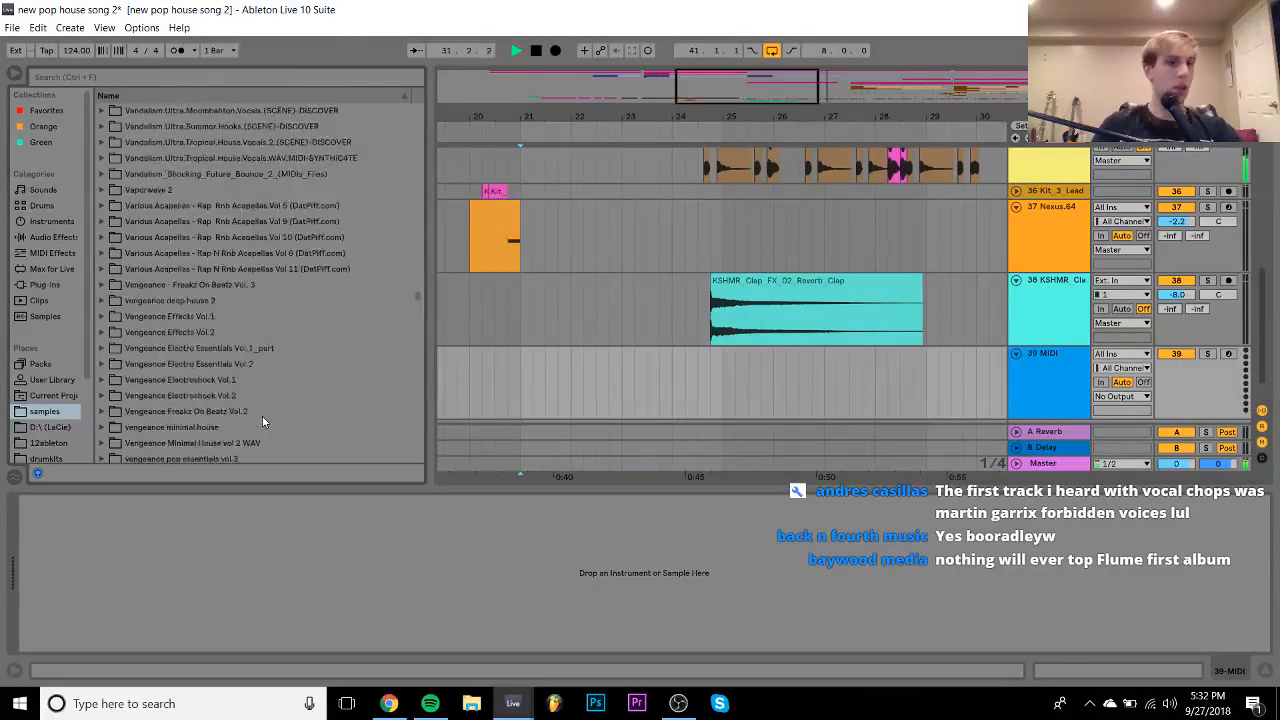
pyautogui.scroll(10, 262, 421)
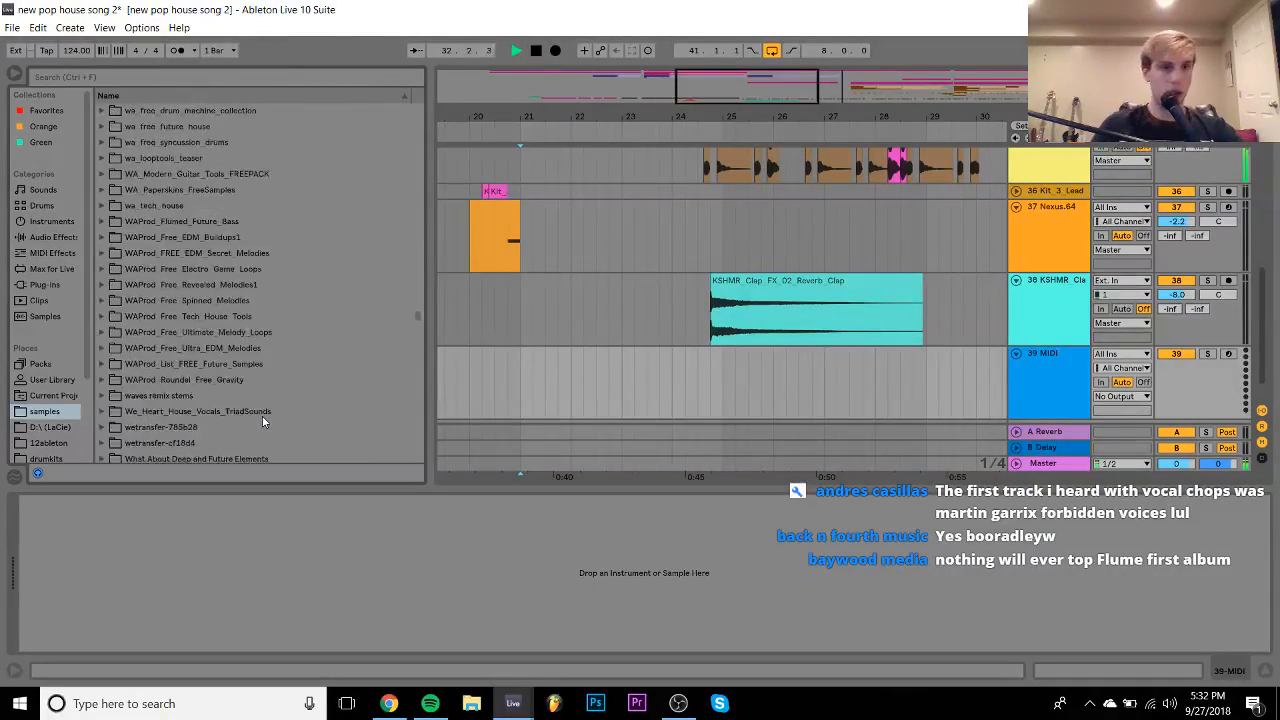
pyautogui.scroll(2, 262, 421)
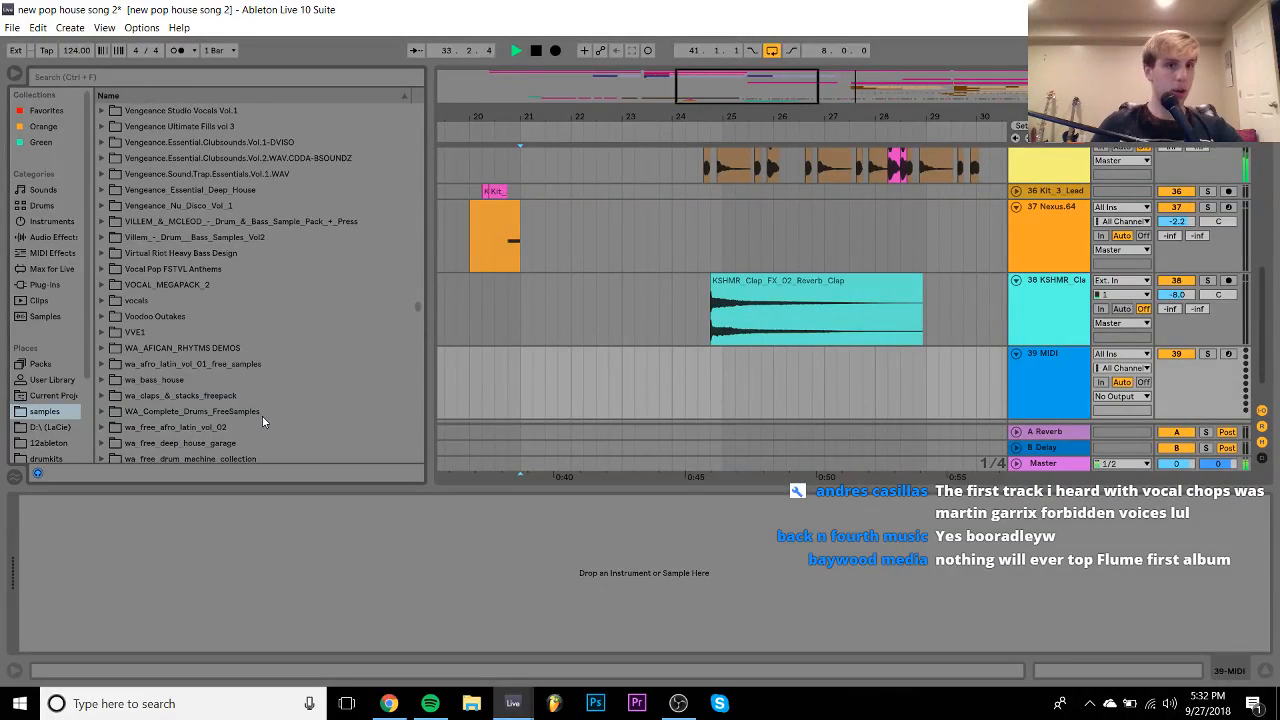
pyautogui.scroll(4, 262, 418)
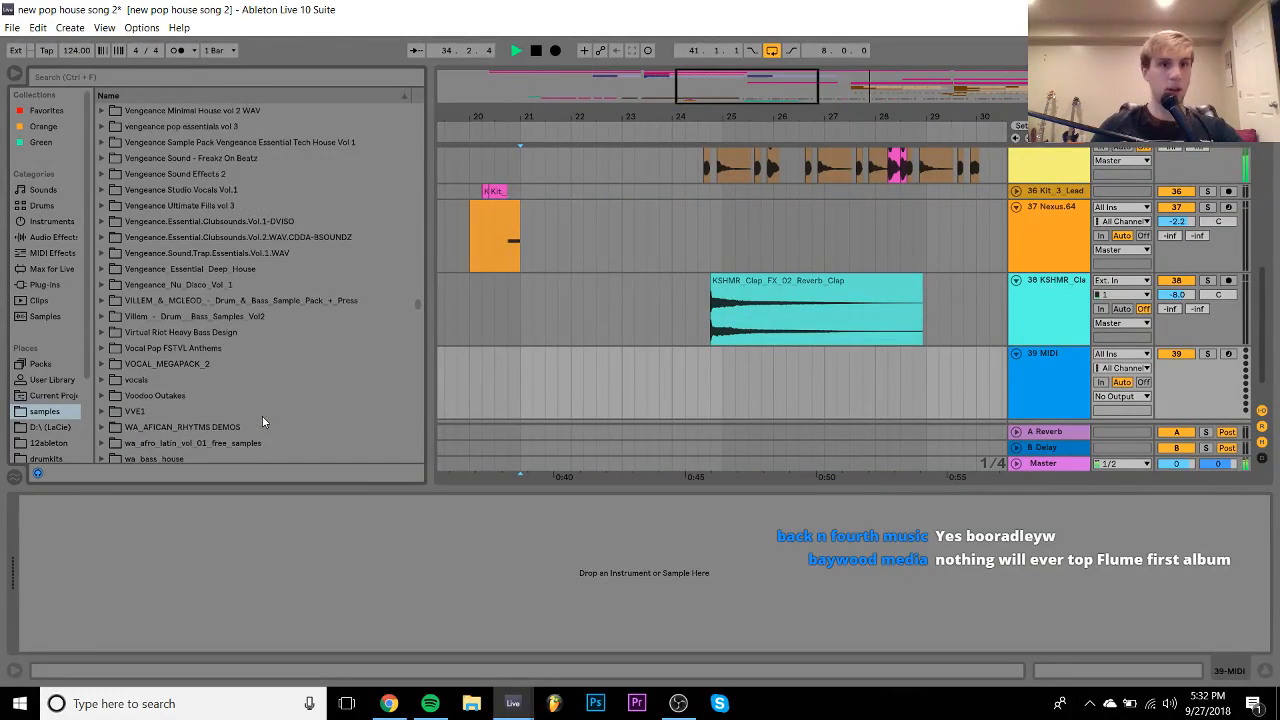
pyautogui.click(203, 205)
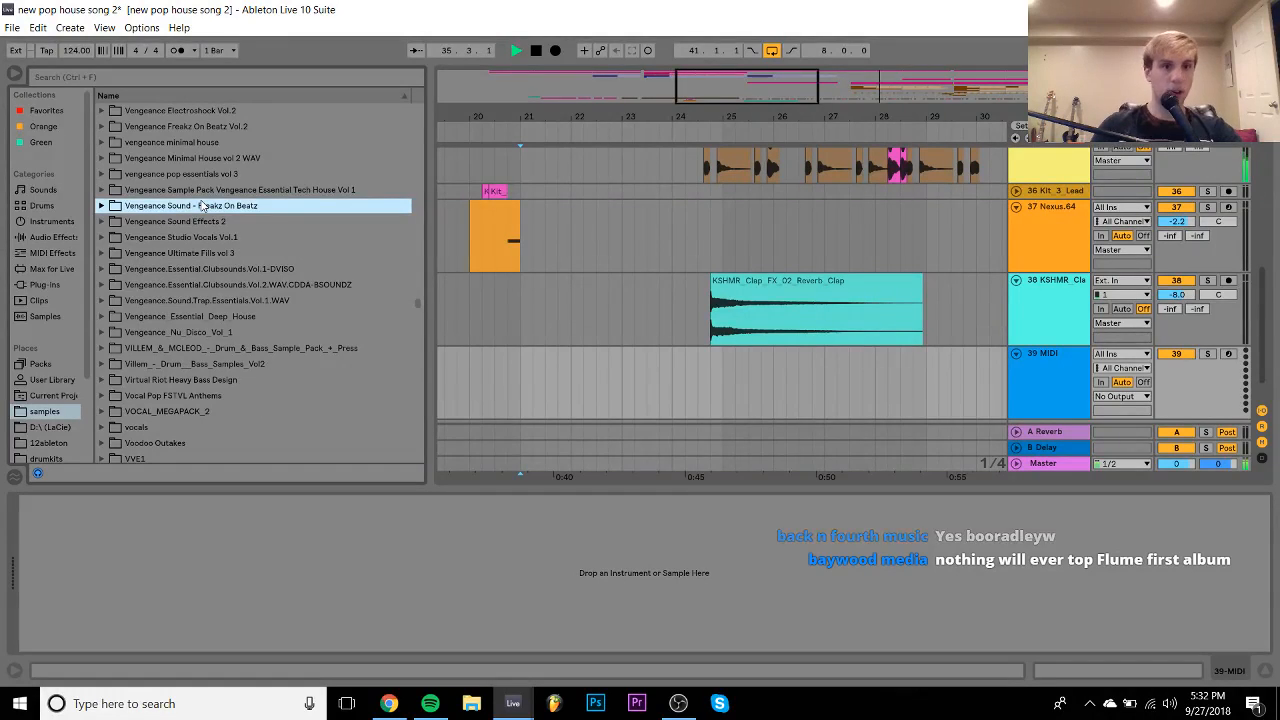
pyautogui.press('Up')
pyautogui.press('Up')
pyautogui.press('Up')
pyautogui.press('Up')
pyautogui.press('Up')
pyautogui.press('Up')
pyautogui.press('Up')
pyautogui.press('Up')
pyautogui.press('Up')
pyautogui.press('Up')
pyautogui.press('Up')
pyautogui.press('Up')
pyautogui.press('Up')
pyautogui.press('Up')
pyautogui.press('Up')
pyautogui.press('Up')
pyautogui.press('Up')
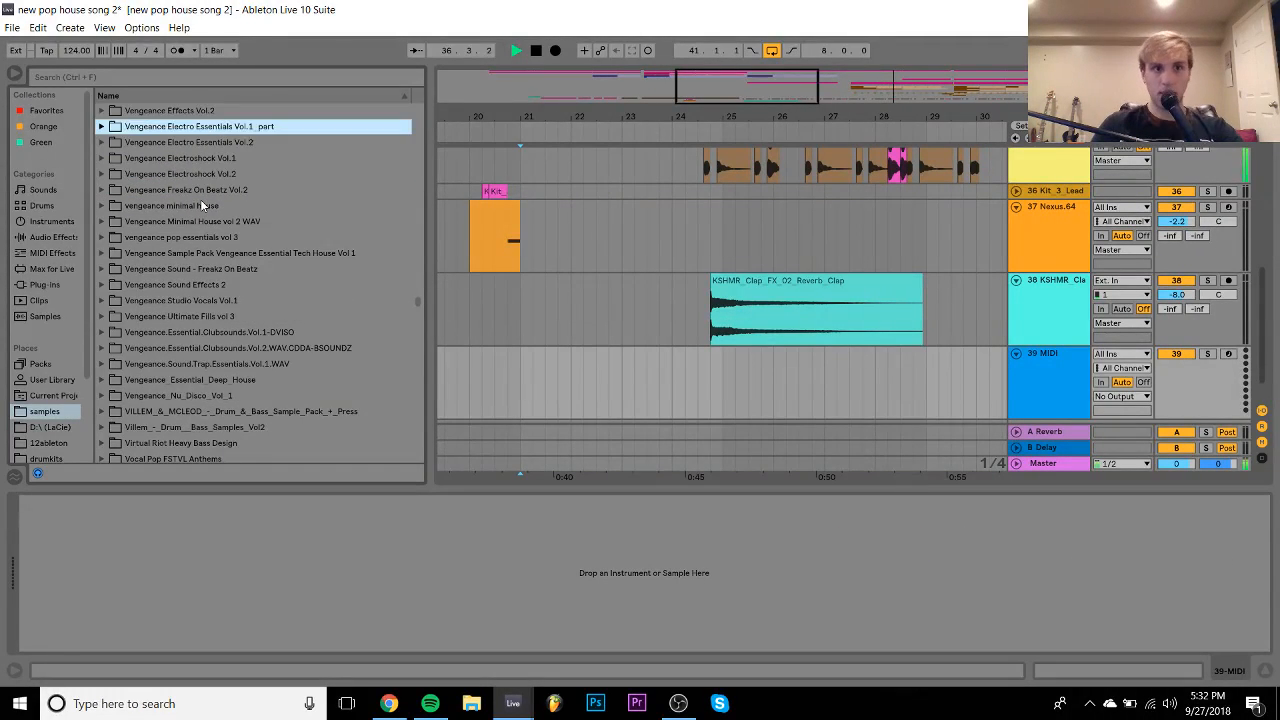
pyautogui.press('Up')
pyautogui.press('space')
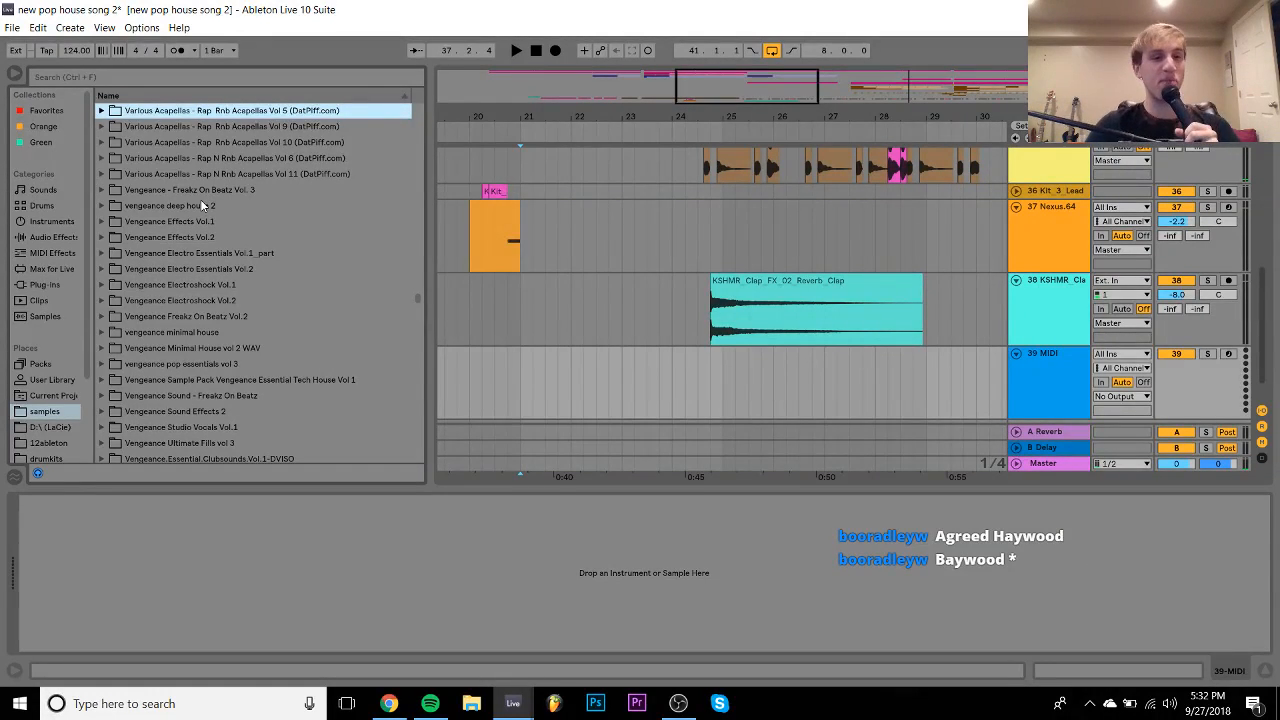
# - Open vengeance deep house 2 > VEDH2 Cymbals > VEDH2 Crash and preview Crash 001
pyautogui.press('Down')
pyautogui.press('Down')
pyautogui.press('Down')
pyautogui.press('Down')
pyautogui.press('Down')
pyautogui.press('Down')
pyautogui.press('Right')
pyautogui.press('Down')
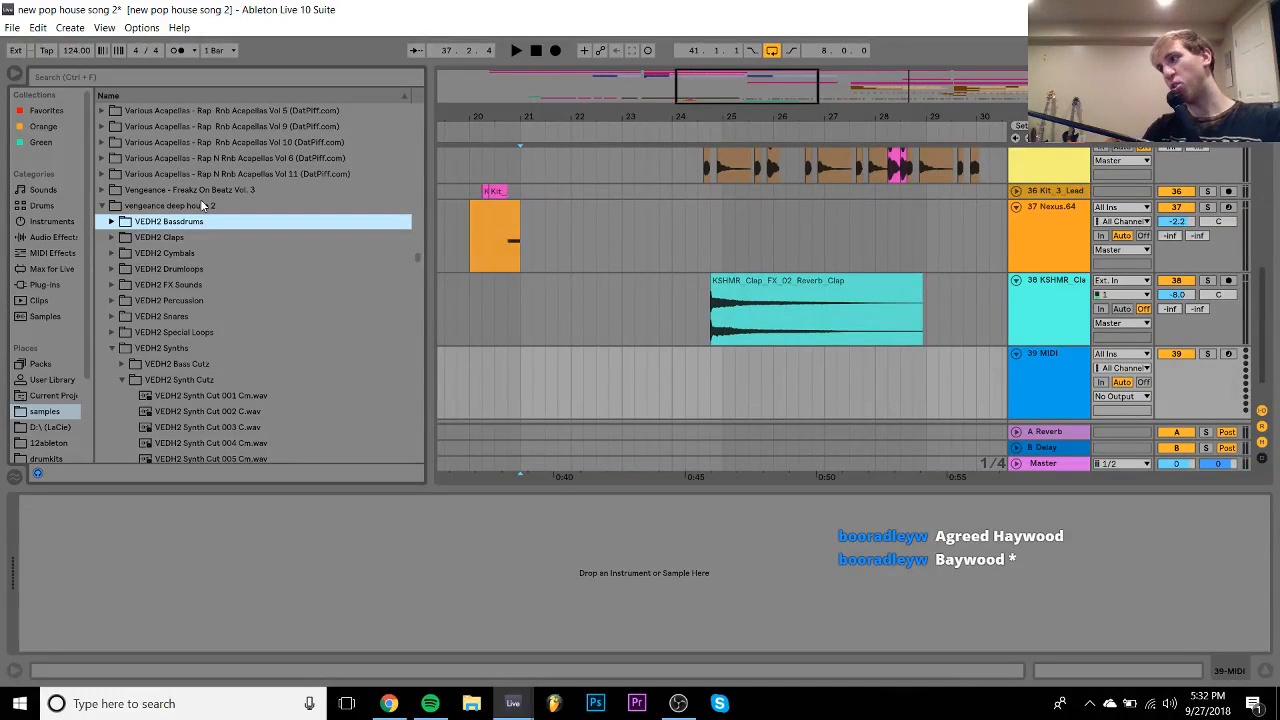
pyautogui.press('Down')
pyautogui.press('Down')
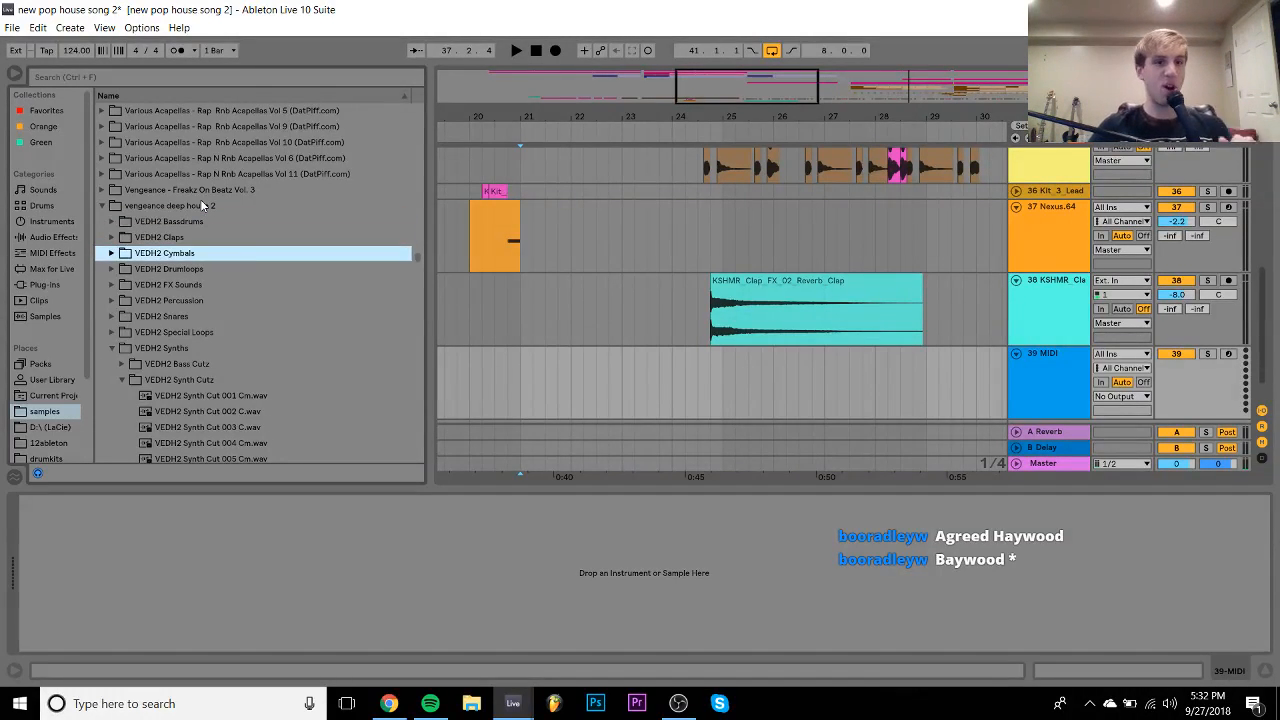
pyautogui.press('Right')
pyautogui.press('Down')
pyautogui.press('Down')
pyautogui.press('Right')
pyautogui.press('Down')
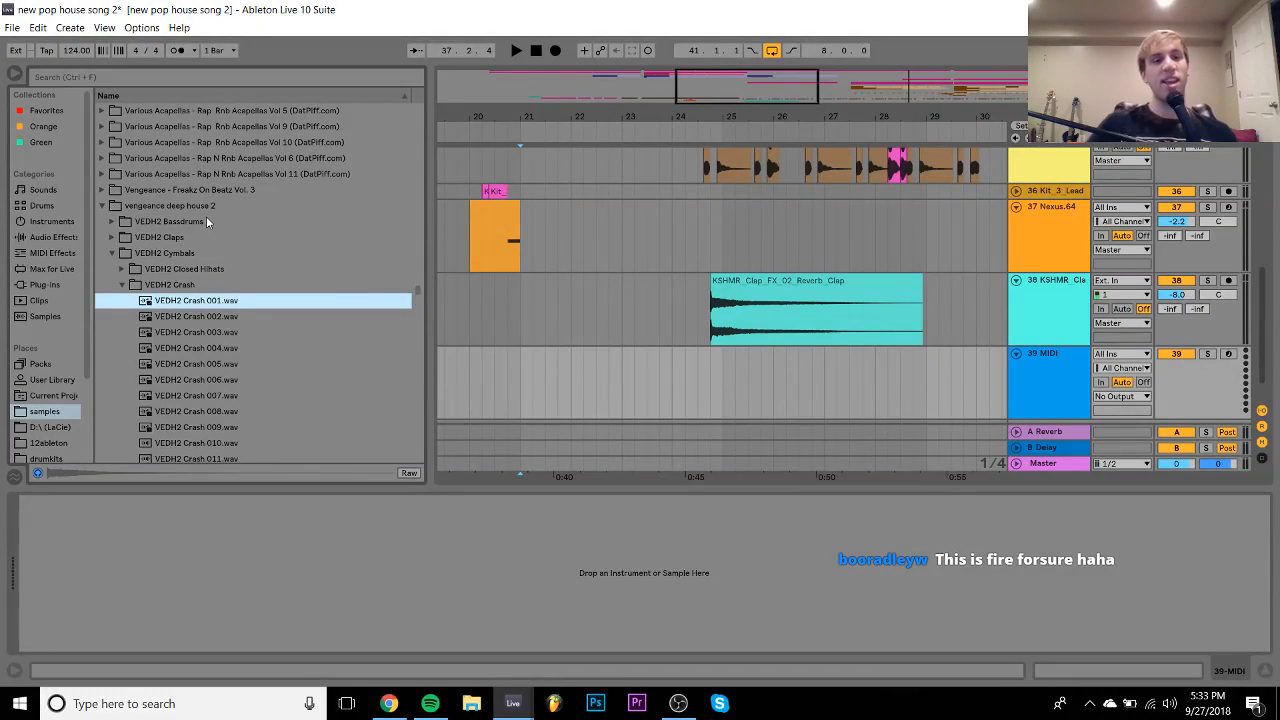
# - Preview VEDH2 Crash 002–004, then drop Crash 001 onto track 39 at bar 24
pyautogui.moveTo(190, 306); pyautogui.dragTo(238, 343)
pyautogui.click(228, 338)
pyautogui.press('Down')
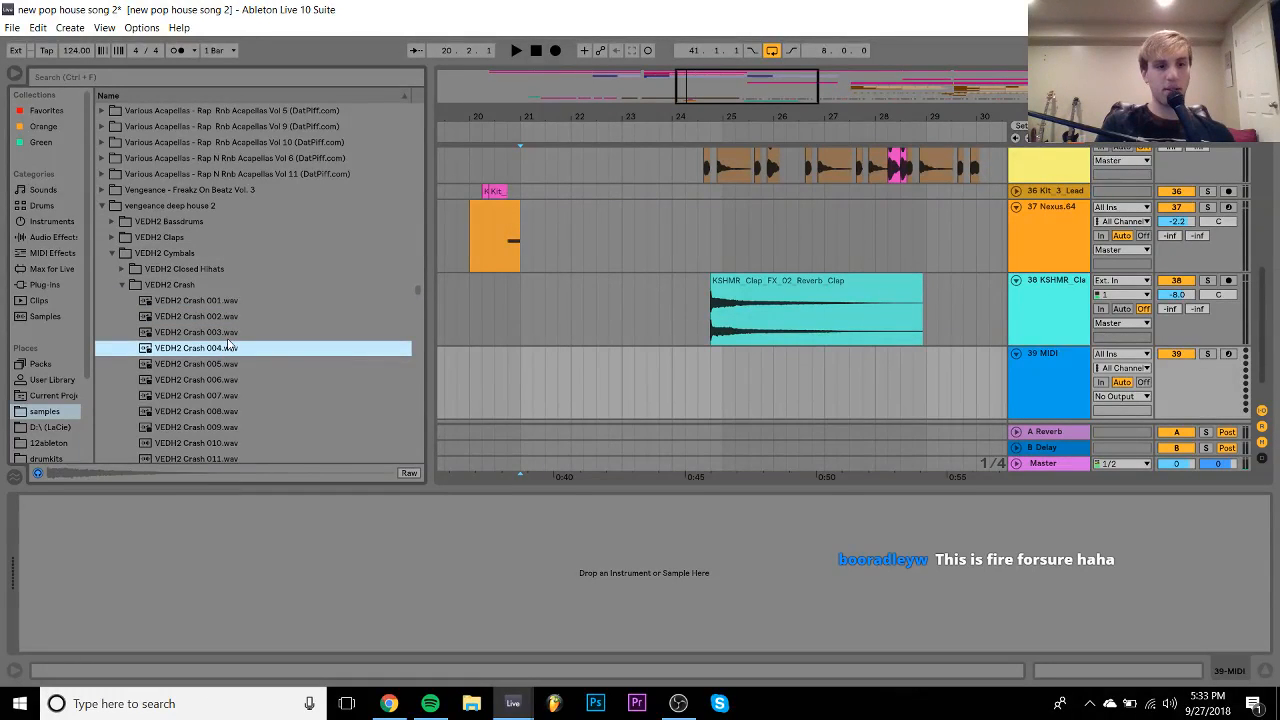
pyautogui.press('Down')
pyautogui.press('Left')
pyautogui.press('Down')
pyautogui.press('Down')
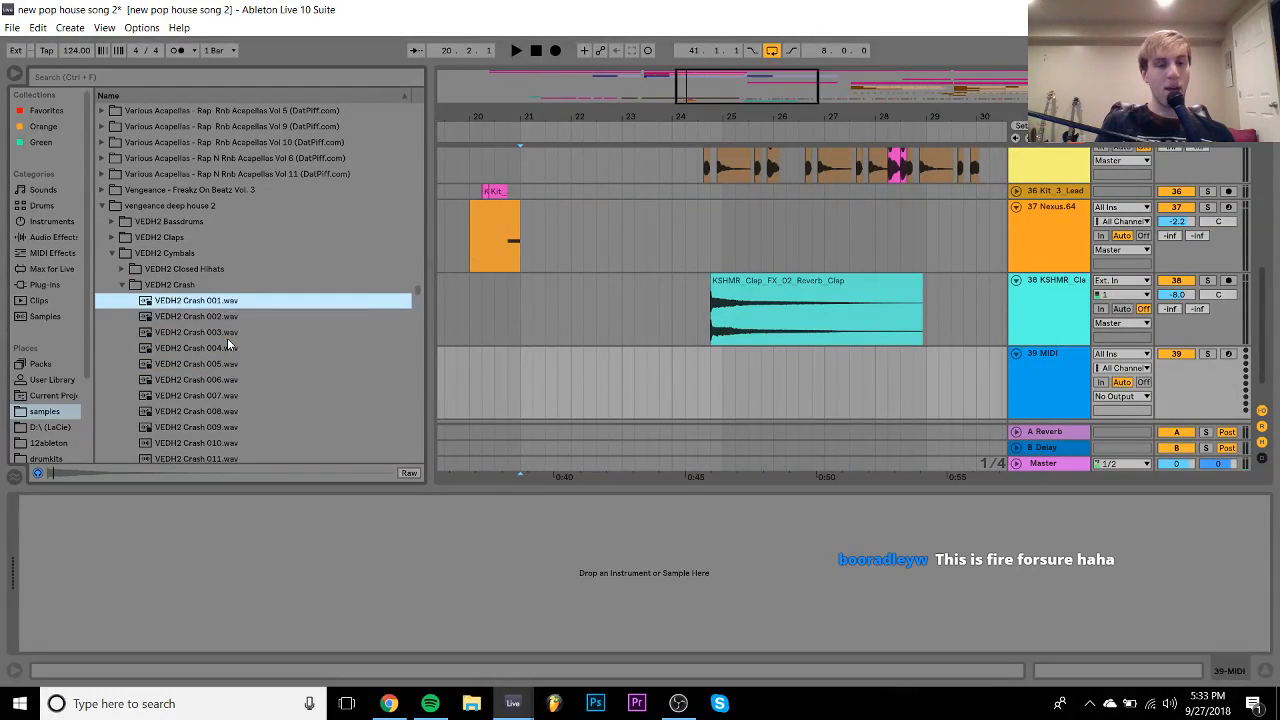
pyautogui.press('Up')
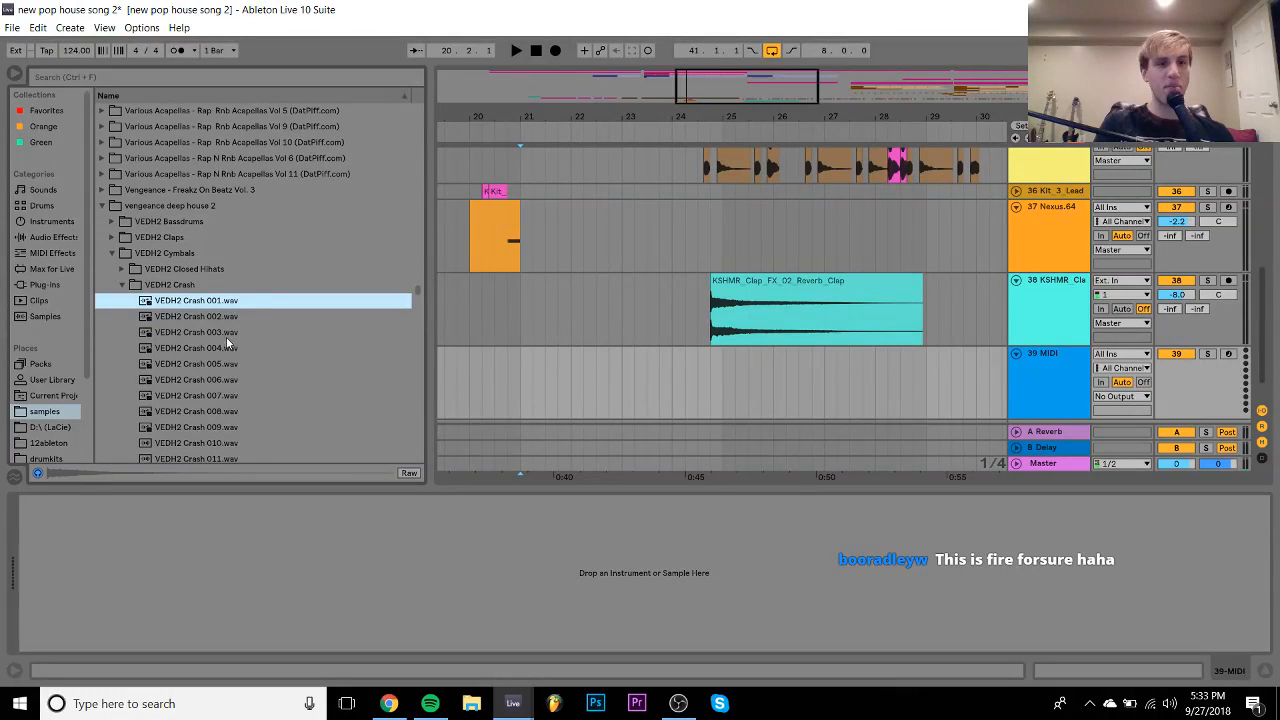
pyautogui.moveTo(193, 305); pyautogui.dragTo(676, 382)
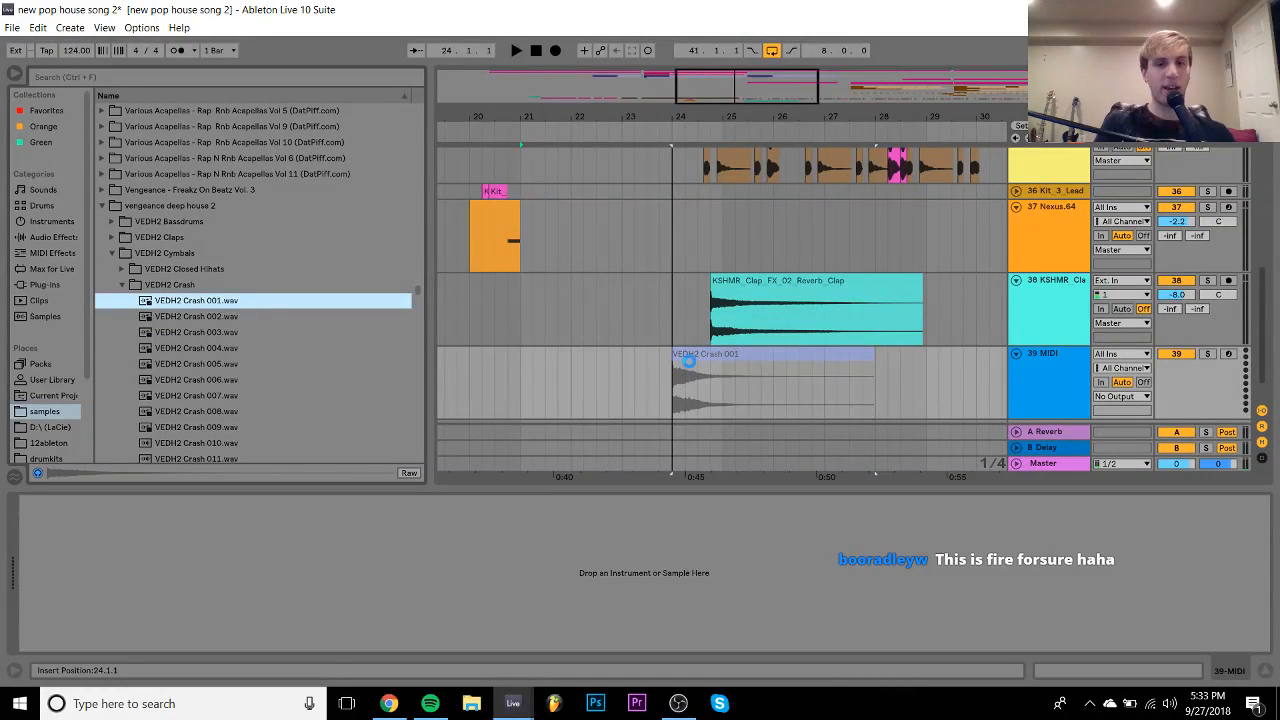
# - Enable Warp on the Crash 001 clip so it follows the song tempo
pyautogui.doubleClick(694, 357)
pyautogui.click(180, 91)
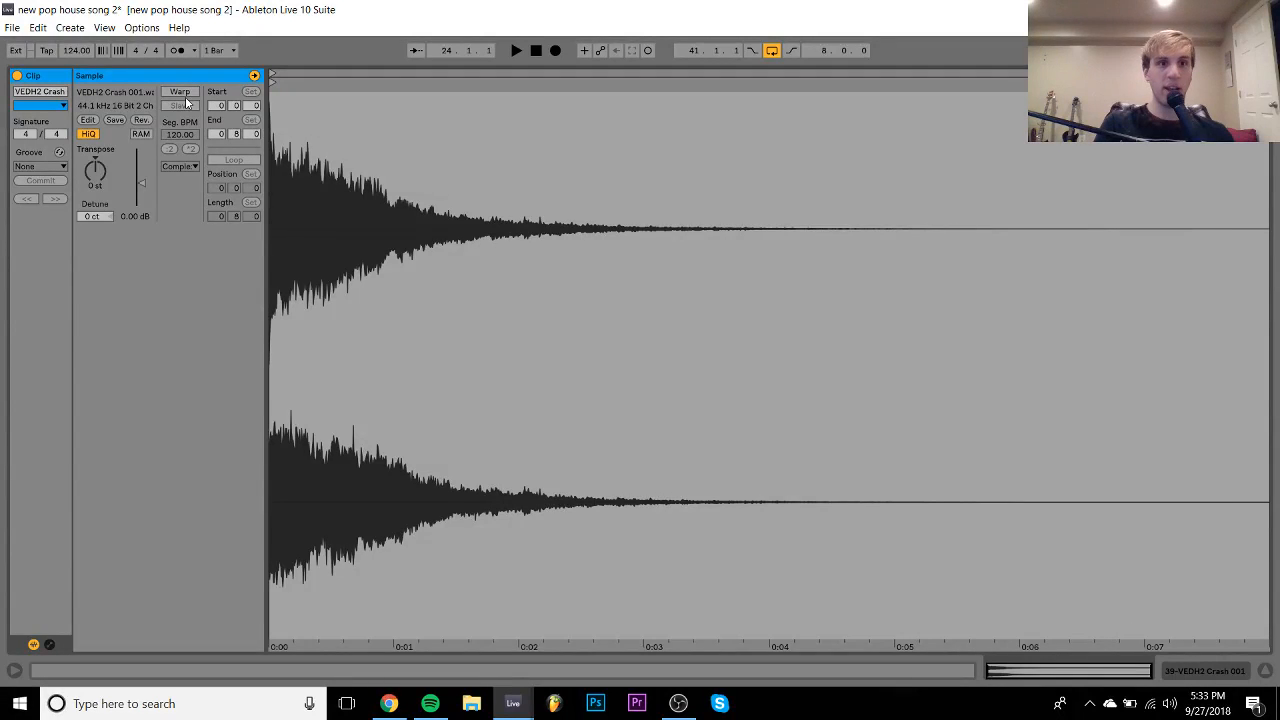
pyautogui.click(182, 92)
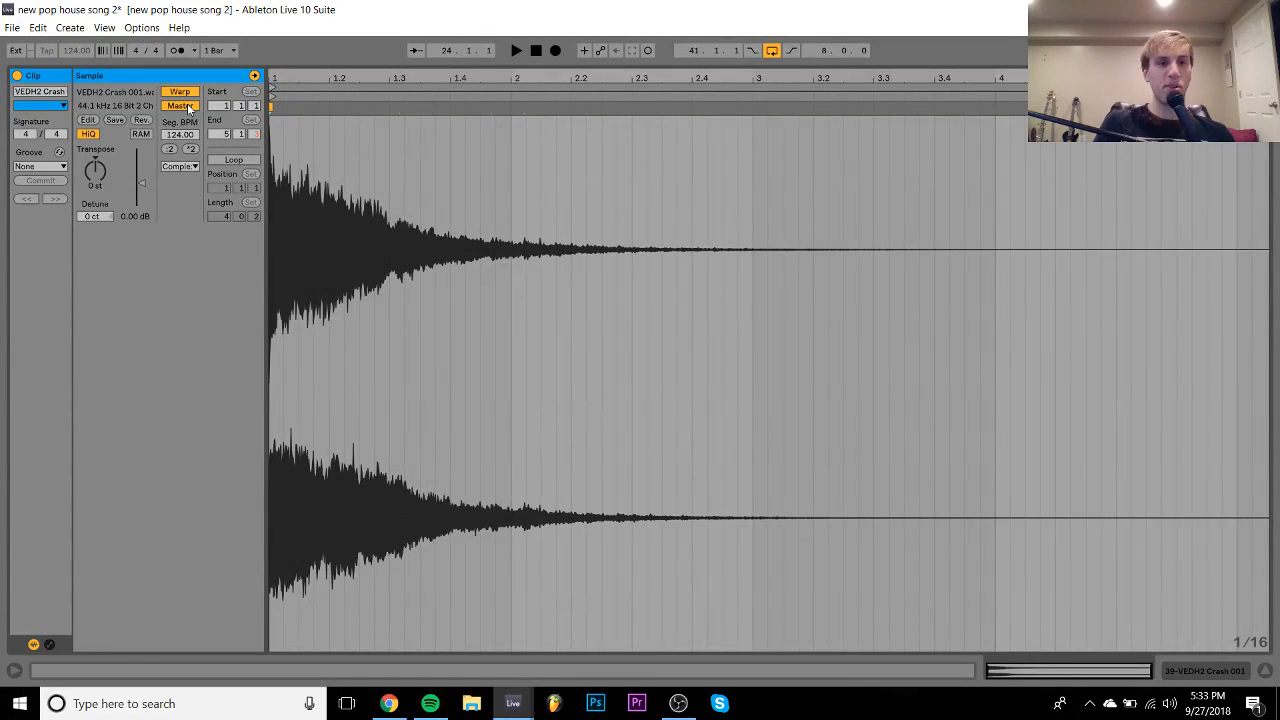
pyautogui.click(1195, 673)
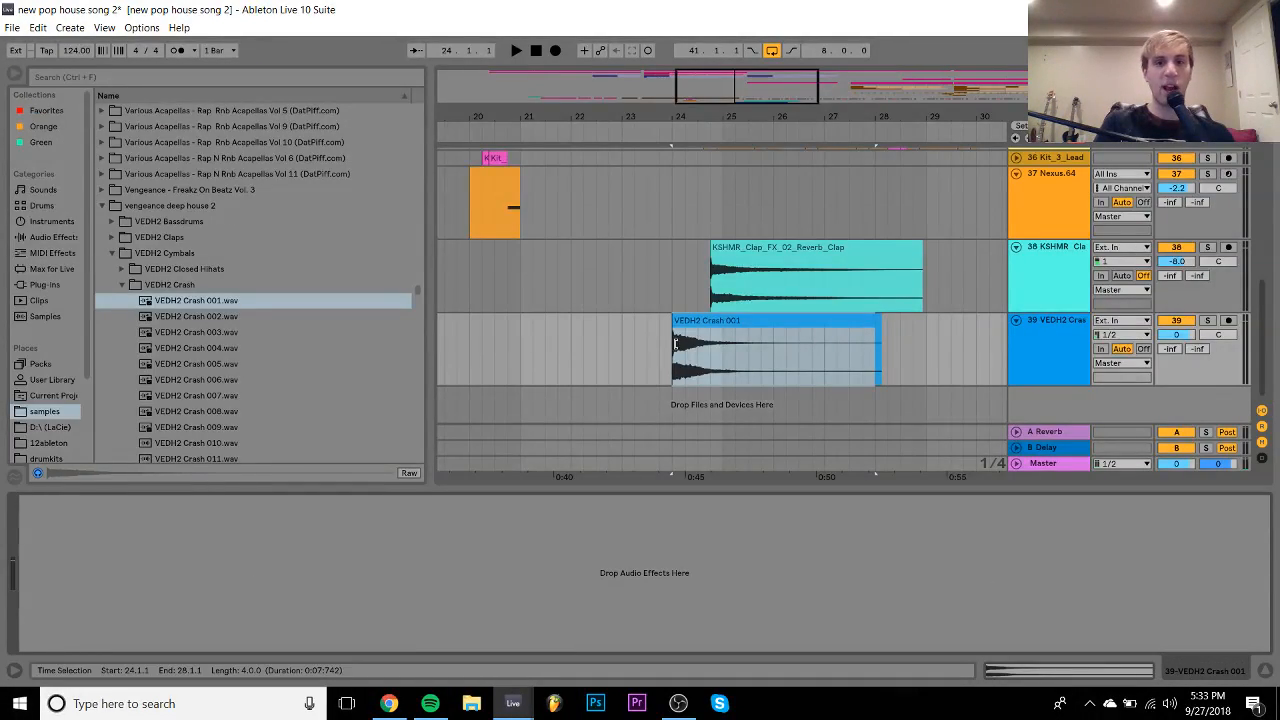
# - Trim the crash to one bar, reverse it, fade it in, and extend its start to 23.4.1
pyautogui.click(725, 360)
pyautogui.click(744, 325)
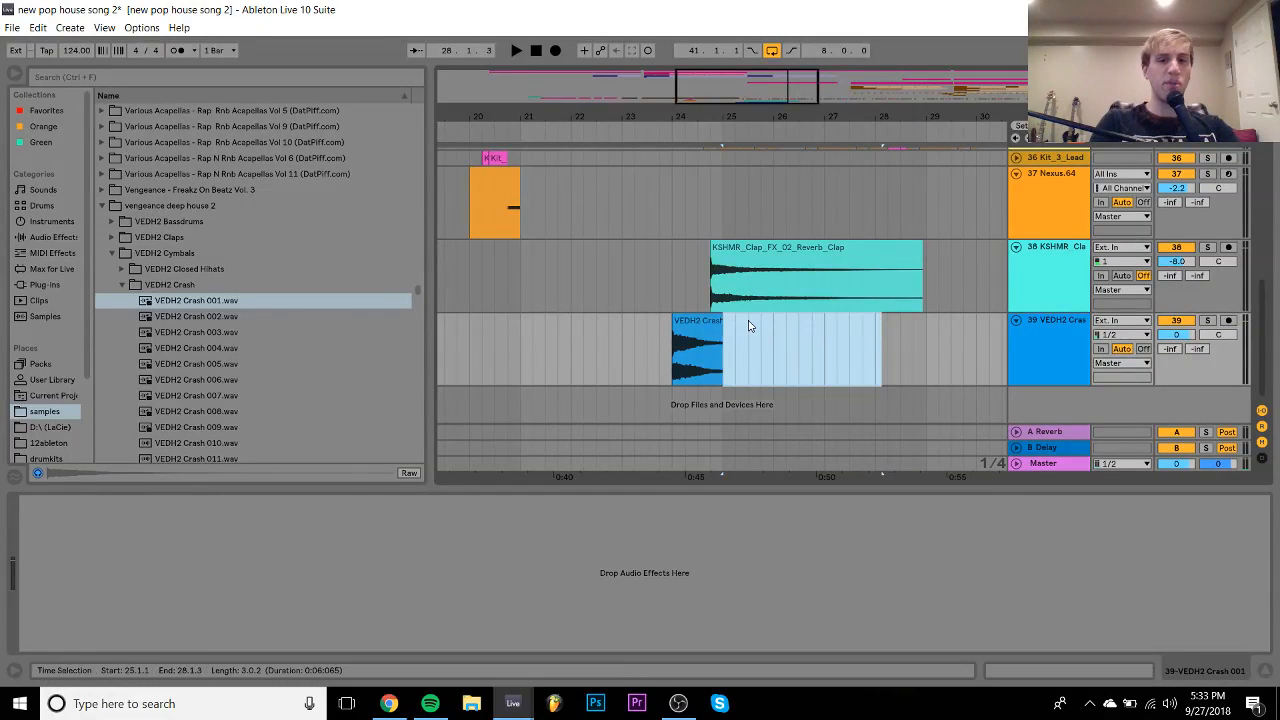
pyautogui.press('Delete')
pyautogui.click(692, 321)
pyautogui.press('r')
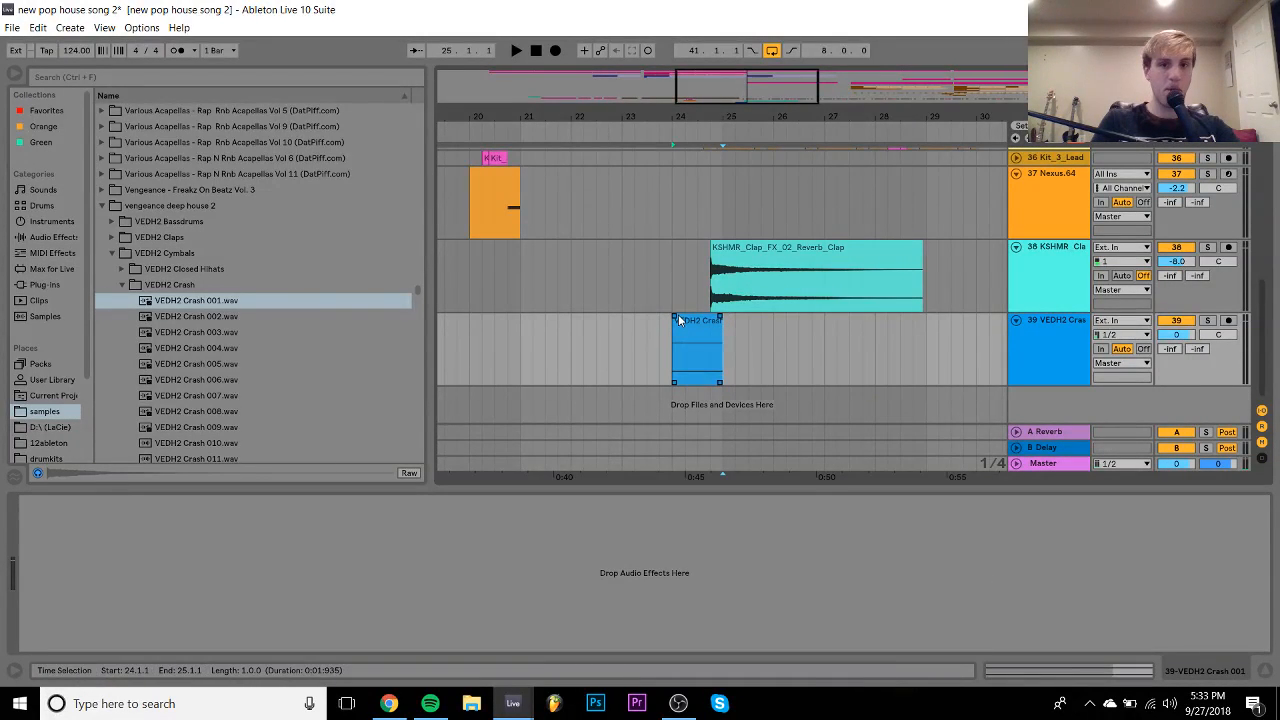
pyautogui.moveTo(675, 316); pyautogui.dragTo(842, 316)
pyautogui.click(677, 322)
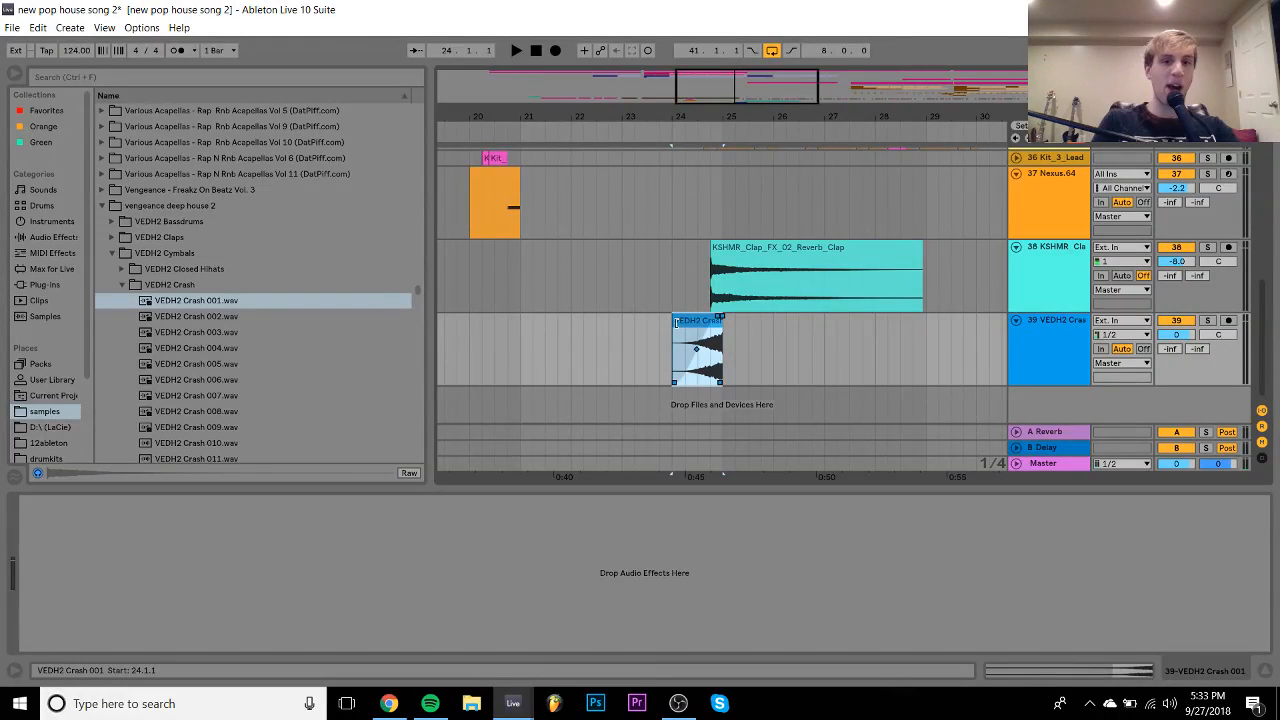
pyautogui.moveTo(670, 322); pyautogui.dragTo(662, 320)
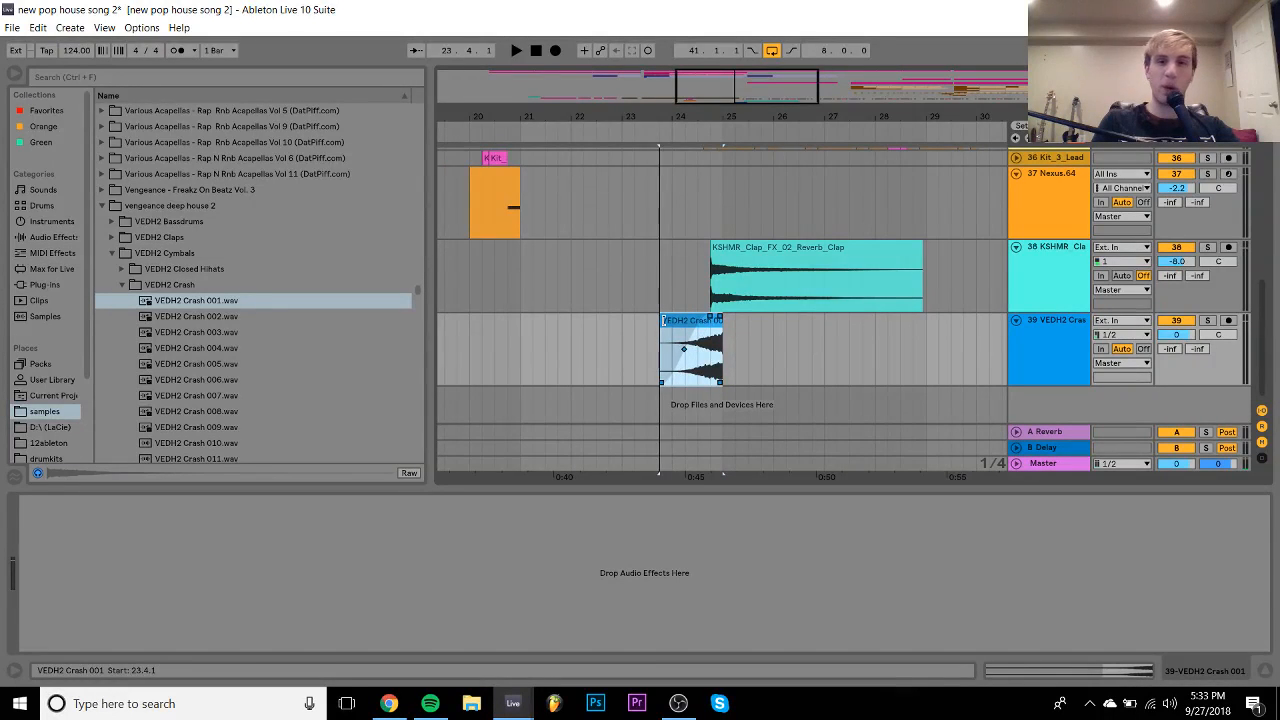
# - Play the reversed crash and lower track 39's volume to -17.5 dB
pyautogui.click(1177, 334)
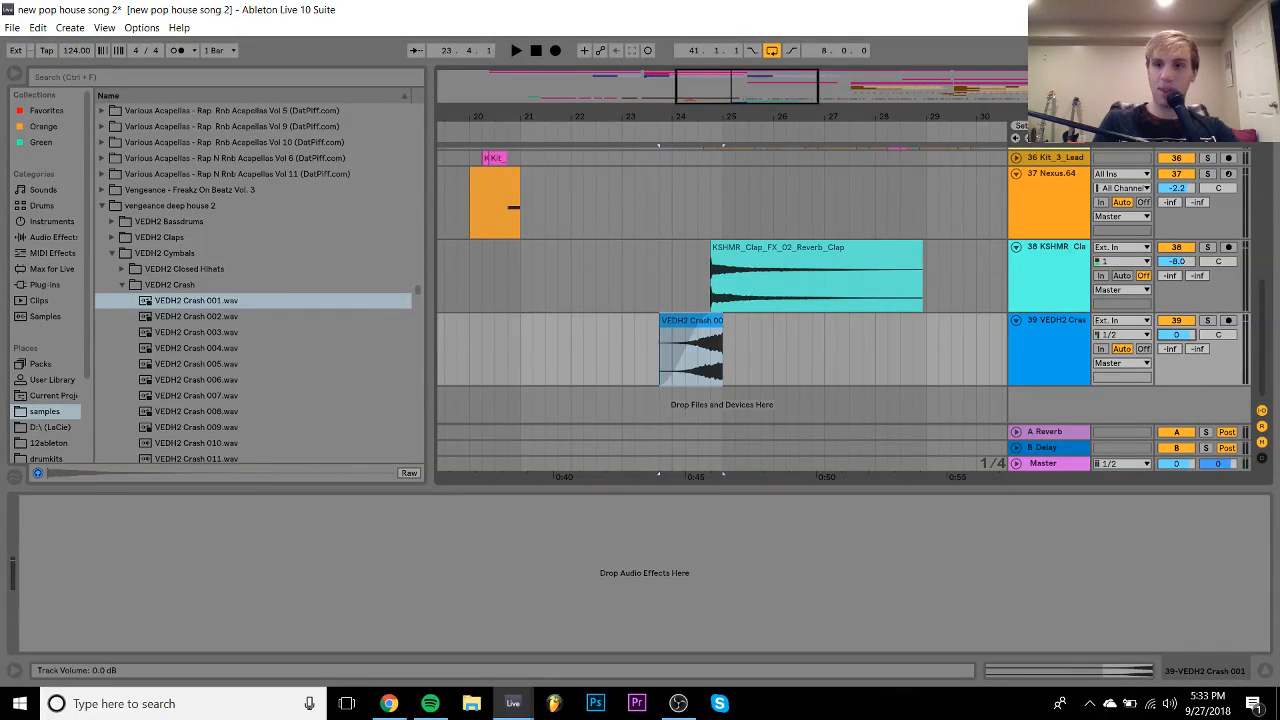
pyautogui.click(710, 325)
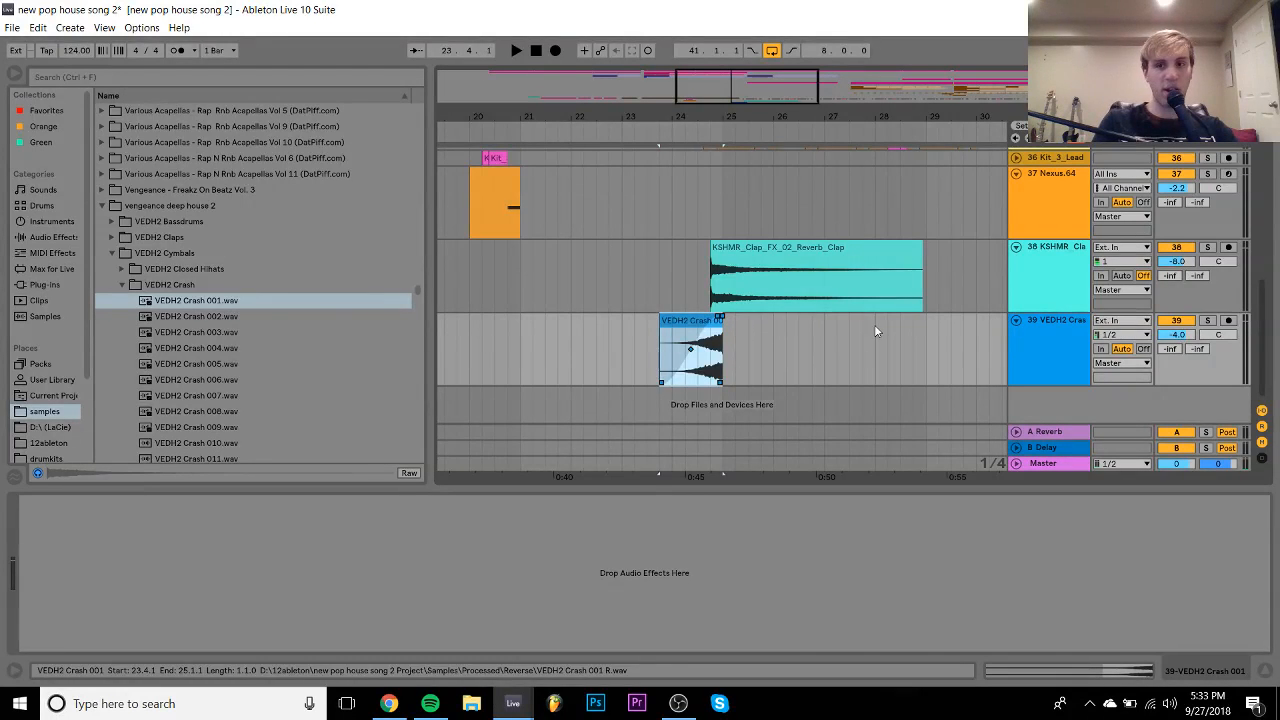
pyautogui.press('space')
pyautogui.moveTo(1178, 336); pyautogui.dragTo(1178, 390)
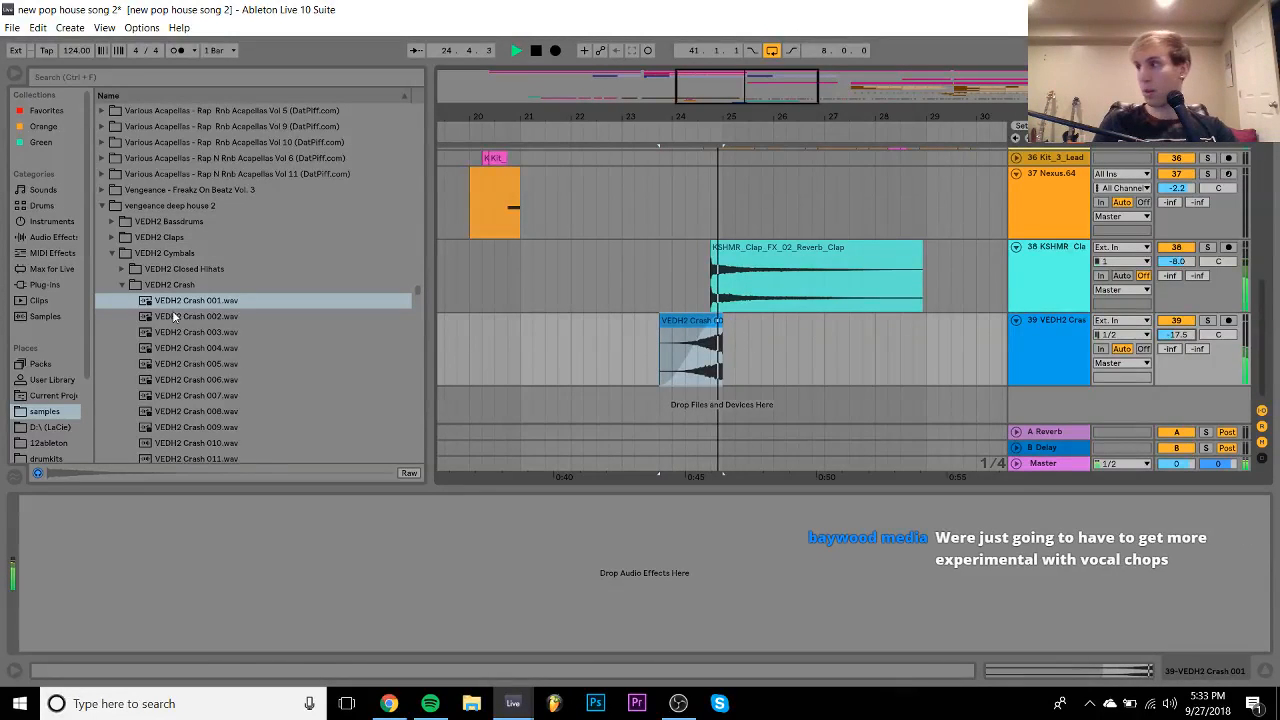
# - Add EQ Eight to the crash track with band 1 as a low cut at 367 Hz
pyautogui.press('space')
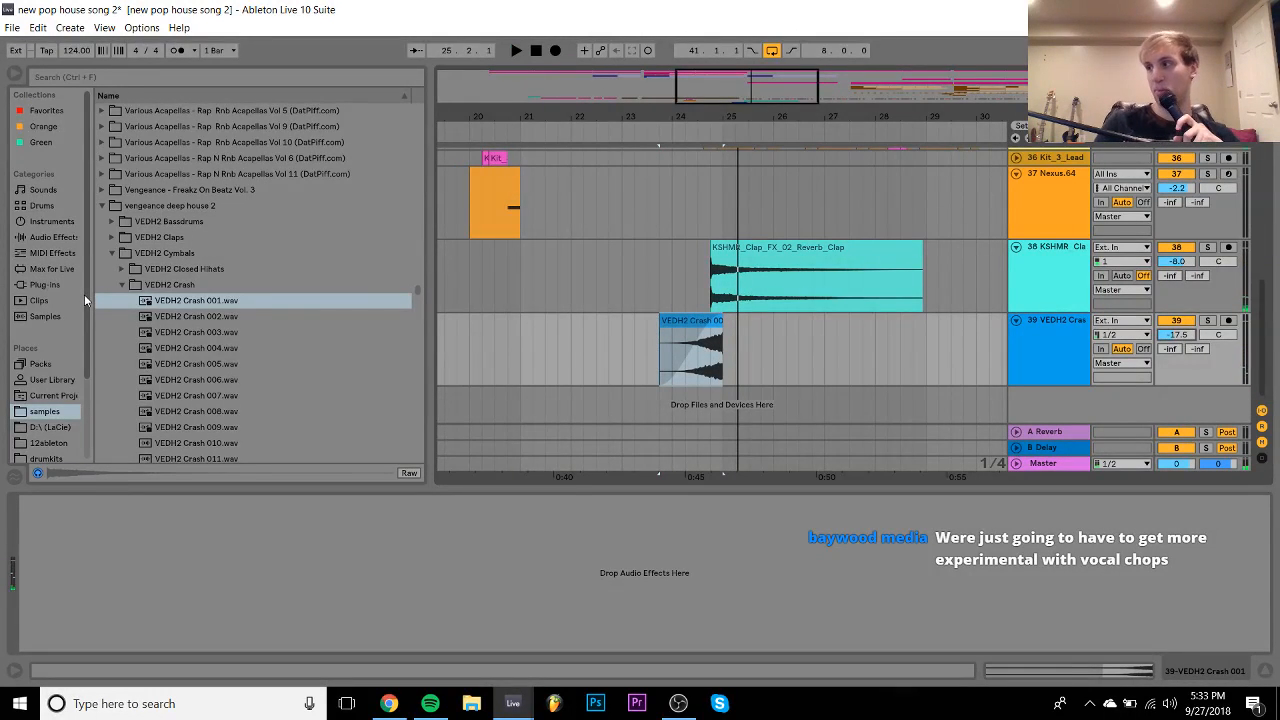
pyautogui.click(62, 237)
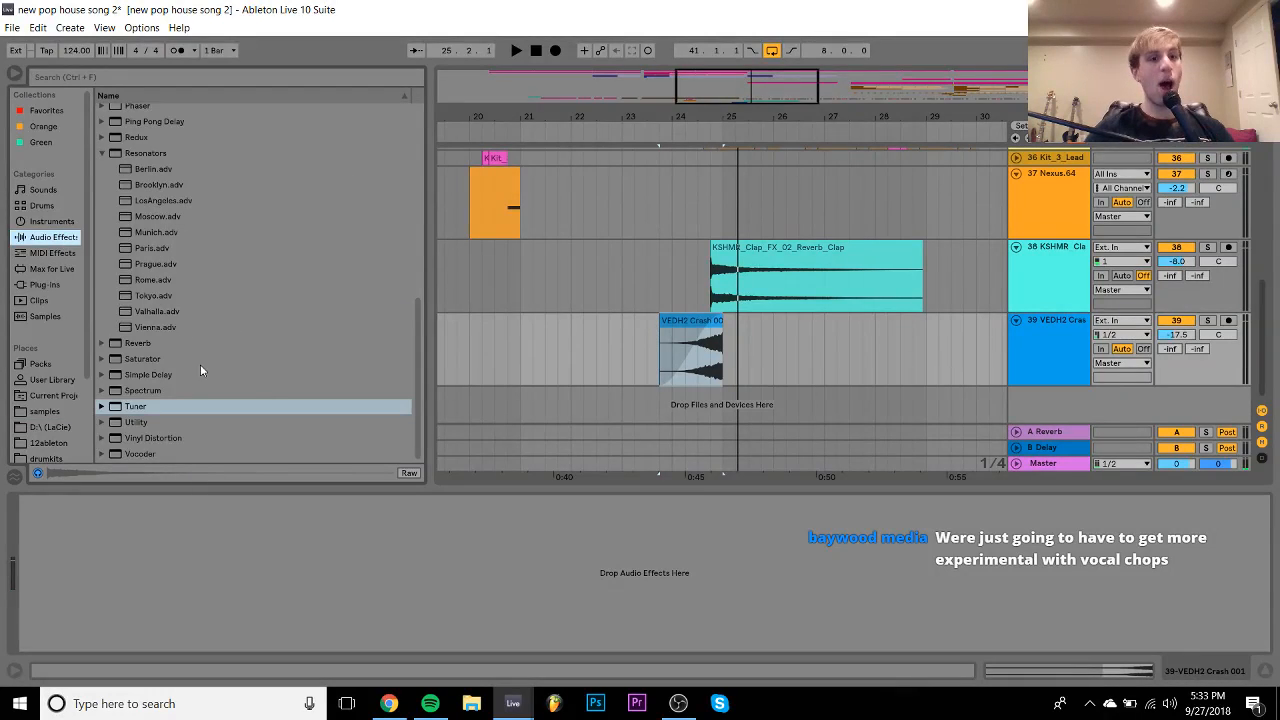
pyautogui.scroll(10, 199, 376)
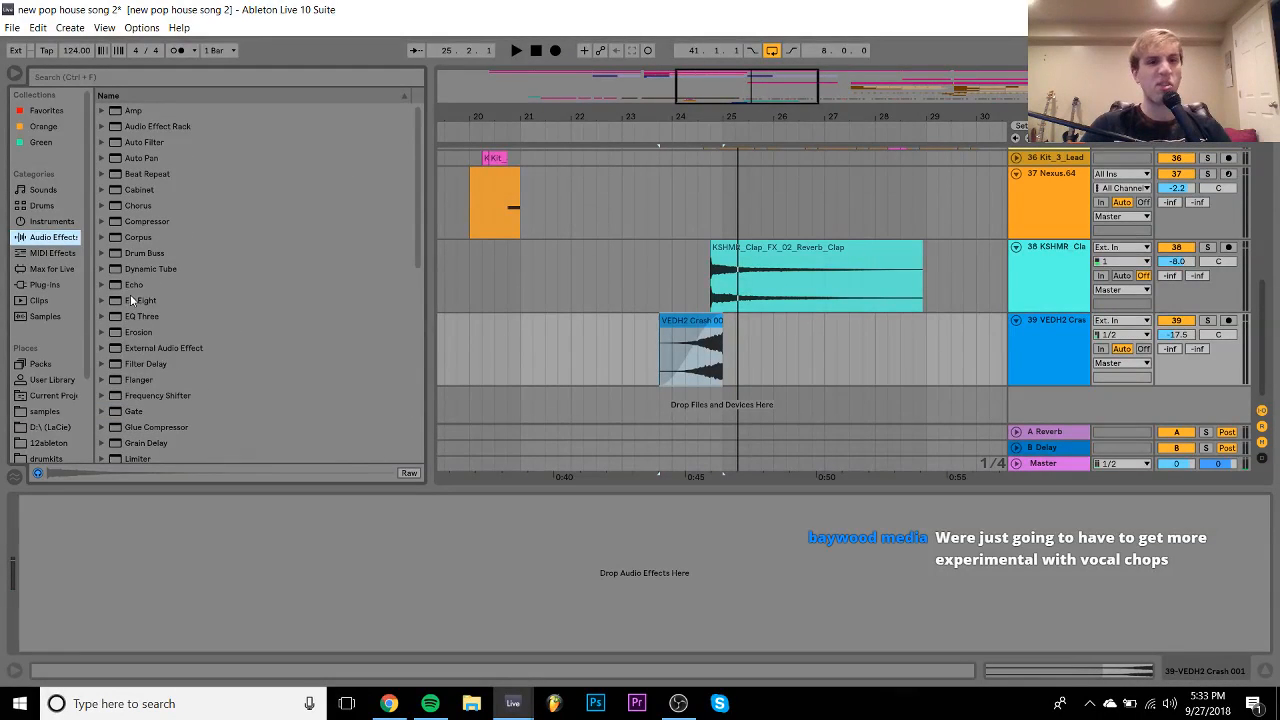
pyautogui.moveTo(131, 300); pyautogui.dragTo(333, 580)
pyautogui.click(80, 630)
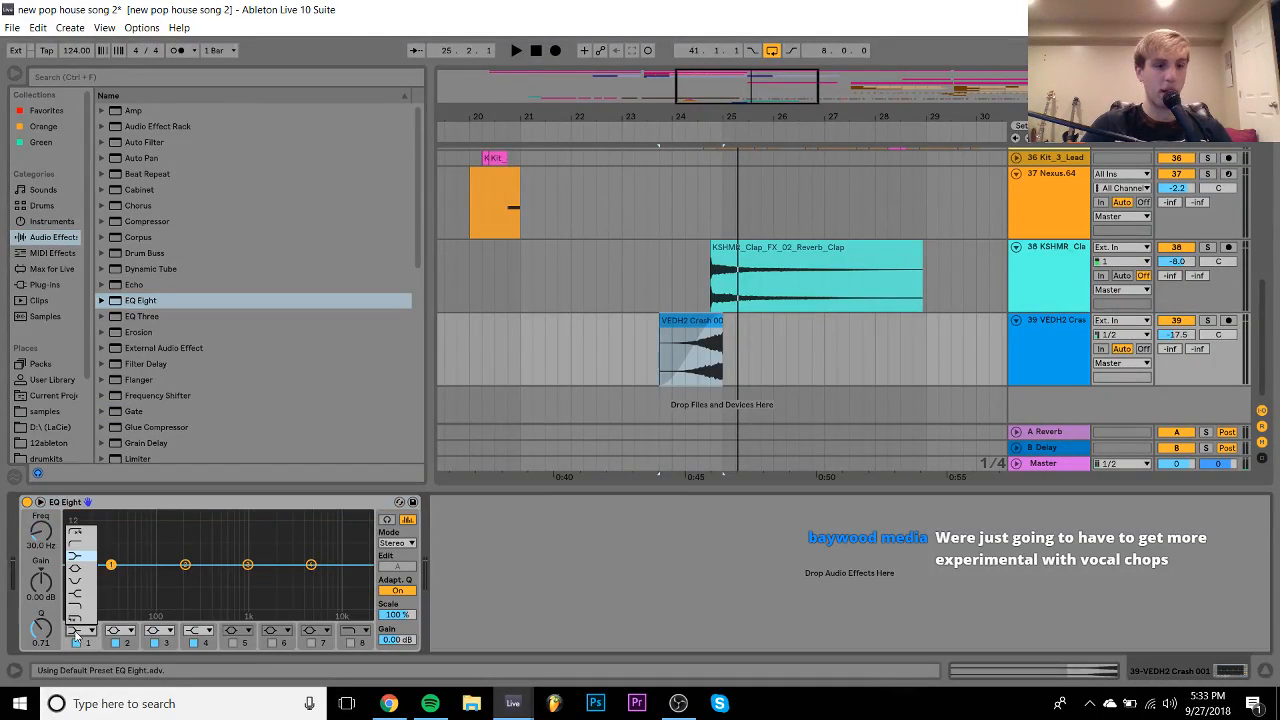
pyautogui.click(75, 558)
pyautogui.moveTo(111, 577); pyautogui.dragTo(208, 577)
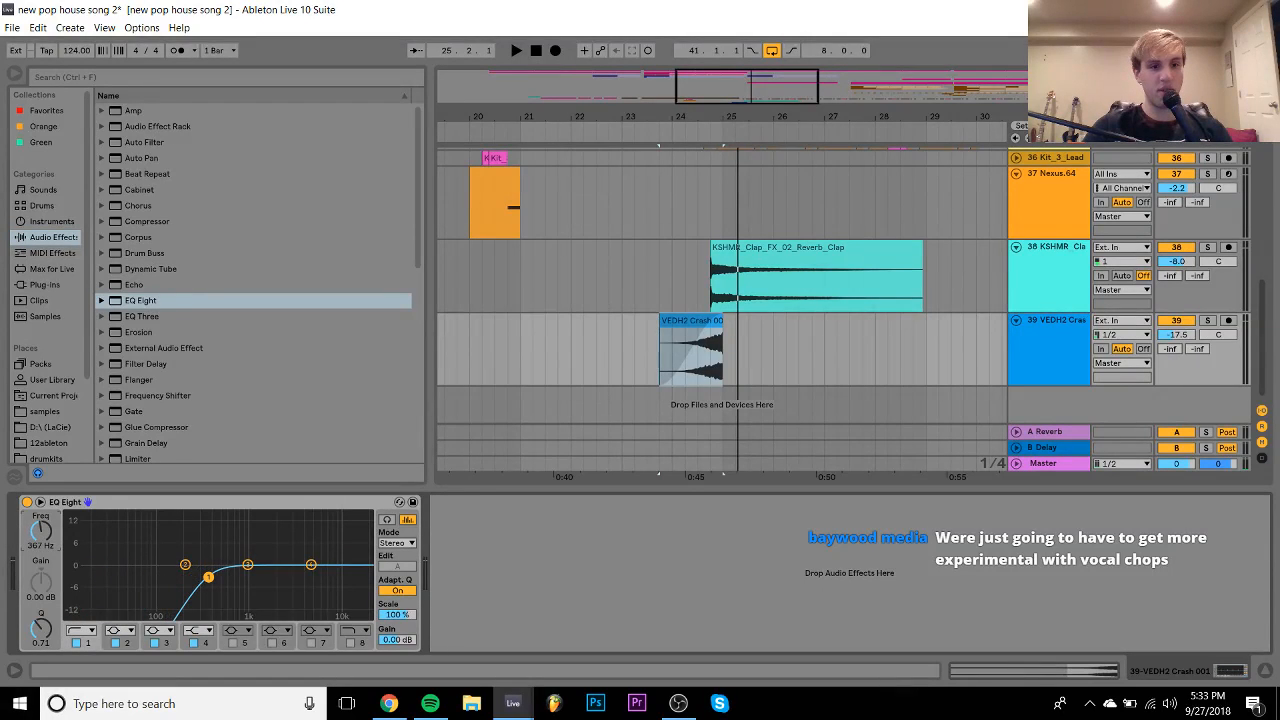
# - Load ValhallaRoom on the crash track and set its mix to 39.6%
pyautogui.click(40, 285)
pyautogui.scroll(-10, 165, 334)
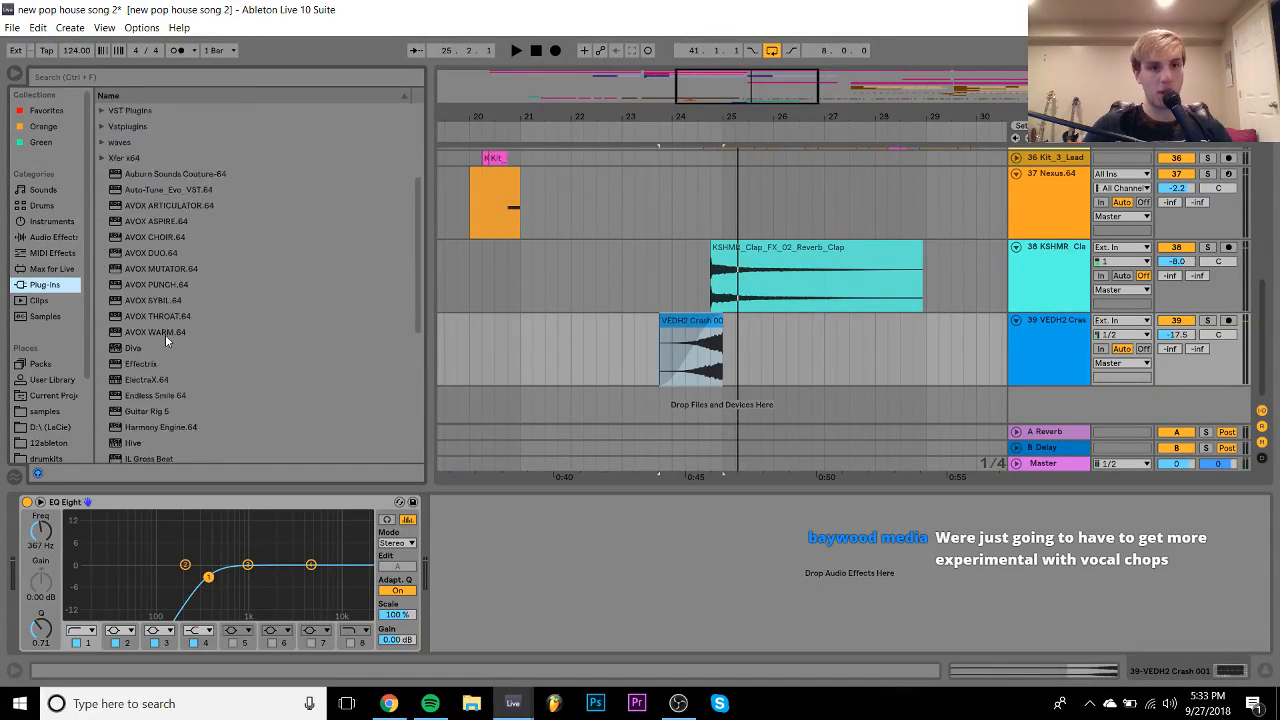
pyautogui.doubleClick(152, 408)
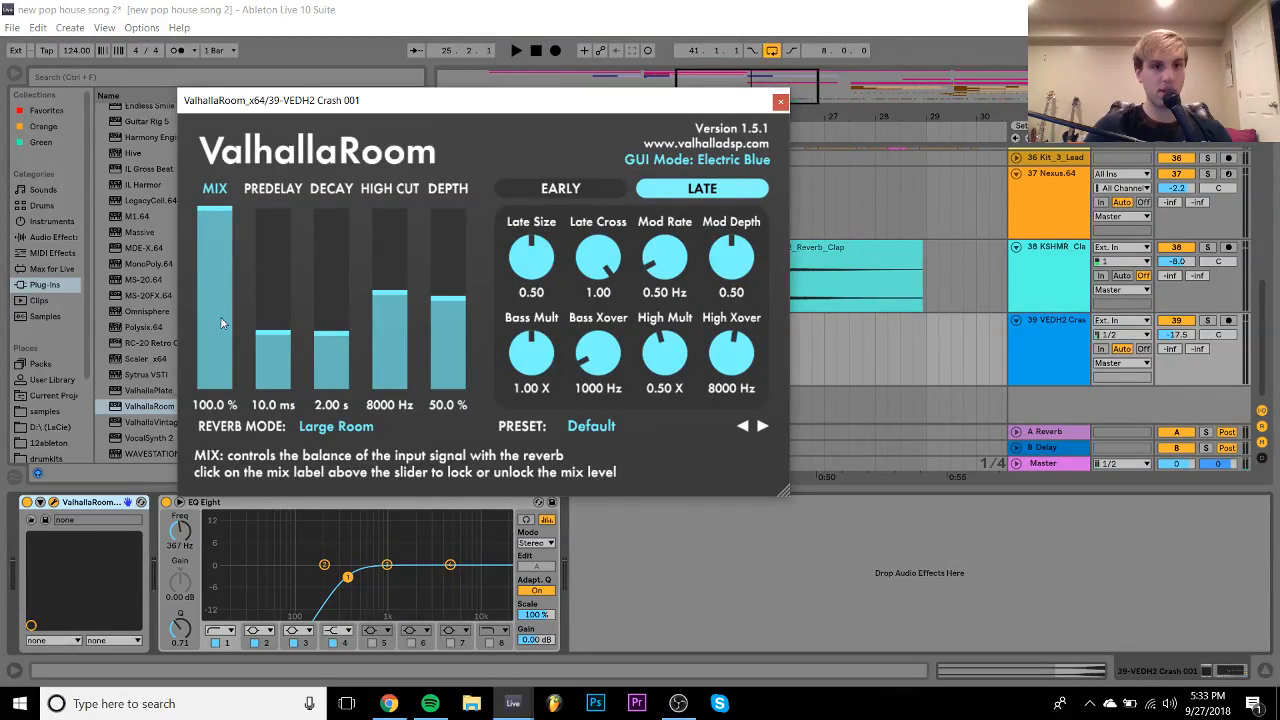
pyautogui.click(222, 323)
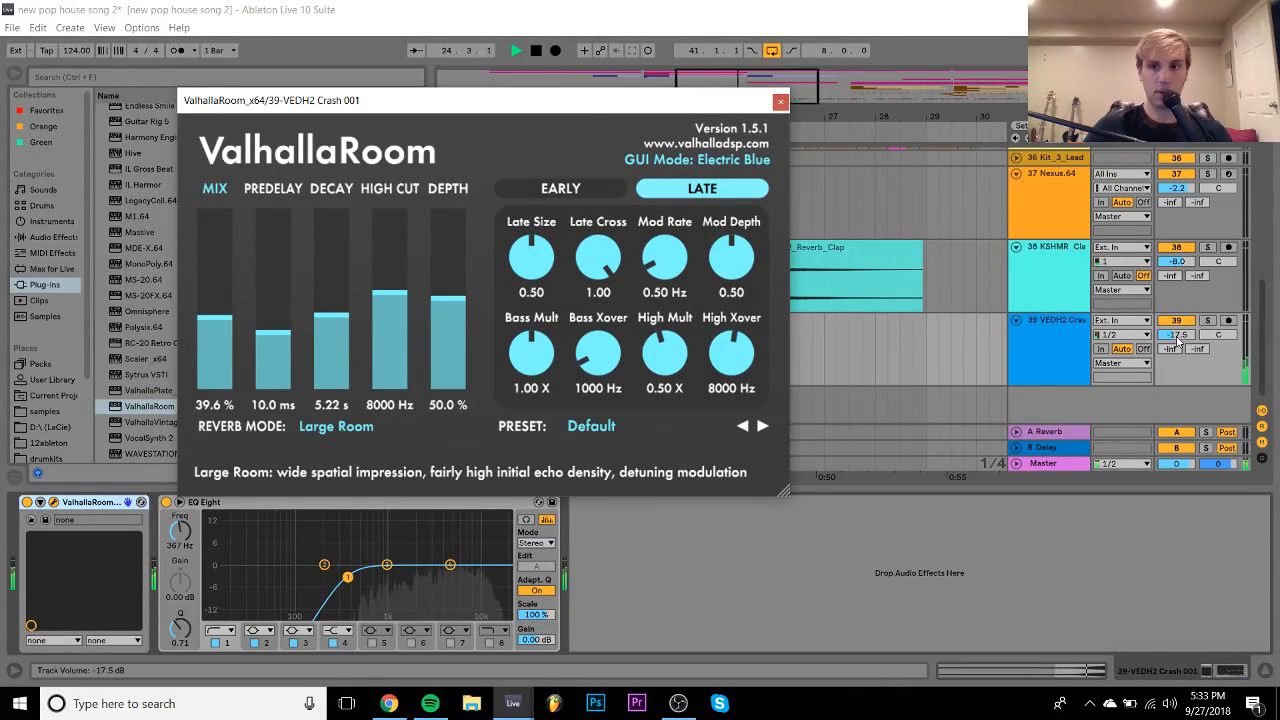
# - Raise the crash track to -15.9 dB, close the reverb window, and replay the crash
pyautogui.moveTo(1175, 337); pyautogui.dragTo(1175, 327)
pyautogui.press('space')
pyautogui.click(781, 101)
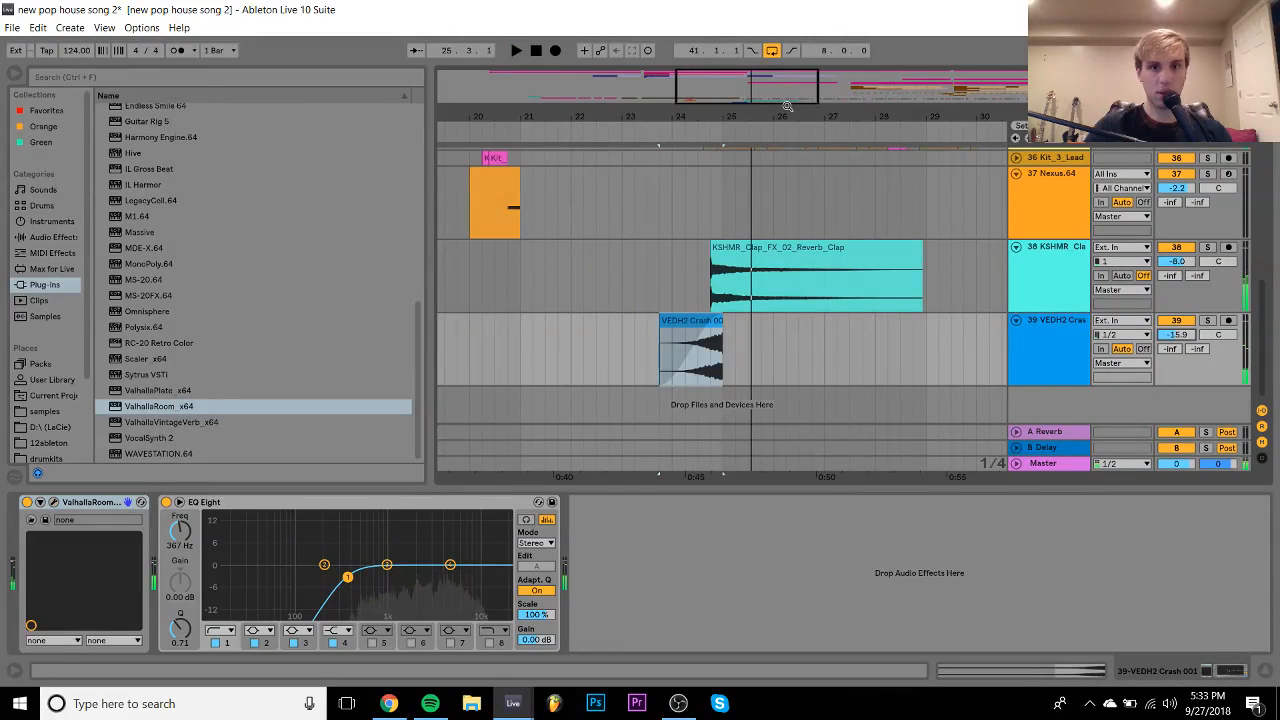
pyautogui.click(714, 318)
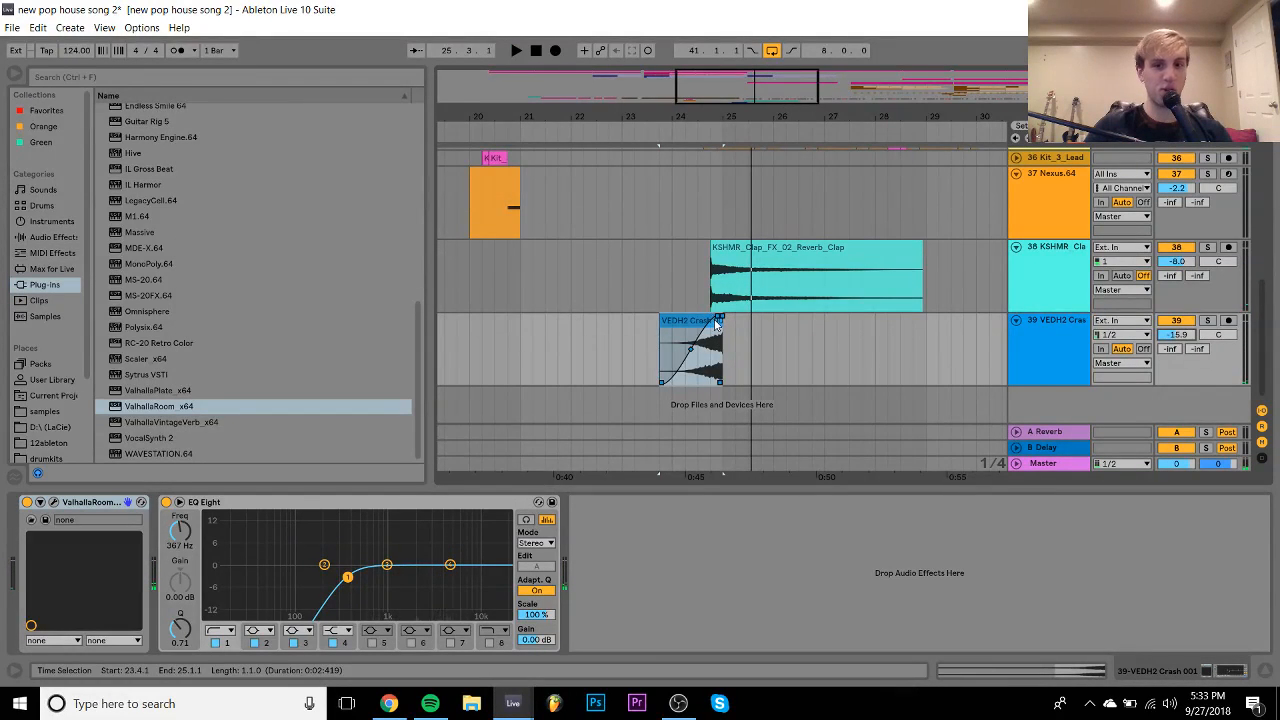
pyautogui.click(716, 323)
pyautogui.press('space')
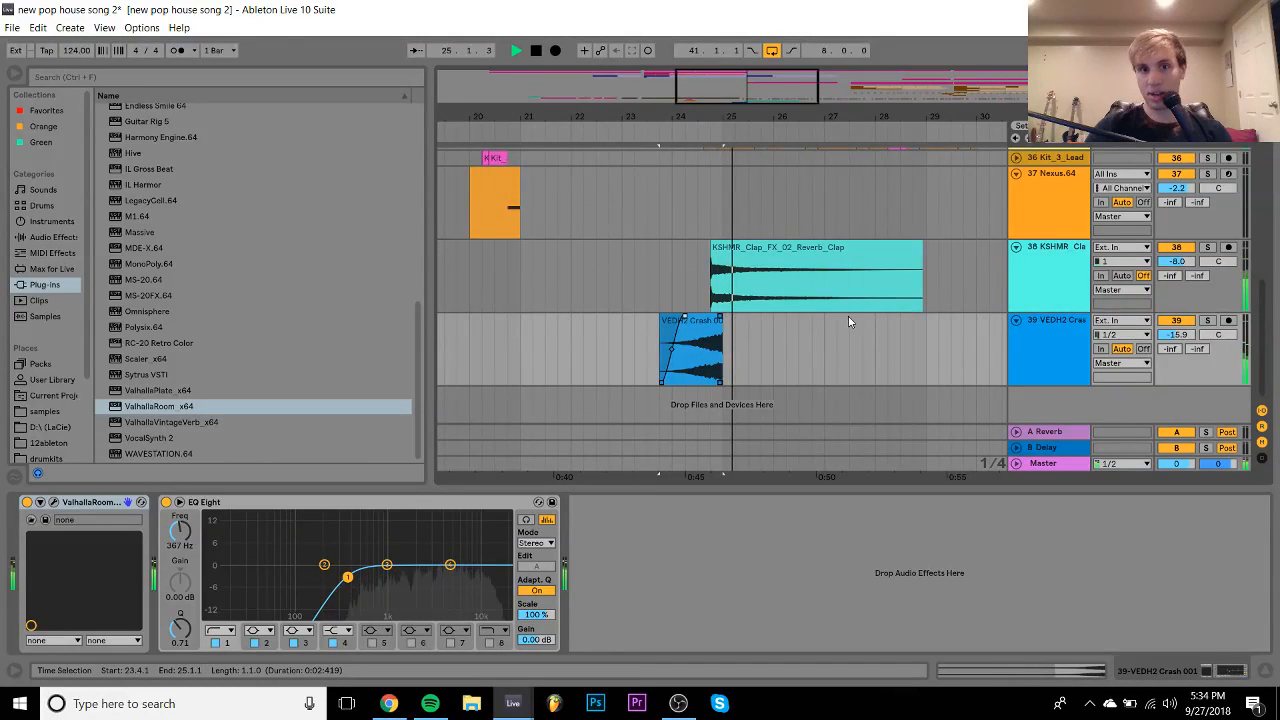
pyautogui.press('space')
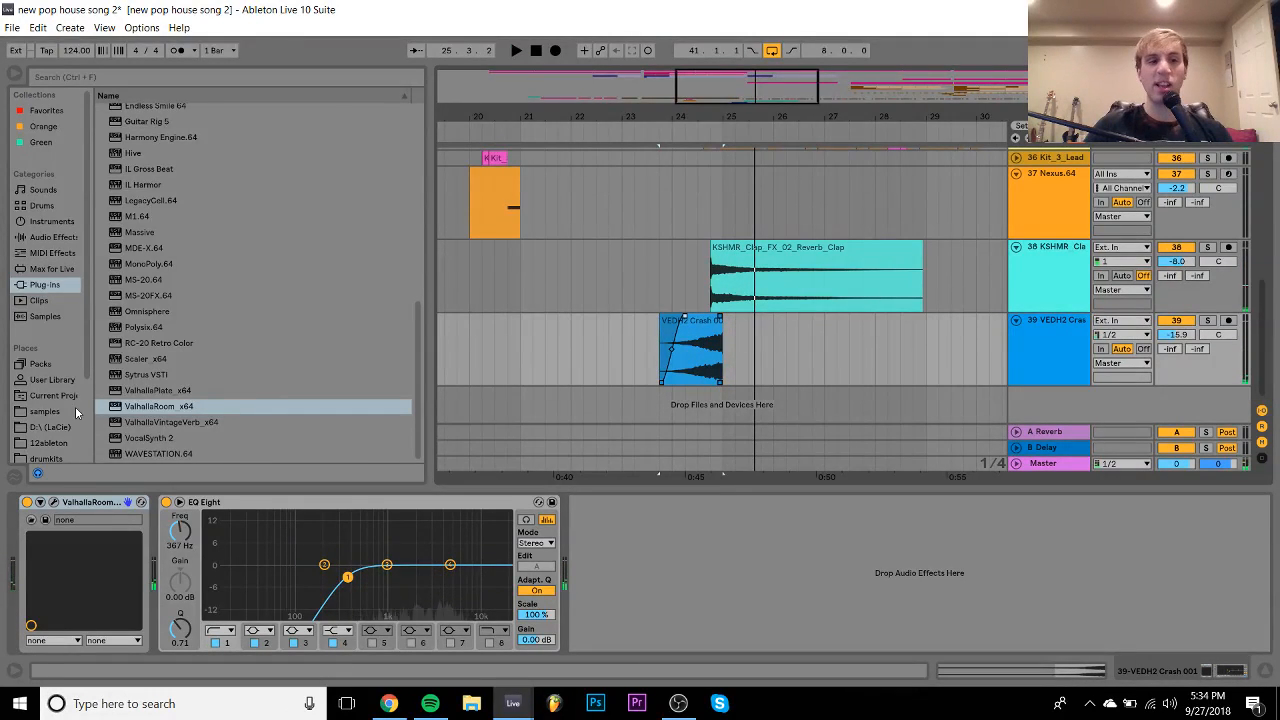
# - Preview VEDH2 Crash 015 and place it in the arrangement at 25.2.1
pyautogui.click(75, 406)
pyautogui.press('Up')
pyautogui.press('Up')
pyautogui.press('Up')
pyautogui.press('Up')
pyautogui.press('Up')
pyautogui.press('Up')
pyautogui.press('Up')
pyautogui.press('Up')
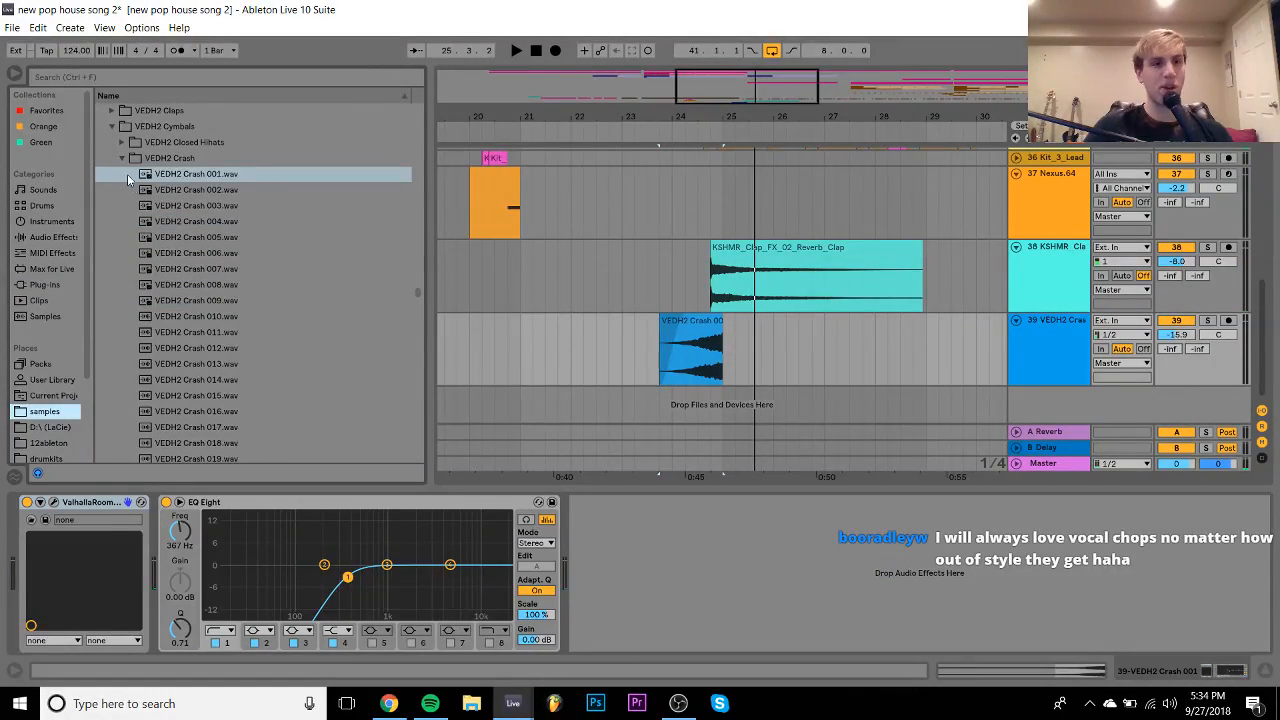
pyautogui.click(240, 396)
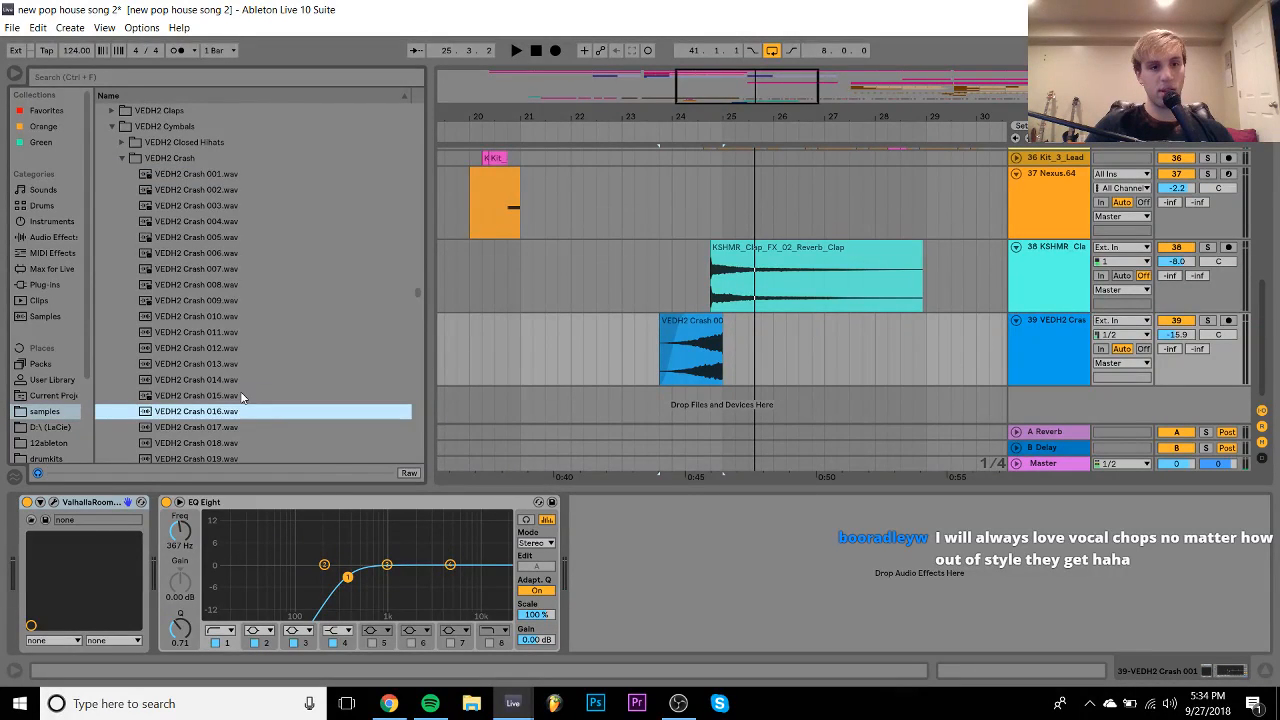
pyautogui.moveTo(376, 396); pyautogui.dragTo(726, 392)
# - Turn Warp off on the Crash 015 clip and play it from bar 24.2
pyautogui.doubleClick(752, 364)
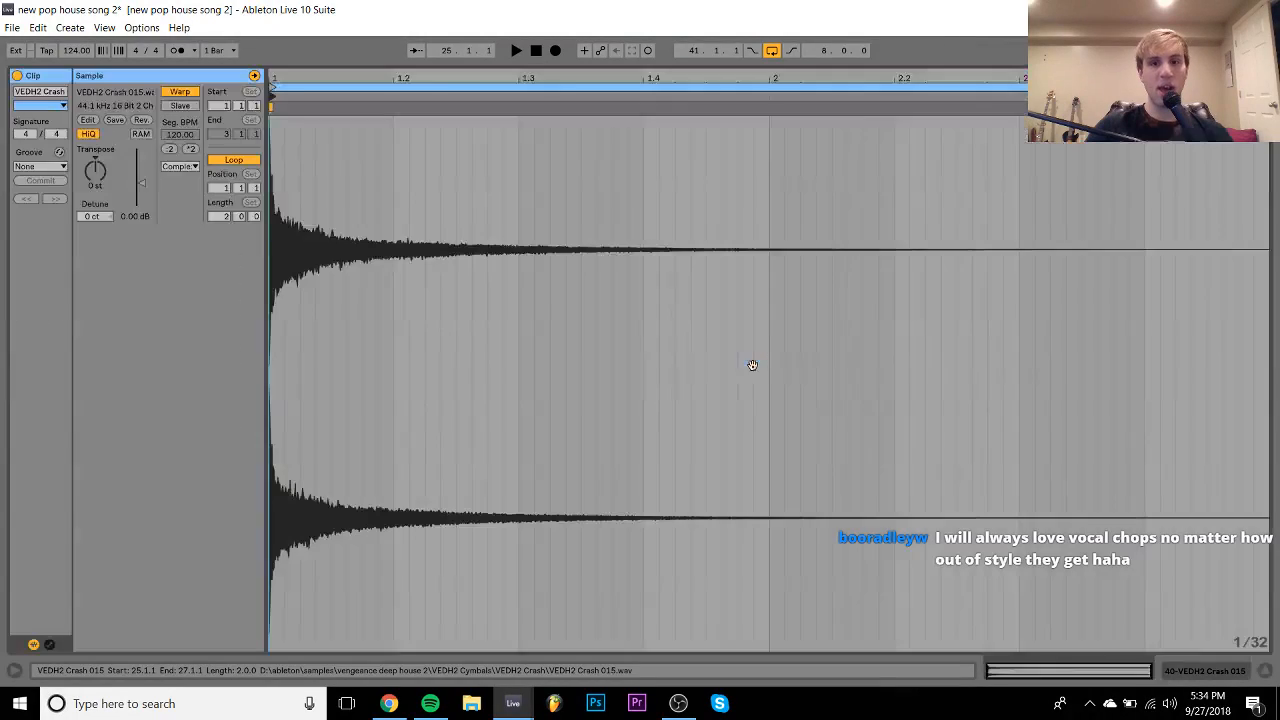
pyautogui.click(175, 92)
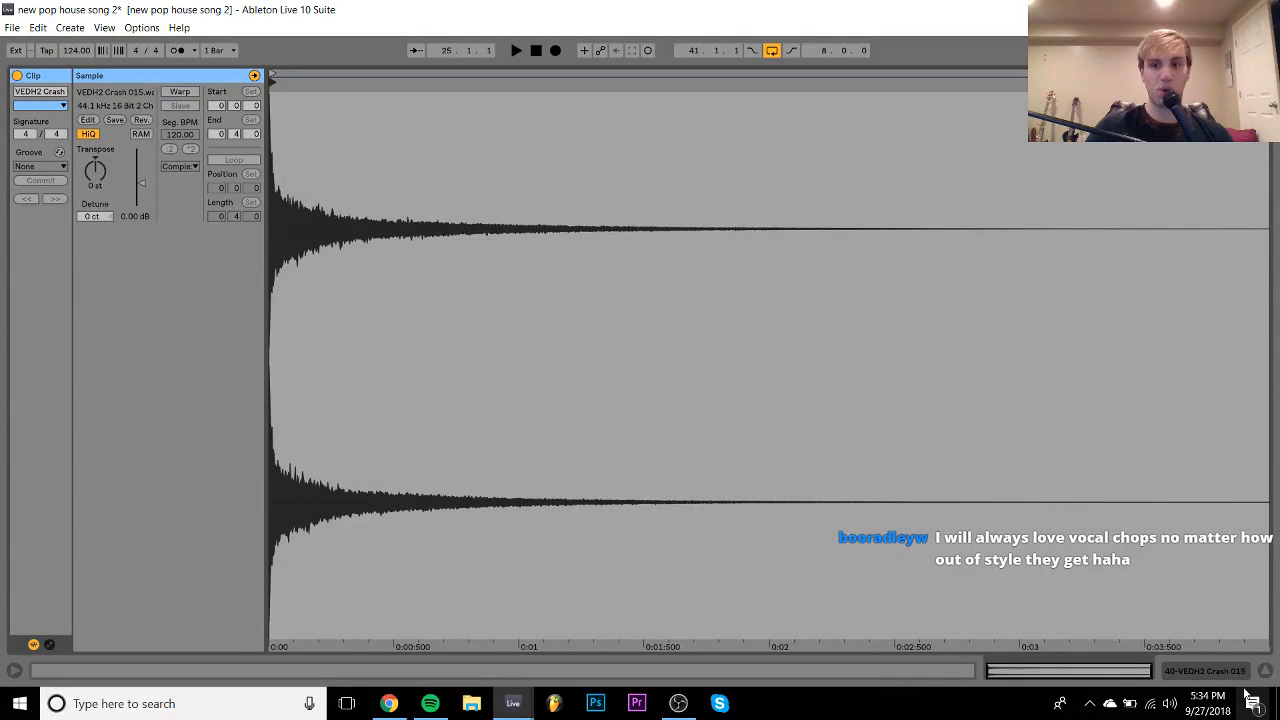
pyautogui.hotkey('shift', 'Tab')
pyautogui.scroll(-4, 1186, 340)
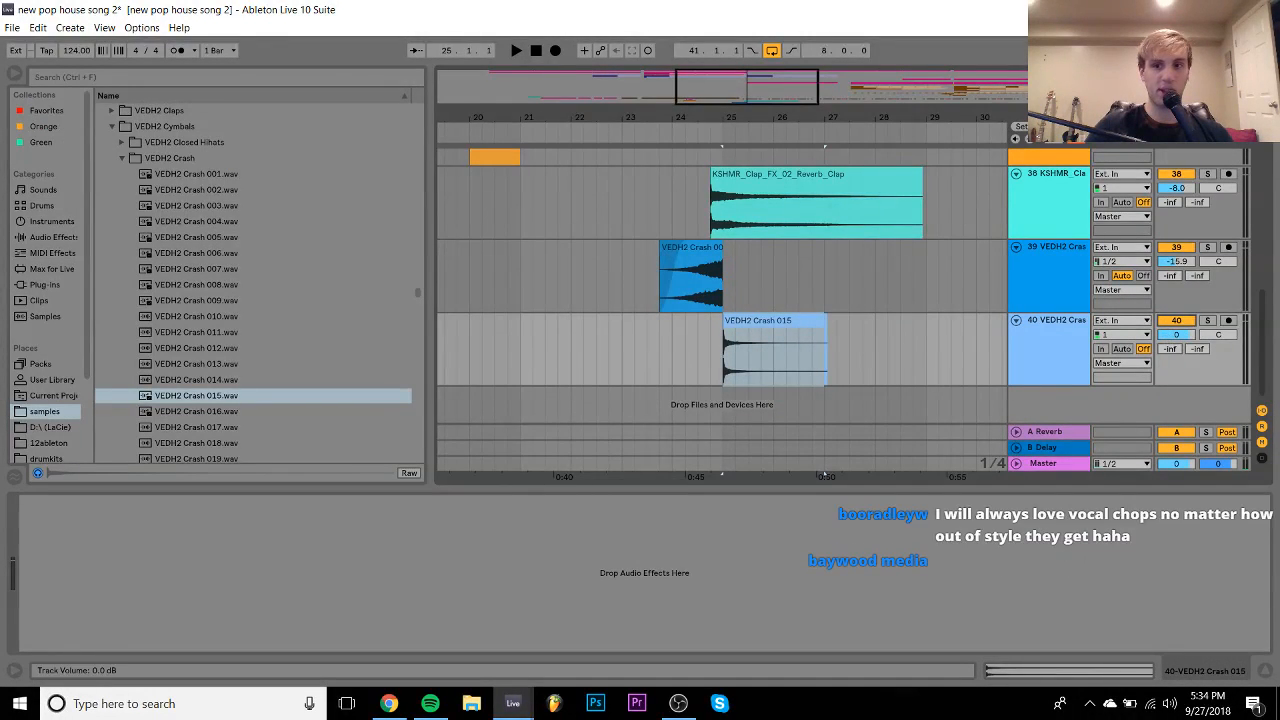
pyautogui.click(733, 340)
pyautogui.click(690, 349)
pyautogui.press('space')
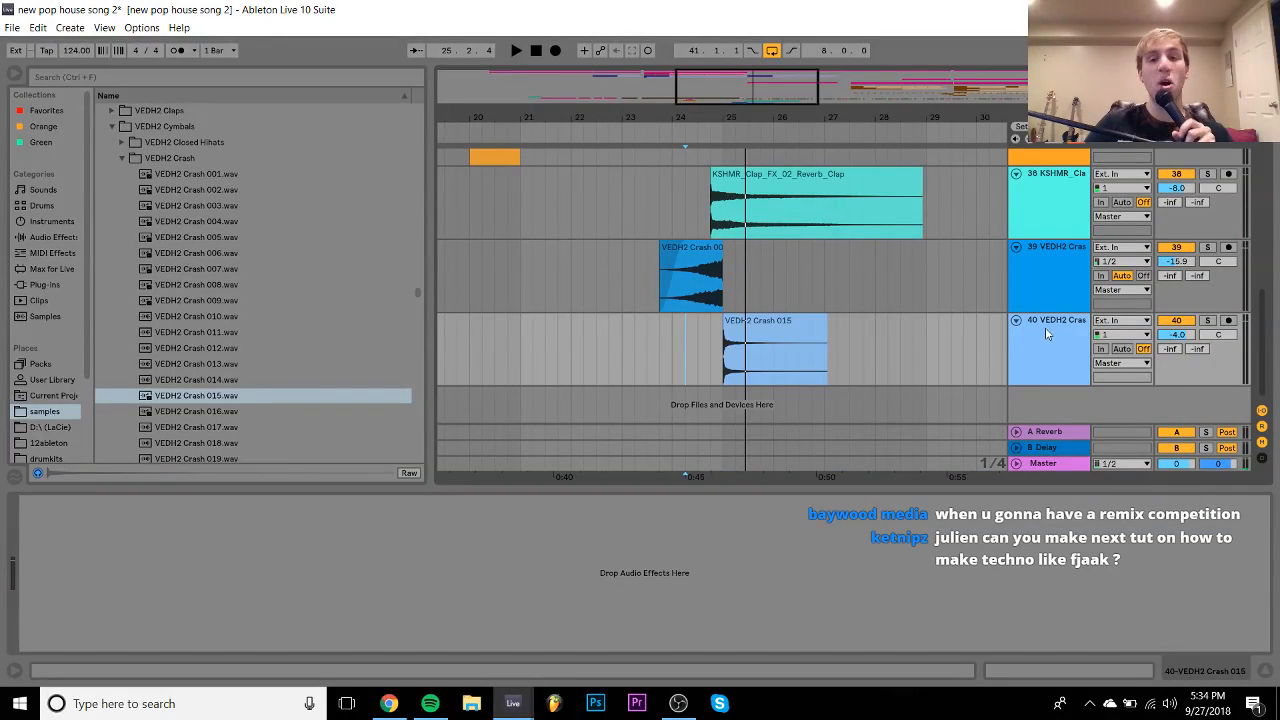
# - Preview the next crash samples, then collapse the VEDH2 Crash folder
pyautogui.click(203, 410)
pyautogui.press('Down')
pyautogui.press('Down')
pyautogui.press('Down')
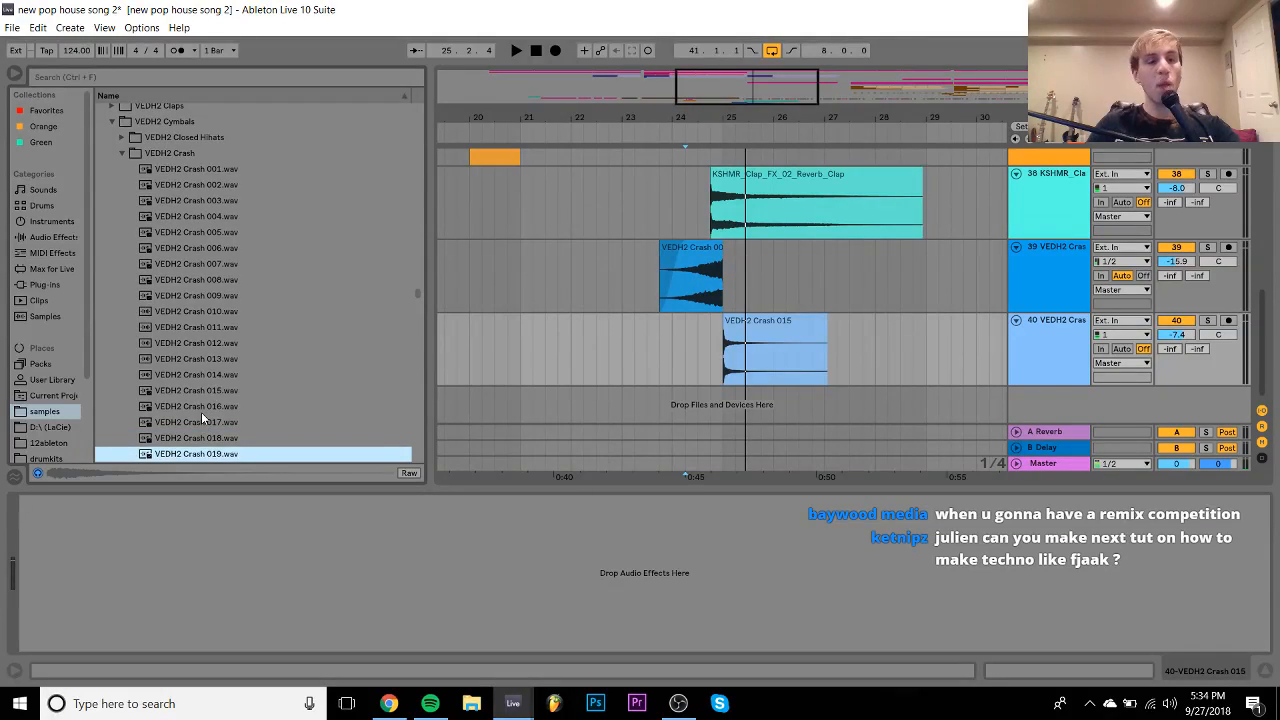
pyautogui.press('Left')
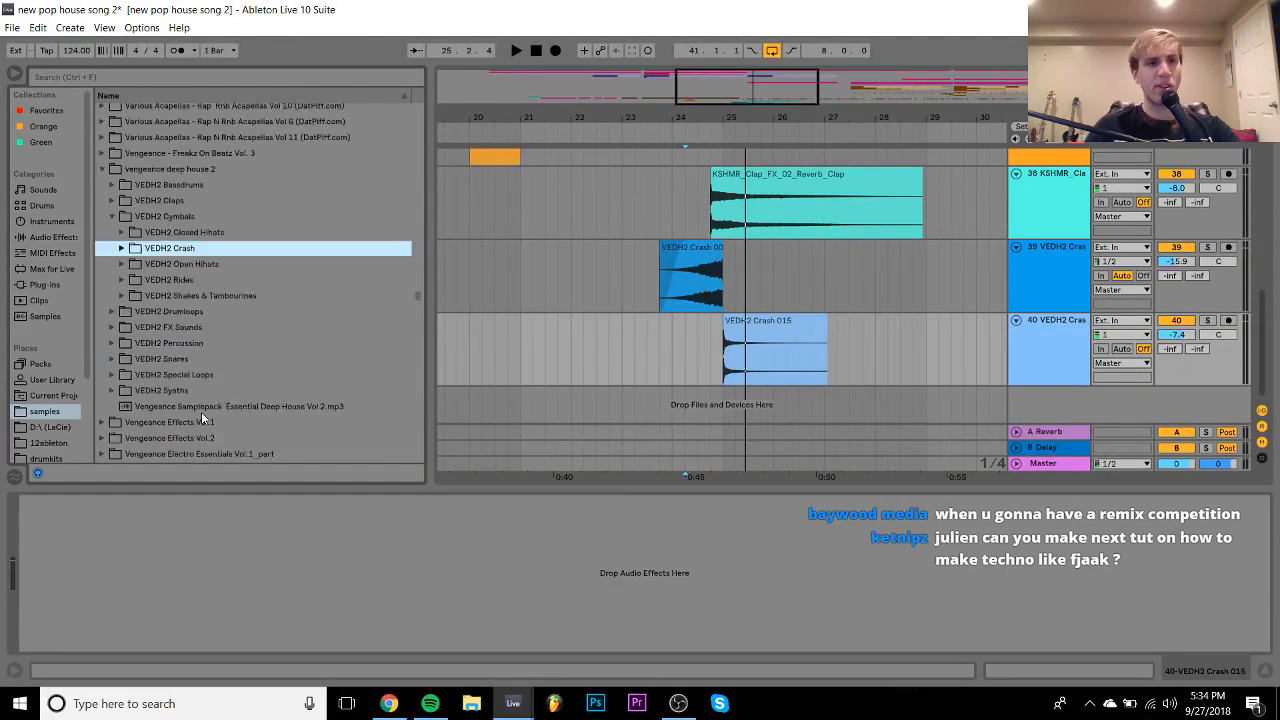
# - Preview the Gazzo Essentials Vol. 1 FX samples, such as GE_128_FX_Riser and GE_128_FX_ImpactRiser
pyautogui.scroll(10, 201, 412)
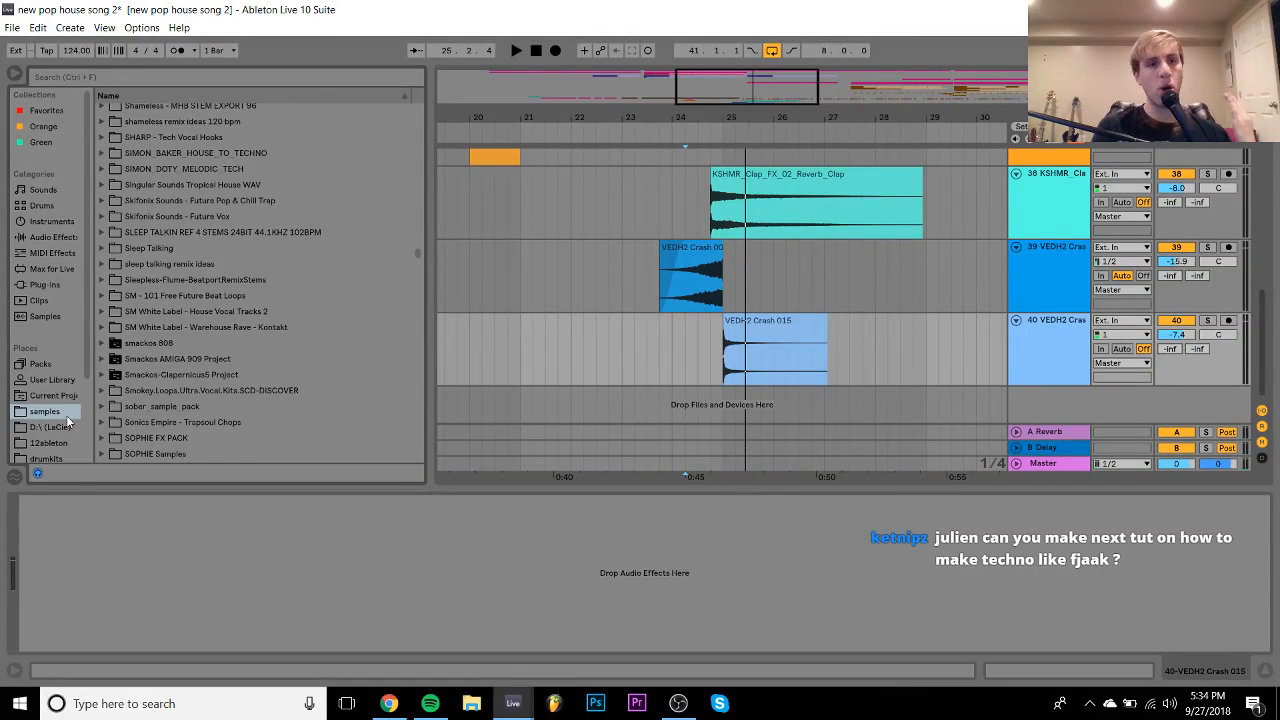
pyautogui.scroll(10, 205, 404)
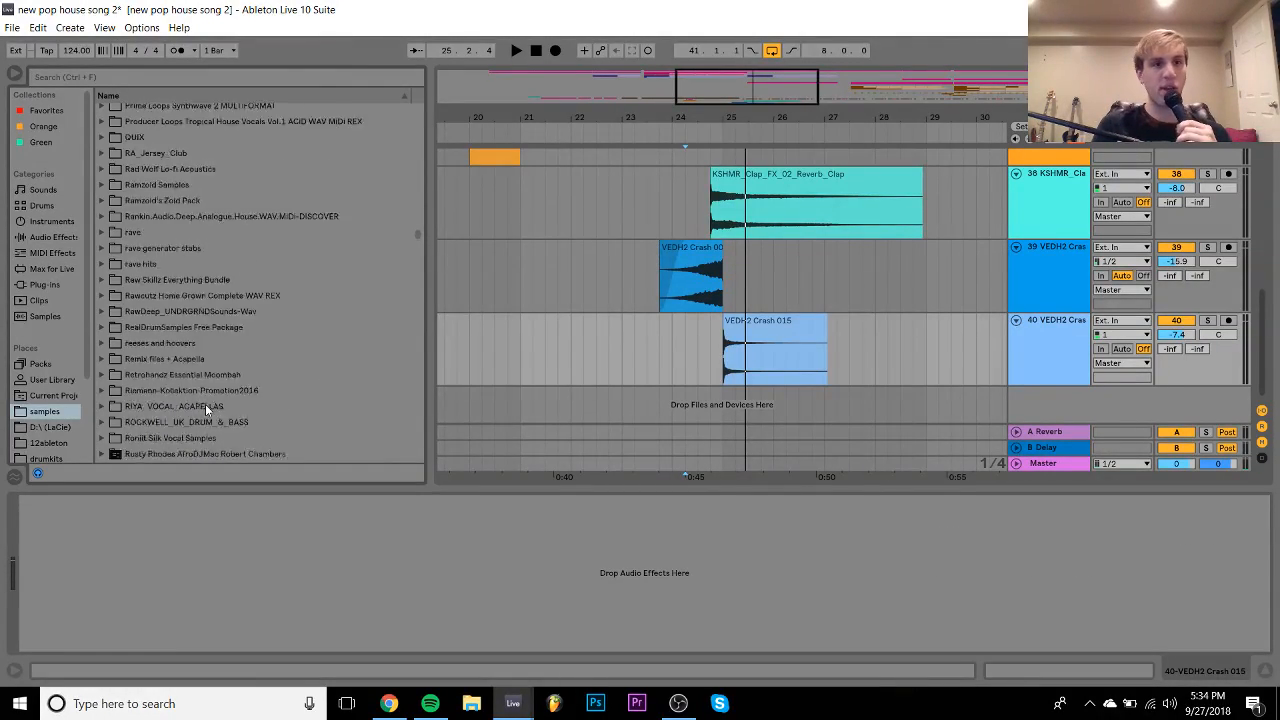
pyautogui.scroll(15, 205, 404)
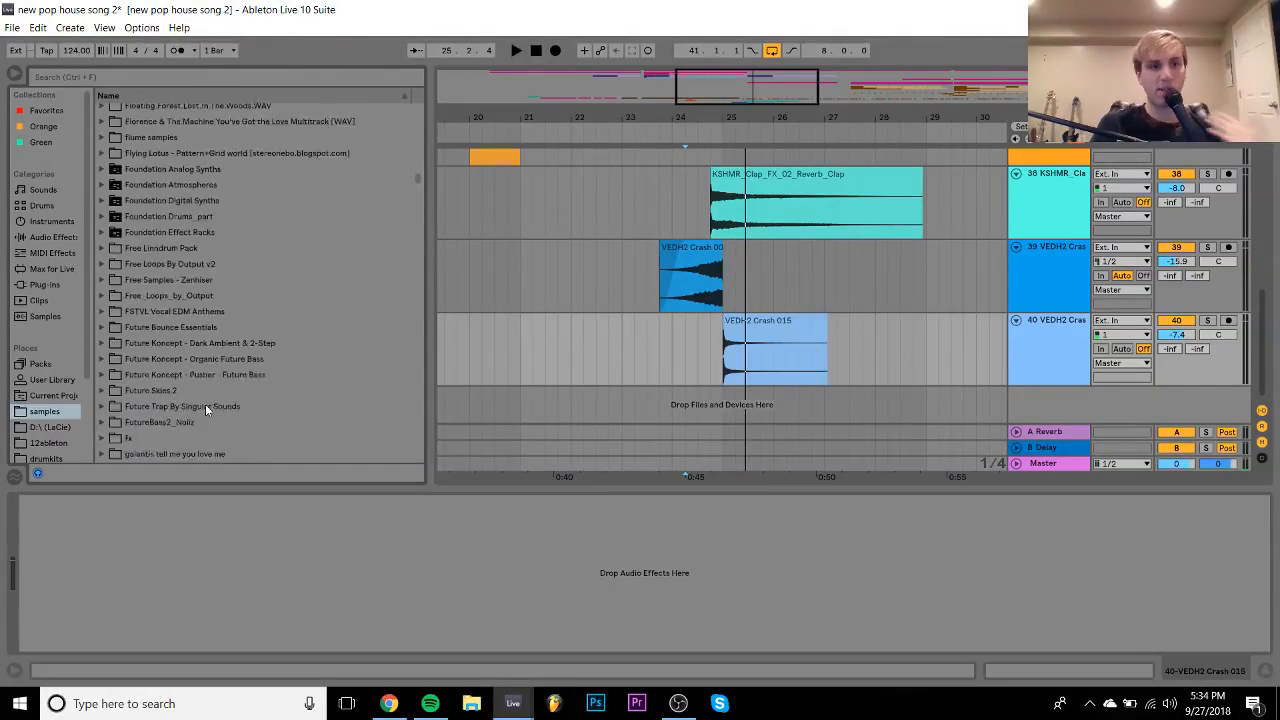
pyautogui.scroll(-15, 205, 404)
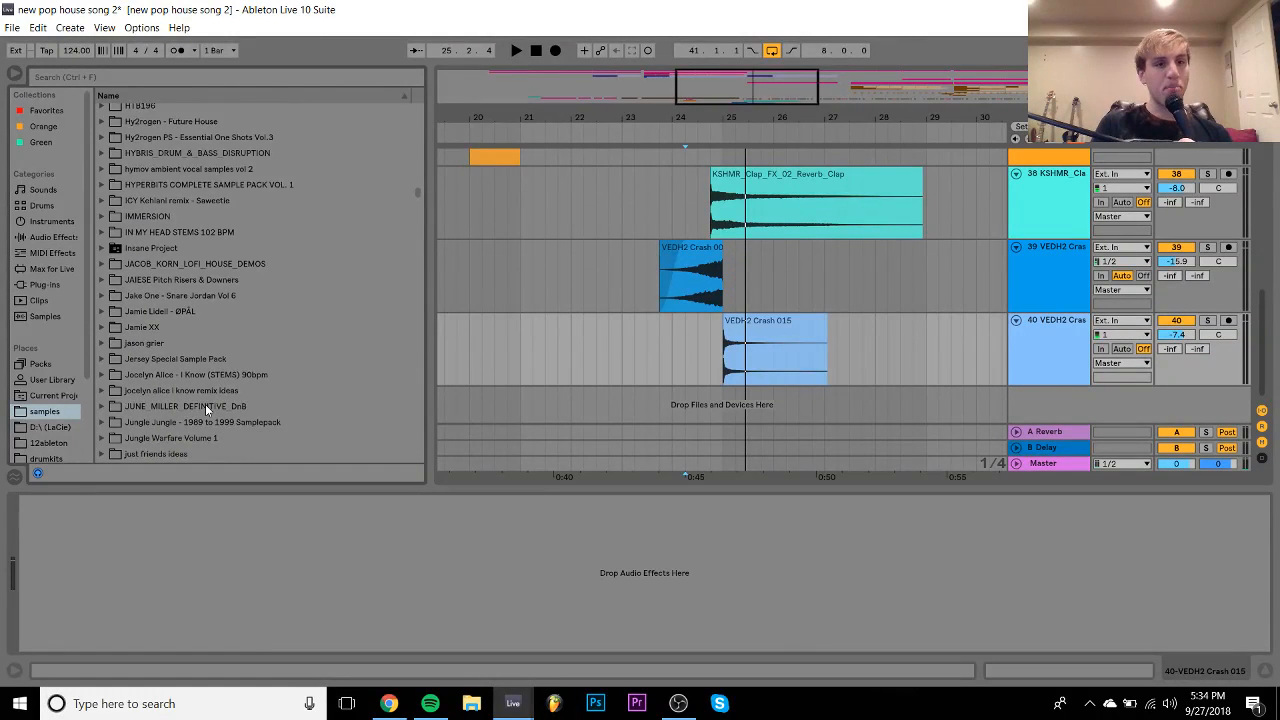
pyautogui.scroll(5, 205, 404)
pyautogui.click(170, 168)
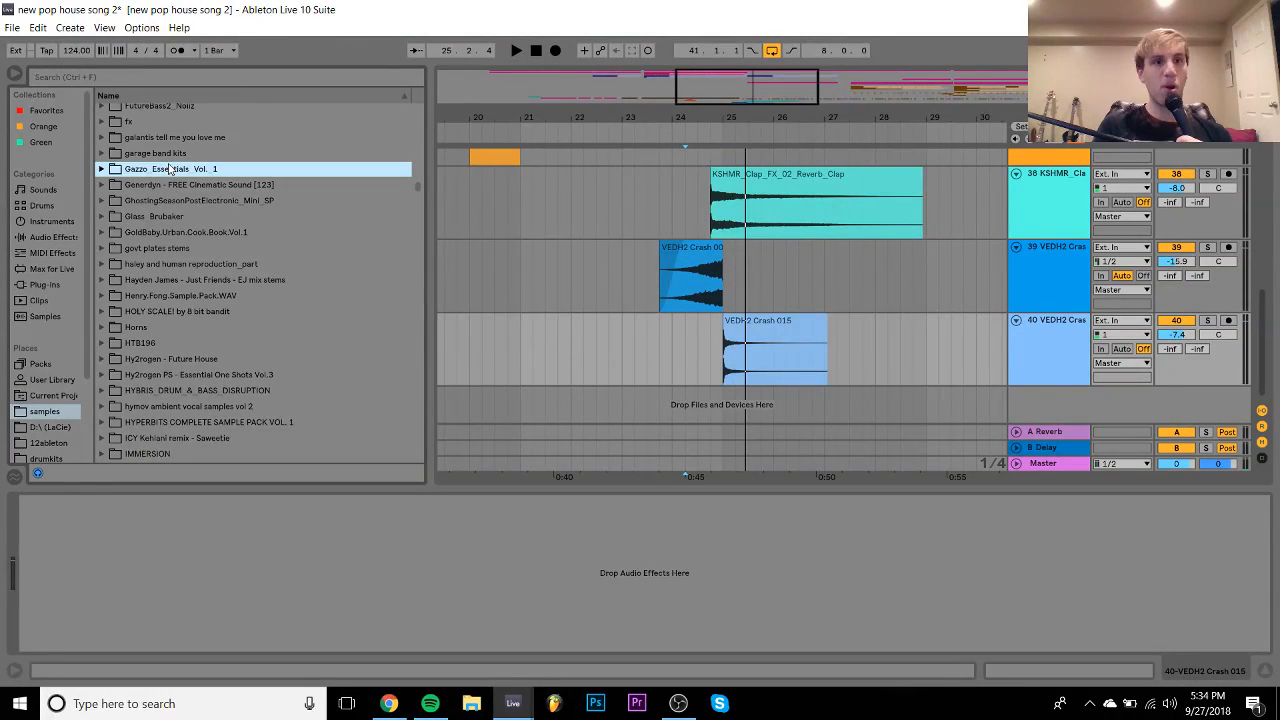
pyautogui.press('Right')
pyautogui.press('Down')
pyautogui.press('Down')
pyautogui.press('Down')
pyautogui.press('Down')
pyautogui.press('Right')
pyautogui.press('Down')
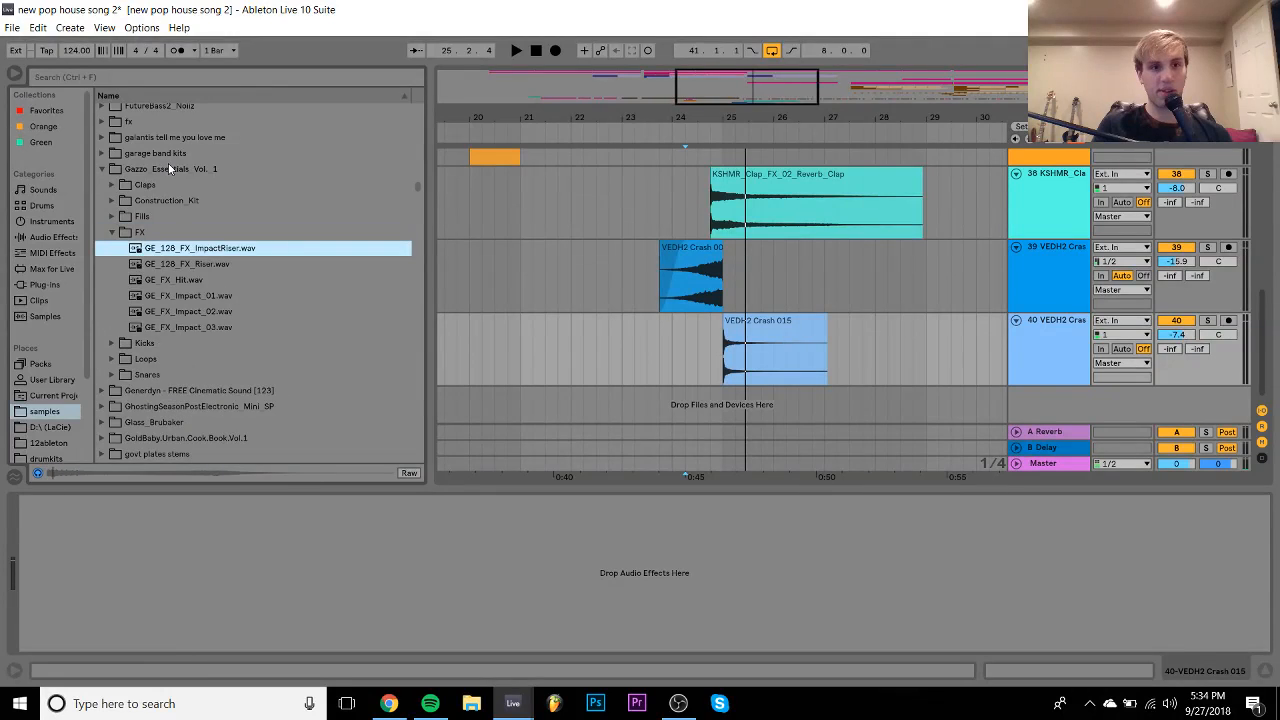
pyautogui.press('Down')
pyautogui.press('Up')
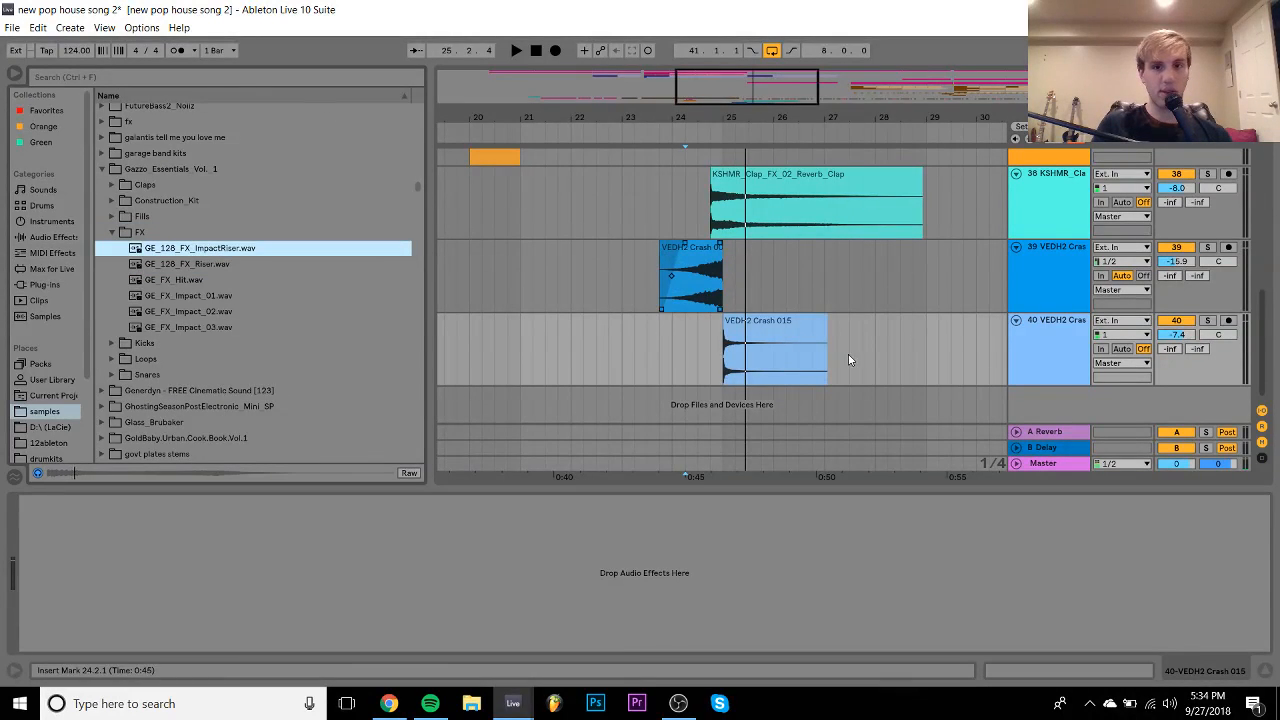
# - Delete the VEDH2 Crash 015 clip from track 40, then preview another Gazzo FX sample
pyautogui.click(787, 326)
pyautogui.press('Delete')
pyautogui.click(220, 262)
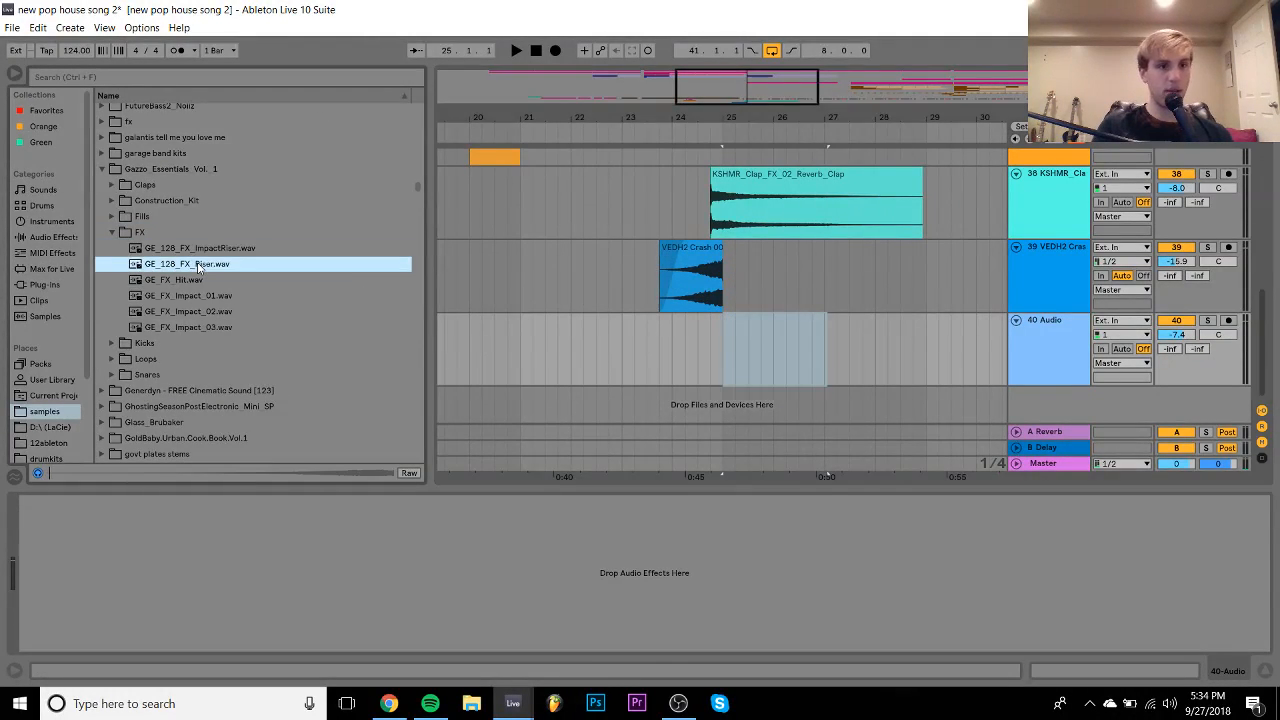
pyautogui.press('Down')
pyautogui.press('Down')
pyautogui.press('Down')
pyautogui.press('Down')
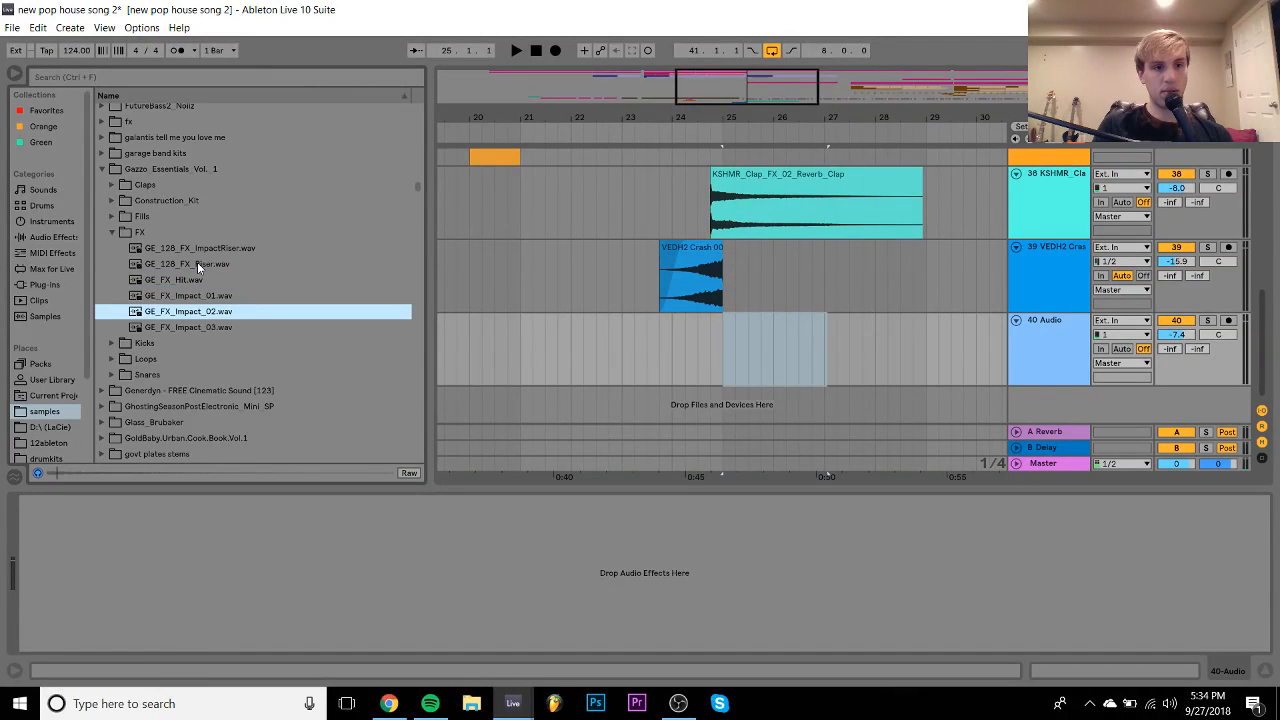
pyautogui.press('Left')
pyautogui.press('Left')
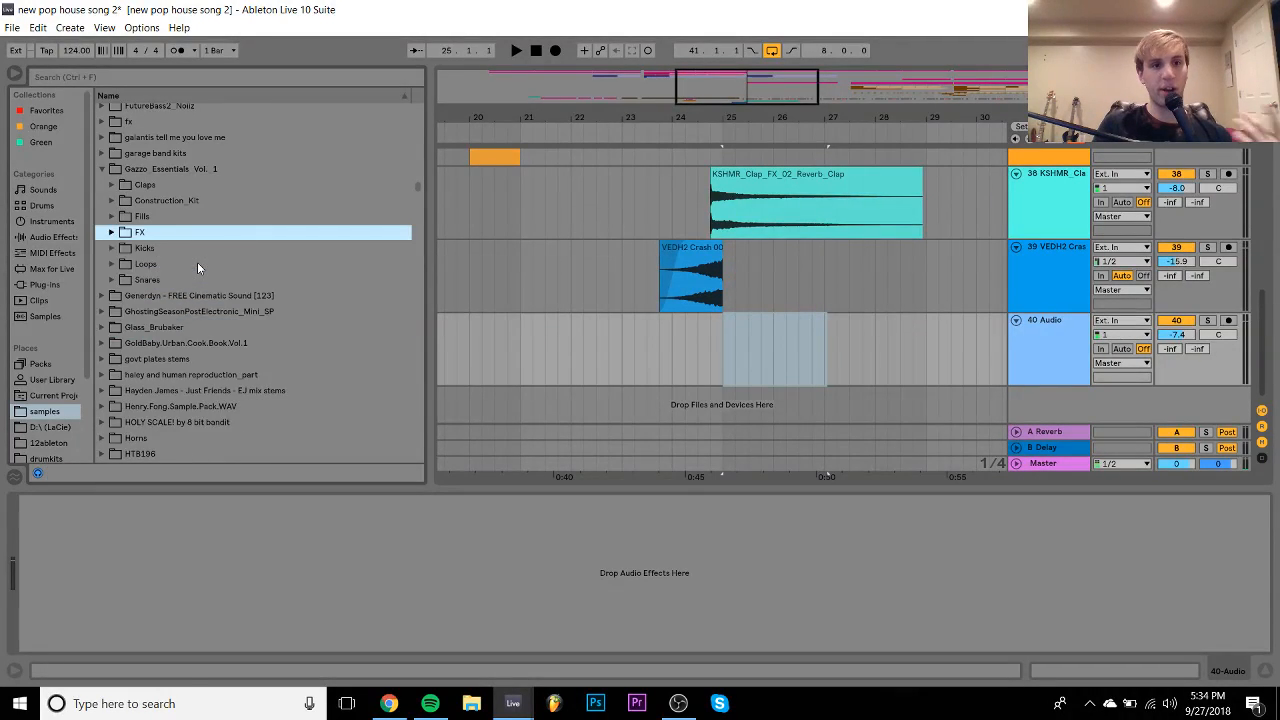
pyautogui.press('Down')
# - Audition Gazzo kicks and loops like GE_125_Snare_Loop_01, then browse other sample pack folders
pyautogui.press('Right')
pyautogui.press('Down')
pyautogui.press('Left')
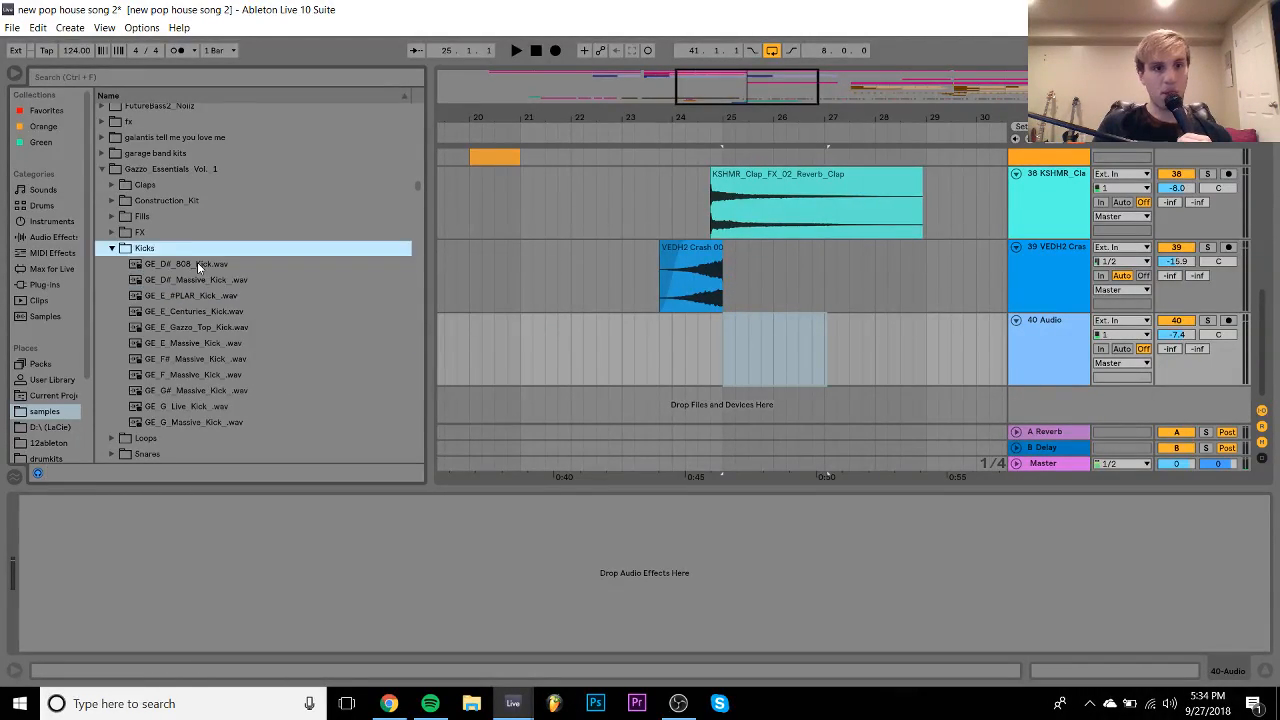
pyautogui.press('Left')
pyautogui.press('Down')
pyautogui.press('Right')
pyautogui.press('Down')
pyautogui.press('Down')
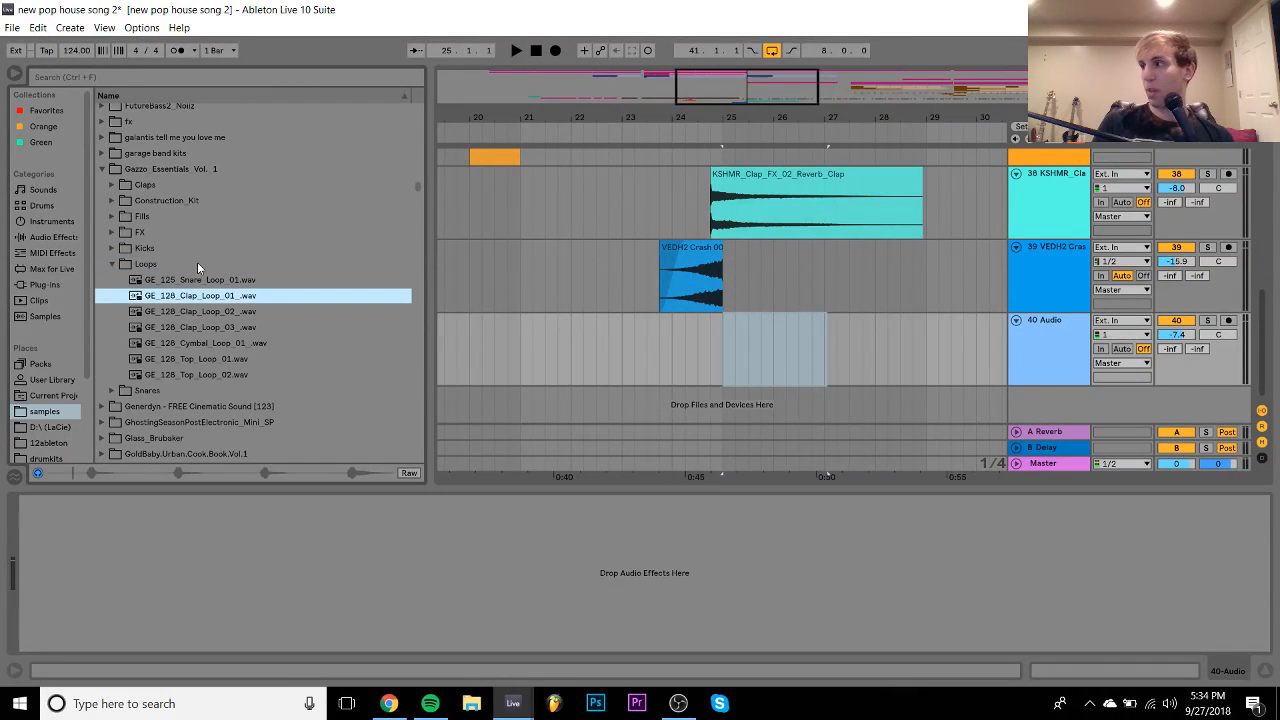
pyautogui.press('Left')
pyautogui.press('Left')
pyautogui.press('Left')
pyautogui.press('Left')
pyautogui.press('Down')
pyautogui.press('Down')
pyautogui.press('Down')
pyautogui.press('Down')
pyautogui.press('Down')
pyautogui.press('Down')
pyautogui.press('Down')
pyautogui.press('Down')
pyautogui.press('Down')
pyautogui.press('Down')
pyautogui.press('Down')
pyautogui.press('Down')
pyautogui.press('Down')
pyautogui.press('Down')
pyautogui.press('Down')
pyautogui.press('Down')
pyautogui.press('Down')
pyautogui.press('Down')
pyautogui.press('Down')
pyautogui.press('Down')
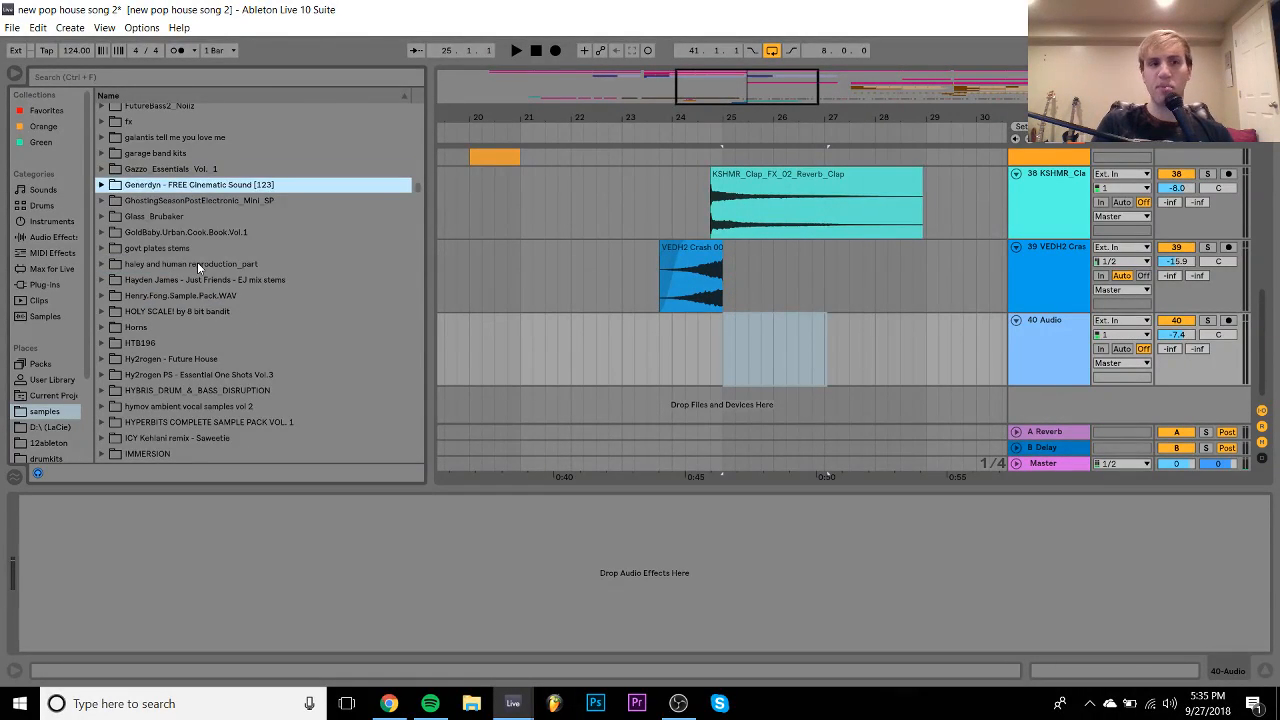
pyautogui.press('Down')
pyautogui.press('Down')
pyautogui.press('Down')
pyautogui.press('Down')
pyautogui.press('Down')
pyautogui.press('Down')
pyautogui.press('Down')
pyautogui.press('Down')
pyautogui.press('Down')
pyautogui.press('Down')
pyautogui.press('Down')
pyautogui.press('Down')
pyautogui.press('Down')
pyautogui.press('Down')
pyautogui.press('Down')
pyautogui.press('Down')
pyautogui.press('Down')
pyautogui.press('Down')
pyautogui.press('Down')
pyautogui.press('Down')
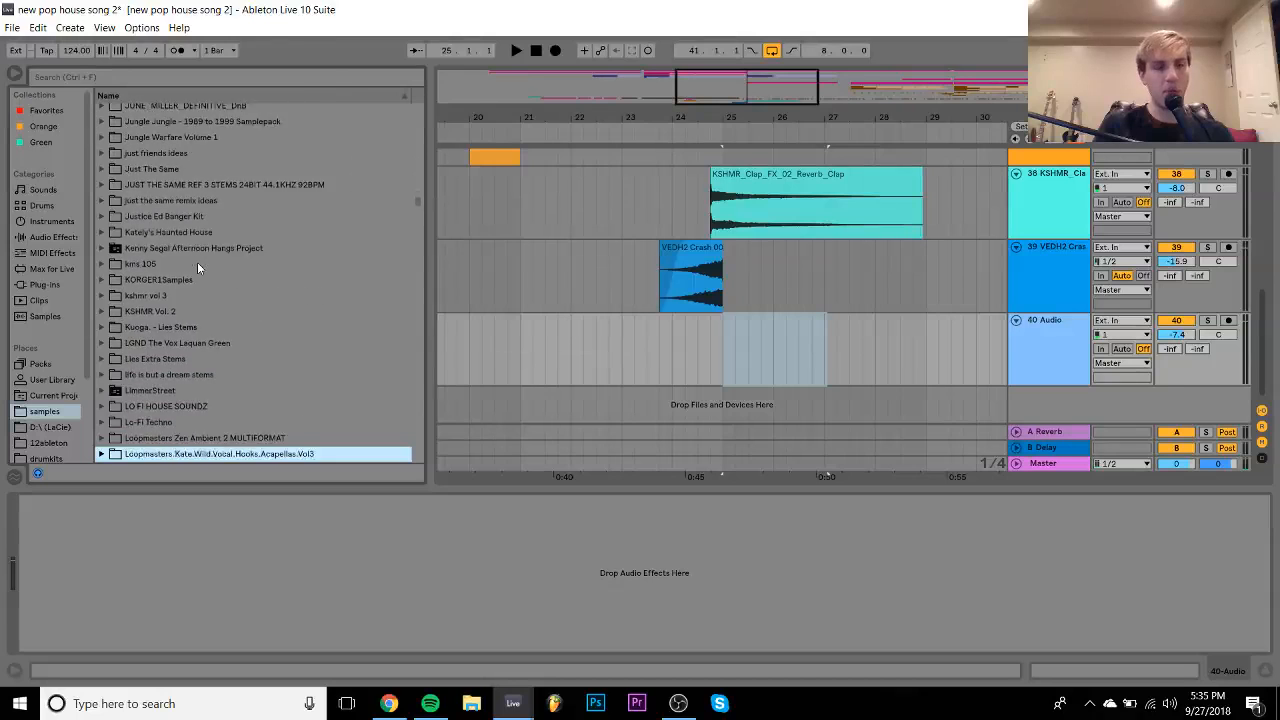
pyautogui.press('Up')
pyautogui.press('Up')
pyautogui.press('Up')
pyautogui.press('Up')
pyautogui.press('Up')
pyautogui.press('Up')
pyautogui.press('Up')
pyautogui.press('Up')
pyautogui.press('Up')
pyautogui.press('Up')
pyautogui.press('Up')
pyautogui.press('Up')
pyautogui.press('Up')
pyautogui.press('Up')
pyautogui.press('Up')
pyautogui.press('Up')
pyautogui.press('Up')
pyautogui.press('Up')
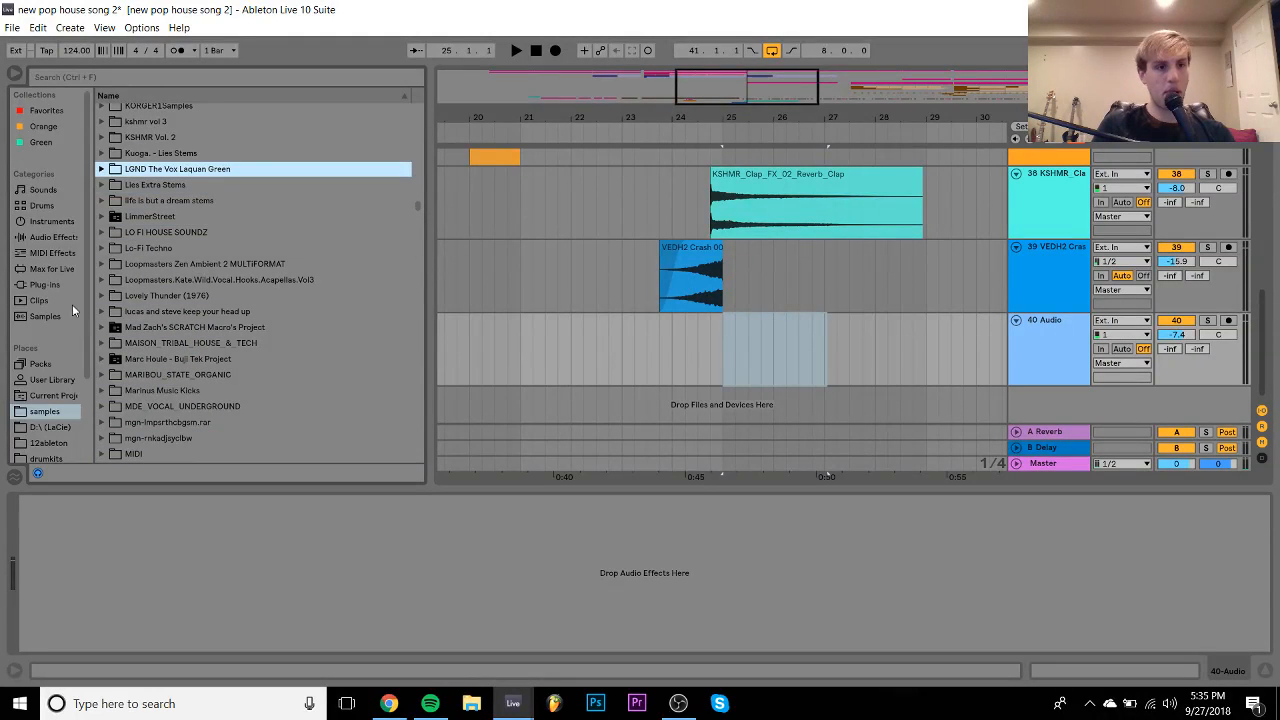
pyautogui.scroll(-2, 50, 380)
pyautogui.click(40, 422)
# - Search the browser for 'fx' and open the Big EDM pack's FX_Samples folder
pyautogui.click(92, 75)
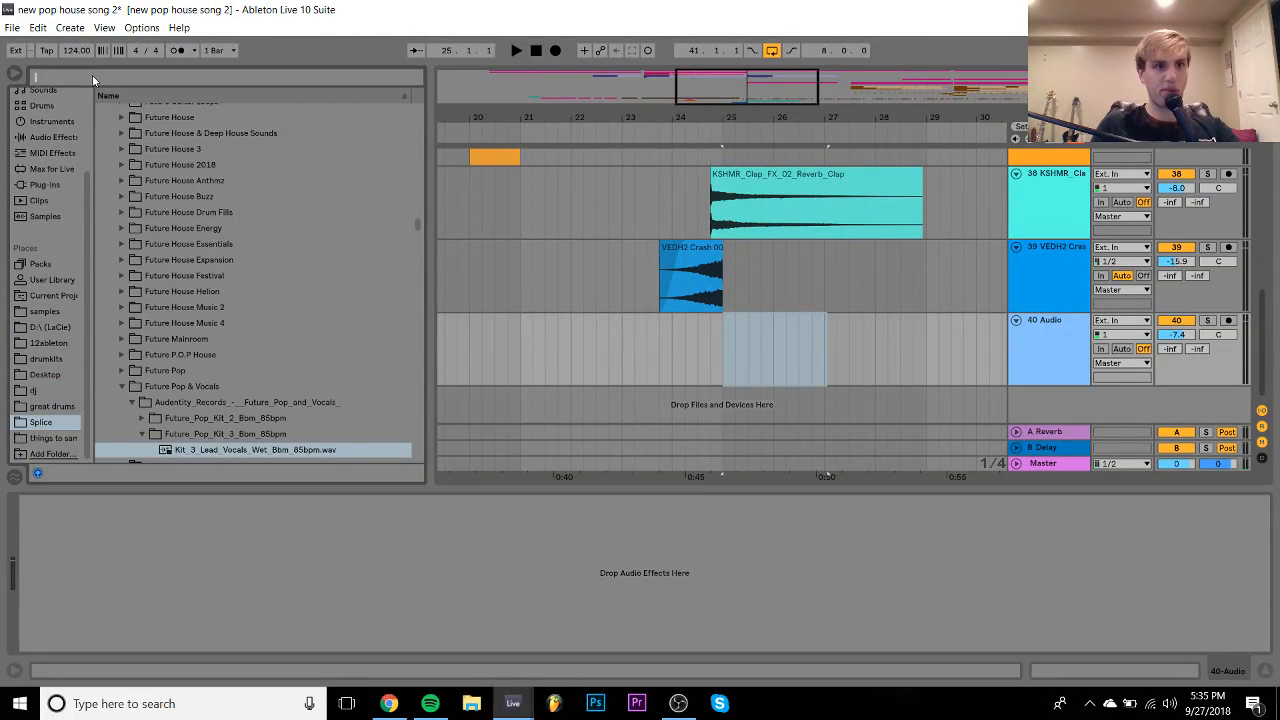
pyautogui.write('fx')
pyautogui.click(216, 302)
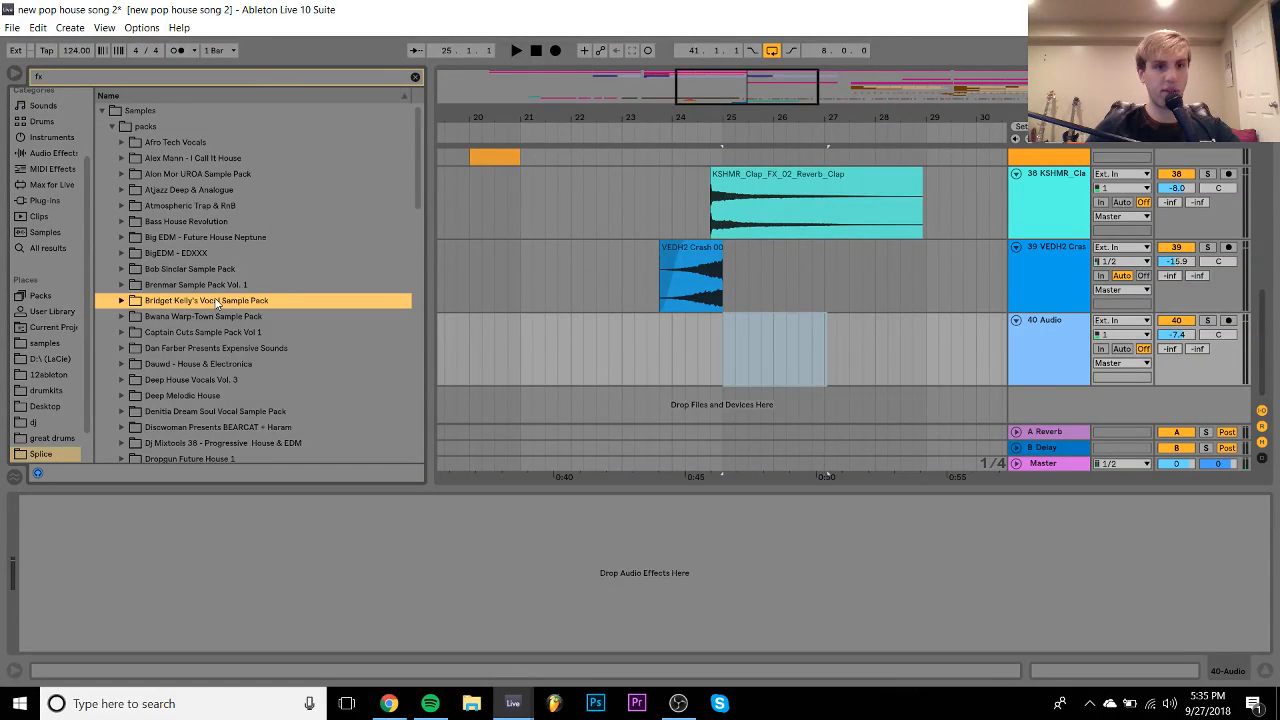
pyautogui.press('Up')
pyautogui.press('Up')
pyautogui.press('Up')
pyautogui.press('Up')
pyautogui.press('Right')
pyautogui.press('Down')
pyautogui.press('Right')
pyautogui.press('Down')
pyautogui.press('Right')
pyautogui.press('Down')
pyautogui.press('Right')
pyautogui.press('Down')
pyautogui.press('Down')
pyautogui.press('Down')
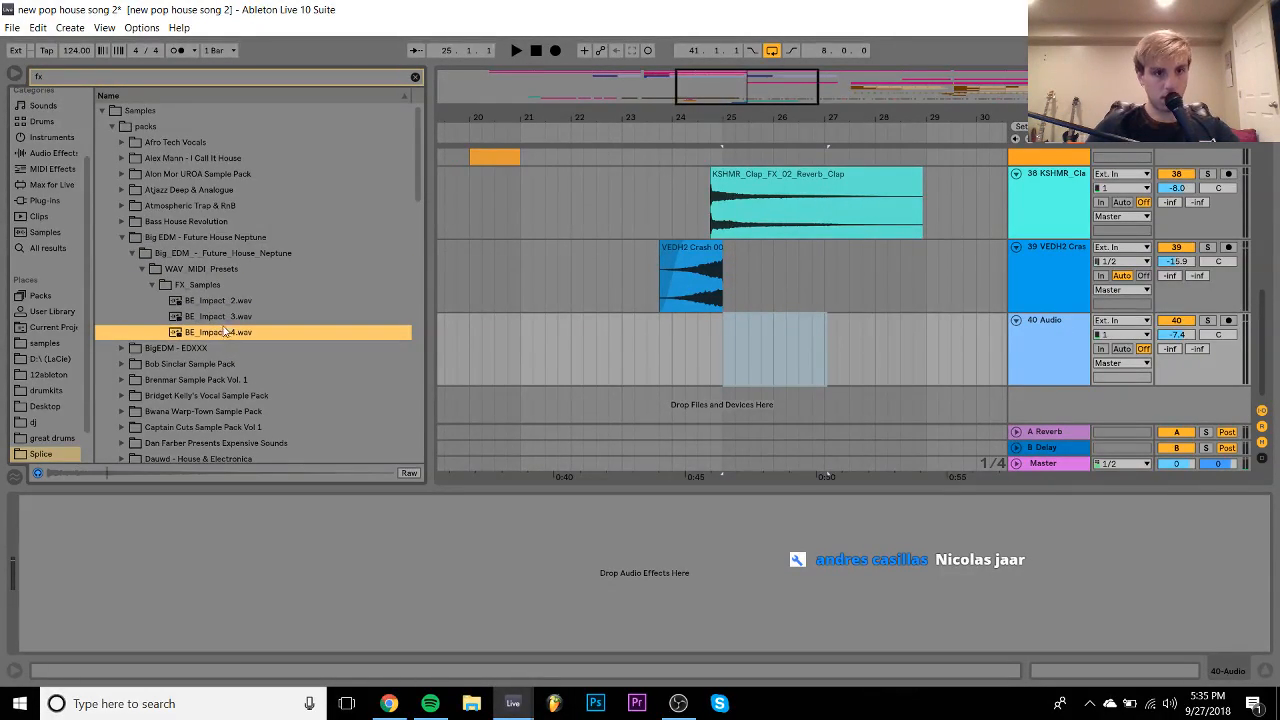
# - Expand BigEDM - EDXXX's FX folder and audition the impact samples, settling on BE_Impact_1
pyautogui.press('Down')
pyautogui.press('Right')
pyautogui.press('Down')
pyautogui.press('Right')
pyautogui.press('Down')
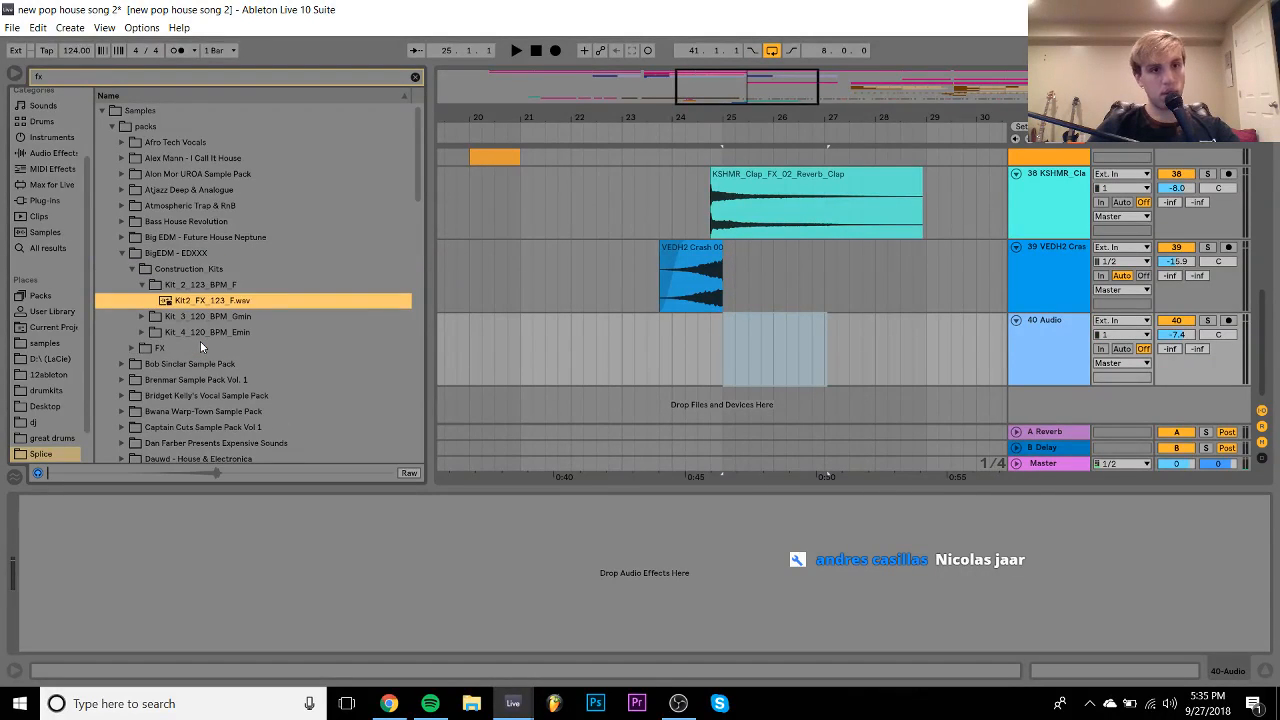
pyautogui.press('Right')
pyautogui.press('Down')
pyautogui.press('Down')
pyautogui.press('Up')
pyautogui.press('Down')
pyautogui.press('Down')
pyautogui.press('Down')
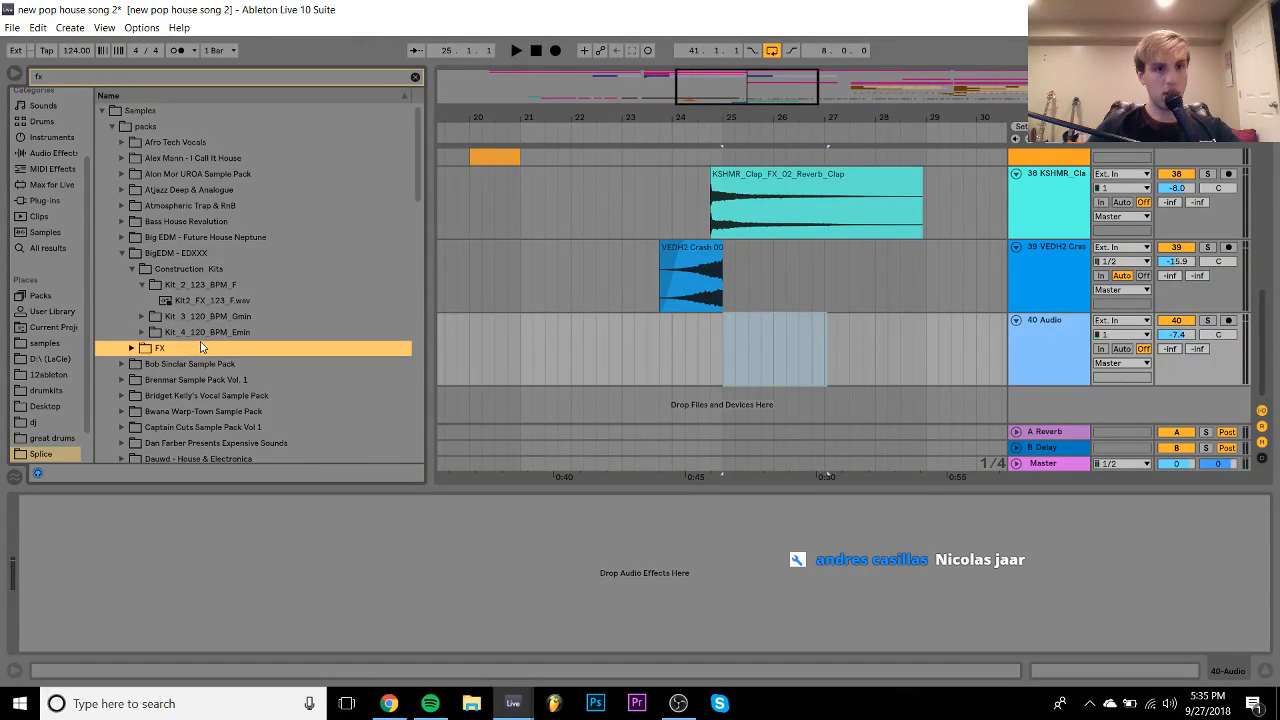
pyautogui.press('Right')
pyautogui.press('Down')
pyautogui.press('Down')
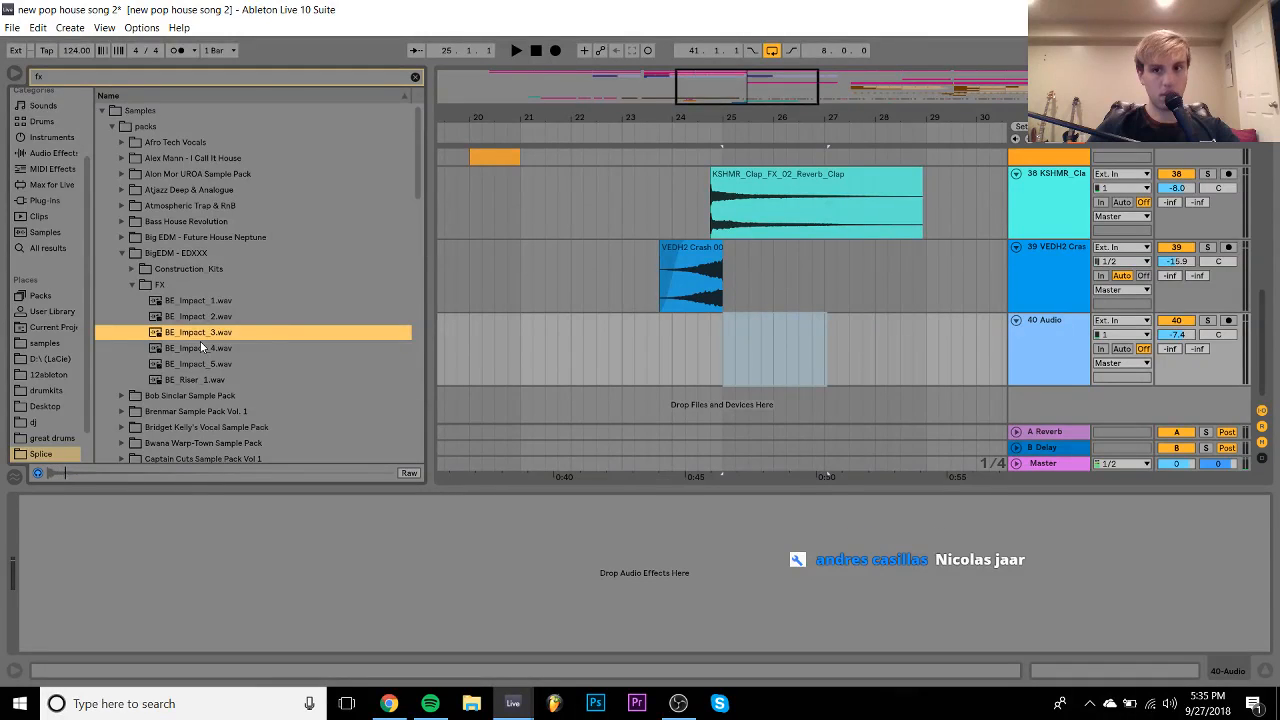
pyautogui.press('Down')
pyautogui.press('Down')
pyautogui.press('Down')
pyautogui.press('Up')
pyautogui.press('Up')
pyautogui.press('Up')
pyautogui.press('Up')
pyautogui.press('Up')
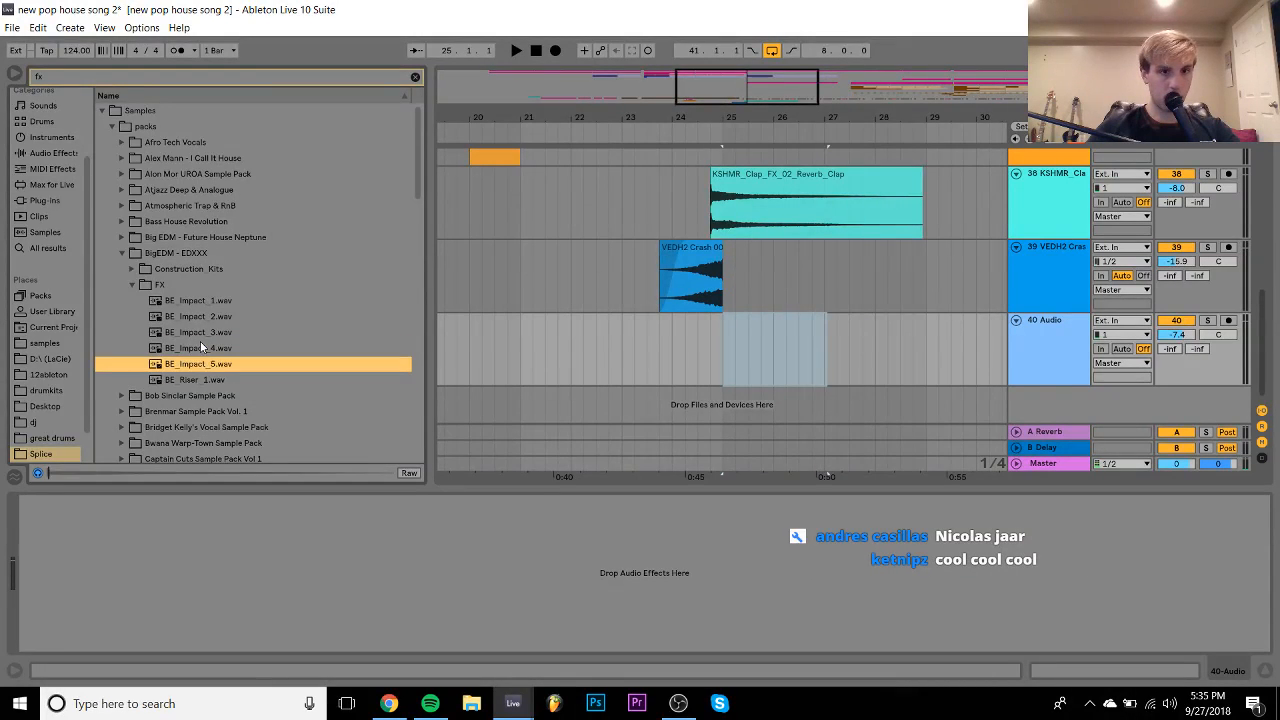
# - Drop BE_Impact_1 on track 40 at bar 25 with Warp turned off
pyautogui.moveTo(184, 312); pyautogui.dragTo(741, 322)
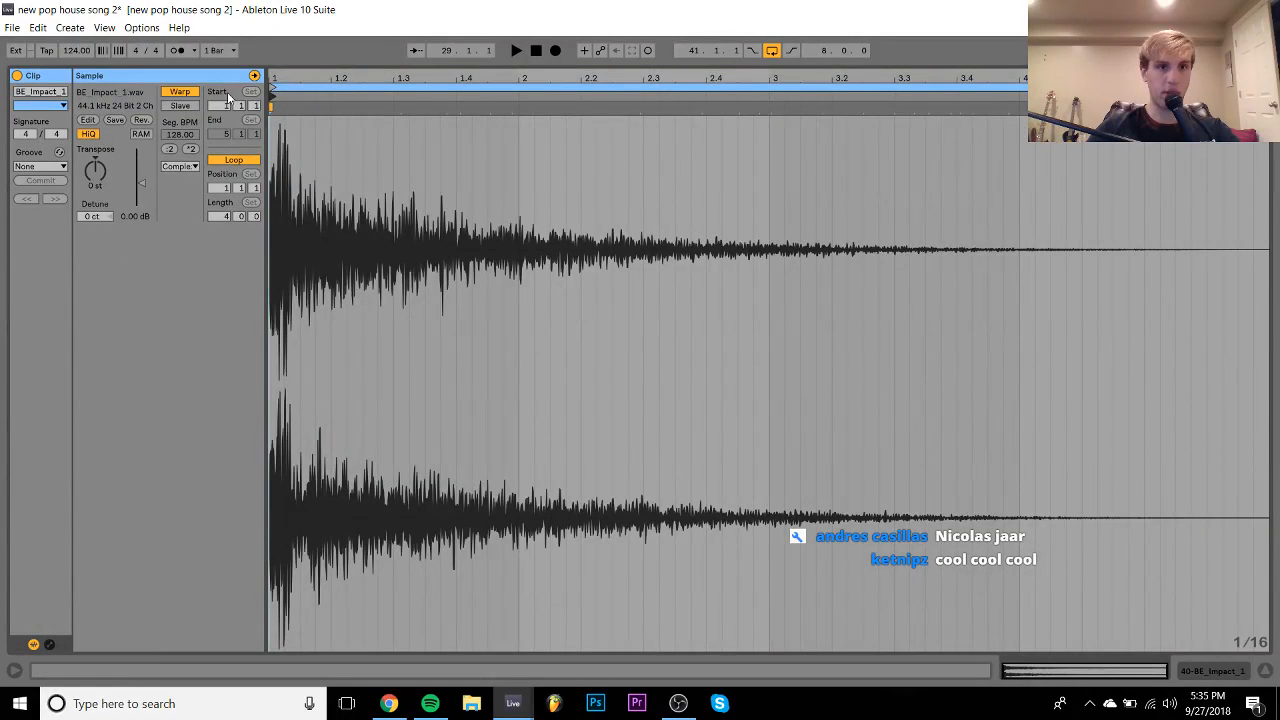
pyautogui.click(190, 93)
pyautogui.click(1212, 673)
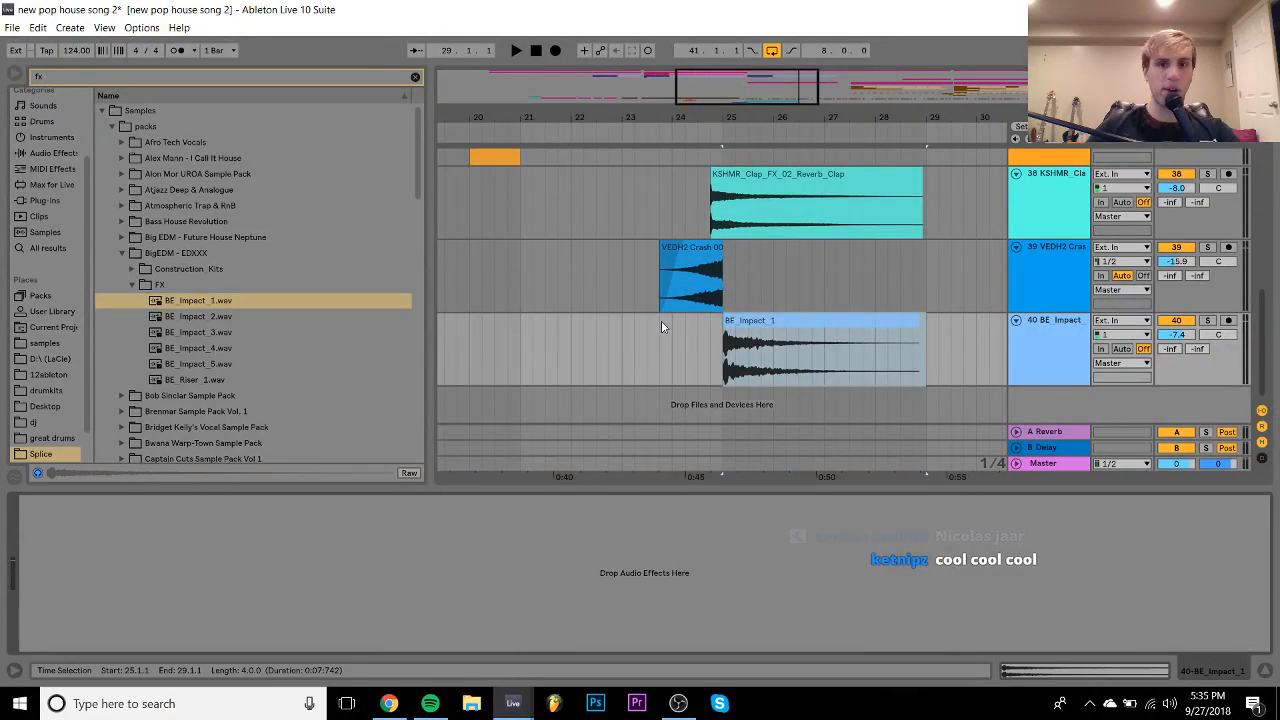
# - Play from bar 23 and set track 40's volume to -7.8 dB
pyautogui.click(630, 337)
pyautogui.moveTo(1193, 340); pyautogui.dragTo(1175, 345)
pyautogui.press('space')
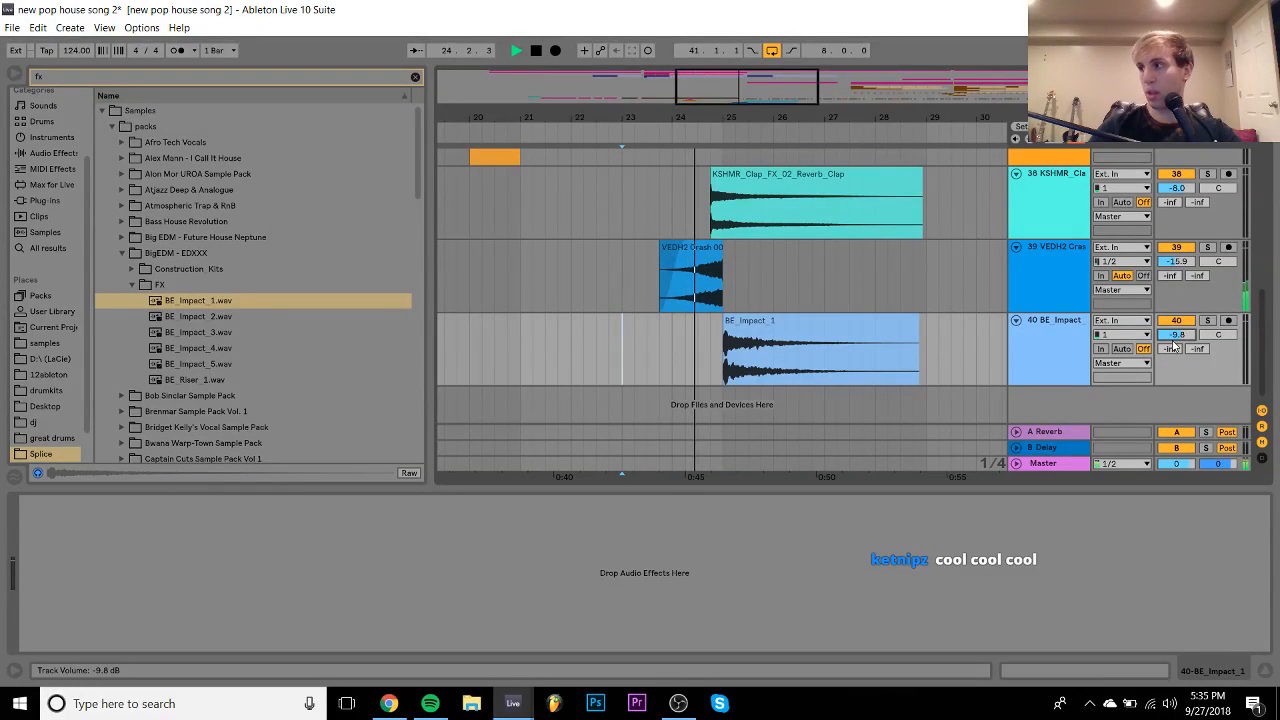
pyautogui.moveTo(1175, 345); pyautogui.dragTo(1175, 335)
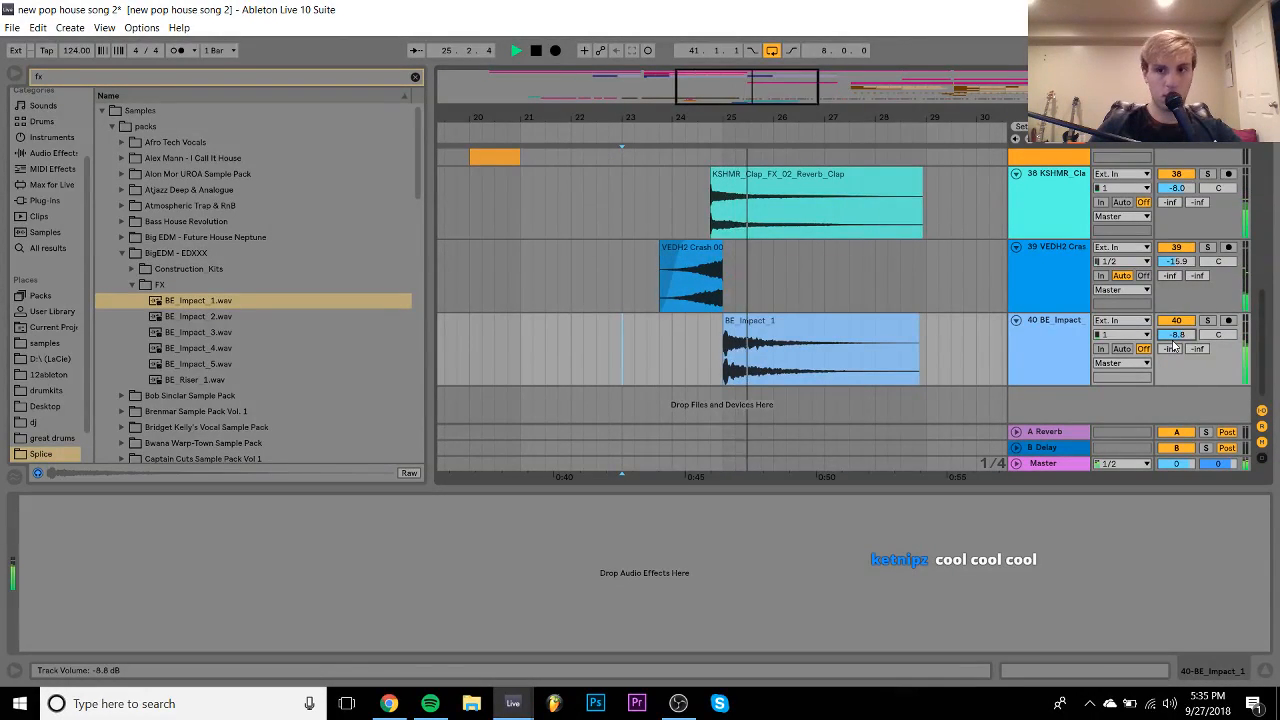
pyautogui.press('space')
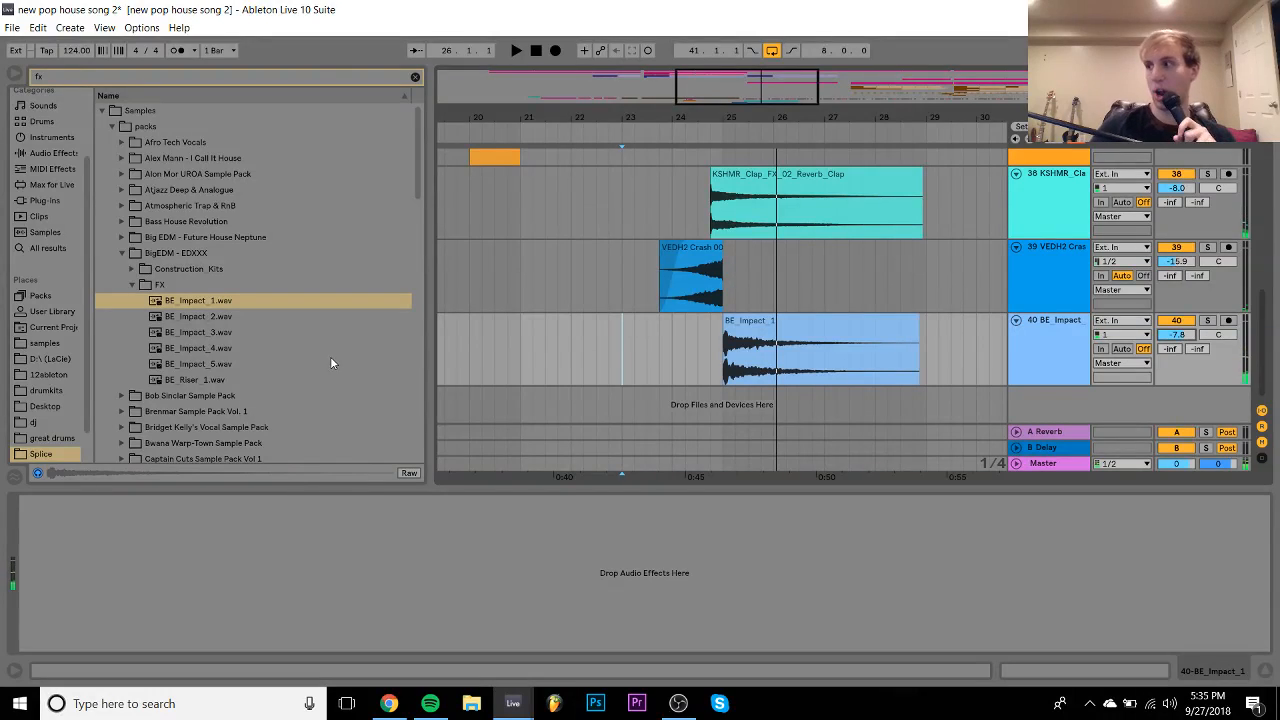
# - Clear the 'fx' search and find KSHMR Crash 01.wav in KSHMR Vol. 2 Drums > Cymbals > Crashes
pyautogui.click(415, 77)
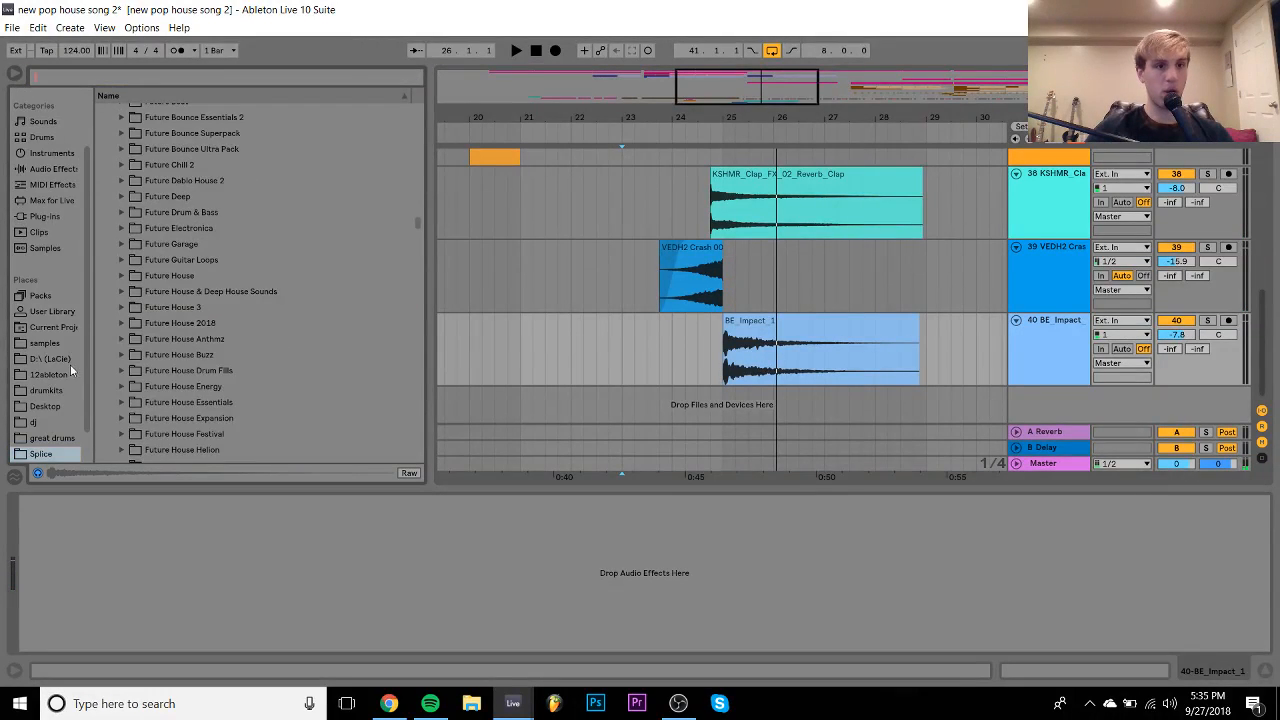
pyautogui.click(45, 343)
pyautogui.scroll(-10, 238, 246)
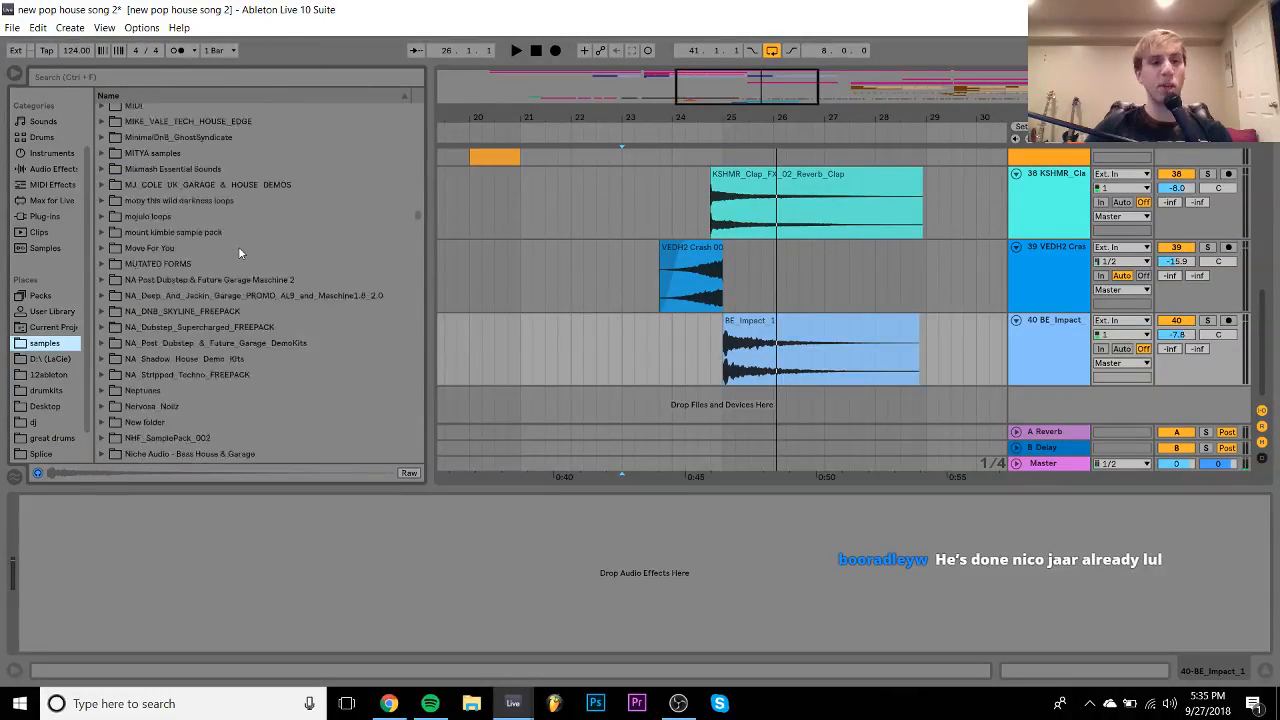
pyautogui.scroll(1, 238, 246)
pyautogui.click(146, 174)
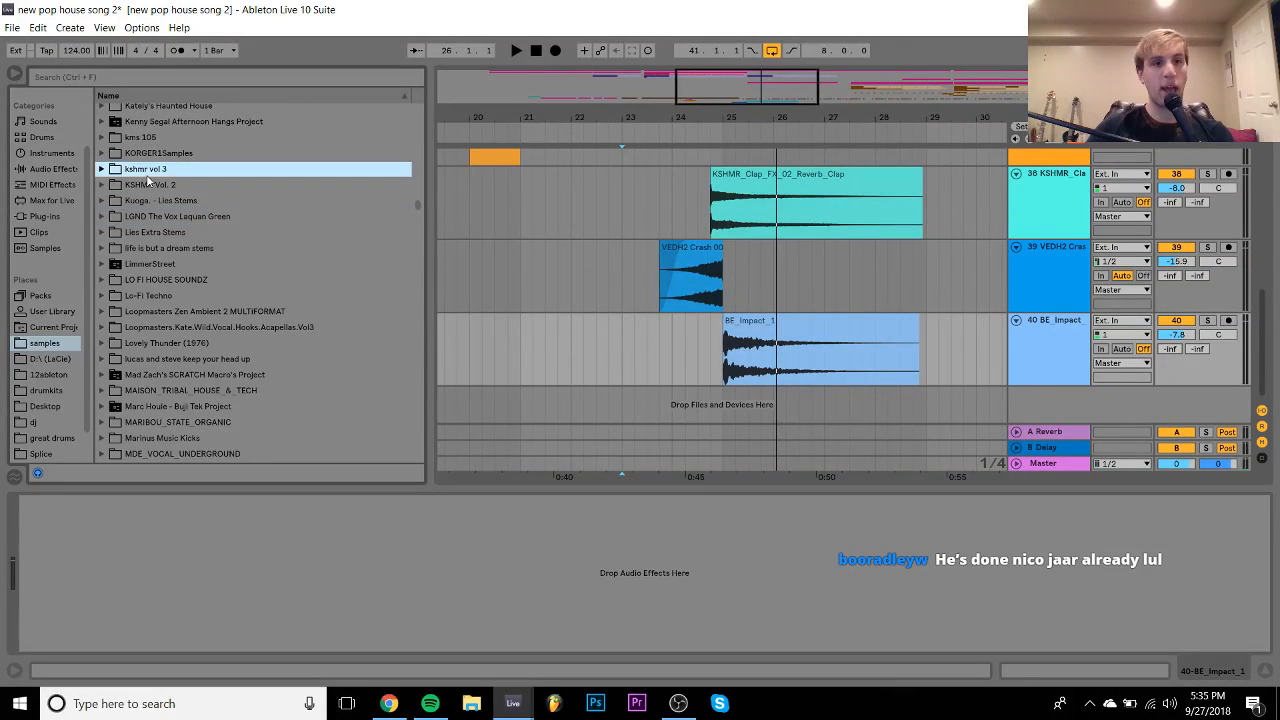
pyautogui.press('Down')
pyautogui.press('Right')
pyautogui.press('Down')
pyautogui.press('Right')
pyautogui.press('Down')
pyautogui.press('Right')
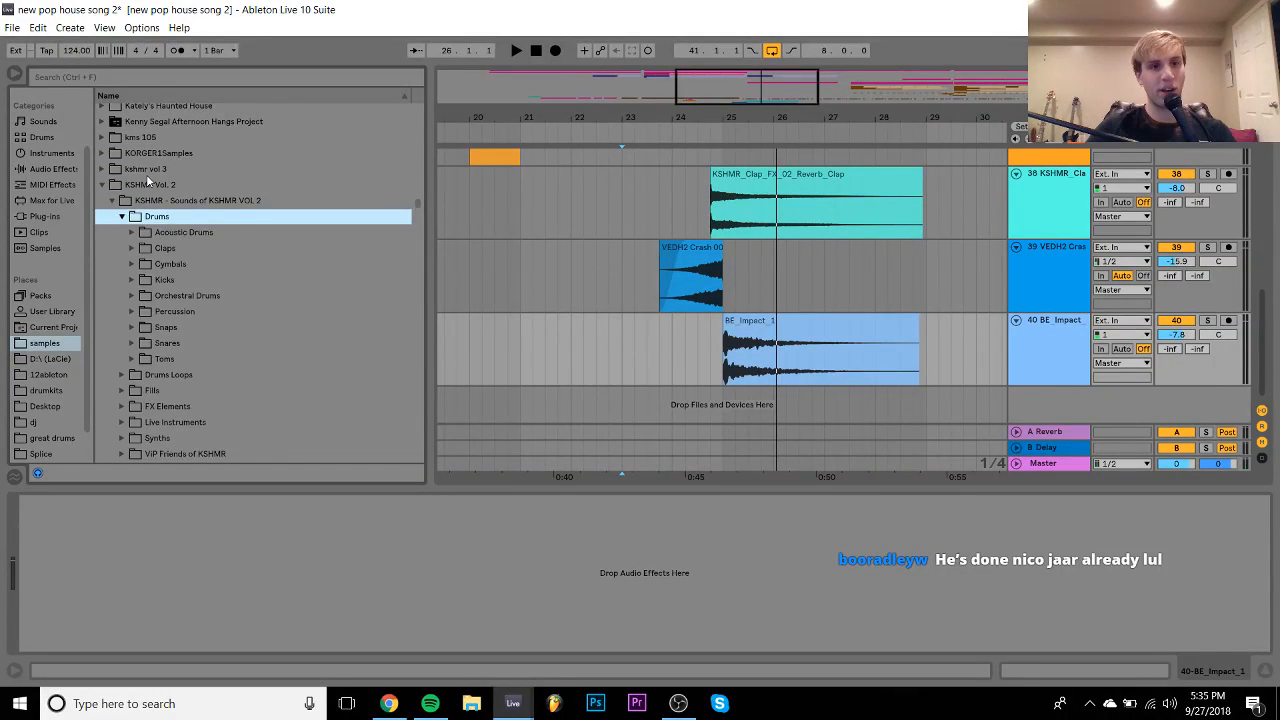
pyautogui.press('Down')
pyautogui.press('Down')
pyautogui.press('Down')
pyautogui.press('Right')
pyautogui.press('Down')
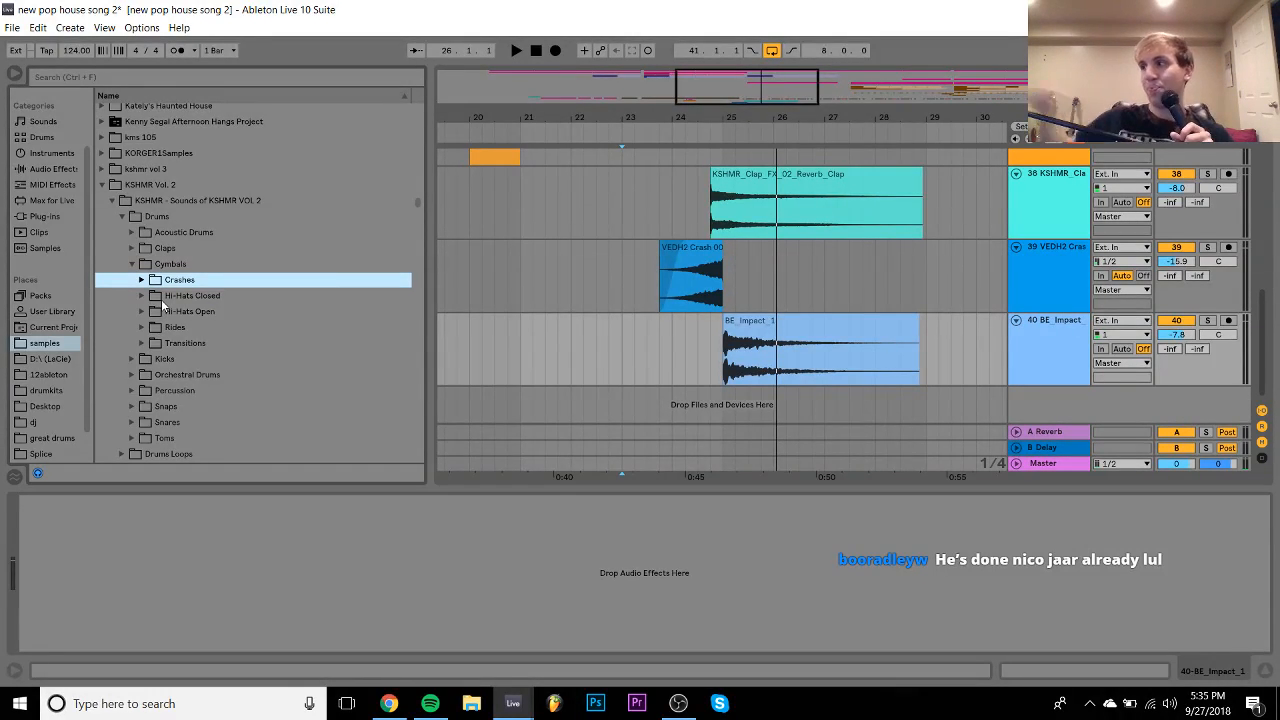
pyautogui.press('Right')
pyautogui.press('Down')
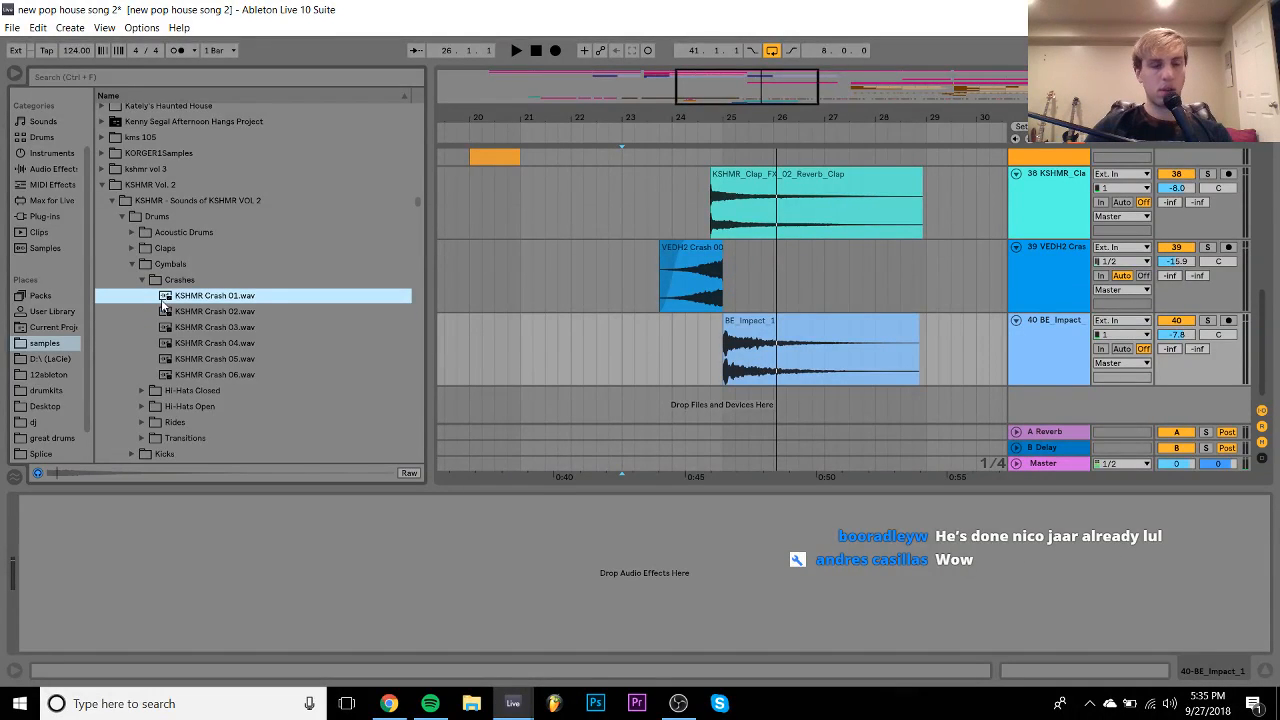
# - Place KSHMR Crash 01 on a new track at bar 25 with Warp off
pyautogui.moveTo(163, 305)
pyautogui.mouseDown()
pyautogui.moveTo(757, 410)
pyautogui.moveTo(720, 408)
pyautogui.moveTo(760, 393)
pyautogui.moveTo(749, 360)
pyautogui.mouseUp()
pyautogui.doubleClick(749, 360)
pyautogui.click(174, 92)
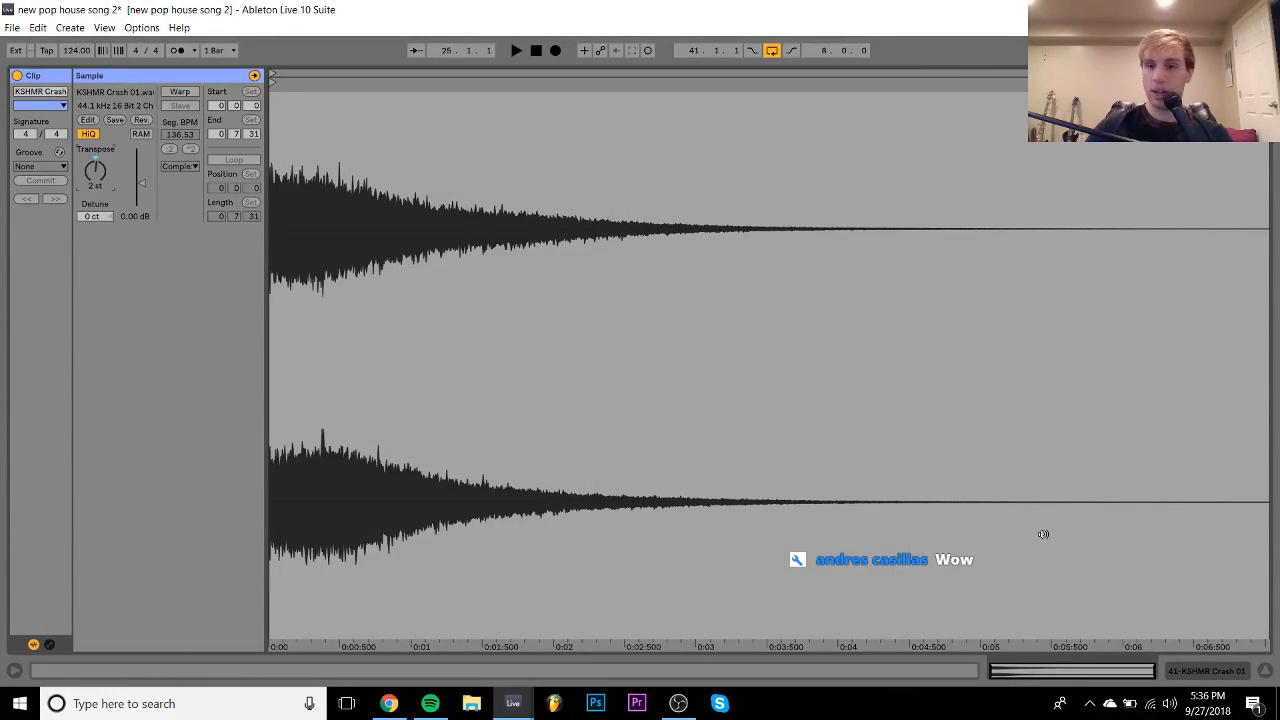
pyautogui.click(1215, 665)
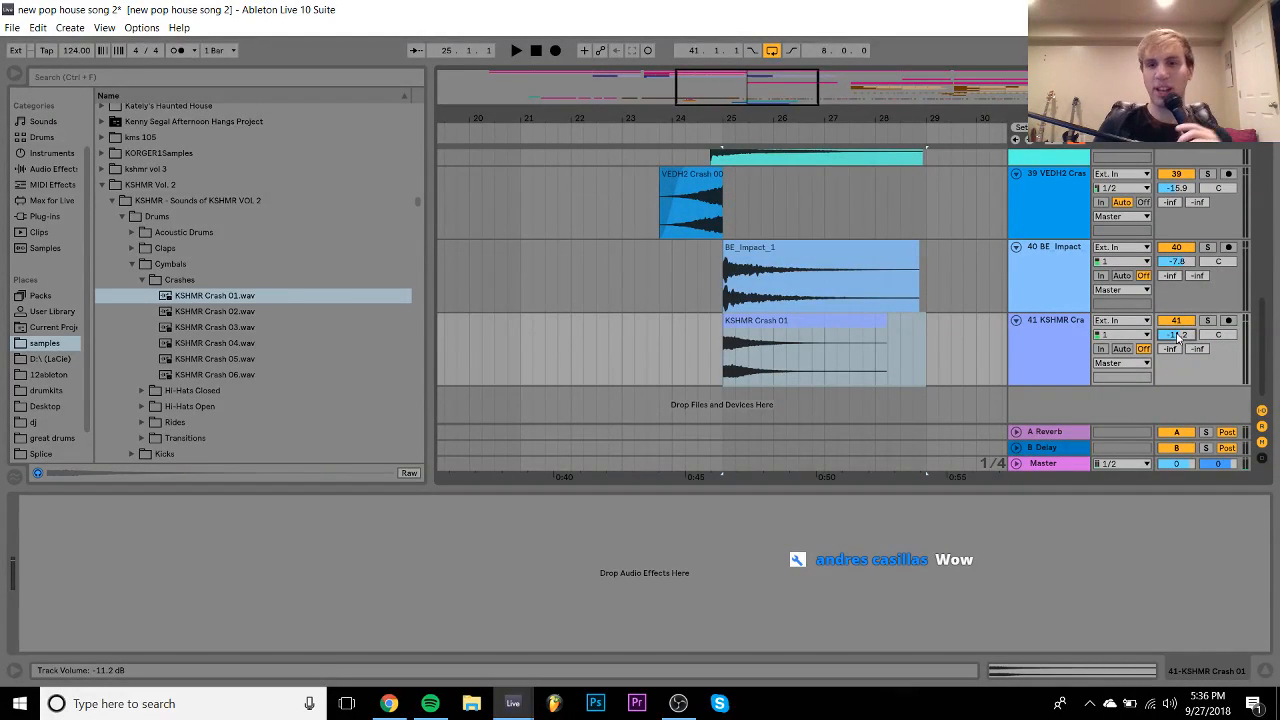
# - Play from 23.3.1 and lower the crash track's volume to -13.7 dB
pyautogui.click(649, 332)
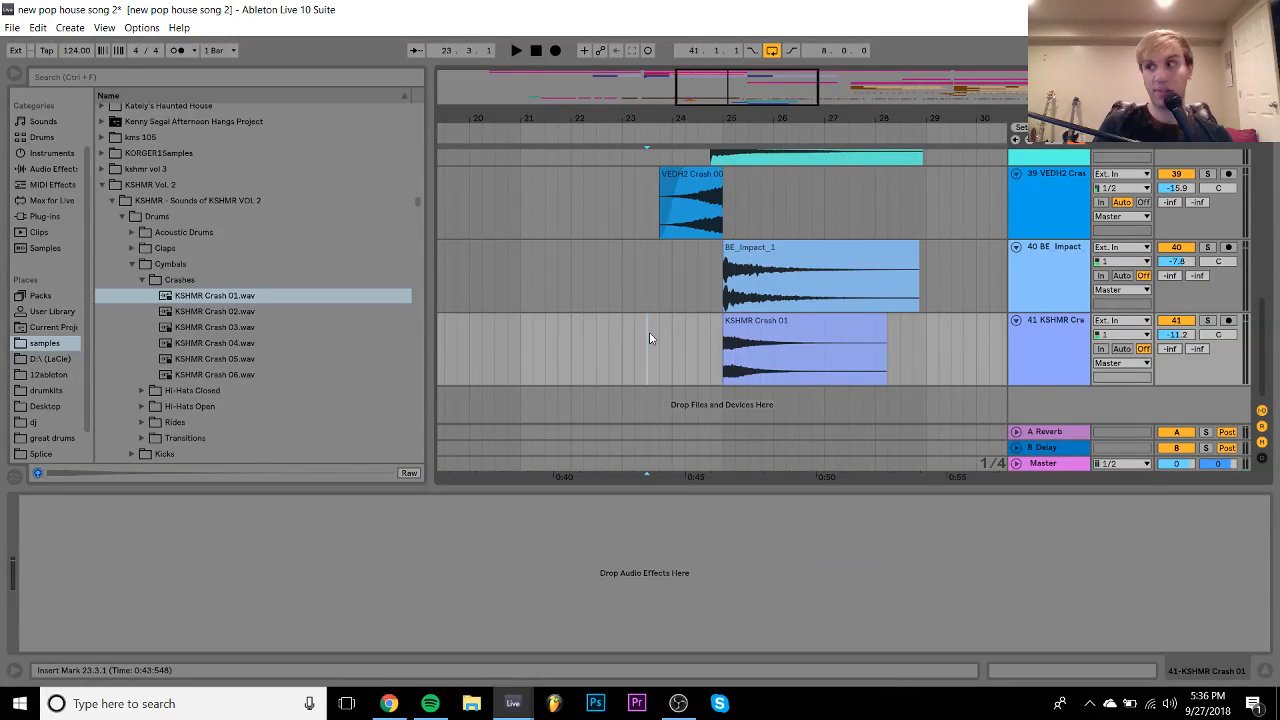
pyautogui.press('space')
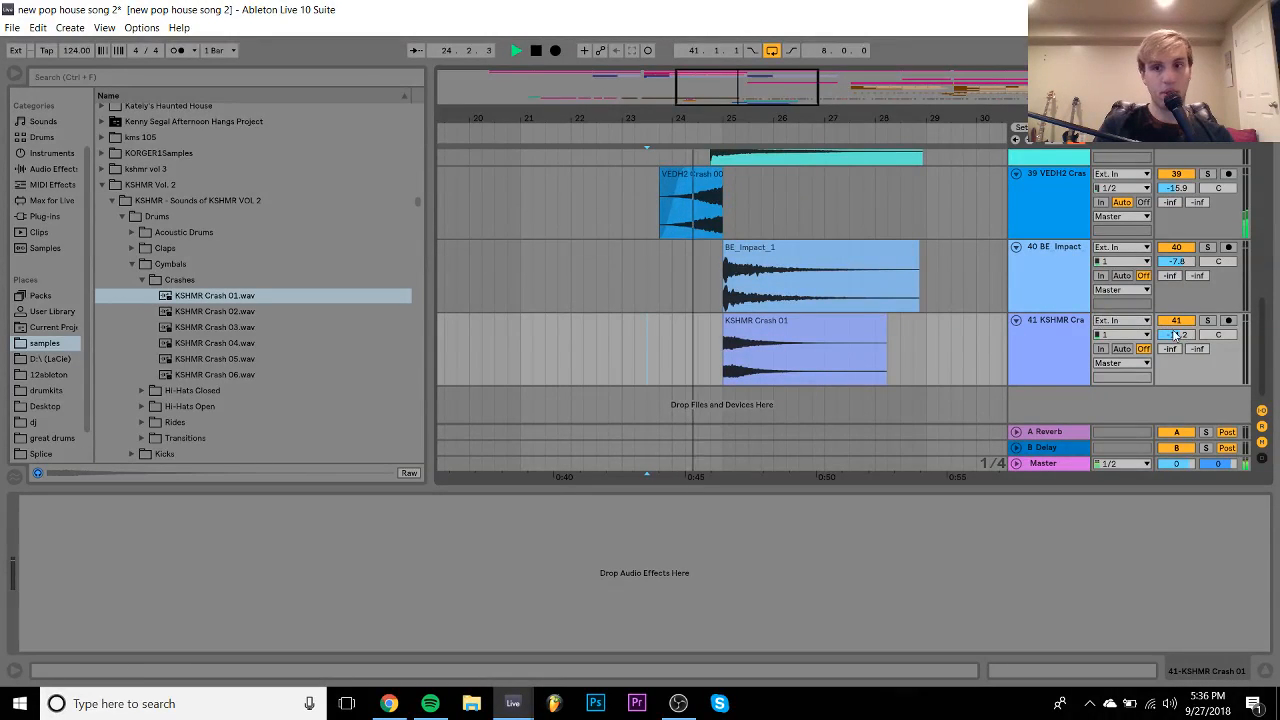
pyautogui.moveTo(1176, 335); pyautogui.dragTo(1176, 340)
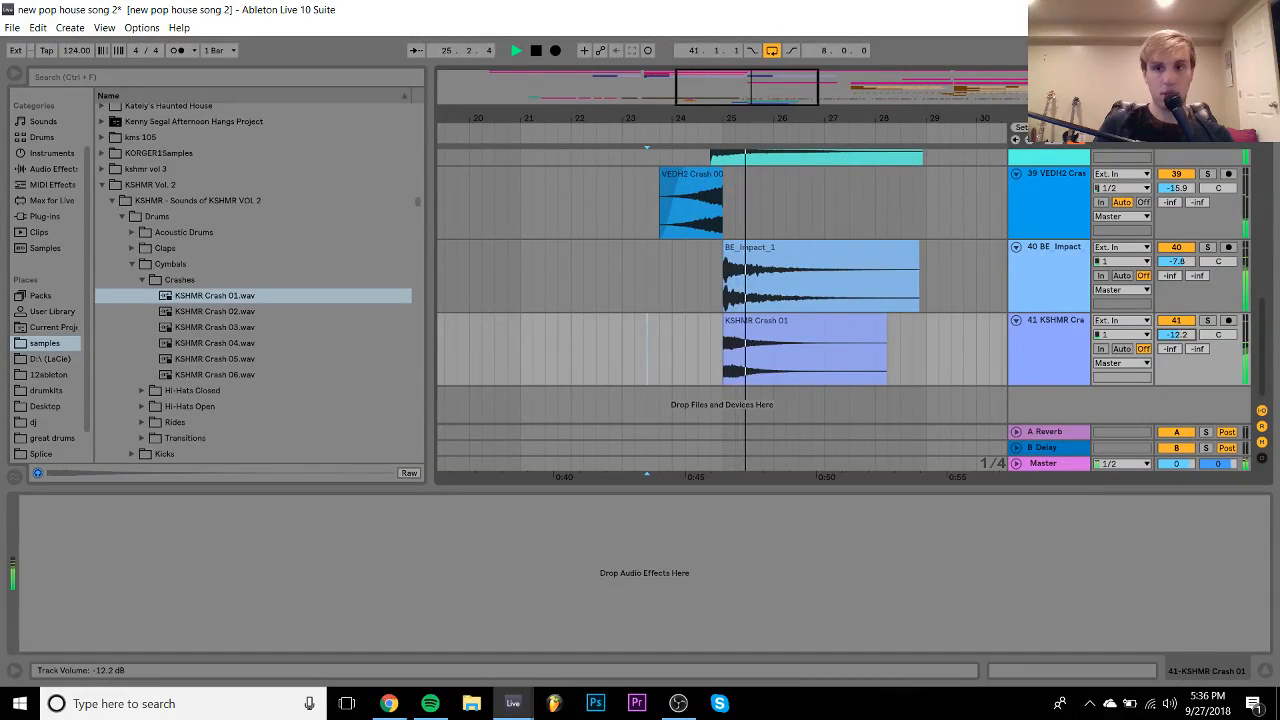
pyautogui.moveTo(1176, 340); pyautogui.dragTo(1176, 345)
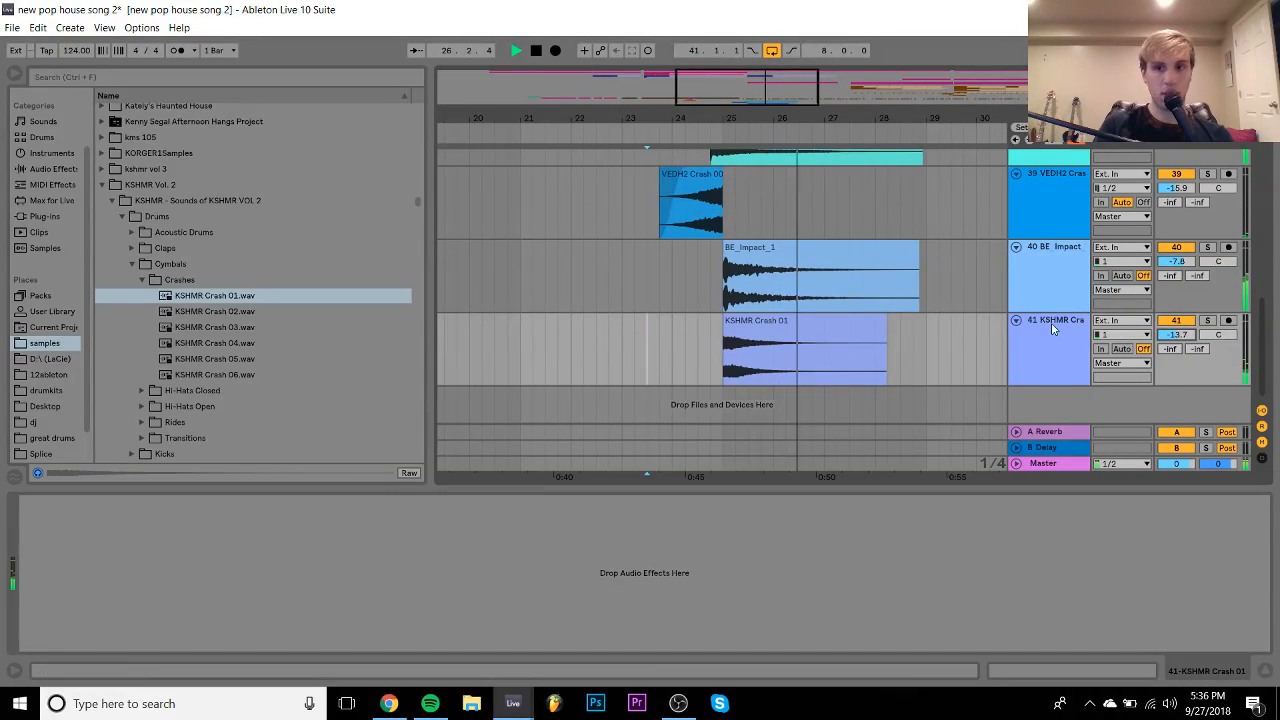
pyautogui.scroll(3, 1017, 322)
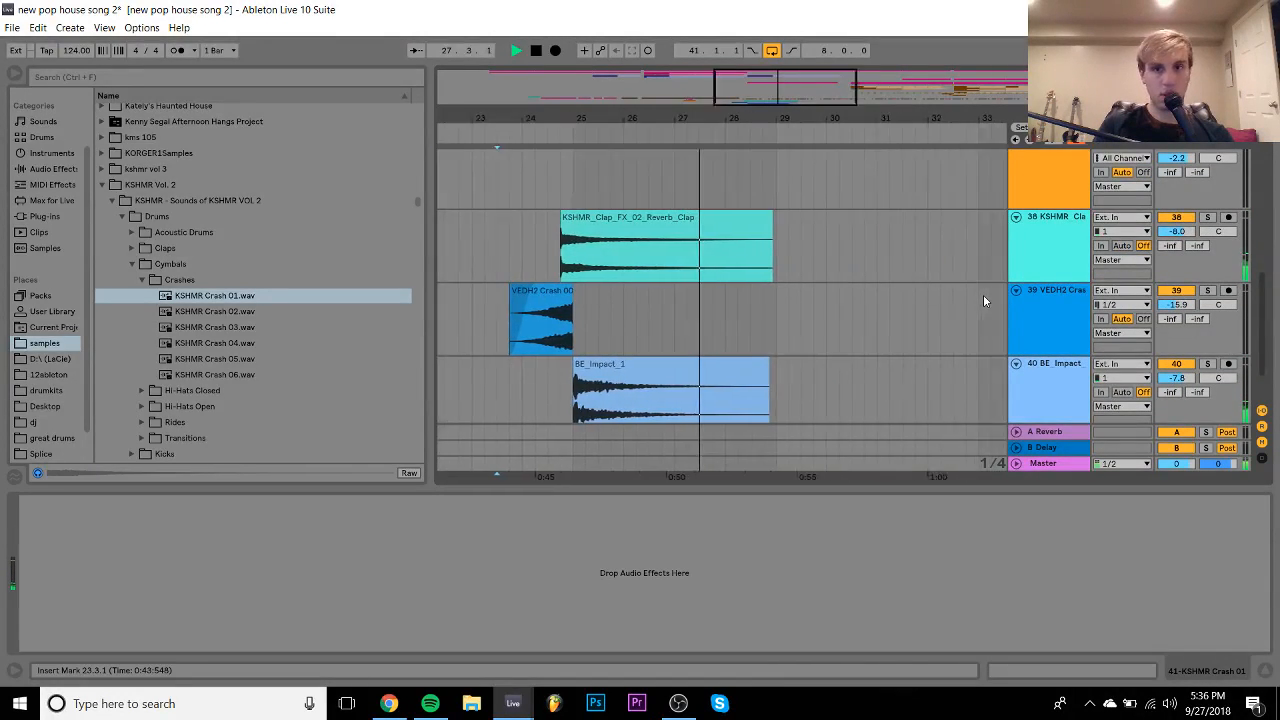
pyautogui.scroll(3, 983, 298)
pyautogui.scroll(1, 983, 294)
pyautogui.scroll(-4, 1055, 410)
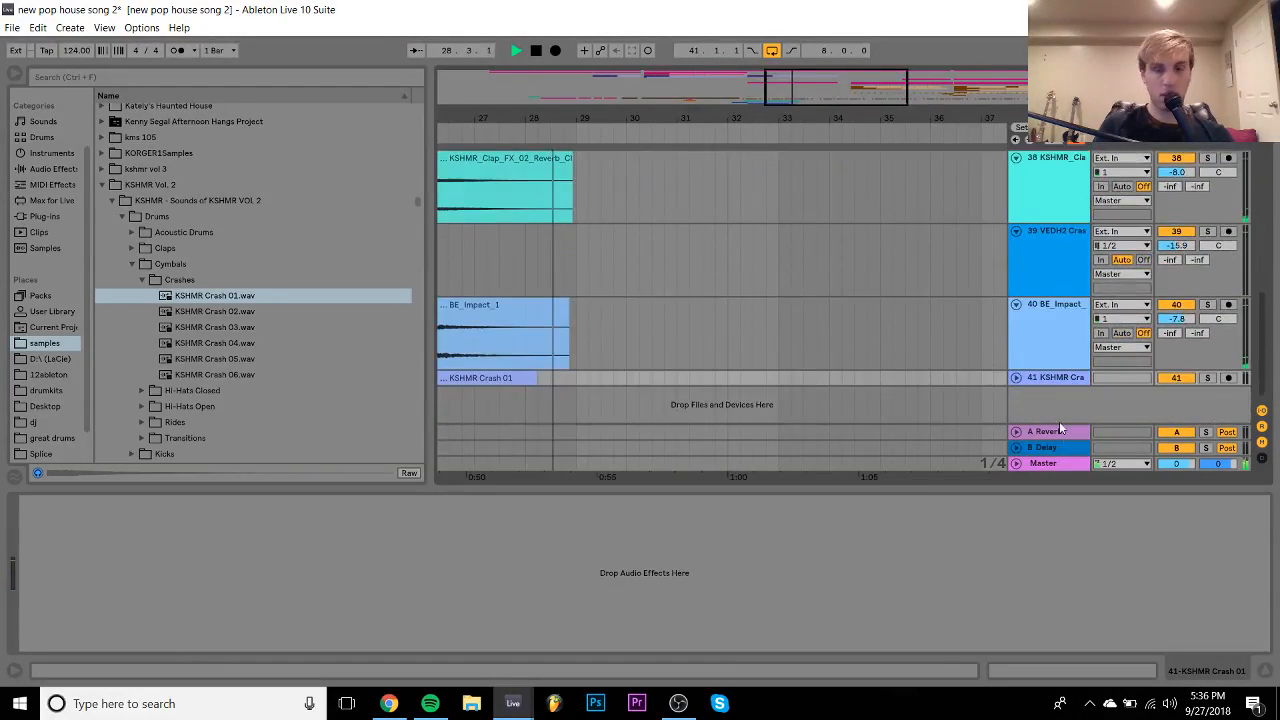
# - Stop playback, add a new MIDI track below track 41, and locate KSHMR Cymbal Transition 01
pyautogui.click(1048, 380)
pyautogui.press('space')
pyautogui.hotkey('ctrl', 'shift', 't')
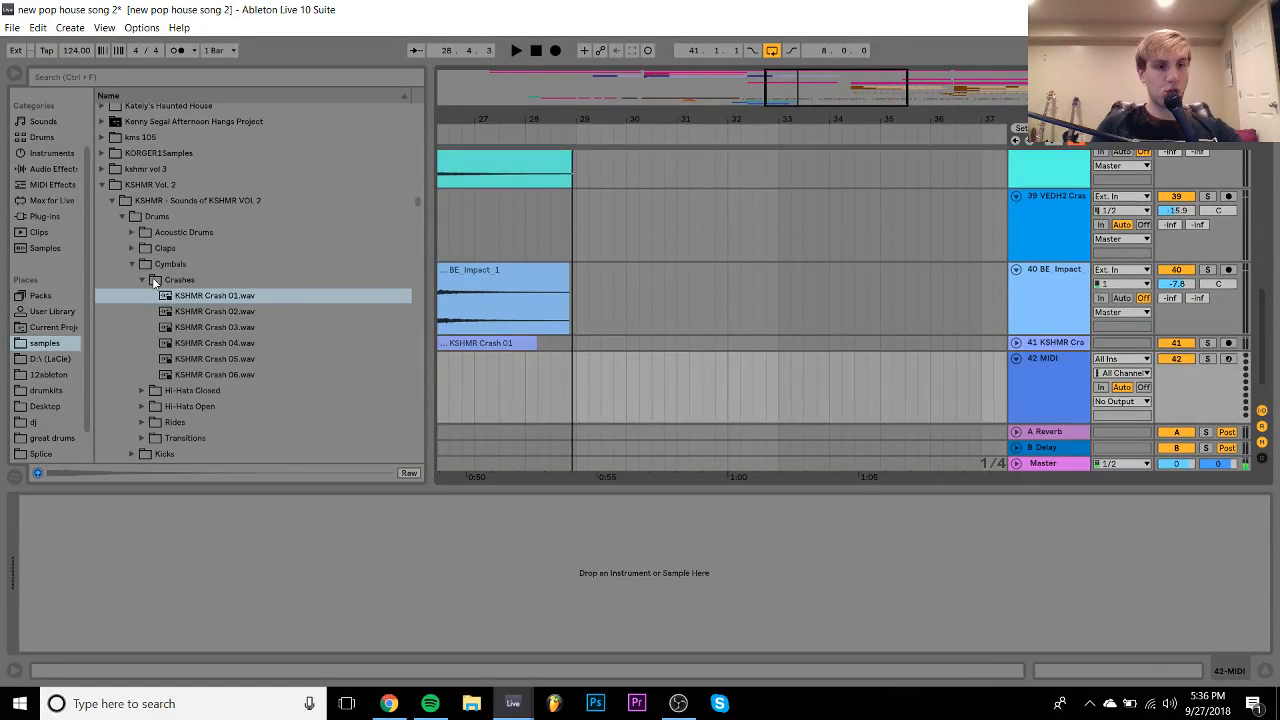
pyautogui.click(132, 265)
pyautogui.press('Right')
pyautogui.press('Down')
pyautogui.press('Down')
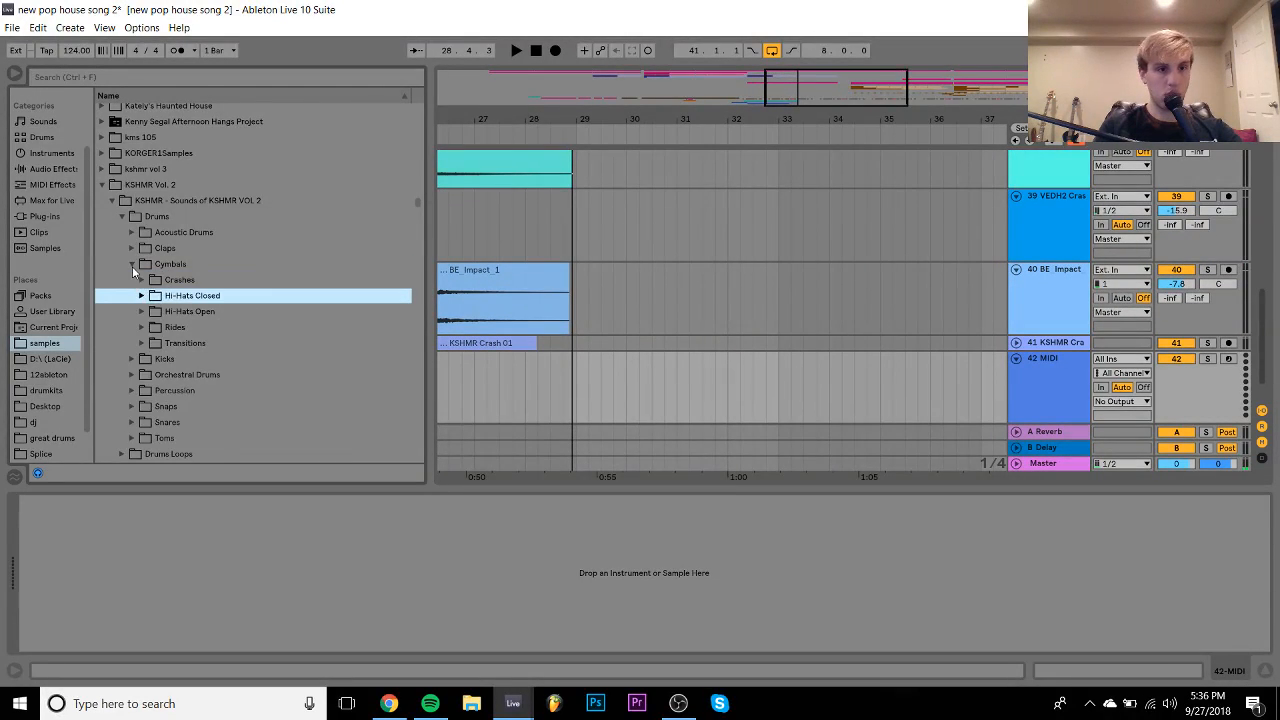
pyautogui.press('Down')
pyautogui.press('Down')
pyautogui.press('Down')
pyautogui.press('Right')
pyautogui.press('Down')
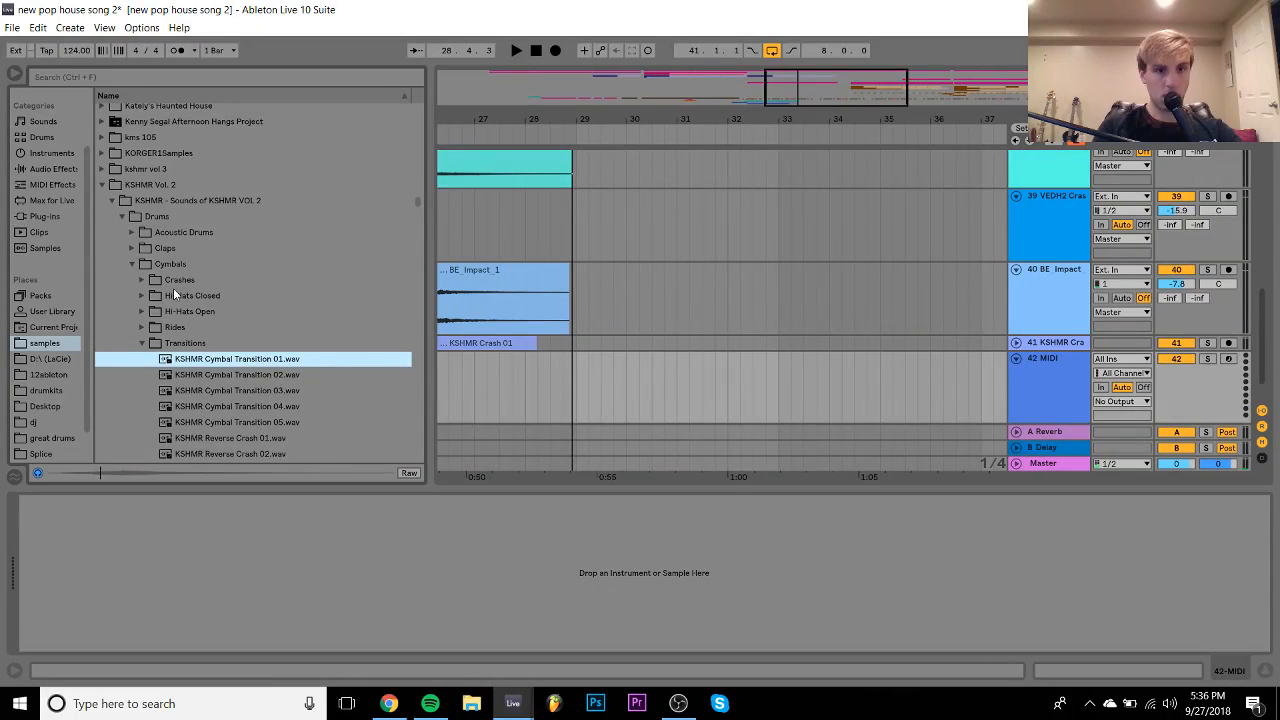
# - Place Cymbal Transition 01 on track 42 unwarped and position it at 28.1.3
pyautogui.moveTo(250, 362); pyautogui.dragTo(539, 380)
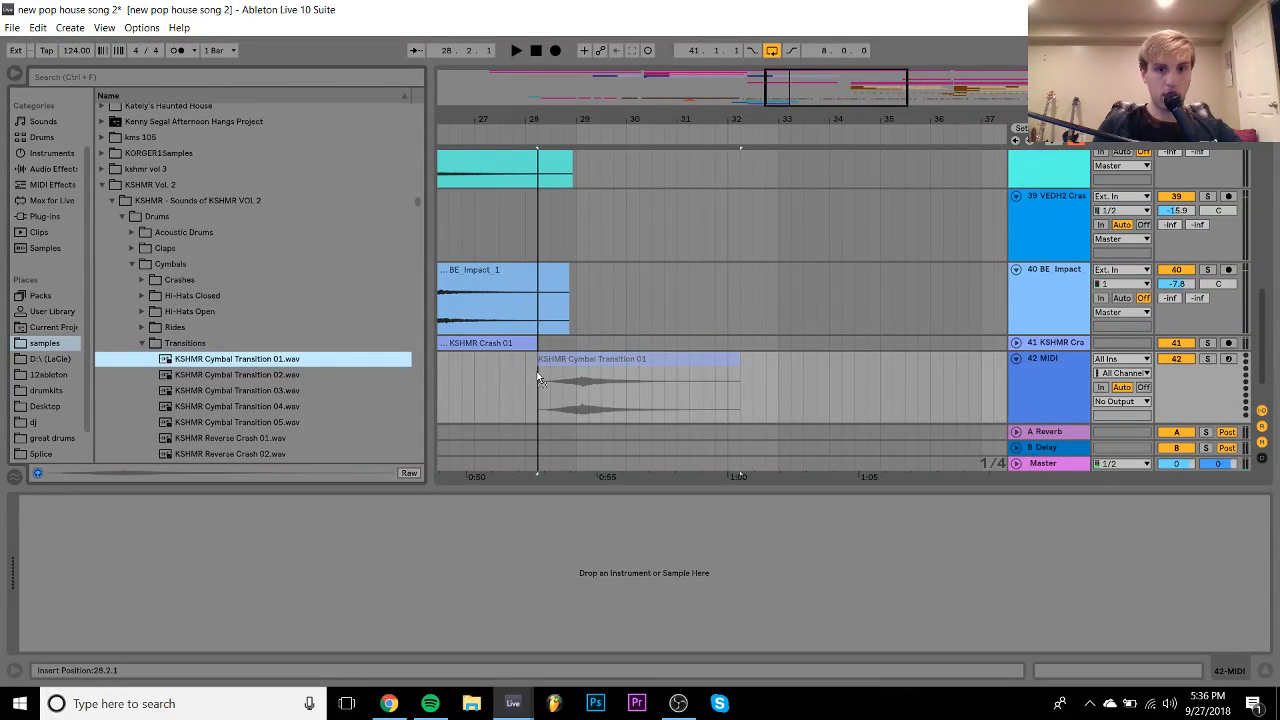
pyautogui.doubleClick(562, 362)
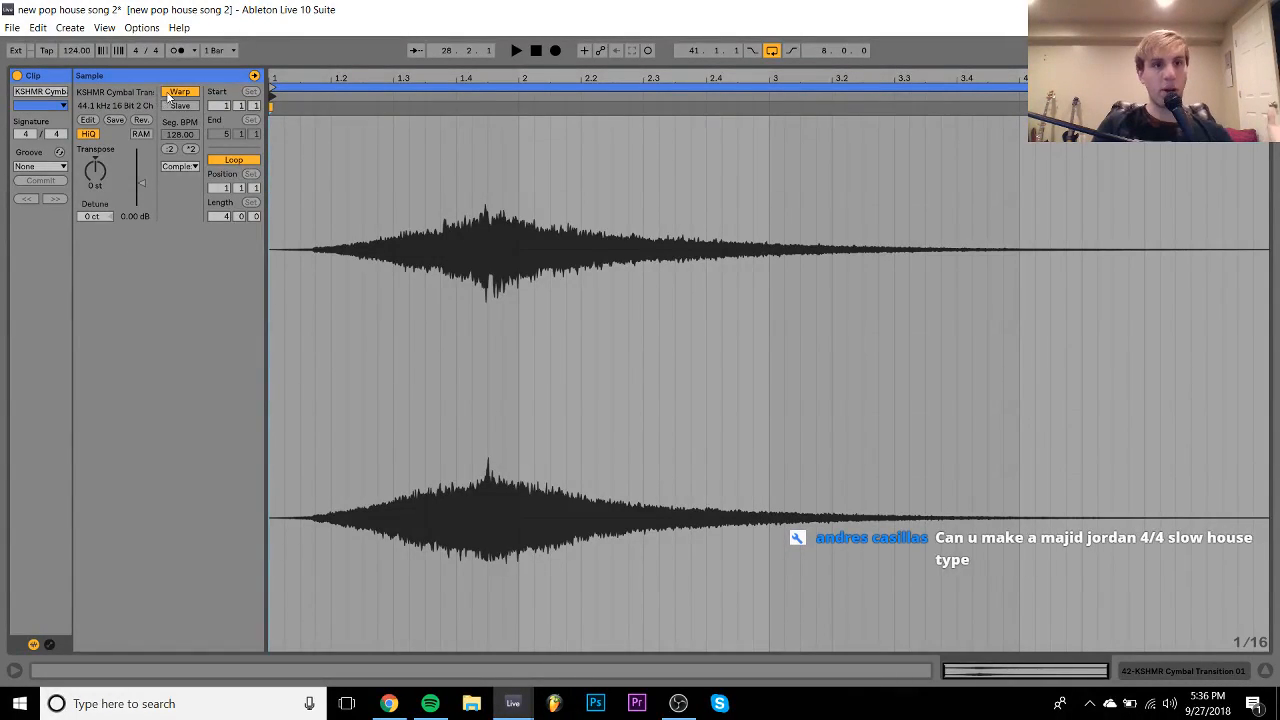
pyautogui.click(180, 92)
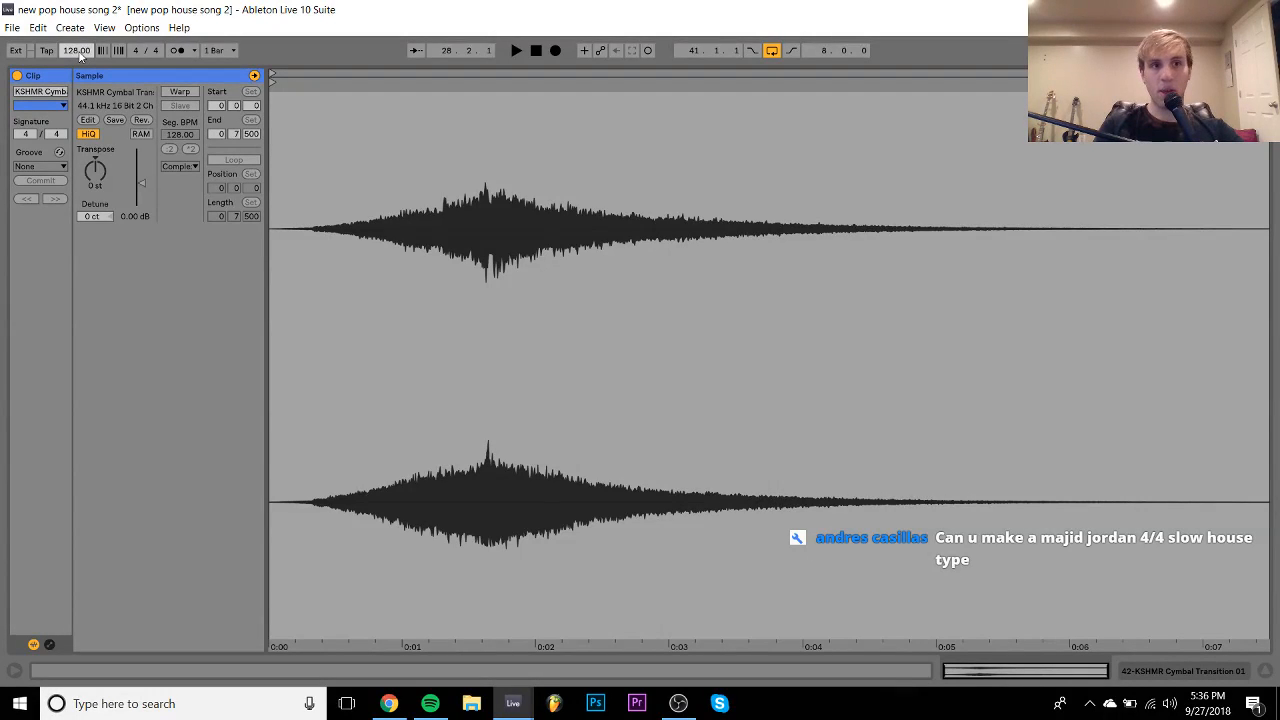
pyautogui.click(1196, 673)
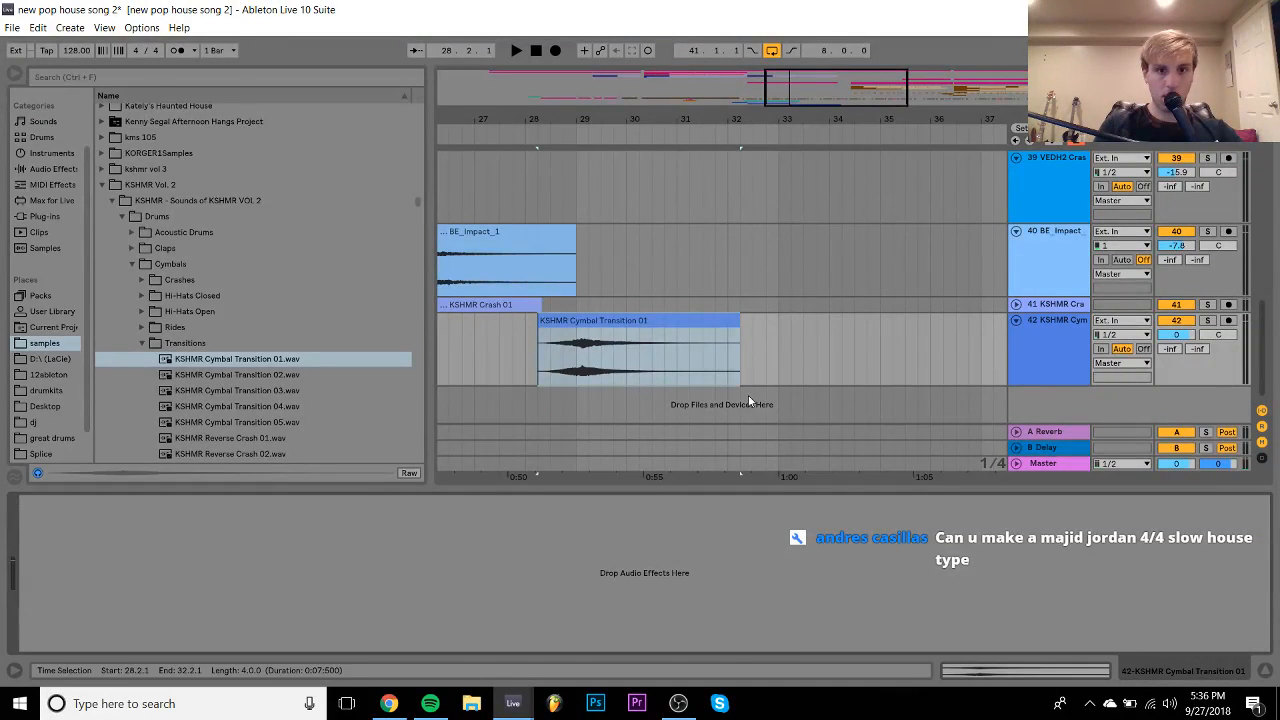
pyautogui.click(582, 323)
pyautogui.moveTo(578, 323); pyautogui.dragTo(565, 323)
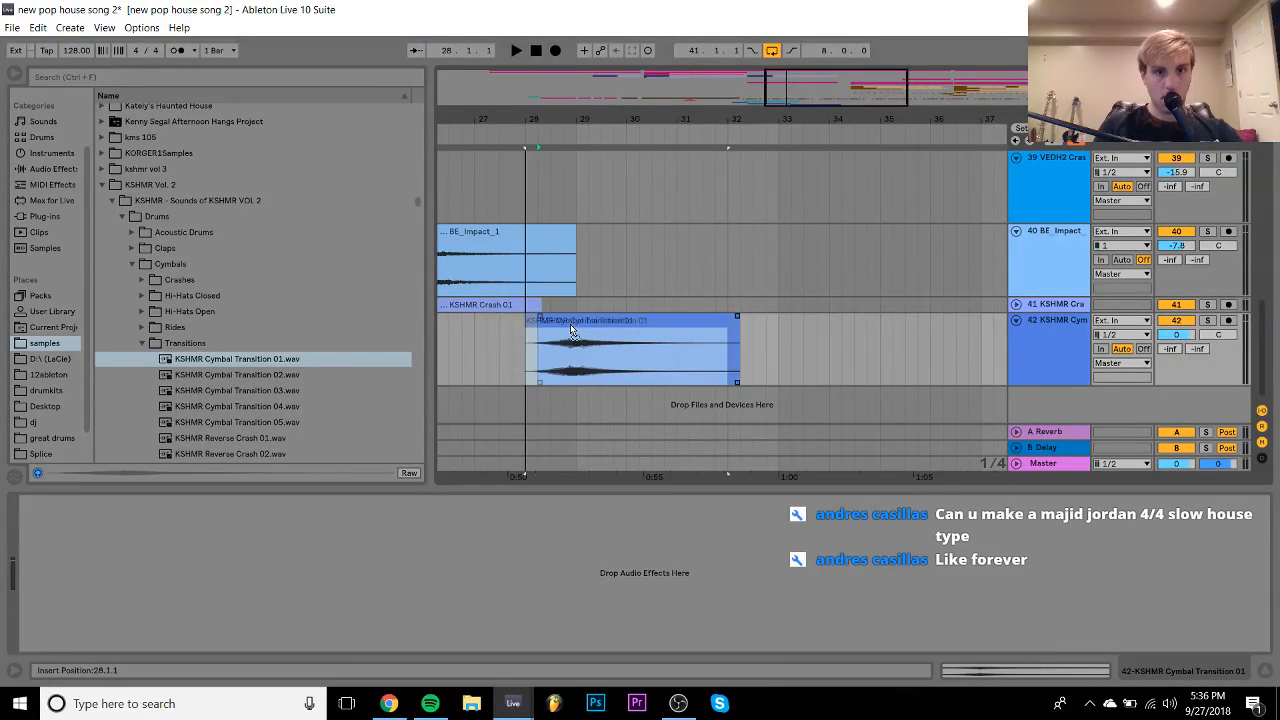
pyautogui.press('space')
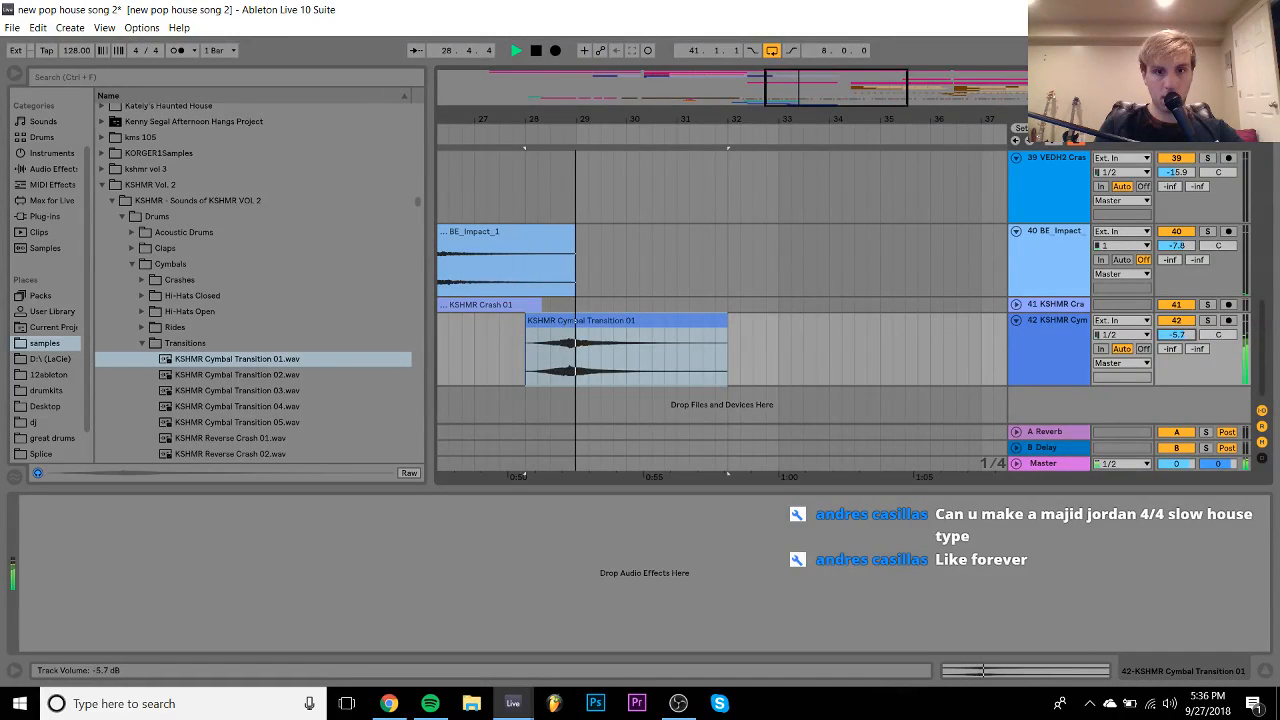
pyautogui.moveTo(577, 119); pyautogui.dragTo(578, 208)
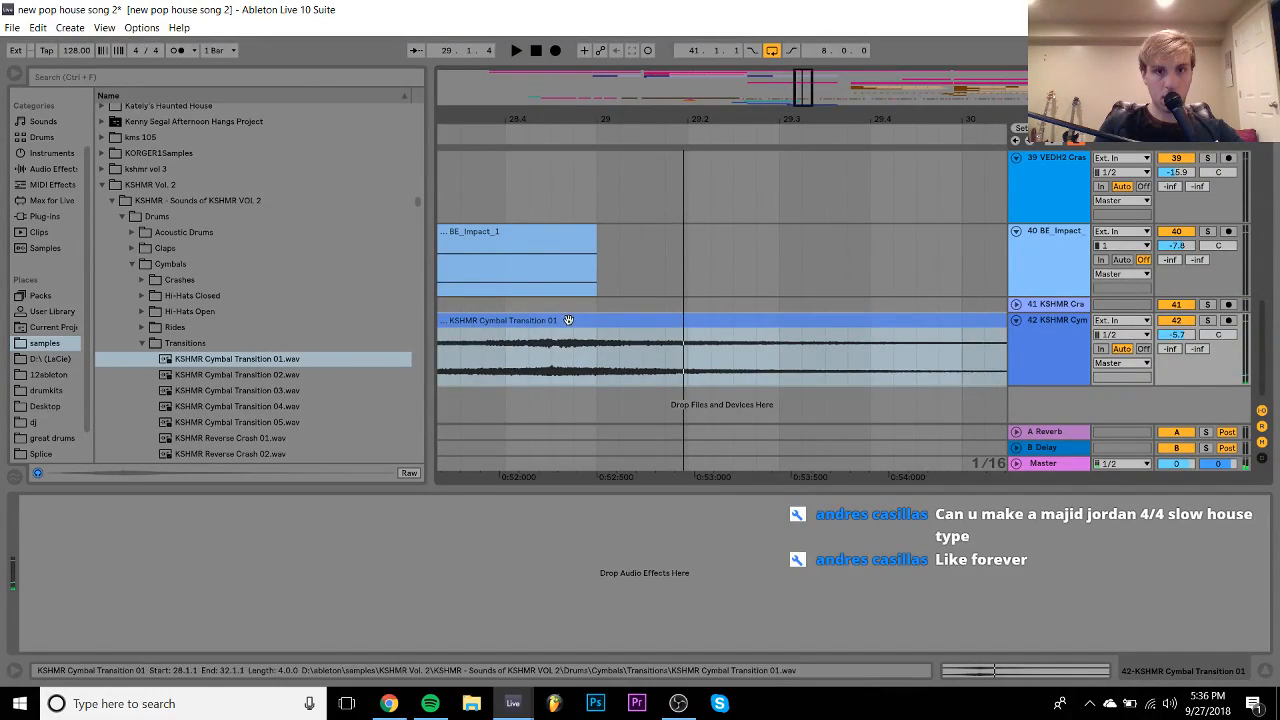
pyautogui.moveTo(567, 321); pyautogui.dragTo(620, 327)
# - Turn Warp back on for the transition clip and set the song tempo to 124 BPM
pyautogui.doubleClick(620, 327)
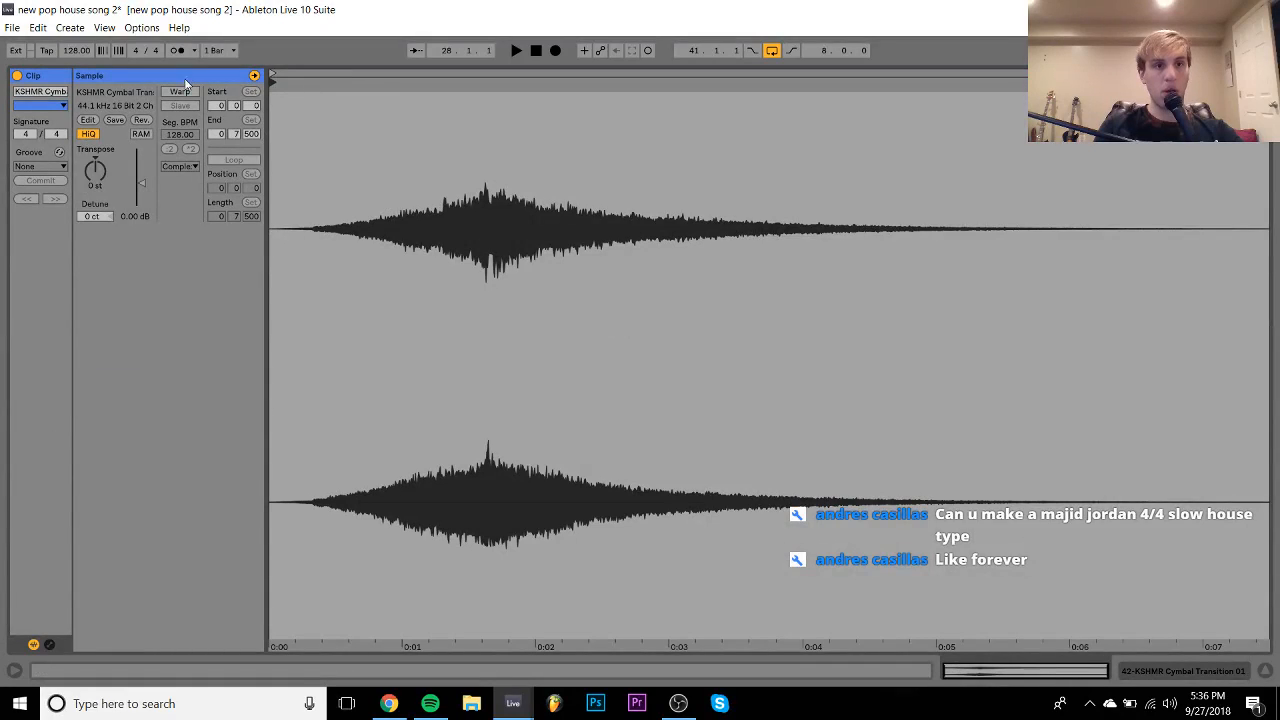
pyautogui.click(180, 91)
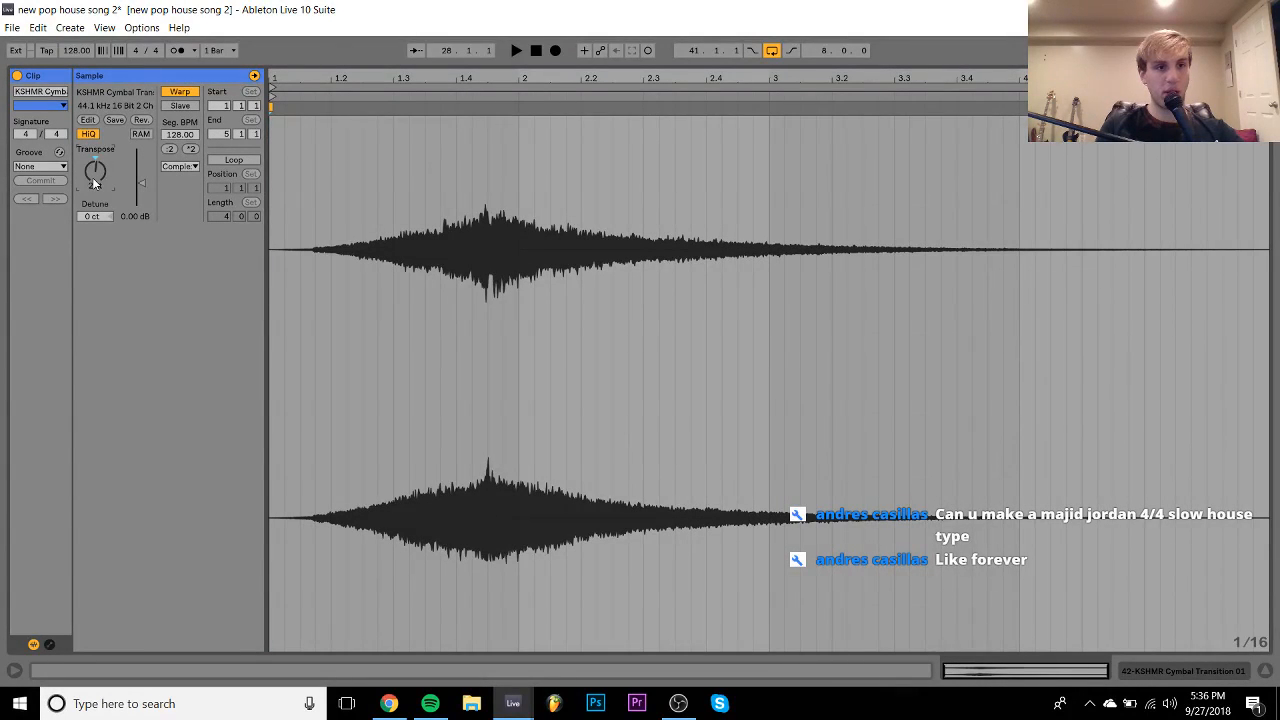
pyautogui.click(77, 52)
pyautogui.write('12')
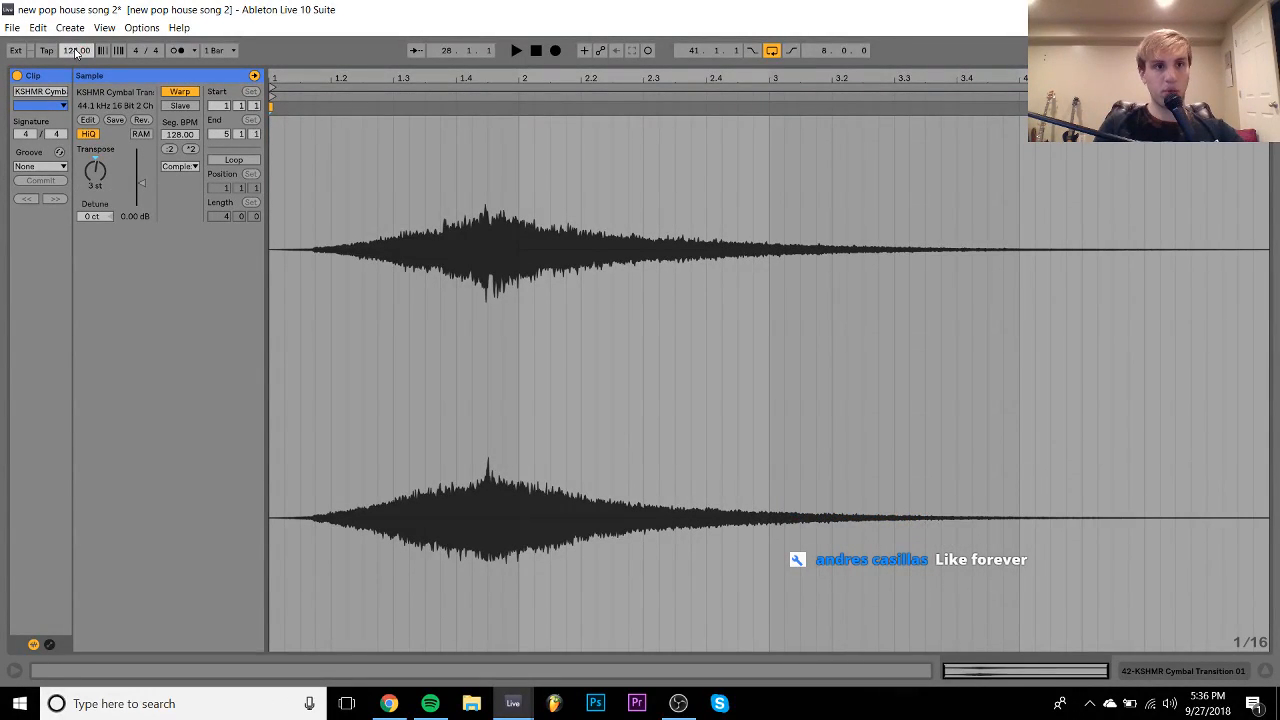
pyautogui.write('4')
pyautogui.press('Return')
pyautogui.press('space')
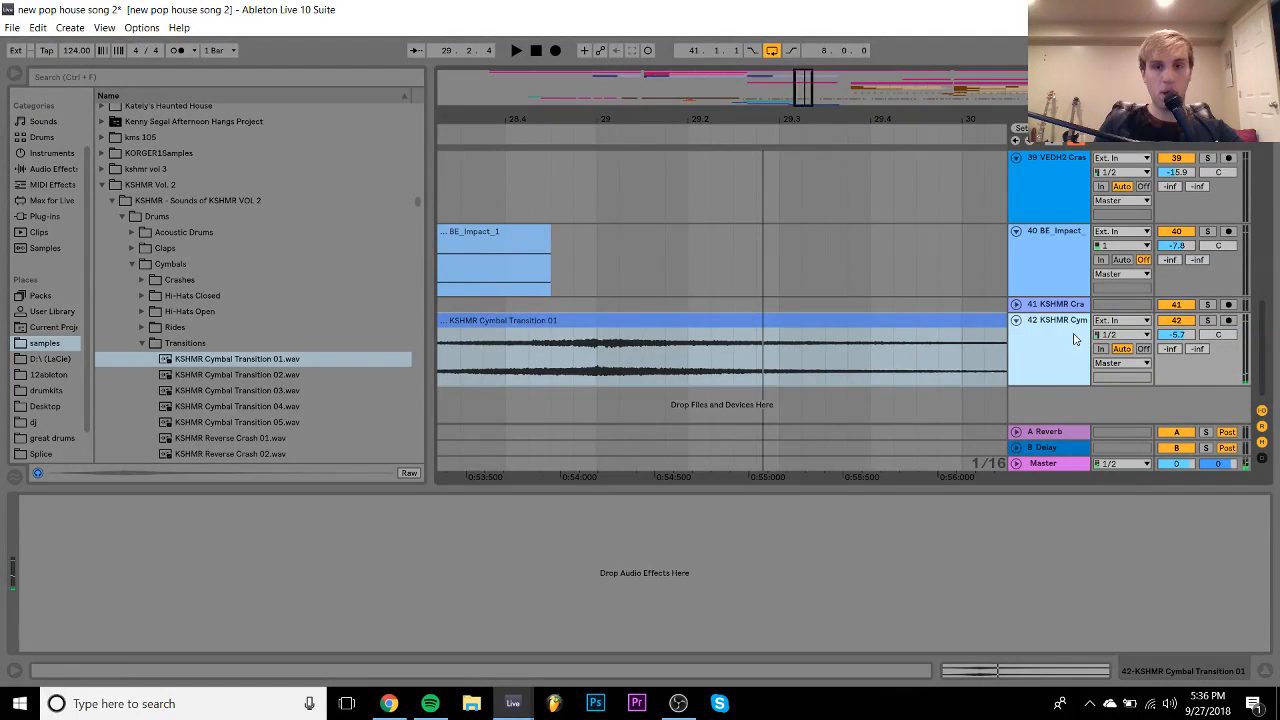
# - Add another MIDI track and audition the Trap Snares, settling on KSHMR Trap Snare 11 (F#)
pyautogui.moveTo(682, 122)
pyautogui.mouseDown()
pyautogui.moveTo(682, 50)
pyautogui.moveTo(682, 122)
pyautogui.mouseUp()
pyautogui.hotkey('ctrl', 'shift', 't')
pyautogui.press('Left')
pyautogui.press('Left')
pyautogui.press('Left')
pyautogui.press('Left')
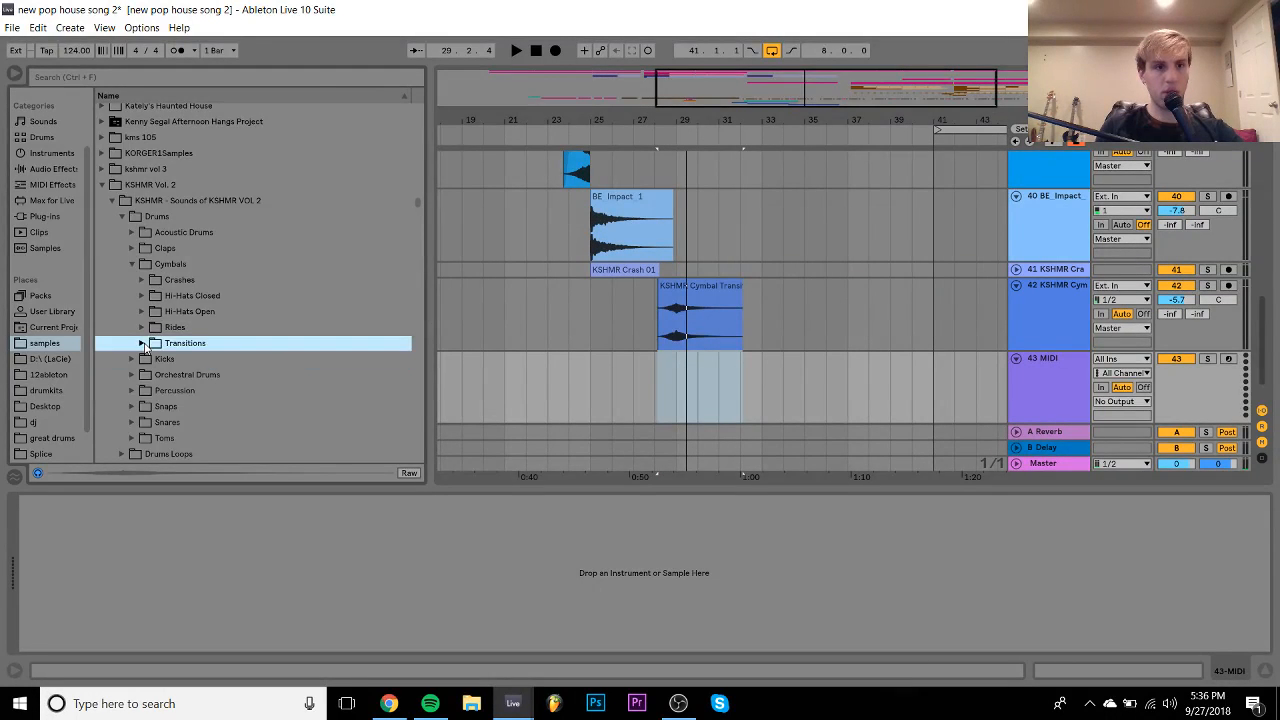
pyautogui.press('Down')
pyautogui.press('Down')
pyautogui.press('Down')
pyautogui.press('Down')
pyautogui.press('Down')
pyautogui.press('Right')
pyautogui.press('Down')
pyautogui.press('Down')
pyautogui.press('Down')
pyautogui.press('Down')
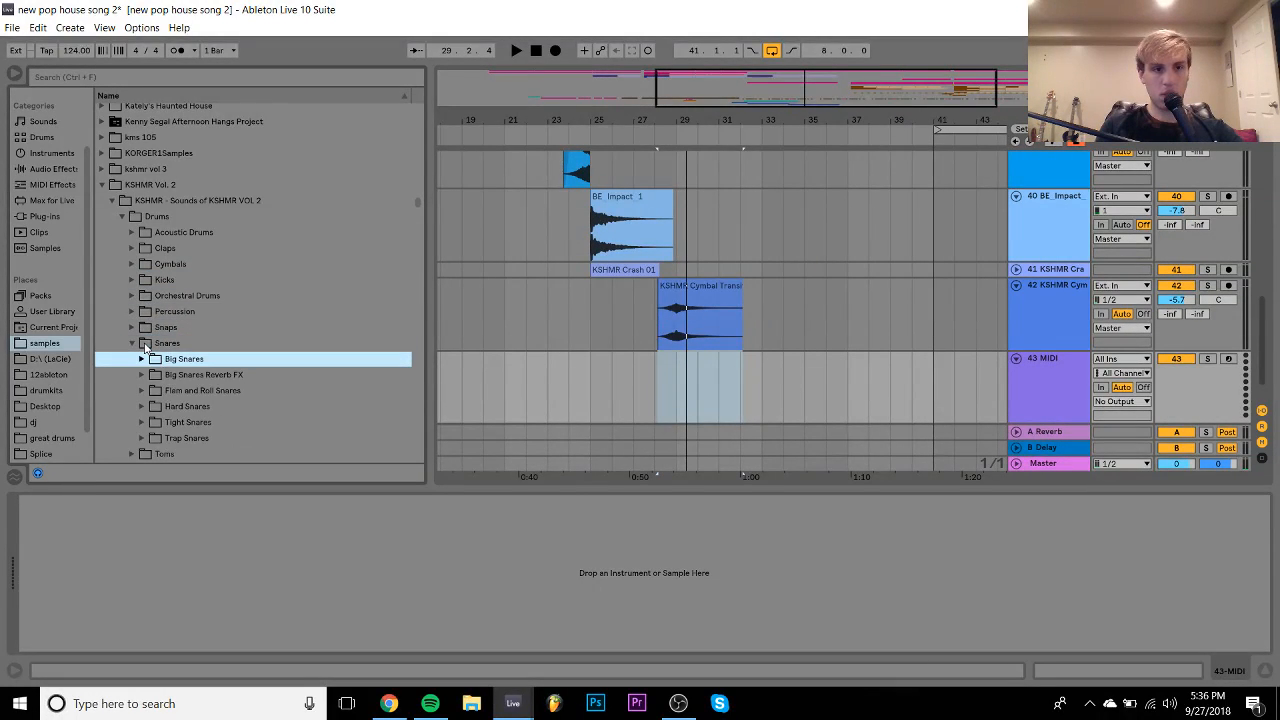
pyautogui.press('Down')
pyautogui.press('Down')
pyautogui.press('Right')
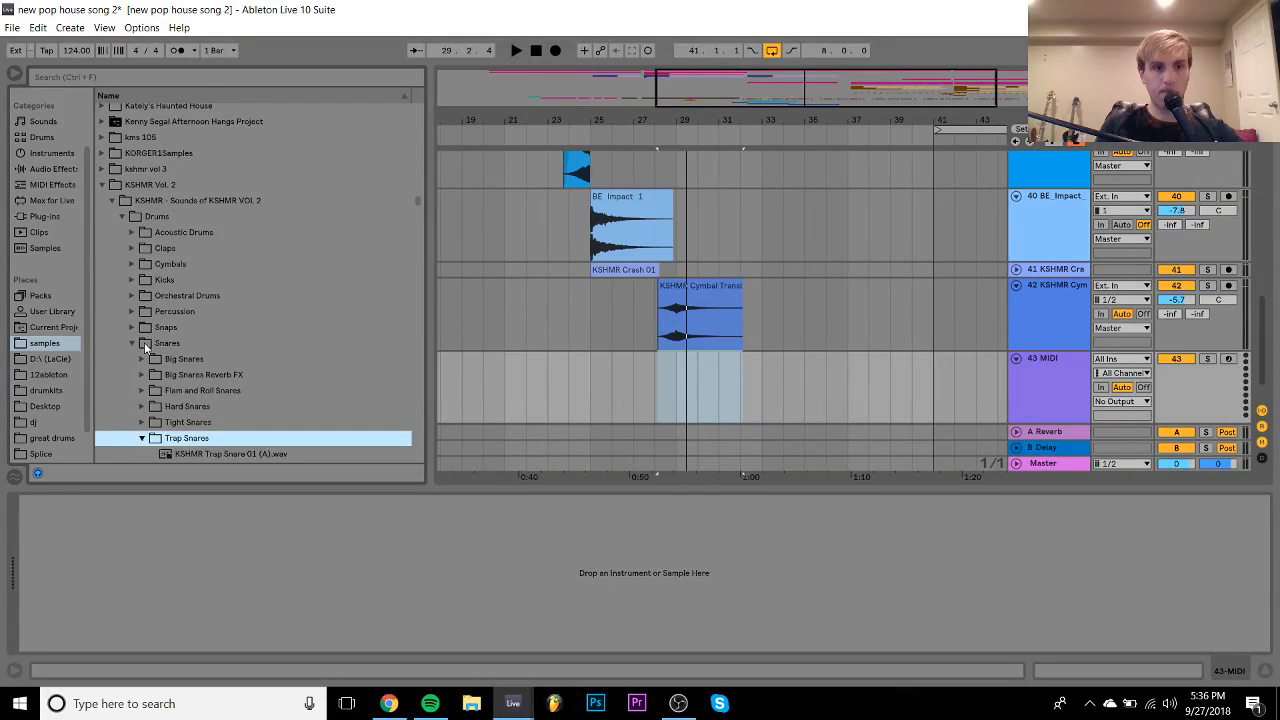
pyautogui.press('Down')
pyautogui.press('Down')
pyautogui.press('Down')
pyautogui.press('Down')
pyautogui.press('Down')
pyautogui.press('Down')
pyautogui.press('Down')
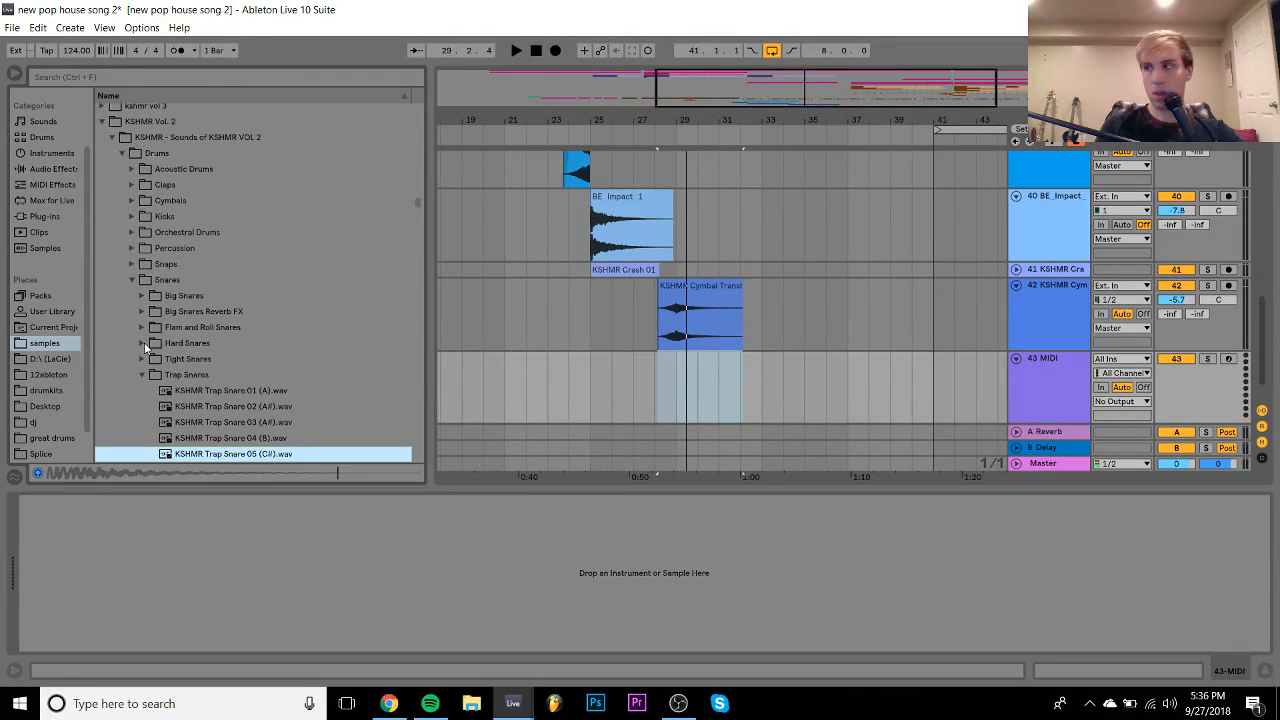
pyautogui.press('Down')
pyautogui.press('Down')
pyautogui.press('Down')
pyautogui.press('Down')
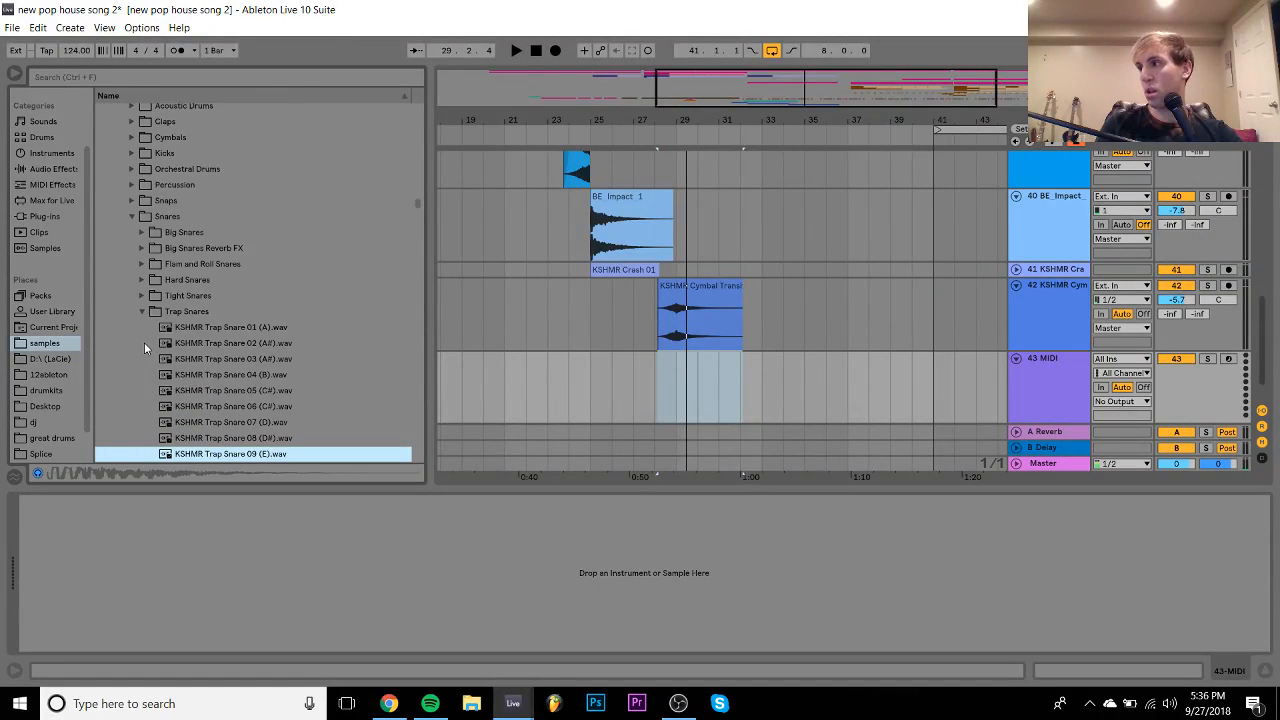
pyautogui.press('Up')
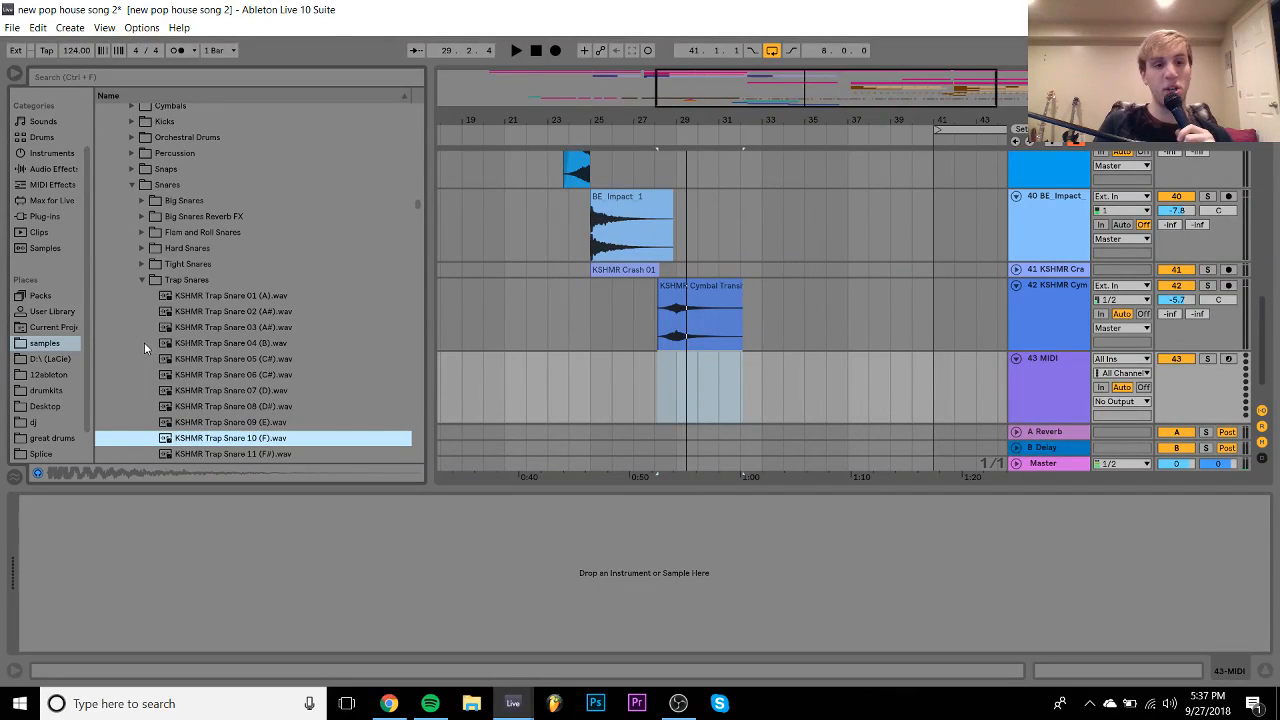
pyautogui.press('Down')
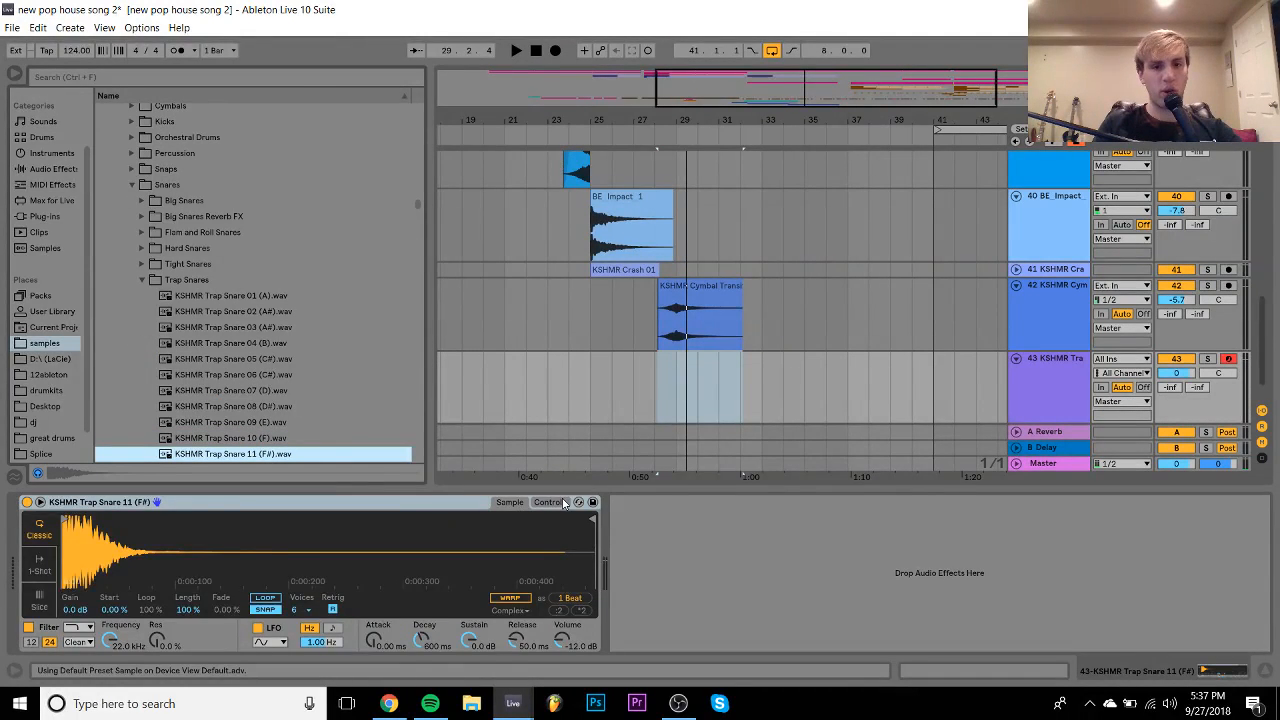
# - Show Simpler's controls, lower track 43 to -4.1 dB, and select bars 29–31
pyautogui.click(562, 503)
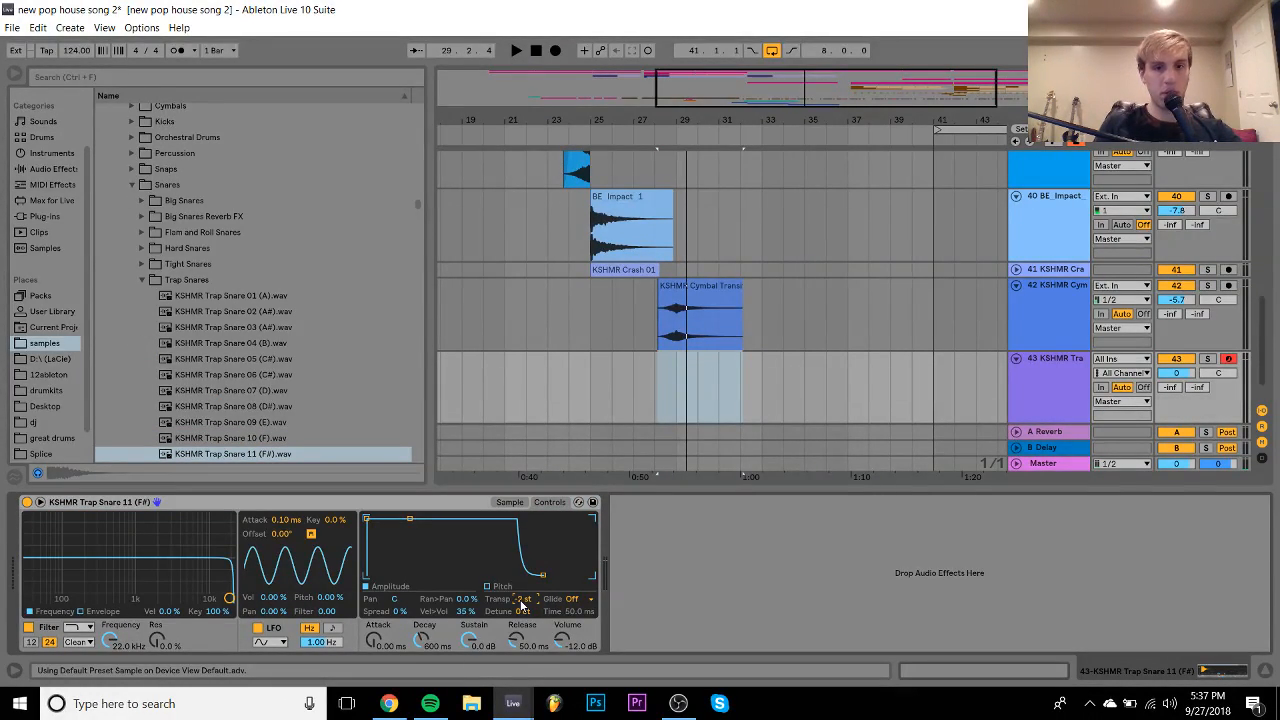
pyautogui.moveTo(1177, 374); pyautogui.dragTo(1177, 388)
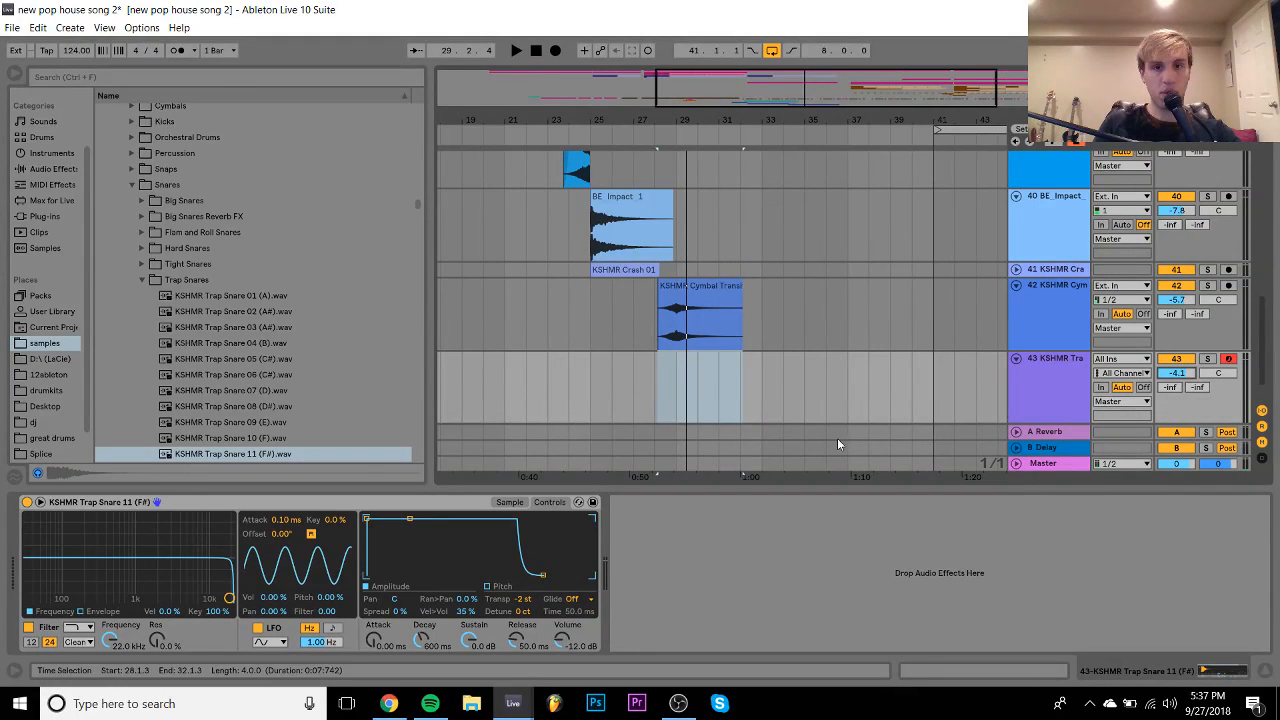
pyautogui.moveTo(679, 404); pyautogui.dragTo(715, 398)
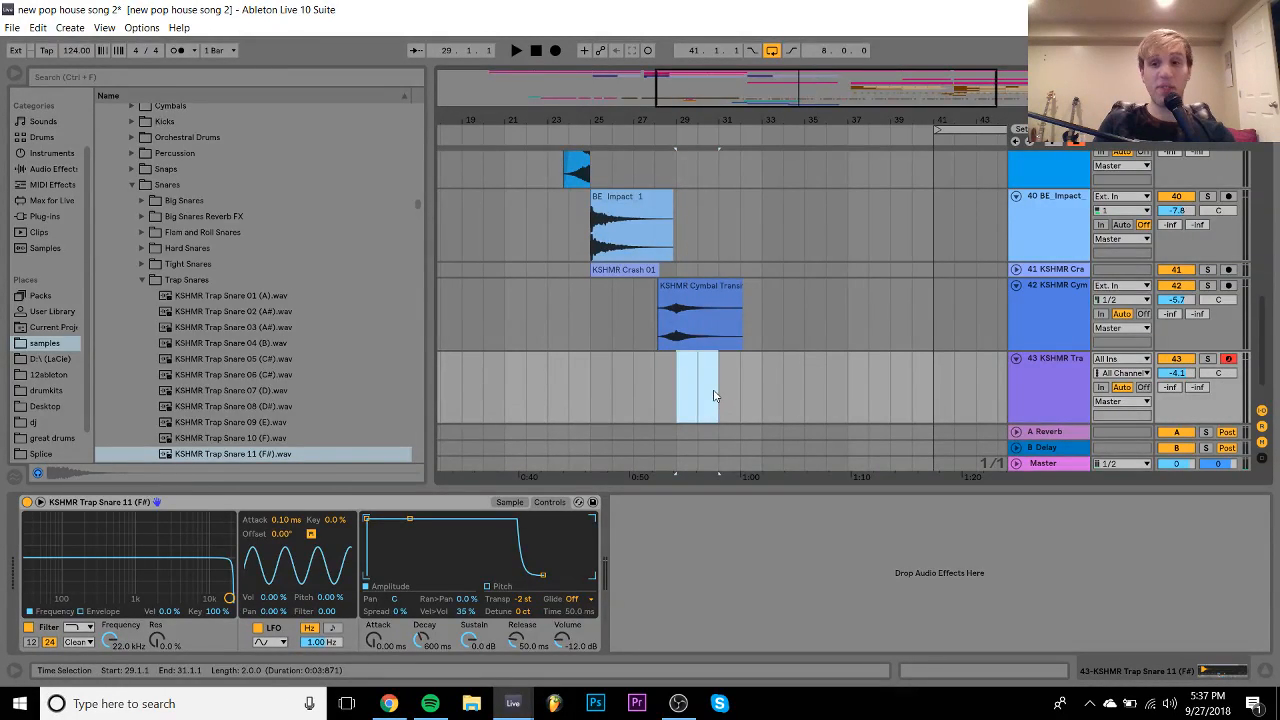
# - Create a two-bar MIDI clip on track 43 and draw a syncopated run of C3 notes
pyautogui.doubleClick(714, 396)
pyautogui.doubleClick(249, 371)
pyautogui.hotkey('shift', 'Right')
pyautogui.hotkey('shift', 'Right')
pyautogui.hotkey('shift', 'Right')
pyautogui.hotkey('shift', 'Right')
pyautogui.hotkey('shift', 'Right')
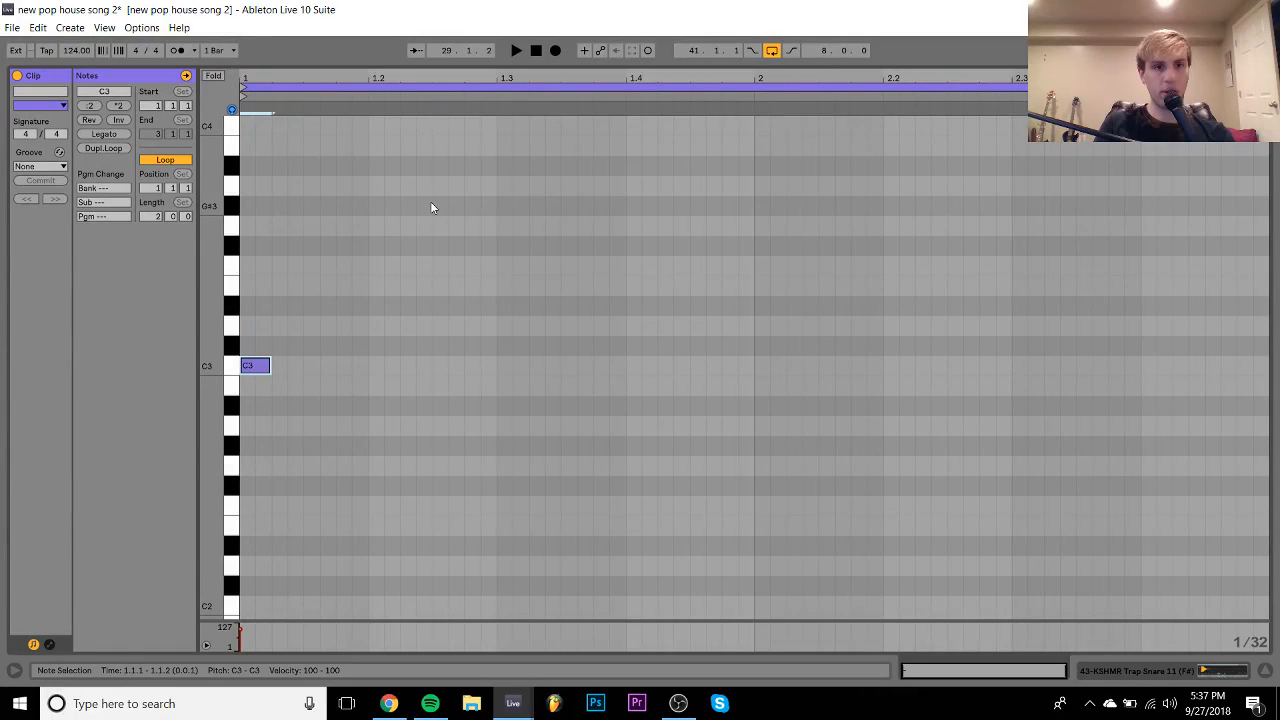
pyautogui.hotkey('ctrl', 'd')
pyautogui.hotkey('ctrl', 'd')
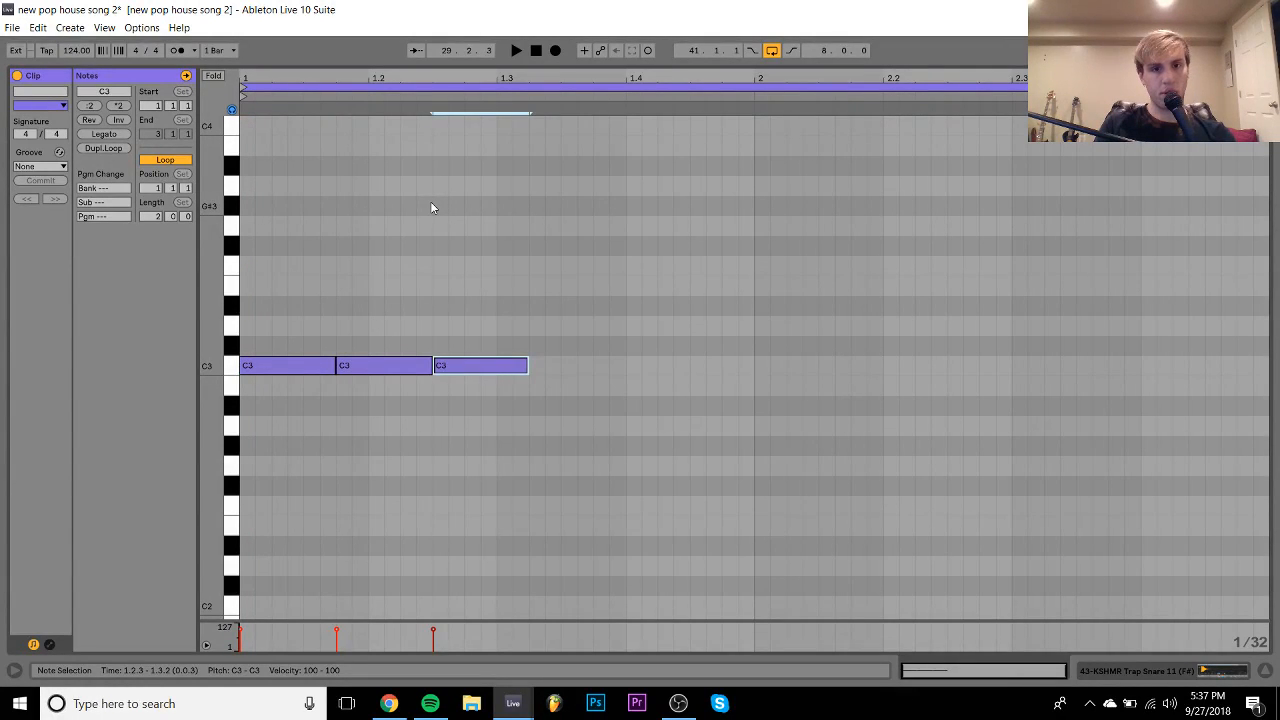
pyautogui.hotkey('ctrl', 'd')
pyautogui.press('Right')
pyautogui.press('Right')
pyautogui.hotkey('shift', 'Left')
pyautogui.hotkey('shift', 'Left')
pyautogui.hotkey('shift', 'Left')
pyautogui.hotkey('shift', 'Left')
pyautogui.hotkey('shift', 'Left')
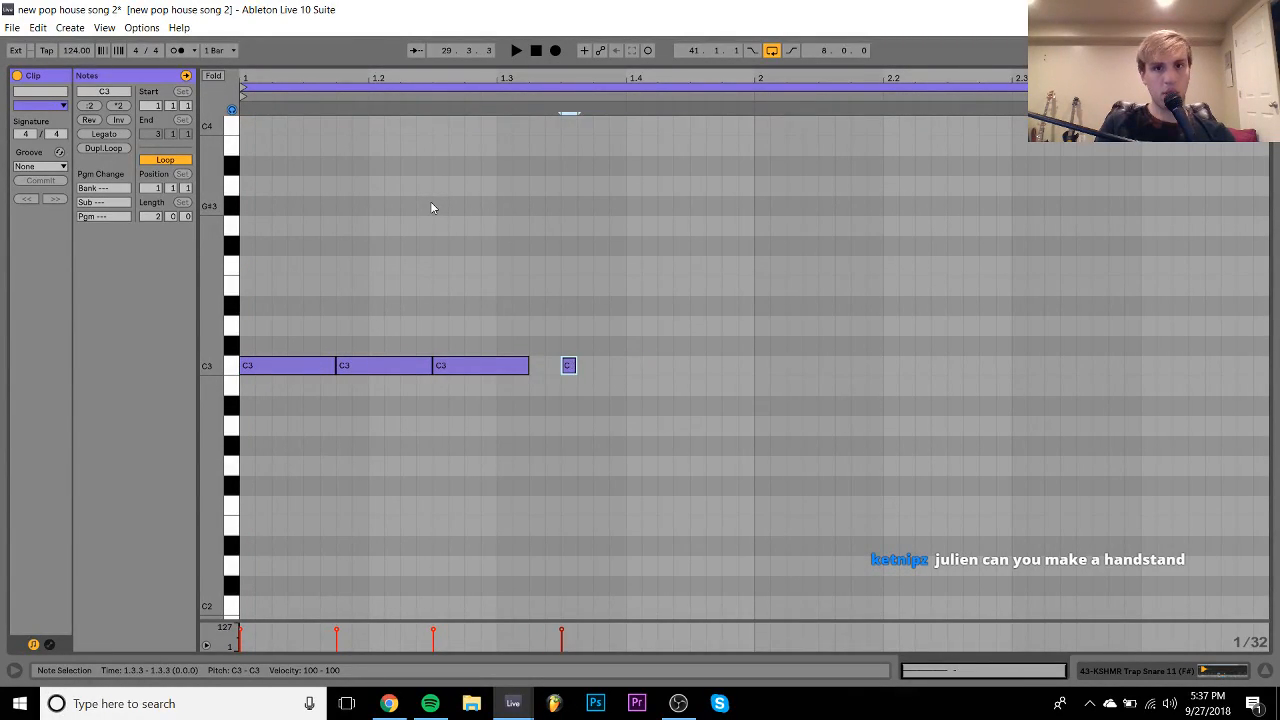
pyautogui.hotkey('ctrl', 'd')
pyautogui.hotkey('ctrl', 'd')
pyautogui.hotkey('ctrl', 'd')
pyautogui.hotkey('ctrl', 'z')
pyautogui.hotkey('shift', 'Right')
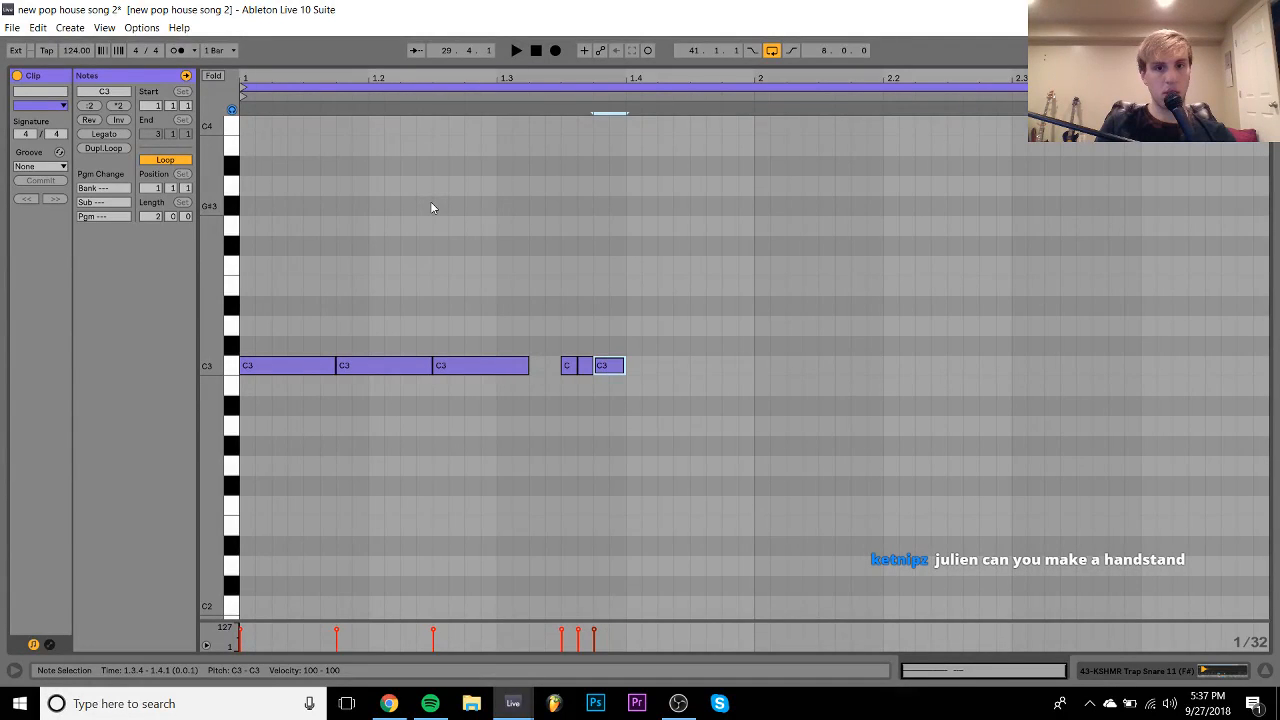
pyautogui.hotkey('ctrl', 'd')
# - Audition the pattern, add one more C3 hit, and copy the bar 1 pattern into bar 2
pyautogui.press('space')
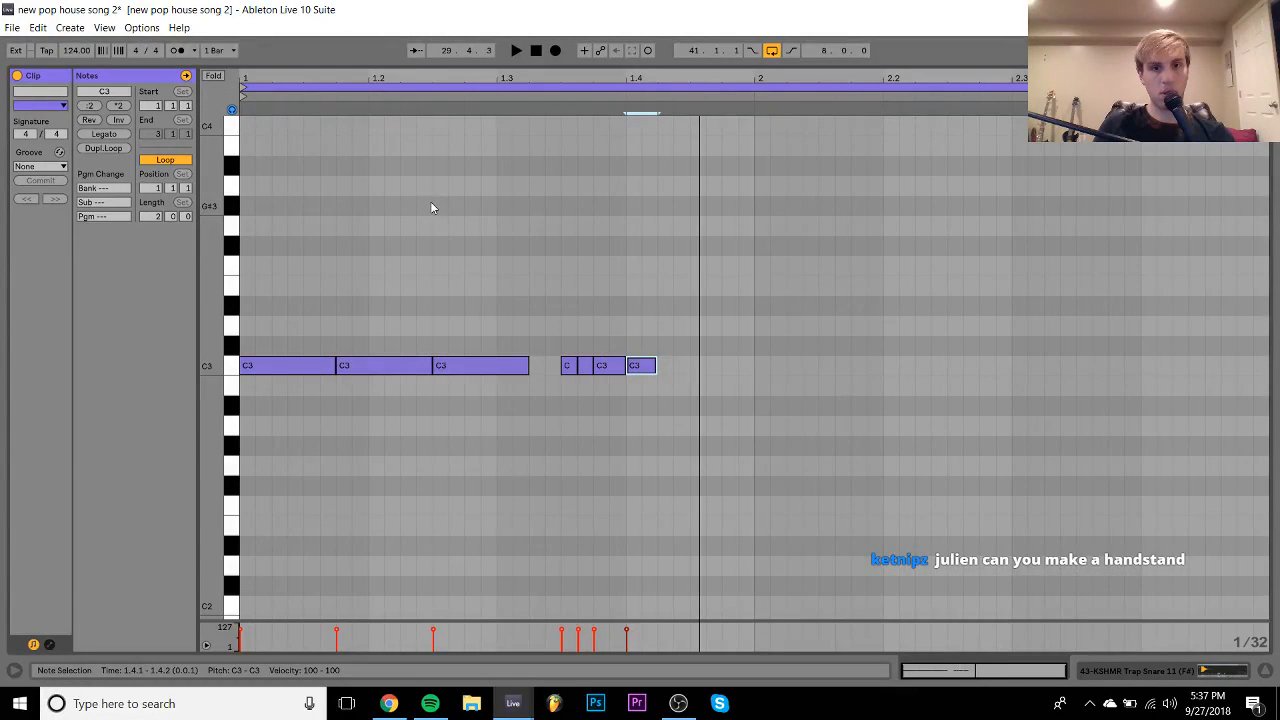
pyautogui.press('space')
pyautogui.hotkey('ctrl', 'd')
pyautogui.press('Right')
pyautogui.press('Right')
pyautogui.press('Right')
pyautogui.press('Right')
pyautogui.press('space')
pyautogui.hotkey('ctrl', 'a')
pyautogui.hotkey('ctrl', 'd')
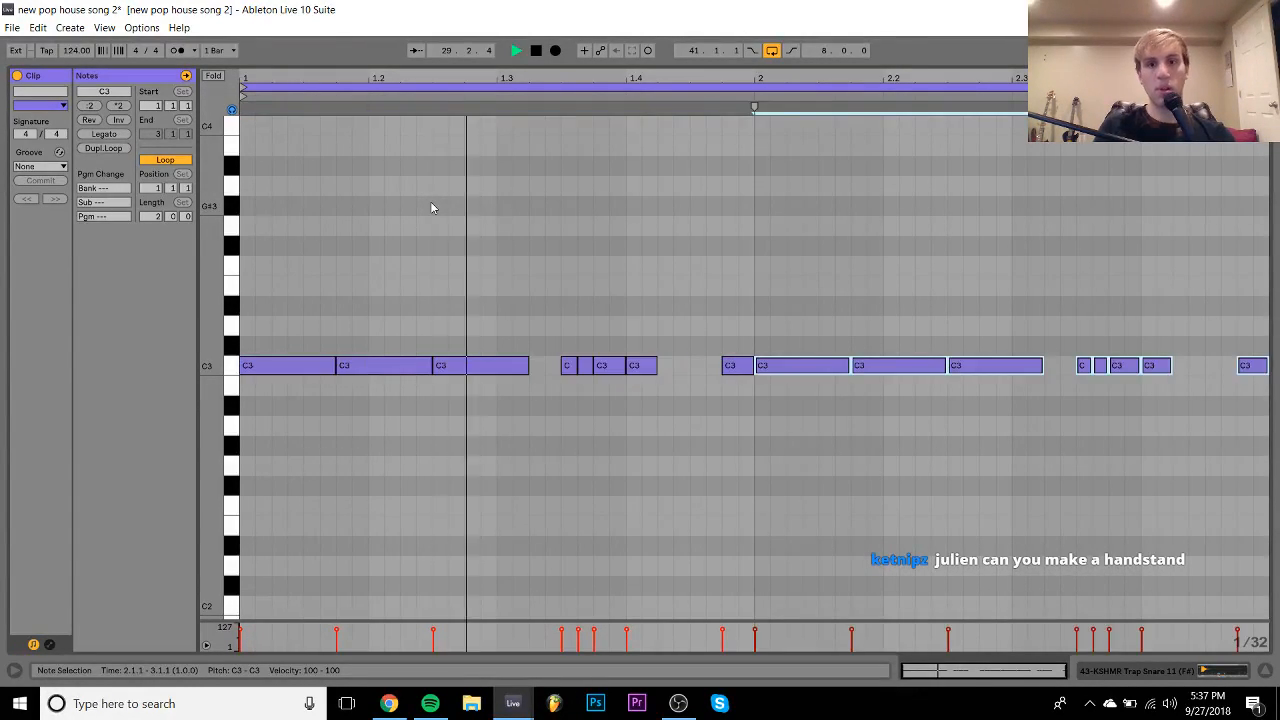
# - Add short C3 ghost hits in bar 1, adjusting their length while listening
pyautogui.doubleClick(544, 370)
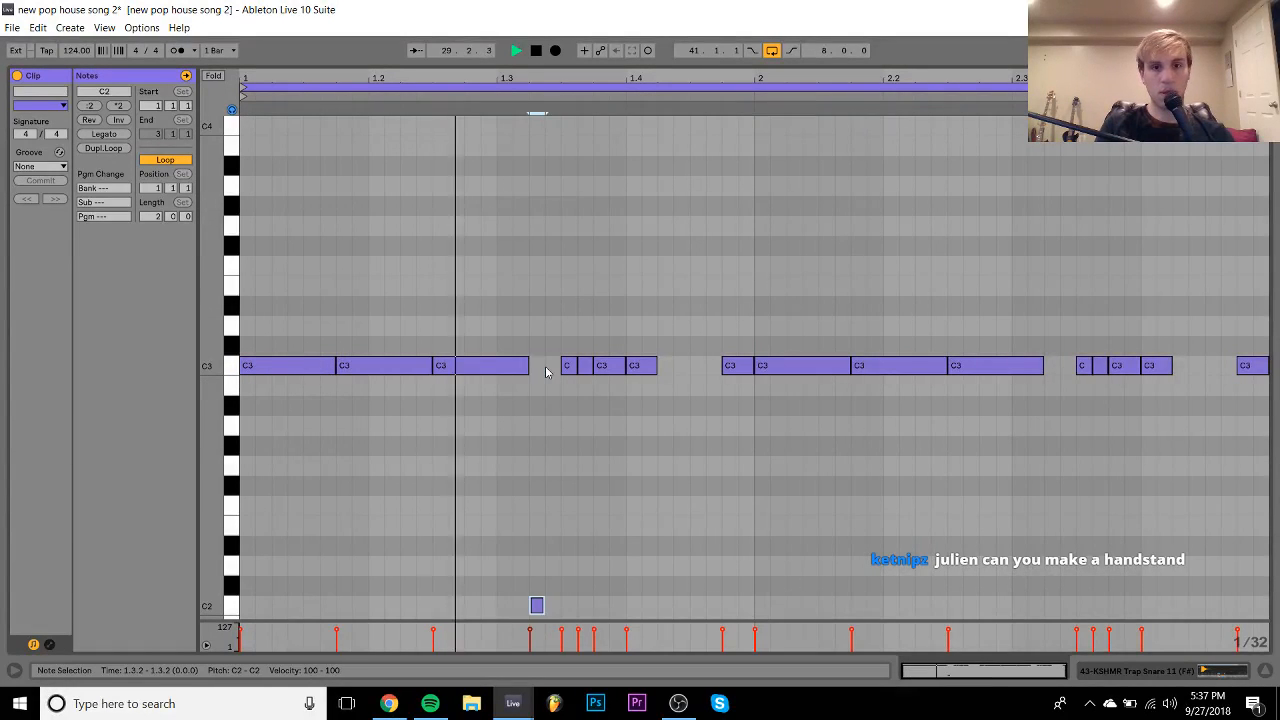
pyautogui.press('space')
pyautogui.hotkey('shift', 'Right')
pyautogui.press('Left')
pyautogui.press('Left')
pyautogui.press('space')
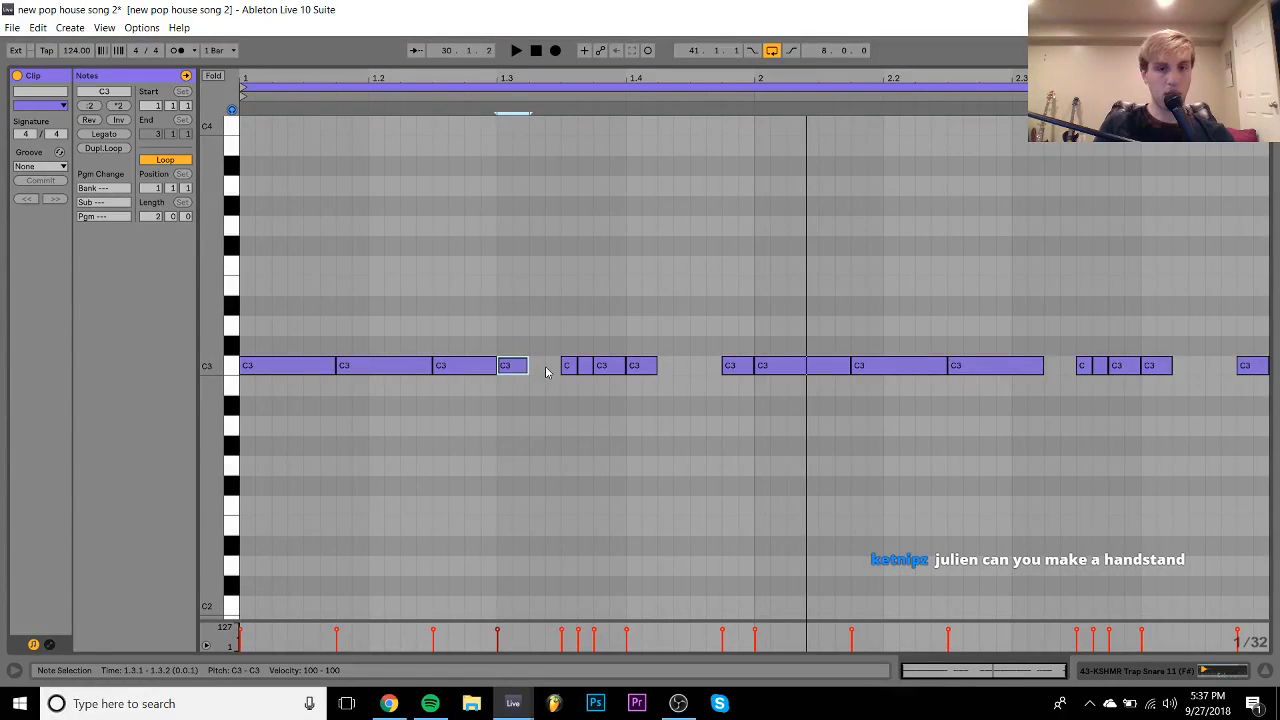
pyautogui.hotkey('shift', 'Right')
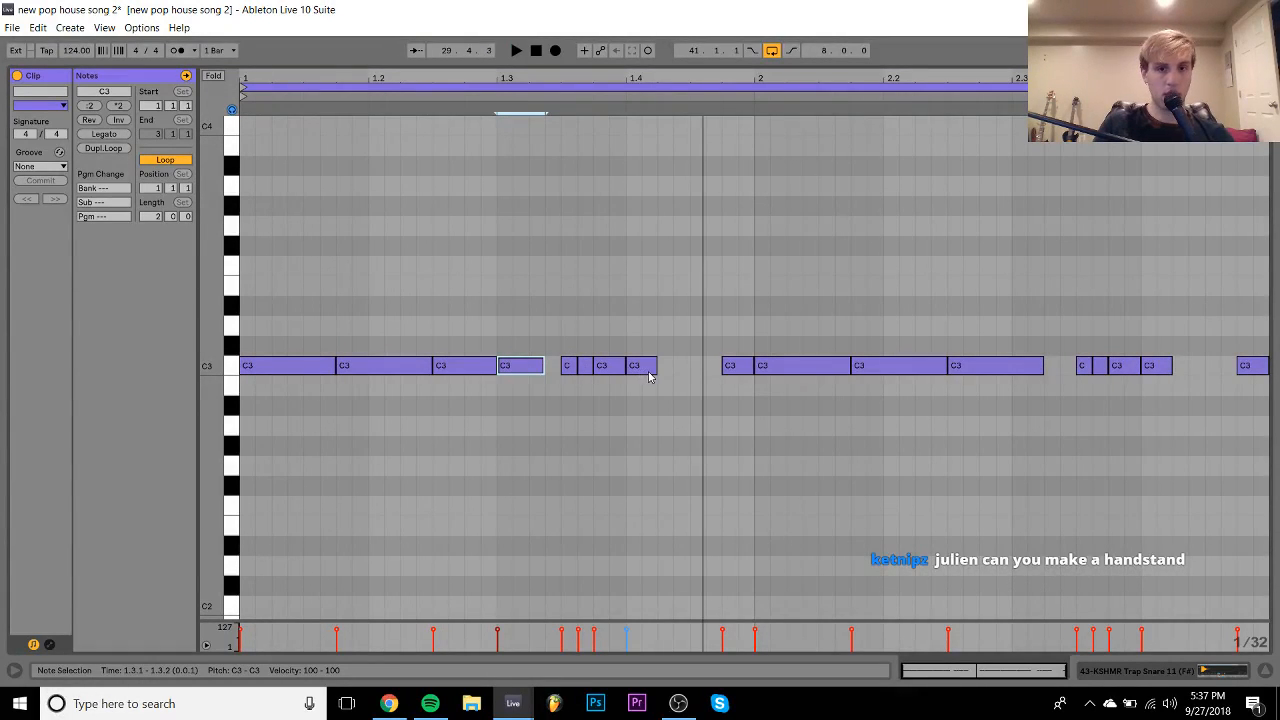
pyautogui.hotkey('shift', 'Left')
pyautogui.press('space')
pyautogui.hotkey('shift', 'Left')
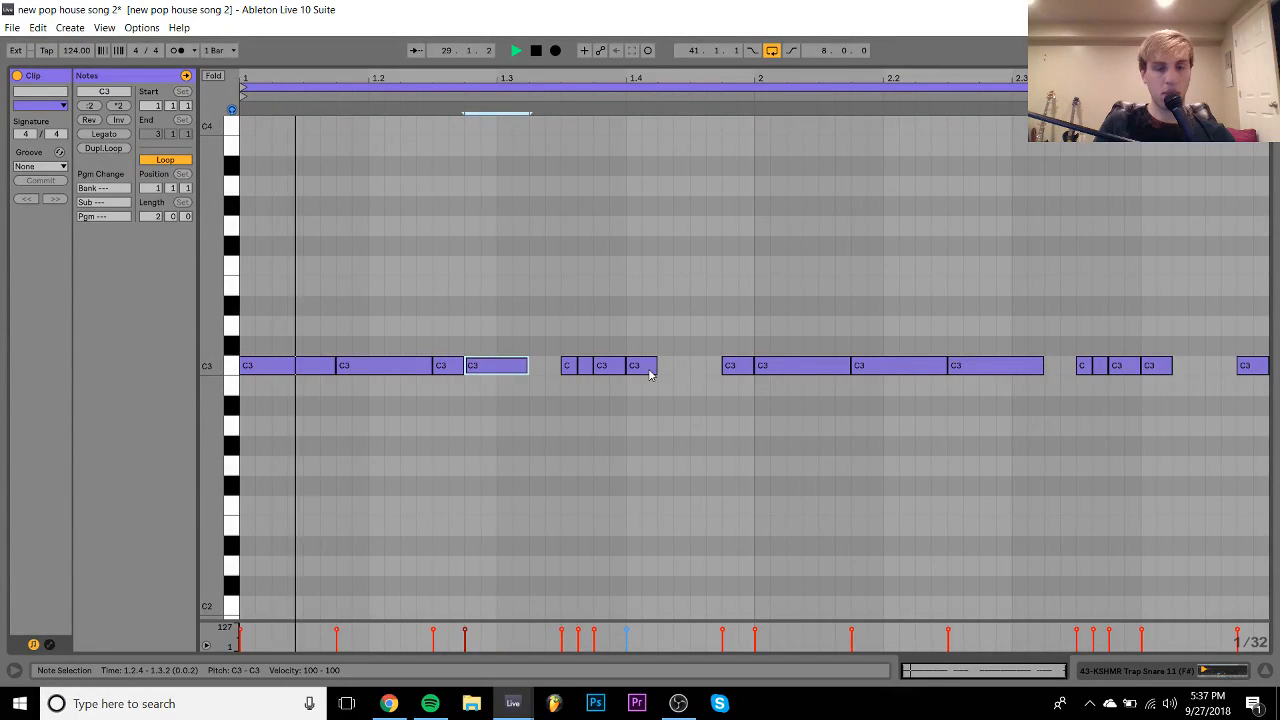
pyautogui.hotkey('ctrl', 'd')
pyautogui.hotkey('shift', 'Left')
pyautogui.hotkey('shift', 'Left')
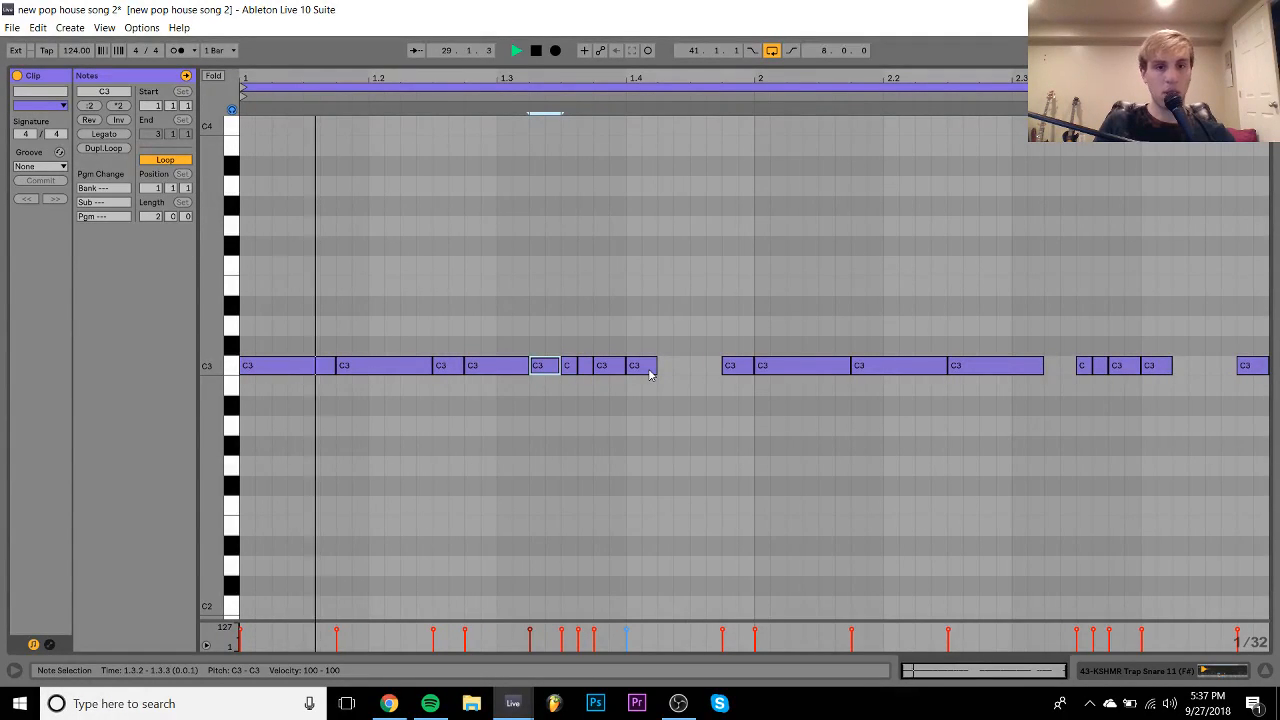
# - Revise bar 1 with a C3 note at 1.4.3, then recopy it over bar 2 and audition
pyautogui.doubleClick(480, 367)
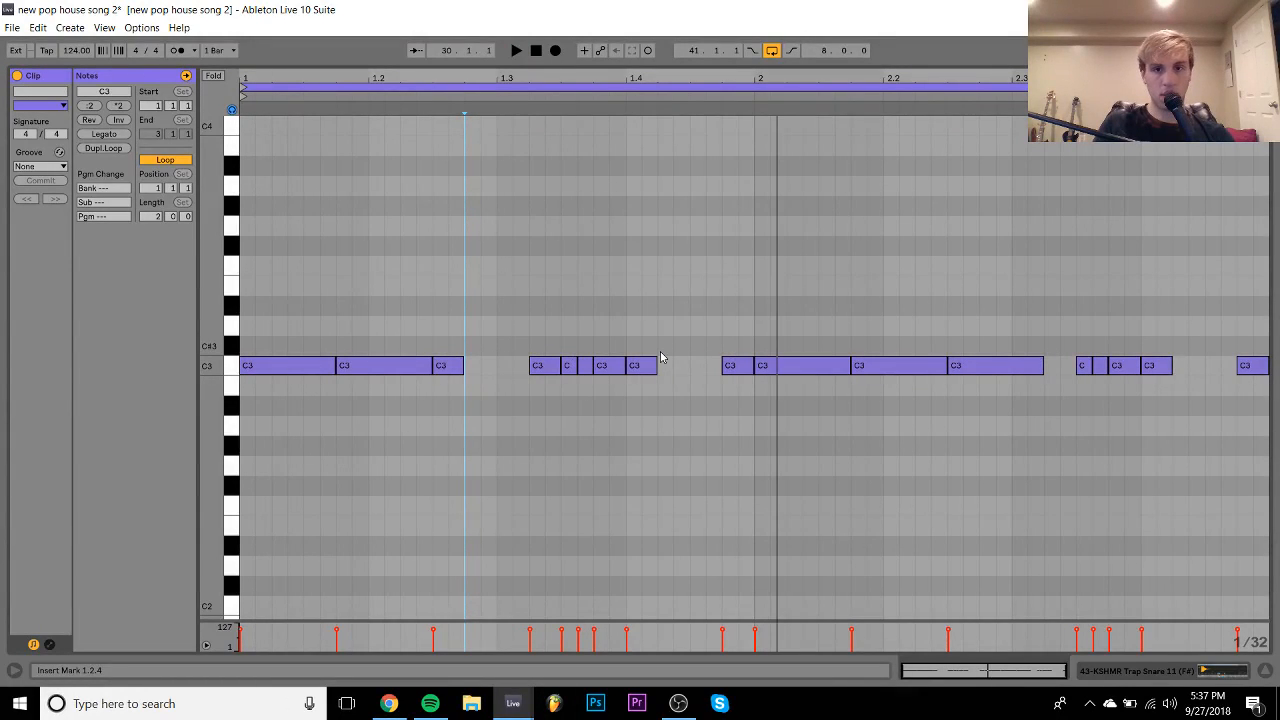
pyautogui.doubleClick(694, 368)
pyautogui.moveTo(780, 336); pyautogui.dragTo(1275, 467)
pyautogui.press('Delete')
pyautogui.hotkey('ctrl', 'a')
pyautogui.hotkey('ctrl', 'd')
pyautogui.press('space')
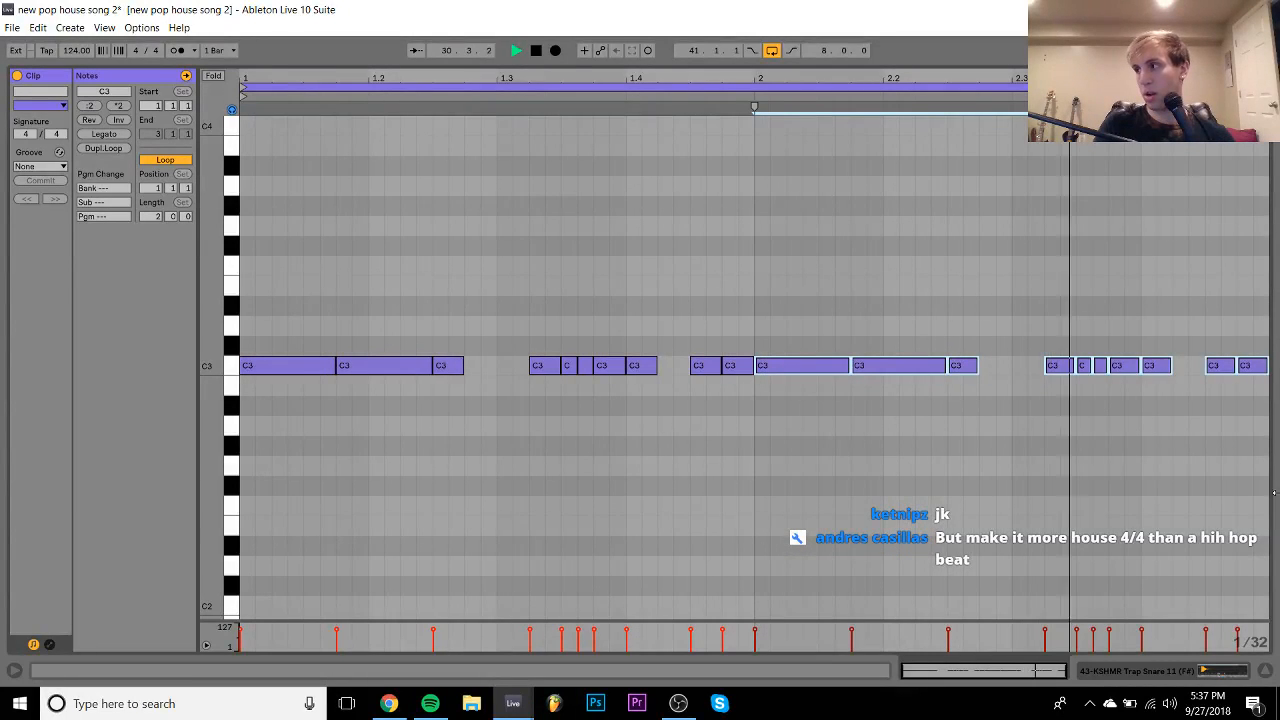
pyautogui.press('space')
# - Duplicate the snare clip to bar 31 and shorten the copy to end at bar 32
pyautogui.click(1204, 671)
pyautogui.hscroll(1, 661, 354)
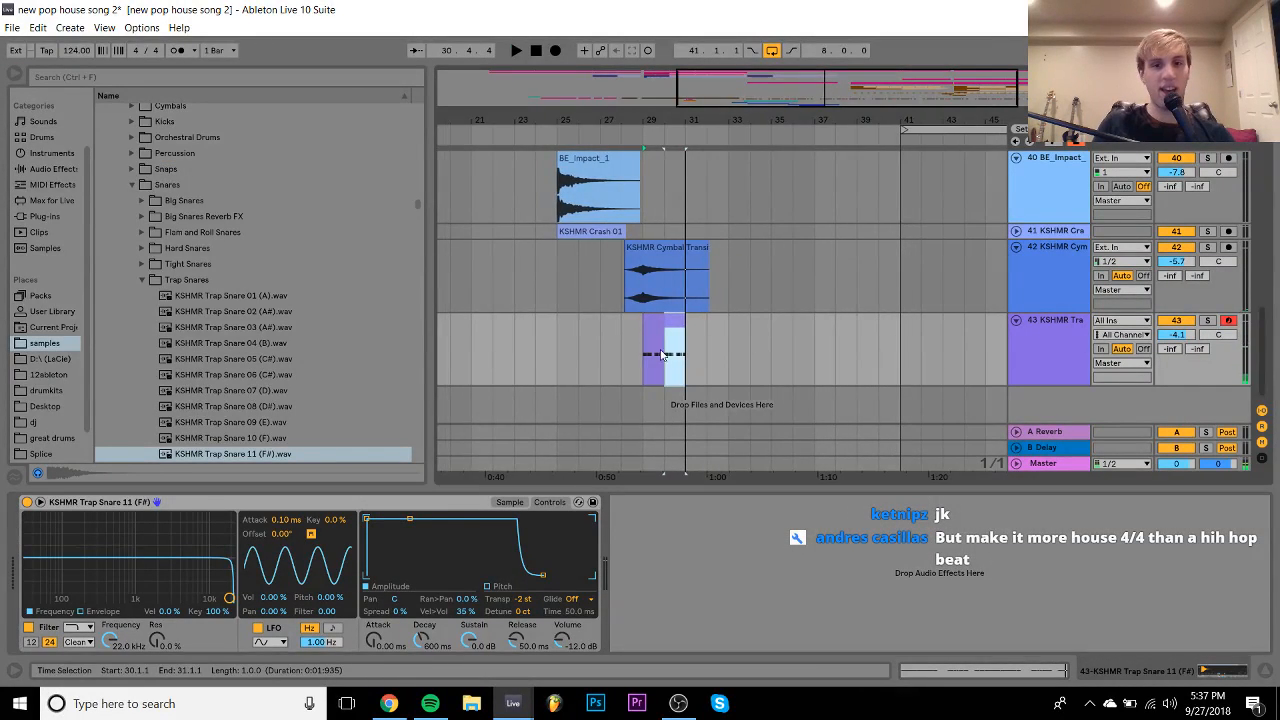
pyautogui.click(677, 318)
pyautogui.hotkey('ctrl', 'd')
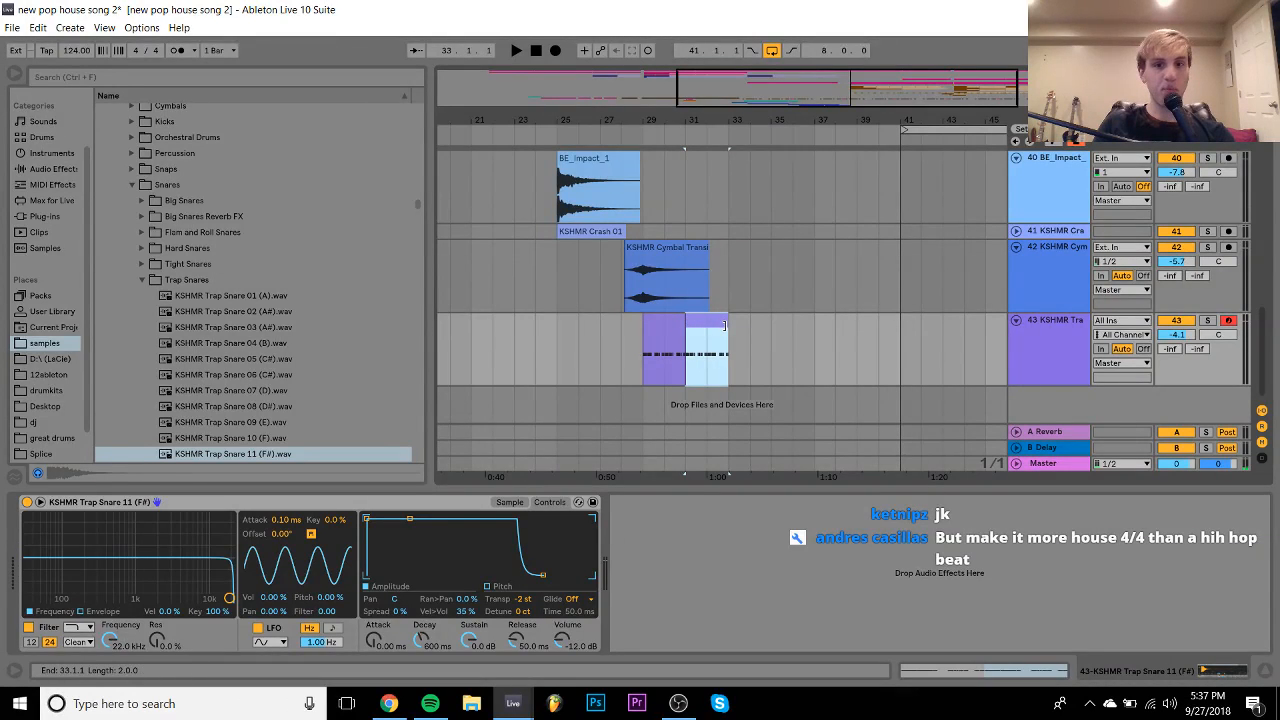
pyautogui.moveTo(725, 326); pyautogui.dragTo(706, 325)
# - Turn the copied clip into a rapid C3 roll of repeated short hits and play it
pyautogui.doubleClick(694, 323)
pyautogui.moveTo(365, 305); pyautogui.dragTo(365, 473)
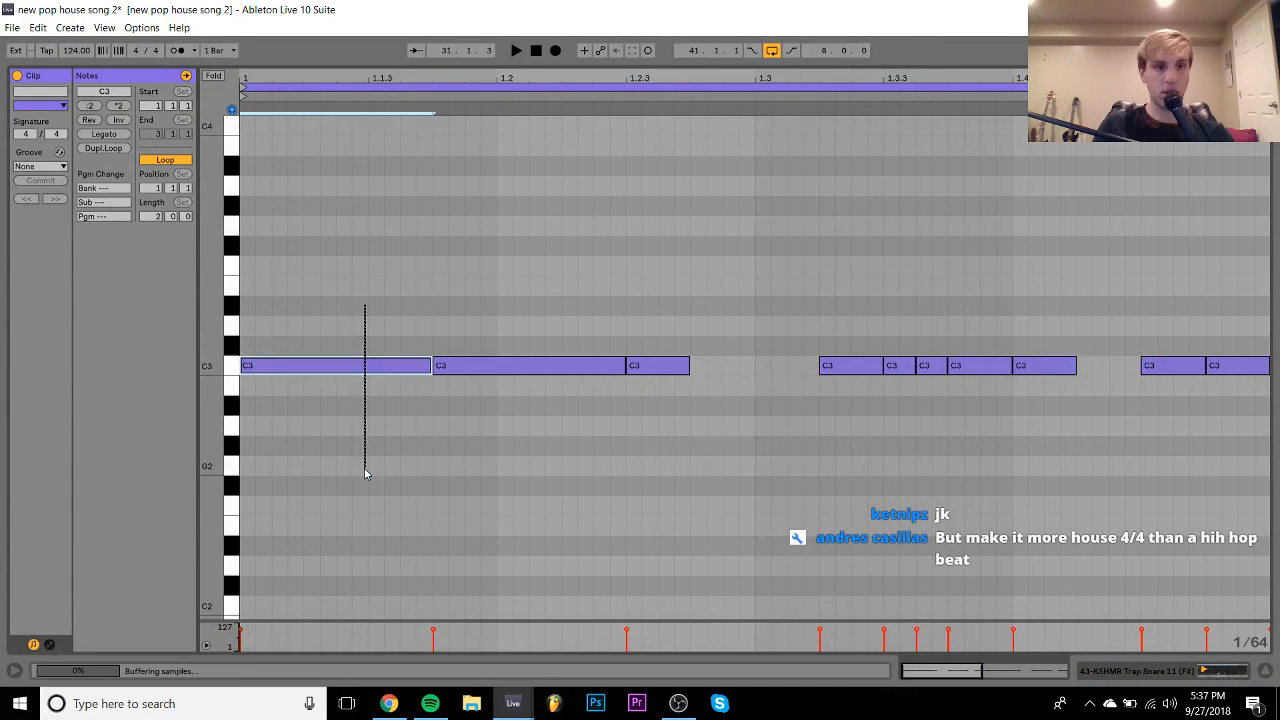
pyautogui.hotkey('shift', 'Left')
pyautogui.hotkey('shift', 'Left')
pyautogui.hotkey('shift', 'Left')
pyautogui.hotkey('shift', 'Left')
pyautogui.hotkey('shift', 'Left')
pyautogui.hotkey('shift', 'Left')
pyautogui.hotkey('shift', 'Left')
pyautogui.hotkey('shift', 'Left')
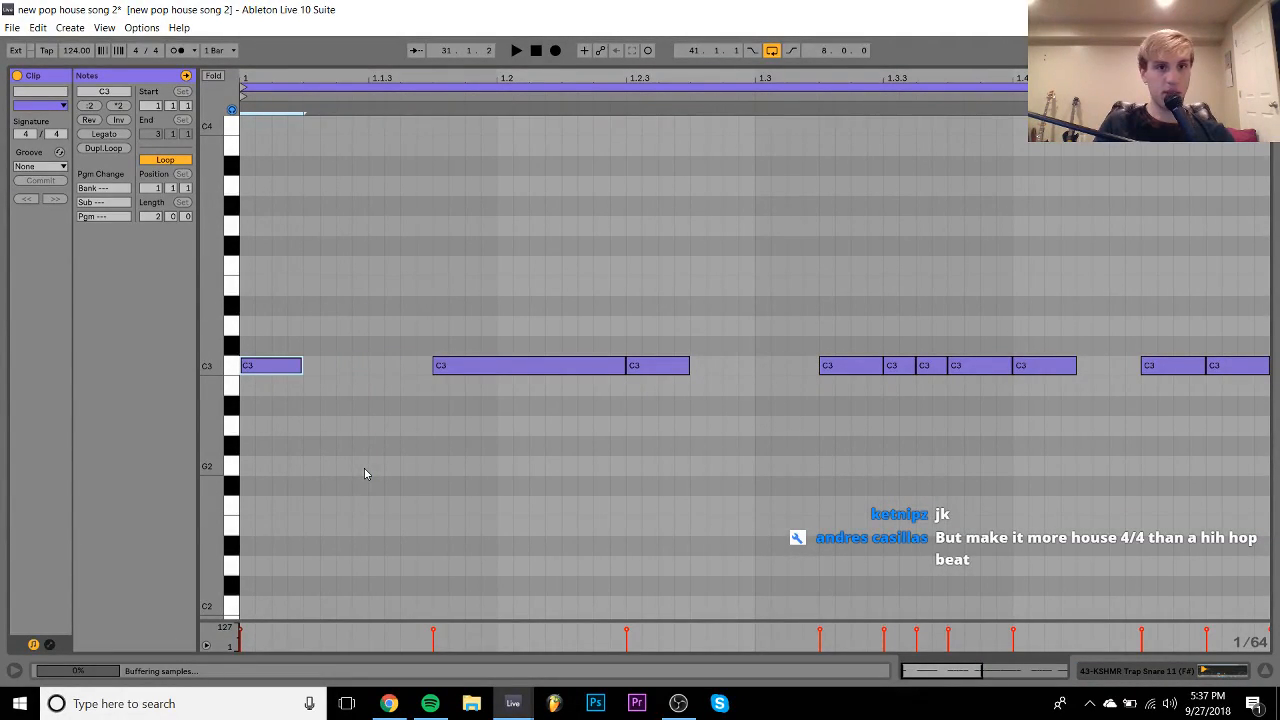
pyautogui.hotkey('ctrl', 'd')
pyautogui.hotkey('ctrl', 'd')
pyautogui.hotkey('ctrl', 'd')
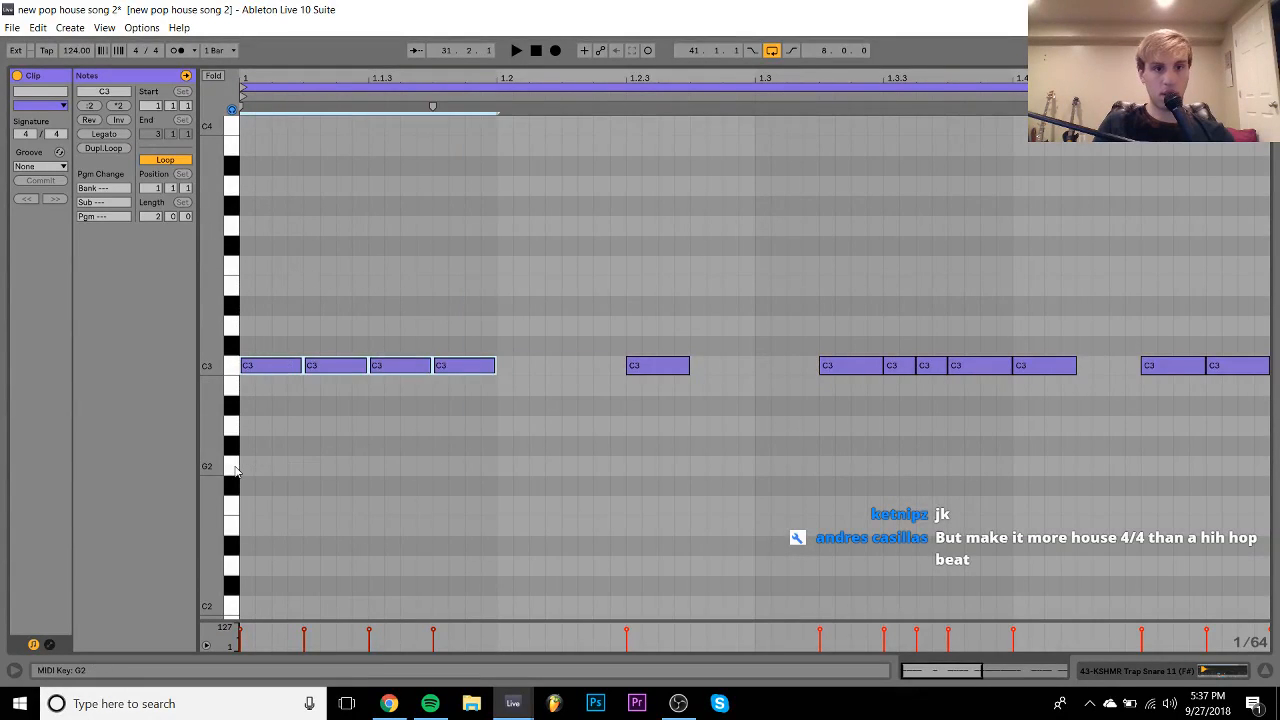
pyautogui.hotkey('ctrl', 'd')
pyautogui.hotkey('ctrl', 'd')
pyautogui.hotkey('ctrl', 'd')
pyautogui.press('space')
pyautogui.click(1137, 672)
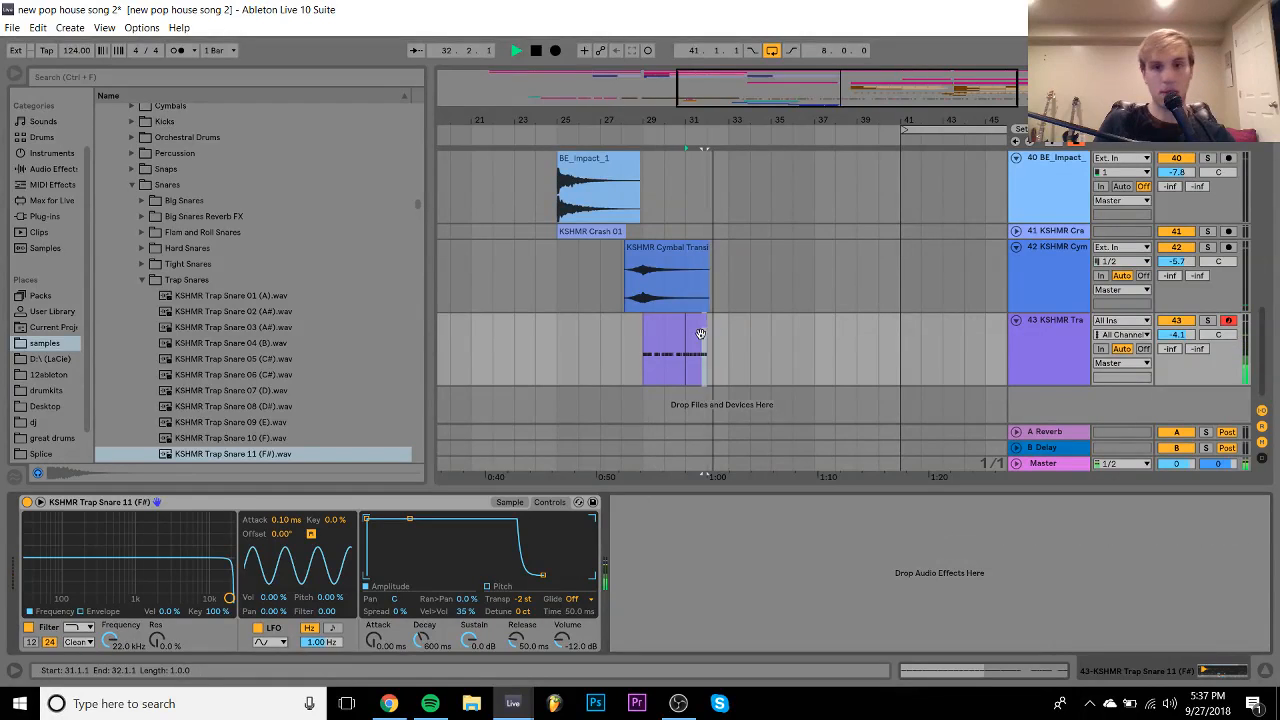
pyautogui.click(667, 328)
# - Add a Frequency Shifter from the audio effects to the trap snare track 43
pyautogui.click(50, 153)
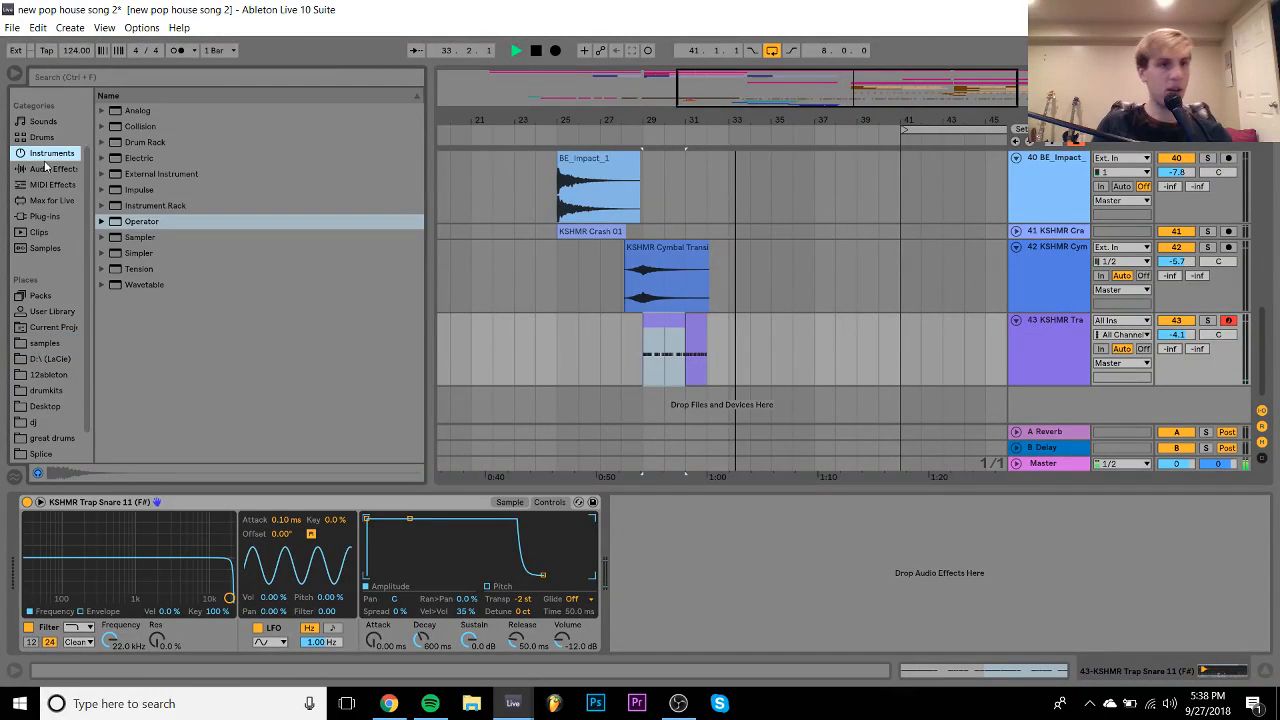
pyautogui.click(48, 168)
pyautogui.scroll(-1, 130, 326)
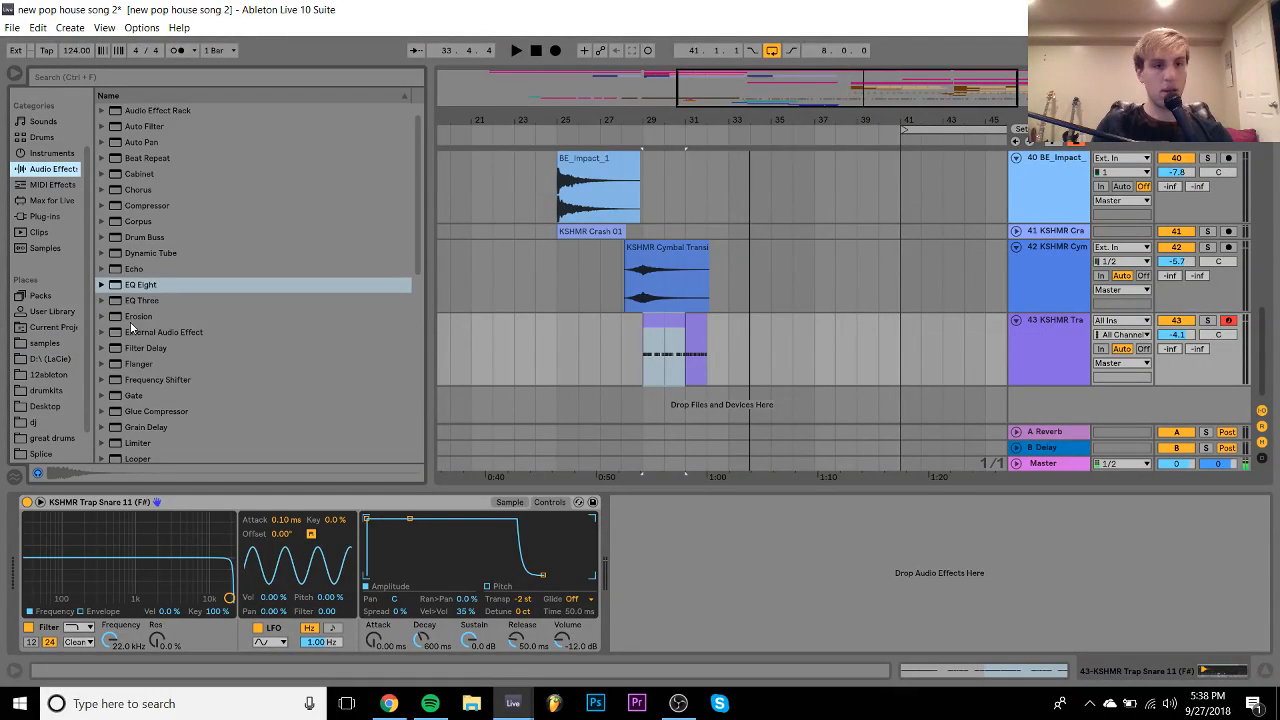
pyautogui.click(148, 376)
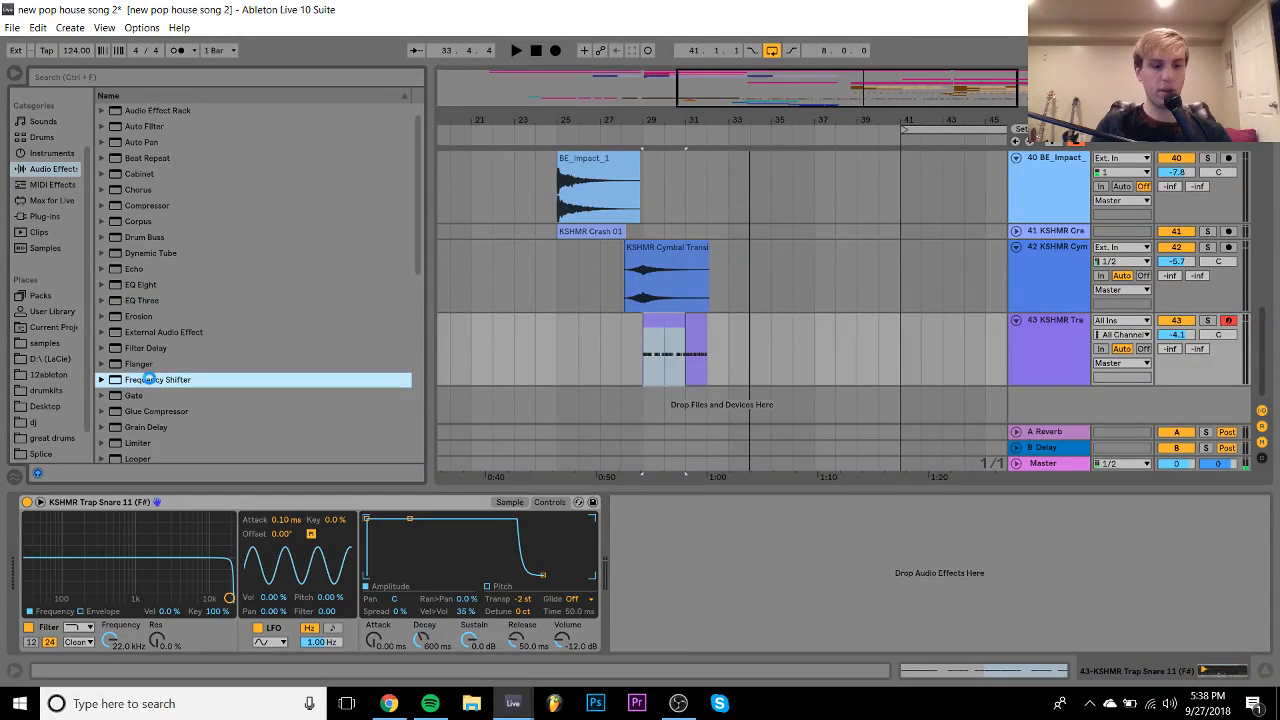
pyautogui.doubleClick(150, 380)
# - Ramp the Fine automation up from bar 29, lower track 43 to -5.6 dB, and fold it
pyautogui.click(709, 596)
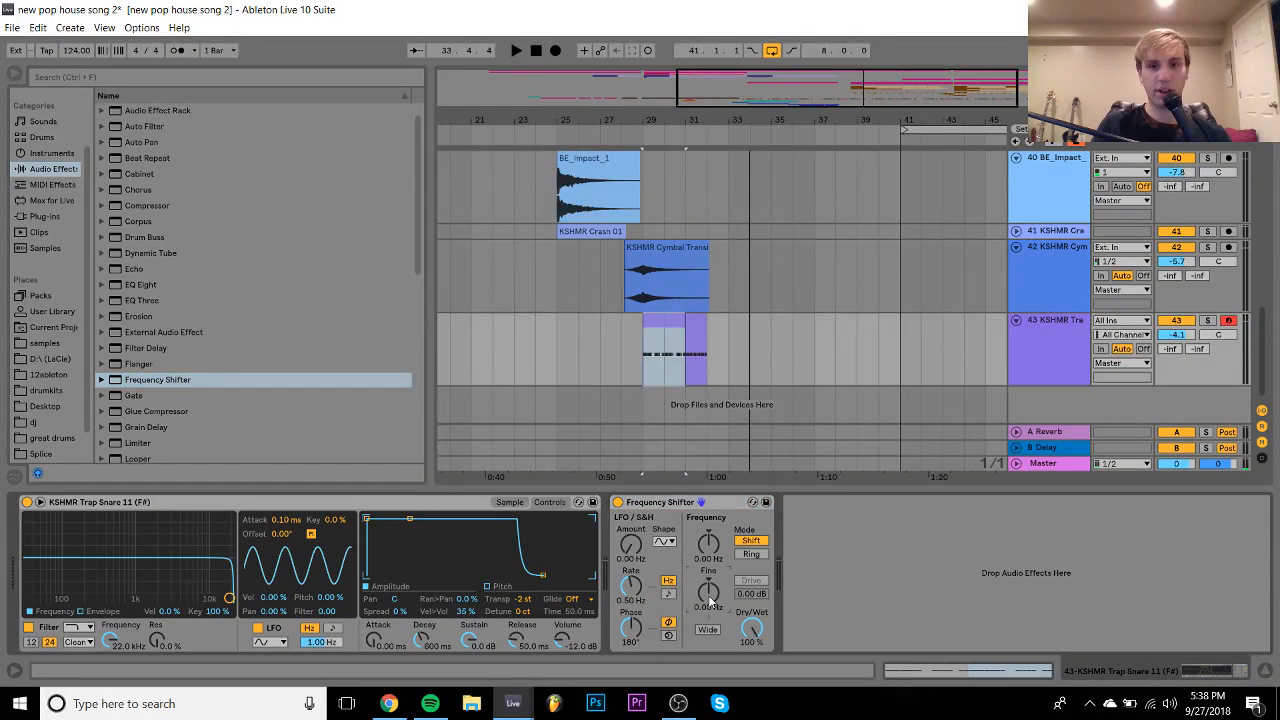
pyautogui.rightClick(713, 575)
pyautogui.click(745, 608)
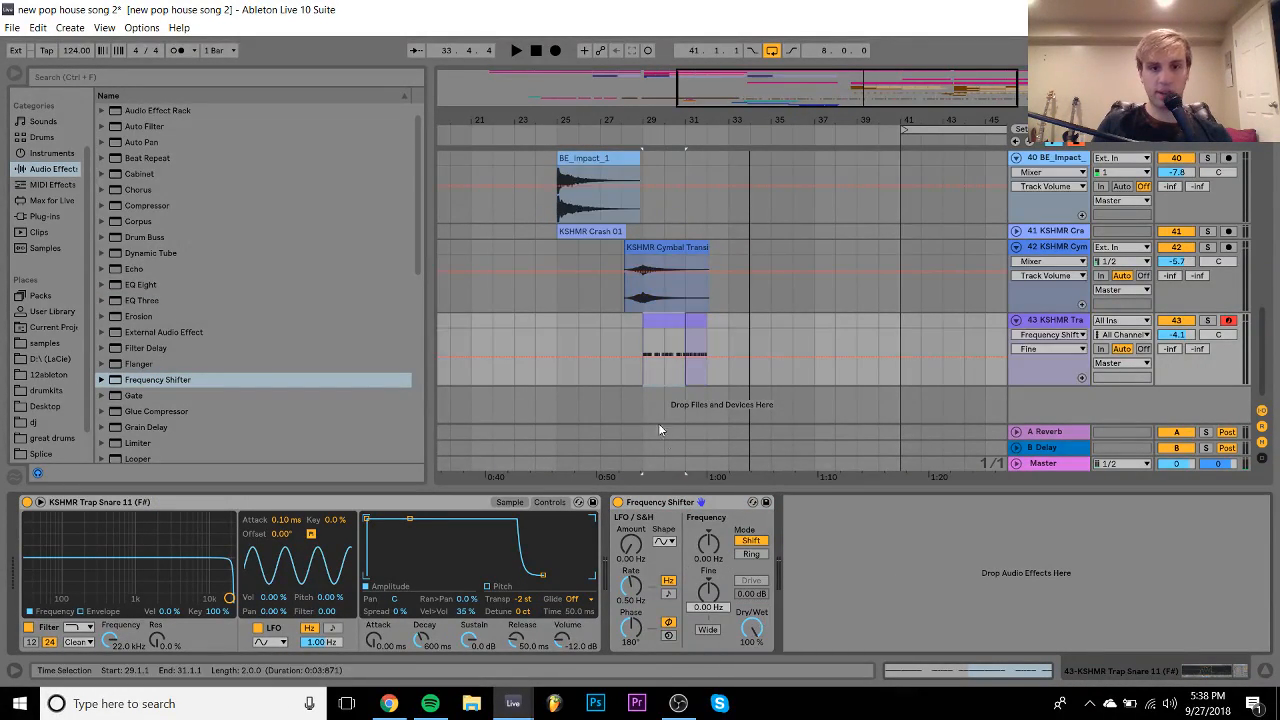
pyautogui.click(643, 357)
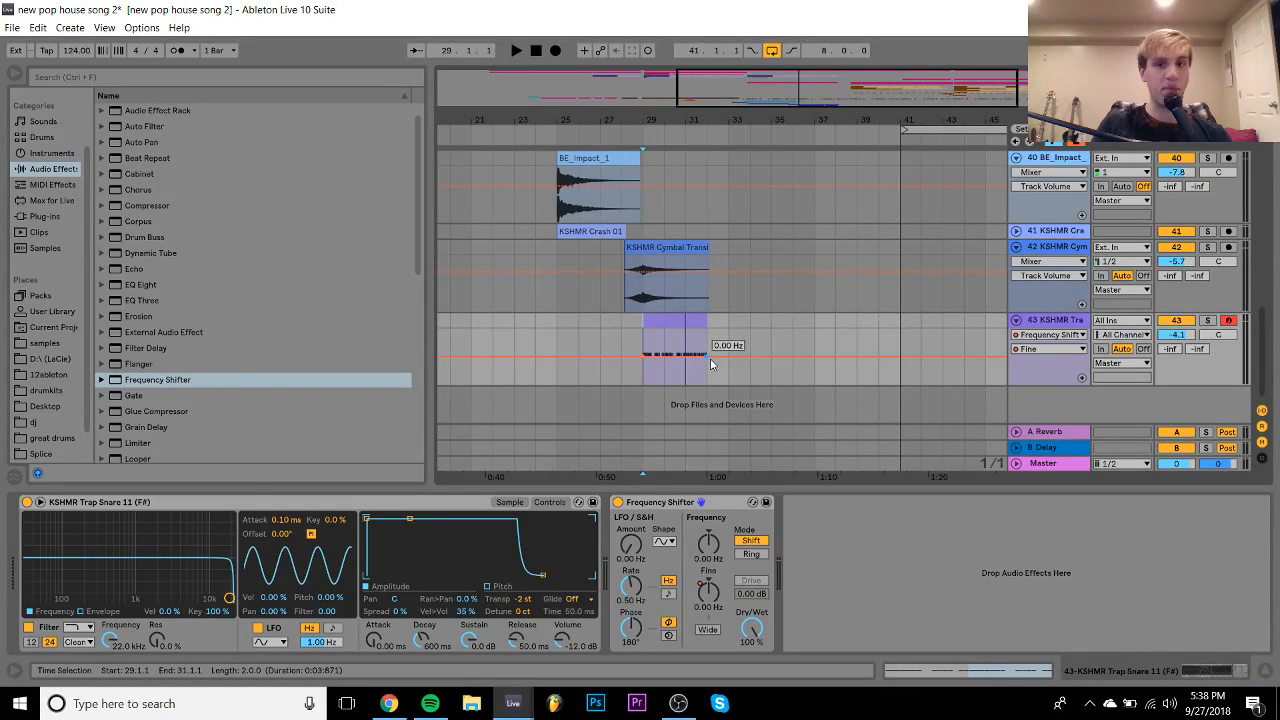
pyautogui.moveTo(711, 365); pyautogui.dragTo(707, 329)
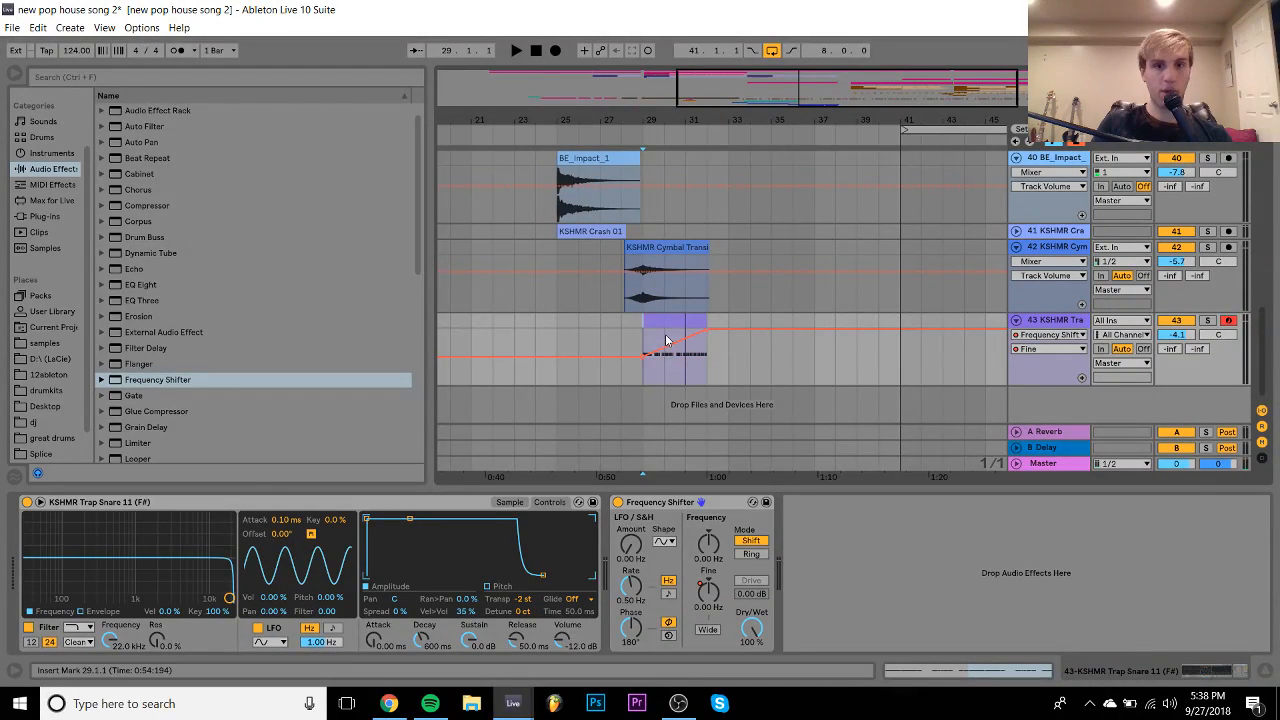
pyautogui.press('space')
pyautogui.moveTo(1180, 335); pyautogui.dragTo(1183, 343)
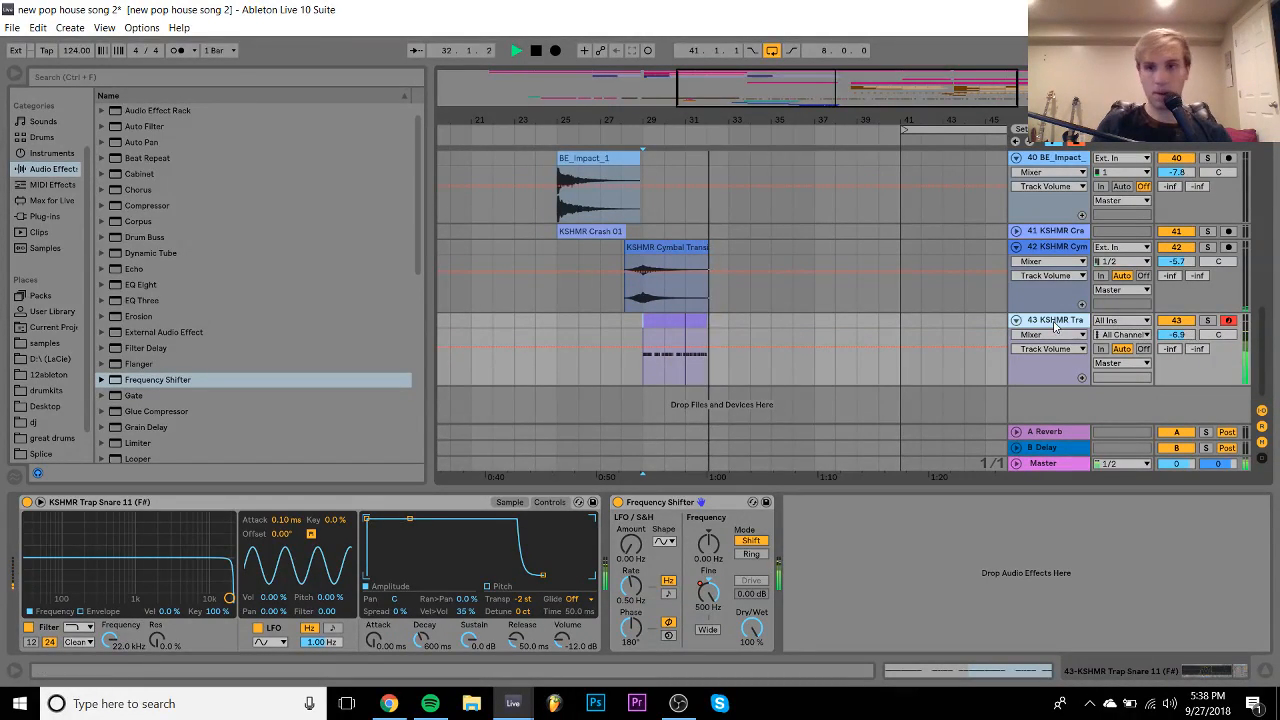
pyautogui.click(1016, 321)
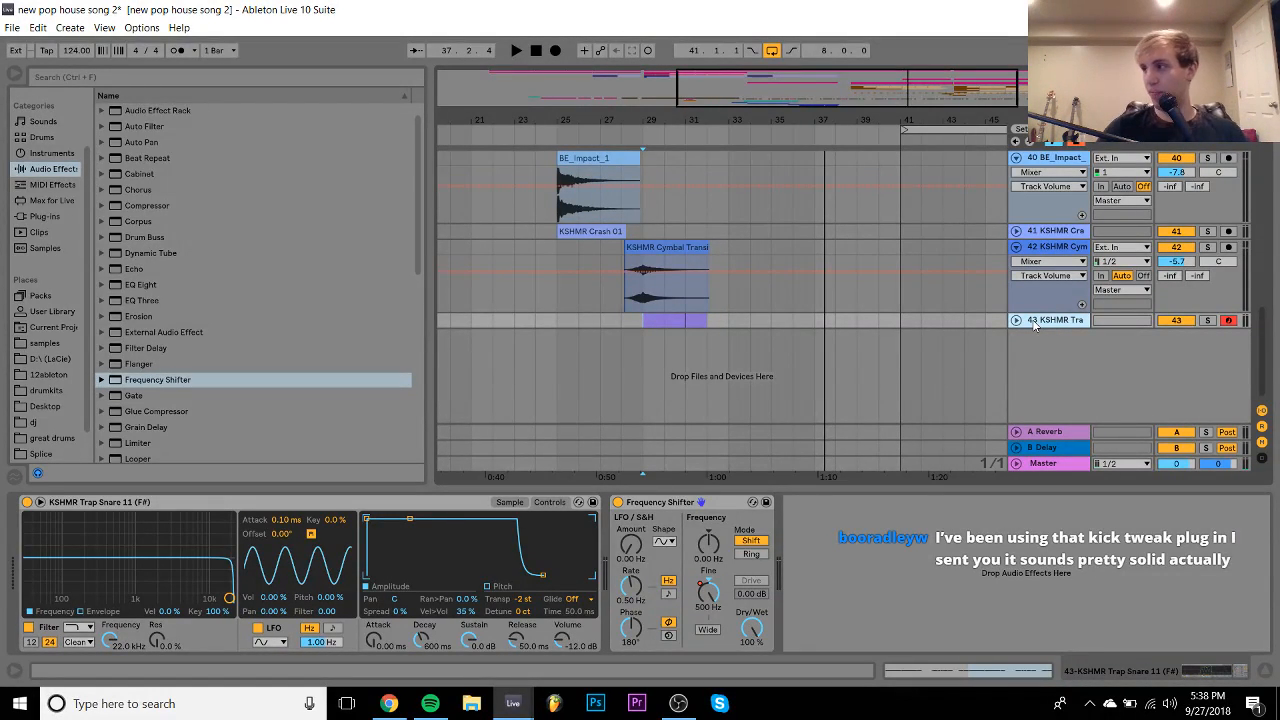
# - Audition from bar 33, then load a Utility onto the Master track
pyautogui.click(1044, 464)
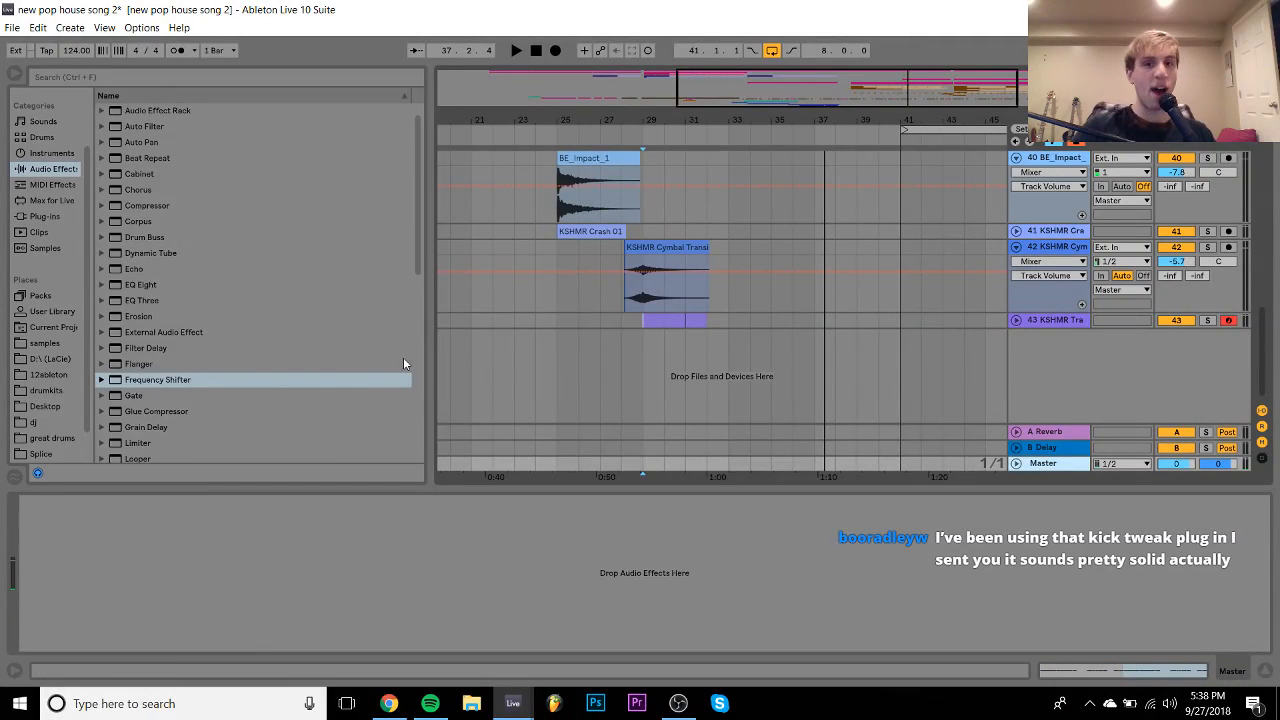
pyautogui.click(729, 321)
pyautogui.press('space')
pyautogui.press('space')
pyautogui.click(702, 318)
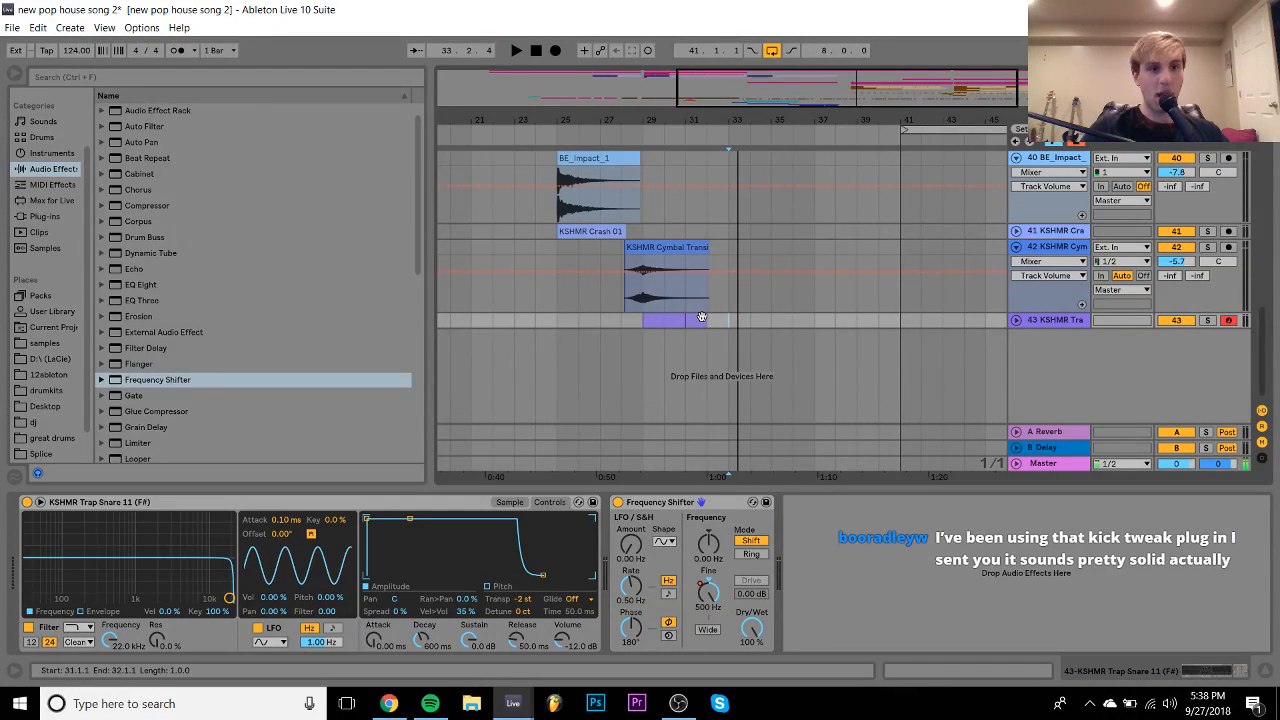
pyautogui.click(1089, 468)
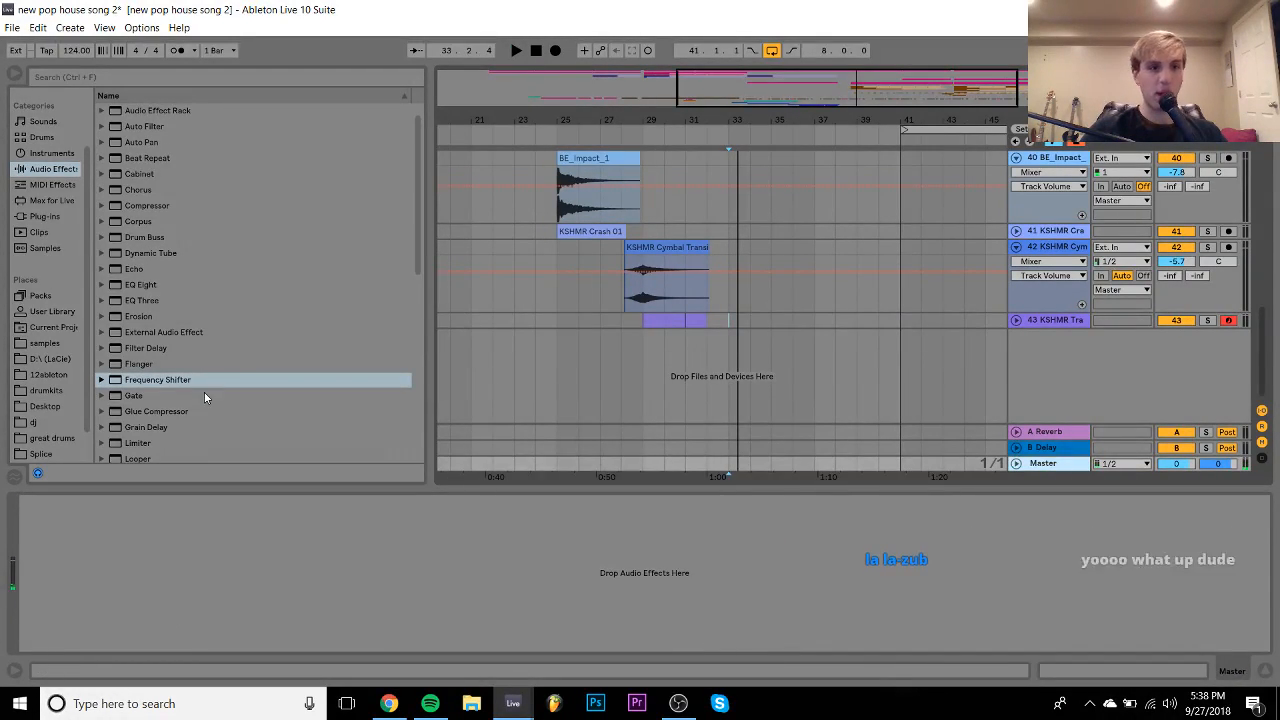
pyautogui.scroll(-3, 190, 420)
pyautogui.scroll(-6, 188, 430)
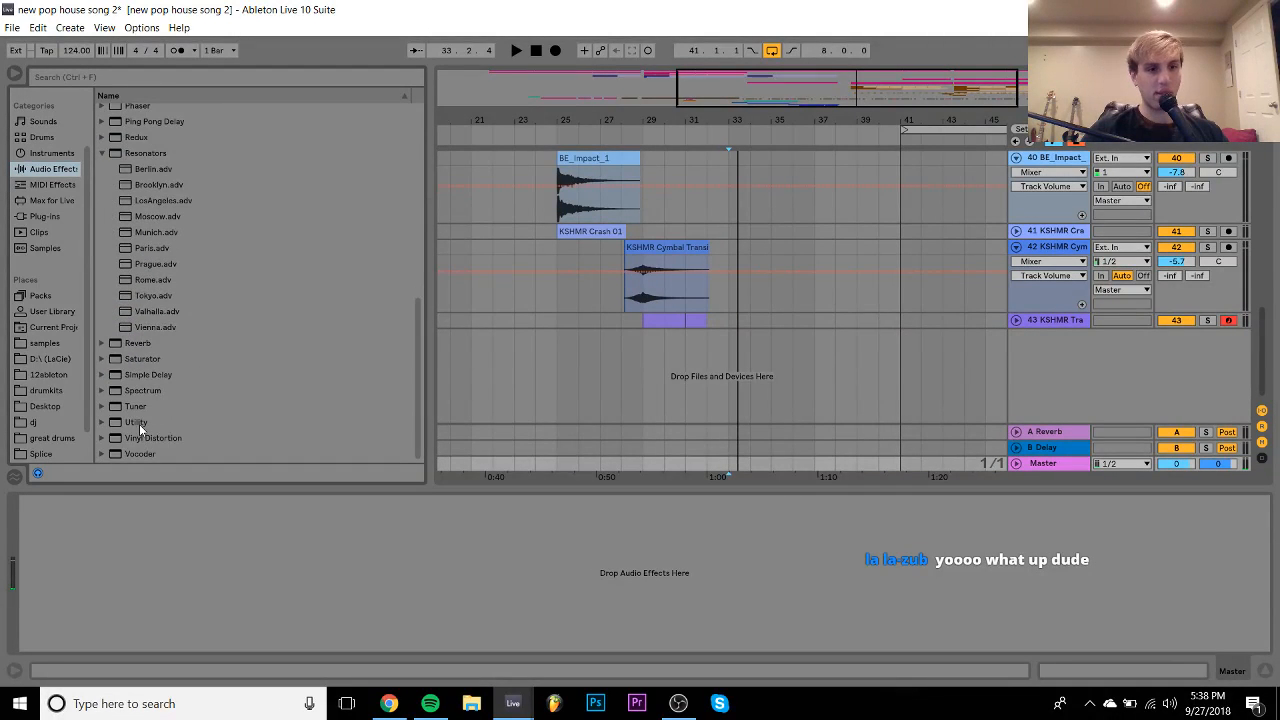
pyautogui.doubleClick(136, 422)
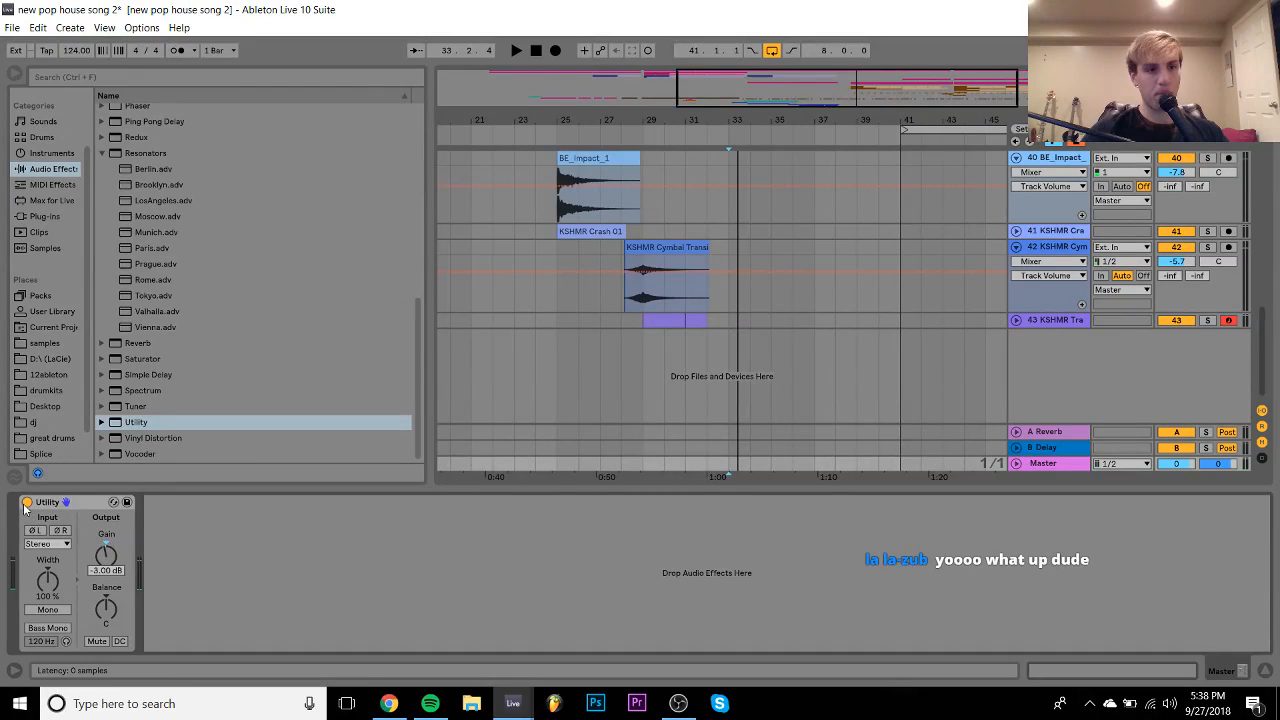
# - Automate the Utility's Device On to switch off at bar 33, then play from bar 31
pyautogui.rightClick(25, 508)
pyautogui.click(70, 513)
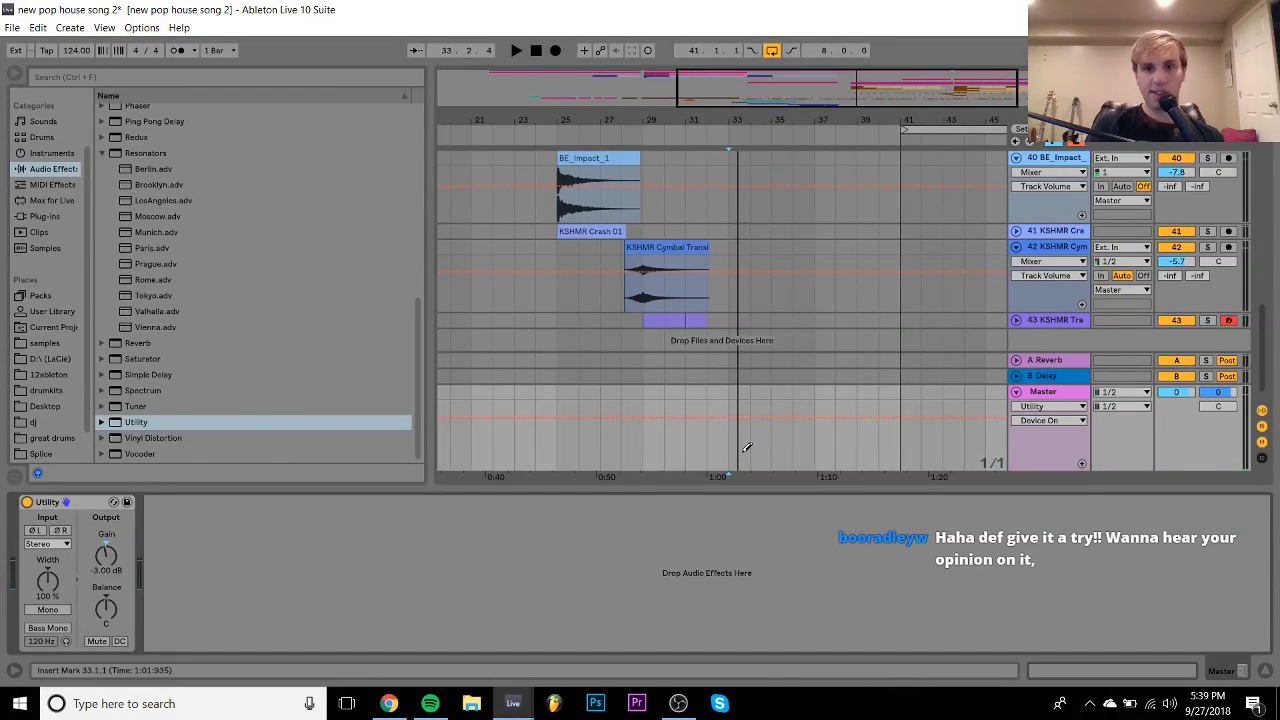
pyautogui.scroll(2, 706, 297)
pyautogui.scroll(-2, 706, 300)
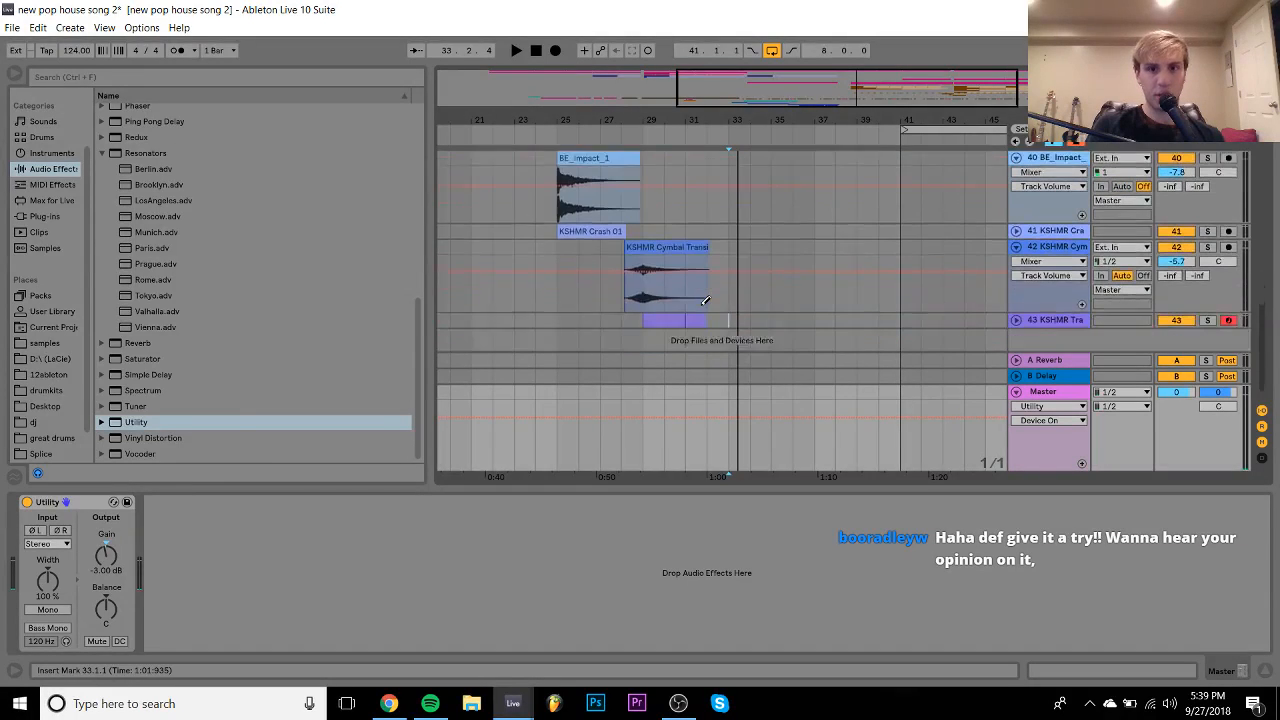
pyautogui.hscroll(-1, 703, 305)
pyautogui.click(762, 448)
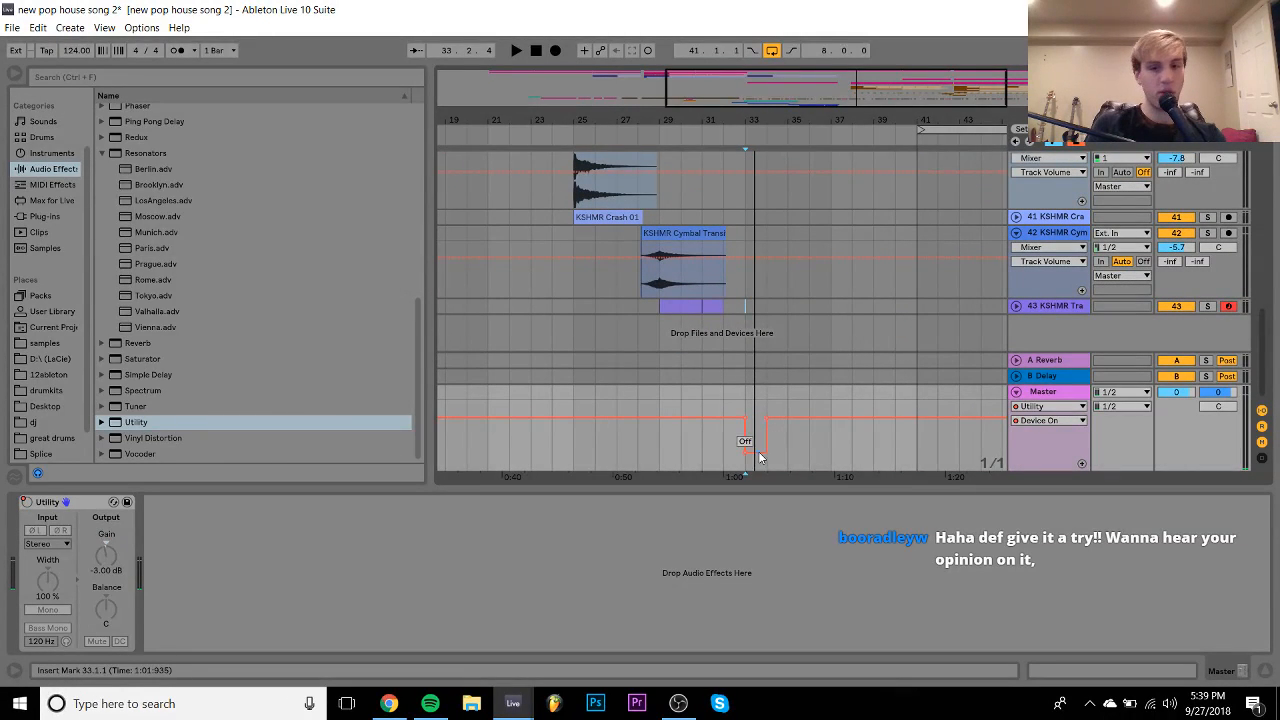
pyautogui.click(769, 418)
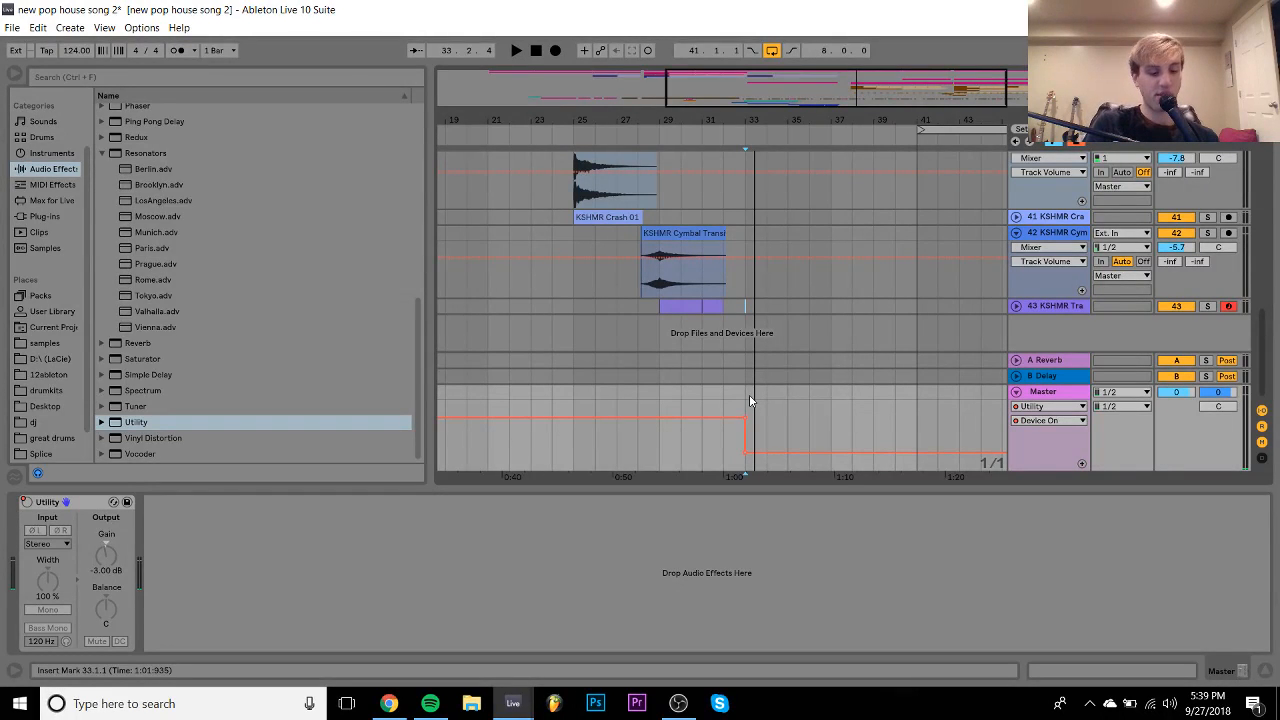
pyautogui.click(705, 335)
pyautogui.press('space')
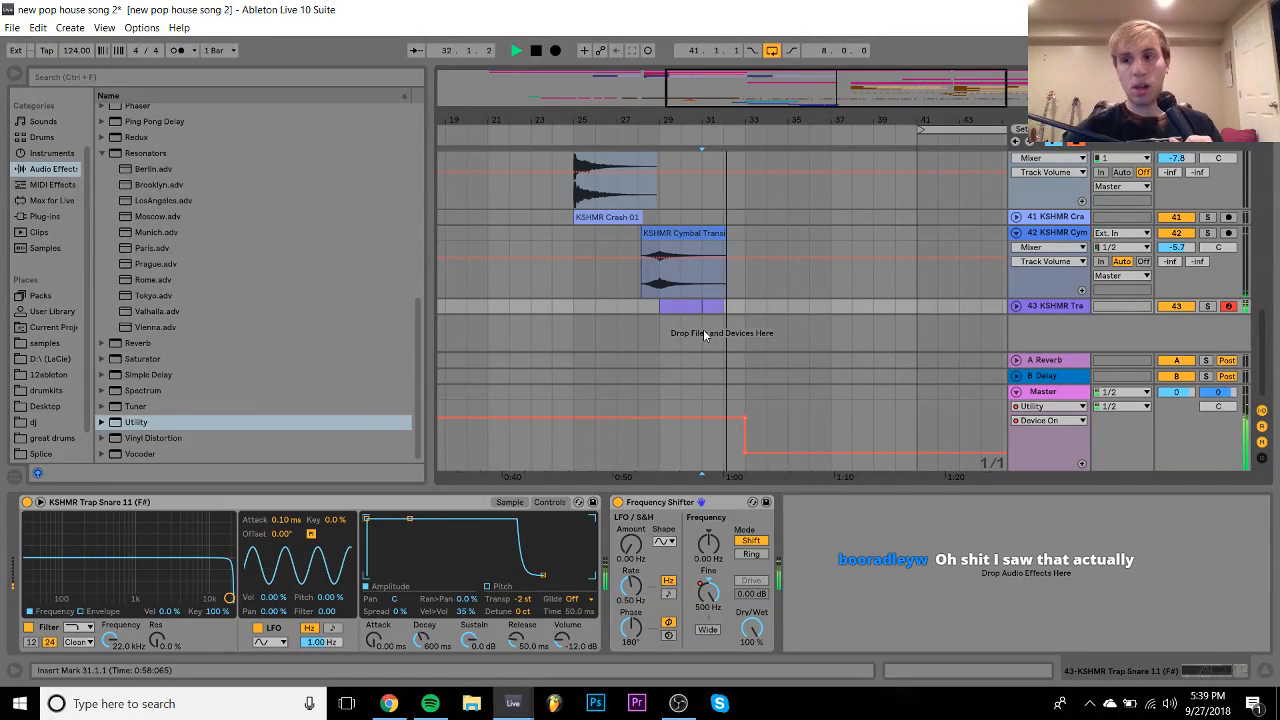
# - Unfold track 43 and drag the trap snare volume from -6.9 dB down to -14.0 dB during playback
pyautogui.click(1016, 306)
pyautogui.press('space')
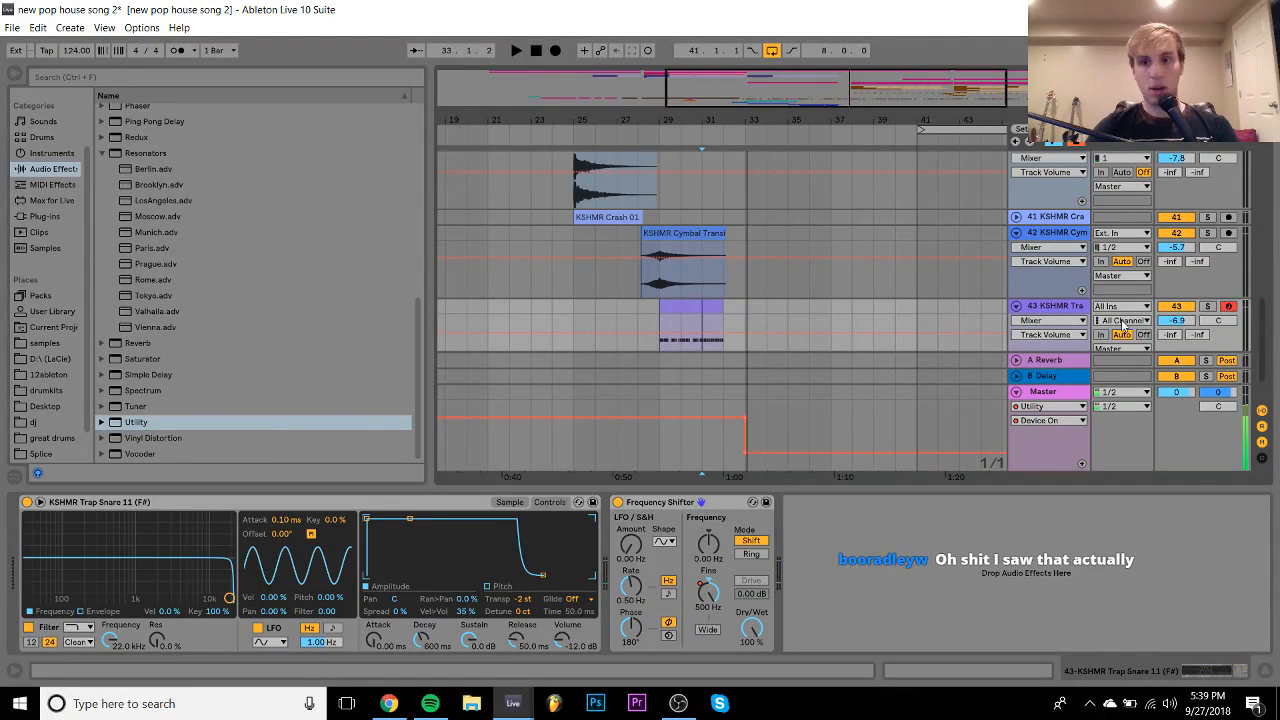
pyautogui.press('space')
pyautogui.moveTo(1173, 320)
pyautogui.mouseDown()
pyautogui.moveTo(1173, 346)
pyautogui.moveTo(1173, 312)
pyautogui.mouseUp()
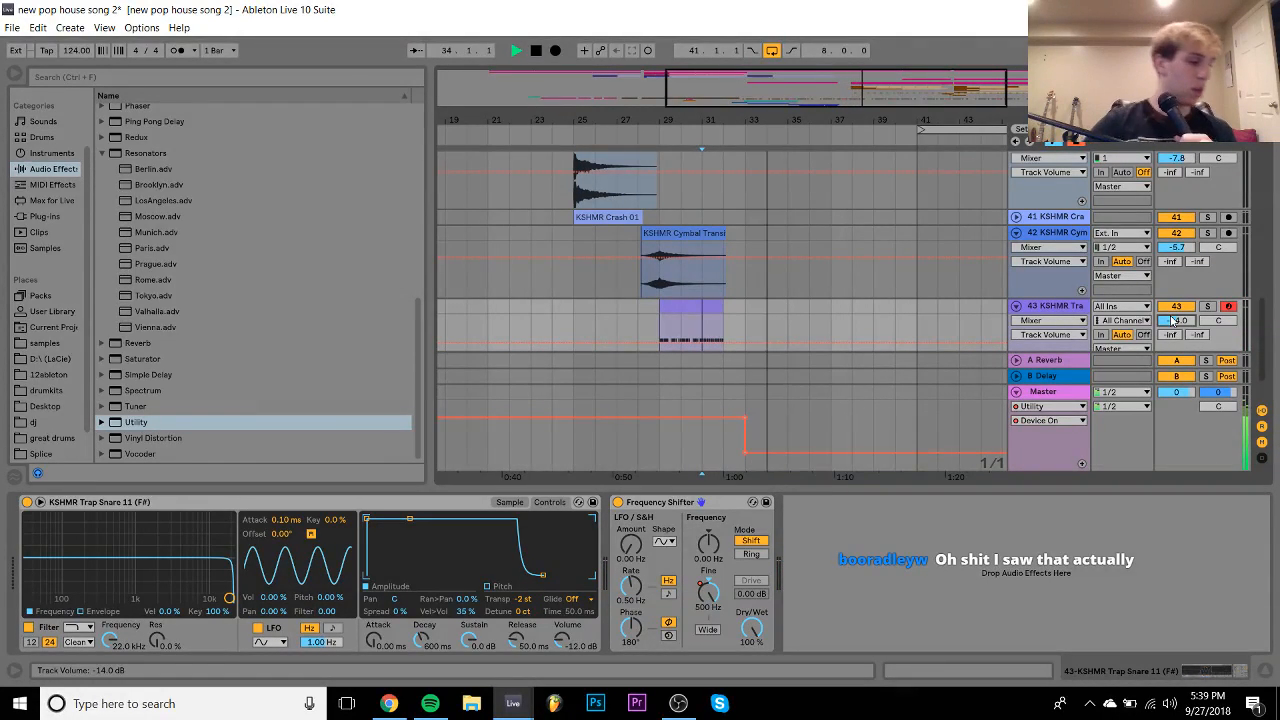
pyautogui.scroll(-2, 1144, 218)
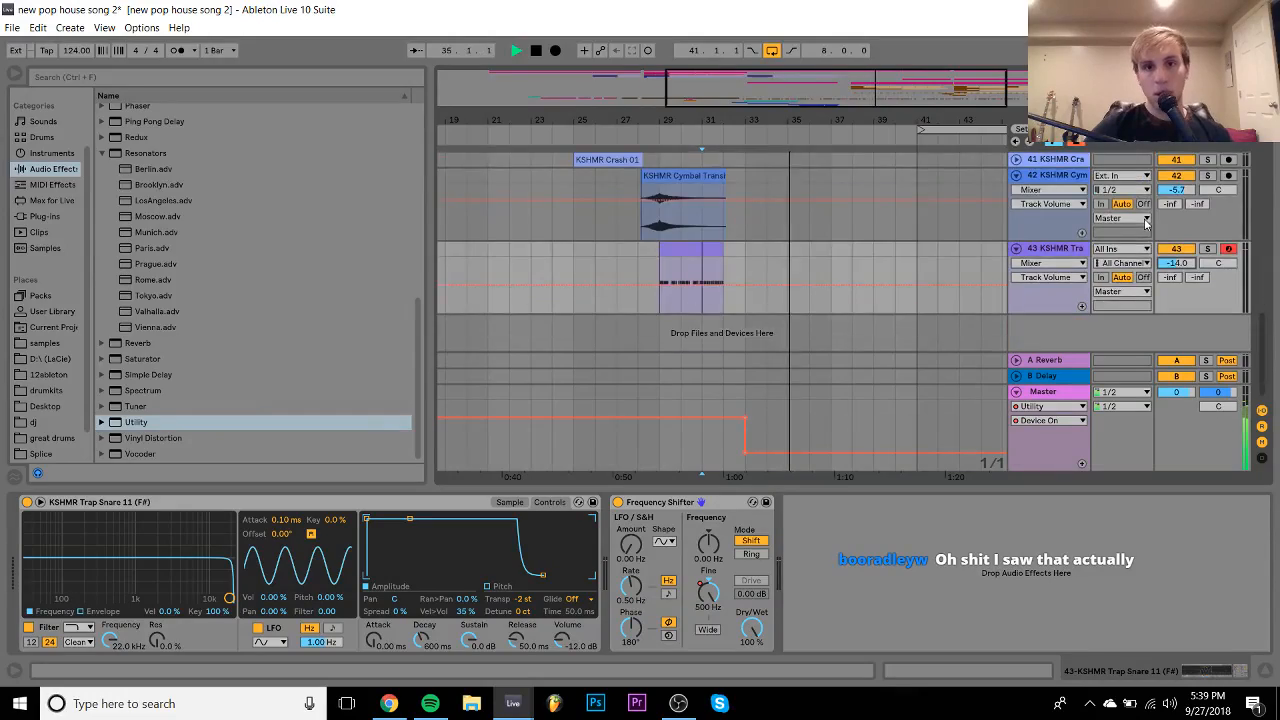
pyautogui.scroll(8, 1144, 218)
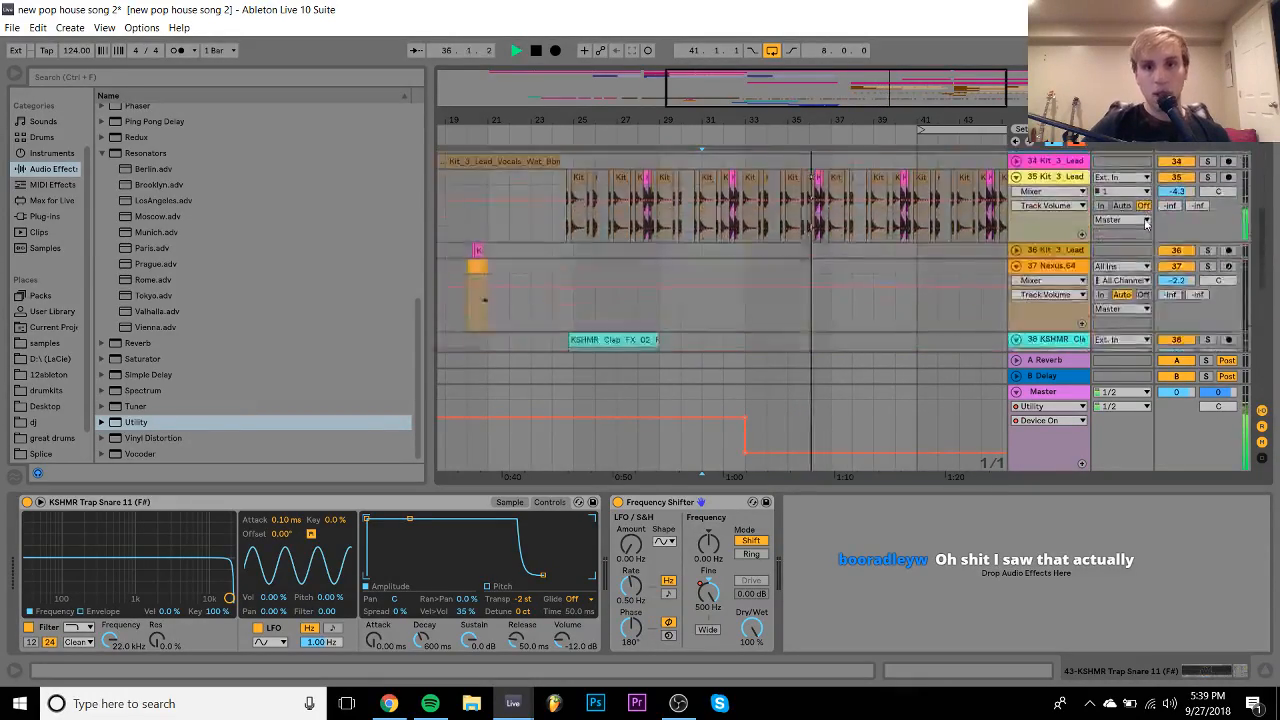
# - Loop bars 33–37 on the 19 Group track and solo the group
pyautogui.scroll(5, 1146, 222)
pyautogui.moveTo(747, 202); pyautogui.dragTo(830, 210)
pyautogui.hotkey('ctrl', 'l')
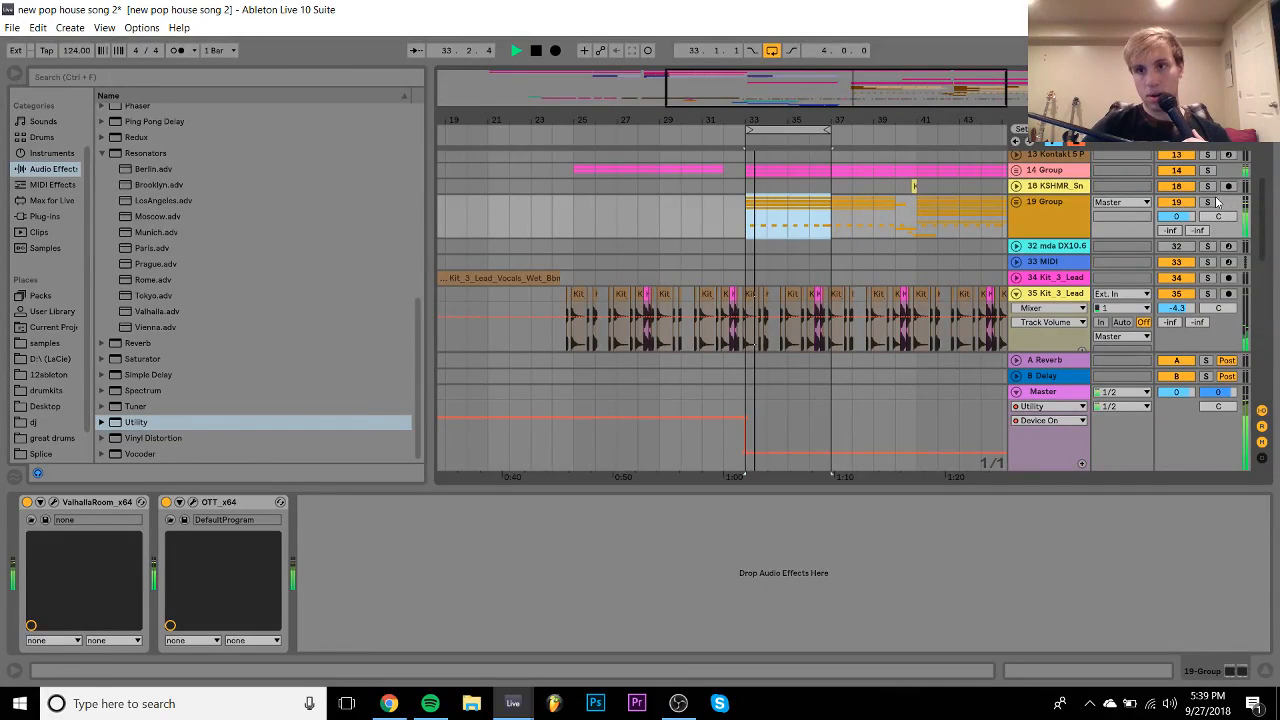
pyautogui.click(1208, 202)
# - Lower the wooden percussion track 22 to -8.0 dB, then fold it back
pyautogui.click(1017, 203)
pyautogui.scroll(-3, 1017, 206)
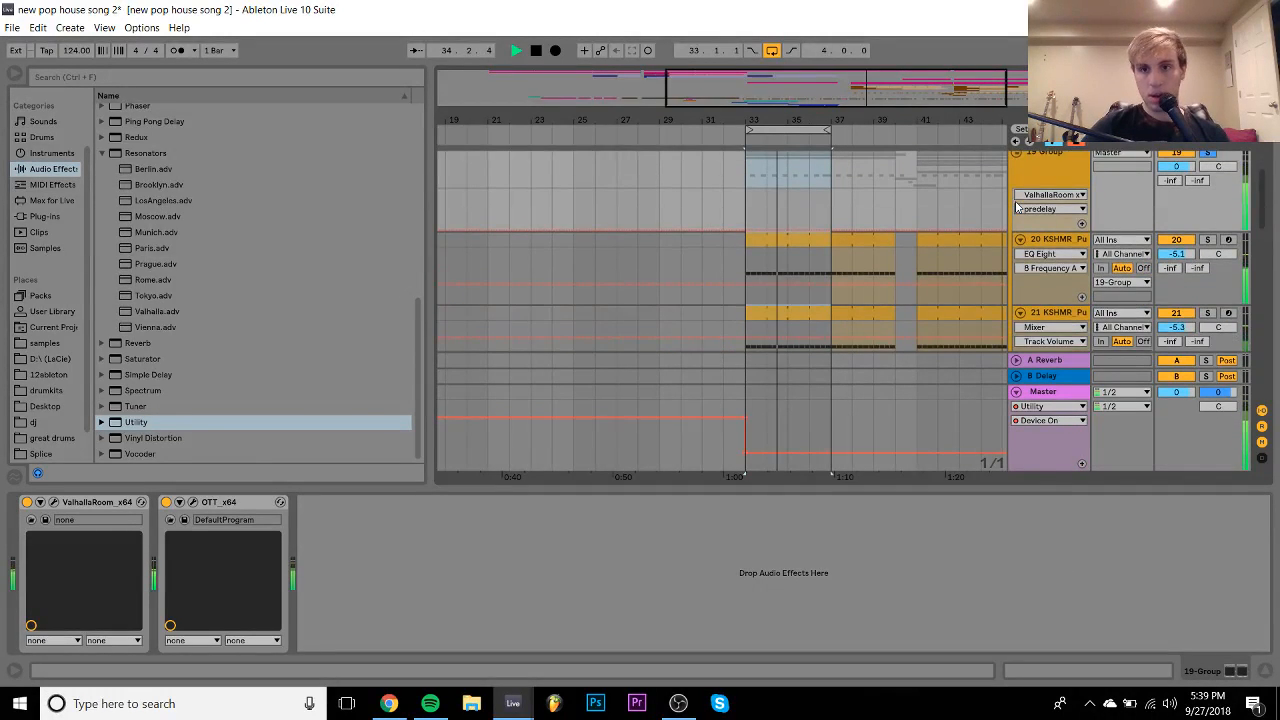
pyautogui.scroll(-3, 1017, 207)
pyautogui.click(1019, 304)
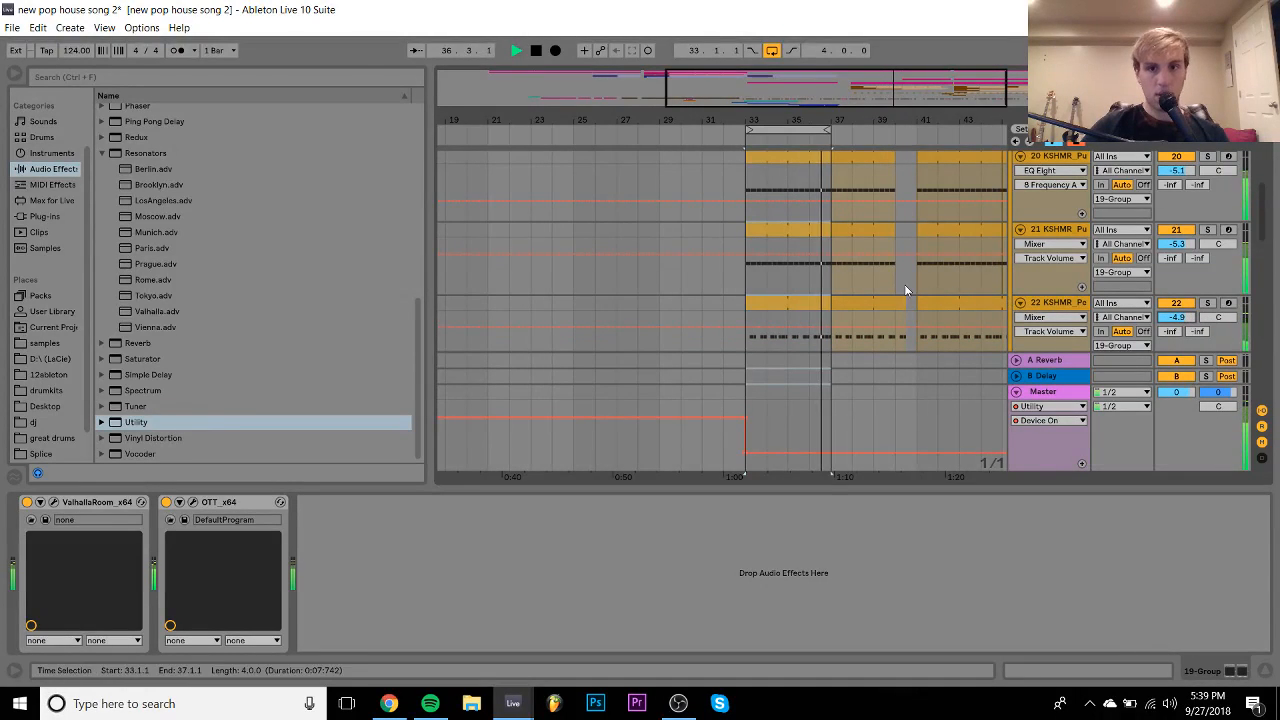
pyautogui.click(1208, 302)
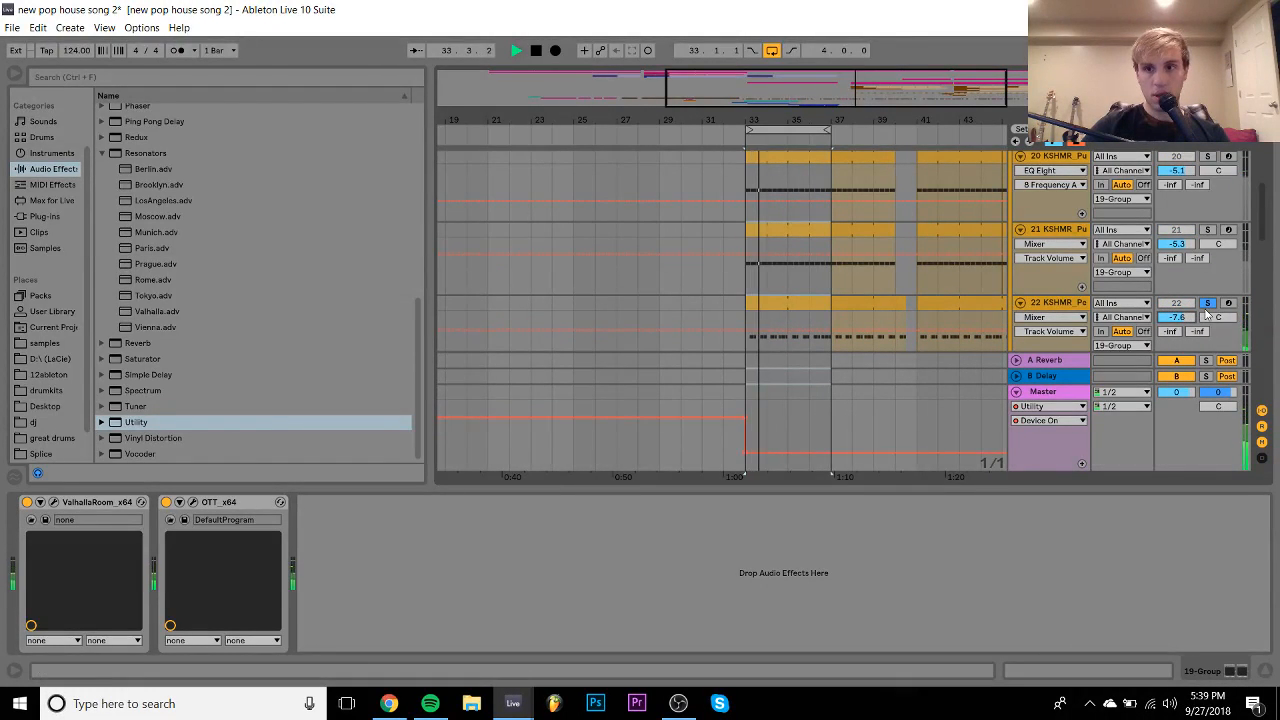
pyautogui.click(1208, 303)
pyautogui.moveTo(1177, 317); pyautogui.dragTo(1176, 326)
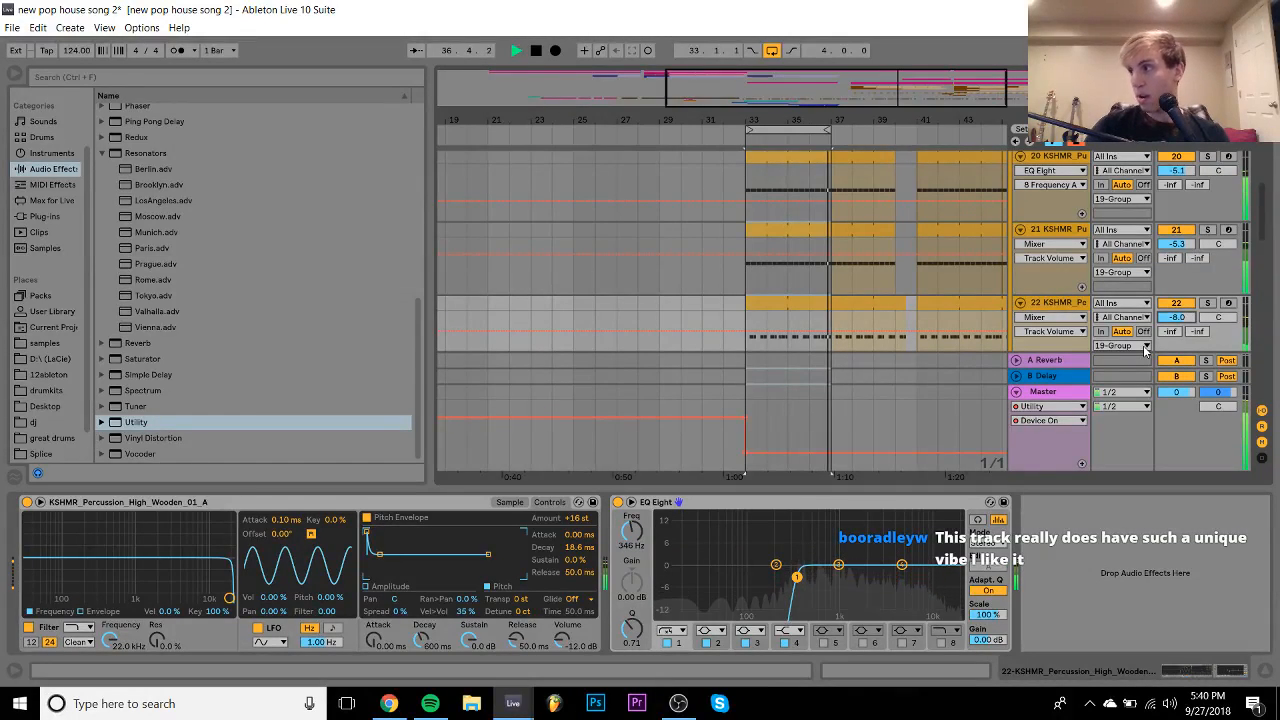
pyautogui.press('space')
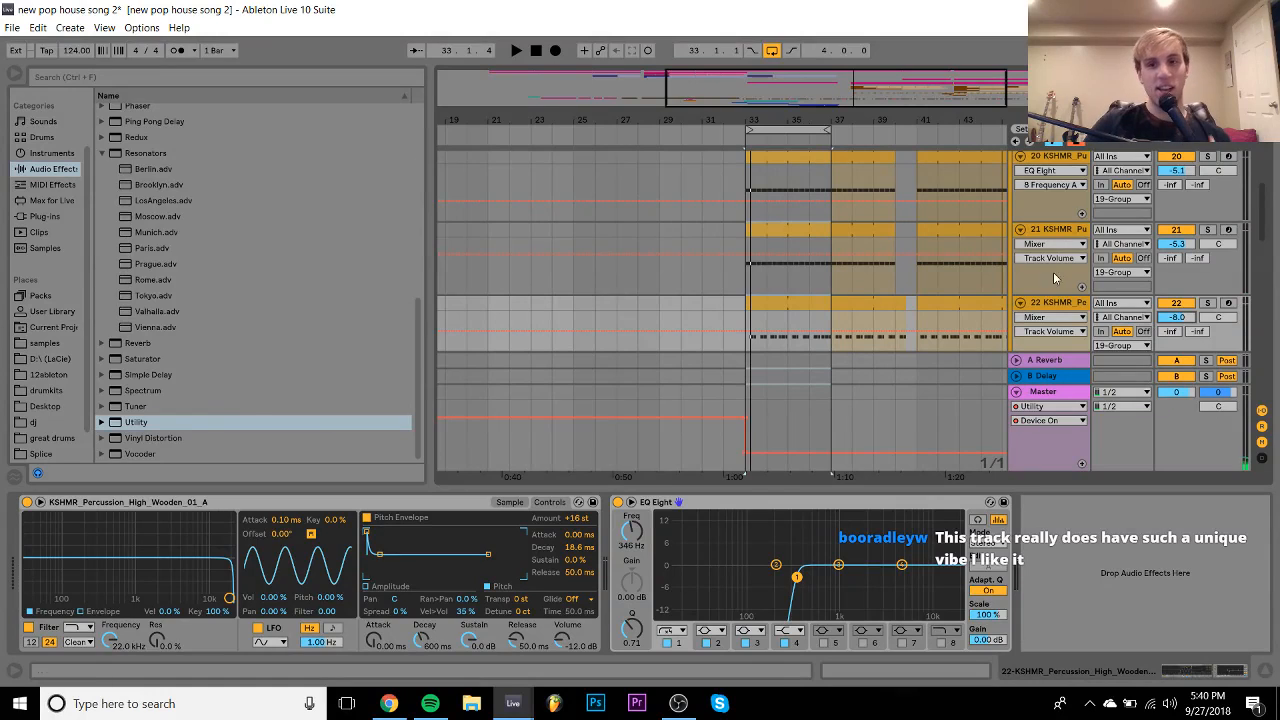
pyautogui.click(1021, 303)
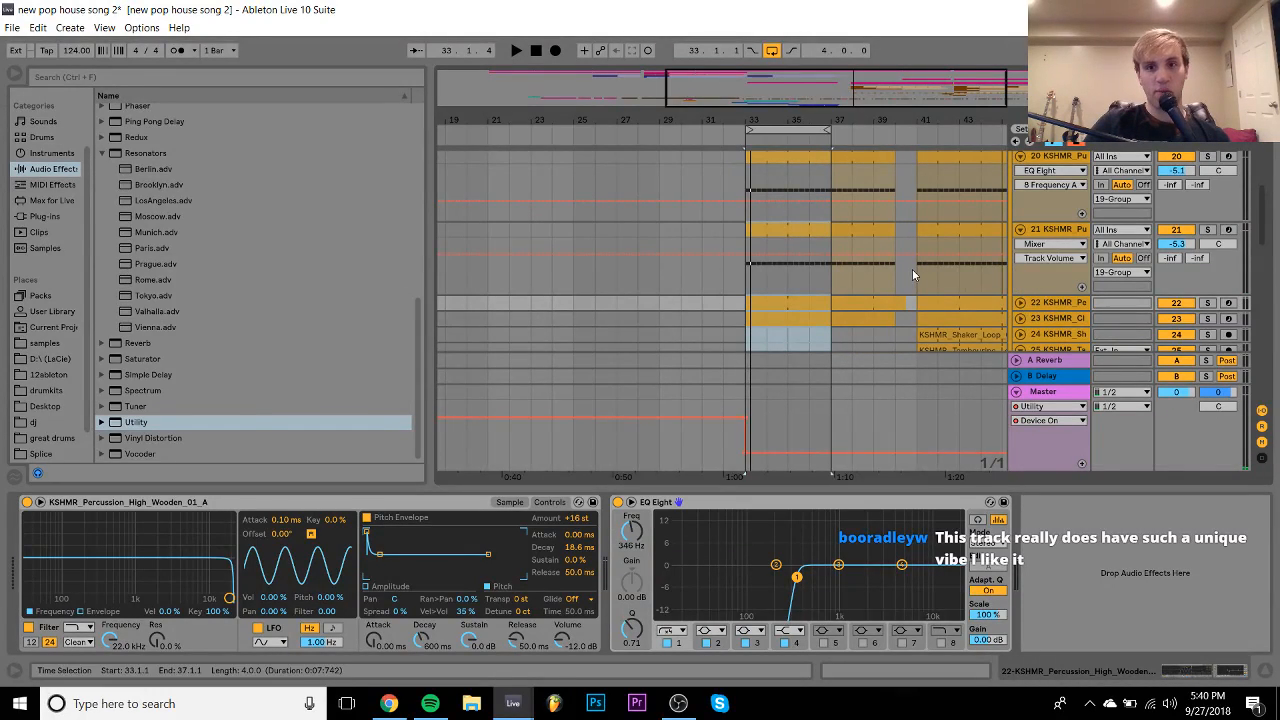
# - Start playback from bar 40 to audition the section
pyautogui.hscroll(3, 912, 275)
pyautogui.scroll(3, 912, 275)
pyautogui.click(682, 202)
pyautogui.press('space')
pyautogui.scroll(2, 684, 201)
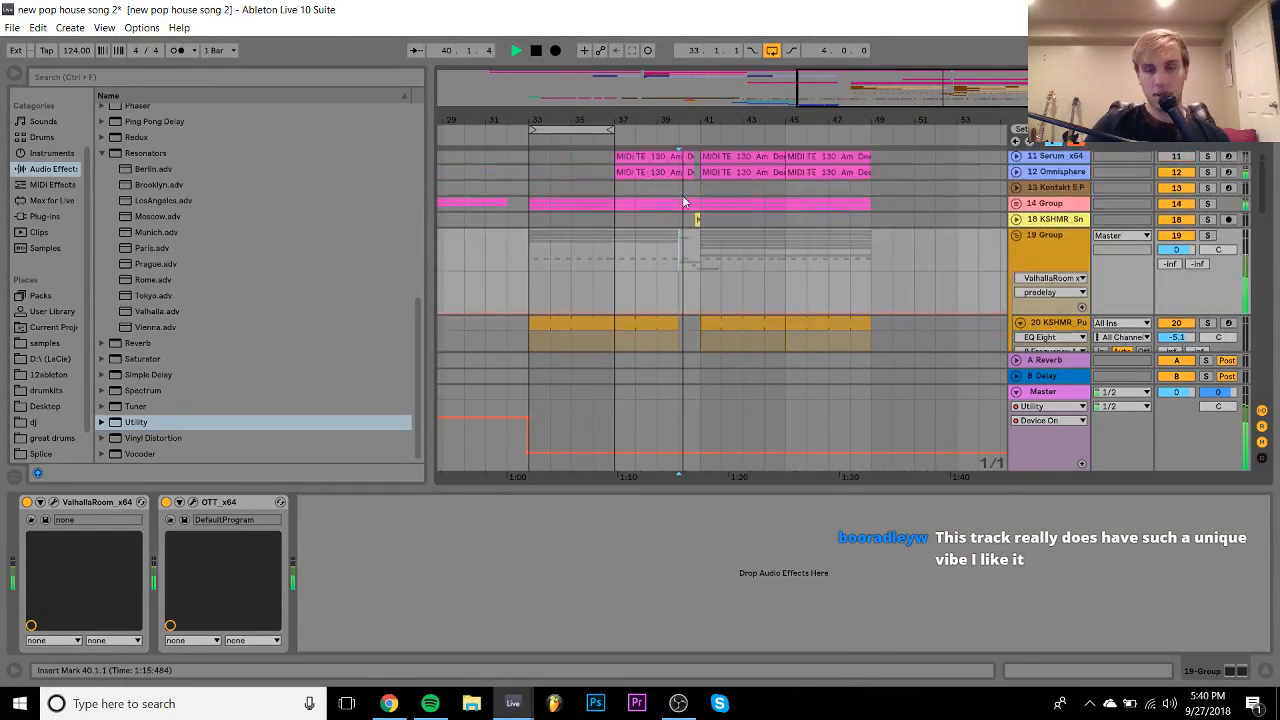
pyautogui.scroll(3, 684, 201)
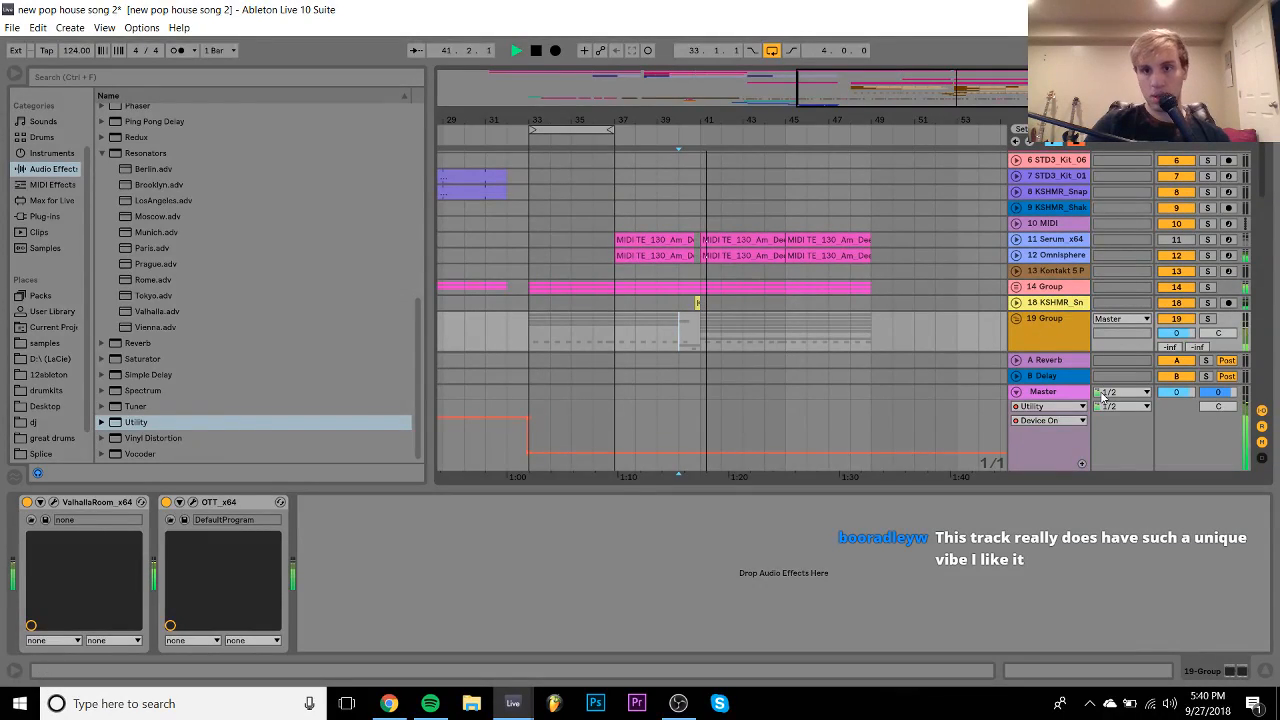
# - Hide the device panel for more arrangement space and select the 10 MIDI track
pyautogui.click(1265, 671)
pyautogui.click(1050, 227)
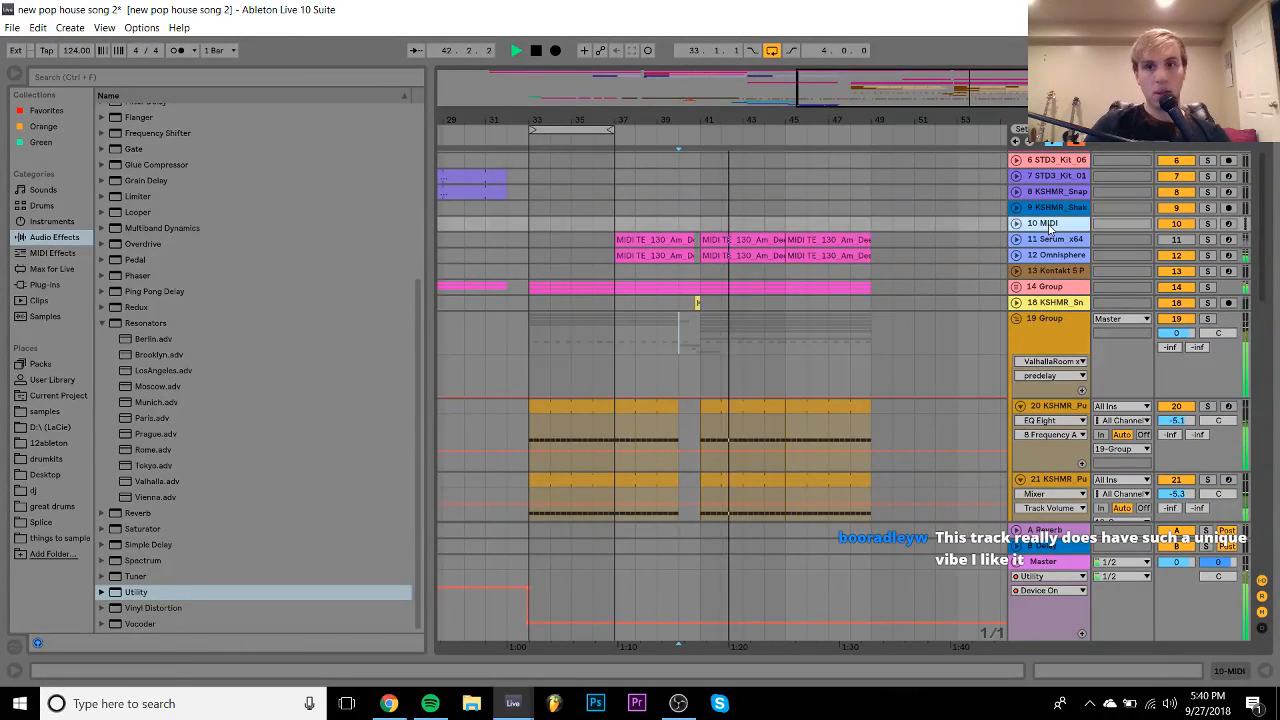
pyautogui.click(1050, 227)
pyautogui.scroll(-8, 1039, 229)
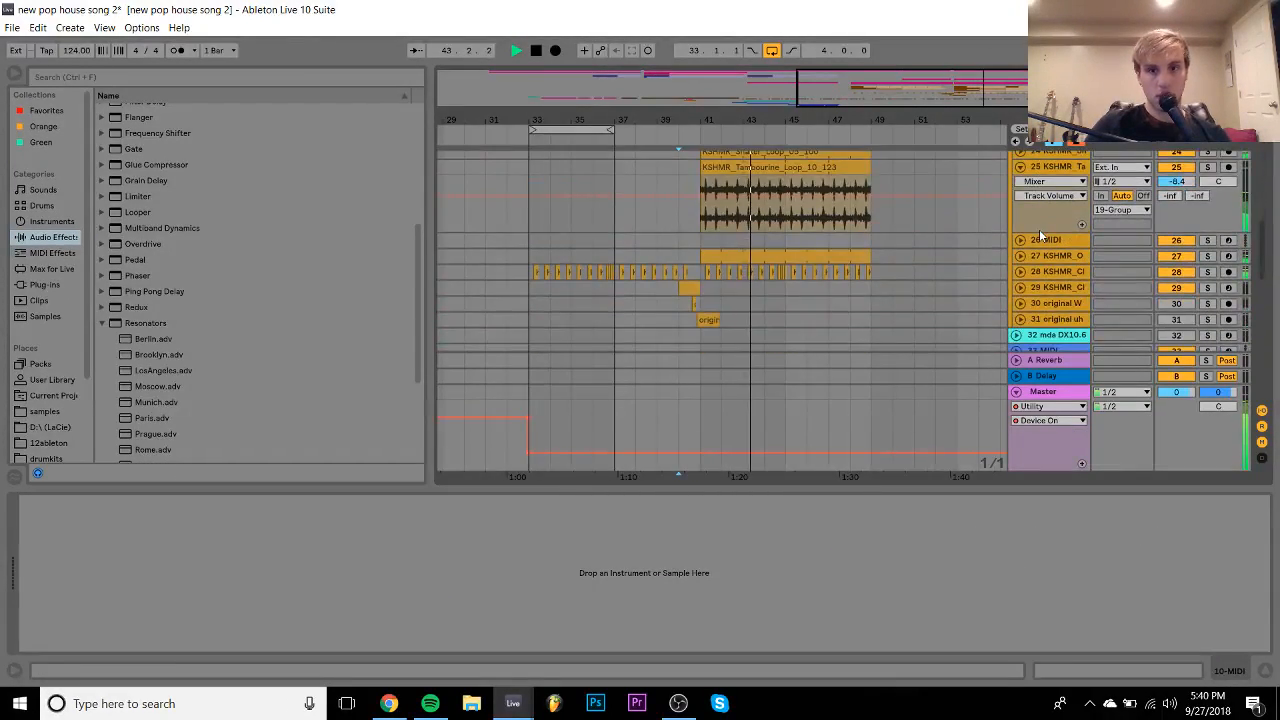
pyautogui.scroll(5, 1039, 229)
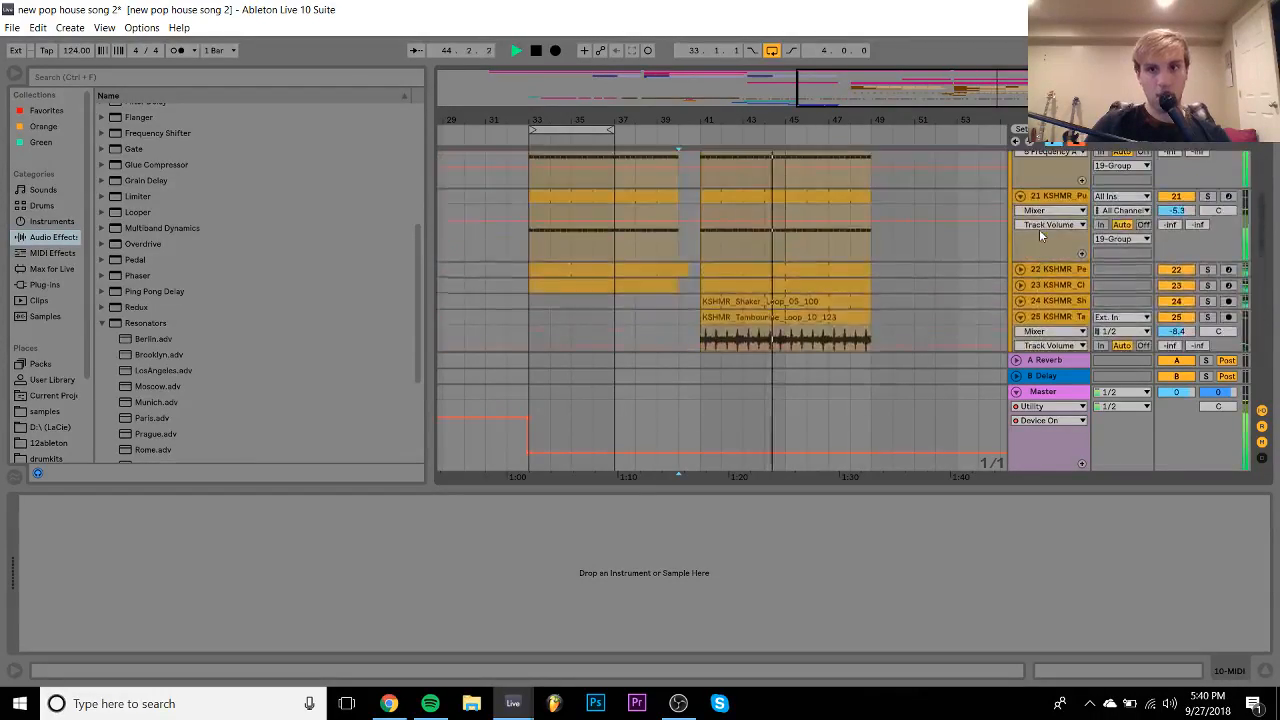
pyautogui.scroll(15, 1039, 229)
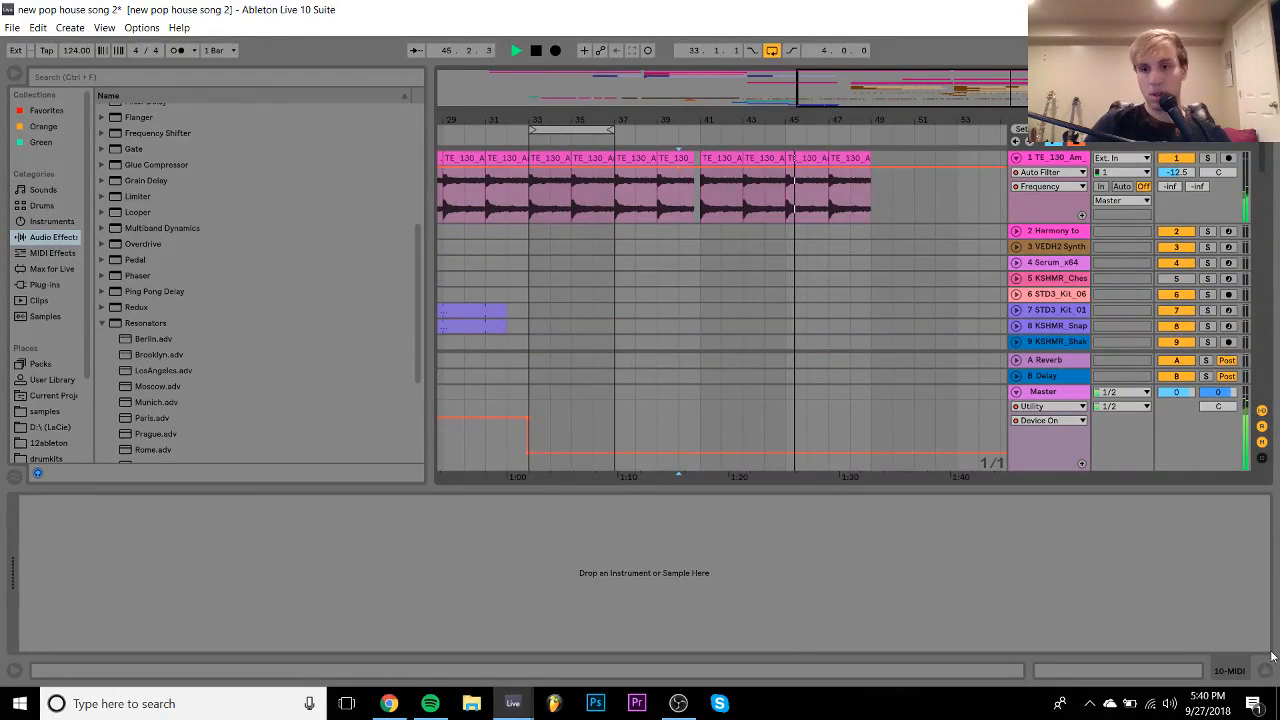
pyautogui.click(1266, 670)
pyautogui.scroll(-1, 1113, 462)
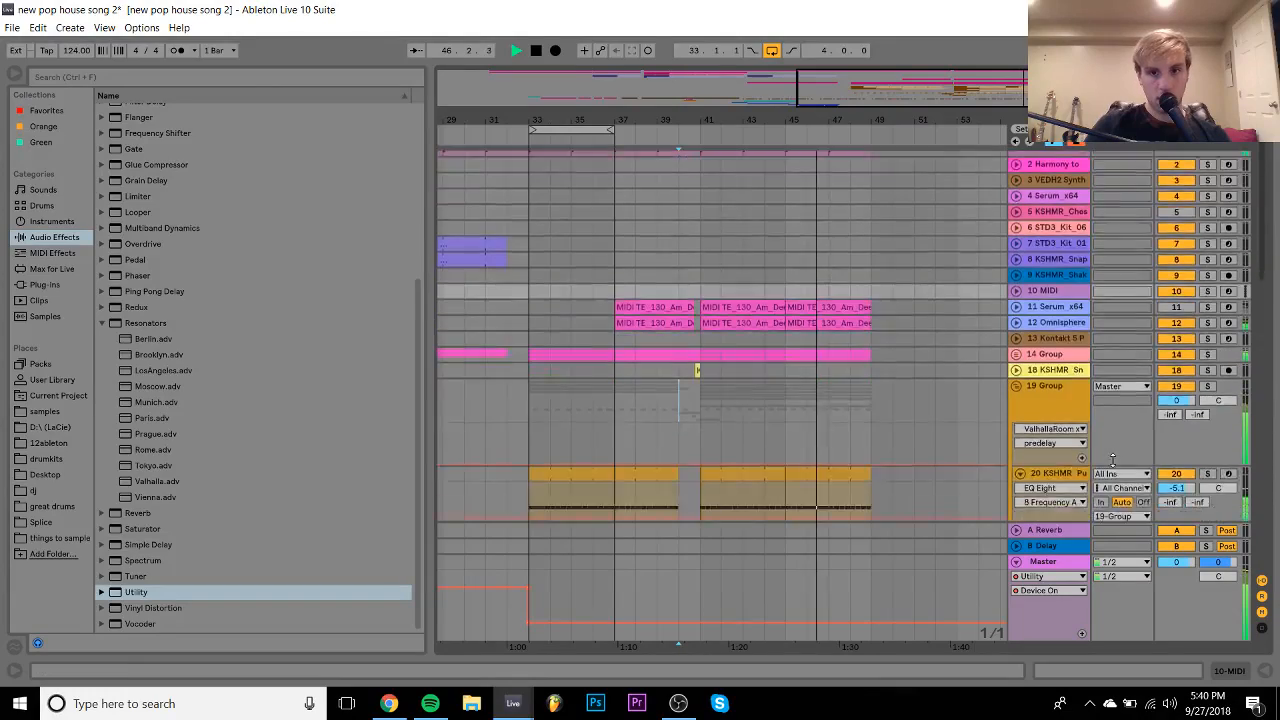
pyautogui.scroll(-10, 1112, 459)
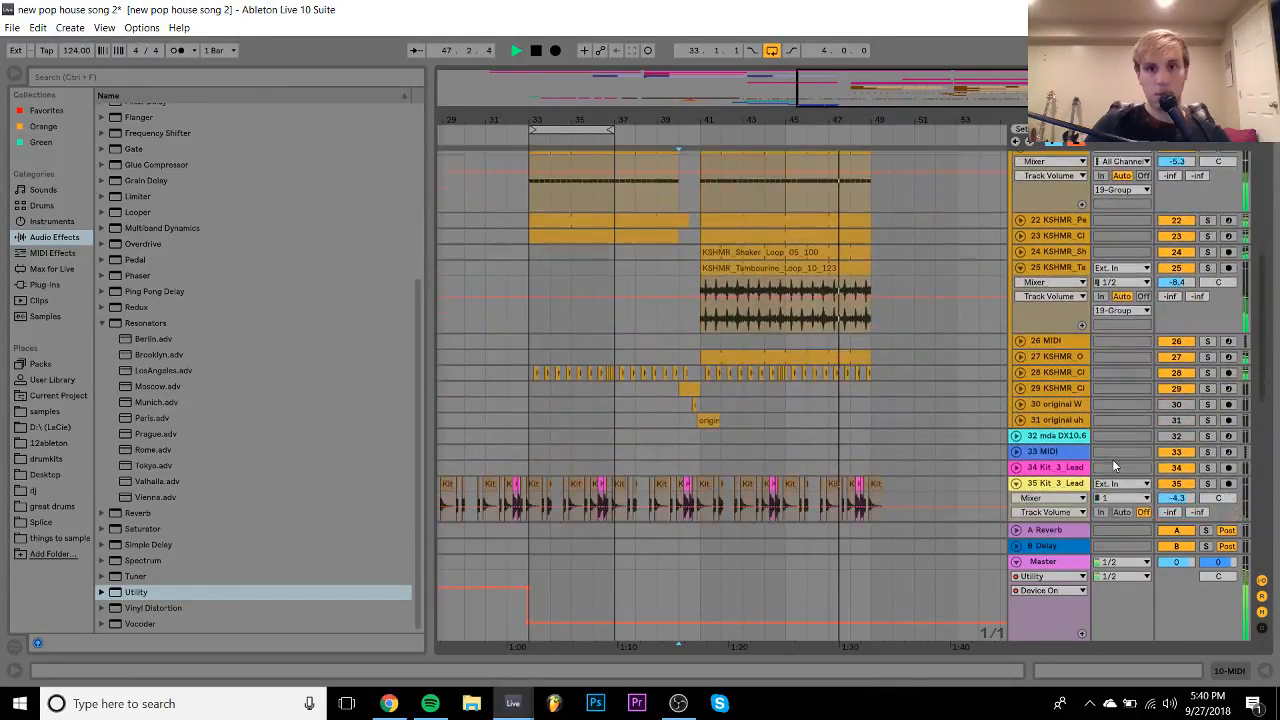
# - Re-enable the shaker loop on track 24, play from bar 41, and open the empty MIDI track 10
pyautogui.click(1176, 252)
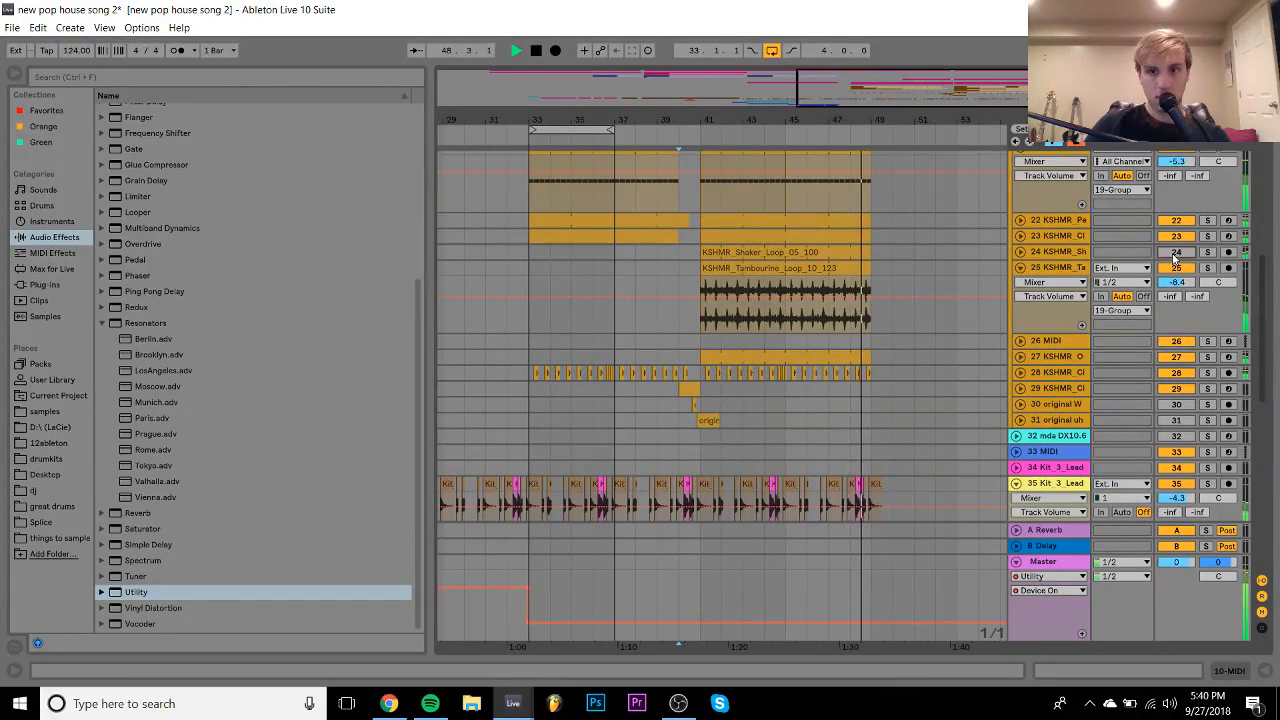
pyautogui.click(1176, 252)
pyautogui.click(779, 264)
pyautogui.press('space')
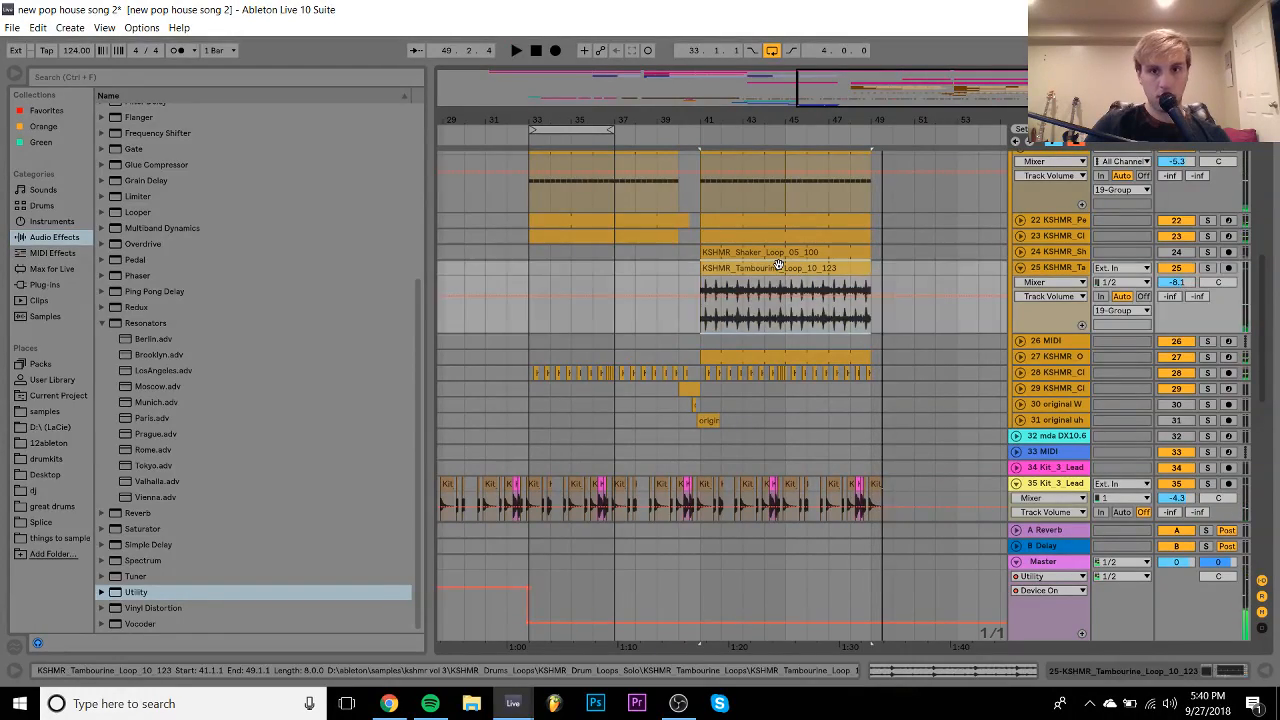
pyautogui.press('space')
pyautogui.scroll(8, 778, 264)
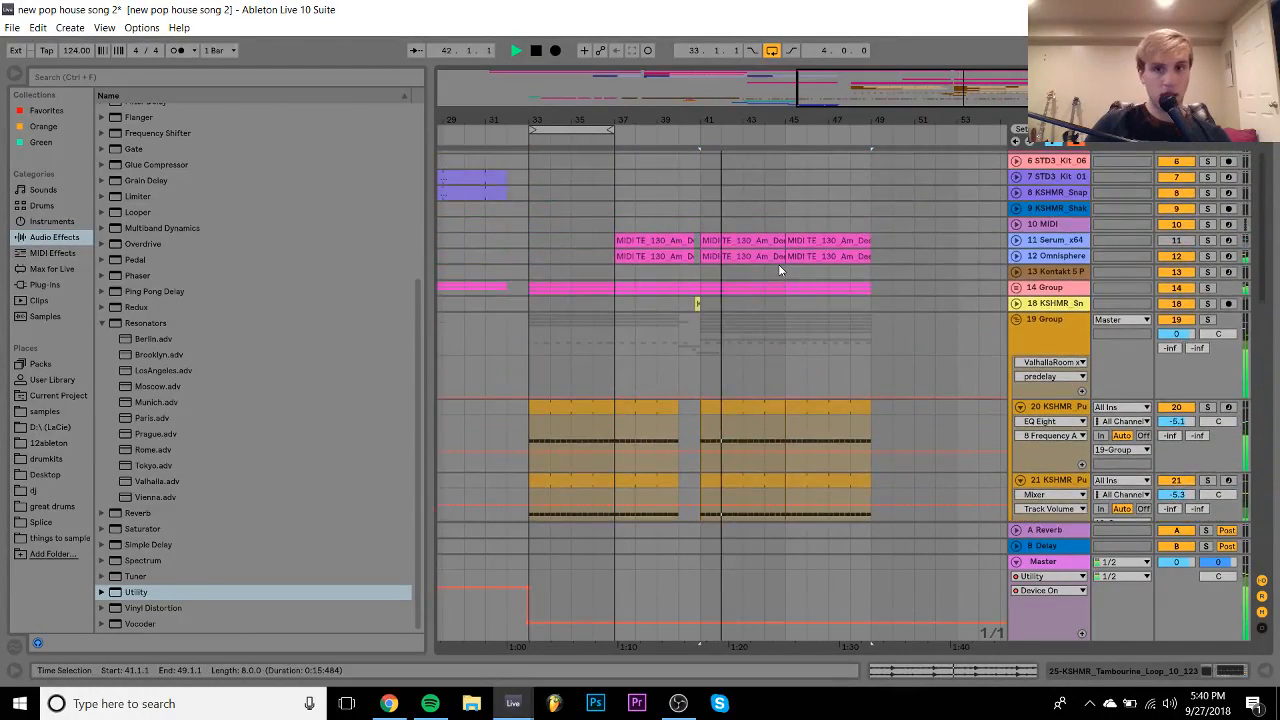
pyautogui.doubleClick(1047, 226)
pyautogui.press('space')
# - Browse the samples folder into kshmr vol 3 and find KSHMR_Live_Instruments
pyautogui.click(33, 413)
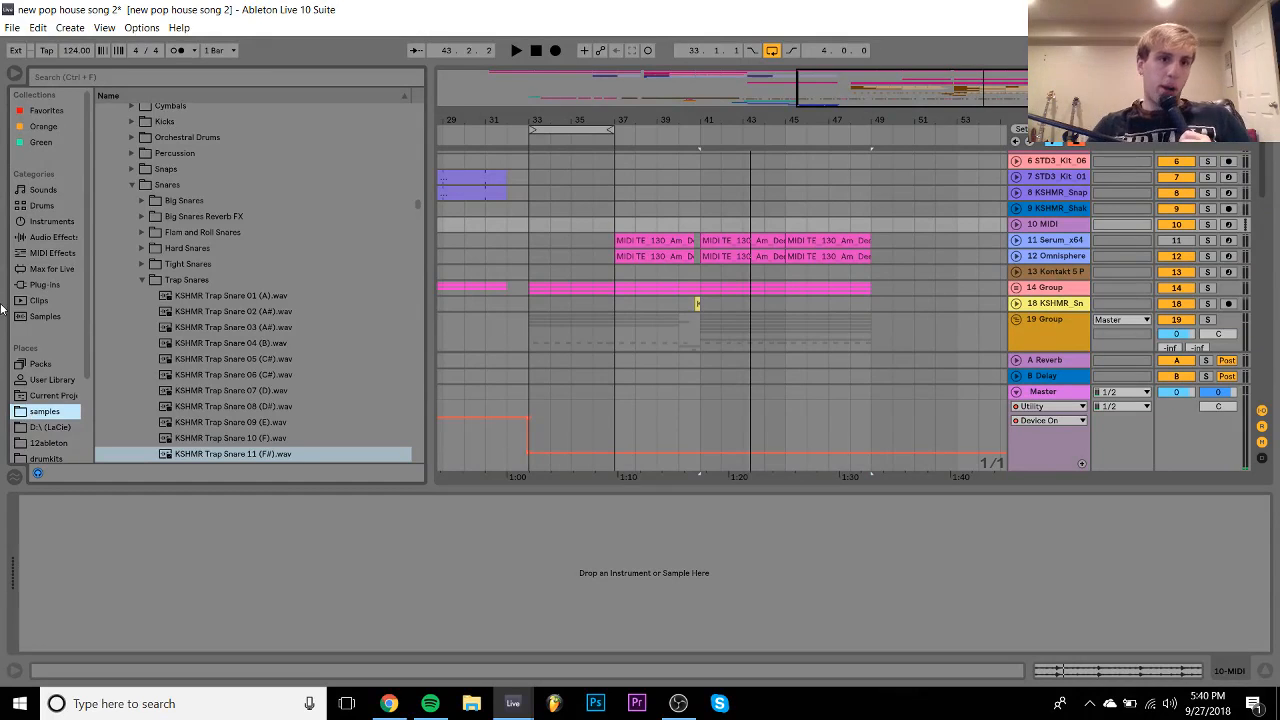
pyautogui.scroll(5, 259, 260)
pyautogui.click(116, 234)
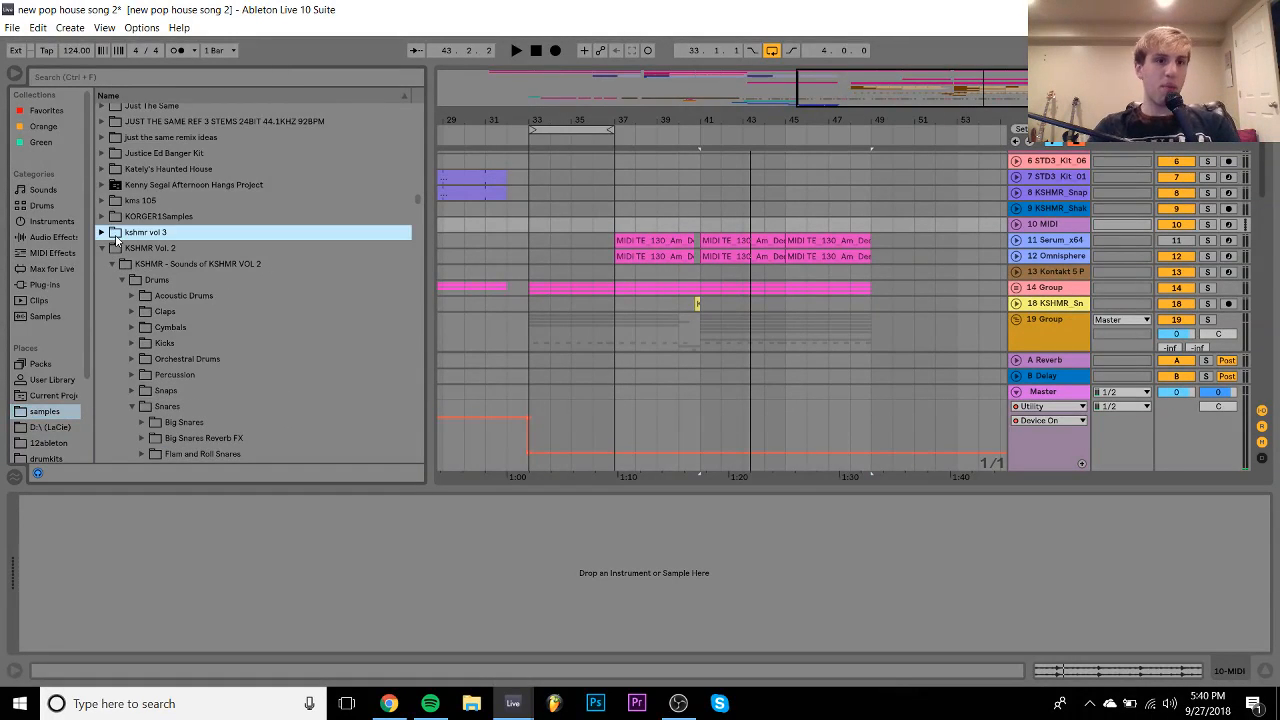
pyautogui.press('Right')
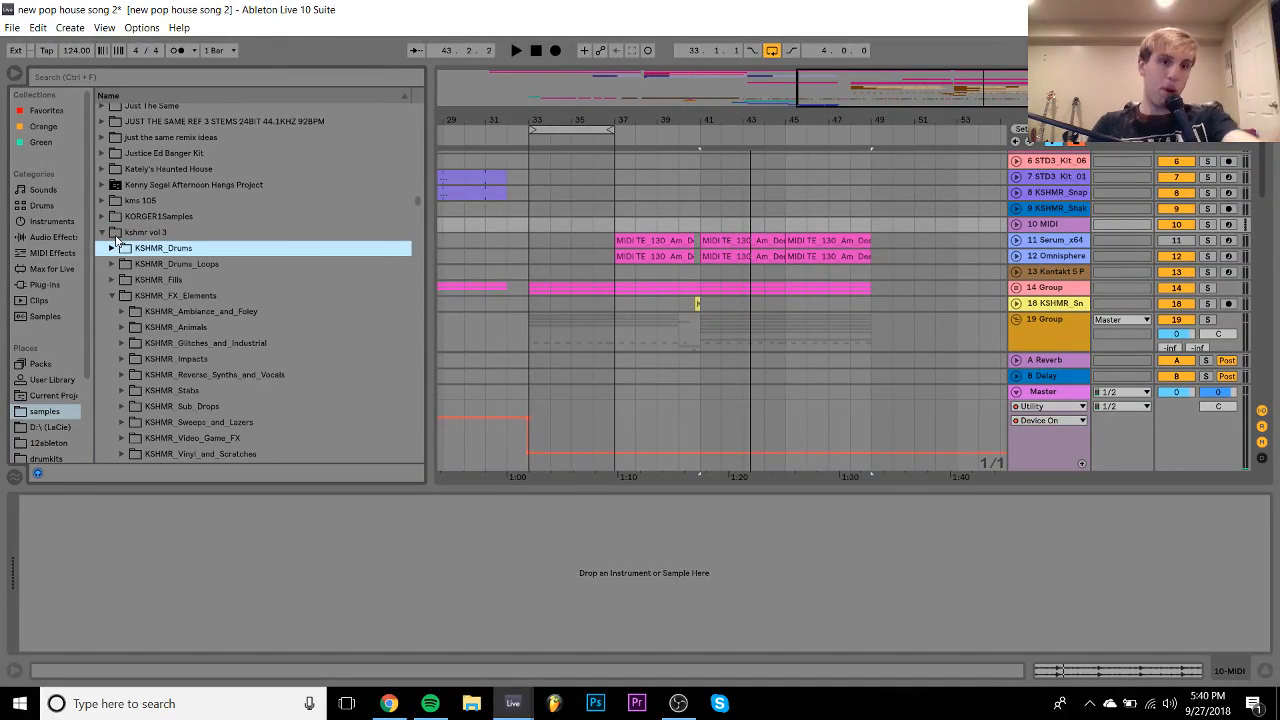
pyautogui.press('Down')
pyautogui.press('Down')
pyautogui.press('Down')
pyautogui.press('Left')
pyautogui.press('Down')
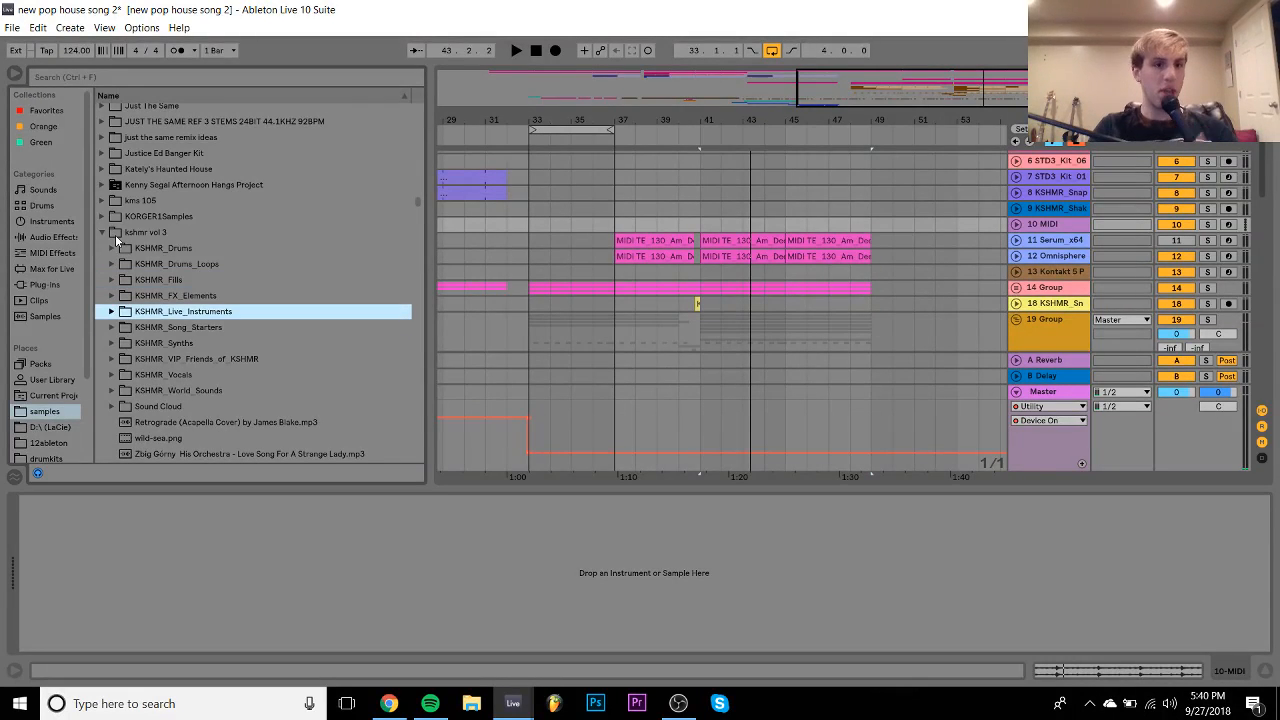
pyautogui.press('Down')
# - Load KSHMR_Brass_Stab_02_C.wav from Orchestral > KSHMR_Brass > Brass_Stabs onto track 10 as a Simpler
pyautogui.press('Down')
pyautogui.press('Up')
pyautogui.press('Up')
pyautogui.press('Right')
pyautogui.press('Down')
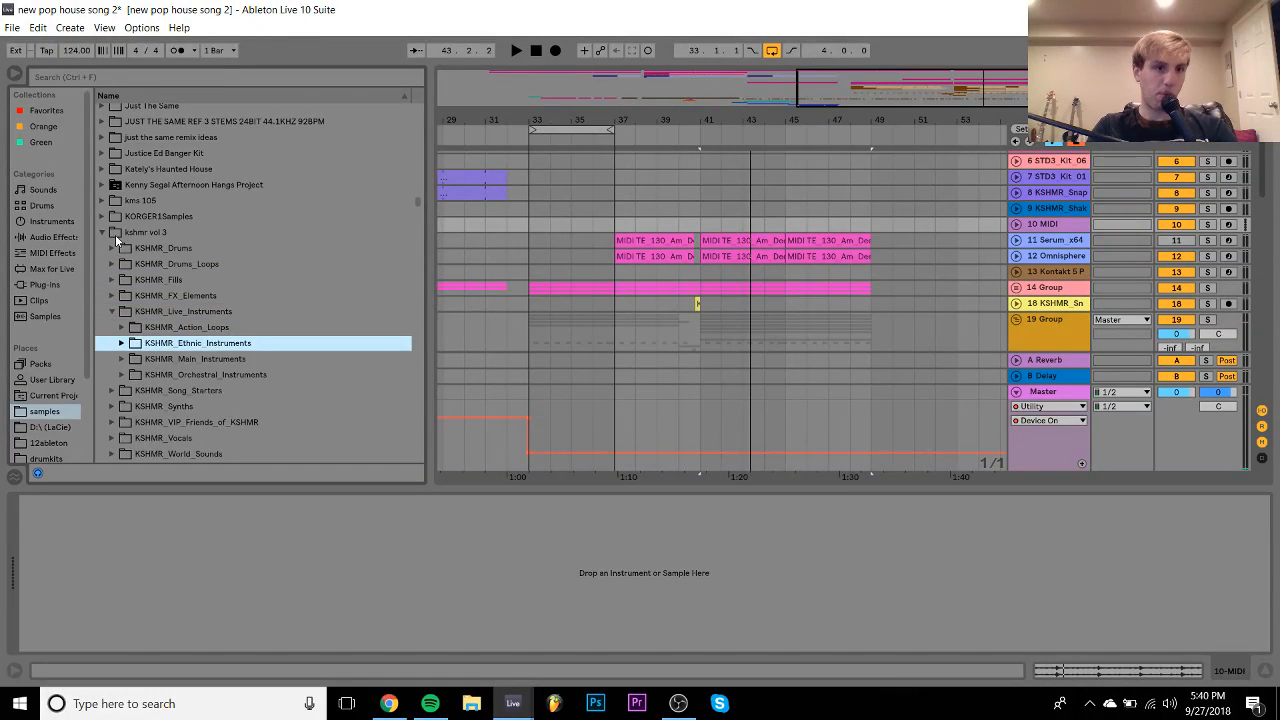
pyautogui.press('Down')
pyautogui.press('Down')
pyautogui.press('Right')
pyautogui.press('Right')
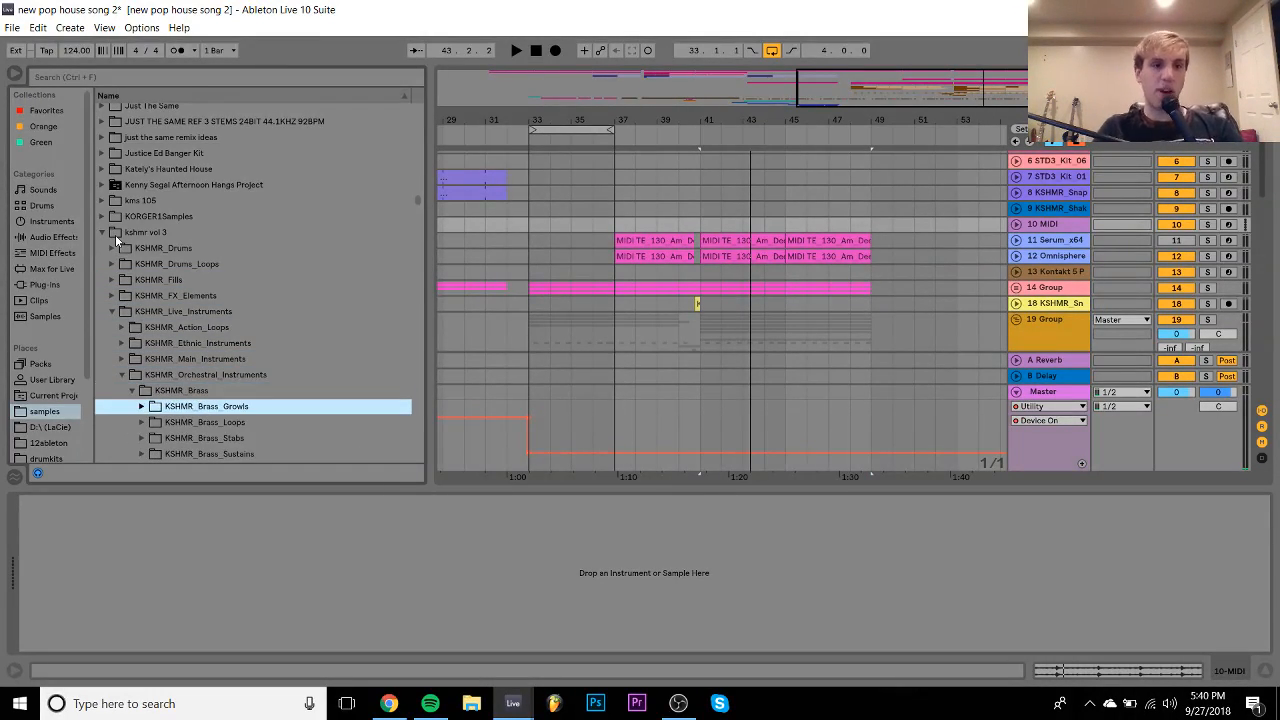
pyautogui.press('Down')
pyautogui.press('Down')
pyautogui.press('Down')
pyautogui.press('Down')
pyautogui.press('Up')
pyautogui.press('Up')
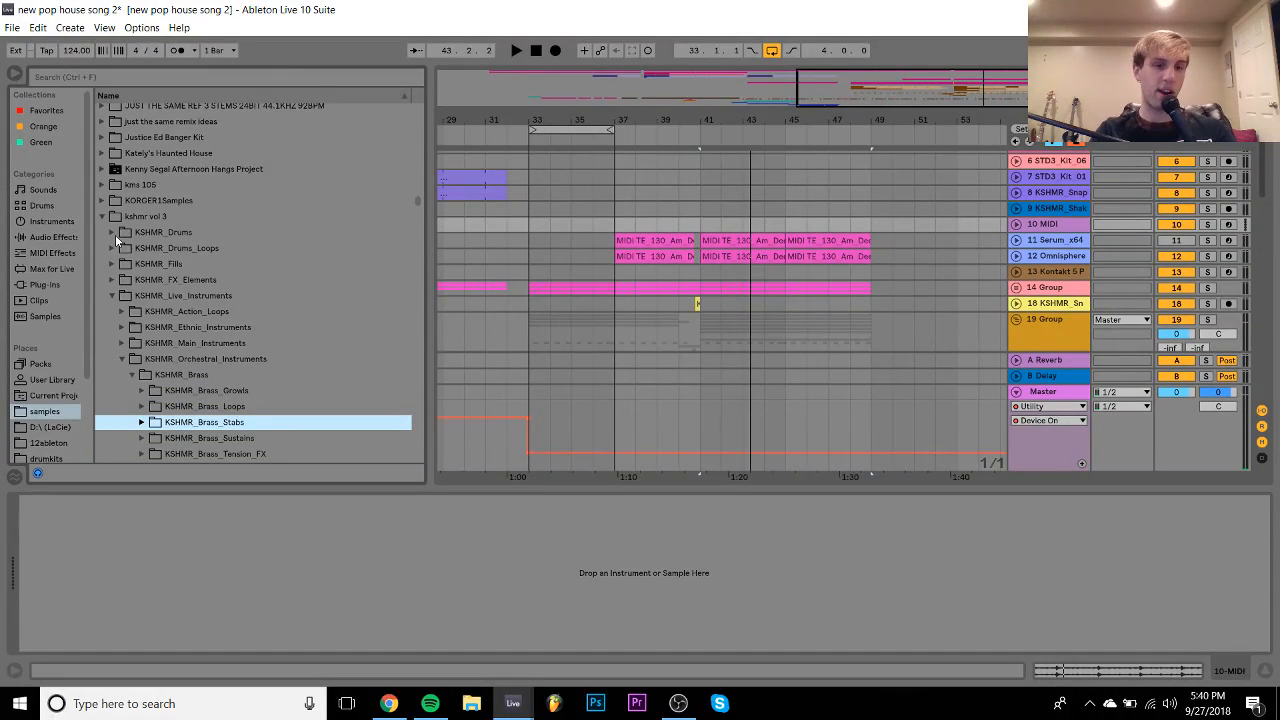
pyautogui.press('Right')
pyautogui.press('Down')
pyautogui.press('Down')
pyautogui.press('Down')
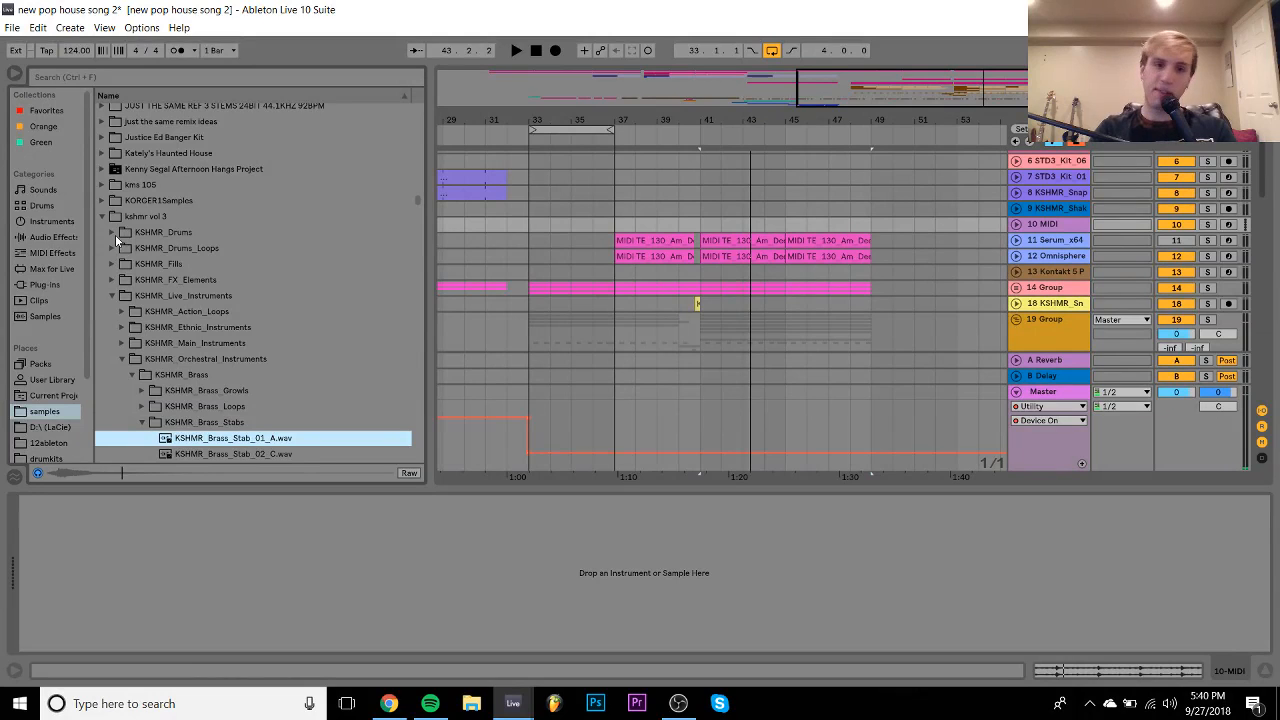
pyautogui.press('Down')
pyautogui.press('Up')
pyautogui.press('Up')
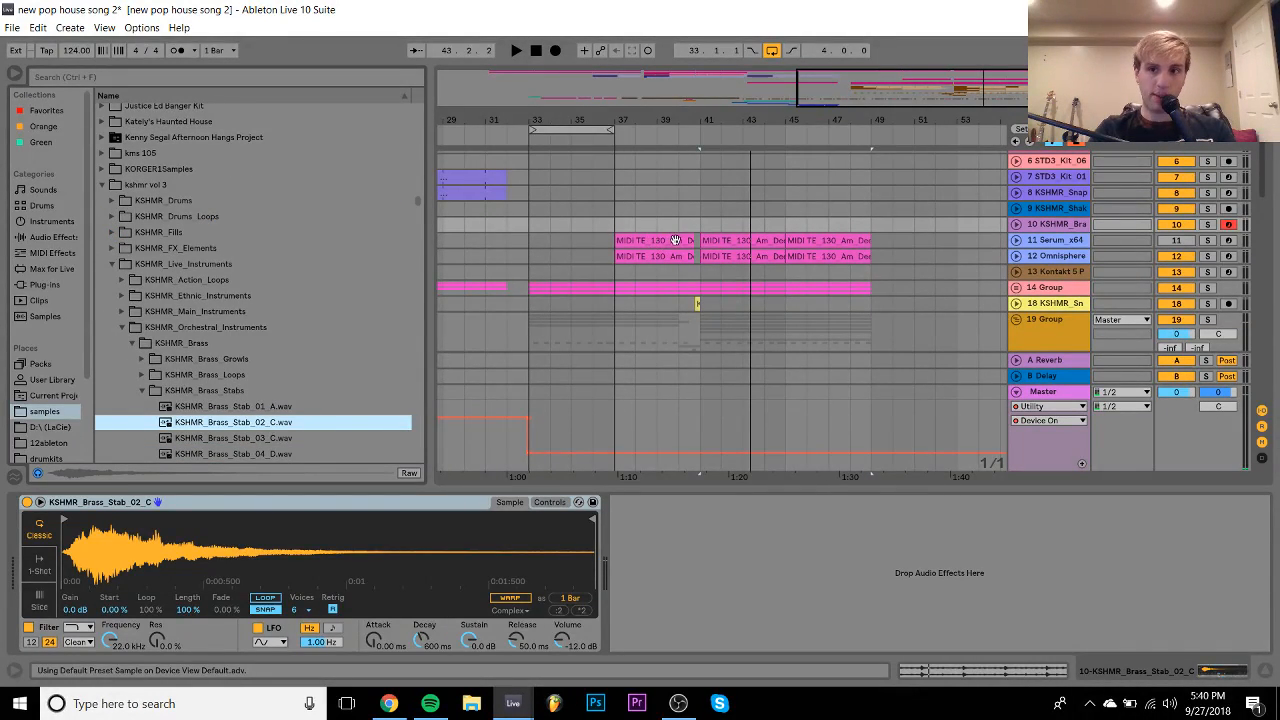
# - Alt-copy track 12's chord clip to track 10 at bar 33 and delete its bar 5–8 chord notes
pyautogui.moveTo(737, 252); pyautogui.dragTo(563, 222)
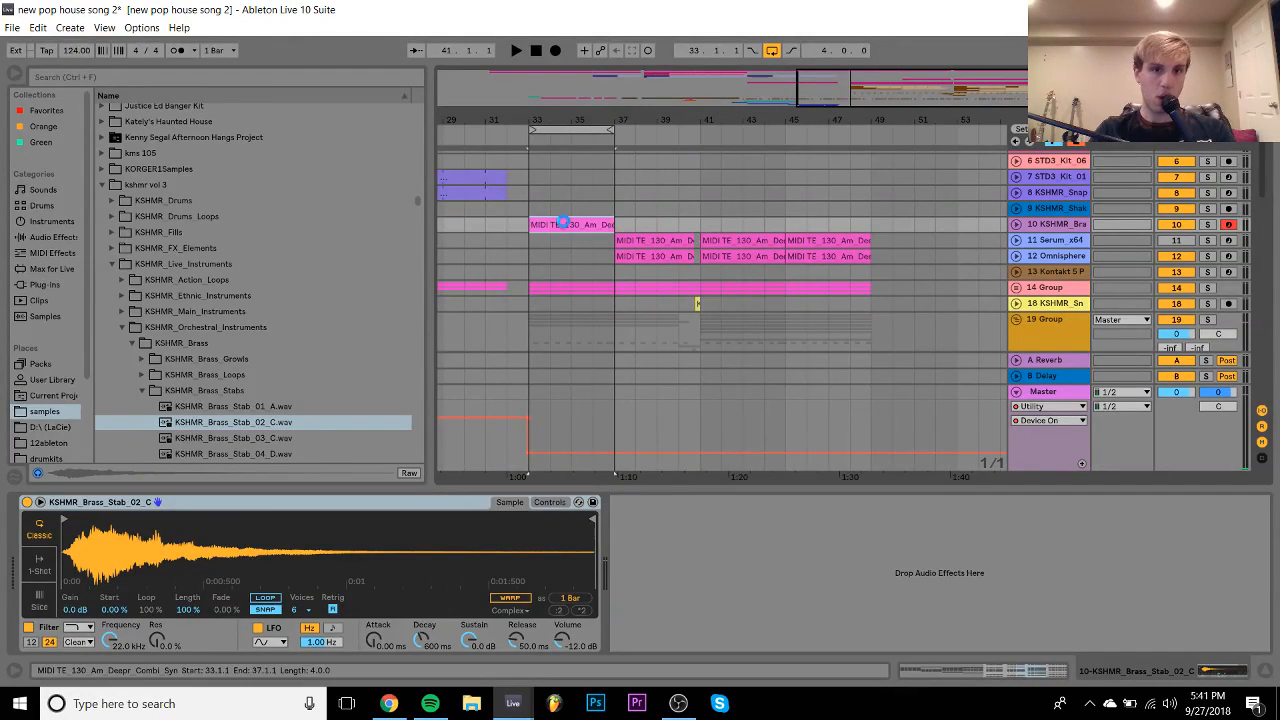
pyautogui.doubleClick(563, 222)
pyautogui.click(290, 448)
pyautogui.click(286, 460)
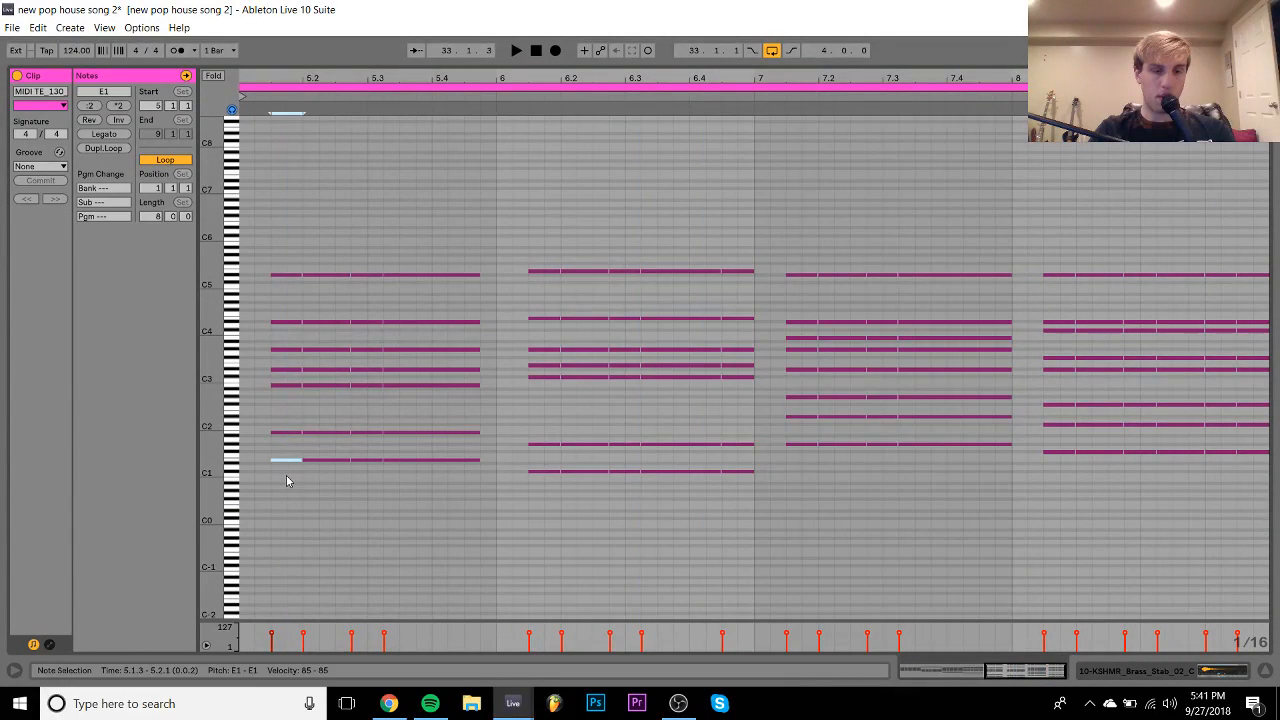
pyautogui.moveTo(286, 446); pyautogui.dragTo(462, 236)
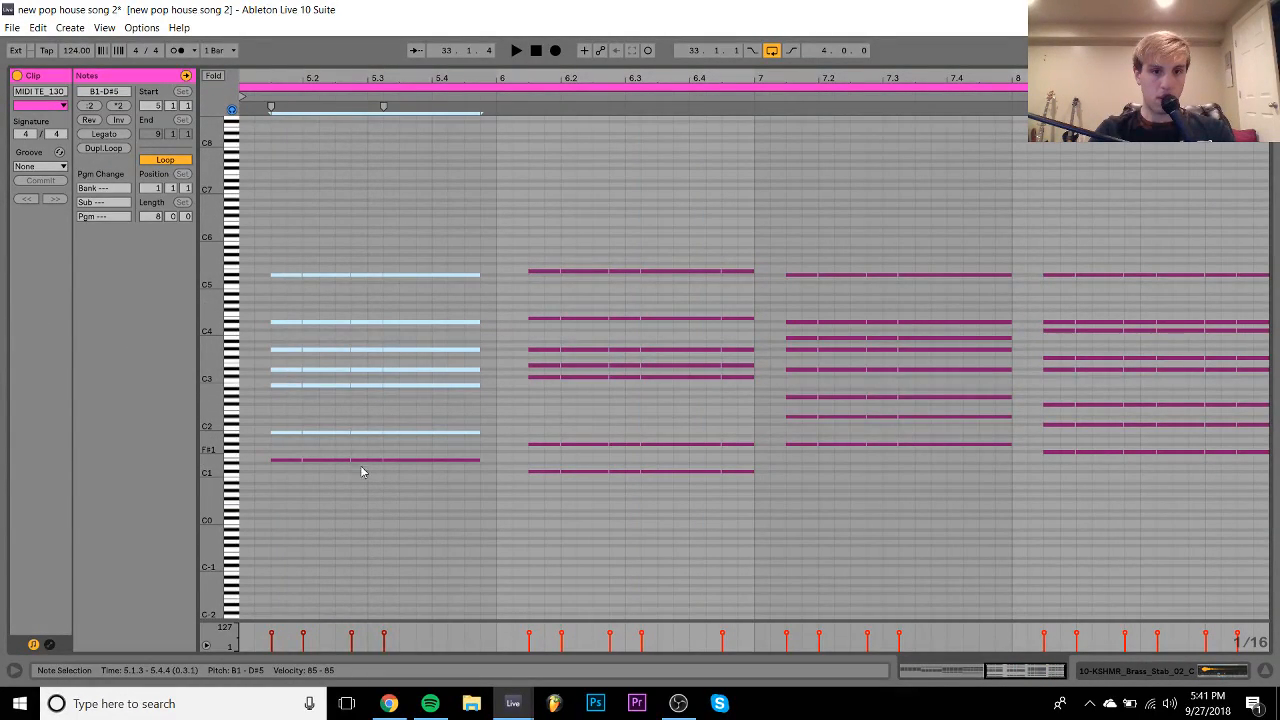
pyautogui.moveTo(573, 492); pyautogui.dragTo(735, 170)
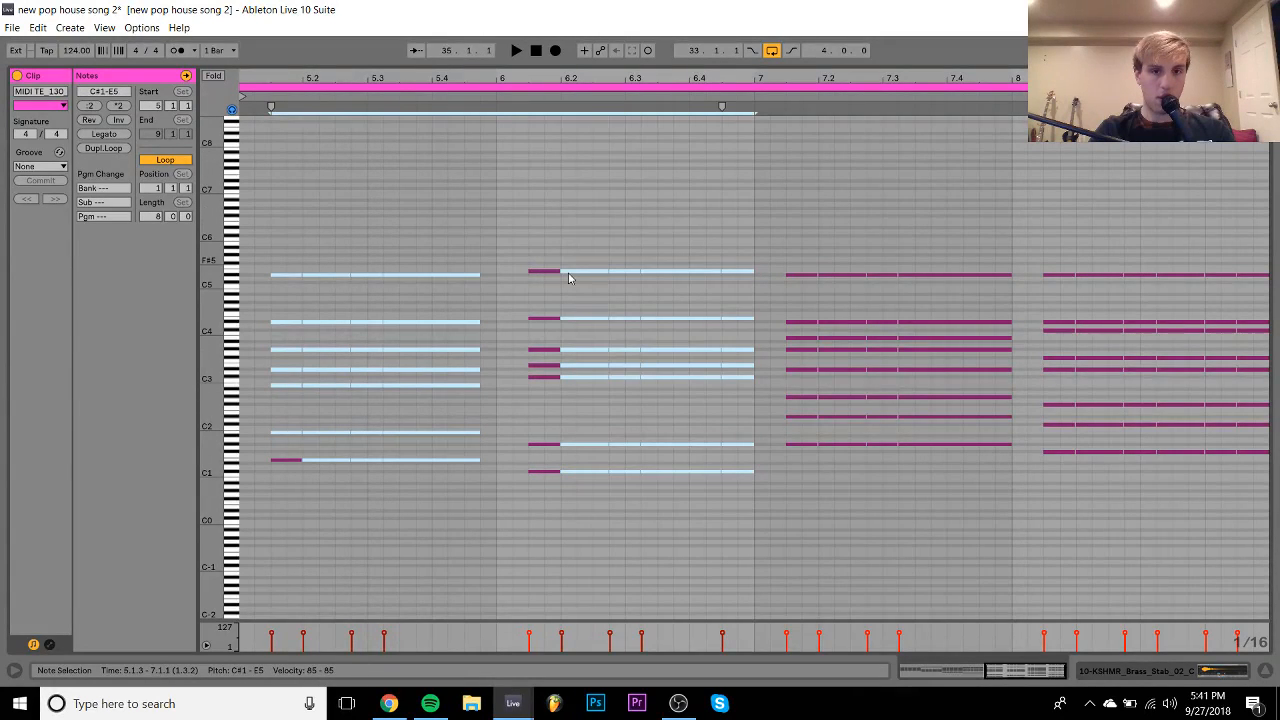
pyautogui.moveTo(553, 467); pyautogui.dragTo(555, 462)
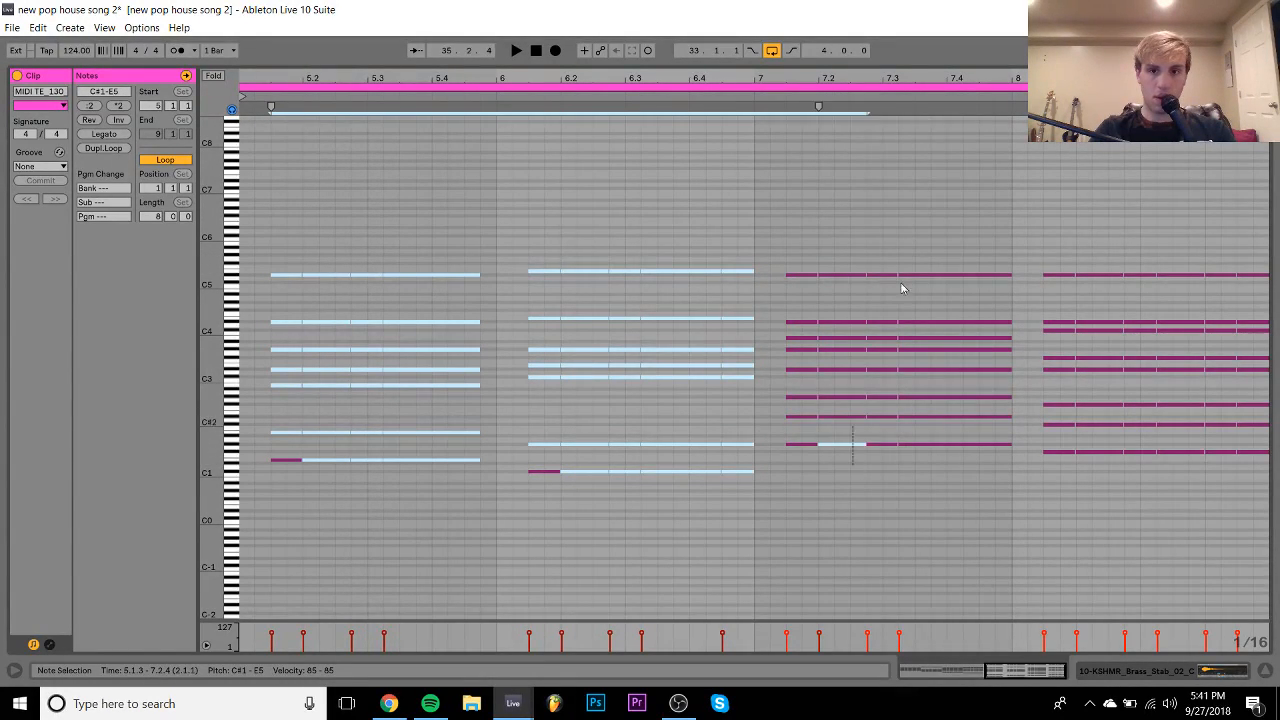
pyautogui.moveTo(901, 288); pyautogui.dragTo(912, 233)
pyautogui.moveTo(794, 268); pyautogui.dragTo(793, 448)
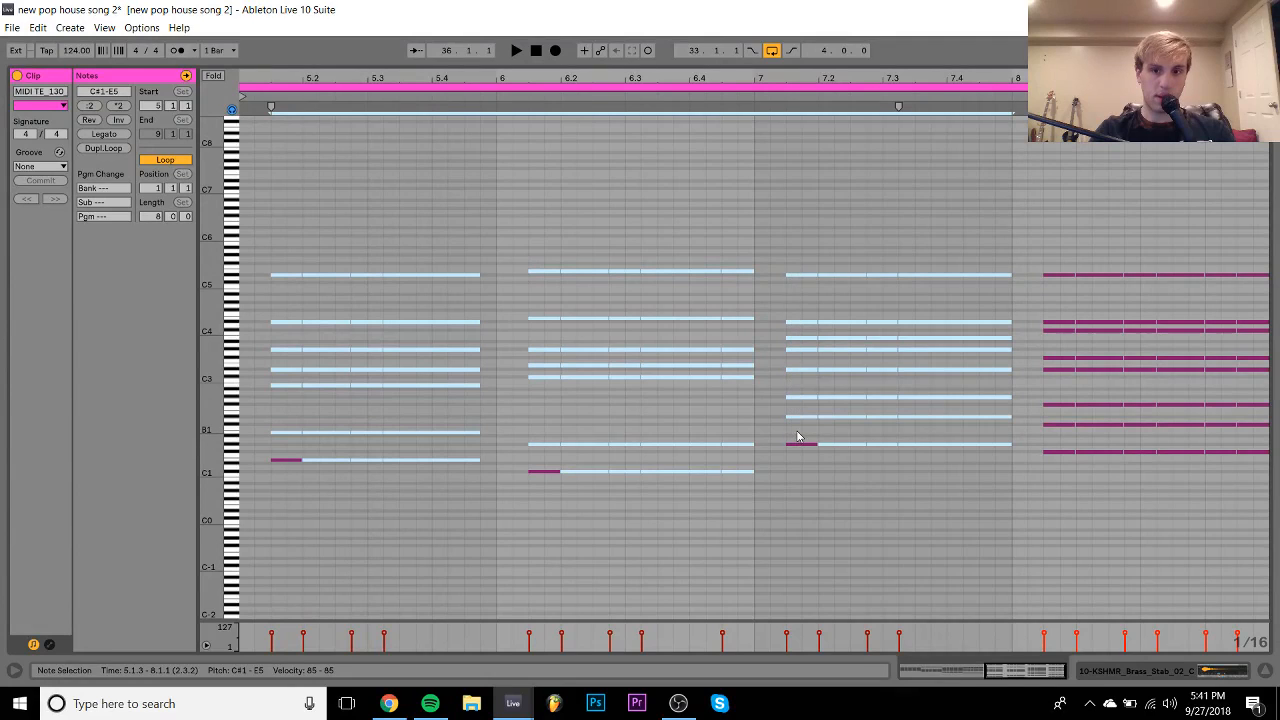
pyautogui.moveTo(1100, 485); pyautogui.dragTo(1266, 155)
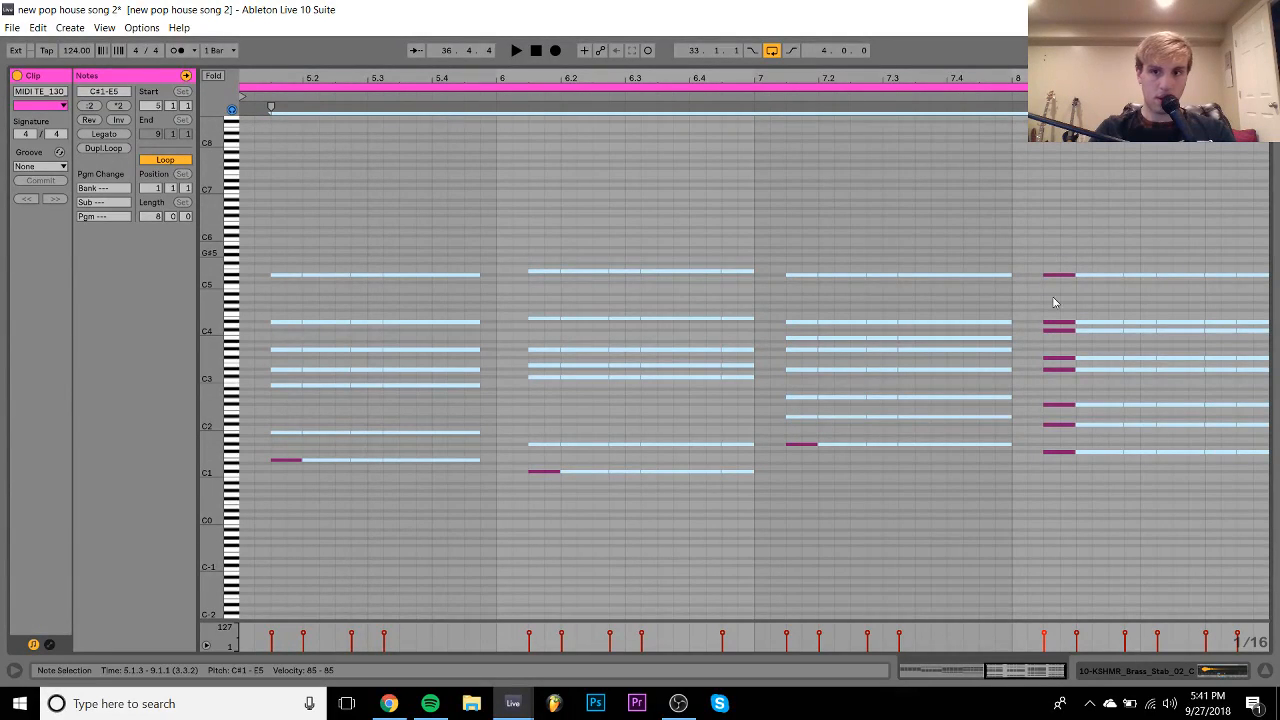
pyautogui.moveTo(1055, 256); pyautogui.dragTo(1057, 430)
pyautogui.press('Delete')
# - Shift the remaining notes two sixteenths earlier, delete the bars 1–4 chords and crop the clip
pyautogui.hotkey('ctrl', 'a')
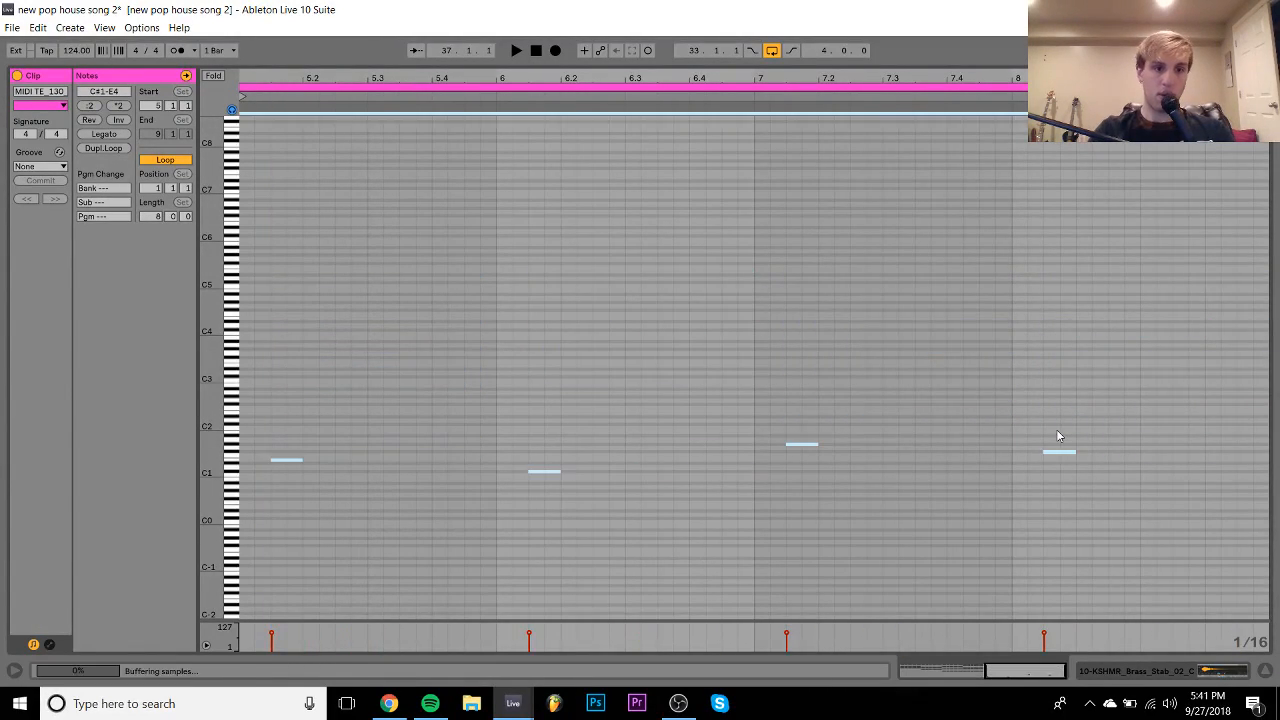
pyautogui.press('Left')
pyautogui.press('Left')
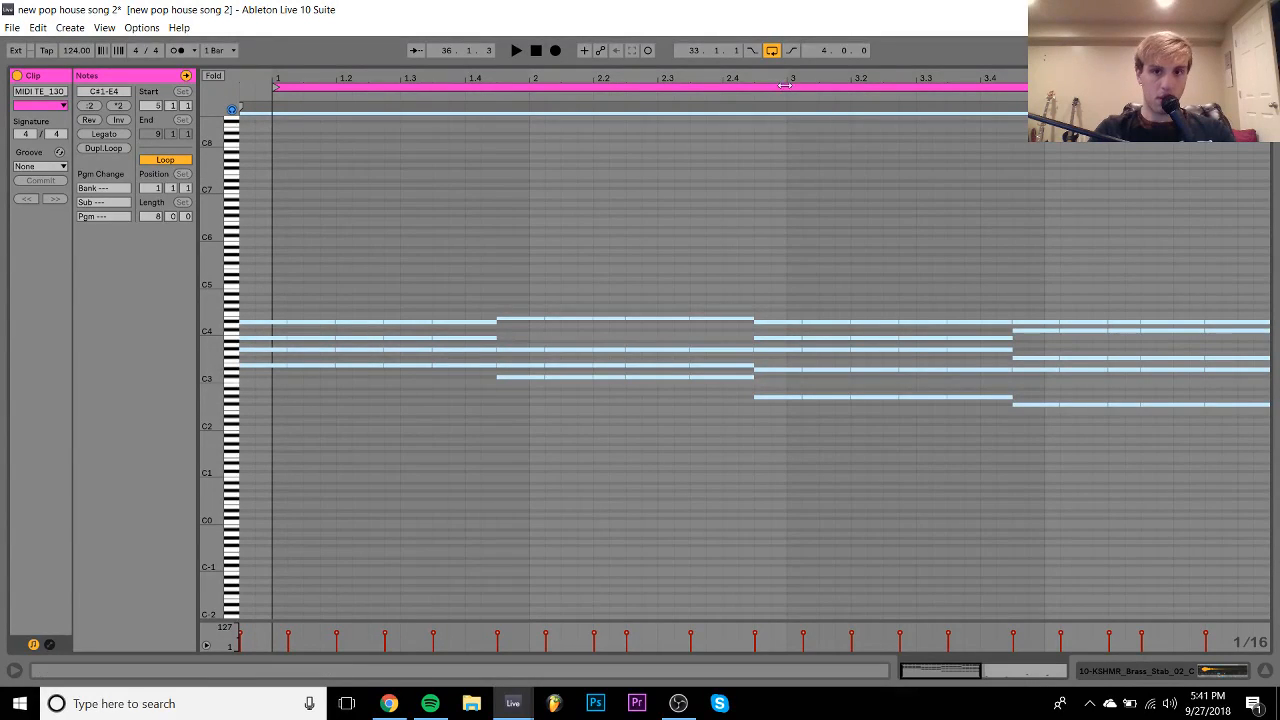
pyautogui.moveTo(786, 80); pyautogui.dragTo(786, 30)
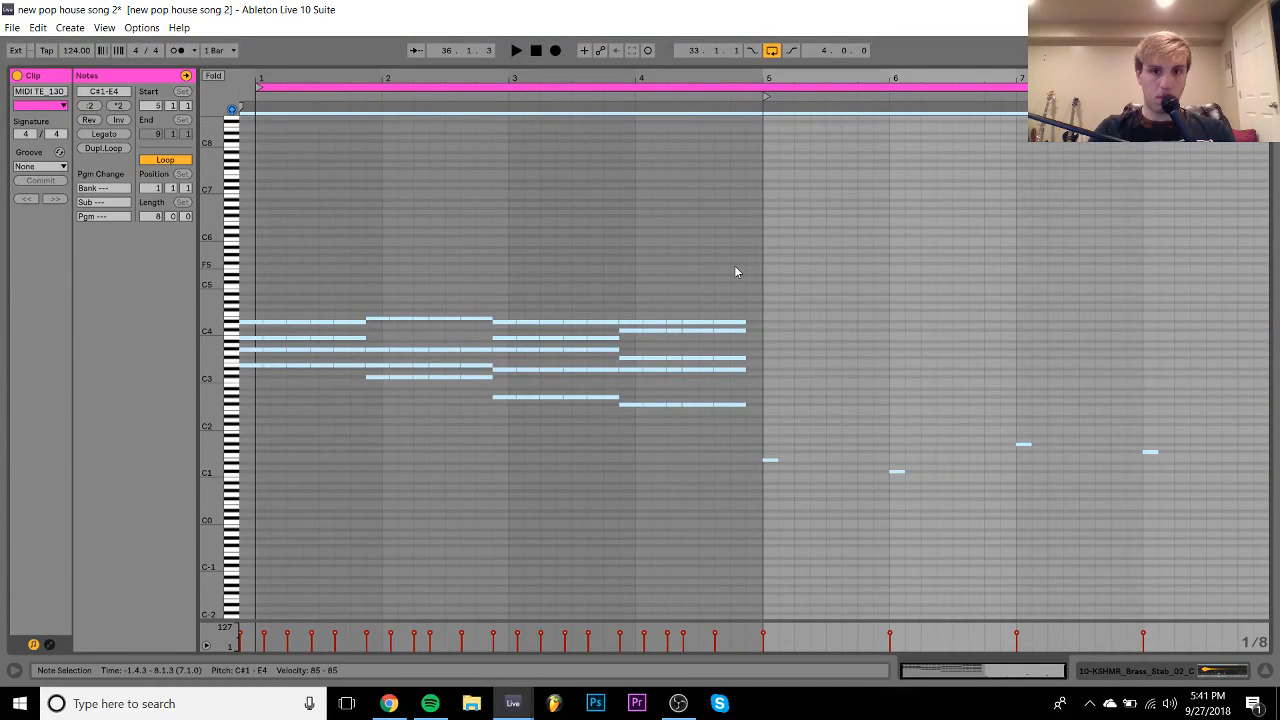
pyautogui.moveTo(735, 270); pyautogui.dragTo(236, 614)
pyautogui.press('Delete')
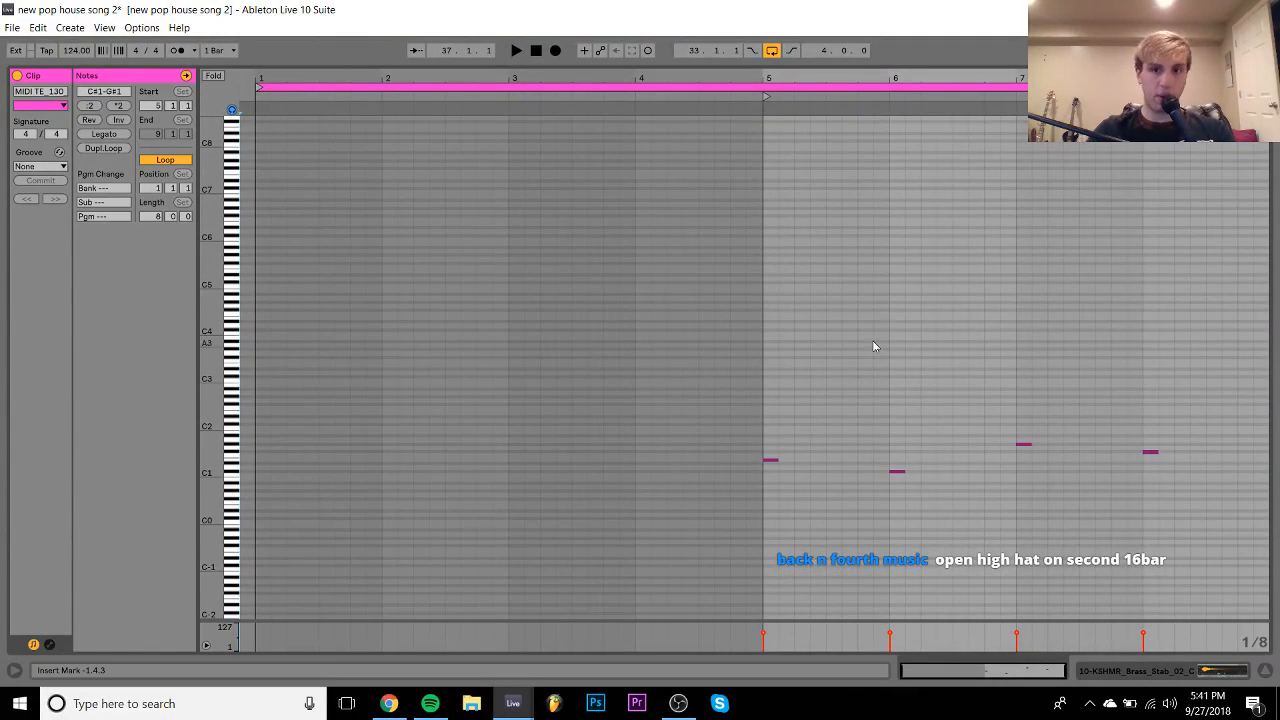
pyautogui.rightClick(906, 332)
pyautogui.click(953, 398)
# - Raise the bass notes two octaves, lengthen them to 3/8 and copy them two grid steps later
pyautogui.hotkey('ctrl', 'a')
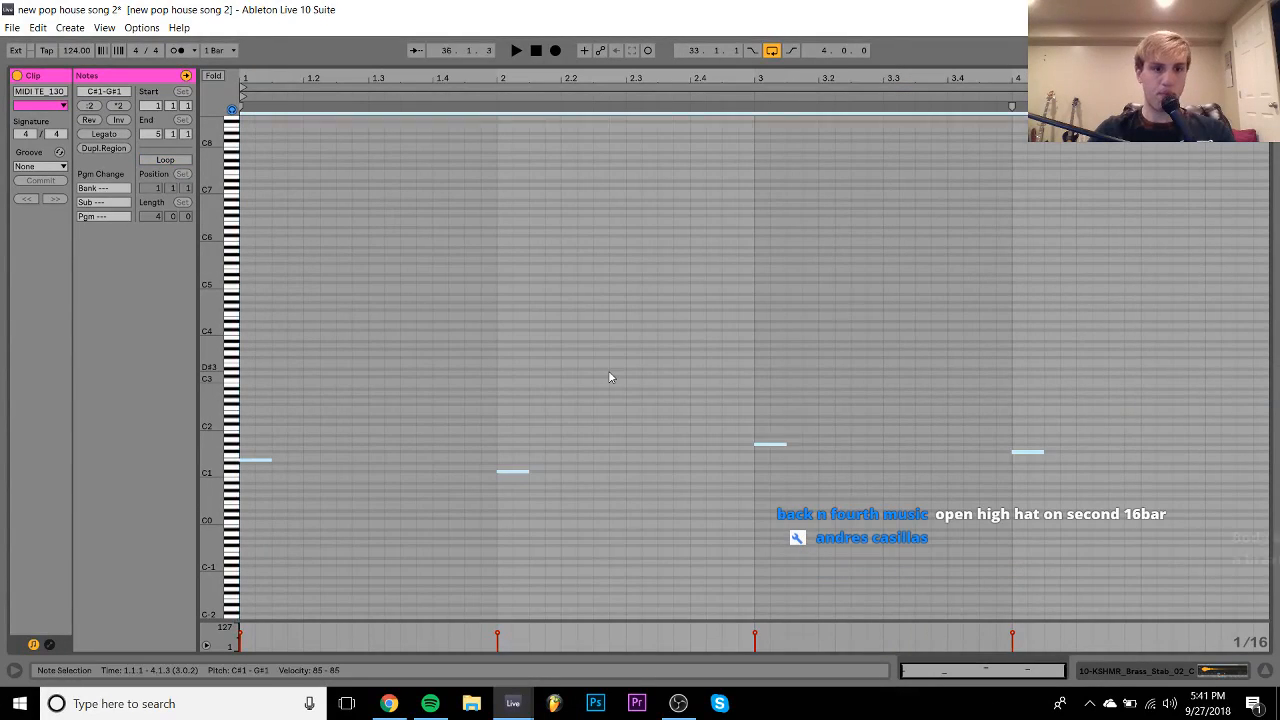
pyautogui.hotkey('shift', 'Up')
pyautogui.hotkey('shift', 'Up')
pyautogui.hotkey('shift', 'Right')
pyautogui.hotkey('shift', 'Right')
pyautogui.hotkey('shift', 'Right')
pyautogui.hotkey('shift', 'Right')
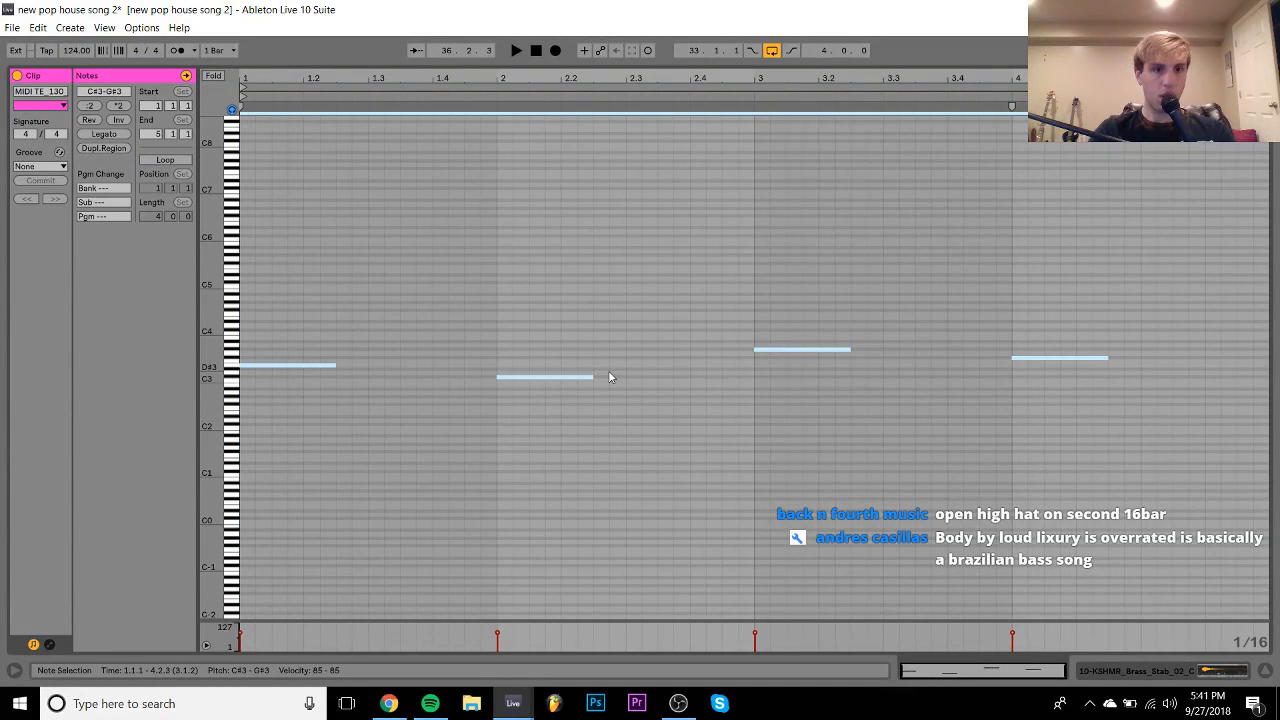
pyautogui.press('space')
pyautogui.press('space')
pyautogui.moveTo(310, 366); pyautogui.dragTo(397, 370)
pyautogui.press('space')
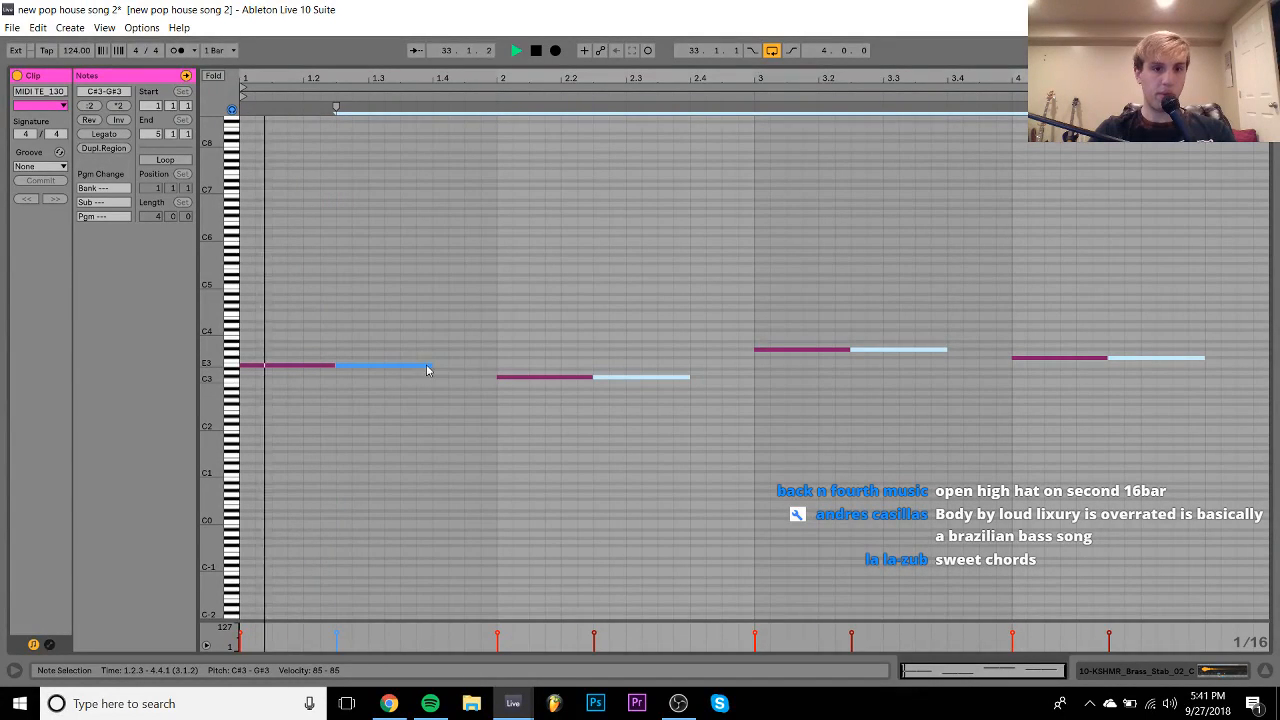
pyautogui.press('space')
# - Add a C#3 note and a short G#3 note at 3.4.1, then drop everything an octave
pyautogui.doubleClick(702, 381)
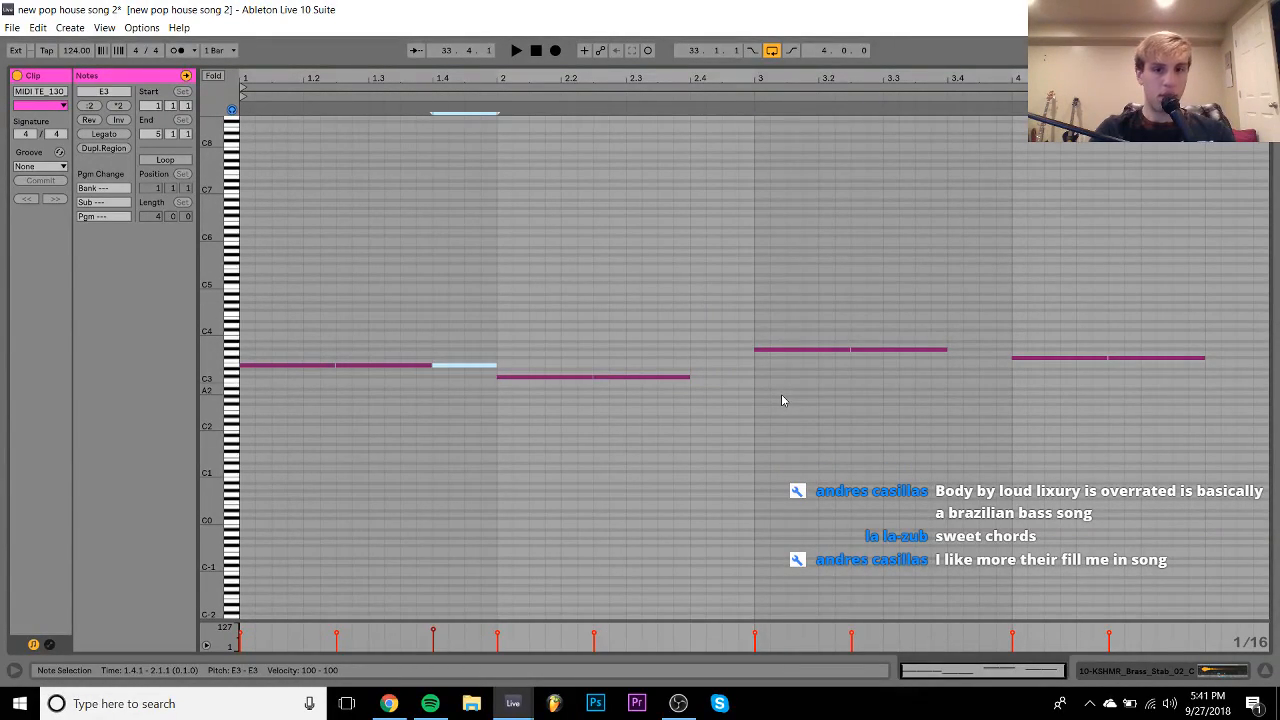
pyautogui.doubleClick(957, 352)
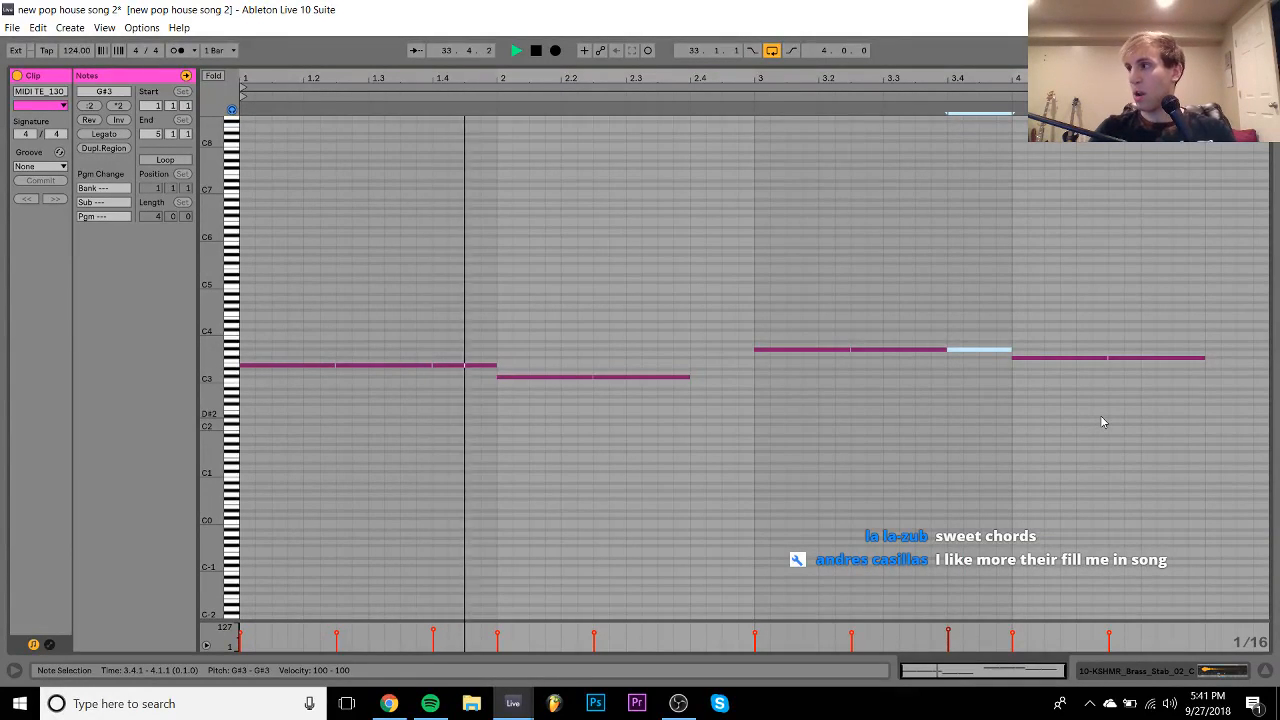
pyautogui.hotkey('ctrl', 'a')
pyautogui.hotkey('shift', 'Down')
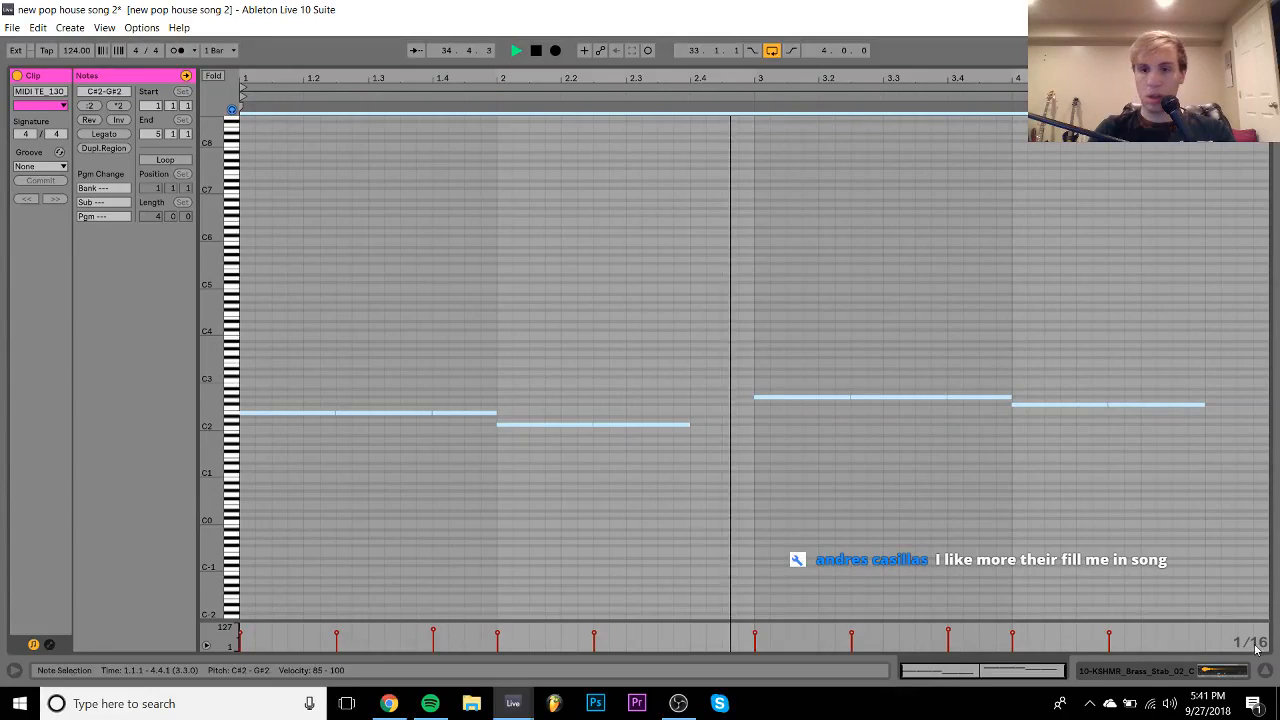
pyautogui.click(1217, 677)
pyautogui.click(572, 158)
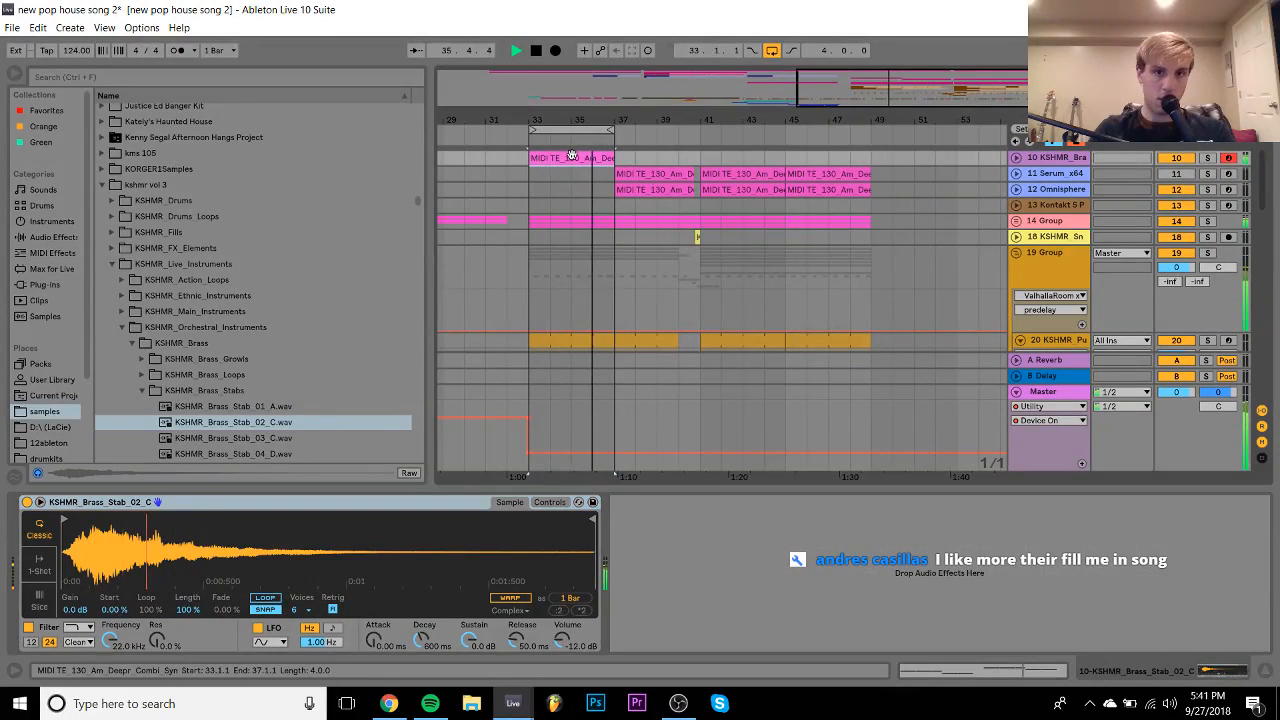
# - Duplicate the brass clip so it repeats from bar 33 through bar 49
pyautogui.hotkey('ctrl', 'd')
pyautogui.hotkey('ctrl', 'd')
pyautogui.hotkey('ctrl', 'd')
pyautogui.click(582, 158)
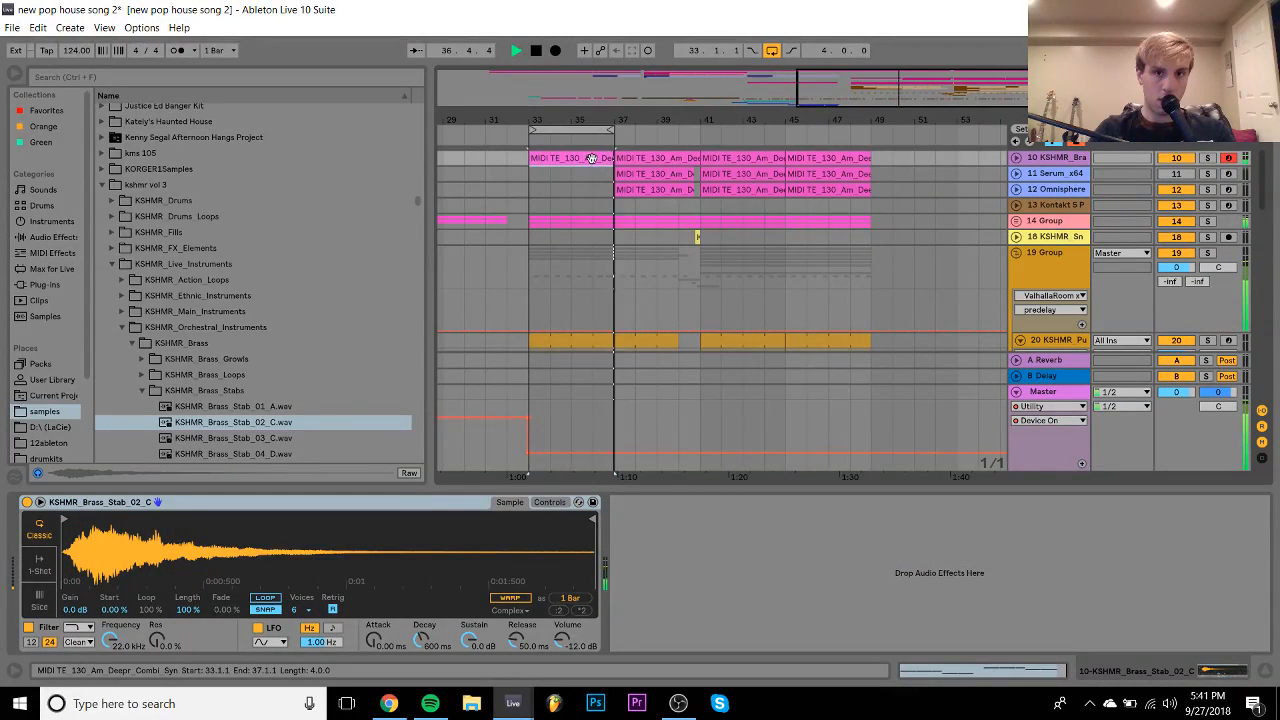
pyautogui.press('space')
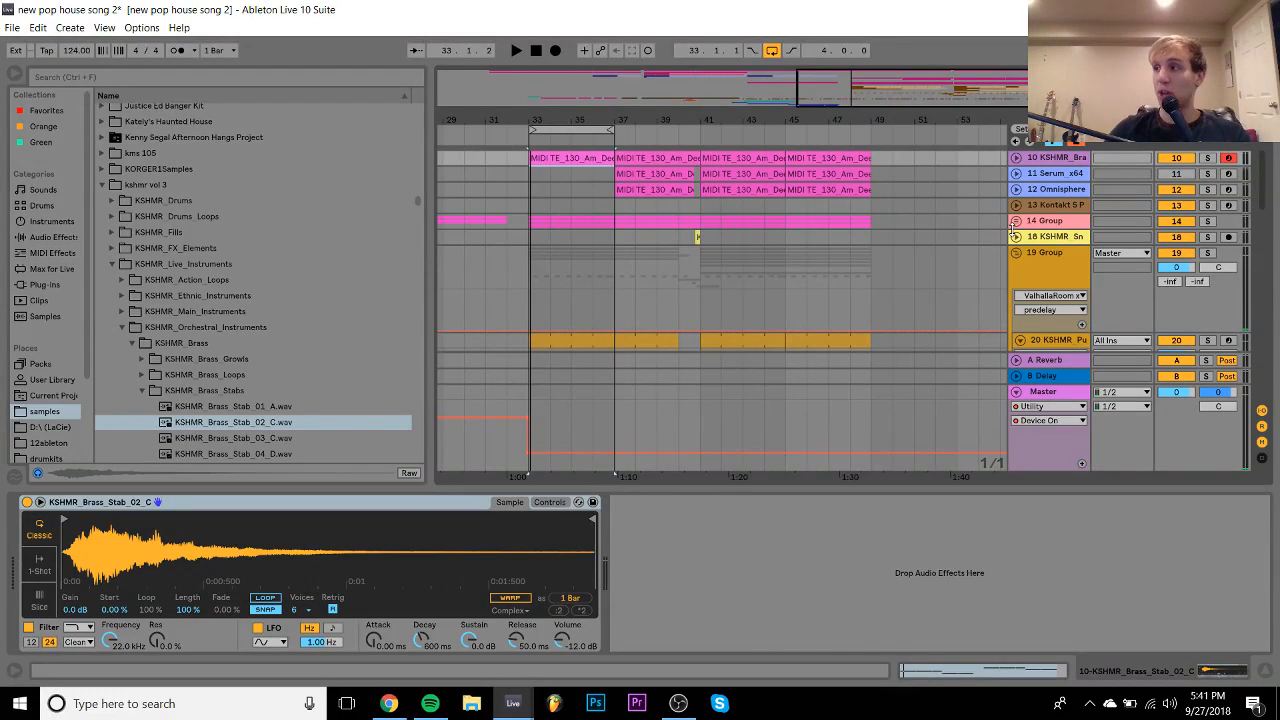
pyautogui.scroll(-5, 1012, 232)
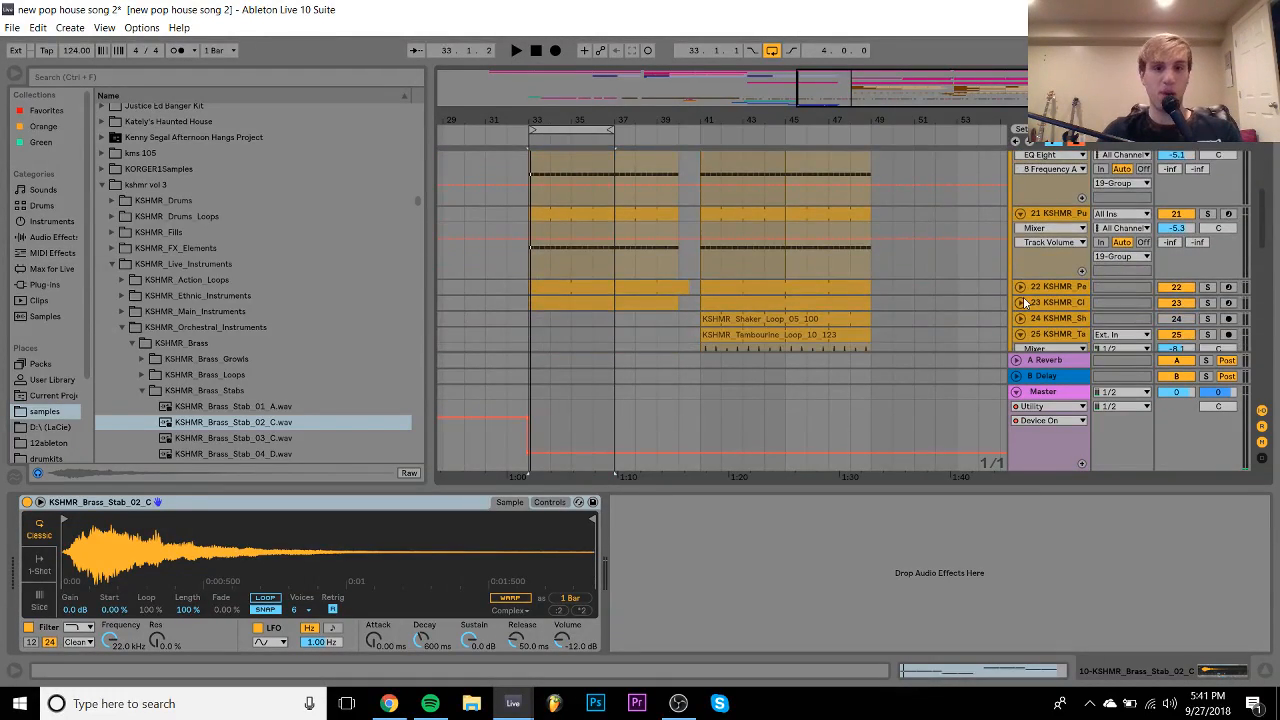
pyautogui.scroll(-1, 732, 272)
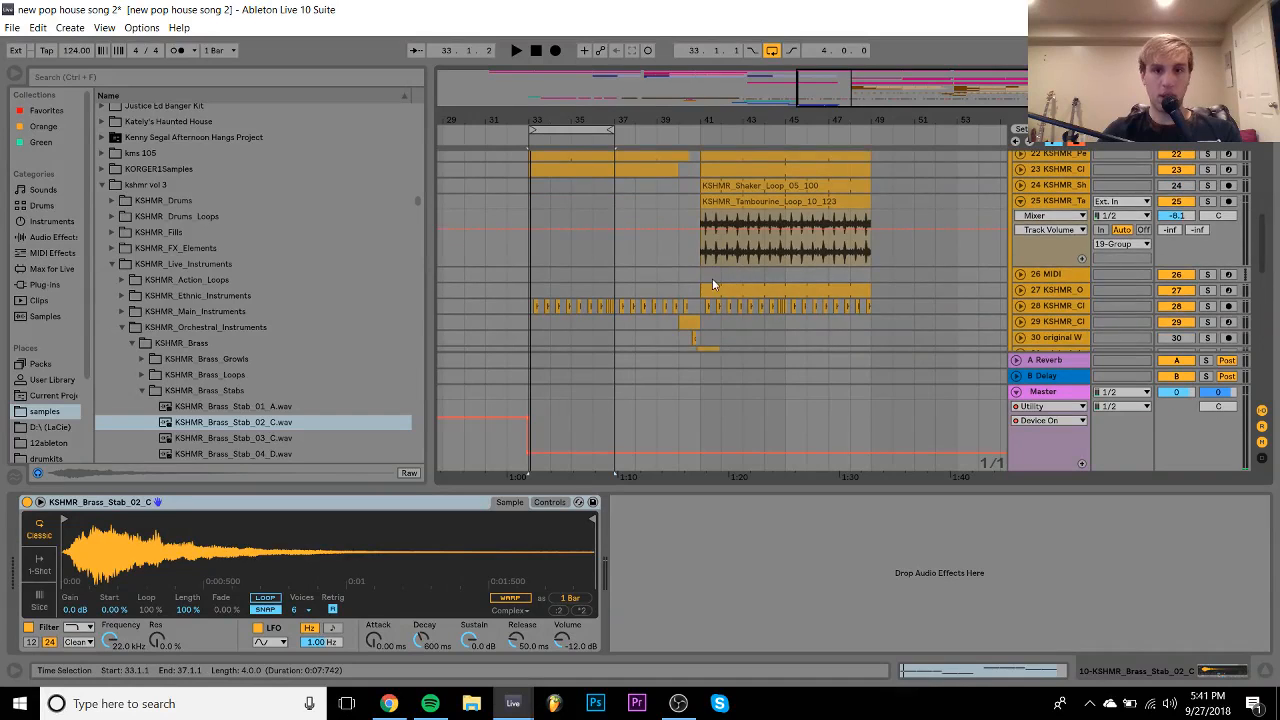
pyautogui.moveTo(712, 278); pyautogui.dragTo(723, 281)
# - Check the open hi-hat clip at bar 41 while playing back from bar 37
pyautogui.click(758, 288)
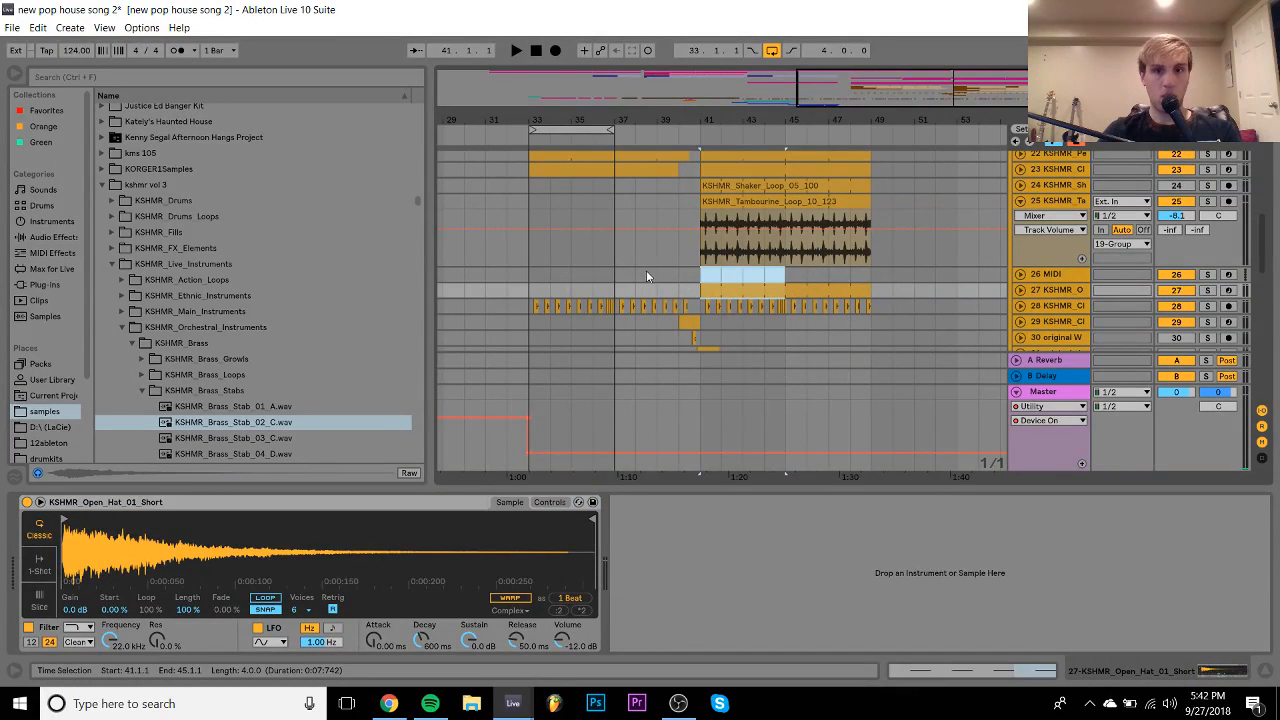
pyautogui.moveTo(646, 276); pyautogui.dragTo(650, 276)
pyautogui.press('space')
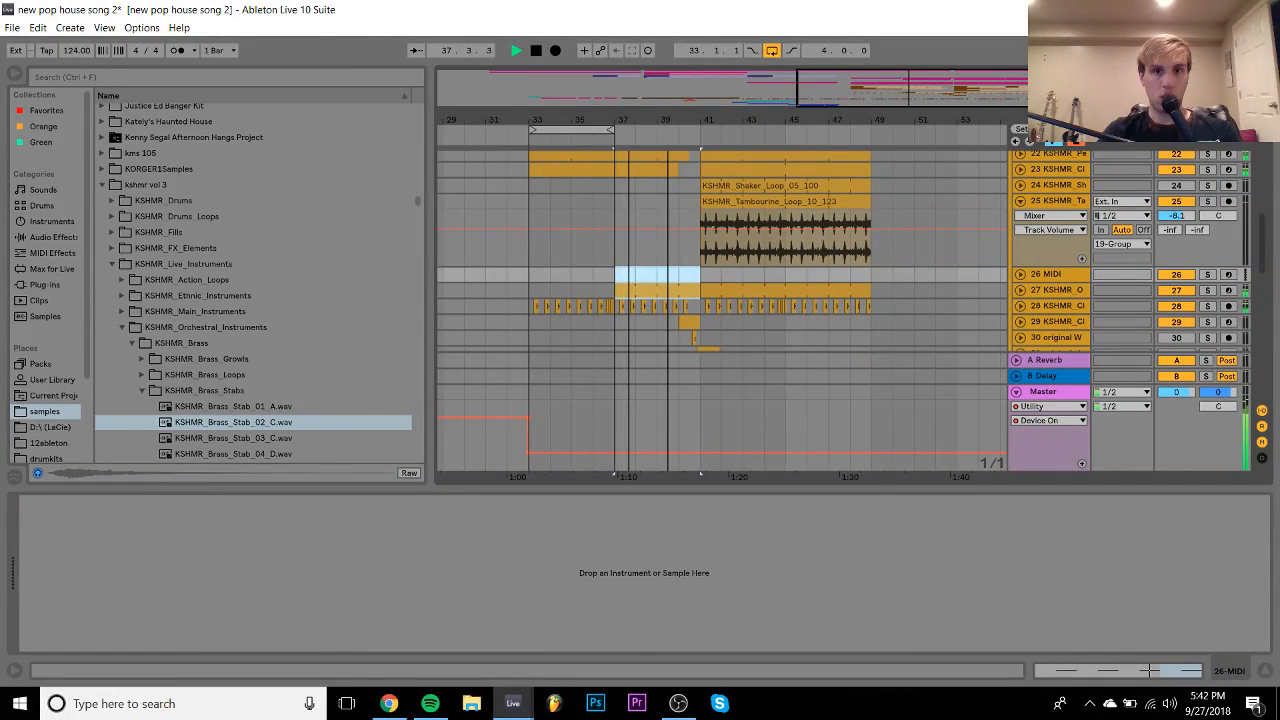
pyautogui.scroll(2, 691, 203)
pyautogui.click(710, 288)
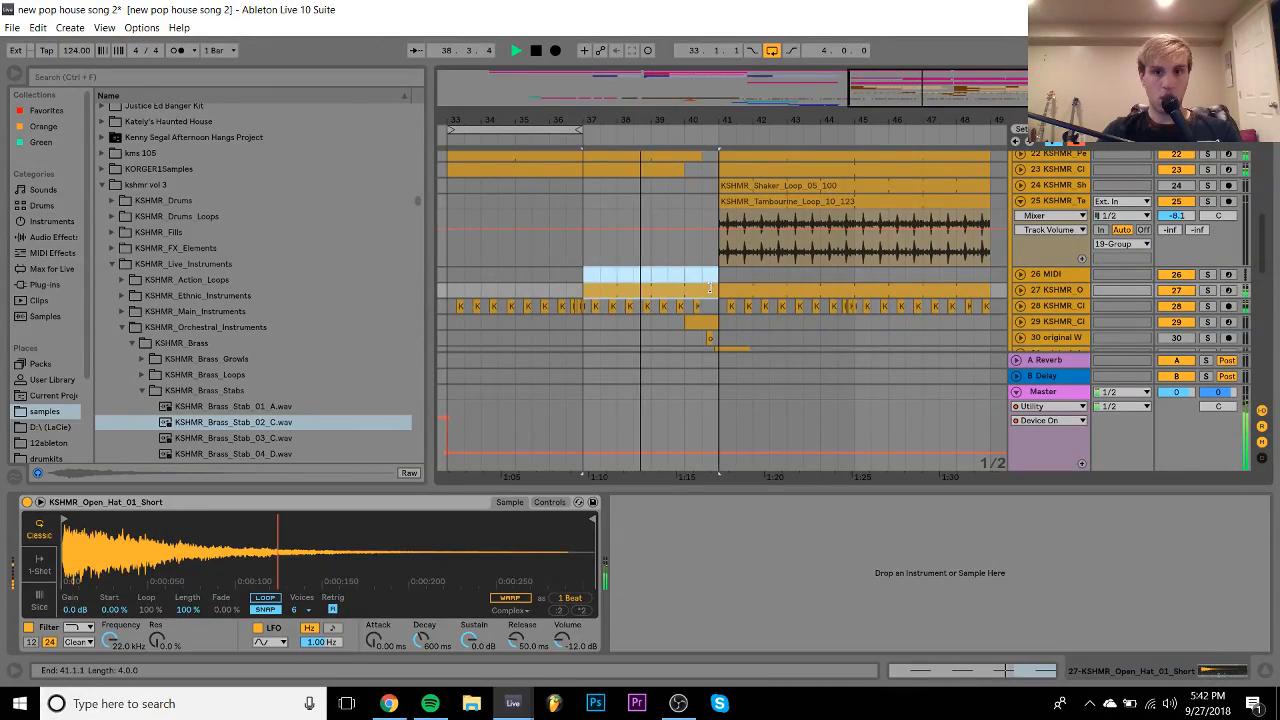
pyautogui.scroll(10, 704, 287)
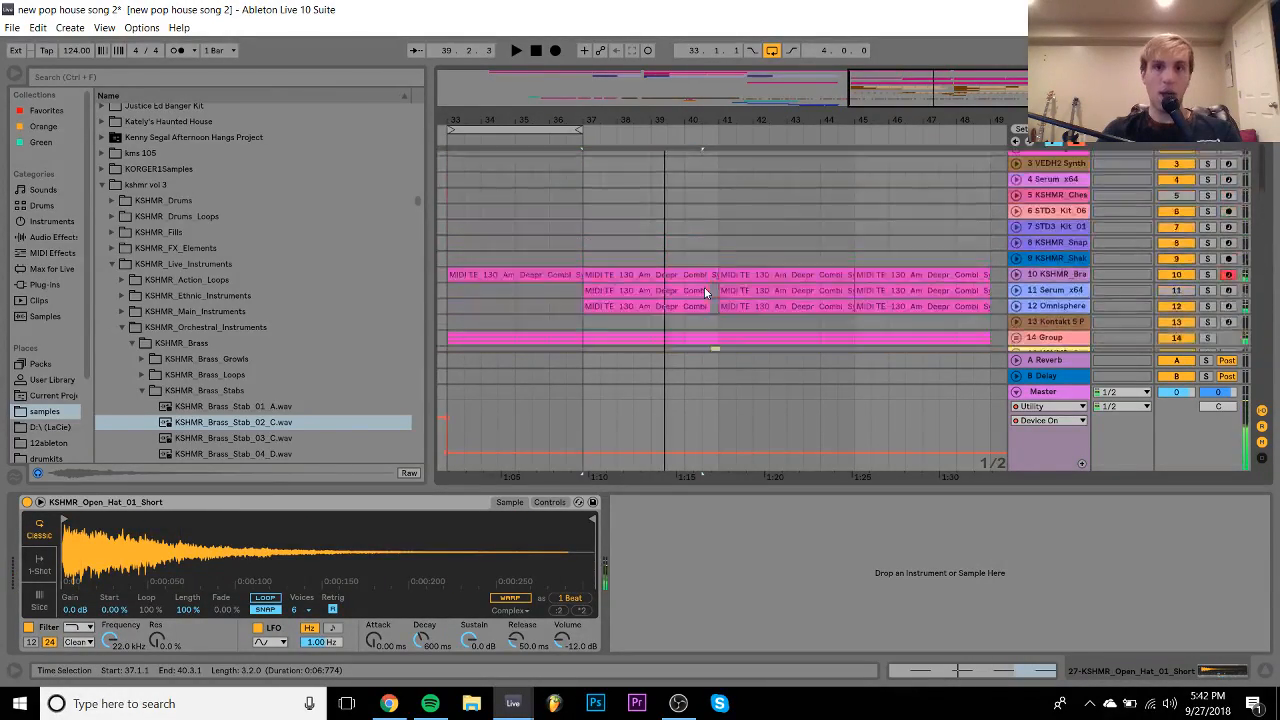
pyautogui.scroll(-3, 704, 287)
pyautogui.scroll(3, 704, 287)
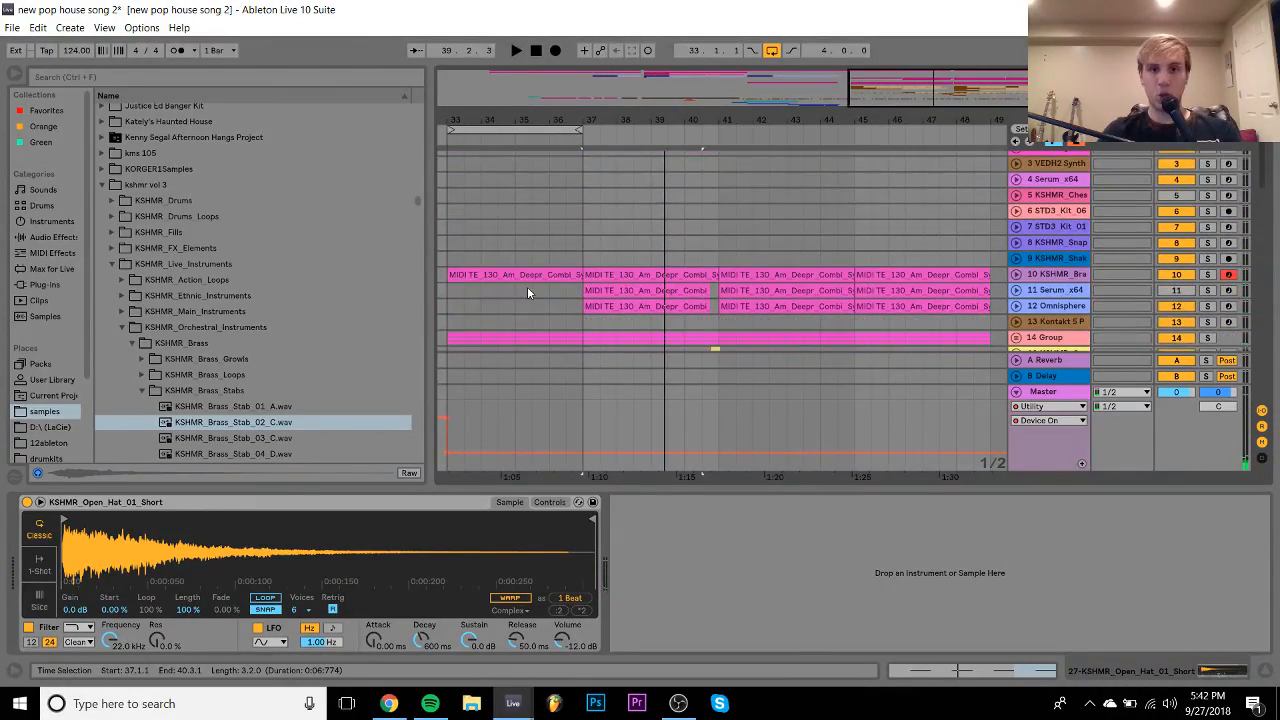
# - Solo the brass stab track and play bars 37–41 zoomed in
pyautogui.click(519, 275)
pyautogui.click(1206, 276)
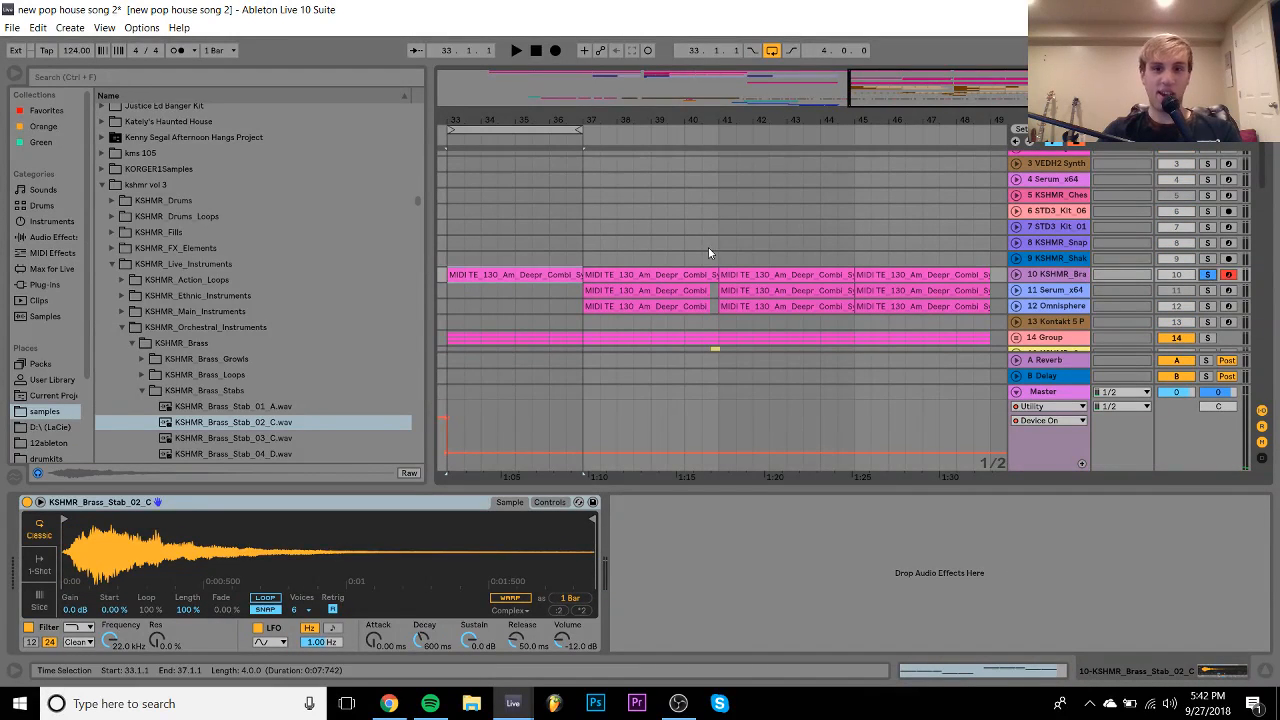
pyautogui.moveTo(688, 120); pyautogui.dragTo(692, 240)
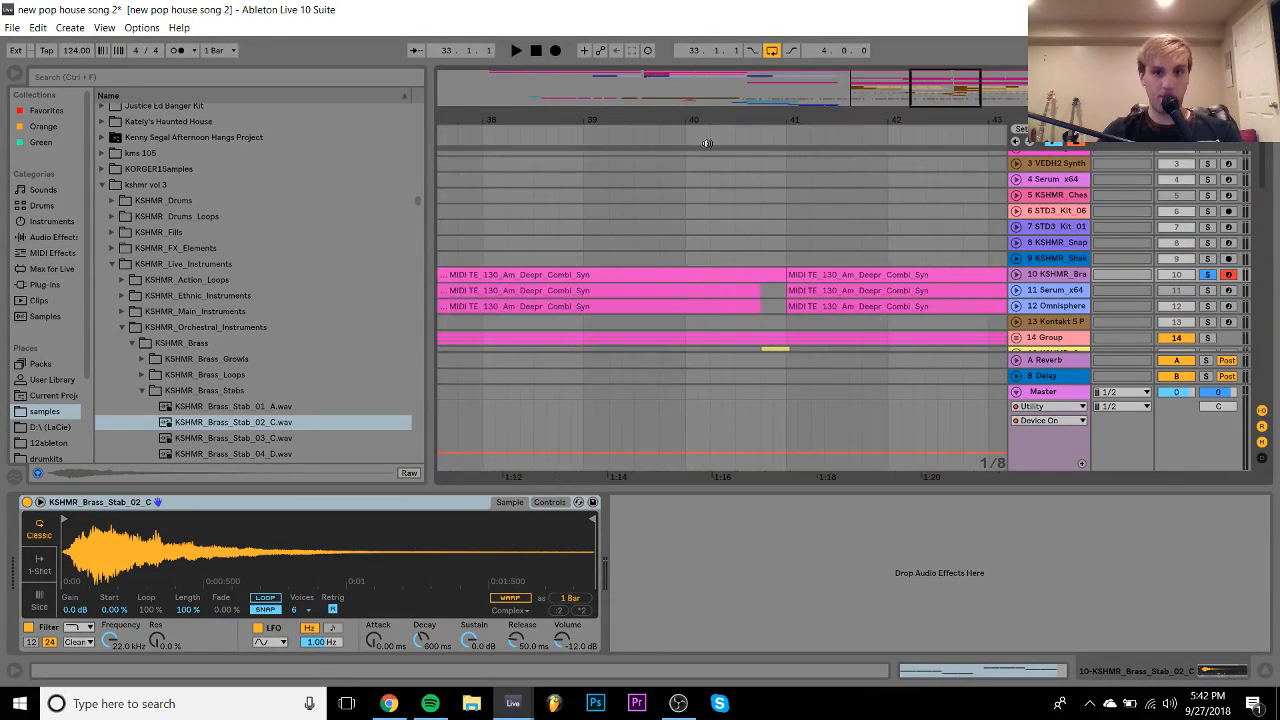
pyautogui.click(762, 277)
pyautogui.press('space')
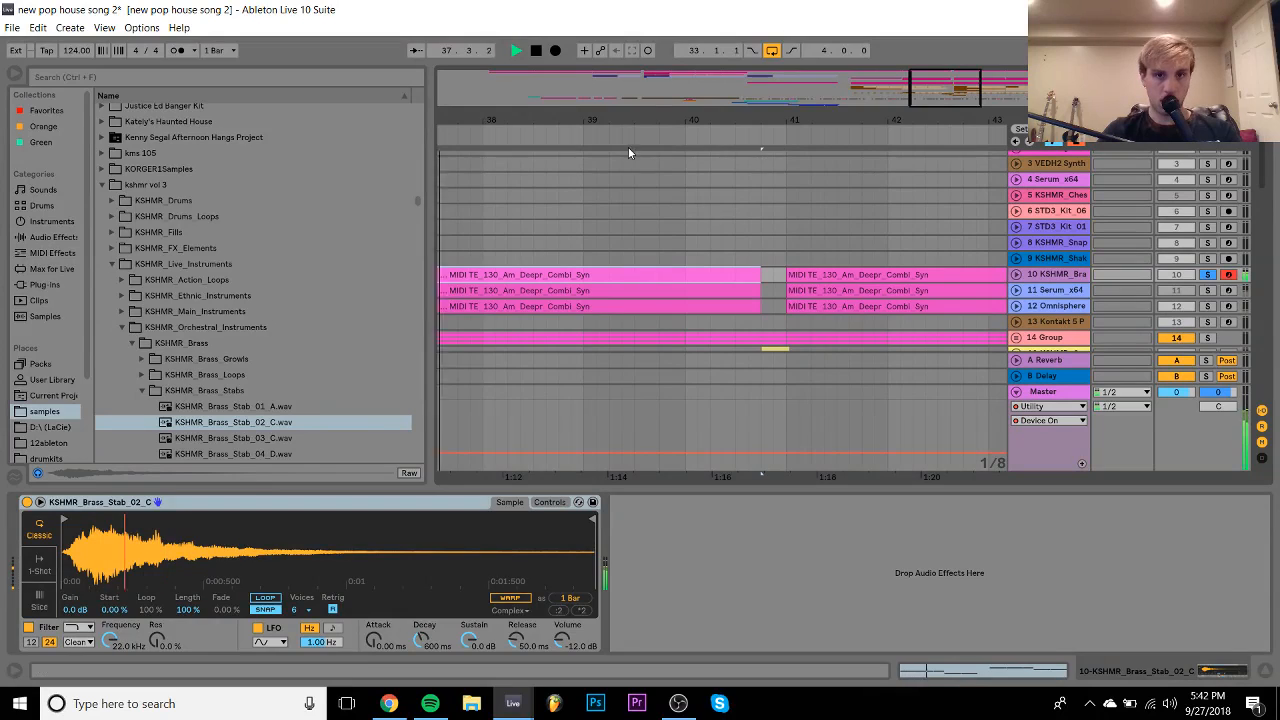
pyautogui.press('-')
pyautogui.press('-')
pyautogui.press('-')
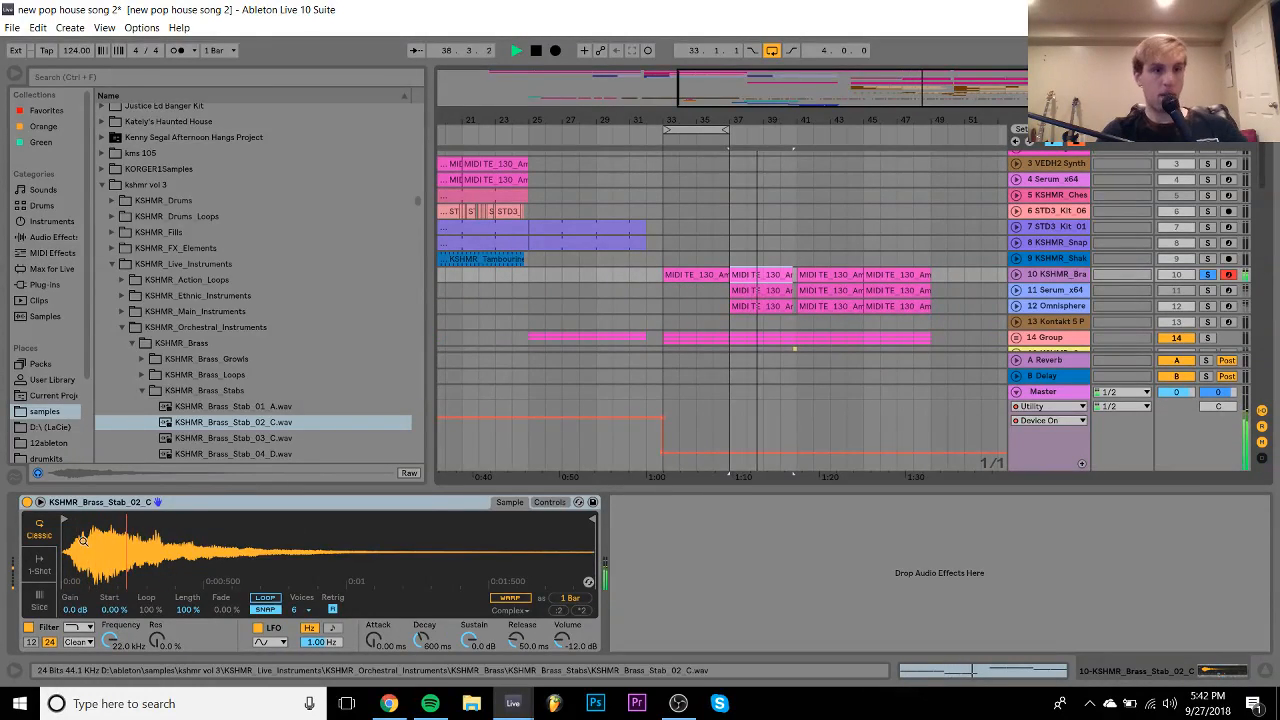
# - Preview brass stabs and load KSHMR_Brass_Stab_04_D into the Simpler
pyautogui.moveTo(63, 519)
pyautogui.mouseDown()
pyautogui.moveTo(87, 520)
pyautogui.moveTo(76, 519)
pyautogui.mouseUp()
pyautogui.press('space')
pyautogui.click(252, 444)
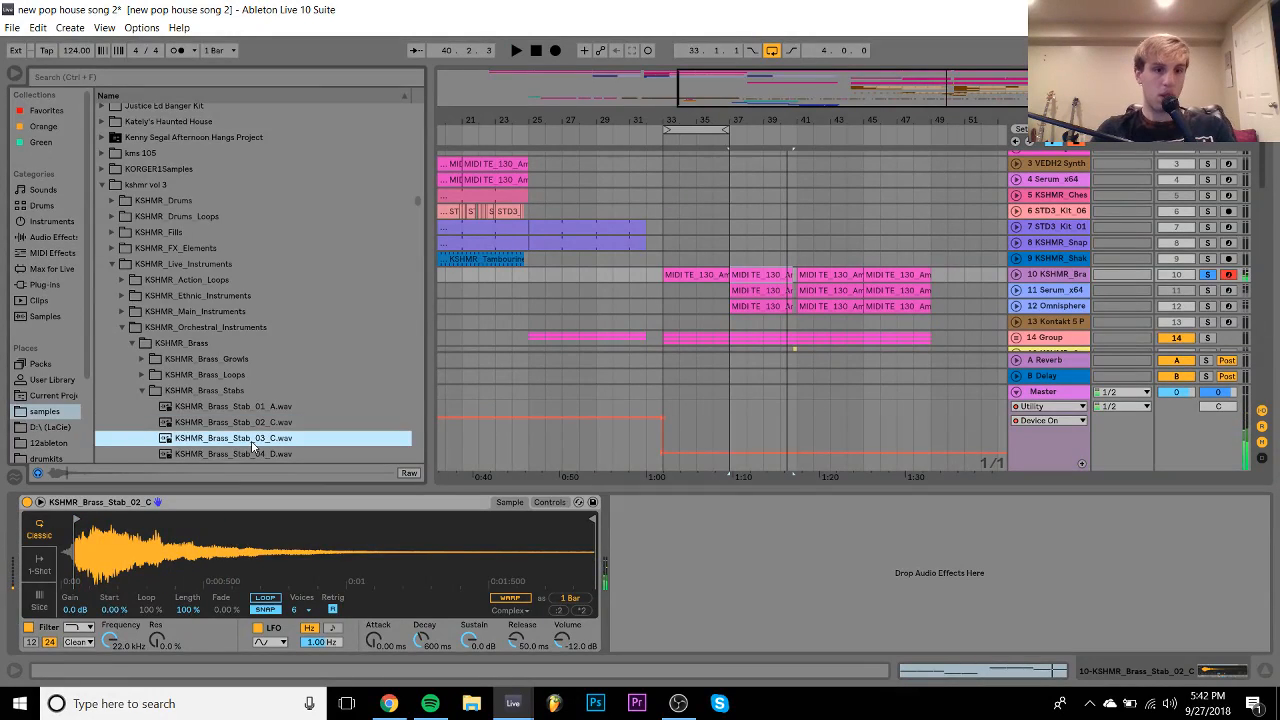
pyautogui.press('Down')
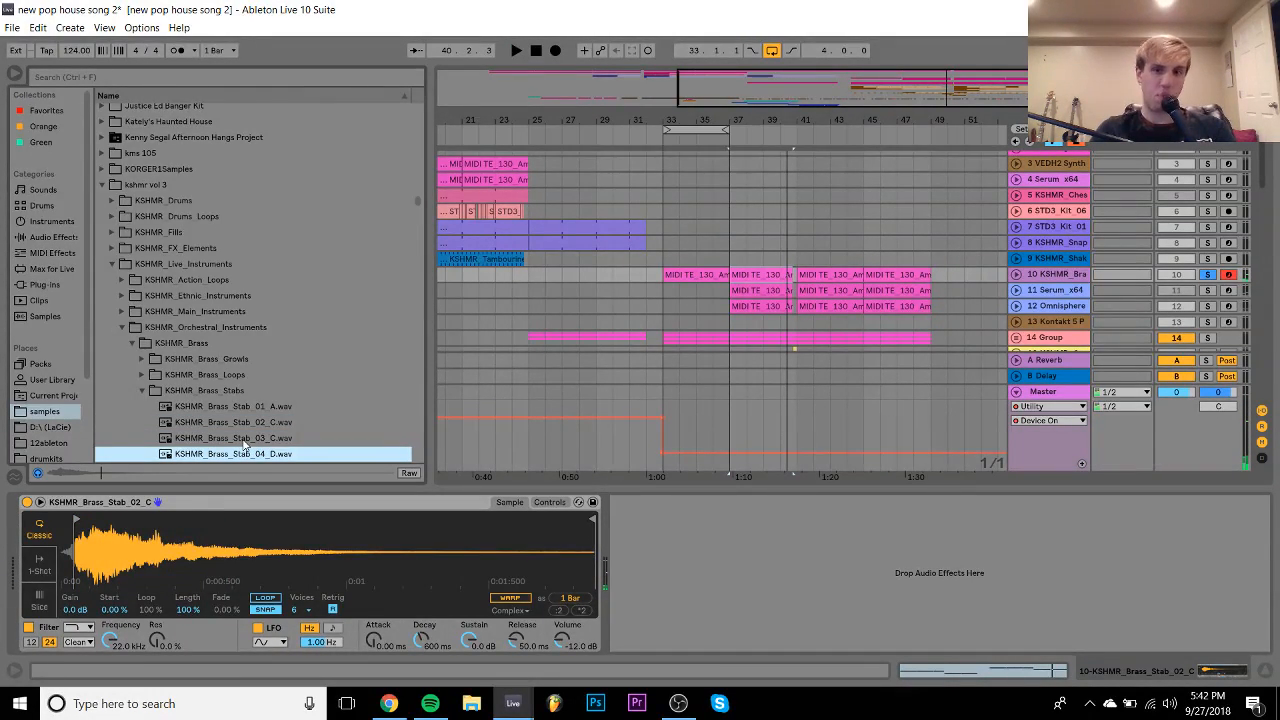
pyautogui.scroll(-1, 245, 446)
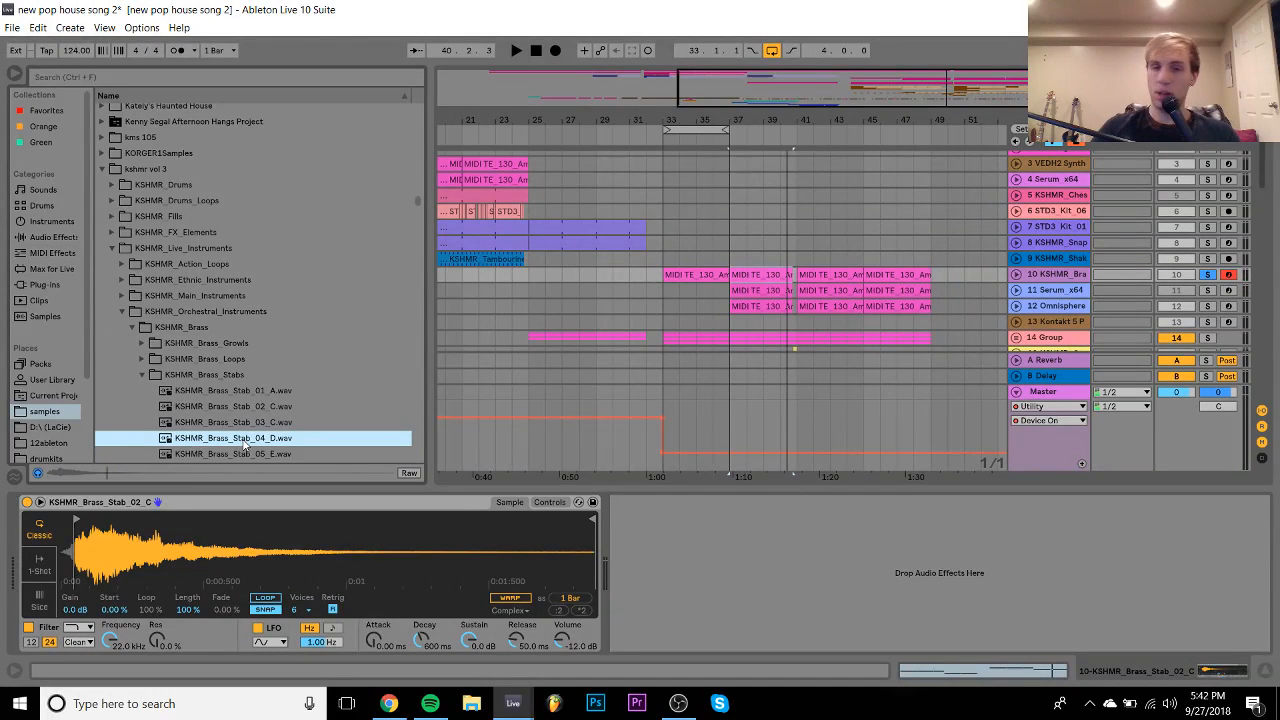
pyautogui.moveTo(242, 438); pyautogui.dragTo(68, 540)
pyautogui.press('space')
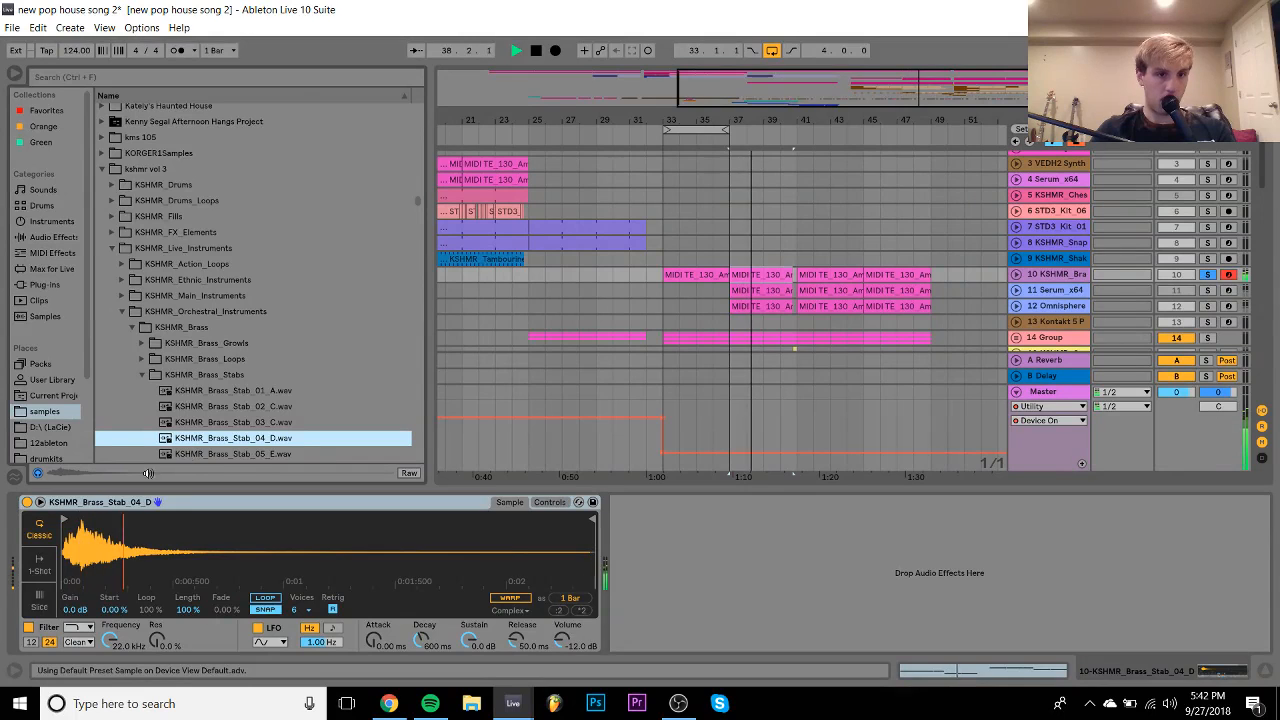
pyautogui.press('Up')
pyautogui.press('Down')
pyautogui.press('Down')
pyautogui.press('Down')
pyautogui.press('Down')
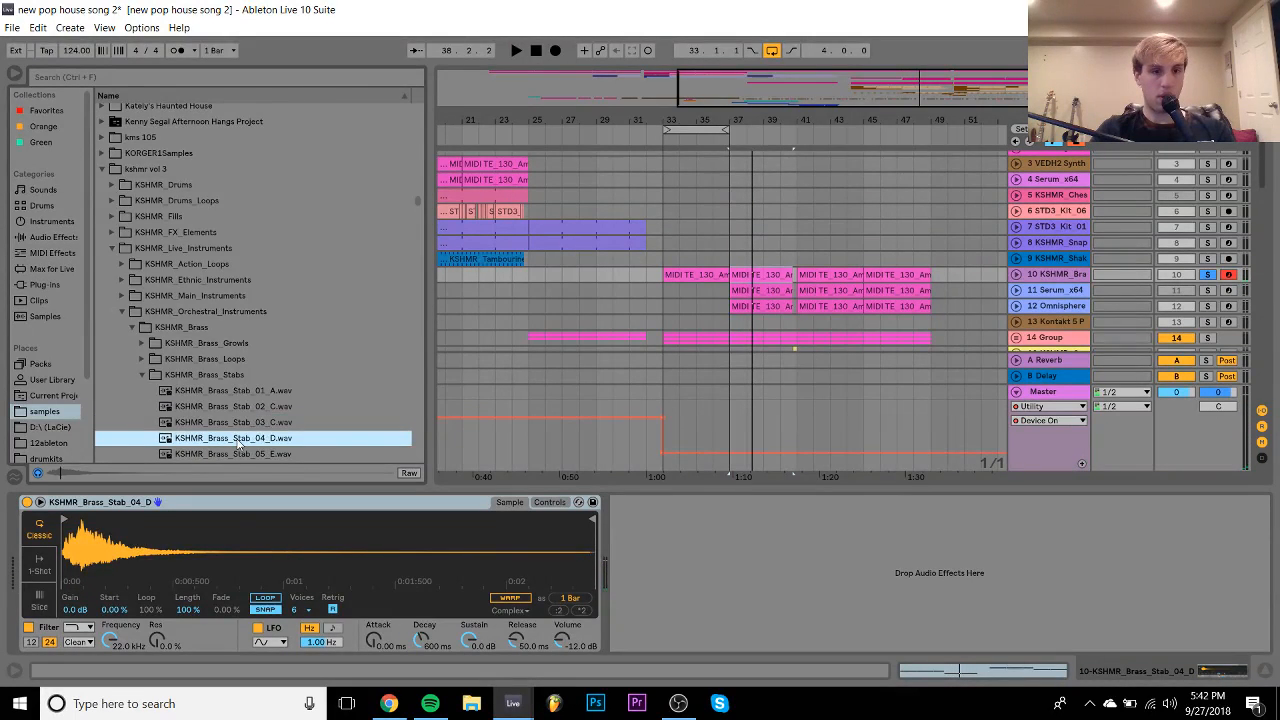
pyautogui.press('Up')
pyautogui.press('Up')
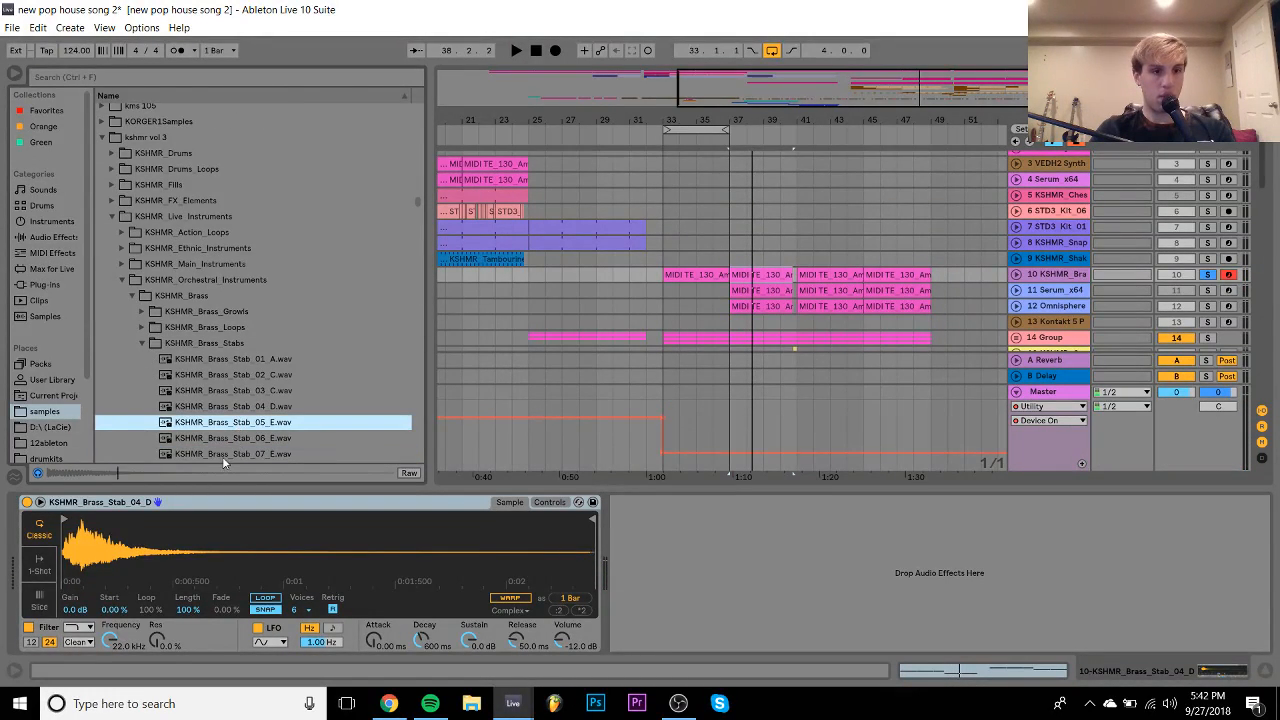
# - Transpose the Simpler down 2 semitones and lower the brass stab track's volume
pyautogui.click(67, 517)
pyautogui.press('space')
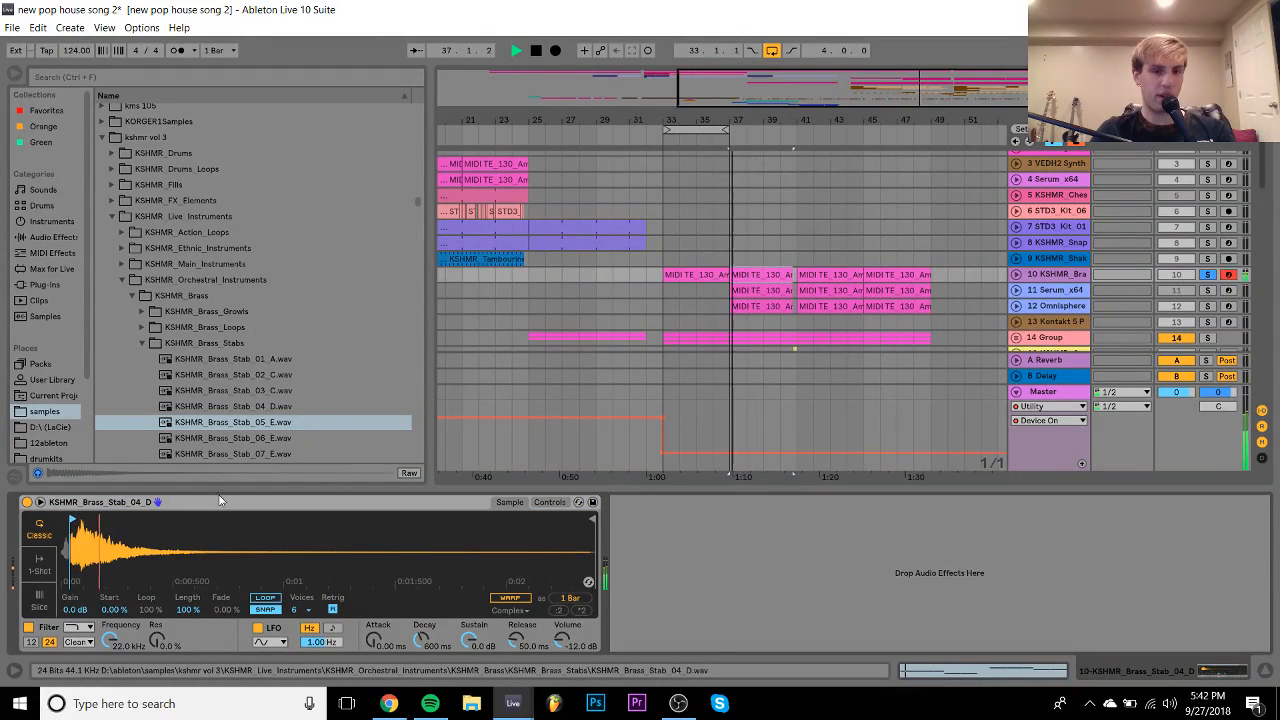
pyautogui.click(550, 501)
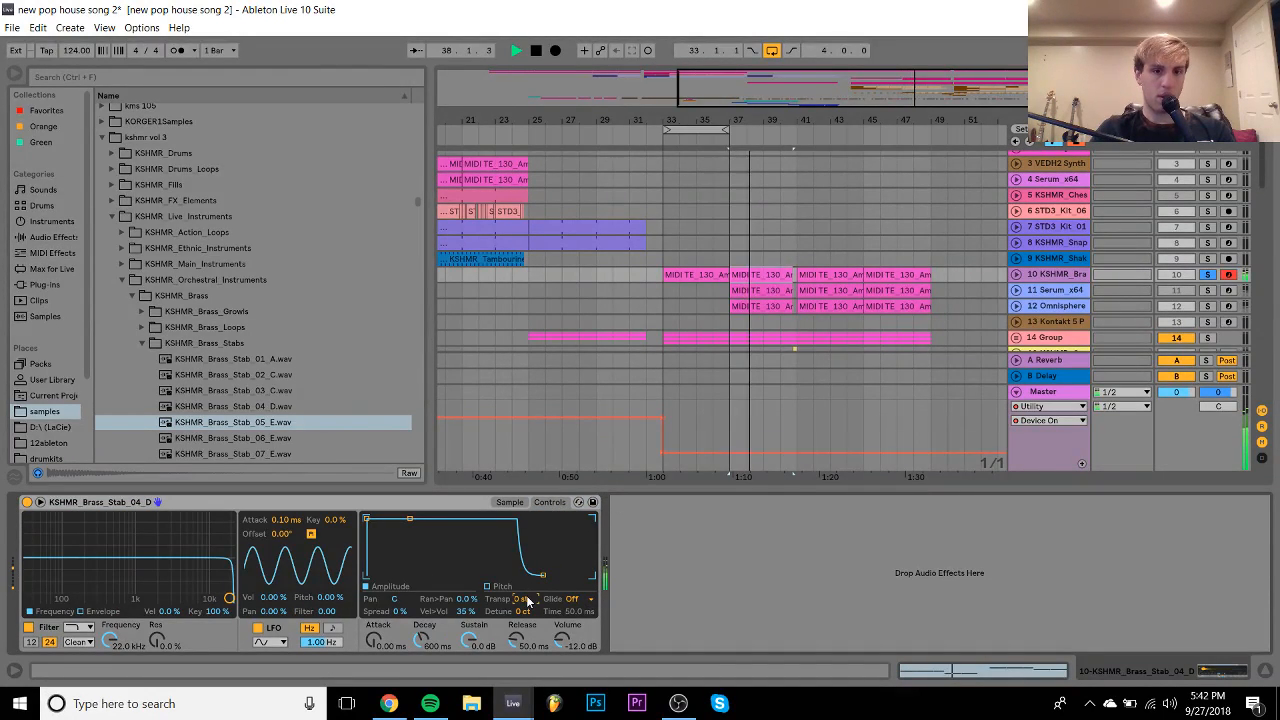
pyautogui.click(1016, 274)
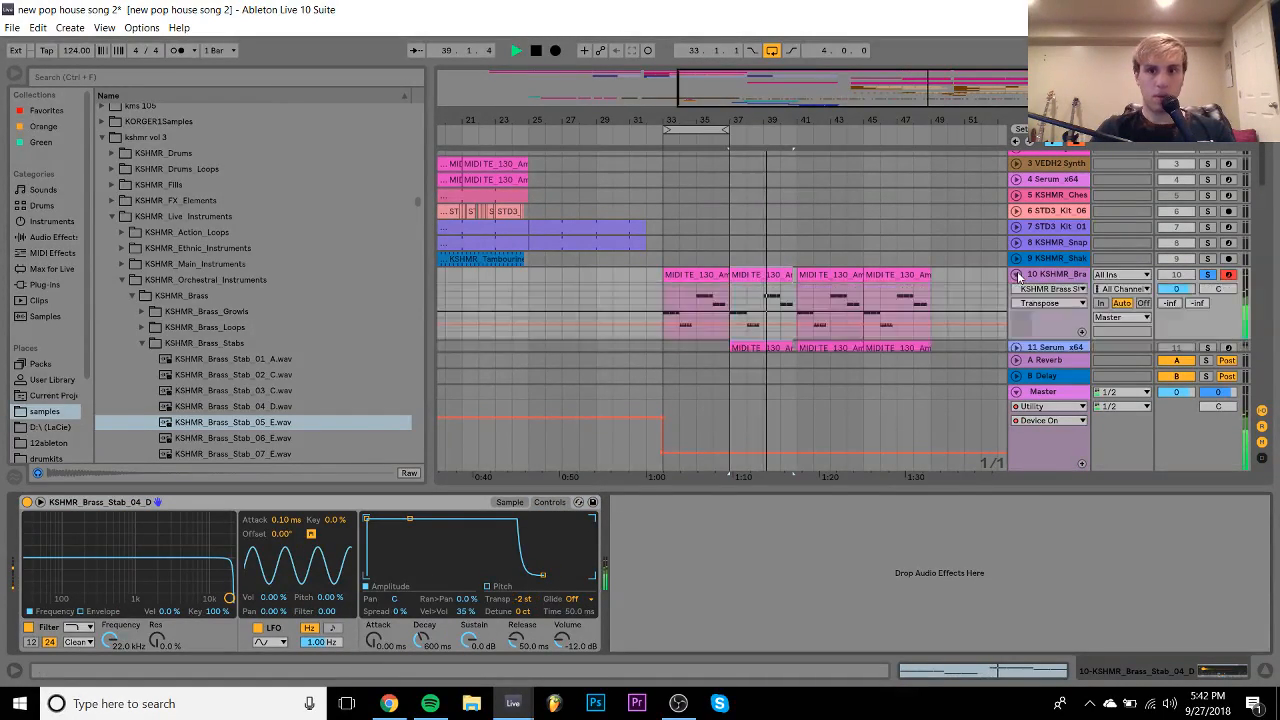
pyautogui.click(1178, 290)
pyautogui.click(711, 273)
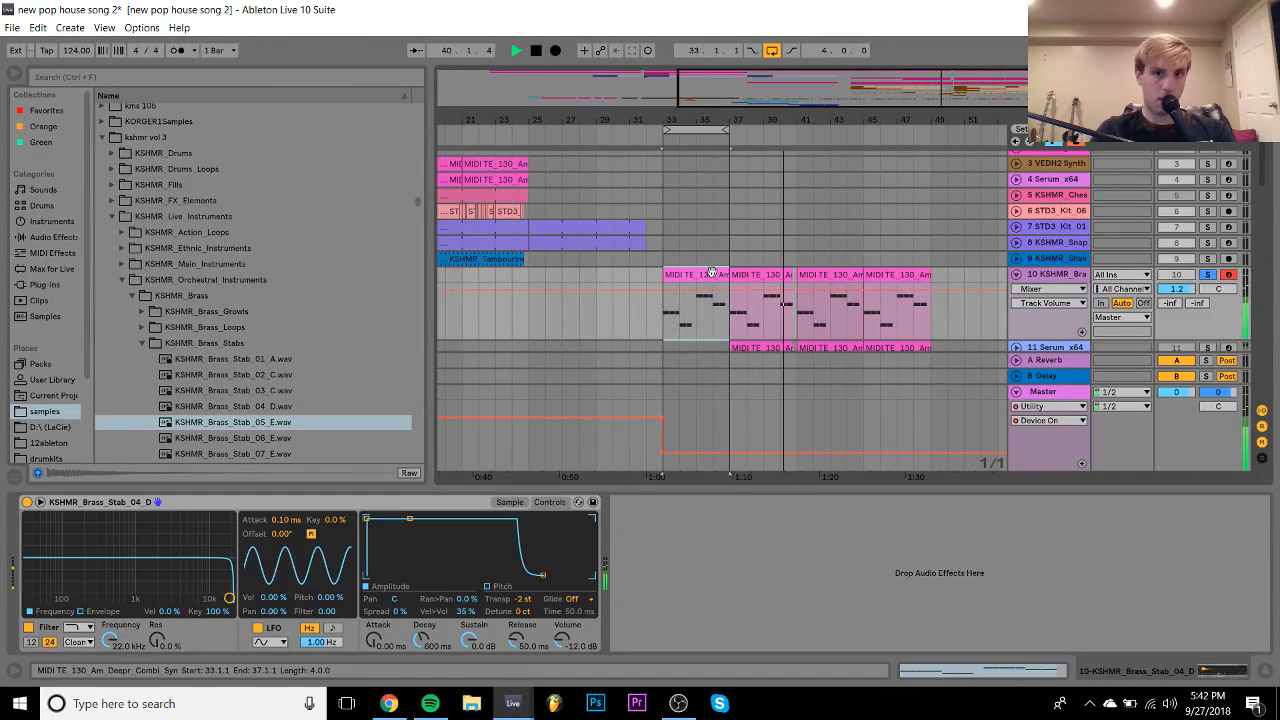
pyautogui.click(1208, 275)
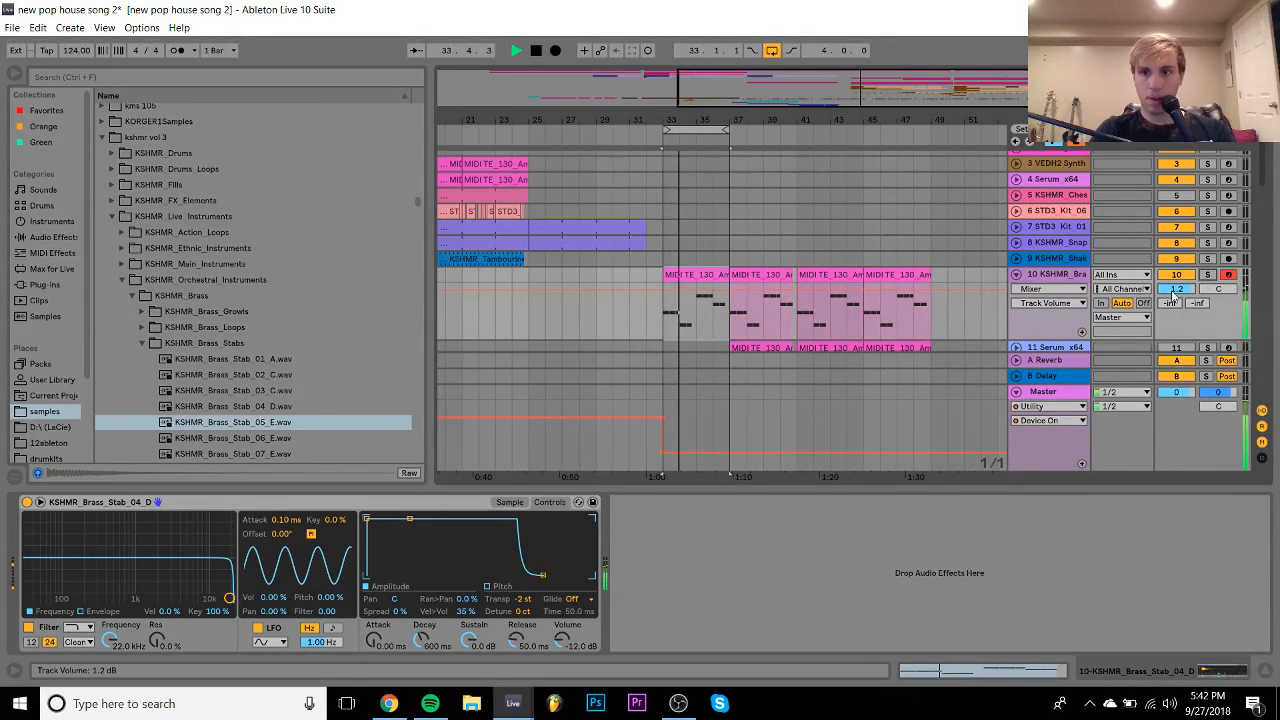
pyautogui.moveTo(1177, 289); pyautogui.dragTo(1177, 298)
# - Compare against the Serum track, re-solo the brass track and select Brass_Stab_02_C
pyautogui.scroll(-1, 1077, 315)
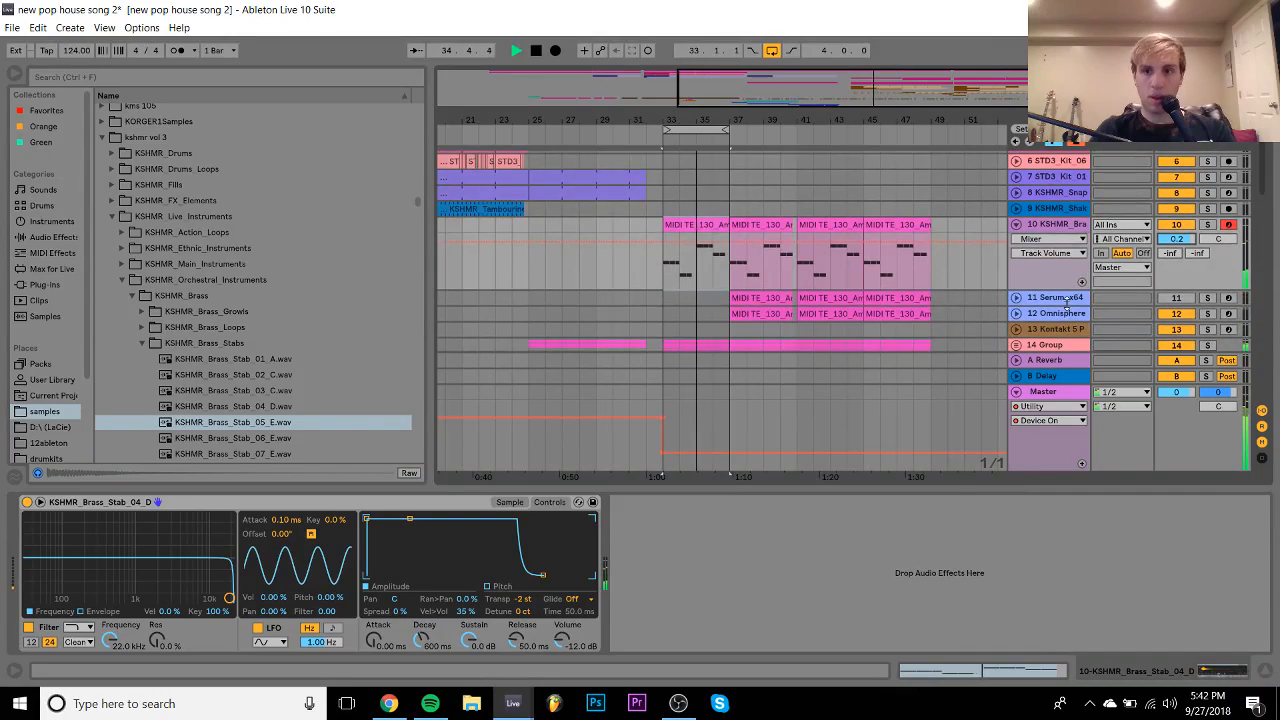
pyautogui.click(1060, 299)
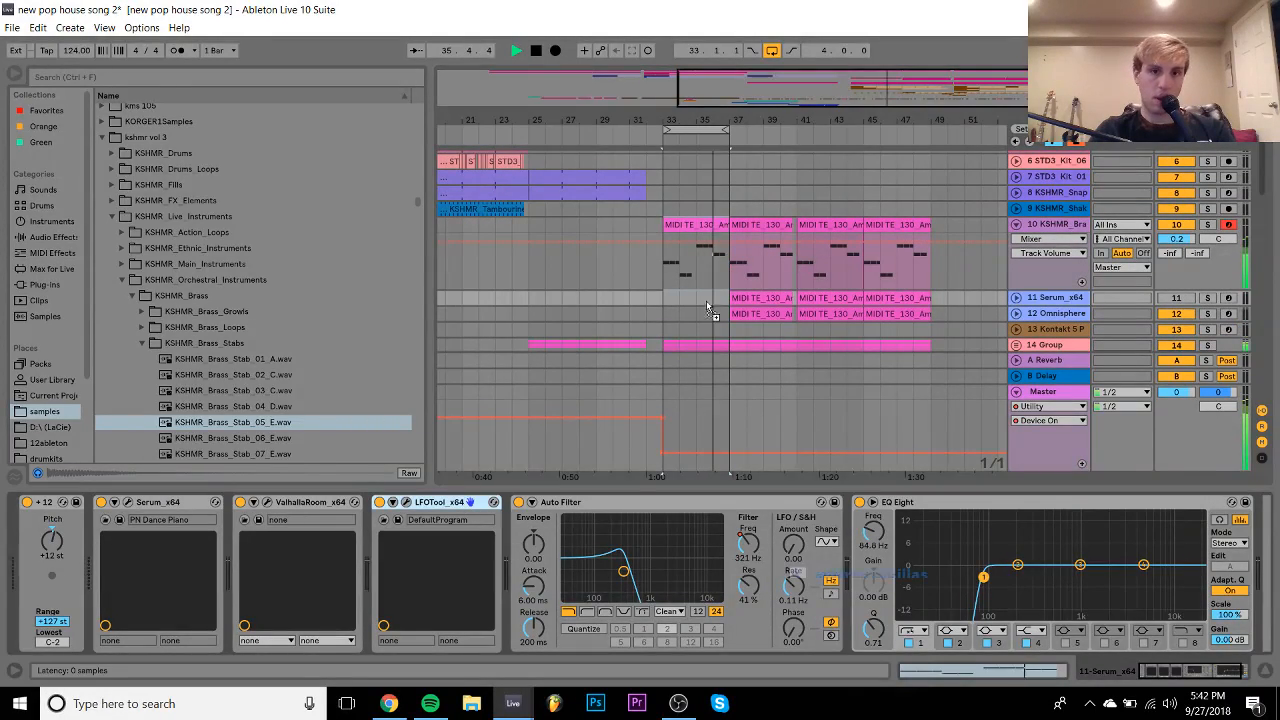
pyautogui.click(1177, 226)
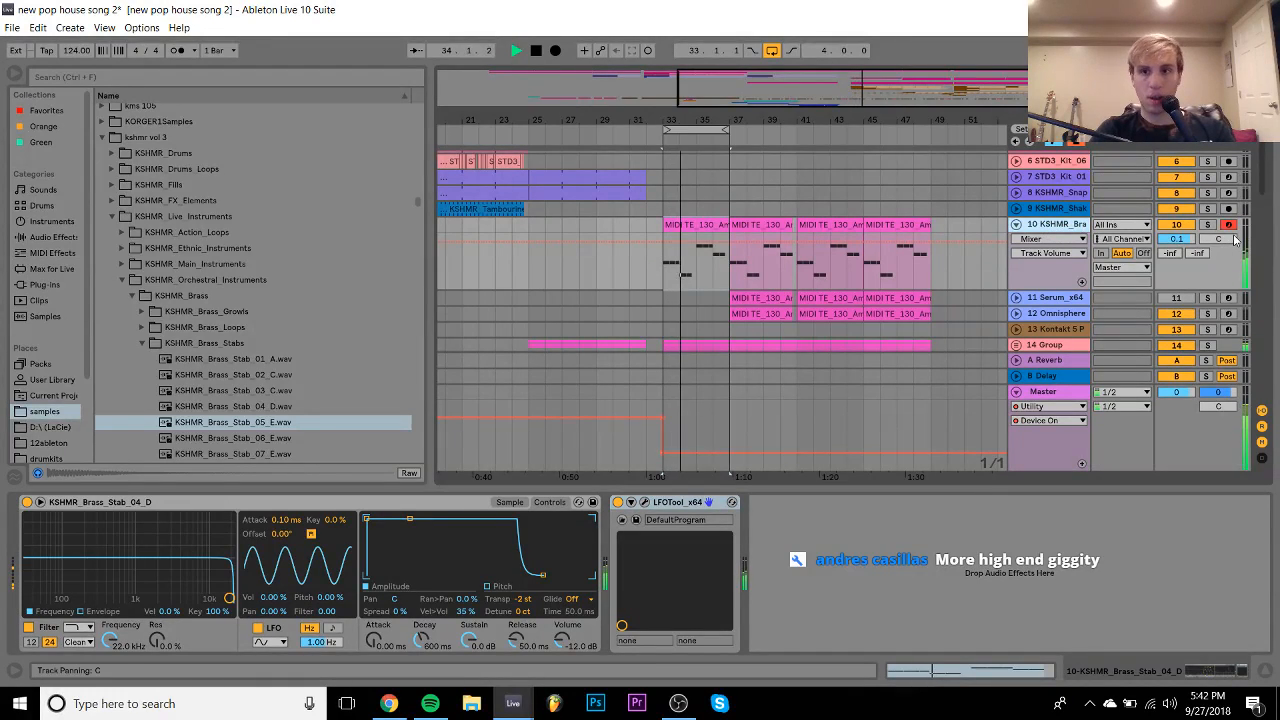
pyautogui.click(1207, 226)
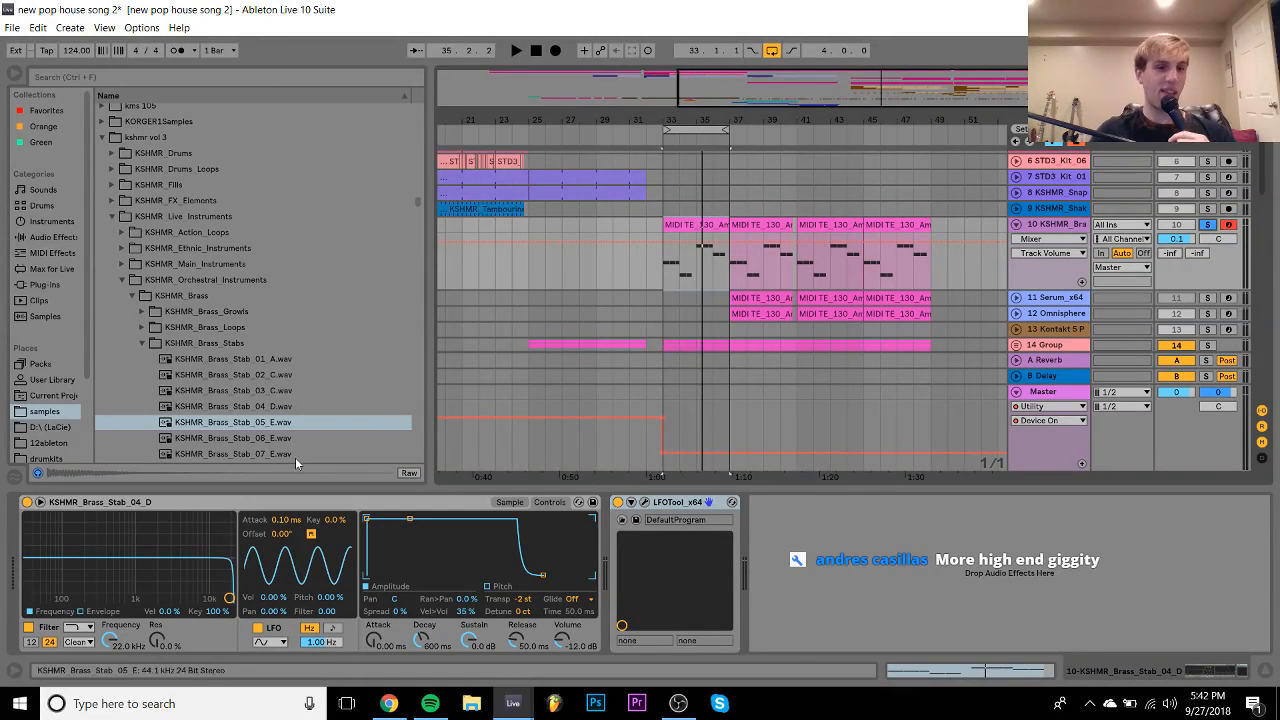
pyautogui.click(224, 376)
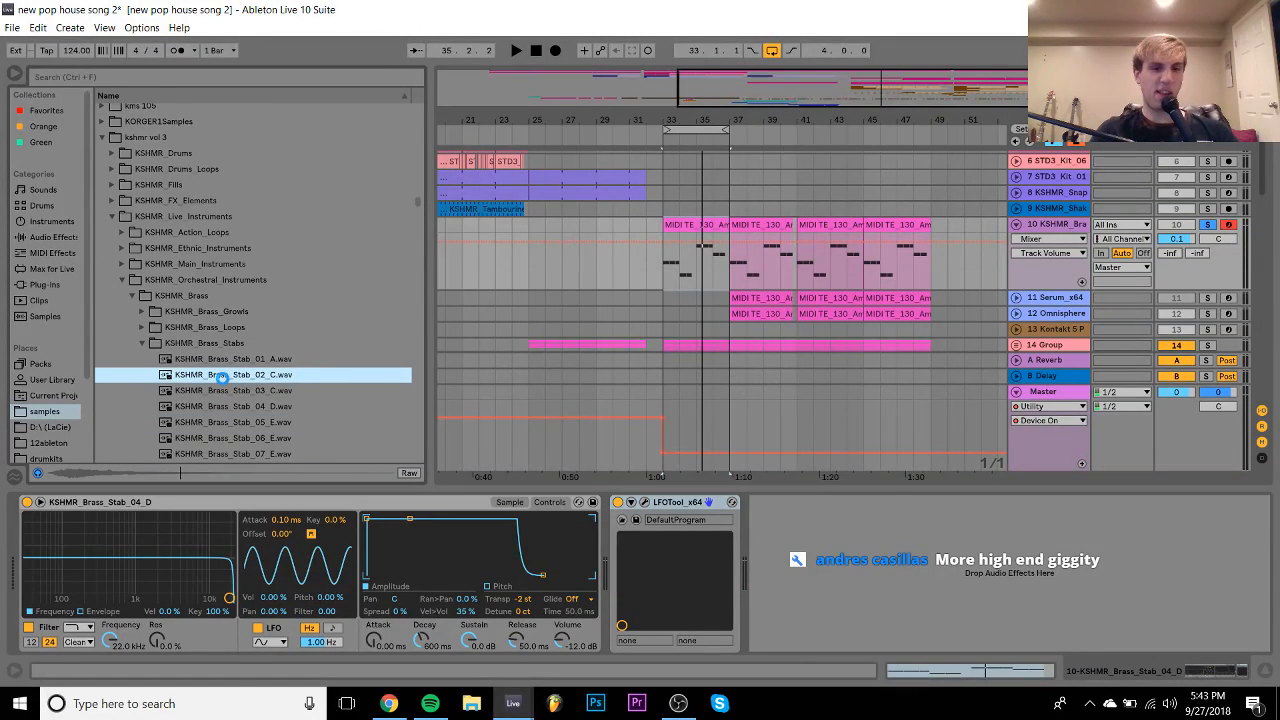
# - Reload Brass_Stab_02_C and add a Saturator with 9.71 dB drive, A/B-ing its bypass
pyautogui.doubleClick(222, 376)
pyautogui.press('space')
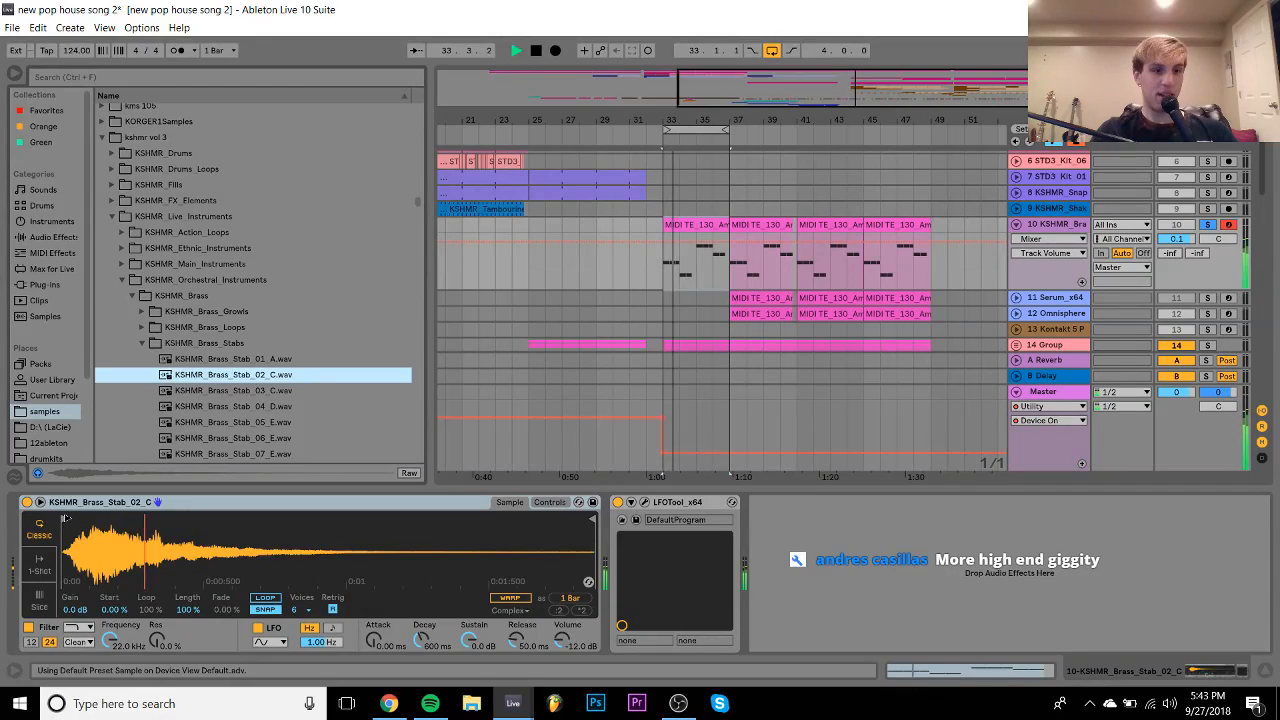
pyautogui.click(52, 237)
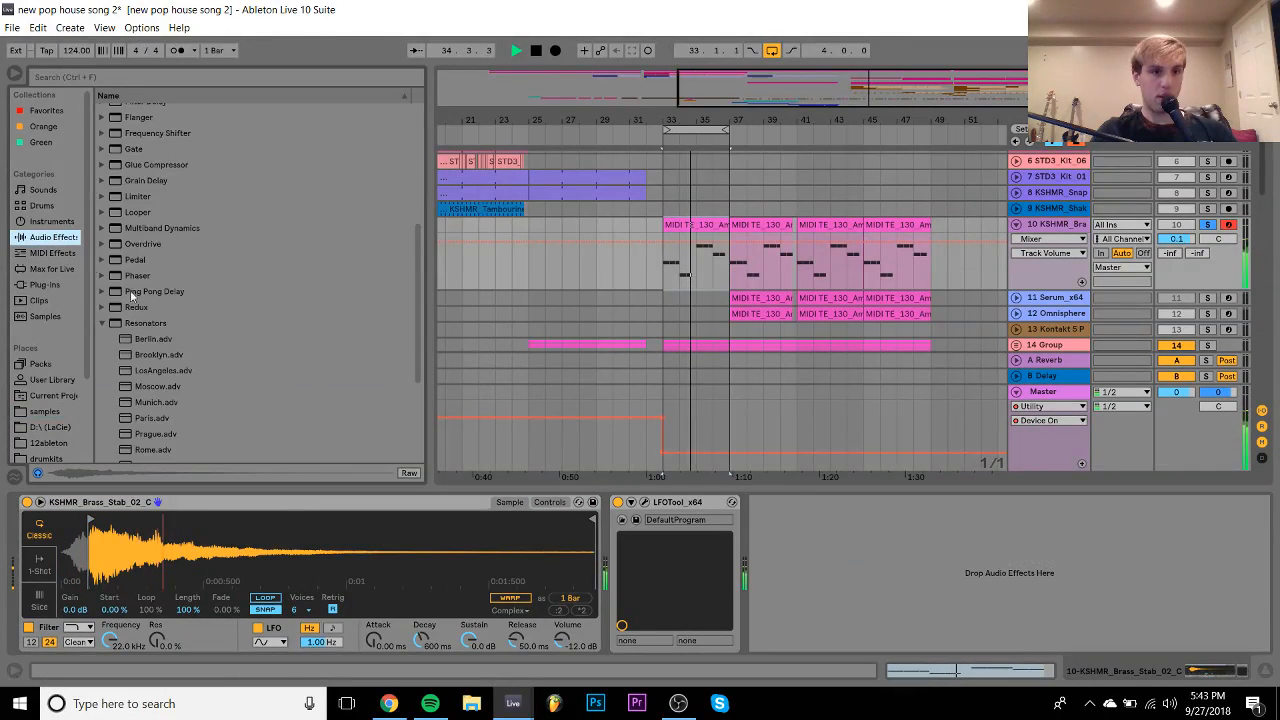
pyautogui.press('space')
pyautogui.scroll(-4, 156, 316)
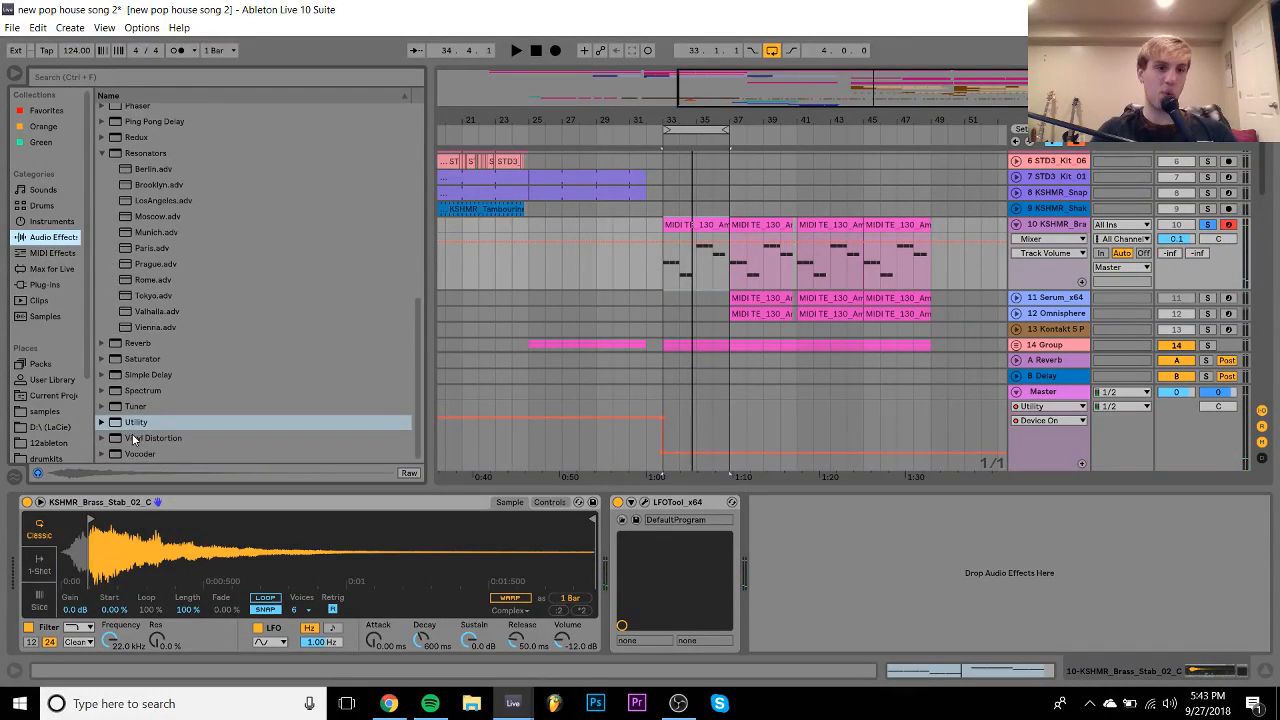
pyautogui.click(126, 366)
pyautogui.moveTo(126, 368); pyautogui.dragTo(632, 522)
pyautogui.press('space')
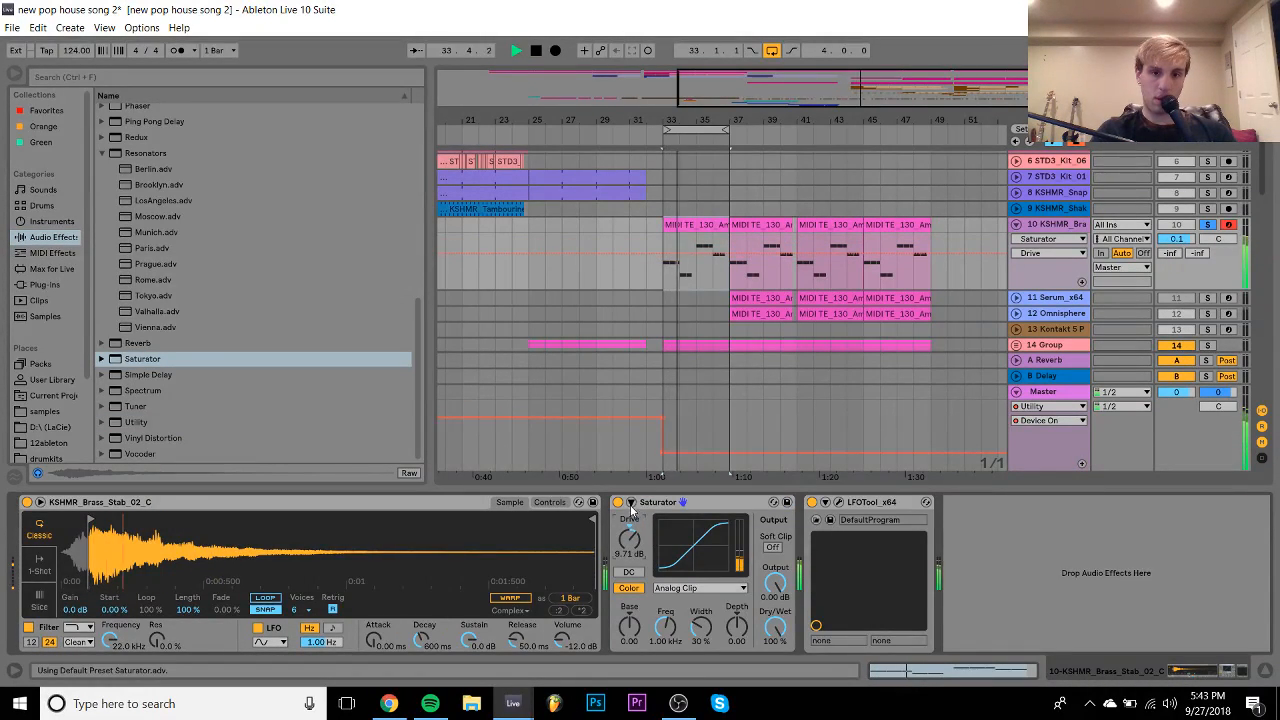
pyautogui.click(630, 502)
pyautogui.click(618, 502)
# - Add Xfer OTT after the Saturator with output gain at 9.1 dB
pyautogui.click(38, 285)
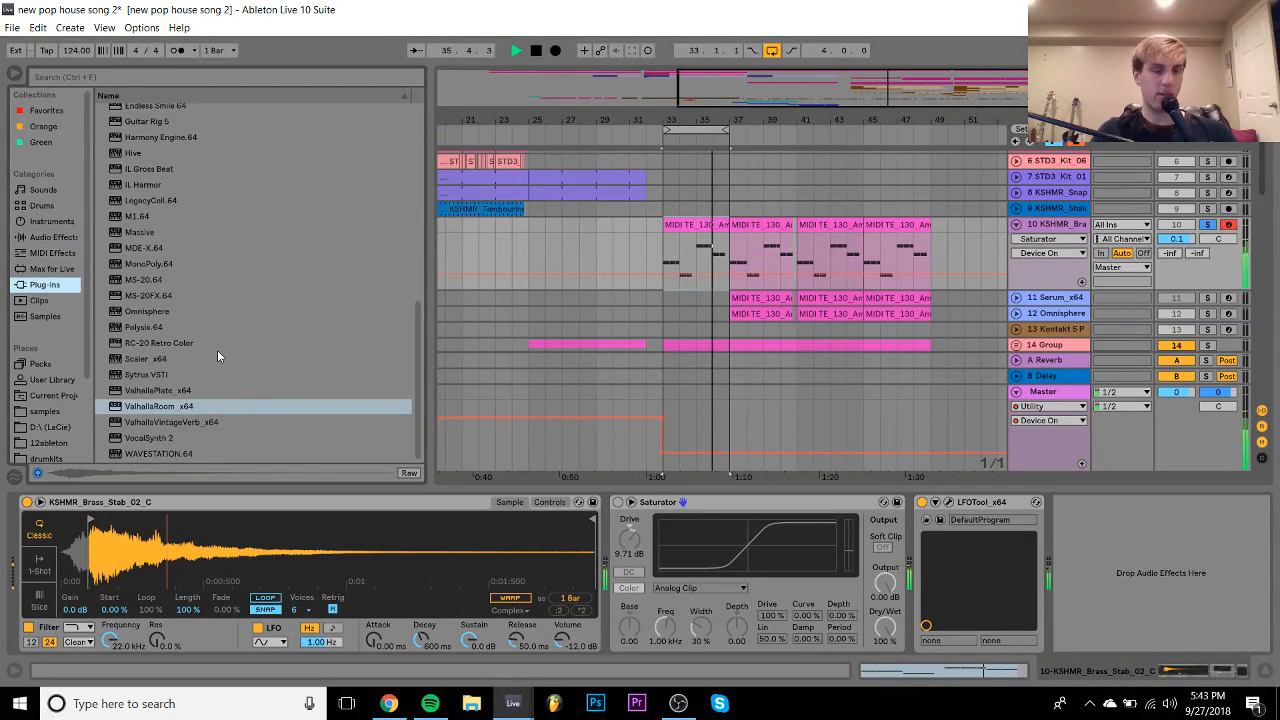
pyautogui.scroll(10, 217, 355)
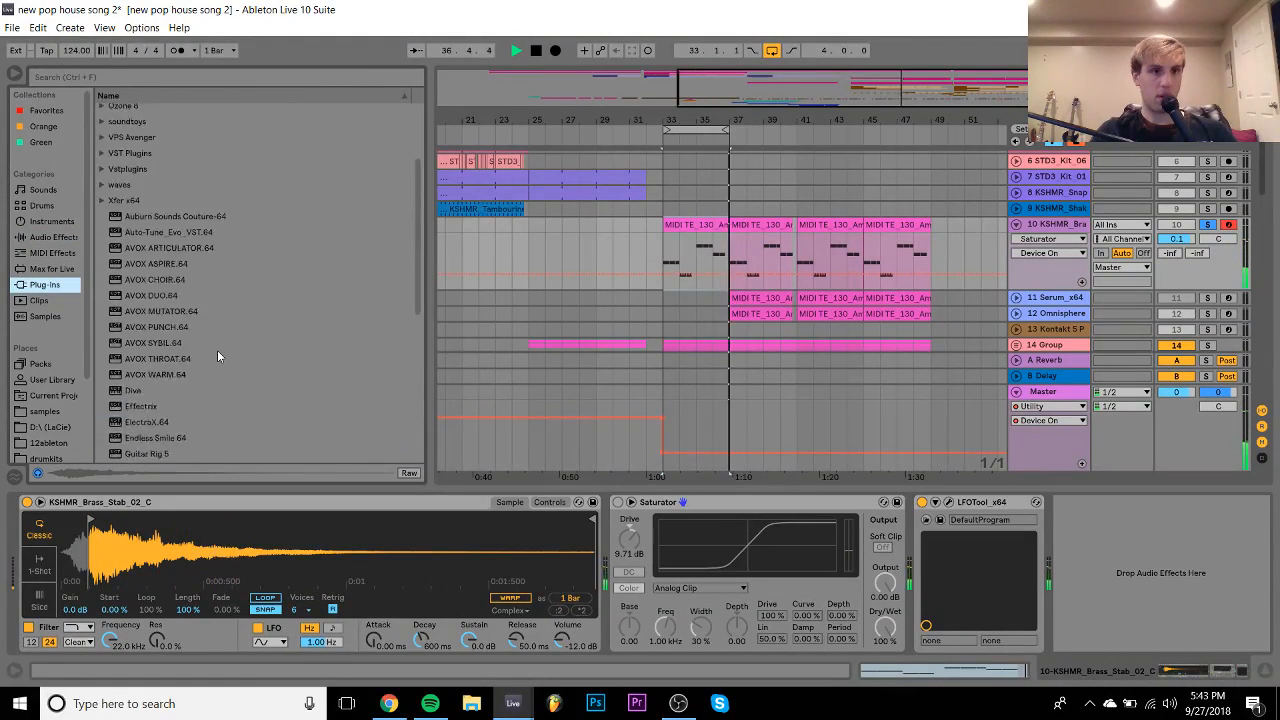
pyautogui.click(102, 280)
pyautogui.moveTo(150, 311); pyautogui.dragTo(846, 598)
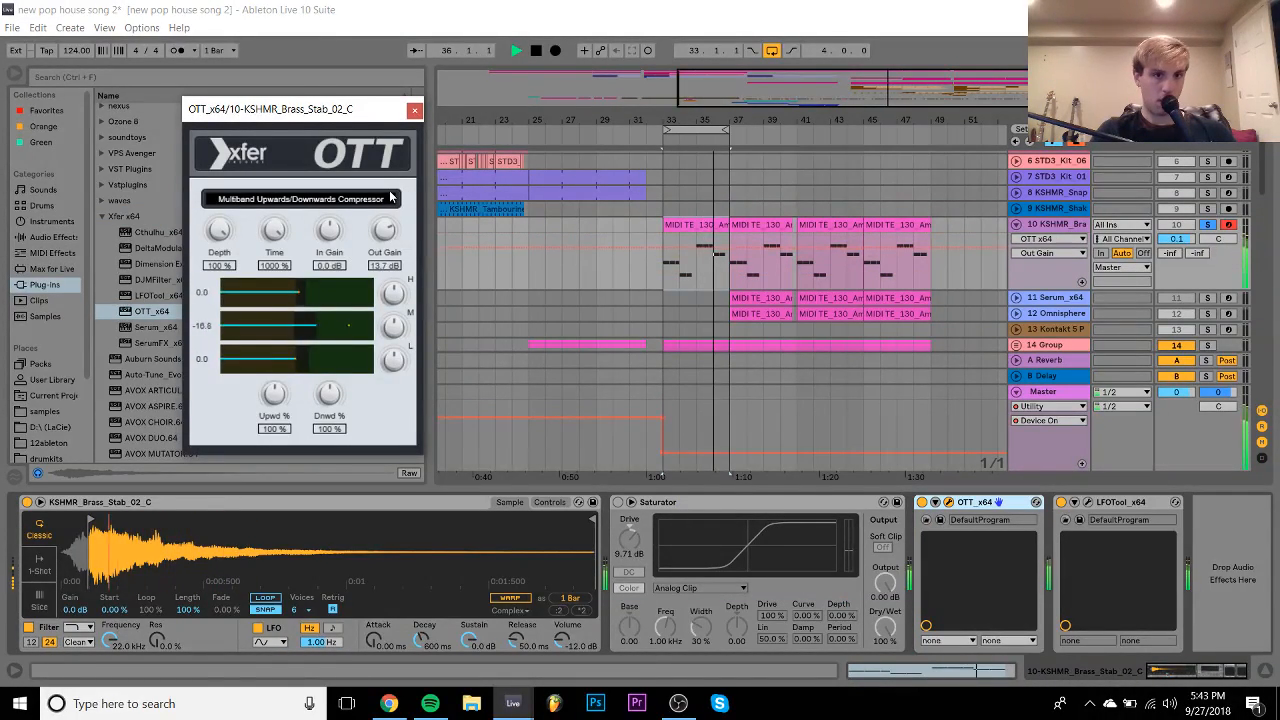
pyautogui.moveTo(387, 229); pyautogui.dragTo(395, 220)
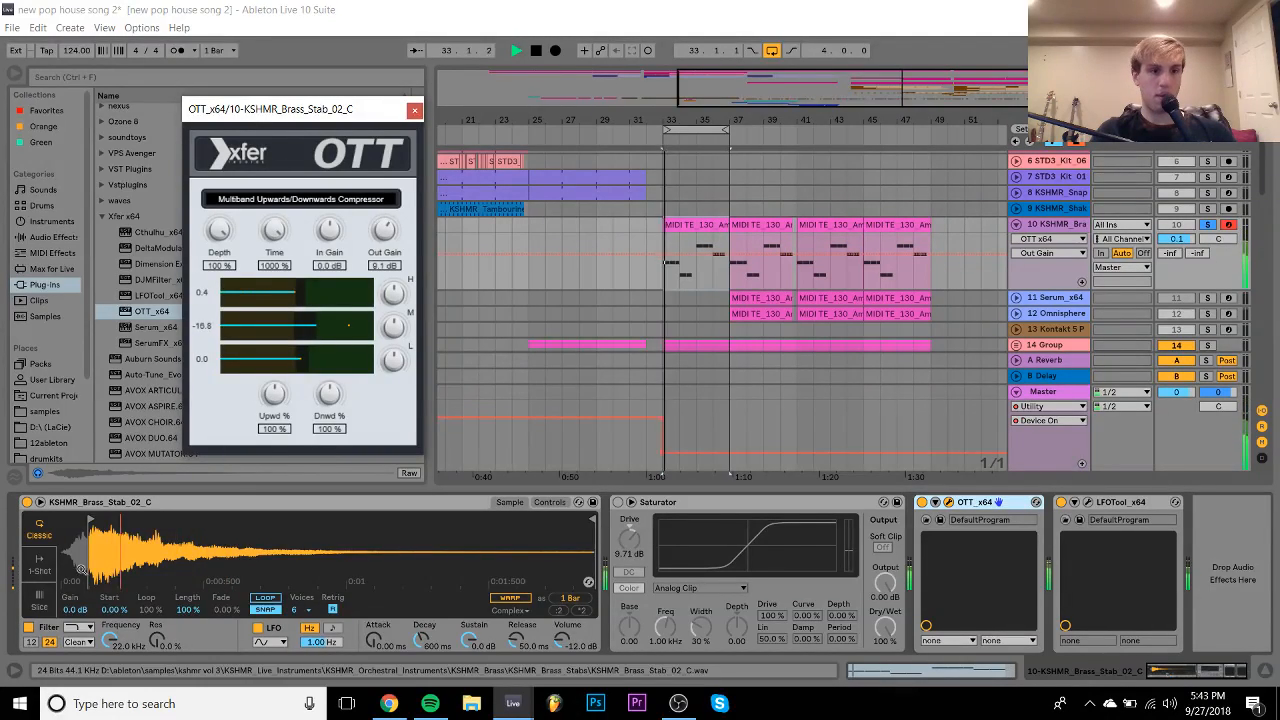
# - Make the Simpler a trimmed 1-Shot with a 19.7 ms fade-in; set track volume to -6.1 dB
pyautogui.click(39, 571)
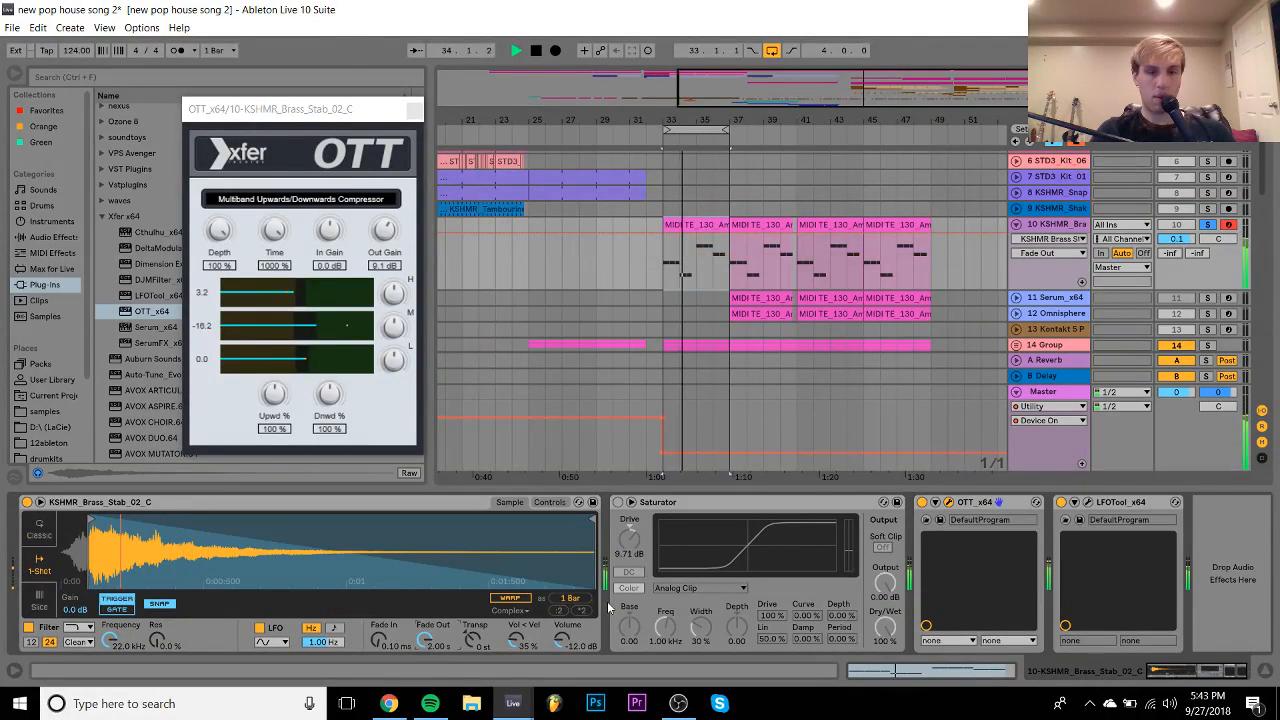
pyautogui.moveTo(599, 526)
pyautogui.mouseDown()
pyautogui.moveTo(185, 520)
pyautogui.moveTo(203, 520)
pyautogui.mouseUp()
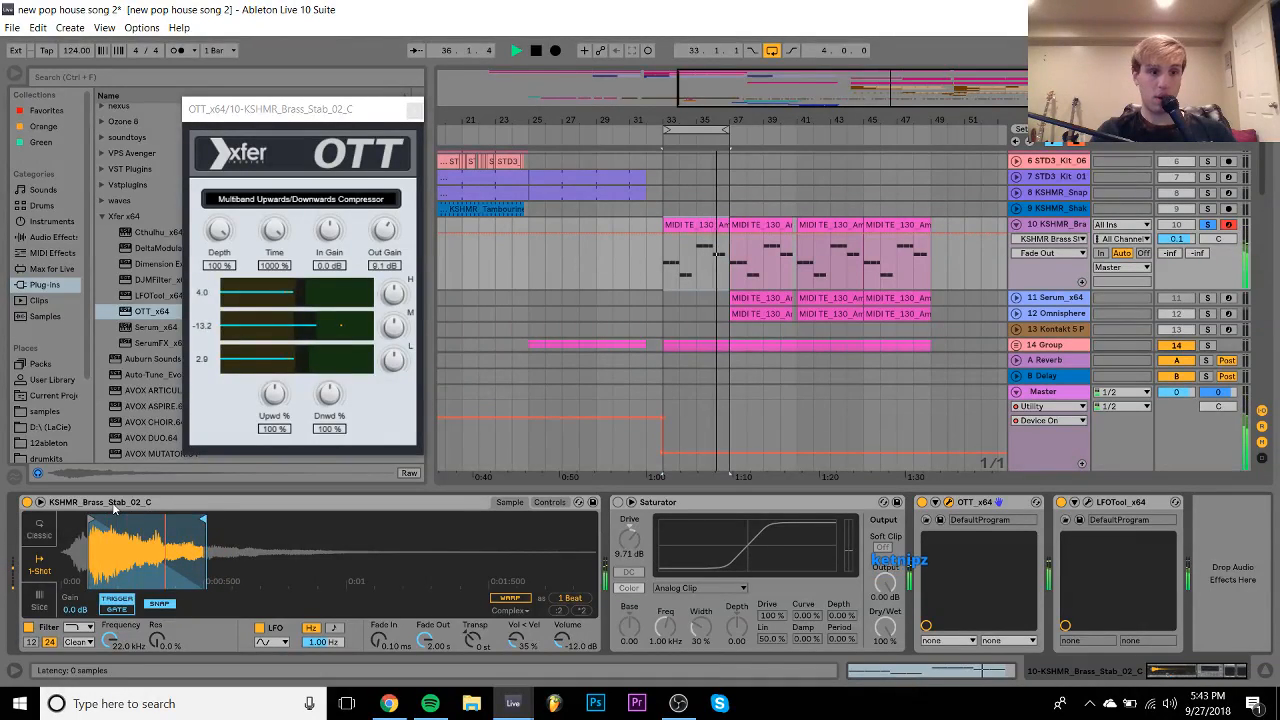
pyautogui.moveTo(379, 640); pyautogui.dragTo(379, 608)
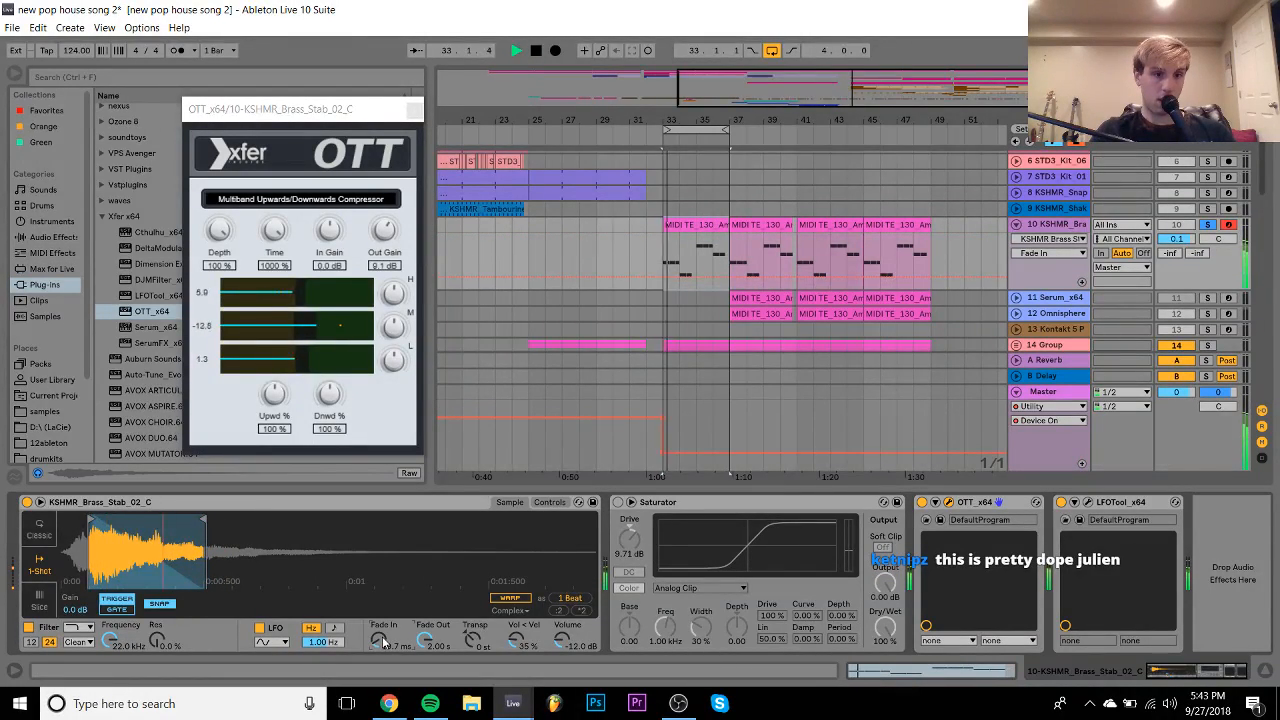
pyautogui.moveTo(89, 519); pyautogui.dragTo(79, 519)
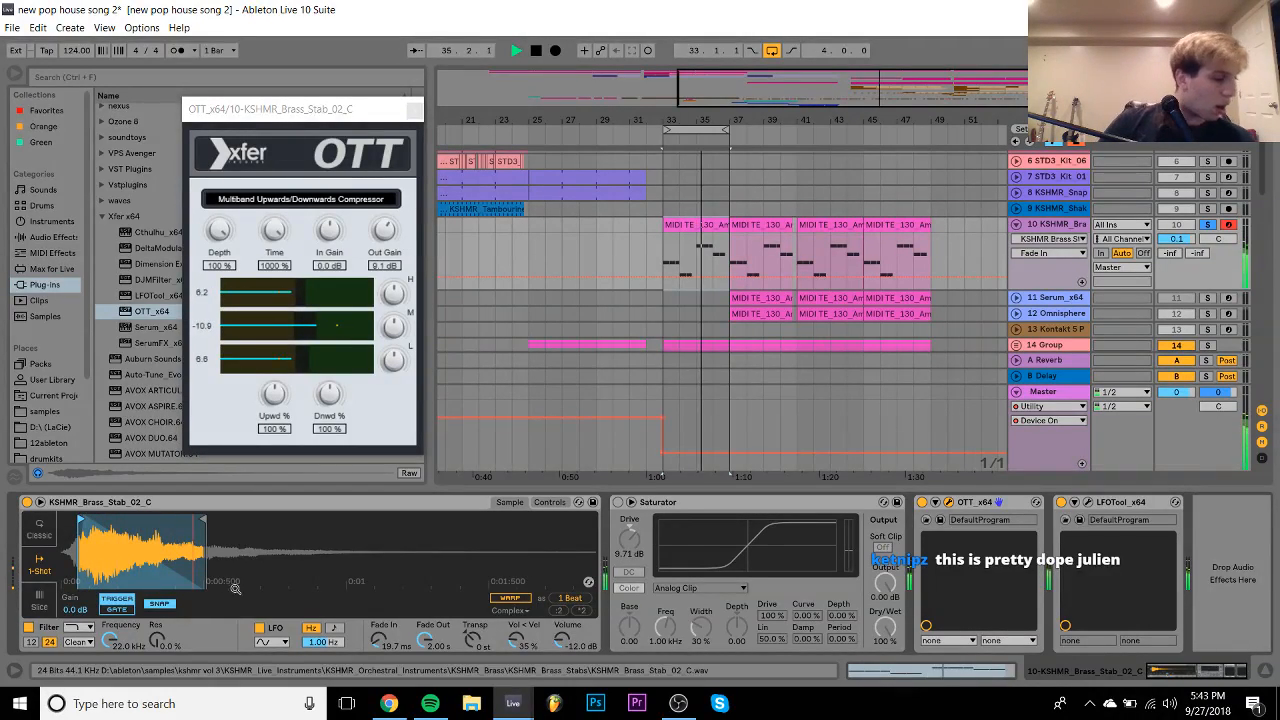
pyautogui.moveTo(1181, 240); pyautogui.dragTo(1181, 252)
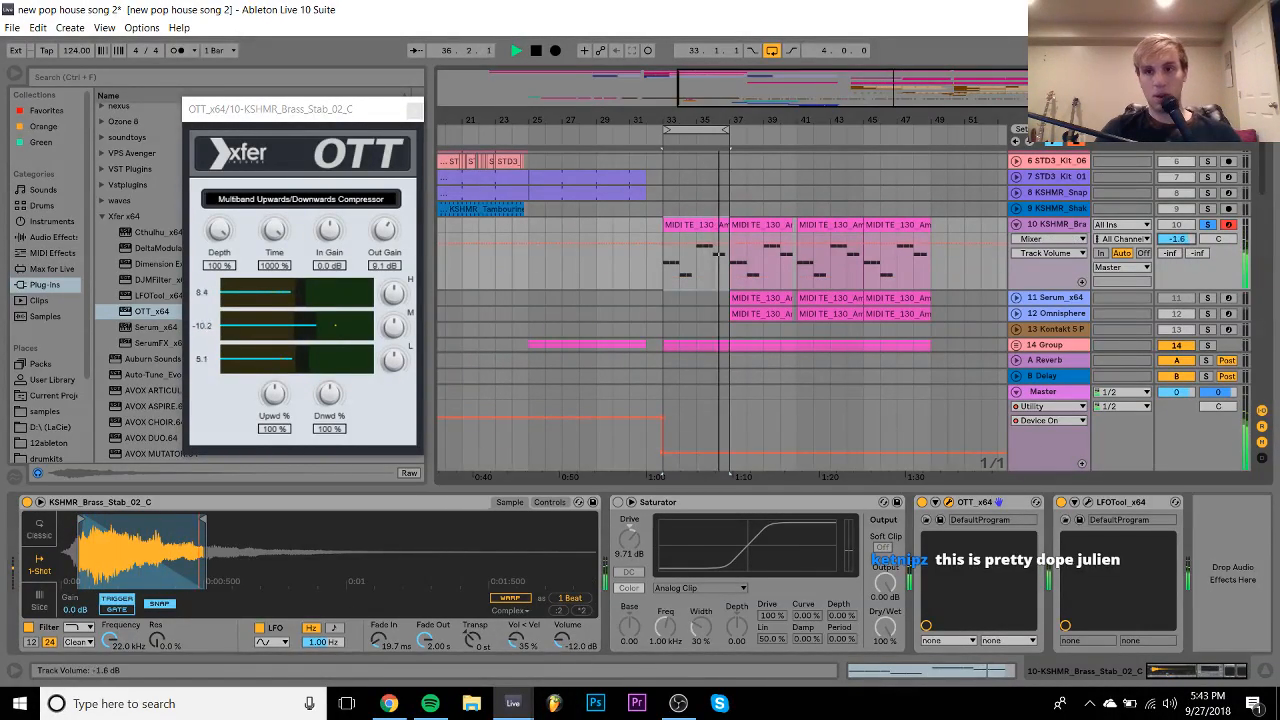
pyautogui.moveTo(209, 520); pyautogui.dragTo(268, 520)
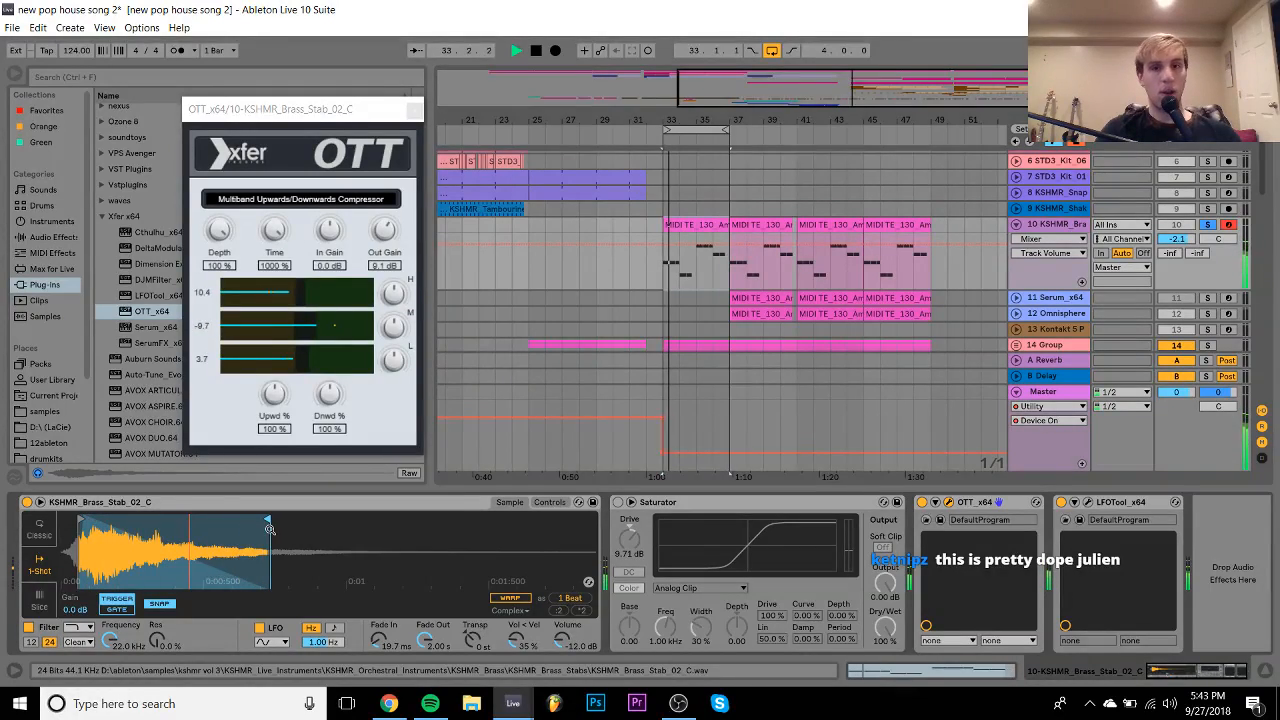
pyautogui.moveTo(1186, 240); pyautogui.dragTo(1186, 258)
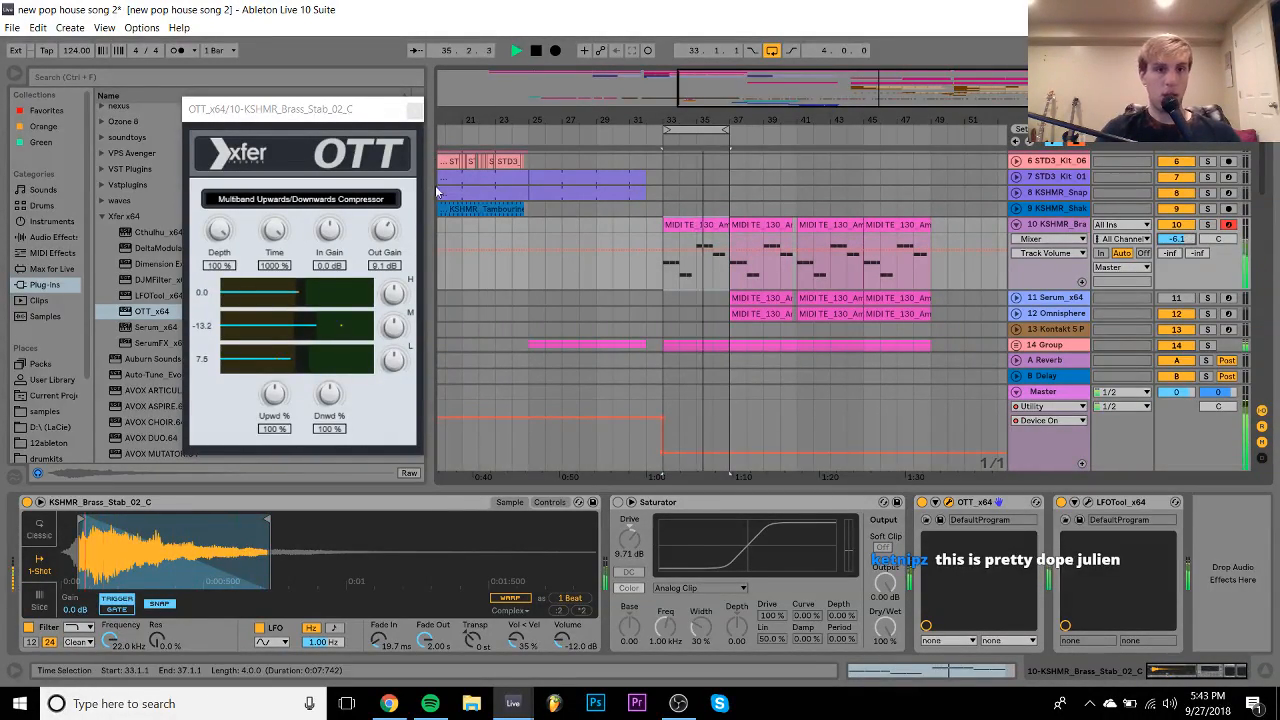
# - Append EQ Eight after OTT with band 1 as a low cut at 367 Hz
pyautogui.click(414, 109)
pyautogui.click(52, 237)
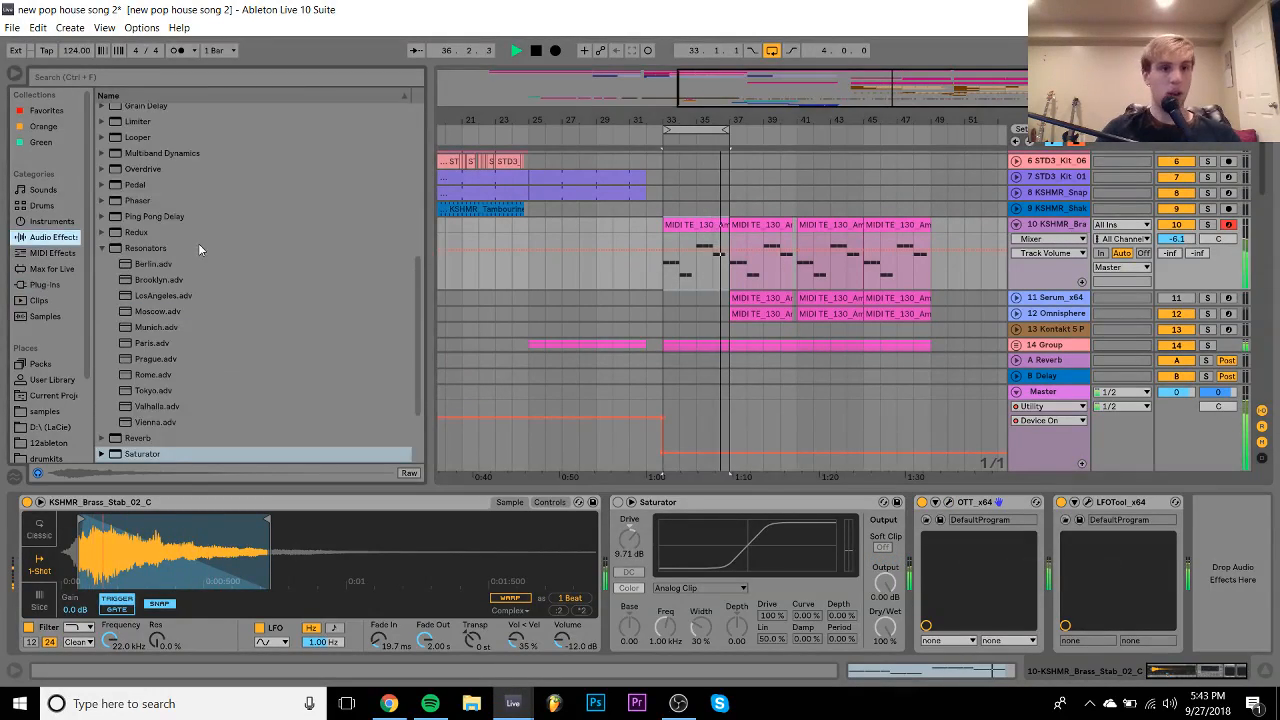
pyautogui.click(131, 248)
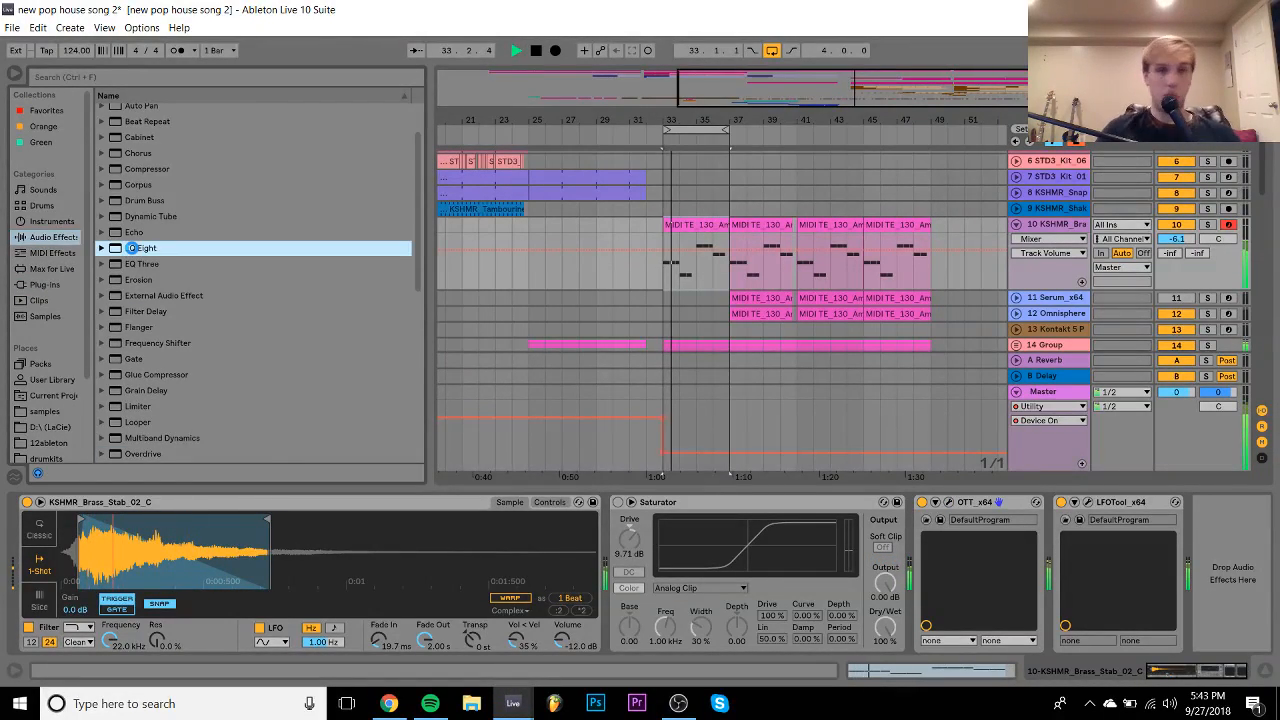
pyautogui.press('space')
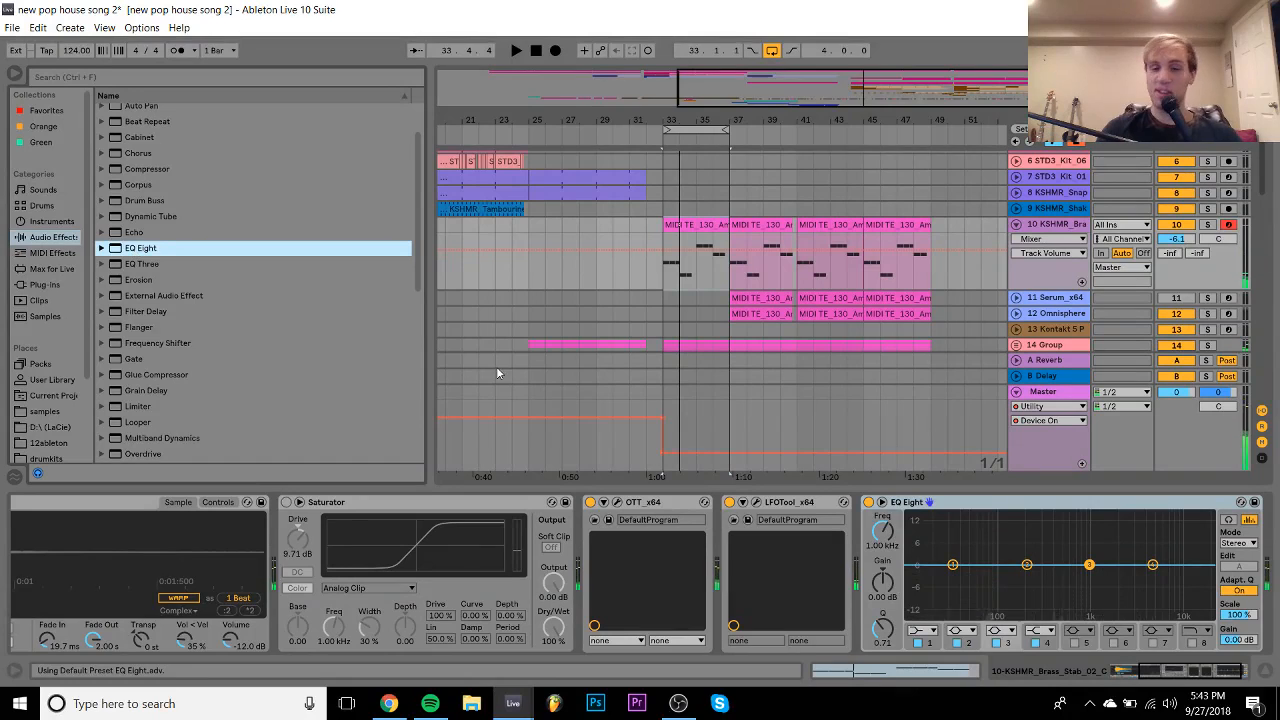
pyautogui.click(936, 631)
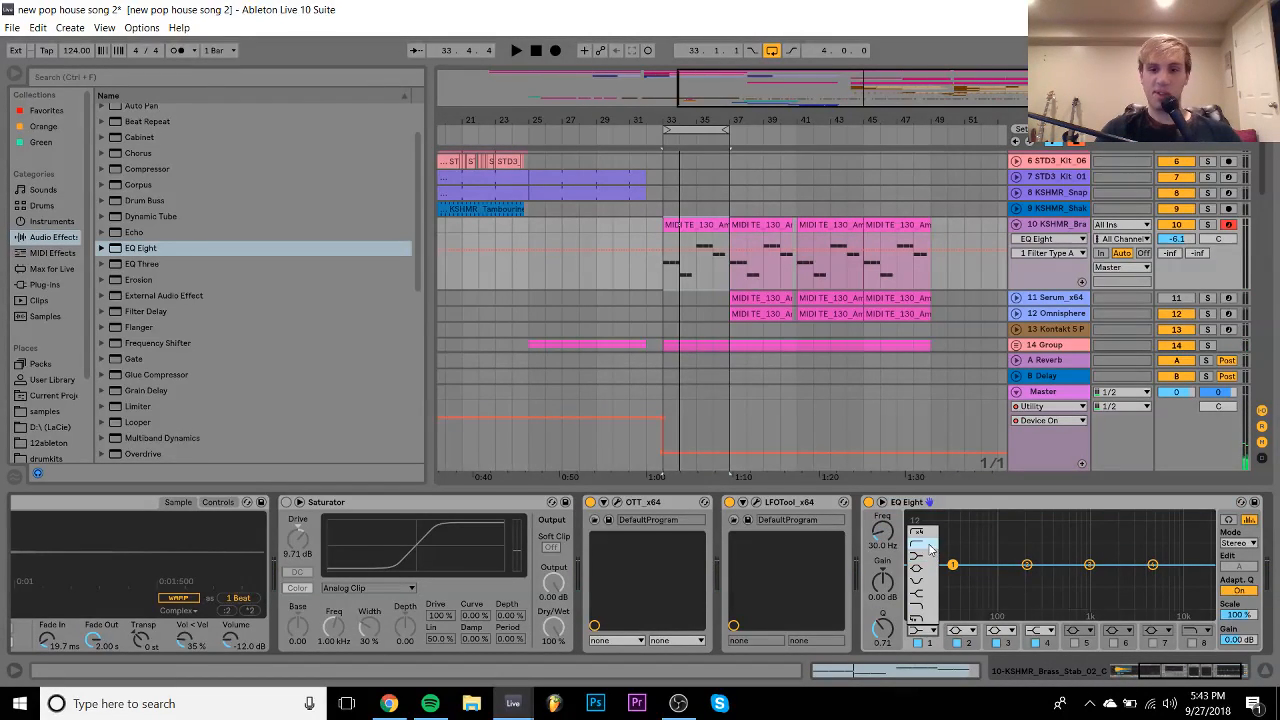
pyautogui.click(929, 548)
pyautogui.press('space')
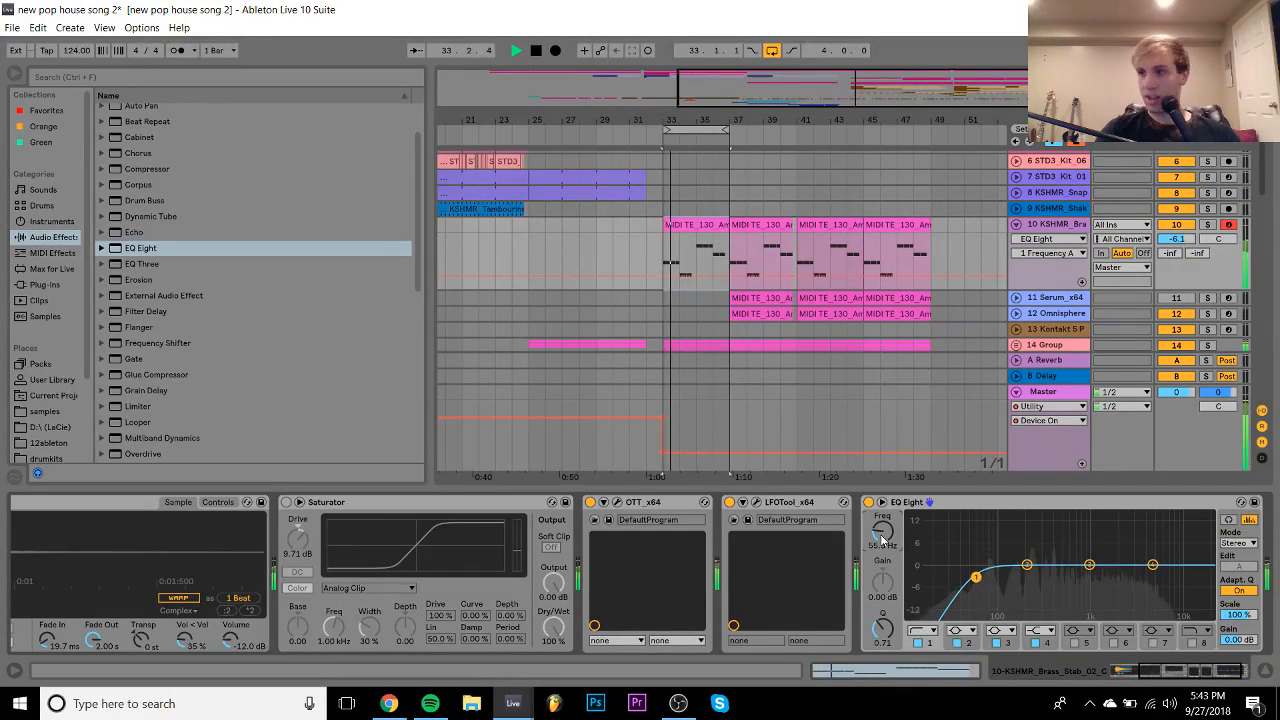
pyautogui.moveTo(976, 577); pyautogui.dragTo(1050, 577)
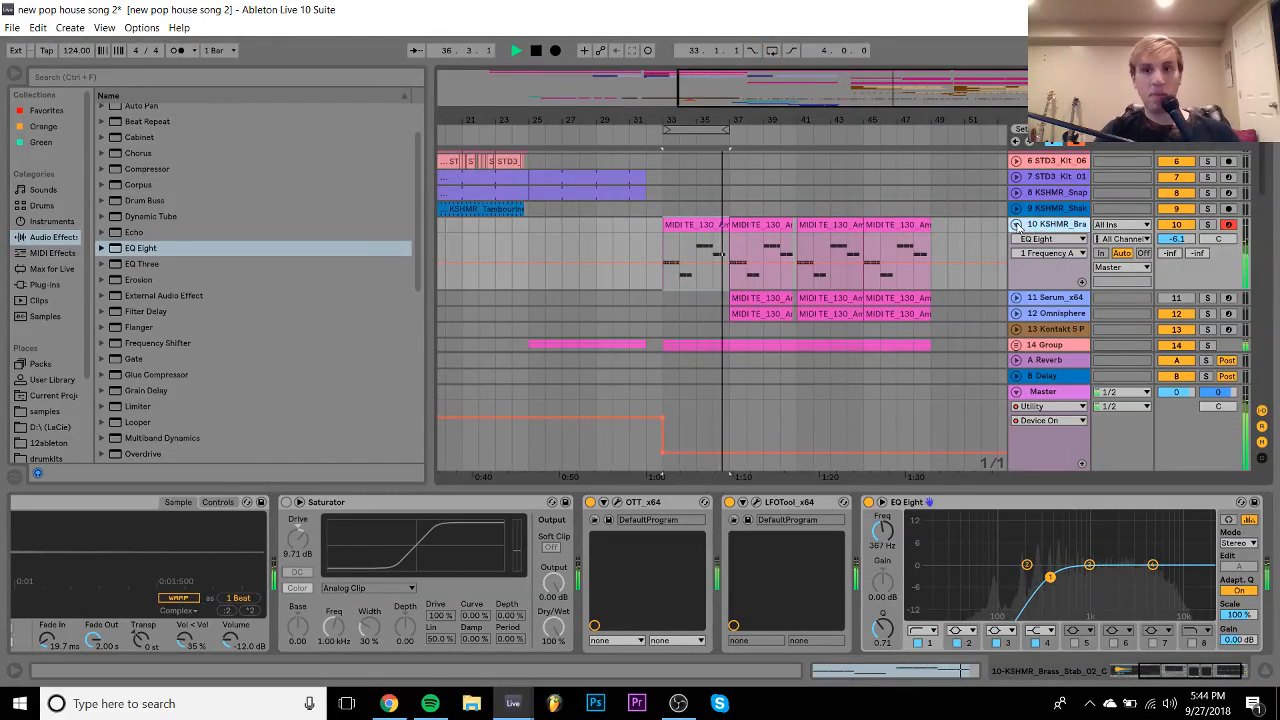
pyautogui.click(1016, 225)
# - Select the Open Hat clip on track 27, stop playback and zoom into bars 39–41
pyautogui.scroll(-10, 882, 276)
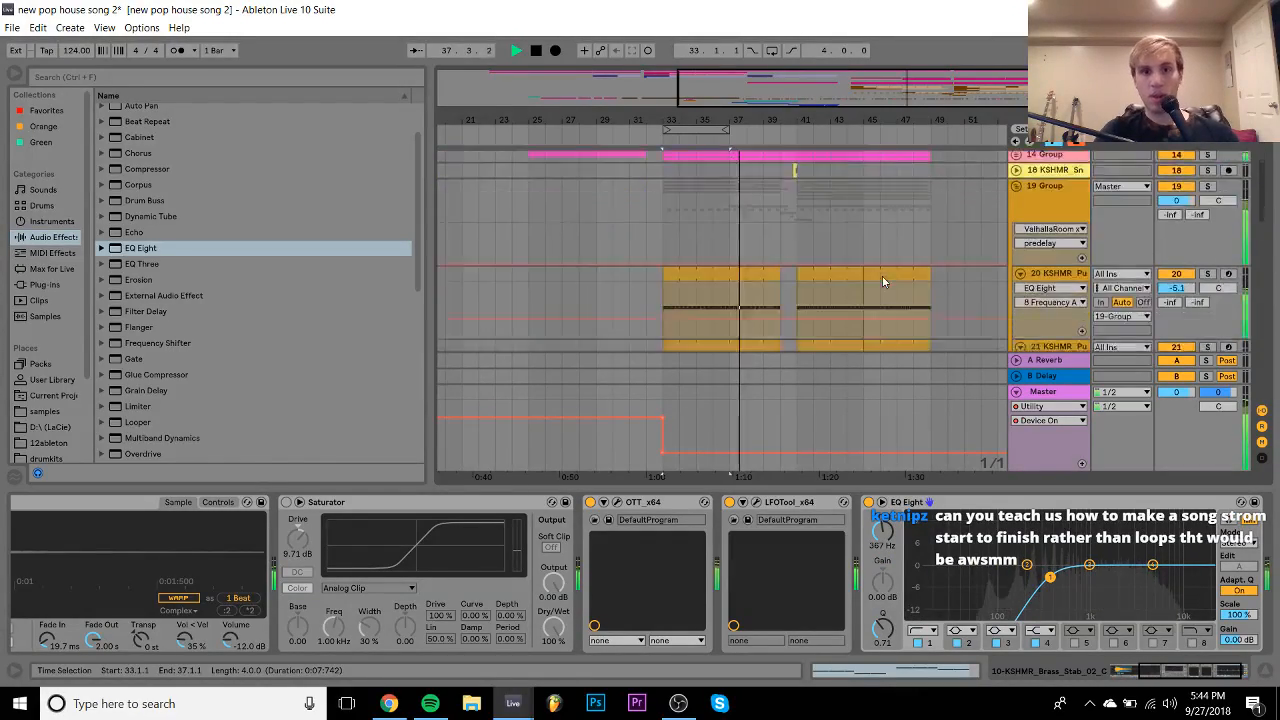
pyautogui.scroll(-3, 882, 280)
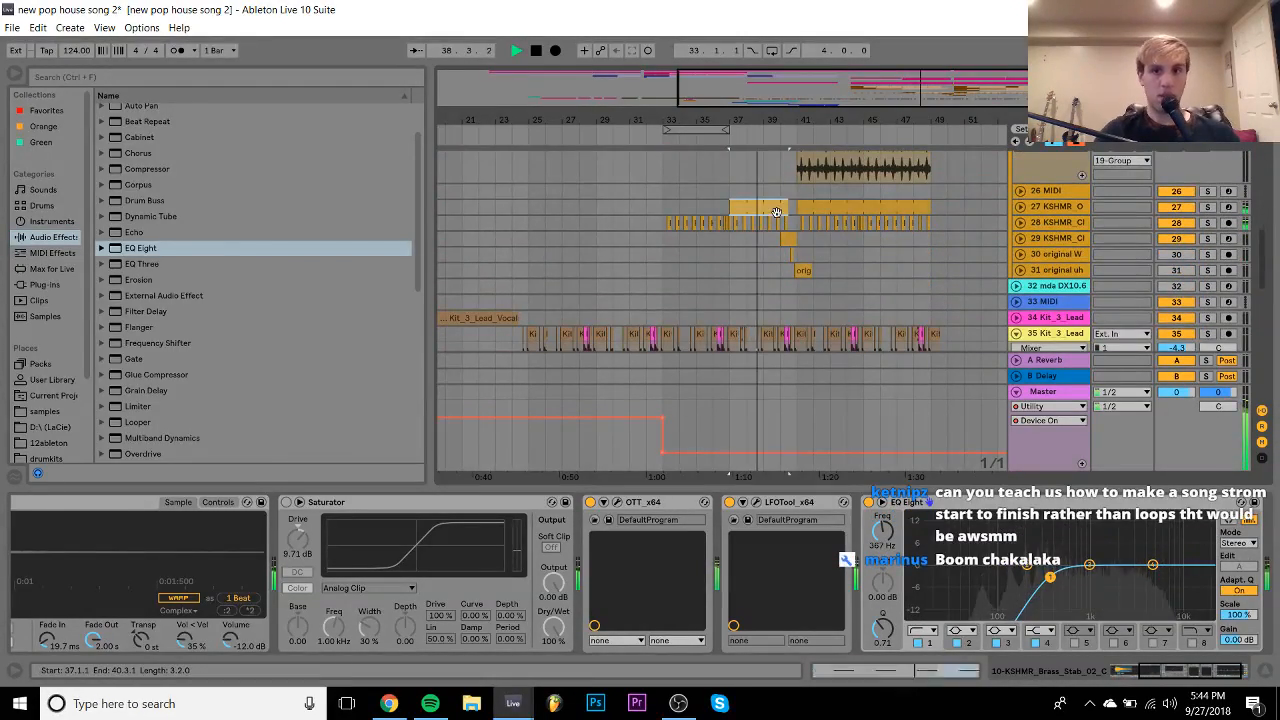
pyautogui.click(779, 218)
pyautogui.scroll(4, 778, 218)
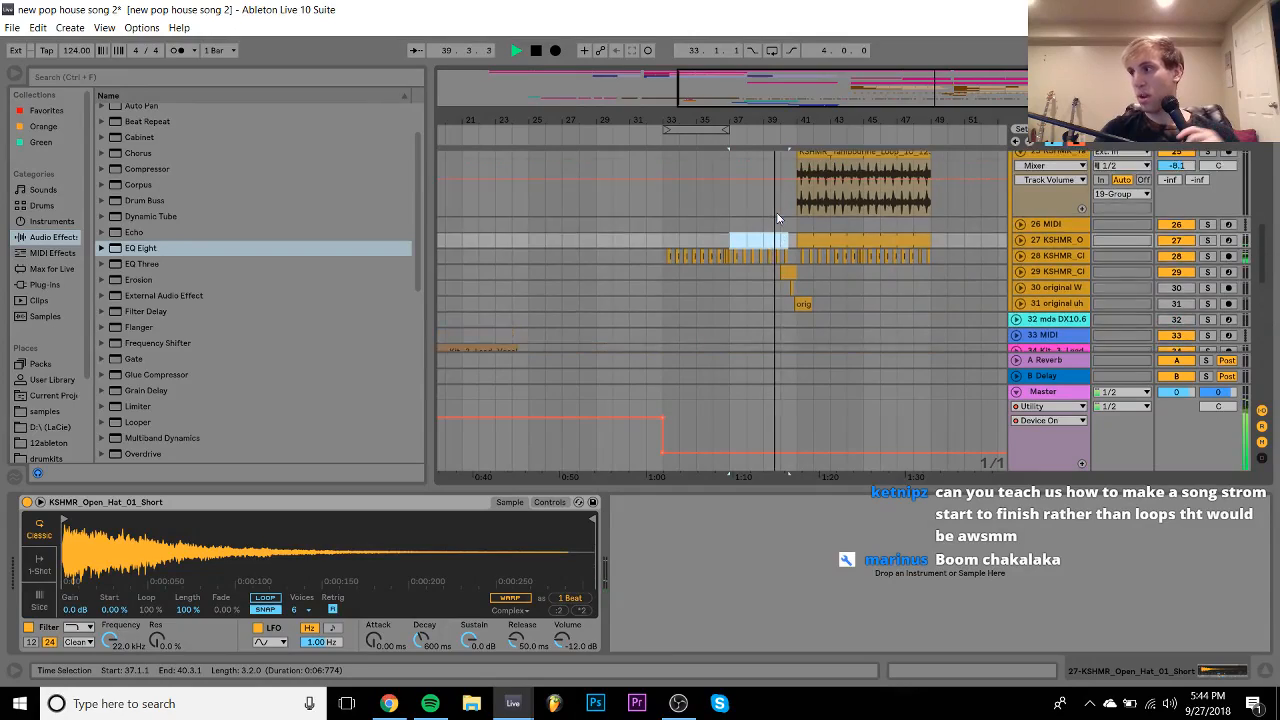
pyautogui.scroll(5, 776, 212)
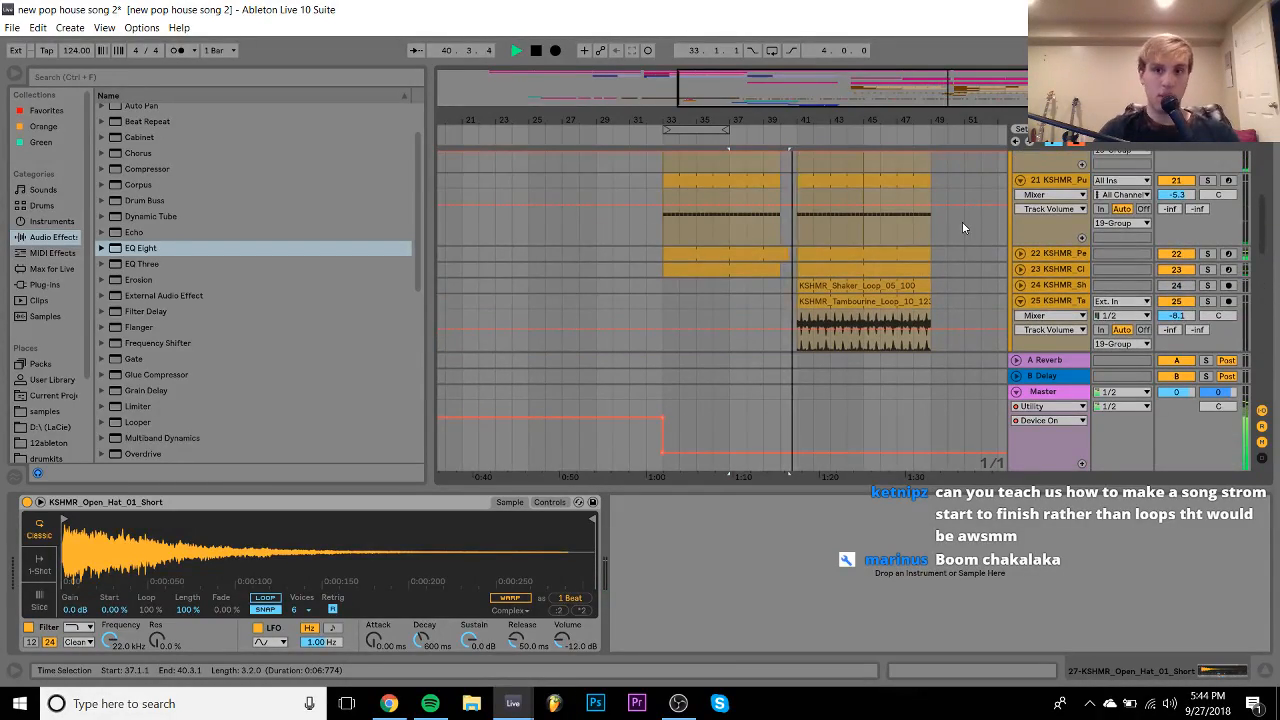
pyautogui.scroll(-6, 963, 228)
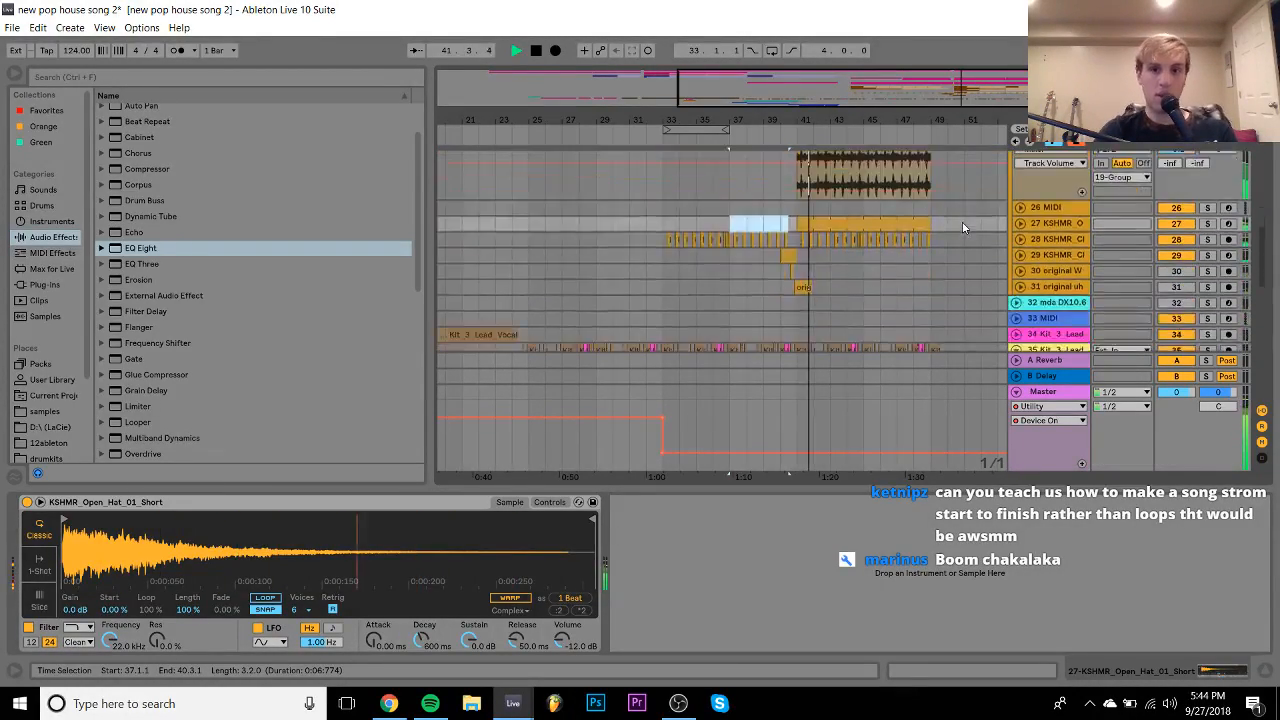
pyautogui.press('space')
pyautogui.moveTo(789, 112); pyautogui.dragTo(1062, 285)
# - Select the clap clip on track 29, loop bars 40–41 and audition them
pyautogui.click(1021, 222)
pyautogui.click(791, 225)
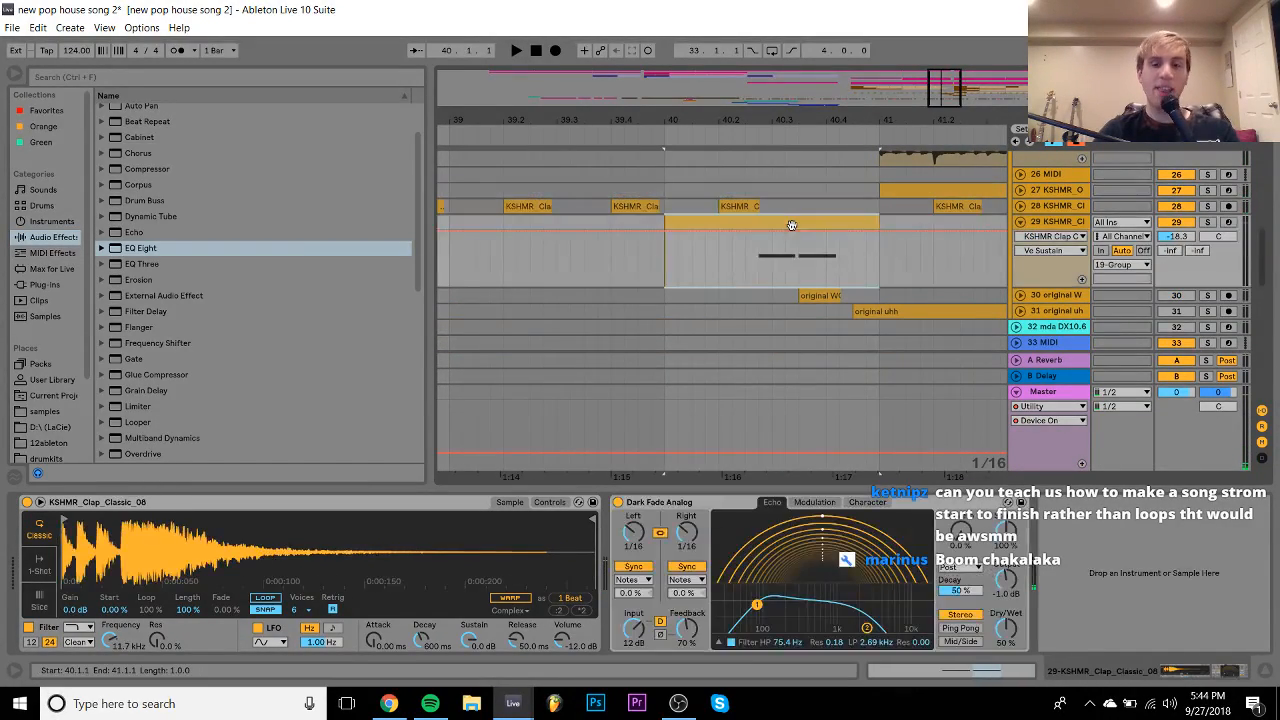
pyautogui.scroll(8, 1180, 245)
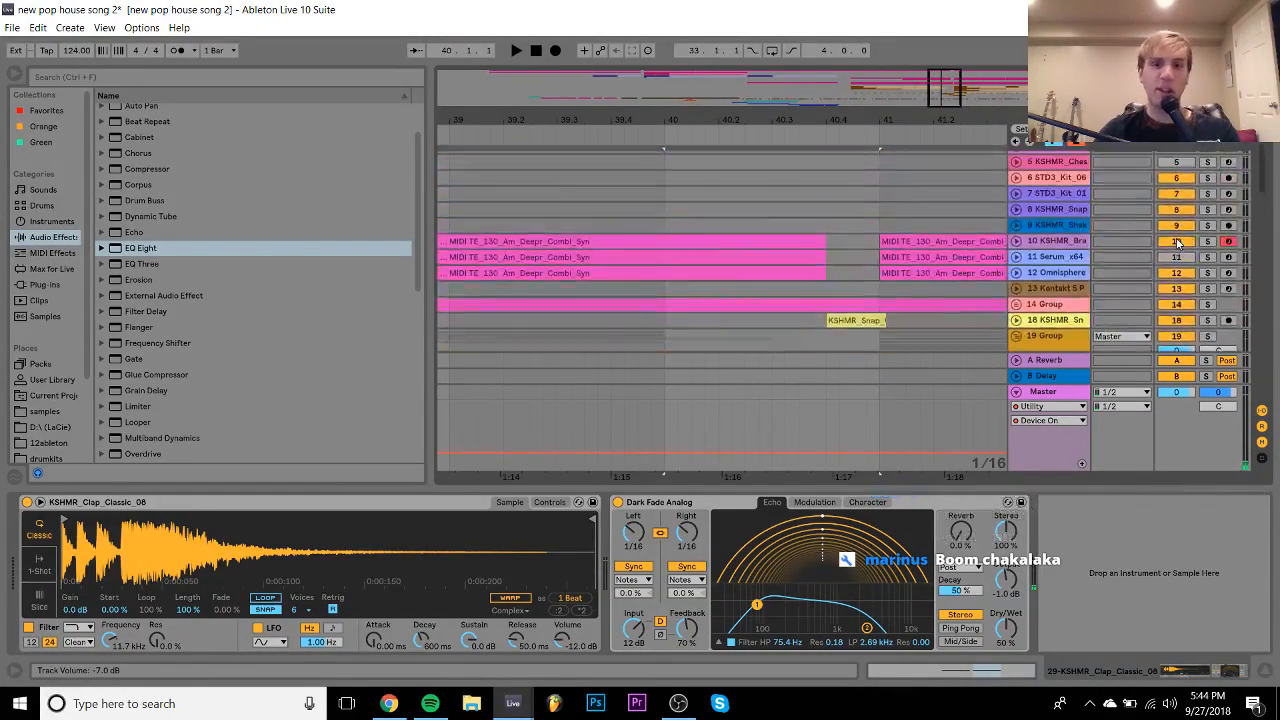
pyautogui.scroll(-10, 1218, 318)
pyautogui.scroll(1, 1222, 195)
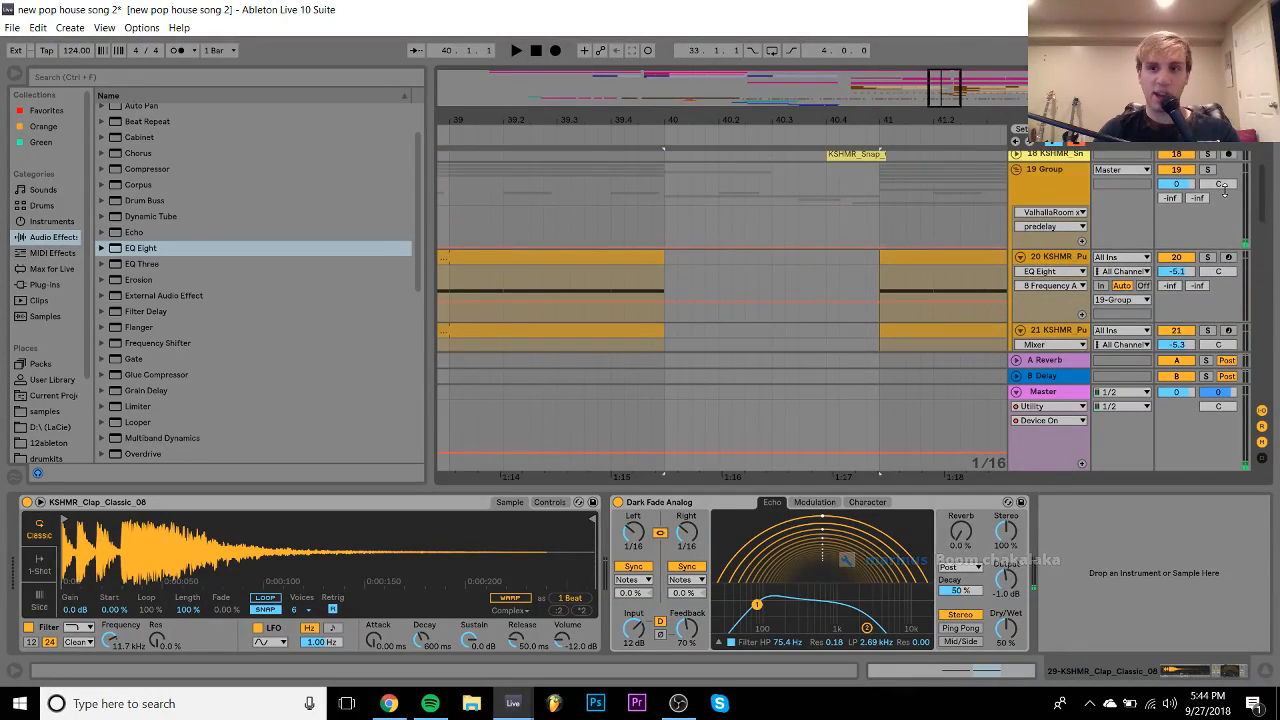
pyautogui.scroll(-5, 1035, 268)
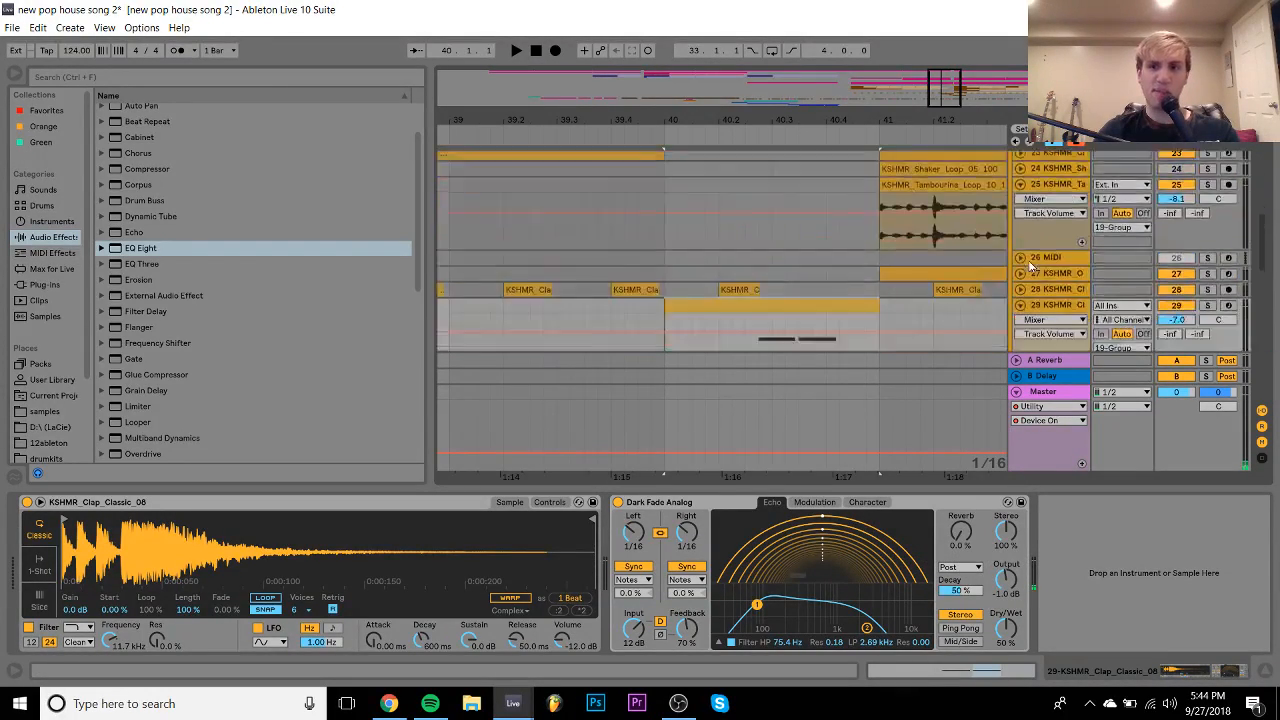
pyautogui.press('space')
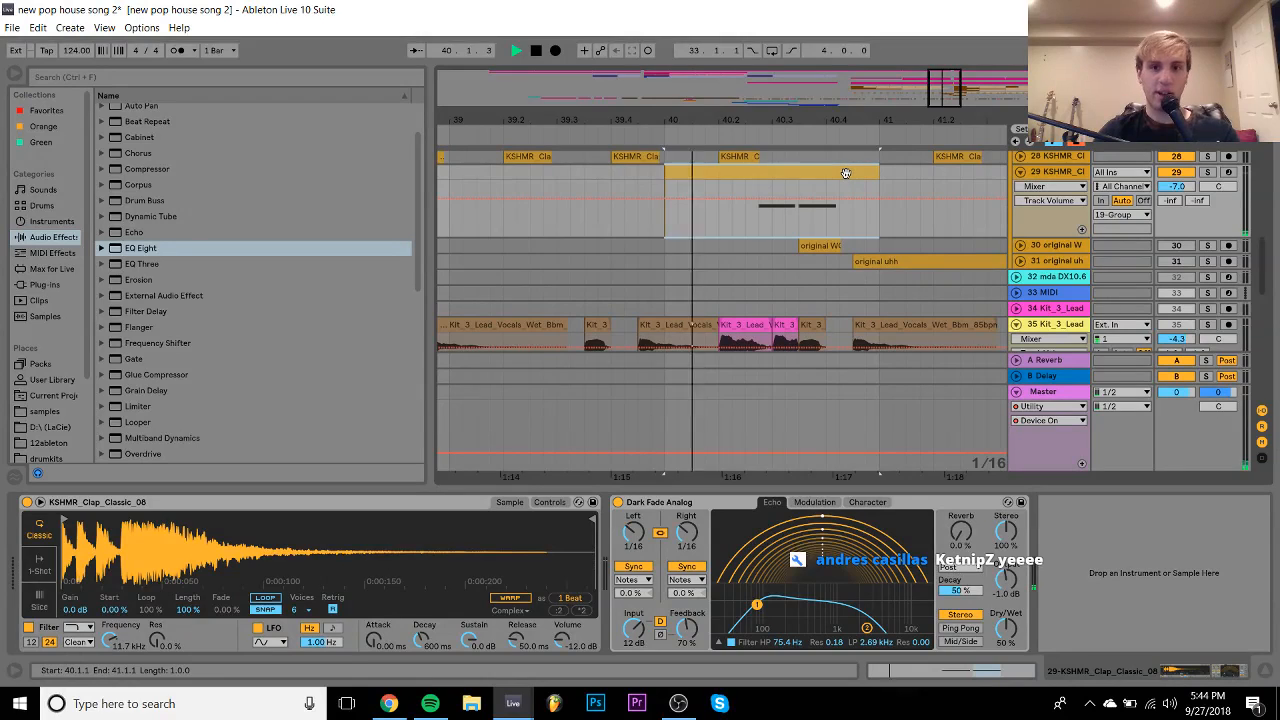
pyautogui.hotkey('ctrl', 'l')
pyautogui.press('space')
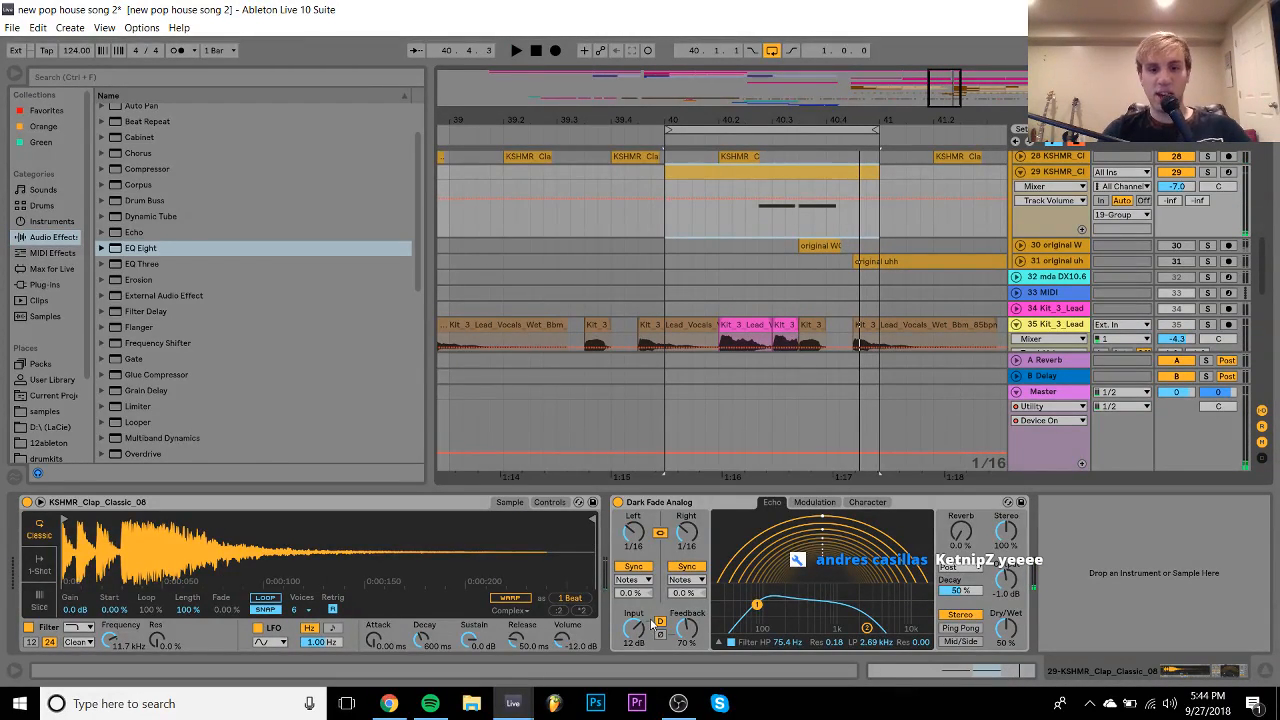
# - Raise the clap's Dark Fade Analog feedback from 70% to 82% and show the samples folder
pyautogui.click(684, 628)
pyautogui.moveTo(684, 628); pyautogui.dragTo(684, 612)
pyautogui.press('space')
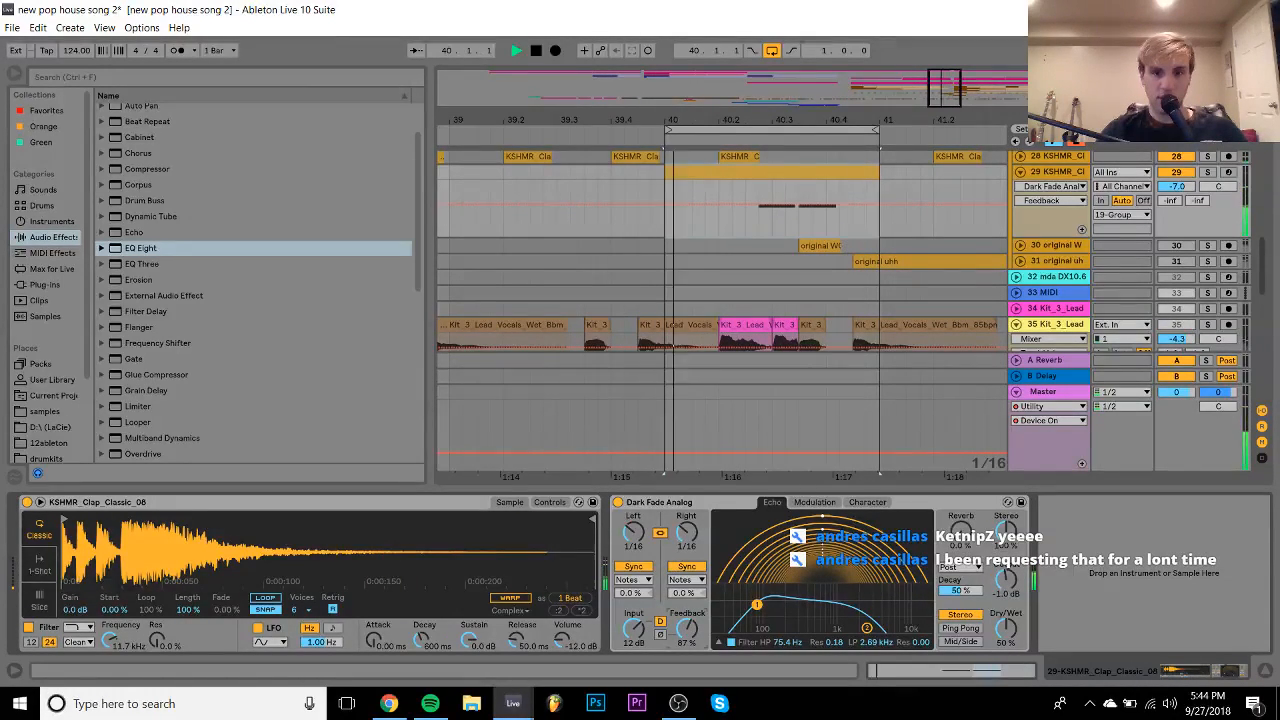
pyautogui.press('space')
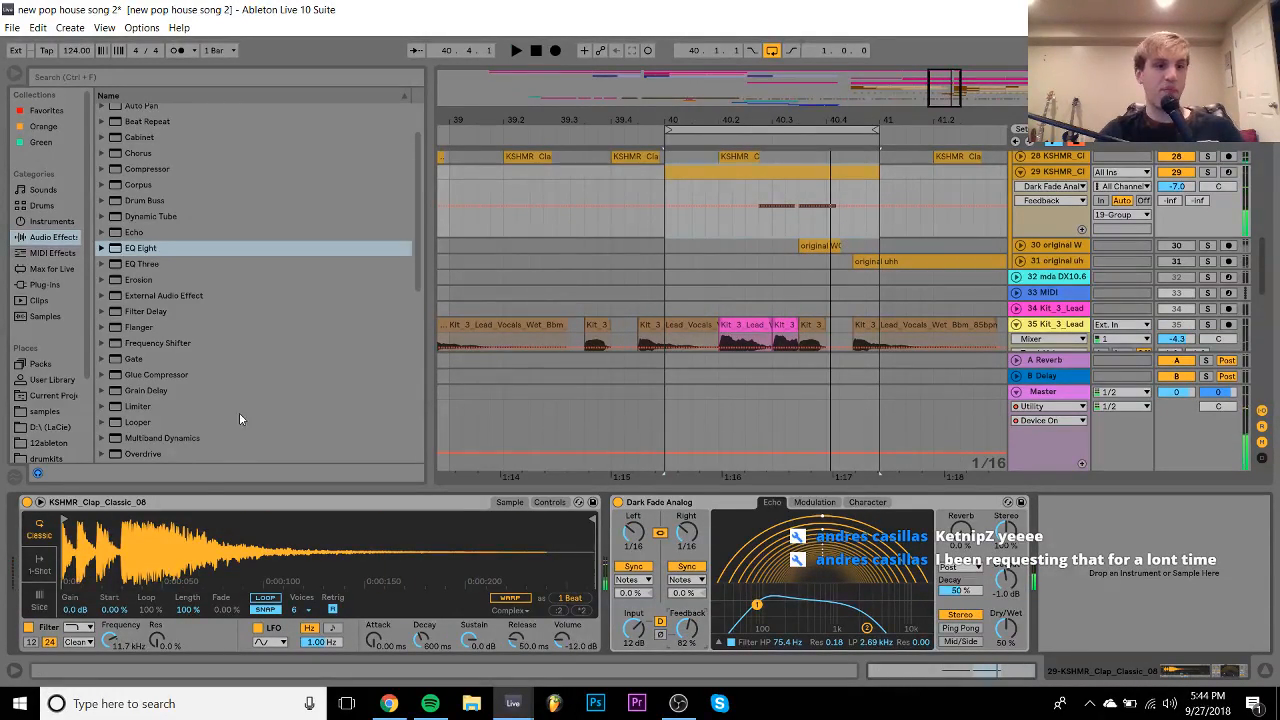
pyautogui.click(79, 411)
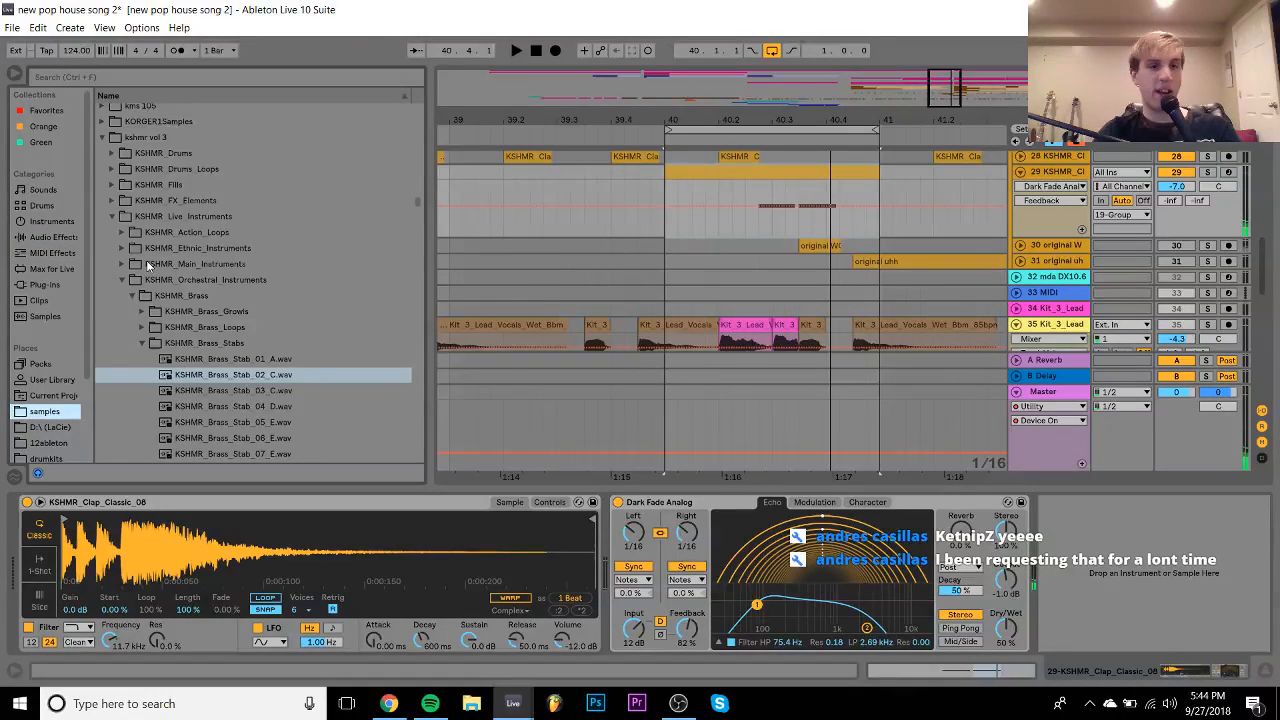
# - Collapse the KSHMR vol 3 drum folders and expand KSHMR Vol. 2 into Sounds of KSHMR VOL 2
pyautogui.click(111, 153)
pyautogui.click(122, 170)
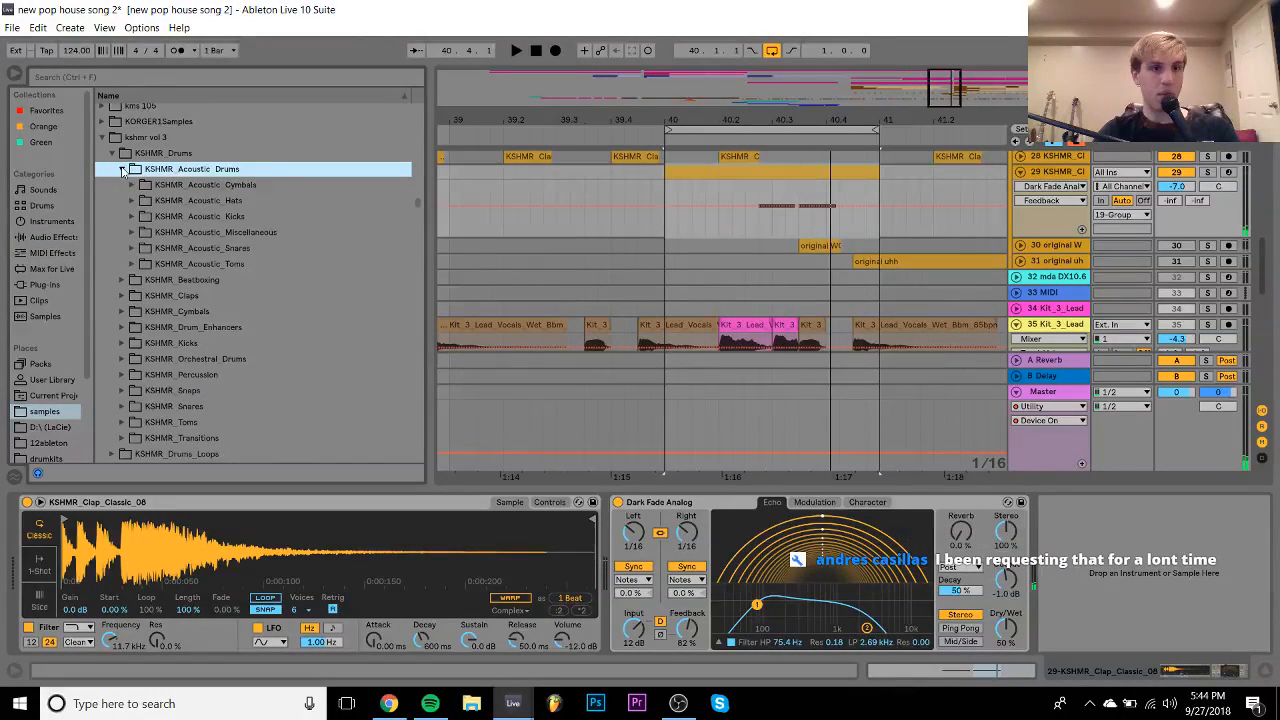
pyautogui.press('Left')
pyautogui.press('Left')
pyautogui.press('Left')
pyautogui.press('Left')
pyautogui.press('Left')
pyautogui.press('Down')
pyautogui.press('Right')
pyautogui.press('Down')
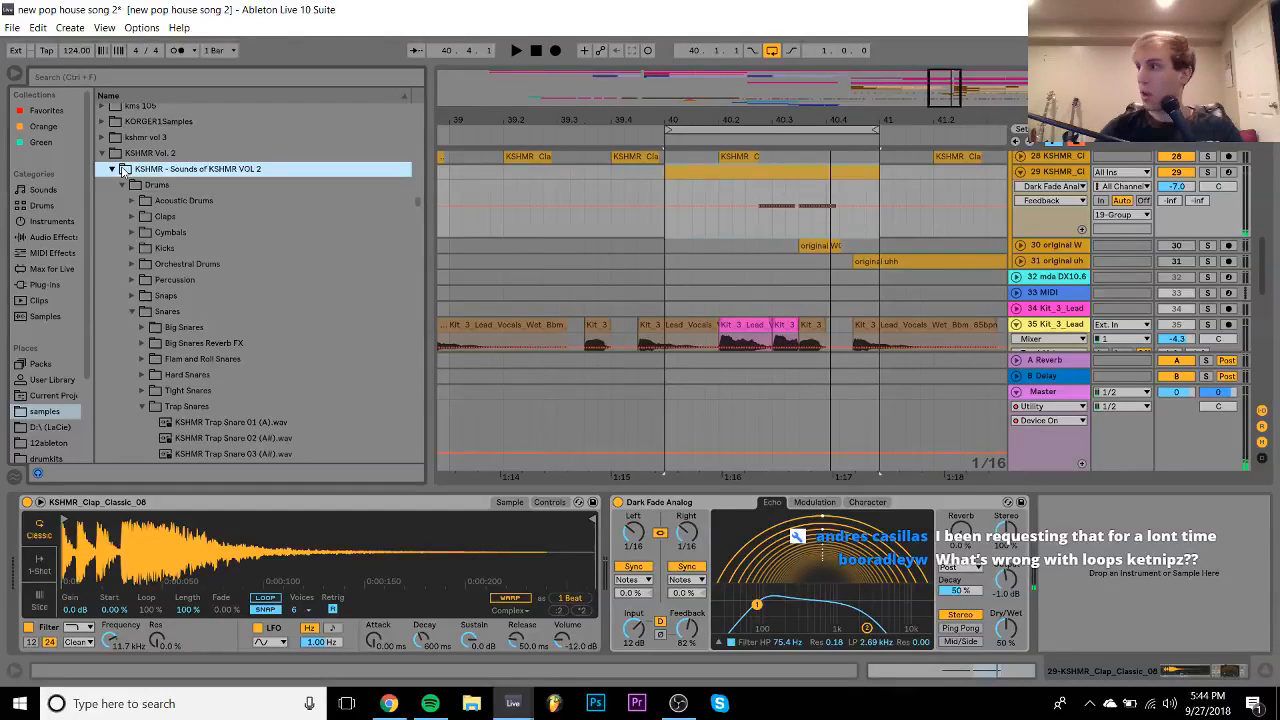
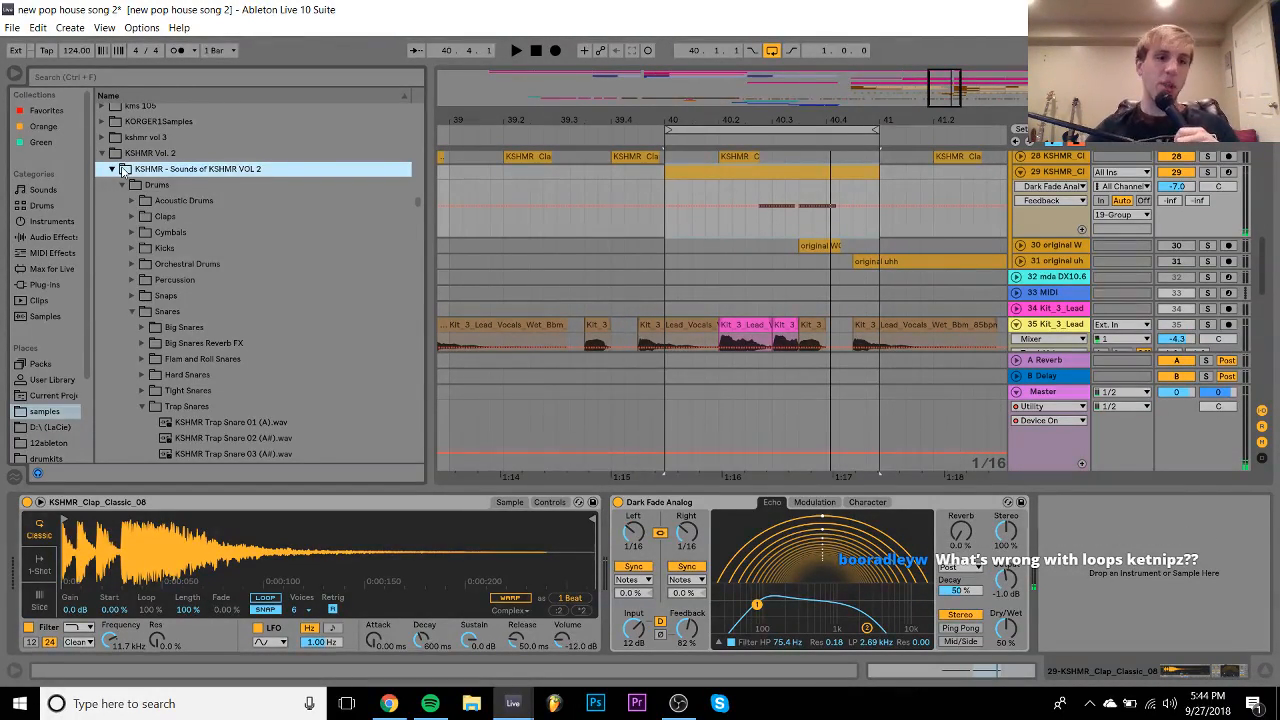
# - Browse the Trap Snares, previewing KSHMR Trap Snare 03 (A#) and Trap Snare 09 (E)
pyautogui.scroll(-3, 174, 245)
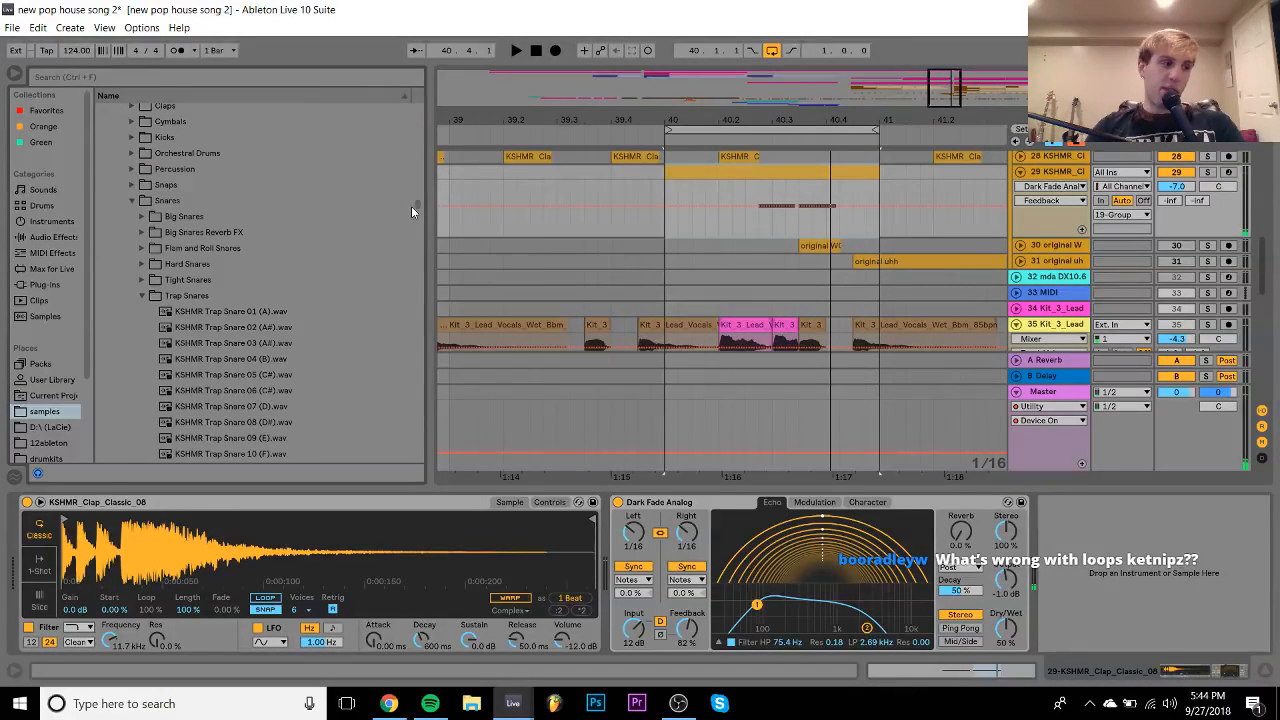
pyautogui.scroll(-6, 418, 201)
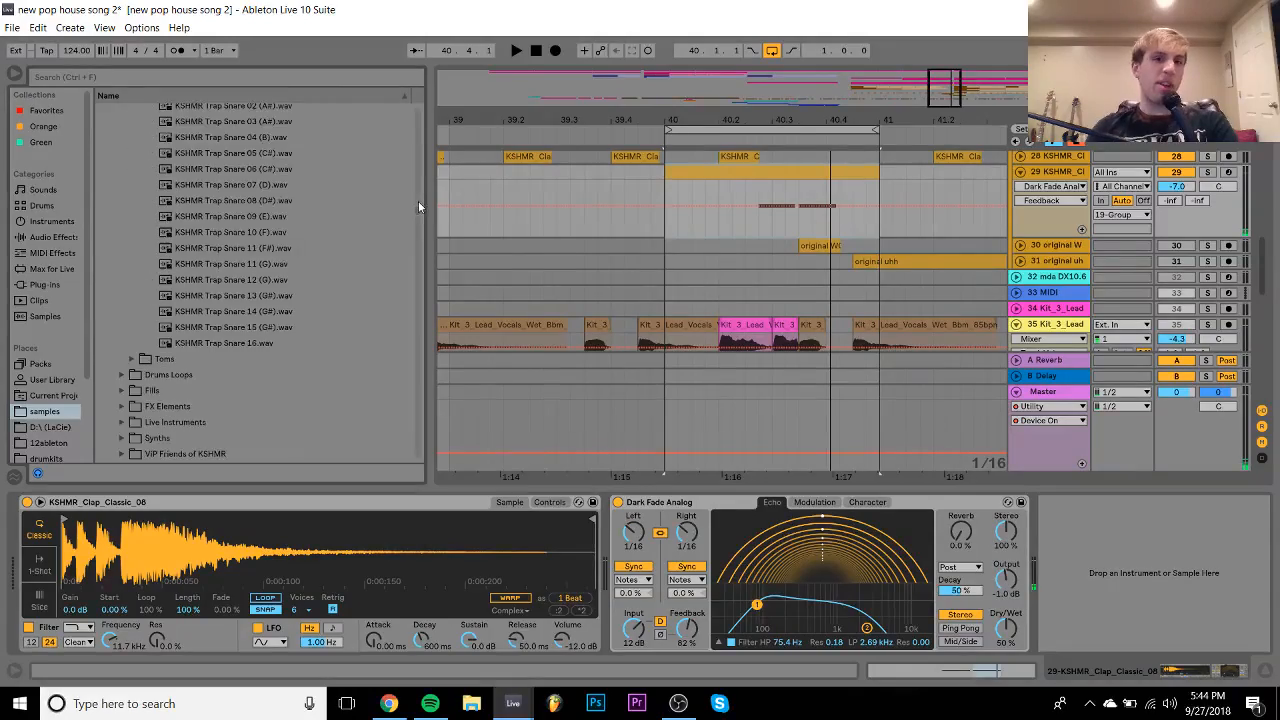
pyautogui.moveTo(418, 209)
pyautogui.mouseDown()
pyautogui.moveTo(428, 283)
pyautogui.moveTo(429, 203)
pyautogui.mouseUp()
pyautogui.click(290, 308)
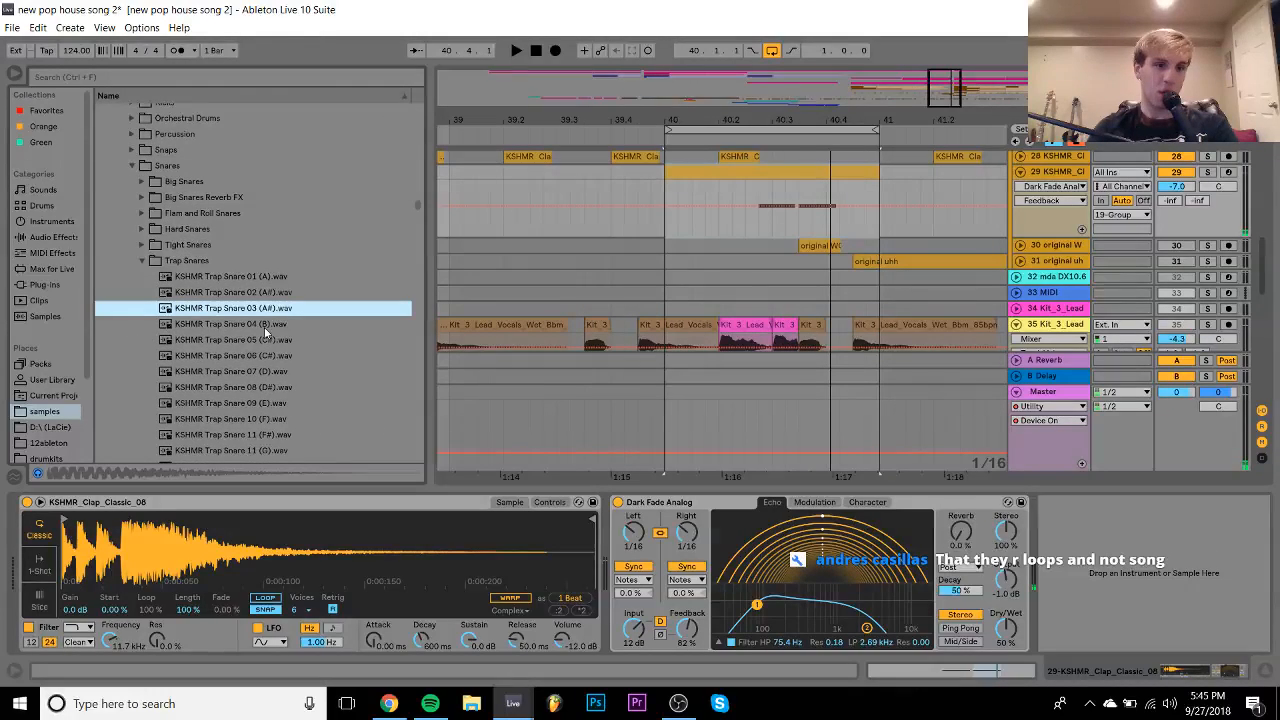
pyautogui.scroll(-1, 254, 345)
pyautogui.click(258, 371)
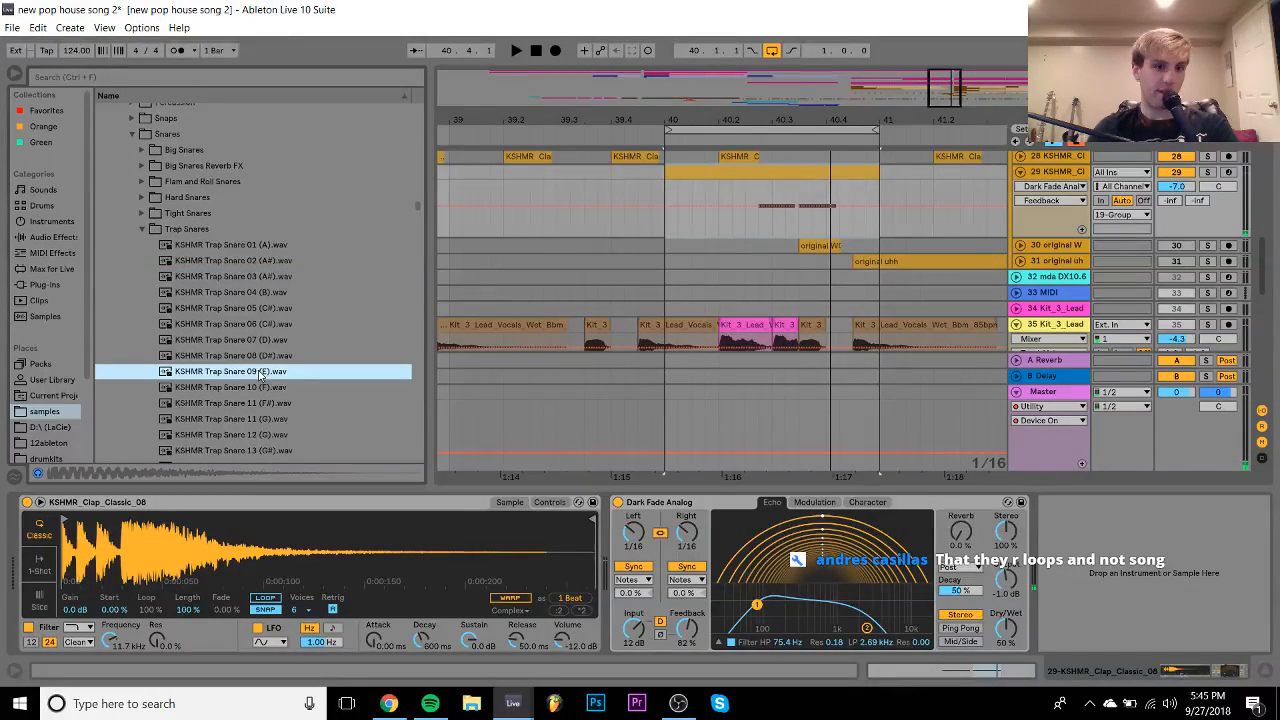
# - Load KSHMR Trap Snare 09 (E) into track 29's Simpler and play it back
pyautogui.moveTo(238, 375); pyautogui.dragTo(190, 600)
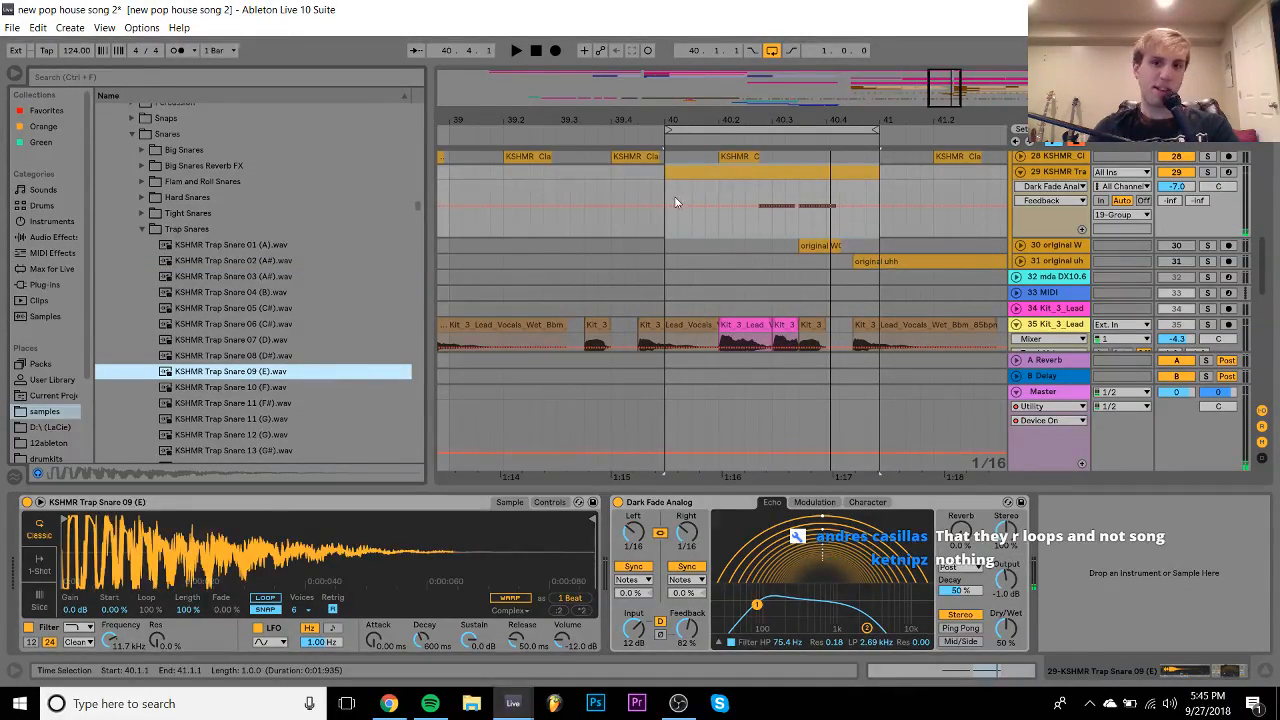
pyautogui.scroll(4, 690, 190)
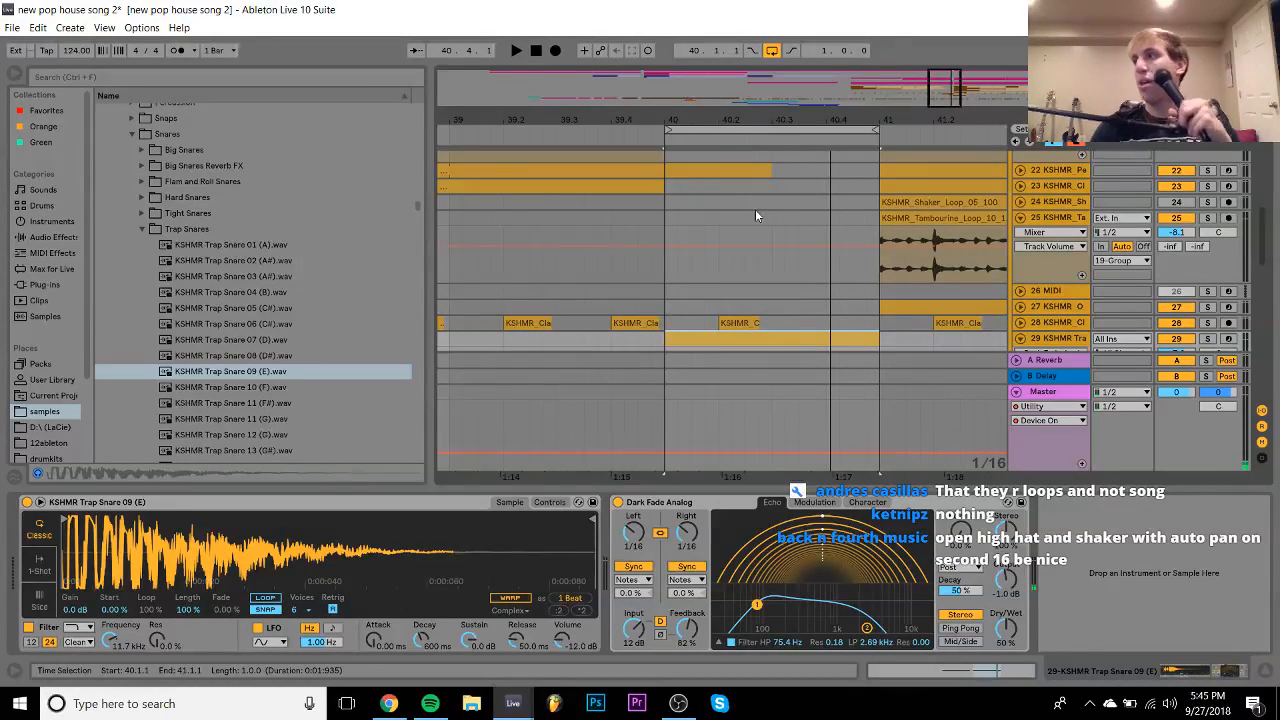
pyautogui.press('space')
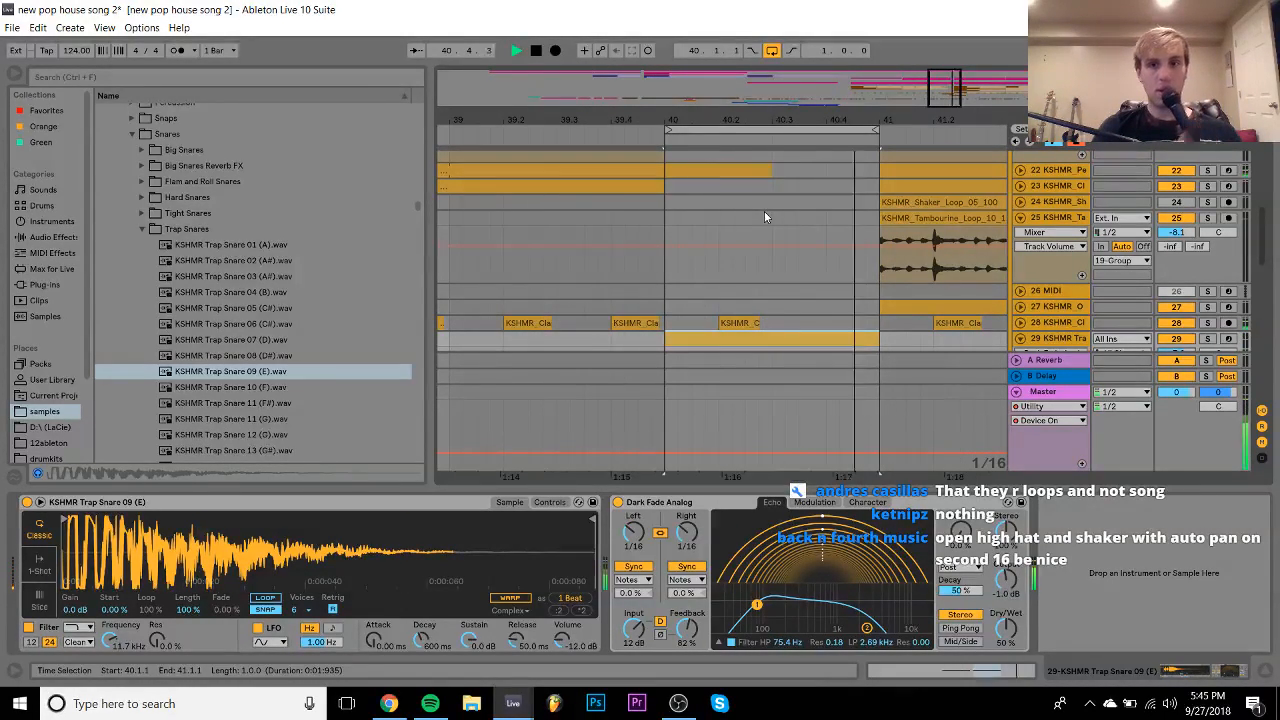
pyautogui.scroll(-4, 800, 200)
pyautogui.press('space')
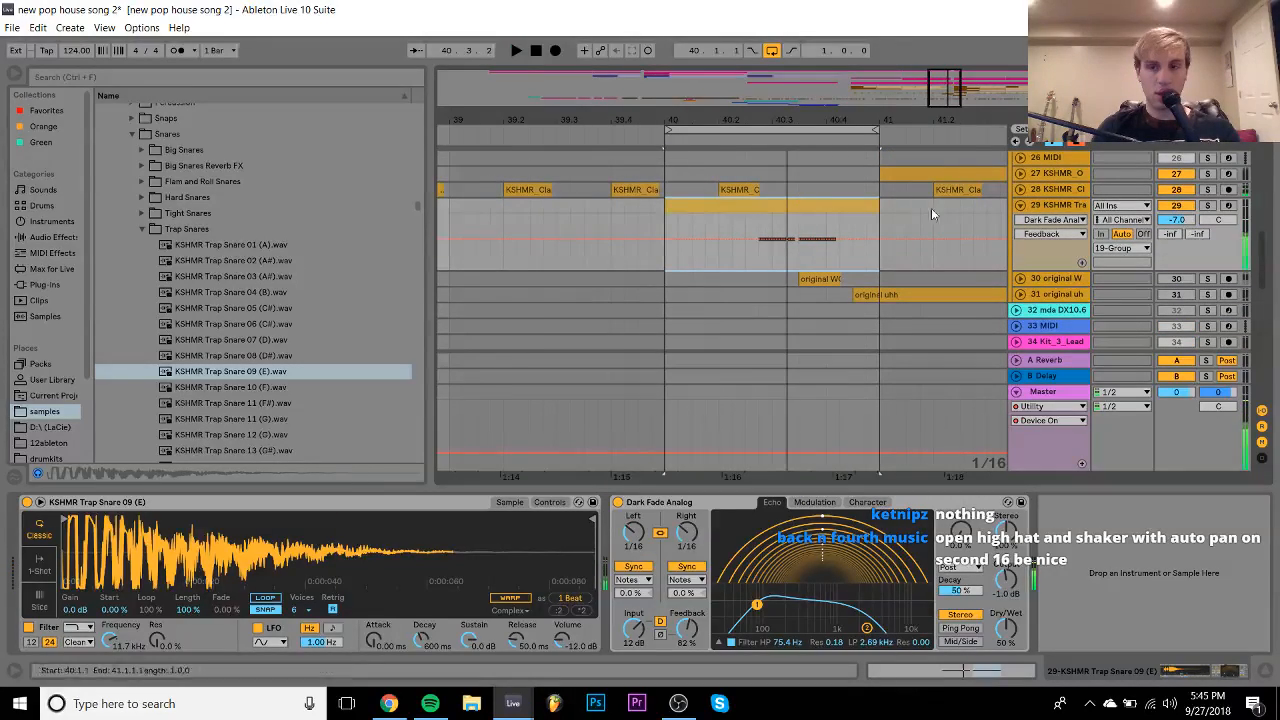
# - Lower the snare Simpler's filter cutoff to about 141 Hz and play it in context
pyautogui.click(1188, 219)
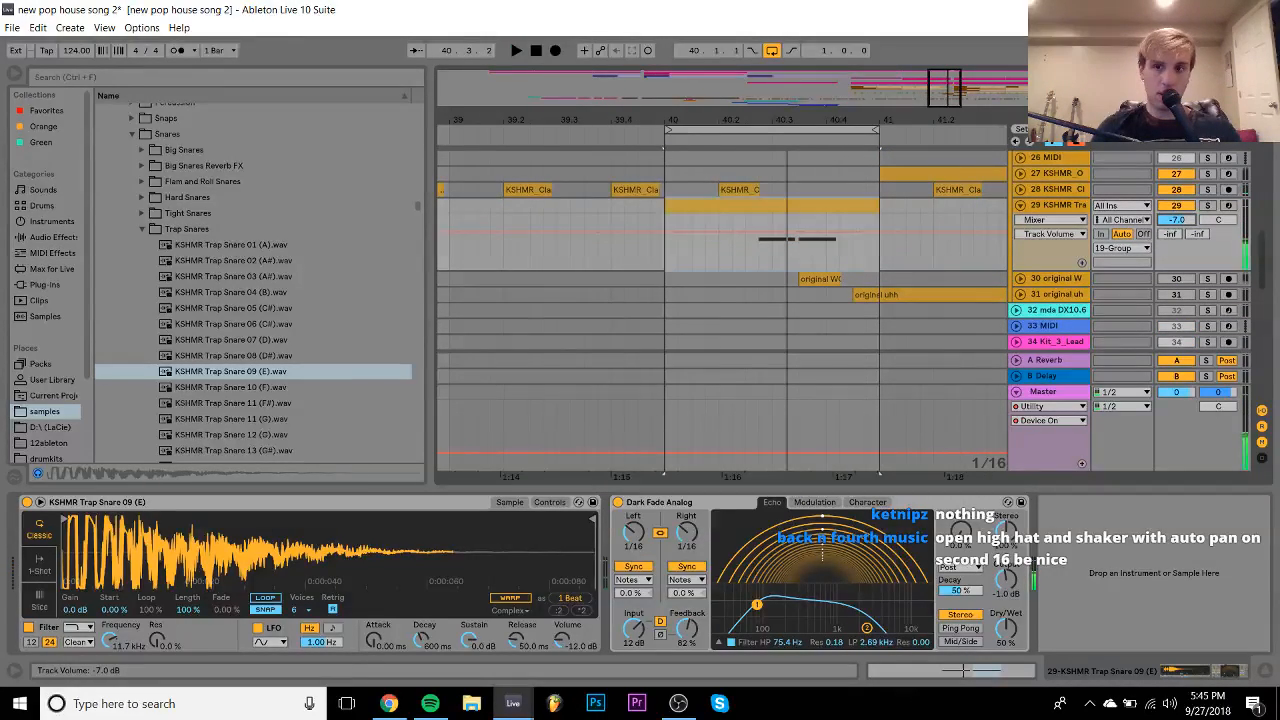
pyautogui.click(66, 590)
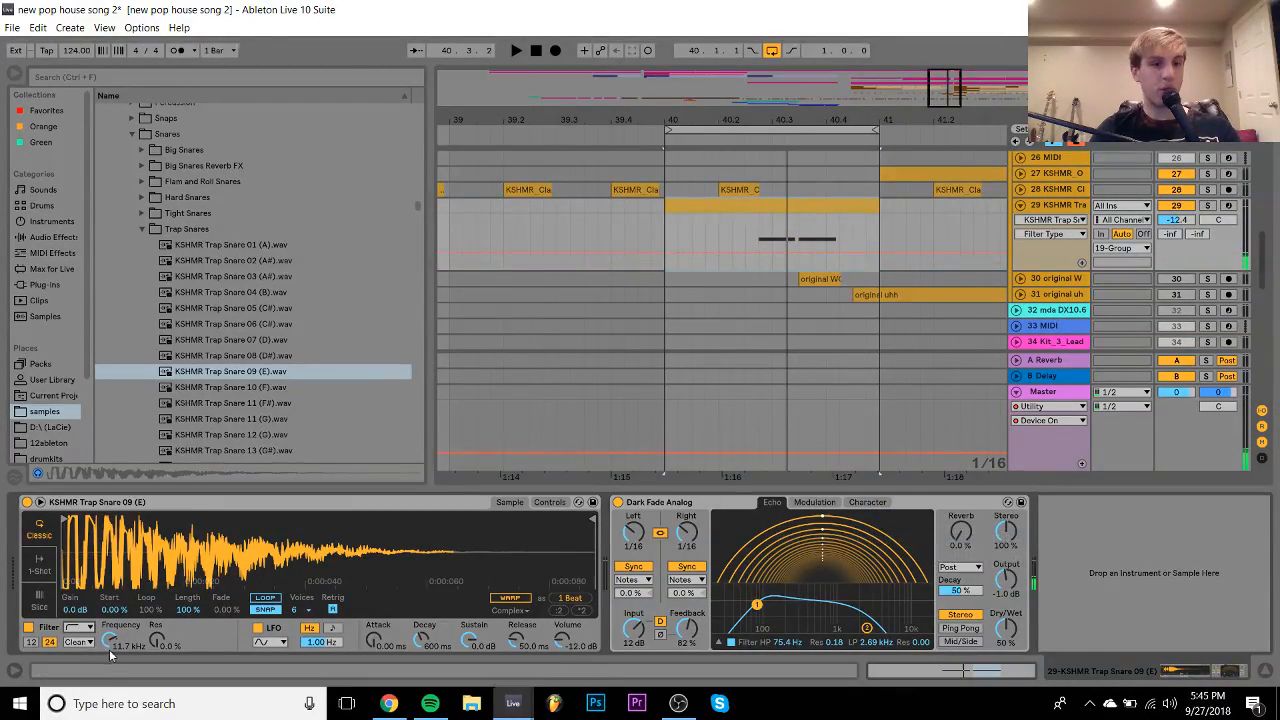
pyautogui.moveTo(108, 640); pyautogui.dragTo(108, 670)
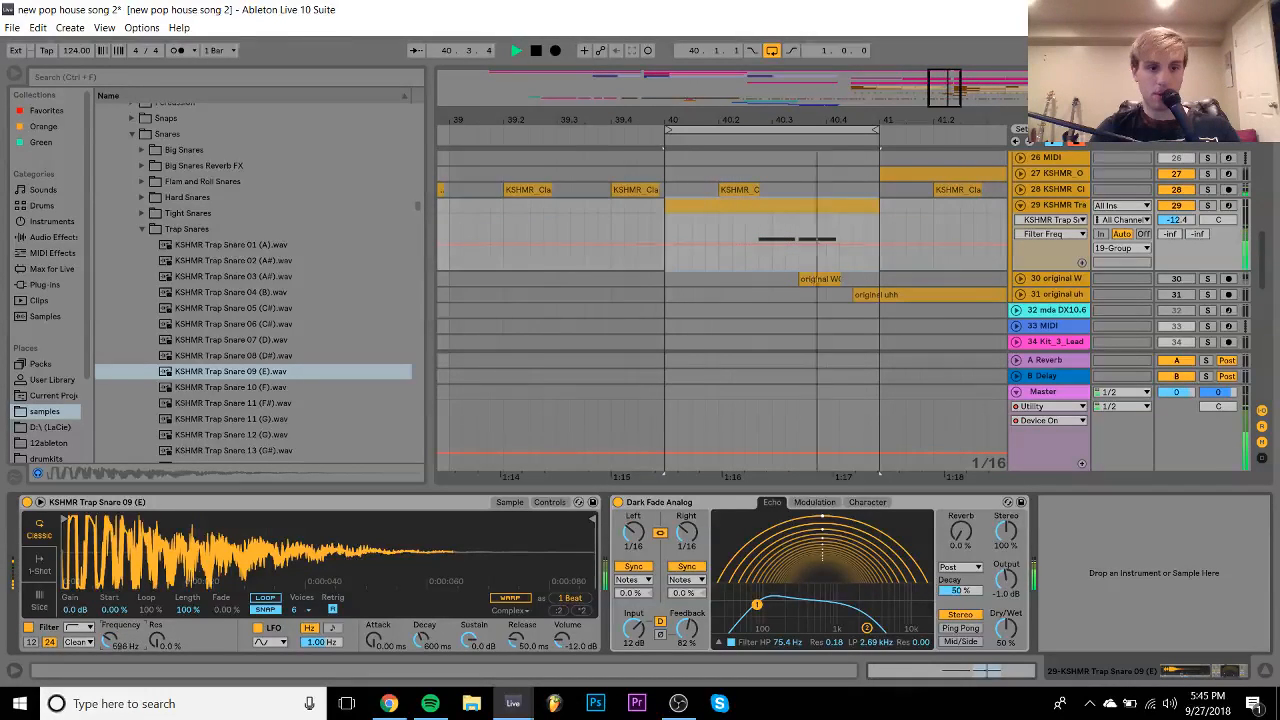
pyautogui.click(1207, 205)
pyautogui.click(1207, 205)
pyautogui.press('space')
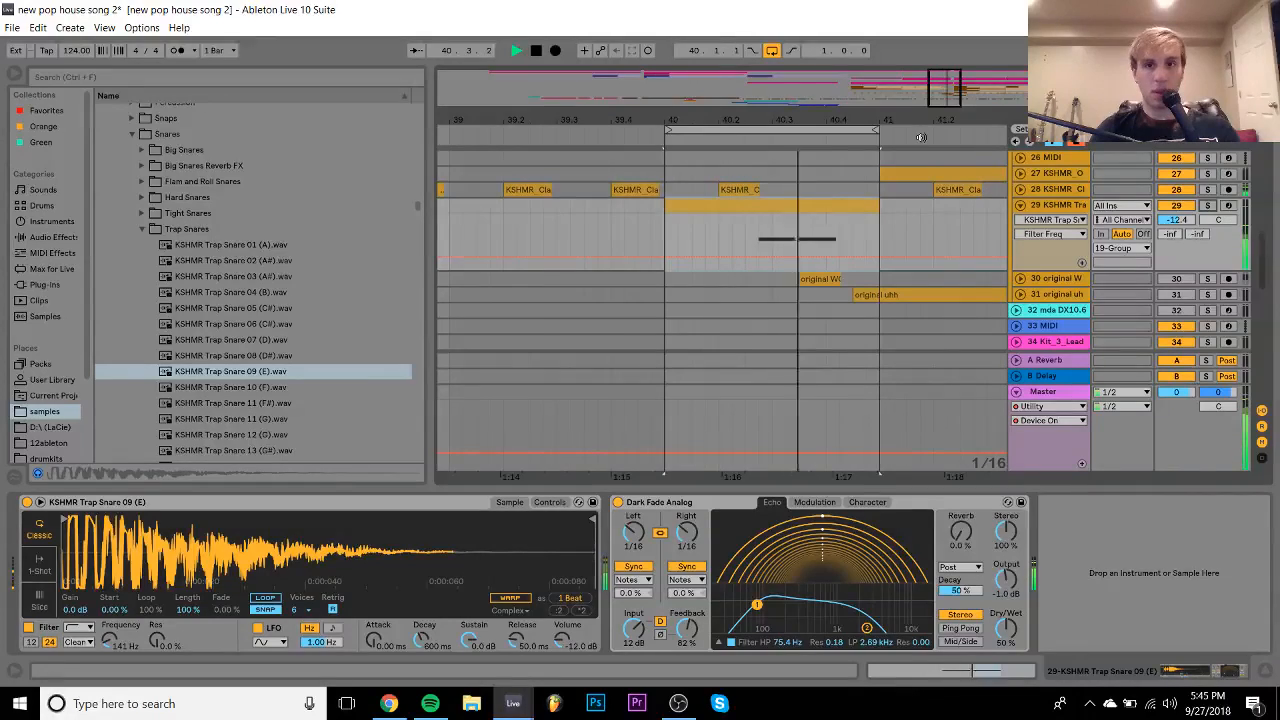
pyautogui.press('space')
# - Select track 29's volume and collapse the Snares folder in the browser
pyautogui.click(1174, 220)
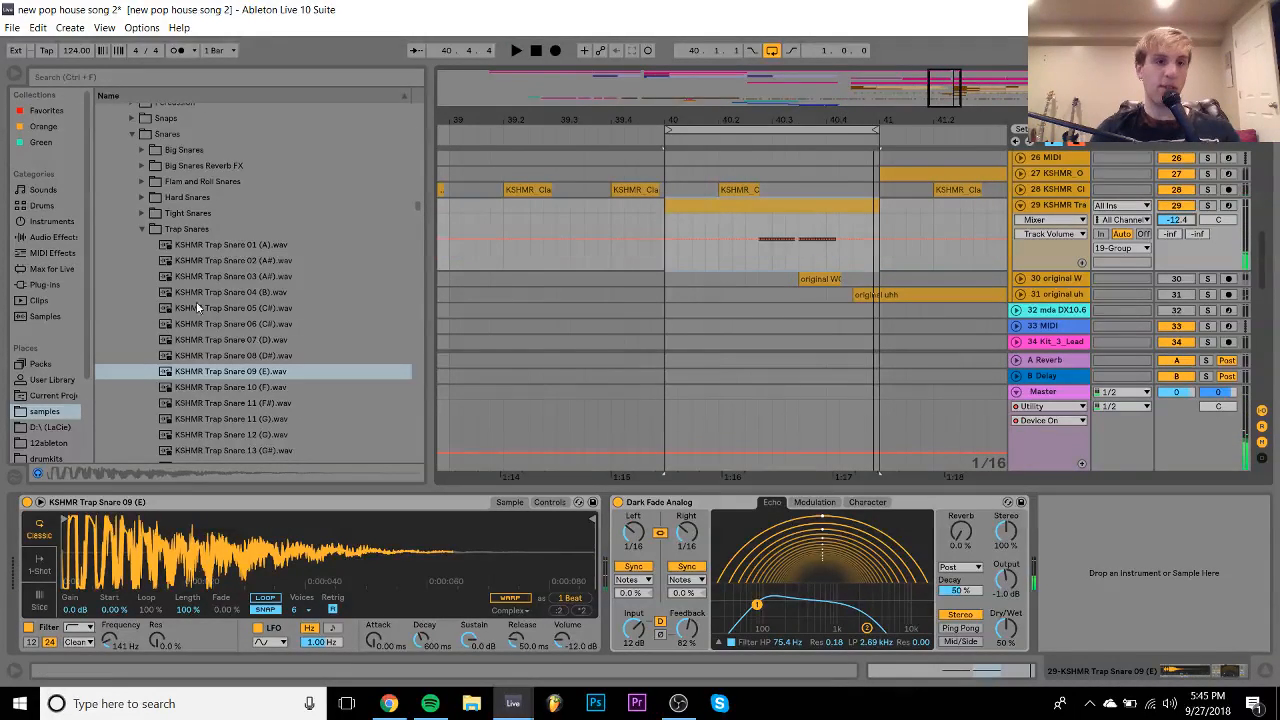
pyautogui.click(134, 136)
pyautogui.press('Up')
pyautogui.press('Up')
pyautogui.press('Up')
pyautogui.press('Up')
pyautogui.press('Up')
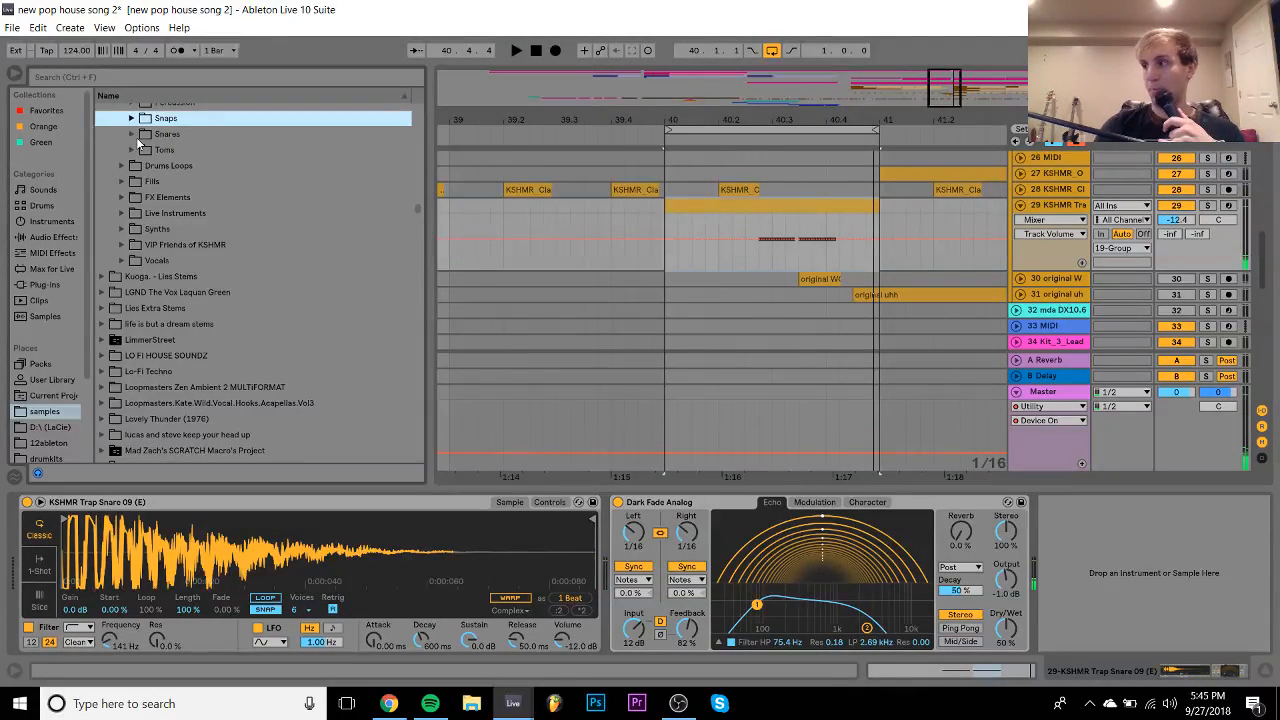
# - Navigate to Claps > Regular Claps and preview KSHMR Clap 03 - Classic 03
pyautogui.press('Up')
pyautogui.press('Up')
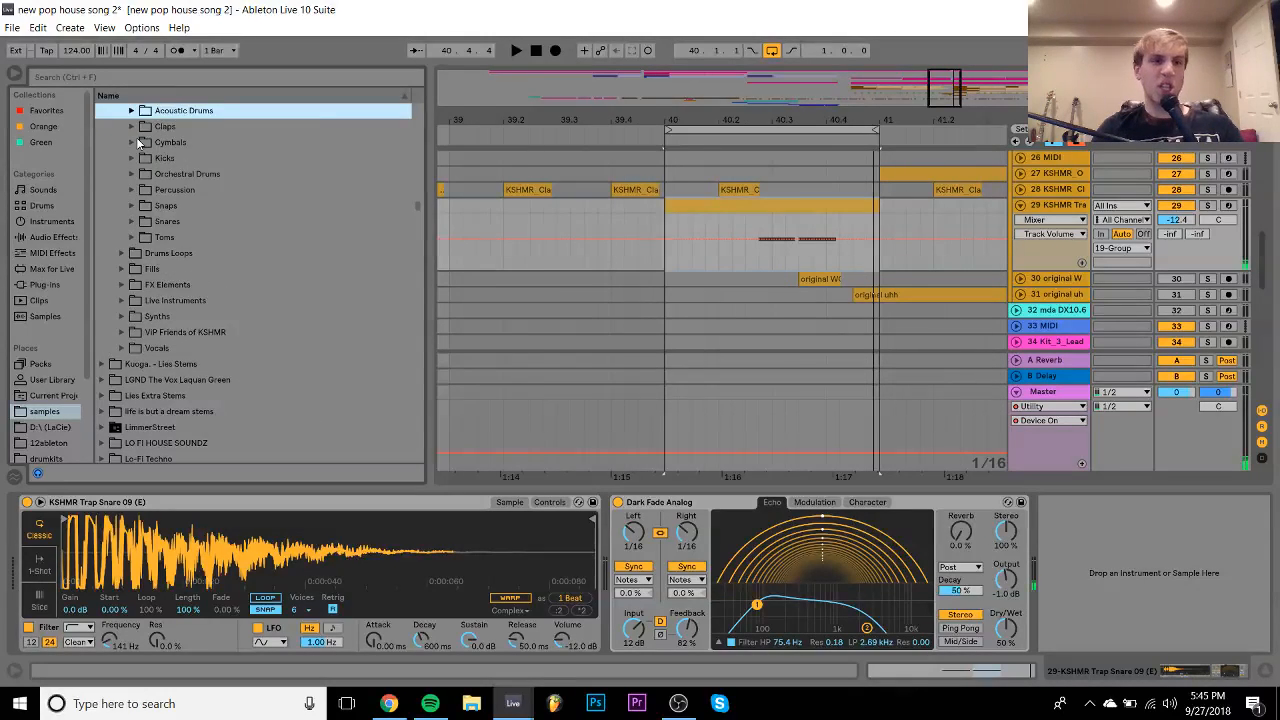
pyautogui.press('Down')
pyautogui.press('Right')
pyautogui.press('Down')
pyautogui.press('Down')
pyautogui.press('Down')
pyautogui.press('Down')
pyautogui.press('Down')
pyautogui.press('Down')
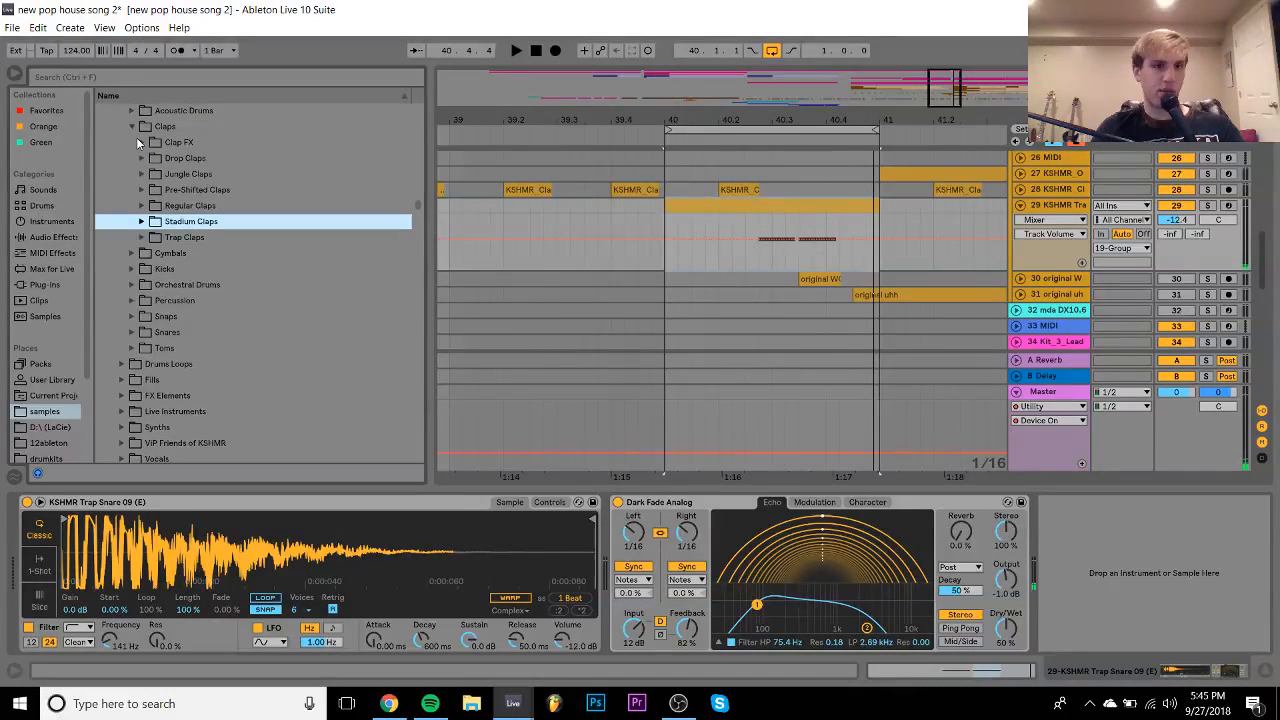
pyautogui.press('Up')
pyautogui.press('Down')
pyautogui.press('Up')
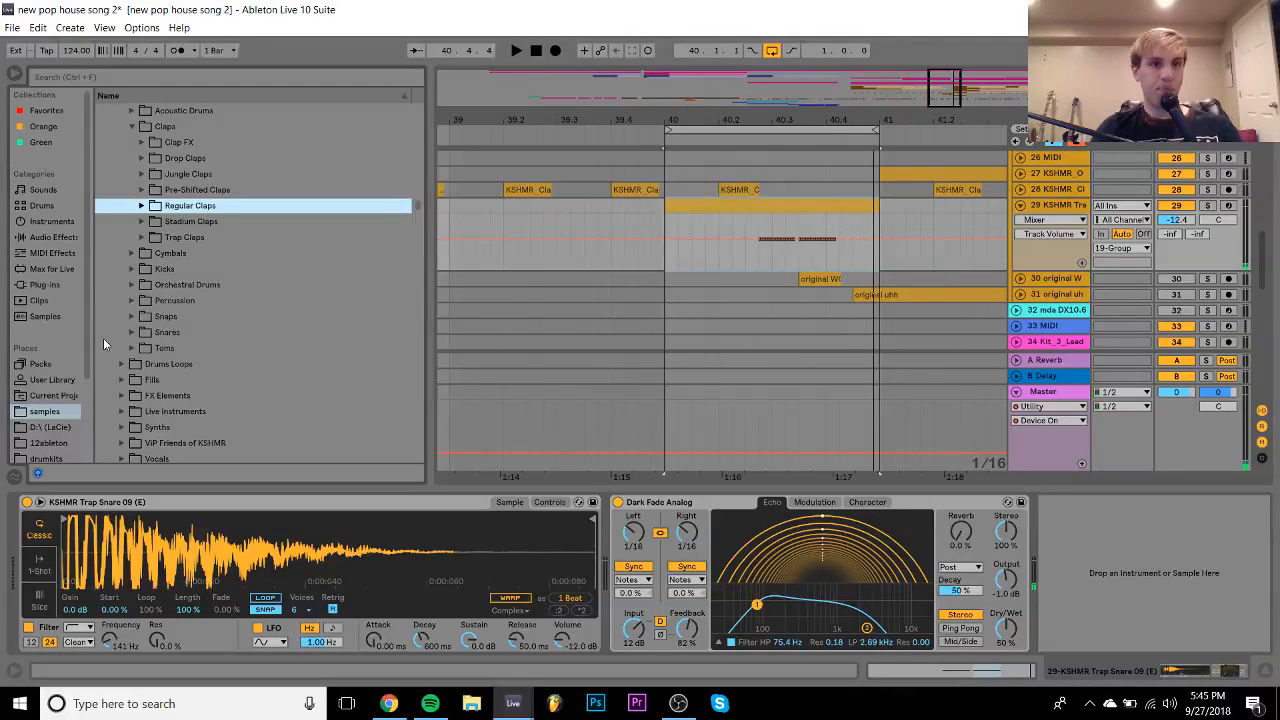
pyautogui.press('Right')
pyautogui.press('Down')
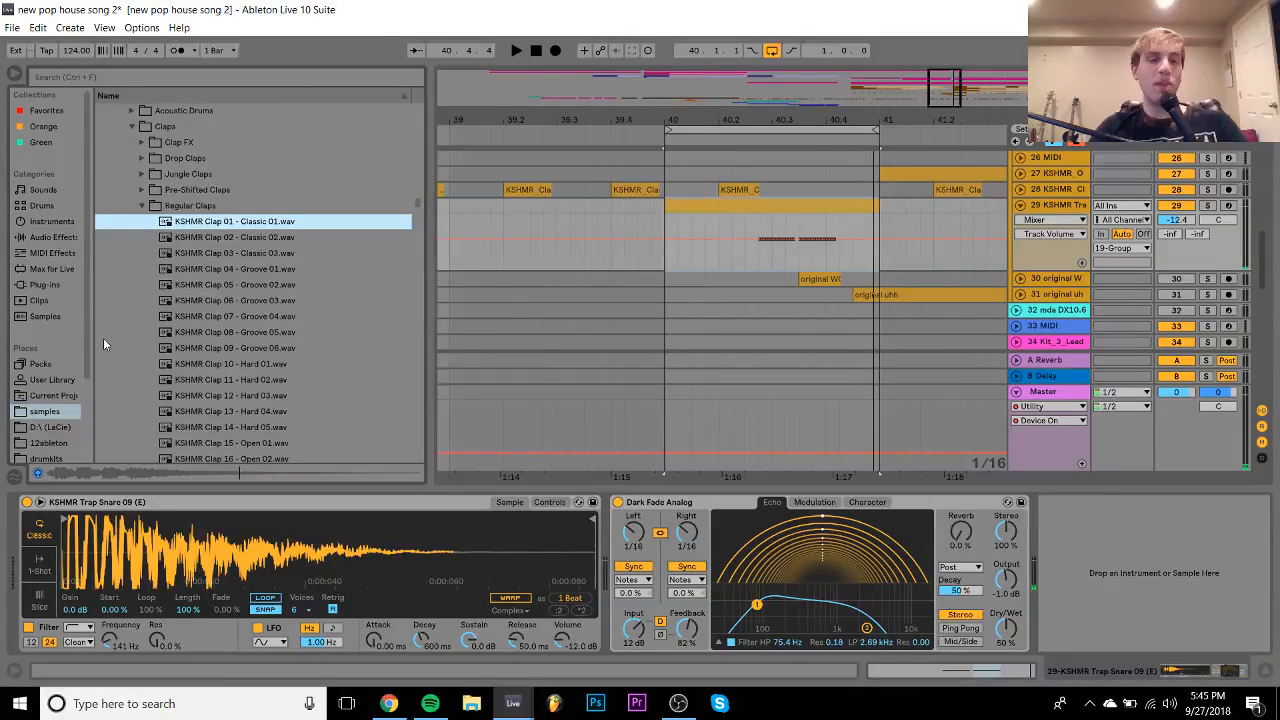
pyautogui.press('Down')
pyautogui.press('Down')
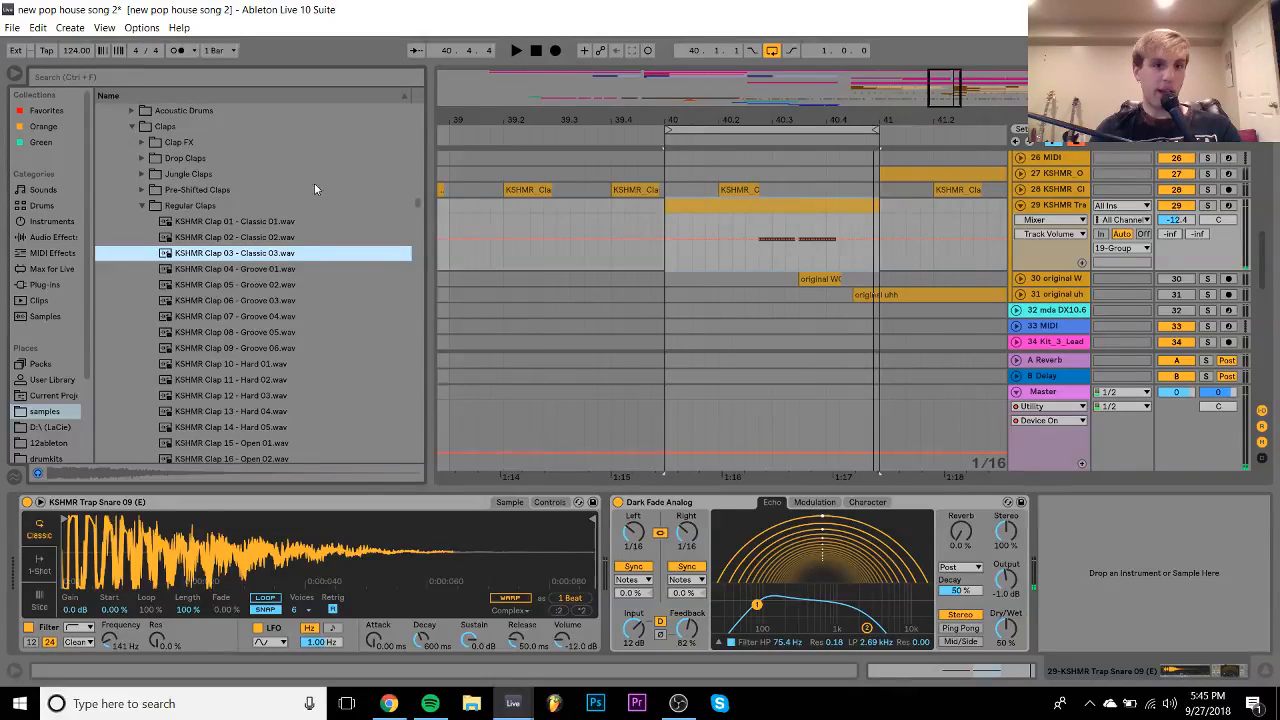
# - Load Clap 03 into track 29's Simpler with a 2.00 s fade-out and turn looping off
pyautogui.moveTo(270, 253); pyautogui.dragTo(290, 560)
pyautogui.moveTo(438, 654); pyautogui.dragTo(440, 600)
pyautogui.press('space')
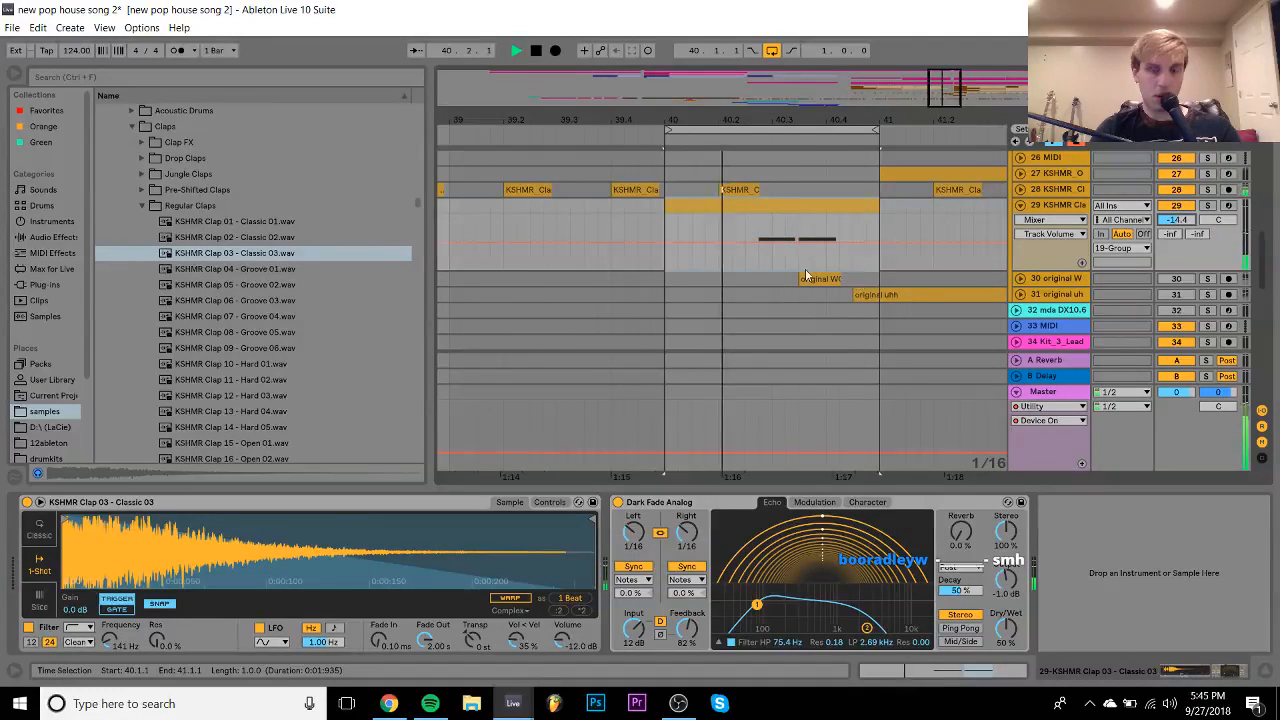
pyautogui.click(773, 52)
pyautogui.press('space')
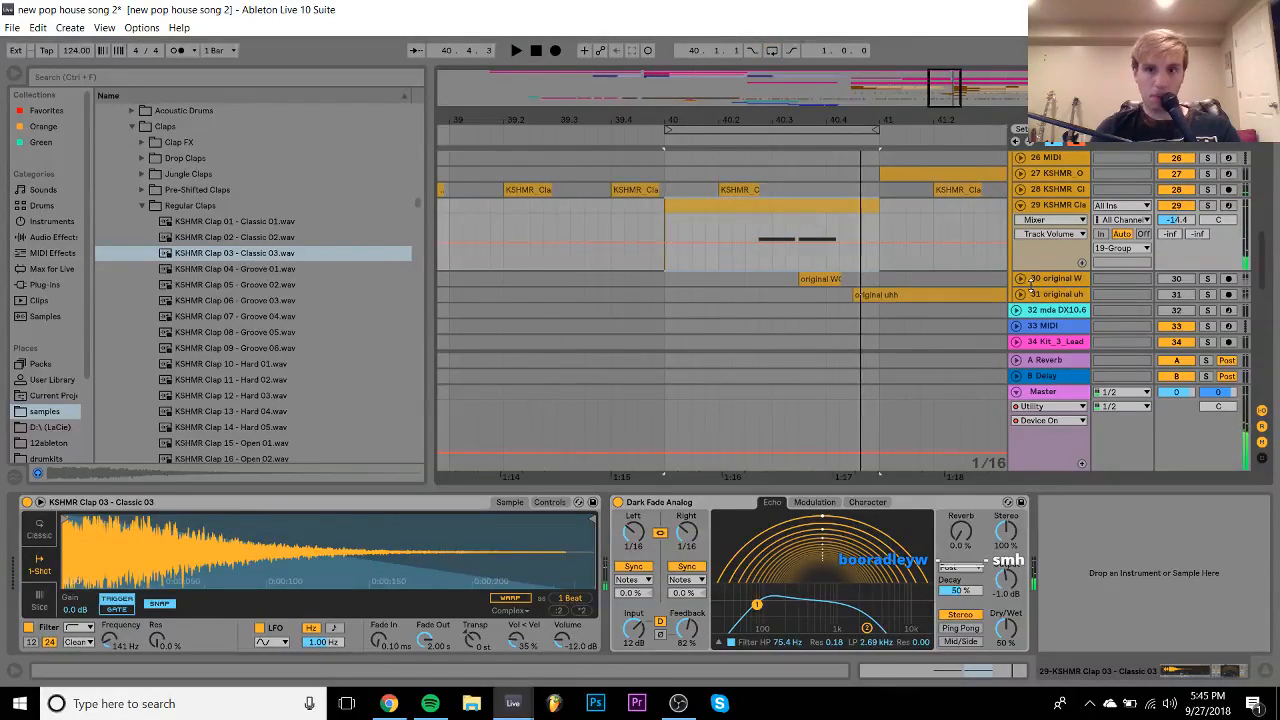
# - Unfold track 18 and play the arrangement from bar 39.1.1
pyautogui.scroll(-10, 1000, 300)
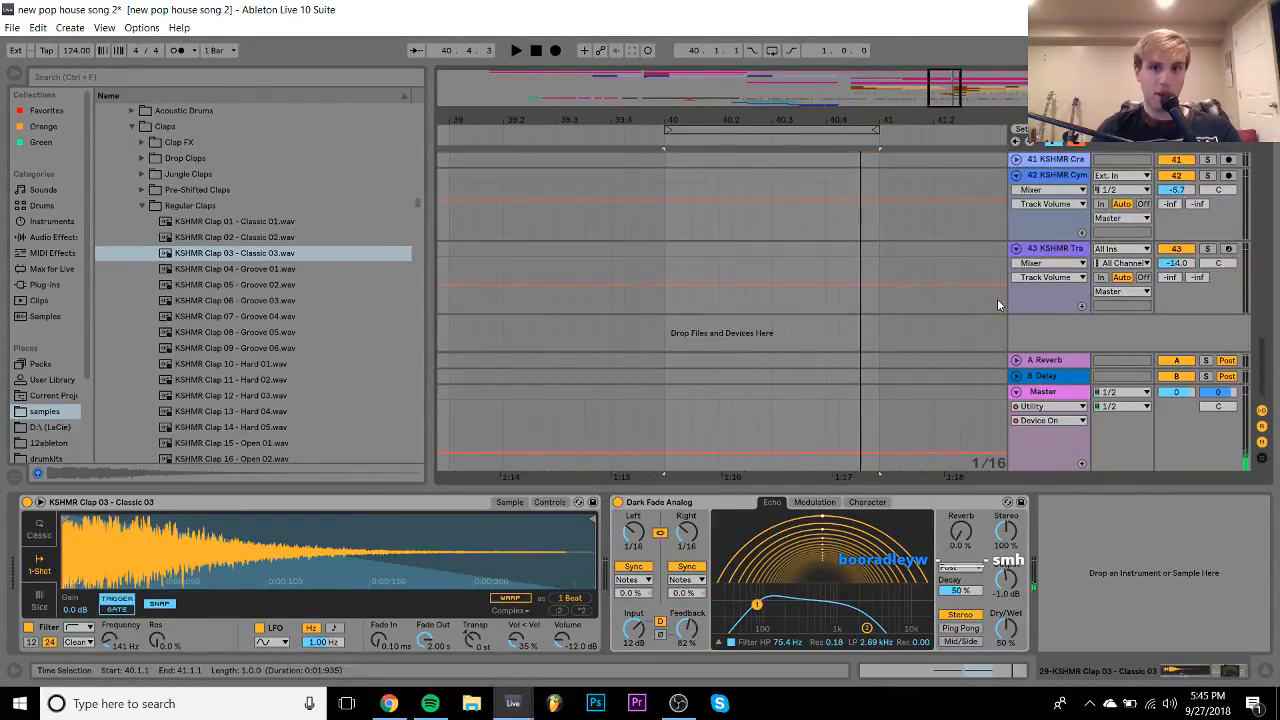
pyautogui.scroll(5, 997, 300)
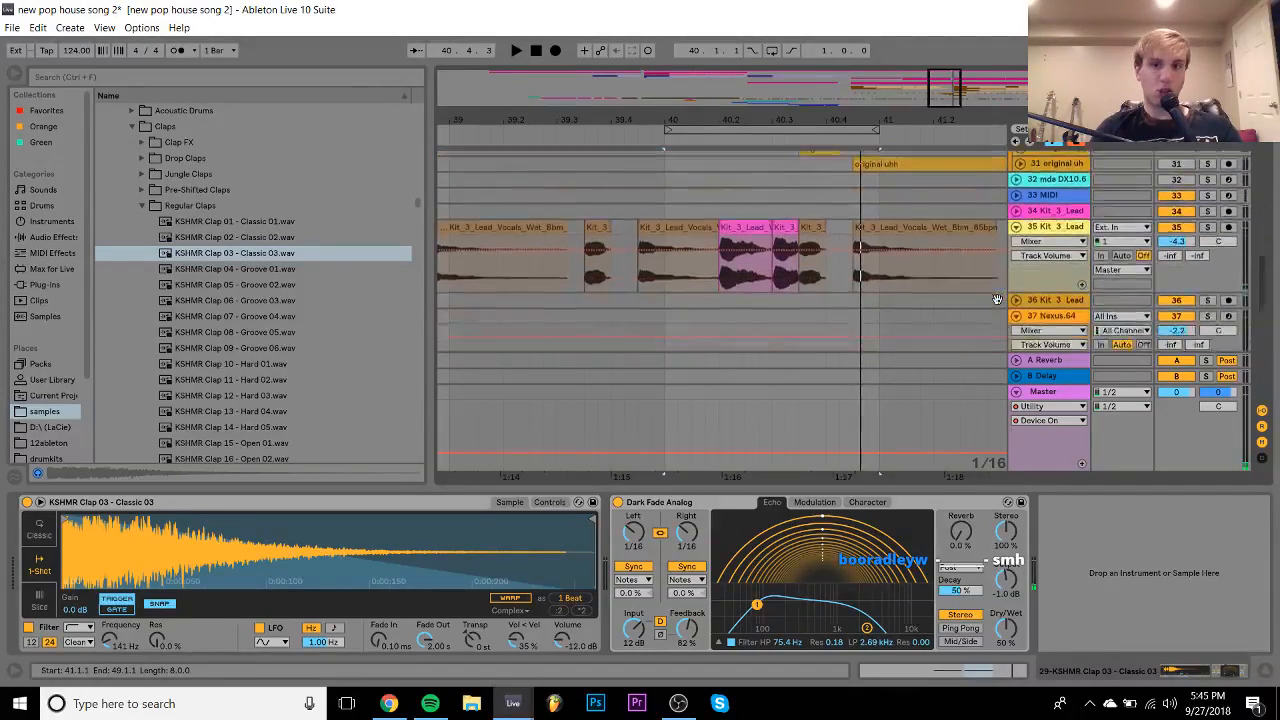
pyautogui.scroll(8, 997, 299)
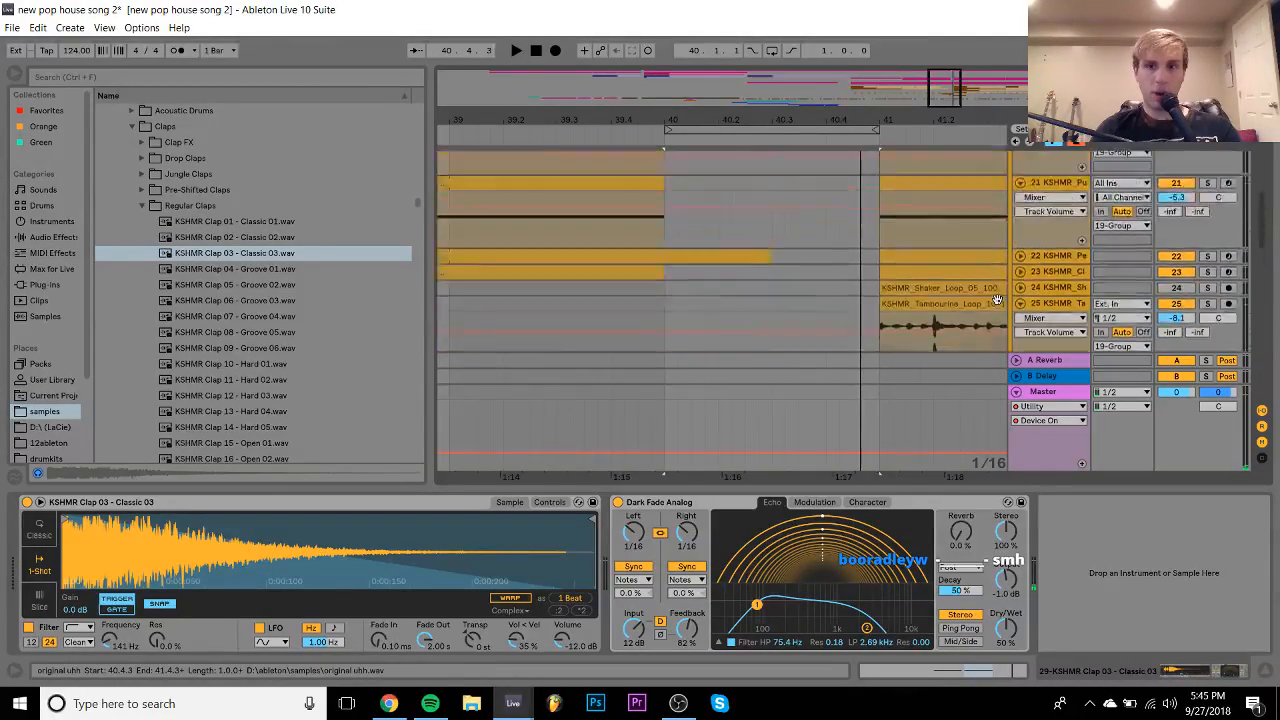
pyautogui.scroll(8, 997, 298)
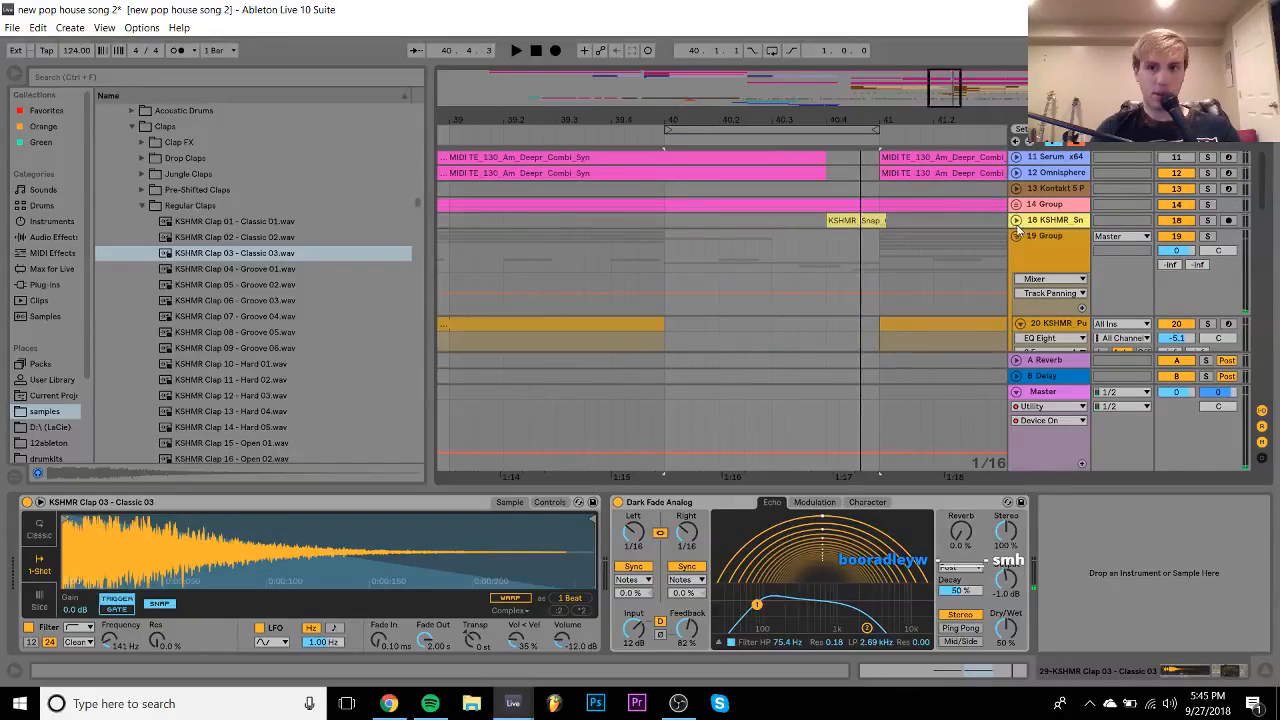
pyautogui.click(1016, 221)
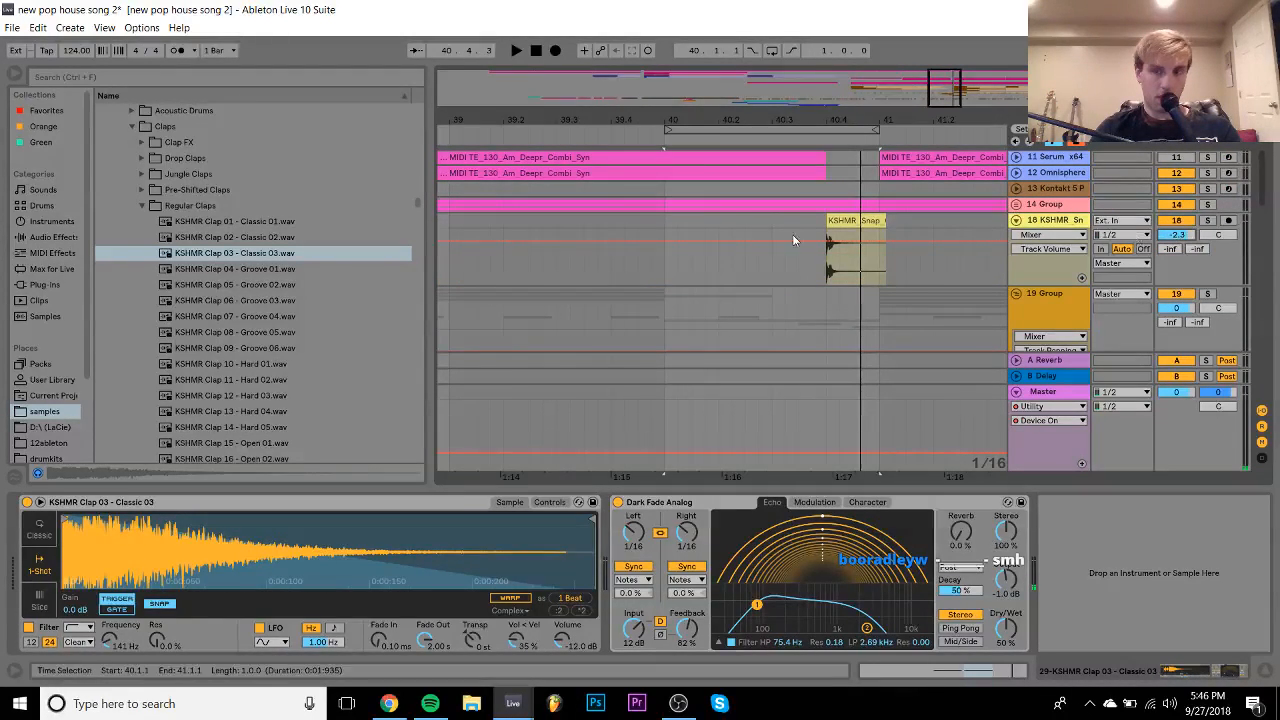
pyautogui.click(451, 224)
pyautogui.press('space')
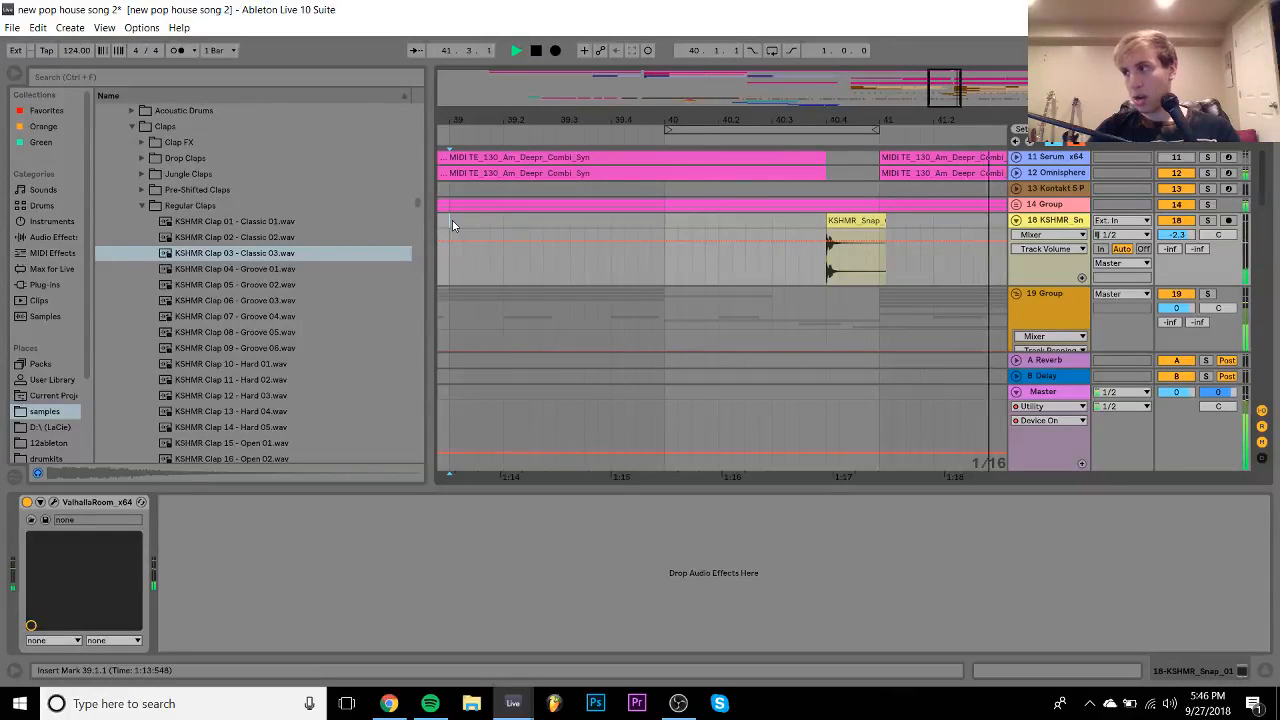
pyautogui.scroll(-10, 452, 224)
pyautogui.press('space')
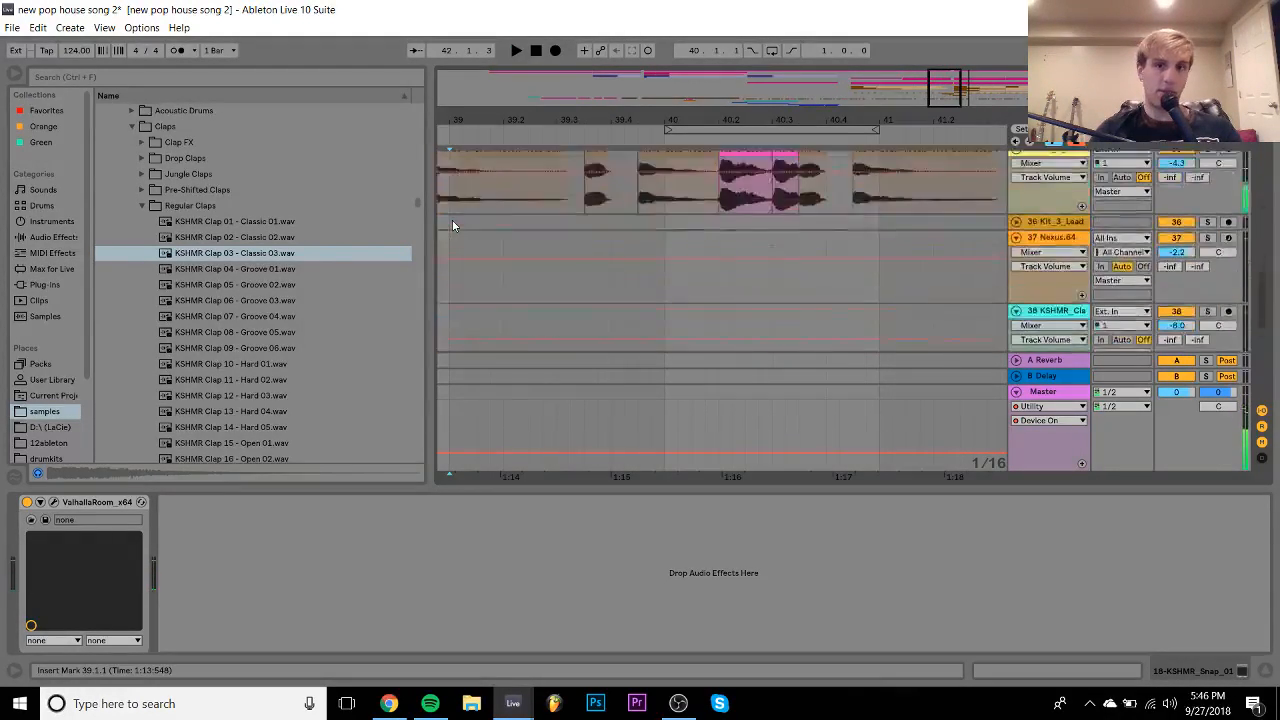
# - Set track 29's volume to about -10.8 dB during playback and show its clap devices
pyautogui.scroll(5, 452, 224)
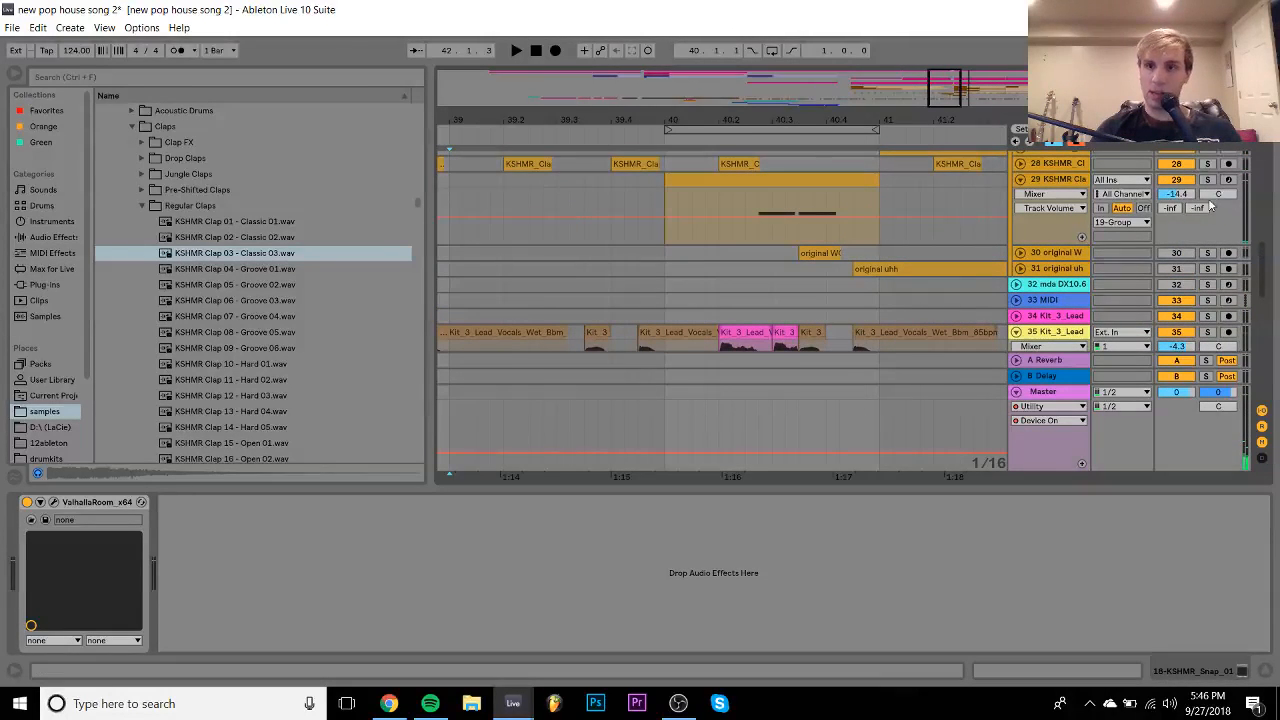
pyautogui.moveTo(1189, 194); pyautogui.dragTo(1189, 196)
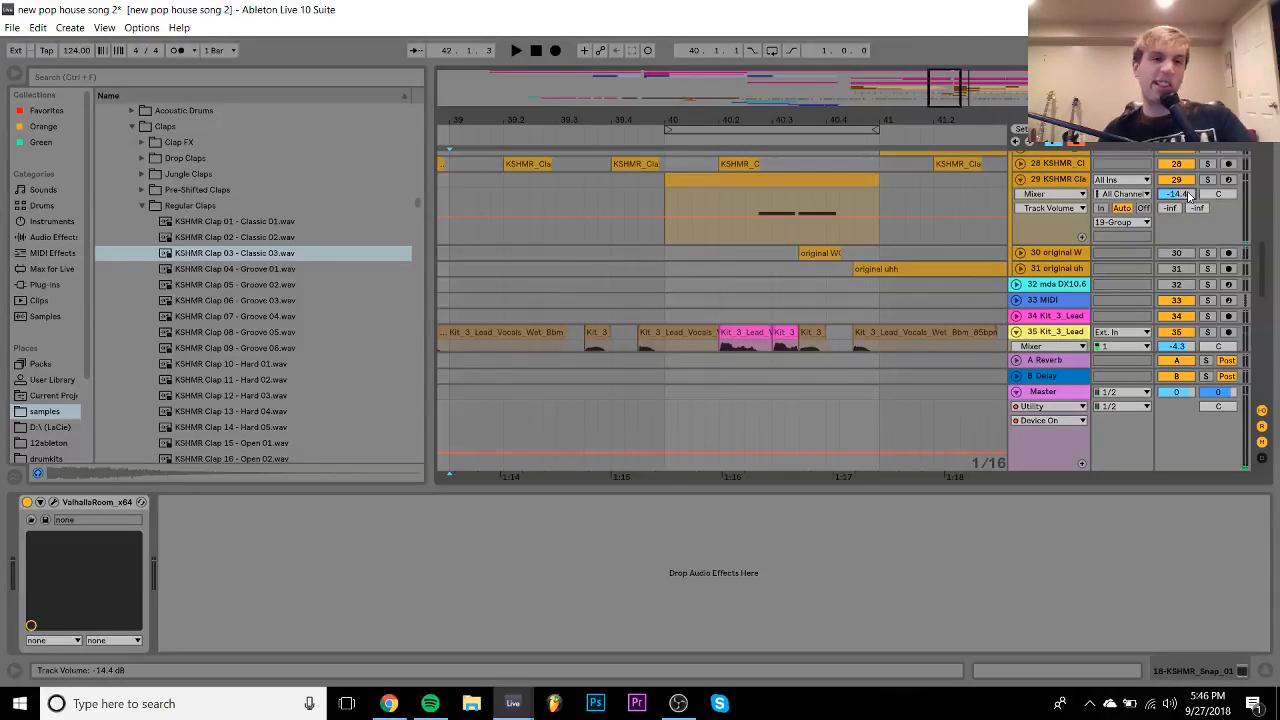
pyautogui.press('space')
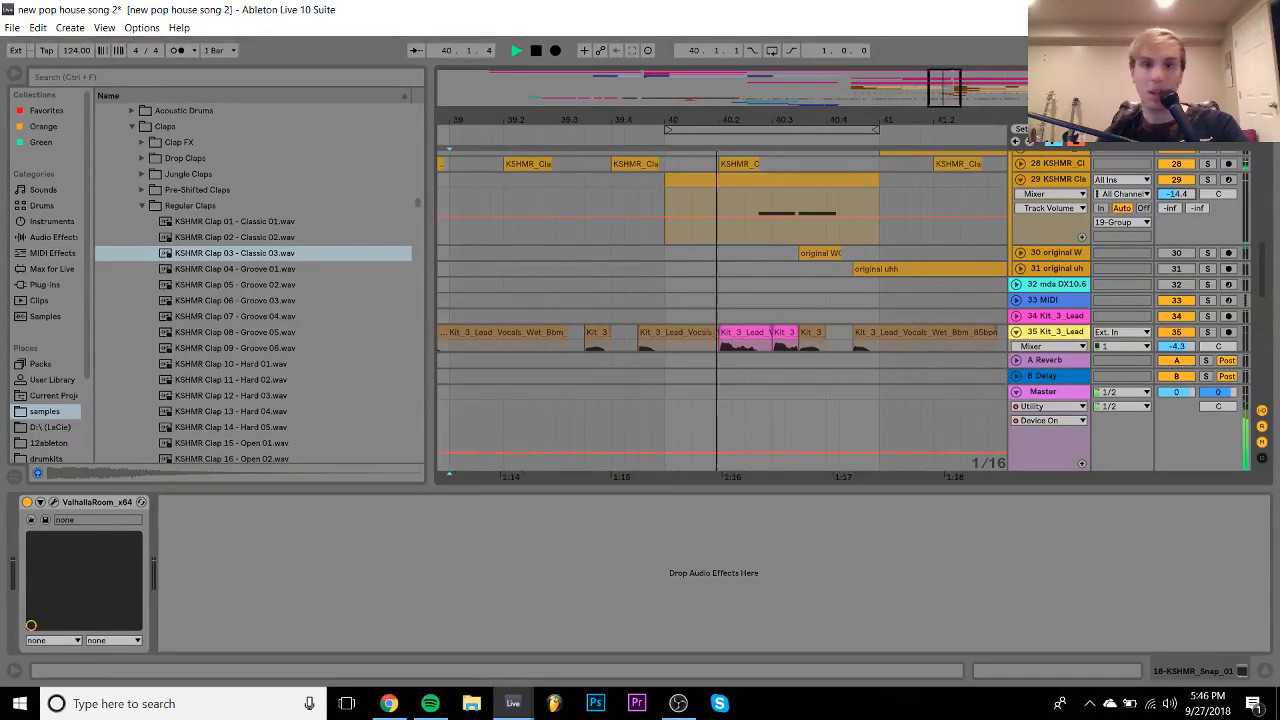
pyautogui.moveTo(1177, 194); pyautogui.dragTo(1177, 180)
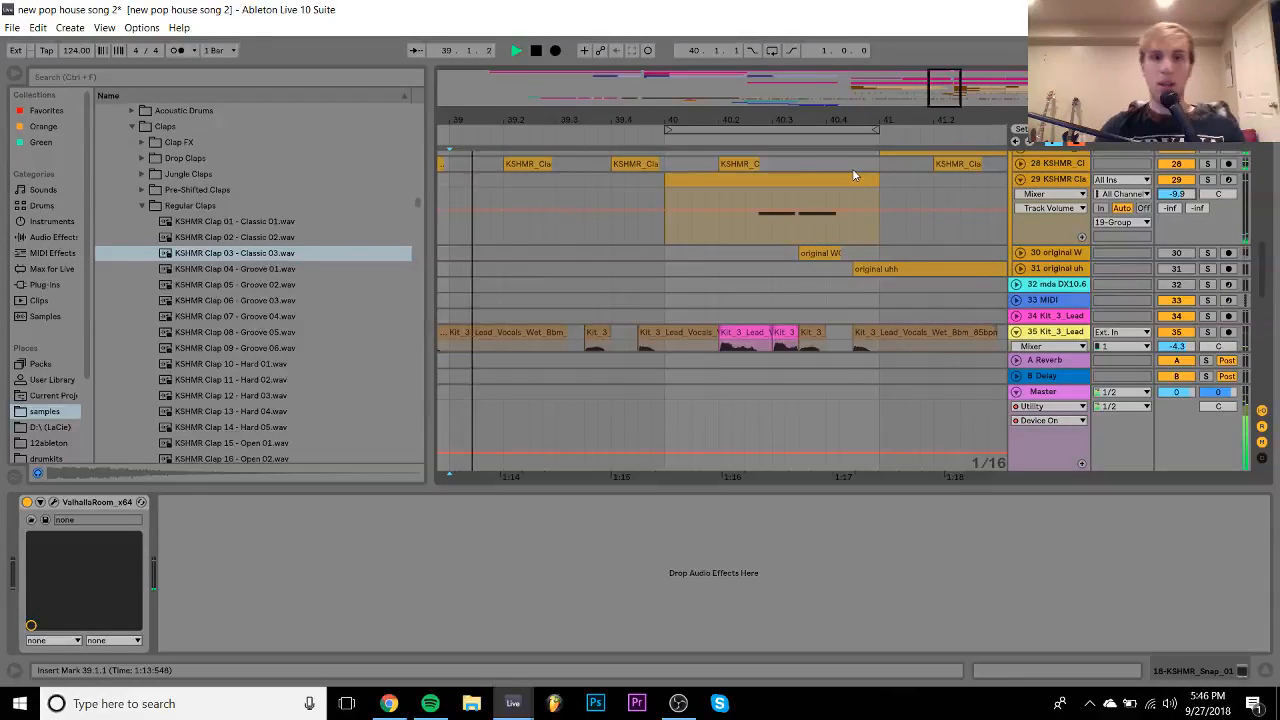
pyautogui.click(1066, 180)
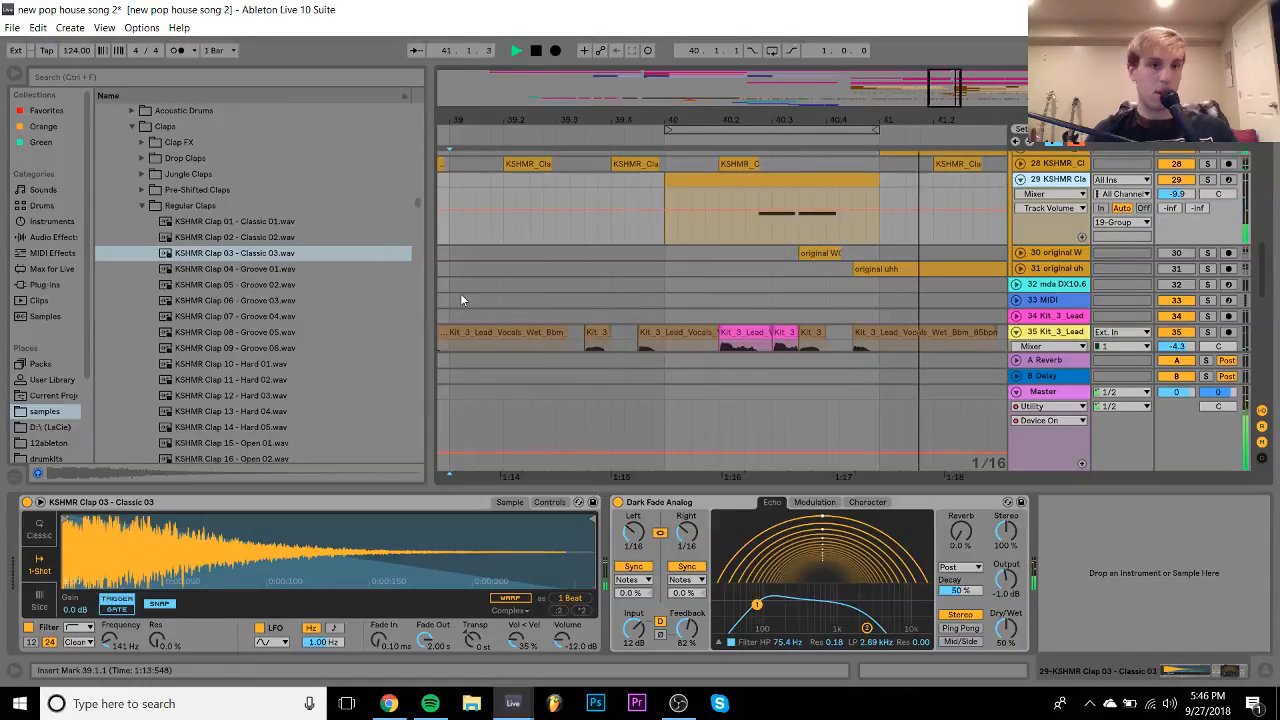
# - Collapse the KSHMR claps and open MVA_SOUNDS_&_FX > MVA_DRUM_HITS > MVA_CLAPS
pyautogui.click(130, 127)
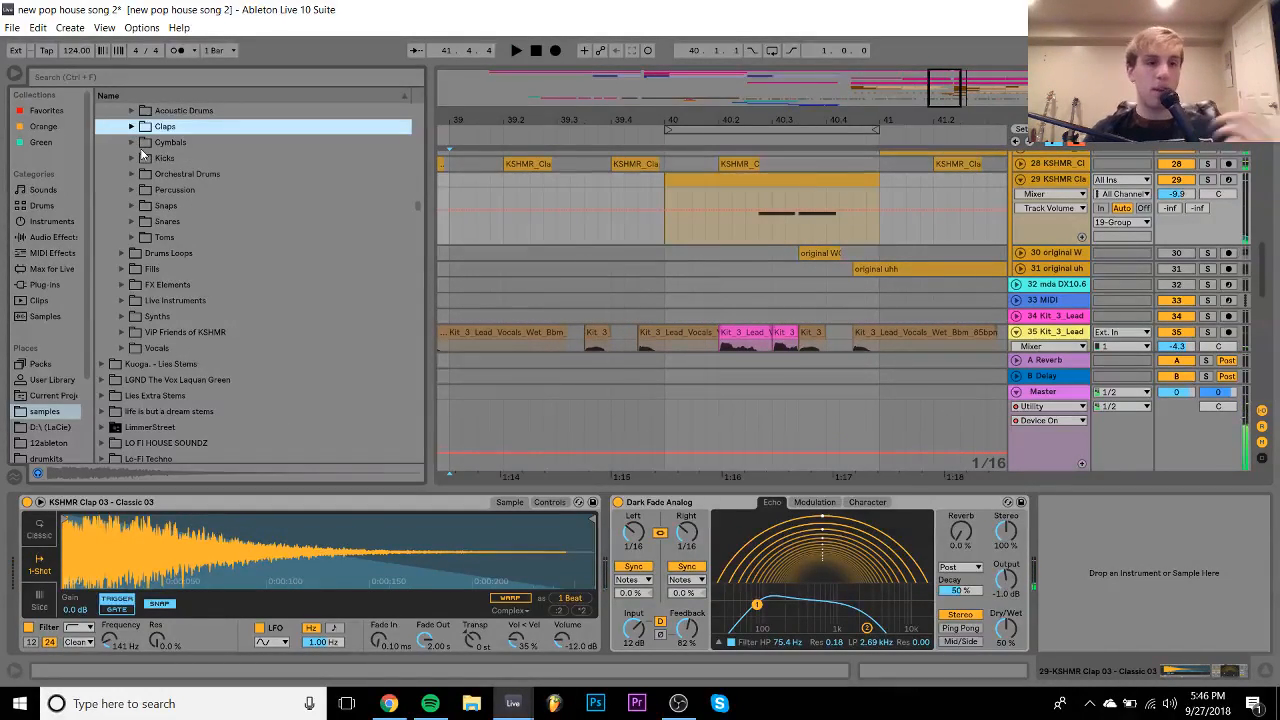
pyautogui.scroll(-10, 142, 233)
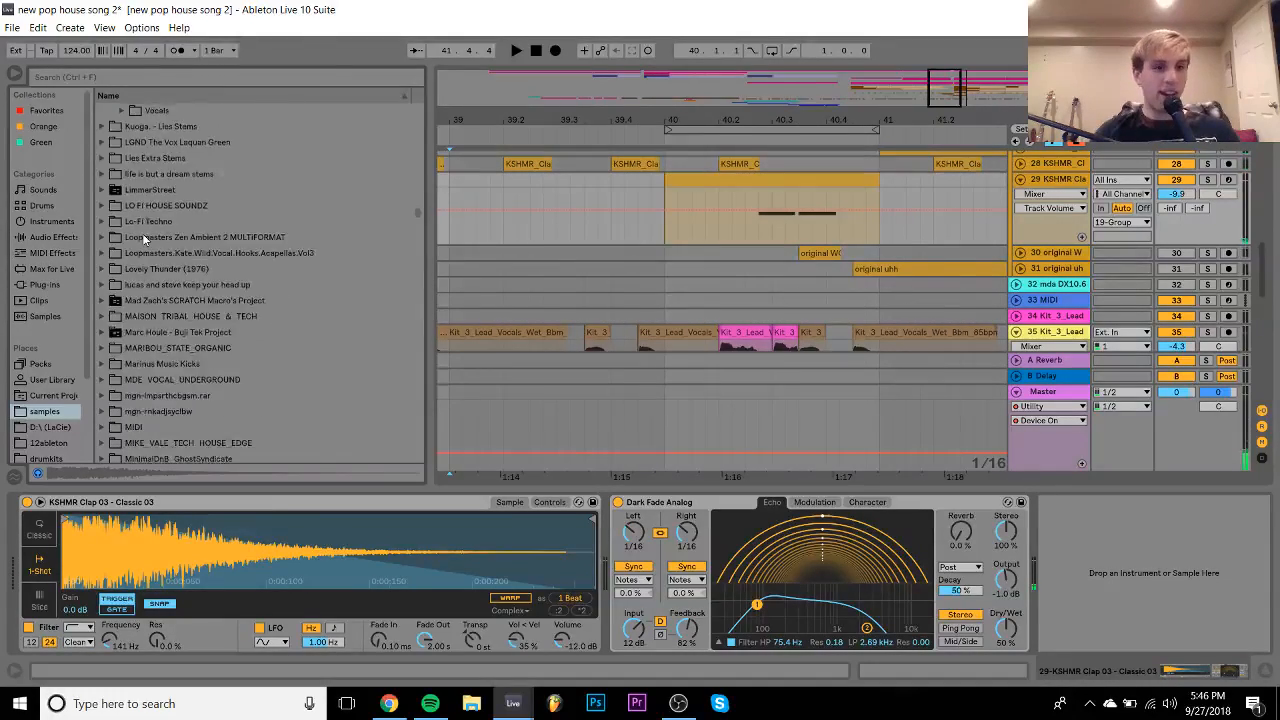
pyautogui.scroll(-6, 142, 233)
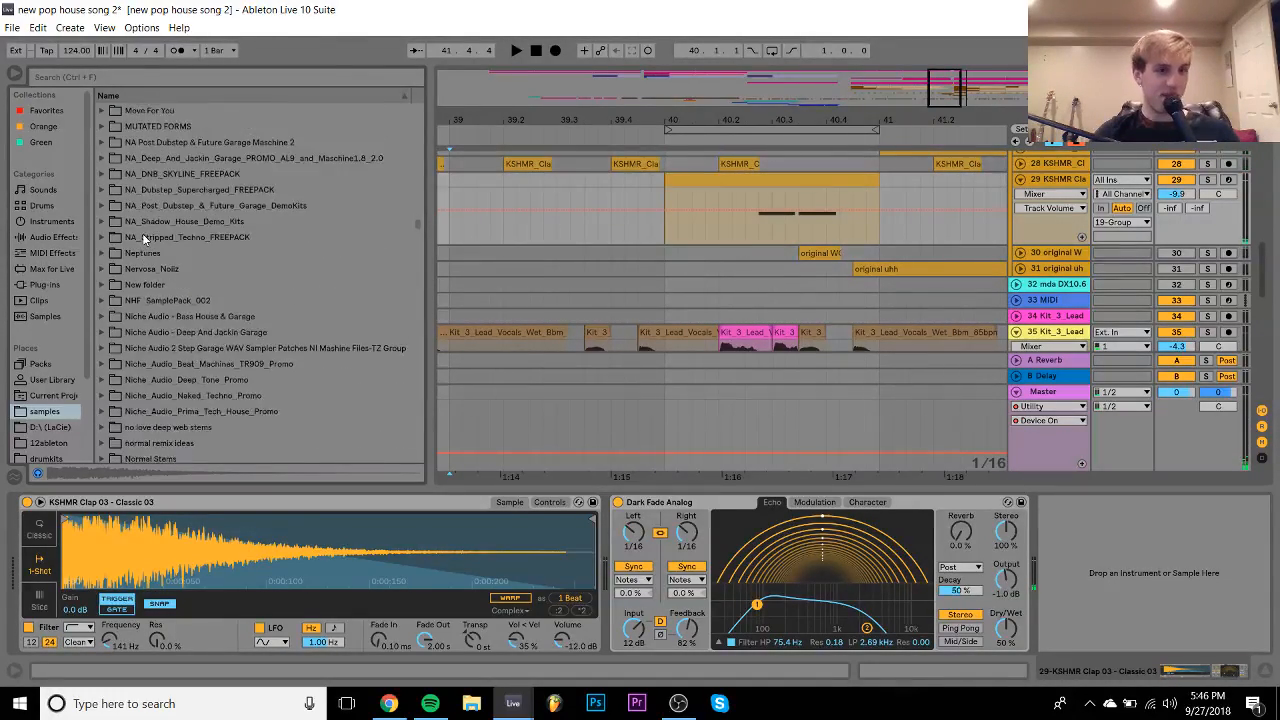
pyautogui.click(196, 137)
pyautogui.press('Up')
pyautogui.press('Up')
pyautogui.press('Up')
pyautogui.press('Up')
pyautogui.press('Up')
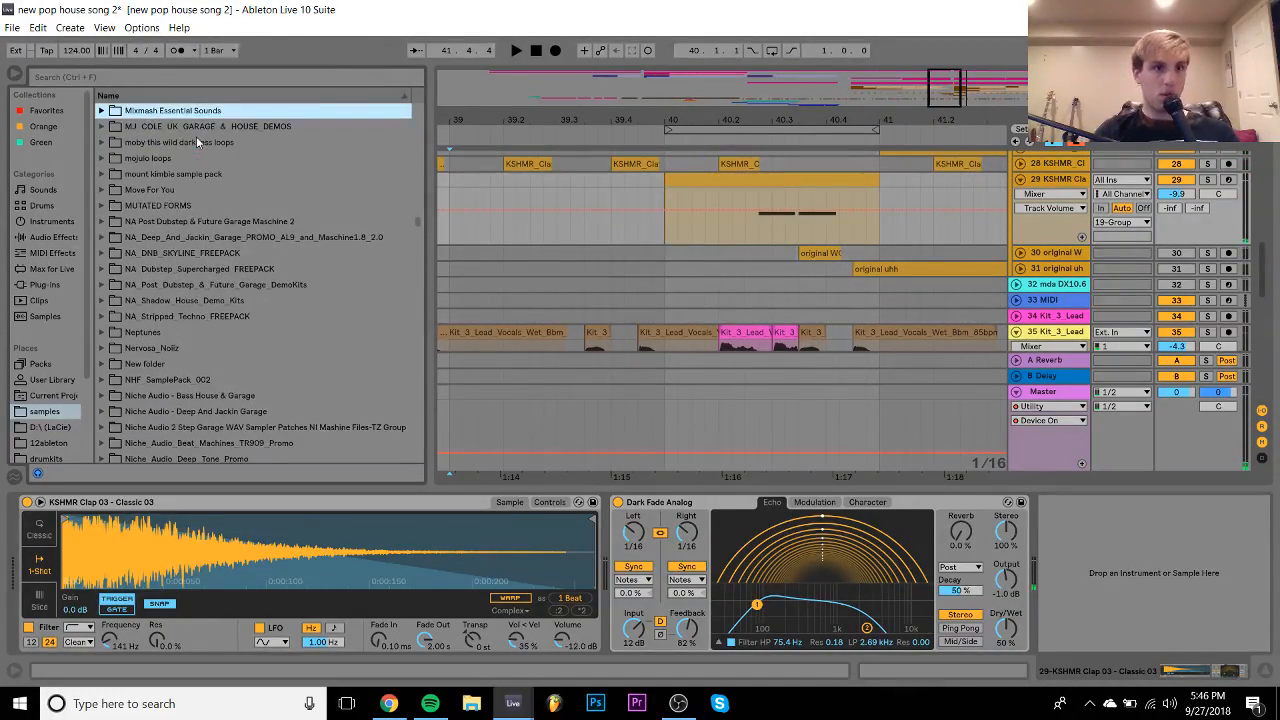
pyautogui.press('Up')
pyautogui.press('Up')
pyautogui.press('Up')
pyautogui.press('Up')
pyautogui.press('Up')
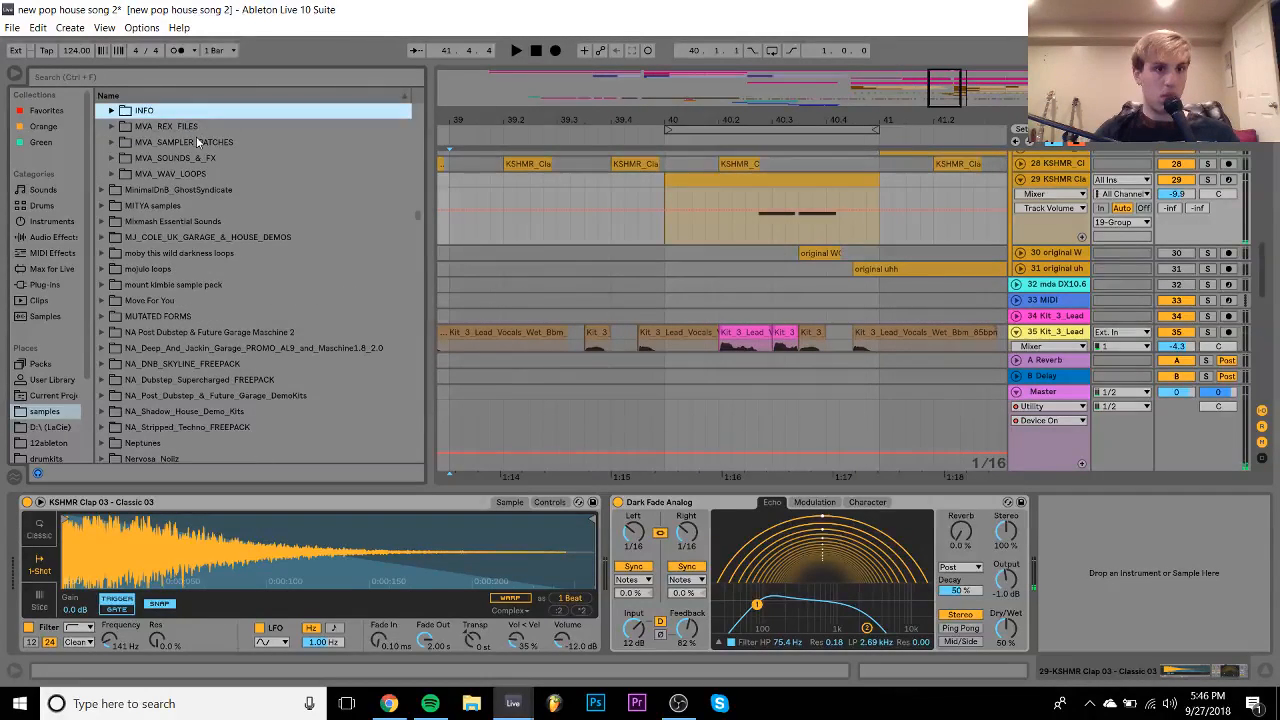
pyautogui.press('Down')
pyautogui.press('Down')
pyautogui.press('Down')
pyautogui.press('Right')
pyautogui.press('Down')
pyautogui.press('Down')
pyautogui.press('Down')
pyautogui.press('Right')
pyautogui.press('Down')
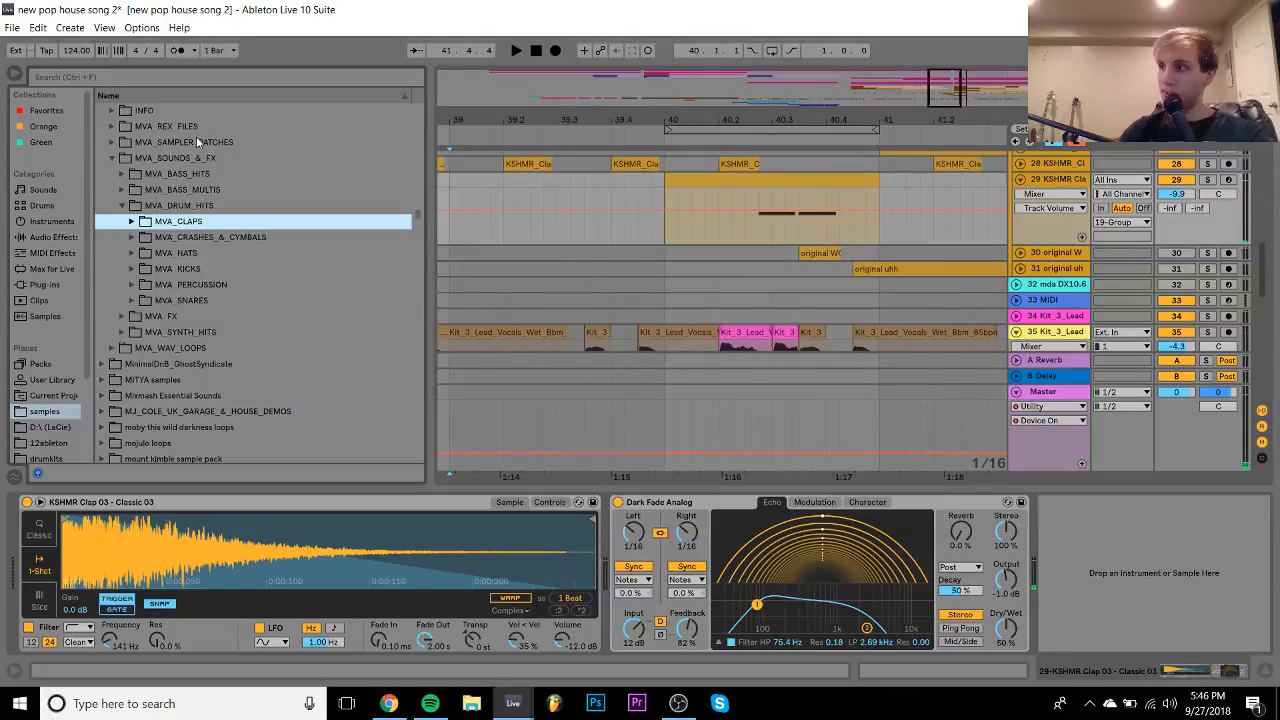
pyautogui.press('Right')
# - Audition MVA claps, load MVA_Clap_09 onto track 29, and set its volume to -10.5 dB
pyautogui.press('Down')
pyautogui.press('Down')
pyautogui.press('Down')
pyautogui.press('Down')
pyautogui.press('Down')
pyautogui.press('Down')
pyautogui.press('Down')
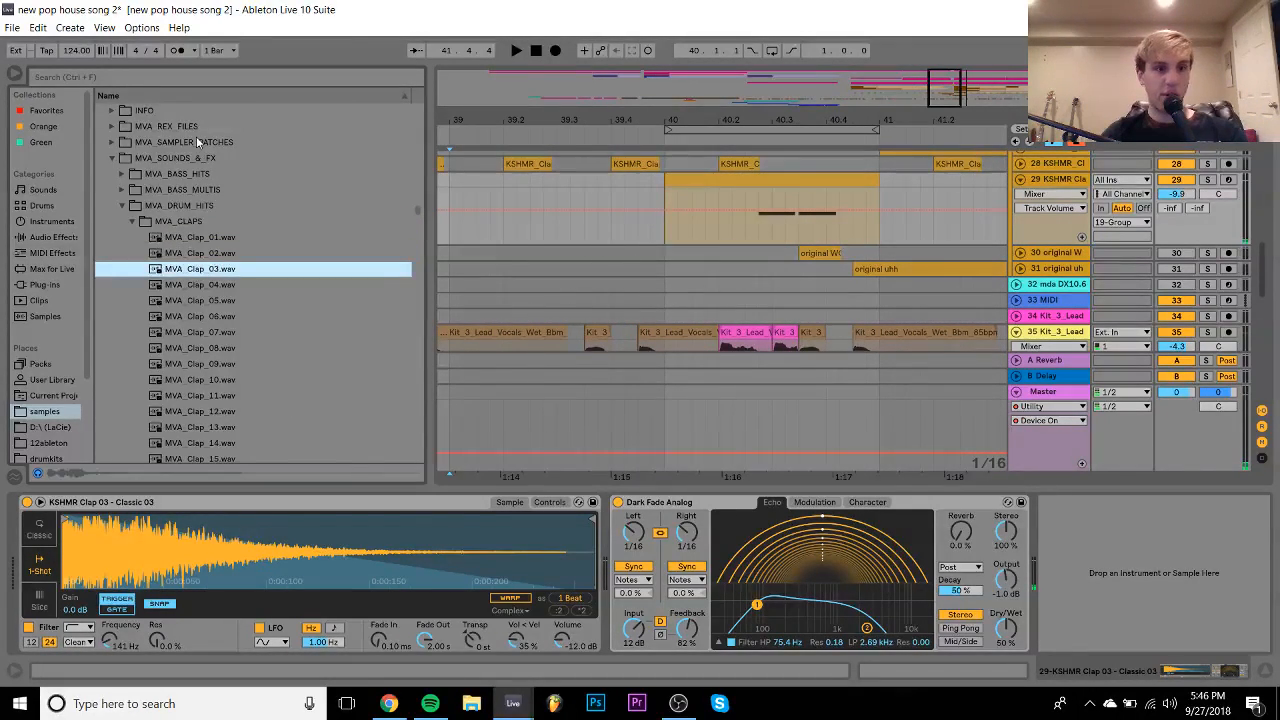
pyautogui.press('Down')
pyautogui.press('Down')
pyautogui.press('Down')
pyautogui.press('Down')
pyautogui.press('Down')
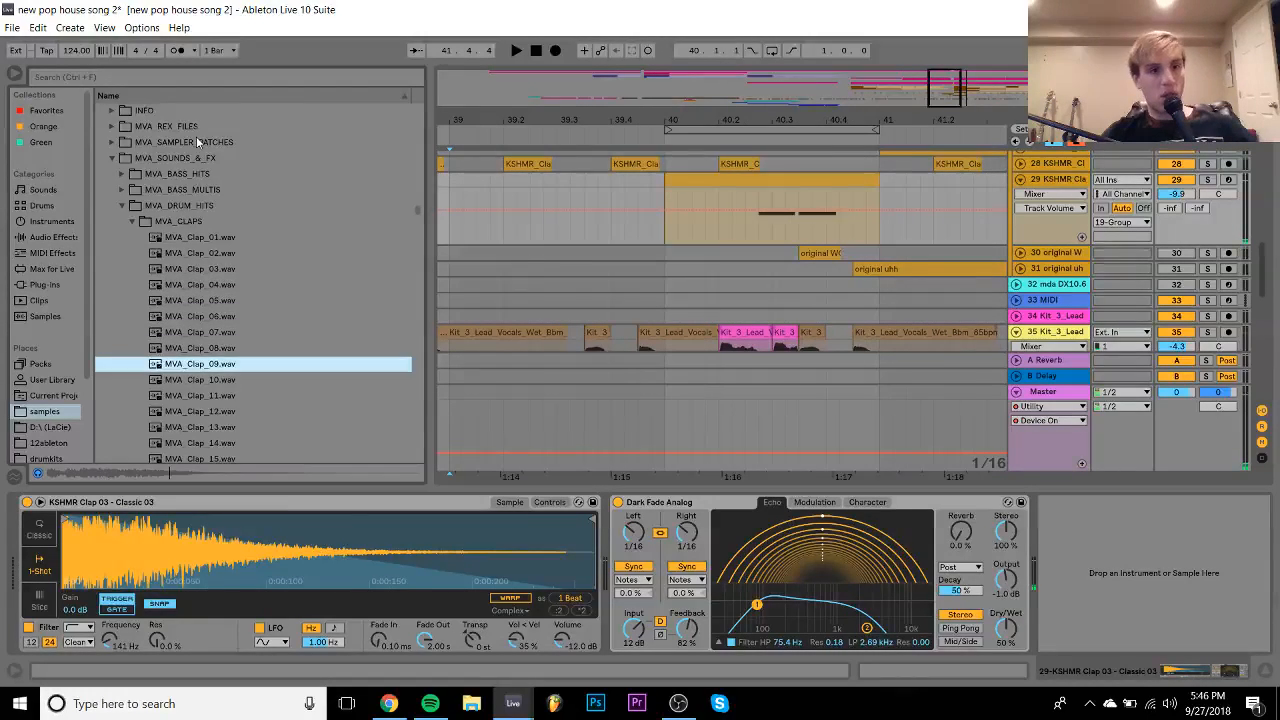
pyautogui.press('Up')
pyautogui.press('Up')
pyautogui.press('Up')
pyautogui.press('Up')
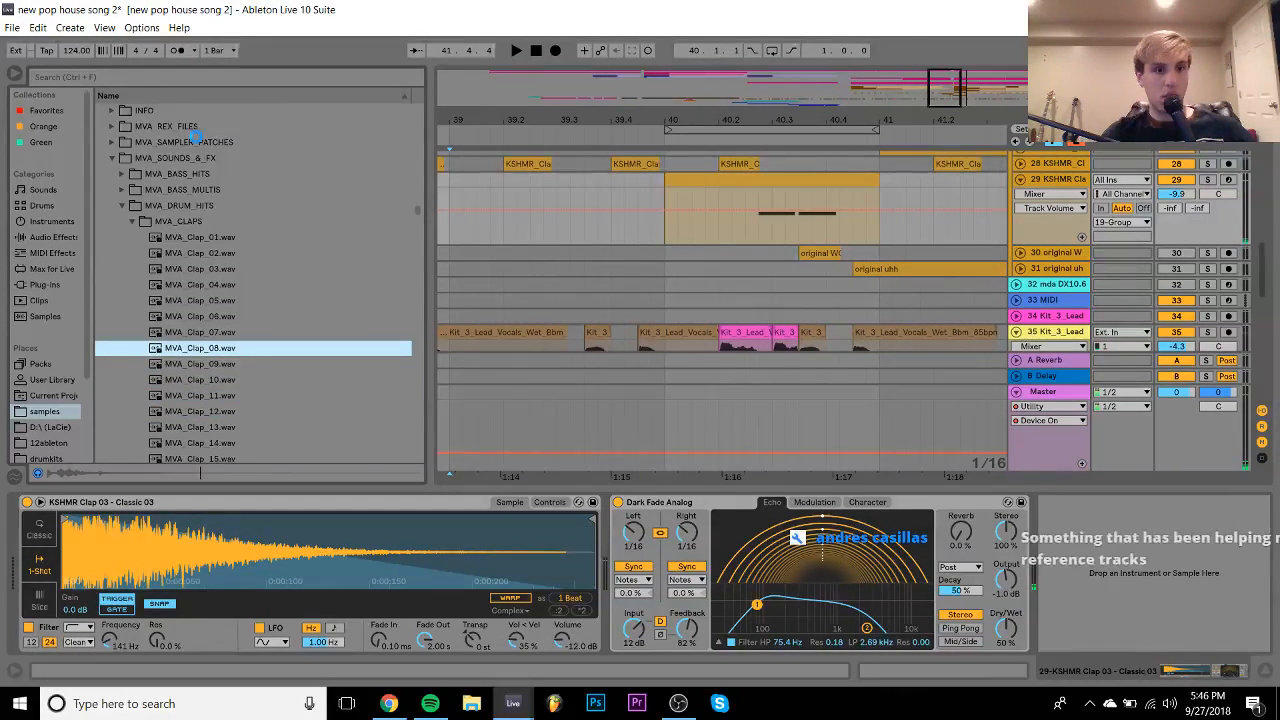
pyautogui.press('Return')
pyautogui.press('space')
pyautogui.press('Down')
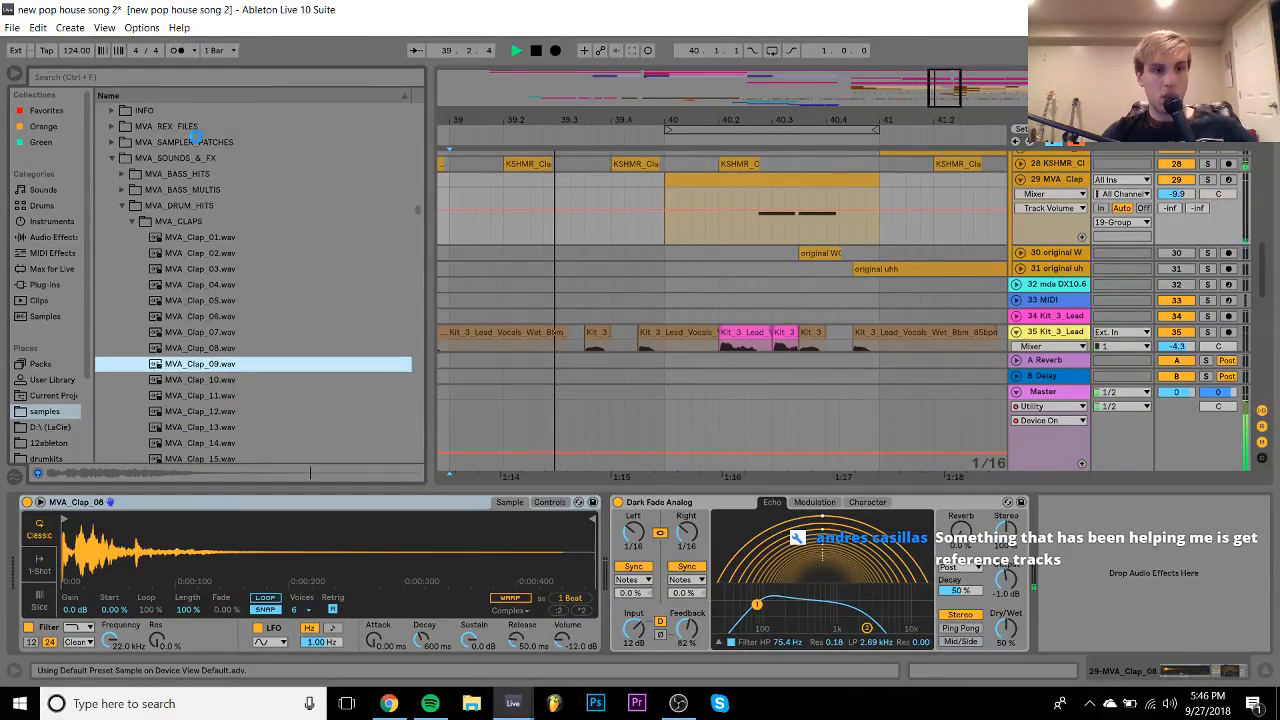
pyautogui.press('Return')
pyautogui.moveTo(1183, 193); pyautogui.dragTo(1184, 197)
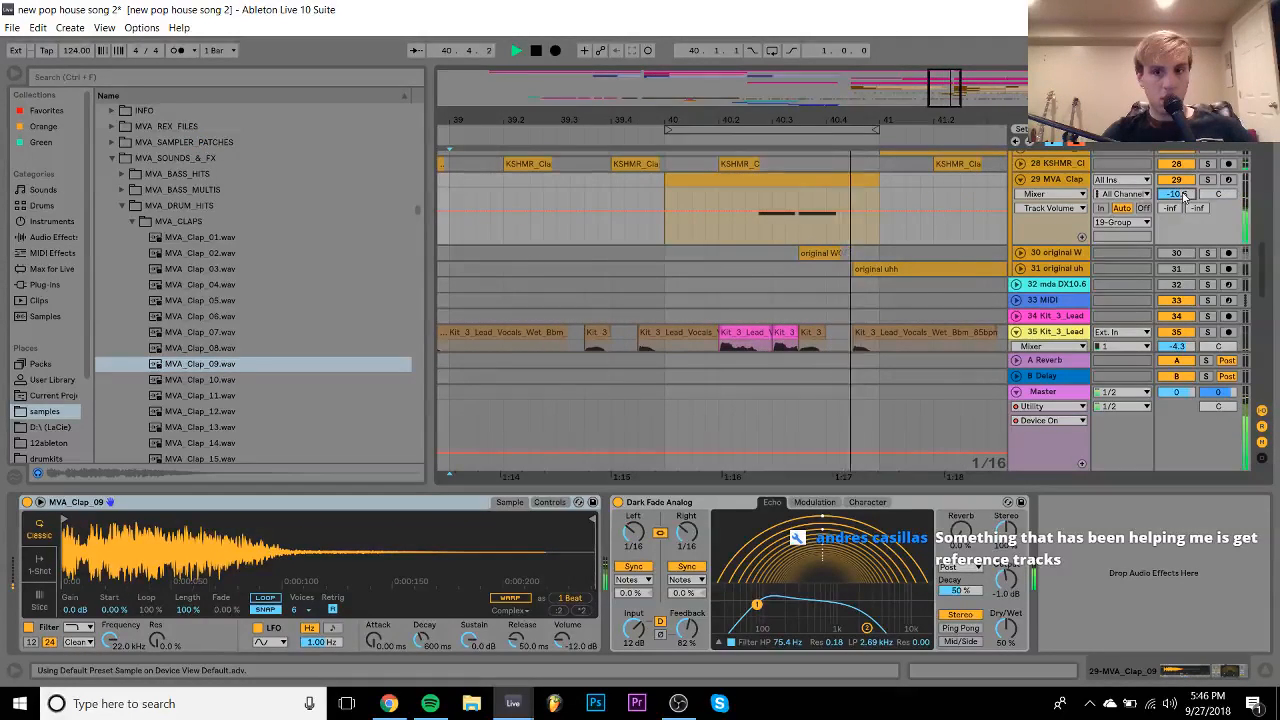
pyautogui.click(867, 502)
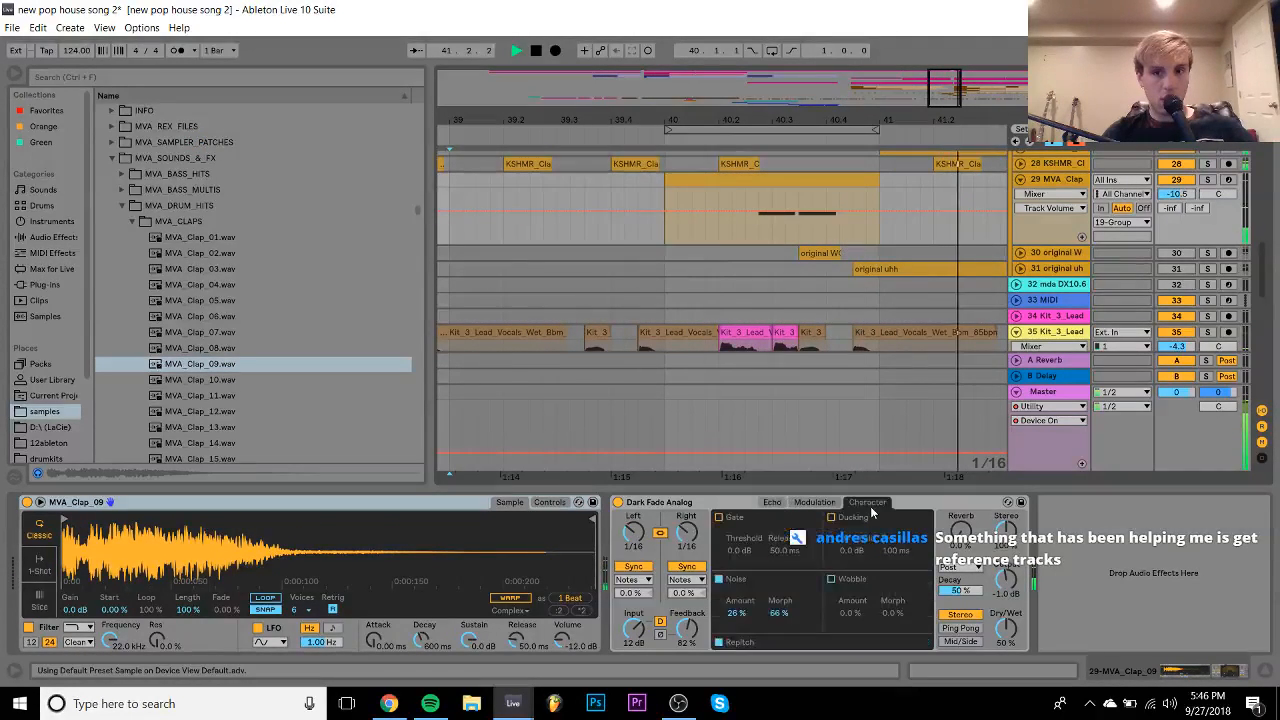
# - Turn off the echo's noise, then delete Dark Fade Analog from the clap track
pyautogui.click(718, 580)
pyautogui.press('space')
pyautogui.click(636, 502)
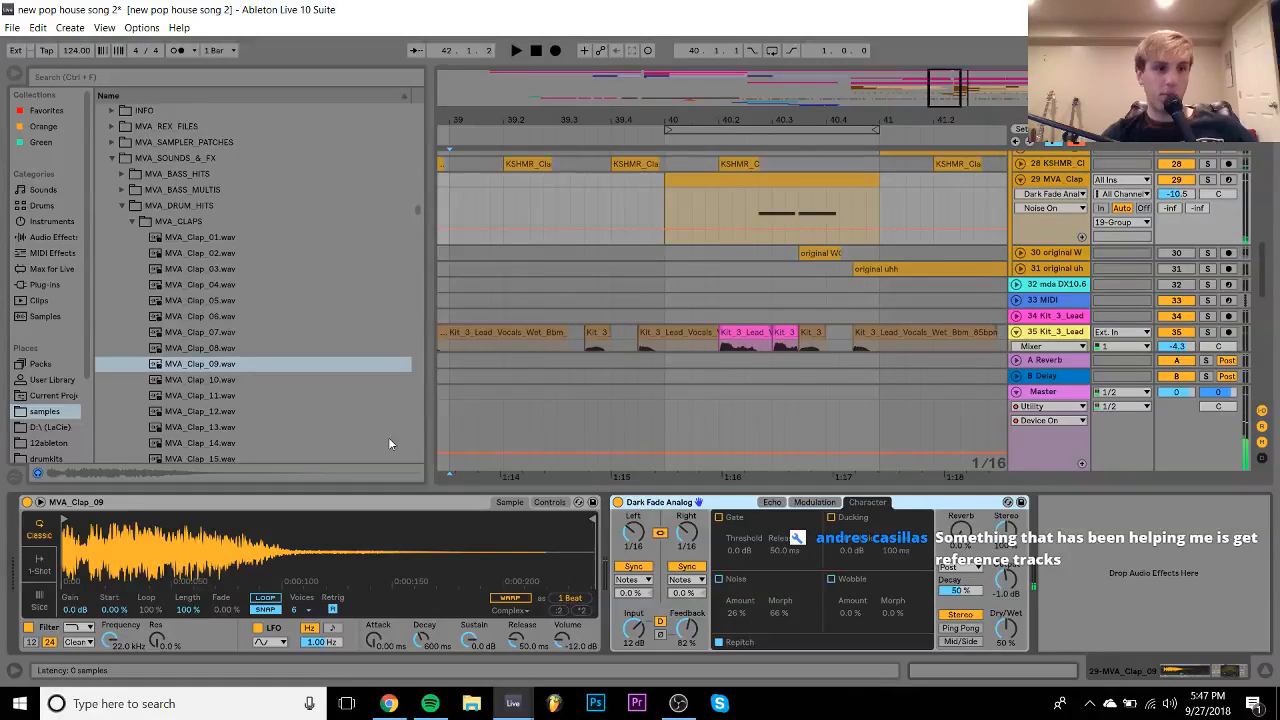
pyautogui.press('Delete')
# - Add a Simple Delay with linked times and 35% feedback, and turn down its wet mix
pyautogui.click(50, 237)
pyautogui.scroll(-5, 179, 342)
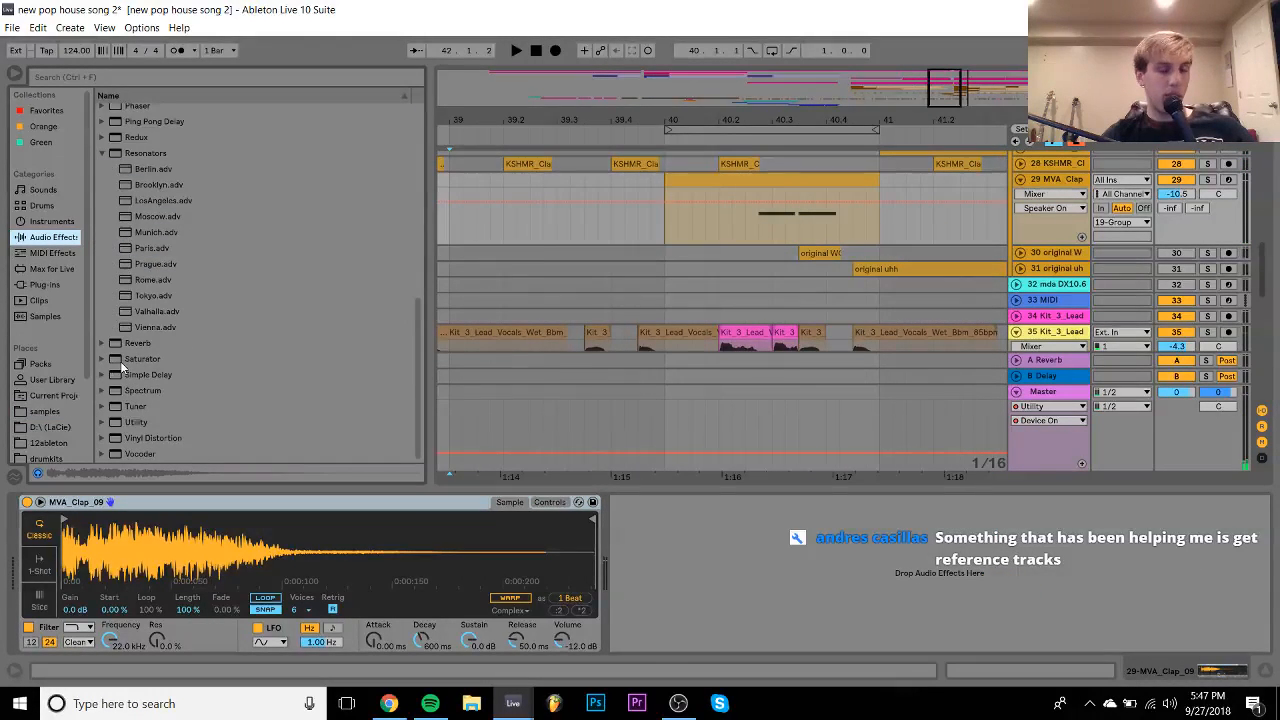
pyautogui.click(140, 374)
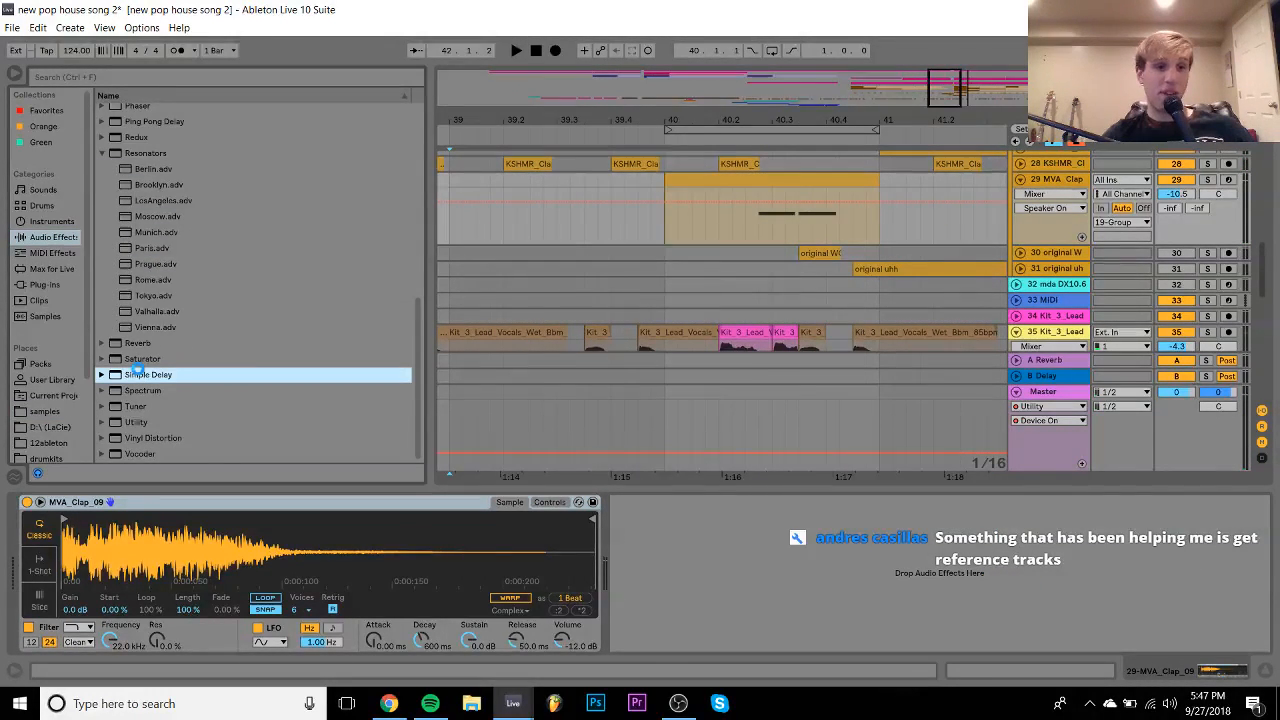
pyautogui.moveTo(131, 370); pyautogui.dragTo(692, 562)
pyautogui.click(693, 519)
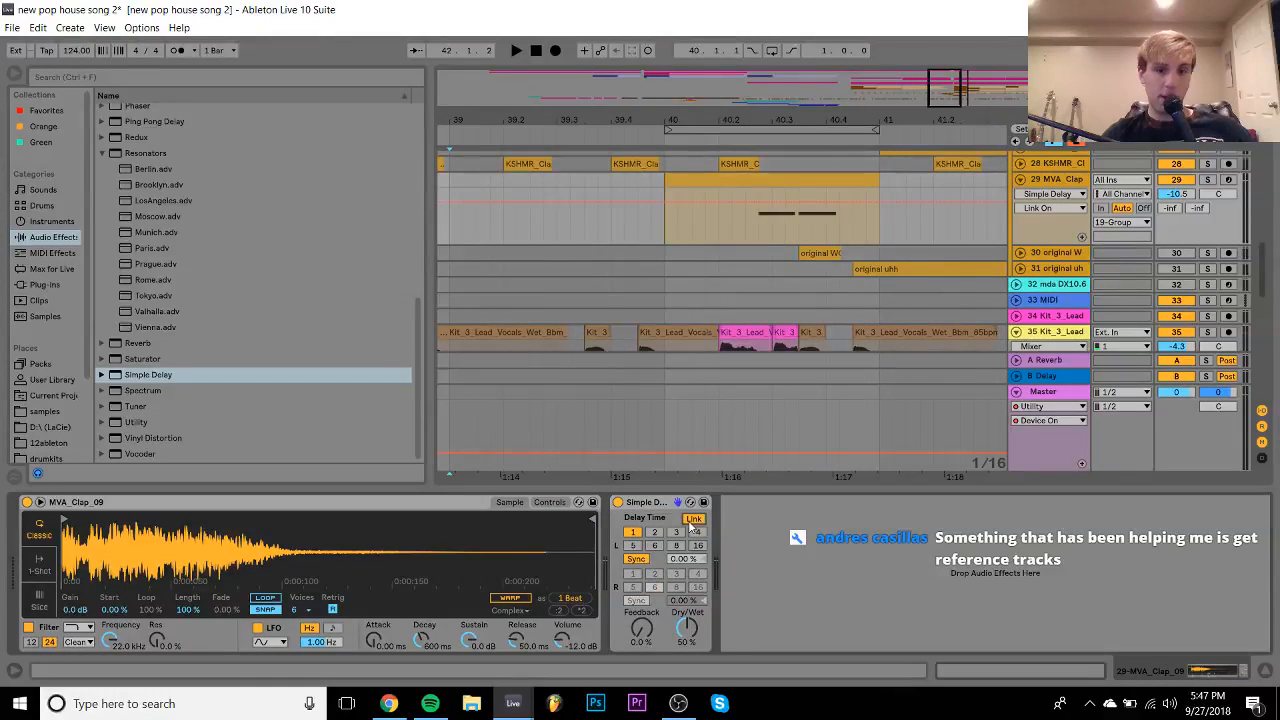
pyautogui.moveTo(646, 631); pyautogui.dragTo(646, 595)
pyautogui.press('space')
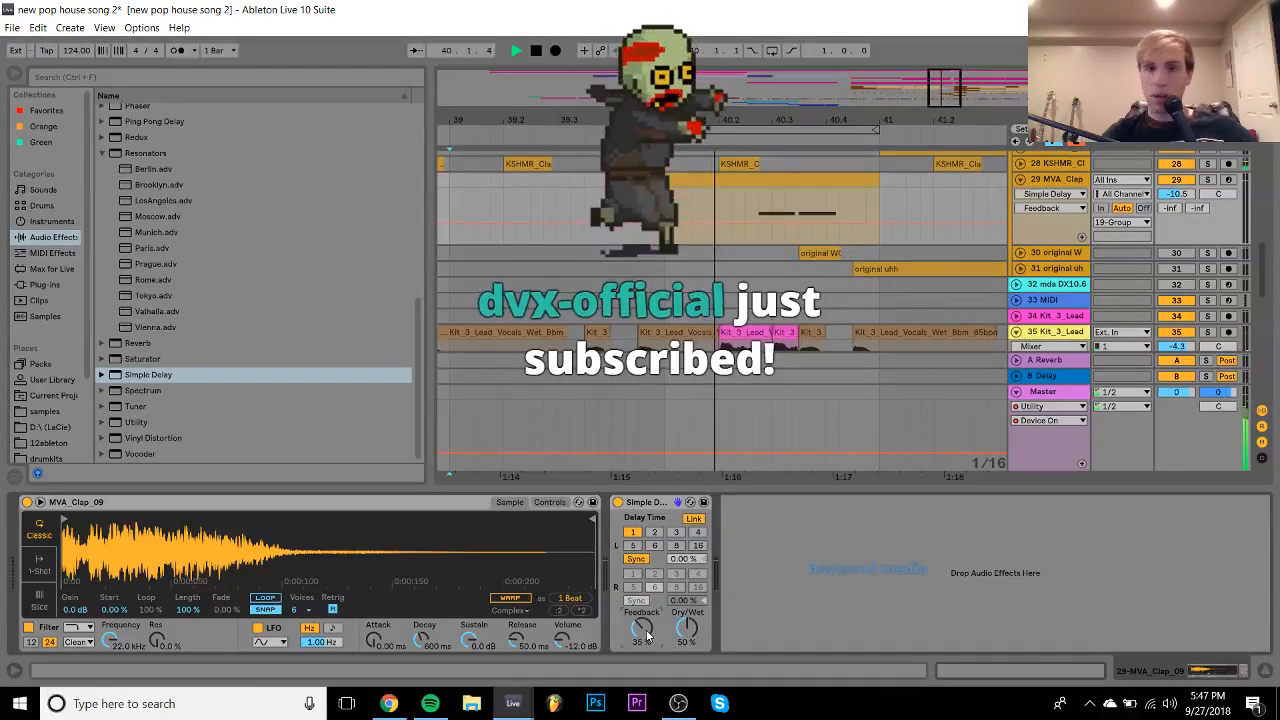
pyautogui.moveTo(682, 636); pyautogui.dragTo(680, 647)
pyautogui.press('space')
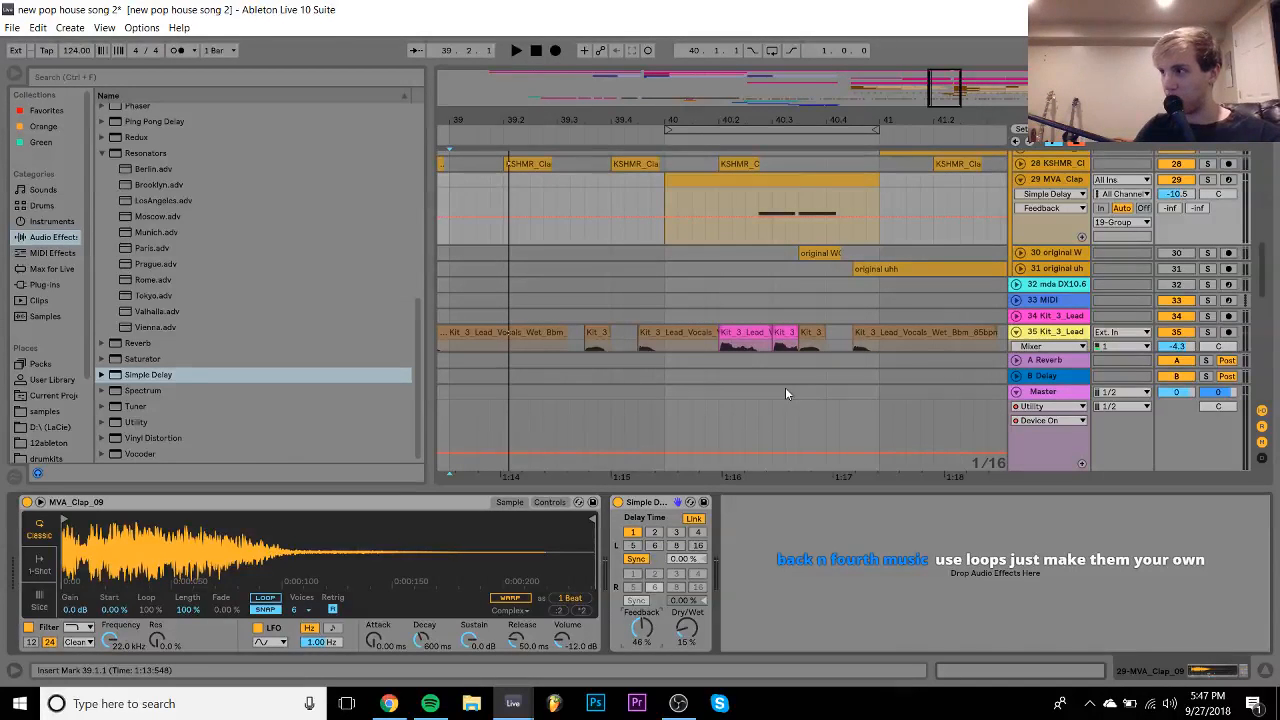
# - Audition the clap with volume at -10.4 dB and the delay's wet mix raised again
pyautogui.press('space')
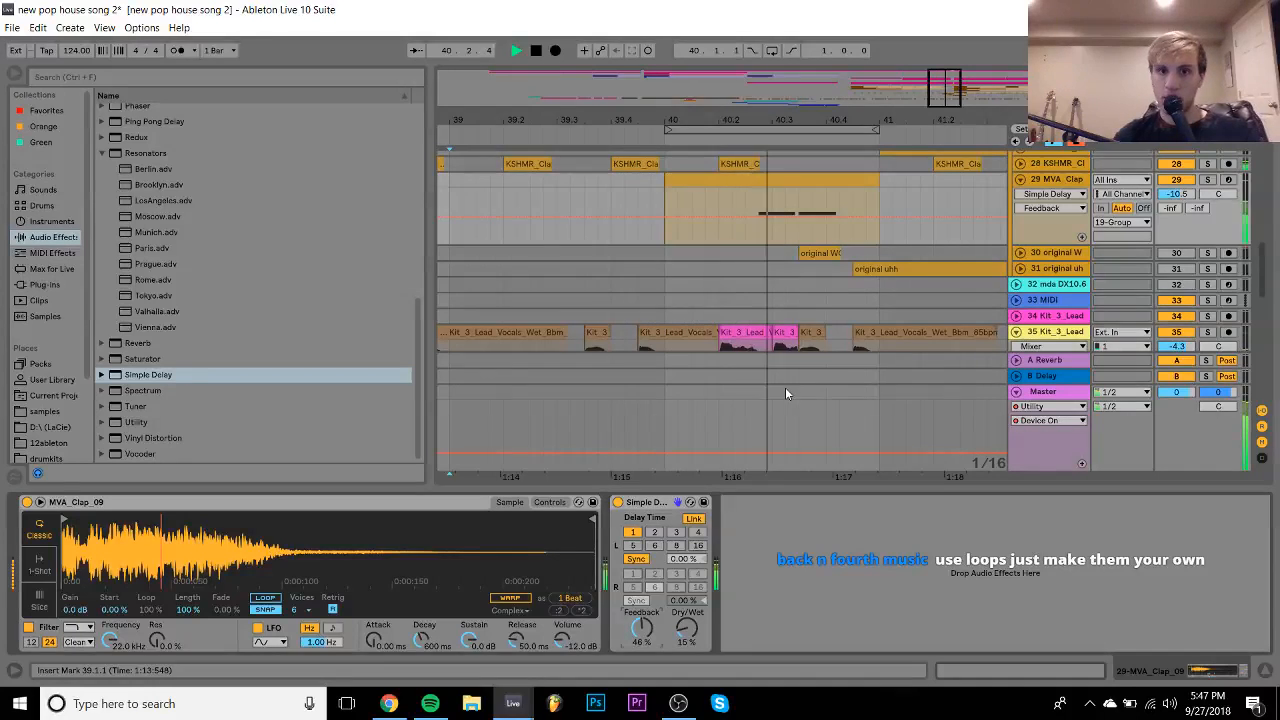
pyautogui.click(1176, 195)
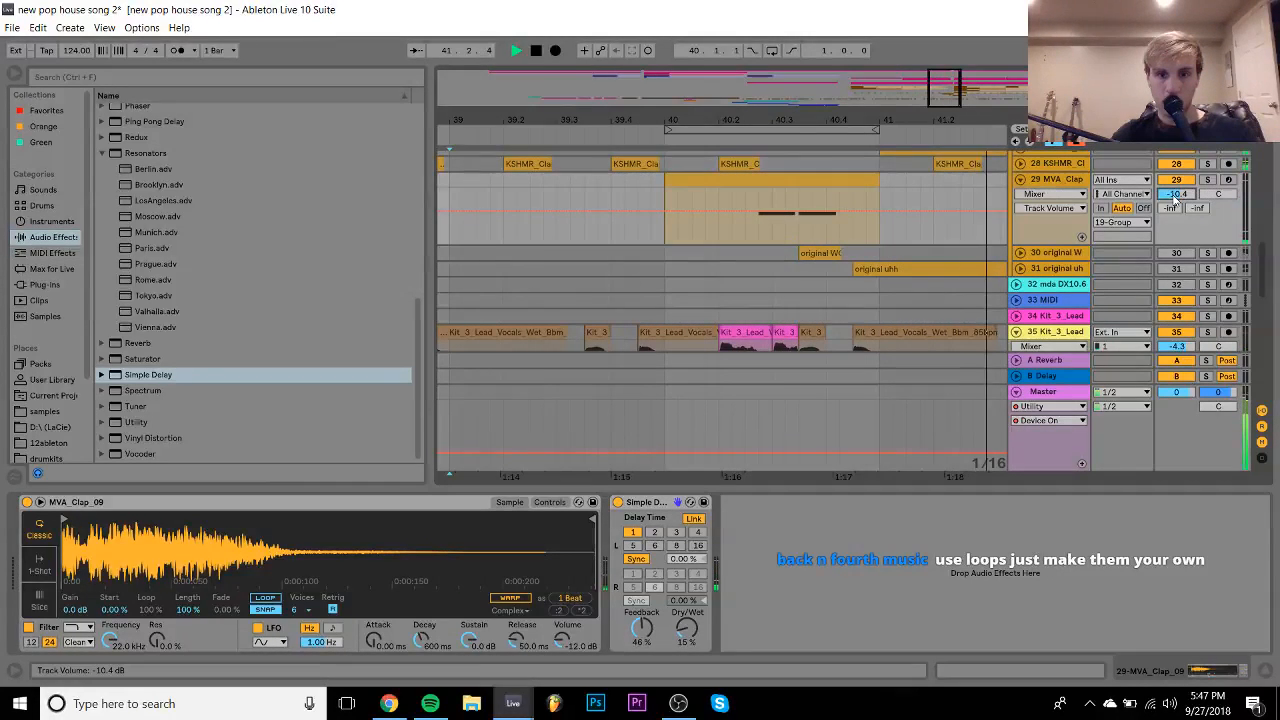
pyautogui.moveTo(687, 628); pyautogui.dragTo(687, 600)
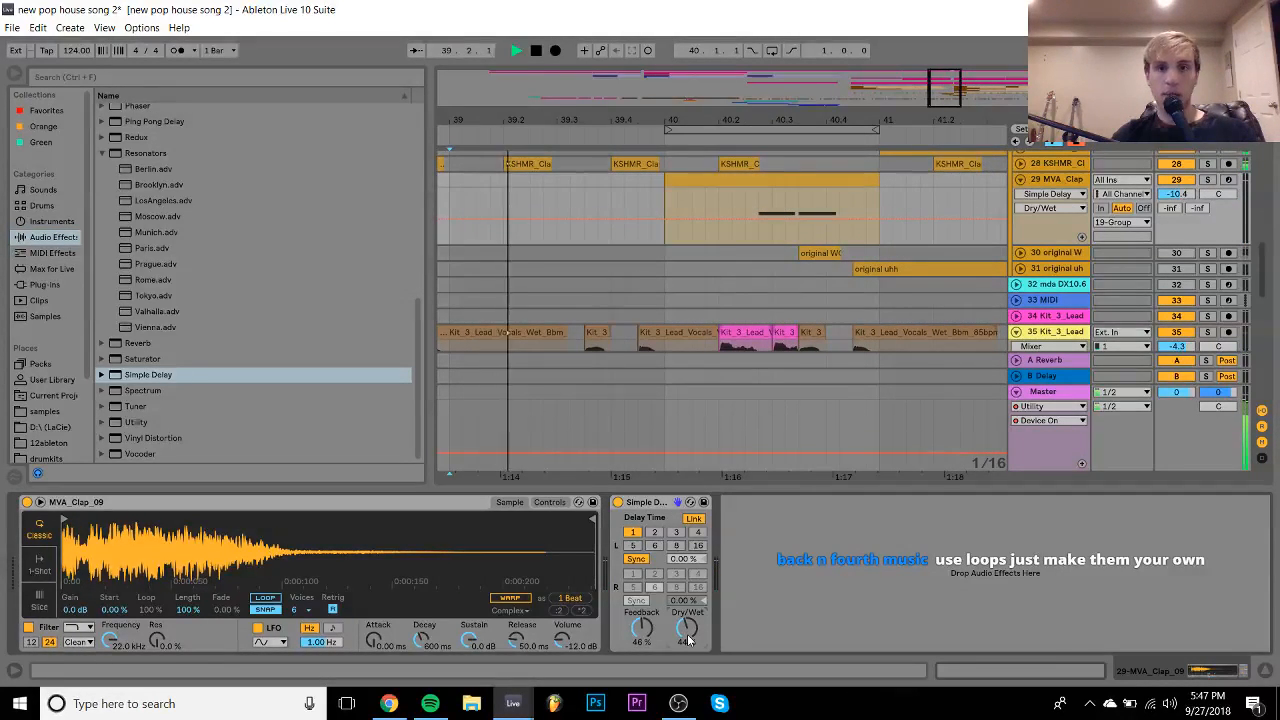
pyautogui.scroll(2, 878, 266)
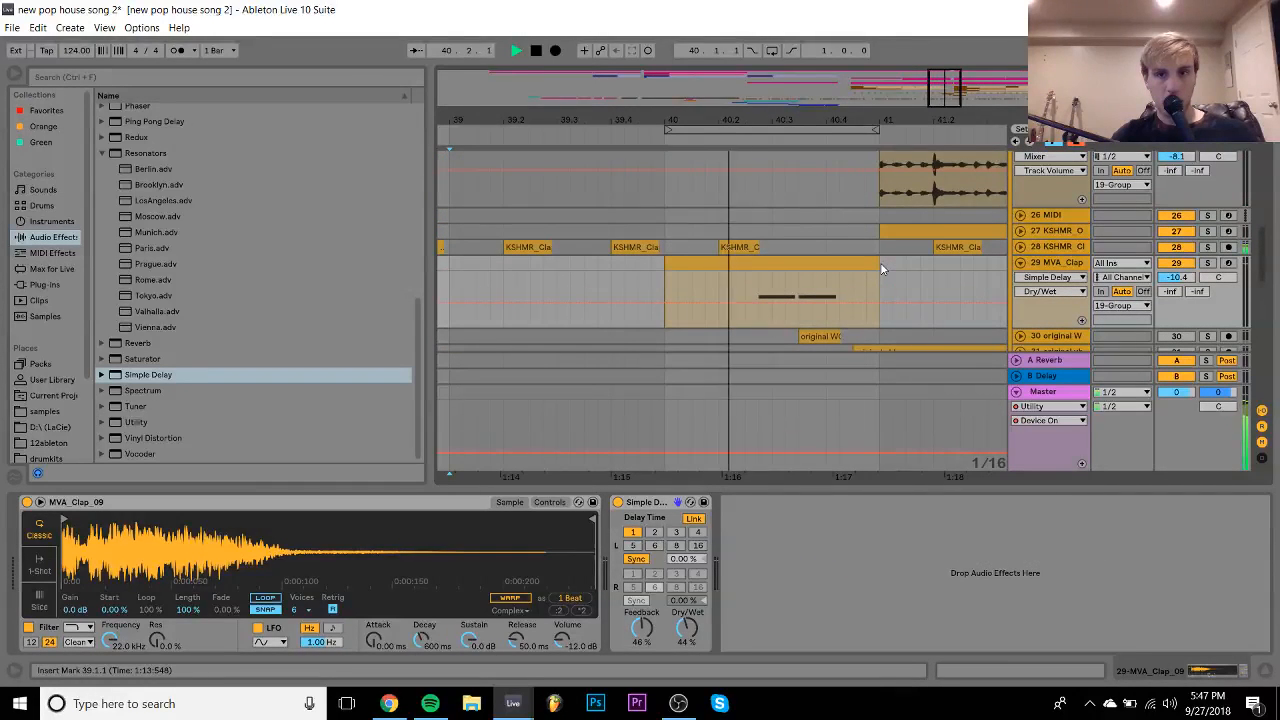
pyautogui.press('space')
# - Delete the MVA clap track and duplicate the KSHMR clap hit at bar 40.2
pyautogui.click(872, 264)
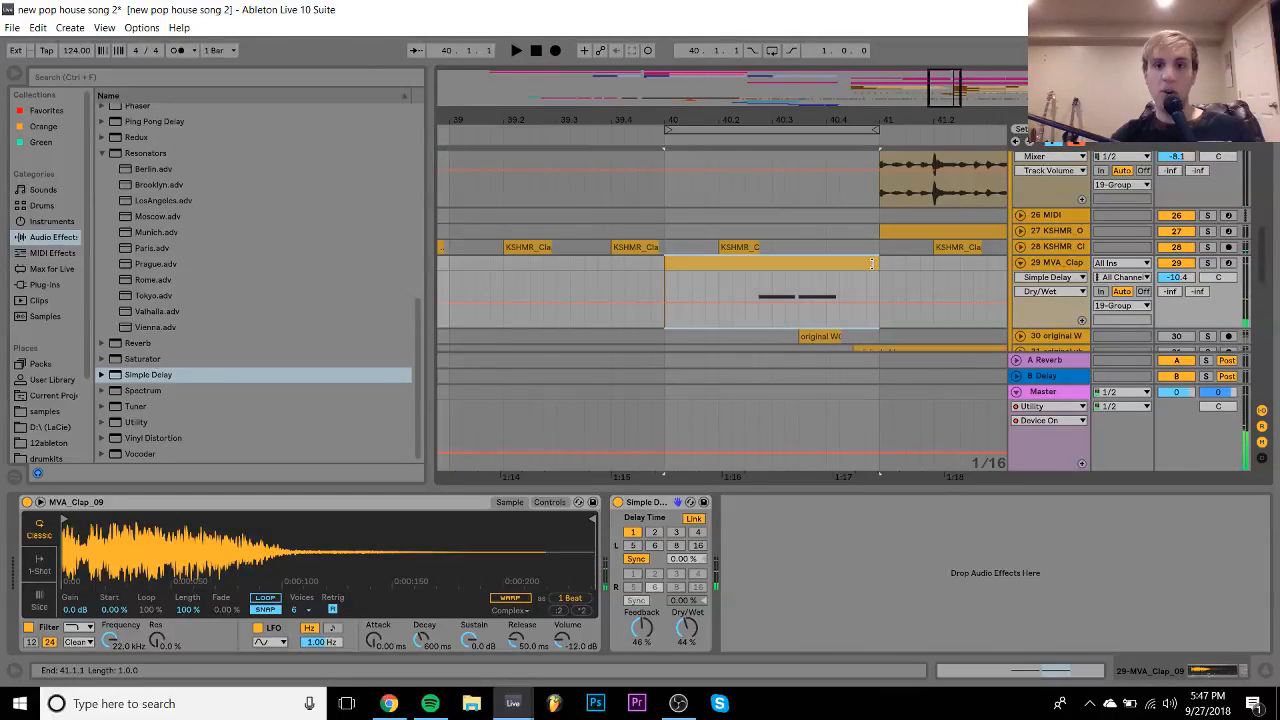
pyautogui.click(1056, 264)
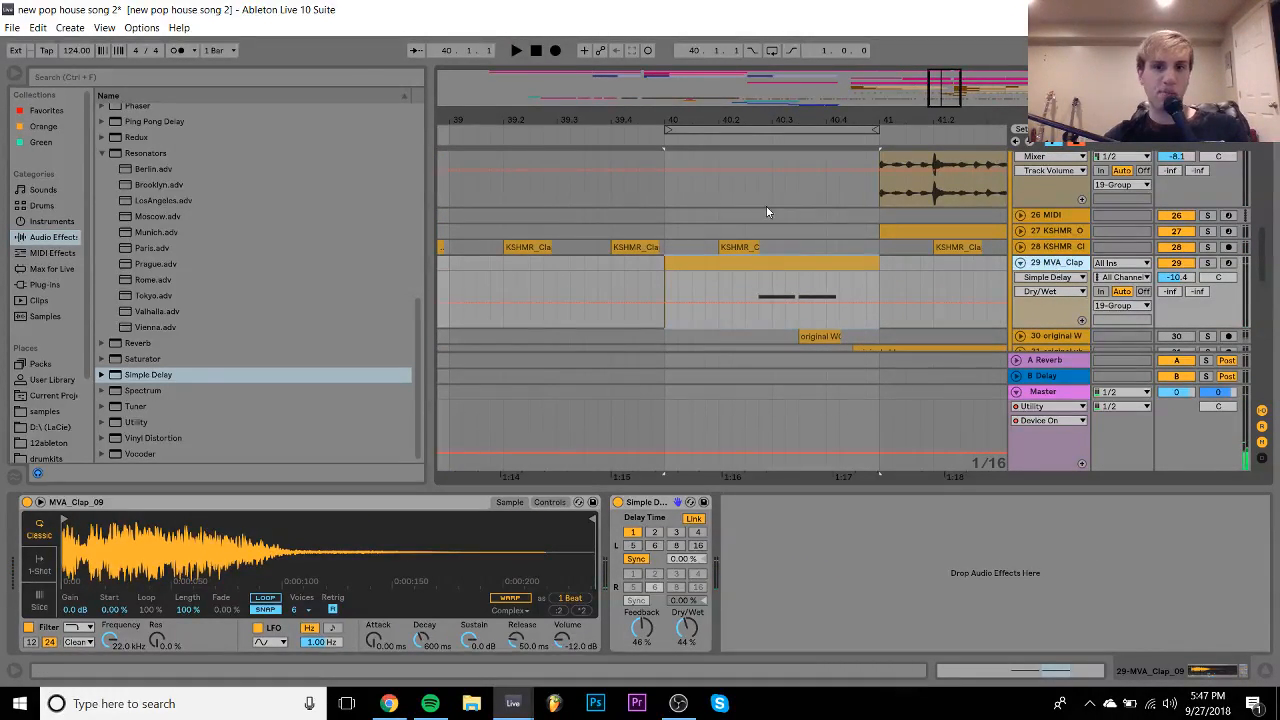
pyautogui.press('Delete')
pyautogui.click(738, 230)
pyautogui.moveTo(719, 216); pyautogui.dragTo(760, 233)
pyautogui.hotkey('ctrl', 'd')
pyautogui.hotkey('ctrl', 'd')
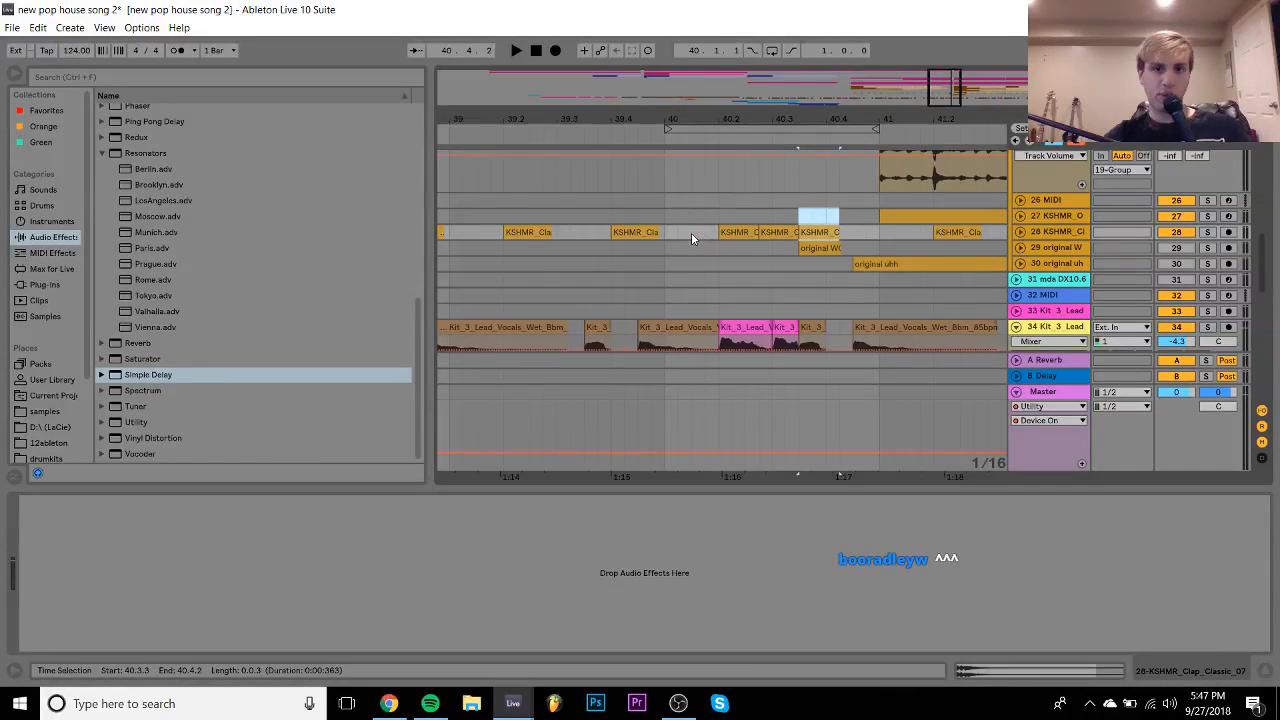
# - Solo the KSHMR clap track and play it from bar 40.1.1
pyautogui.click(678, 233)
pyautogui.click(1208, 231)
pyautogui.press('space')
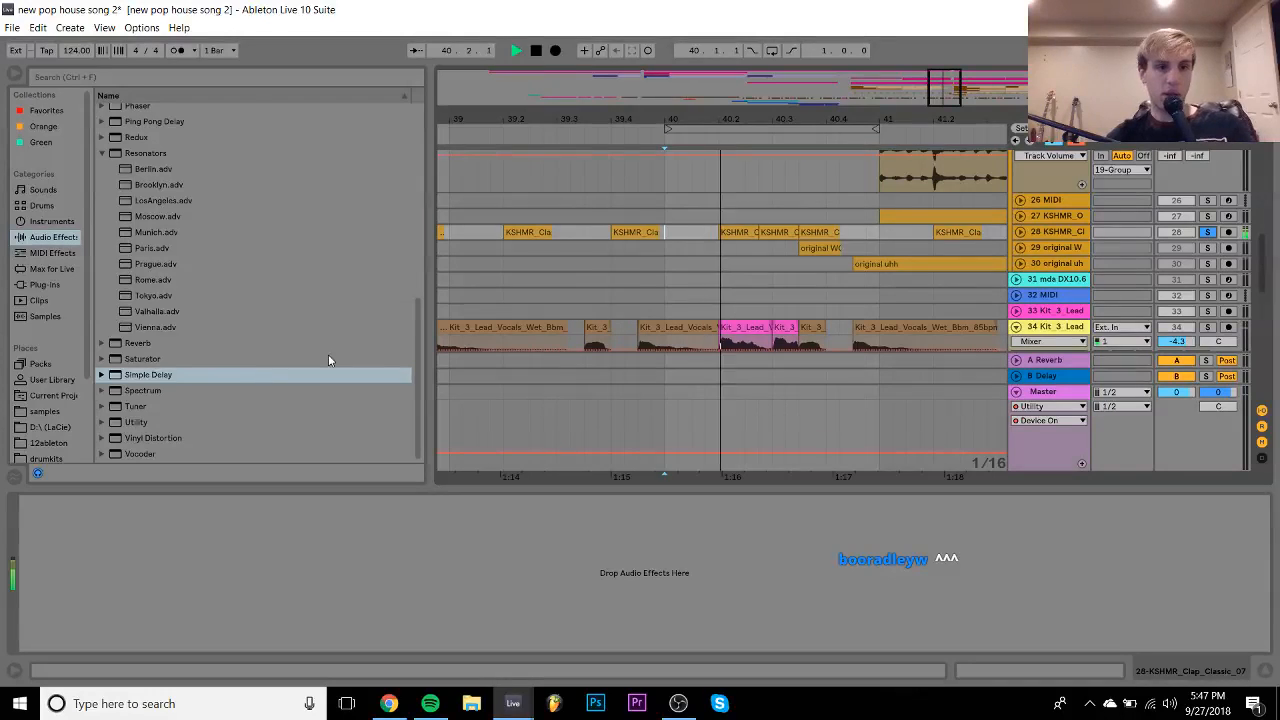
pyautogui.press('space')
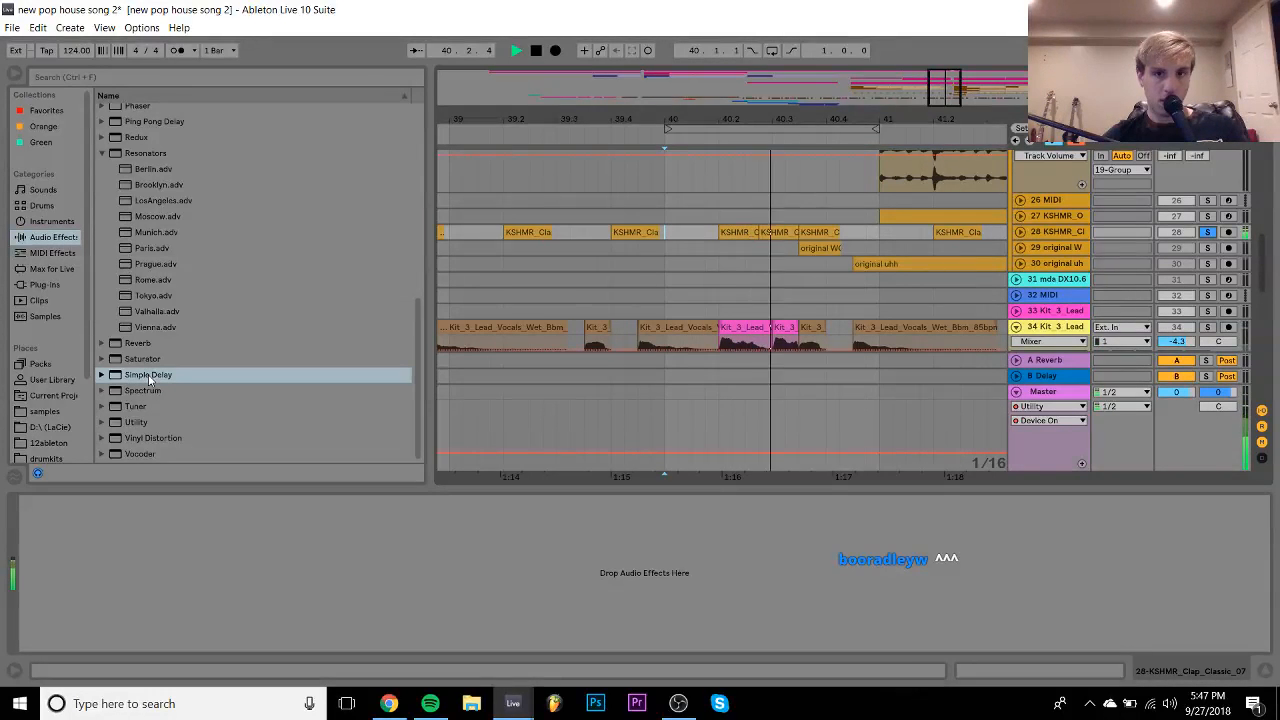
pyautogui.press('space')
# - Link the Simple Delay's left and right times and lower its Dry/Wet
pyautogui.click(148, 375)
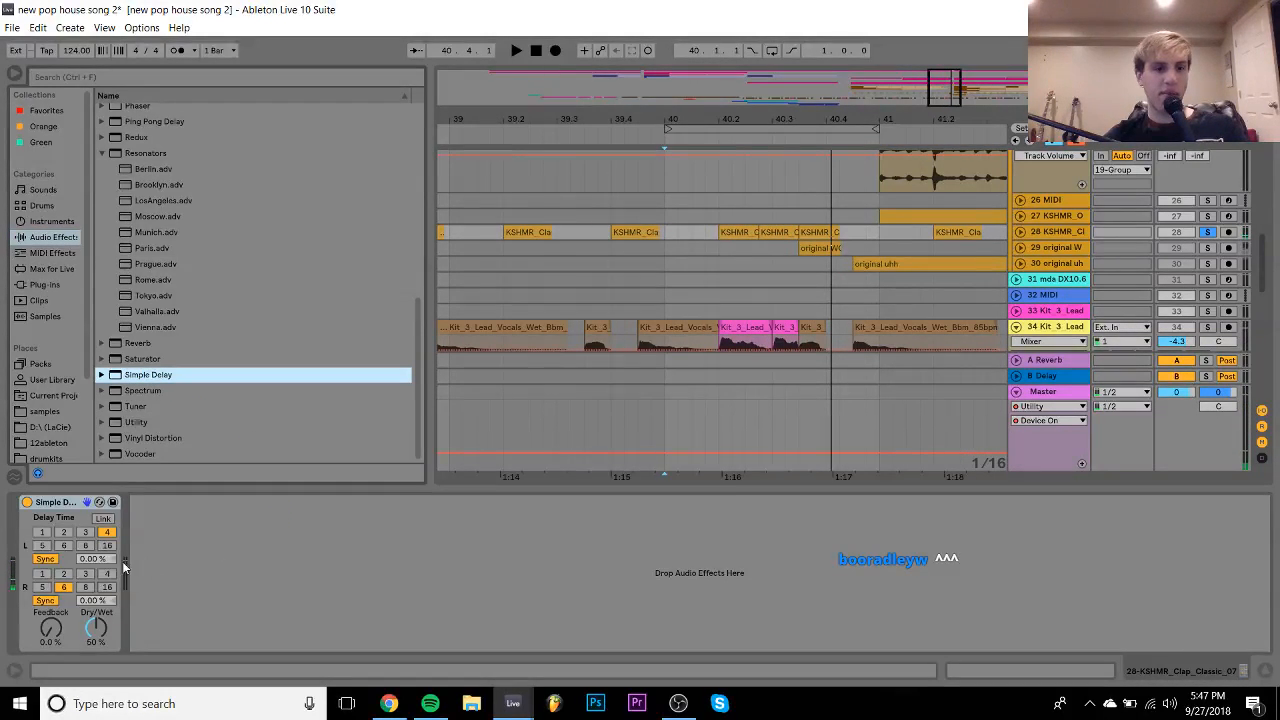
pyautogui.click(103, 518)
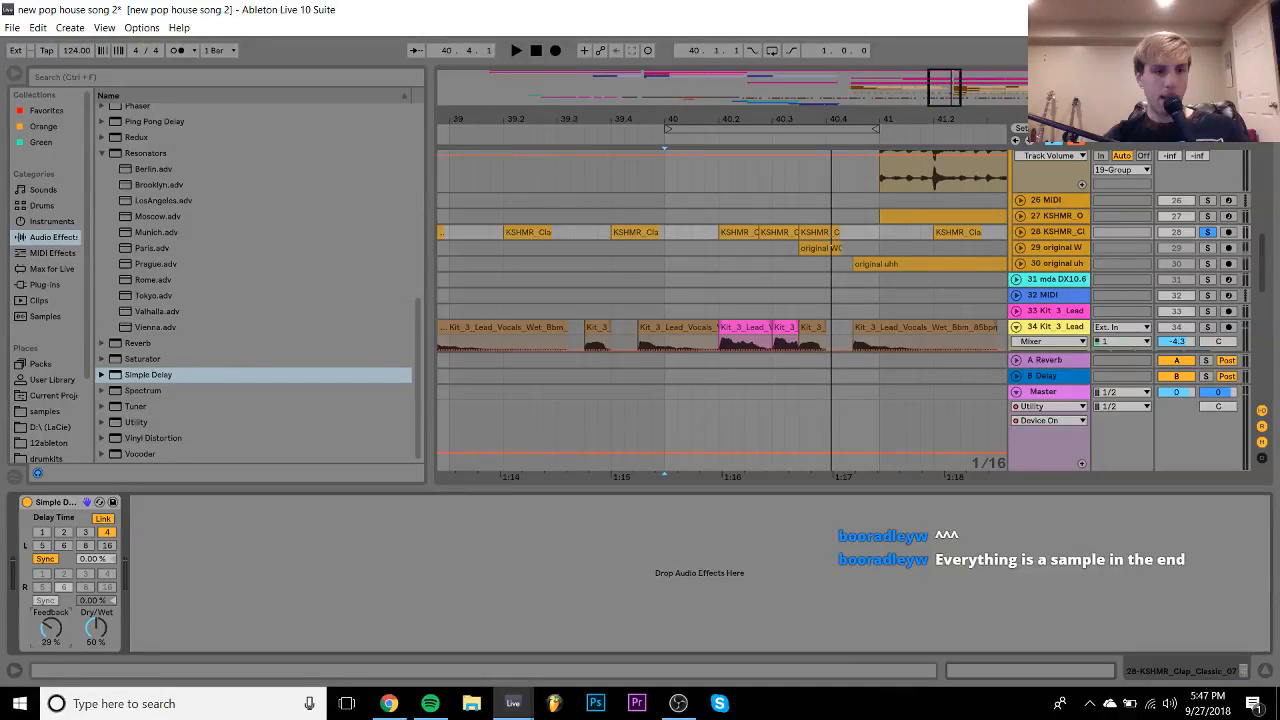
pyautogui.press('space')
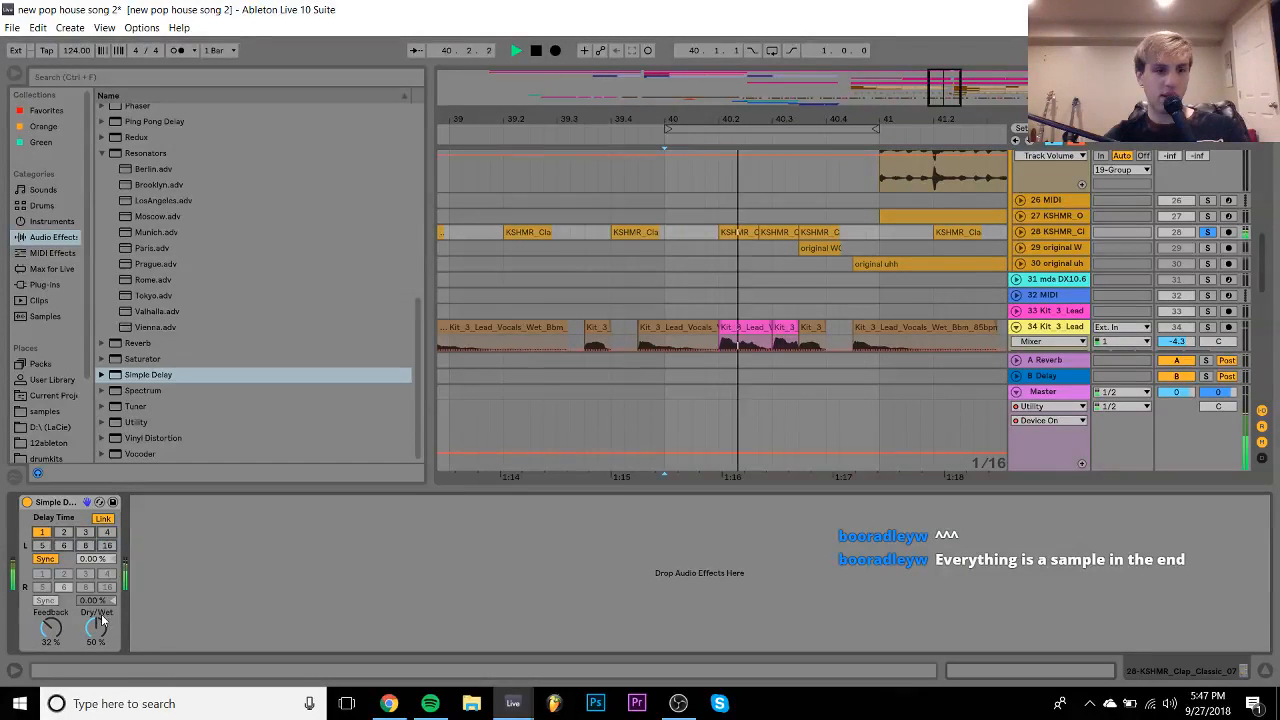
pyautogui.press('space')
pyautogui.moveTo(105, 630); pyautogui.dragTo(105, 645)
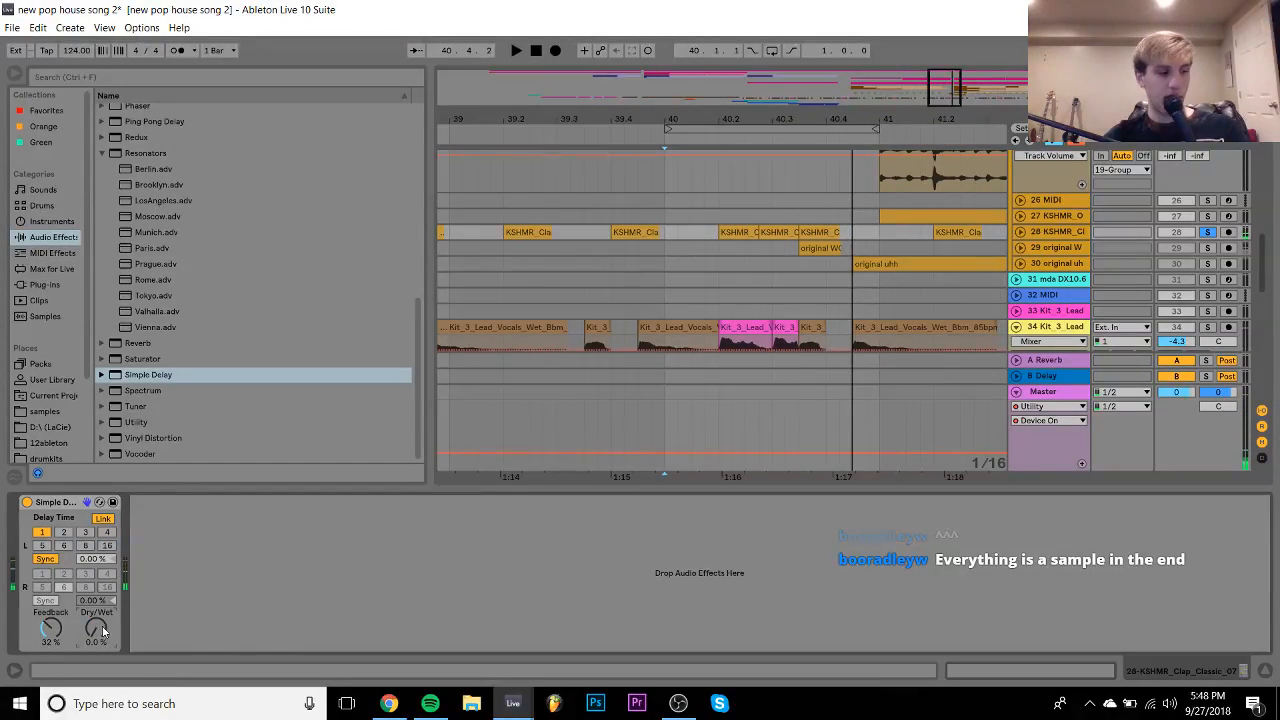
# - Automate track 28's Simple Delay Dry/Wet to ramp up to about 76%, then drop to 0%
pyautogui.rightClick(103, 630)
pyautogui.click(160, 538)
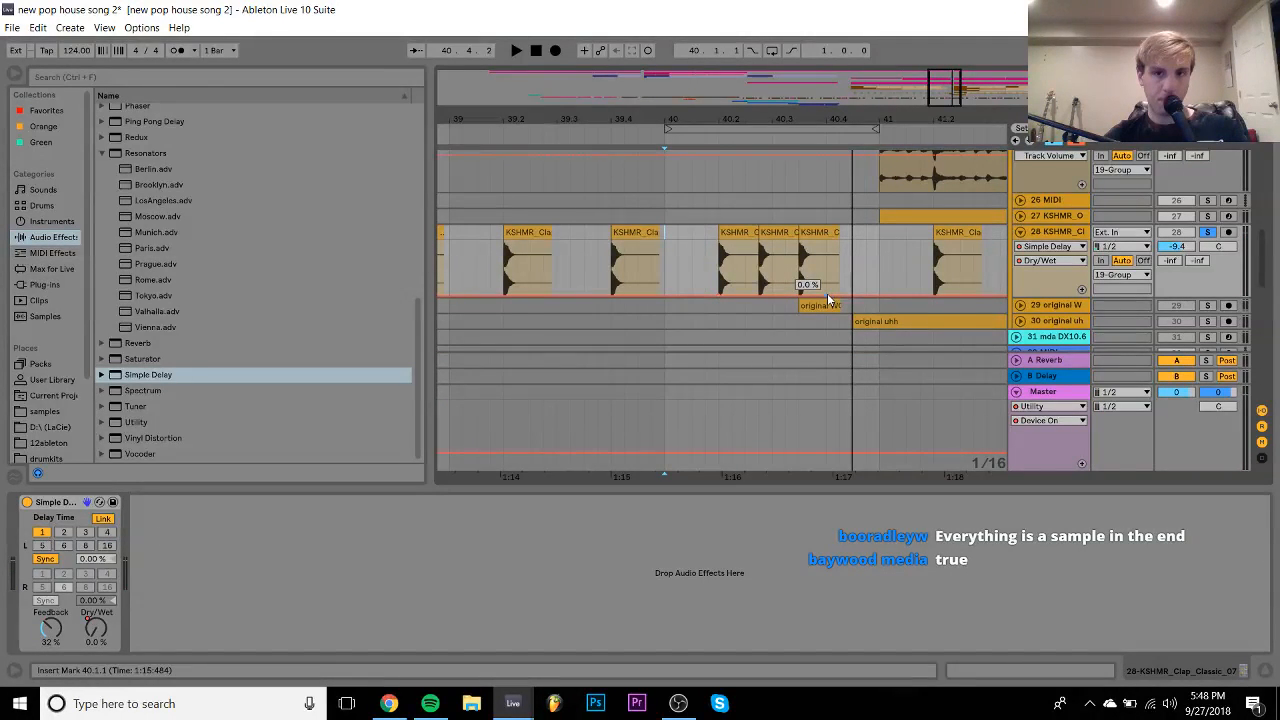
pyautogui.moveTo(828, 298); pyautogui.dragTo(828, 257)
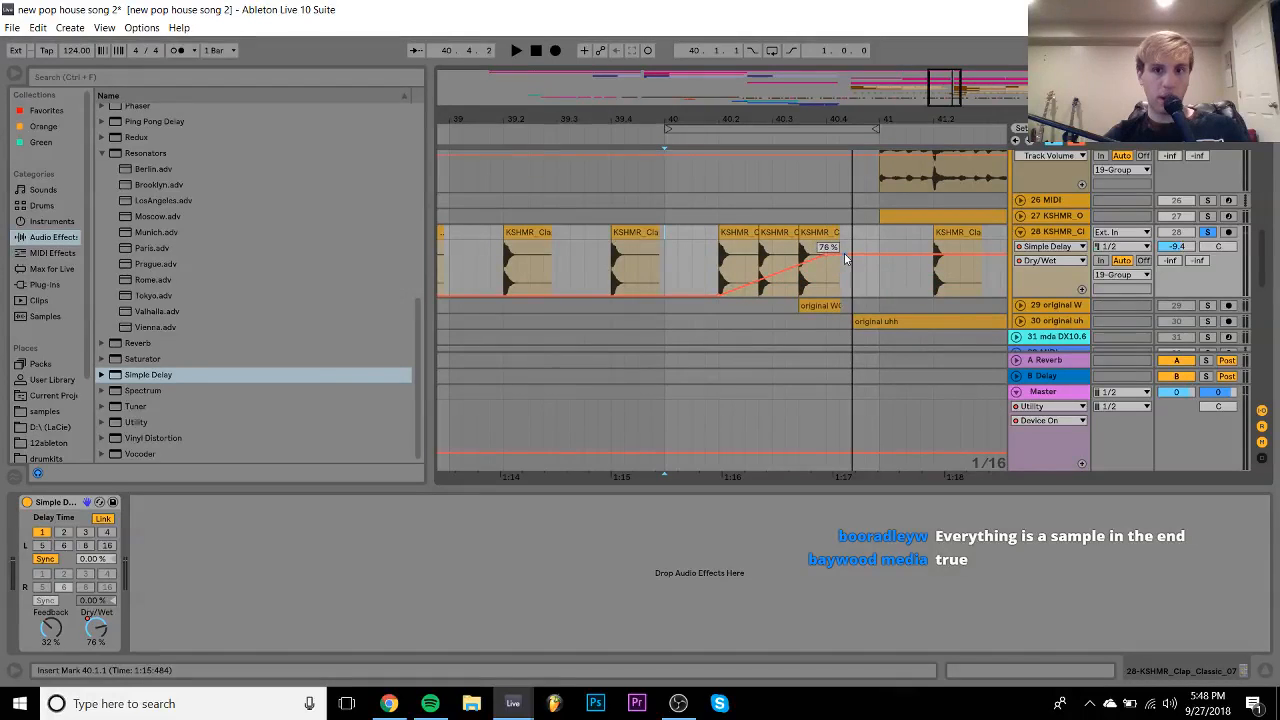
pyautogui.click(826, 296)
pyautogui.press('space')
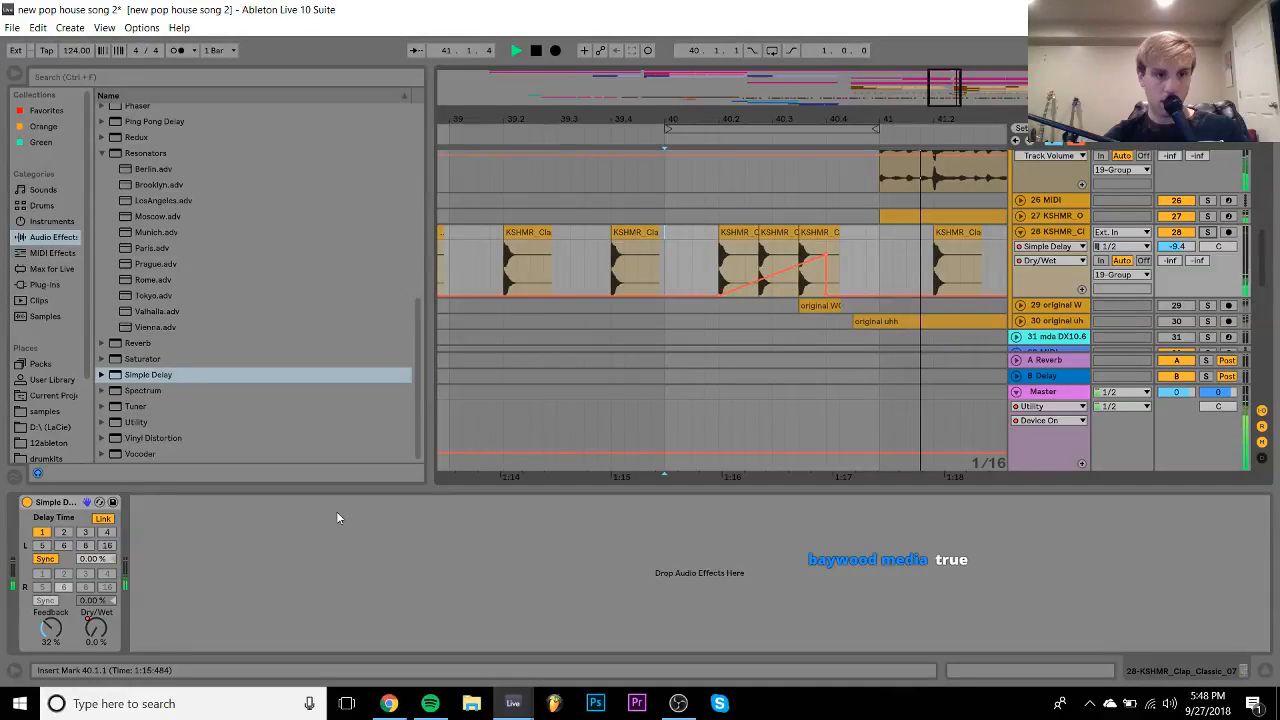
pyautogui.press('space')
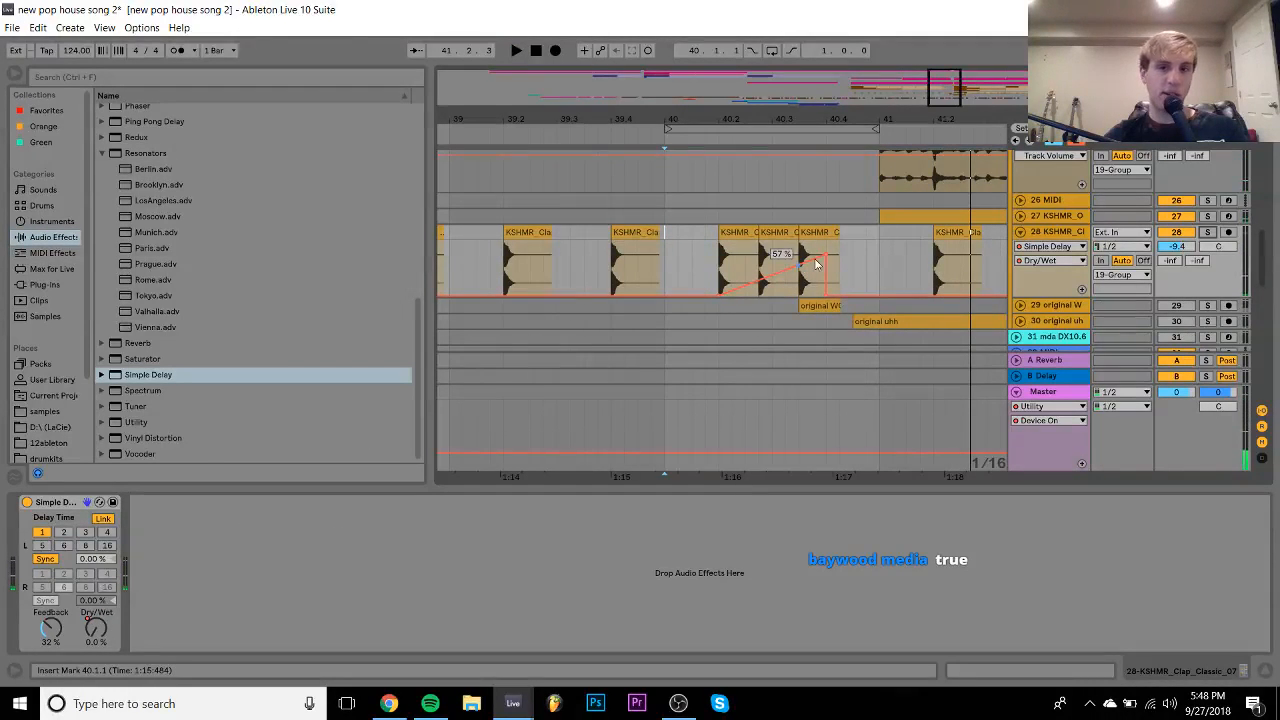
pyautogui.moveTo(828, 252); pyautogui.dragTo(827, 268)
pyautogui.press('space')
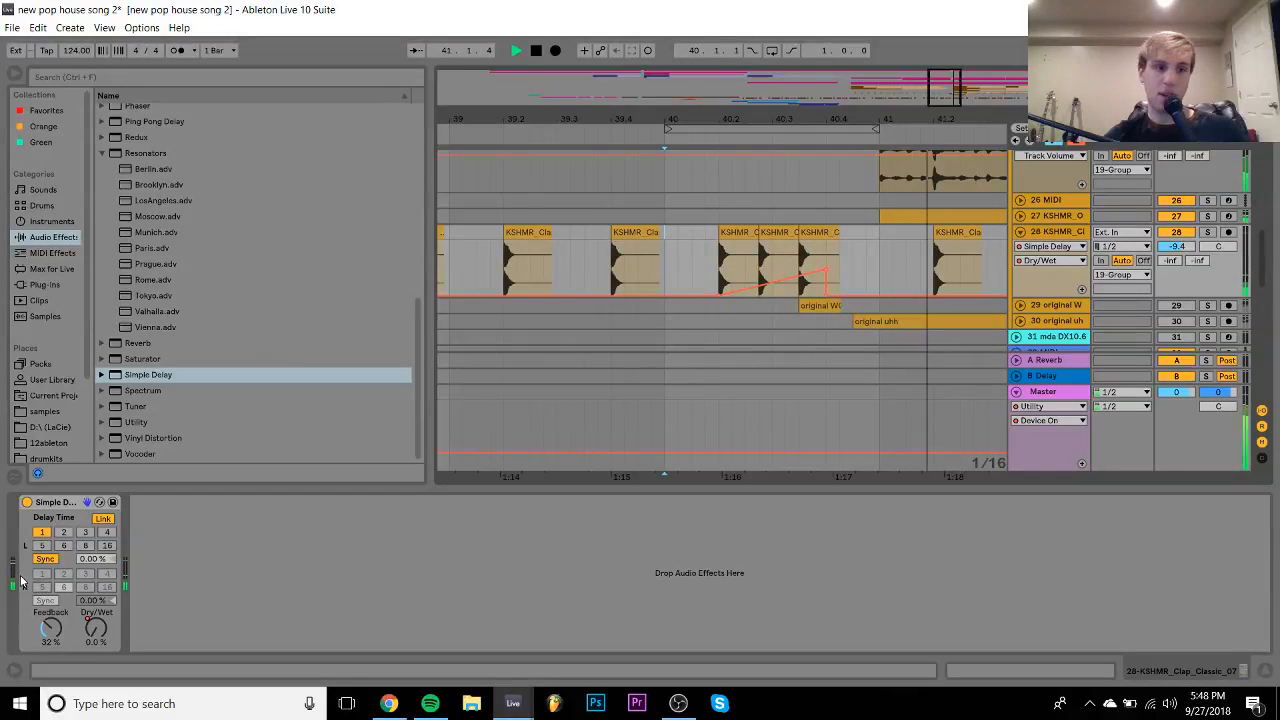
# - Delete the Simple Delay and set track 28's volume to -11.4 dB
pyautogui.click(50, 503)
pyautogui.press('space')
pyautogui.press('Delete')
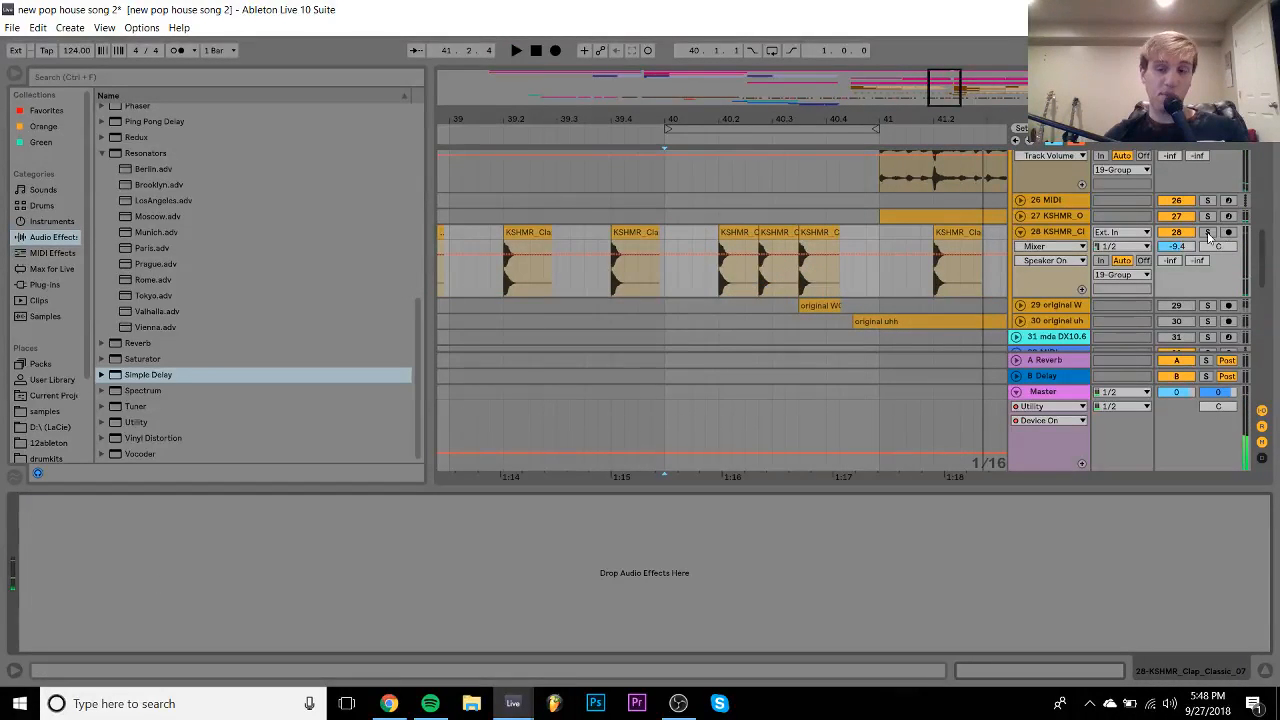
pyautogui.moveTo(1188, 249); pyautogui.dragTo(1188, 253)
pyautogui.press('space')
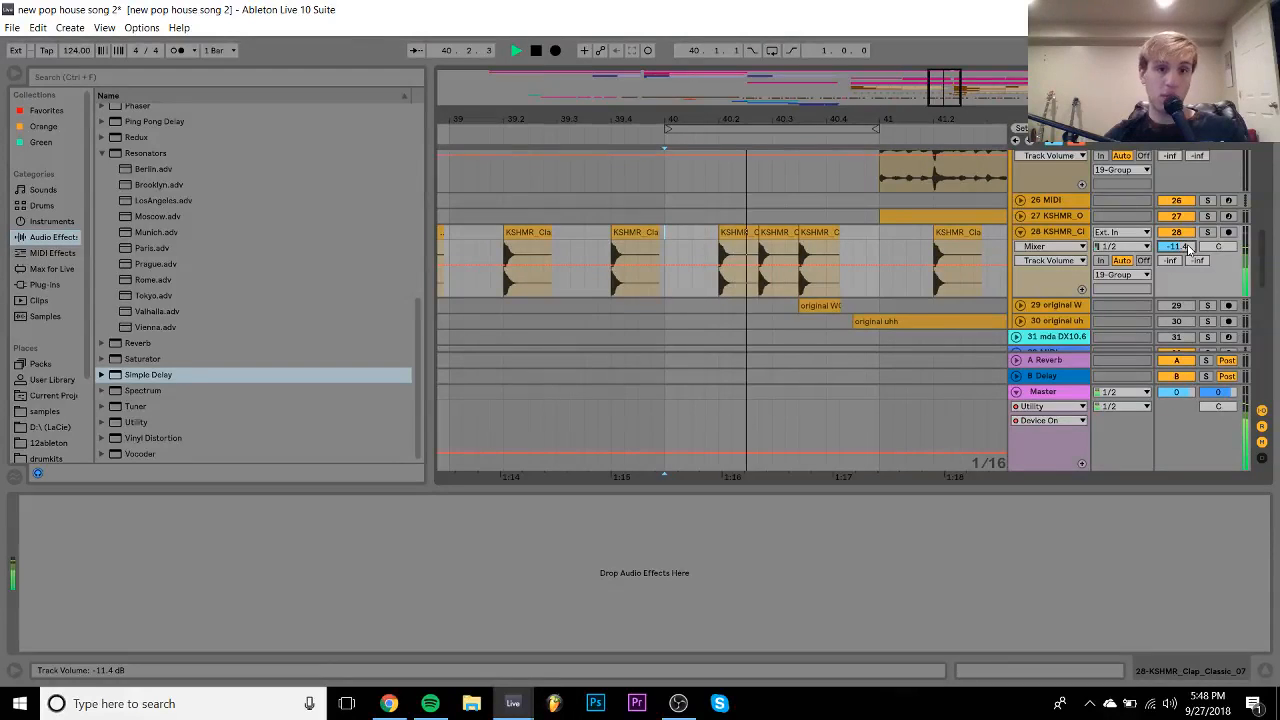
pyautogui.scroll(3, 138, 204)
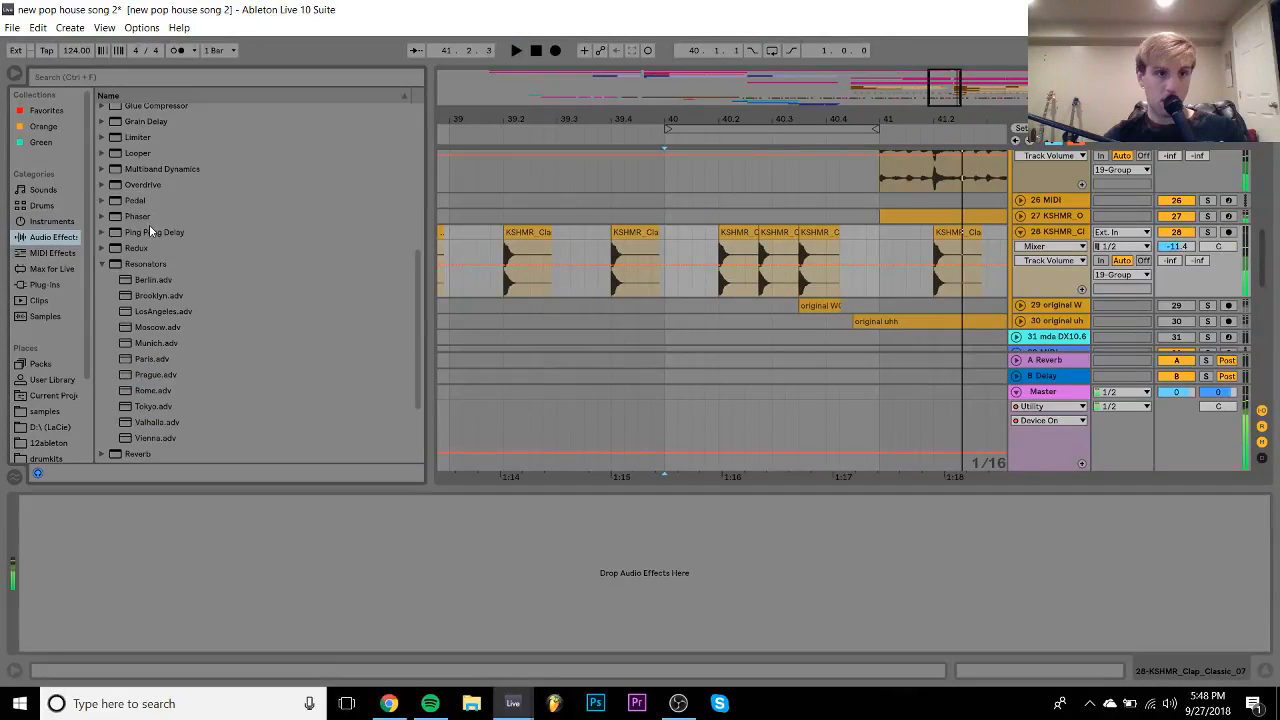
# - Add a Ping Pong Delay to track 28, automating Dry/Wet from 0% at 40.2 up to 80%
pyautogui.press('space')
pyautogui.click(148, 230)
pyautogui.moveTo(102, 438); pyautogui.dragTo(40, 570)
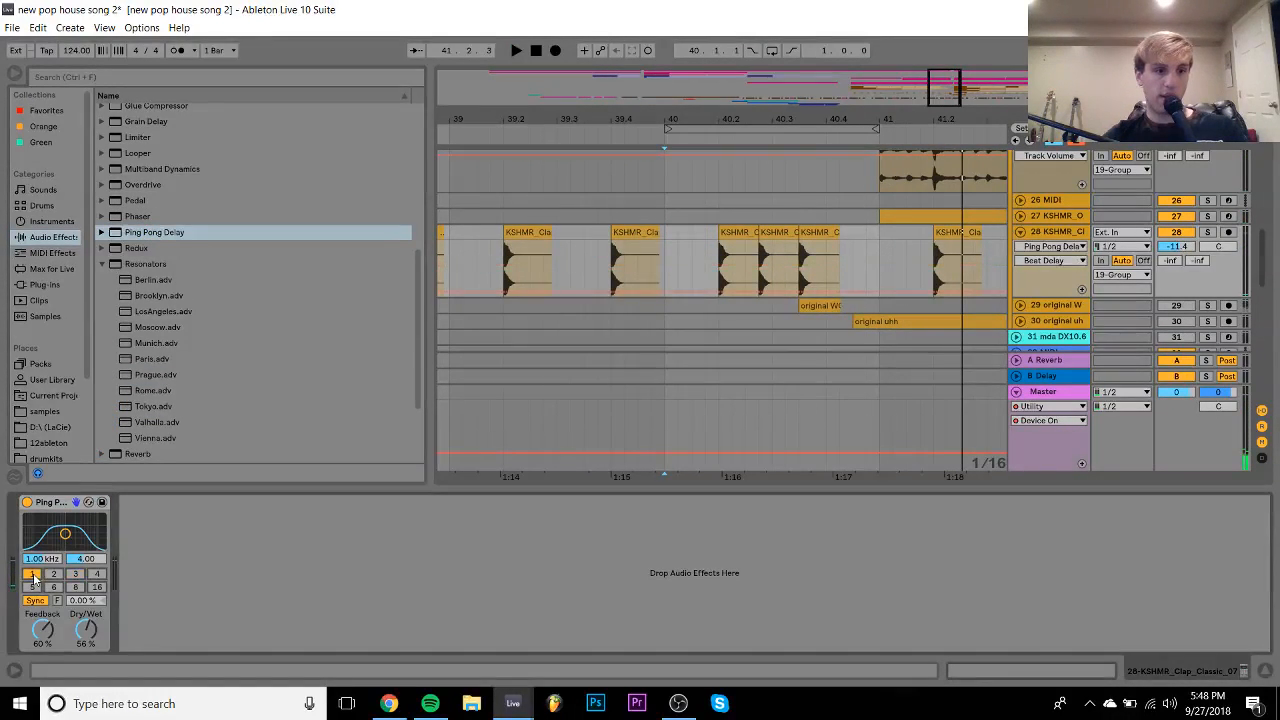
pyautogui.moveTo(90, 627); pyautogui.dragTo(90, 690)
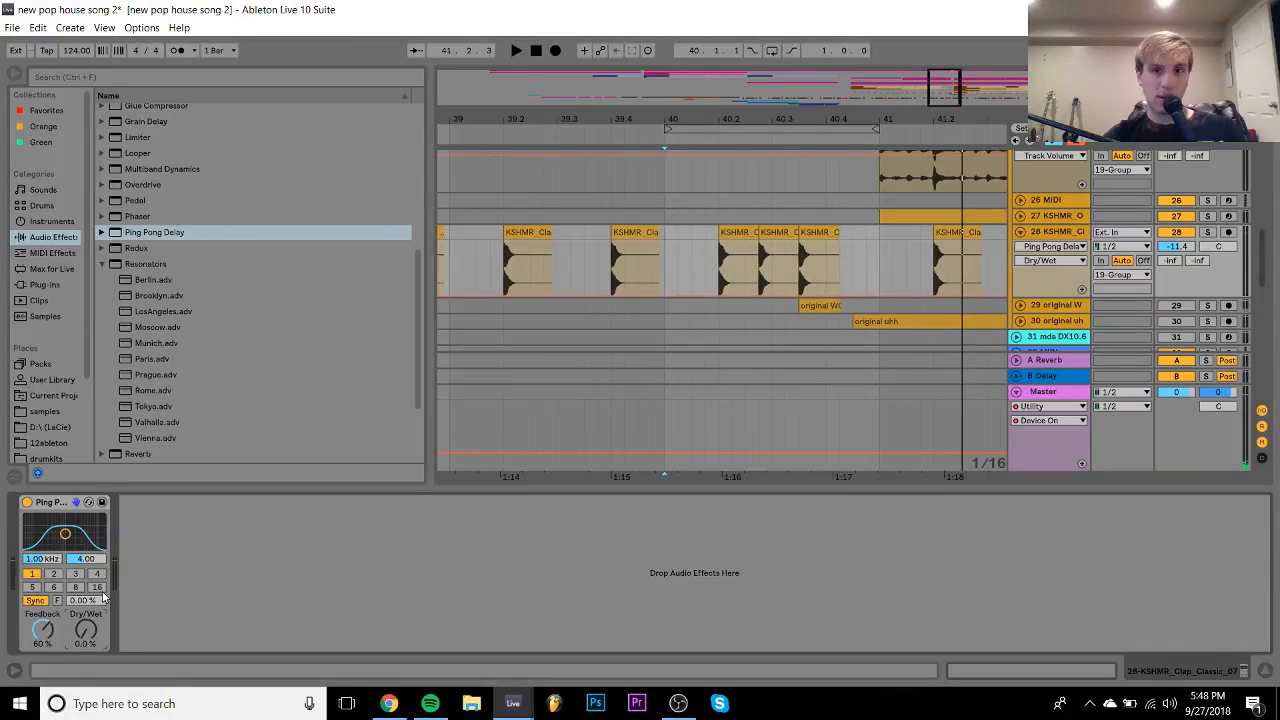
pyautogui.click(719, 295)
pyautogui.moveTo(840, 296); pyautogui.dragTo(840, 252)
pyautogui.press('space')
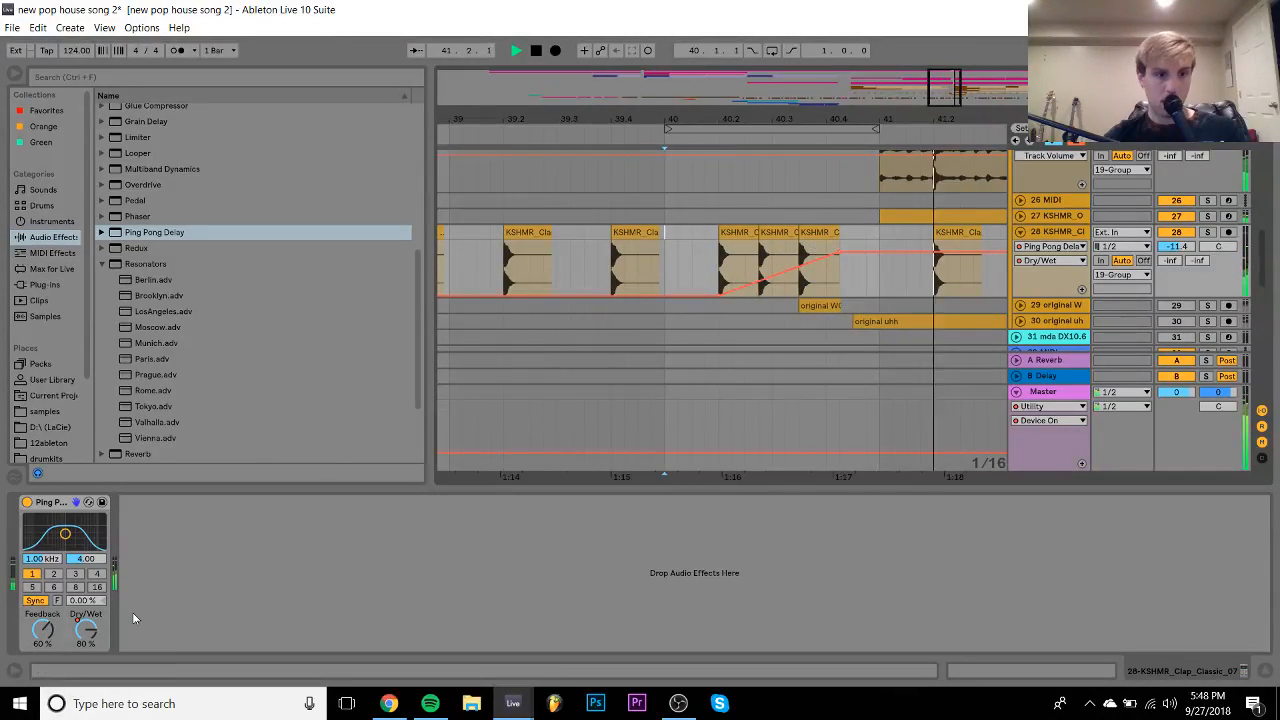
pyautogui.press('space')
# - Set delay feedback to 56%, Dry/Wet peak to 98%, widen the filter, track 28 at -8.0 dB
pyautogui.click(42, 628)
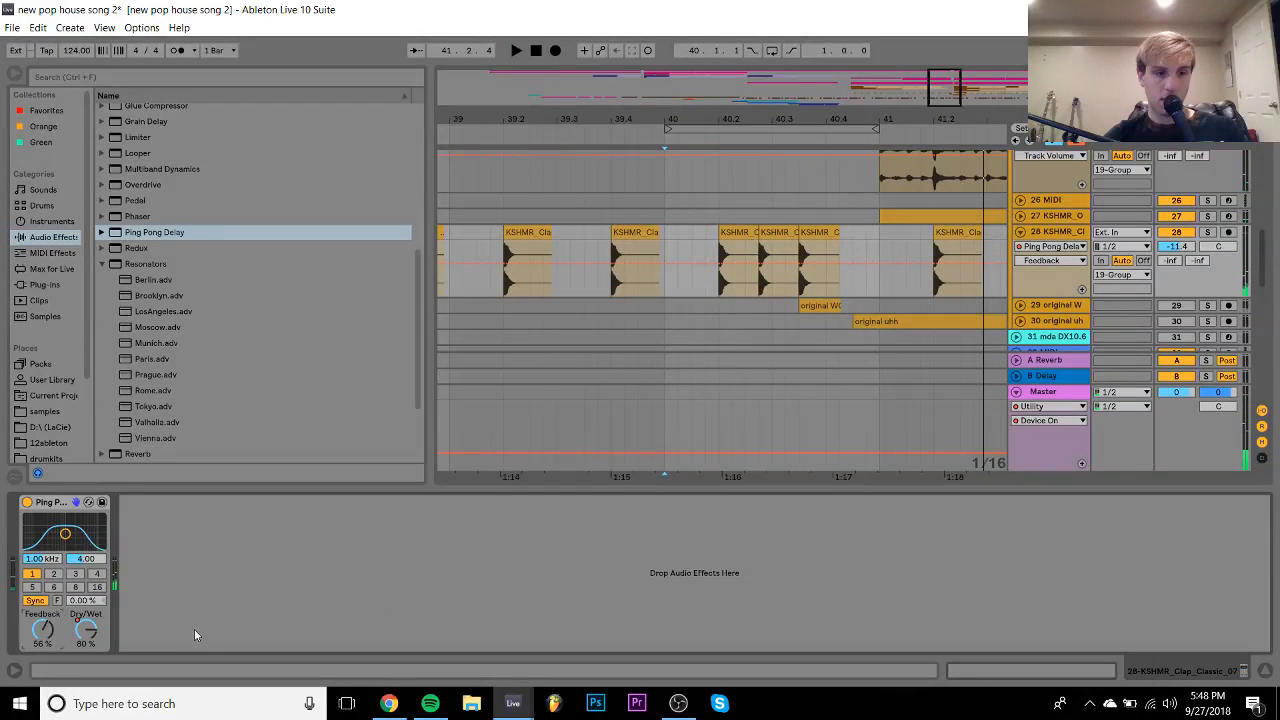
pyautogui.press('space')
pyautogui.moveTo(870, 252); pyautogui.dragTo(843, 300)
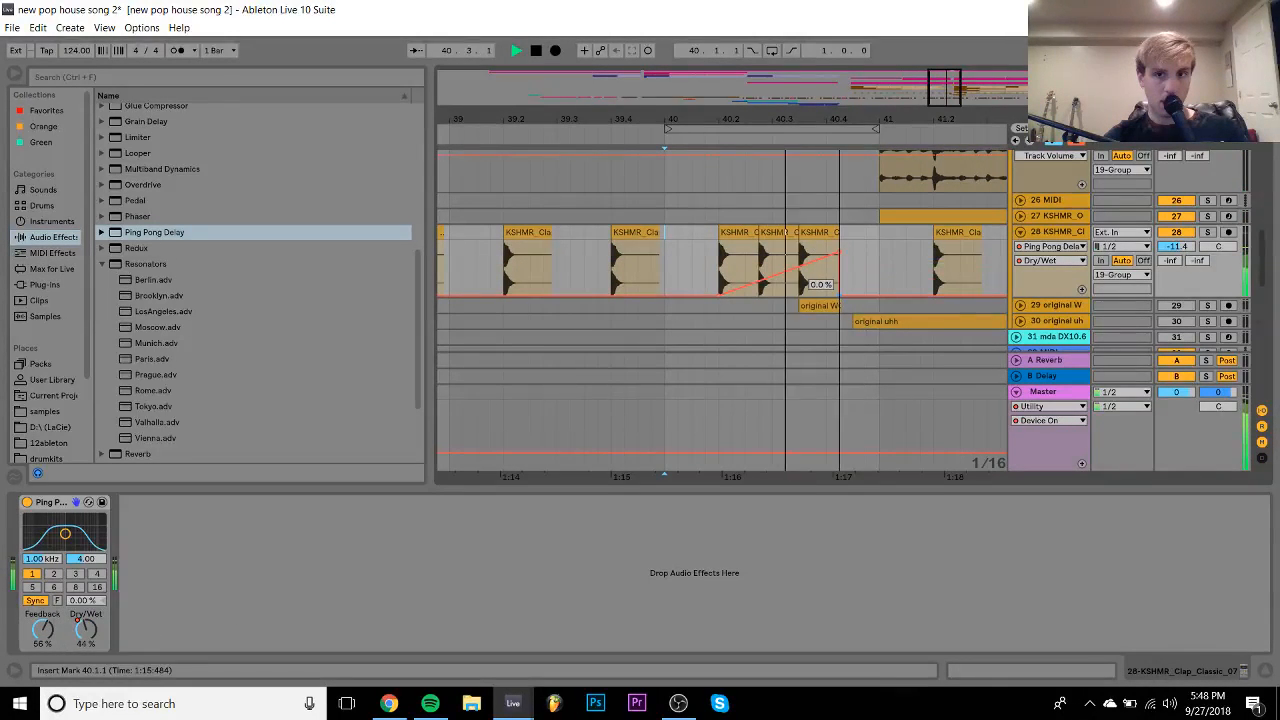
pyautogui.moveTo(839, 262)
pyautogui.mouseDown()
pyautogui.moveTo(839, 245)
pyautogui.moveTo(839, 262)
pyautogui.mouseUp()
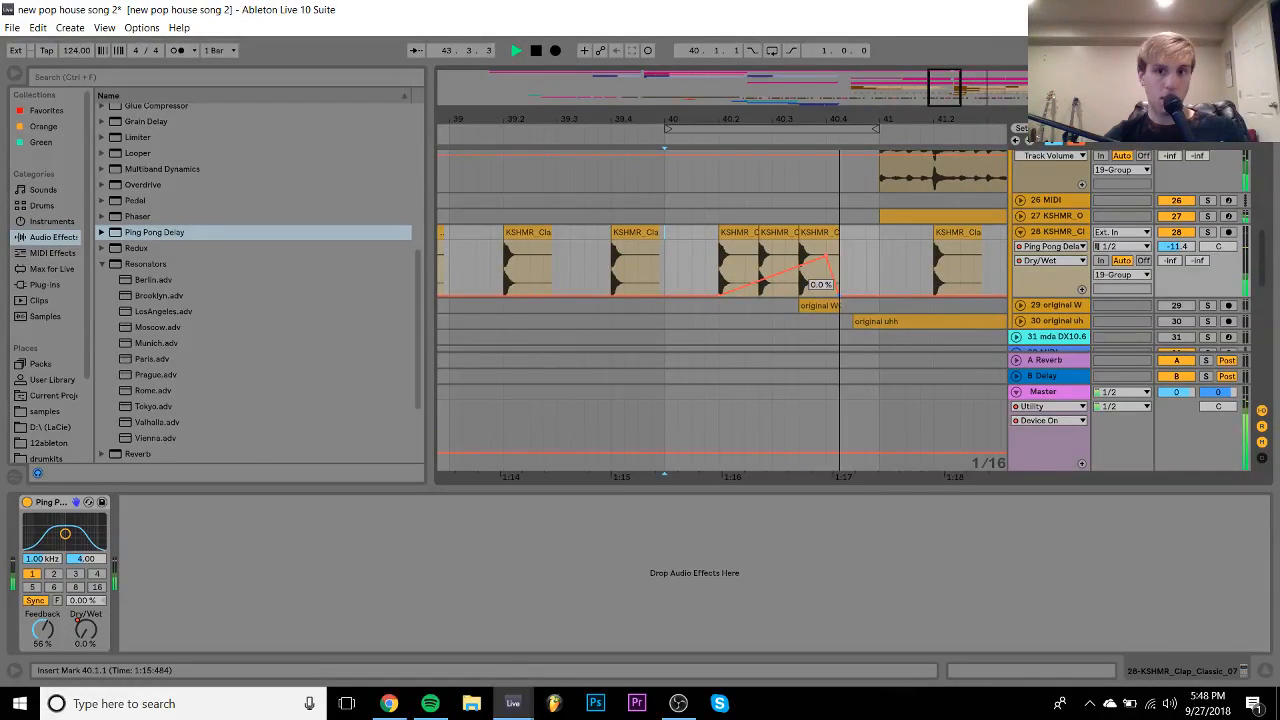
pyautogui.press('space')
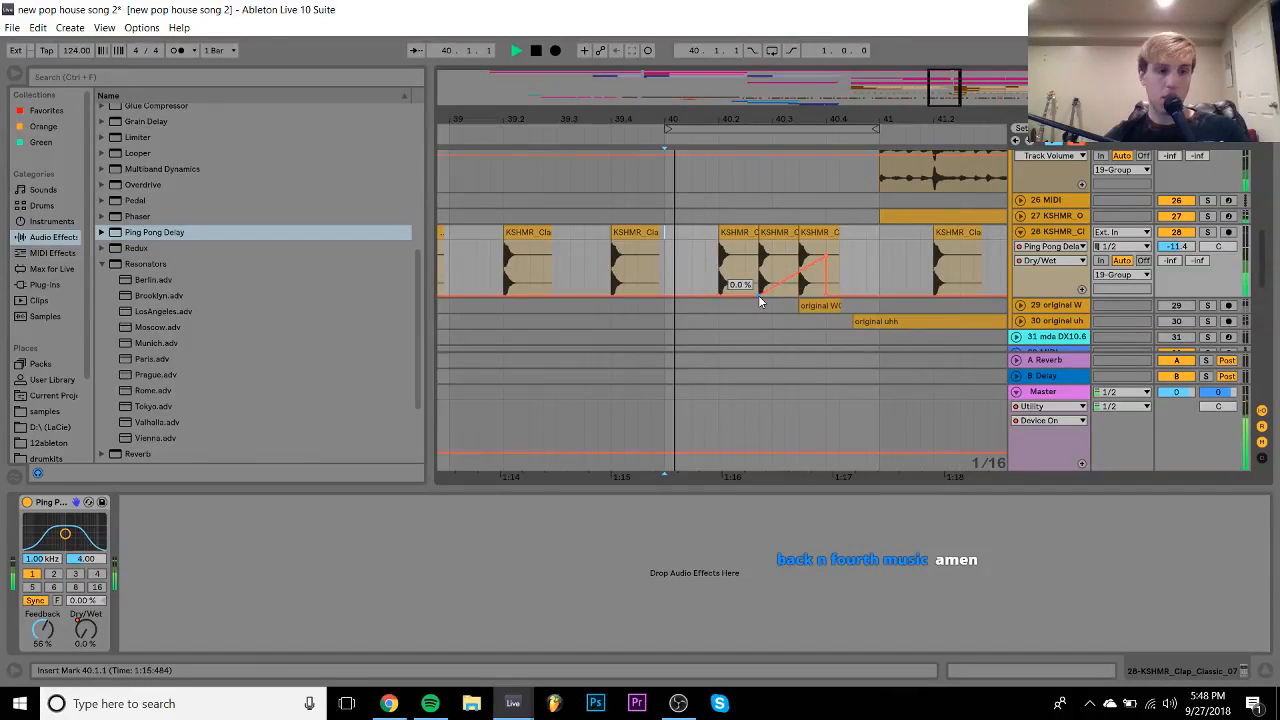
pyautogui.click(87, 559)
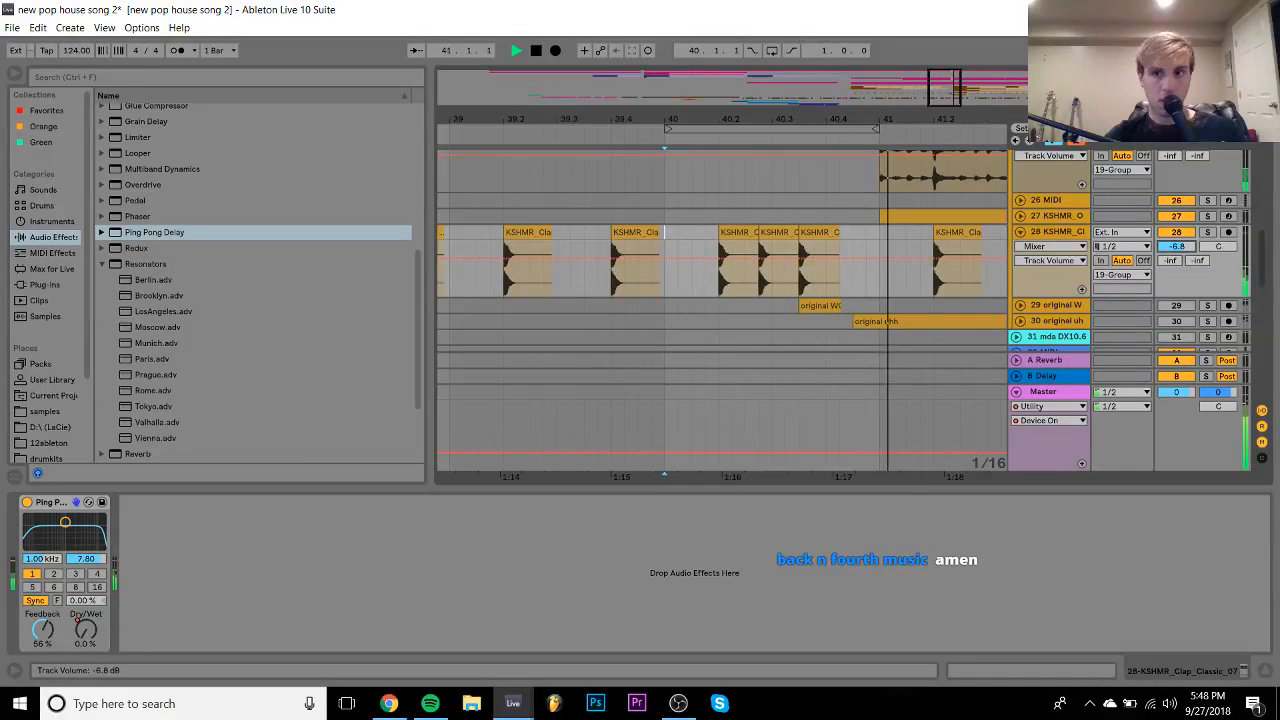
pyautogui.moveTo(1178, 258); pyautogui.dragTo(1184, 251)
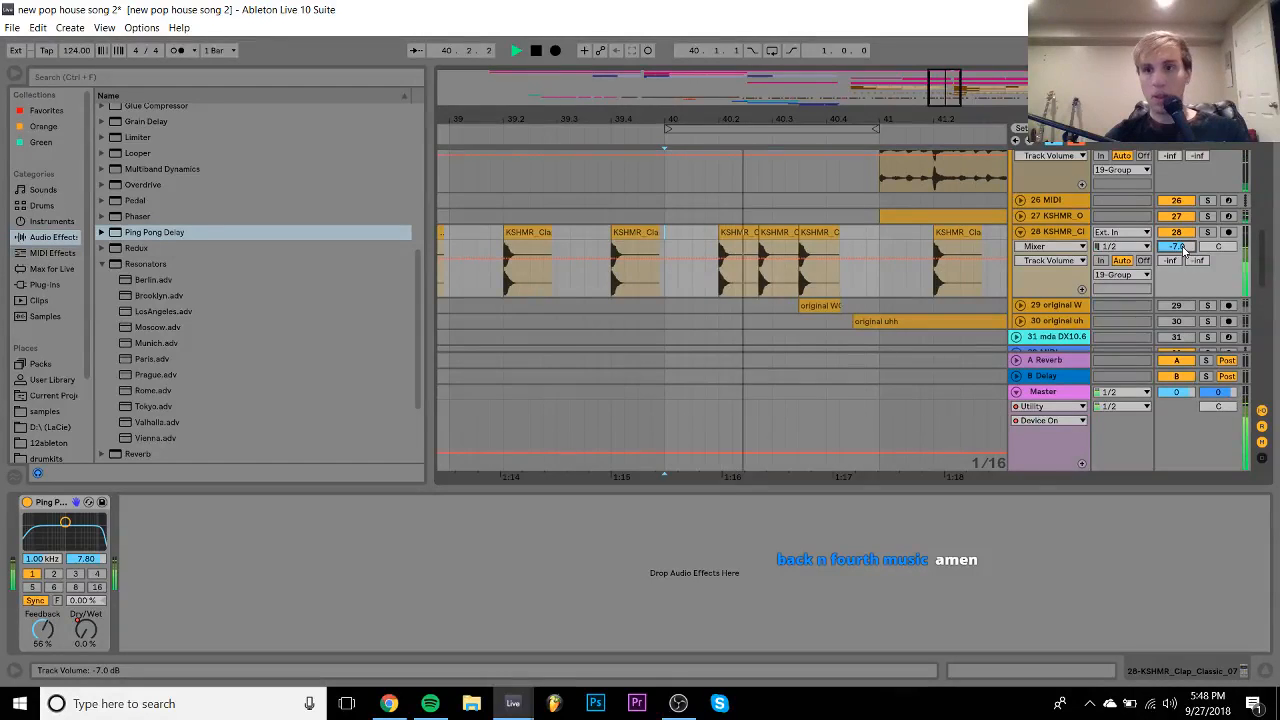
pyautogui.moveTo(1184, 251); pyautogui.dragTo(1184, 252)
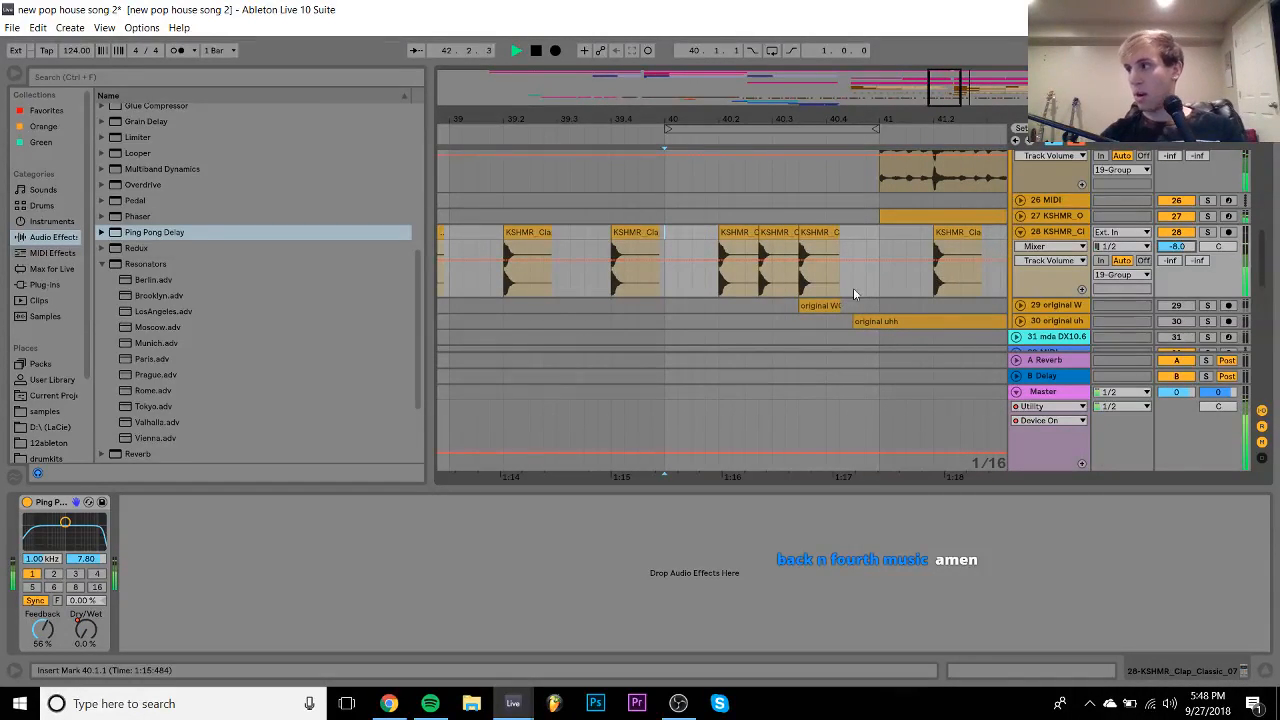
pyautogui.press('space')
# - Make the Dry/Wet automation cut to 0% instantly after its peak
pyautogui.click(85, 626)
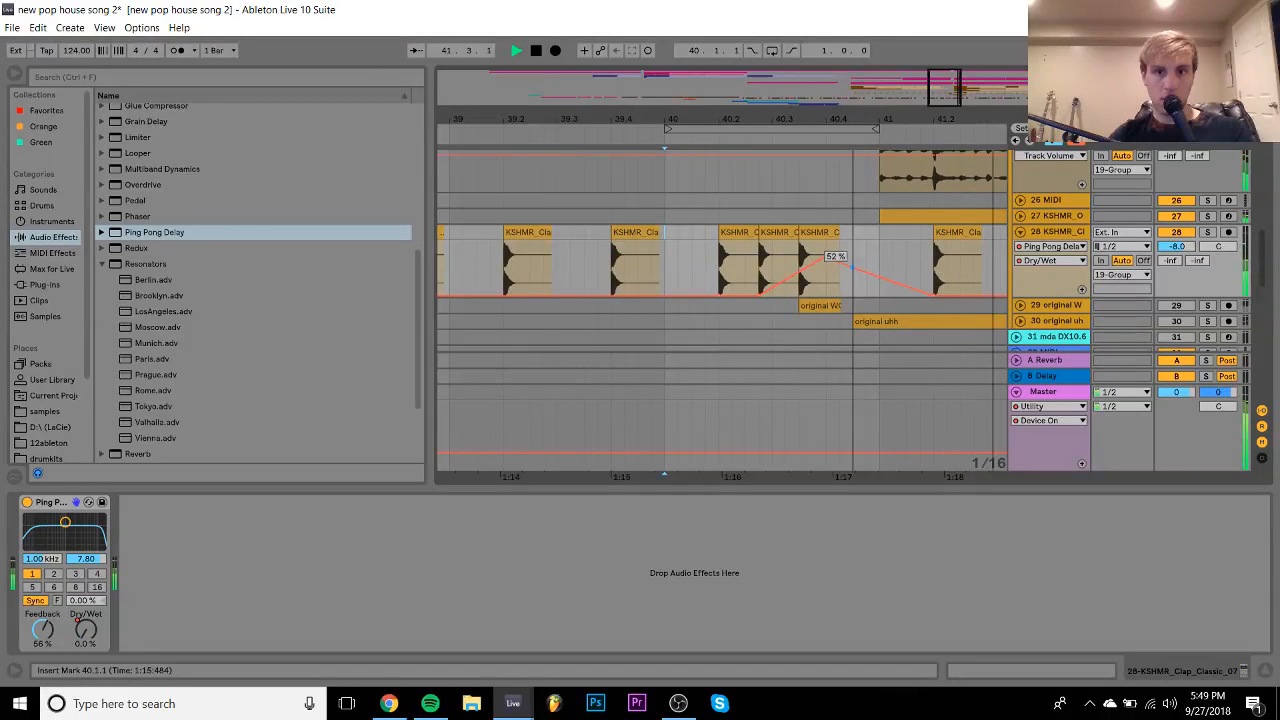
pyautogui.moveTo(851, 265); pyautogui.dragTo(826, 295)
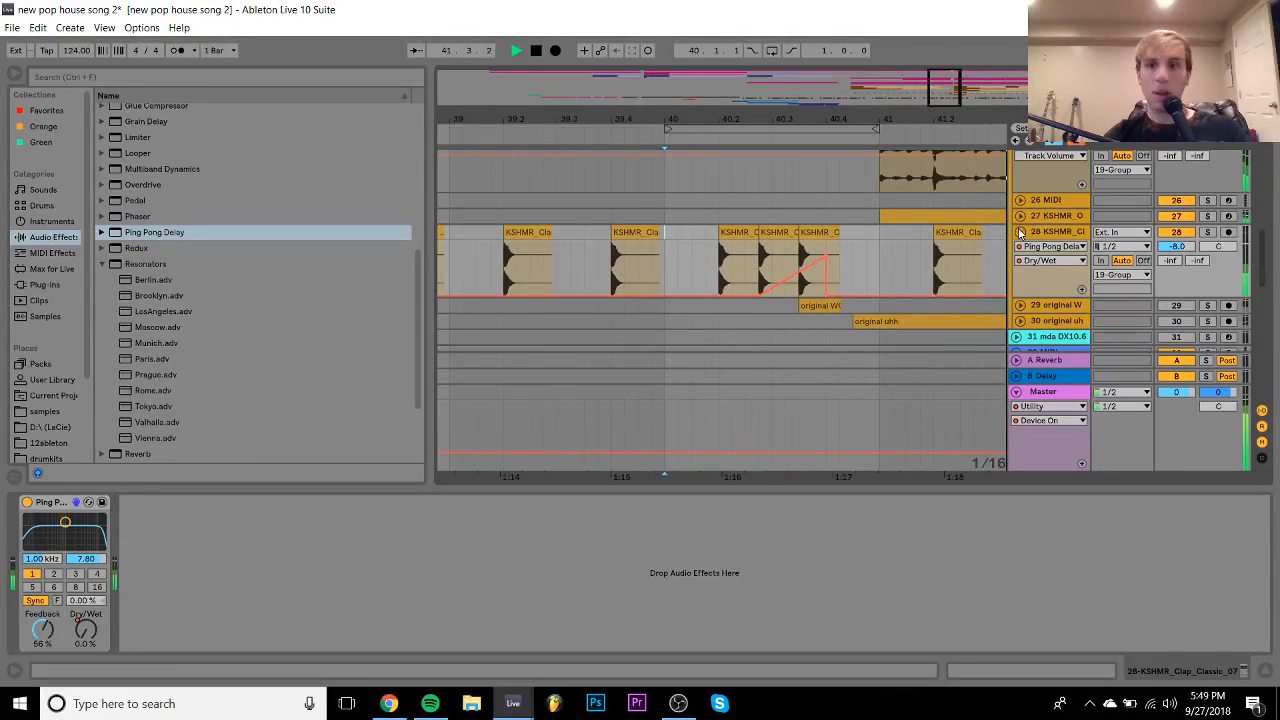
pyautogui.scroll(5, 854, 220)
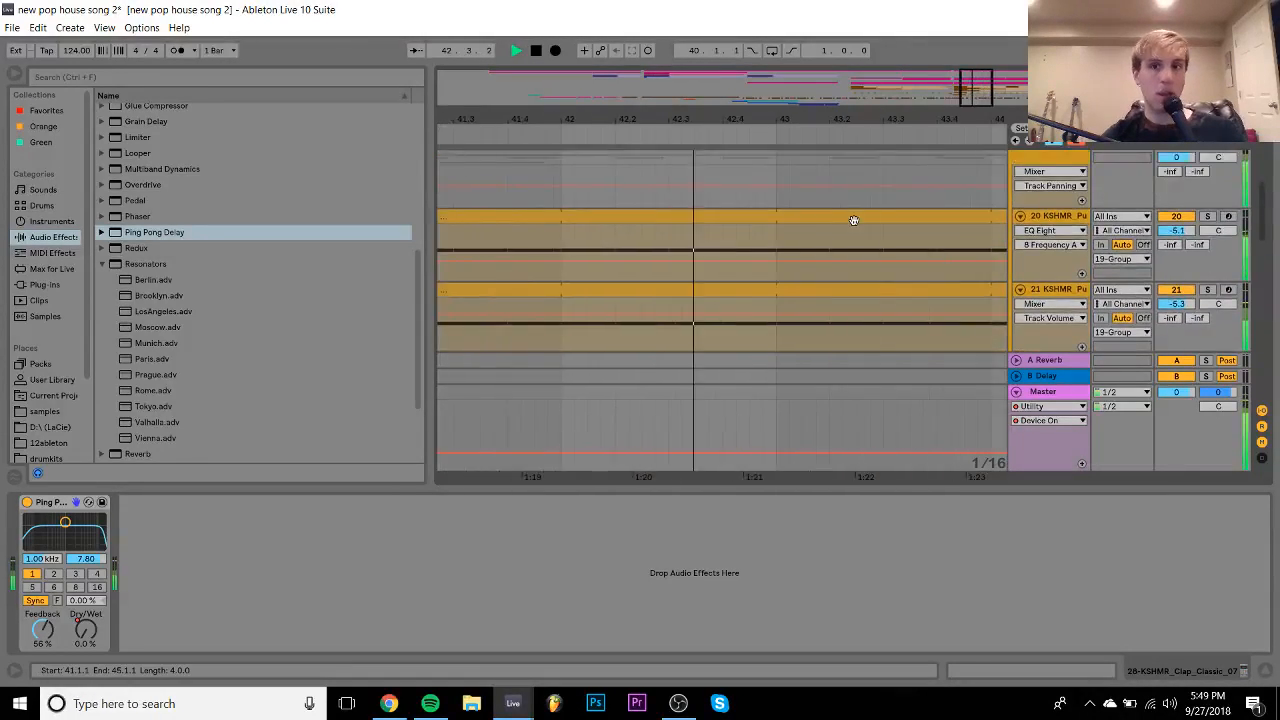
# - Loop bars 41–49, unfold track 12, raise it to -6.1 dB and solo it
pyautogui.scroll(8, 854, 220)
pyautogui.moveTo(755, 119); pyautogui.dragTo(756, 70)
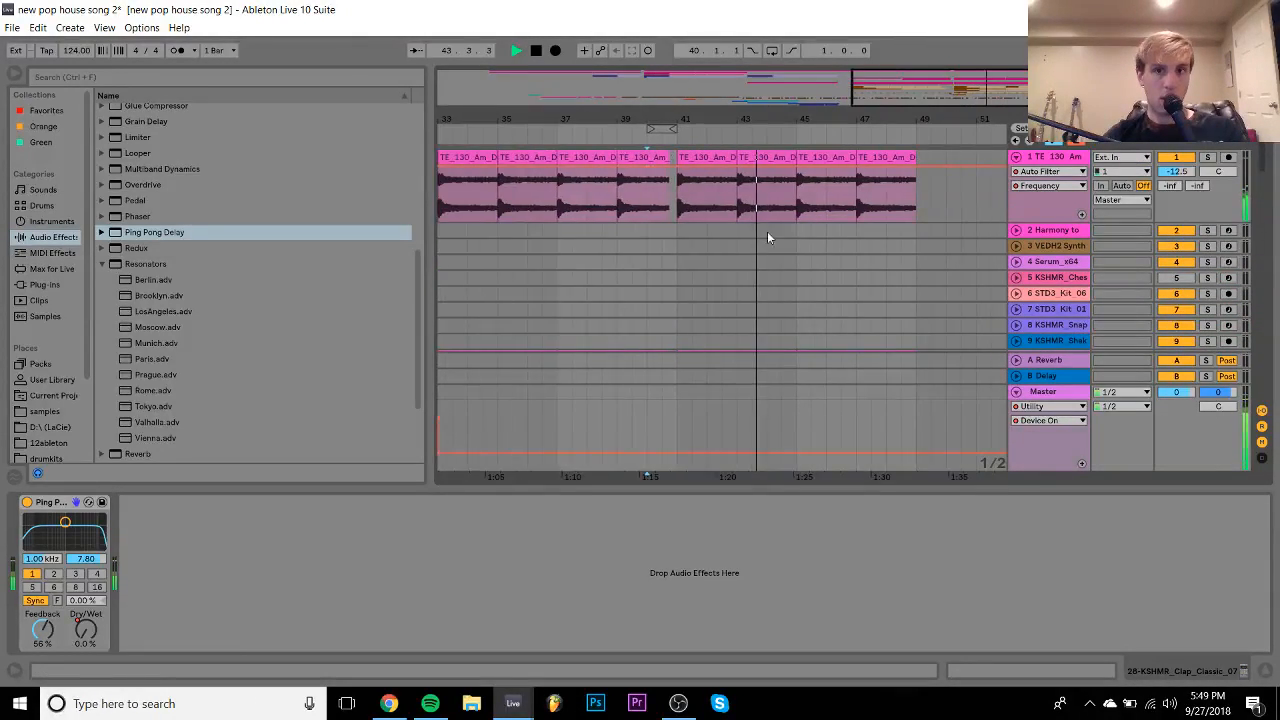
pyautogui.scroll(-10, 767, 248)
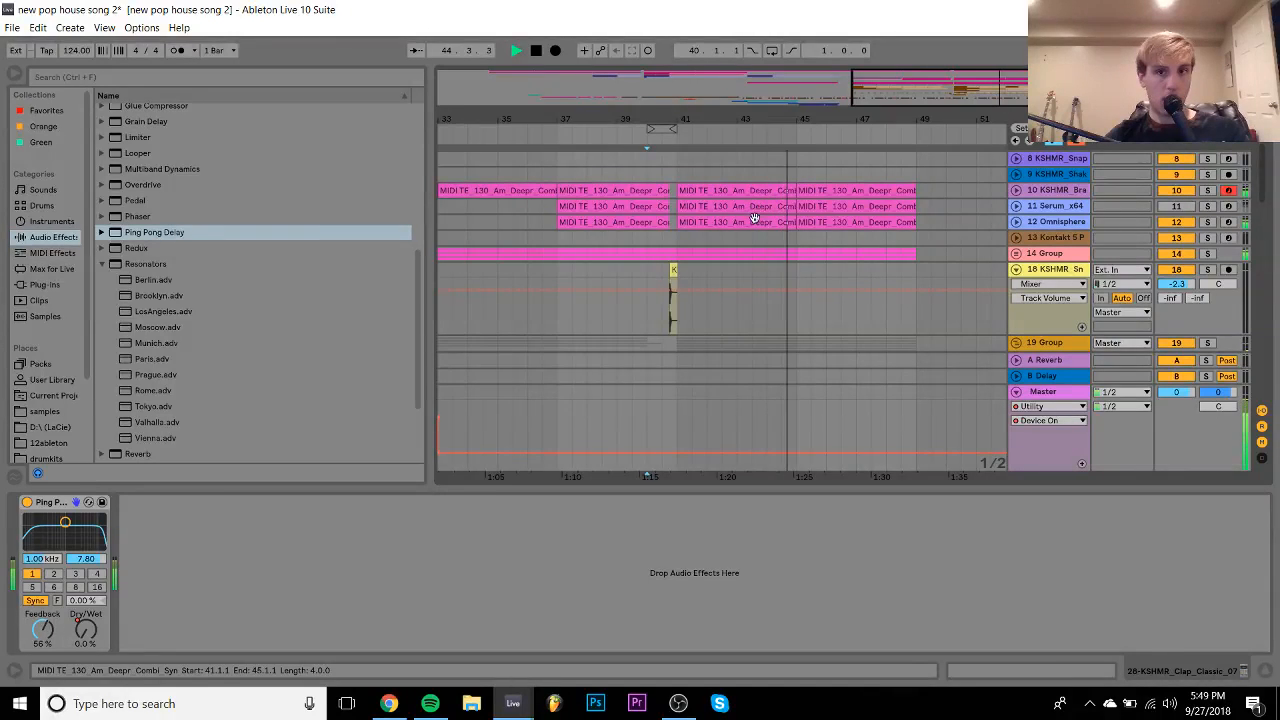
pyautogui.click(754, 218)
pyautogui.keyDown('shift'); pyautogui.click(829, 221); pyautogui.keyUp('shift')
pyautogui.hotkey('ctrl', 'l')
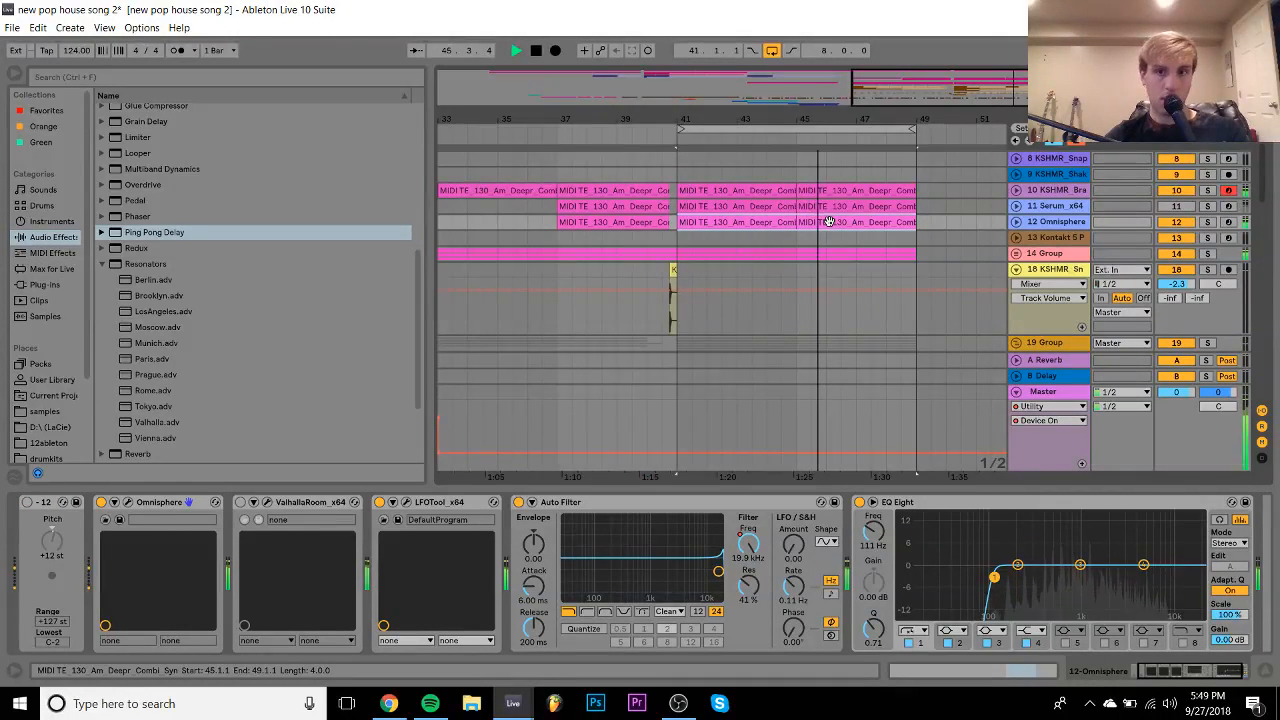
pyautogui.click(1016, 222)
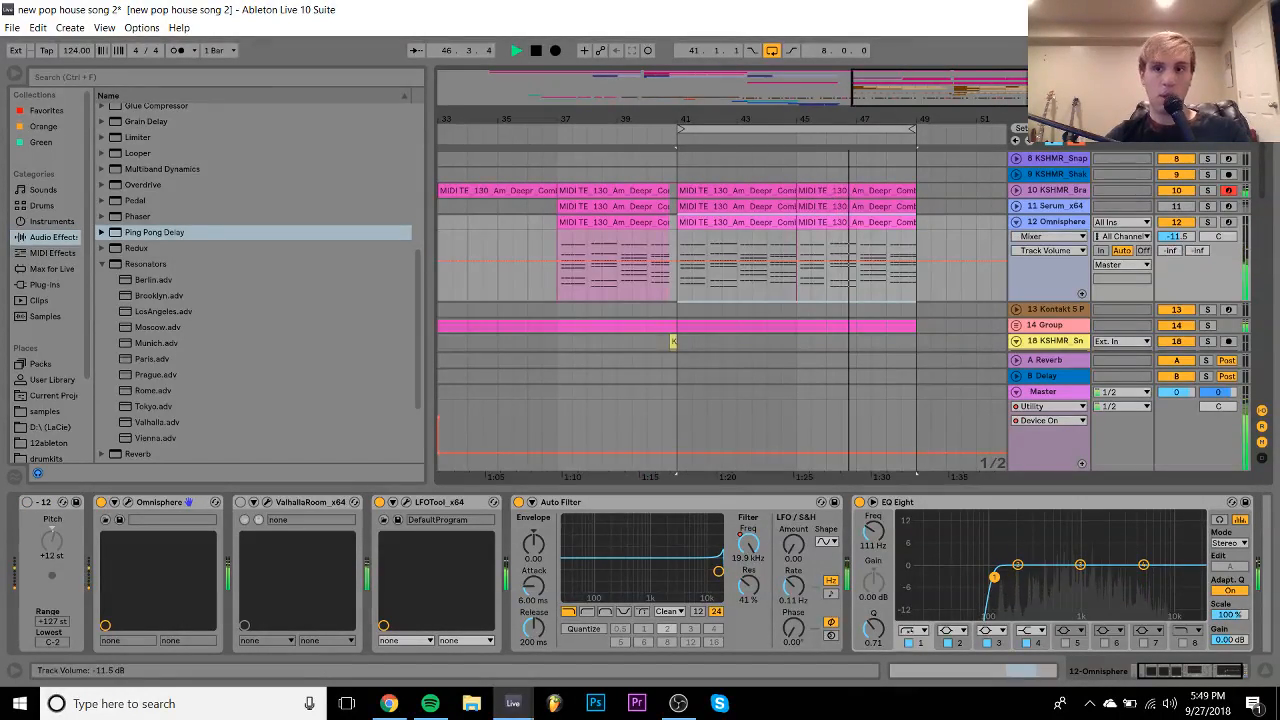
pyautogui.moveTo(1176, 237); pyautogui.dragTo(1176, 217)
pyautogui.click(1208, 222)
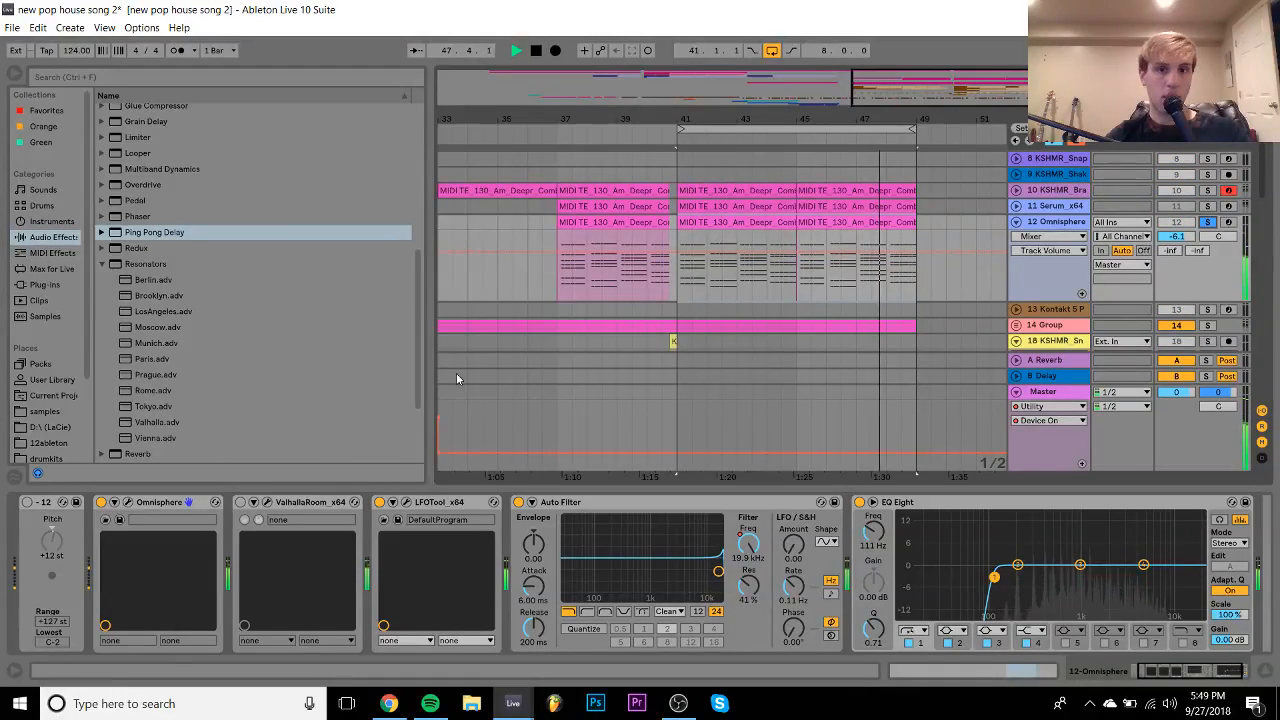
# - Delete the highest notes of the bar-41 clip's chords and replay them
pyautogui.doubleClick(737, 222)
pyautogui.press('space')
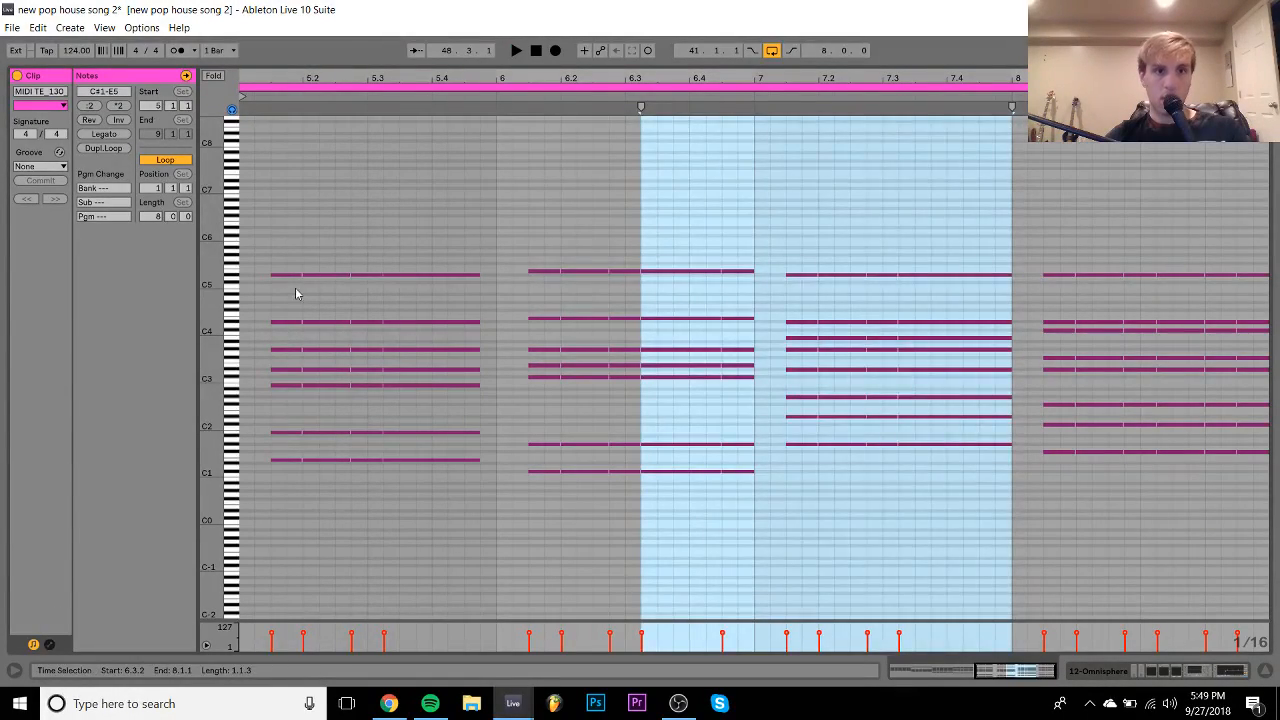
pyautogui.moveTo(295, 293); pyautogui.dragTo(1245, 195)
pyautogui.press('Delete')
pyautogui.press('space')
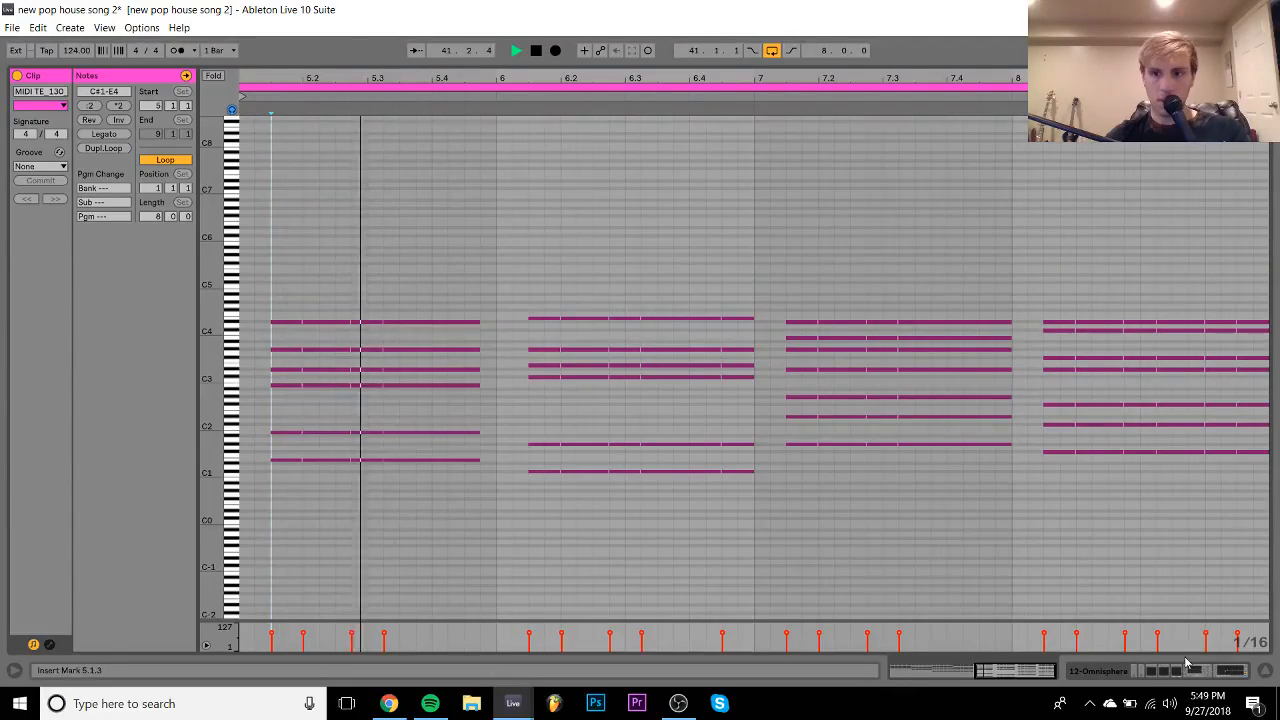
pyautogui.click(1187, 667)
pyautogui.press('space')
# - Play from the bar-45 clip and load Omnisphere's House Piano Dark patch
pyautogui.scroll(2, 765, 208)
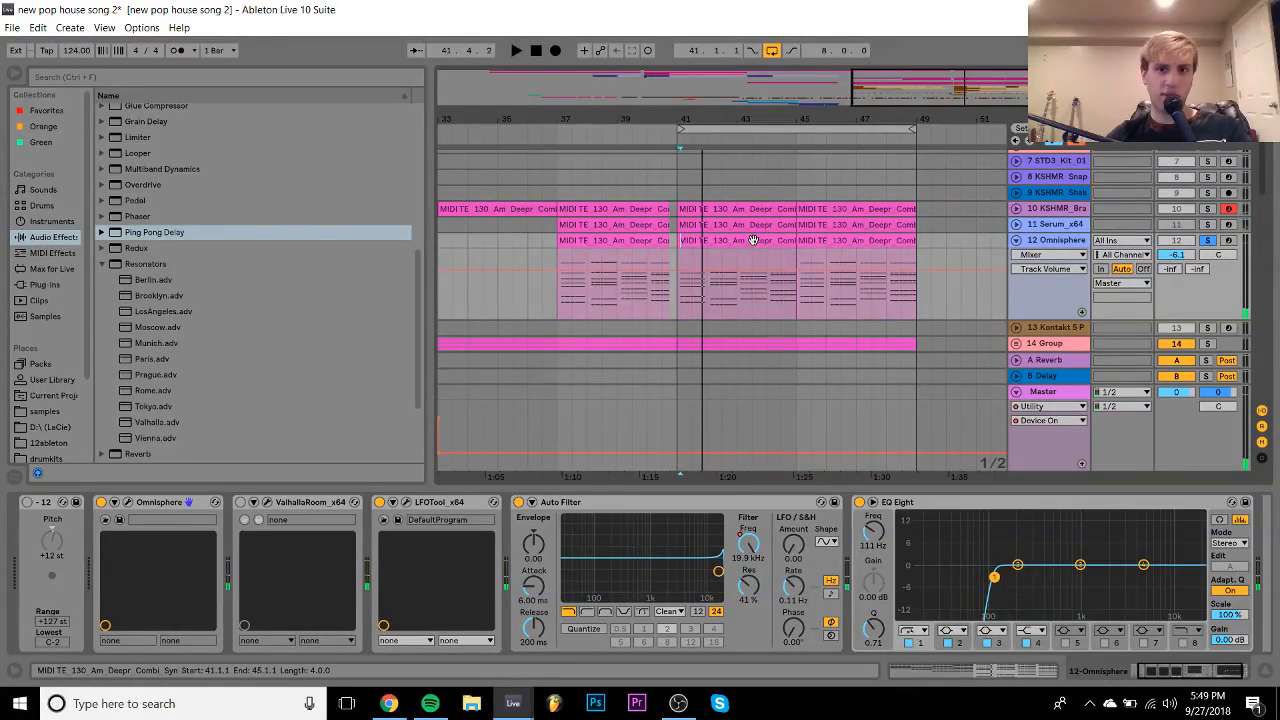
pyautogui.click(828, 246)
pyautogui.press('space')
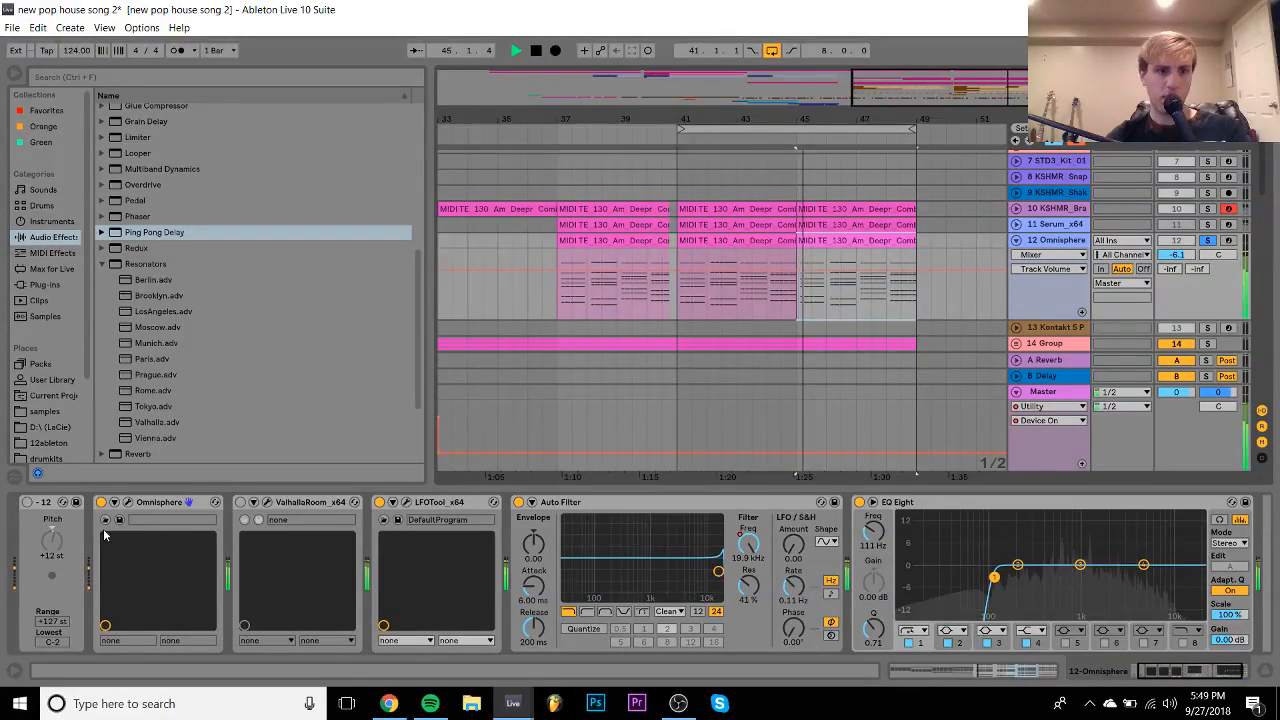
pyautogui.click(127, 503)
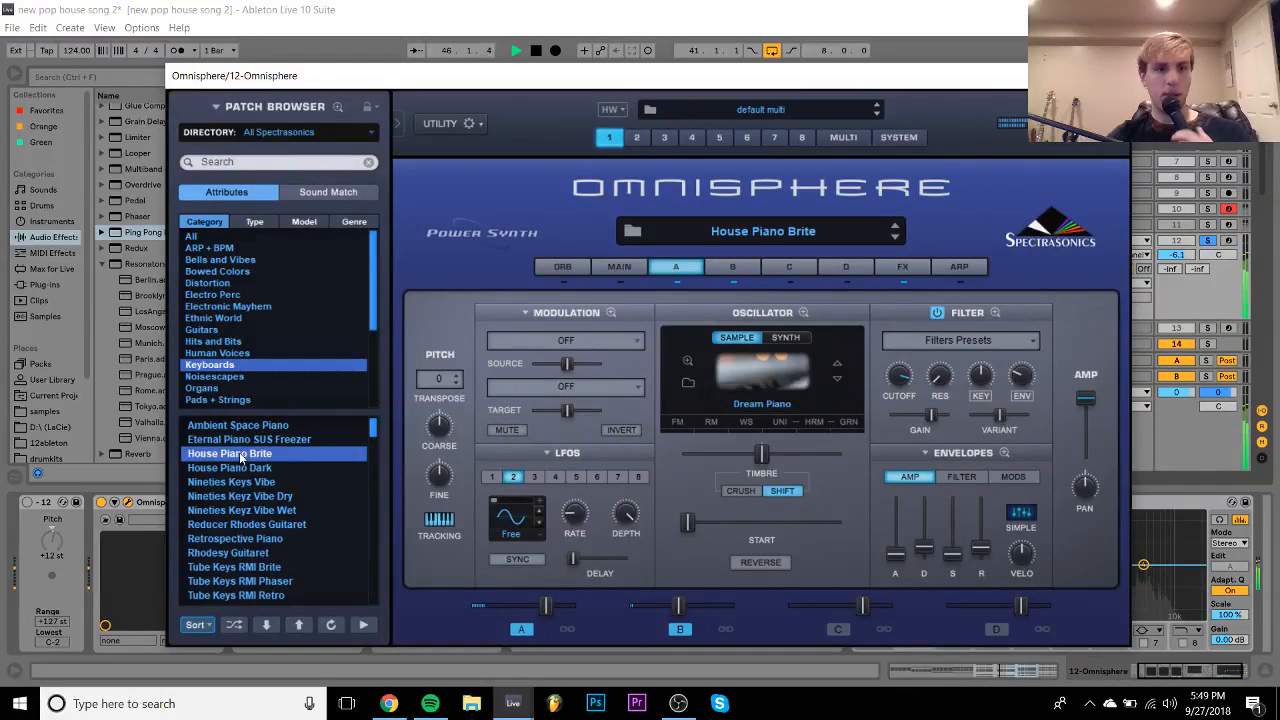
pyautogui.click(241, 469)
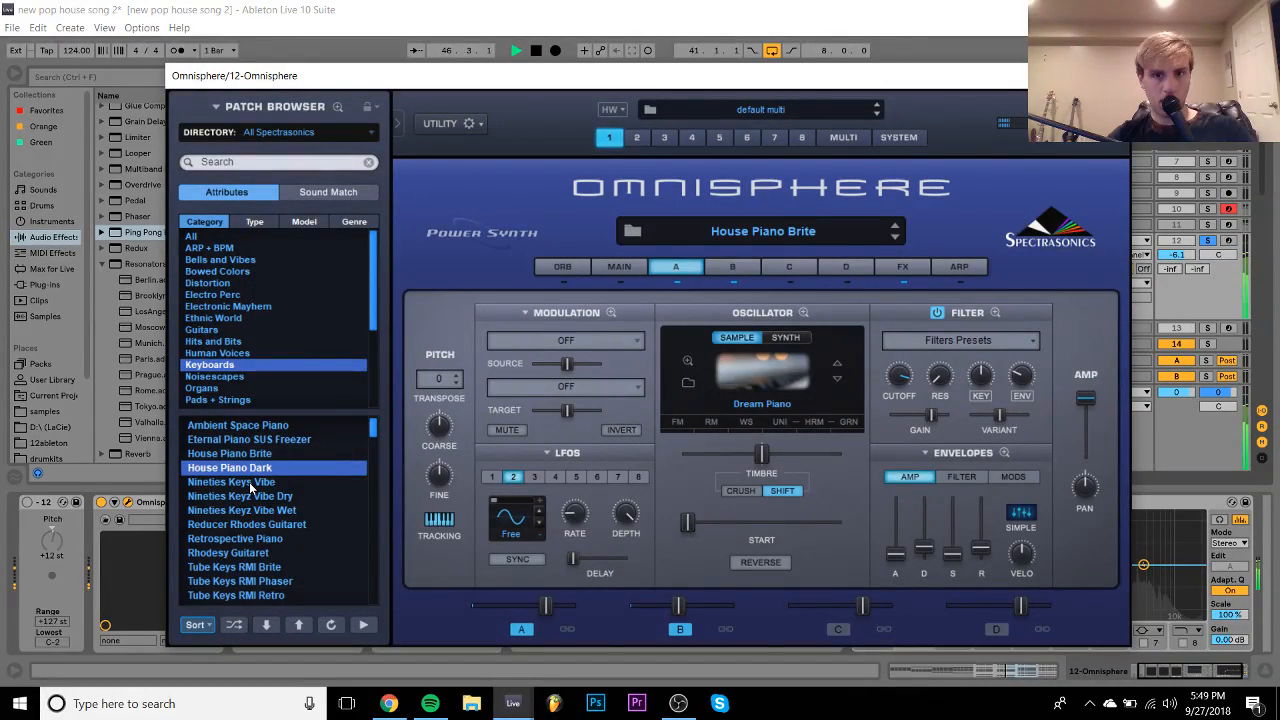
# - Audition Nineties Keyz patches, filter to Spotlight - EDM, and try House Piano Dark and Retrospective Piano
pyautogui.click(251, 484)
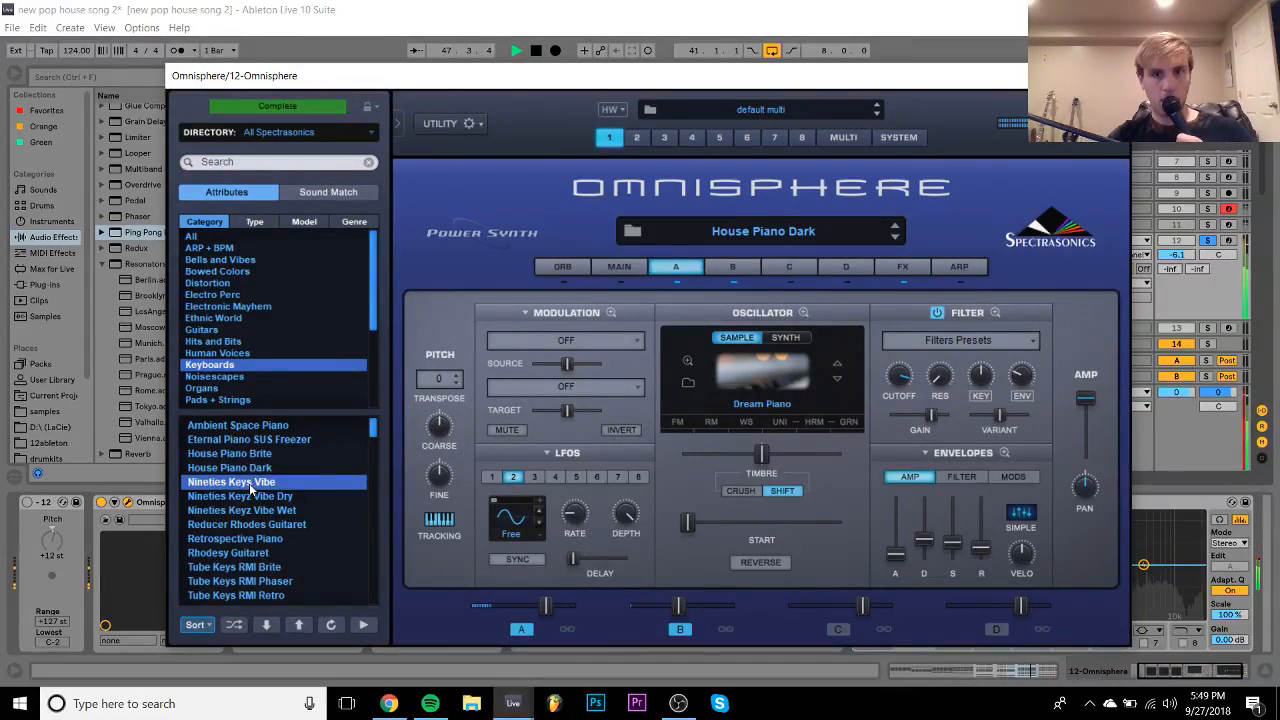
pyautogui.click(258, 497)
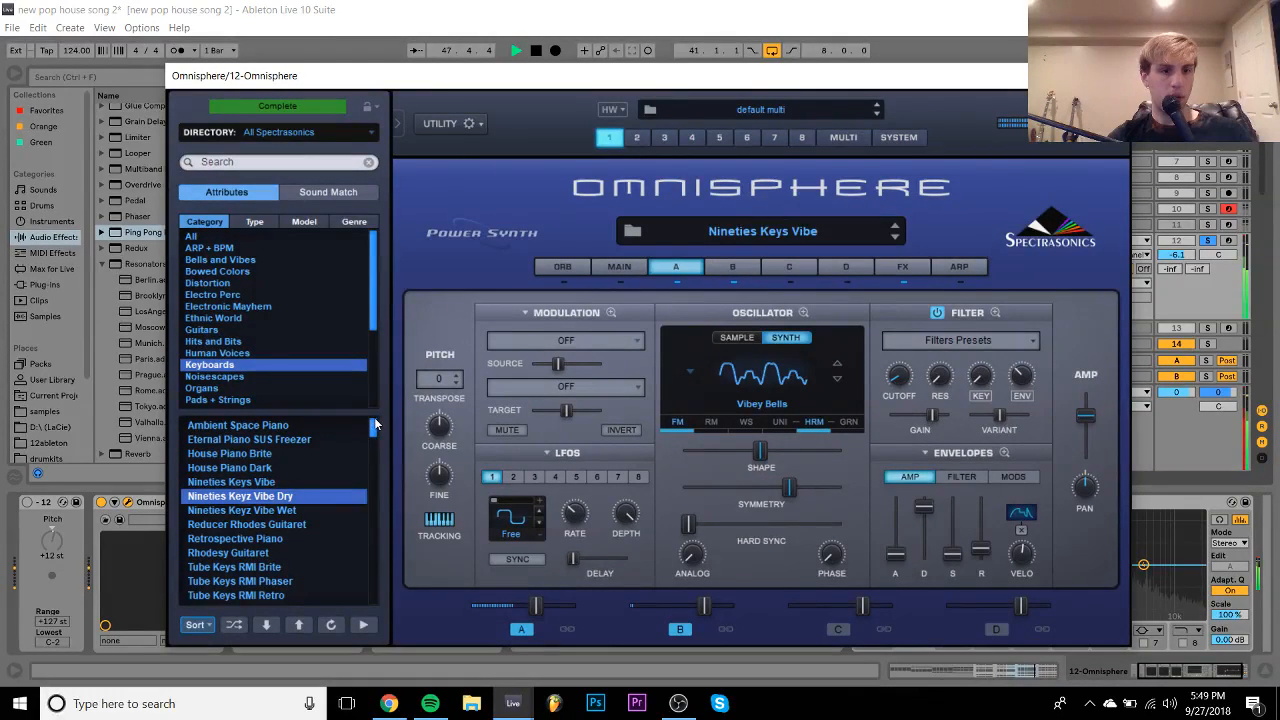
pyautogui.click(291, 132)
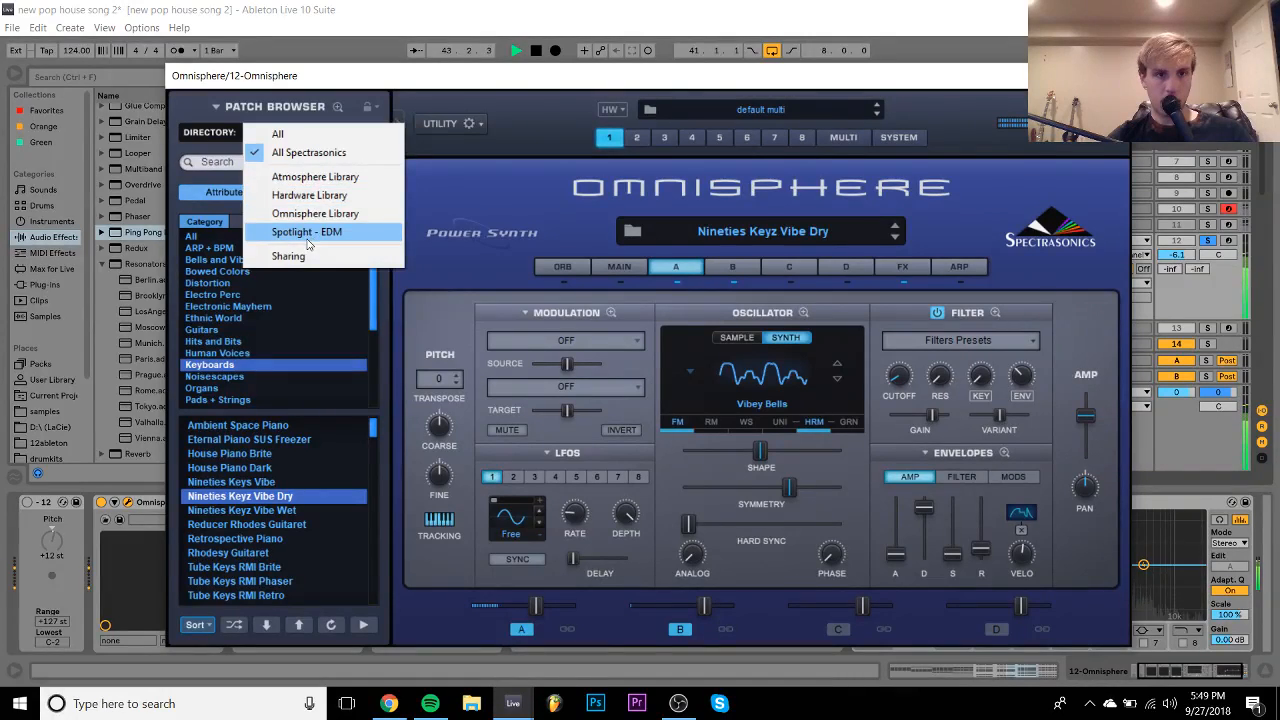
pyautogui.click(302, 231)
pyautogui.click(238, 444)
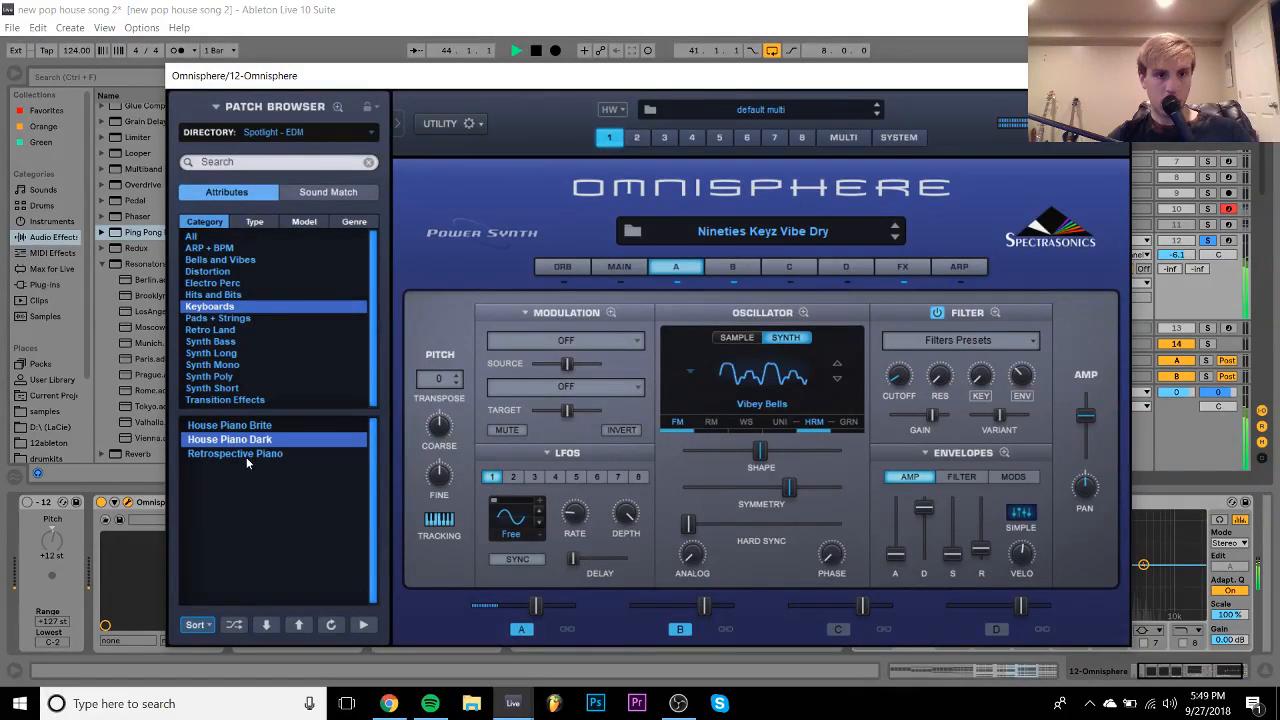
pyautogui.click(249, 457)
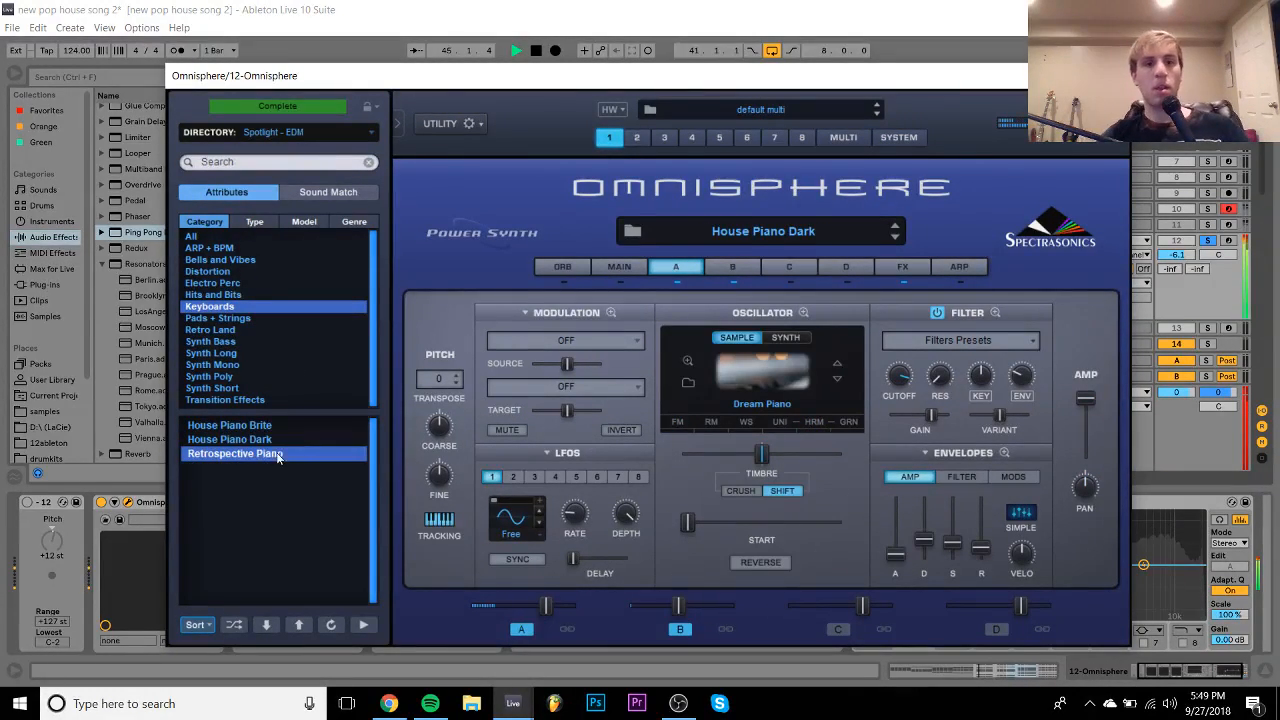
# - Lower track 12's volume by about 1 dB and load the House Piano Brite patch
pyautogui.click(1209, 247)
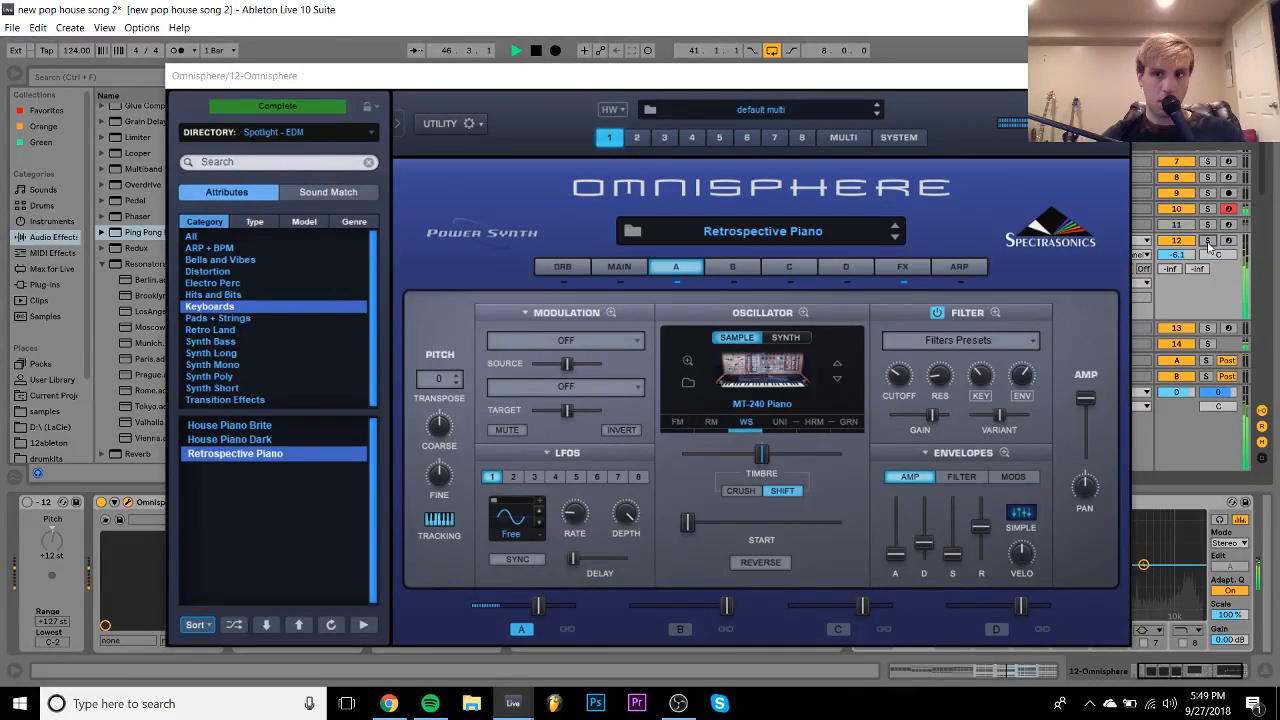
pyautogui.moveTo(1184, 255); pyautogui.dragTo(1185, 260)
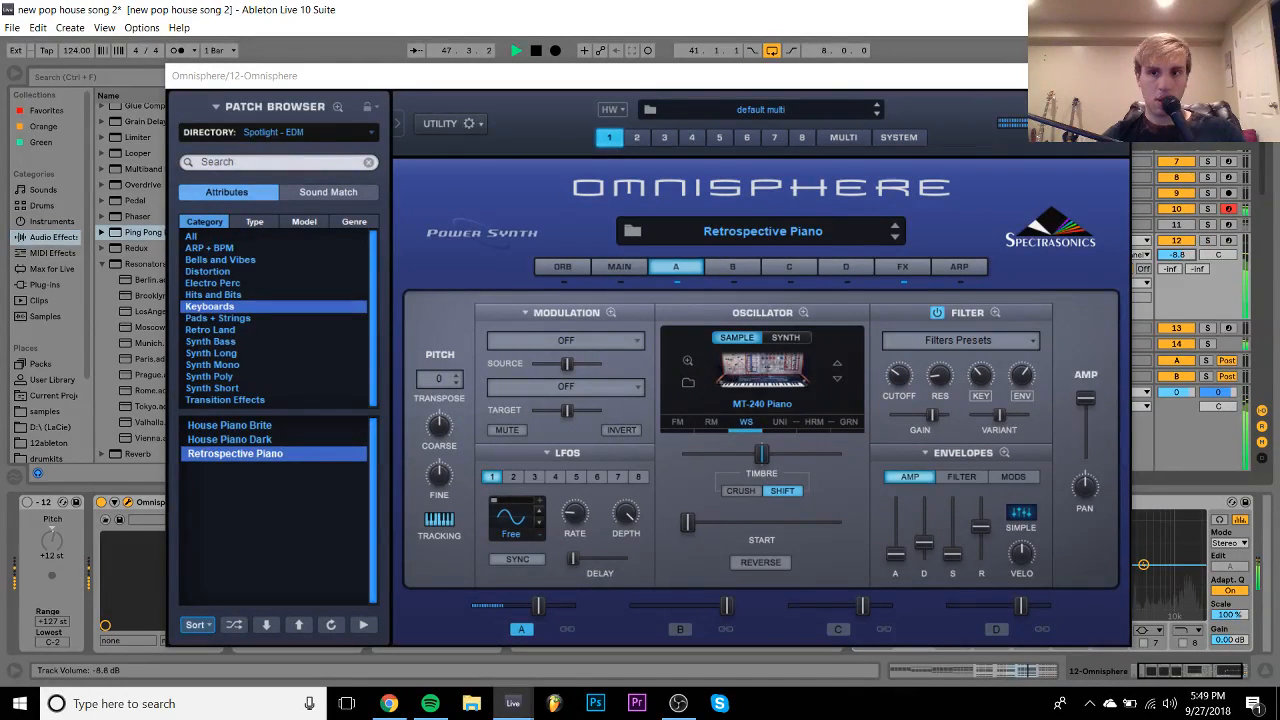
pyautogui.click(238, 440)
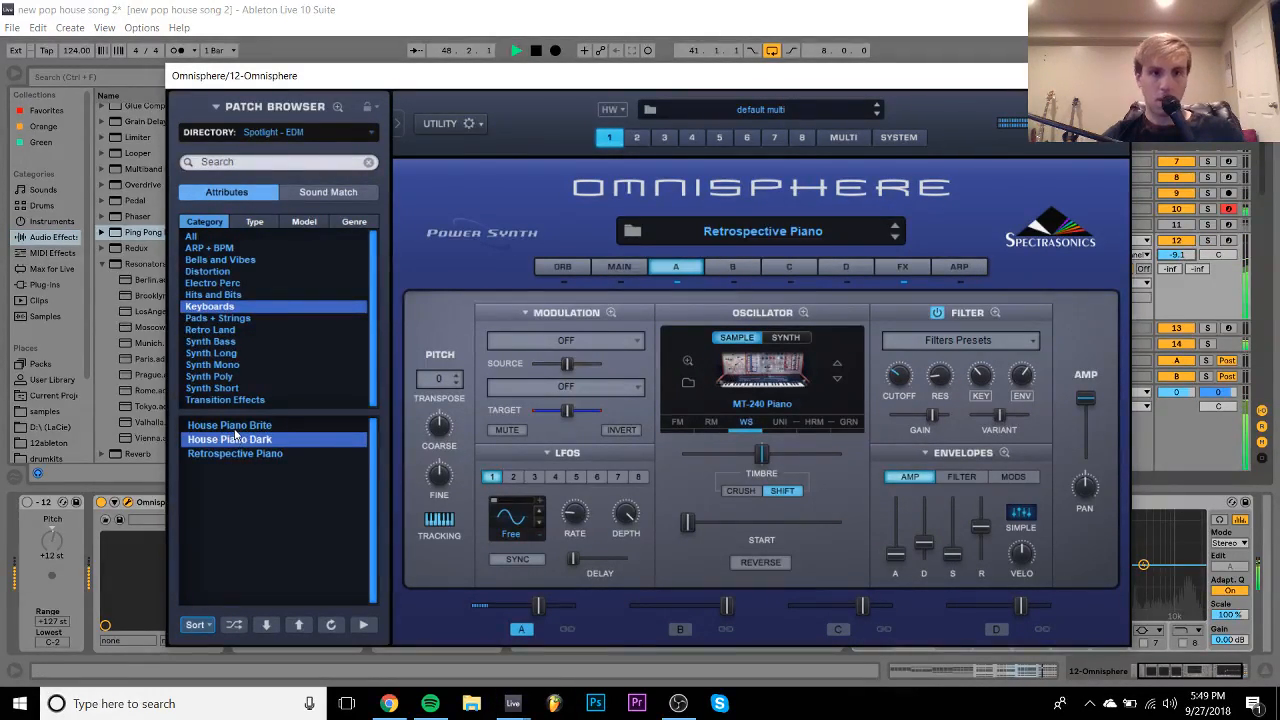
pyautogui.press('Up')
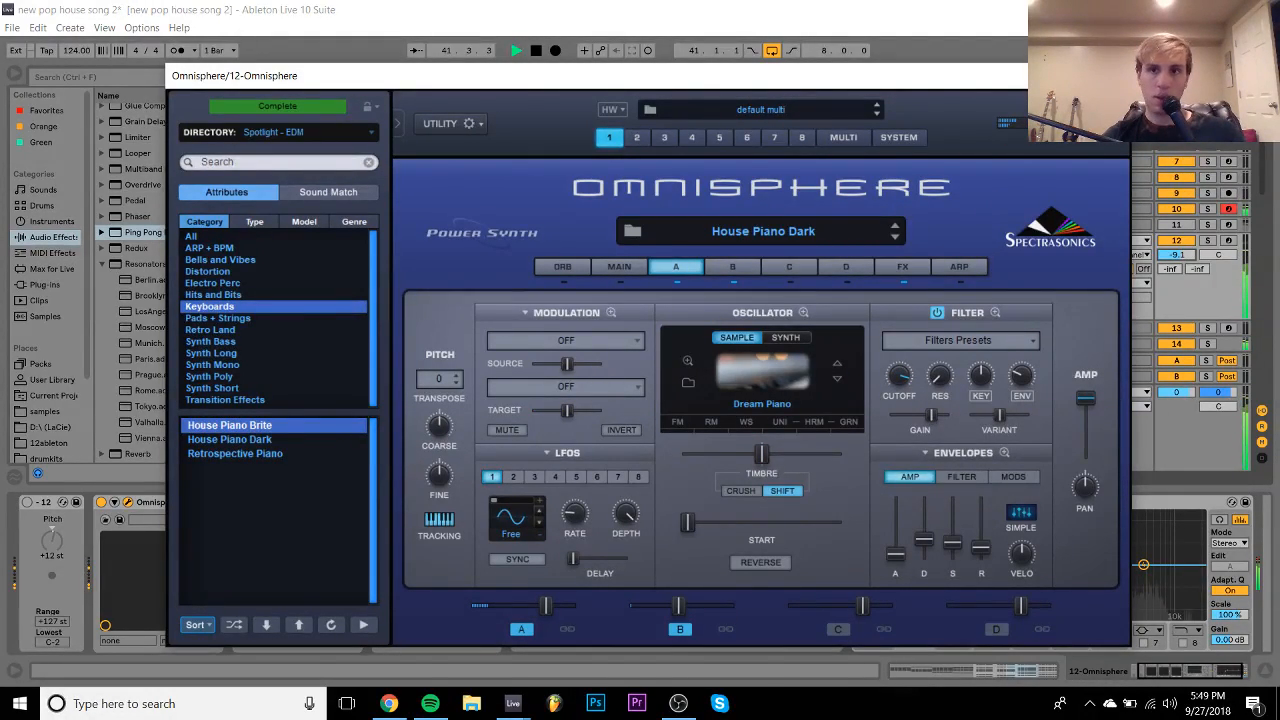
# - Close Omnisphere, solo track 12, and reopen the Omnisphere window
pyautogui.click(1108, 76)
pyautogui.click(1207, 241)
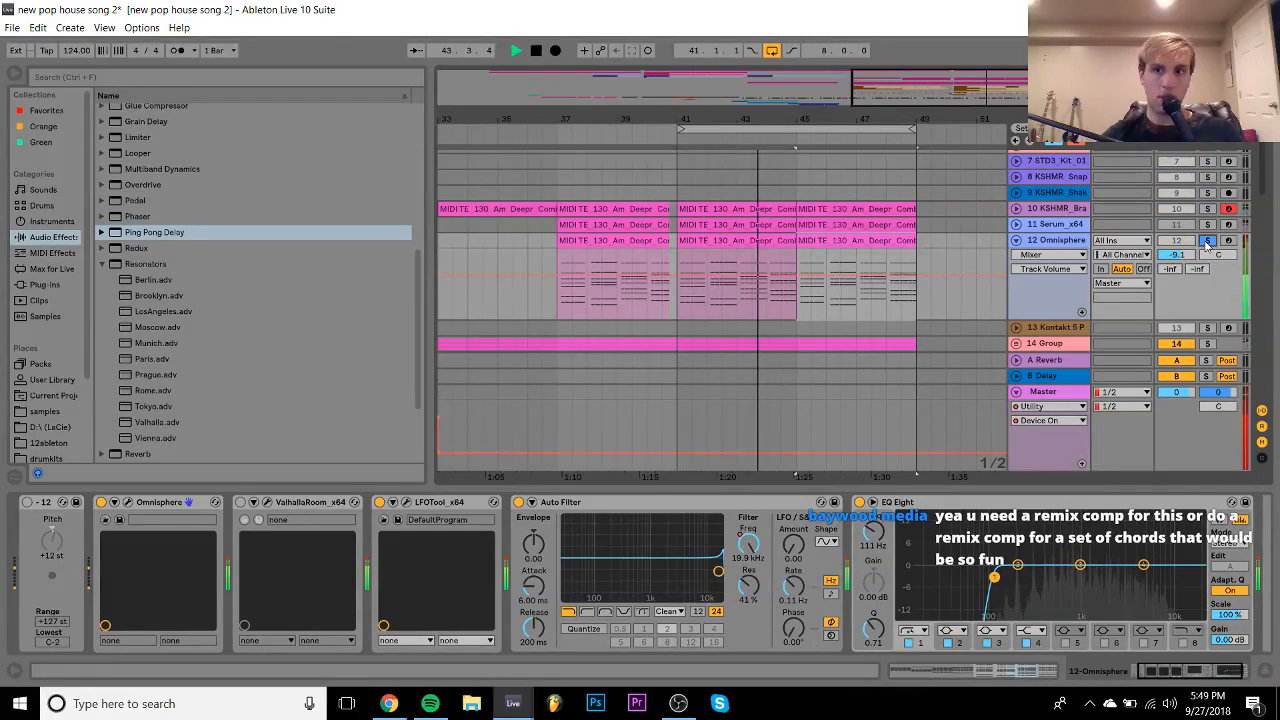
pyautogui.press('space')
pyautogui.press('space')
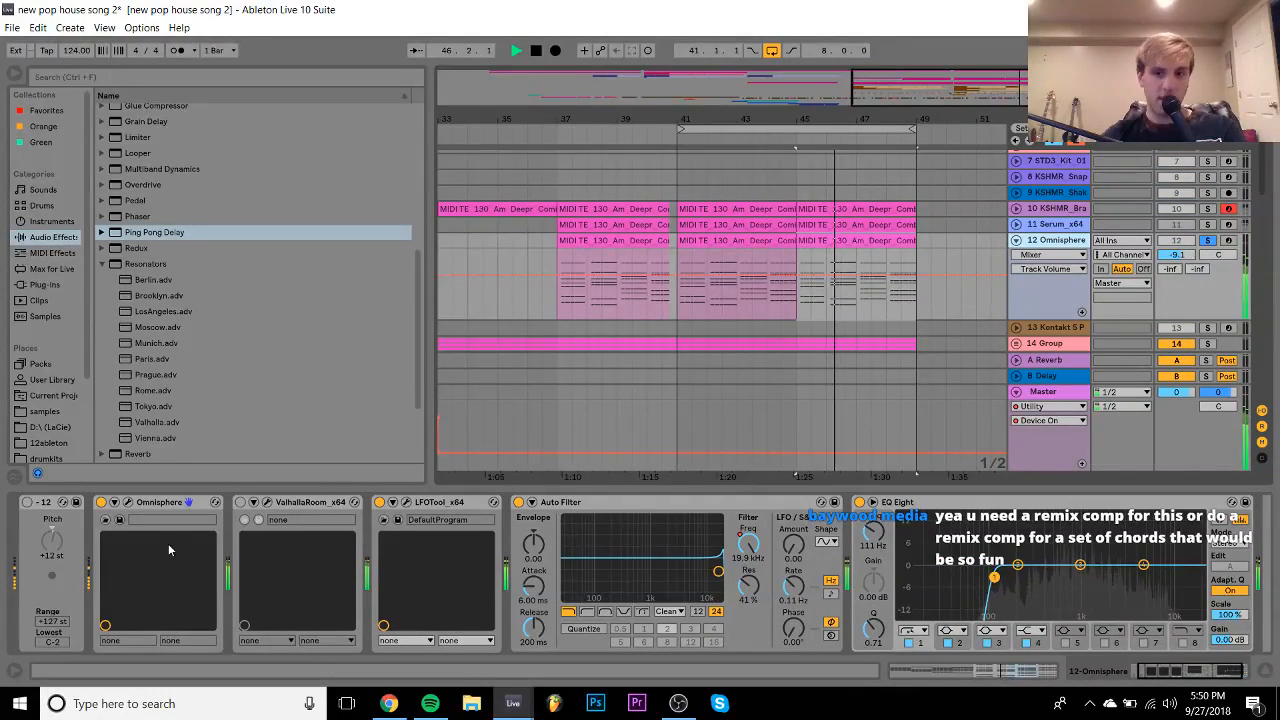
pyautogui.click(120, 519)
pyautogui.press('space')
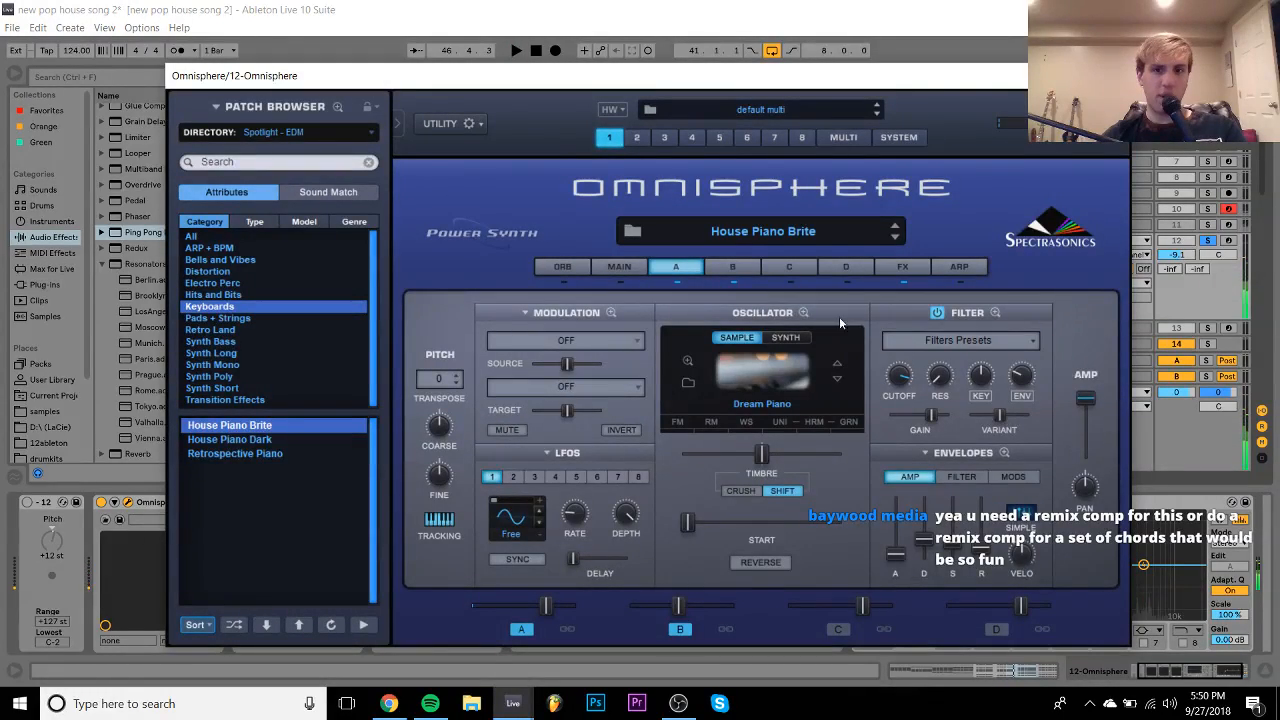
# - Turn the Analog Chorus and EZ-Verb aux mixes down to zero, checking each layer's effects
pyautogui.click(903, 267)
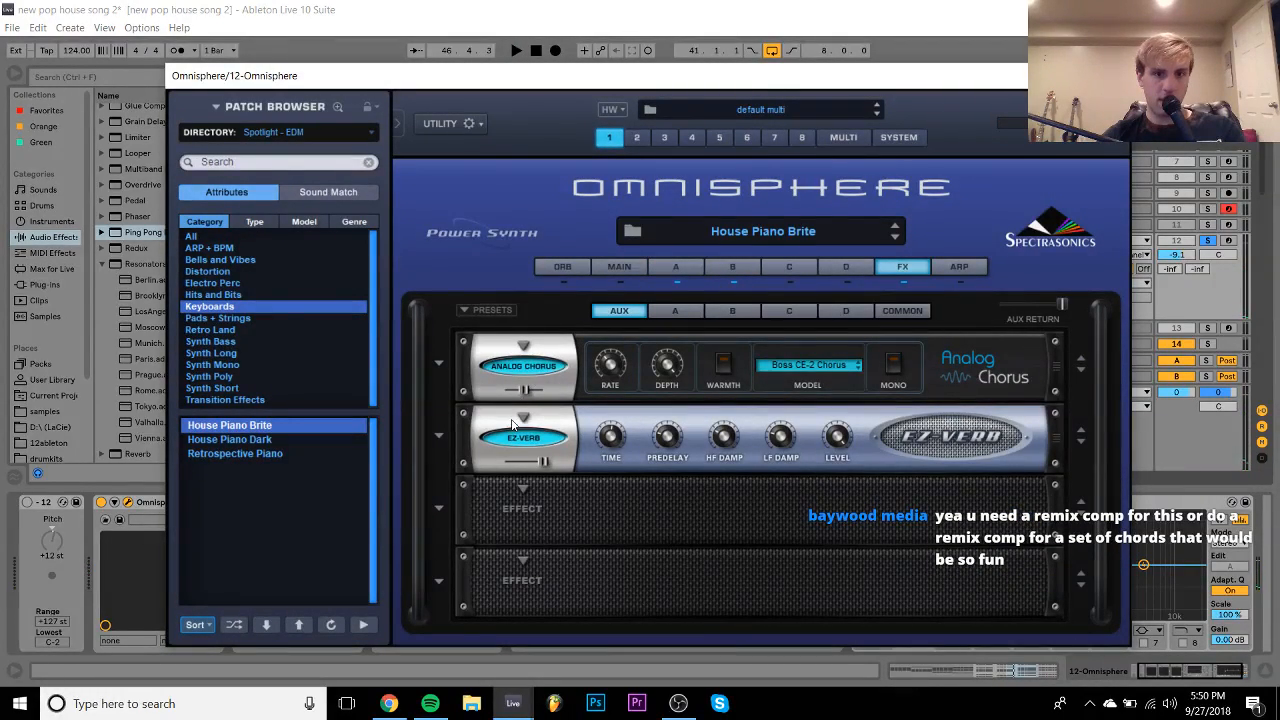
pyautogui.moveTo(531, 386); pyautogui.dragTo(410, 390)
pyautogui.press('space')
pyautogui.moveTo(543, 461); pyautogui.dragTo(428, 469)
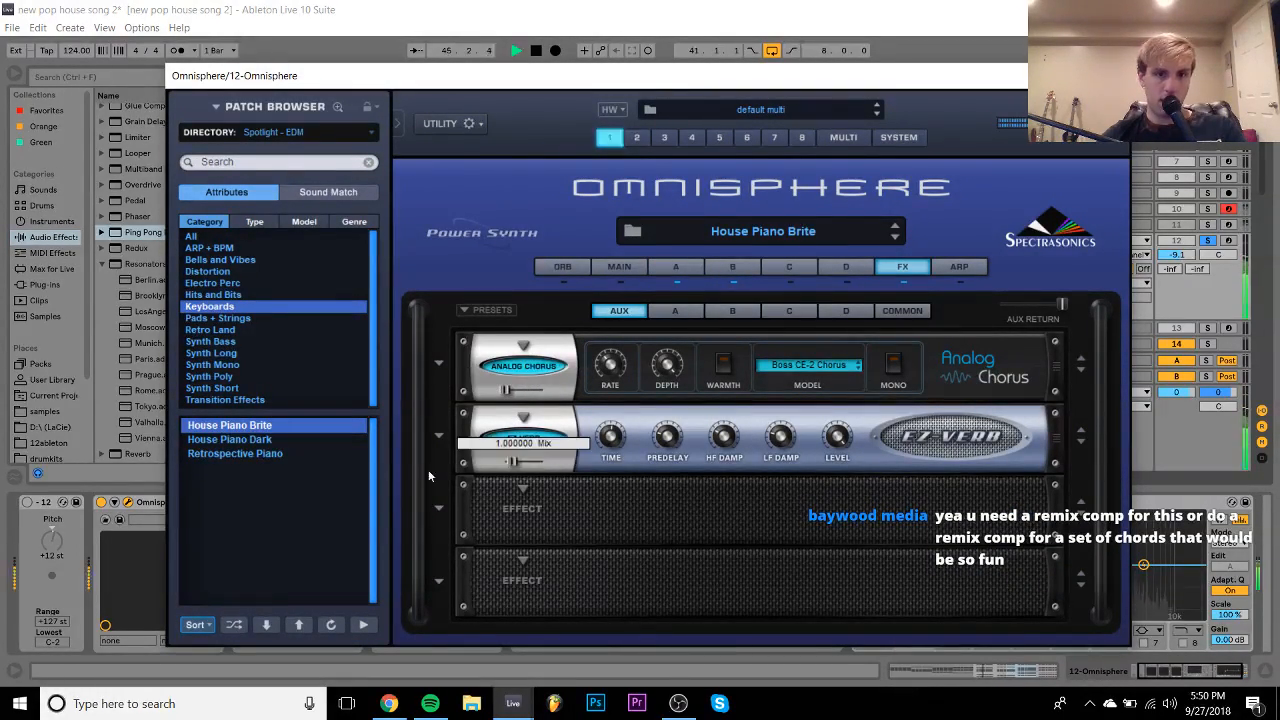
pyautogui.click(684, 312)
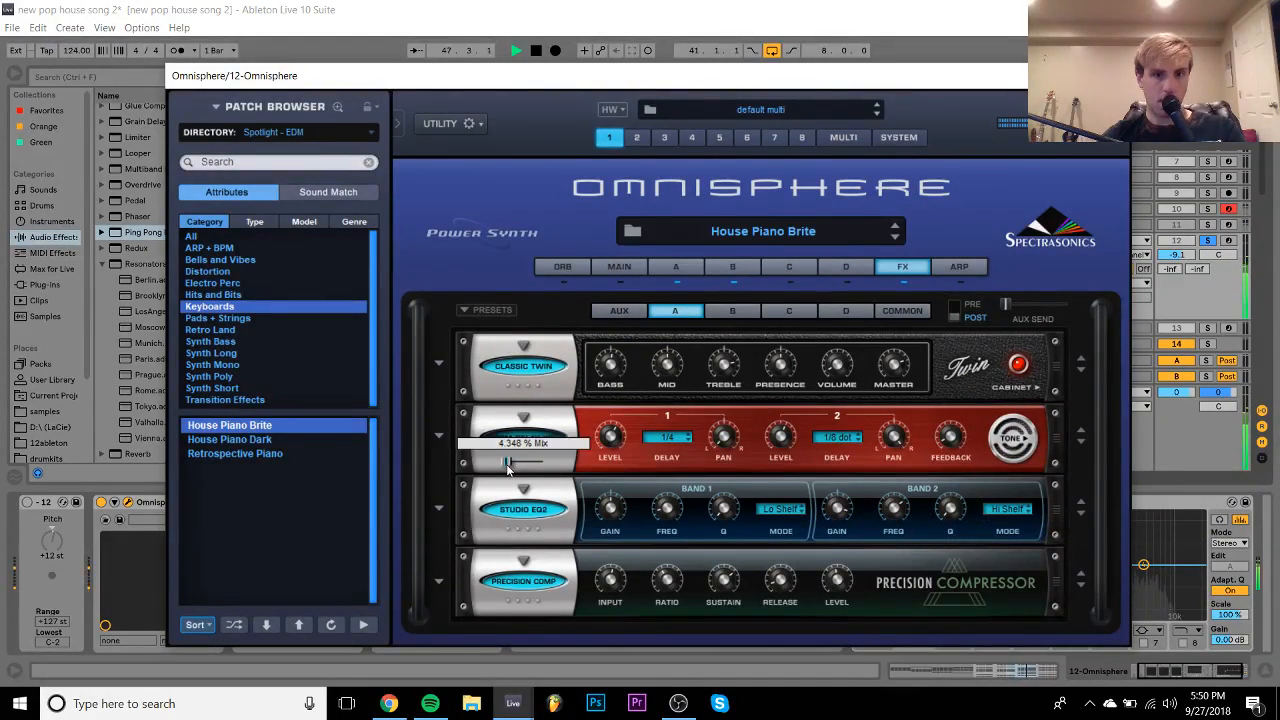
pyautogui.click(737, 312)
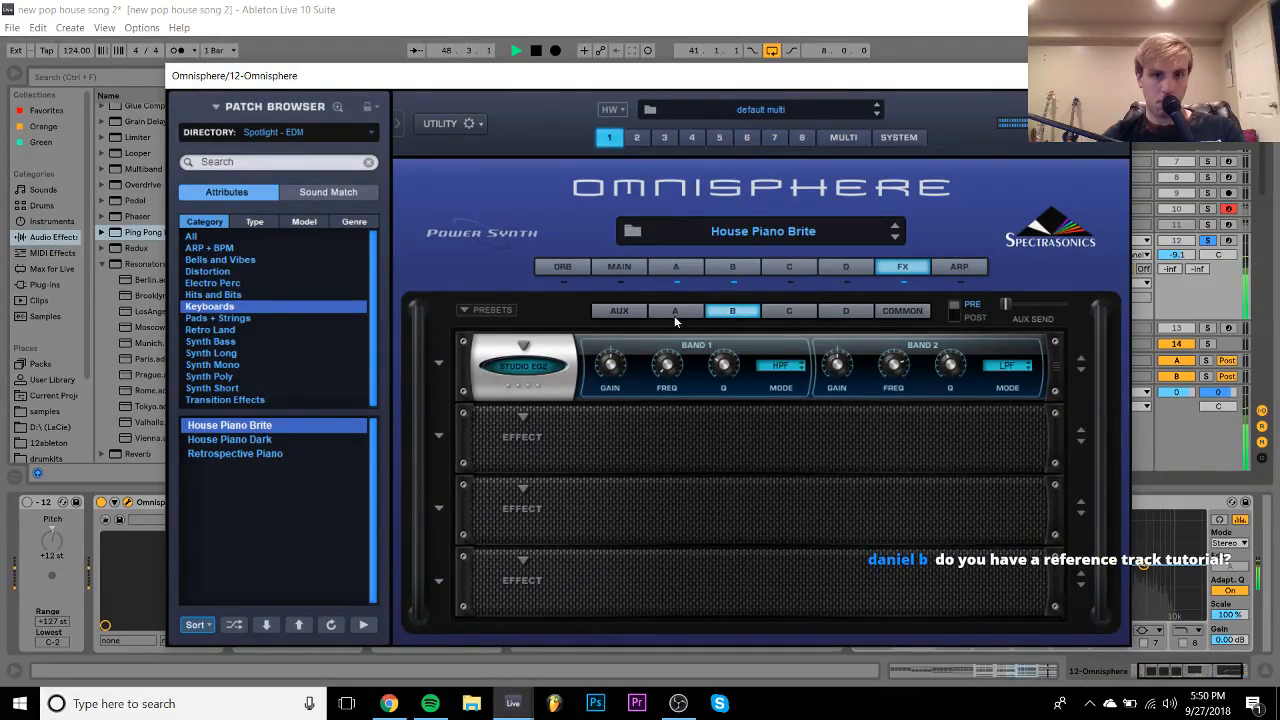
pyautogui.click(790, 312)
pyautogui.click(852, 312)
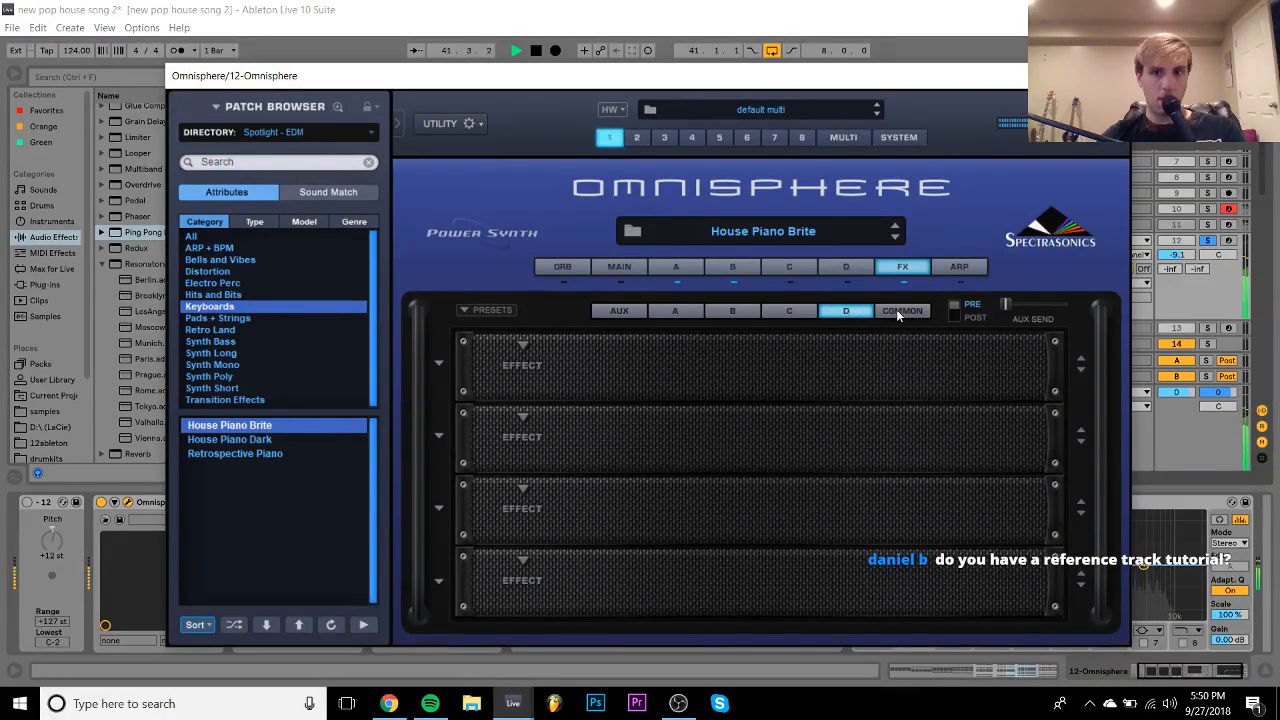
pyautogui.click(620, 311)
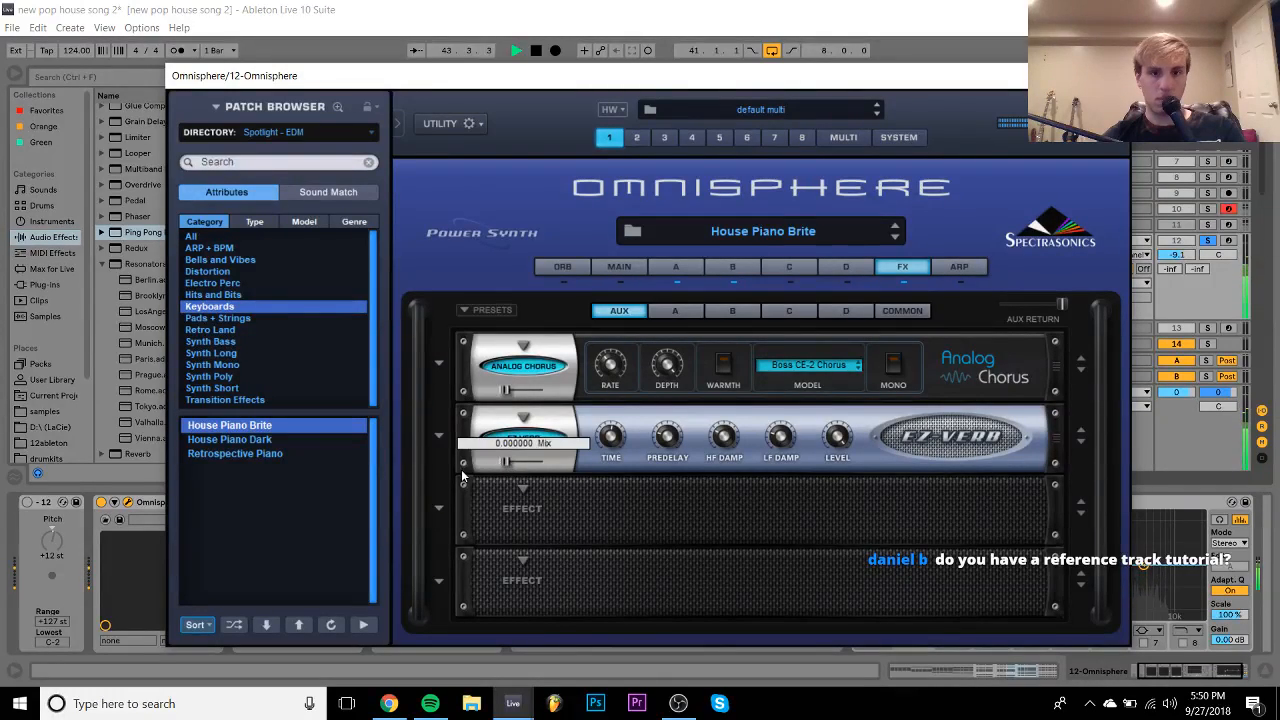
# - Zero layer A's amp sustain and shorten the amp decay on layers A and B
pyautogui.click(683, 272)
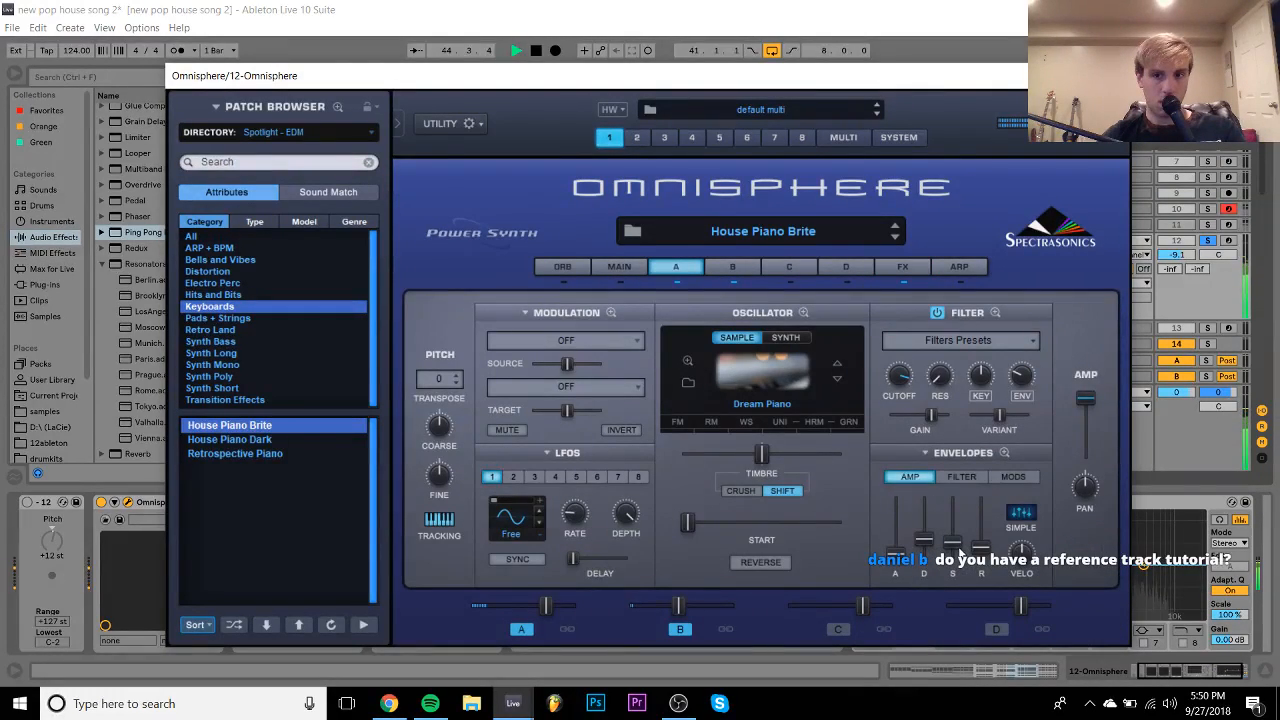
pyautogui.moveTo(957, 546); pyautogui.dragTo(945, 613)
pyautogui.moveTo(928, 538); pyautogui.dragTo(929, 548)
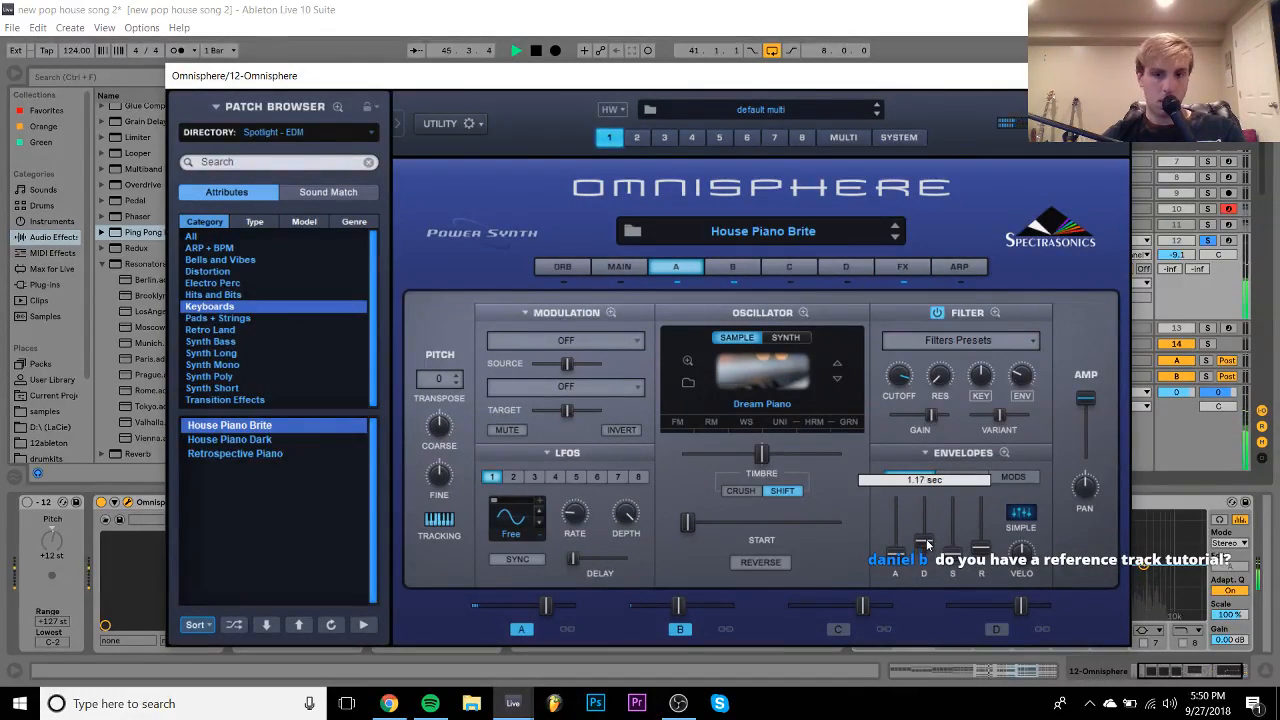
pyautogui.click(732, 266)
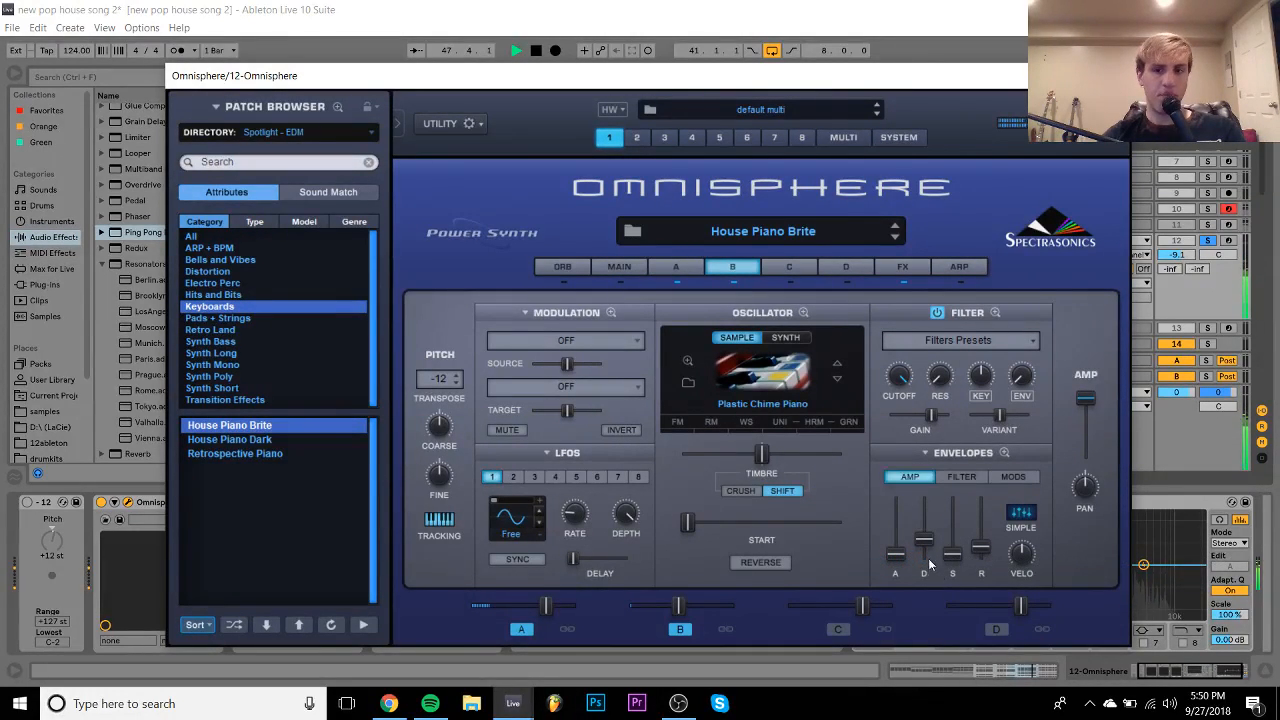
pyautogui.moveTo(921, 542); pyautogui.dragTo(921, 552)
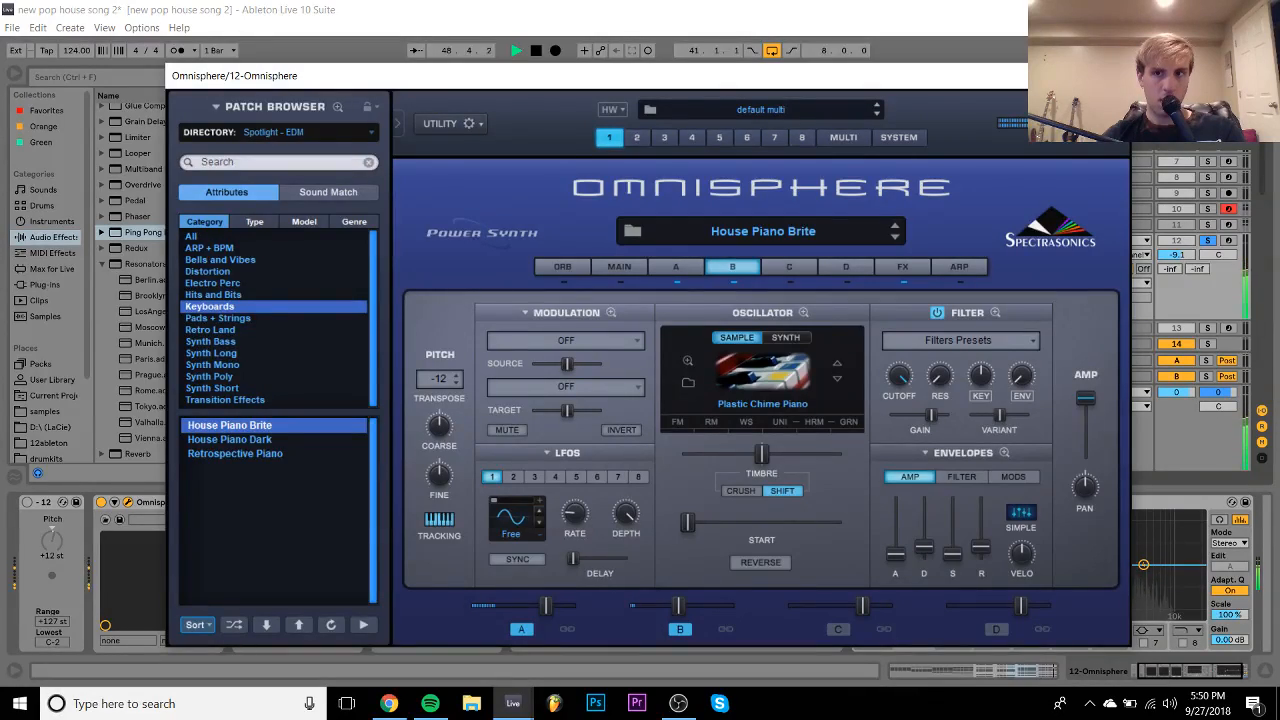
pyautogui.click(1108, 76)
pyautogui.press('space')
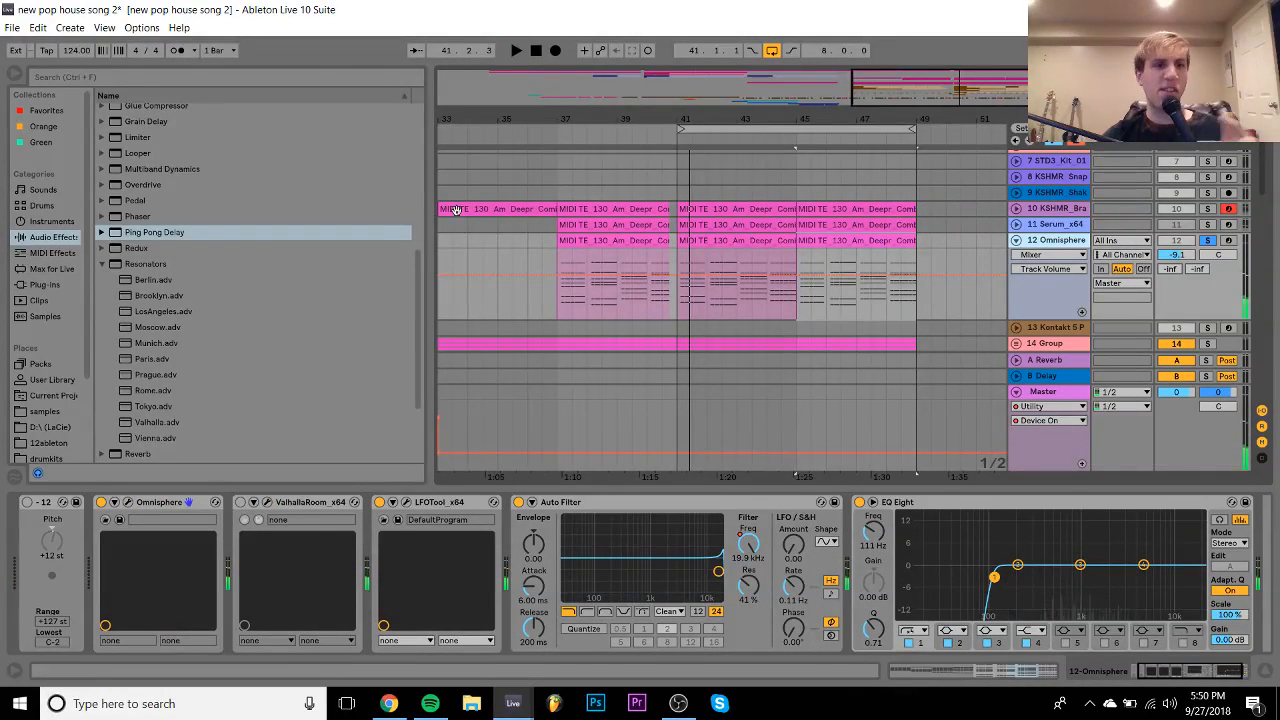
# - Insert a left-channel-only Utility after Omnisphere and set track 12 to -12.2 dB
pyautogui.scroll(-3, 279, 330)
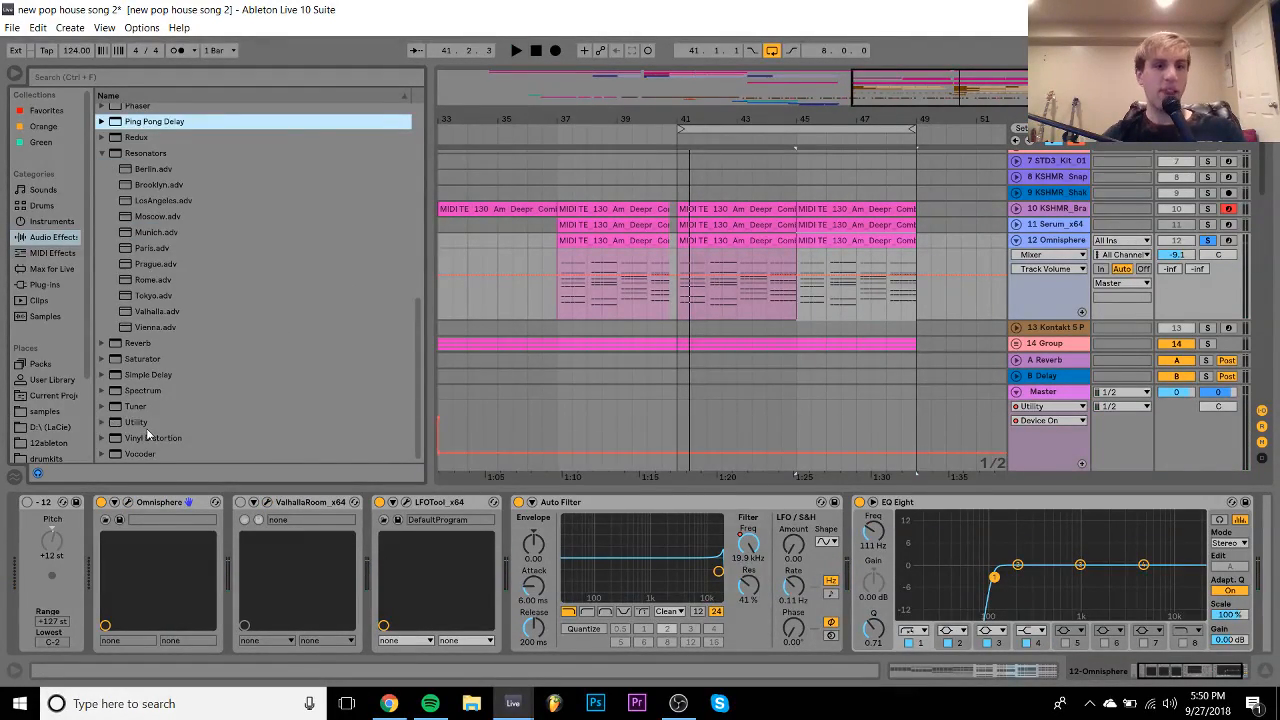
pyautogui.moveTo(140, 424); pyautogui.dragTo(240, 535)
pyautogui.moveTo(363, 575); pyautogui.dragTo(364, 580)
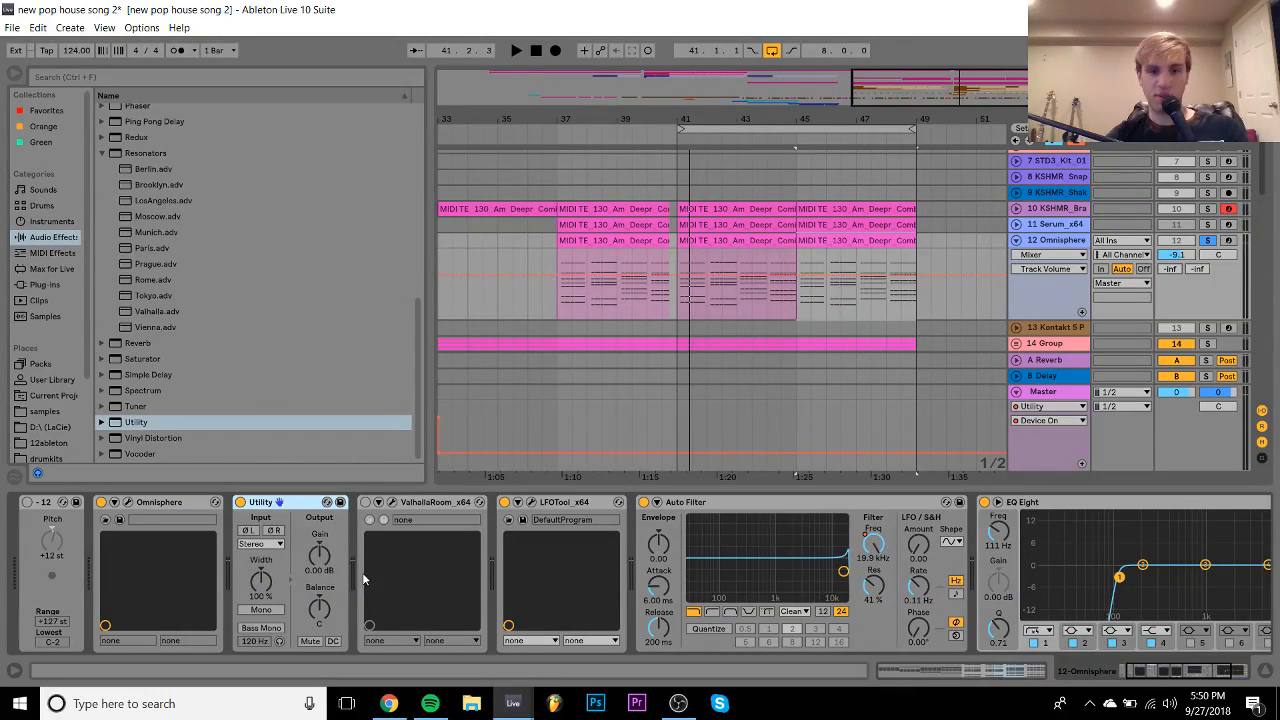
pyautogui.click(270, 543)
pyautogui.click(258, 560)
pyautogui.press('space')
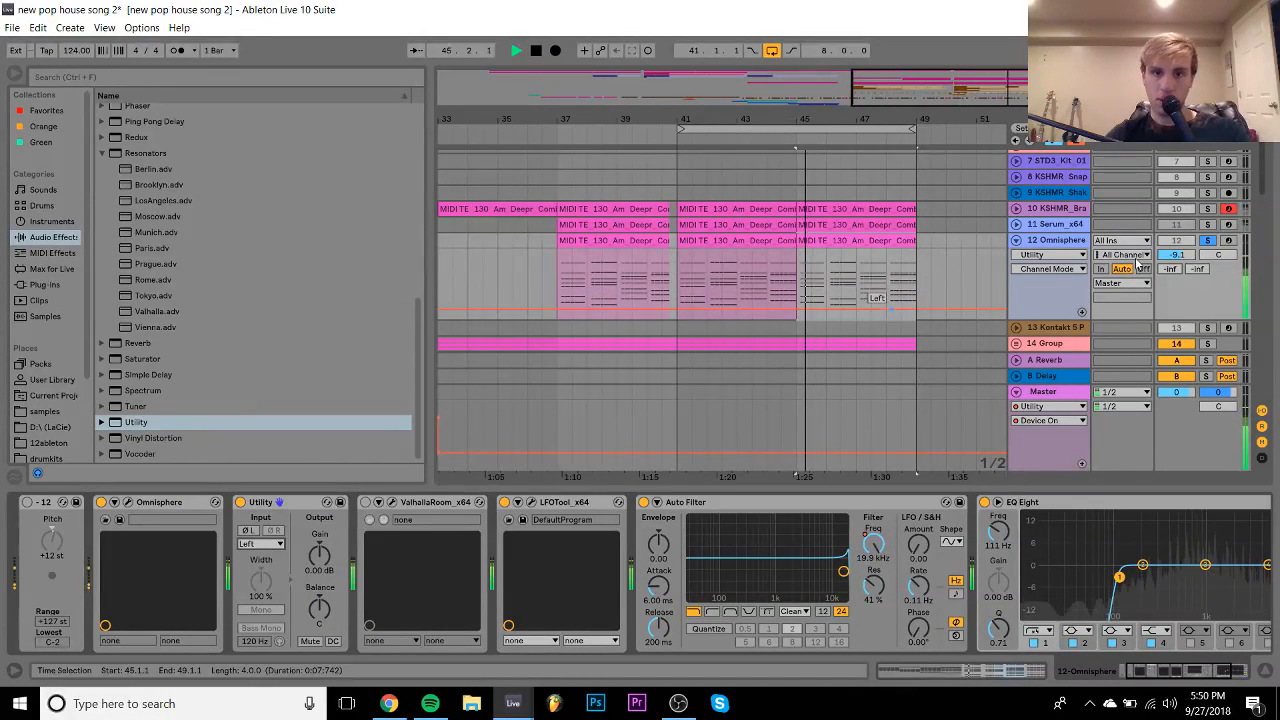
pyautogui.click(1208, 240)
pyautogui.moveTo(1188, 255); pyautogui.dragTo(1185, 256)
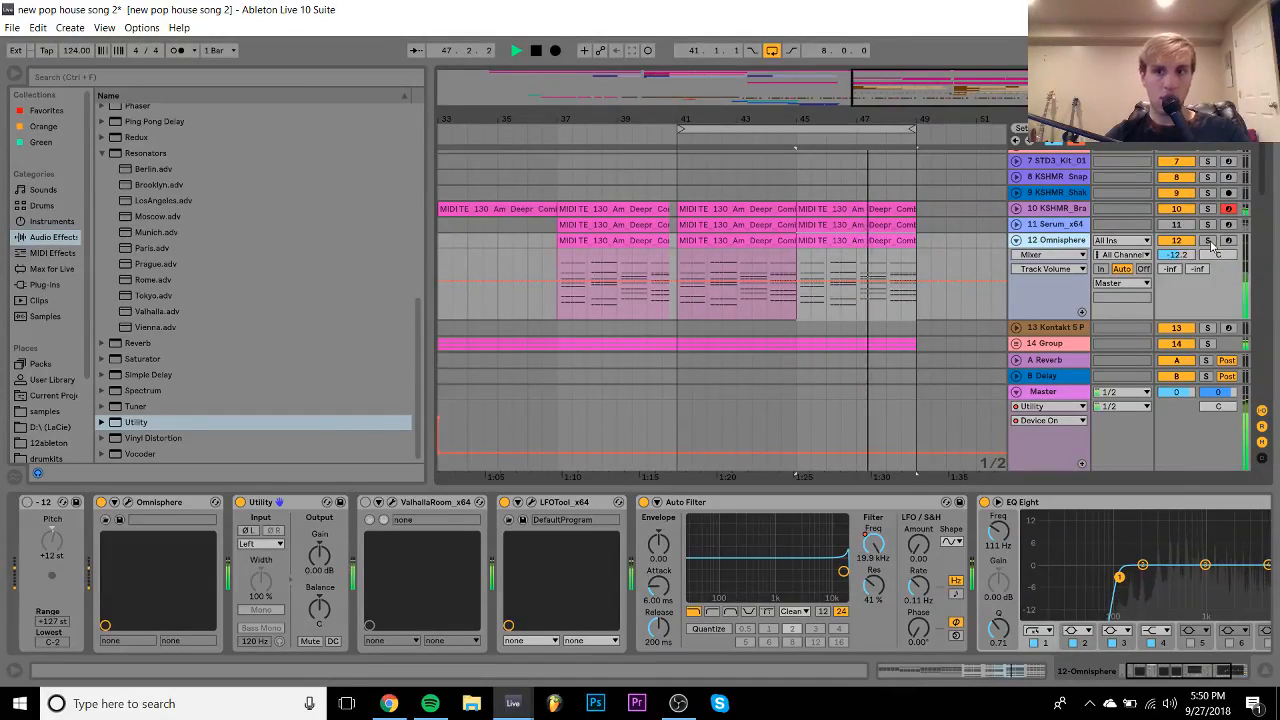
pyautogui.click(1208, 240)
# - Add the haas effect.adg rack from the User Library right after Utility
pyautogui.click(52, 379)
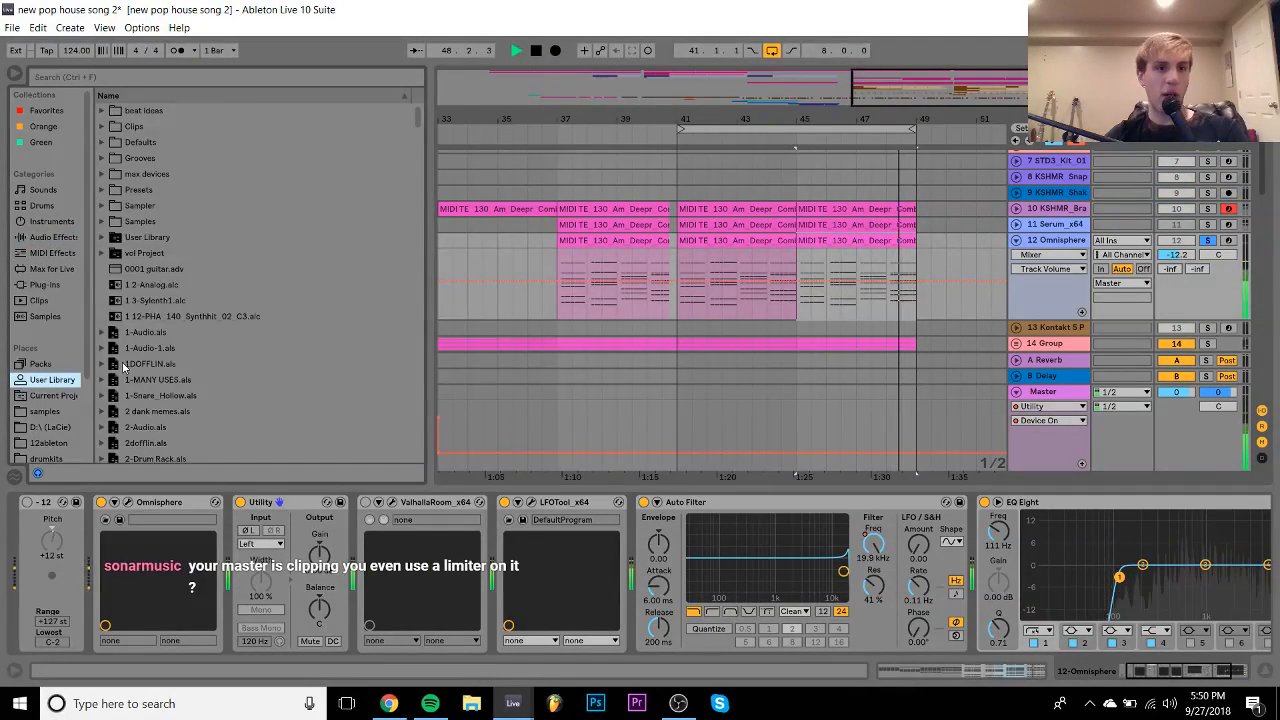
pyautogui.press('space')
pyautogui.scroll(-10, 123, 368)
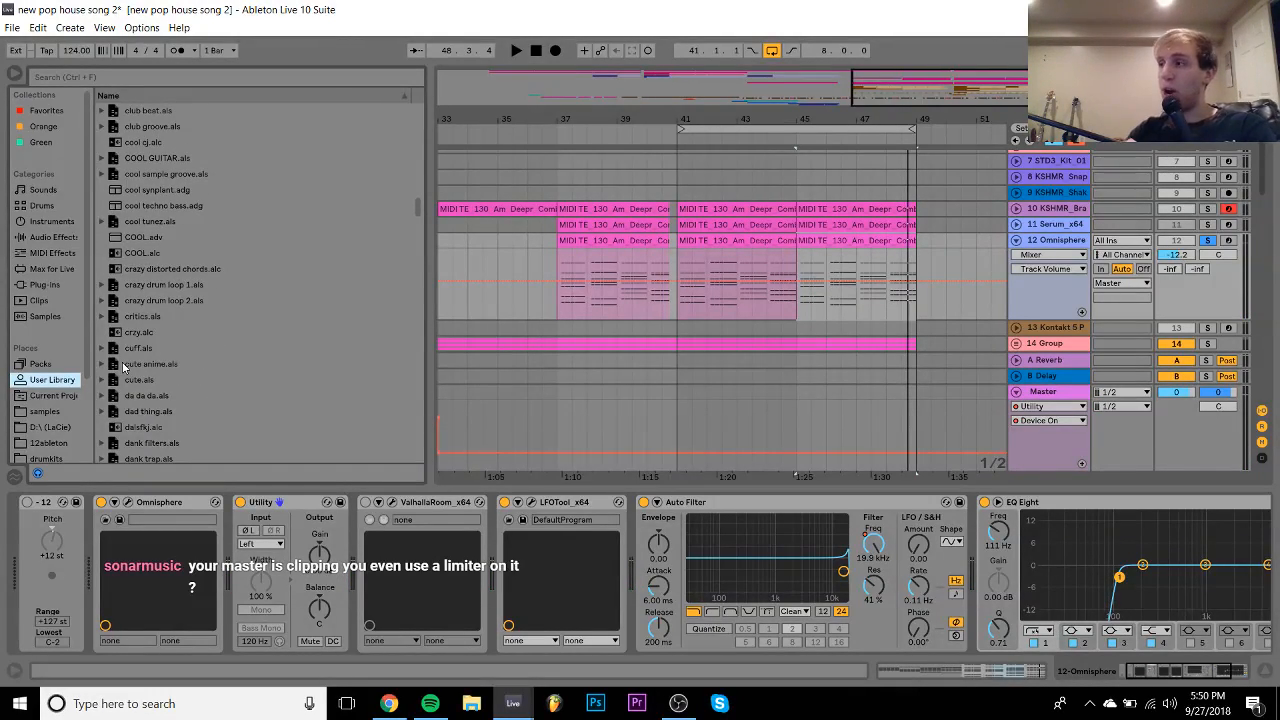
pyautogui.scroll(-15, 123, 368)
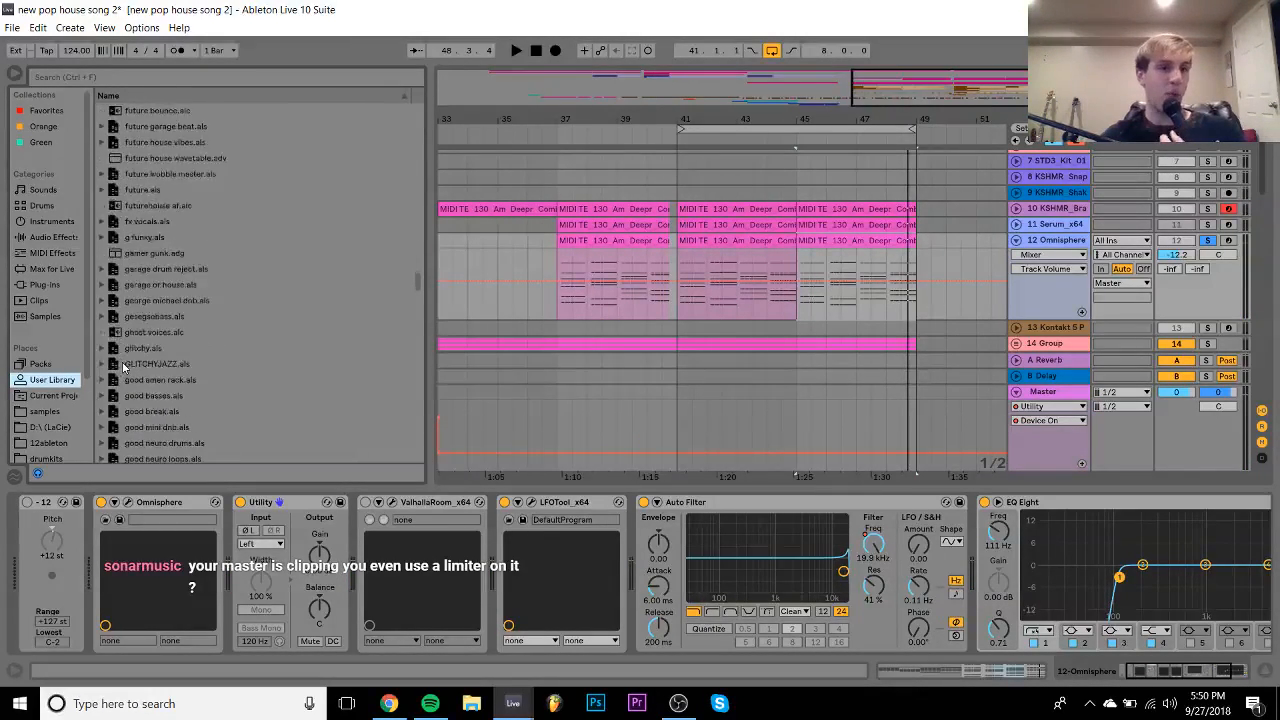
pyautogui.scroll(-5, 123, 368)
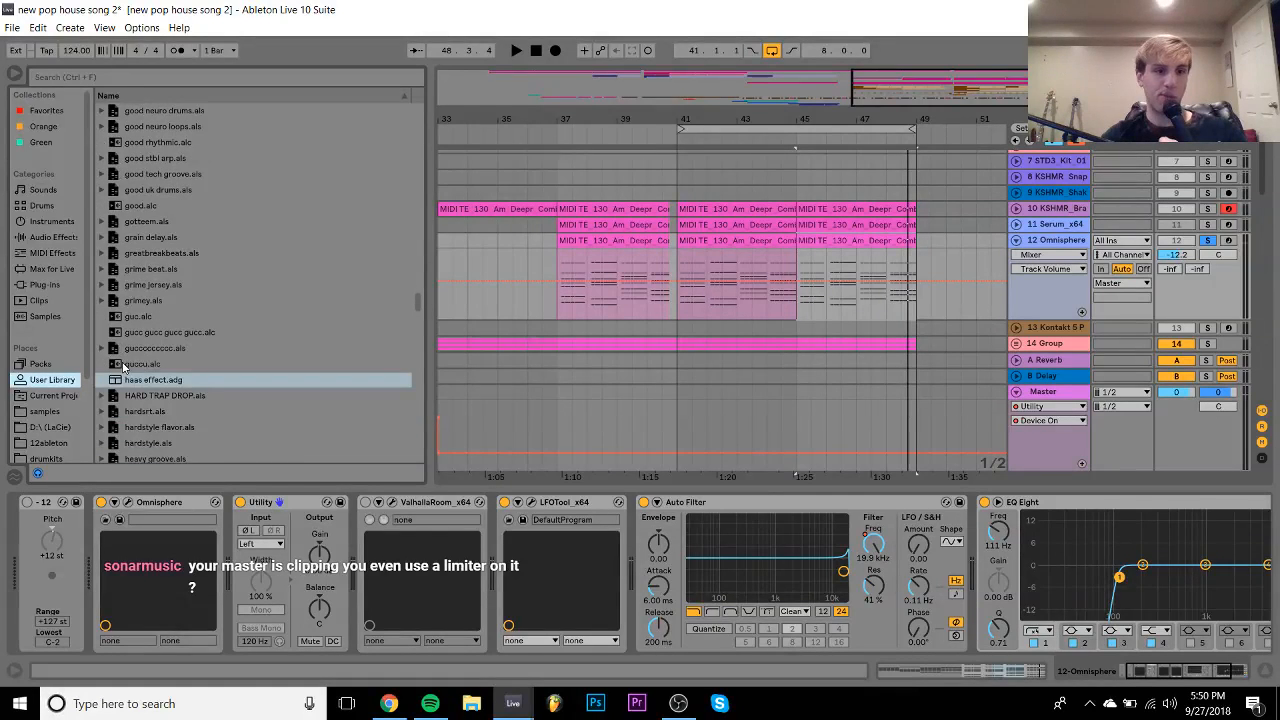
pyautogui.click(155, 381)
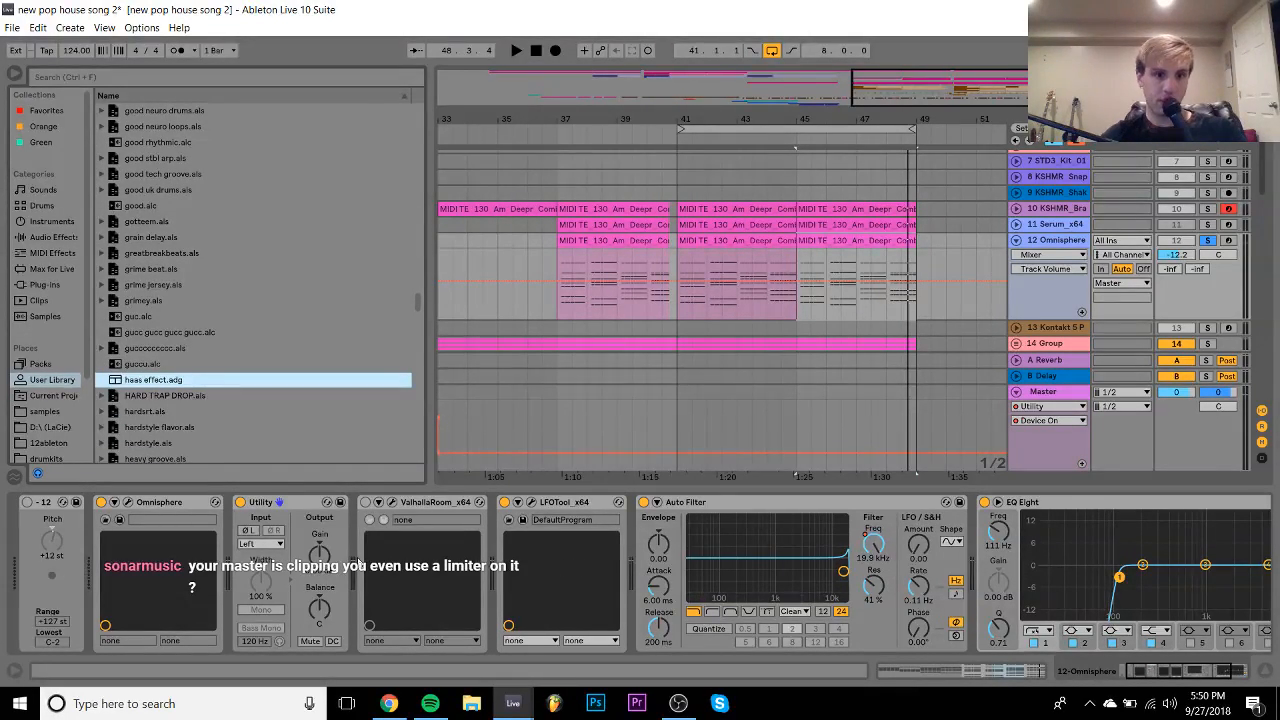
pyautogui.moveTo(377, 590); pyautogui.dragTo(367, 585)
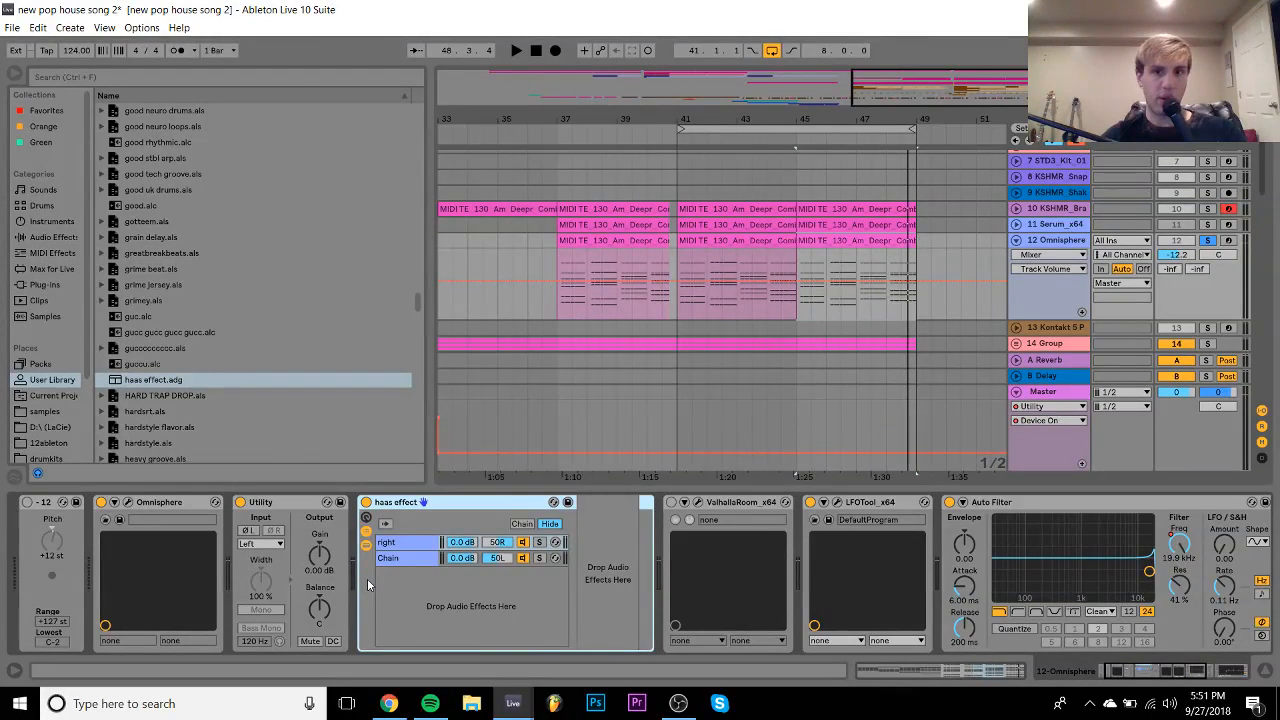
# - While playing, set track 12 to about -10.2 dB and compare ValhallaRoom on versus off
pyautogui.press('space')
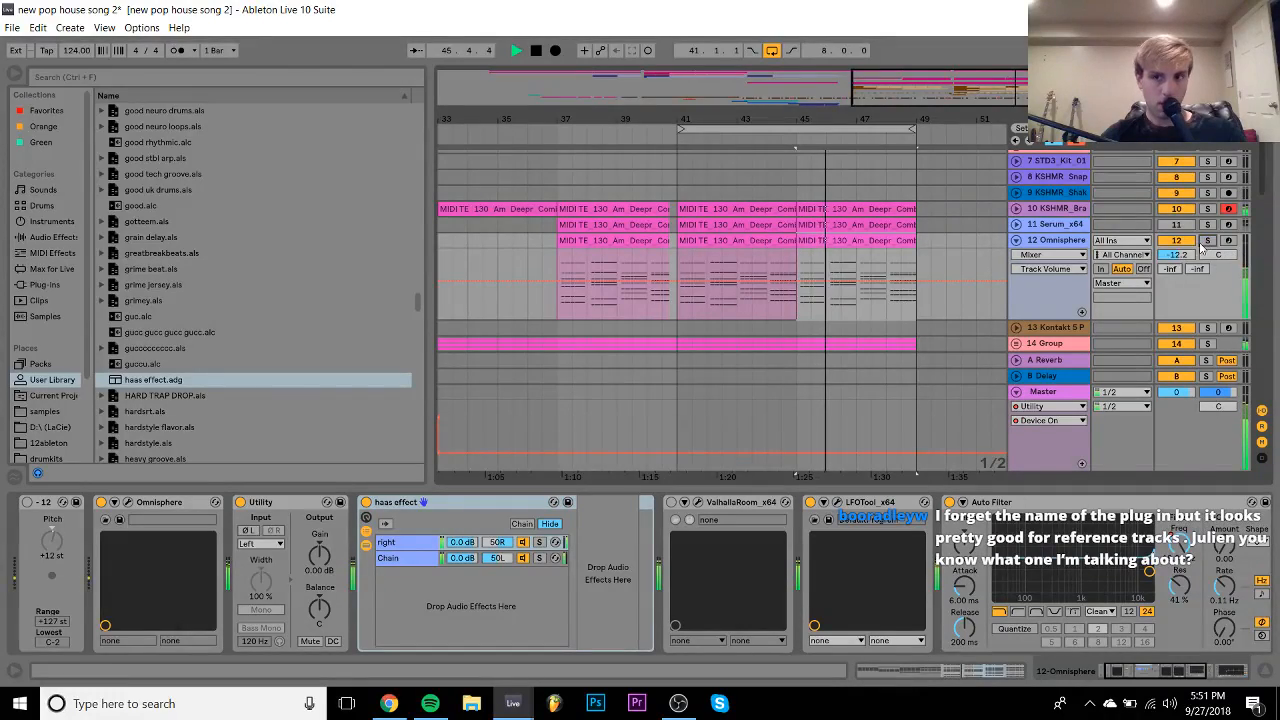
pyautogui.moveTo(1176, 255); pyautogui.dragTo(1176, 257)
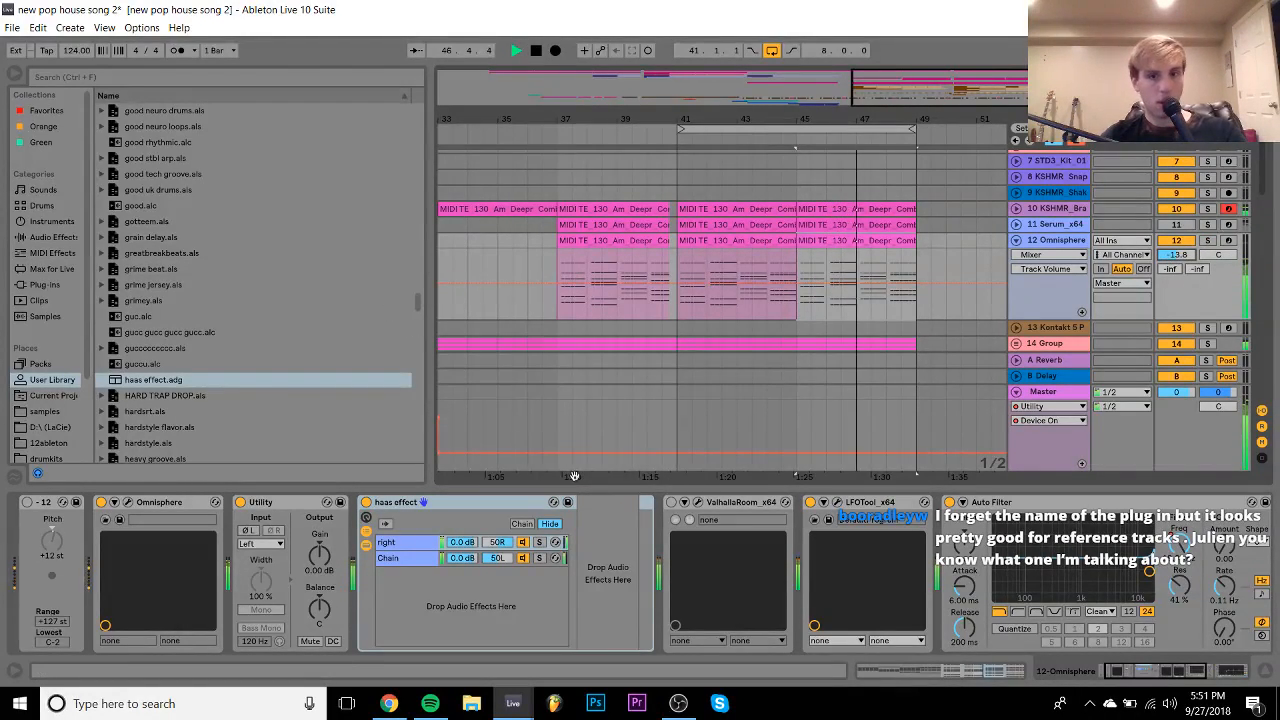
pyautogui.click(671, 502)
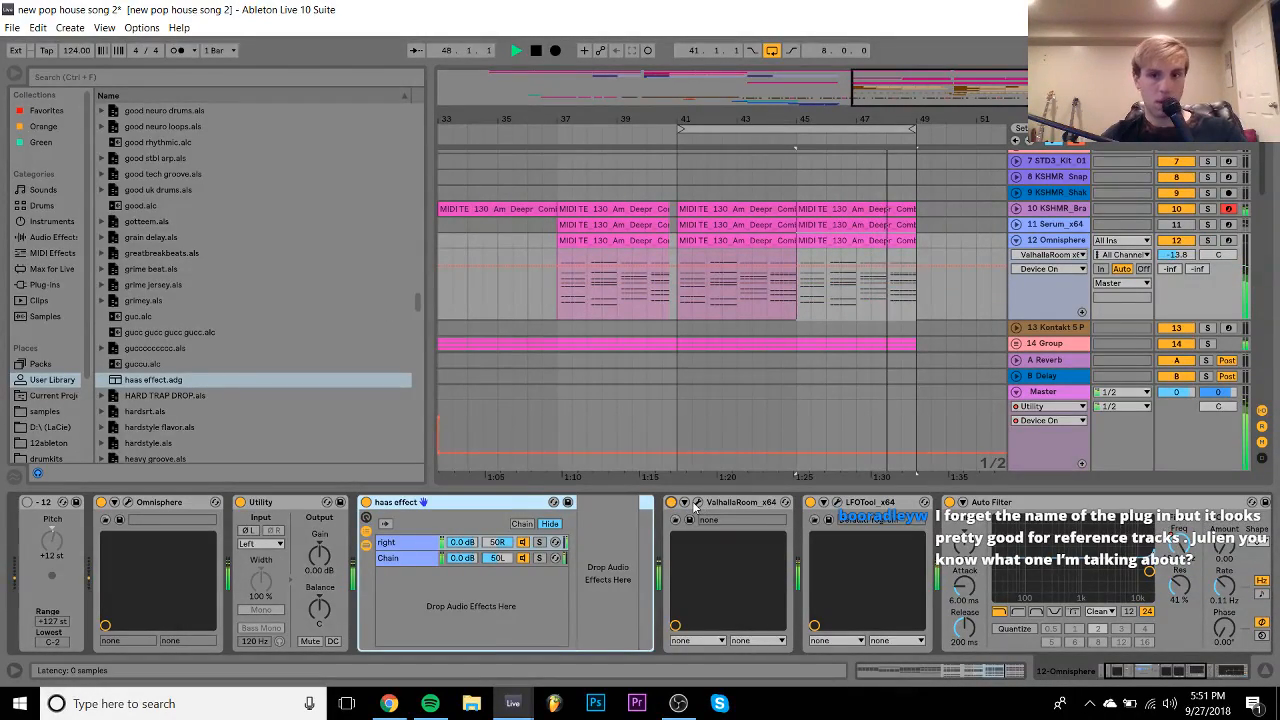
pyautogui.moveTo(1176, 255); pyautogui.dragTo(1176, 254)
pyautogui.click(671, 502)
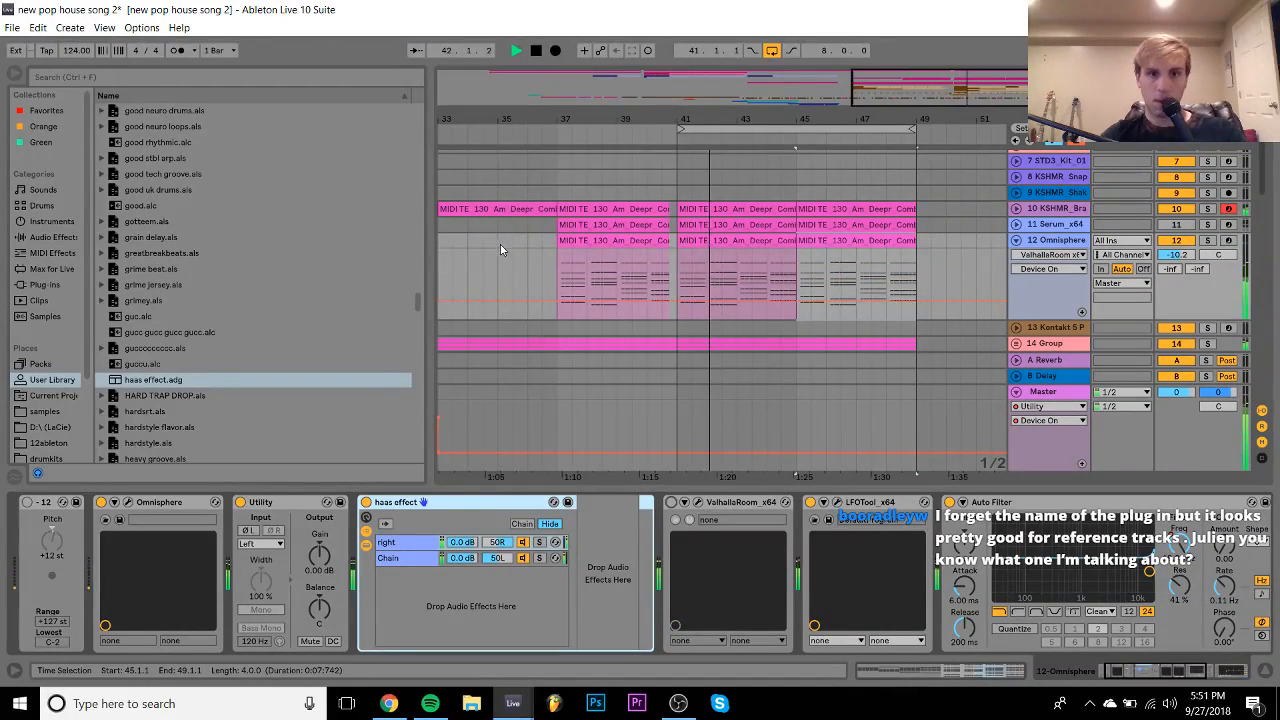
# - Move the playback start to bar 34 and select the bar-37 Omnisphere chord clip
pyautogui.click(467, 240)
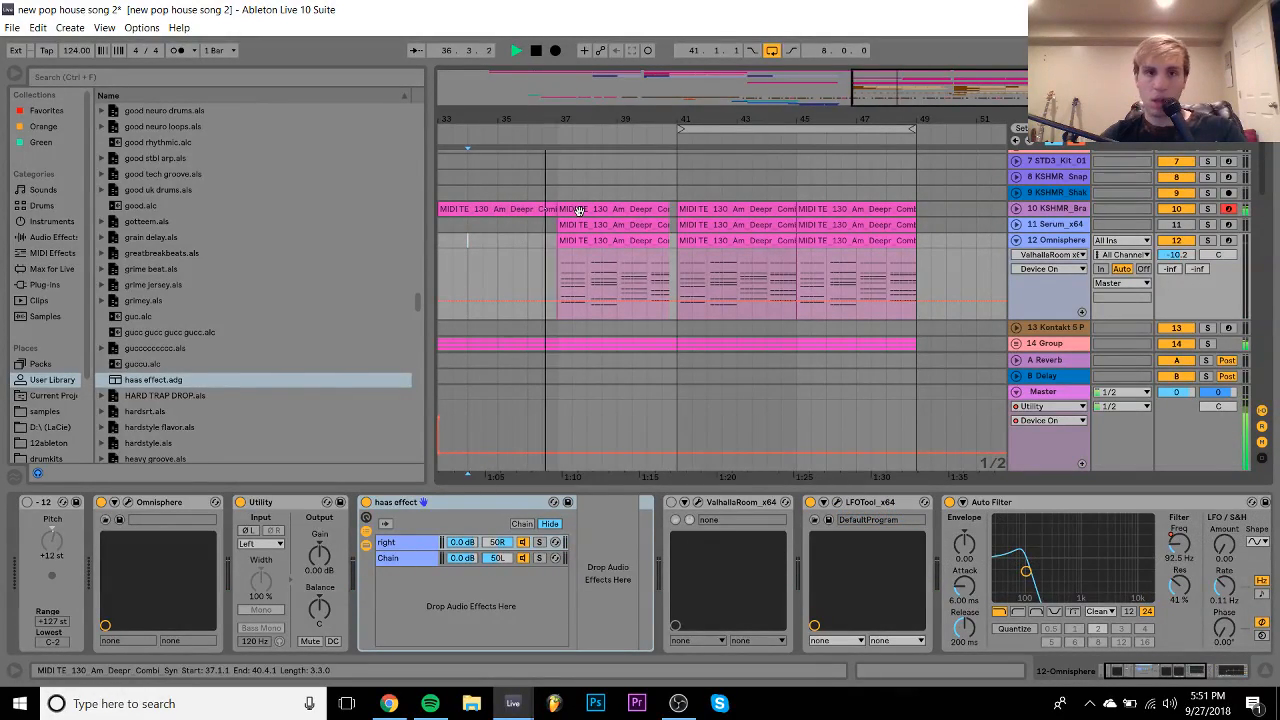
pyautogui.click(583, 242)
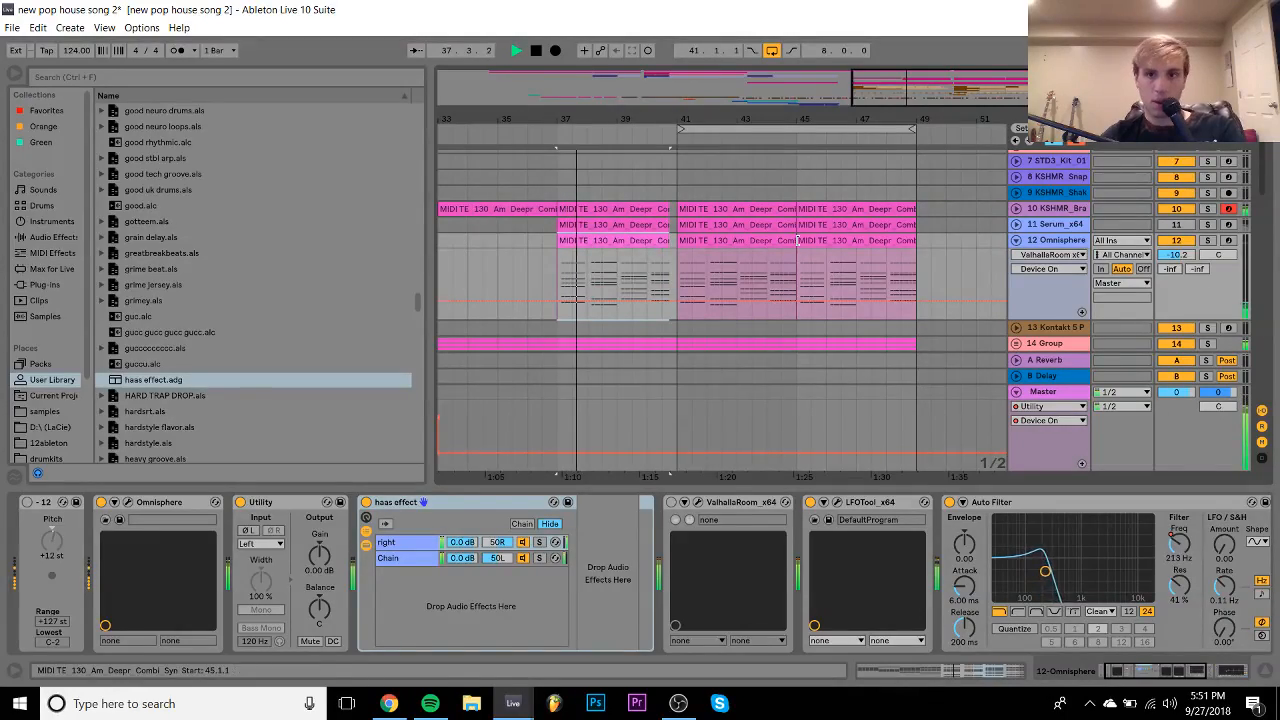
pyautogui.scroll(-10, 1013, 262)
pyautogui.press('space')
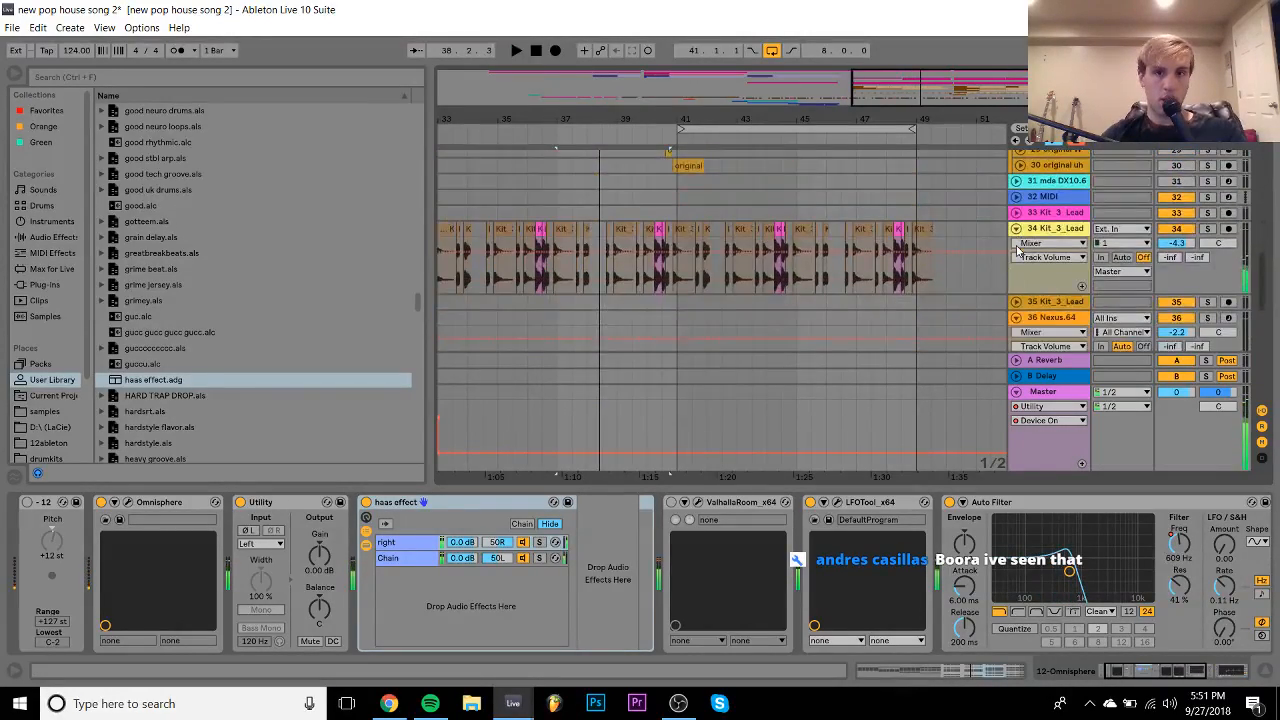
# - Copy the tambourine loop back to bar 37 and trim it to end at 40.1.1
pyautogui.scroll(2, 1017, 251)
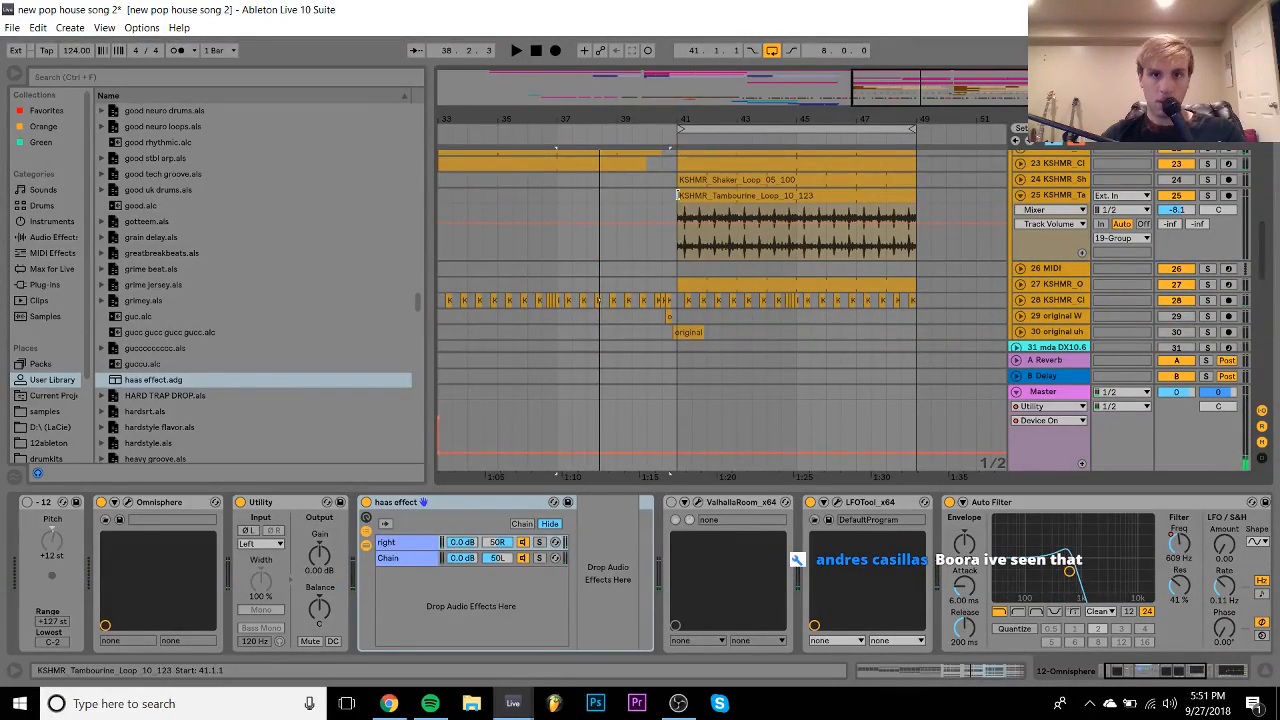
pyautogui.moveTo(679, 205); pyautogui.dragTo(632, 204)
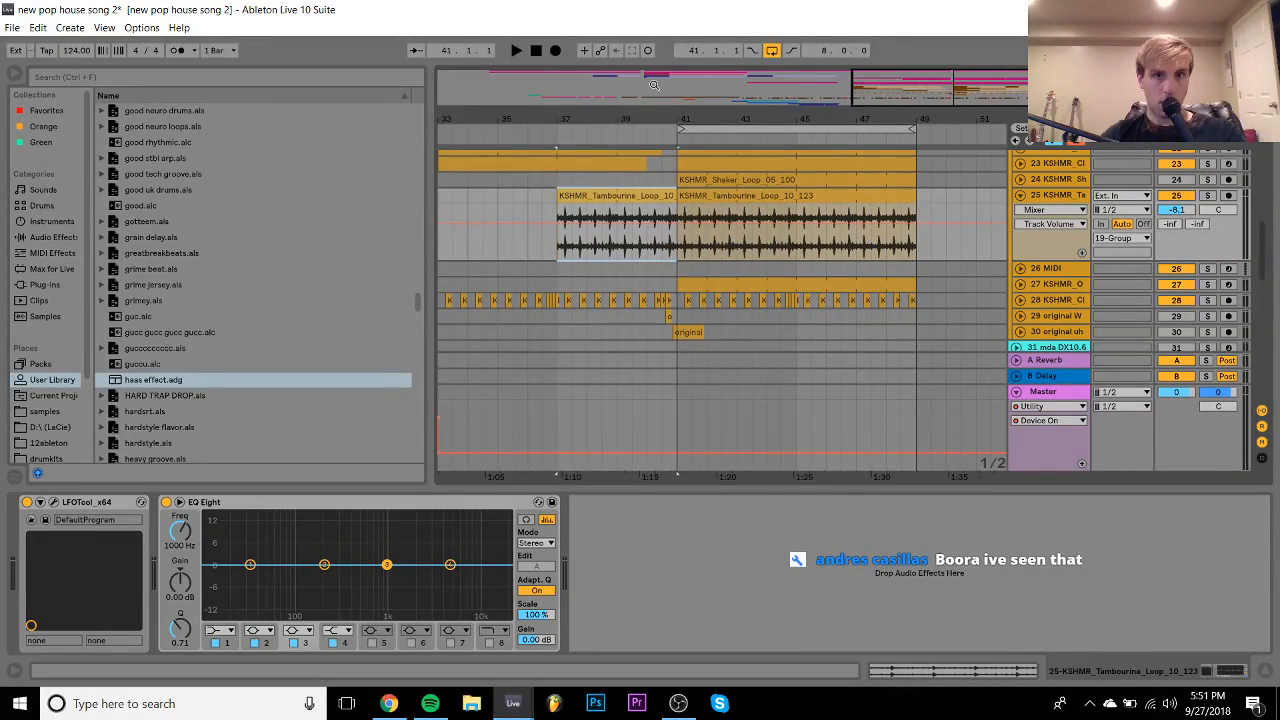
pyautogui.moveTo(602, 119); pyautogui.dragTo(601, 195)
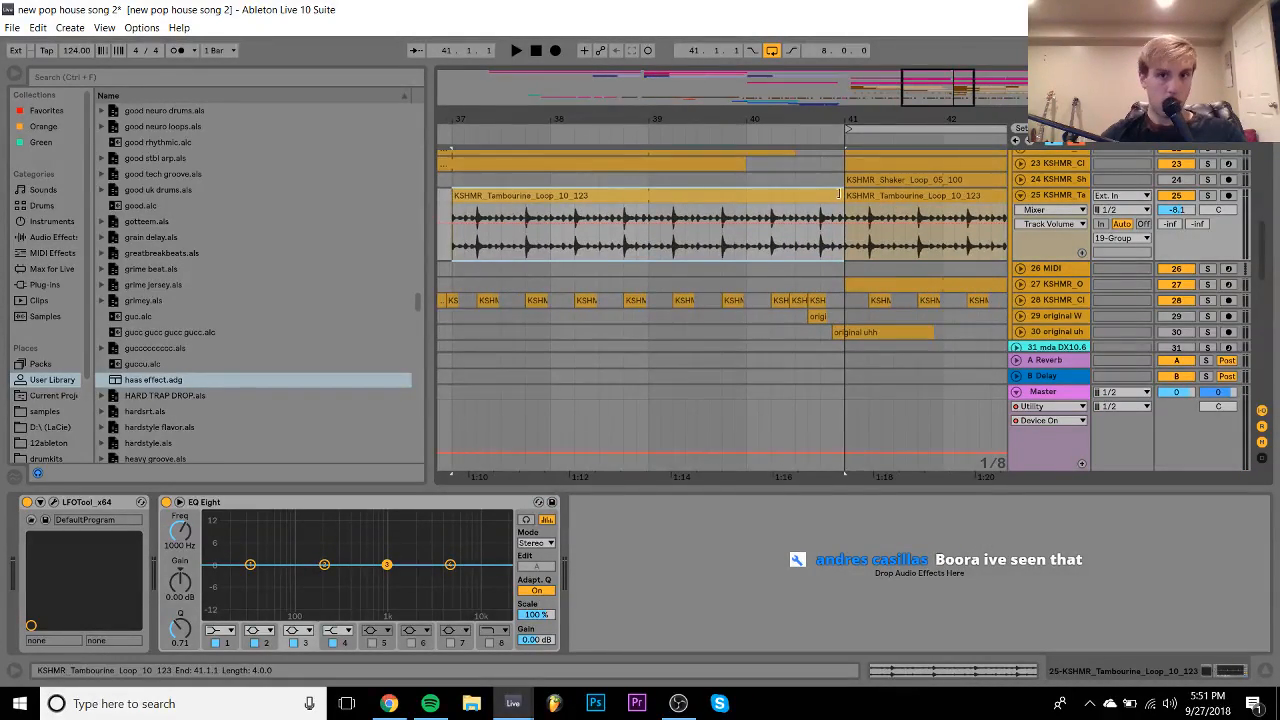
pyautogui.moveTo(840, 195); pyautogui.dragTo(710, 195)
pyautogui.press('space')
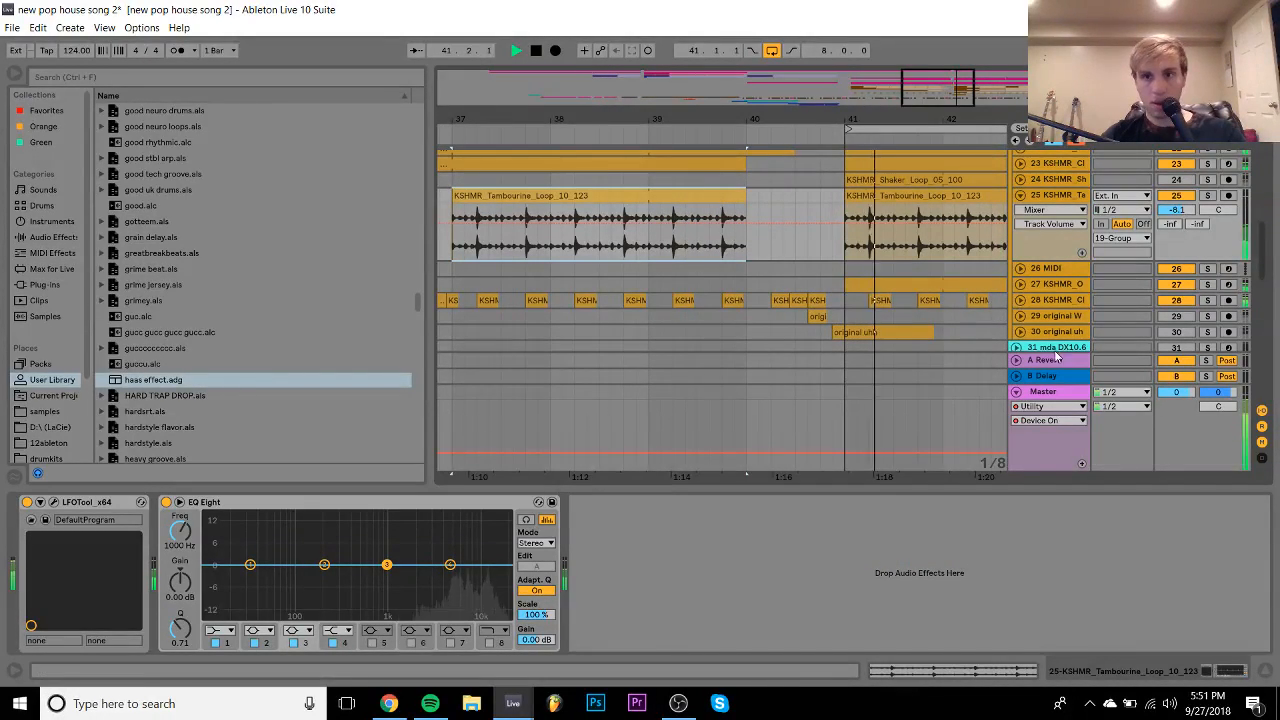
# - Fold the Master and tambourine track 25, then select the Omnisphere piano track
pyautogui.click(1016, 392)
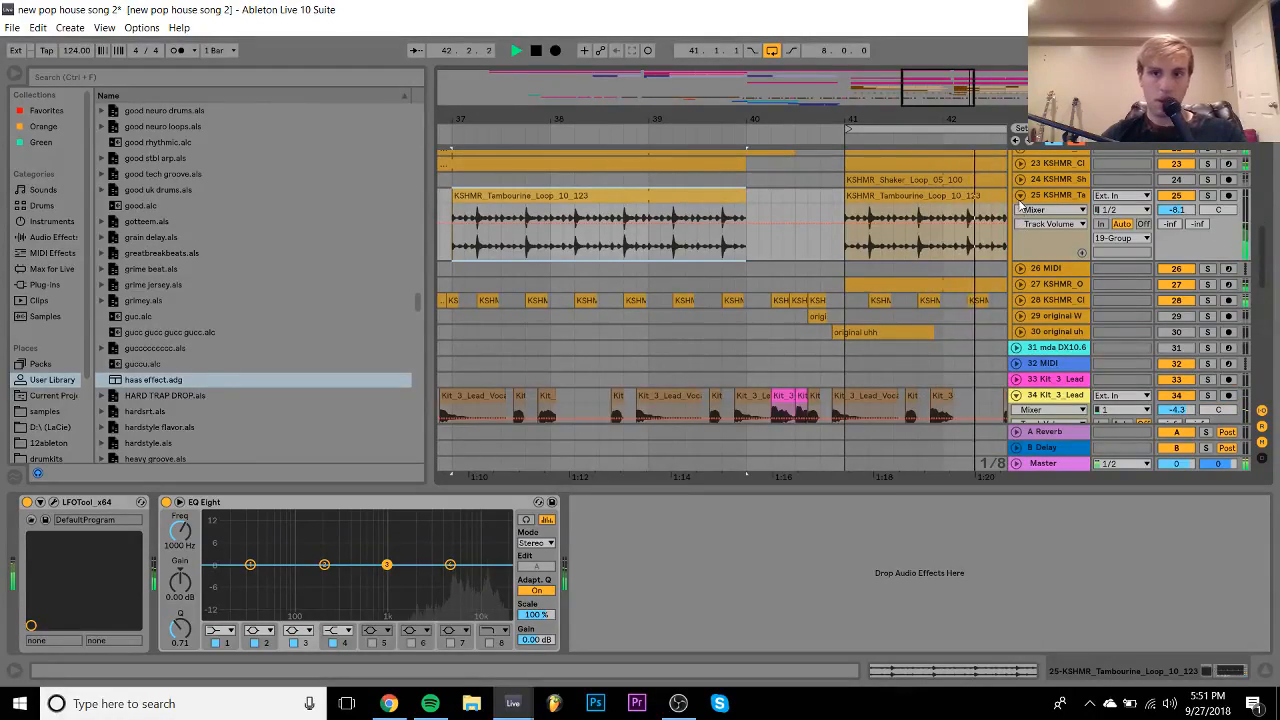
pyautogui.click(1020, 197)
pyautogui.scroll(10, 903, 206)
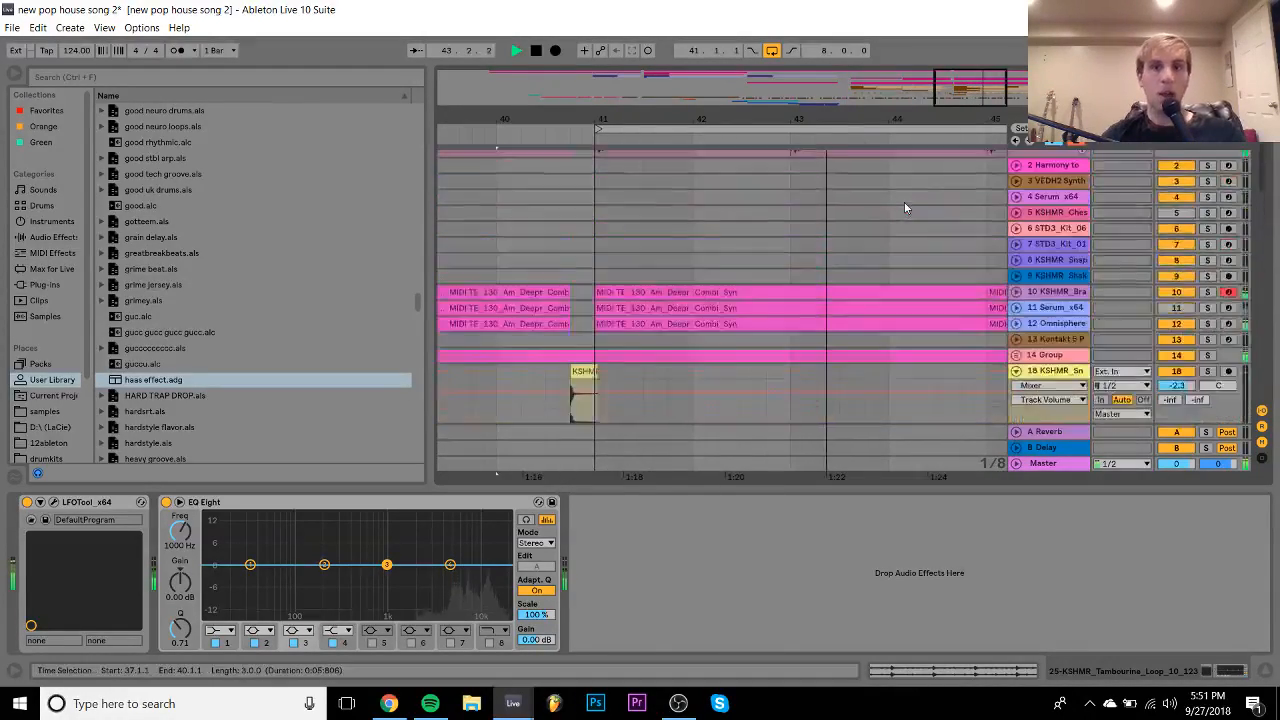
pyautogui.scroll(-2, 905, 207)
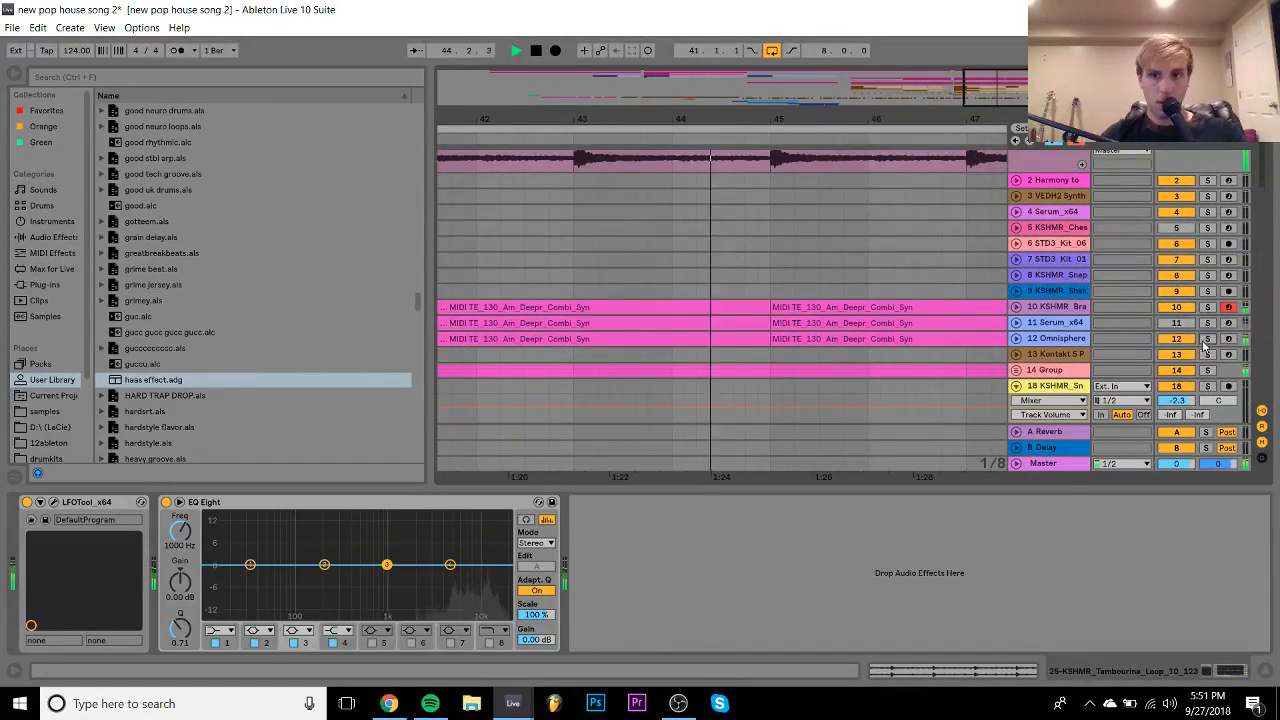
pyautogui.click(1048, 343)
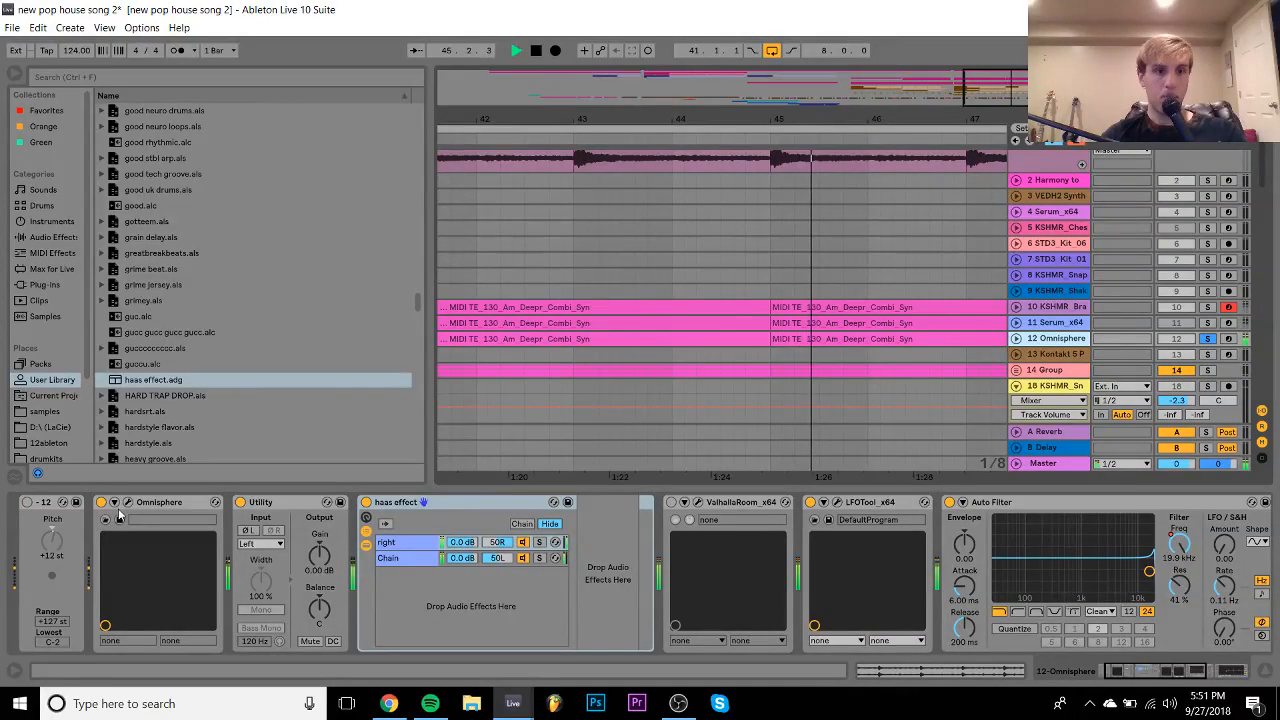
# - Compare House Piano Brite's layer A (Dream Piano) and layer B (Plastic Chime Piano)
pyautogui.click(128, 503)
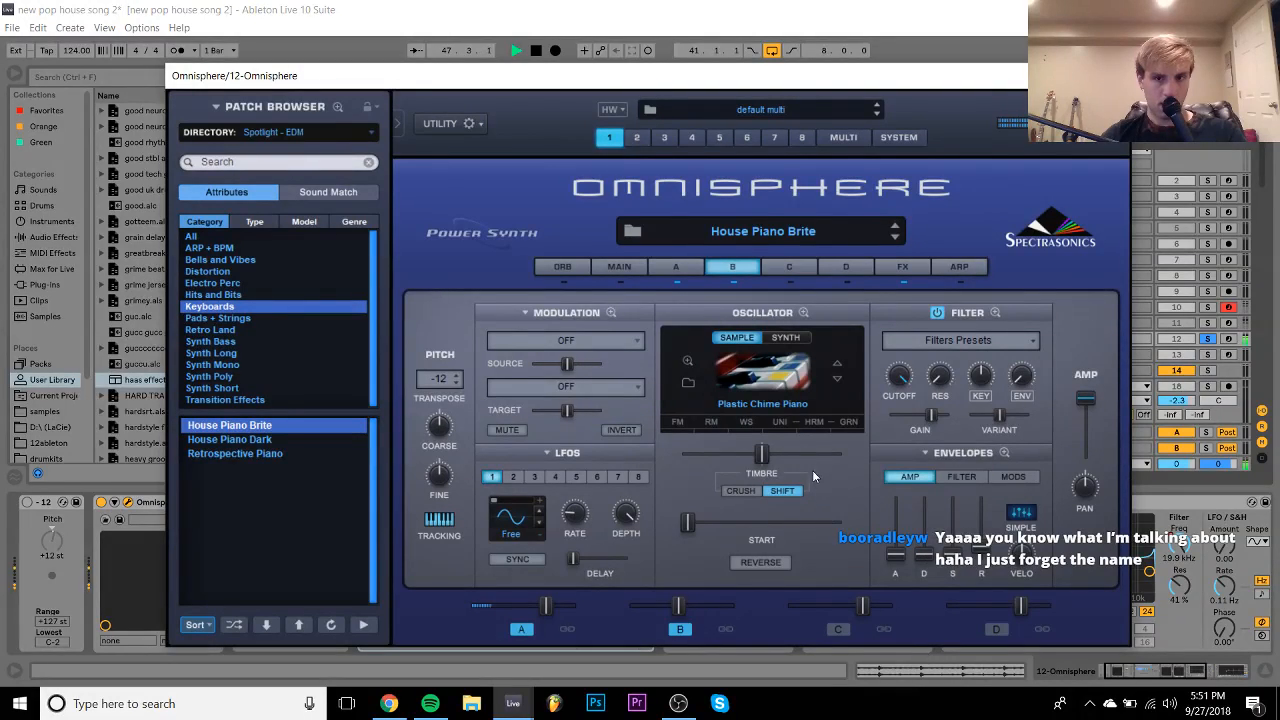
pyautogui.click(678, 267)
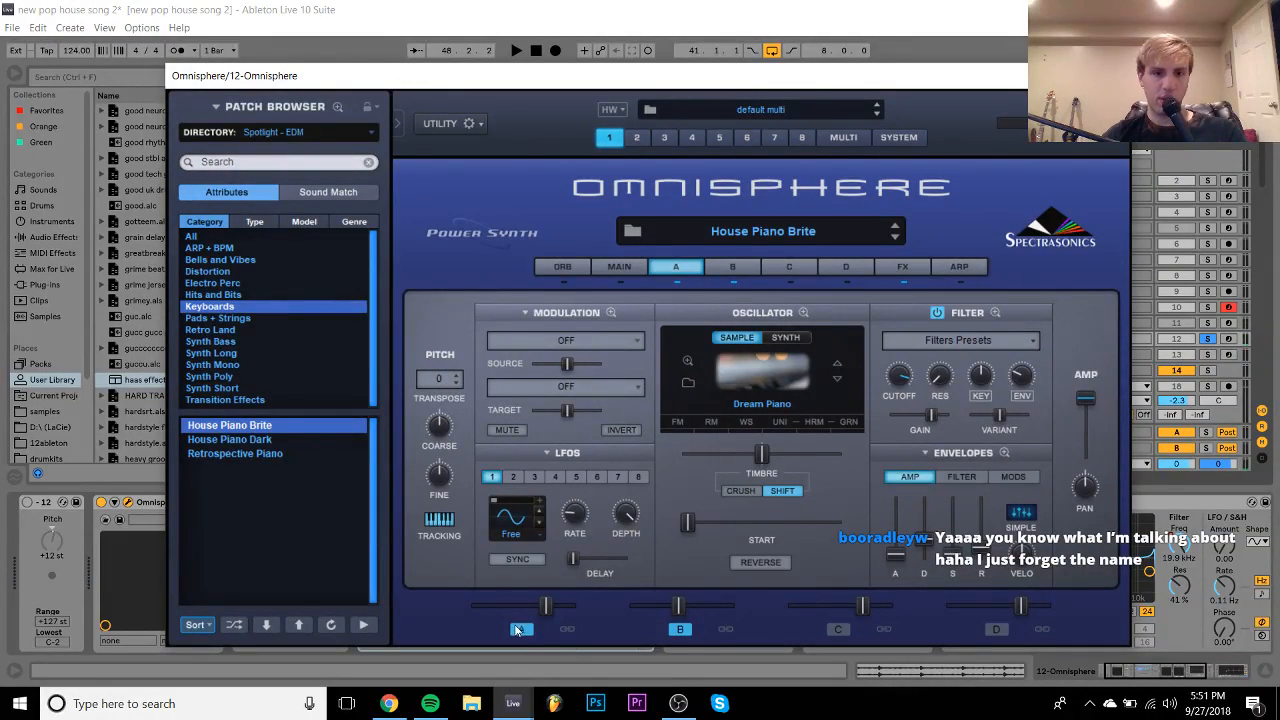
pyautogui.press('space')
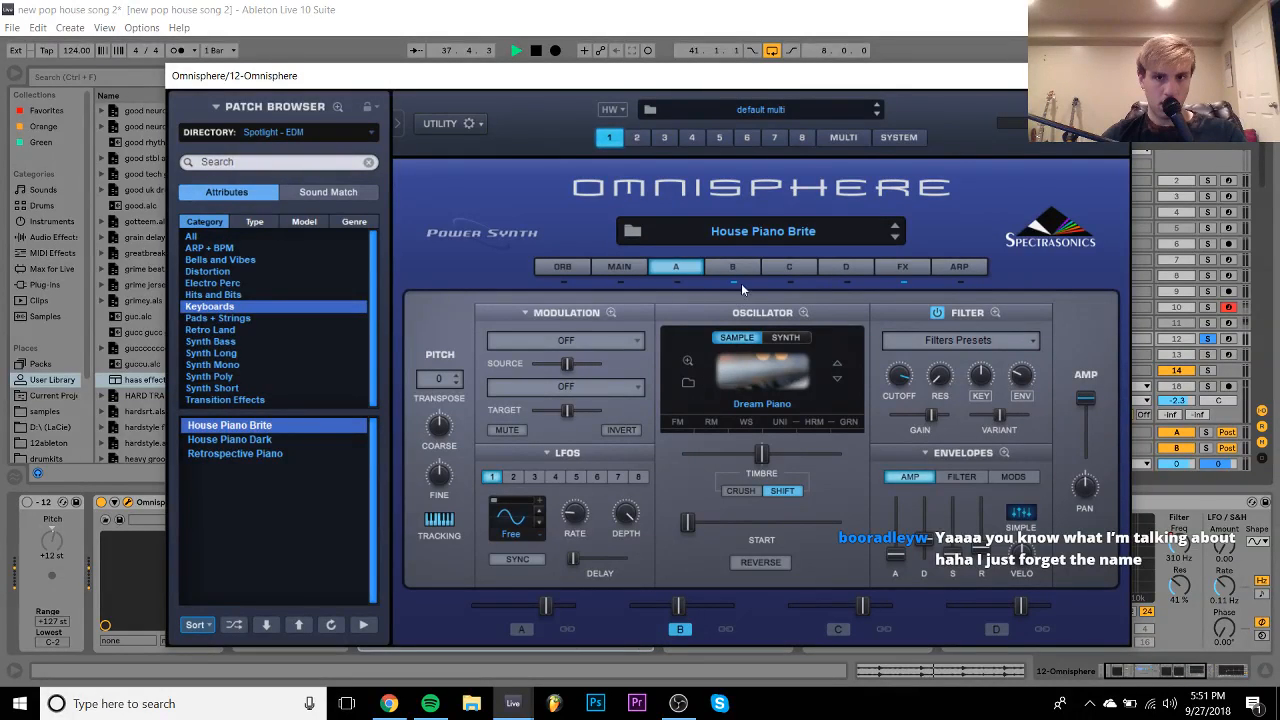
pyautogui.click(733, 267)
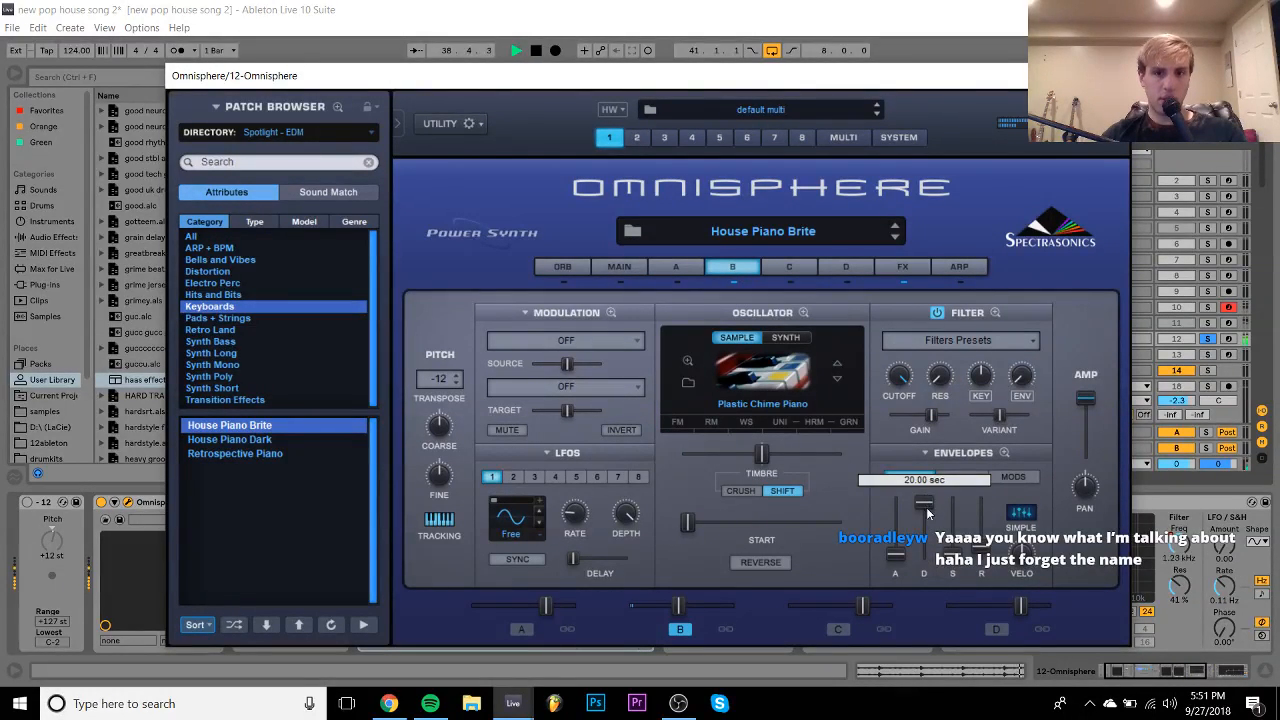
pyautogui.click(519, 629)
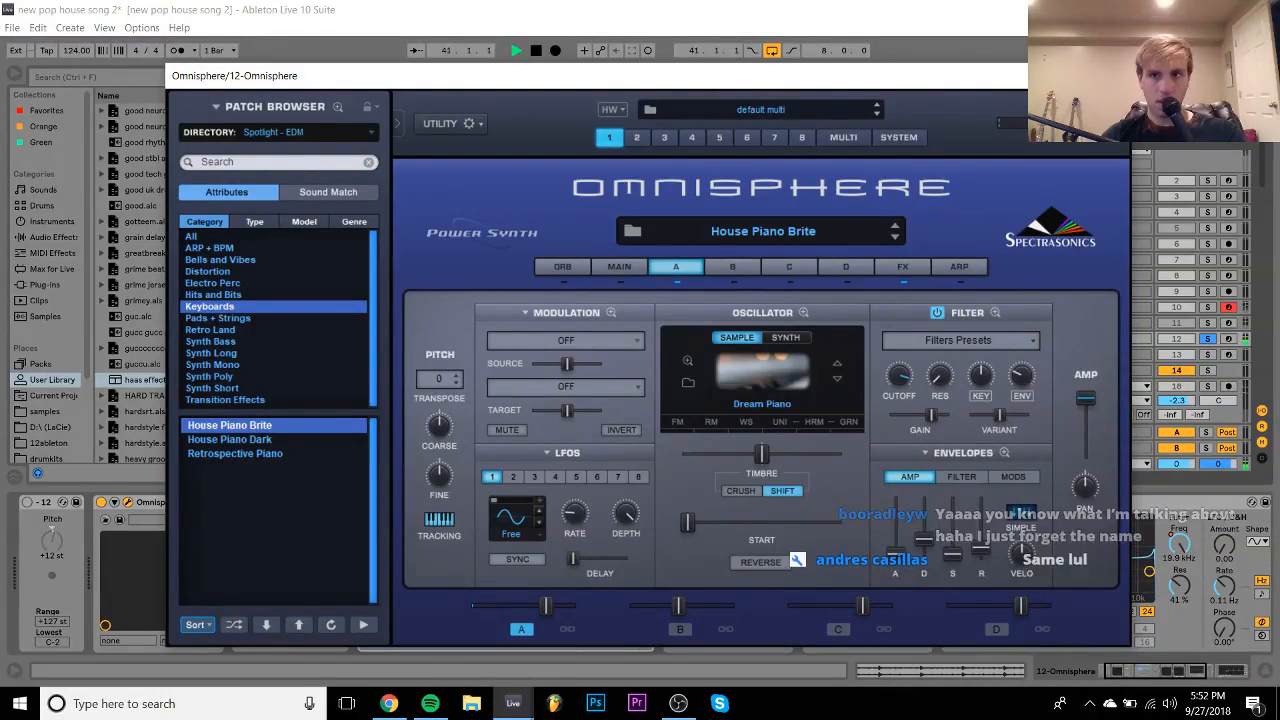
# - Zoom out to bars 25–55 and take track 12 out of solo
pyautogui.click(1108, 76)
pyautogui.moveTo(812, 116)
pyautogui.mouseDown()
pyautogui.moveTo(836, 60)
pyautogui.moveTo(798, 90)
pyautogui.moveTo(800, 117)
pyautogui.mouseUp()
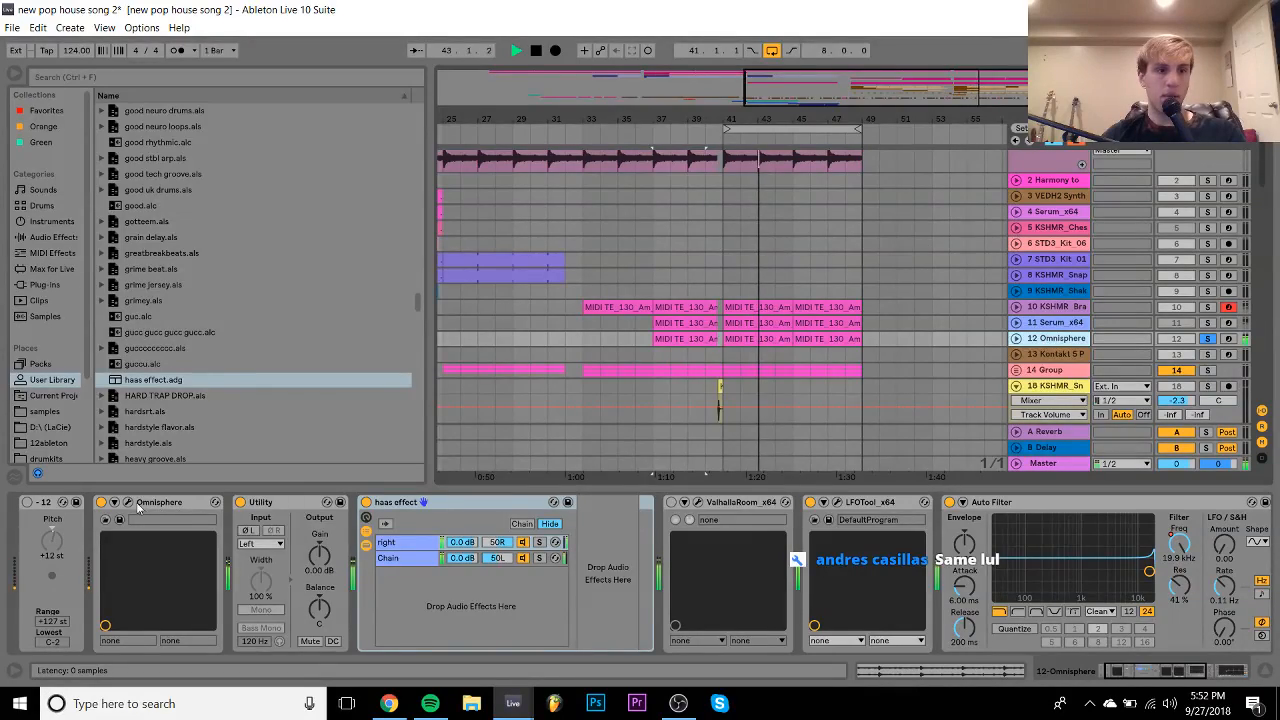
pyautogui.click(128, 503)
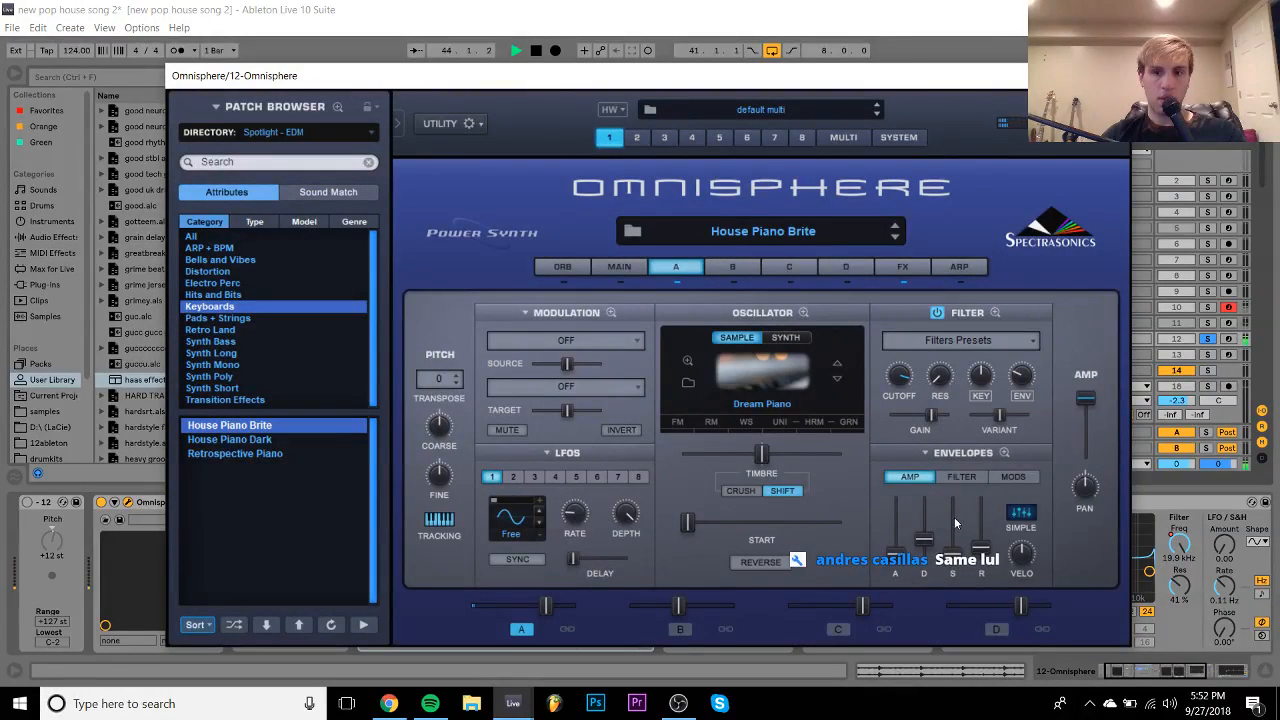
pyautogui.moveTo(927, 542)
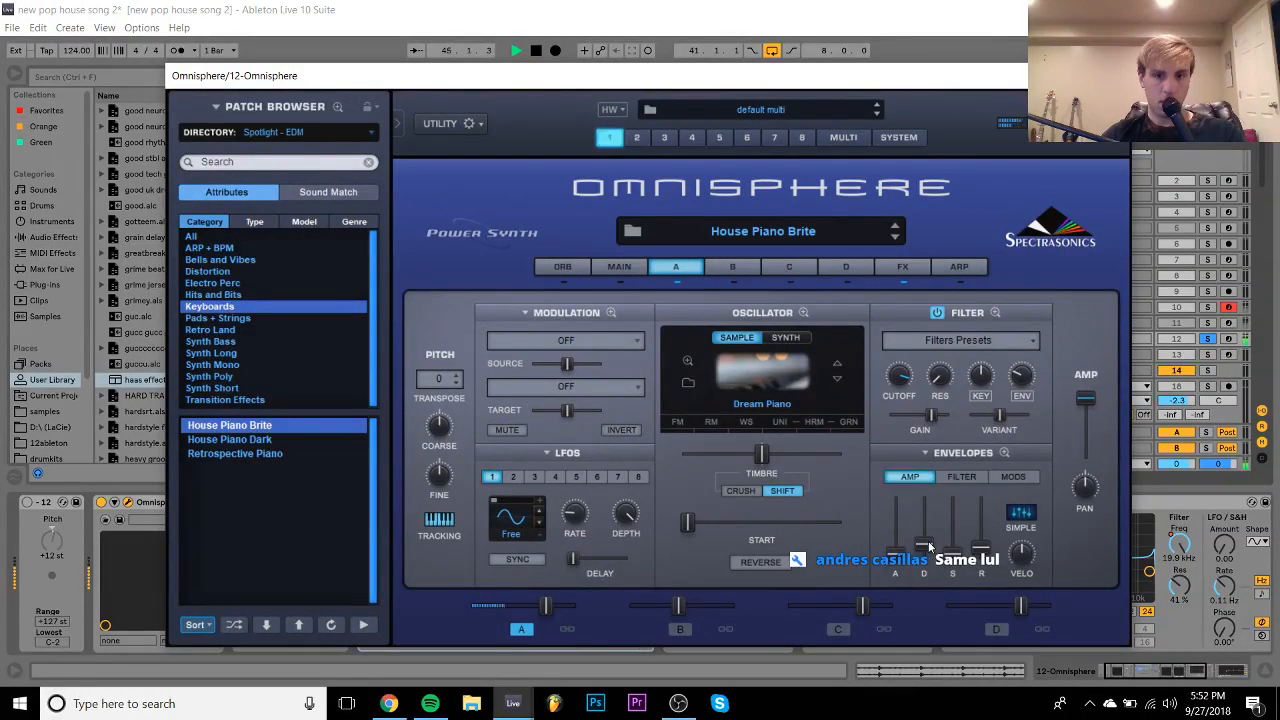
pyautogui.click(1209, 339)
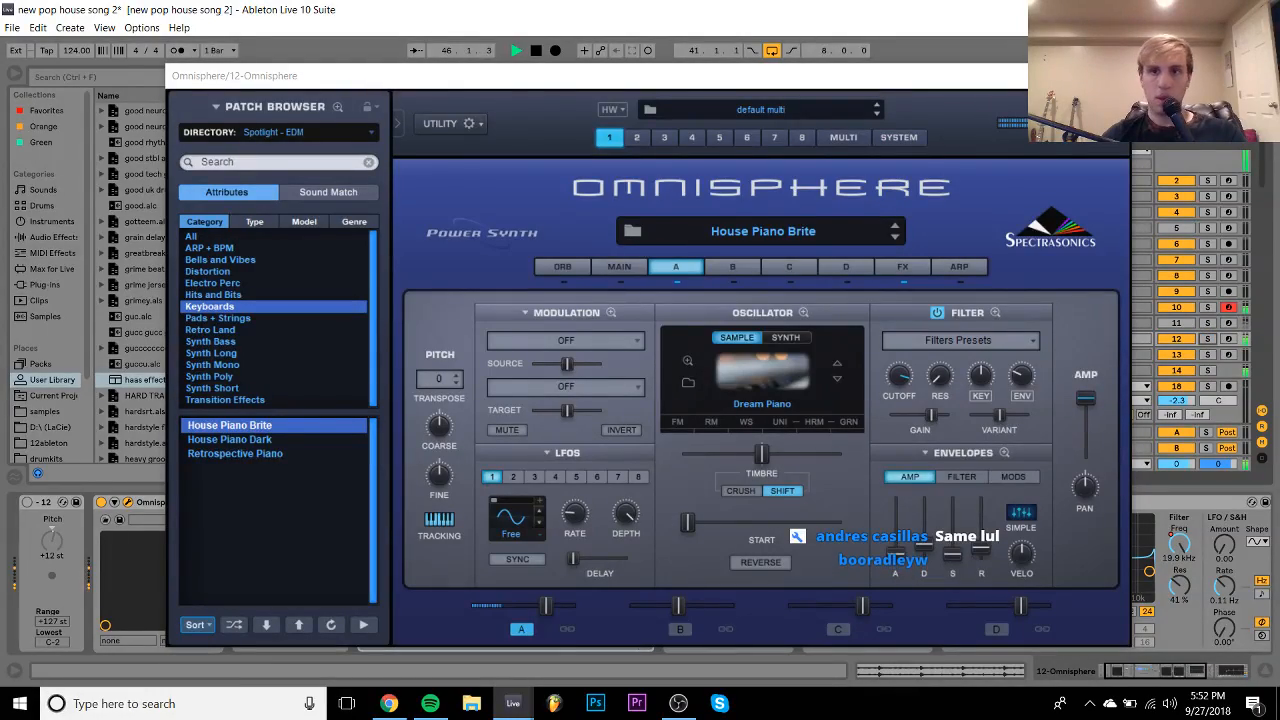
pyautogui.click(1108, 76)
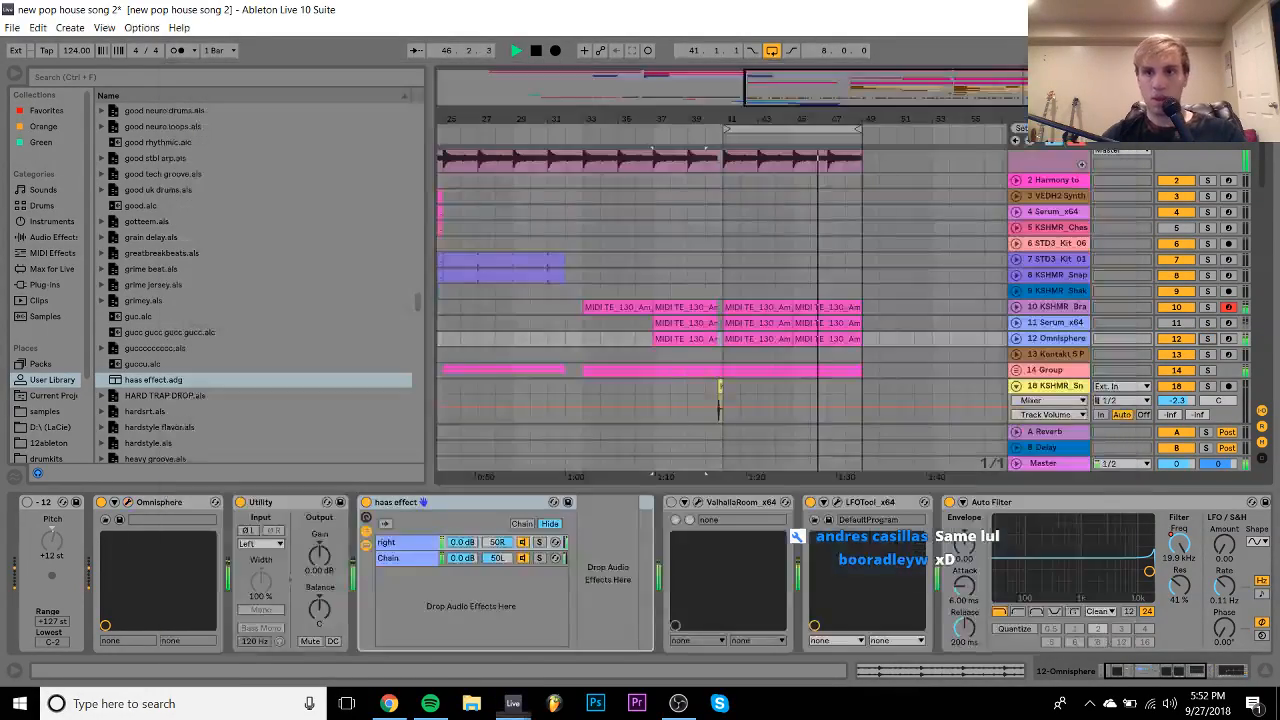
# - Disable the transport Loop switch and stop playback
pyautogui.click(770, 51)
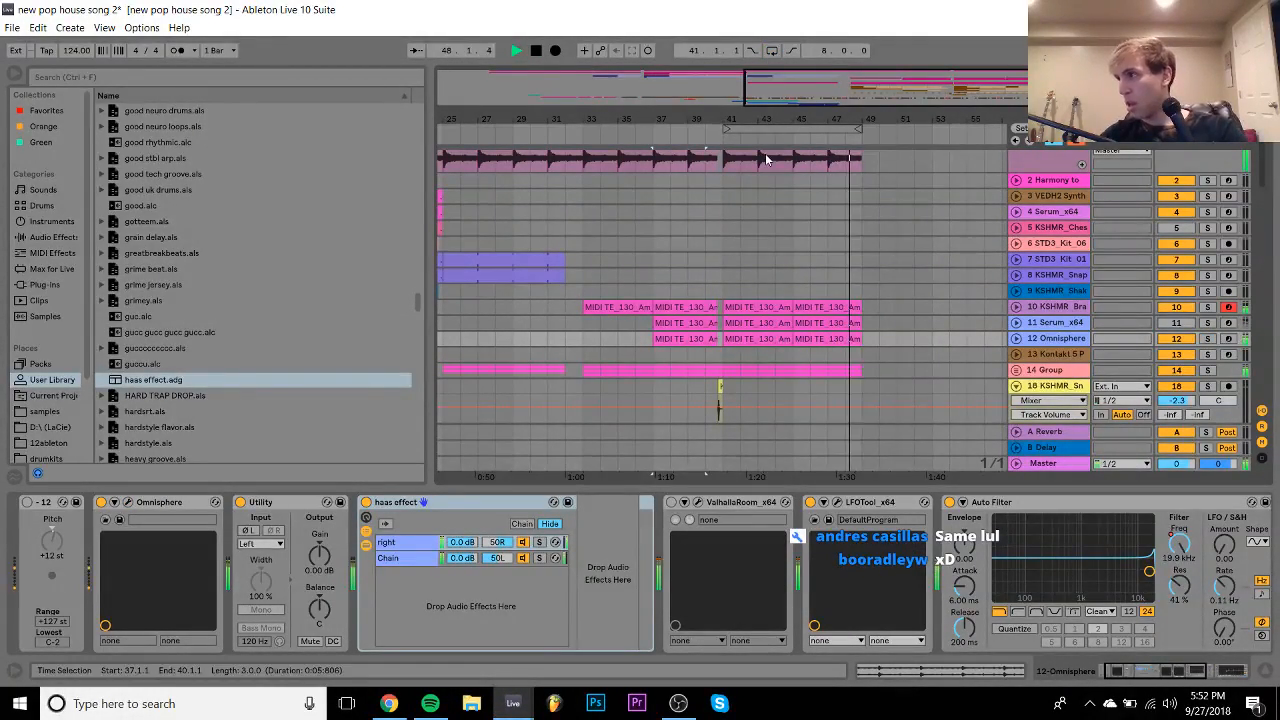
pyautogui.press('space')
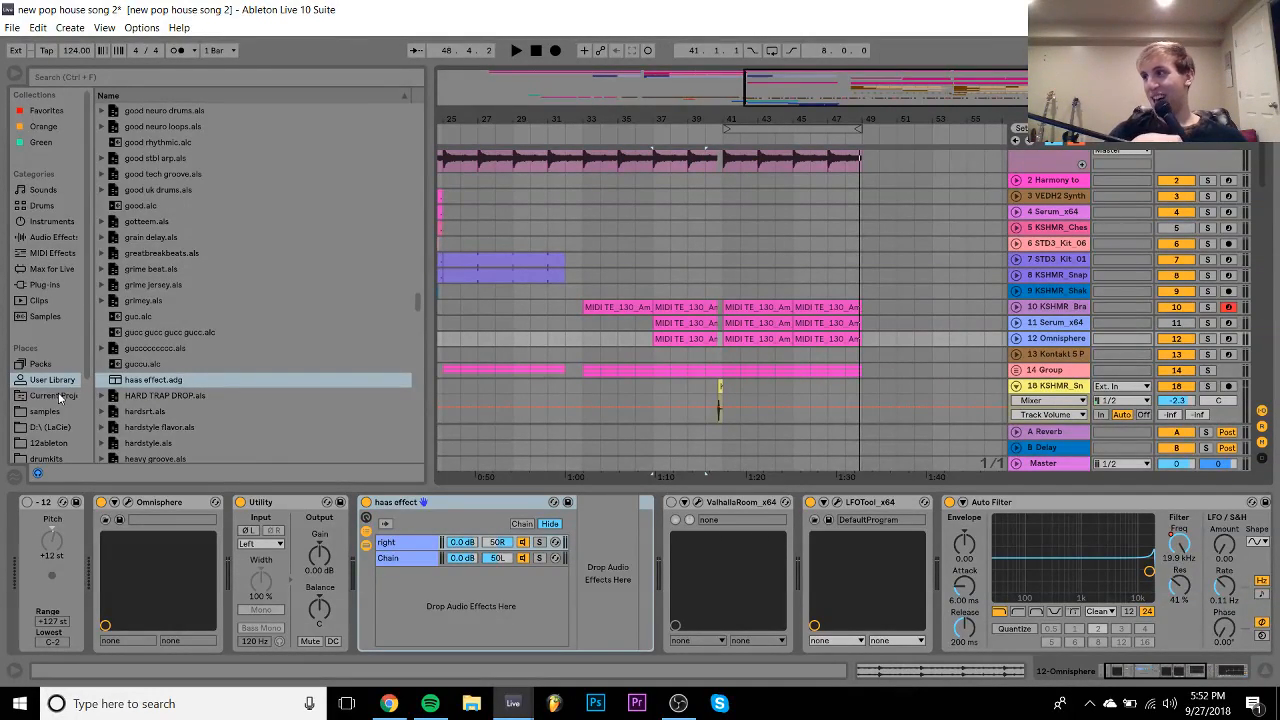
# - Expand 19 Group and zoom in around bar 41 to audition the chord clip's end
pyautogui.press('space')
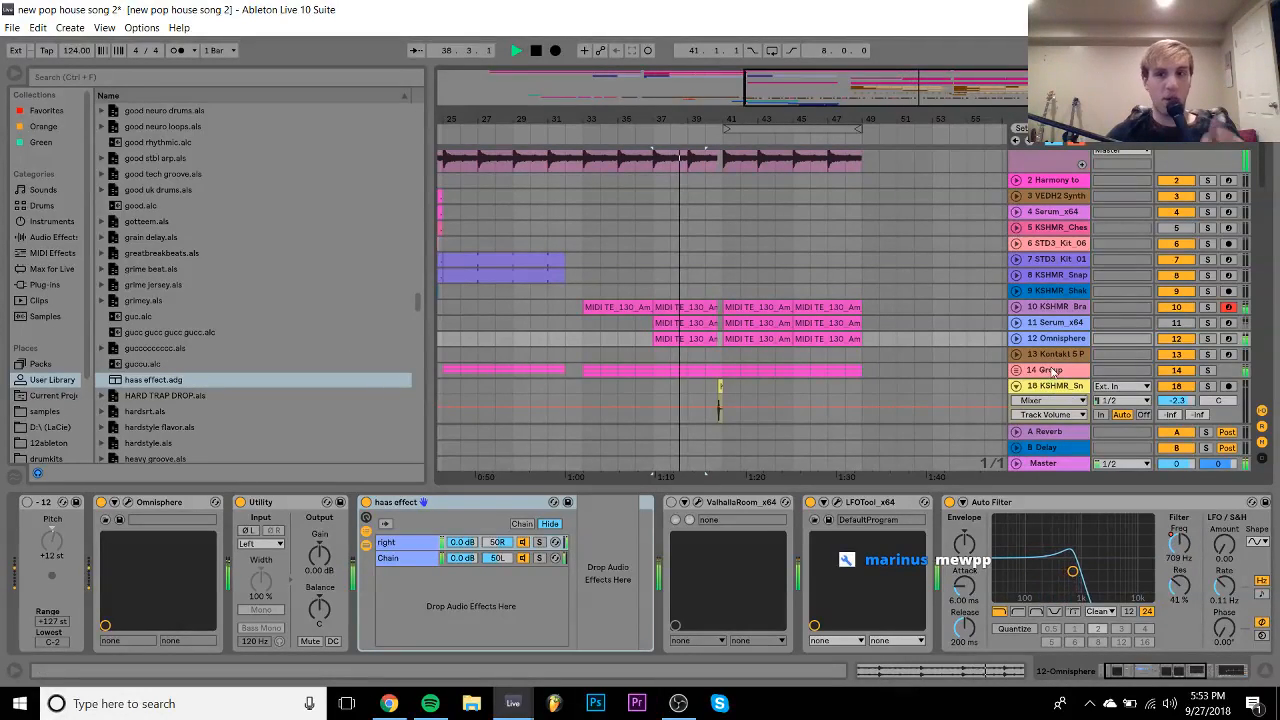
pyautogui.click(1016, 386)
pyautogui.click(1016, 401)
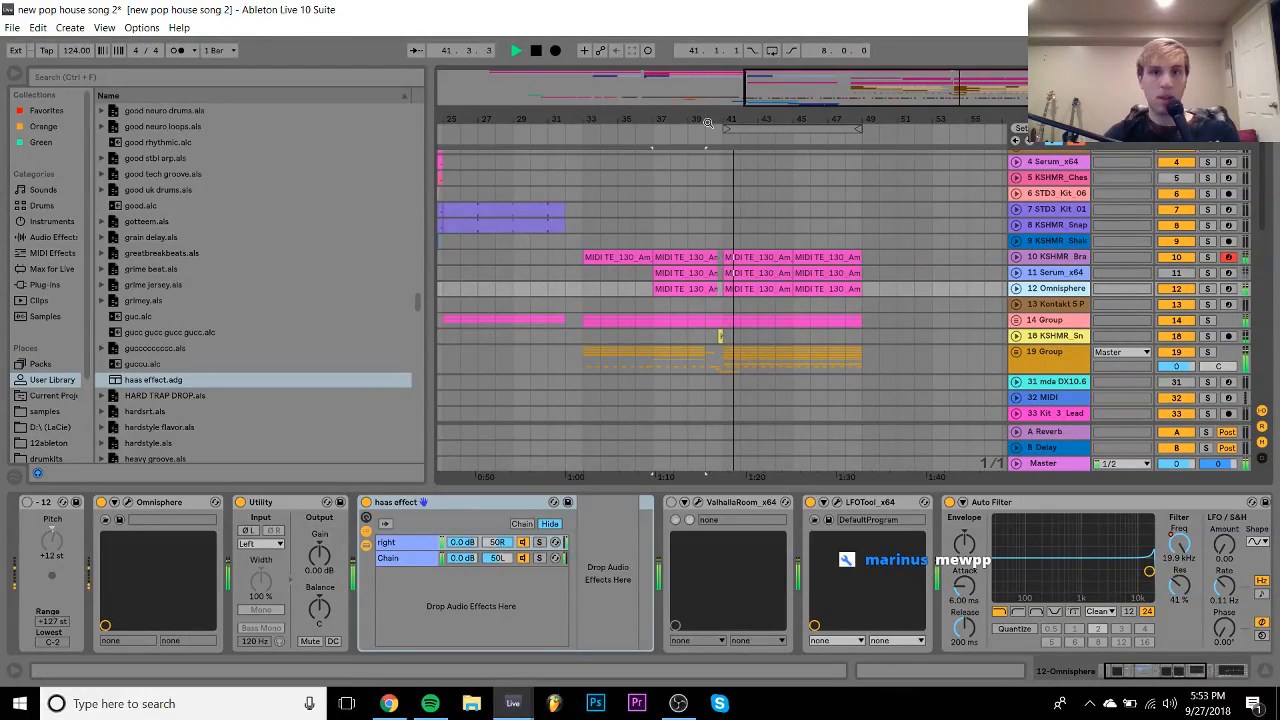
pyautogui.press('space')
pyautogui.moveTo(716, 121); pyautogui.dragTo(745, 289)
pyautogui.click(727, 288)
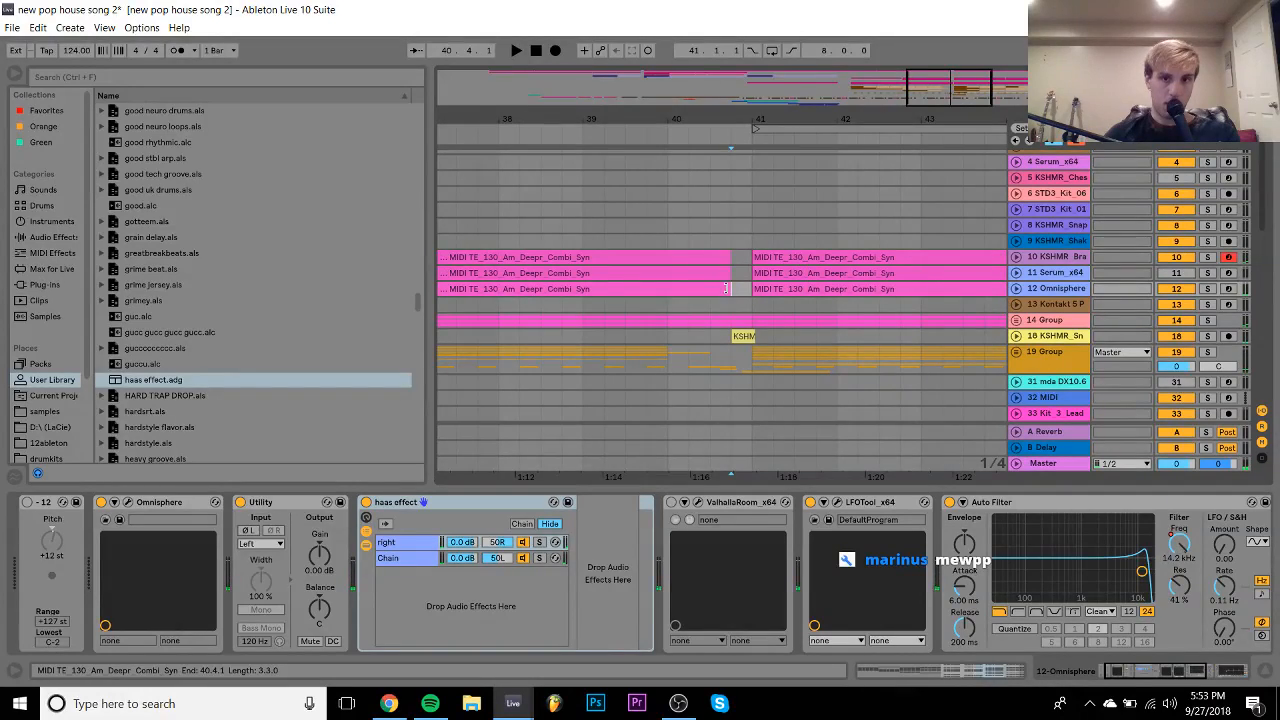
pyautogui.click(669, 303)
pyautogui.press('space')
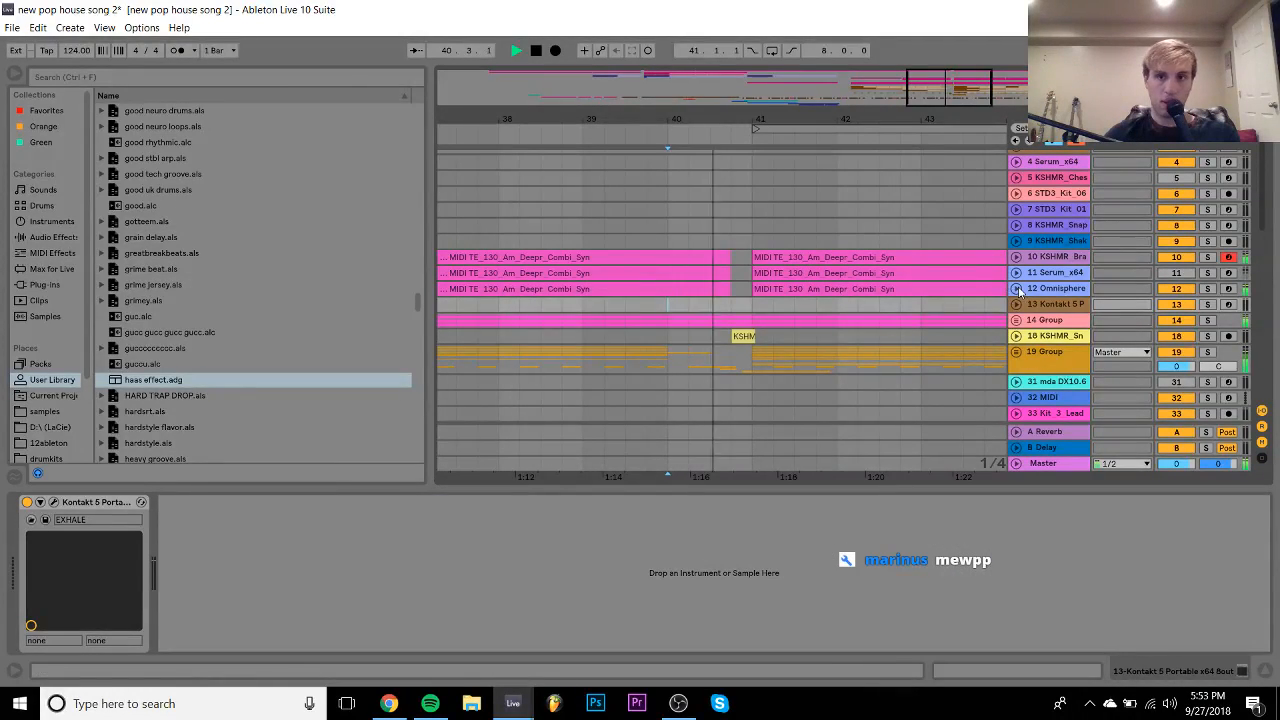
pyautogui.press('space')
# - Trim track 12's clip end from 41.2.1 back to about 40.4, replaying from bar 40
pyautogui.moveTo(732, 287)
pyautogui.mouseDown()
pyautogui.moveTo(776, 288)
pyautogui.moveTo(753, 288)
pyautogui.mouseUp()
pyautogui.click(669, 322)
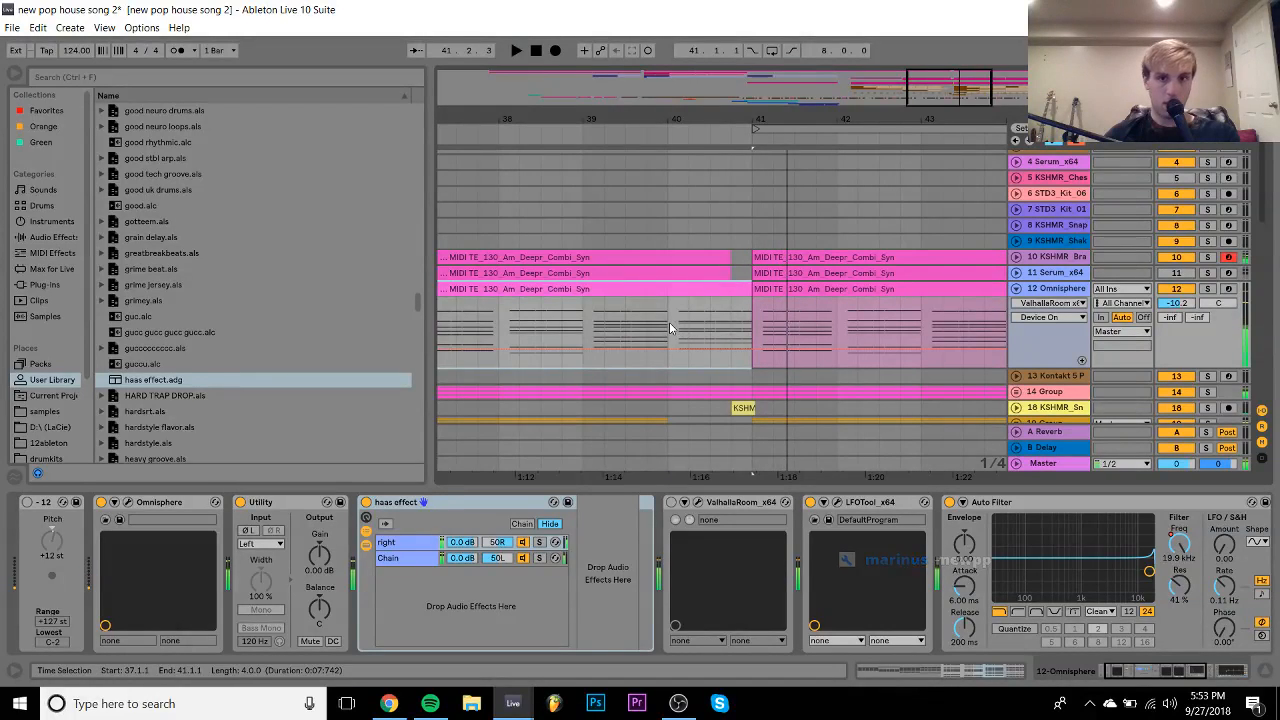
pyautogui.press('space')
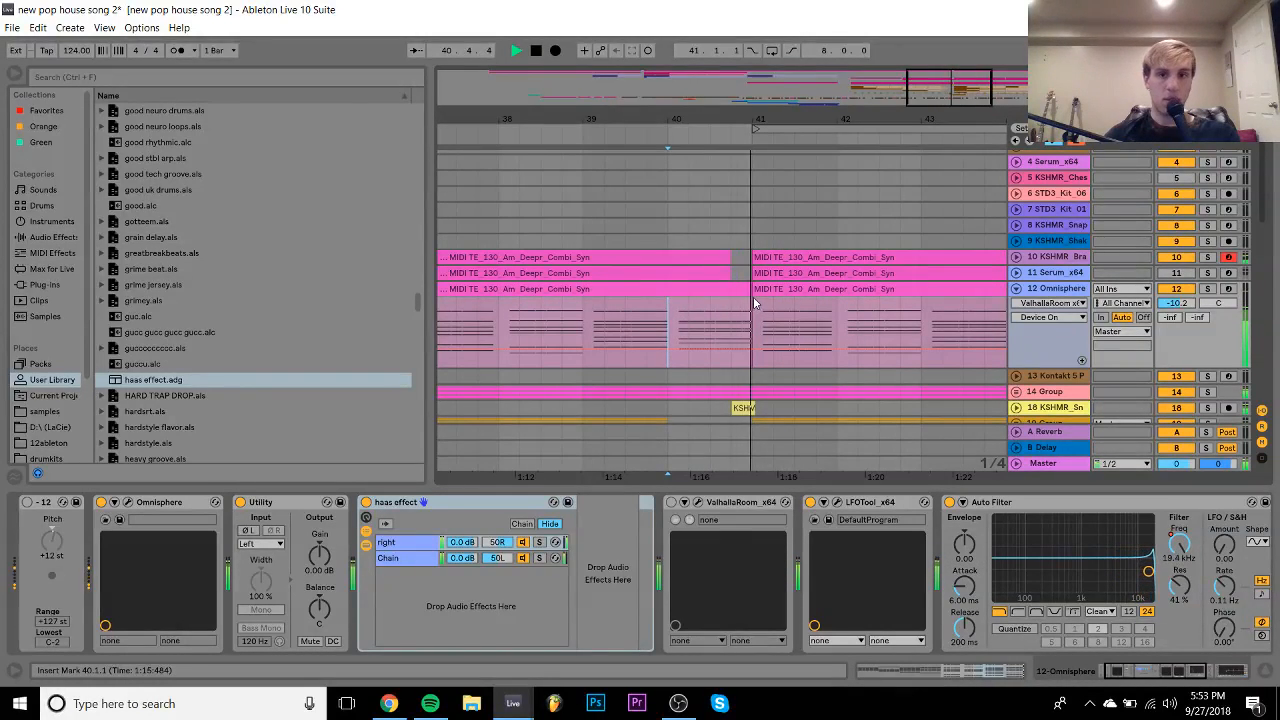
pyautogui.moveTo(748, 289); pyautogui.dragTo(731, 289)
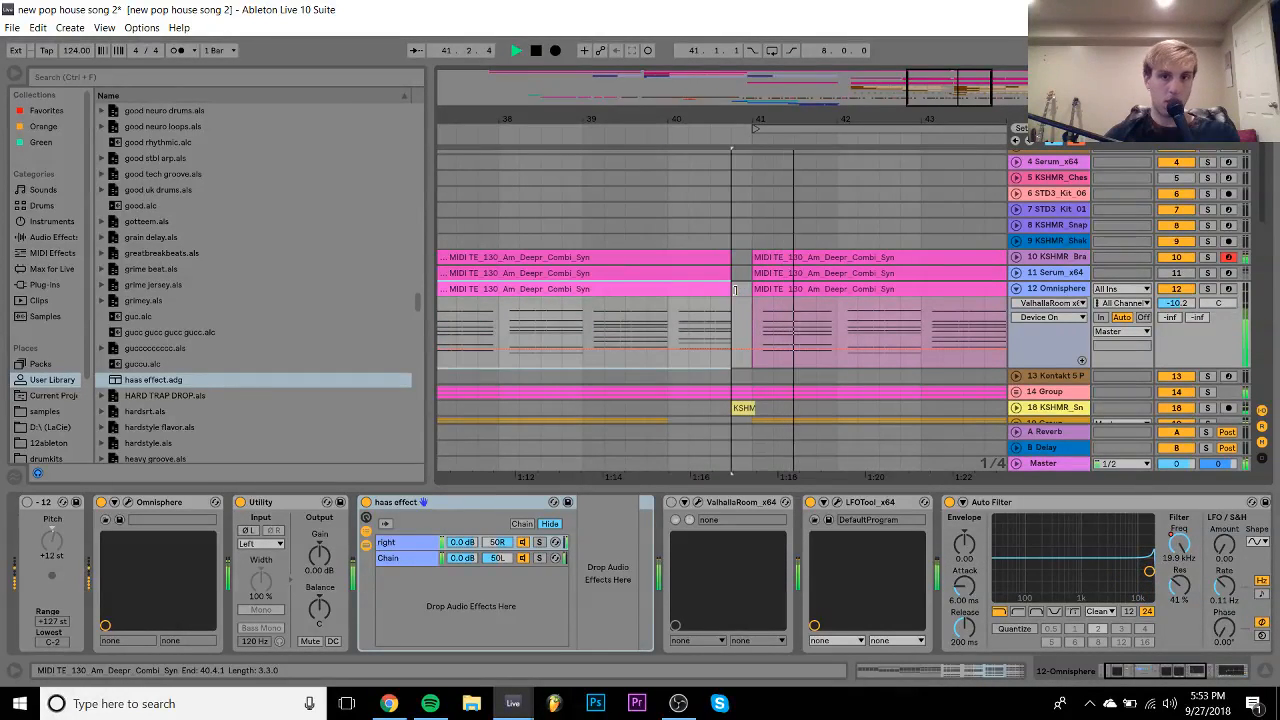
pyautogui.click(676, 326)
pyautogui.moveTo(736, 118); pyautogui.dragTo(698, 92)
pyautogui.scroll(-2, 775, 331)
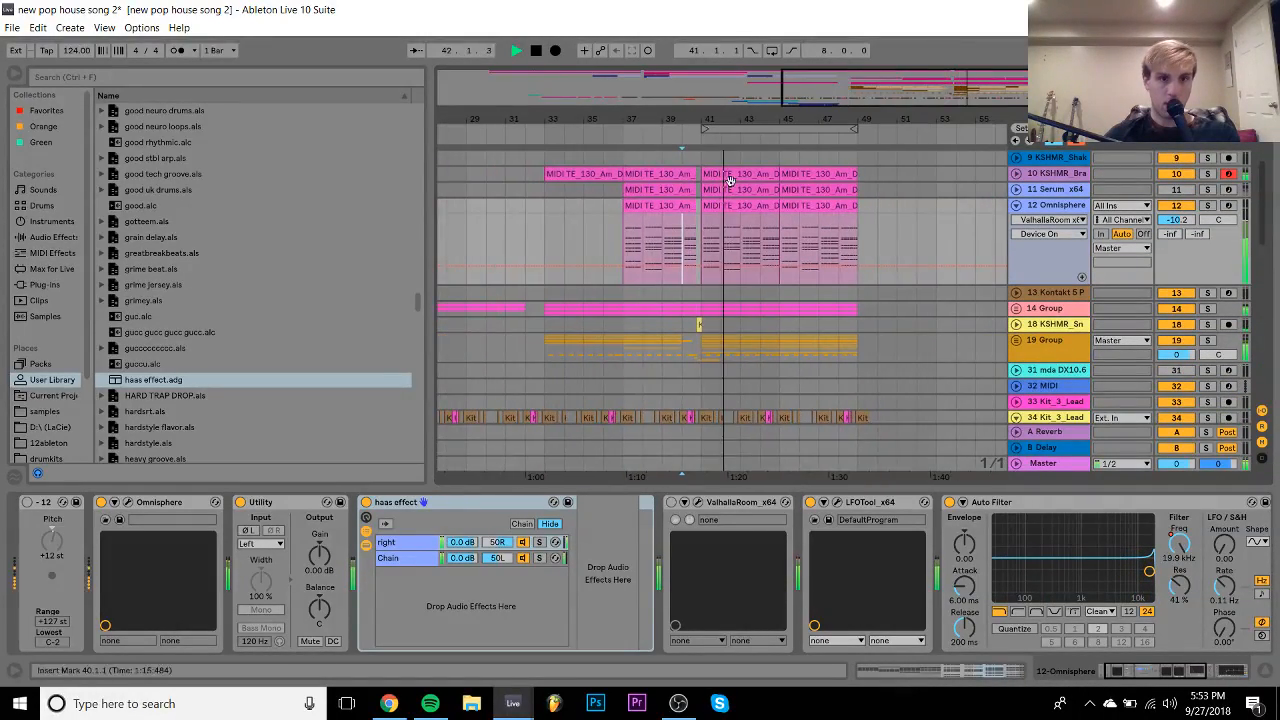
# - Enable ValhallaRoom at 42.9% mix and 0.37 s decay, placed before the haas rack
pyautogui.click(27, 503)
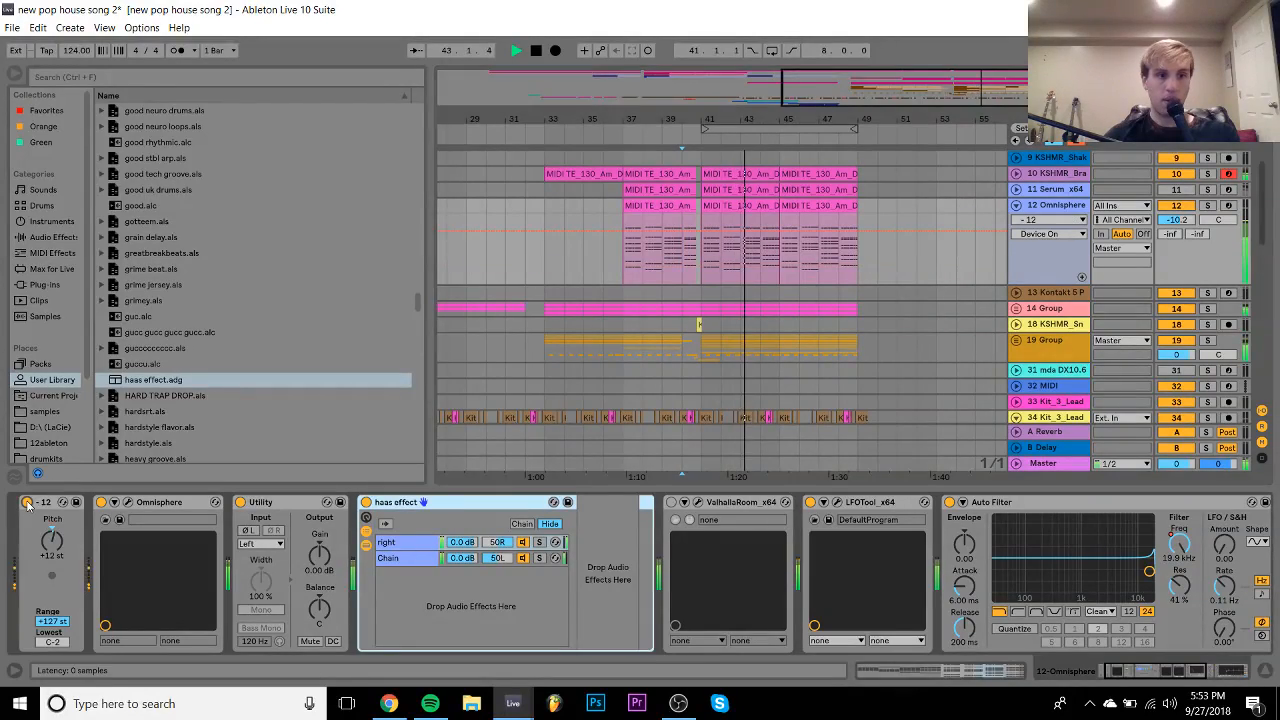
pyautogui.click(672, 503)
pyautogui.click(1182, 220)
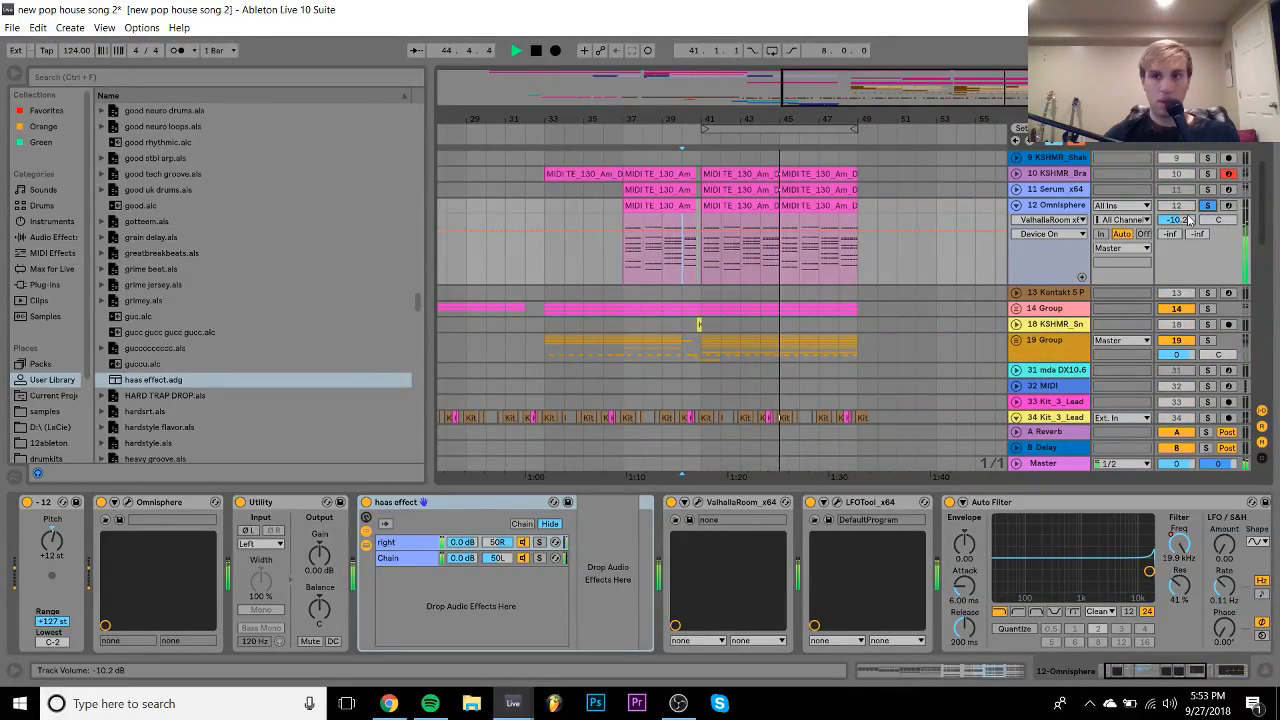
pyautogui.click(698, 503)
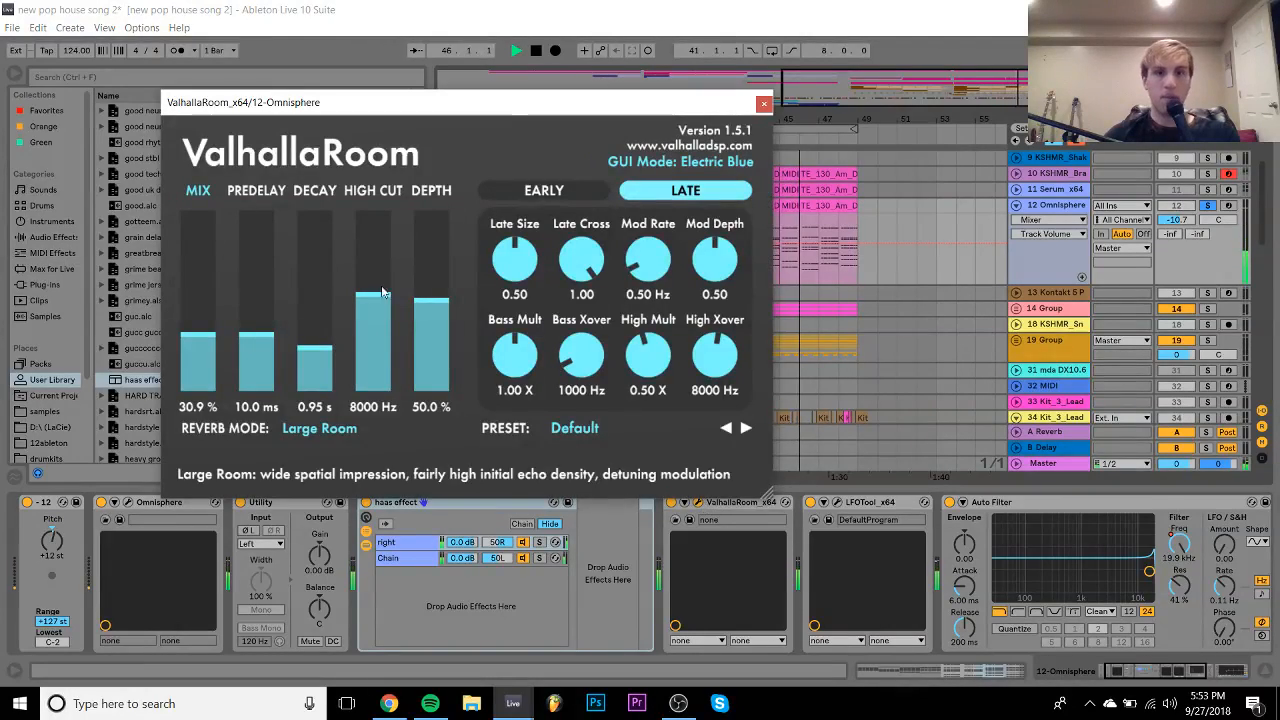
pyautogui.click(198, 312)
pyautogui.click(315, 358)
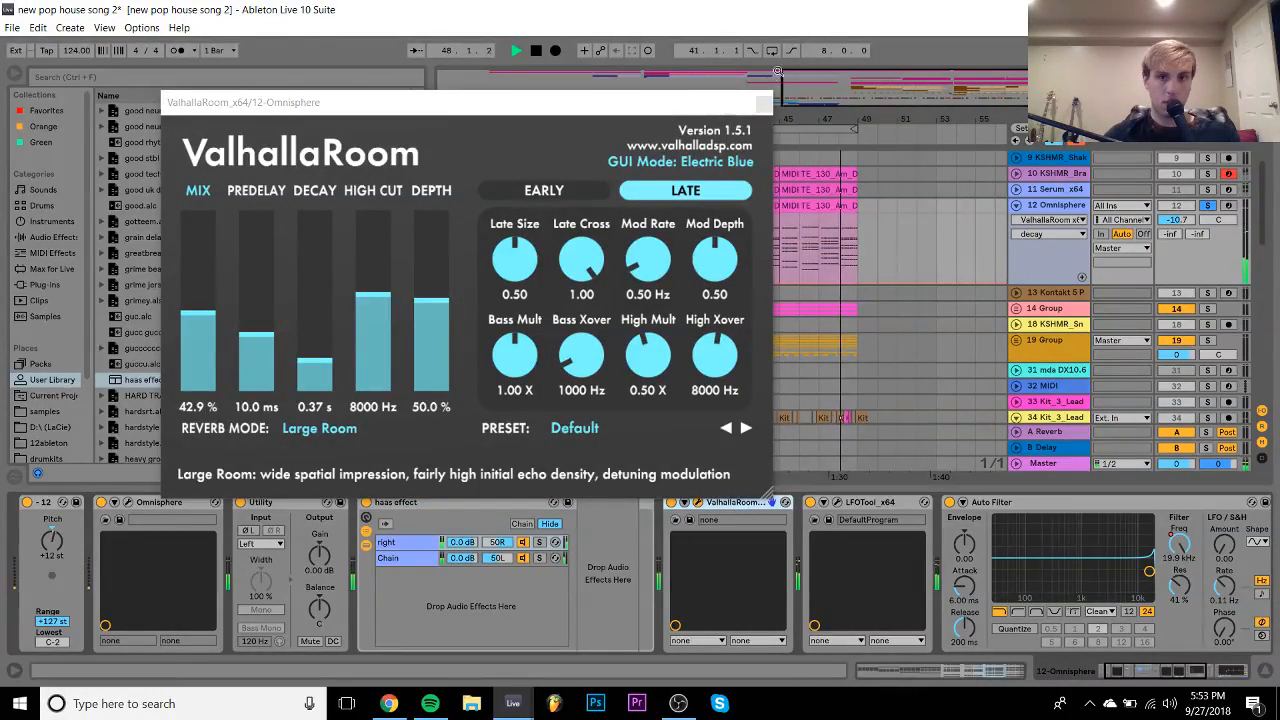
pyautogui.click(763, 103)
pyautogui.moveTo(731, 503); pyautogui.dragTo(360, 527)
pyautogui.press('space')
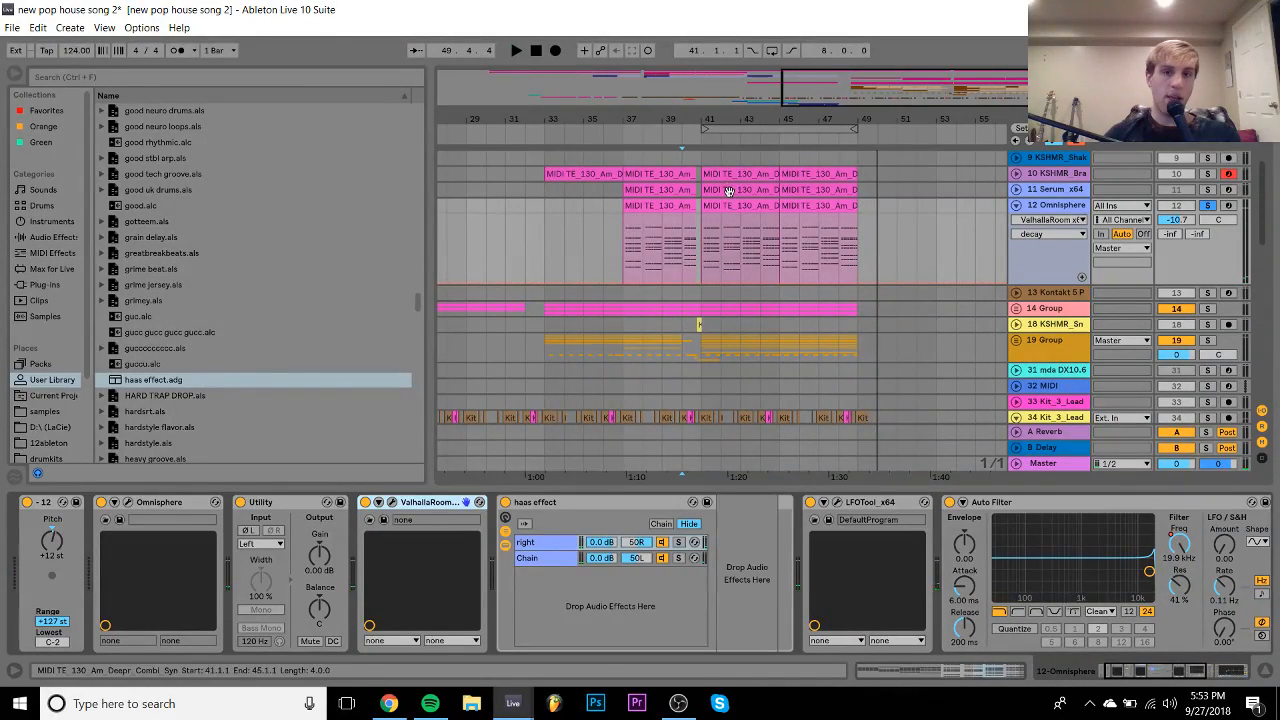
# - Fold the Omnisphere track, play the Kit_3_Lead vocal from bar 24, and switch to Splice
pyautogui.click(1016, 207)
pyautogui.scroll(-8, 791, 267)
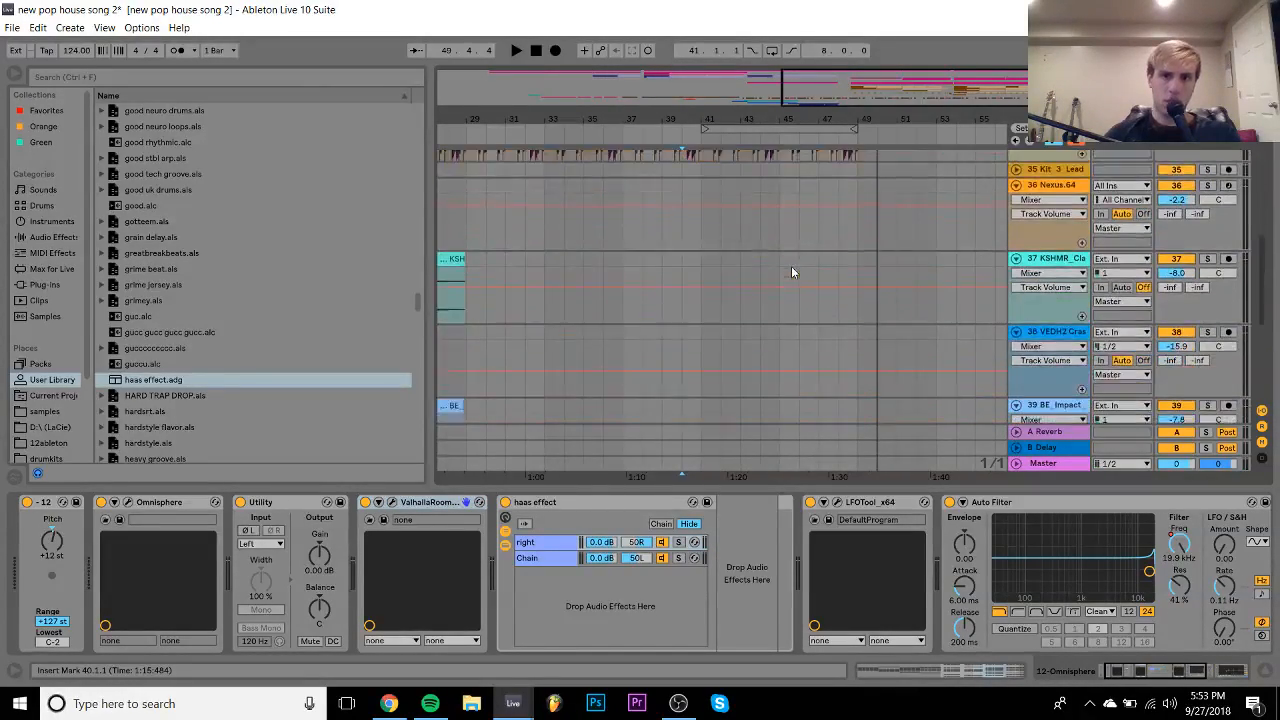
pyautogui.hscroll(-5, 524, 239)
pyautogui.scroll(3, 524, 239)
pyautogui.scroll(5, 524, 244)
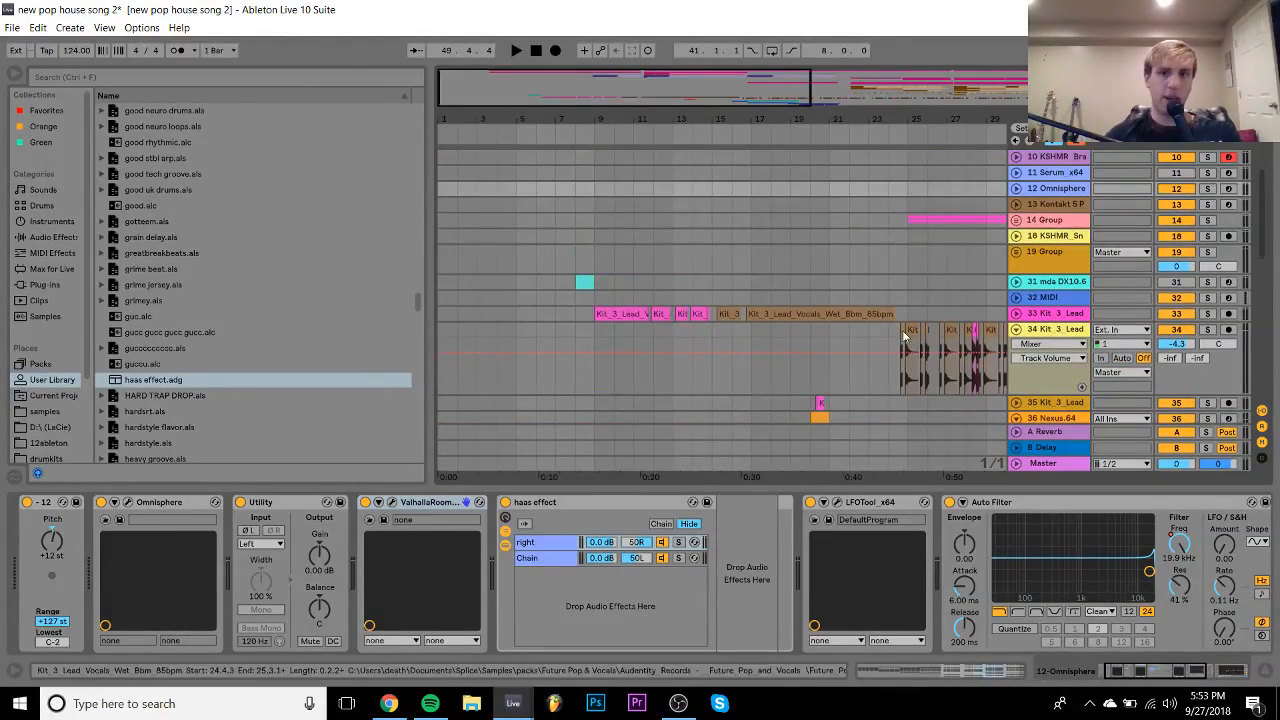
pyautogui.click(887, 335)
pyautogui.press('space')
pyautogui.click(389, 704)
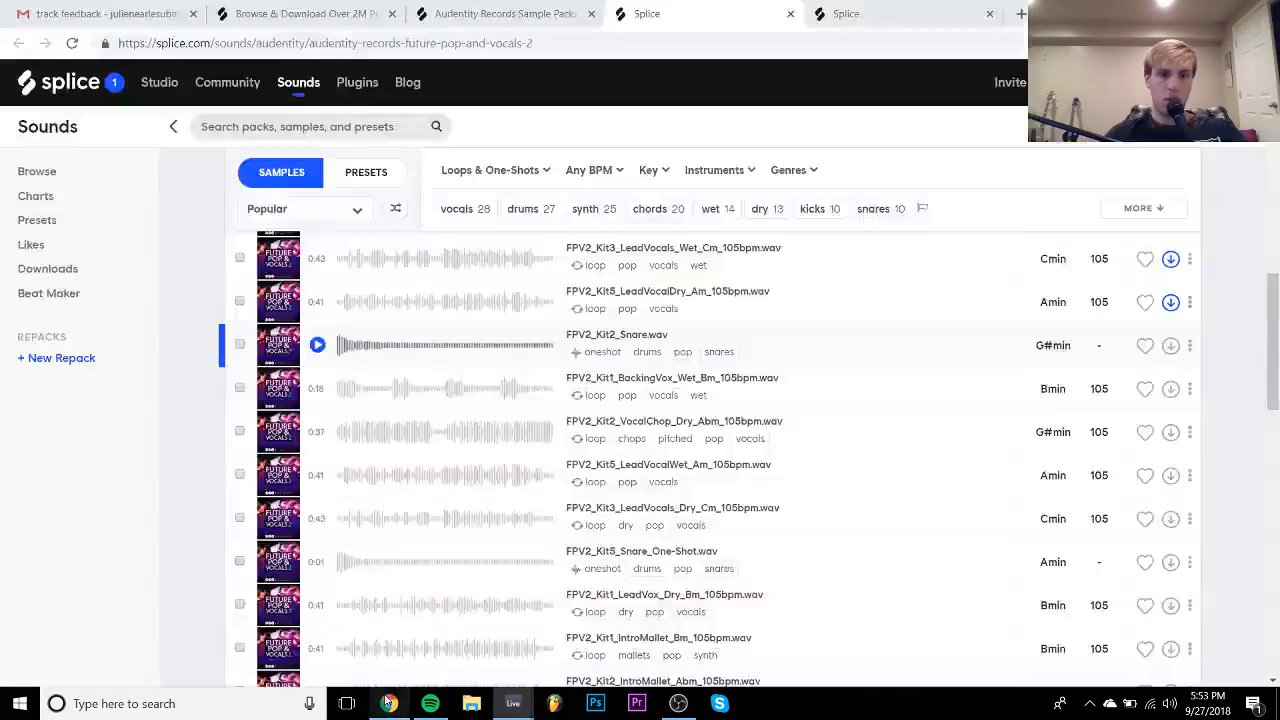
# - Open the Dropgun Samples label page from Splice's labels listing
pyautogui.click(505, 20)
pyautogui.click(300, 14)
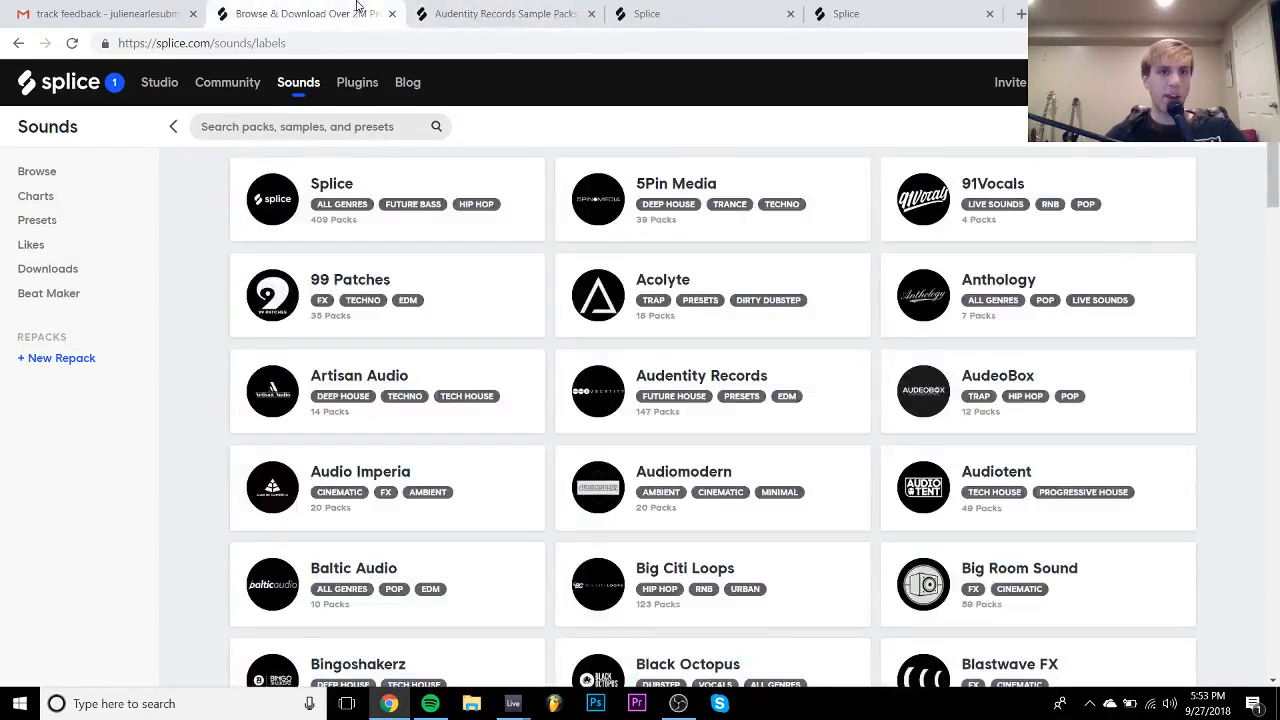
pyautogui.scroll(-2, 407, 309)
pyautogui.scroll(-7, 407, 309)
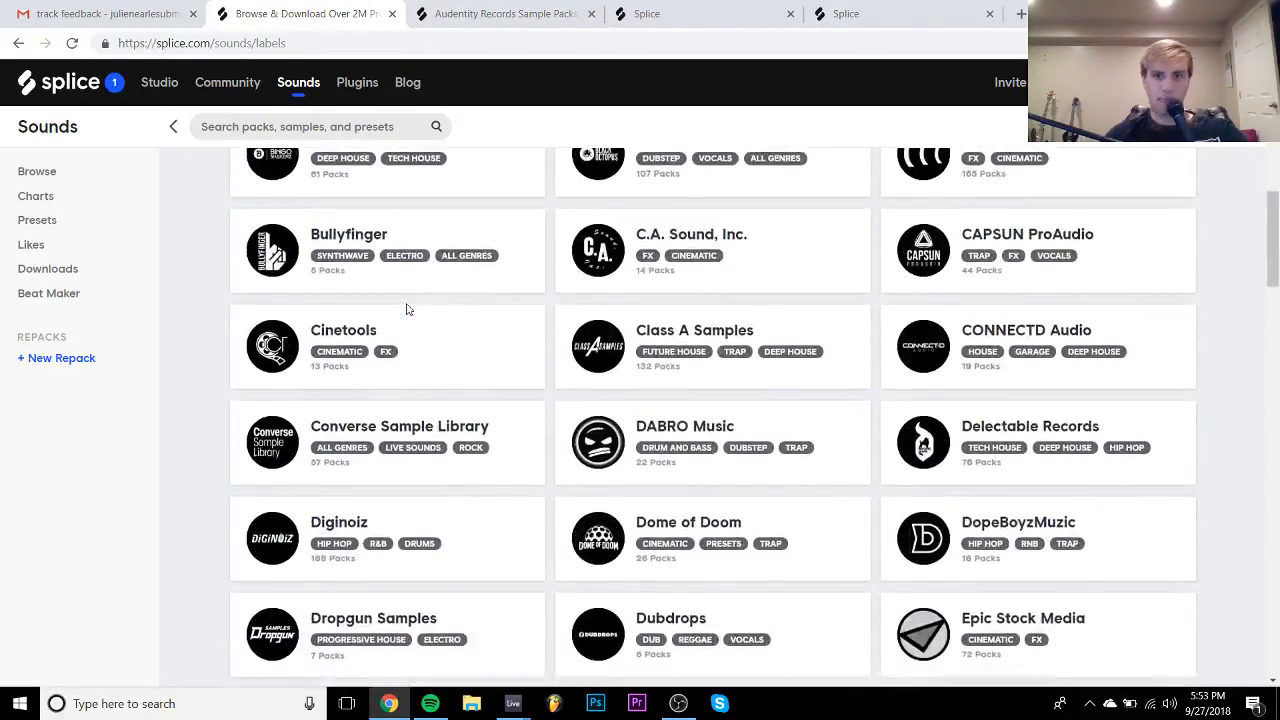
pyautogui.click(279, 345)
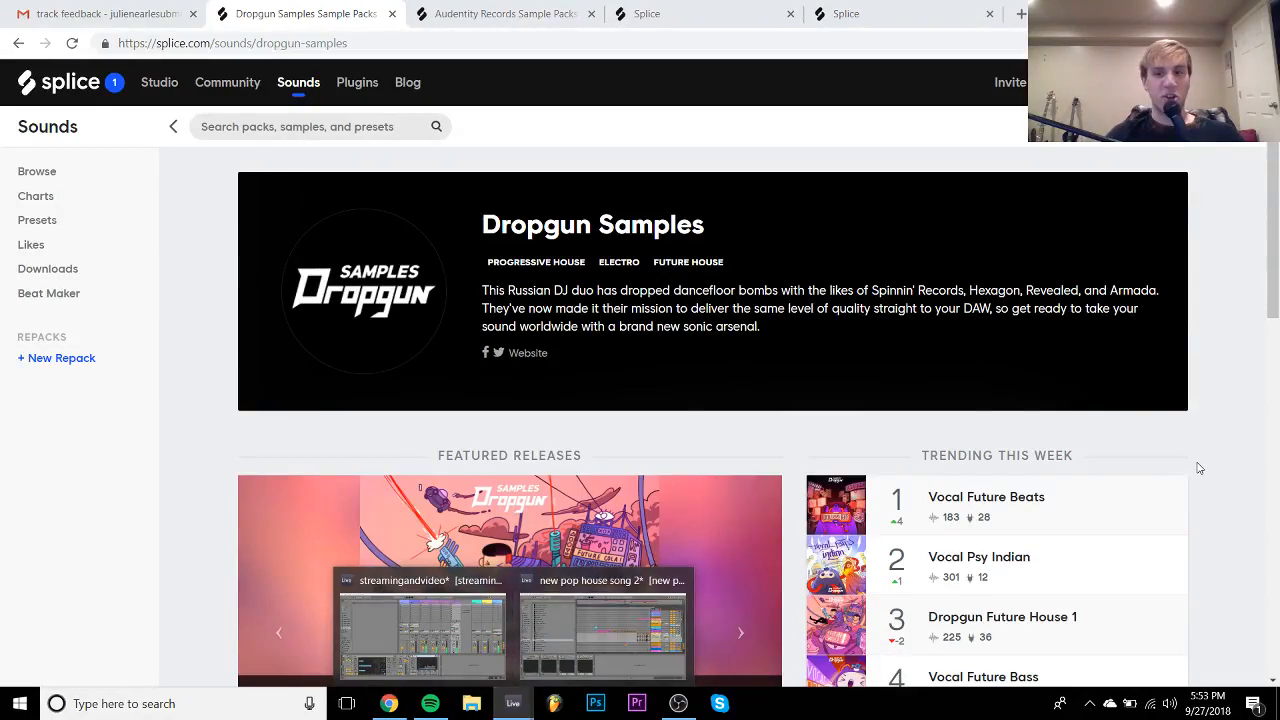
# - Open Dropgun's Future House 1 and Future House packs in new tabs, then return to Ableton Live
pyautogui.scroll(-8, 1199, 468)
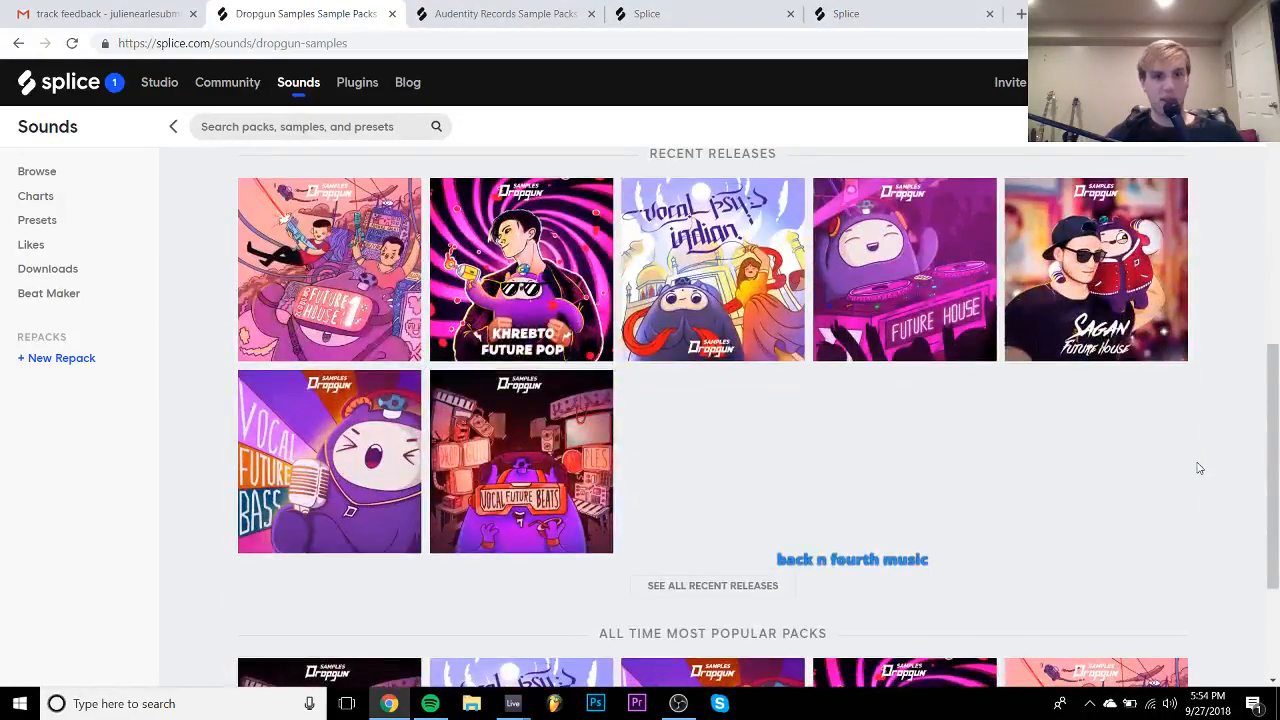
pyautogui.rightClick(397, 240)
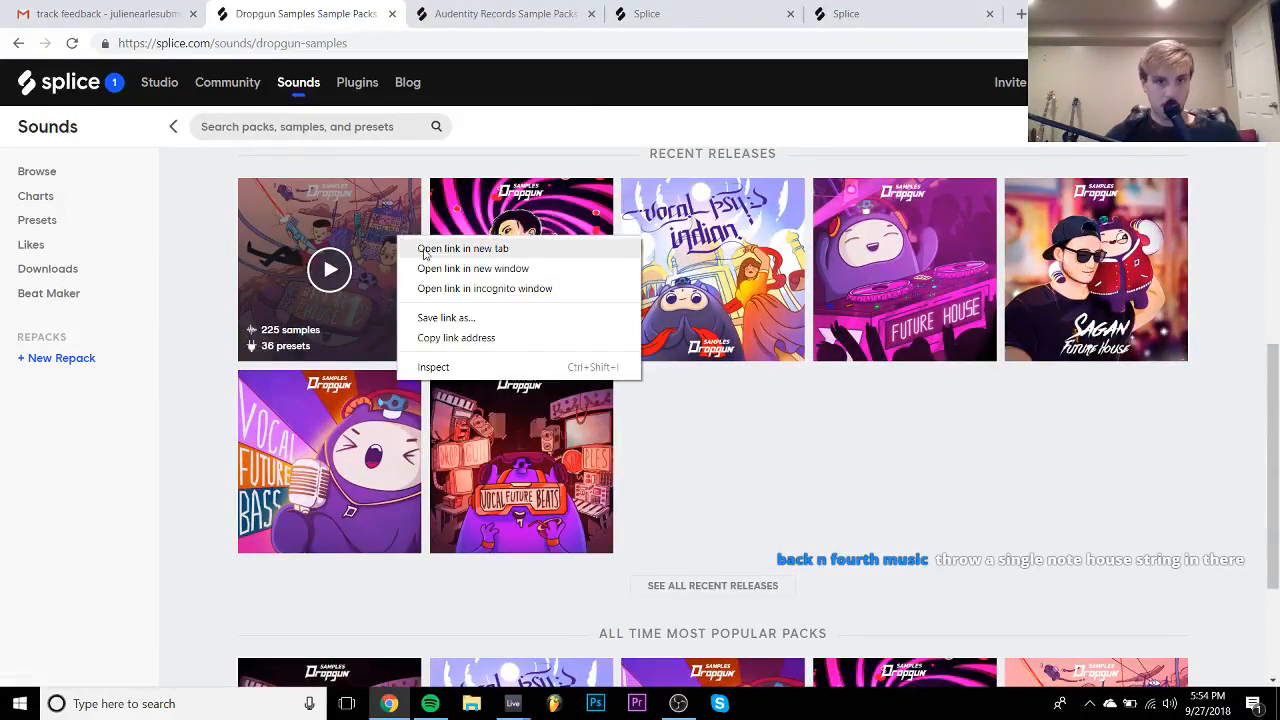
pyautogui.click(440, 248)
pyautogui.rightClick(845, 257)
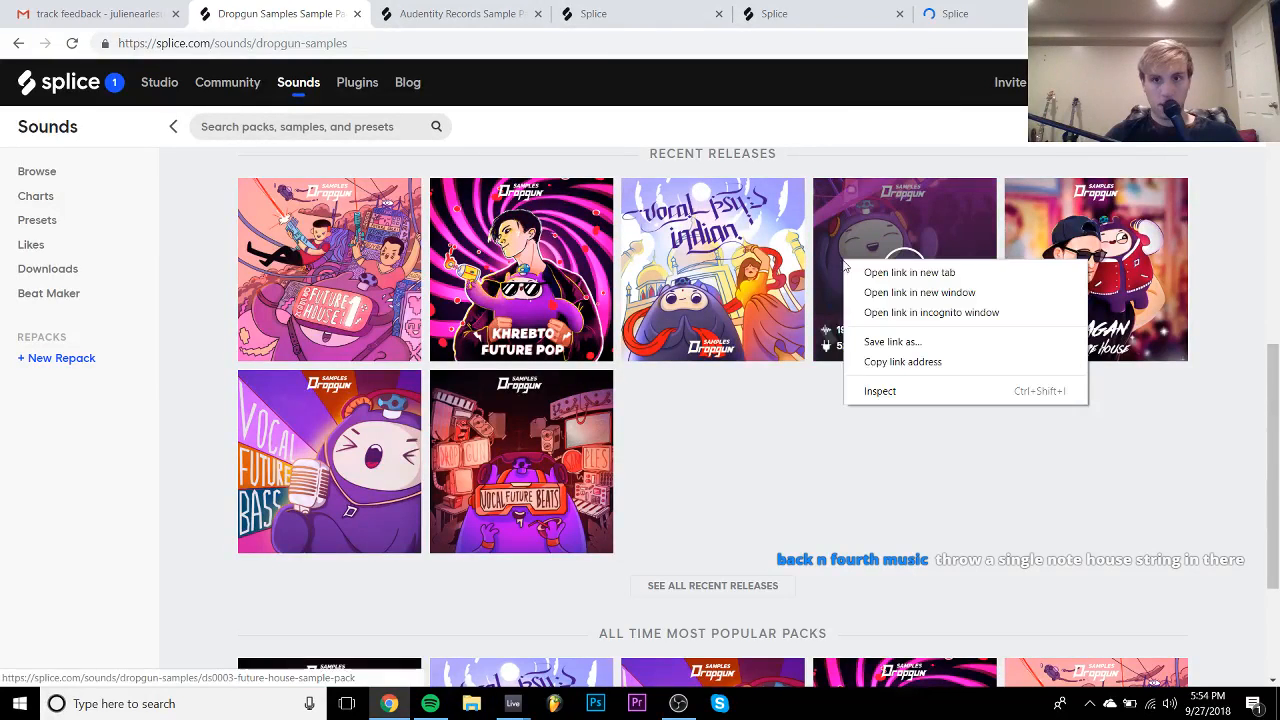
pyautogui.click(862, 273)
pyautogui.click(837, 7)
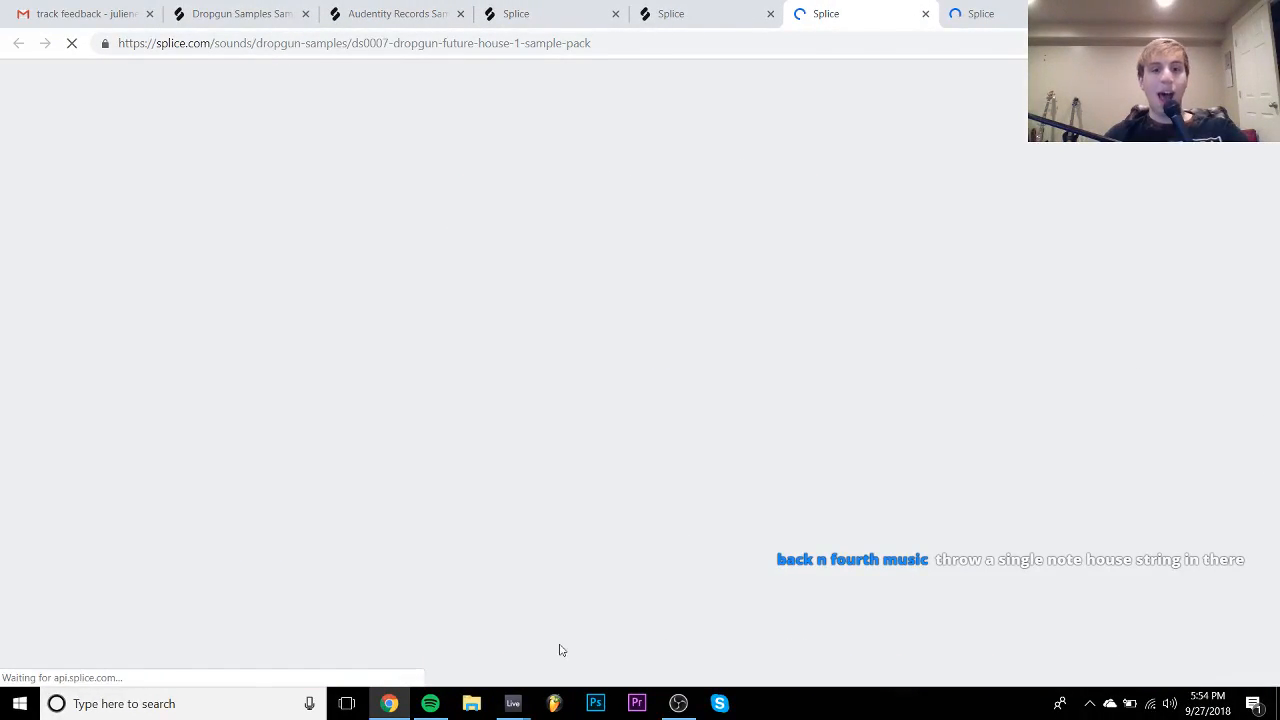
pyautogui.moveTo(503, 708)
pyautogui.click(611, 610)
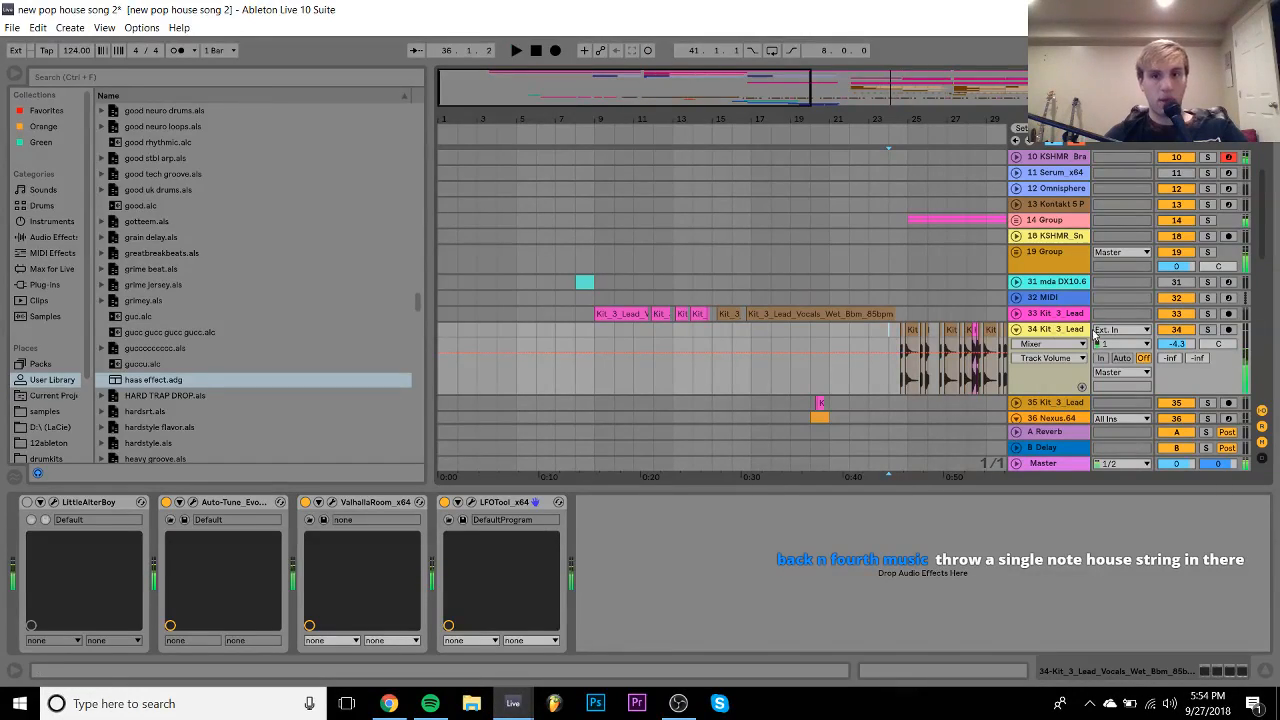
# - Play from bar 28 and raise the KSHMR Trap Snare track from -9.4 dB to -6.4 dB
pyautogui.scroll(-10, 867, 340)
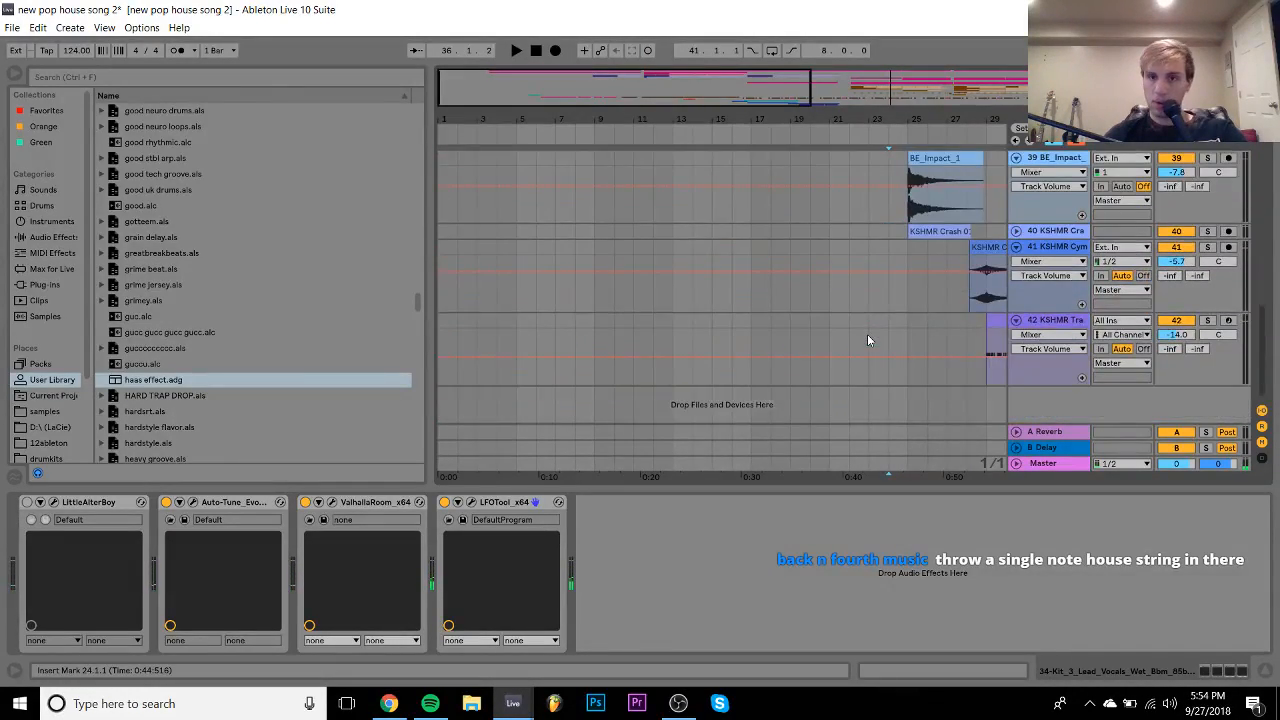
pyautogui.scroll(10, 867, 340)
pyautogui.hscroll(5, 867, 340)
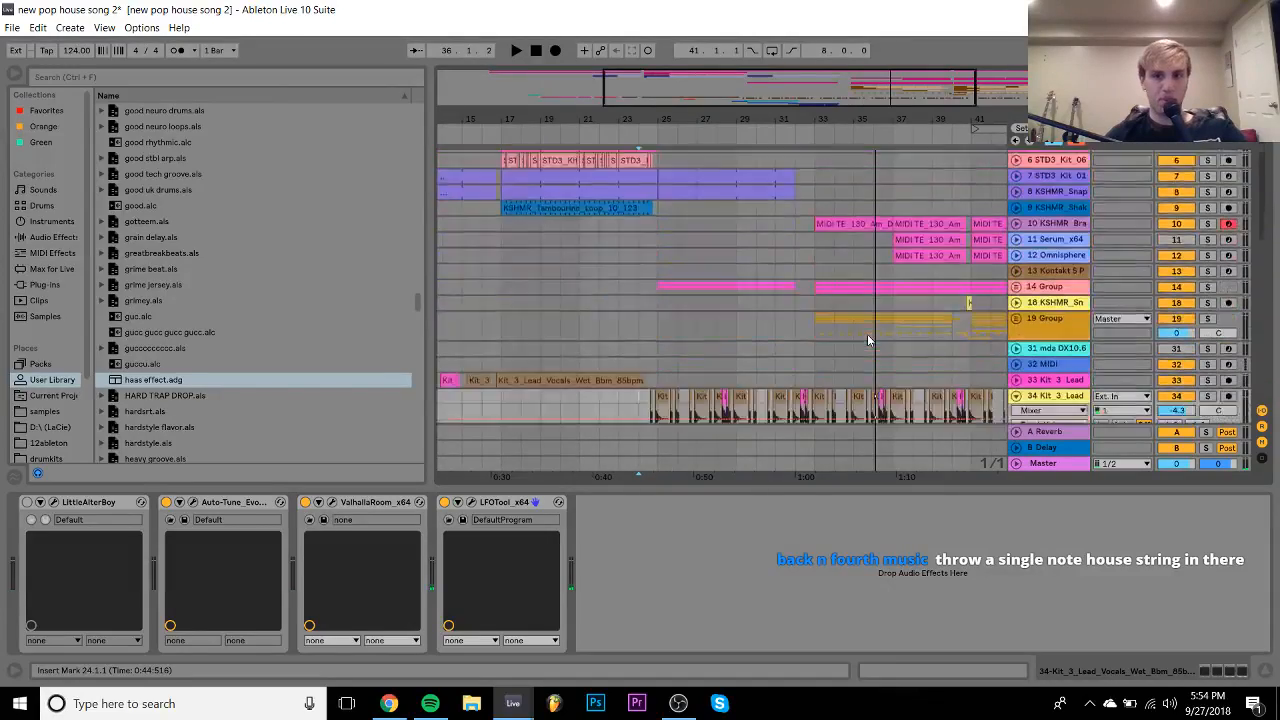
pyautogui.scroll(-10, 867, 340)
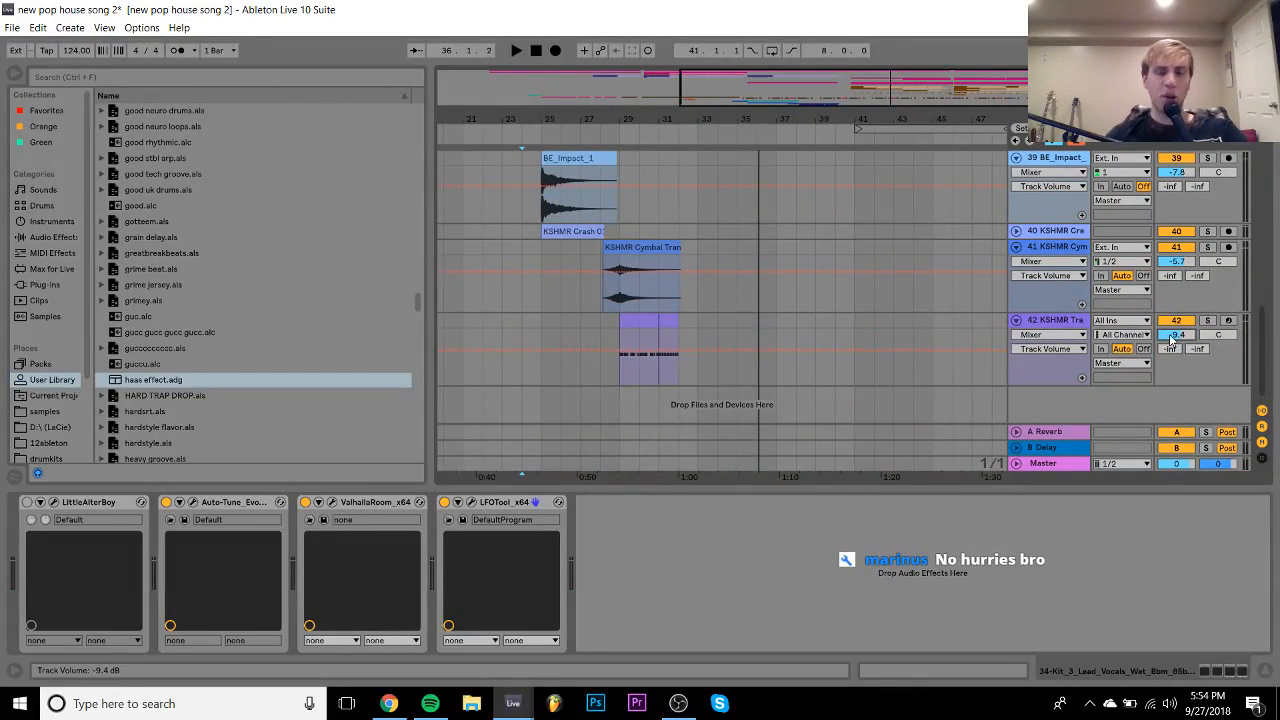
pyautogui.click(606, 322)
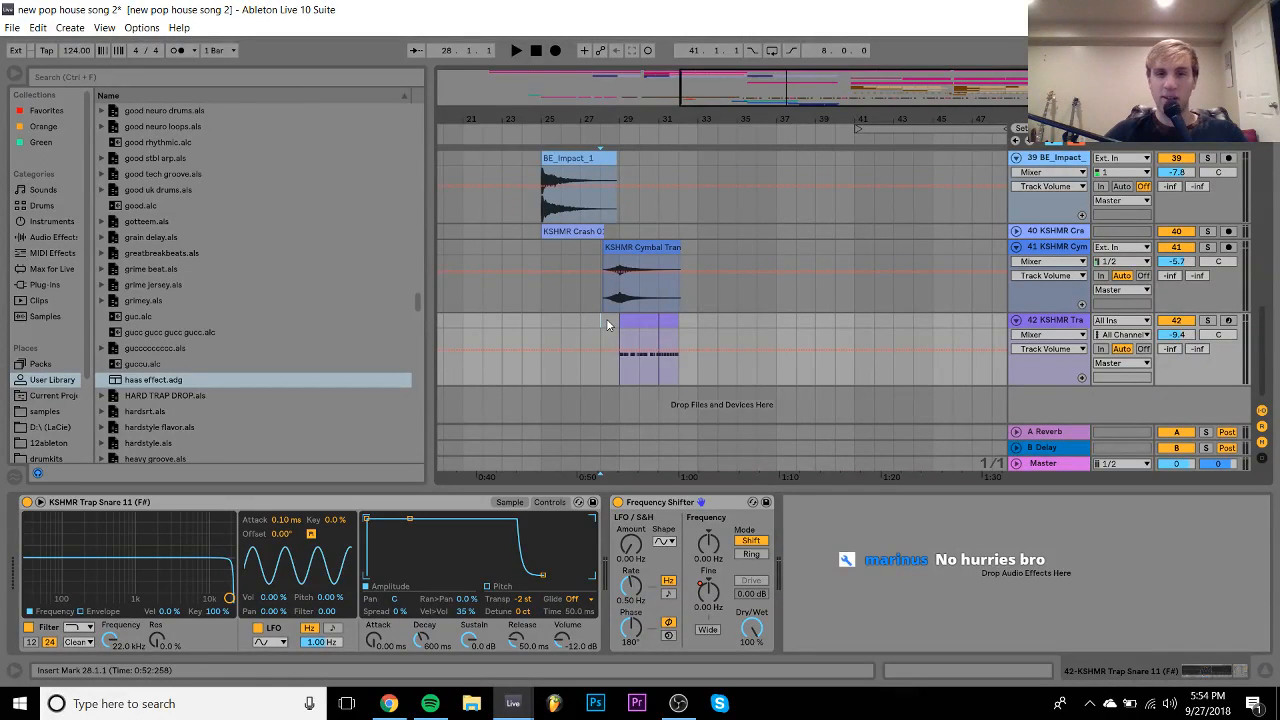
pyautogui.press('space')
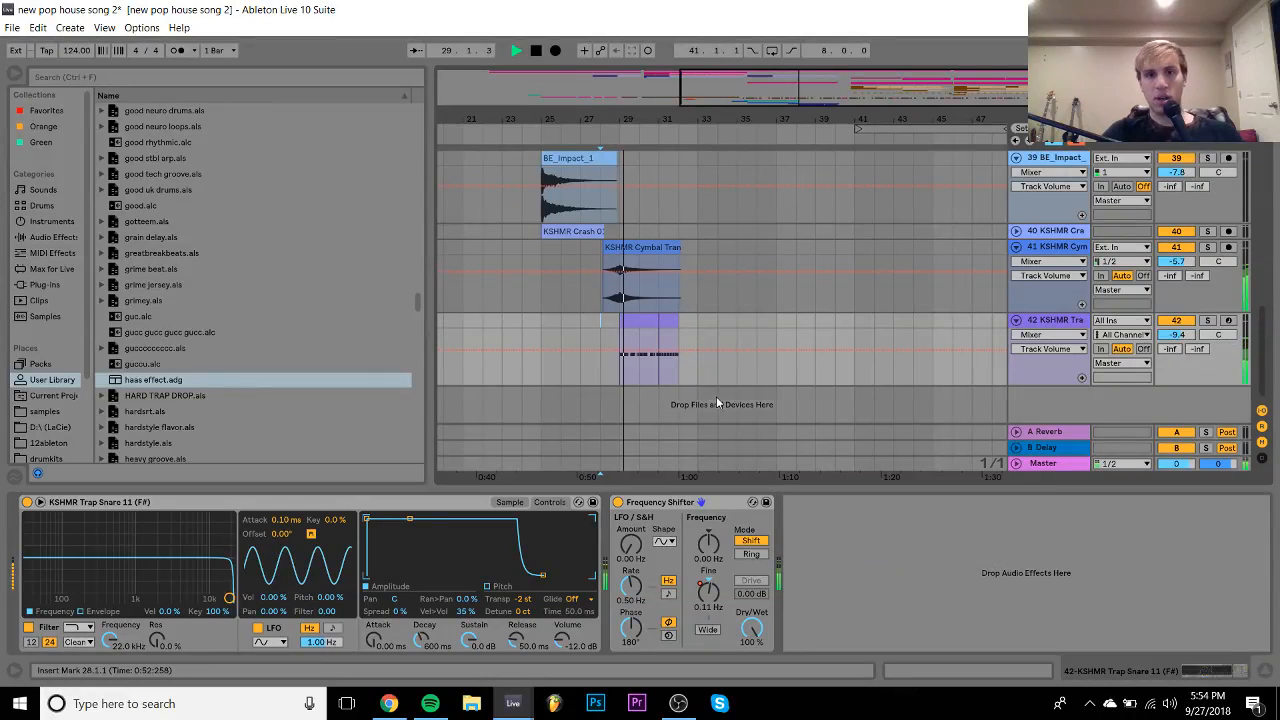
pyautogui.moveTo(1171, 336); pyautogui.dragTo(1171, 332)
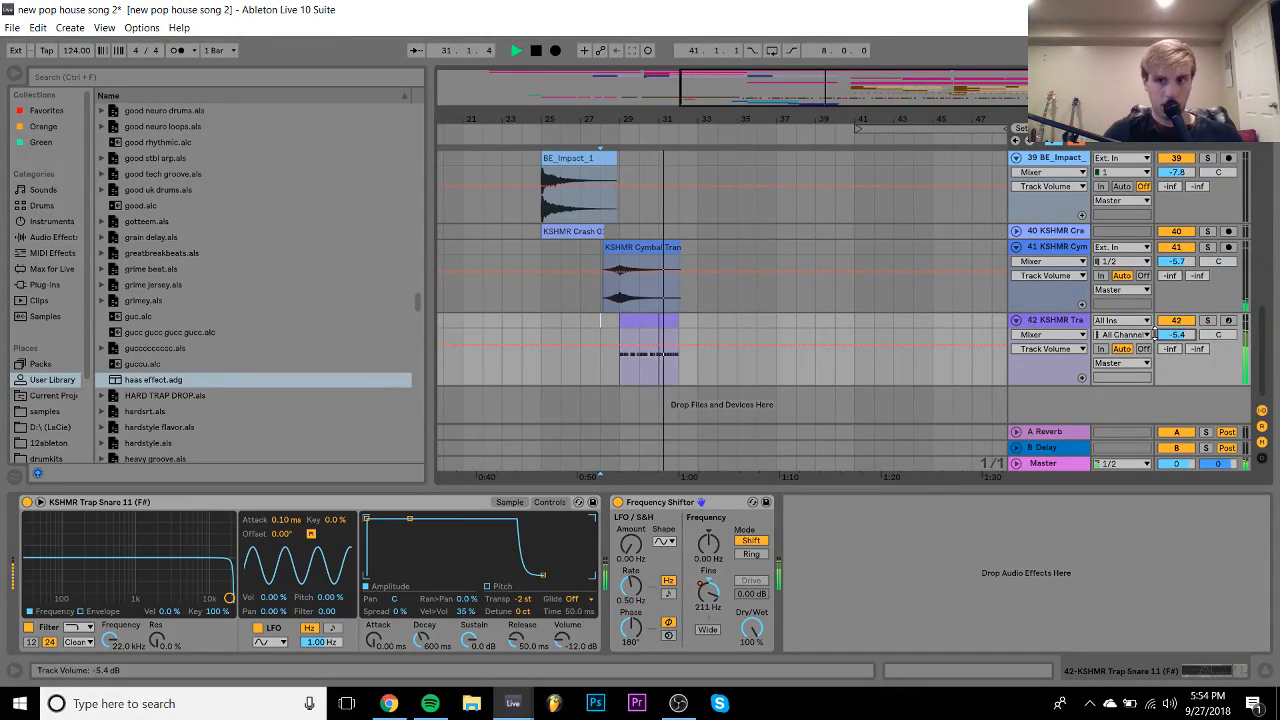
# - Fold the trap snare, KSHMR cymbal and BE_Impact tracks to single rows, then zoom out
pyautogui.click(1016, 321)
pyautogui.click(1016, 247)
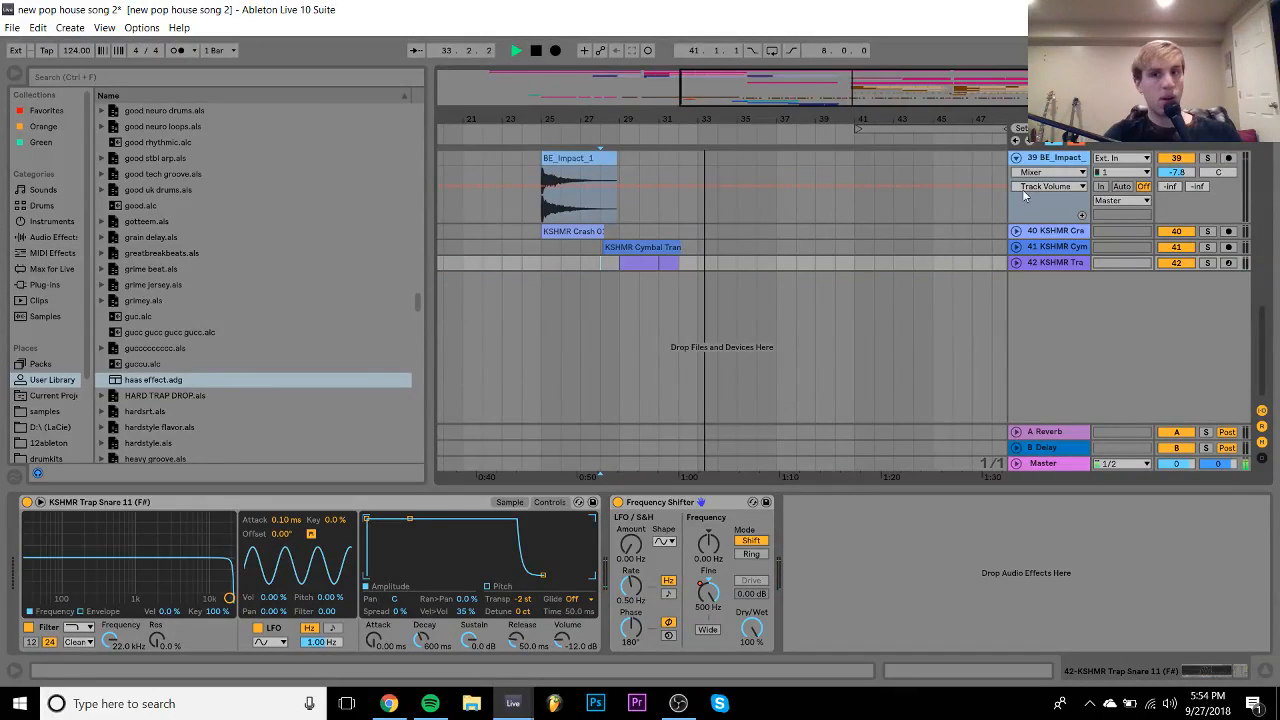
pyautogui.click(1016, 158)
pyautogui.scroll(10, 749, 198)
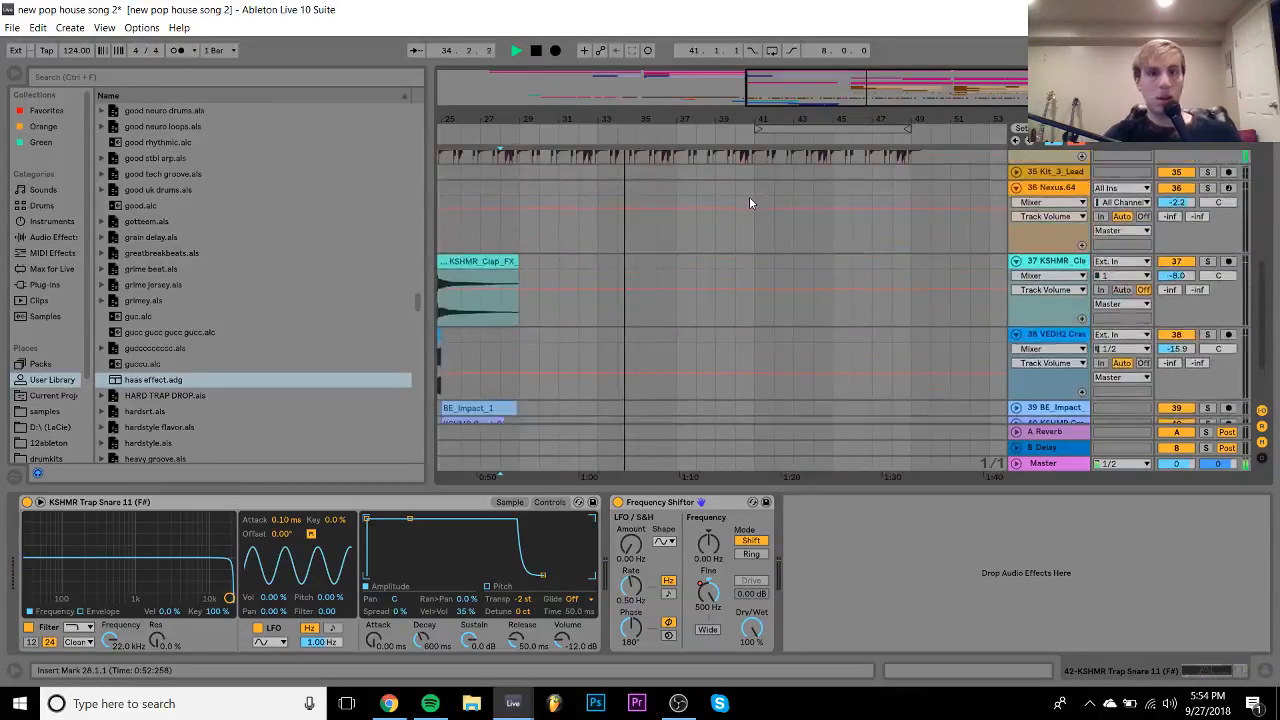
pyautogui.click(1042, 282)
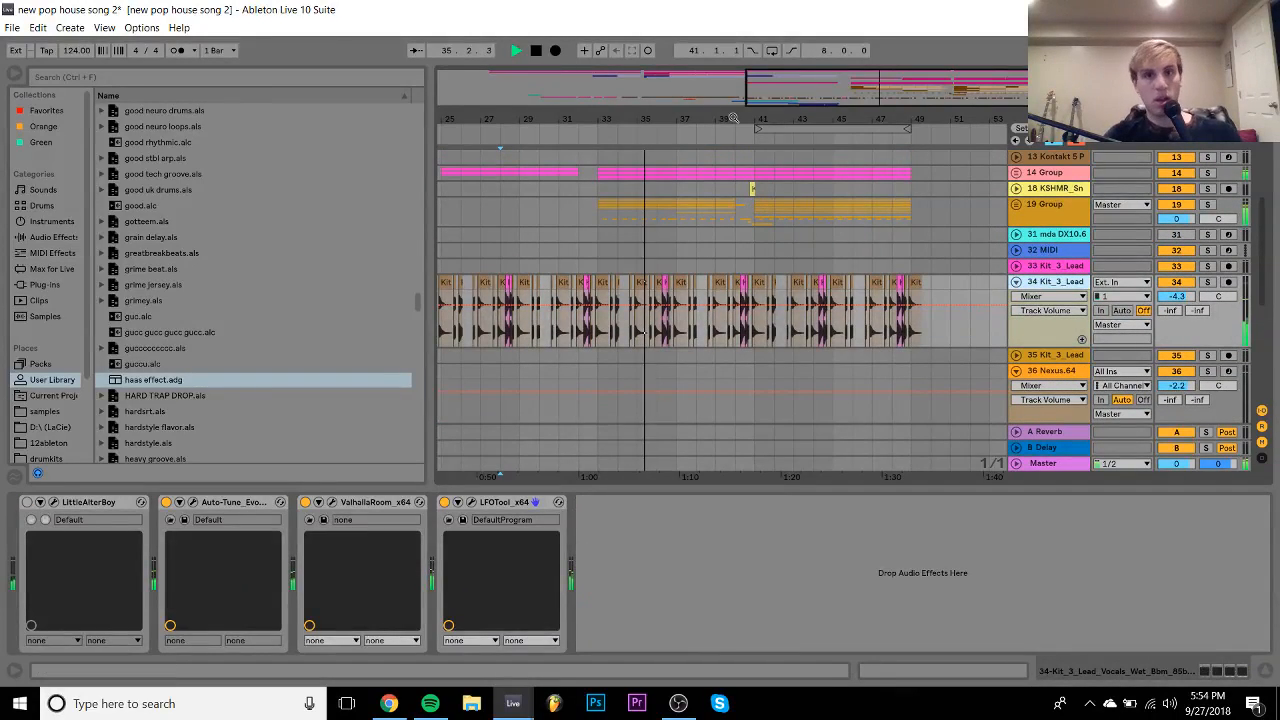
pyautogui.moveTo(735, 121); pyautogui.dragTo(789, 86)
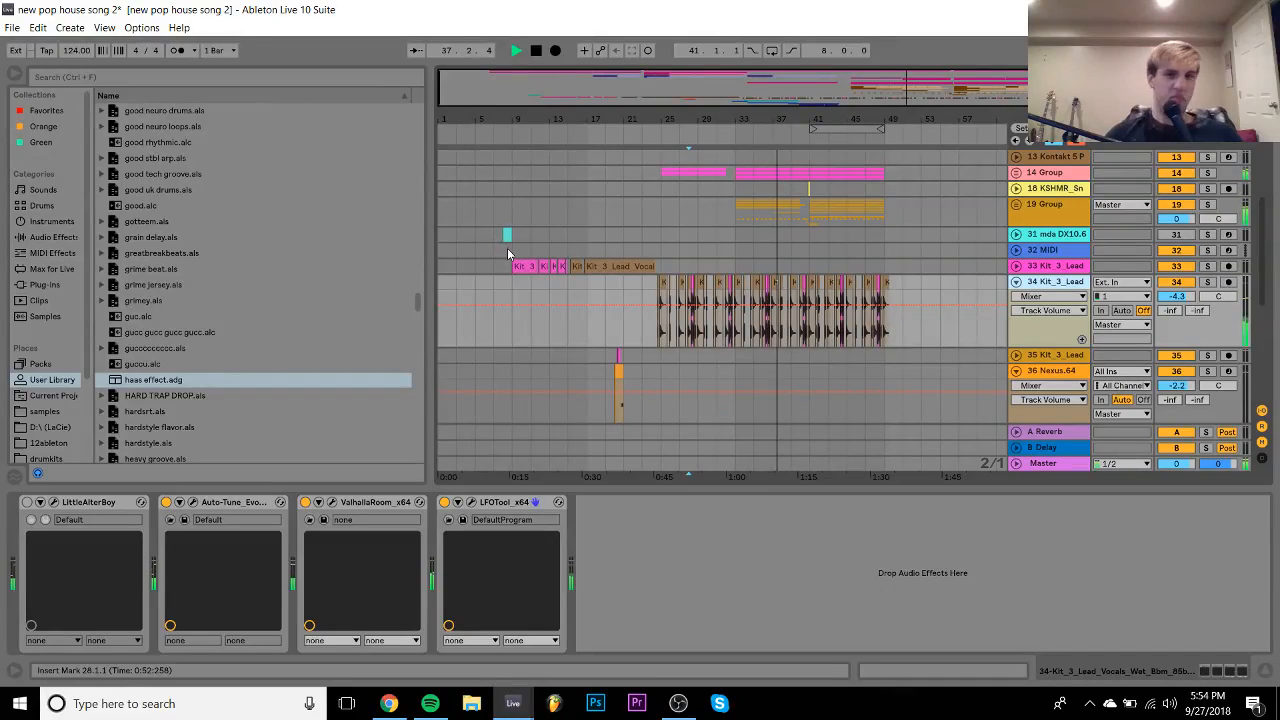
pyautogui.scroll(5, 507, 250)
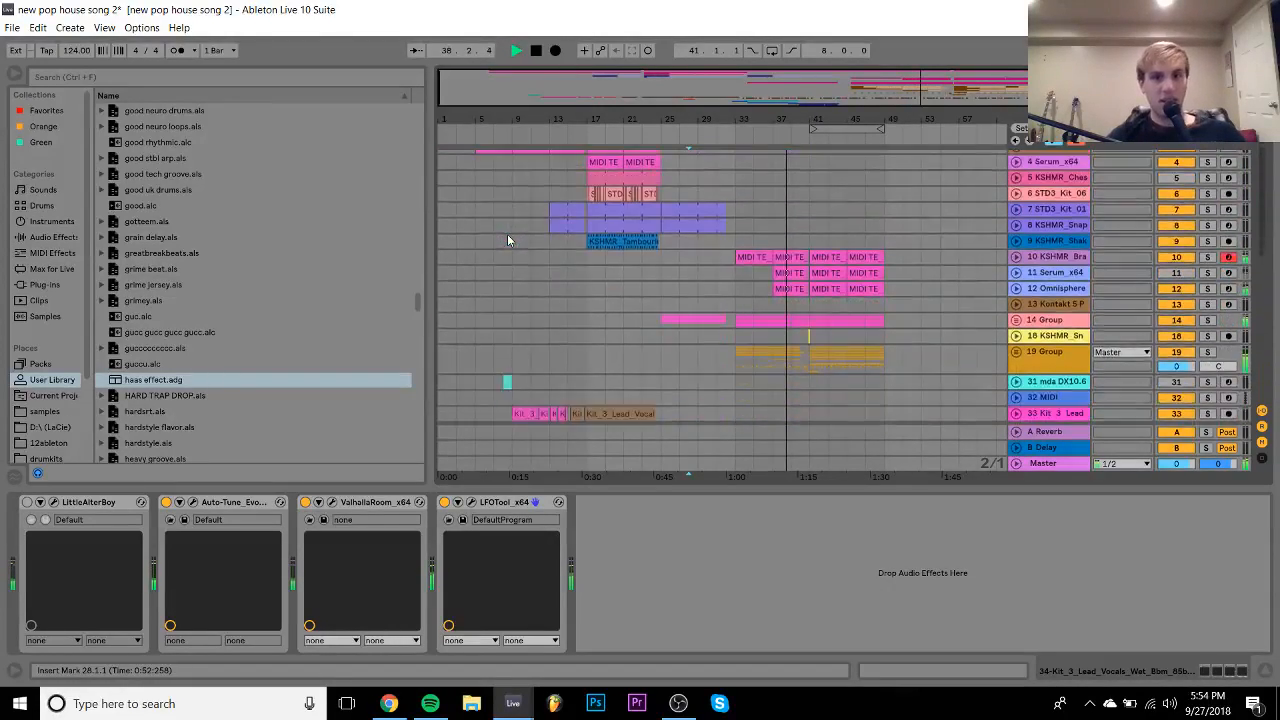
pyautogui.scroll(-5, 507, 234)
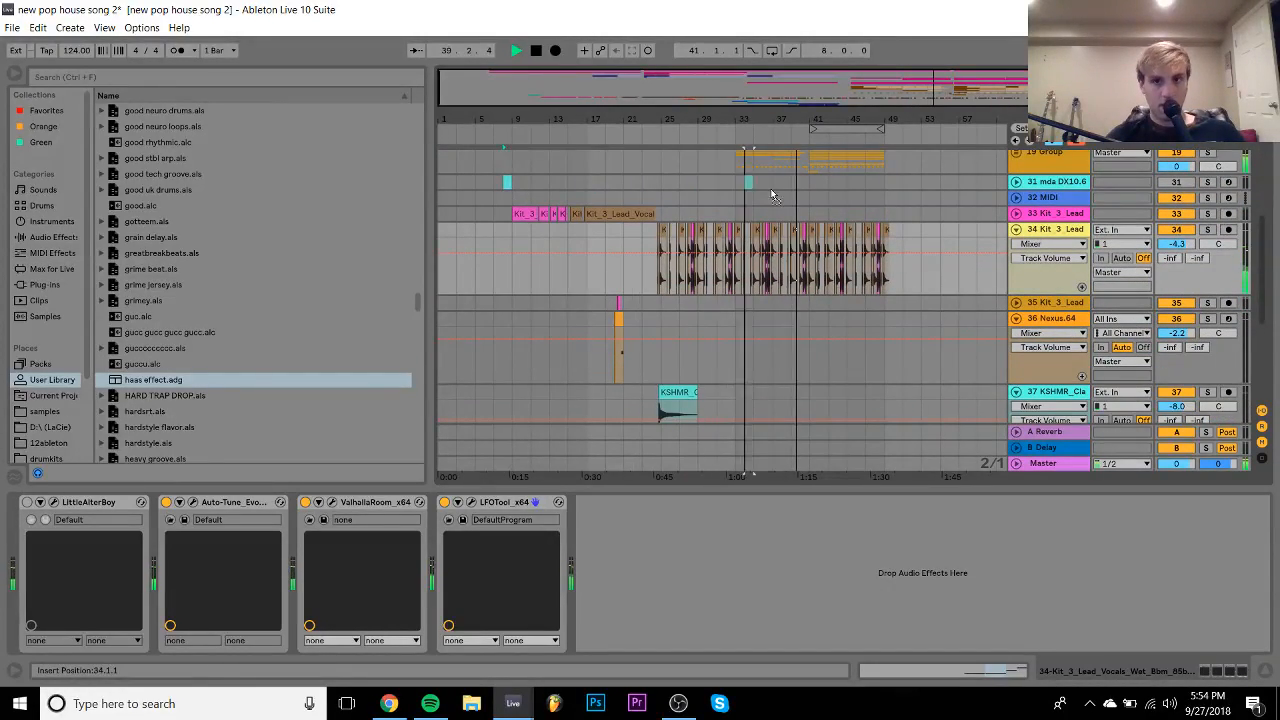
# - Unfold track 31 mda DX10.6 and raise its volume from -25.7 dB to -11.4 dB
pyautogui.click(1188, 182)
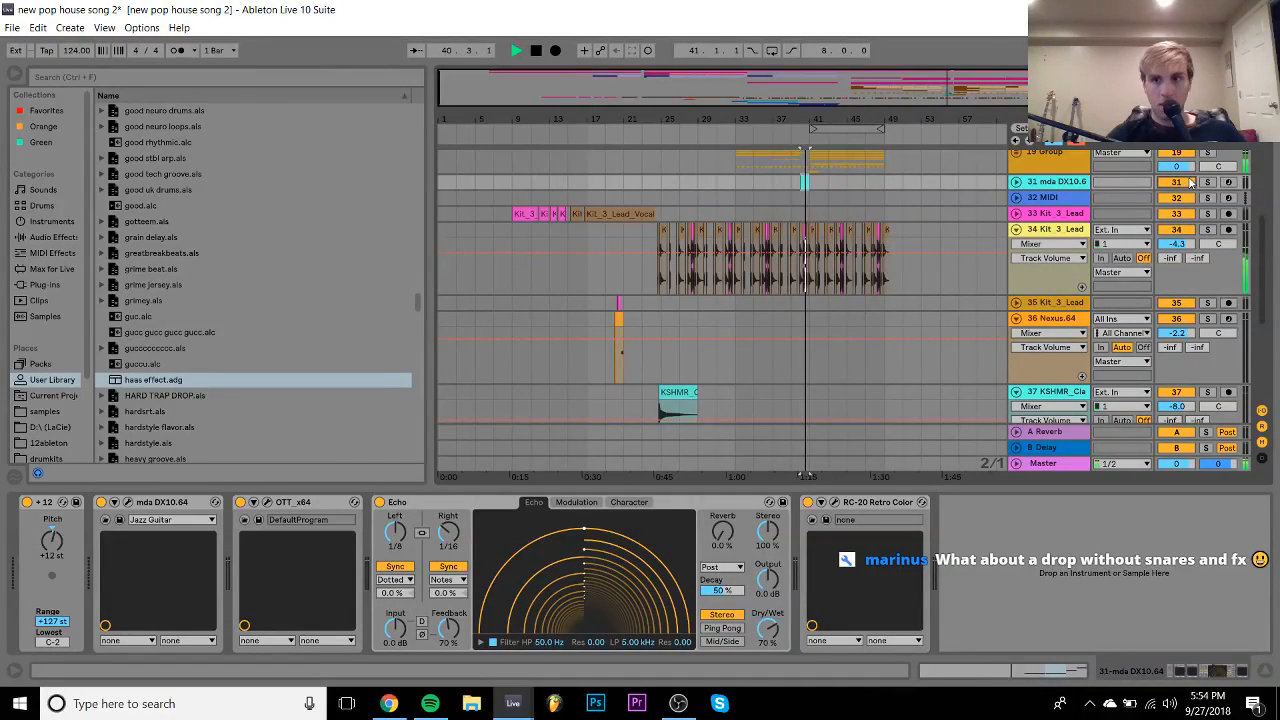
pyautogui.click(1016, 182)
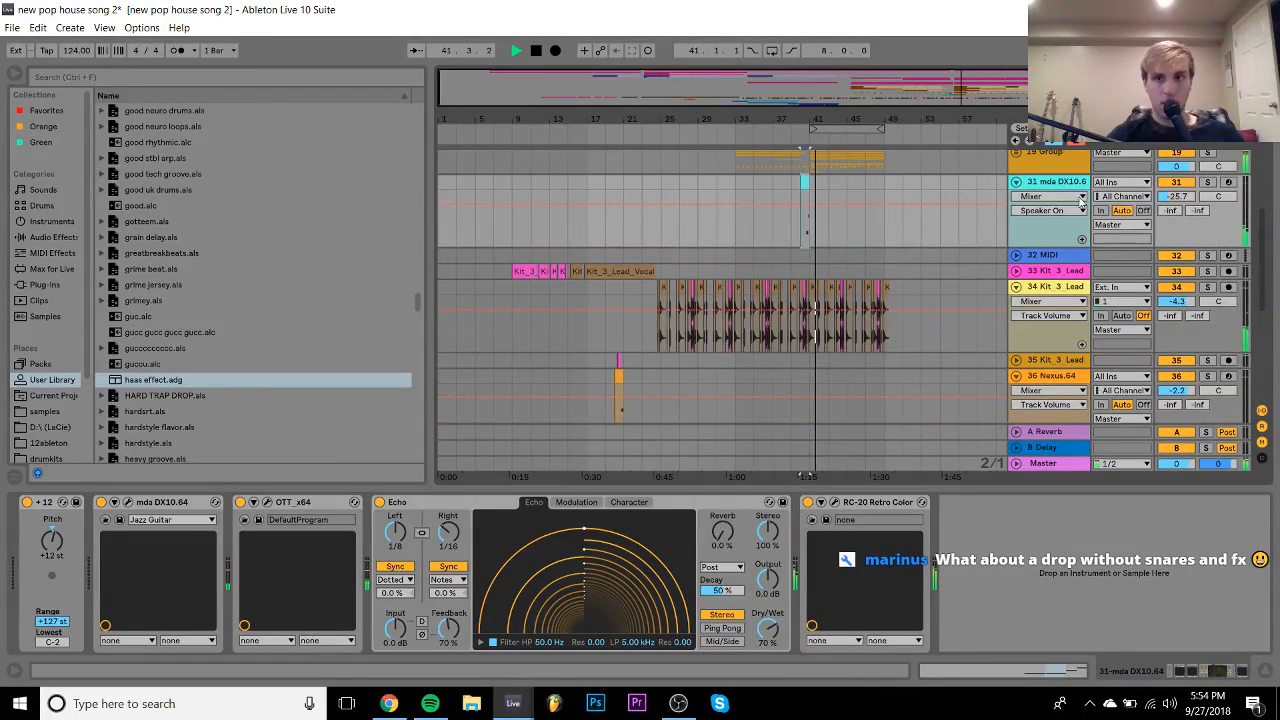
pyautogui.moveTo(1176, 208); pyautogui.dragTo(1176, 197)
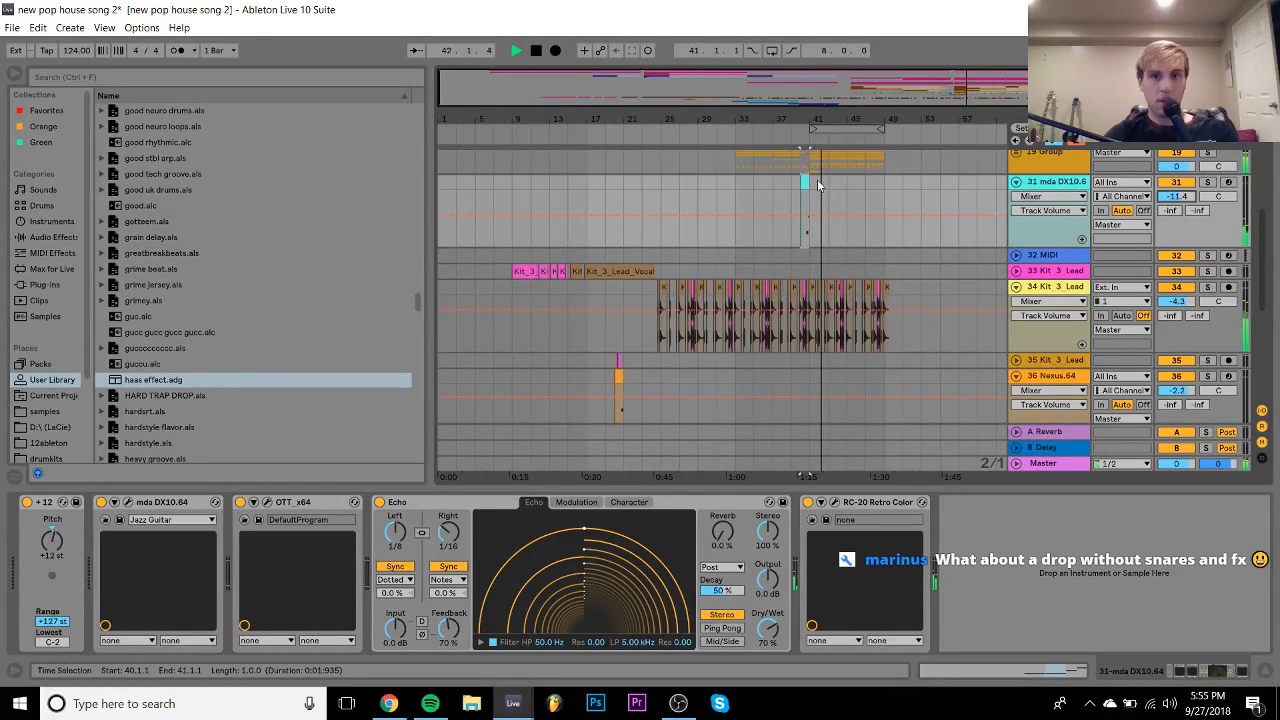
# - Solo the mda DX10.6 track and zoom in on bars 40–41 while replaying
pyautogui.press('space')
pyautogui.click(1207, 182)
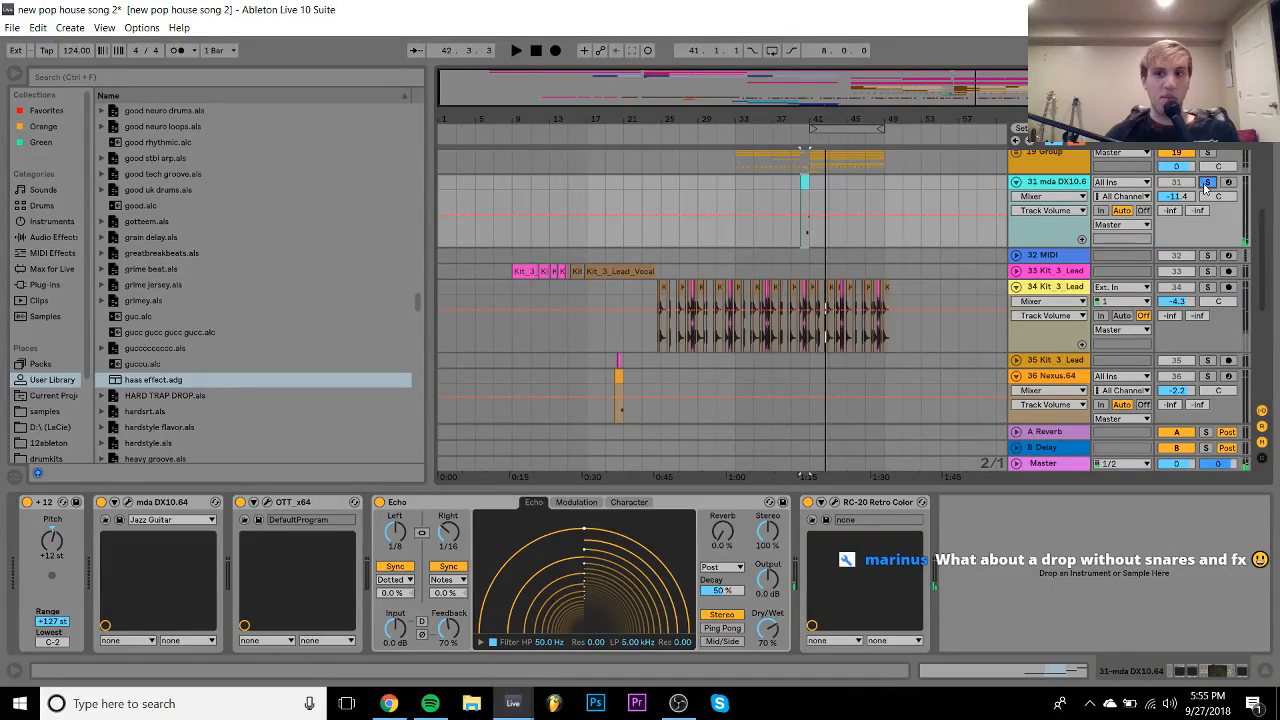
pyautogui.press('space')
pyautogui.moveTo(811, 121); pyautogui.dragTo(820, 220)
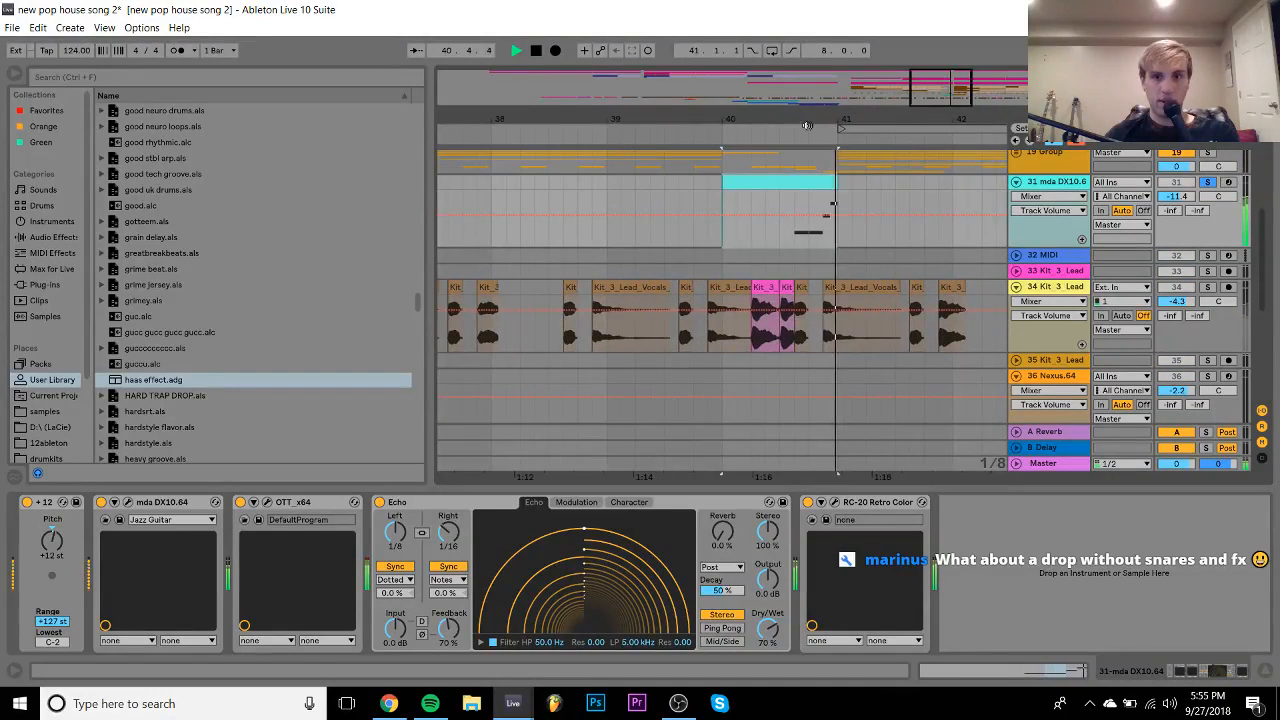
# - In the track 31 clip, lower the fill's third note to C#3 and play it
pyautogui.doubleClick(813, 186)
pyautogui.click(1228, 228)
pyautogui.press('space')
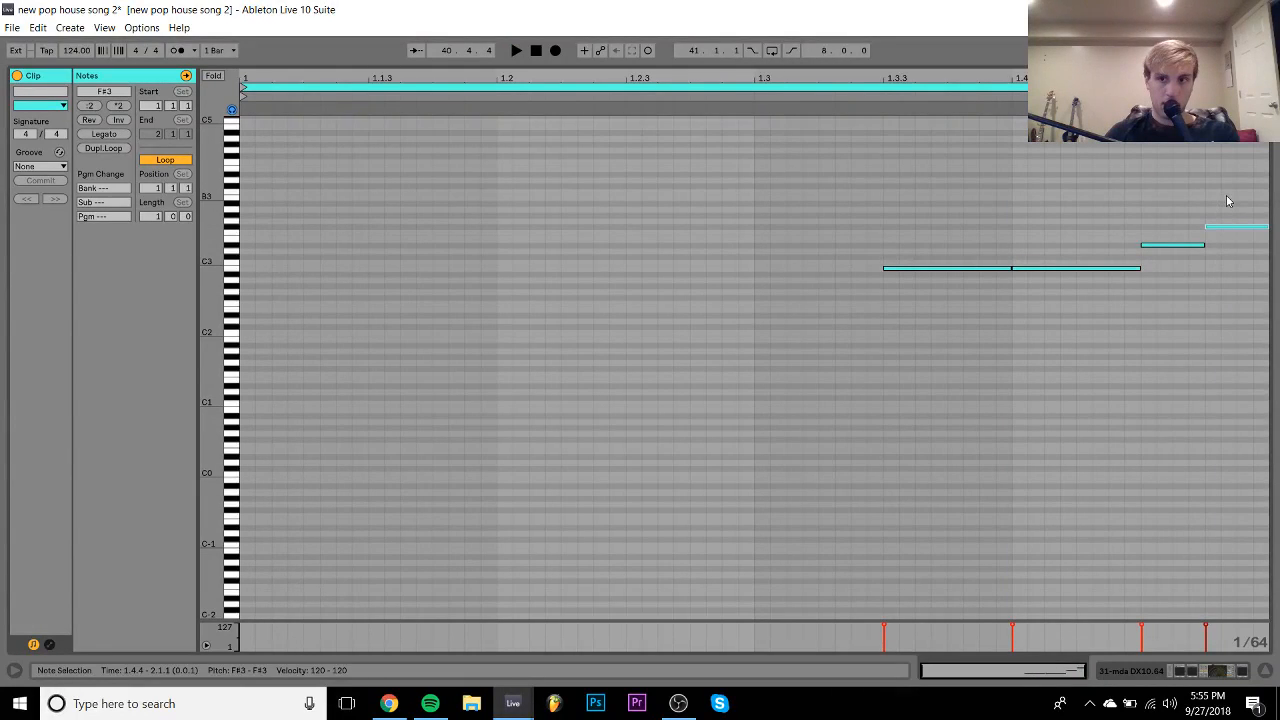
pyautogui.moveTo(1173, 245); pyautogui.dragTo(1186, 267)
pyautogui.press('space')
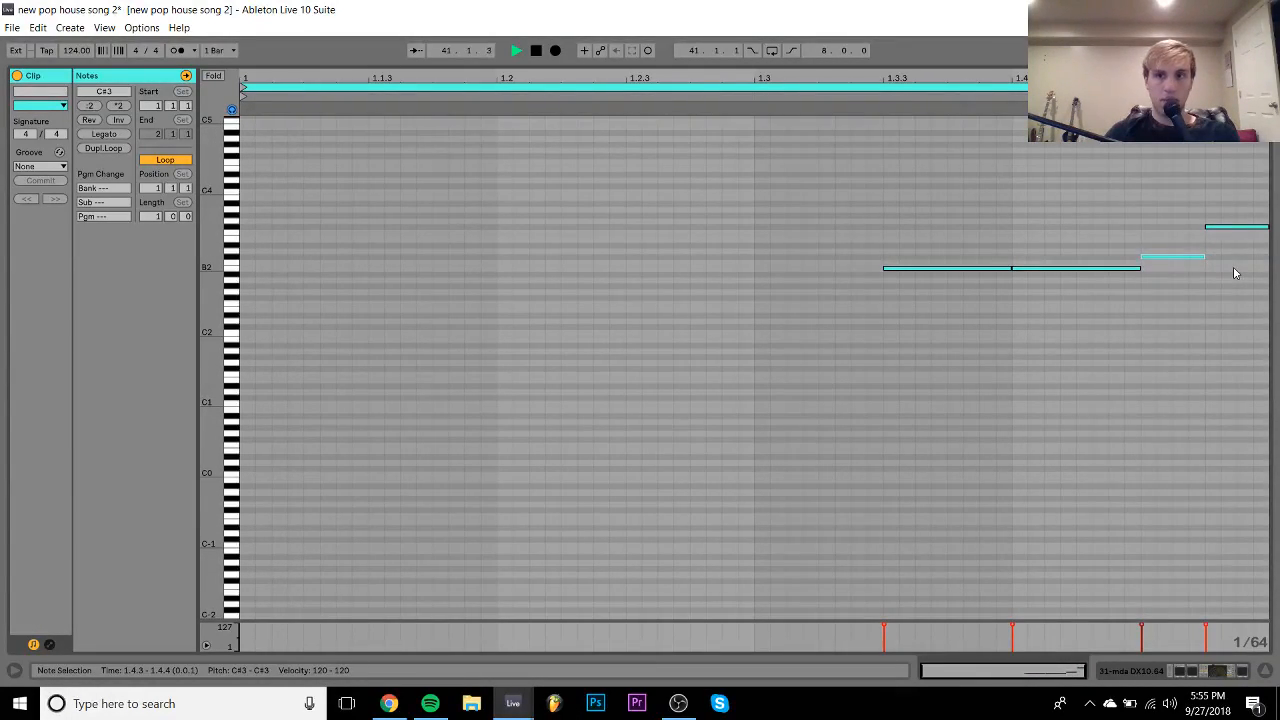
# - Adjust the fill's last note by semitones until it lands on D#3, replaying to check
pyautogui.click(1235, 227)
pyautogui.press('Up')
pyautogui.press('Up')
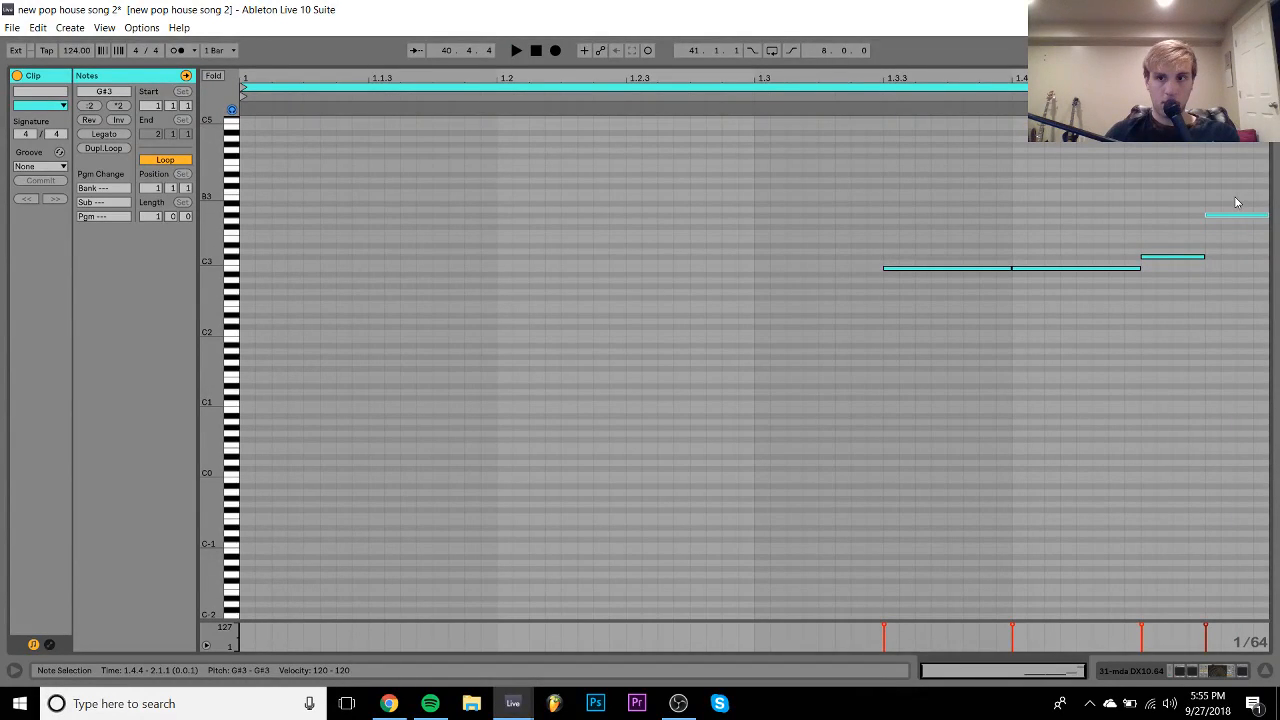
pyautogui.press('Down')
pyautogui.press('Down')
pyautogui.press('Down')
pyautogui.press('Down')
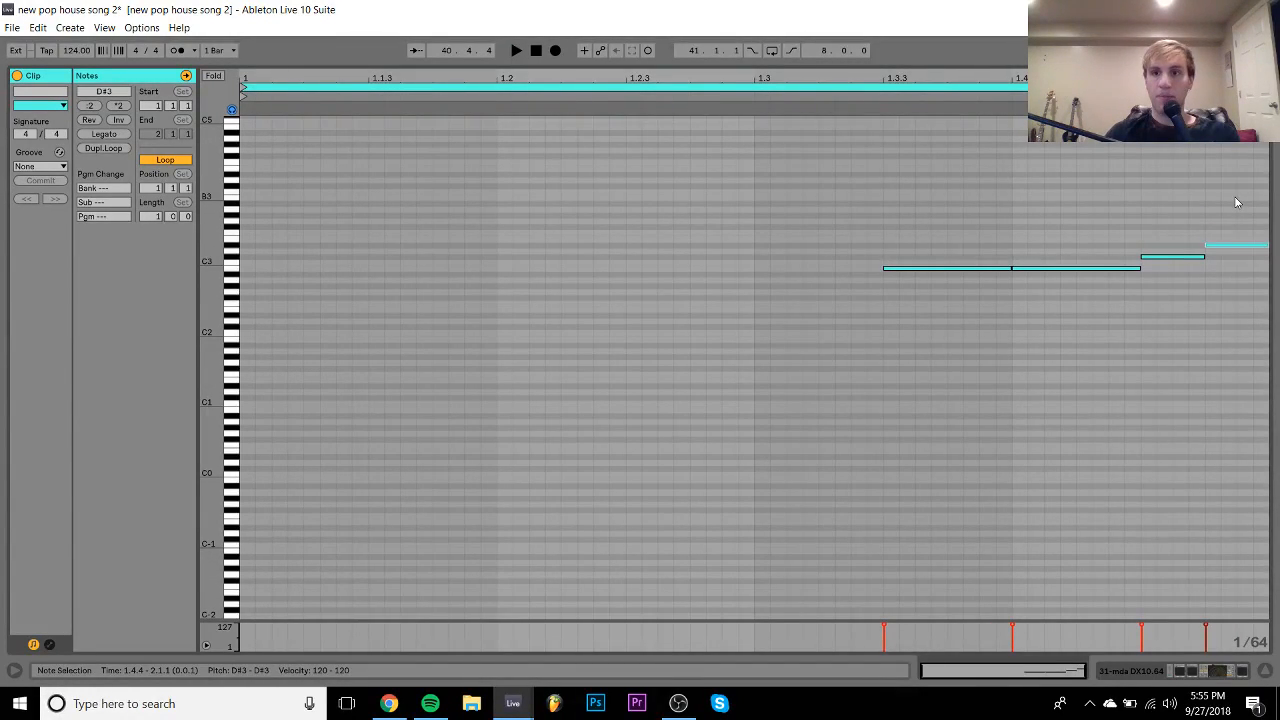
pyautogui.press('Up')
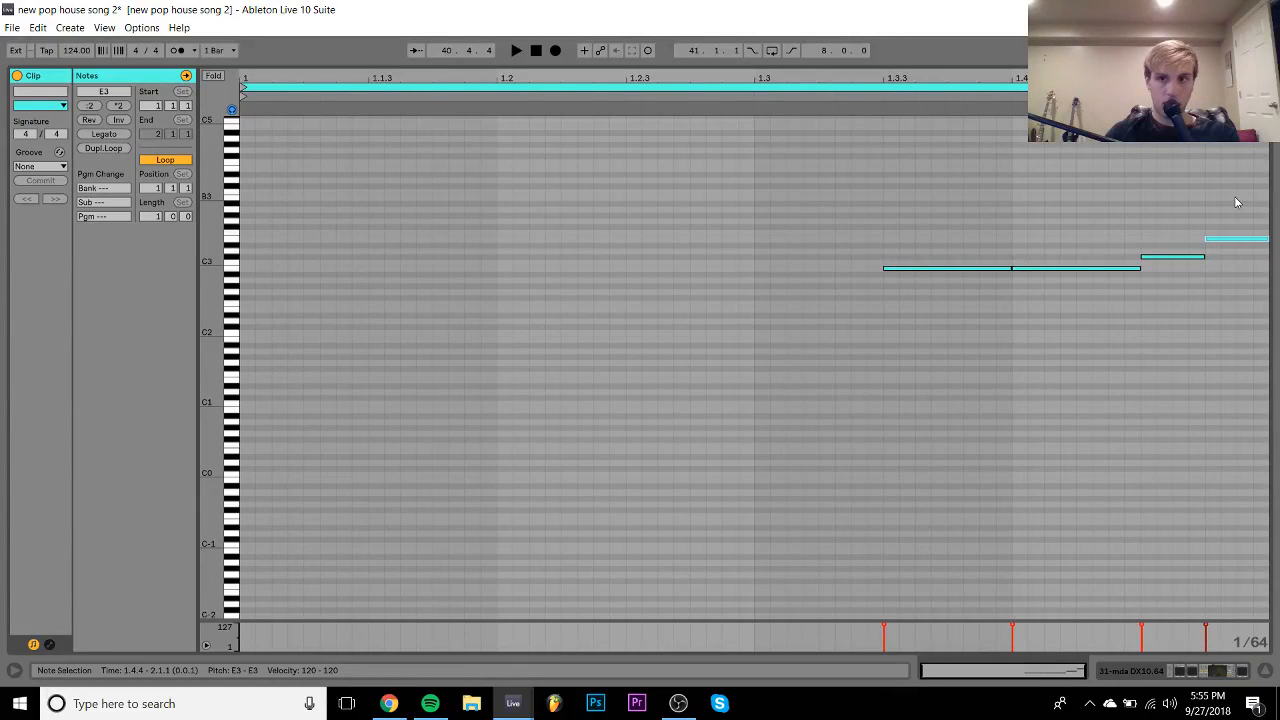
pyautogui.press('space')
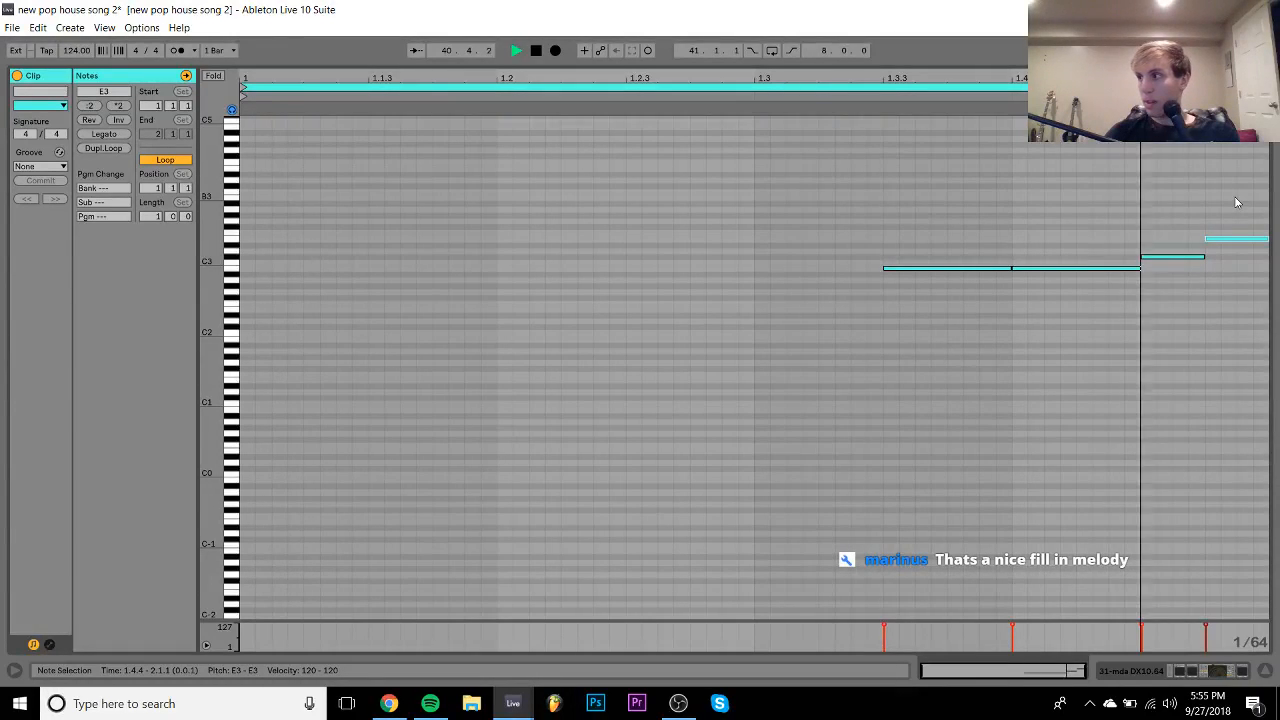
pyautogui.press('Down')
pyautogui.press('Down')
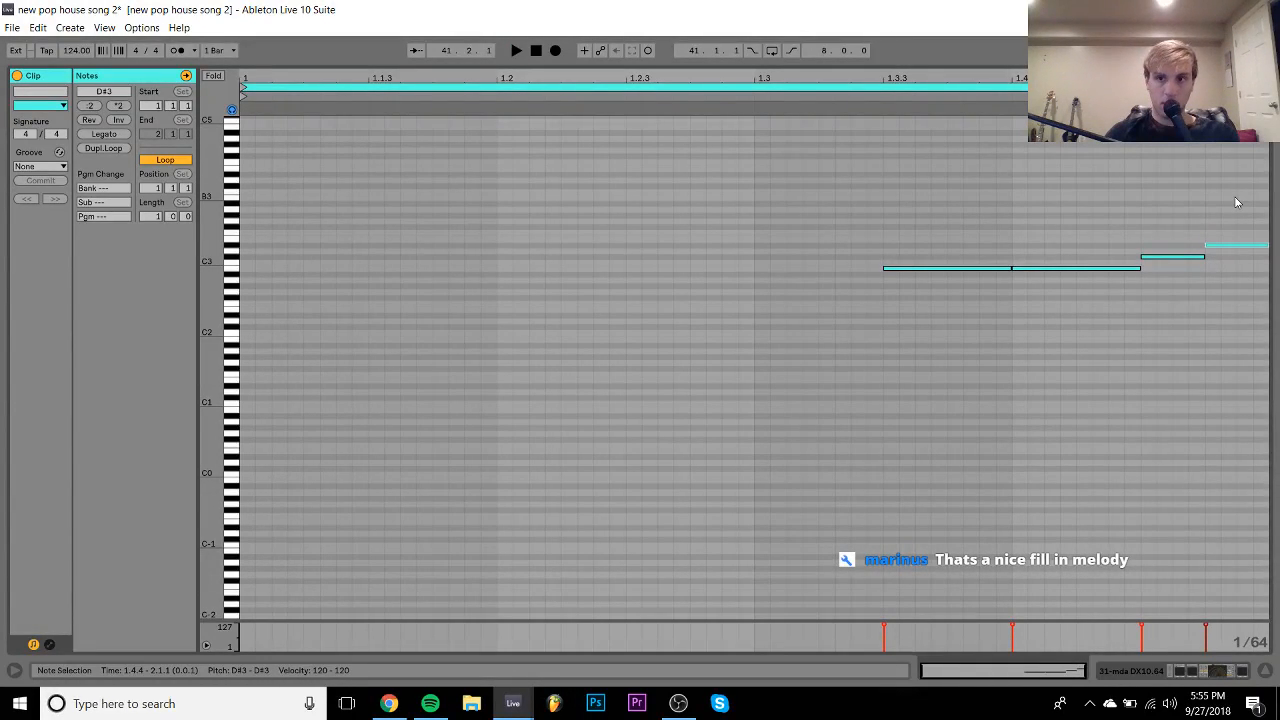
pyautogui.press('space')
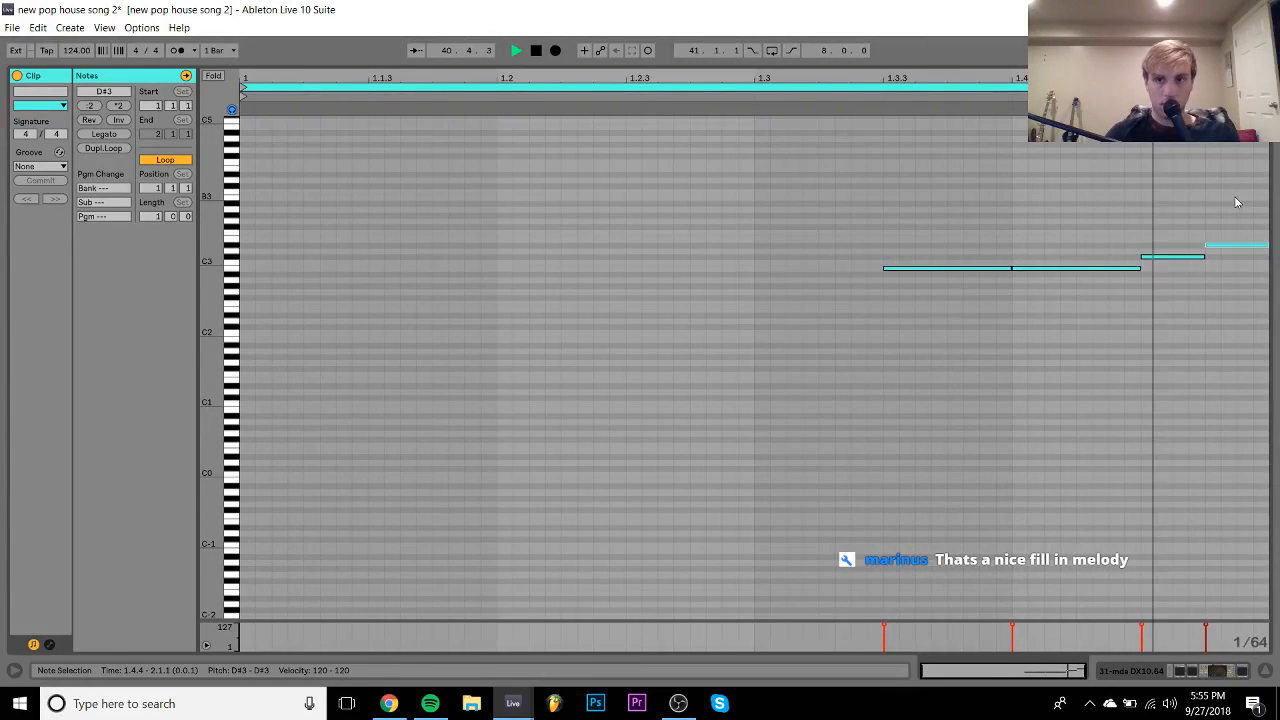
# - Try transposing all the clip's notes up an octave, then move them back down
pyautogui.press('space')
pyautogui.hotkey('ctrl', 'a')
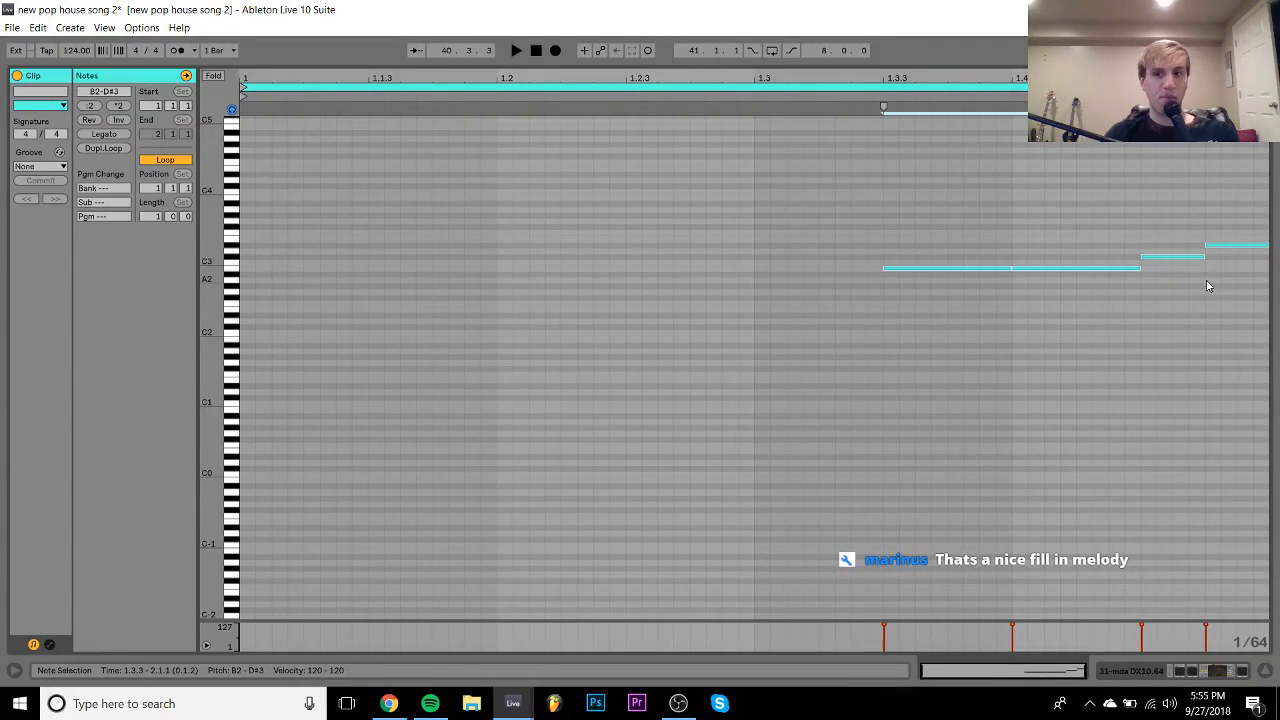
pyautogui.hotkey('shift', 'Up')
pyautogui.hotkey('shift', 'Down')
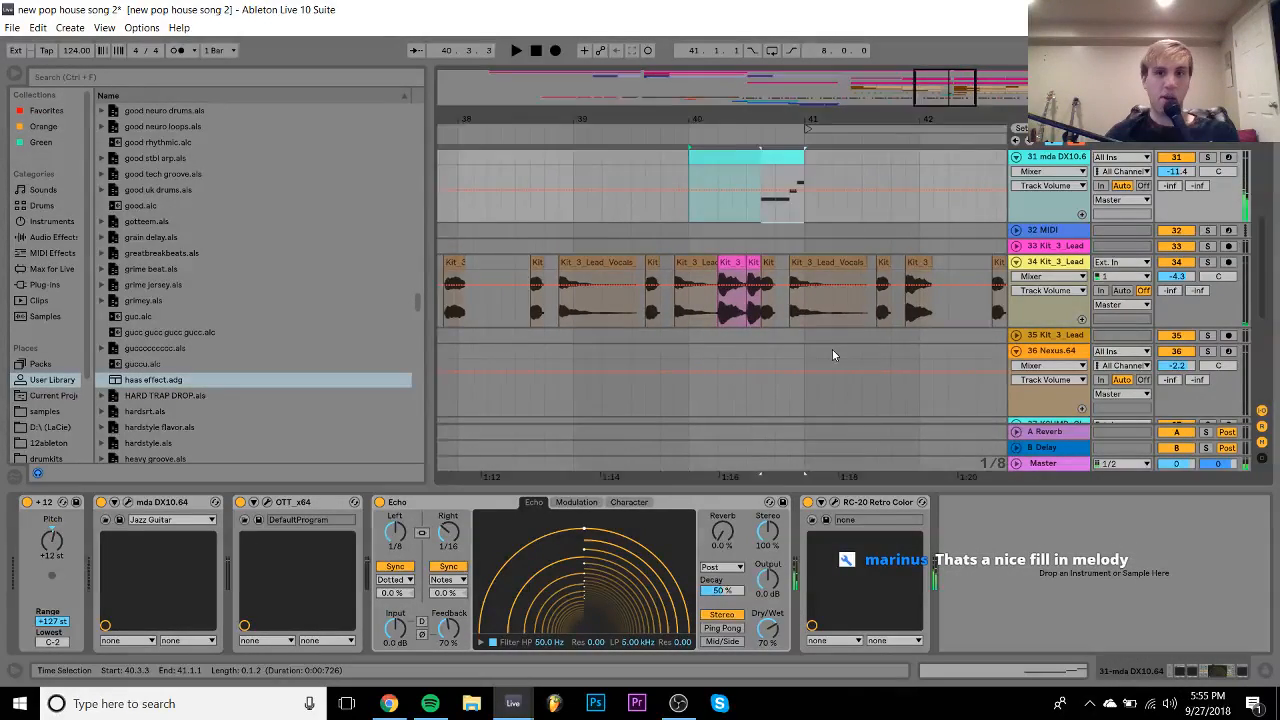
pyautogui.hscroll(1, 832, 350)
pyautogui.scroll(3, 832, 350)
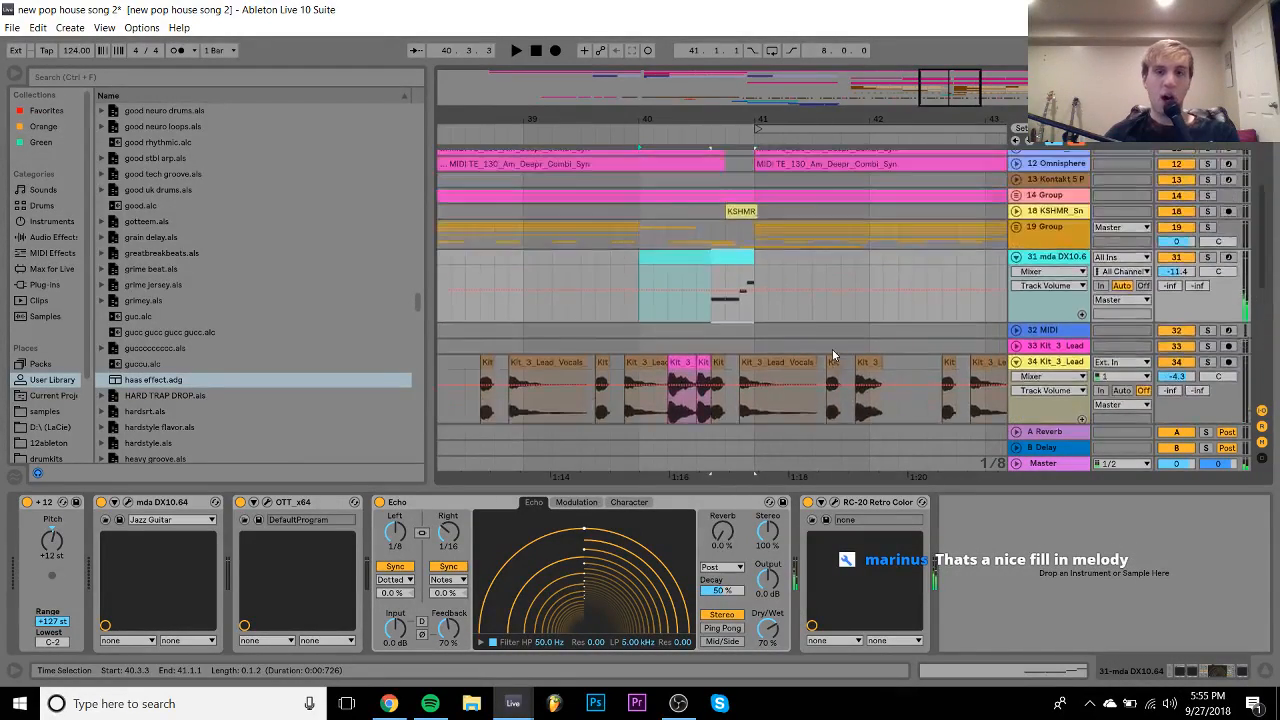
# - Hide the device panel and play from bar 39 while marking the stretch before bar 41
pyautogui.click(1267, 673)
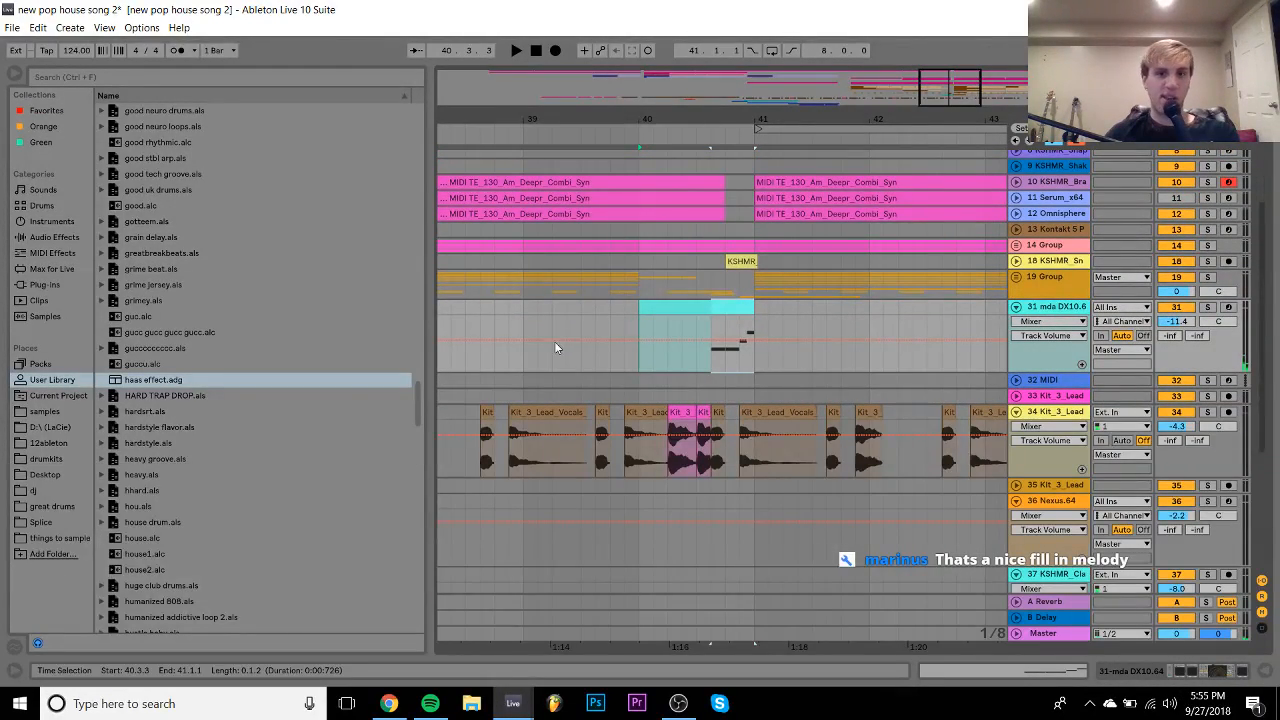
pyautogui.click(520, 316)
pyautogui.press('space')
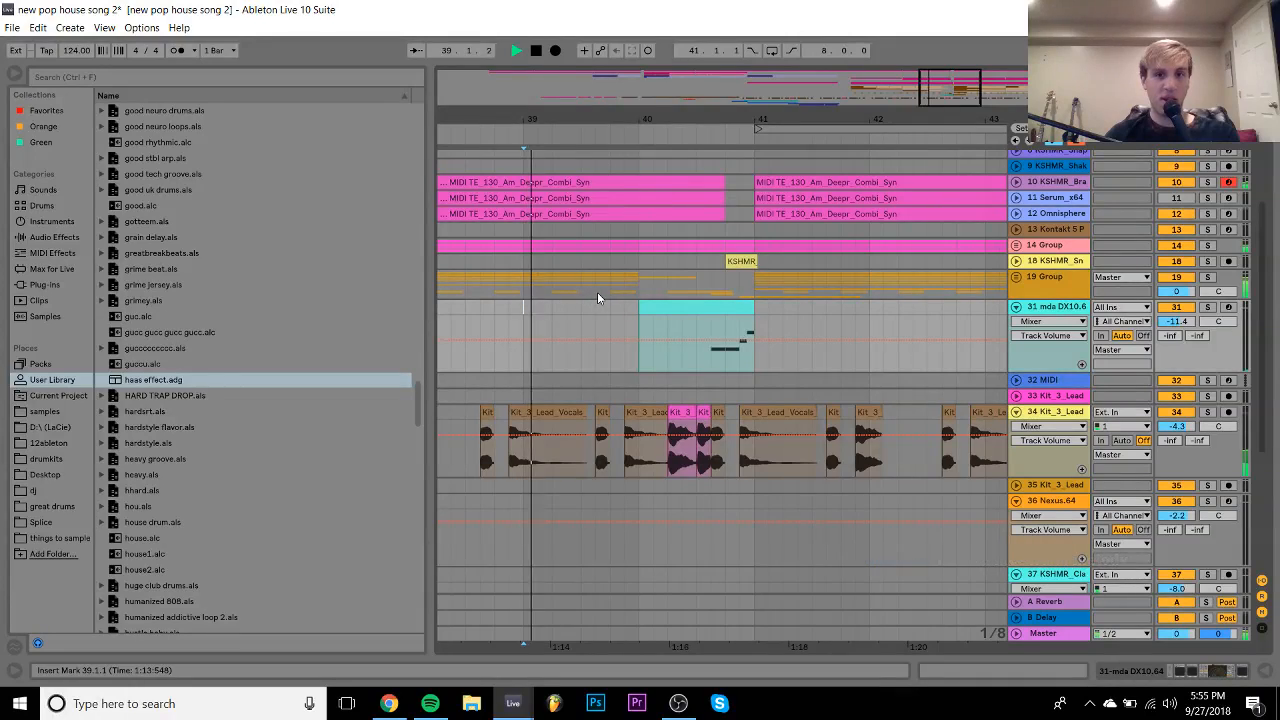
pyautogui.moveTo(708, 228); pyautogui.dragTo(739, 172)
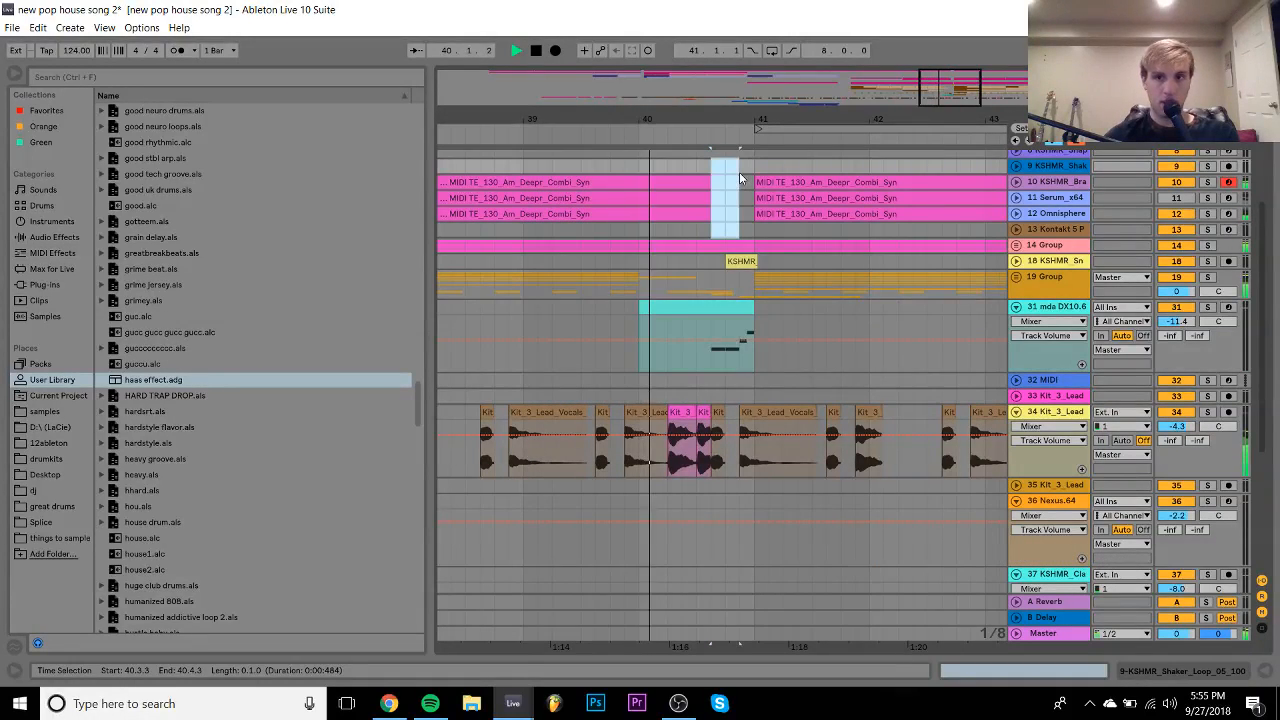
pyautogui.moveTo(712, 245); pyautogui.dragTo(755, 250)
pyautogui.press('space')
pyautogui.click(526, 306)
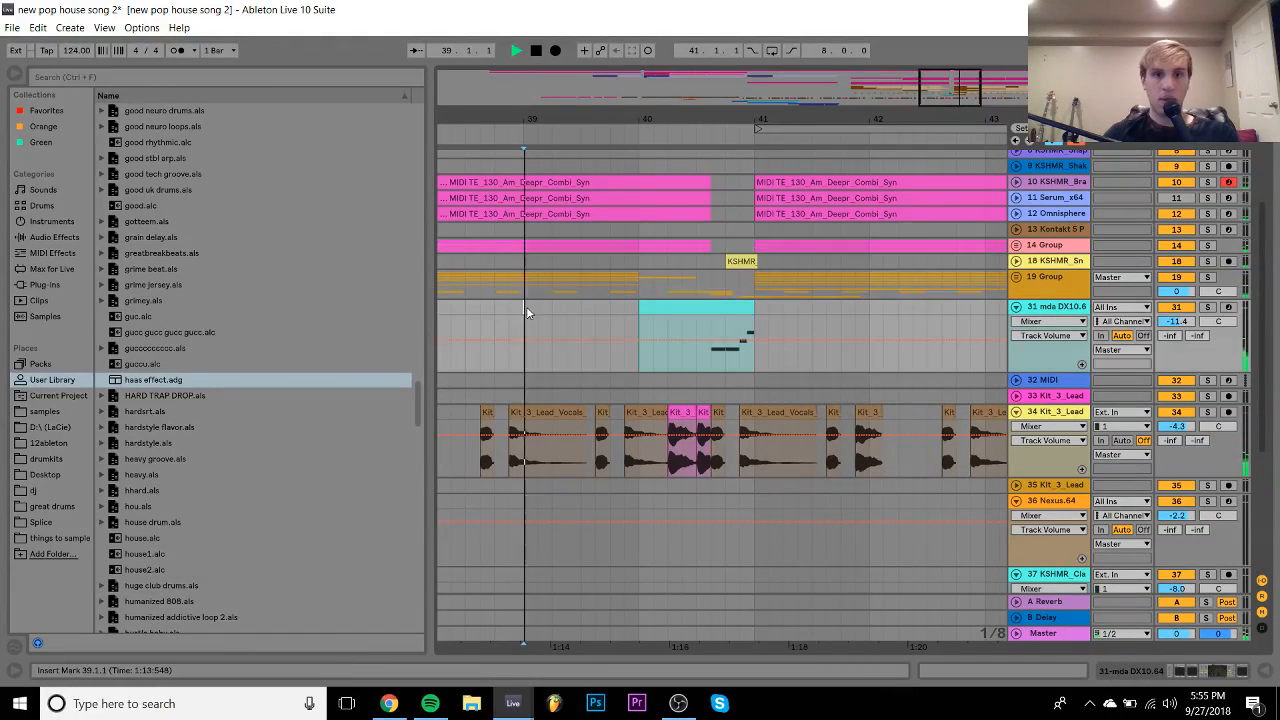
pyautogui.press('space')
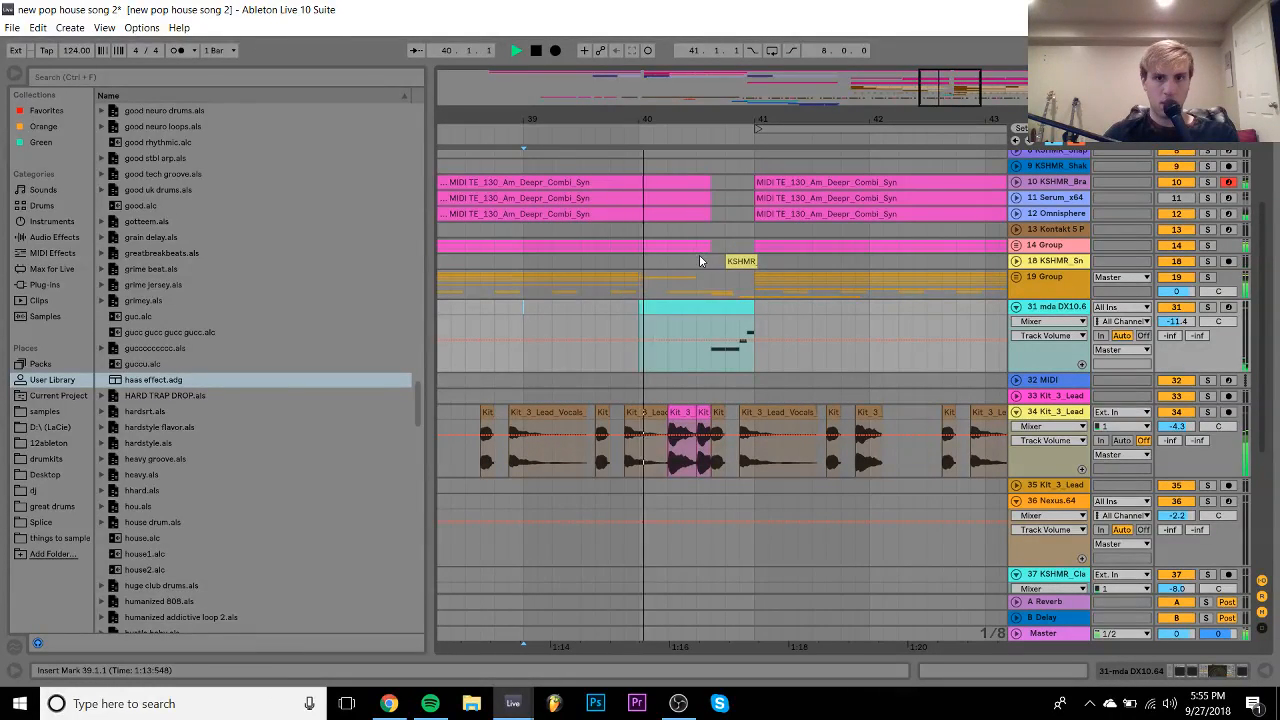
# - Delete bars 40.3–40.4 across the synth tracks and start the KSHMR snap clip earlier
pyautogui.moveTo(699, 258); pyautogui.dragTo(737, 180)
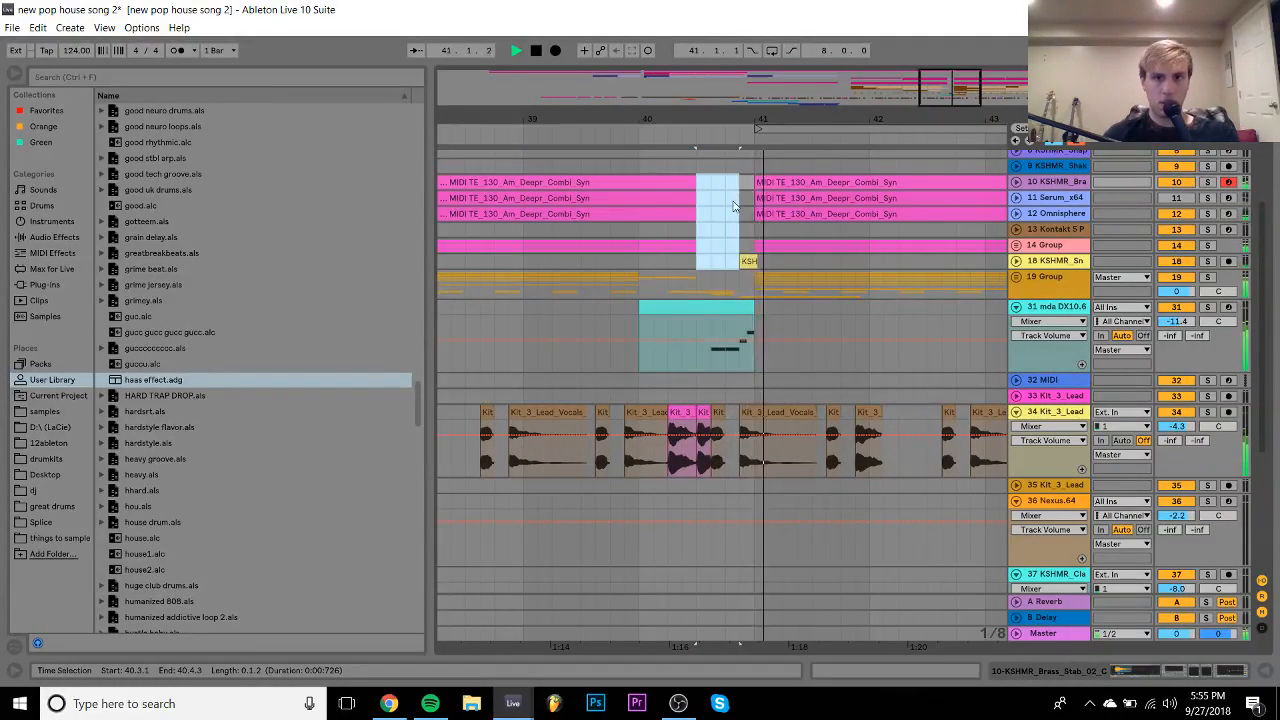
pyautogui.press('Delete')
pyautogui.click(746, 261)
pyautogui.moveTo(748, 261); pyautogui.dragTo(726, 261)
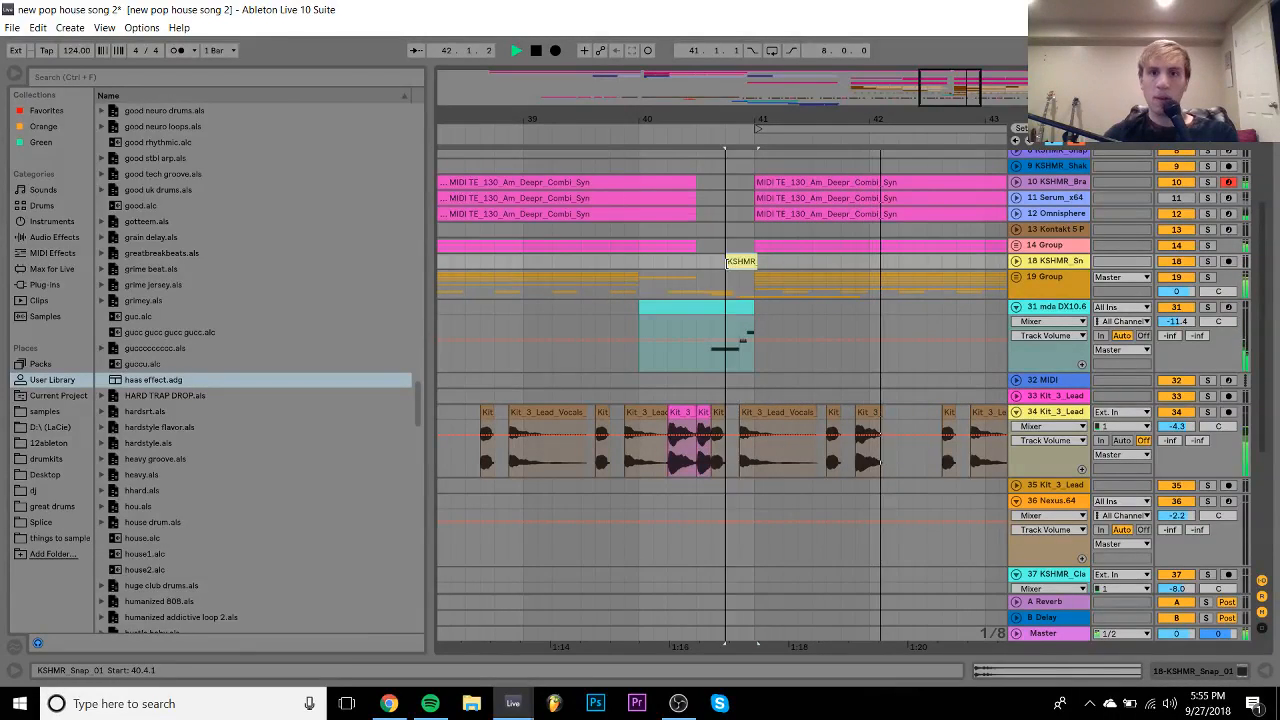
pyautogui.click(650, 307)
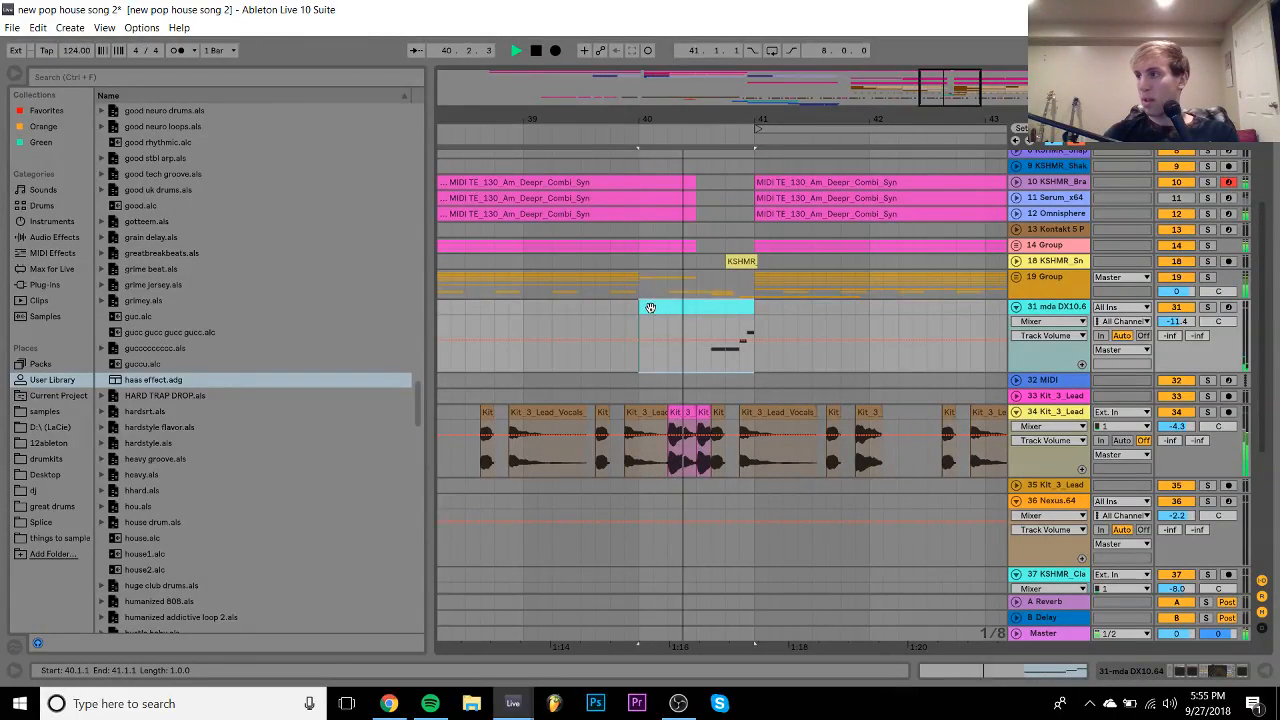
# - Replay the section from bar 39 to hear the gap
pyautogui.press('space')
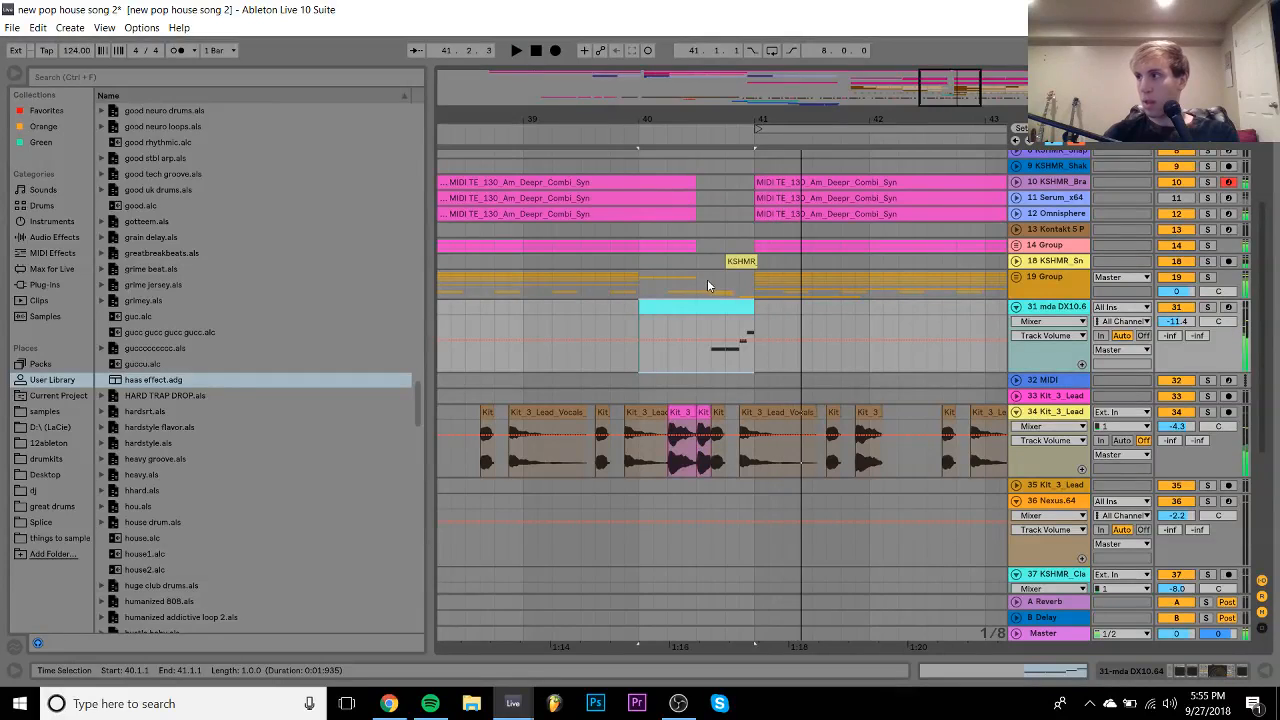
pyautogui.click(522, 311)
pyautogui.press('space')
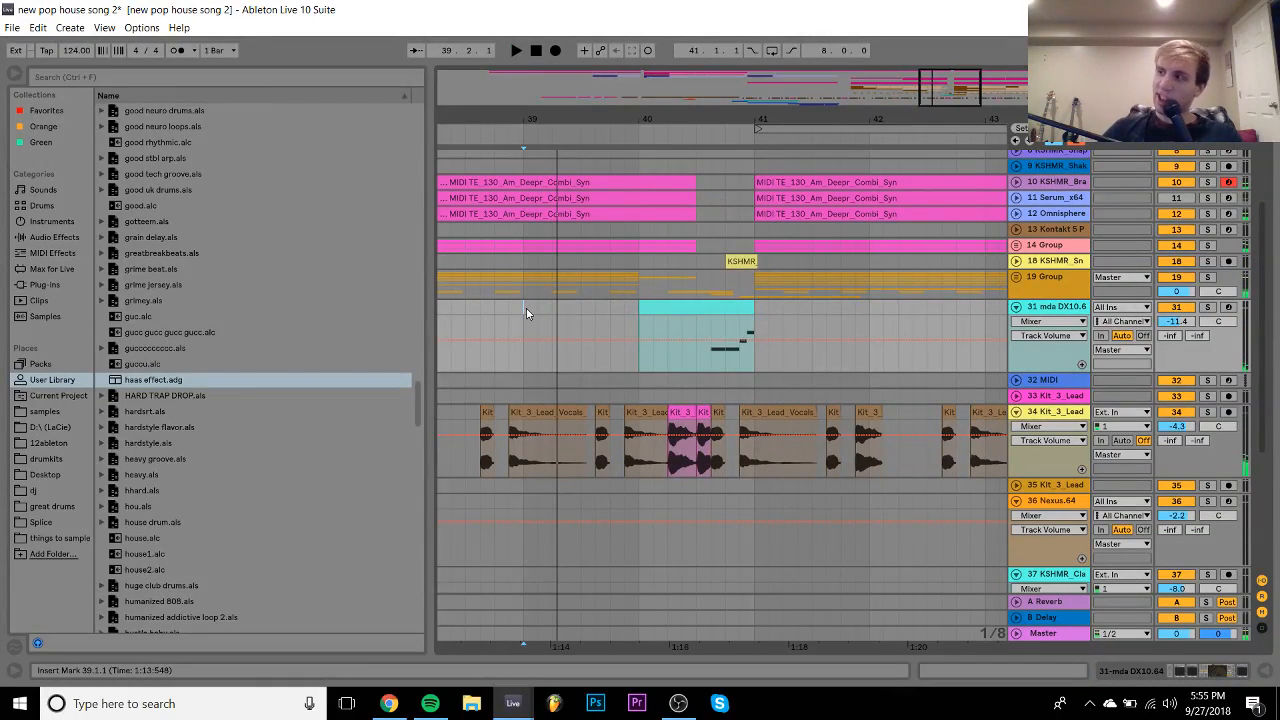
pyautogui.press('space')
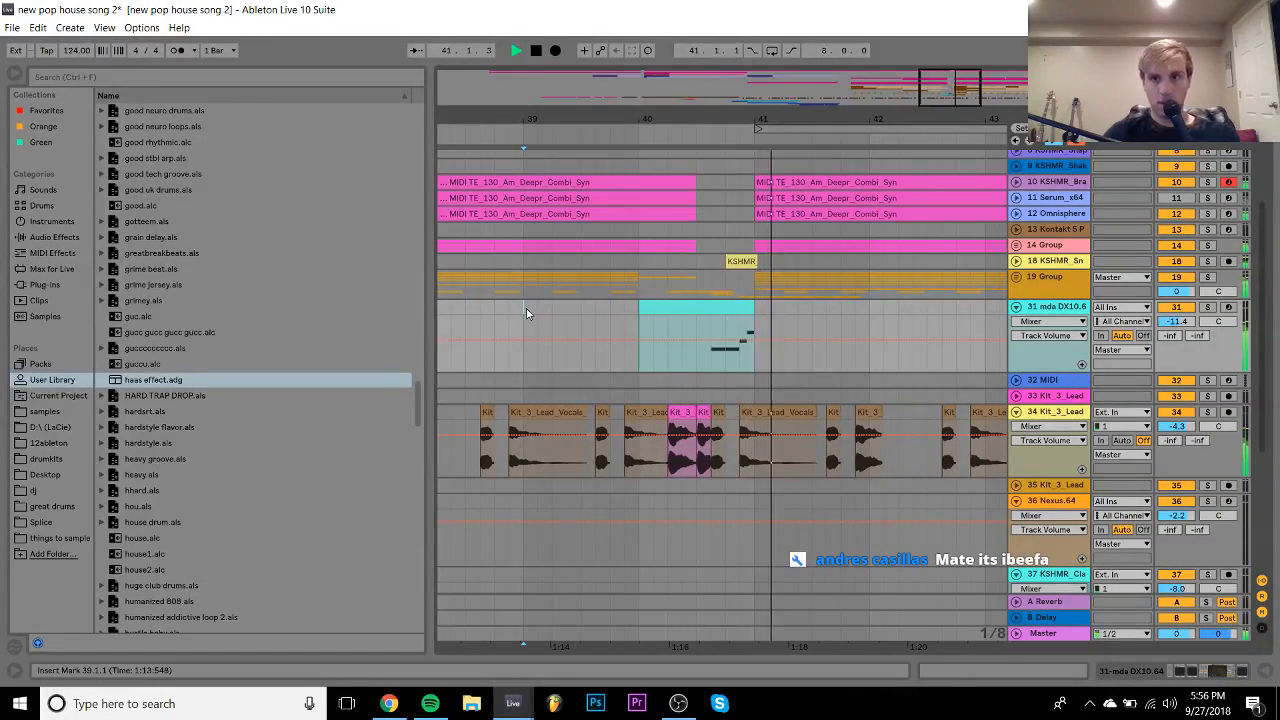
# - Raise the fill's third note to D#3 and last note to F#3, then play it
pyautogui.doubleClick(715, 310)
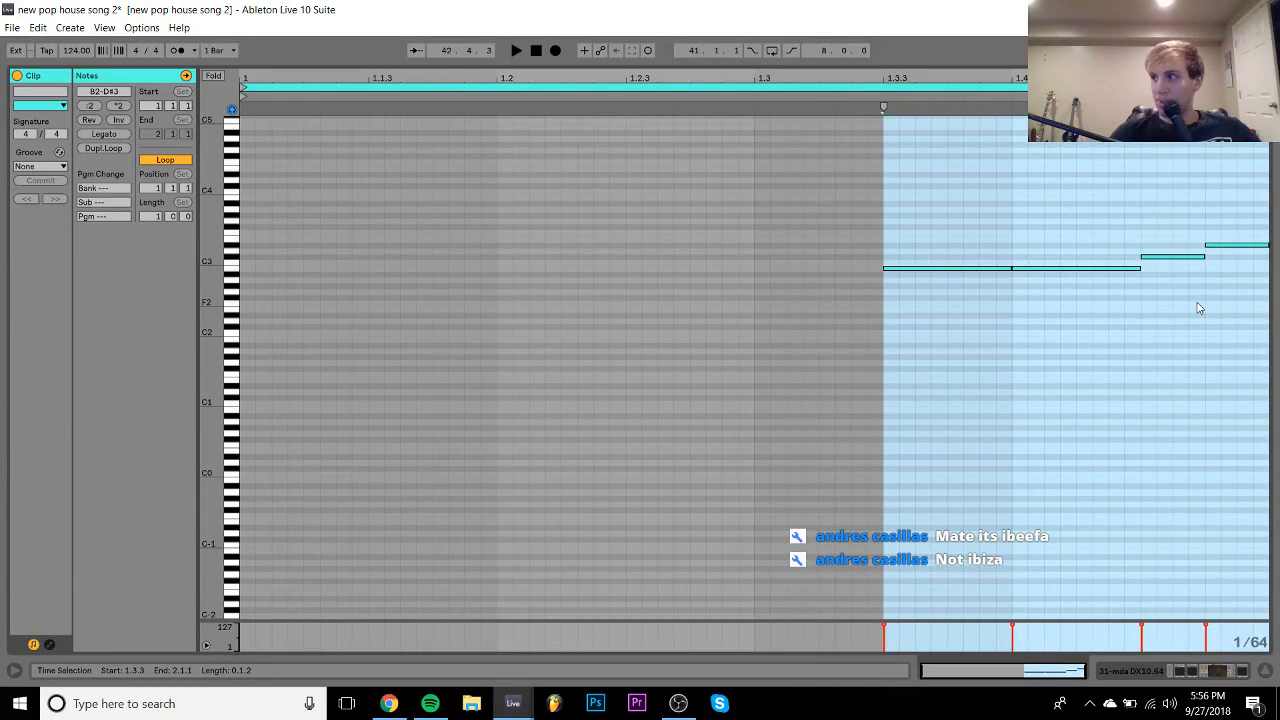
pyautogui.moveTo(1173, 256); pyautogui.dragTo(1179, 220)
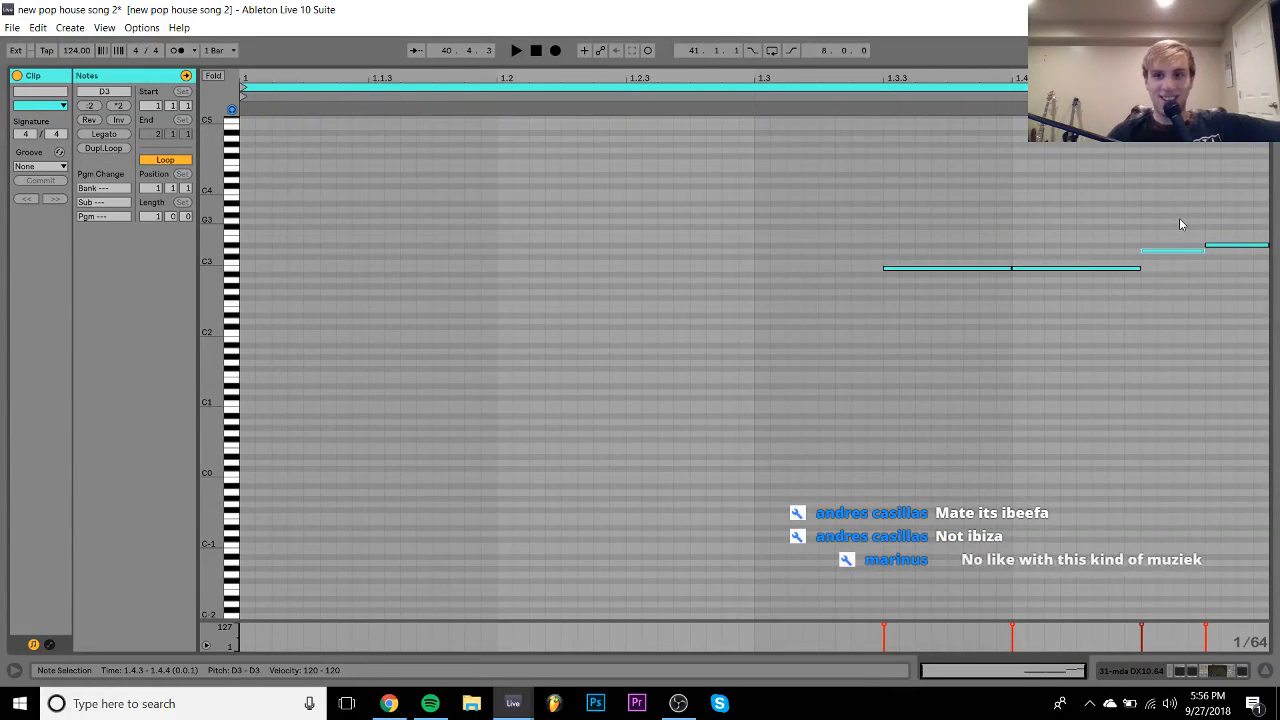
pyautogui.click(1240, 245)
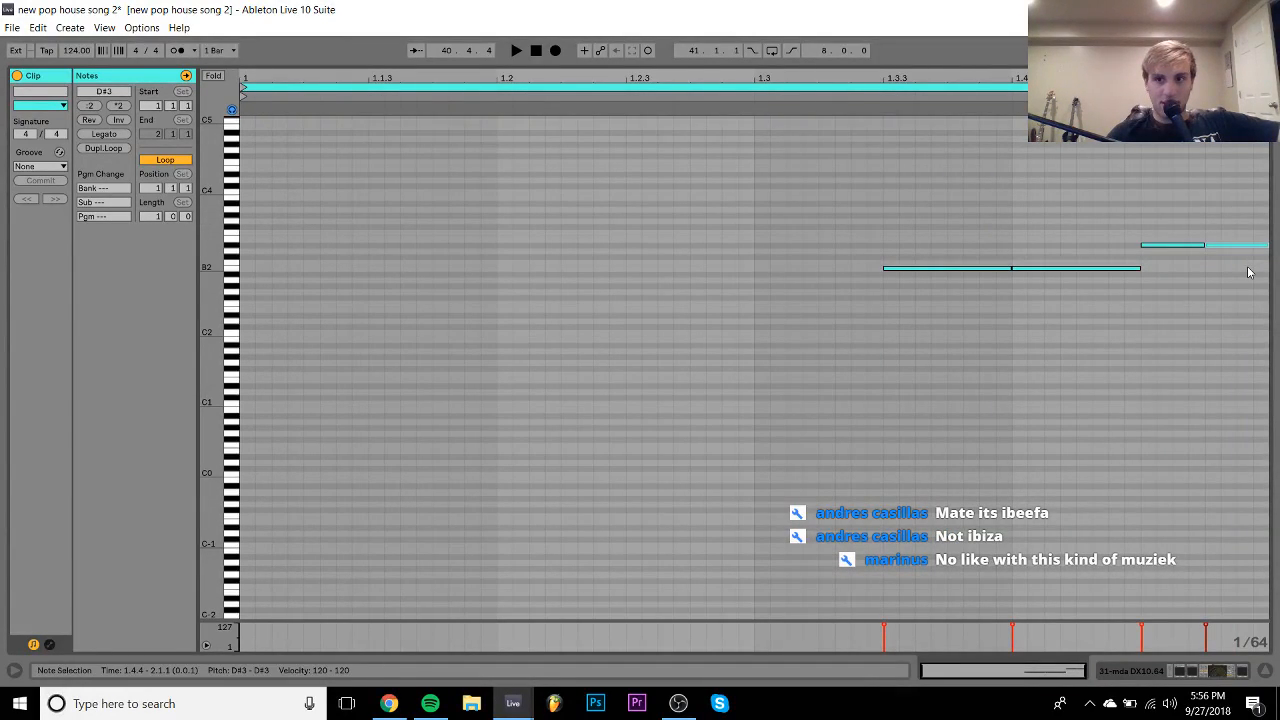
pyautogui.press('Up')
pyautogui.press('Up')
pyautogui.press('Up')
pyautogui.press('space')
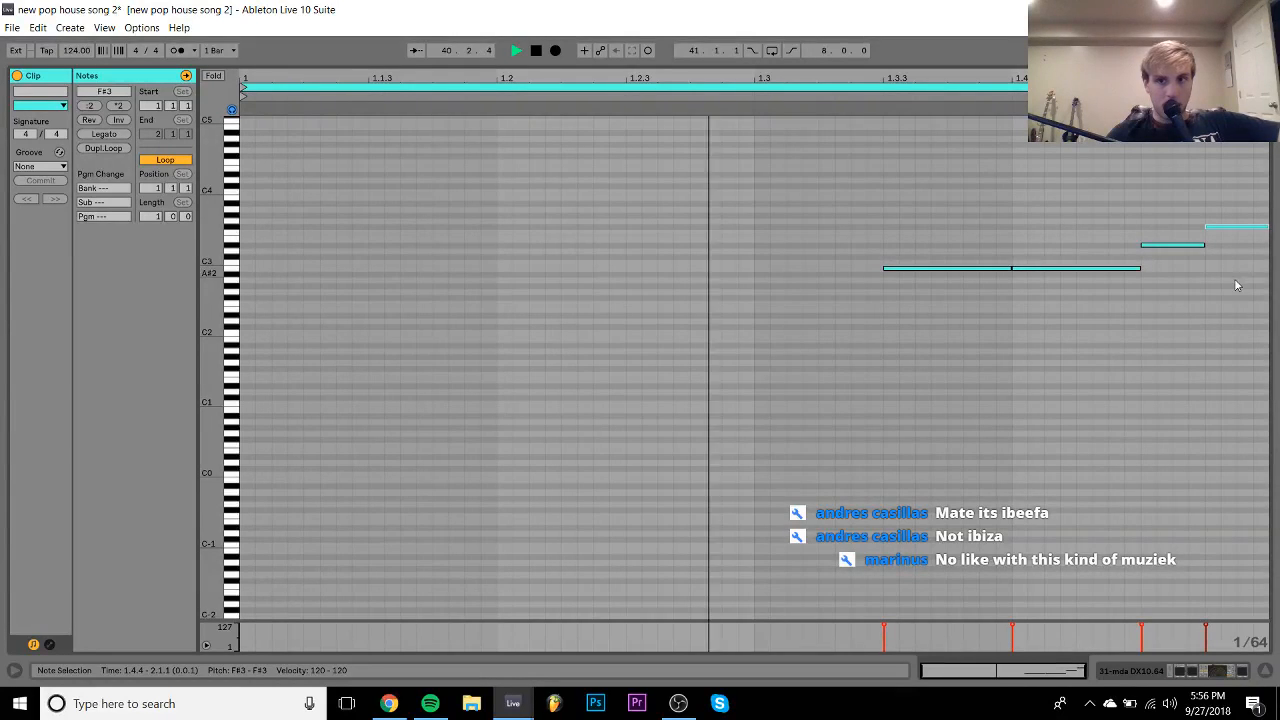
pyautogui.click(1182, 671)
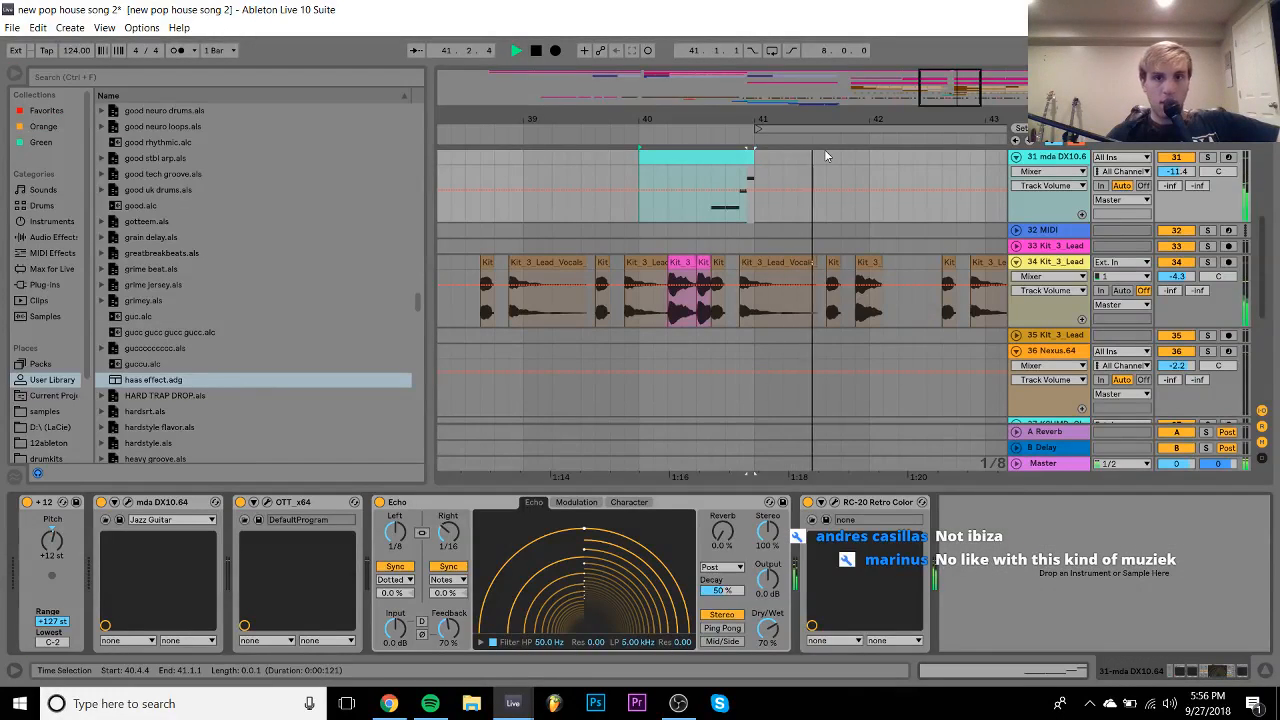
pyautogui.press('space')
# - Trim the short MIDI clip at bar 40 to start at about 40.3.3 and play it back
pyautogui.click(685, 149)
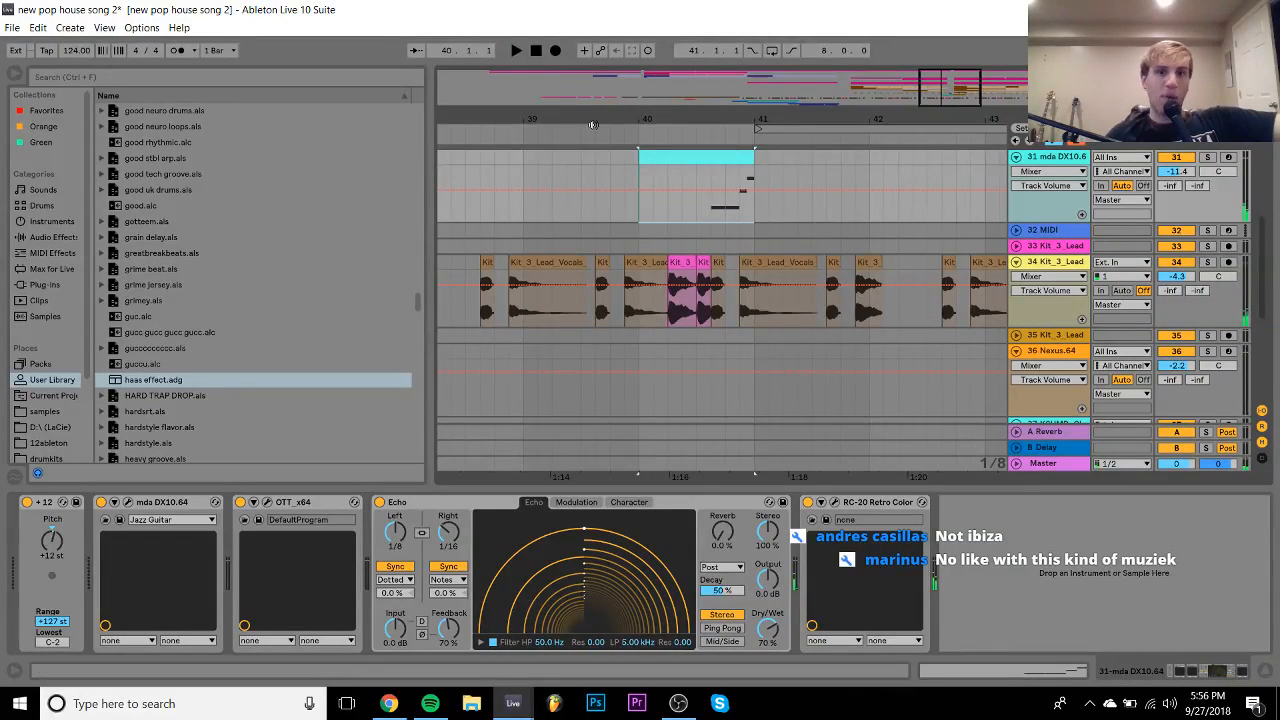
pyautogui.moveTo(641, 155); pyautogui.dragTo(712, 160)
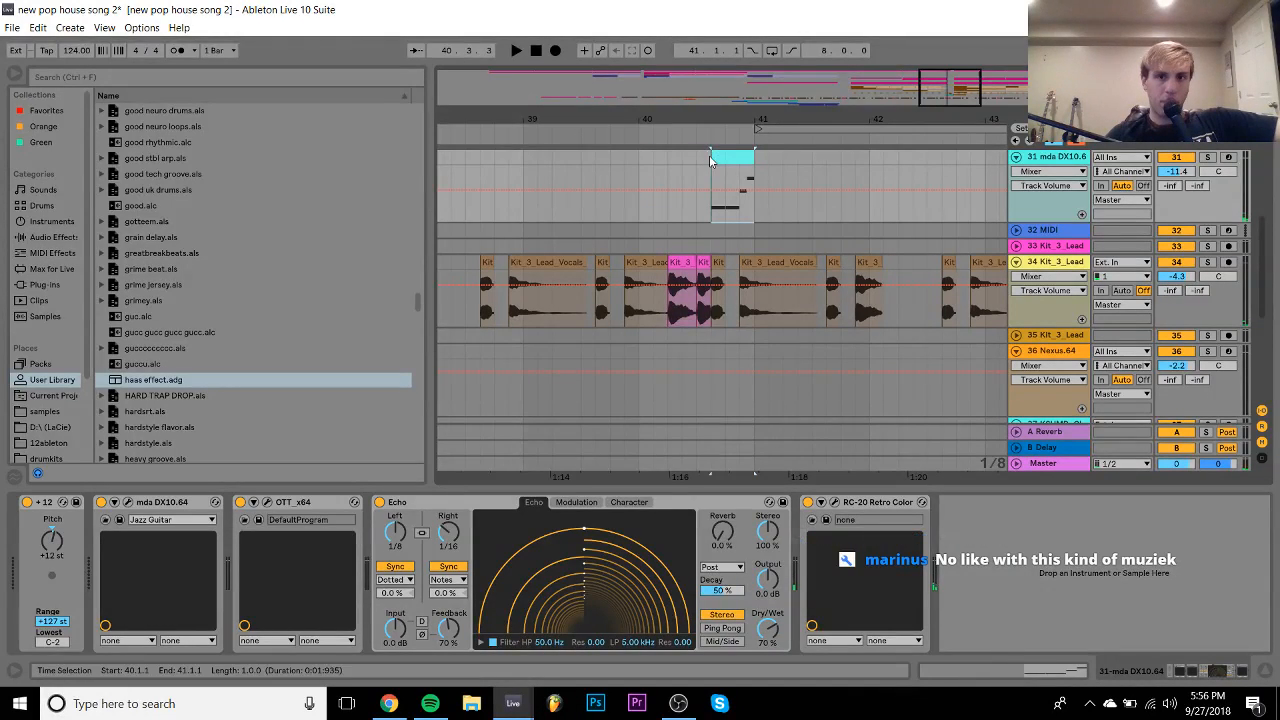
pyautogui.press('space')
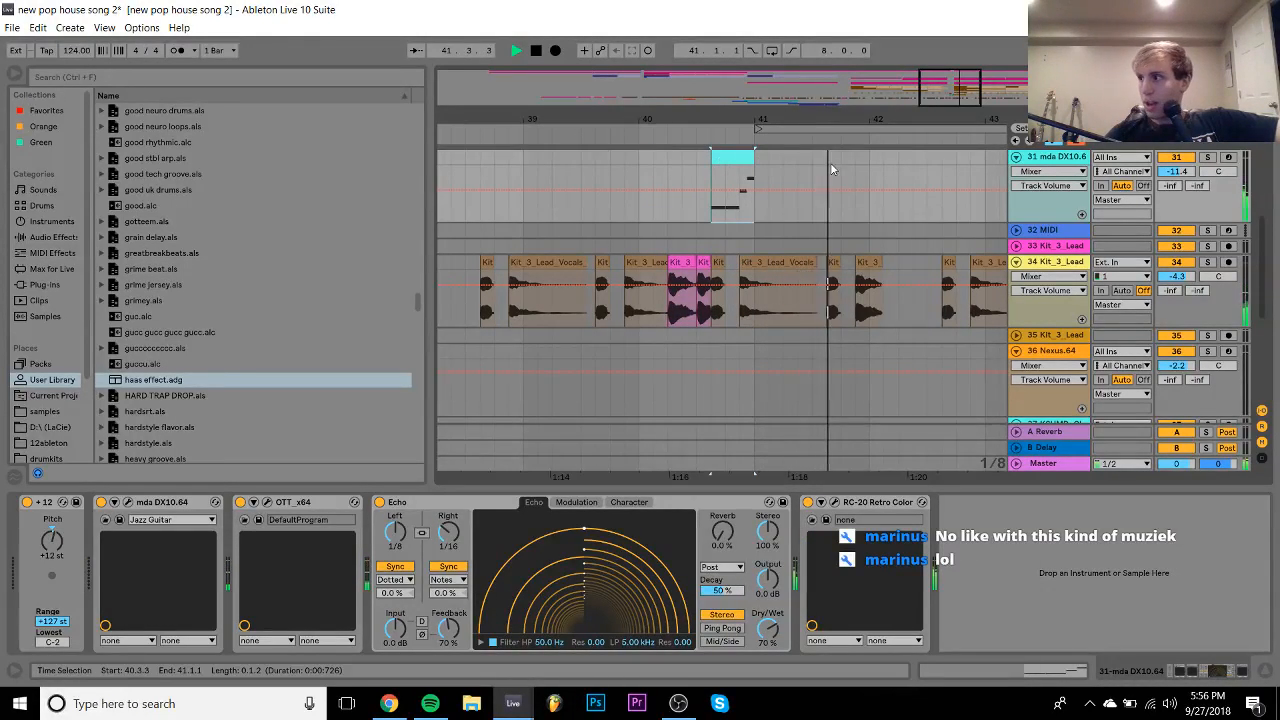
pyautogui.press('space')
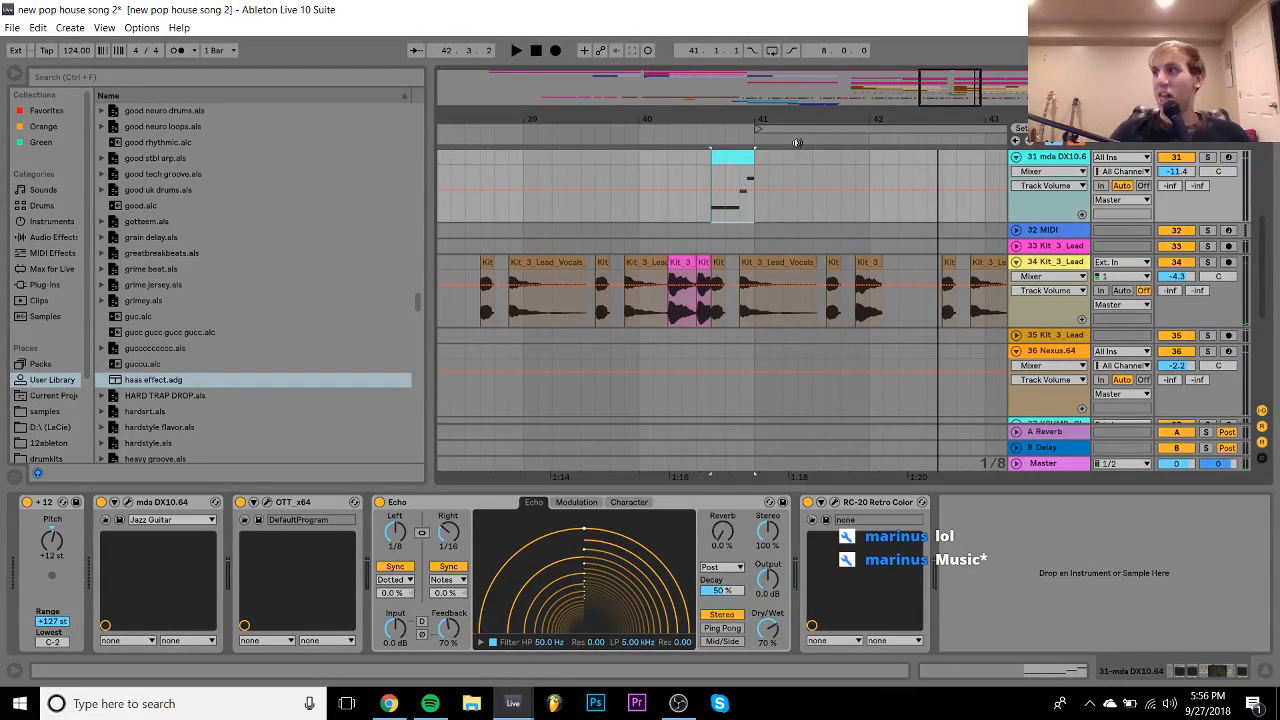
pyautogui.moveTo(637, 107); pyautogui.dragTo(789, 40)
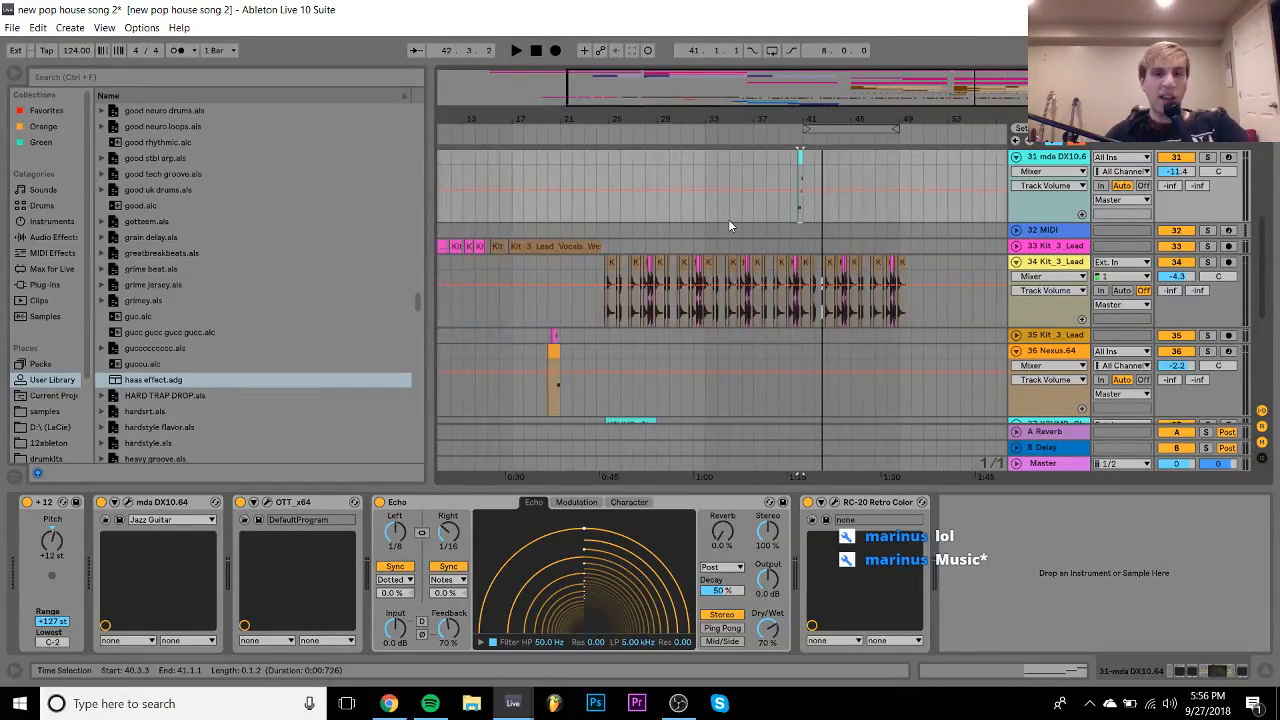
# - Postpone the Windows update reminder and start playback from bar 41
pyautogui.scroll(10, 728, 219)
pyautogui.scroll(-3, 736, 258)
pyautogui.hscroll(2, 736, 258)
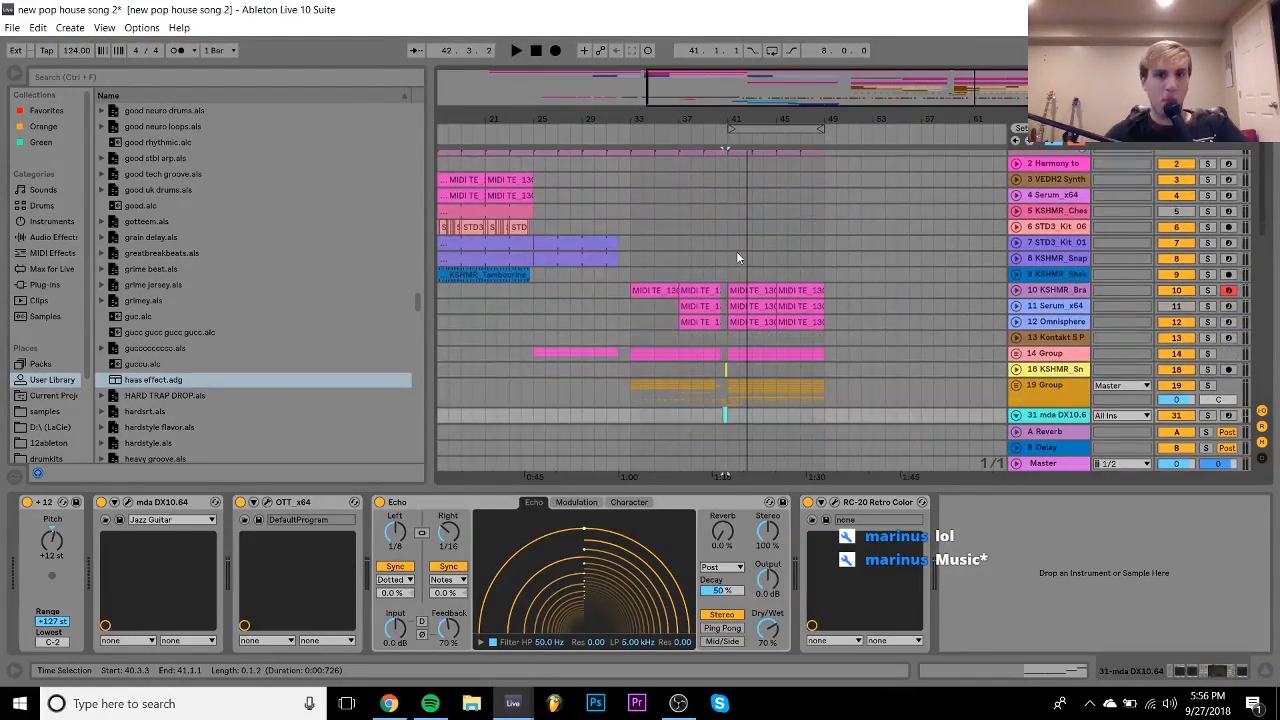
pyautogui.click(636, 272)
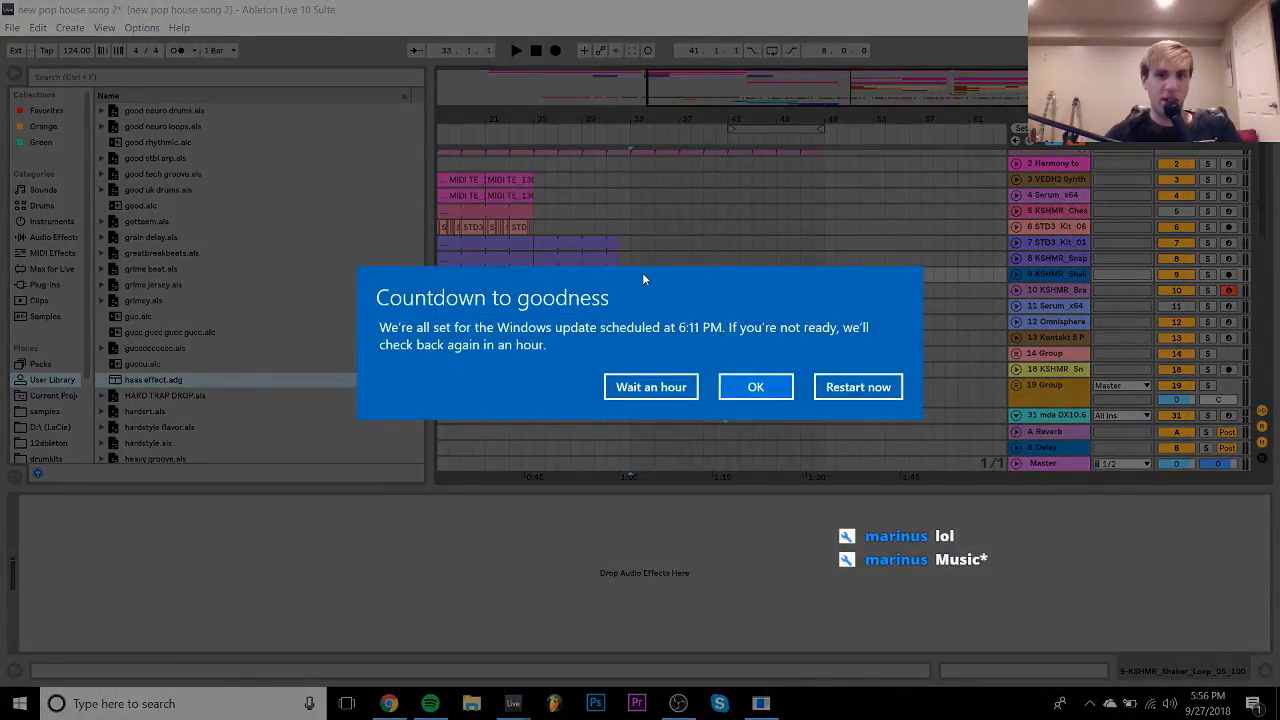
pyautogui.click(650, 386)
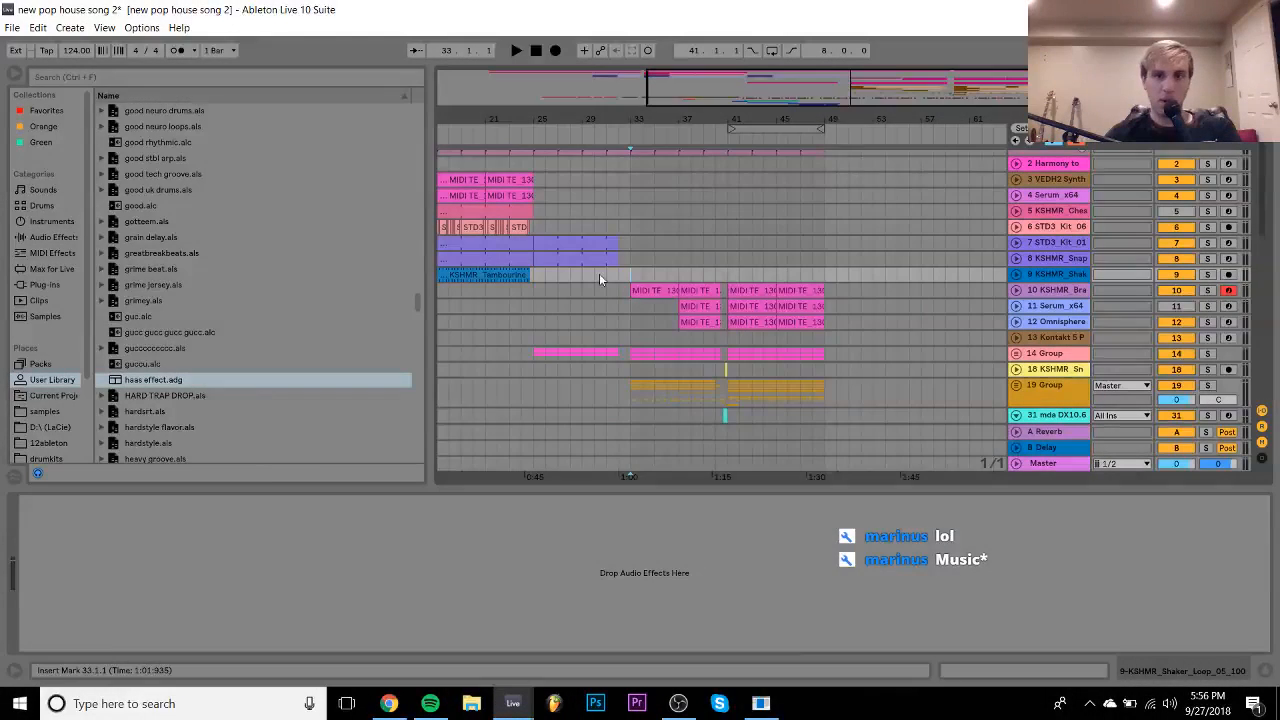
pyautogui.click(729, 277)
pyautogui.press('space')
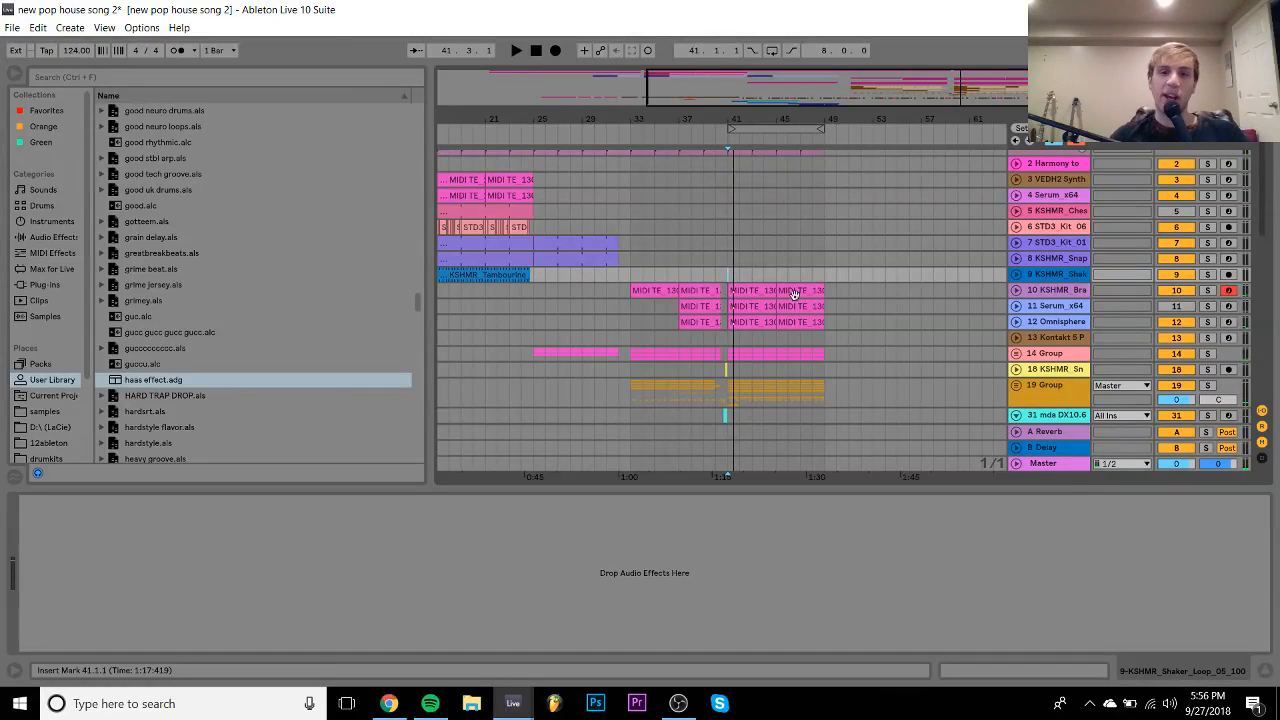
# - Show Group 19's effects, audition bars 33–41, then play from the Omnisphere track at bar 31
pyautogui.scroll(-3, 856, 350)
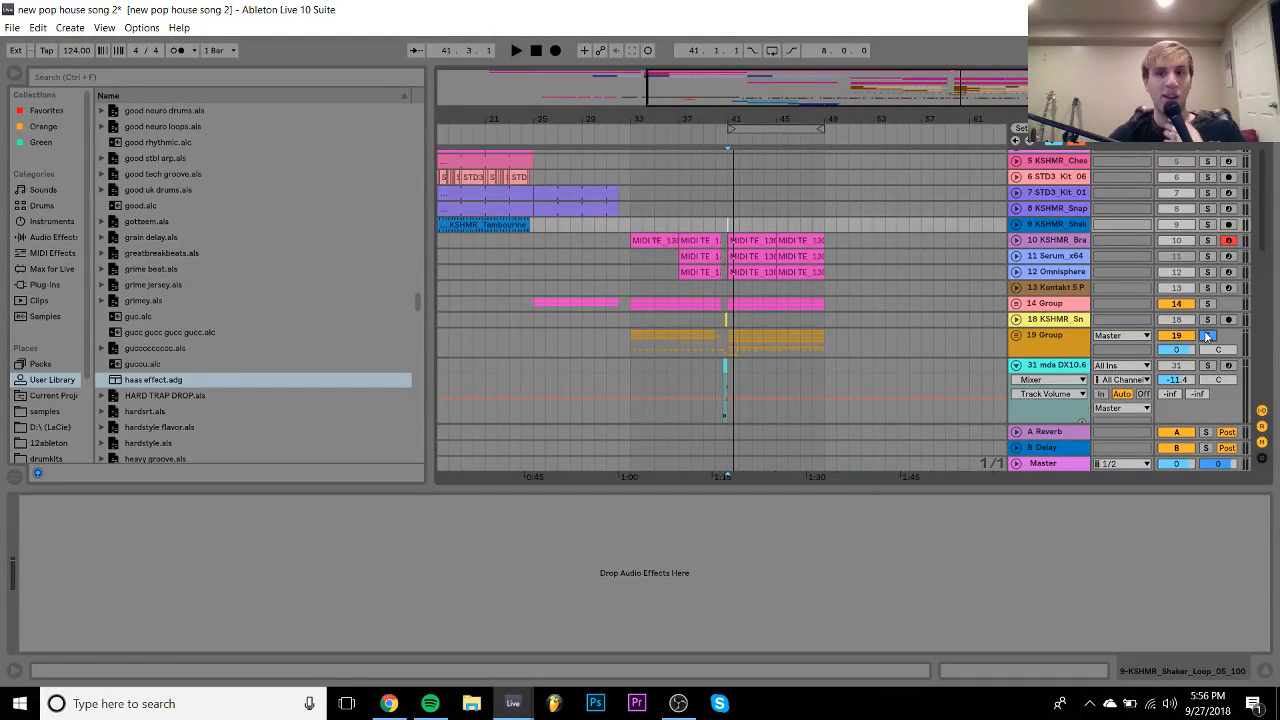
pyautogui.click(729, 343)
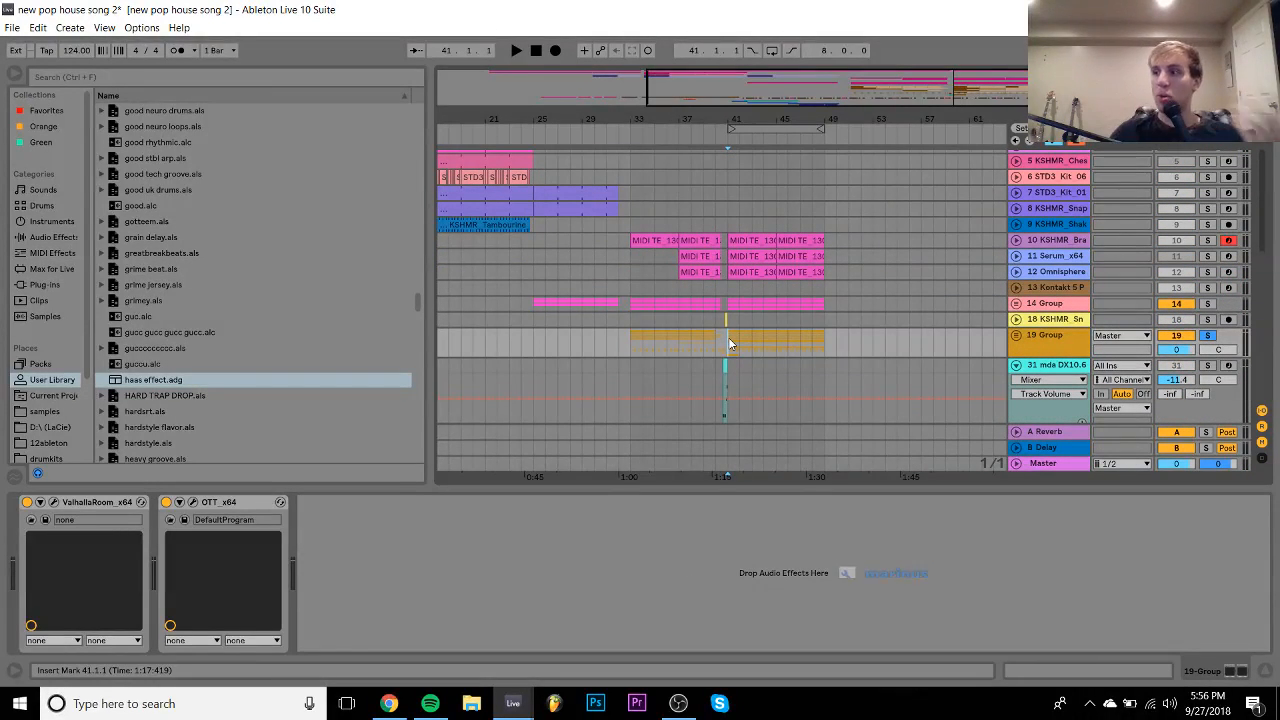
pyautogui.click(632, 339)
pyautogui.press('space')
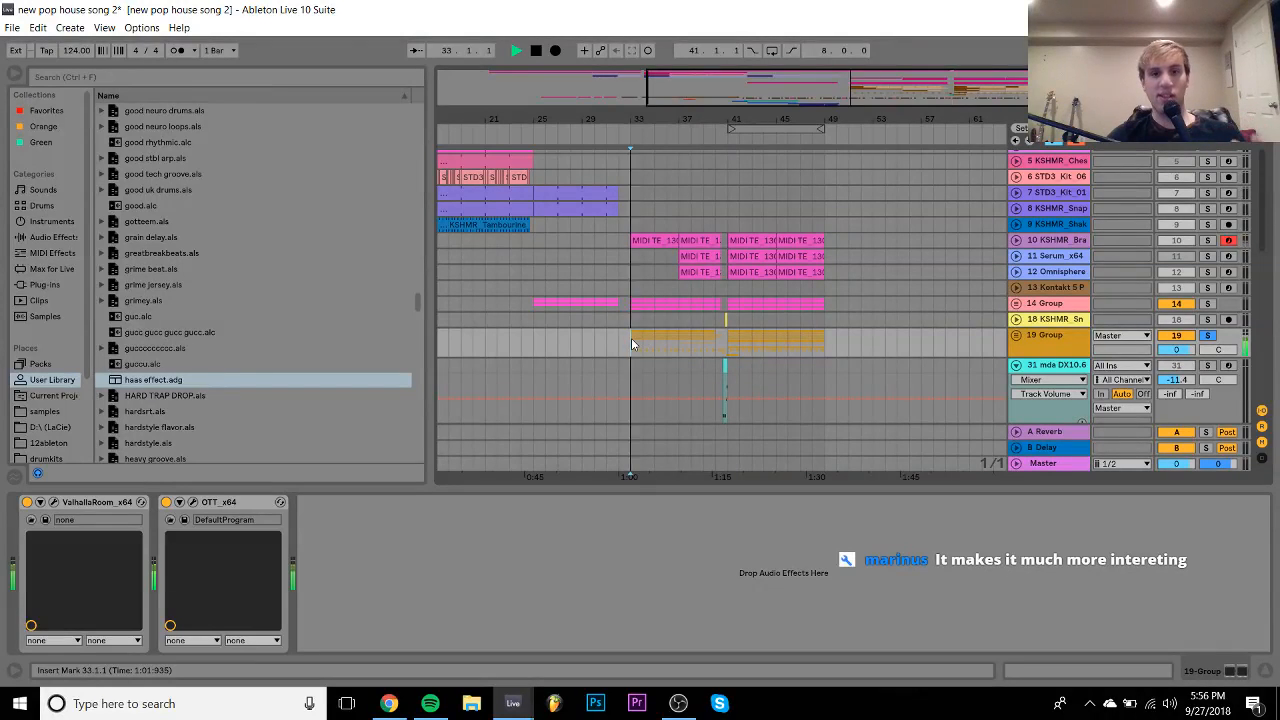
pyautogui.click(726, 341)
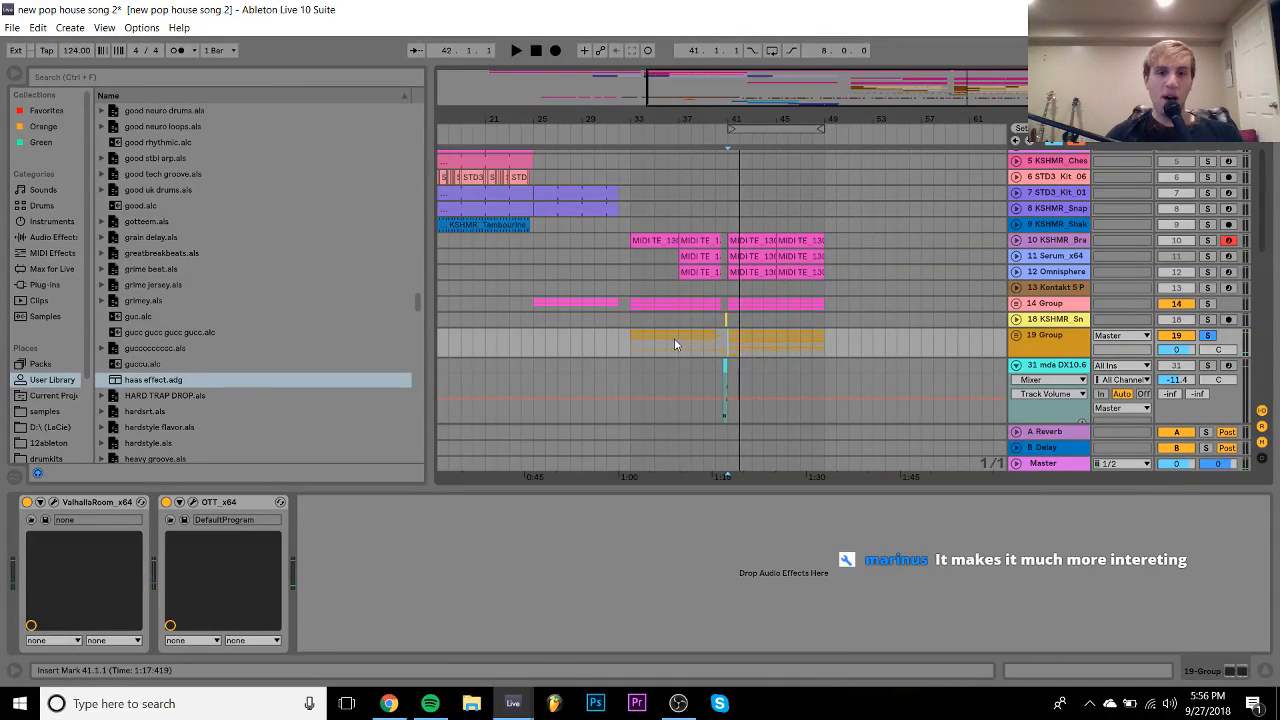
pyautogui.press('space')
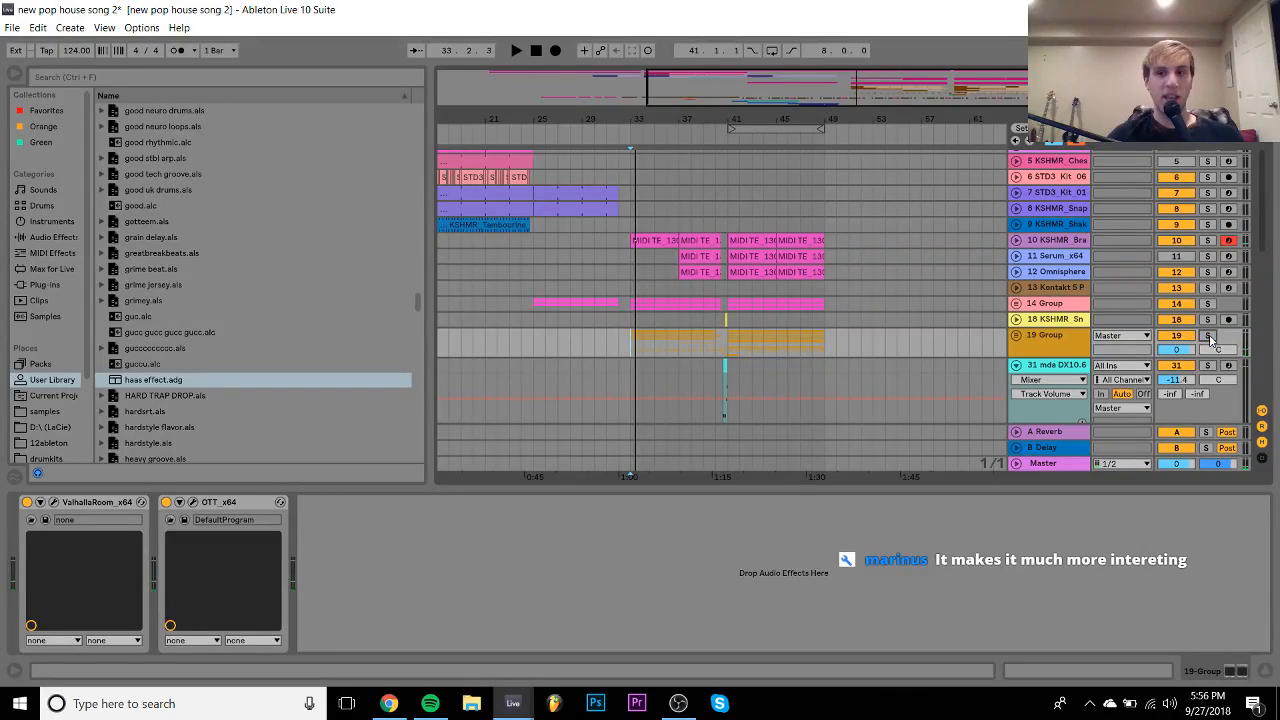
pyautogui.click(604, 266)
pyautogui.press('space')
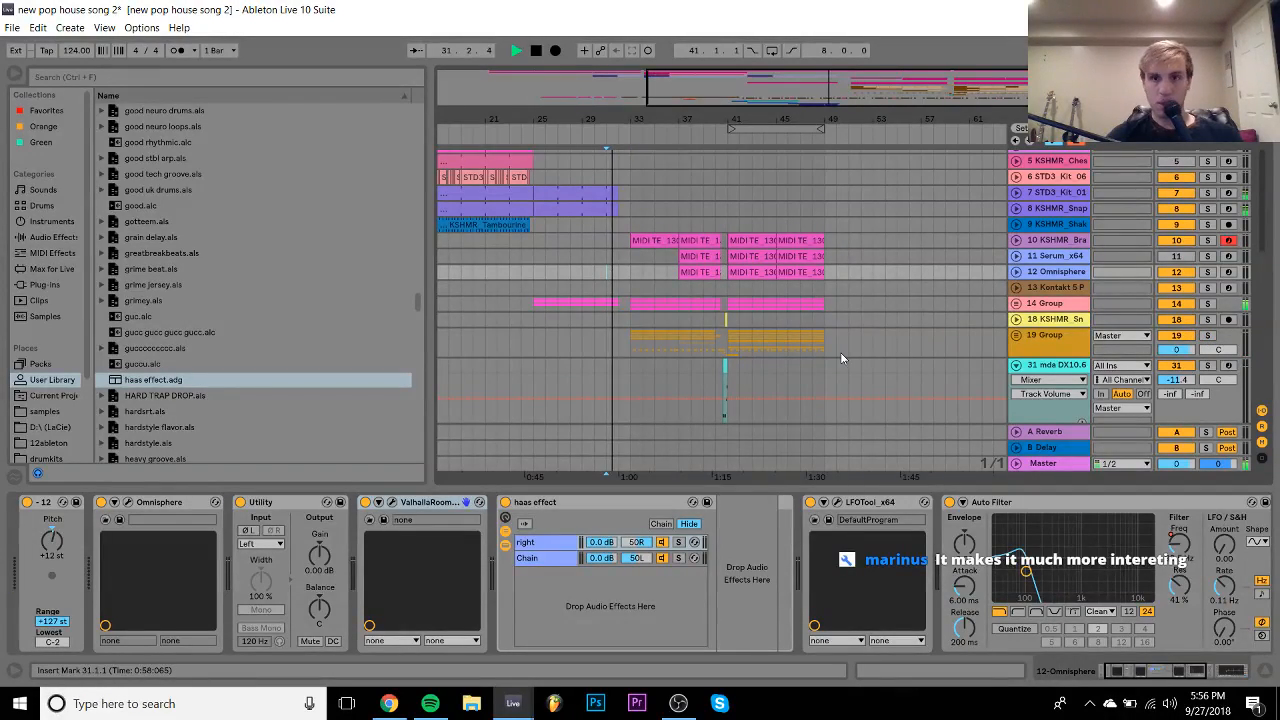
# - Fold track 31, select track 4 Serum_x64, play from bar 17 and solo it
pyautogui.click(1016, 366)
pyautogui.scroll(-2, 1018, 368)
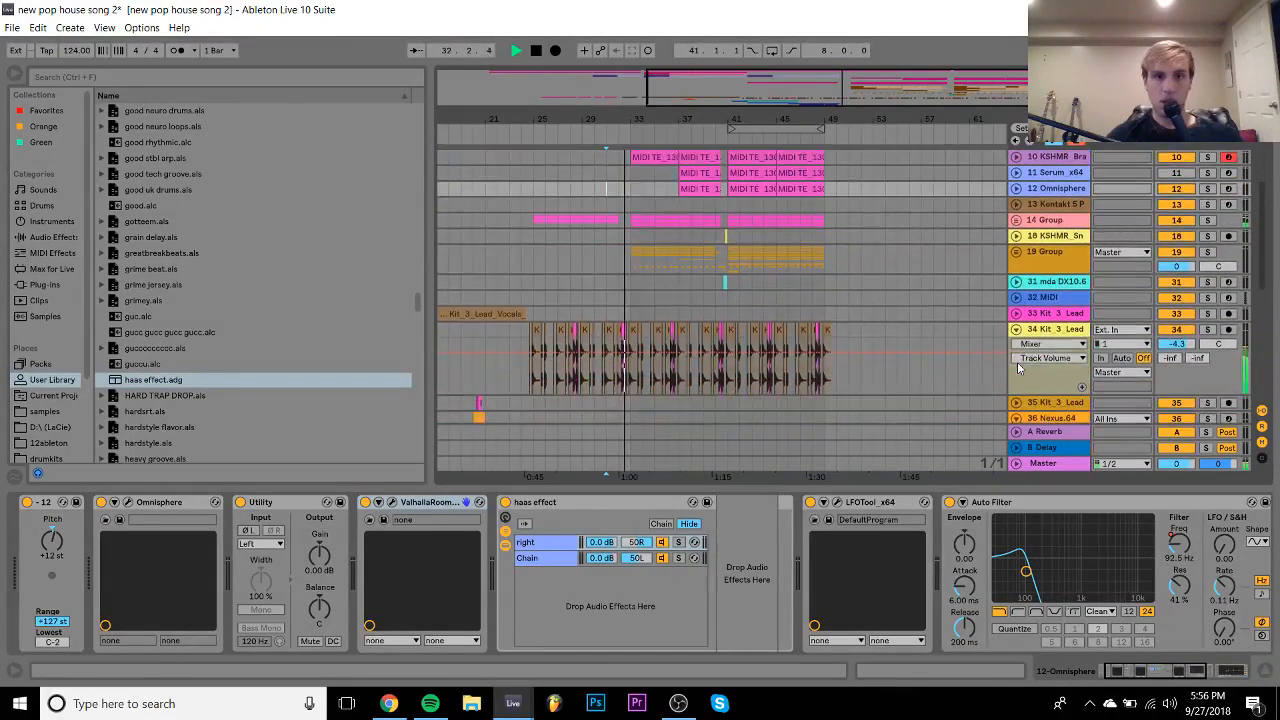
pyautogui.scroll(4, 1019, 369)
pyautogui.scroll(1, 1018, 368)
pyautogui.hscroll(-3, 582, 289)
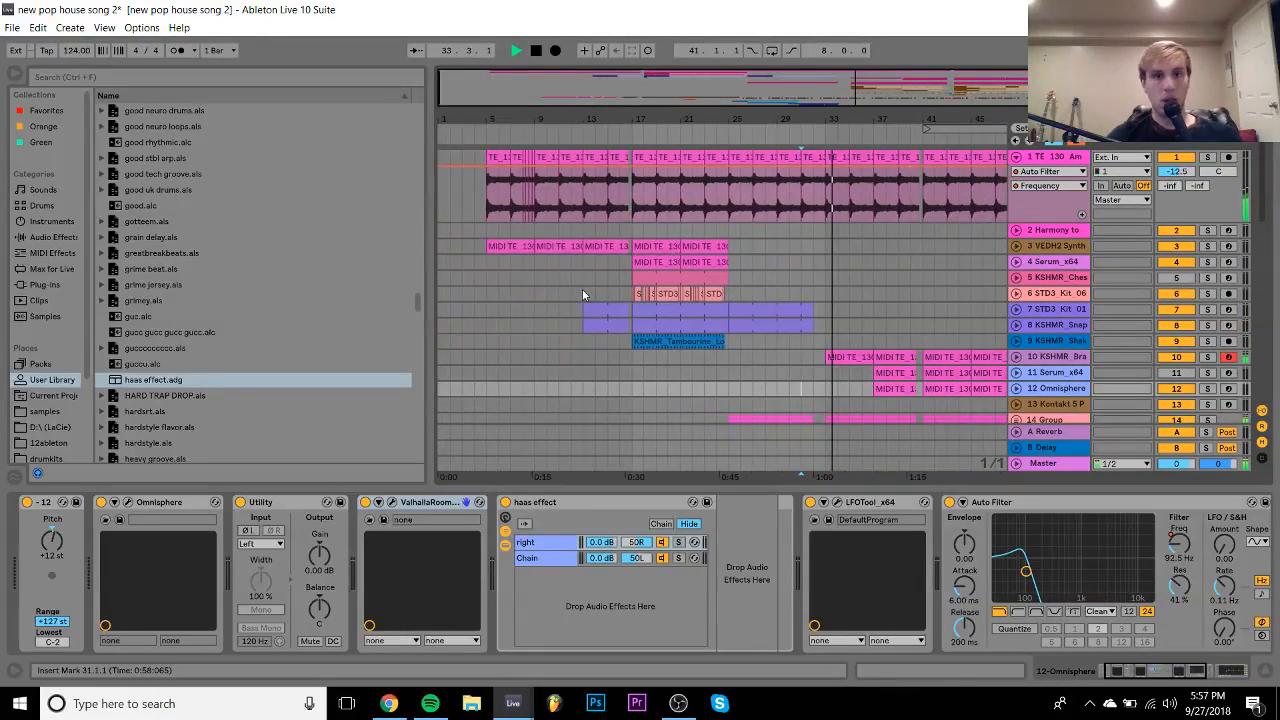
pyautogui.click(666, 260)
pyautogui.press('space')
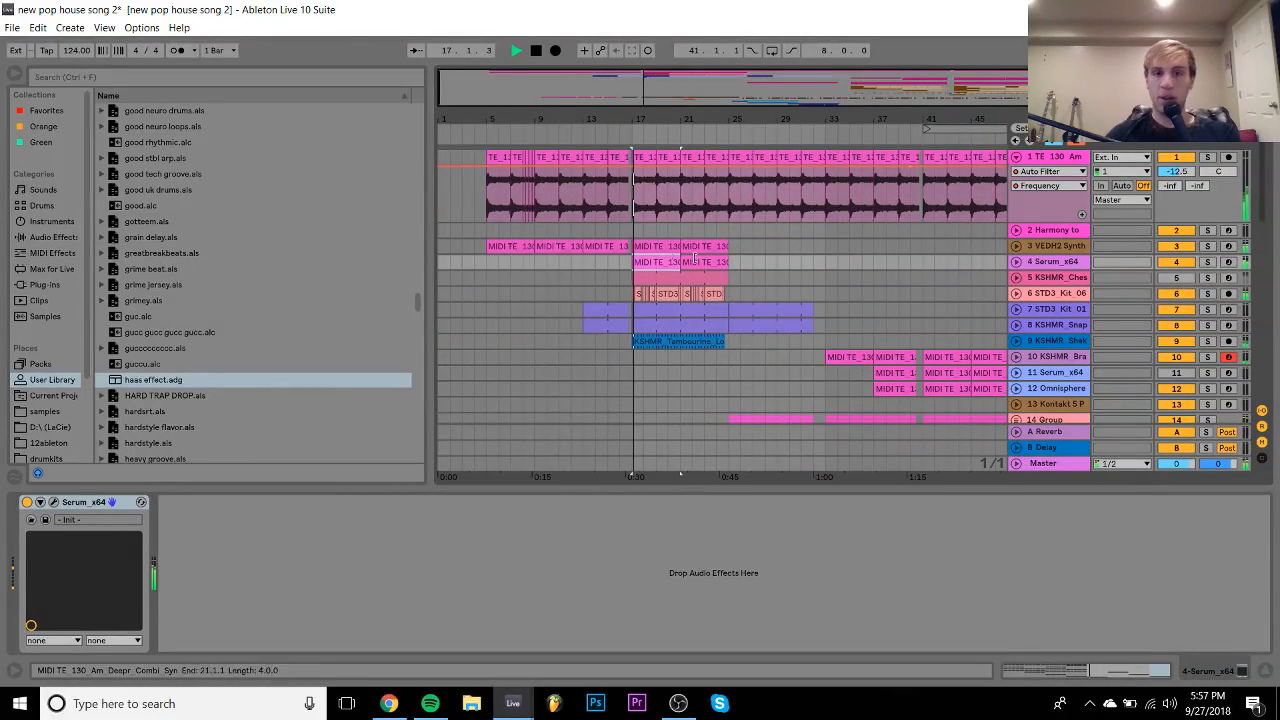
pyautogui.click(1207, 261)
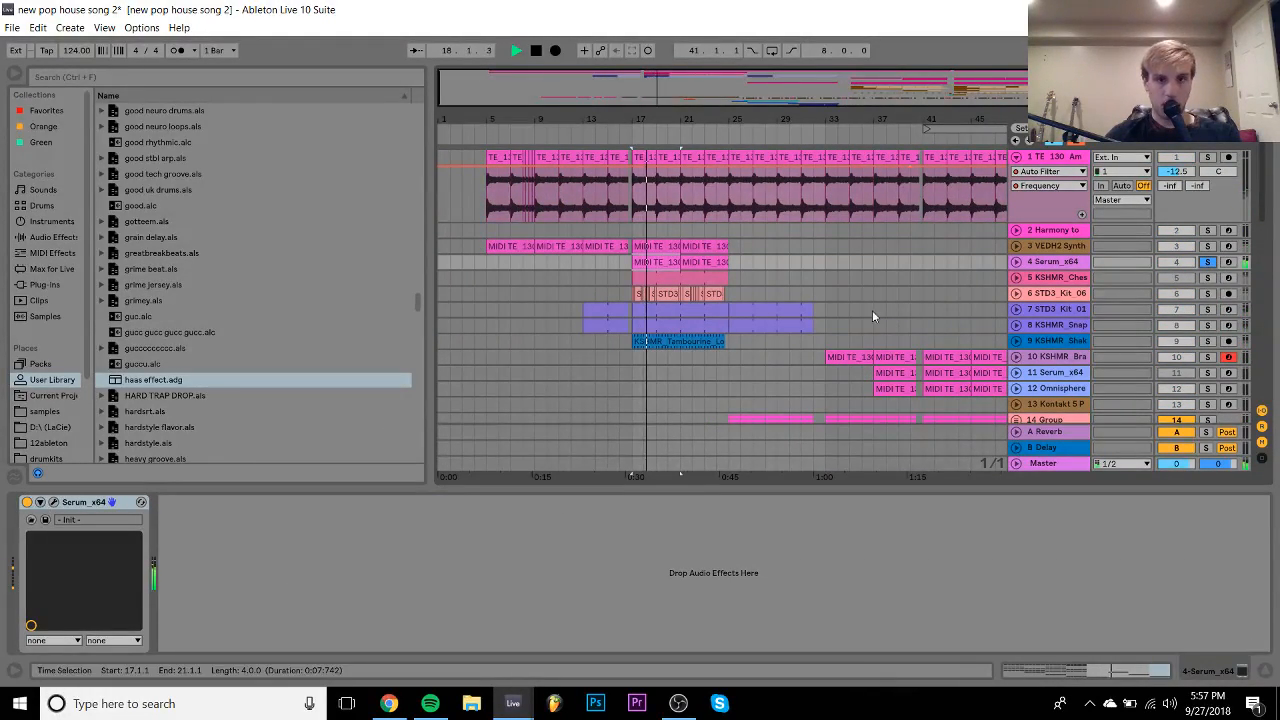
# - Raise Serum_x64 to -2.7 dB, check the Serum window, unsolo, and hide the device panel
pyautogui.click(1016, 261)
pyautogui.moveTo(1185, 281); pyautogui.dragTo(1185, 269)
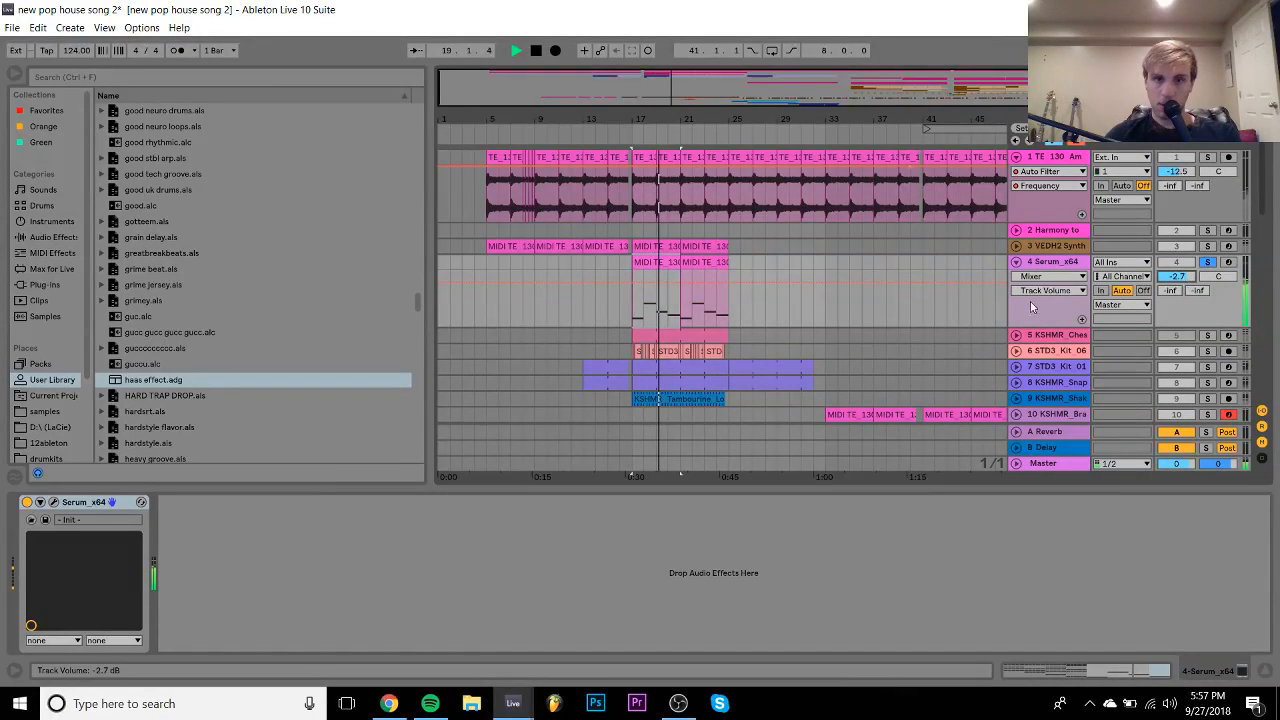
pyautogui.click(54, 503)
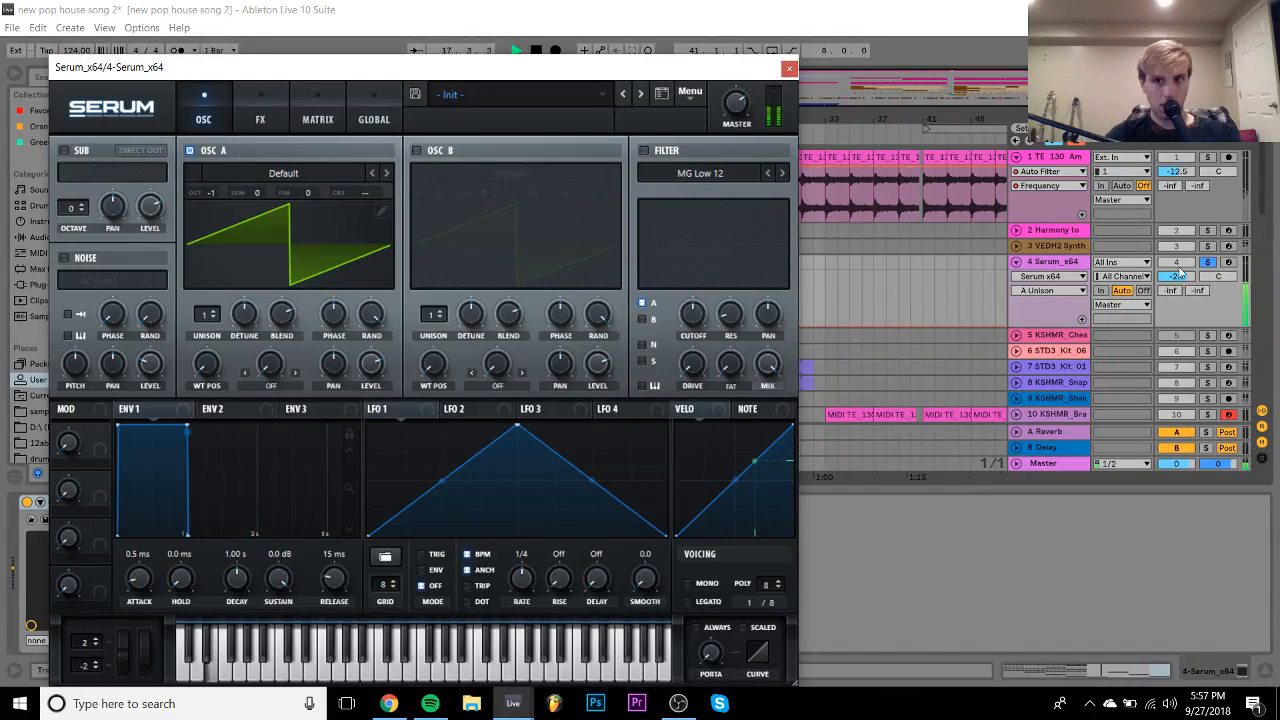
pyautogui.click(1209, 262)
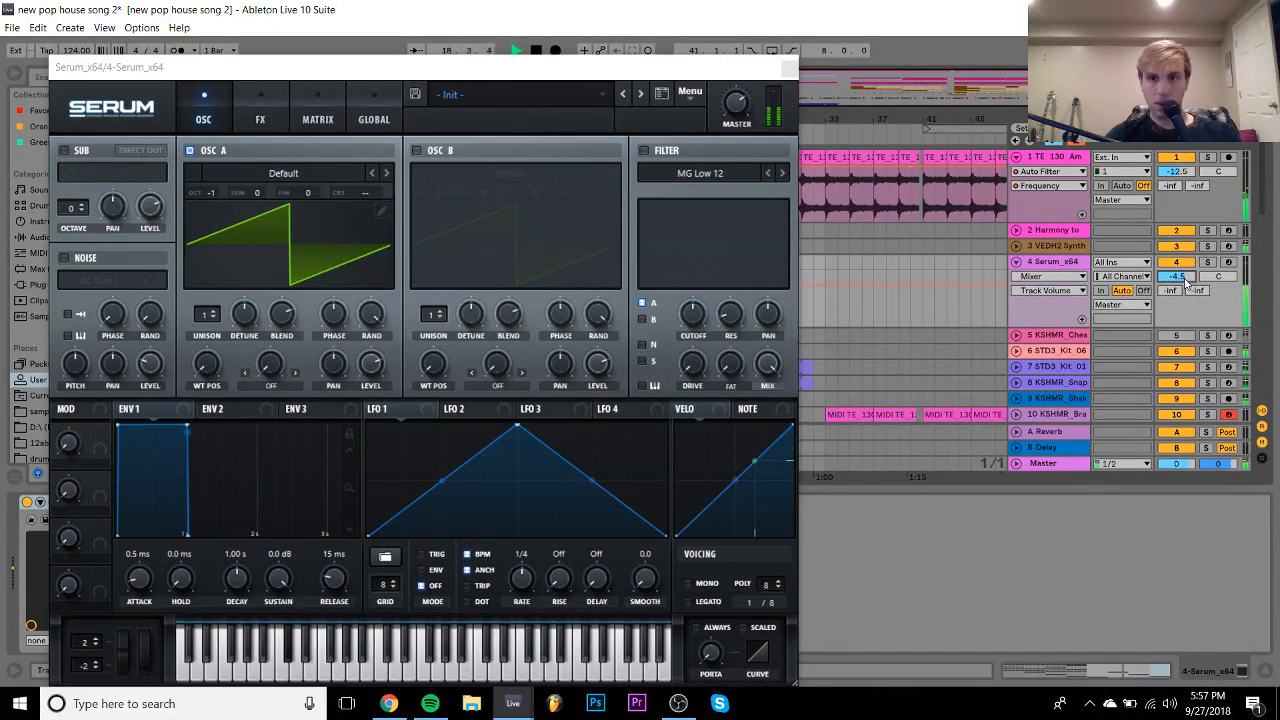
pyautogui.click(789, 68)
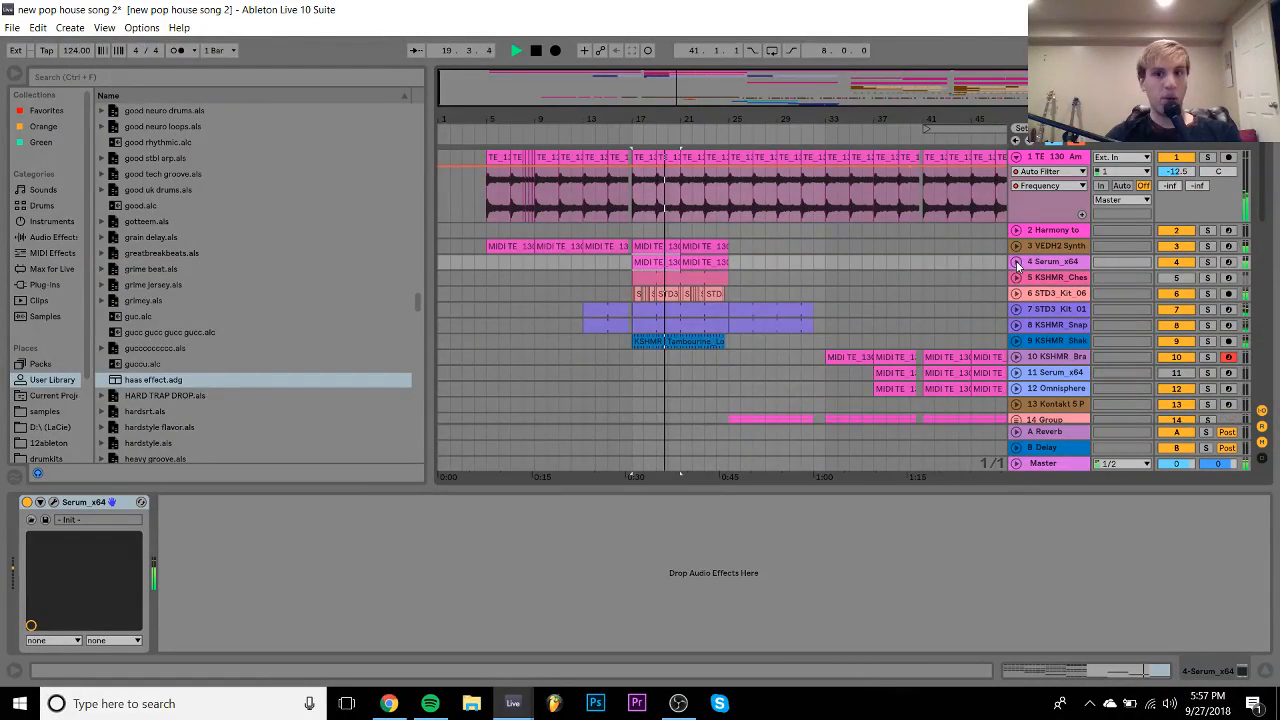
pyautogui.click(1266, 671)
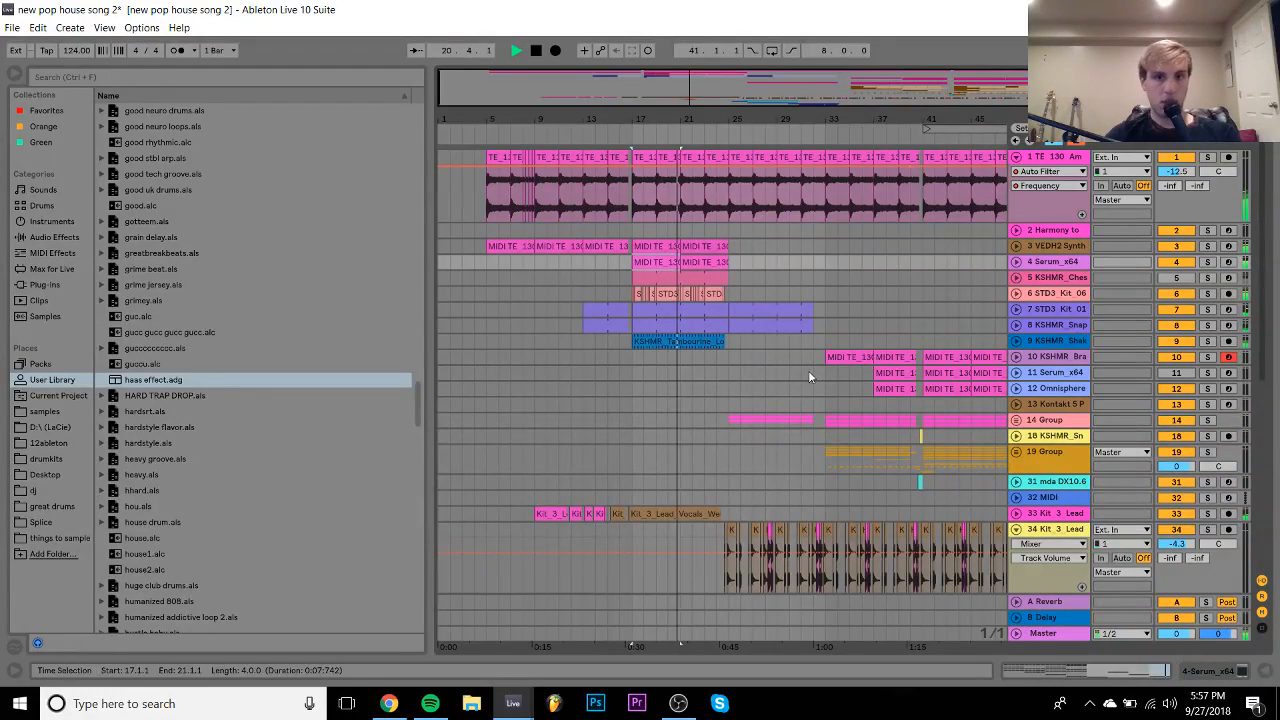
# - Search the Dropgun Future House 1 pack in Splice for 'arp'
pyautogui.click(389, 703)
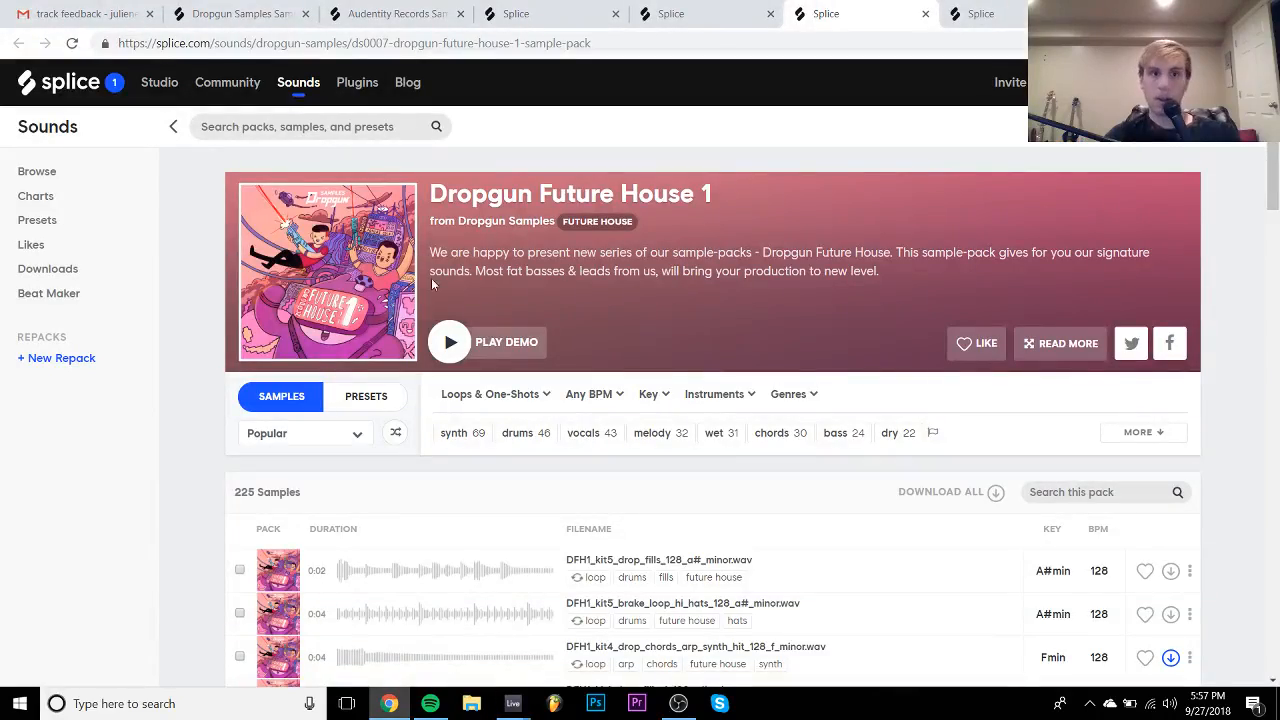
pyautogui.scroll(-2, 494, 374)
pyautogui.click(1073, 274)
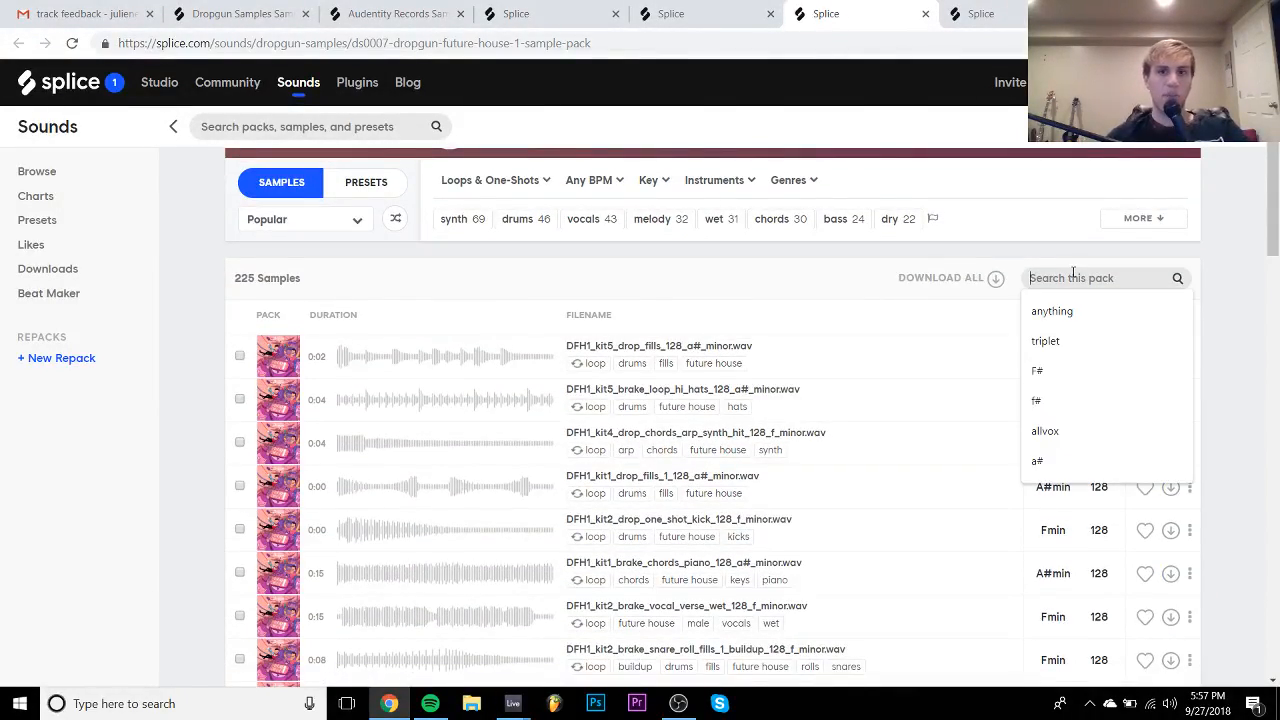
pyautogui.write('crp')
pyautogui.press('Return')
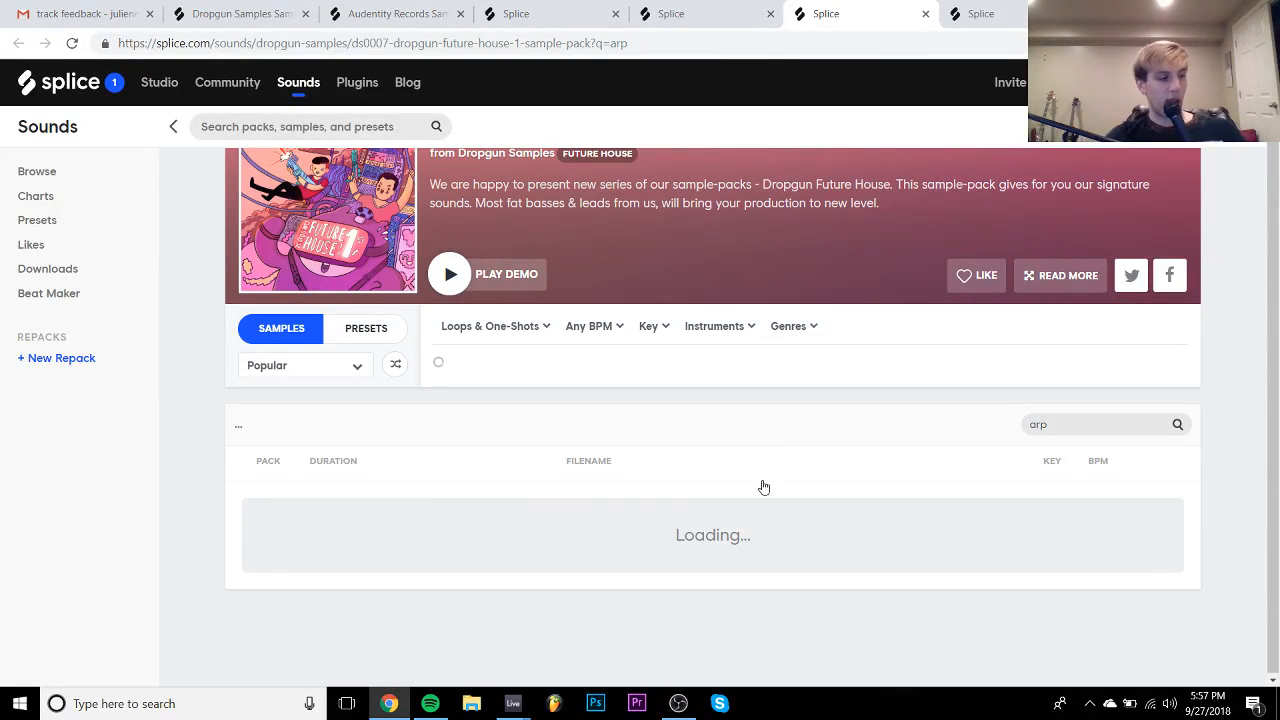
# - Download DFH1_kit4_drop_chords_arp_synth_hit_128_f_minor.wav and return to Ableton Live
pyautogui.scroll(-1, 763, 487)
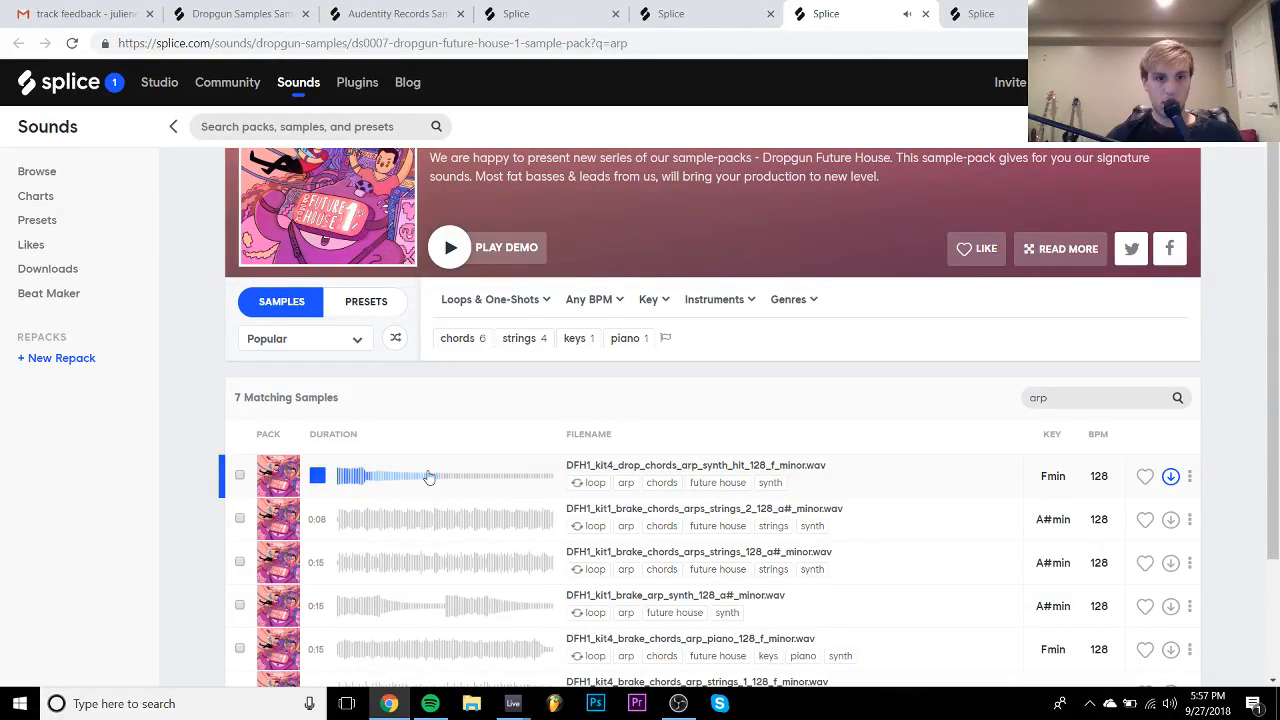
pyautogui.click(1170, 476)
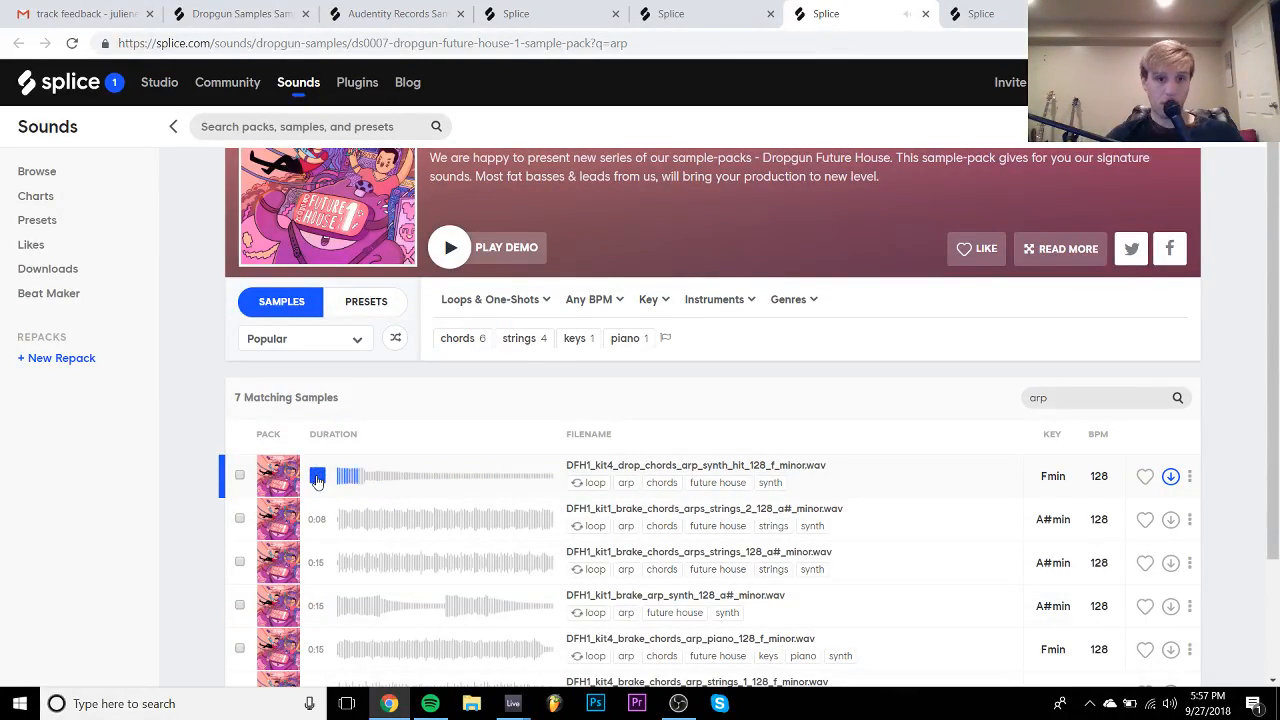
pyautogui.moveTo(512, 703)
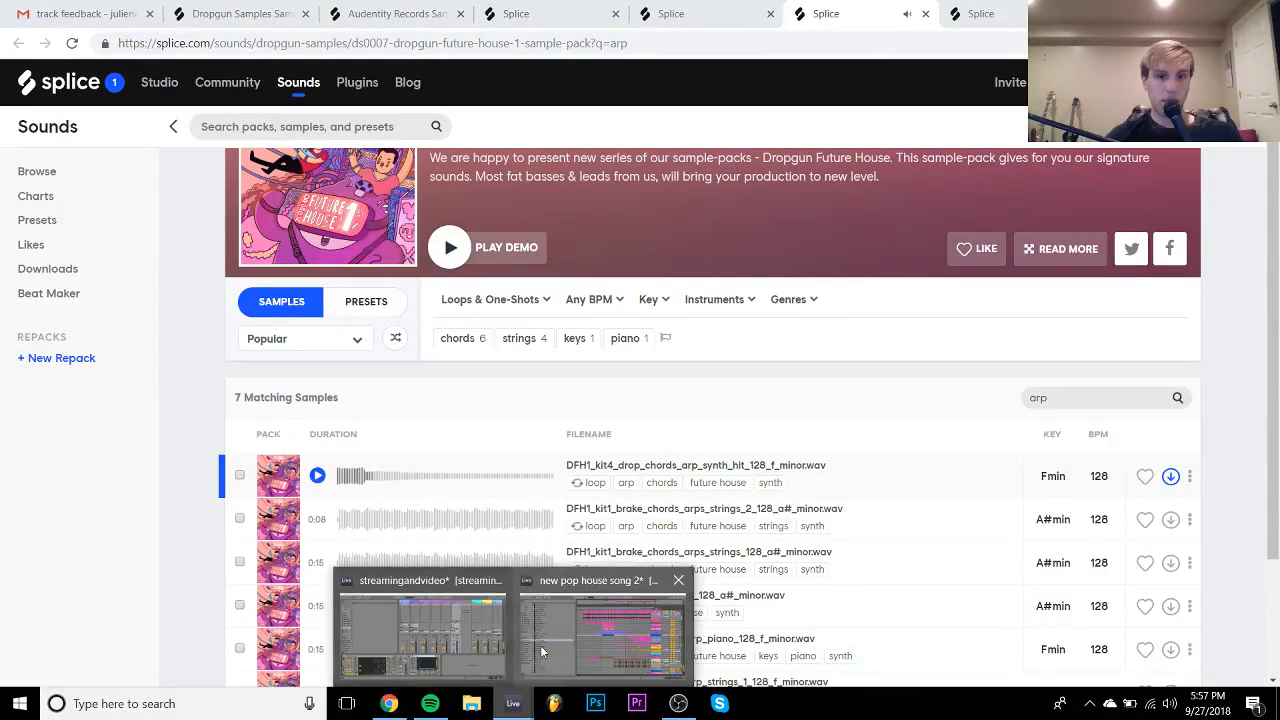
pyautogui.click(540, 645)
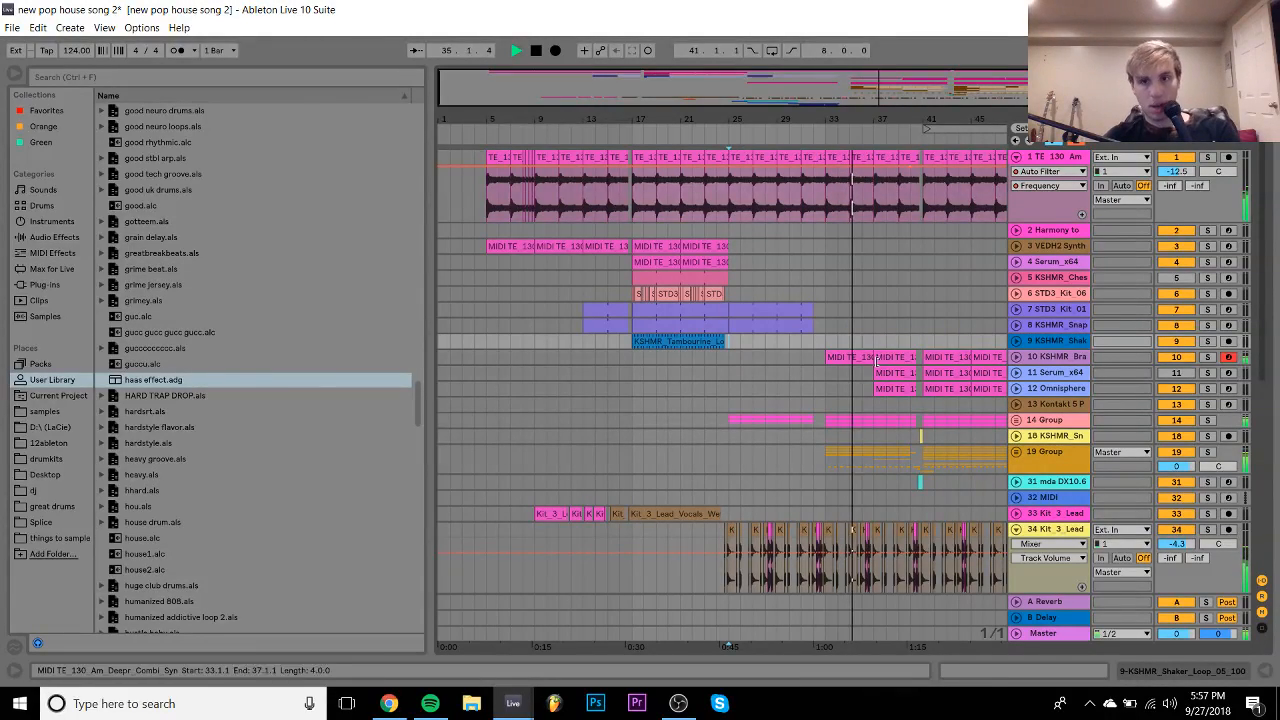
# - Zoom to bars 24–26 and insert a MIDI track below the KSHMR shaker track 9
pyautogui.moveTo(736, 118); pyautogui.dragTo(1080, 333)
pyautogui.click(1044, 342)
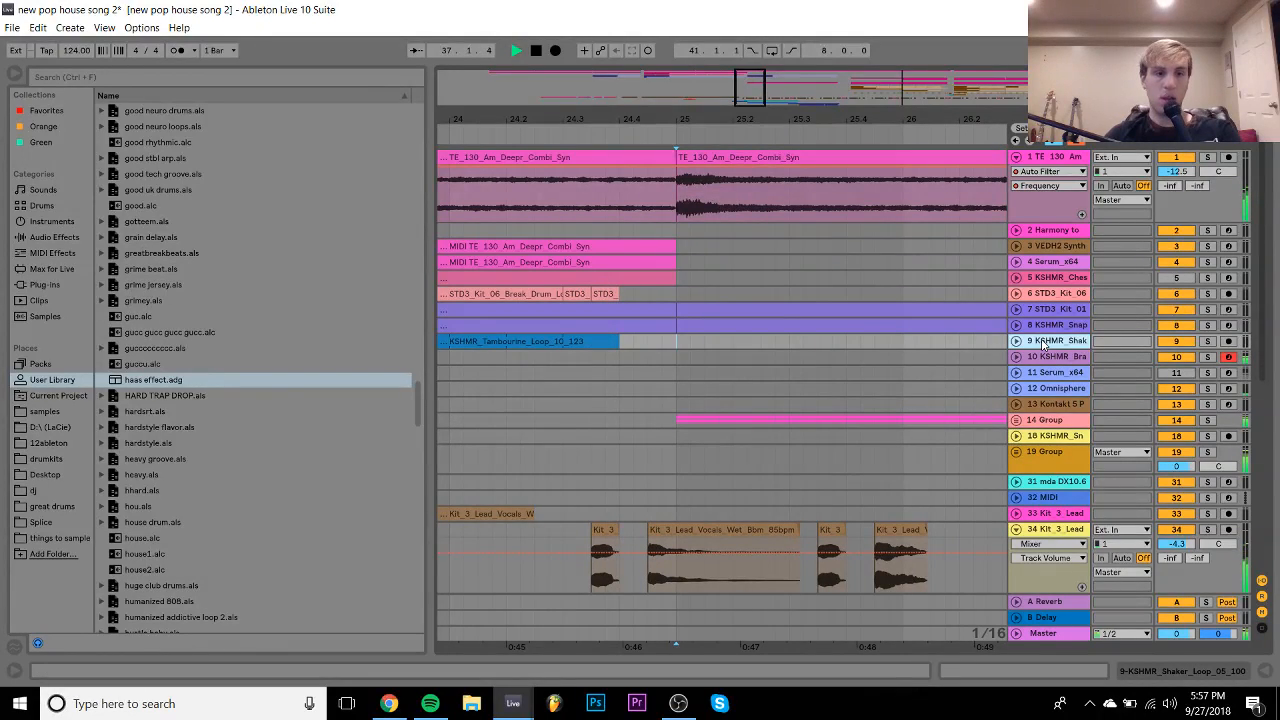
pyautogui.hotkey('ctrl', 'shift', 't')
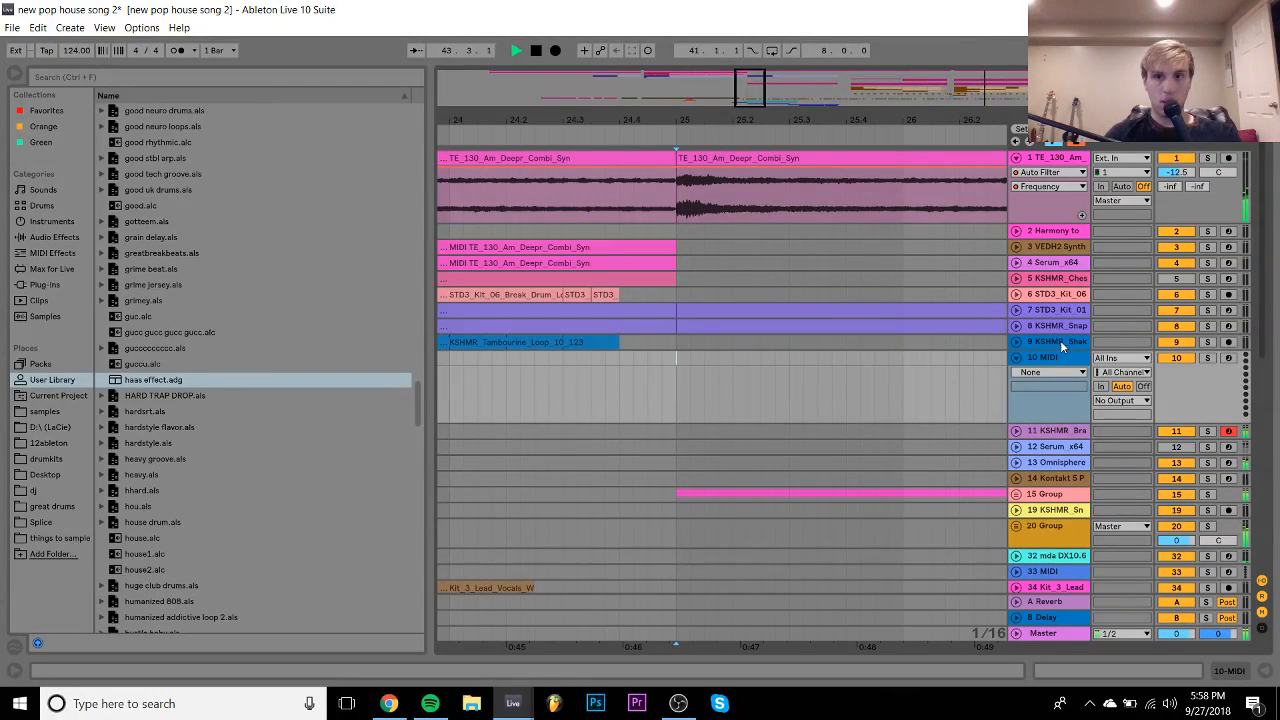
# - Inspect the Omnisphere track's device chain while viewing bars 22–26, then hide it again
pyautogui.scroll(-5, 1057, 257)
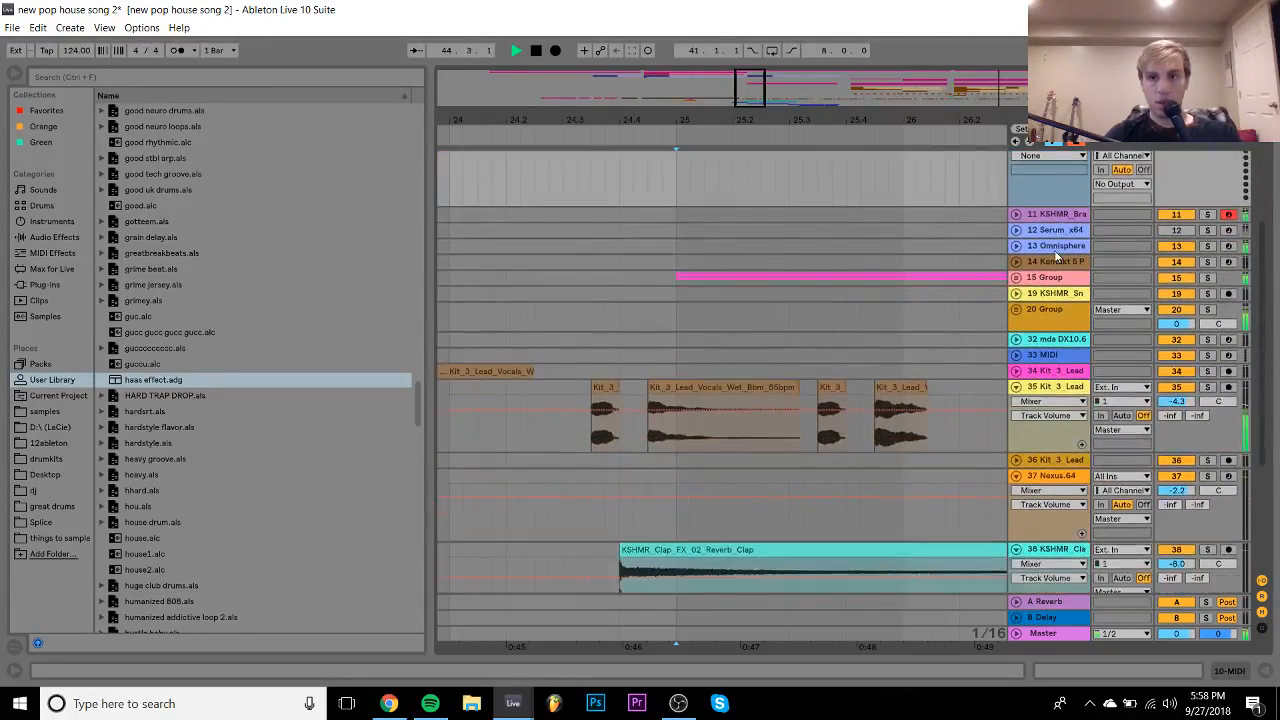
pyautogui.doubleClick(1057, 247)
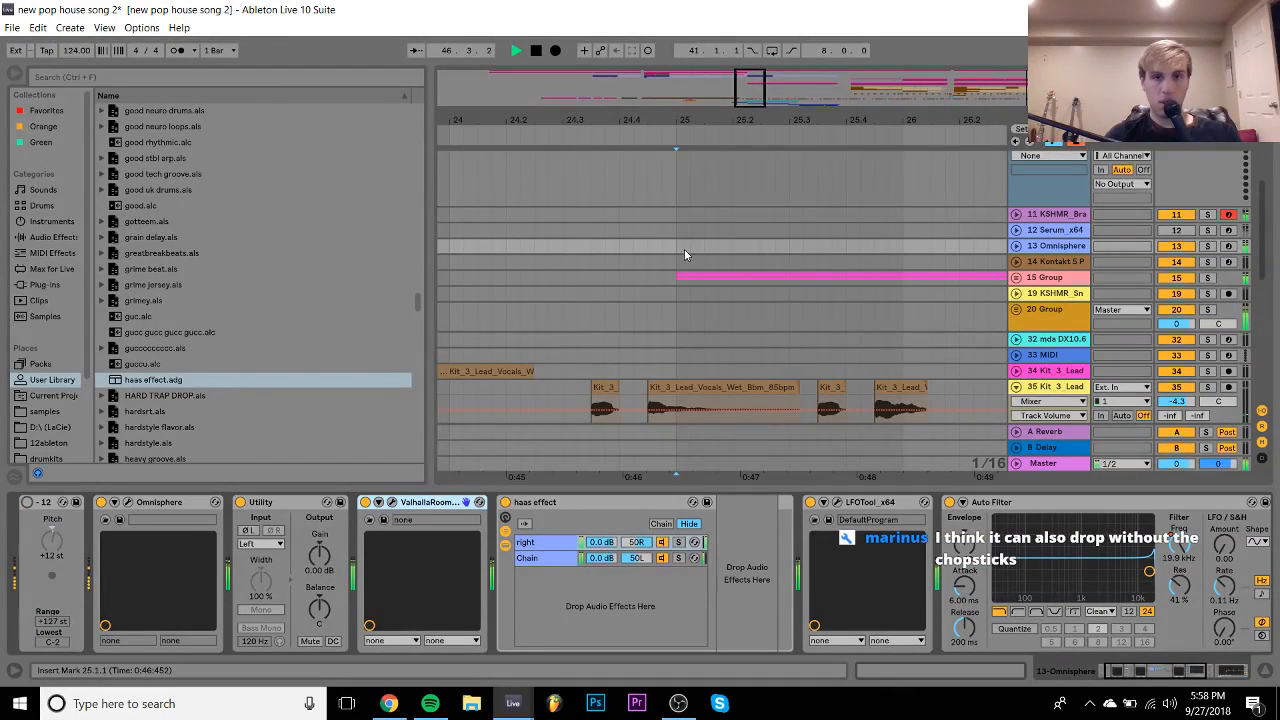
pyautogui.moveTo(610, 136); pyautogui.dragTo(766, 149)
pyautogui.click(571, 243)
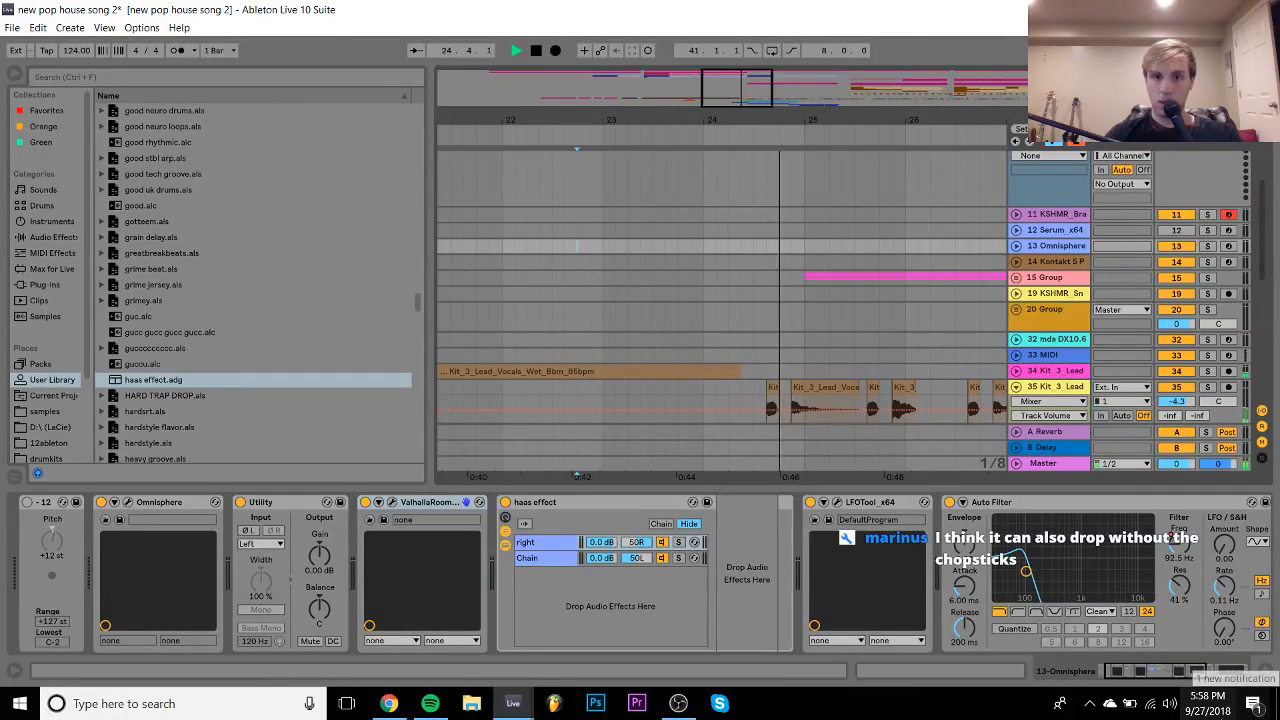
pyautogui.hotkey('ctrl', 'alt', 'l')
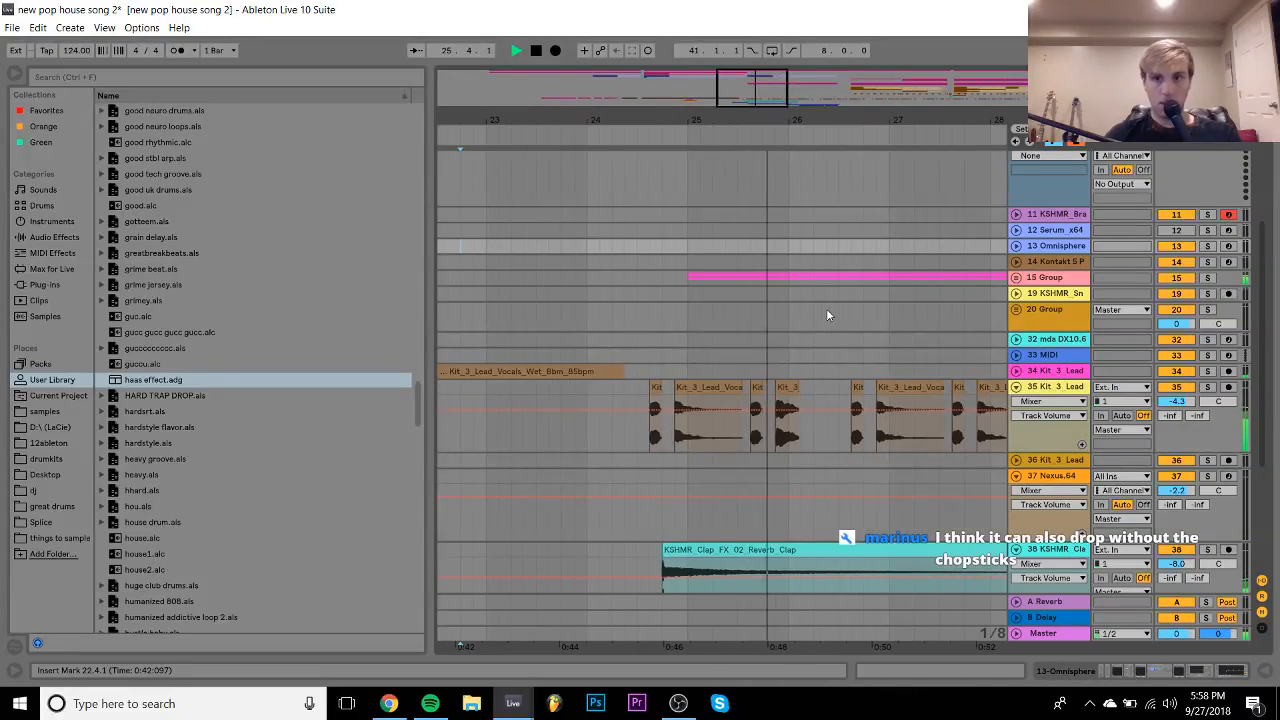
pyautogui.scroll(3, 826, 315)
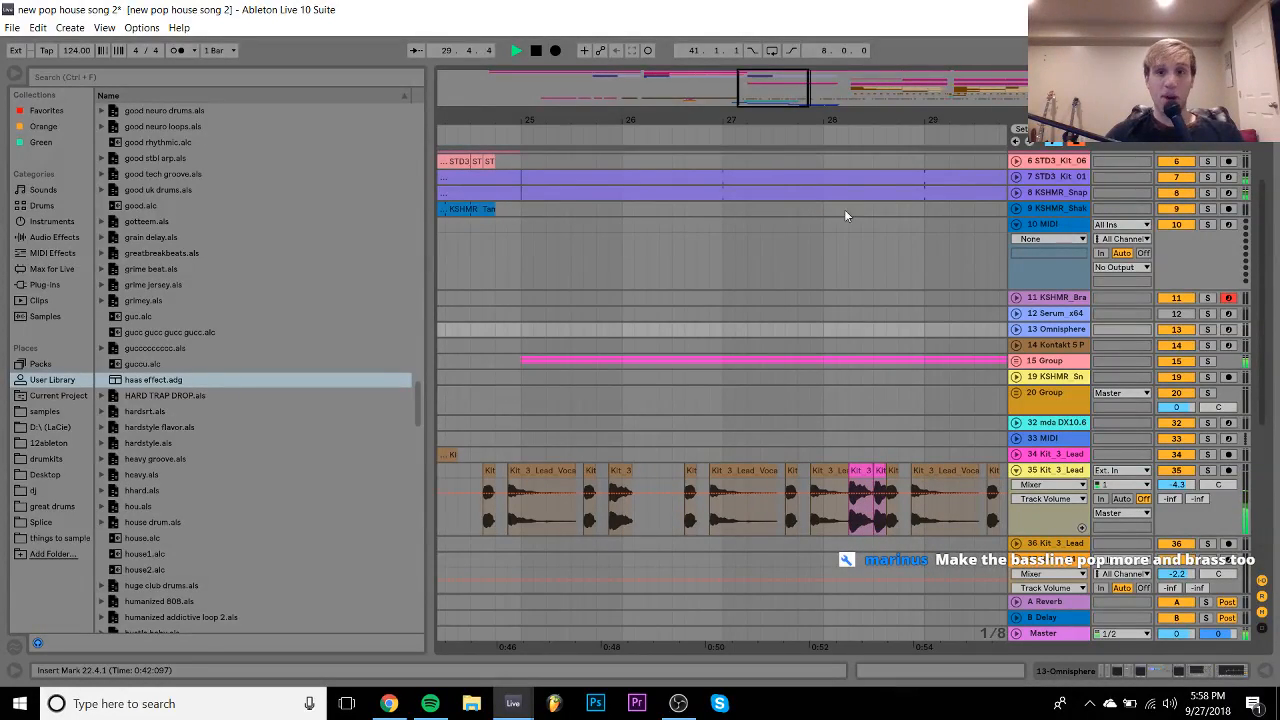
# - Zoom out to bars 22–45 and browse the tracks, checking the Kit_3_Lead vocal track's device chain
pyautogui.moveTo(859, 117); pyautogui.dragTo(580, 50)
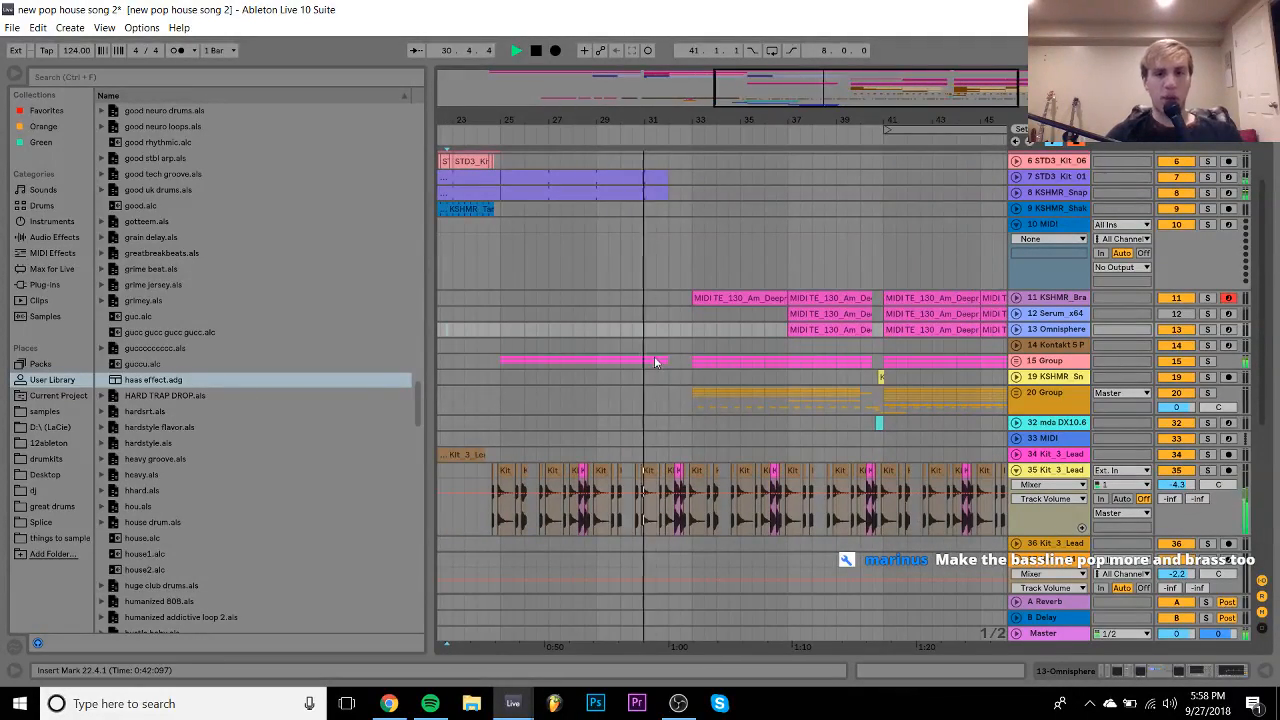
pyautogui.scroll(-2, 624, 355)
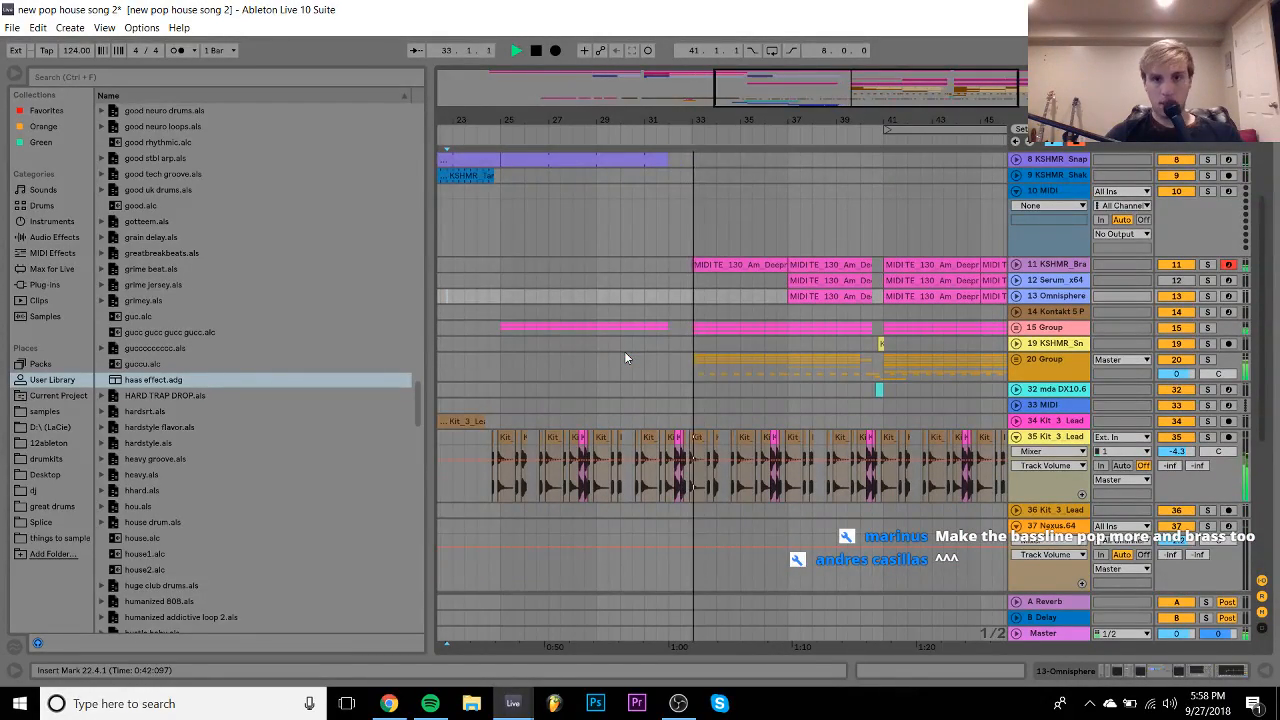
pyautogui.scroll(-2, 625, 357)
pyautogui.scroll(-2, 624, 357)
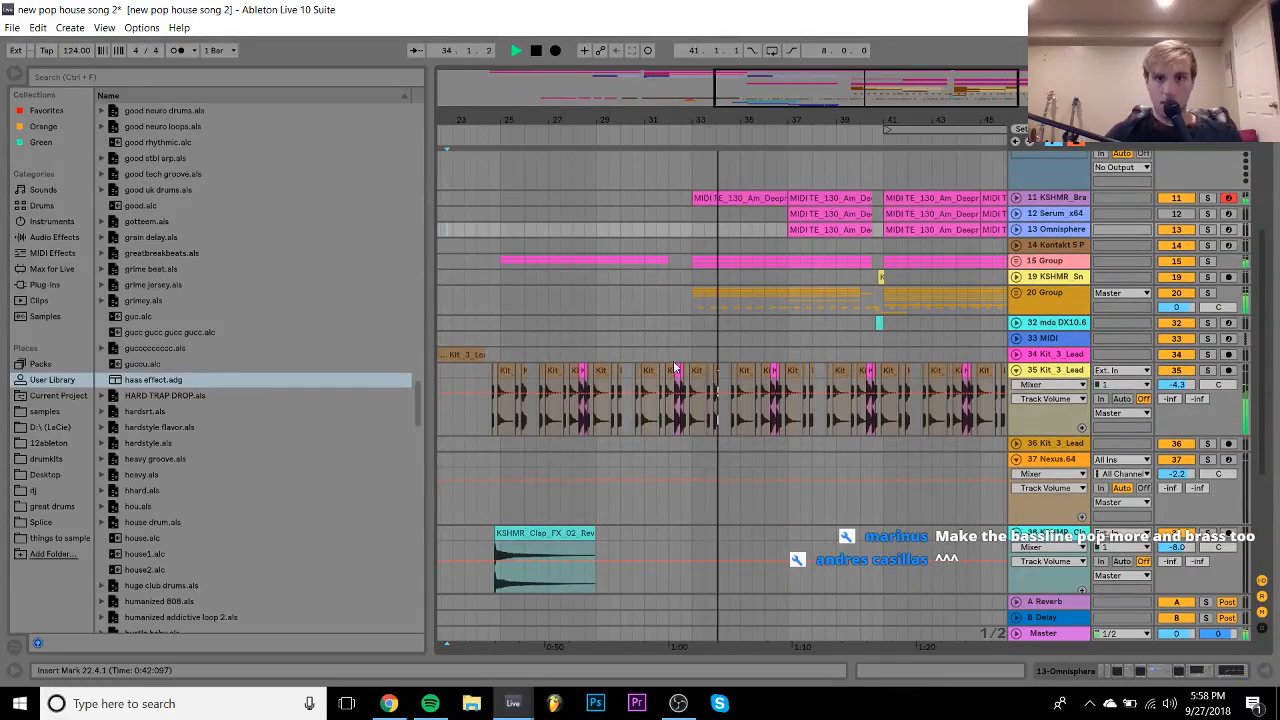
pyautogui.scroll(-2, 742, 383)
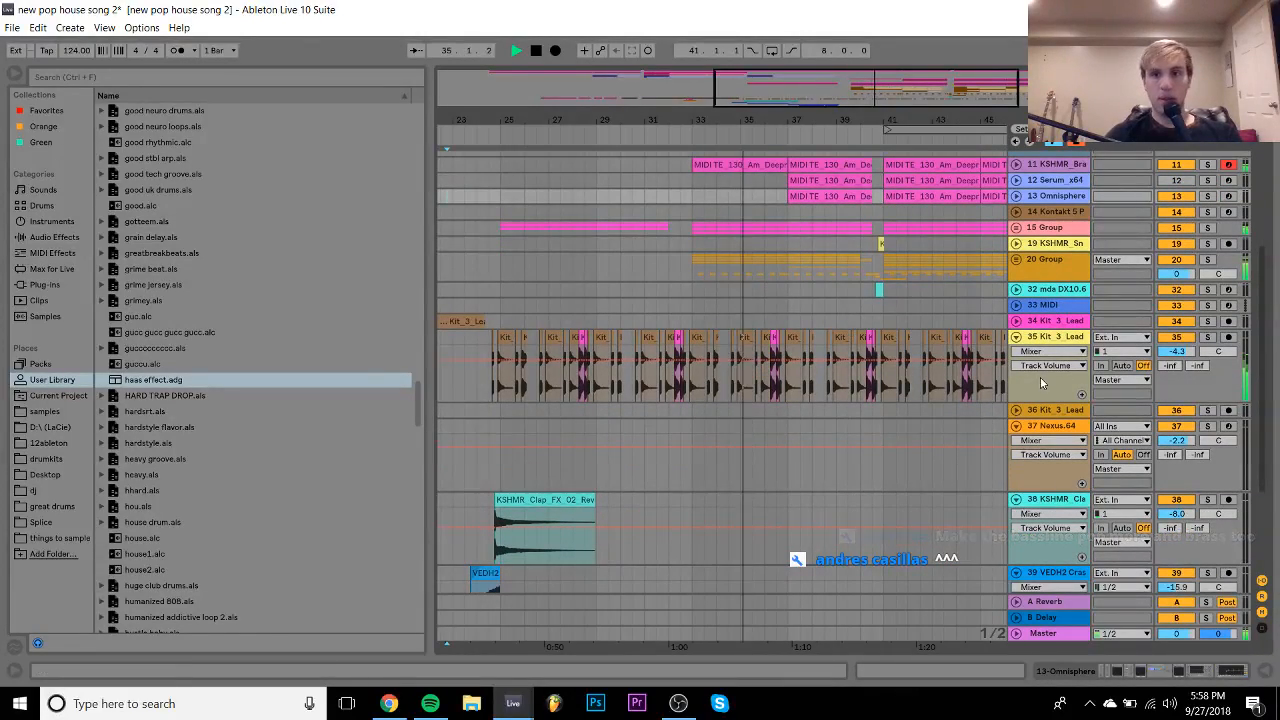
pyautogui.doubleClick(1060, 337)
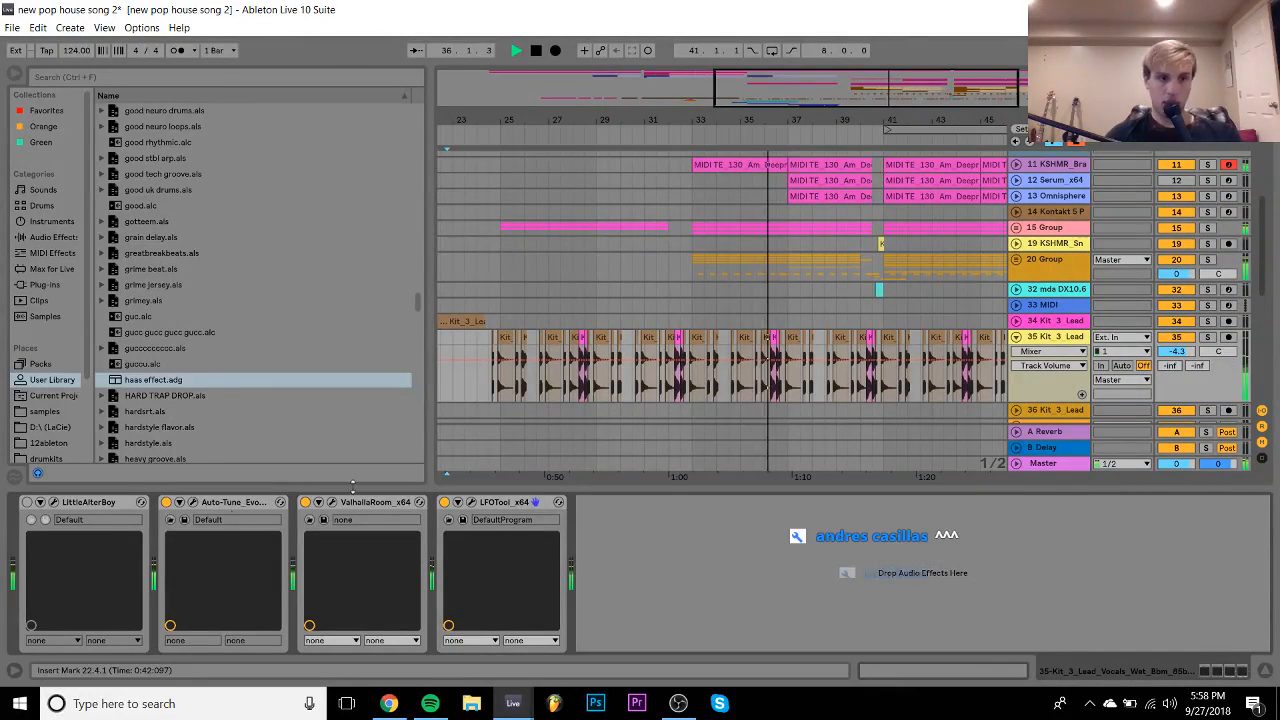
pyautogui.scroll(-6, 619, 386)
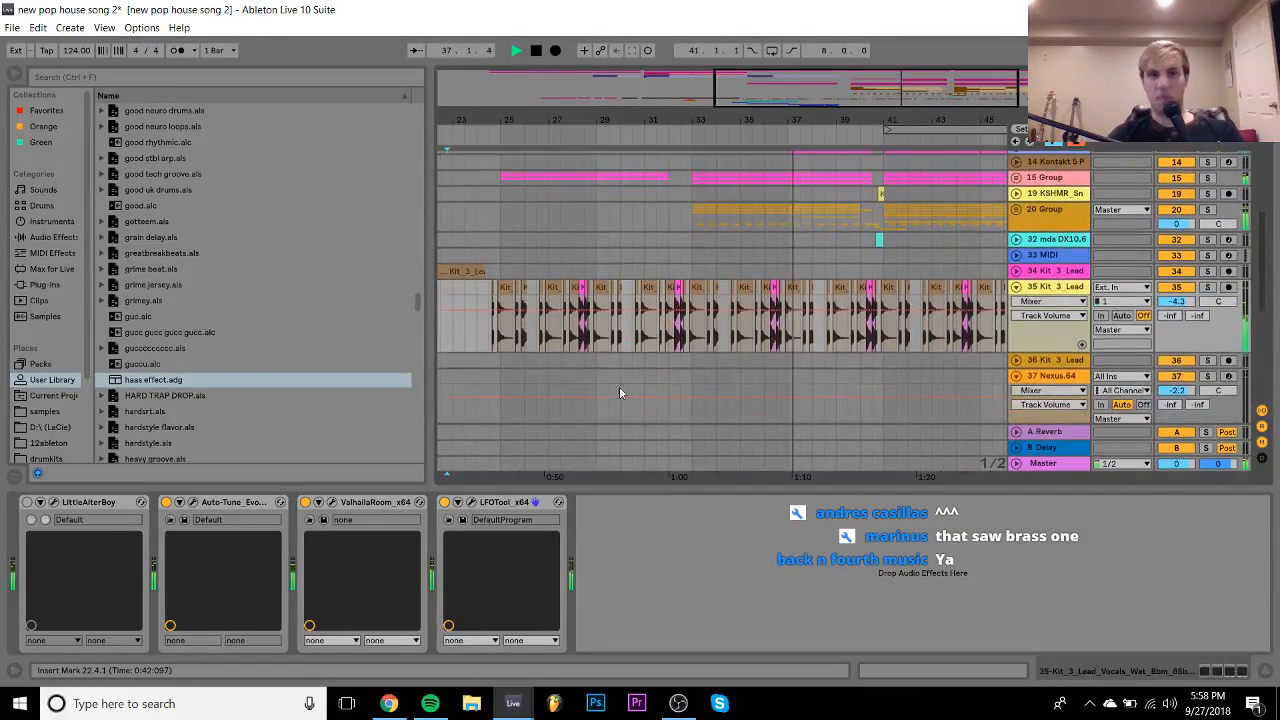
pyautogui.hscroll(-5, 578, 345)
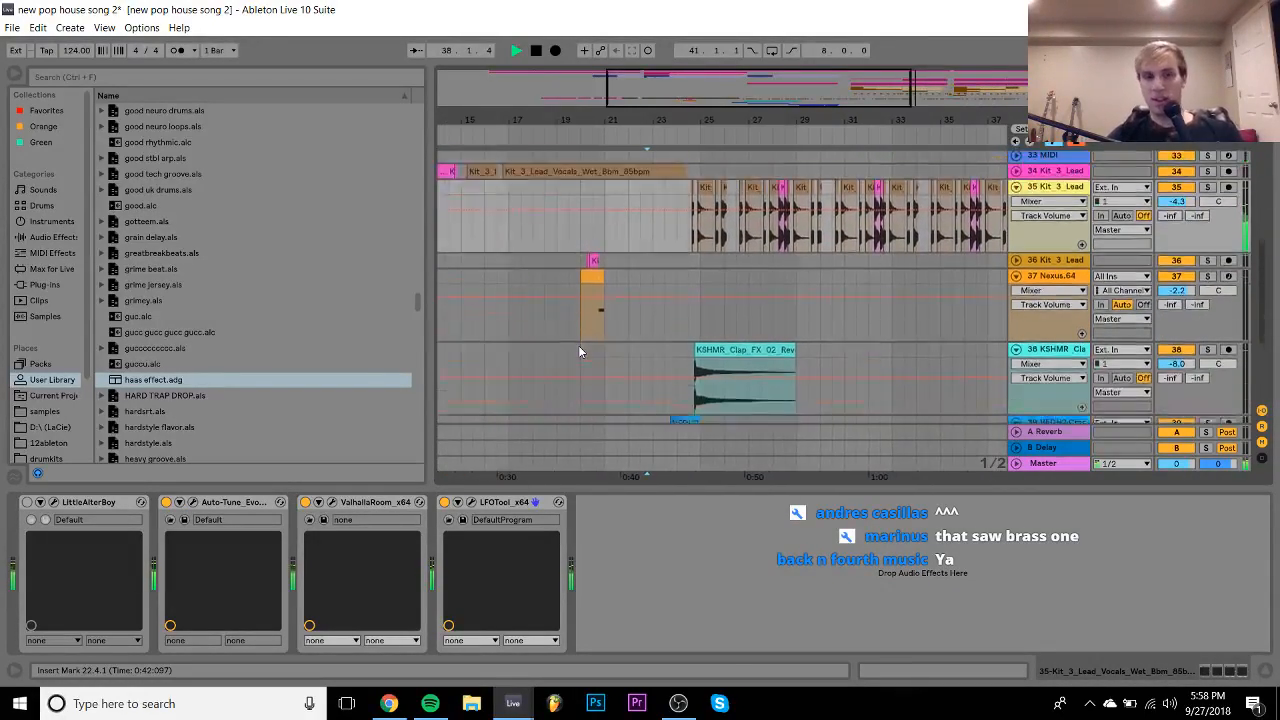
pyautogui.scroll(2, 578, 345)
pyautogui.keyDown('ctrl'); pyautogui.scroll(2, 578, 345); pyautogui.keyUp('ctrl')
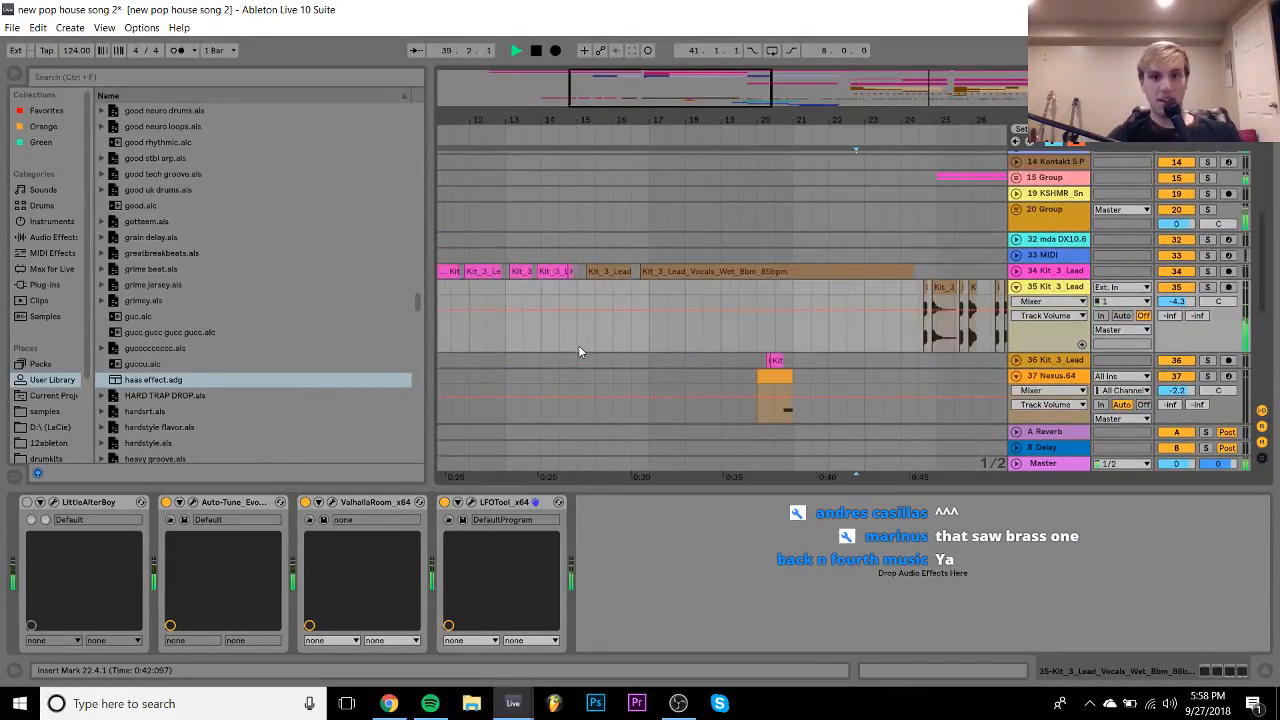
pyautogui.scroll(2, 752, 293)
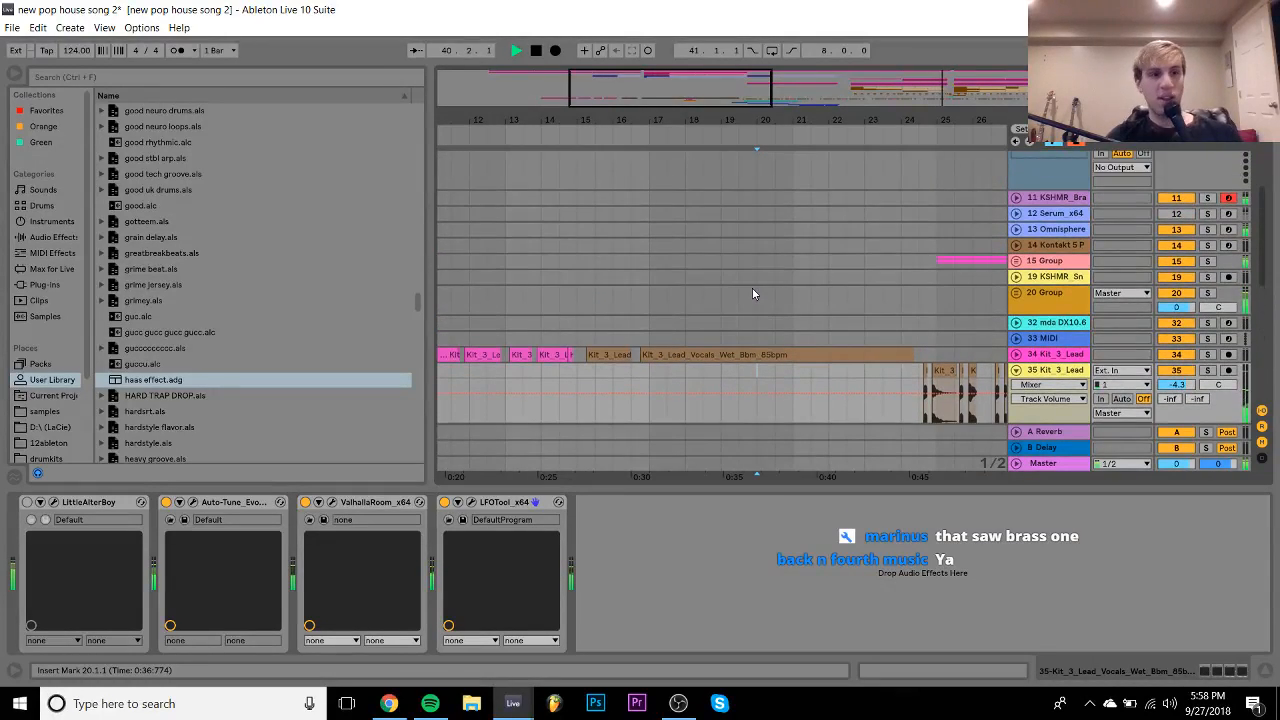
pyautogui.hscroll(10, 754, 294)
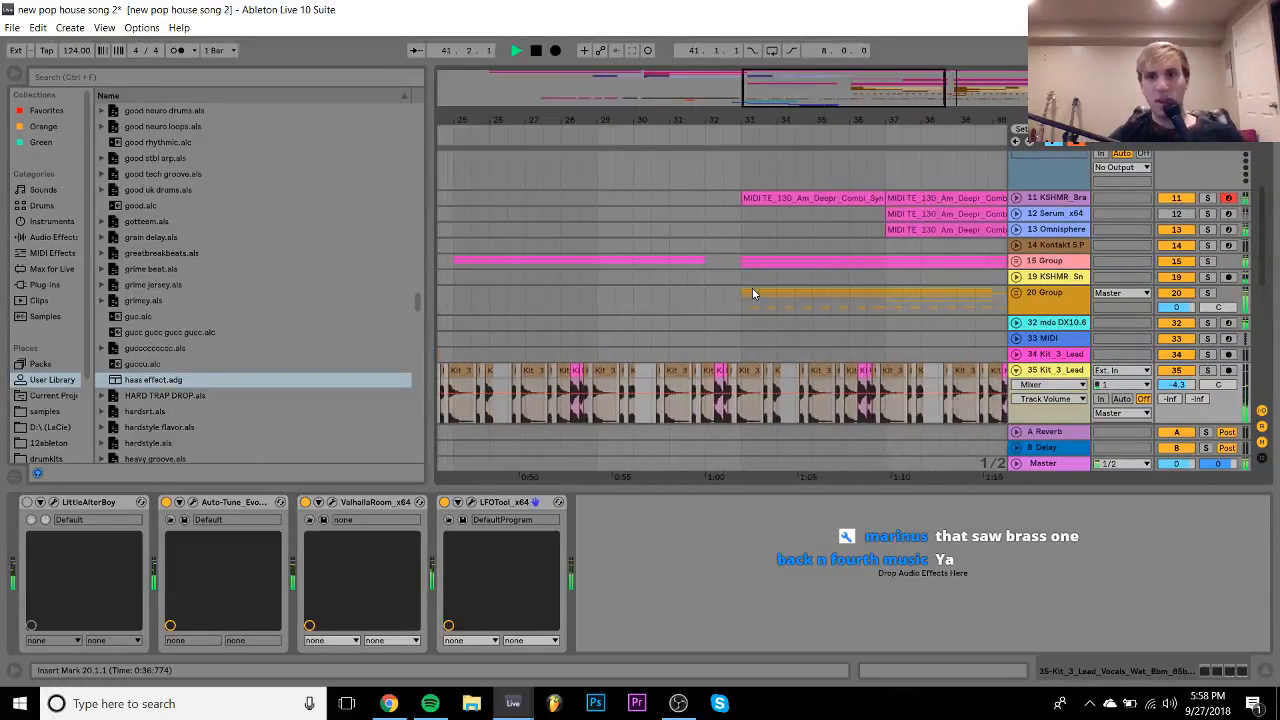
pyautogui.keyDown('ctrl'); pyautogui.scroll(6, 620, 160); pyautogui.keyUp('ctrl')
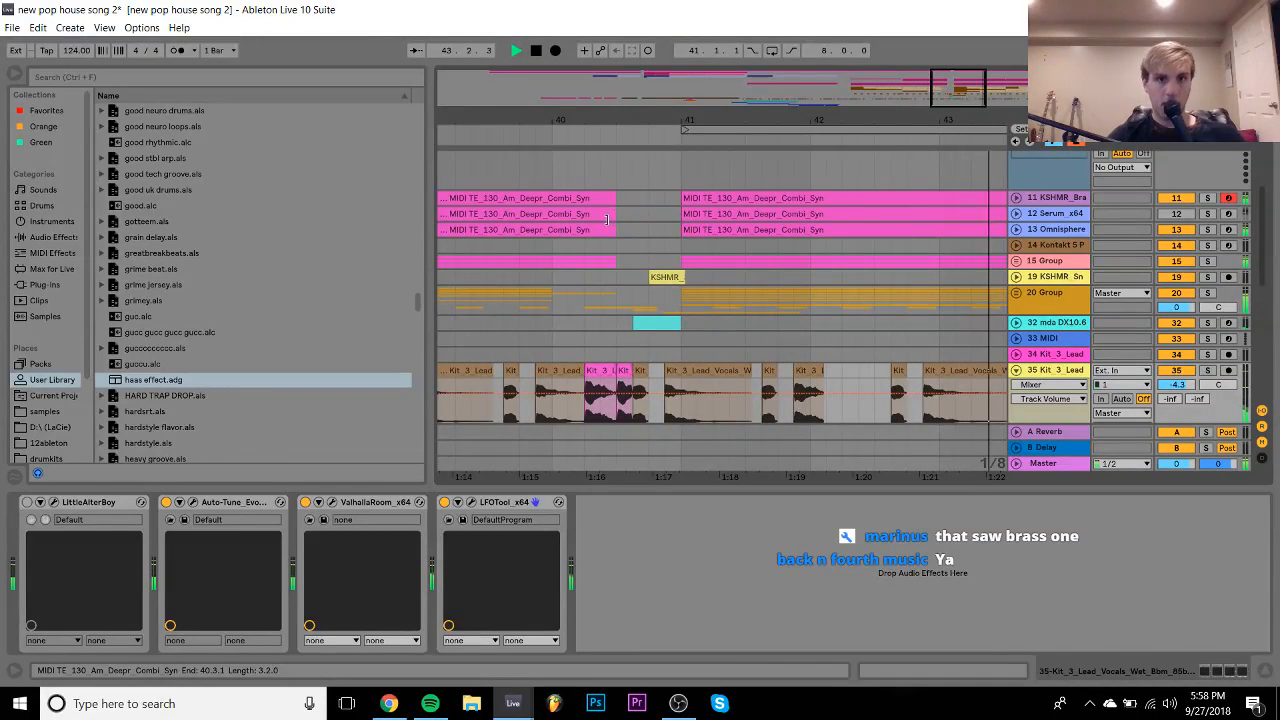
# - Extend the chord clip ends on tracks 12–18 to about 40.3.3
pyautogui.click(613, 218)
pyautogui.moveTo(615, 230); pyautogui.dragTo(648, 230)
pyautogui.click(1015, 262)
pyautogui.click(585, 321)
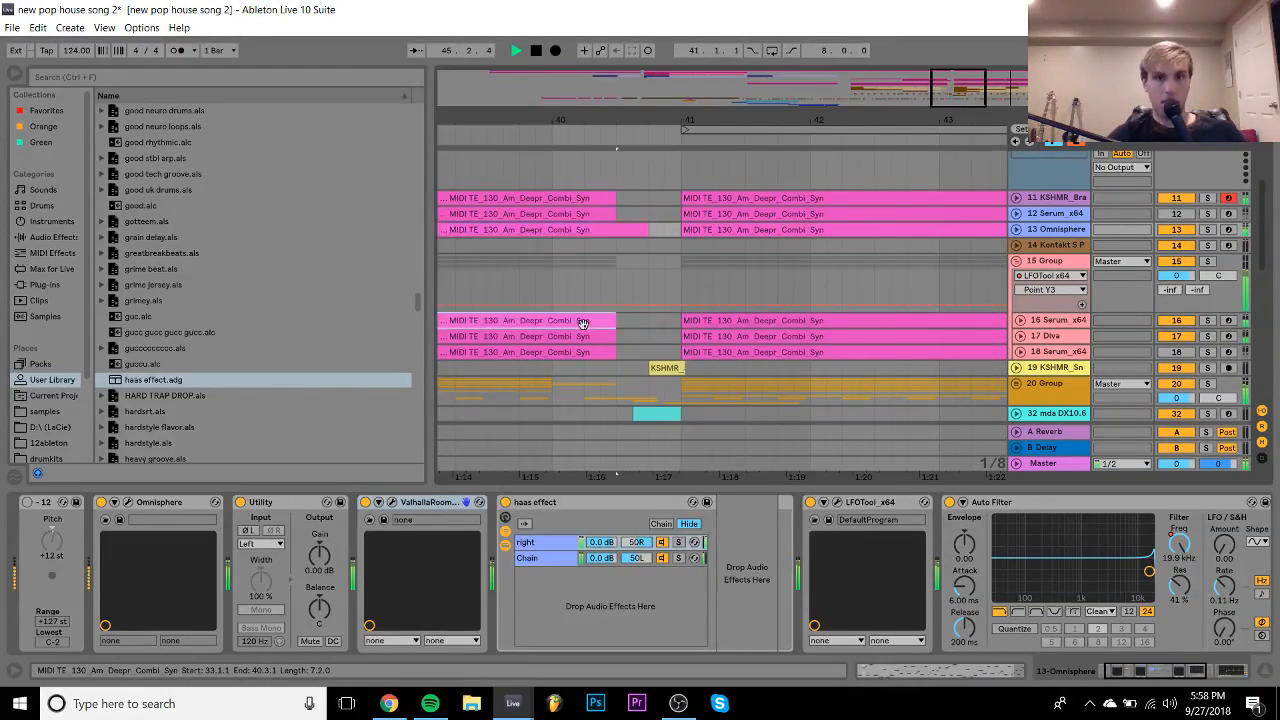
pyautogui.click(880, 61)
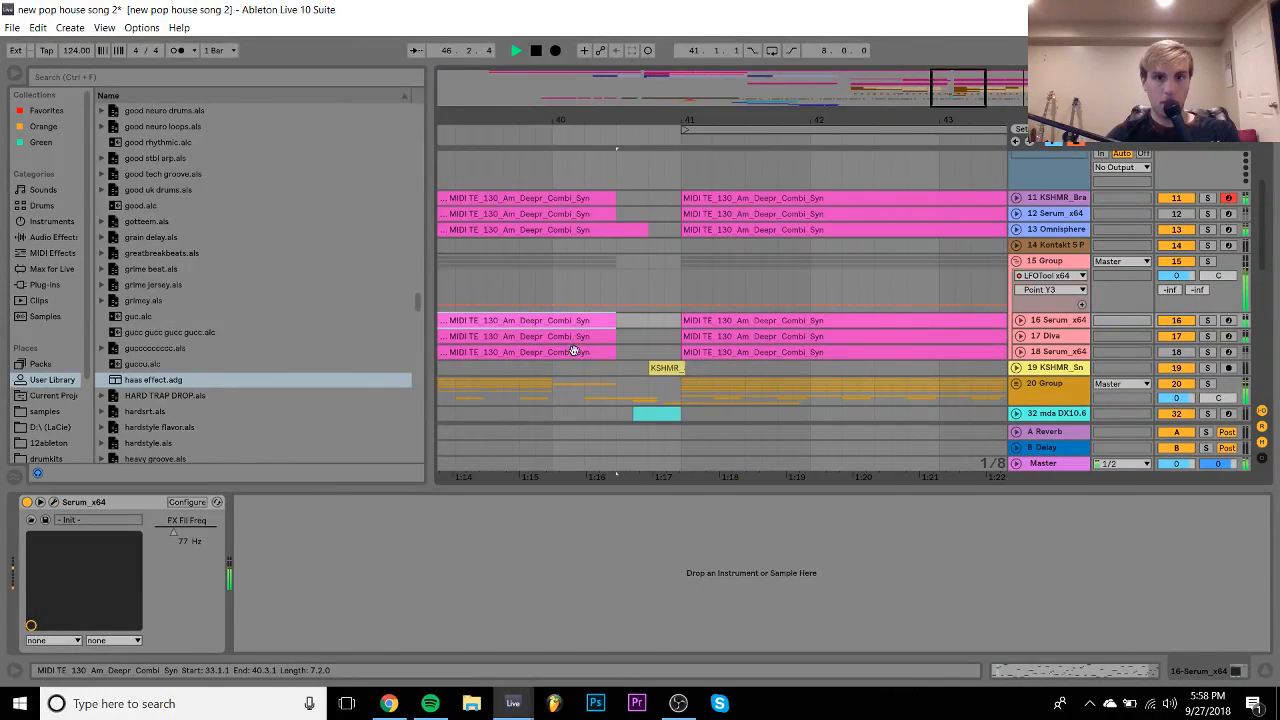
pyautogui.click(612, 351)
pyautogui.moveTo(612, 351); pyautogui.dragTo(648, 351)
# - Zoom in on the gap before bar 41 and audition it from 40.3.1 and bar 40
pyautogui.click(652, 413)
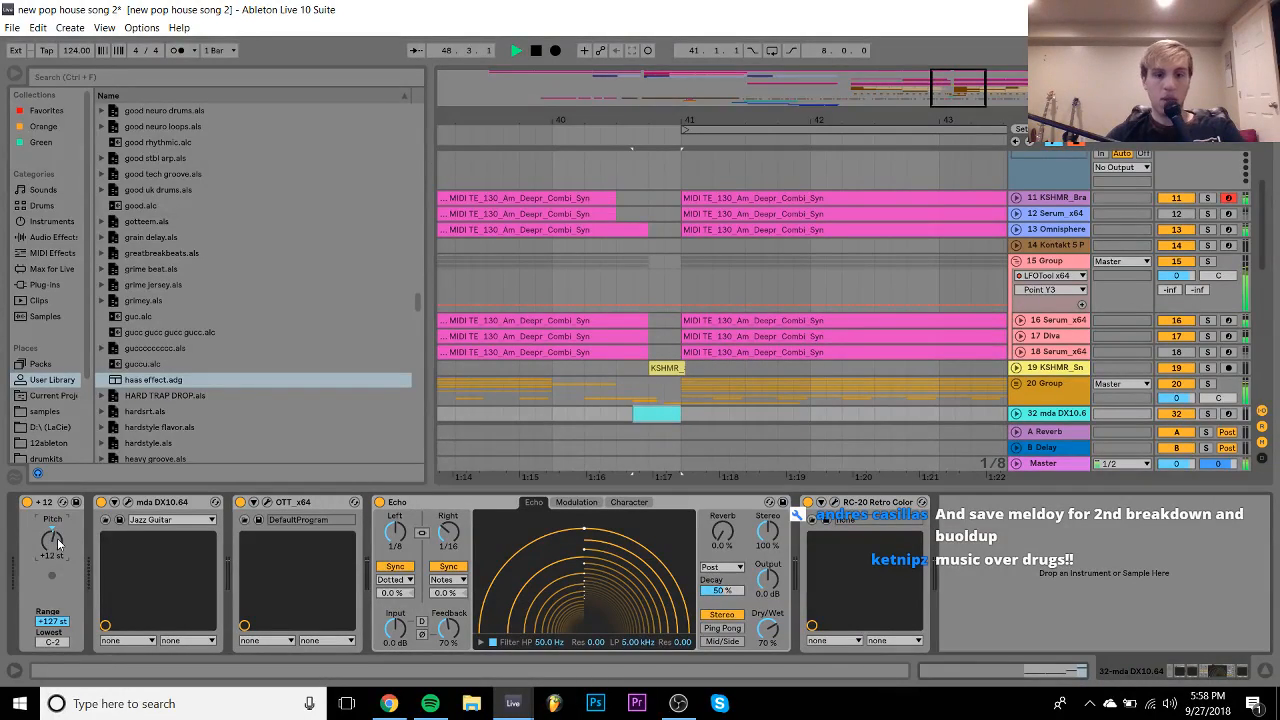
pyautogui.press('space')
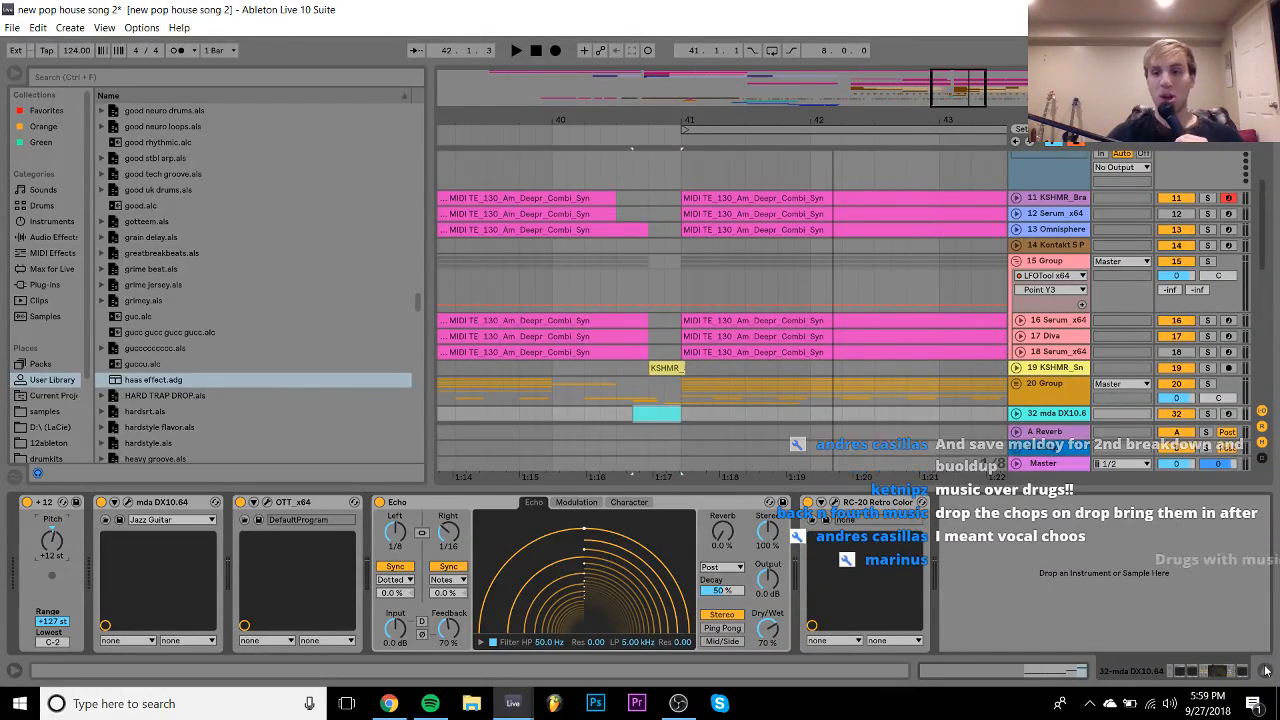
pyautogui.click(1265, 673)
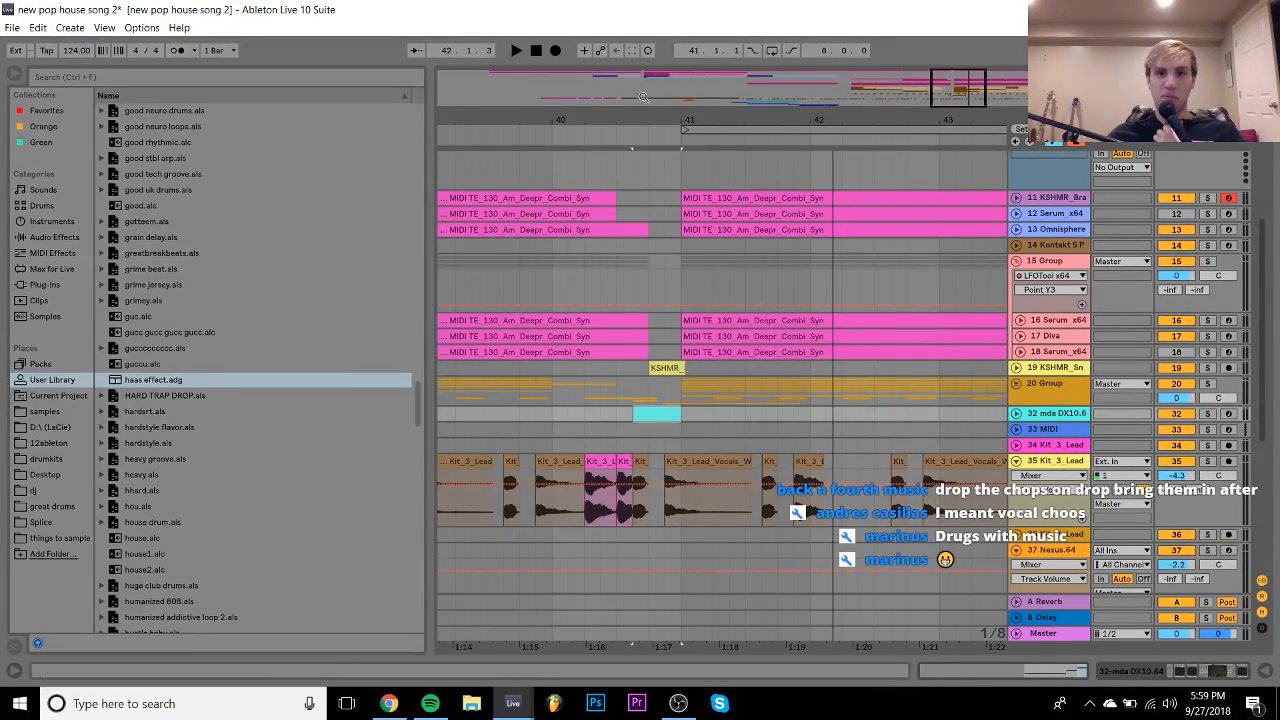
pyautogui.moveTo(636, 108); pyautogui.dragTo(695, 117)
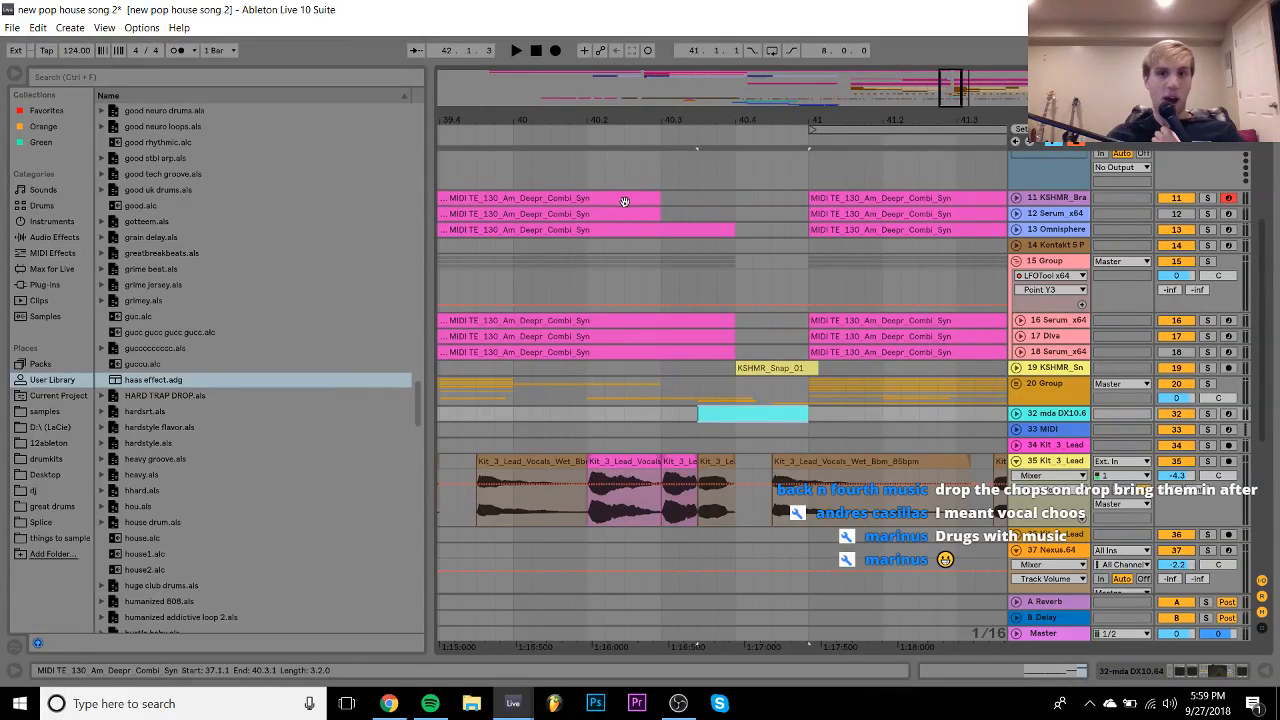
pyautogui.click(661, 198)
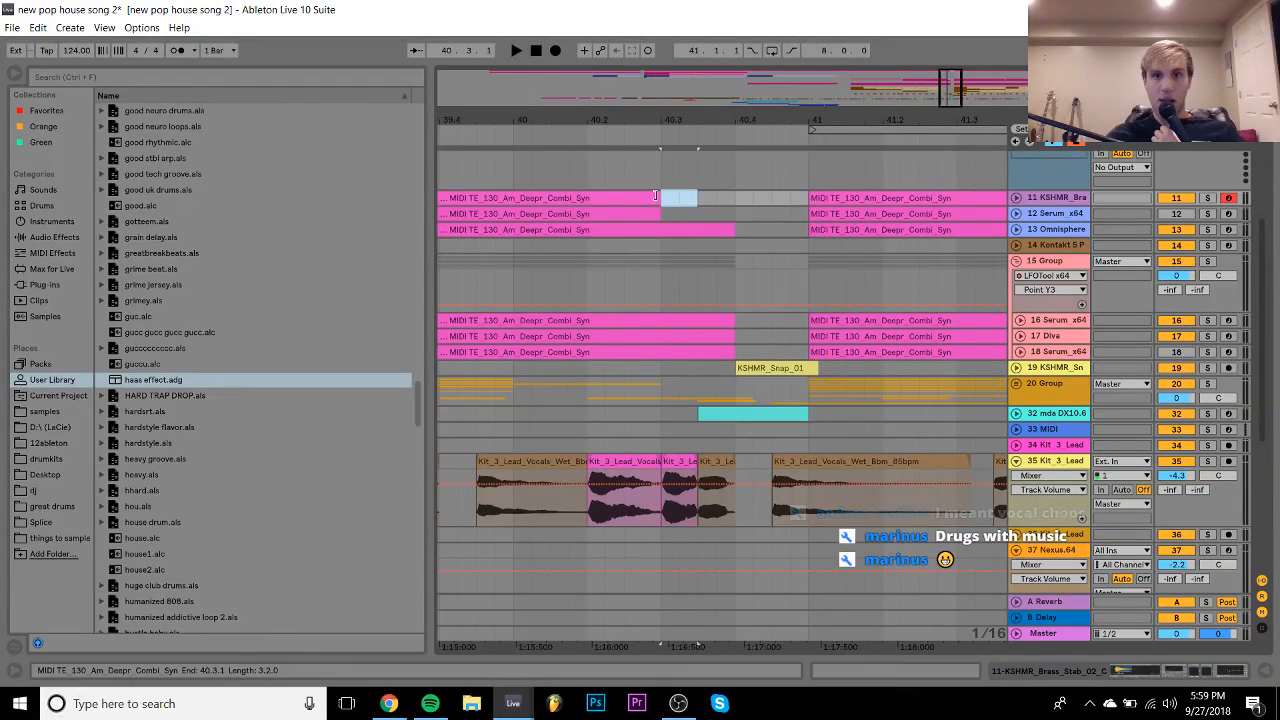
pyautogui.click(661, 198)
pyautogui.press('space')
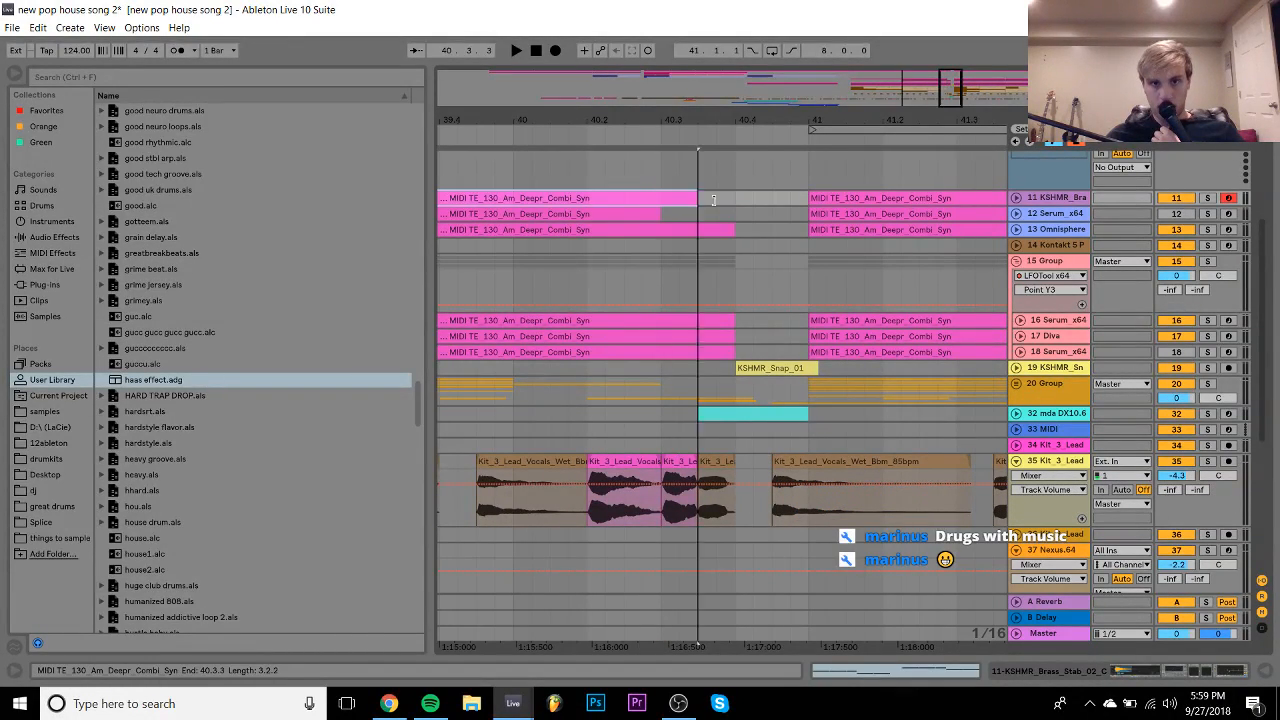
pyautogui.click(517, 192)
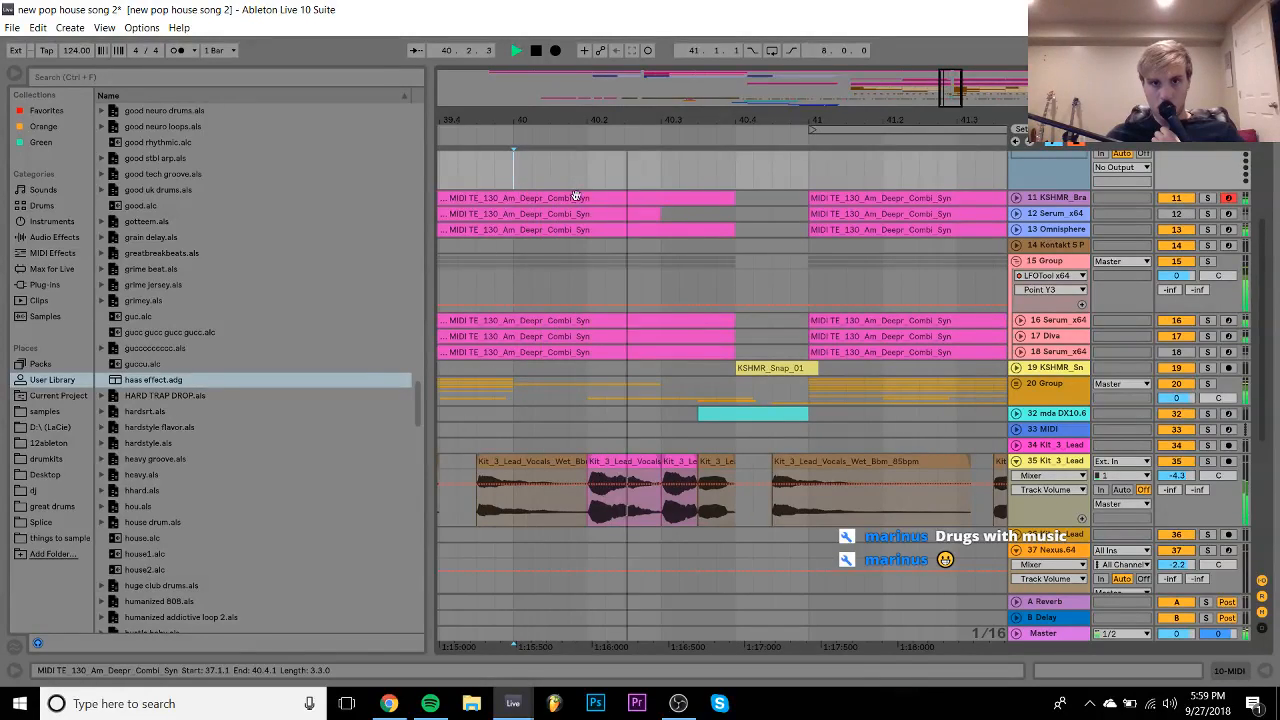
# - Turn off the Kit_3_Lead vocal chop track and play the drop from bar 41
pyautogui.click(655, 212)
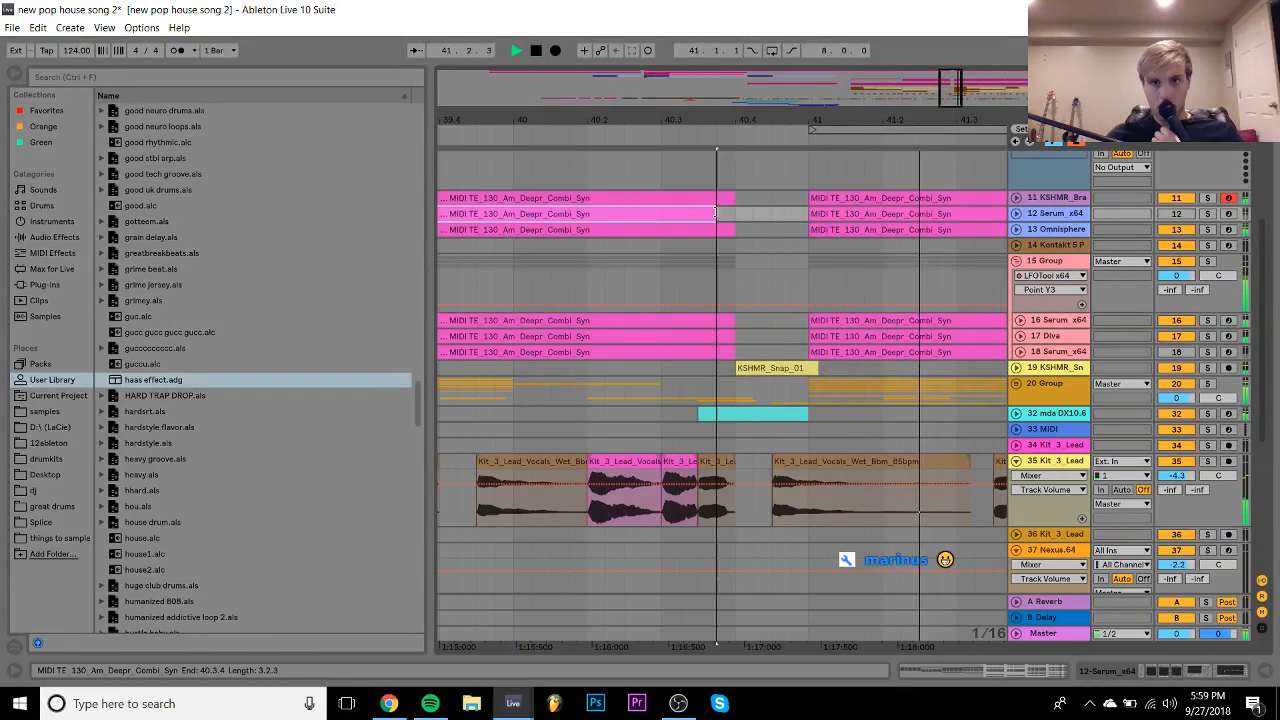
pyautogui.moveTo(809, 120); pyautogui.dragTo(694, 60)
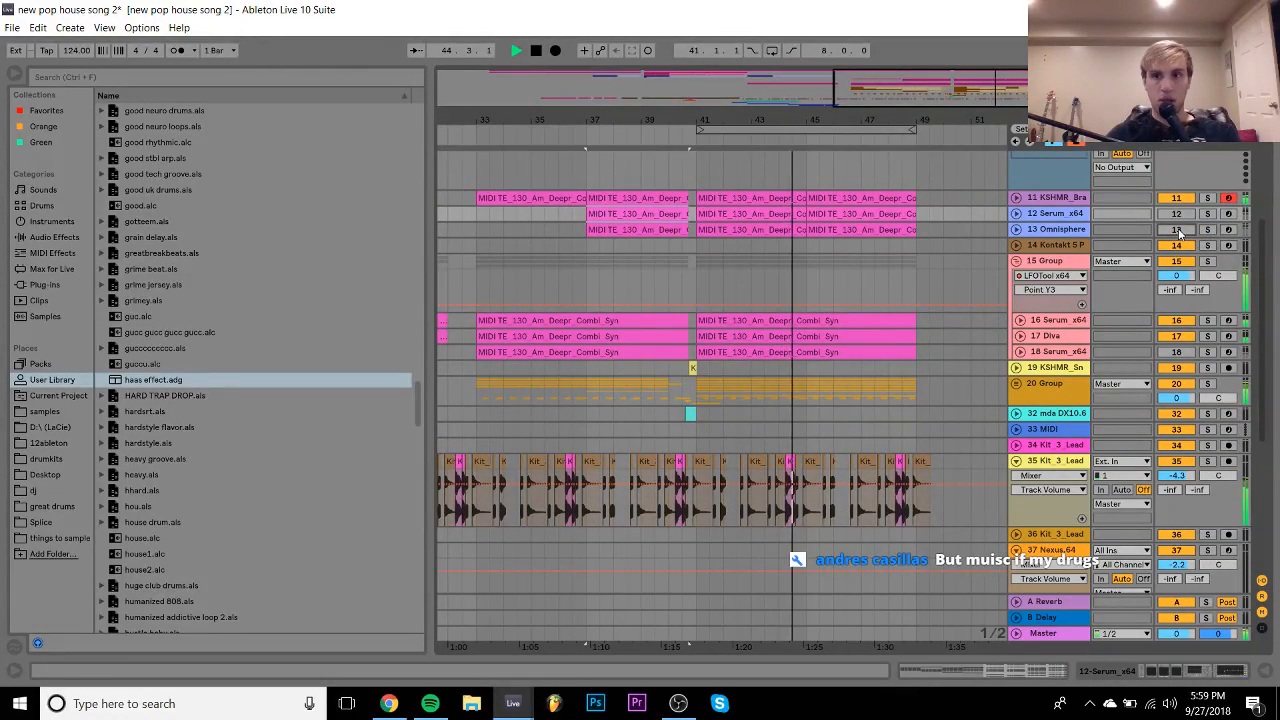
pyautogui.click(1168, 461)
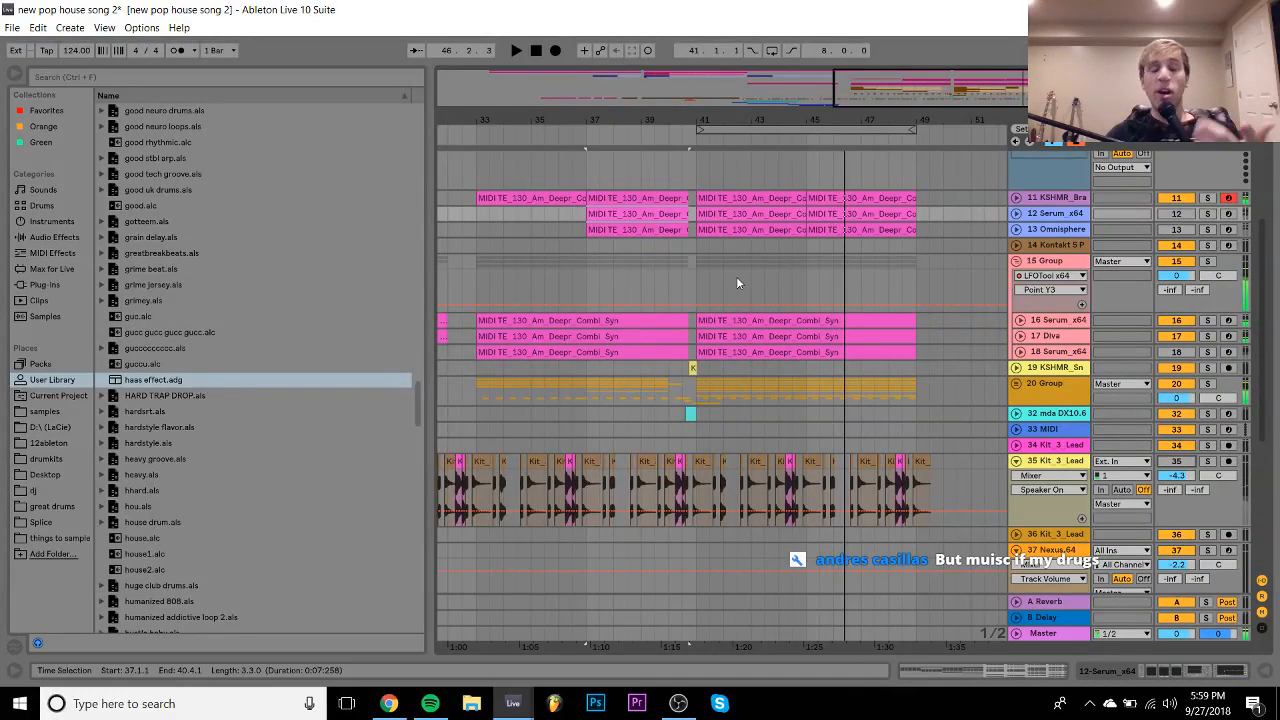
pyautogui.press('space')
pyautogui.click(757, 232)
pyautogui.press('space')
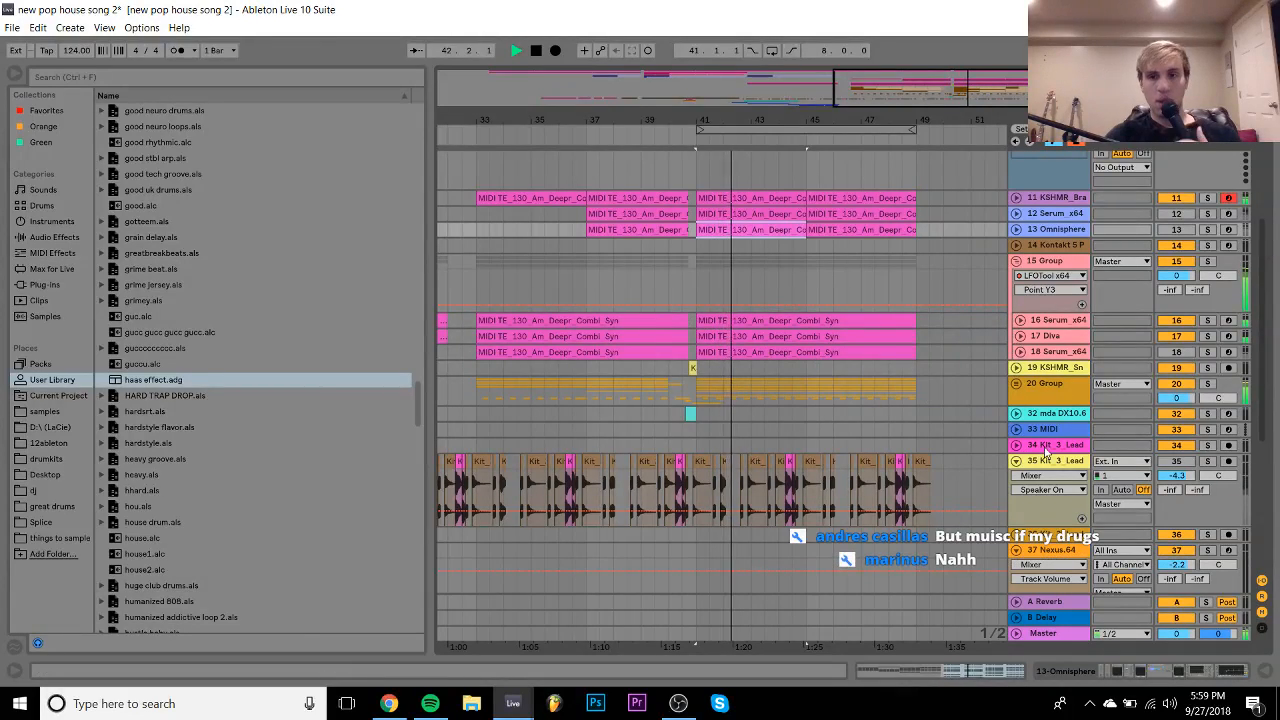
pyautogui.press('space')
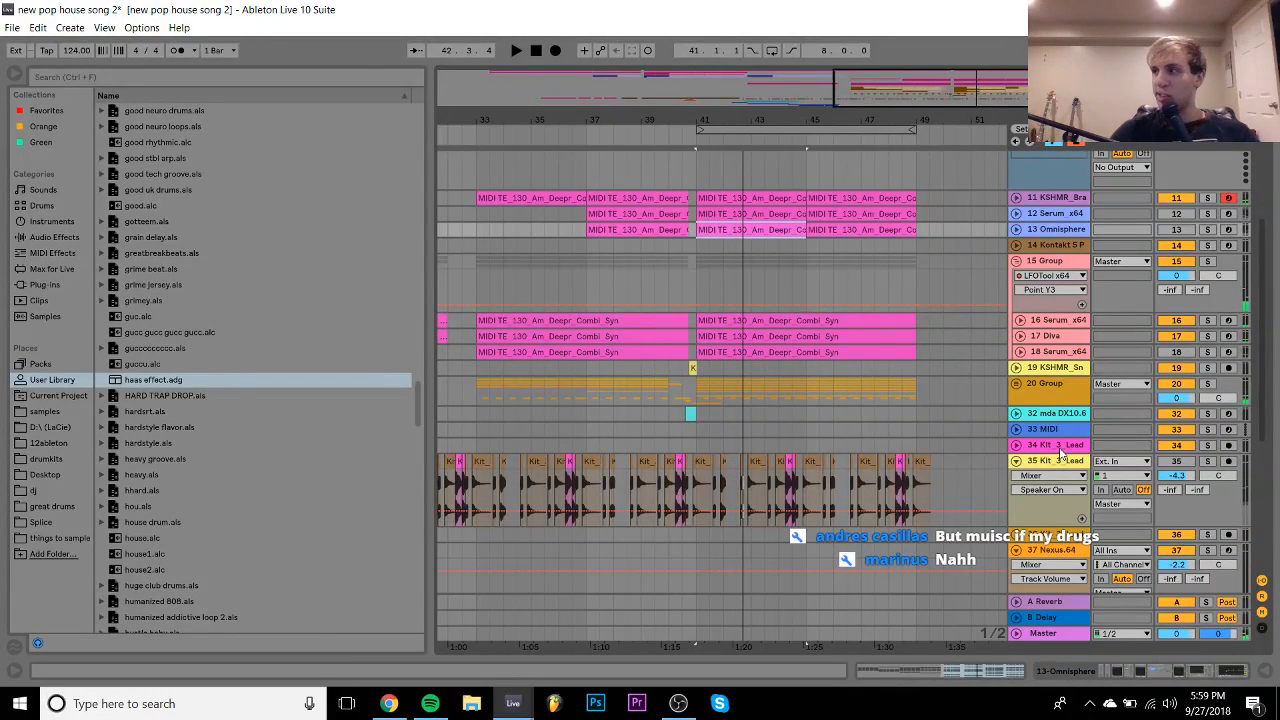
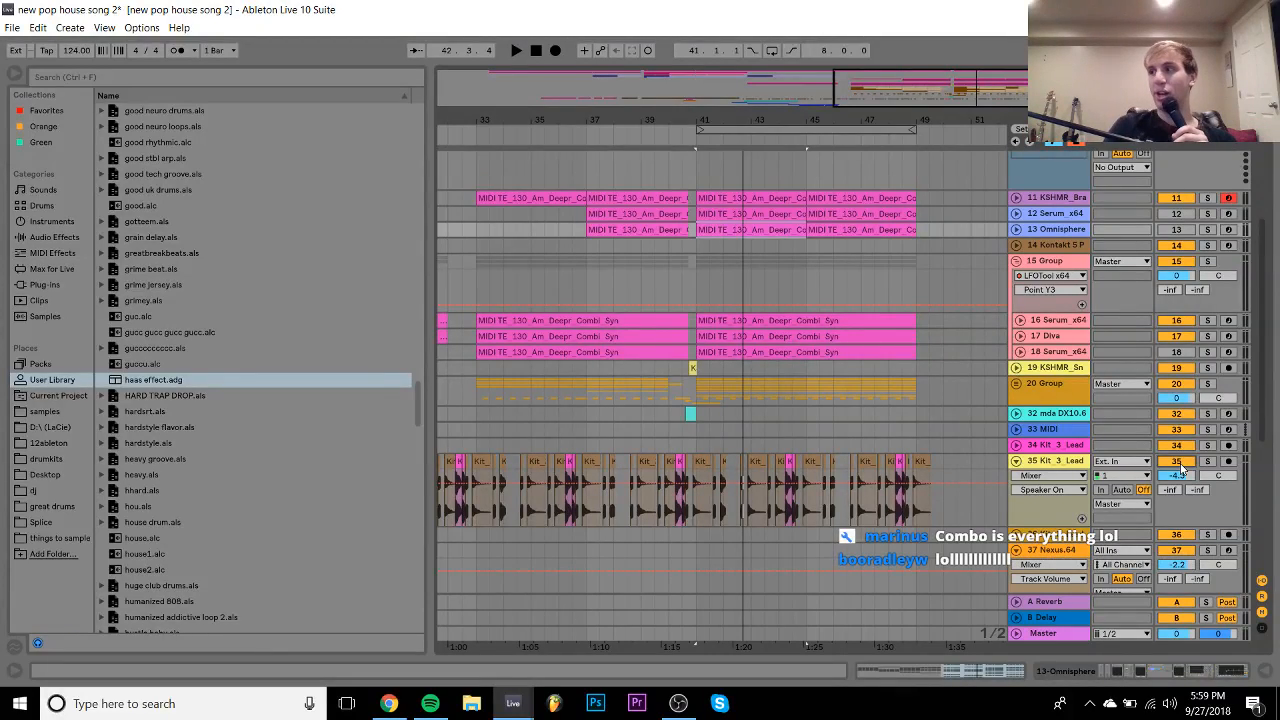
# - Audition the drop from bar 41, then zoom out over the whole arrangement
pyautogui.press('space')
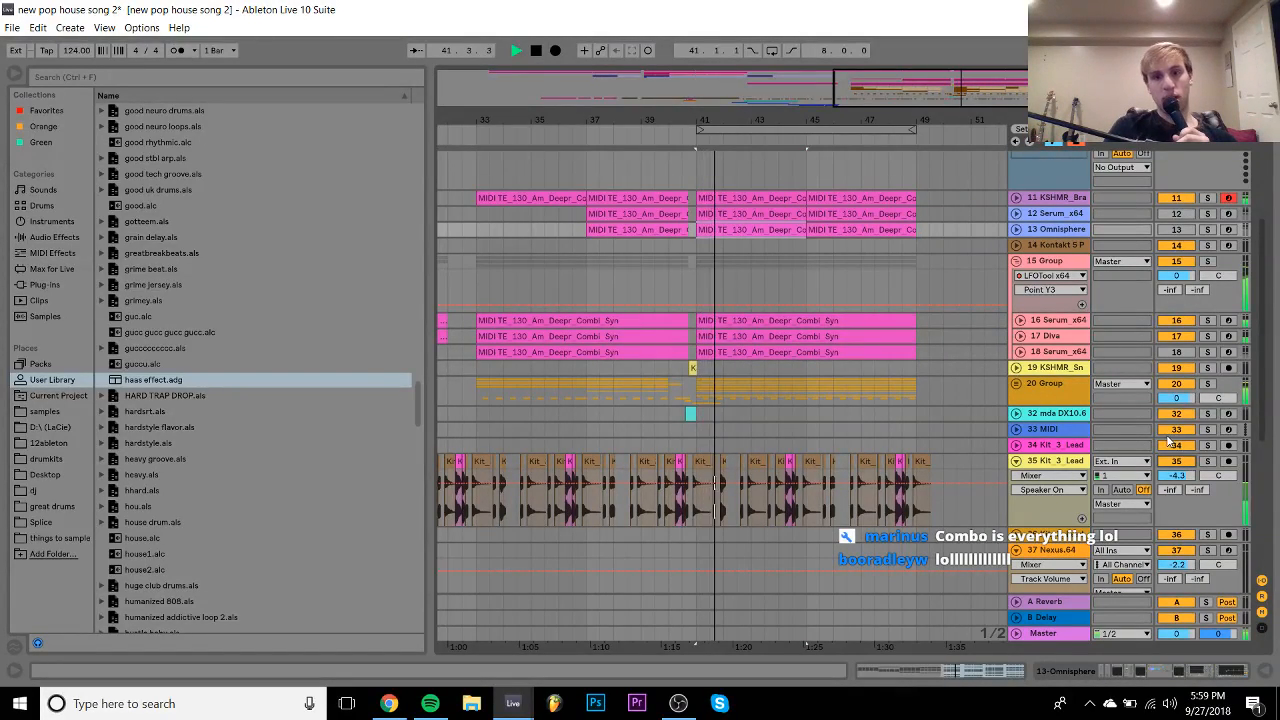
pyautogui.click(1050, 462)
pyautogui.press('space')
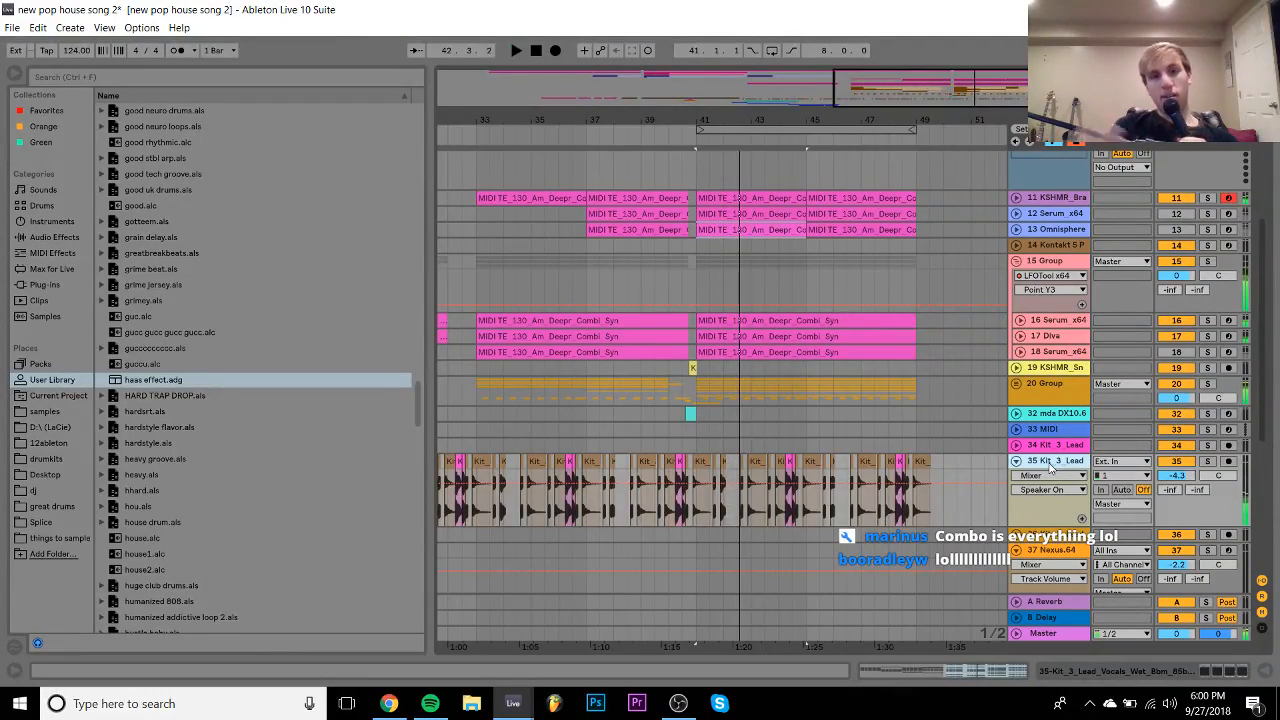
pyautogui.moveTo(742, 120); pyautogui.dragTo(829, 109)
pyautogui.hscroll(-2, 500, 440)
pyautogui.scroll(-3, 500, 443)
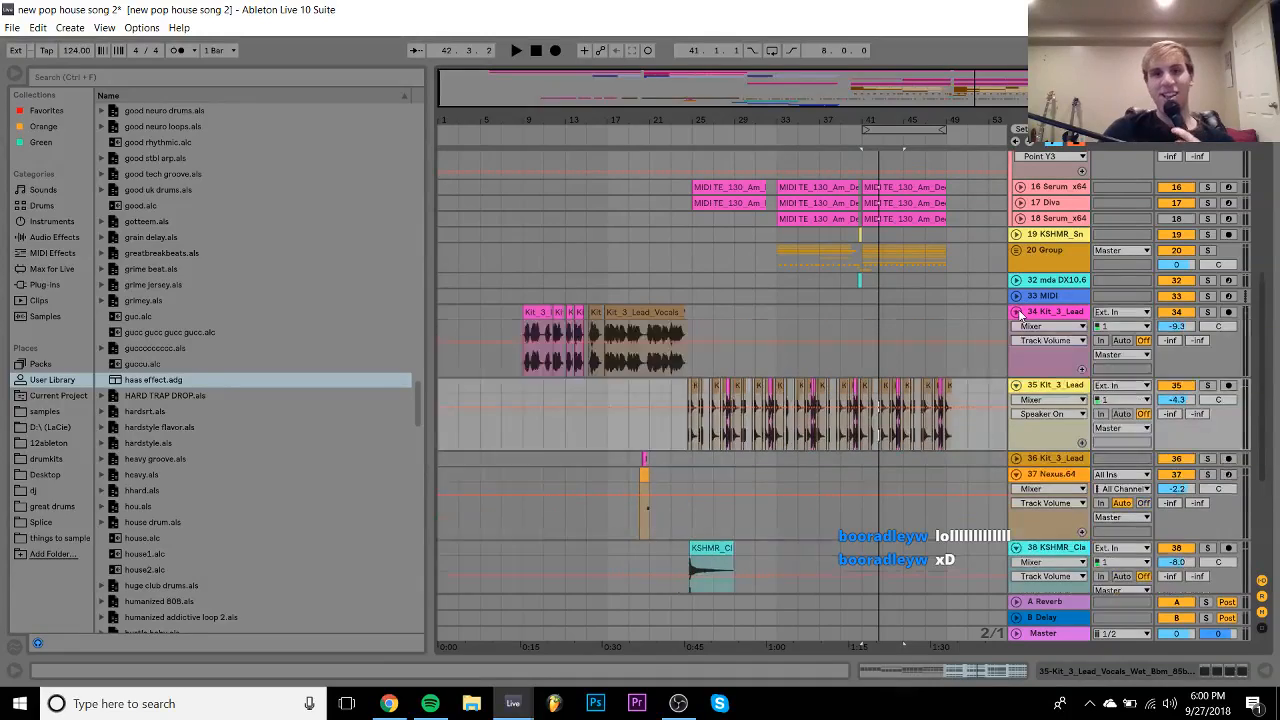
# - Unfold track 34 and start a selection on its vocal at bar 22.4.1
pyautogui.click(1016, 311)
pyautogui.moveTo(660, 117); pyautogui.dragTo(660, 200)
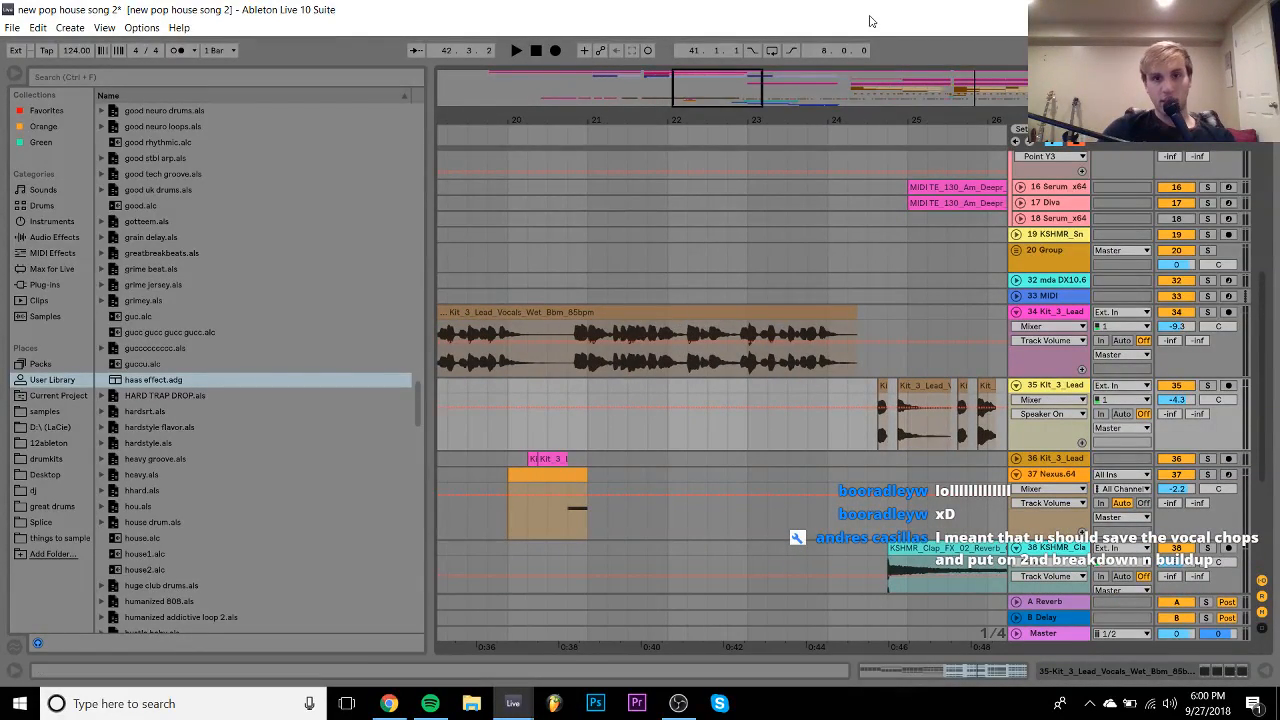
pyautogui.moveTo(757, 120); pyautogui.dragTo(756, 180)
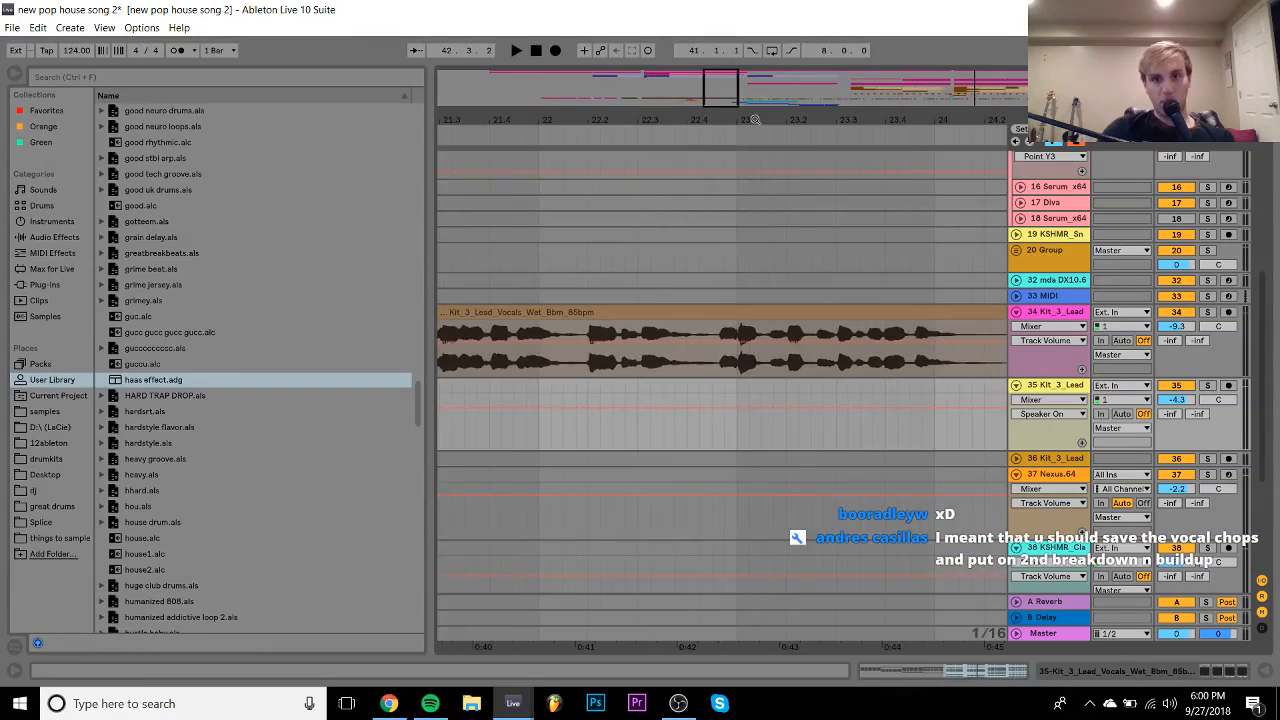
pyautogui.moveTo(697, 297); pyautogui.dragTo(797, 325)
pyautogui.click(687, 296)
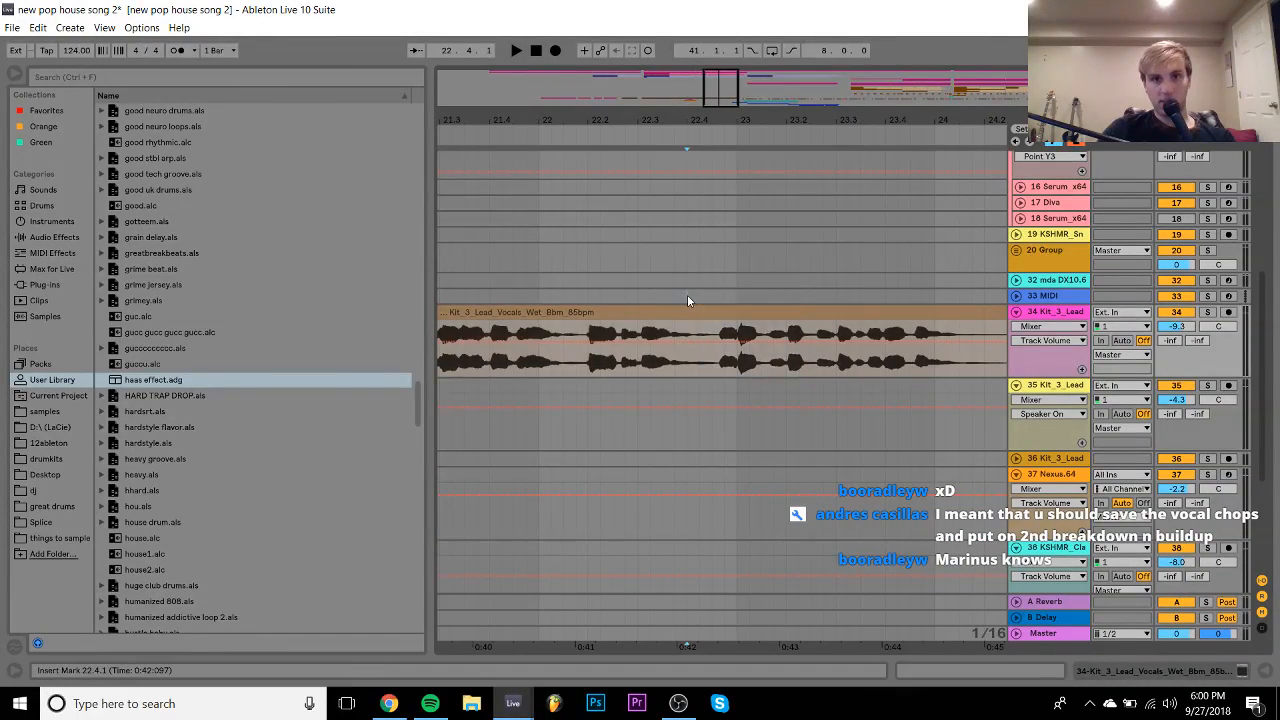
# - Extend the selection to bar 39.4.1, duplicate it with Ctrl+D, and play it back
pyautogui.moveTo(769, 90); pyautogui.dragTo(840, 140)
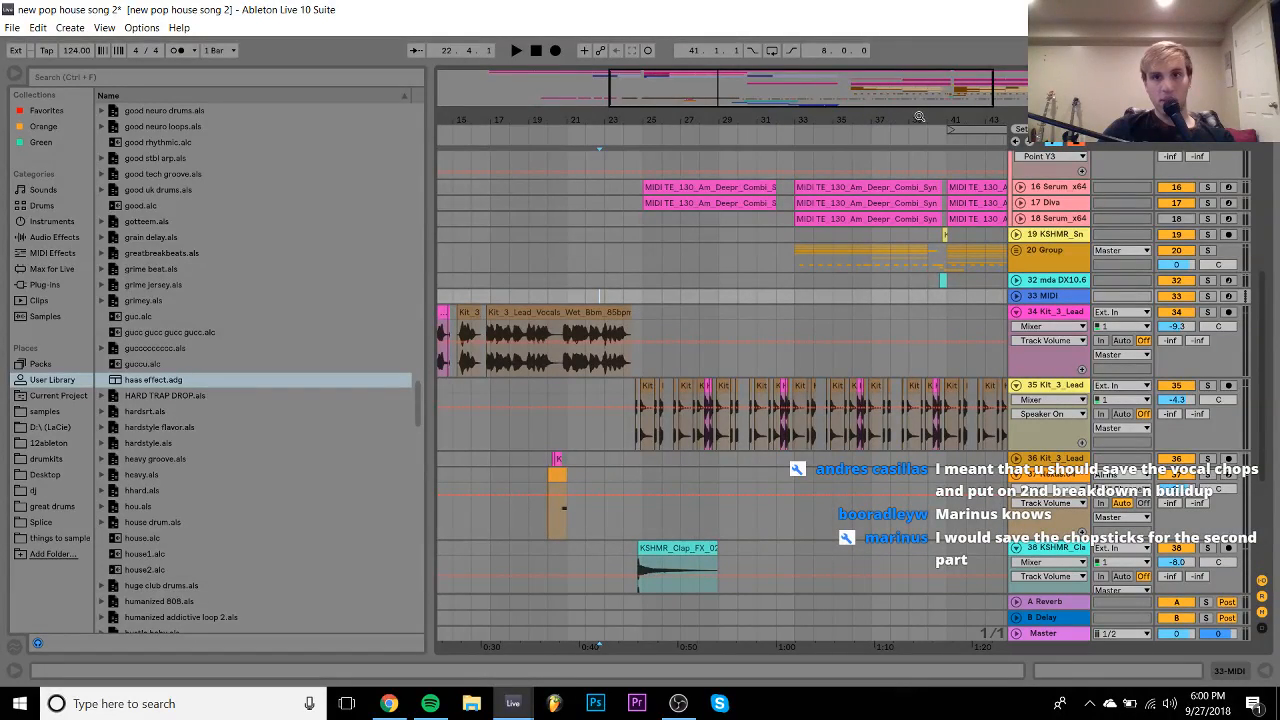
pyautogui.moveTo(919, 117); pyautogui.dragTo(747, 268)
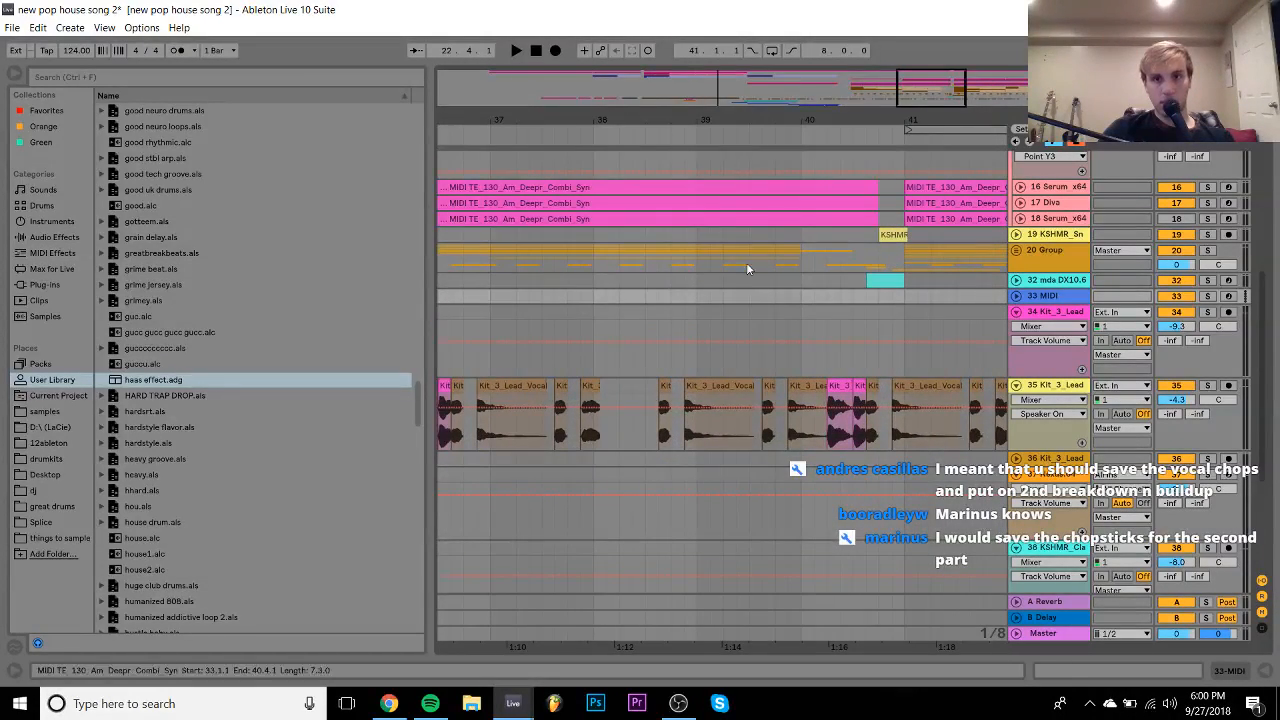
pyautogui.keyDown('shift'); pyautogui.click(776, 311); pyautogui.keyUp('shift')
pyautogui.hotkey('ctrl', 'd')
pyautogui.press('space')
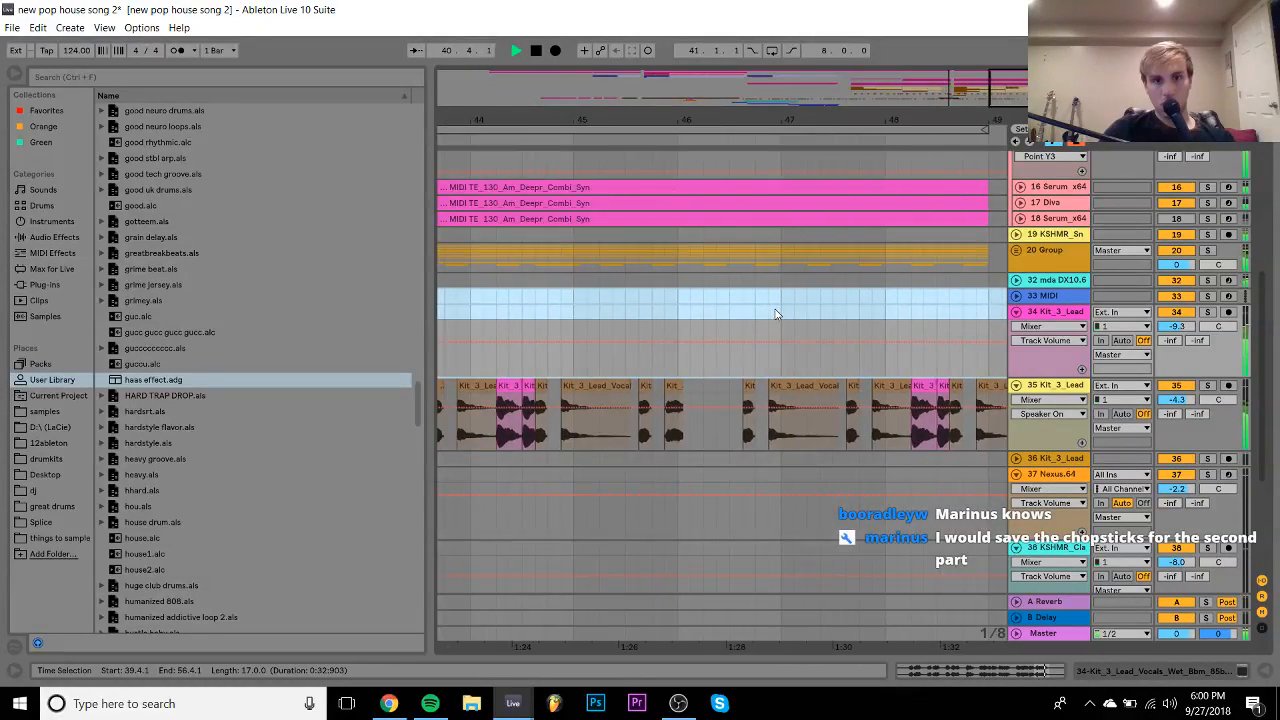
# - Delete track 35's vocal chops near bar 40 and audition the change from bar 39
pyautogui.press('space')
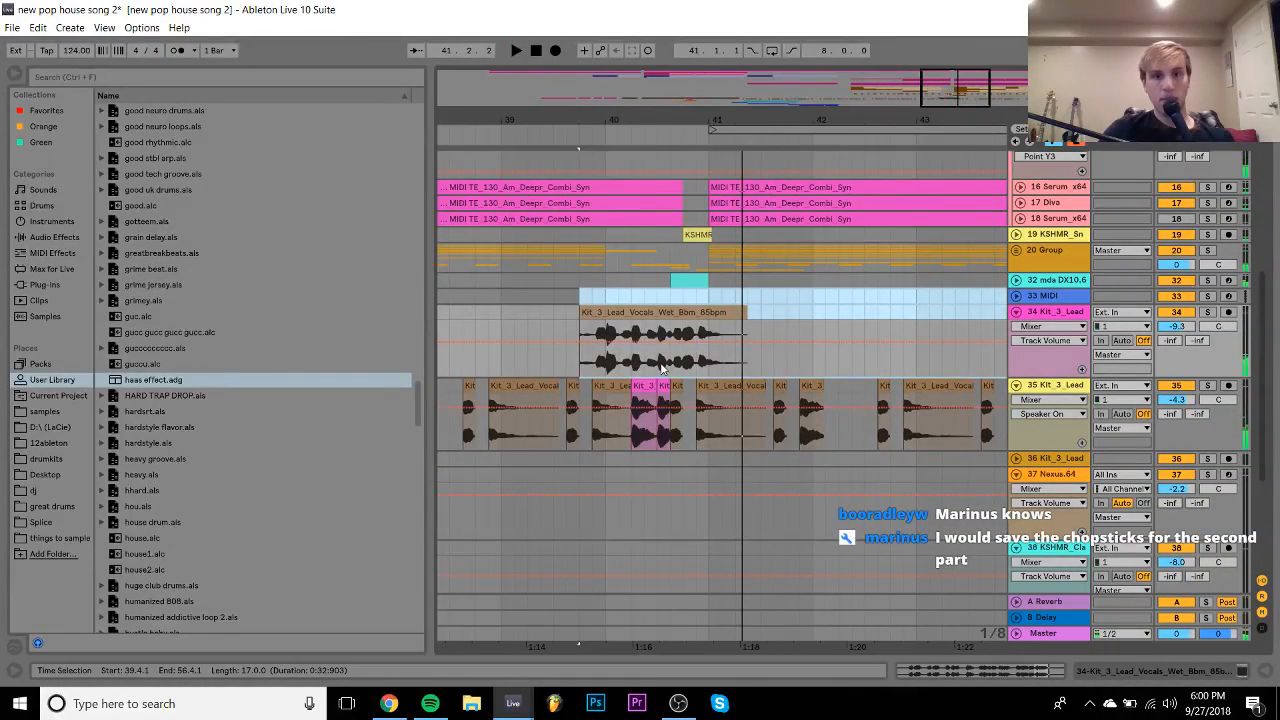
pyautogui.moveTo(593, 402); pyautogui.dragTo(685, 390)
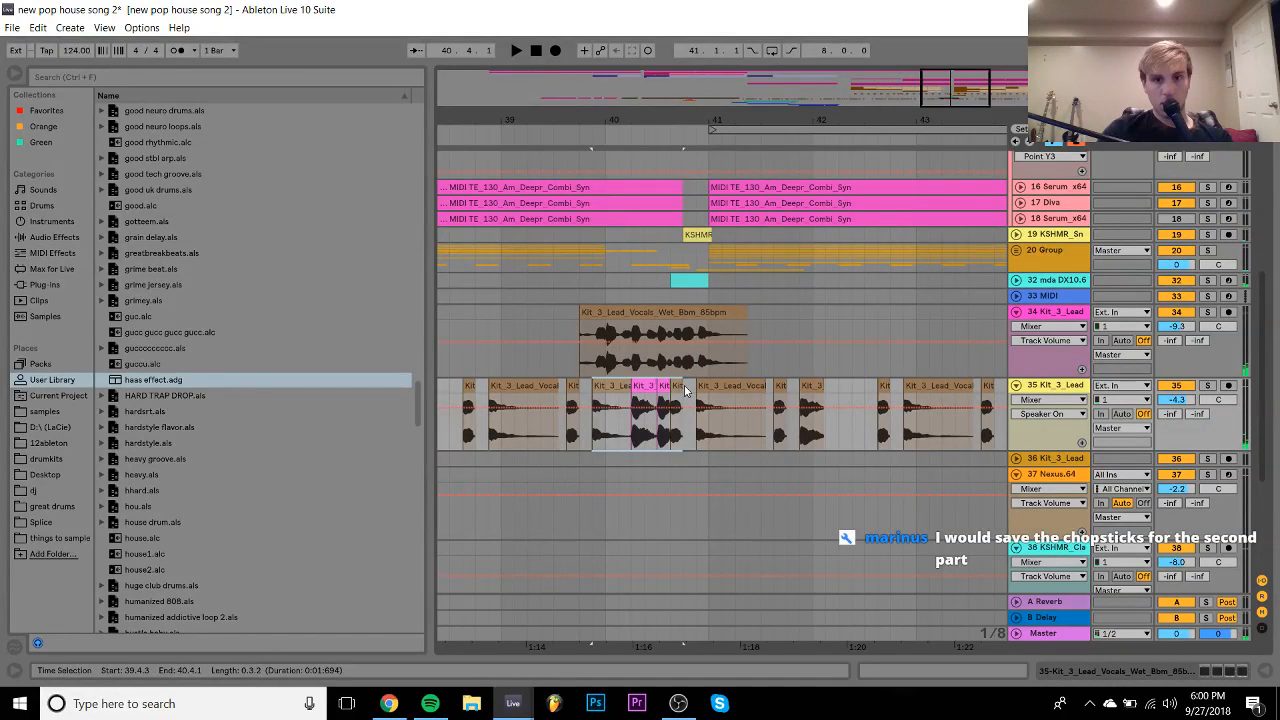
pyautogui.keyDown('shift'); pyautogui.click(716, 386); pyautogui.keyUp('shift')
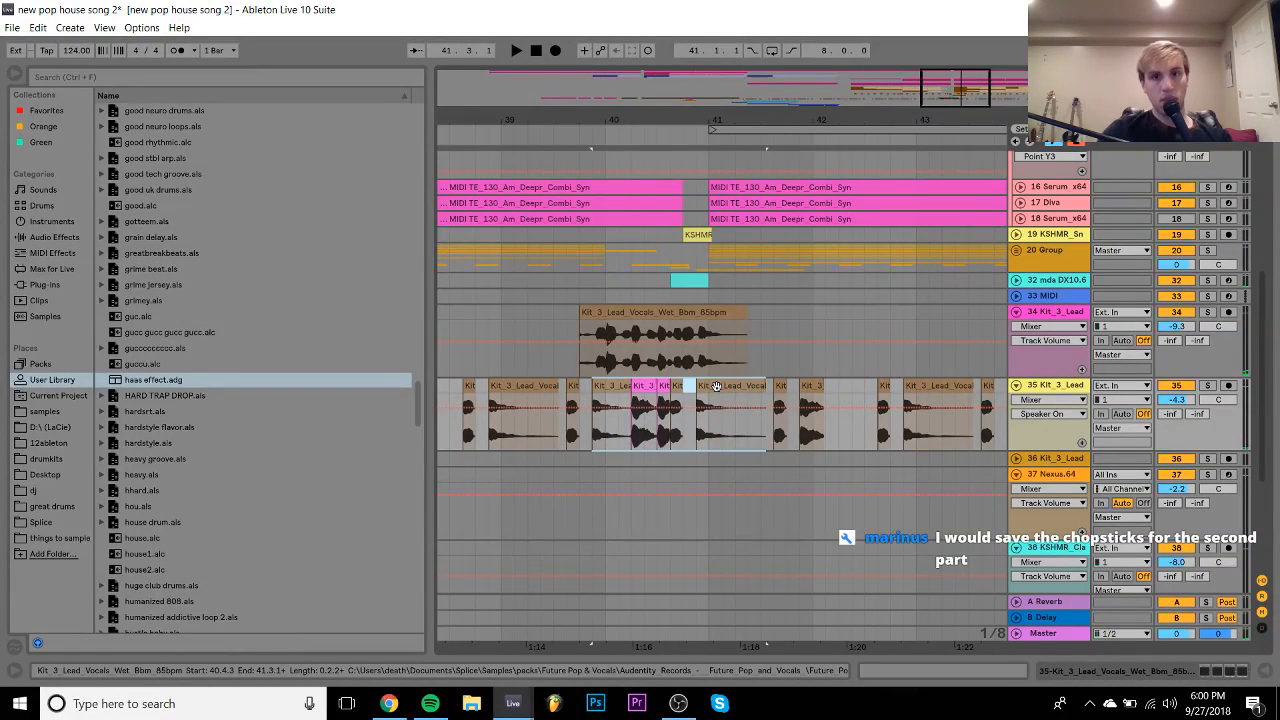
pyautogui.press('Delete')
pyautogui.click(508, 316)
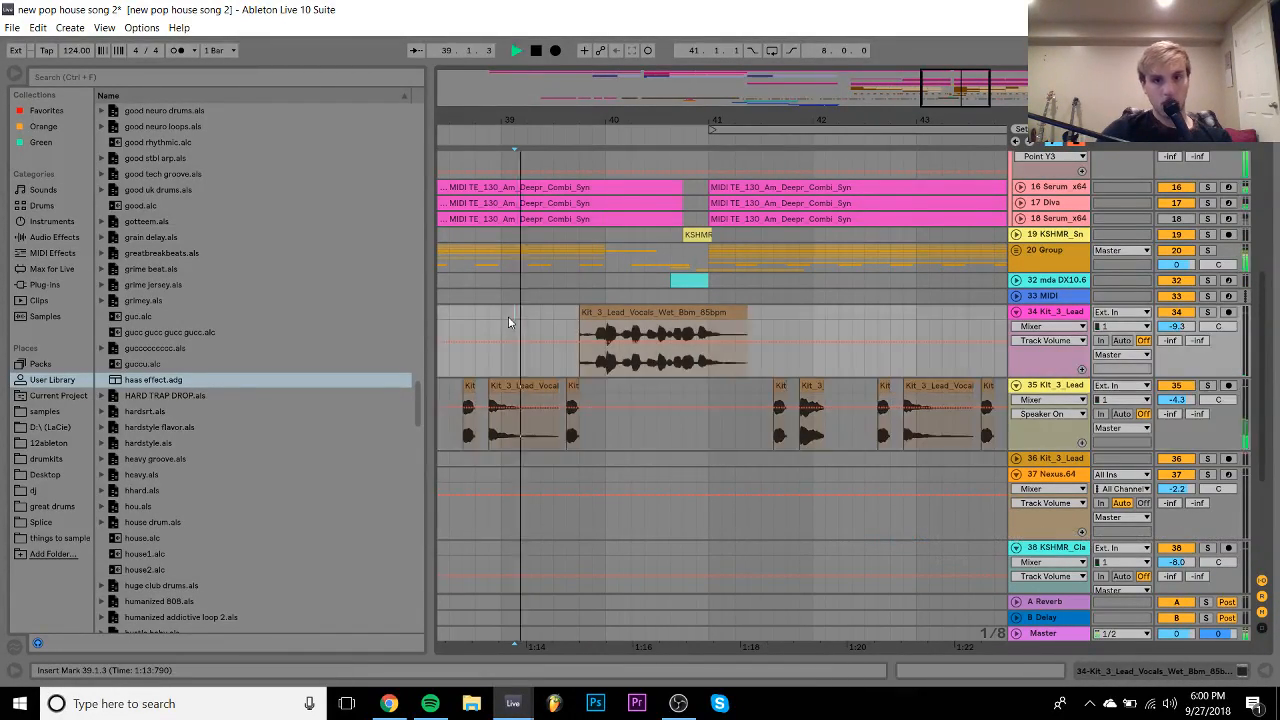
pyautogui.press('space')
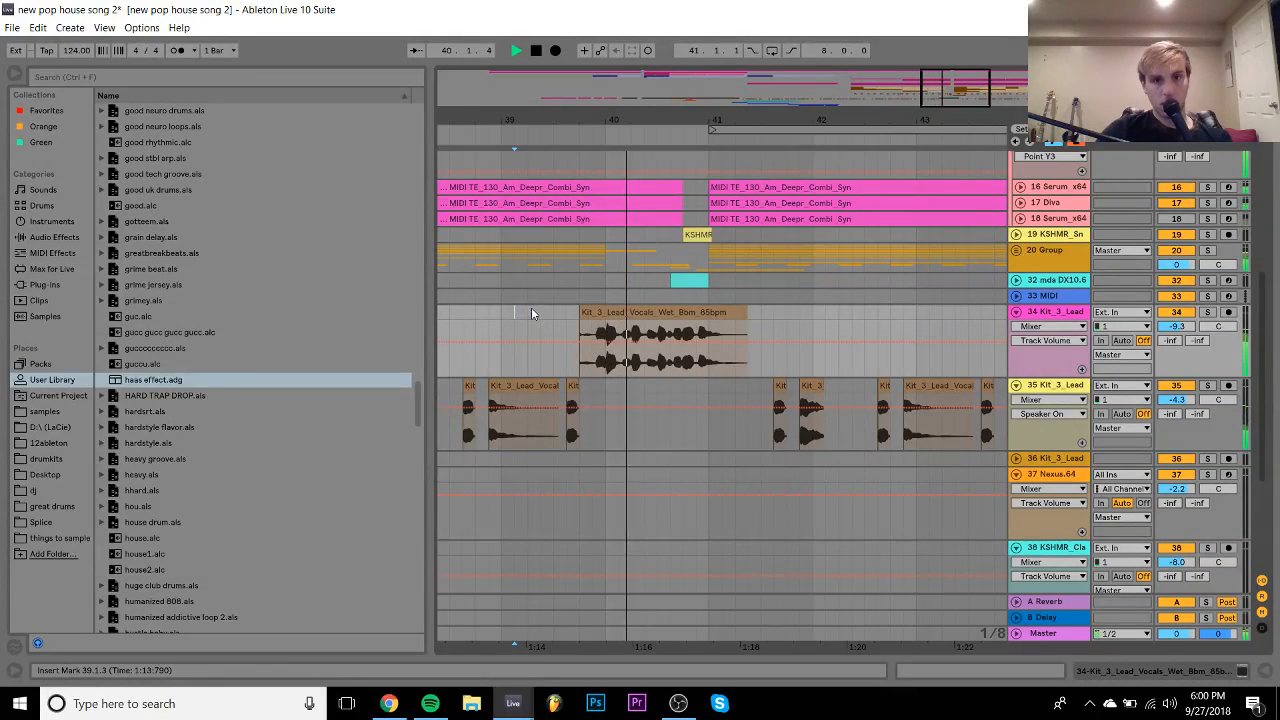
# - Shift the copied vocal to start at 39.4.3 and audition it from bar 39.4
pyautogui.moveTo(588, 314); pyautogui.dragTo(600, 314)
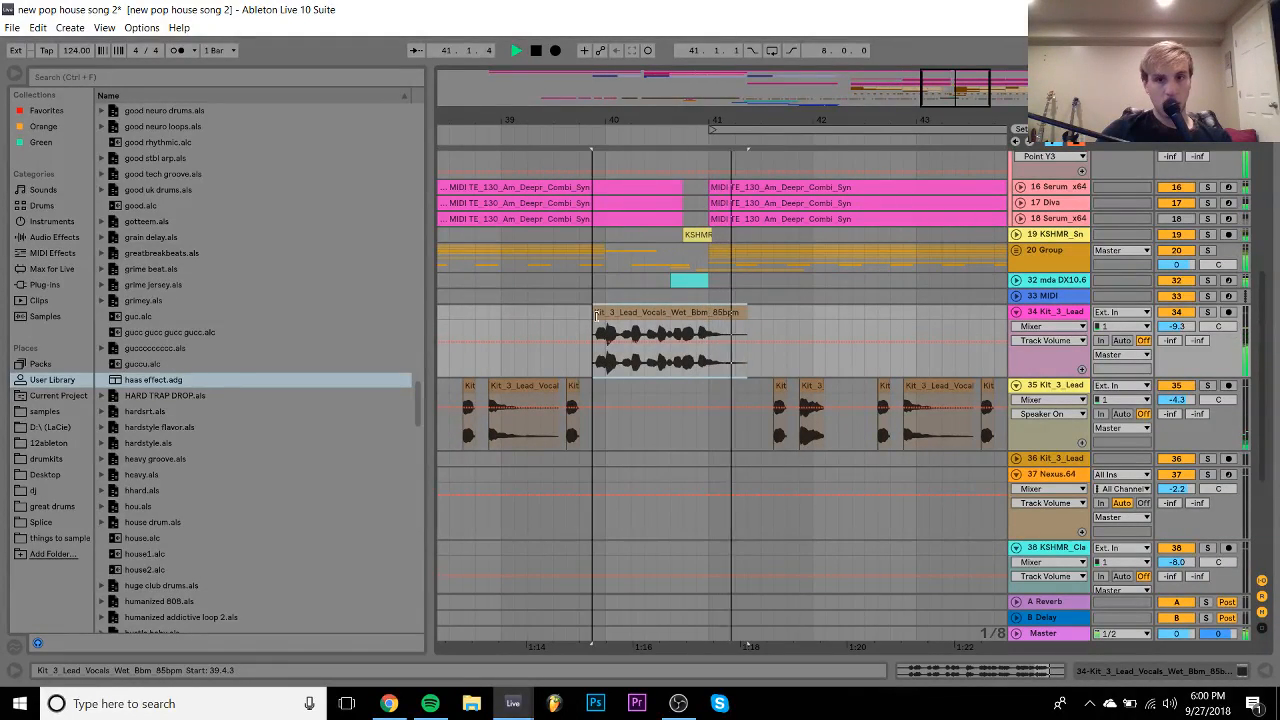
pyautogui.click(608, 125)
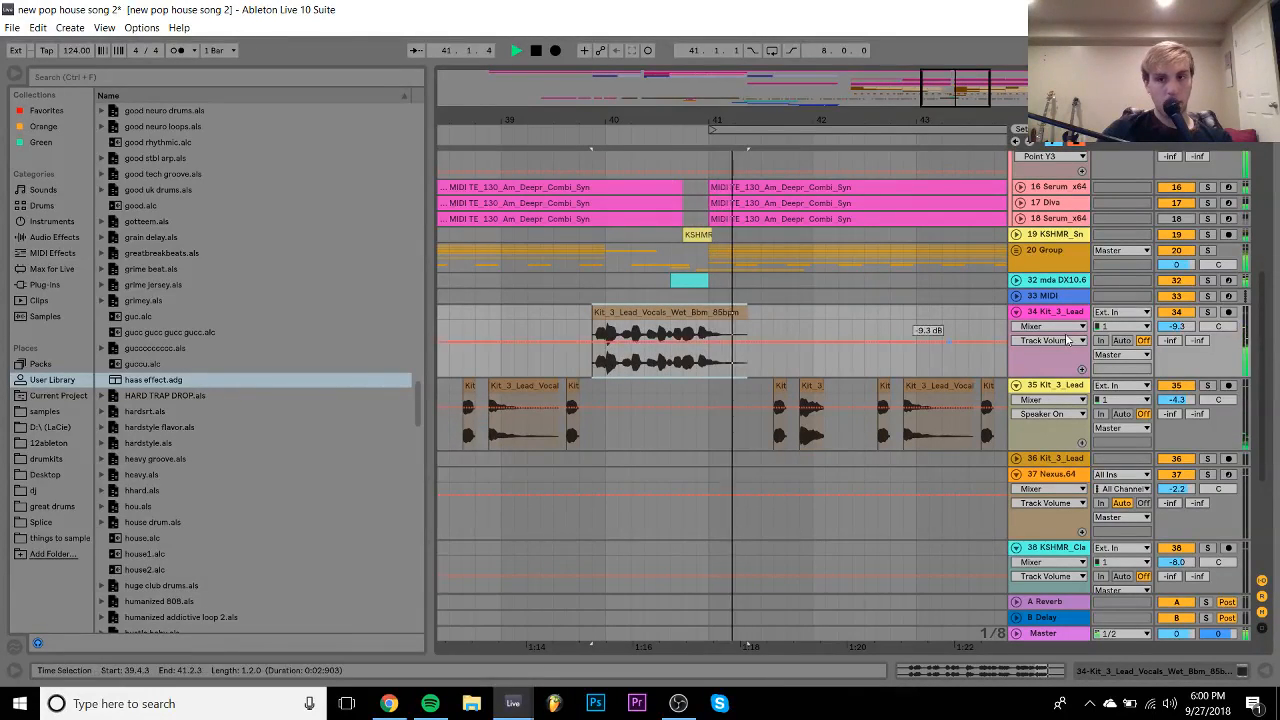
pyautogui.press('space')
# - Move the vocal clip onto a new audio track at -2.8 dB and play it back
pyautogui.hotkey('ctrl', 't')
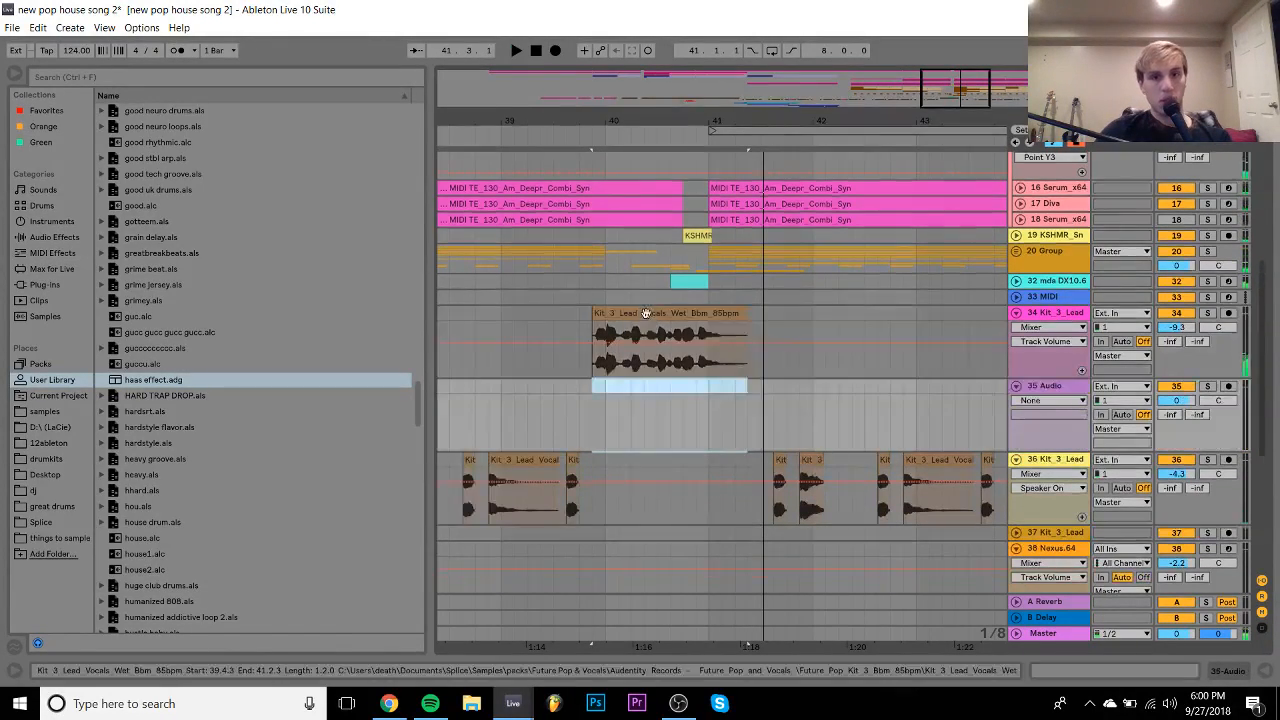
pyautogui.moveTo(642, 312); pyautogui.dragTo(642, 406)
pyautogui.press('space')
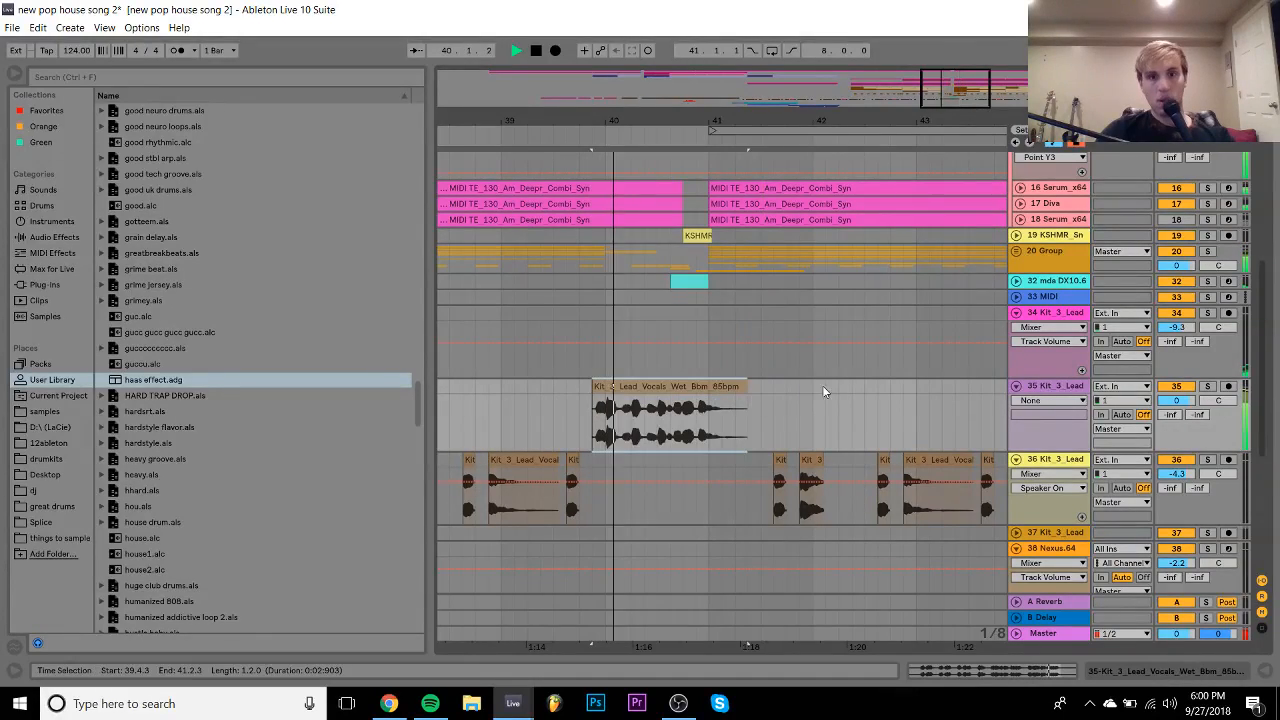
pyautogui.moveTo(1177, 401); pyautogui.dragTo(1177, 412)
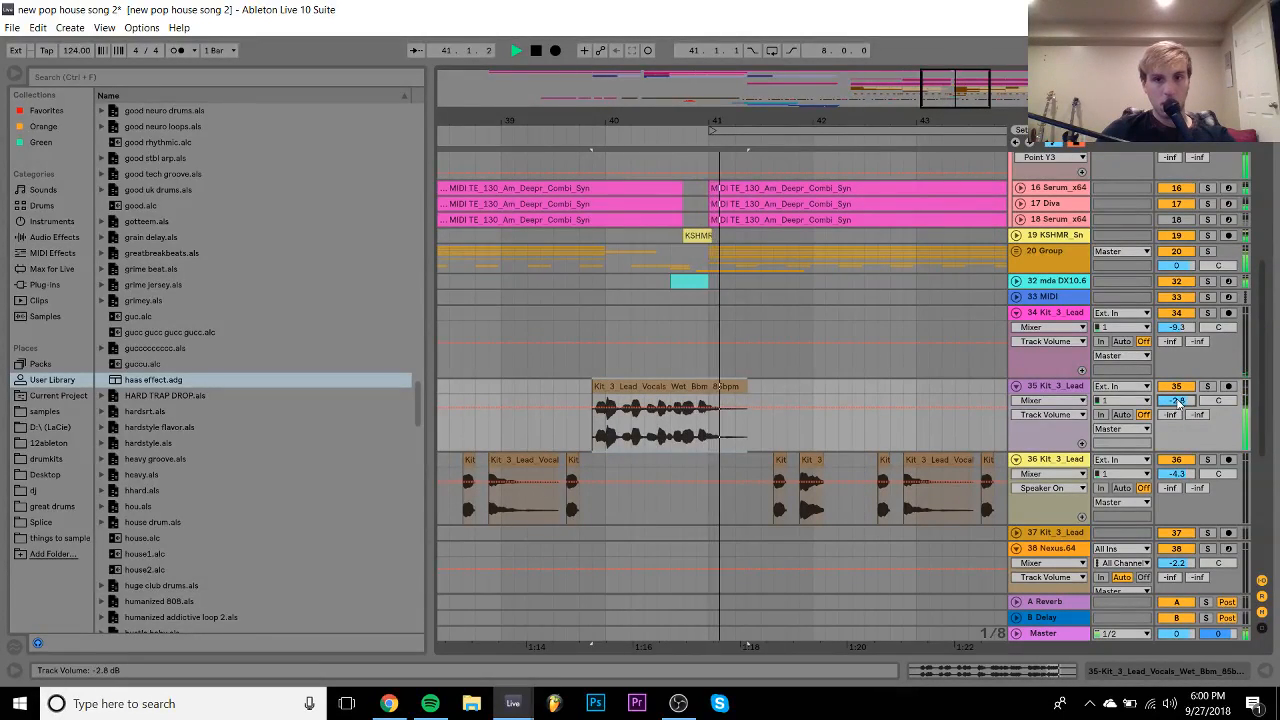
pyautogui.moveTo(607, 119); pyautogui.dragTo(891, 48)
pyautogui.press('space')
pyautogui.click(636, 311)
pyautogui.press('space')
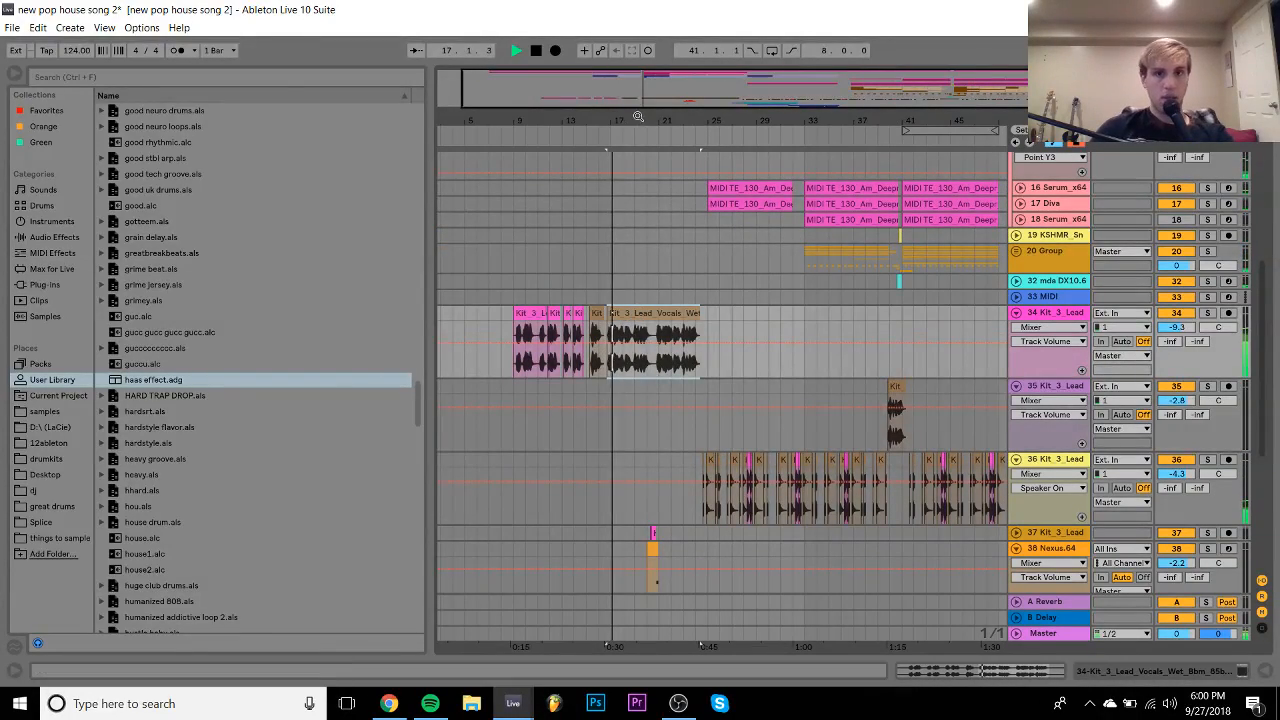
pyautogui.press('z')
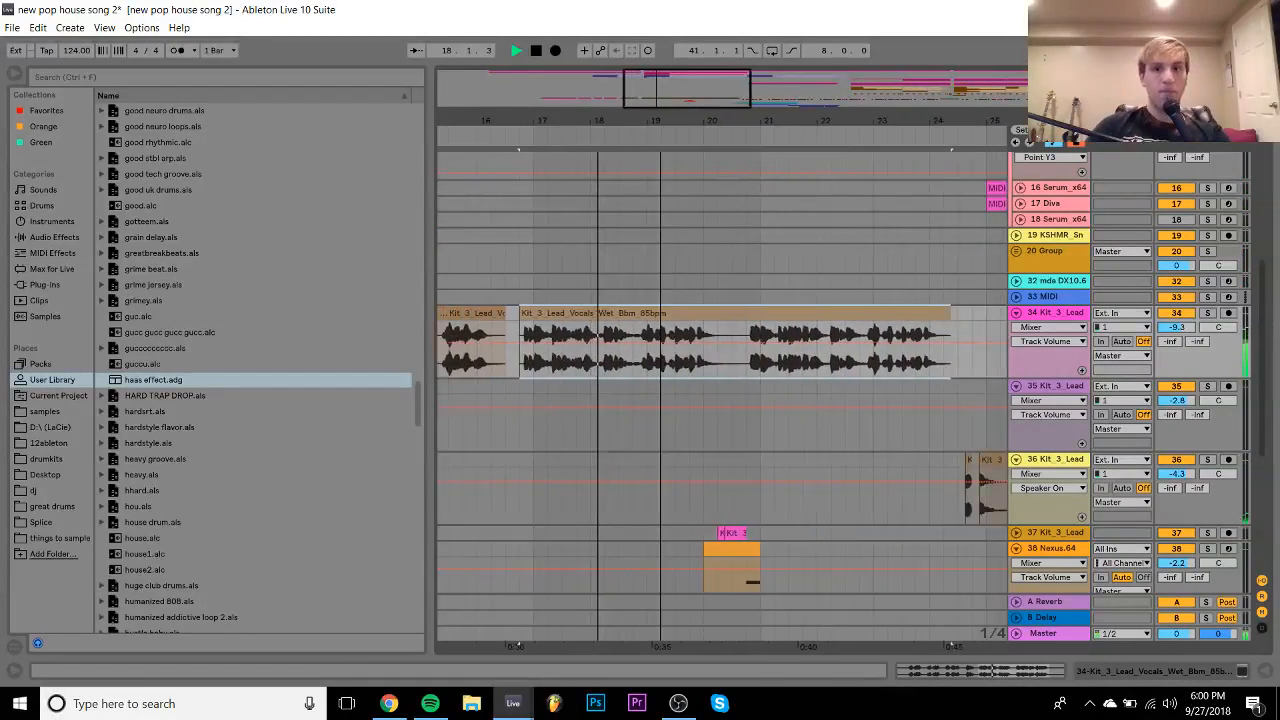
pyautogui.moveTo(611, 117); pyautogui.dragTo(571, 117)
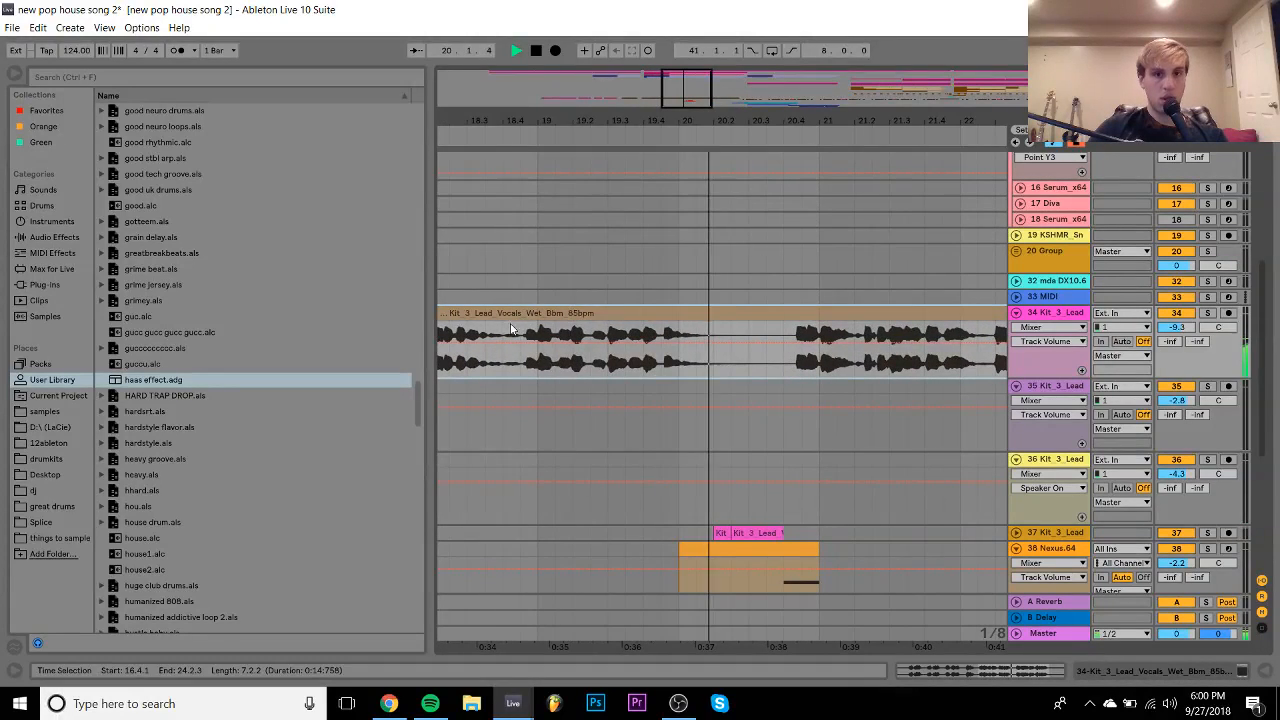
pyautogui.moveTo(518, 299); pyautogui.dragTo(740, 343)
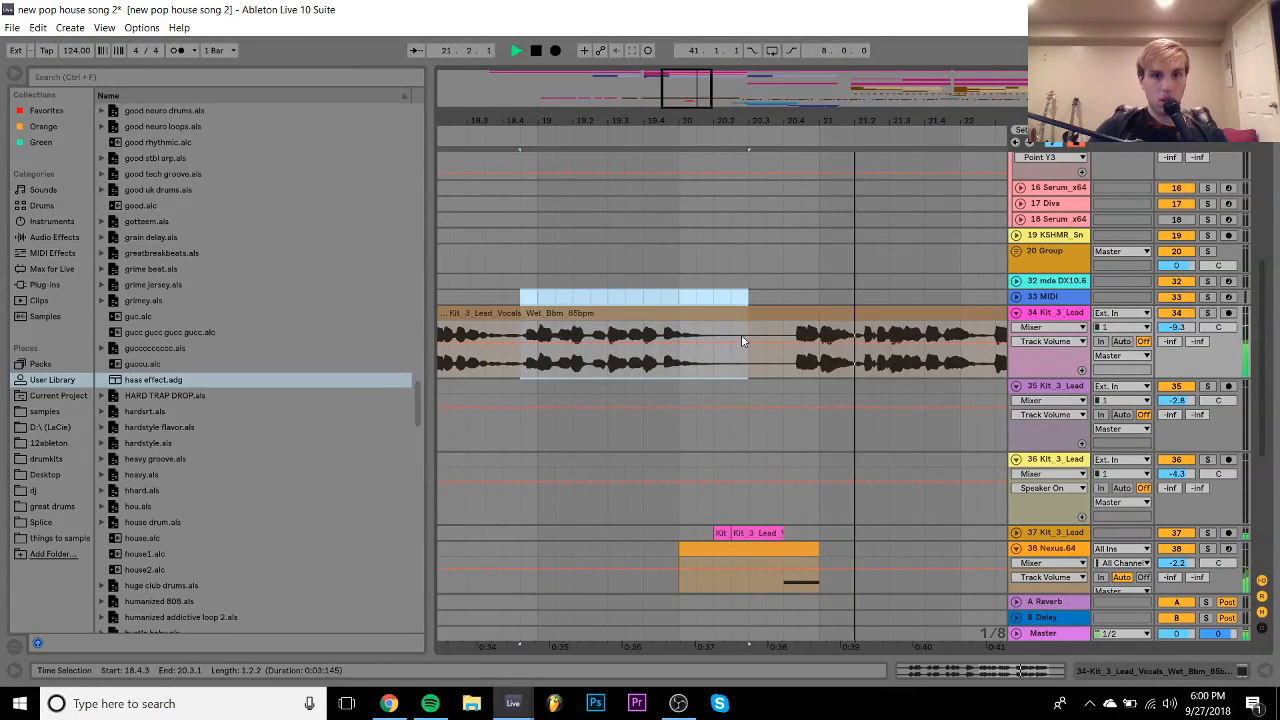
pyautogui.moveTo(683, 122); pyautogui.dragTo(567, 114)
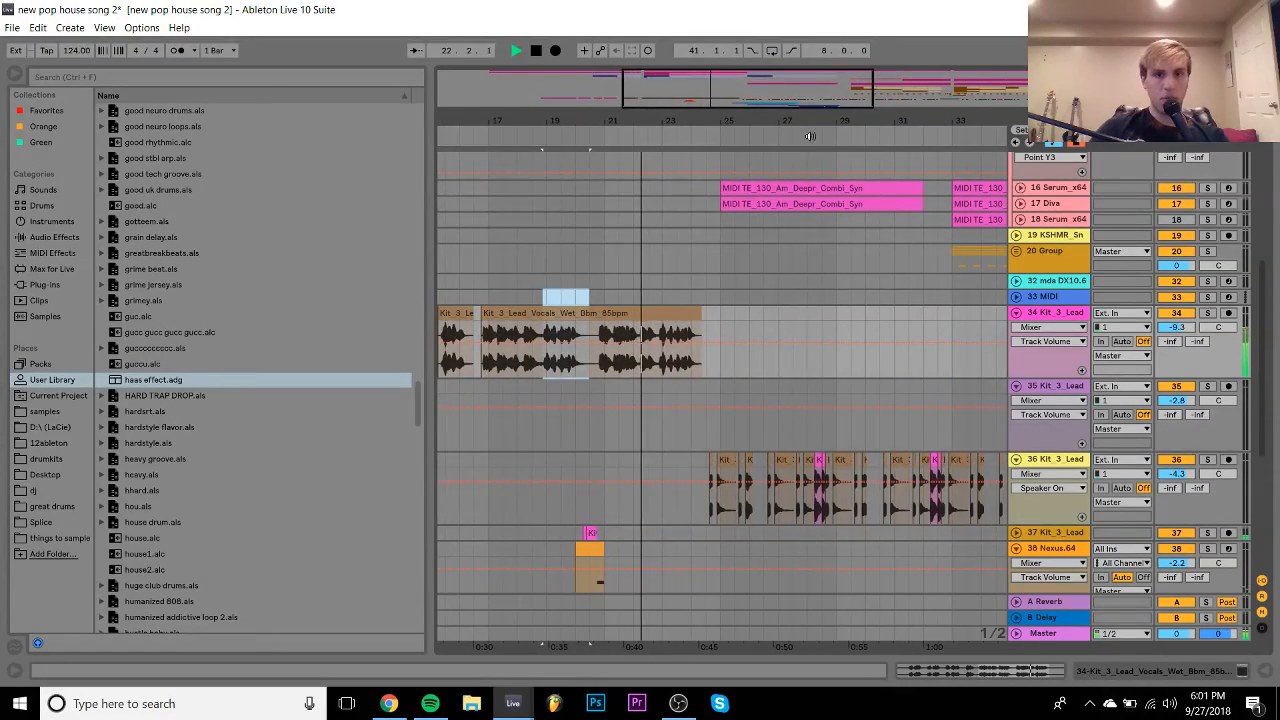
pyautogui.moveTo(864, 116); pyautogui.dragTo(648, 107)
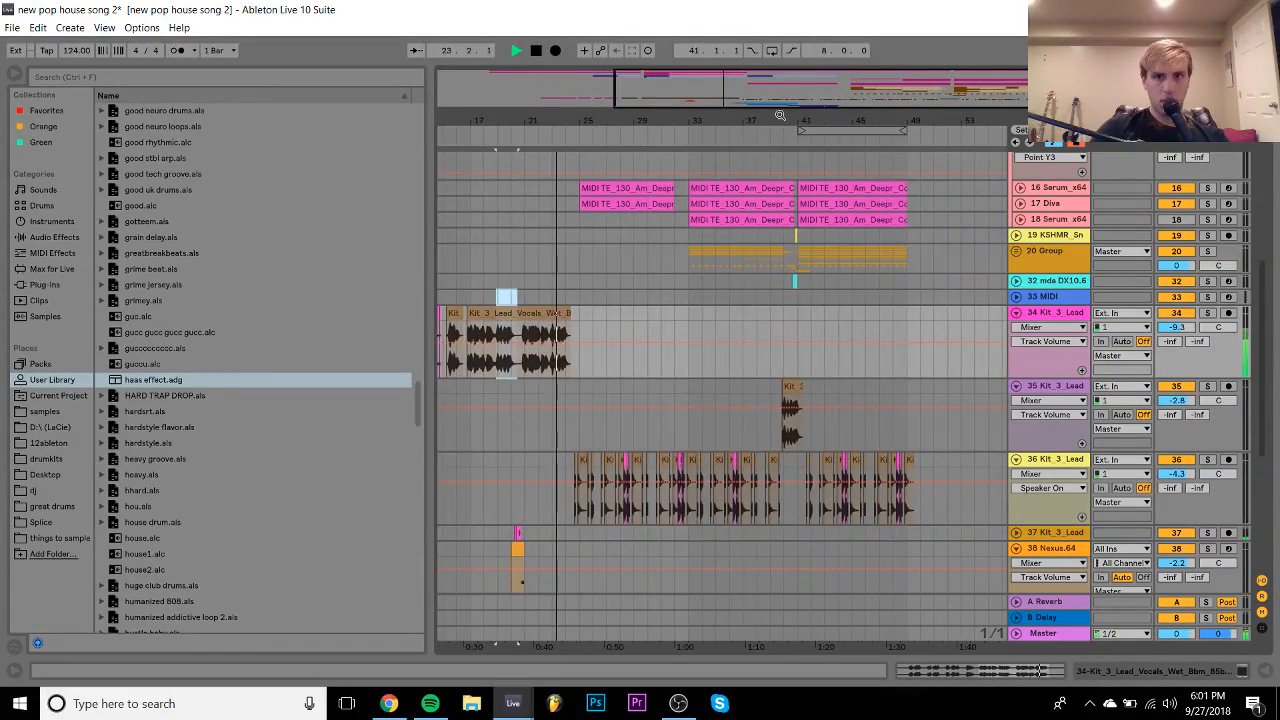
pyautogui.moveTo(762, 139); pyautogui.dragTo(829, 333)
pyautogui.click(810, 403)
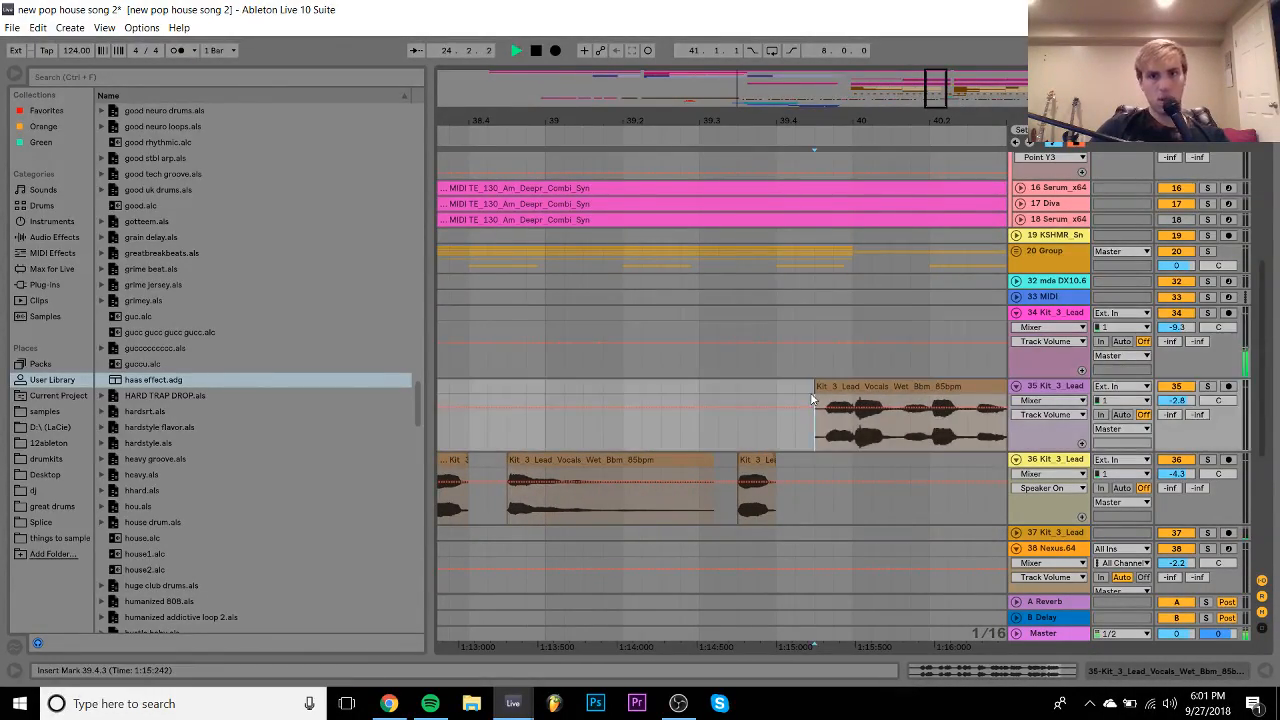
pyautogui.hotkey('ctrl', 'v')
pyautogui.press('space')
pyautogui.hotkey('ctrl', 'z')
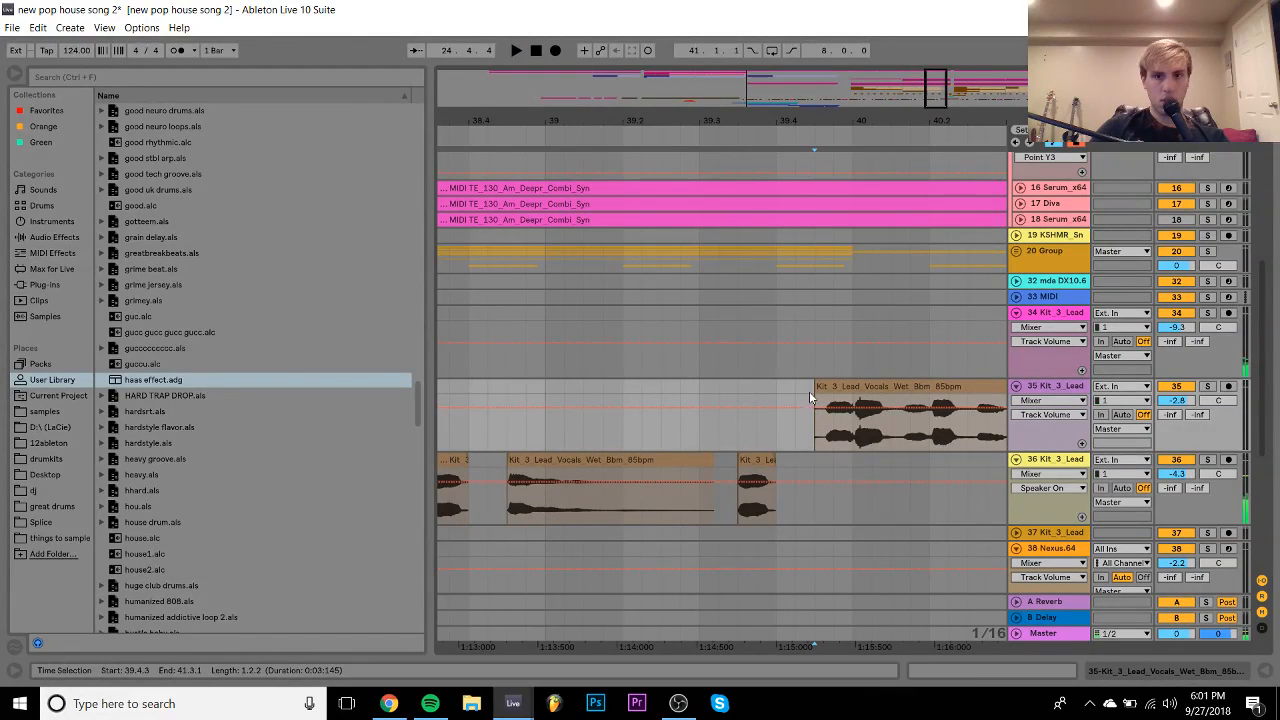
pyautogui.click(812, 387)
pyautogui.click(811, 321)
pyautogui.press('space')
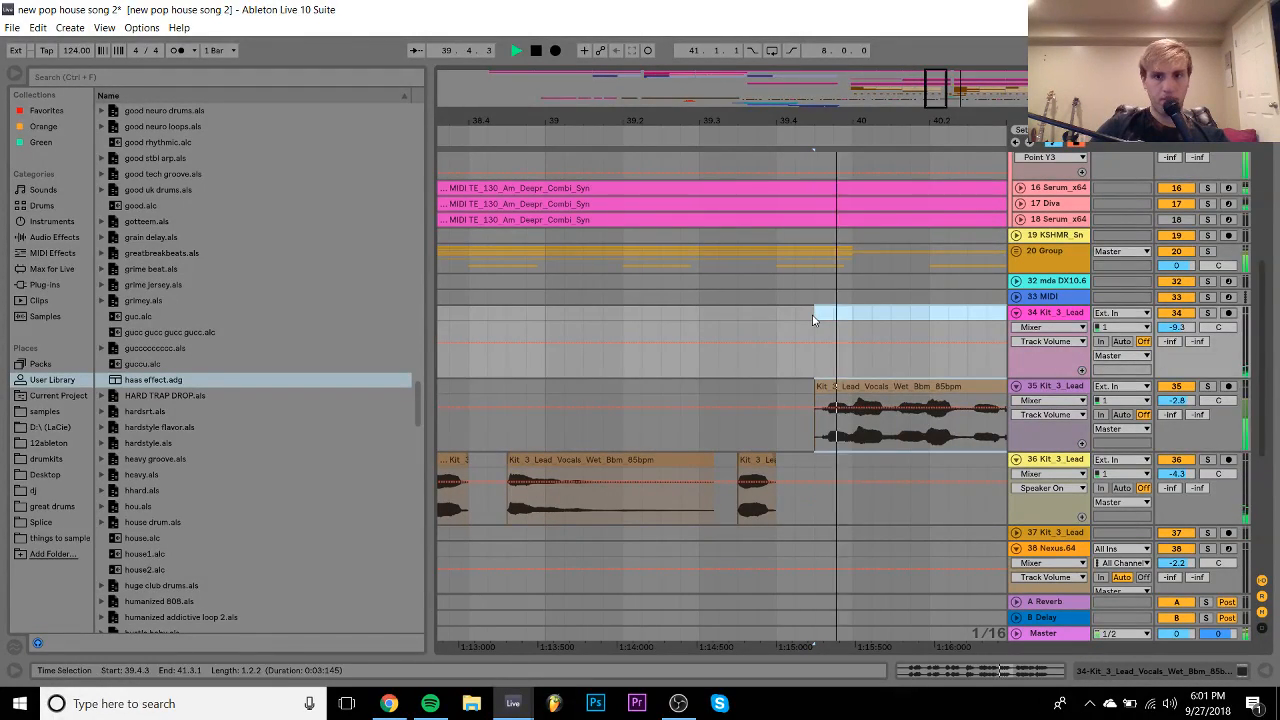
pyautogui.moveTo(855, 124); pyautogui.dragTo(697, 124)
pyautogui.press('space')
pyautogui.press('space')
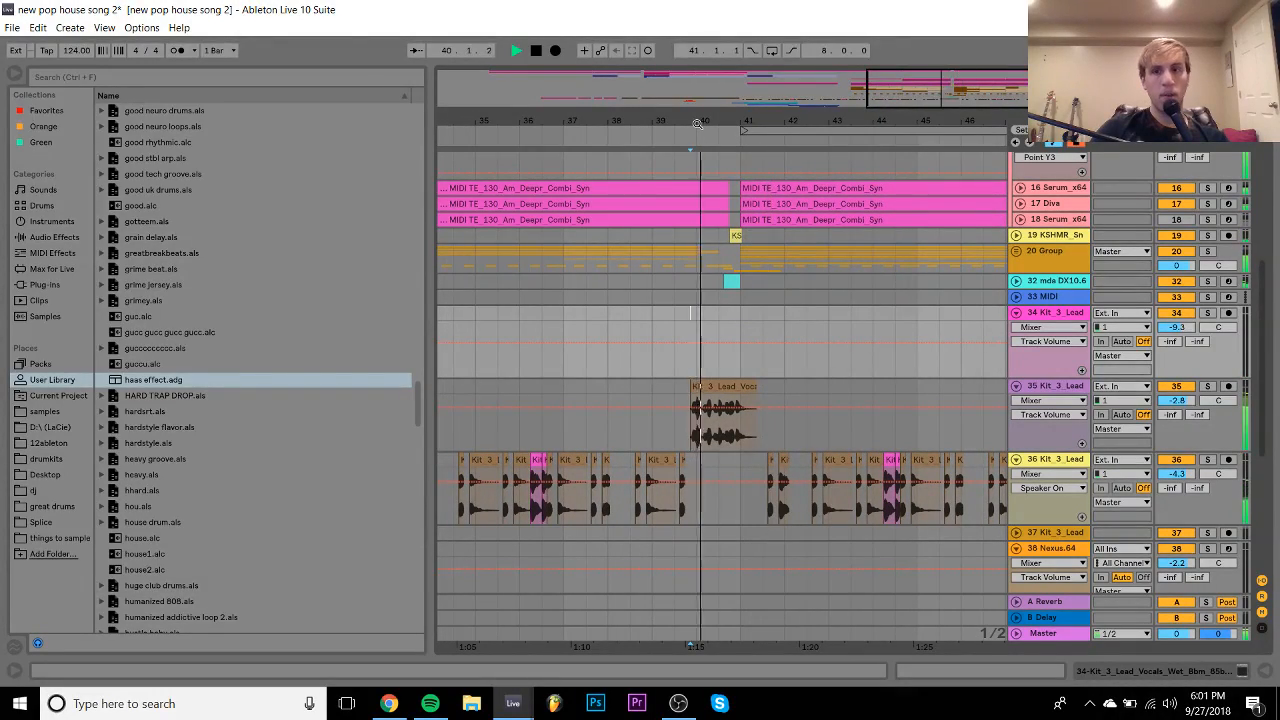
pyautogui.moveTo(679, 118); pyautogui.dragTo(684, 82)
pyautogui.press('space')
# - Open the Kit_3_Lead Vocals clip in Clip View and play it from early in the waveform
pyautogui.doubleClick(718, 389)
pyautogui.press('space')
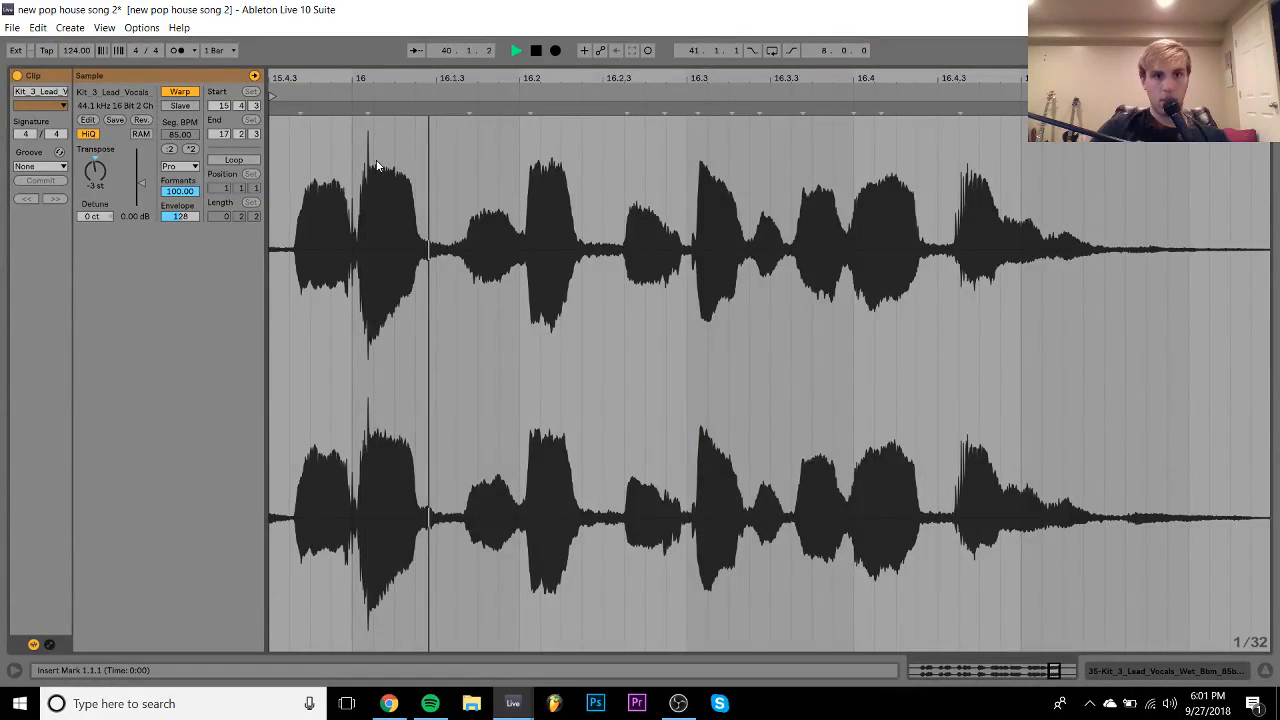
pyautogui.press('space')
pyautogui.click(366, 125)
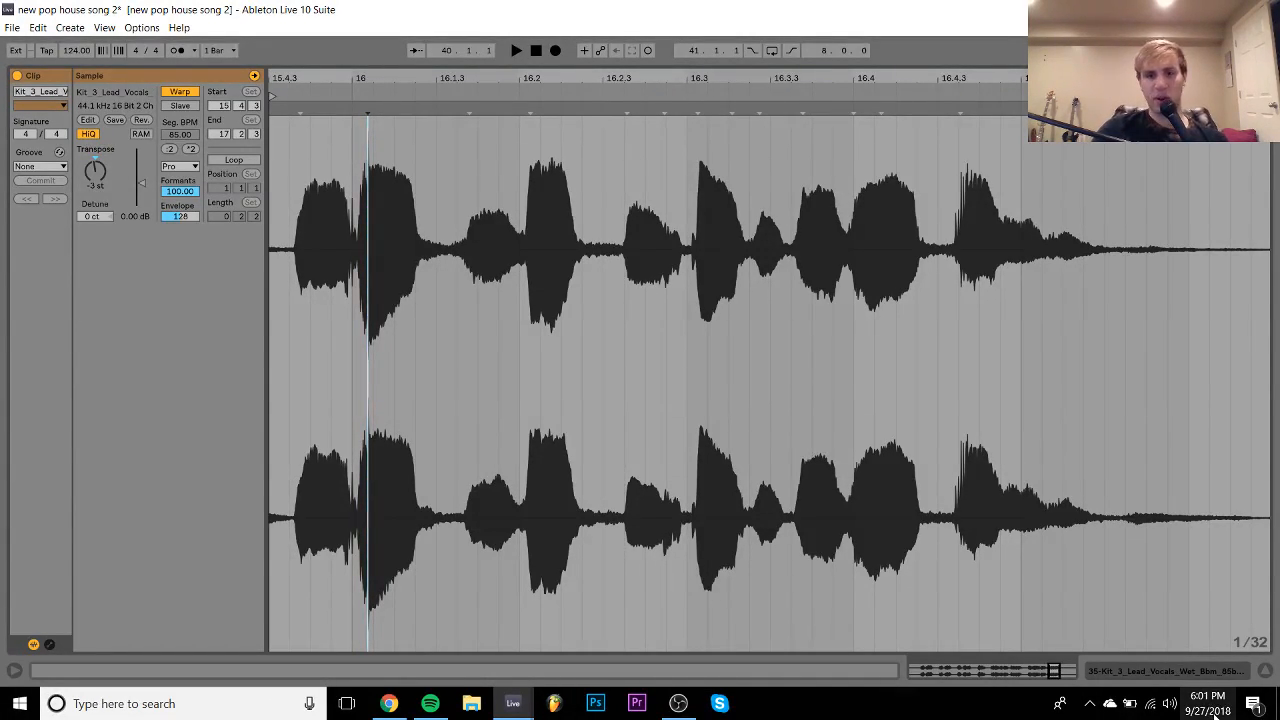
# - Return to the Gmail inbox in Chrome and open the '1 2 3 lets go' email
pyautogui.click(388, 704)
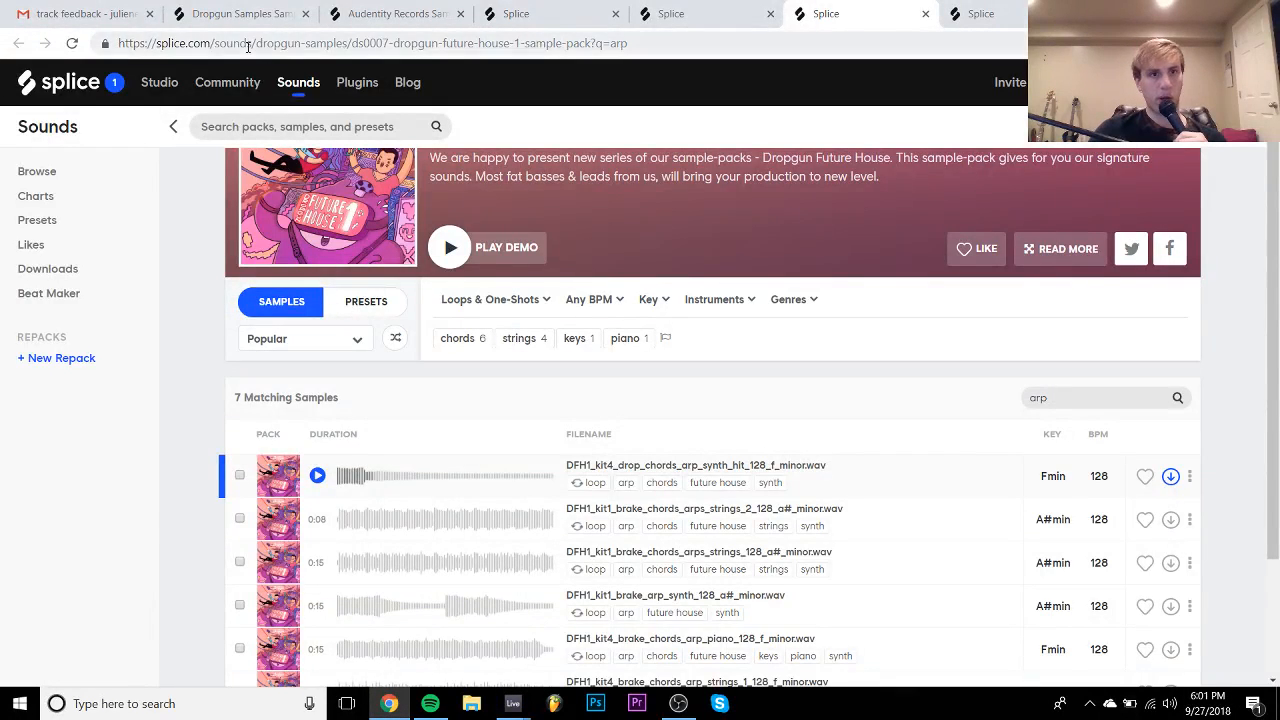
pyautogui.click(95, 14)
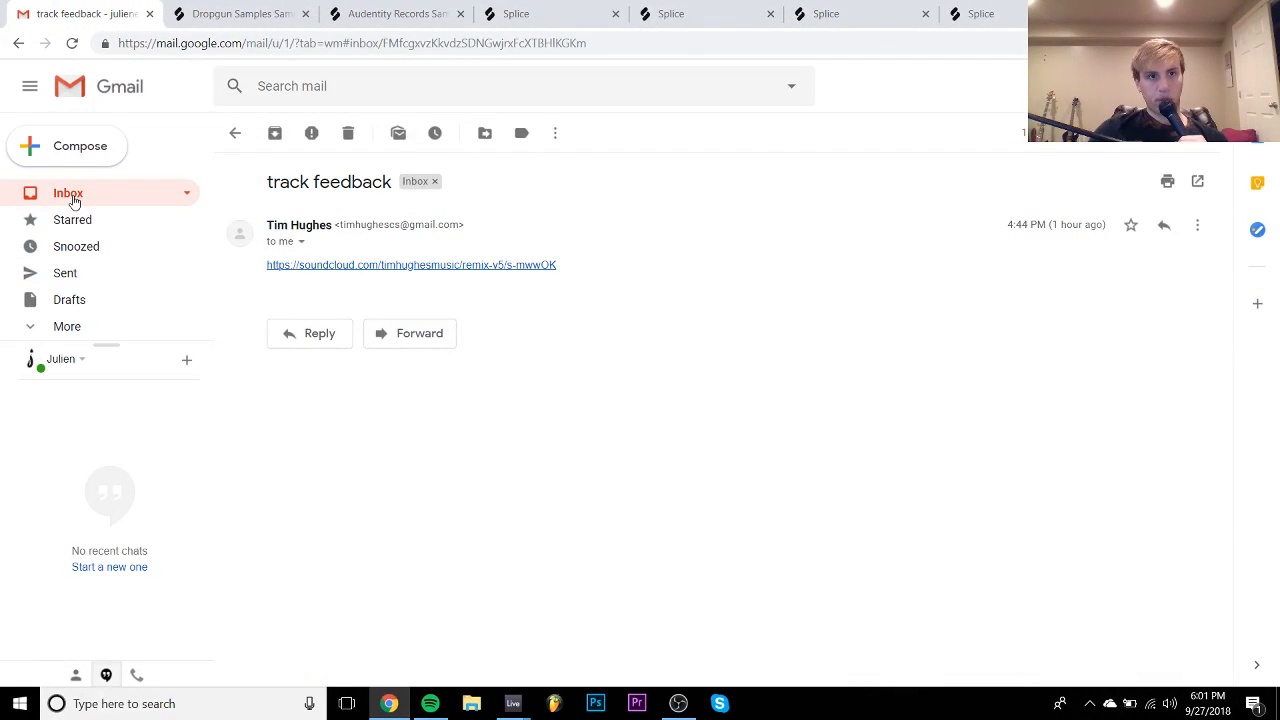
pyautogui.click(70, 196)
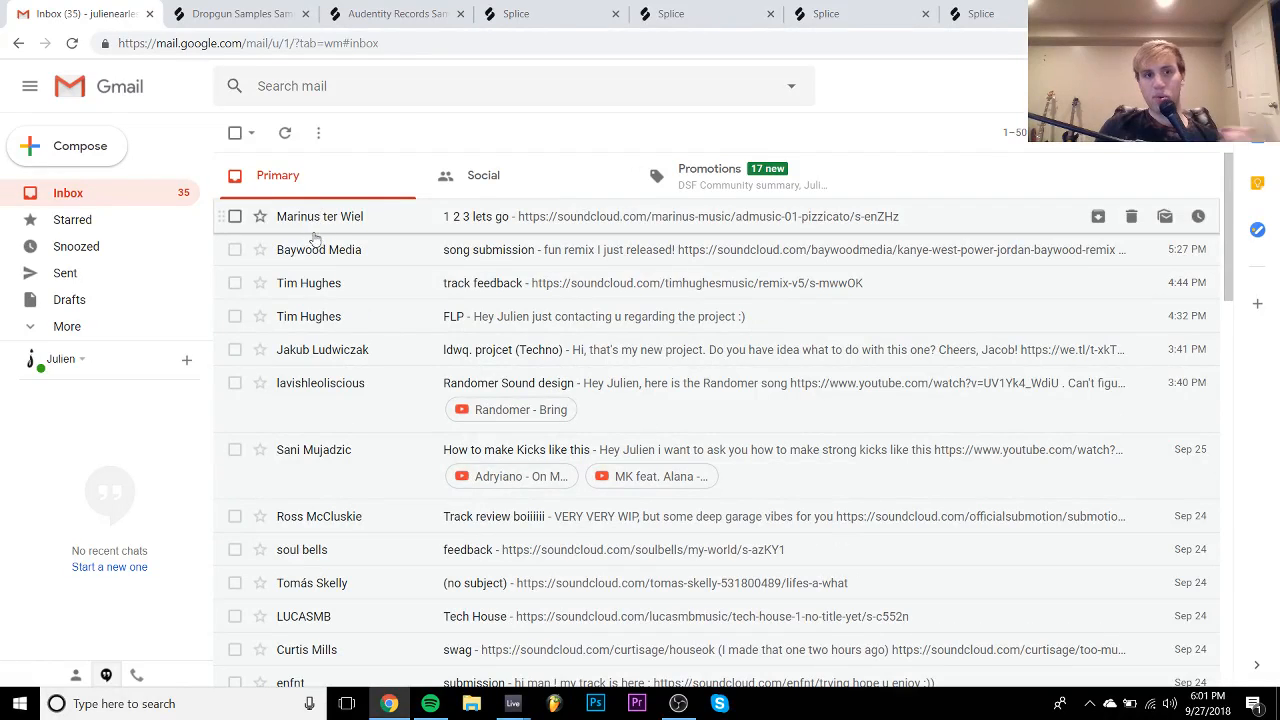
pyautogui.click(315, 250)
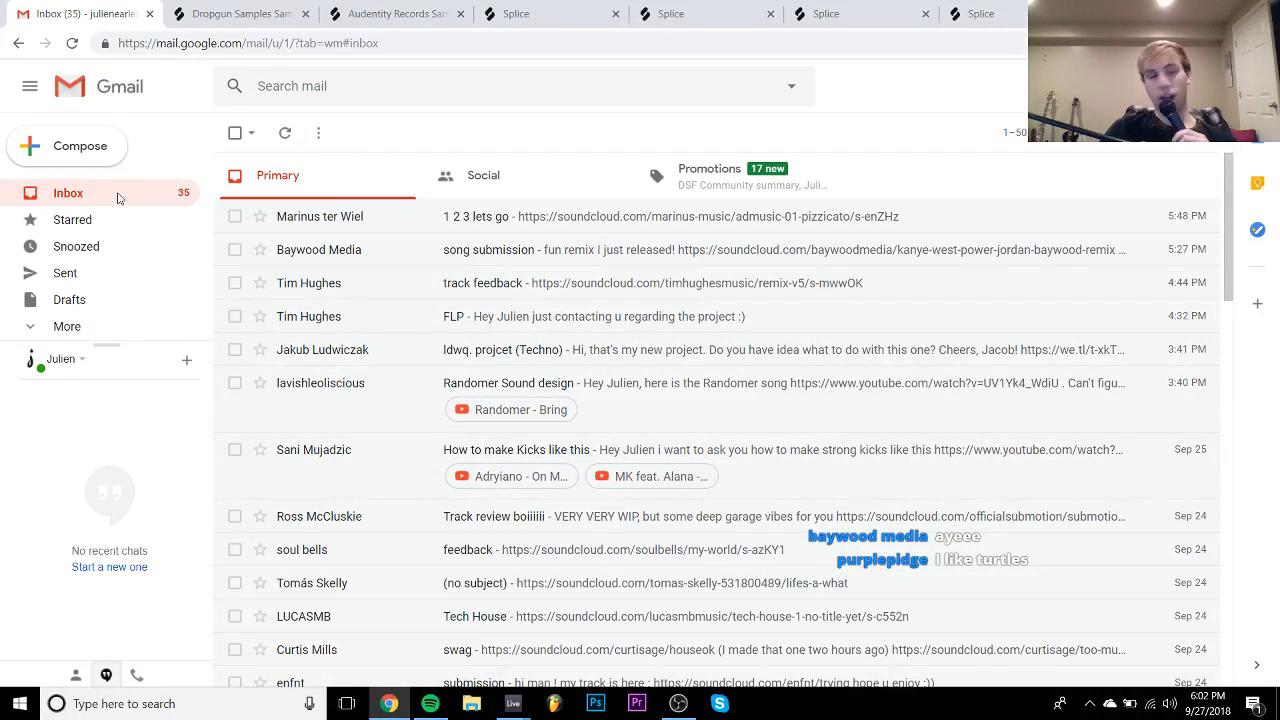
pyautogui.click(357, 226)
# - Play ADMusic - 01 Pizzicato from the email link, skip to 0:16, and lower the volume
pyautogui.click(368, 268)
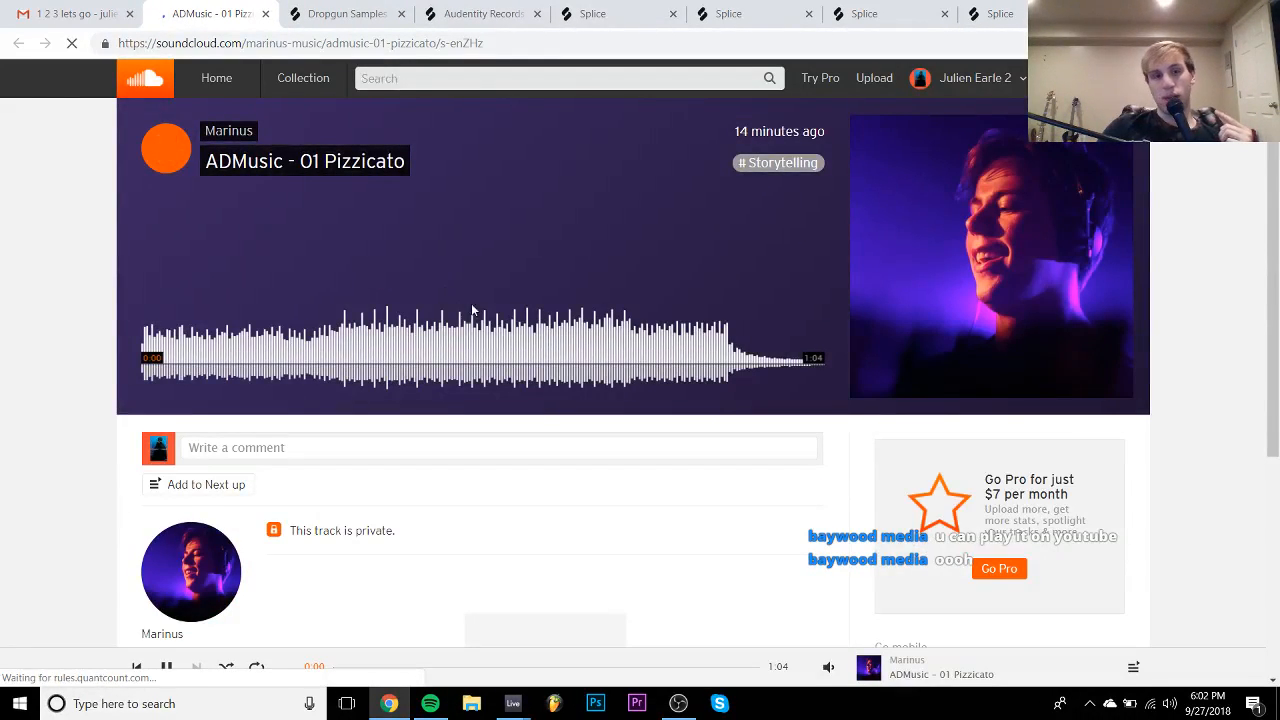
pyautogui.press('space')
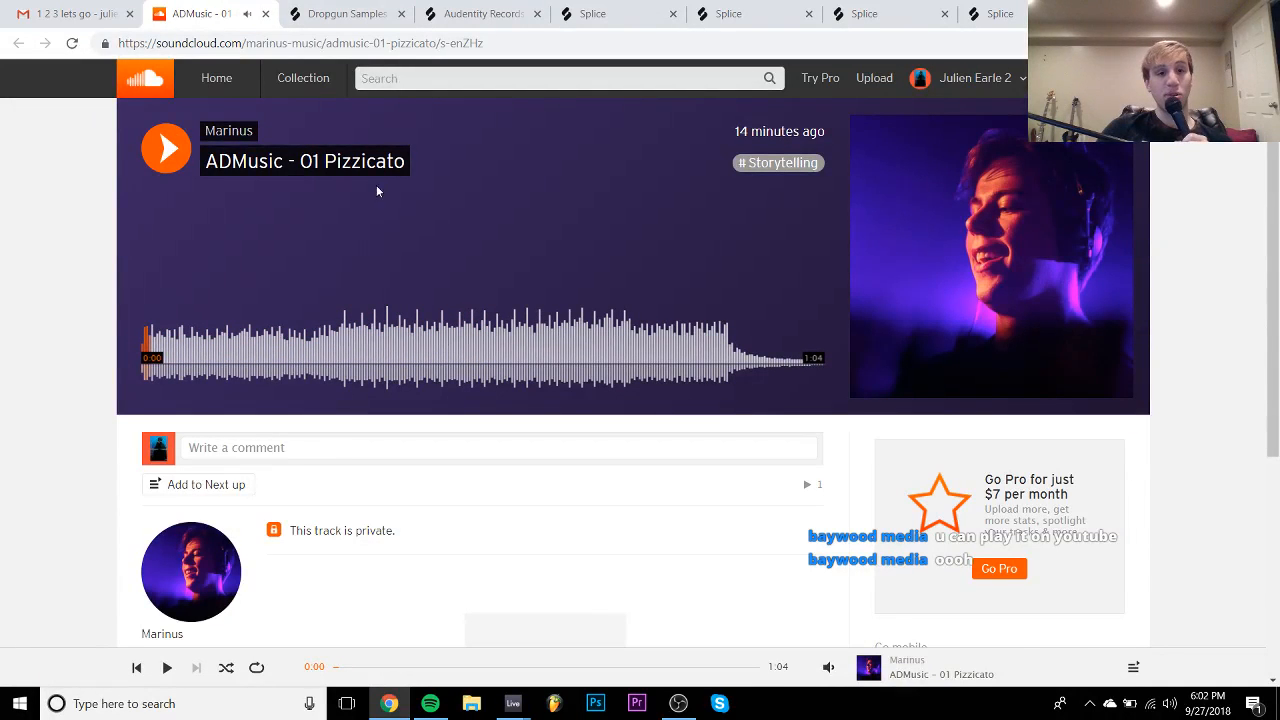
pyautogui.press('space')
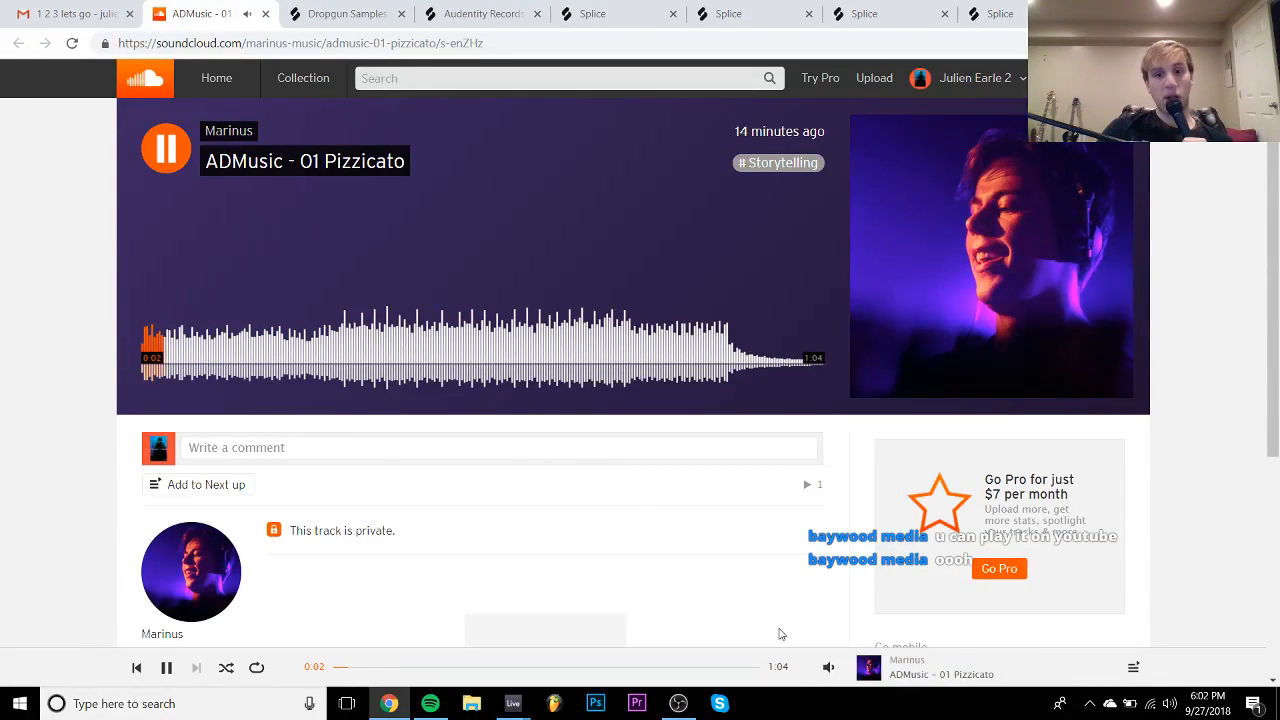
pyautogui.moveTo(828, 664)
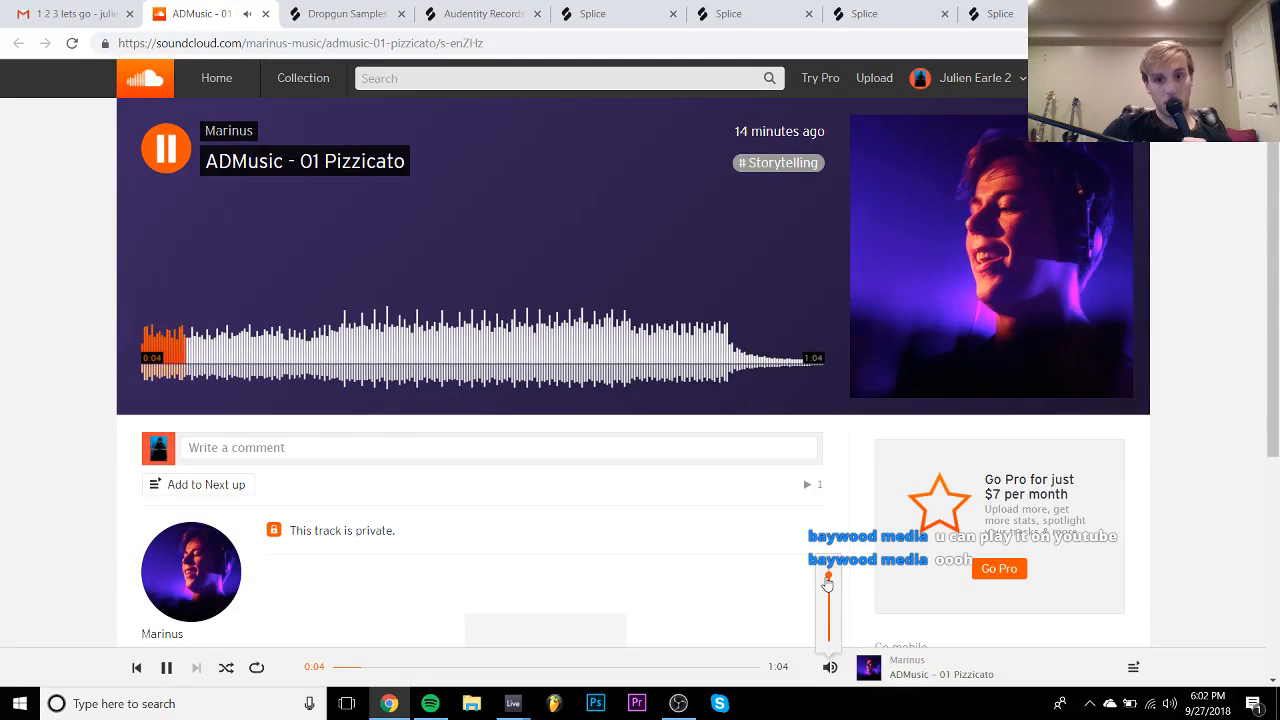
pyautogui.click(323, 352)
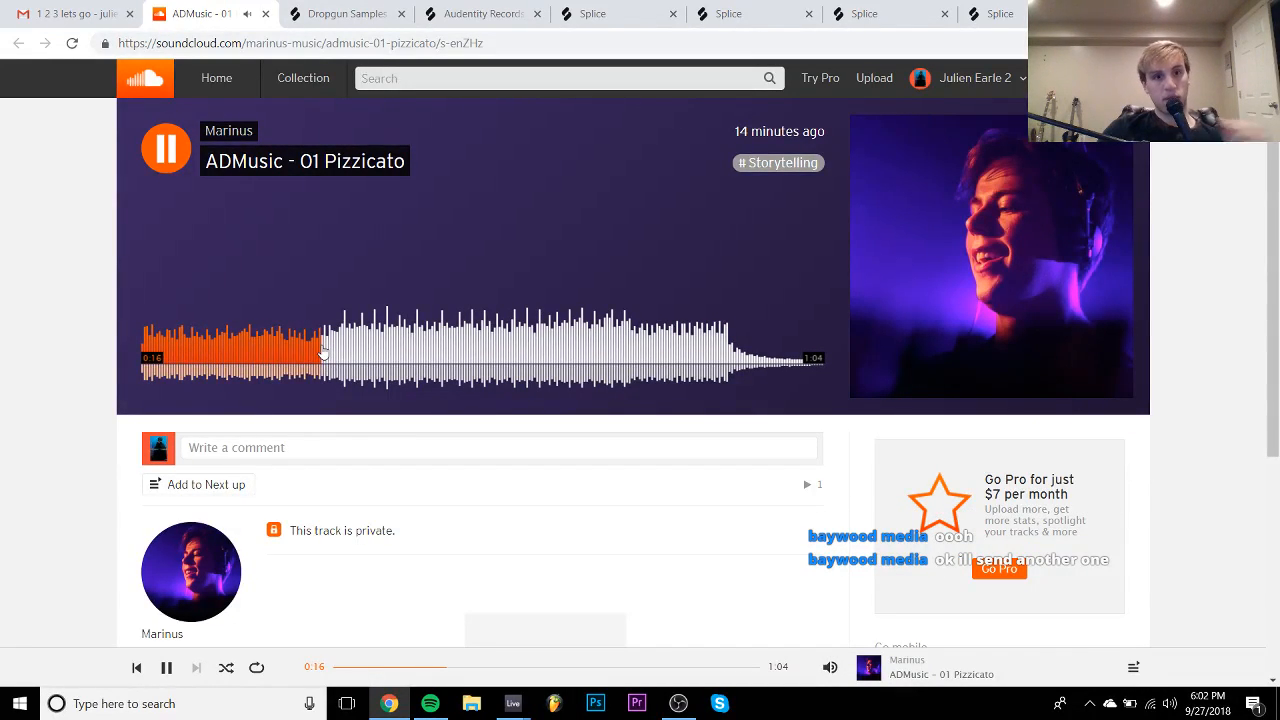
pyautogui.moveTo(830, 667)
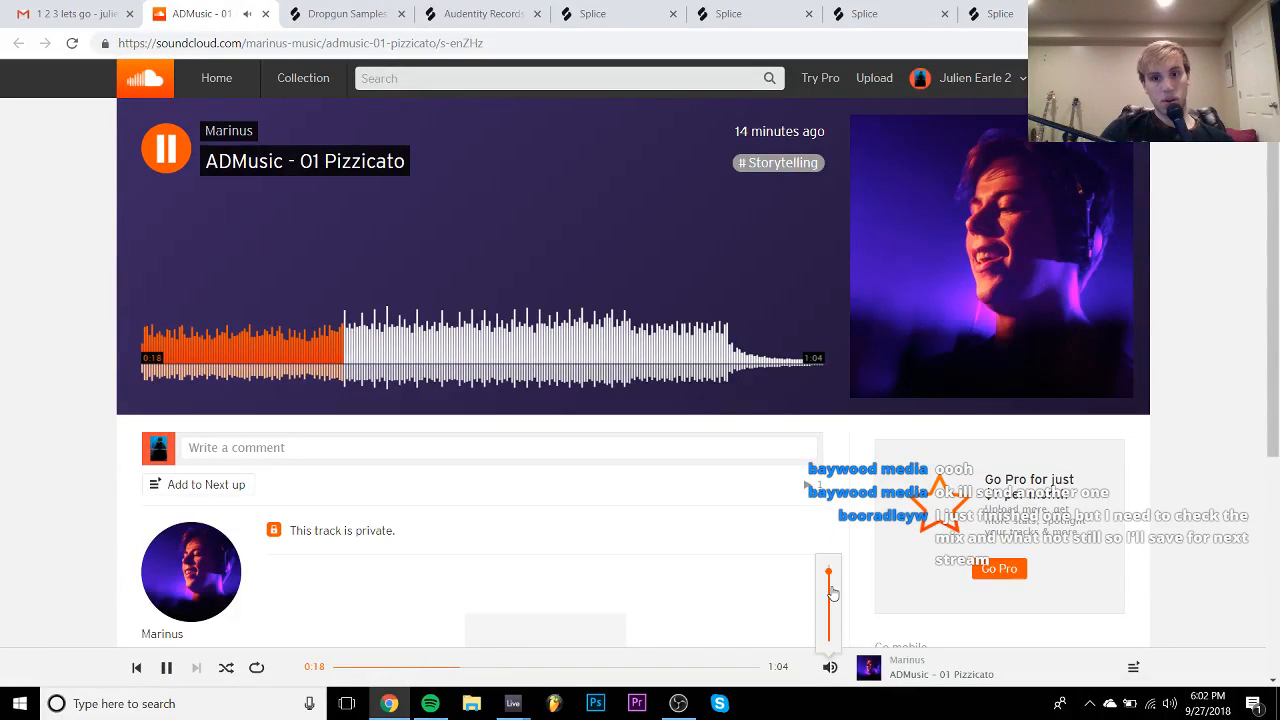
pyautogui.moveTo(829, 590); pyautogui.dragTo(835, 619)
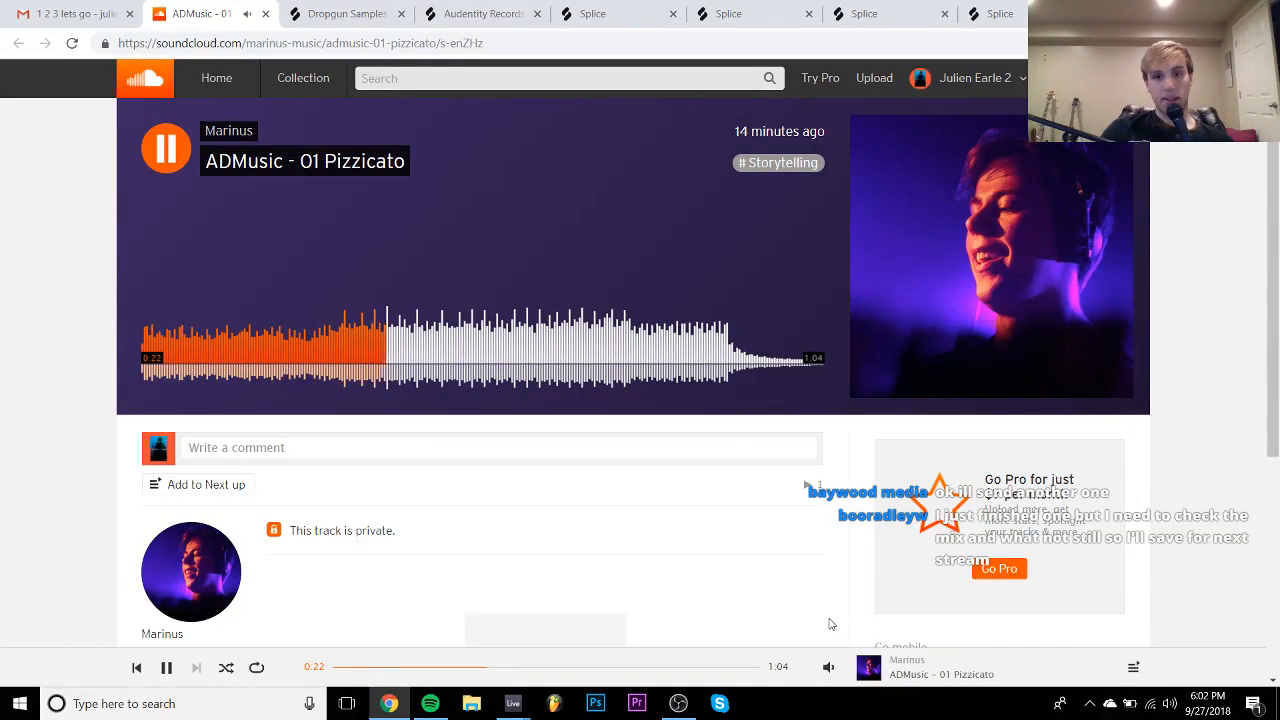
# - Pause and resume the track while jumping ahead to about 0:38, 0:50 and 0:53
pyautogui.press('space')
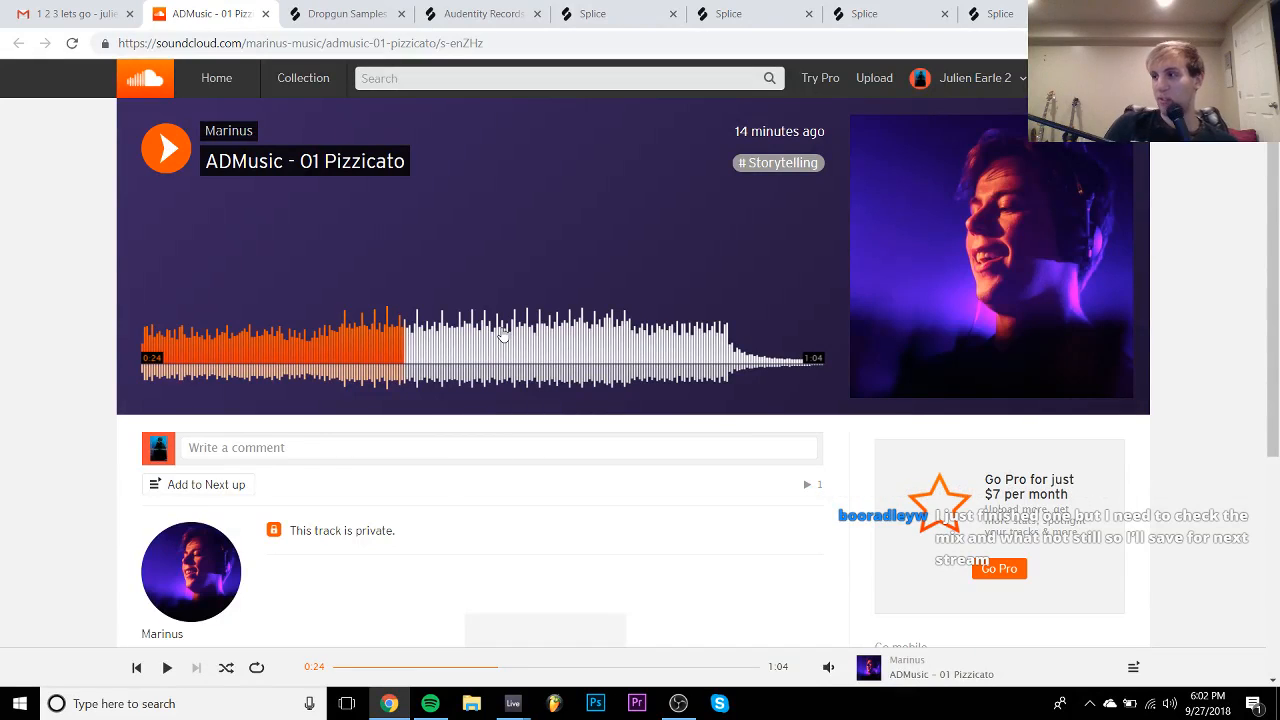
pyautogui.press('space')
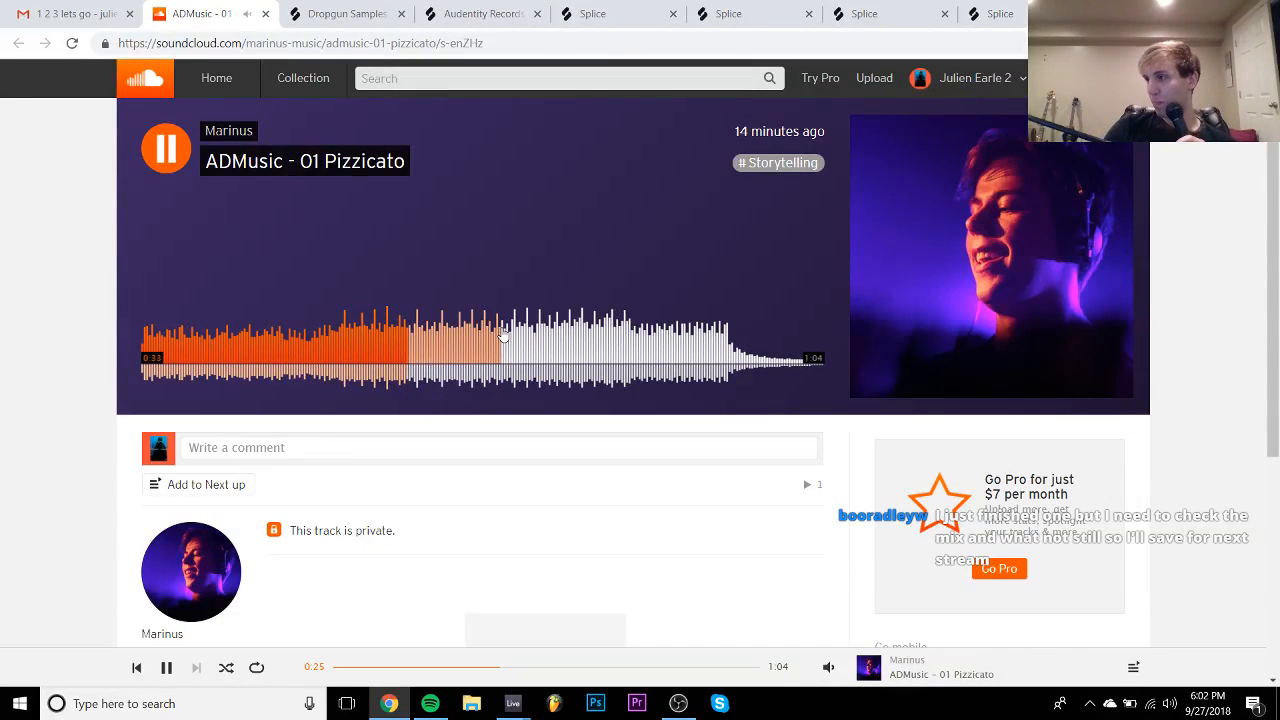
pyautogui.press('space')
pyautogui.press('space')
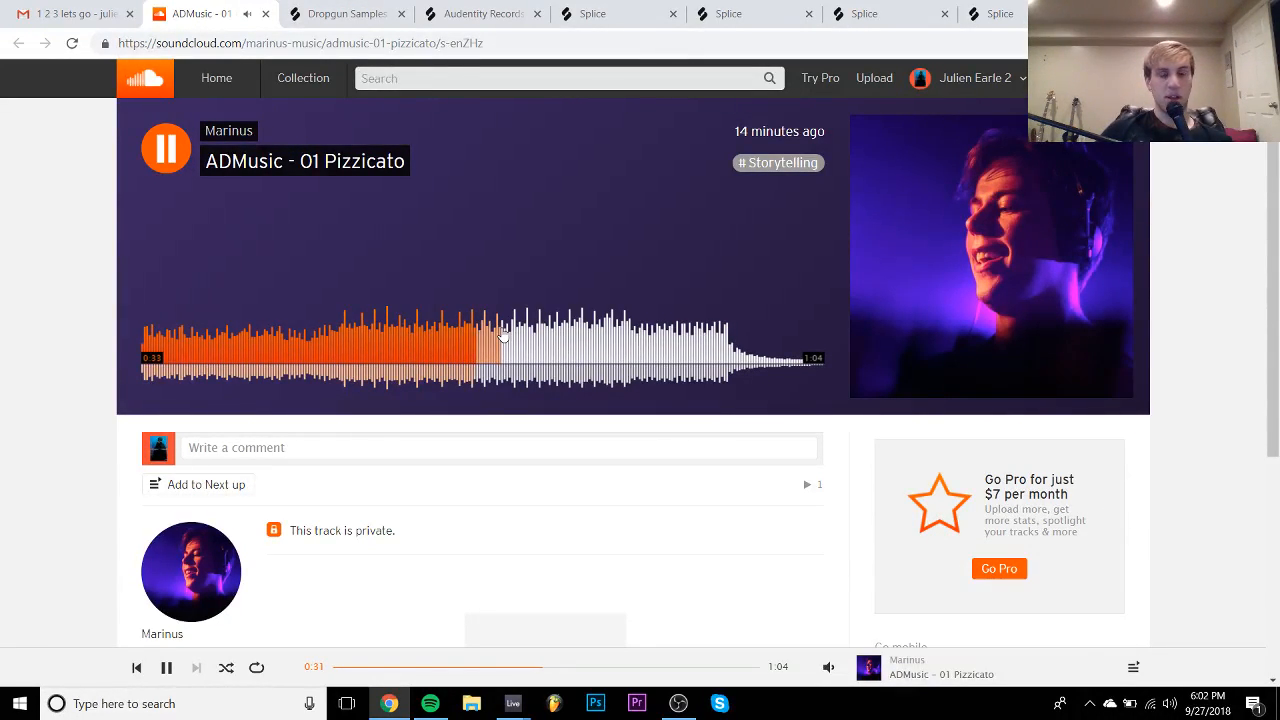
pyautogui.click(555, 339)
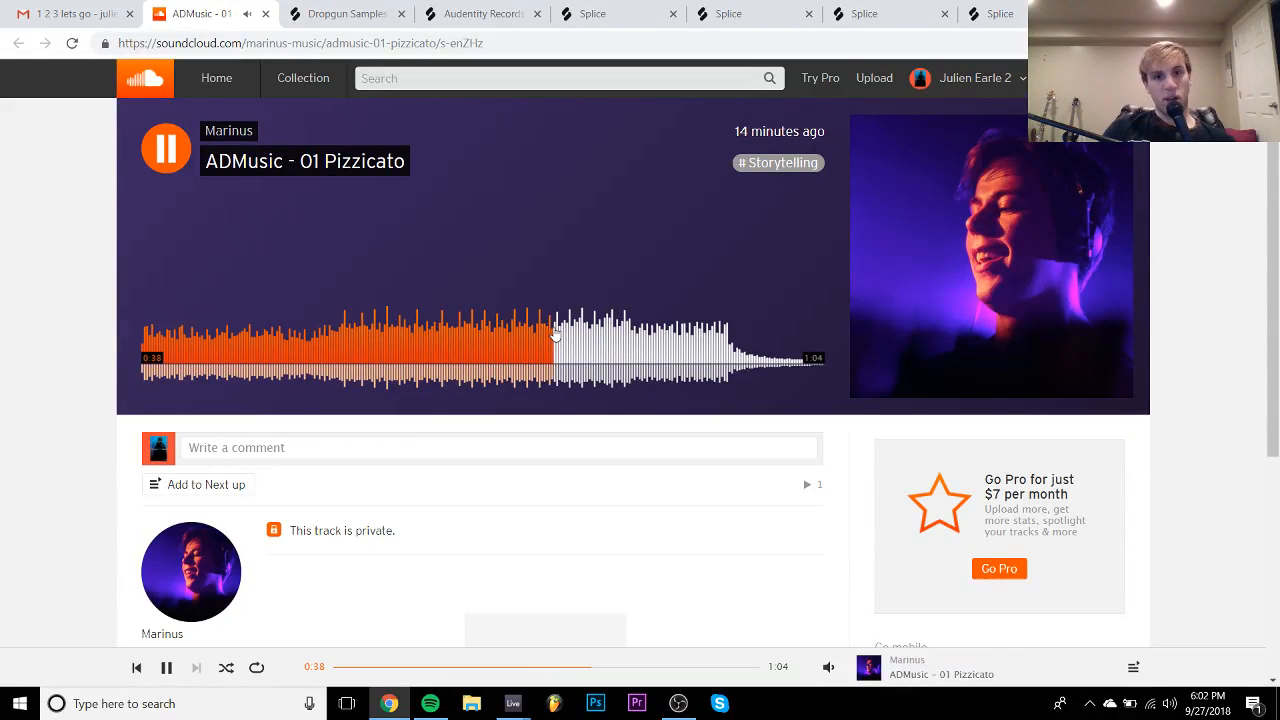
pyautogui.click(612, 355)
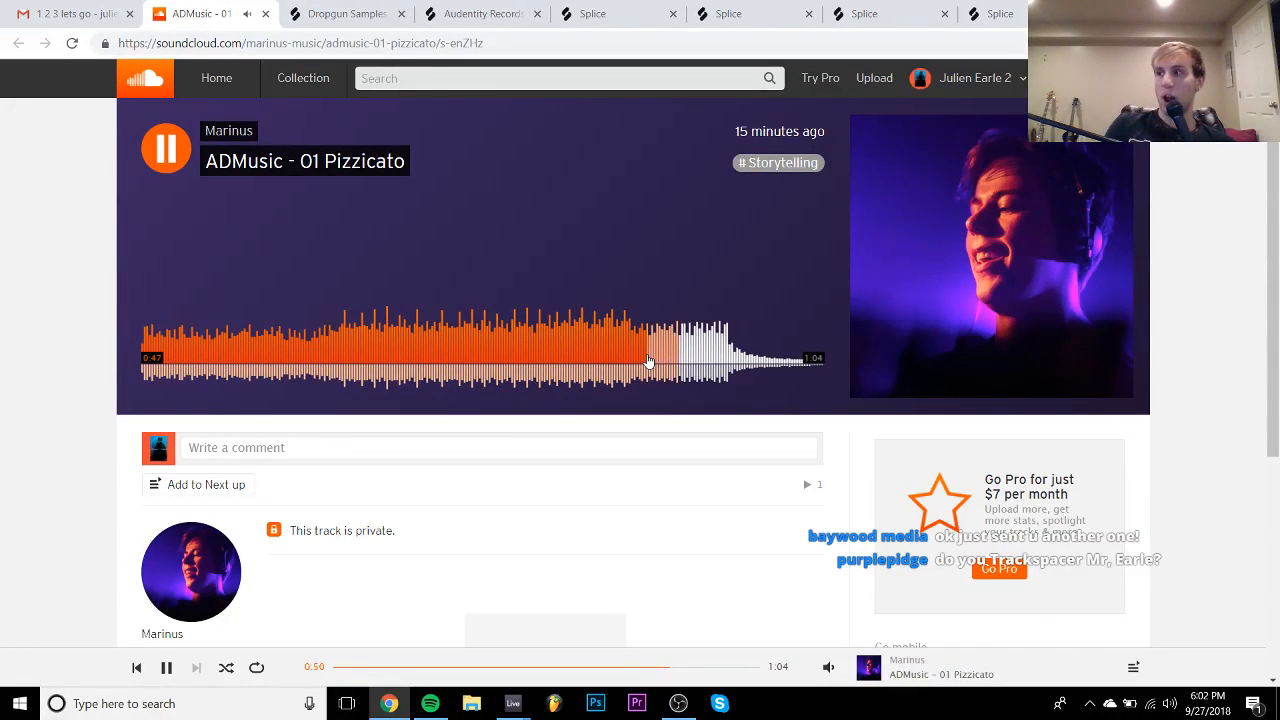
pyautogui.press('space')
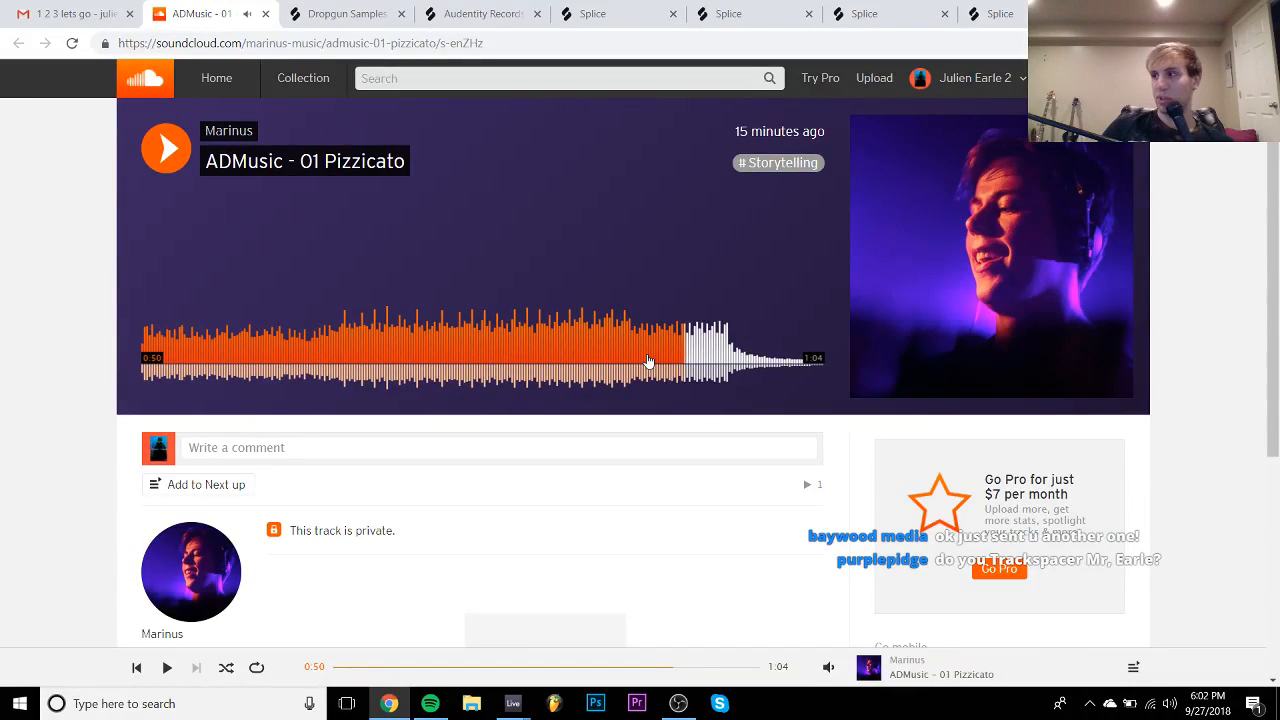
pyautogui.press('space')
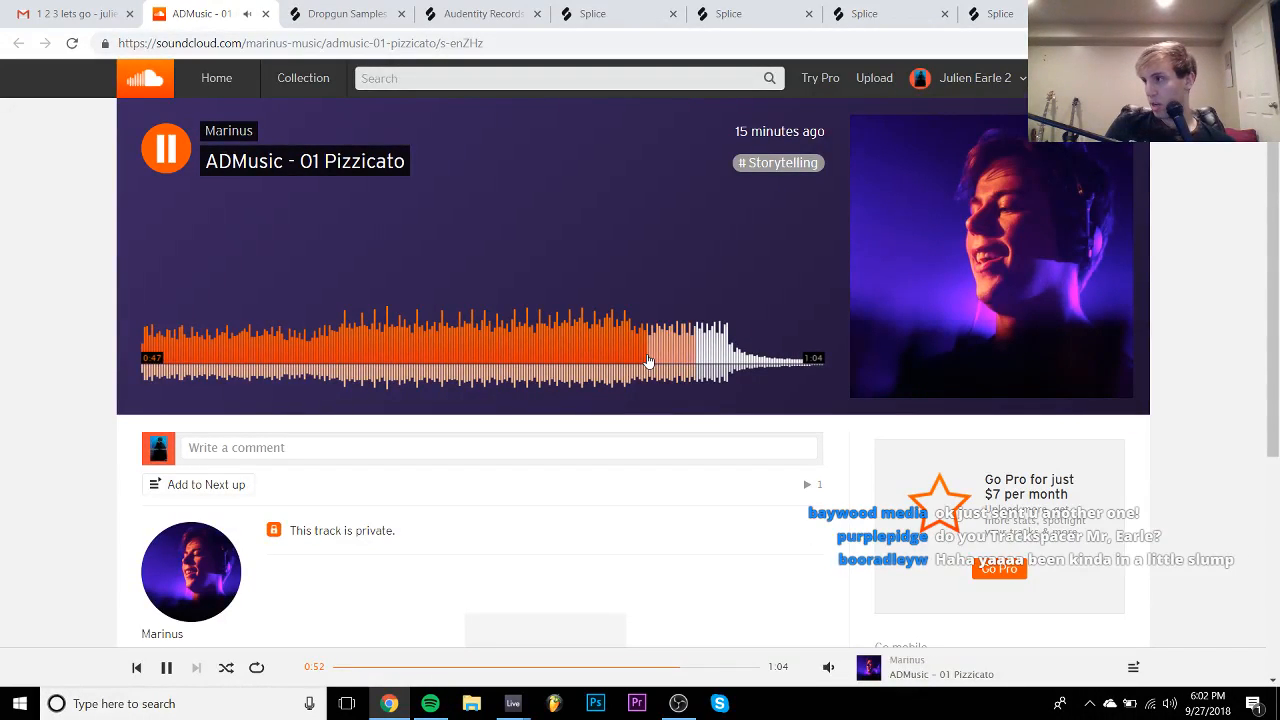
pyautogui.press('space')
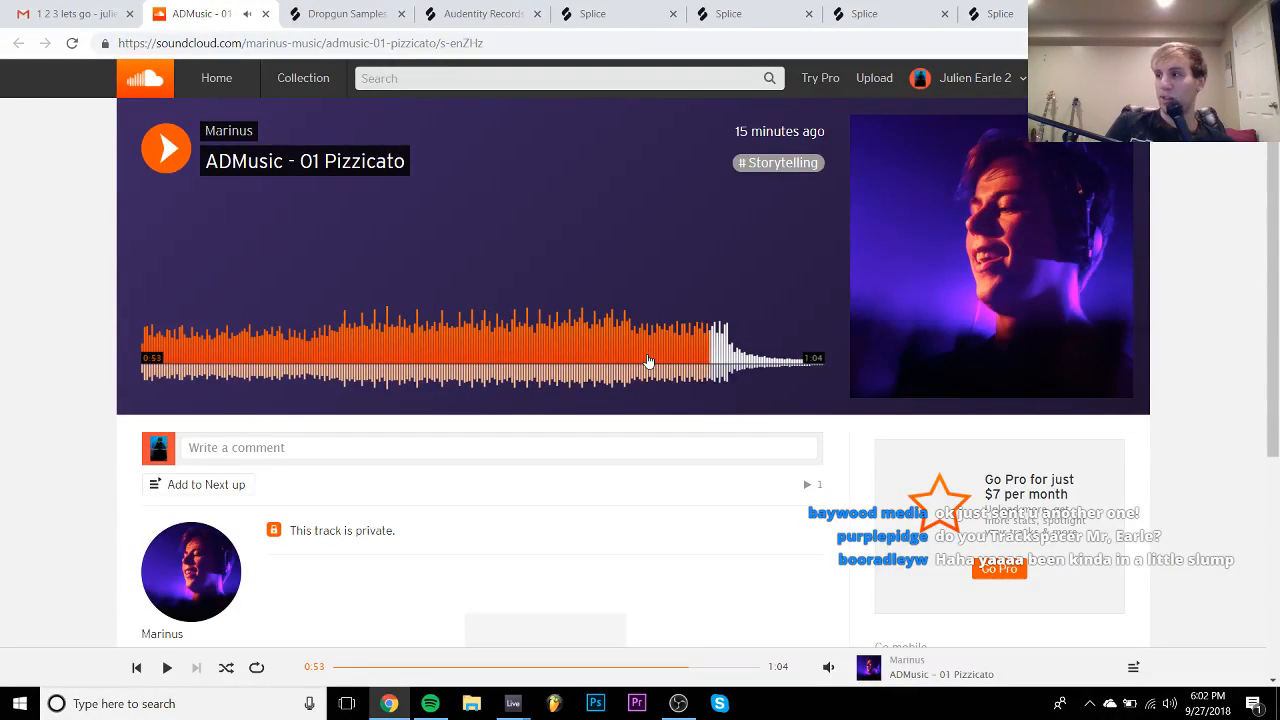
pyautogui.press('space')
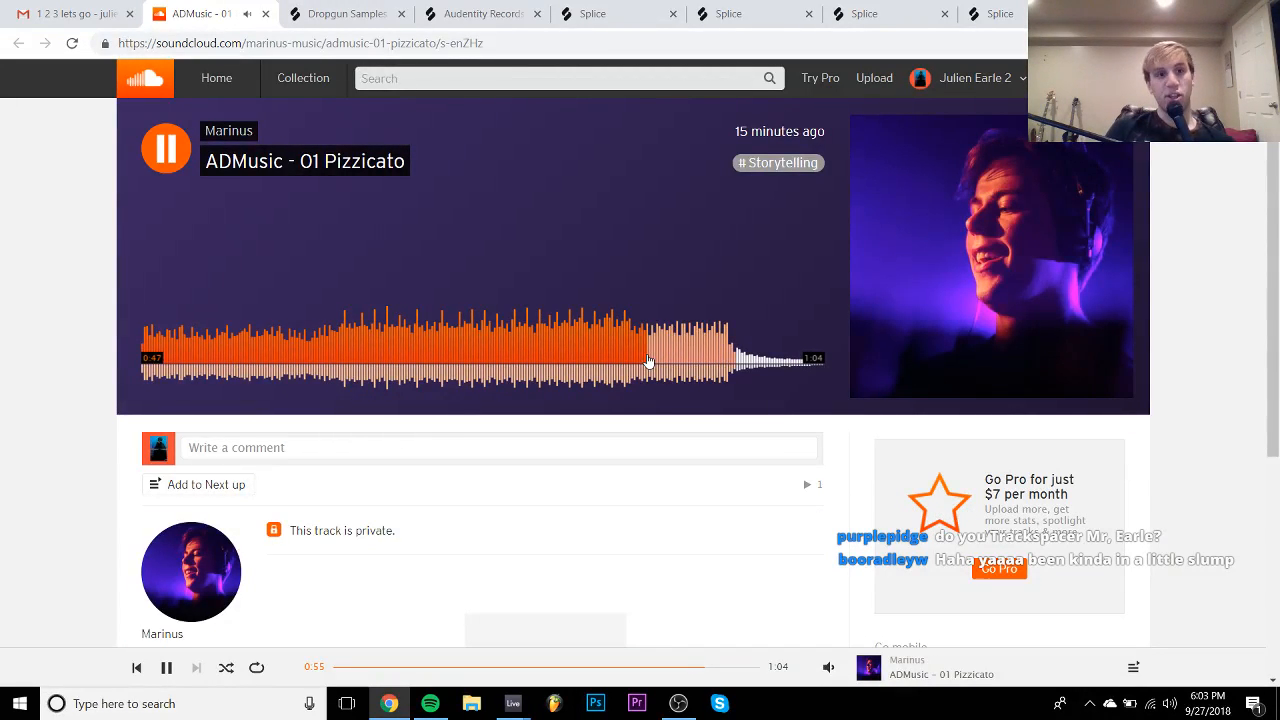
# - Close the SoundCloud tab, go back to the inbox, and resume playback in 'new pop house song 2'
pyautogui.click(265, 13)
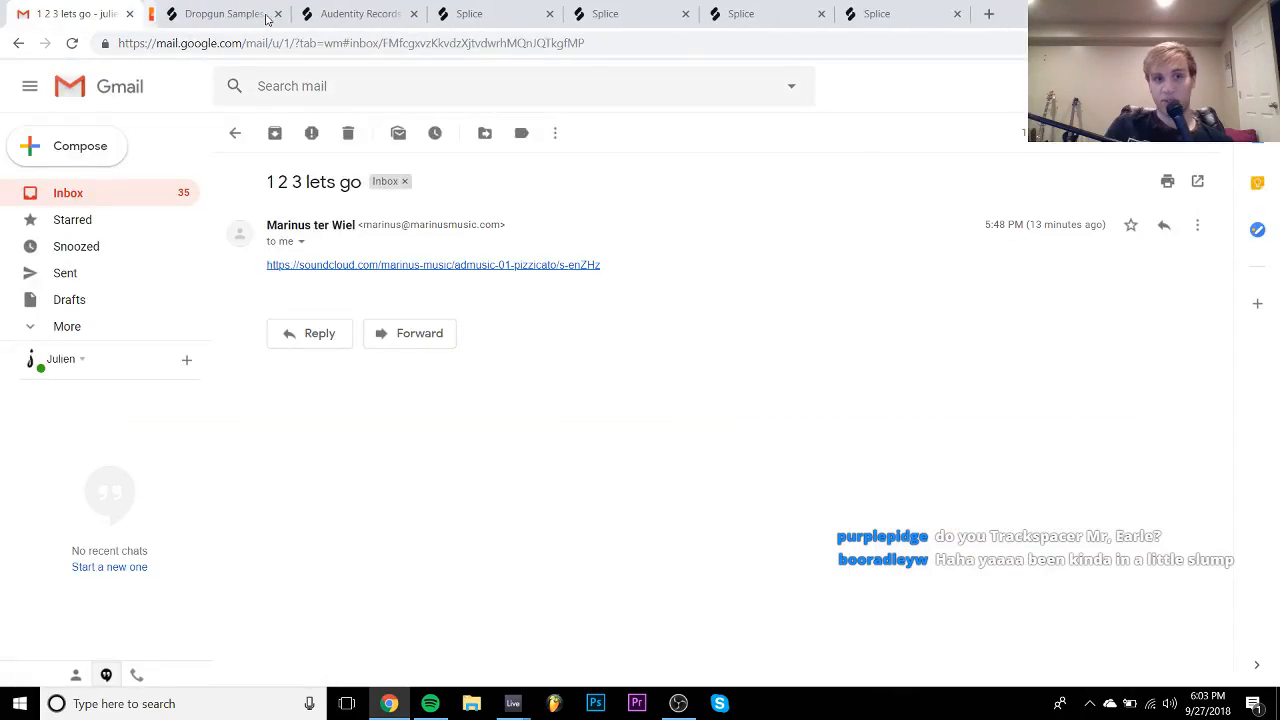
pyautogui.click(62, 192)
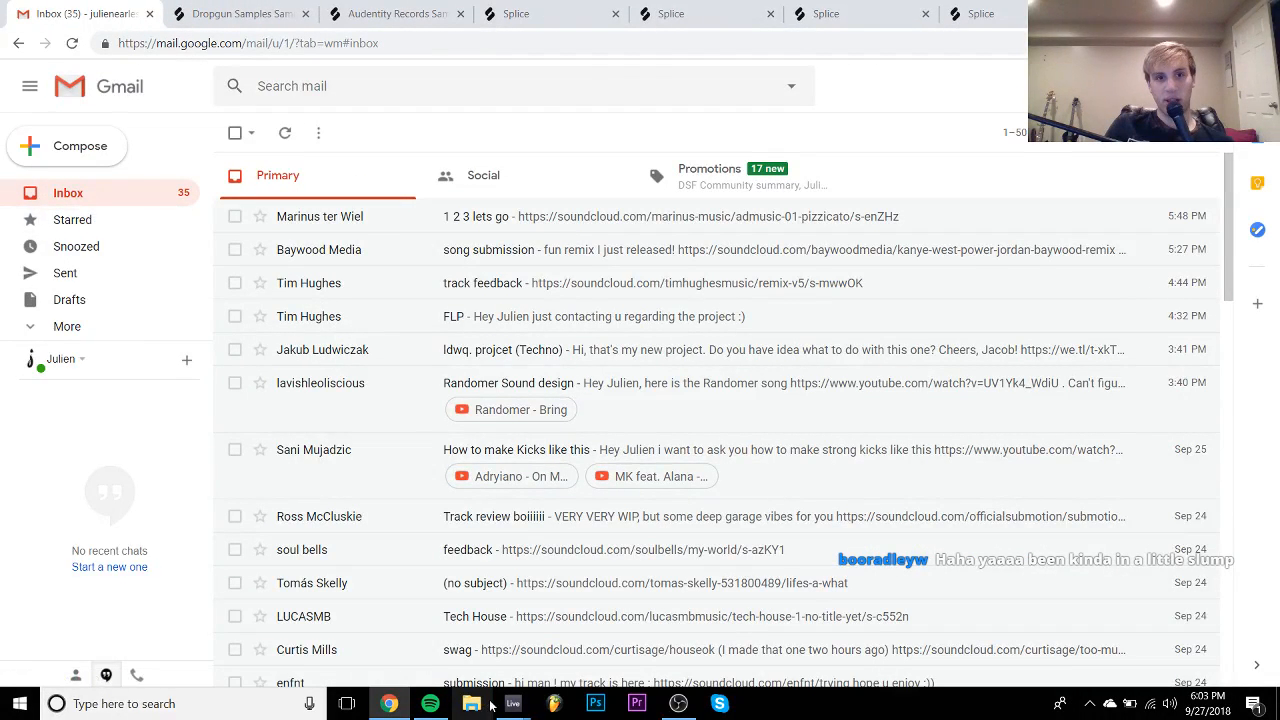
pyautogui.moveTo(512, 703)
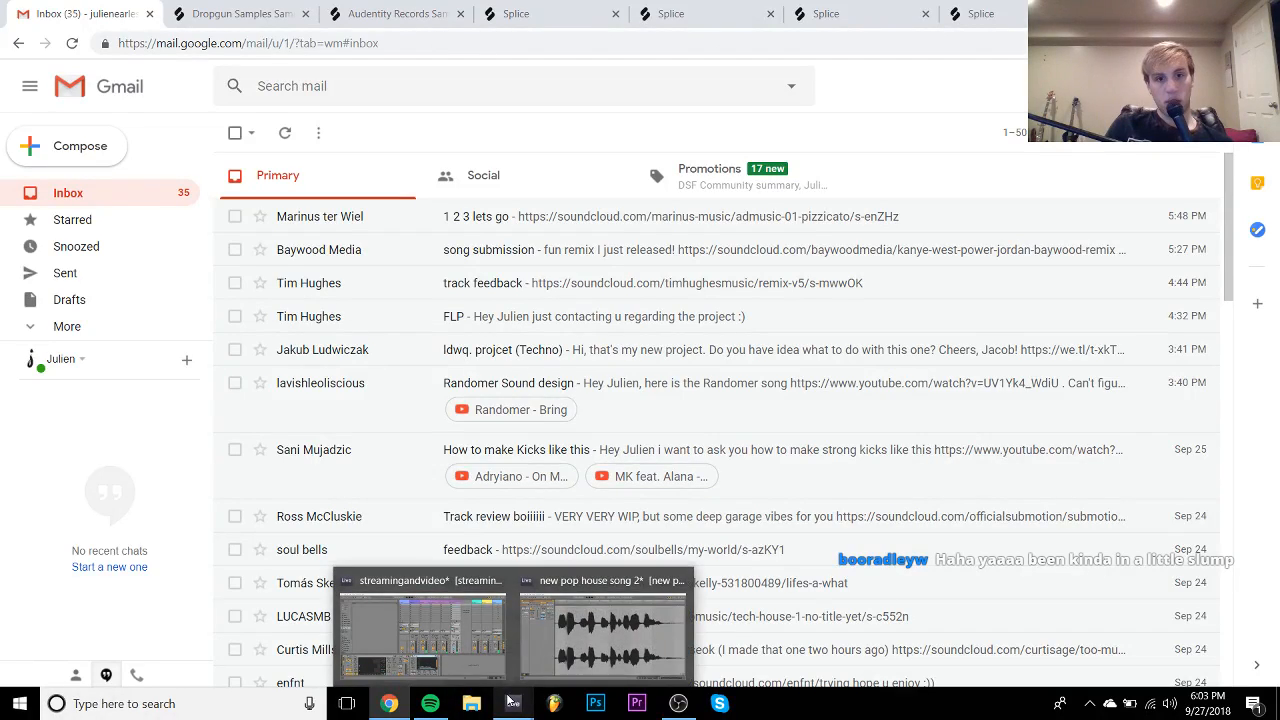
pyautogui.click(582, 628)
pyautogui.press('space')
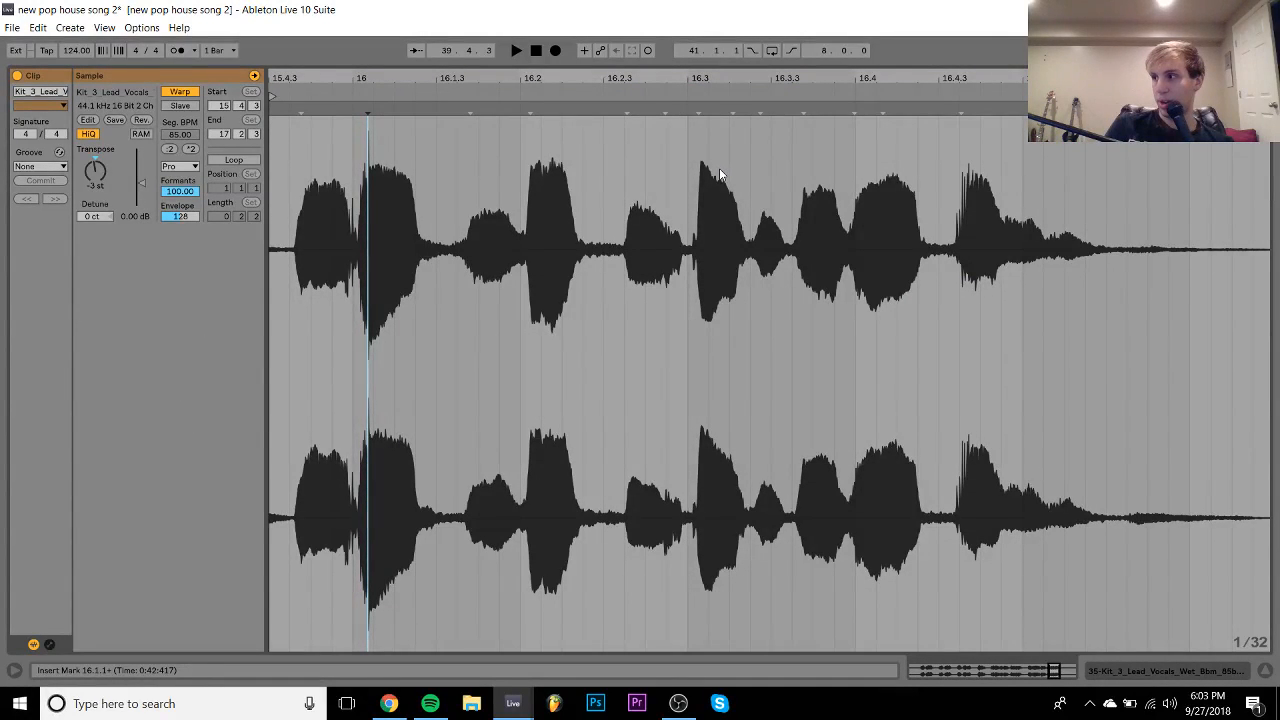
# - Add warp markers on the first three vocal transients, aligning the third to beat 16.2, and audition
pyautogui.click(1207, 674)
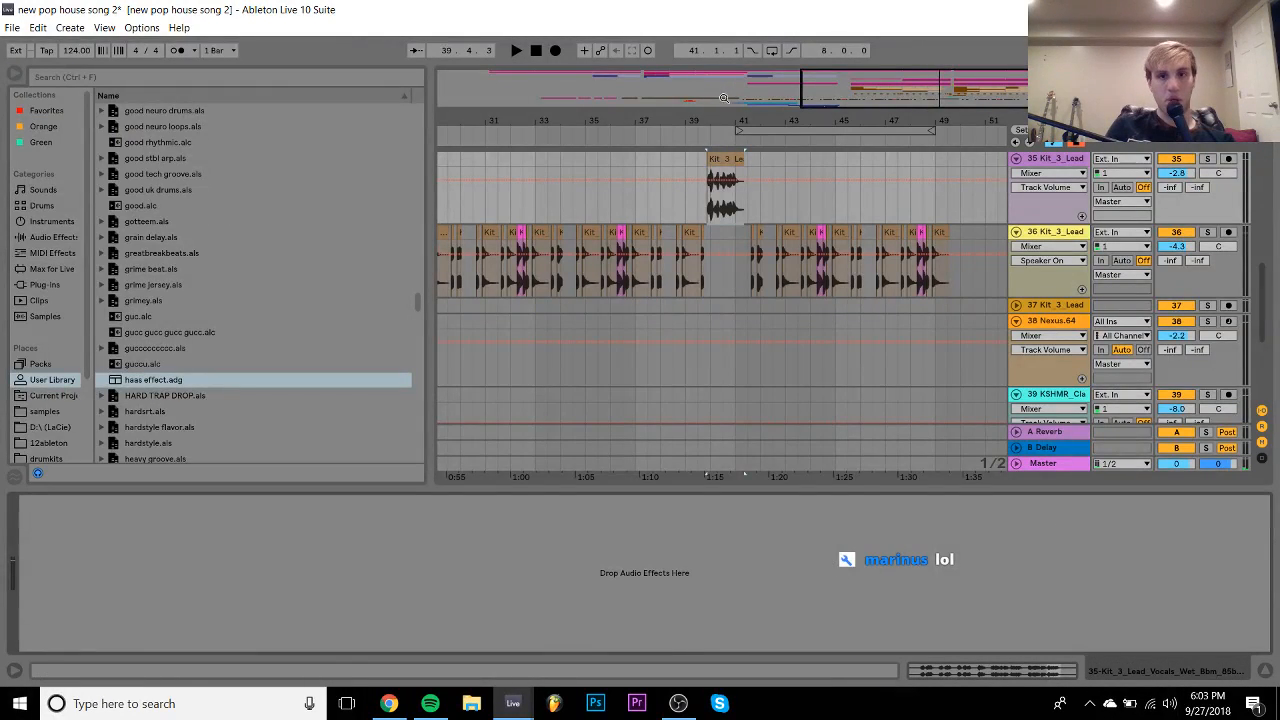
pyautogui.moveTo(723, 97); pyautogui.dragTo(723, 130)
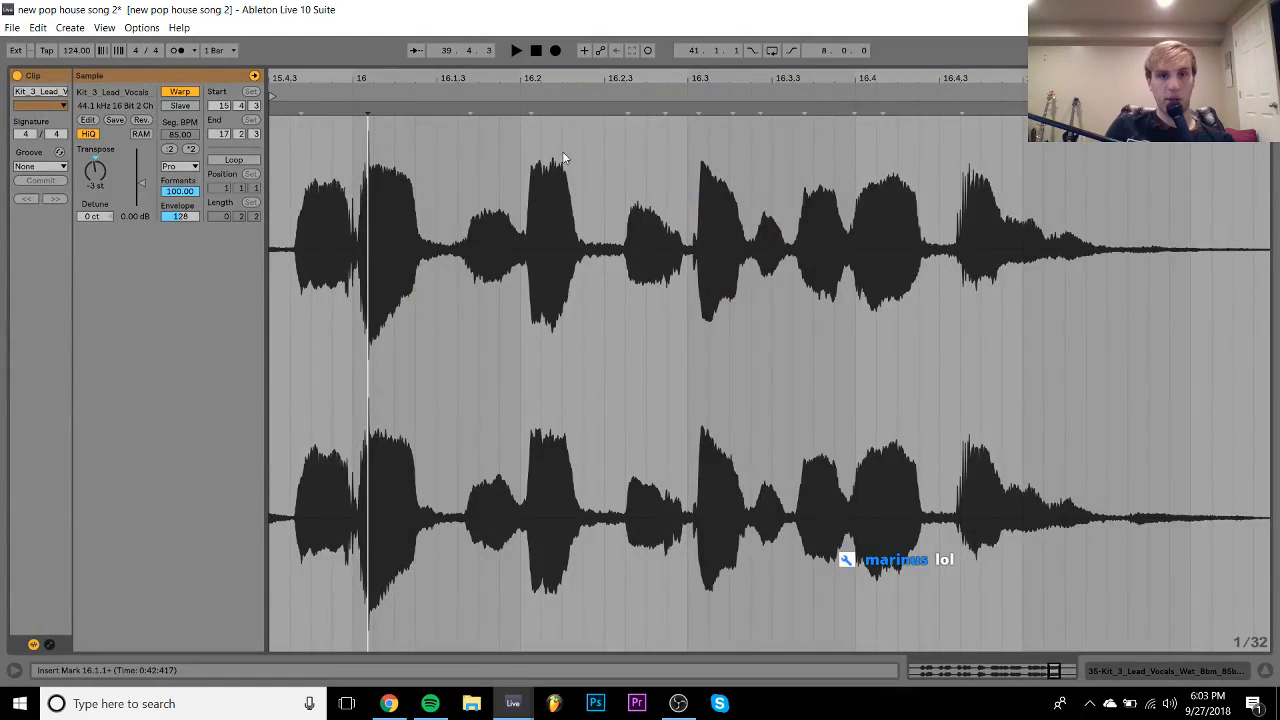
pyautogui.doubleClick(301, 112)
pyautogui.moveTo(301, 112); pyautogui.dragTo(275, 116)
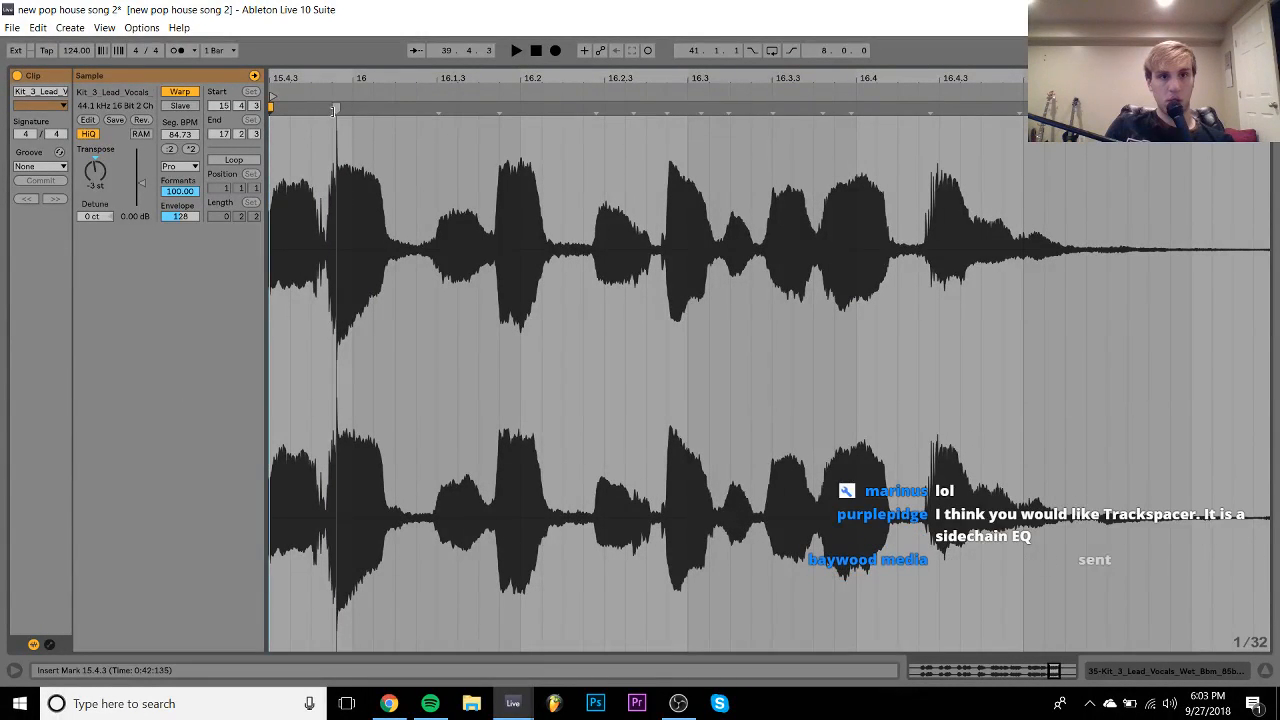
pyautogui.doubleClick(335, 110)
pyautogui.moveTo(335, 110); pyautogui.dragTo(352, 110)
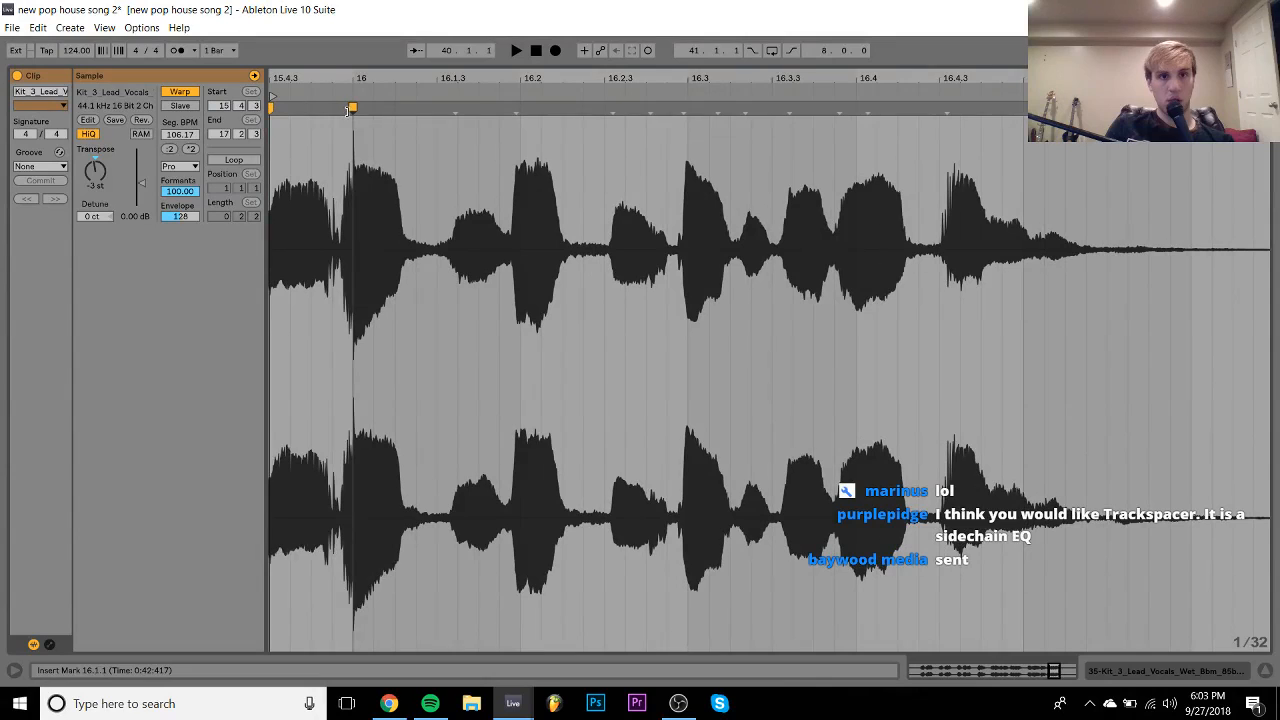
pyautogui.doubleClick(516, 110)
pyautogui.moveTo(516, 110); pyautogui.dragTo(436, 108)
pyautogui.press('space')
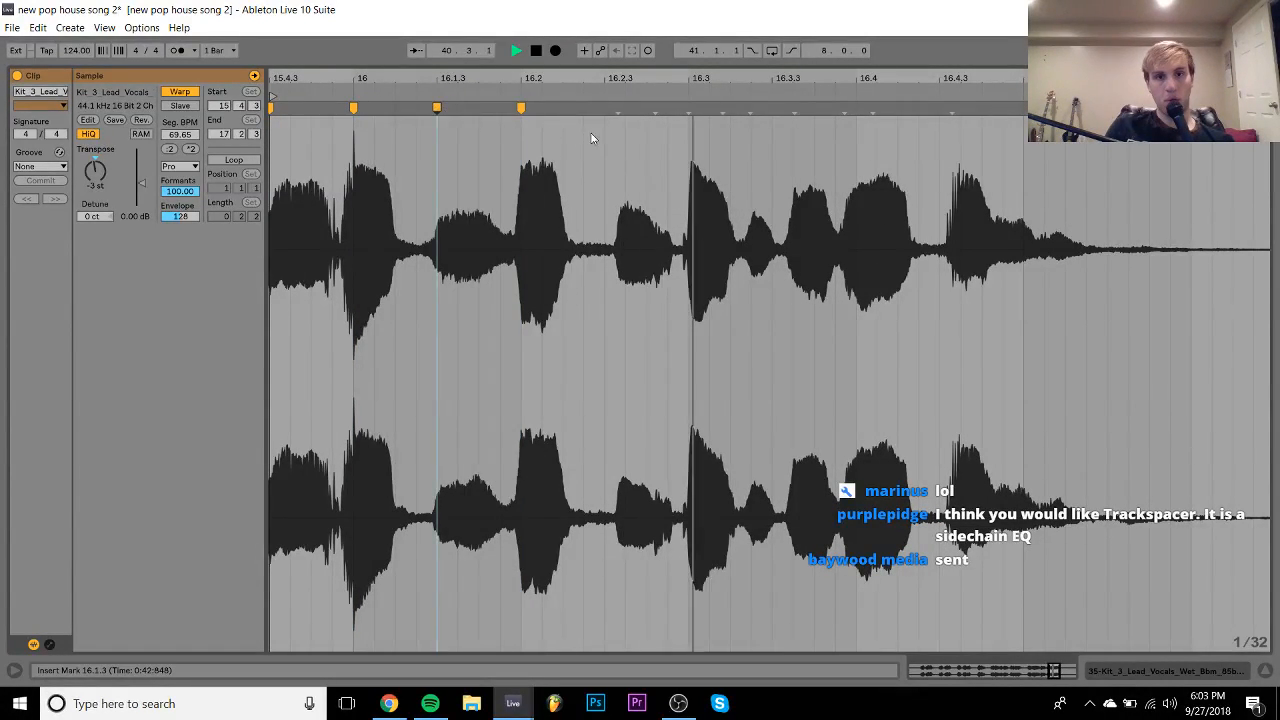
pyautogui.press('space')
# - Add warp markers at 16.3 and 16.2.3, then stretch the 16.3.4 transient onto 16.4.1
pyautogui.doubleClick(688, 108)
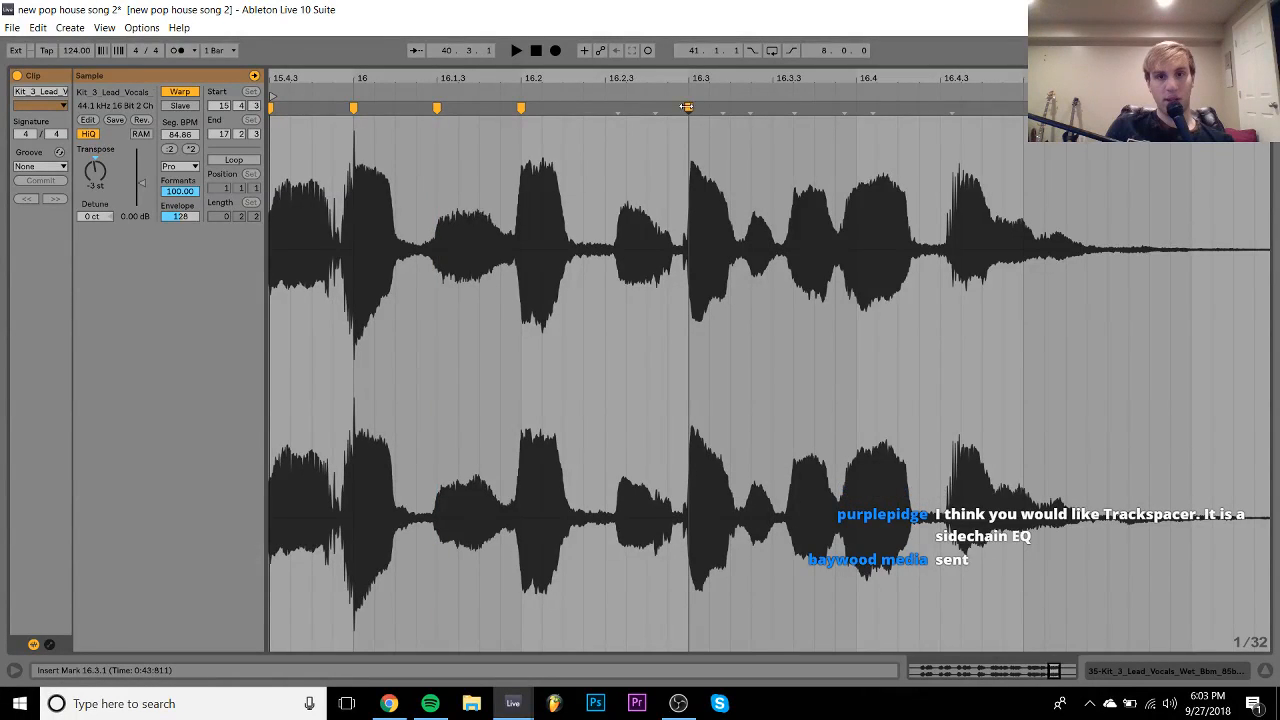
pyautogui.moveTo(618, 108); pyautogui.dragTo(605, 108)
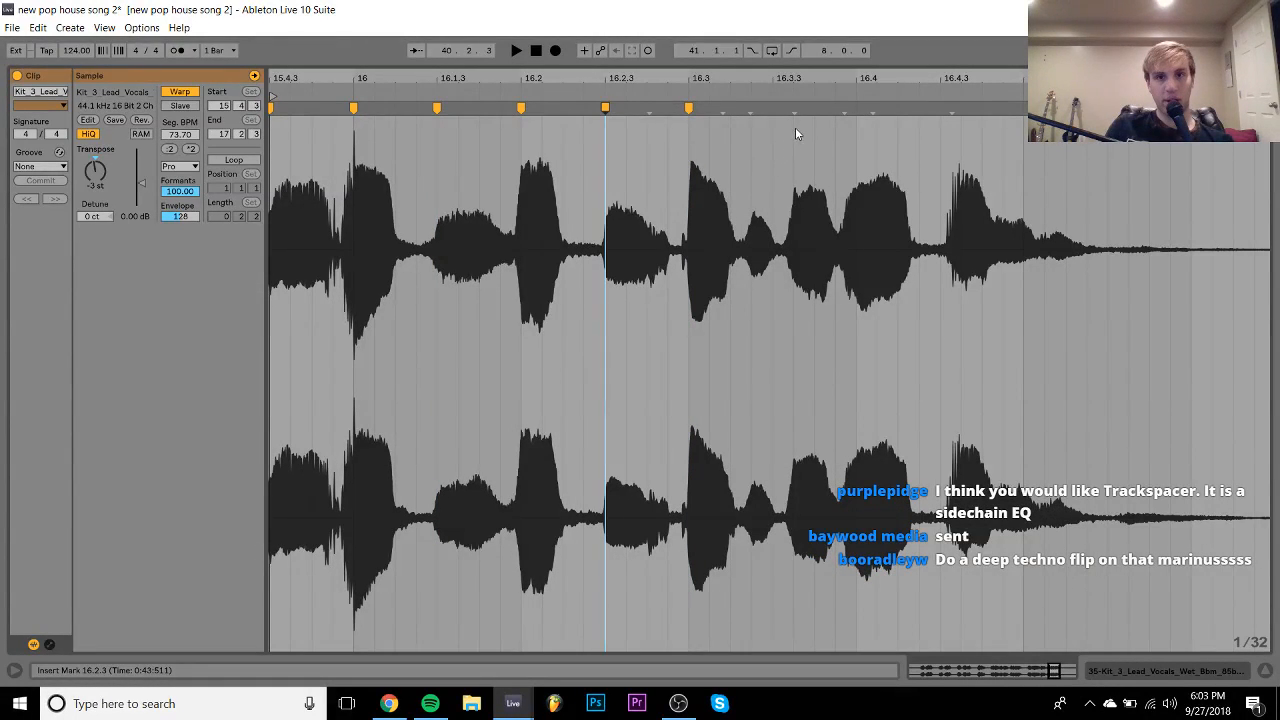
pyautogui.click(844, 110)
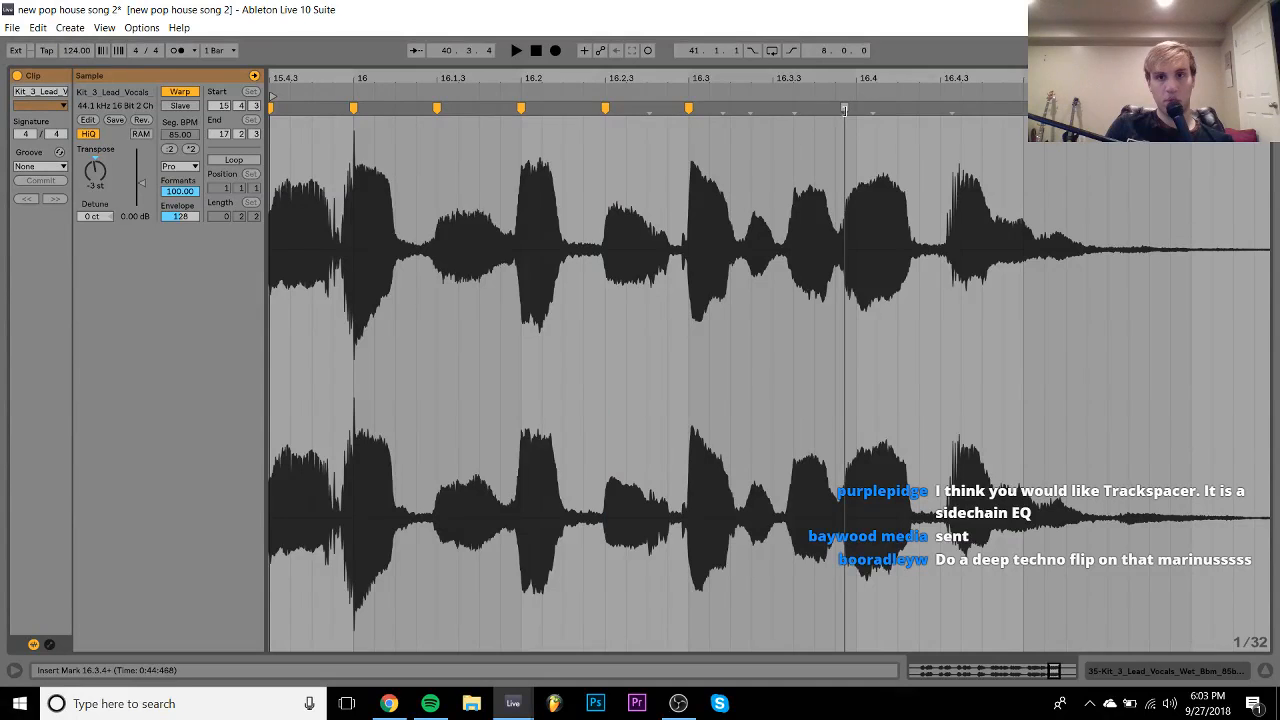
pyautogui.moveTo(844, 108); pyautogui.dragTo(856, 107)
pyautogui.press('space')
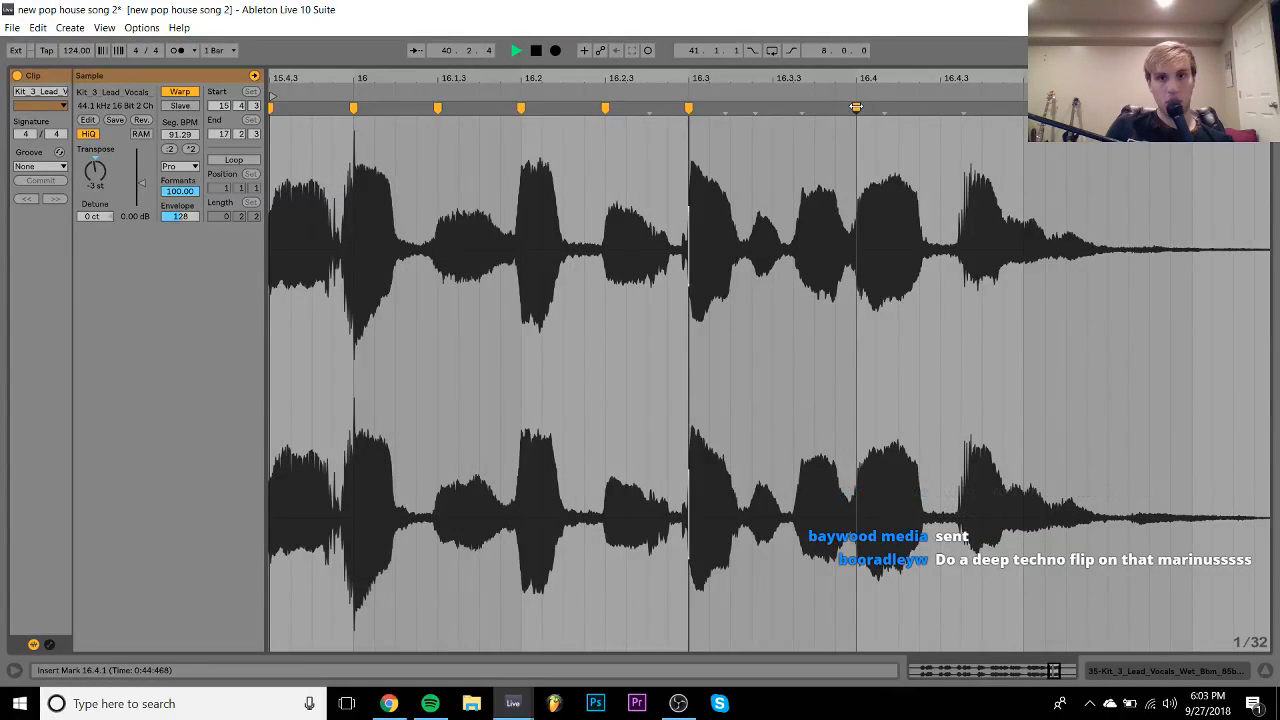
pyautogui.click(962, 110)
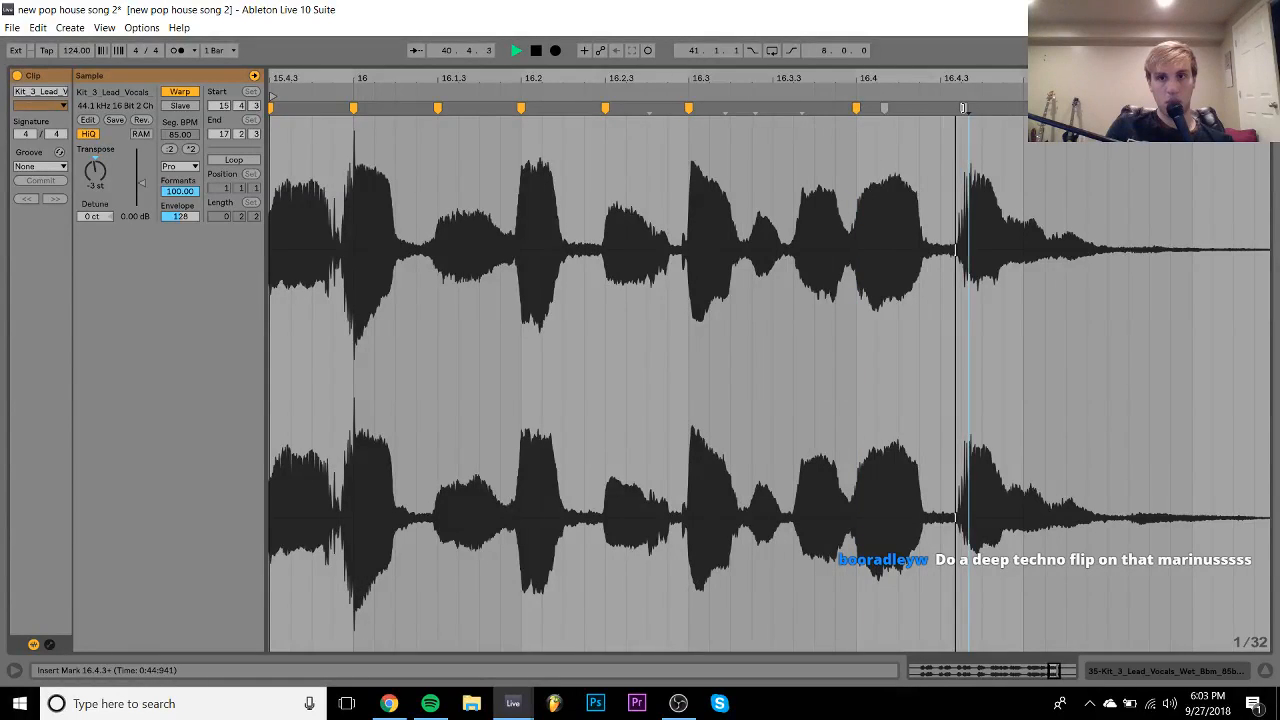
pyautogui.press('space')
# - Remove the warp markers at 16.2.3 and 16.1.3 and audition the re-warped vocal
pyautogui.doubleClick(606, 108)
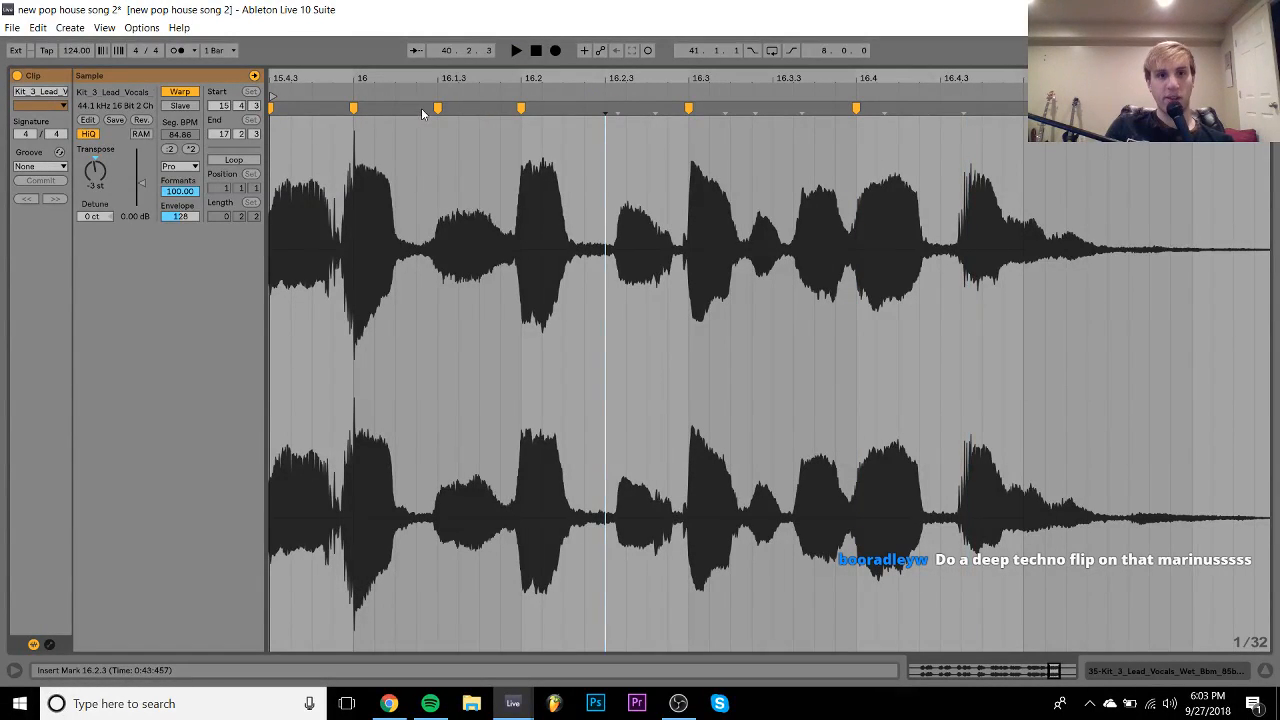
pyautogui.doubleClick(437, 108)
pyautogui.press('space')
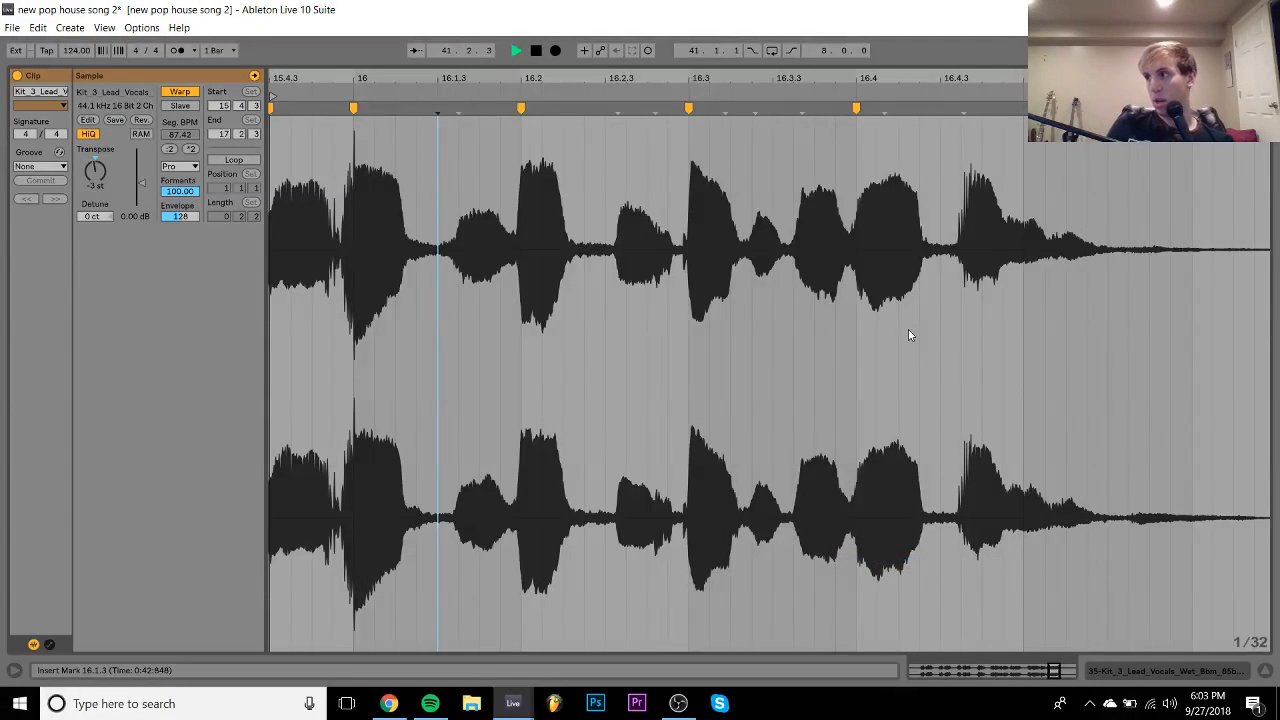
pyautogui.press('space')
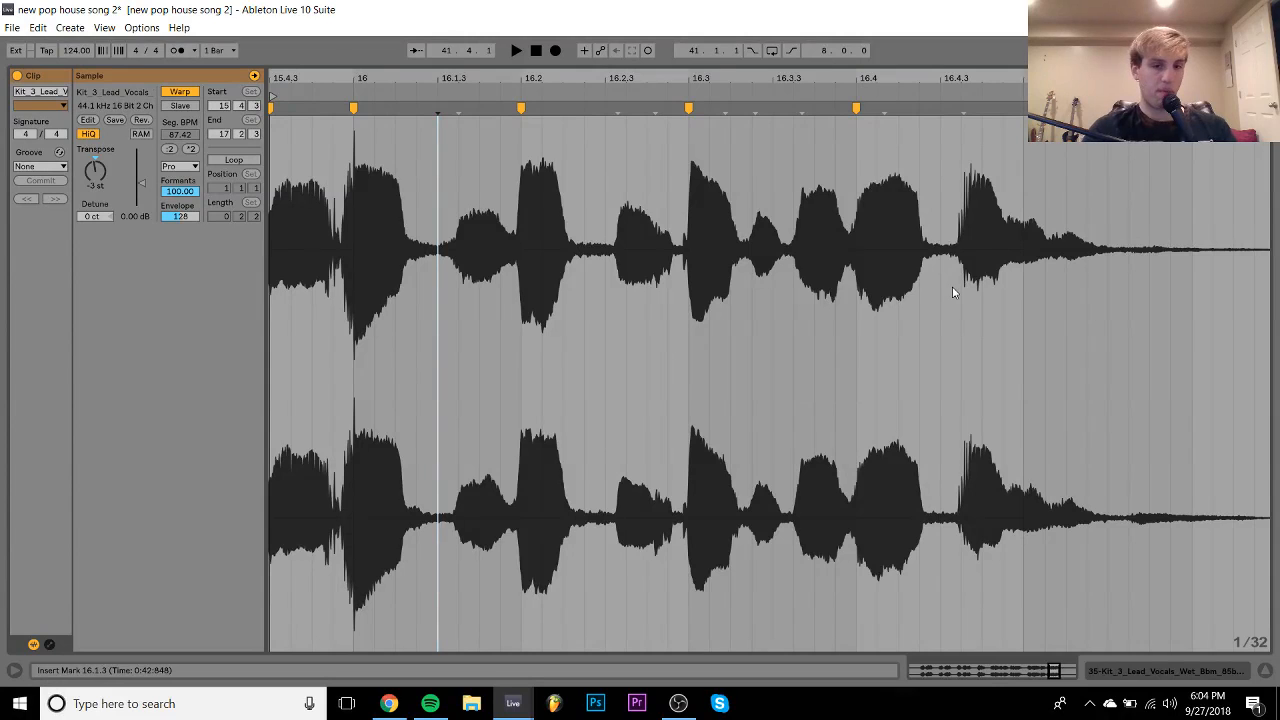
# - Open the Delight SoundCloud link from the newest submission email, lower the volume slightly, and pause it at 0:37
pyautogui.click(388, 703)
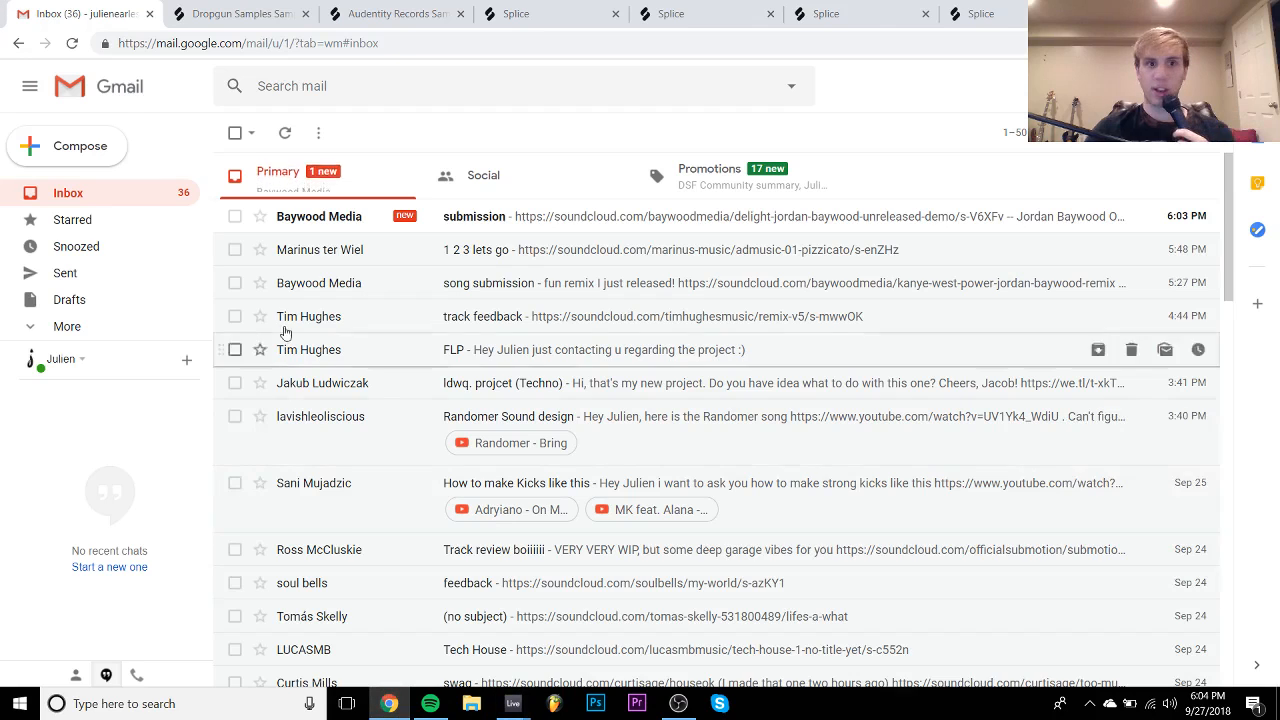
pyautogui.click(336, 218)
pyautogui.click(348, 265)
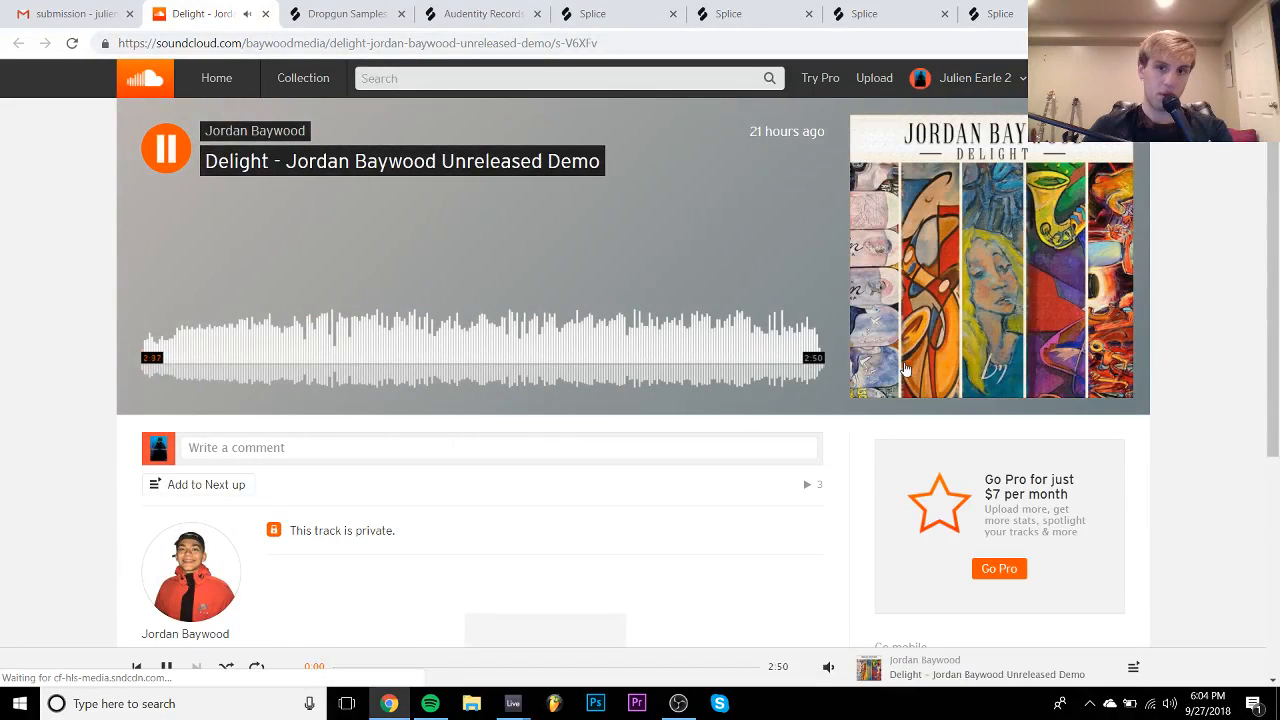
pyautogui.scroll(-2, 200, 600)
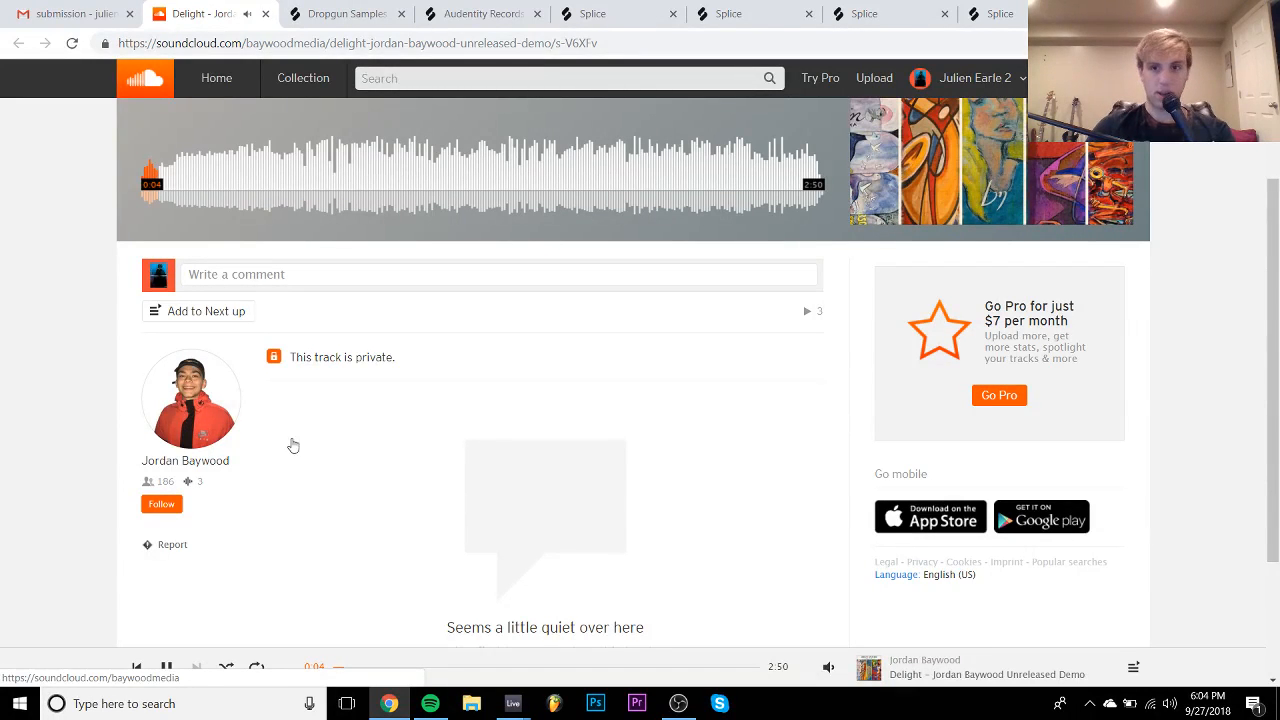
pyautogui.moveTo(829, 665)
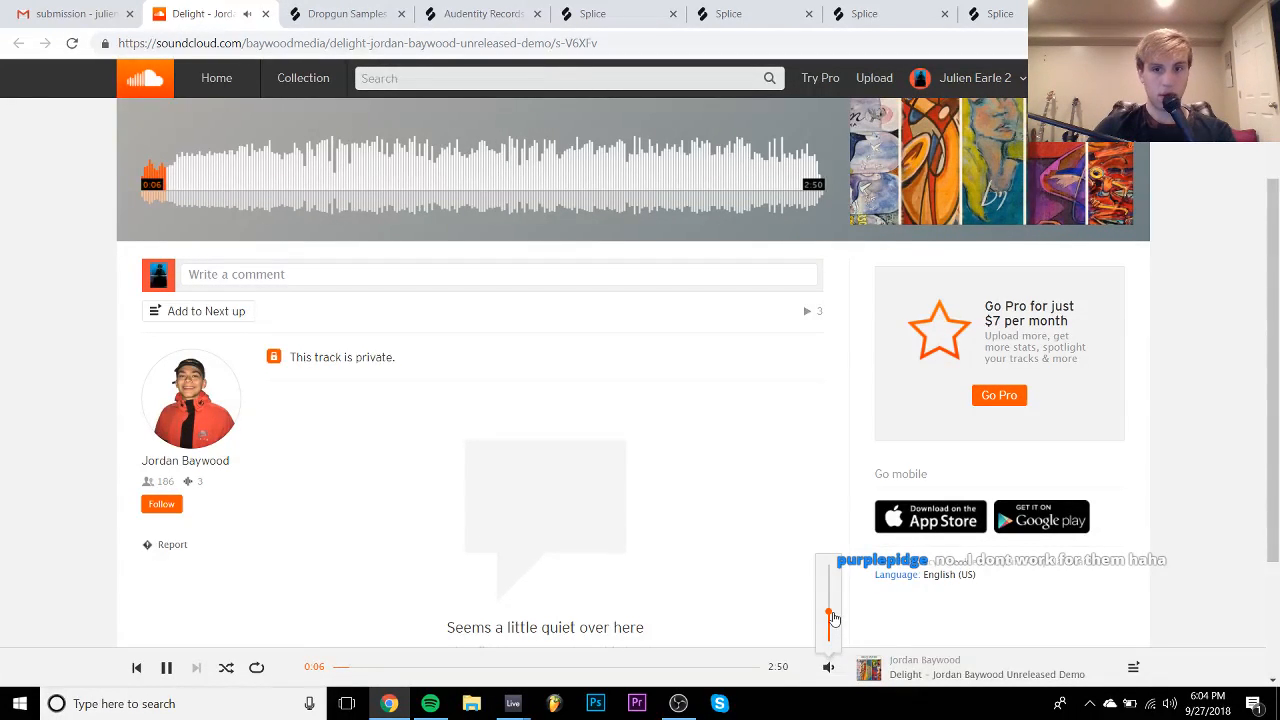
pyautogui.scroll(2, 643, 451)
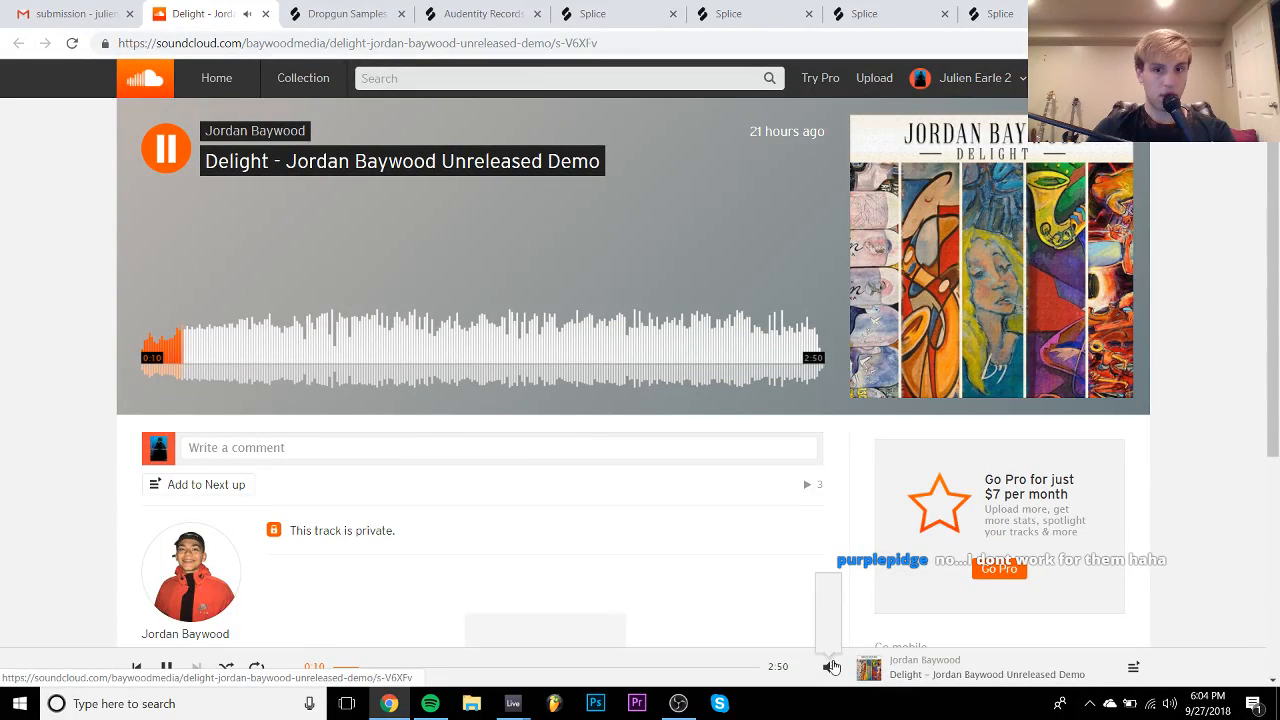
pyautogui.click(830, 611)
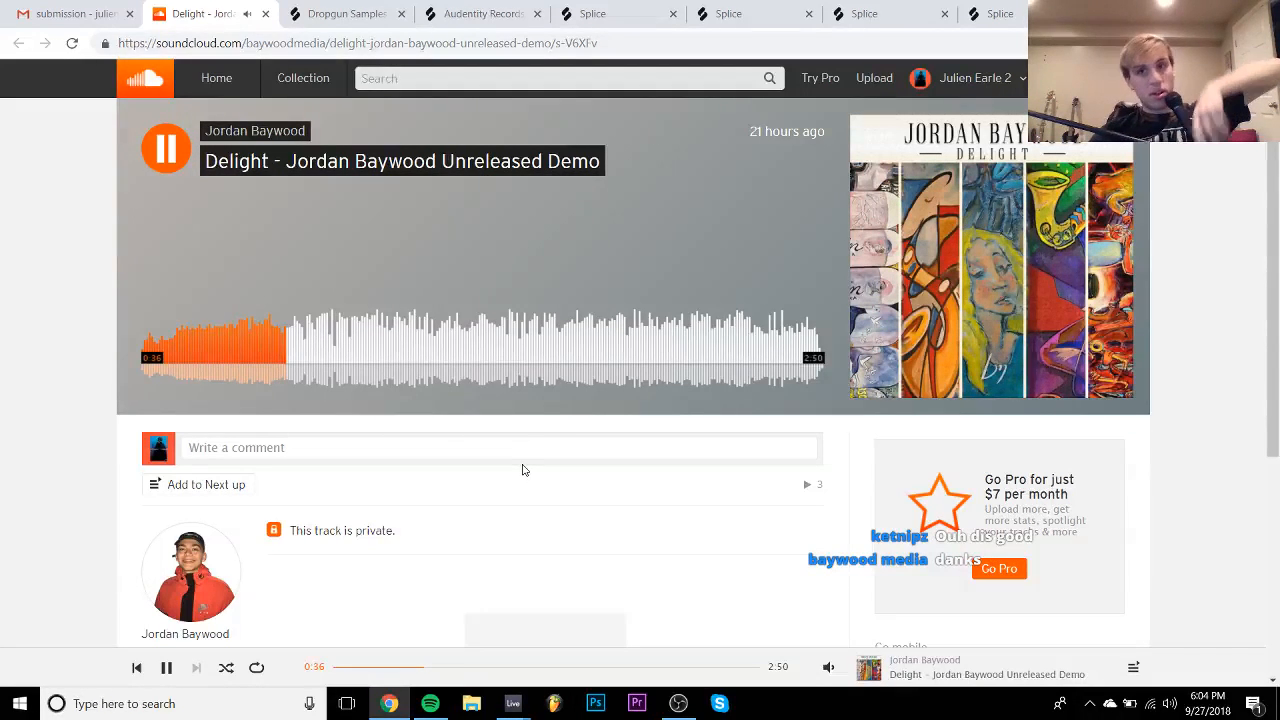
pyautogui.press('space')
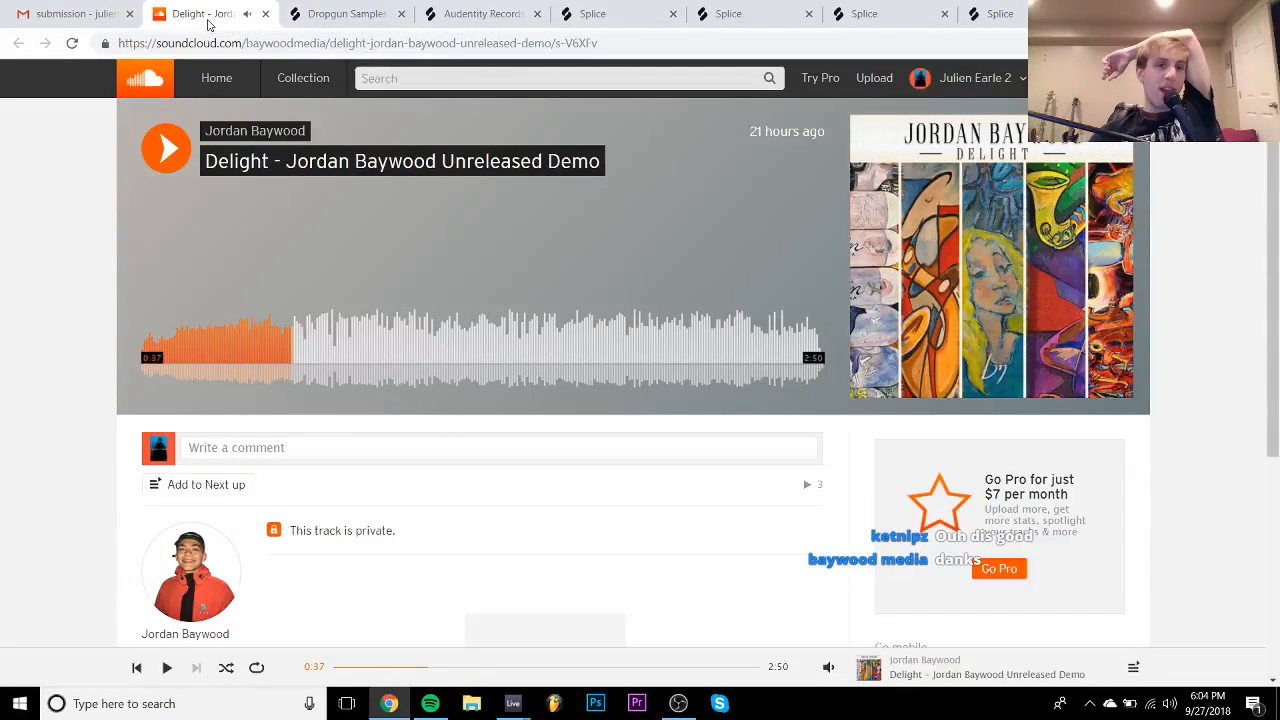
# - Resume Delight, briefly check the Ableton project, then return to SoundCloud
pyautogui.press('space')
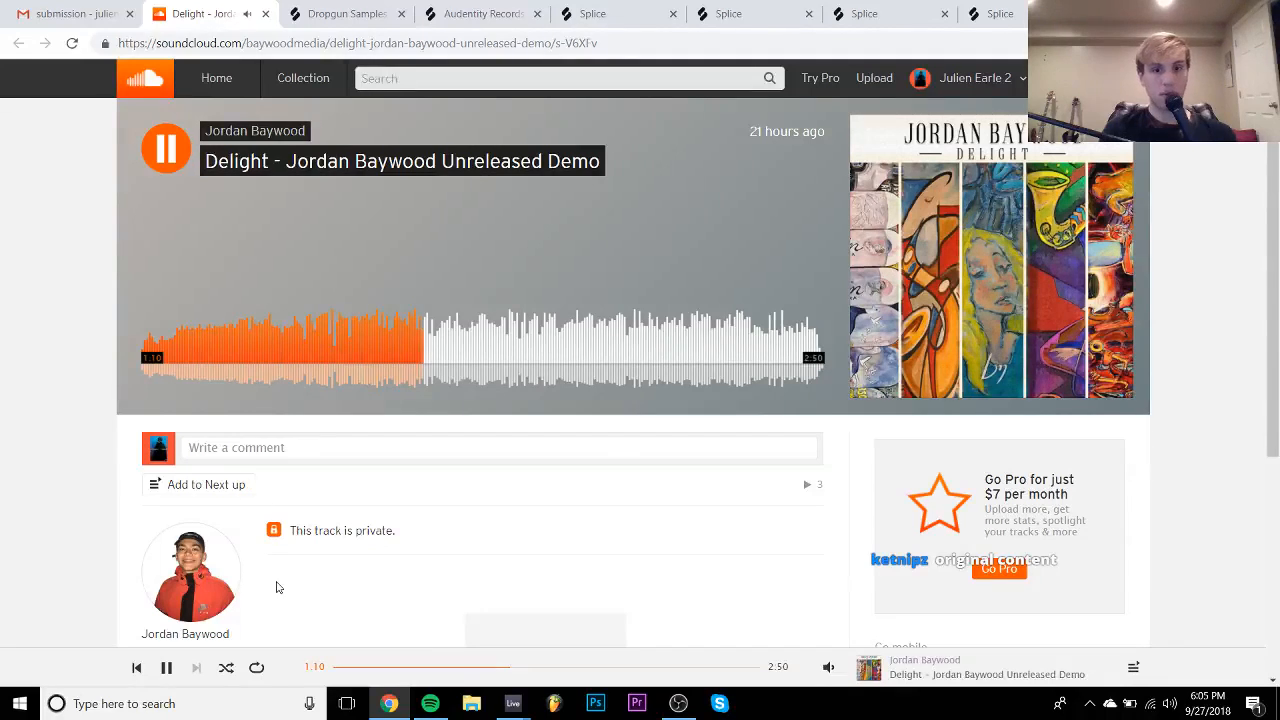
pyautogui.moveTo(512, 703)
pyautogui.click(602, 630)
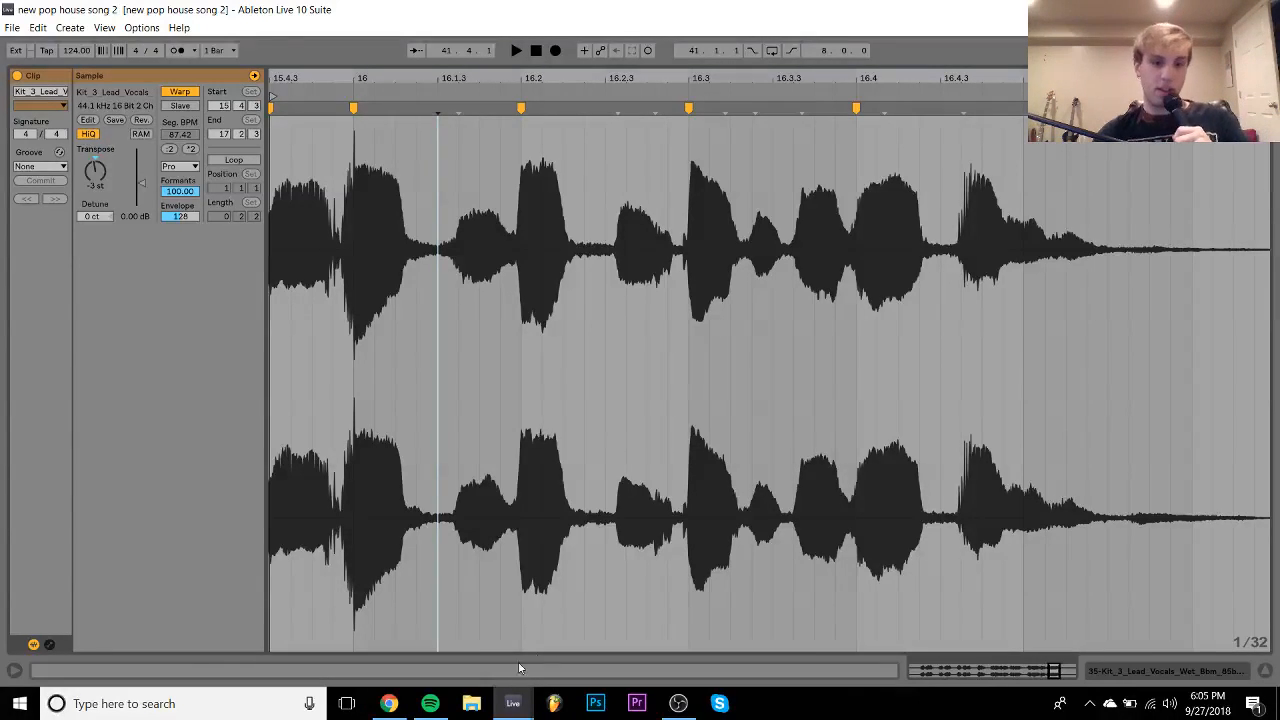
pyautogui.click(390, 704)
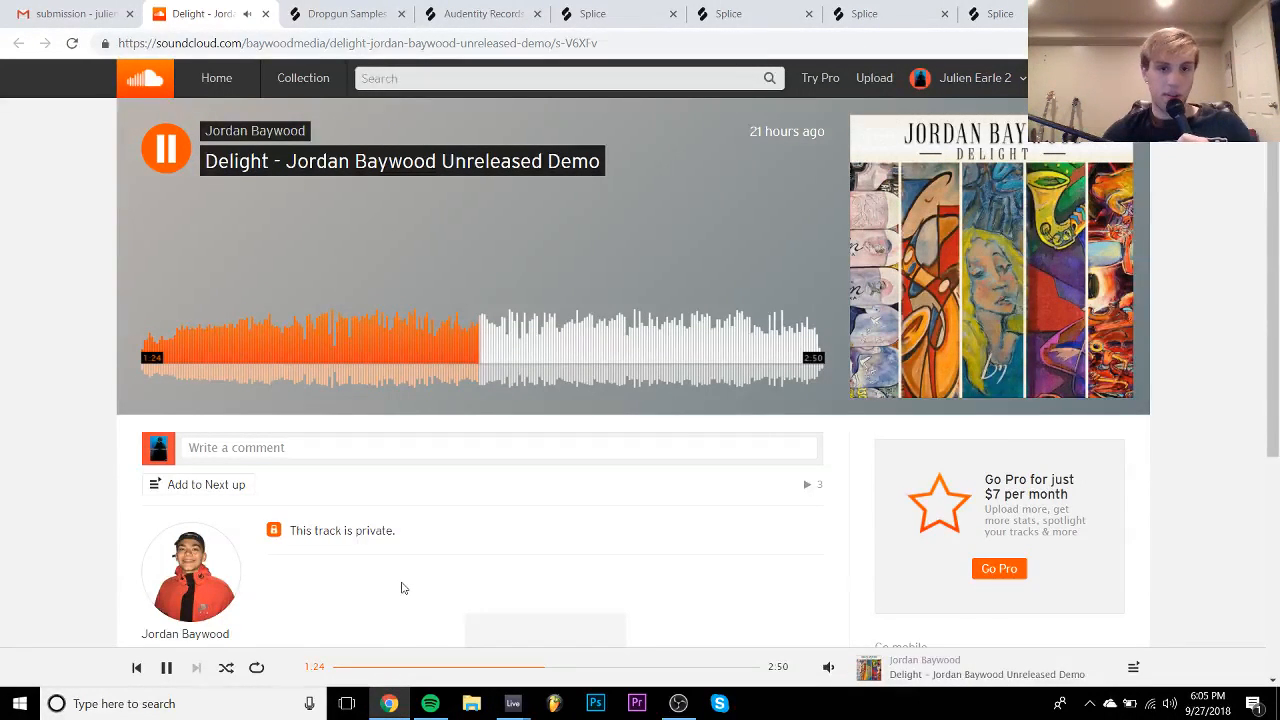
# - Pause at 1:25, skip back to 1:20, listen on to 2:10, then jump back near the start
pyautogui.press('space')
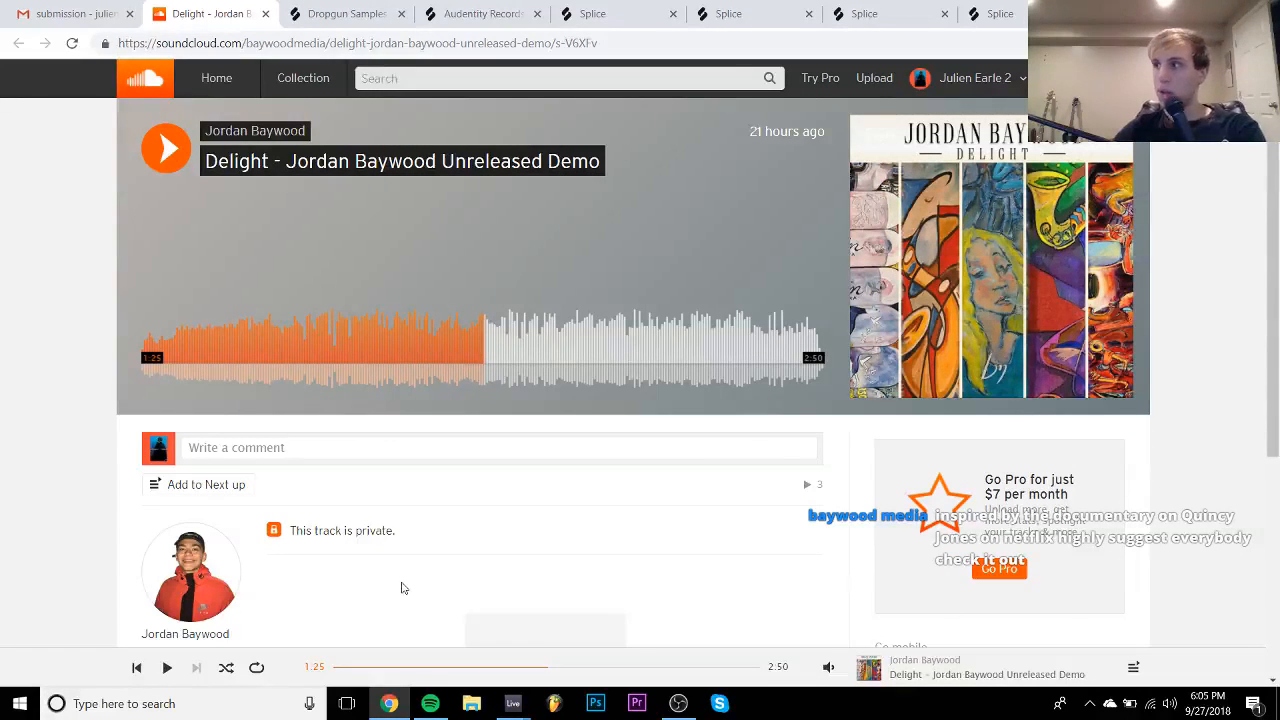
pyautogui.hotkey('shift', 'Left')
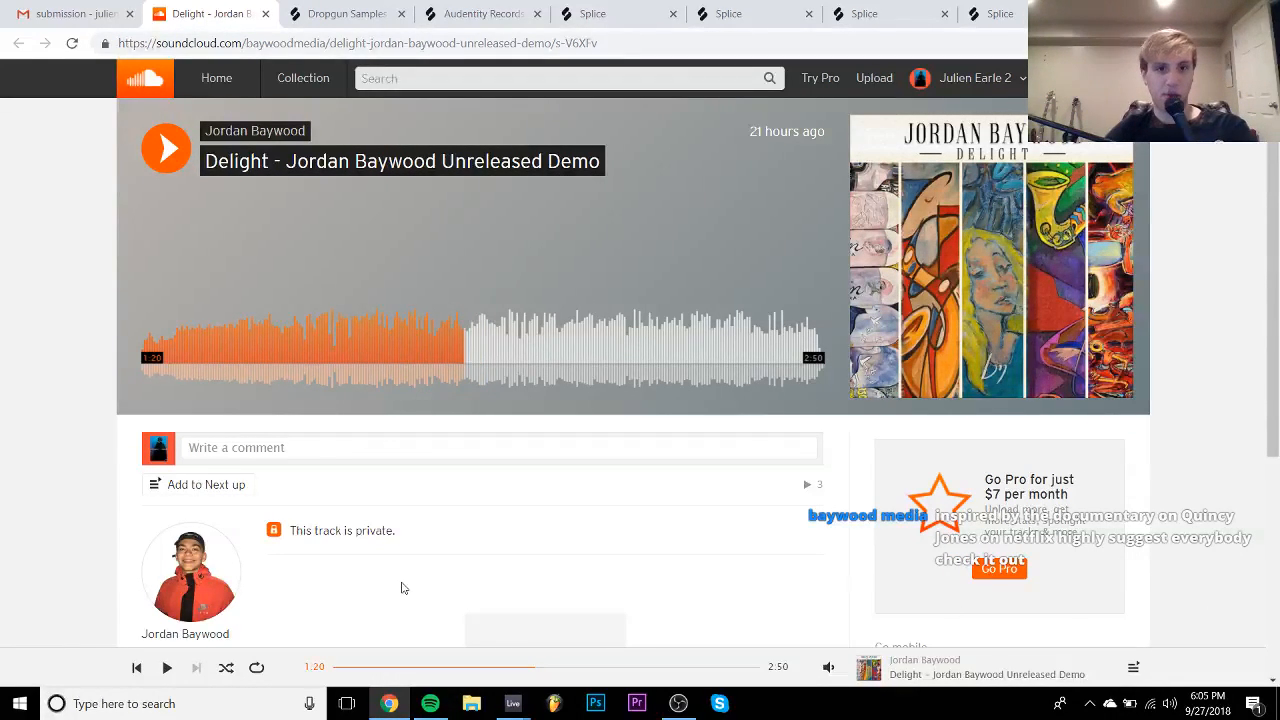
pyautogui.press('space')
pyautogui.press('space')
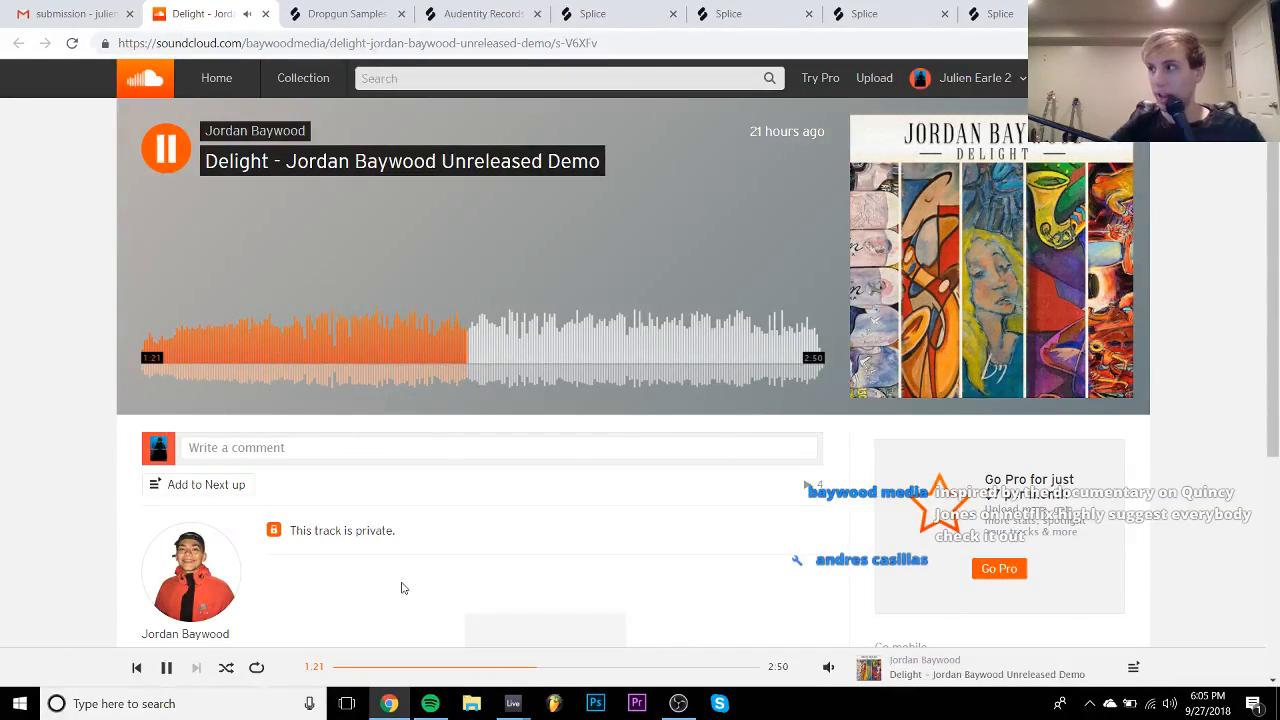
pyautogui.press('space')
pyautogui.press('space')
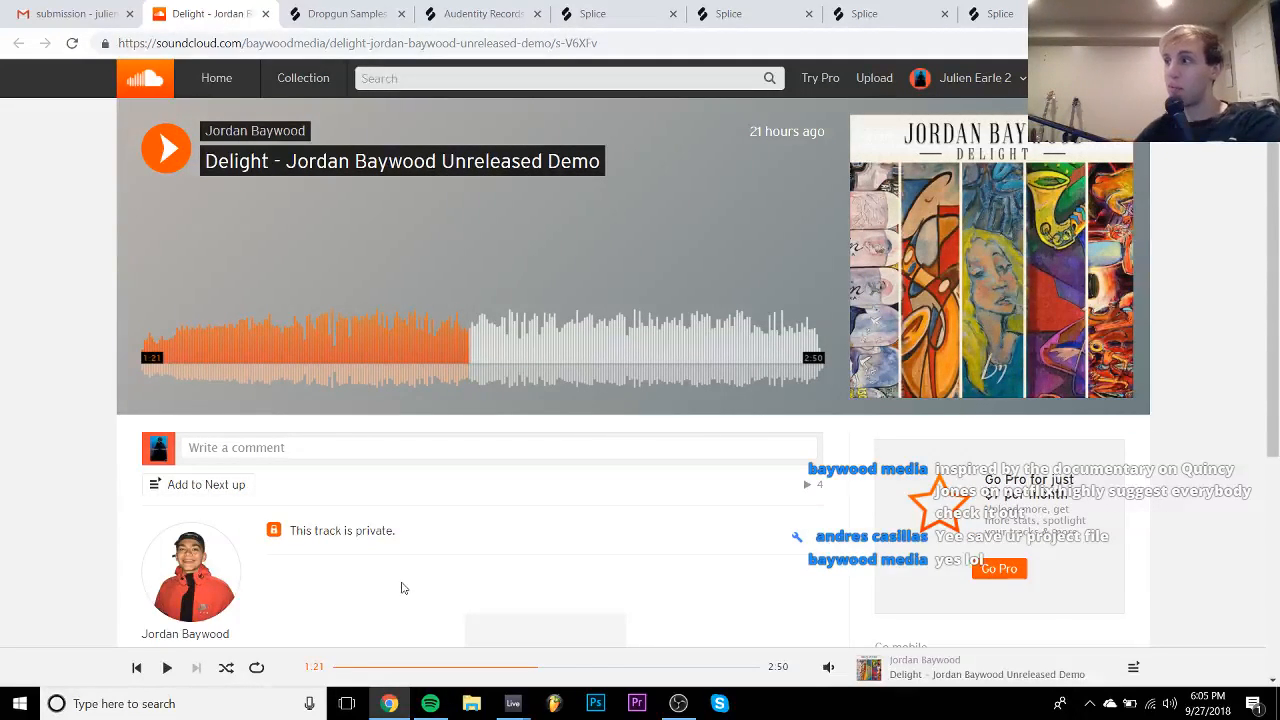
pyautogui.press('space')
pyautogui.press('space')
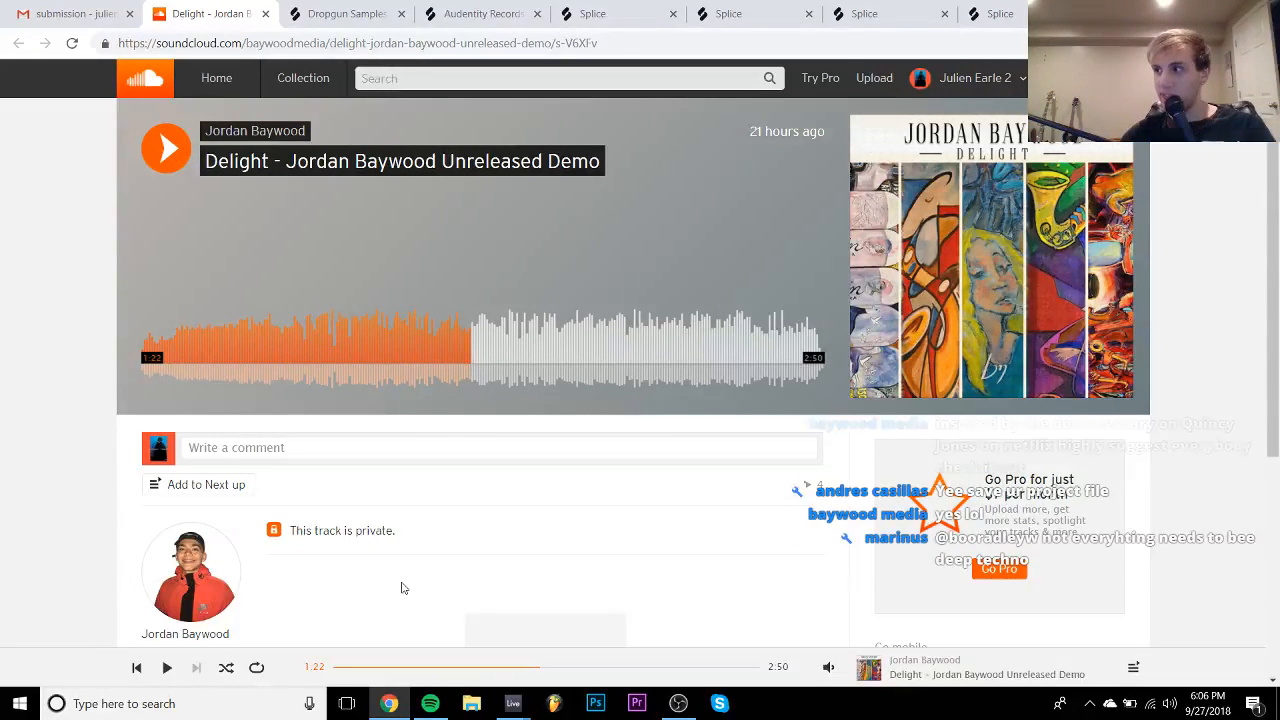
pyautogui.press('space')
pyautogui.press('space')
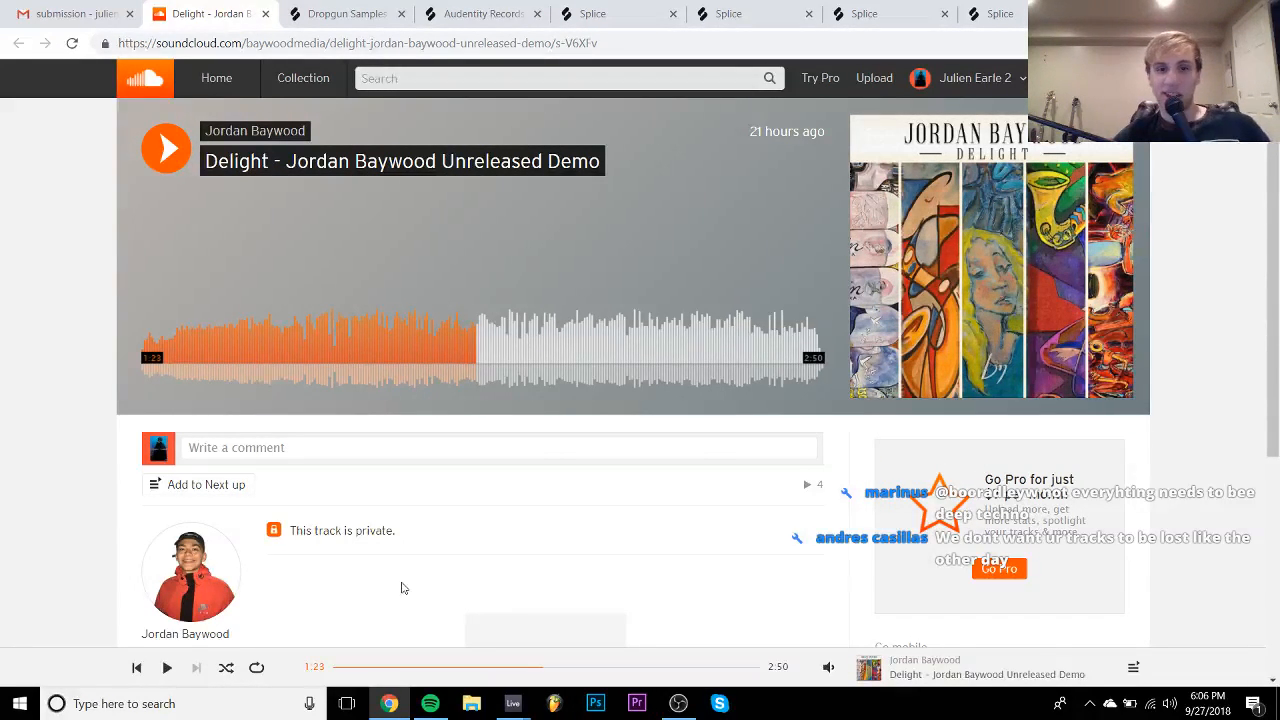
pyautogui.press('space')
pyautogui.press('space')
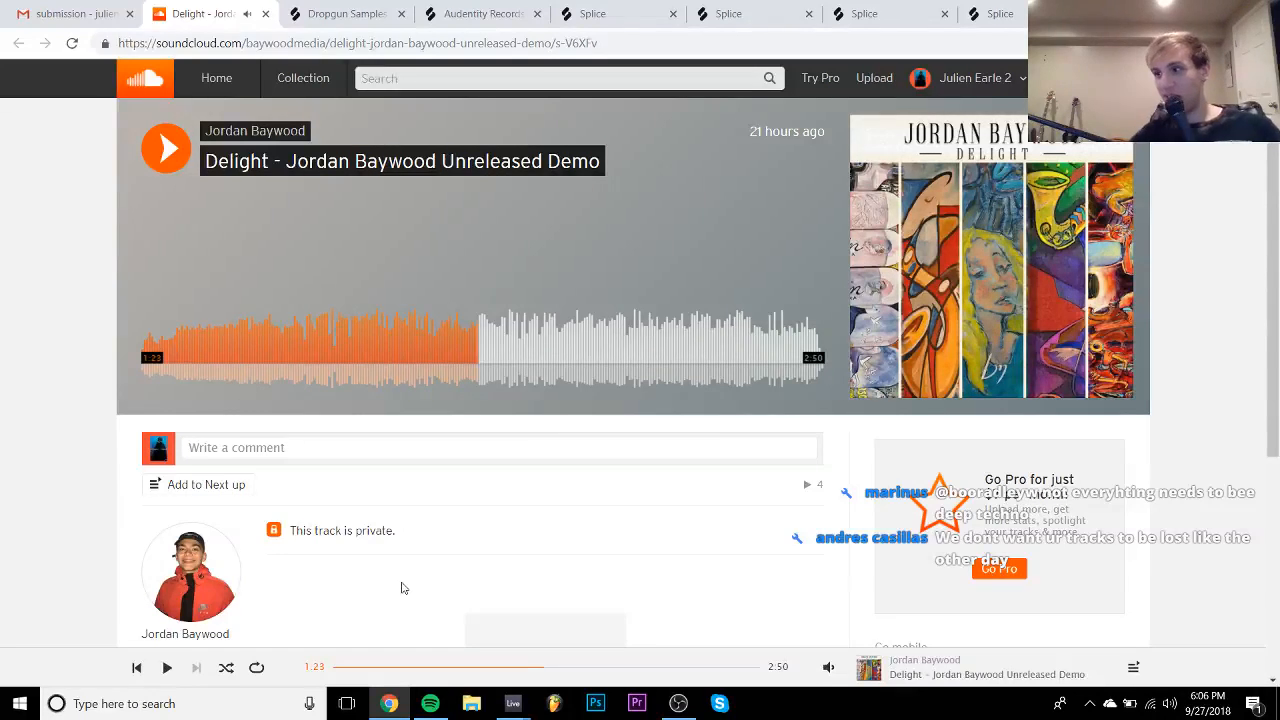
pyautogui.press('space')
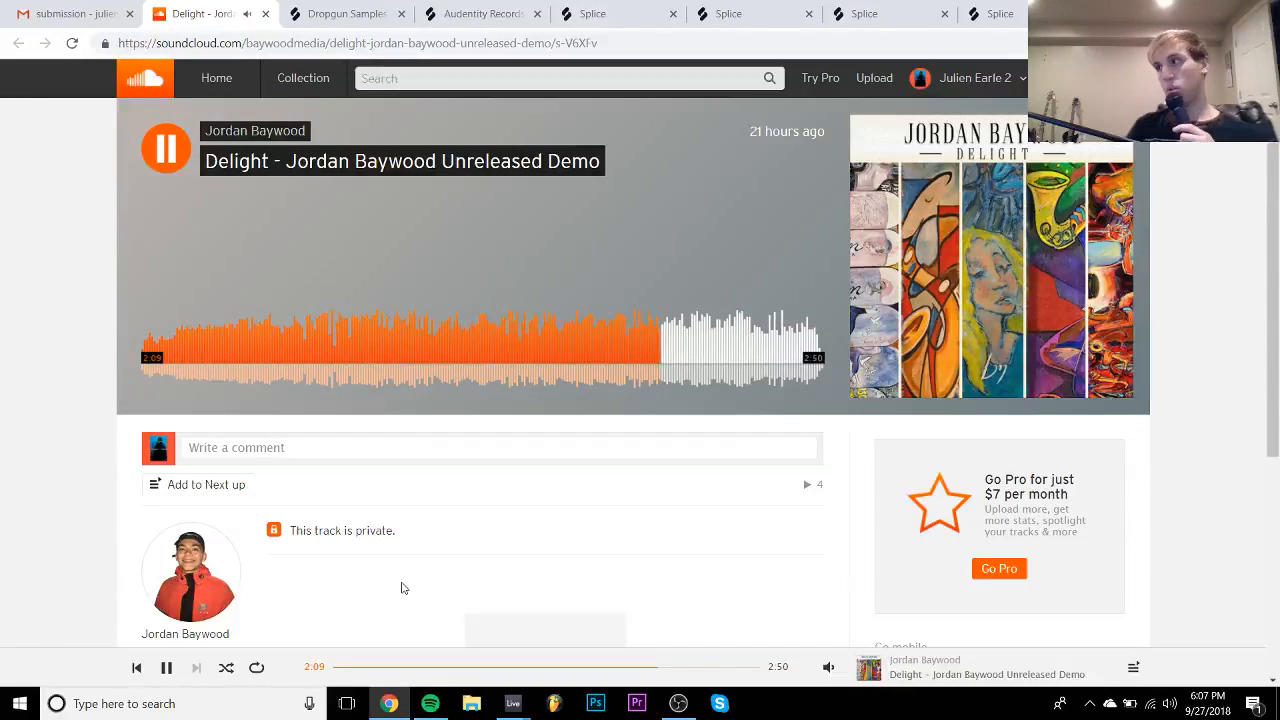
pyautogui.press('space')
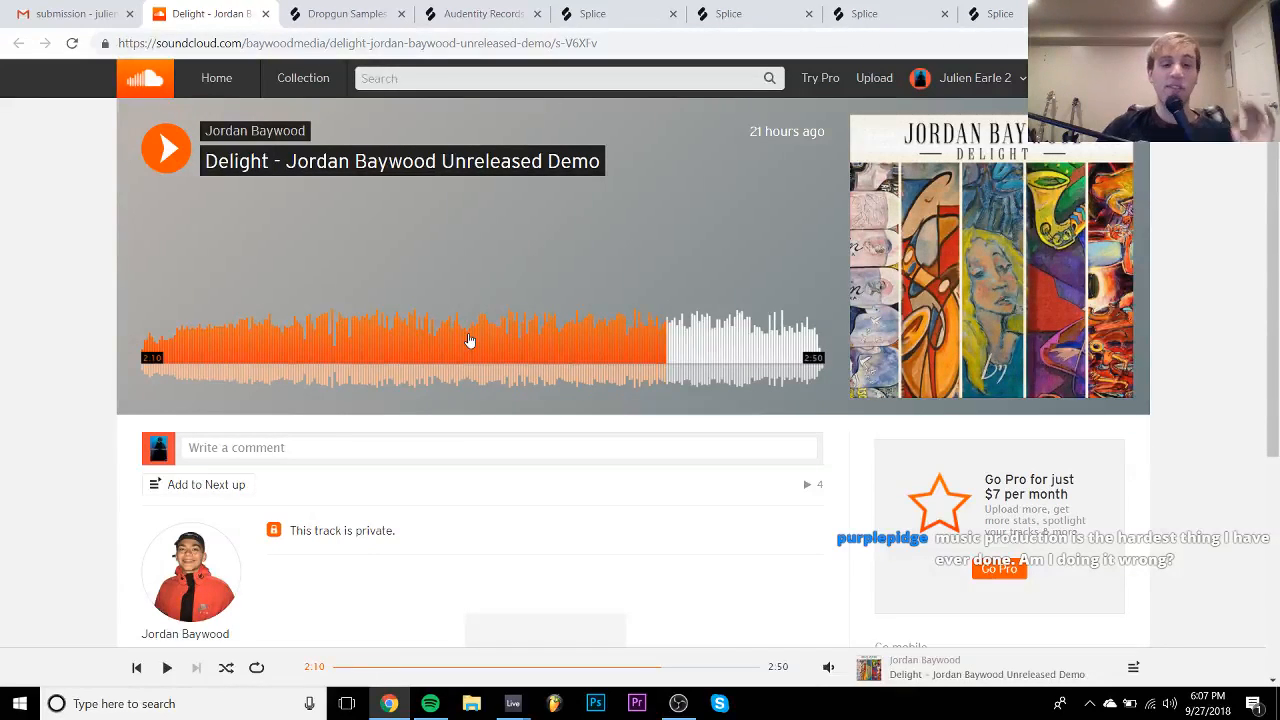
pyautogui.click(183, 346)
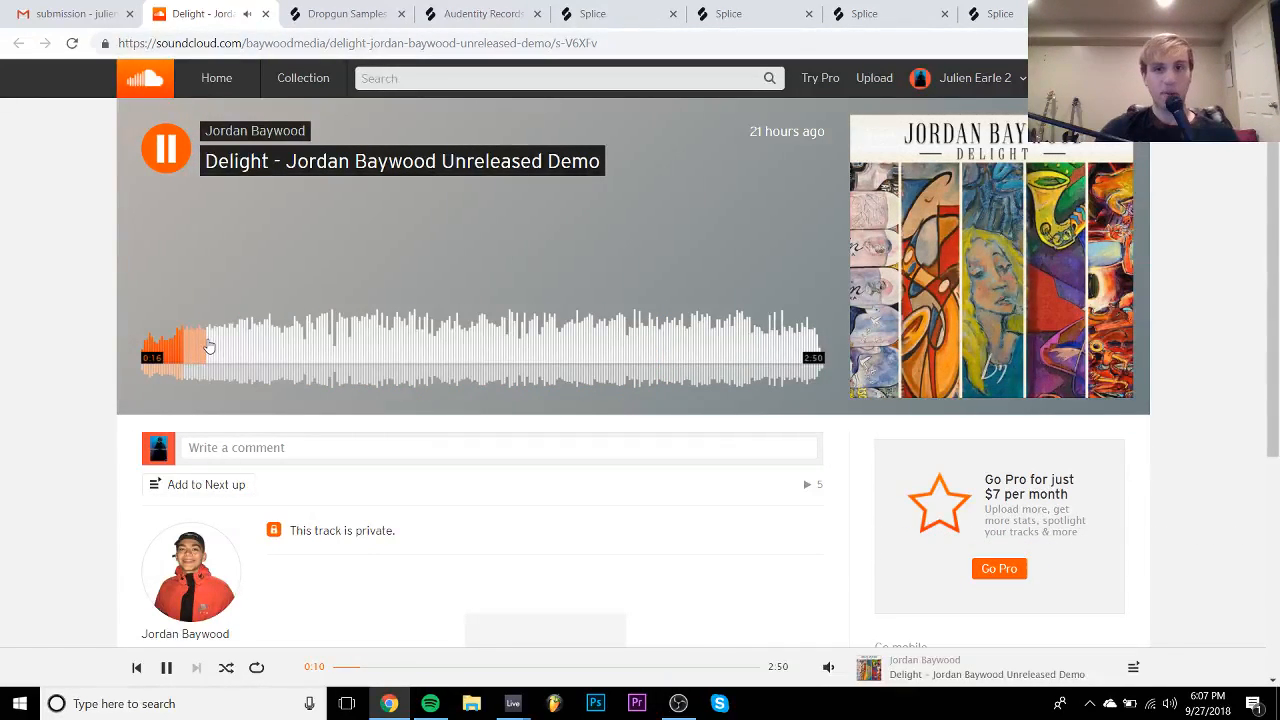
# - Seek Delight to 0:16 and then 0:44 with brief pauses, then close its SoundCloud tab
pyautogui.click(208, 346)
pyautogui.press('space')
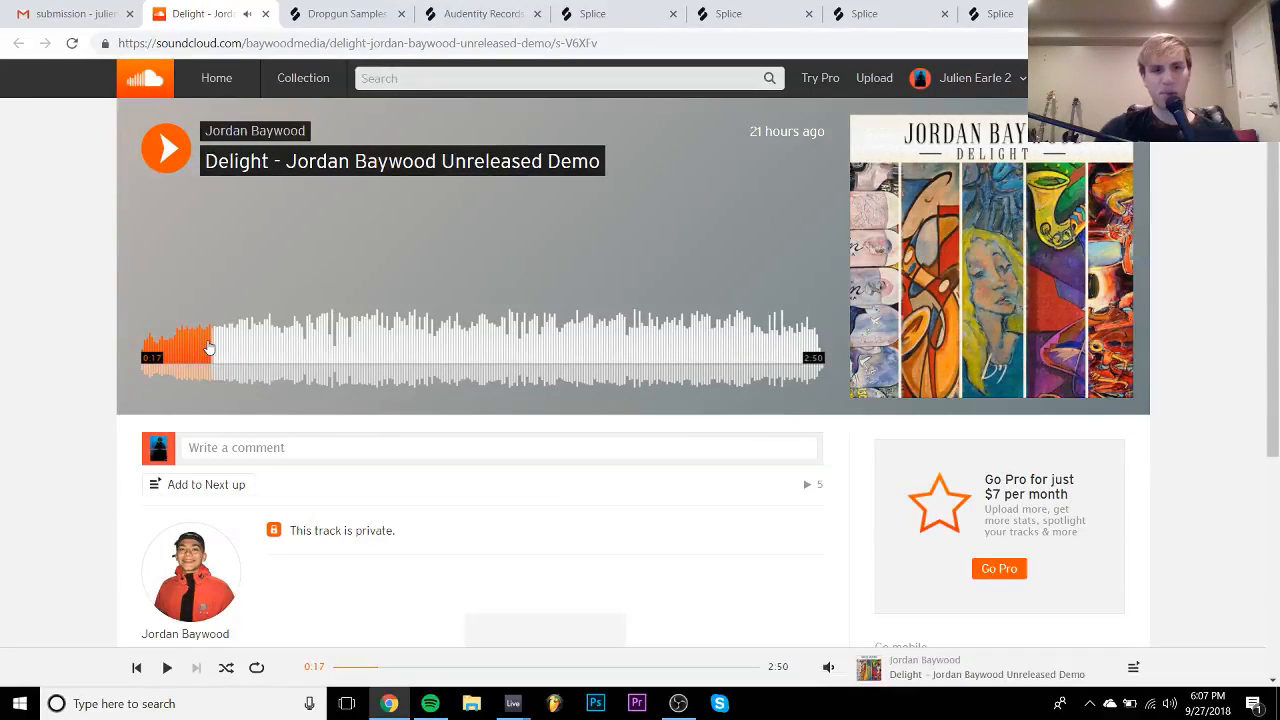
pyautogui.press('space')
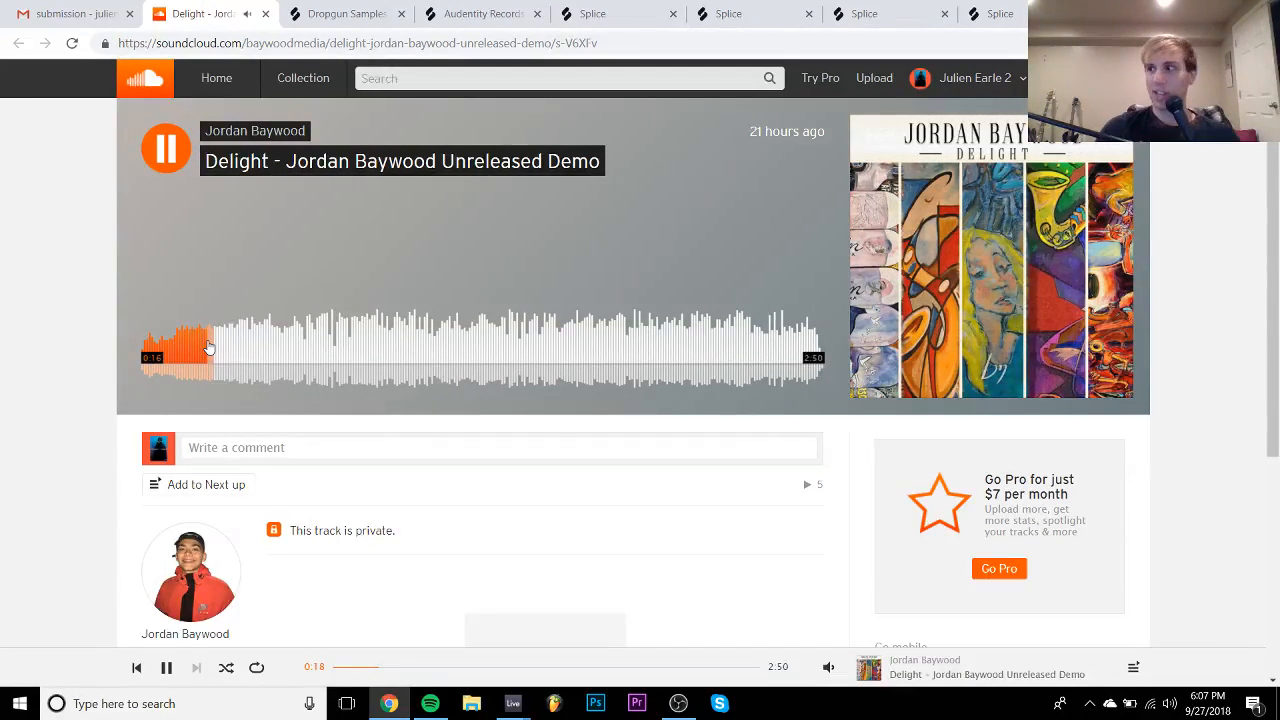
pyautogui.press('space')
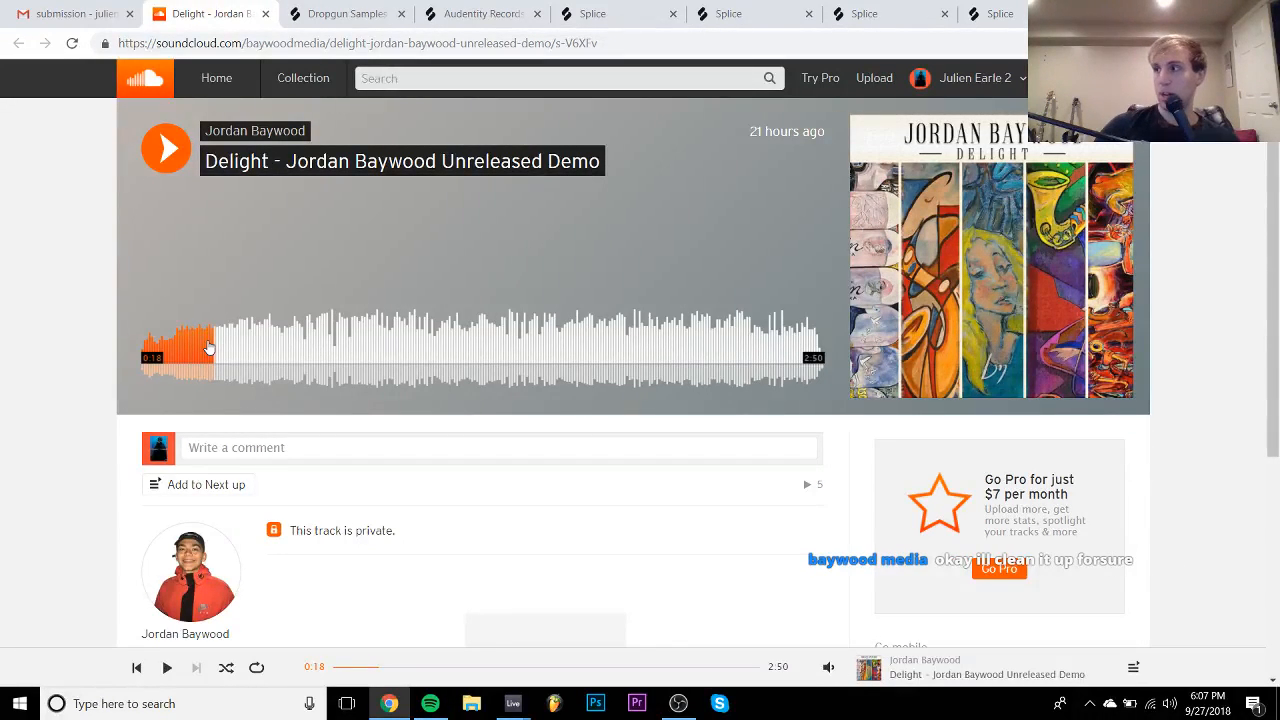
pyautogui.click(209, 347)
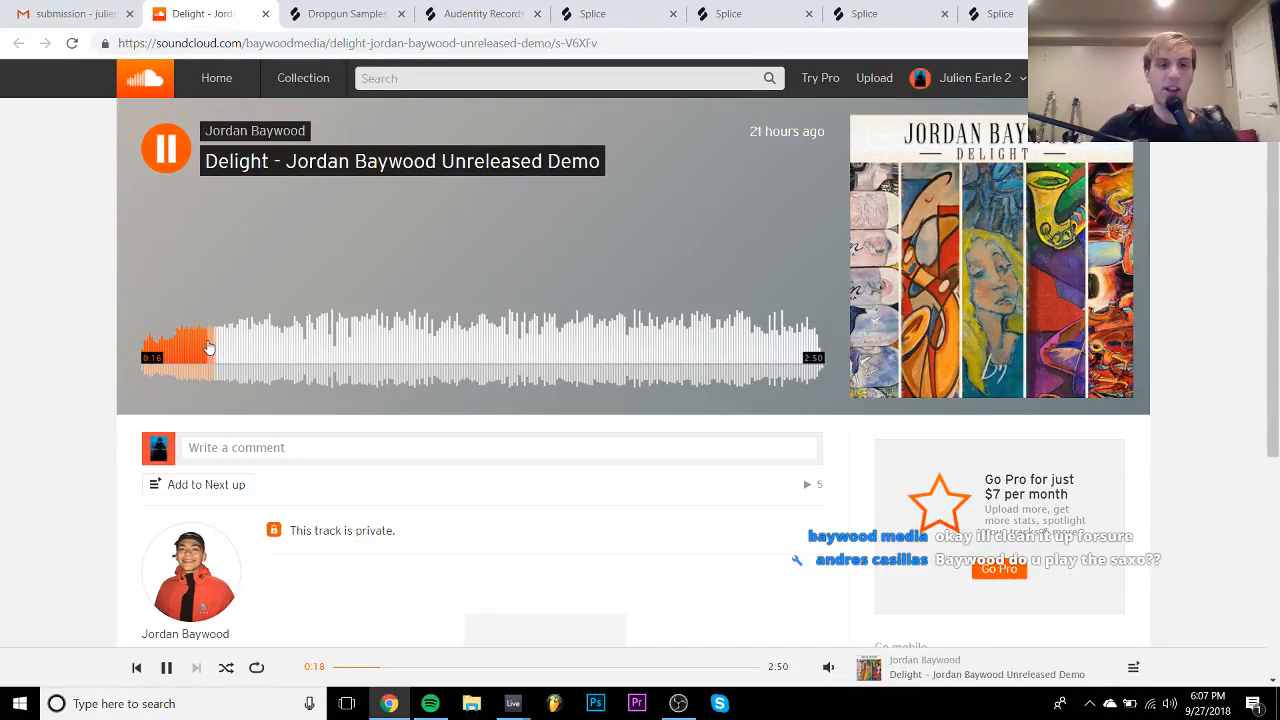
pyautogui.click(322, 345)
pyautogui.press('space')
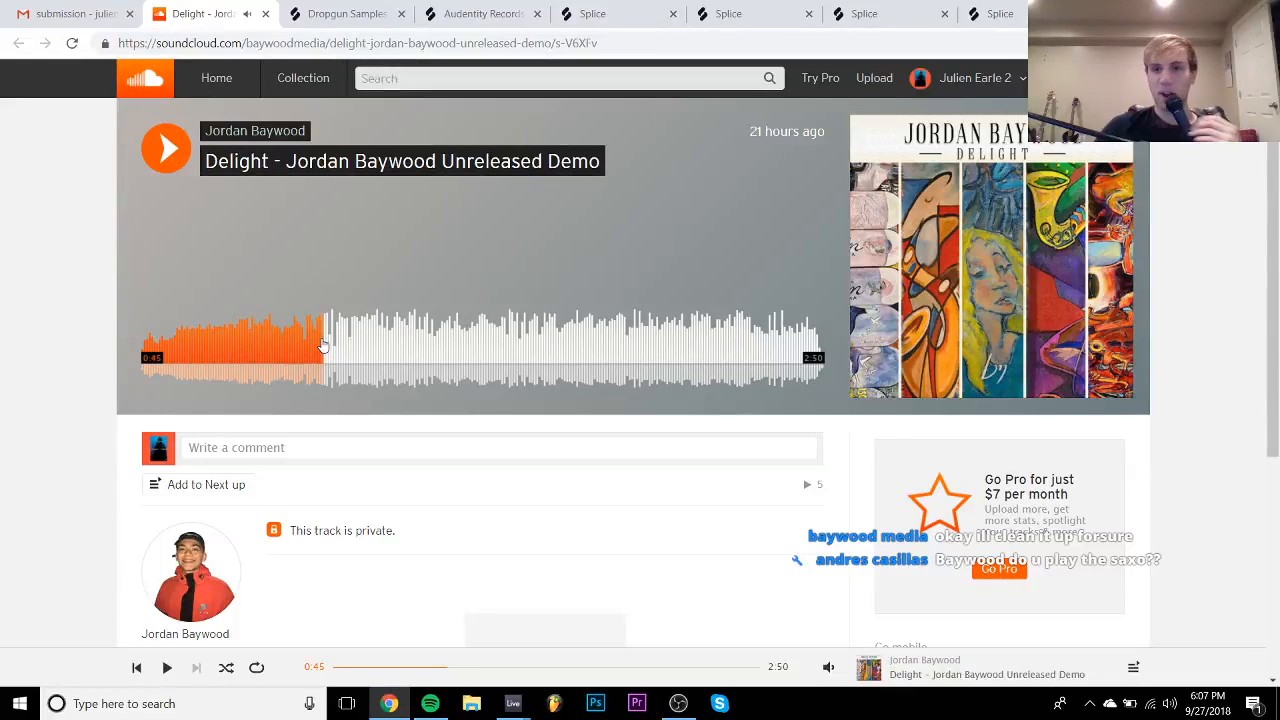
pyautogui.press('space')
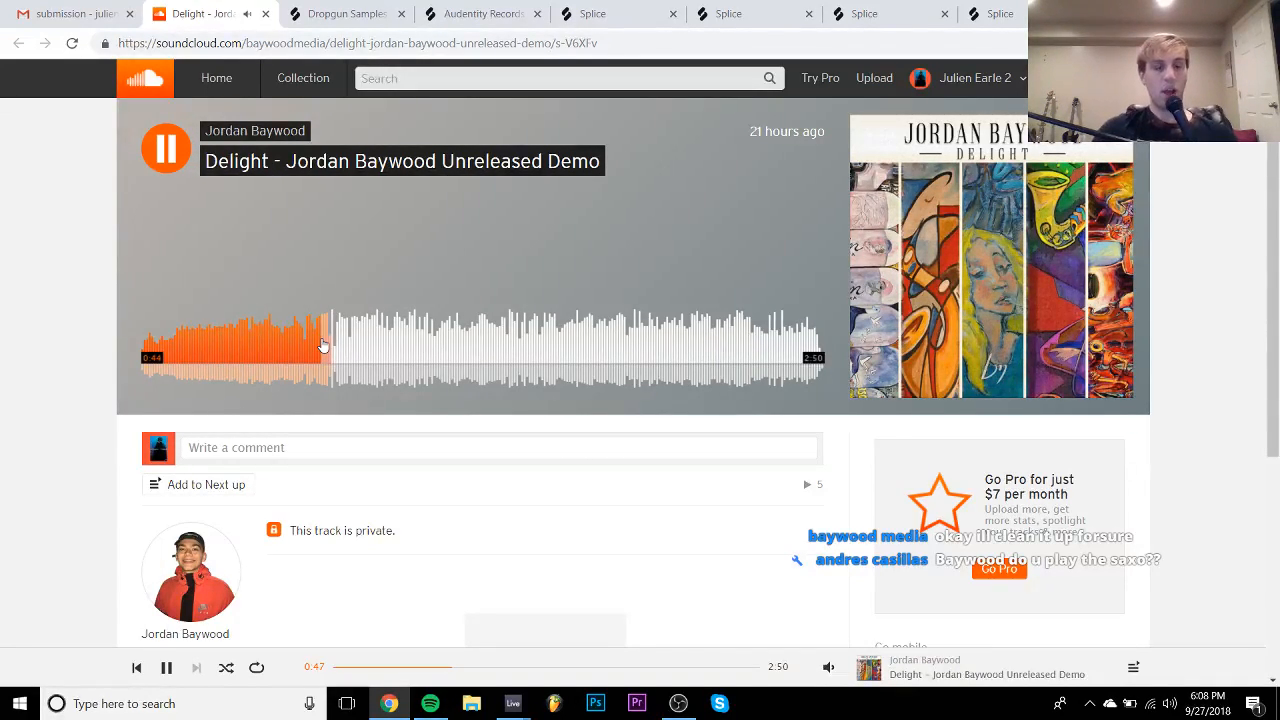
pyautogui.press('space')
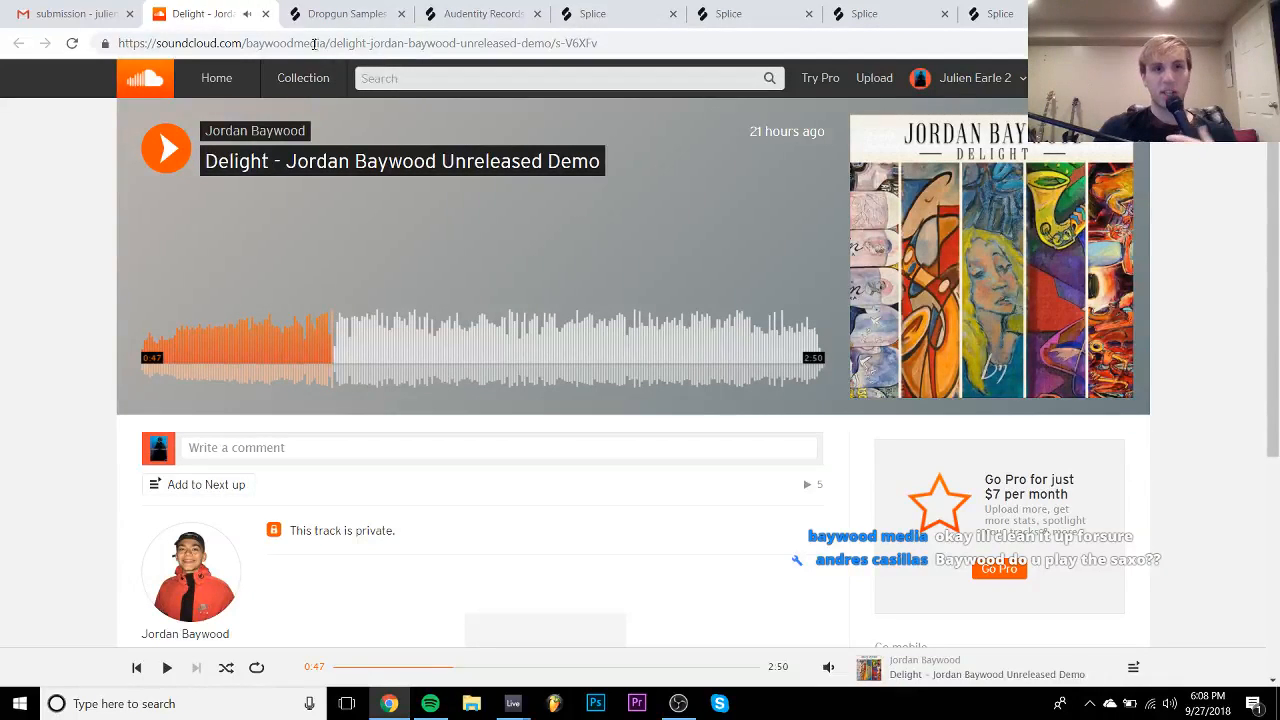
pyautogui.click(265, 14)
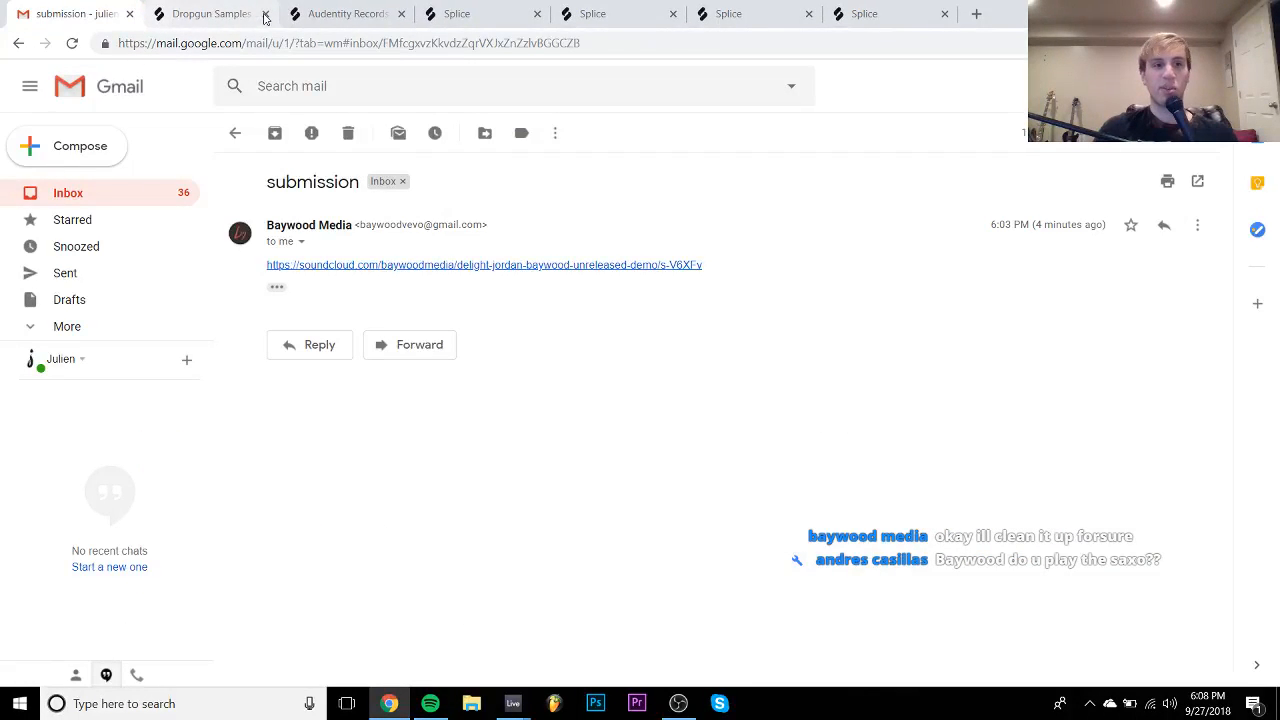
# - Return to the inbox and open the '1 2 3 lets go' email
pyautogui.click(106, 191)
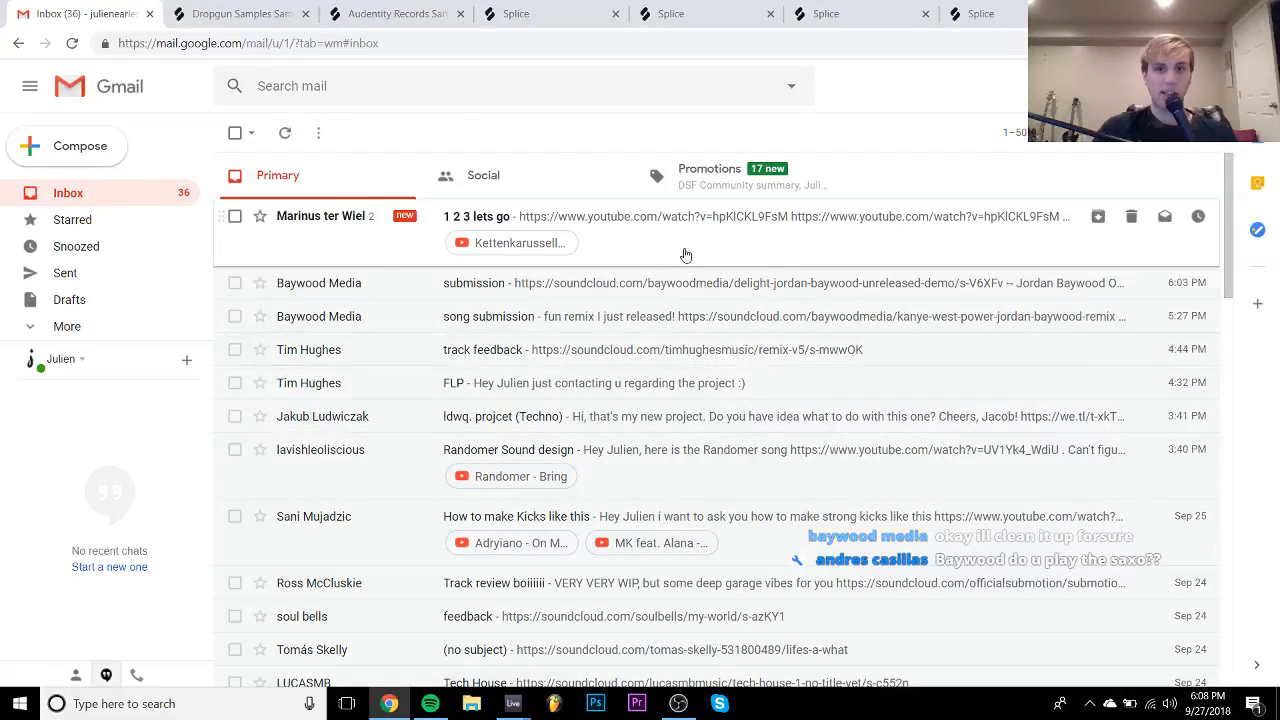
pyautogui.click(692, 224)
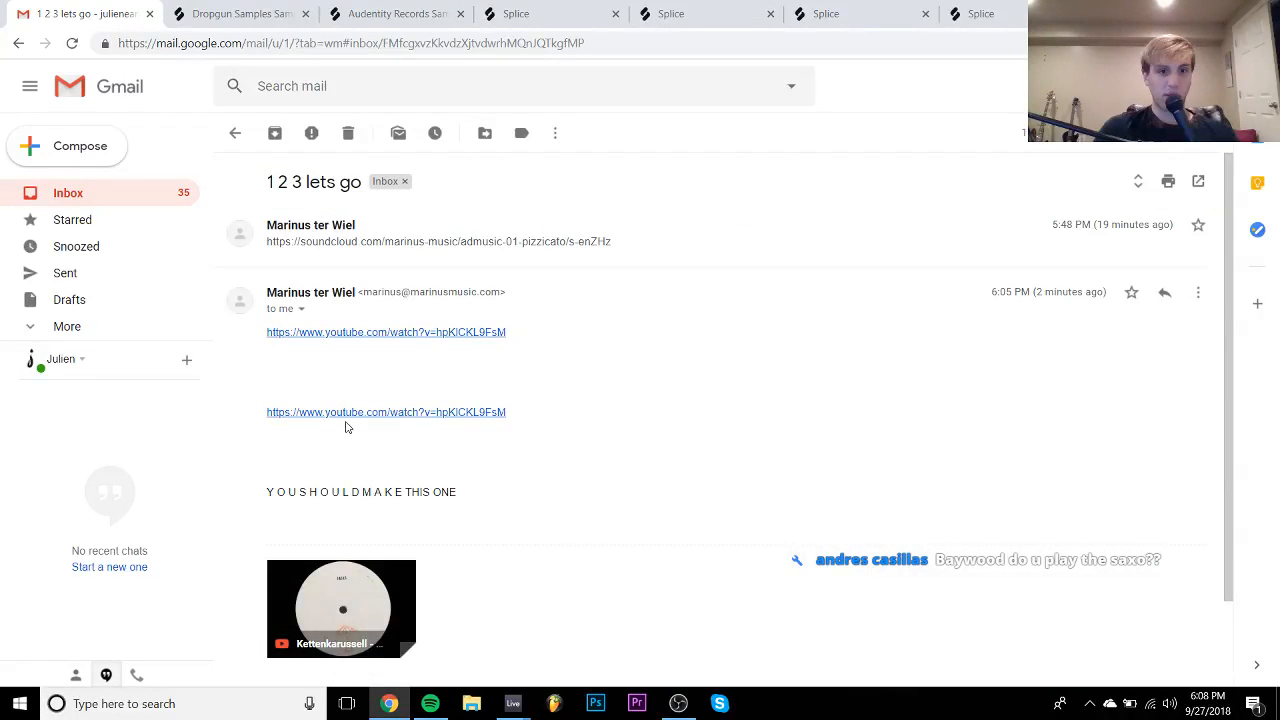
pyautogui.scroll(-1, 346, 427)
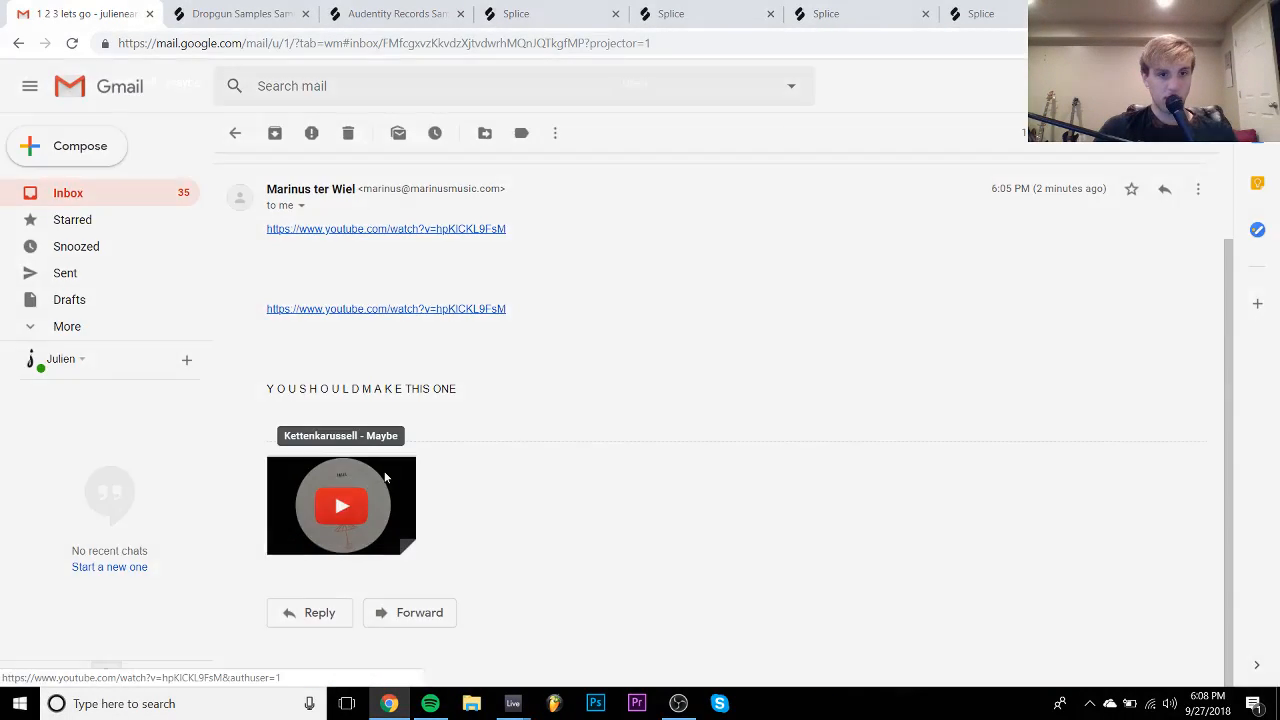
# - Play the linked Kettenkarussell - Maybe video preview, pausing briefly at 0:06
pyautogui.click(386, 479)
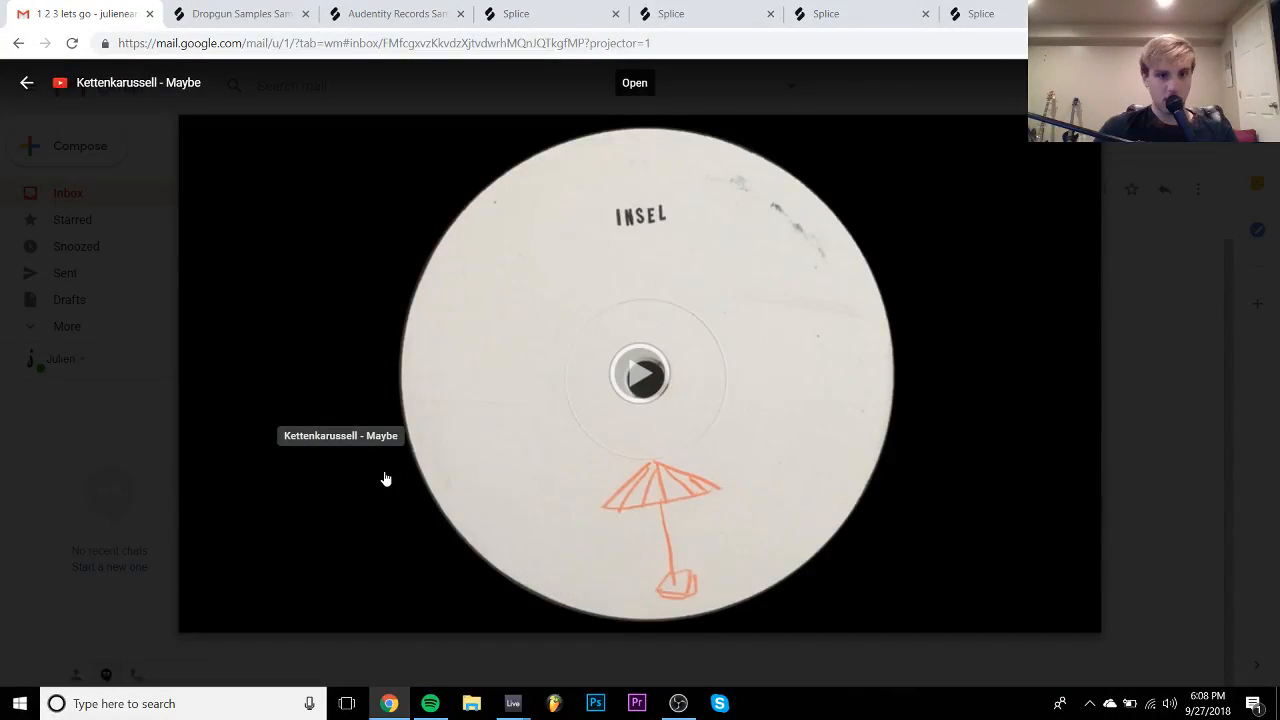
pyautogui.click(615, 373)
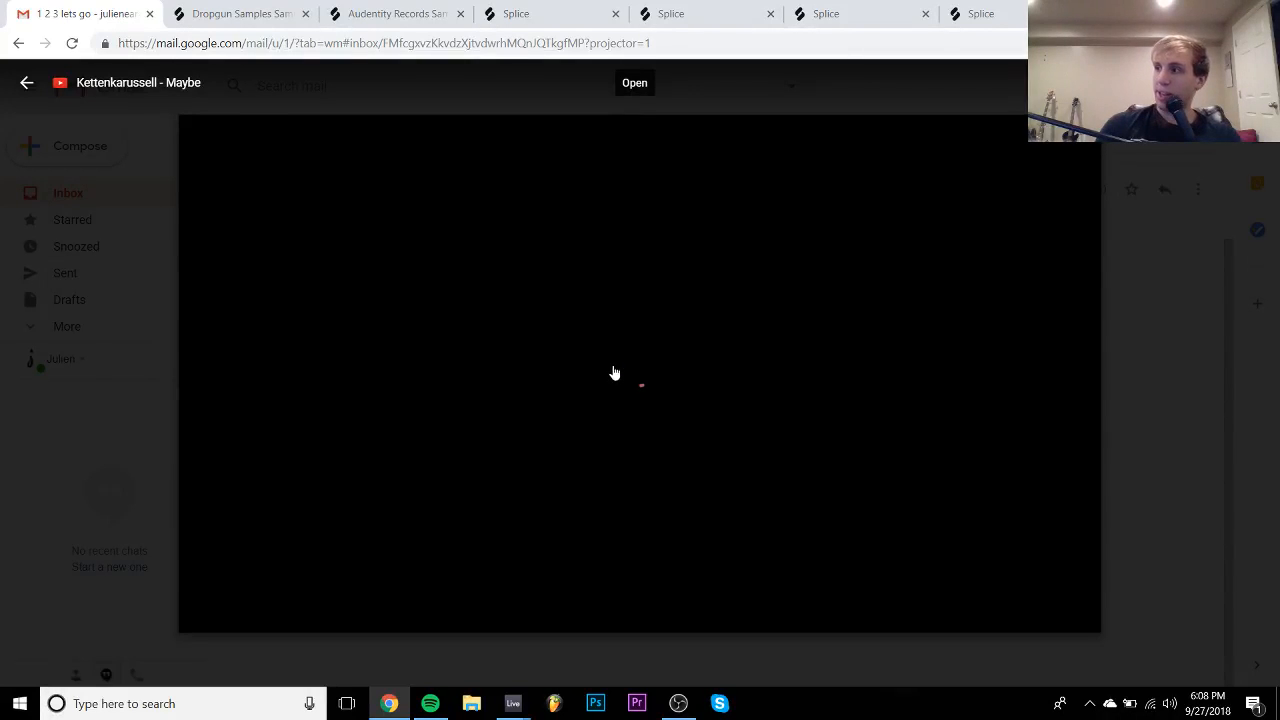
pyautogui.click(631, 378)
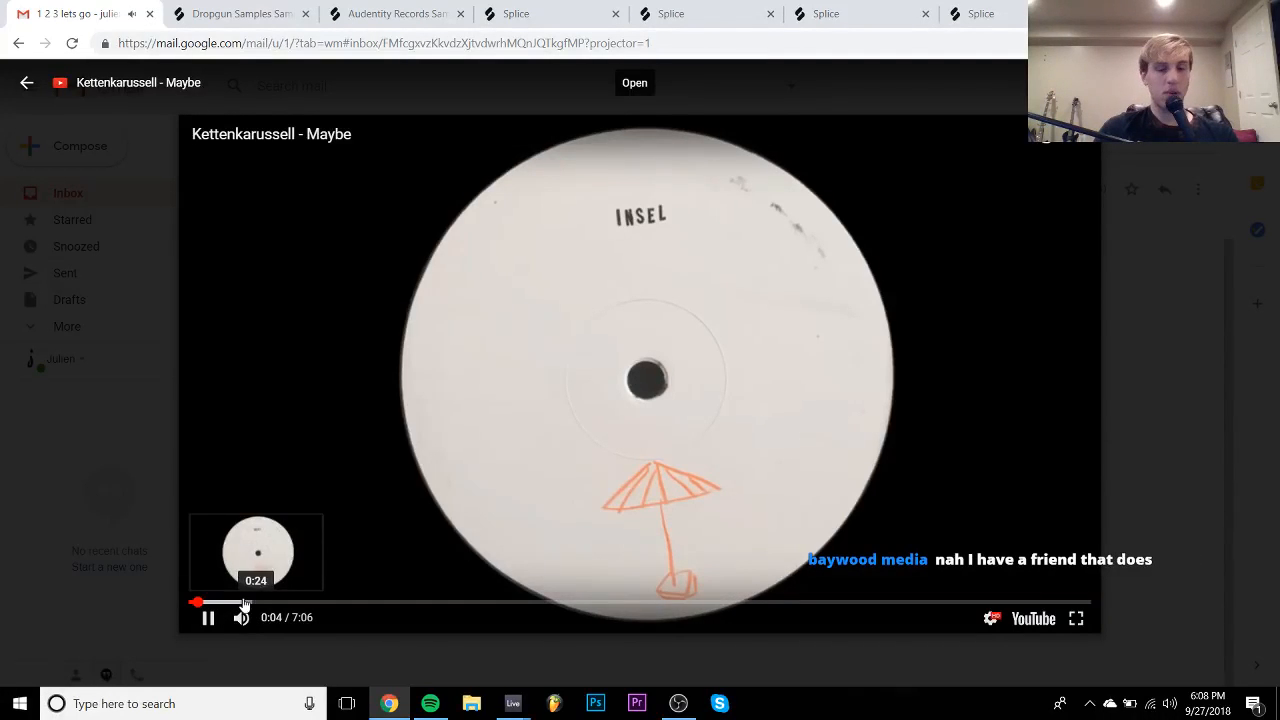
pyautogui.click(435, 449)
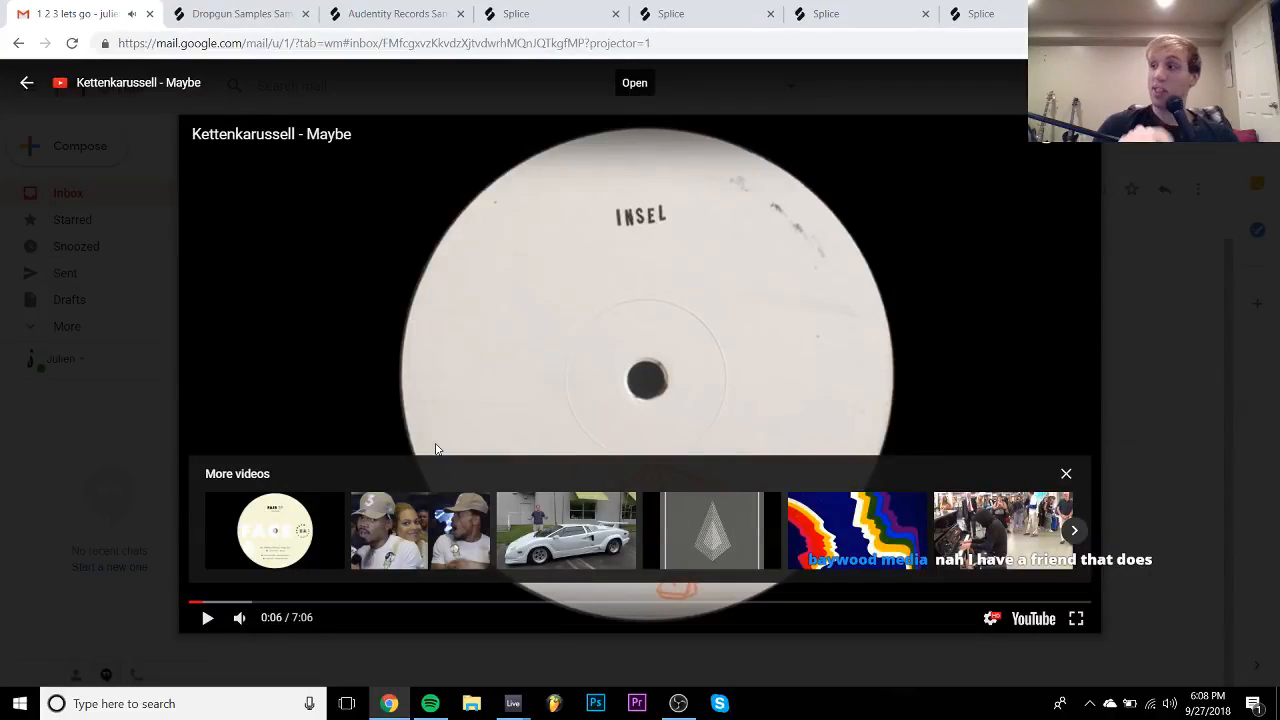
pyautogui.click(648, 337)
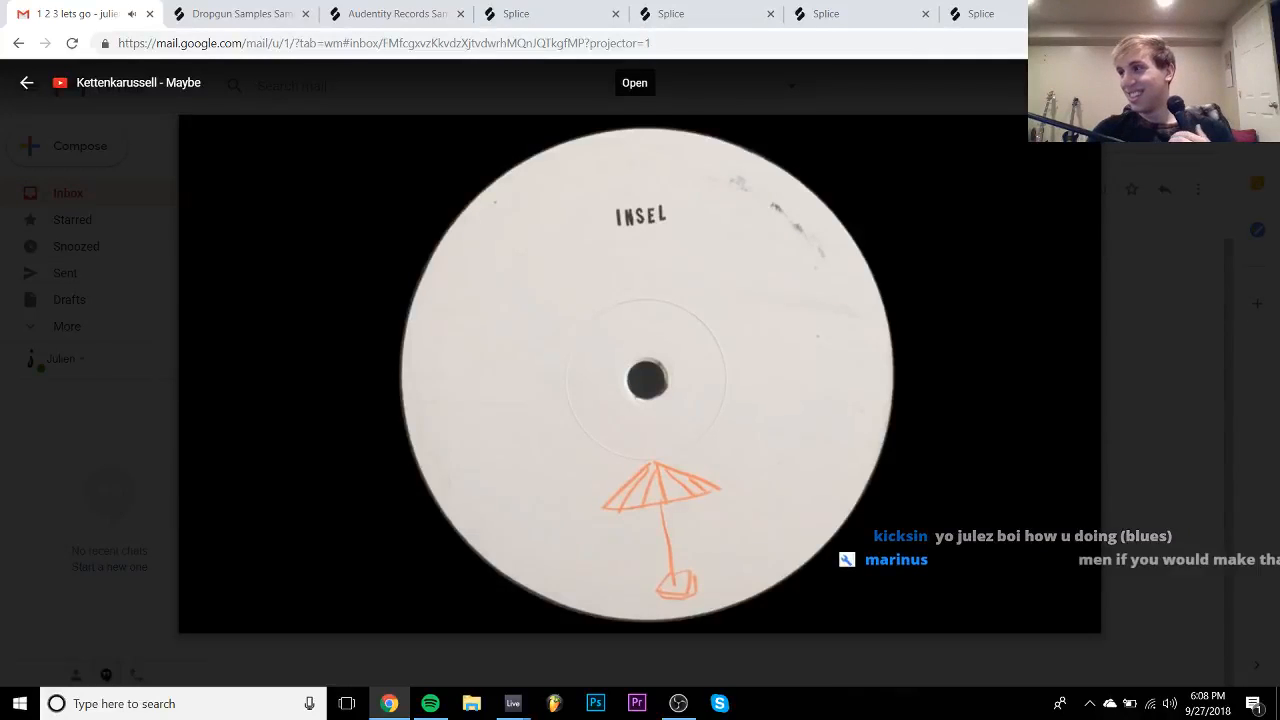
# - Skim the video from 0:24 to about 1:46, pausing and resuming along the way
pyautogui.click(648, 337)
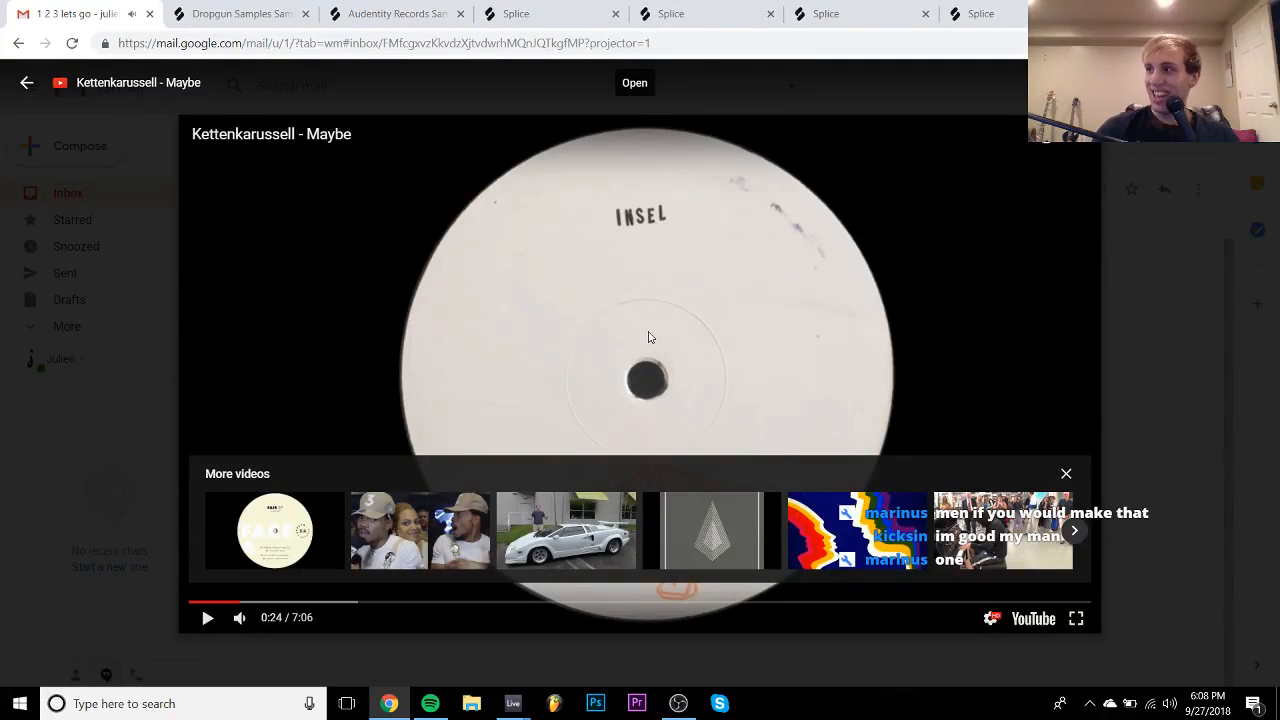
pyautogui.click(648, 337)
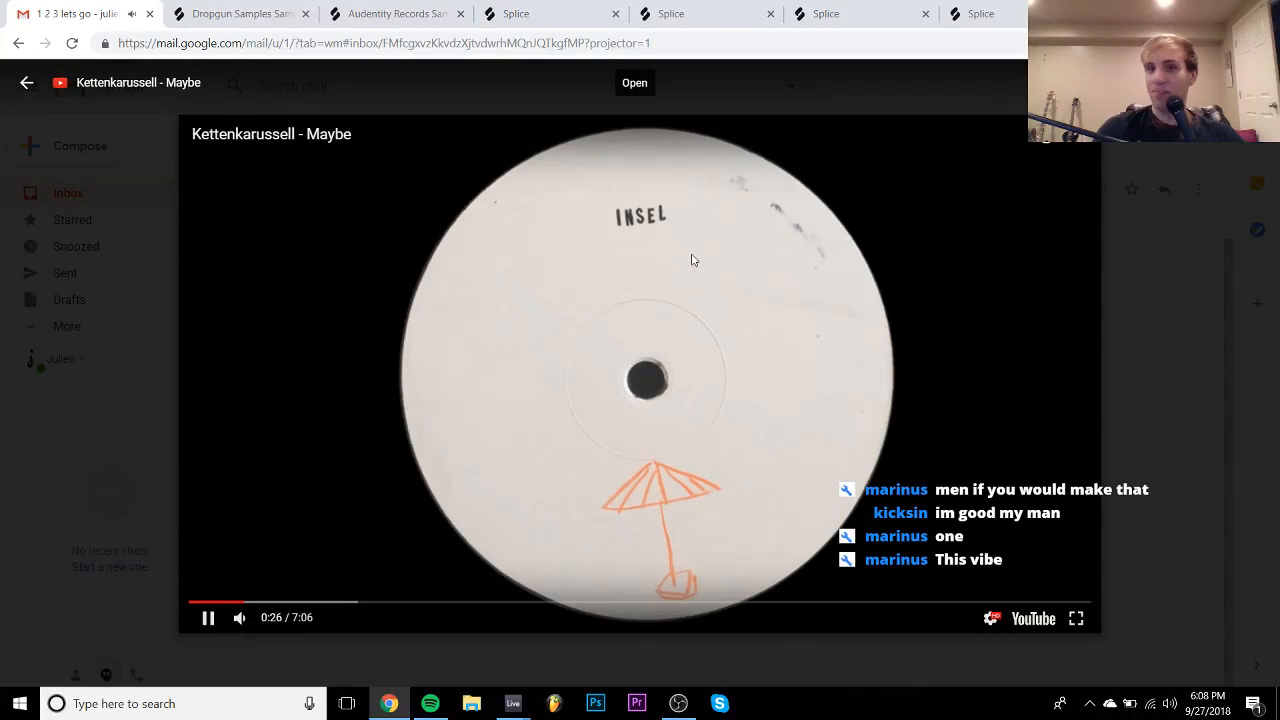
pyautogui.click(301, 604)
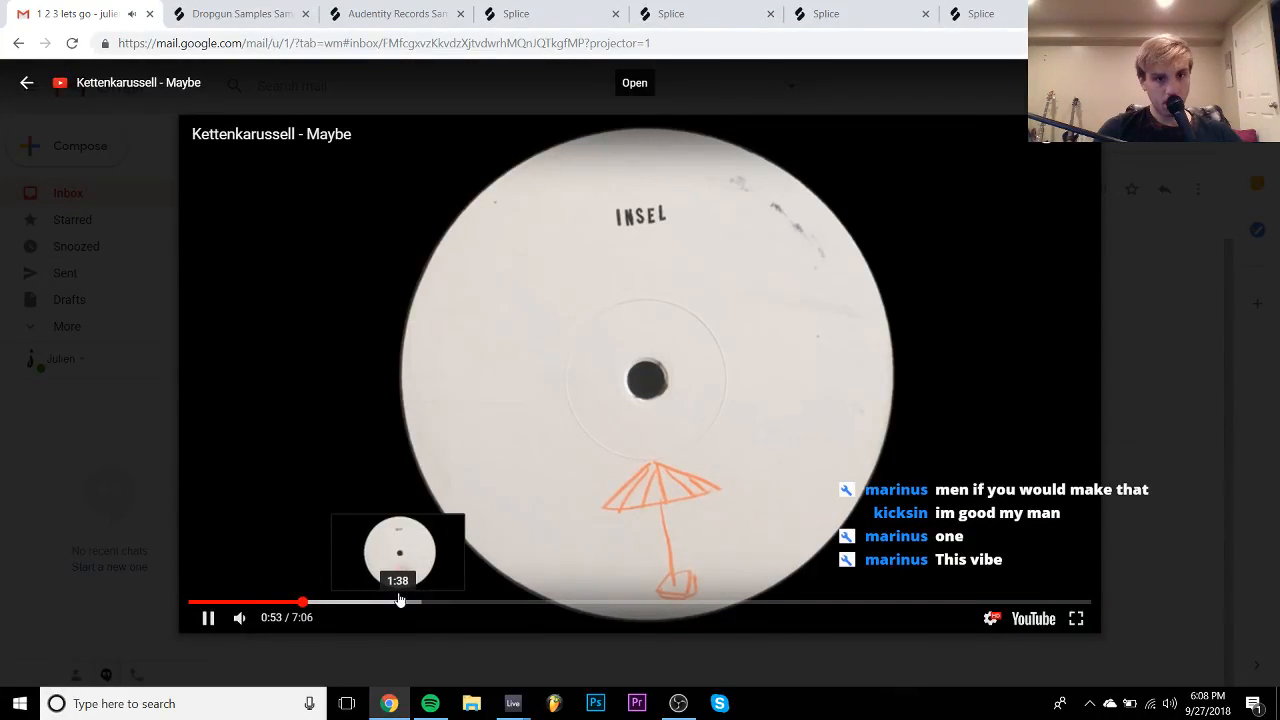
pyautogui.click(399, 601)
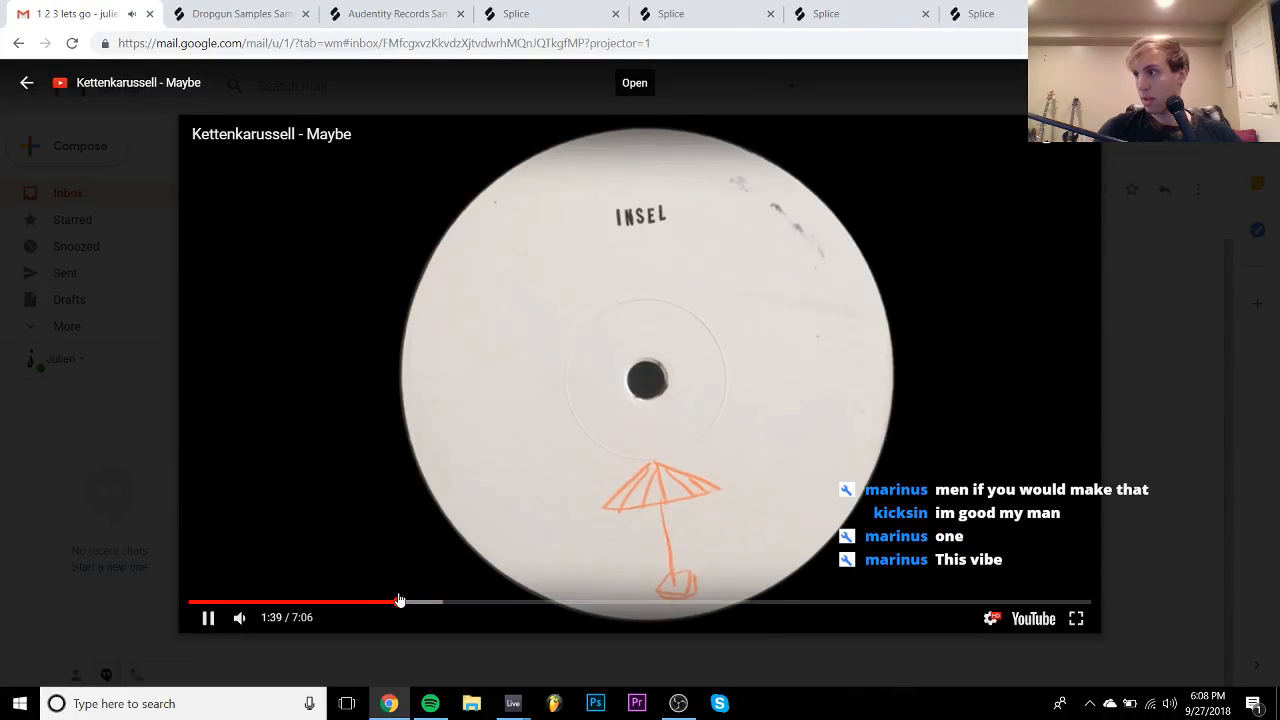
pyautogui.click(399, 600)
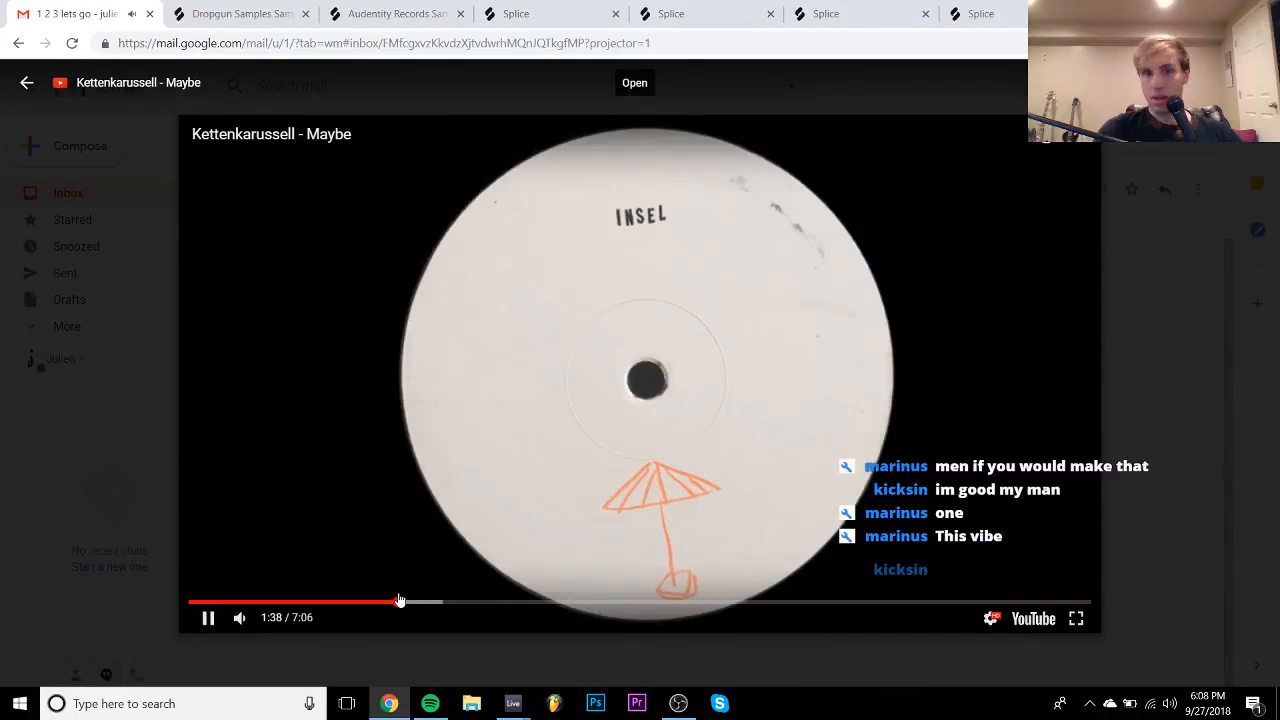
pyautogui.click(392, 456)
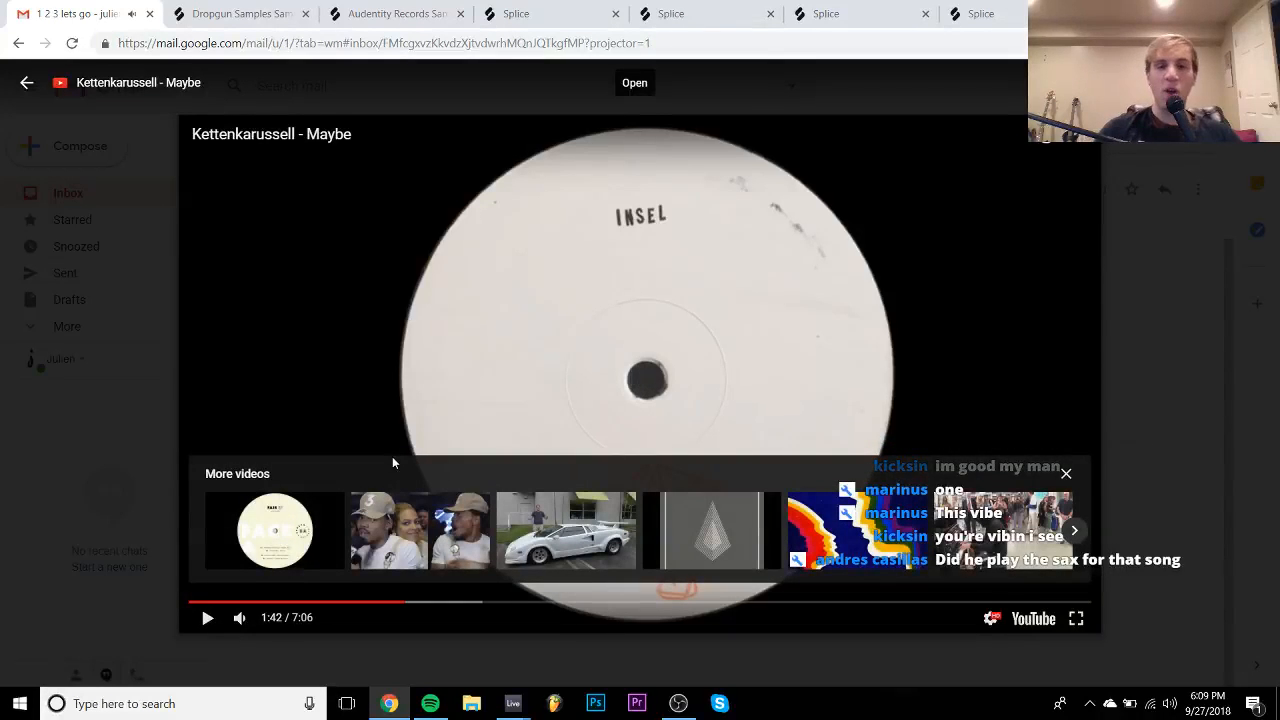
pyautogui.click(392, 456)
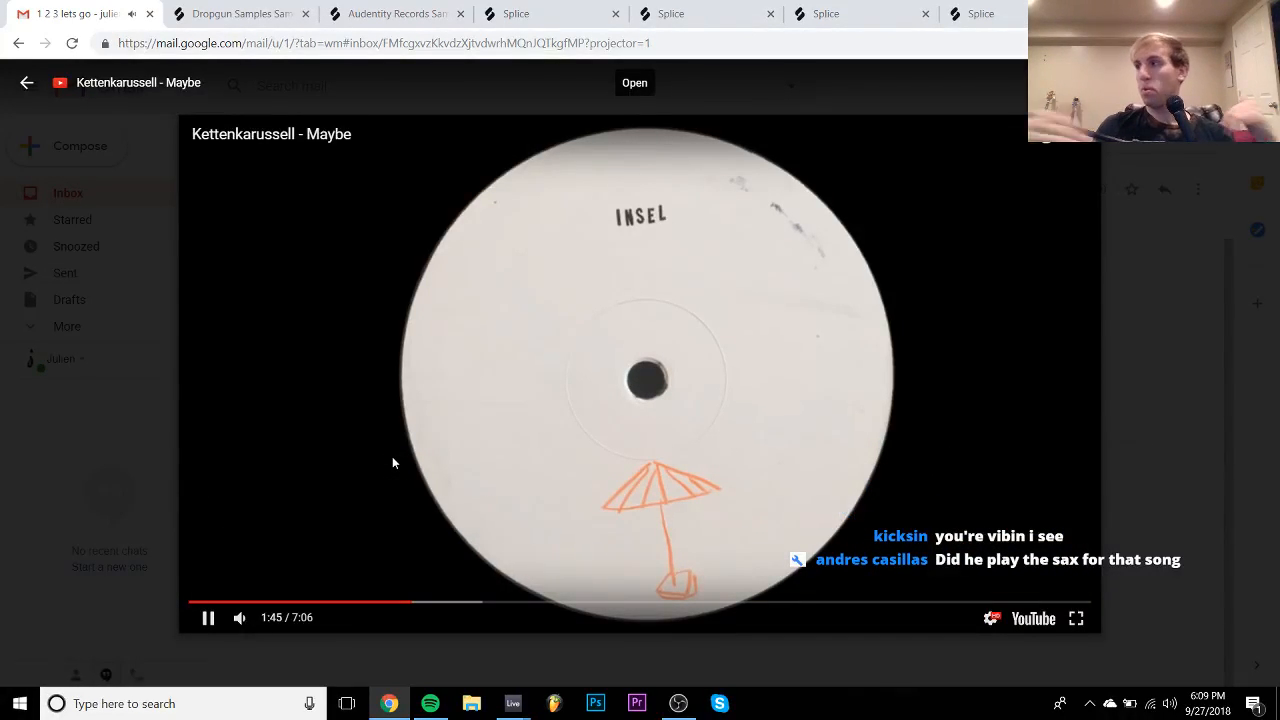
pyautogui.click(392, 456)
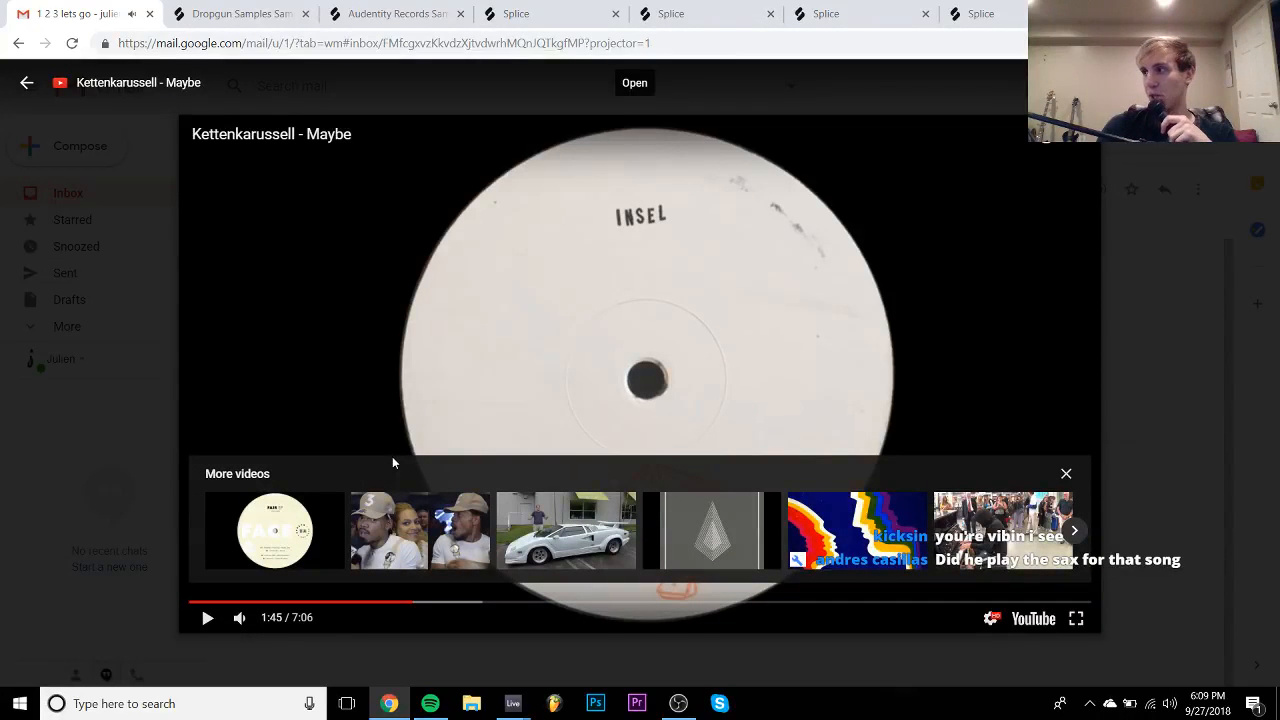
pyautogui.click(392, 456)
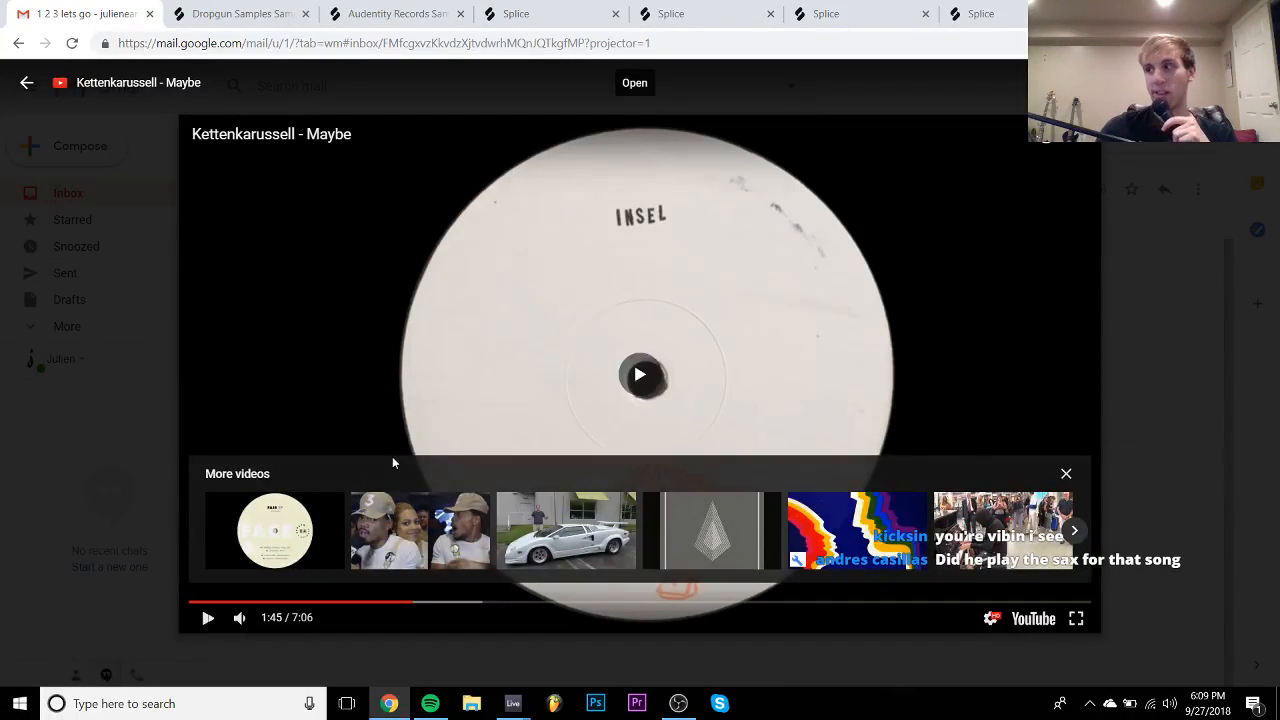
pyautogui.click(392, 456)
pyautogui.click(392, 456)
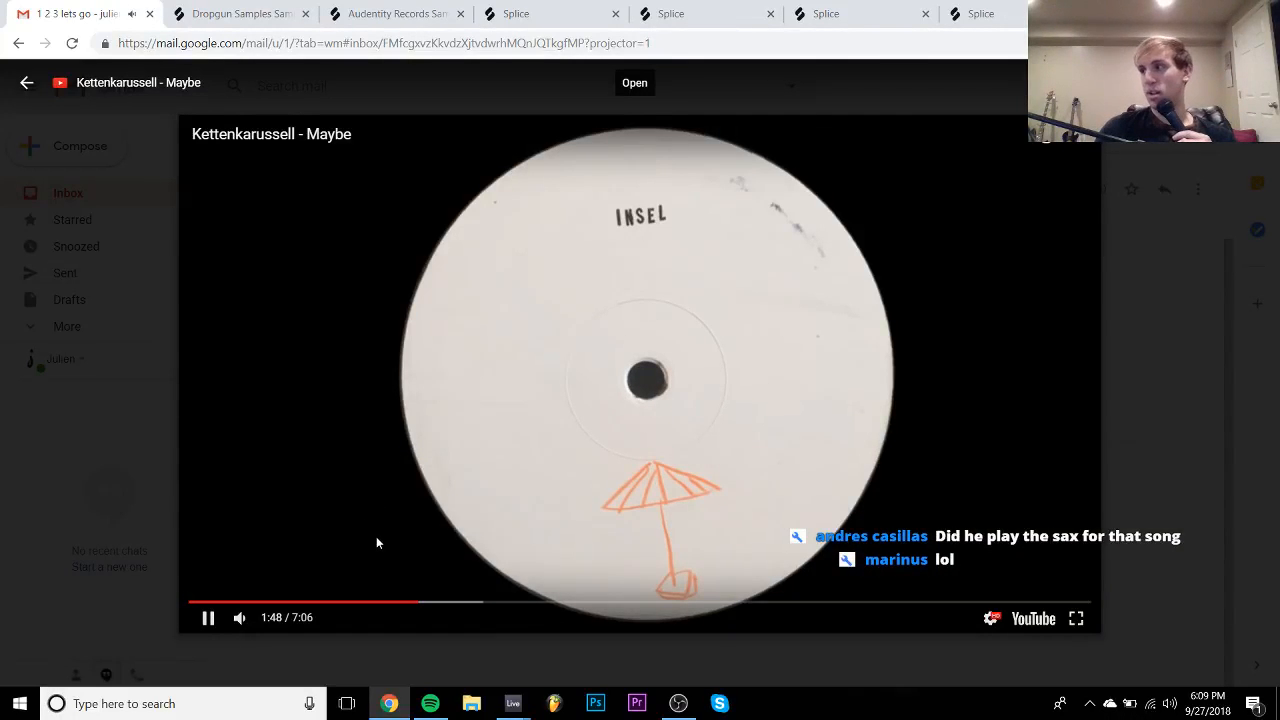
# - Continue from 1:52, skipping ahead to 2:34 and playing through about 2:45
pyautogui.click(465, 592)
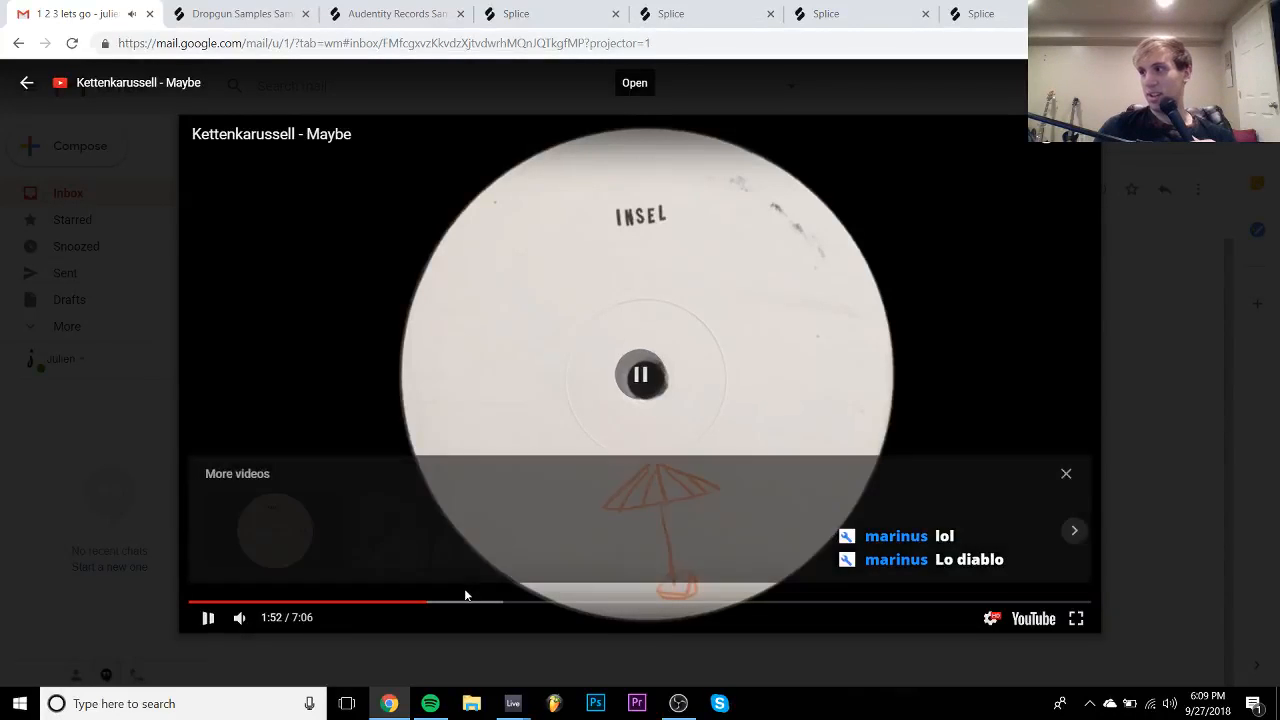
pyautogui.click(465, 594)
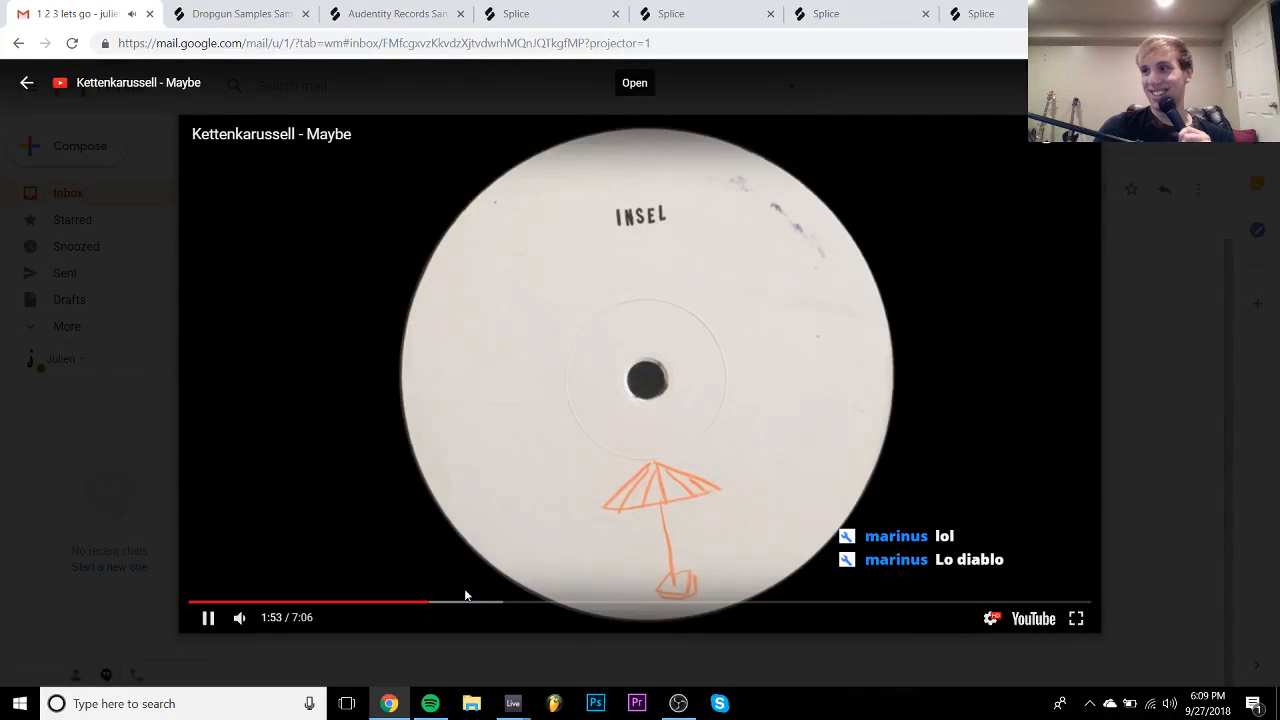
pyautogui.click(464, 594)
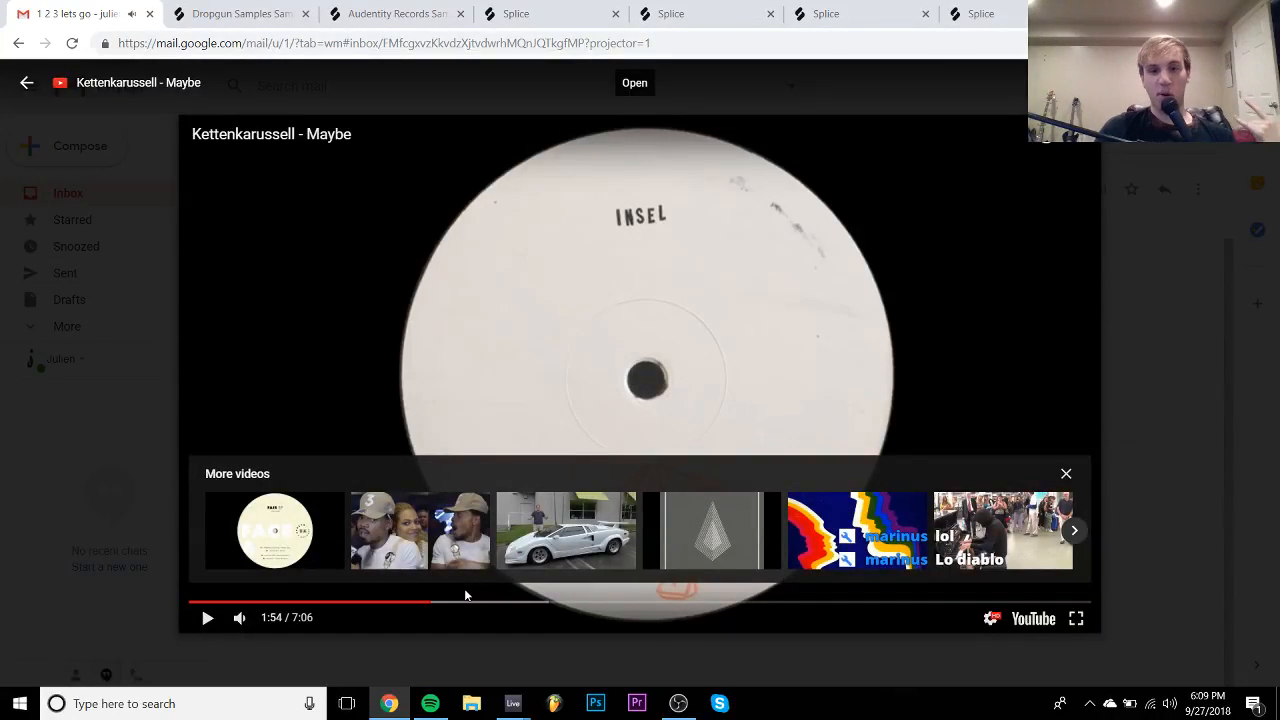
pyautogui.click(465, 595)
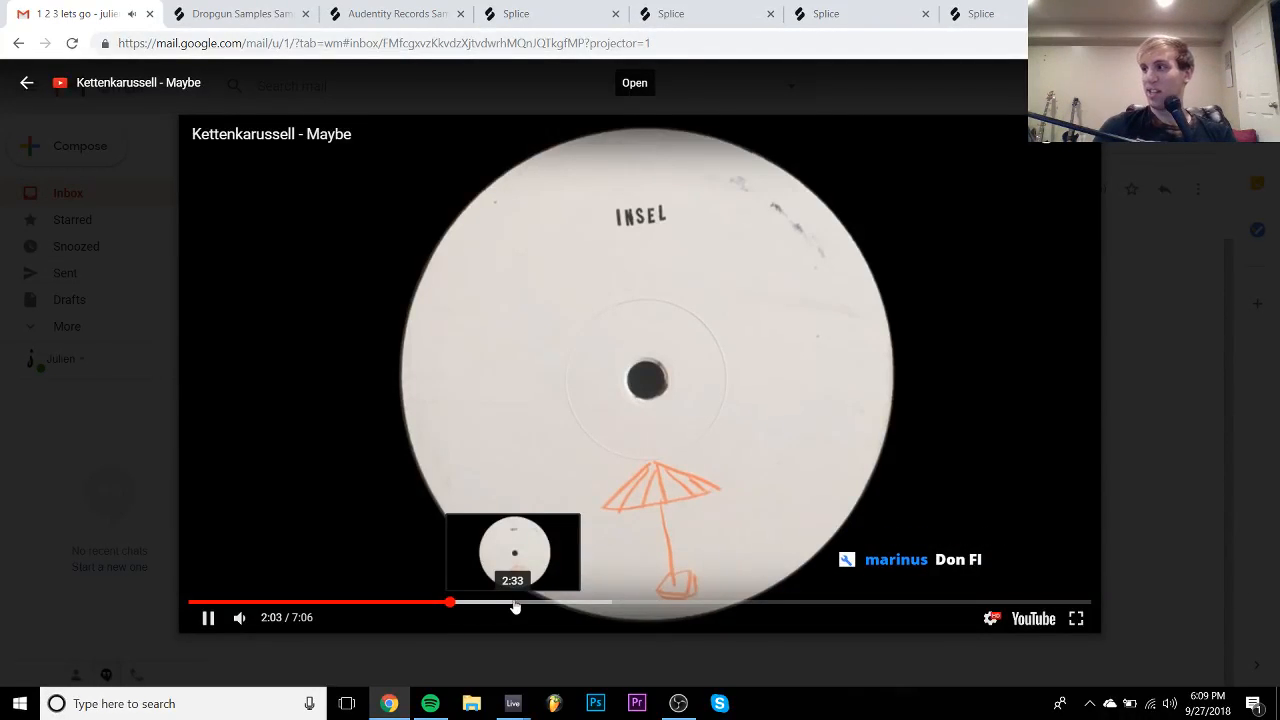
pyautogui.click(516, 604)
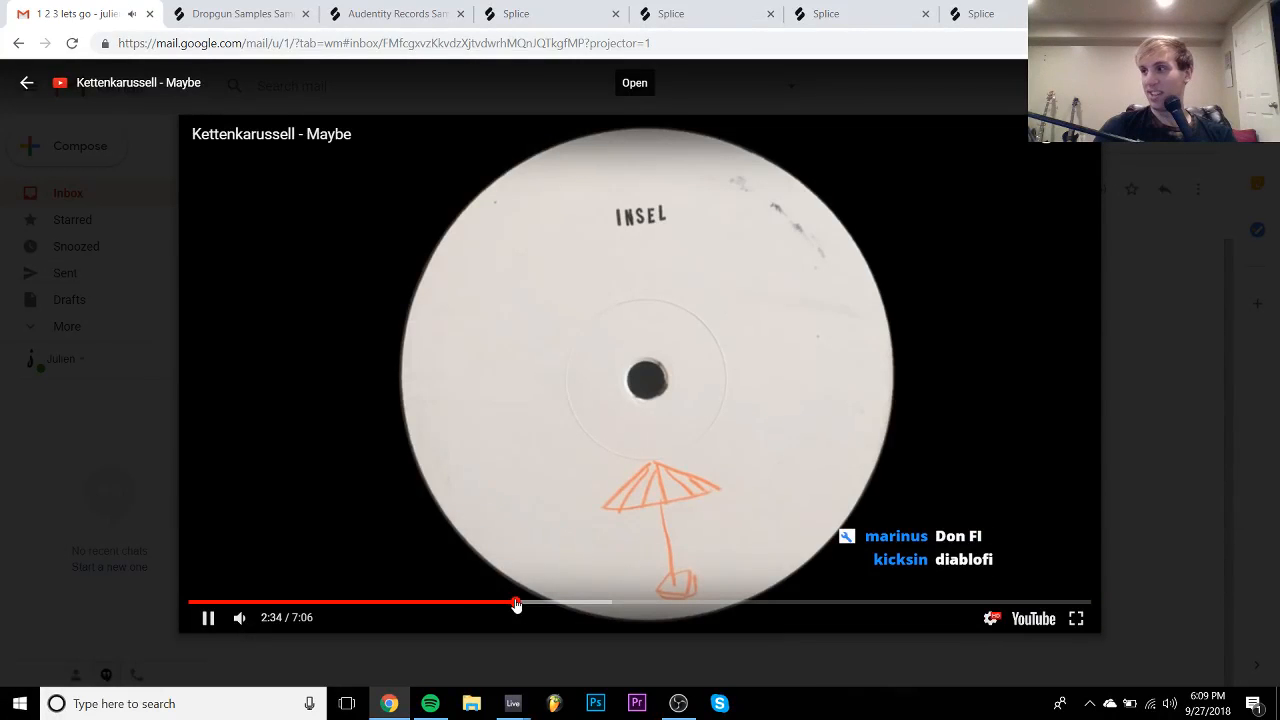
pyautogui.press('space')
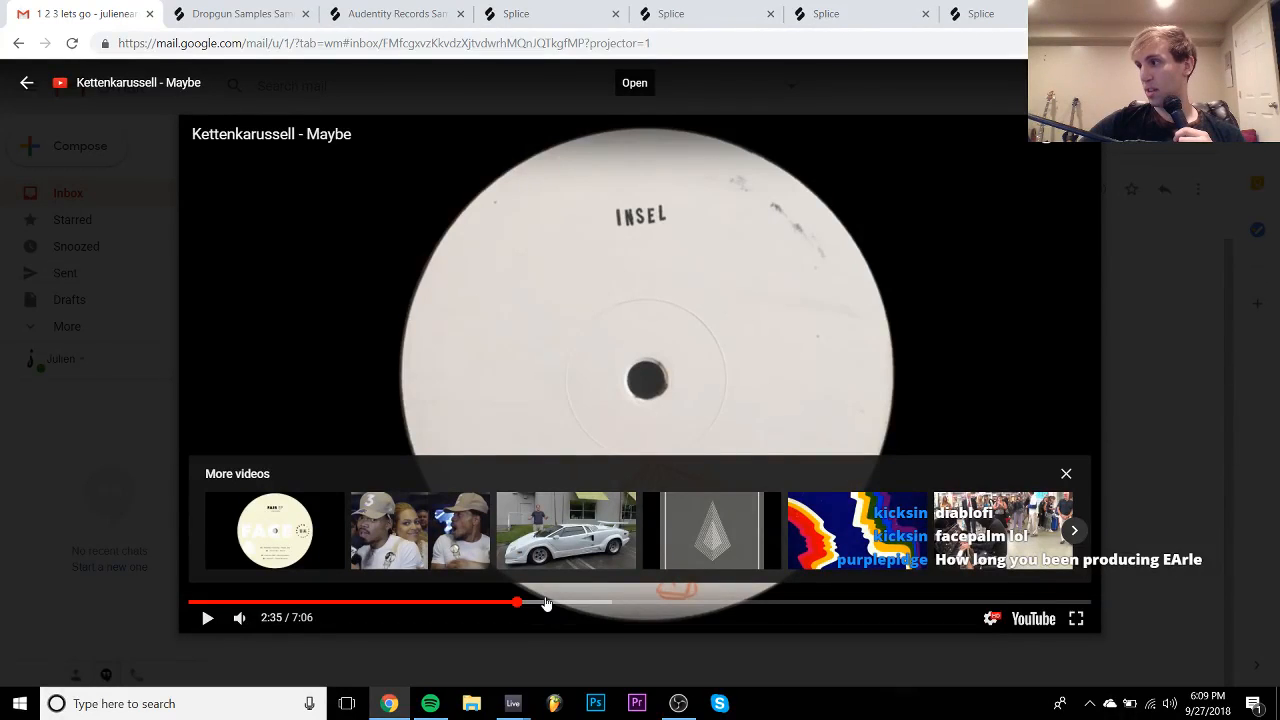
pyautogui.click(566, 588)
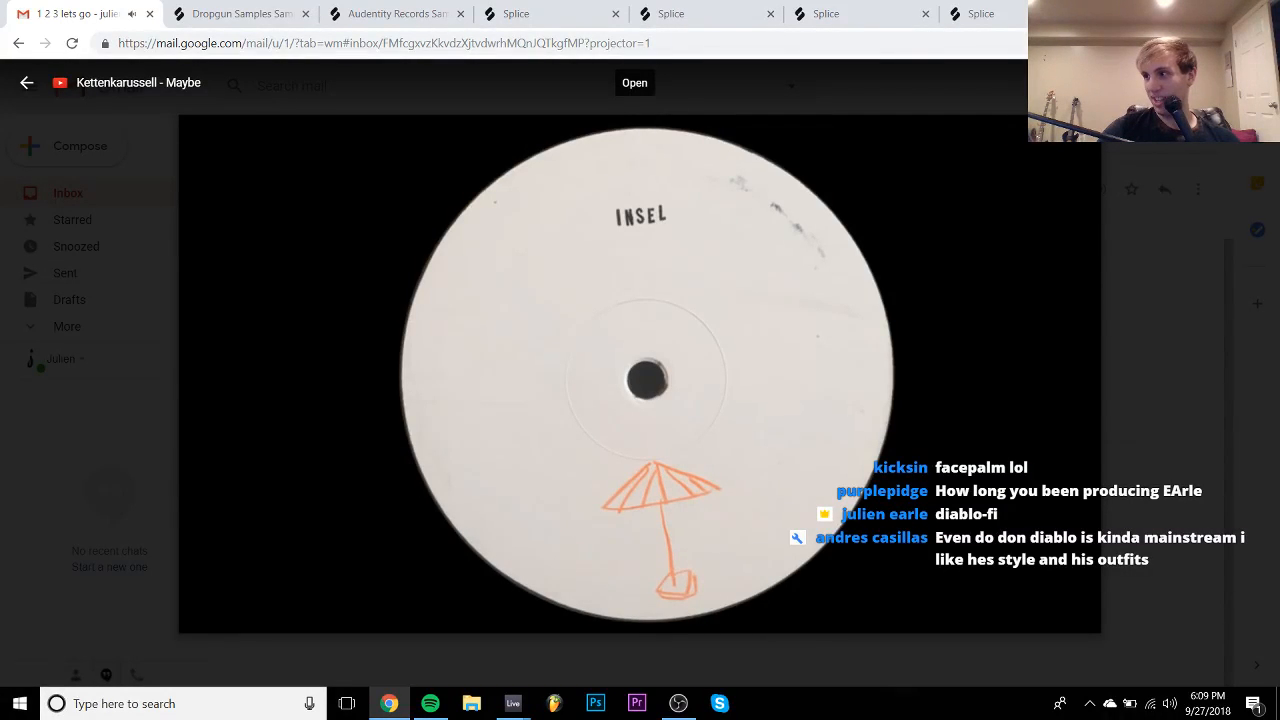
pyautogui.click(565, 585)
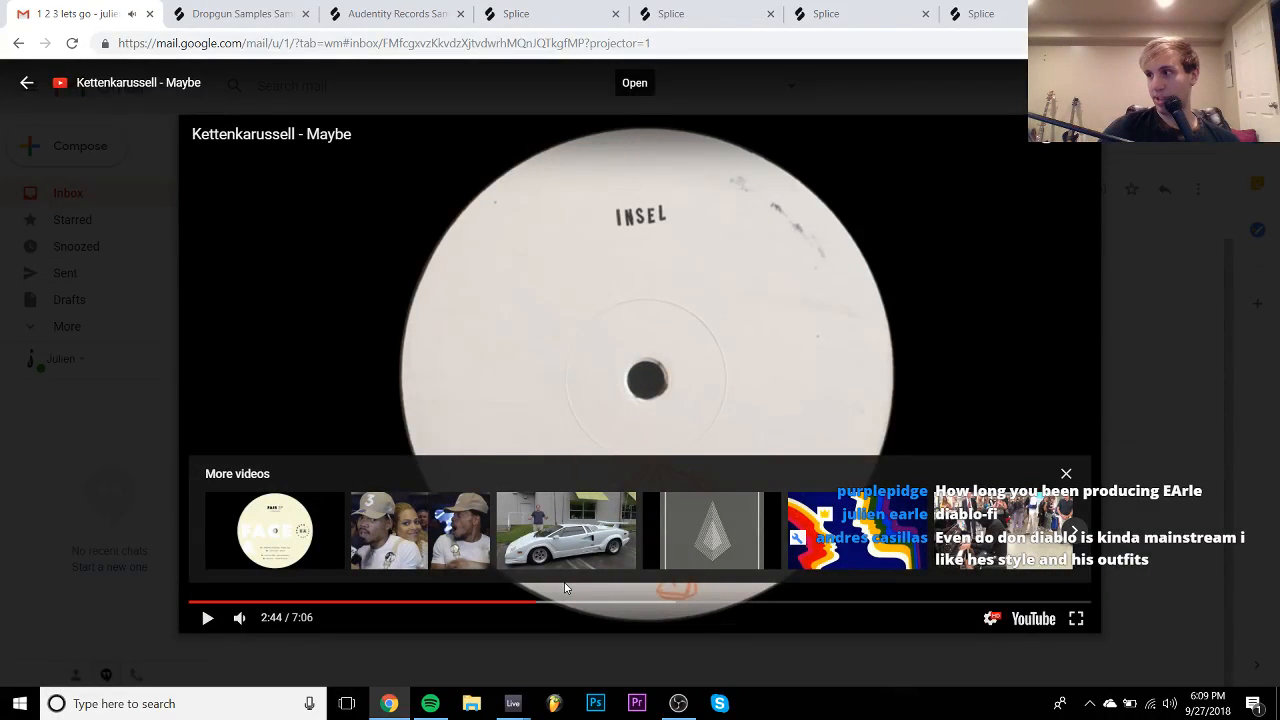
pyautogui.click(564, 585)
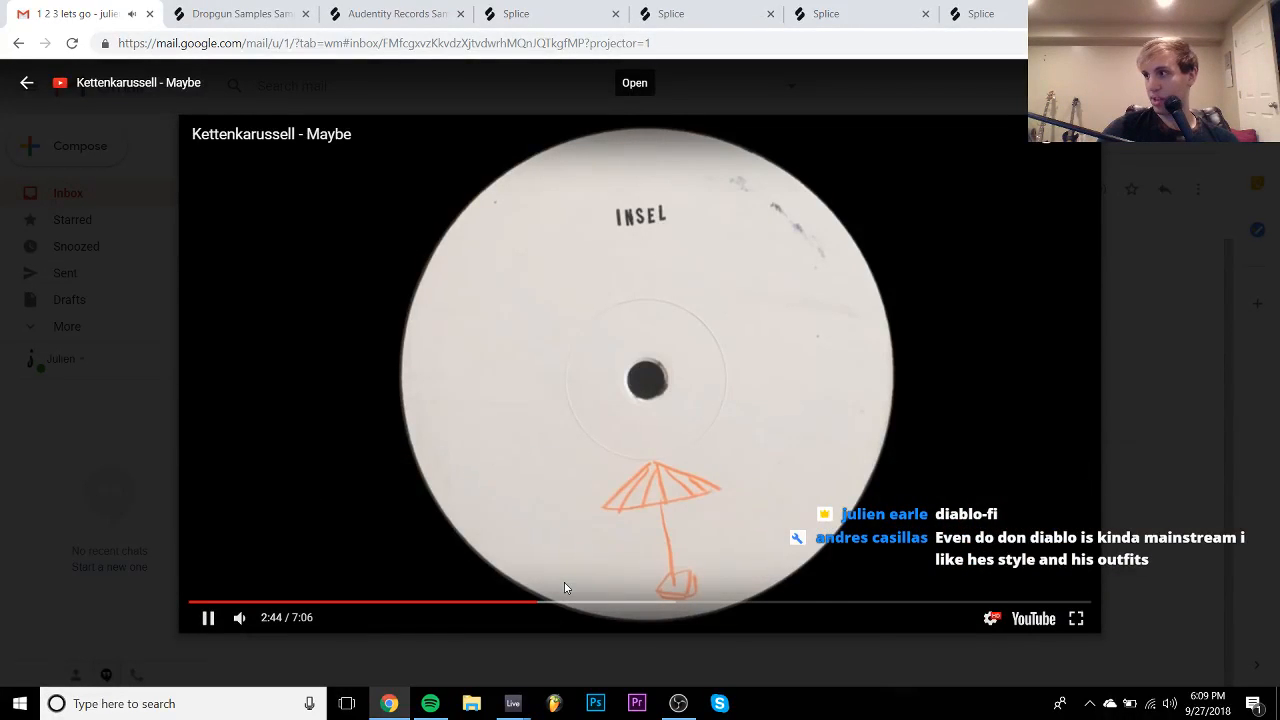
pyautogui.click(564, 585)
pyautogui.click(564, 585)
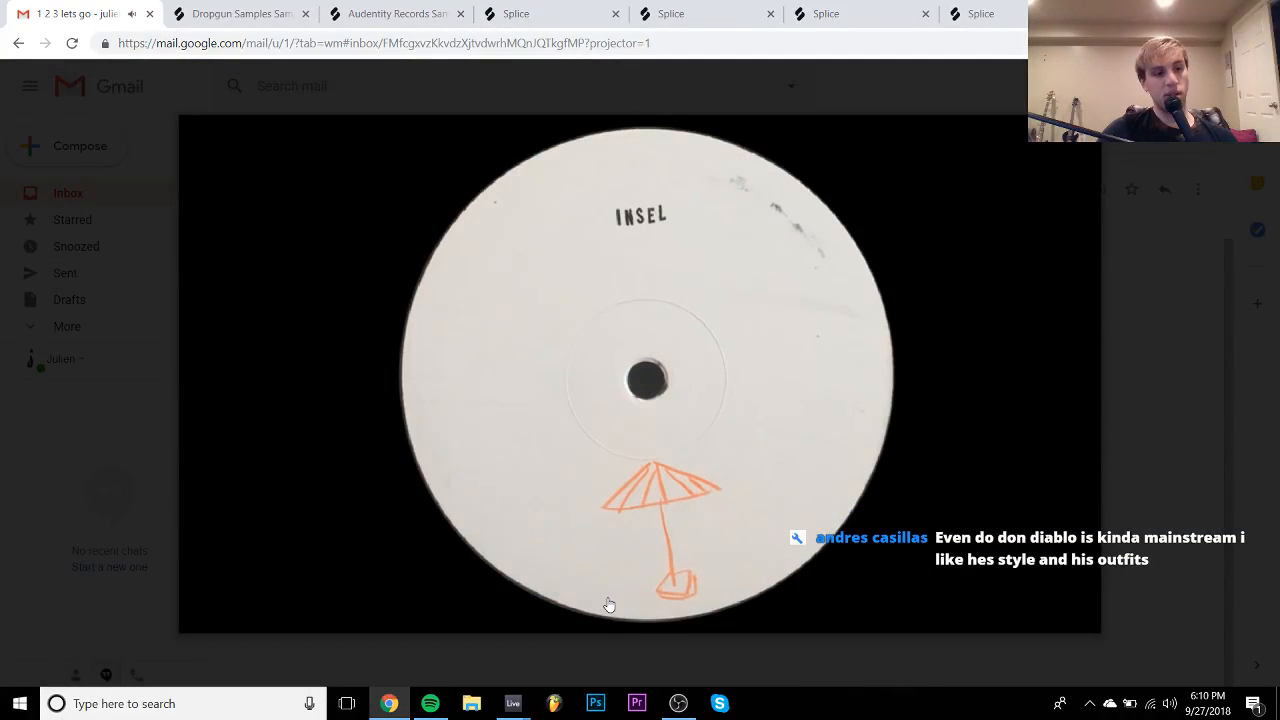
# - Skip to 3:19, then jump to 4:29 and close the video player
pyautogui.click(609, 603)
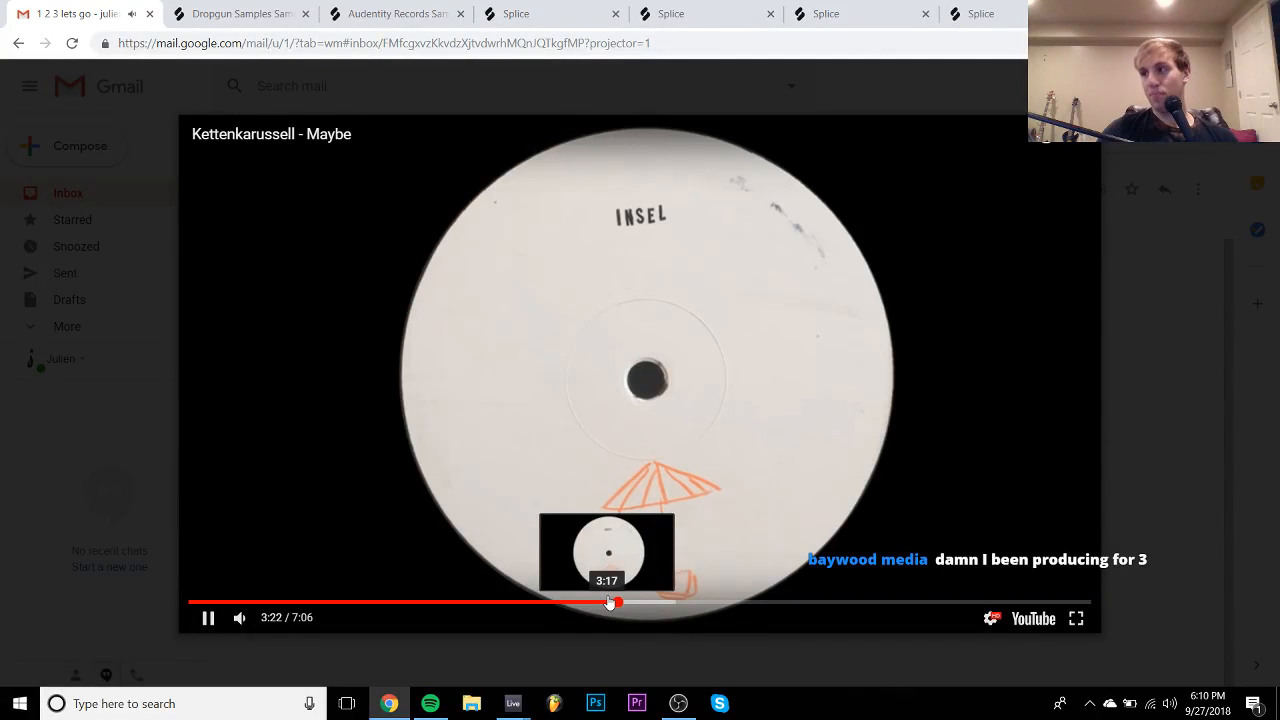
pyautogui.press('space')
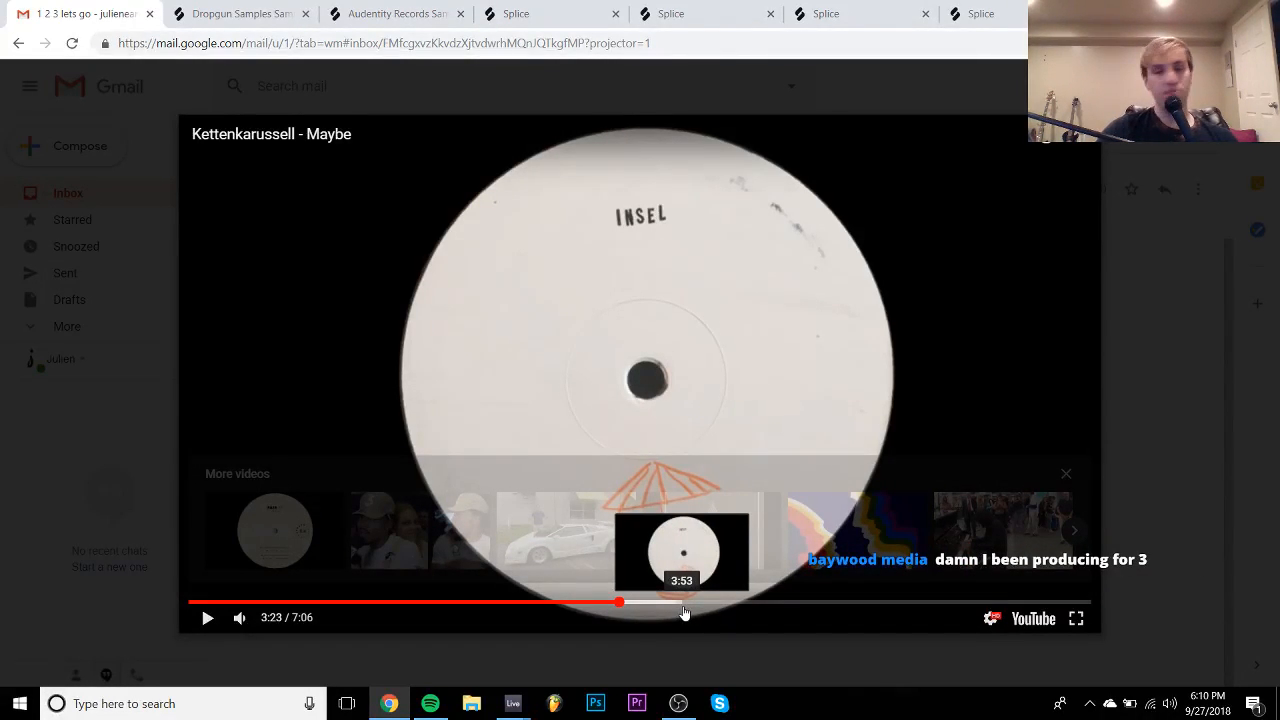
pyautogui.press('space')
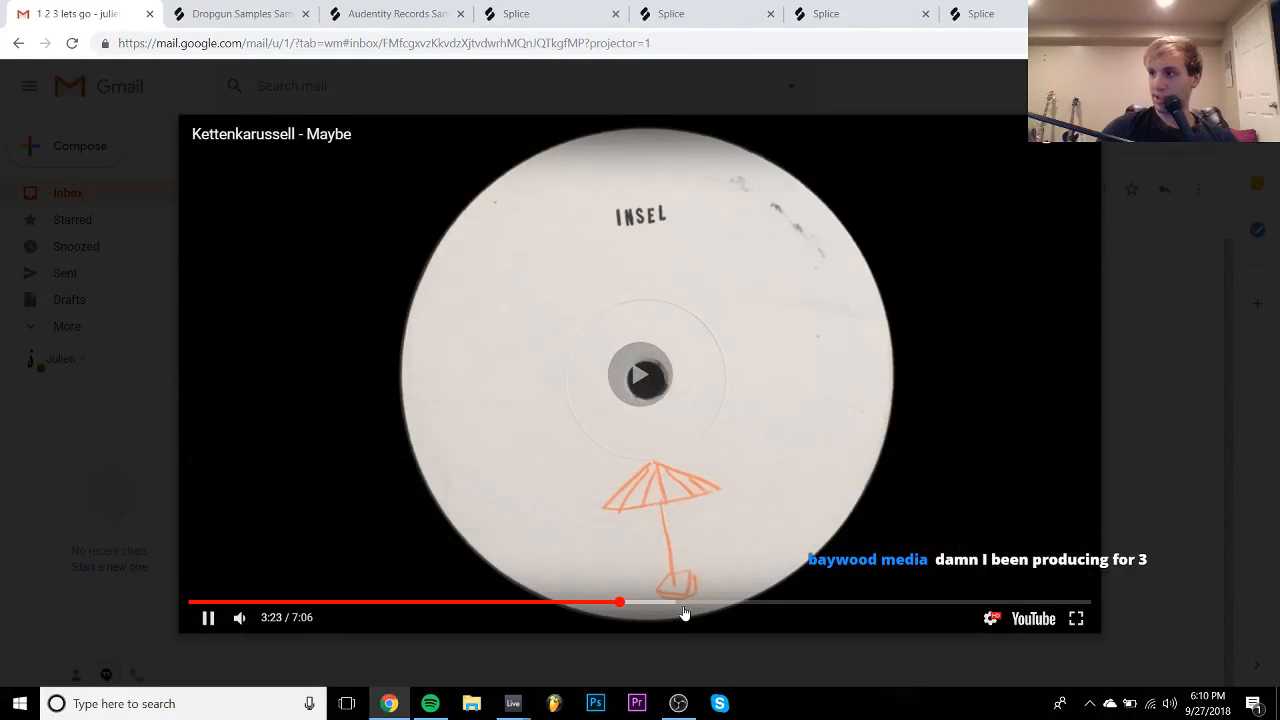
pyautogui.press('space')
pyautogui.press('space')
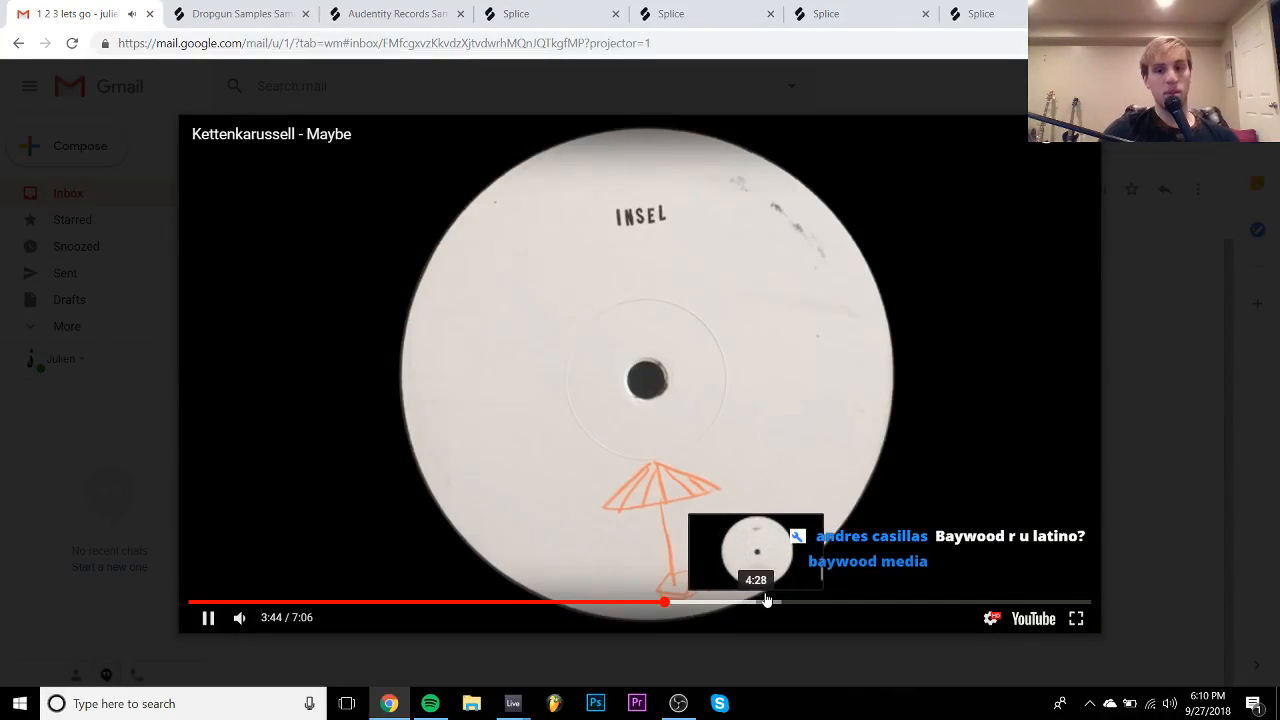
pyautogui.click(761, 604)
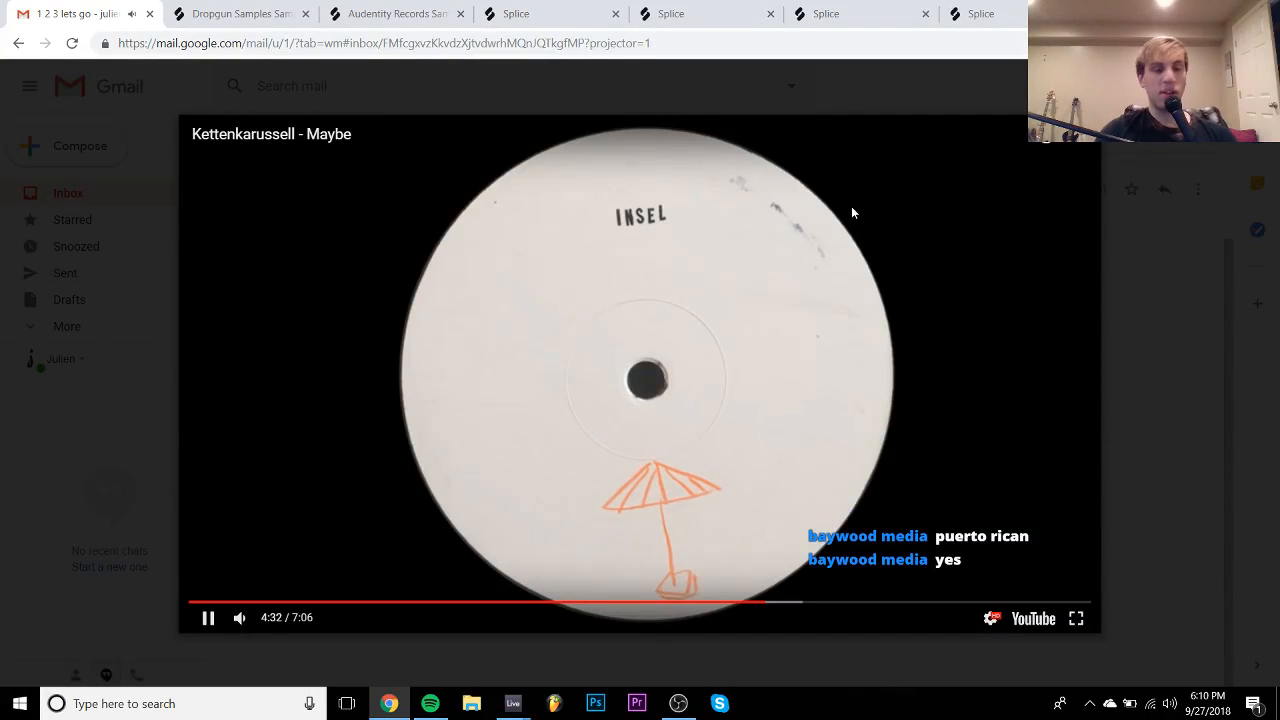
pyautogui.click(1190, 350)
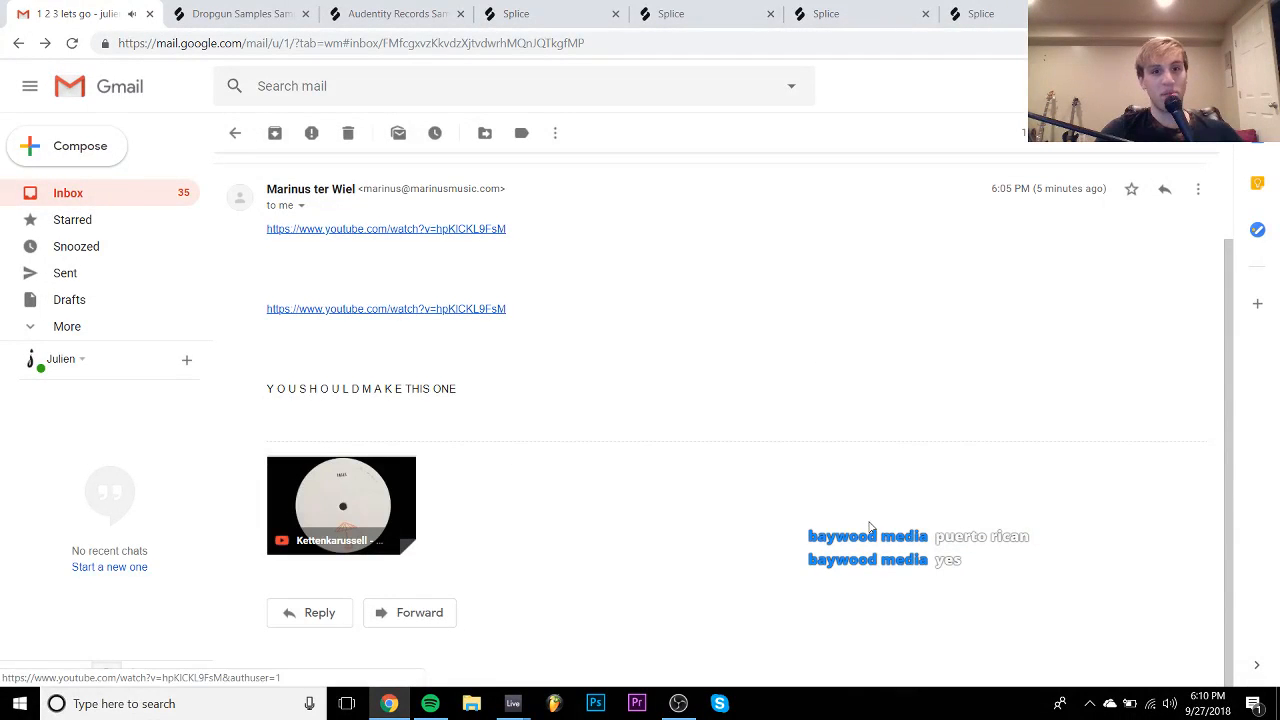
# - Back in Ableton, load the ValhallaRoom_x64 plug-in onto the track 35 vocal
pyautogui.moveTo(515, 700)
pyautogui.click(577, 625)
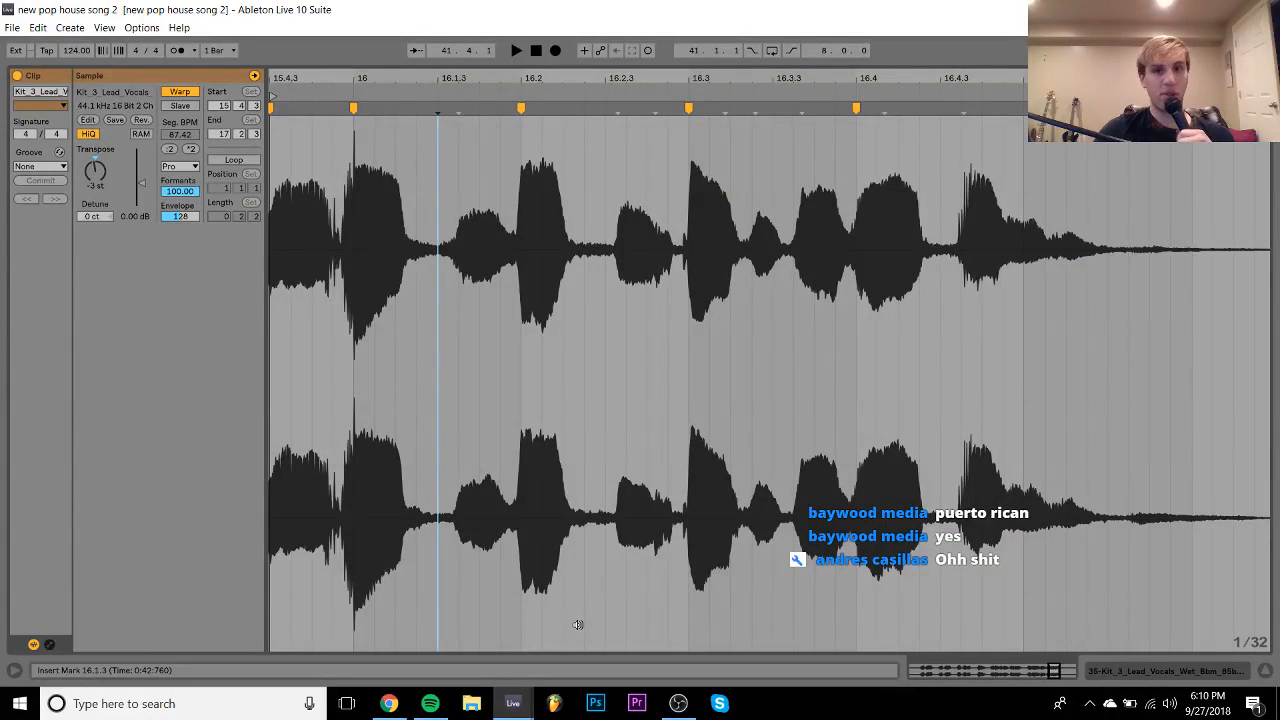
pyautogui.click(1149, 673)
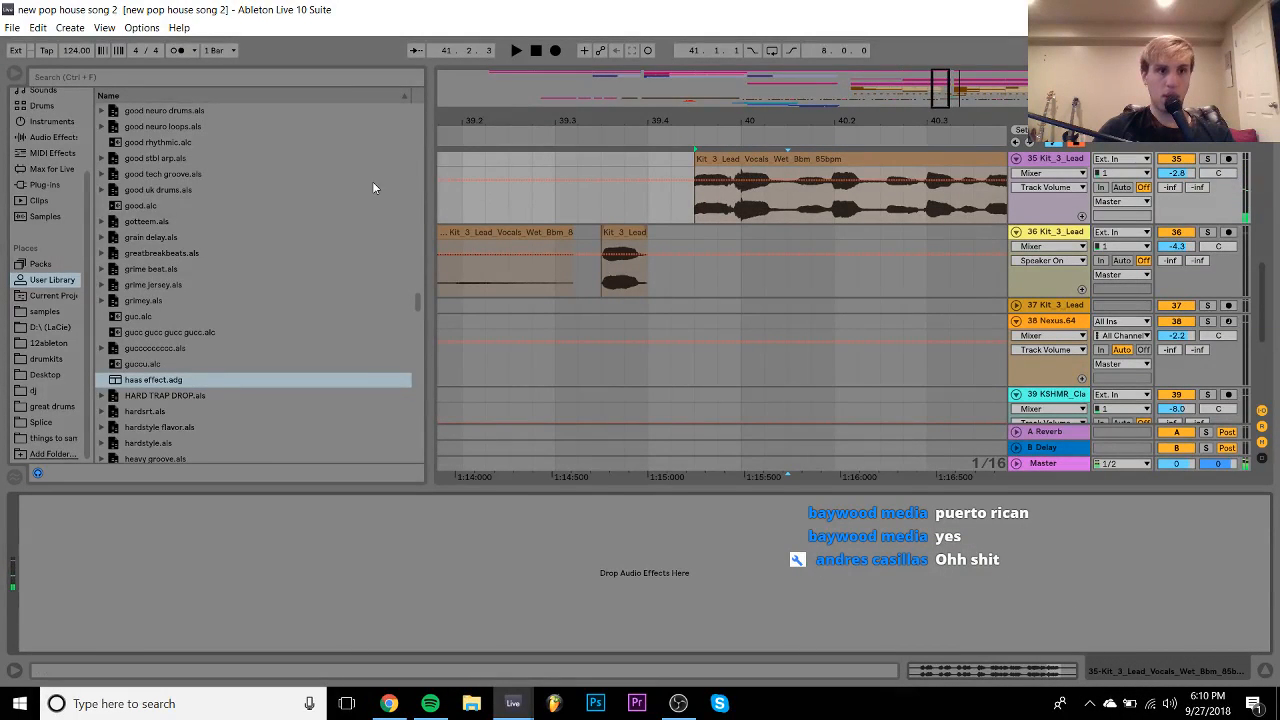
pyautogui.click(44, 184)
pyautogui.scroll(-10, 186, 374)
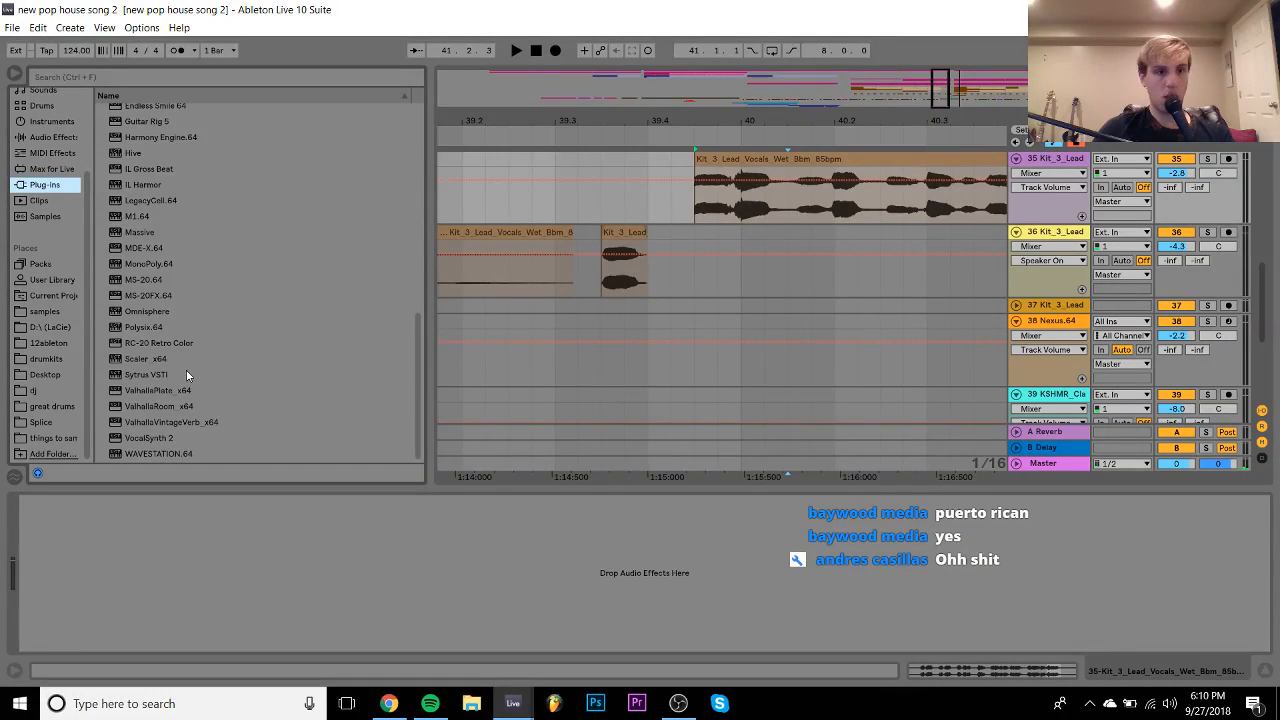
pyautogui.doubleClick(178, 408)
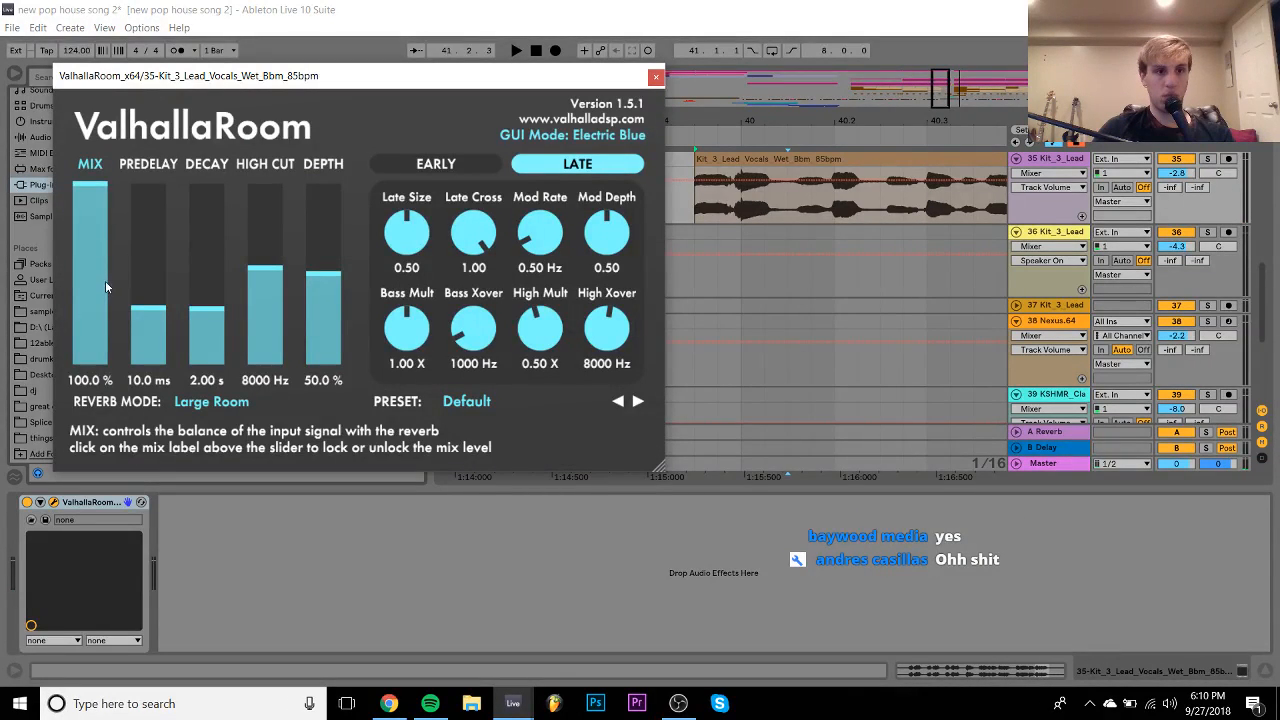
# - Dial in the ValhallaRoom reverb at 27.6% mix and 6.46 s decay
pyautogui.click(104, 286)
pyautogui.moveTo(188, 305)
pyautogui.mouseDown()
pyautogui.moveTo(206, 281)
pyautogui.moveTo(206, 300)
pyautogui.mouseUp()
pyautogui.click(87, 265)
pyautogui.moveTo(87, 265); pyautogui.dragTo(88, 275)
pyautogui.moveTo(208, 302); pyautogui.dragTo(210, 272)
pyautogui.moveTo(92, 276); pyautogui.dragTo(108, 332)
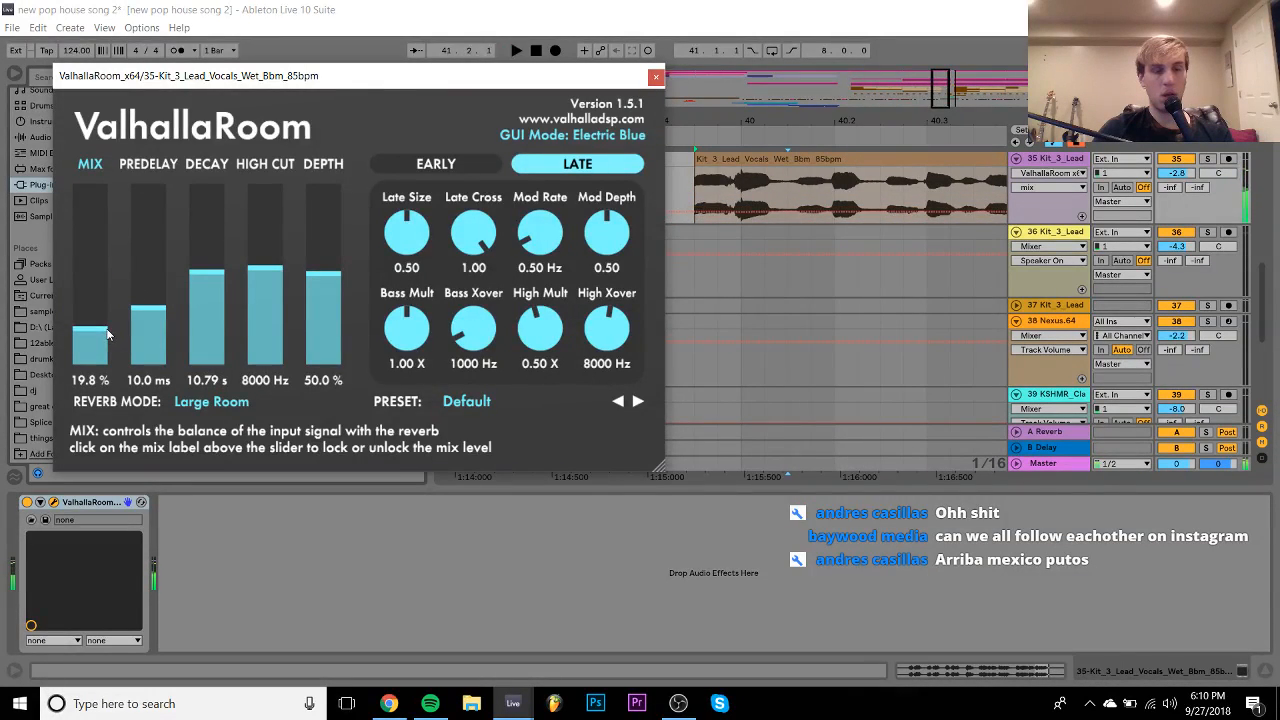
pyautogui.moveTo(207, 272); pyautogui.dragTo(207, 287)
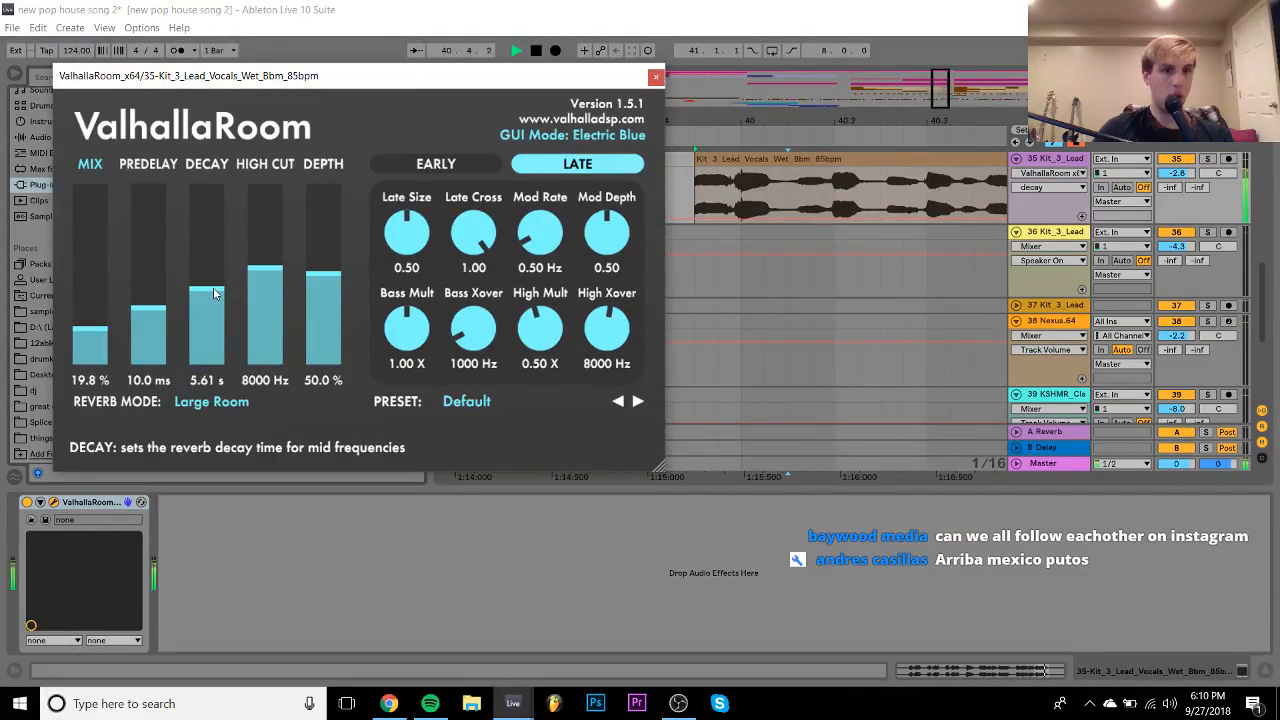
pyautogui.moveTo(90, 327)
pyautogui.mouseDown()
pyautogui.moveTo(91, 296)
pyautogui.moveTo(91, 313)
pyautogui.mouseUp()
pyautogui.moveTo(206, 294); pyautogui.dragTo(203, 290)
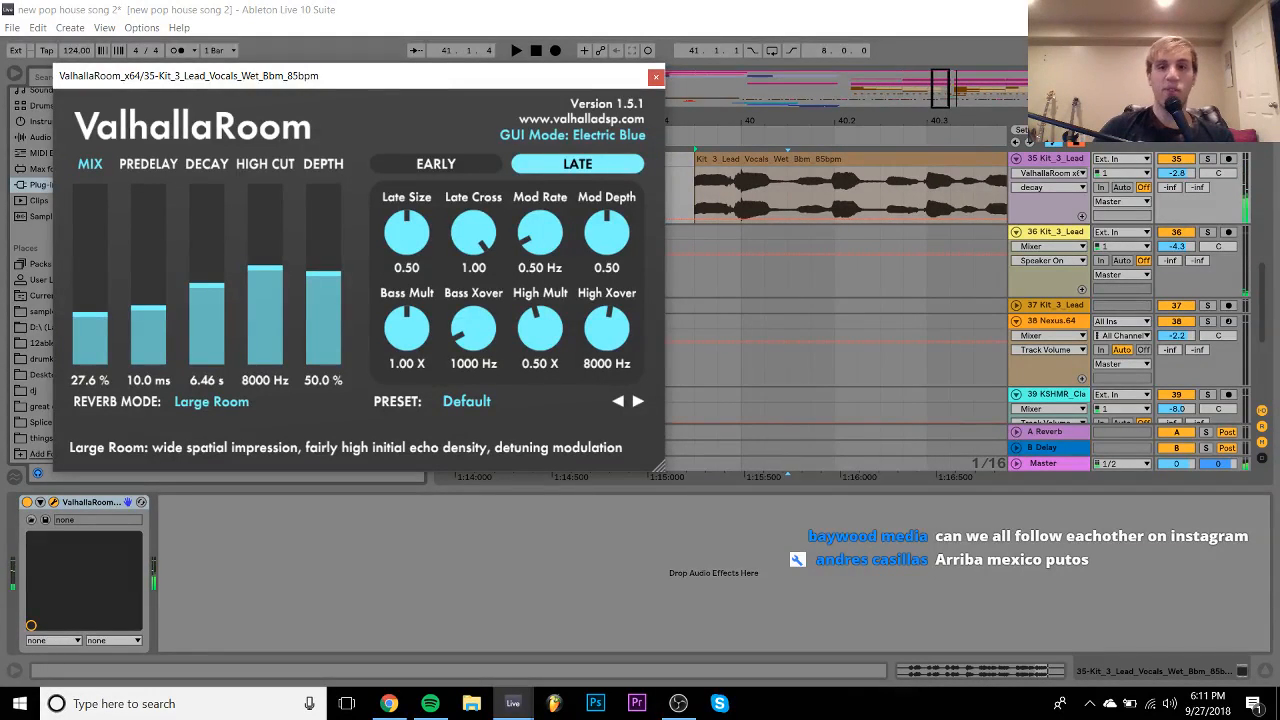
# - Lower track 35's volume to -4.8 dB, audition it, and close the reverb window
pyautogui.moveTo(1176, 172); pyautogui.dragTo(1174, 176)
pyautogui.press('space')
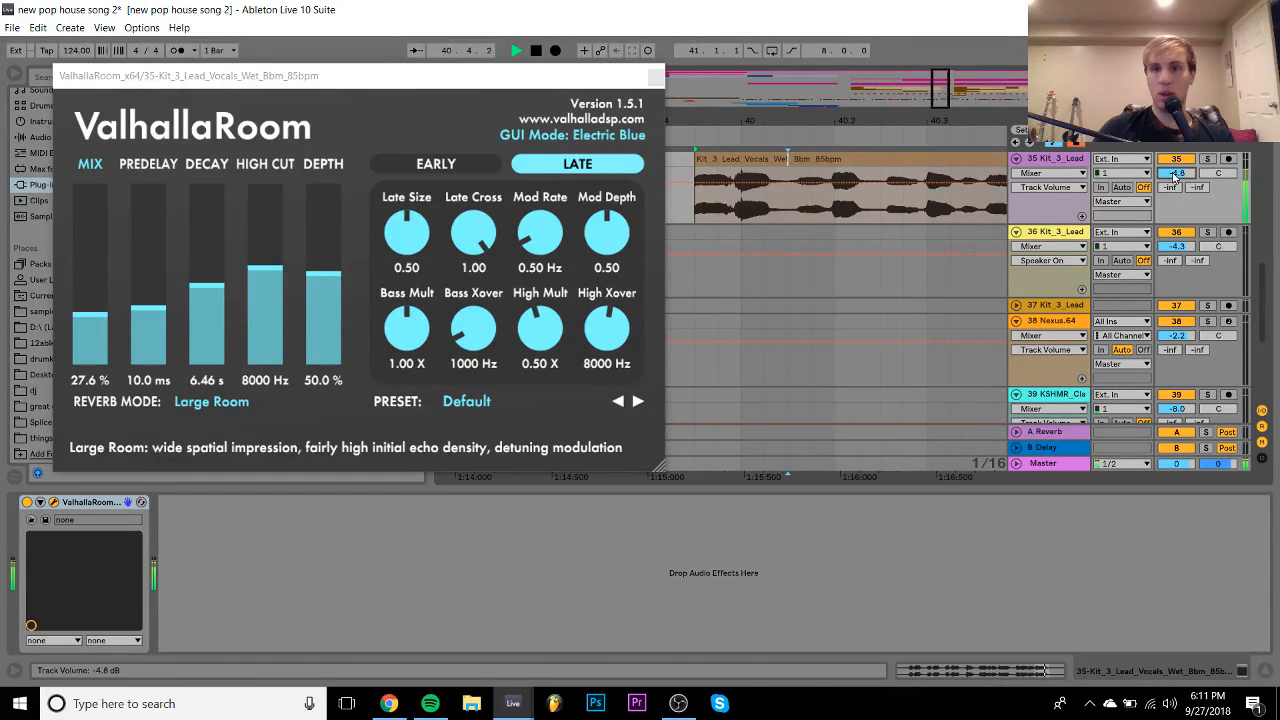
pyautogui.press('space')
pyautogui.click(655, 77)
pyautogui.moveTo(678, 121); pyautogui.dragTo(678, 90)
# - Load Compressor from Audio Effects onto the track 35 vocal, delete and restore it, then play it back
pyautogui.click(50, 137)
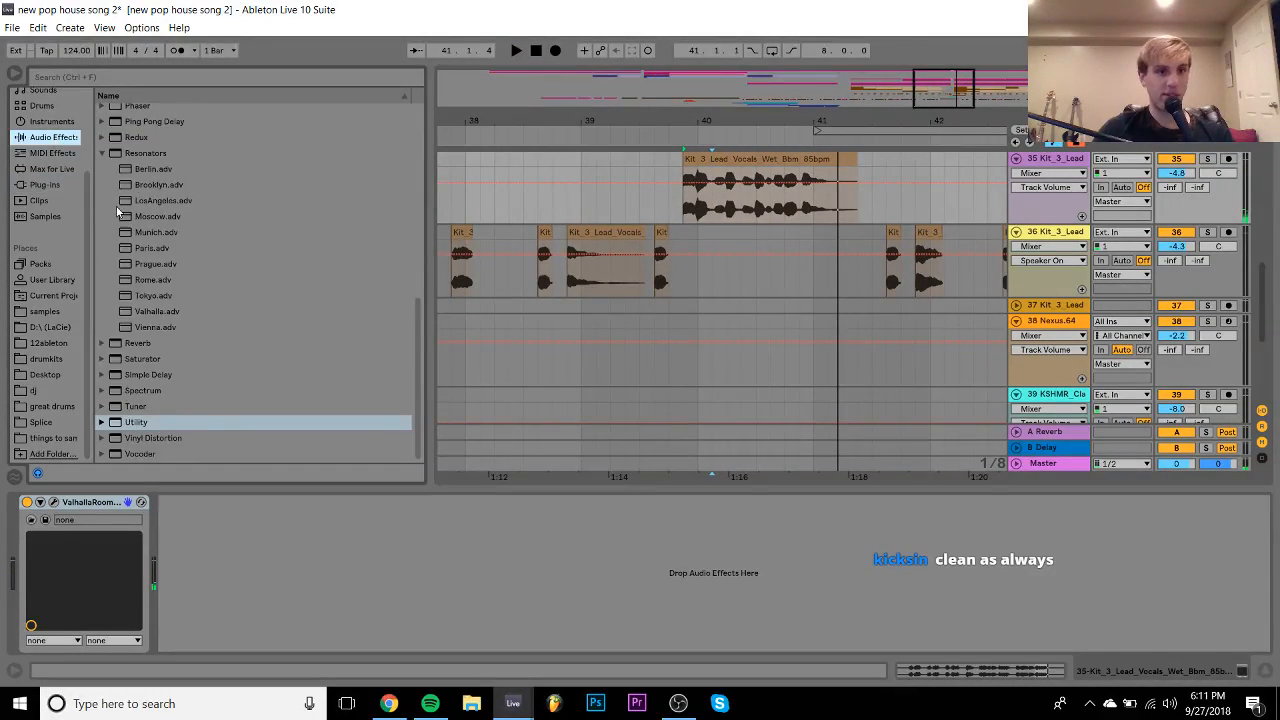
pyautogui.click(146, 221)
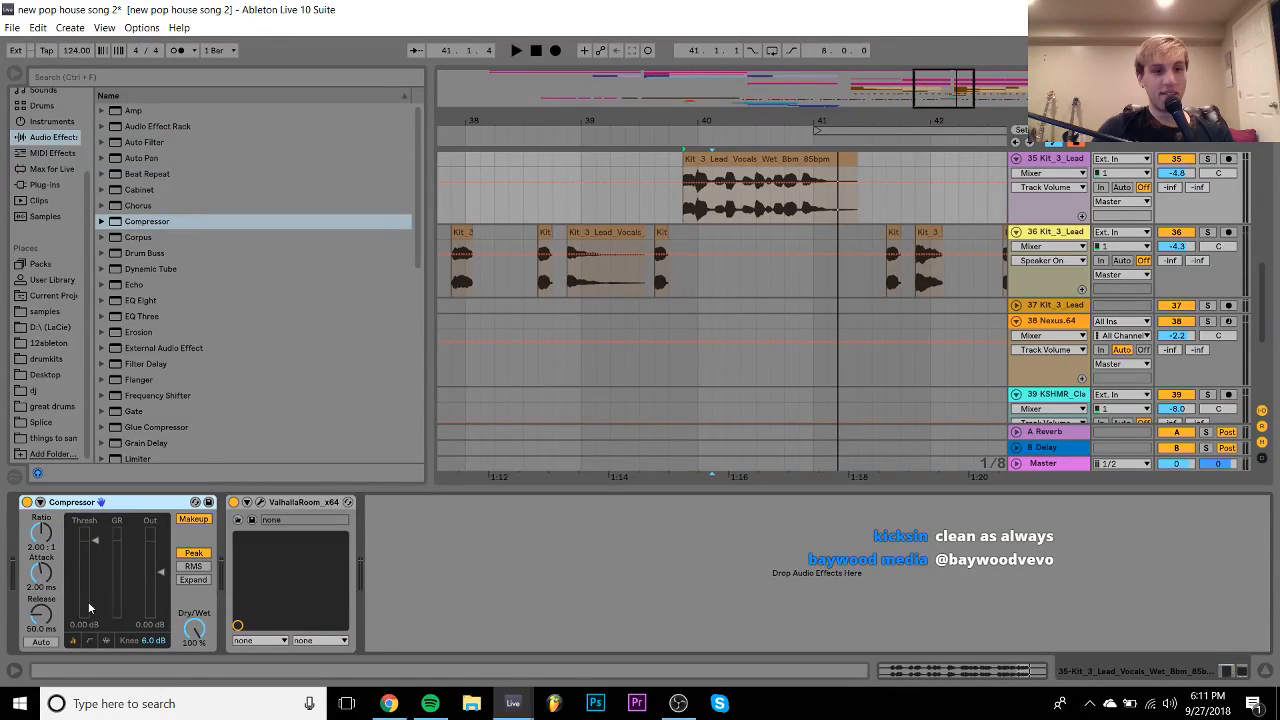
pyautogui.press('space')
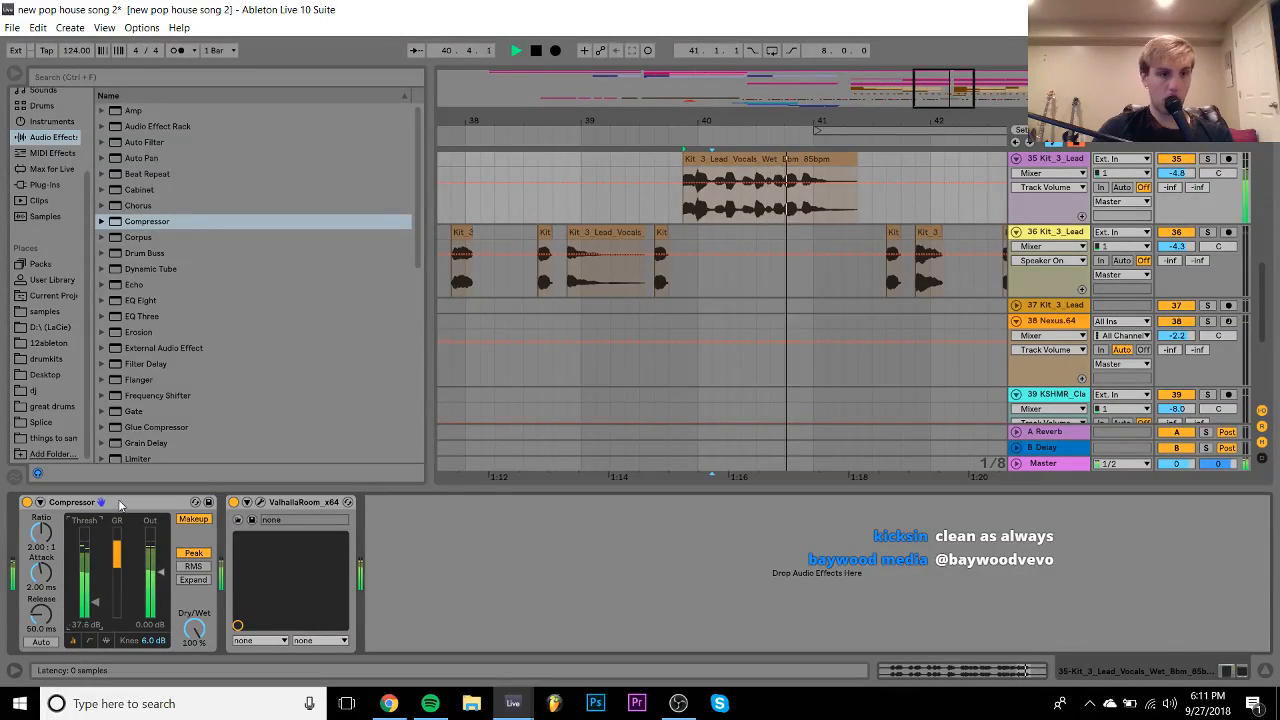
pyautogui.click(120, 504)
pyautogui.press('Delete')
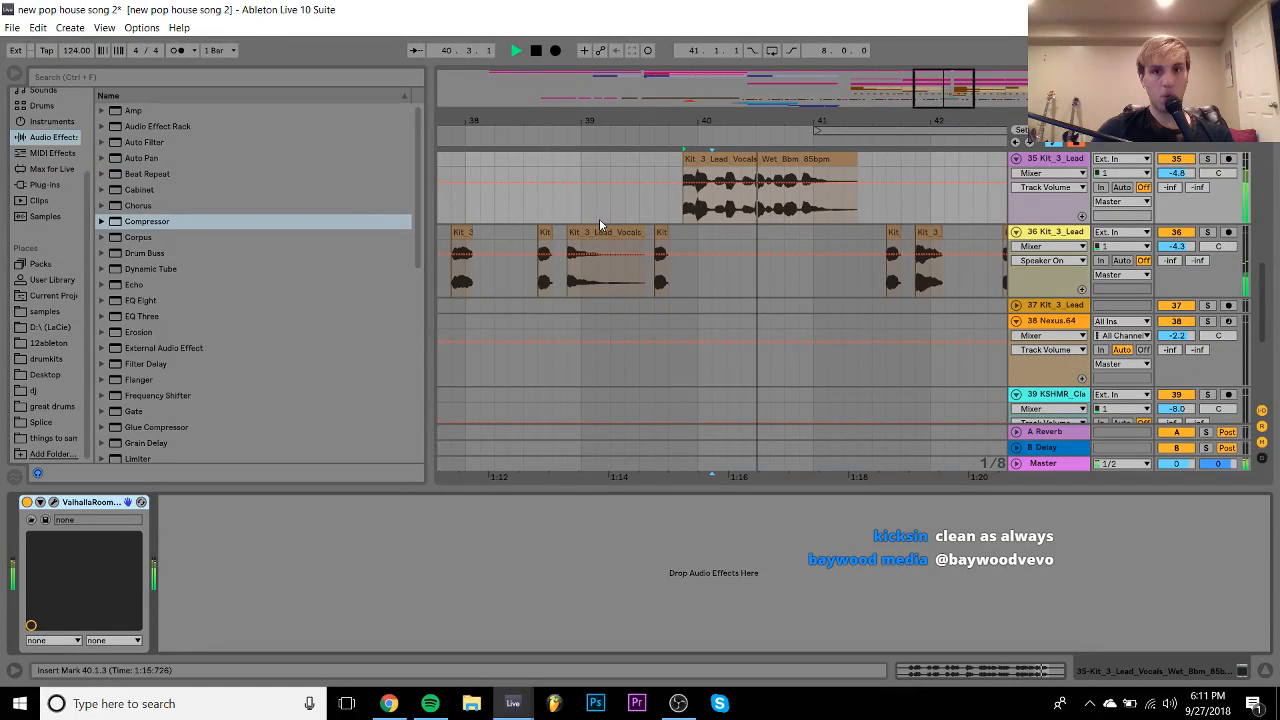
pyautogui.hotkey('ctrl', 'z')
pyautogui.press('space')
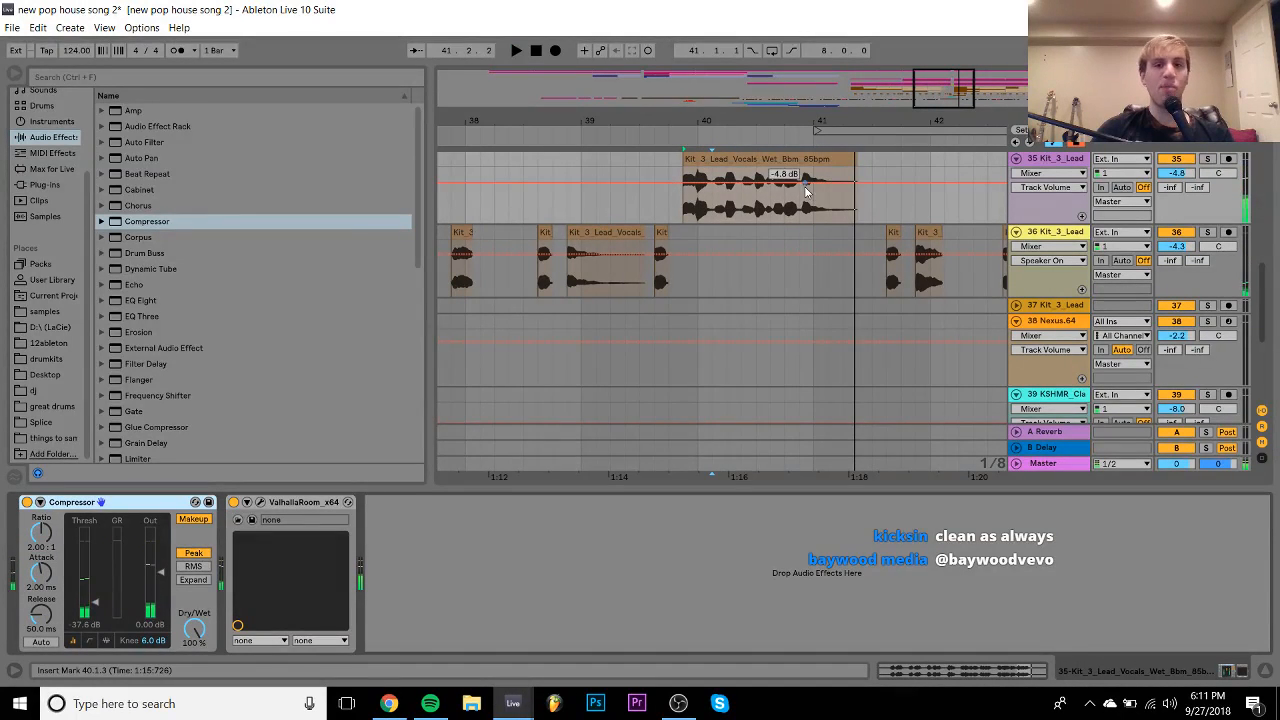
pyautogui.press('space')
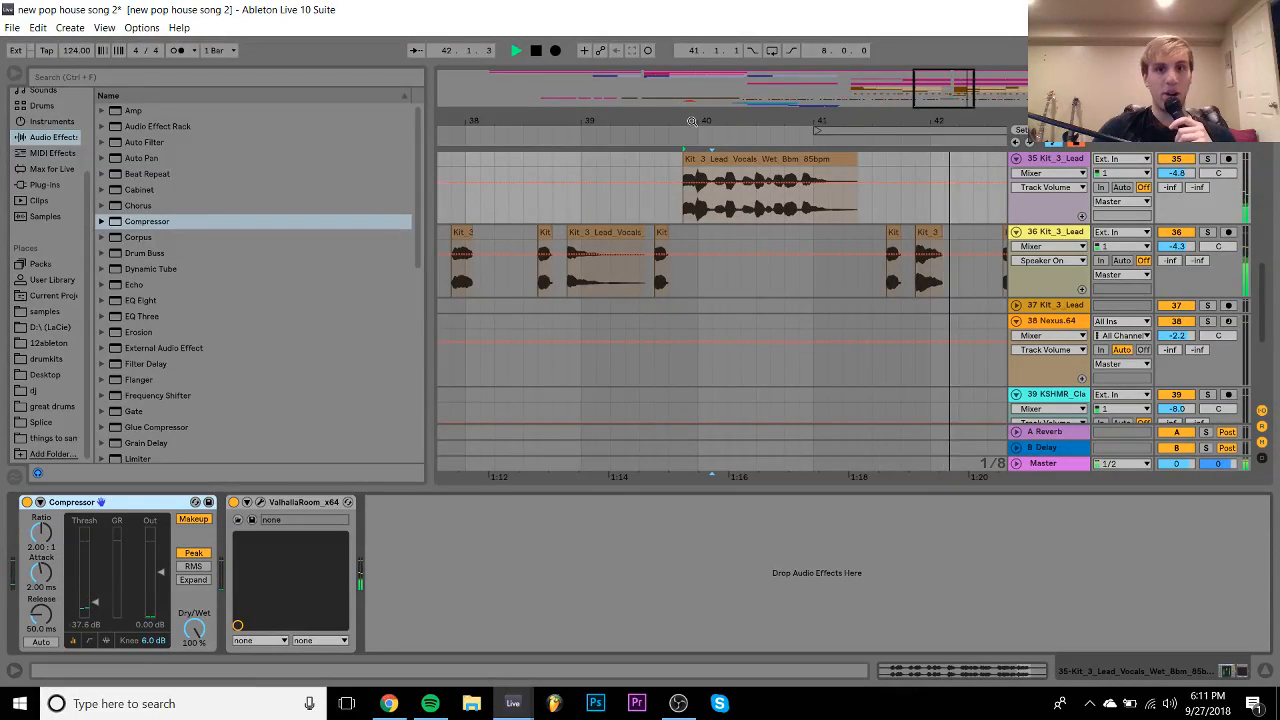
# - Select bars 39 to 43 on track 35 and duplicate the vocal clip to bar 47
pyautogui.moveTo(691, 121); pyautogui.dragTo(671, 50)
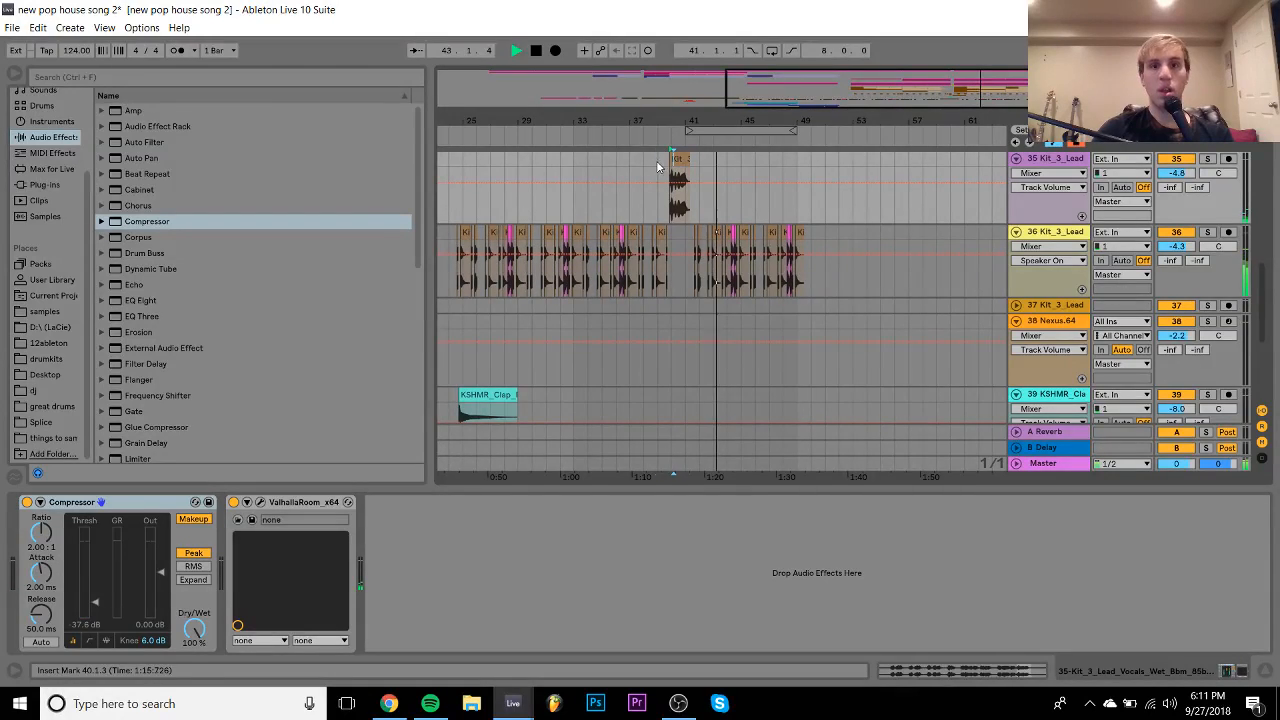
pyautogui.scroll(2, 663, 171)
pyautogui.moveTo(660, 213); pyautogui.dragTo(784, 229)
pyautogui.click(783, 223)
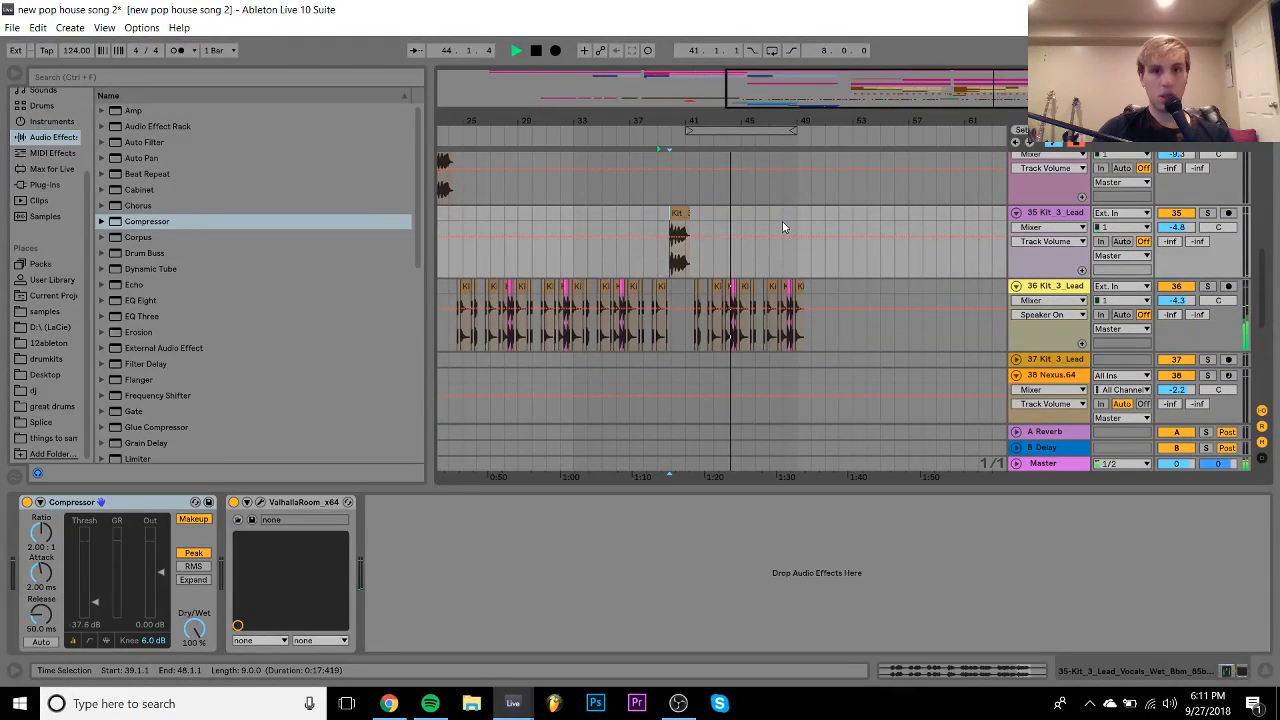
pyautogui.moveTo(659, 215); pyautogui.dragTo(771, 216)
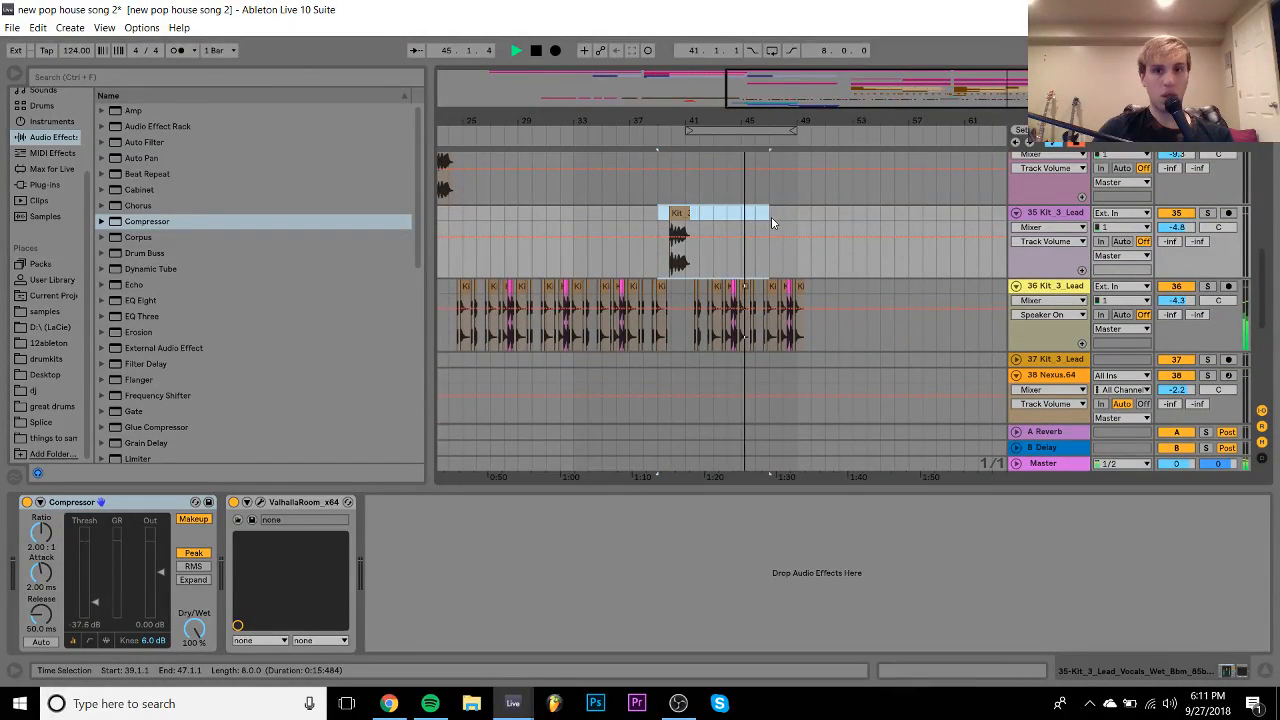
pyautogui.hotkey('ctrl', 'd')
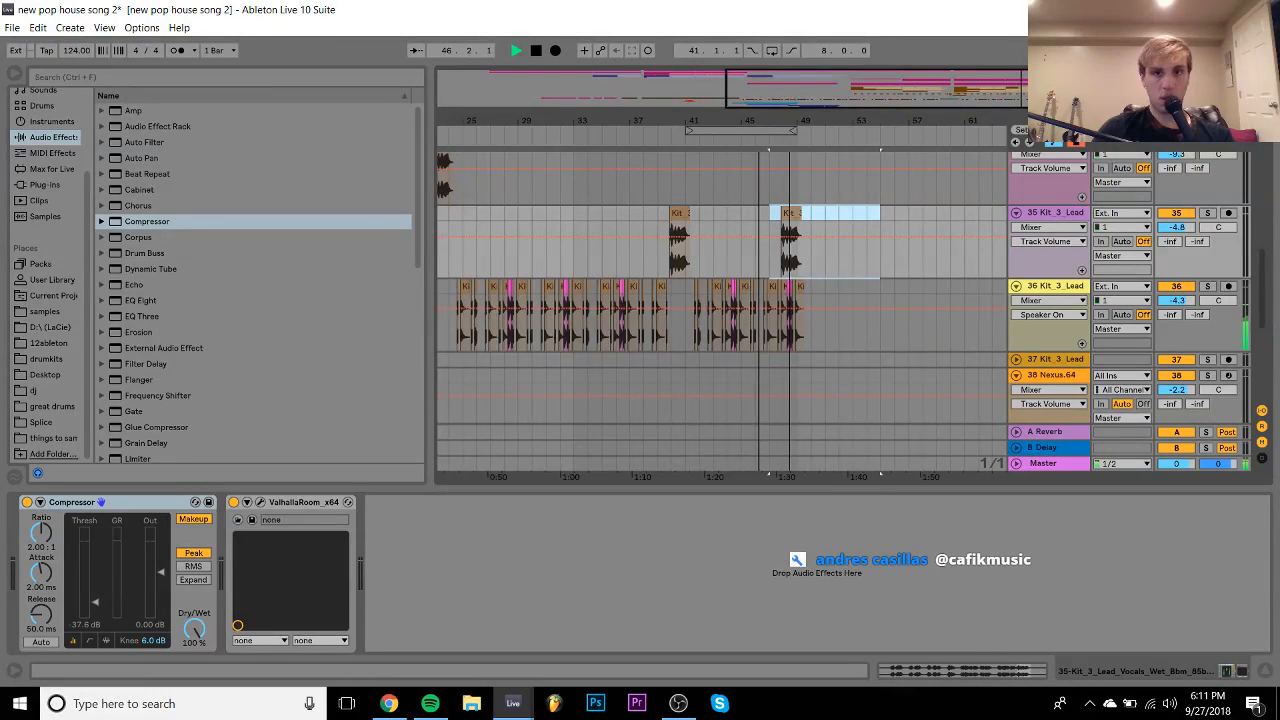
# - Delete the chops between 47.4.3 and 49.3.1 and transpose the small vocal chop to 7 st
pyautogui.moveTo(815, 133); pyautogui.dragTo(756, 290)
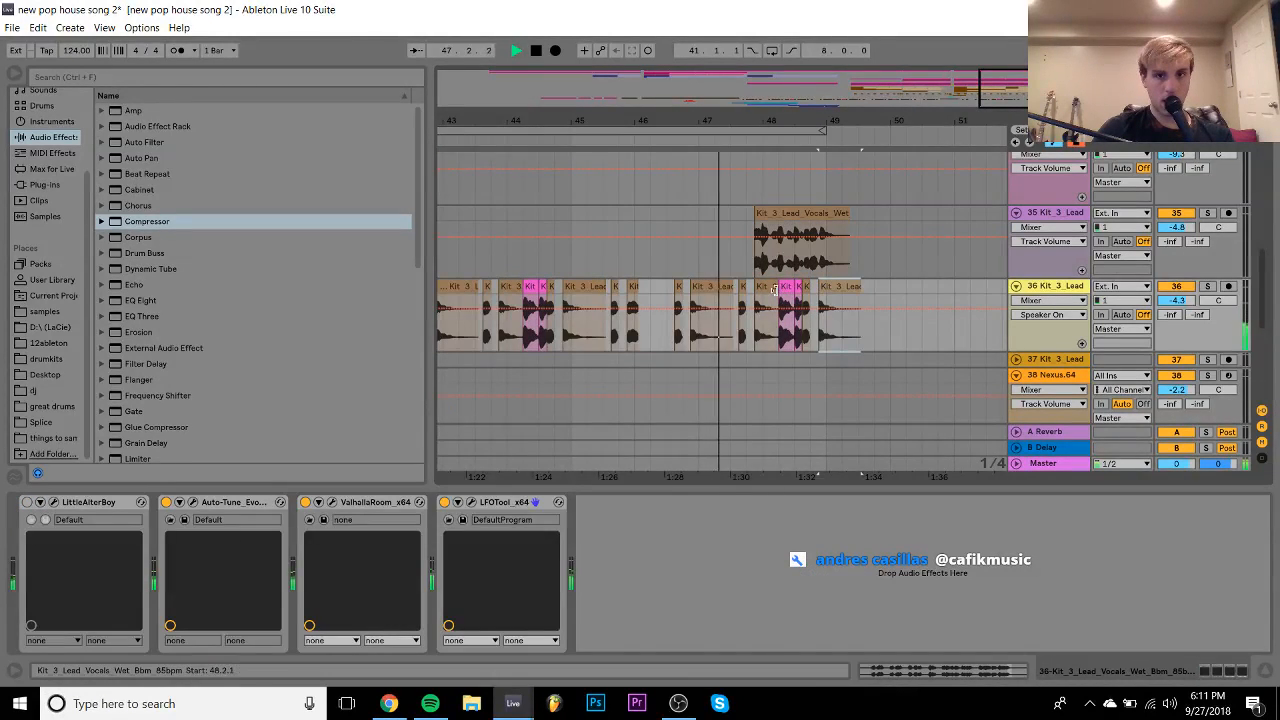
pyautogui.press('Delete')
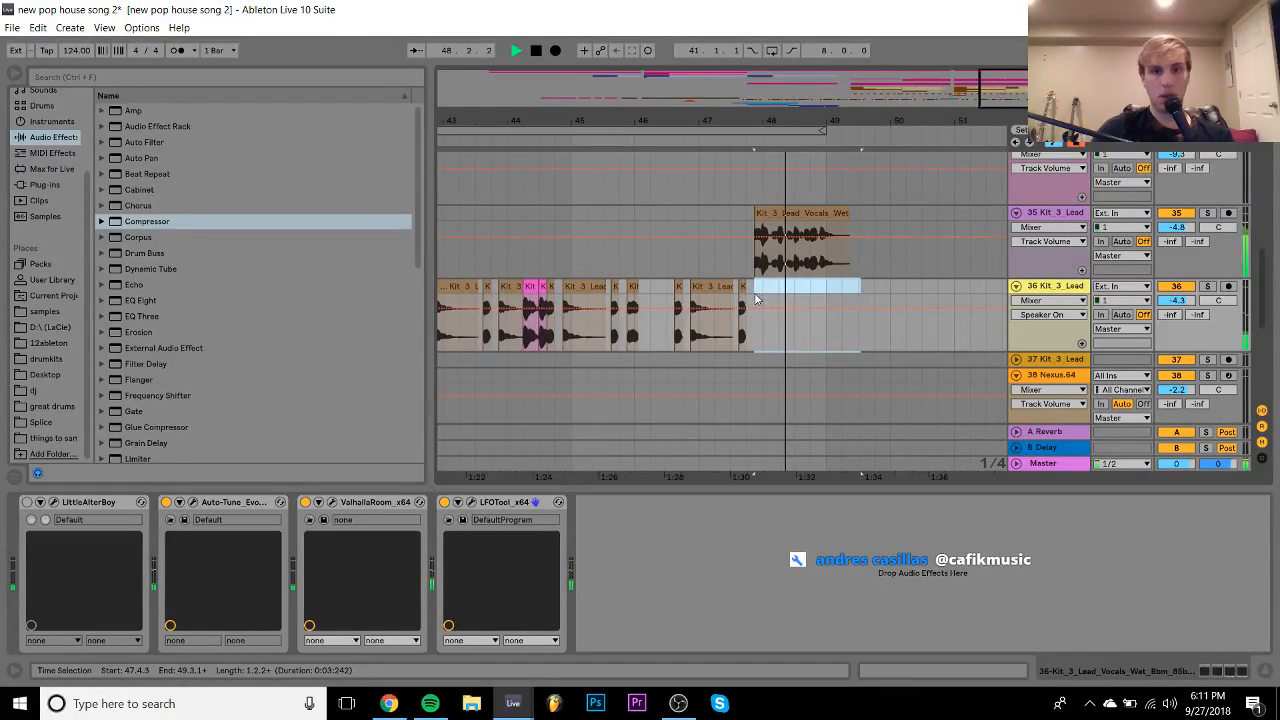
pyautogui.doubleClick(743, 287)
pyautogui.press('space')
pyautogui.press('space')
pyautogui.press('space')
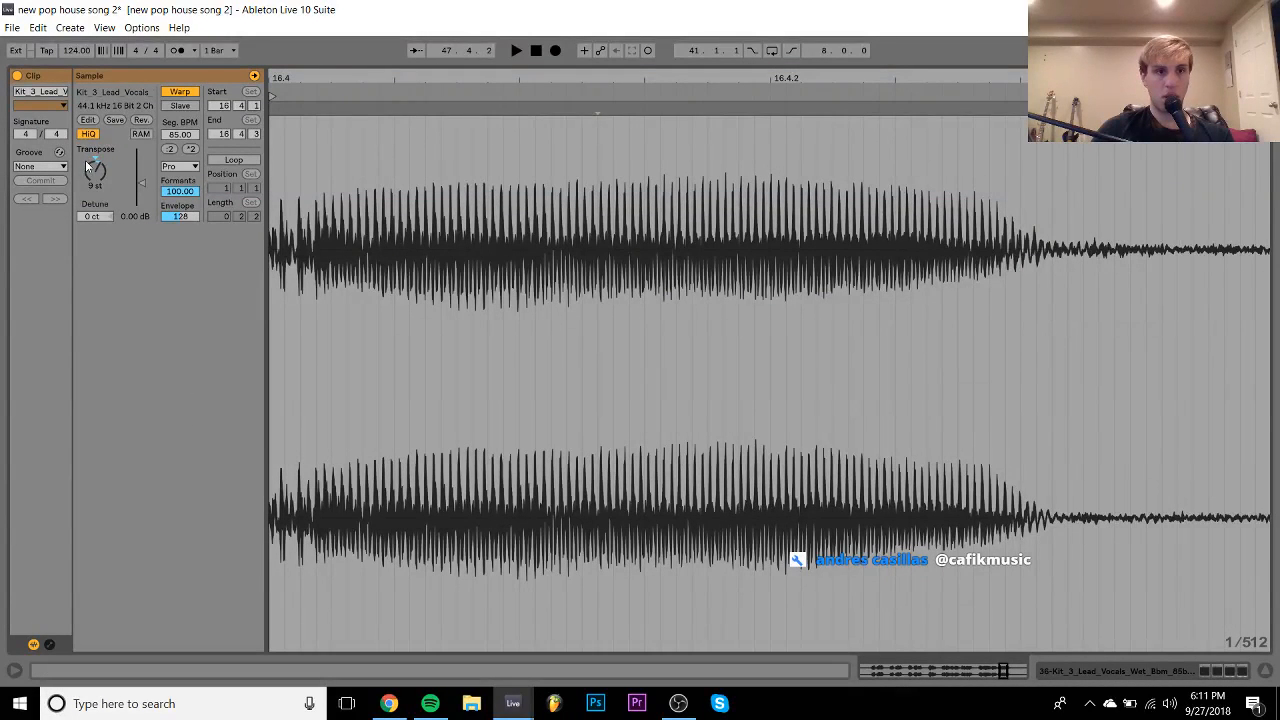
pyautogui.moveTo(94, 174); pyautogui.dragTo(94, 180)
pyautogui.press('space')
pyautogui.press('space')
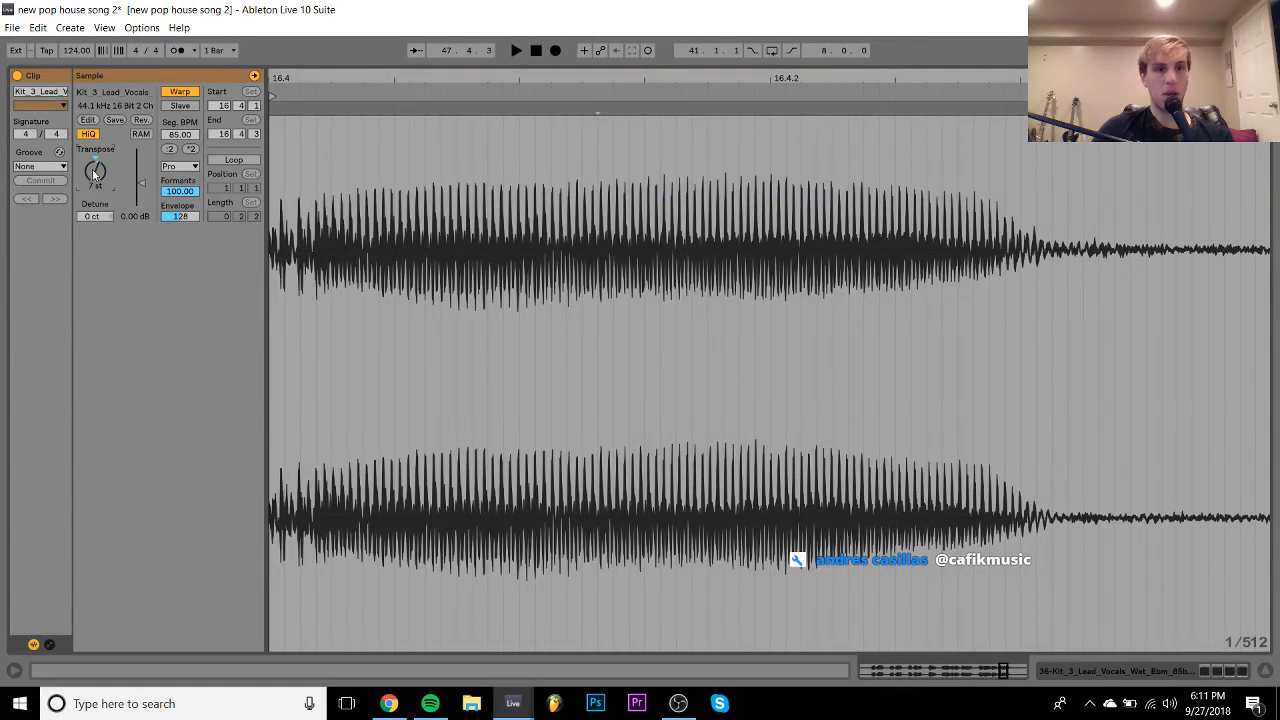
pyautogui.press('space')
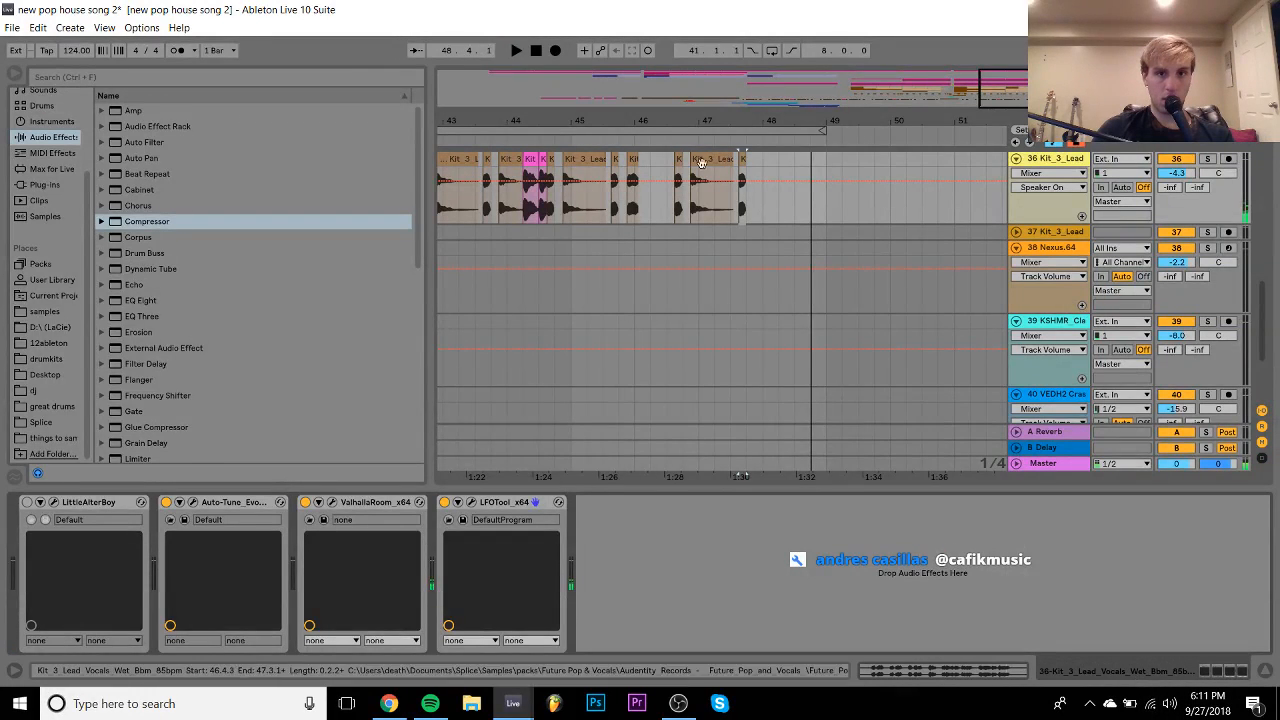
# - Check the Kit_3_Lead_Vocals clip details, then return to the arrangement with the device chain
pyautogui.click(667, 163)
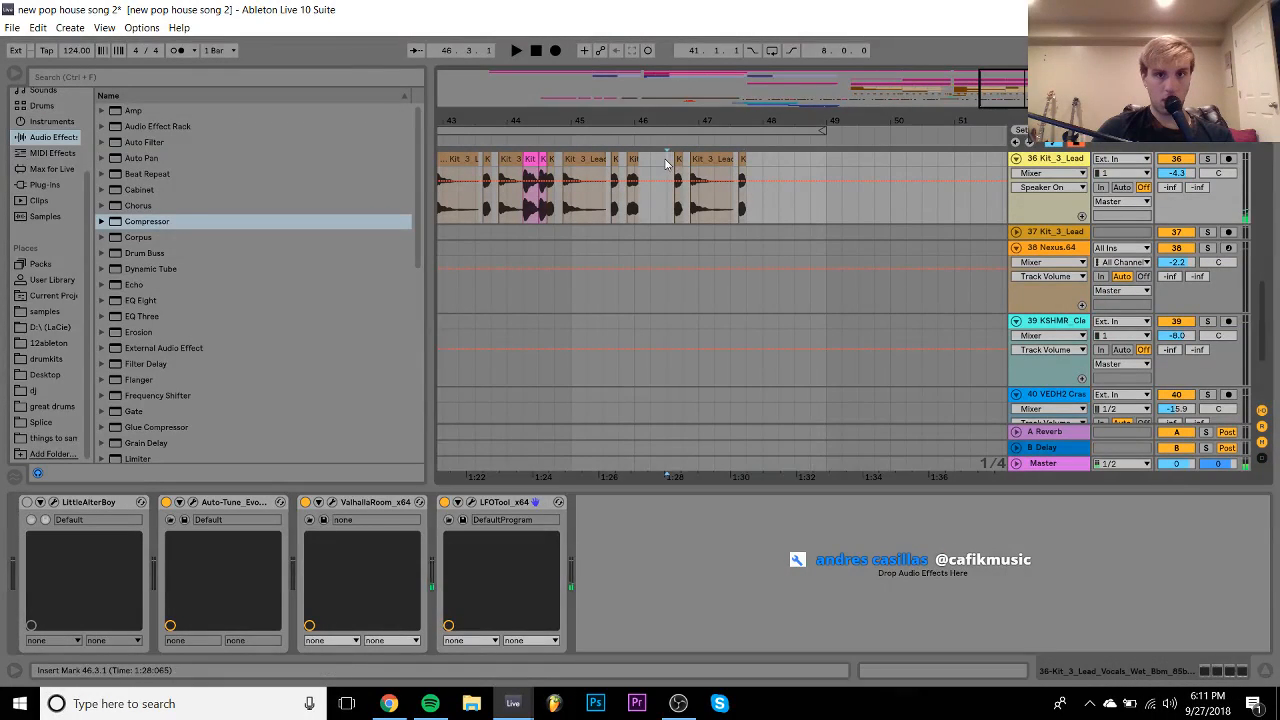
pyautogui.moveTo(702, 120); pyautogui.dragTo(637, 120)
pyautogui.moveTo(717, 120); pyautogui.dragTo(799, 125)
pyautogui.hscroll(-2, 600, 187)
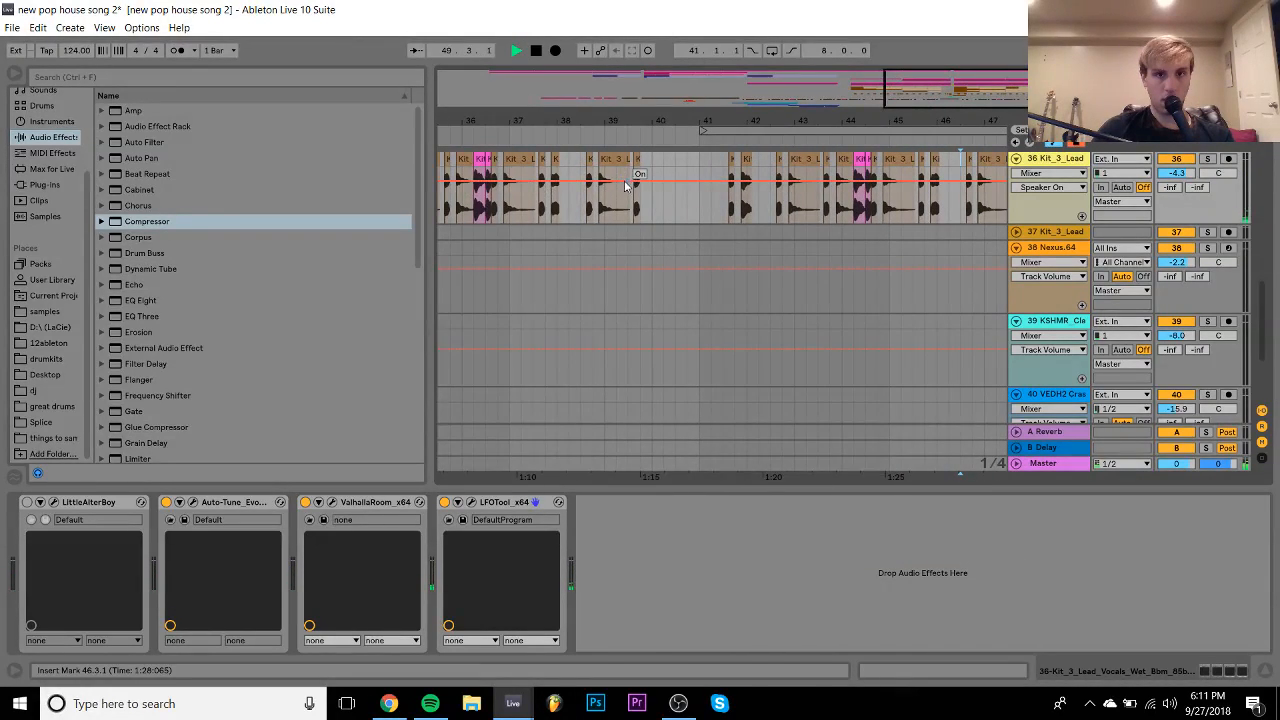
pyautogui.doubleClick(634, 163)
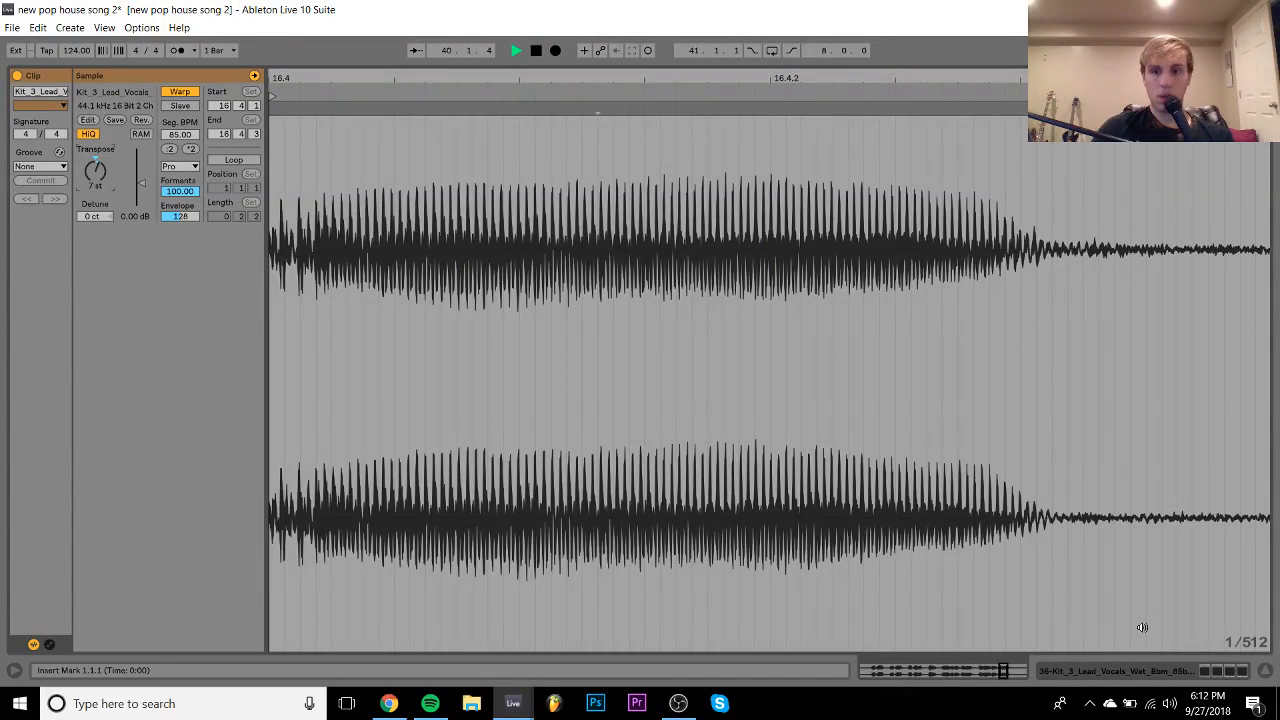
pyautogui.click(1173, 668)
pyautogui.scroll(2, 813, 333)
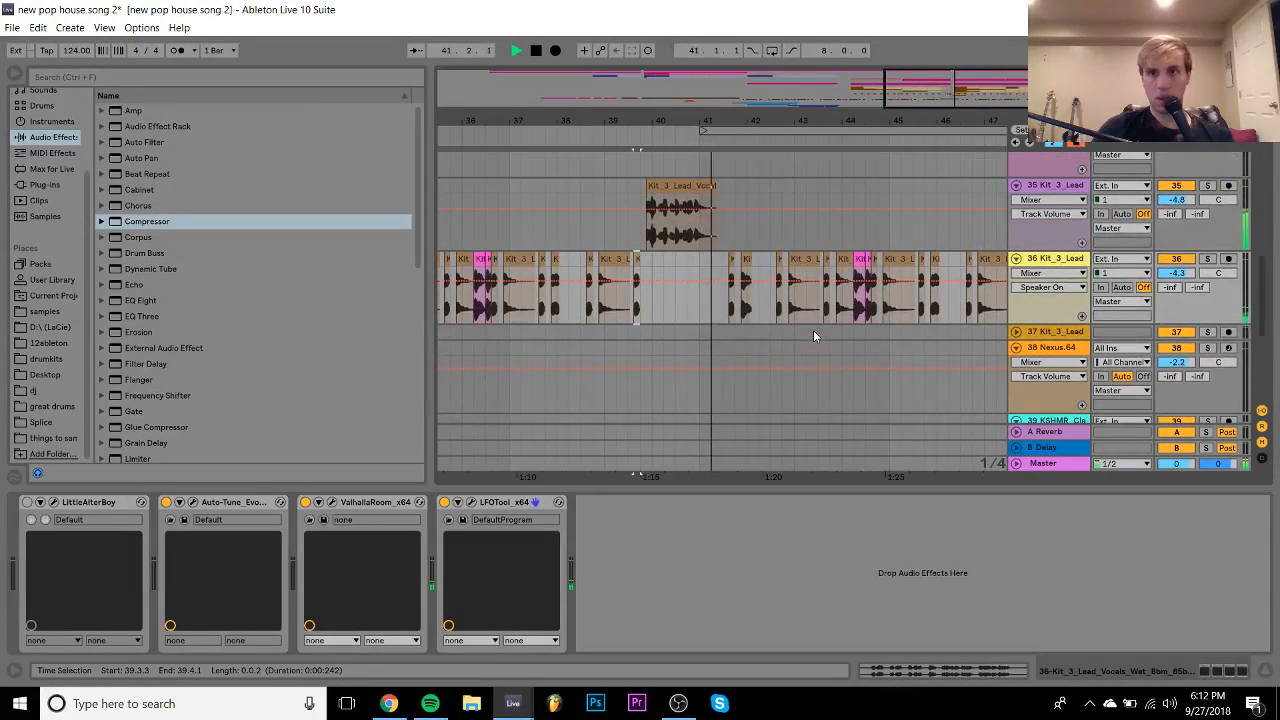
# - Zoom out over the arrangement and select the Serum_x64 track at bar 9
pyautogui.scroll(5, 1025, 225)
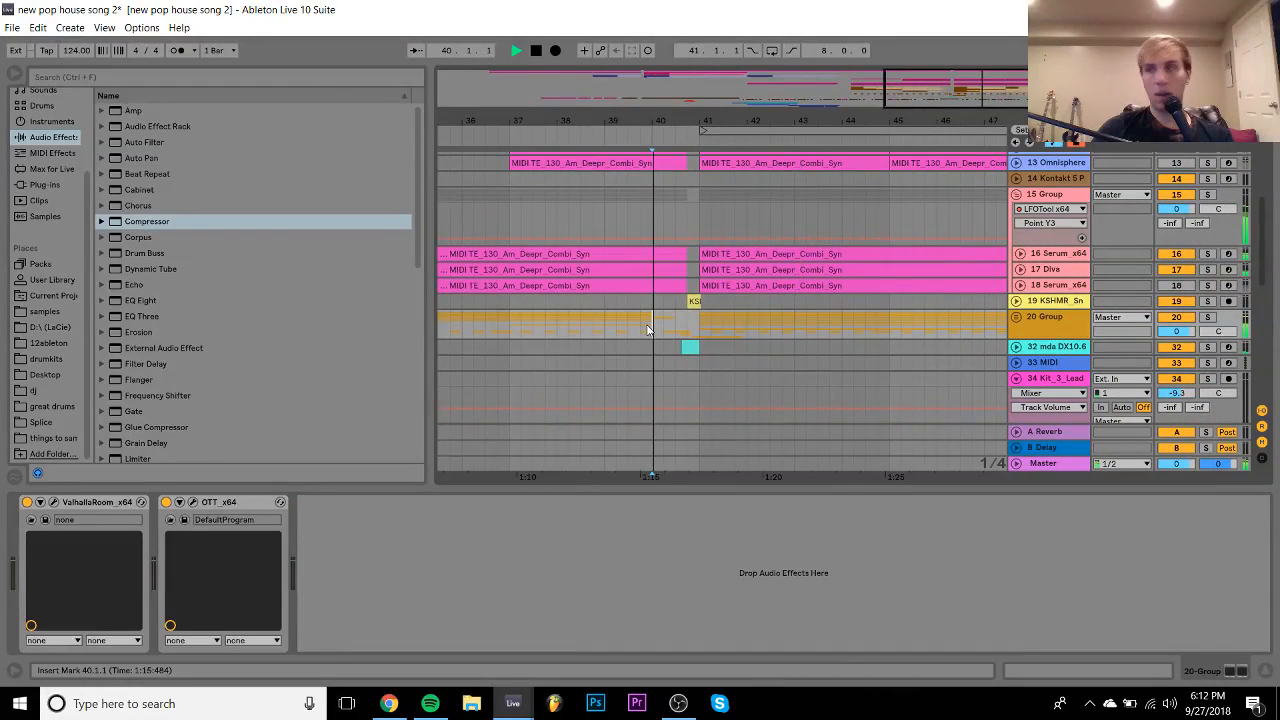
pyautogui.click(647, 330)
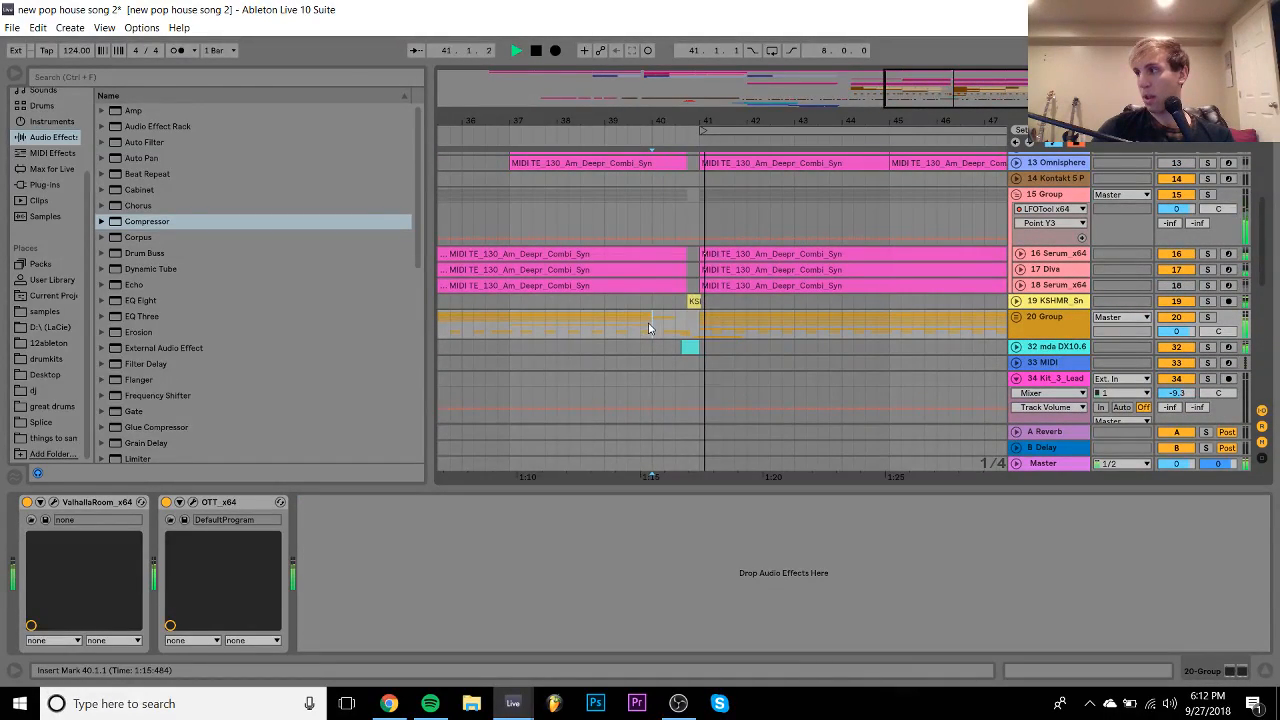
pyautogui.press('space')
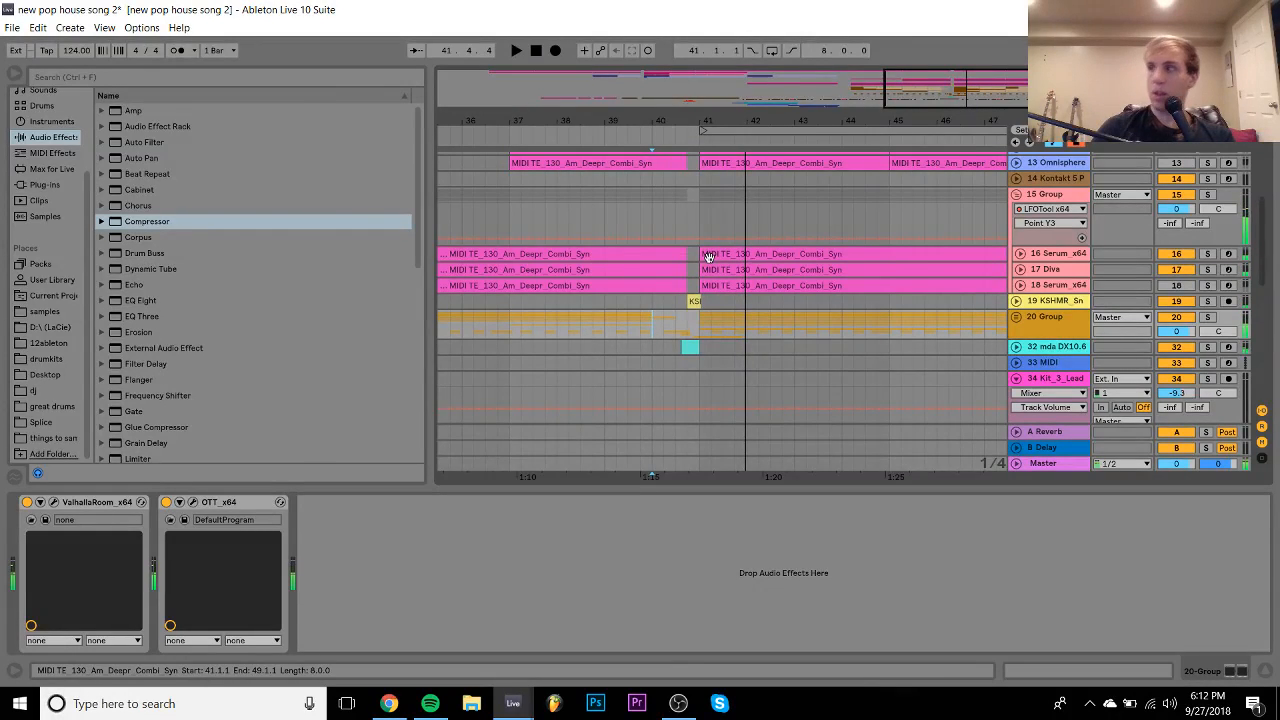
pyautogui.moveTo(650, 121); pyautogui.dragTo(784, 117)
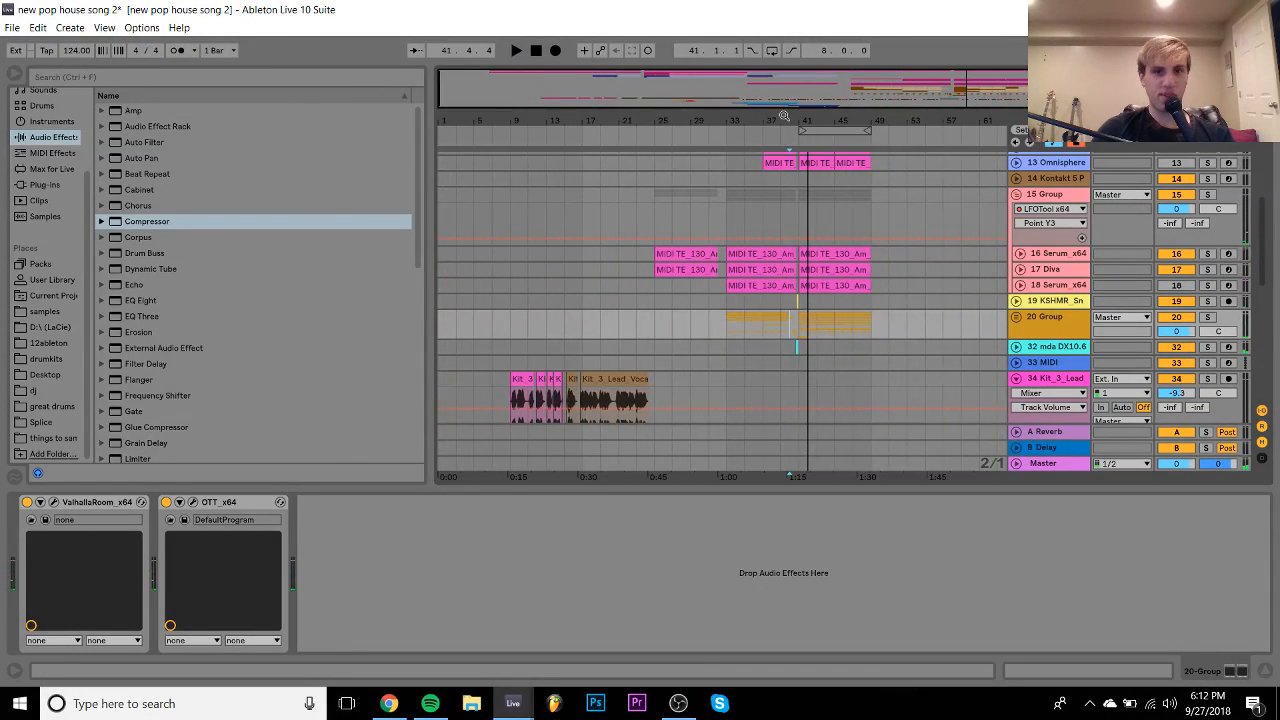
pyautogui.click(589, 264)
pyautogui.scroll(5, 589, 264)
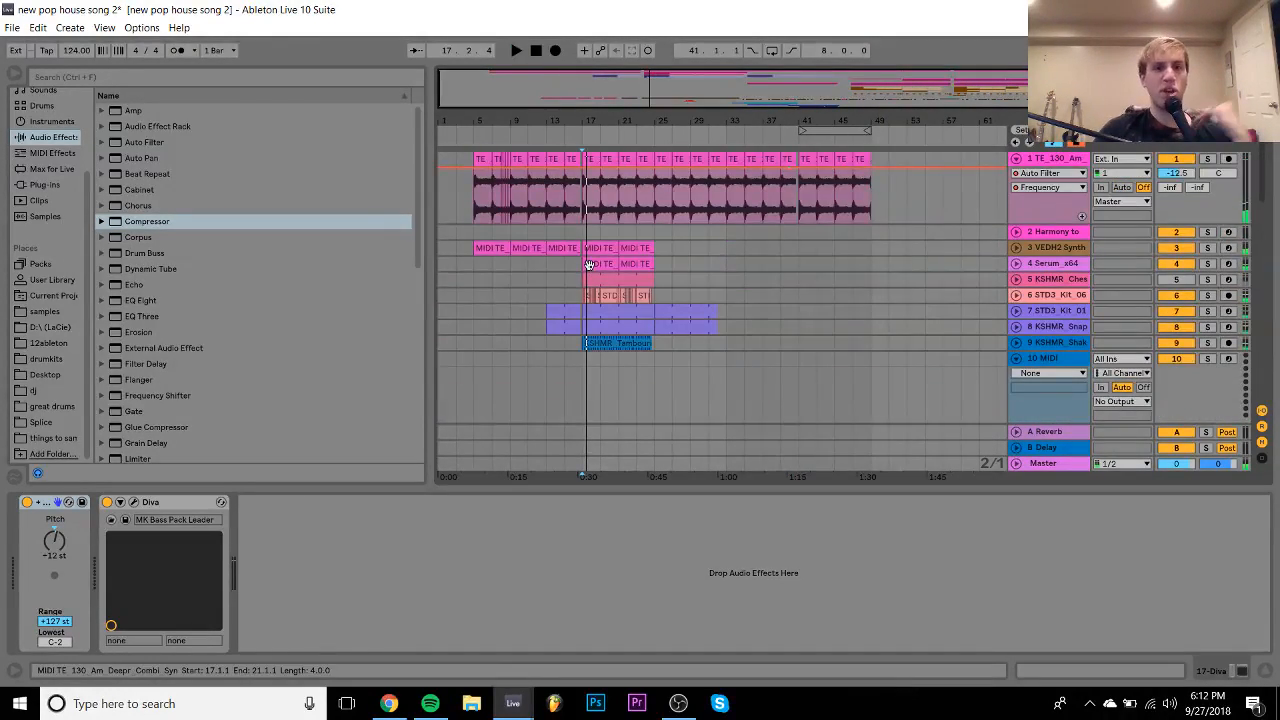
pyautogui.click(510, 265)
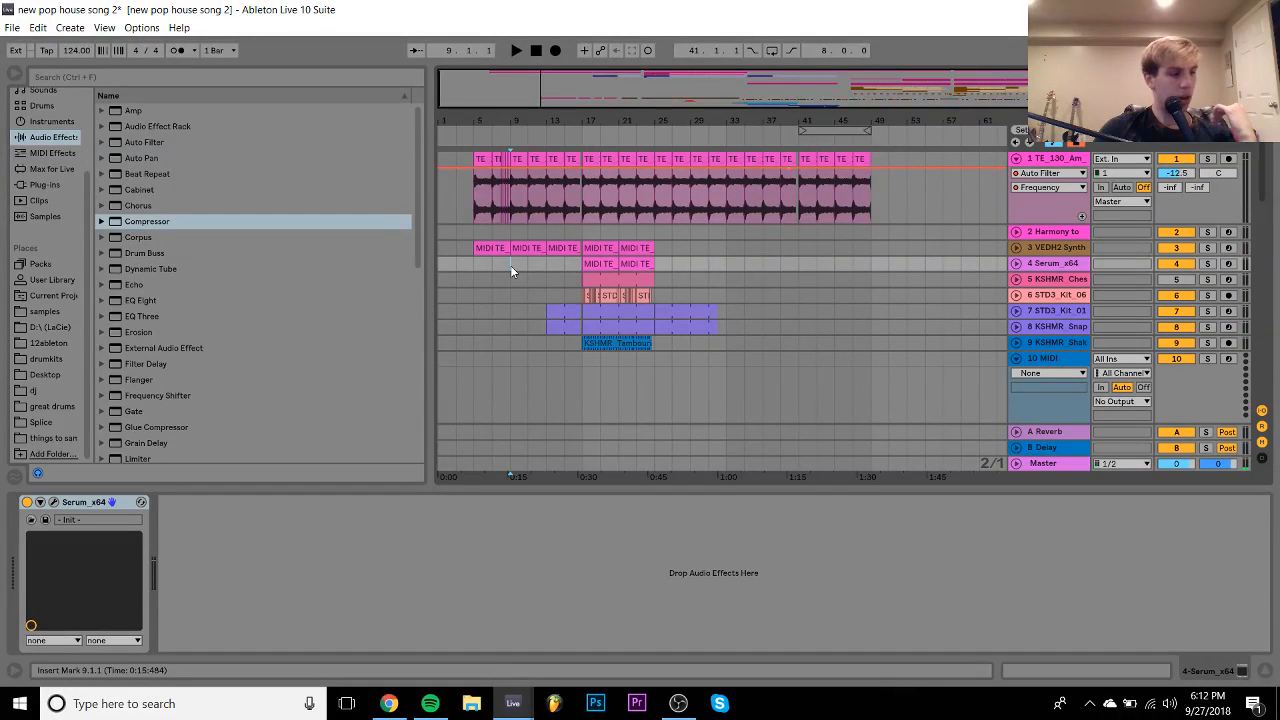
# - Play from bar 9, save the set with Ctrl+S, and restart playback
pyautogui.press('space')
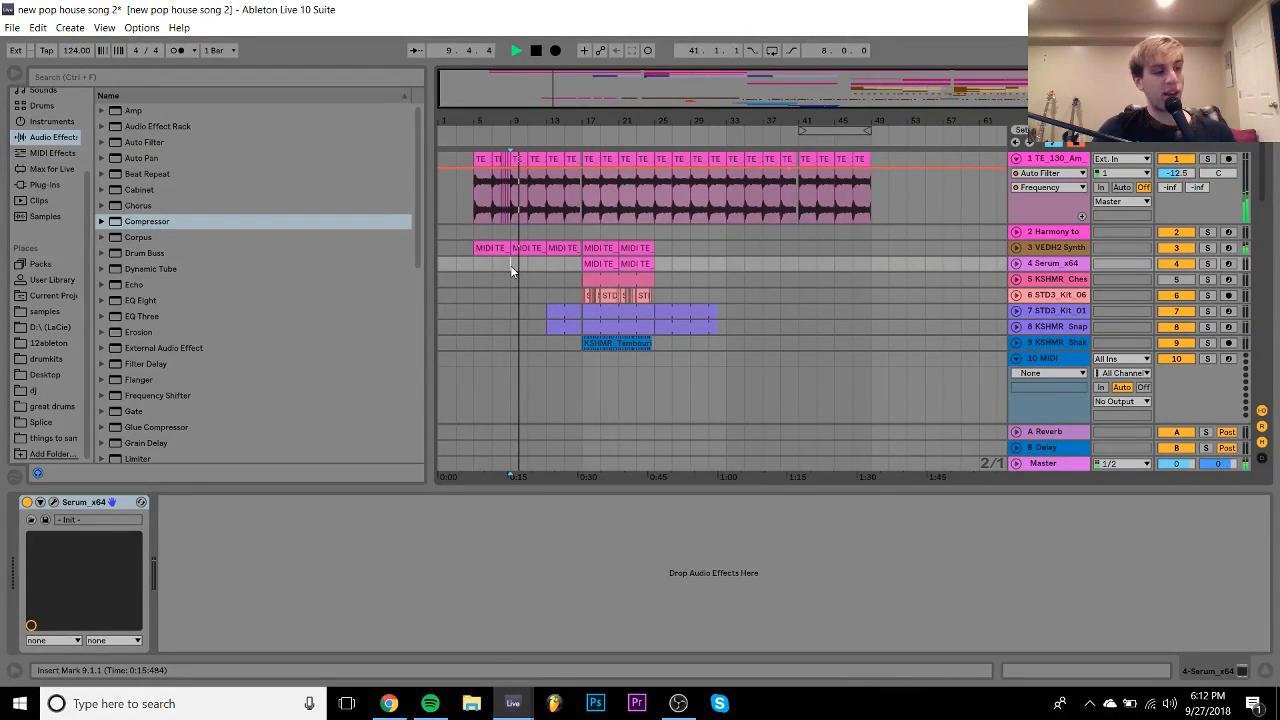
pyautogui.press('space')
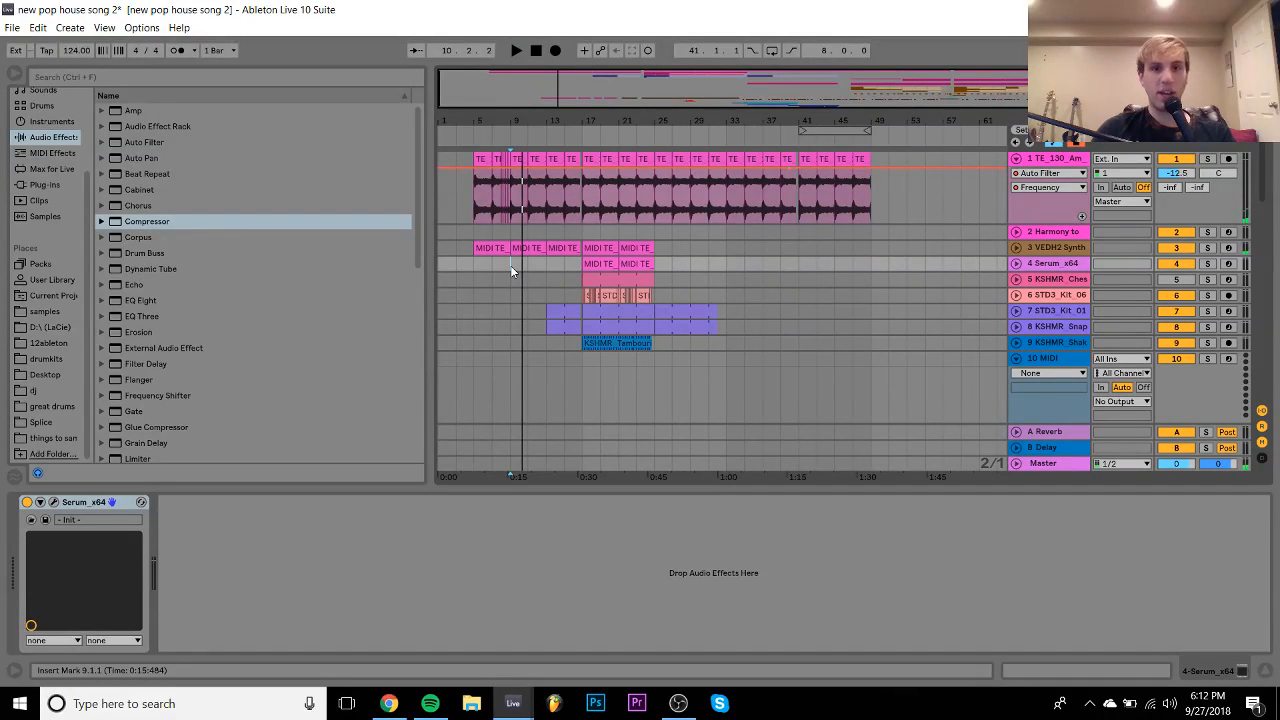
pyautogui.hotkey('ctrl', 's')
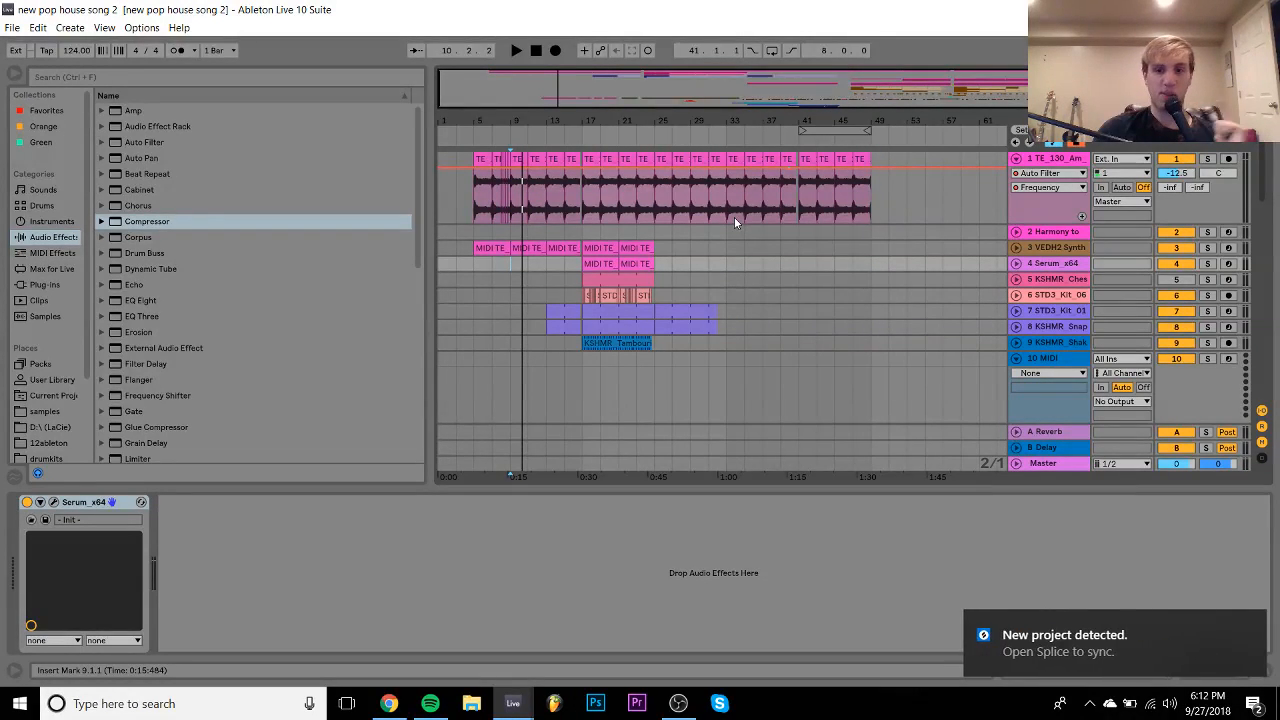
pyautogui.press('space')
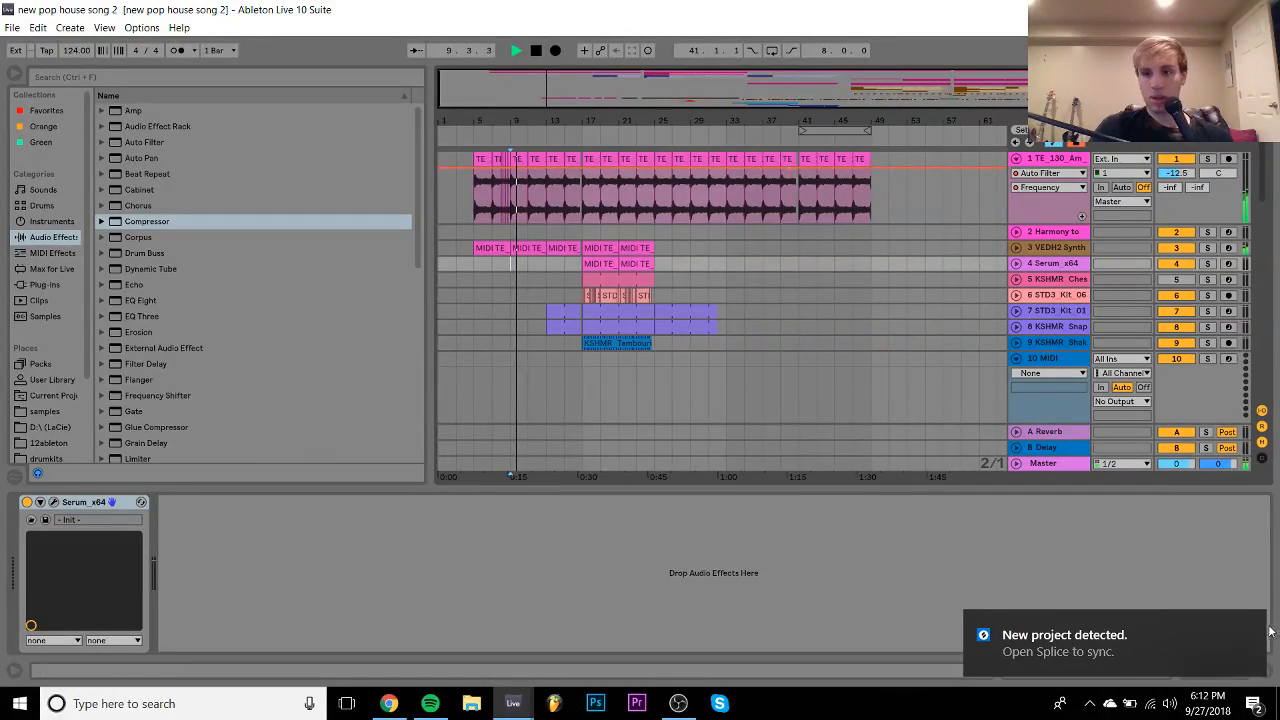
# - Adjust the VEDH2 Synth and track 34 Kit_3_Lead volumes, then bring up track 36's effects chain
pyautogui.click(1016, 247)
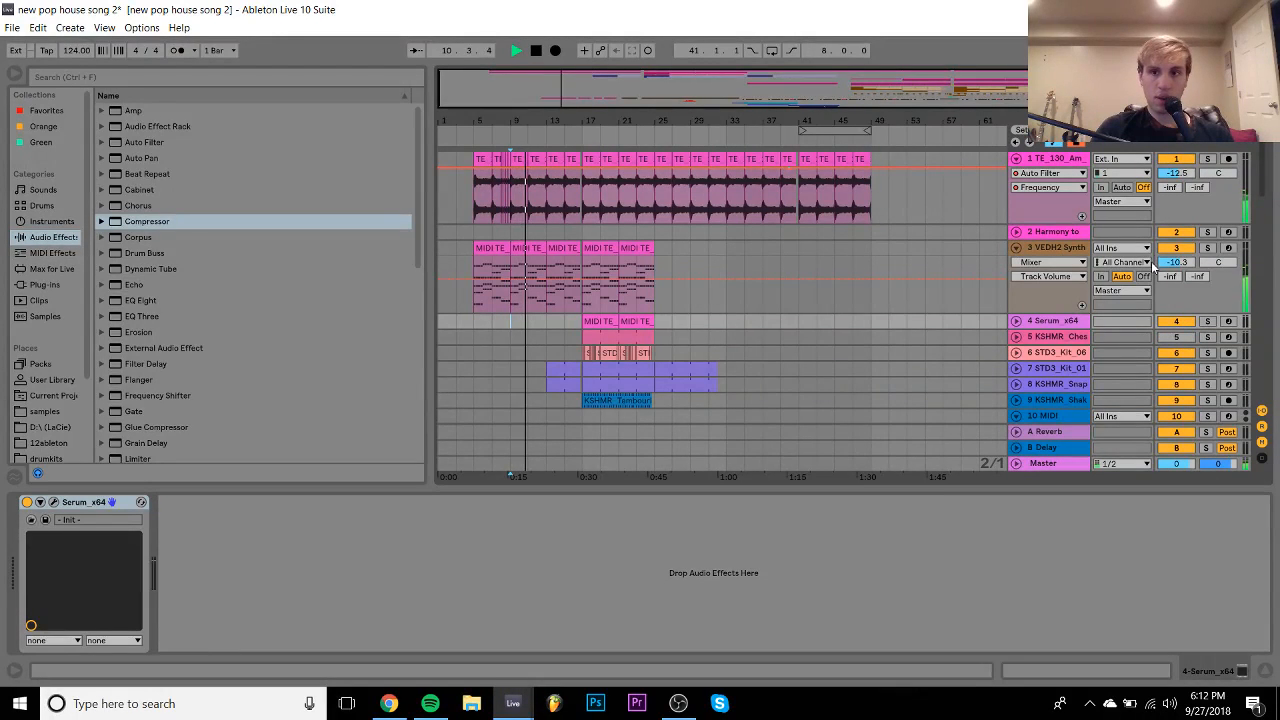
pyautogui.moveTo(1154, 266)
pyautogui.mouseDown()
pyautogui.moveTo(1154, 246)
pyautogui.moveTo(1159, 268)
pyautogui.mouseUp()
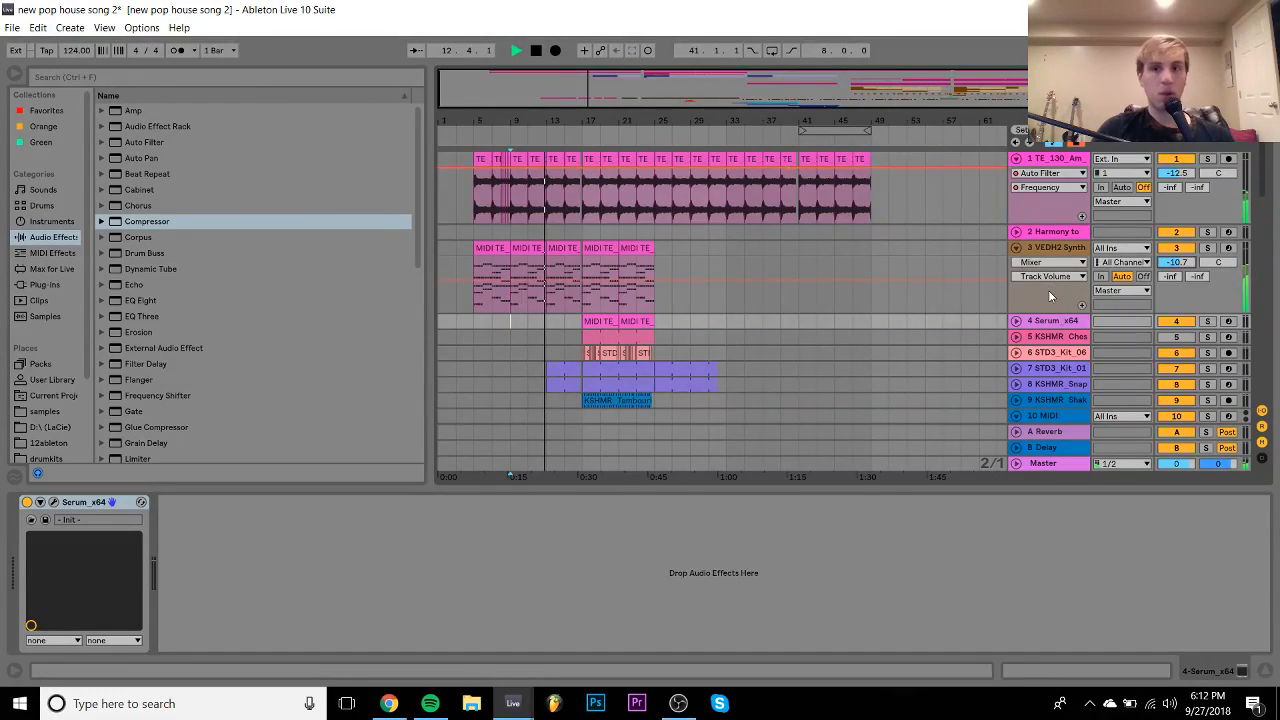
pyautogui.scroll(-10, 1048, 290)
pyautogui.moveTo(1172, 275); pyautogui.dragTo(1176, 270)
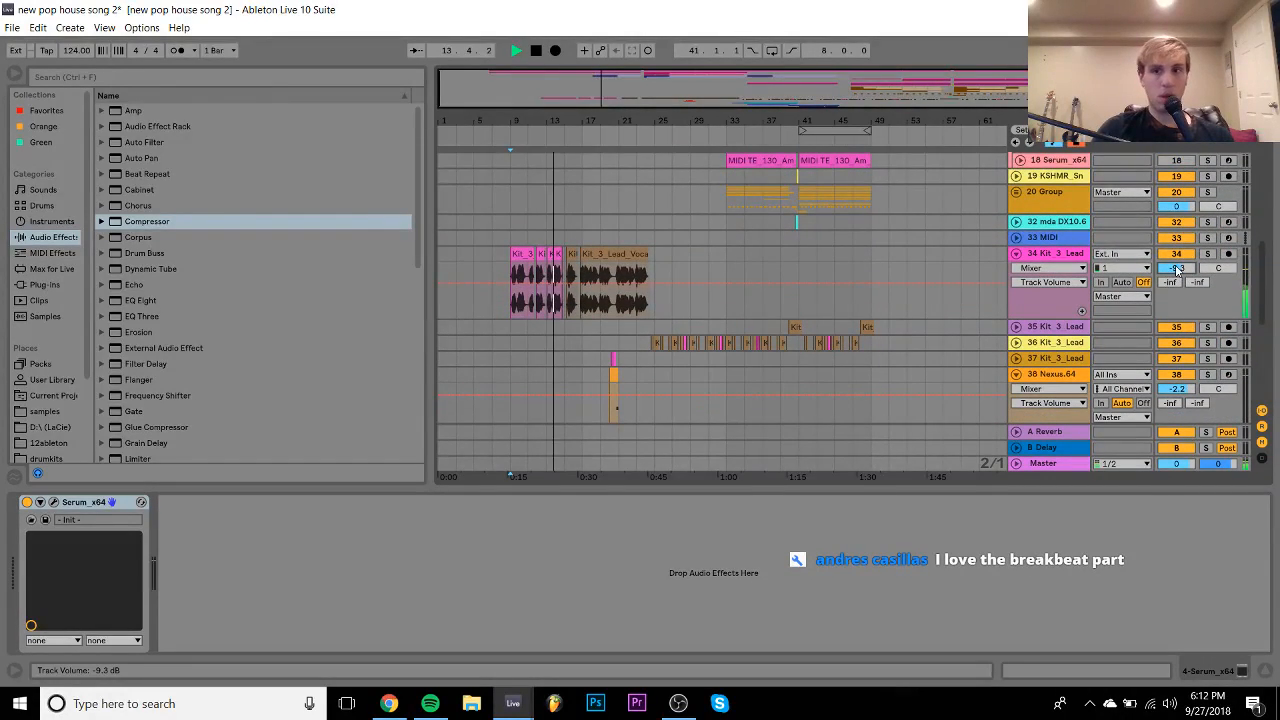
pyautogui.click(1042, 256)
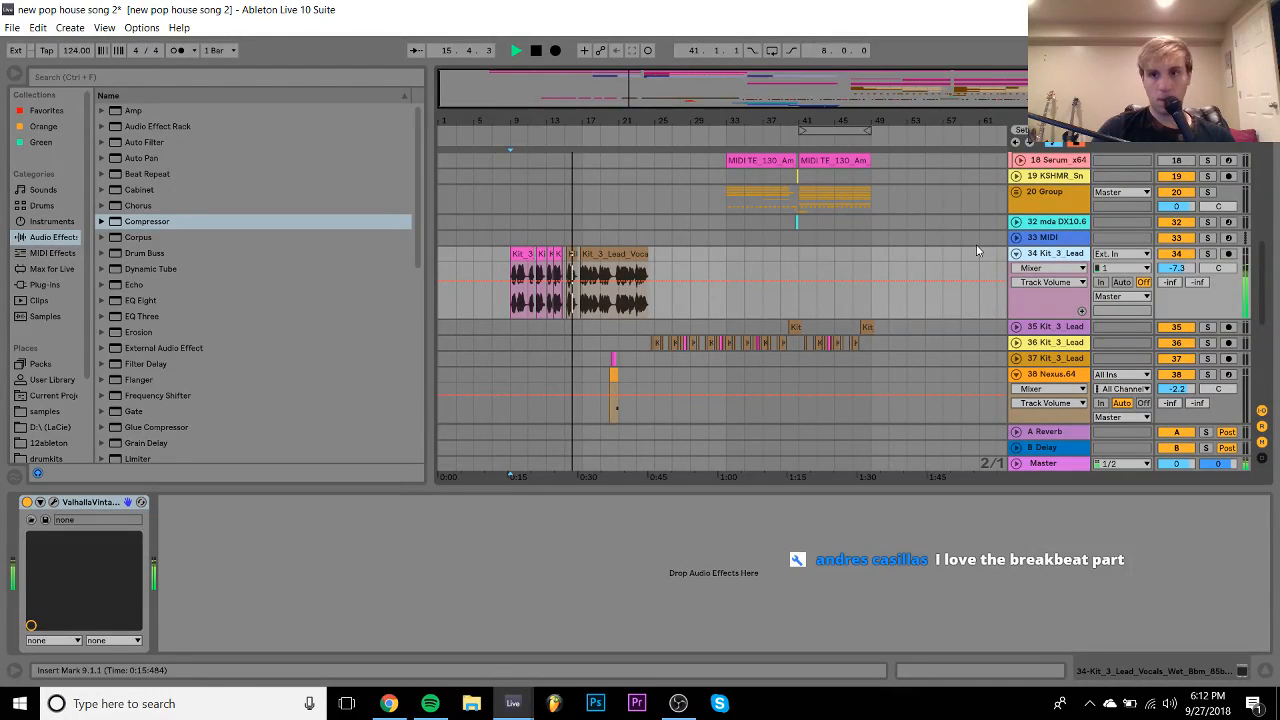
pyautogui.click(1016, 254)
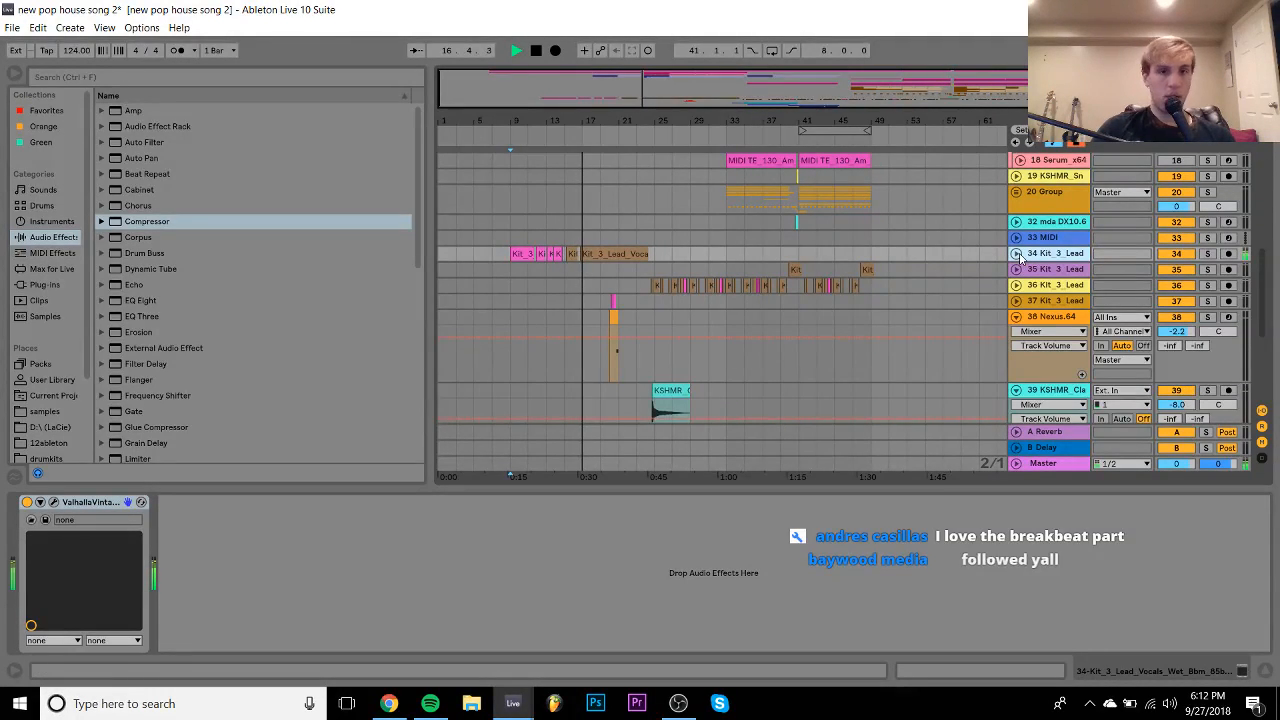
pyautogui.click(1046, 238)
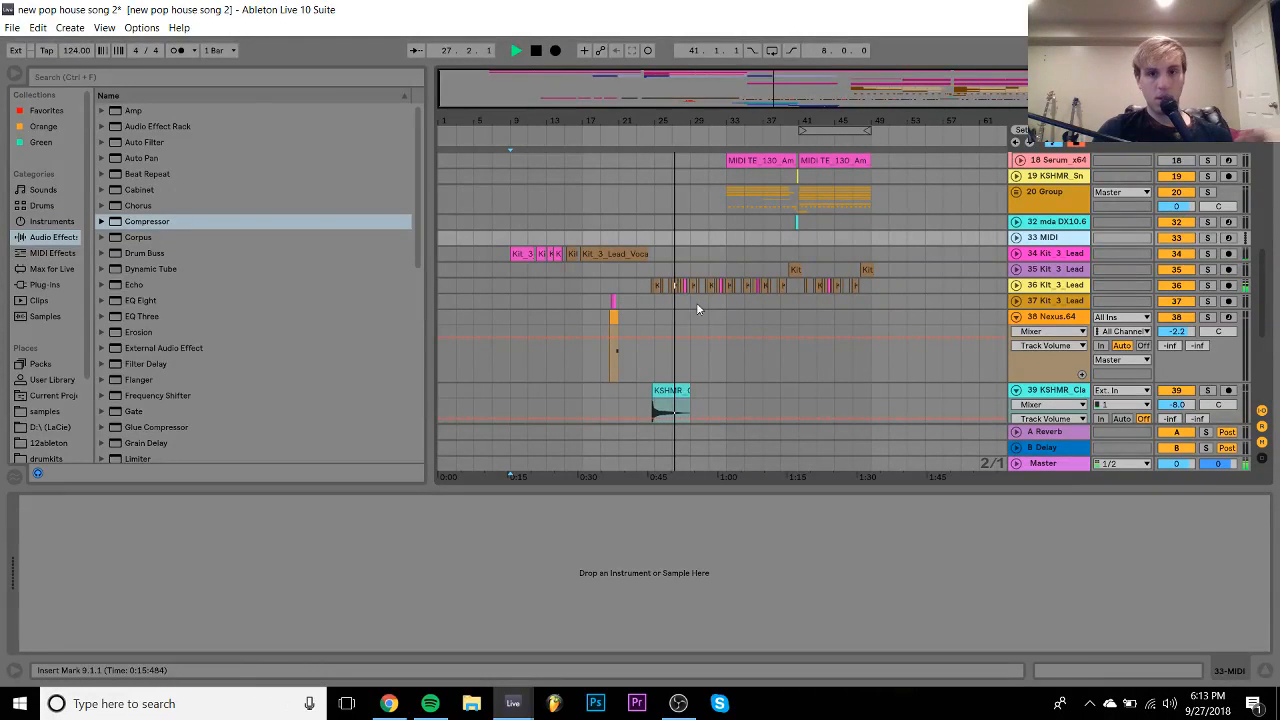
pyautogui.click(1016, 286)
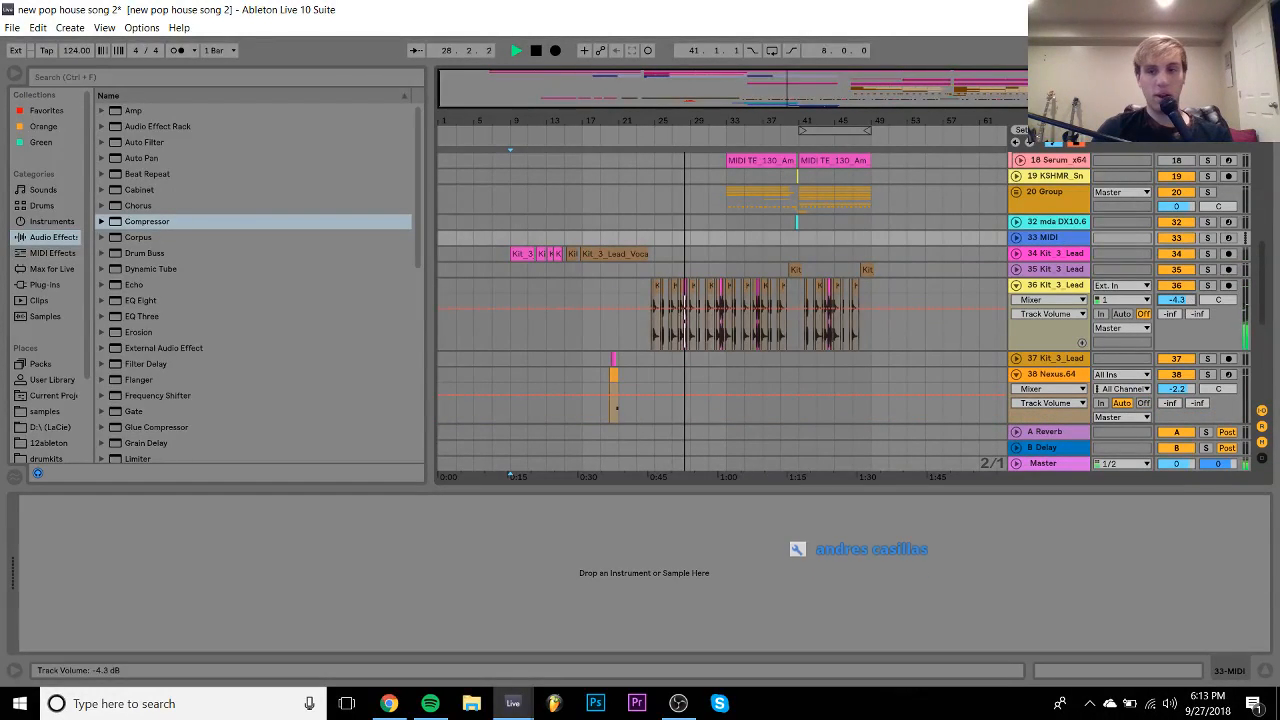
pyautogui.click(1050, 286)
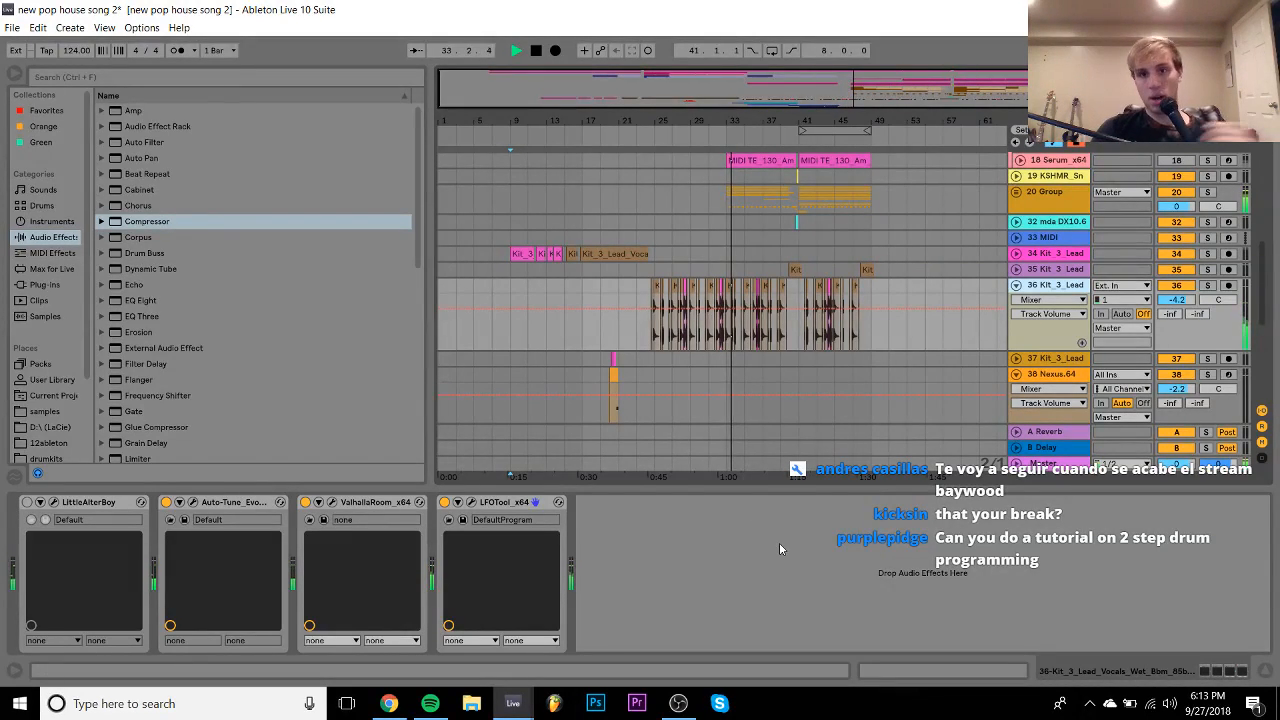
# - Add an EQ Eight to the vocal effects chain with its low cut raised to 130 Hz
pyautogui.click(1266, 670)
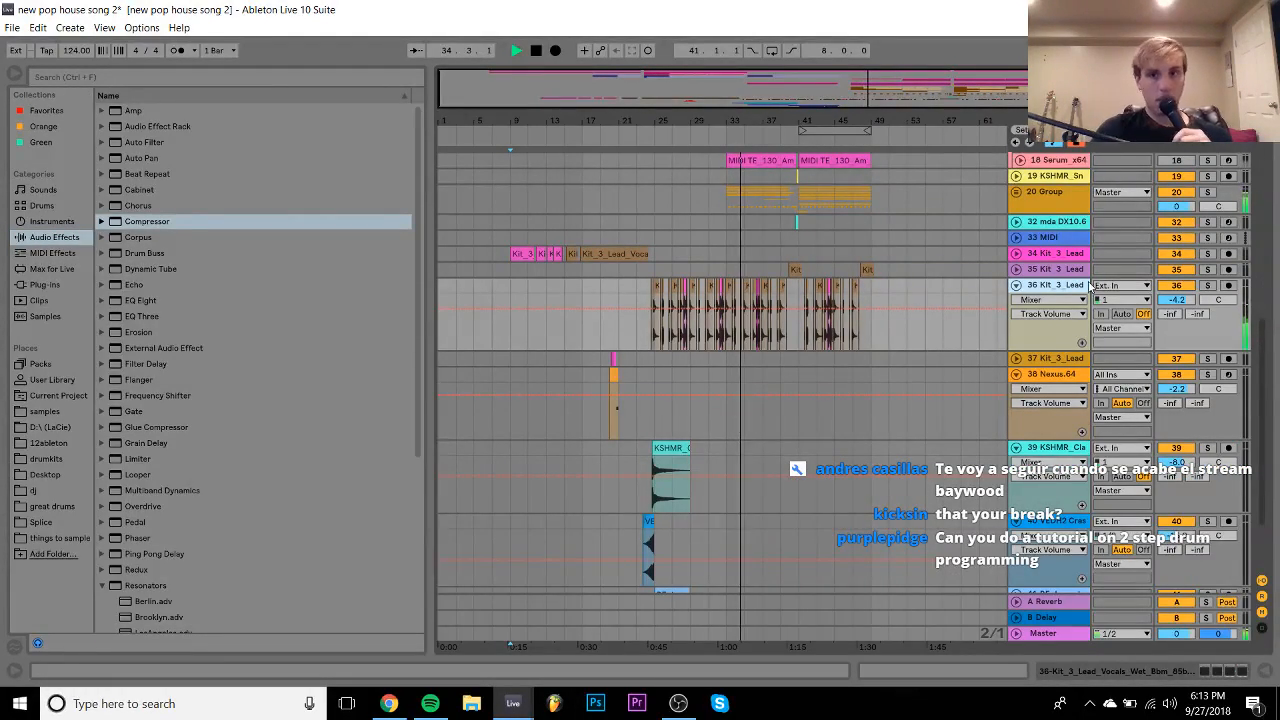
pyautogui.doubleClick(1065, 289)
pyautogui.click(142, 300)
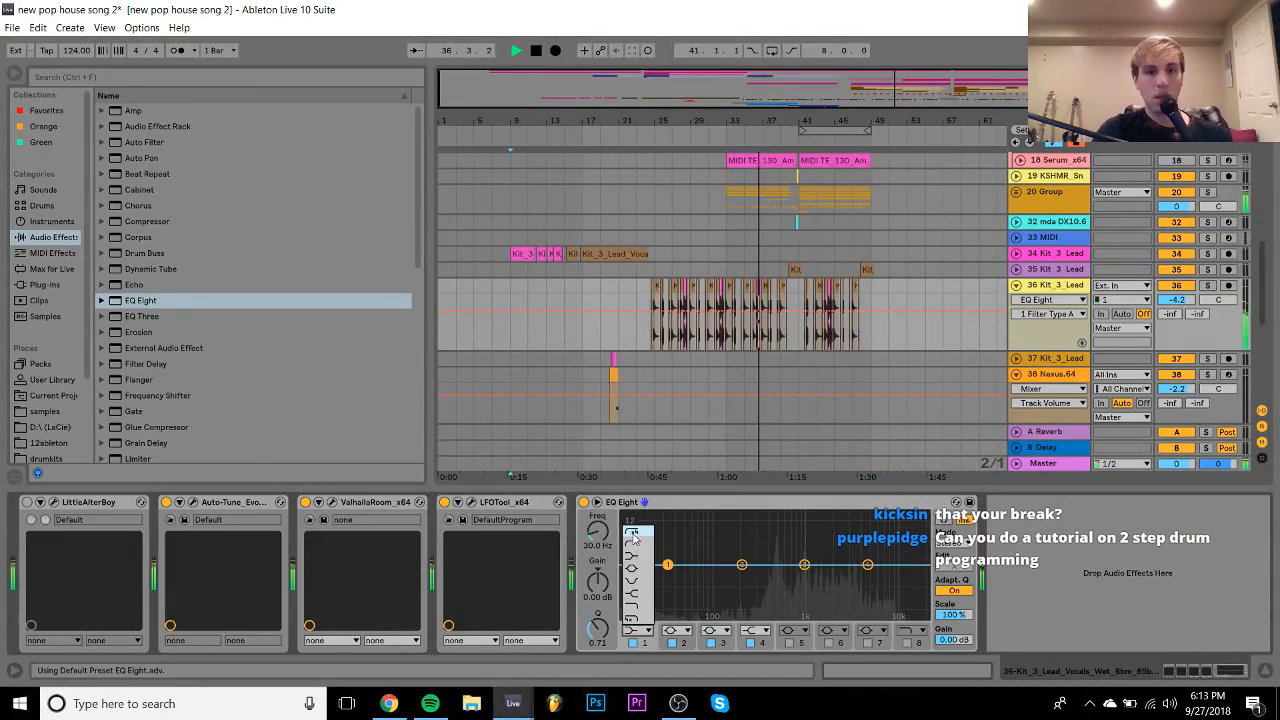
pyautogui.moveTo(667, 577); pyautogui.dragTo(741, 577)
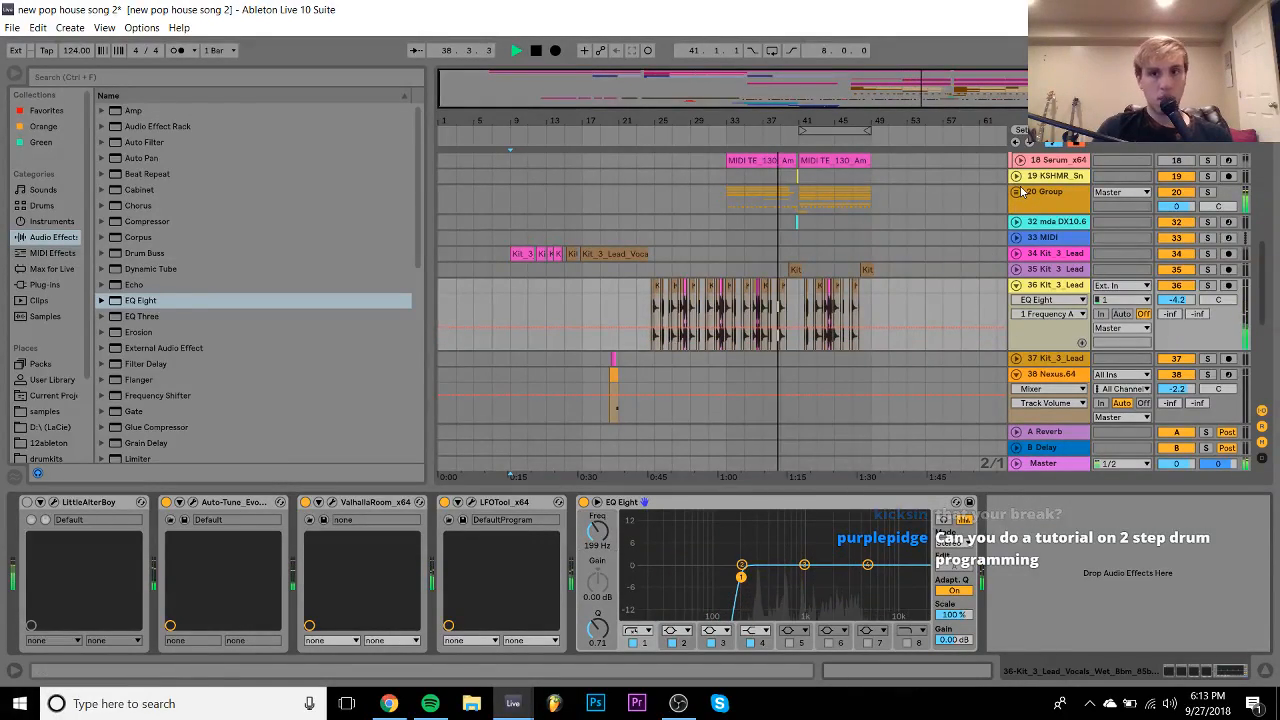
# - Raise the KSHMR tambourine track 26 to about -4.4 dB and lengthen its clip
pyautogui.click(1017, 191)
pyautogui.scroll(-3, 1022, 191)
pyautogui.click(1020, 326)
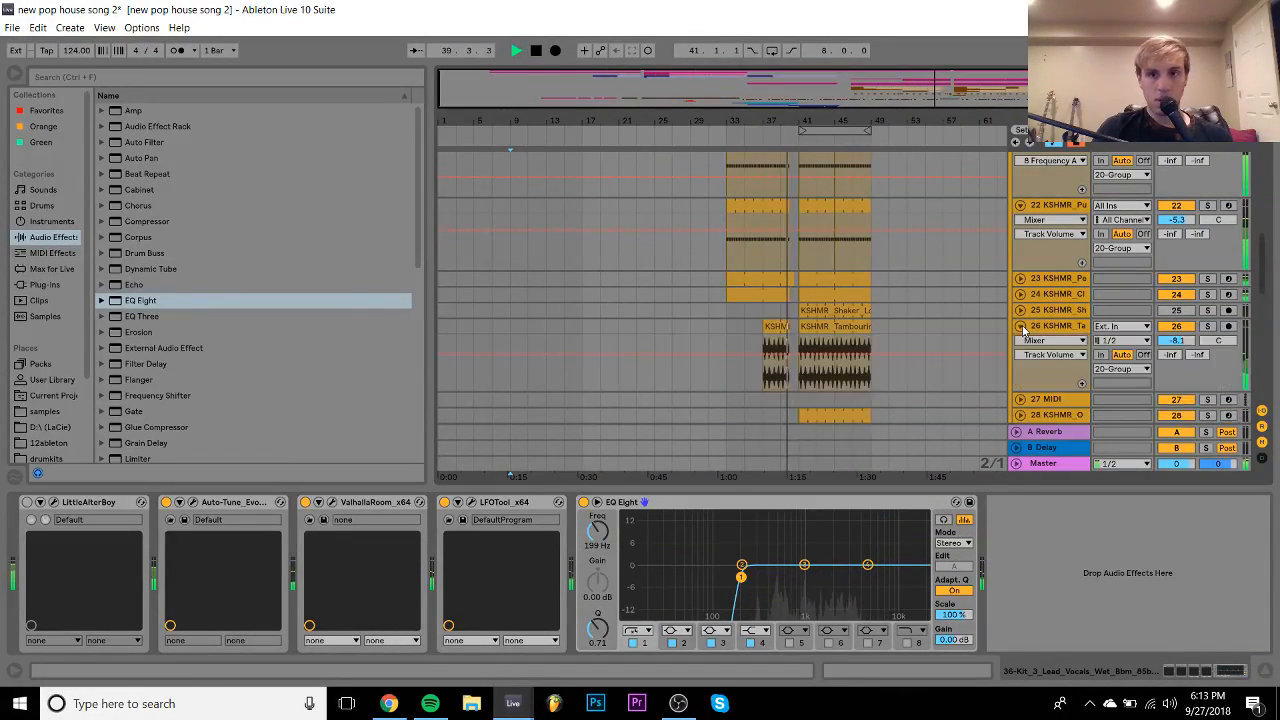
pyautogui.moveTo(1187, 342); pyautogui.dragTo(1187, 326)
pyautogui.scroll(5, 795, 264)
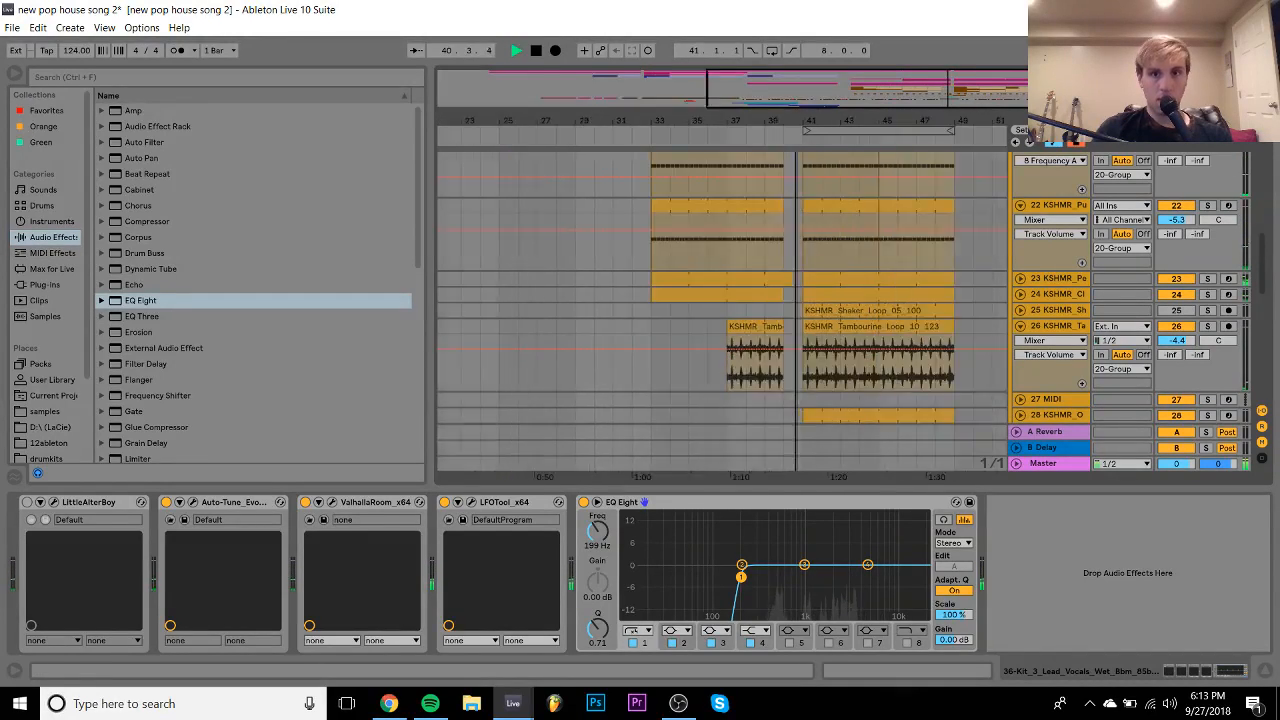
pyautogui.moveTo(757, 330); pyautogui.dragTo(790, 330)
pyautogui.click(776, 312)
# - Select bar 40 across hat tracks 27 and 28, then the tambourine clip before bar 41
pyautogui.scroll(-4, 790, 313)
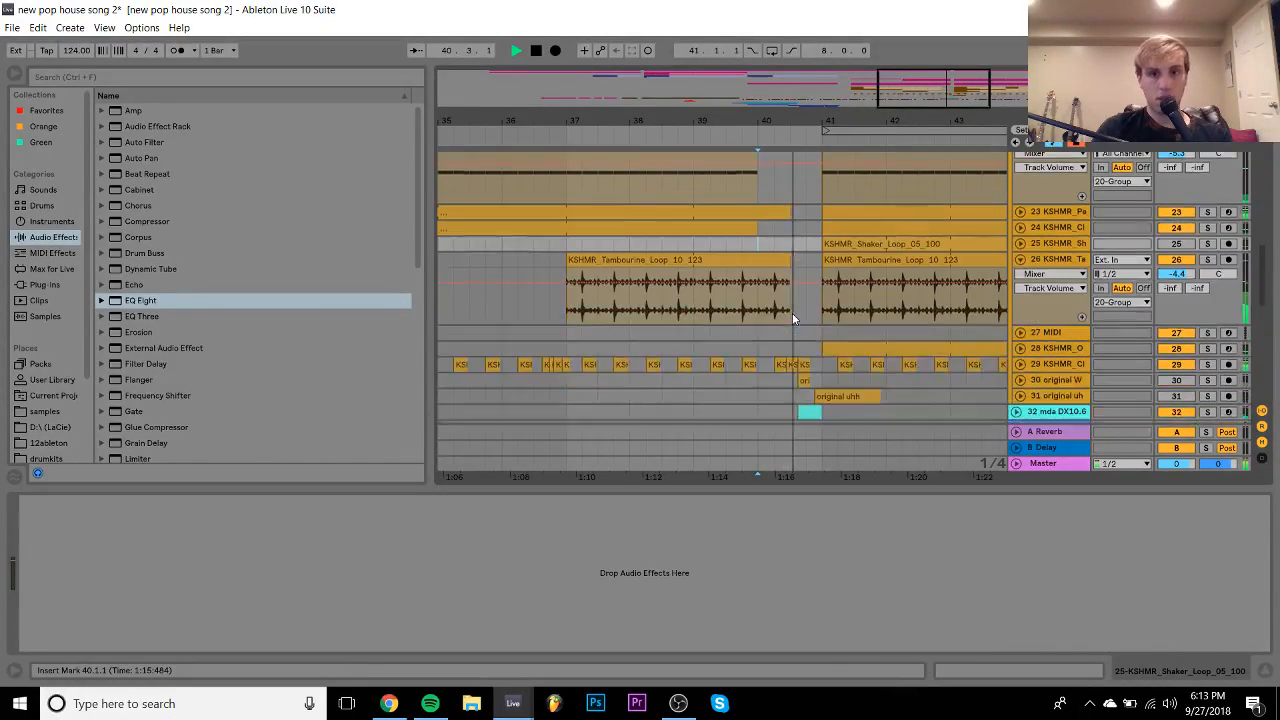
pyautogui.click(821, 287)
pyautogui.press('space')
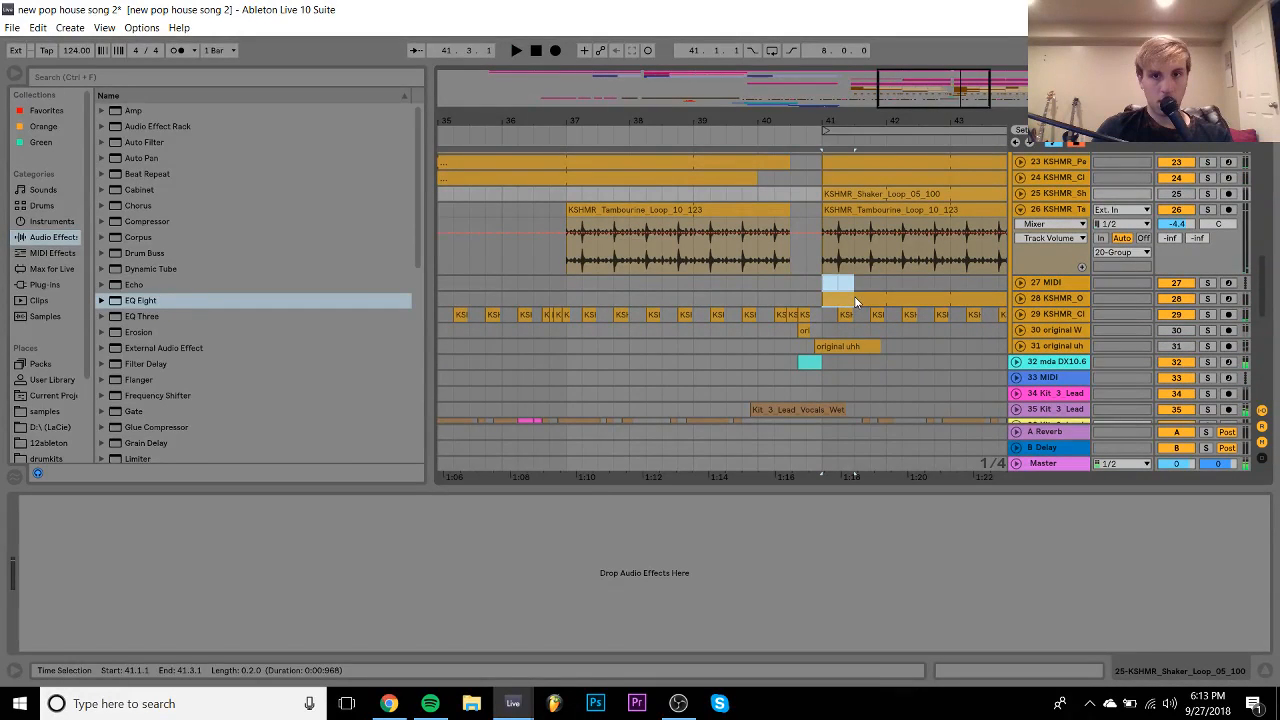
pyautogui.click(855, 300)
pyautogui.moveTo(759, 295); pyautogui.dragTo(861, 295)
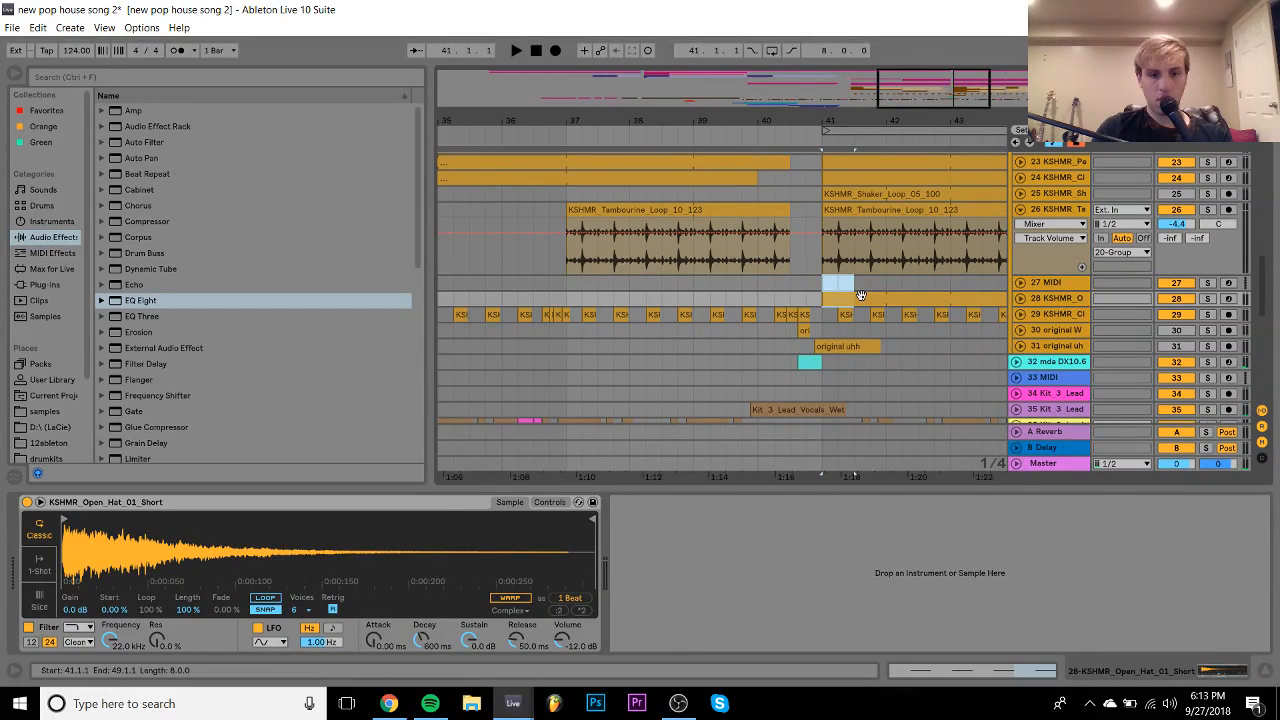
pyautogui.moveTo(757, 282); pyautogui.dragTo(800, 295)
pyautogui.scroll(2, 795, 280)
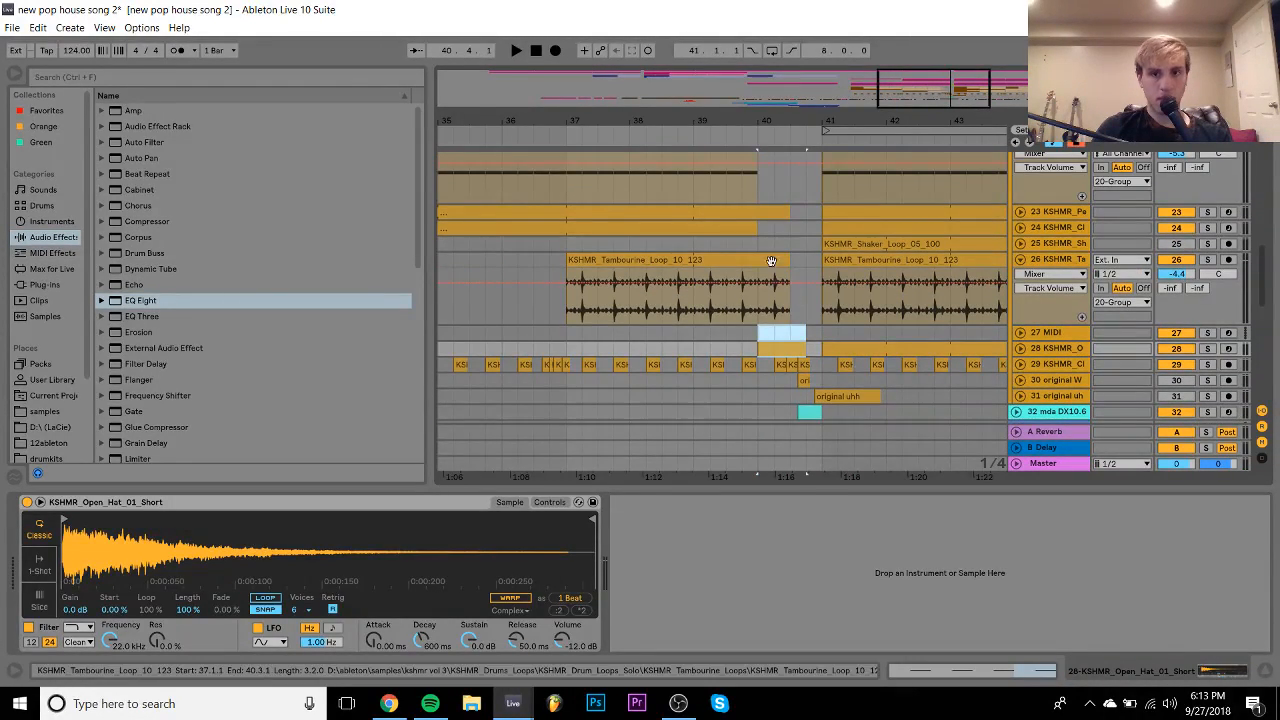
pyautogui.click(789, 259)
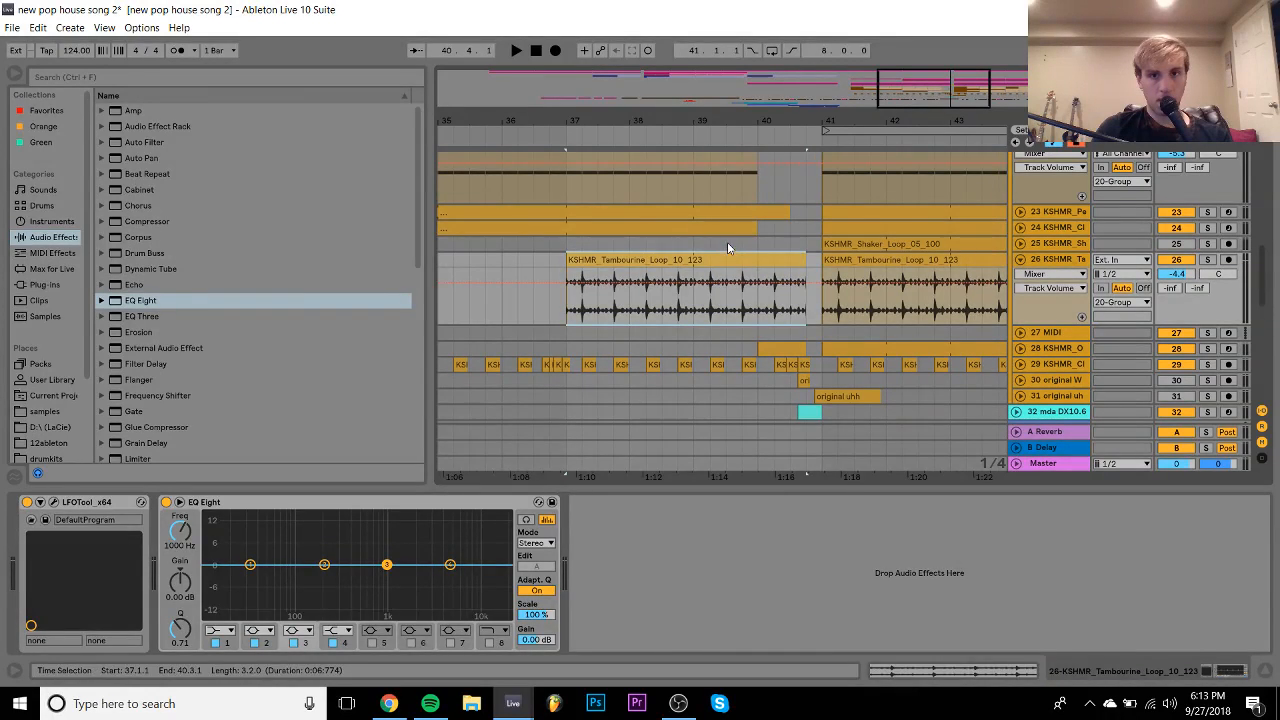
# - Extend the track 23 clip toward bar 41, audition from bar 40, and zoom out fully
pyautogui.click(727, 242)
pyautogui.press('space')
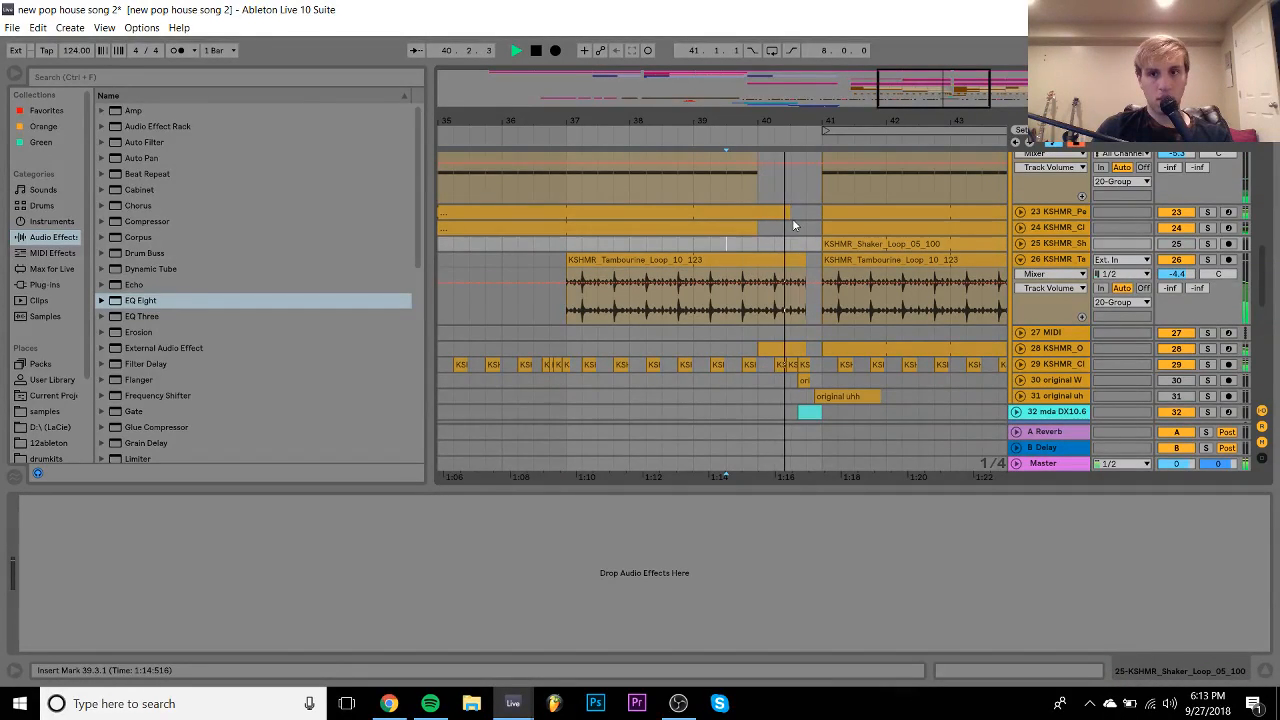
pyautogui.moveTo(788, 212); pyautogui.dragTo(807, 213)
pyautogui.click(764, 242)
pyautogui.press('space')
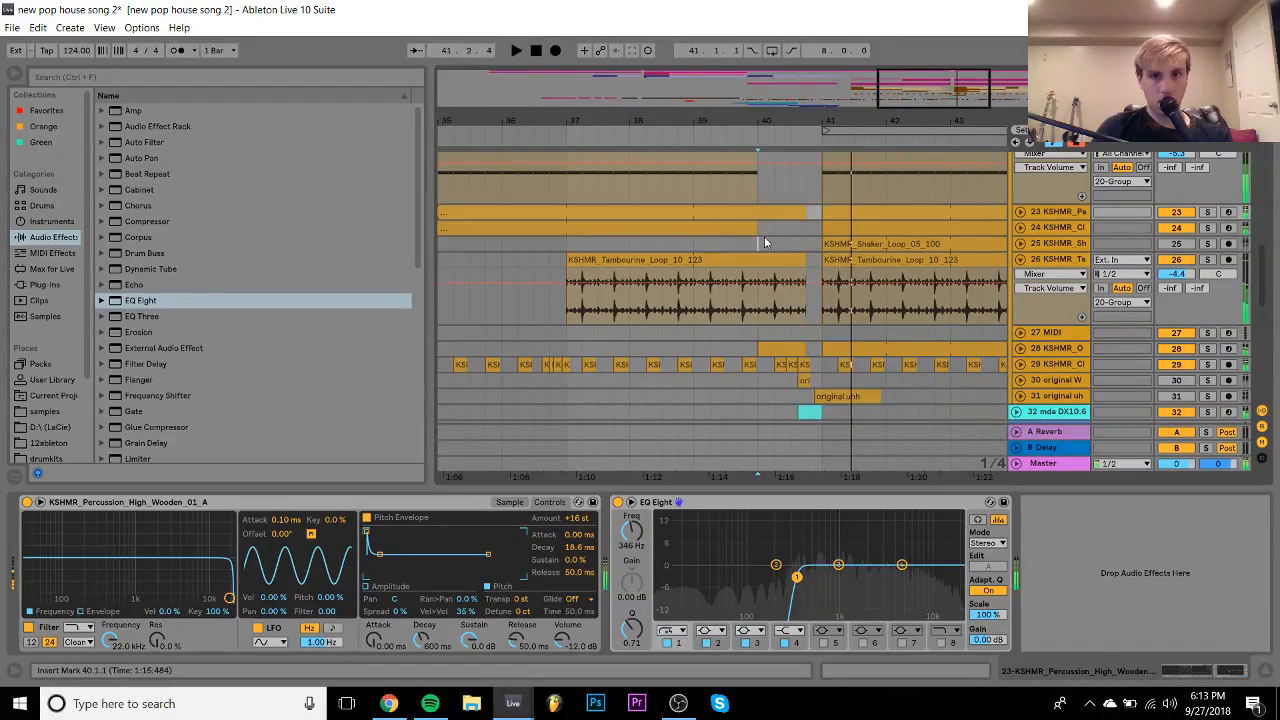
pyautogui.press('space')
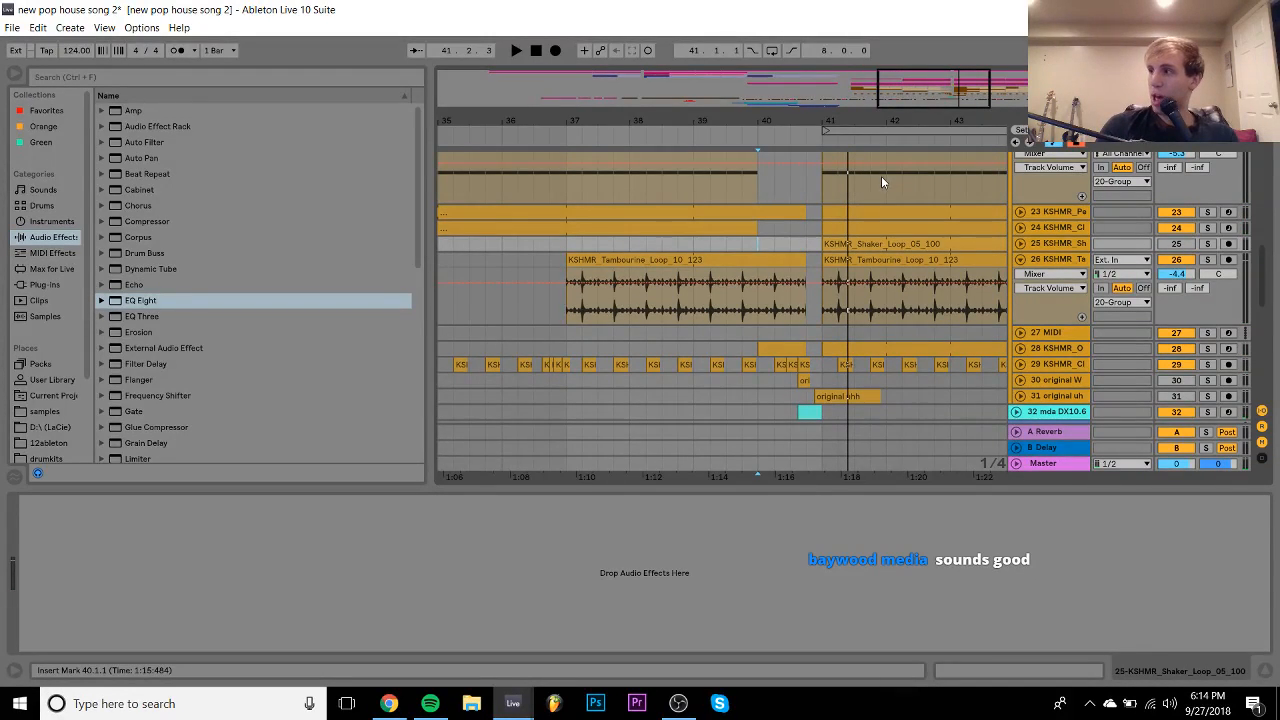
pyautogui.moveTo(692, 121); pyautogui.dragTo(692, 60)
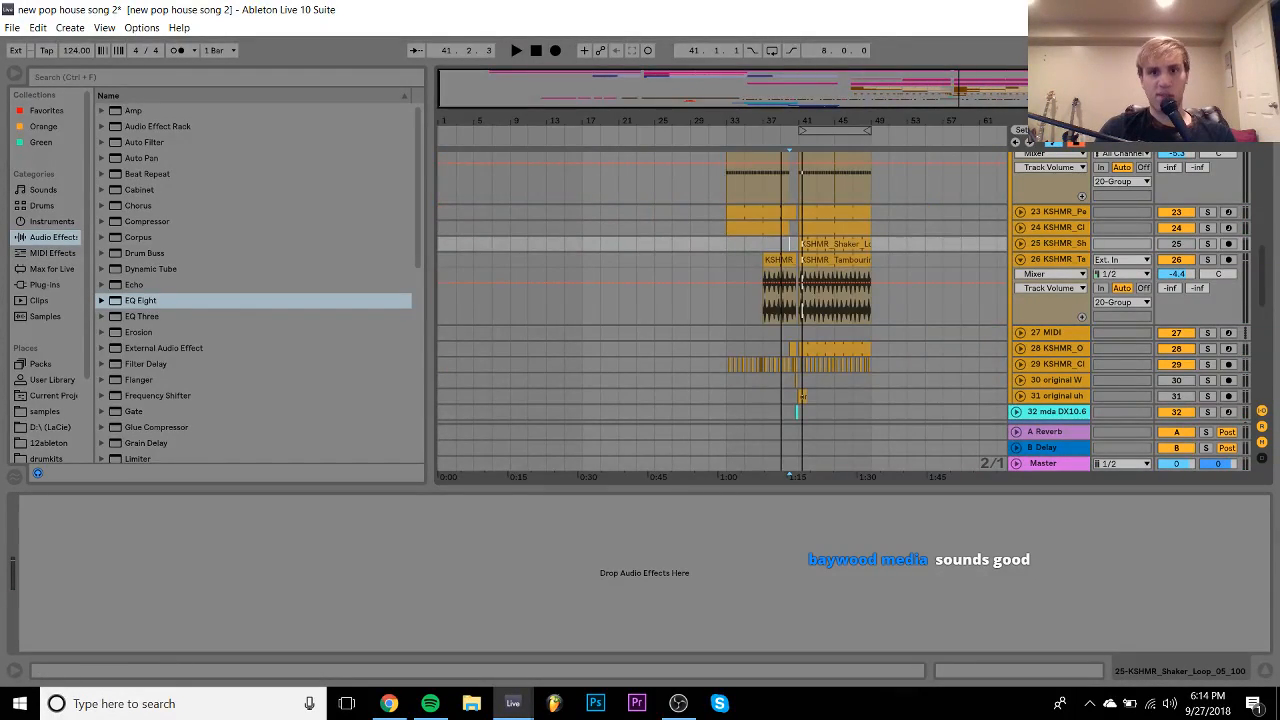
# - Scroll up to the top tracks and play the arrangement from bar 17
pyautogui.scroll(10, 648, 180)
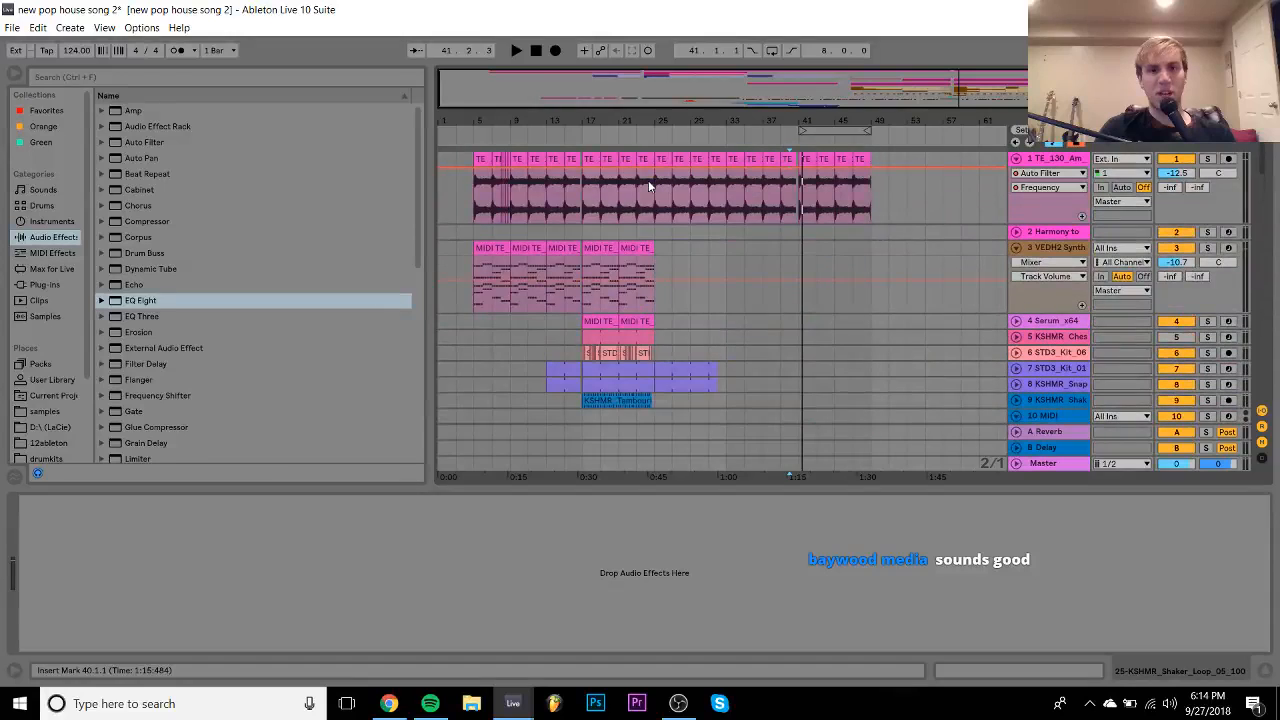
pyautogui.click(573, 353)
pyautogui.click(583, 353)
pyautogui.press('space')
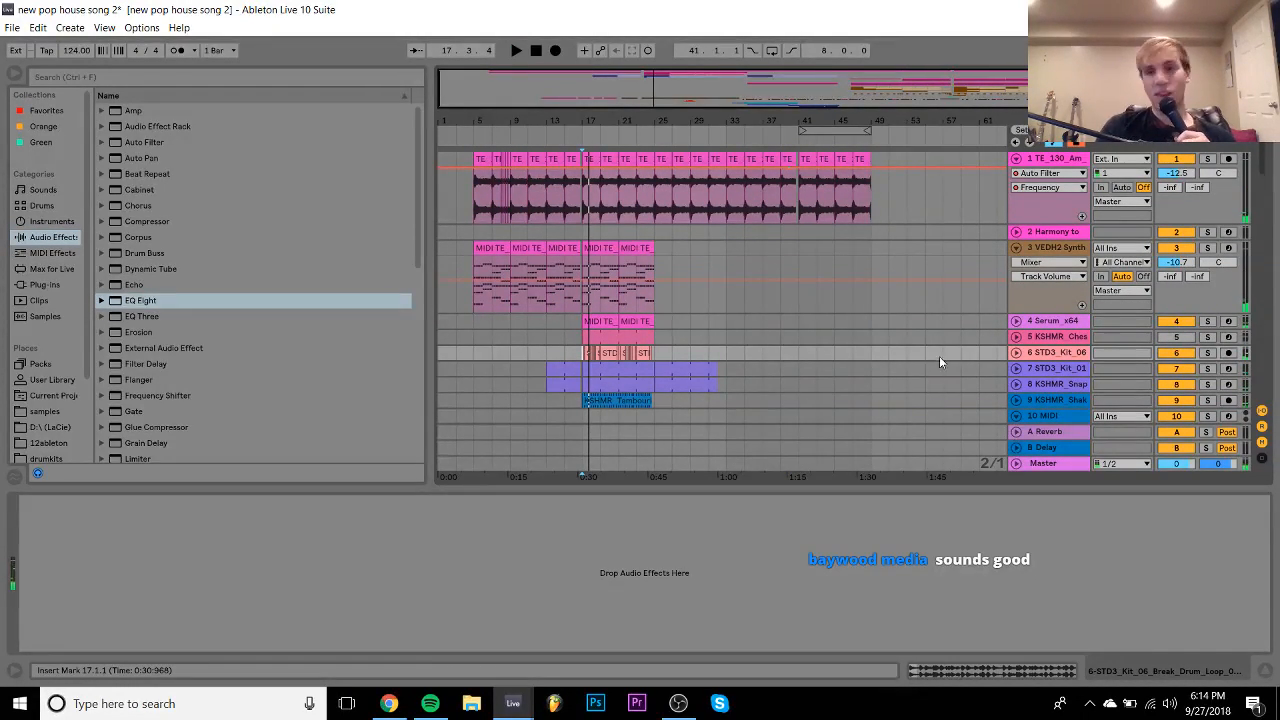
# - Check track 6's volume options, replay from bar 17, and fold tracks 6 and 3
pyautogui.click(1016, 353)
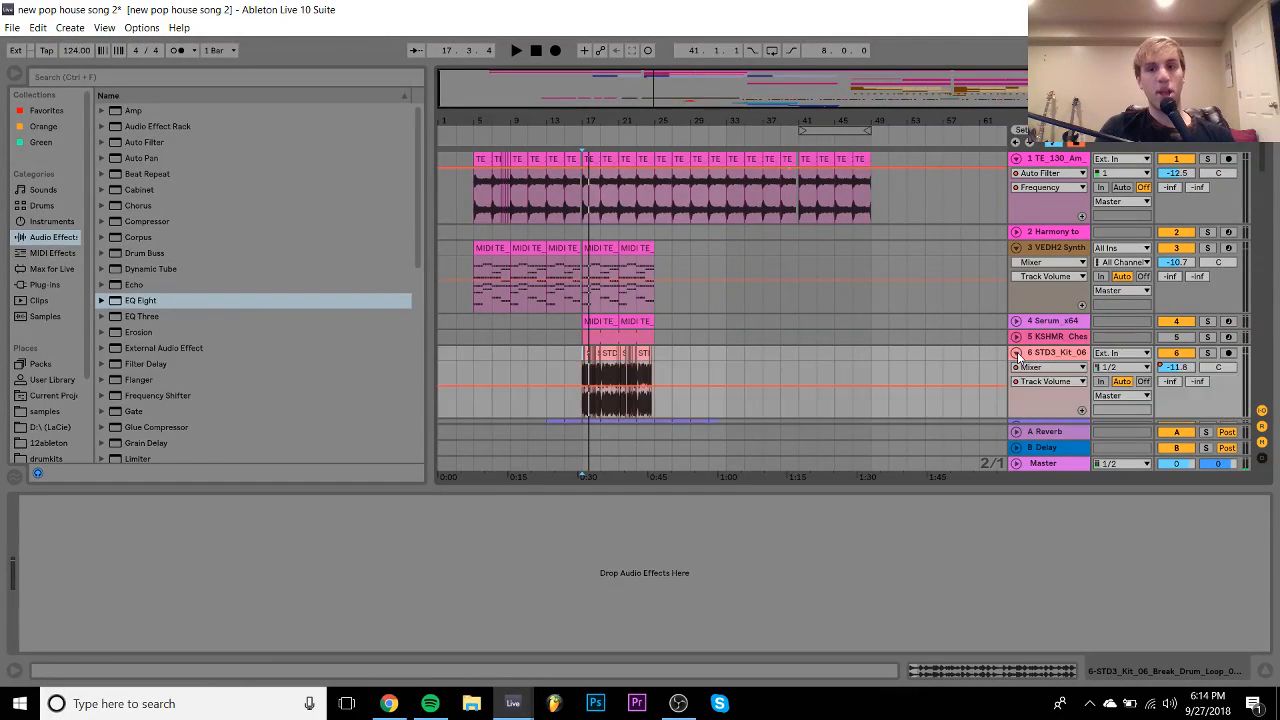
pyautogui.rightClick(1183, 373)
pyautogui.click(1108, 427)
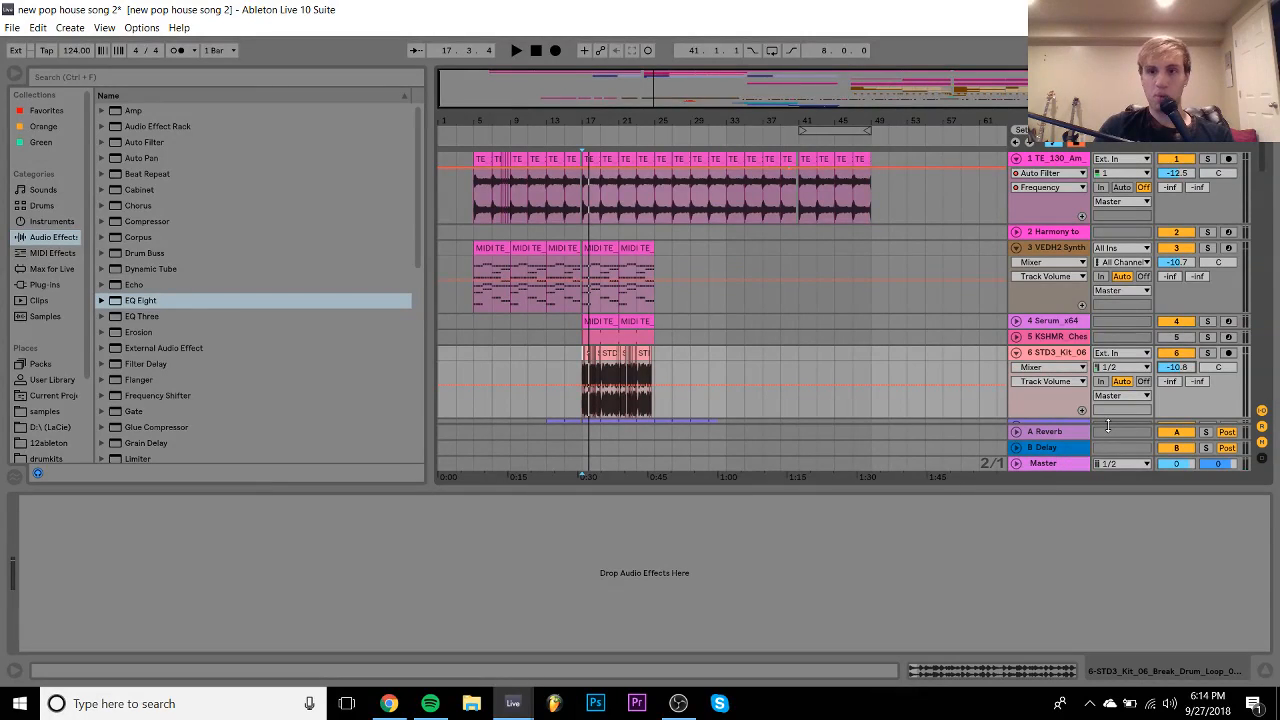
pyautogui.press('space')
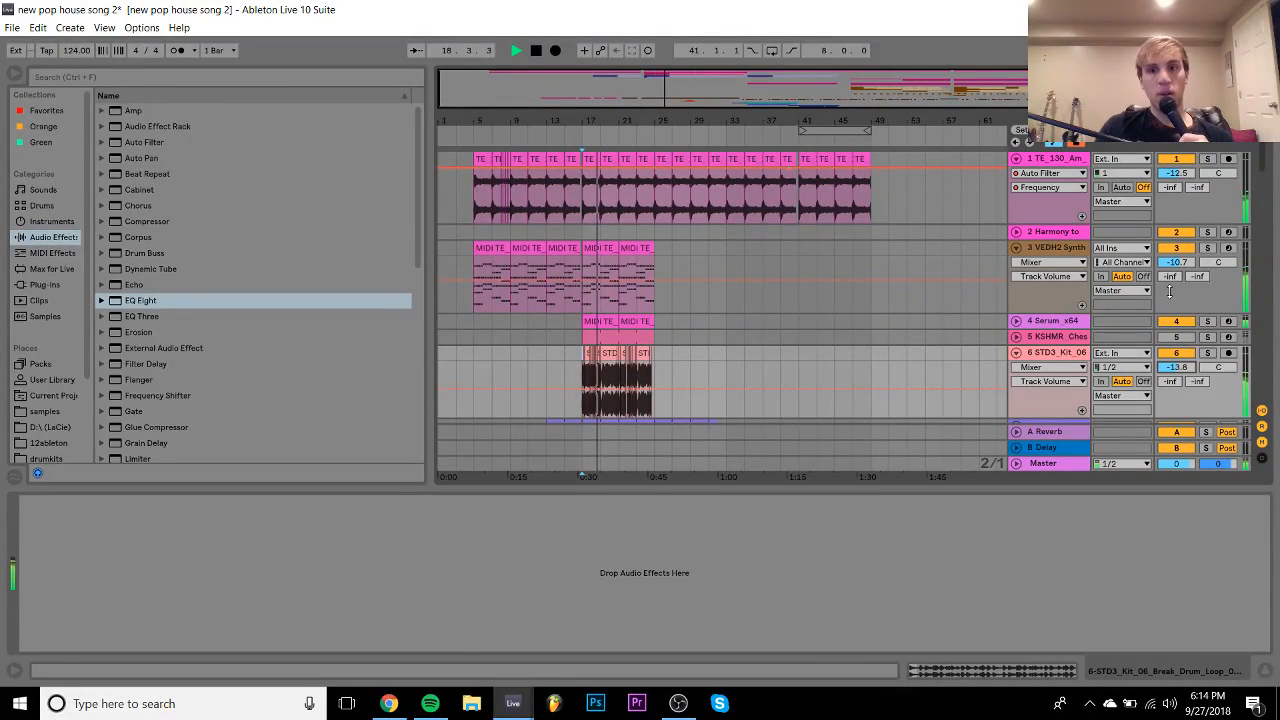
pyautogui.click(1016, 353)
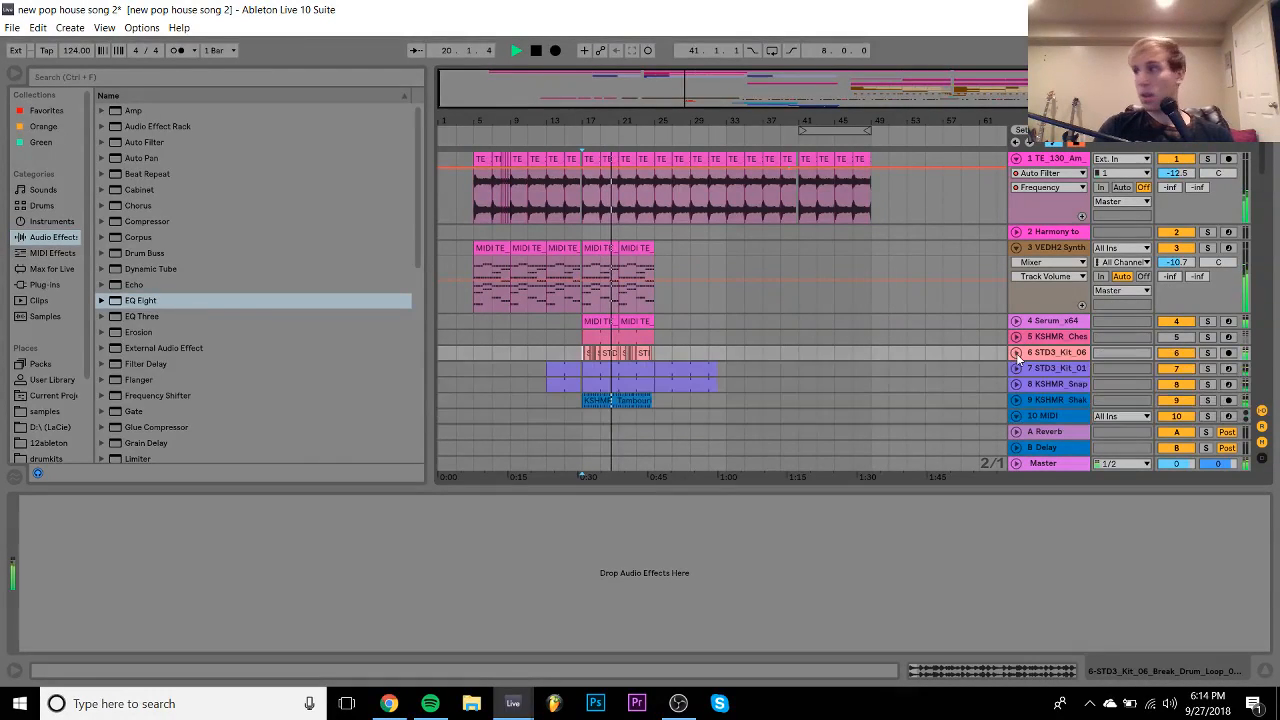
pyautogui.click(1016, 247)
# - Duplicate the clips on tracks 37 and 38, then undo that duplication
pyautogui.scroll(-6, 636, 242)
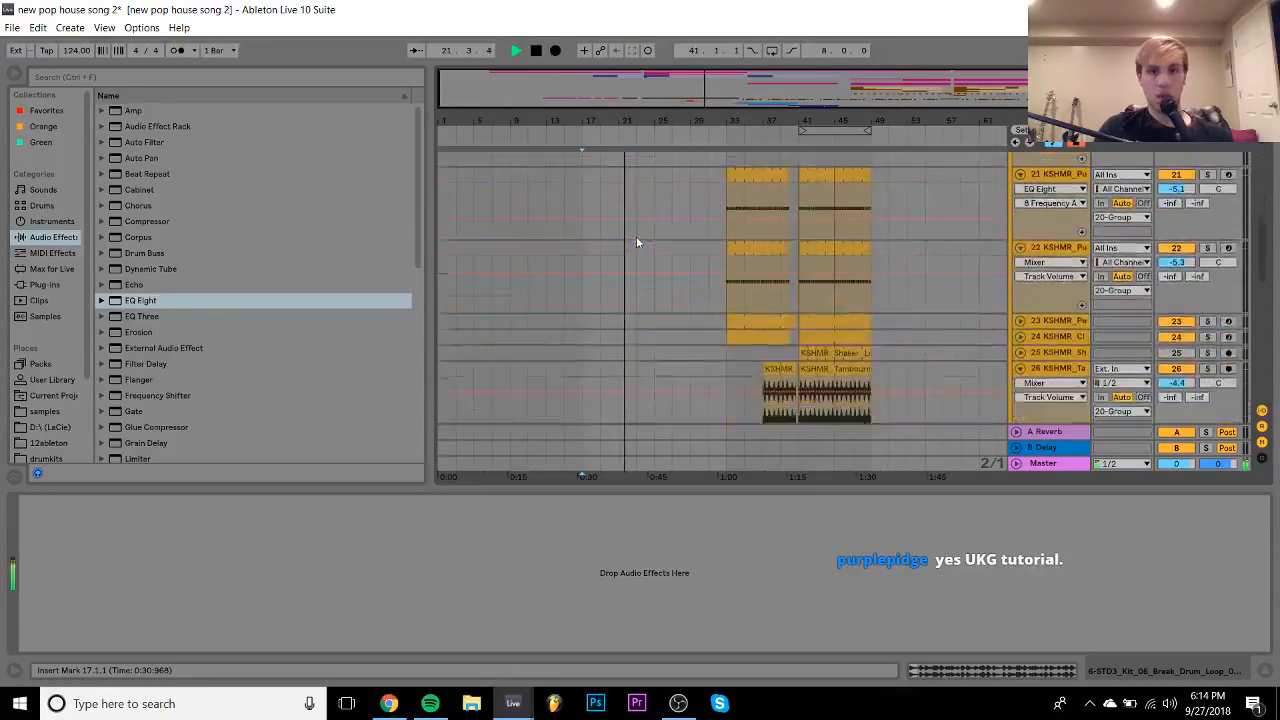
pyautogui.scroll(-8, 636, 241)
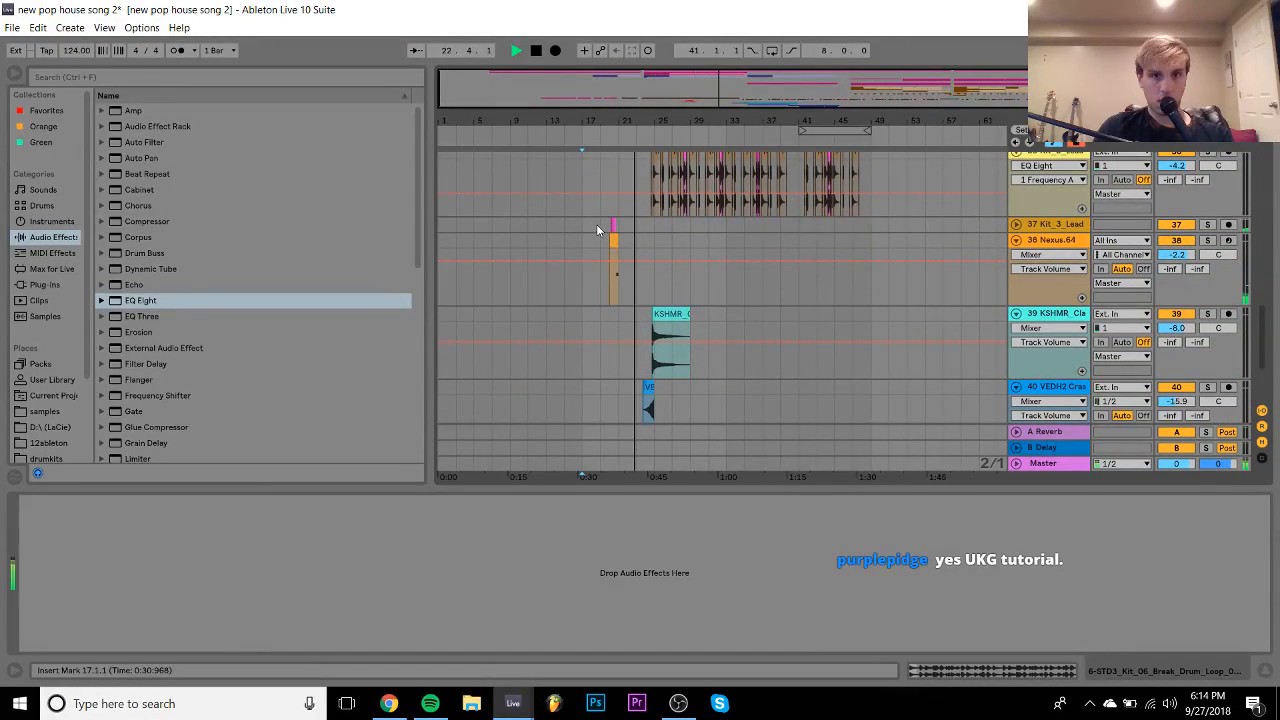
pyautogui.moveTo(599, 225); pyautogui.dragTo(622, 250)
pyautogui.hotkey('ctrl', 'd')
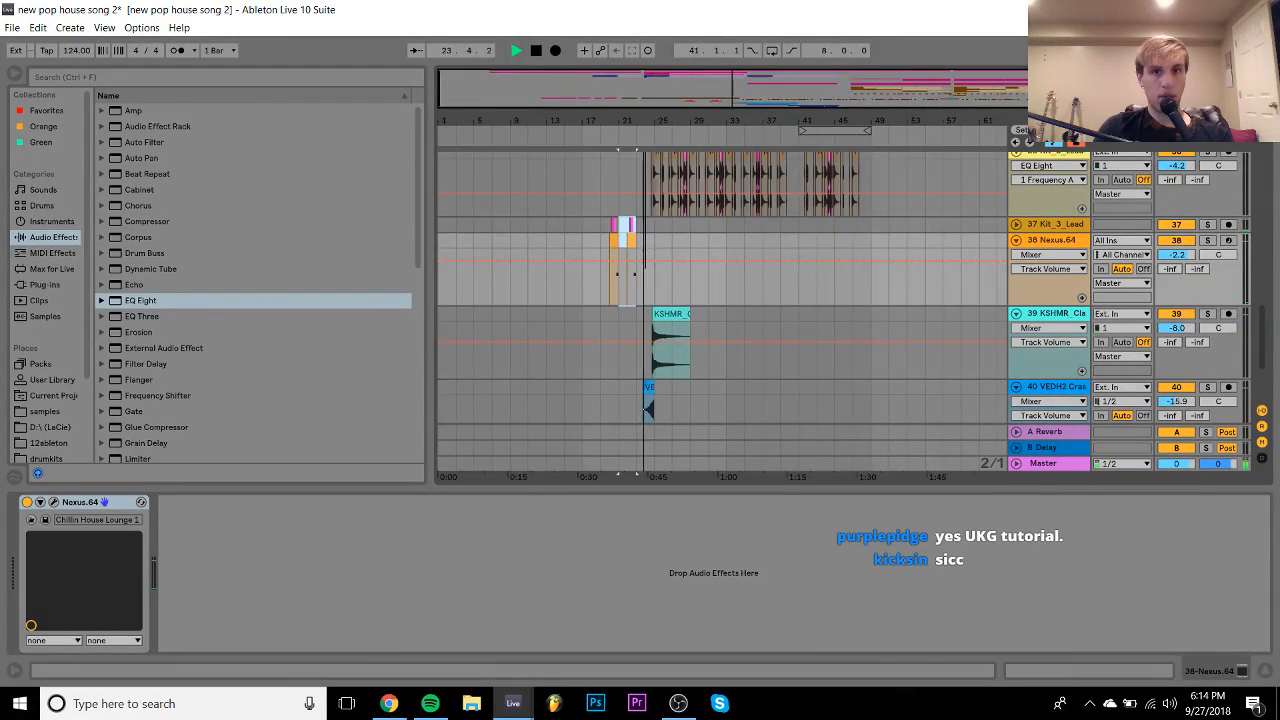
pyautogui.scroll(5, 648, 234)
pyautogui.hotkey('ctrl', 'z')
# - Duplicate bars 20–24 of track 37 into bars 24–28 and play back the repeated Kit_3 chop
pyautogui.hscroll(-2, 656, 230)
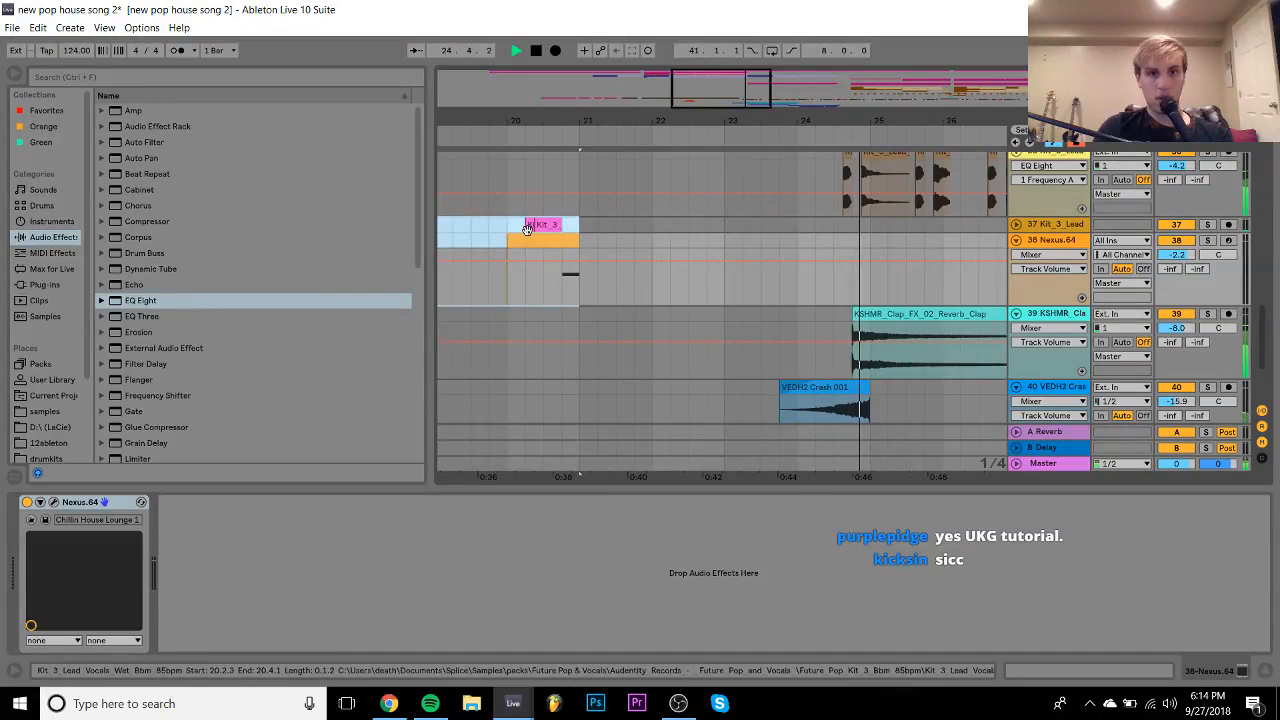
pyautogui.moveTo(527, 229); pyautogui.dragTo(802, 233)
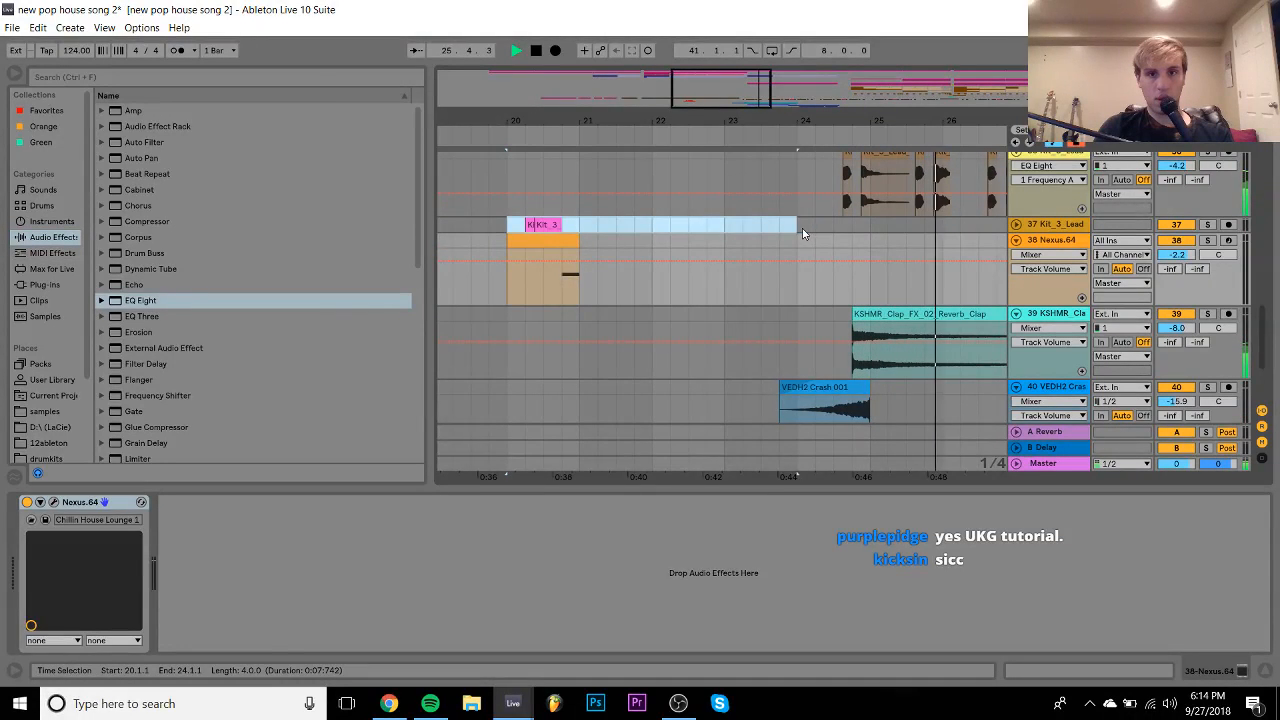
pyautogui.hotkey('ctrl', 'd')
pyautogui.press('space')
pyautogui.press('space')
pyautogui.doubleClick(643, 229)
pyautogui.press('space')
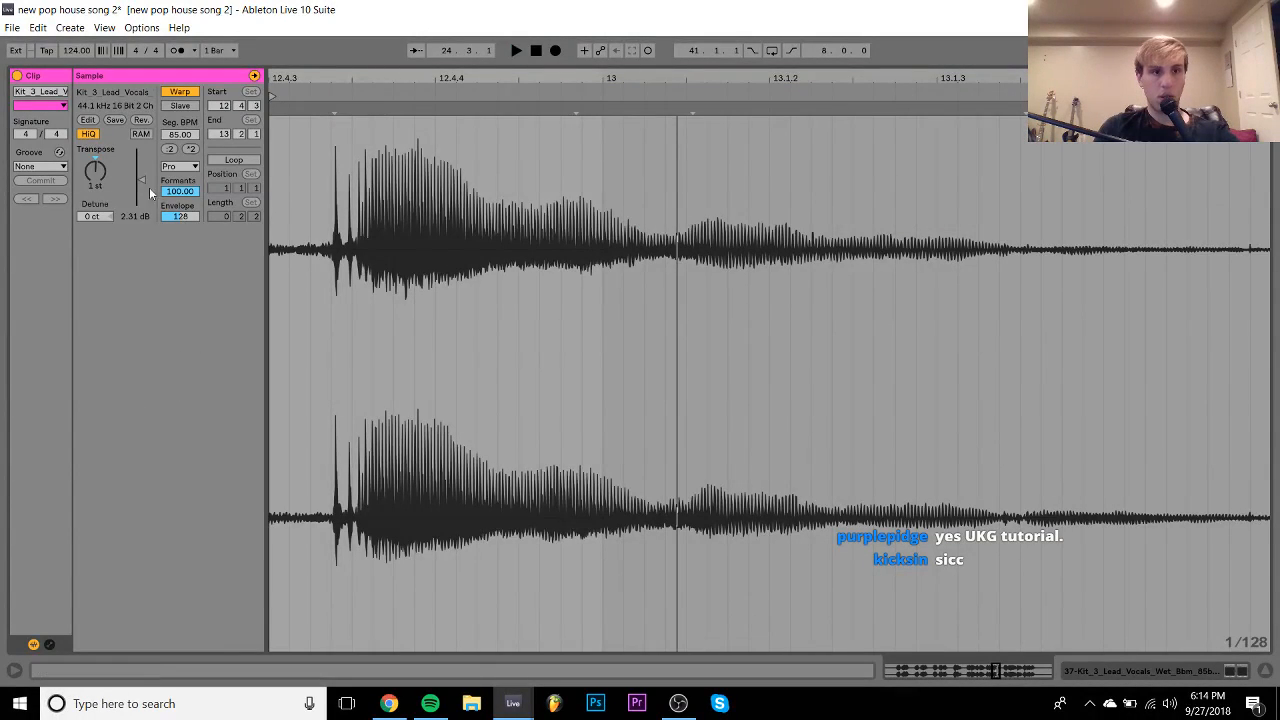
pyautogui.press('space')
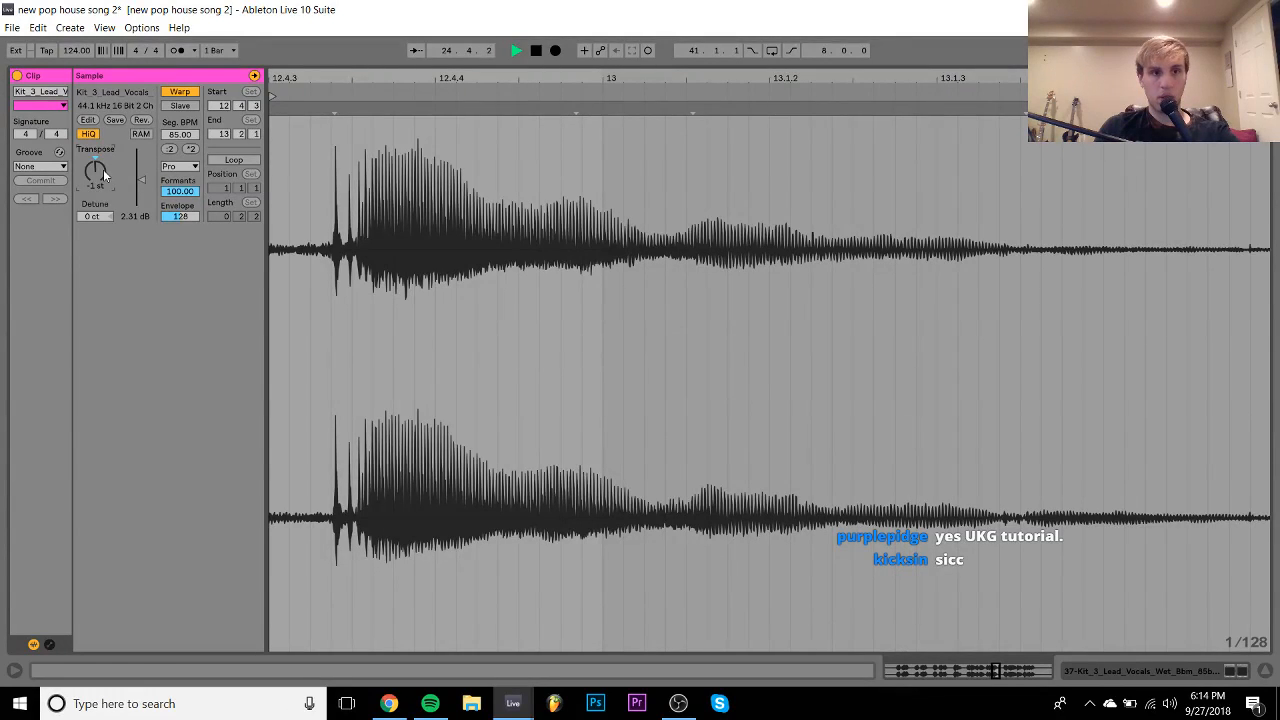
pyautogui.press('space')
pyautogui.click(1178, 672)
# - Copy the Nexus clip from bar 20 to bar 23, listen, then delete the copy
pyautogui.scroll(5, 631, 290)
pyautogui.hscroll(-2, 631, 290)
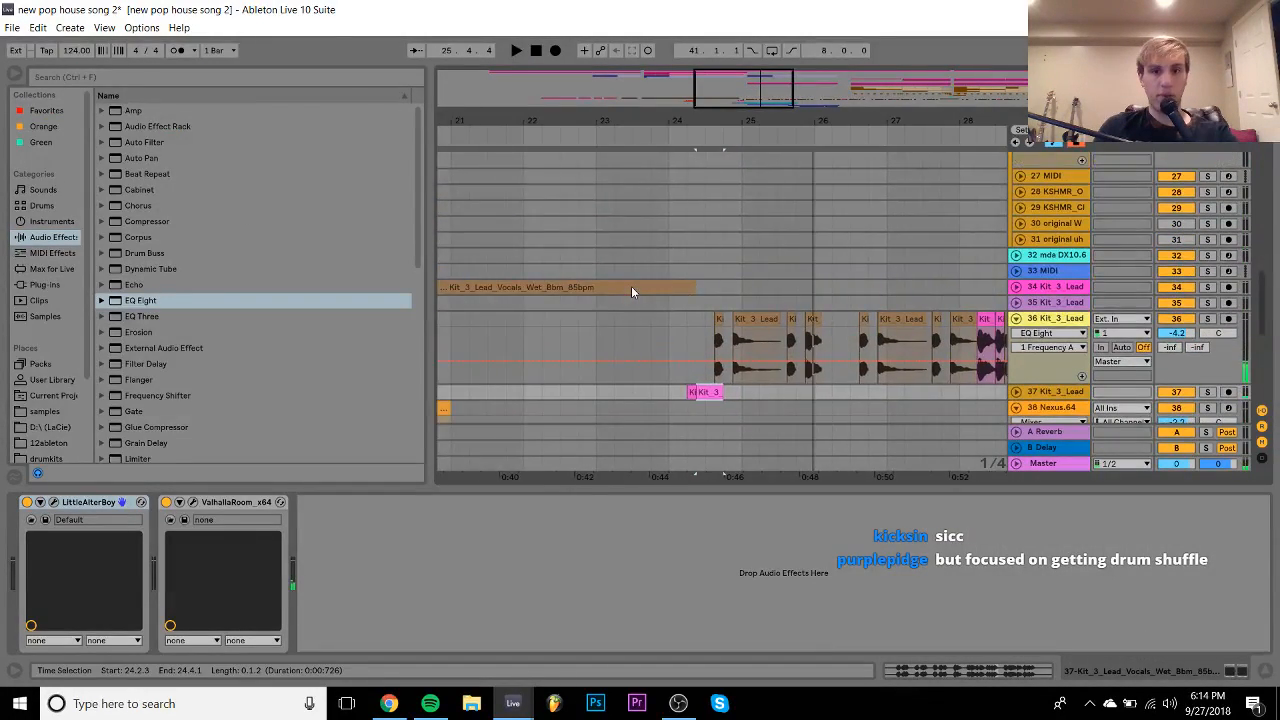
pyautogui.scroll(-3, 631, 290)
pyautogui.hscroll(-2, 631, 290)
pyautogui.click(497, 306)
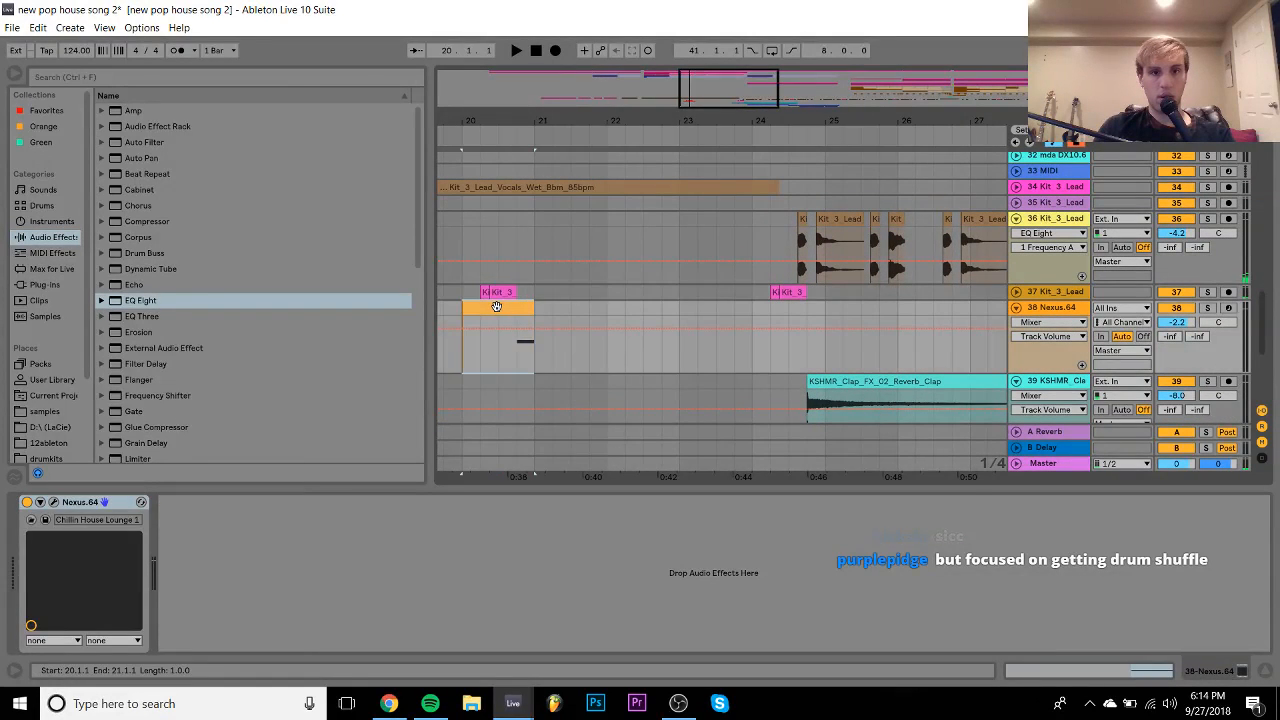
pyautogui.moveTo(497, 306); pyautogui.dragTo(732, 306)
pyautogui.press('space')
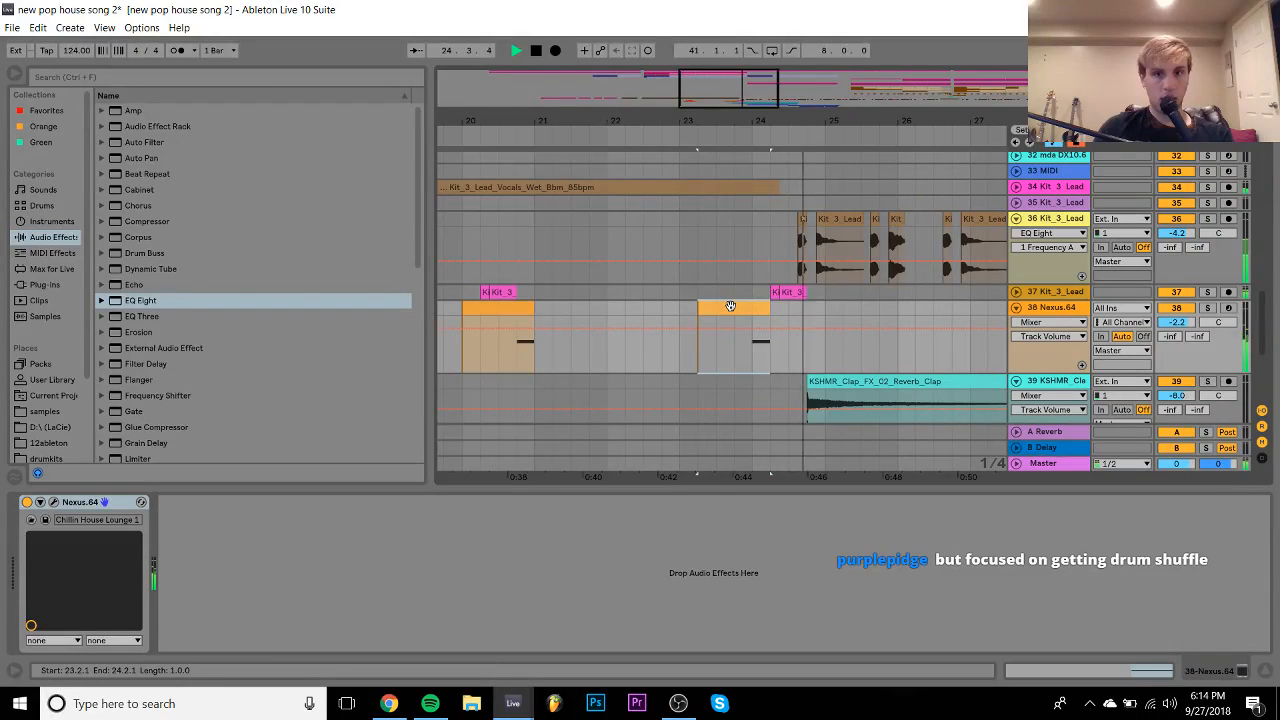
pyautogui.press('Delete')
# - Play the arrangement from bar 23 and zoom out to see more bars
pyautogui.click(678, 310)
pyautogui.press('space')
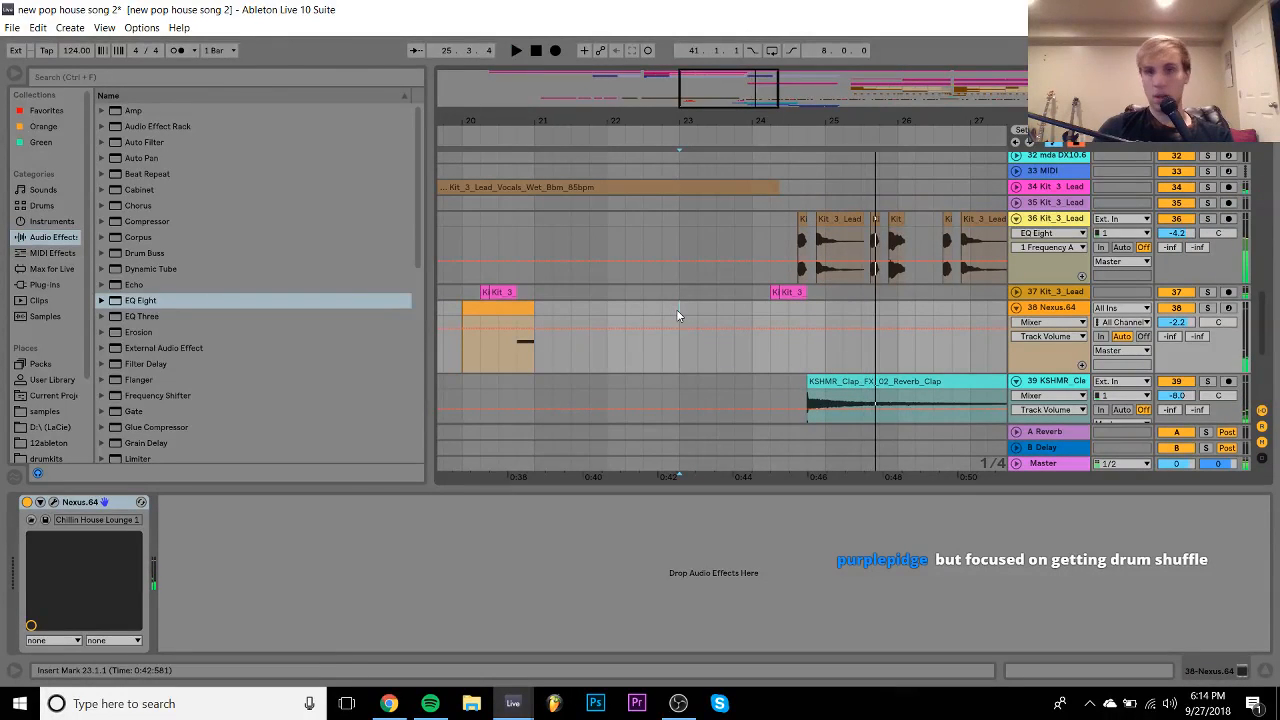
pyautogui.press('space')
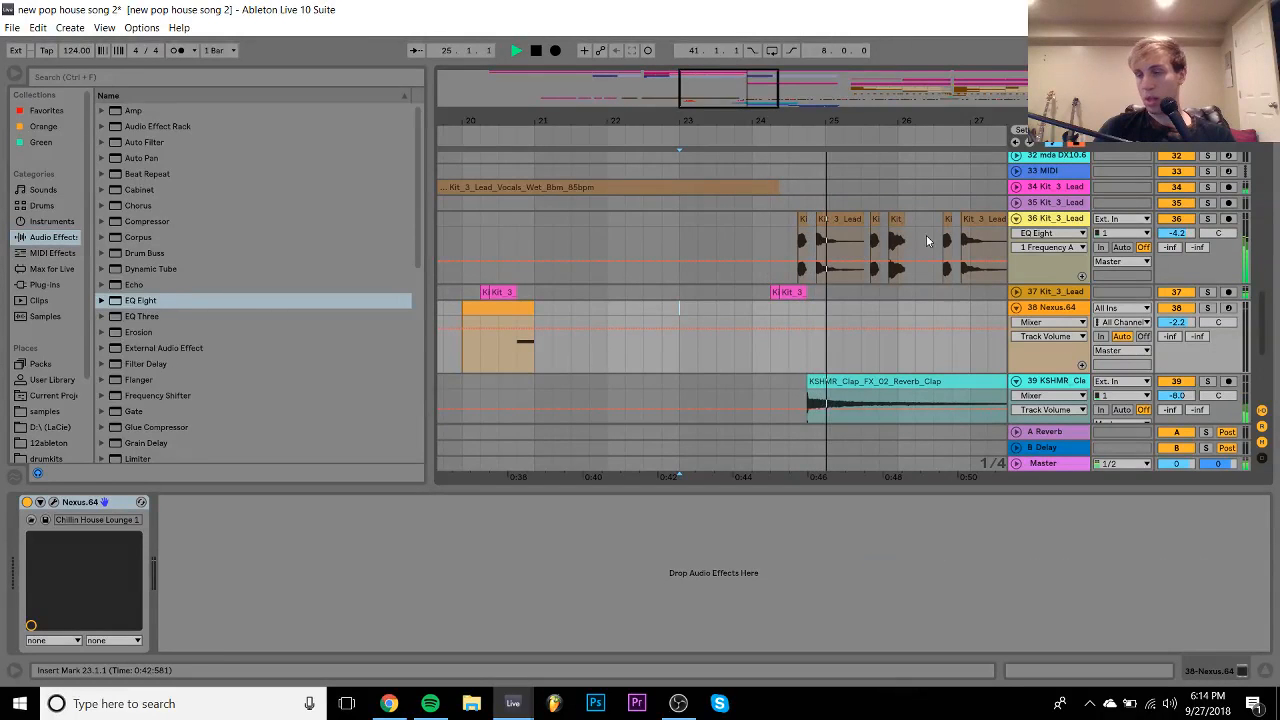
pyautogui.moveTo(766, 118); pyautogui.dragTo(721, 78)
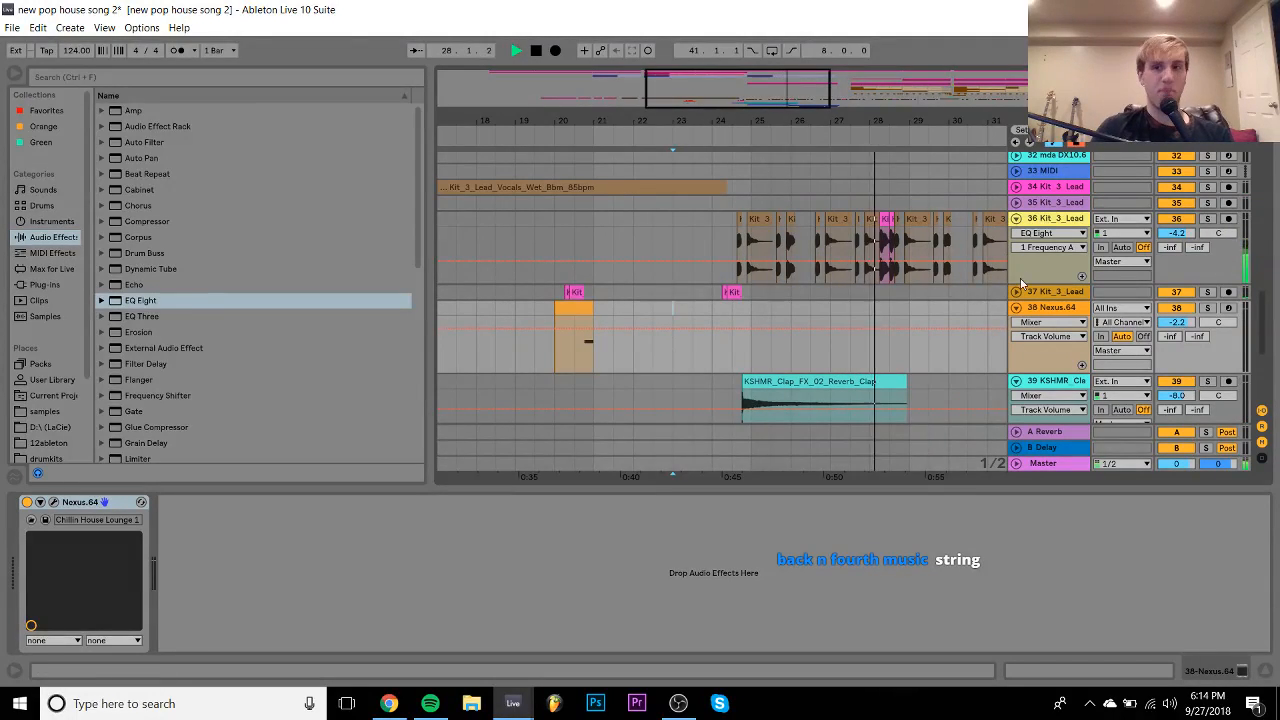
pyautogui.scroll(6, 957, 232)
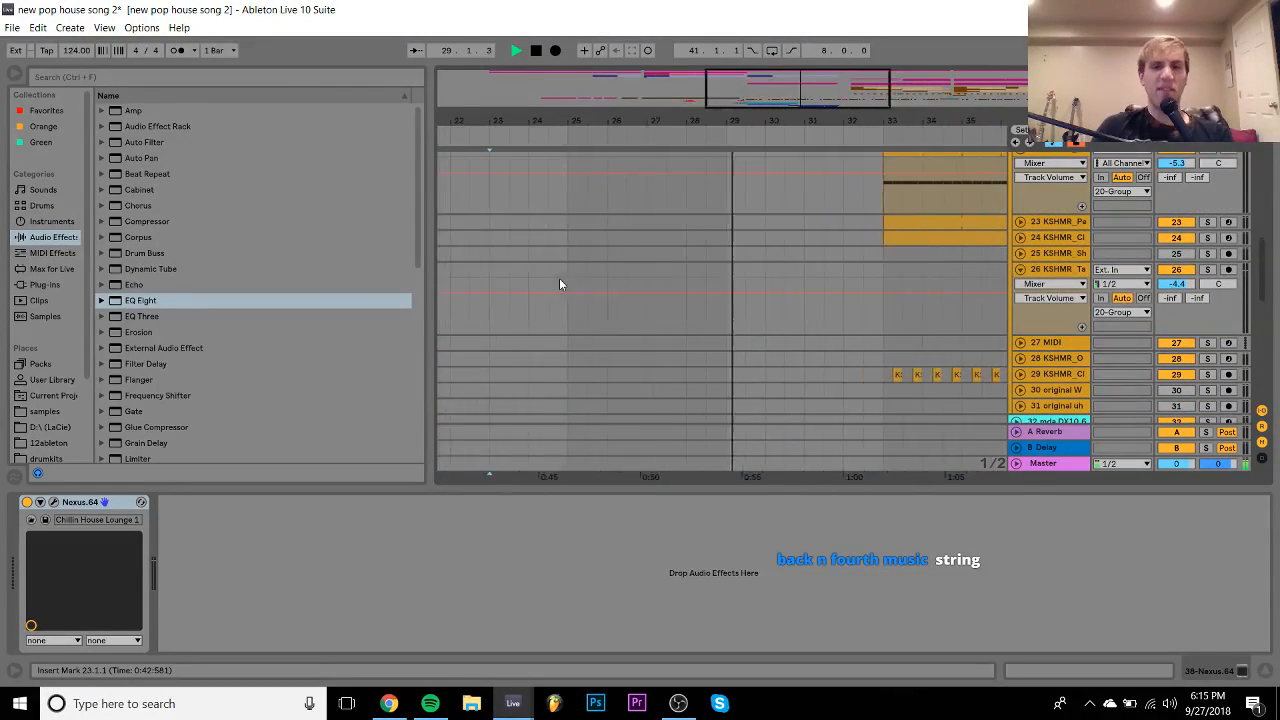
pyautogui.scroll(2, 559, 284)
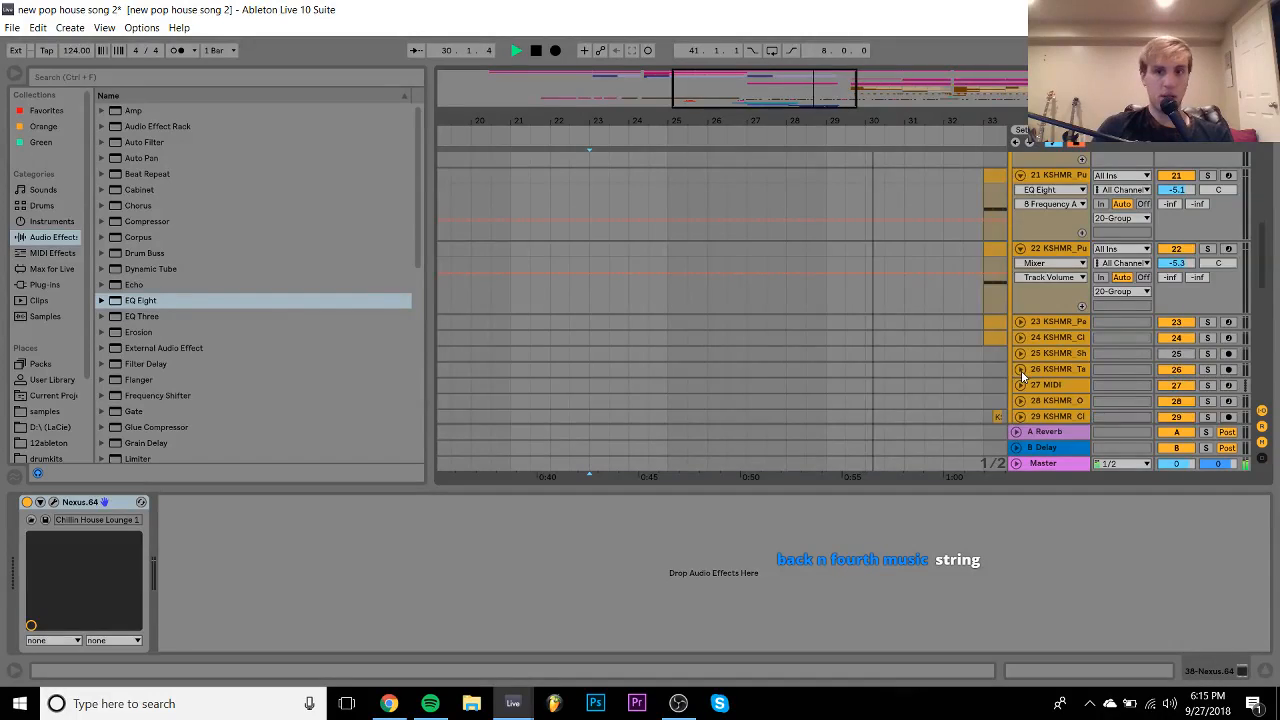
pyautogui.scroll(-10, 1022, 375)
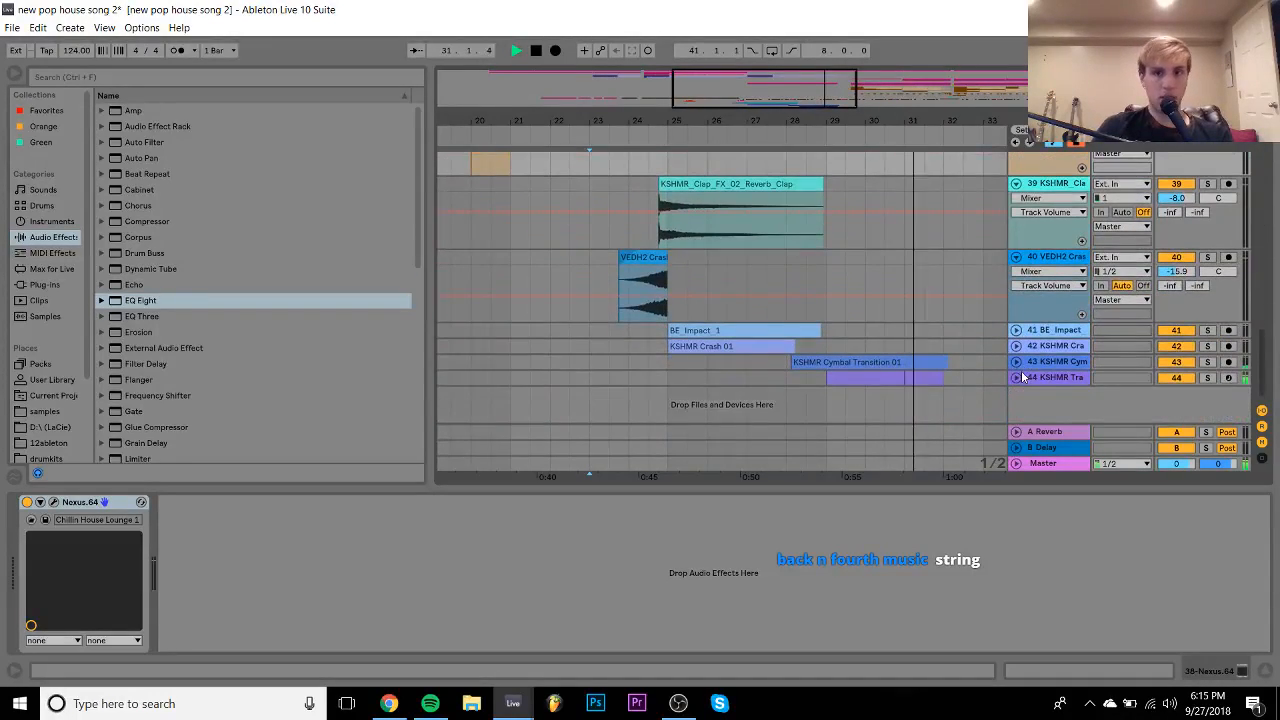
# - Add EQ Eight after track 44's Frequency Shifter and boost the highs around 5.6 kHz
pyautogui.click(1016, 377)
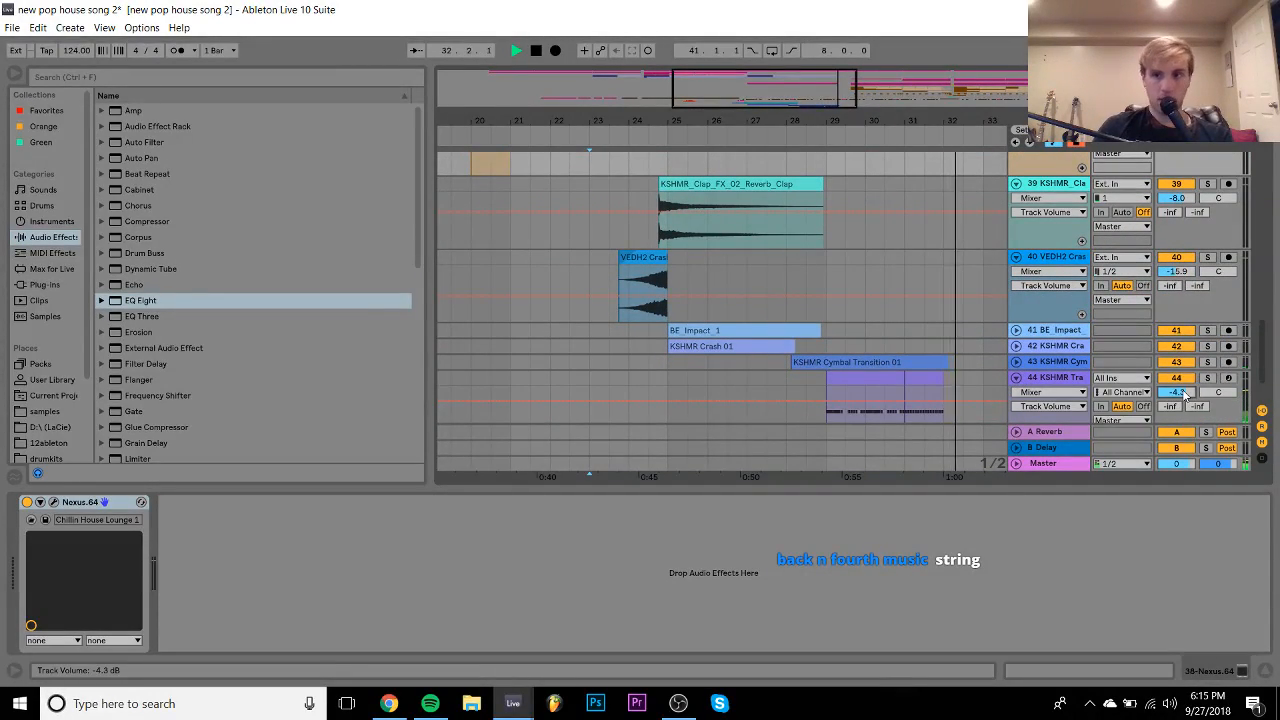
pyautogui.click(600, 395)
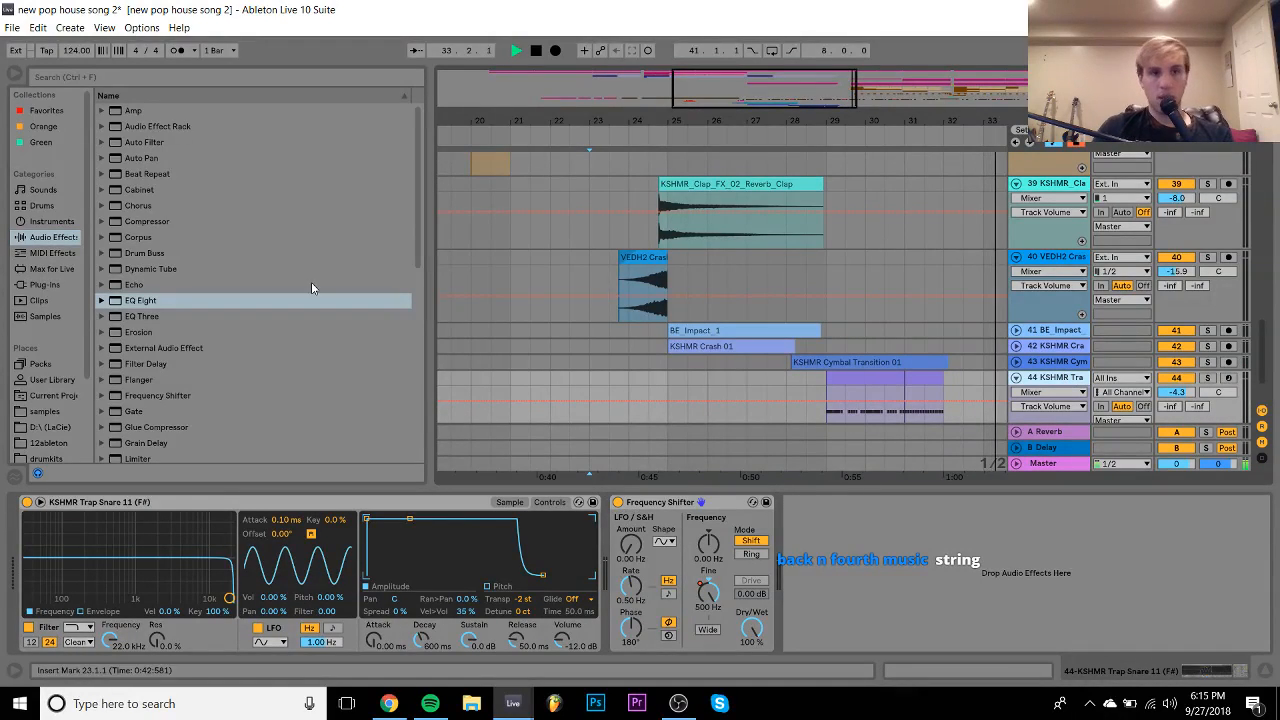
pyautogui.click(143, 304)
pyautogui.moveTo(143, 302); pyautogui.dragTo(998, 530)
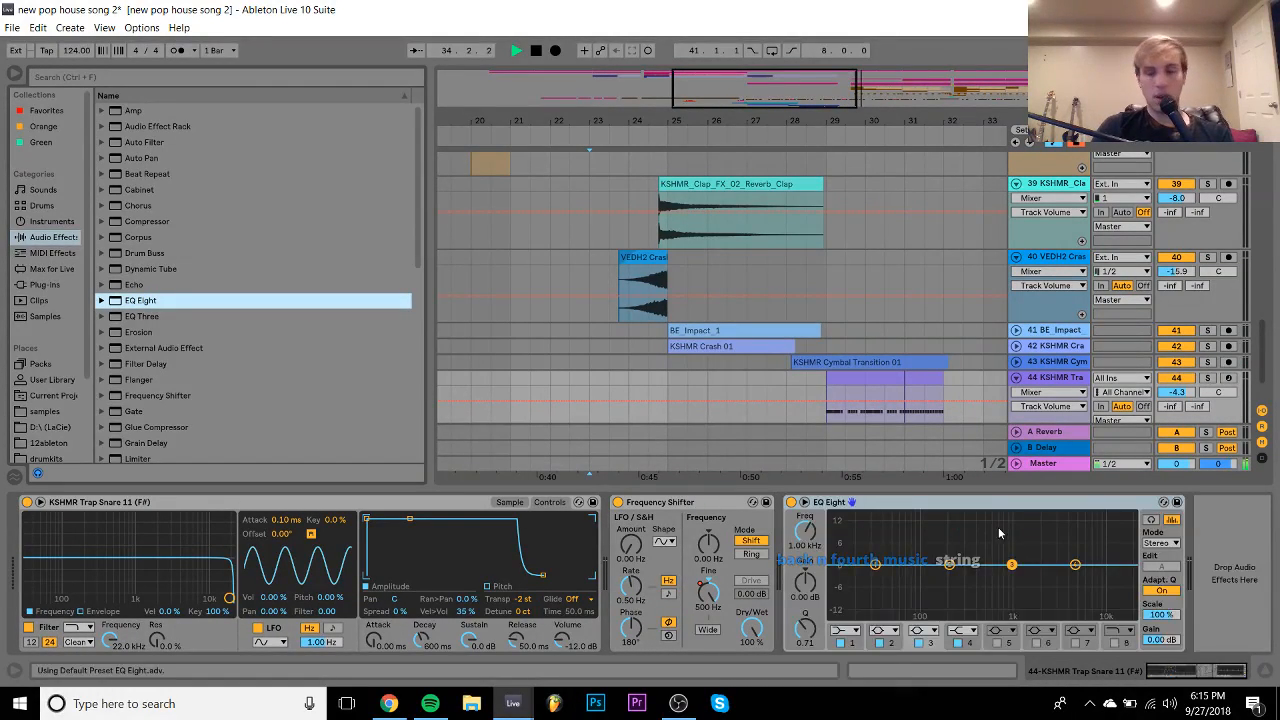
pyautogui.moveTo(1076, 565); pyautogui.dragTo(1078, 549)
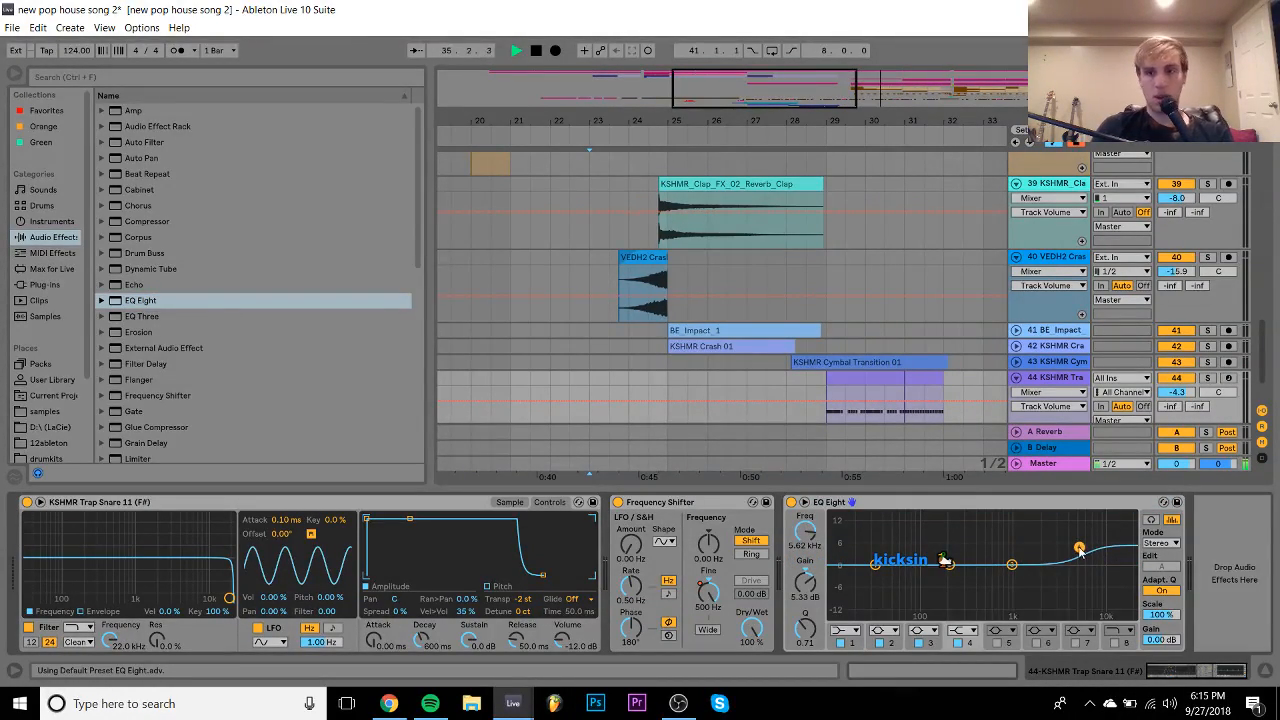
# - Delete track 11's two brass clips between bars 33 and 40
pyautogui.scroll(8, 850, 390)
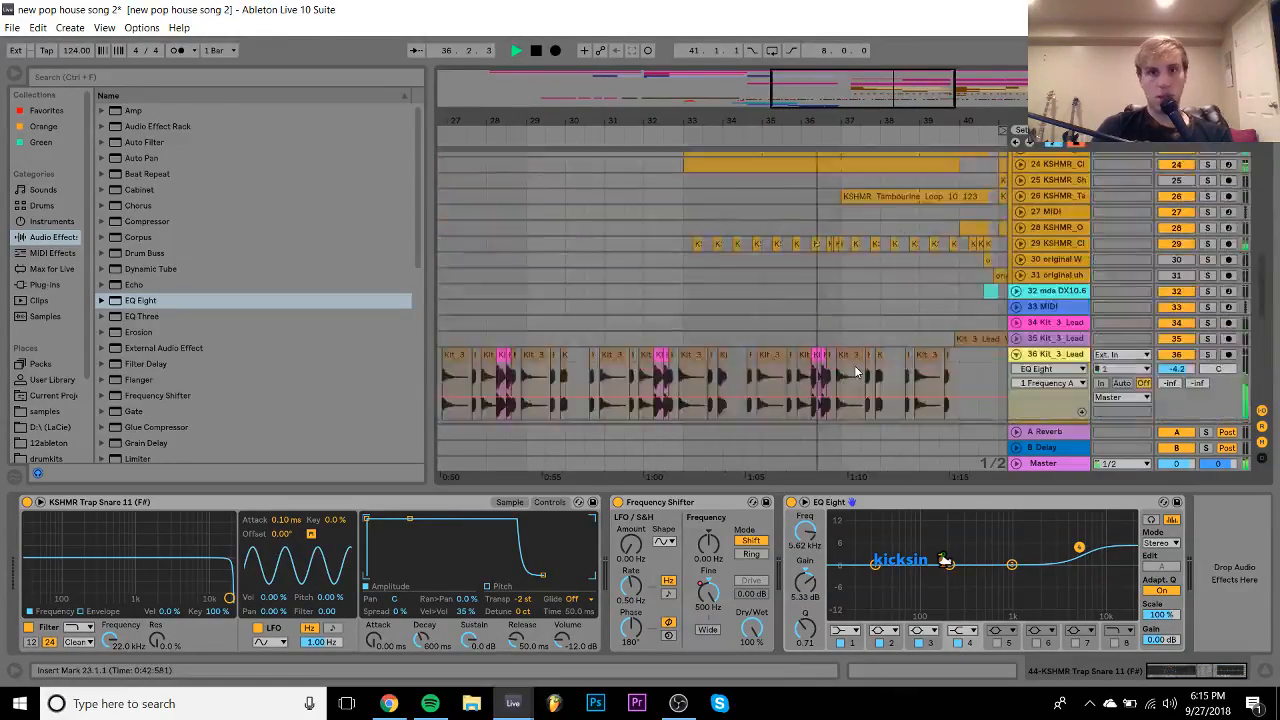
pyautogui.hscroll(5, 854, 365)
pyautogui.scroll(10, 854, 365)
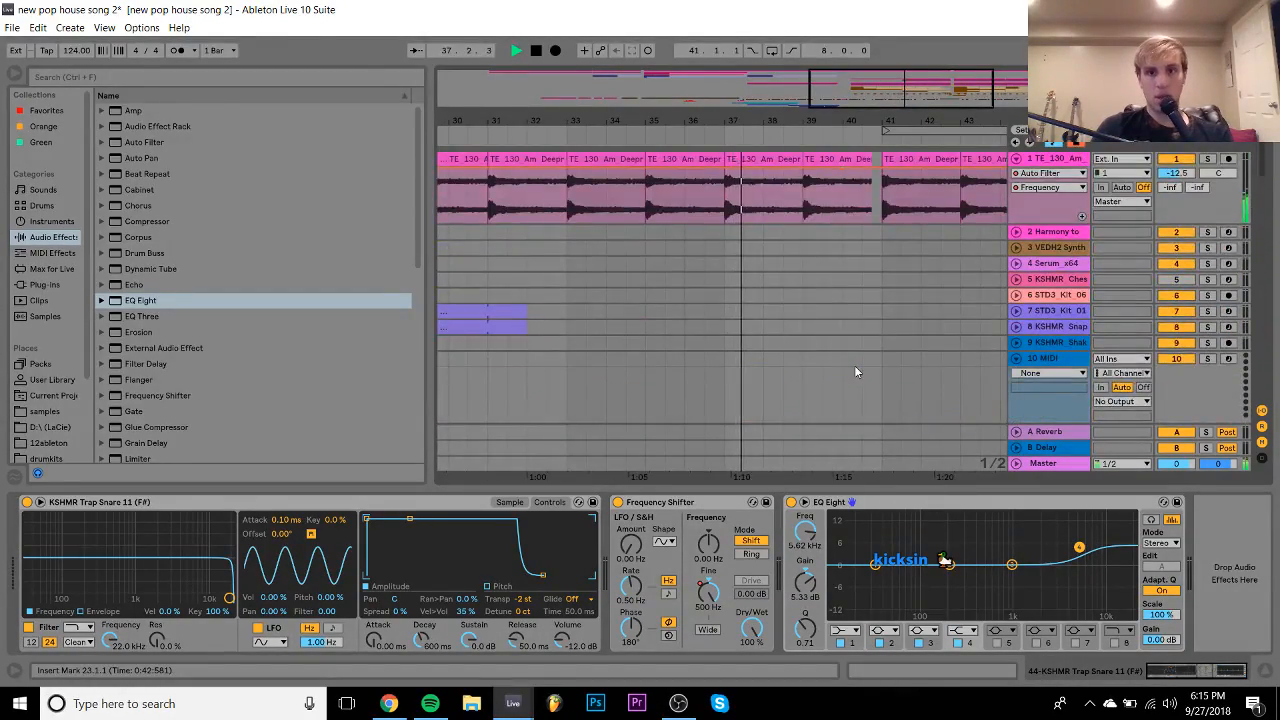
pyautogui.hscroll(-3, 854, 365)
pyautogui.scroll(-2, 854, 372)
pyautogui.scroll(1, 856, 372)
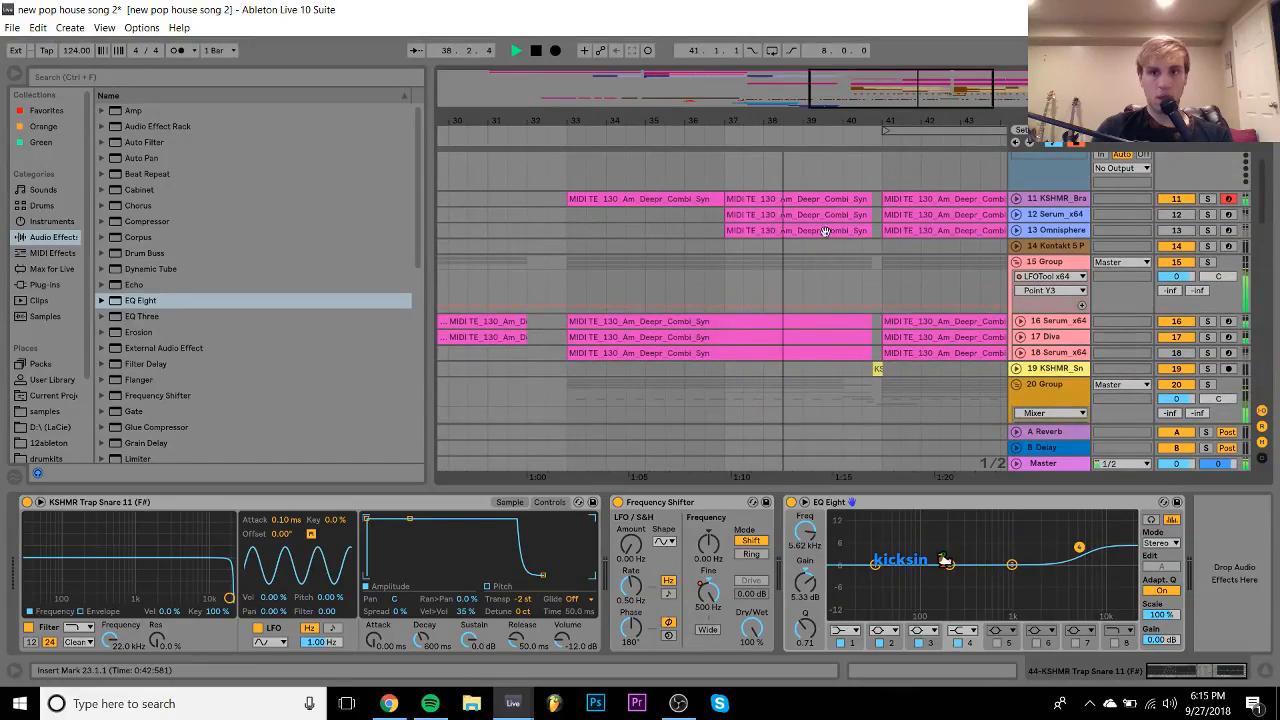
pyautogui.click(798, 198)
pyautogui.keyDown('shift'); pyautogui.click(687, 199); pyautogui.keyUp('shift')
pyautogui.press('Delete')
pyautogui.press('space')
pyautogui.press('space')
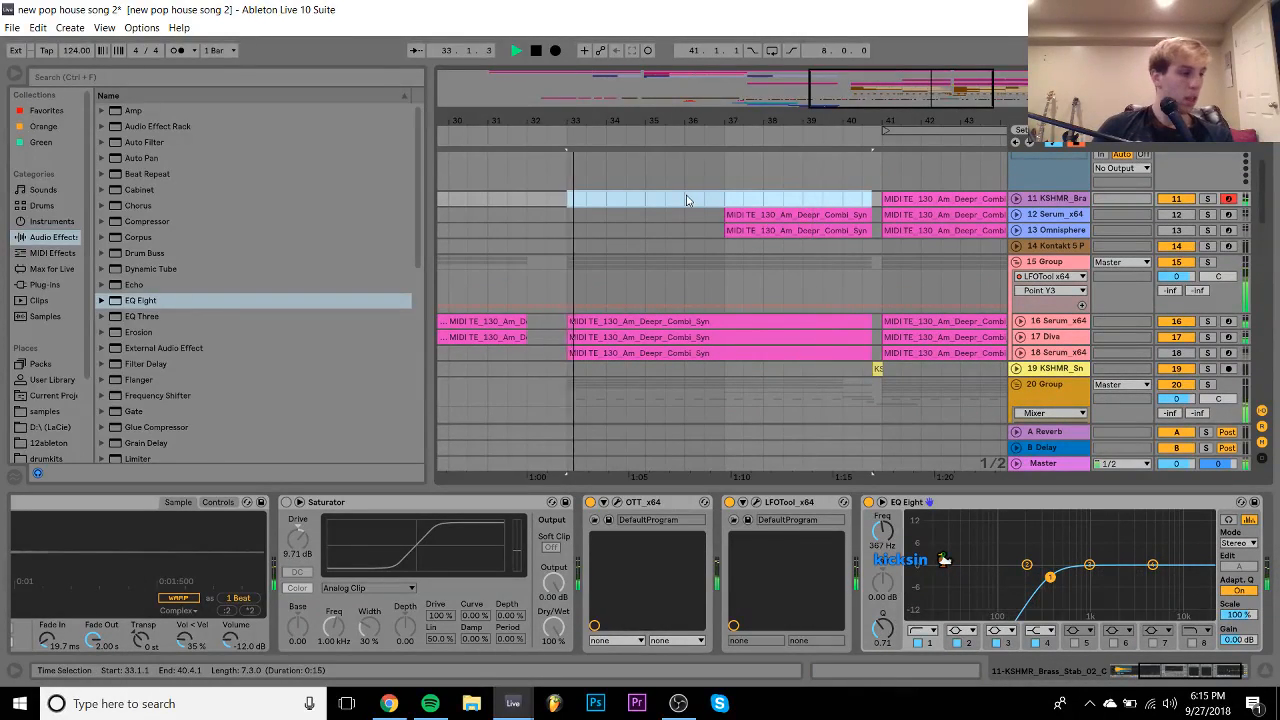
# - Play from bar 31.3 to hear the gap, then move the start point to bar 33
pyautogui.click(512, 197)
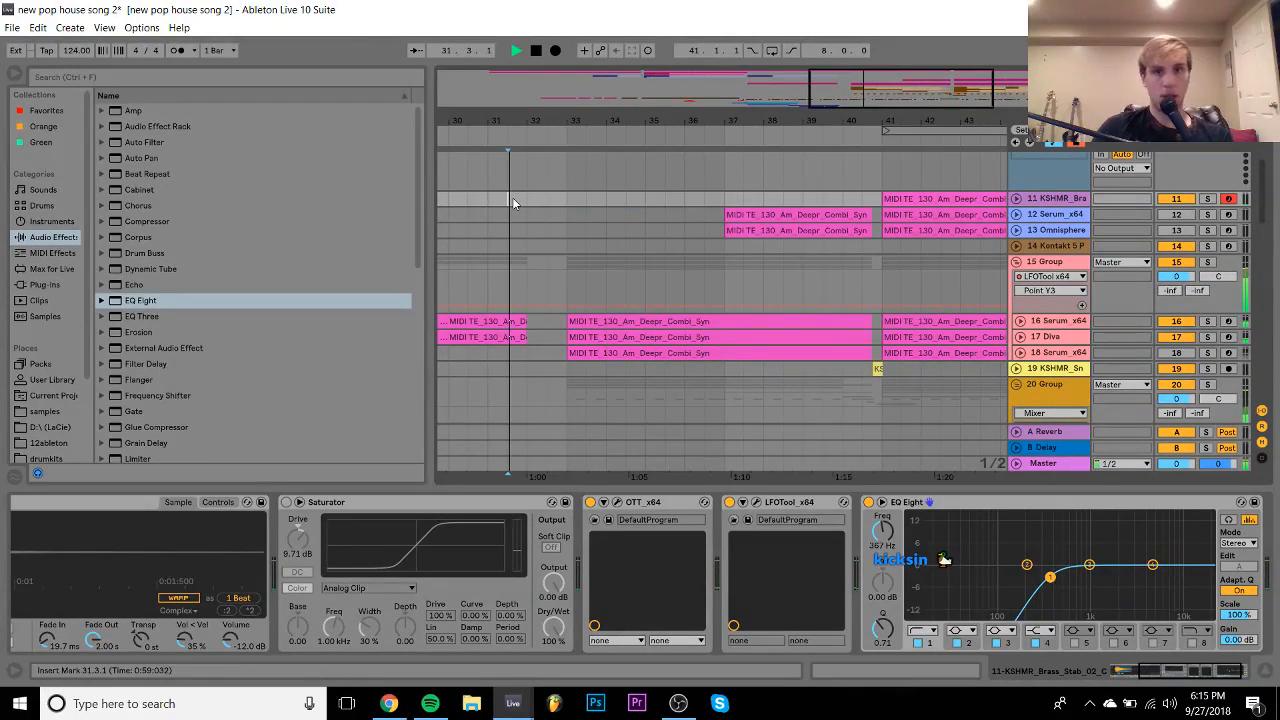
pyautogui.press('space')
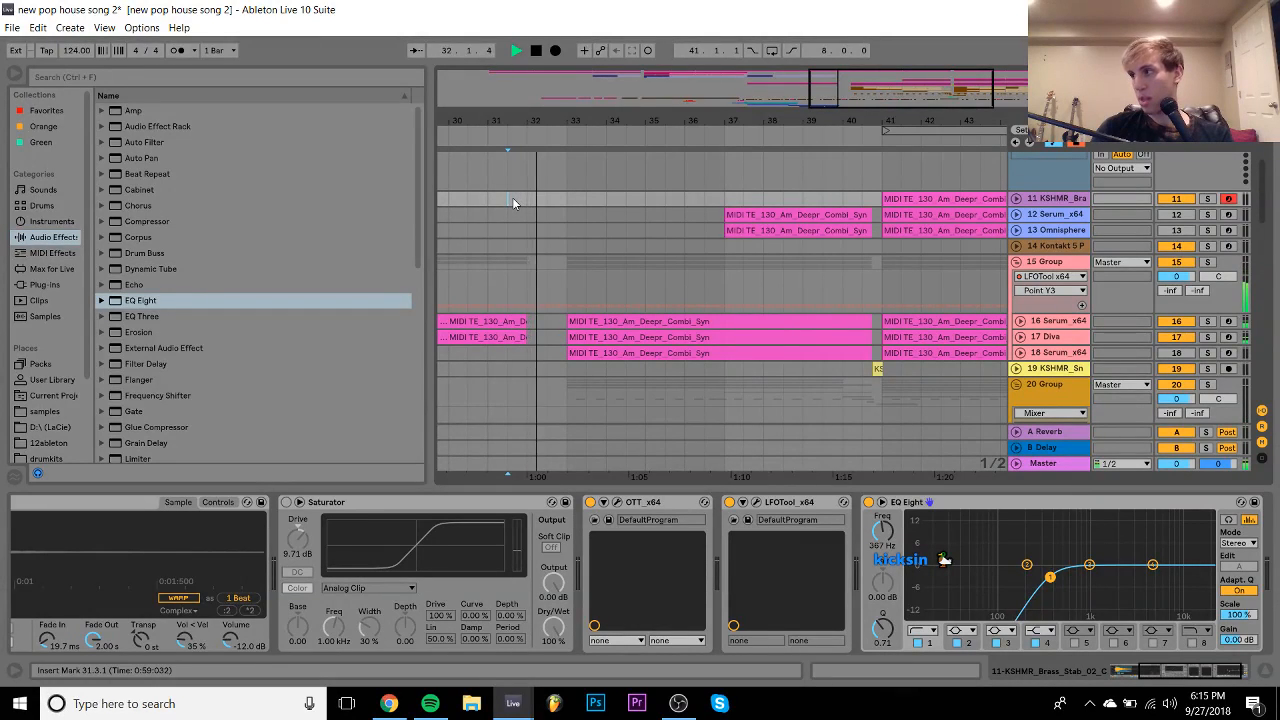
pyautogui.click(564, 197)
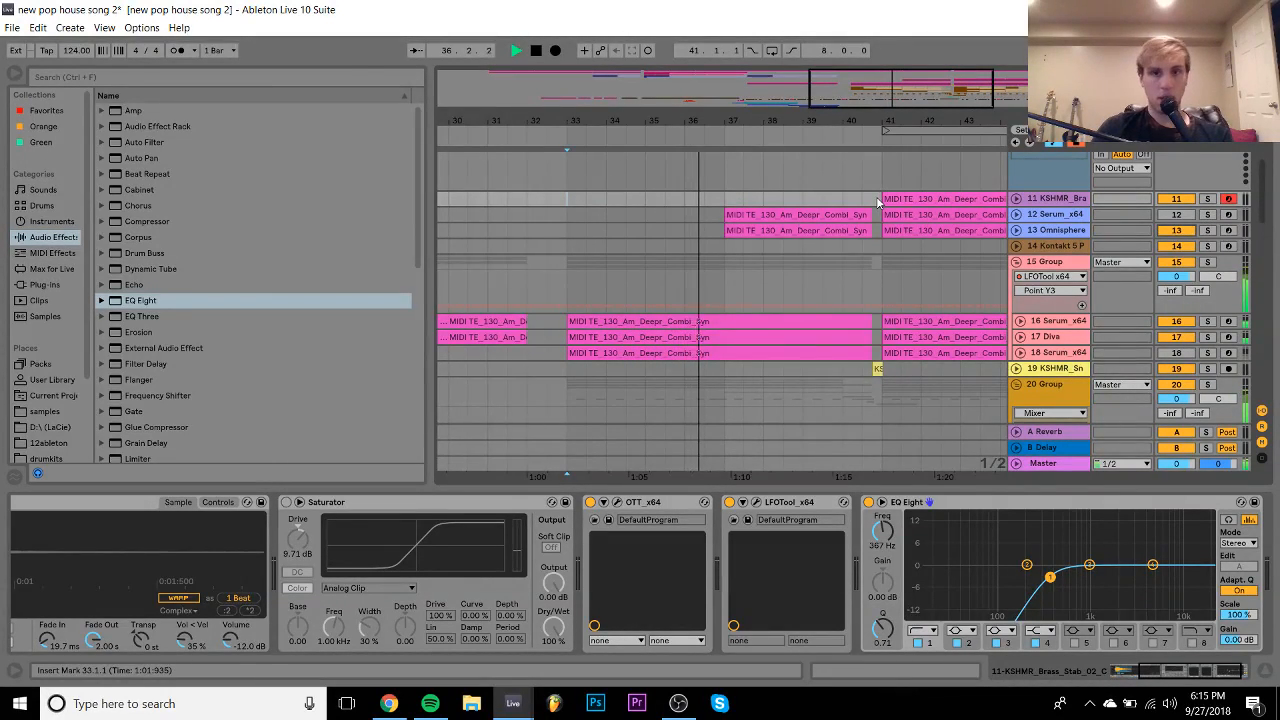
pyautogui.hscroll(1, 886, 199)
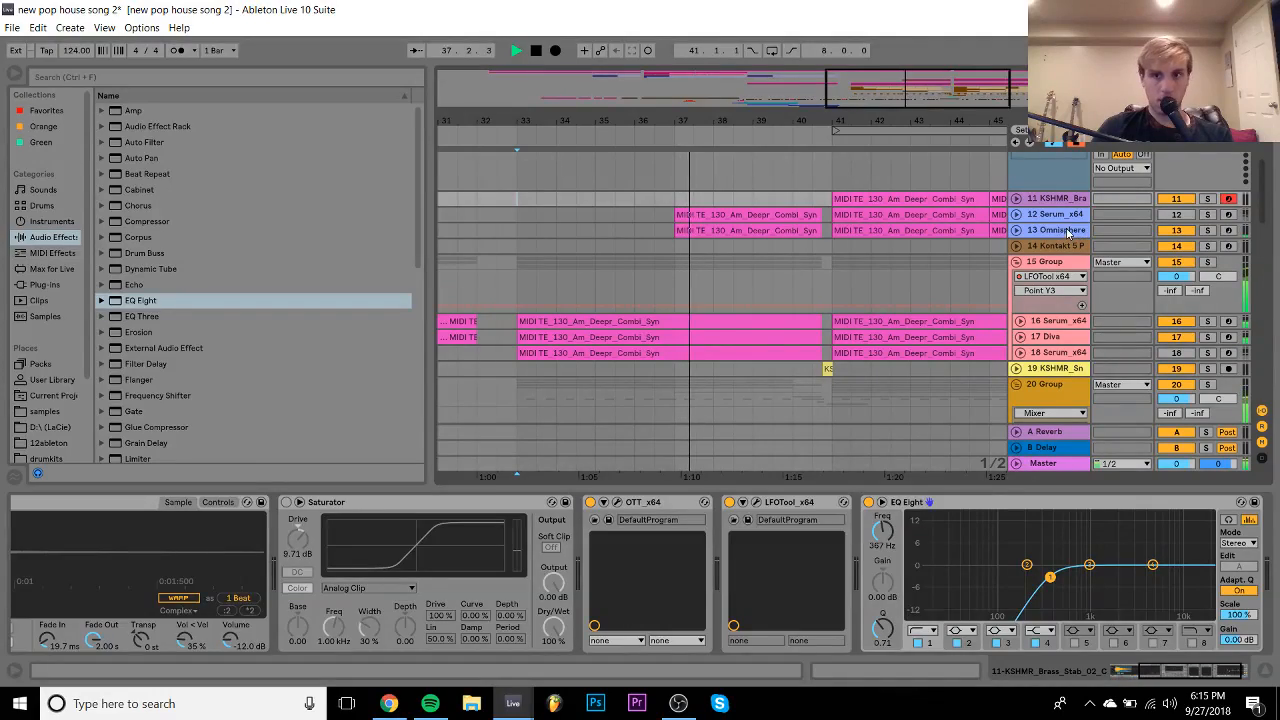
pyautogui.click(1068, 232)
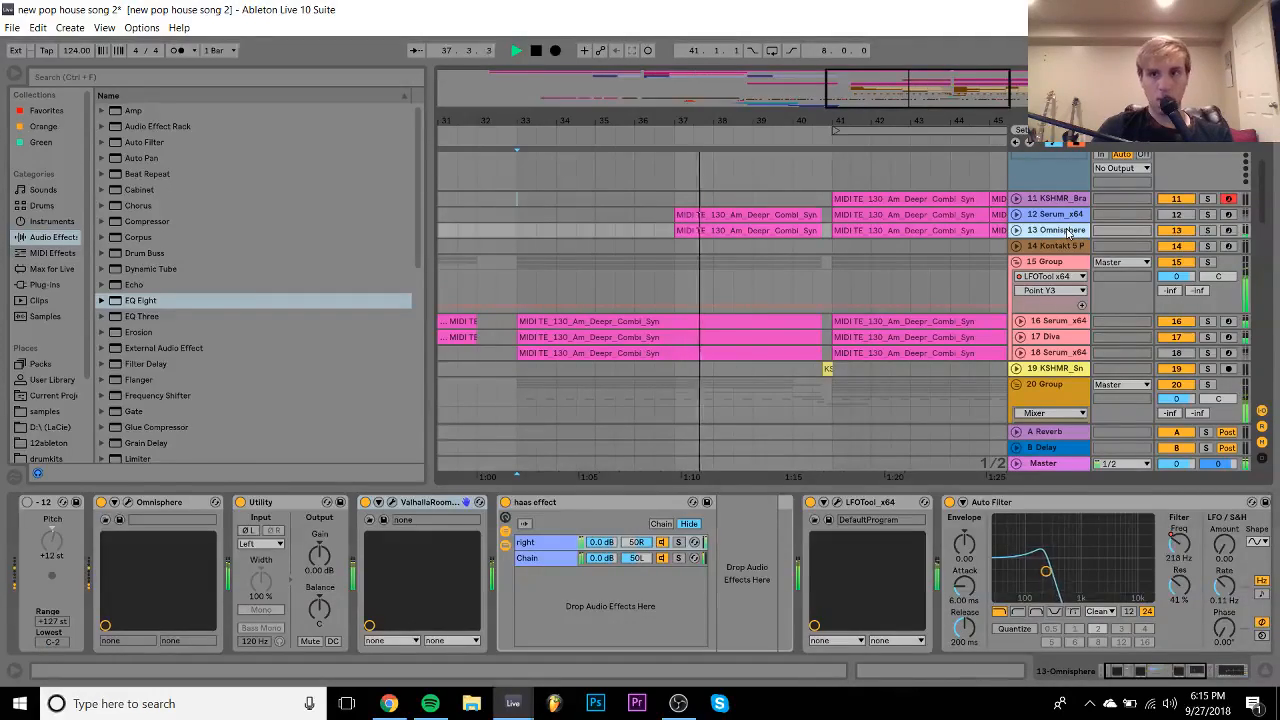
# - Collapse group 15, expand group 20, and loop bars 41–49 of the arrangement
pyautogui.click(1017, 262)
pyautogui.click(1016, 293)
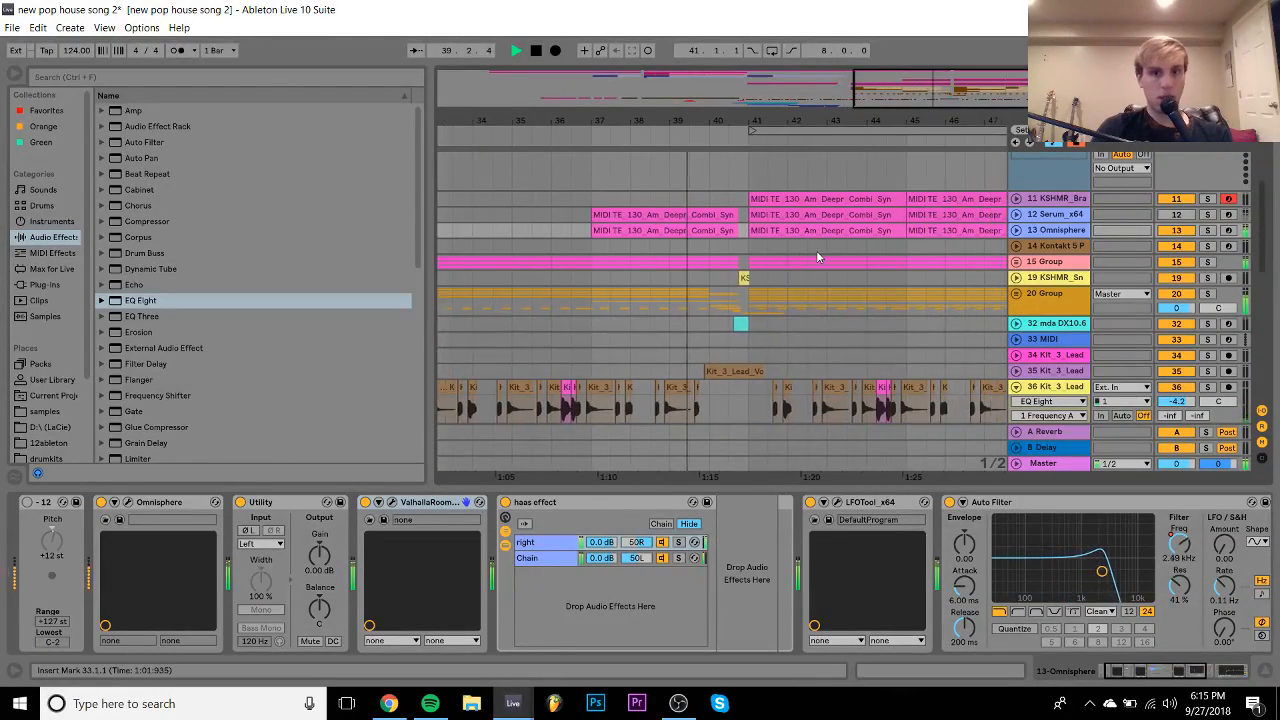
pyautogui.scroll(-2, 816, 257)
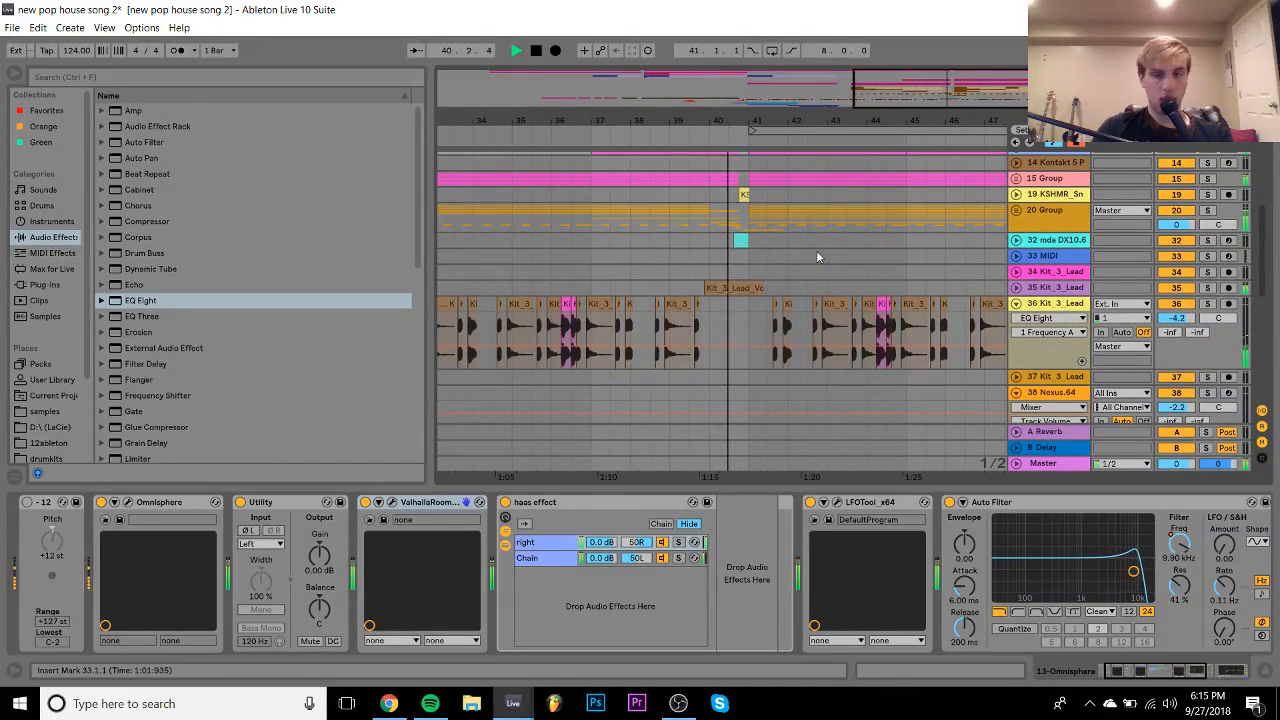
pyautogui.scroll(1, 769, 263)
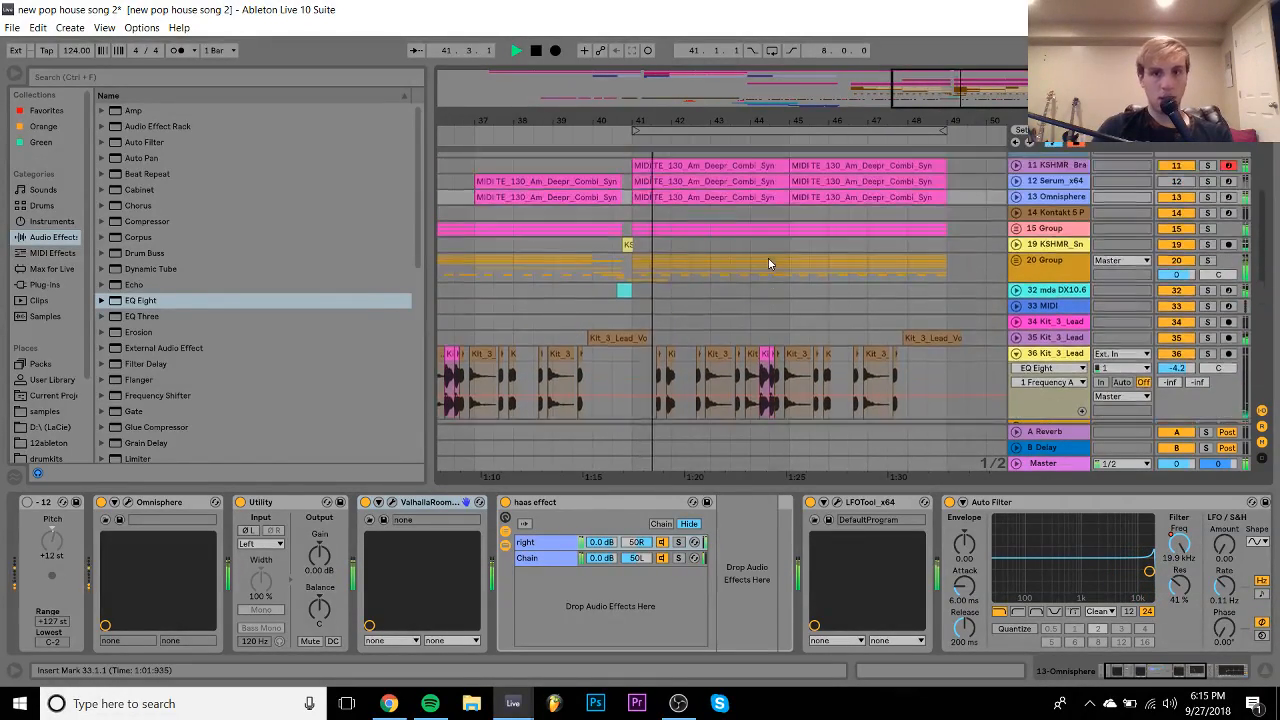
pyautogui.click(1016, 338)
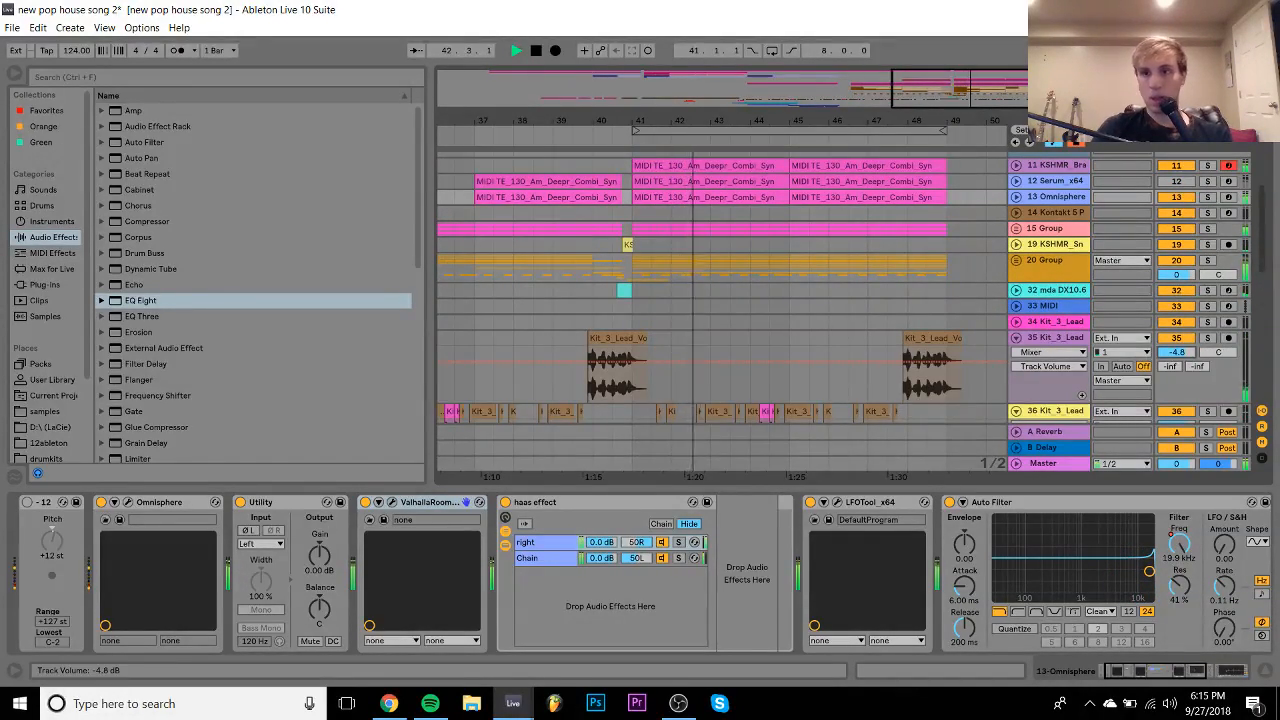
pyautogui.click(1017, 339)
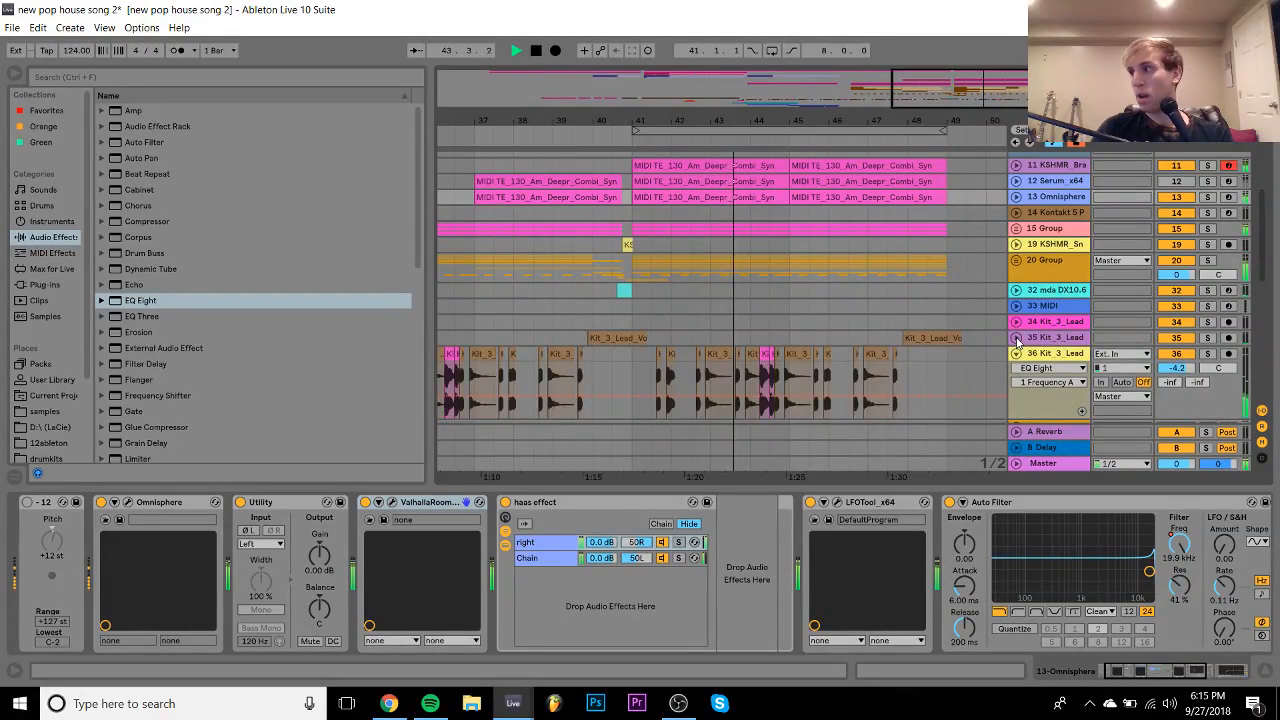
pyautogui.click(1016, 353)
pyautogui.scroll(1, 941, 341)
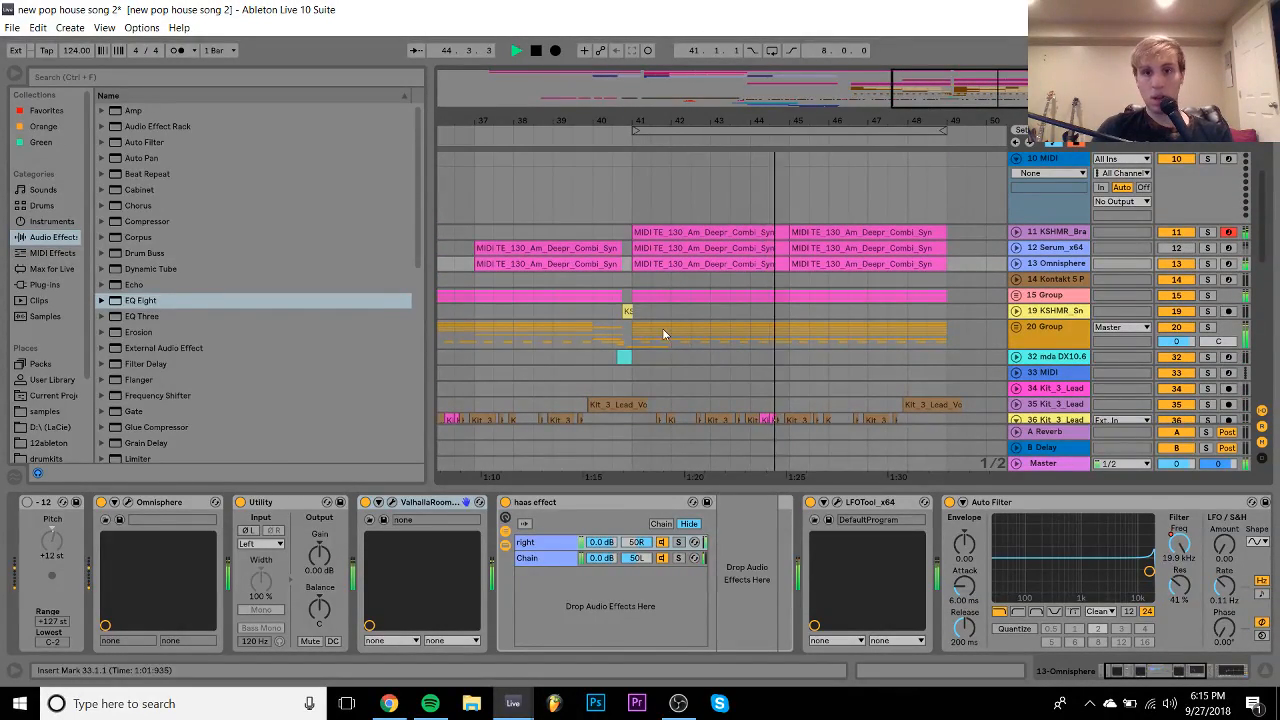
pyautogui.moveTo(635, 333); pyautogui.dragTo(943, 336)
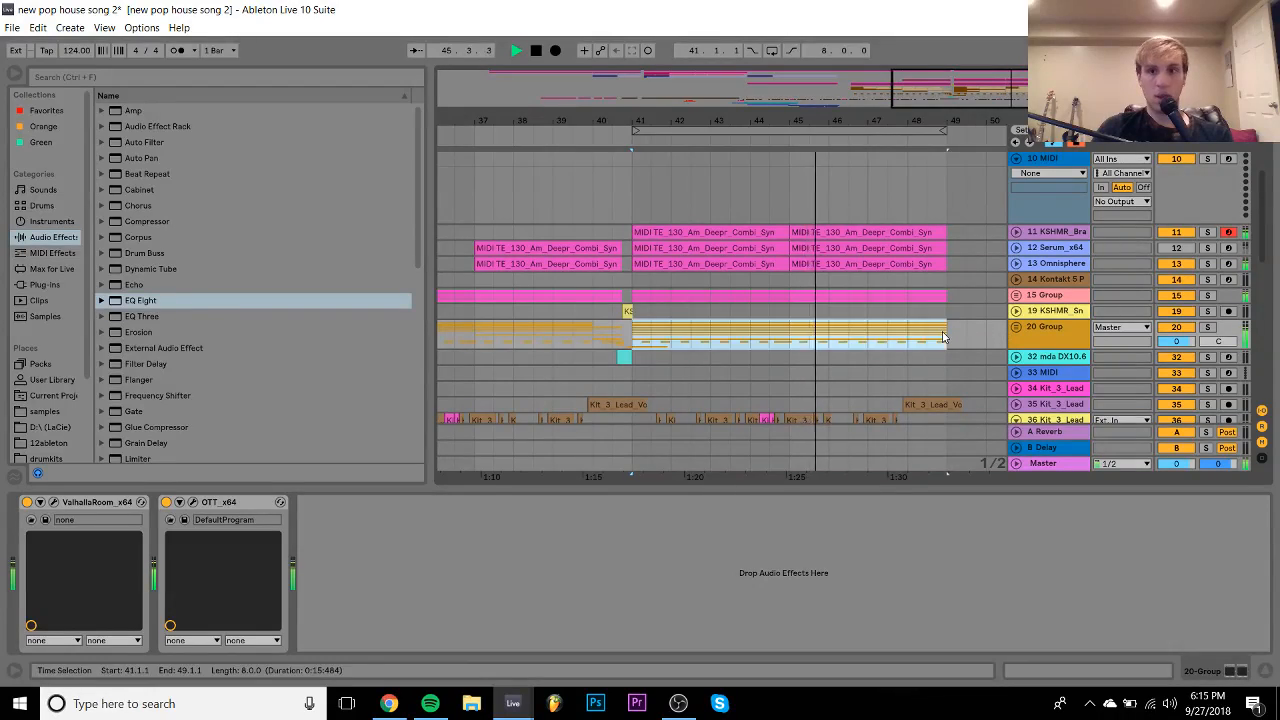
pyautogui.hotkey('ctrl', 'l')
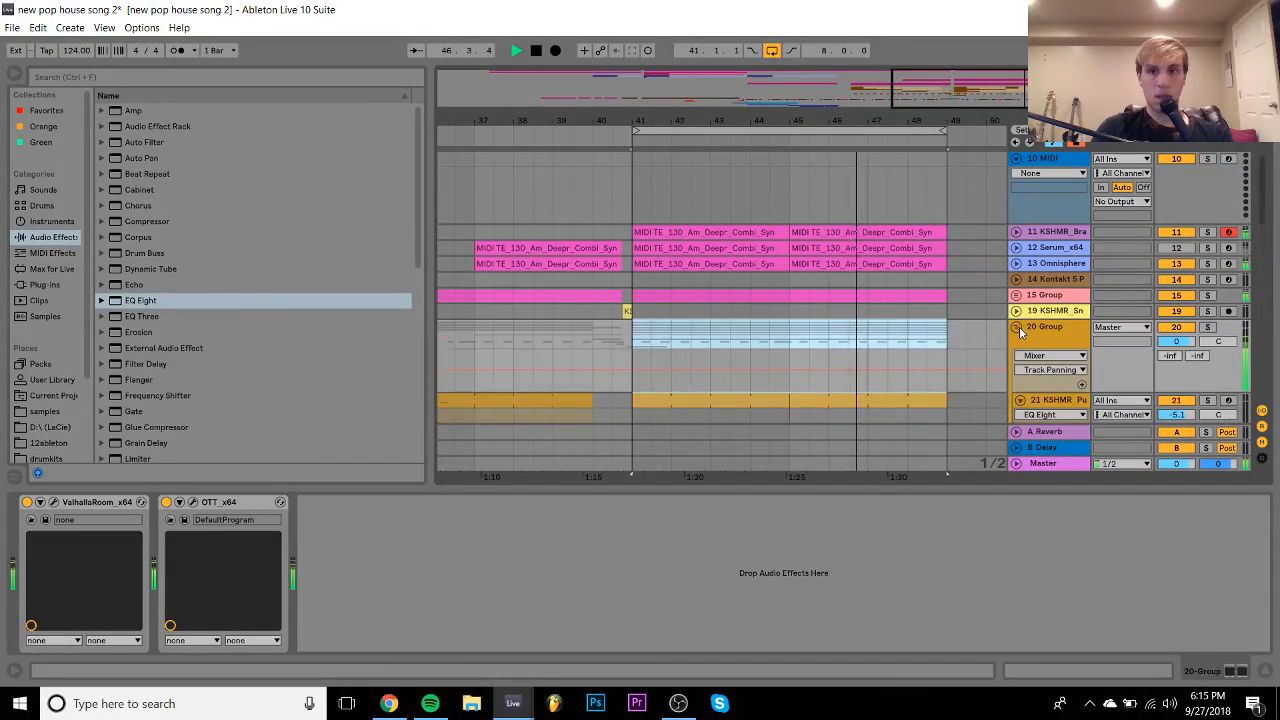
# - Lower clap track 29's volume from -8.0 to -8.8 dB
pyautogui.click(1017, 327)
pyautogui.scroll(-4, 1019, 326)
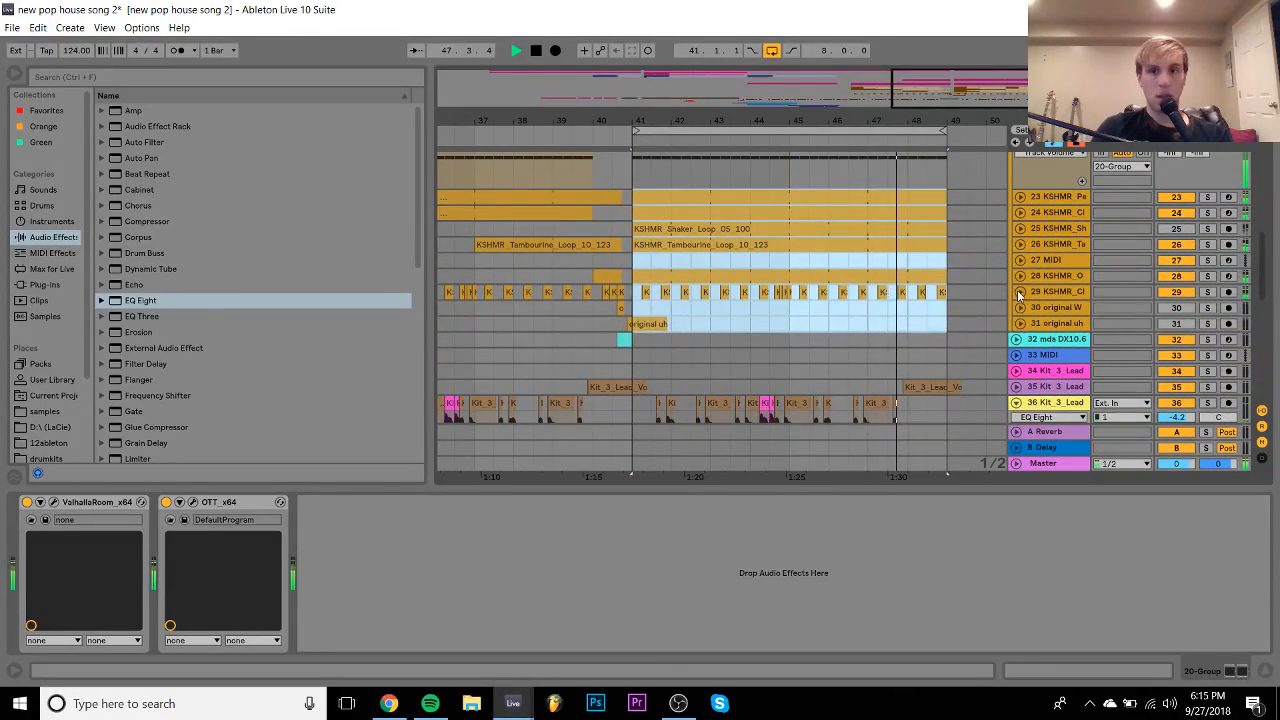
pyautogui.scroll(-1, 1057, 293)
pyautogui.moveTo(1170, 307); pyautogui.dragTo(1170, 315)
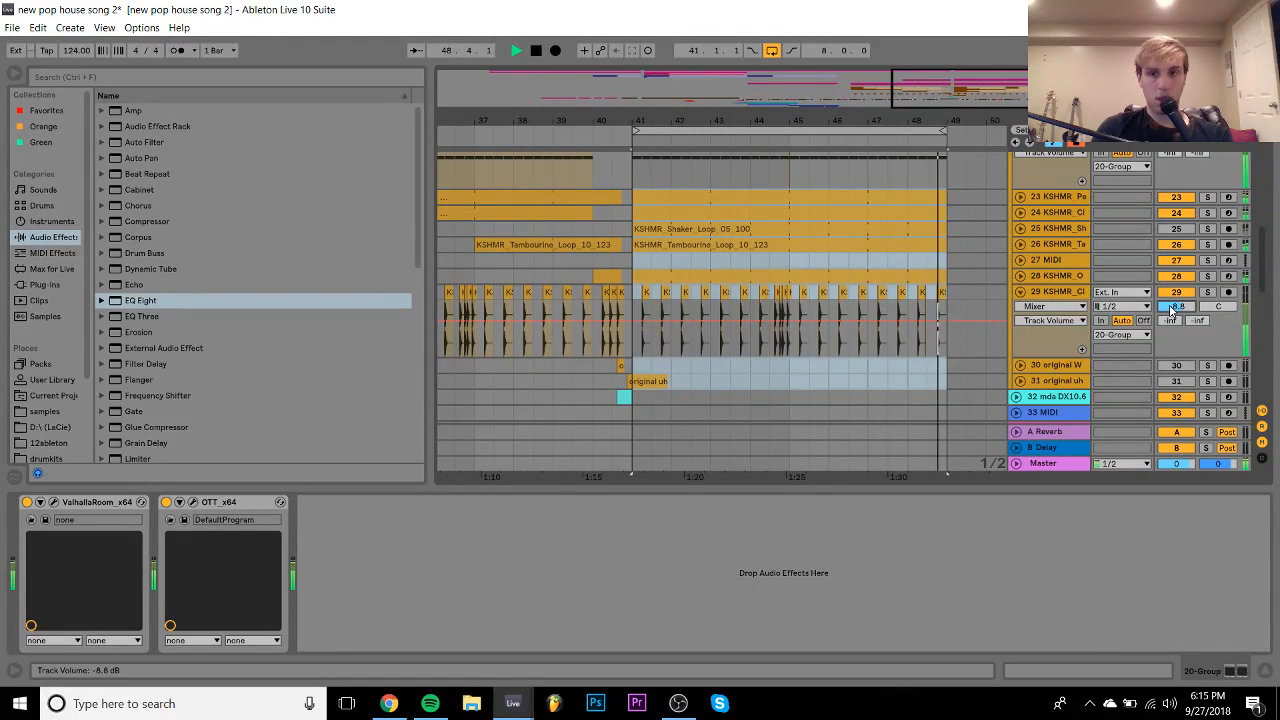
pyautogui.click(1052, 299)
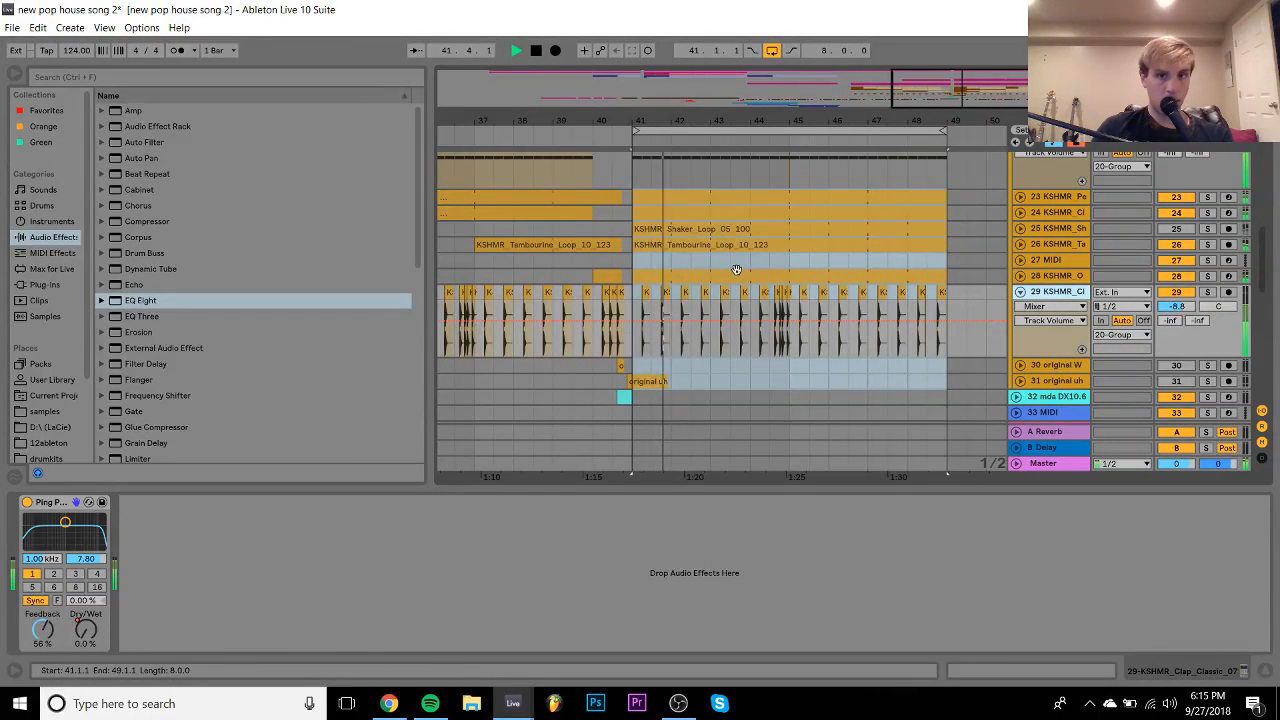
# - Select the Omnisphere track, collapse group 20 and zoom out the arrangement
pyautogui.scroll(5, 582, 258)
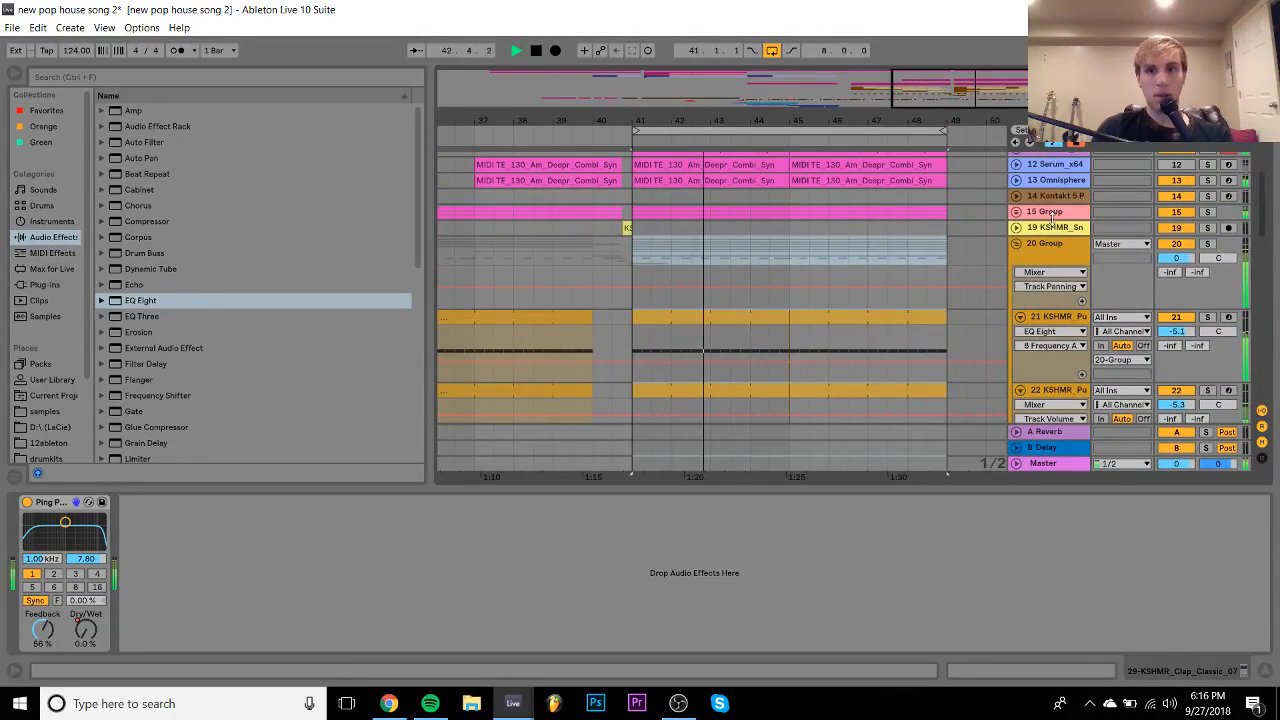
pyautogui.scroll(2, 1142, 240)
pyautogui.click(1052, 247)
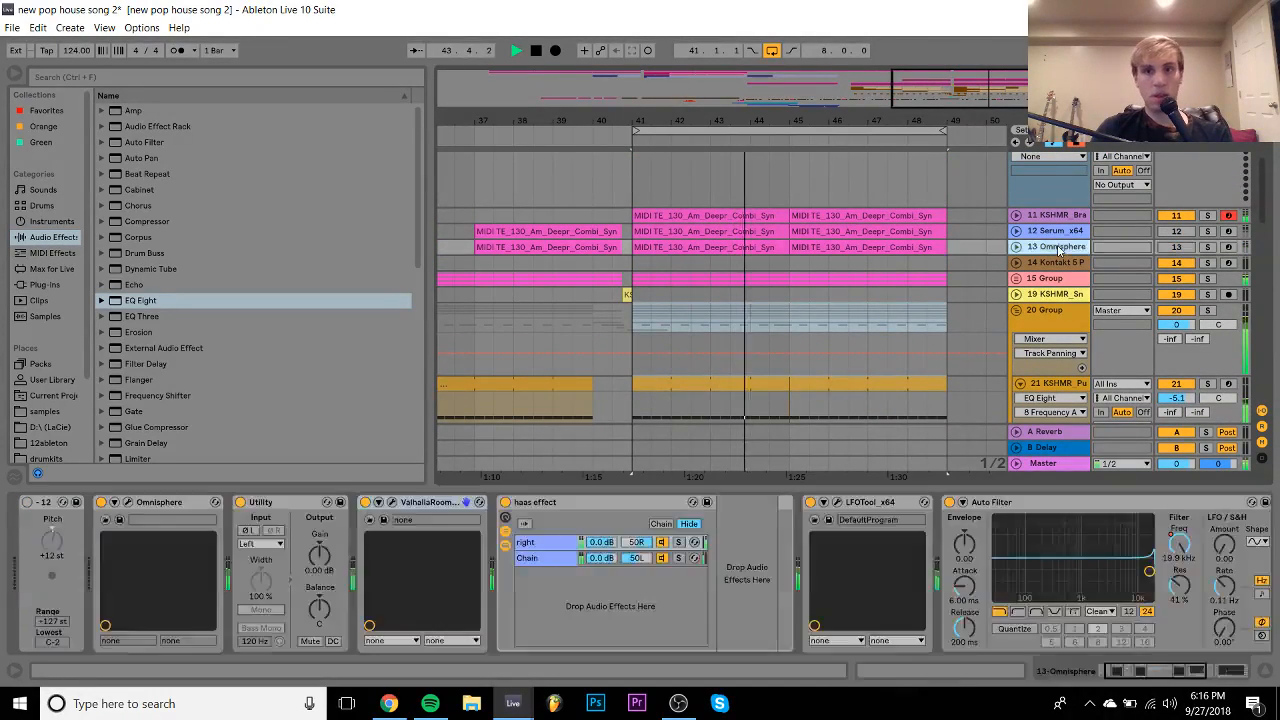
pyautogui.scroll(1, 1051, 250)
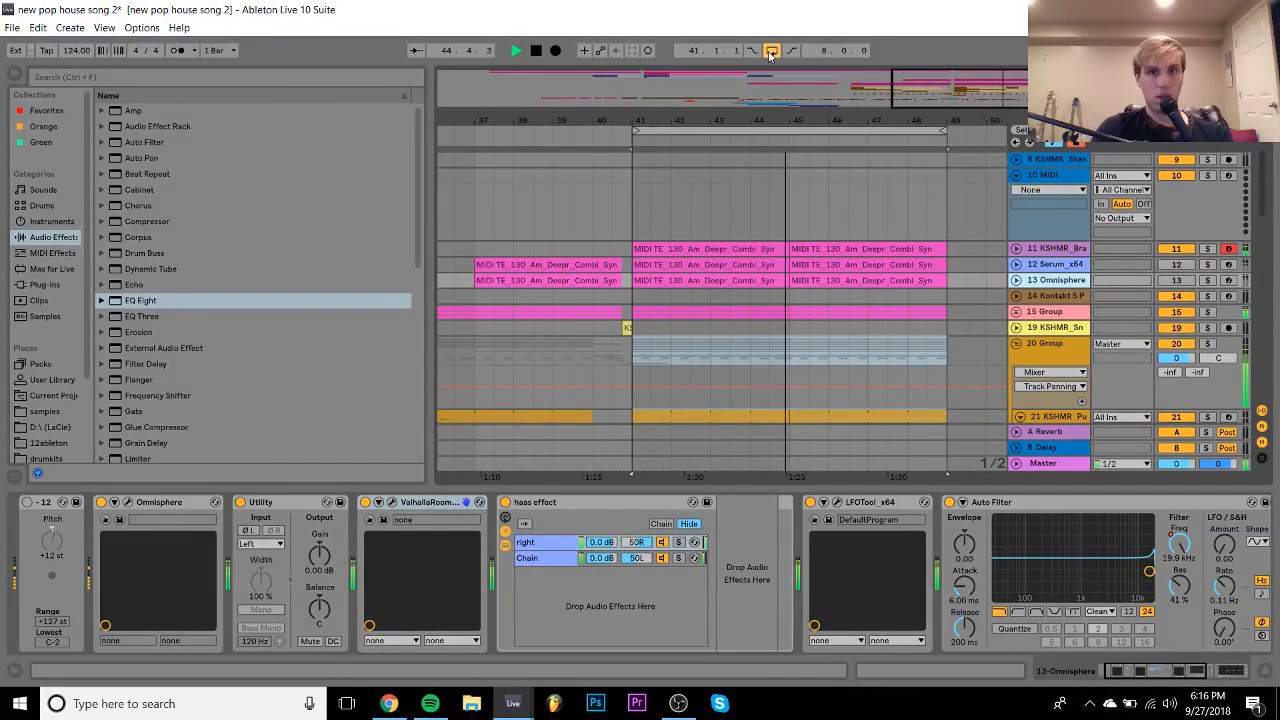
pyautogui.click(1018, 344)
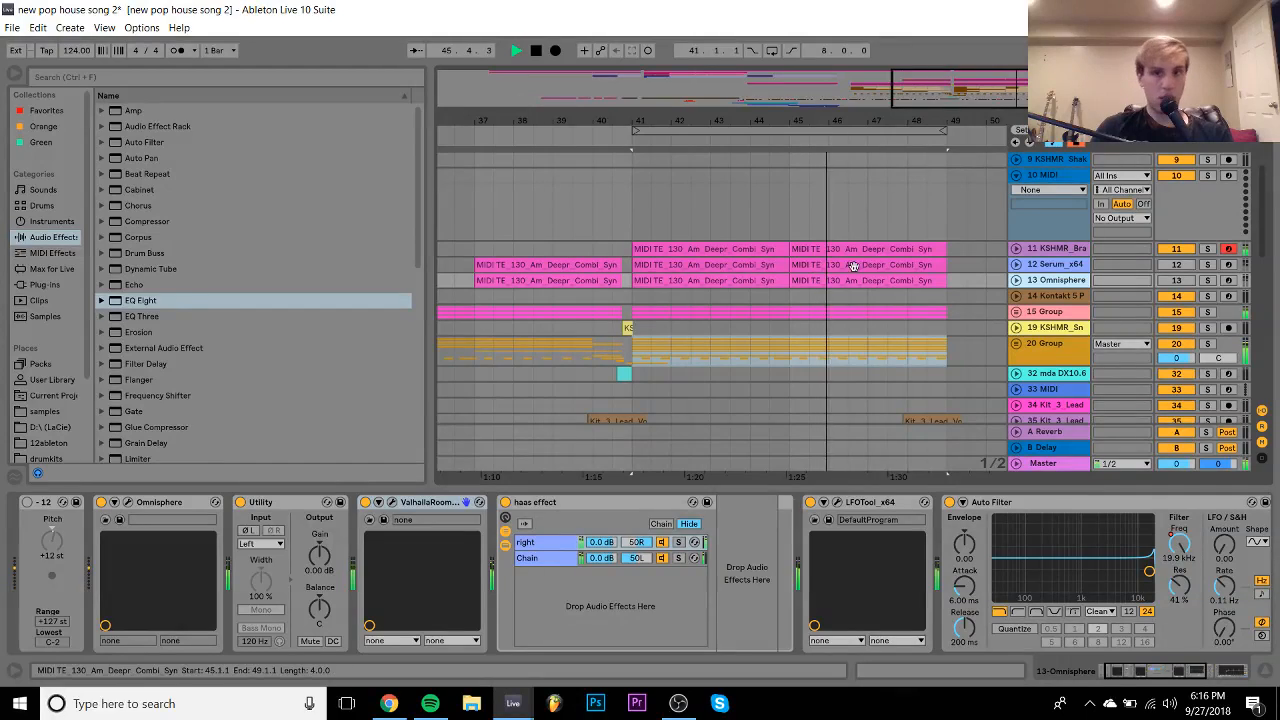
pyautogui.moveTo(848, 116); pyautogui.dragTo(848, 60)
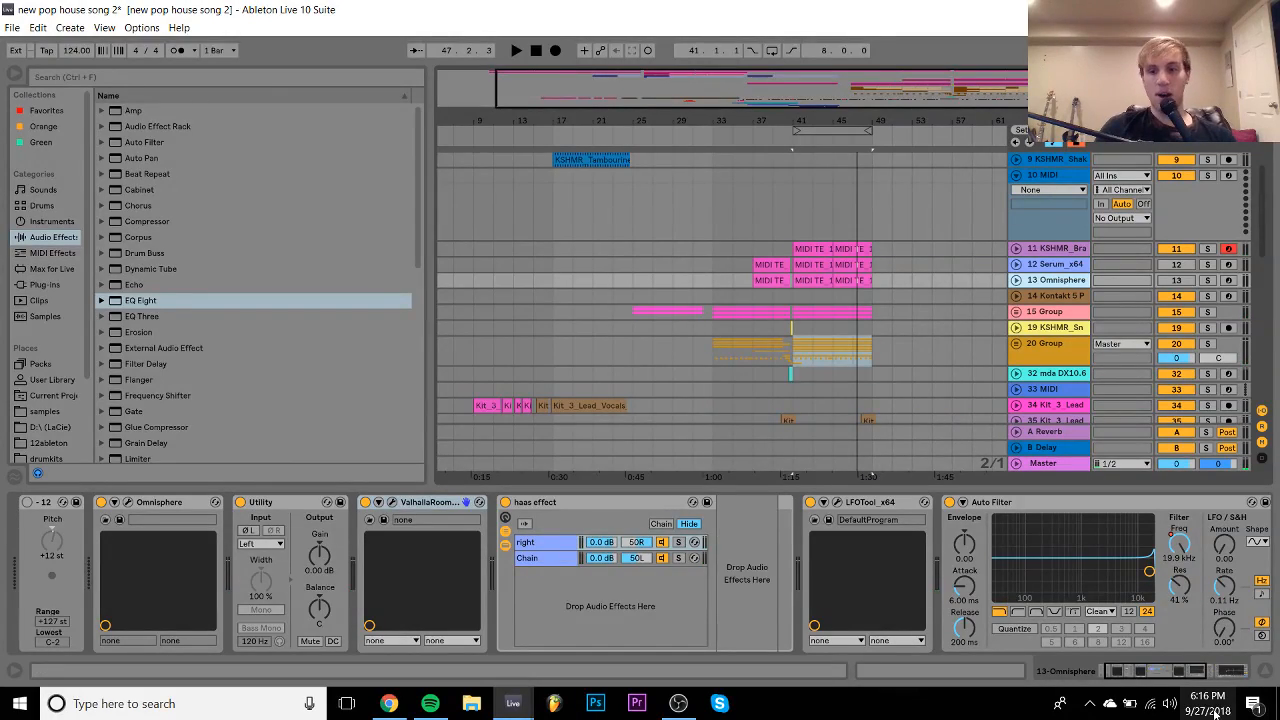
# - Bring OBS forward, check the clock, briefly switch to Live, then return to OBS
pyautogui.click(684, 709)
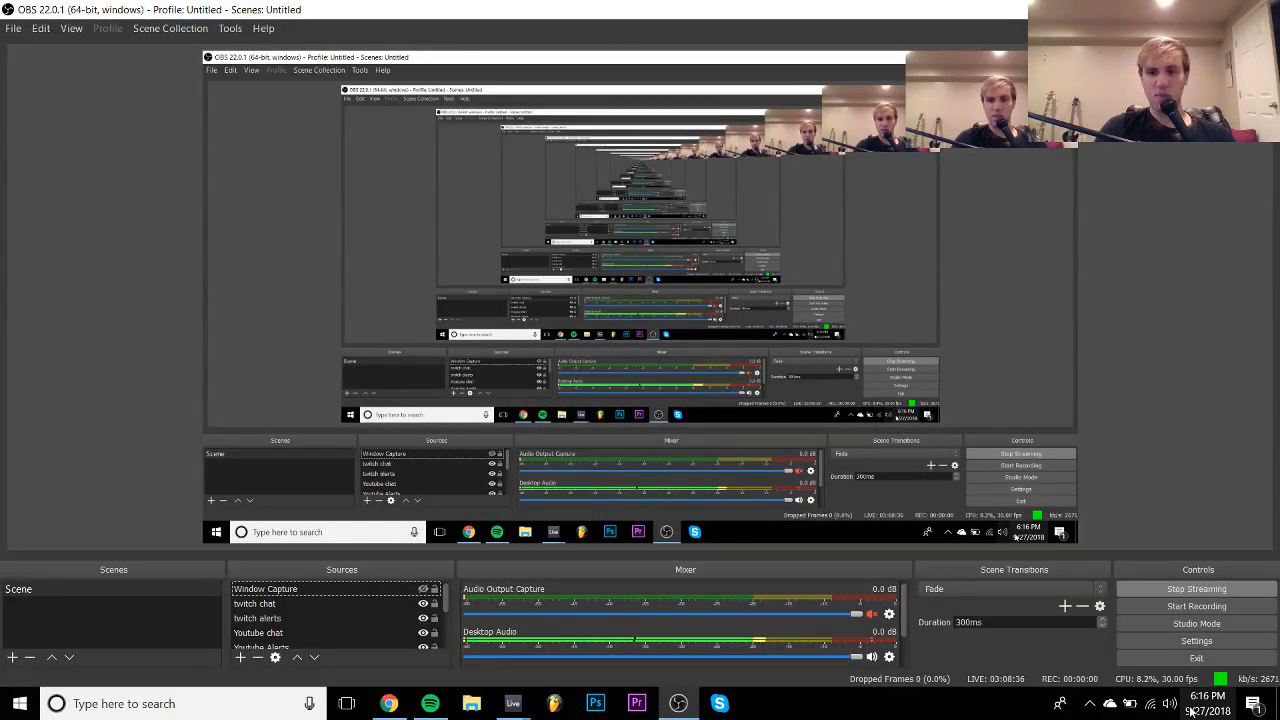
pyautogui.click(1206, 703)
pyautogui.click(951, 707)
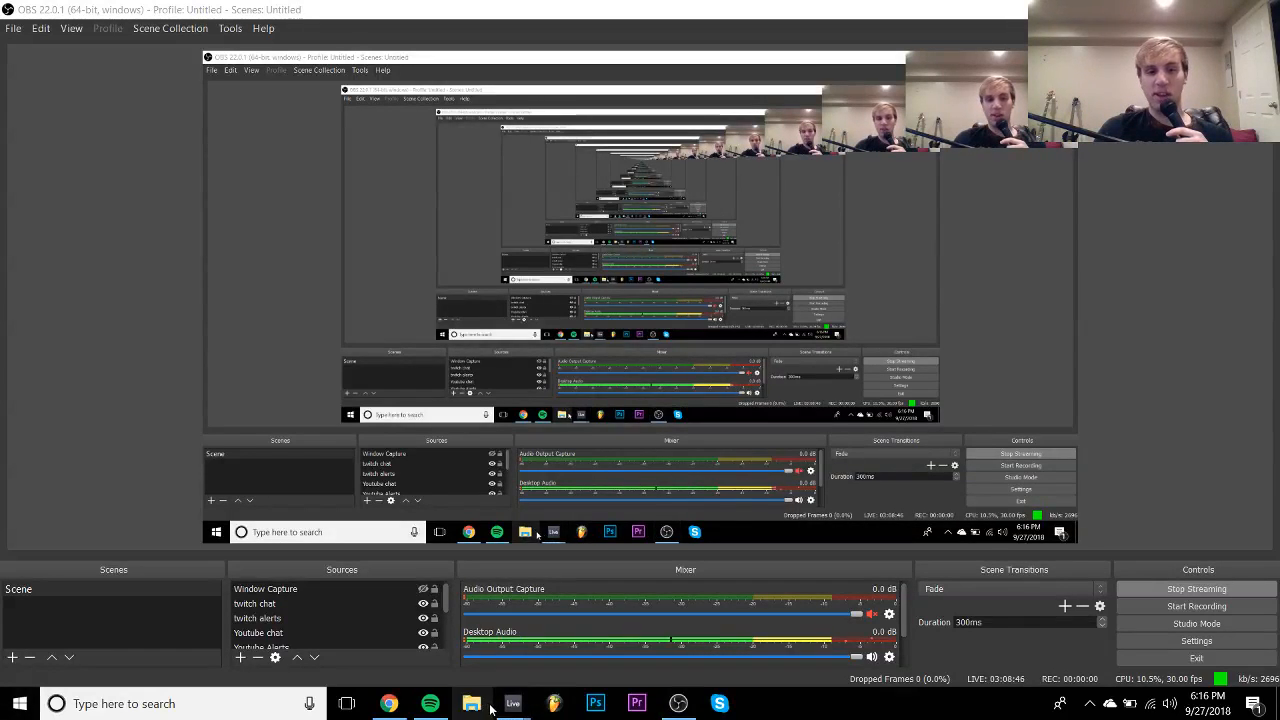
pyautogui.moveTo(512, 703)
pyautogui.click(565, 678)
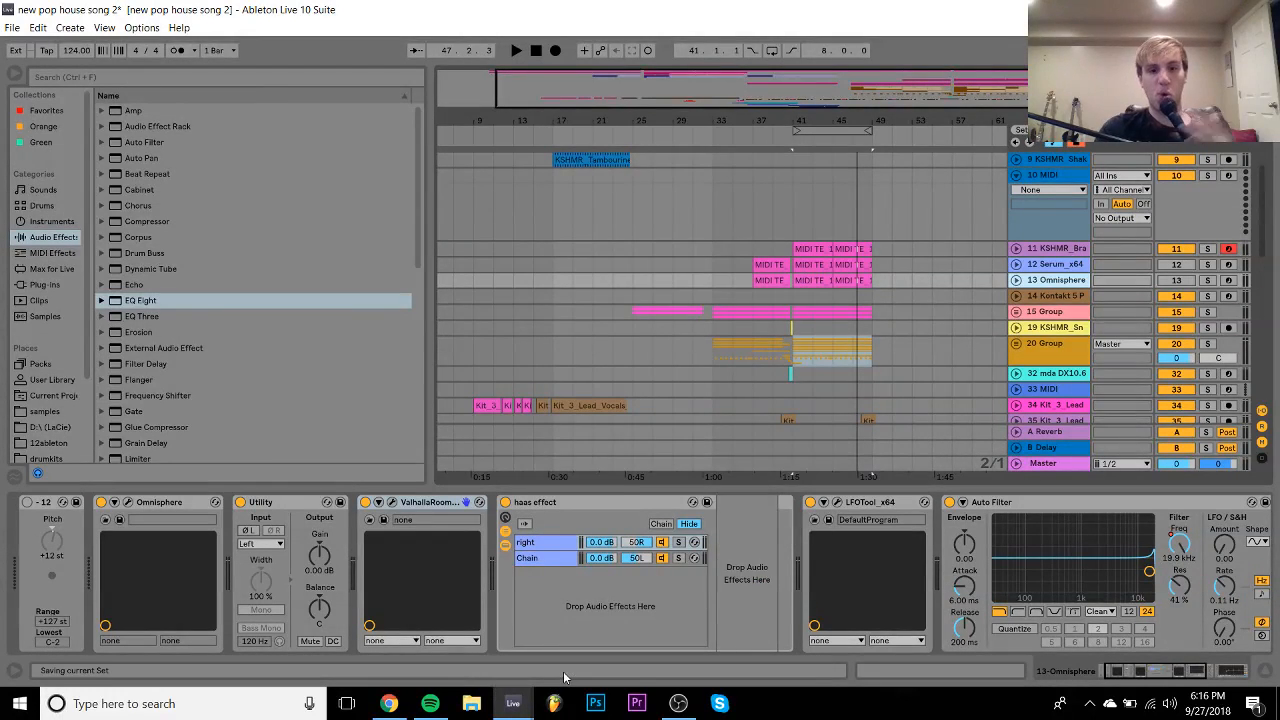
pyautogui.click(680, 704)
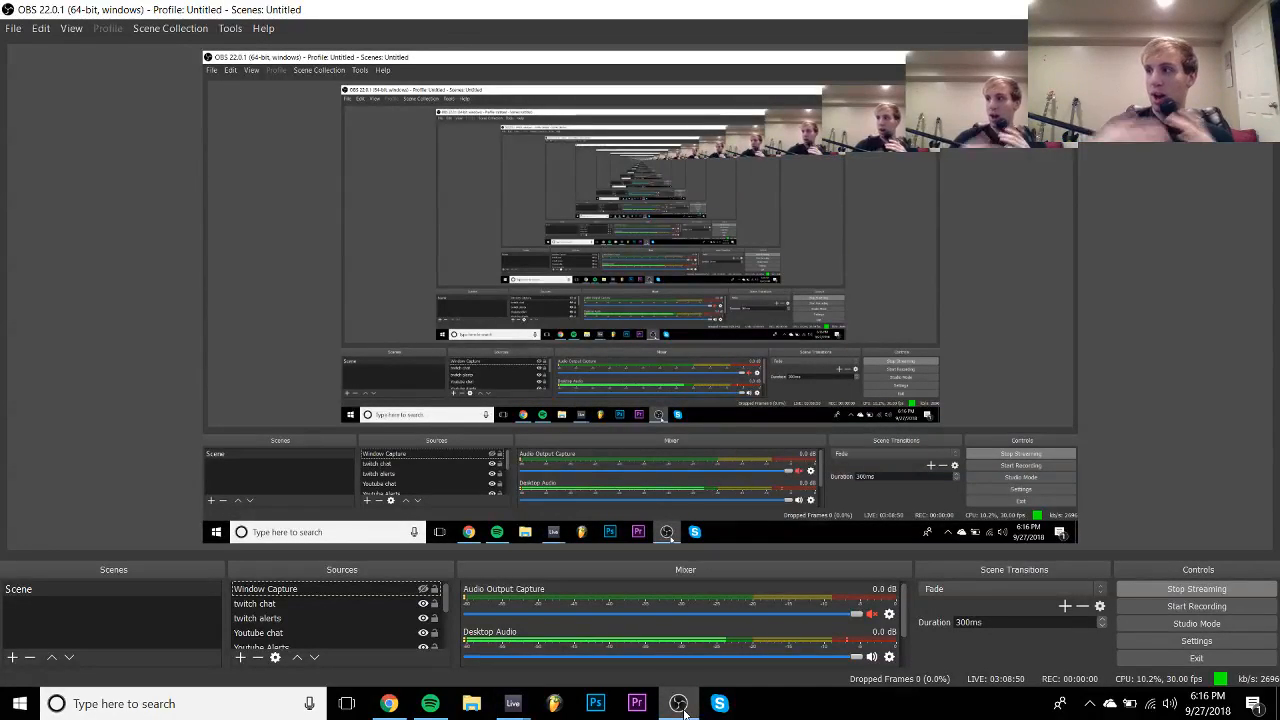